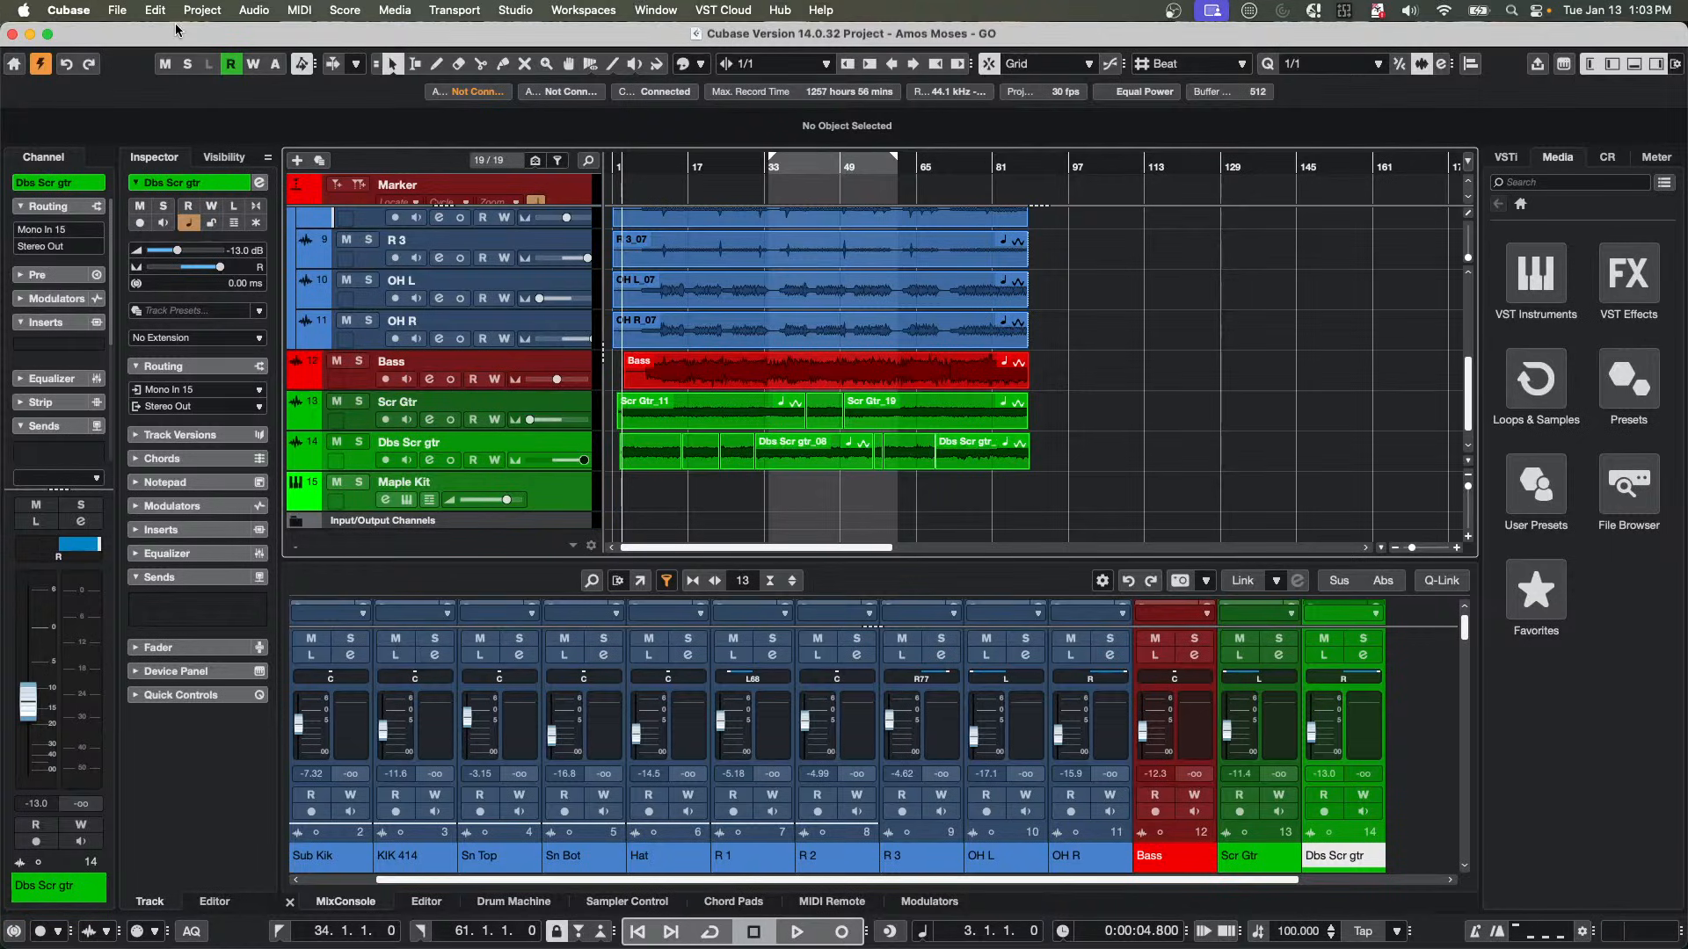
# Insert LoopMash FX in the Stereo Out channel's first insert slot, close the channel settings and move the plug-in window lower.
pyautogui.scroll(5, 790, 419)
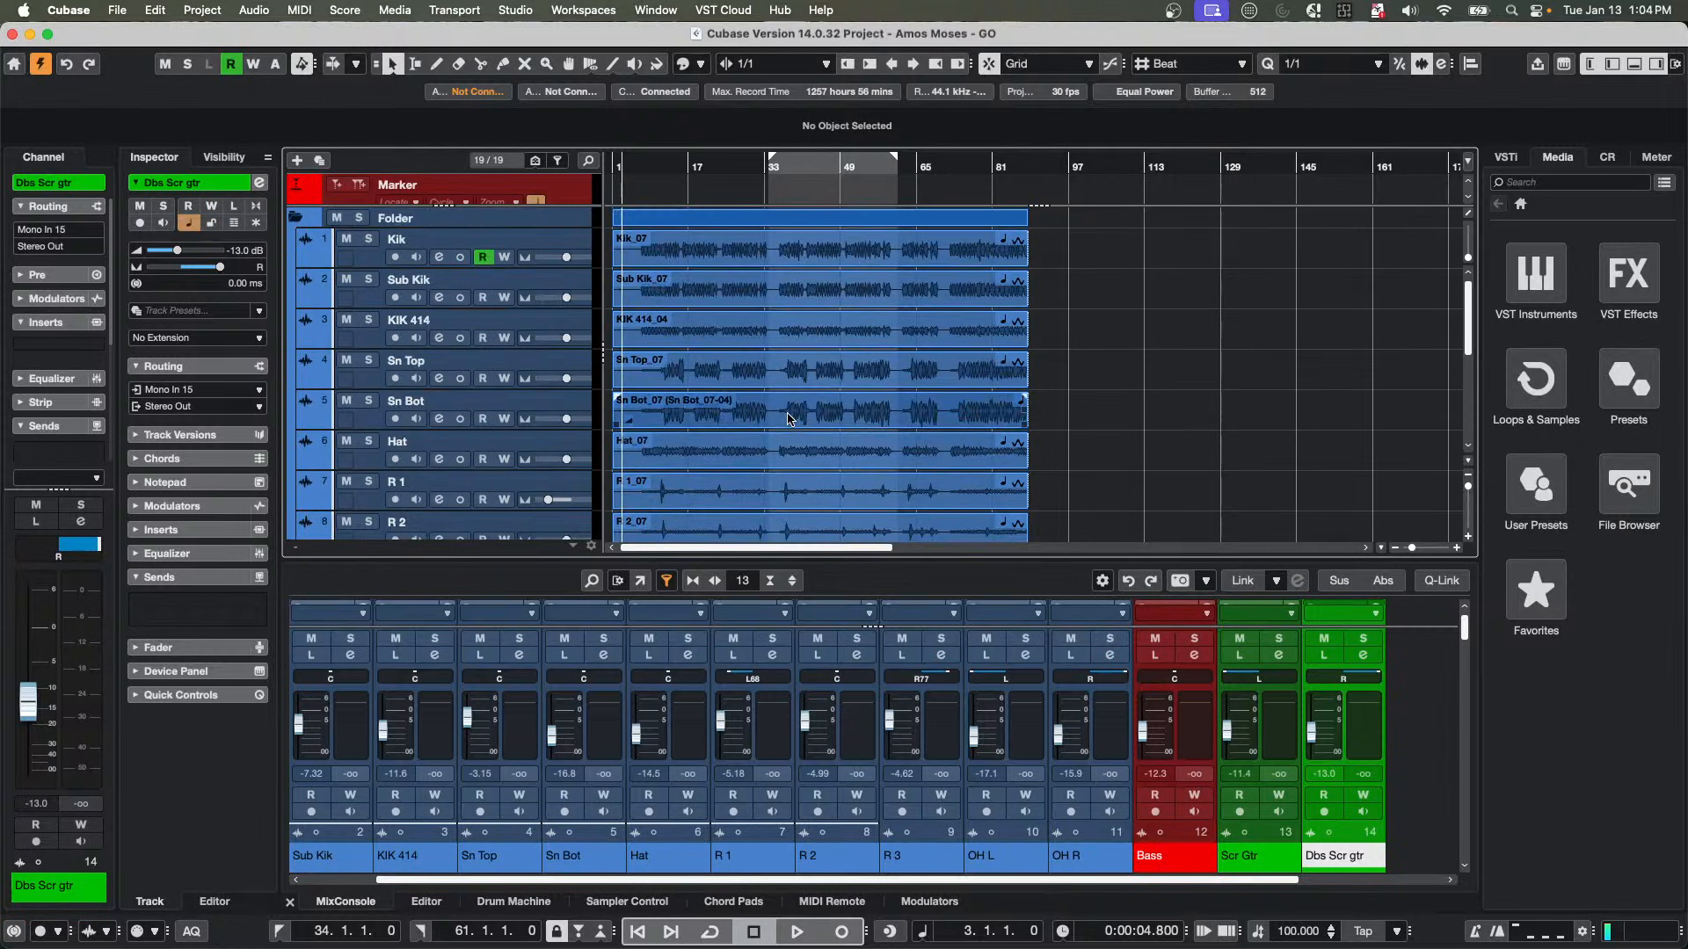
pyautogui.scroll(-2, 789, 419)
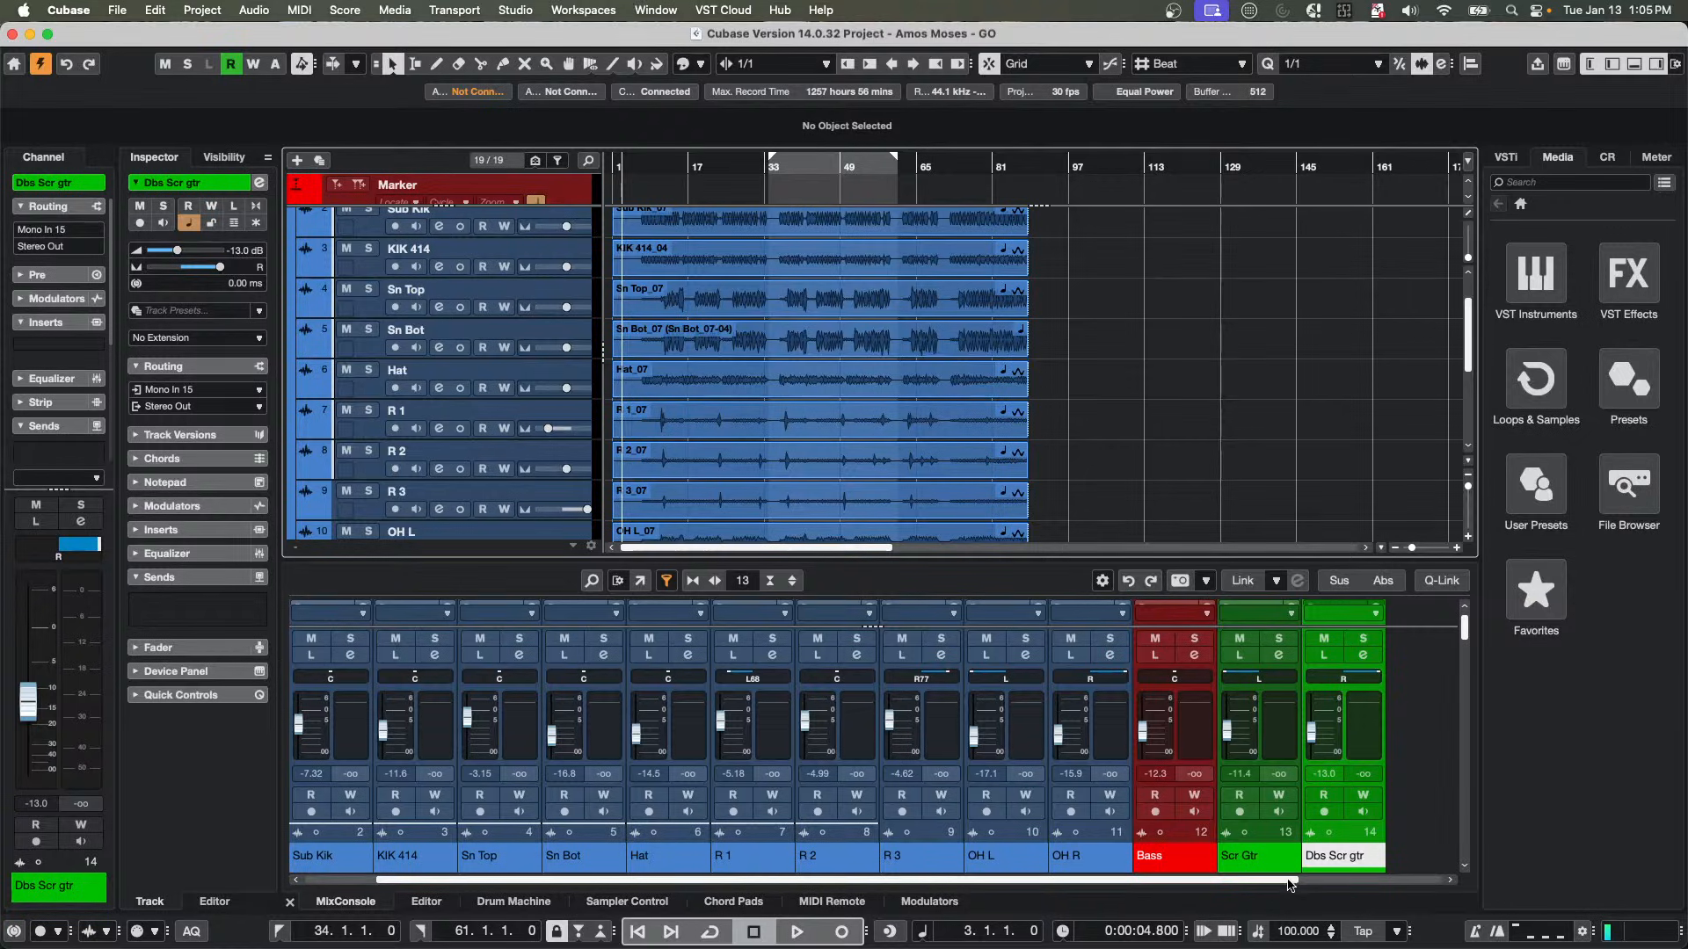
pyautogui.moveTo(1289, 881); pyautogui.dragTo(1609, 893)
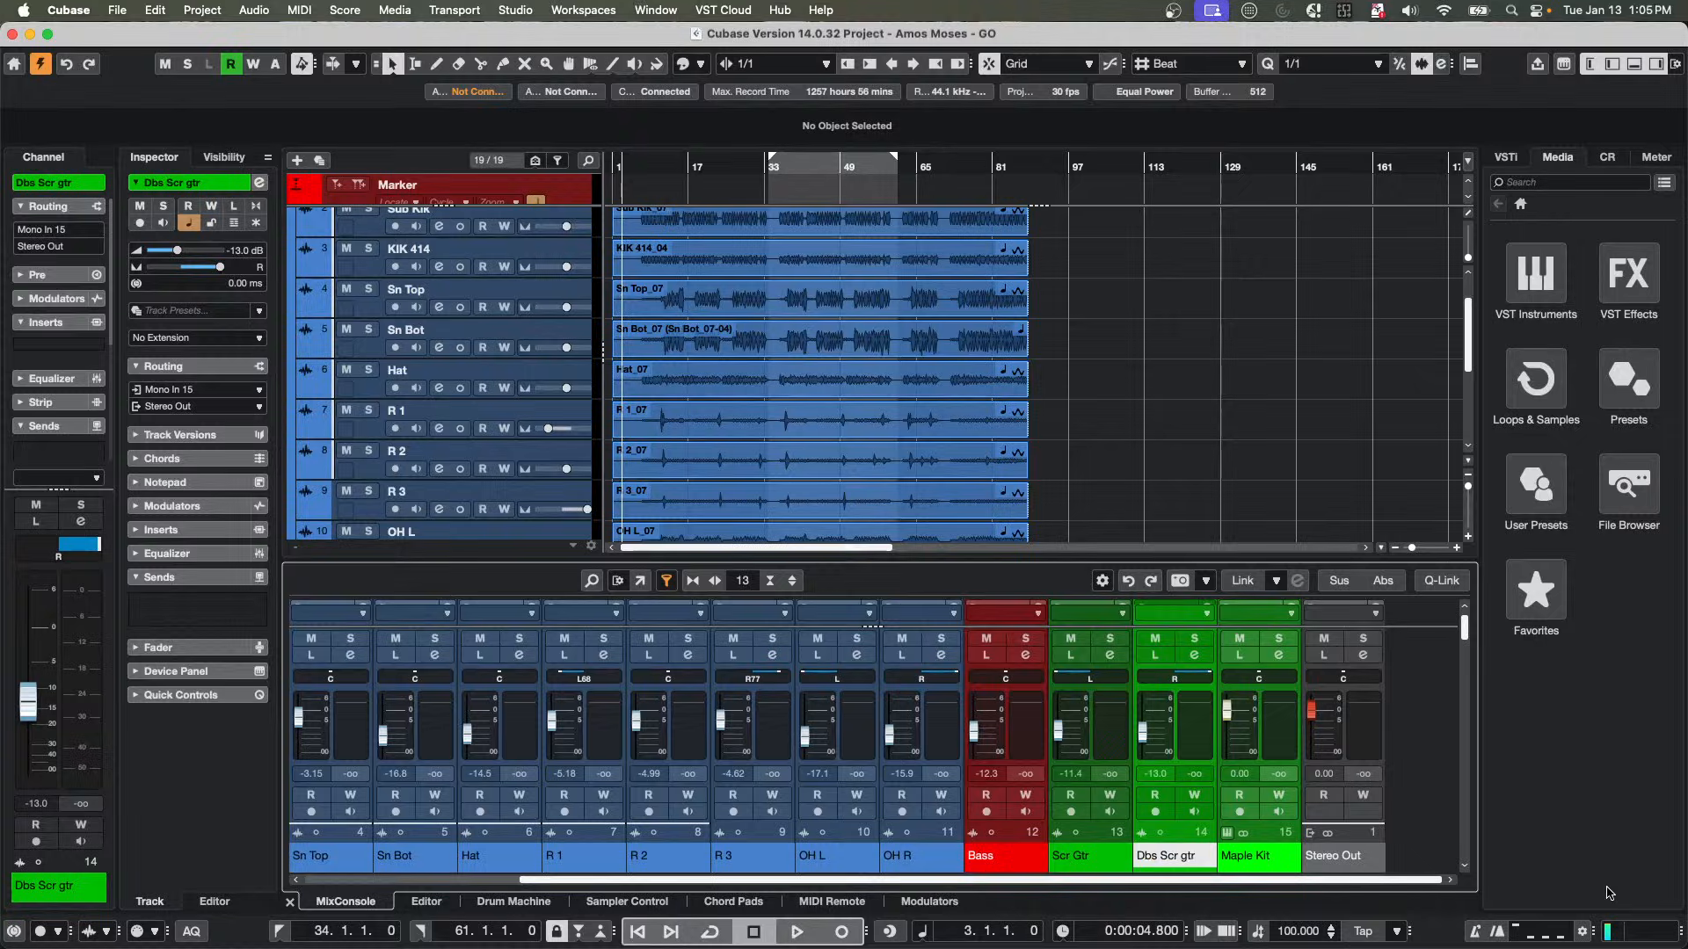
pyautogui.click(1365, 657)
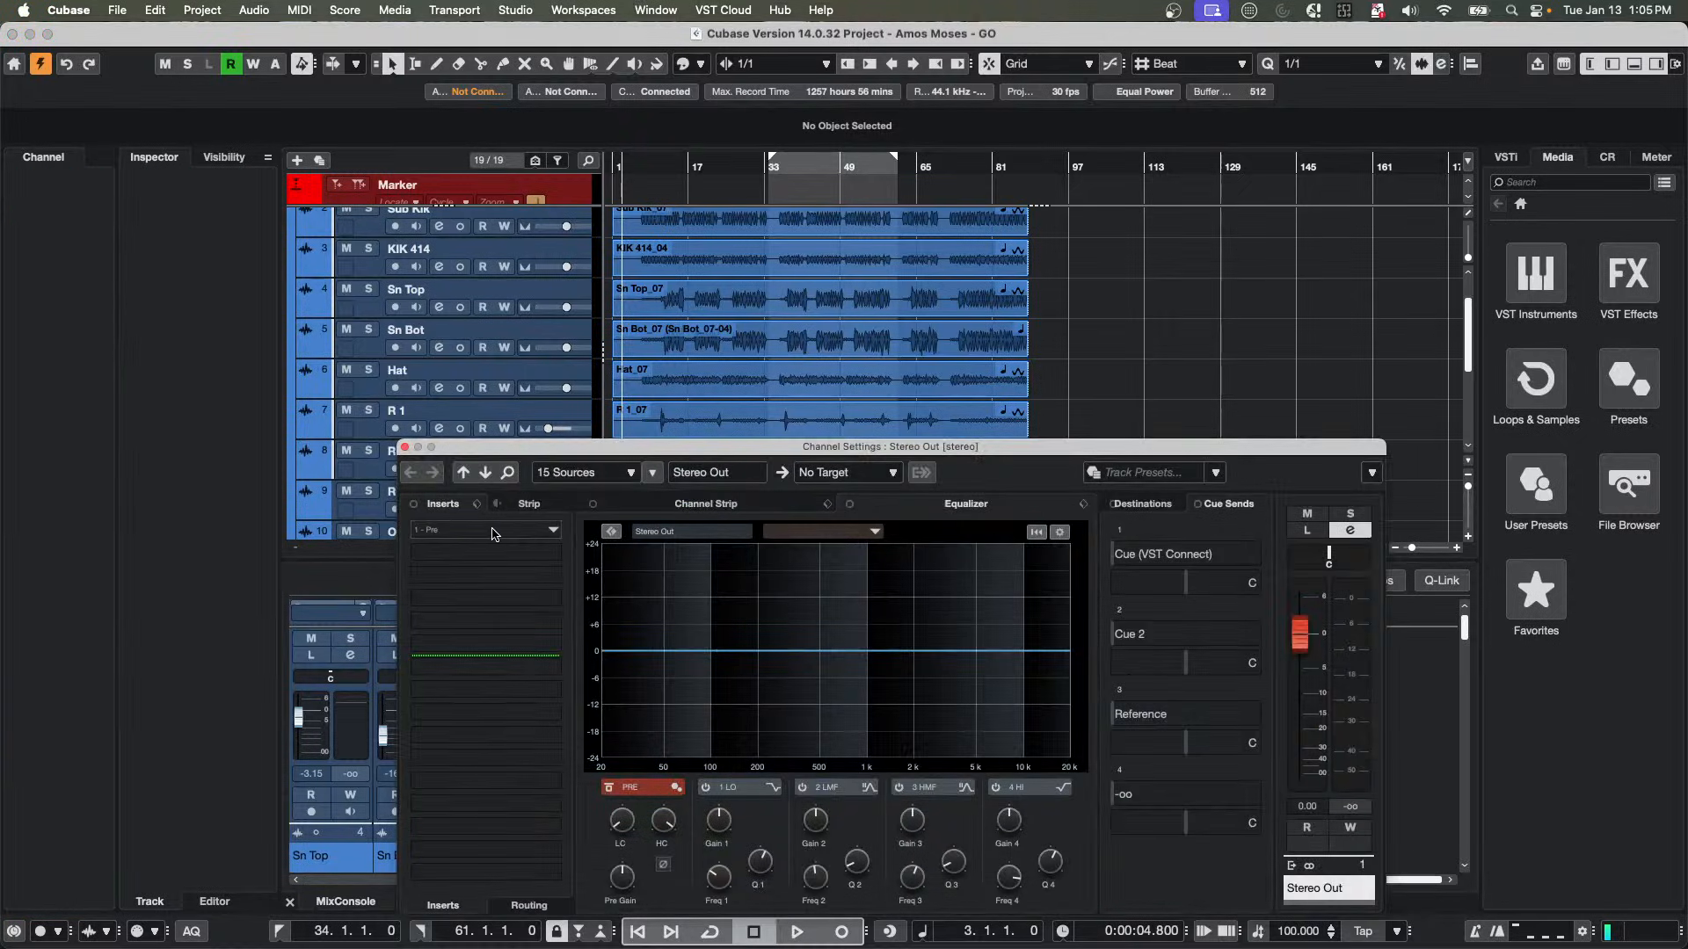
pyautogui.click(517, 540)
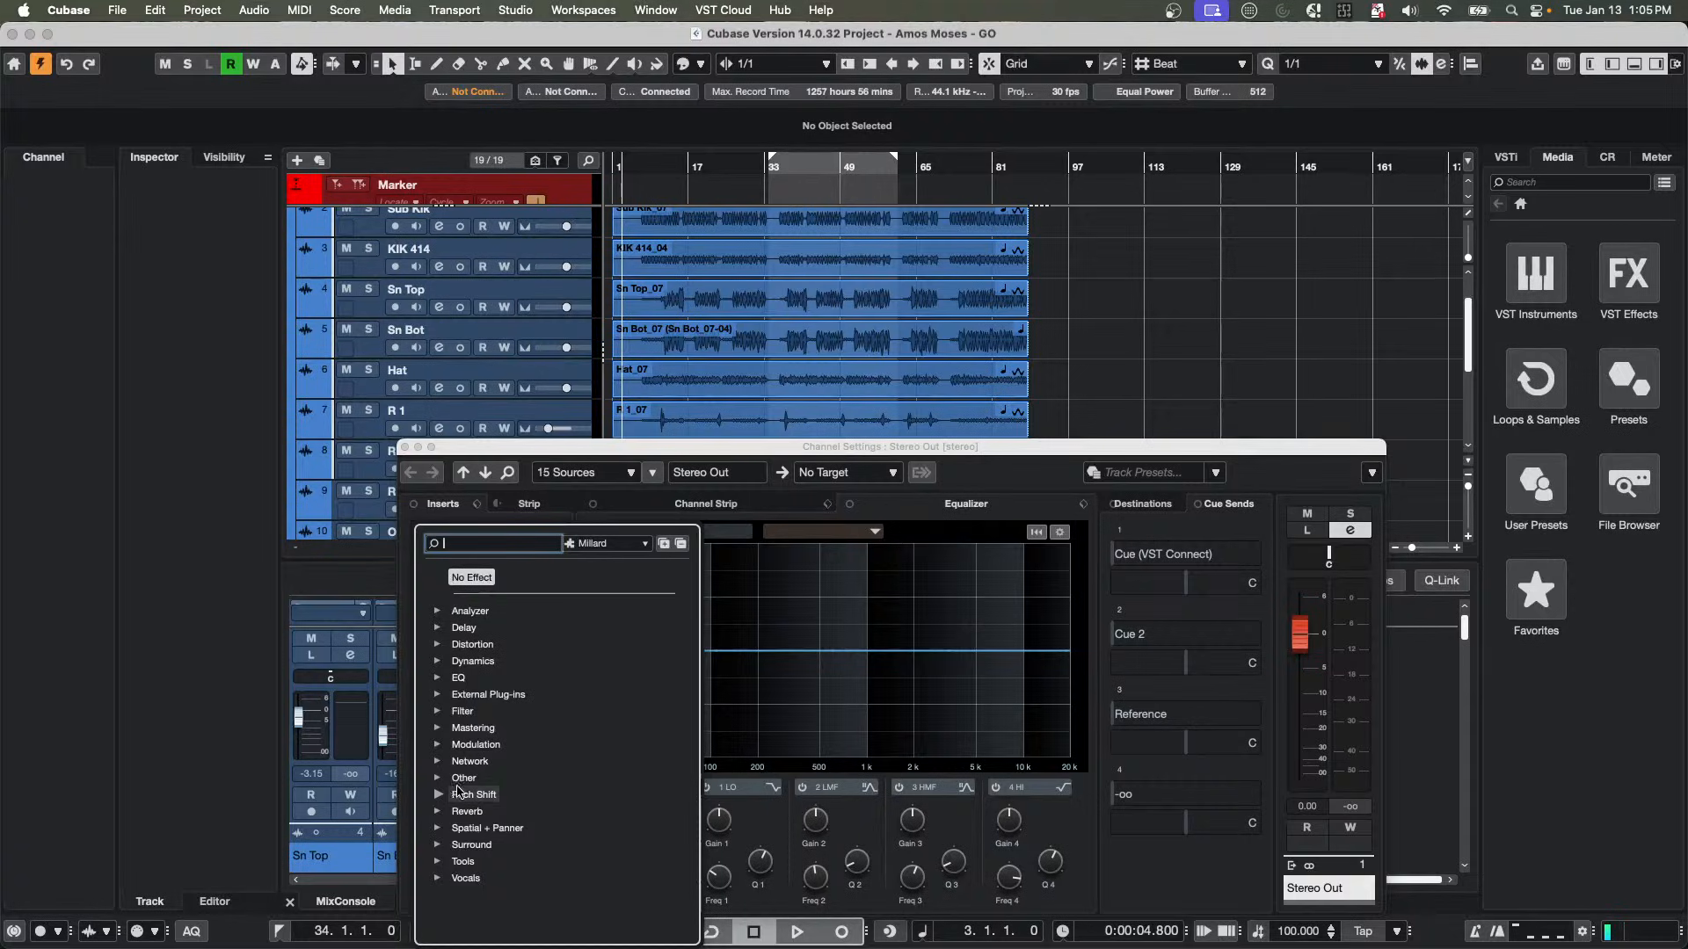
pyautogui.click(438, 778)
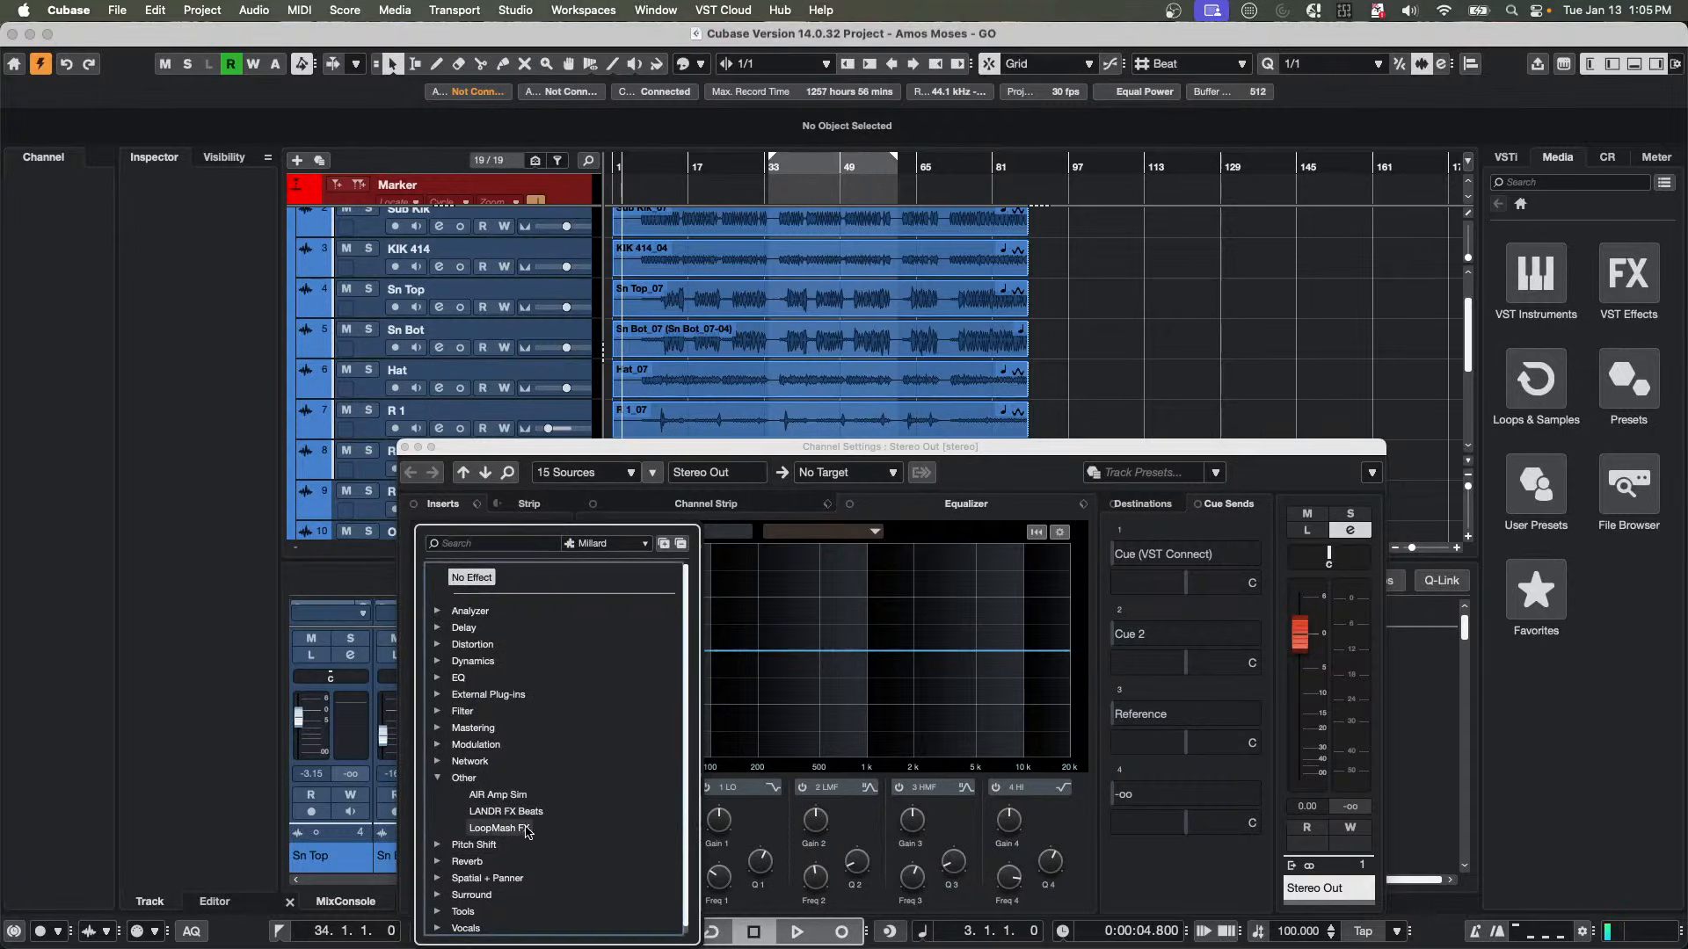
pyautogui.click(497, 828)
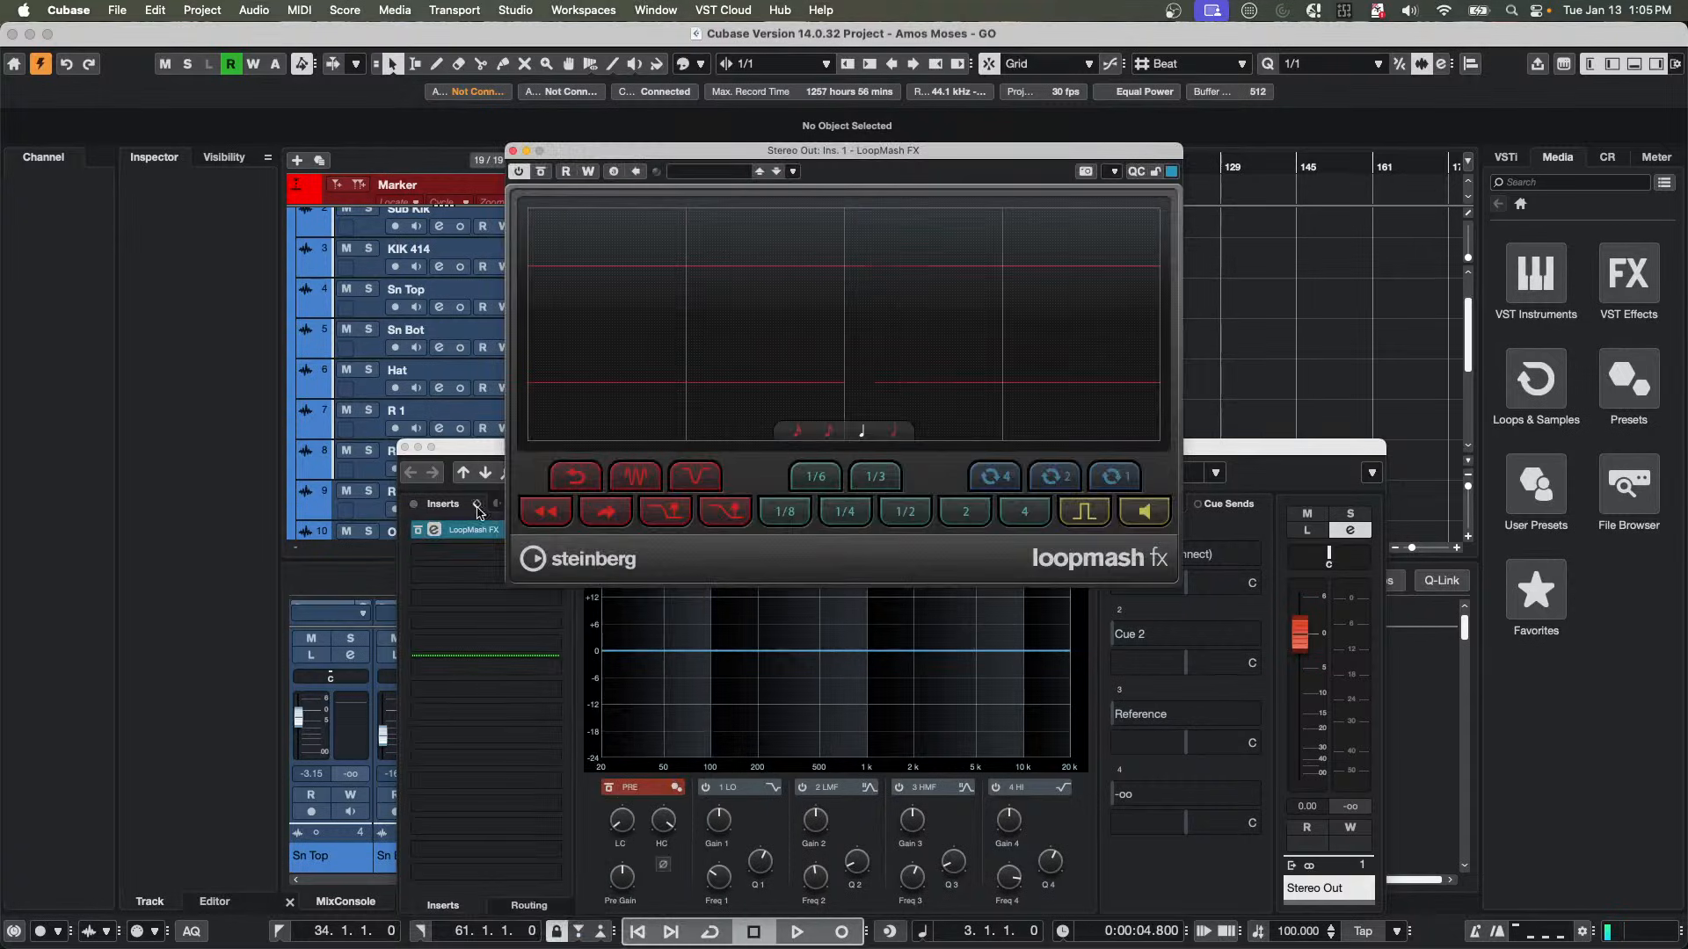
pyautogui.click(404, 448)
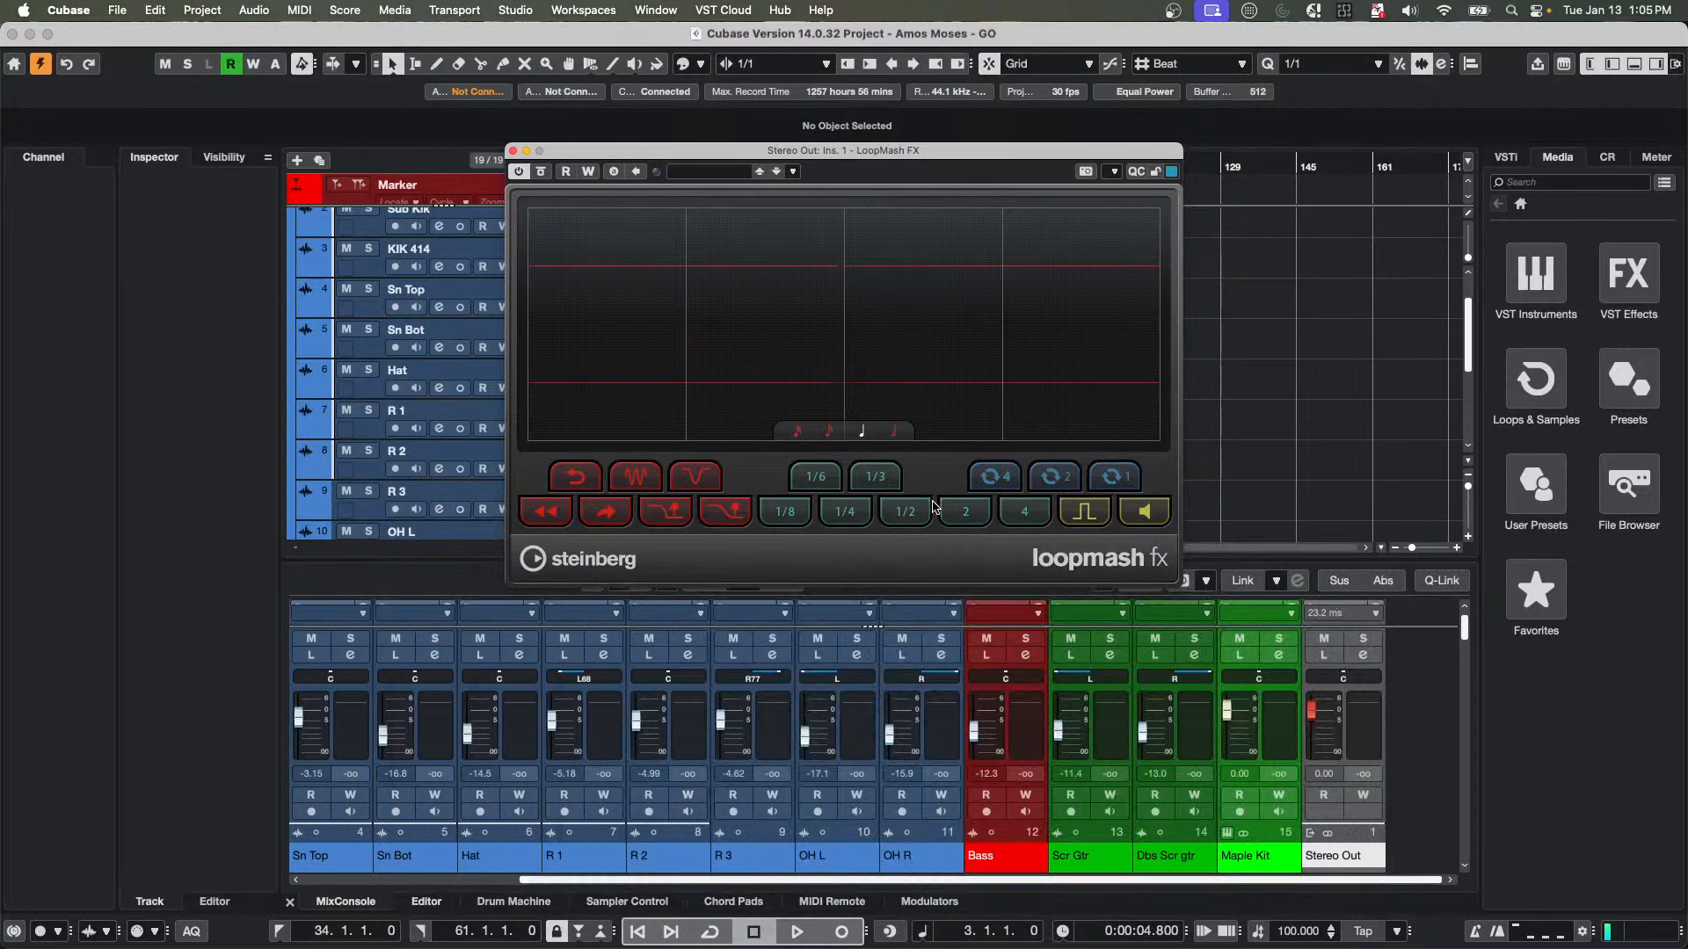
pyautogui.moveTo(642, 156); pyautogui.dragTo(766, 295)
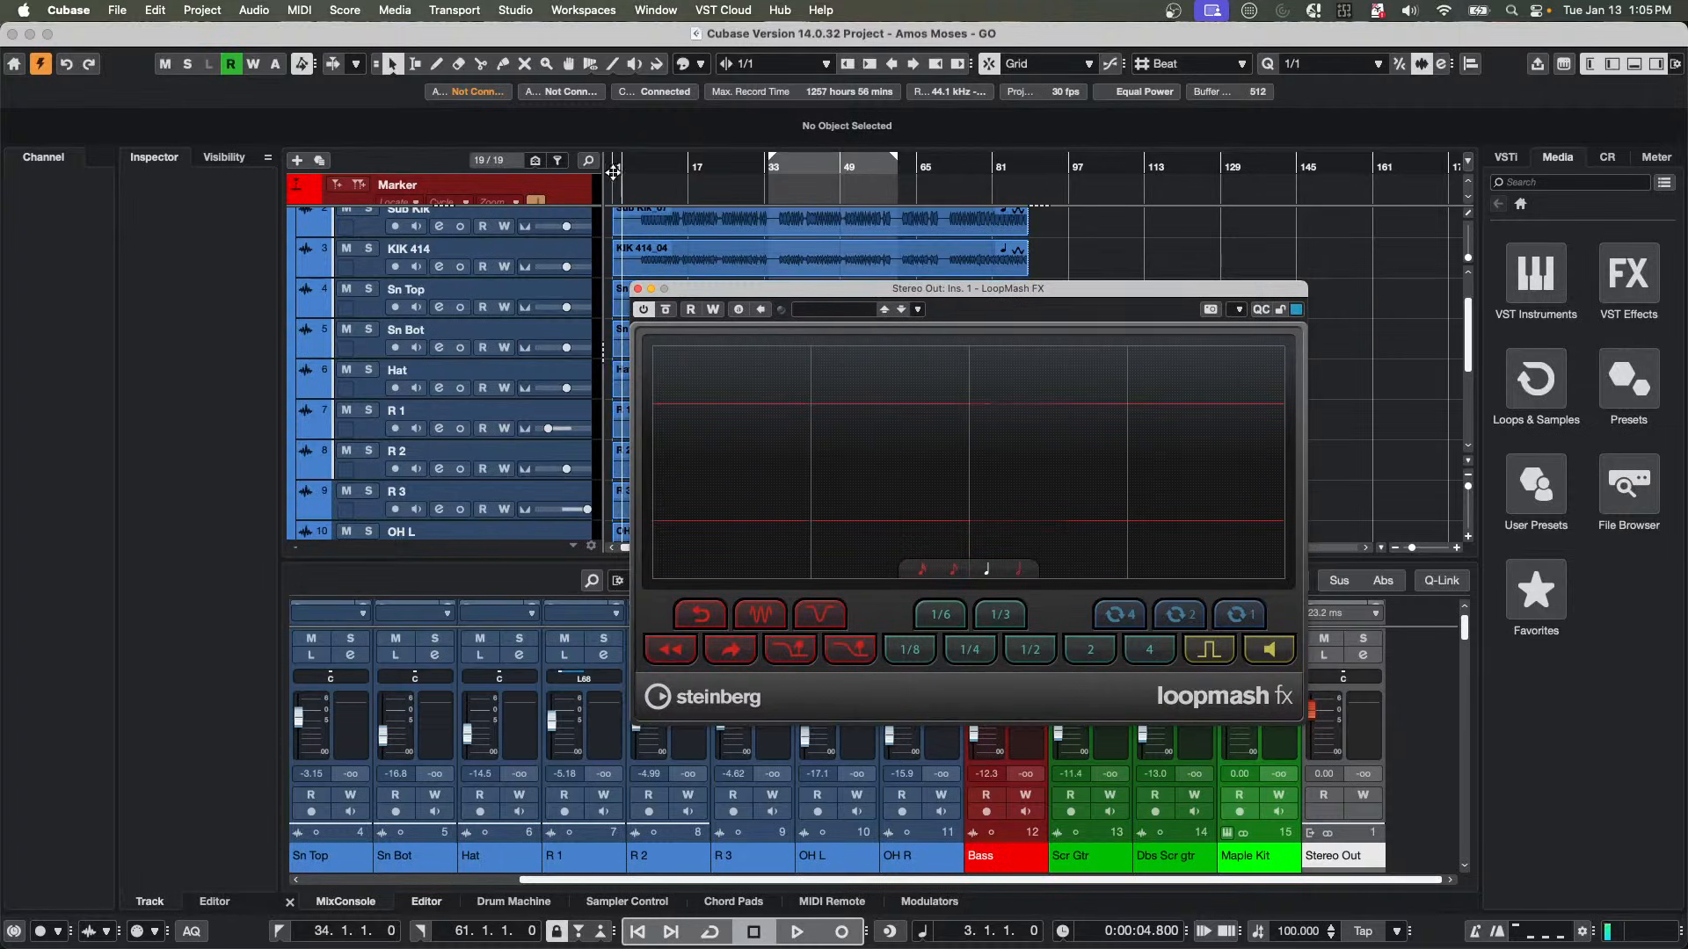
# Play the project from about bar 8 and compare LoopMash FX's eighth-note and quarter-note quantize grids, finishing on quarter notes.
pyautogui.moveTo(679, 166); pyautogui.dragTo(628, 169)
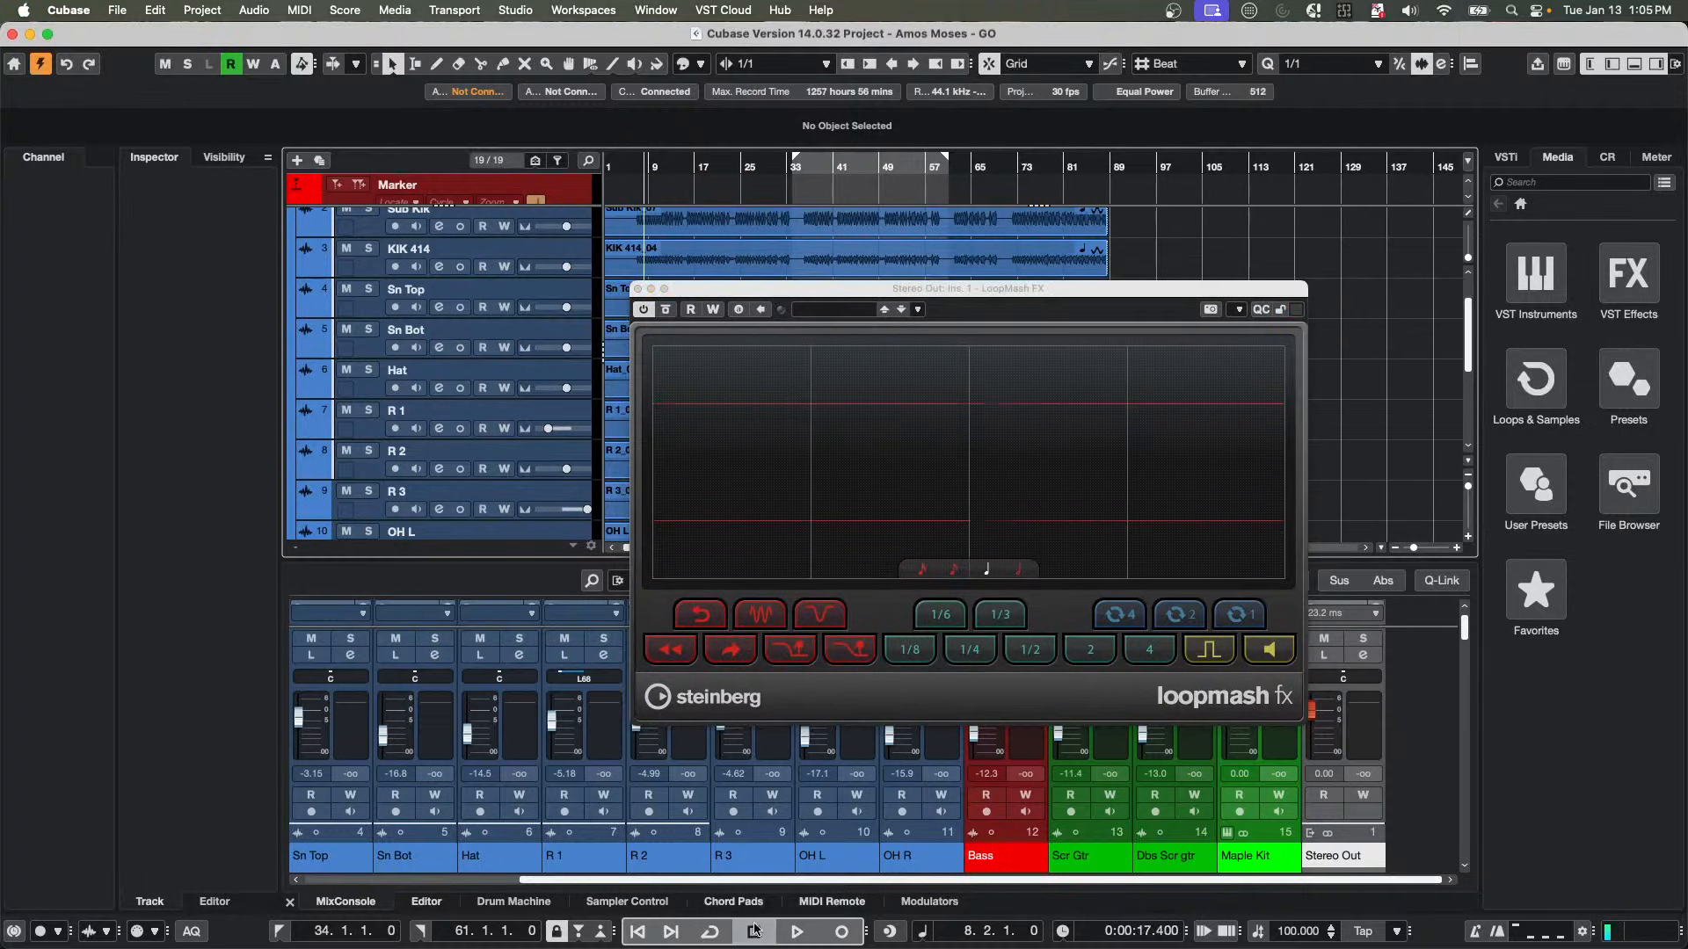
pyautogui.click(798, 931)
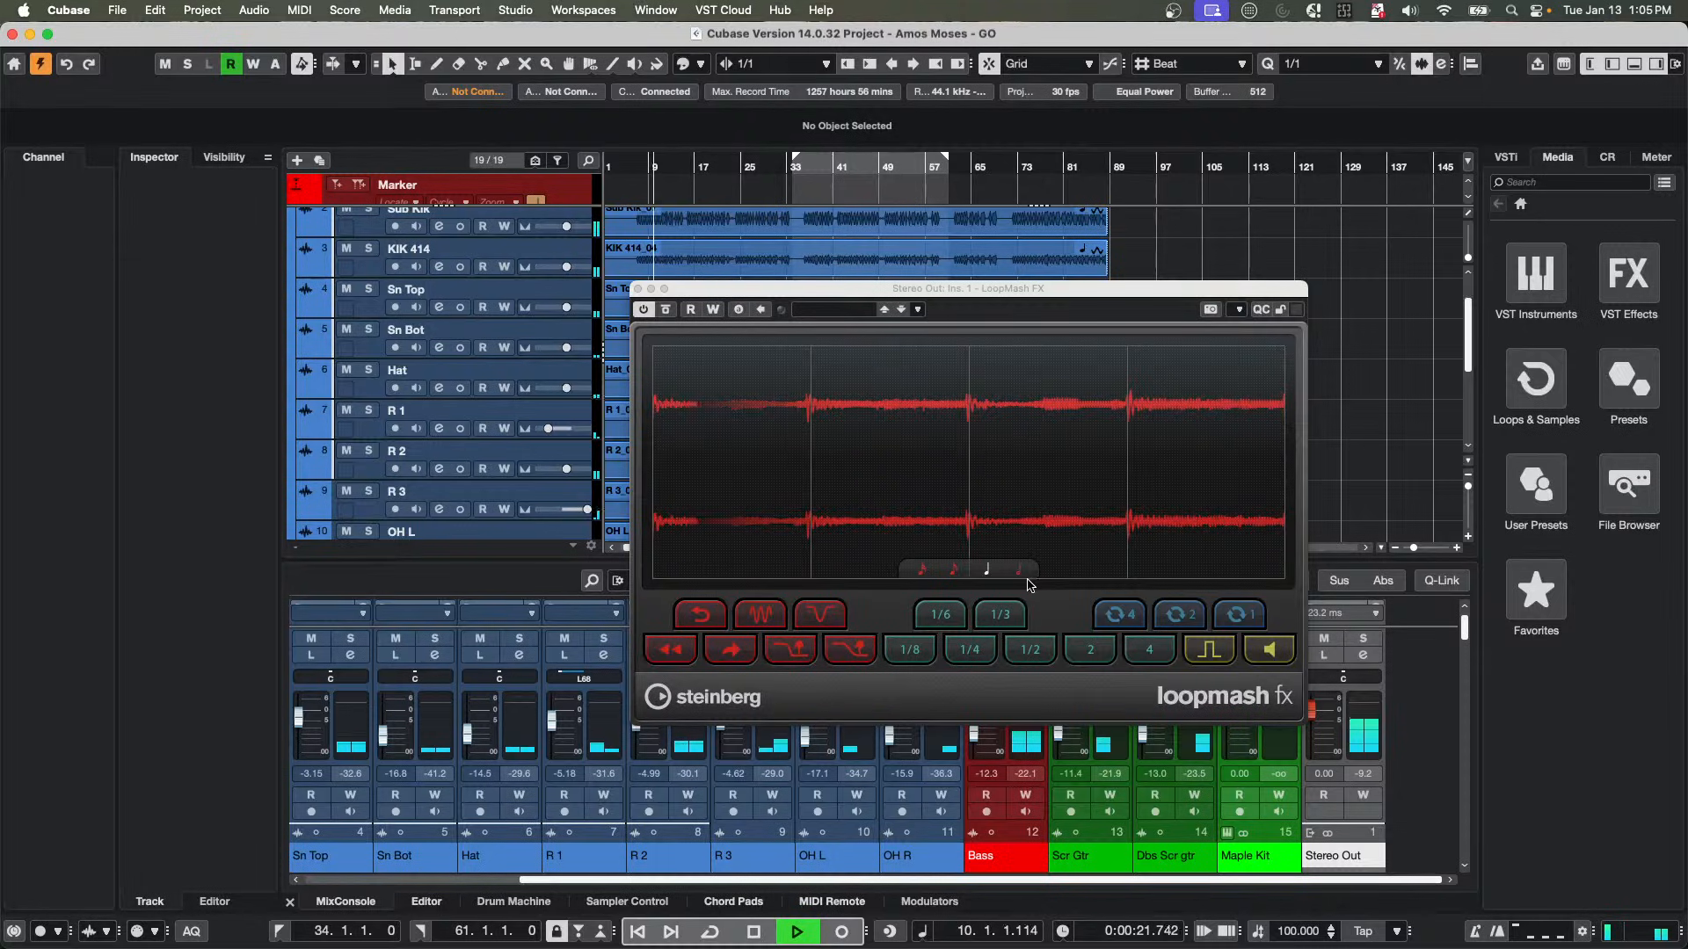
pyautogui.click(988, 573)
pyautogui.click(954, 570)
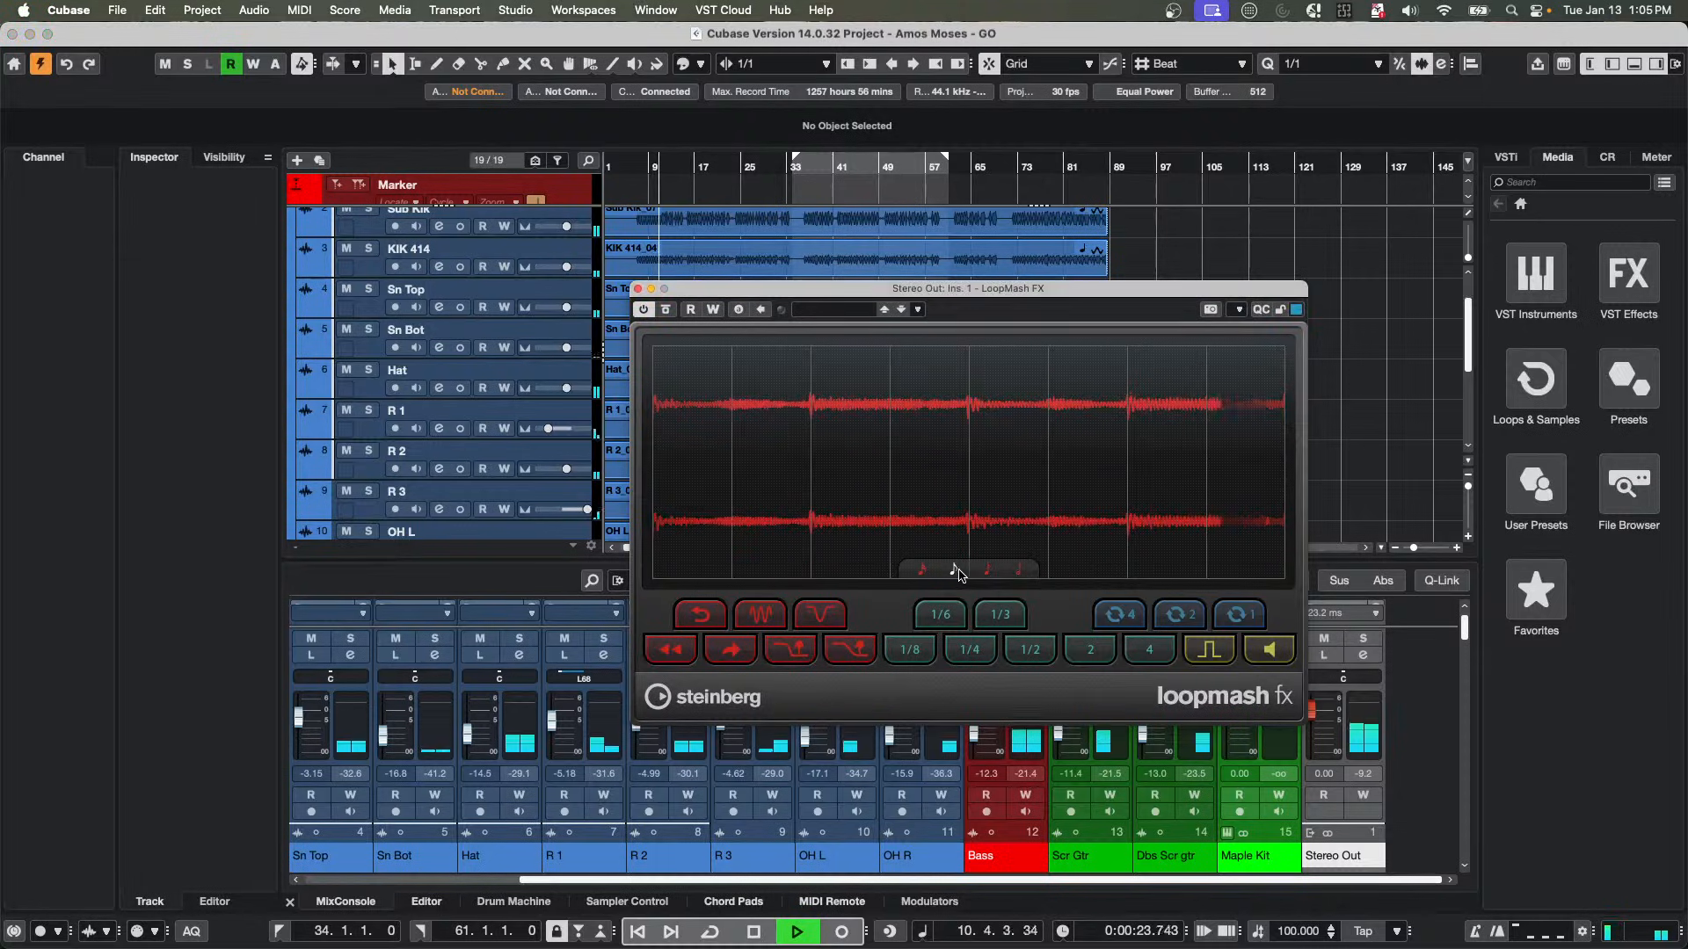
pyautogui.click(986, 569)
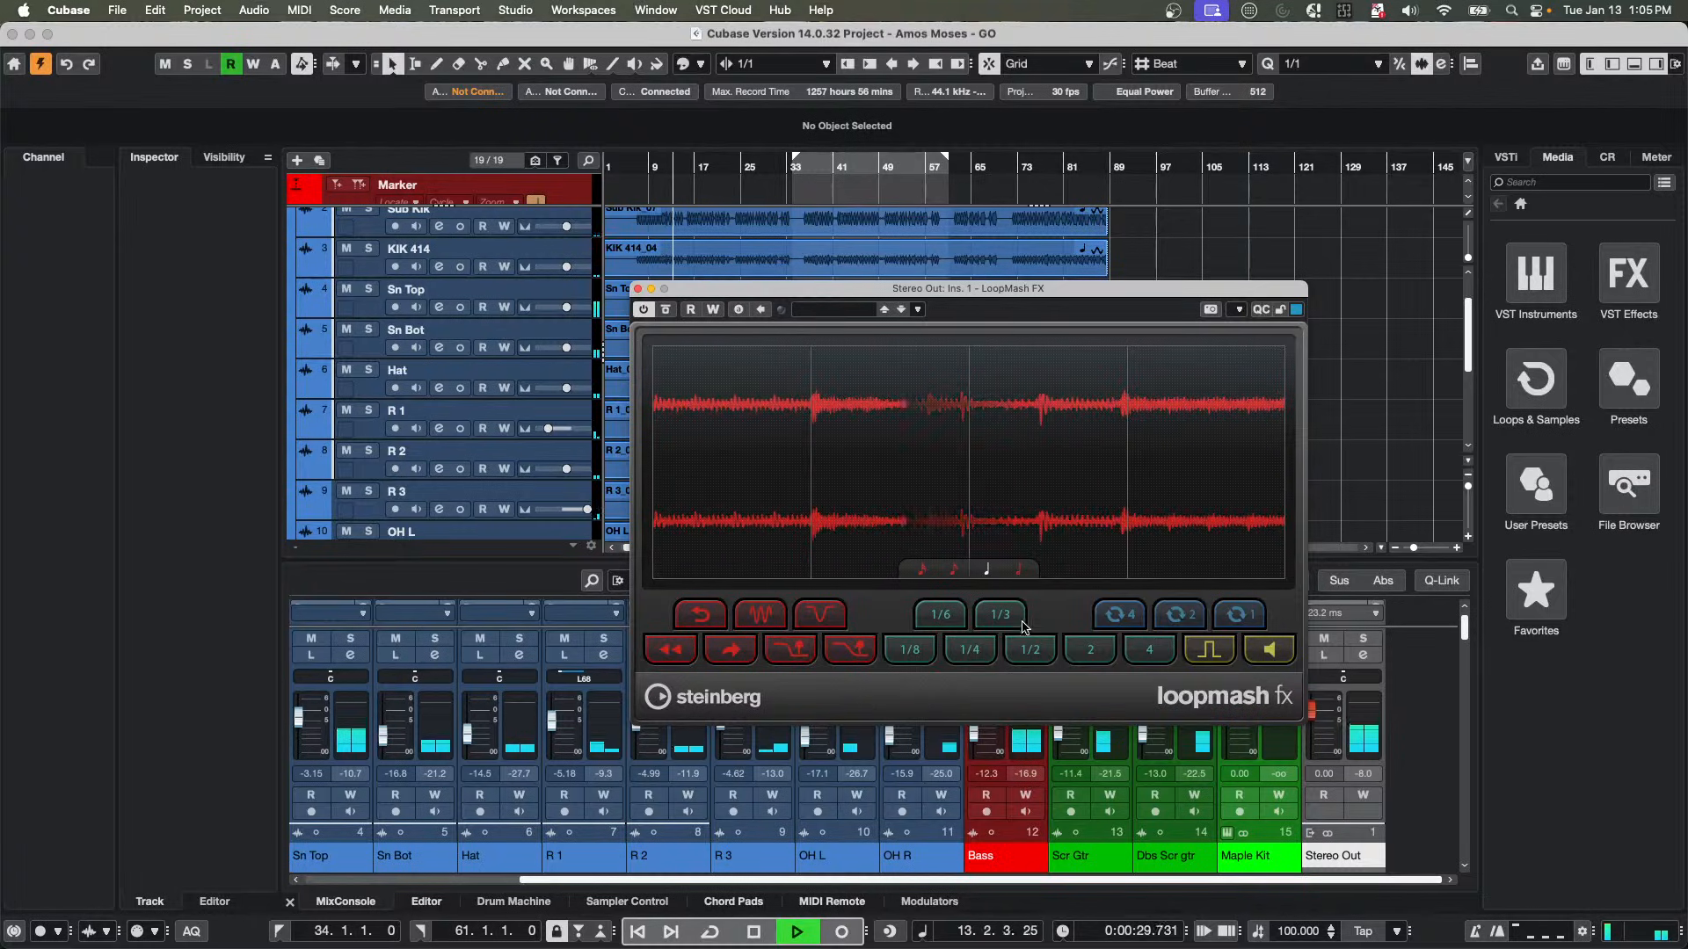
pyautogui.click(955, 570)
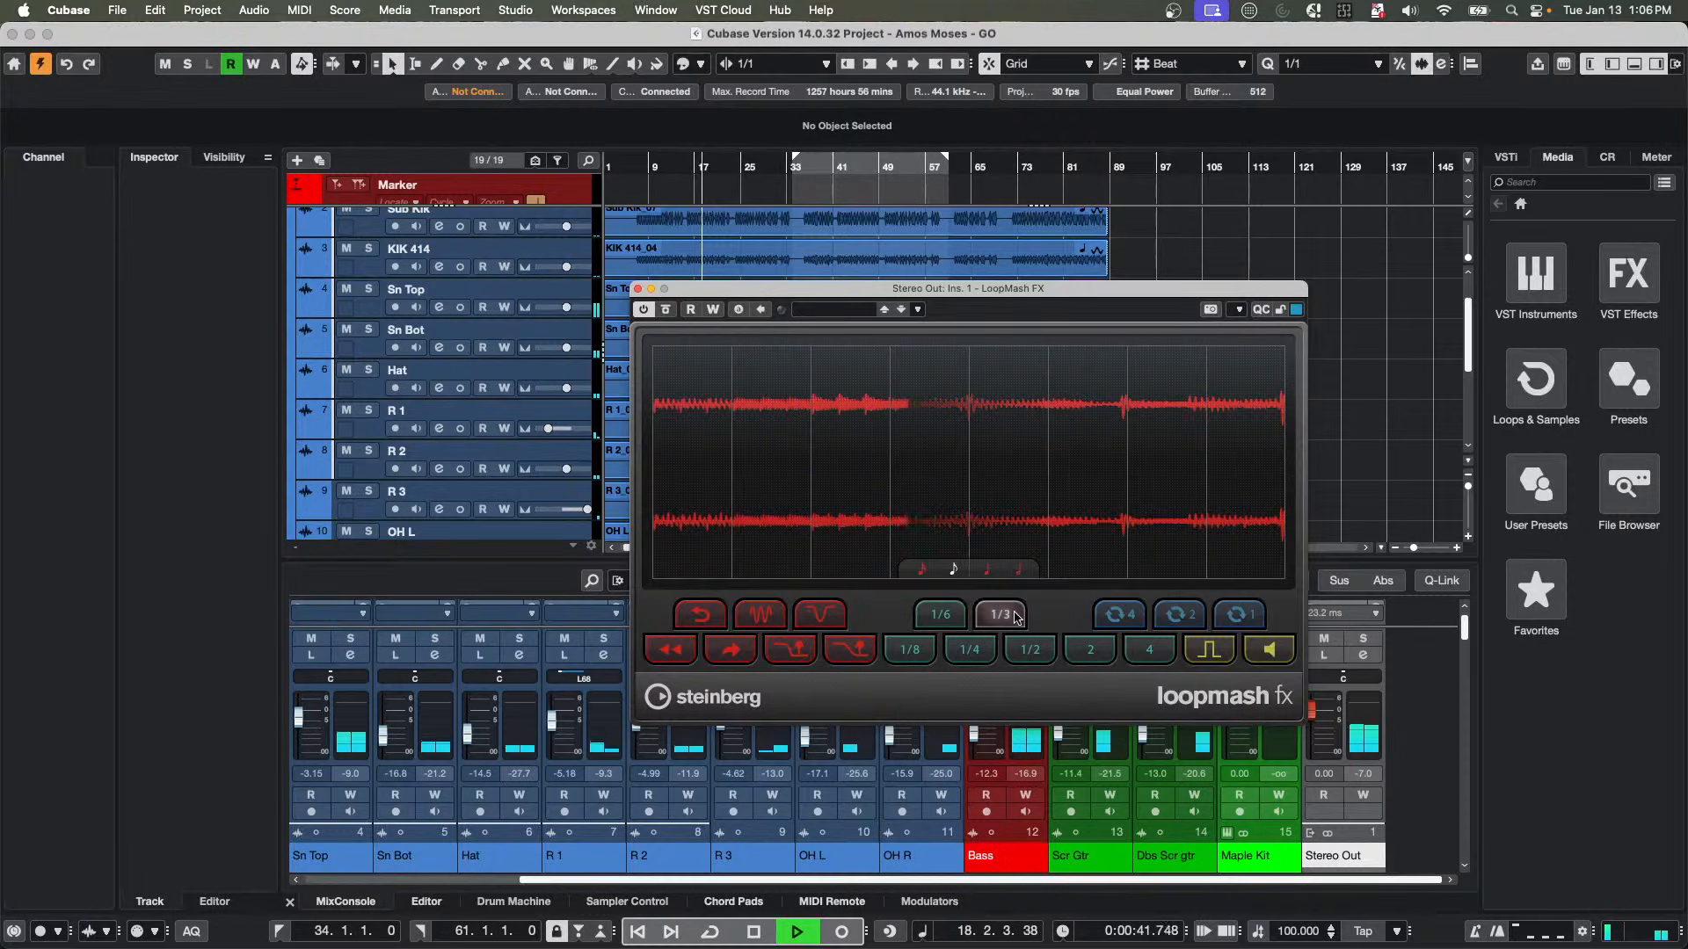
pyautogui.click(986, 571)
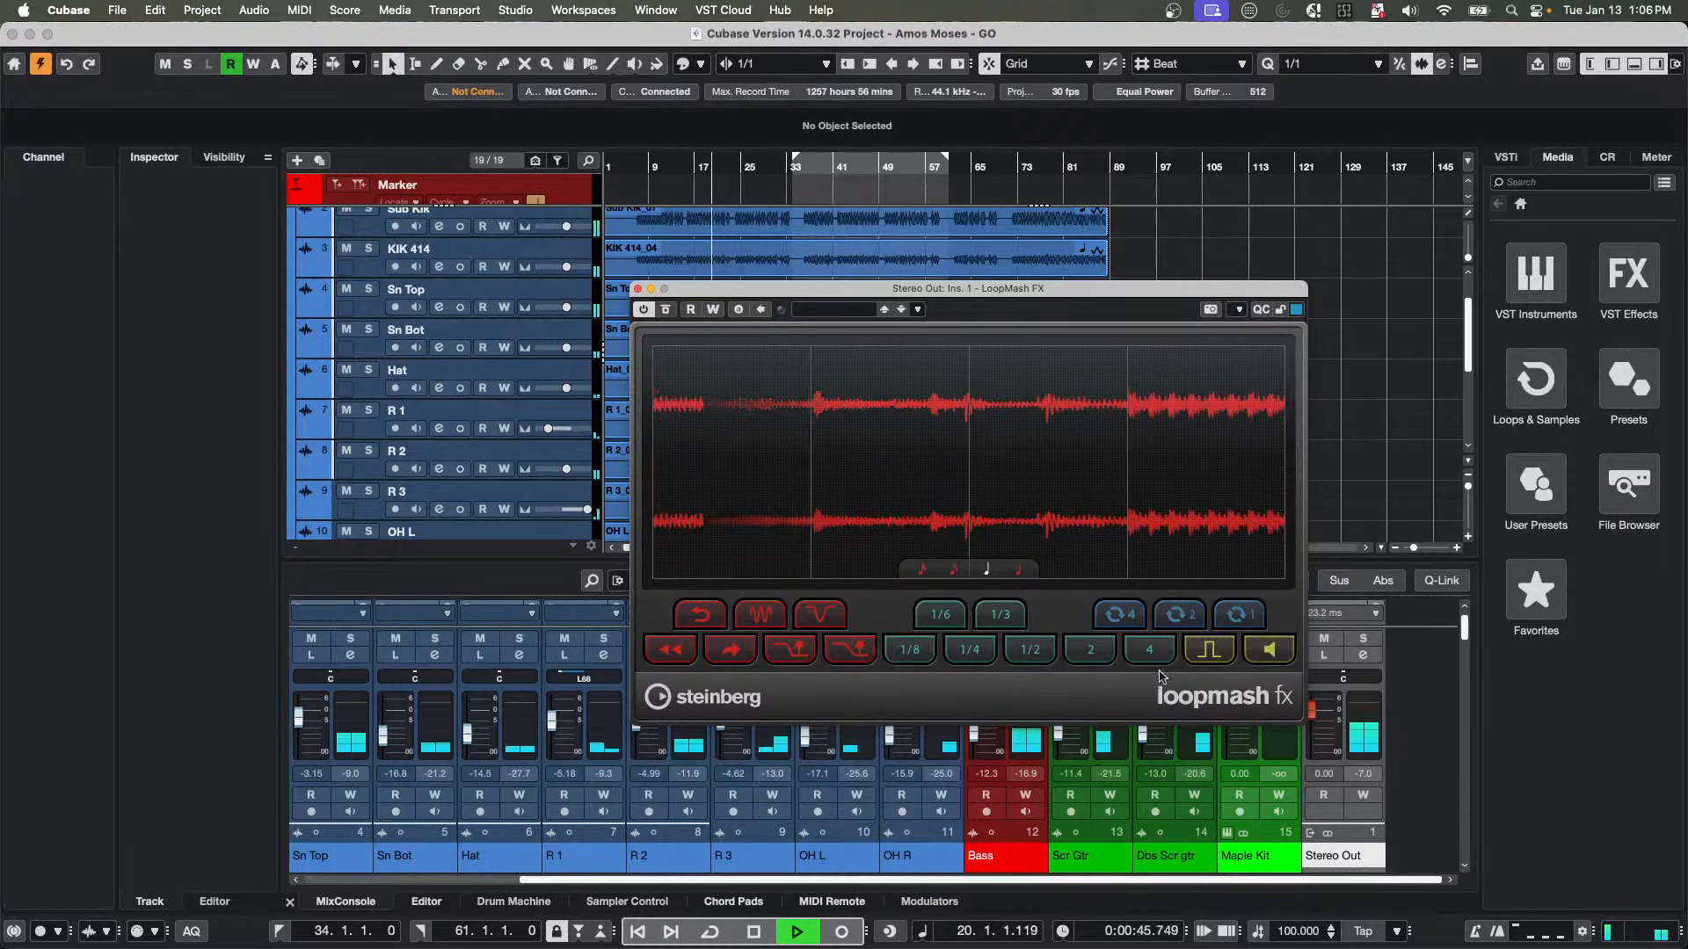
# Audition LoopMash FX's 1/2, staccato, 4 and second tape-stop effects, switching the quantize grid to sixteenth notes for part of it.
pyautogui.click(1028, 651)
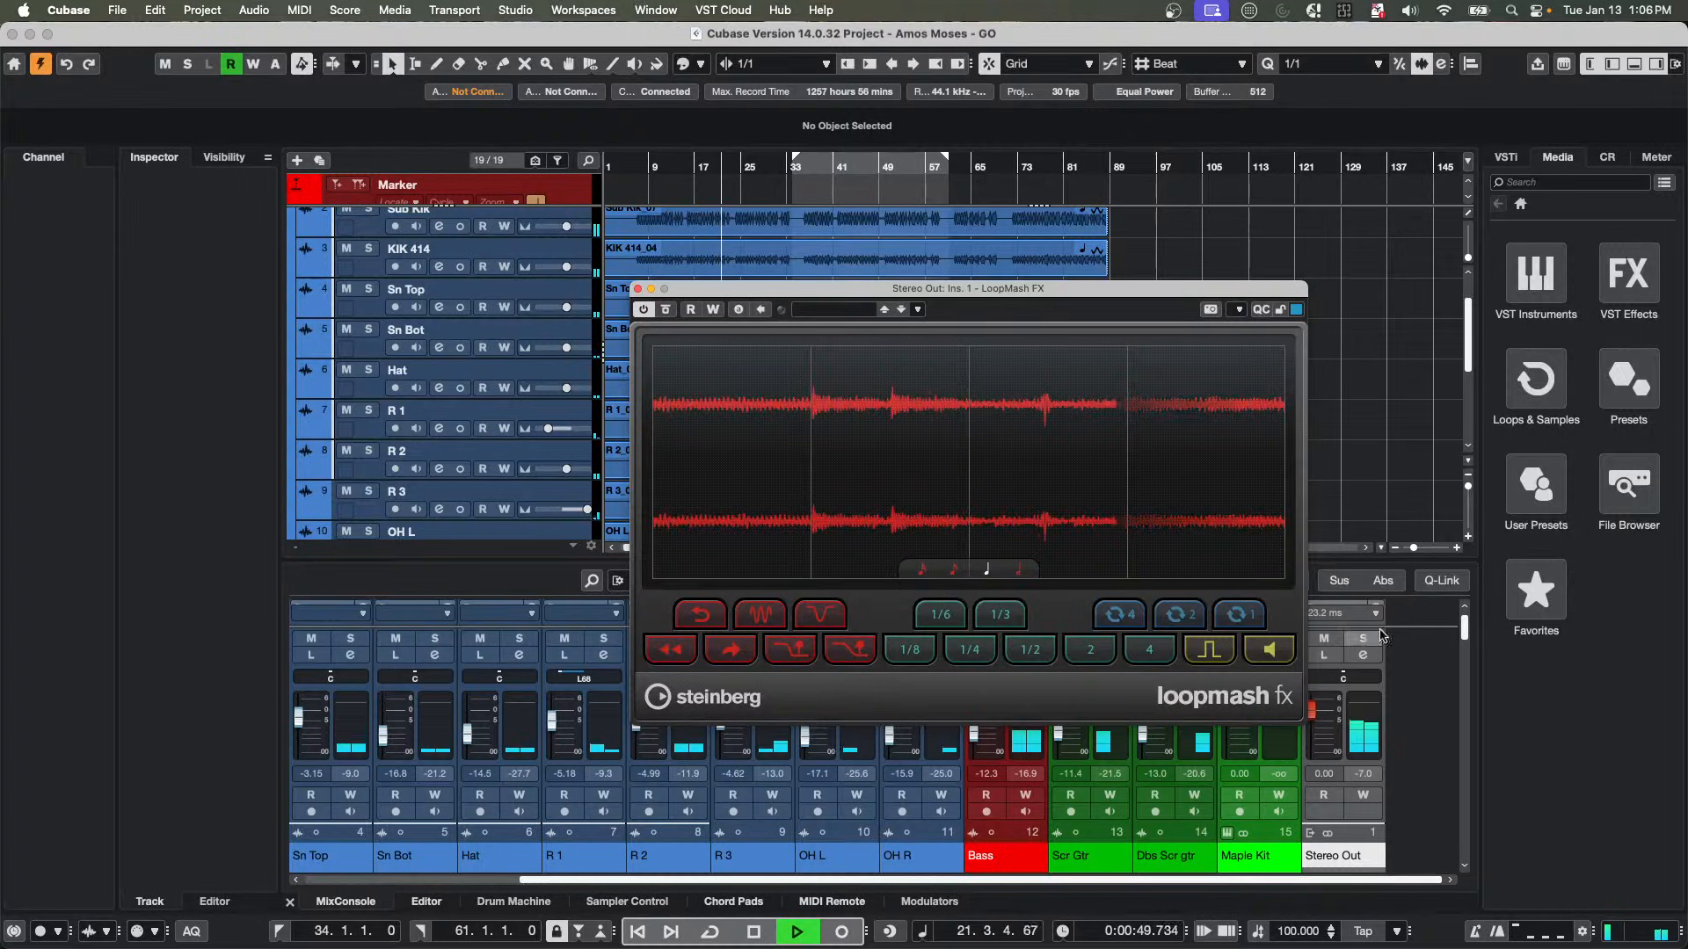
pyautogui.click(1209, 651)
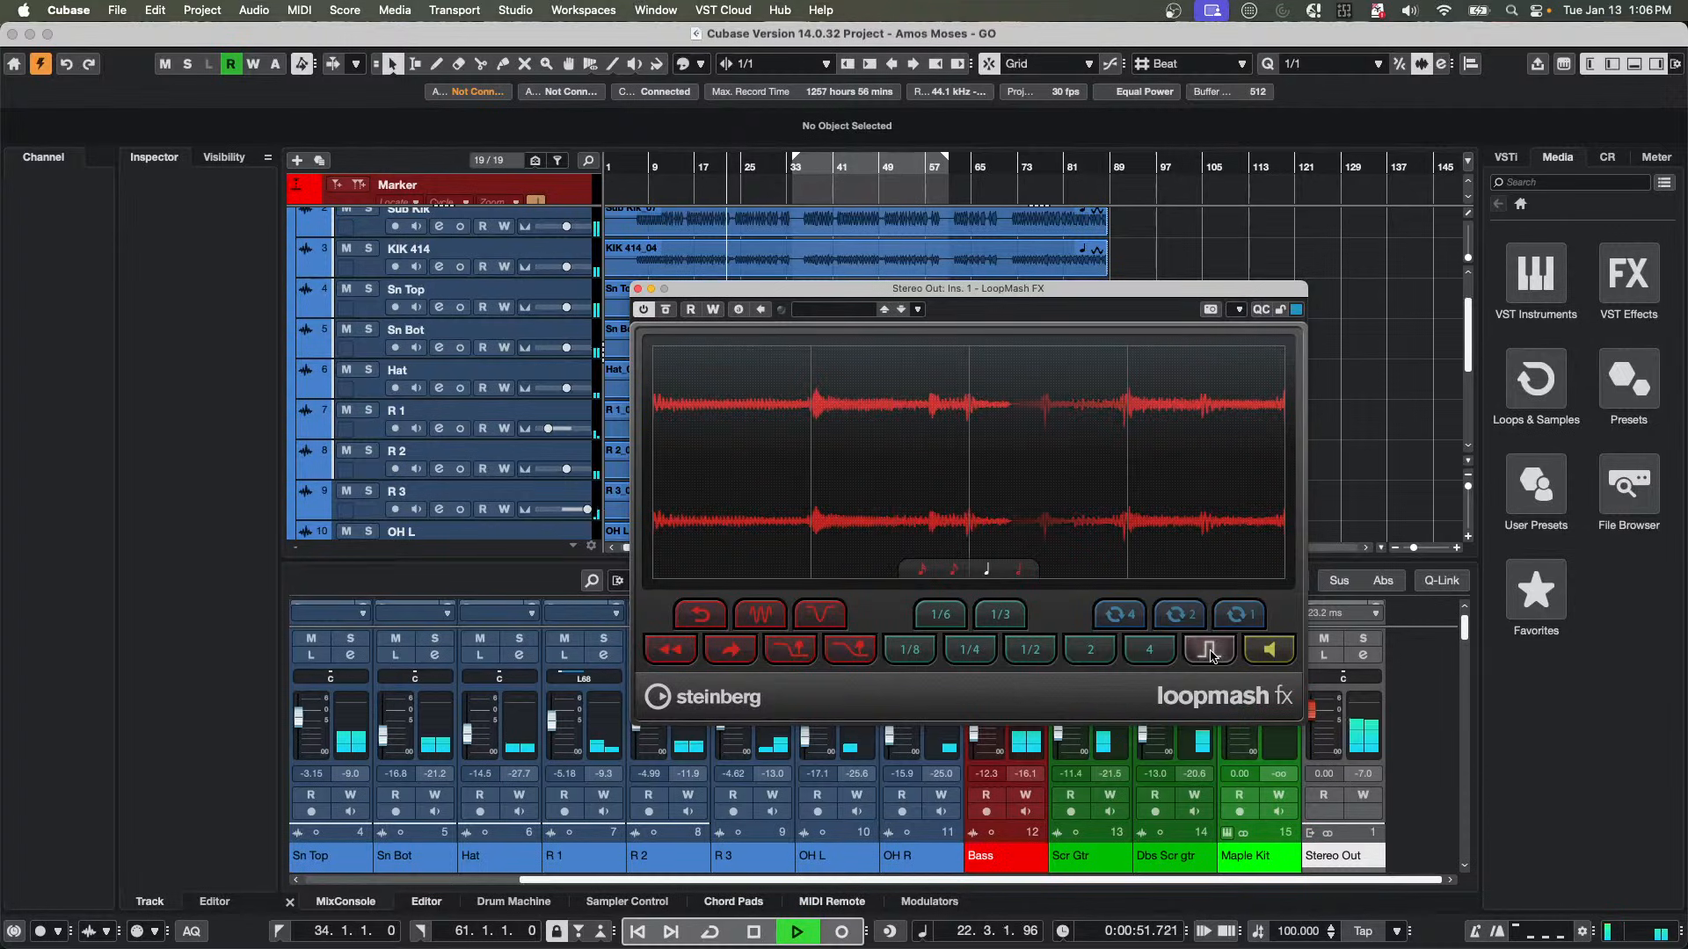
pyautogui.click(922, 570)
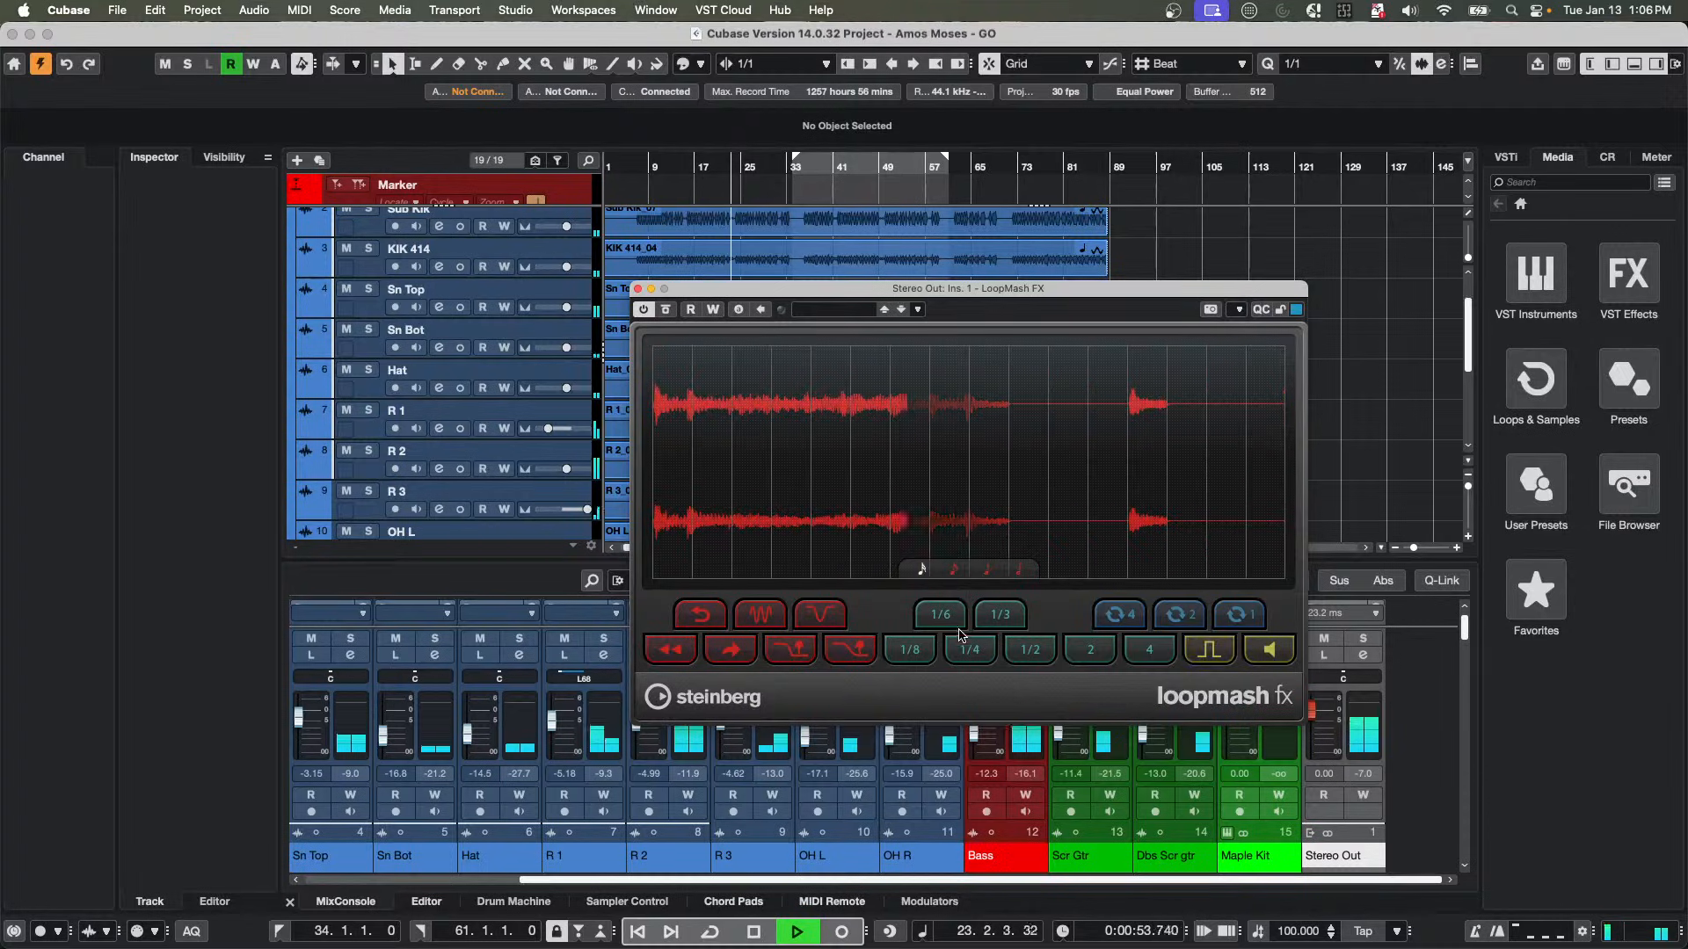
pyautogui.click(1210, 651)
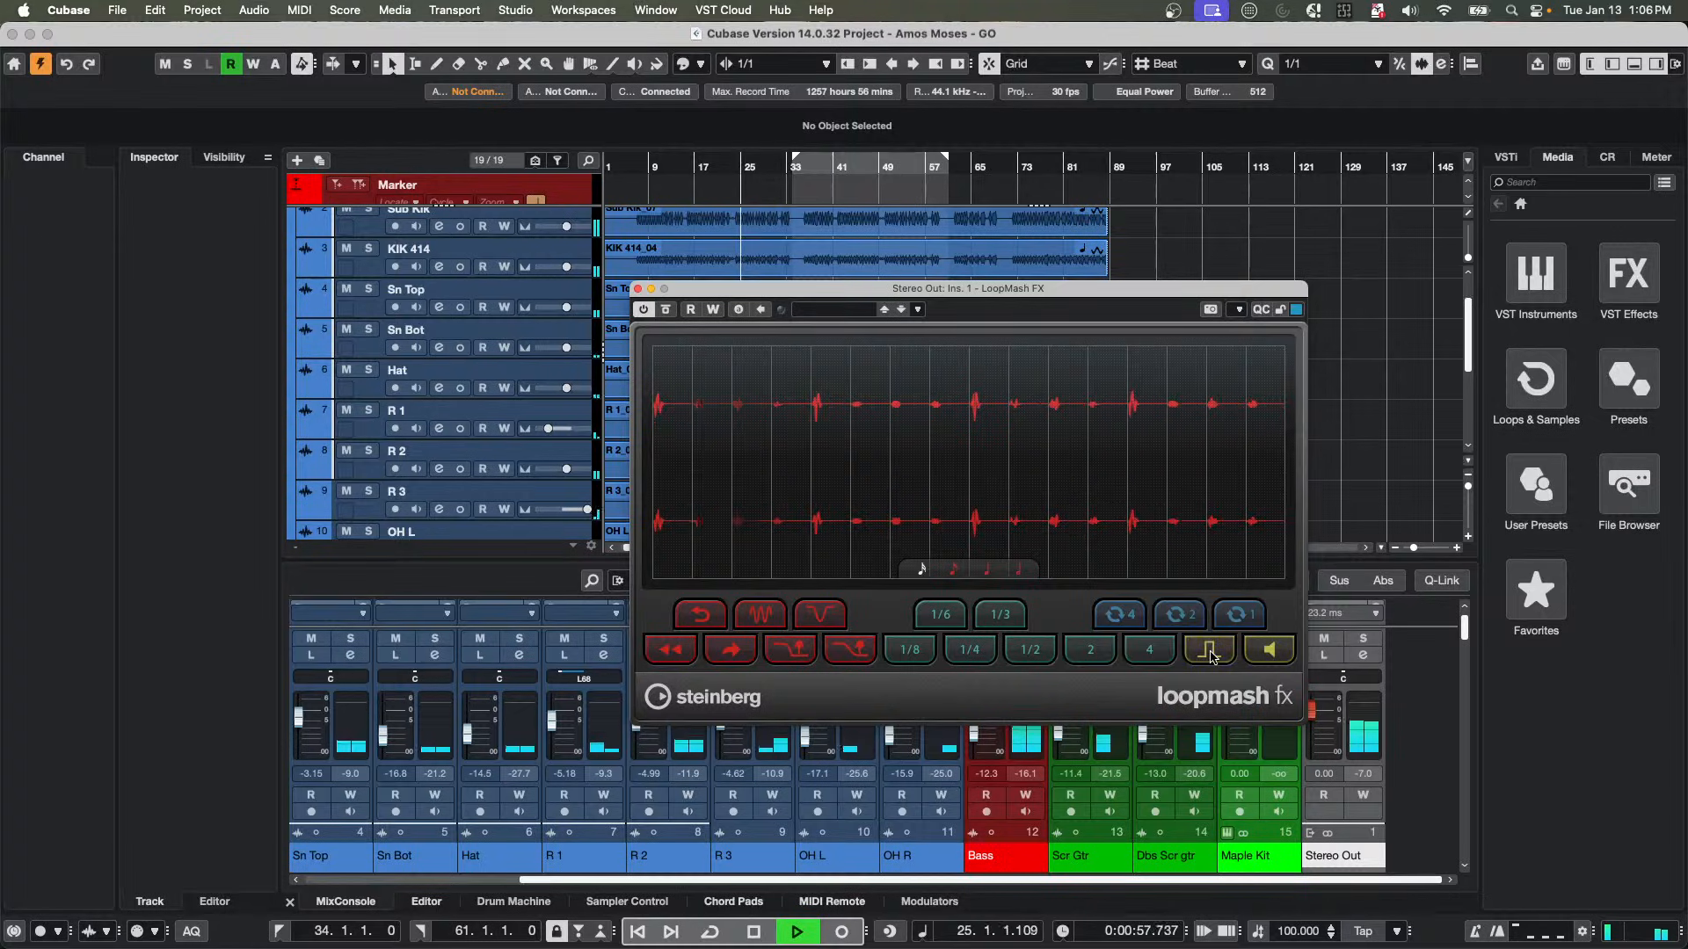
pyautogui.click(1155, 656)
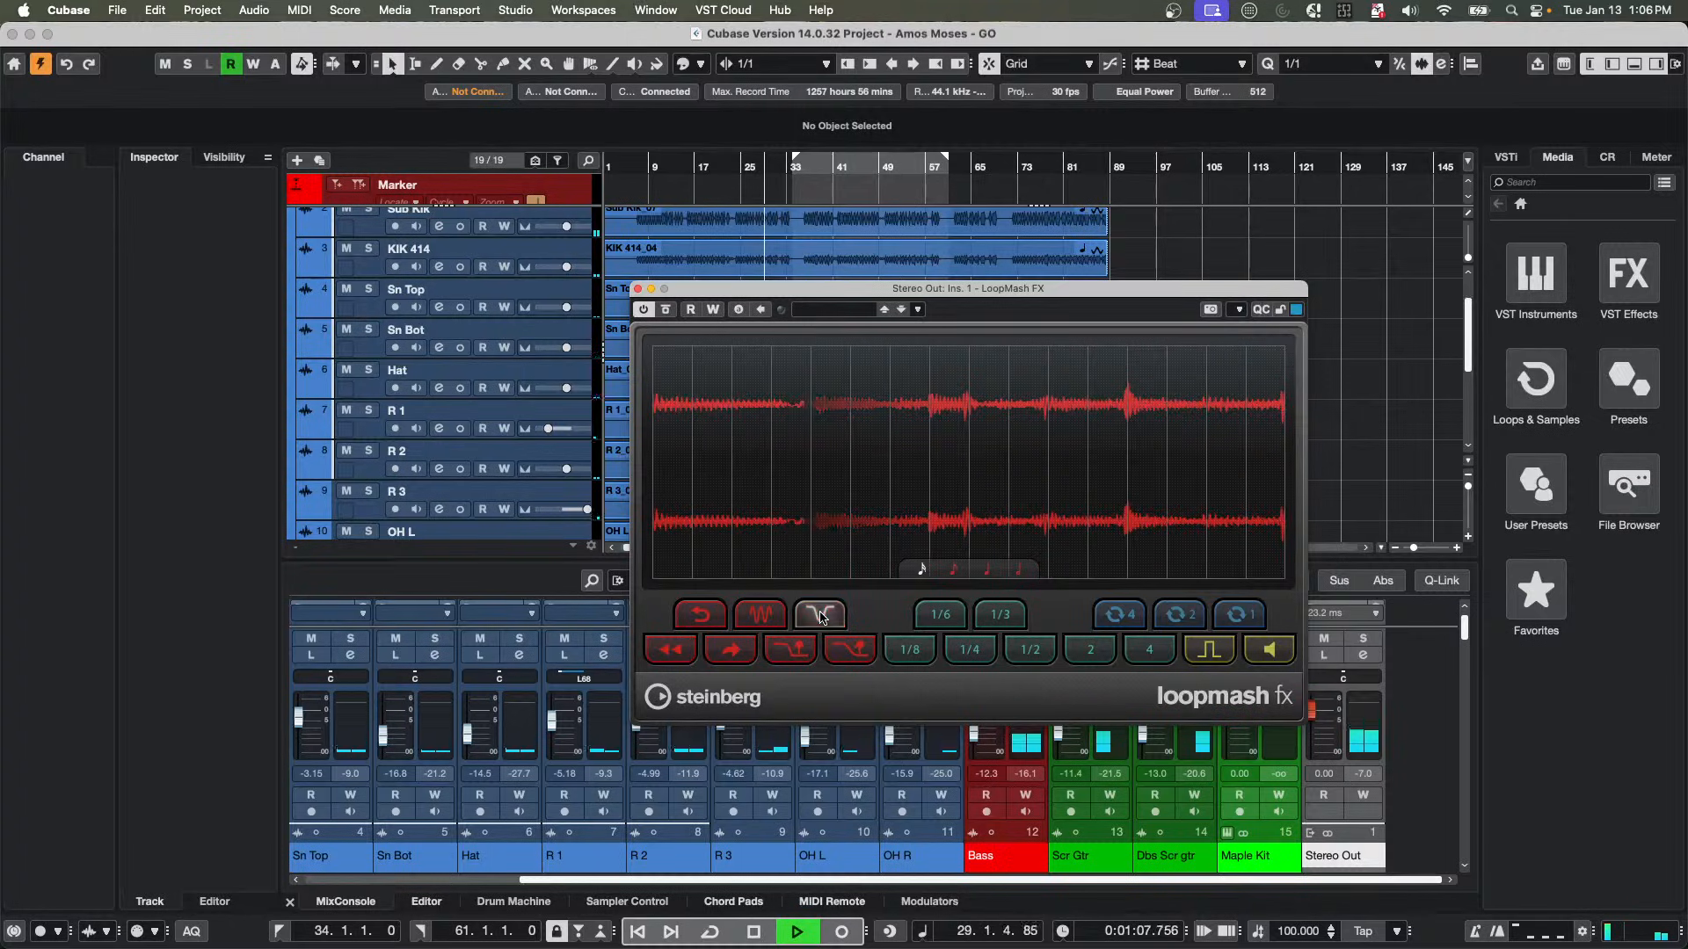
pyautogui.click(853, 654)
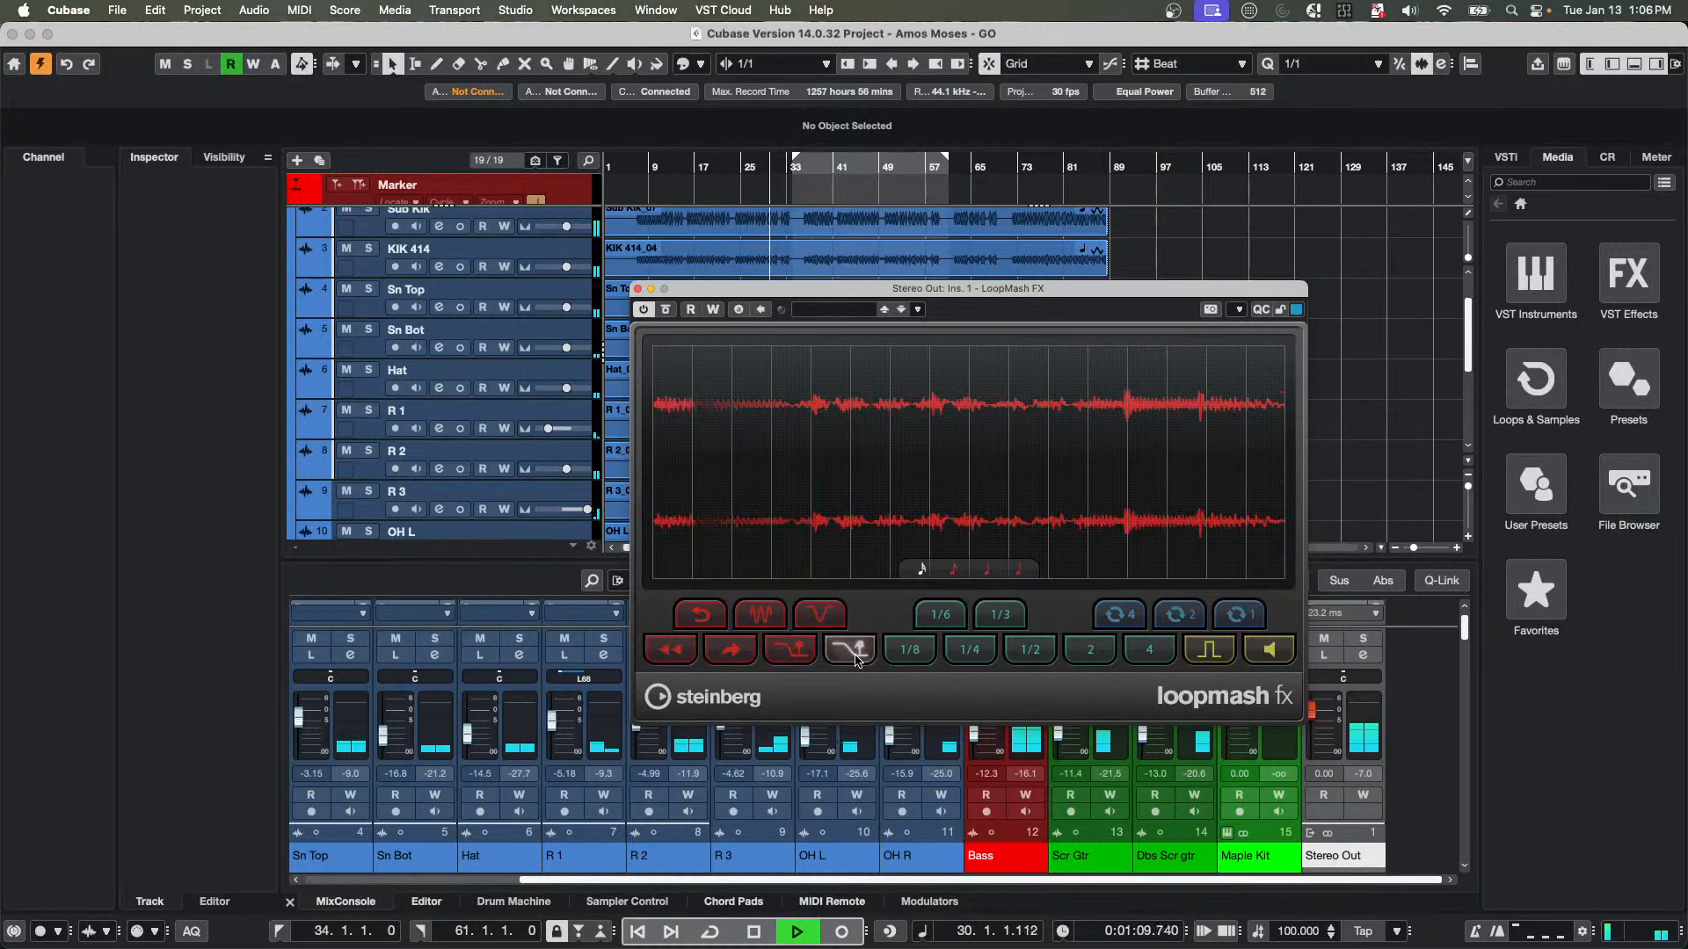
# Set LoopMash FX's quantize grid to quarter notes and audition the backspin and second tape-stop effects.
pyautogui.click(987, 570)
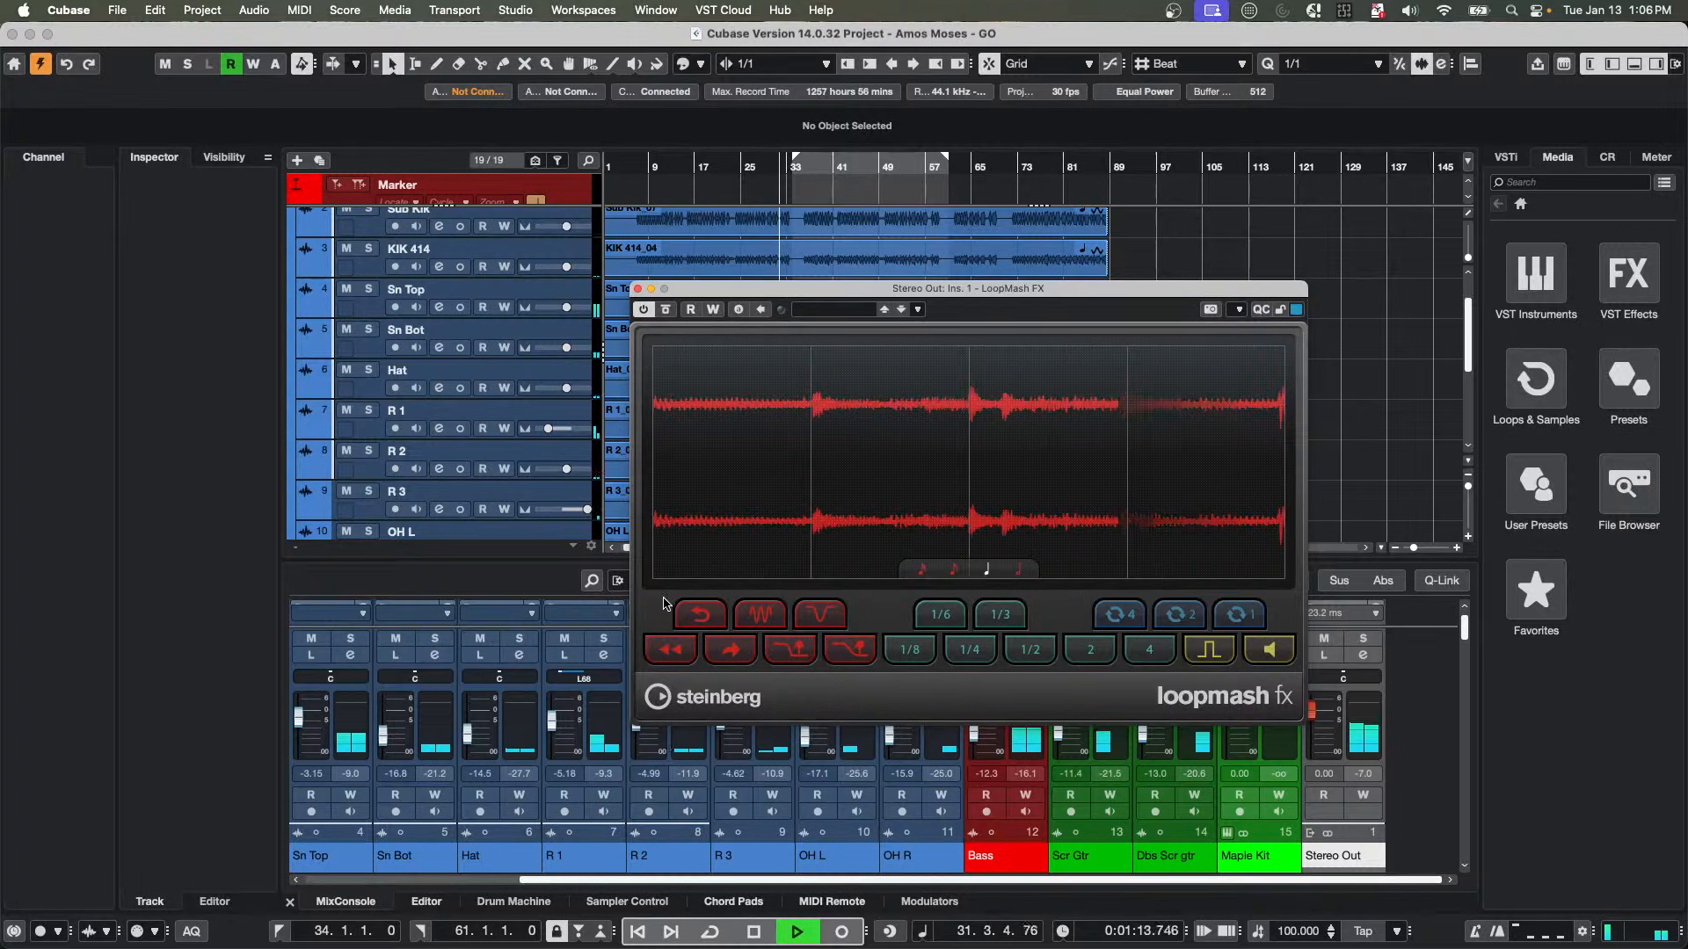
pyautogui.click(699, 614)
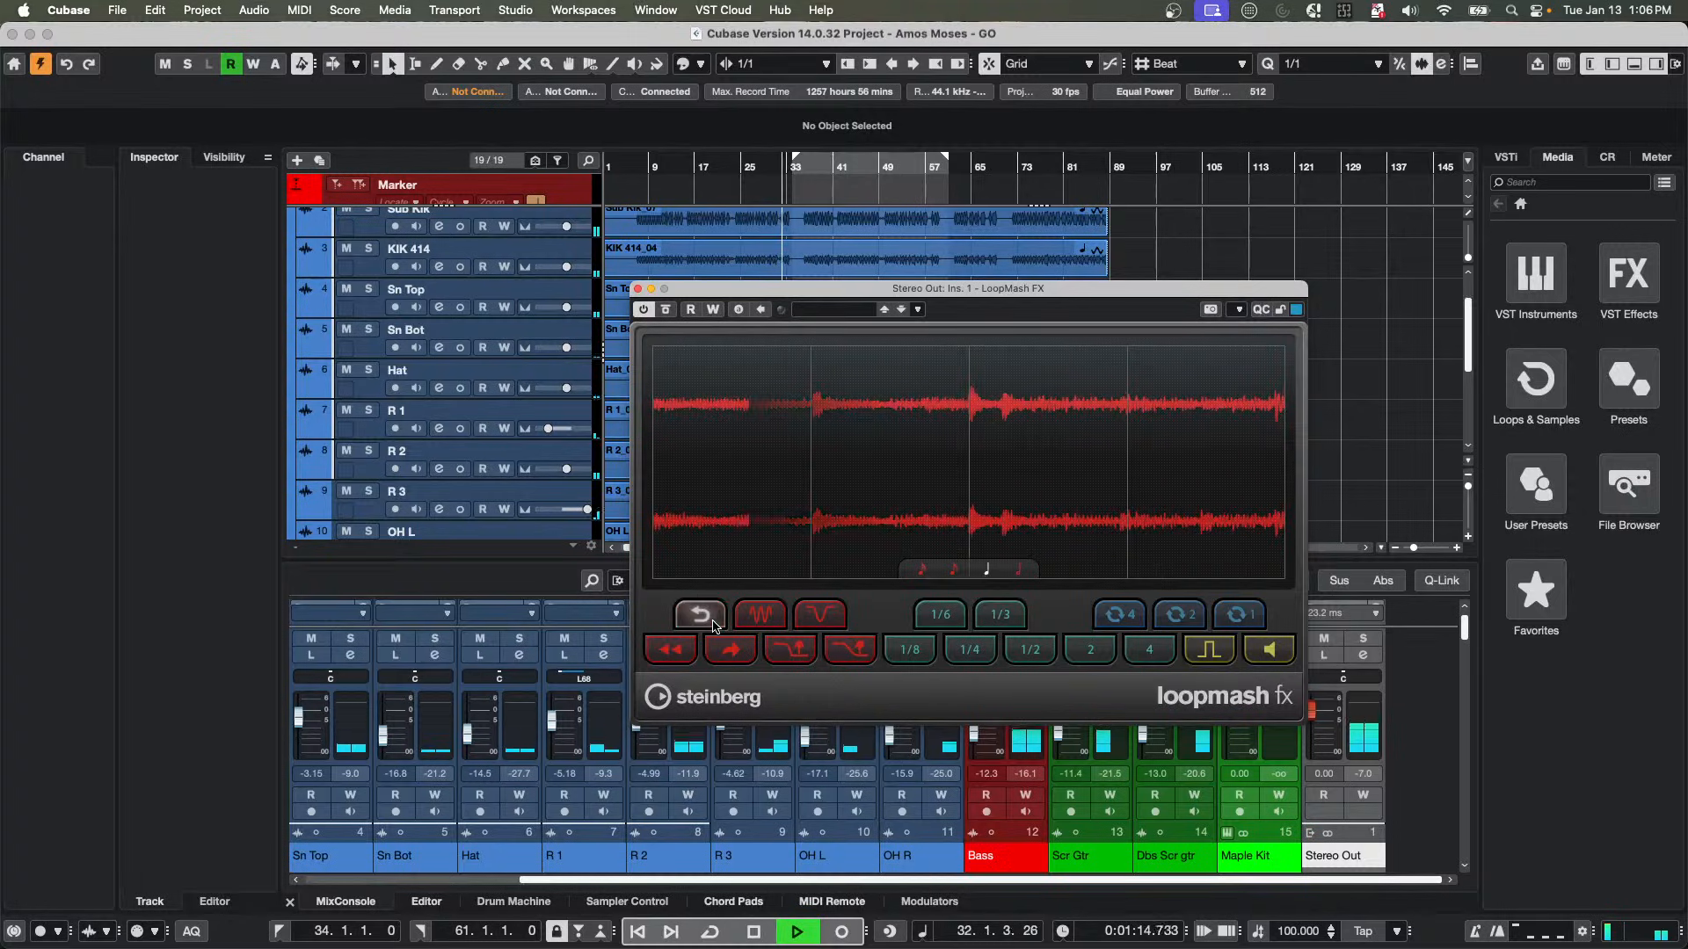
pyautogui.click(844, 650)
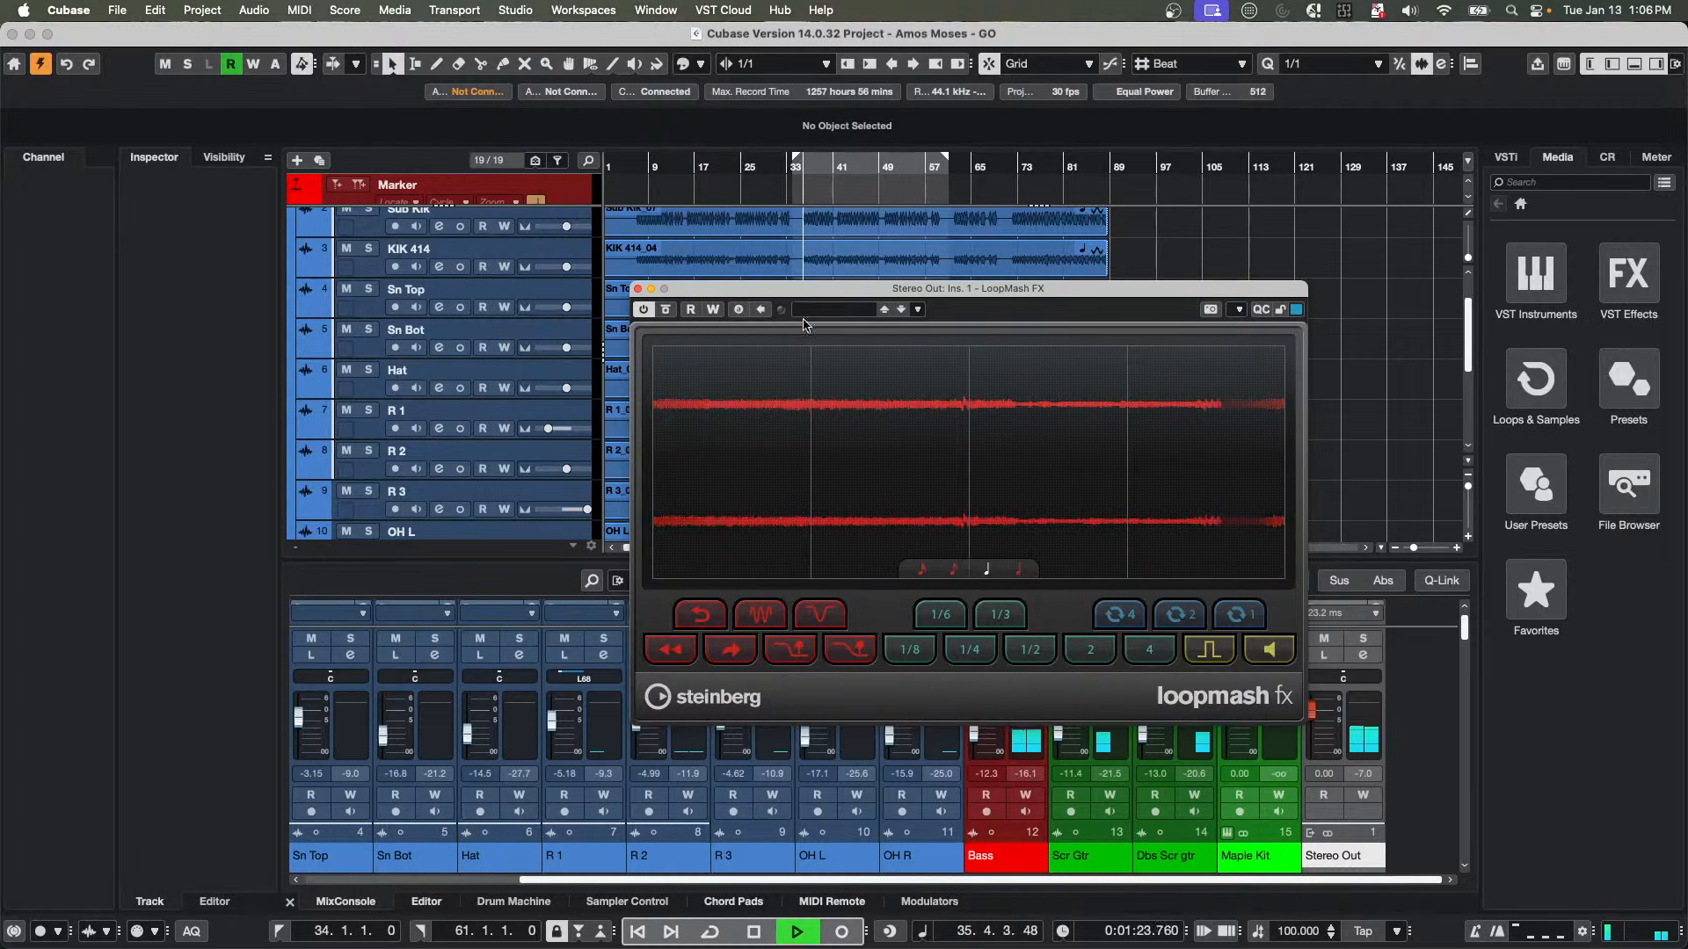
# Add a MIDI track with its output routed to "Stereo Out: Ins. 1. LoopMash FX - MIDI In" and increase its track height.
pyautogui.rightClick(357, 279)
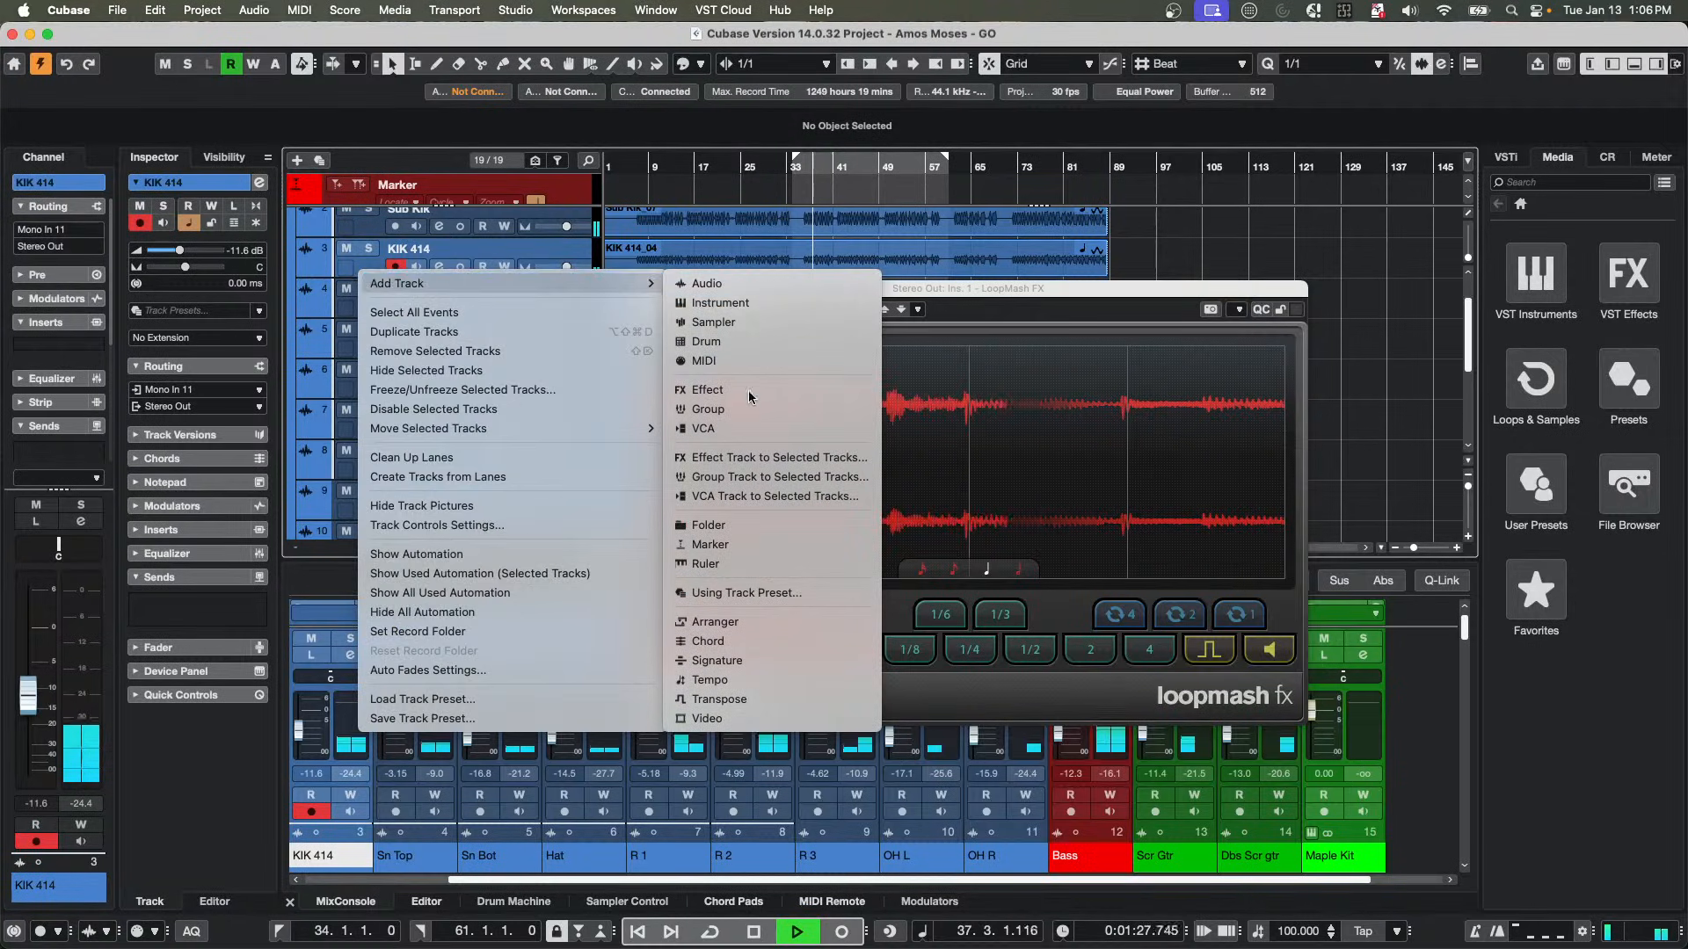
pyautogui.click(748, 363)
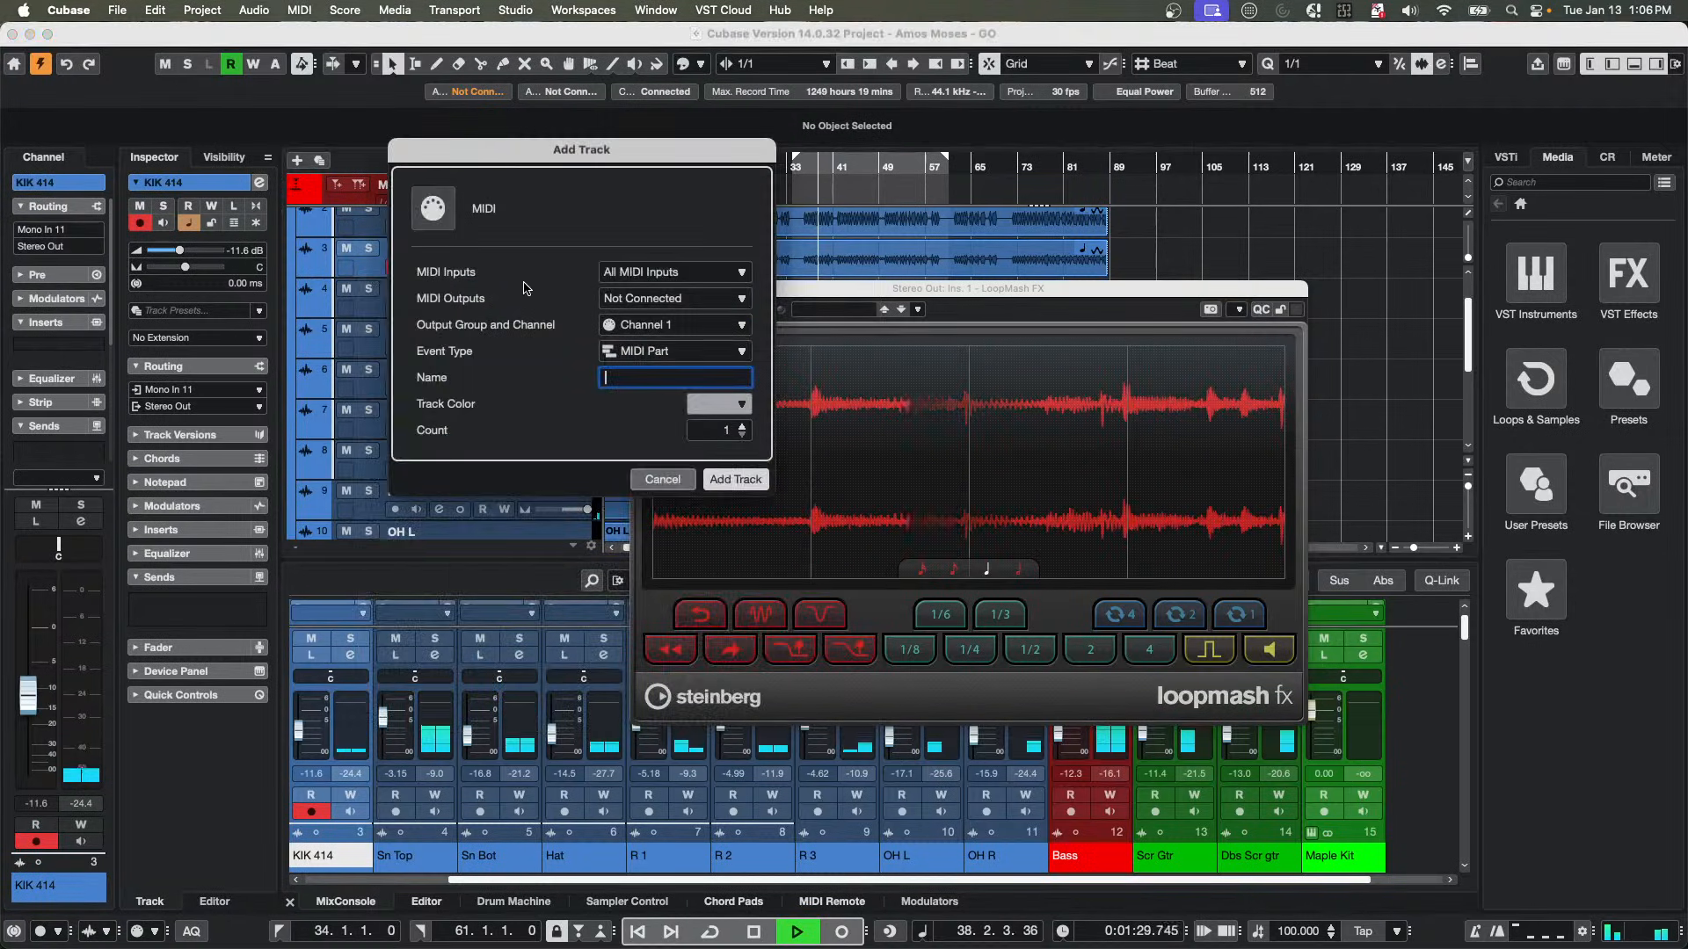
pyautogui.click(661, 304)
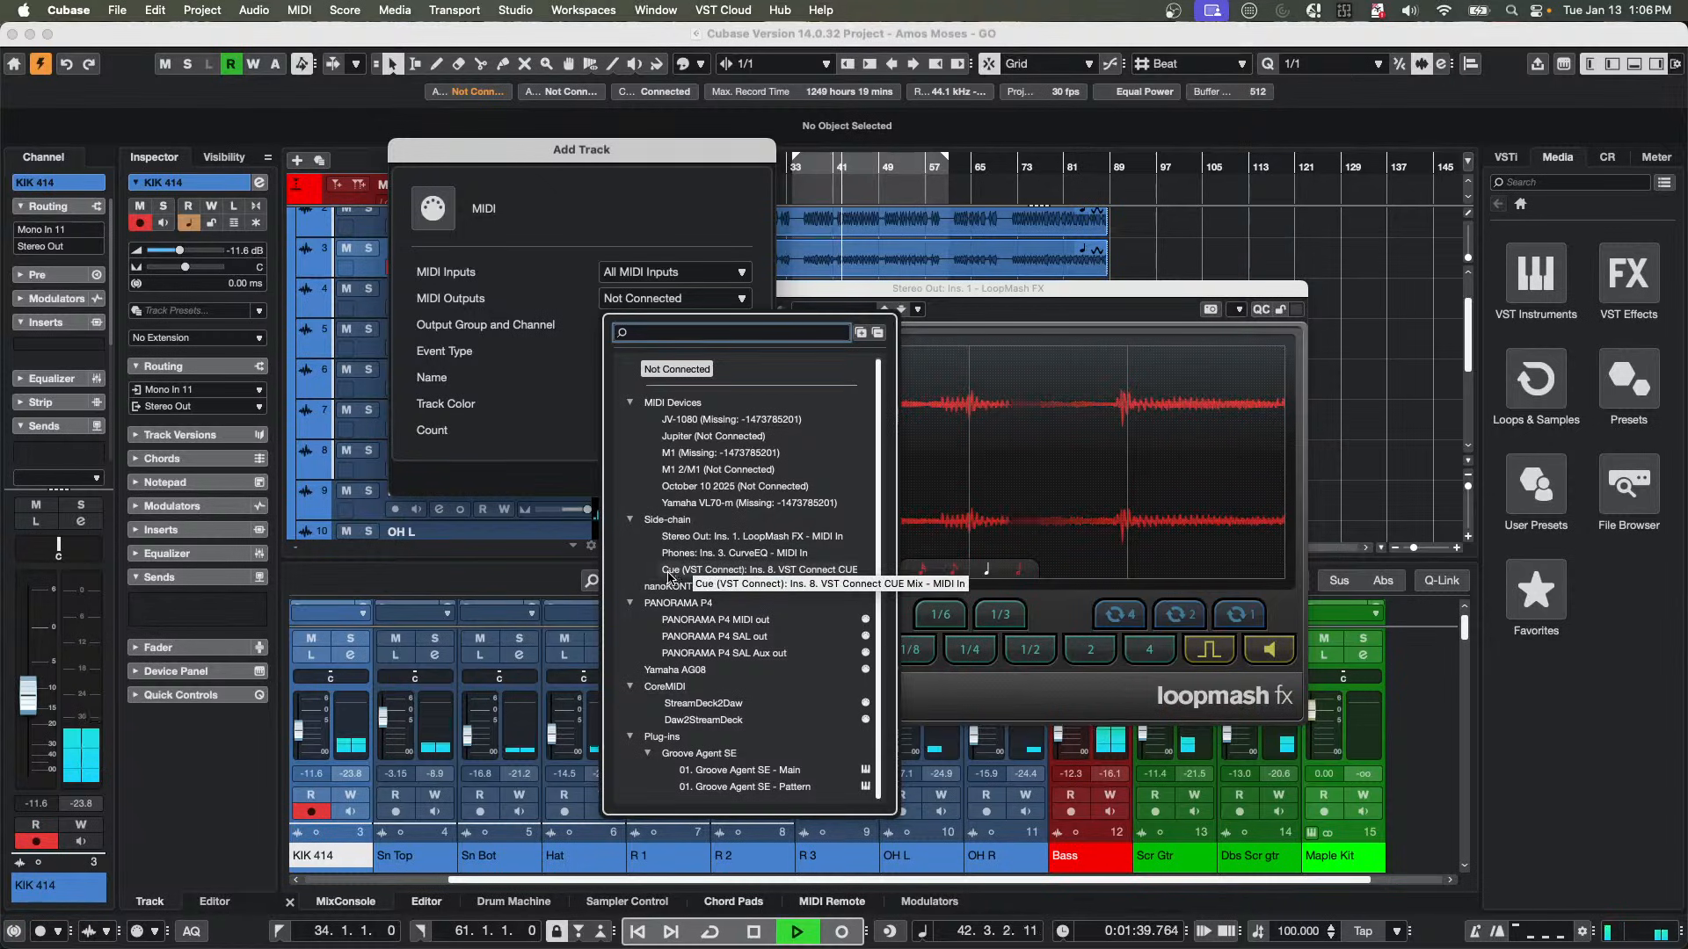
pyautogui.click(733, 537)
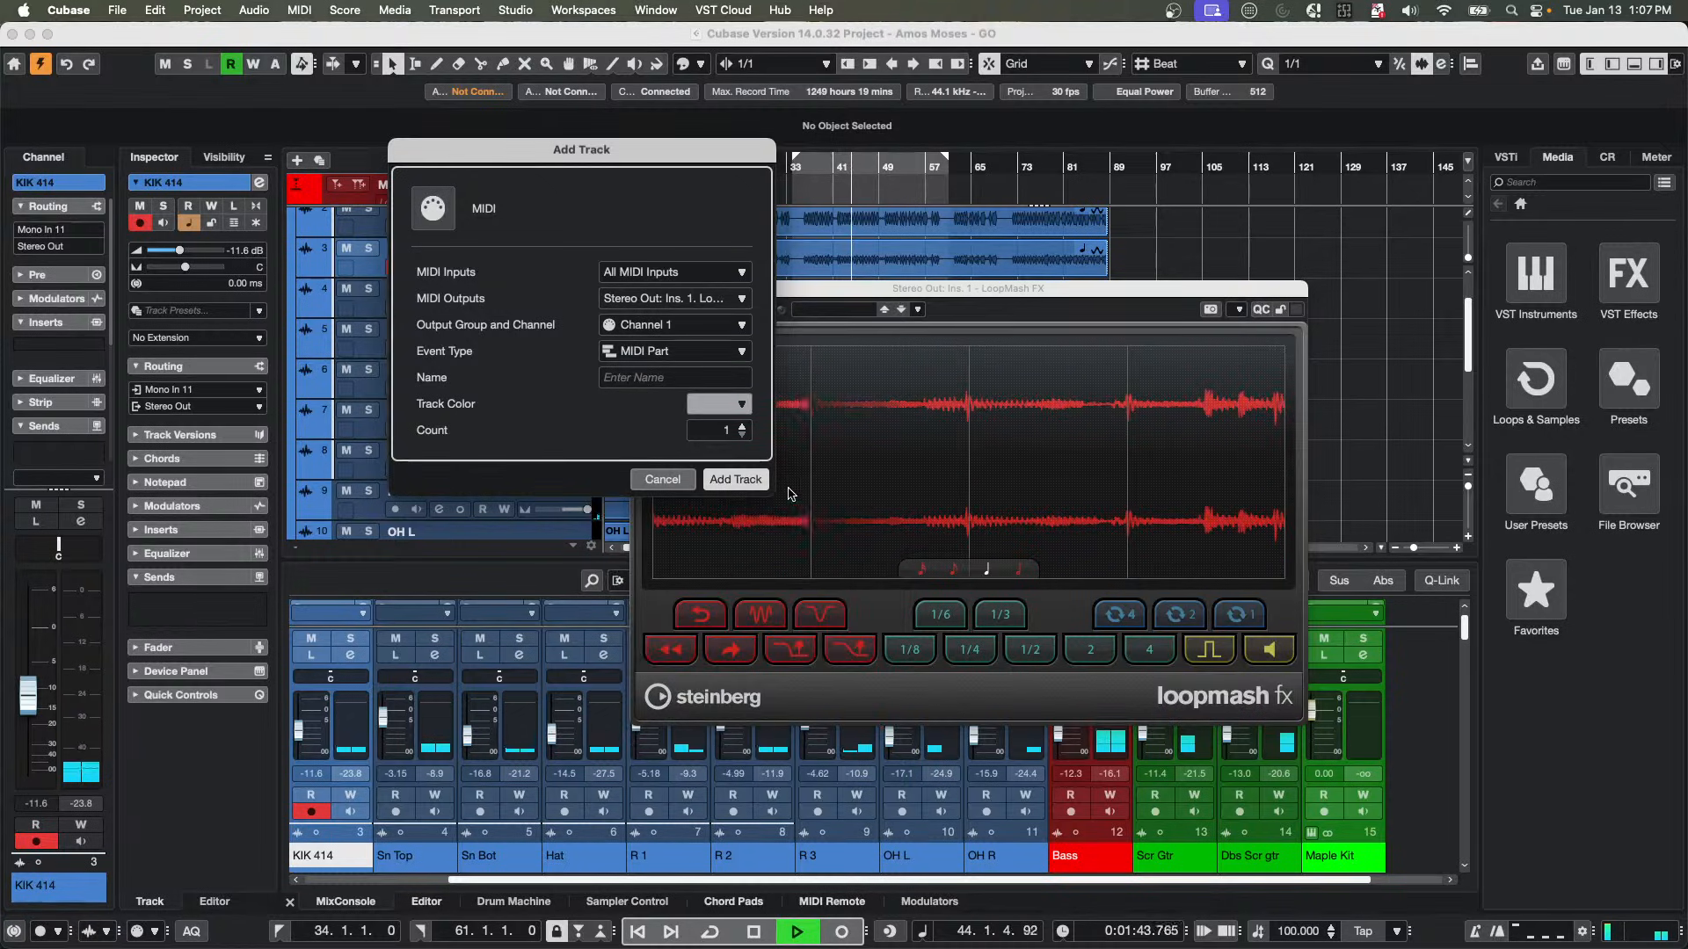
pyautogui.click(735, 479)
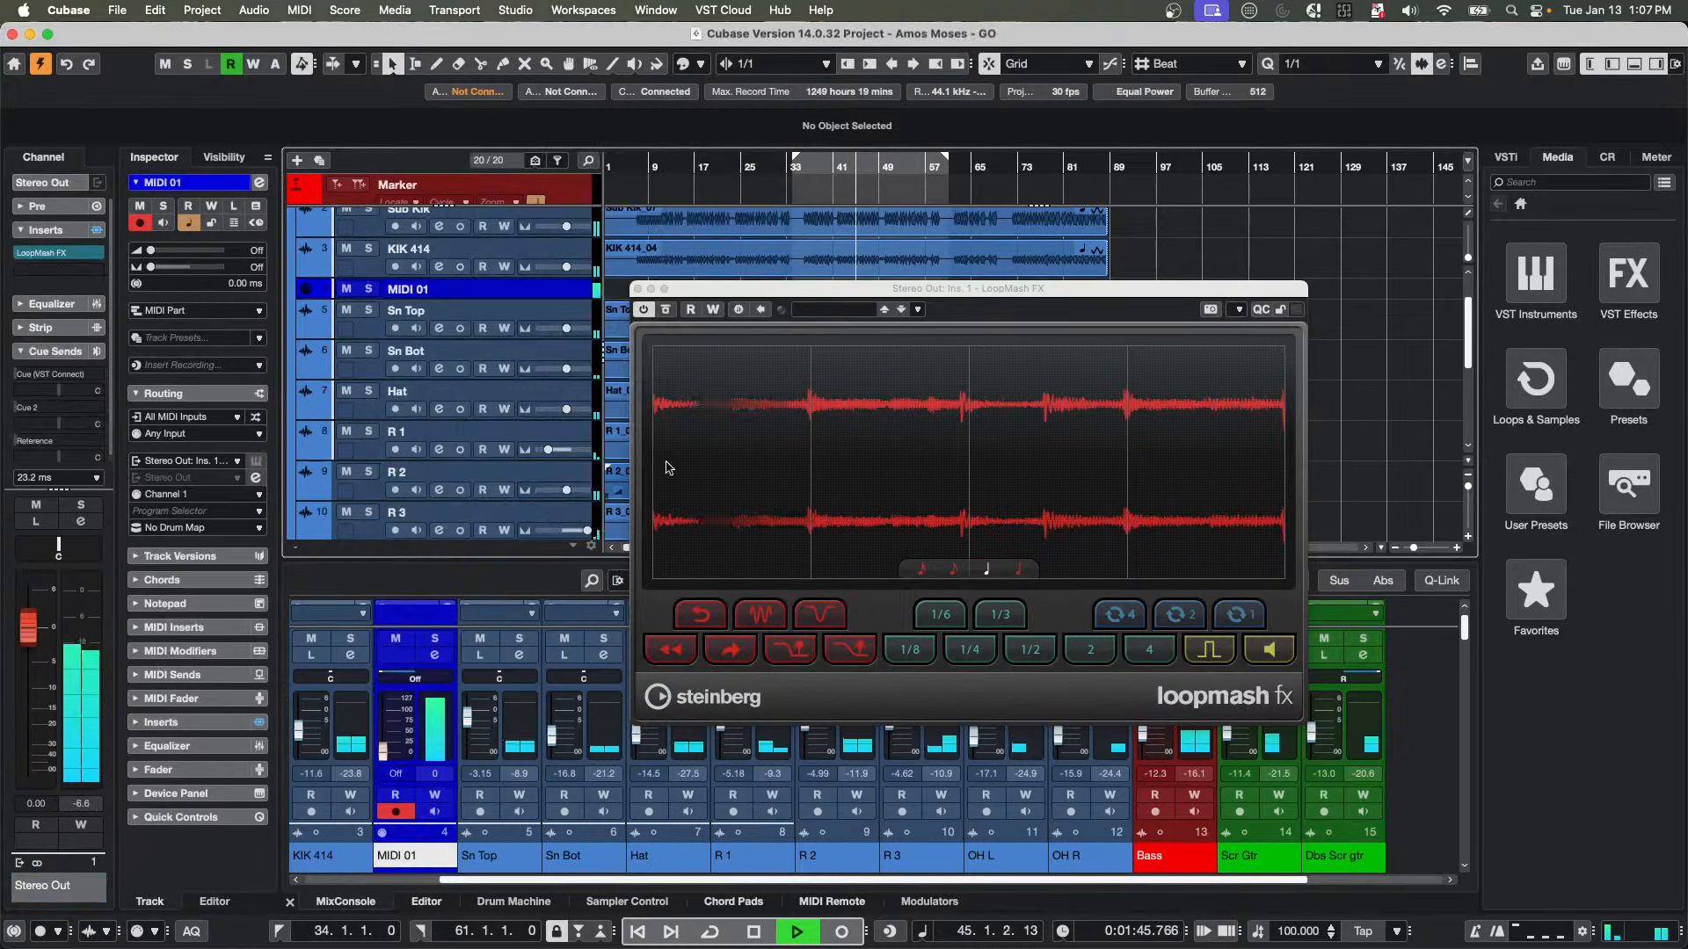
pyautogui.moveTo(482, 304); pyautogui.dragTo(489, 384)
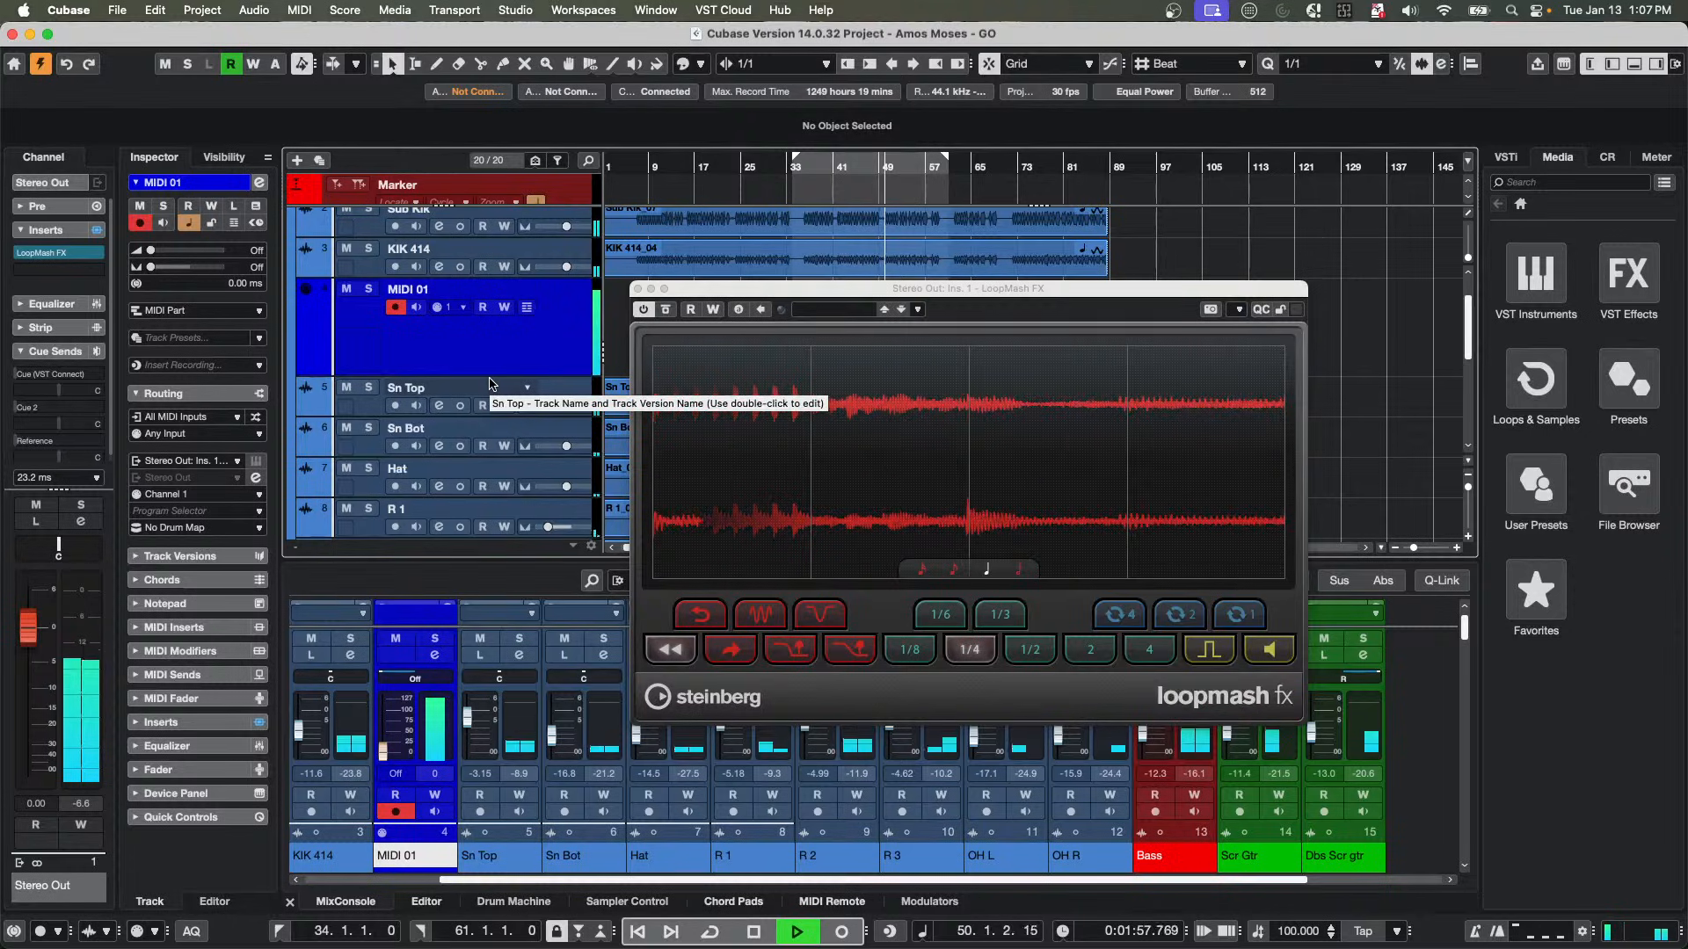
# Open the On-Screen Keyboard and play several different notes to trigger LoopMash FX effects through the MIDI track.
pyautogui.hotkey('alt', 'k')
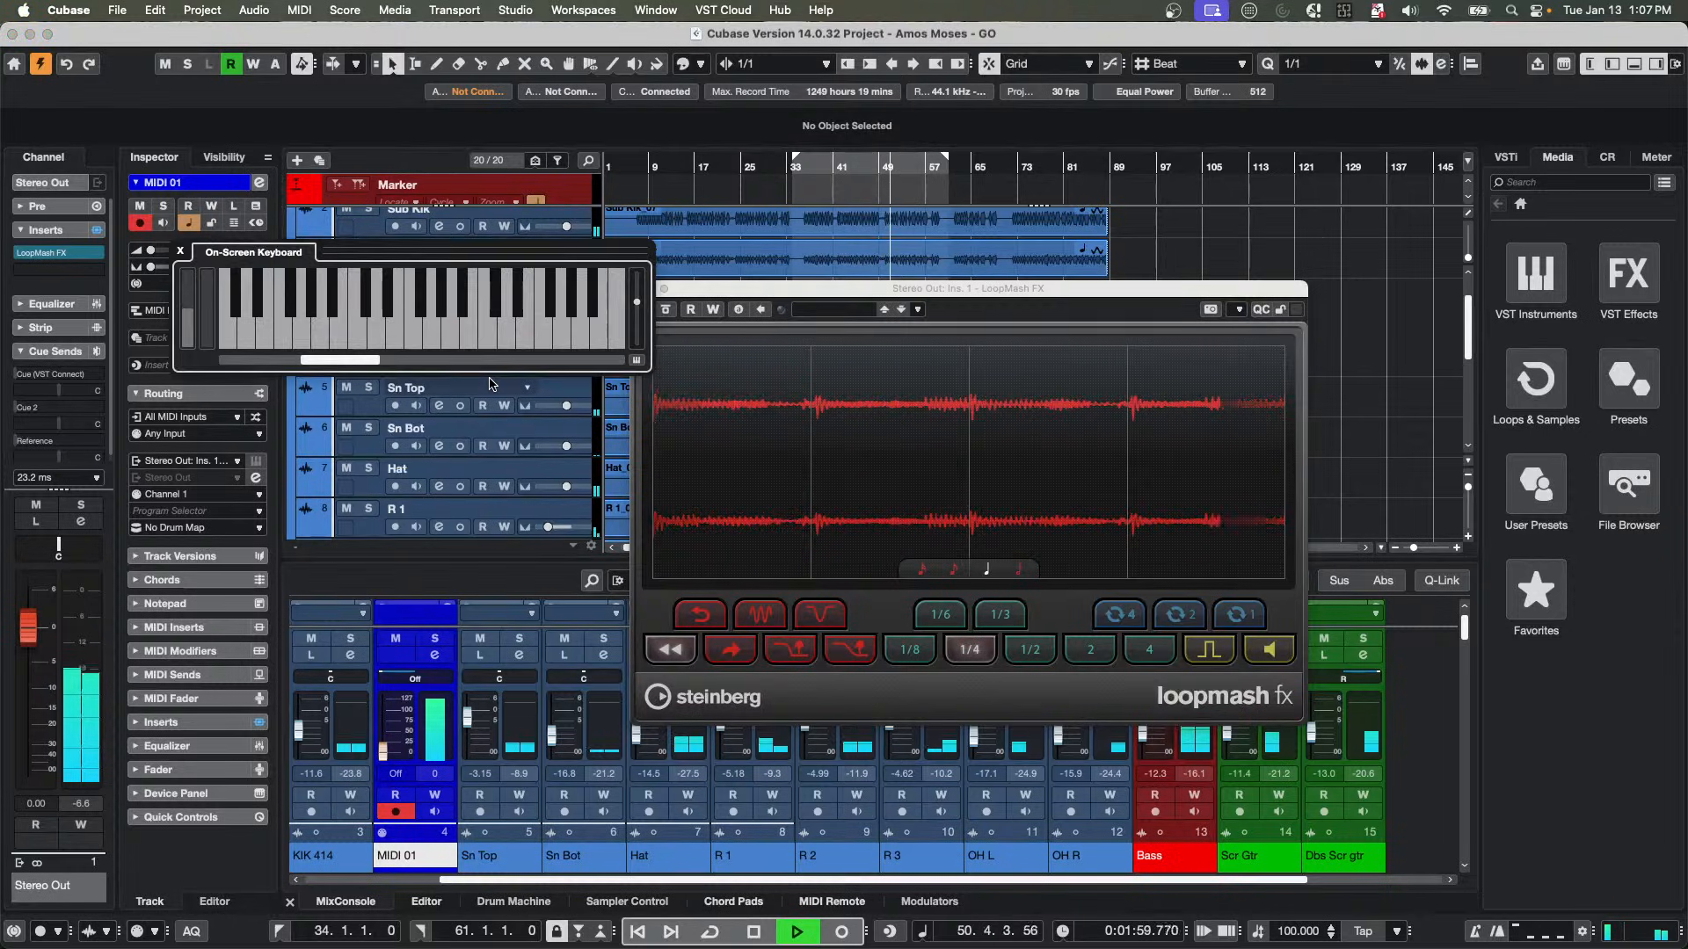
pyautogui.click(413, 339)
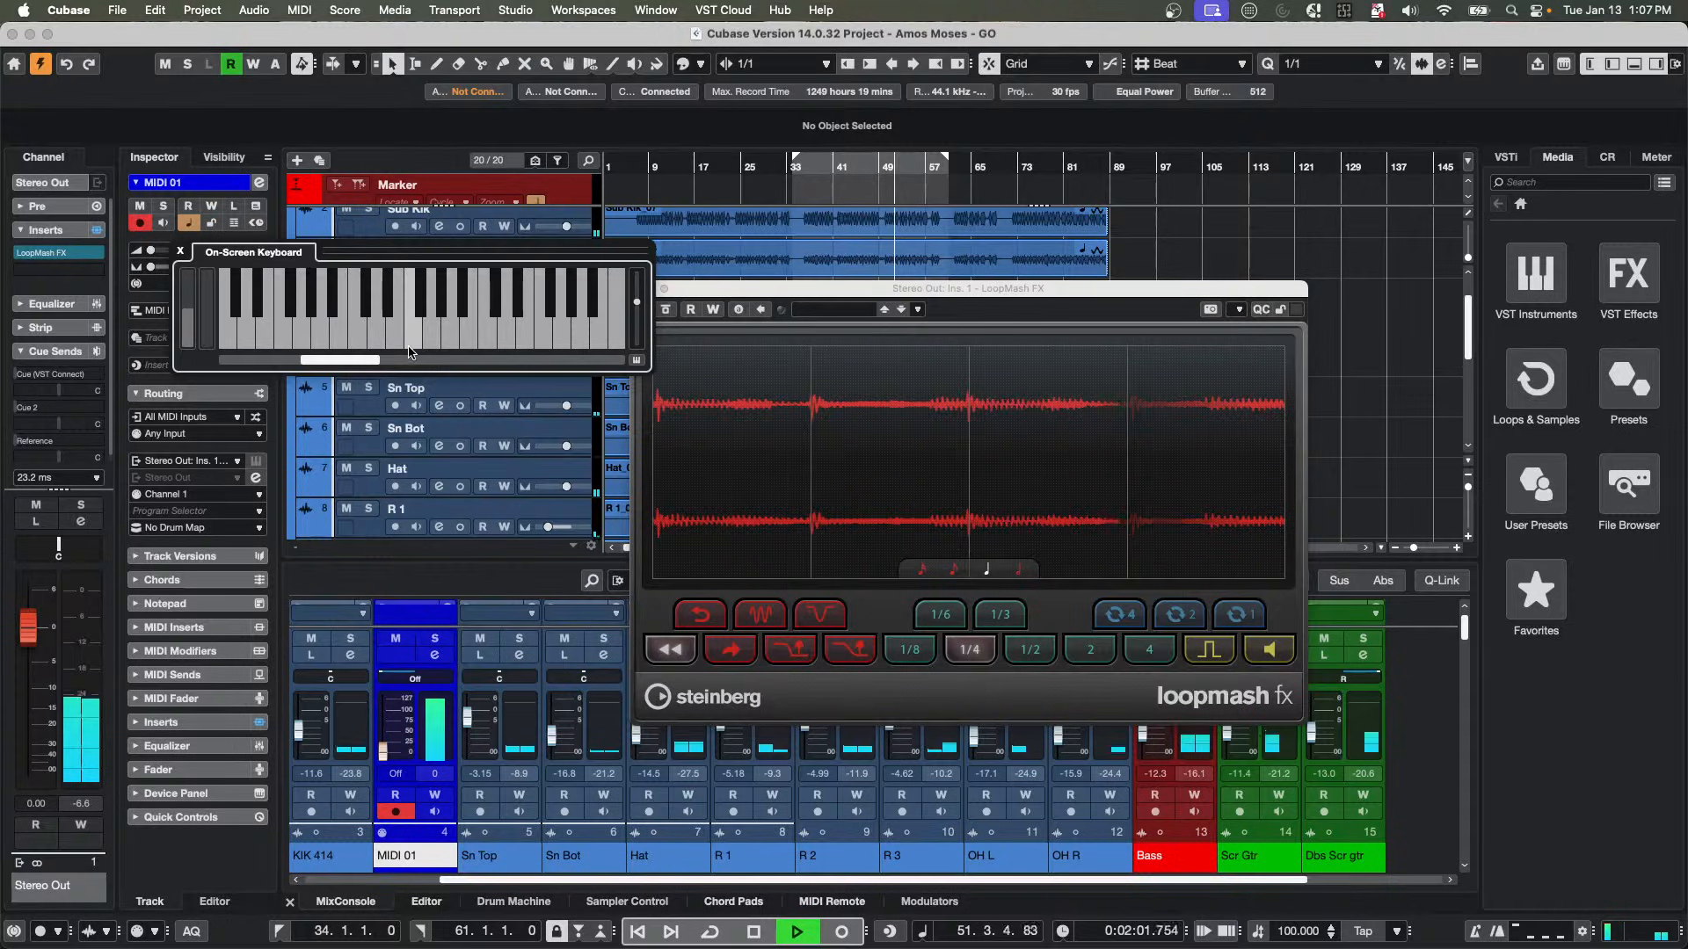
pyautogui.click(378, 341)
pyautogui.click(303, 330)
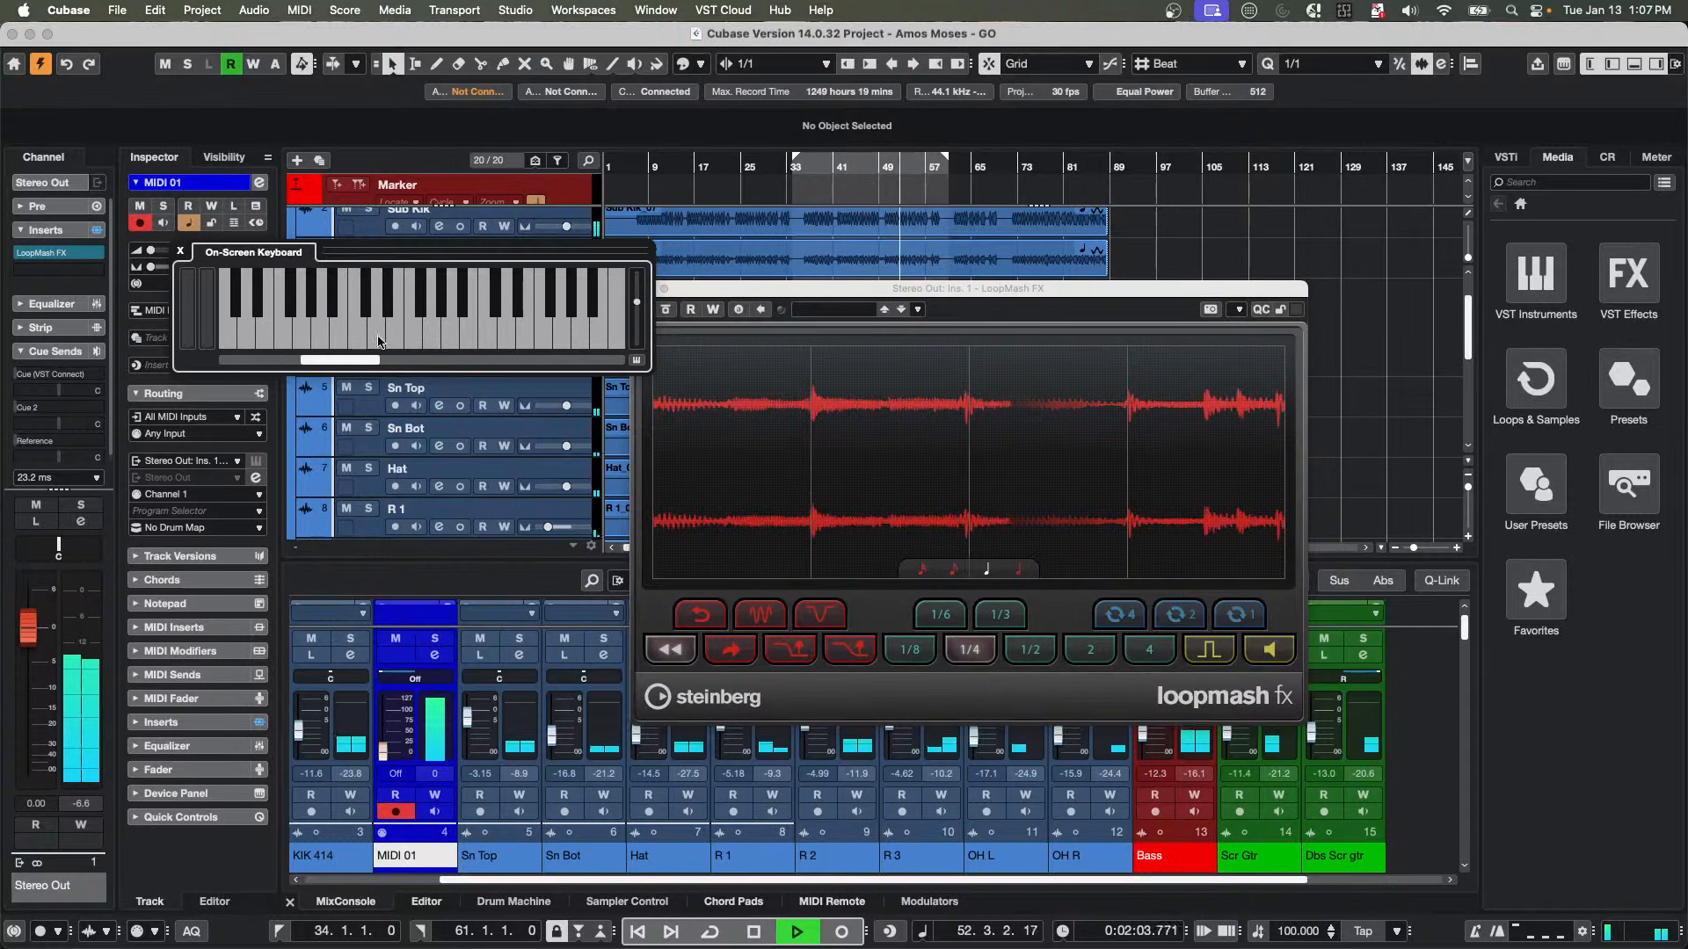
pyautogui.click(362, 330)
pyautogui.click(467, 325)
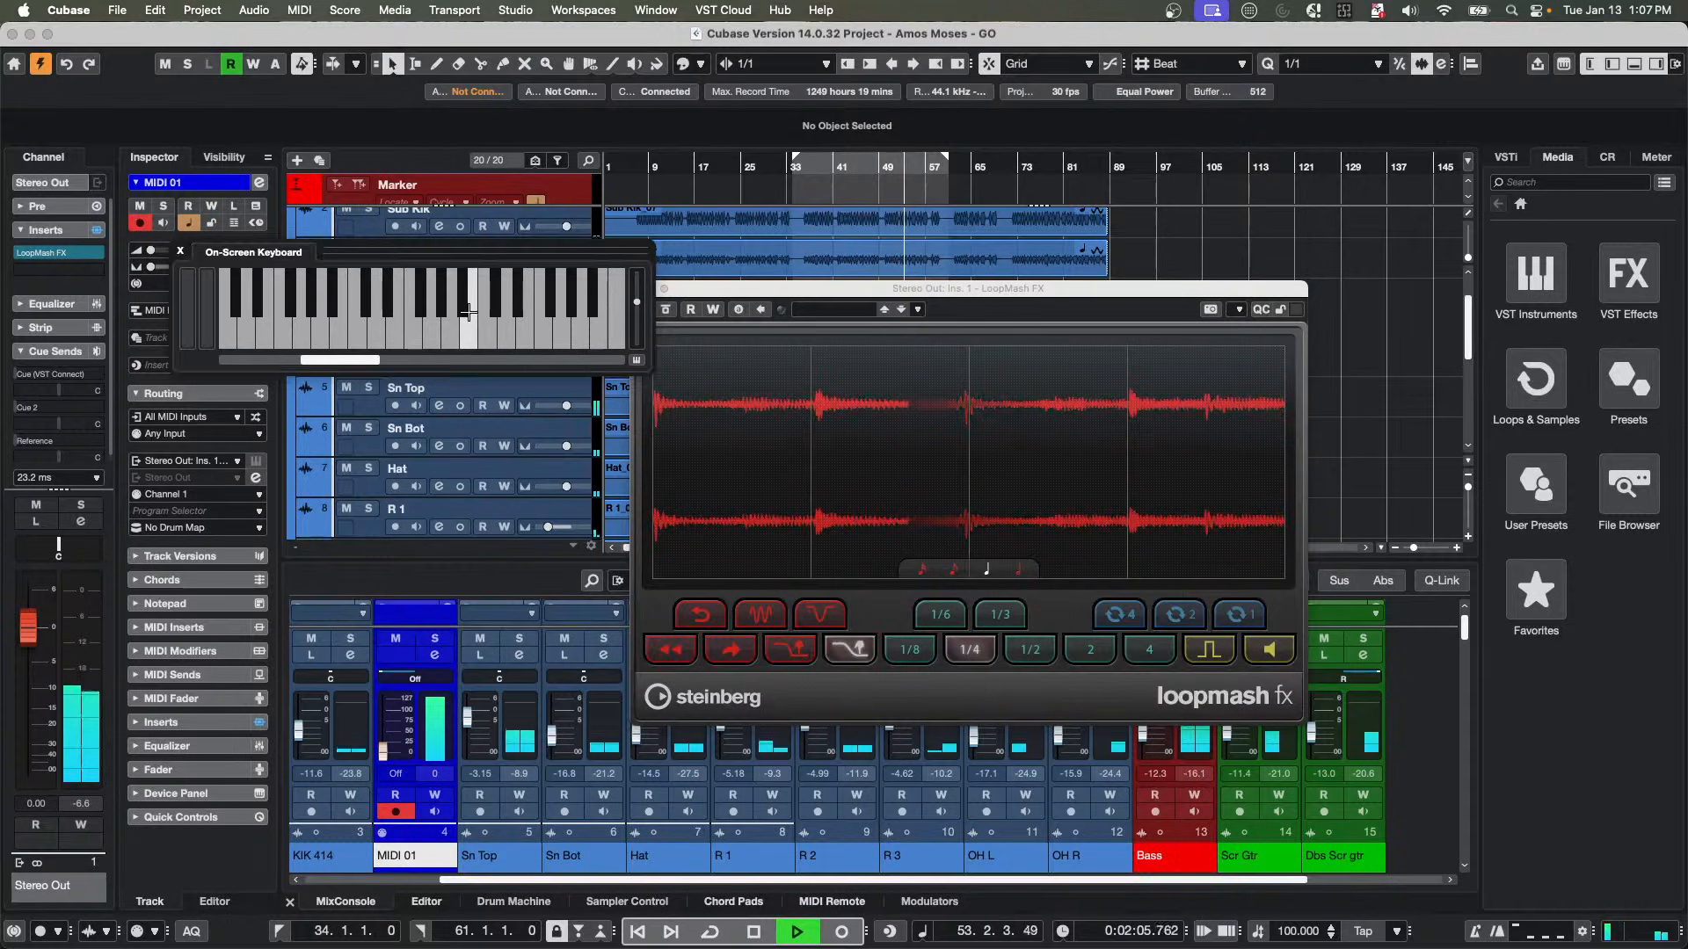
pyautogui.click(517, 316)
pyautogui.click(520, 324)
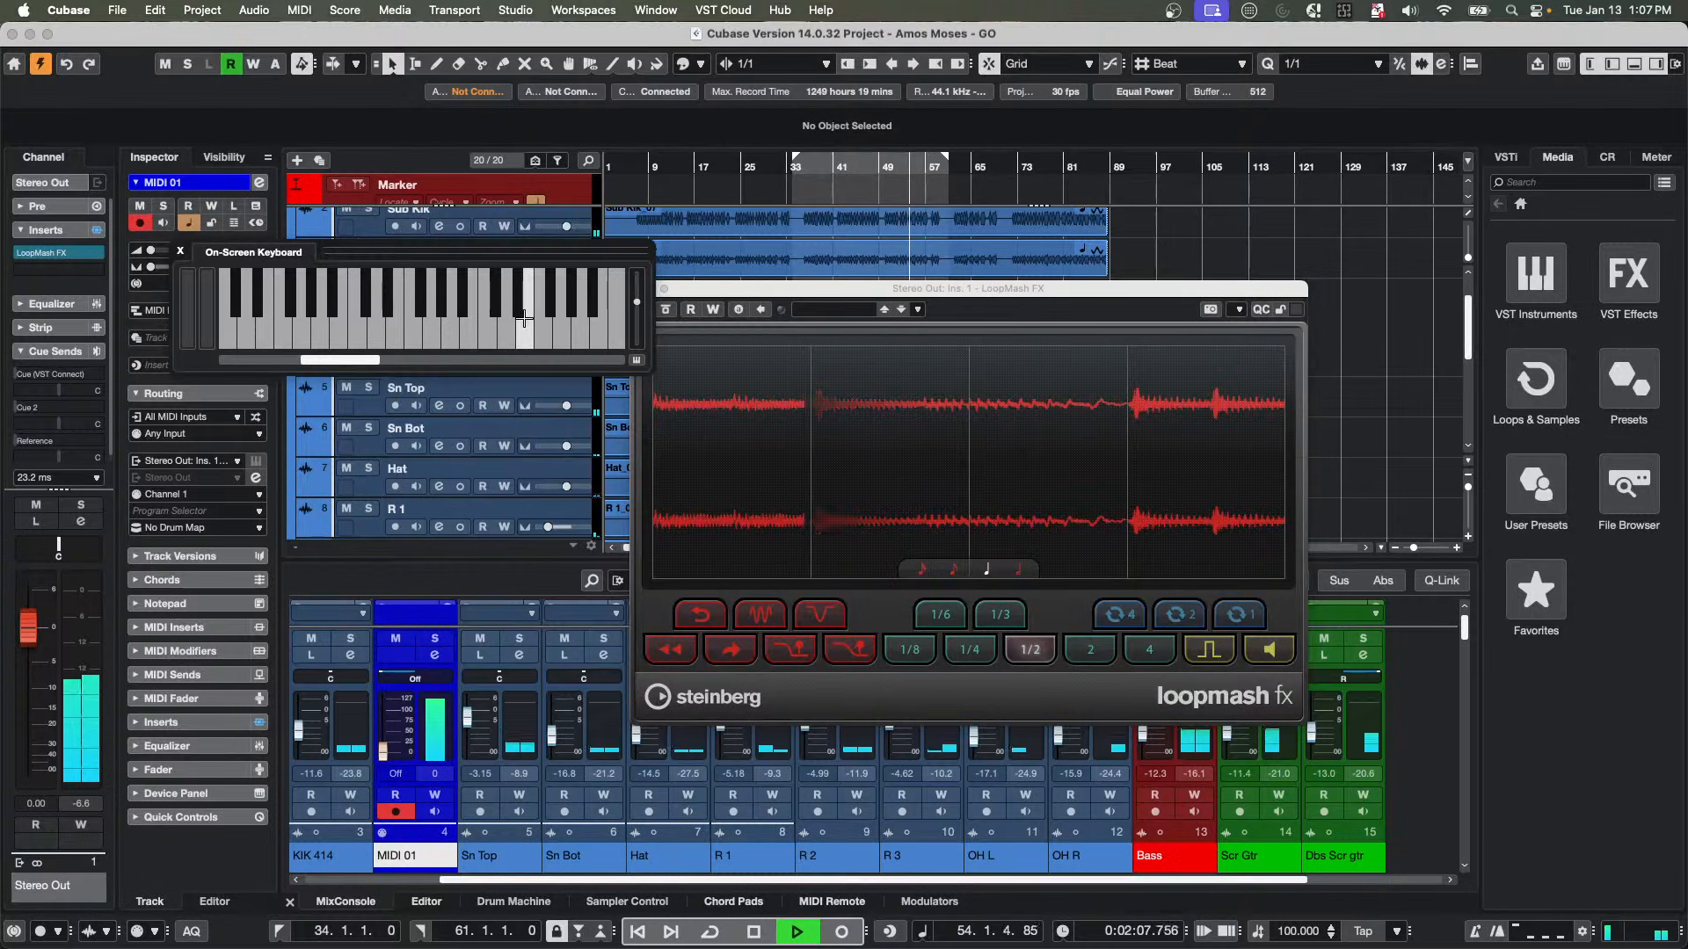
# Play more notes across the On-Screen Keyboard to trigger LoopMash FX effects such as 1/4 and 1/8, and stop playback.
pyautogui.click(509, 327)
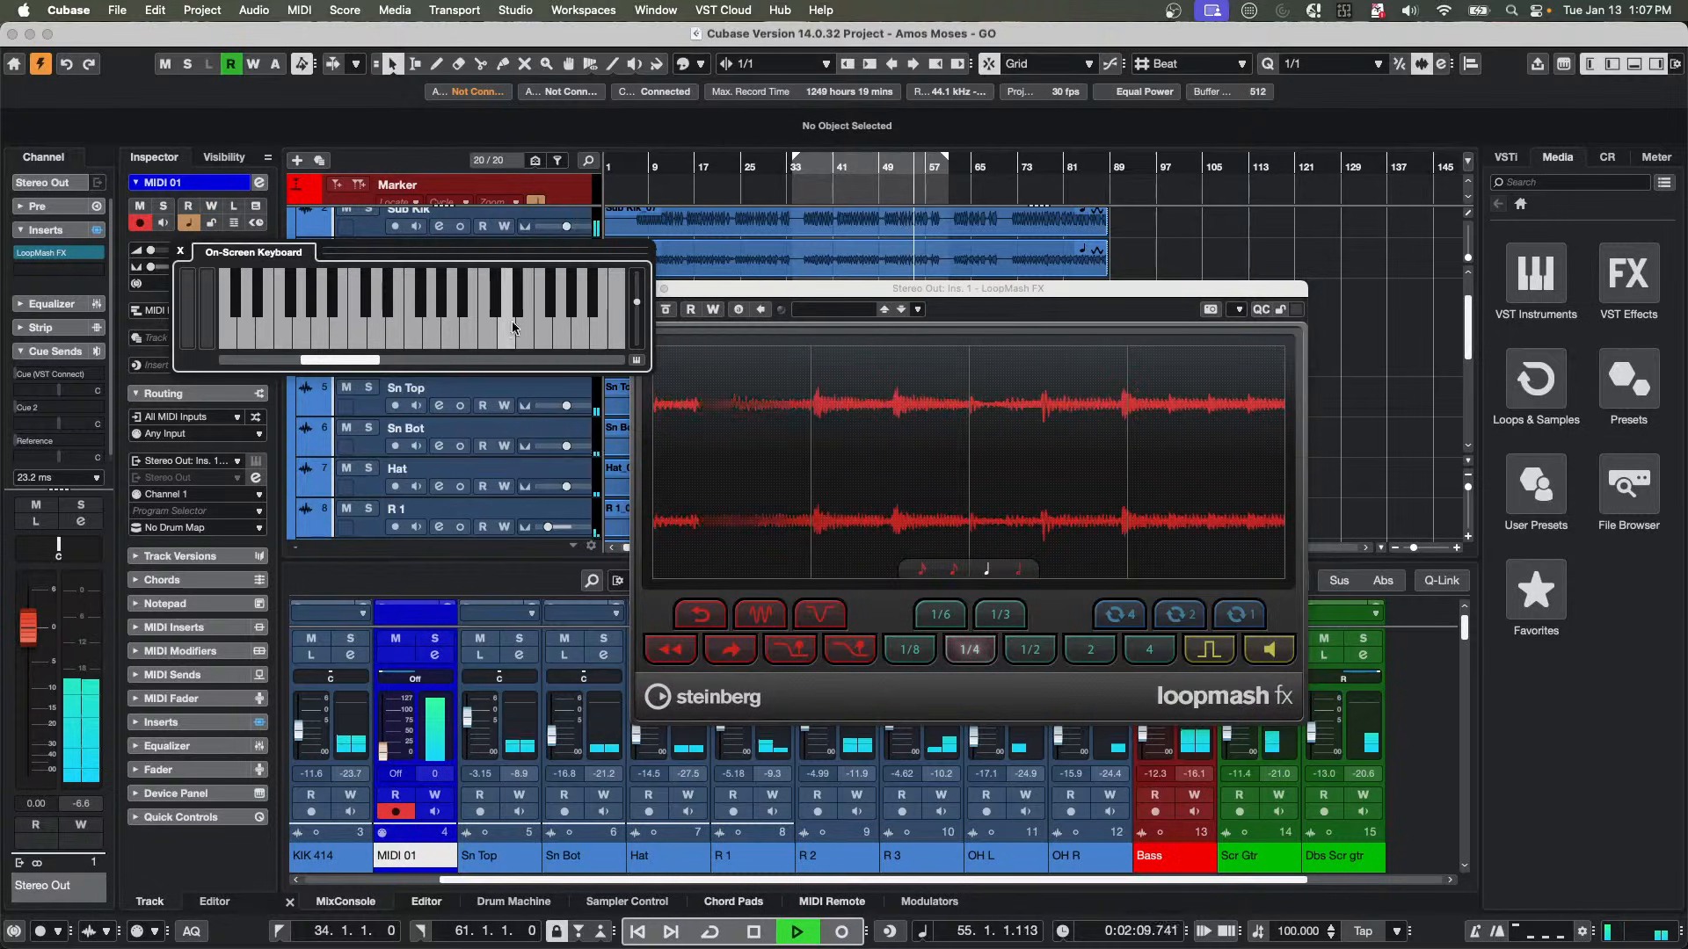
pyautogui.click(447, 350)
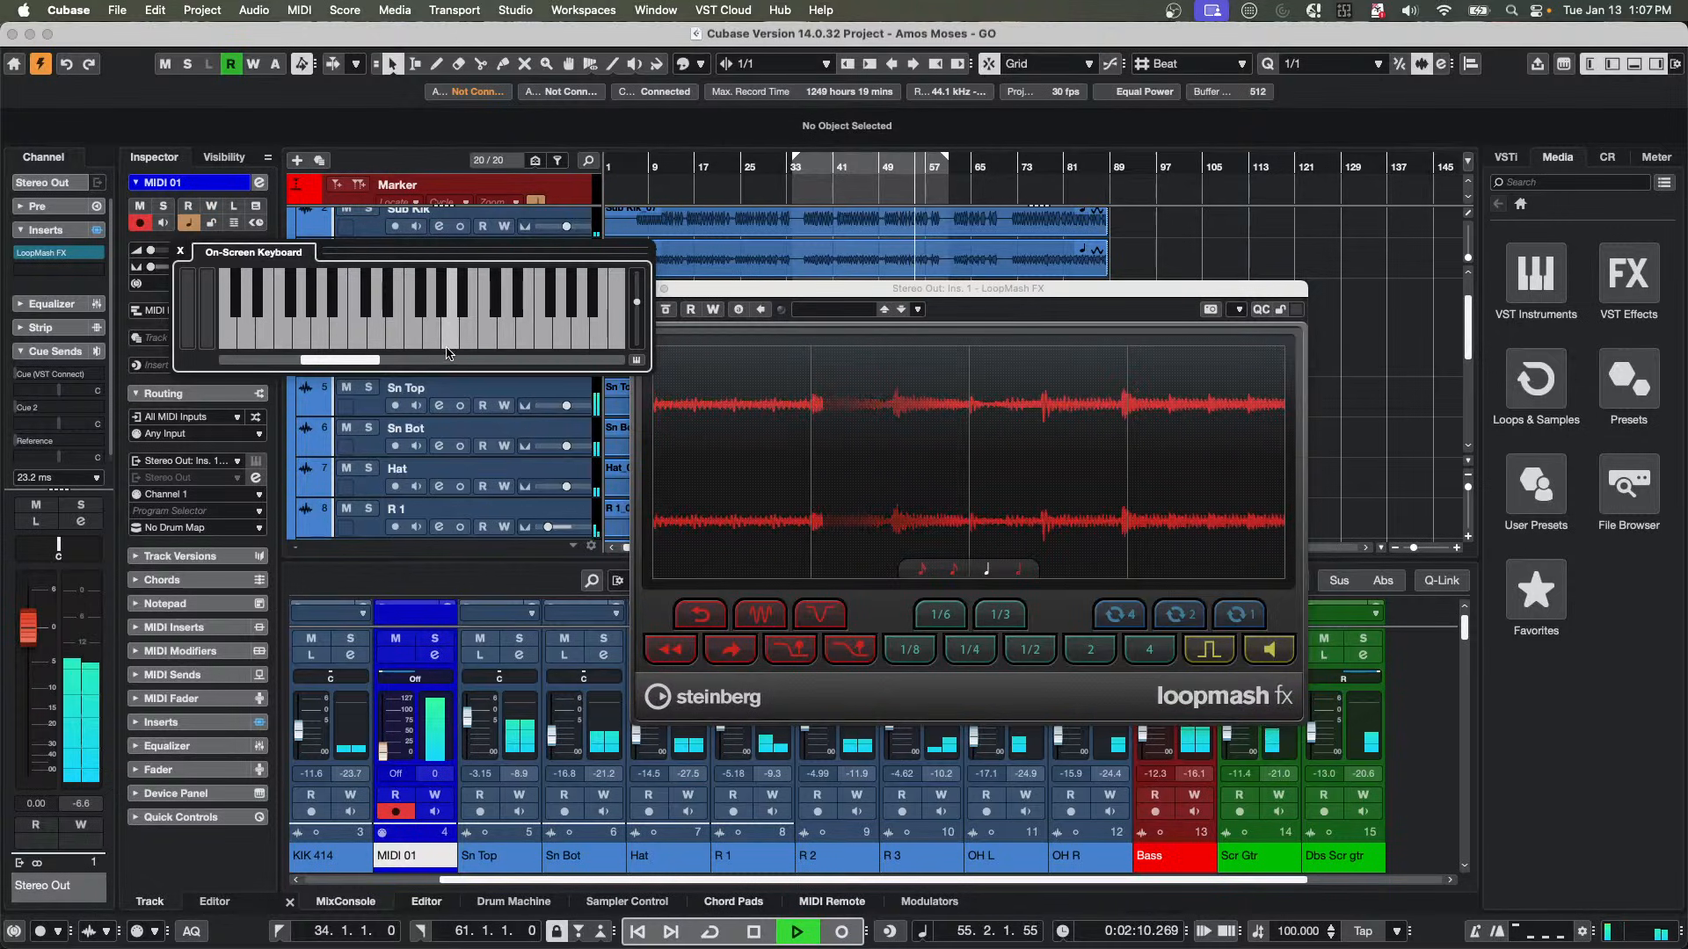
pyautogui.click(489, 329)
pyautogui.click(557, 330)
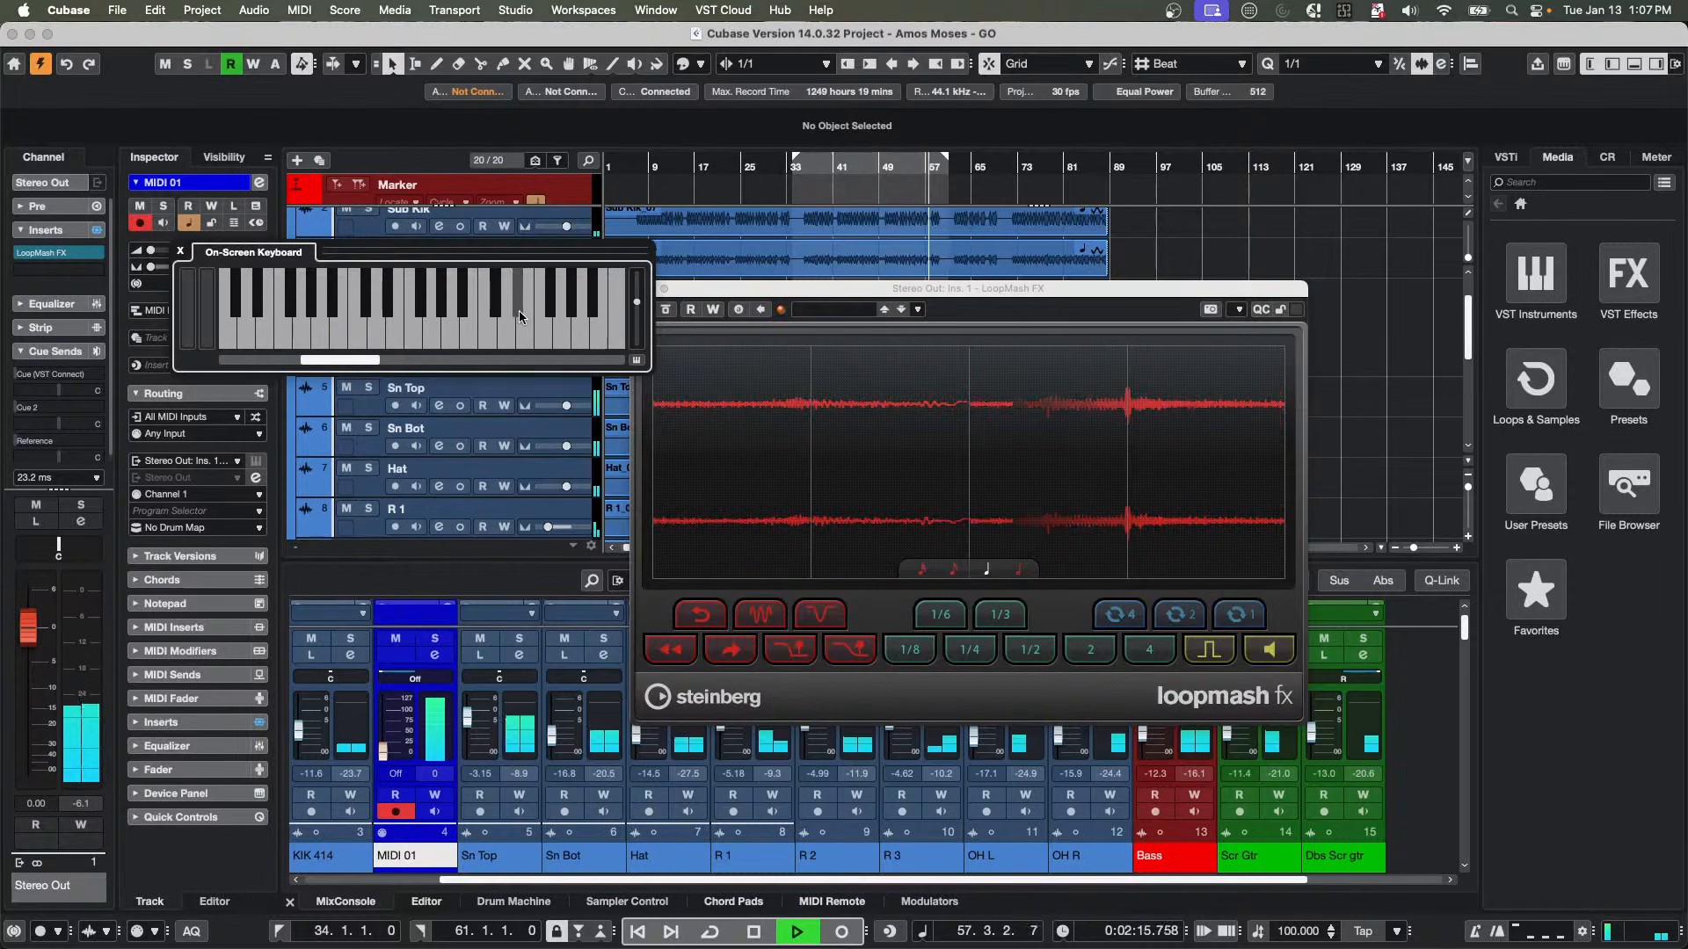
pyautogui.click(488, 329)
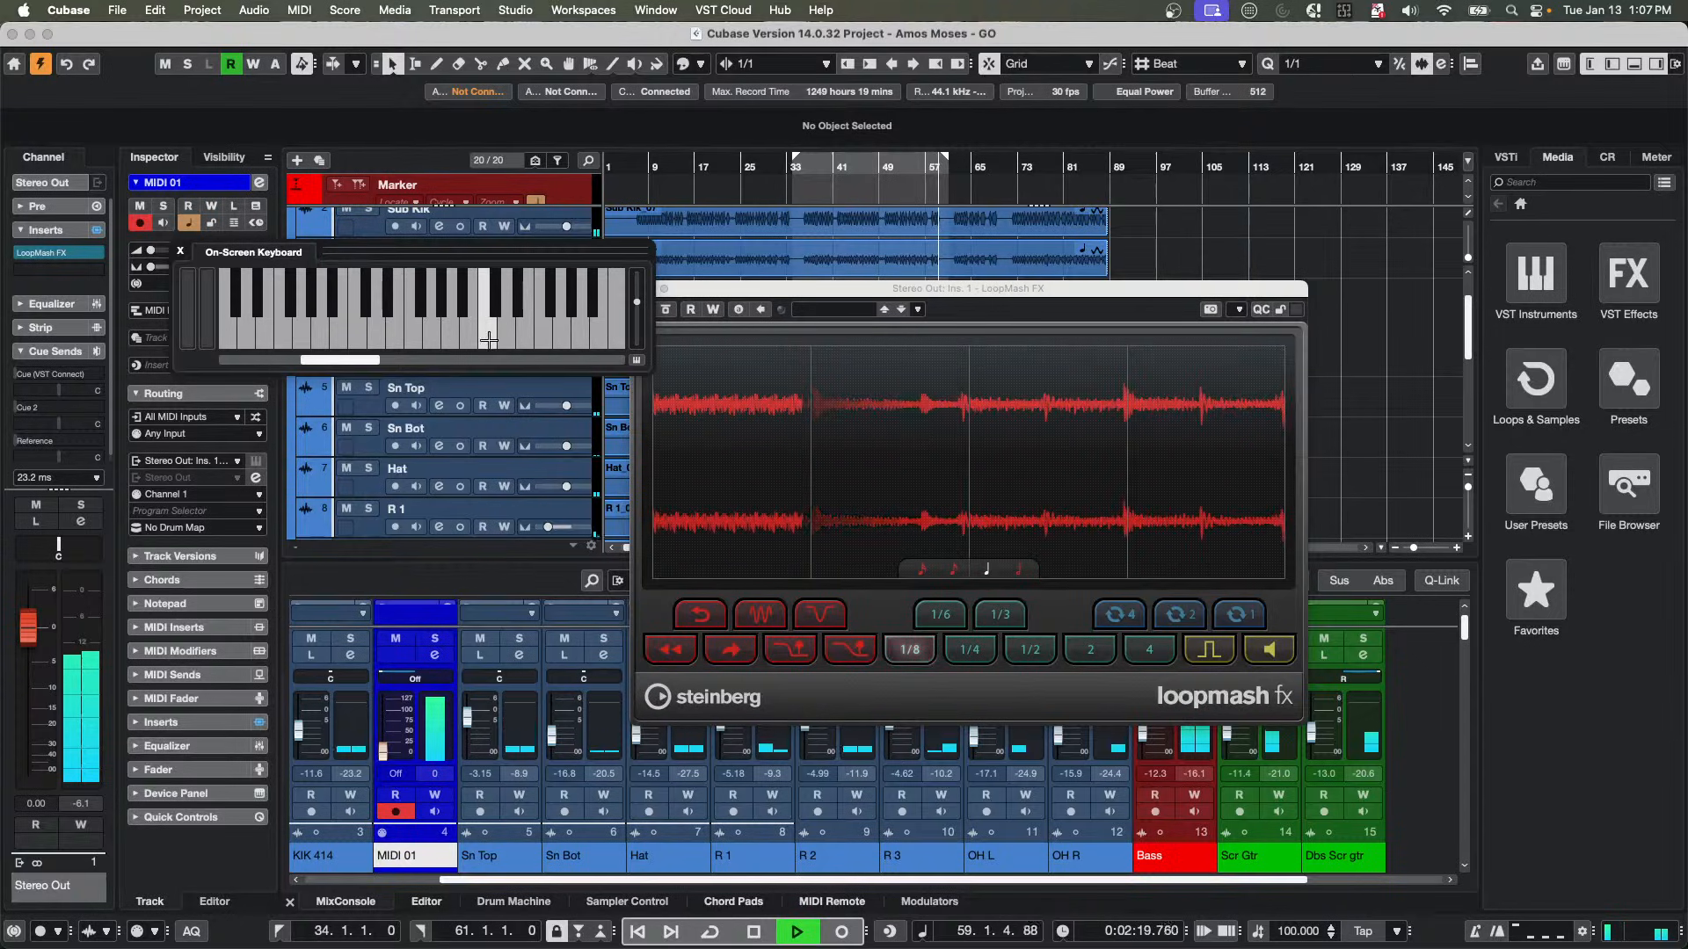
pyautogui.click(401, 319)
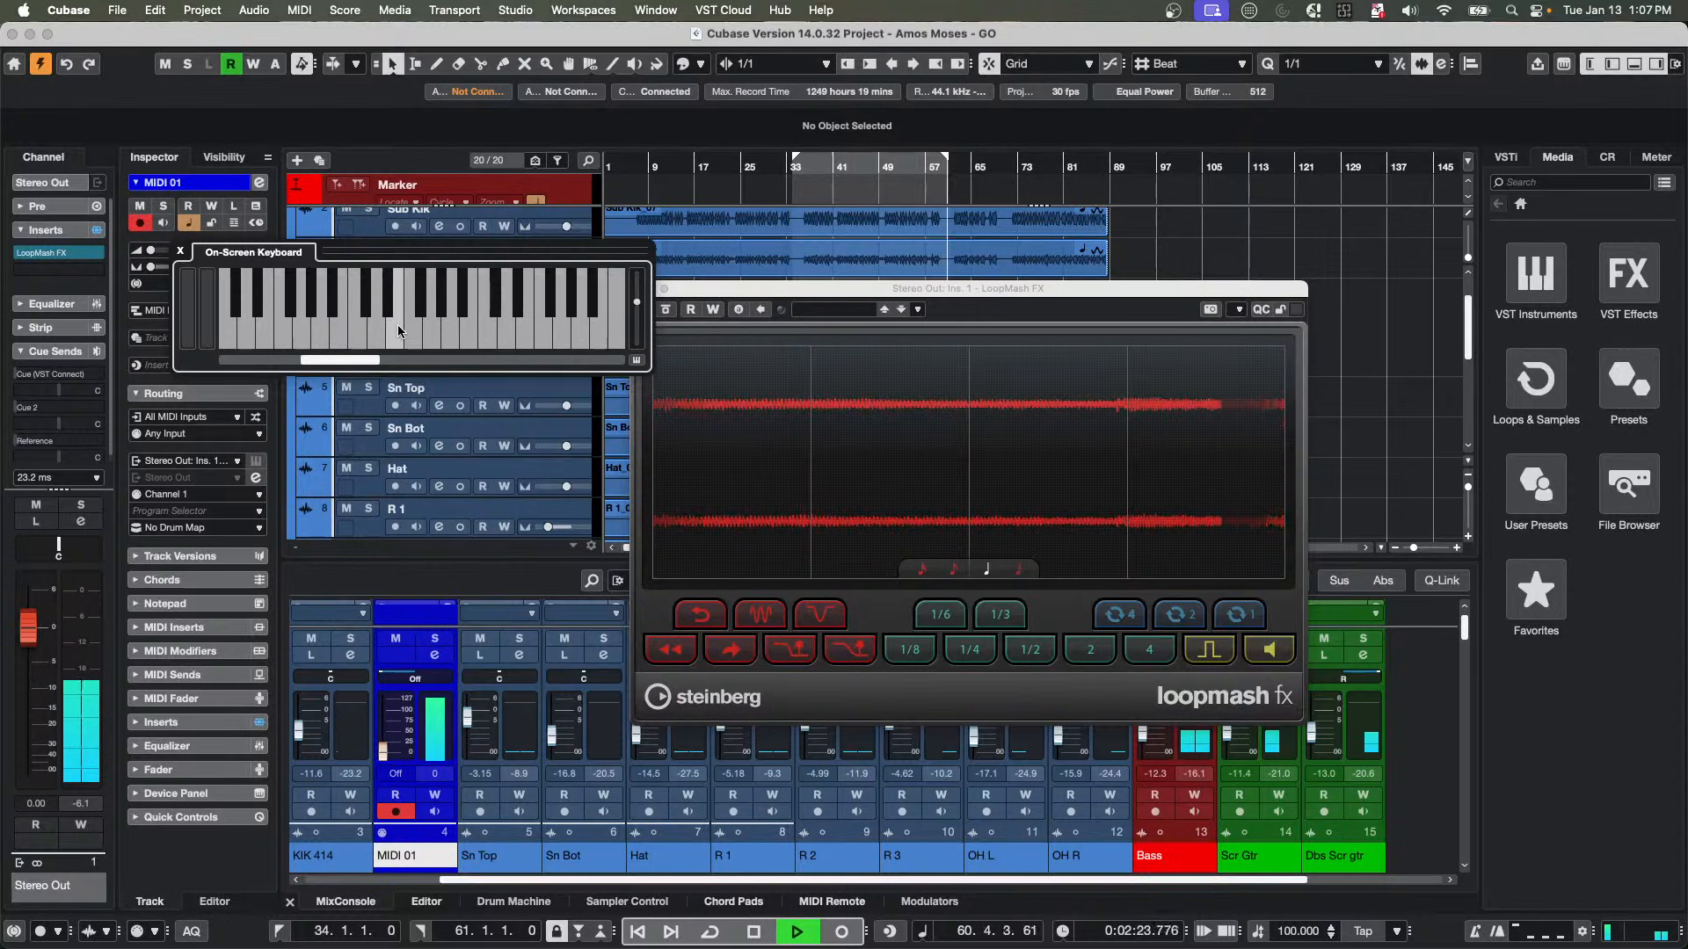
pyautogui.click(398, 325)
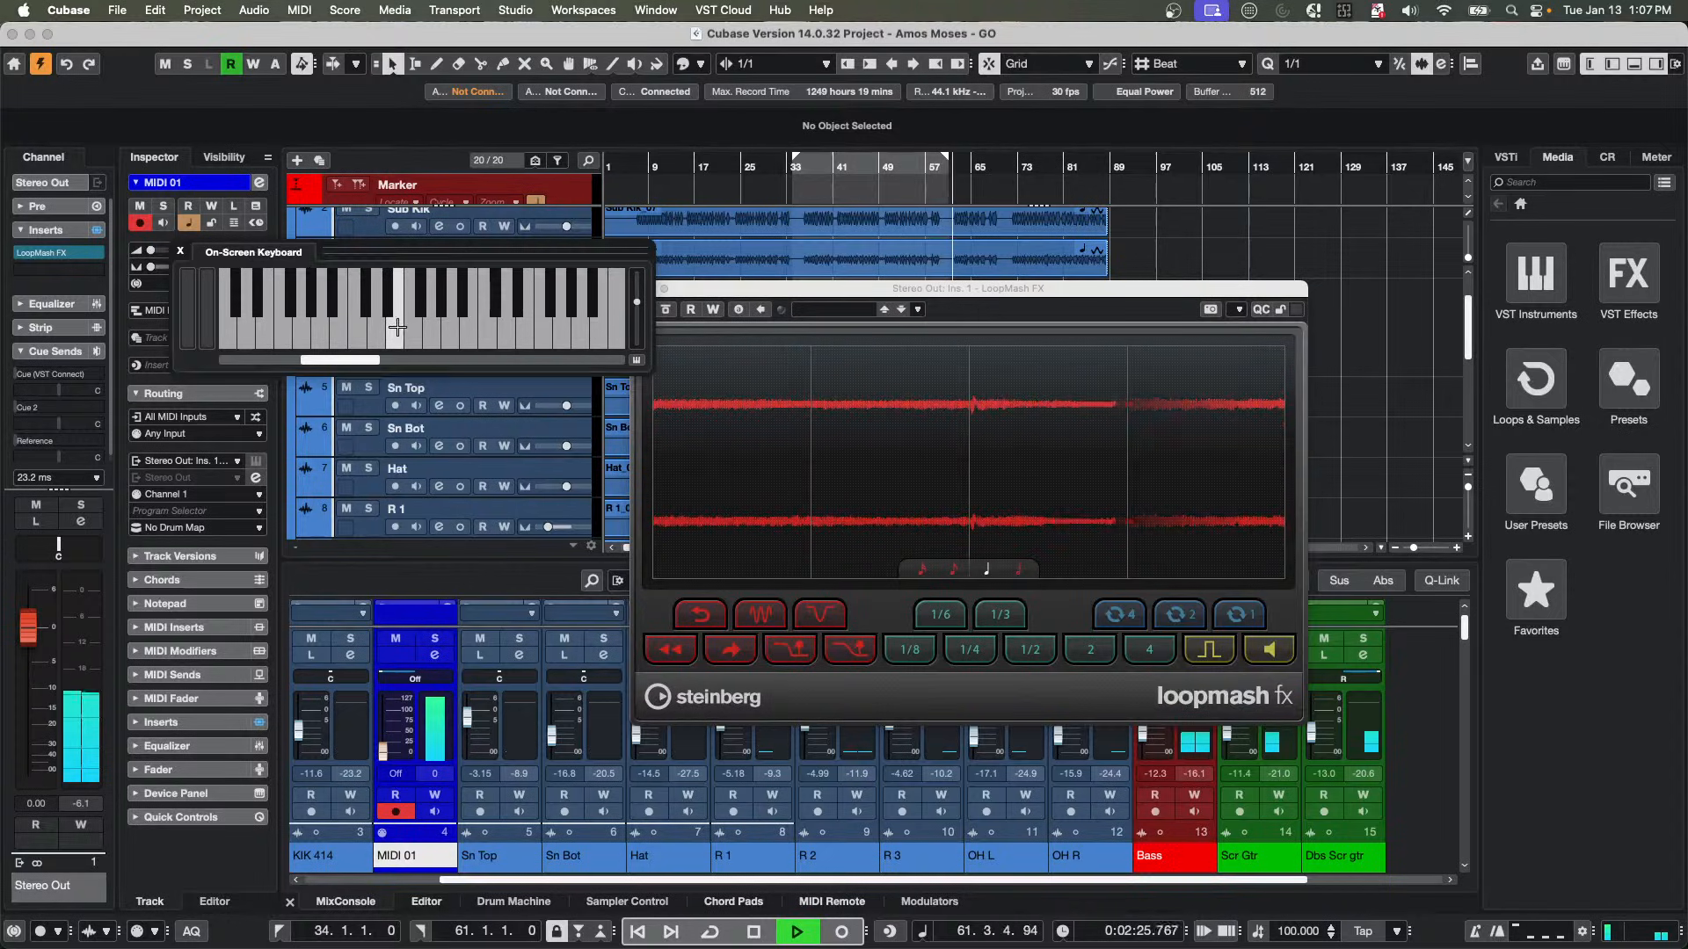
pyautogui.click(411, 327)
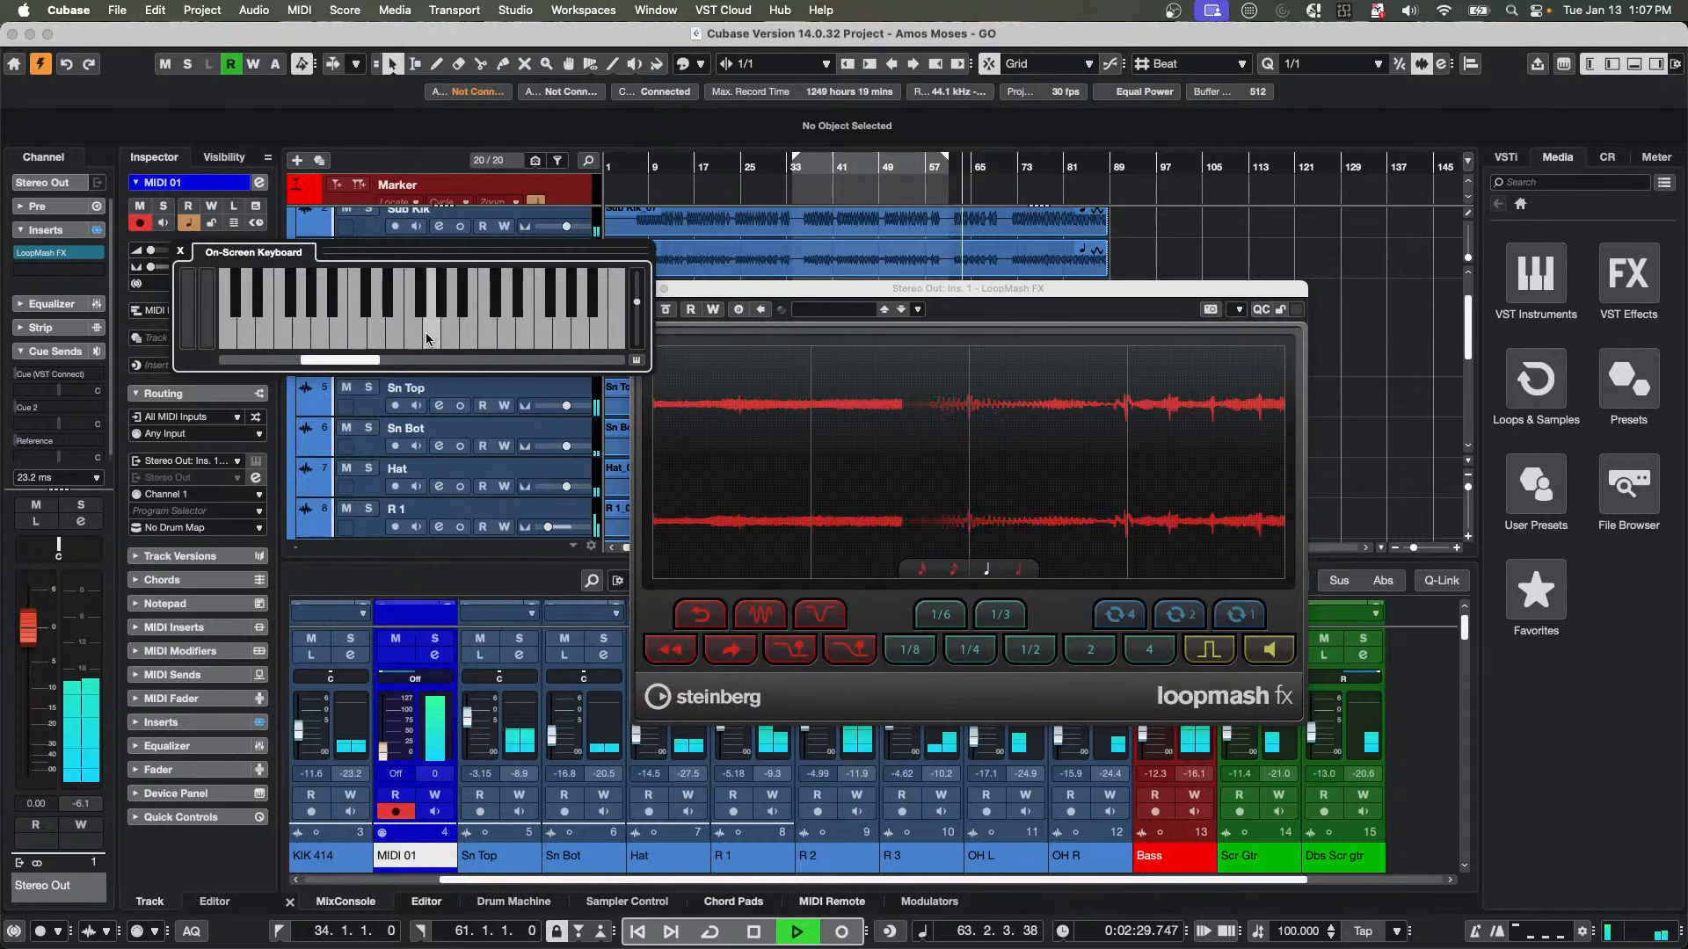
pyautogui.click(469, 330)
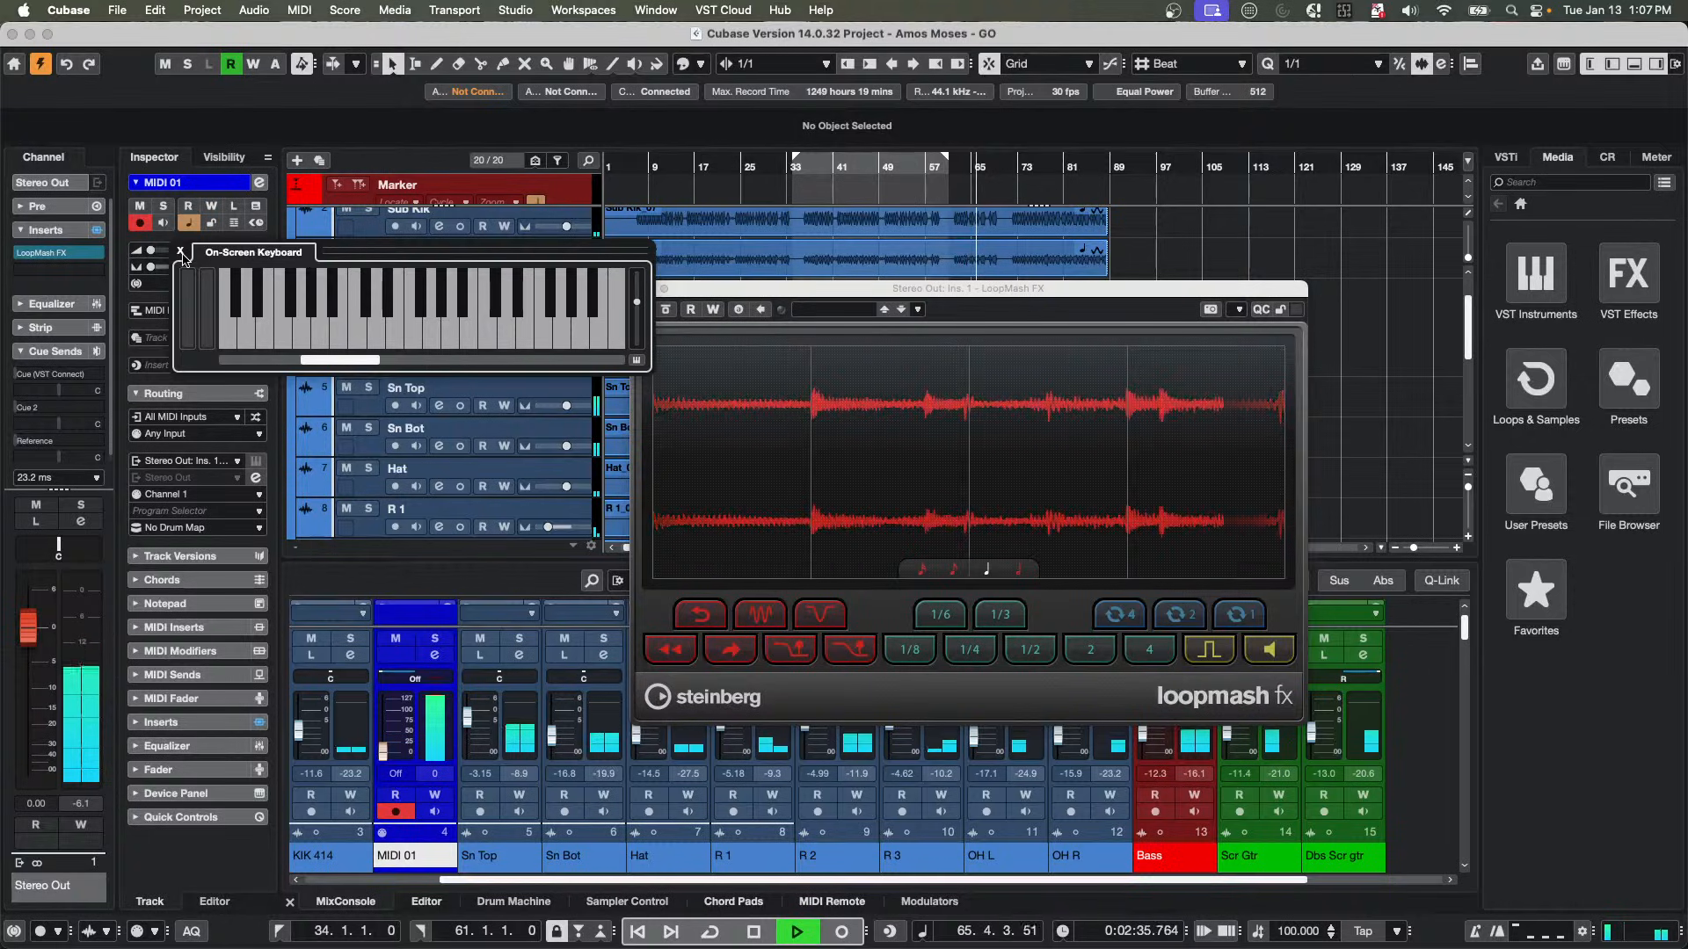
pyautogui.press('space')
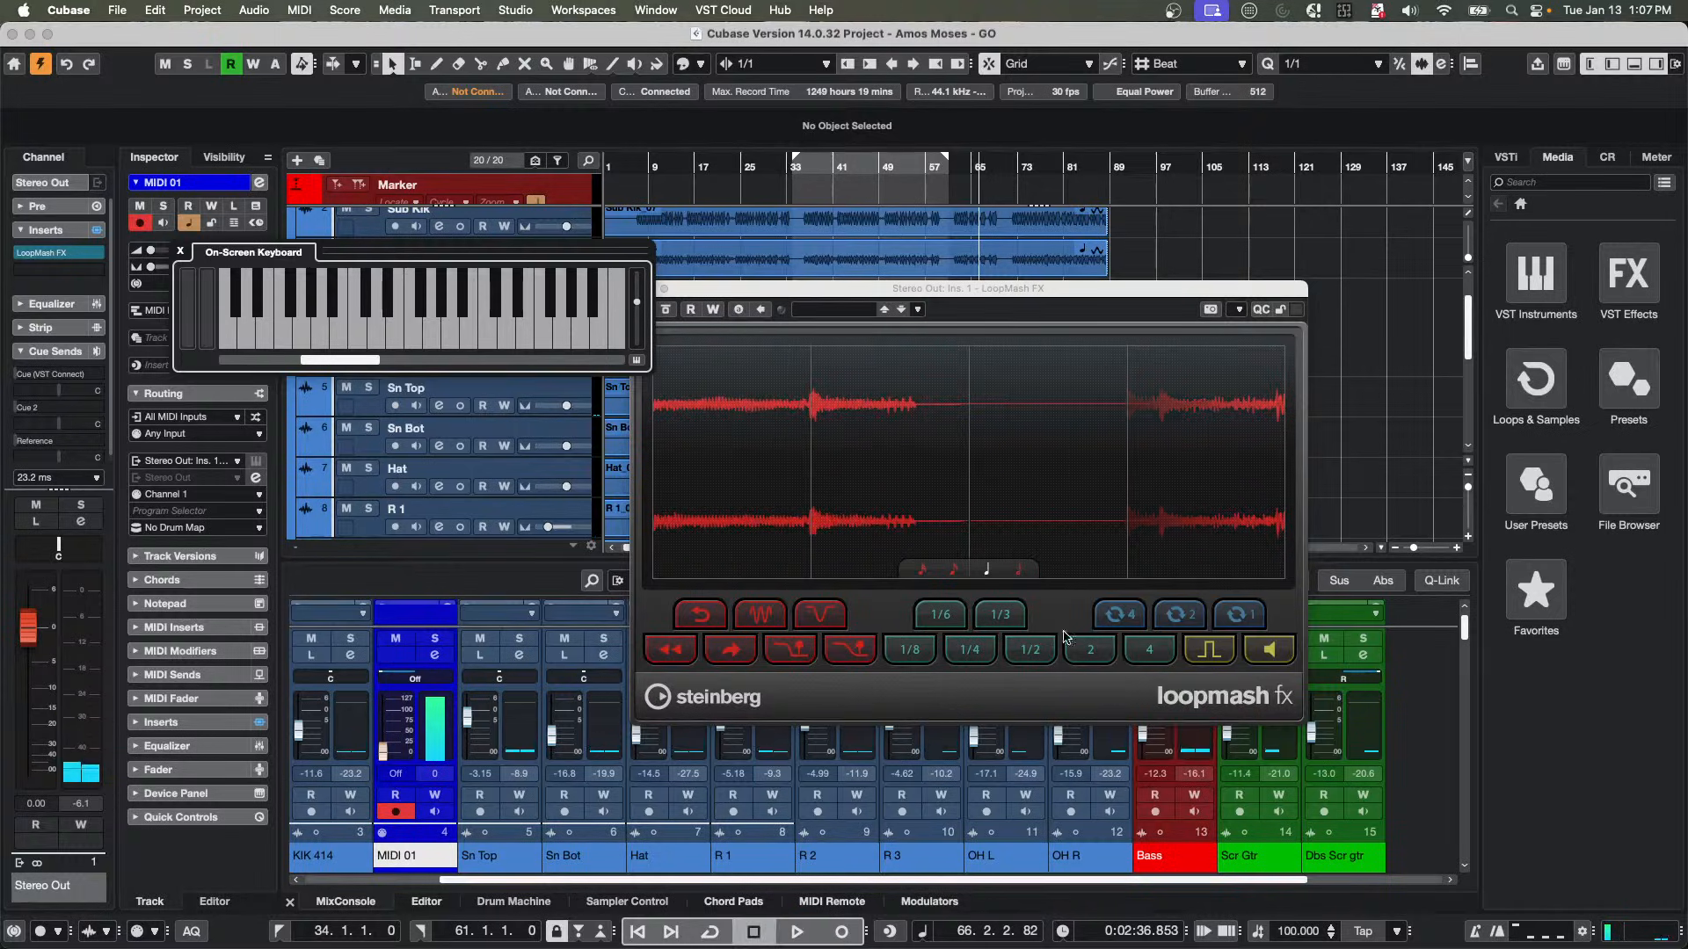
# Move the LoopMash FX window clear of the On-Screen Keyboard and close the keyboard.
pyautogui.moveTo(786, 290); pyautogui.dragTo(828, 281)
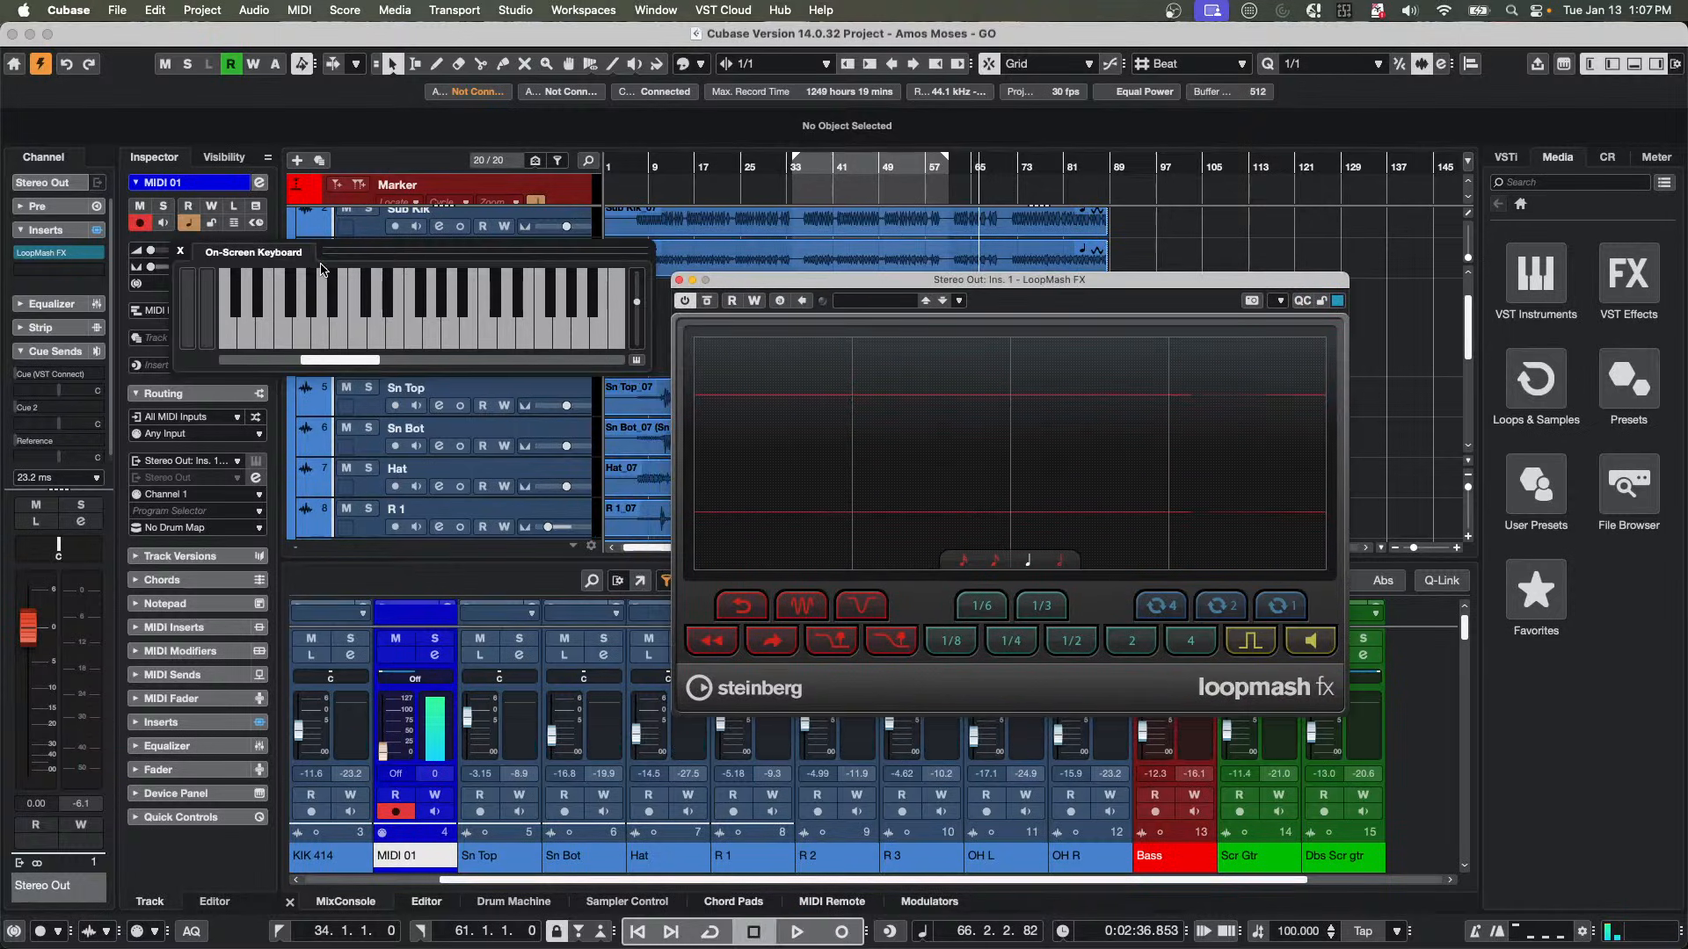
pyautogui.click(180, 257)
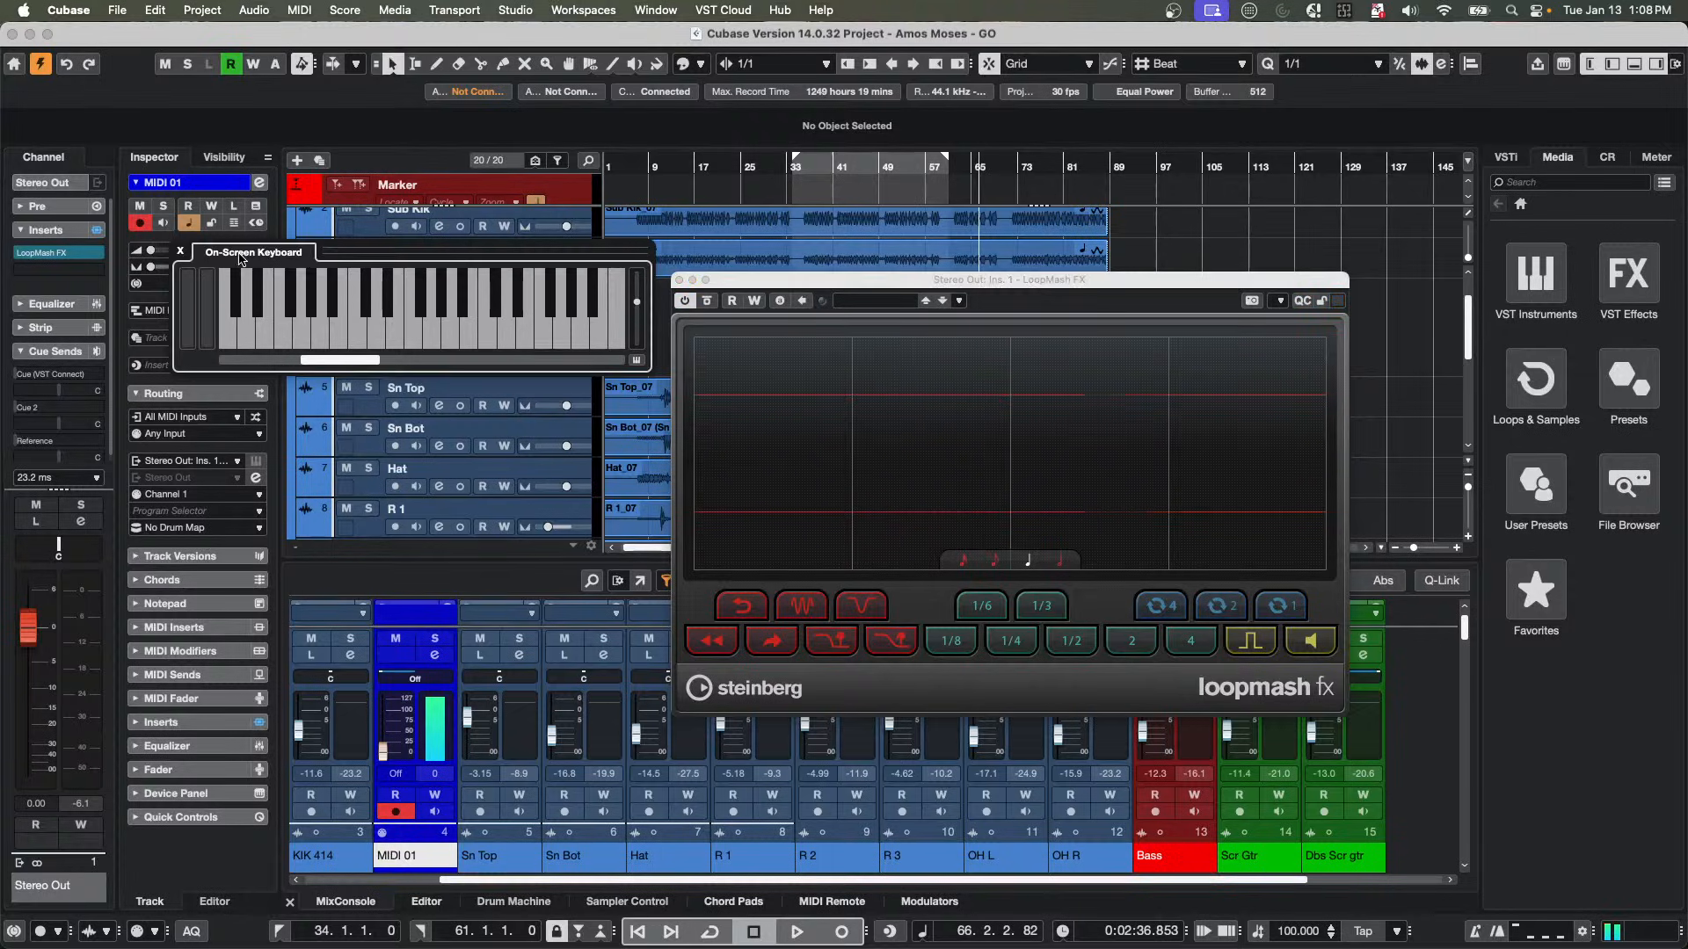
pyautogui.click(181, 253)
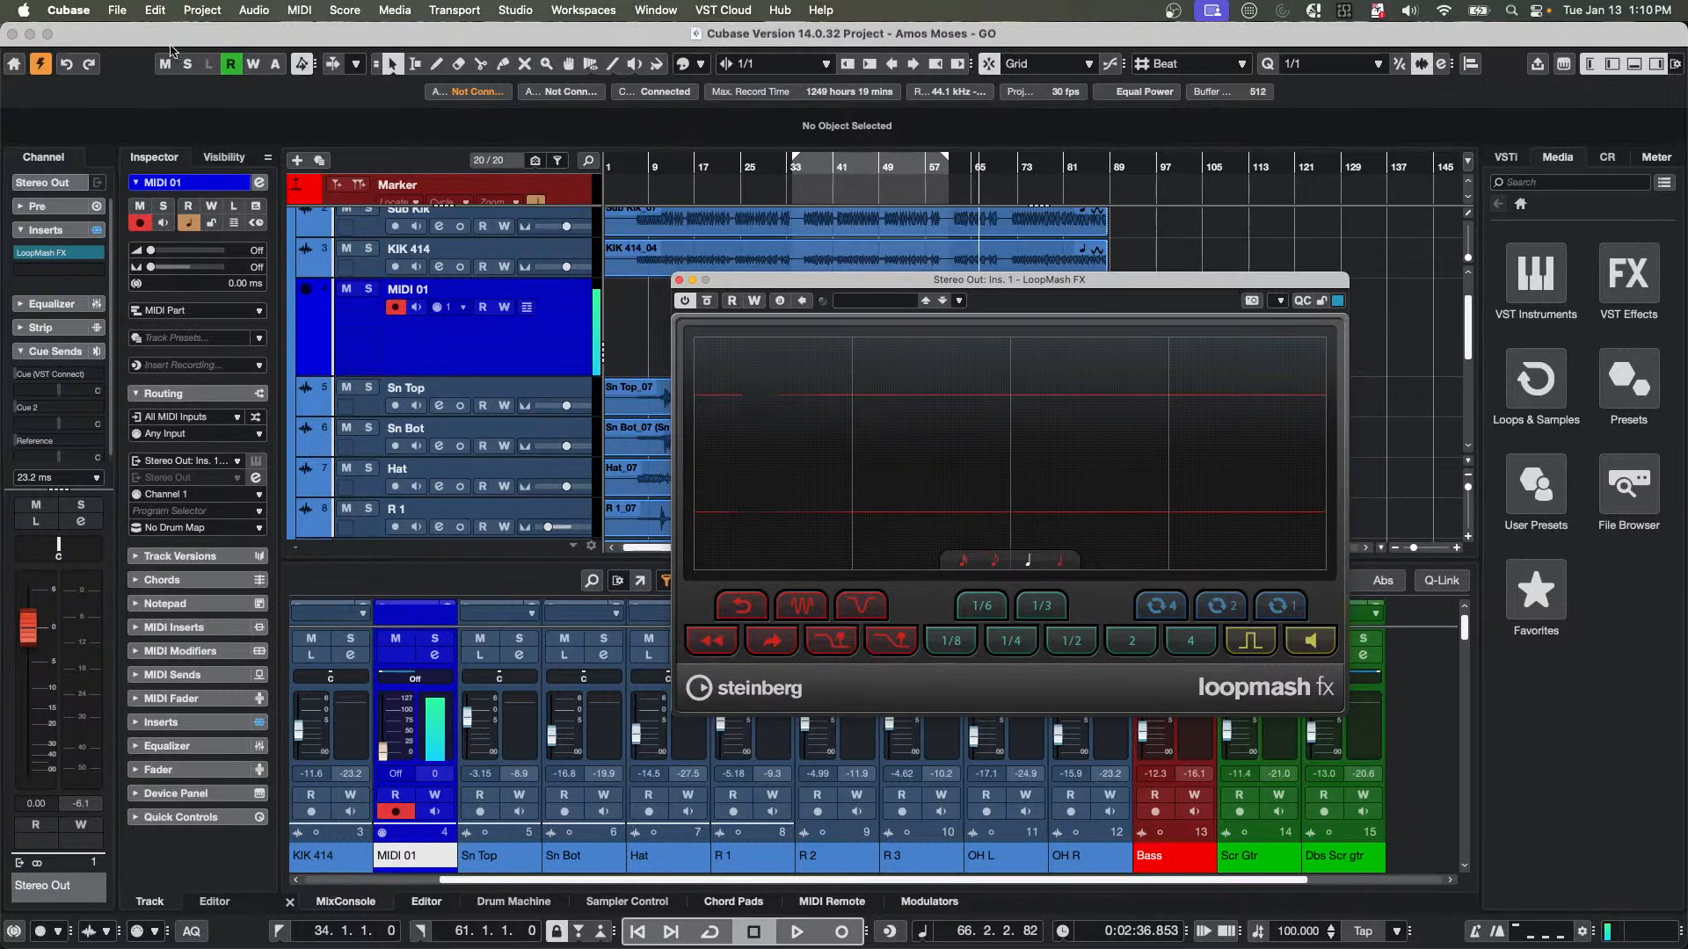
# Examine the profile options in the Profile Manager, including import and export, and close it.
pyautogui.click(201, 9)
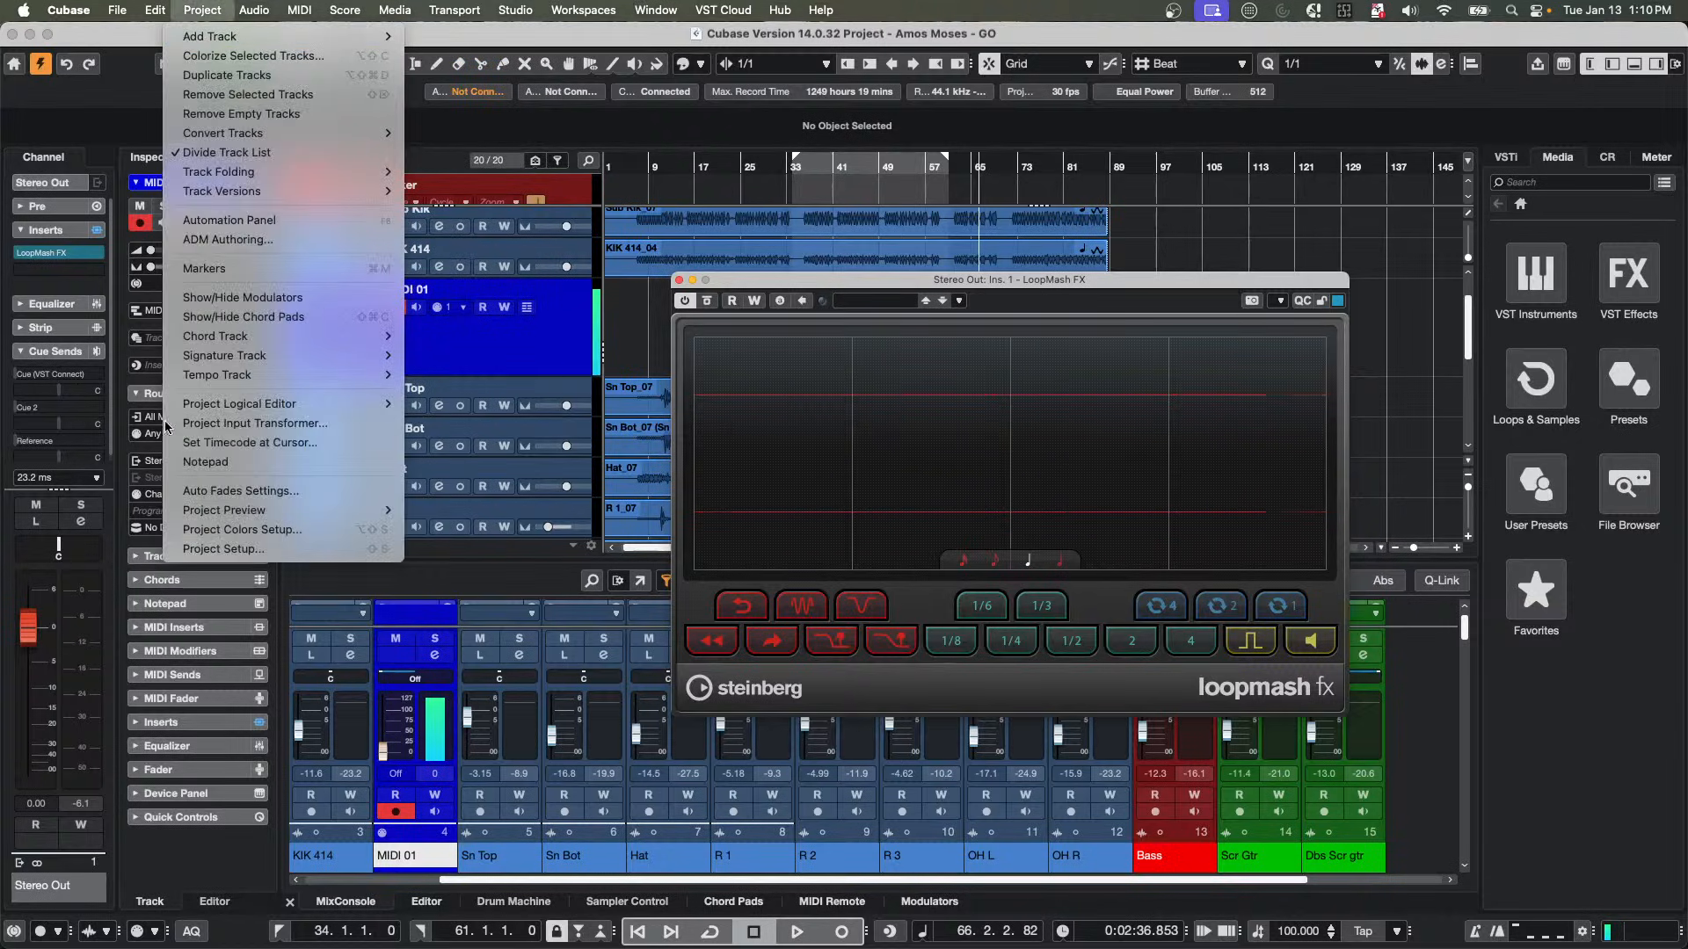
pyautogui.moveTo(279, 12)
pyautogui.moveTo(202, 10)
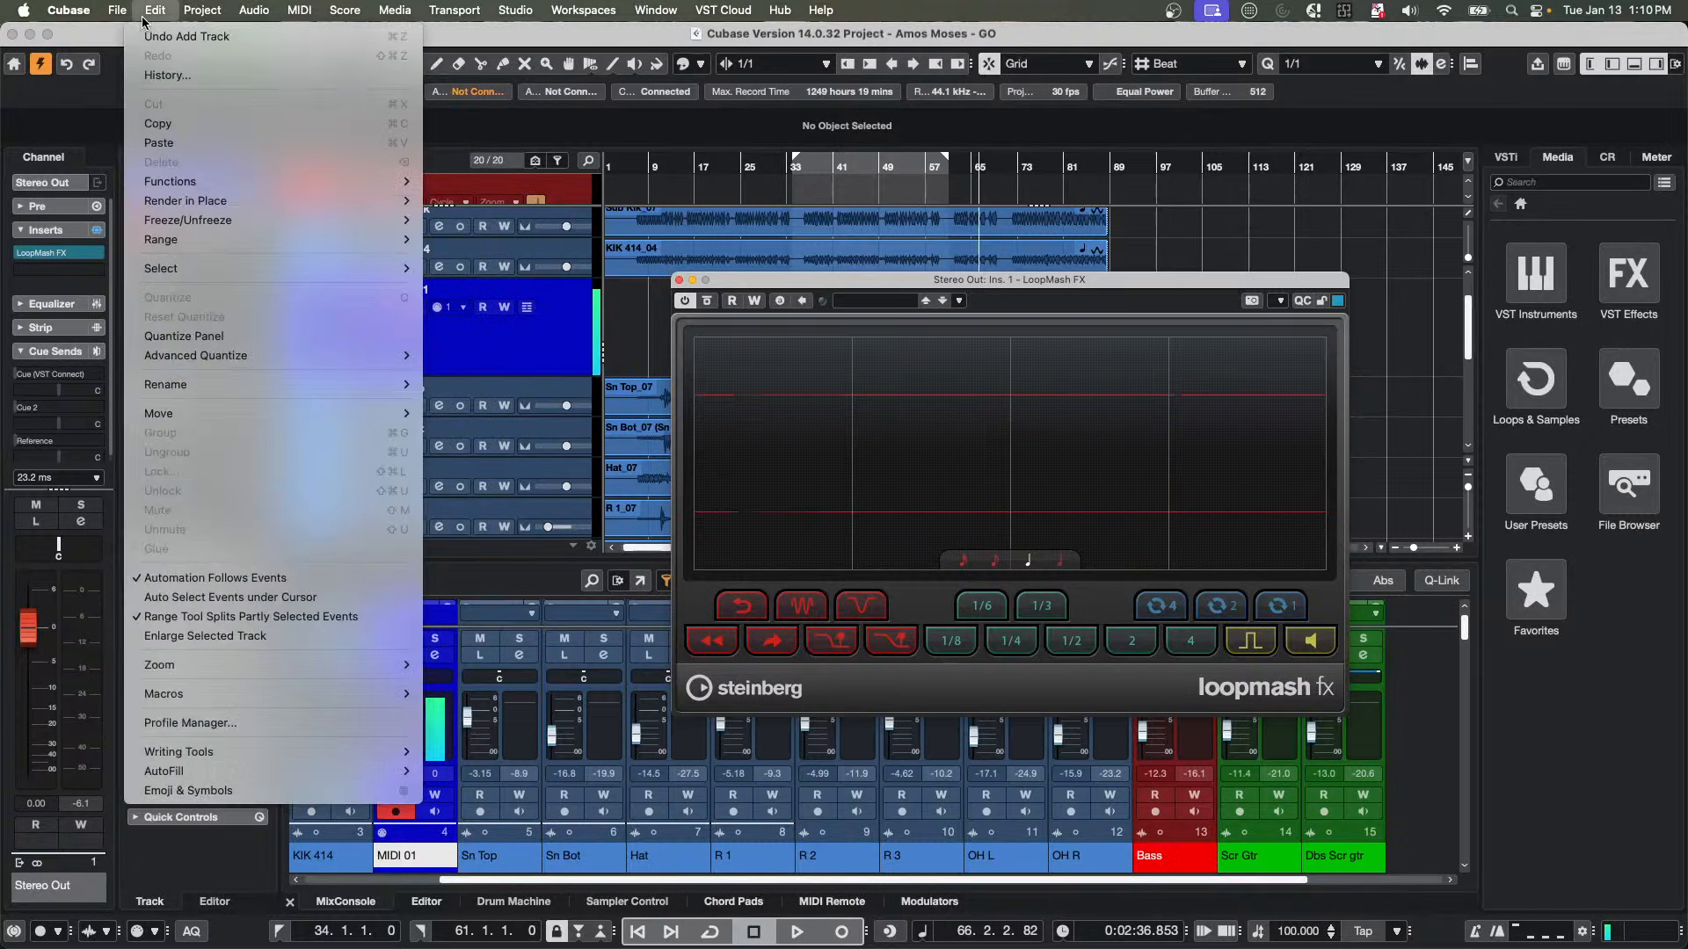
pyautogui.moveTo(251, 754)
pyautogui.moveTo(300, 698)
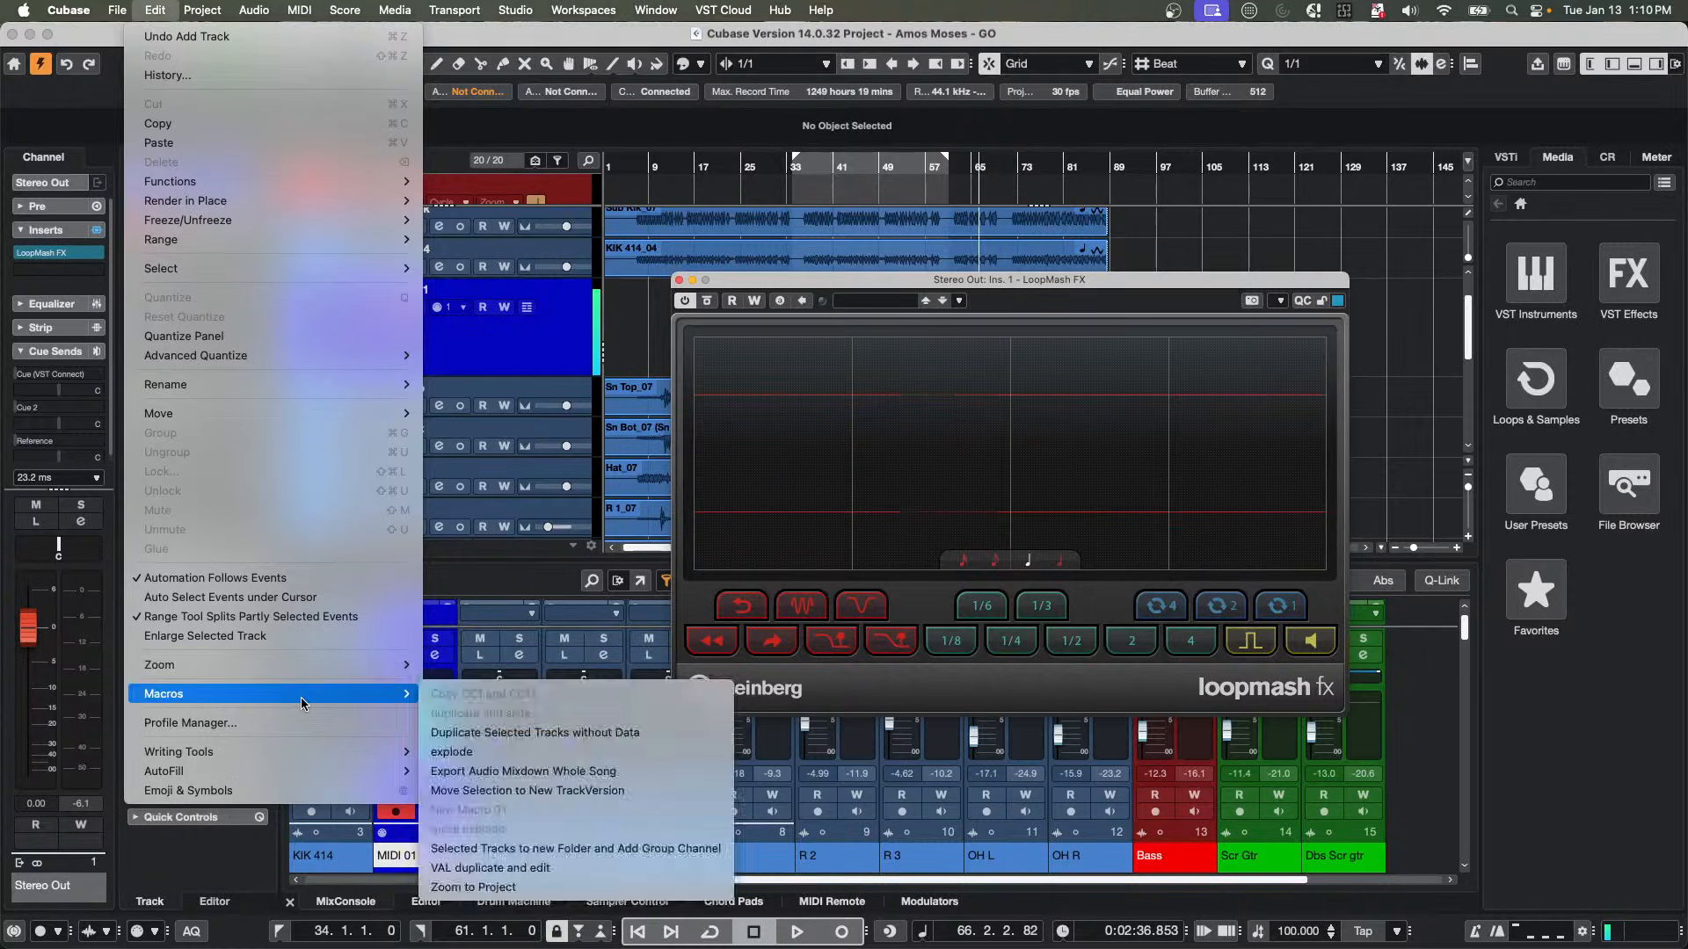
pyautogui.click(212, 722)
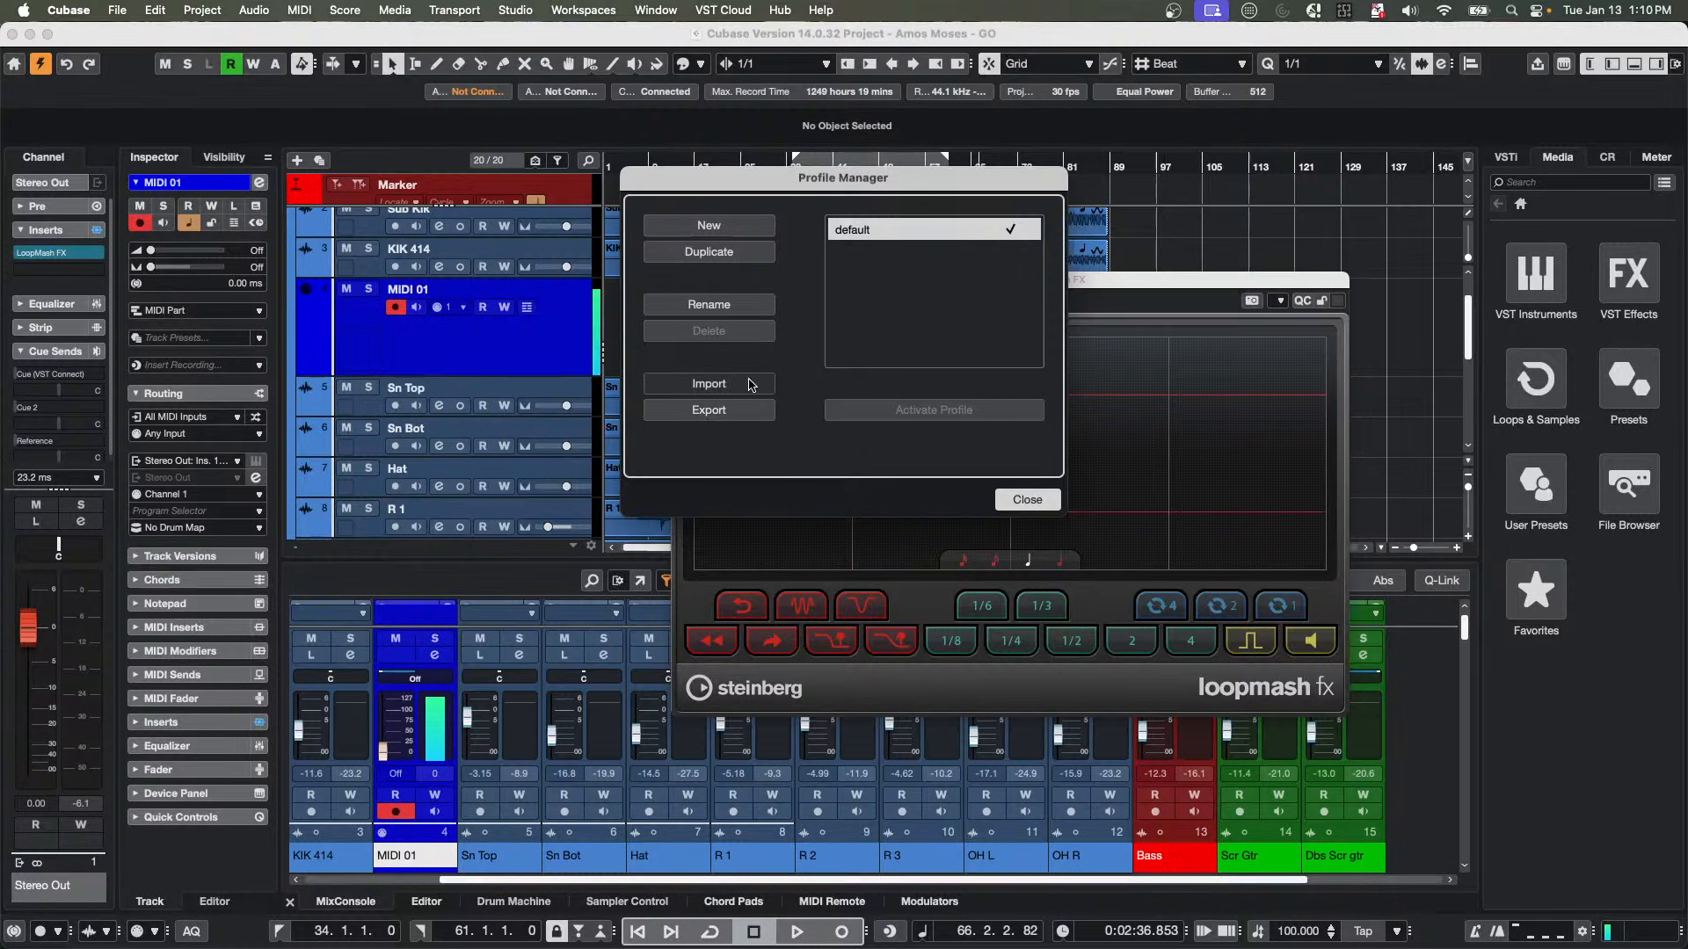
pyautogui.click(1025, 500)
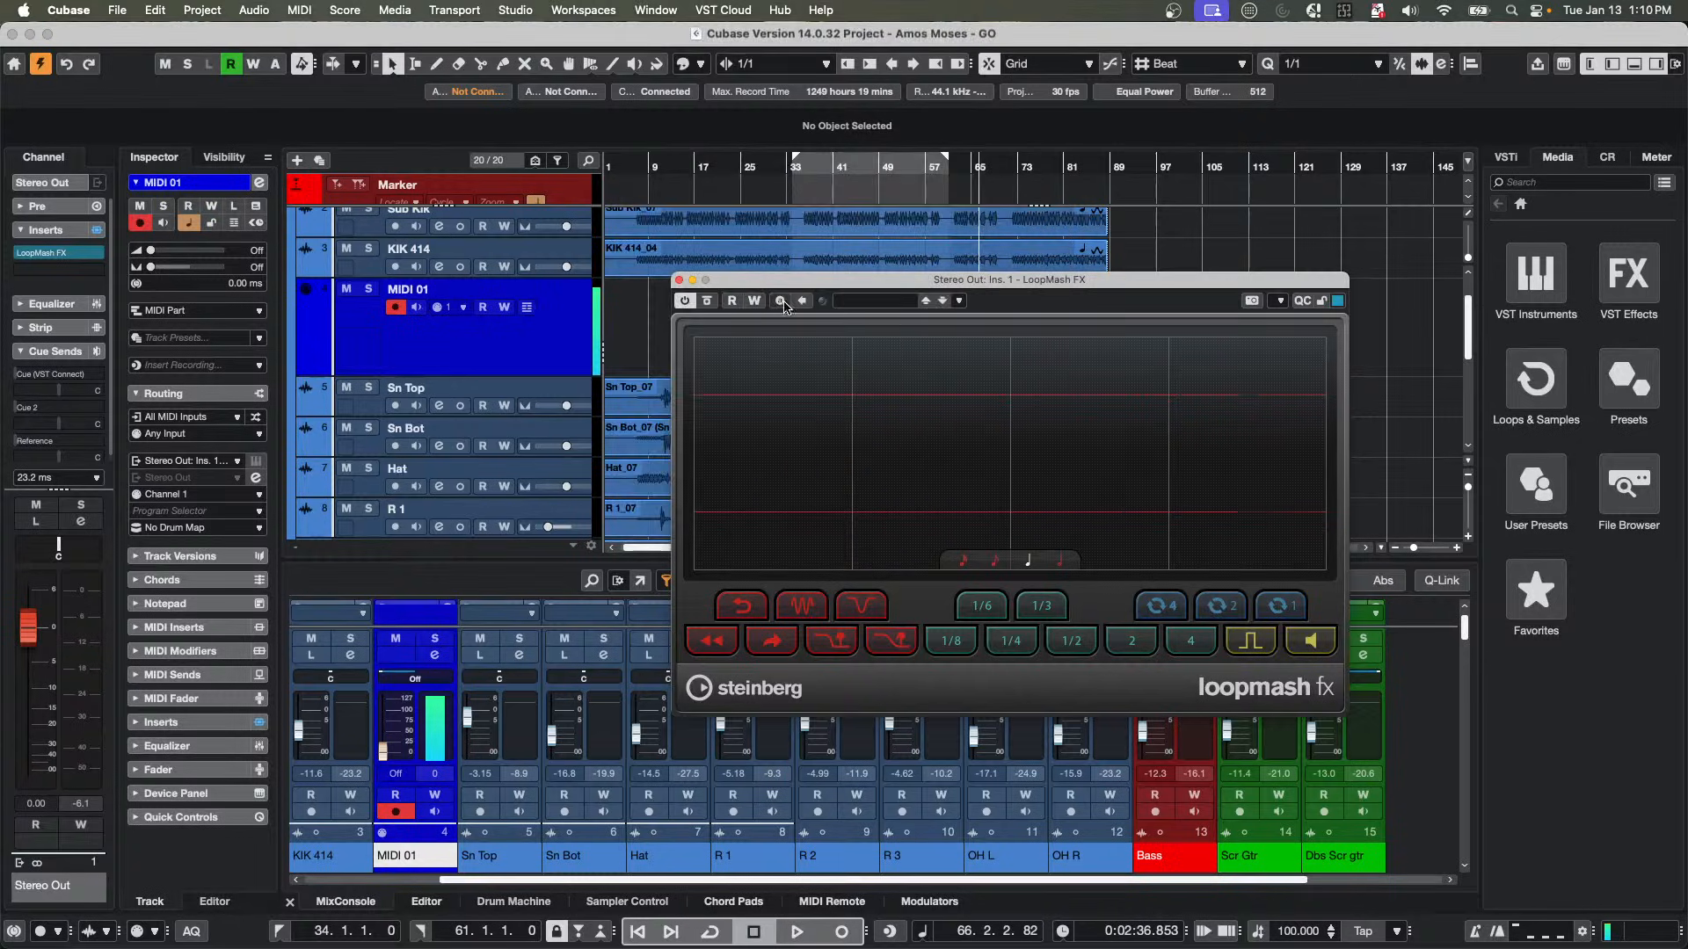
# Close the LoopMash FX window, disable recording on the MIDI 01 track and show the Chord Pads.
pyautogui.click(679, 279)
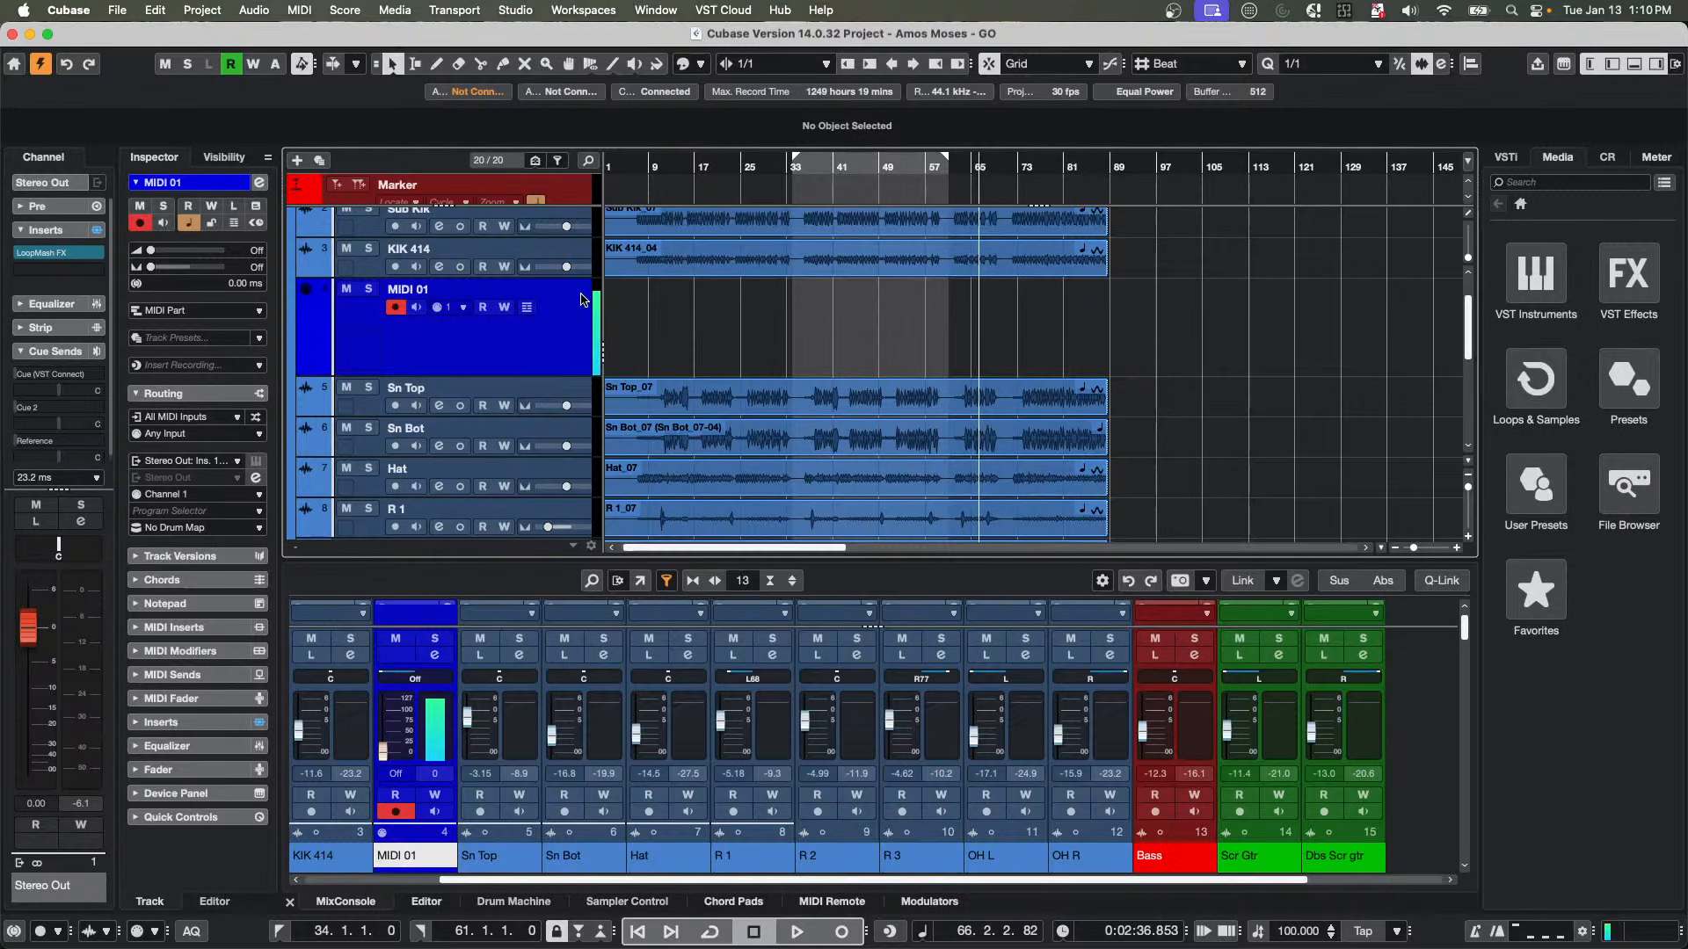
pyautogui.click(388, 310)
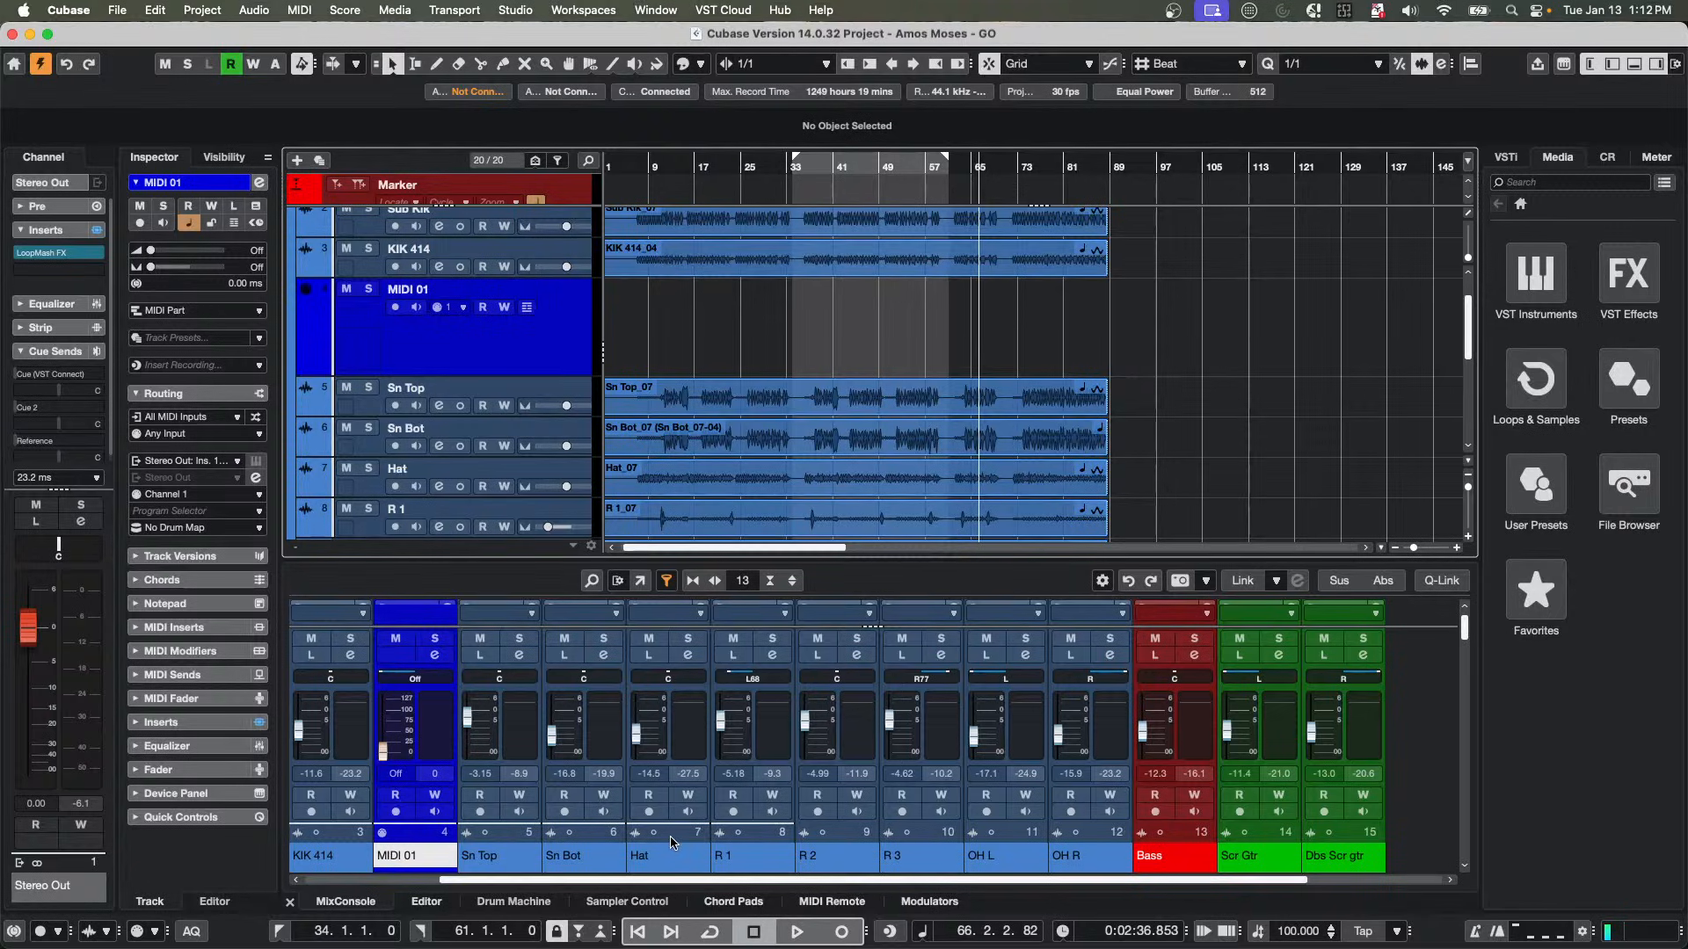
pyautogui.click(735, 902)
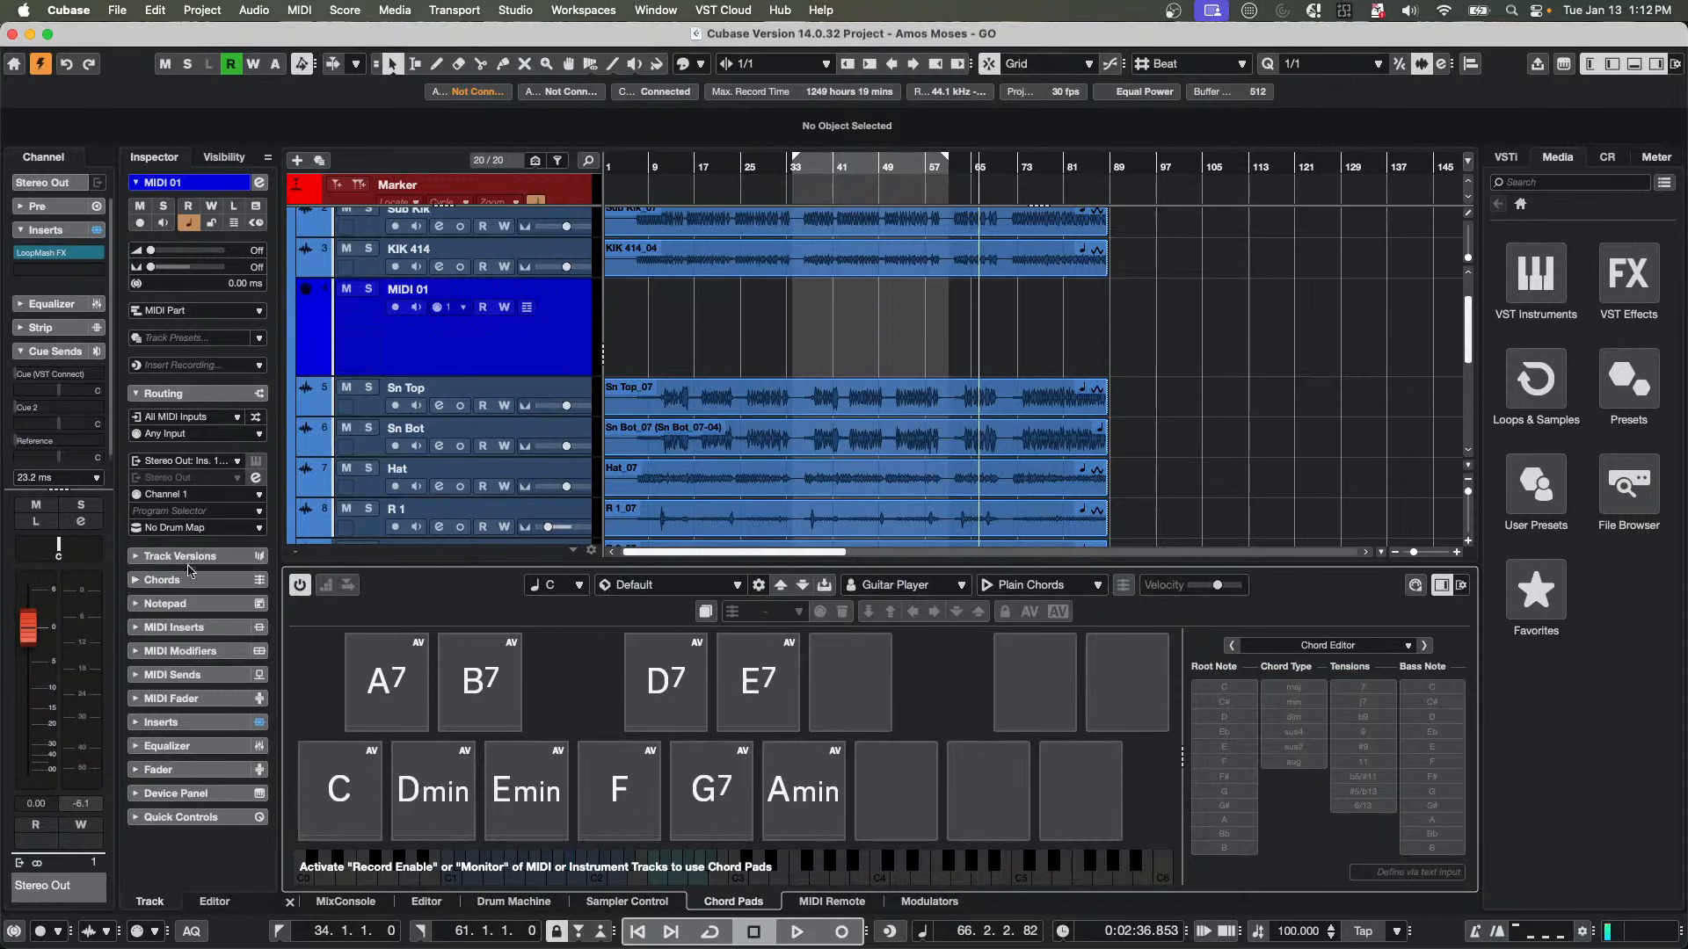
# Add an instrument track using HALion Sonic, with all MIDI inputs and its output routed to Stereo Out.
pyautogui.rightClick(497, 368)
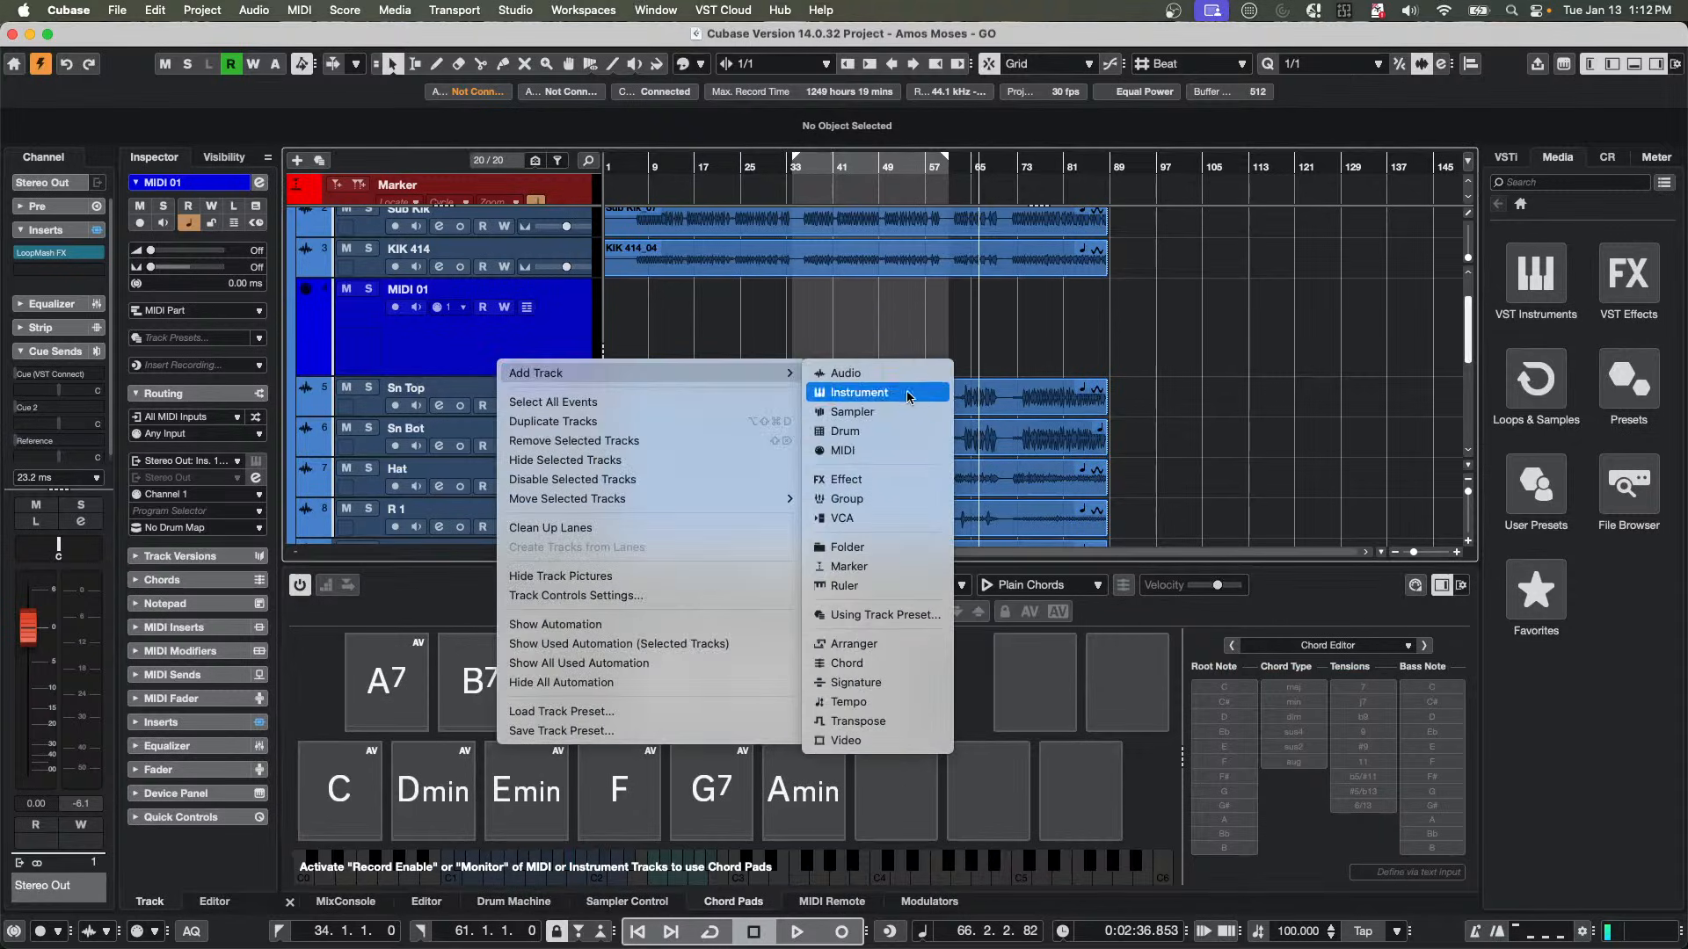
pyautogui.click(834, 426)
pyautogui.click(675, 273)
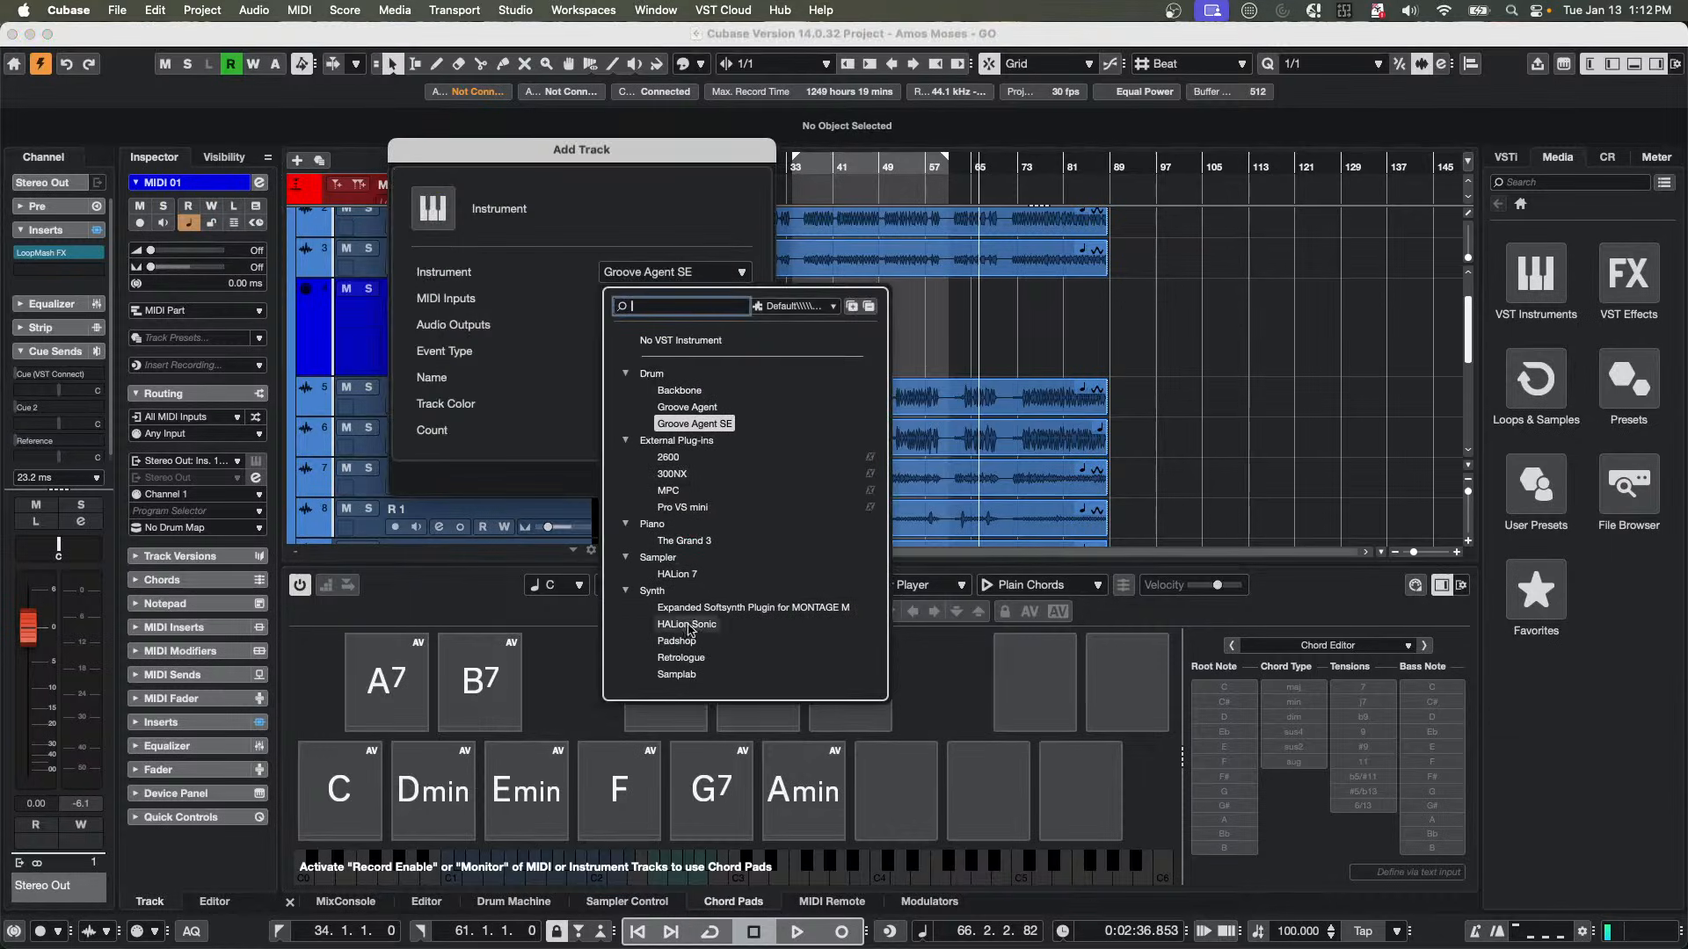
pyautogui.click(687, 624)
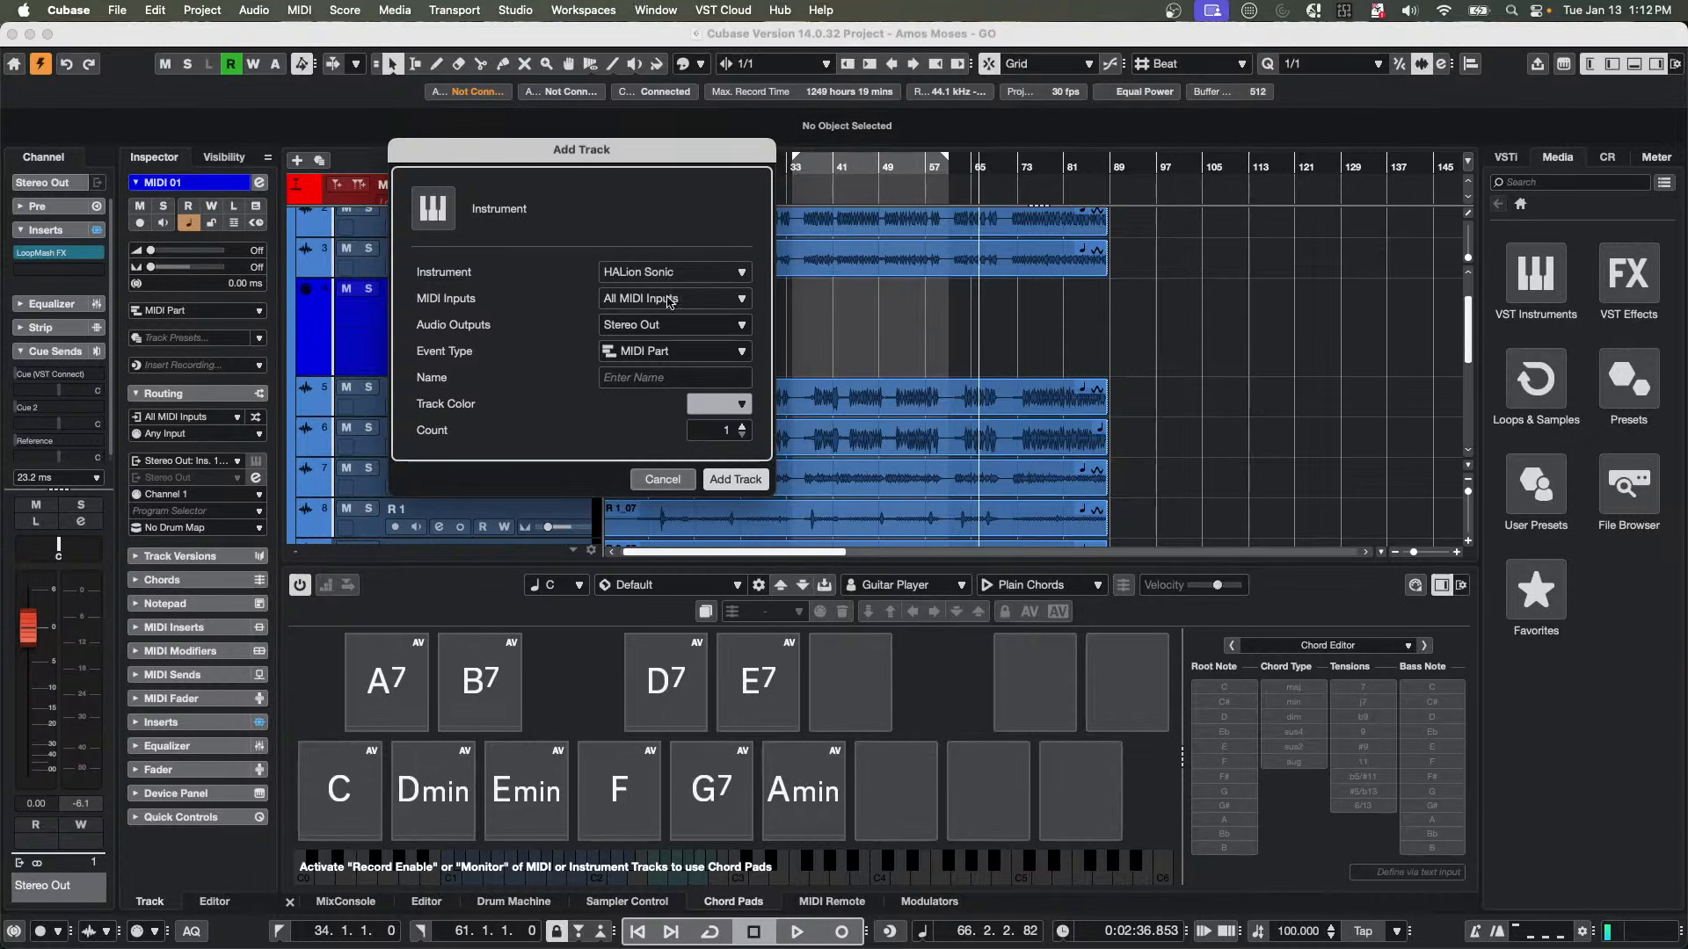
pyautogui.click(738, 481)
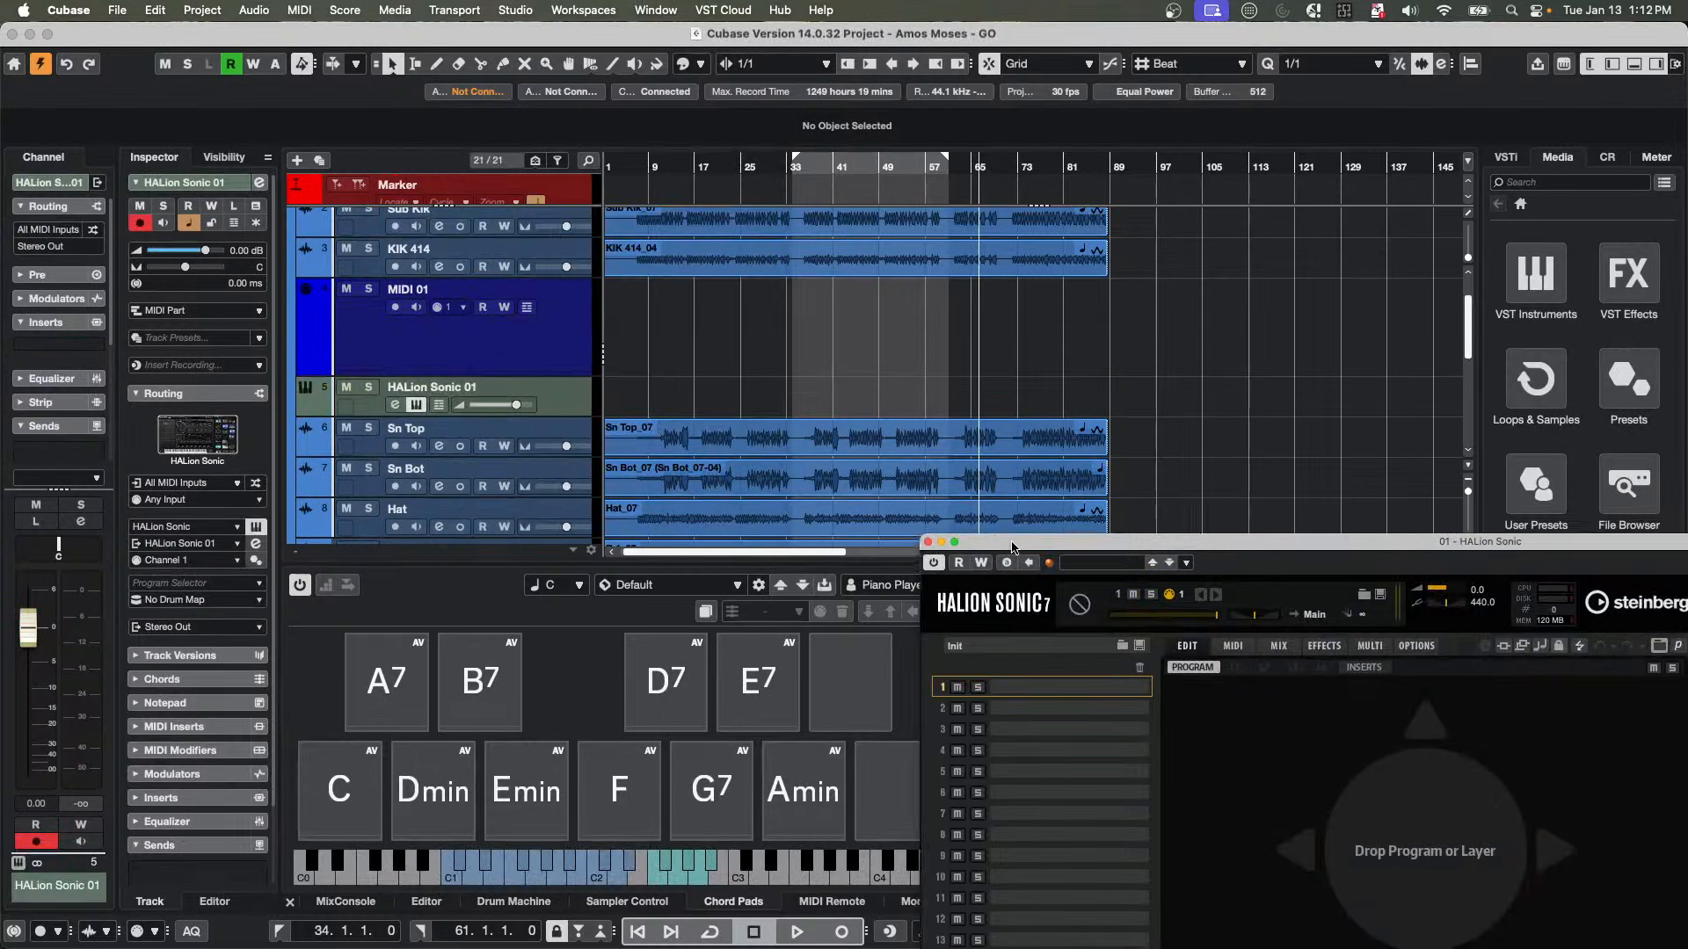
# Load the Ballad Times program from the Amped Elektra library into HALion Sonic's first slot and close the instrument window.
pyautogui.moveTo(1011, 547); pyautogui.dragTo(487, 157)
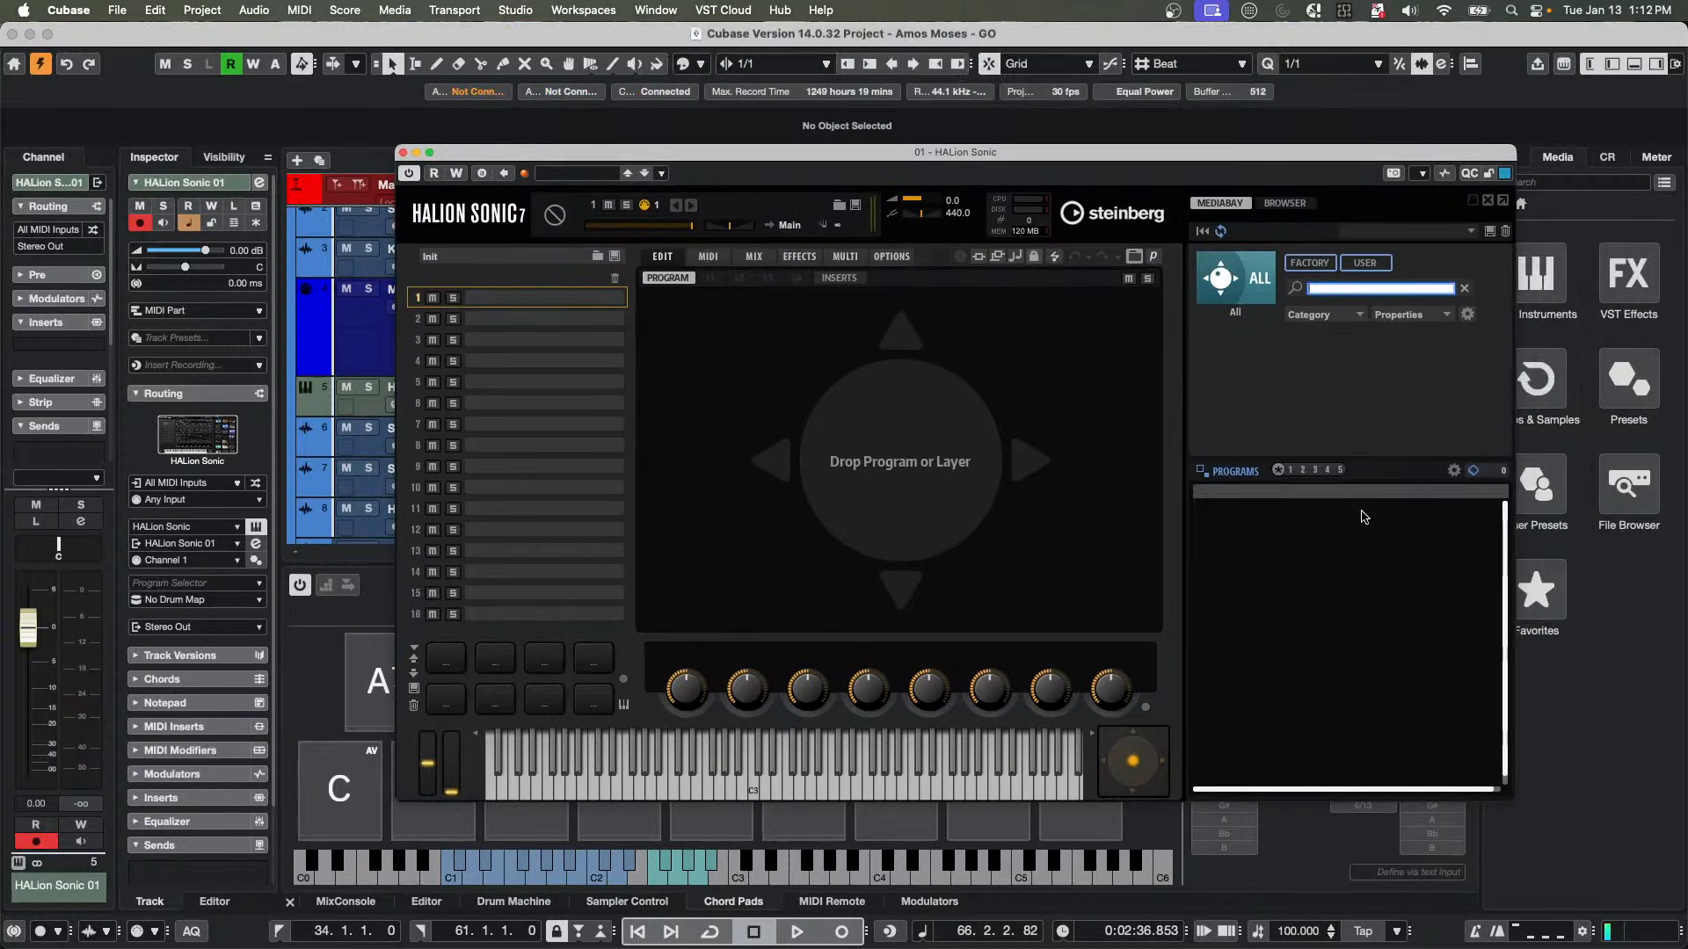
pyautogui.click(1236, 269)
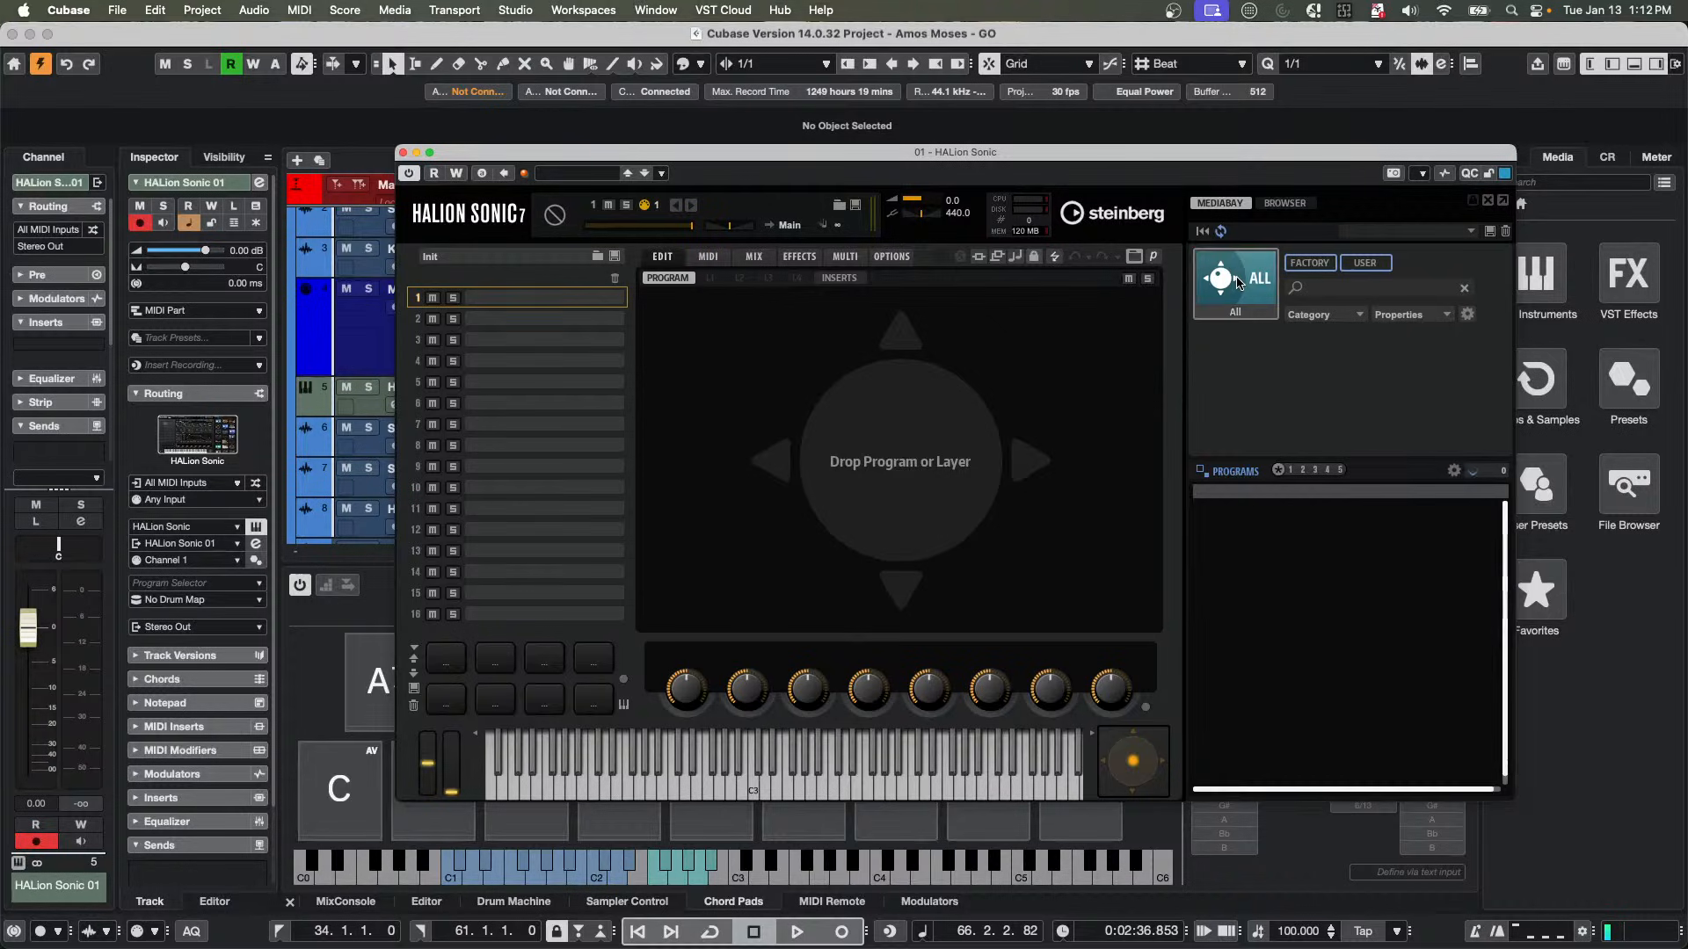
pyautogui.click(1244, 303)
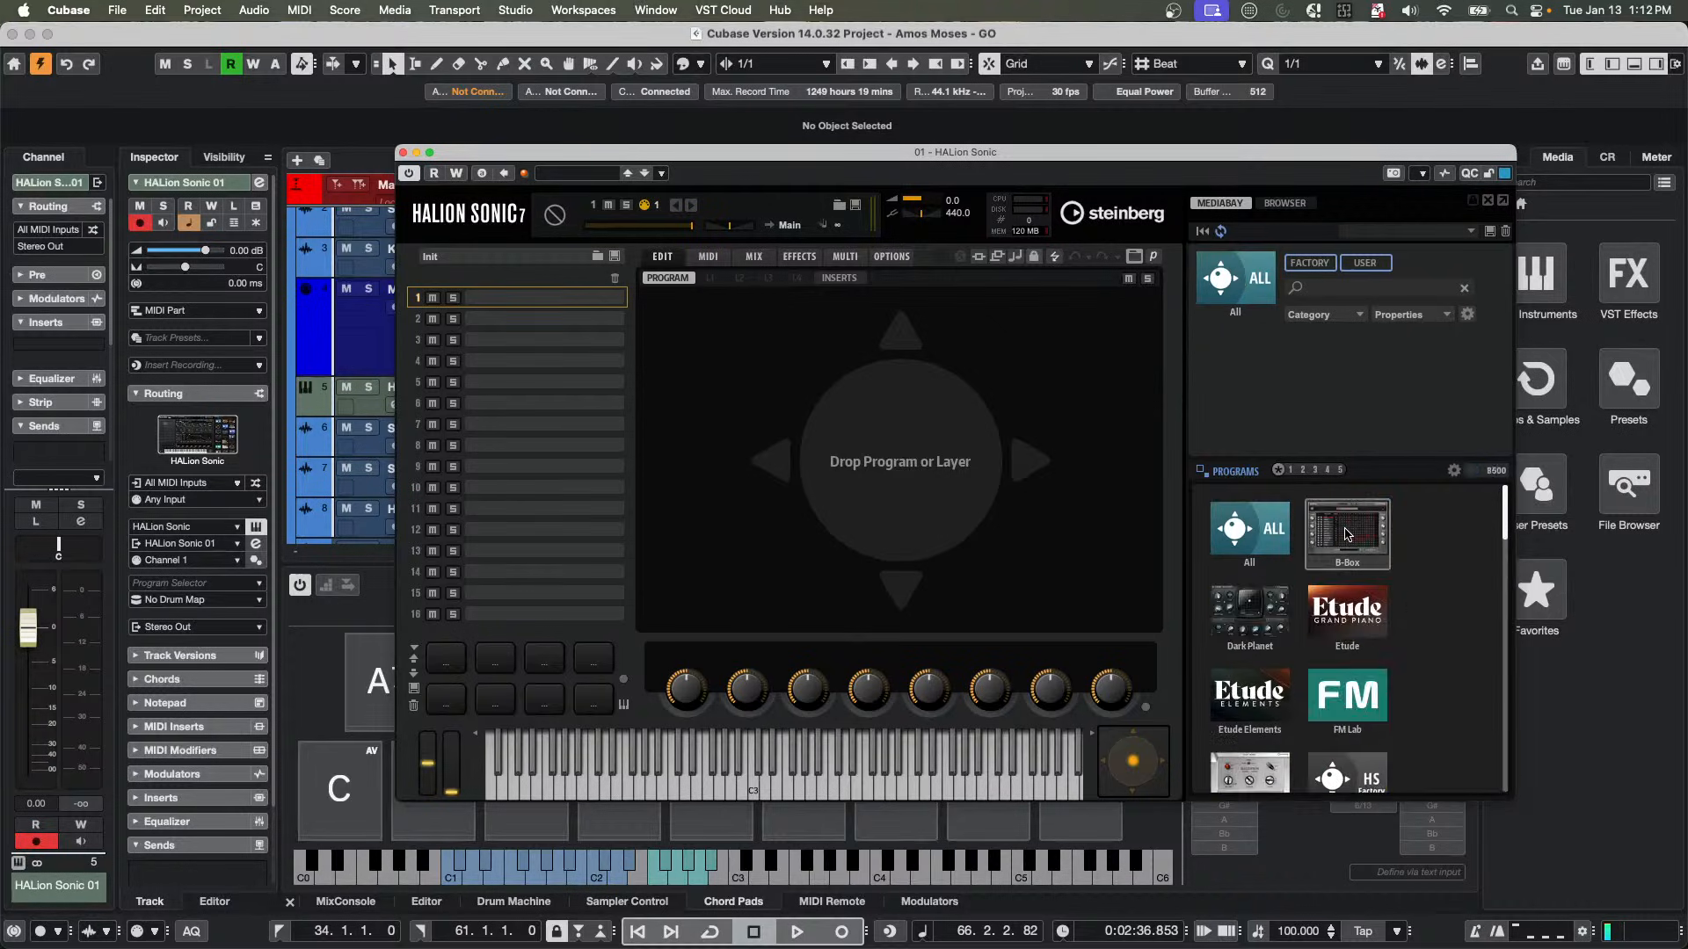
pyautogui.click(1345, 528)
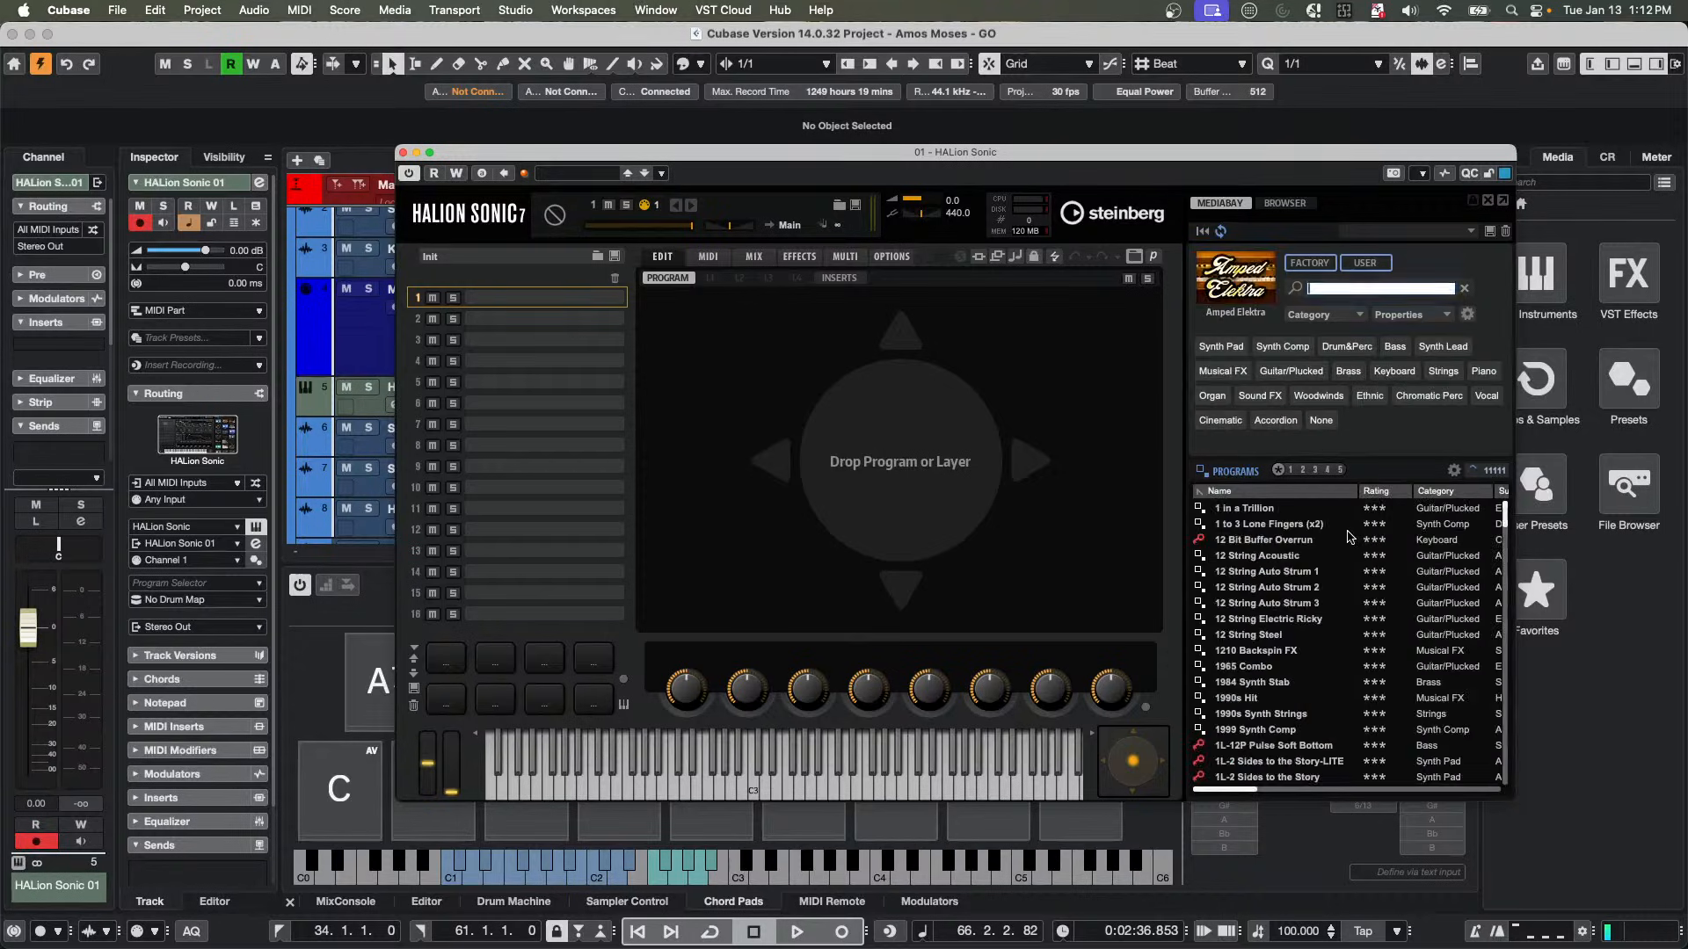
pyautogui.doubleClick(1237, 509)
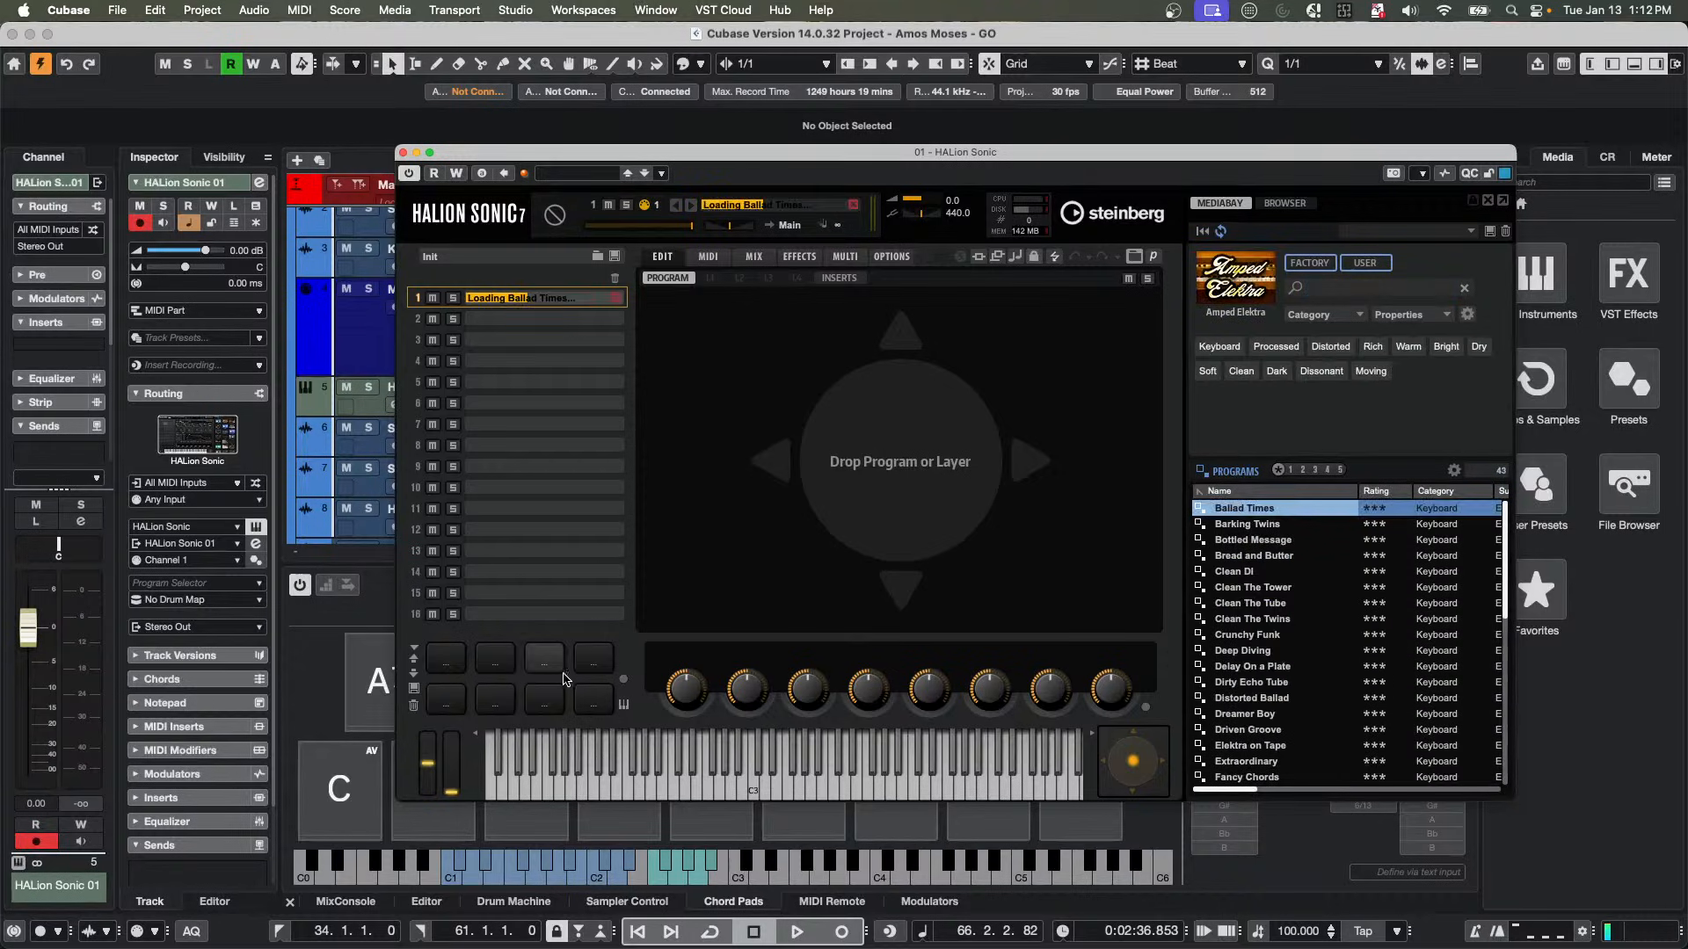
pyautogui.moveTo(569, 158); pyautogui.dragTo(762, 52)
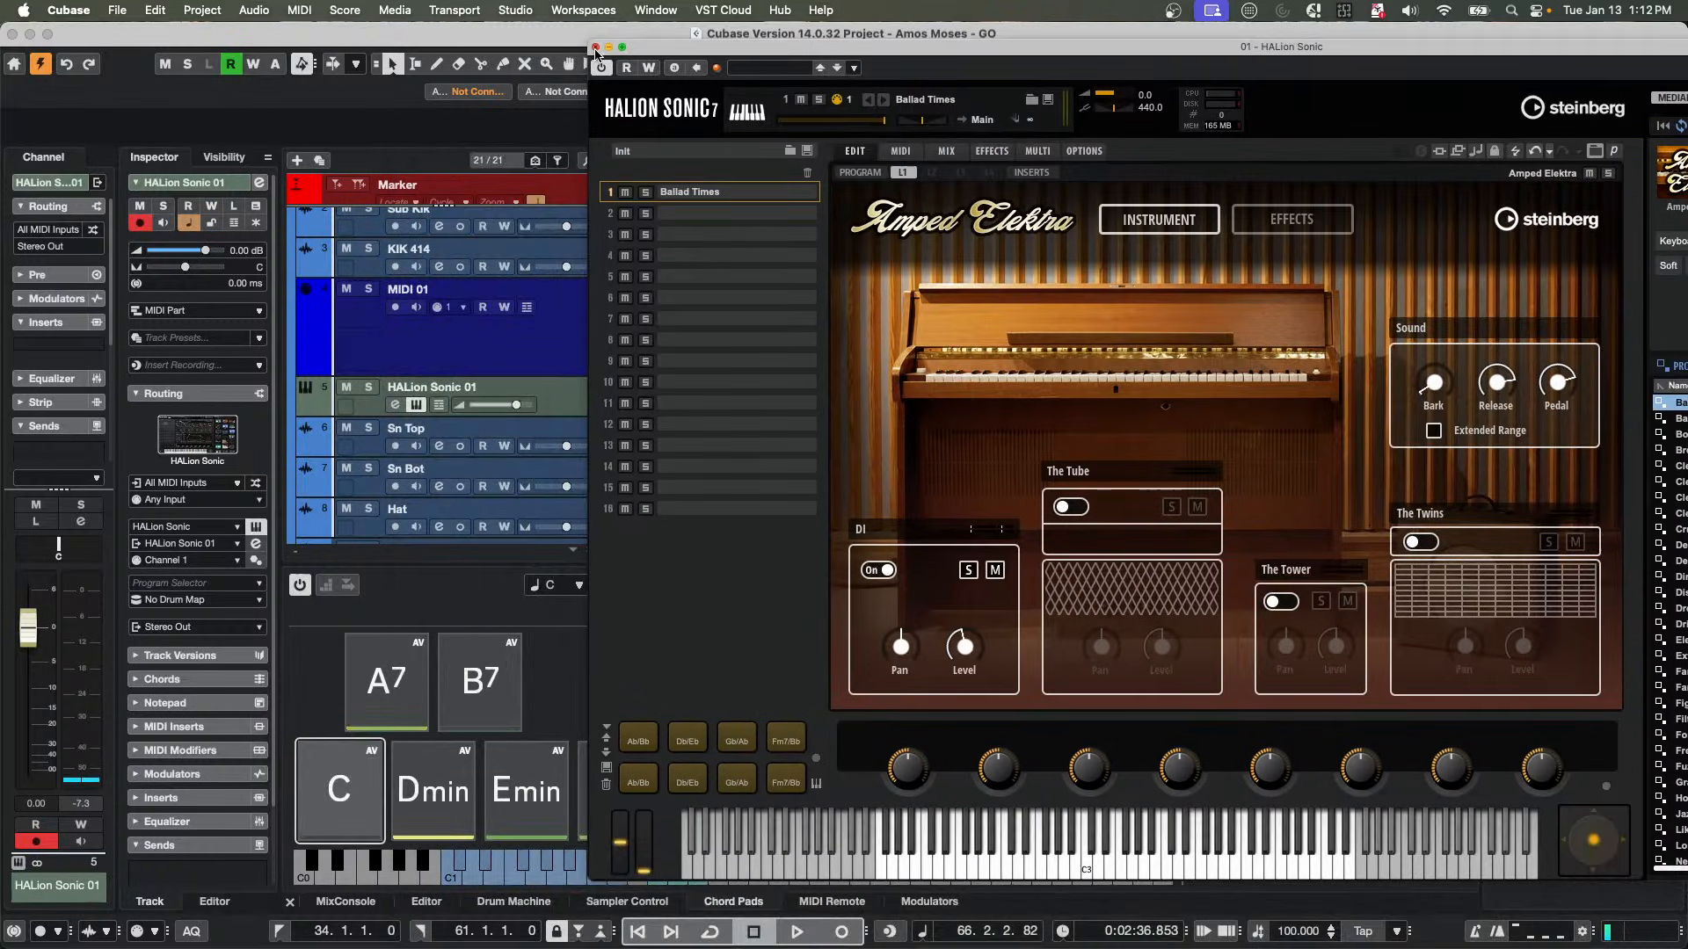
pyautogui.click(595, 48)
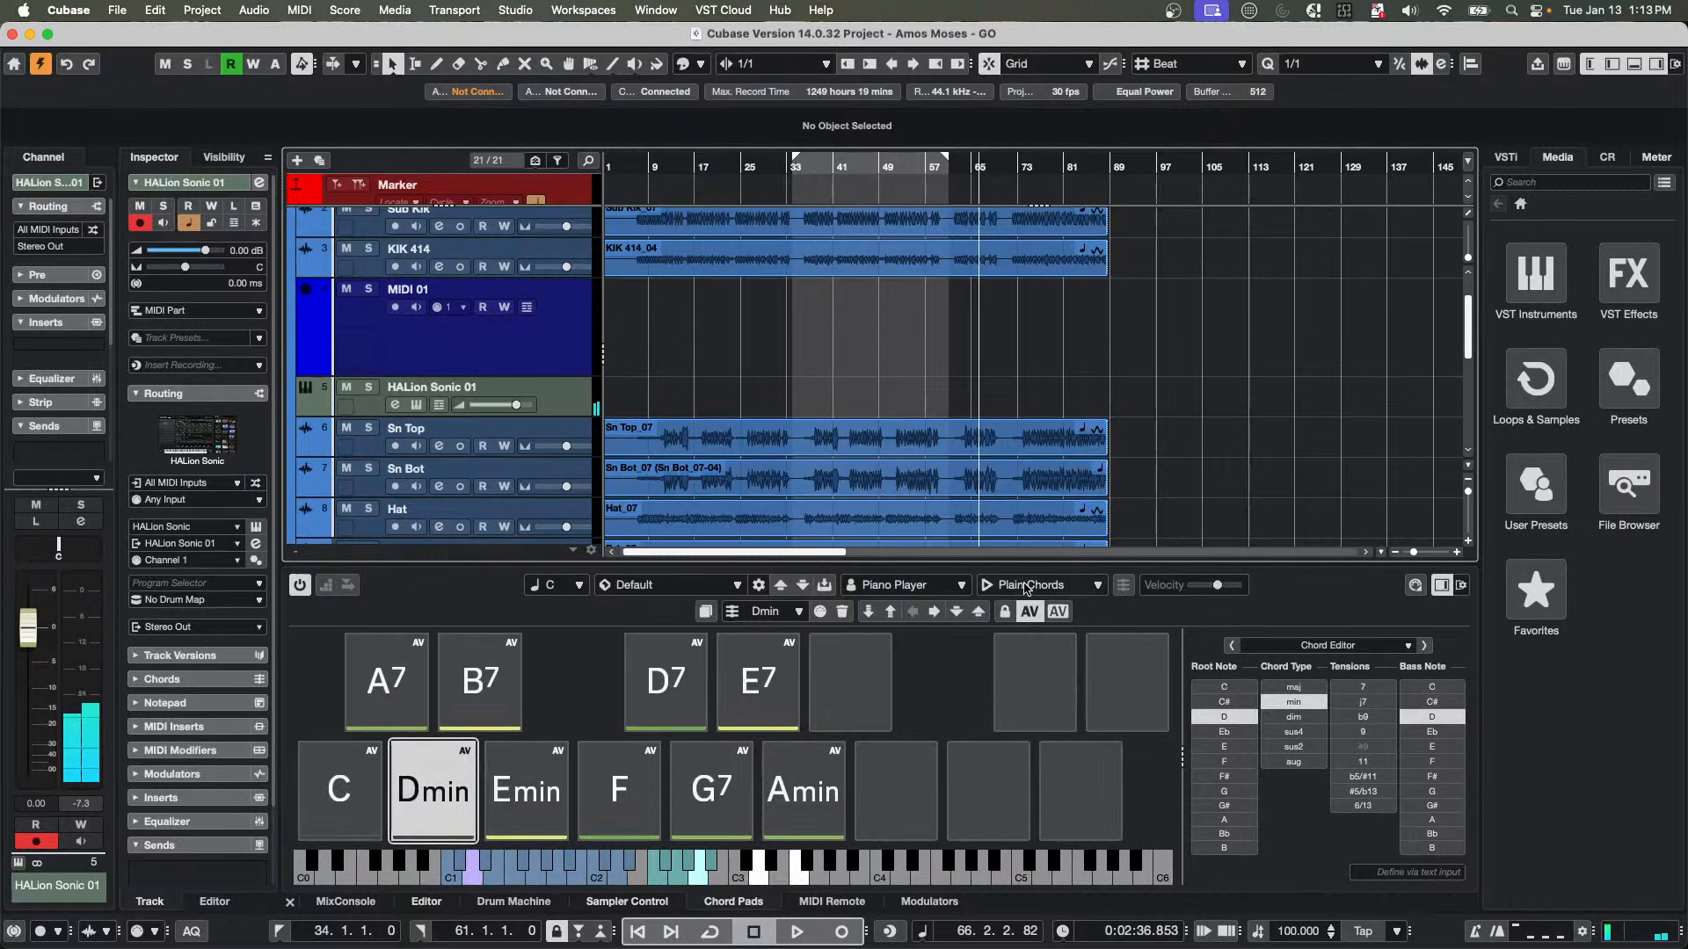
# Set the Chord Pads player to Pattern mode with the Beautiful Mind factory preset and close the player mode settings.
pyautogui.click(1032, 589)
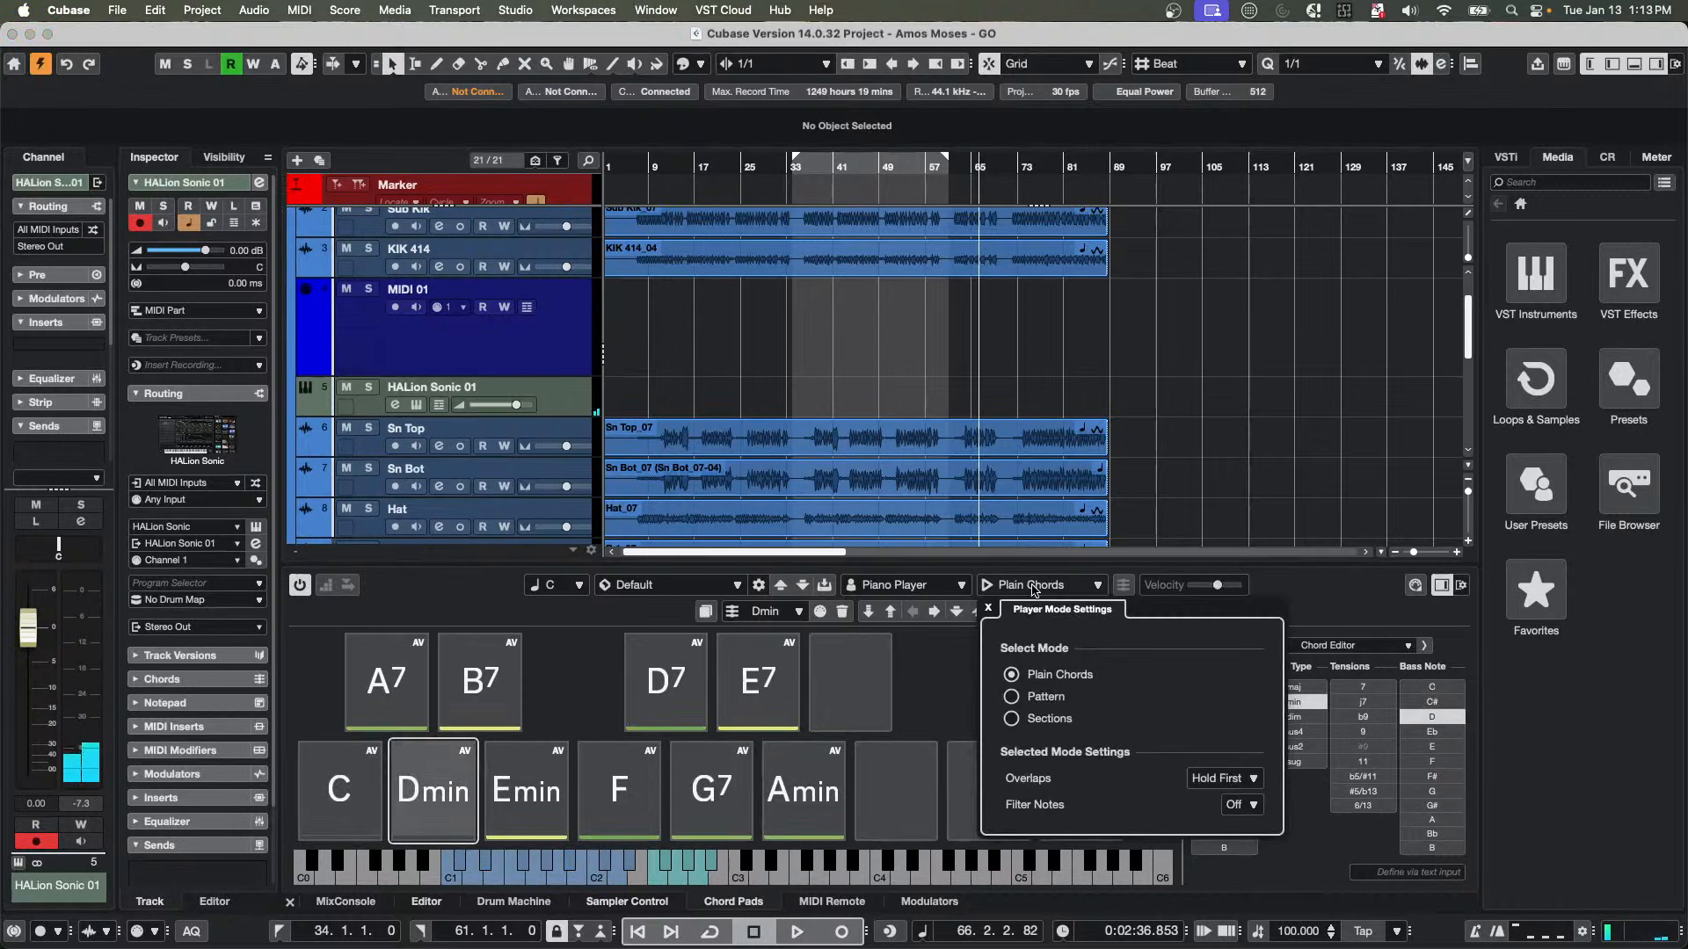
pyautogui.click(1012, 697)
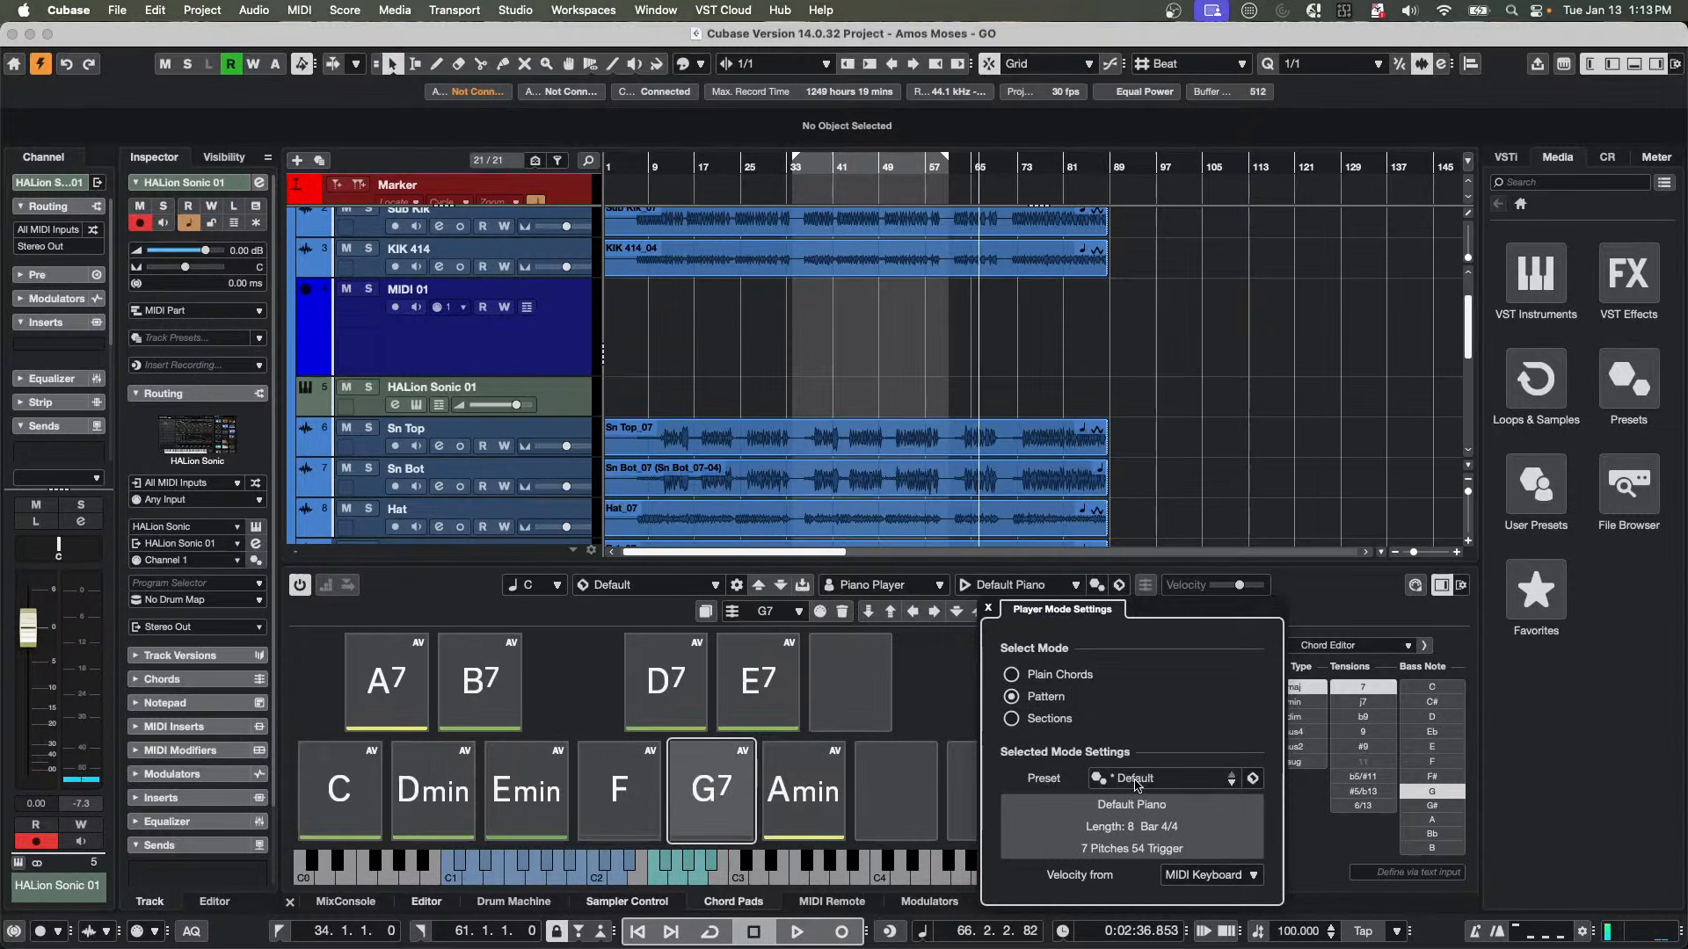
pyautogui.click(1170, 776)
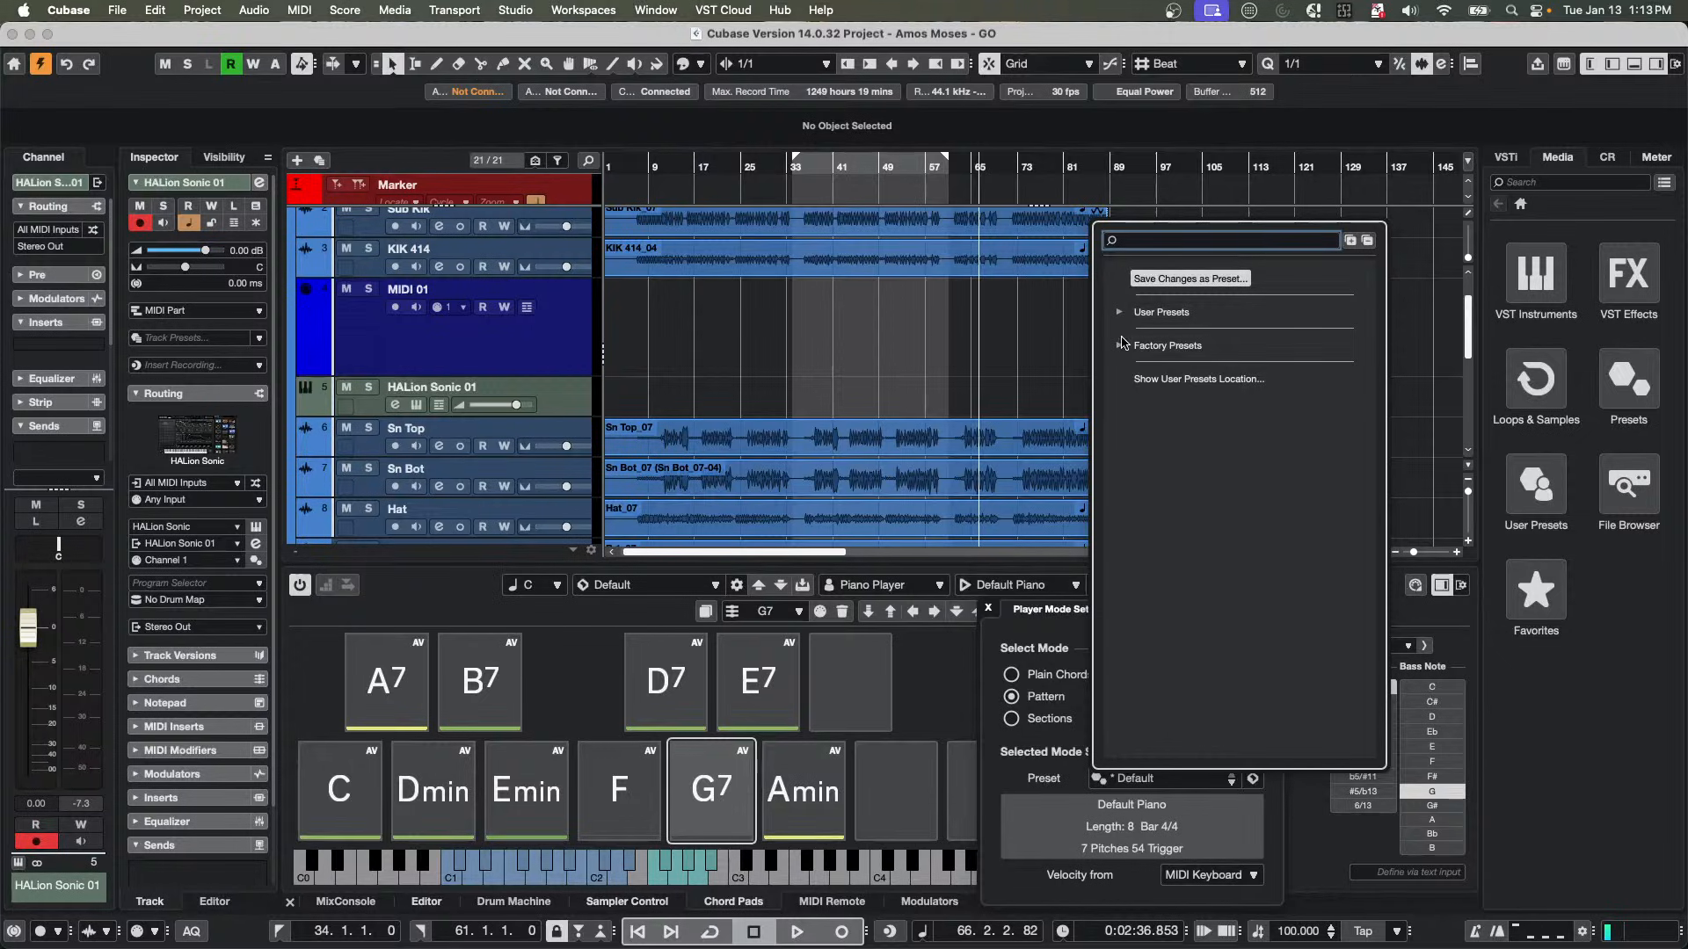
pyautogui.click(1120, 345)
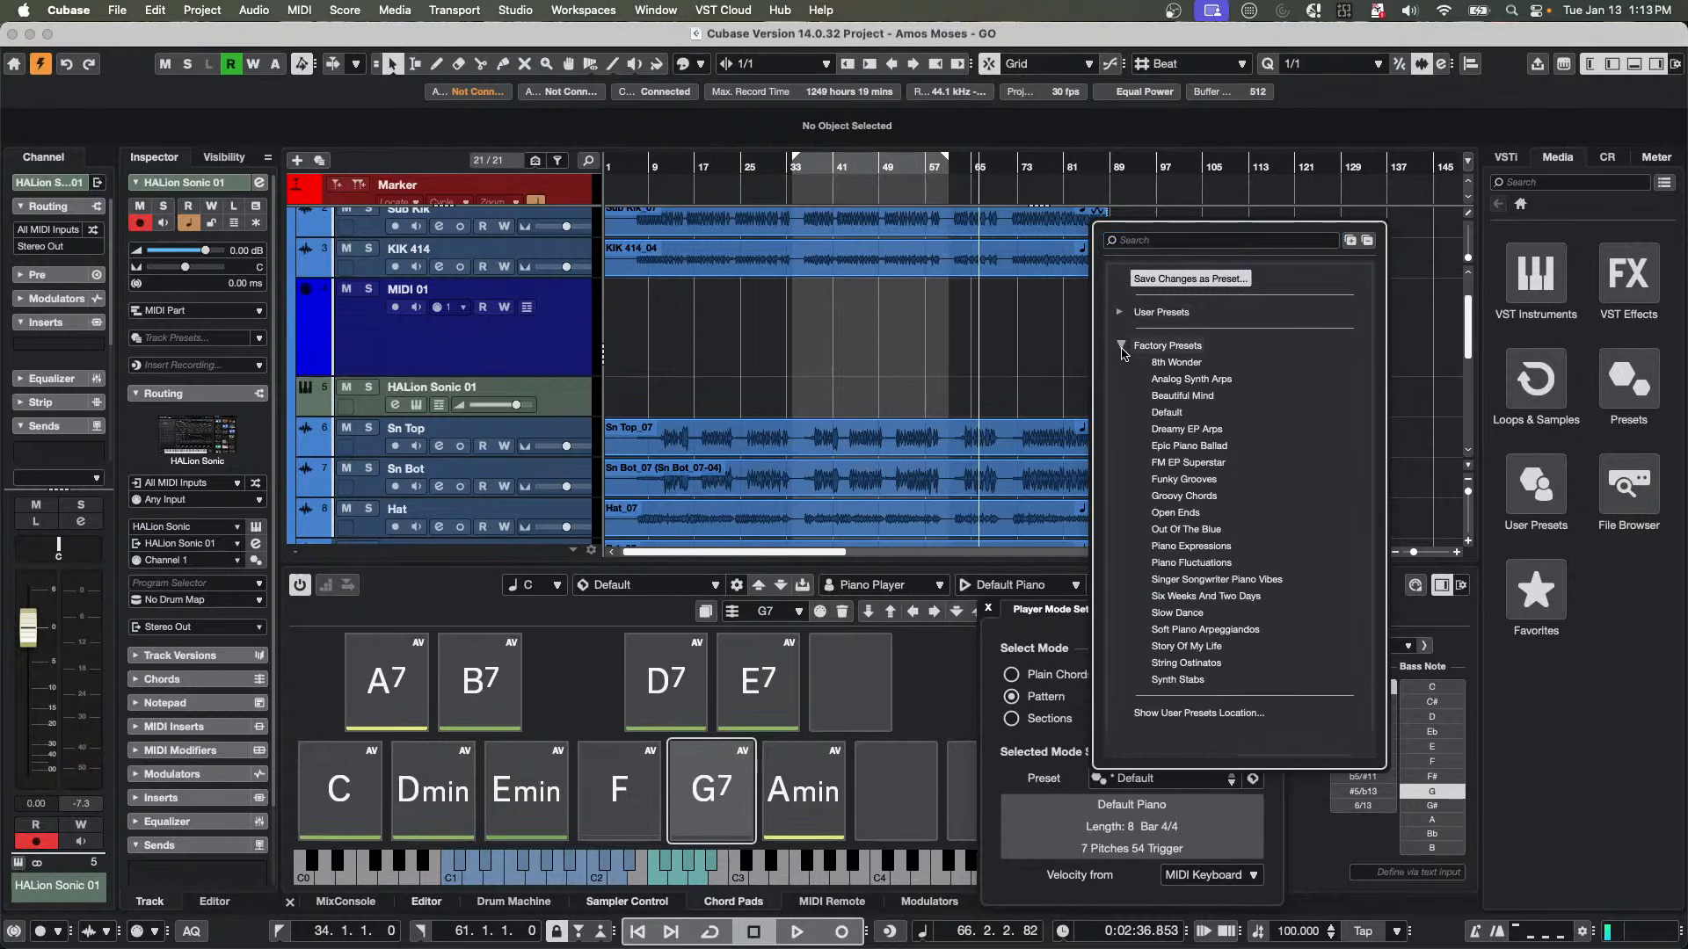
pyautogui.click(1182, 395)
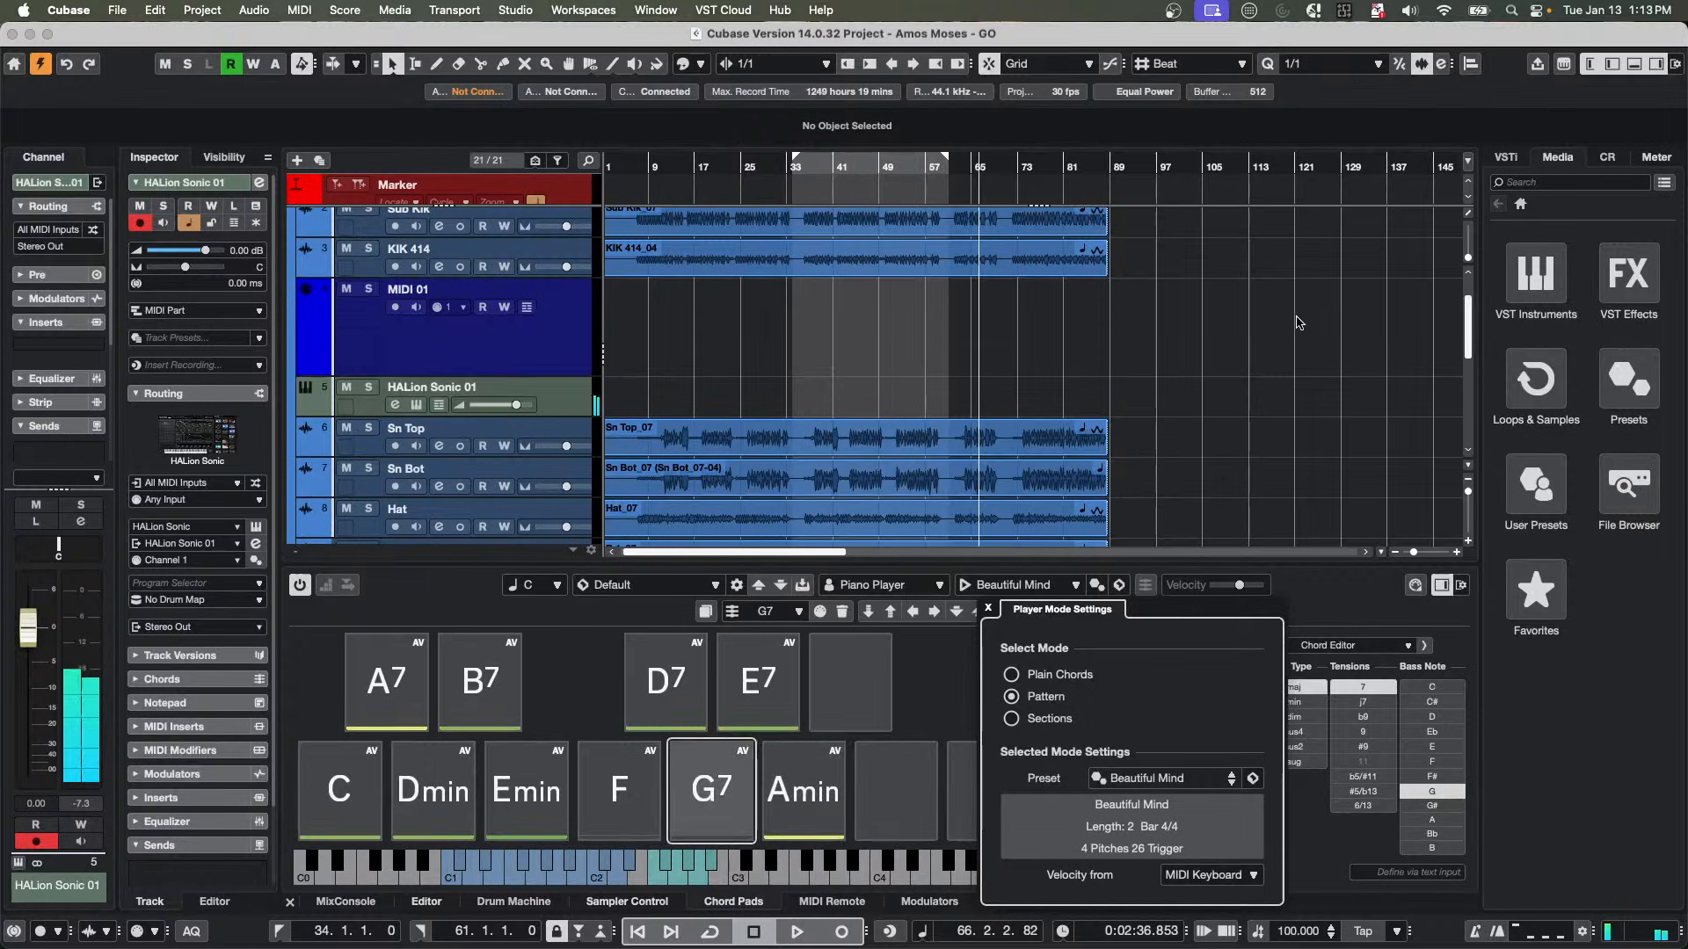
pyautogui.click(988, 608)
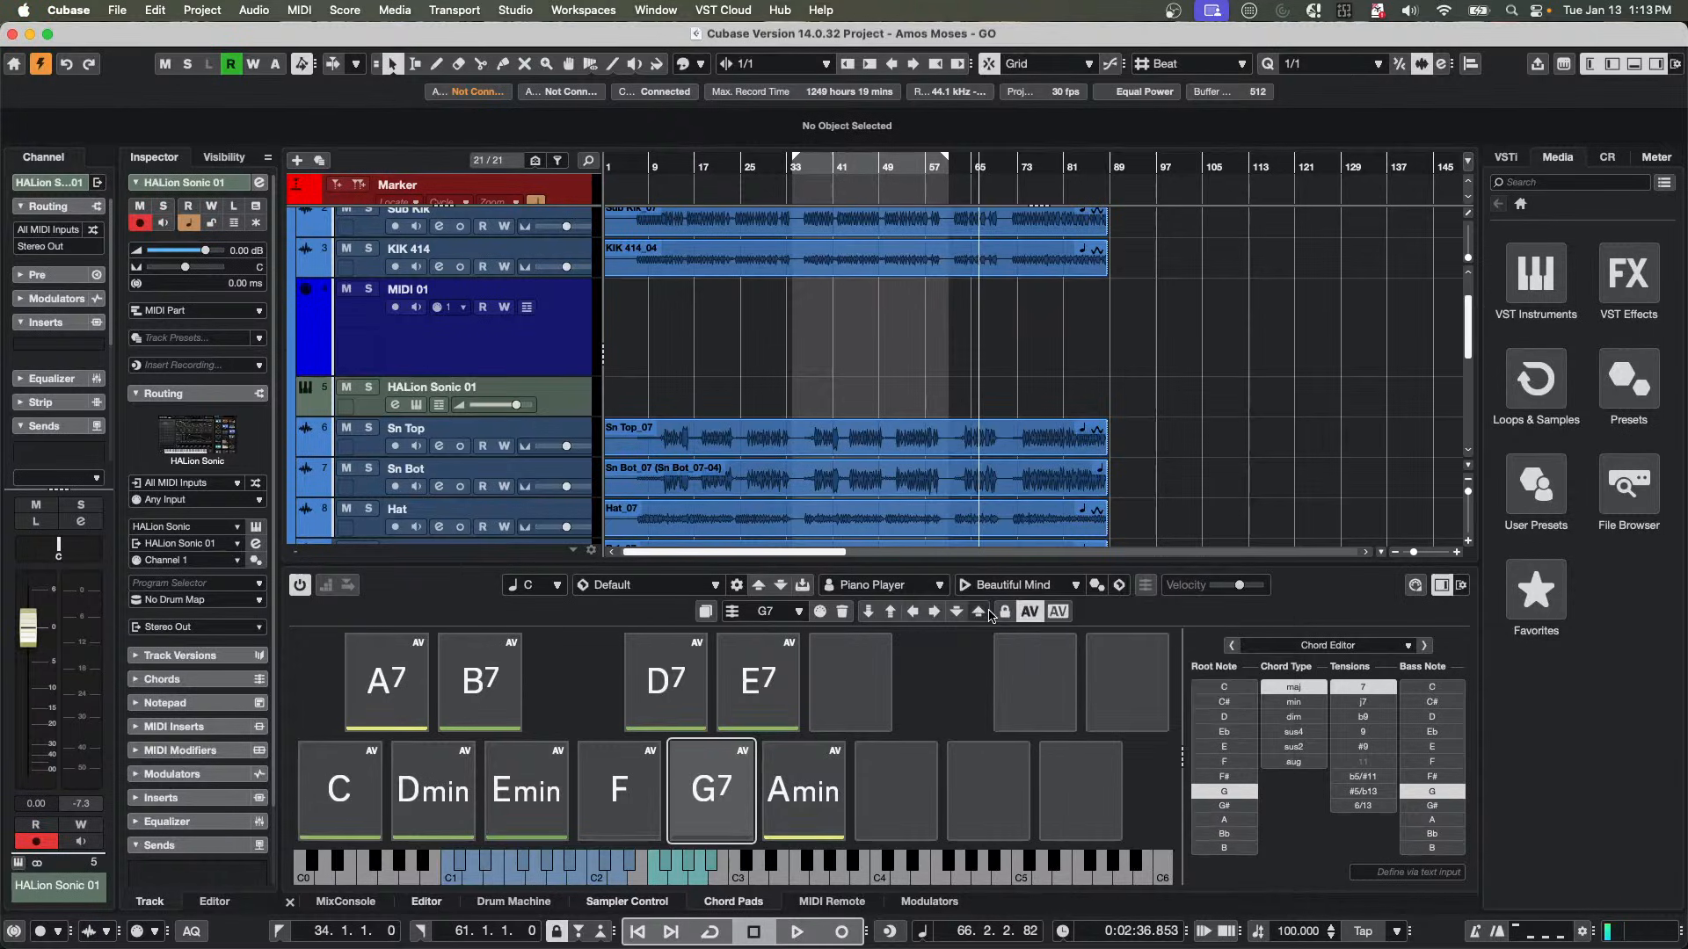
# Compare the Plain Chords and Pattern player modes on the Chord Pads, finishing with Plain Chords selected.
pyautogui.click(1027, 586)
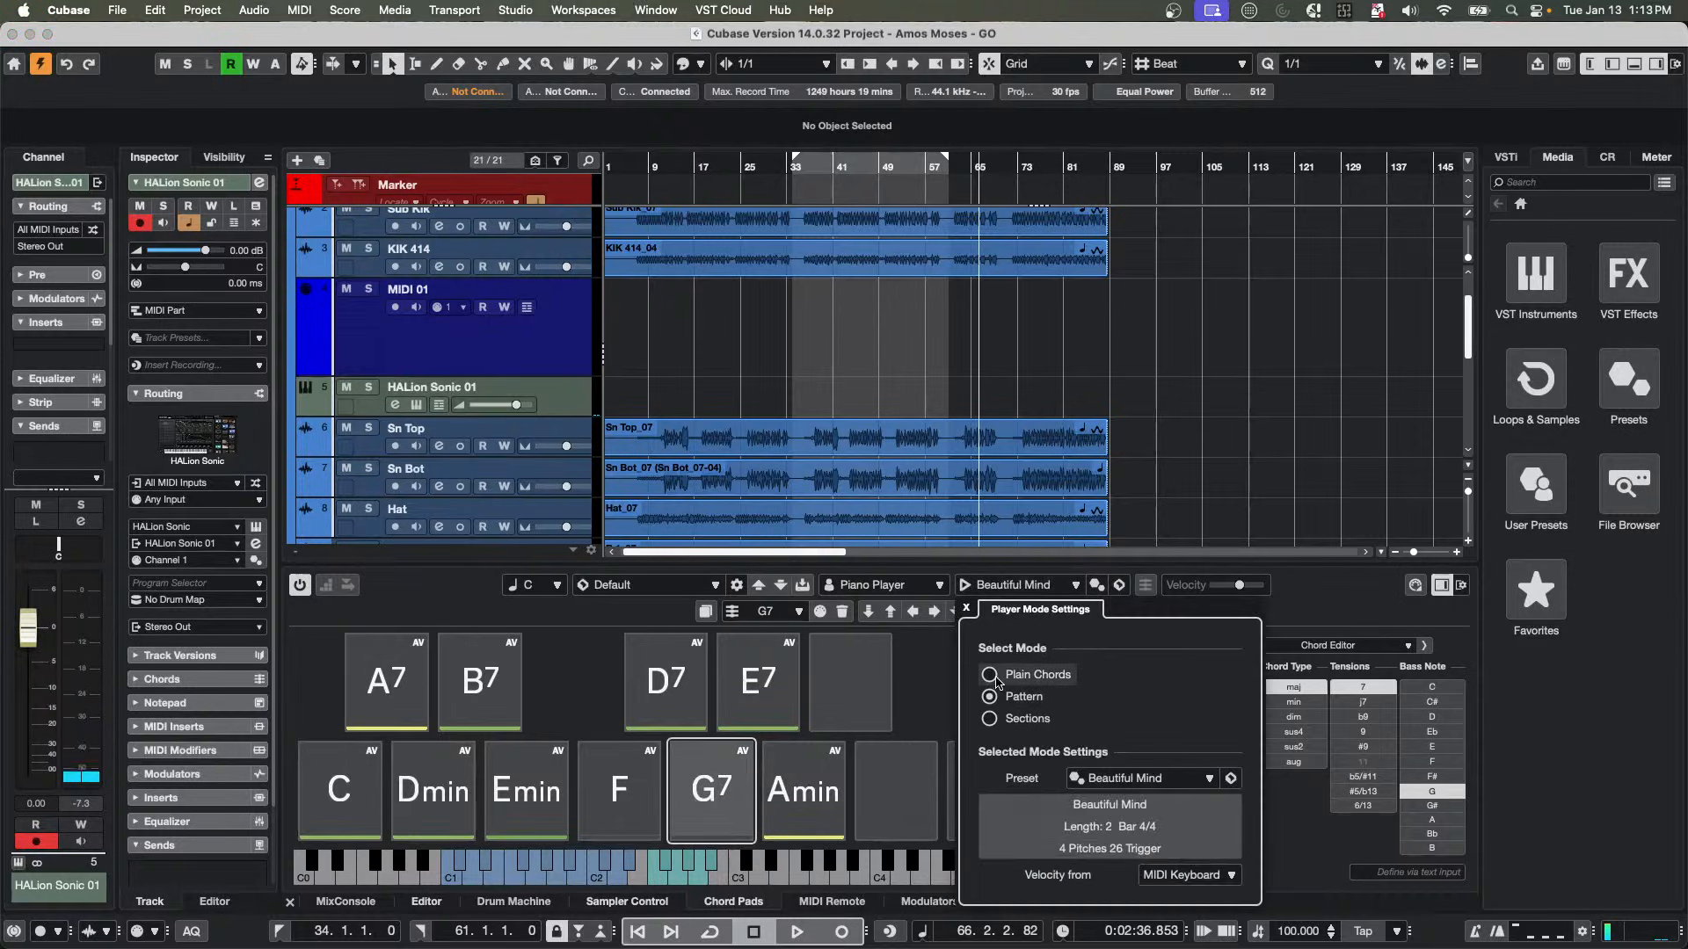
pyautogui.click(991, 675)
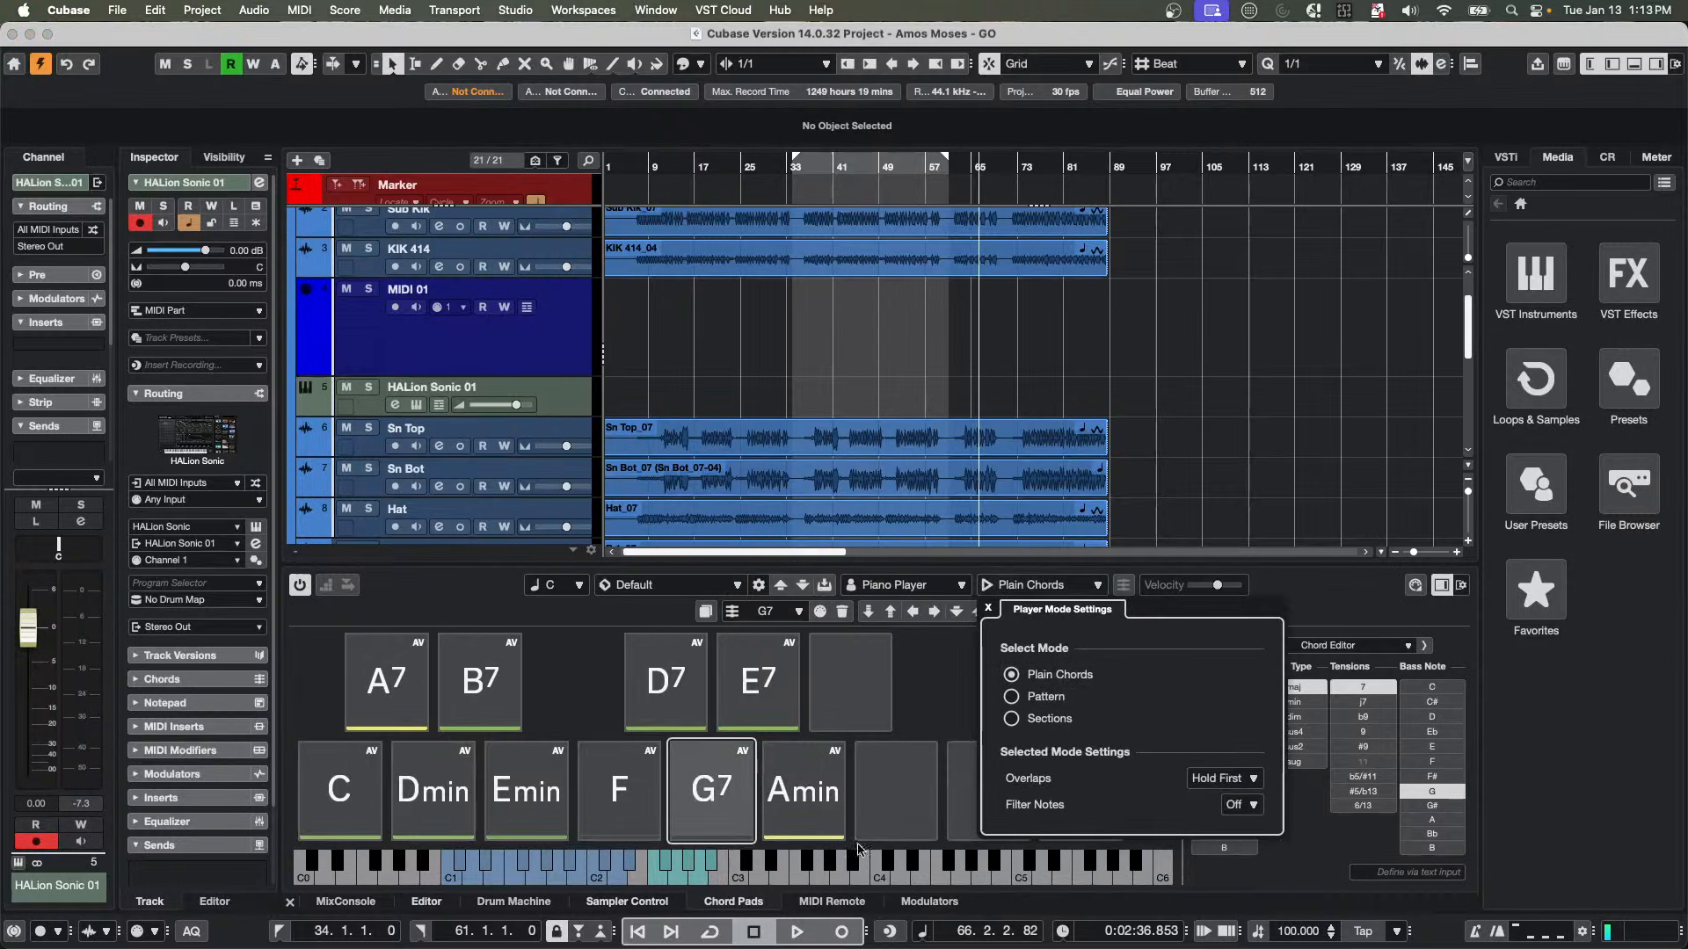
pyautogui.click(1012, 697)
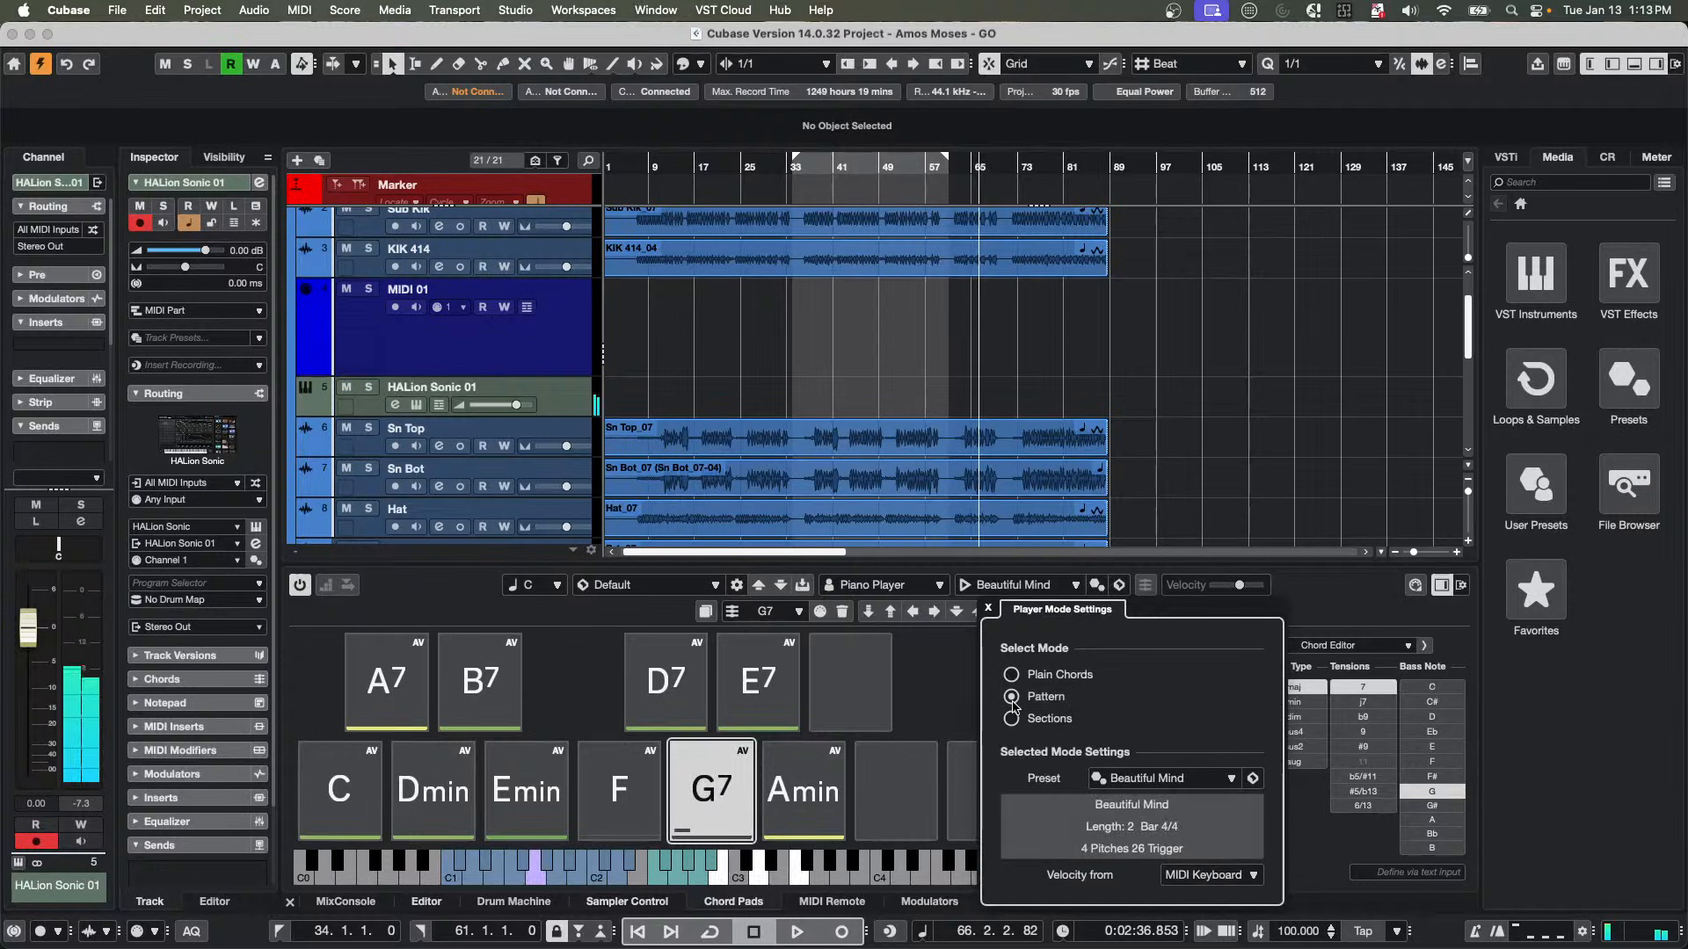
pyautogui.click(1166, 780)
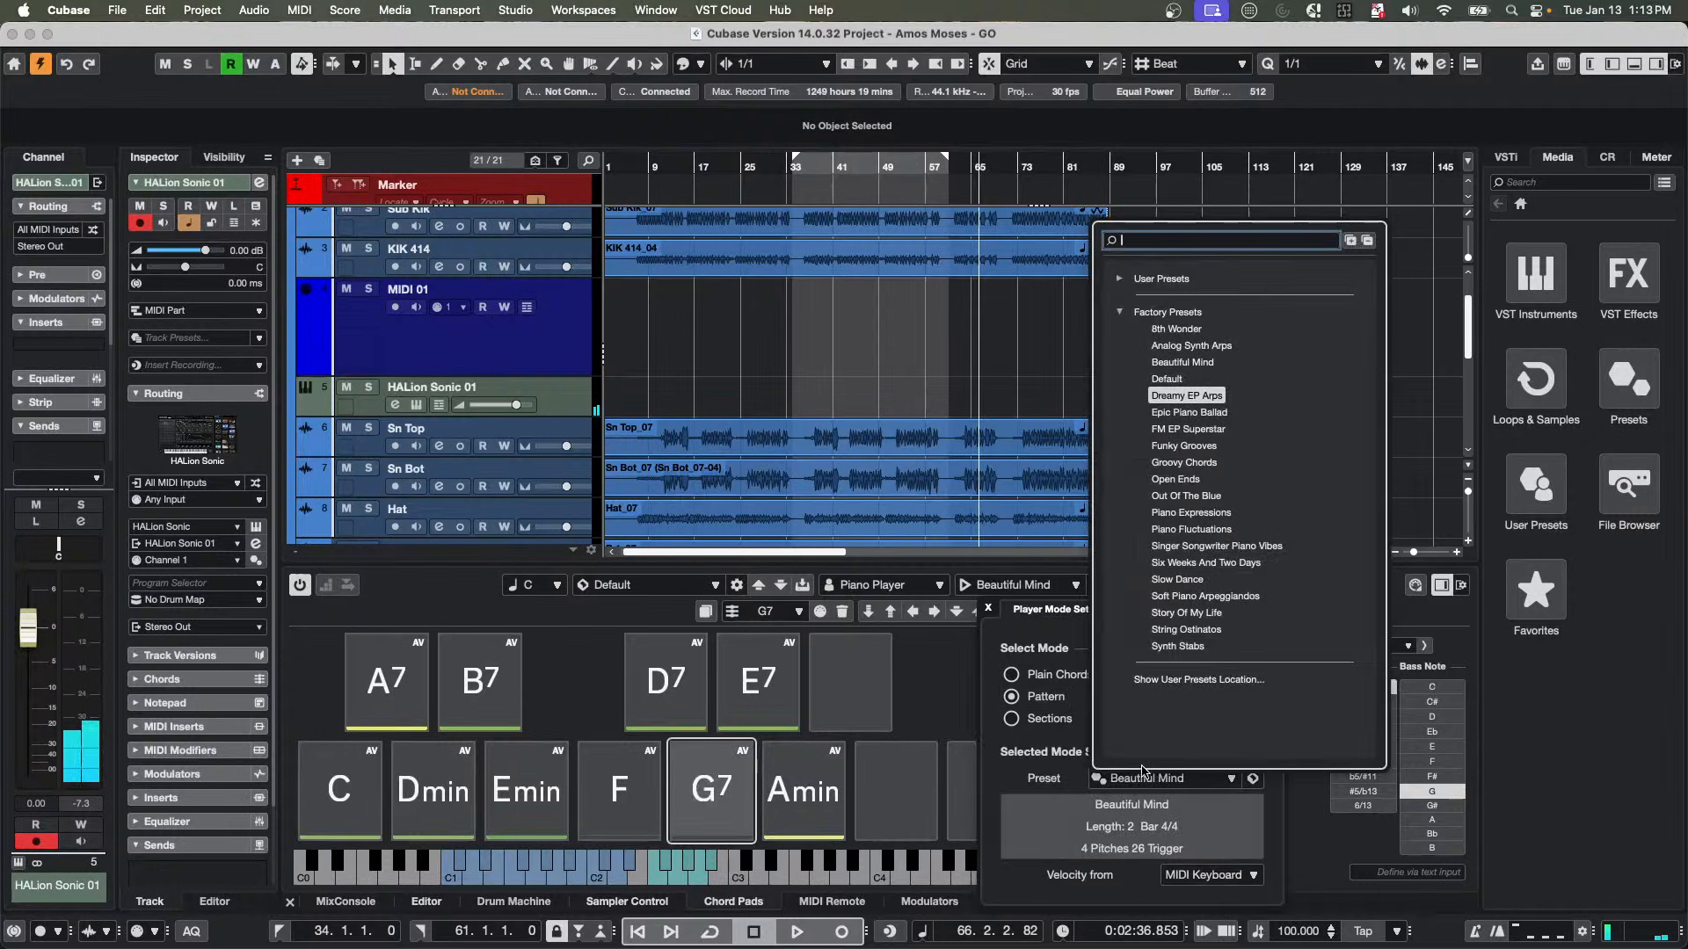
pyautogui.click(967, 315)
pyautogui.click(988, 607)
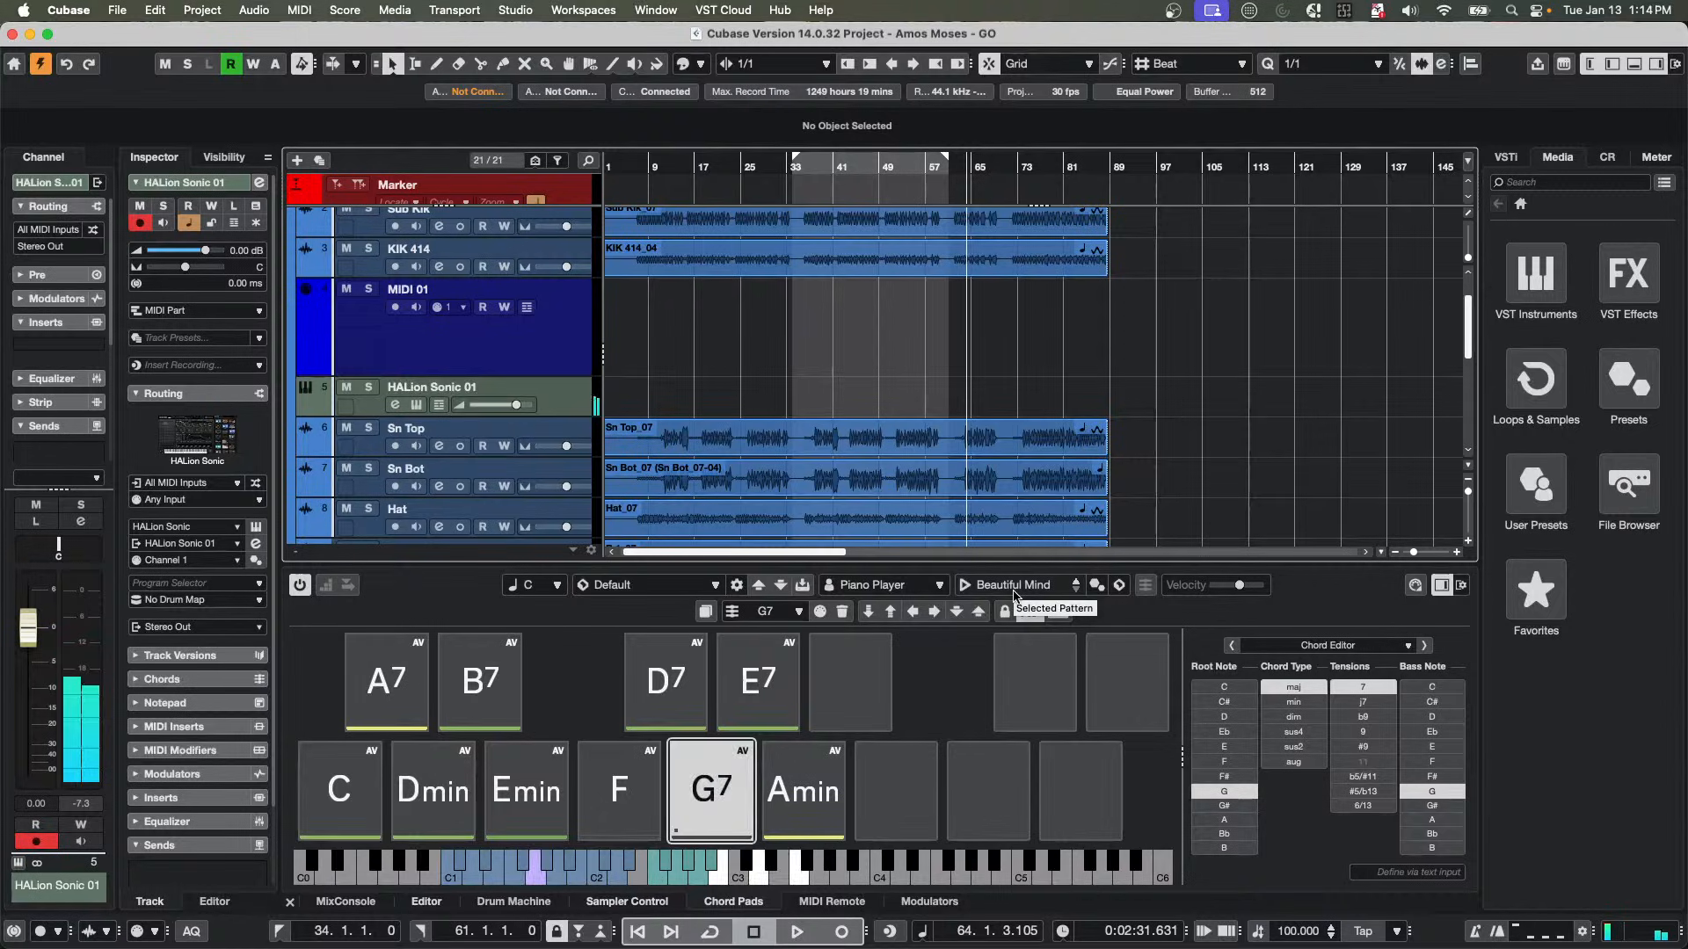
pyautogui.click(1014, 585)
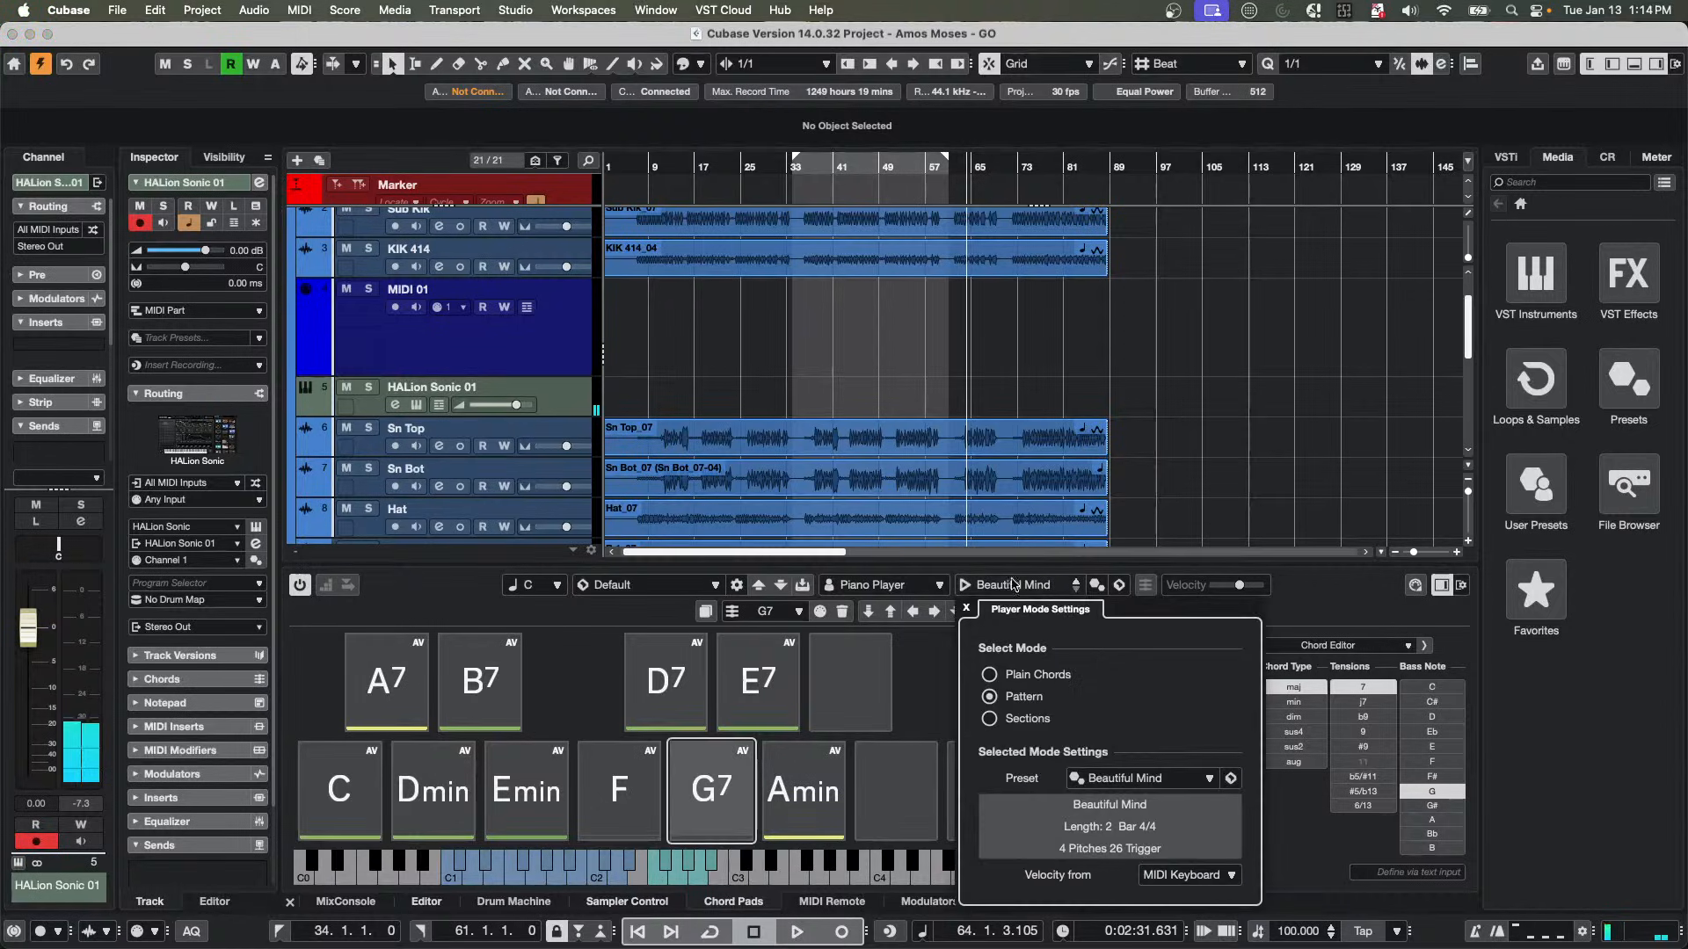
pyautogui.click(991, 675)
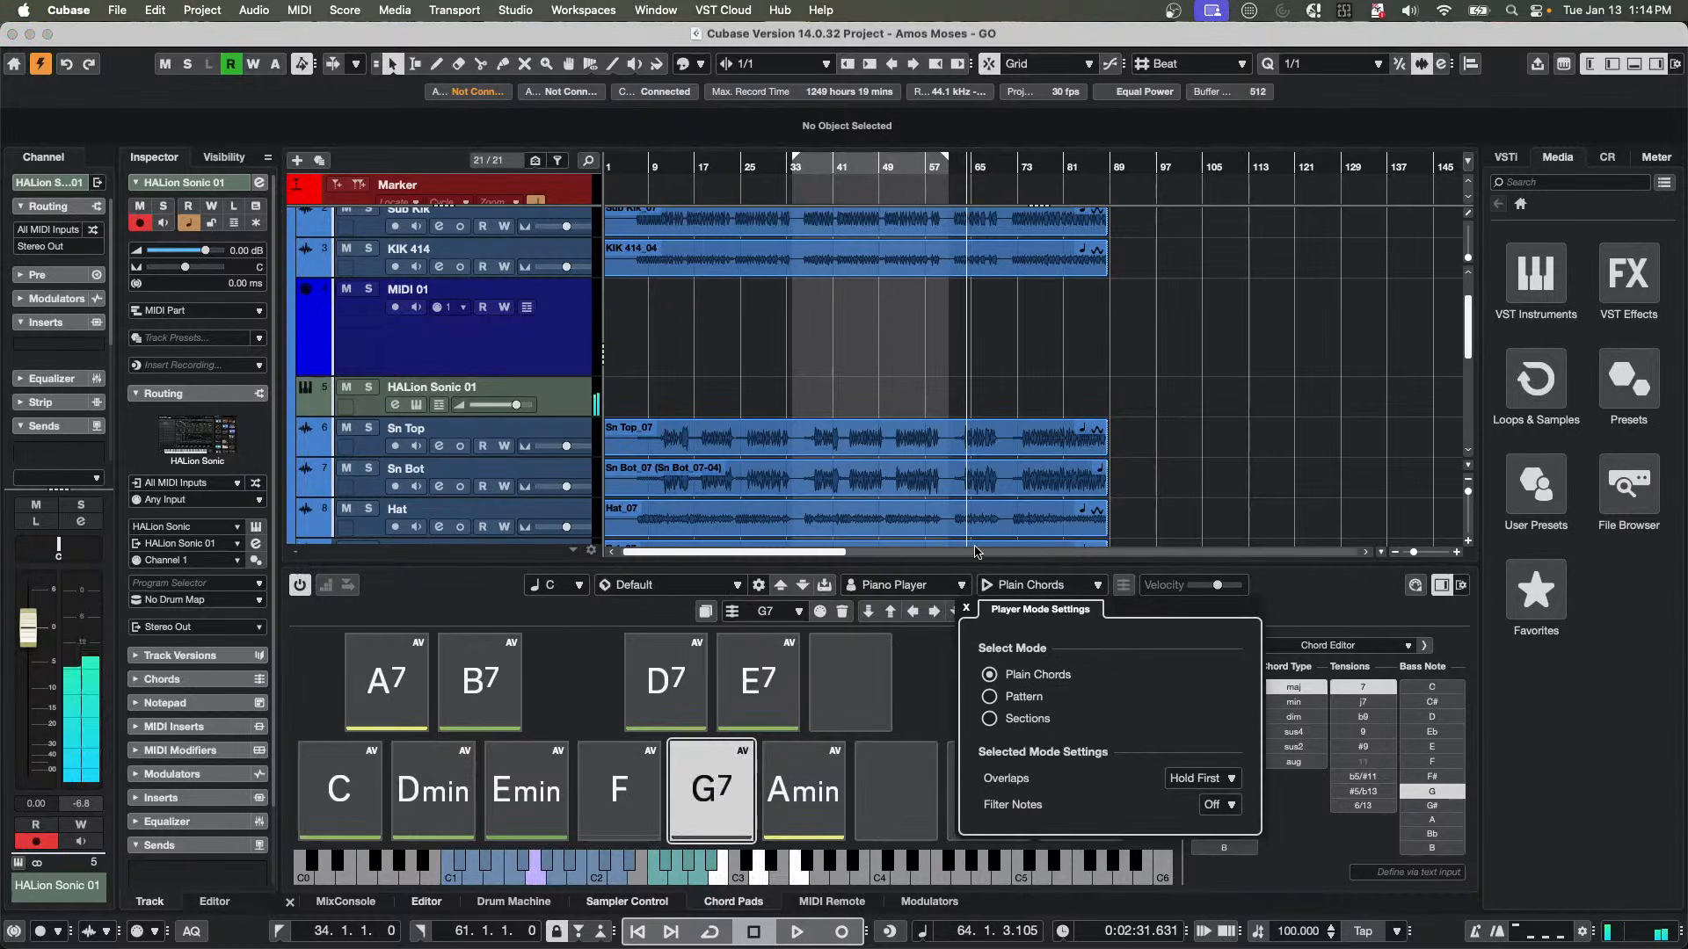
# Load Arpache 5 into the HALion Sonic track's first MIDI insert slot and set its play mode to the single up arrow.
pyautogui.click(215, 727)
pyautogui.click(216, 763)
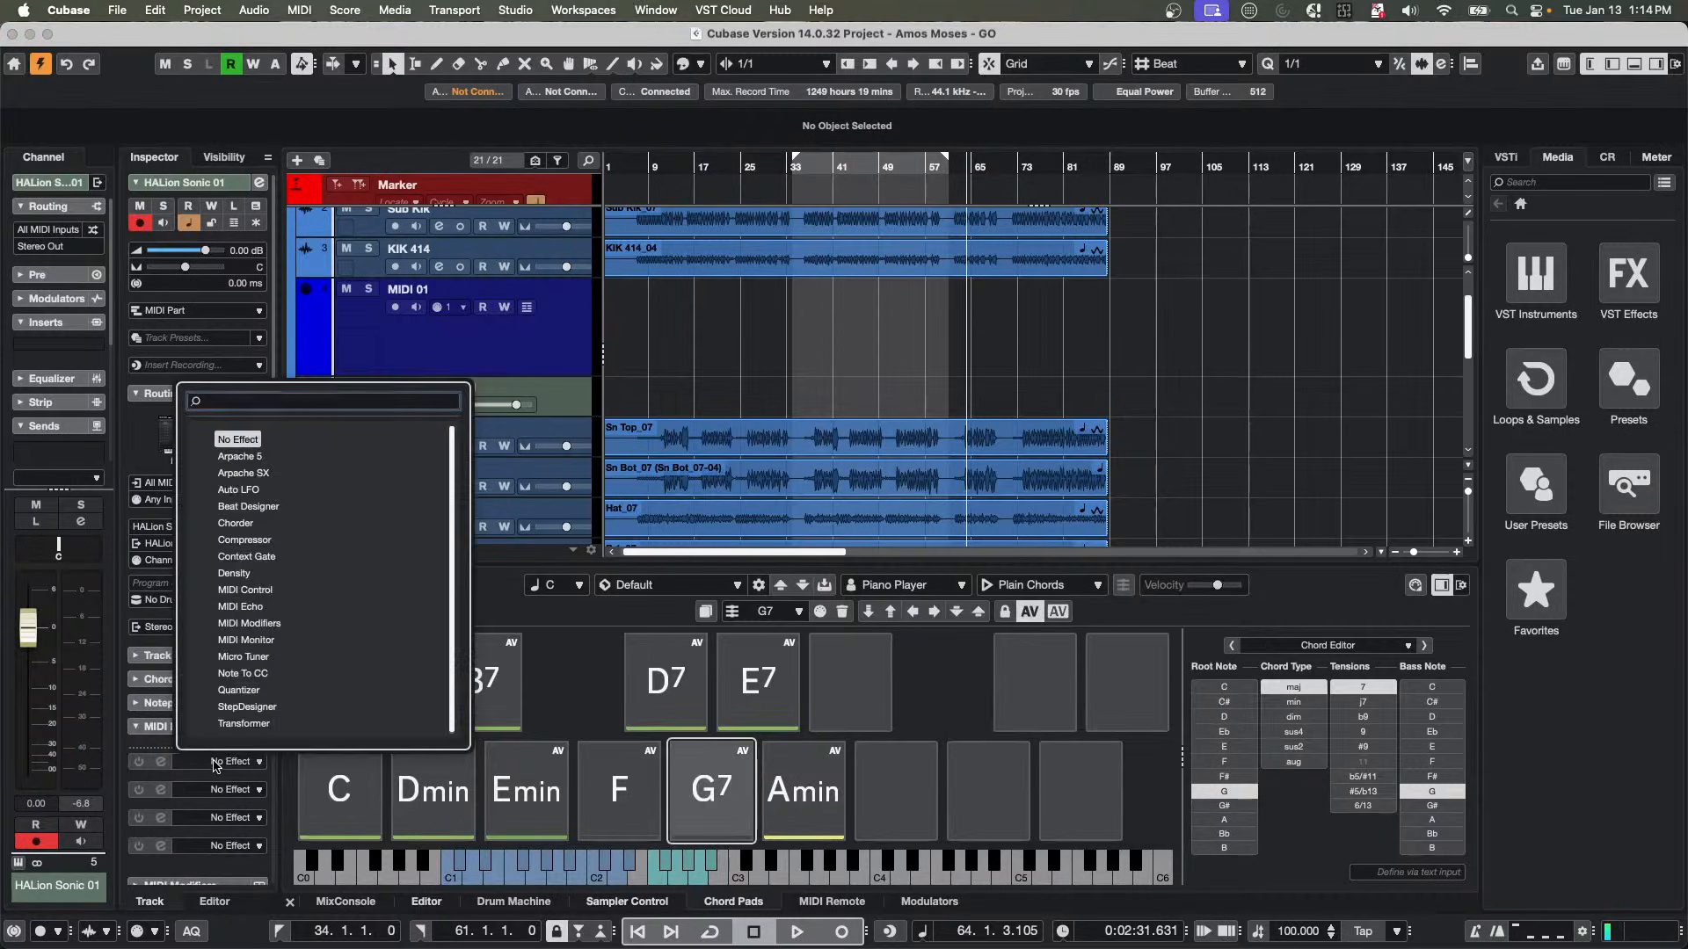
pyautogui.click(239, 457)
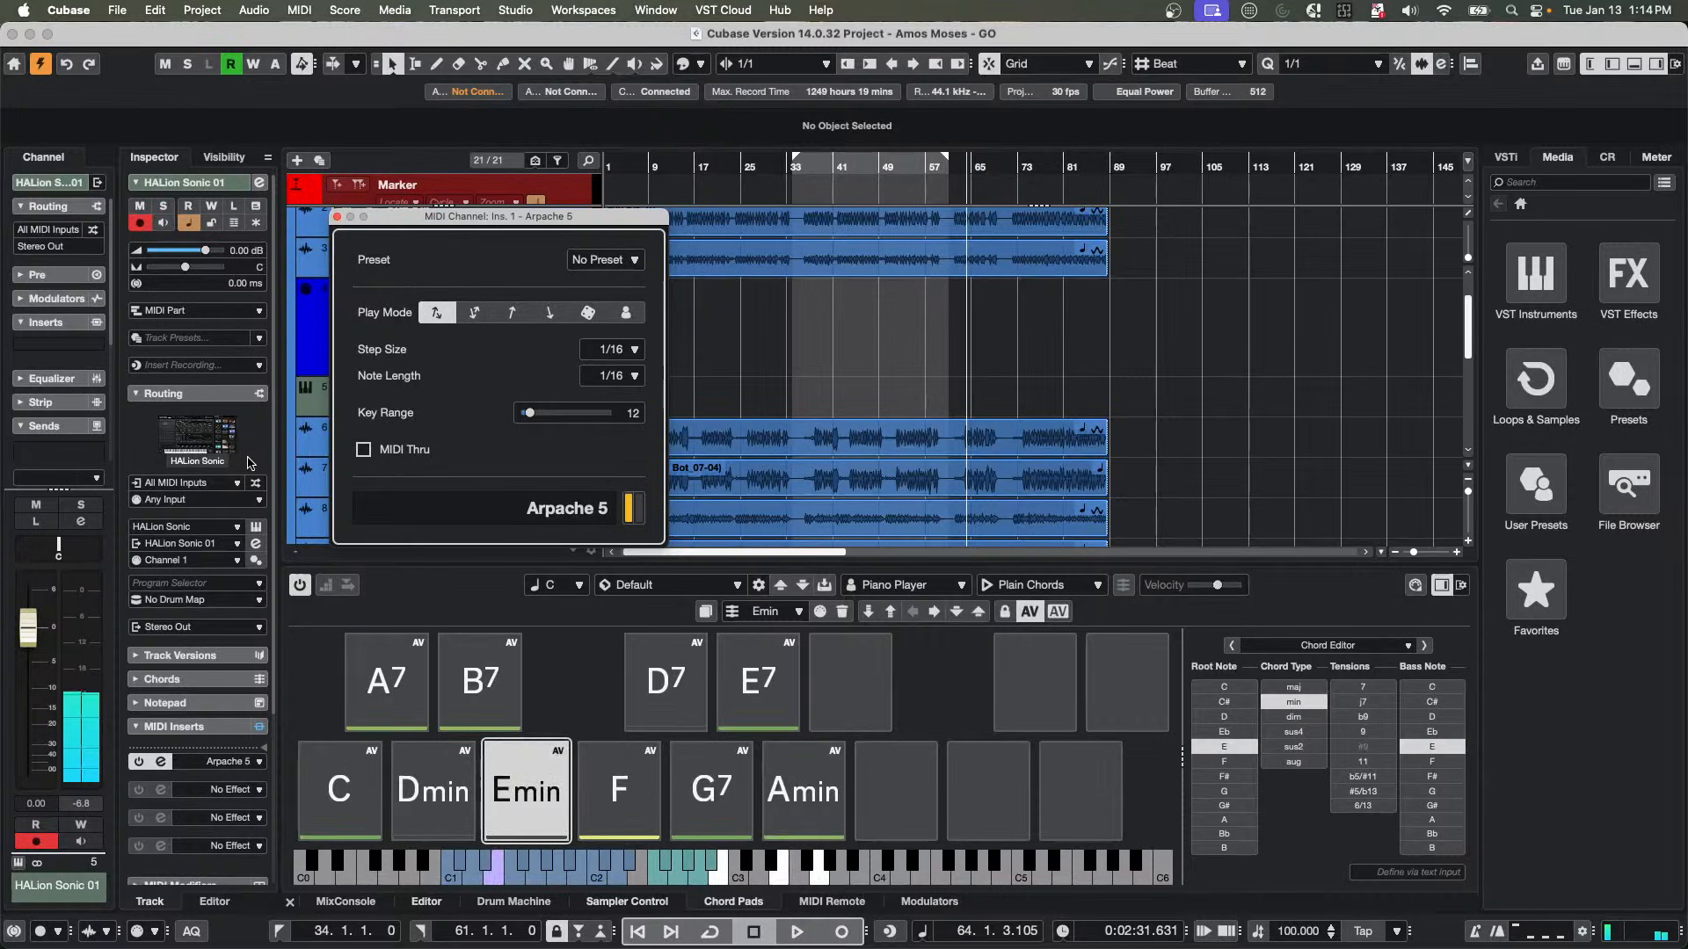
pyautogui.click(239, 761)
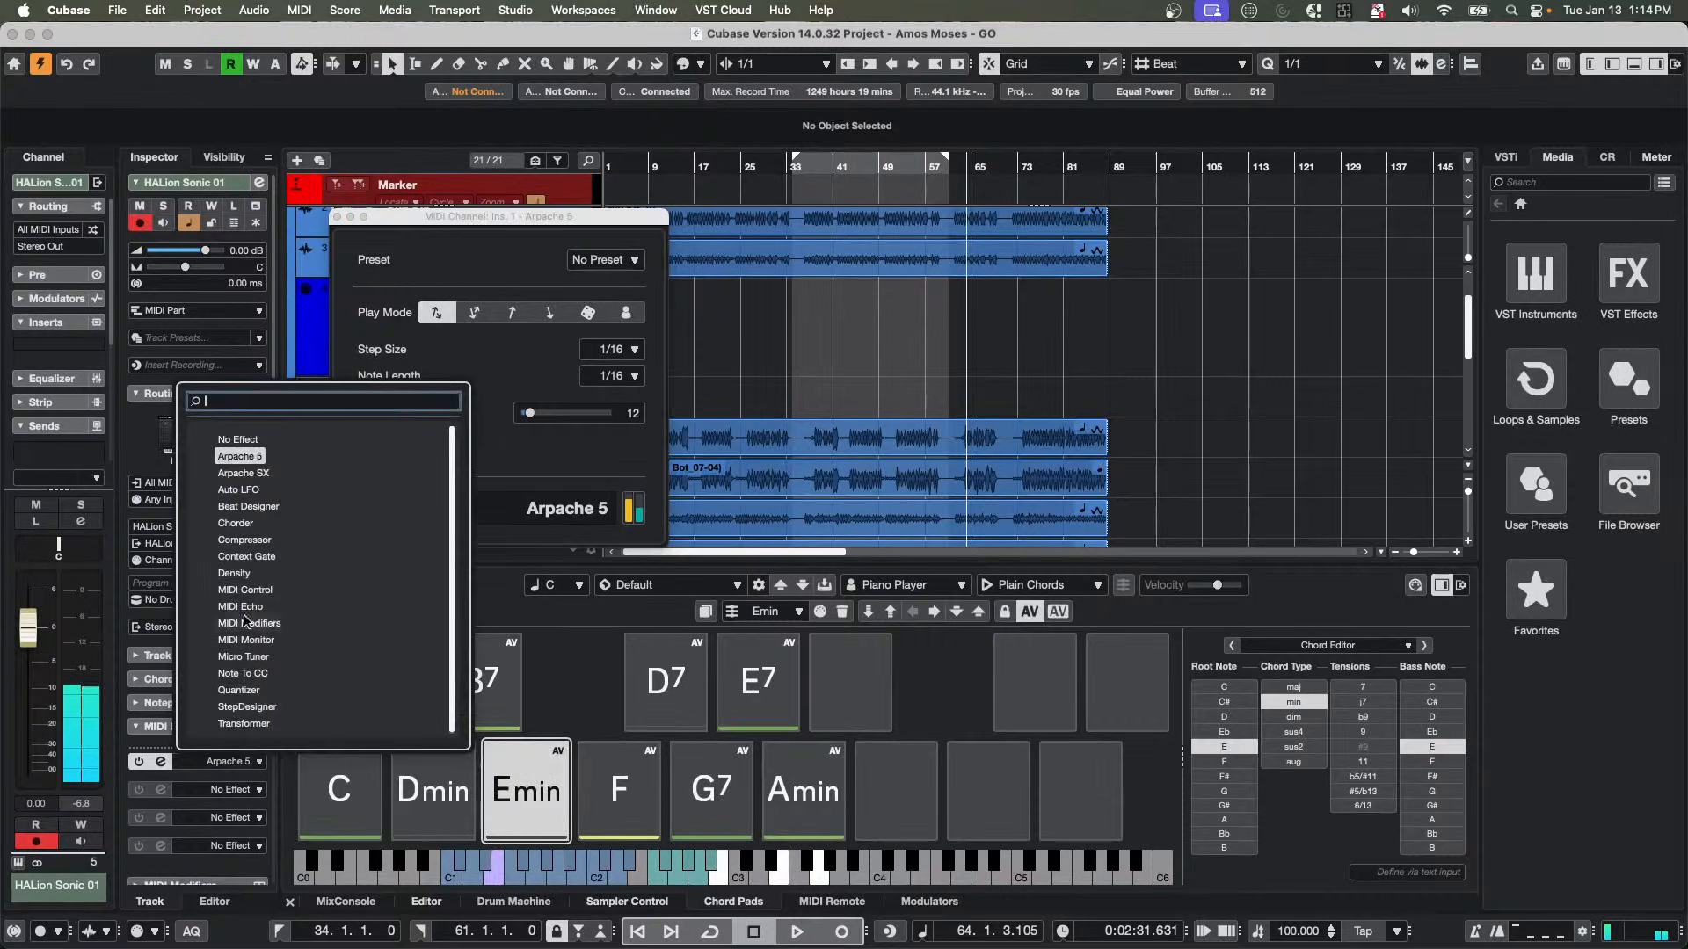
pyautogui.click(511, 312)
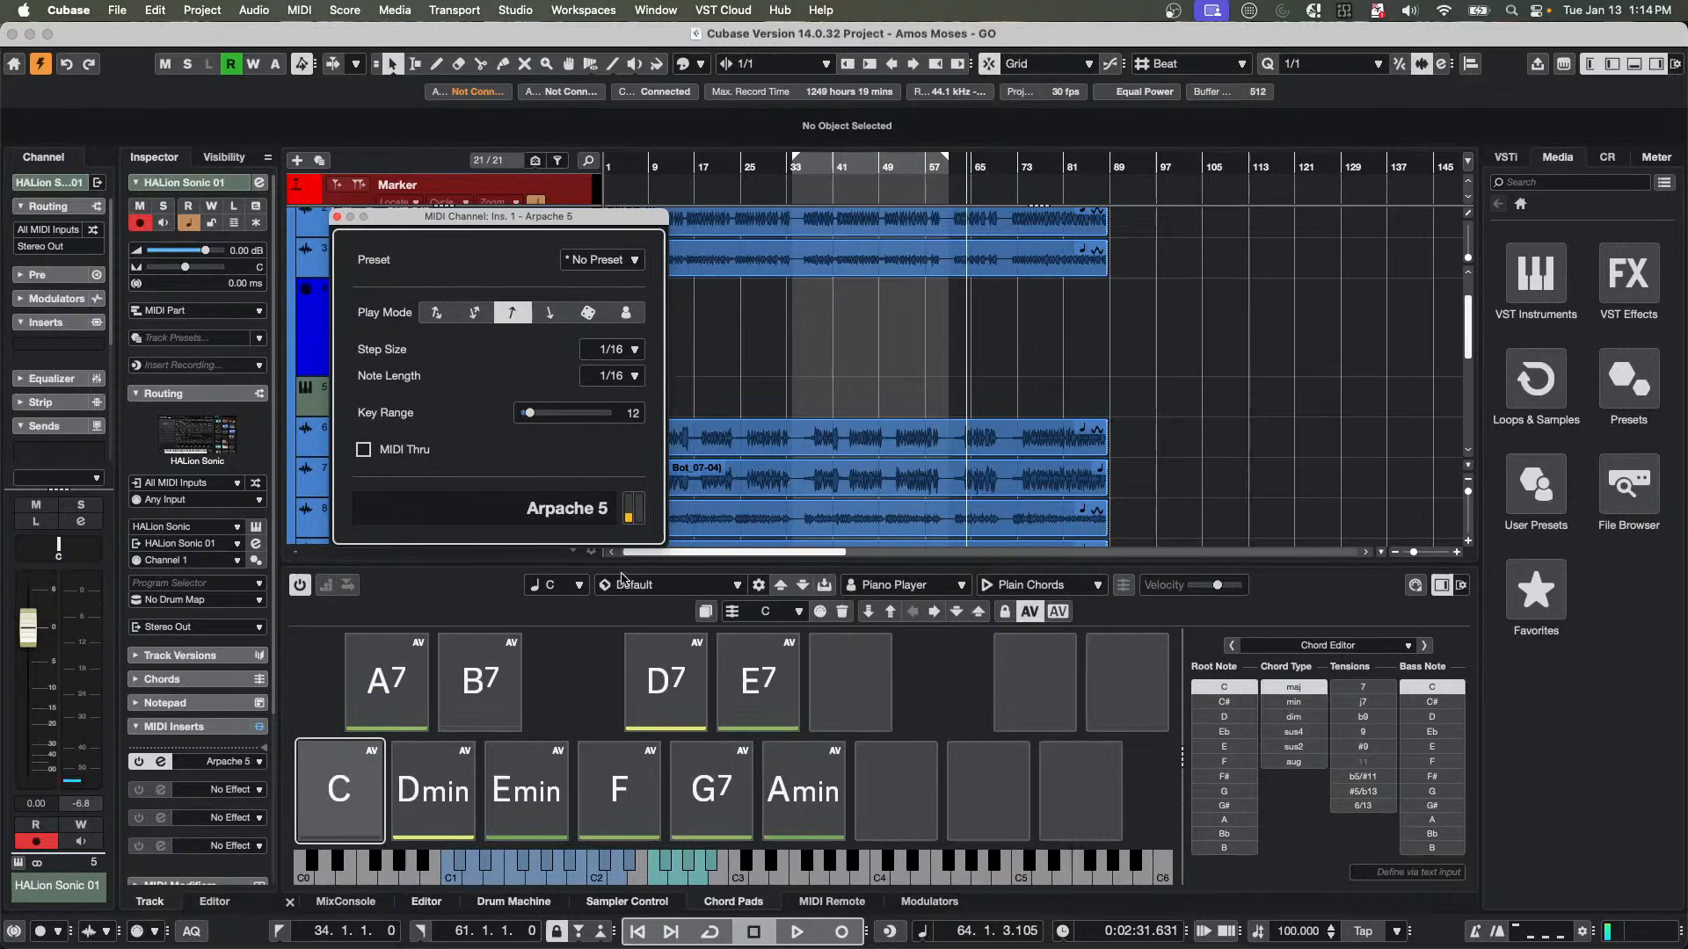
# Deactivate the Arpache 5 MIDI insert and close its window.
pyautogui.click(136, 767)
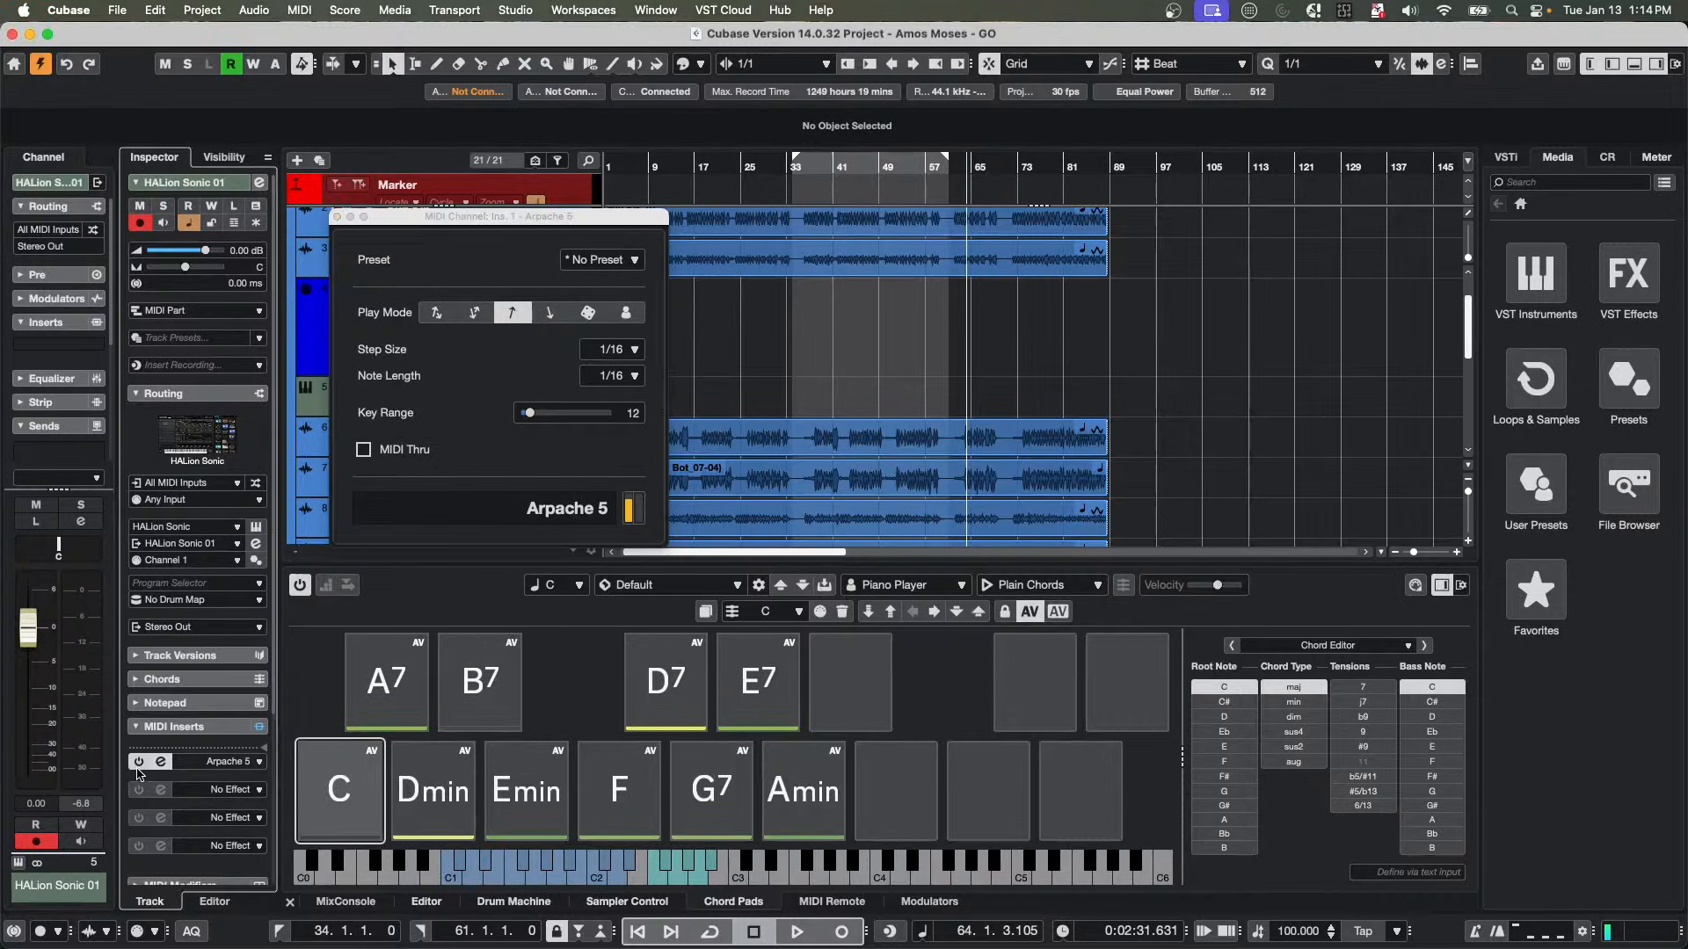
pyautogui.click(137, 766)
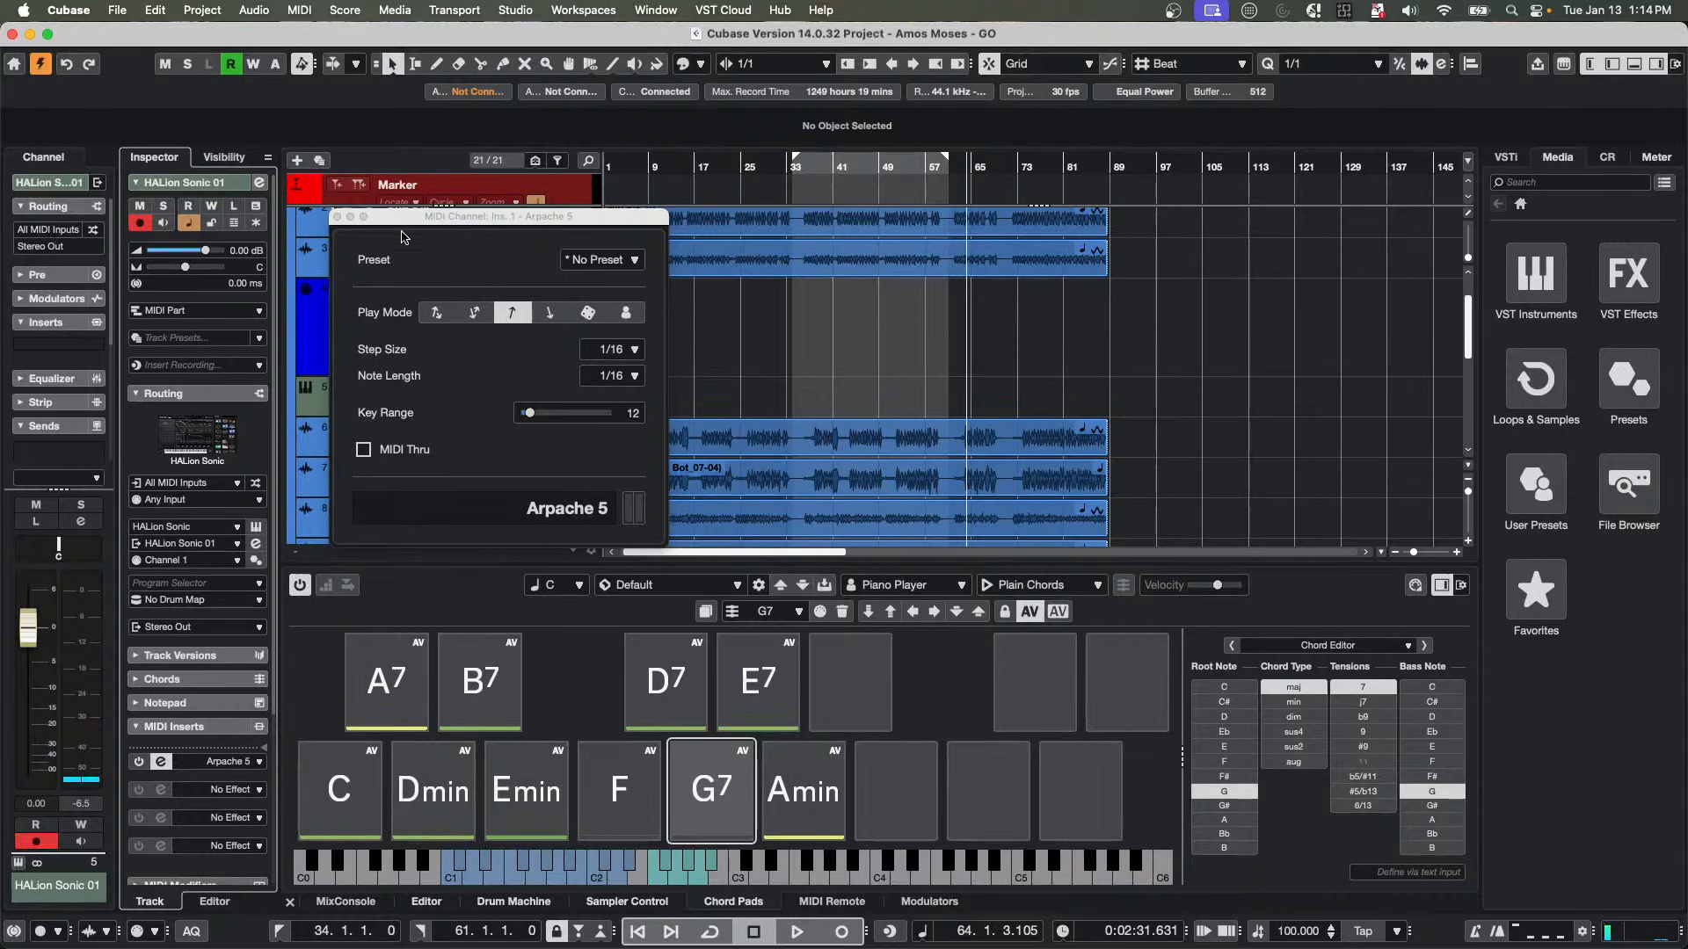
pyautogui.click(338, 217)
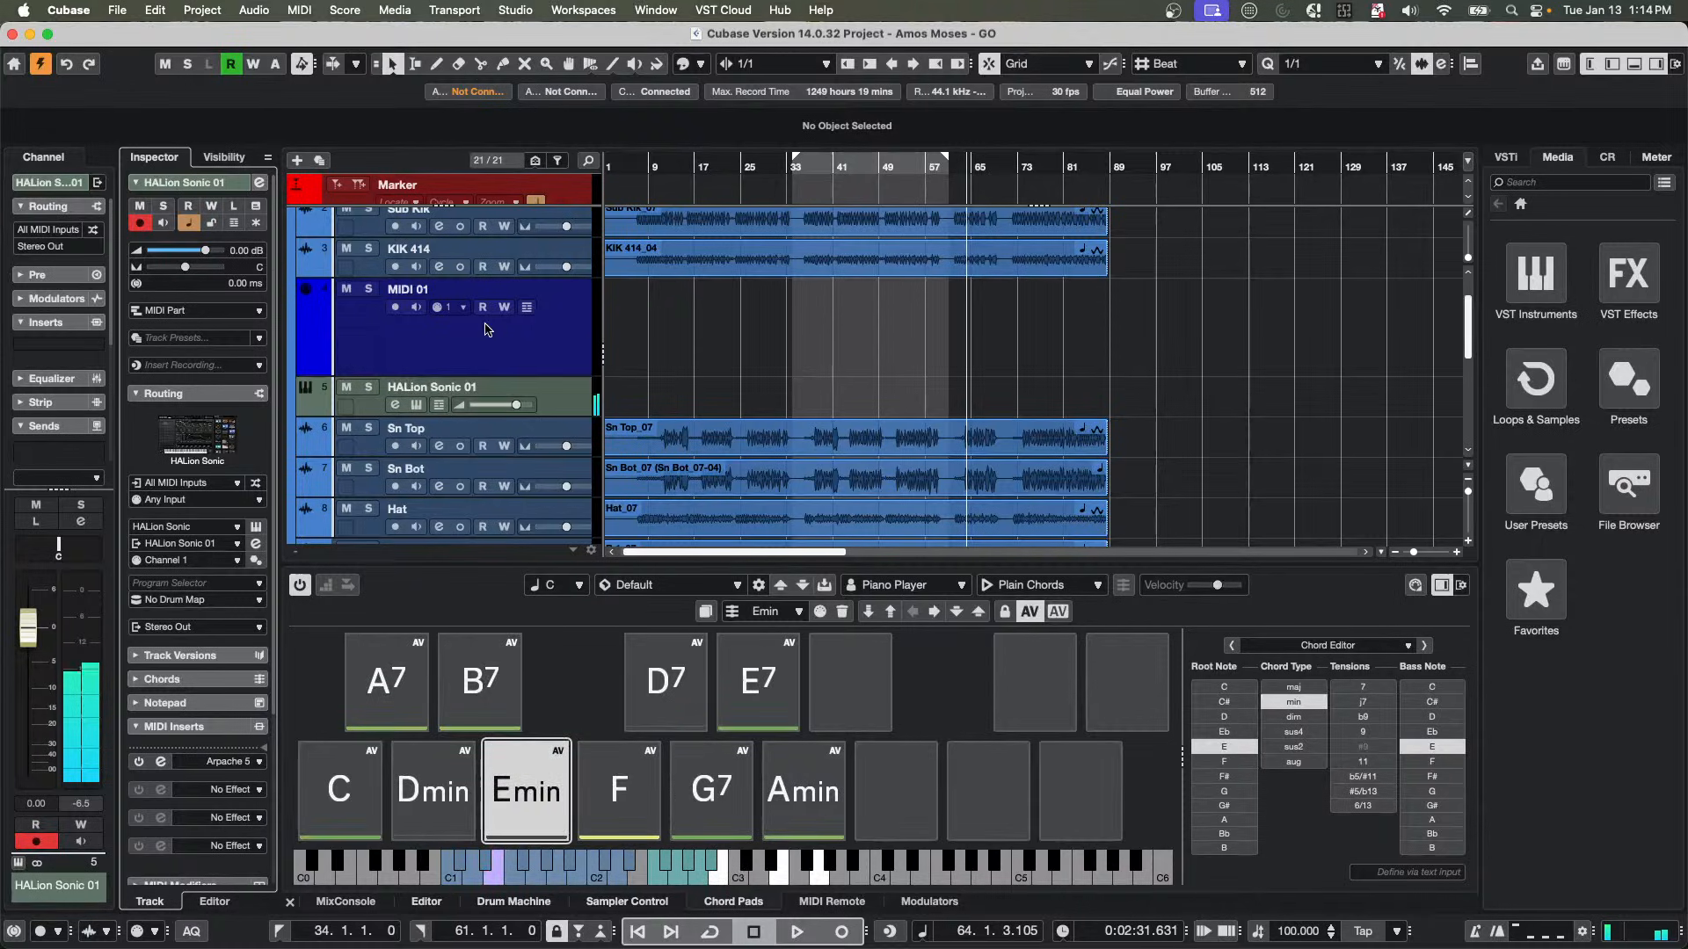
# Open the HALion Sonic instrument, look through its Mix and MIDI pages, and show the FlexPhraser settings of the Ballad Times program.
pyautogui.click(416, 405)
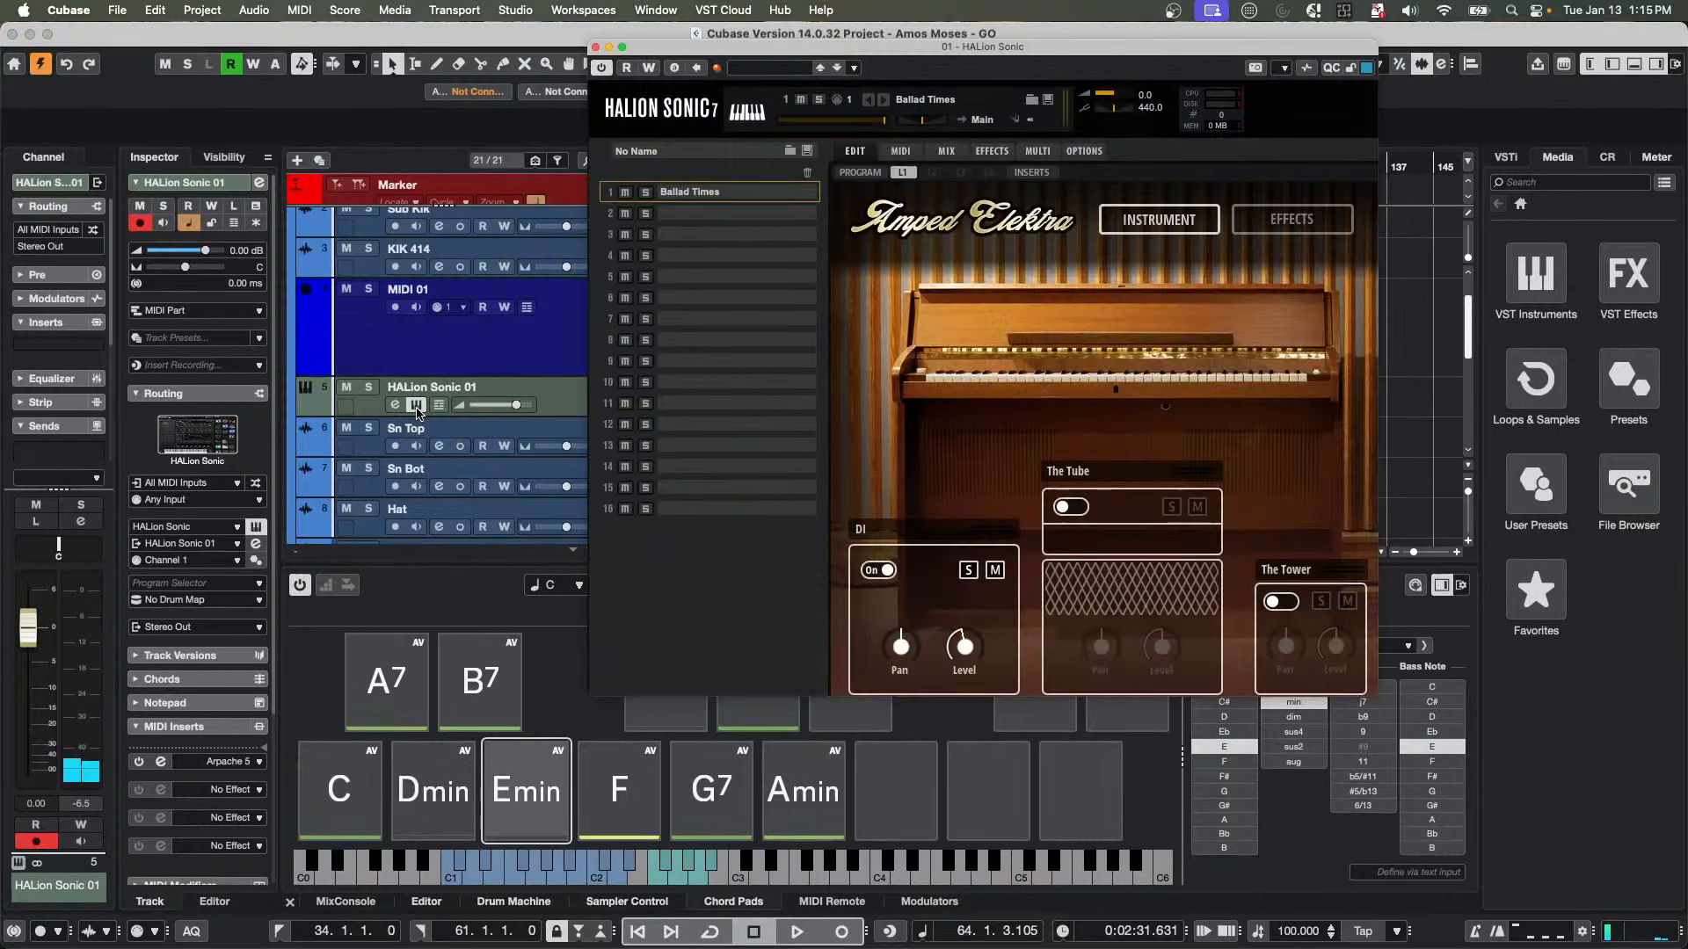
pyautogui.click(946, 150)
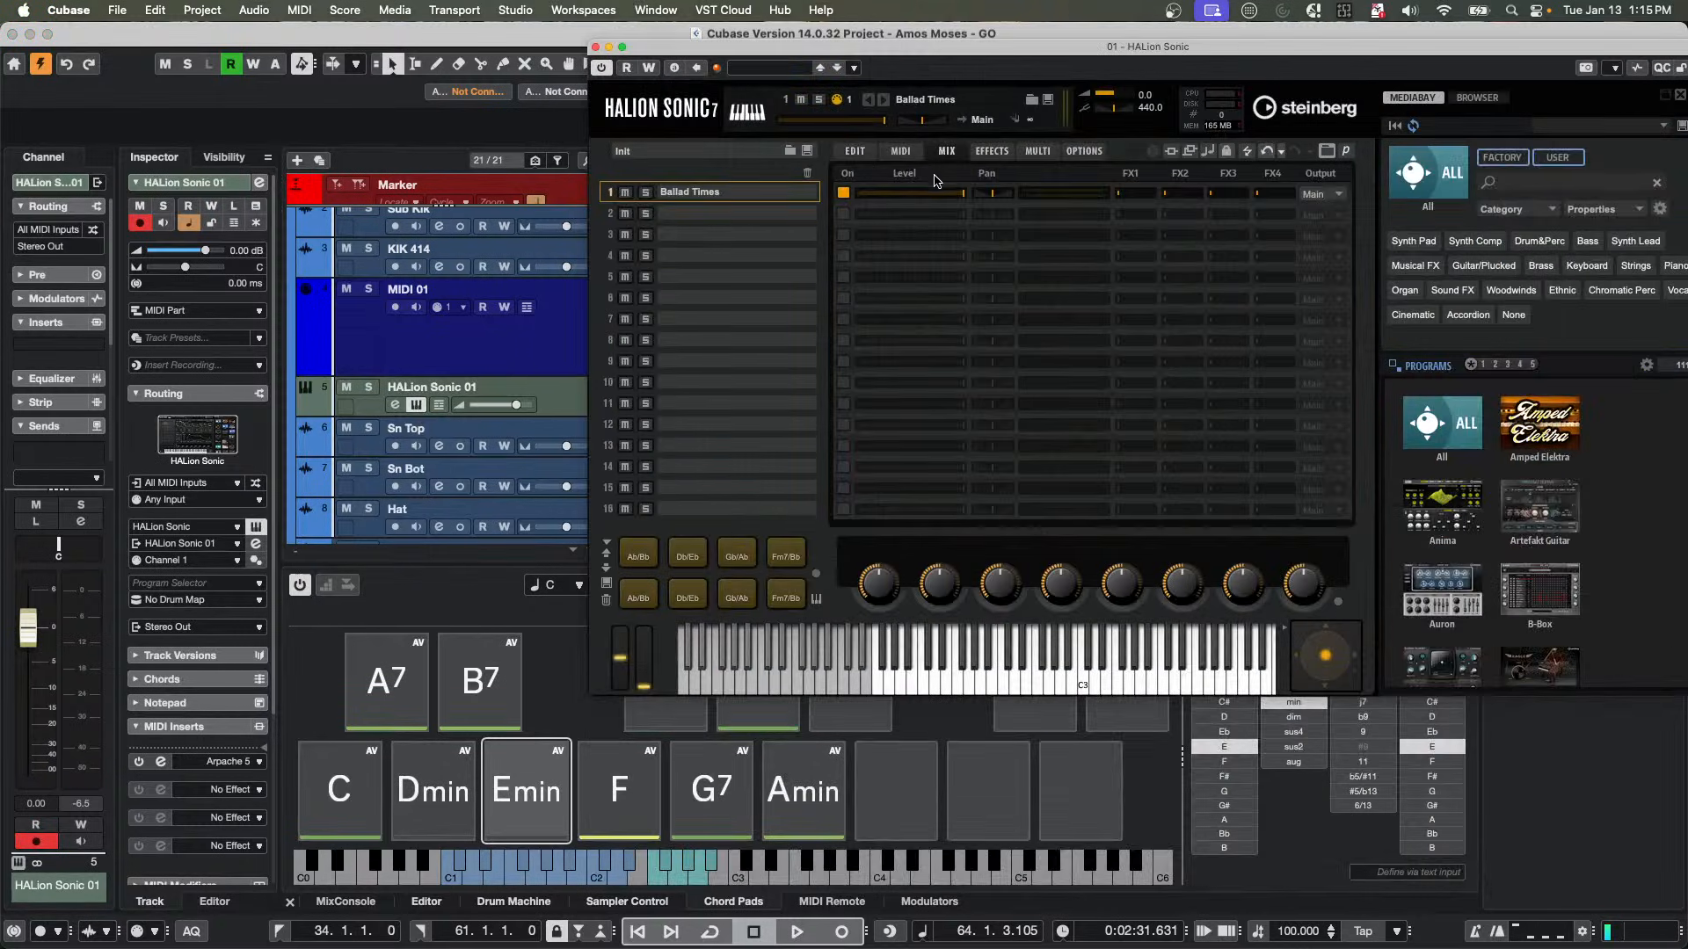
pyautogui.click(855, 150)
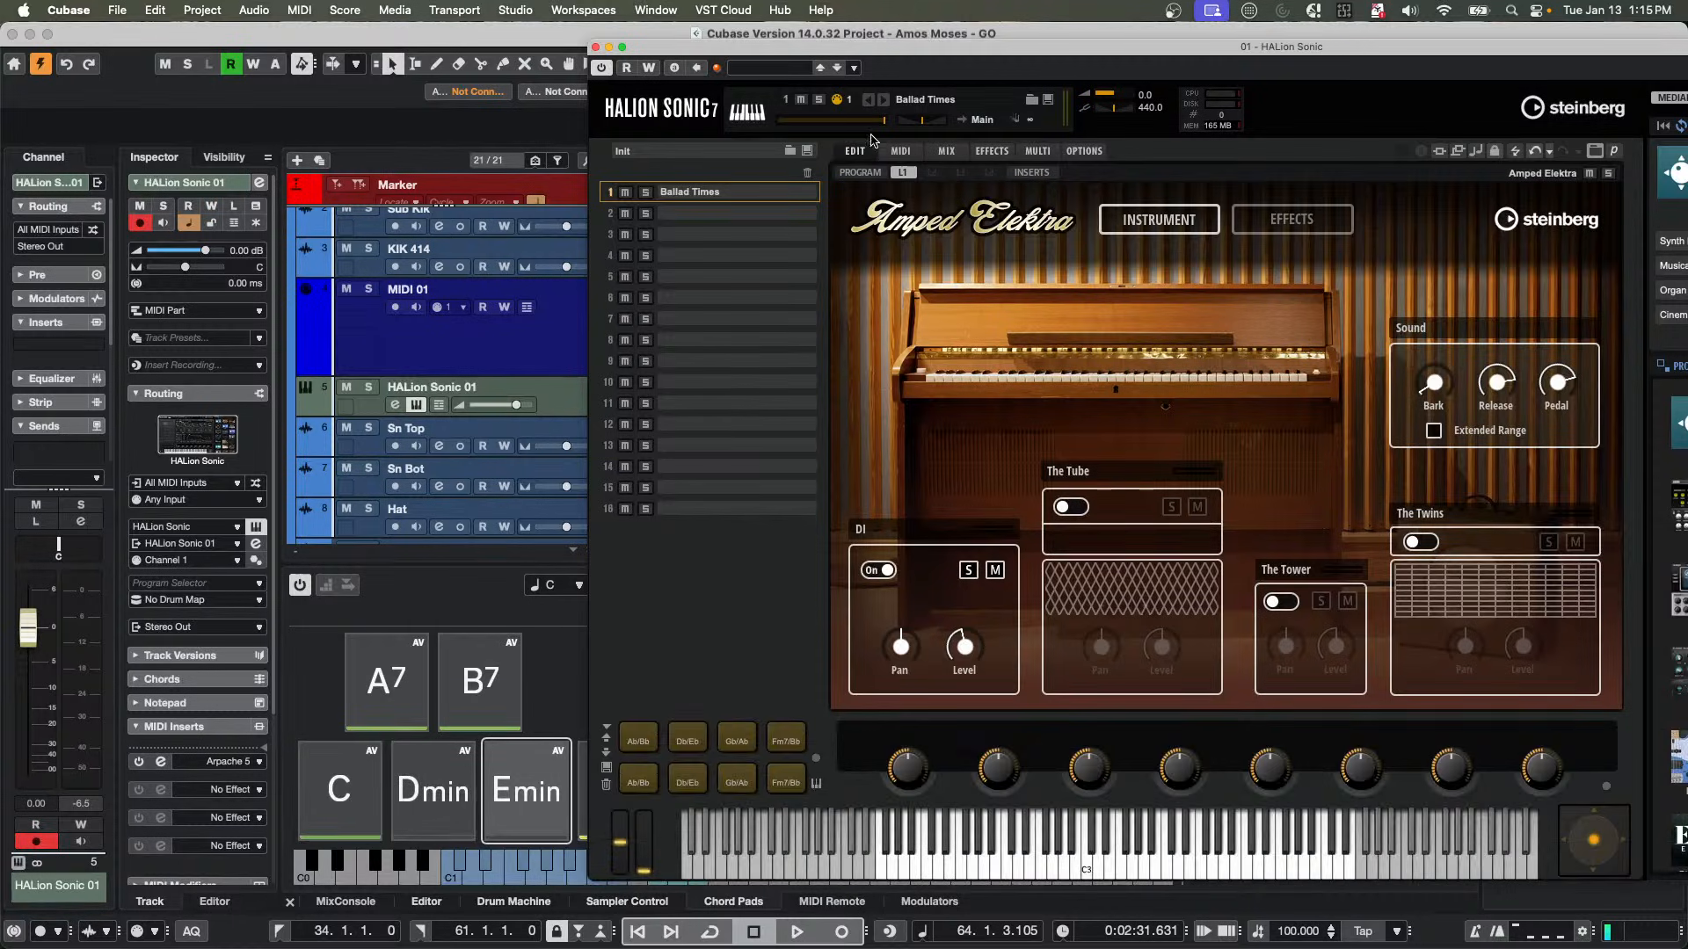
pyautogui.click(900, 150)
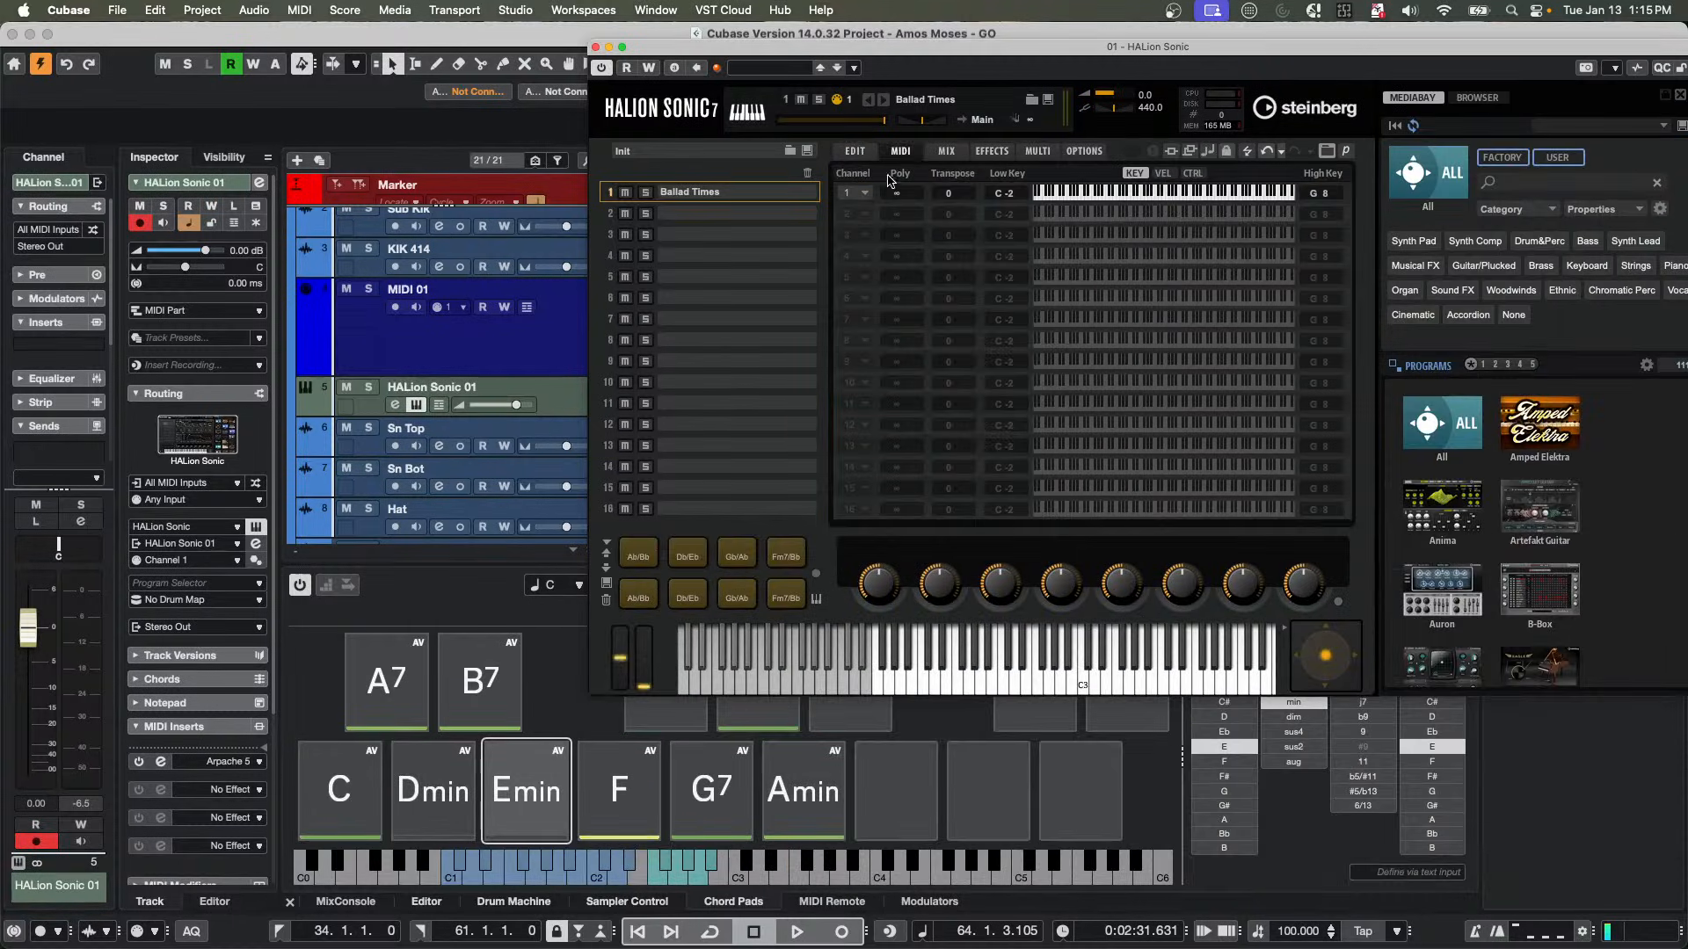
pyautogui.click(945, 151)
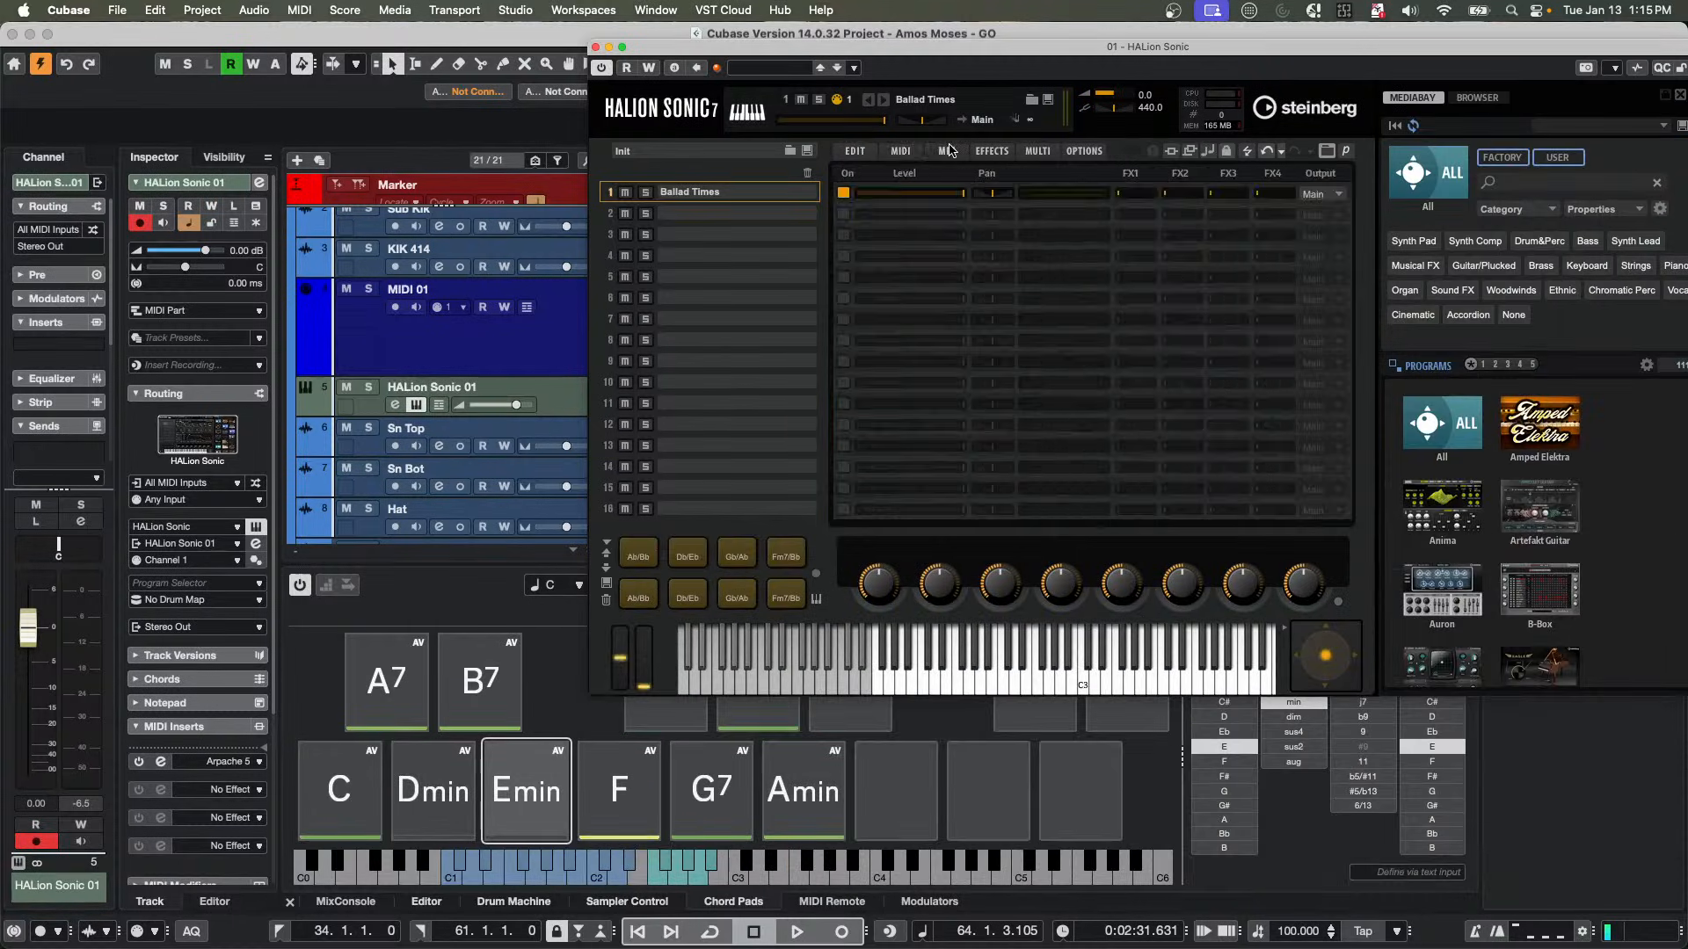
pyautogui.click(855, 151)
pyautogui.click(900, 150)
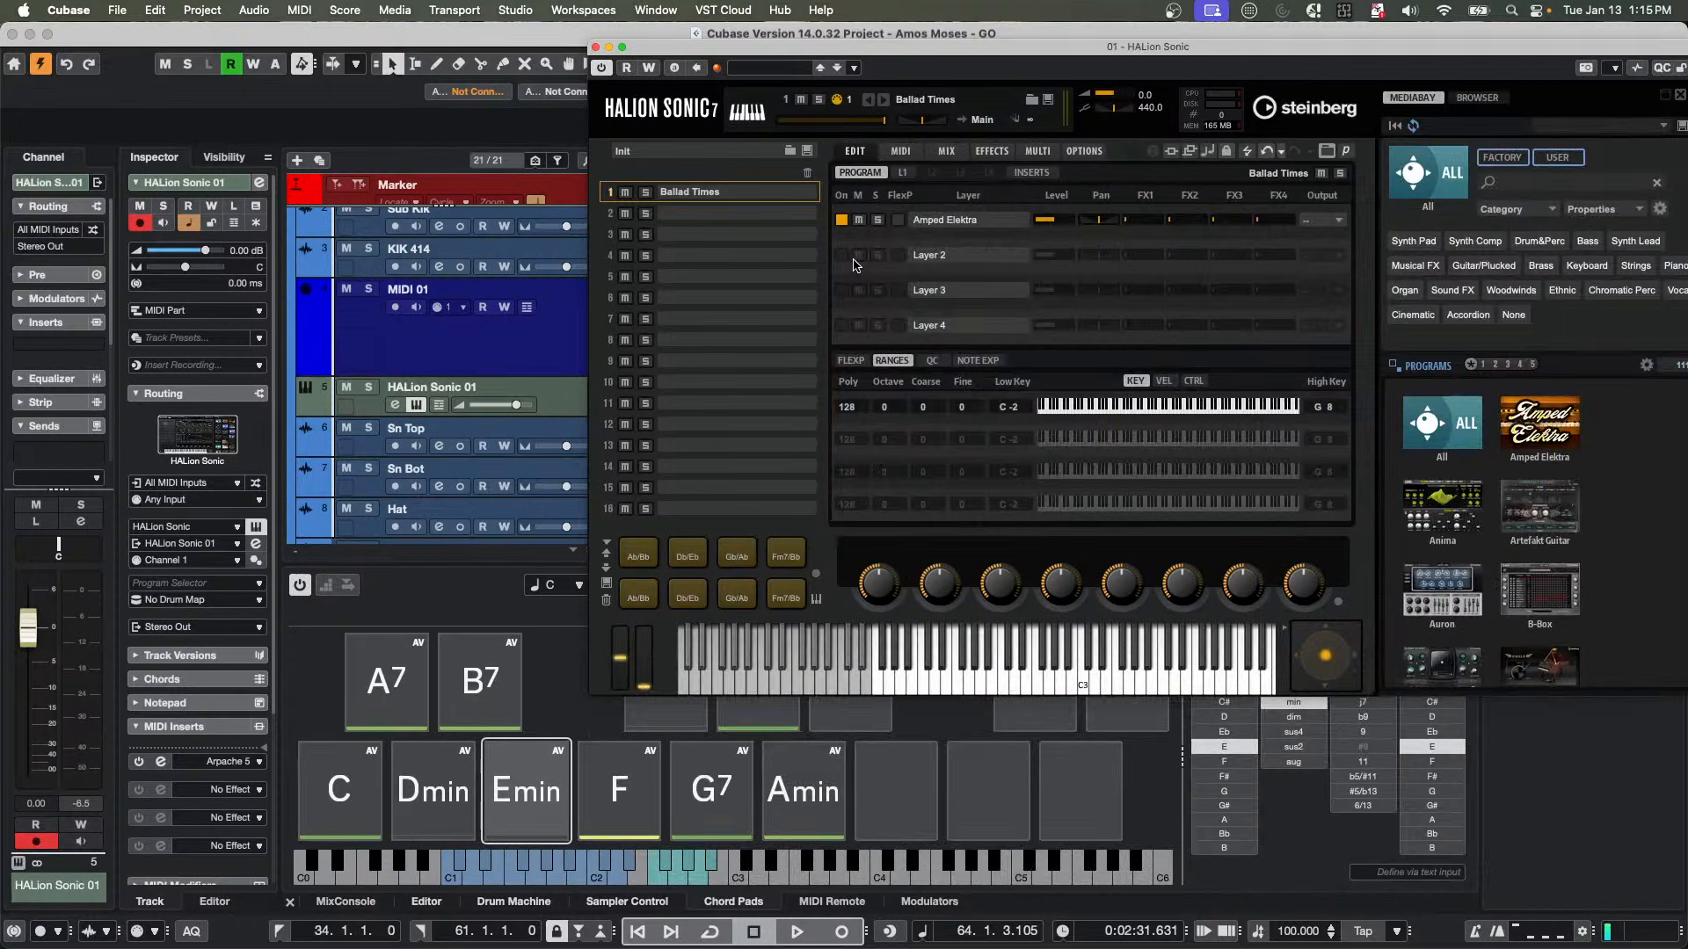
pyautogui.click(850, 361)
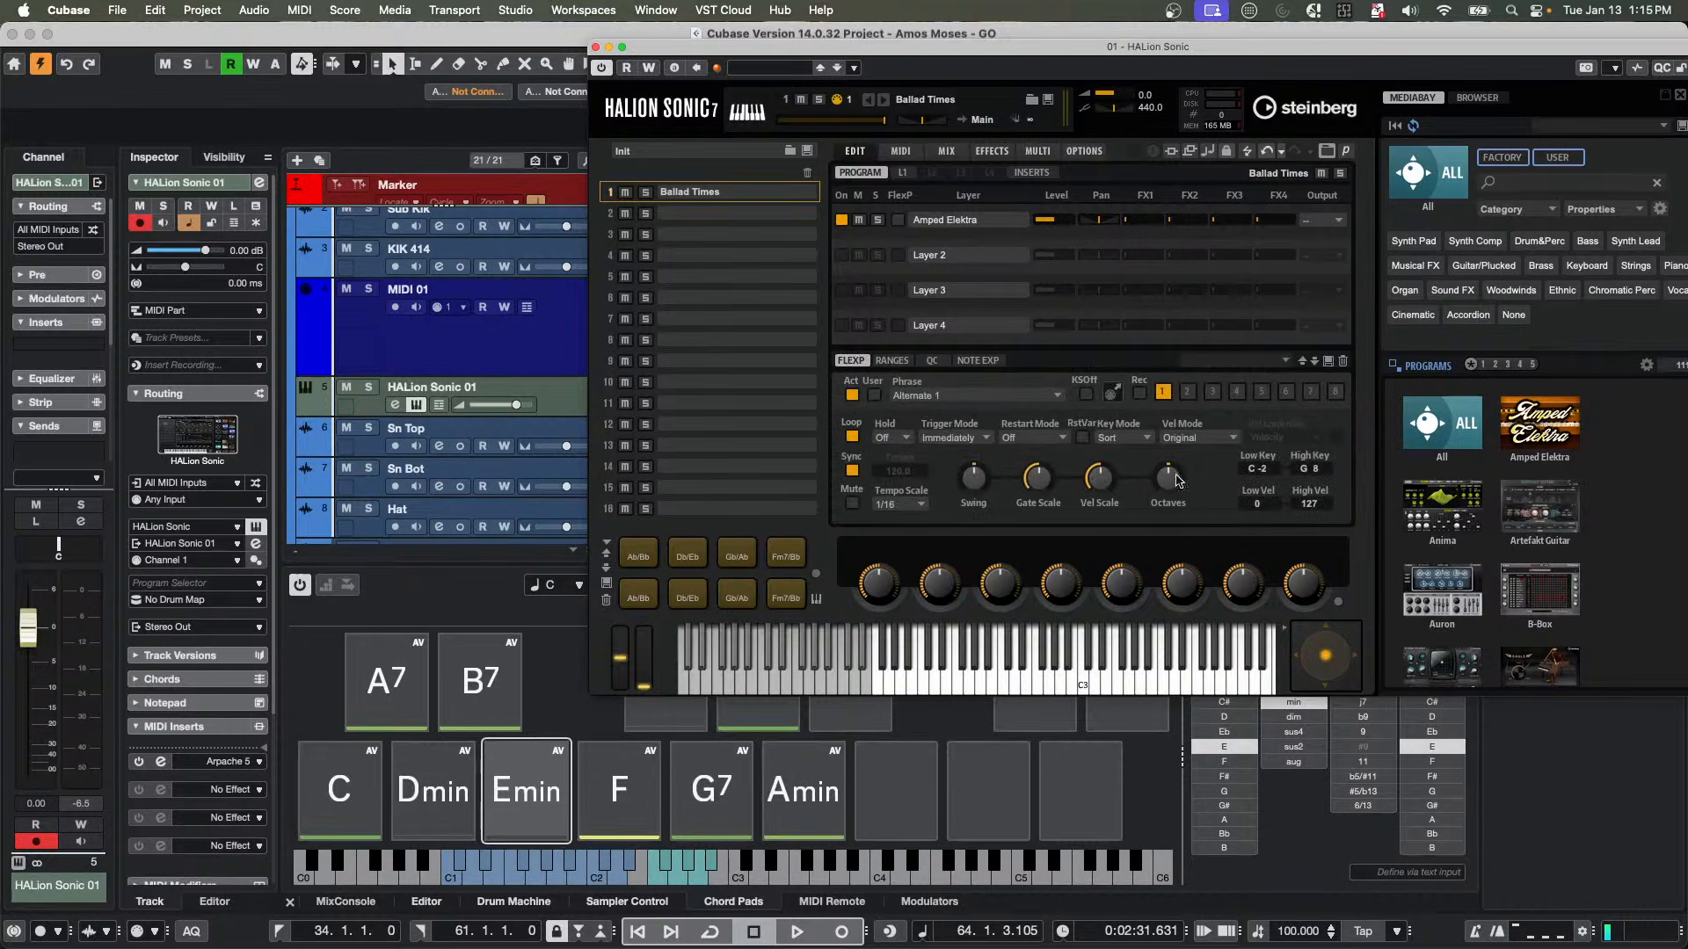
# Try the Clavinet 1 phrase from Piano and Keyboard in the FlexPhraser, and replace it with Clavinet 4.
pyautogui.click(928, 397)
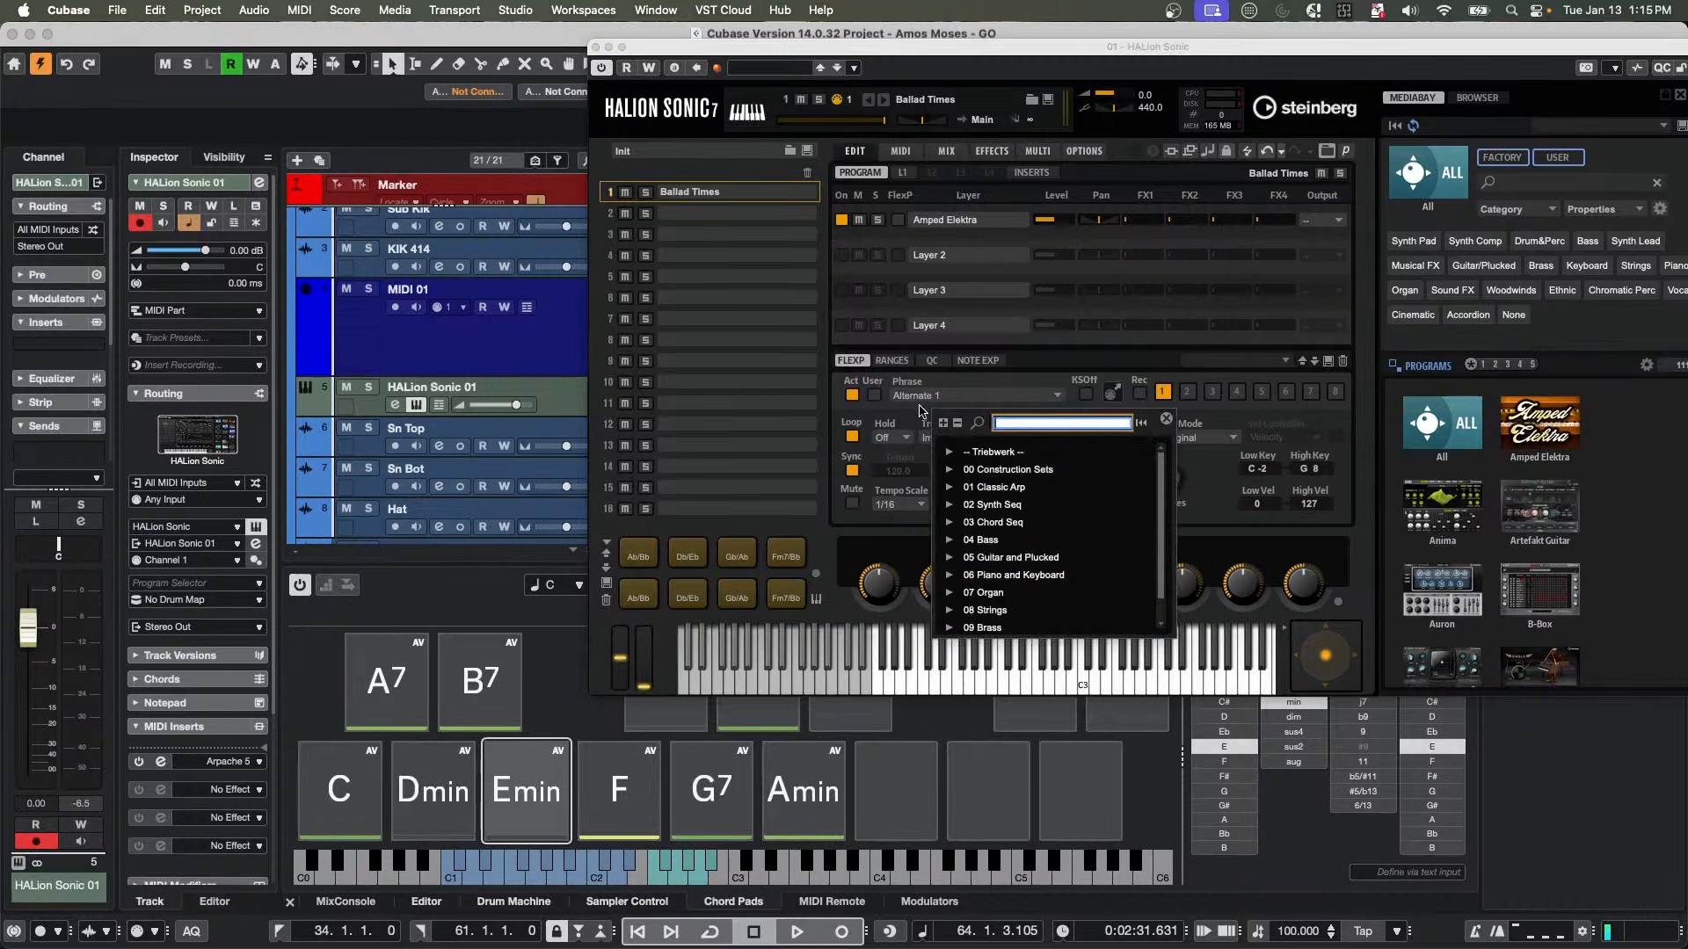
pyautogui.click(949, 575)
pyautogui.scroll(-3, 1055, 598)
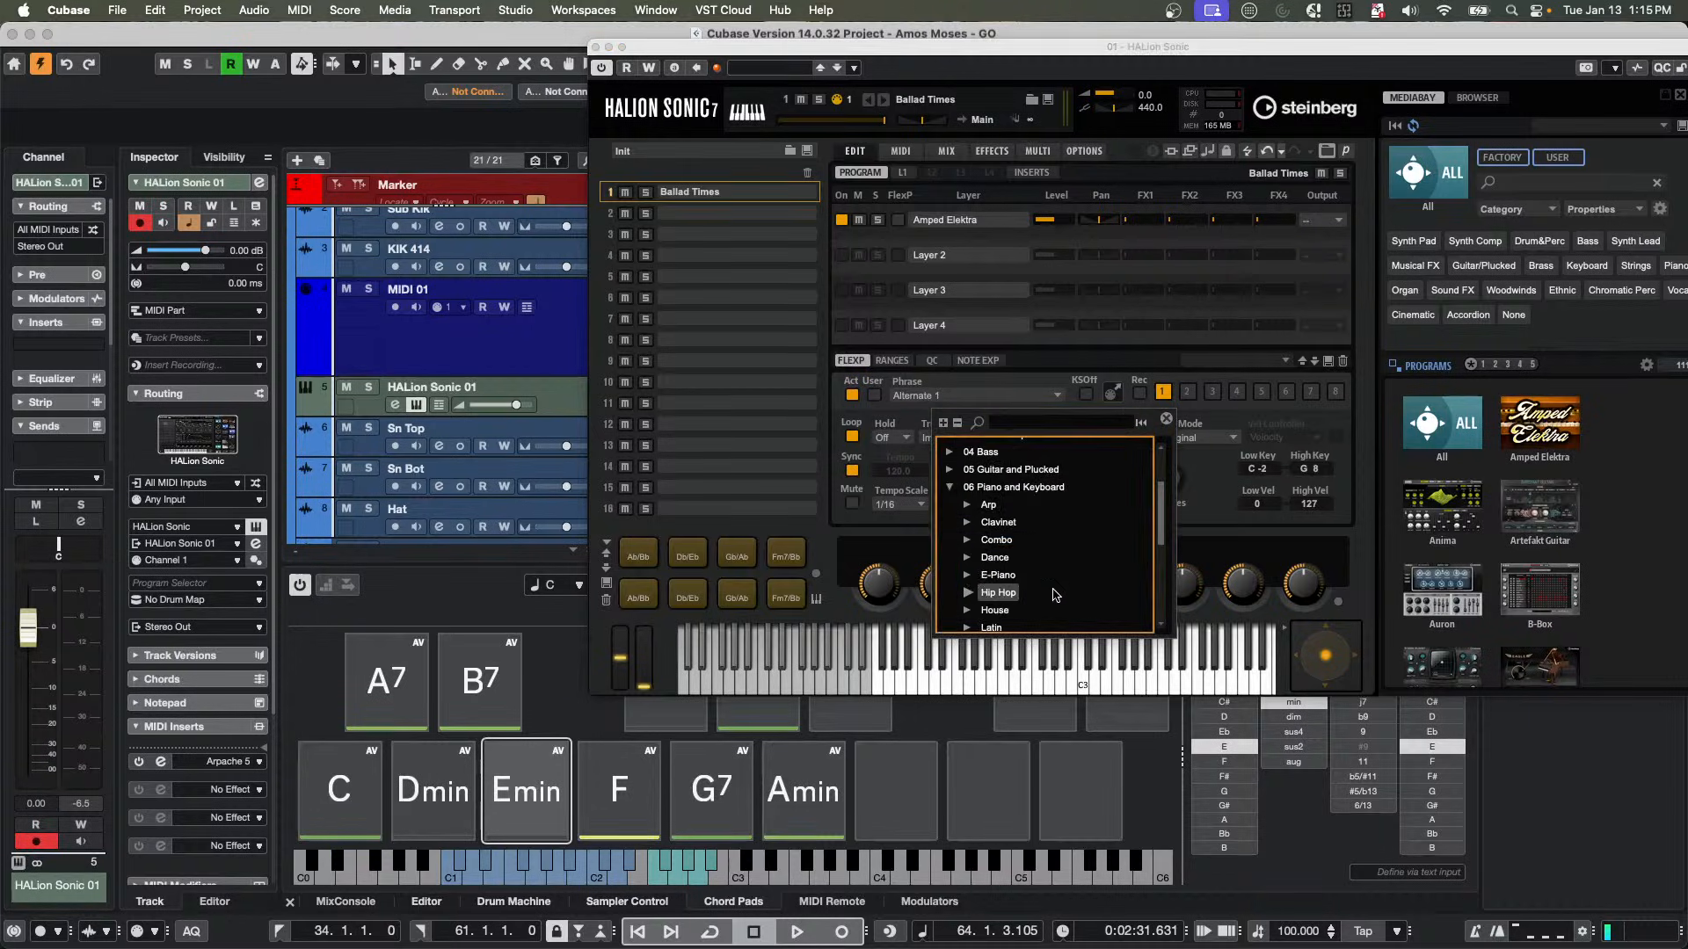
pyautogui.click(968, 522)
pyautogui.click(1020, 540)
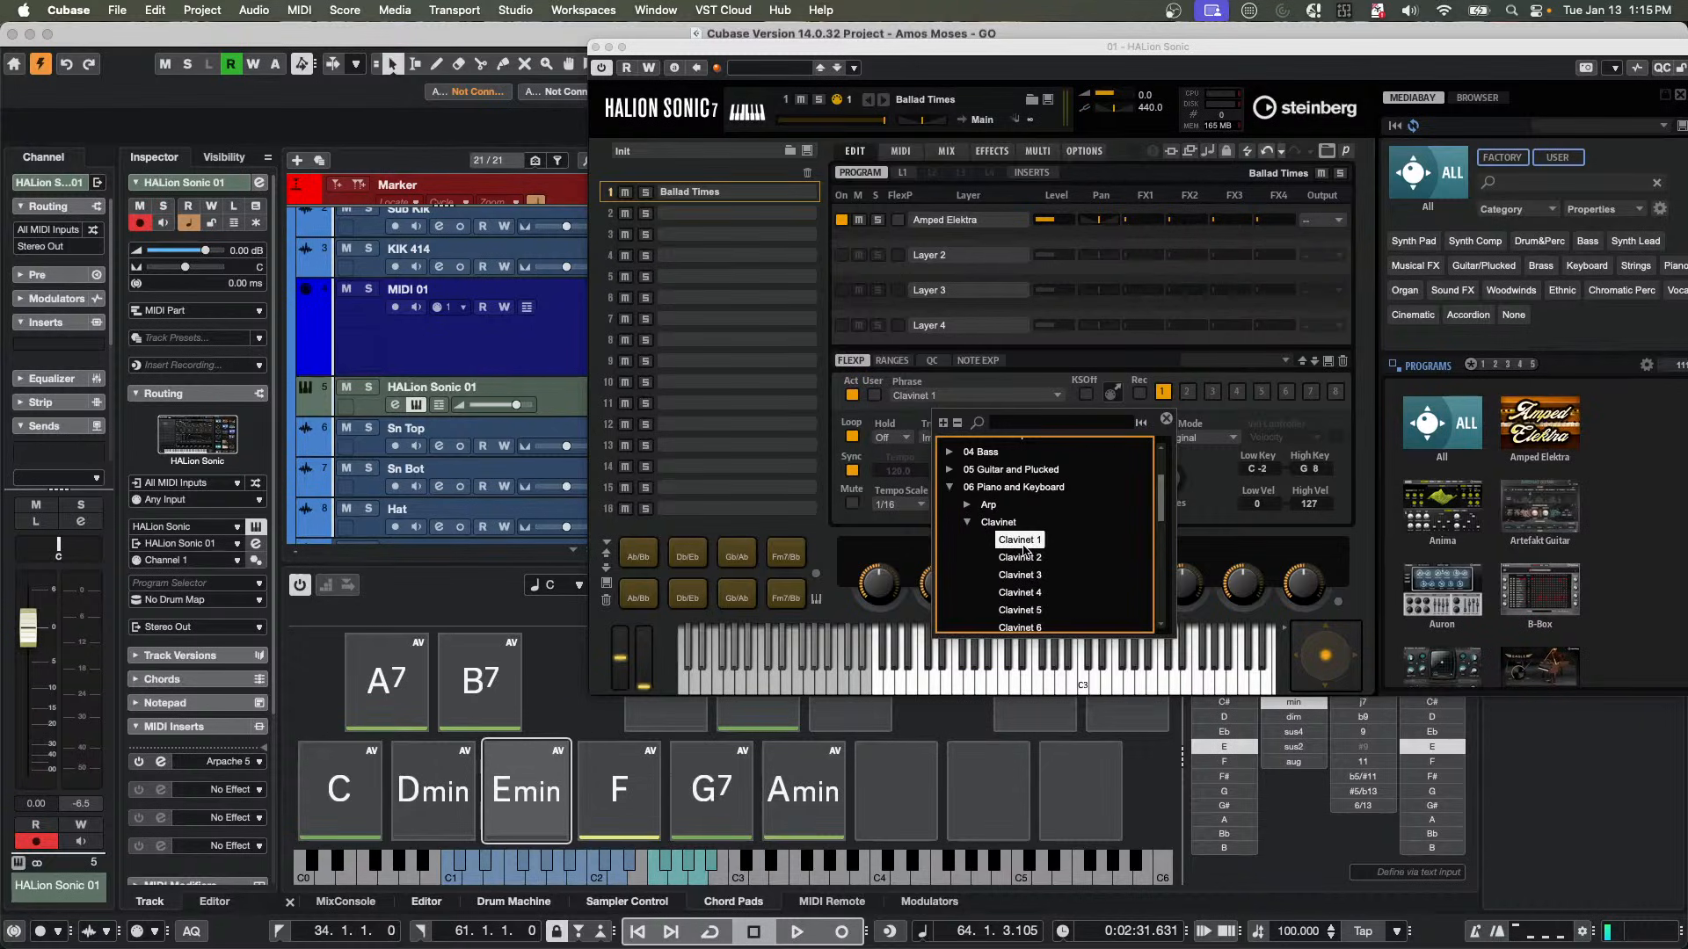
pyautogui.doubleClick(1023, 545)
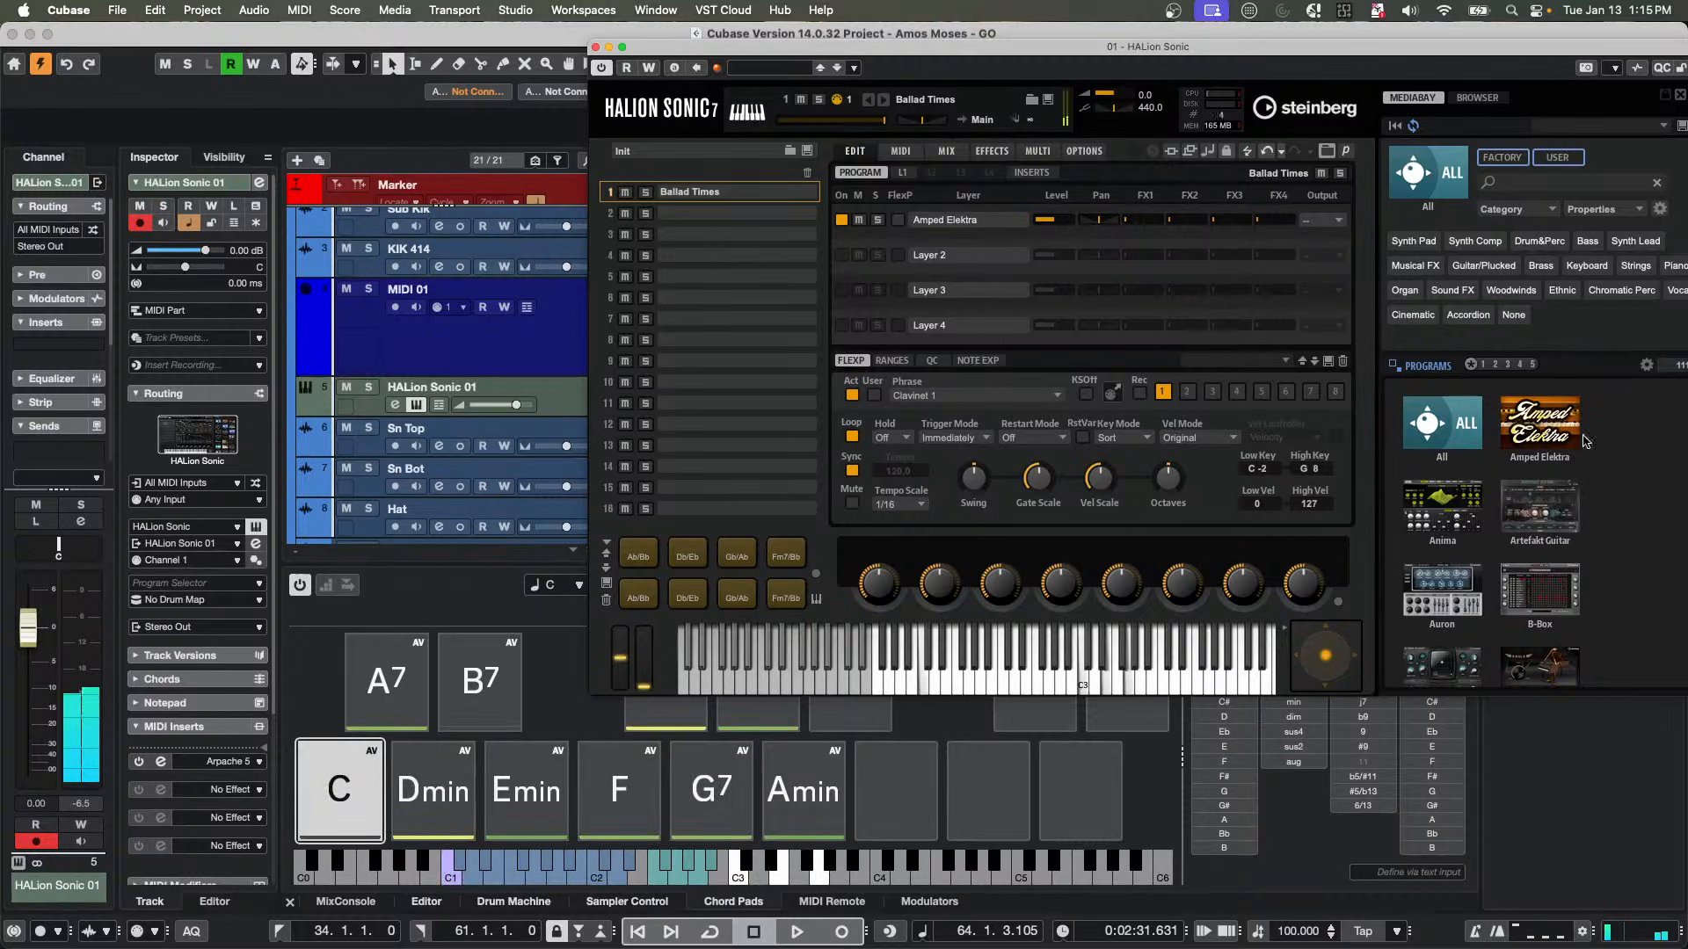
pyautogui.click(934, 396)
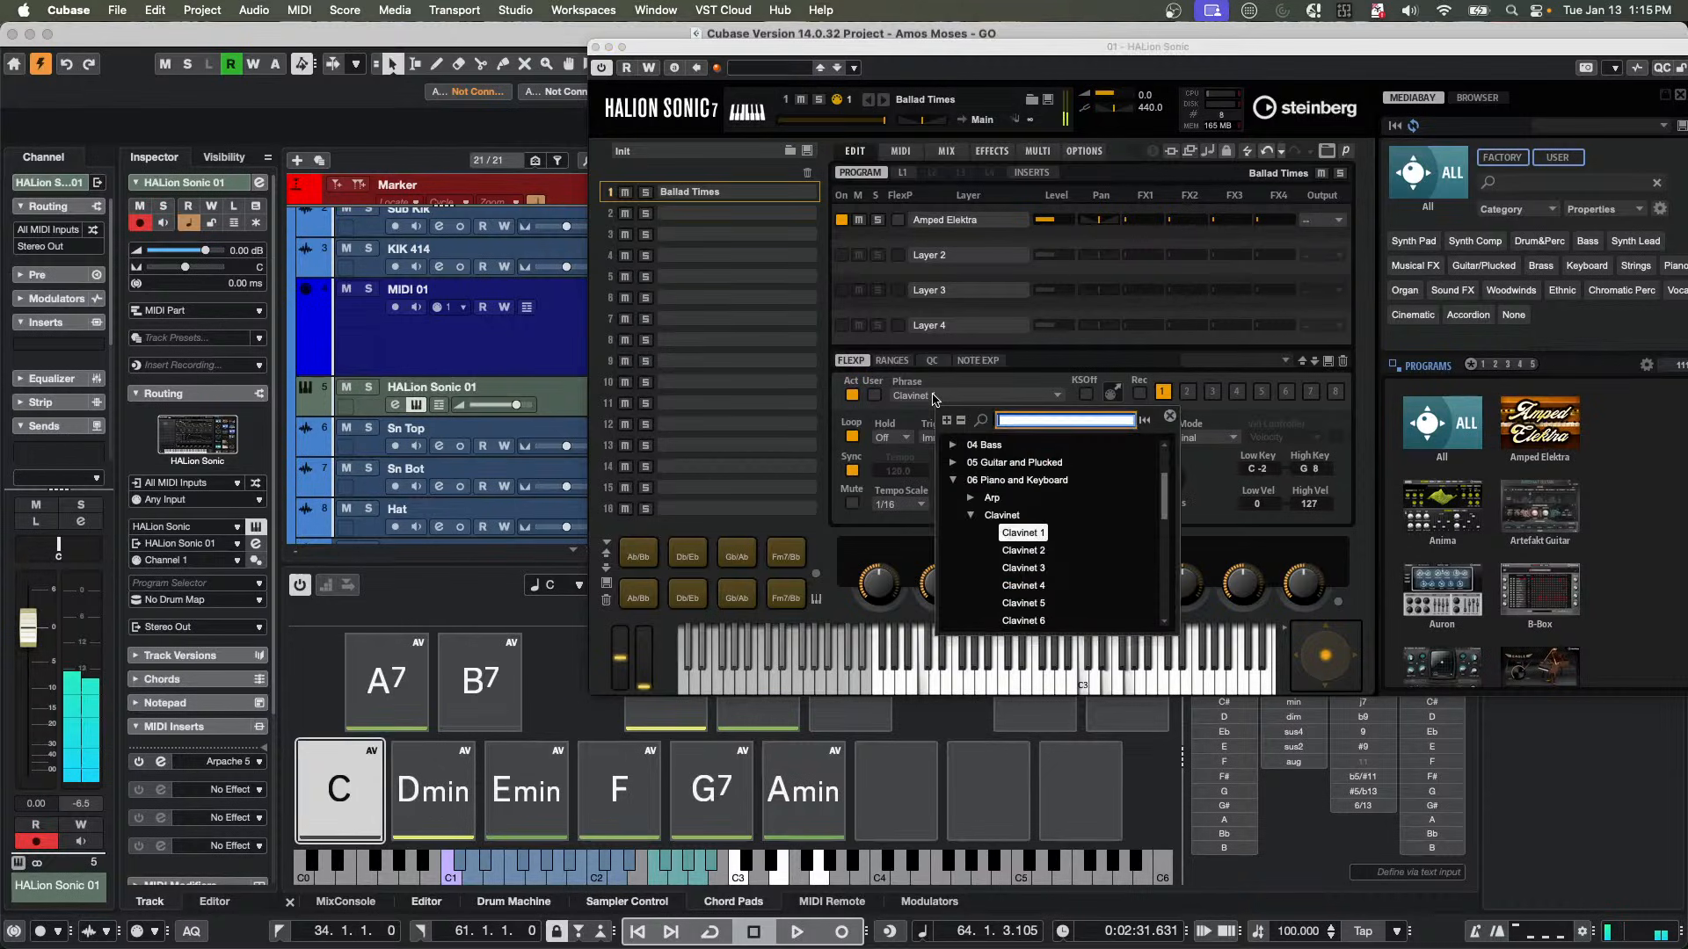
pyautogui.click(1018, 581)
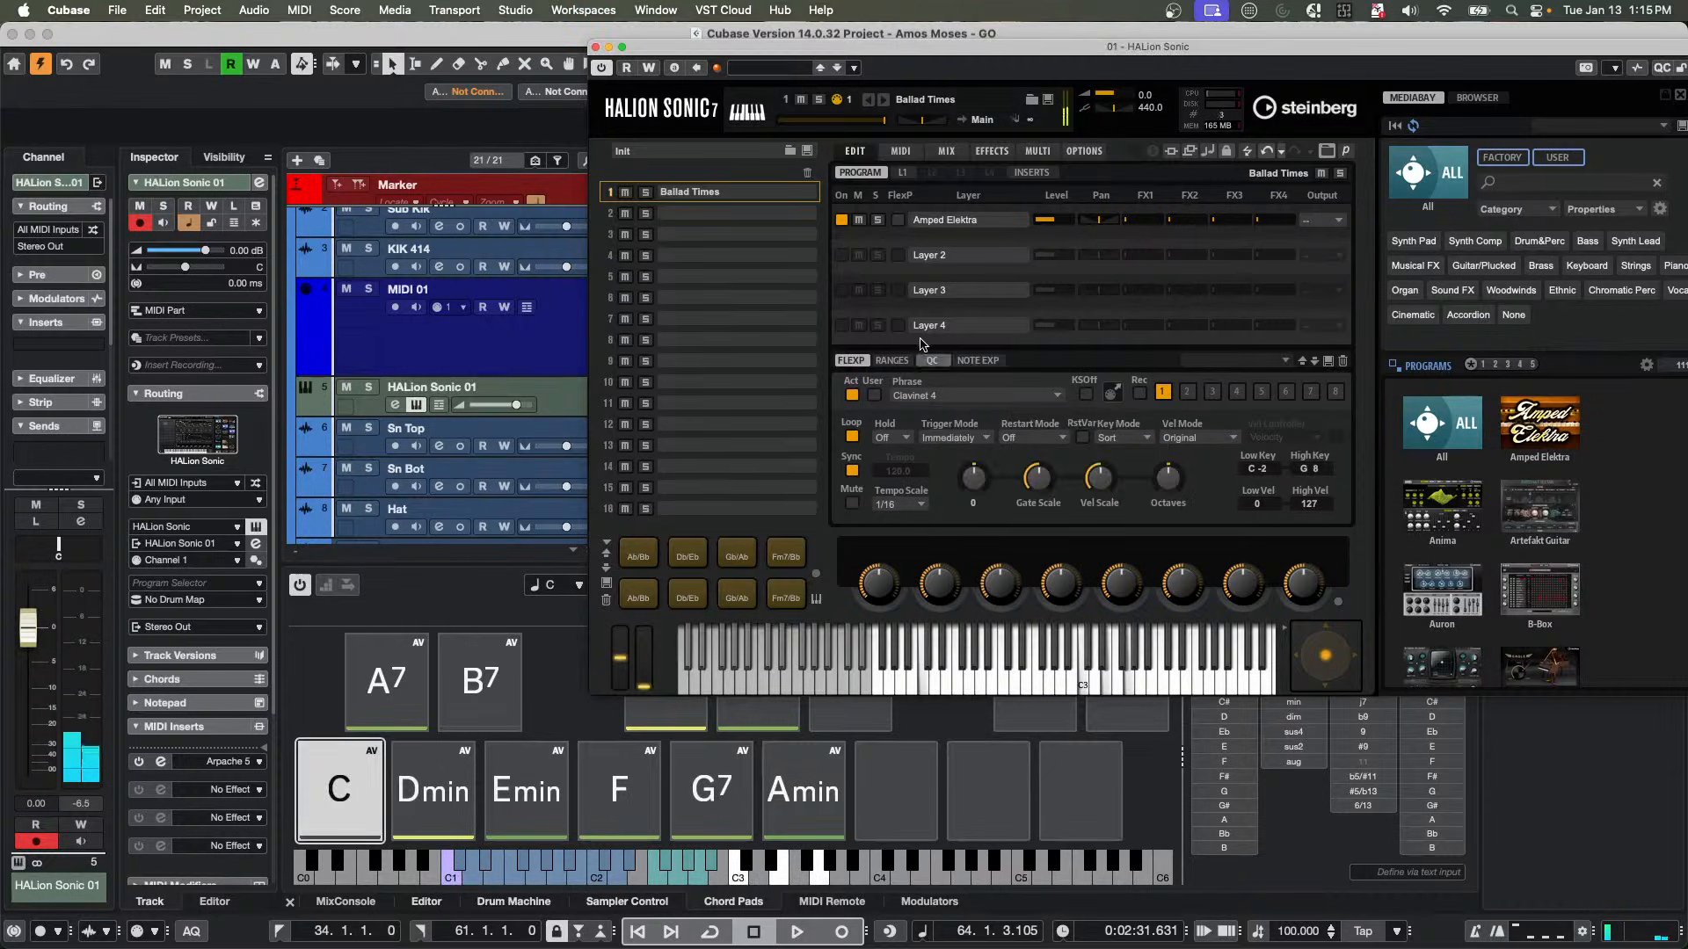
# Change the FlexPhraser phrase to Brass Section 4 from the Section group of 09 Brass.
pyautogui.click(939, 395)
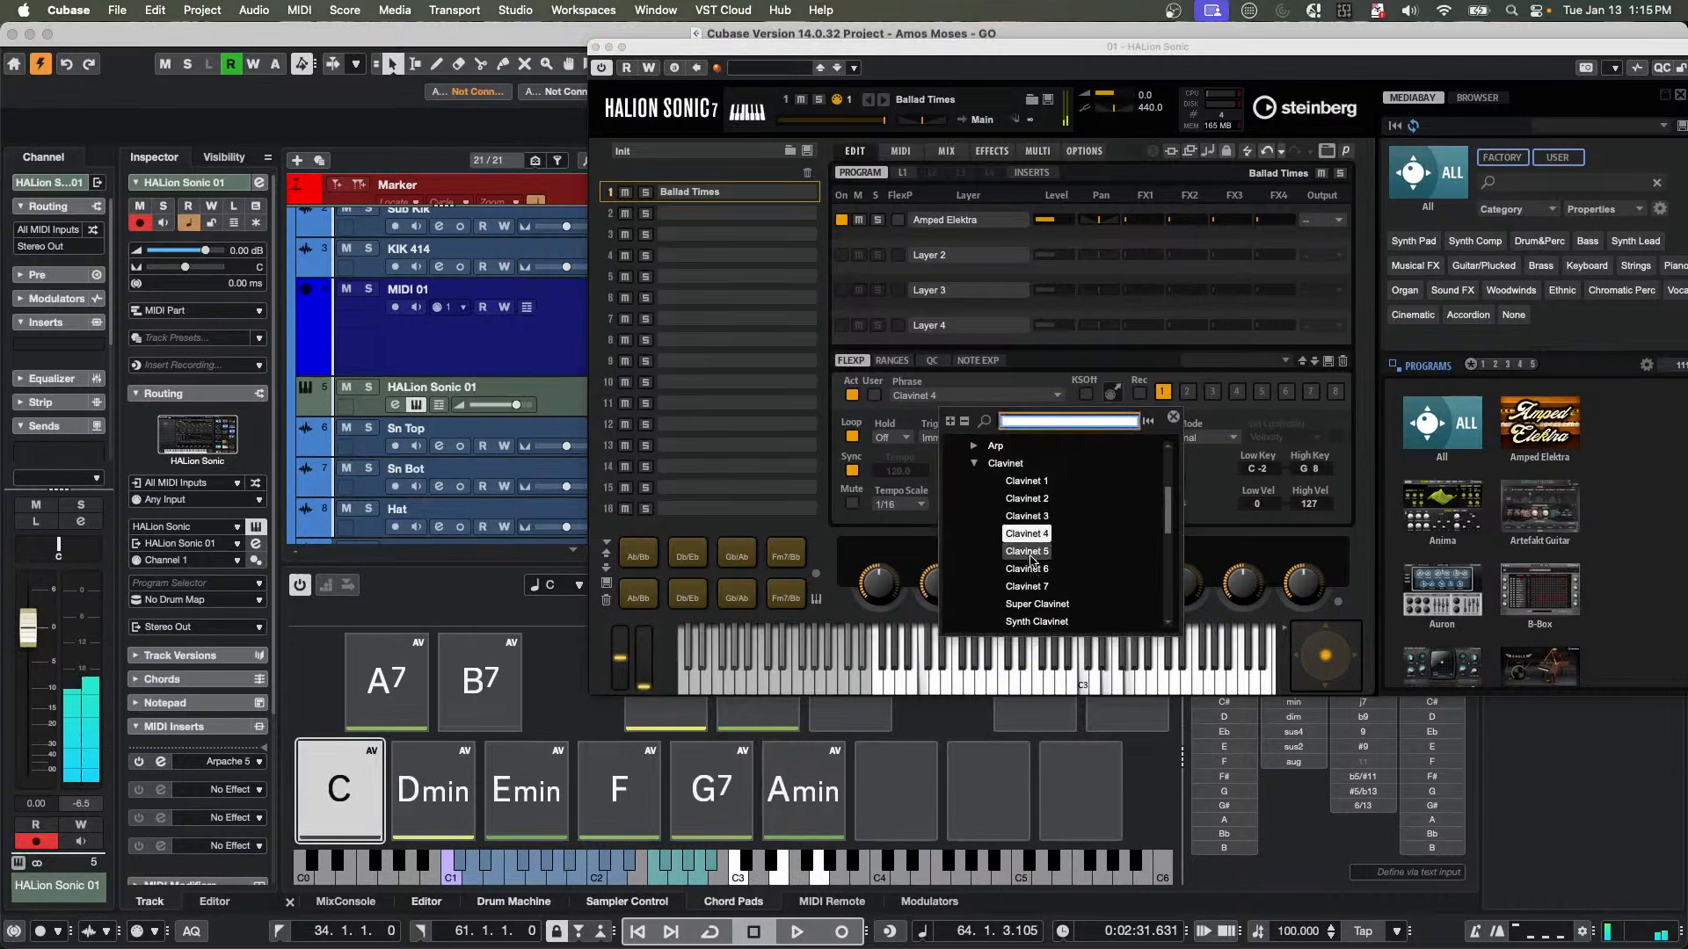
pyautogui.click(975, 463)
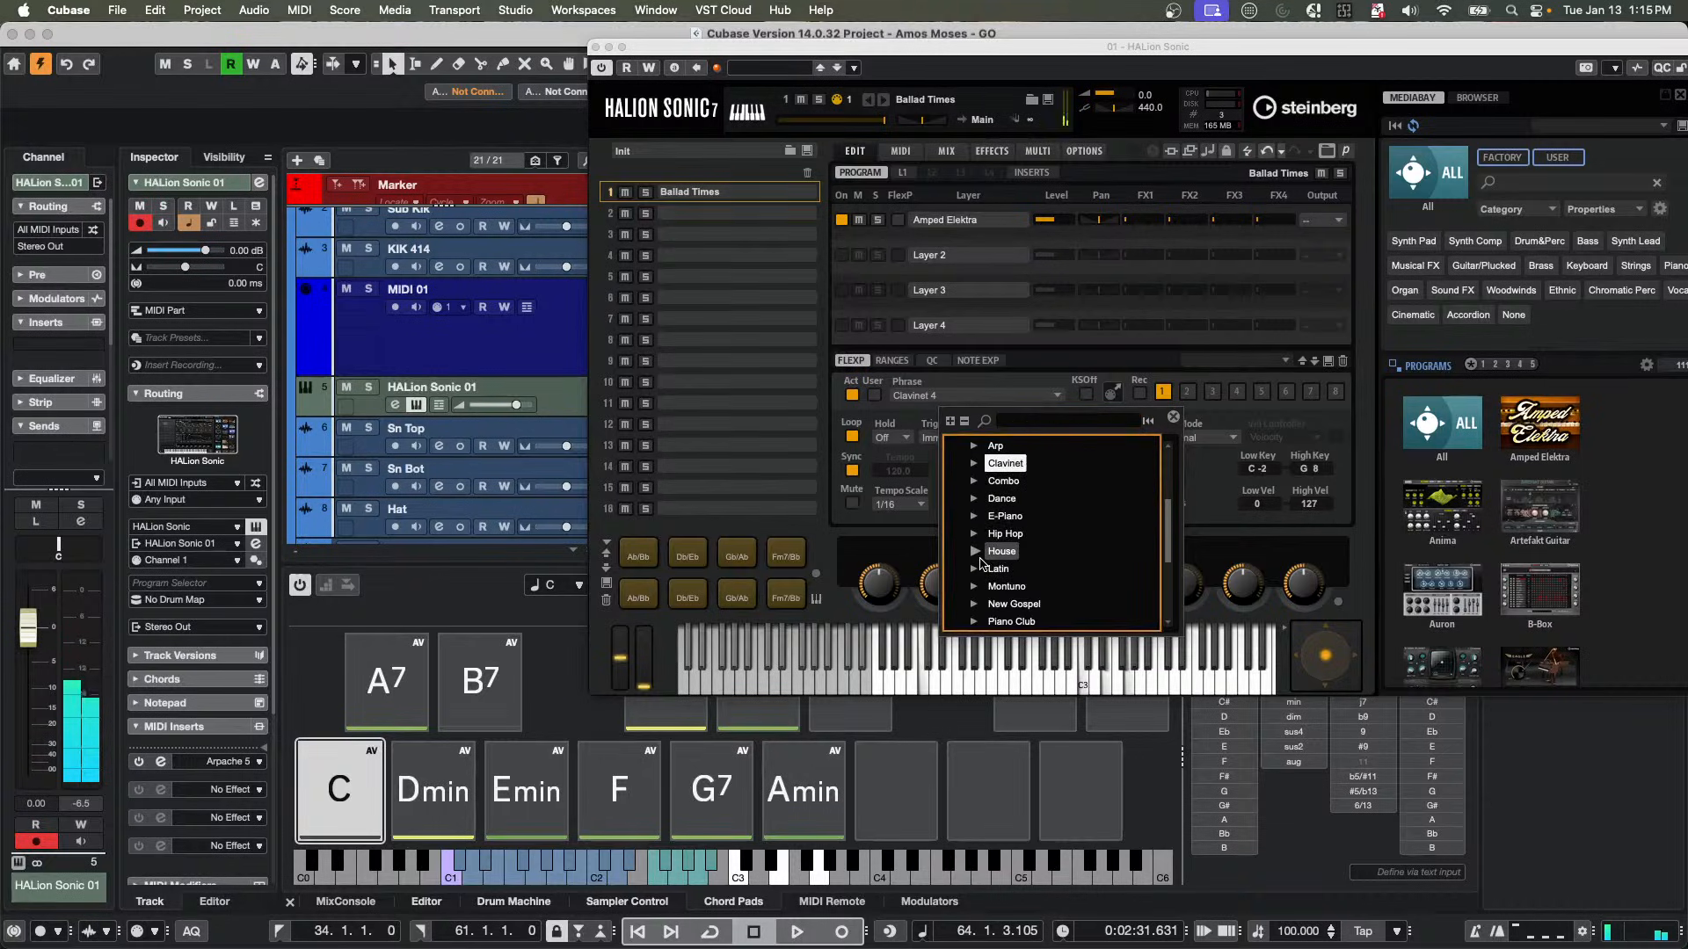
pyautogui.scroll(-3, 982, 565)
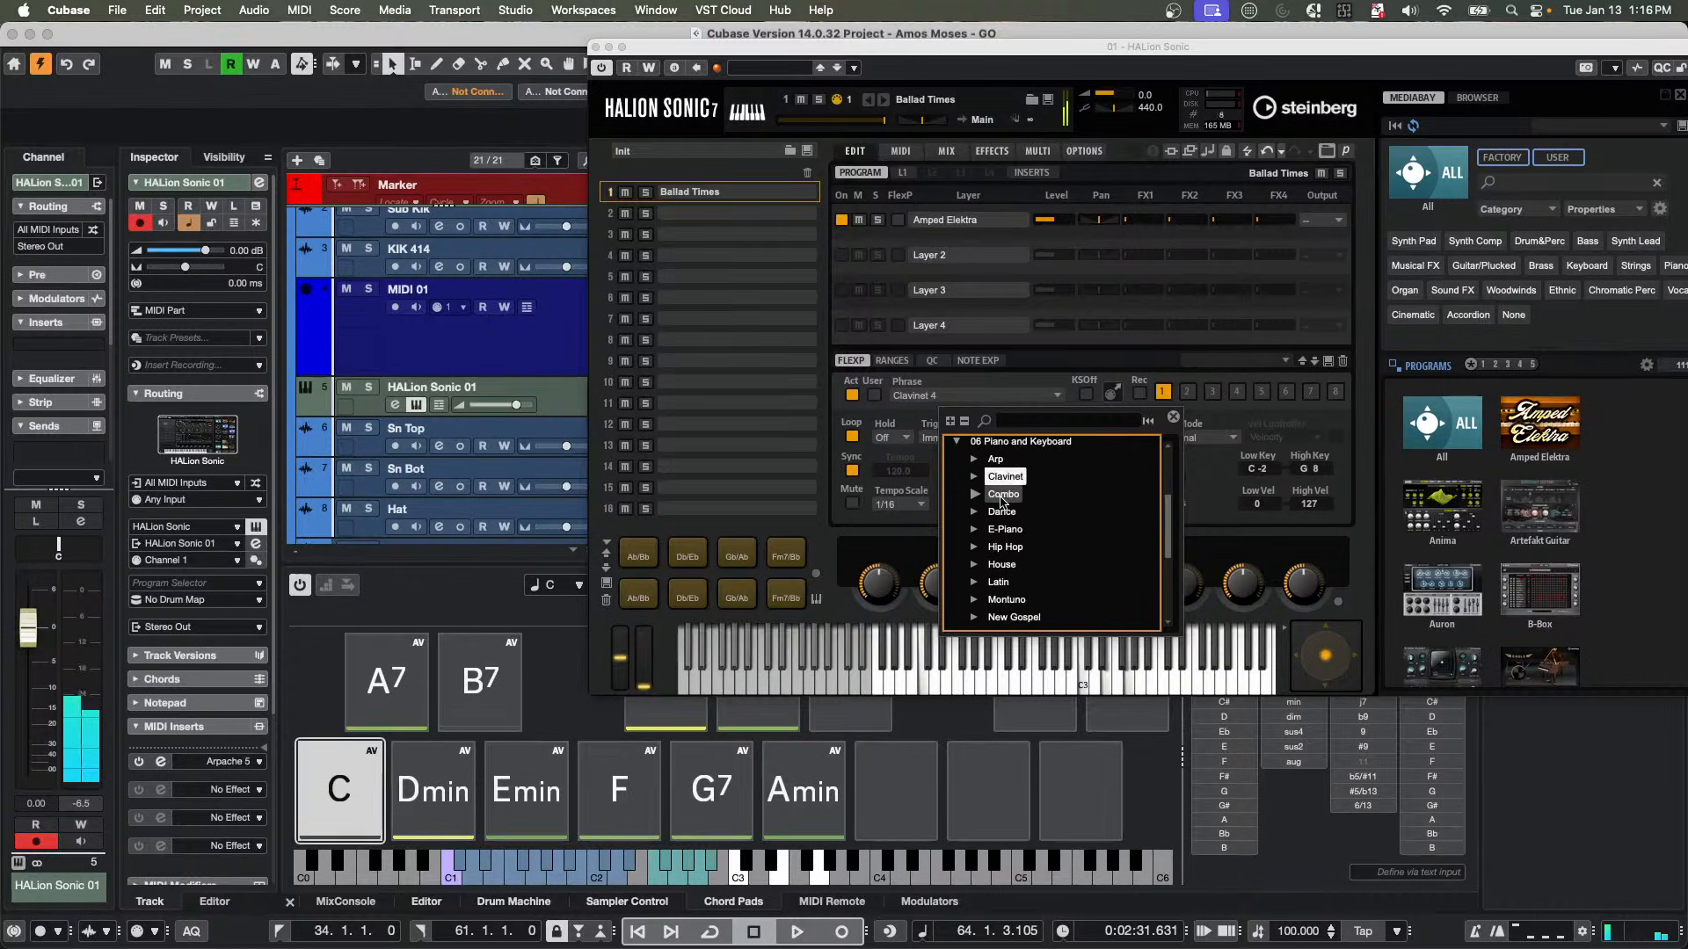
pyautogui.scroll(5, 992, 499)
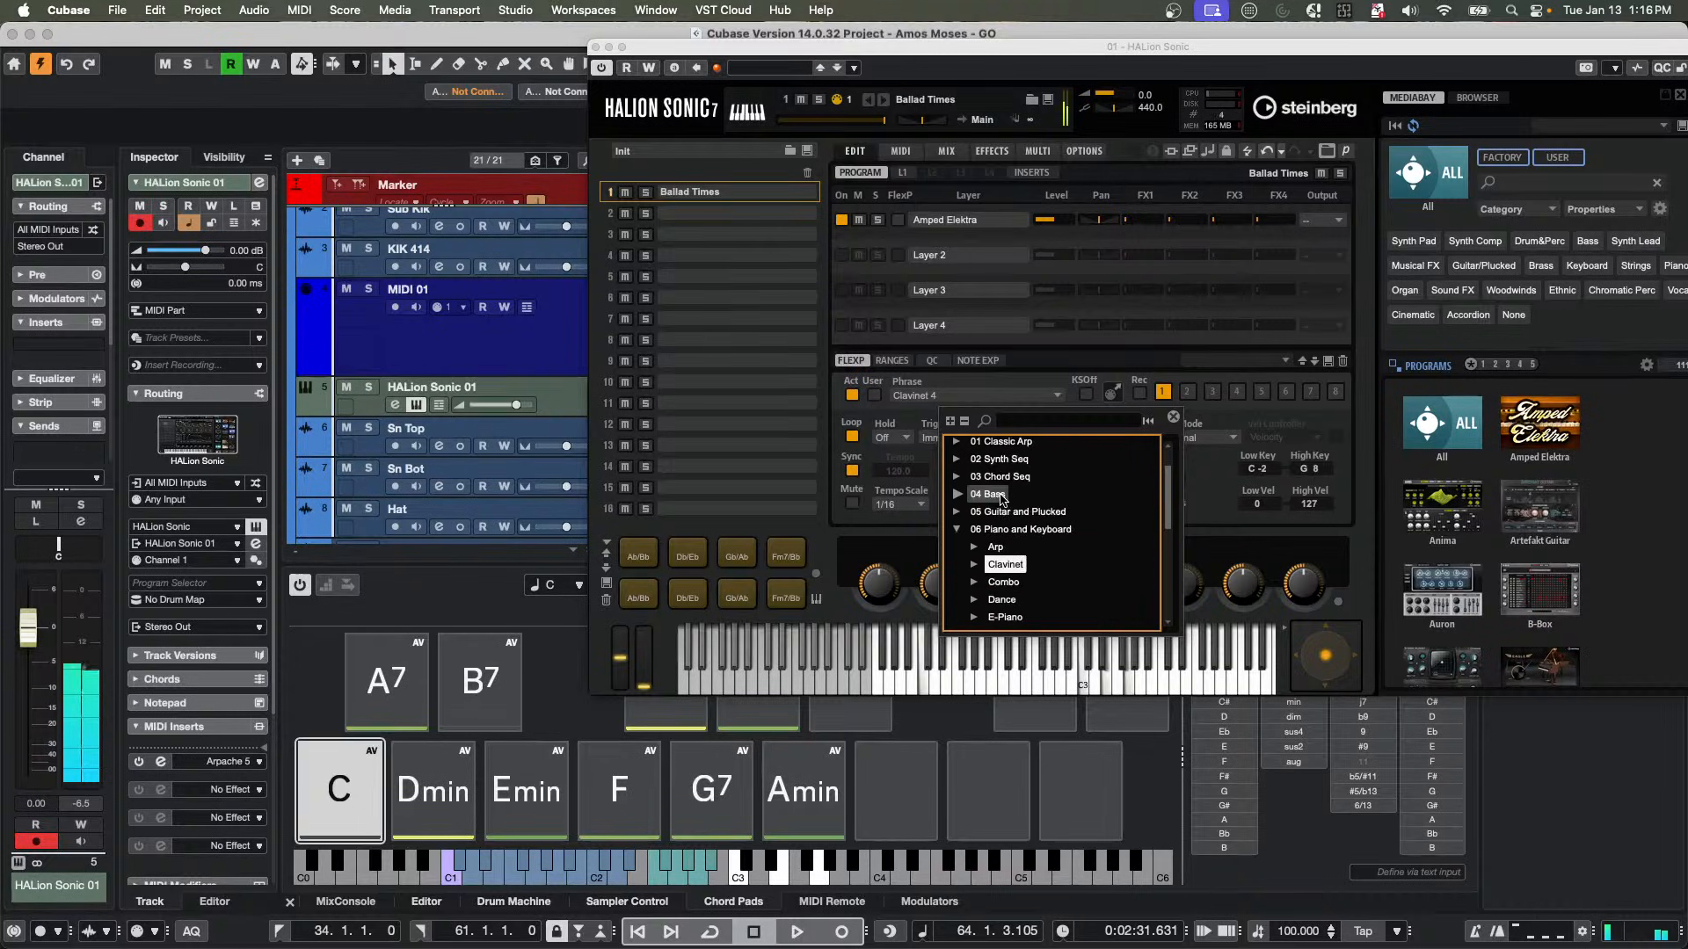
pyautogui.click(958, 530)
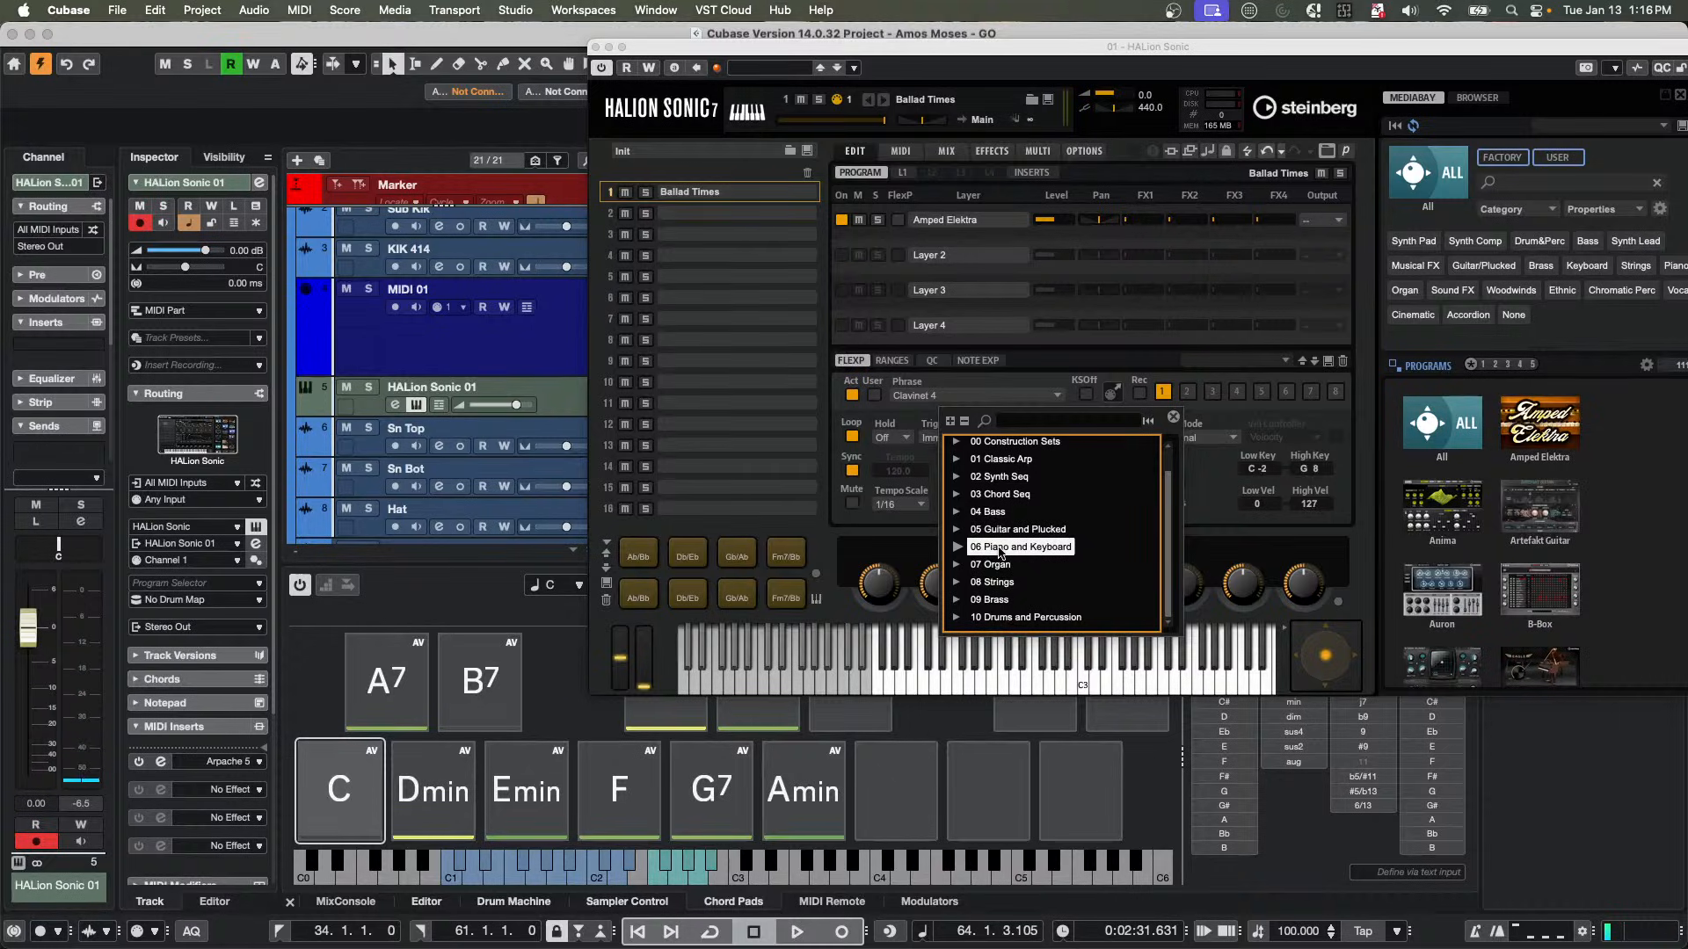
pyautogui.click(958, 601)
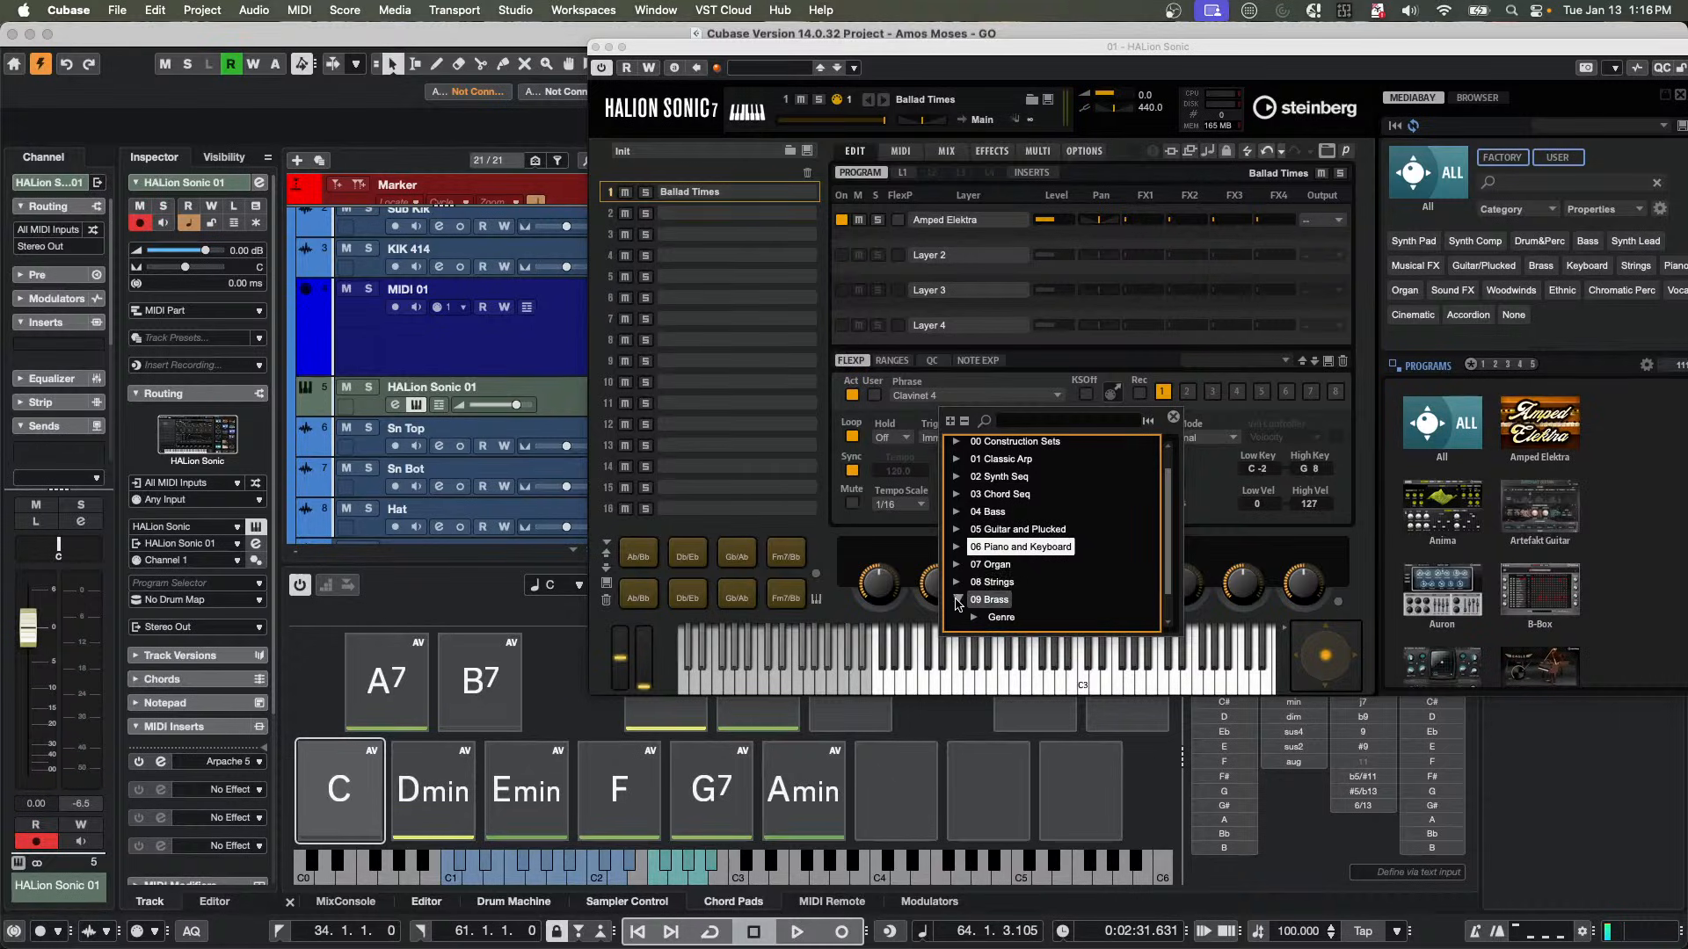
pyautogui.scroll(-2, 1032, 570)
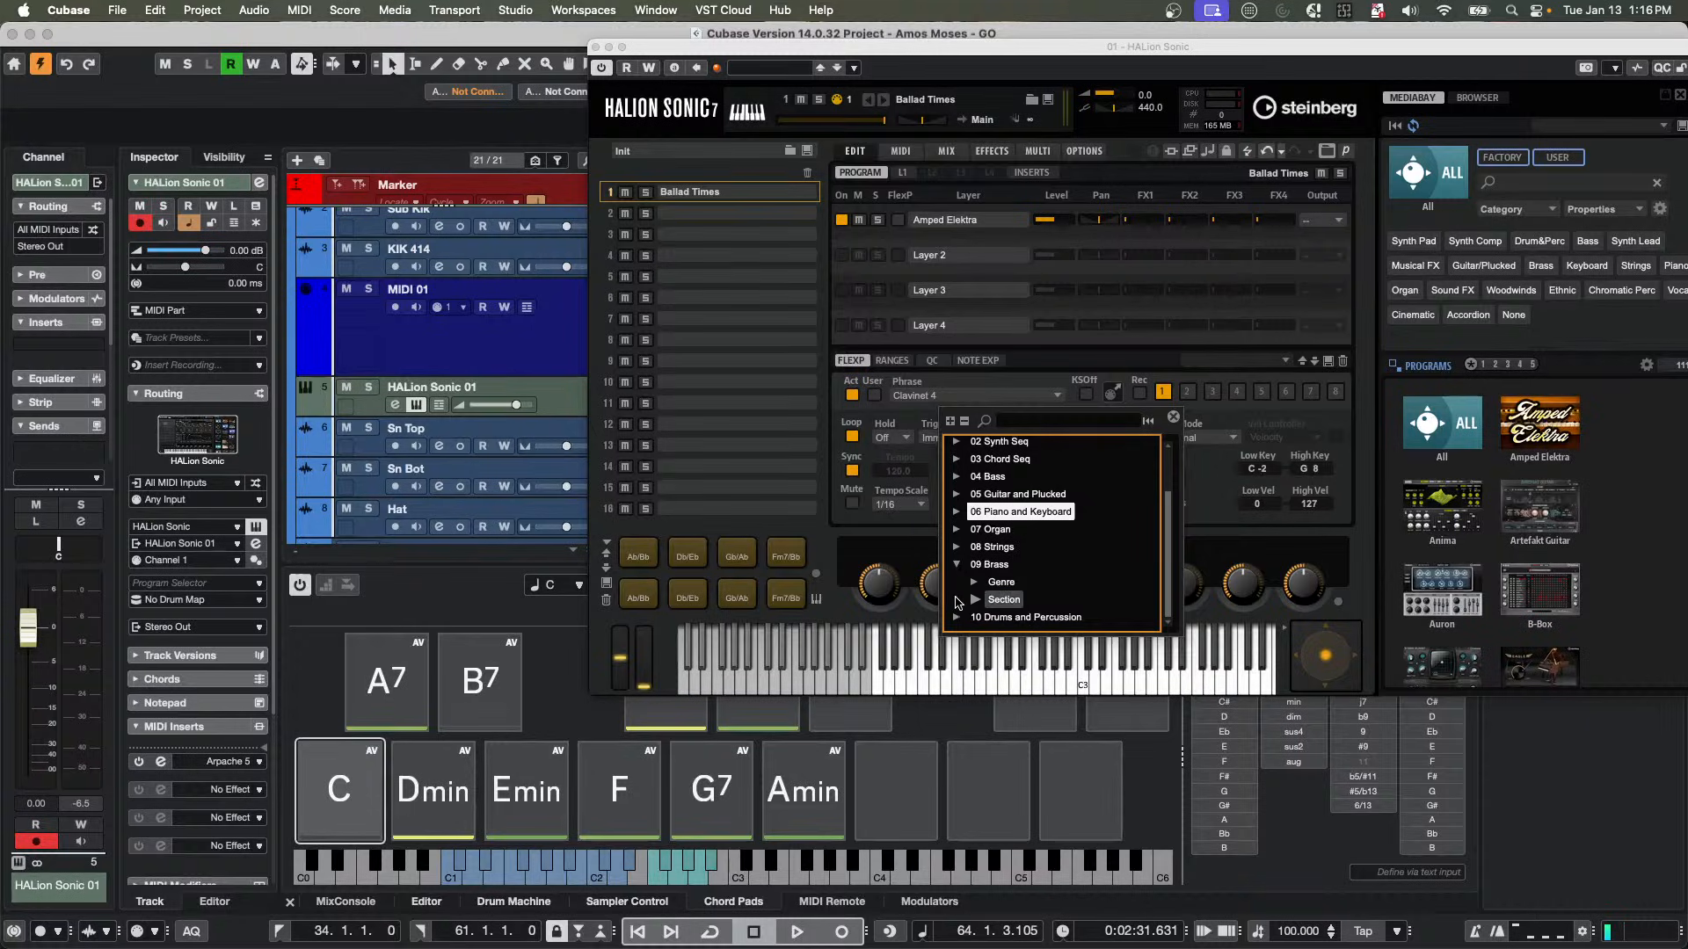
pyautogui.click(974, 600)
pyautogui.scroll(-5, 1040, 538)
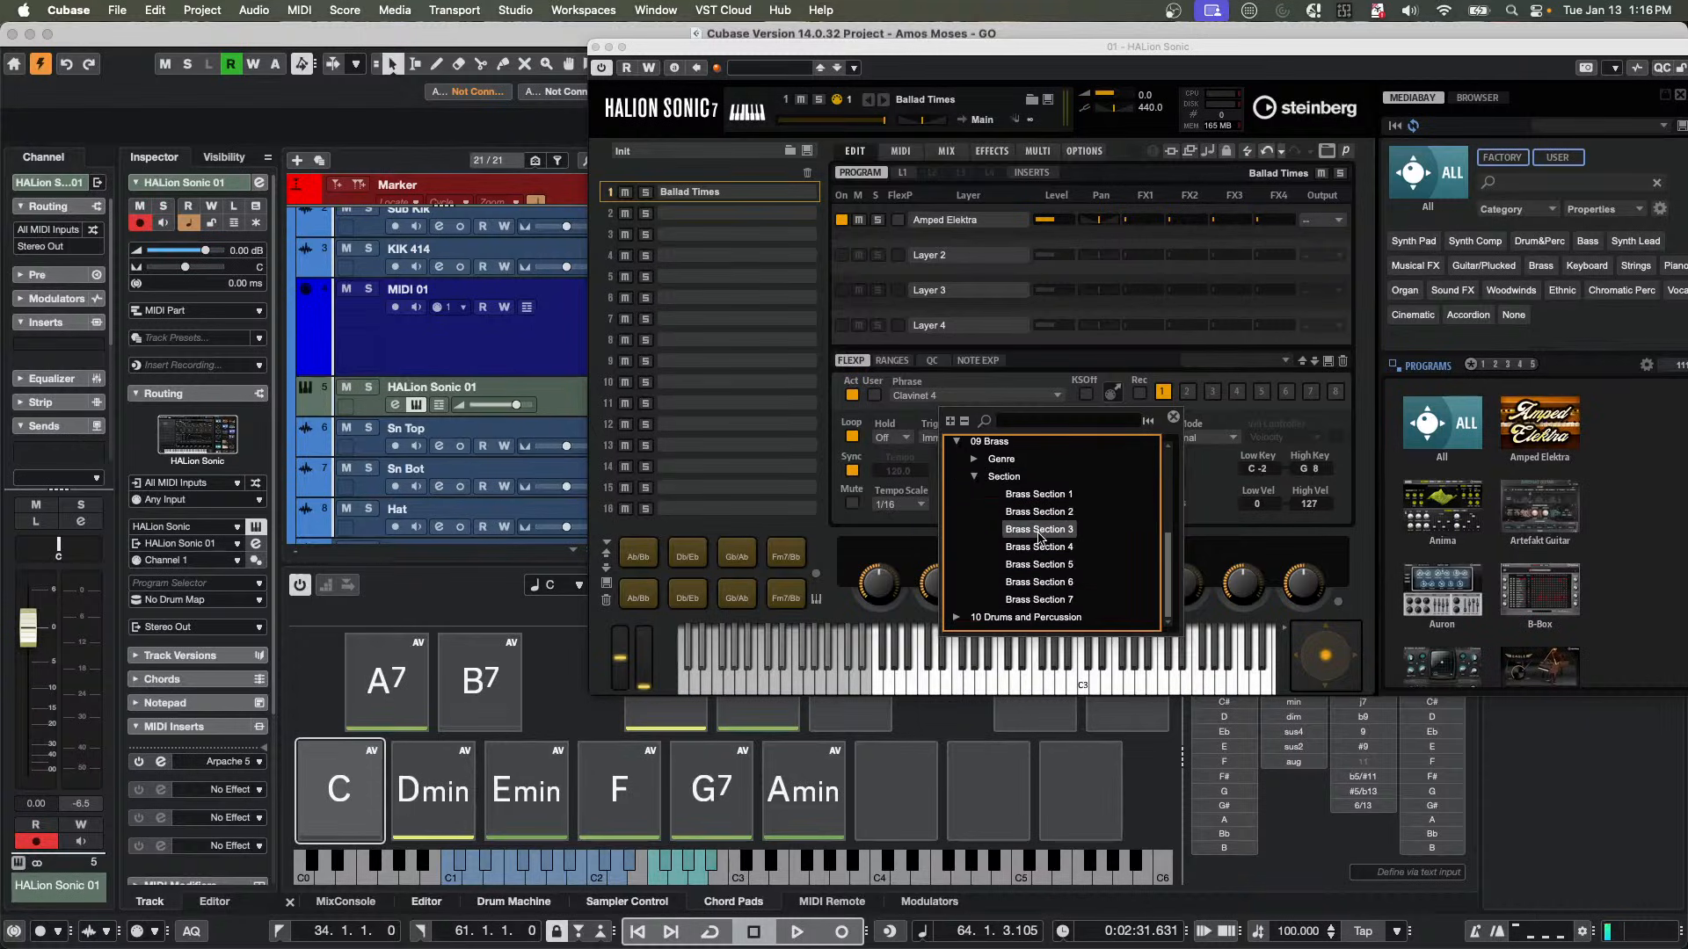
pyautogui.click(1042, 546)
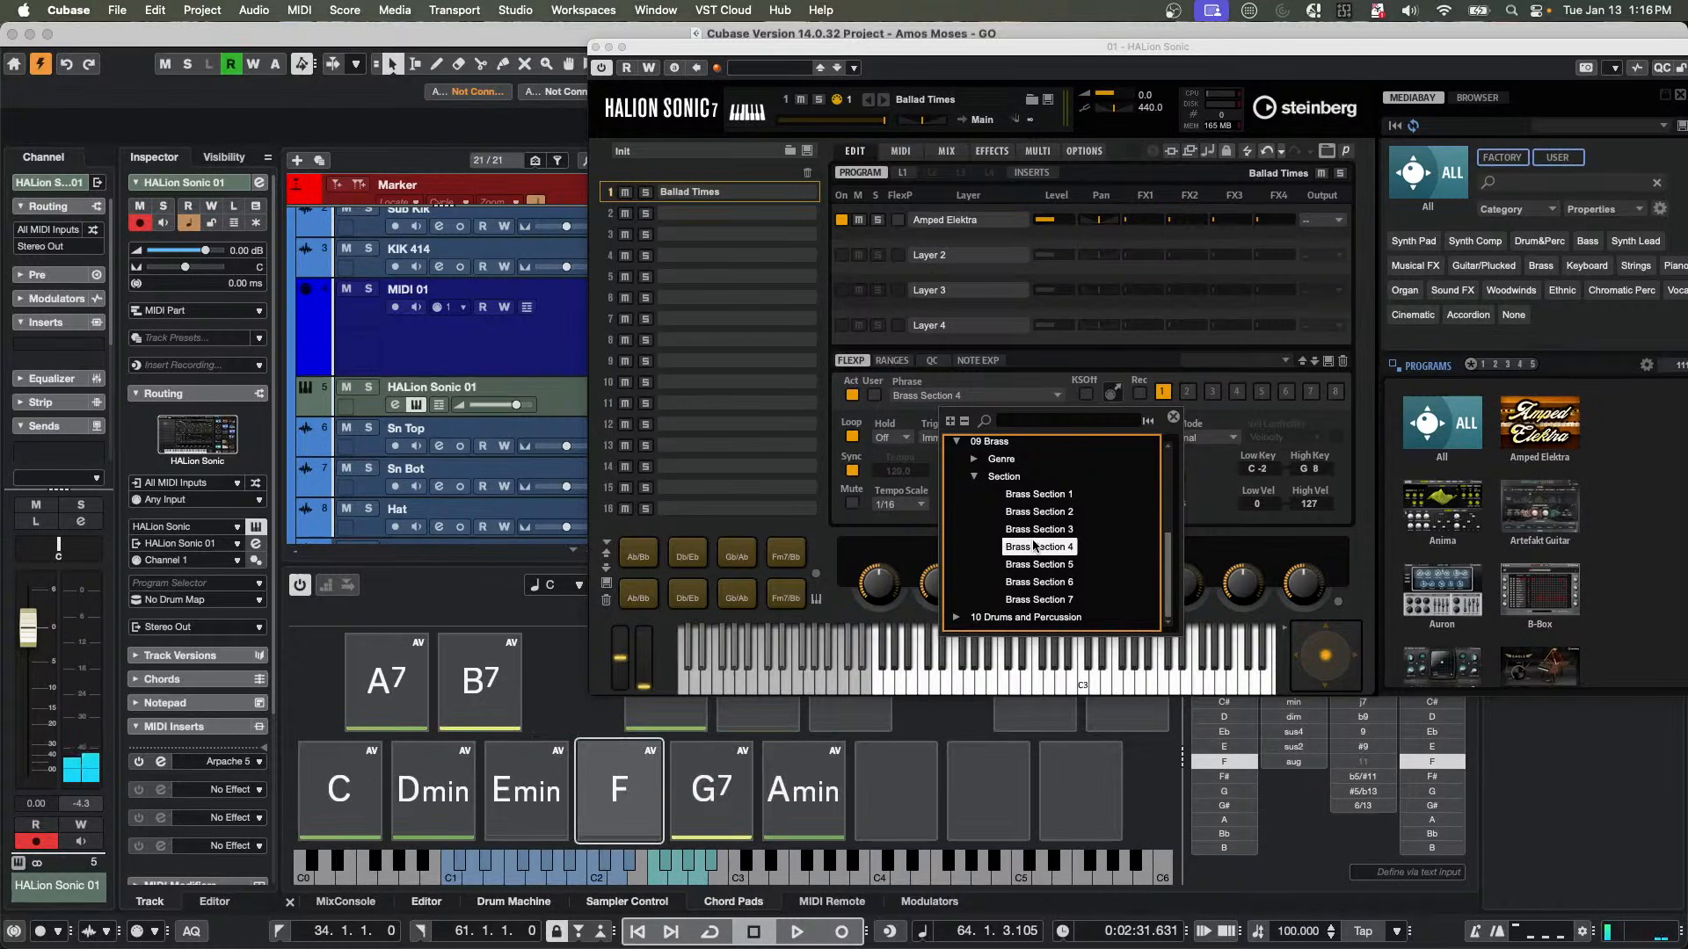
pyautogui.click(1174, 416)
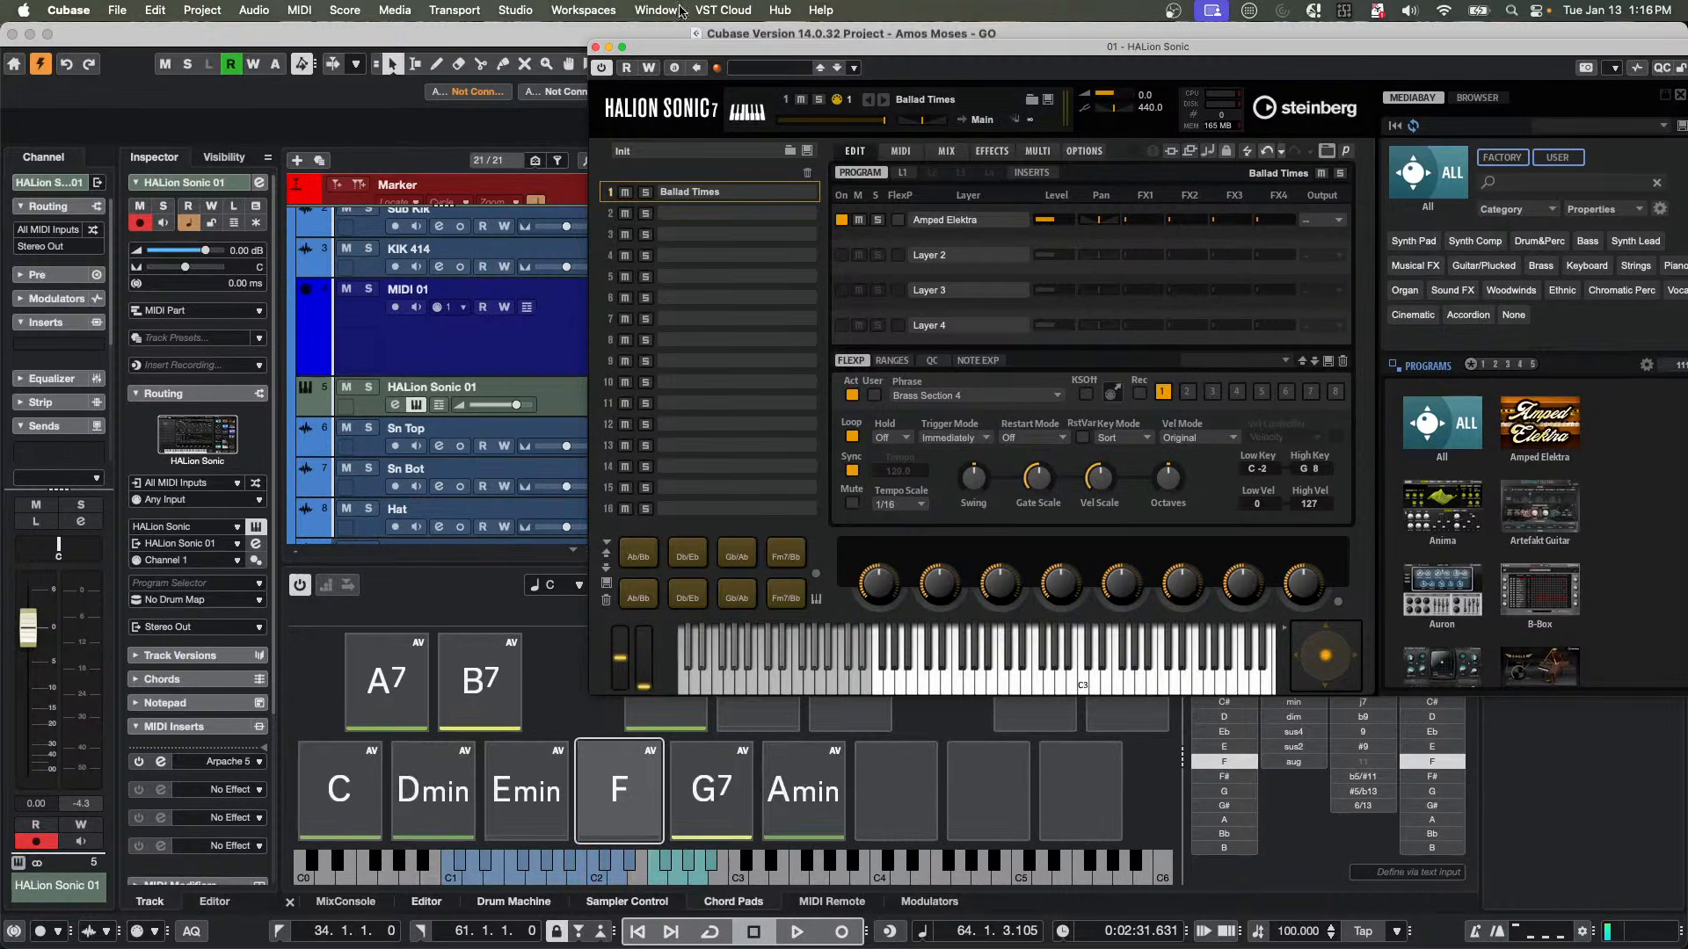
# Close the instrument window, check the Chord Pads player modes, and clear Arpache 5 from the HALion Sonic track's first MIDI insert slot.
pyautogui.click(597, 47)
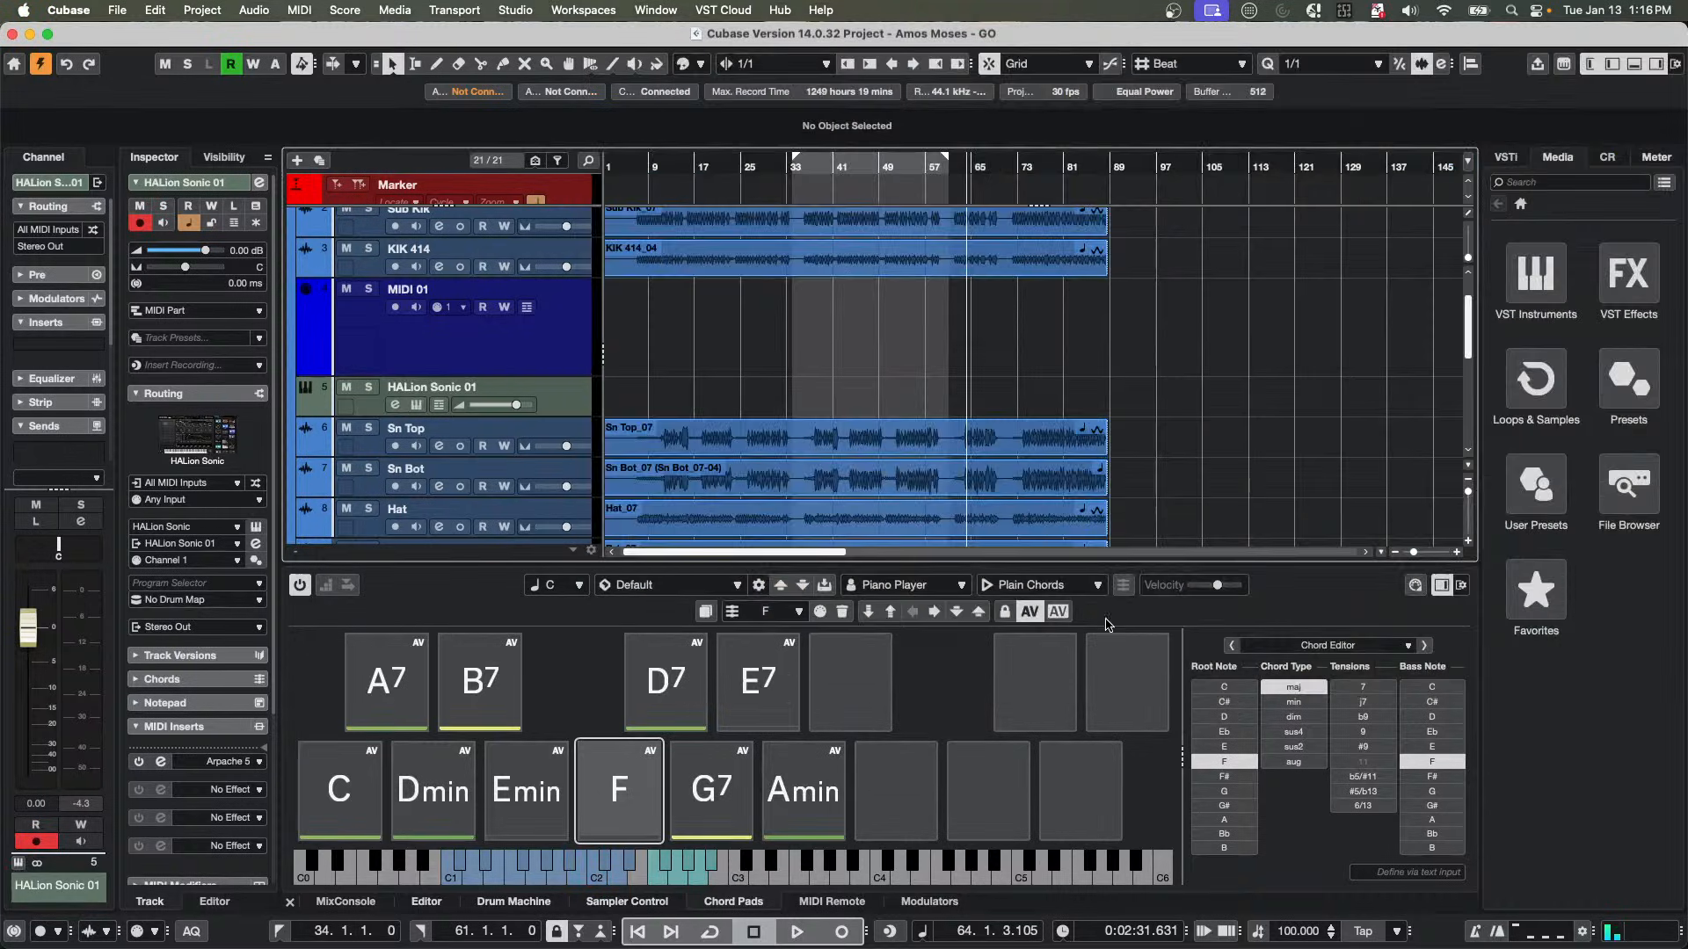
pyautogui.click(1035, 586)
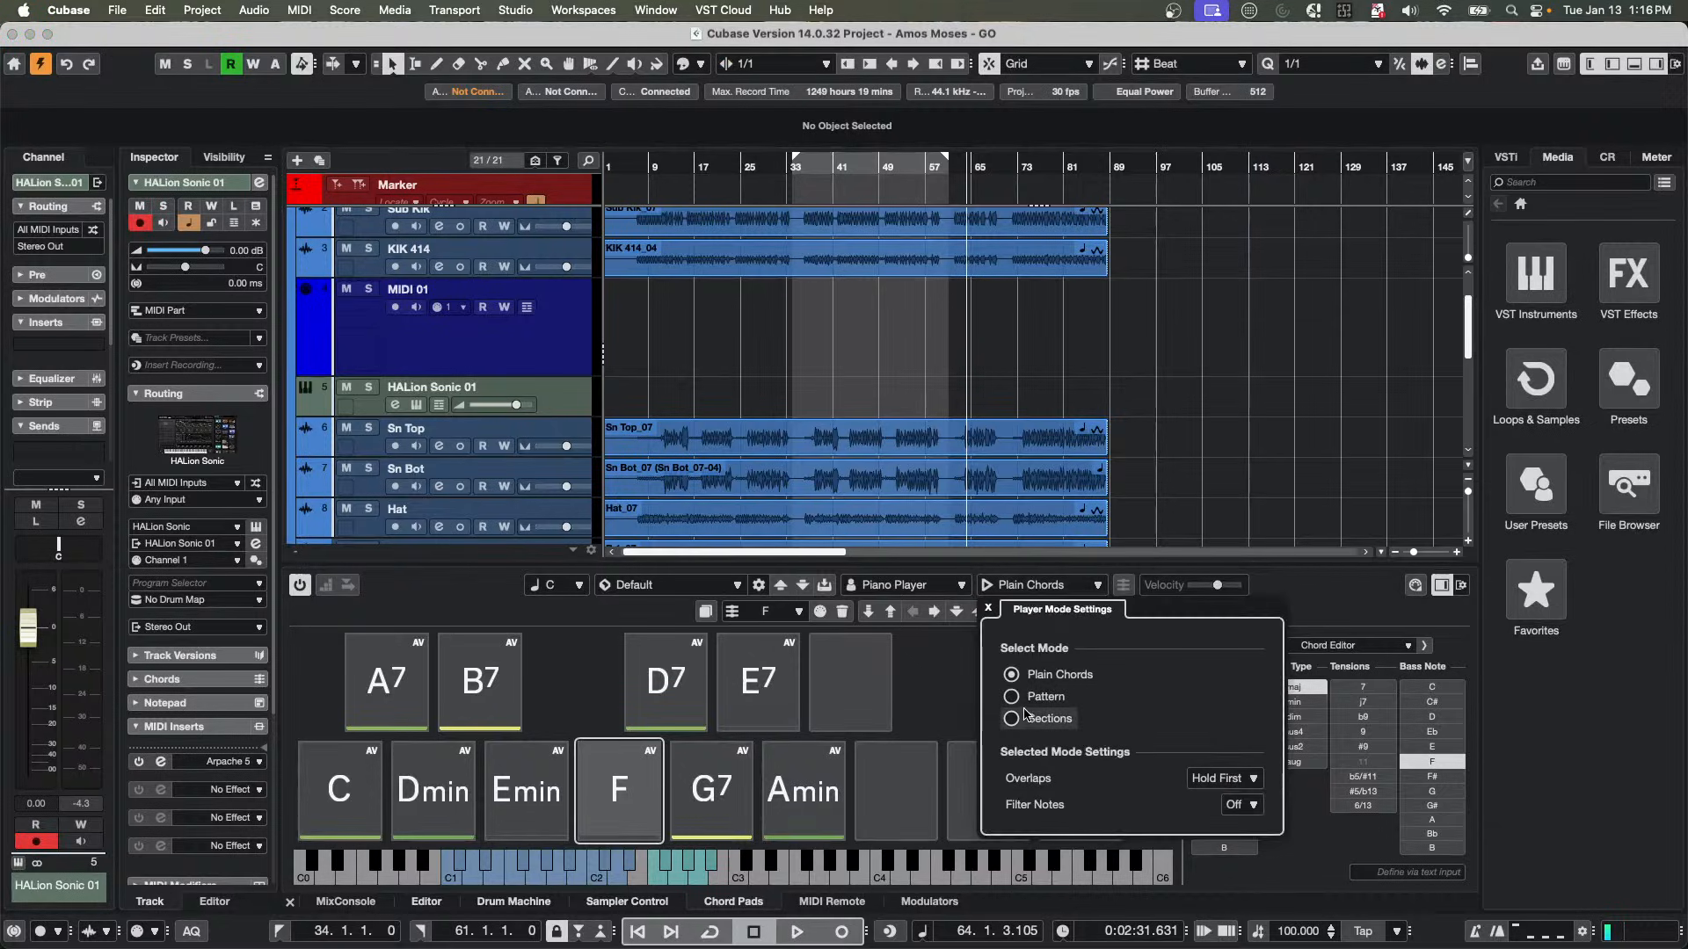
pyautogui.click(227, 763)
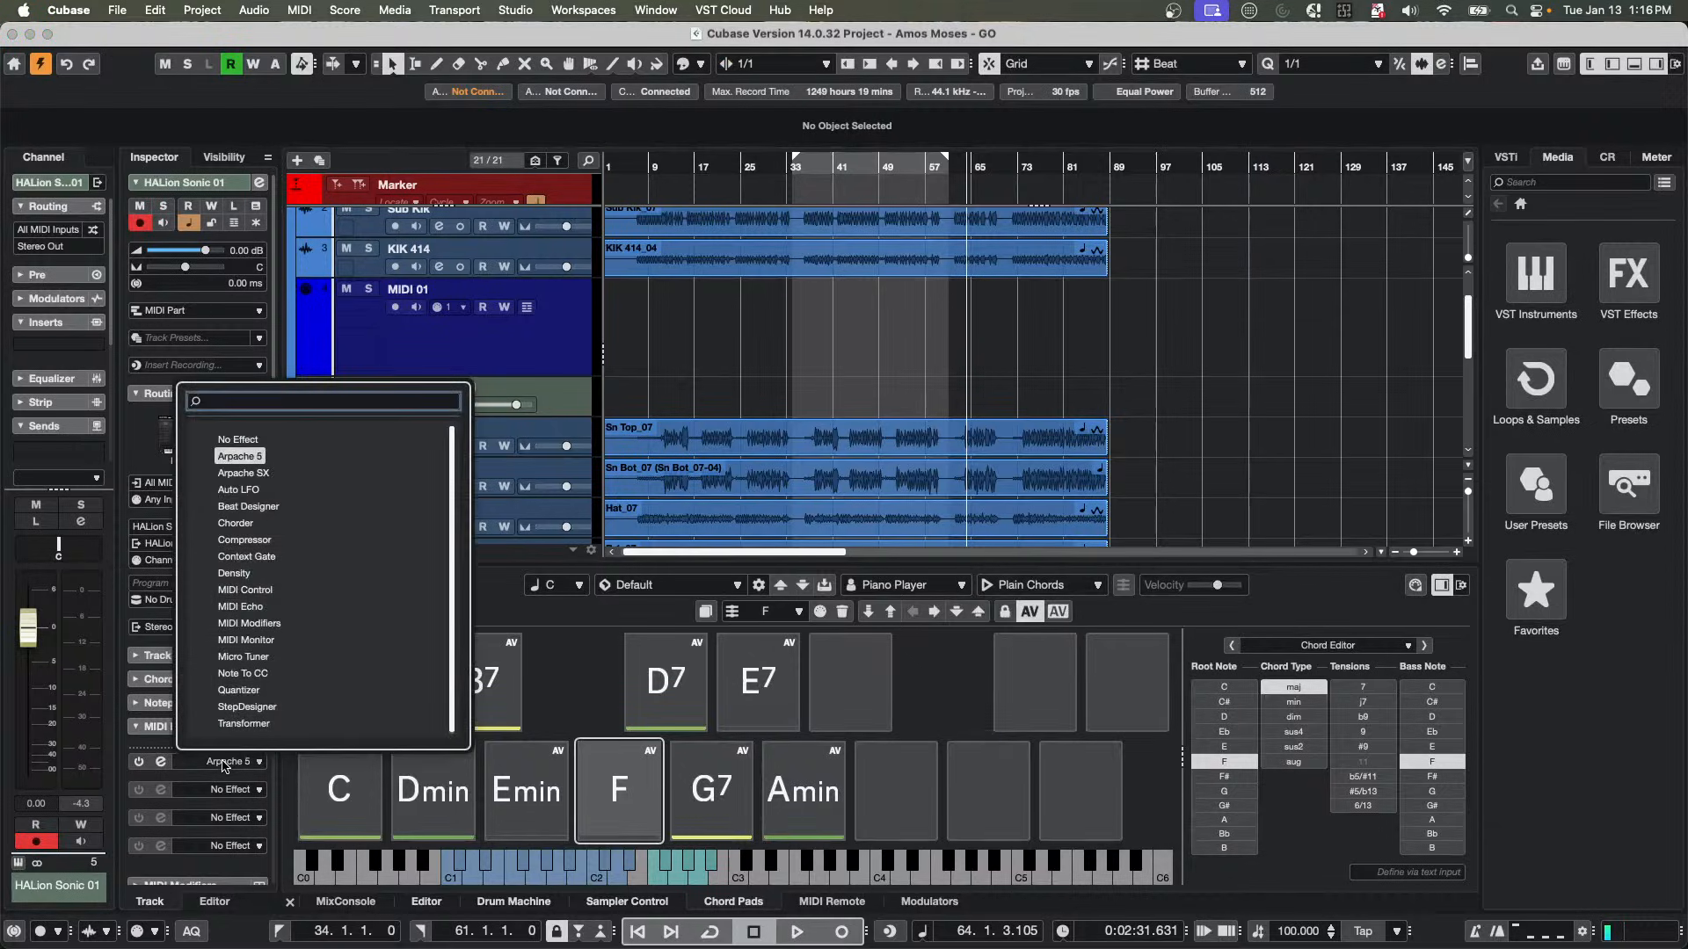
pyautogui.click(235, 440)
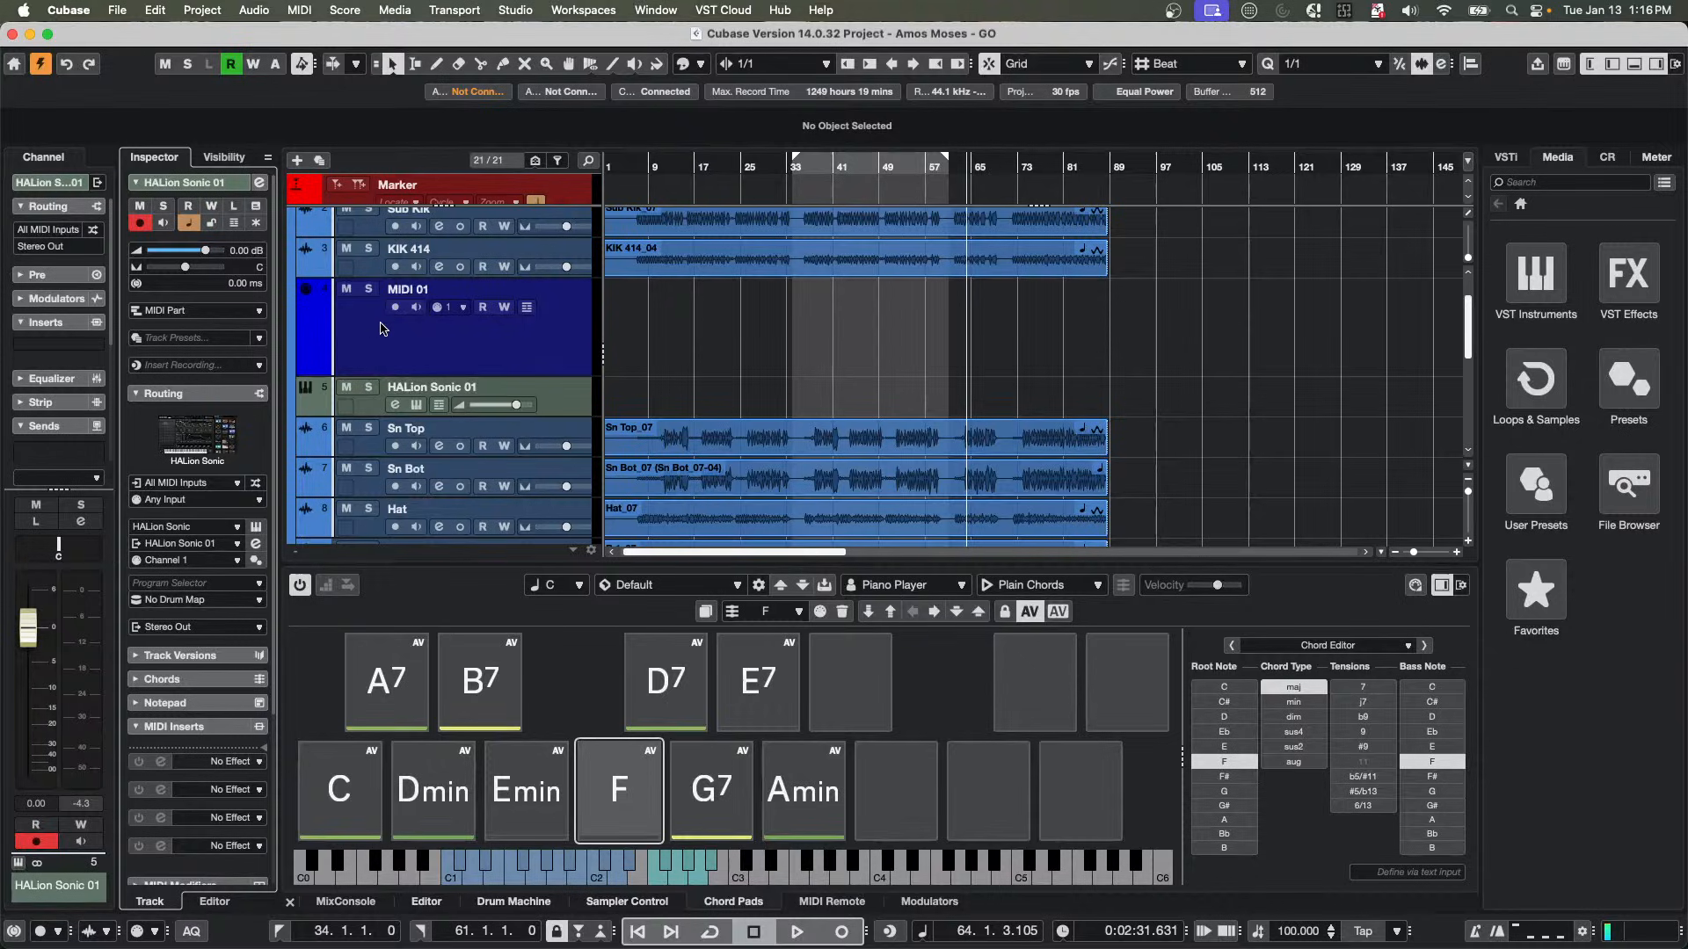
# Reopen HALion Sonic from its track, review the Amped Elektra layer and the program's FlexPhraser page with its activation switch, and close it.
pyautogui.click(495, 374)
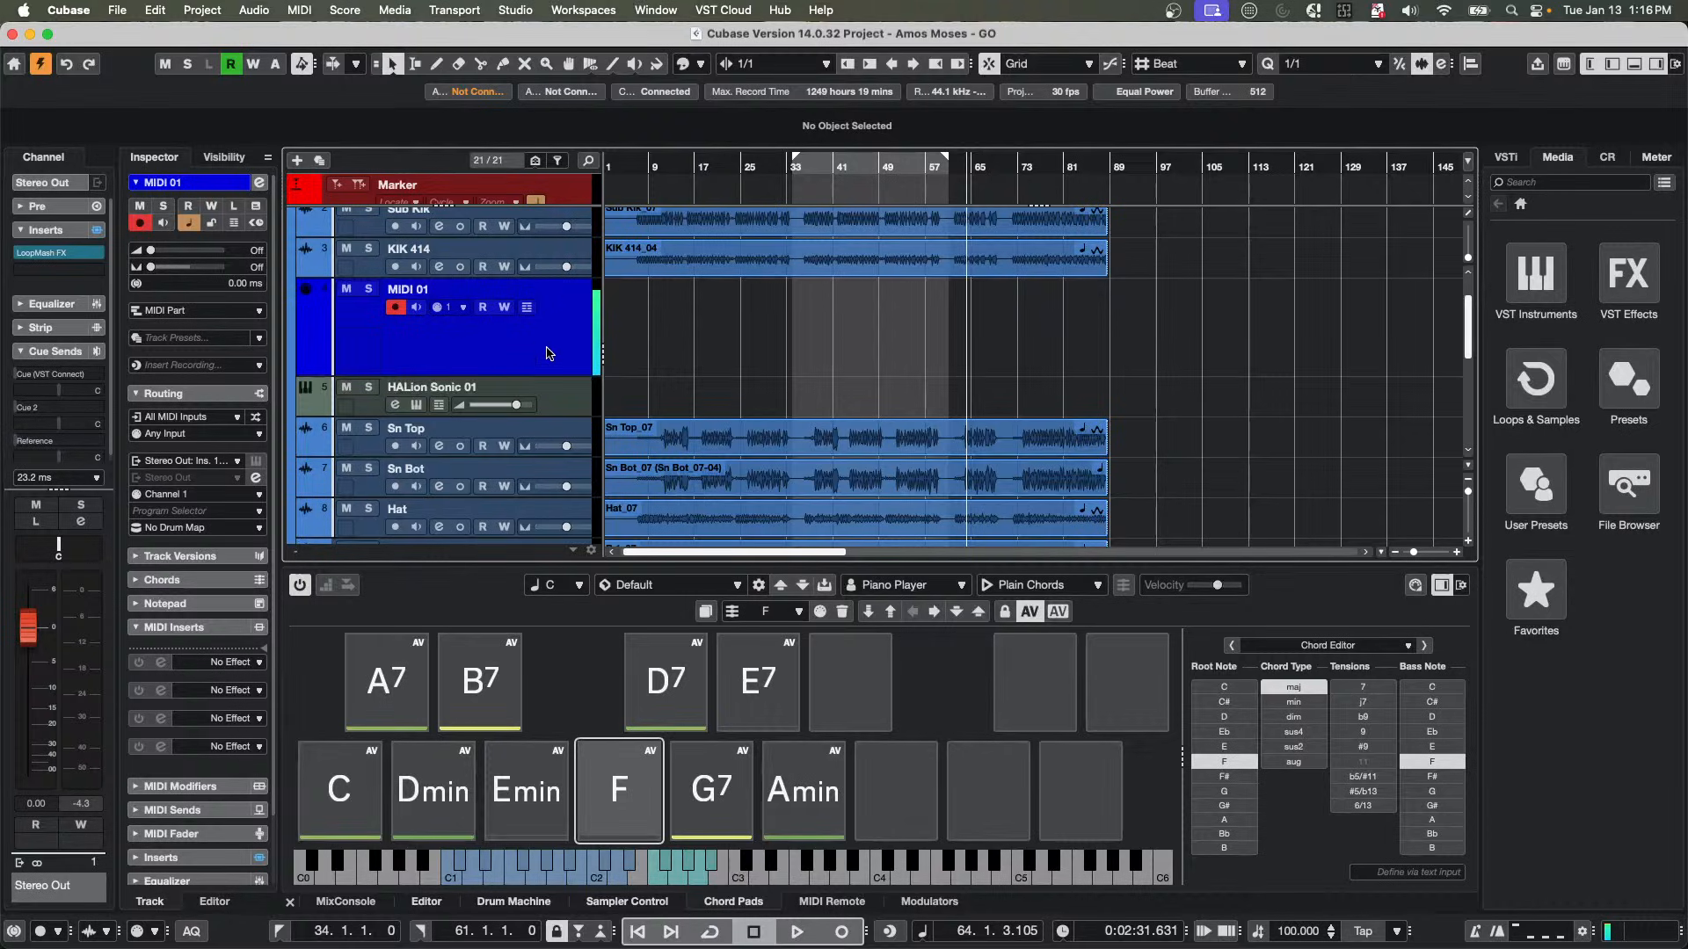
pyautogui.click(582, 409)
pyautogui.click(417, 406)
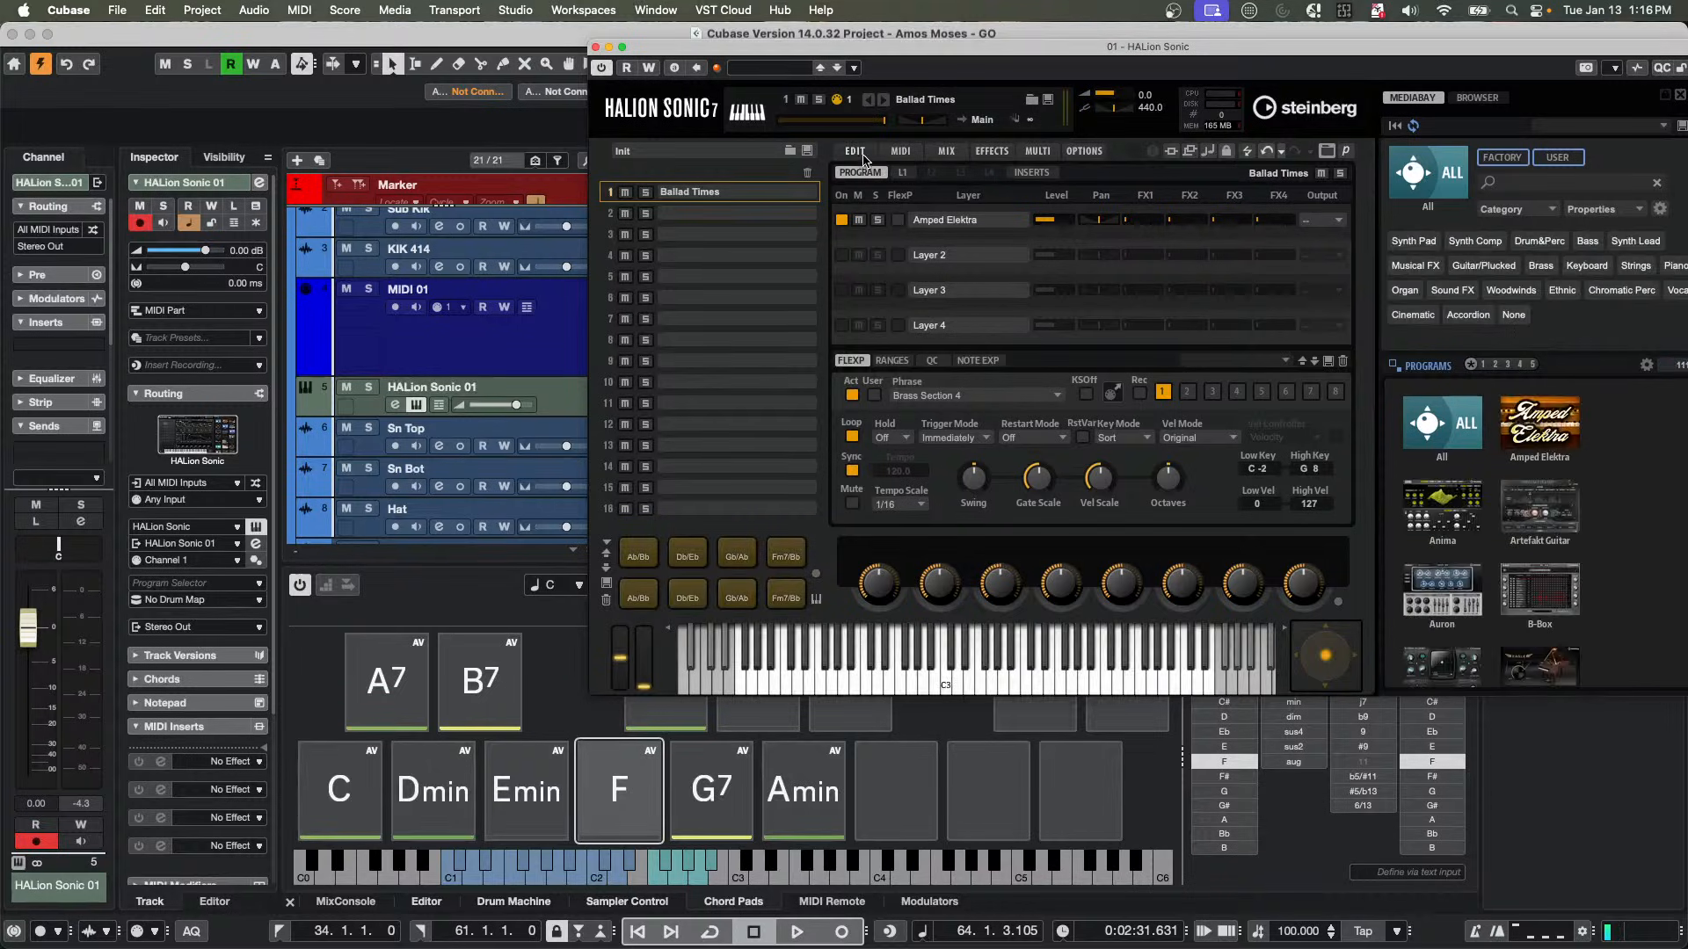
pyautogui.click(901, 176)
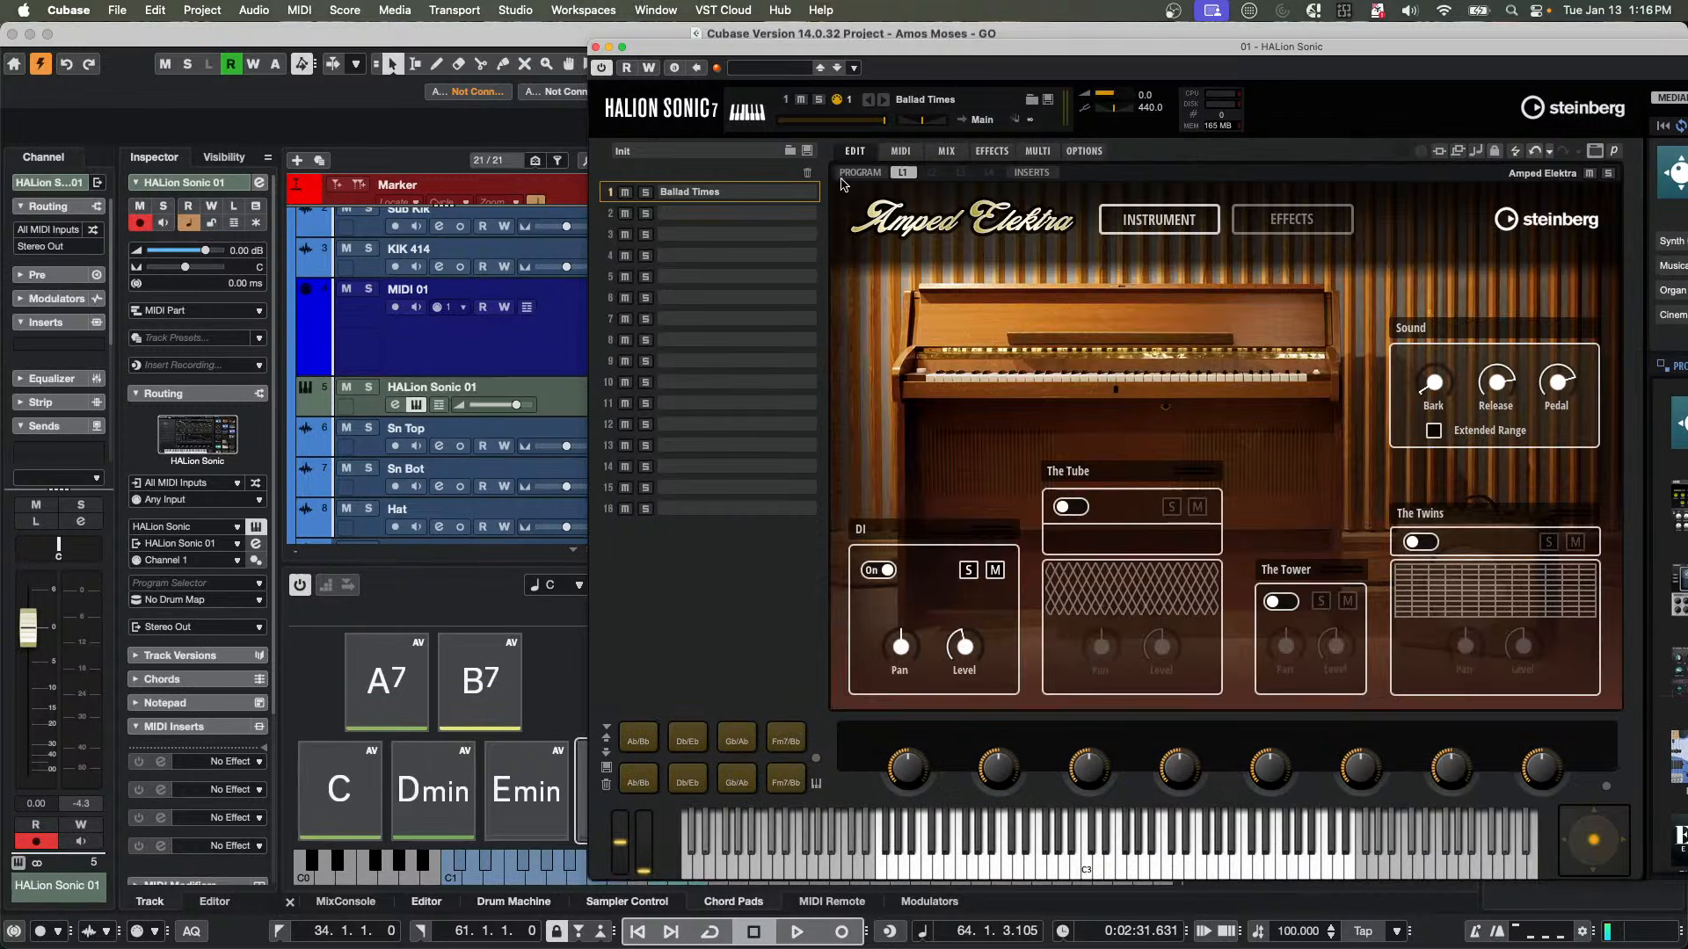
pyautogui.click(860, 175)
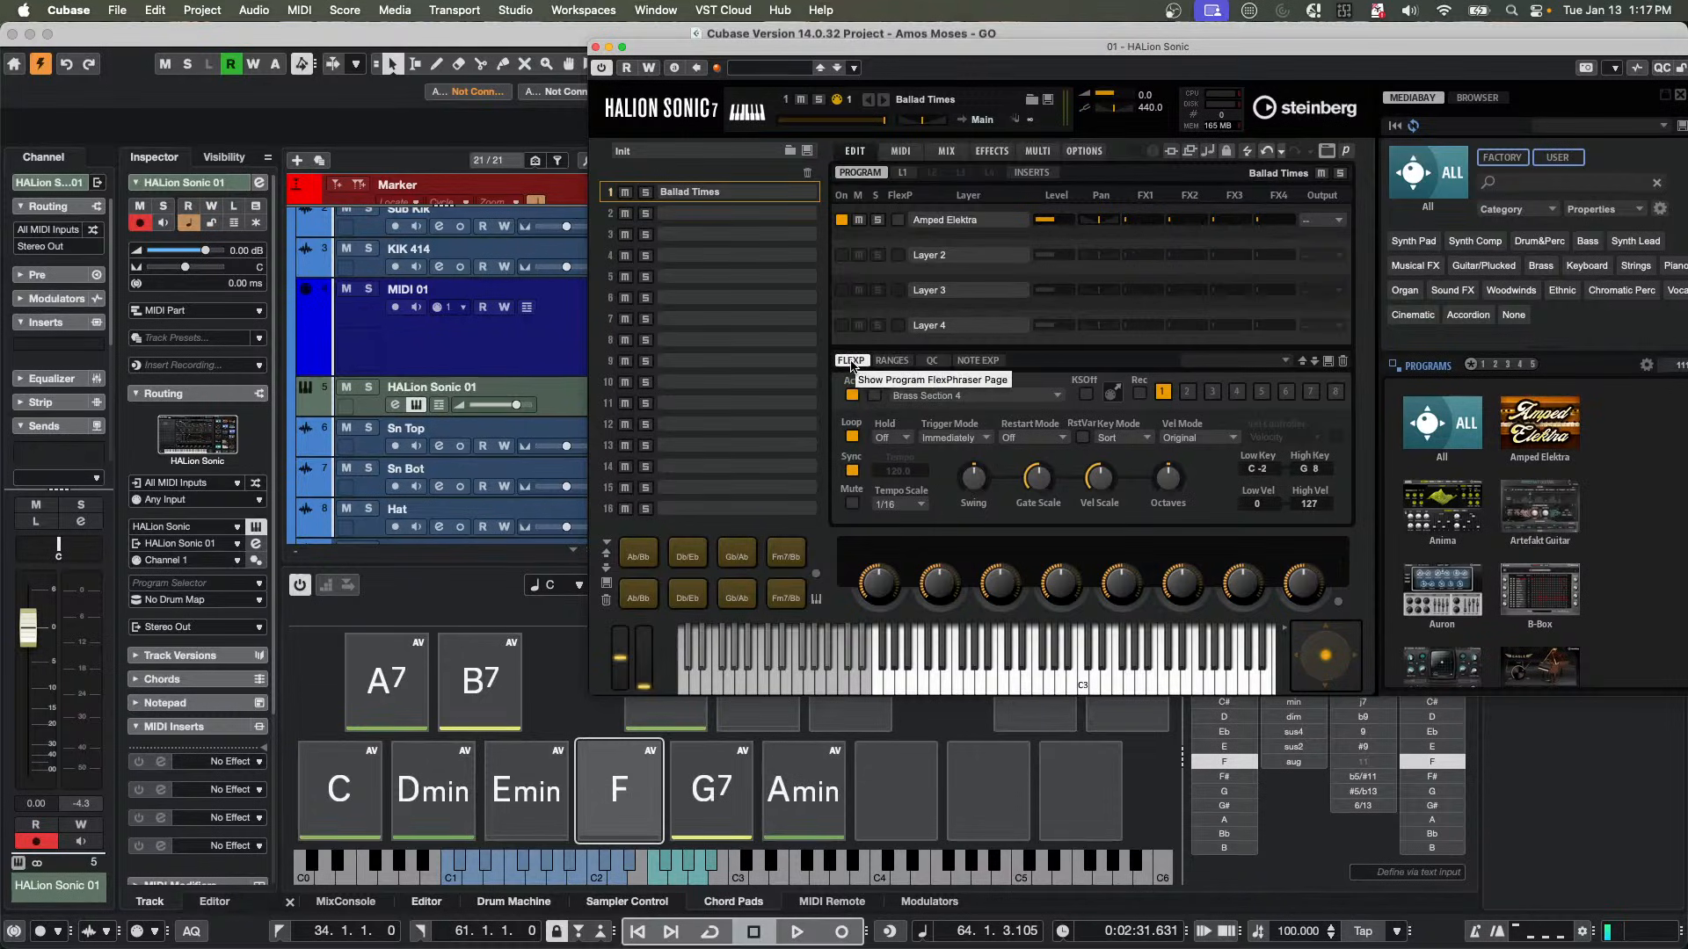
pyautogui.click(850, 396)
pyautogui.click(850, 397)
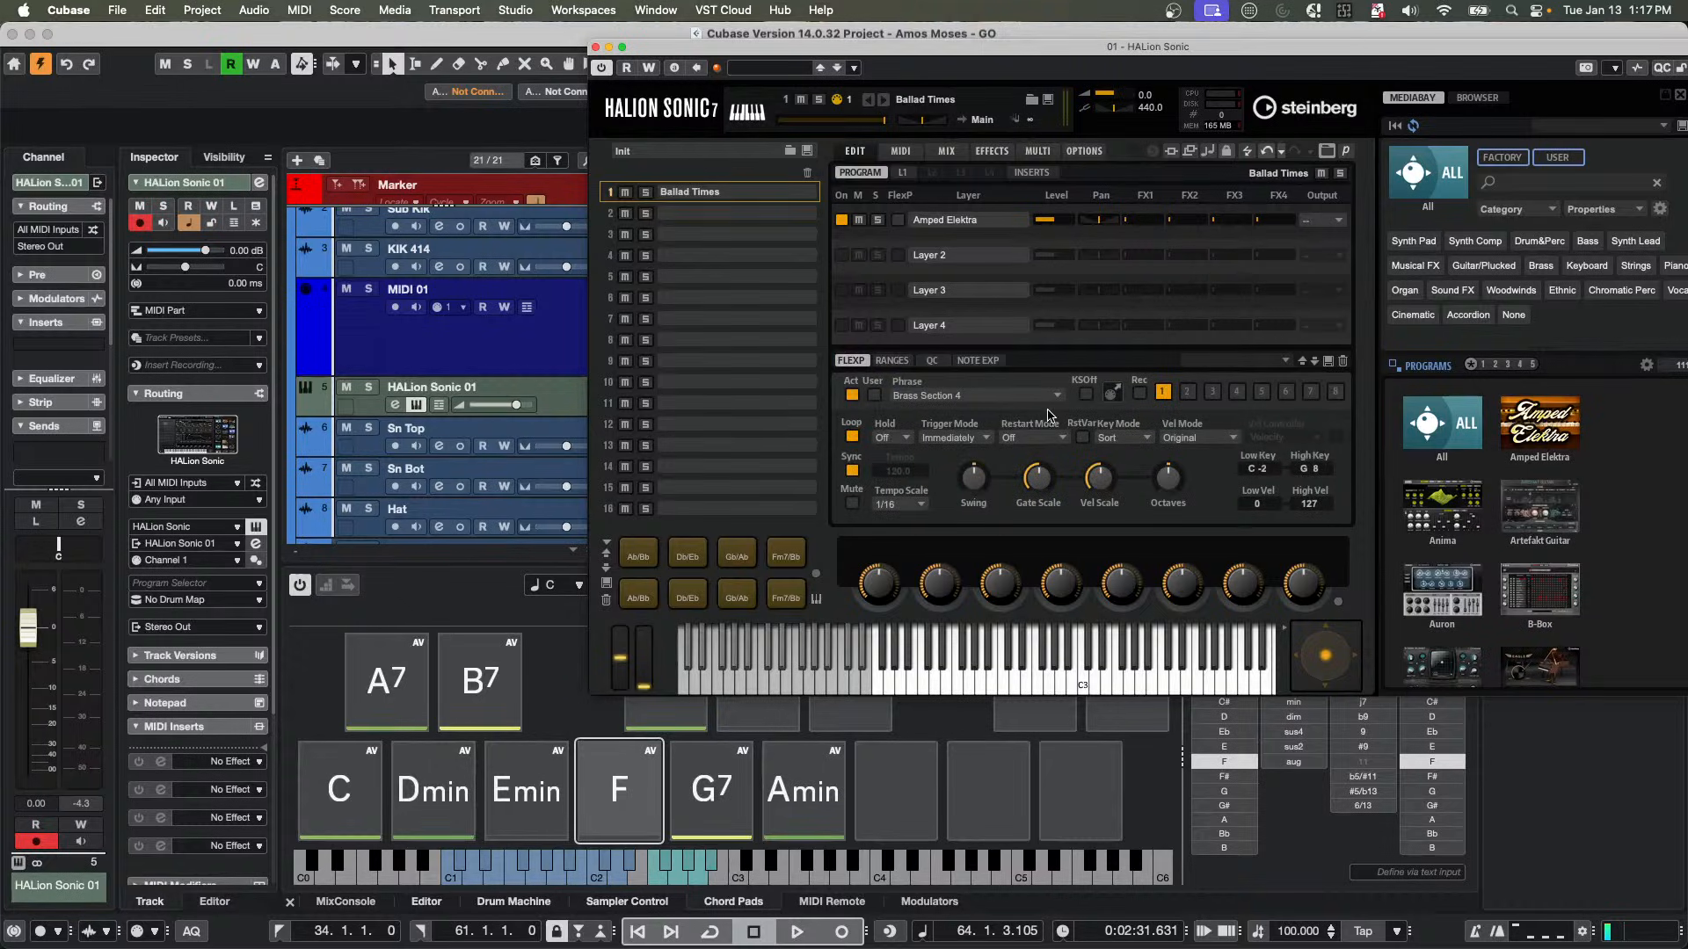
pyautogui.click(595, 46)
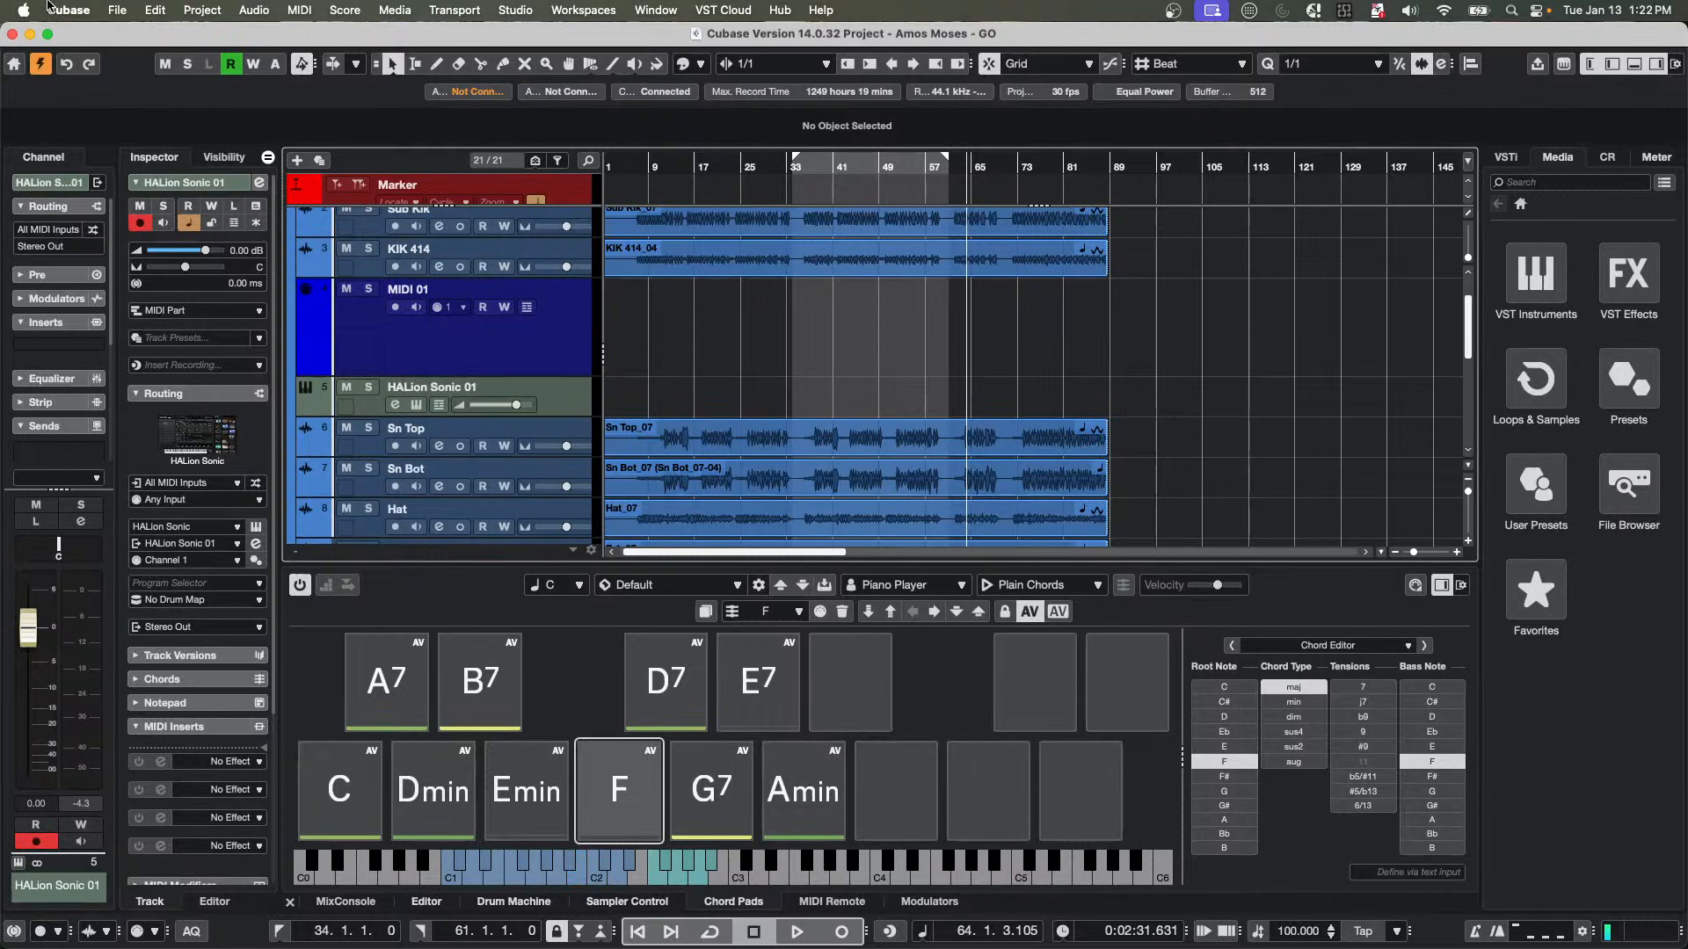
pyautogui.click(117, 10)
pyautogui.moveTo(146, 403)
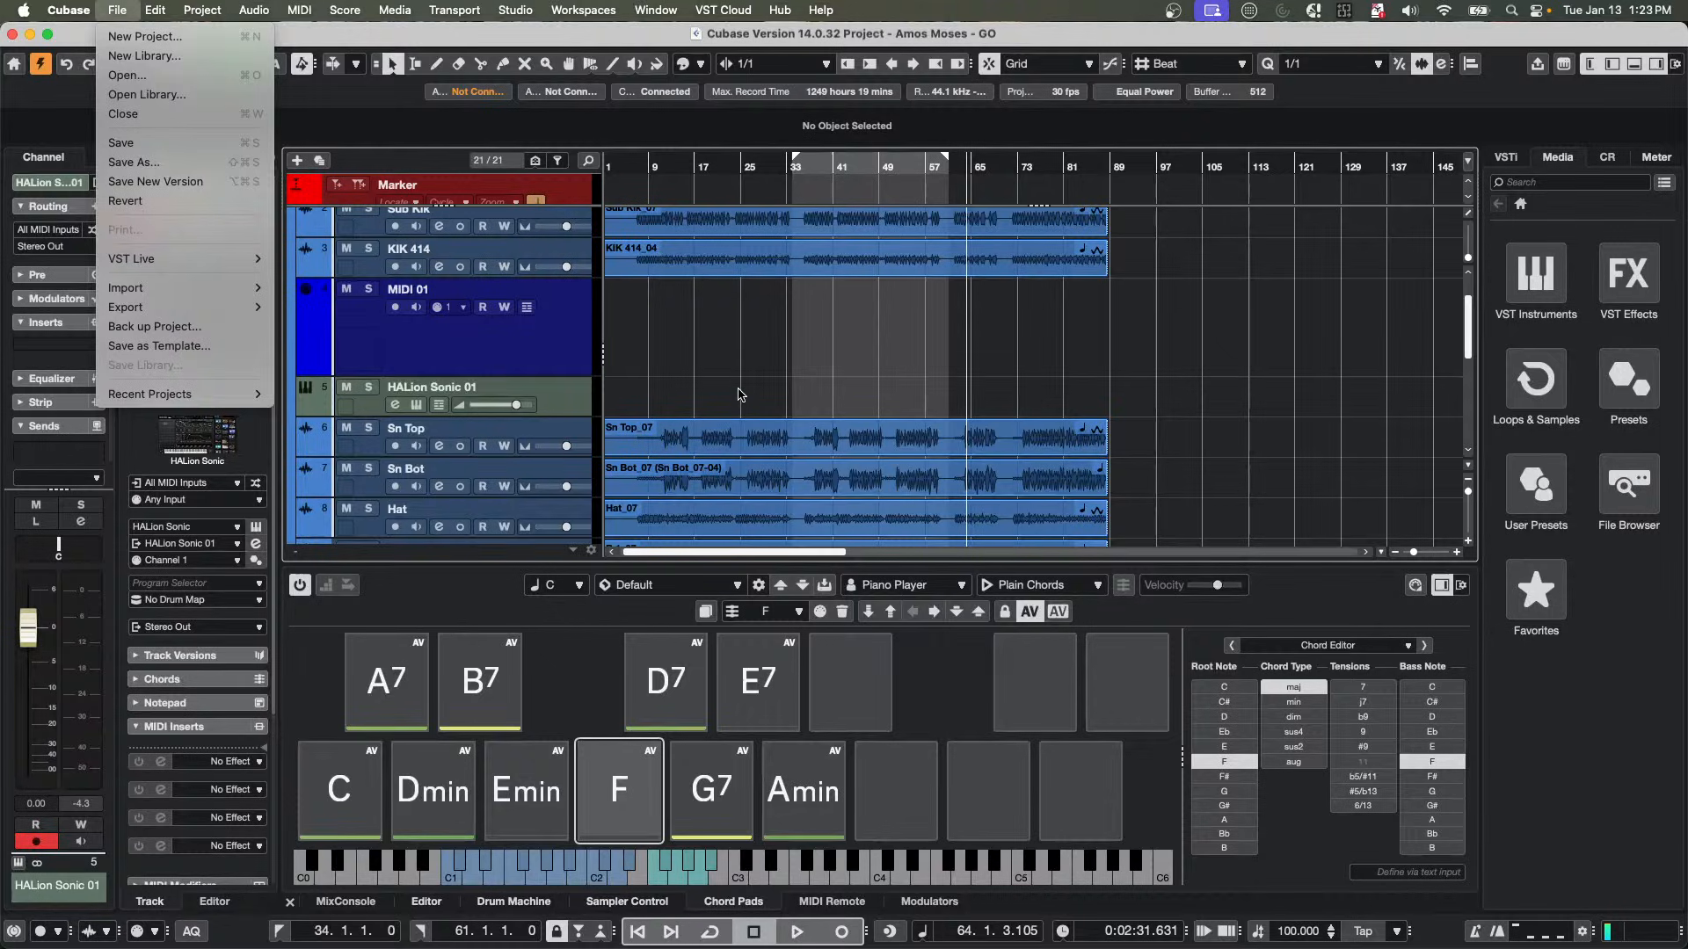
pyautogui.click(688, 392)
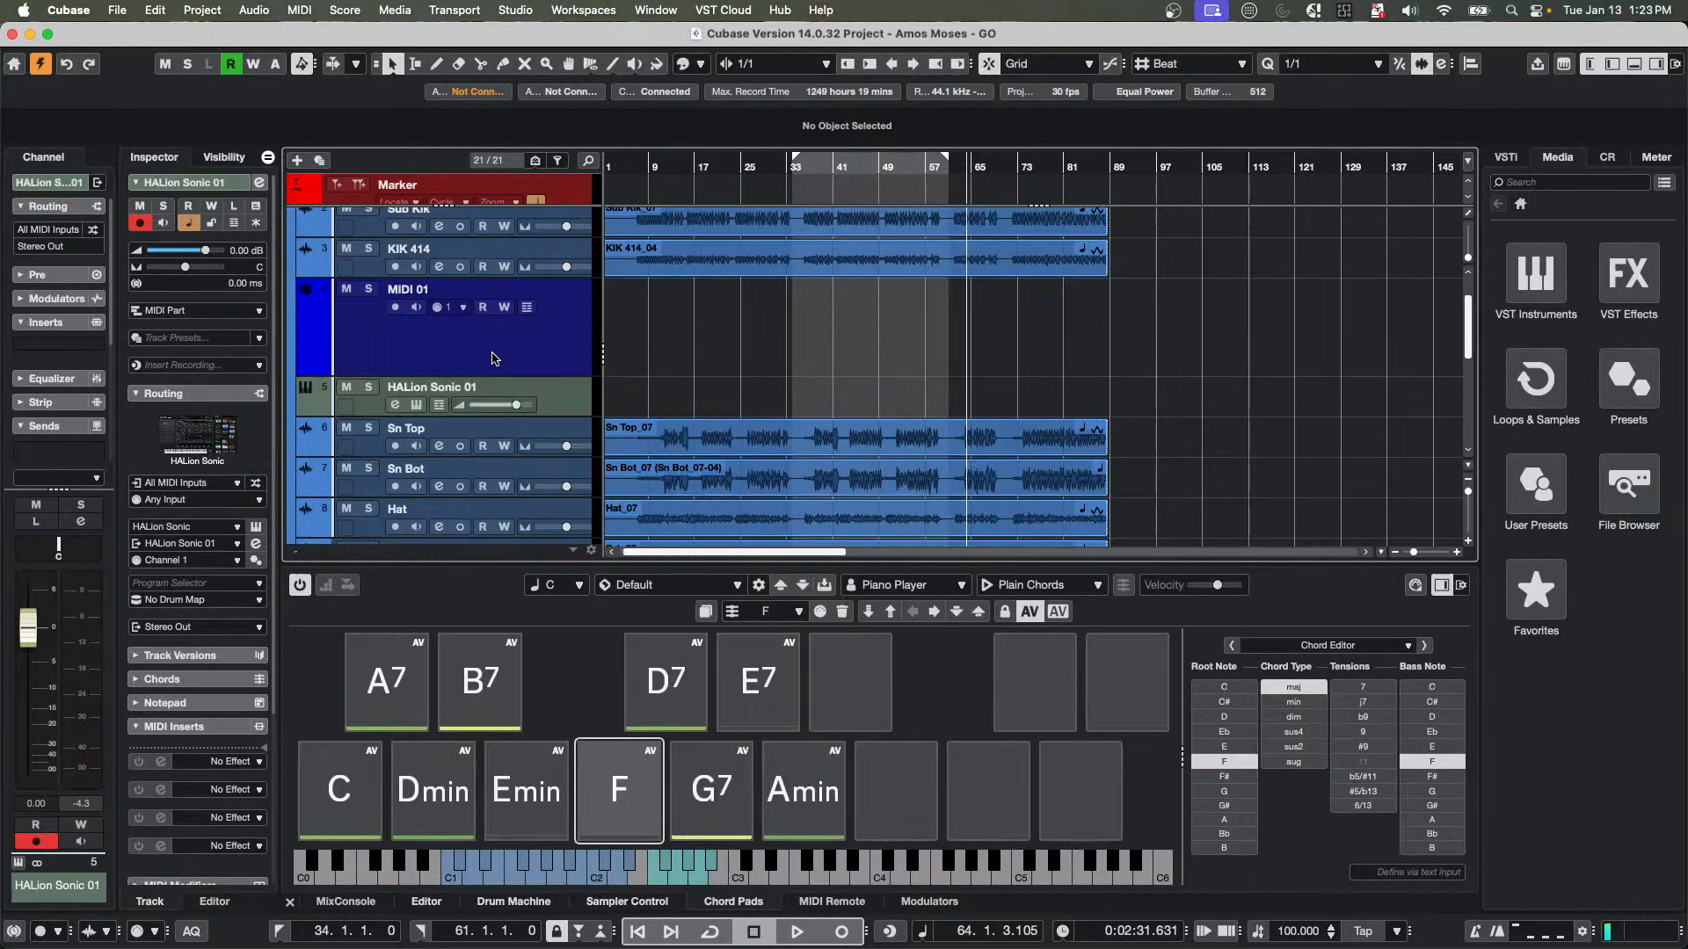
# Create a new empty project in the phonzeito folder.
pyautogui.click(115, 11)
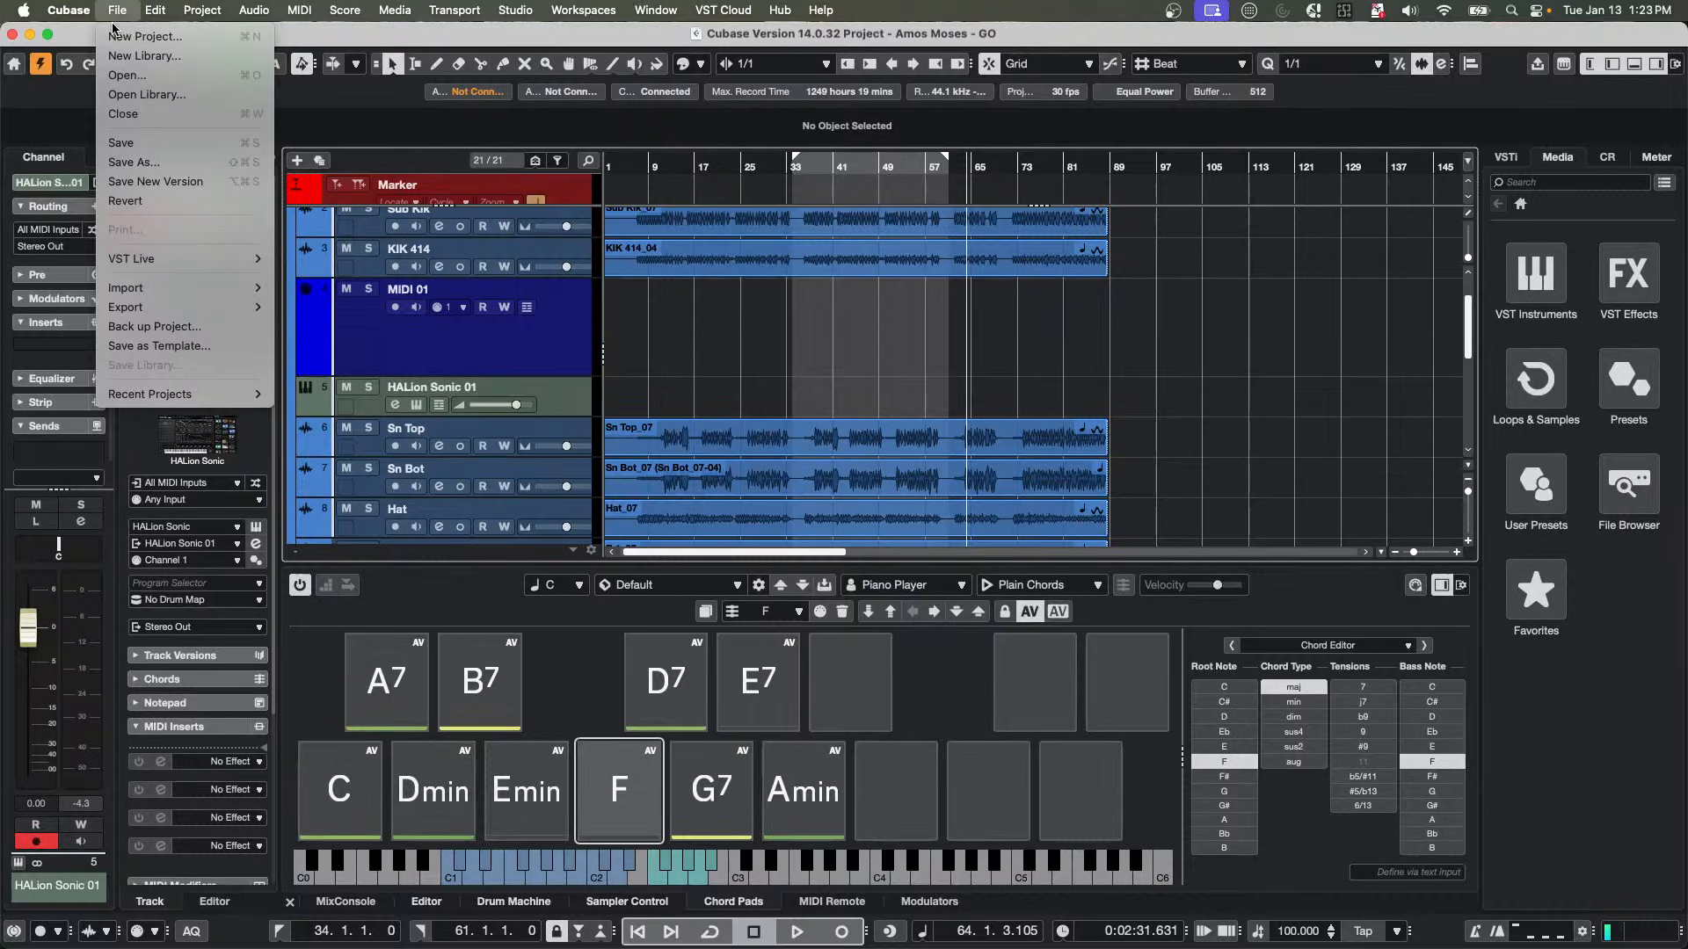
pyautogui.click(114, 36)
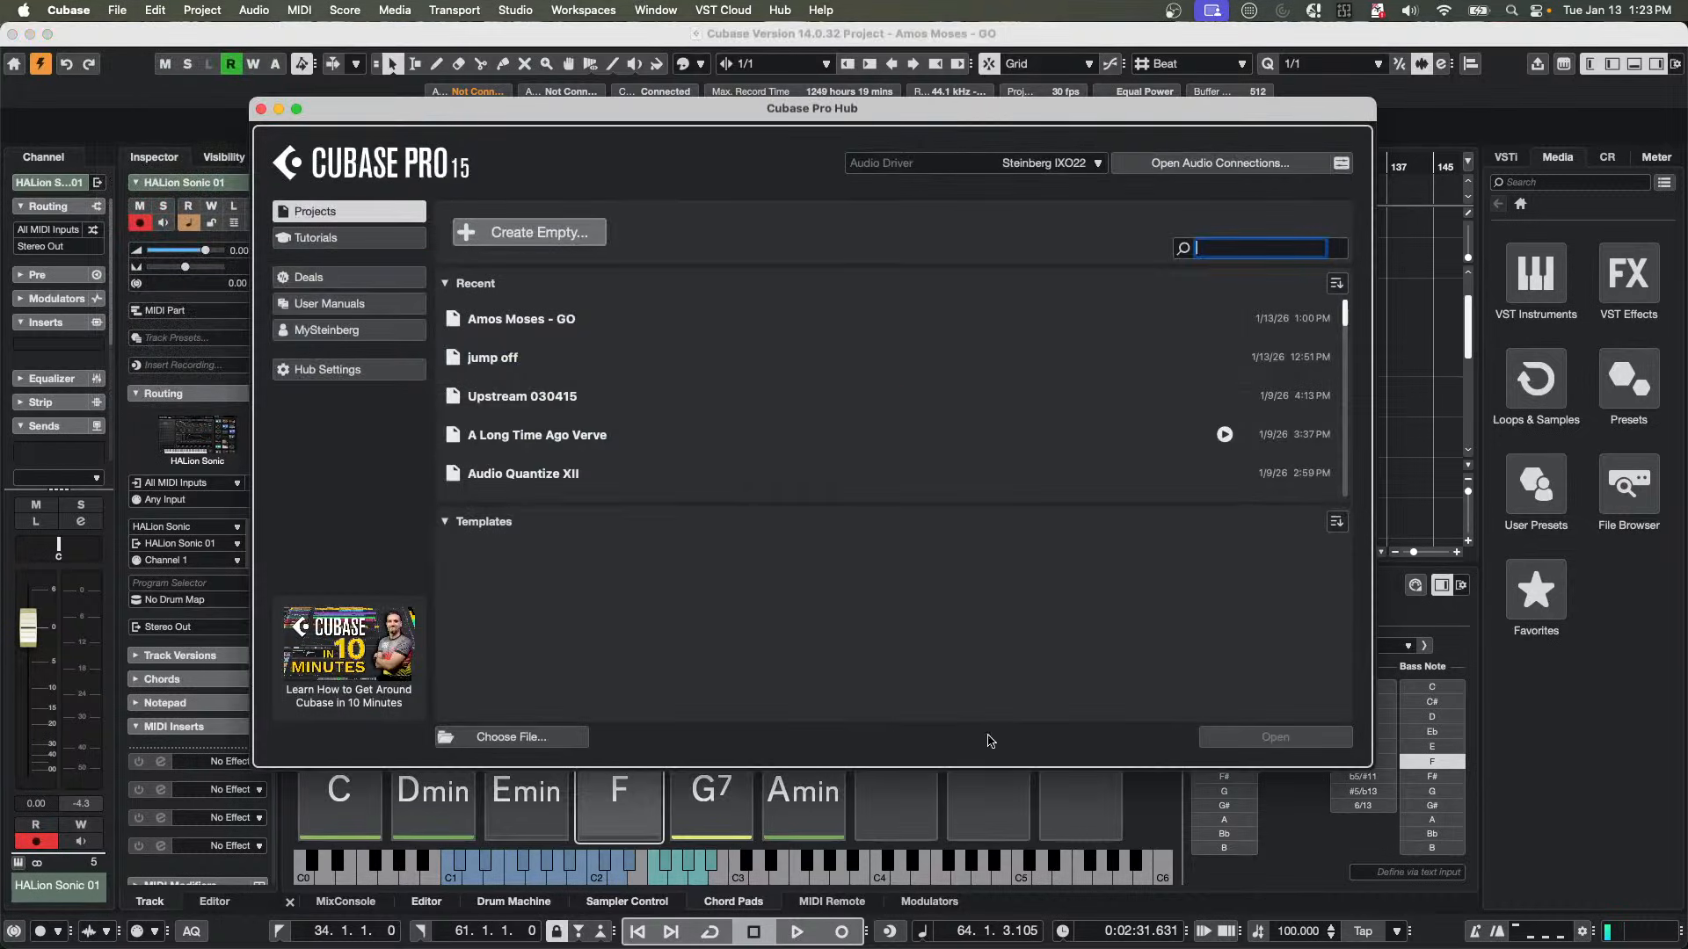
pyautogui.click(536, 234)
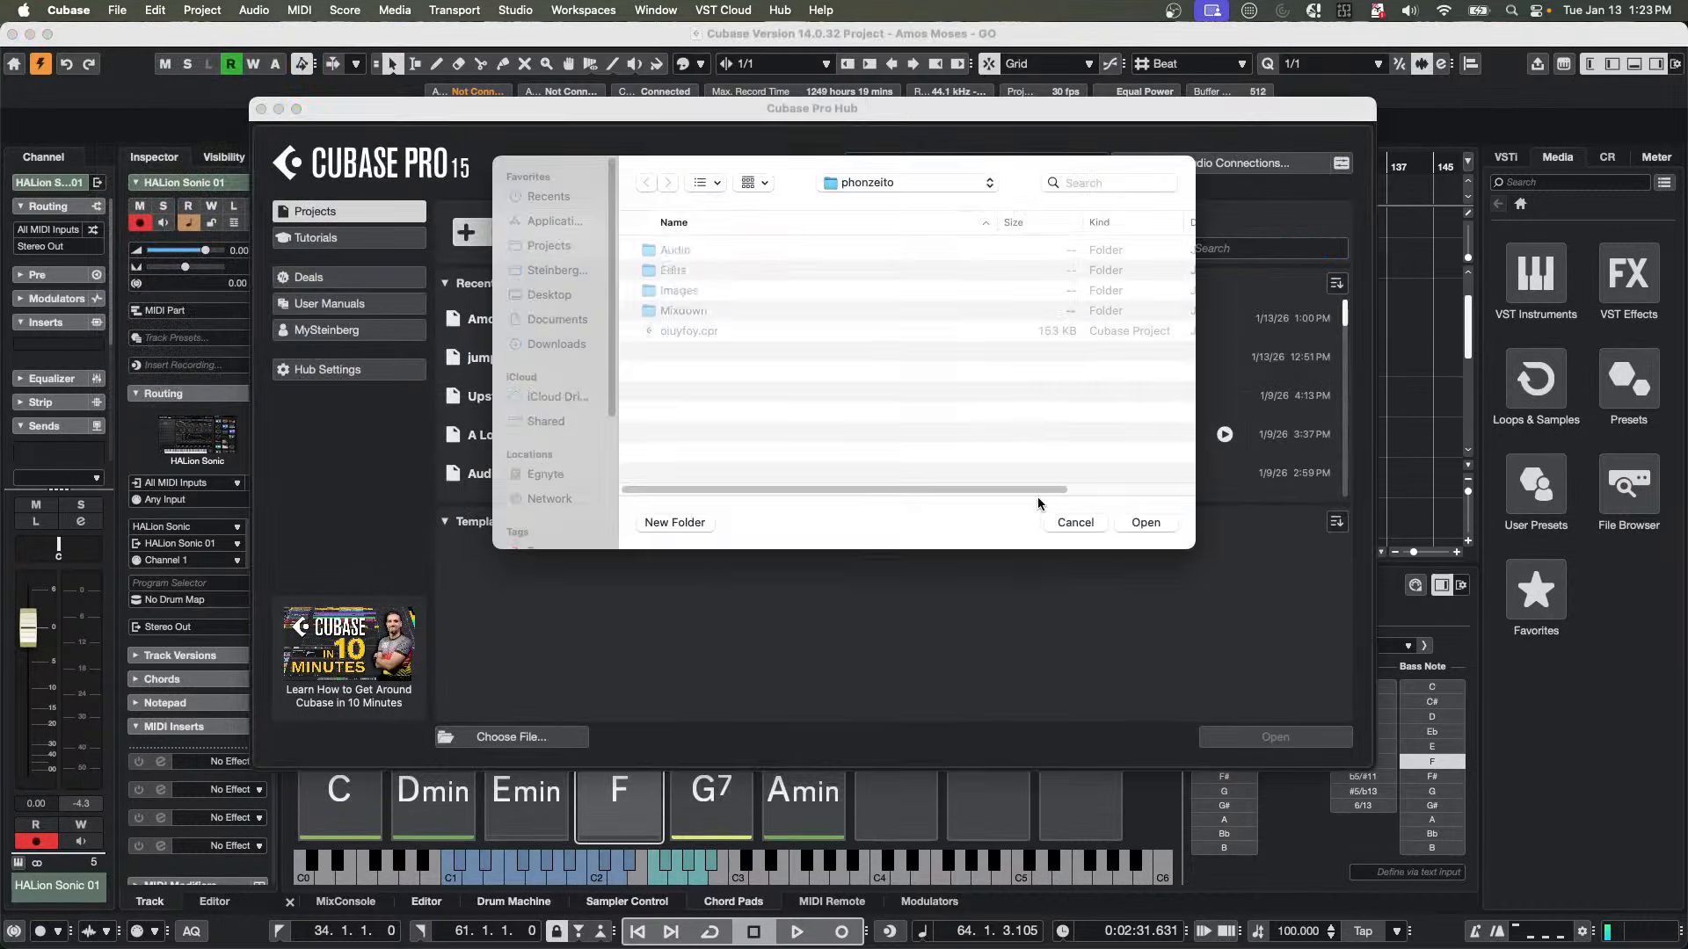
pyautogui.click(1145, 522)
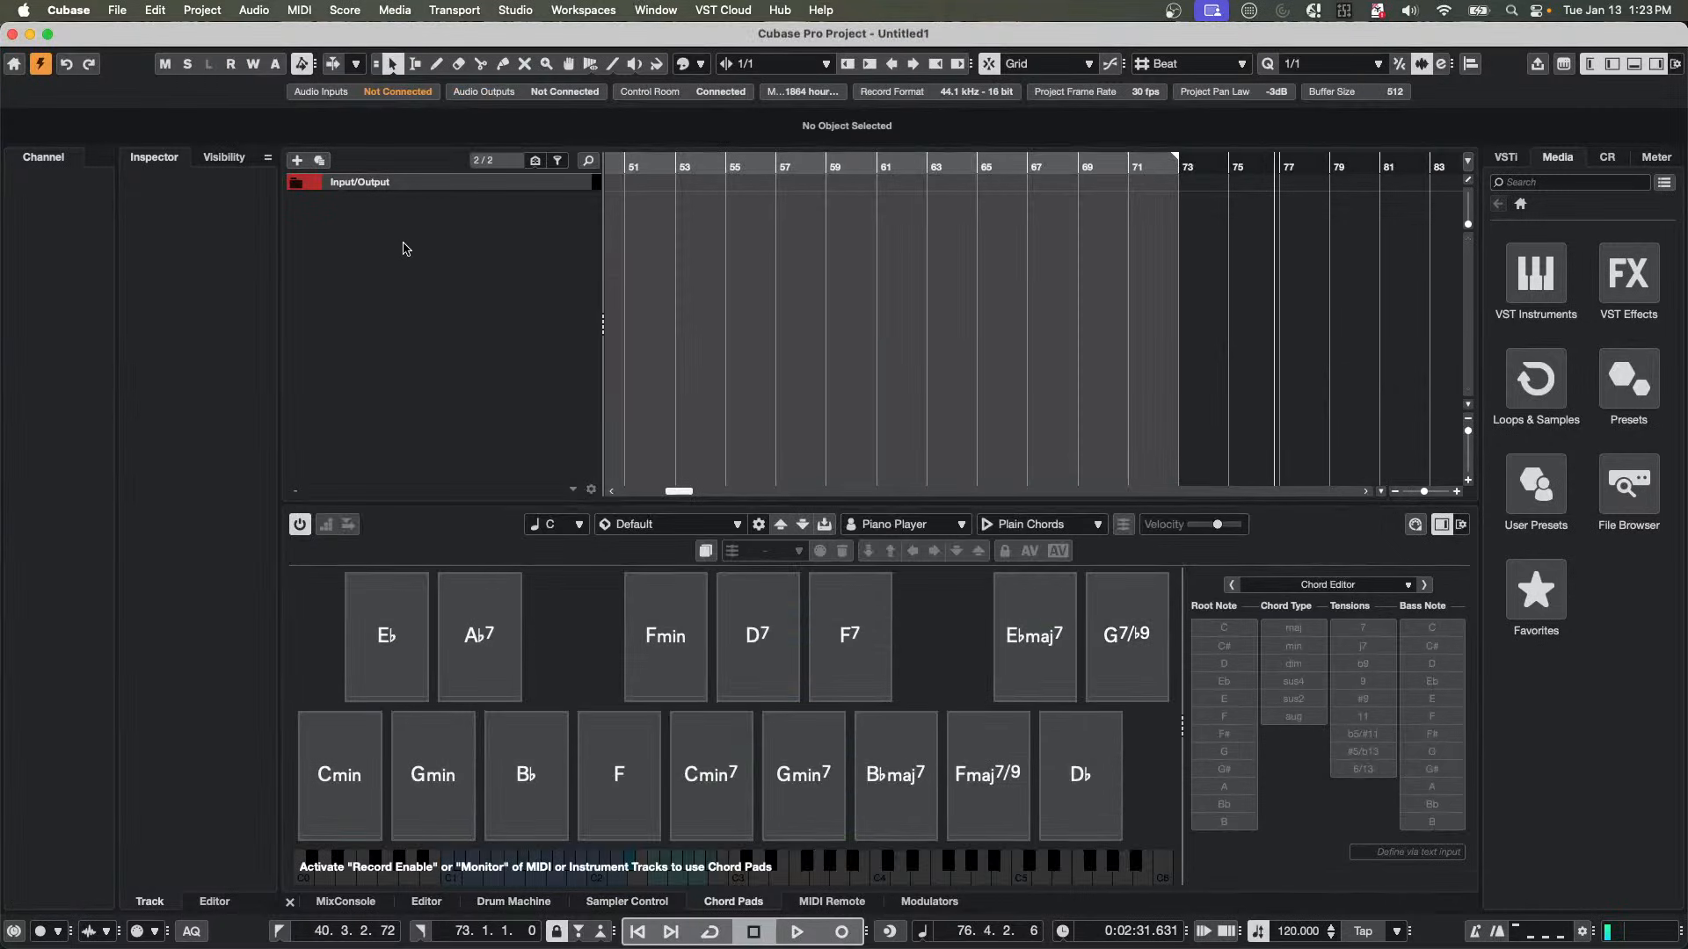
# Look through the instrument categories offered for a new instrument track, collapsing Drum, Synth and External Plug-ins, and cancel adding the track.
pyautogui.rightClick(404, 248)
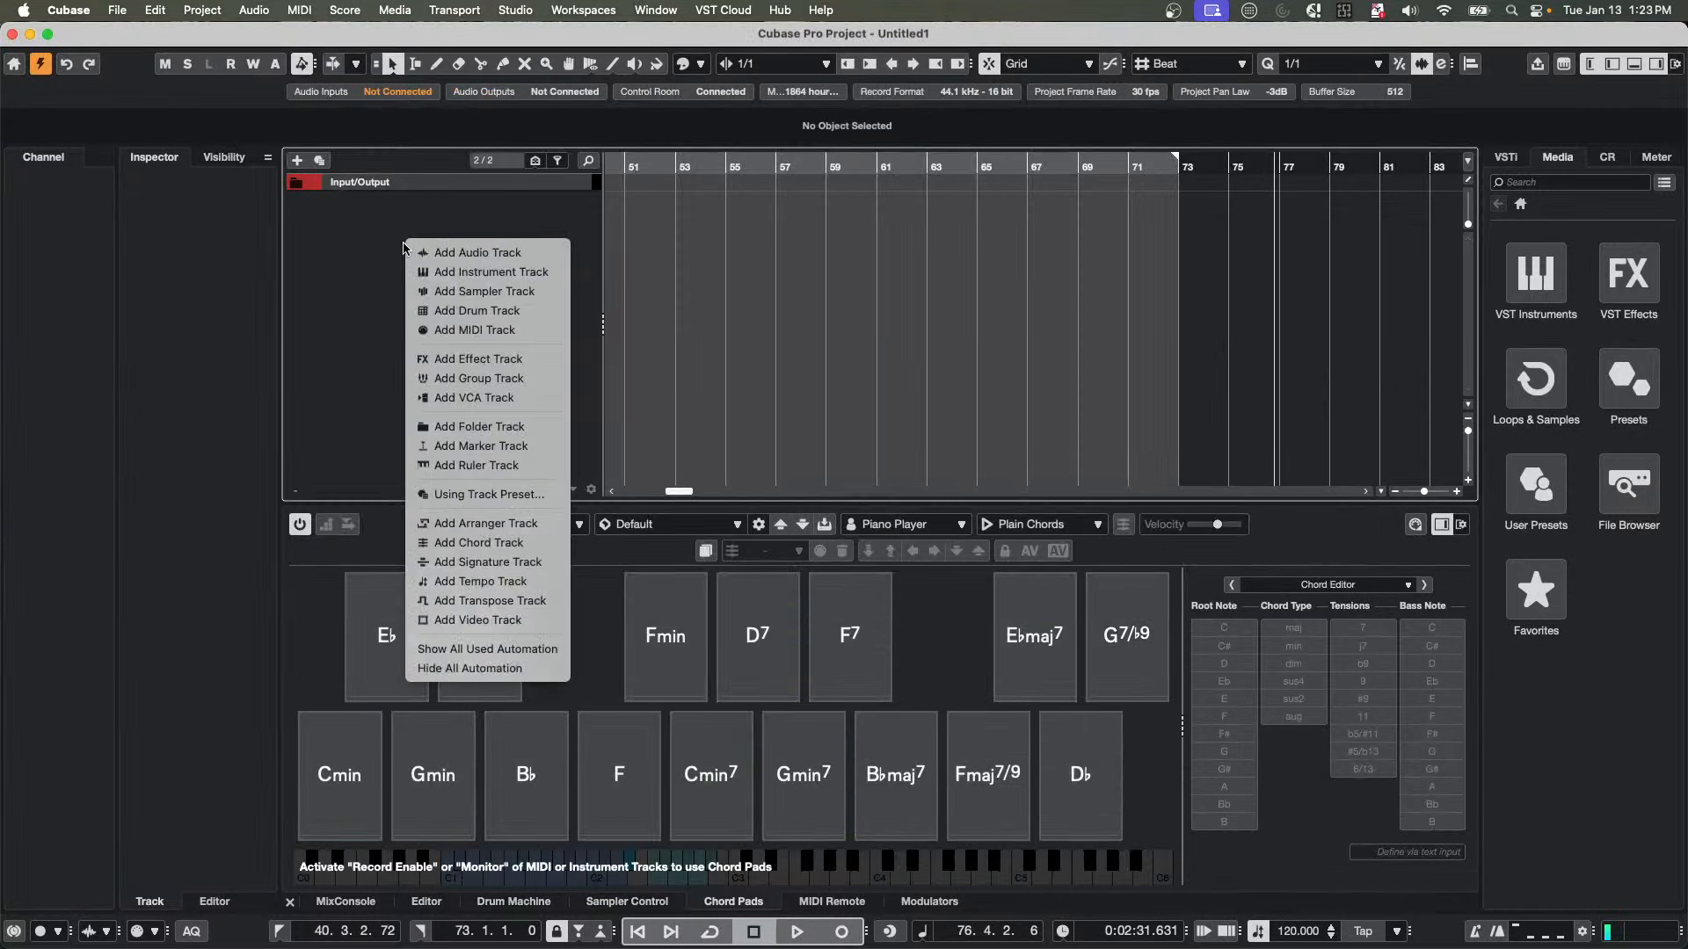
pyautogui.click(479, 274)
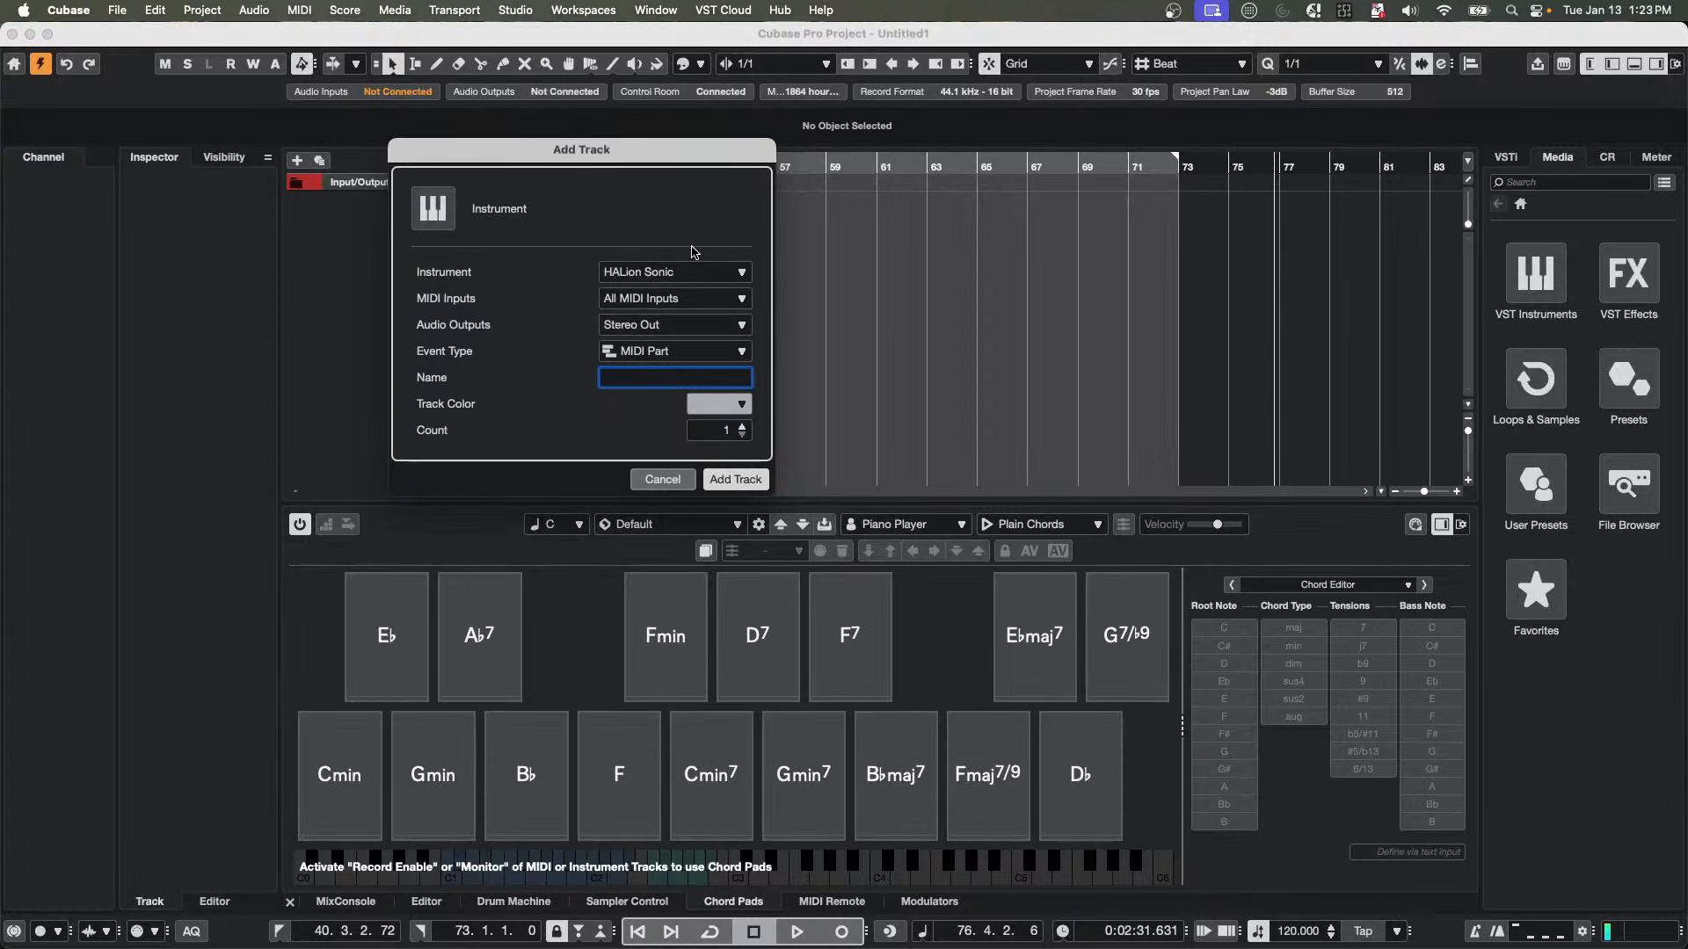
pyautogui.click(684, 274)
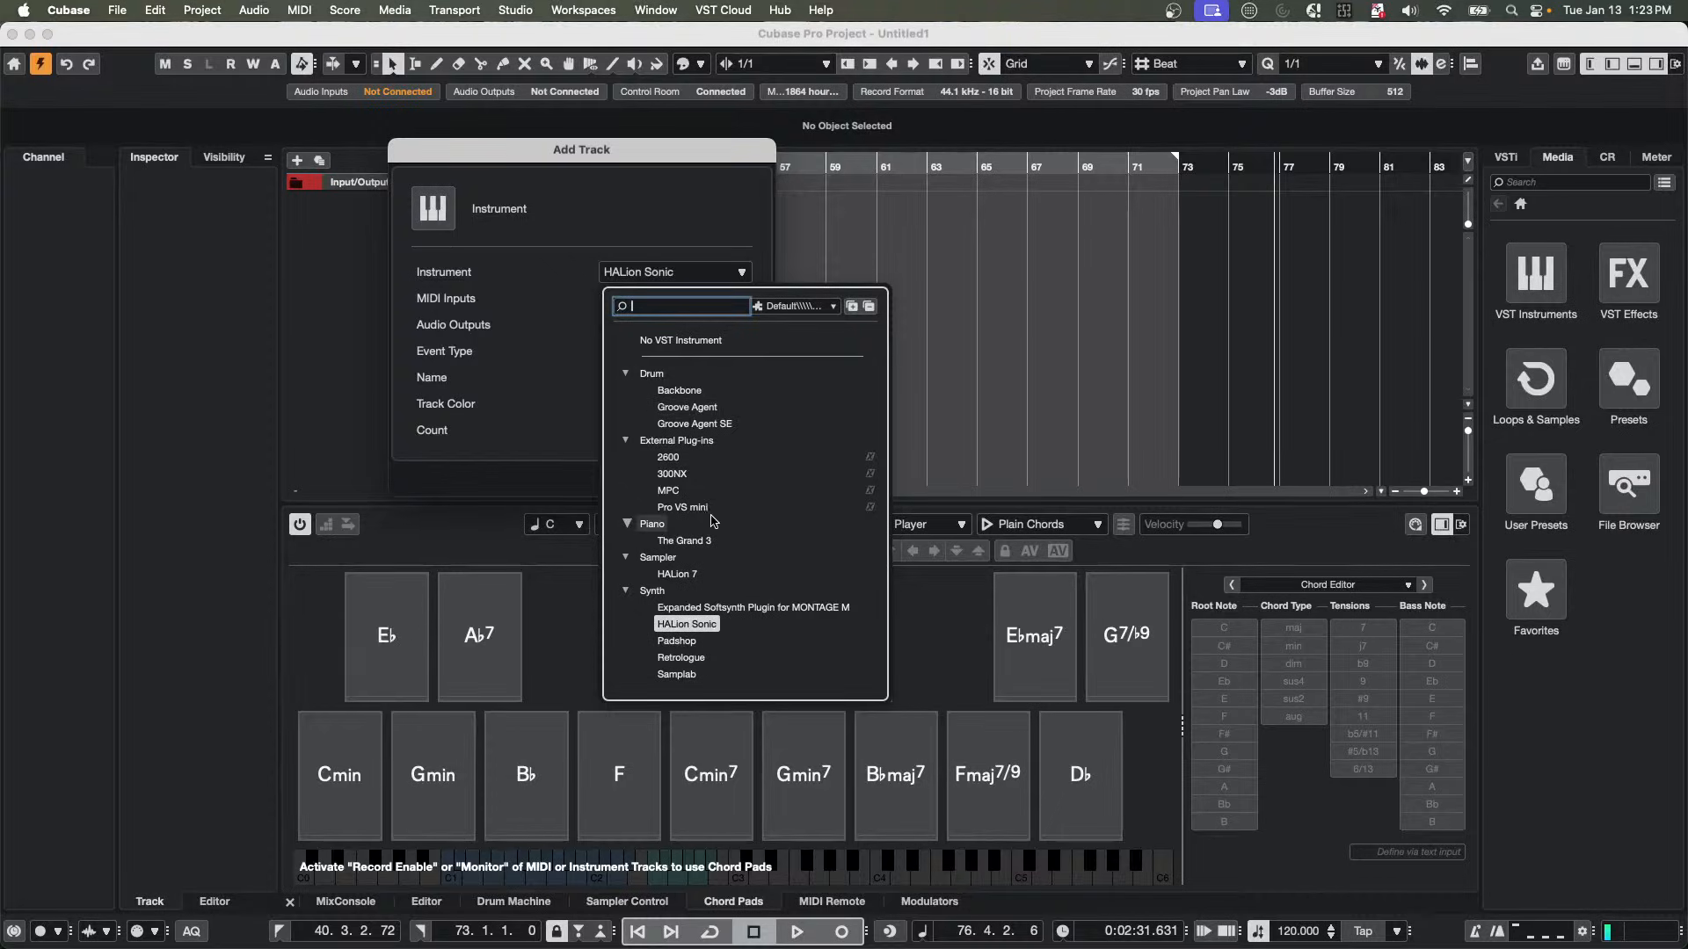
pyautogui.click(625, 373)
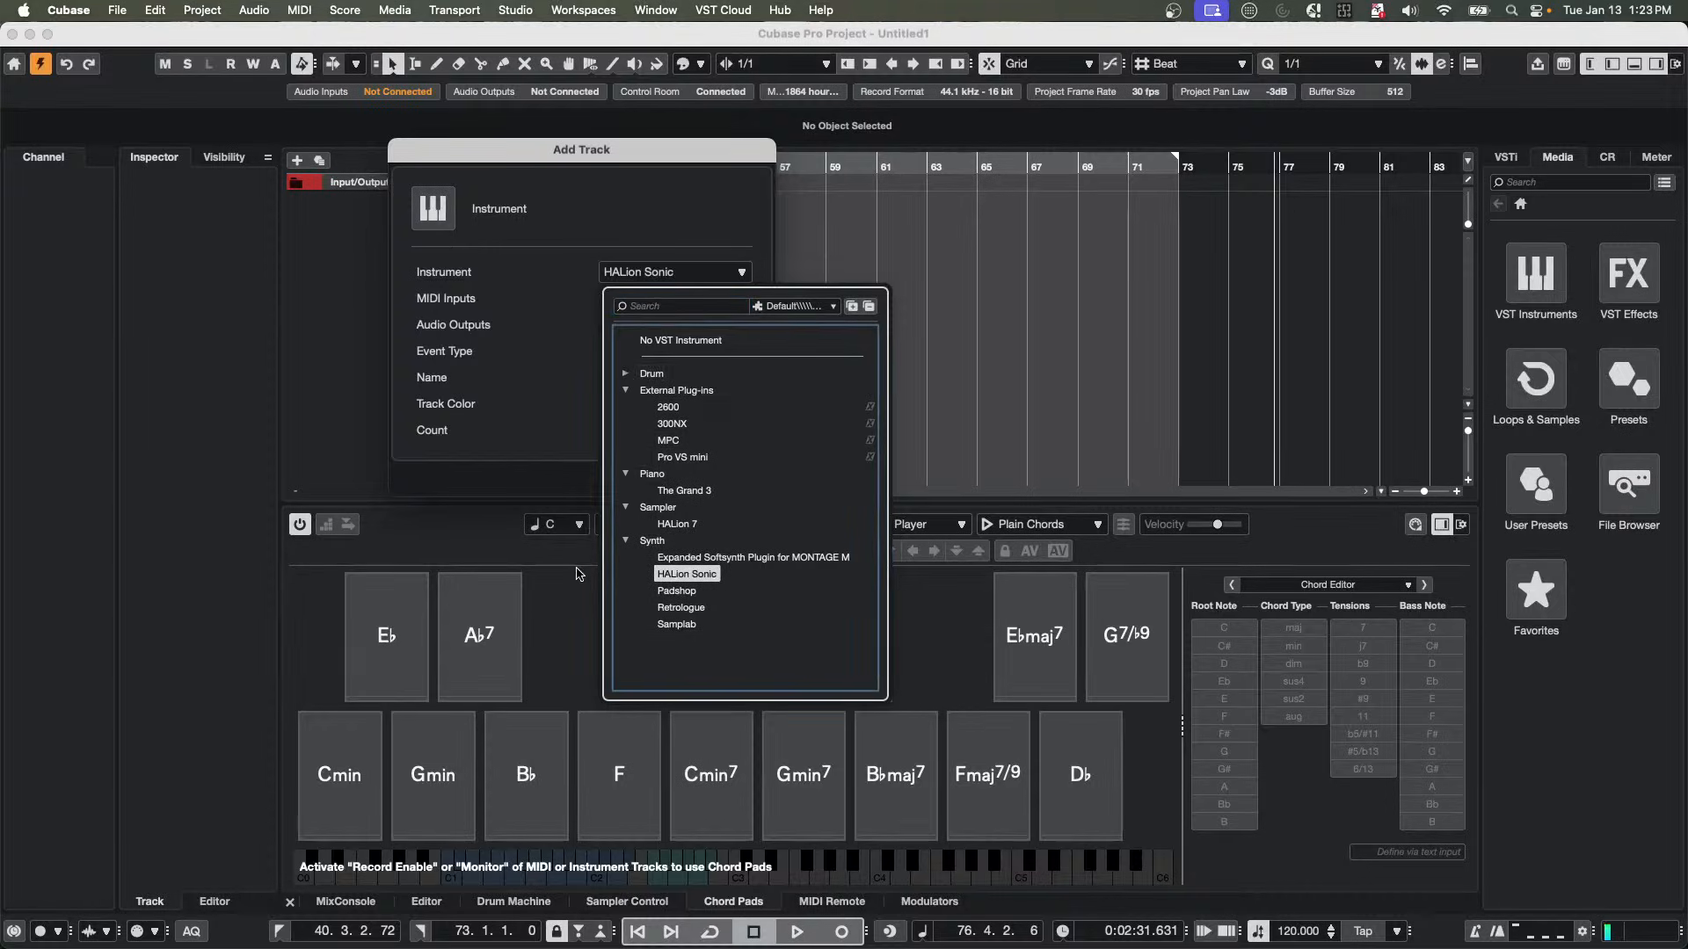
pyautogui.click(626, 541)
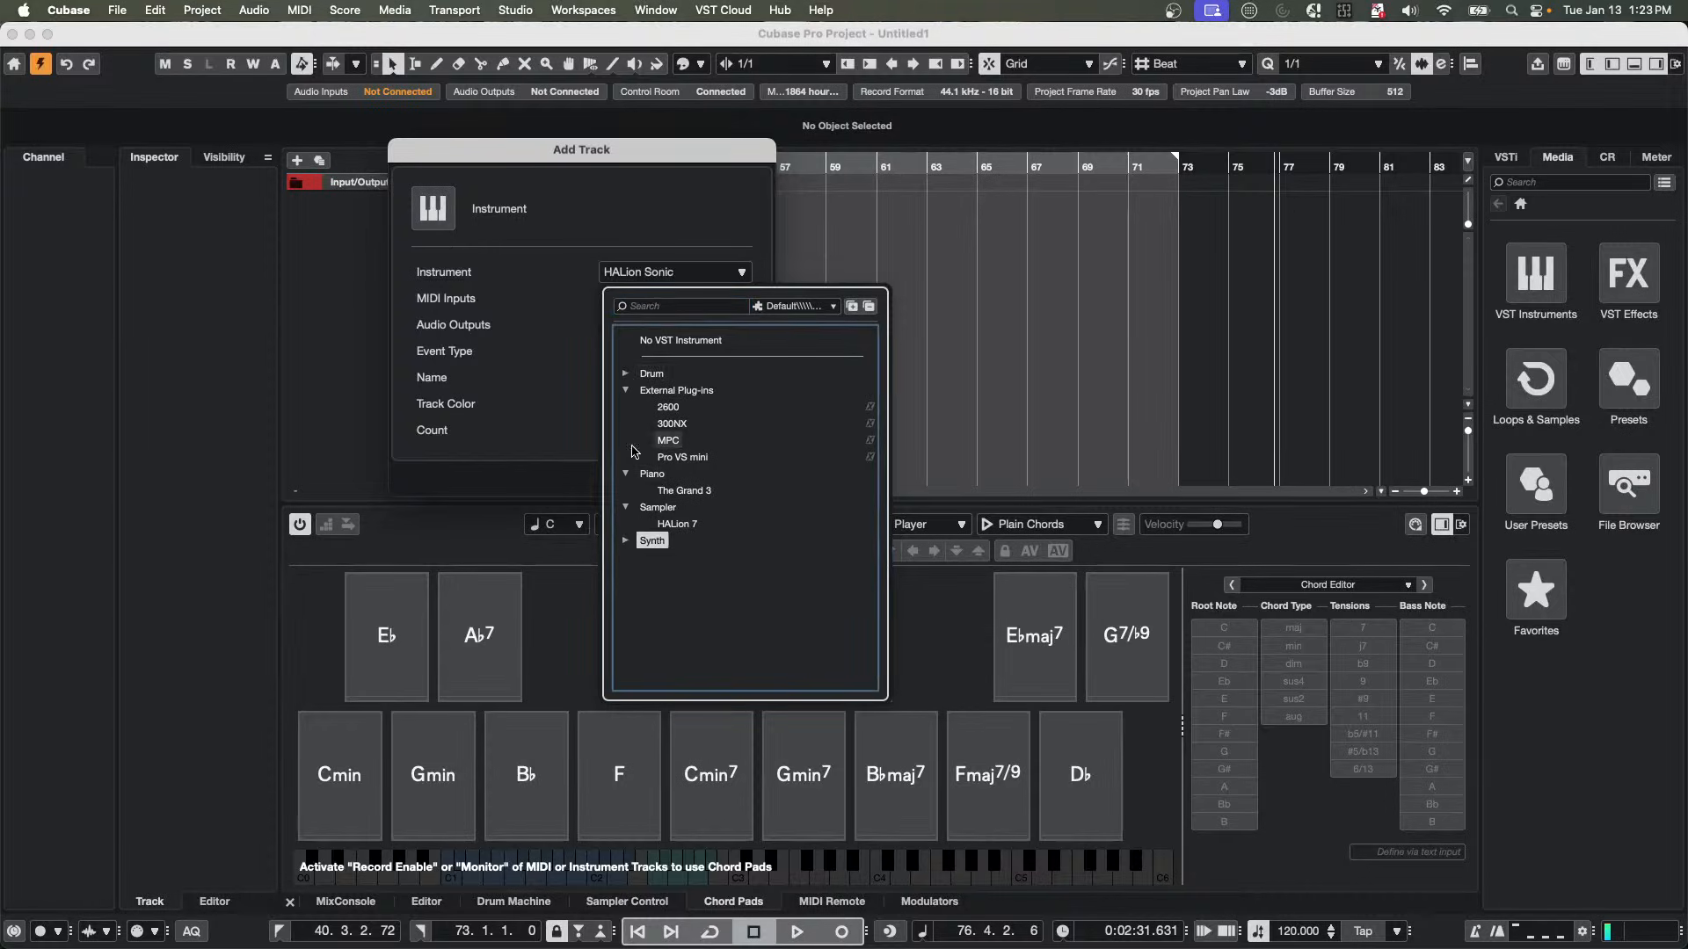
pyautogui.click(626, 390)
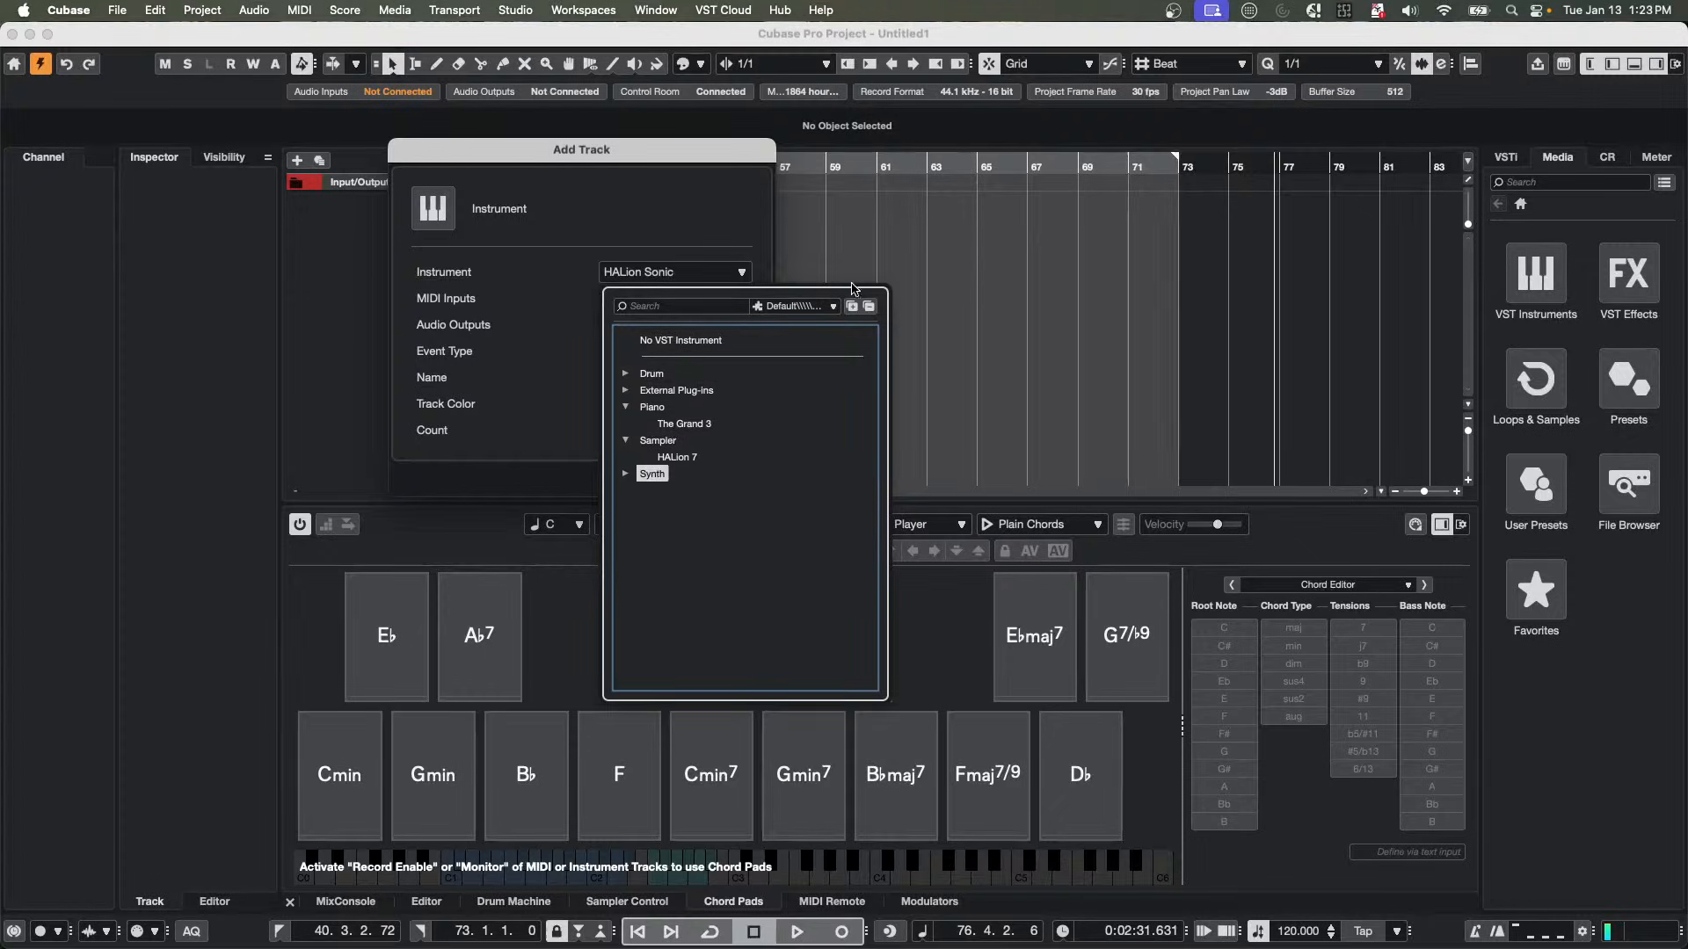
pyautogui.click(576, 246)
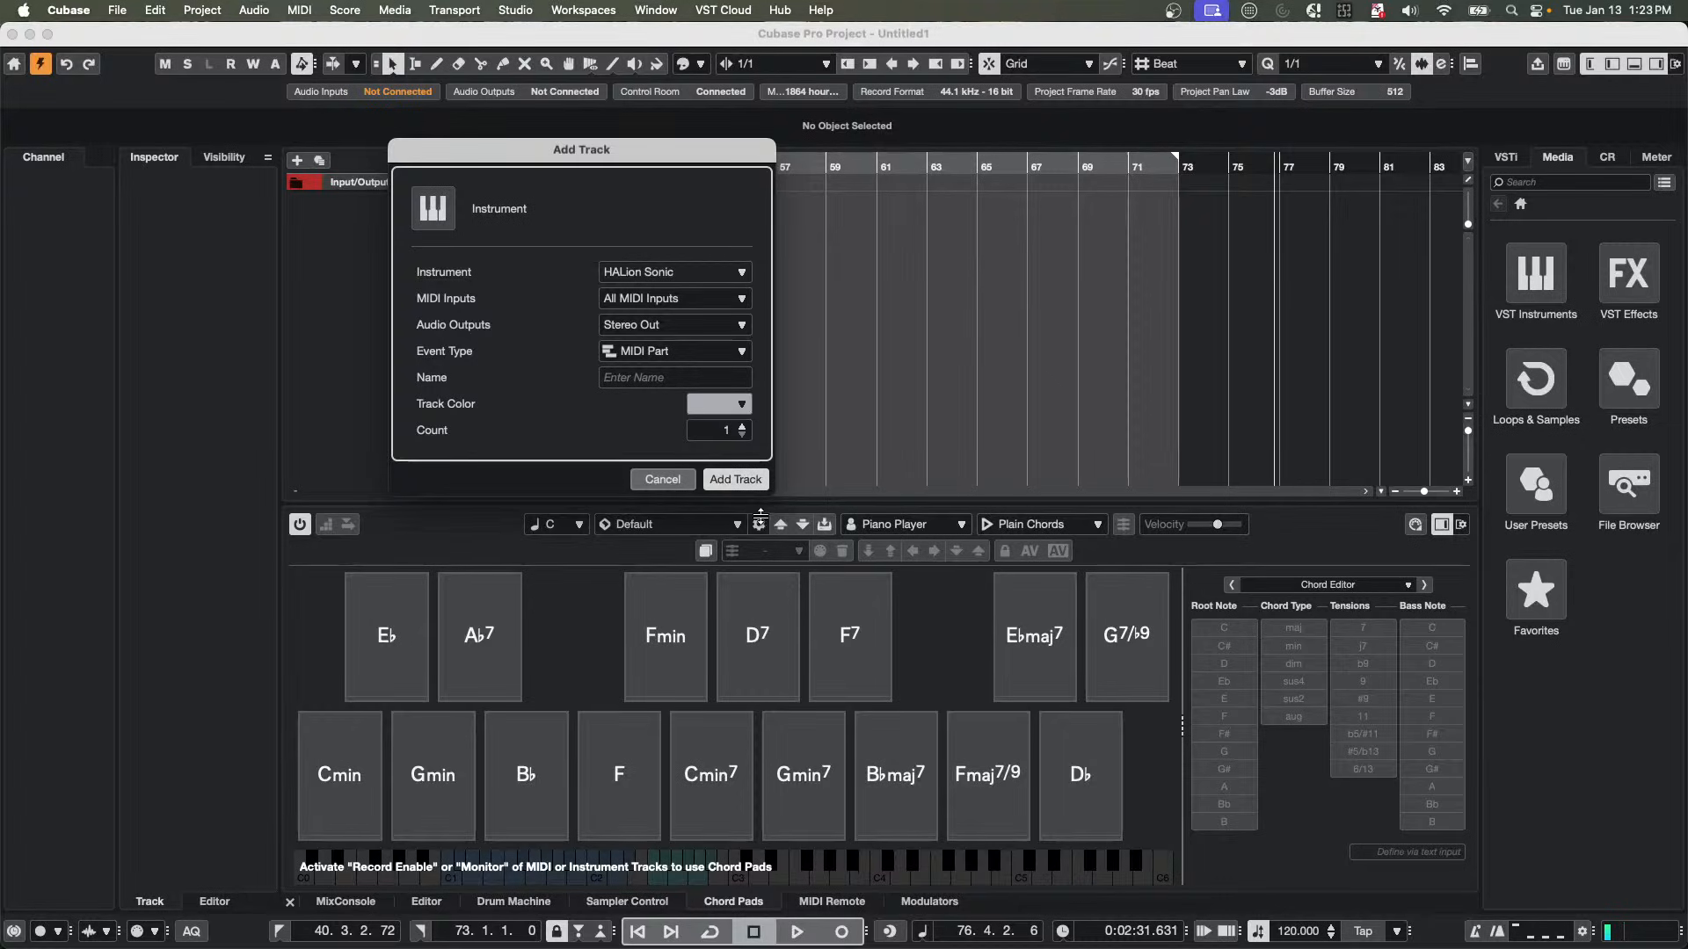
pyautogui.click(661, 479)
# Show the VST Instruments collection in the media browser.
pyautogui.click(515, 9)
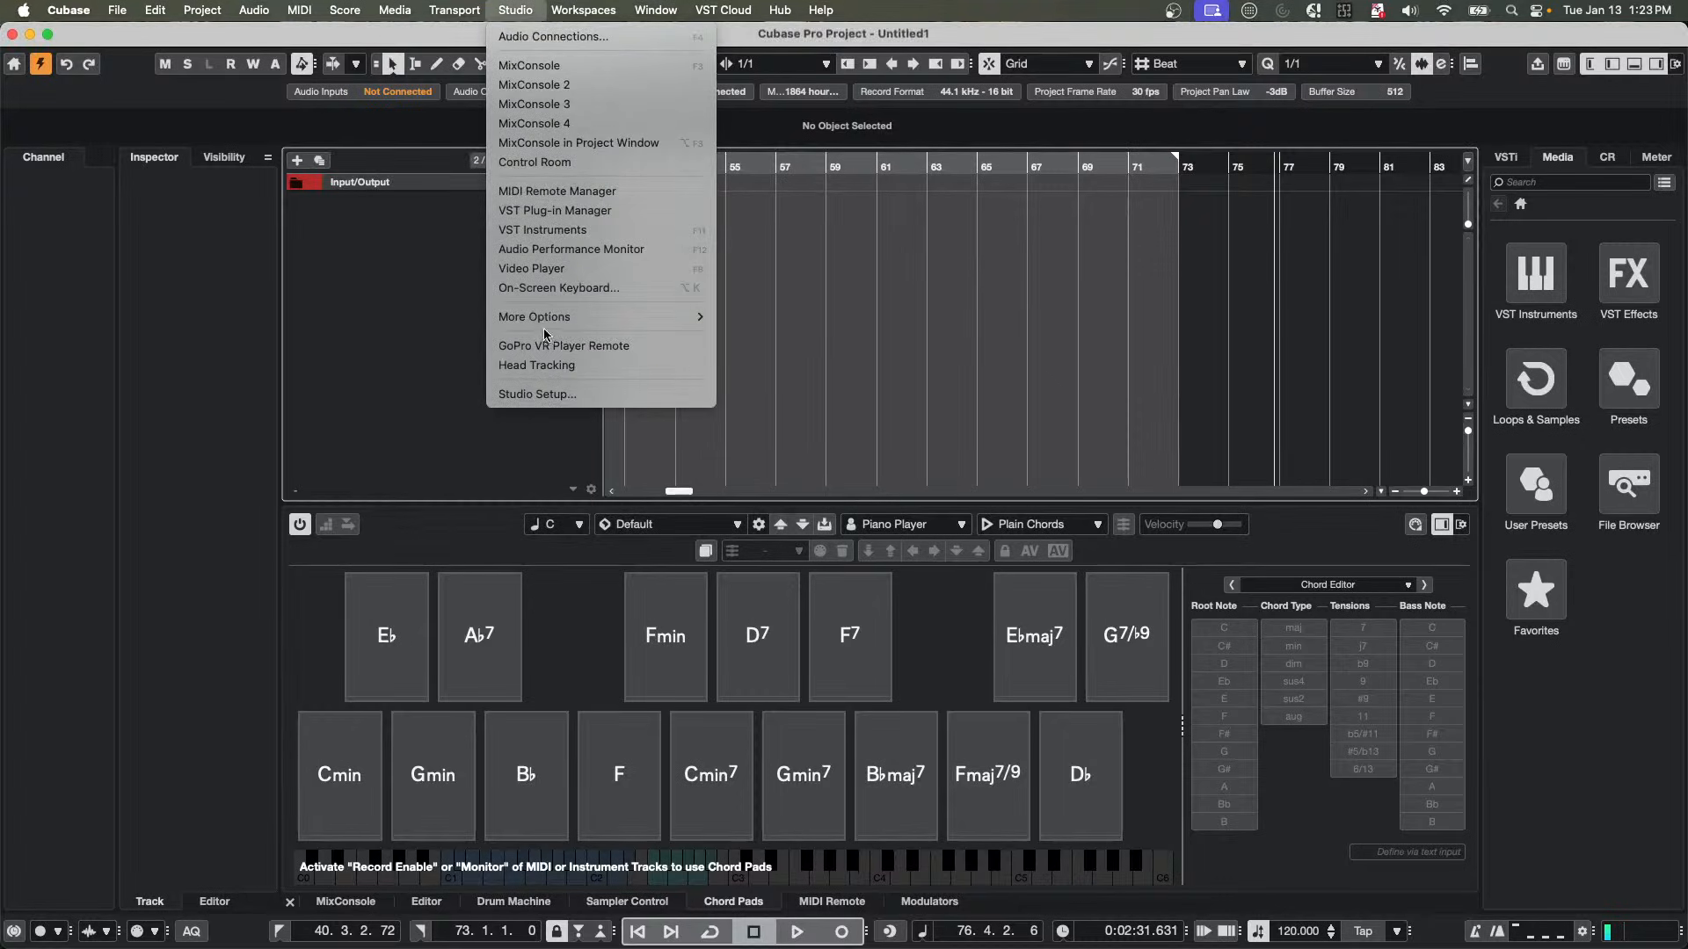
pyautogui.click(1534, 283)
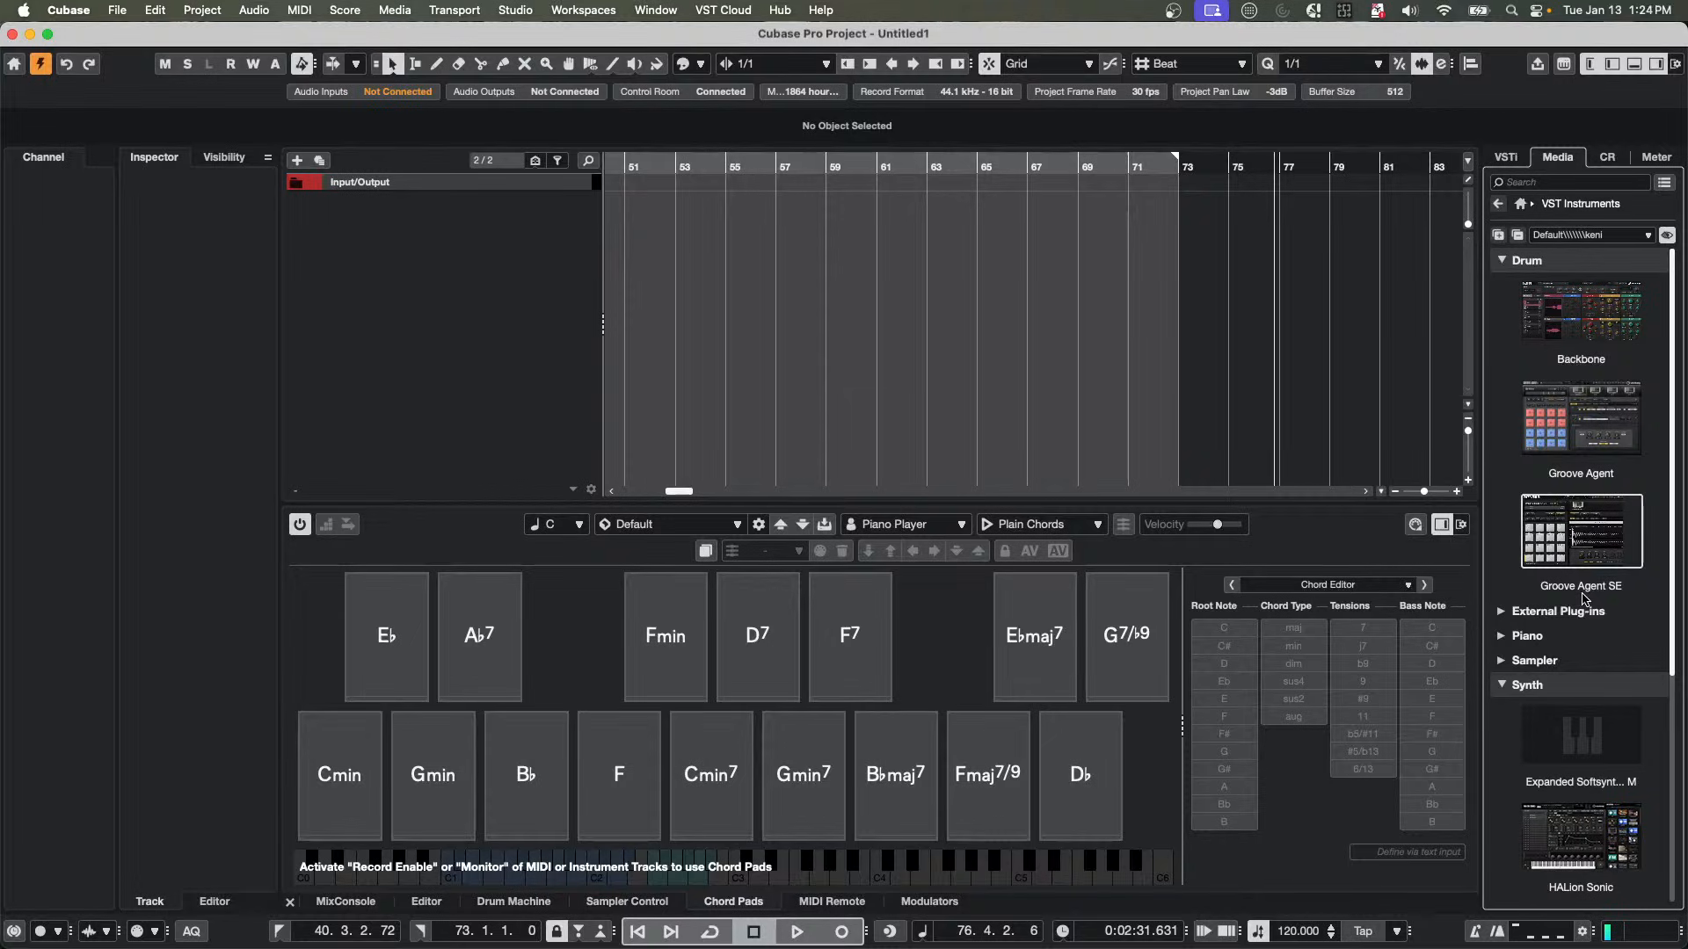
# Look through the Drum and Synth instruments in the VST Instruments collection, and collapse the Synth category.
pyautogui.scroll(-5, 1582, 598)
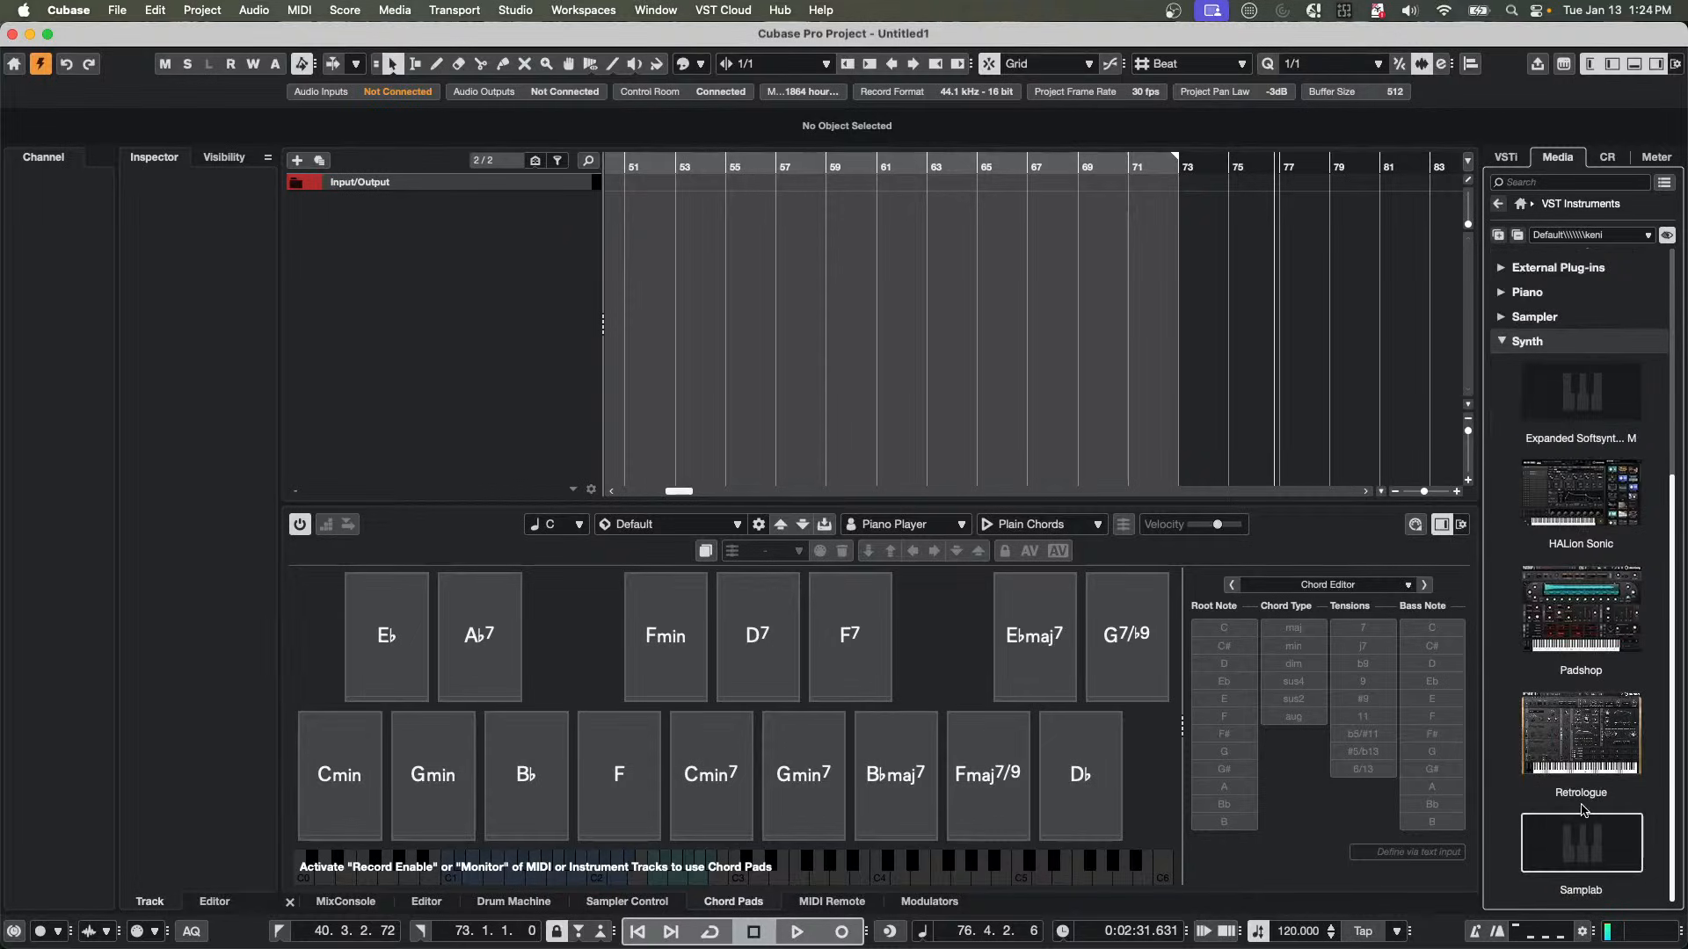
pyautogui.scroll(4, 1582, 809)
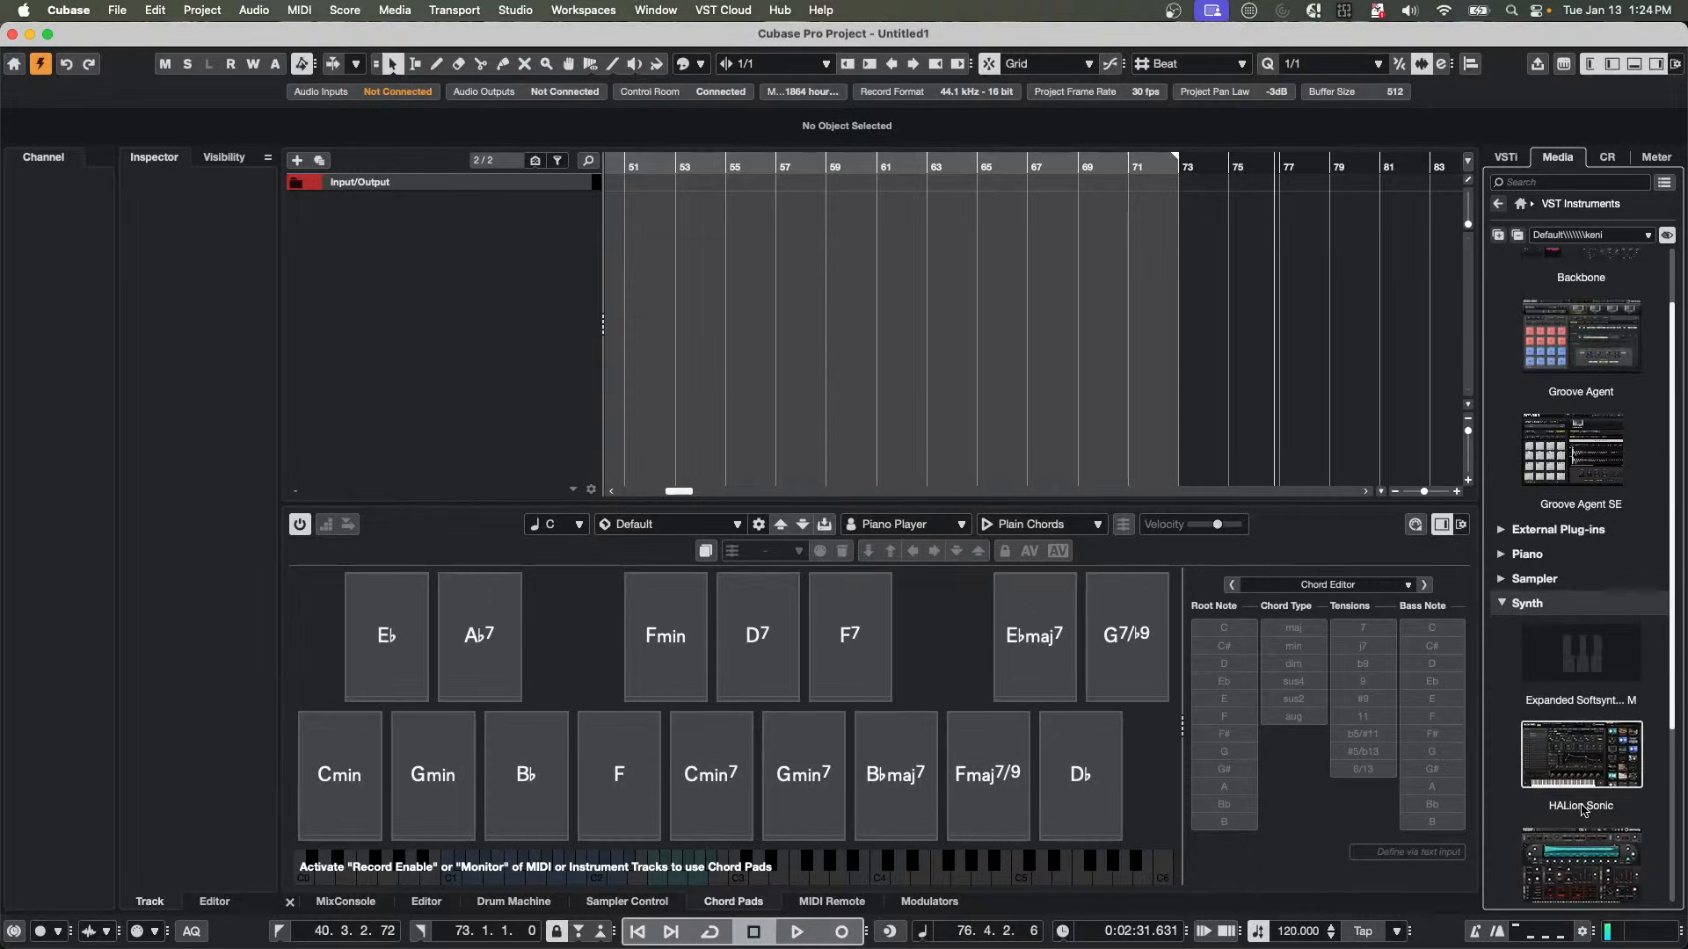
pyautogui.scroll(1, 1582, 809)
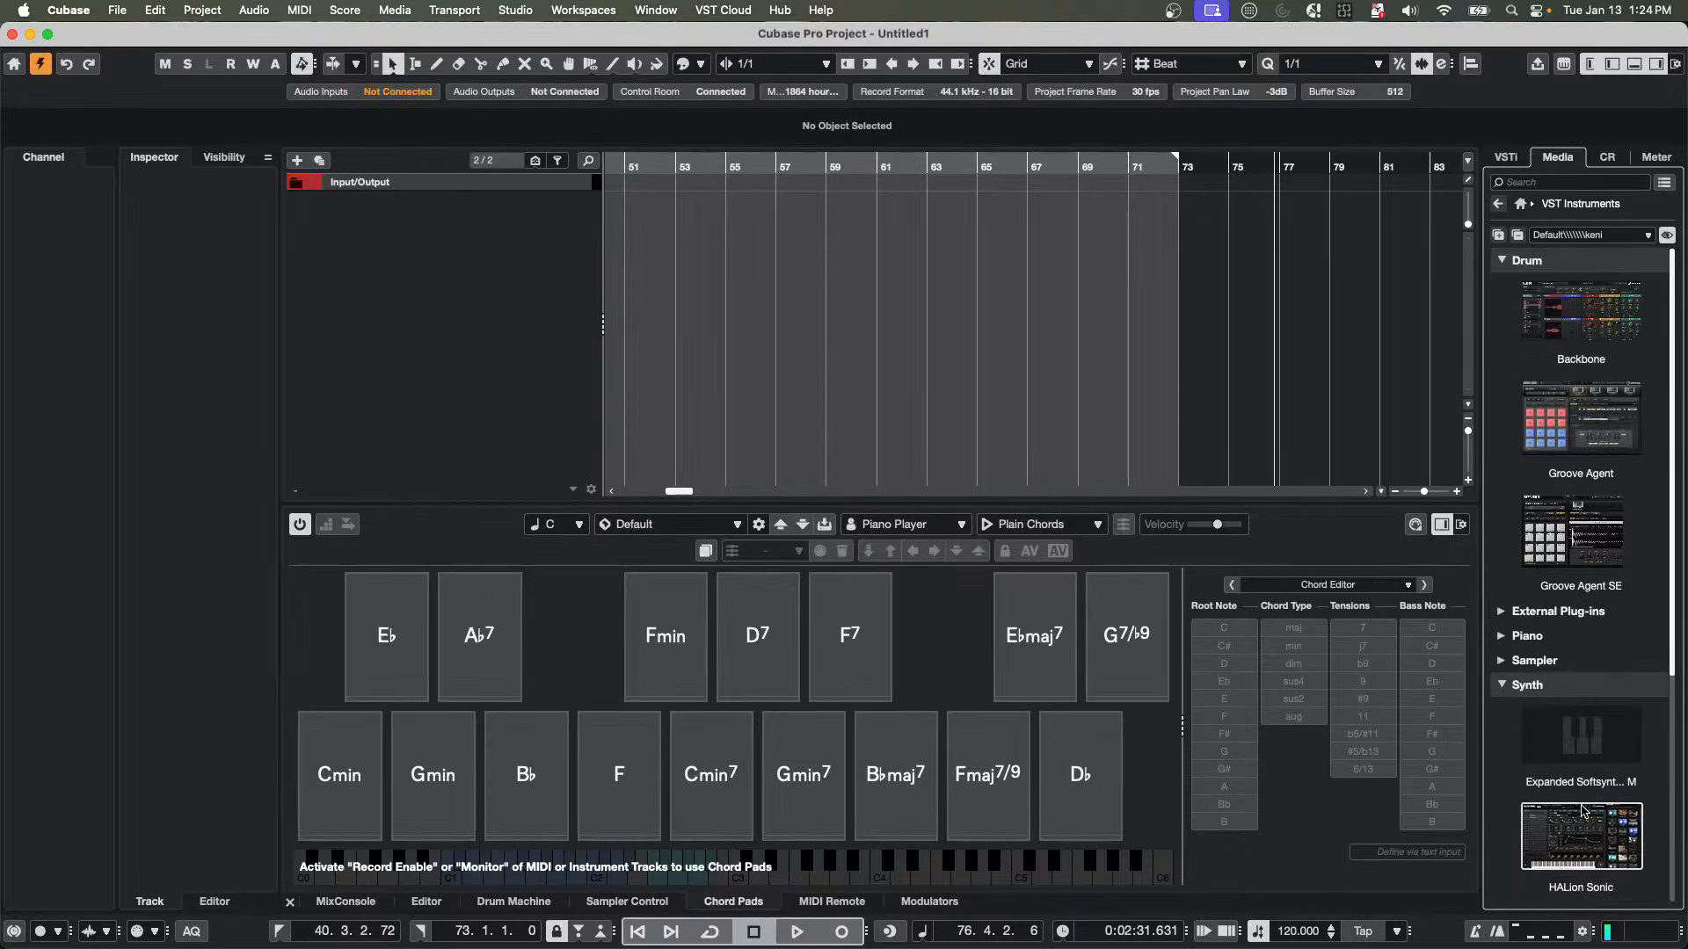
pyautogui.click(1505, 687)
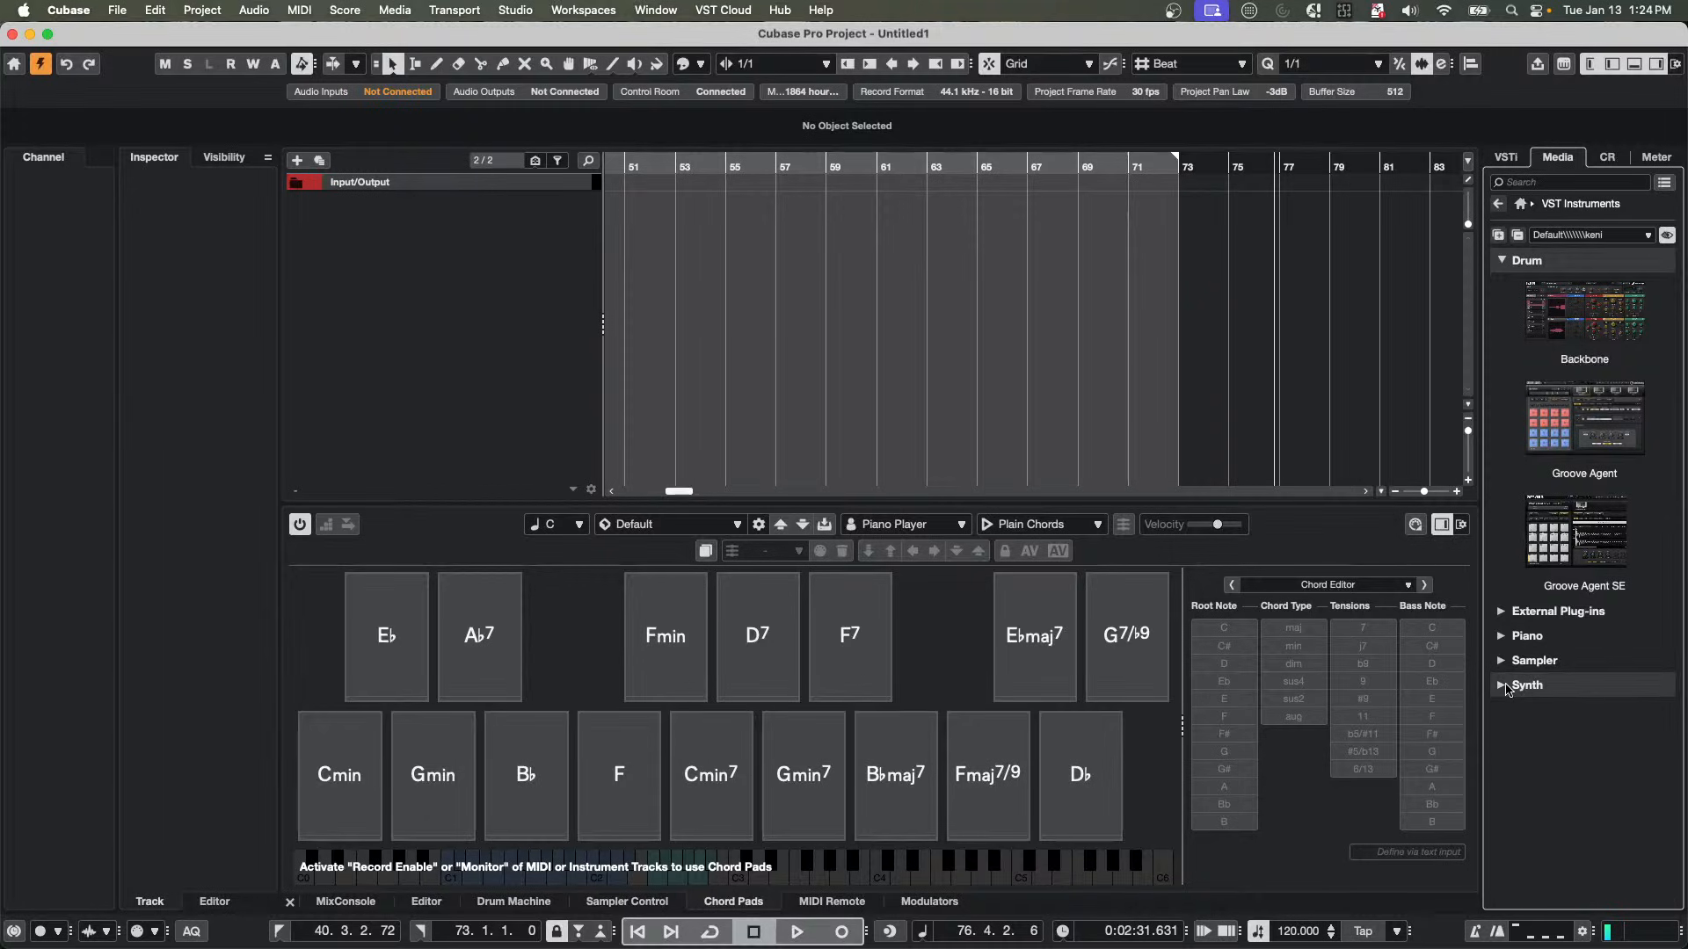
pyautogui.click(1506, 689)
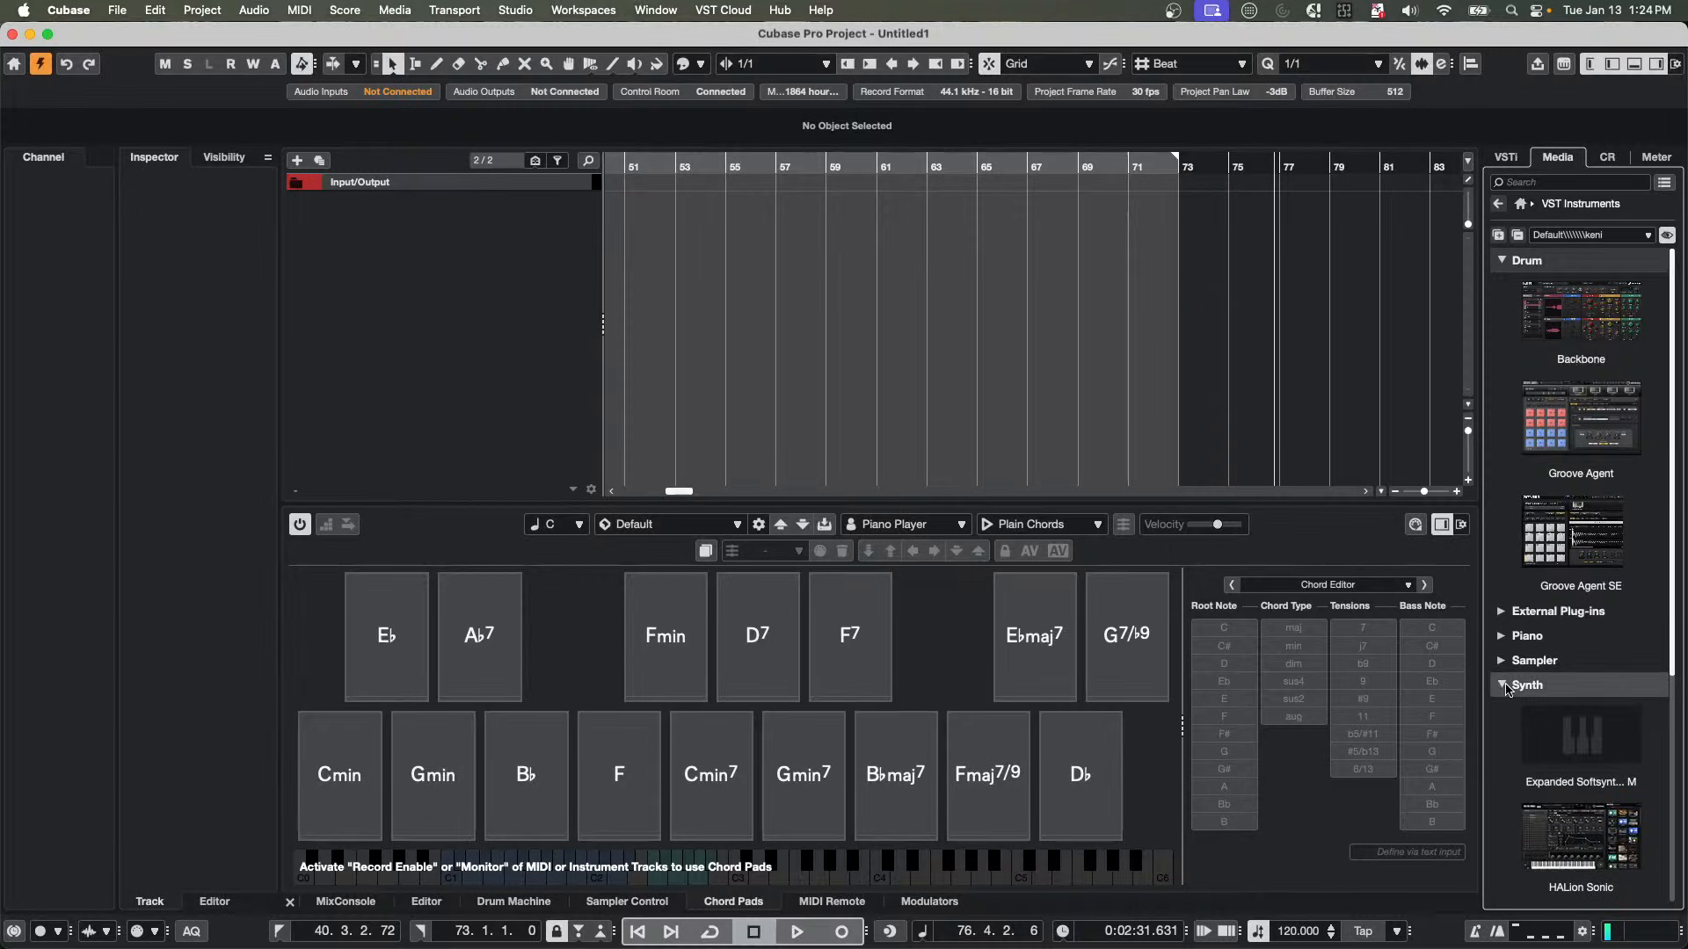
pyautogui.click(1505, 688)
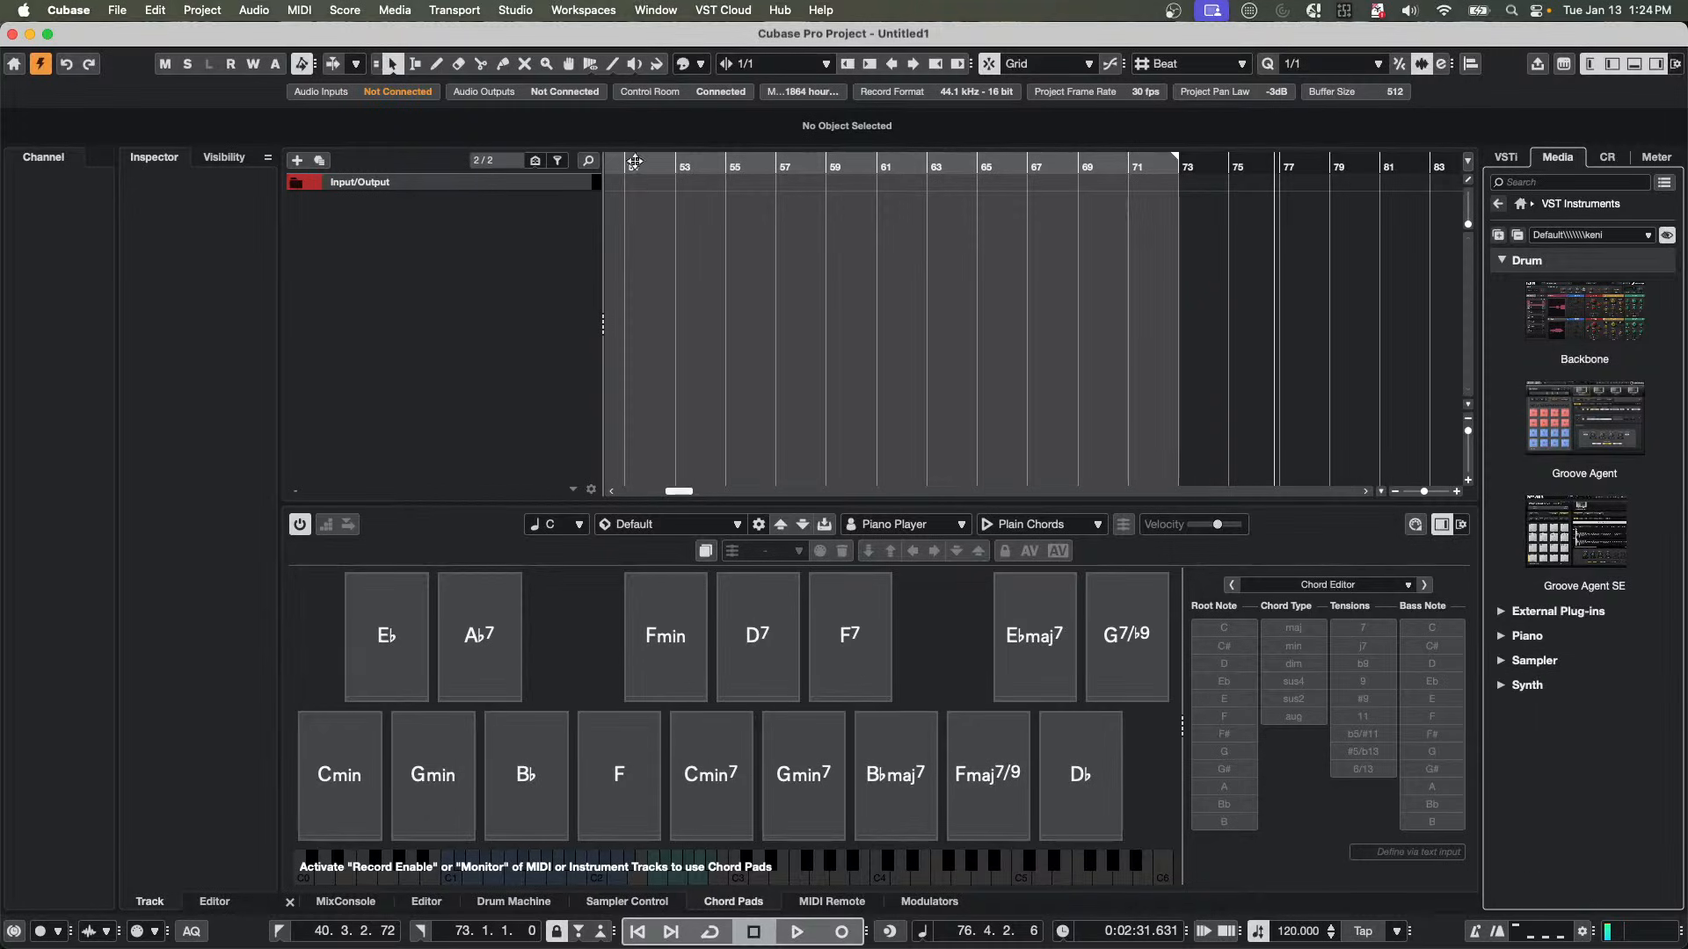
# Open the VST Plug-in Manager, look through the effects and instruments lists, and show the plug-in information for Omnivocal Beta.
pyautogui.click(522, 12)
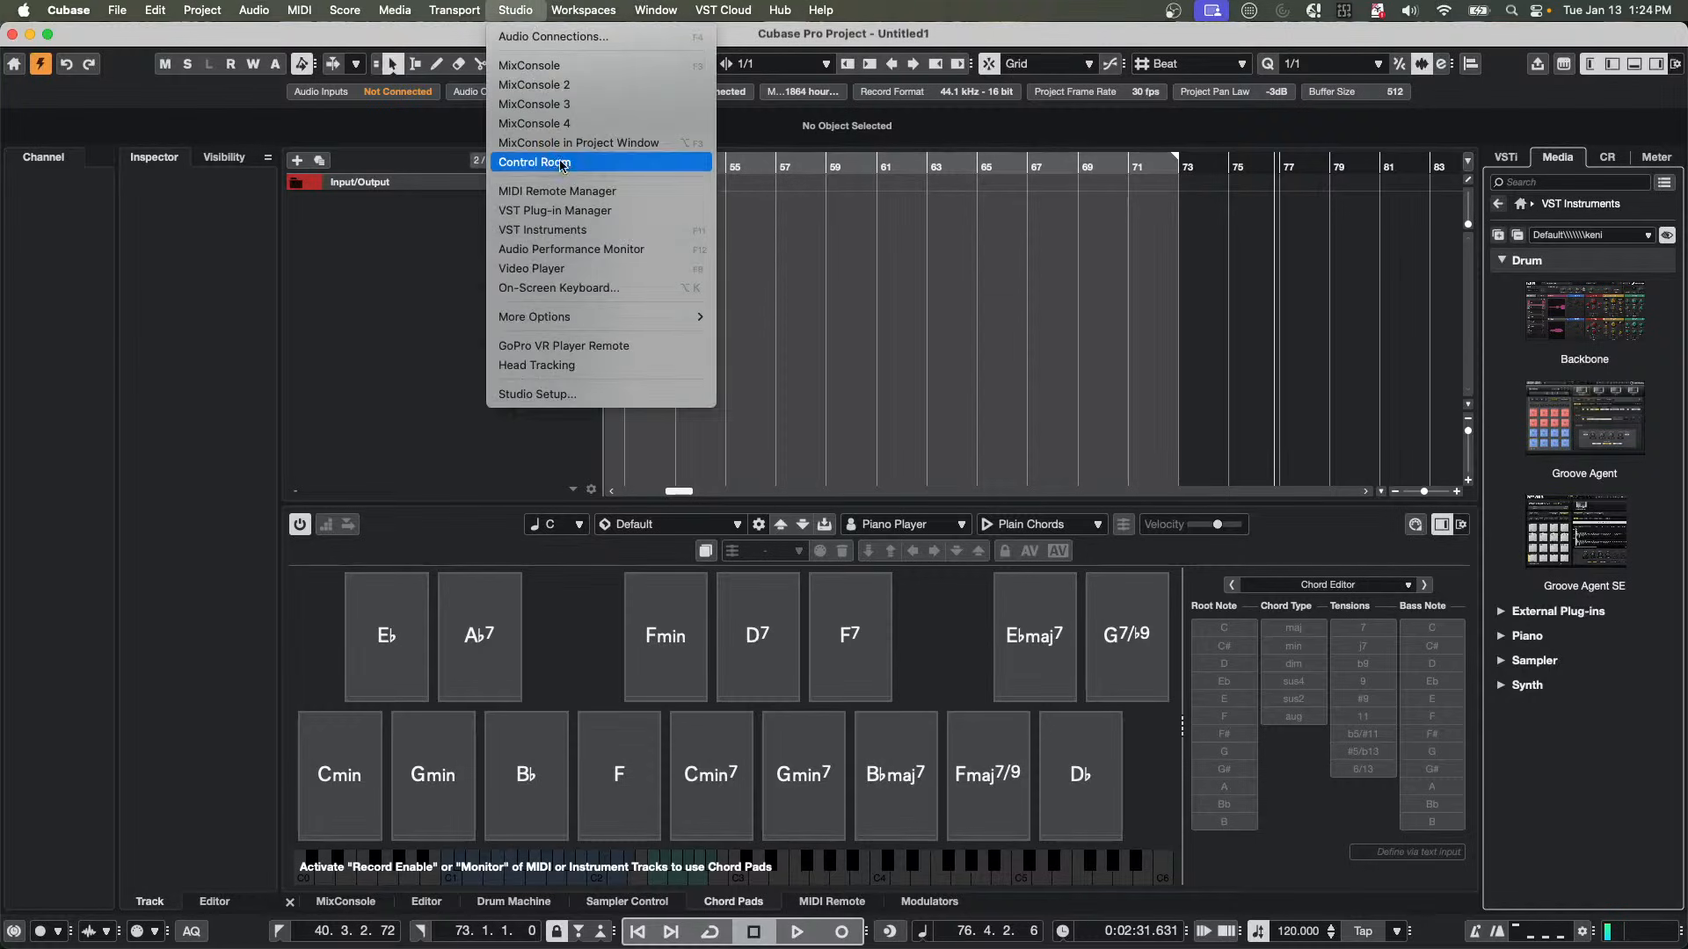
pyautogui.click(562, 211)
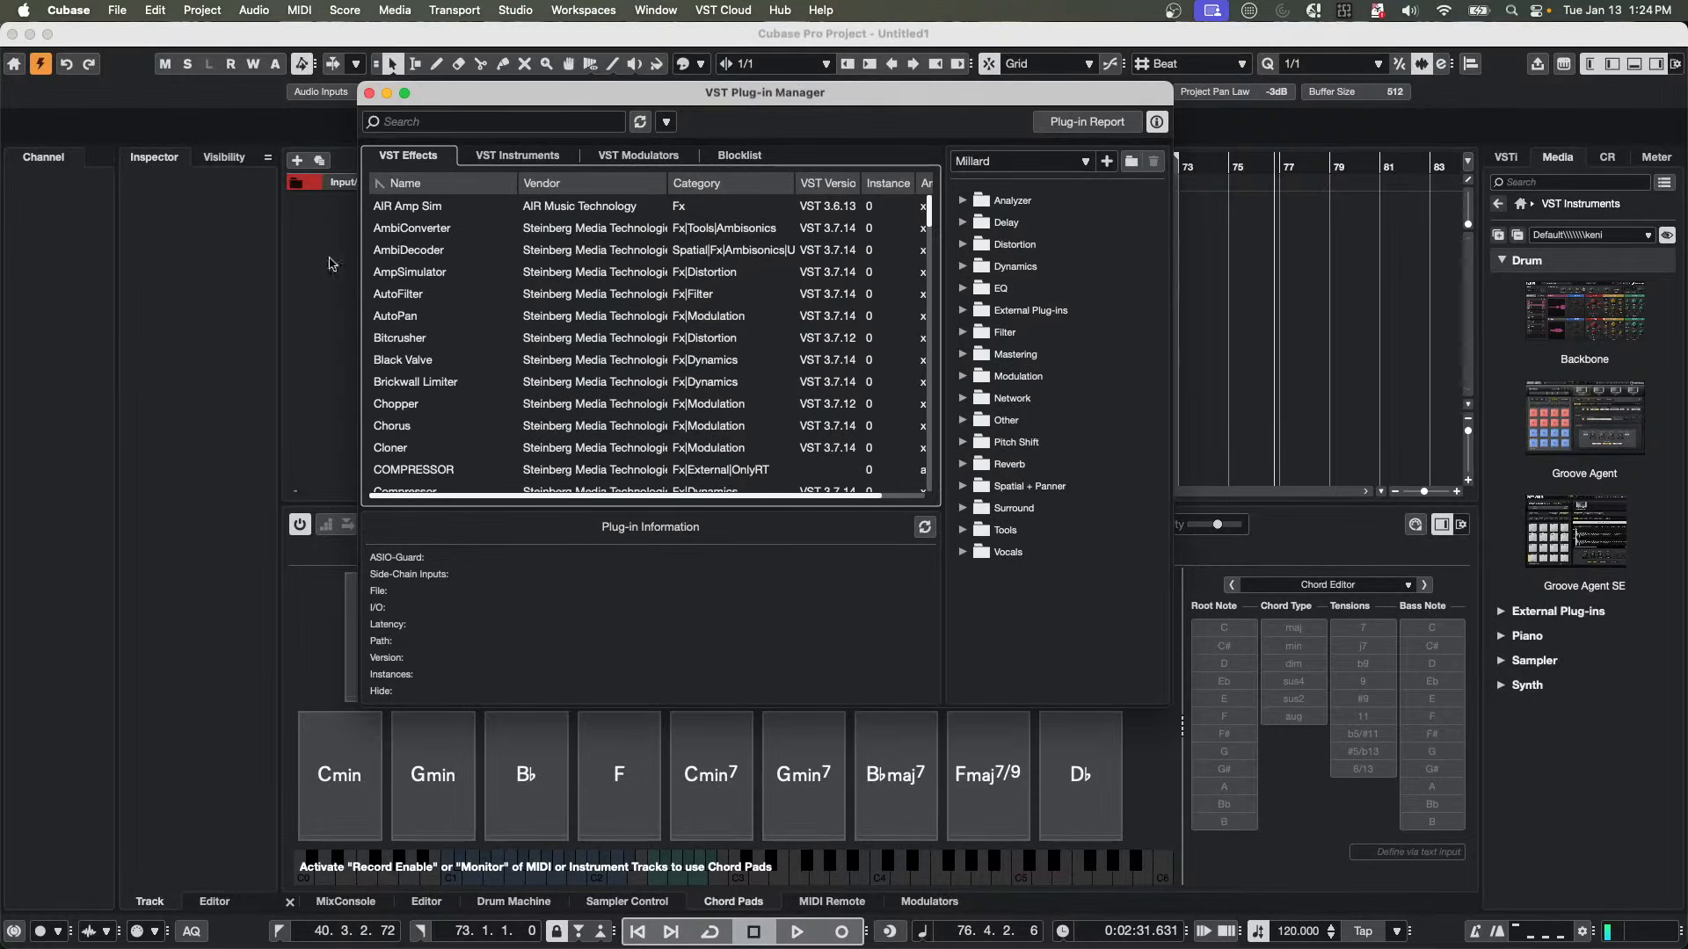
pyautogui.scroll(-20, 444, 358)
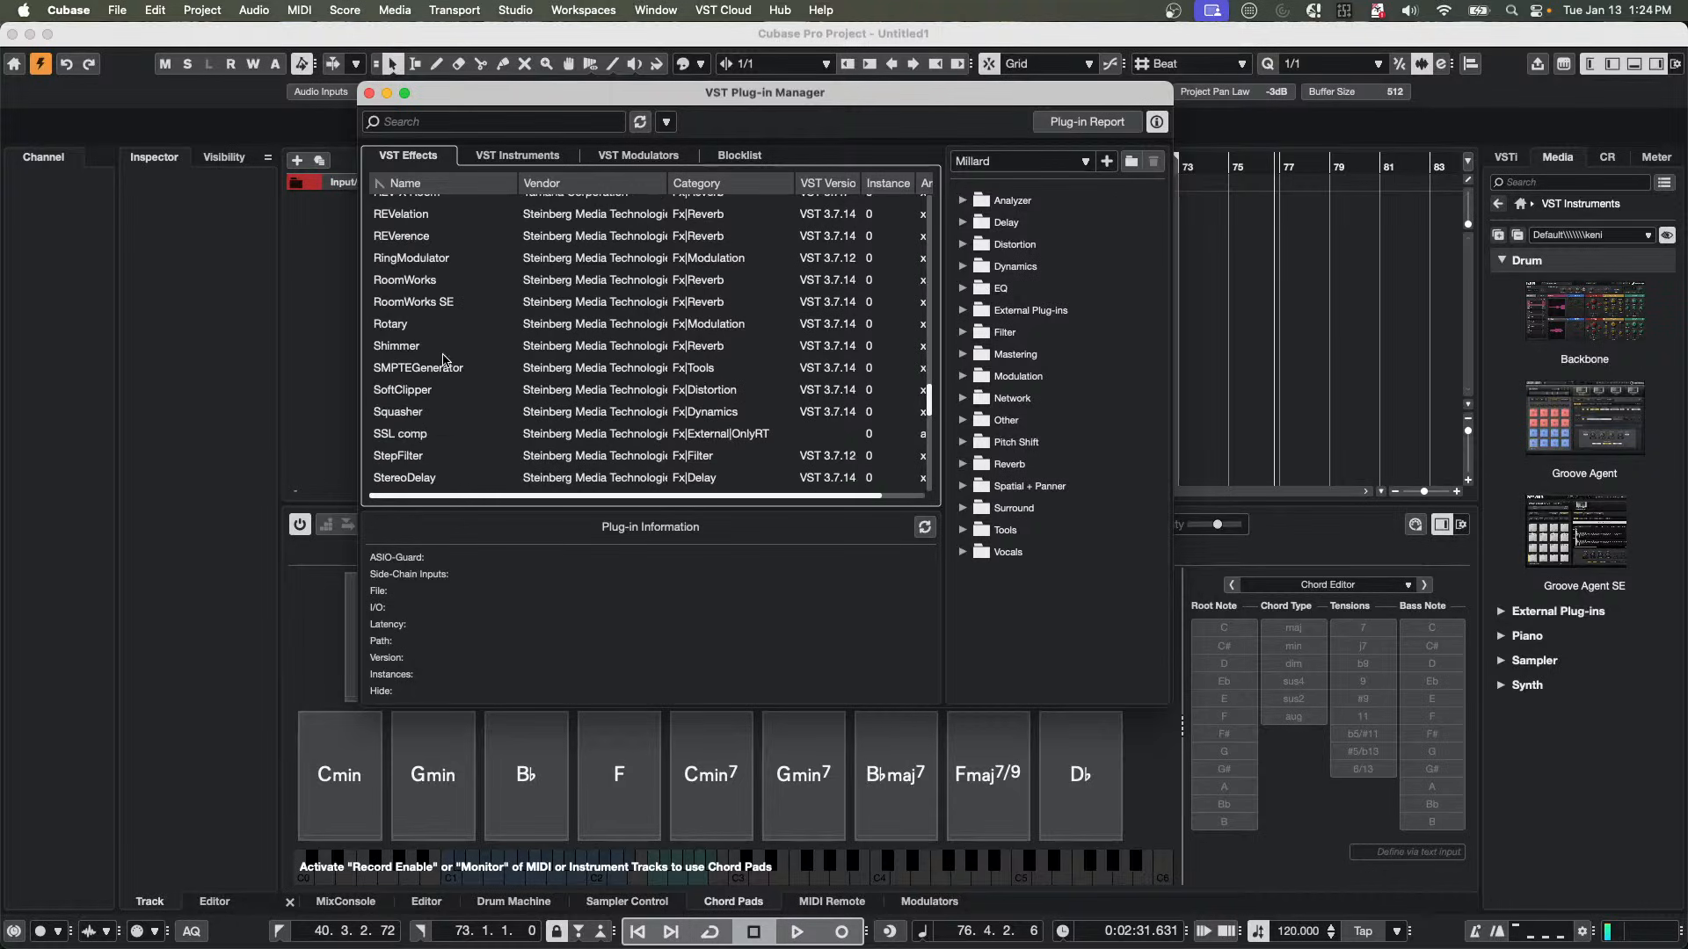
pyautogui.click(532, 160)
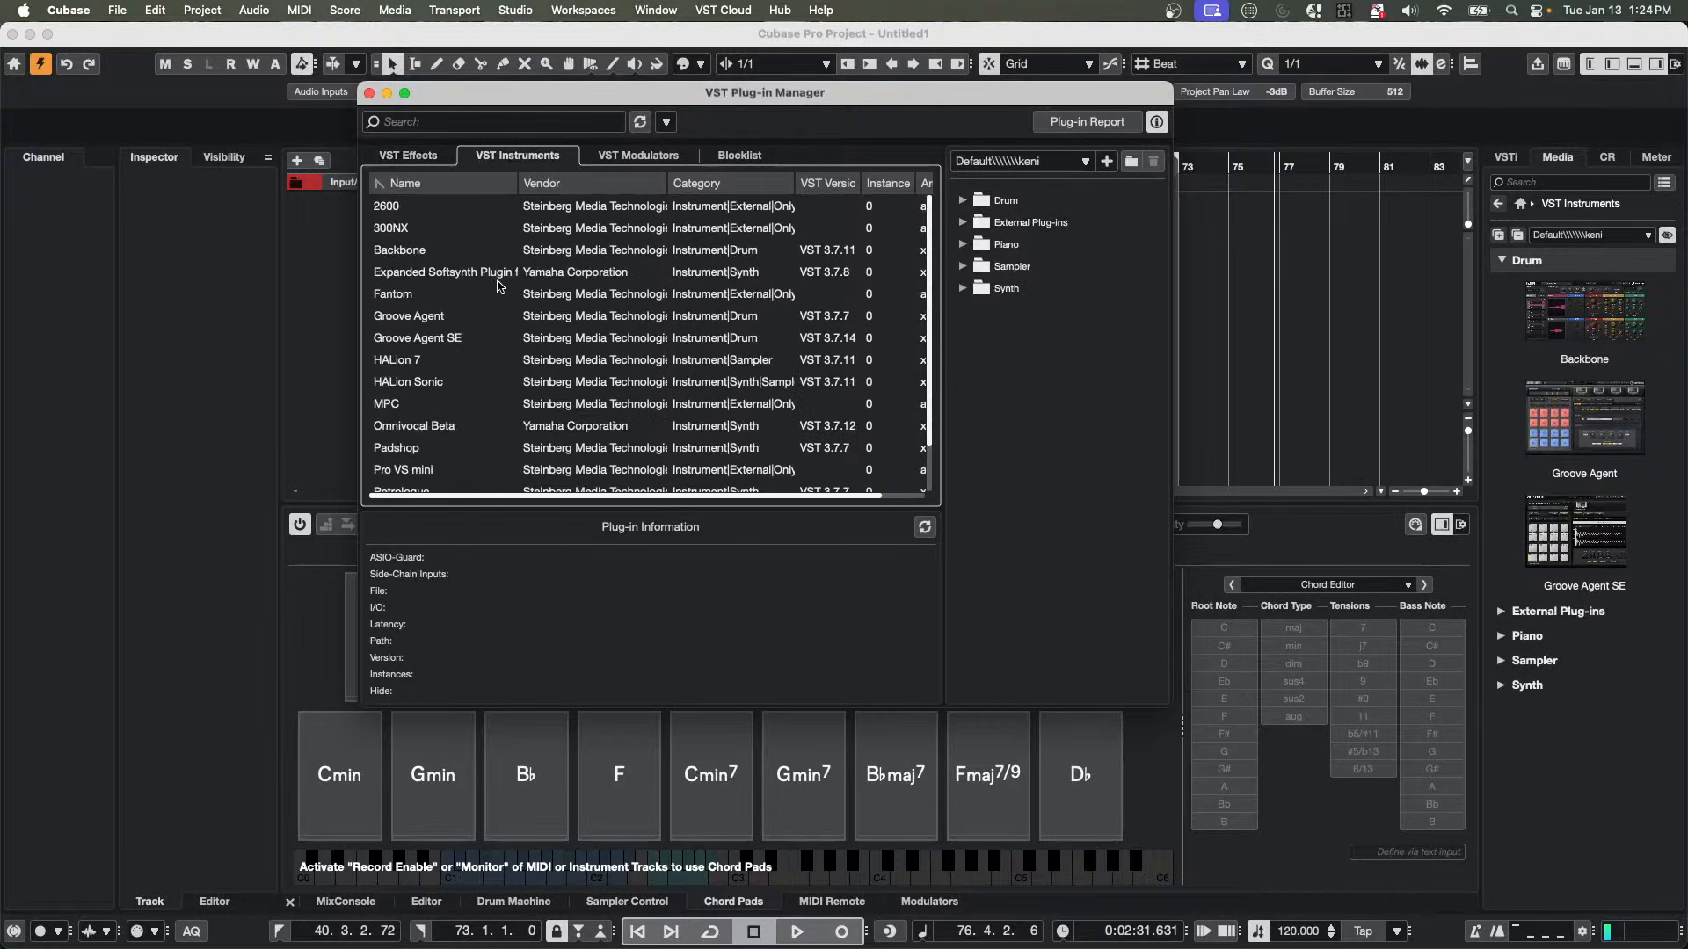
pyautogui.scroll(-3, 501, 319)
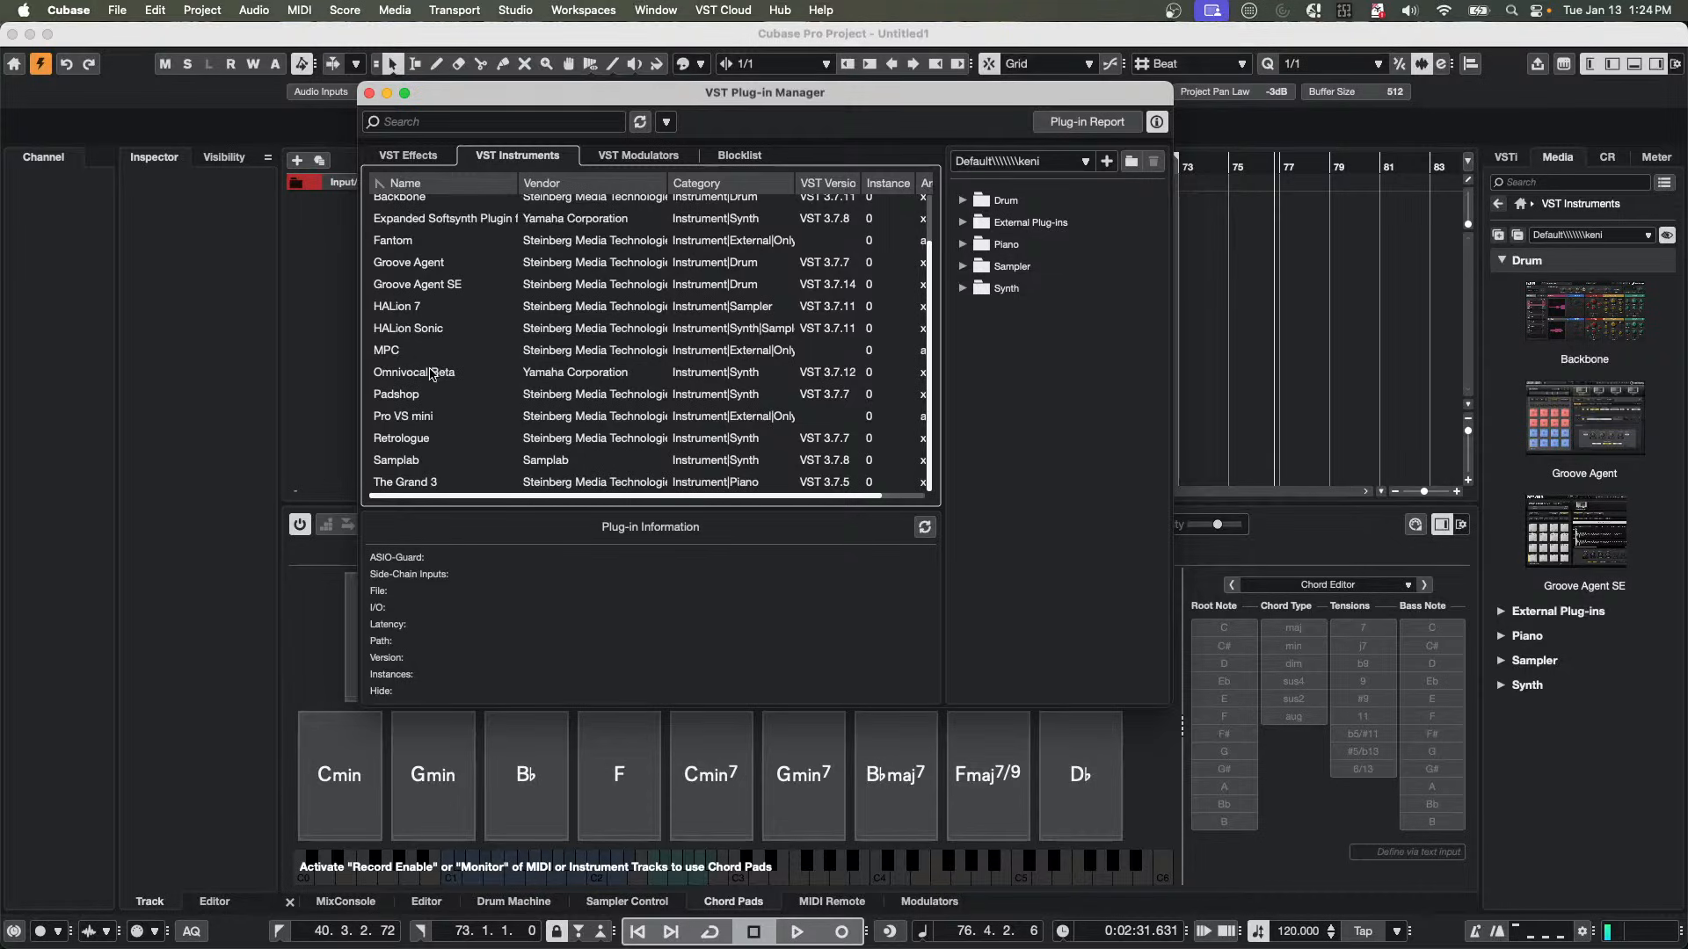
pyautogui.click(426, 378)
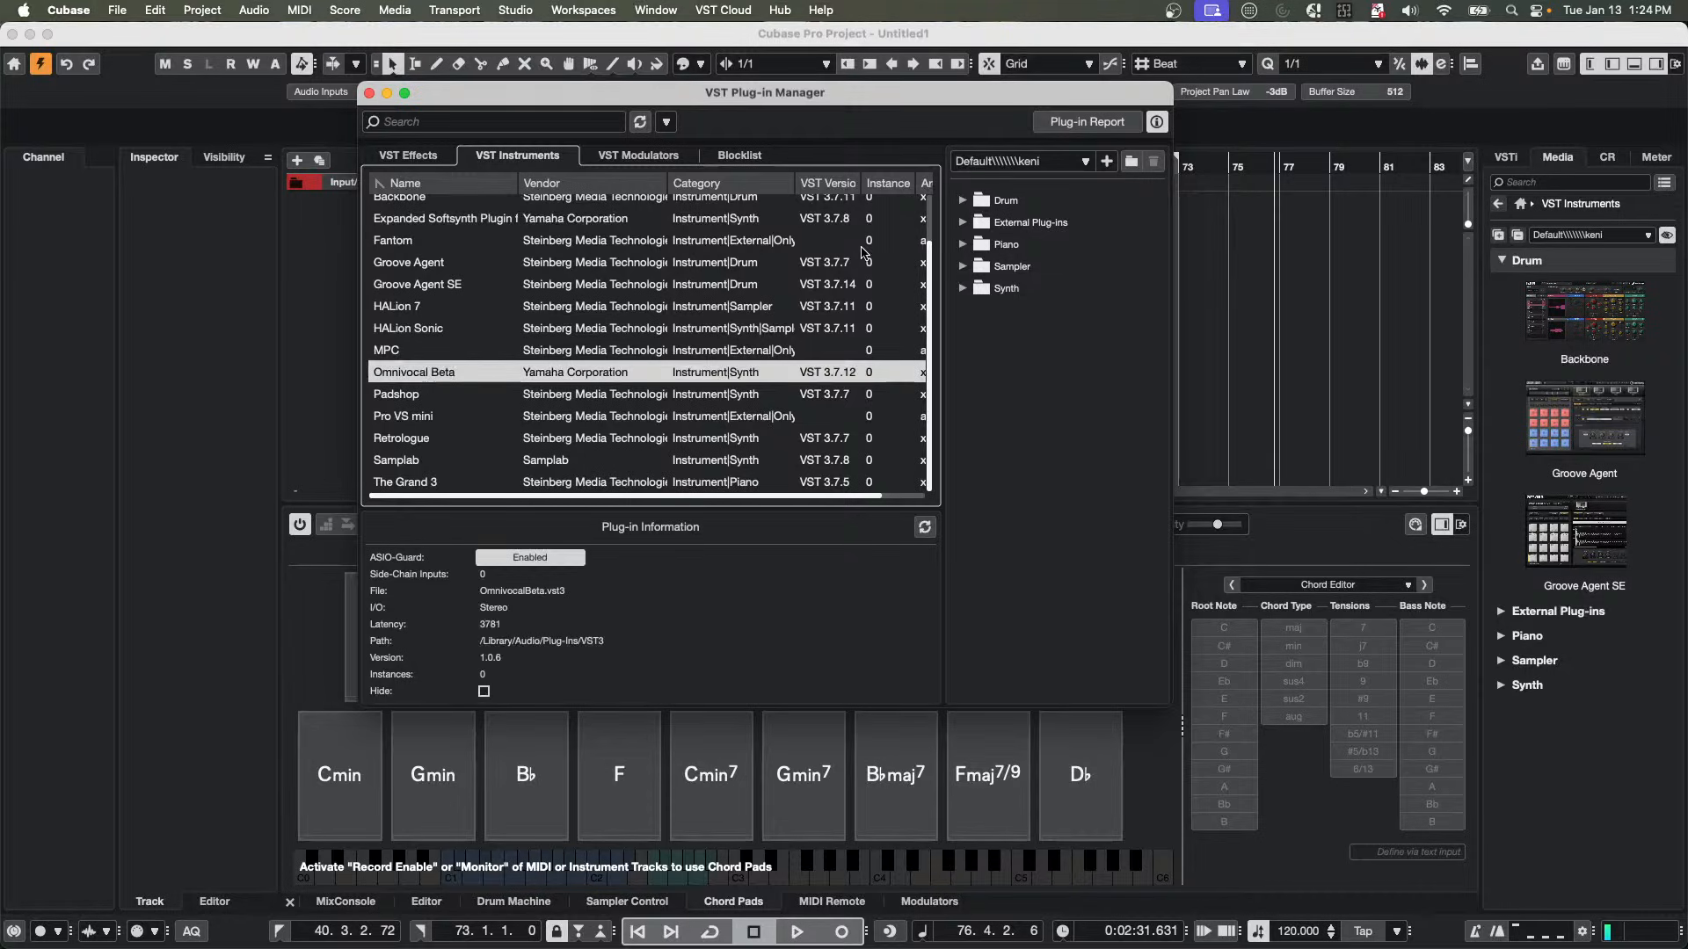
# Switch the VST instrument collection to Default, check its Synth category in the media browser, and close the VST Plug-in Manager.
pyautogui.click(1070, 167)
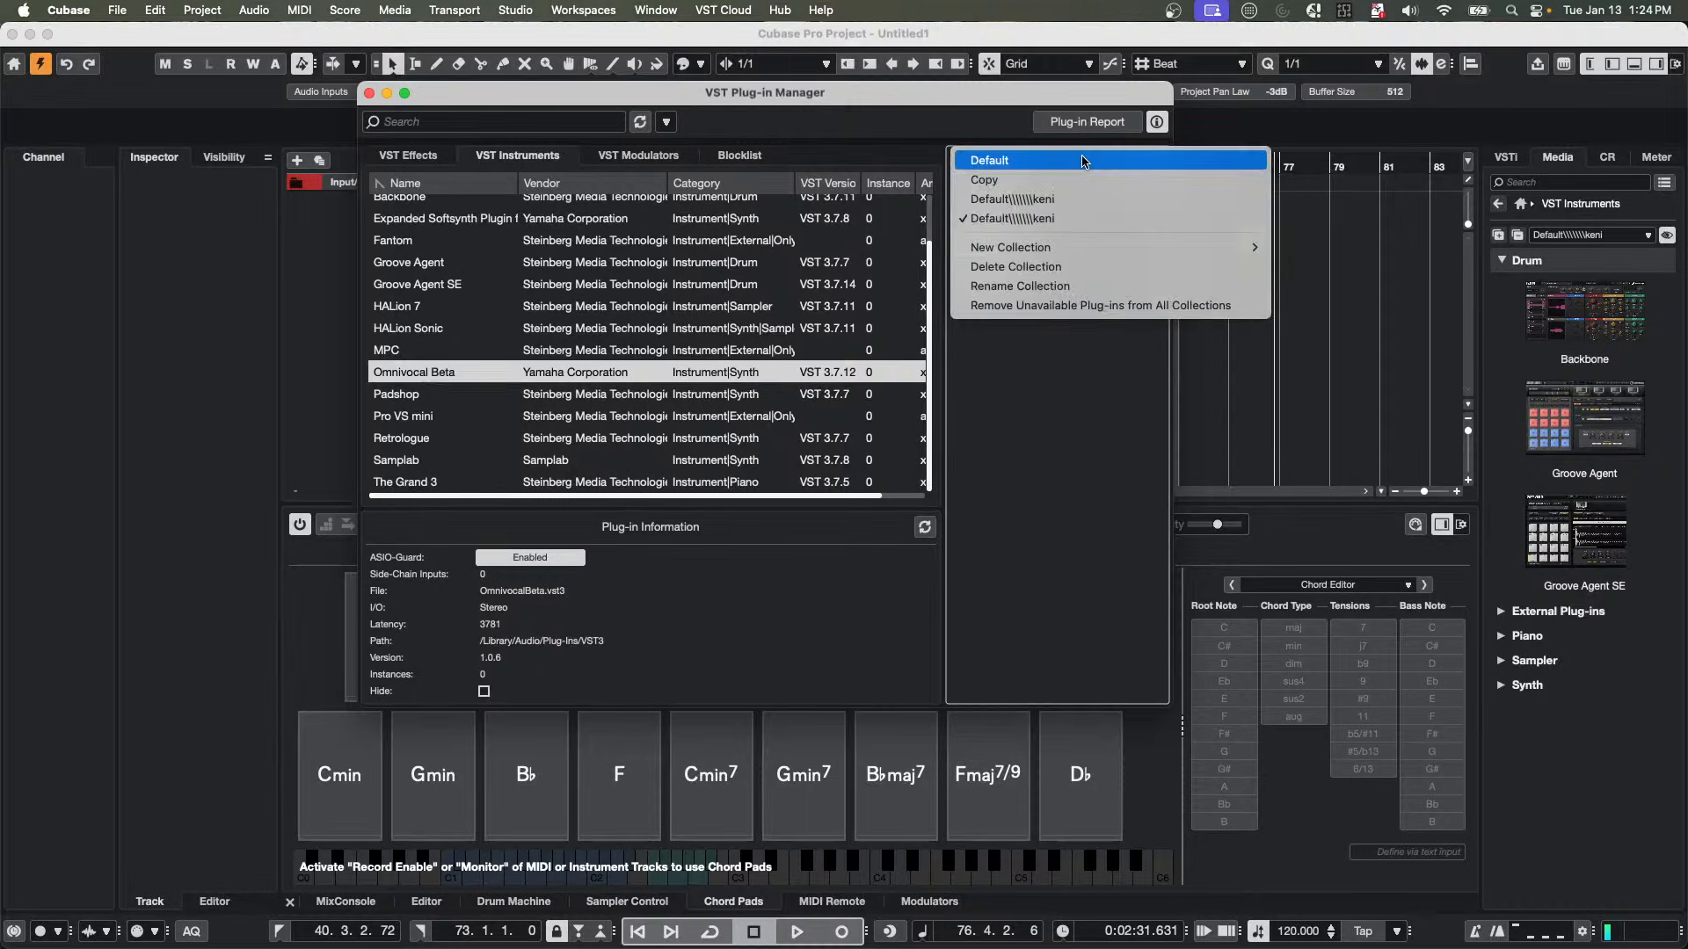
pyautogui.click(1069, 167)
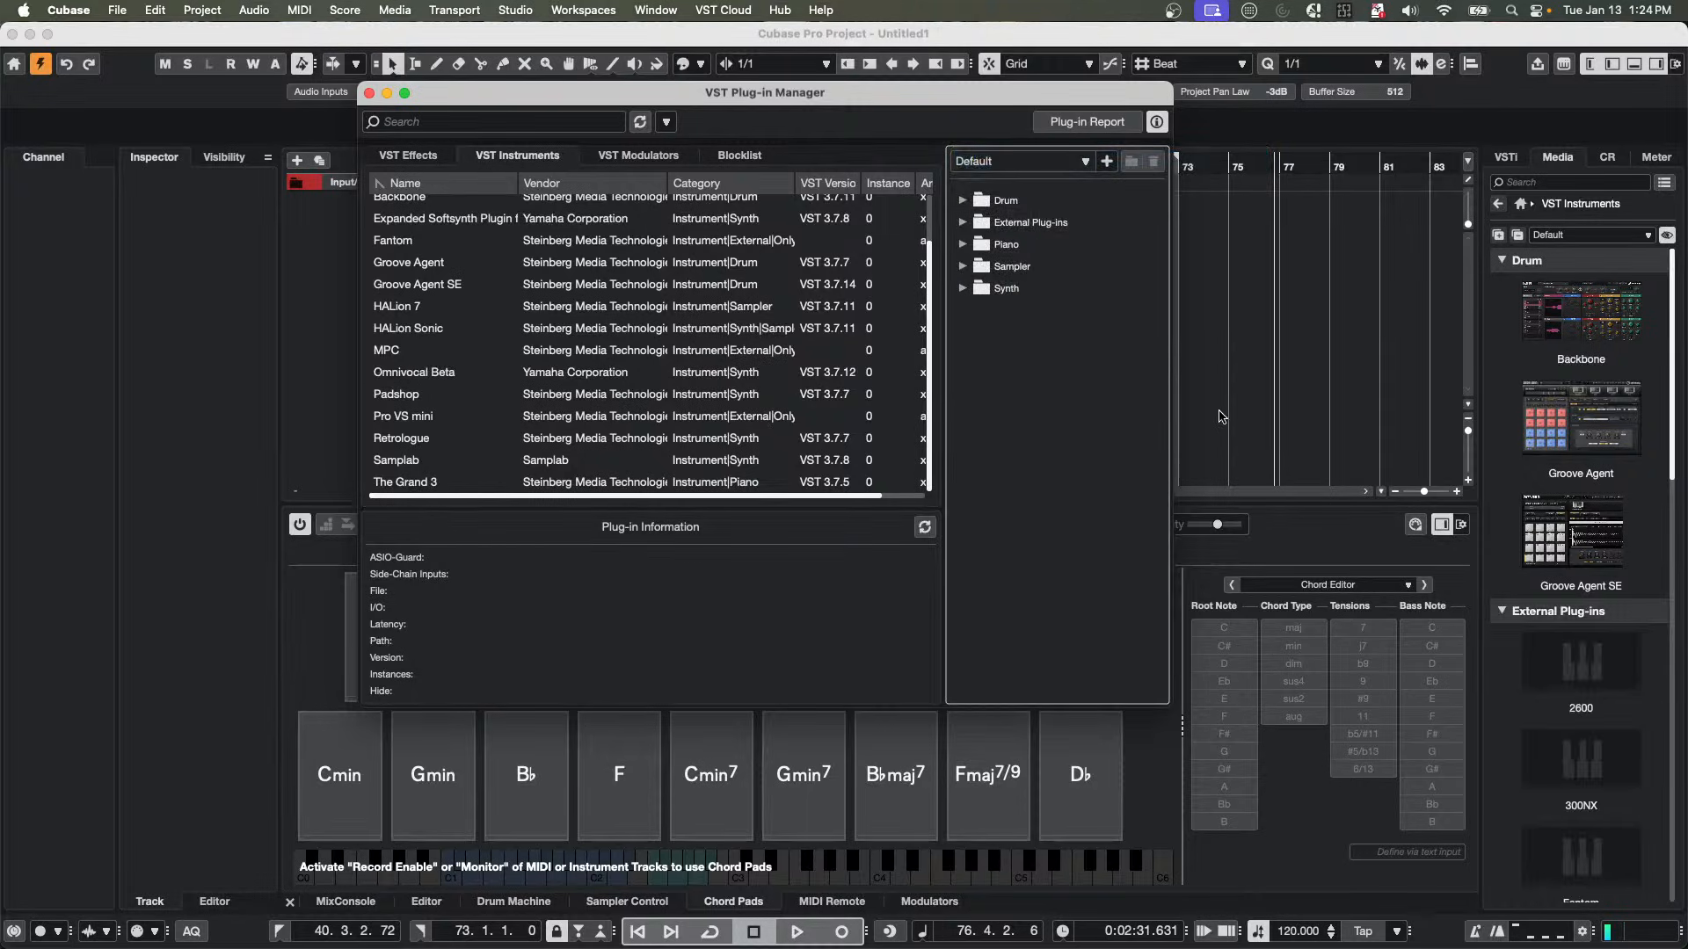
pyautogui.scroll(-10, 1555, 690)
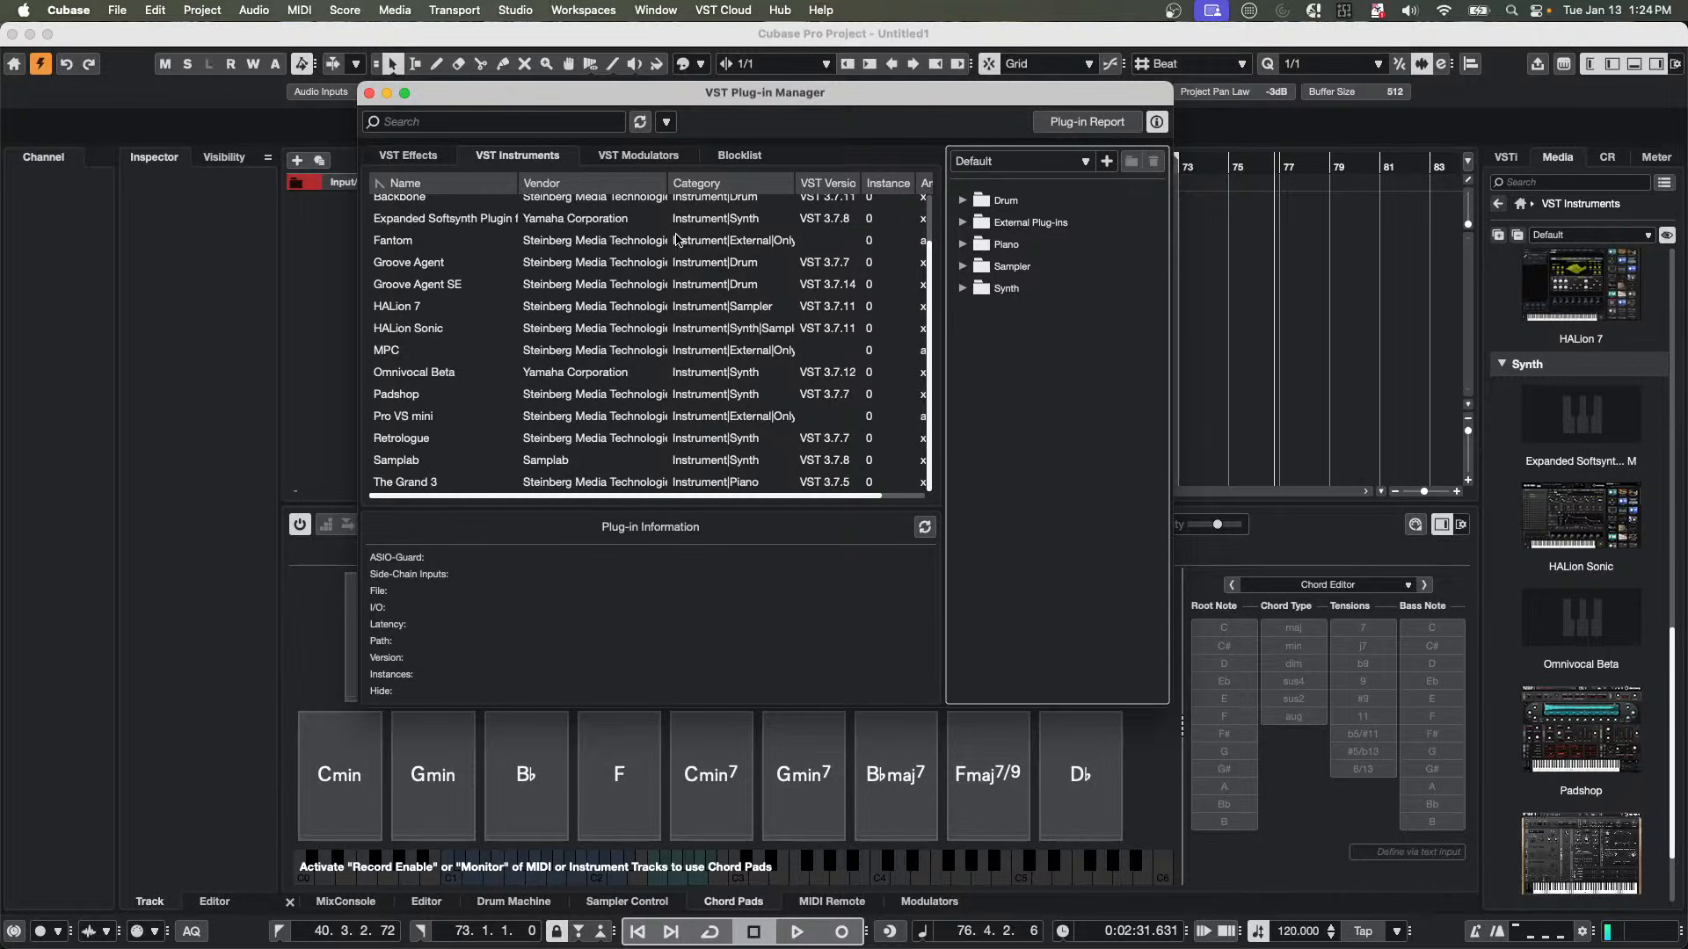
pyautogui.click(370, 93)
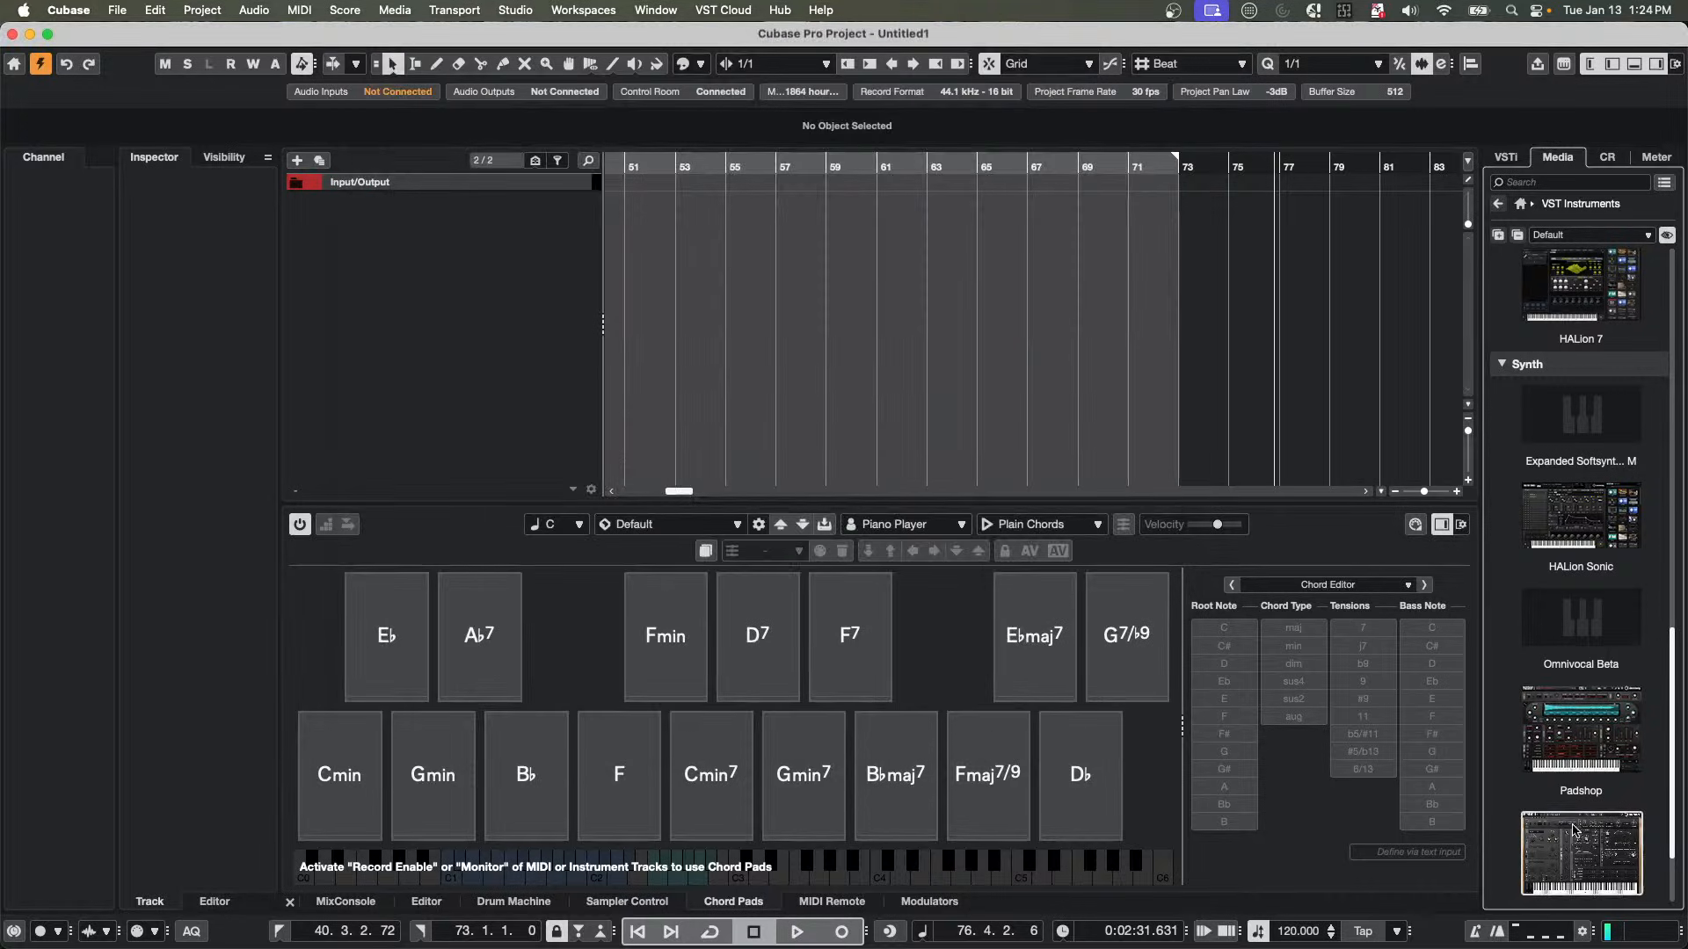
# Add an Omnivocal Beta instrument track from the media browser, move its plug-in window clear of the track, and return the project view to bar 1.
pyautogui.moveTo(835, 480); pyautogui.dragTo(507, 280)
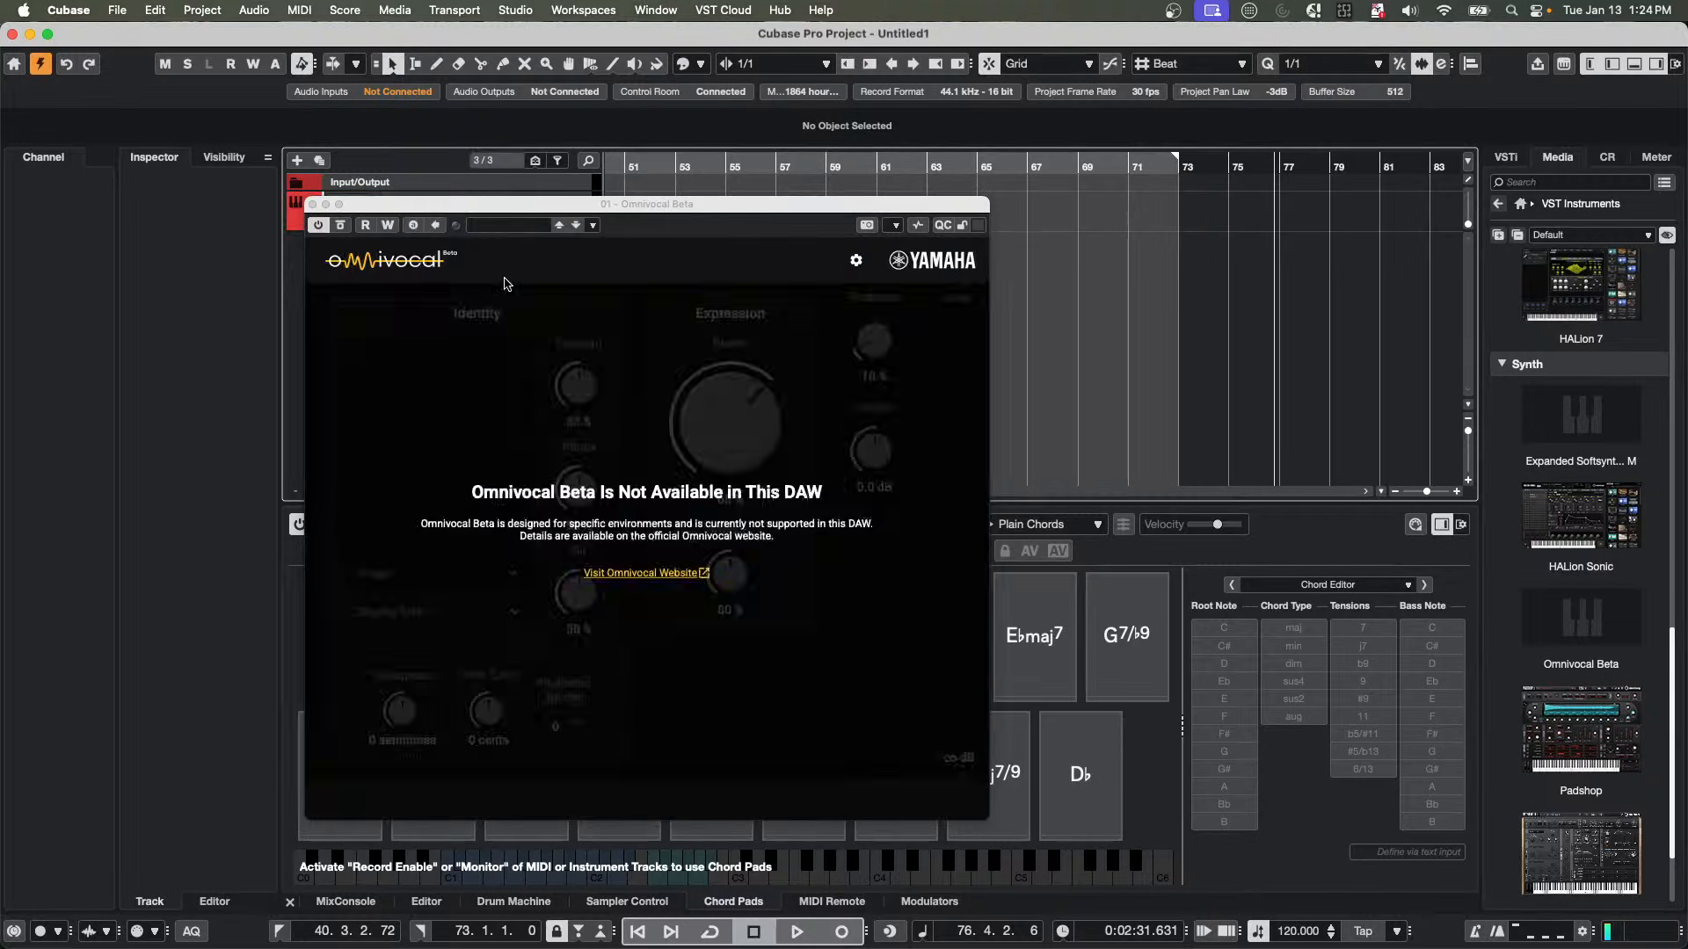
pyautogui.moveTo(701, 204); pyautogui.dragTo(1228, 356)
pyautogui.moveTo(690, 165); pyautogui.dragTo(339, 137)
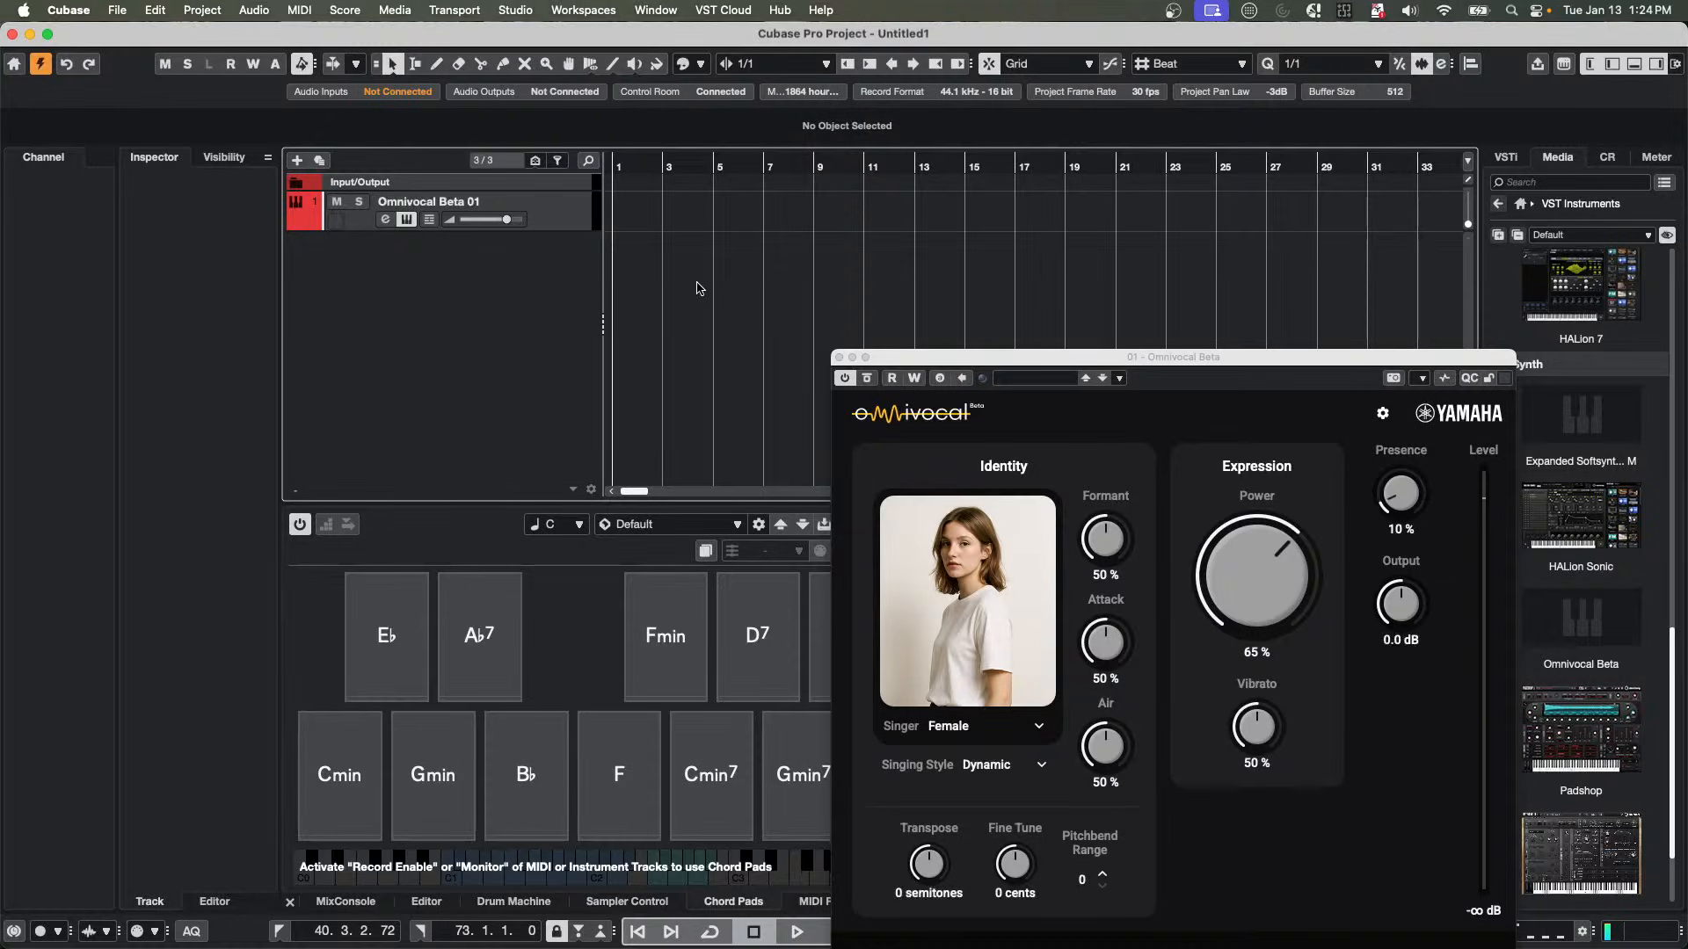
# Record a short MIDI melody on the Omnivocal Beta track from bar 2, and stop the transport.
pyautogui.click(568, 220)
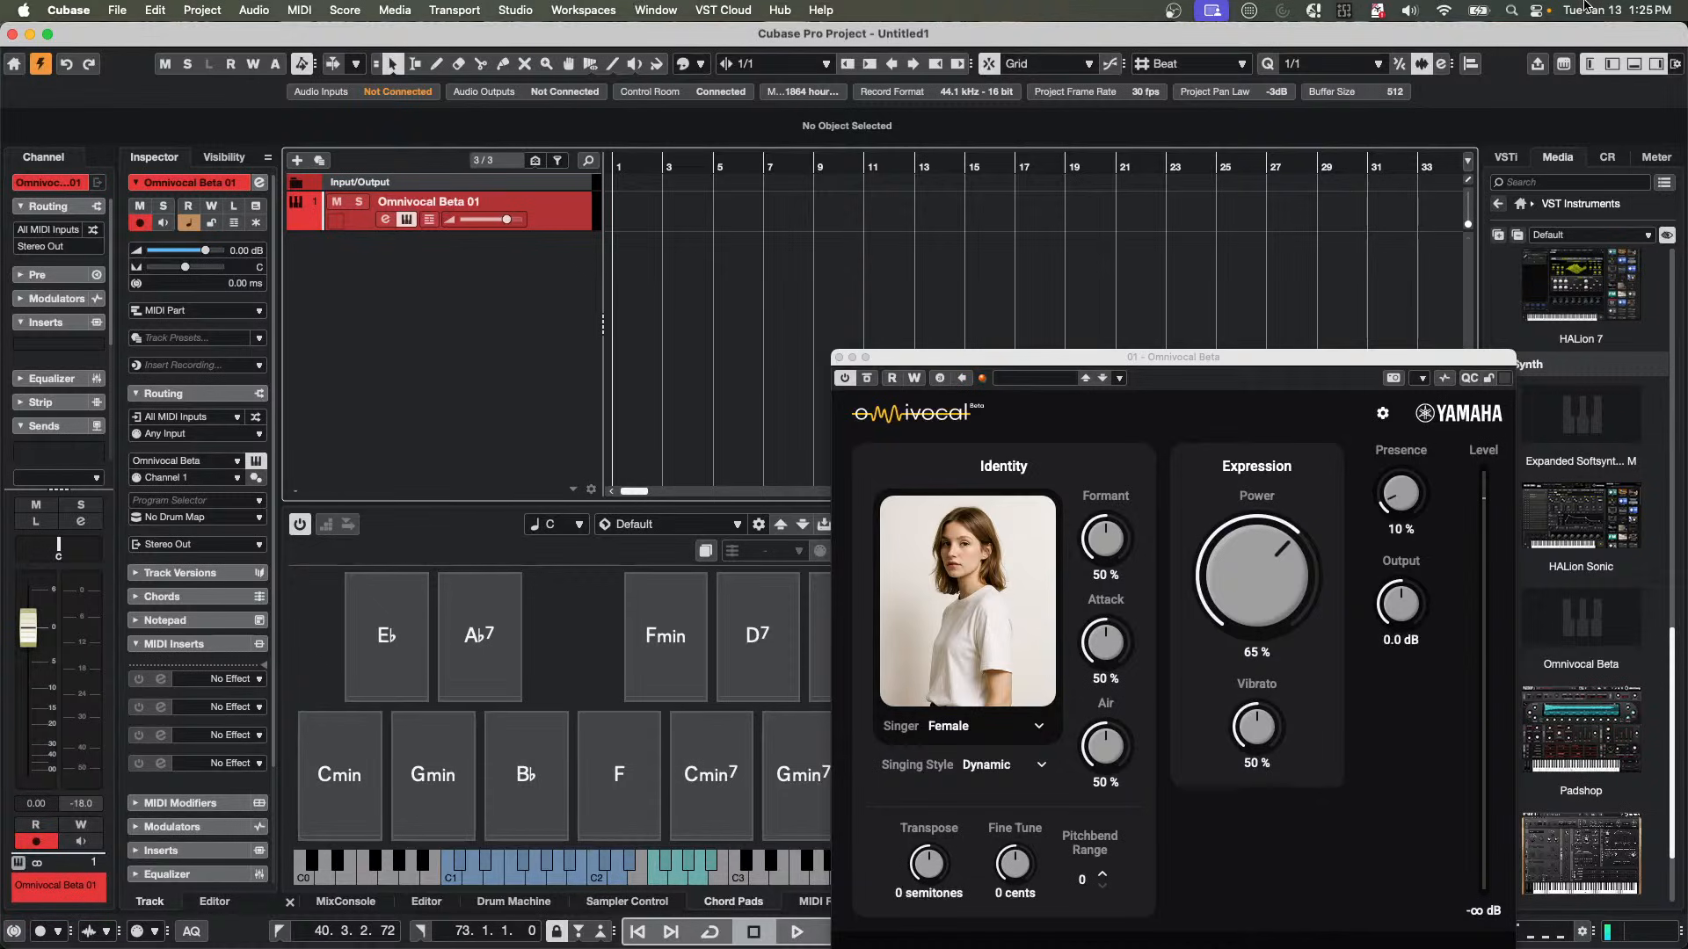
pyautogui.press('space')
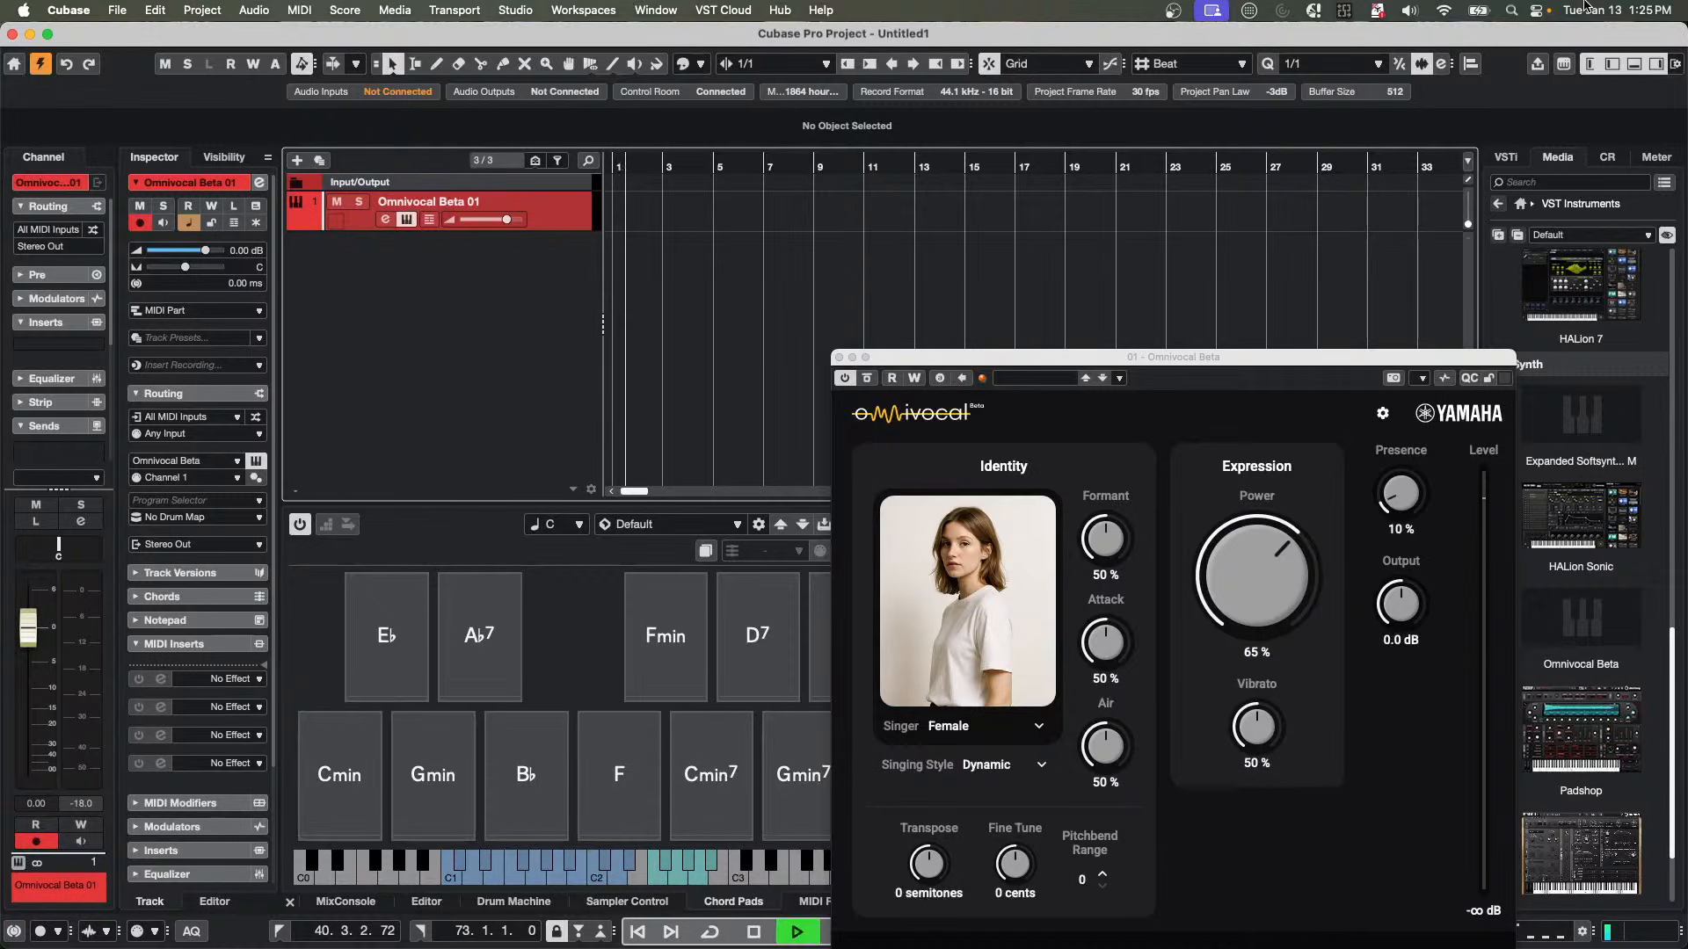
pyautogui.press('KP_Multiply')
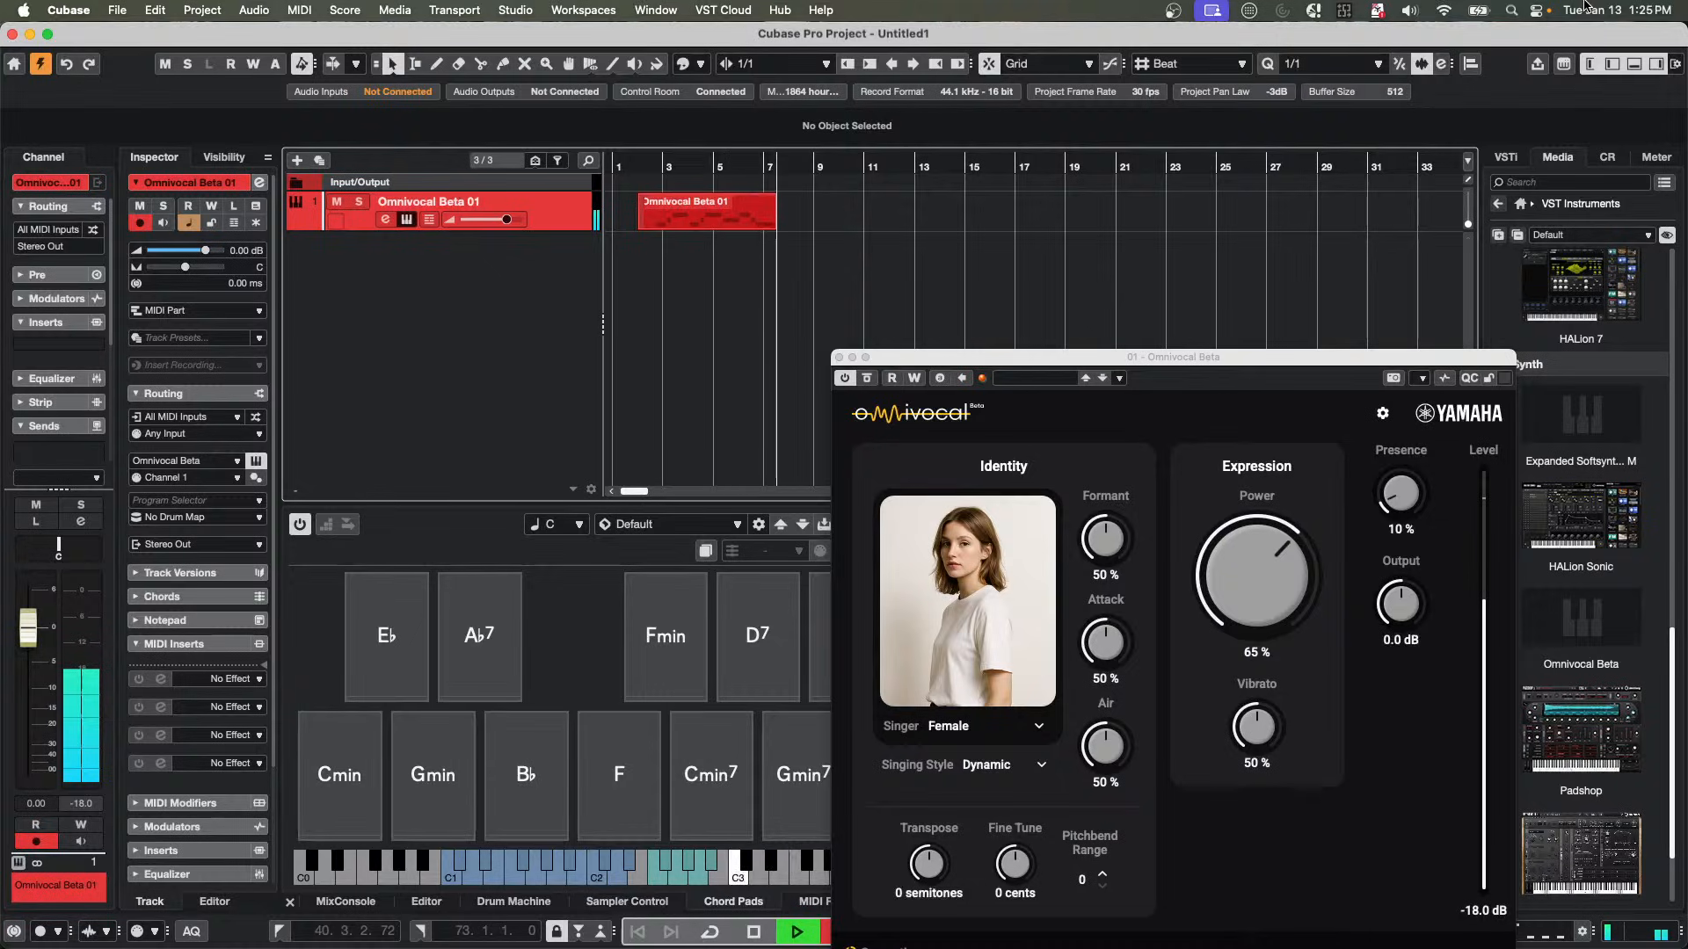
pyautogui.press('space')
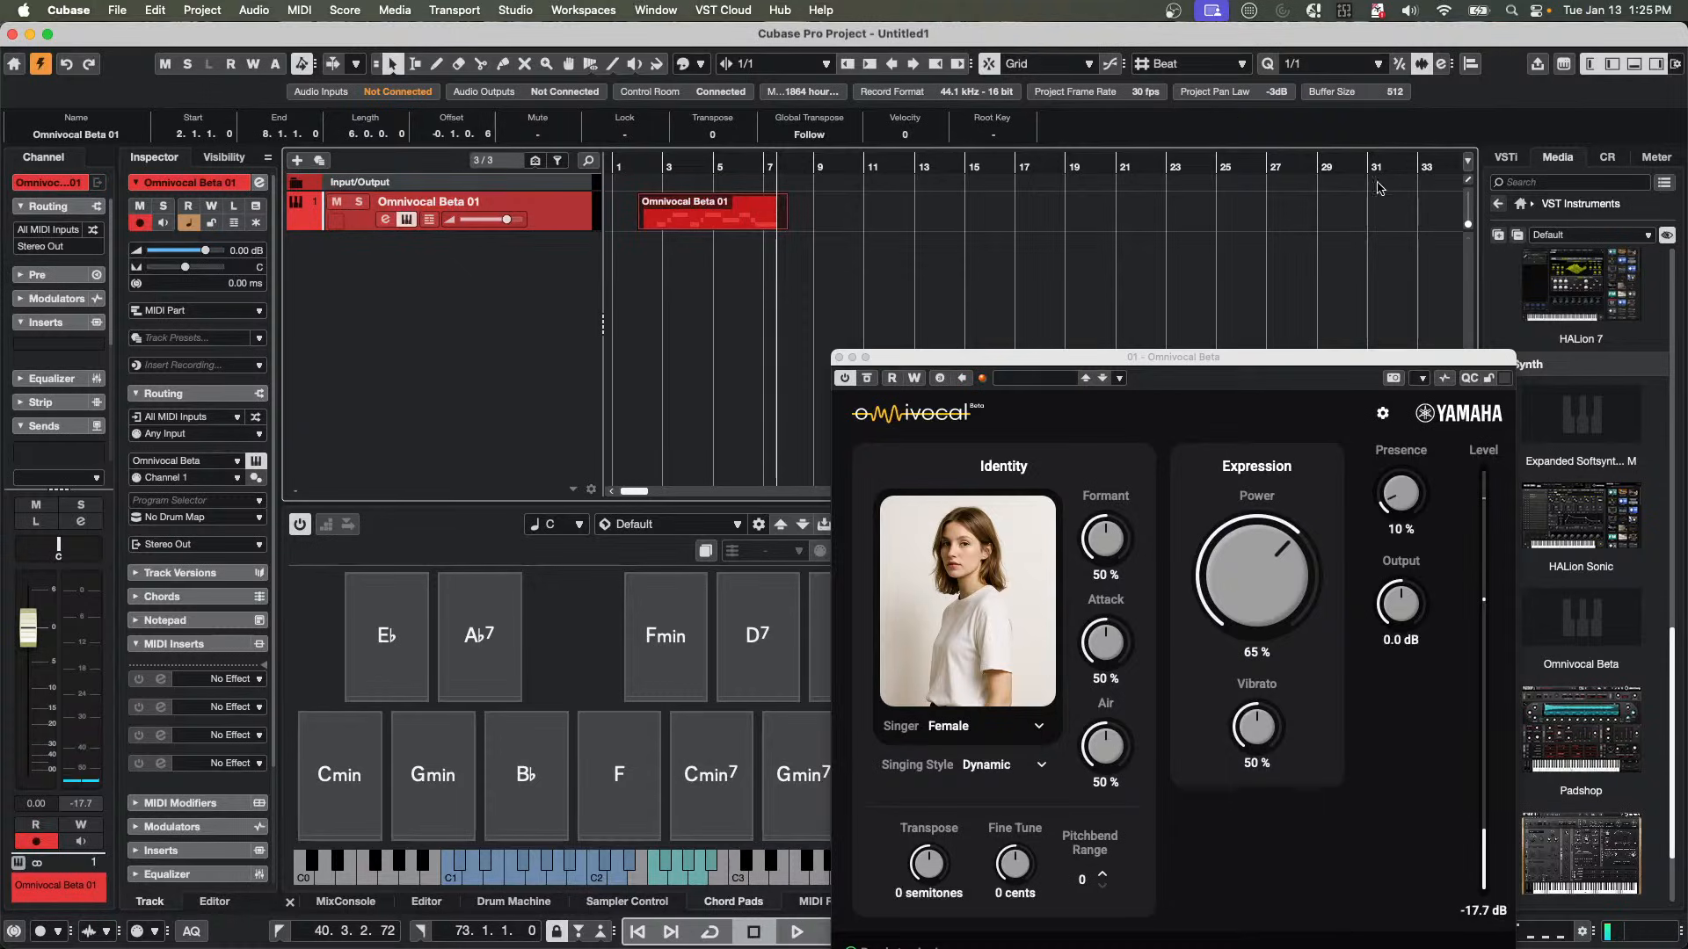
# Open the recorded Omnivocal Beta part in the Key Editor, close the plug-in window, and enlarge the view of the notes.
pyautogui.click(684, 220)
pyautogui.doubleClick(684, 222)
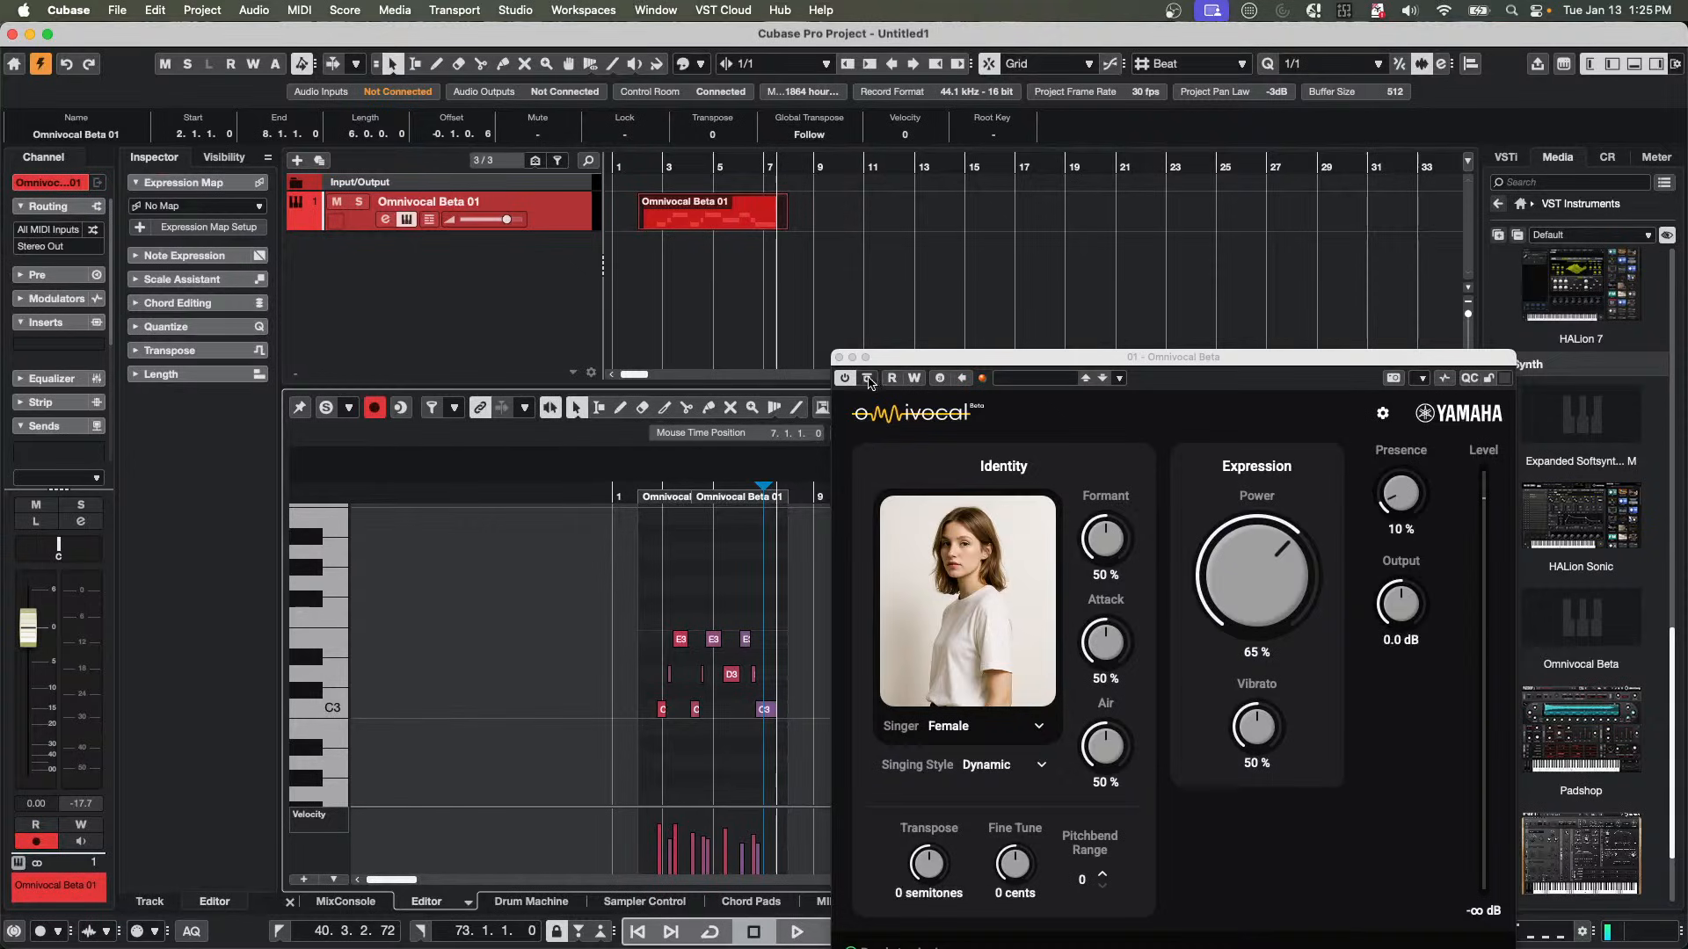
pyautogui.click(839, 358)
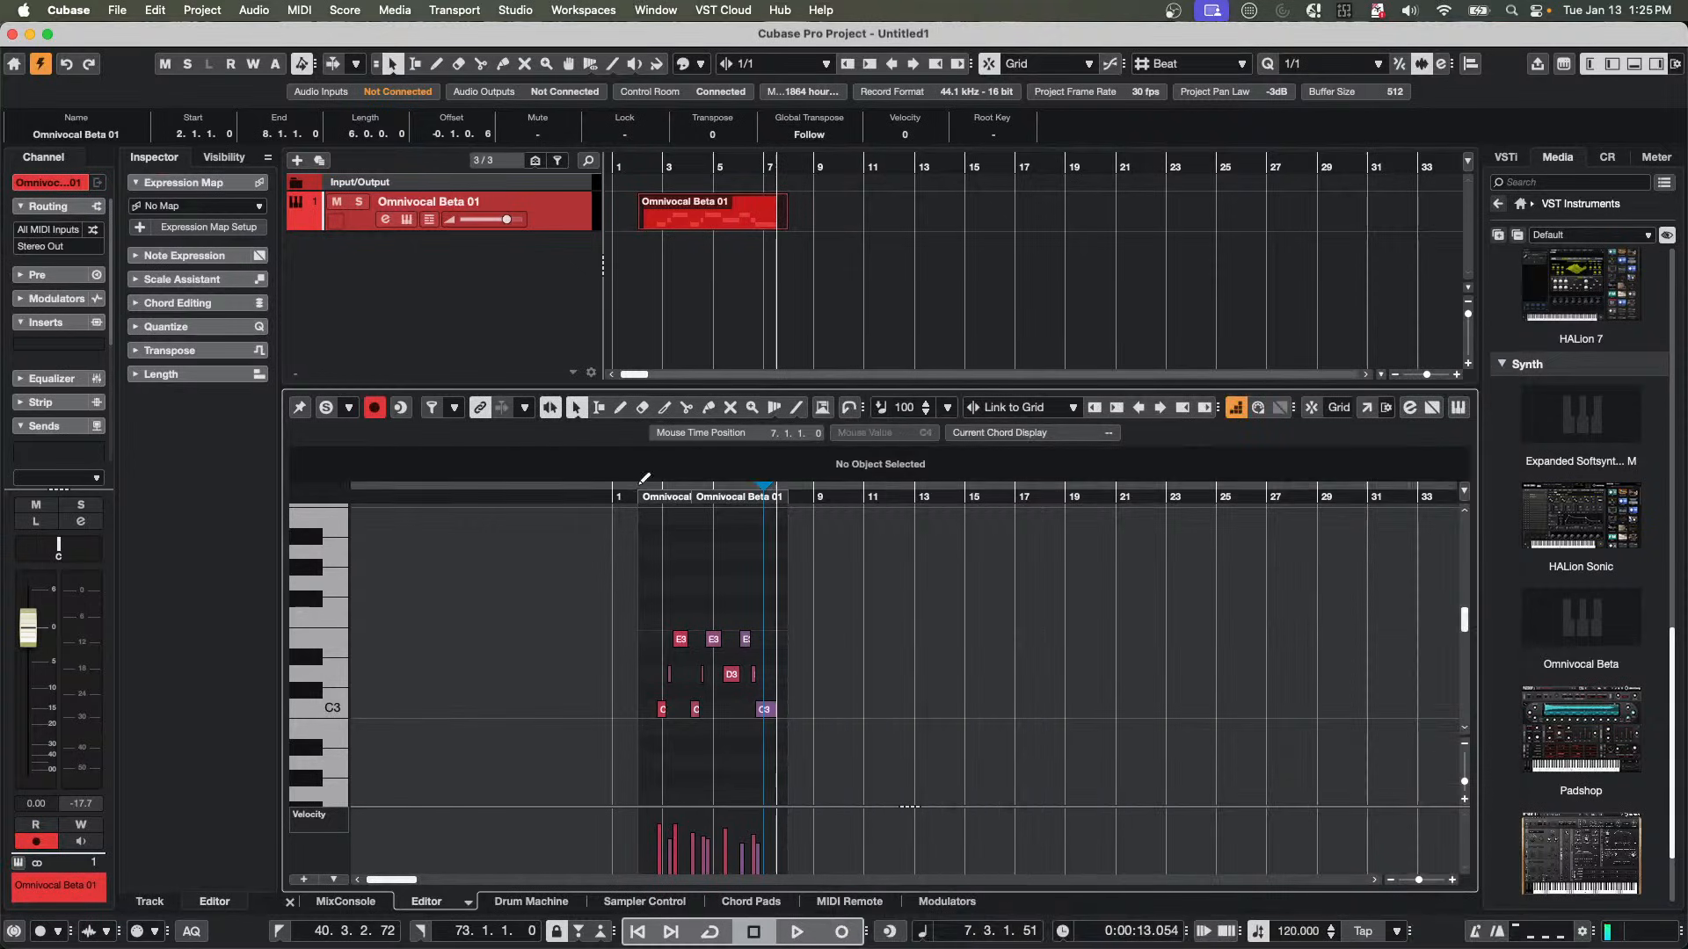
pyautogui.moveTo(630, 497); pyautogui.dragTo(645, 533)
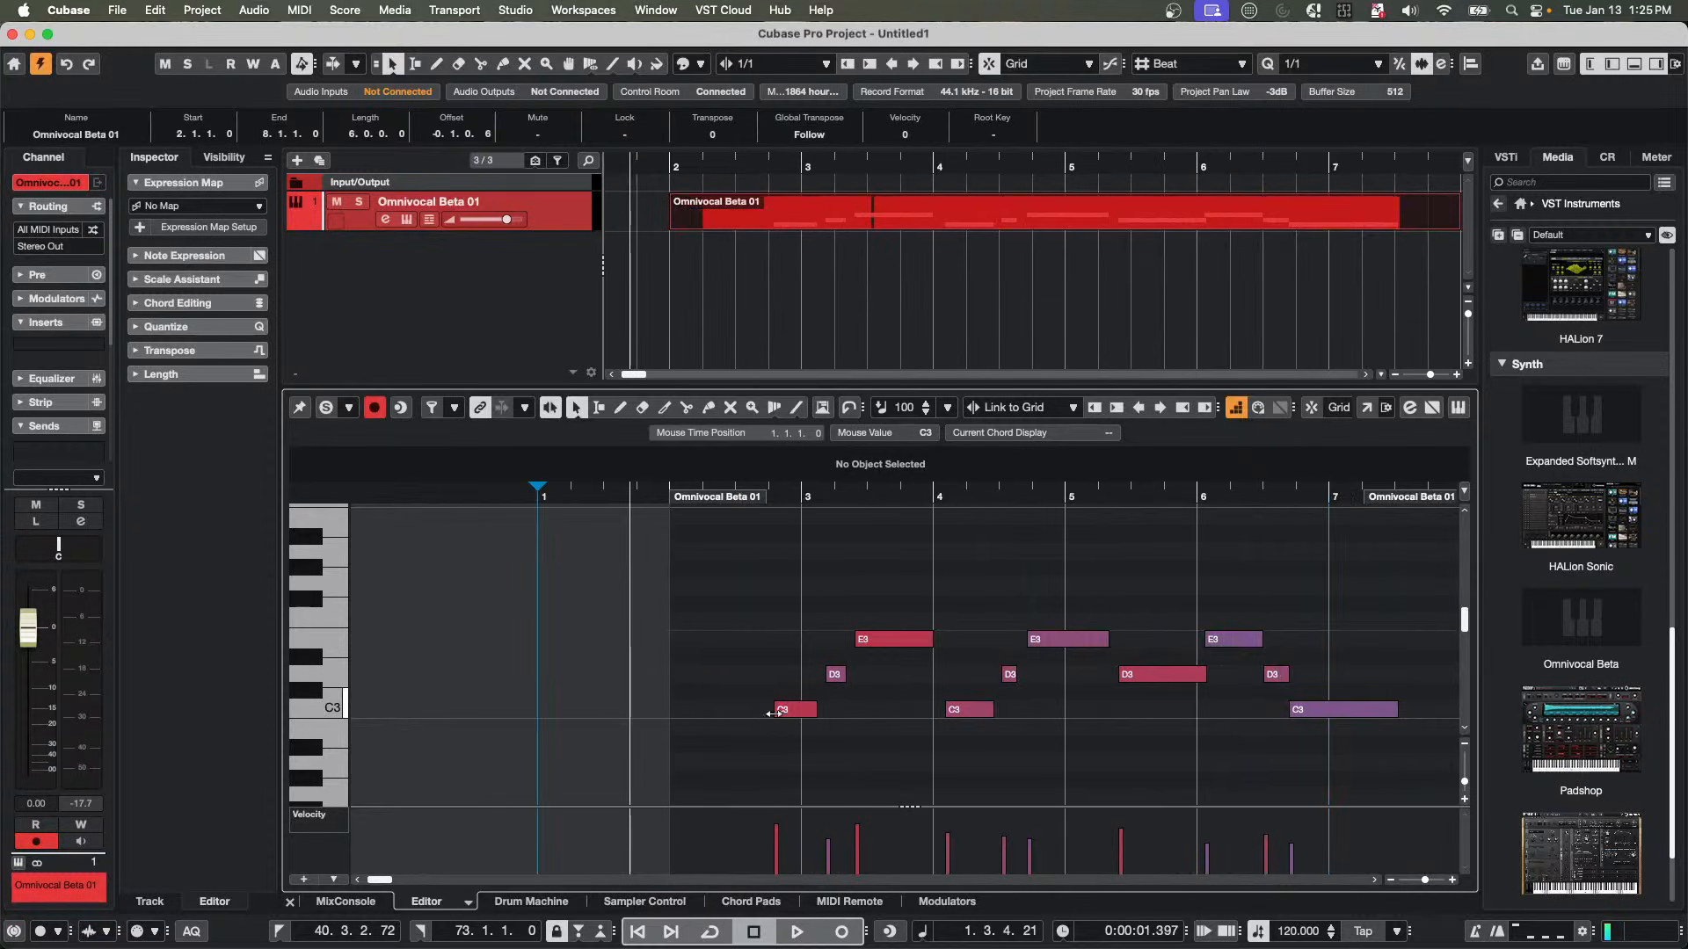
# Open the Key Editor in a separate window and set the first C3 note's text to "club".
pyautogui.click(802, 710)
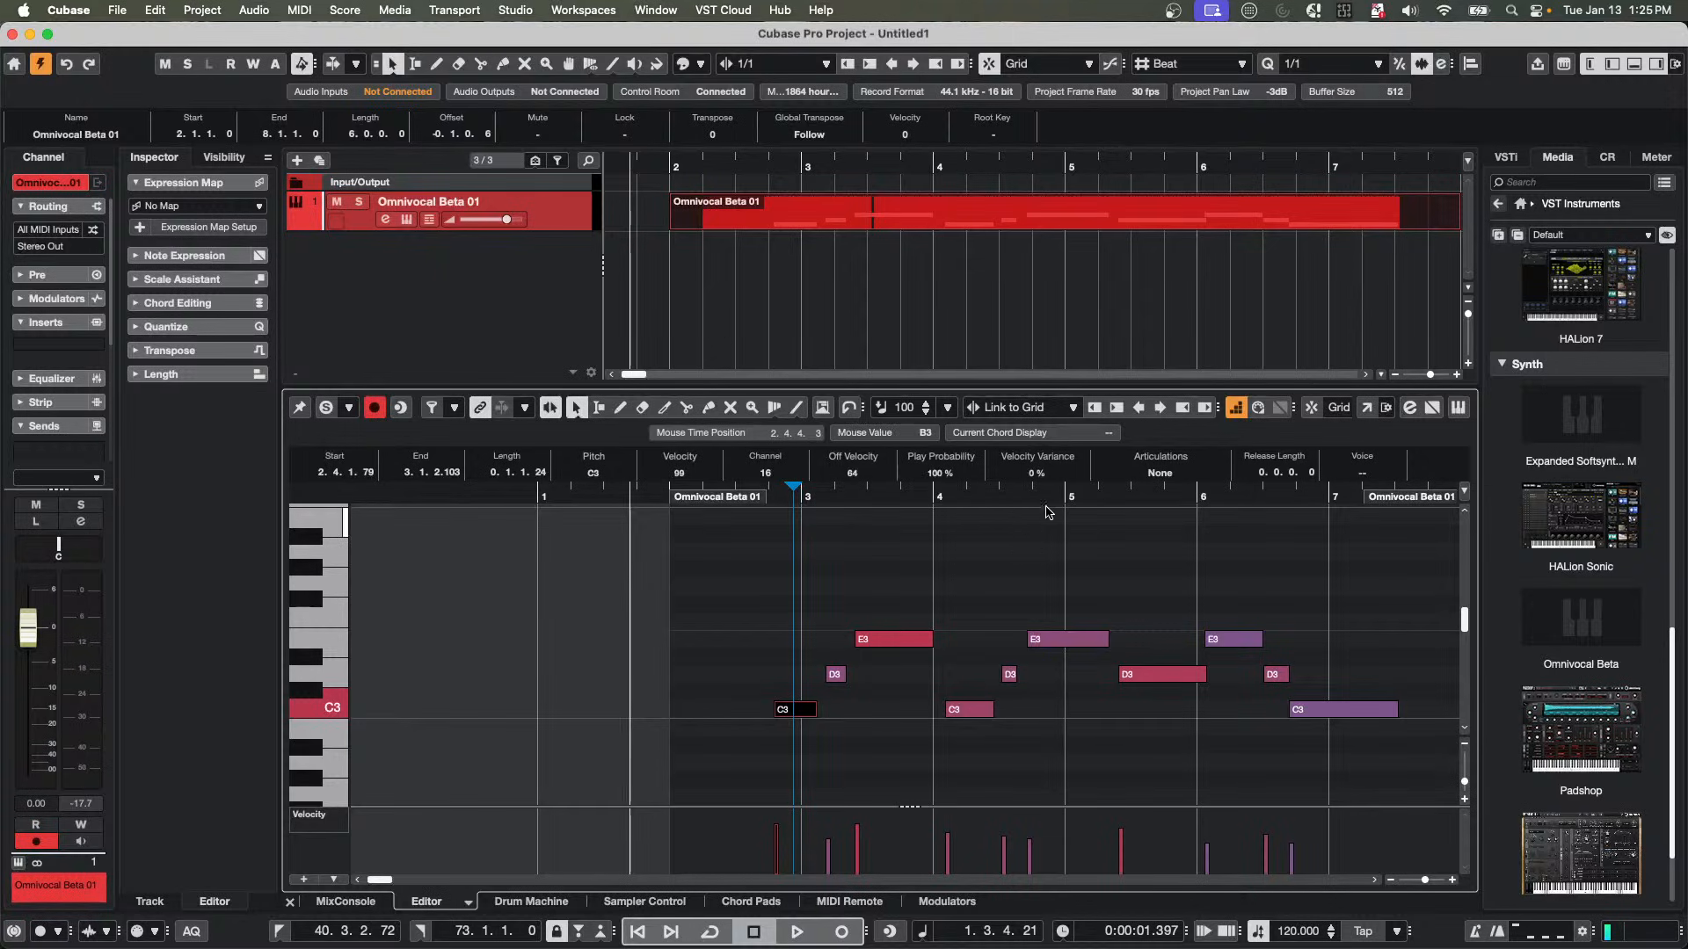
pyautogui.click(1366, 409)
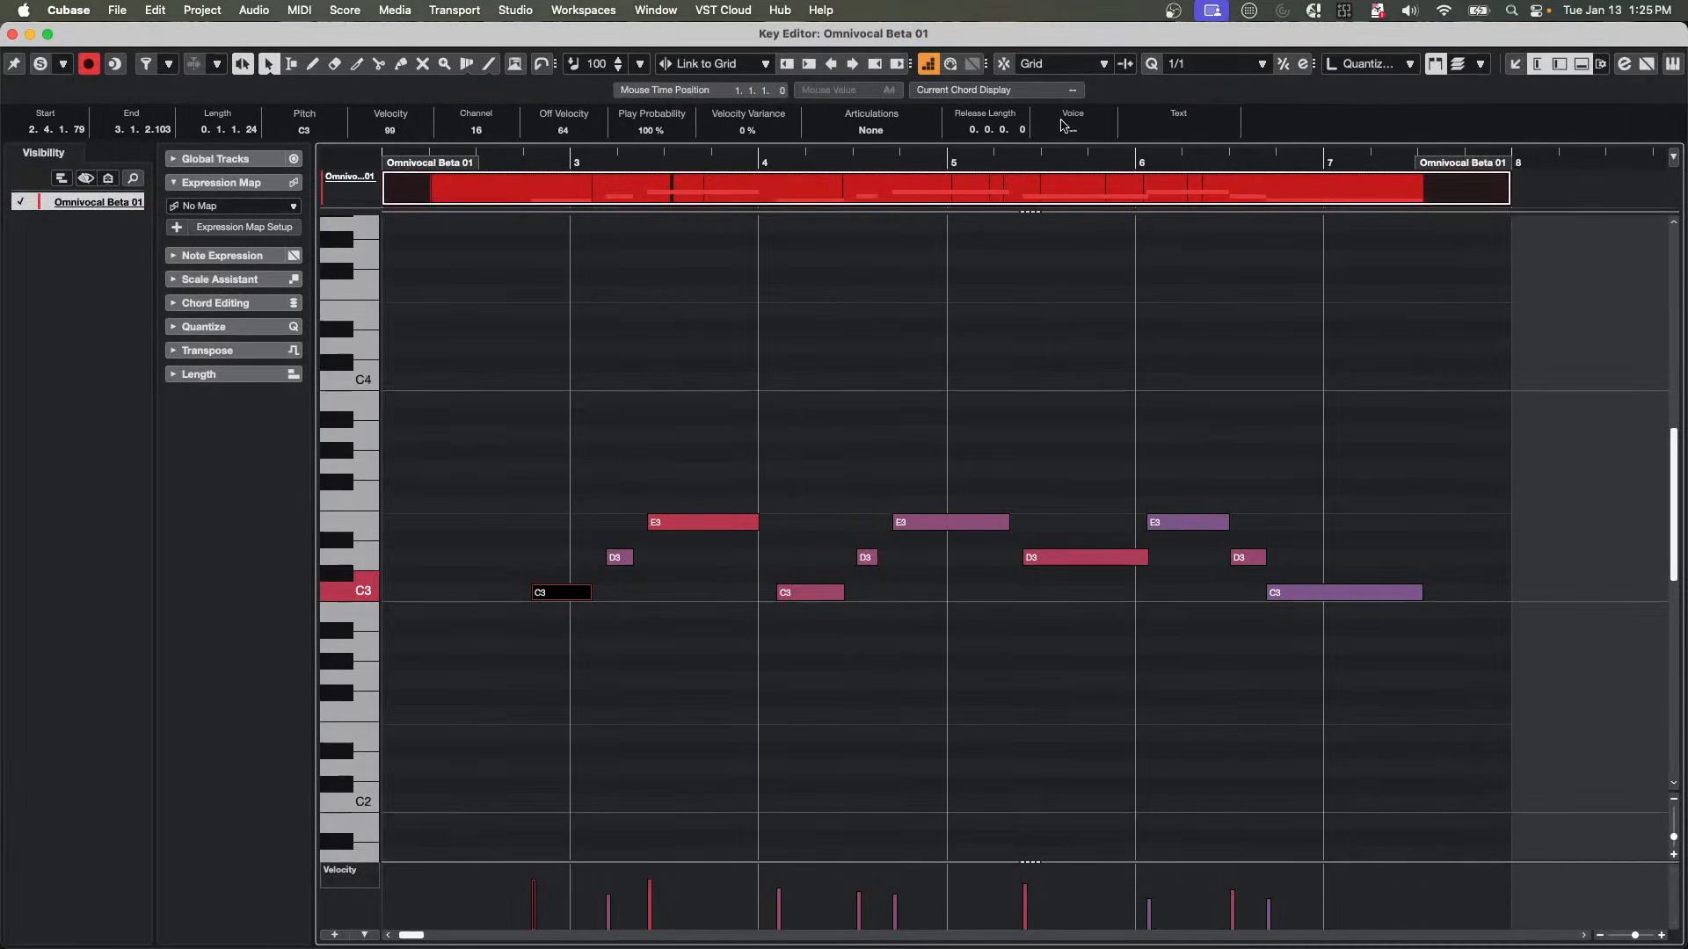
pyautogui.click(1170, 134)
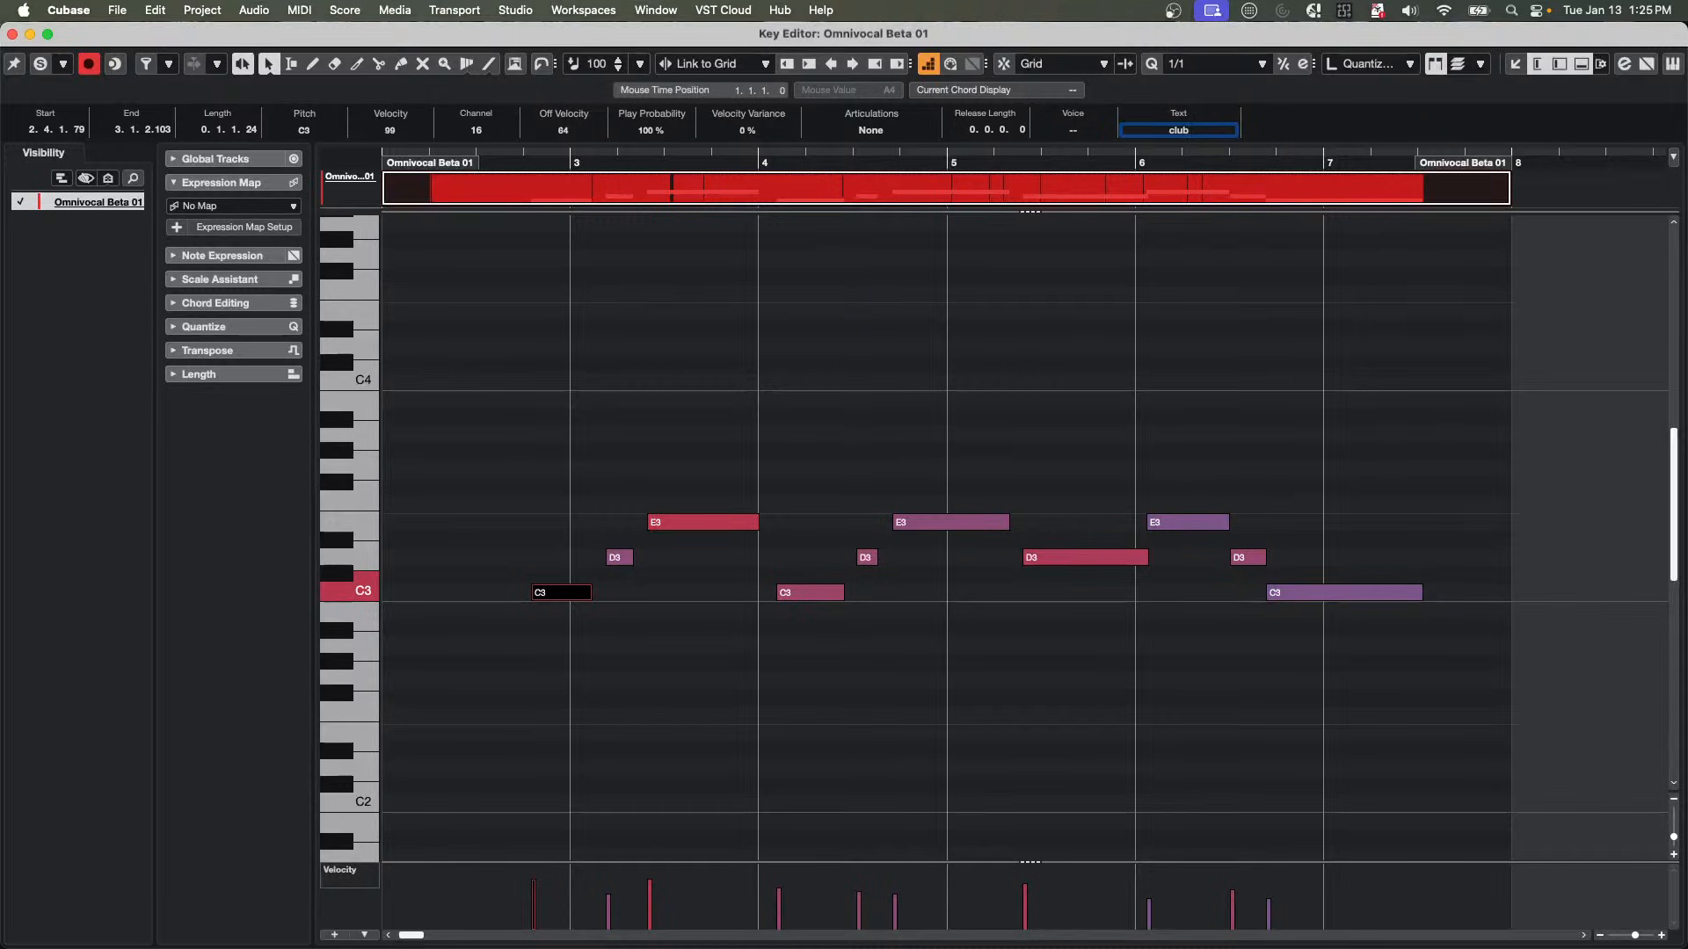
# Set the text of the first D3 note to "cue" and of the first E3 note to "base".
pyautogui.click(625, 563)
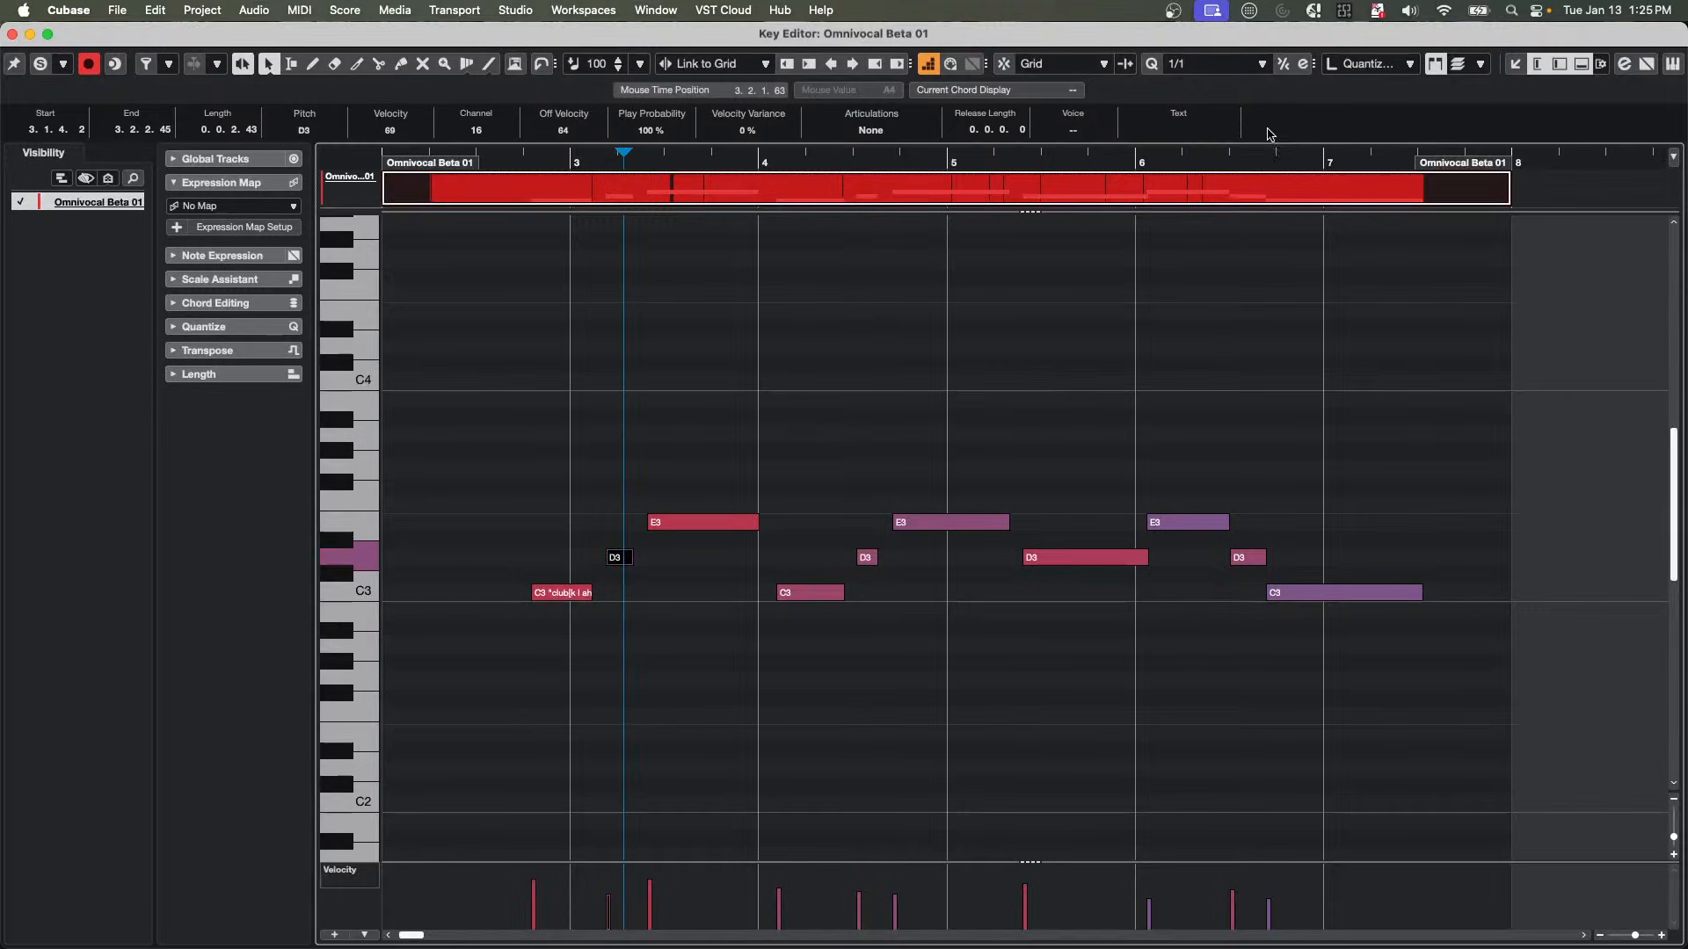
pyautogui.click(1208, 132)
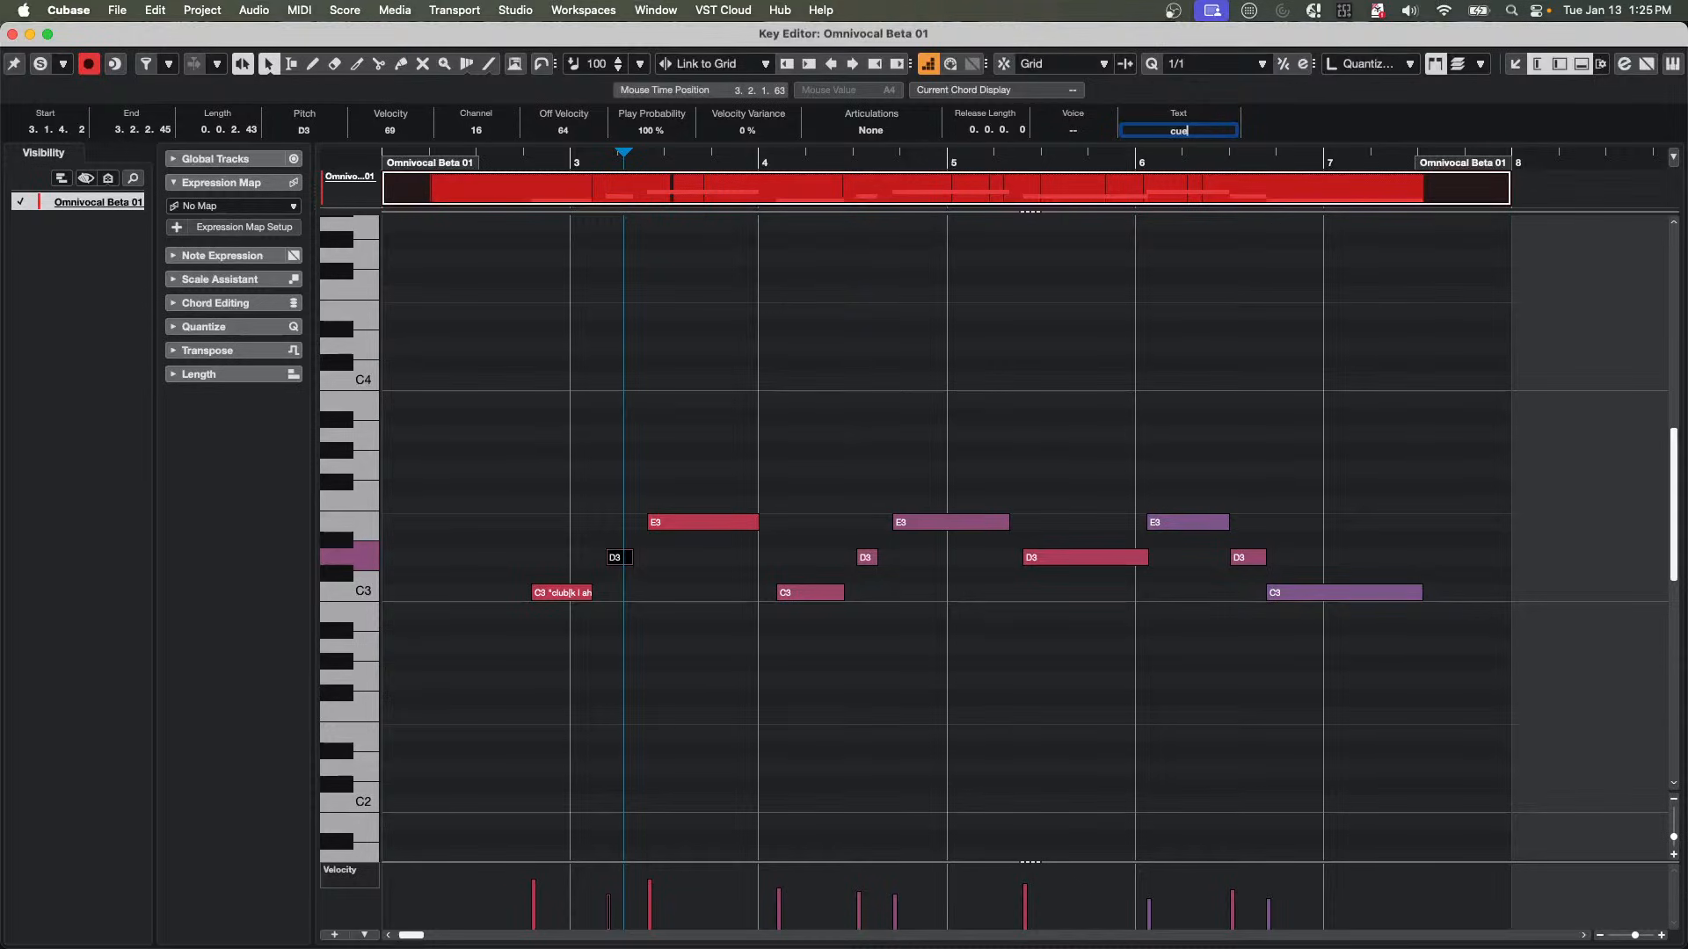
pyautogui.write('cue')
pyautogui.click(685, 522)
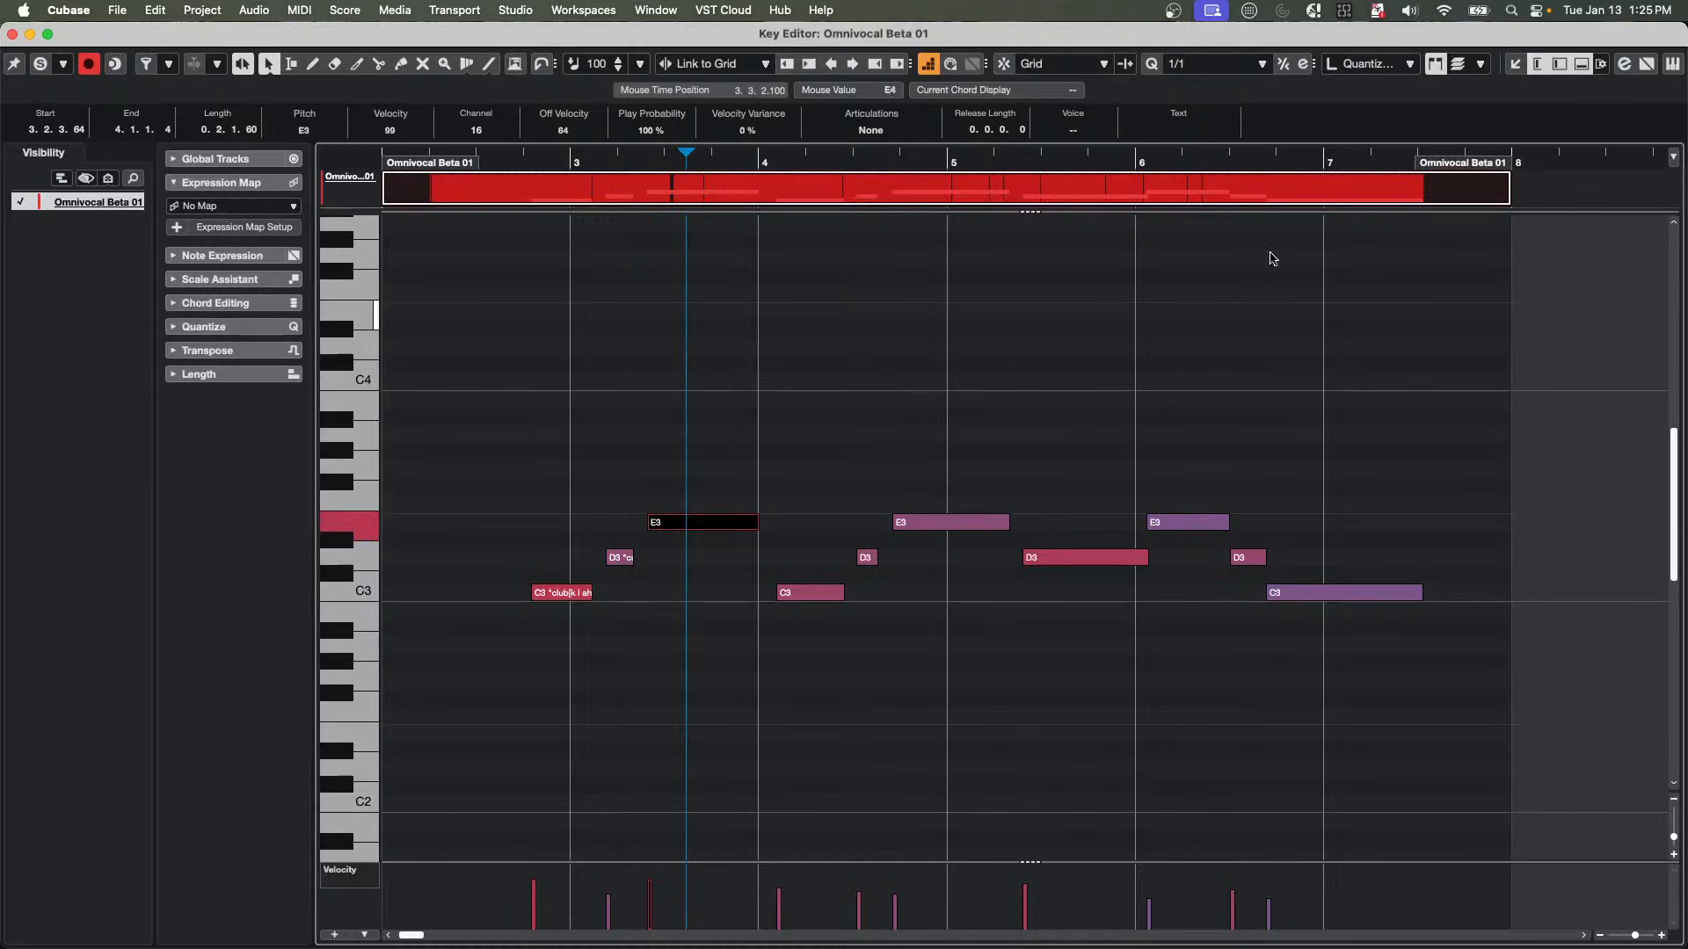
pyautogui.click(1204, 132)
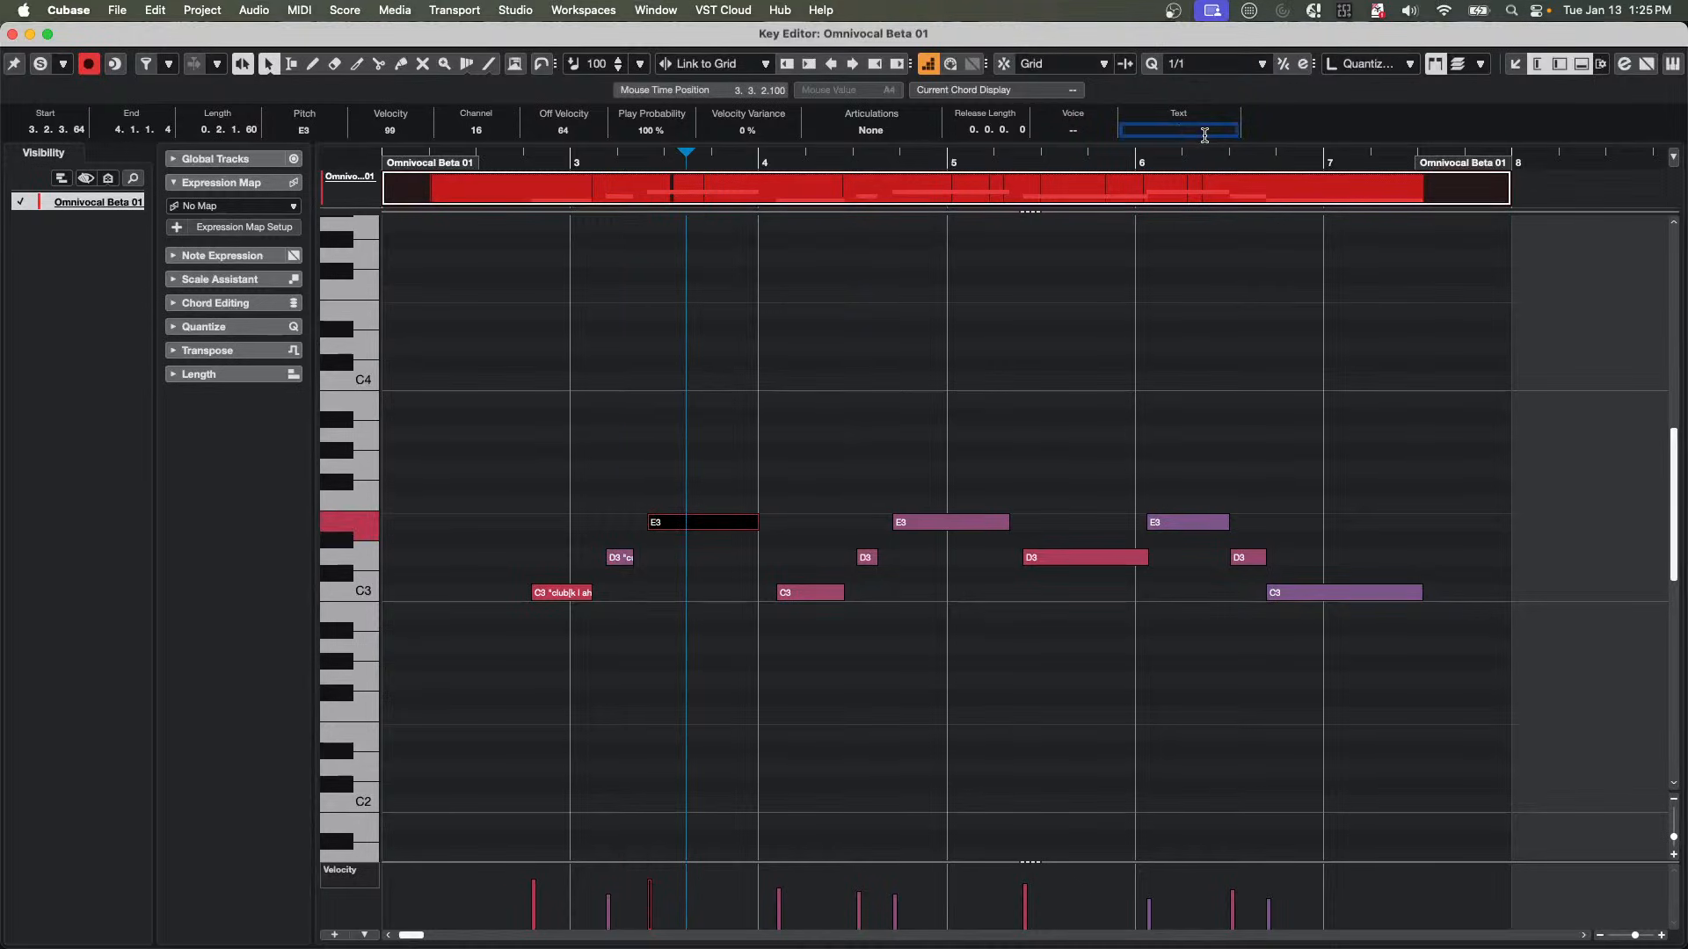
pyautogui.write('base[b ey s]')
pyautogui.press('Return')
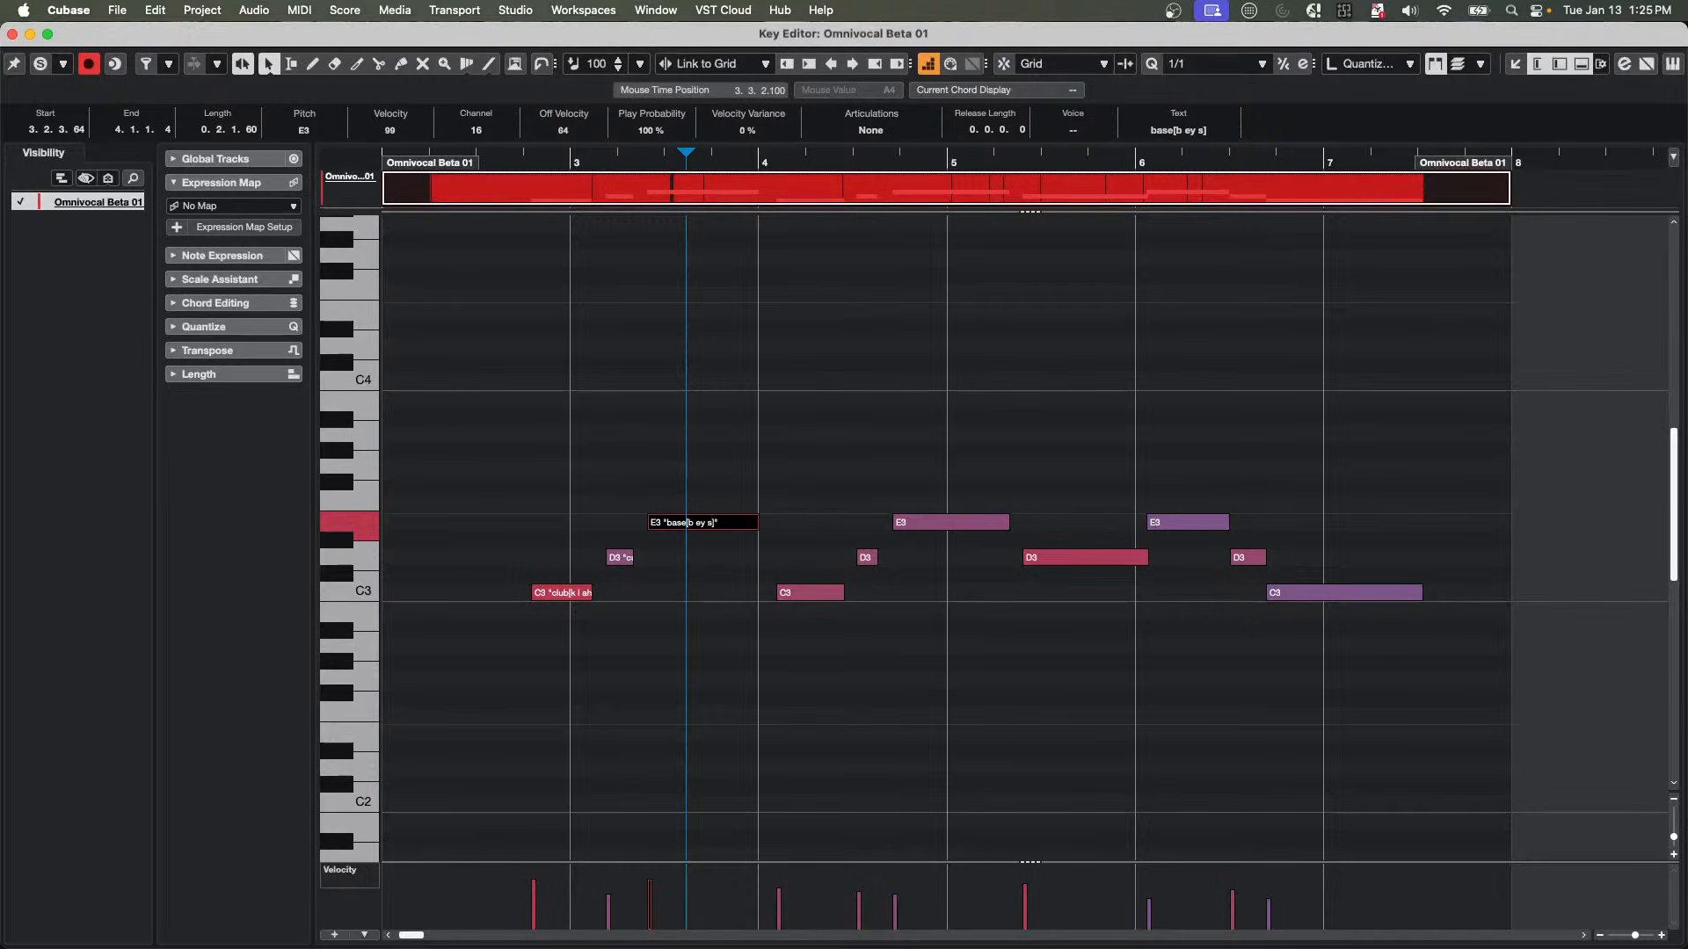
# Set the text of the second C3 note to "club" and of the second D3 note to "cue".
pyautogui.click(818, 592)
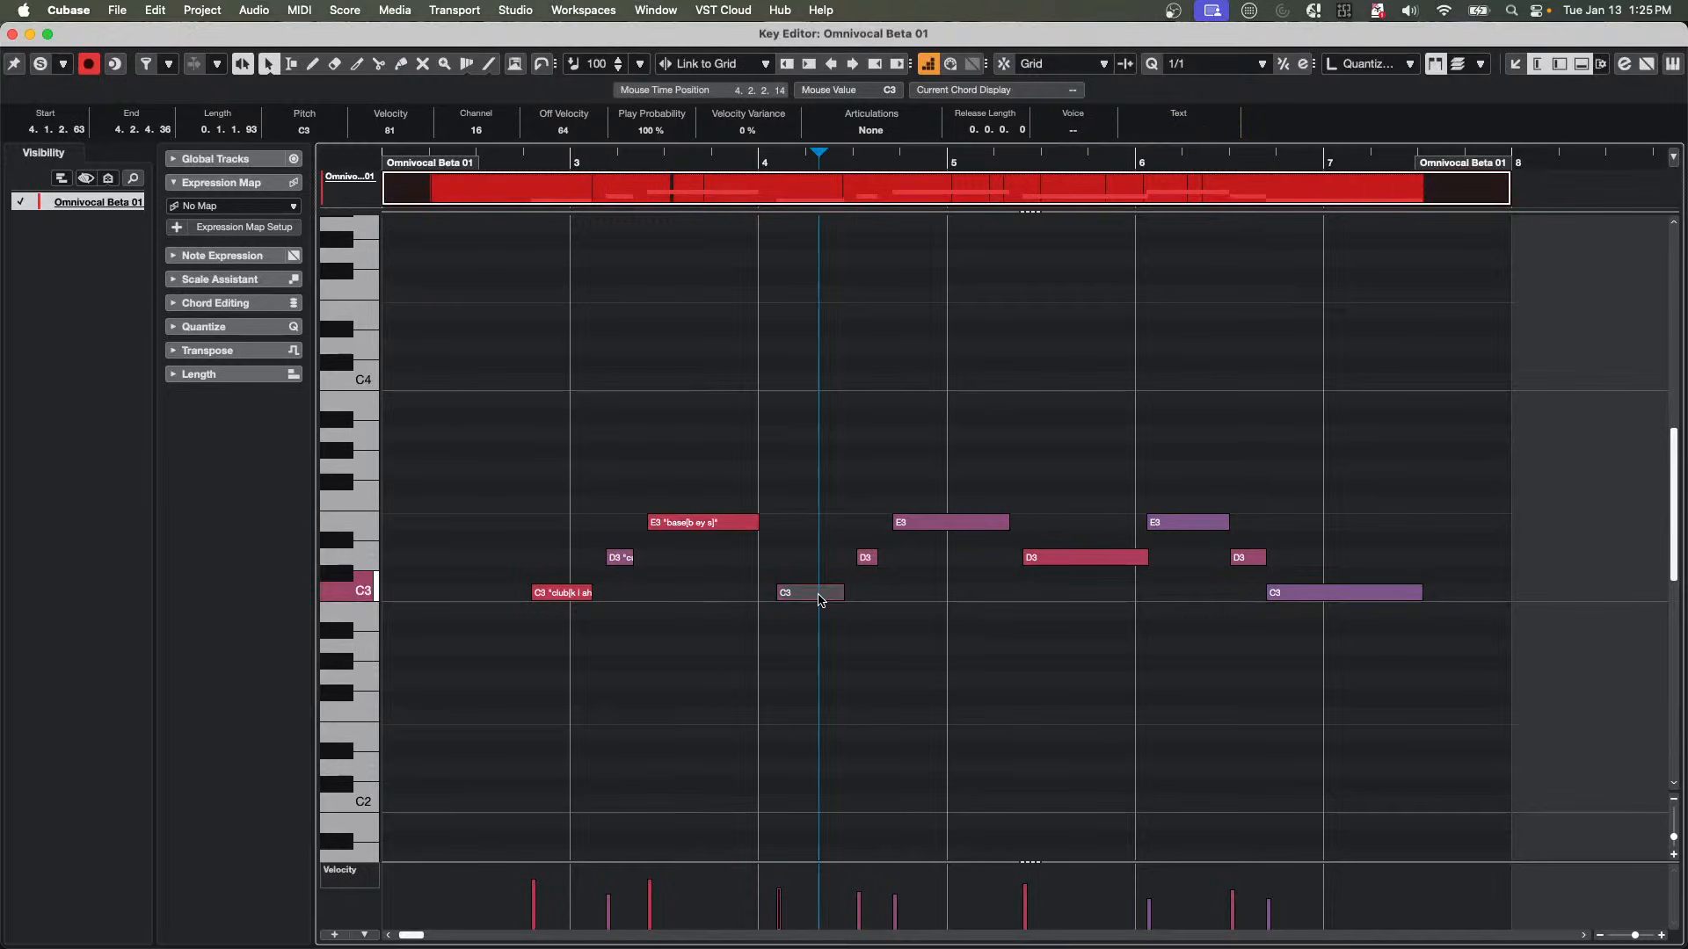
pyautogui.click(1134, 139)
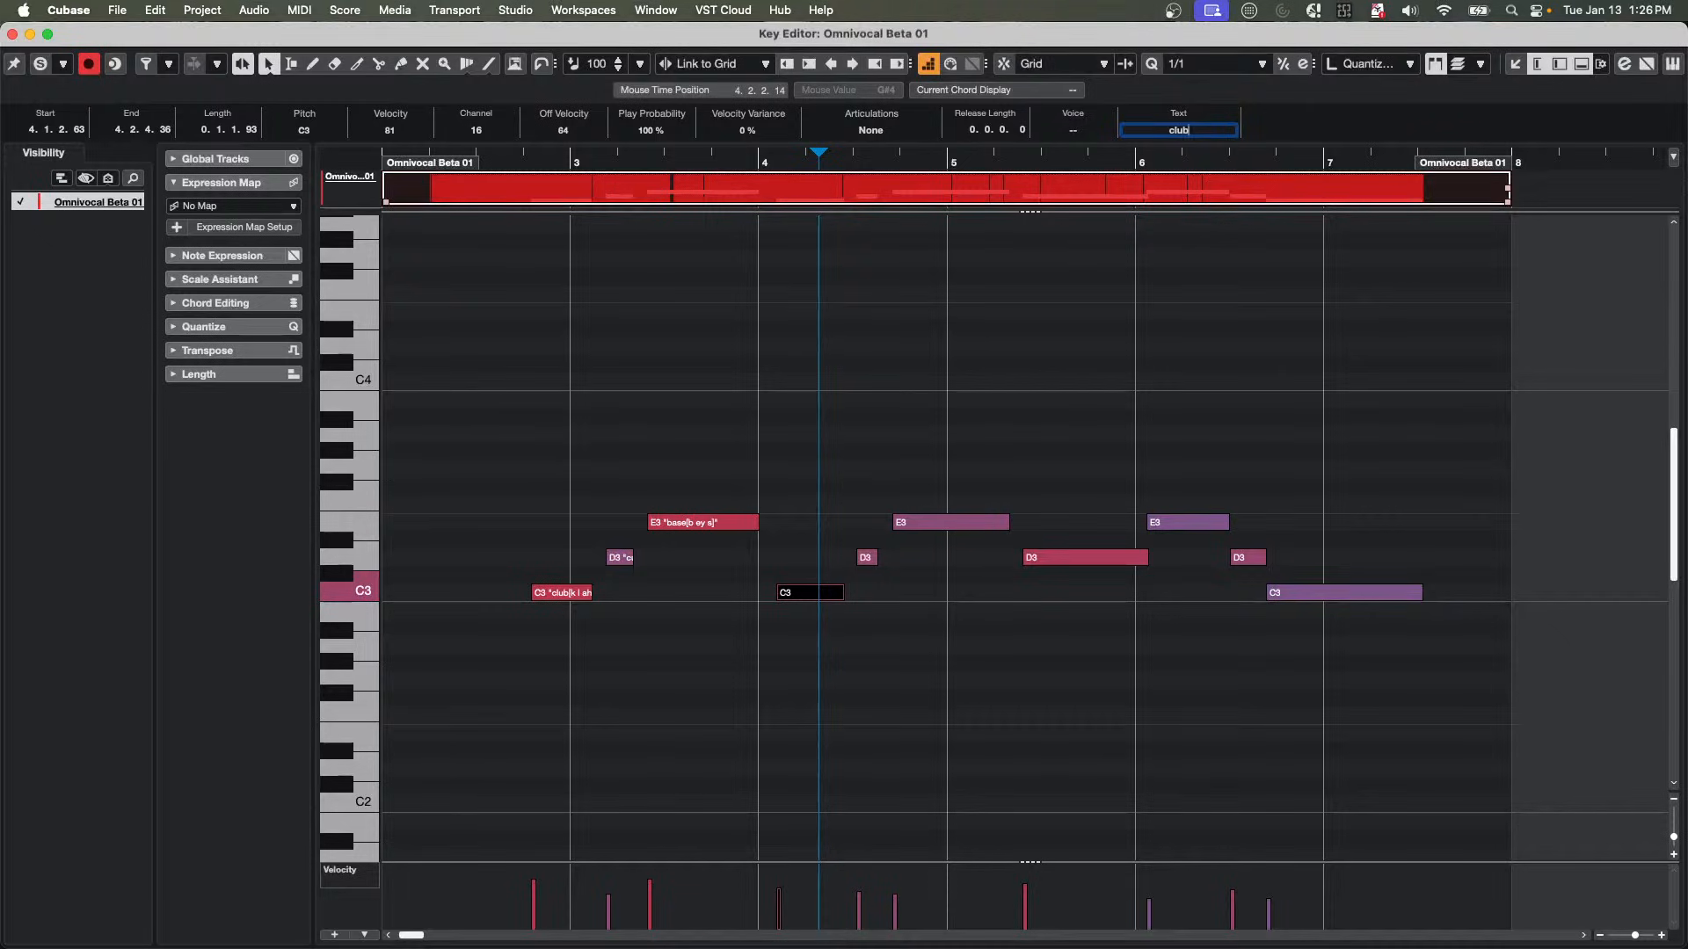
pyautogui.click(867, 559)
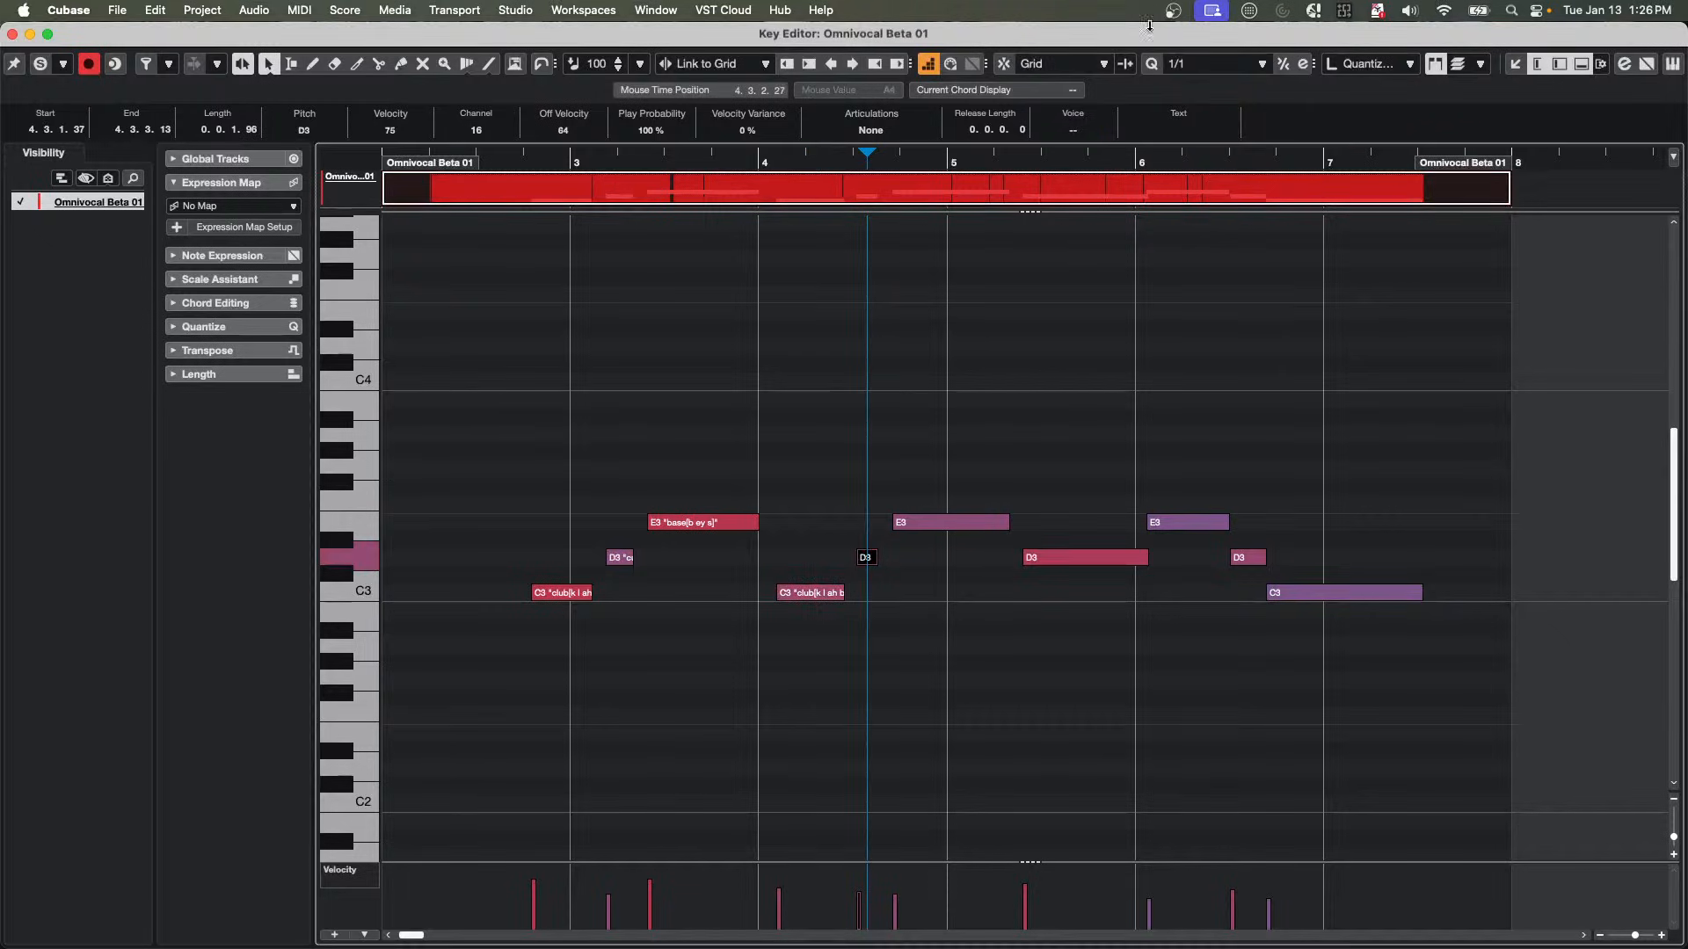
pyautogui.click(1207, 133)
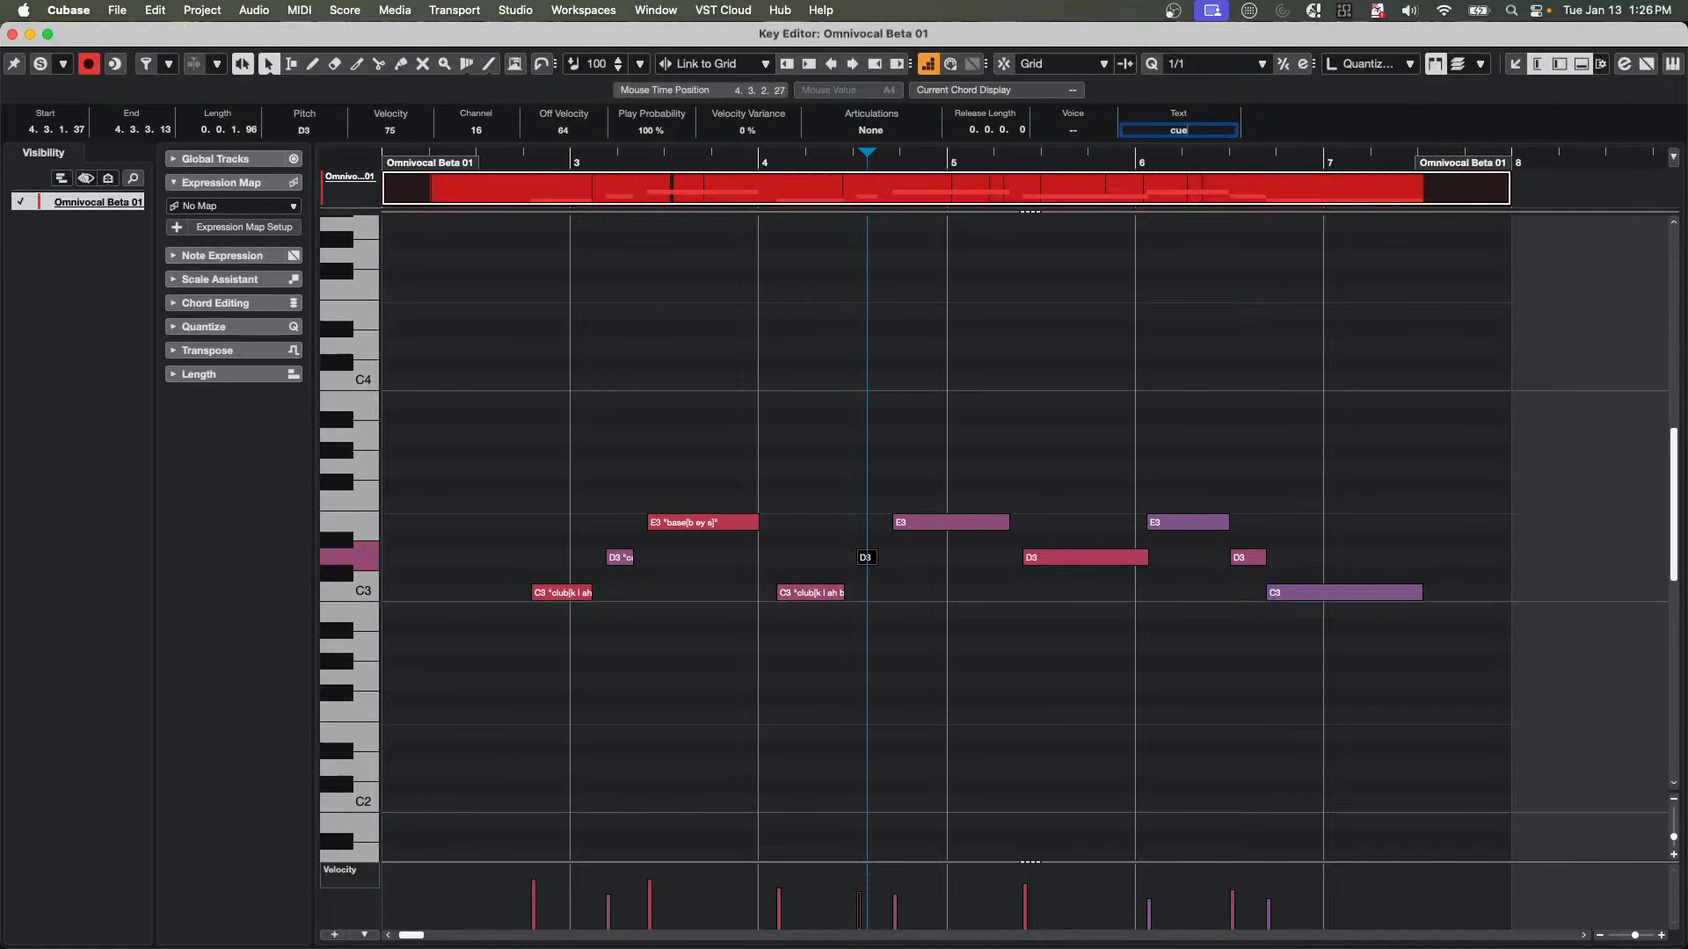
# Assign the lyric "base" to the second E3 note, just before bar 5.
pyautogui.click(931, 523)
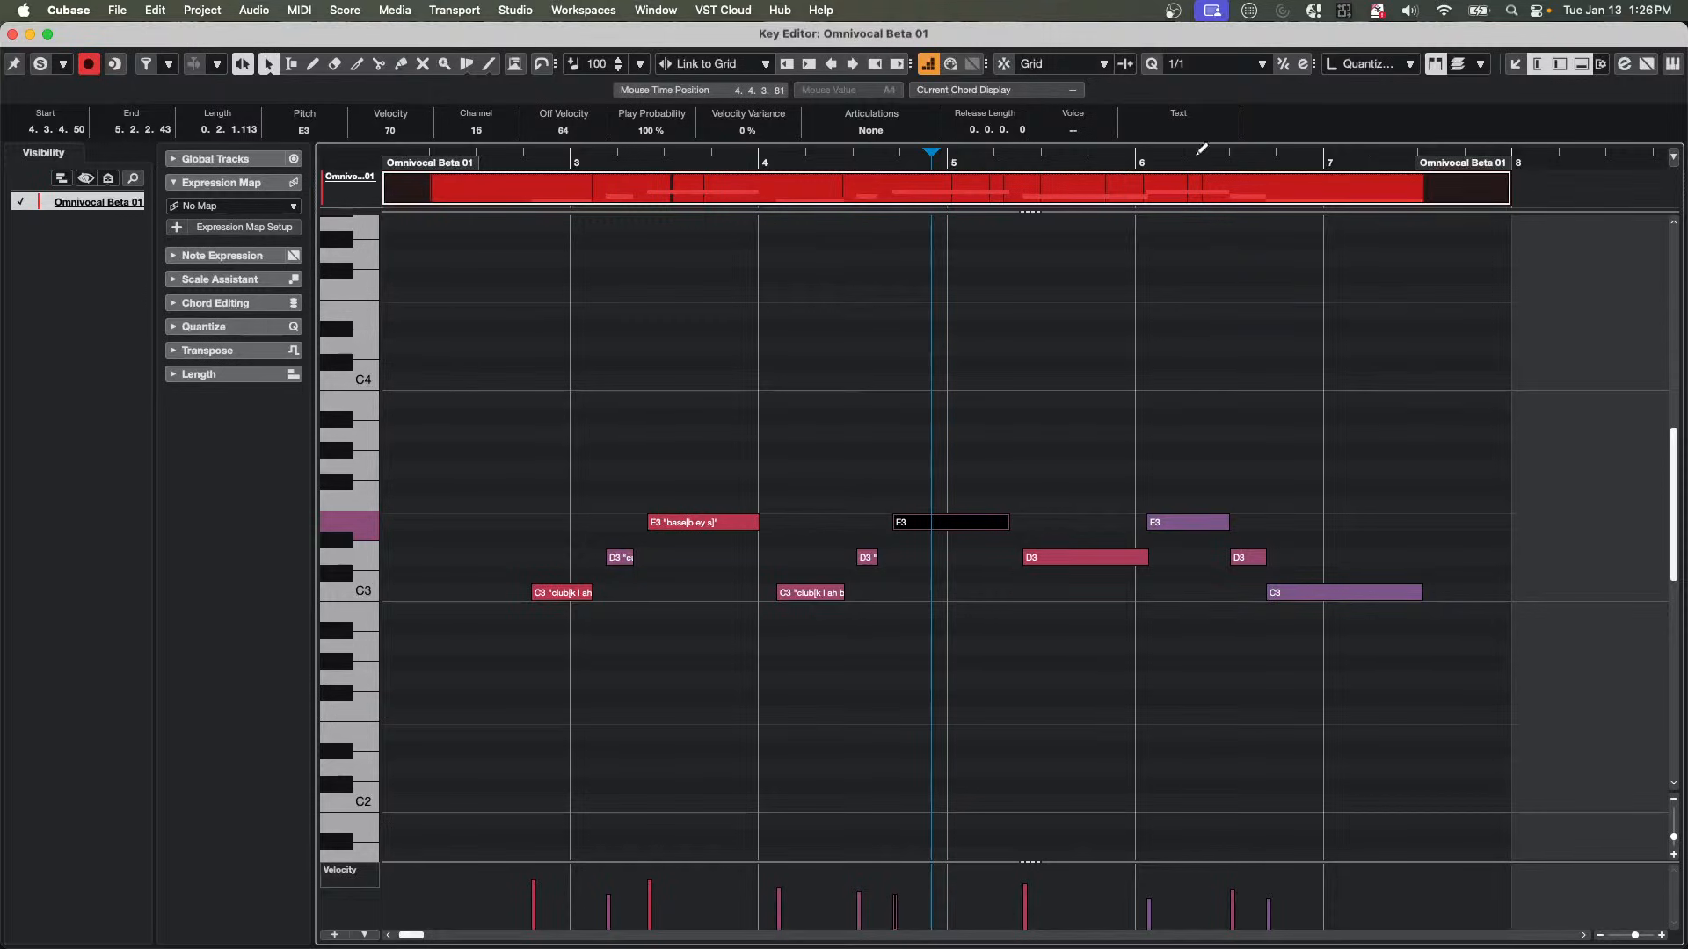
pyautogui.click(1178, 129)
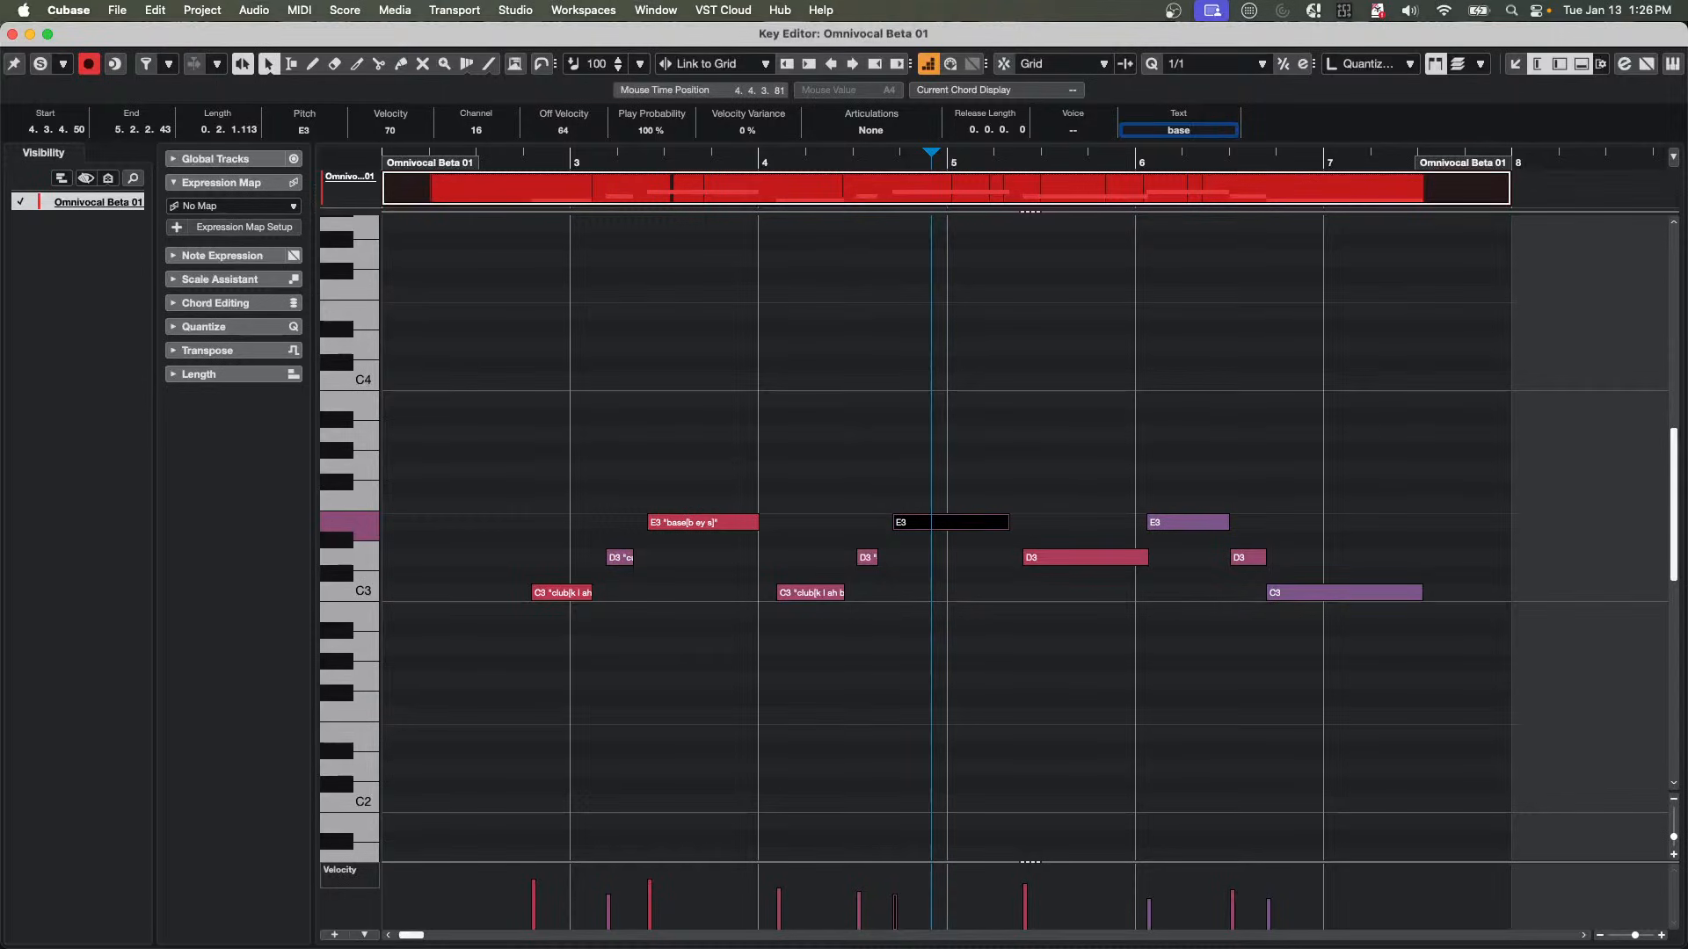
pyautogui.write('base[b ey s]')
pyautogui.press('Return')
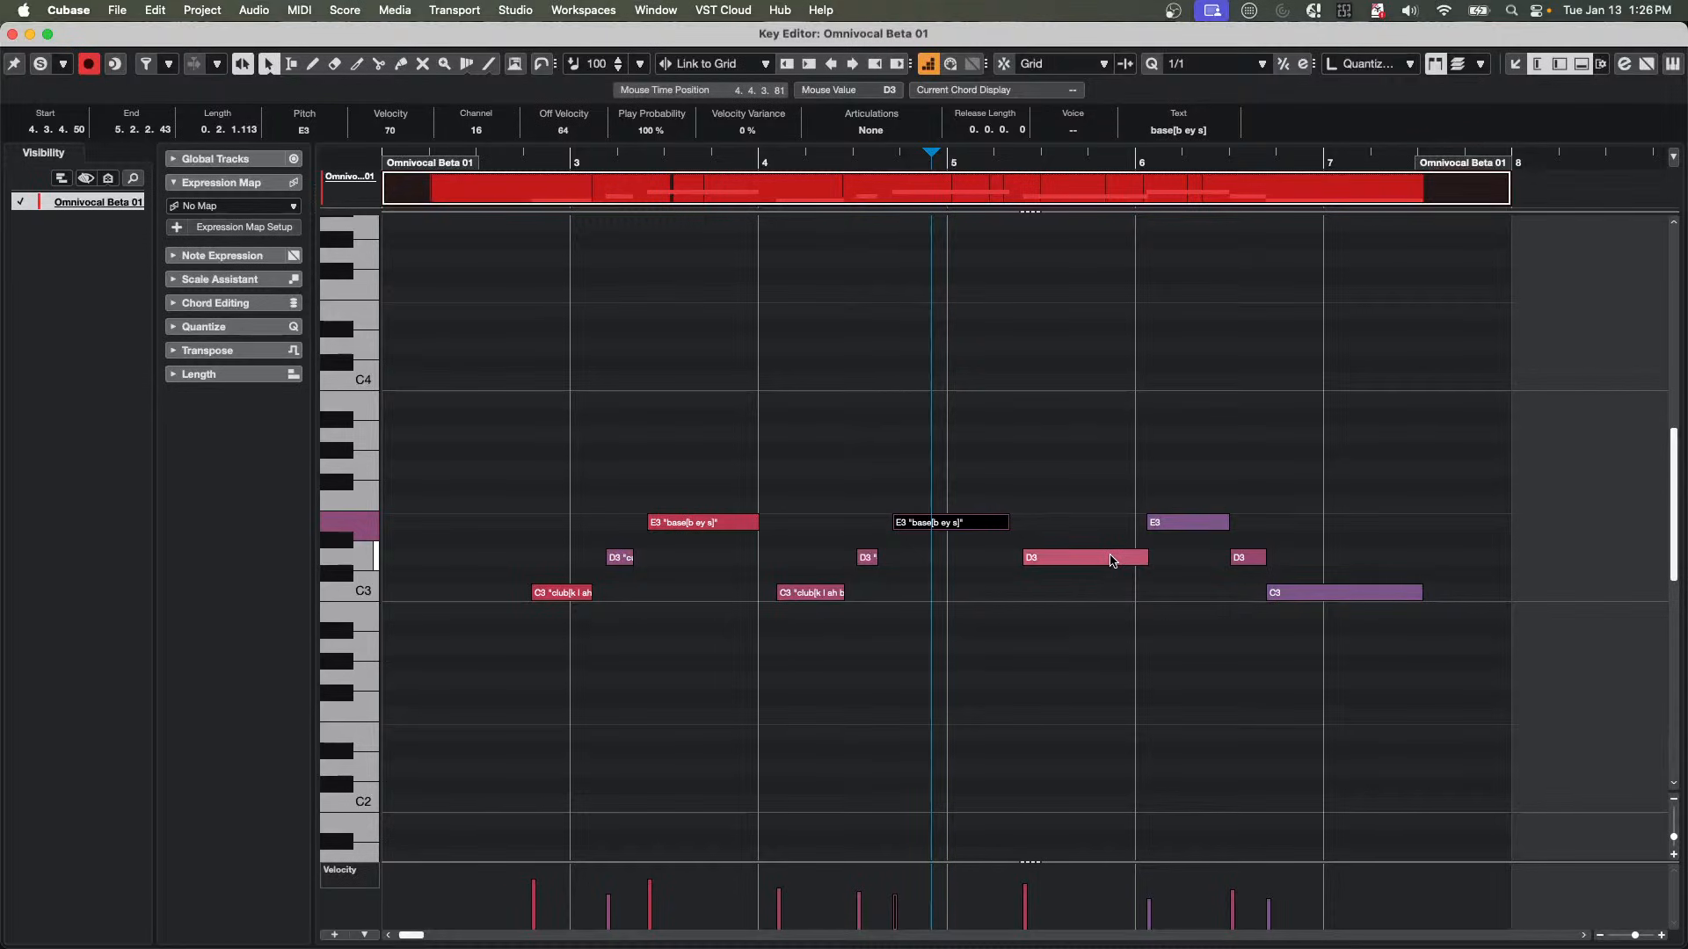
# Set the text of the long D3 note before bar 6 to "make" and of the following E3 note to "music--".
pyautogui.click(1112, 560)
pyautogui.click(1154, 130)
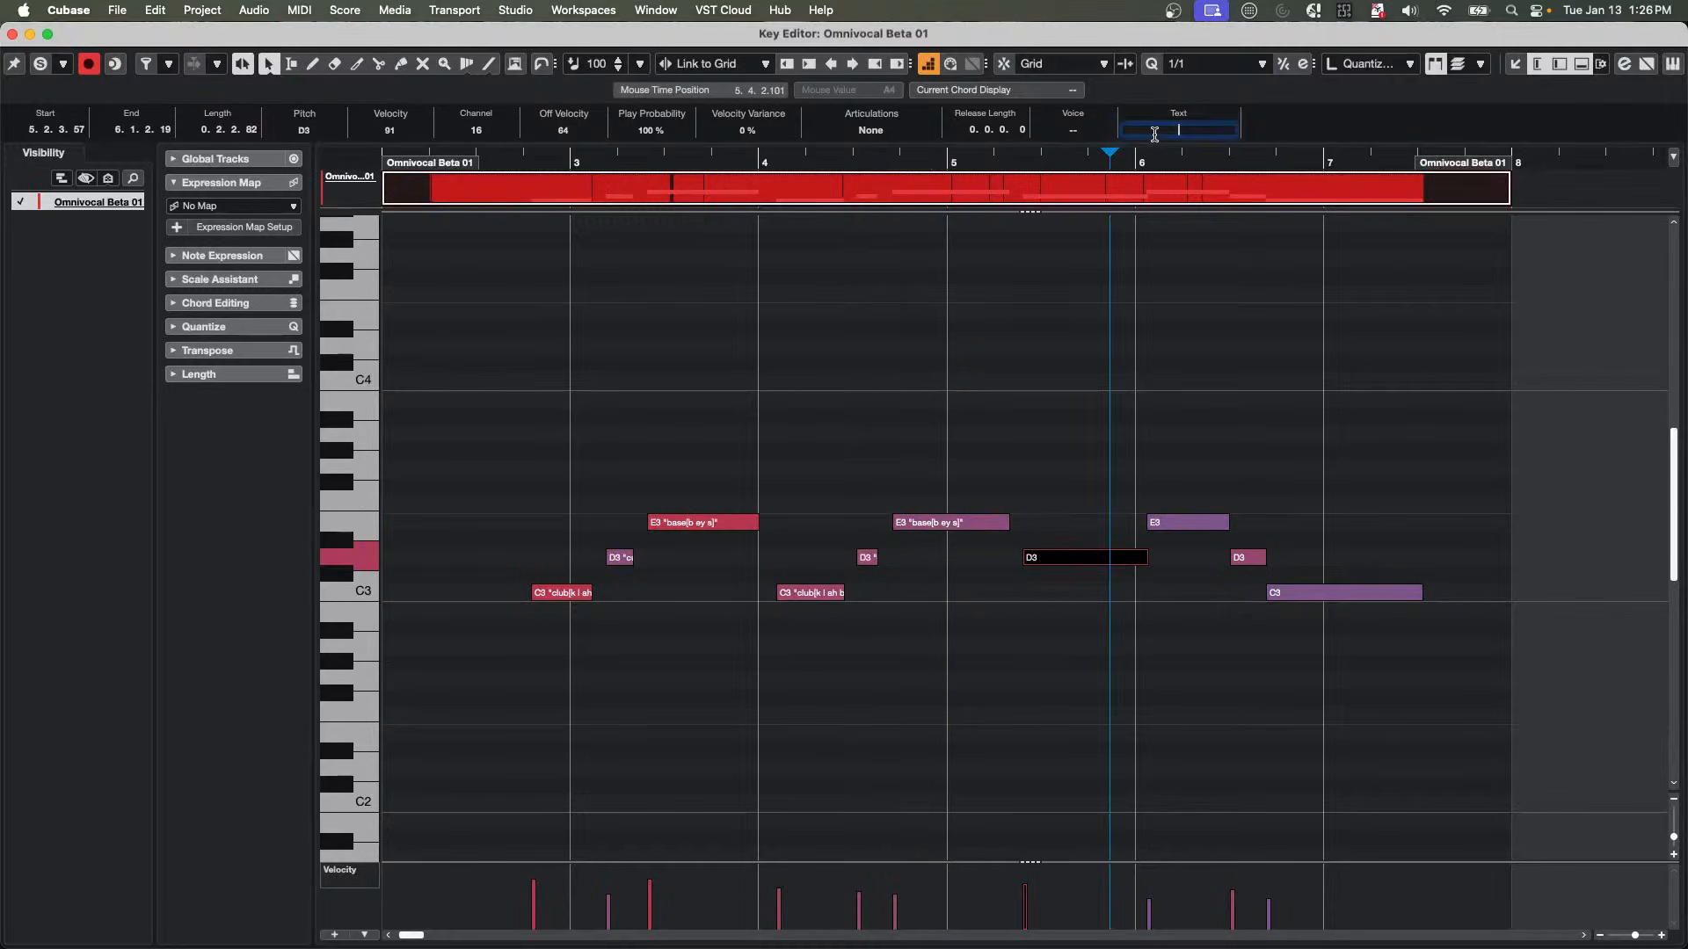
pyautogui.write('make')
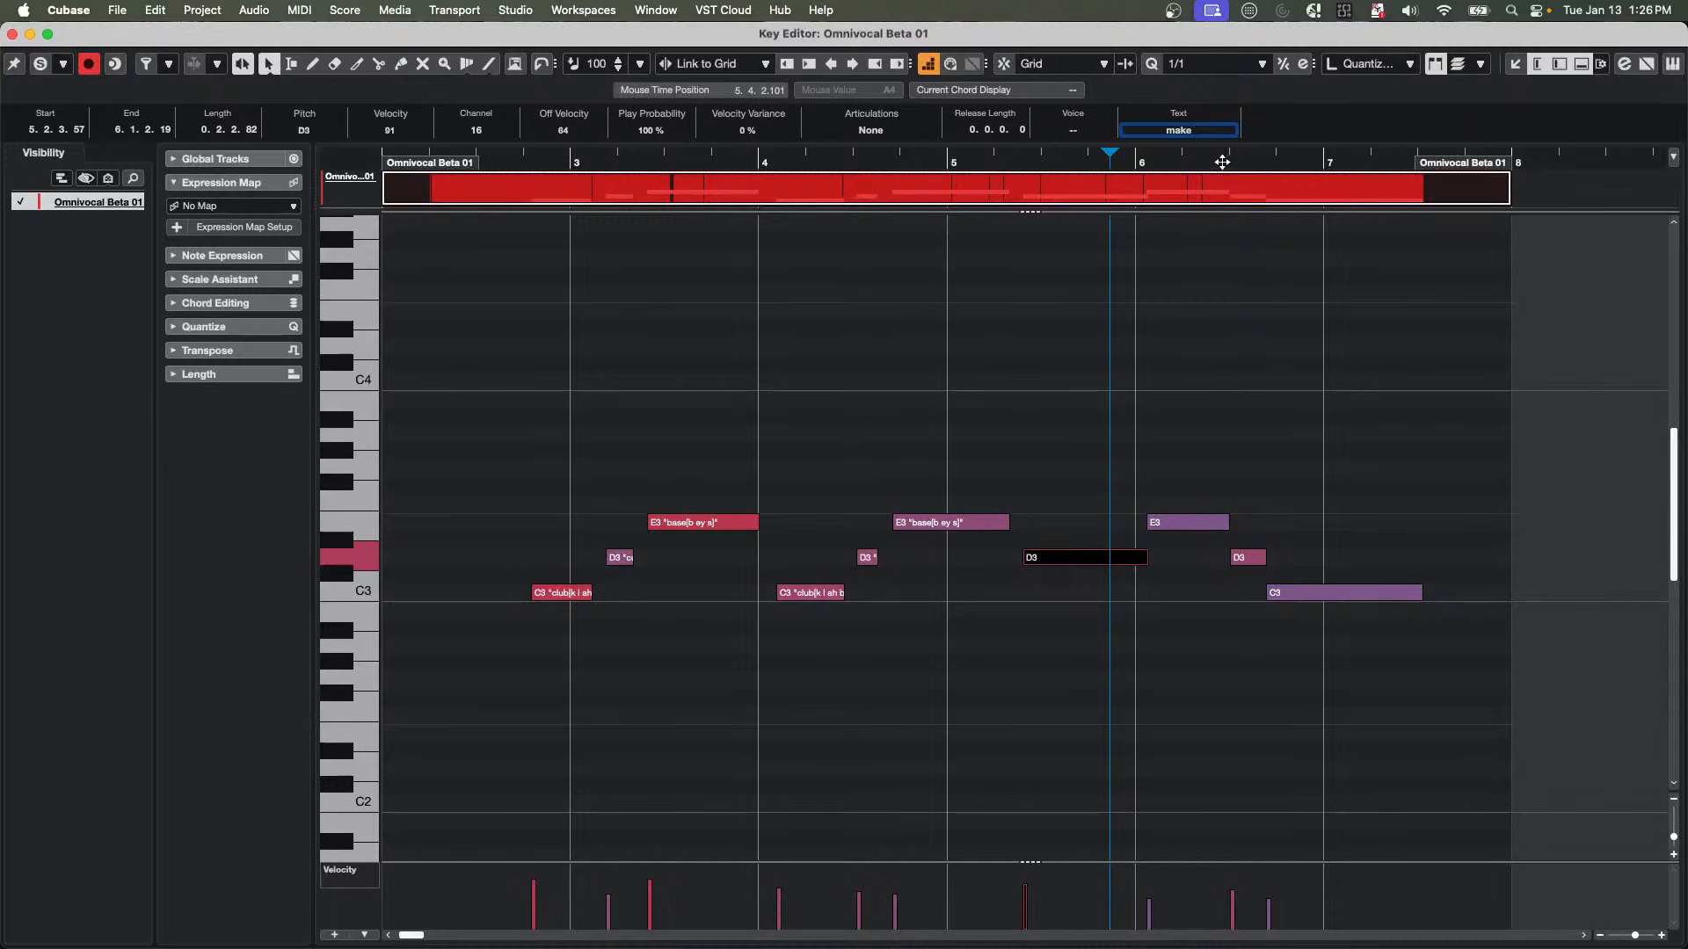
pyautogui.click(1209, 523)
pyautogui.click(1163, 130)
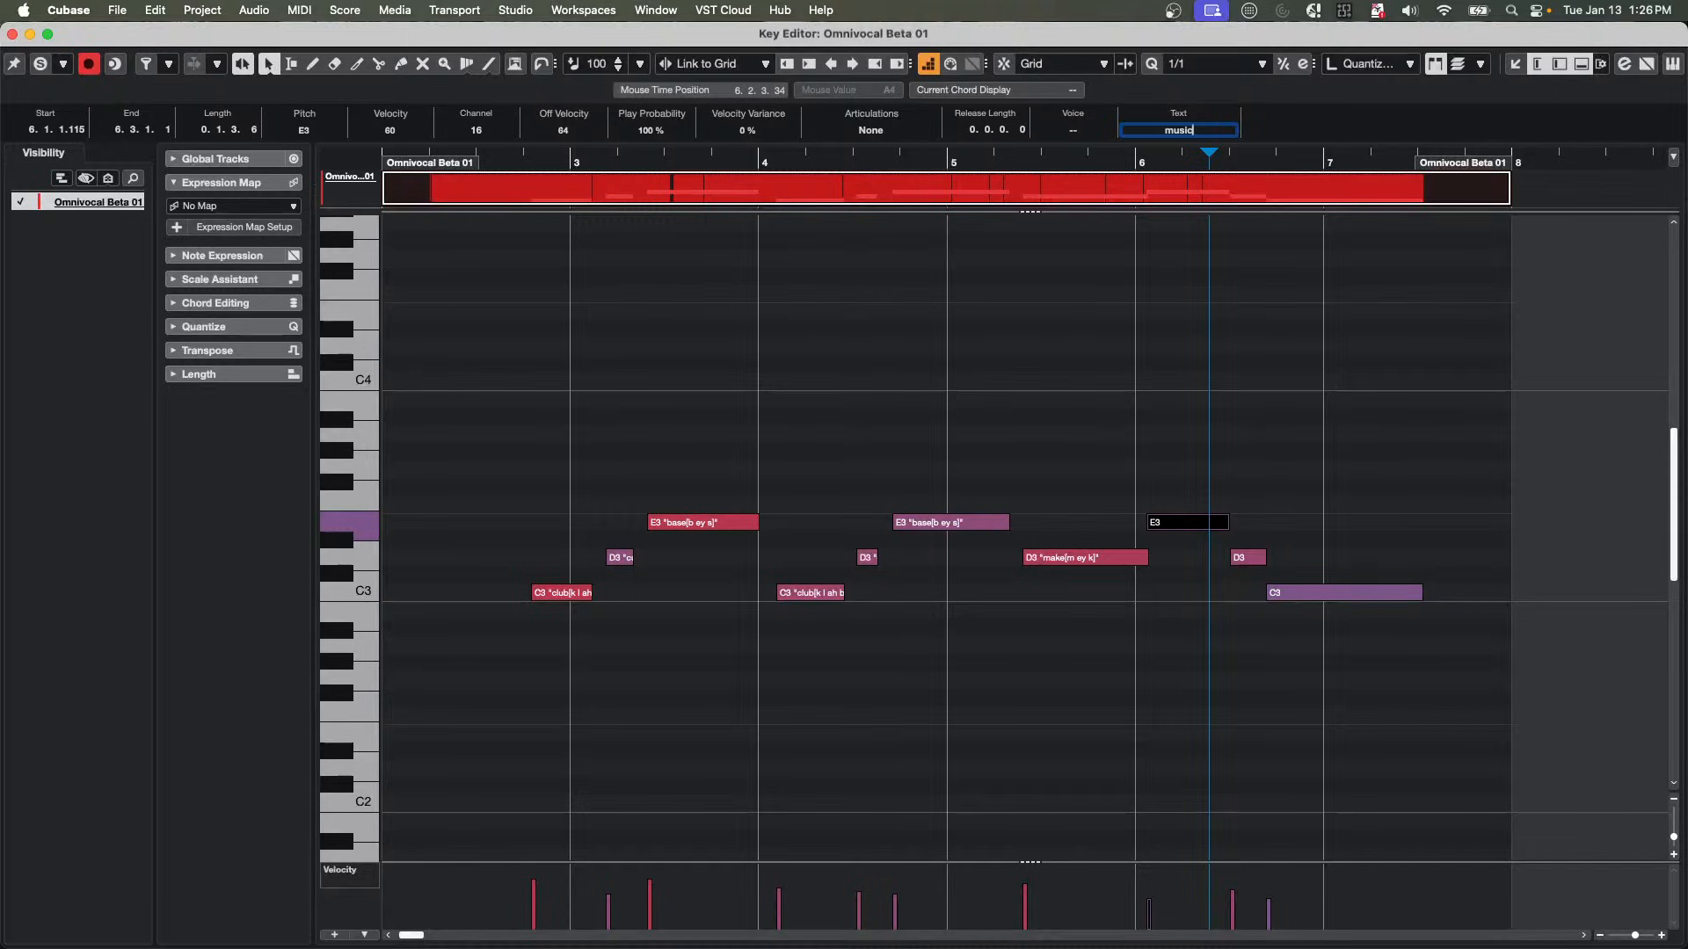
pyautogui.write('music--')
pyautogui.press('Return')
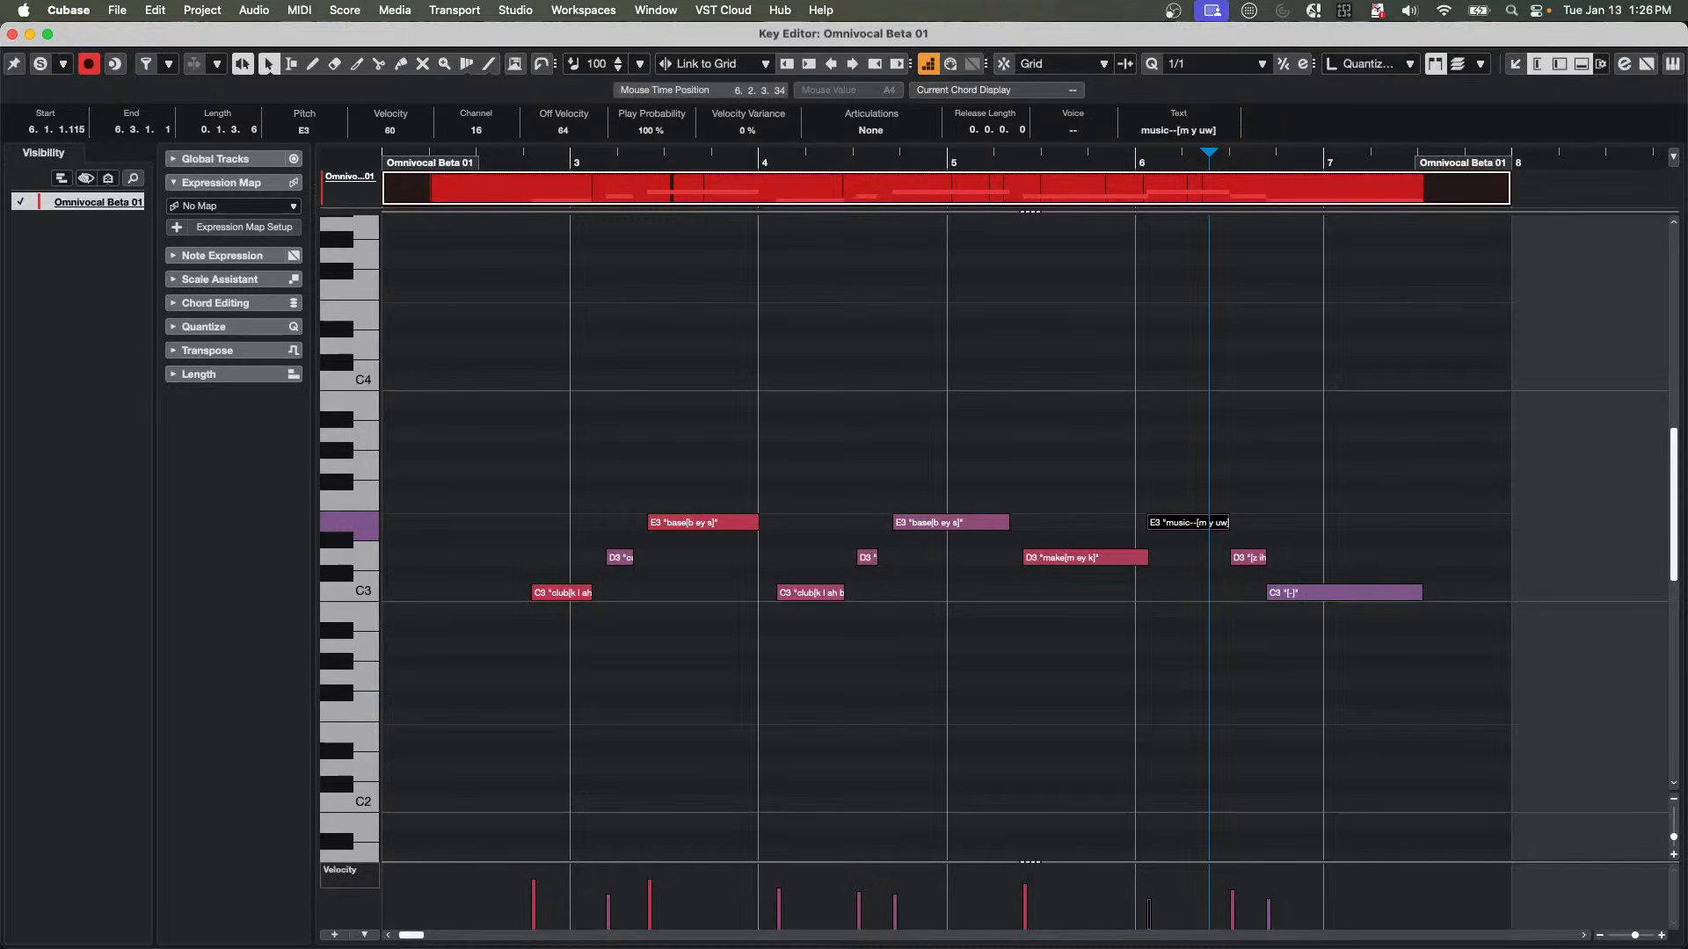
# Play the part with its lyrics from bar 2, stop playback, and close the separate Key Editor window.
pyautogui.click(506, 157)
pyautogui.press('space')
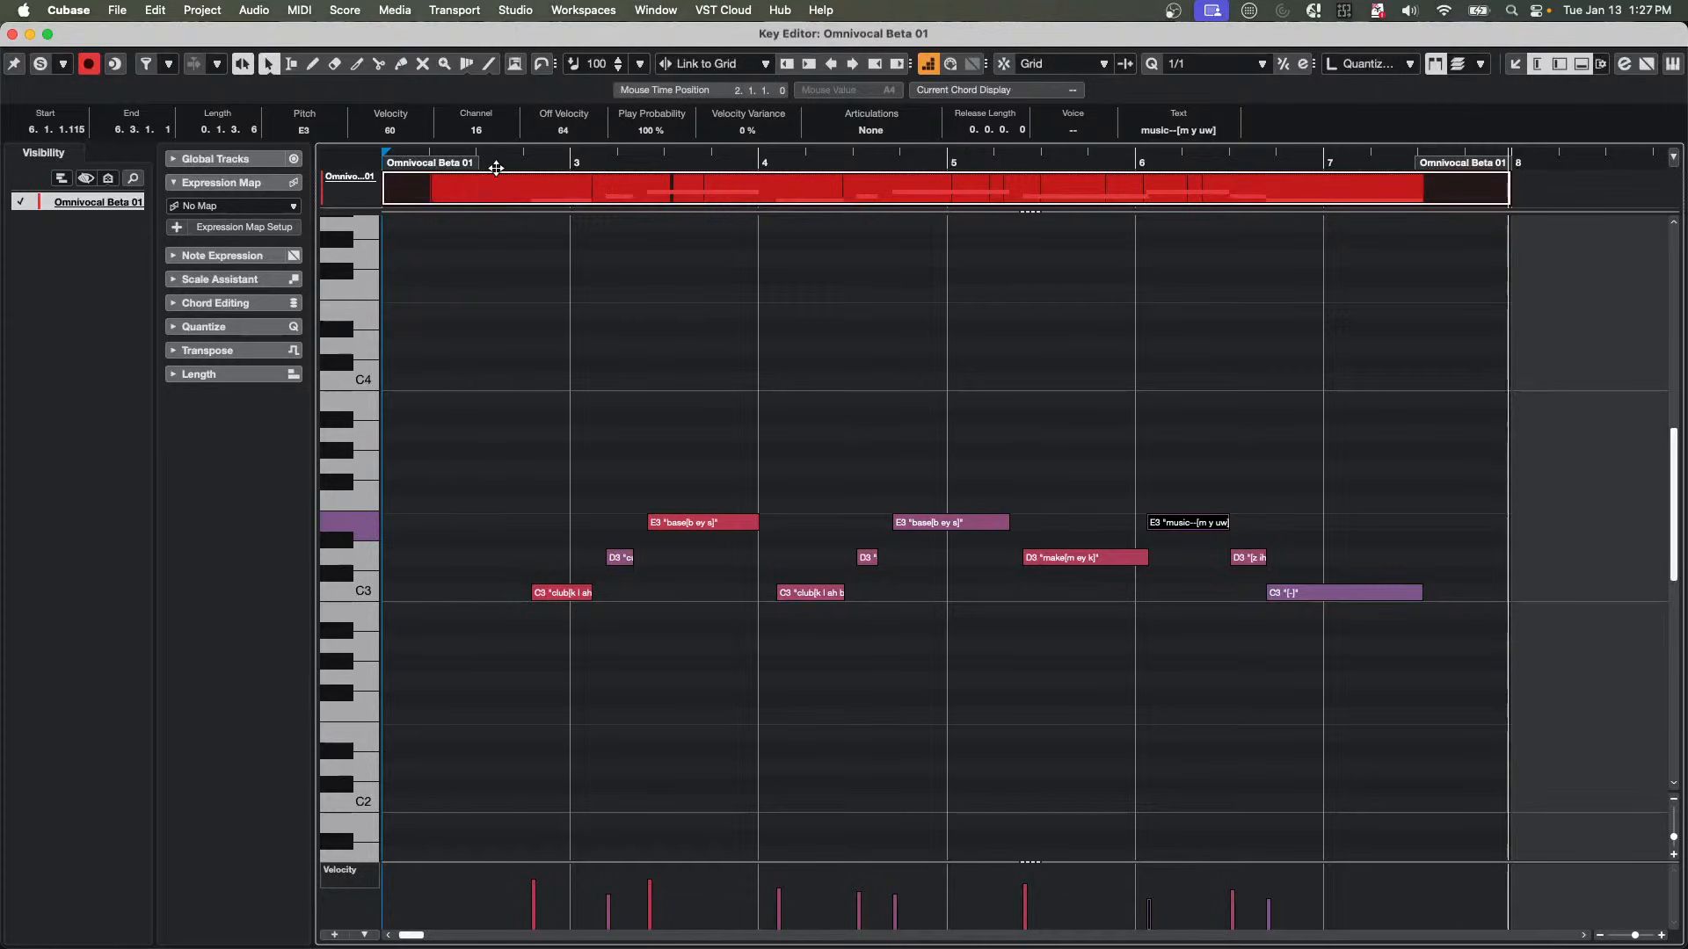
pyautogui.moveTo(497, 168); pyautogui.dragTo(499, 180)
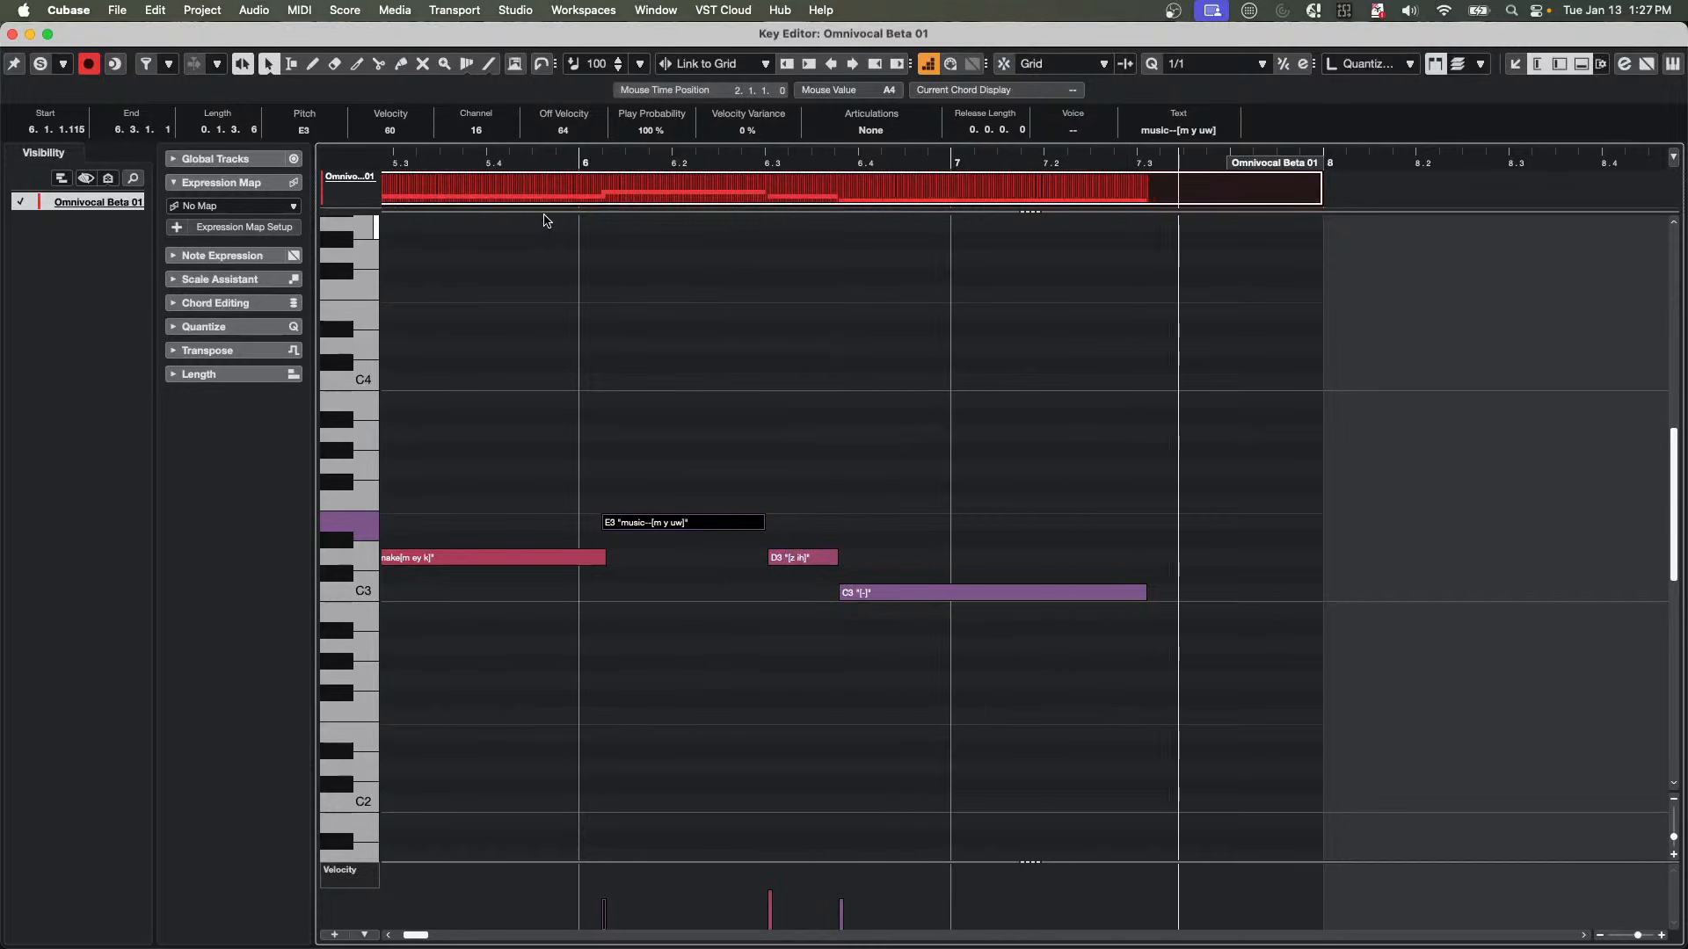
pyautogui.press('space')
pyautogui.click(12, 34)
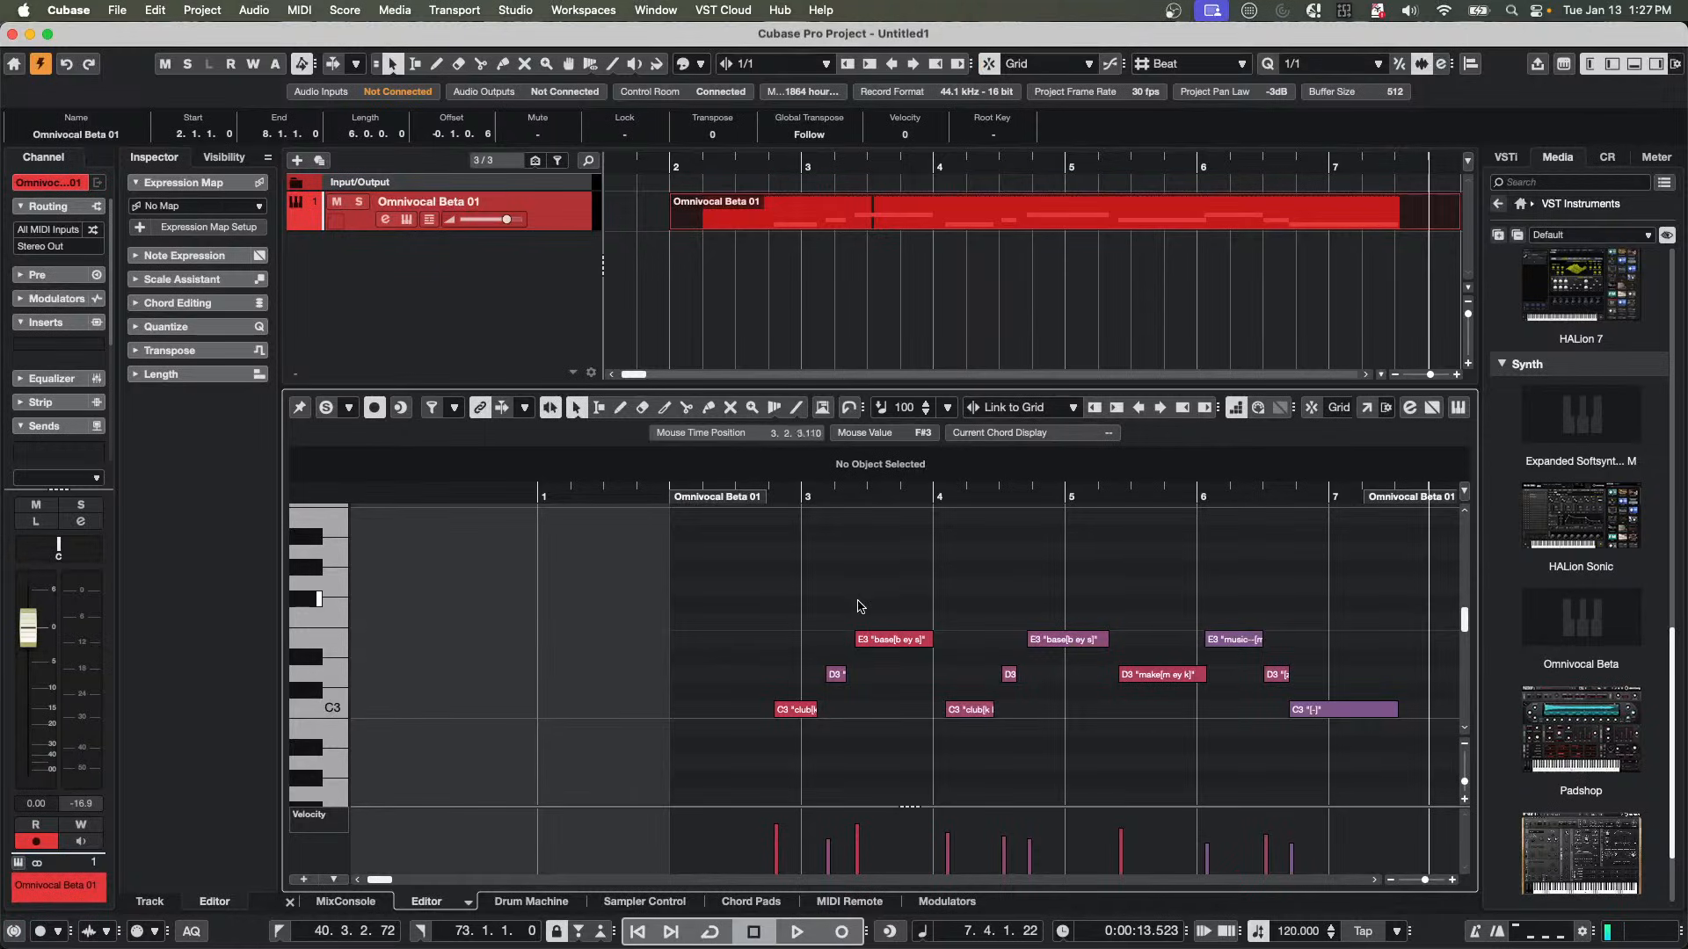
# Reopen the Key Editor in a separate window, check the second "base" note's lyric, and close the window.
pyautogui.click(1376, 410)
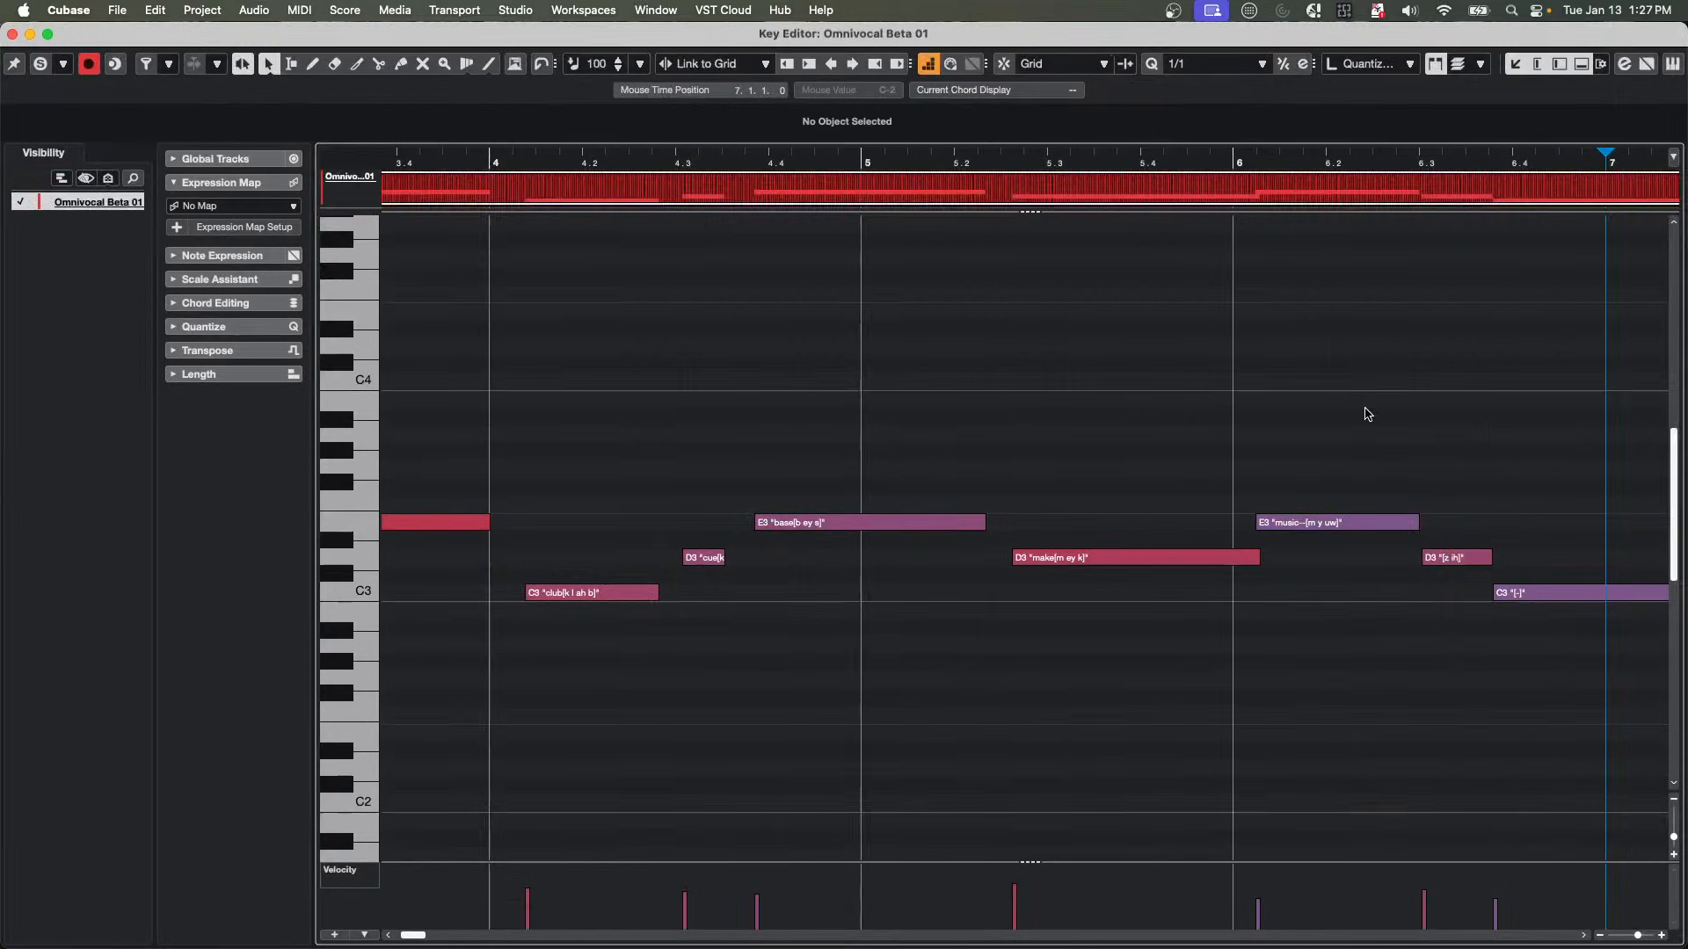
pyautogui.click(819, 524)
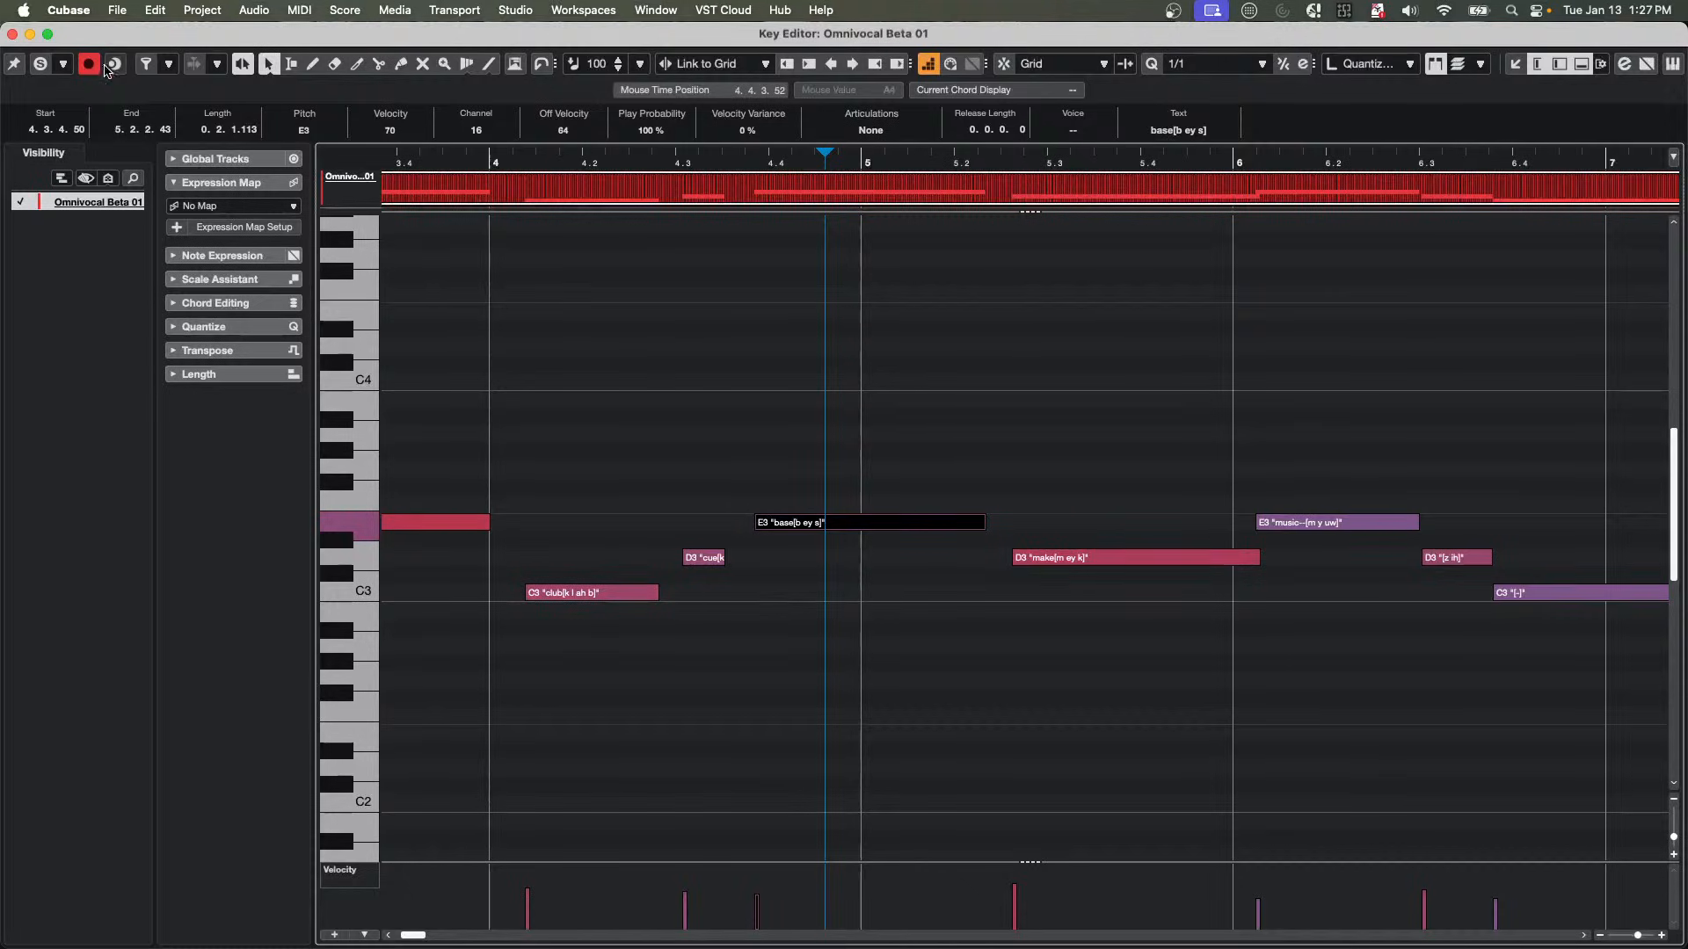
pyautogui.click(12, 34)
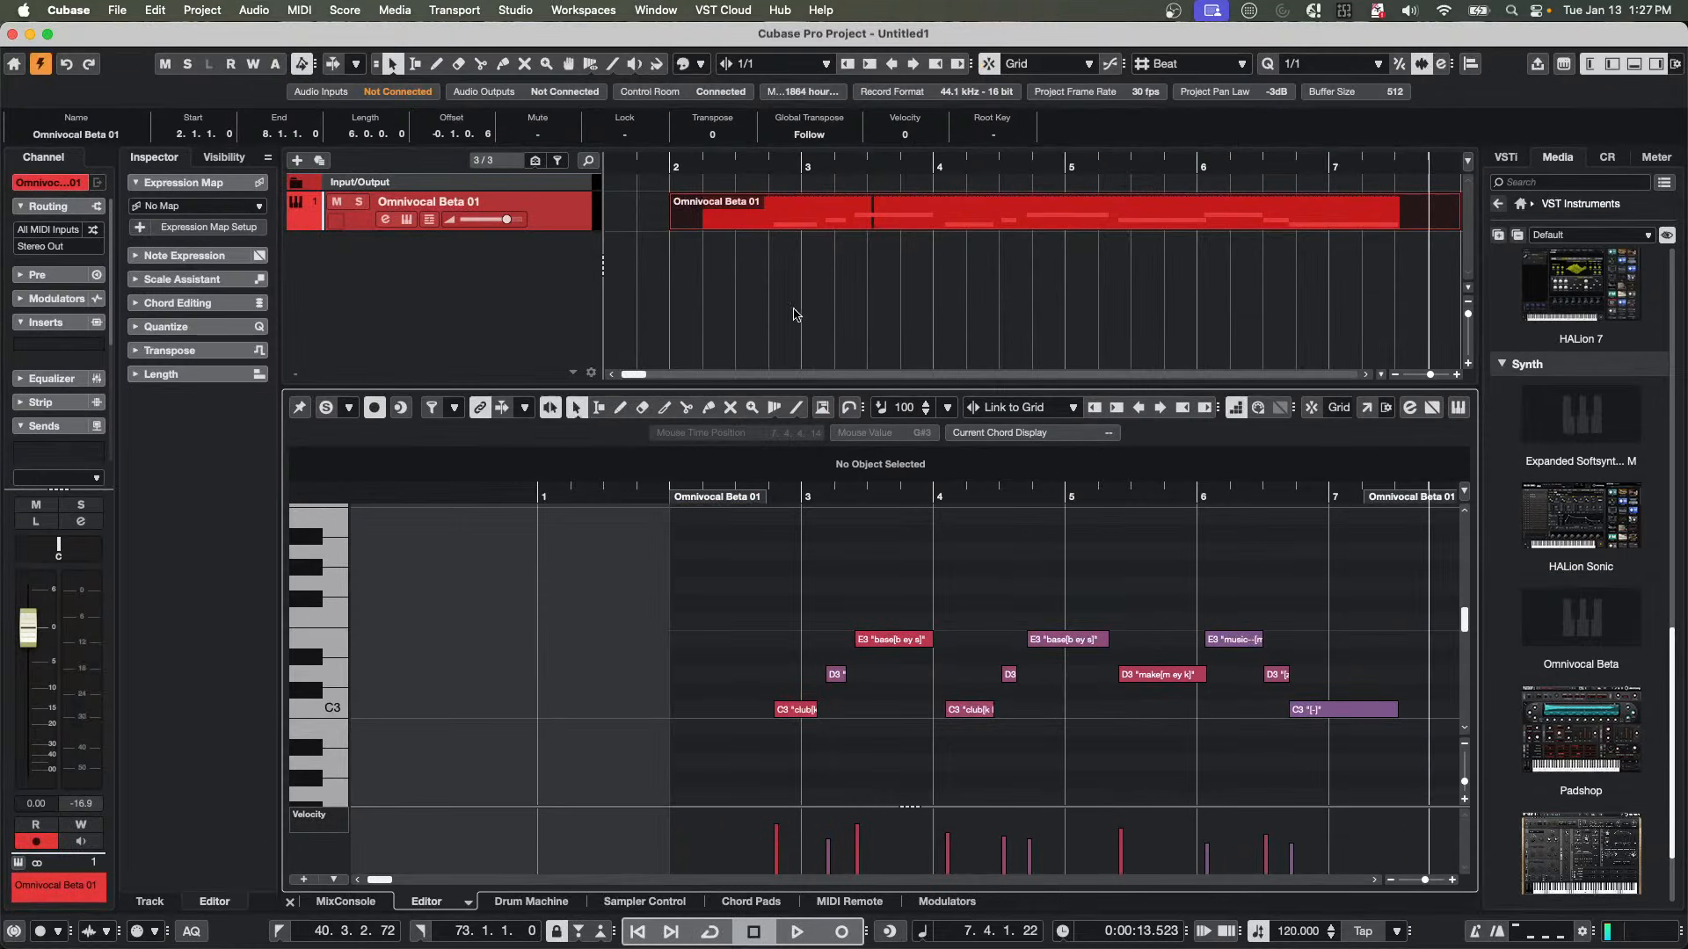
# Open the Omnivocal Beta instrument, change the singer to Male, and move the plug-in window below the track.
pyautogui.click(406, 219)
pyautogui.moveTo(1049, 358); pyautogui.dragTo(625, 177)
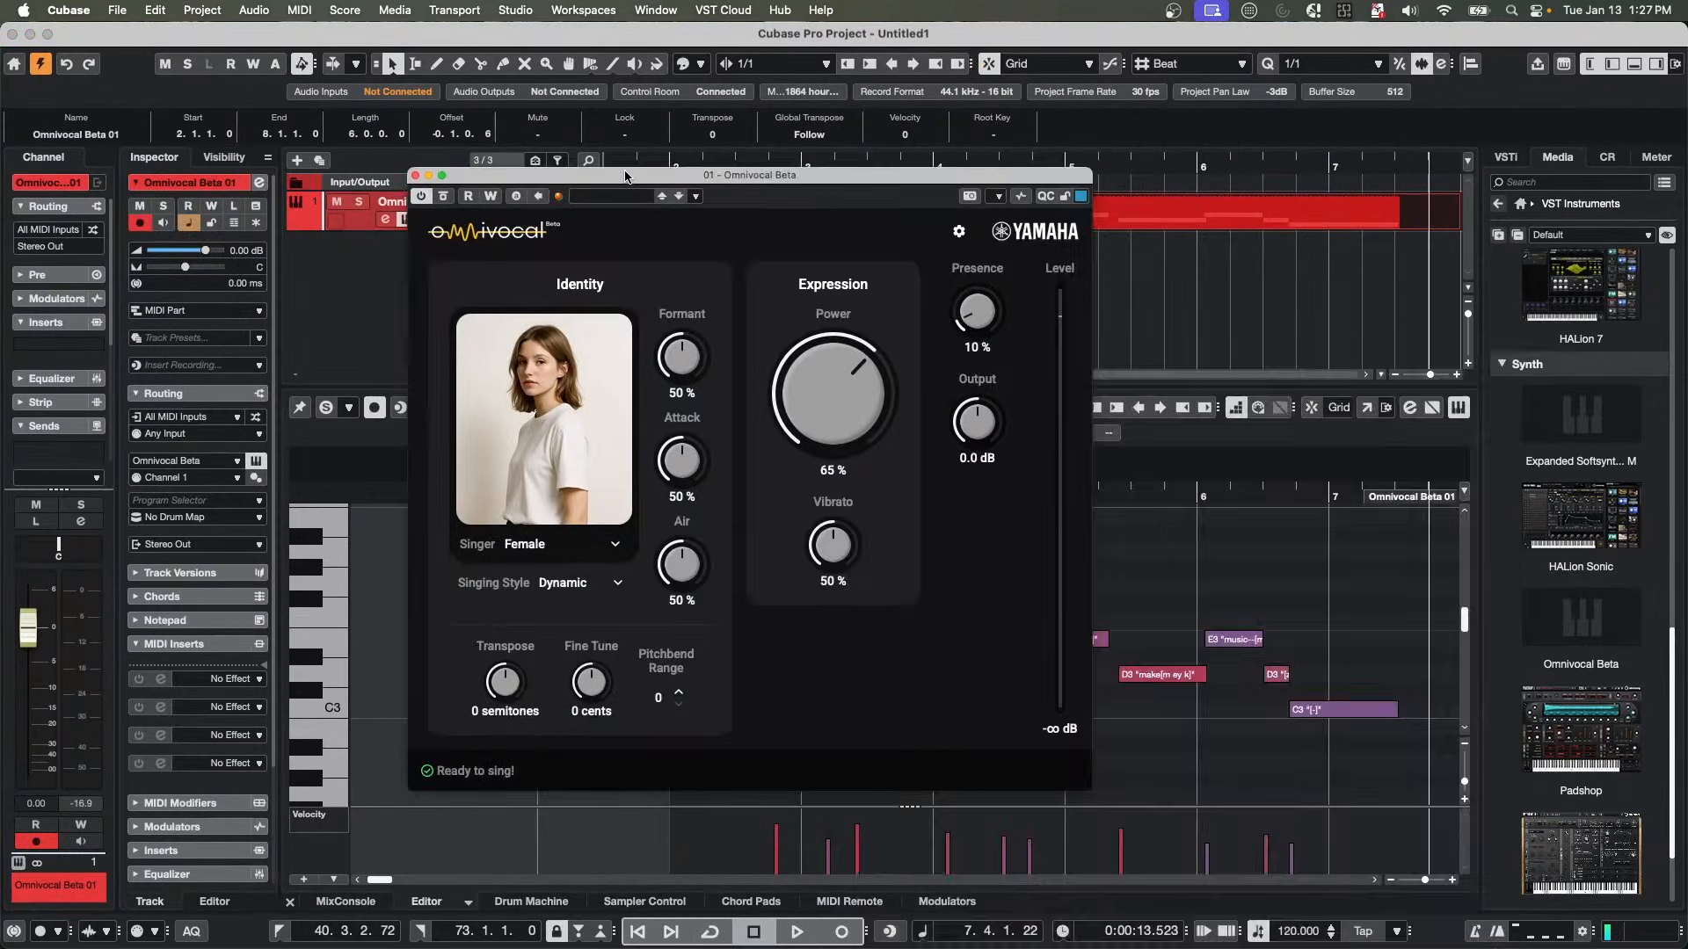
pyautogui.click(546, 548)
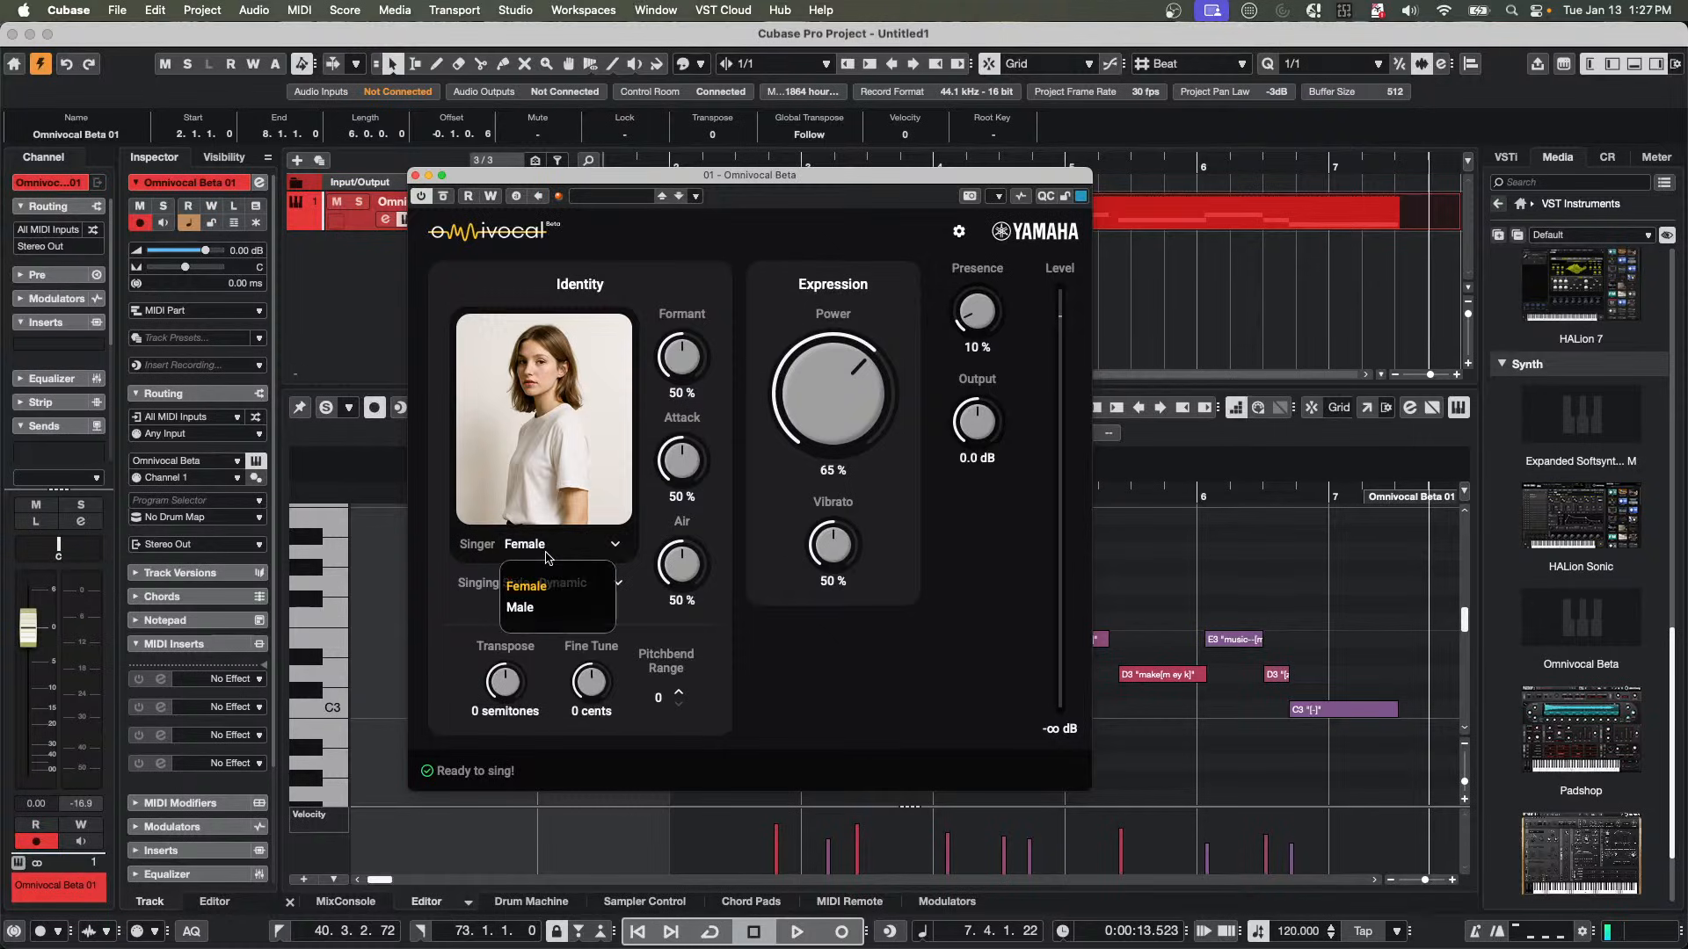
pyautogui.click(520, 608)
pyautogui.moveTo(530, 183); pyautogui.dragTo(534, 326)
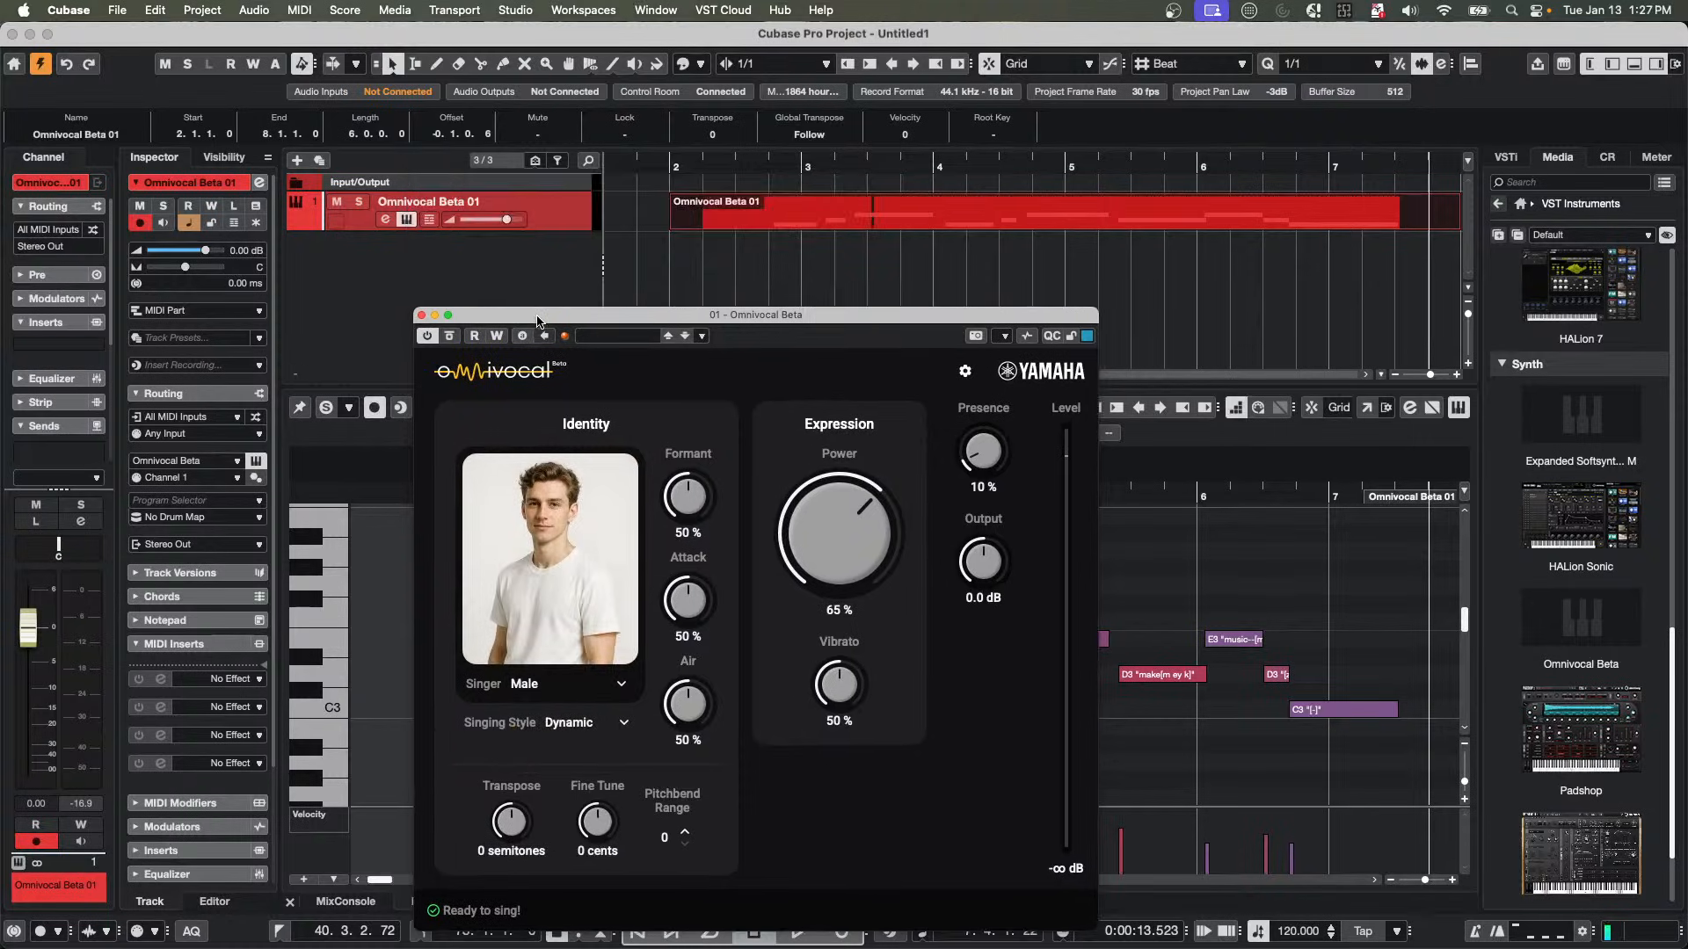
# Play the part with the male singer, raise the expression Power to 80 %, and stop playback.
pyautogui.press('space')
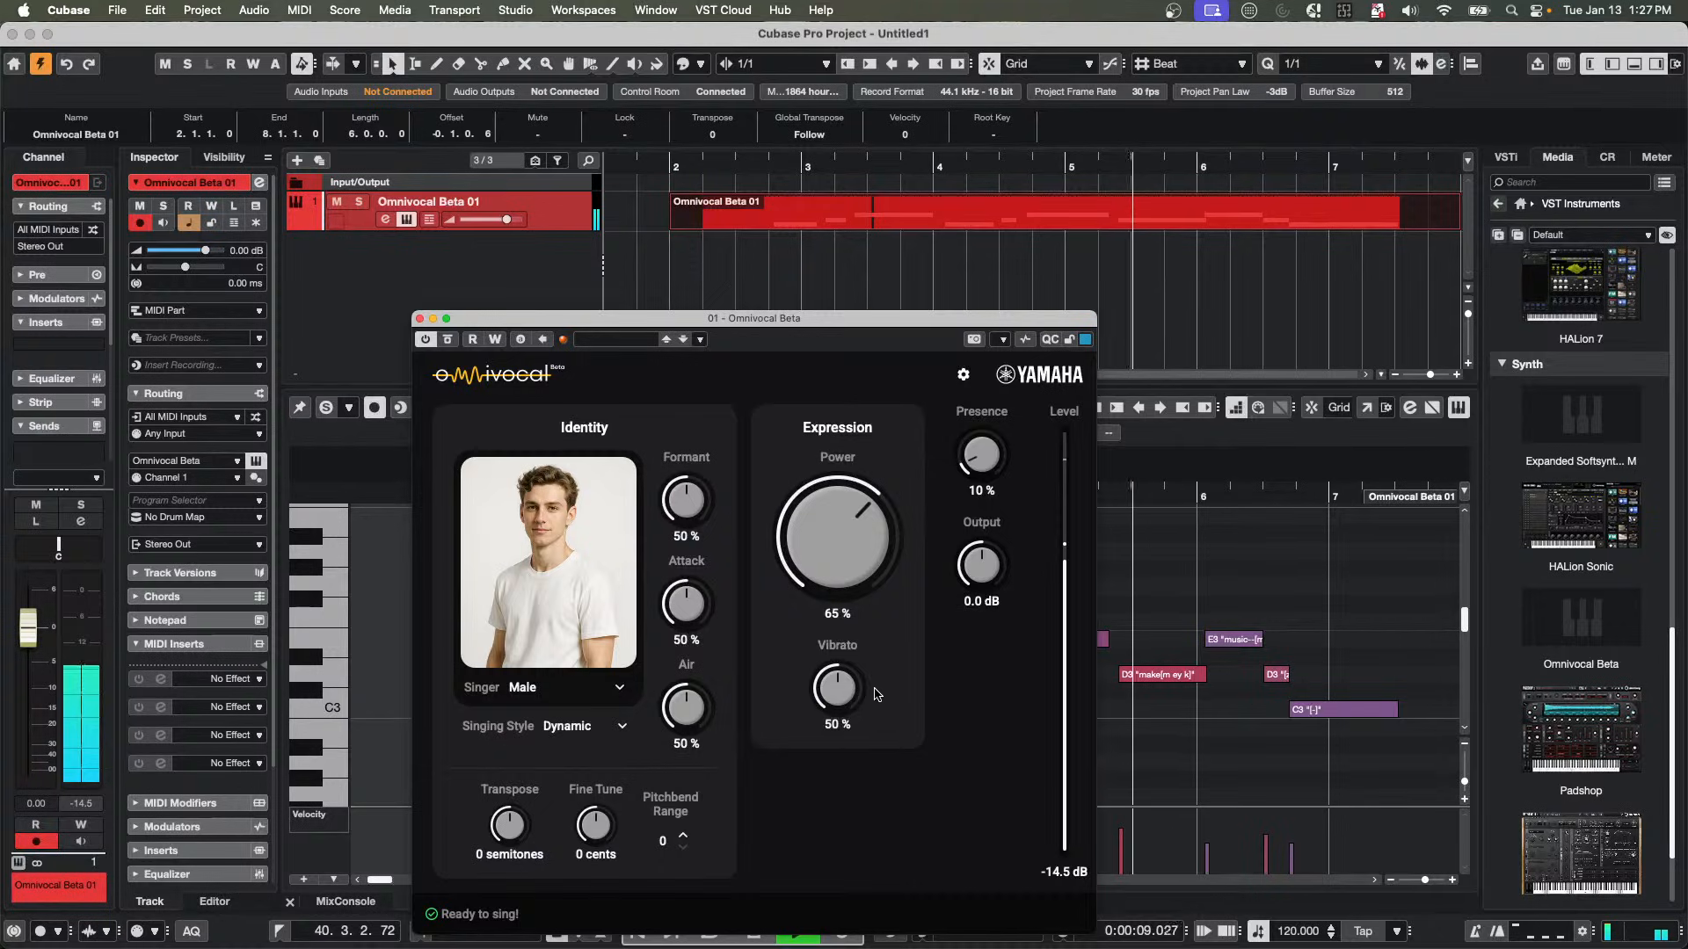
pyautogui.moveTo(830, 540); pyautogui.dragTo(830, 508)
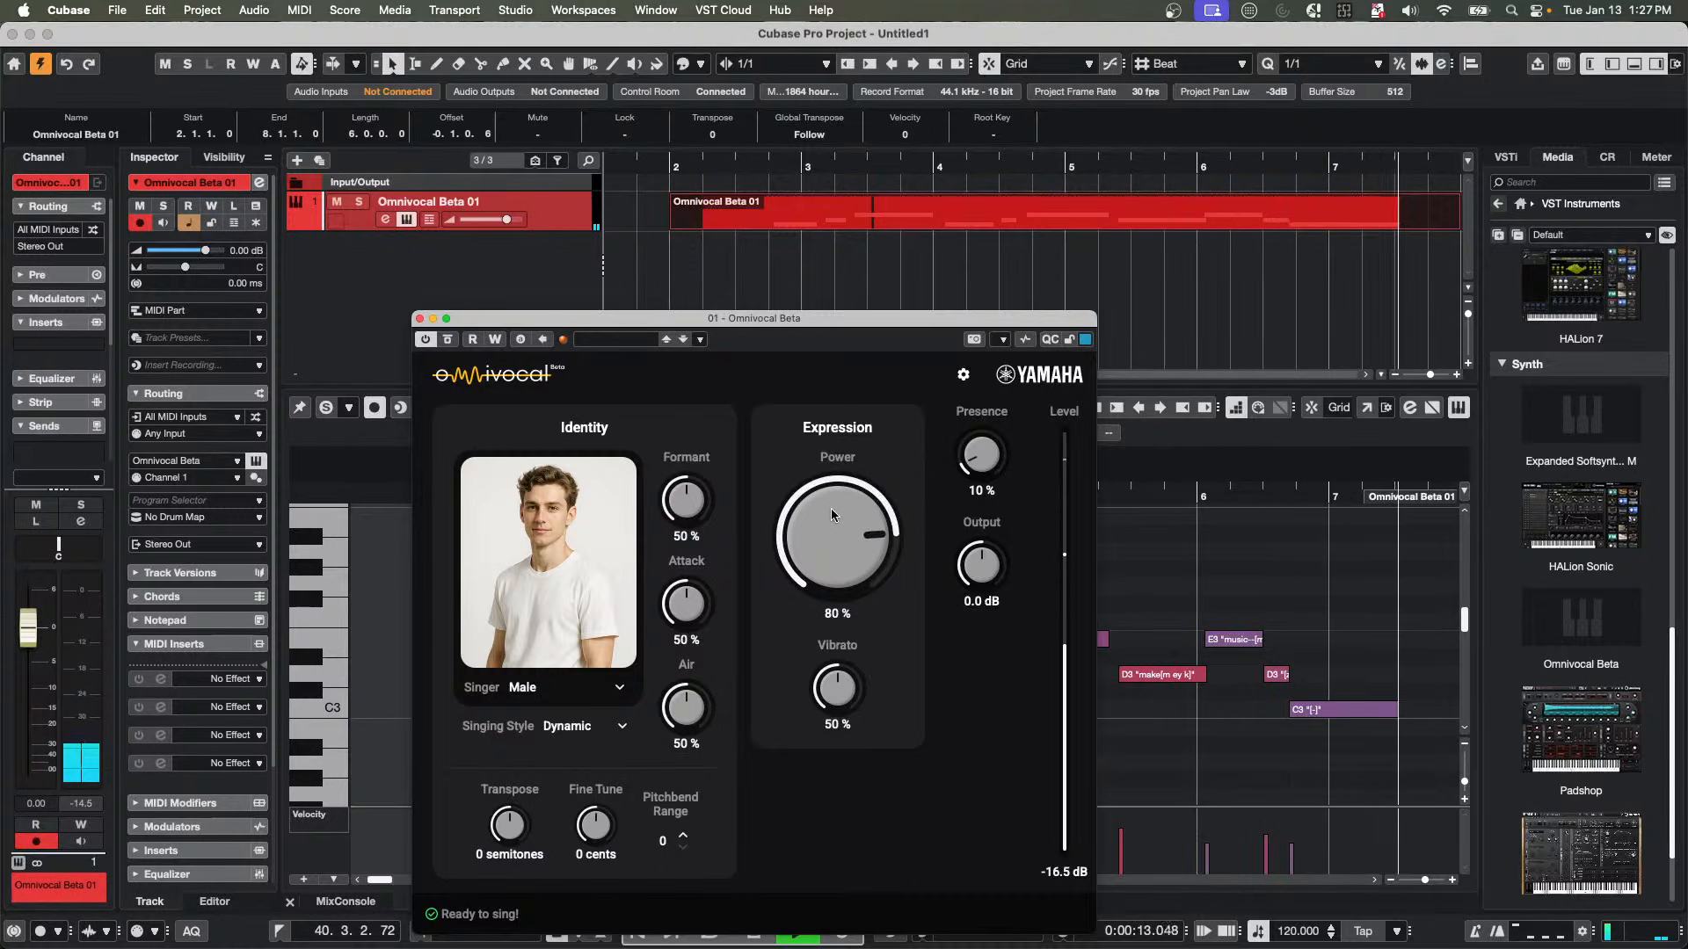
pyautogui.press('space')
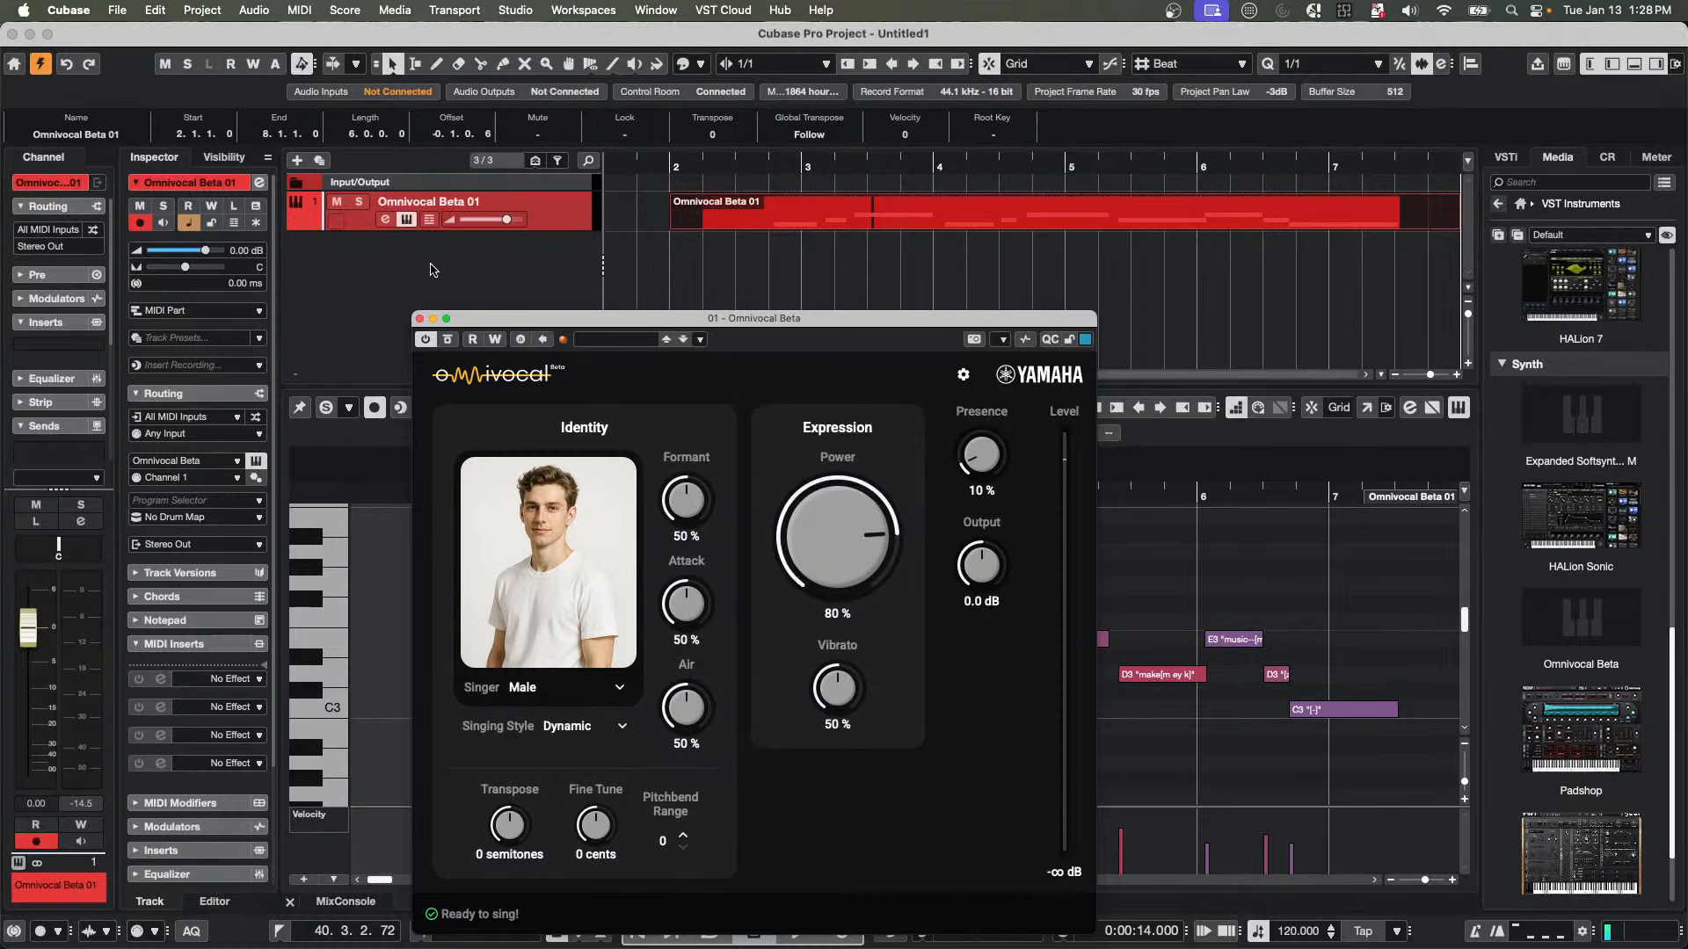
# Close the Omnivocal Beta window, add a chord track, and return the playback position to bar 1.
pyautogui.click(420, 318)
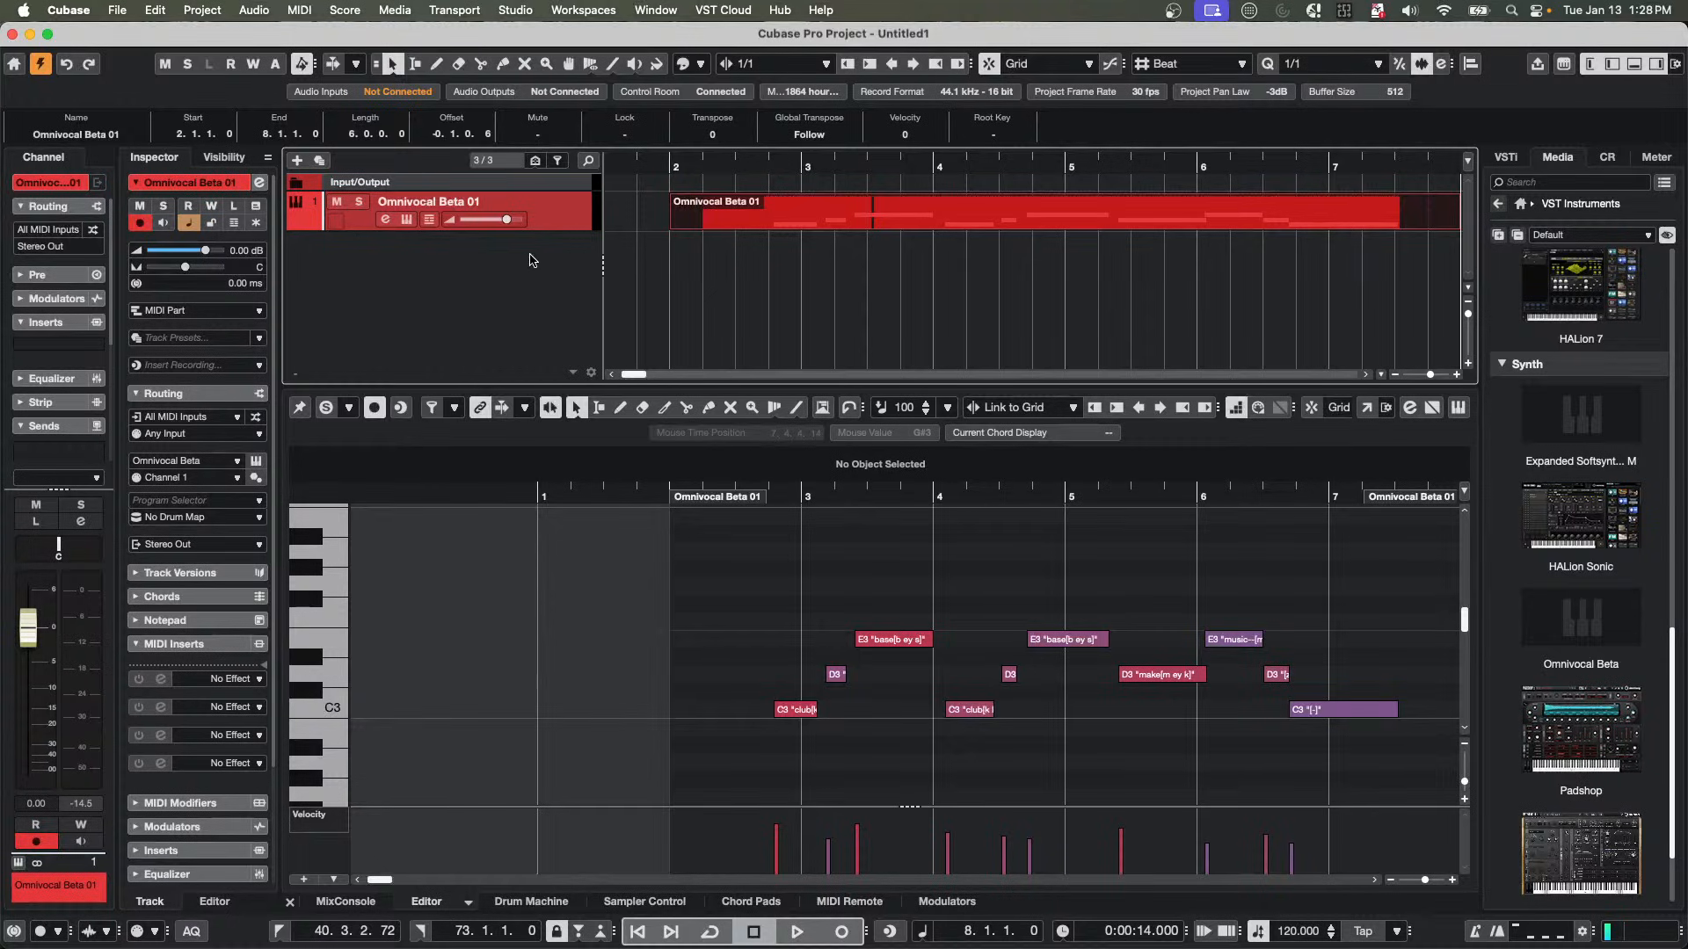
pyautogui.rightClick(448, 250)
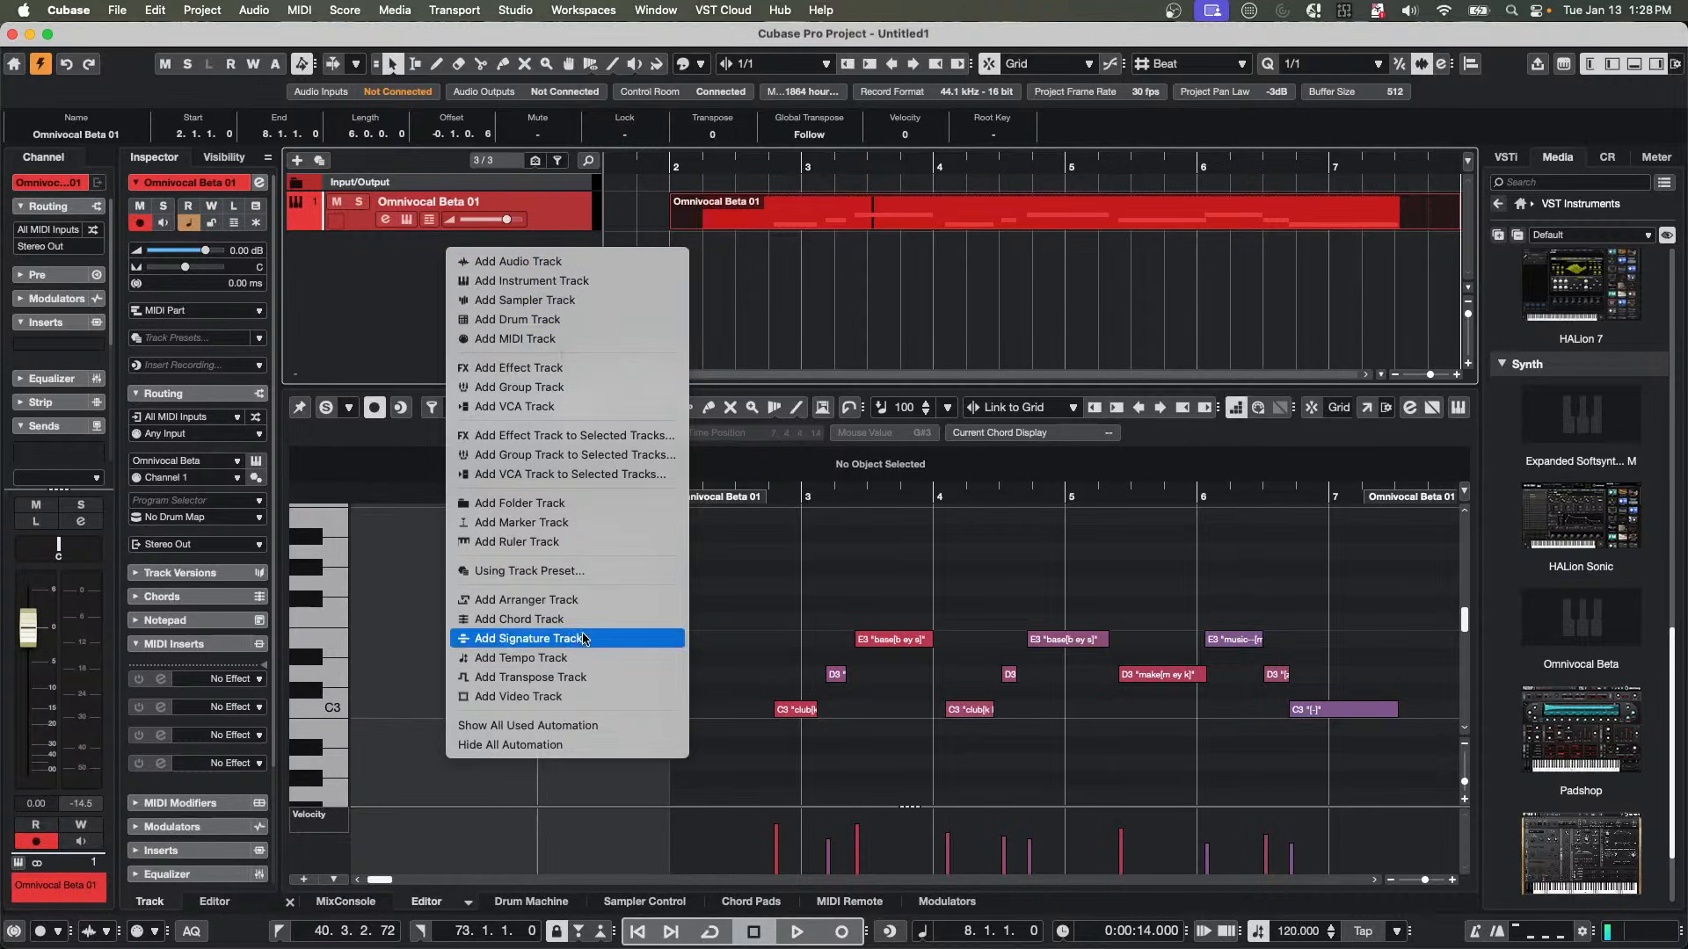
pyautogui.click(619, 618)
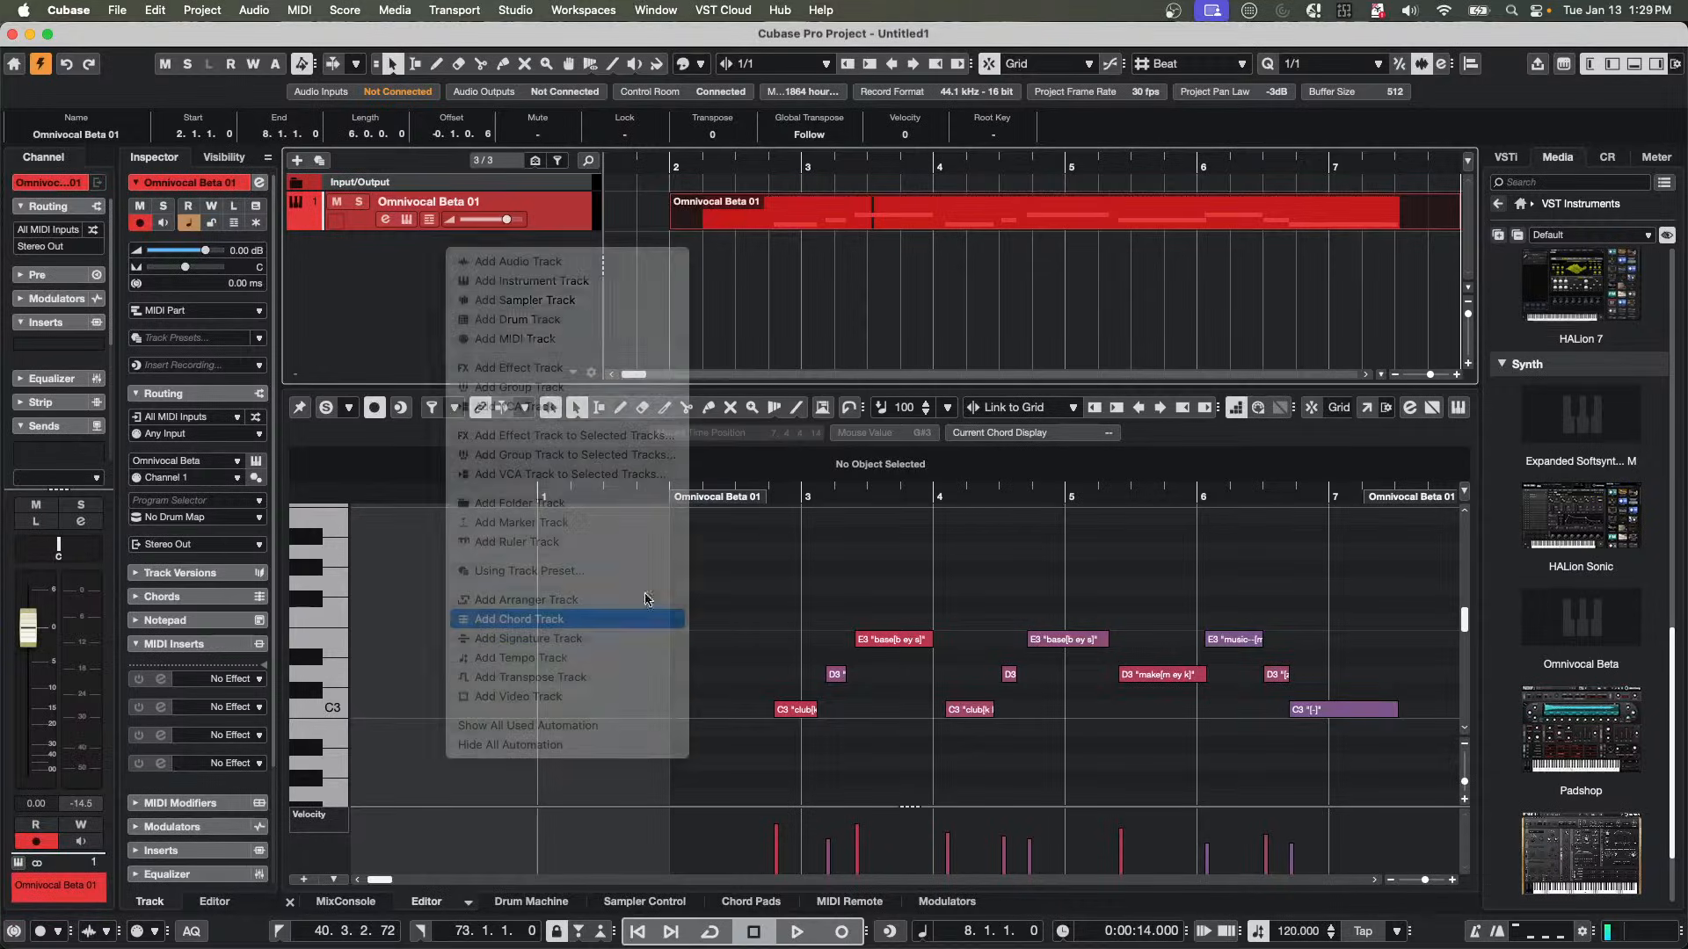
pyautogui.moveTo(642, 164); pyautogui.dragTo(389, 158)
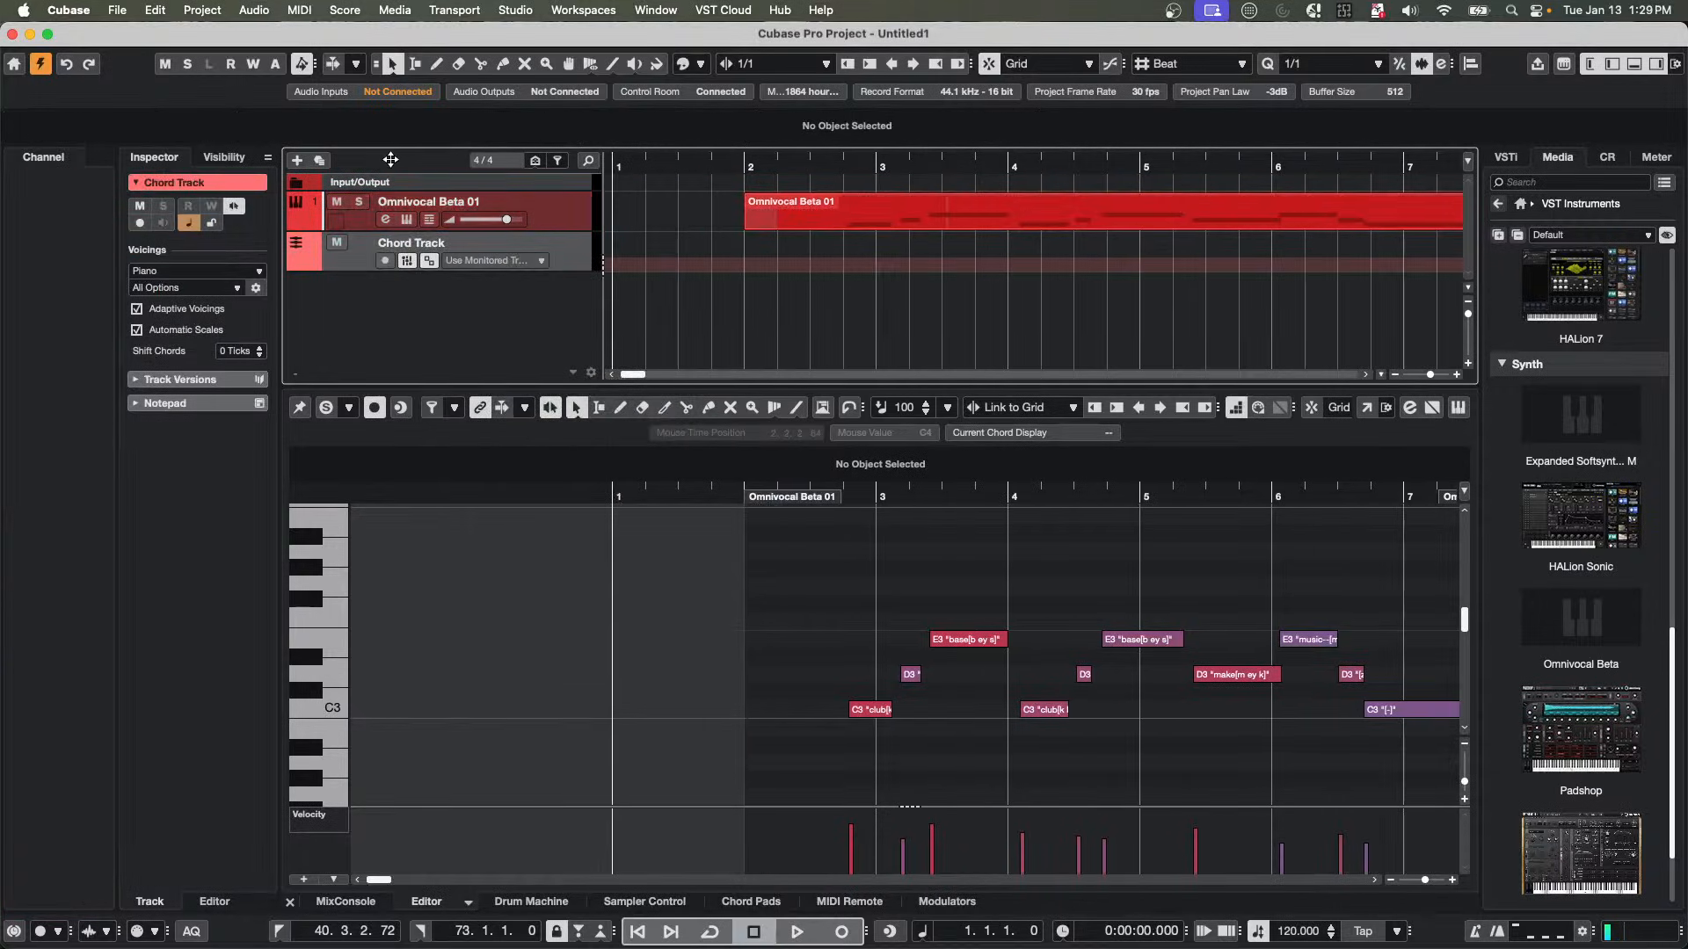
# Draw an empty chord event at bar 2 on the chord track and return to the Object Selection tool.
pyautogui.rightClick(624, 267)
pyautogui.click(681, 266)
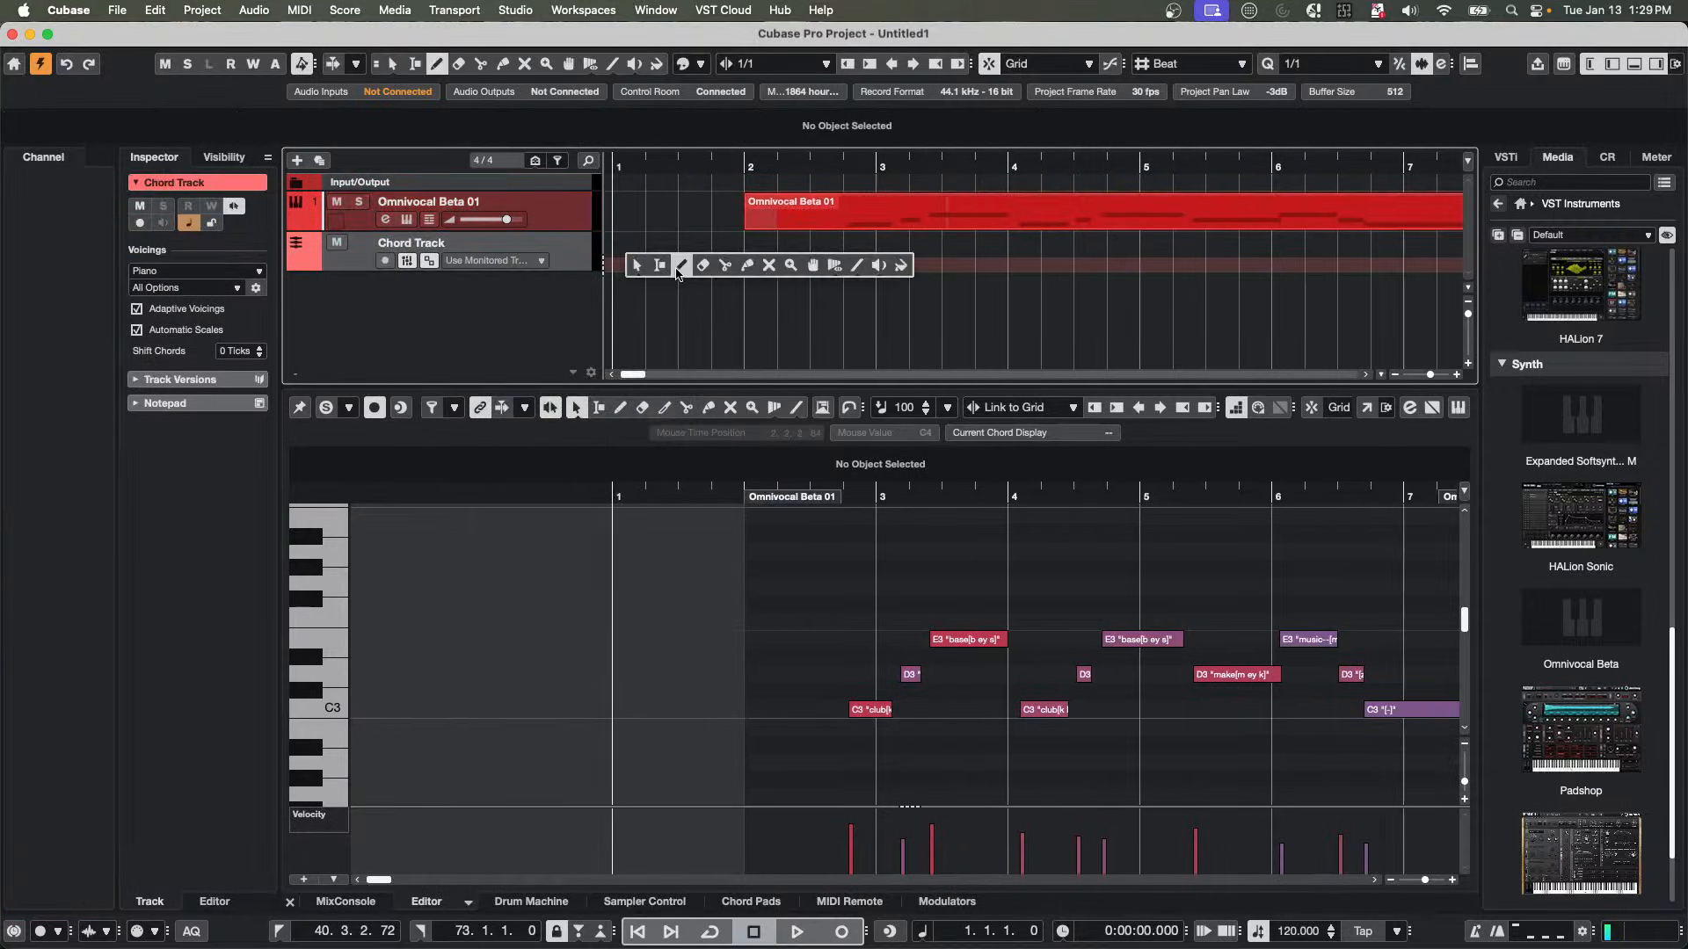
pyautogui.click(754, 245)
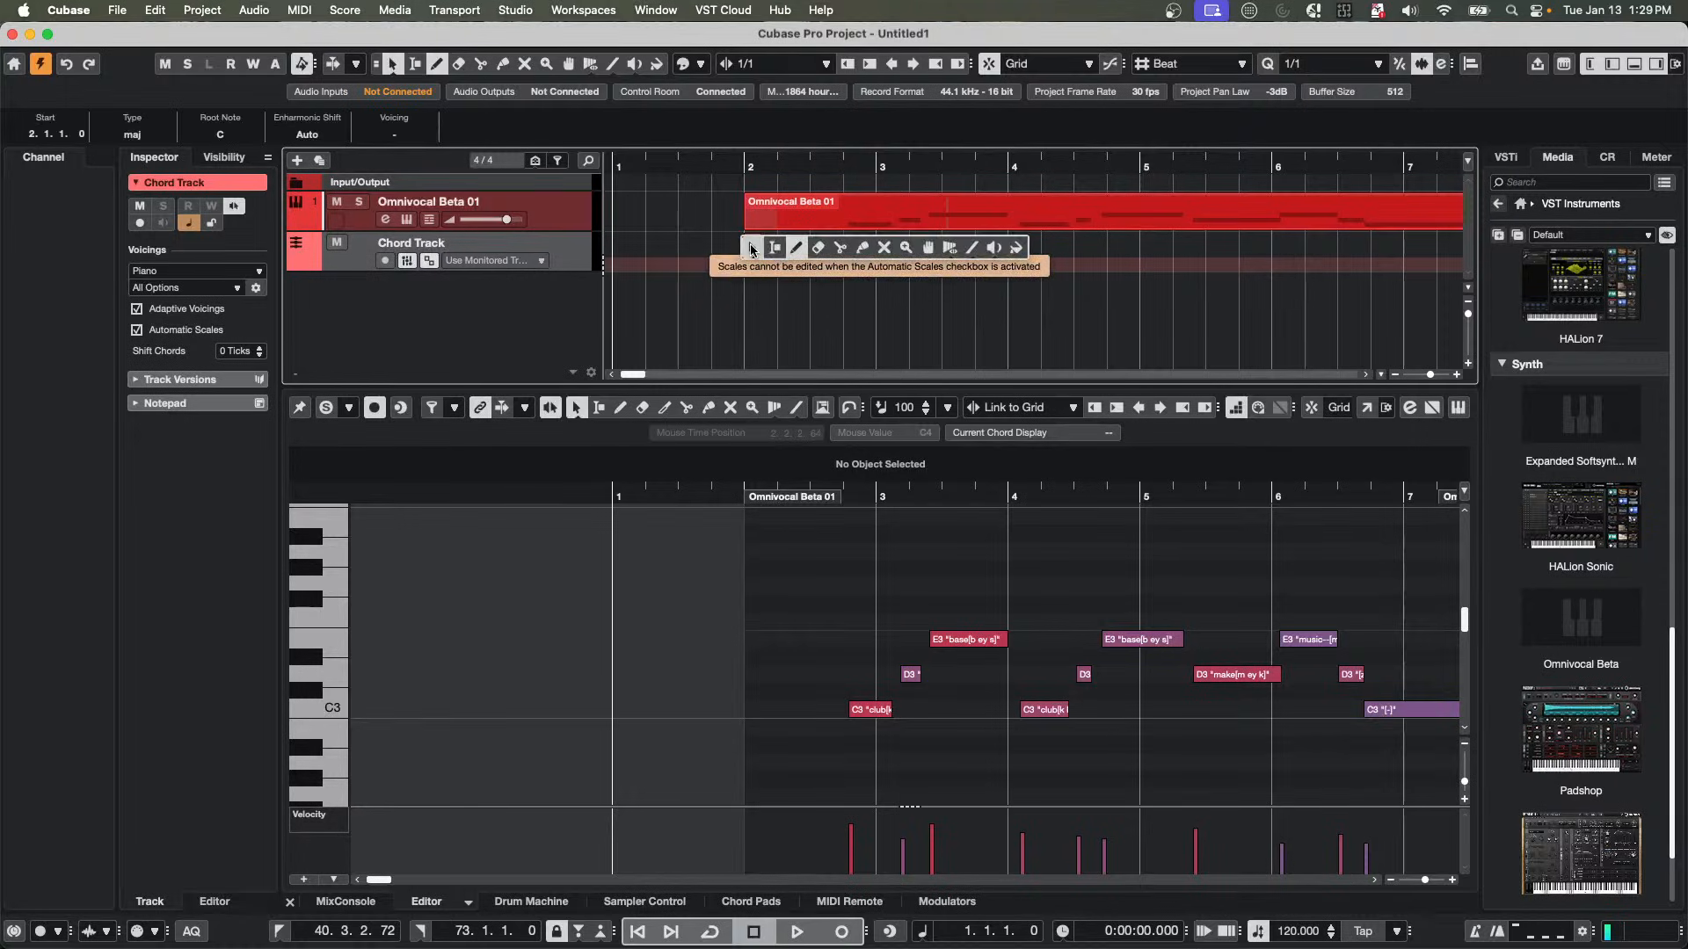
pyautogui.press('1')
# Define the chord event at bar 2 as F major and add a G major chord at bar 3.
pyautogui.doubleClick(752, 244)
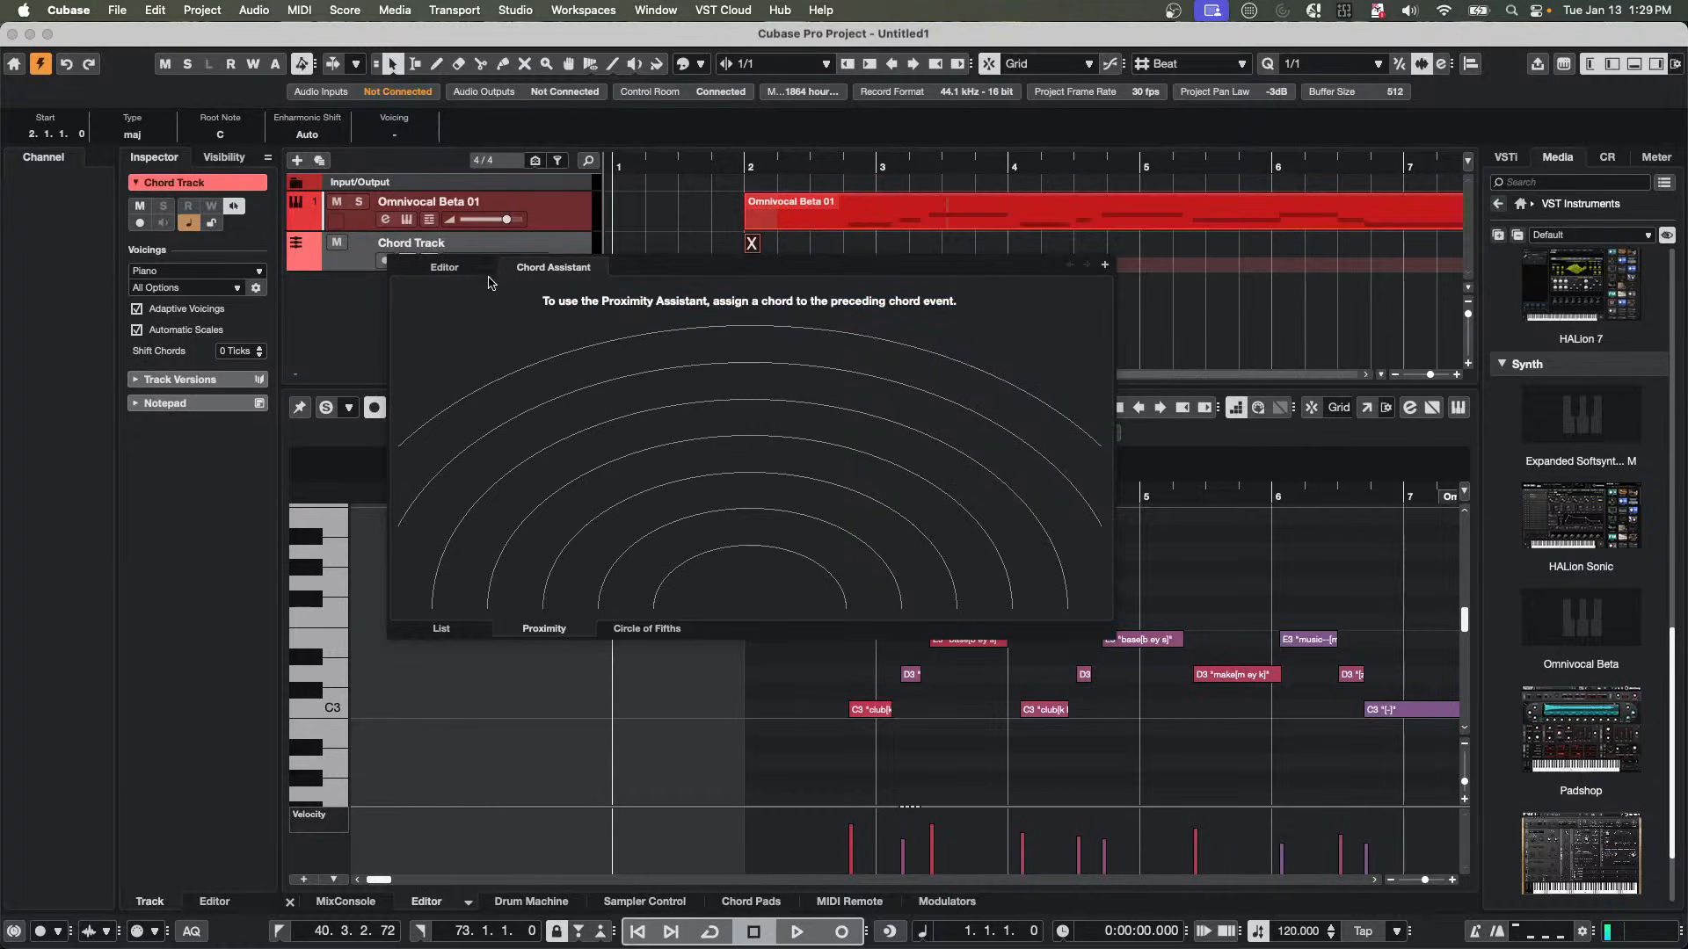
pyautogui.click(441, 627)
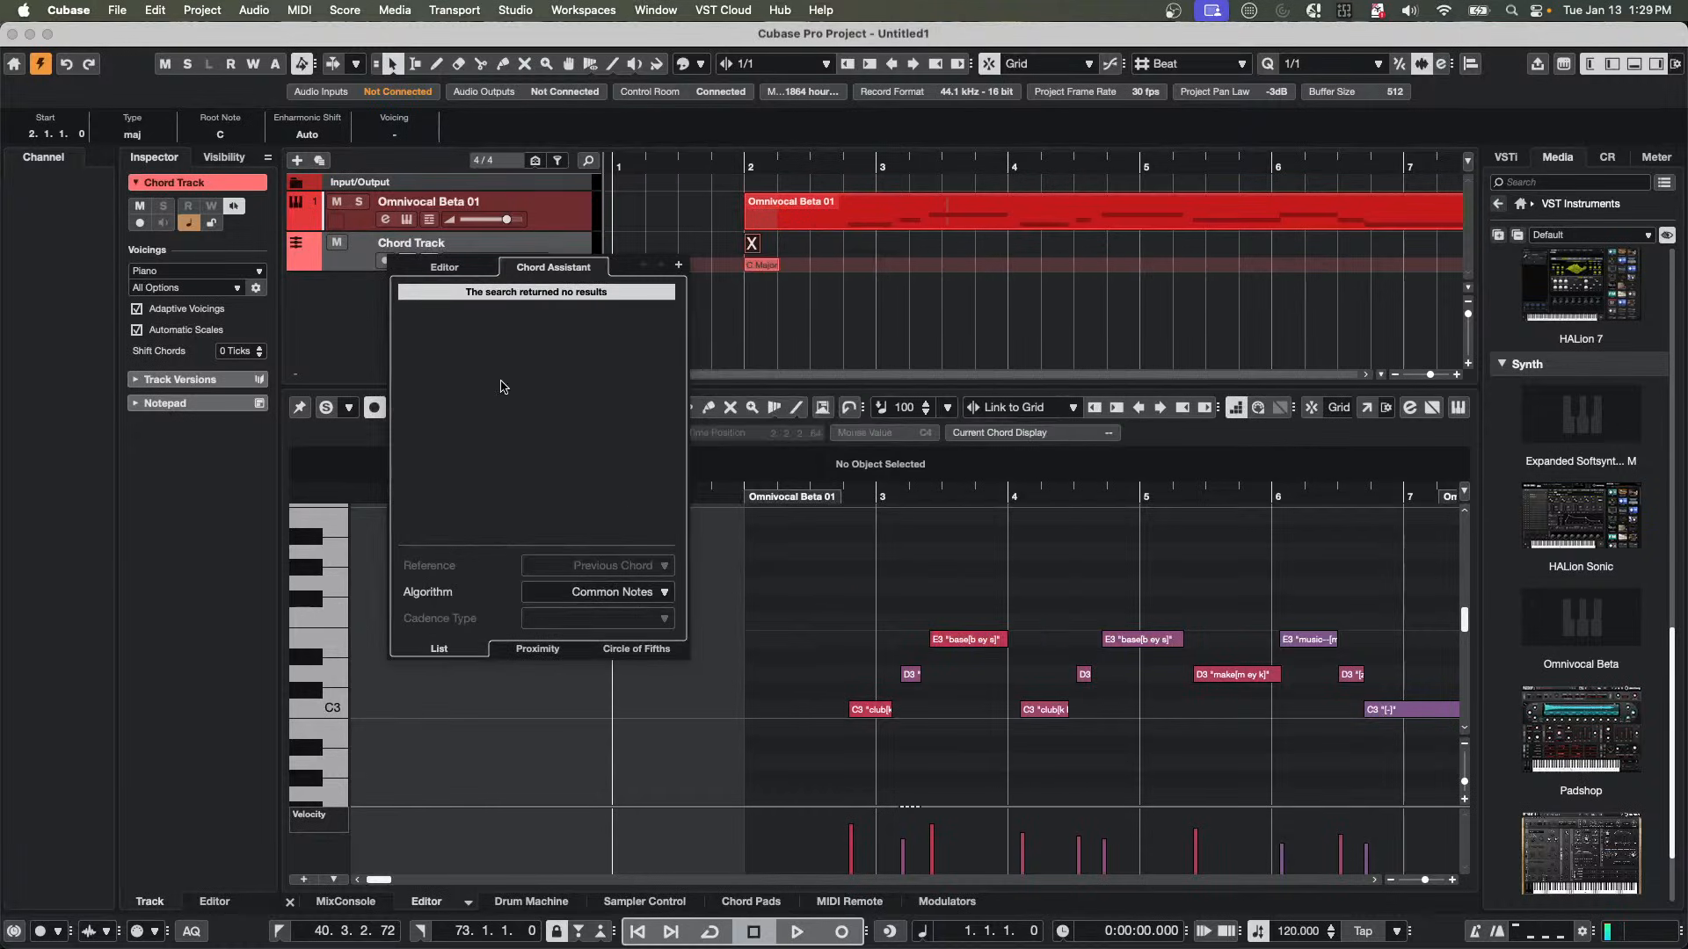
pyautogui.click(457, 269)
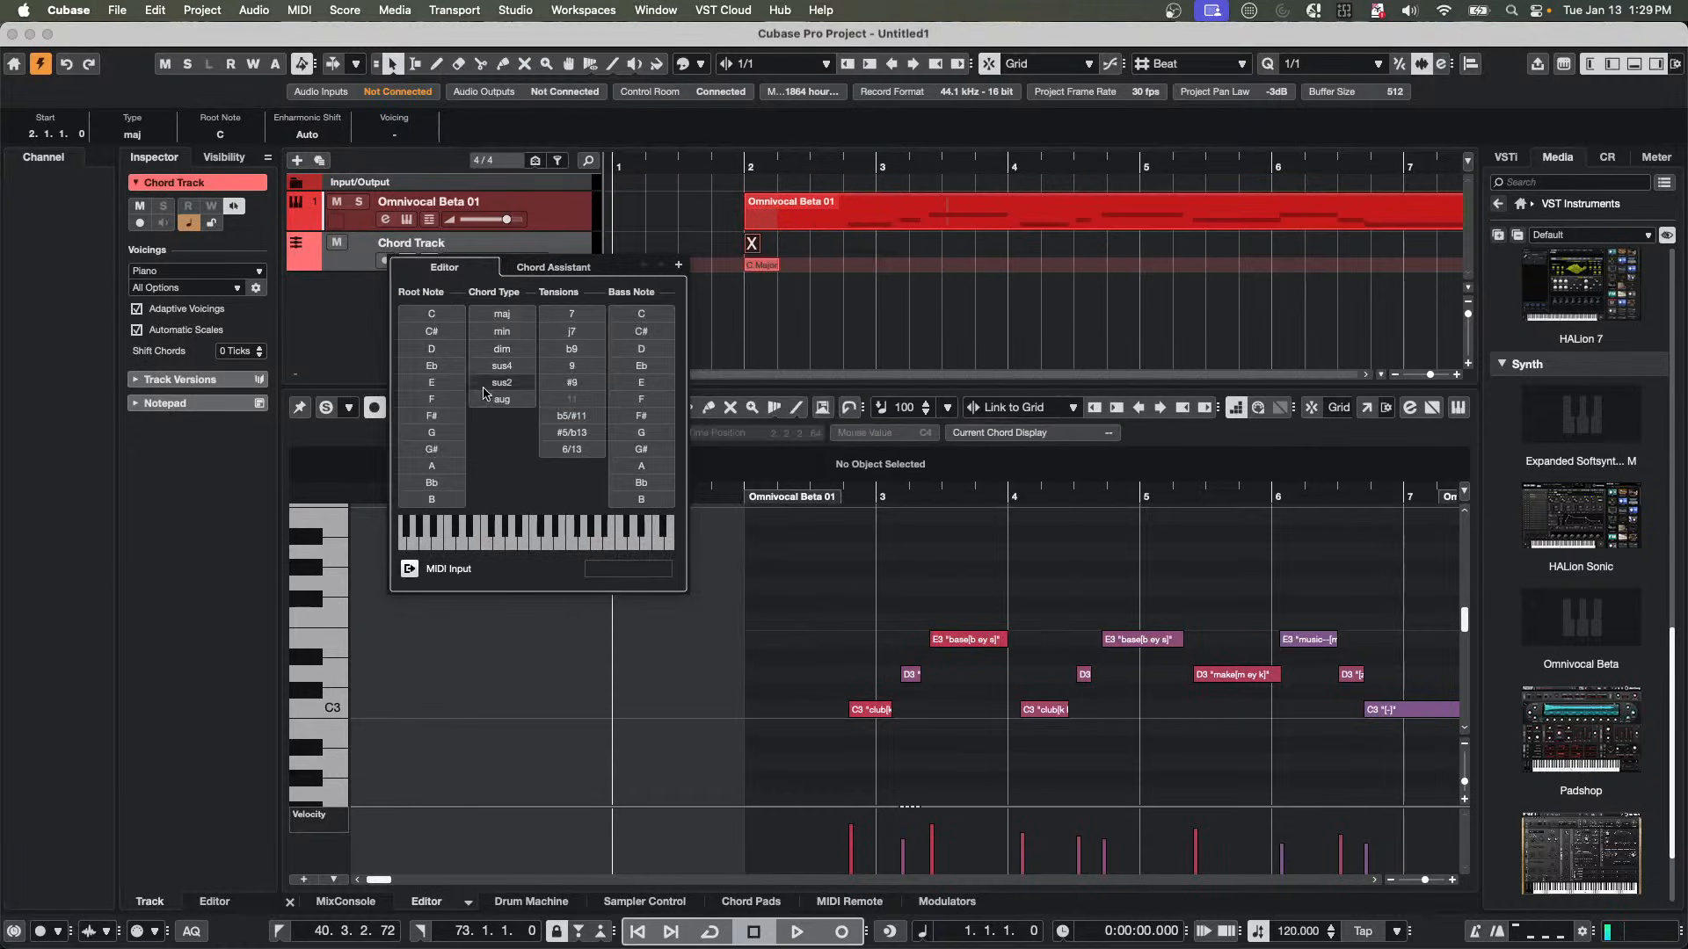
pyautogui.click(431, 399)
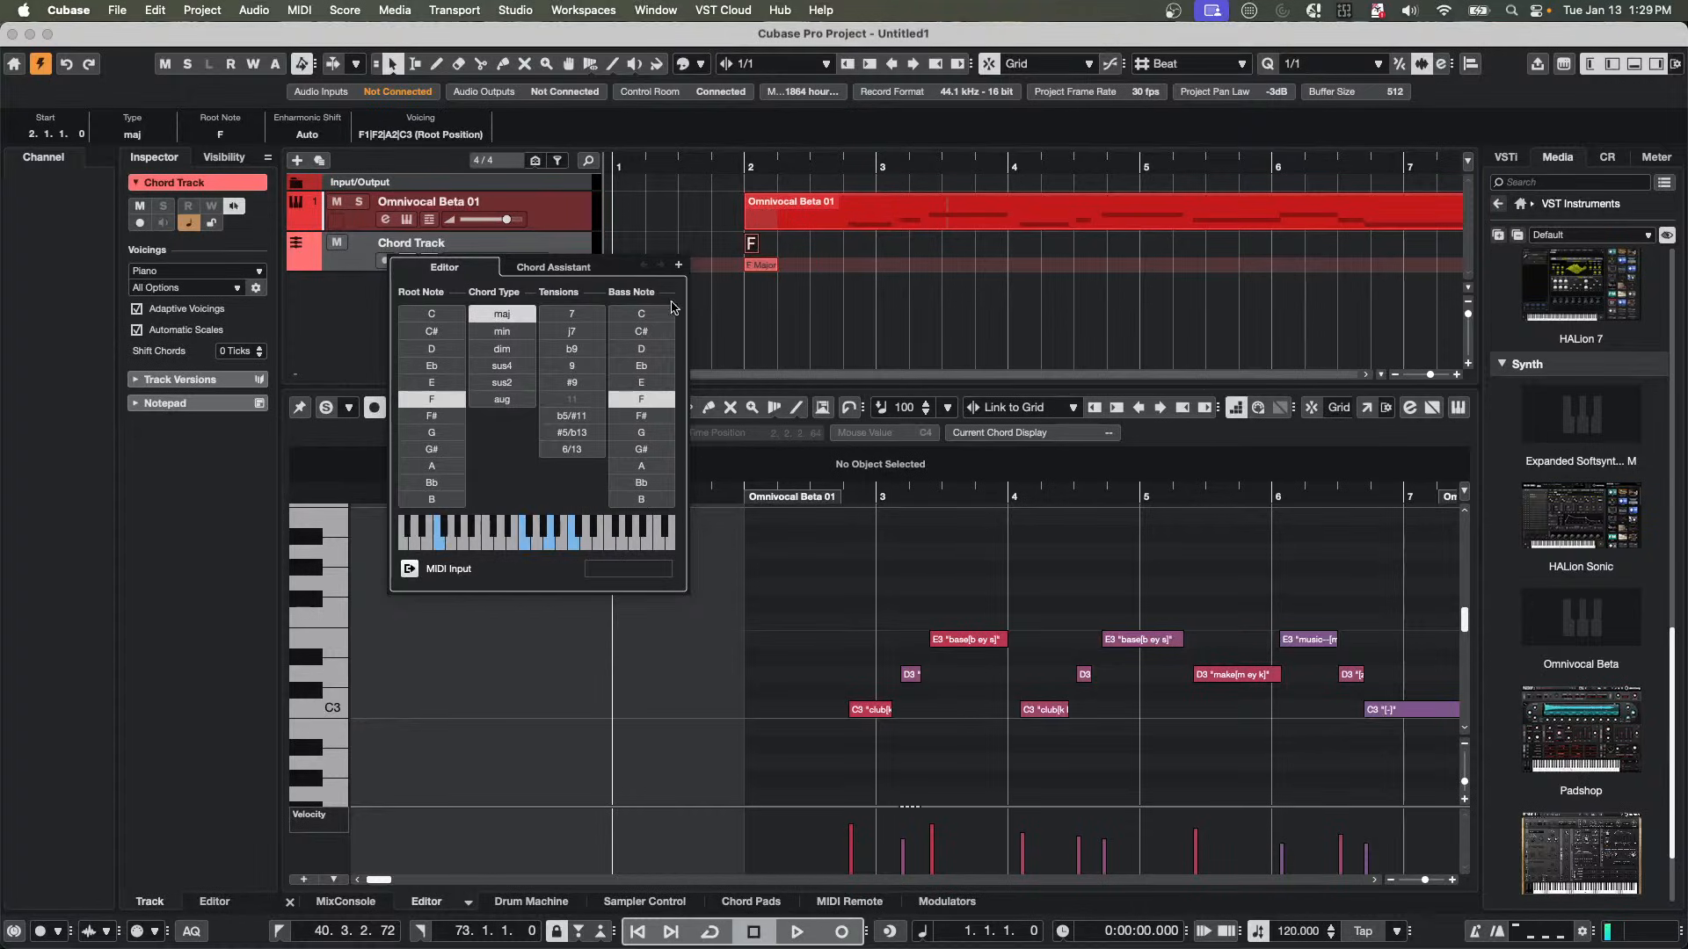
pyautogui.click(677, 265)
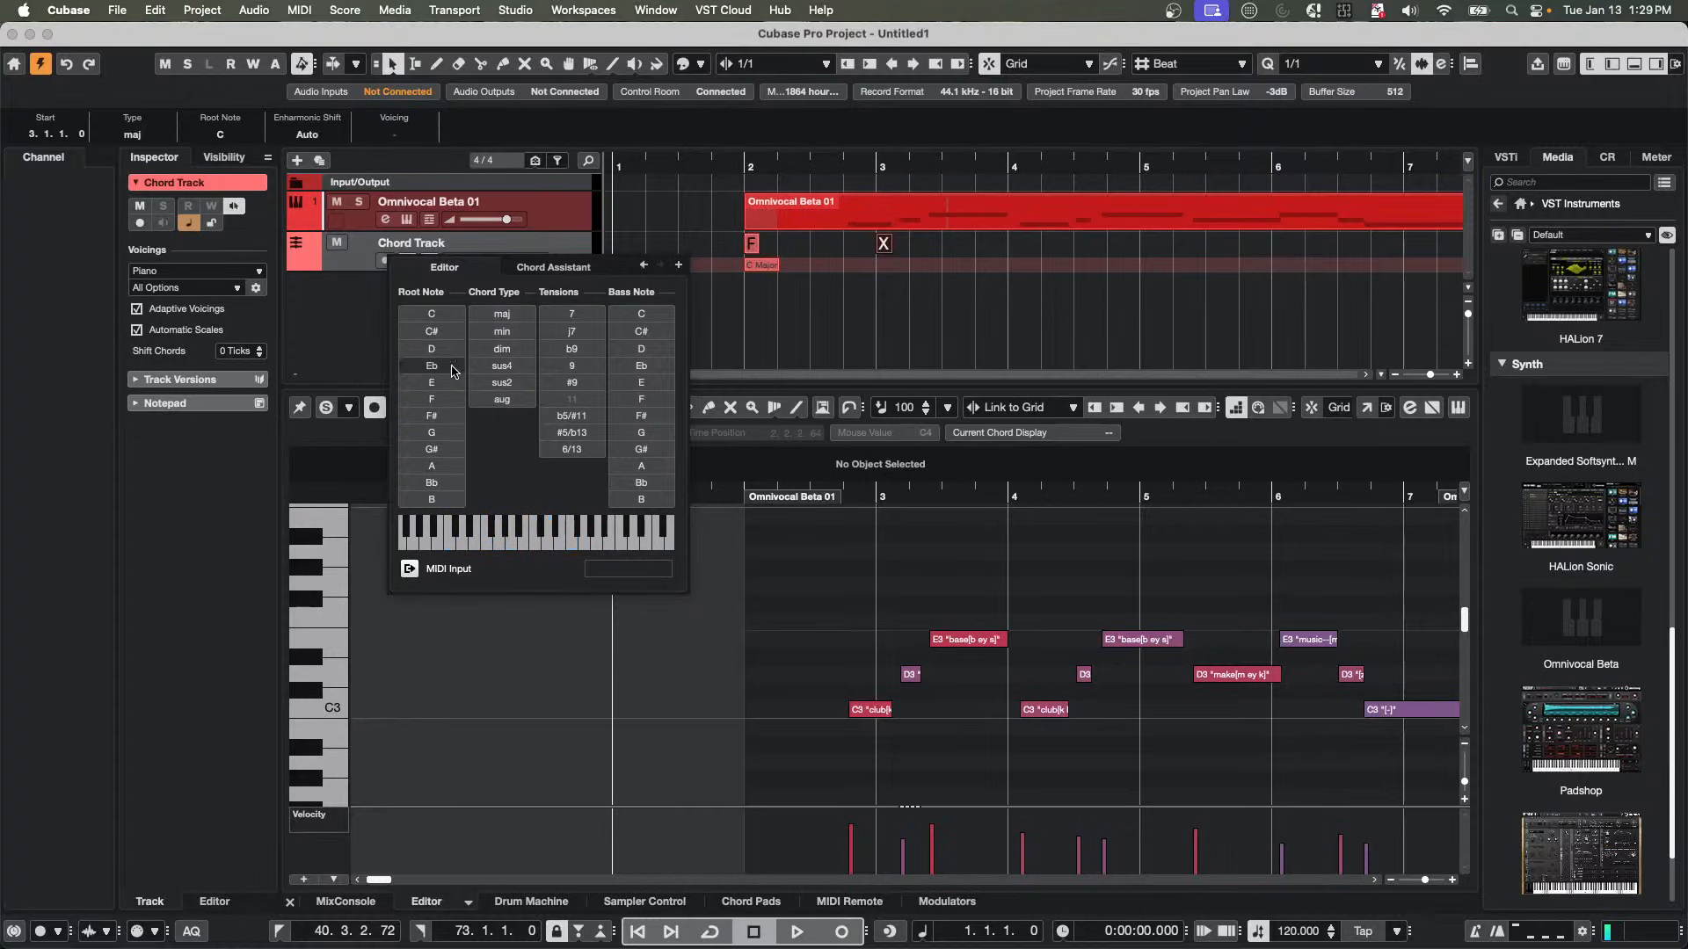
pyautogui.click(443, 433)
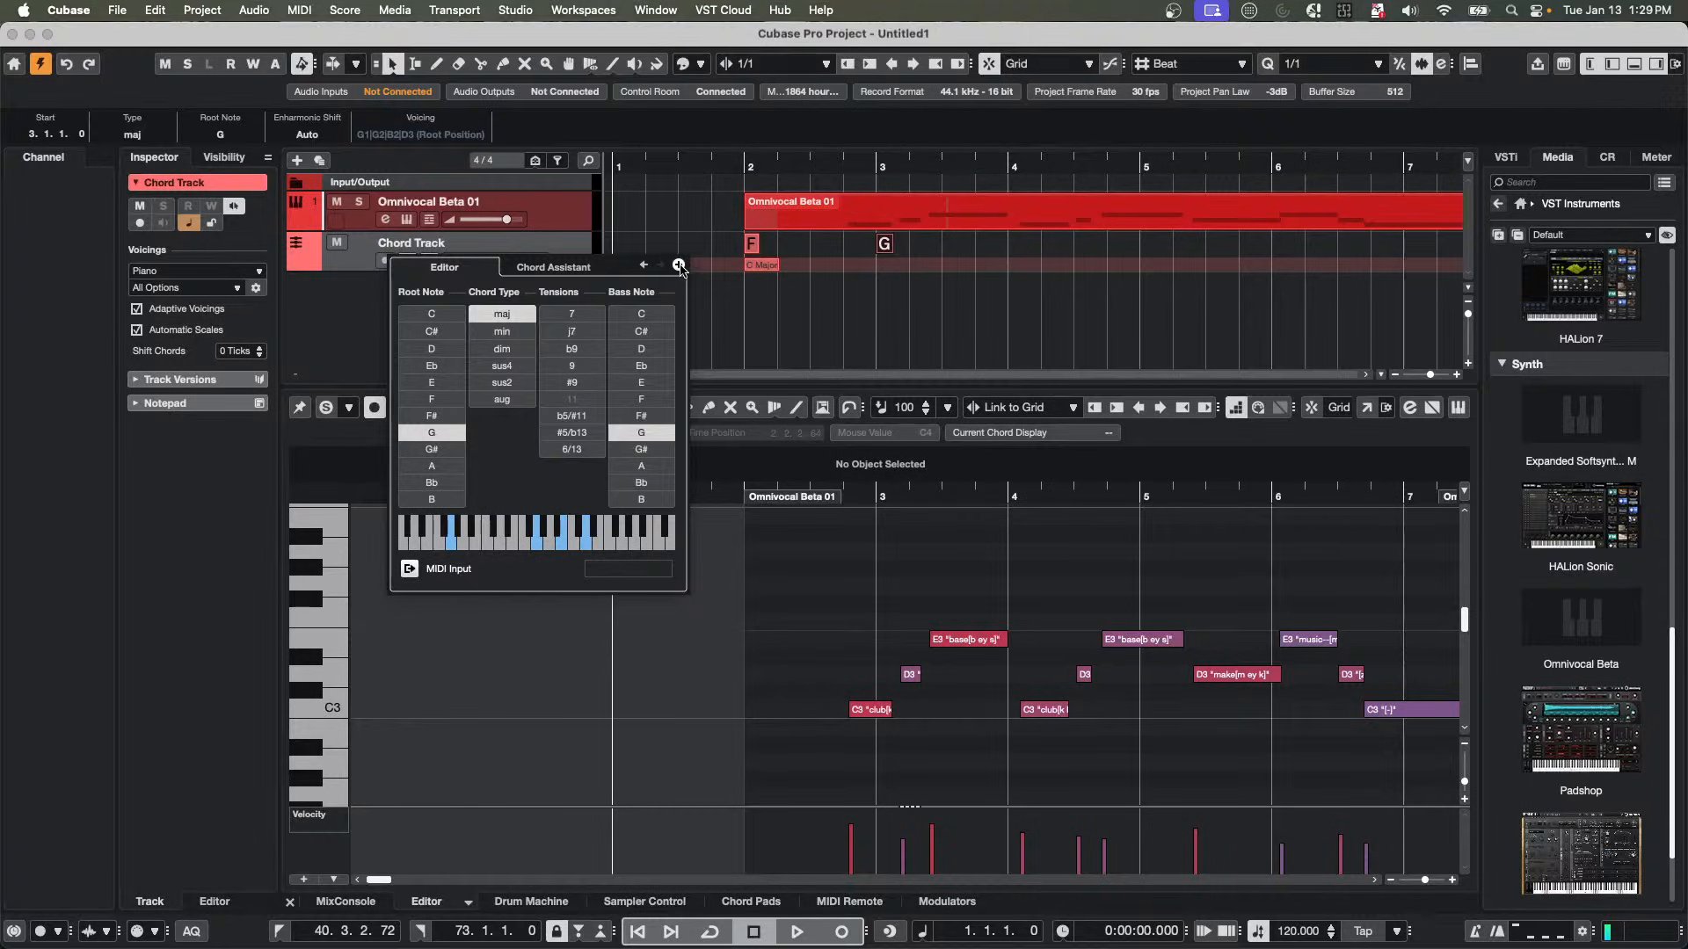
# Change the chord at bar 3 to G minor and add a C major chord at bar 4.
pyautogui.click(502, 332)
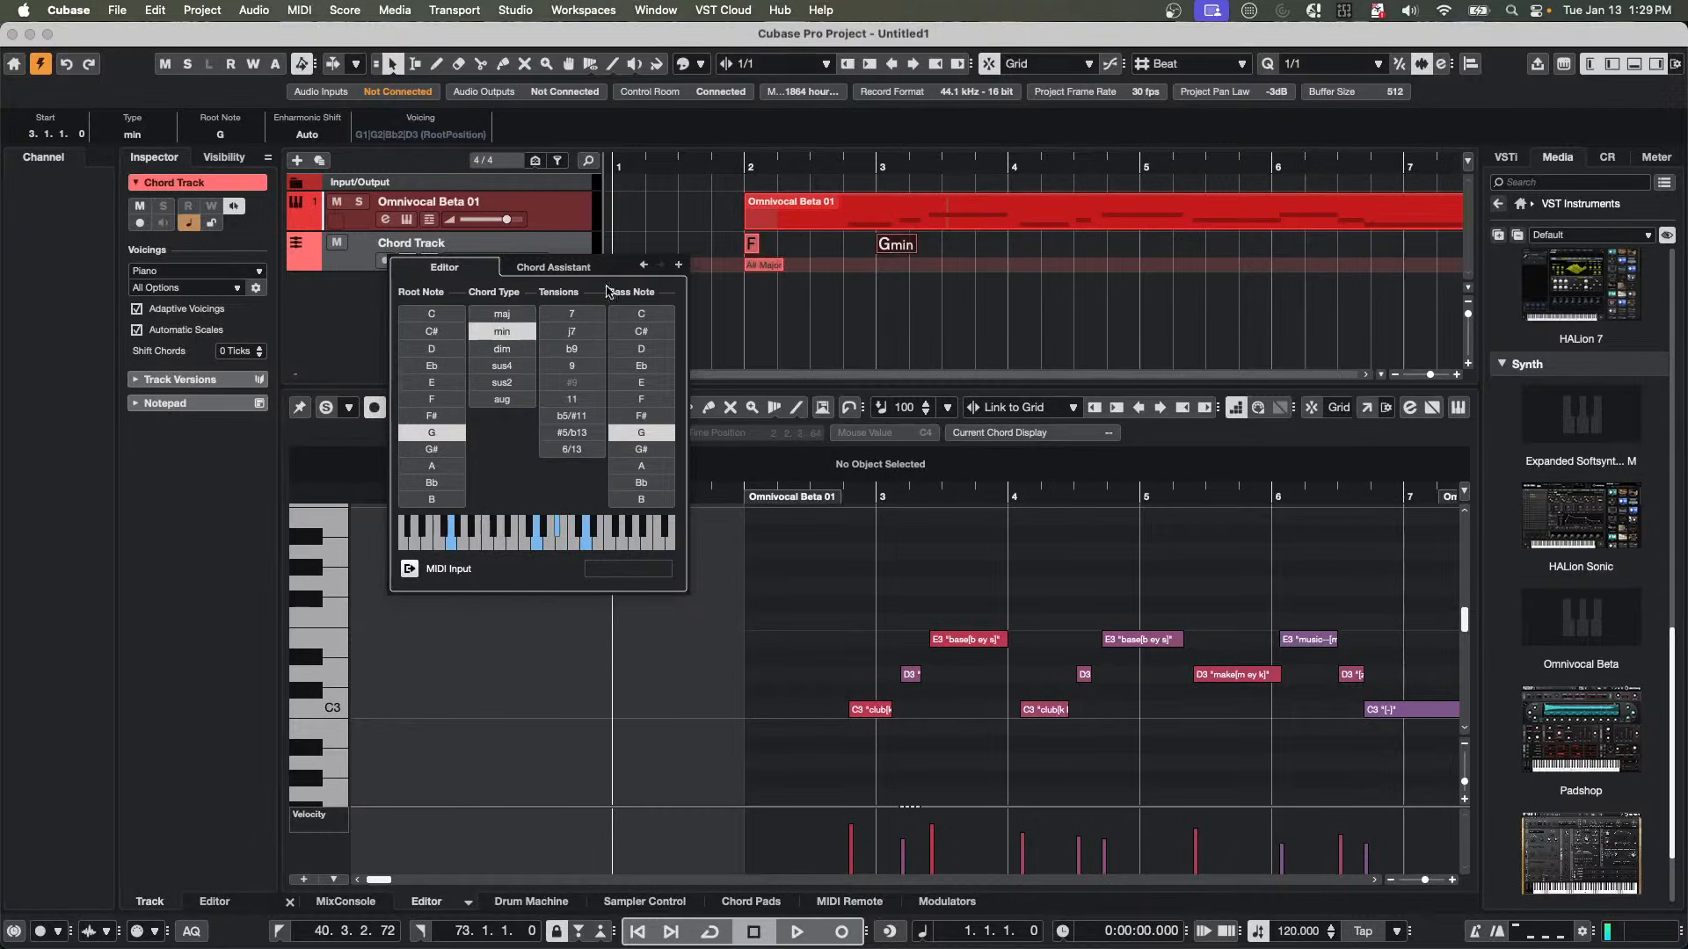
pyautogui.click(679, 265)
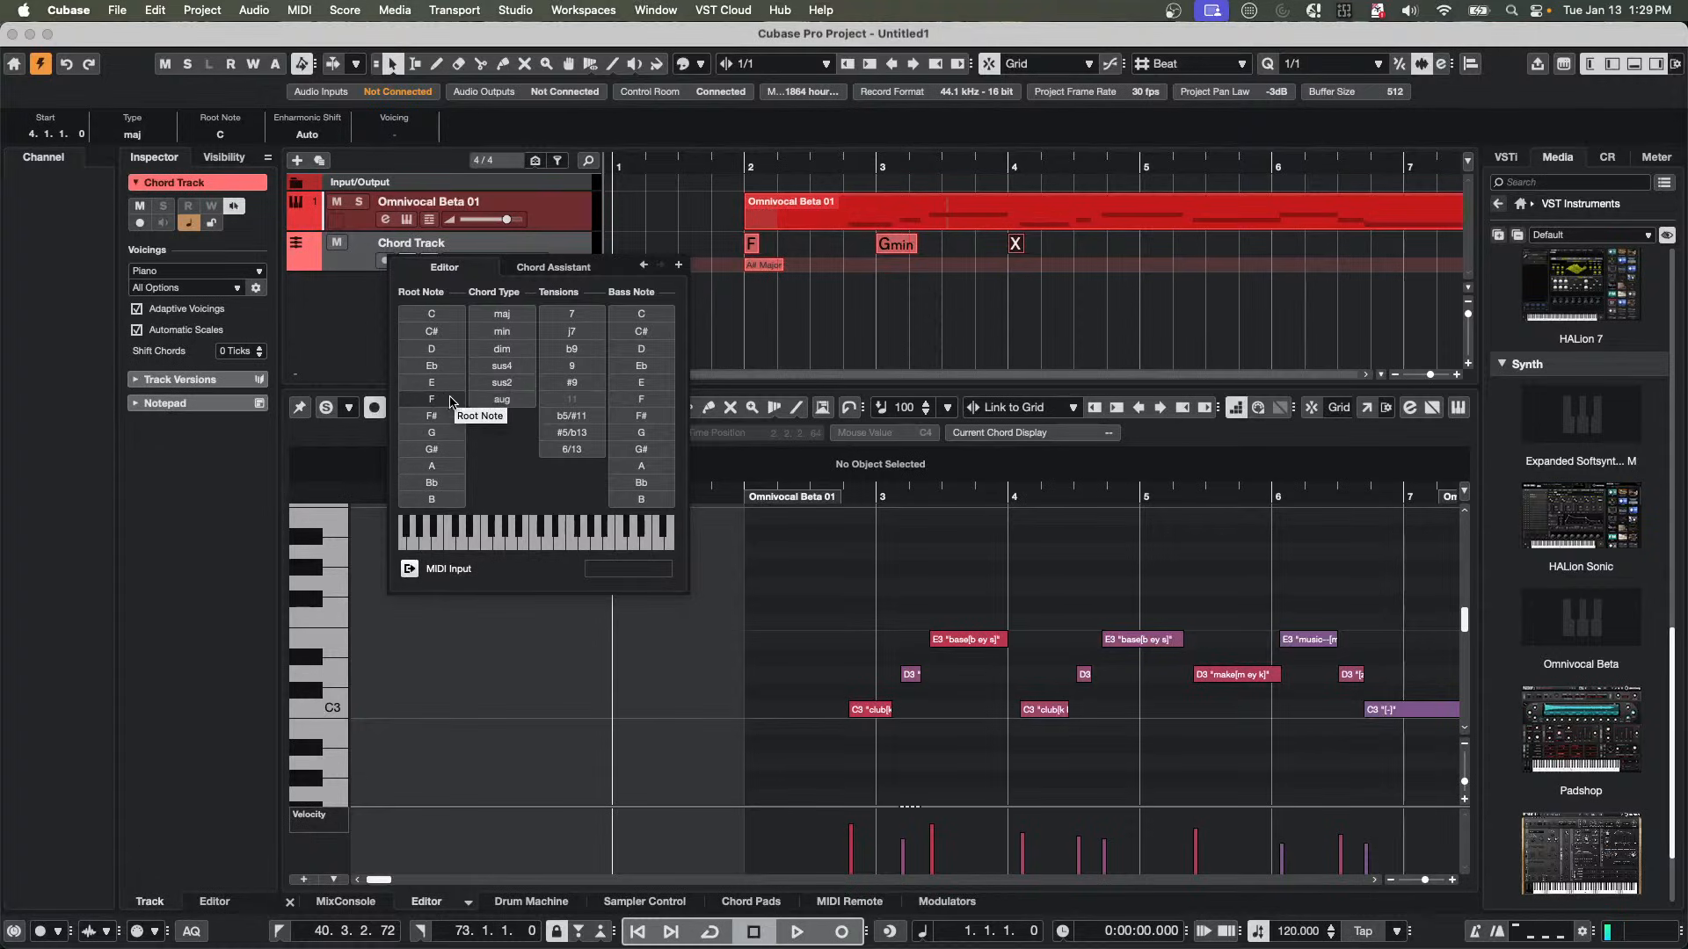
pyautogui.click(432, 314)
# Add chord events at bars 5 and 6, leaving bar 5 undefined and defining bar 6 as F major.
pyautogui.click(679, 264)
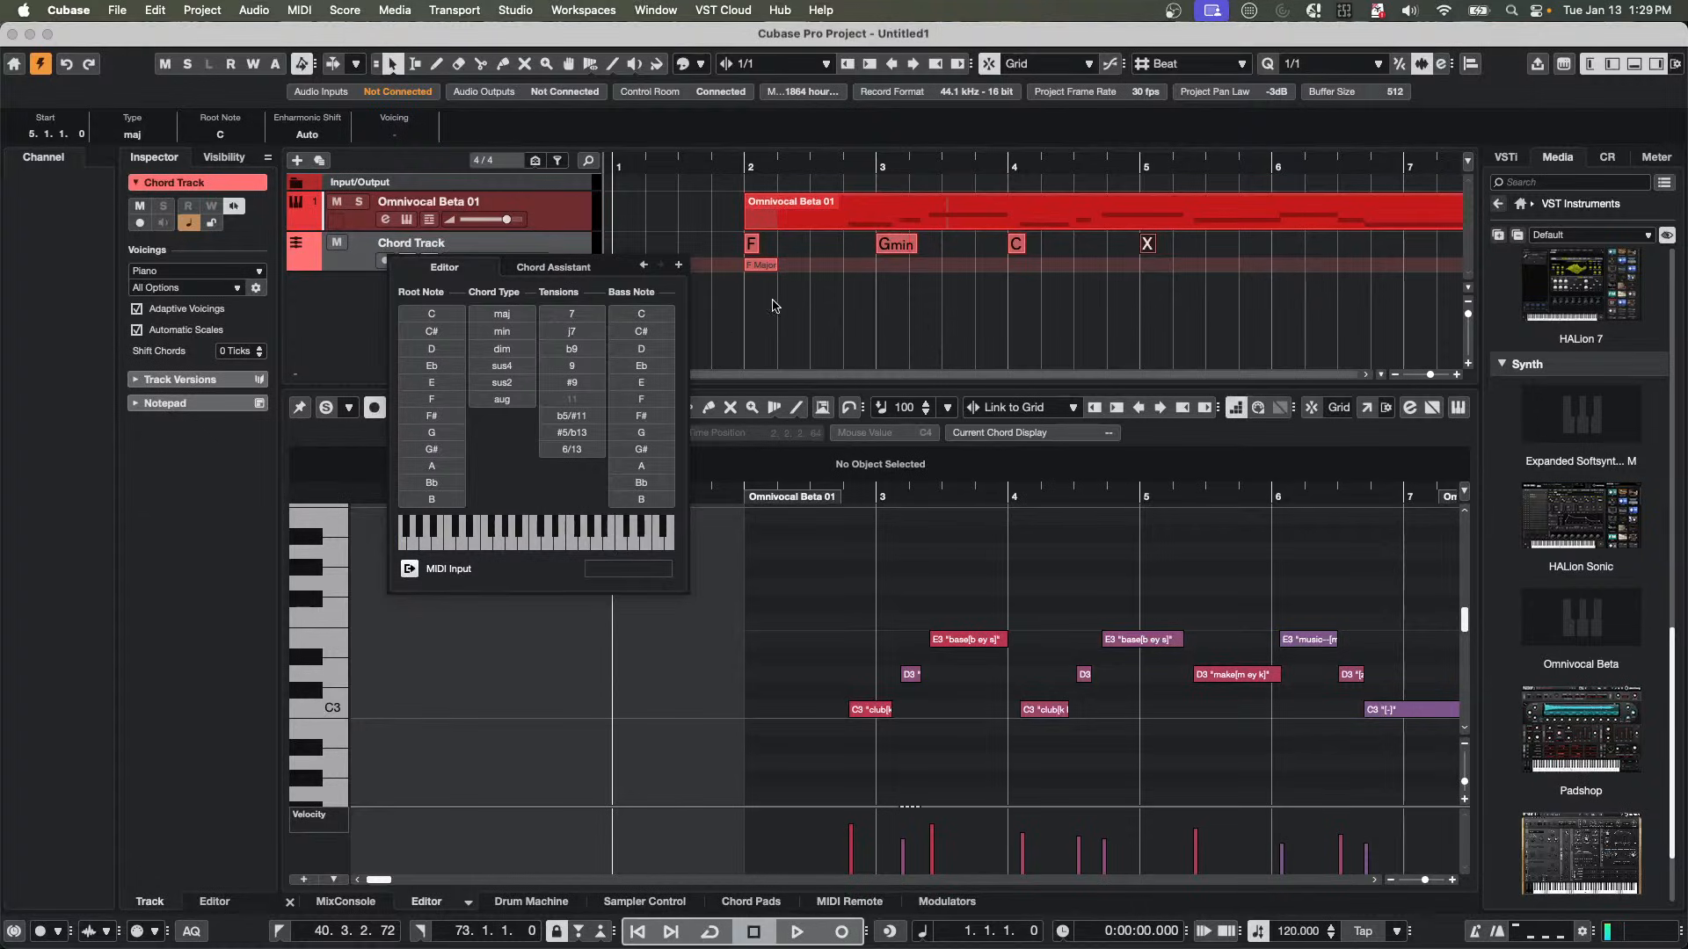
pyautogui.click(678, 264)
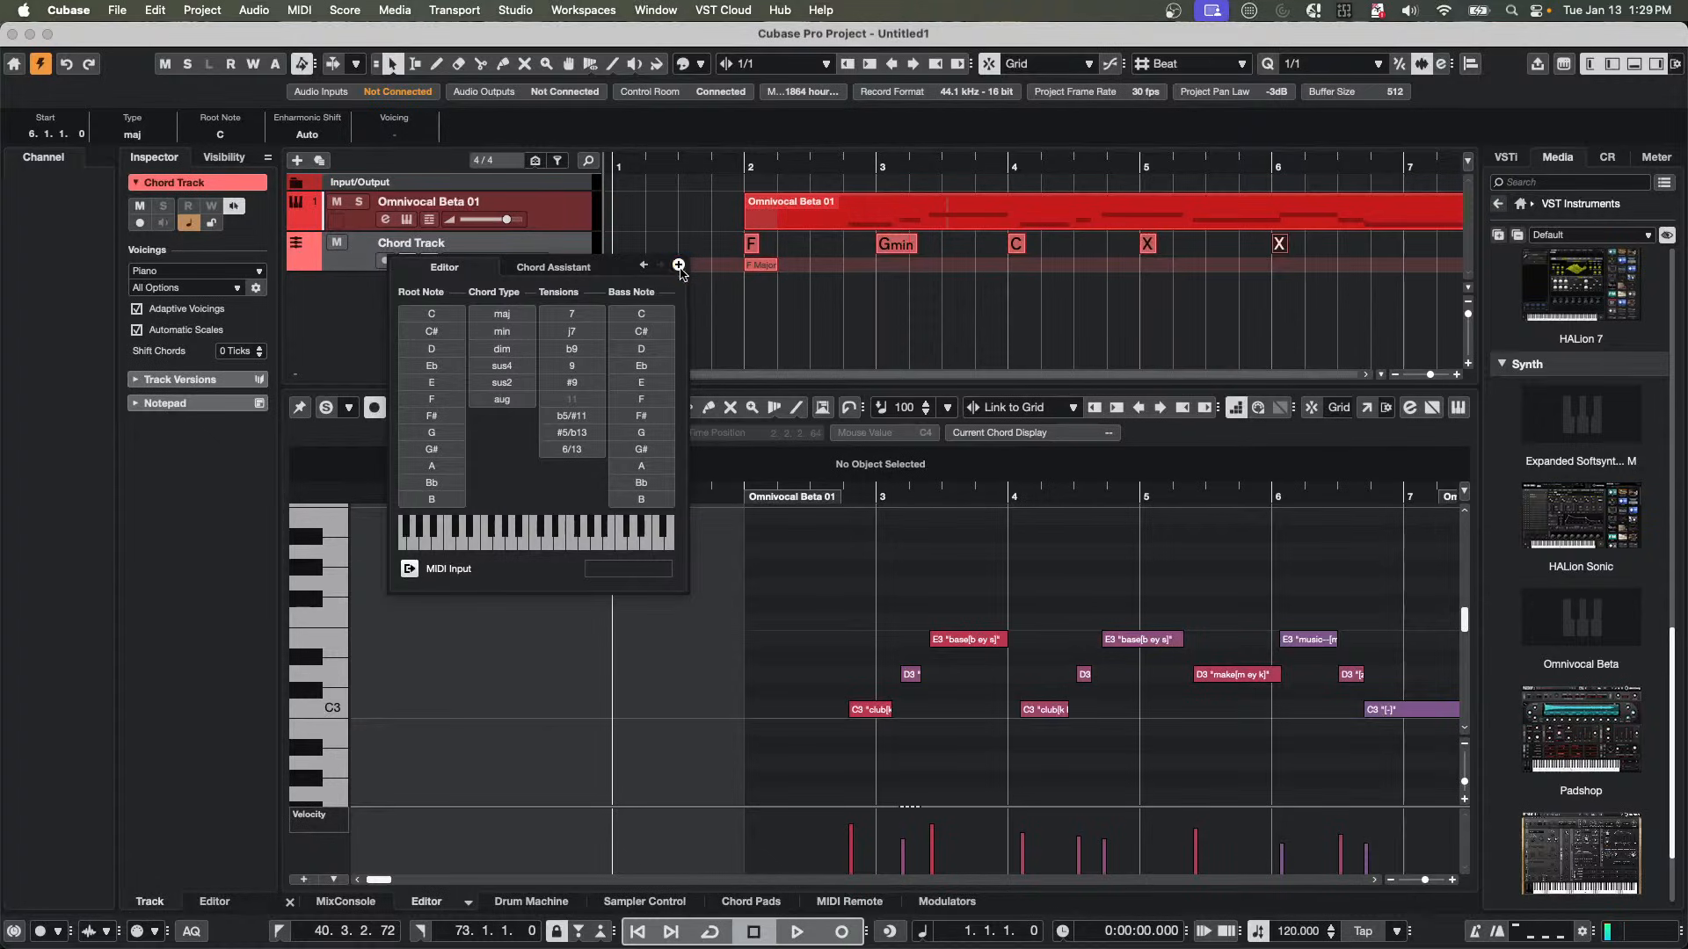
pyautogui.click(435, 399)
# Erase the undefined chord event at bar 5 and return to the Object Selection tool.
pyautogui.rightClick(1143, 283)
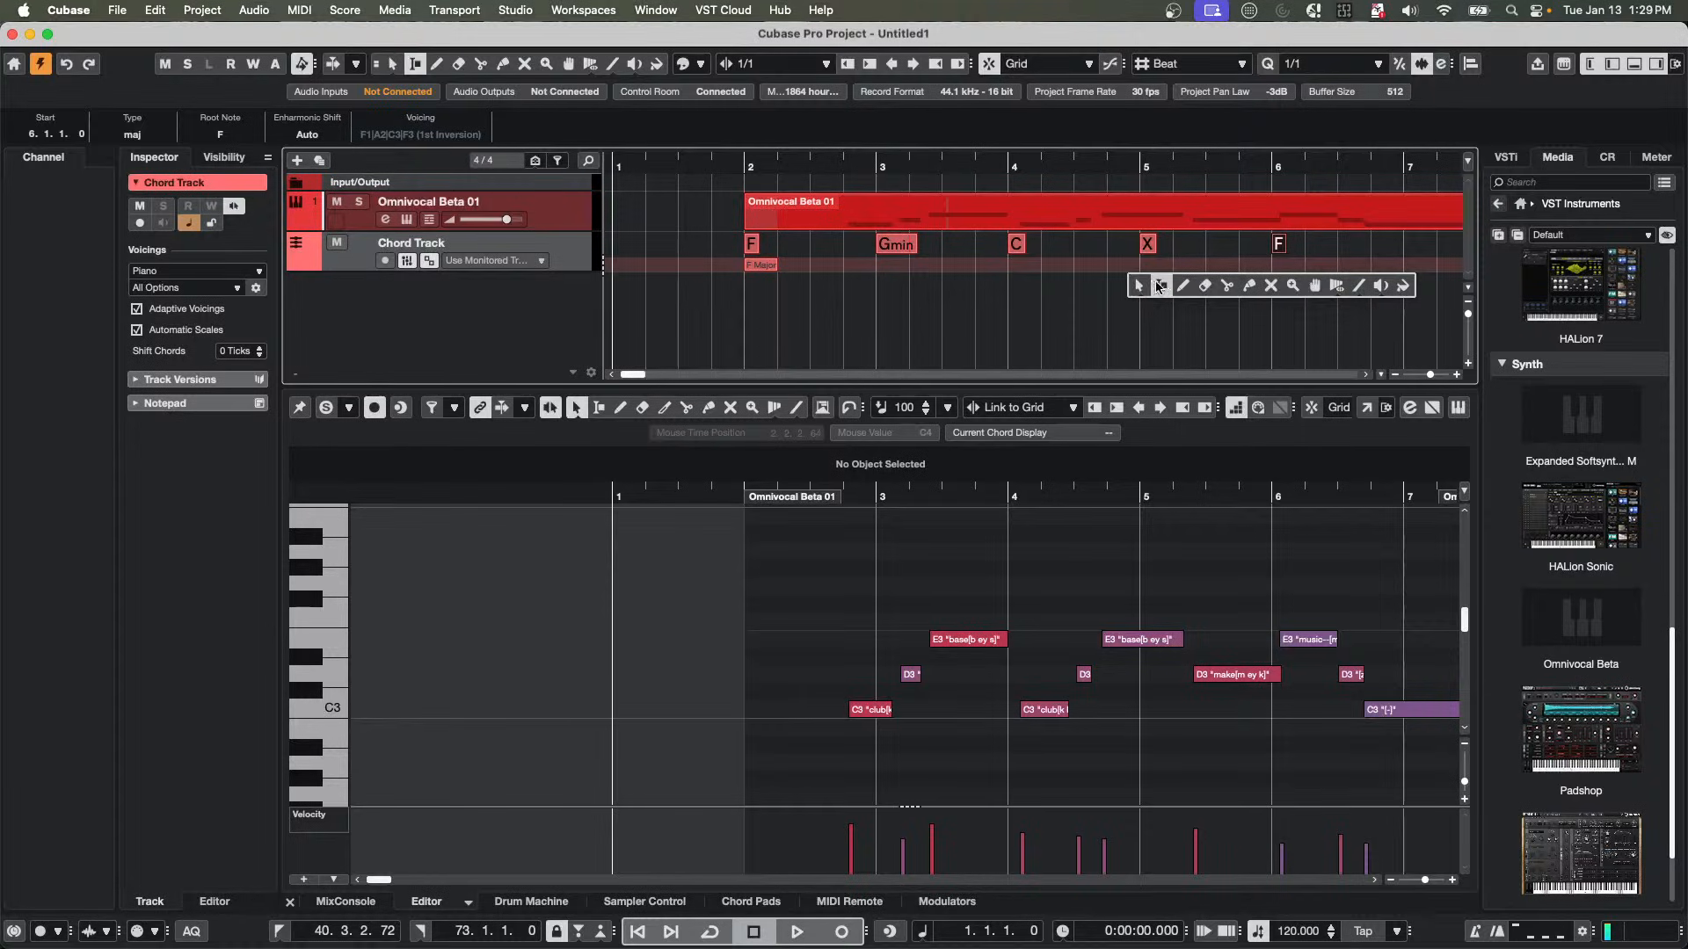
pyautogui.click(1204, 285)
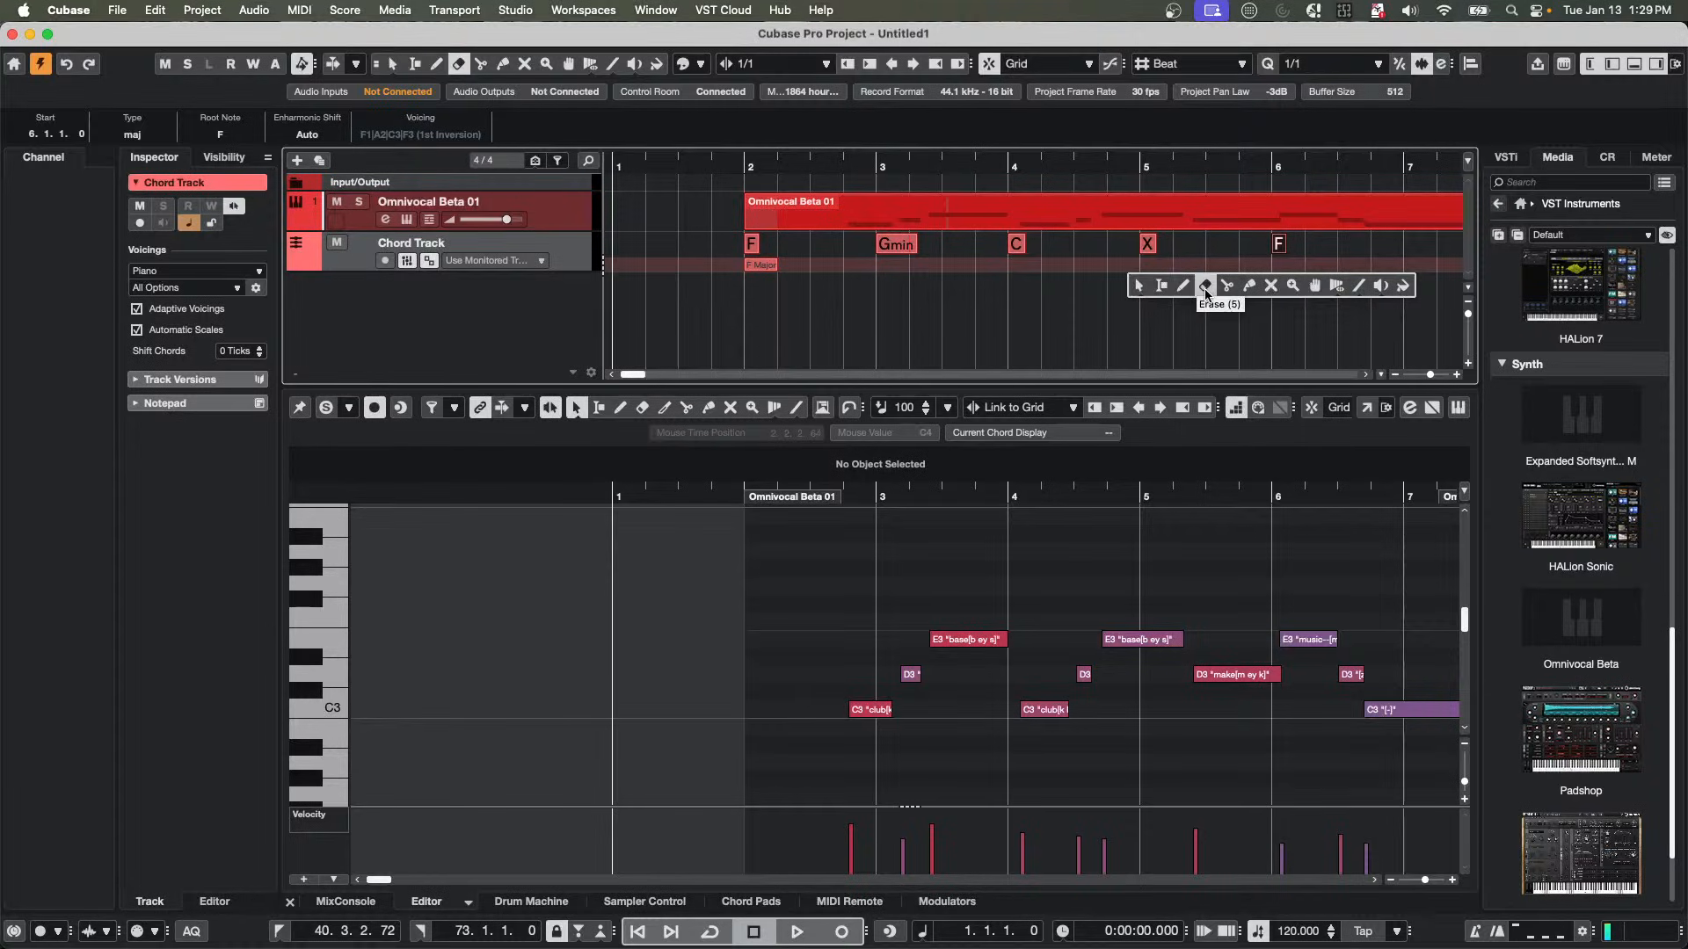
pyautogui.click(1148, 245)
pyautogui.press('1')
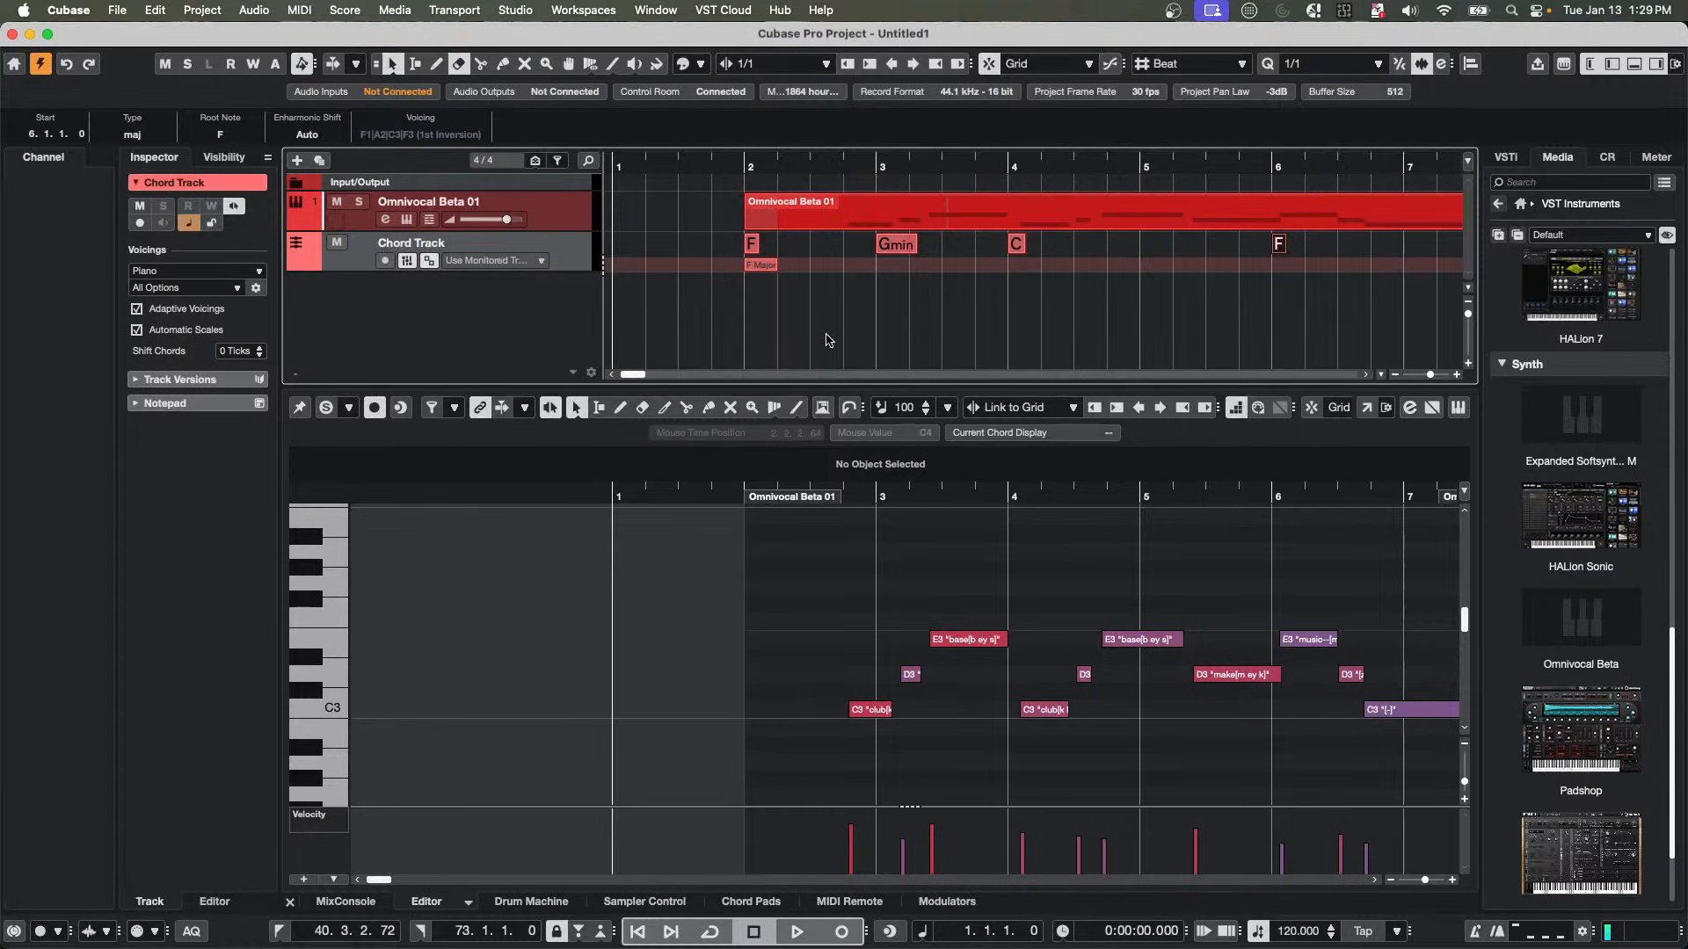
# Add one MIDI track below the chord track with the default settings.
pyautogui.rightClick(563, 248)
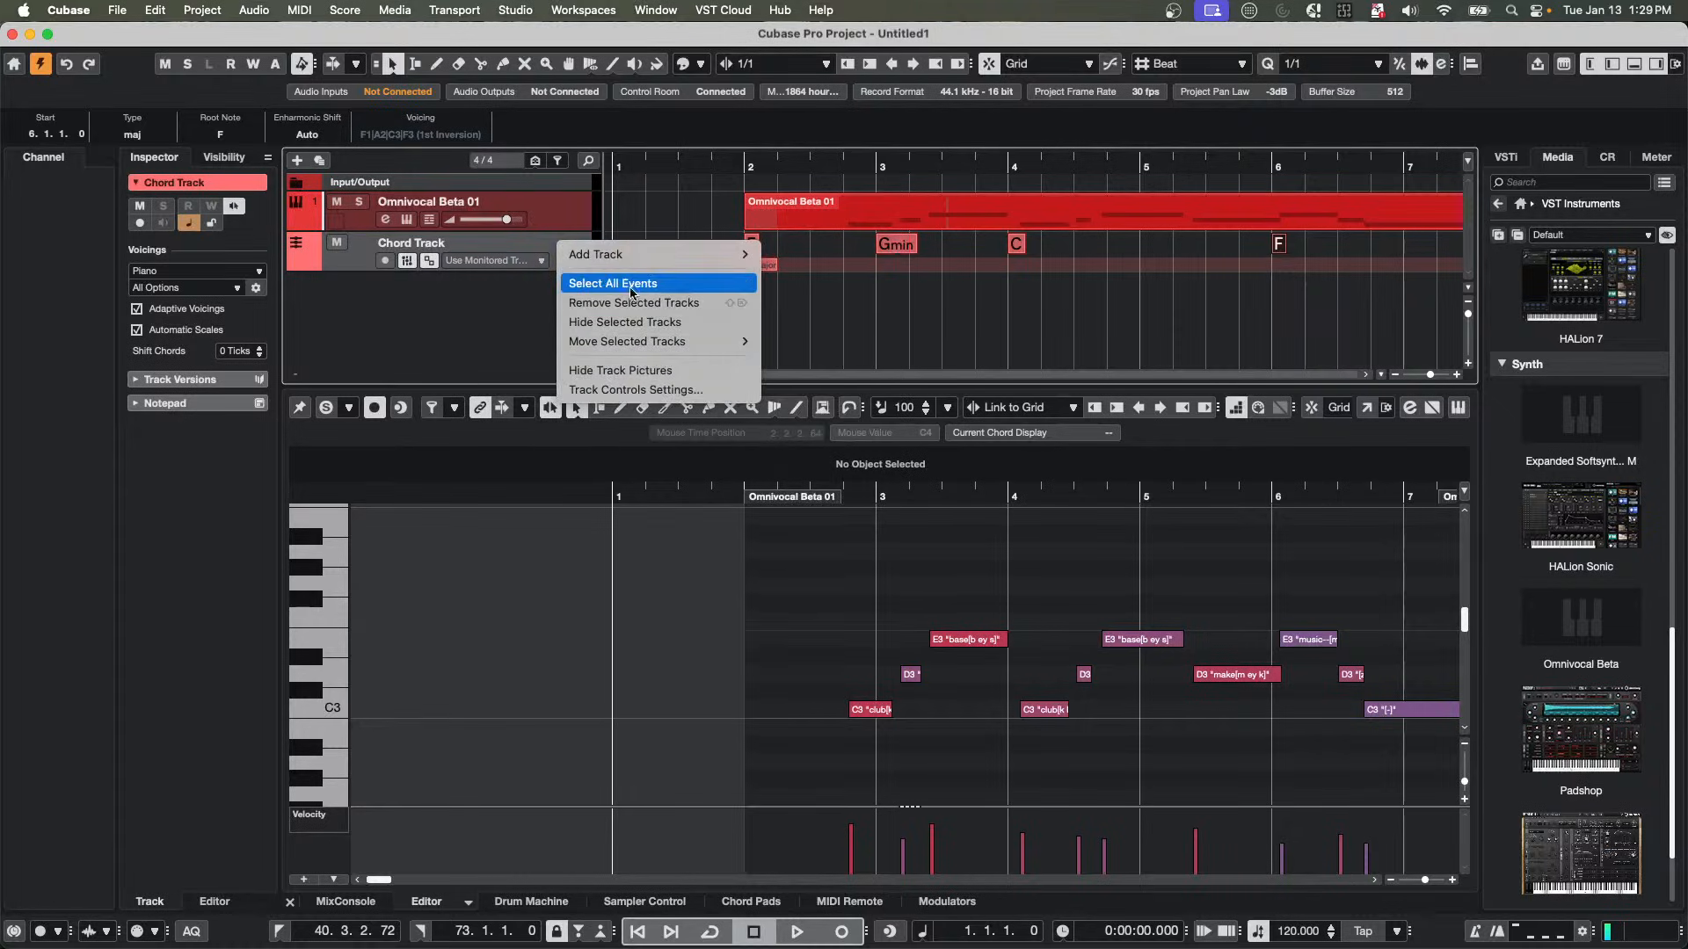
pyautogui.moveTo(646, 255)
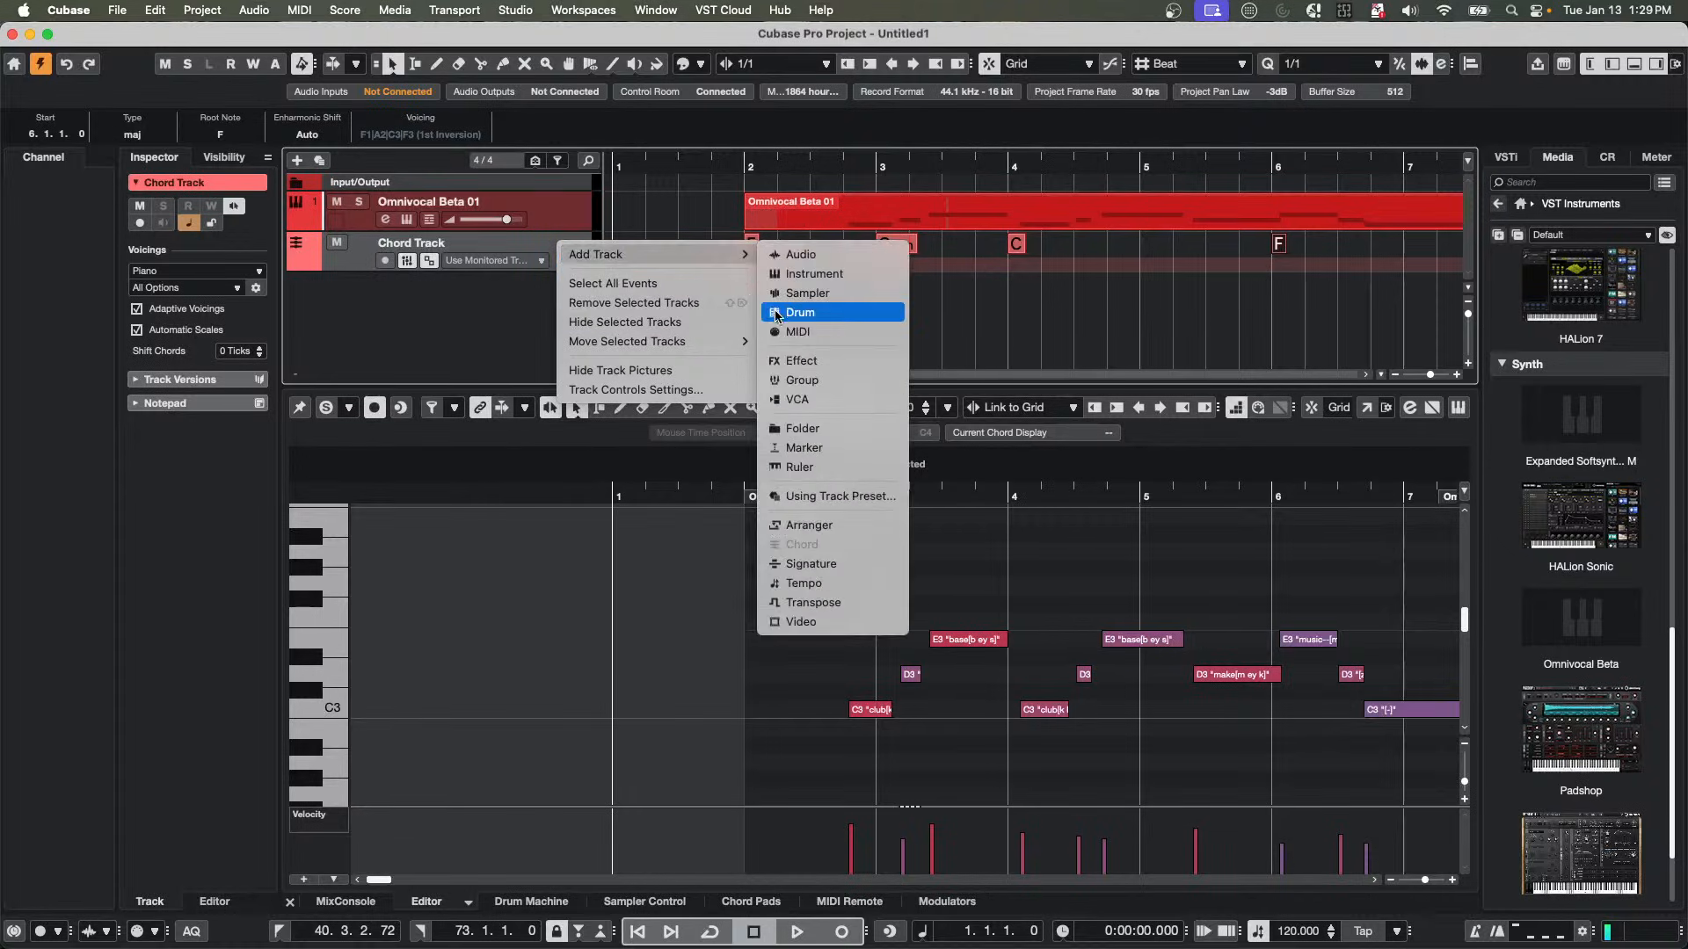
pyautogui.click(795, 331)
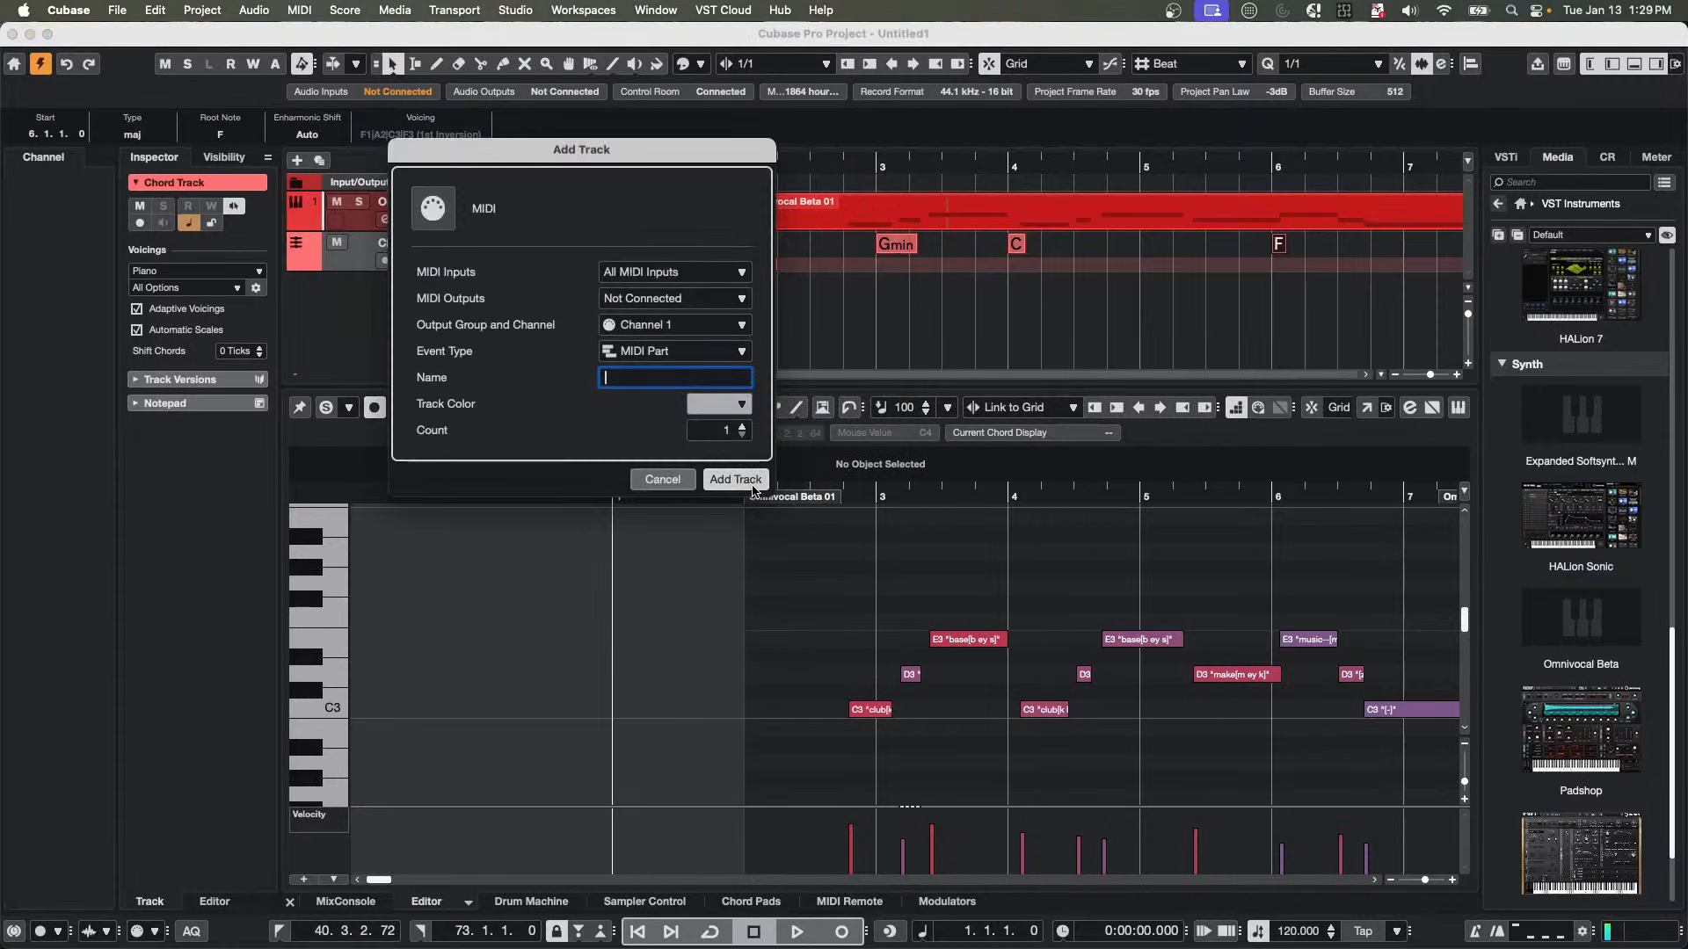
pyautogui.click(710, 481)
pyautogui.moveTo(559, 310)
pyautogui.mouseDown()
pyautogui.moveTo(559, 355)
pyautogui.moveTo(561, 330)
pyautogui.mouseUp()
# Try placing the four chord events from bars 2 to 6 on the MIDI track as separate parts, and undo it.
pyautogui.moveTo(720, 237); pyautogui.dragTo(1387, 260)
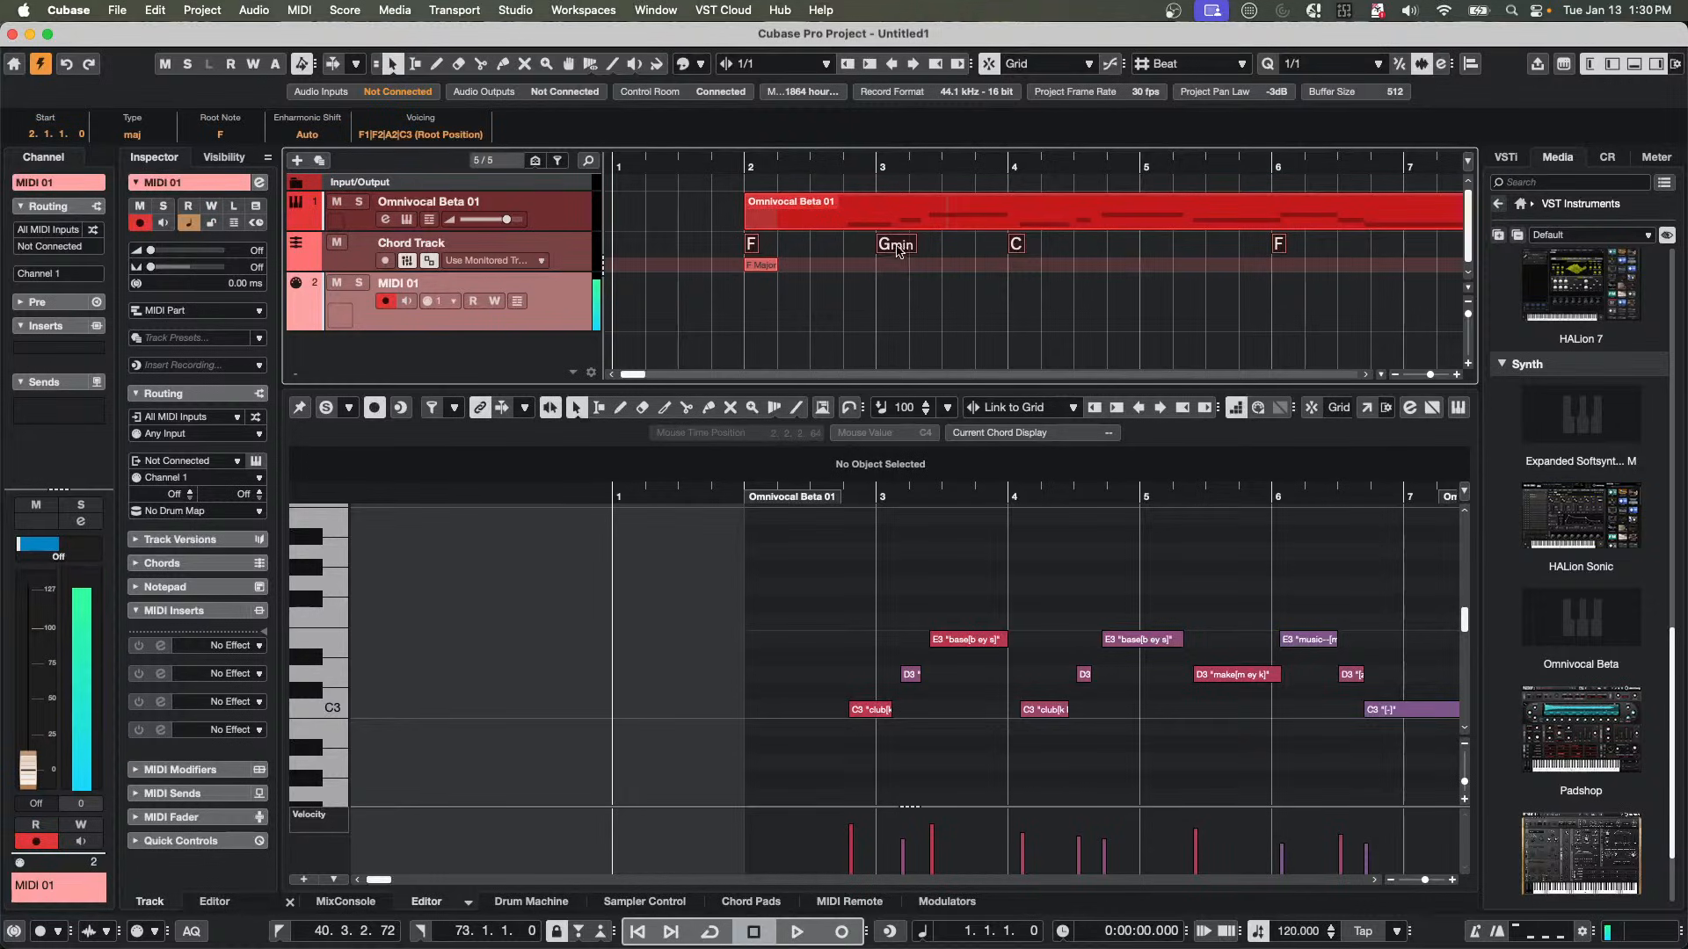
pyautogui.moveTo(906, 253); pyautogui.dragTo(905, 307)
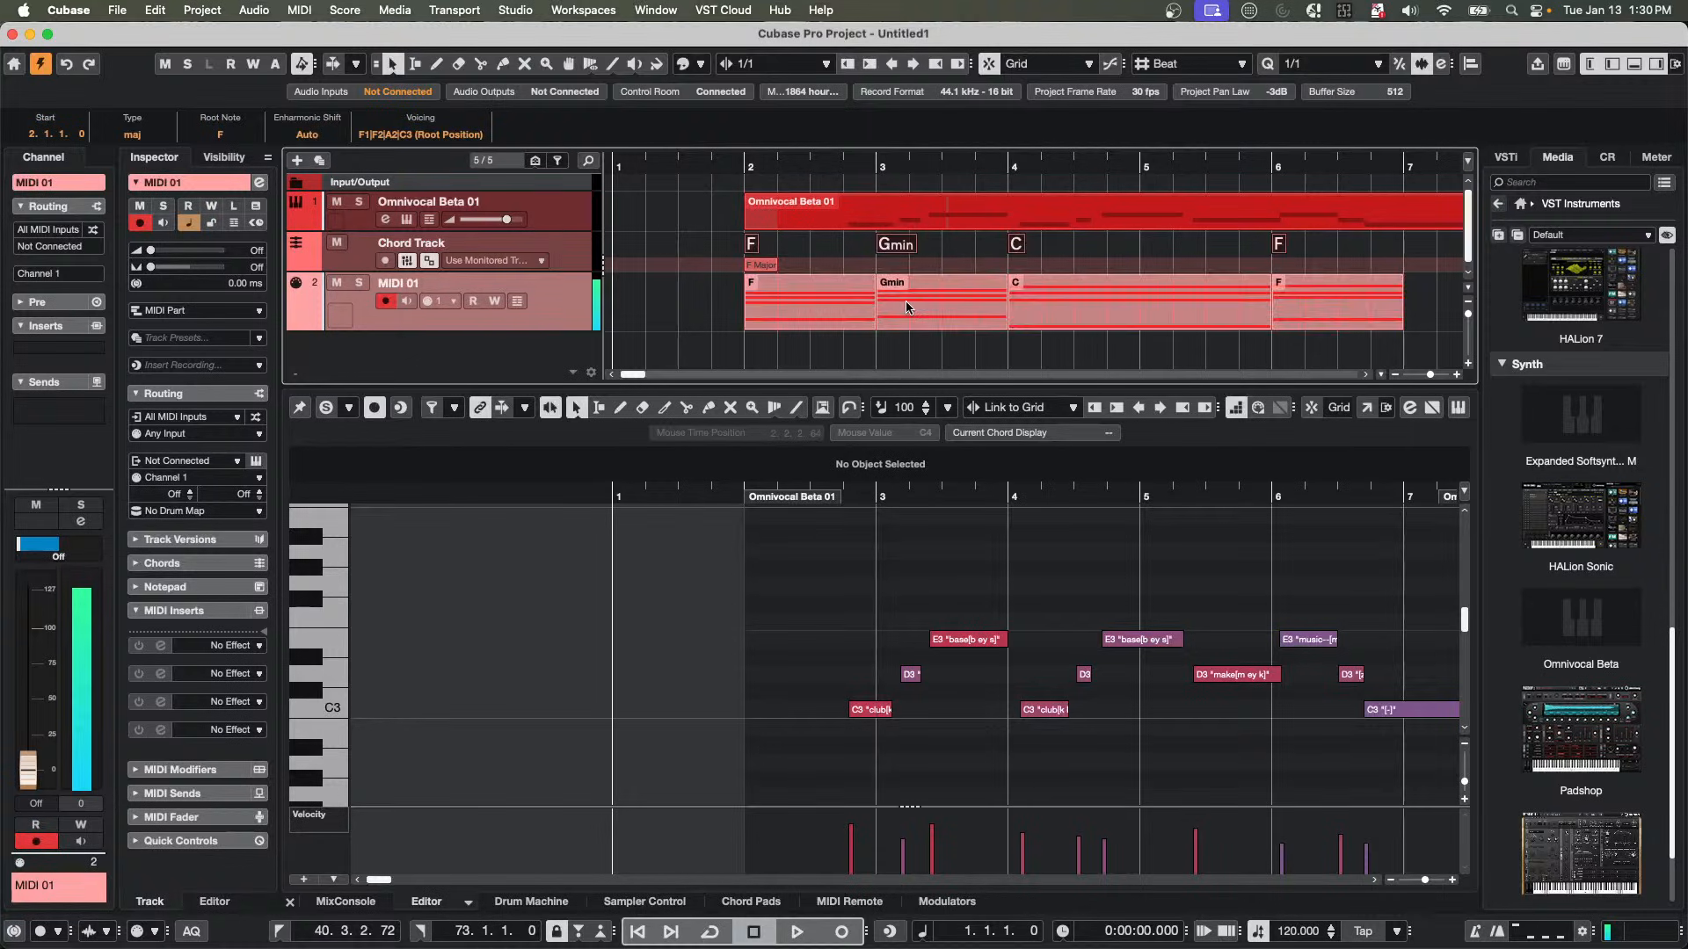
pyautogui.click(842, 348)
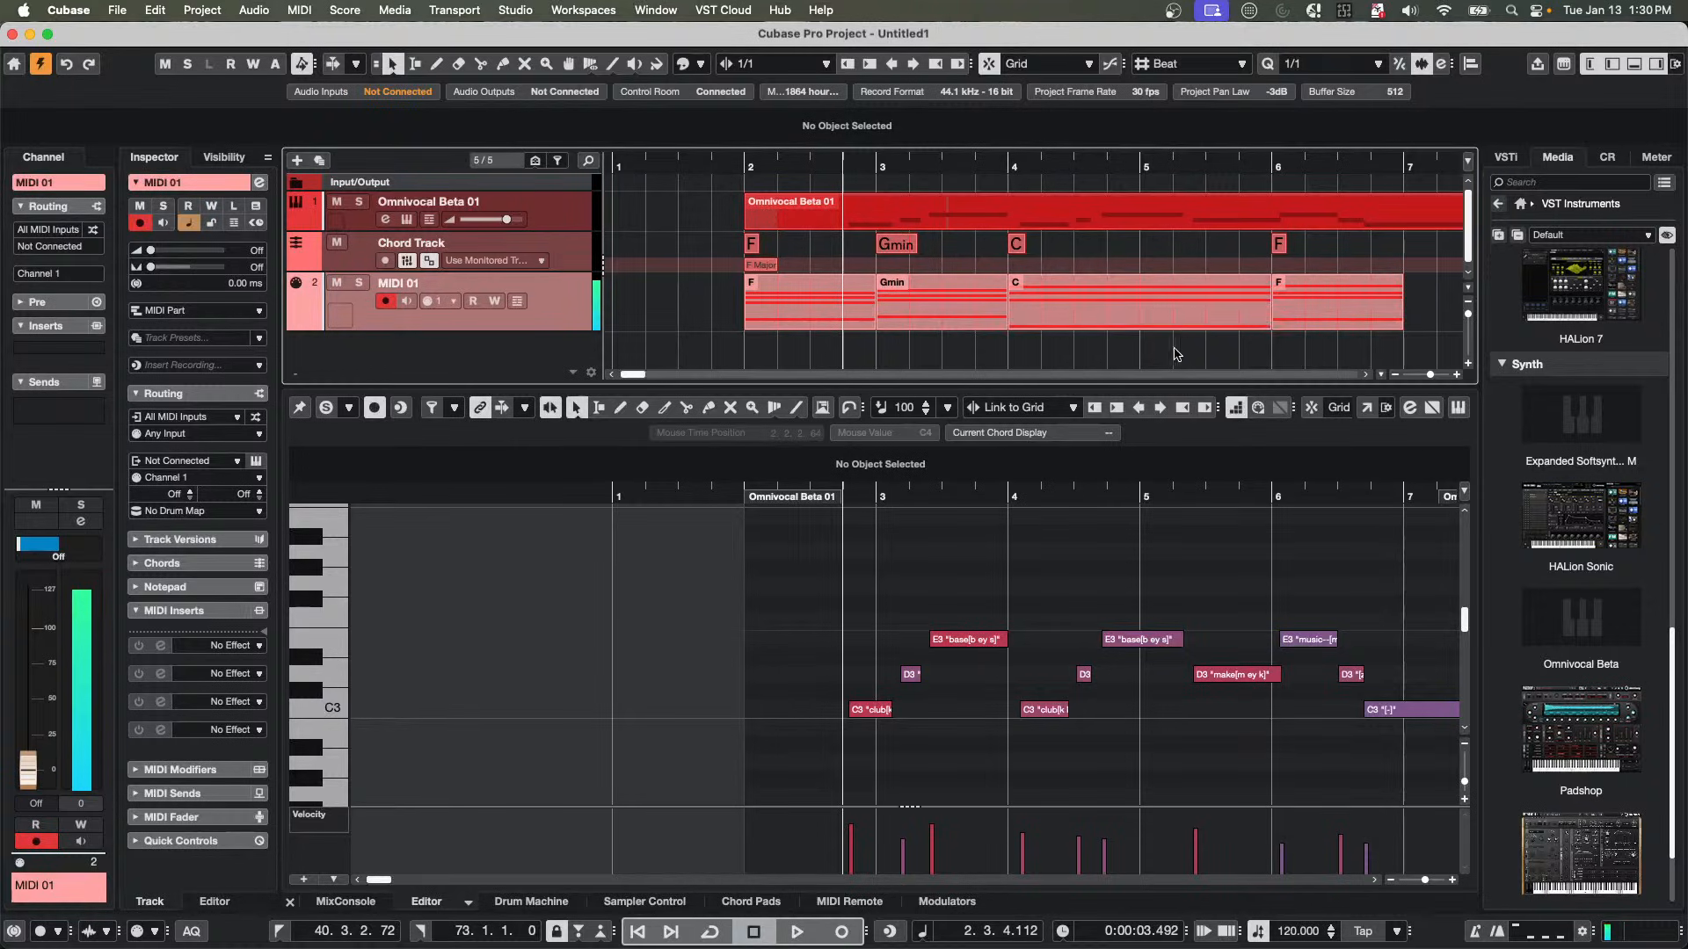
pyautogui.press('super+z')
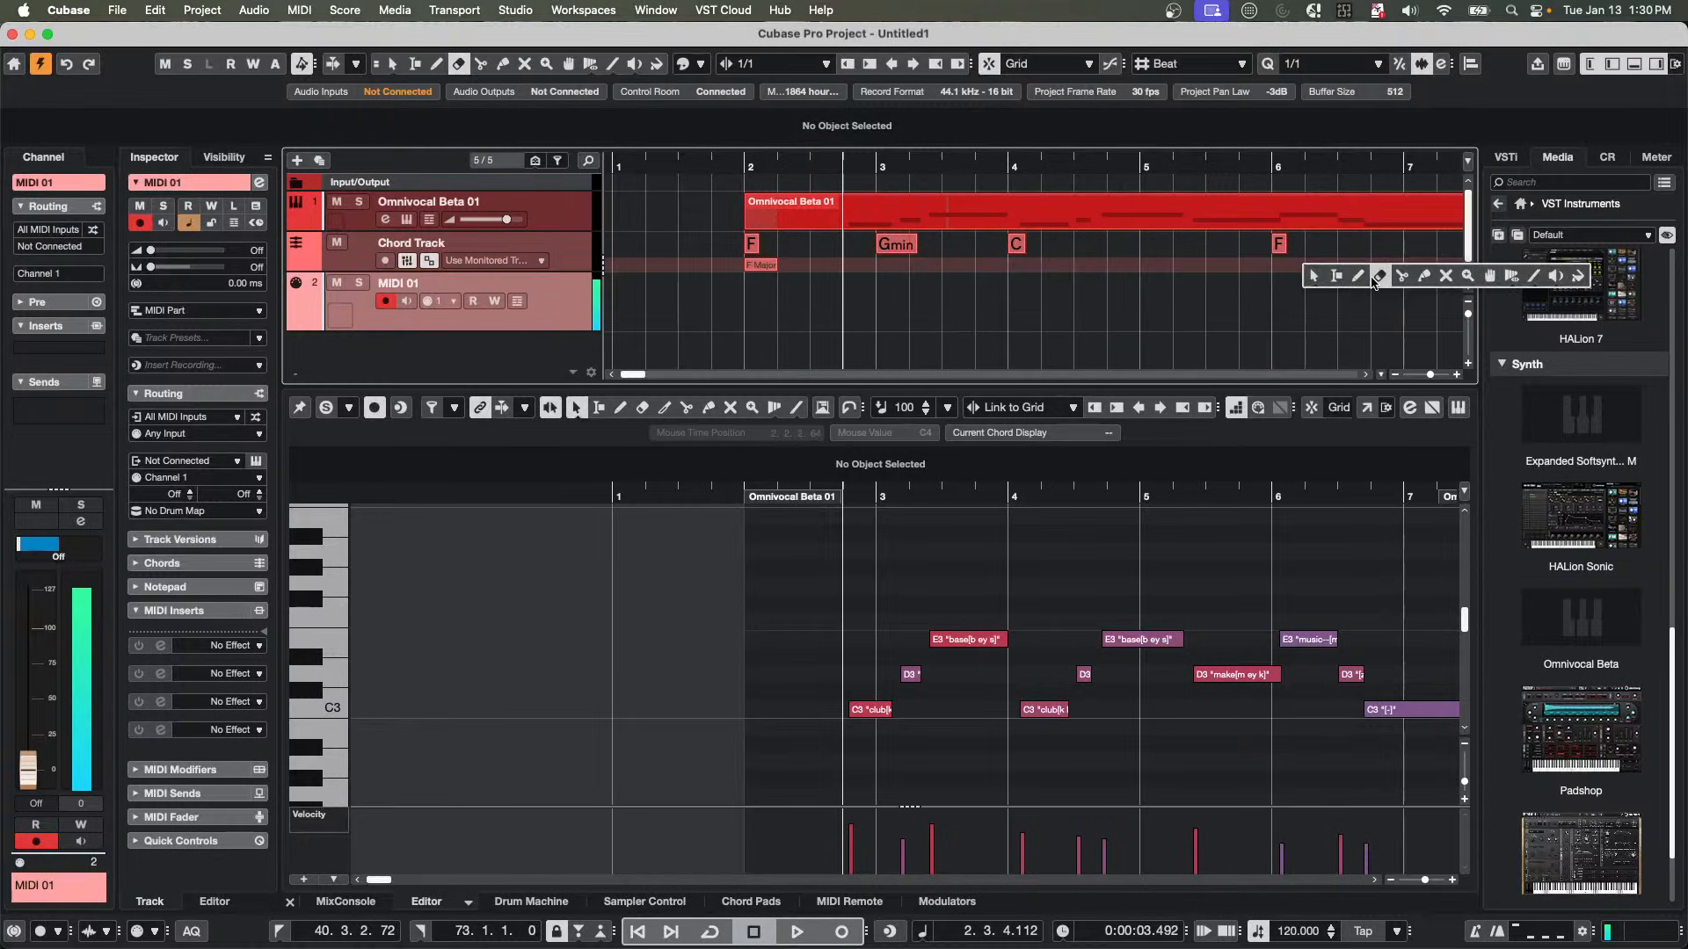
# Draw a chord event at bar 6, beat 3 on the chord track and define it as C7.
pyautogui.press('8')
pyautogui.click(1347, 245)
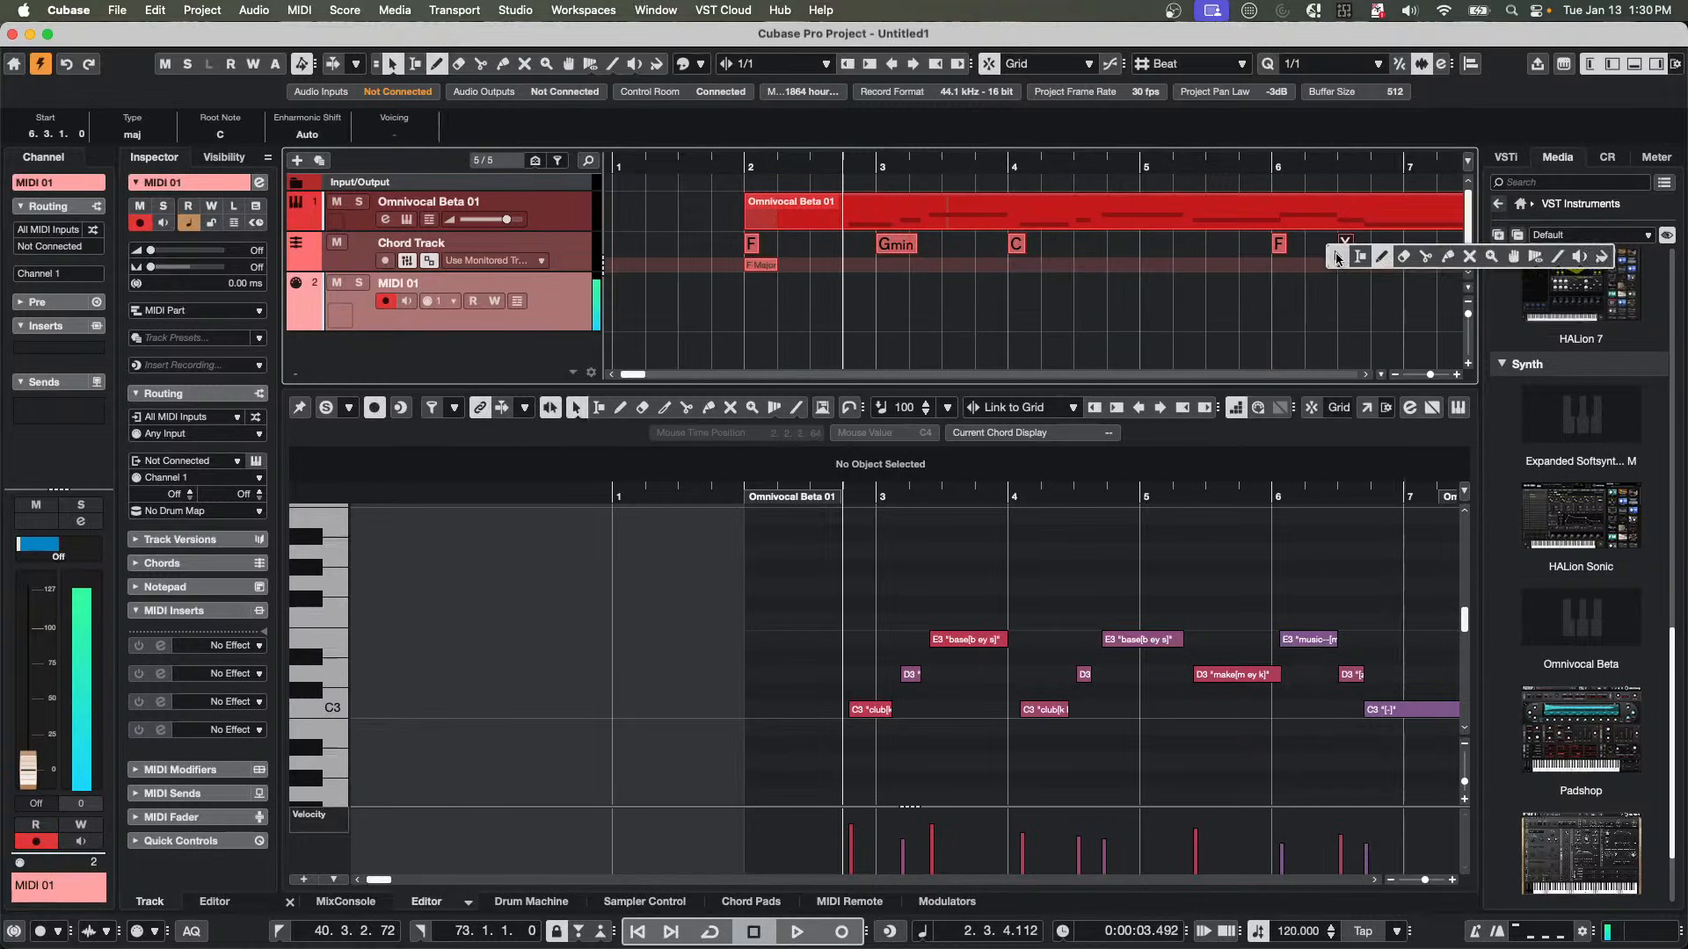
pyautogui.press('1')
pyautogui.doubleClick(1343, 245)
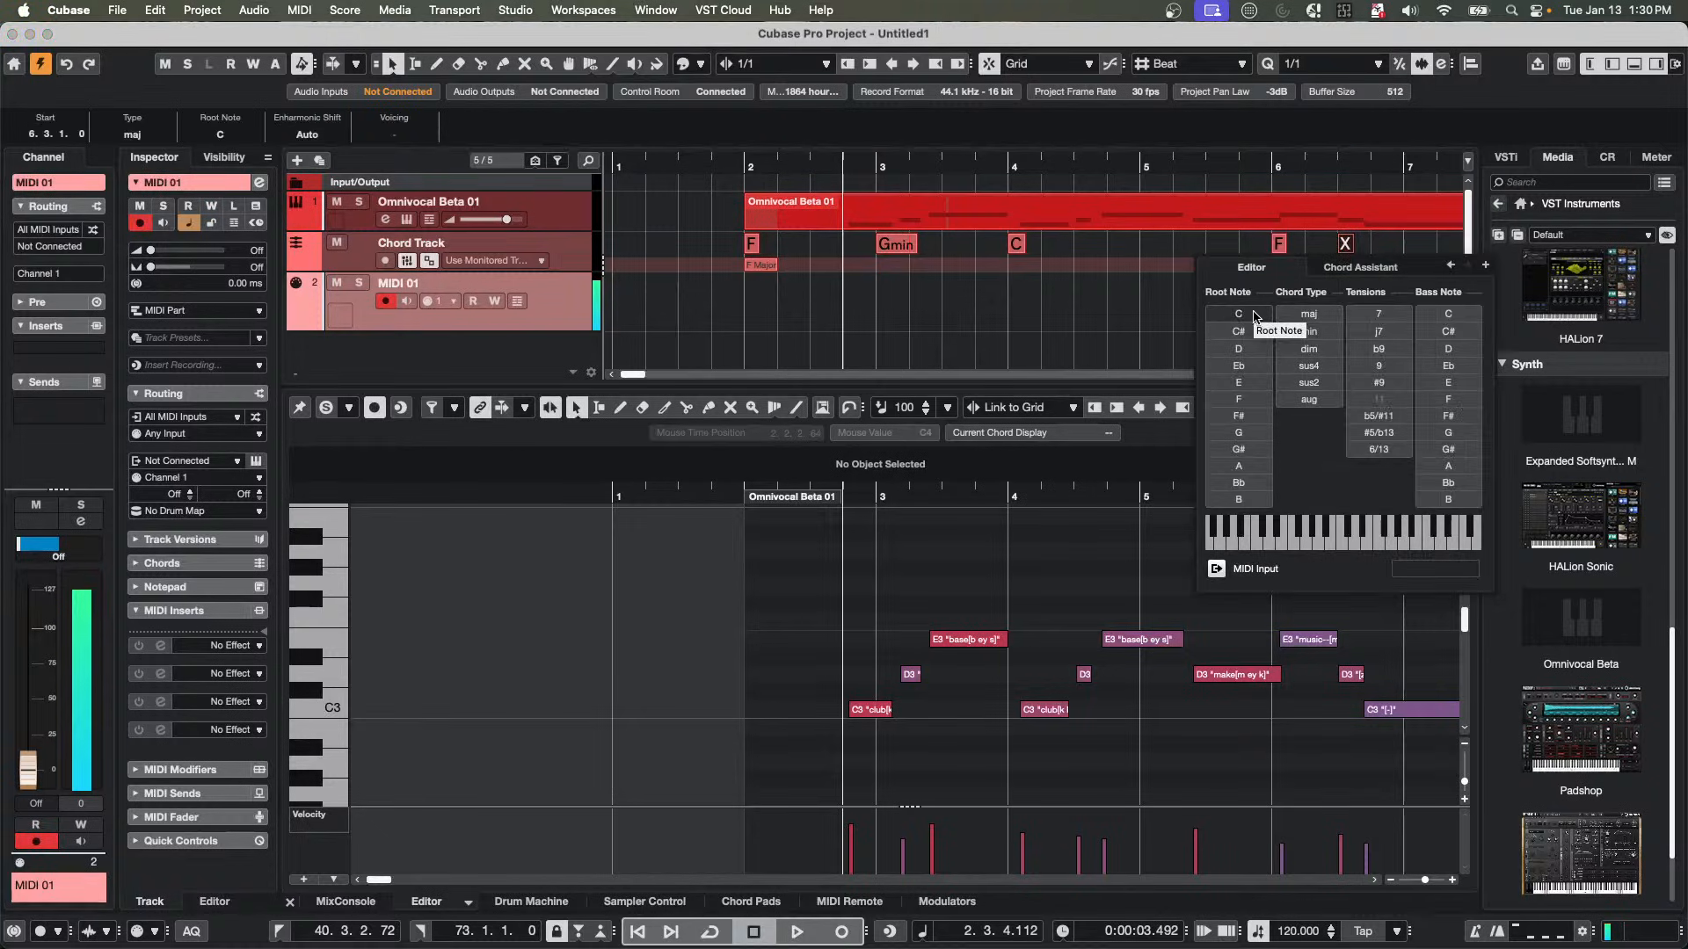
pyautogui.click(1259, 314)
pyautogui.click(1379, 314)
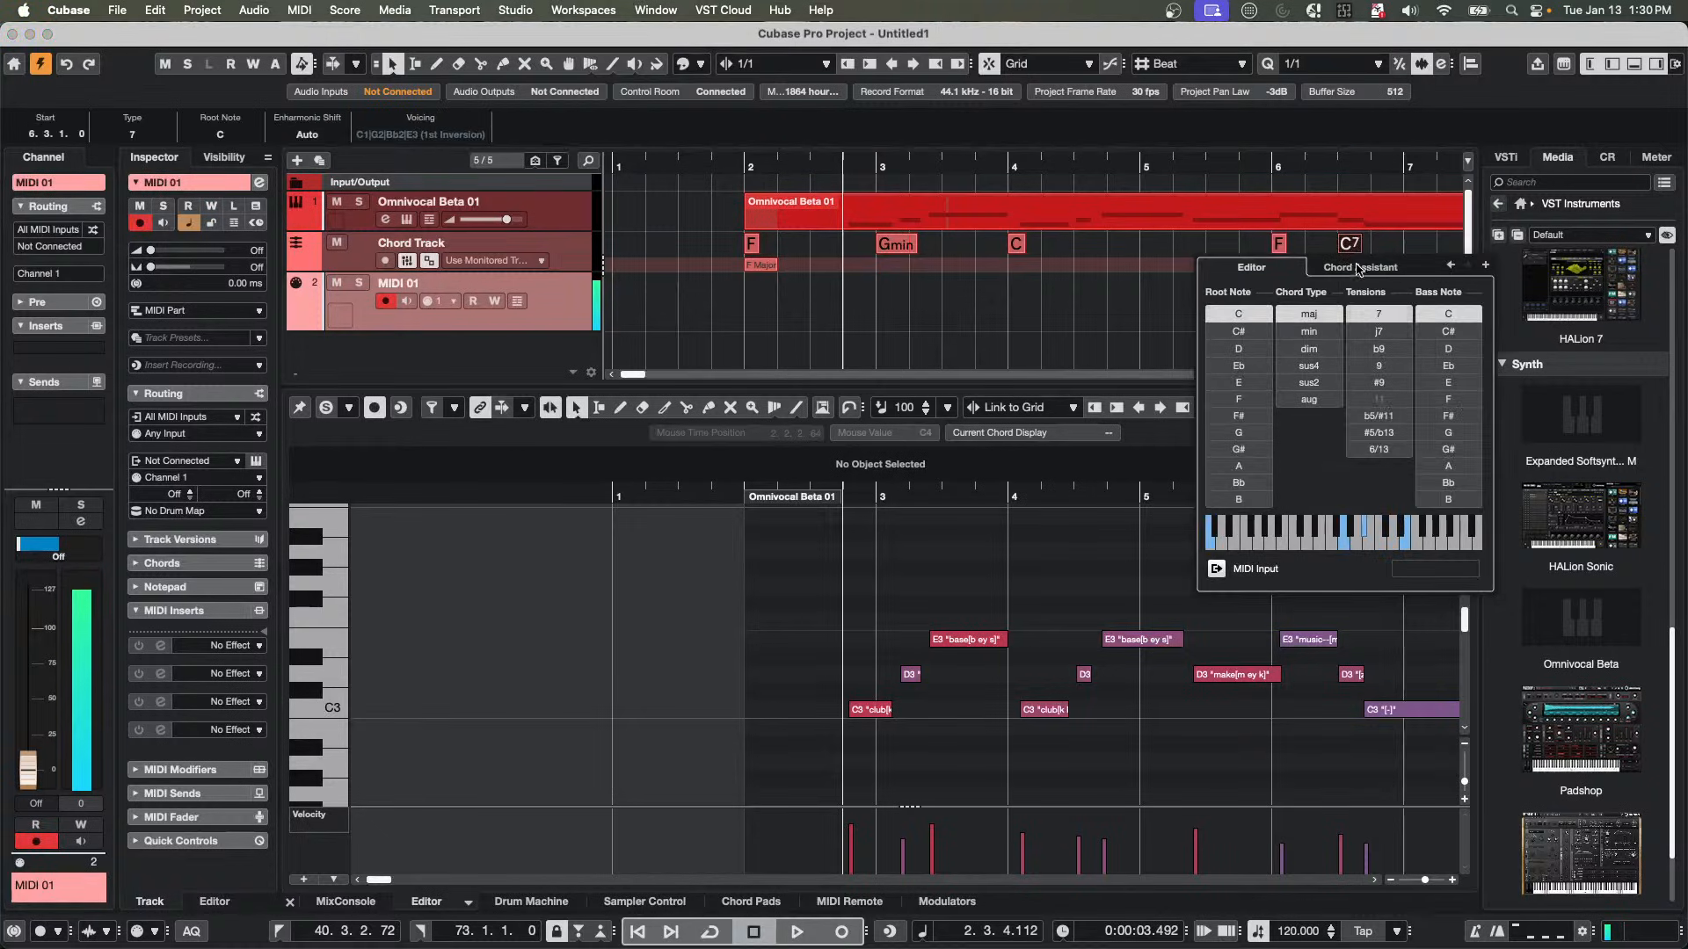
# Close the chord editor, draw an undefined chord event at bar 7, and return to the Object Selection tool.
pyautogui.click(1424, 249)
pyautogui.rightClick(1422, 248)
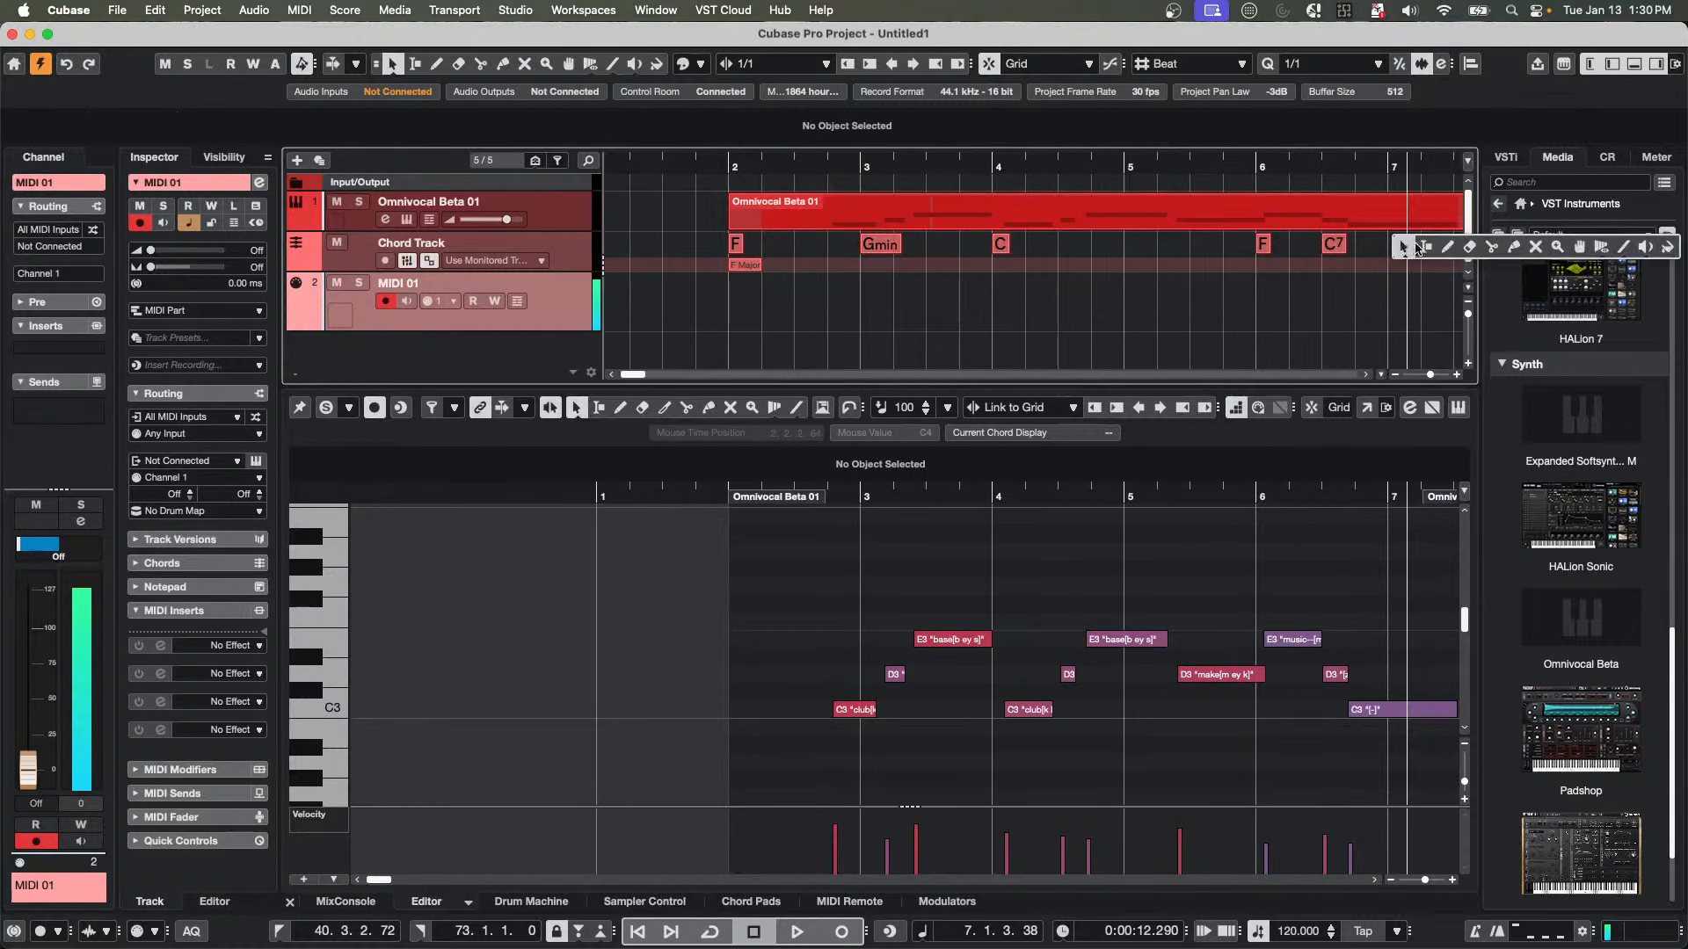
pyautogui.click(1446, 247)
pyautogui.click(1394, 247)
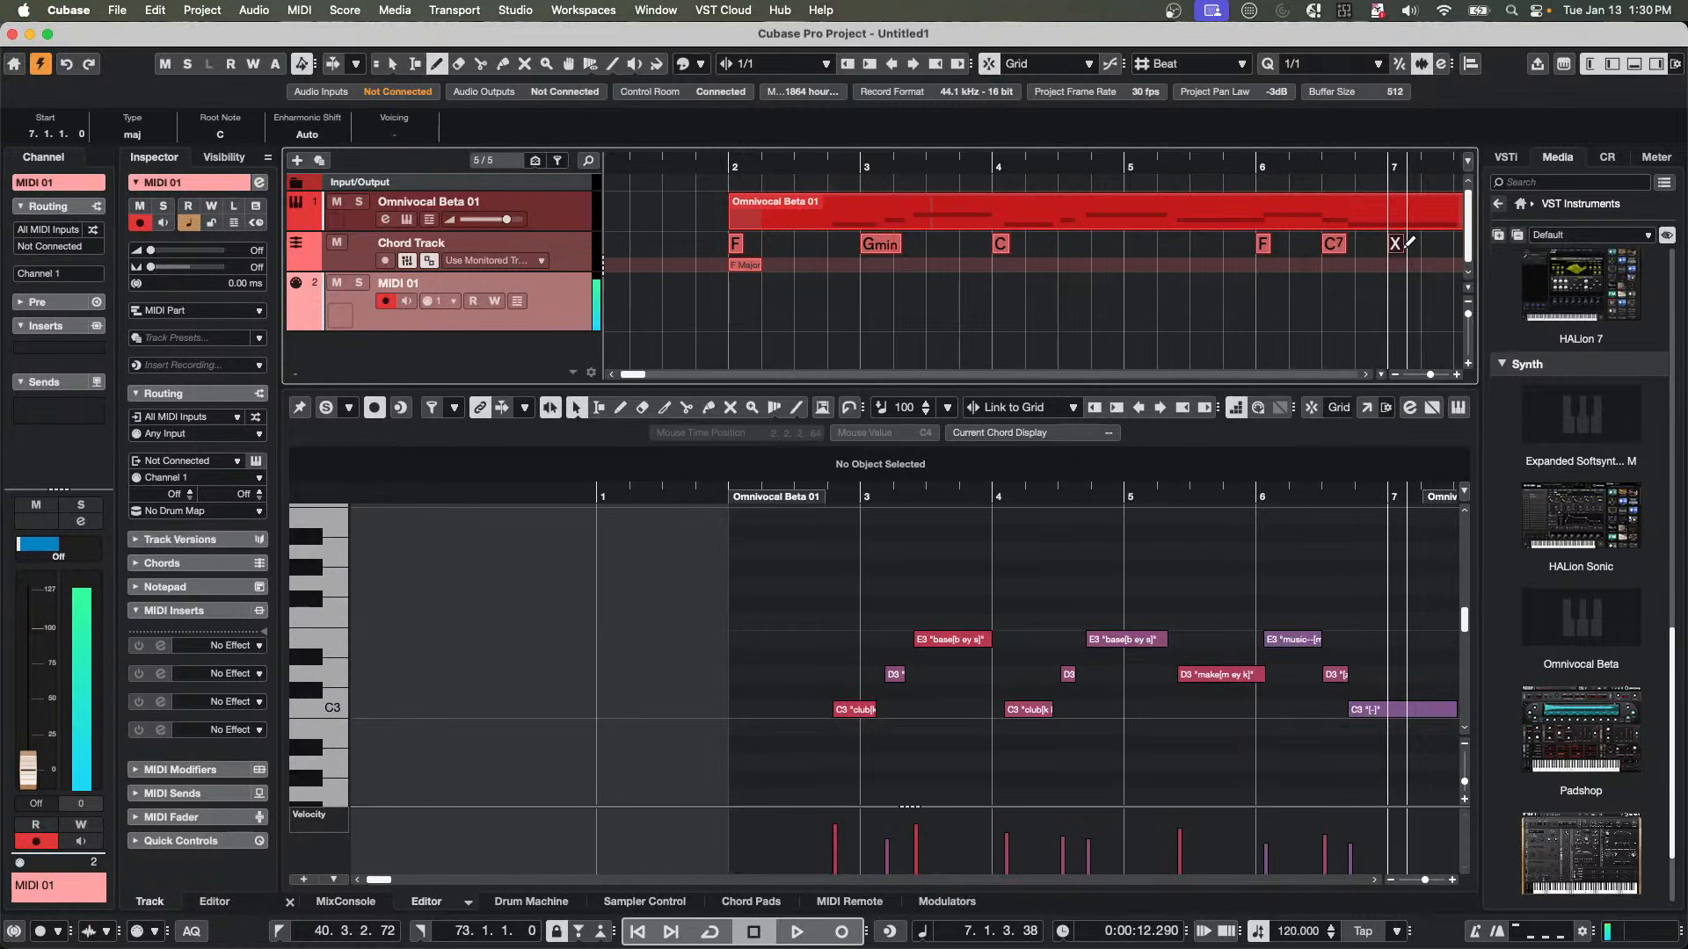
pyautogui.rightClick(1401, 249)
pyautogui.click(1401, 249)
# Try placing all chord events, including the undefined one at bar 7, on the MIDI track as separate parts, and undo it.
pyautogui.moveTo(675, 227); pyautogui.dragTo(1035, 282)
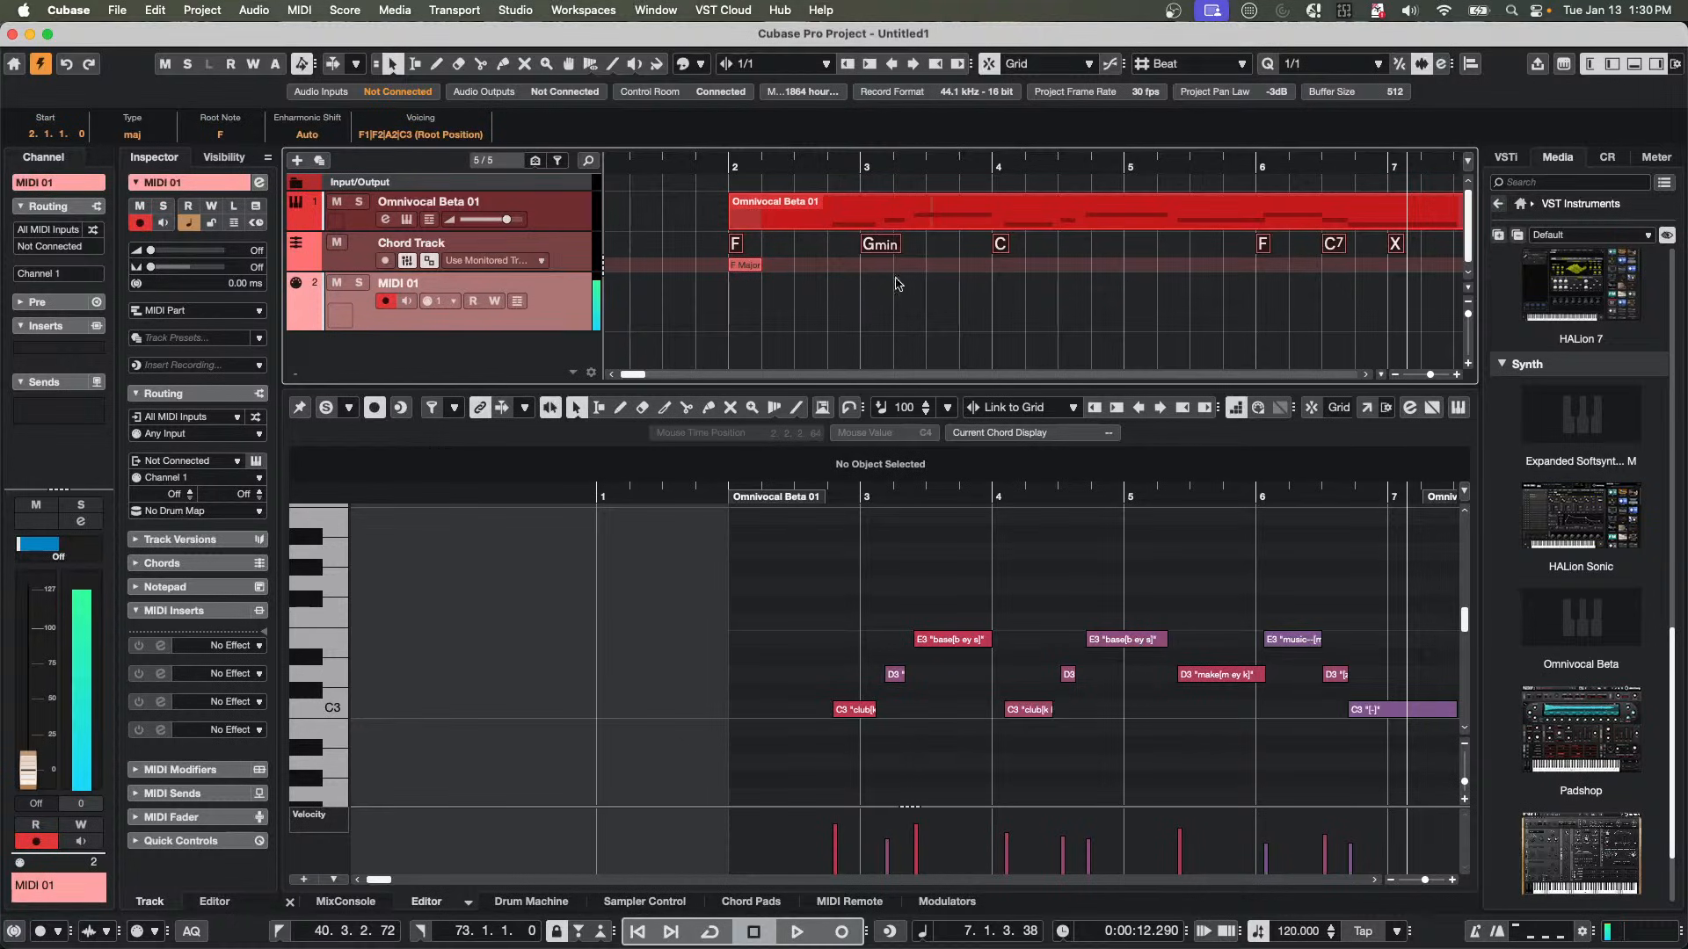
pyautogui.moveTo(734, 254); pyautogui.dragTo(734, 315)
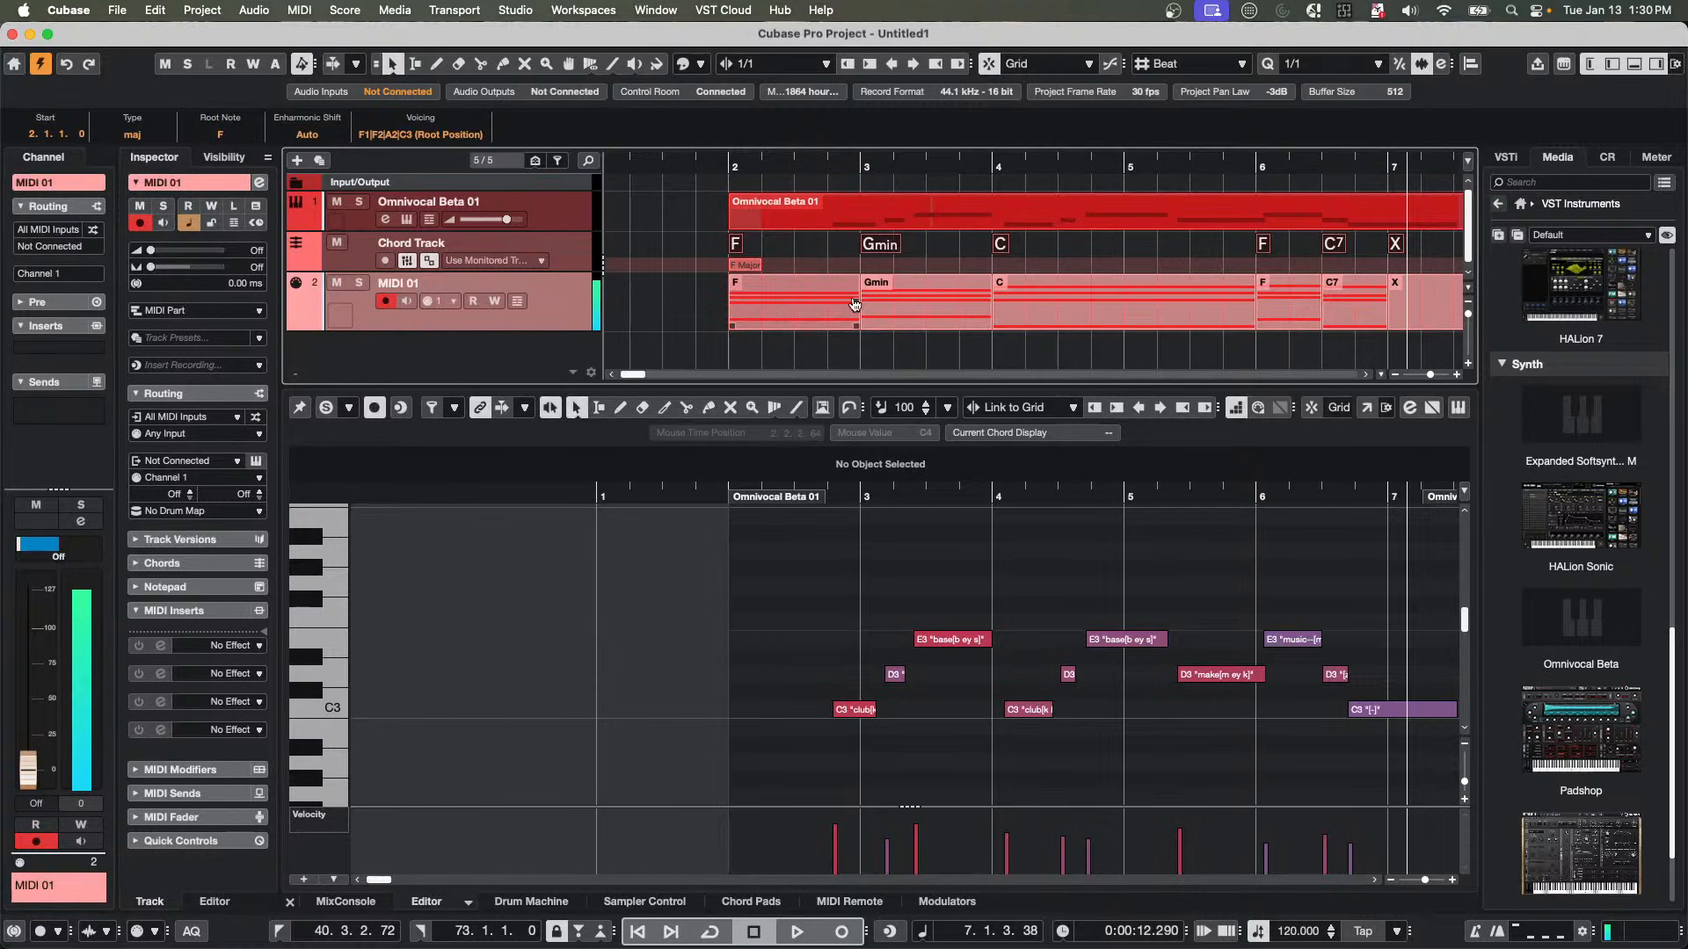
pyautogui.press('super+z')
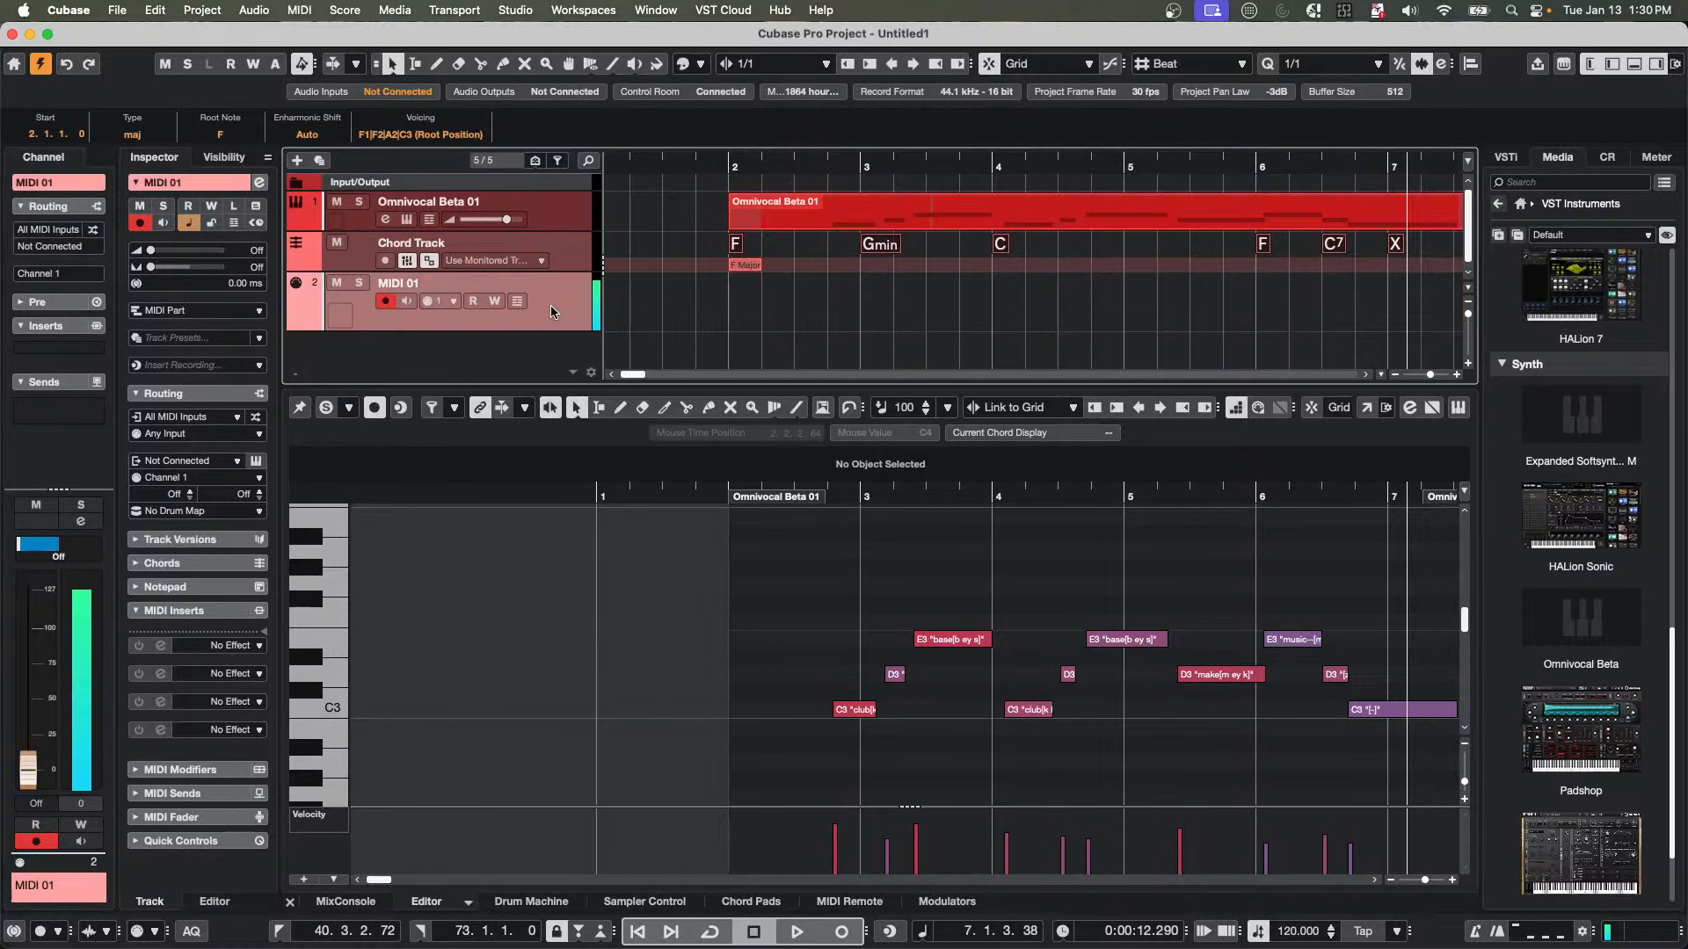
# Convert the chord events into a single part on the MIDI track with Chords to MIDI, and show its notes in the Key Editor.
pyautogui.click(201, 10)
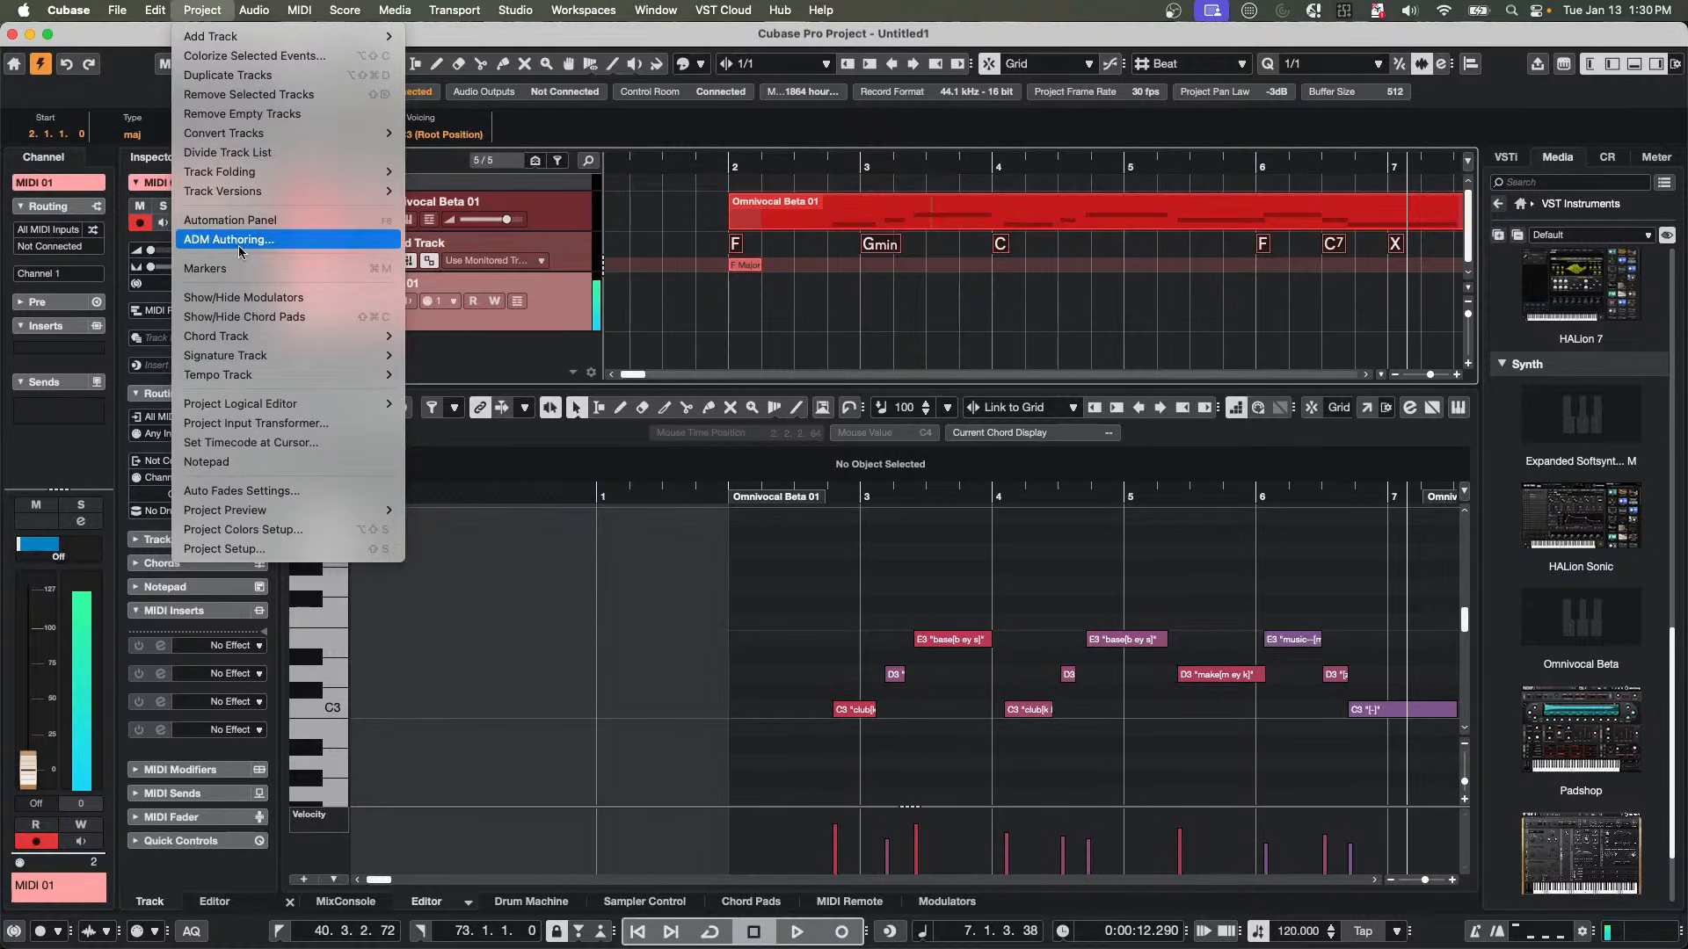
pyautogui.moveTo(242, 337)
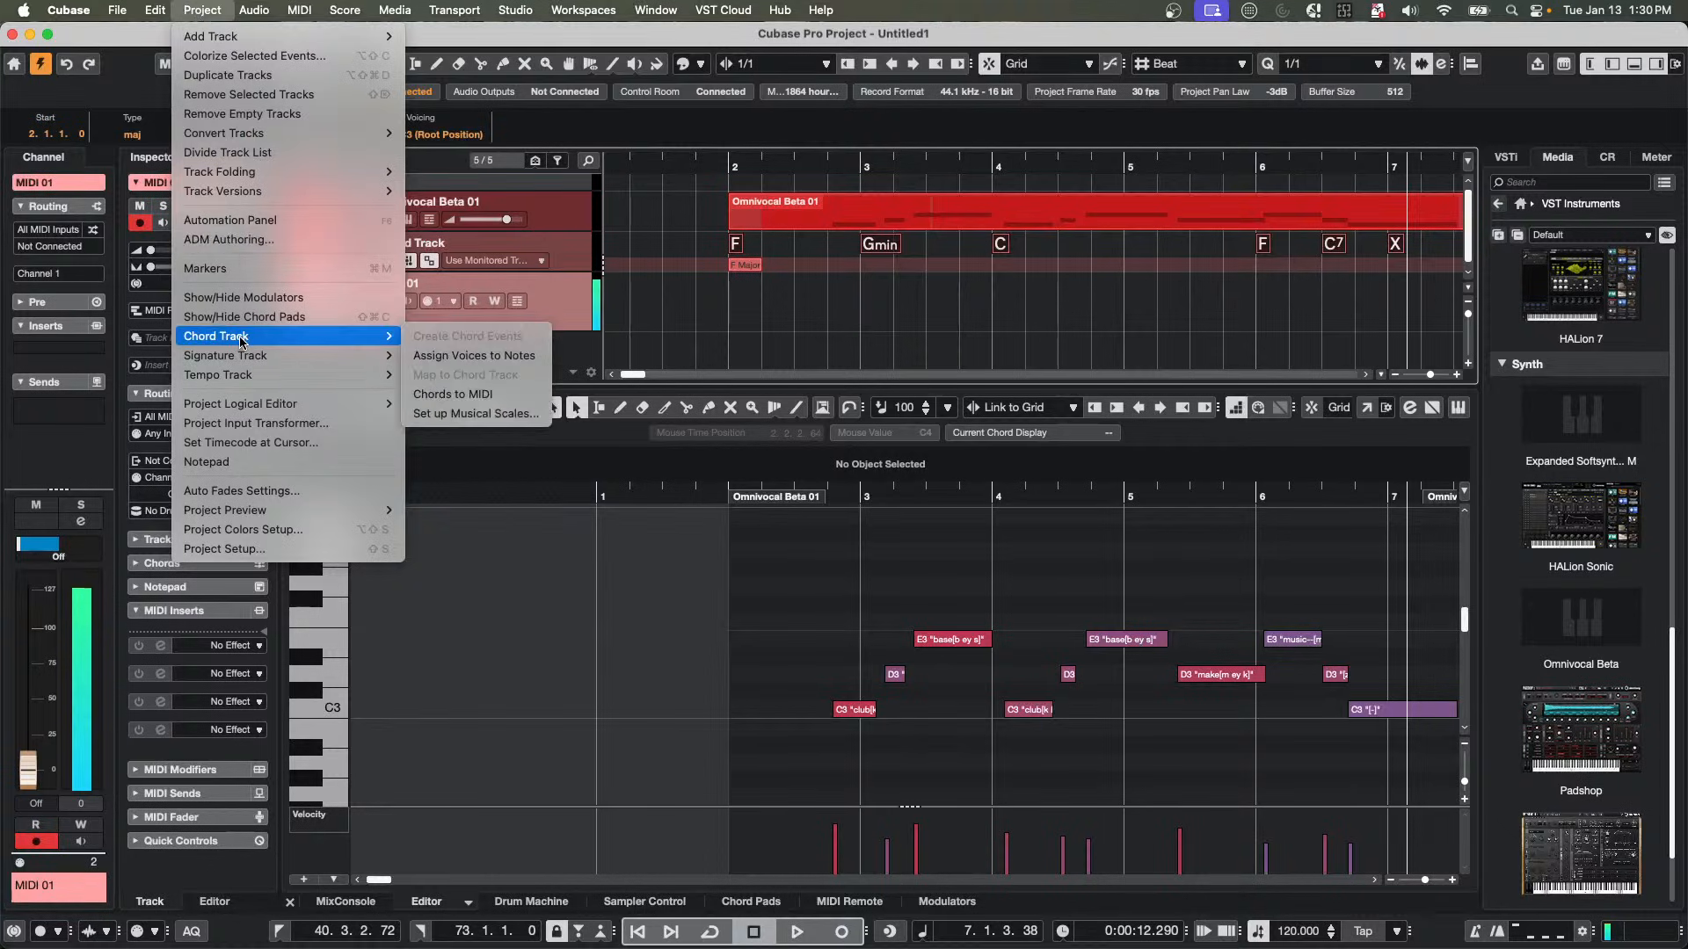
pyautogui.click(496, 394)
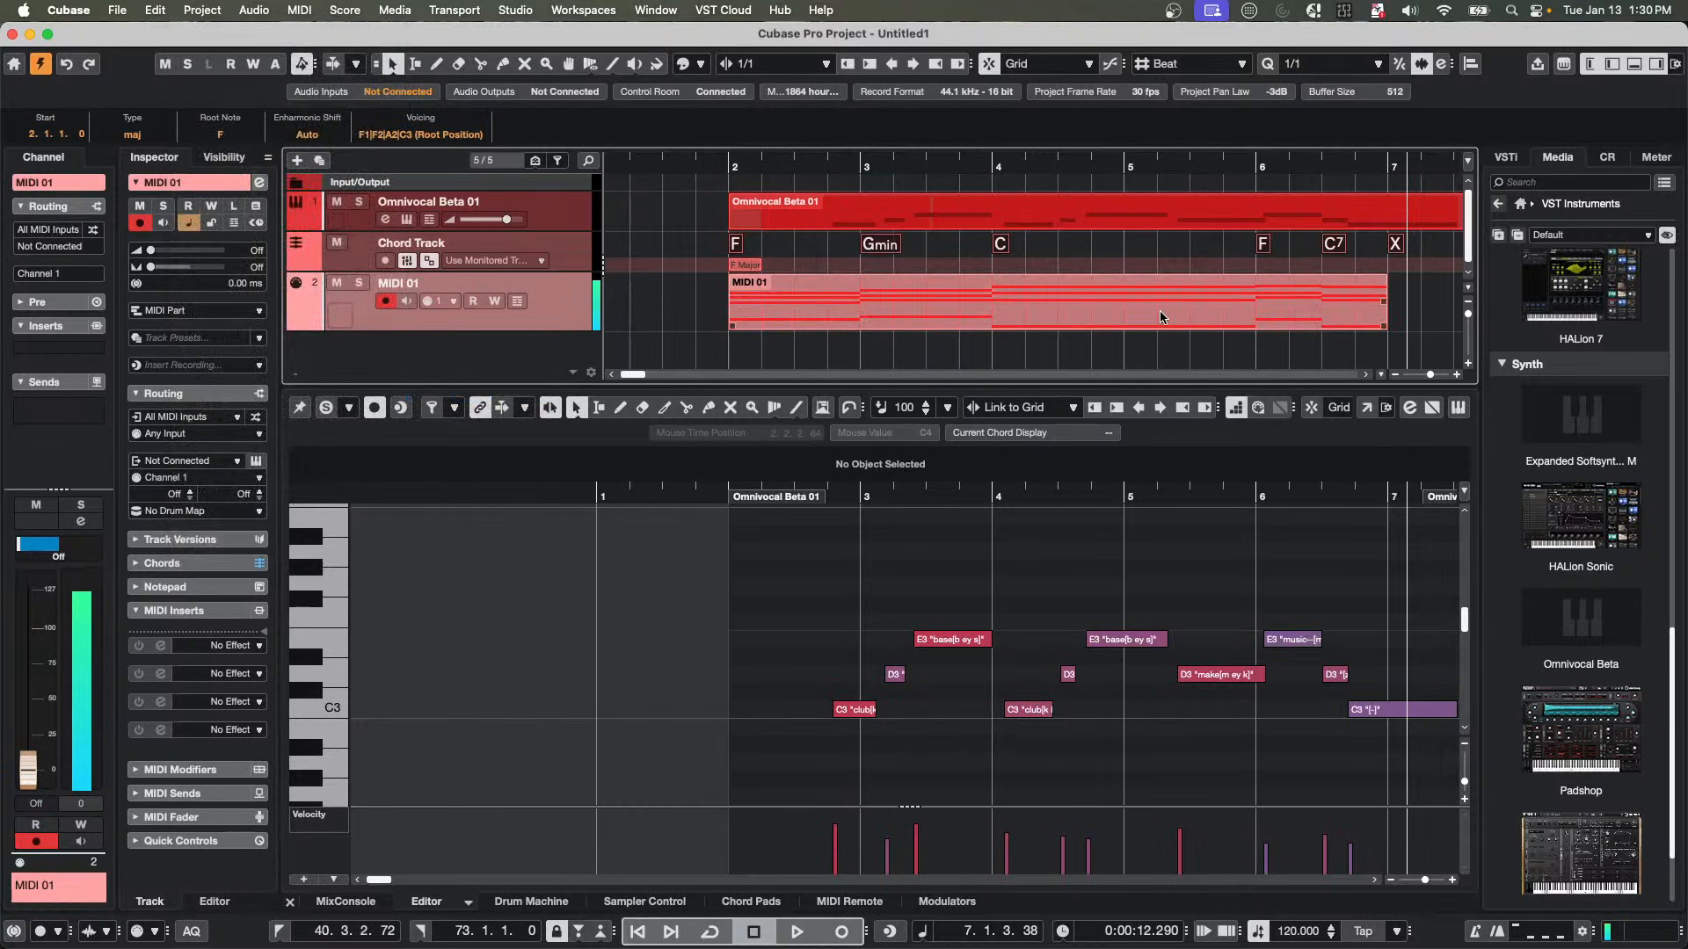
pyautogui.click(1263, 347)
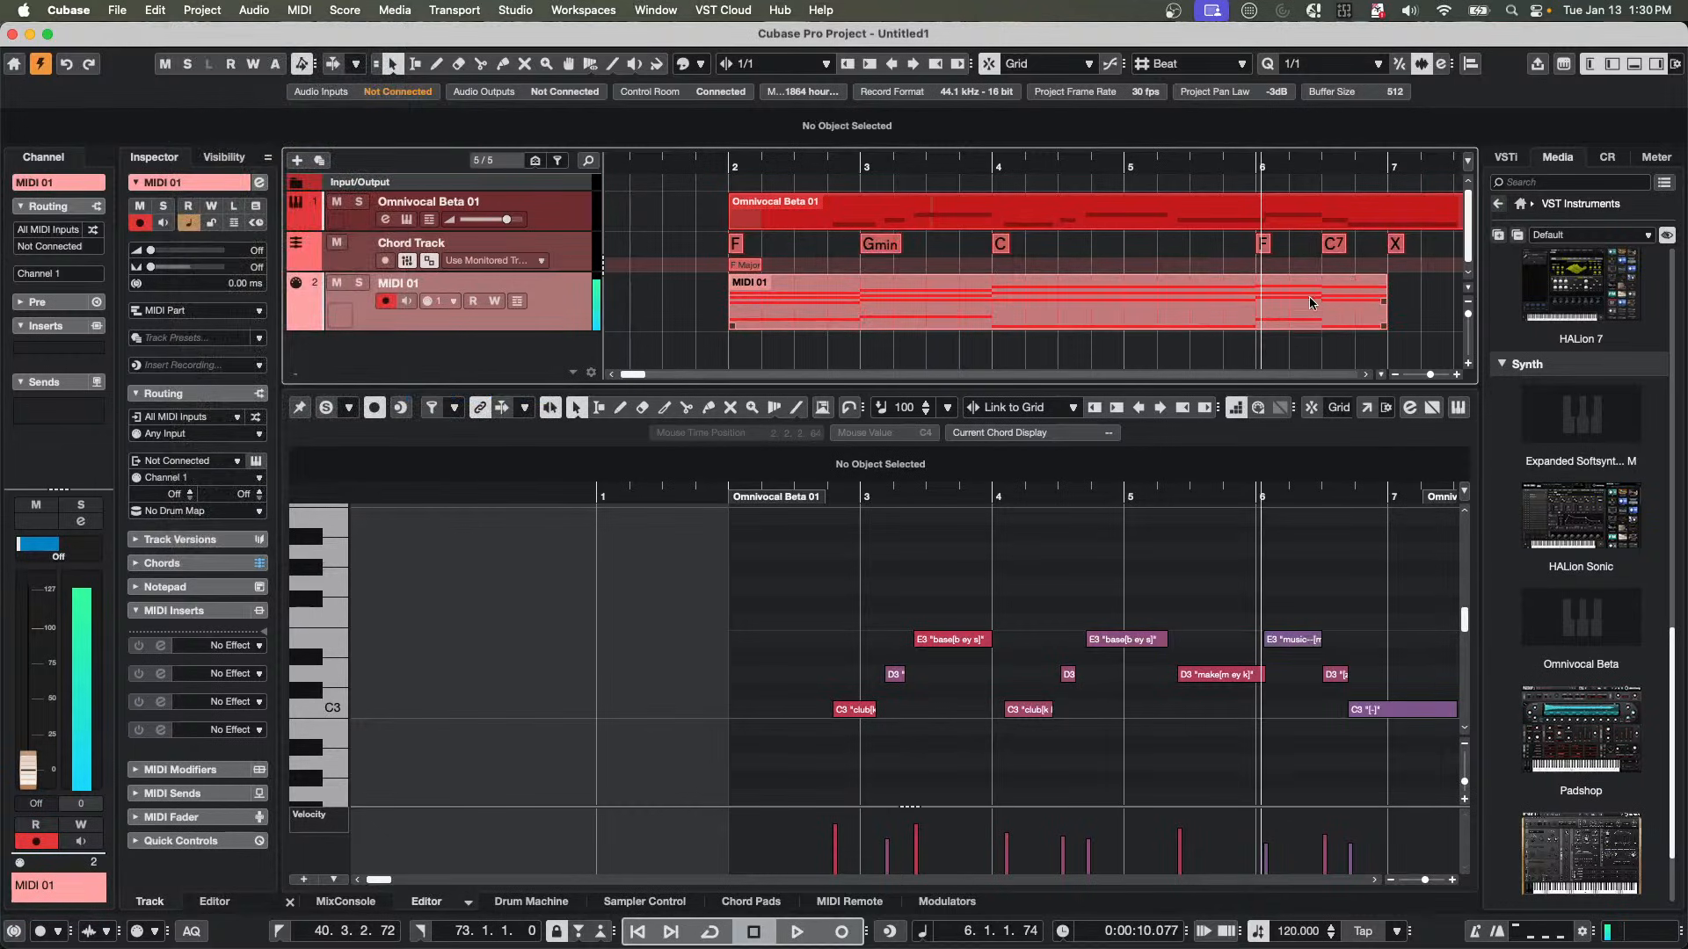
pyautogui.click(1082, 340)
pyautogui.click(958, 324)
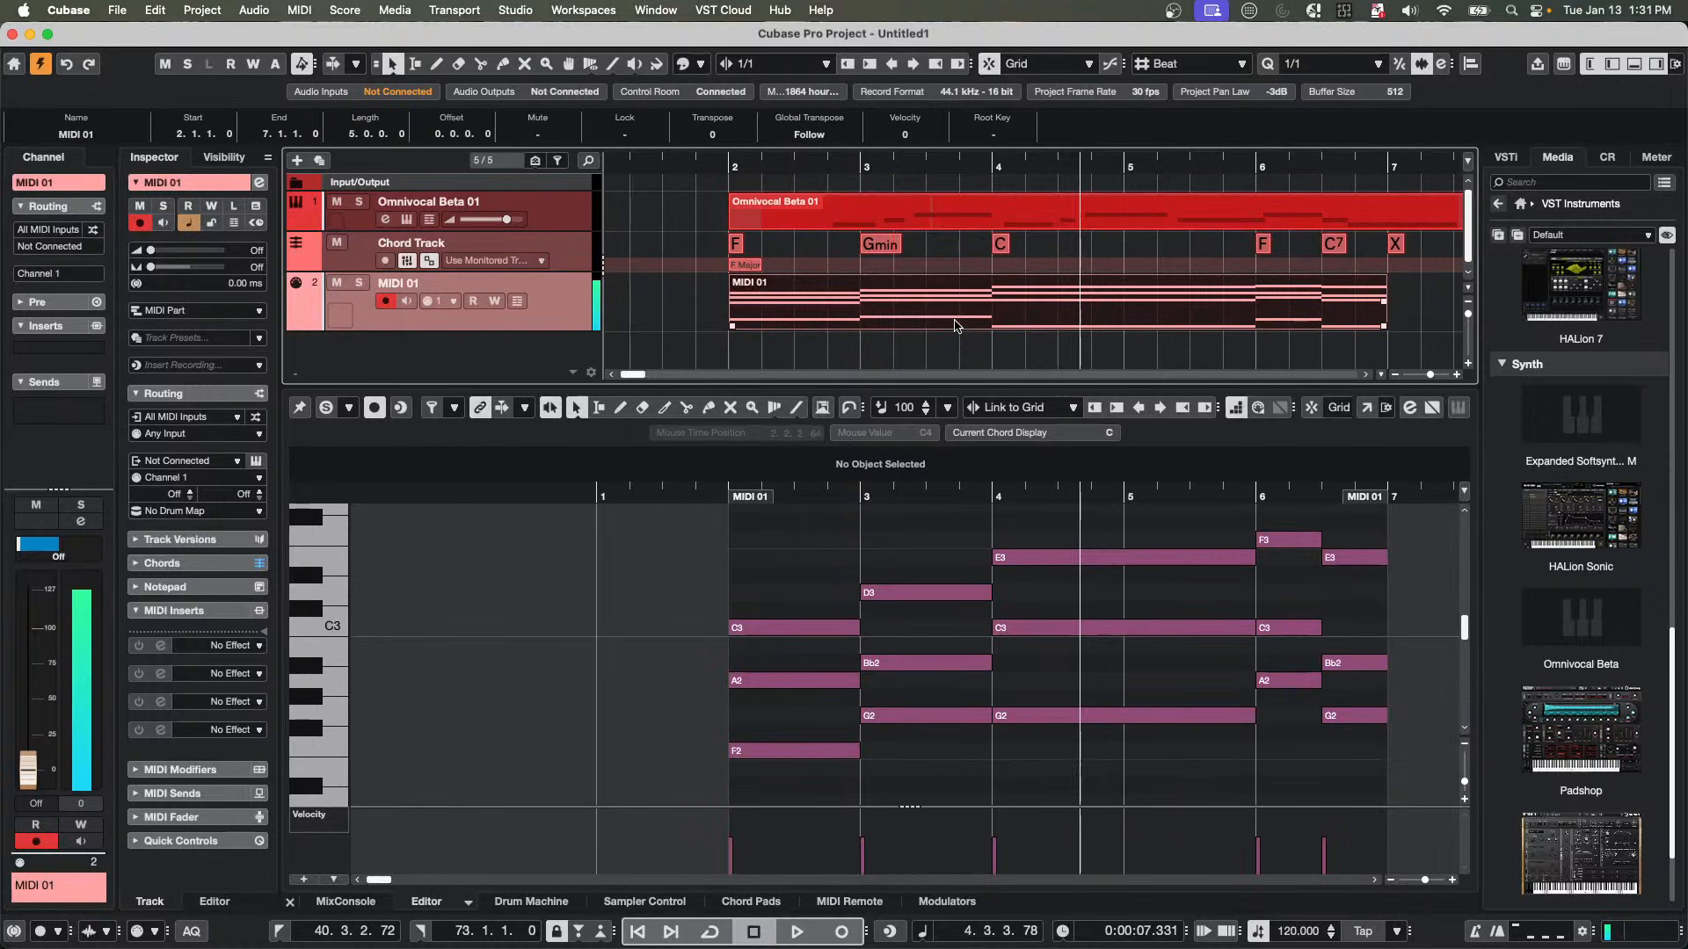
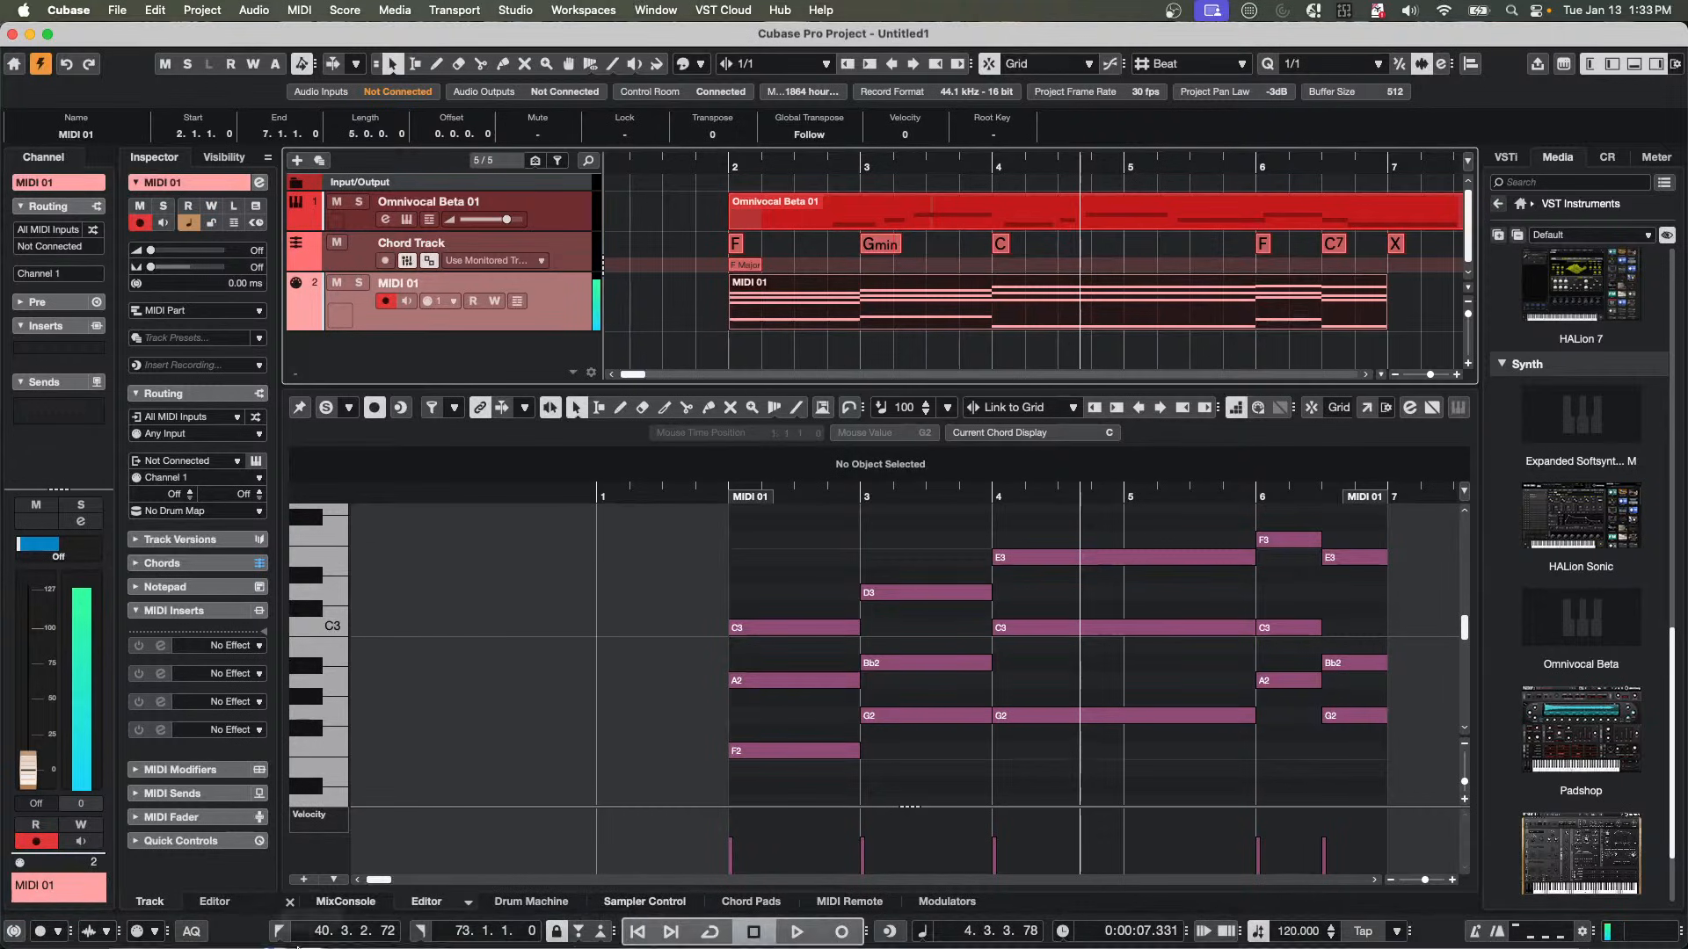
# Launch Cubase 14 with the Steinberg IXO22 audio driver and create an empty project in the home folder.
pyautogui.moveTo(299, 946)
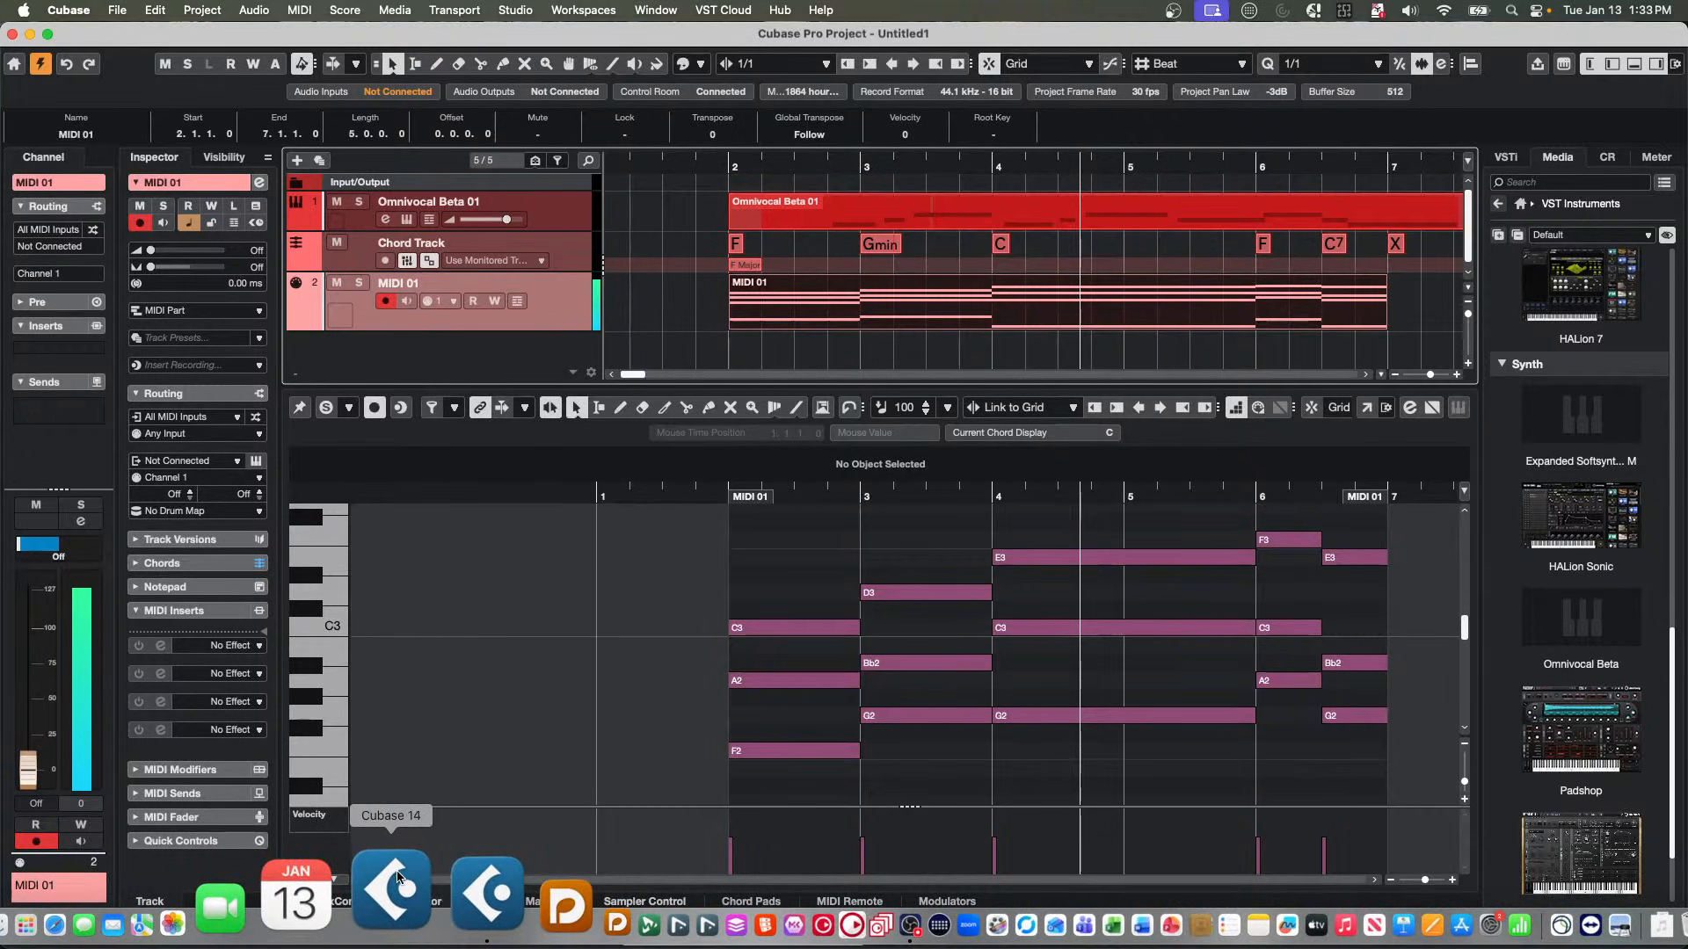
pyautogui.click(398, 877)
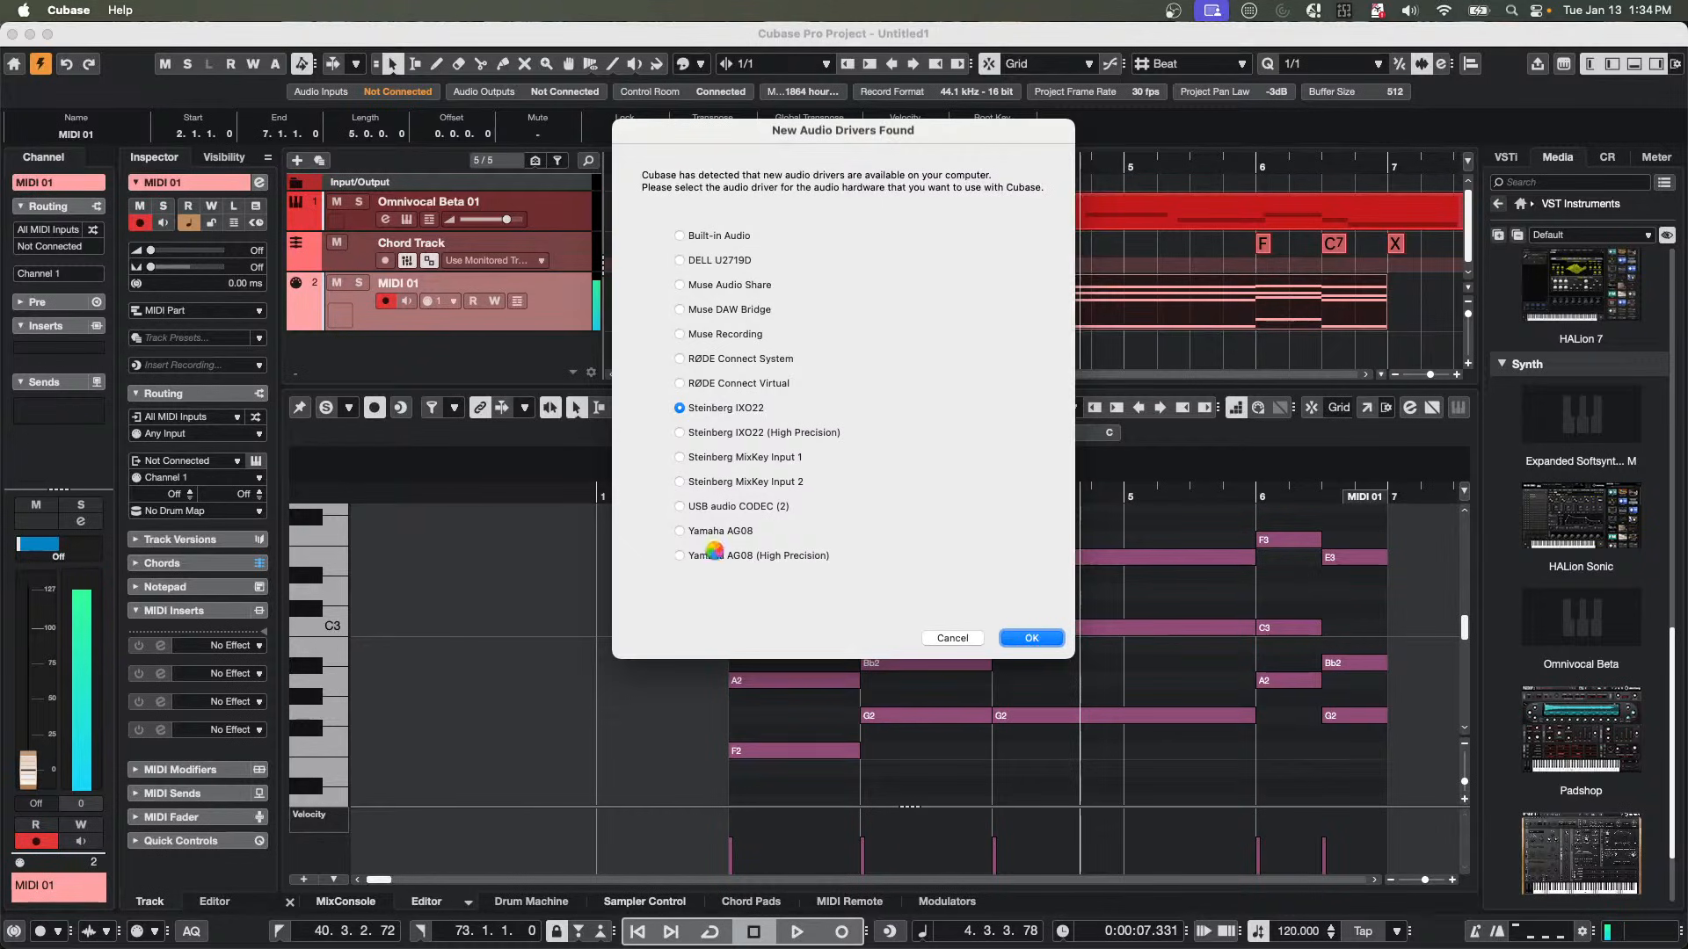
pyautogui.click(1031, 639)
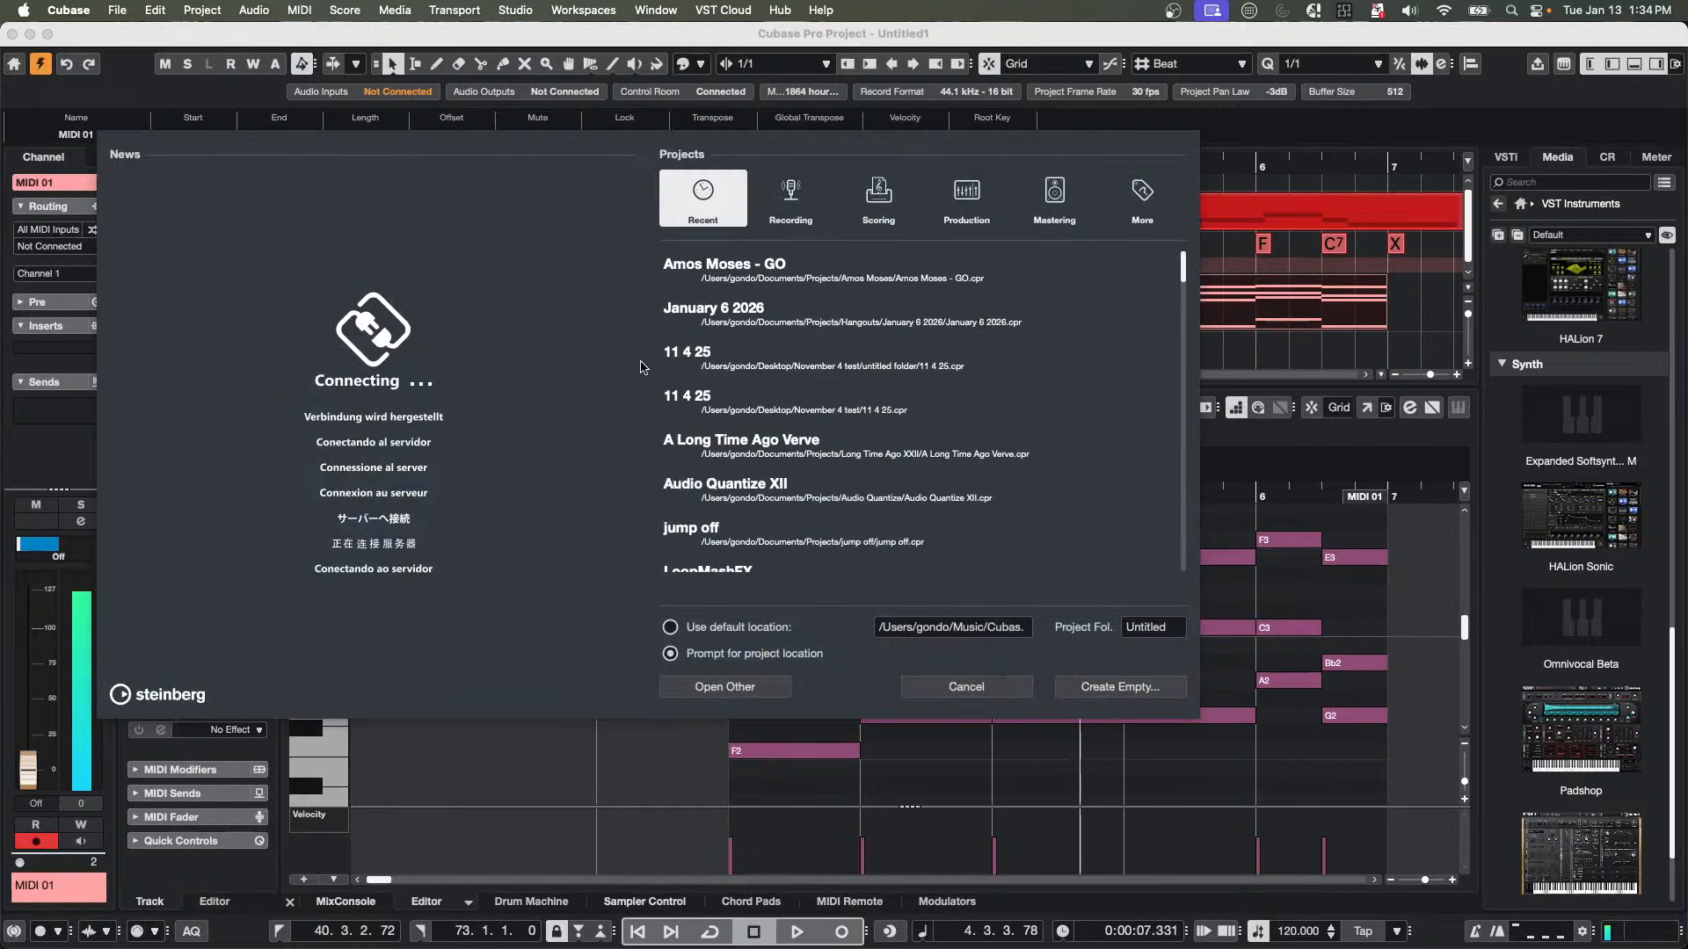
pyautogui.click(1144, 697)
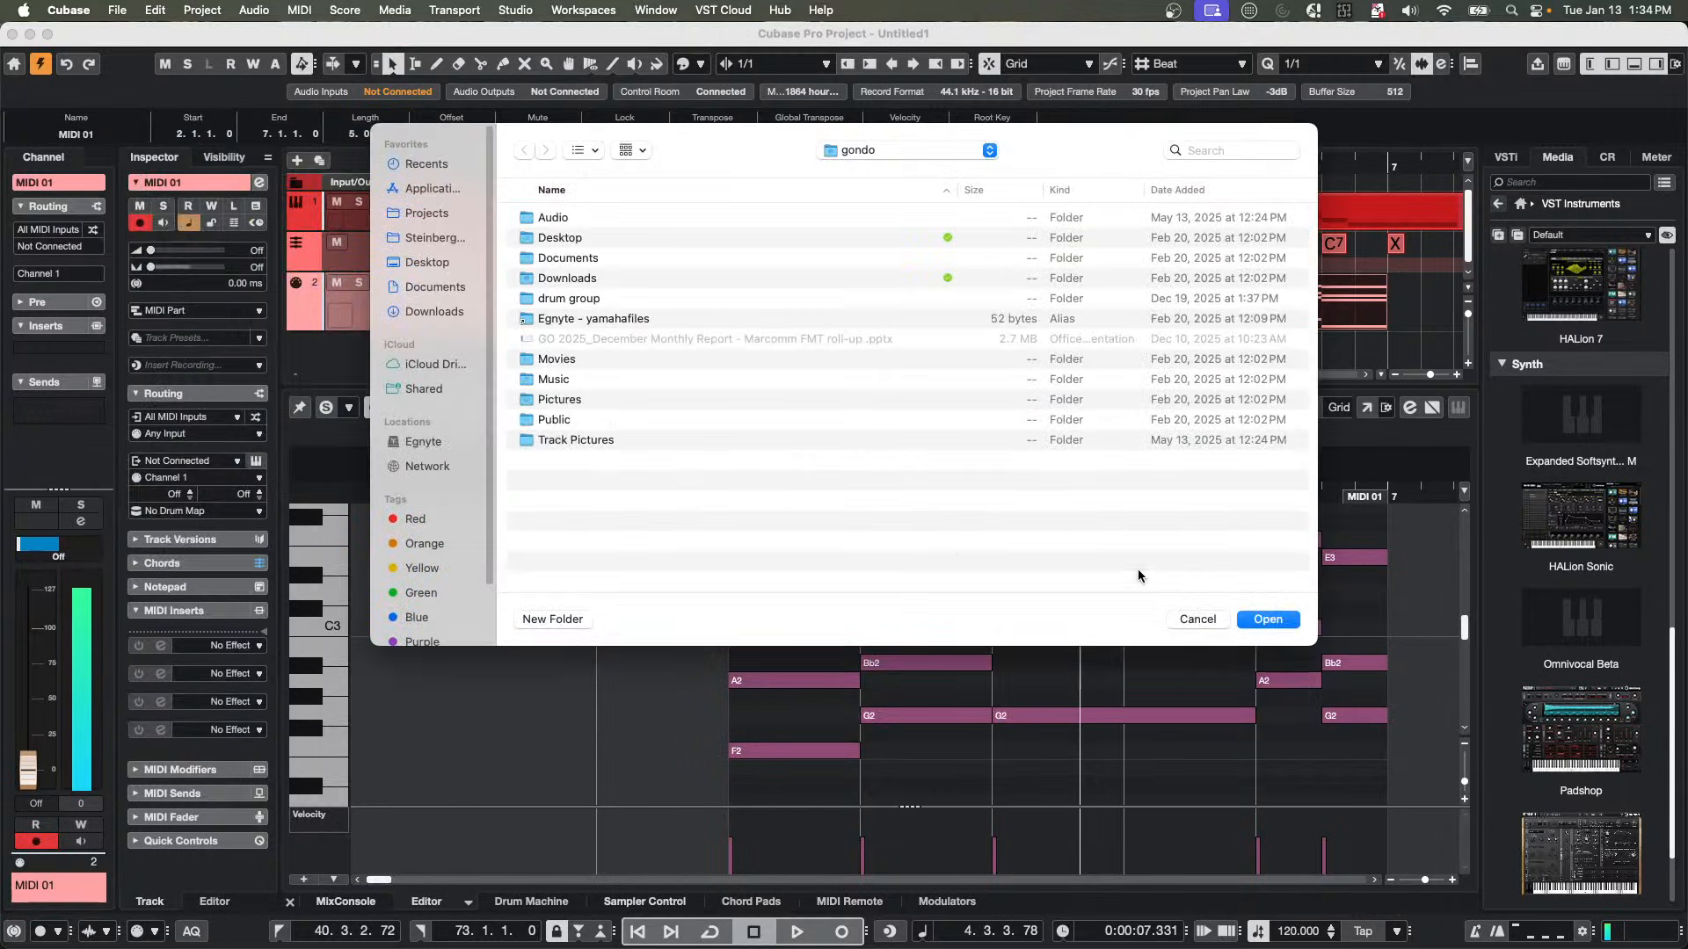
pyautogui.click(1271, 619)
# Open the Key Commands settings and save the current key commands as a new preset under the person's name.
pyautogui.click(203, 10)
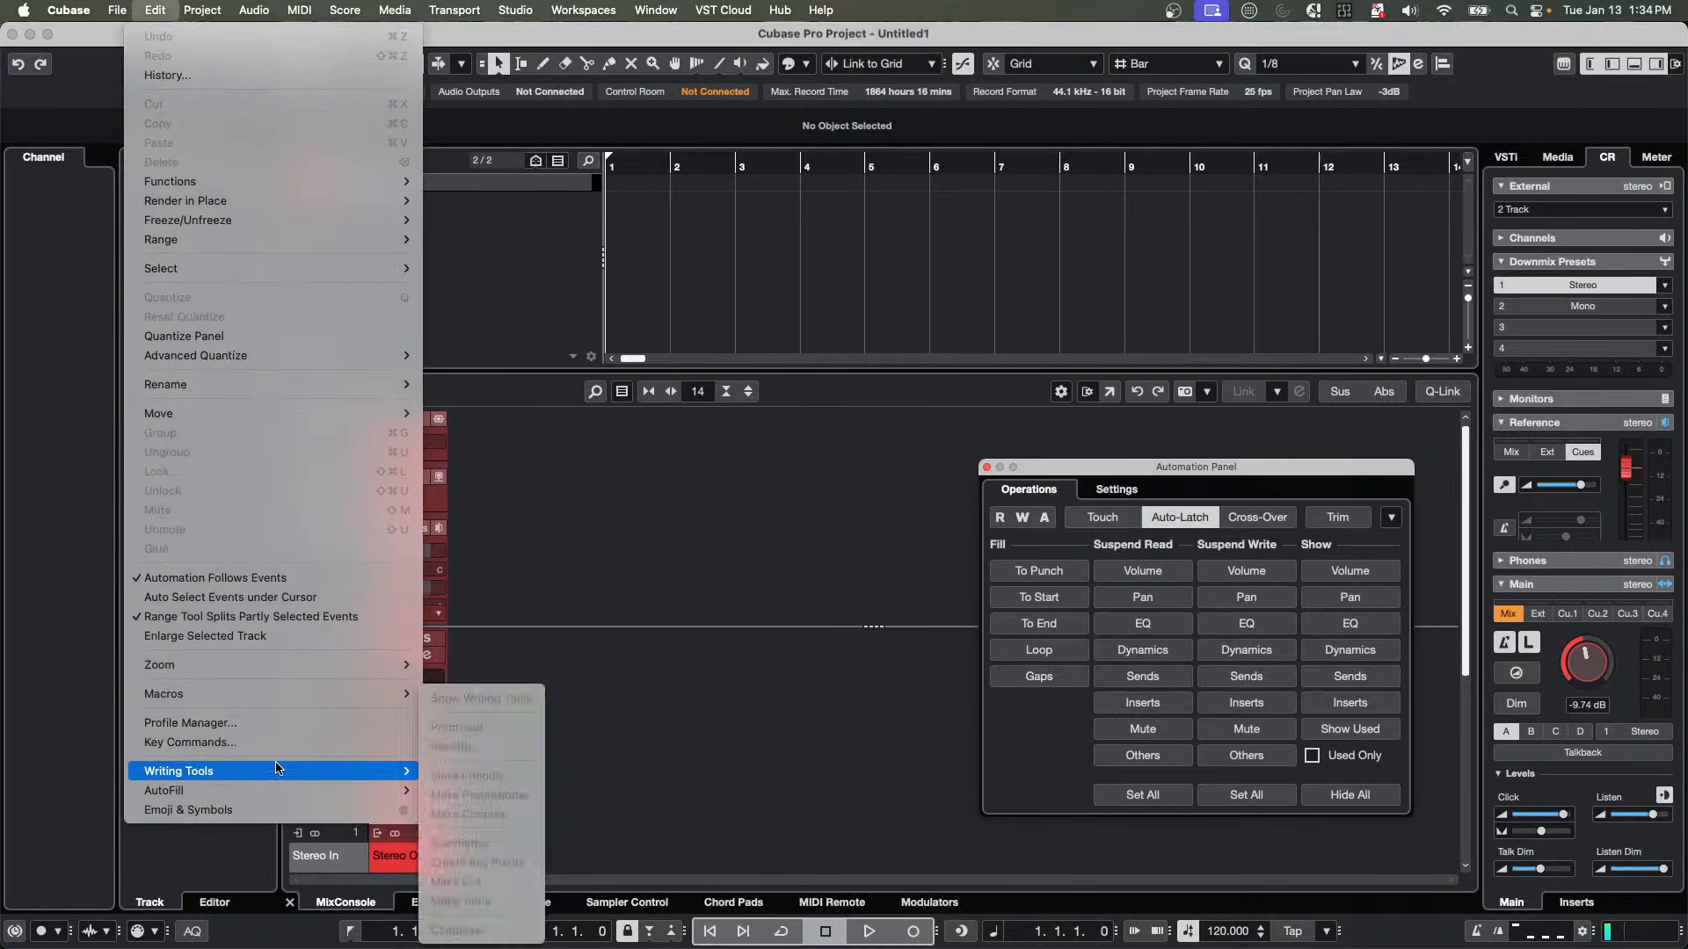
pyautogui.click(286, 738)
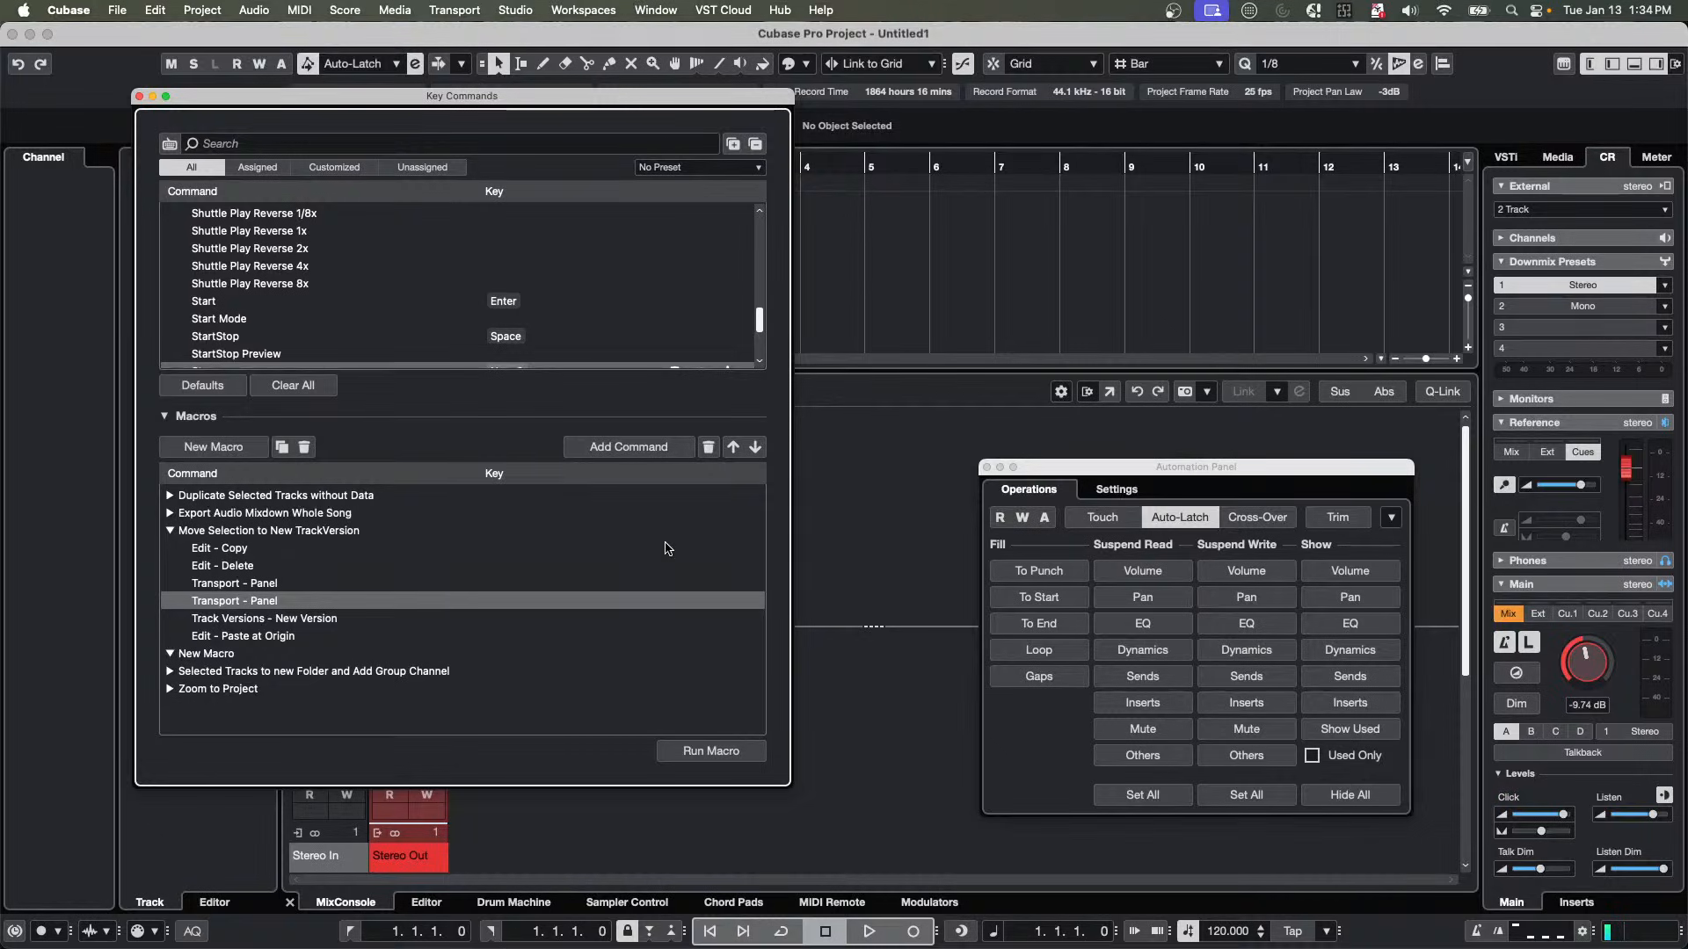
pyautogui.click(758, 174)
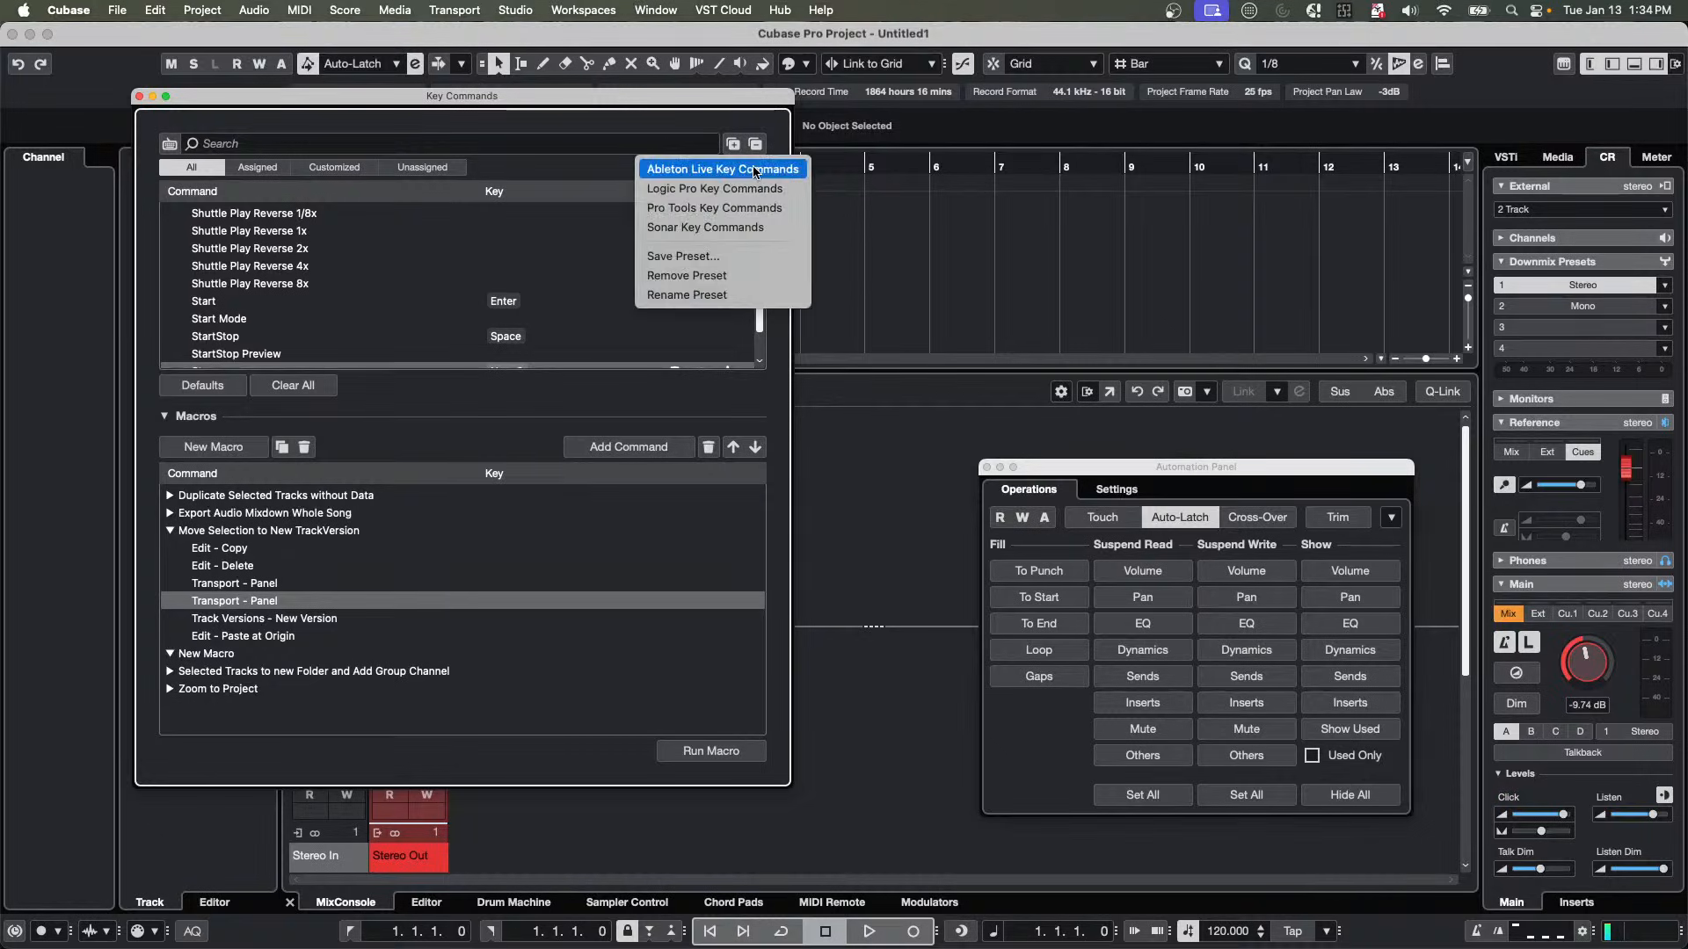
pyautogui.click(773, 249)
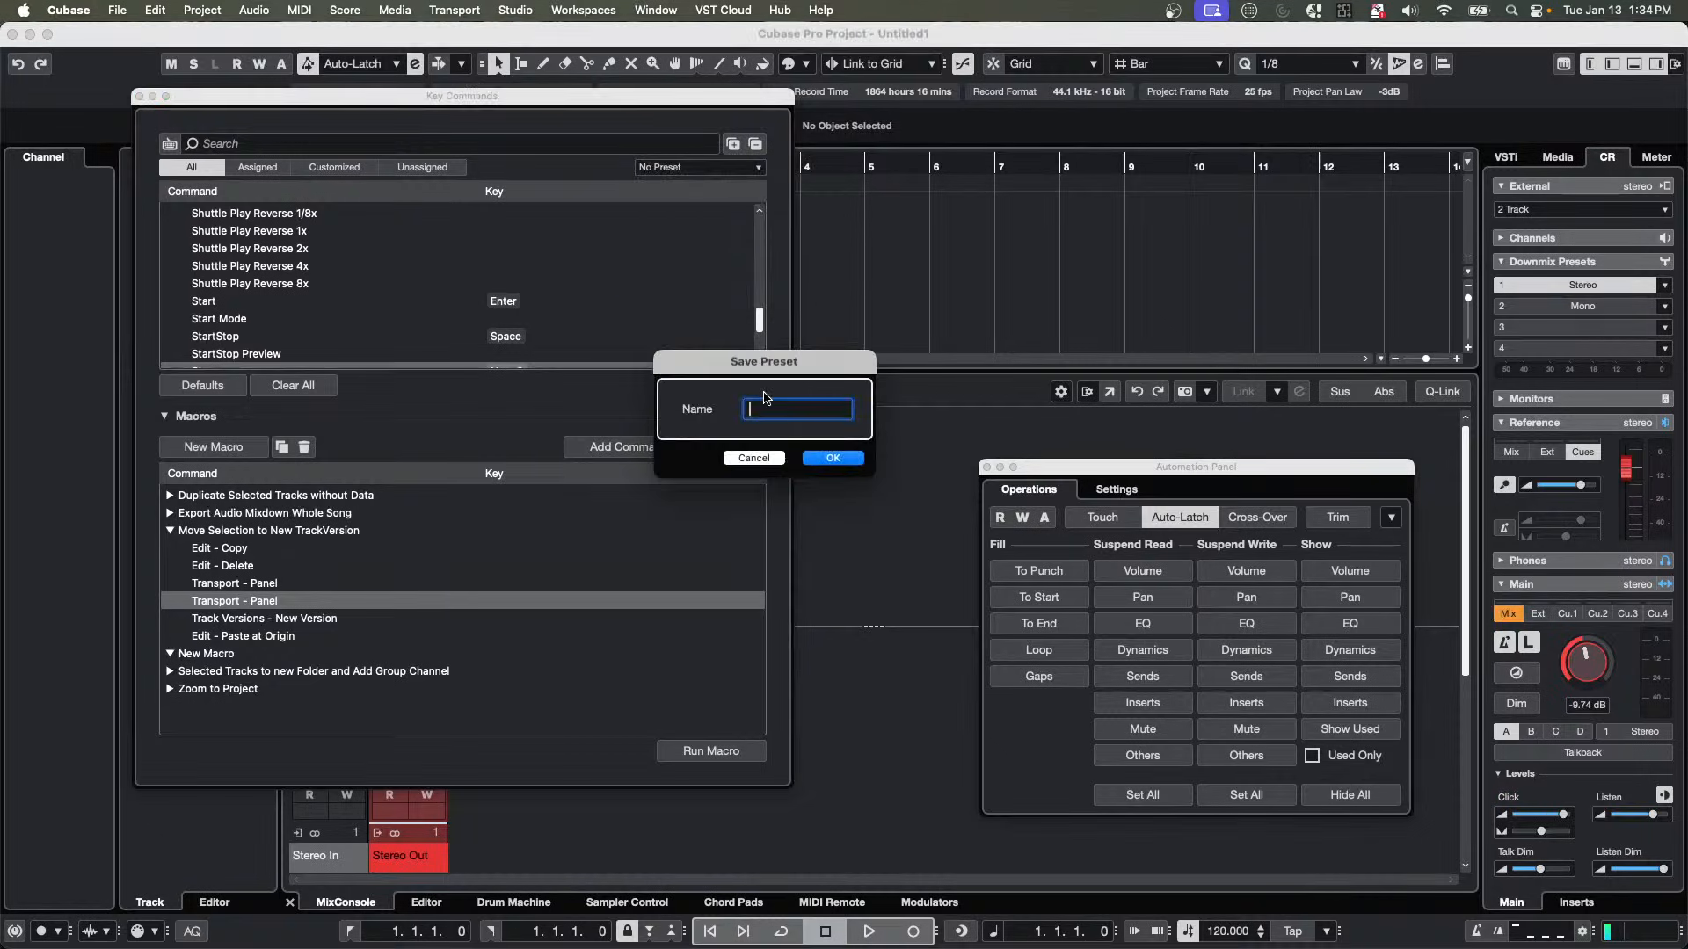
pyautogui.write('arief b')
pyautogui.click(830, 460)
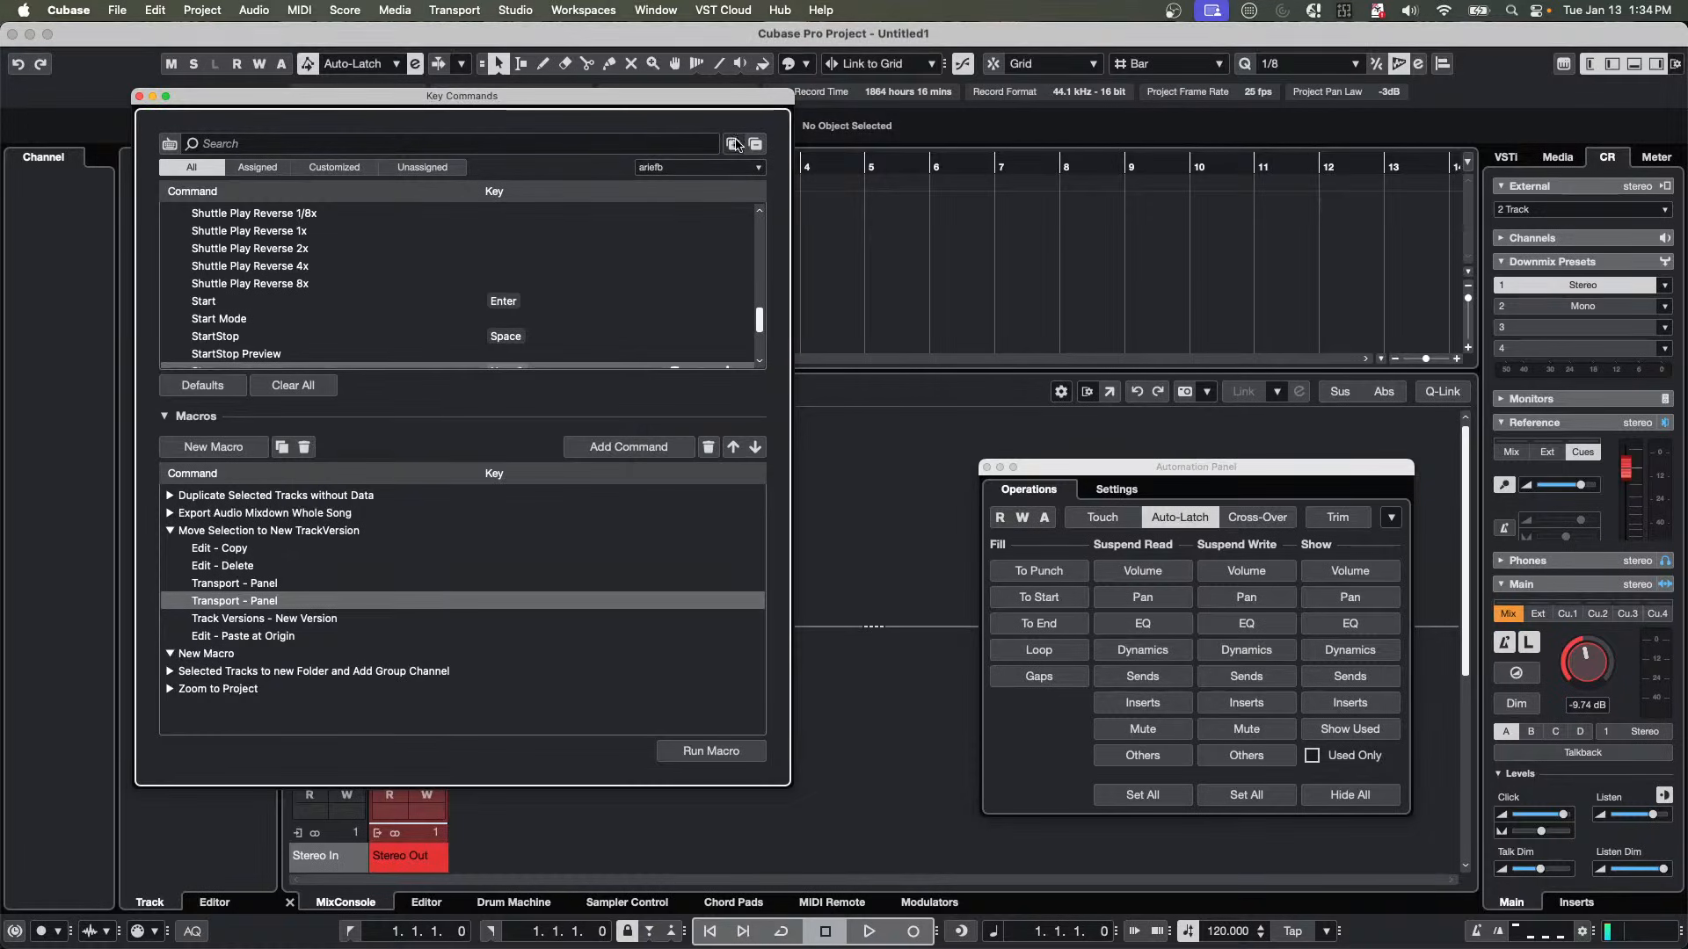
pyautogui.click(760, 173)
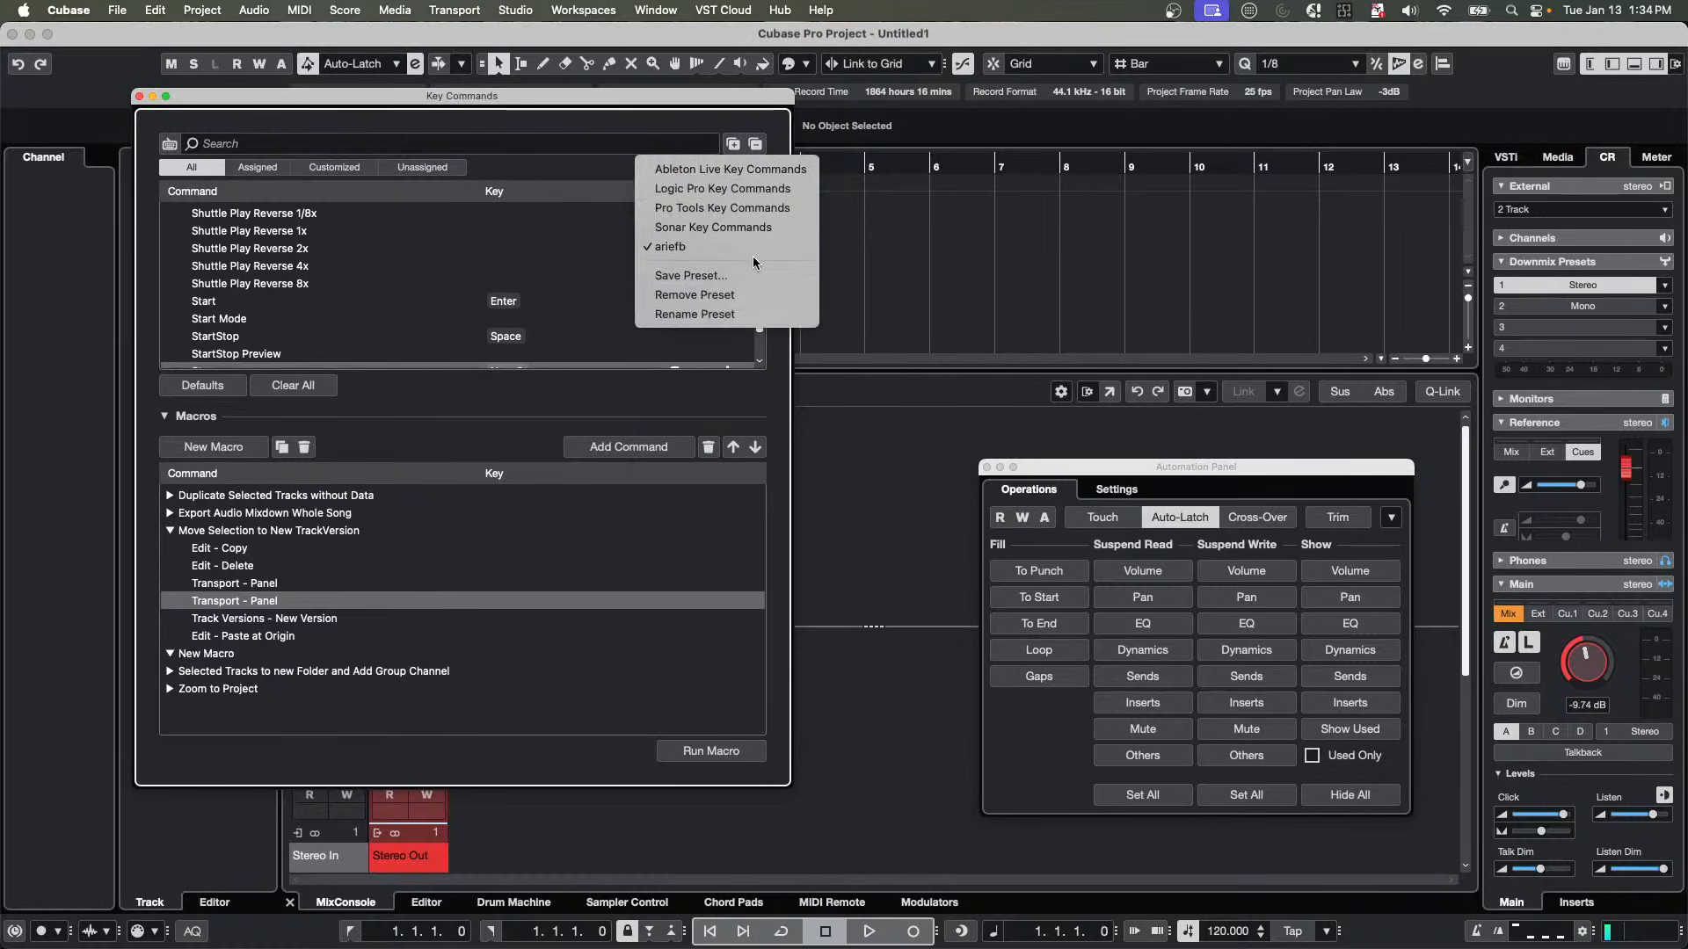
pyautogui.click(915, 242)
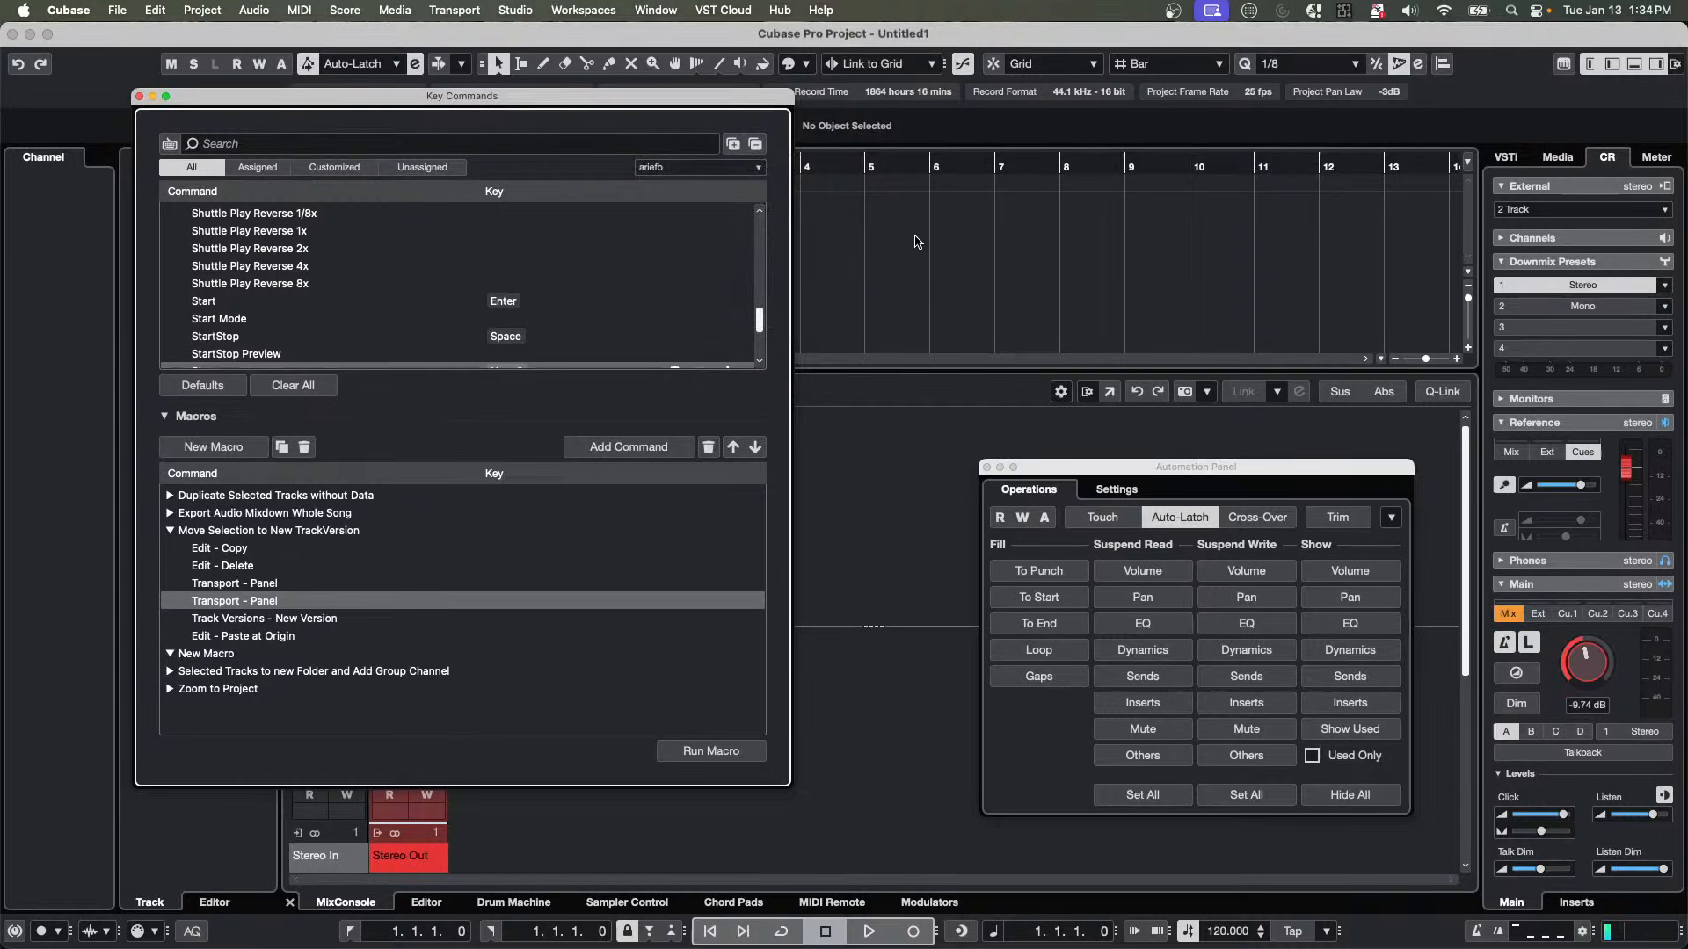
# Quit Cubase 14 and return to the project with the chord track.
pyautogui.click(66, 13)
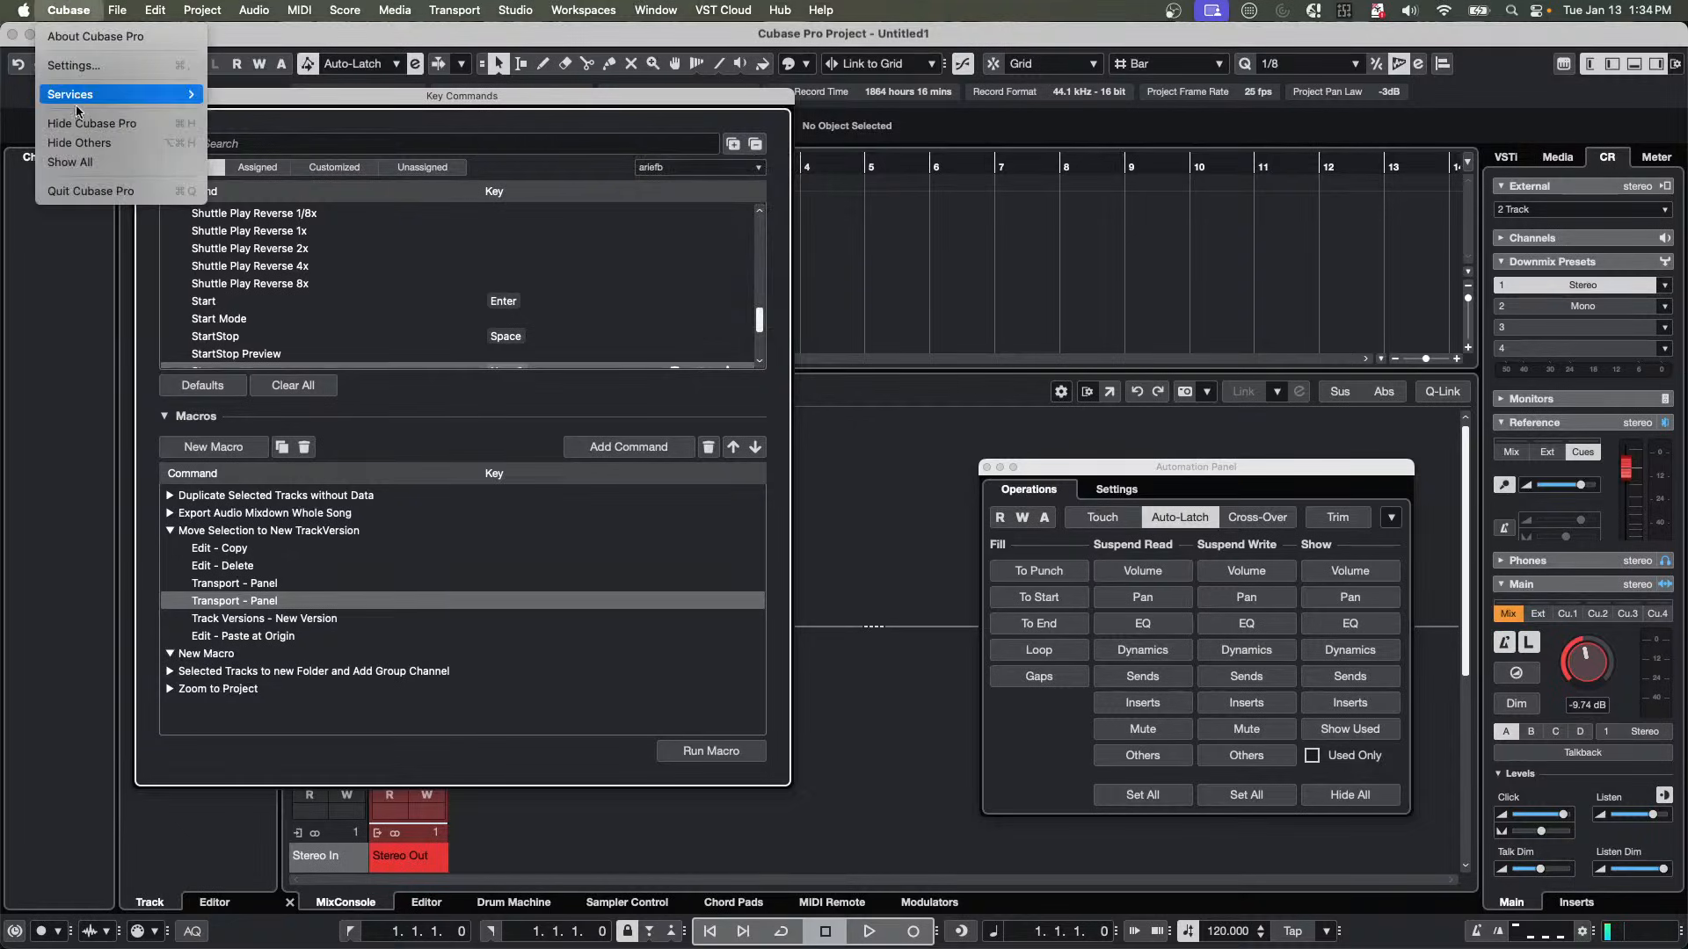
pyautogui.click(83, 192)
pyautogui.click(818, 339)
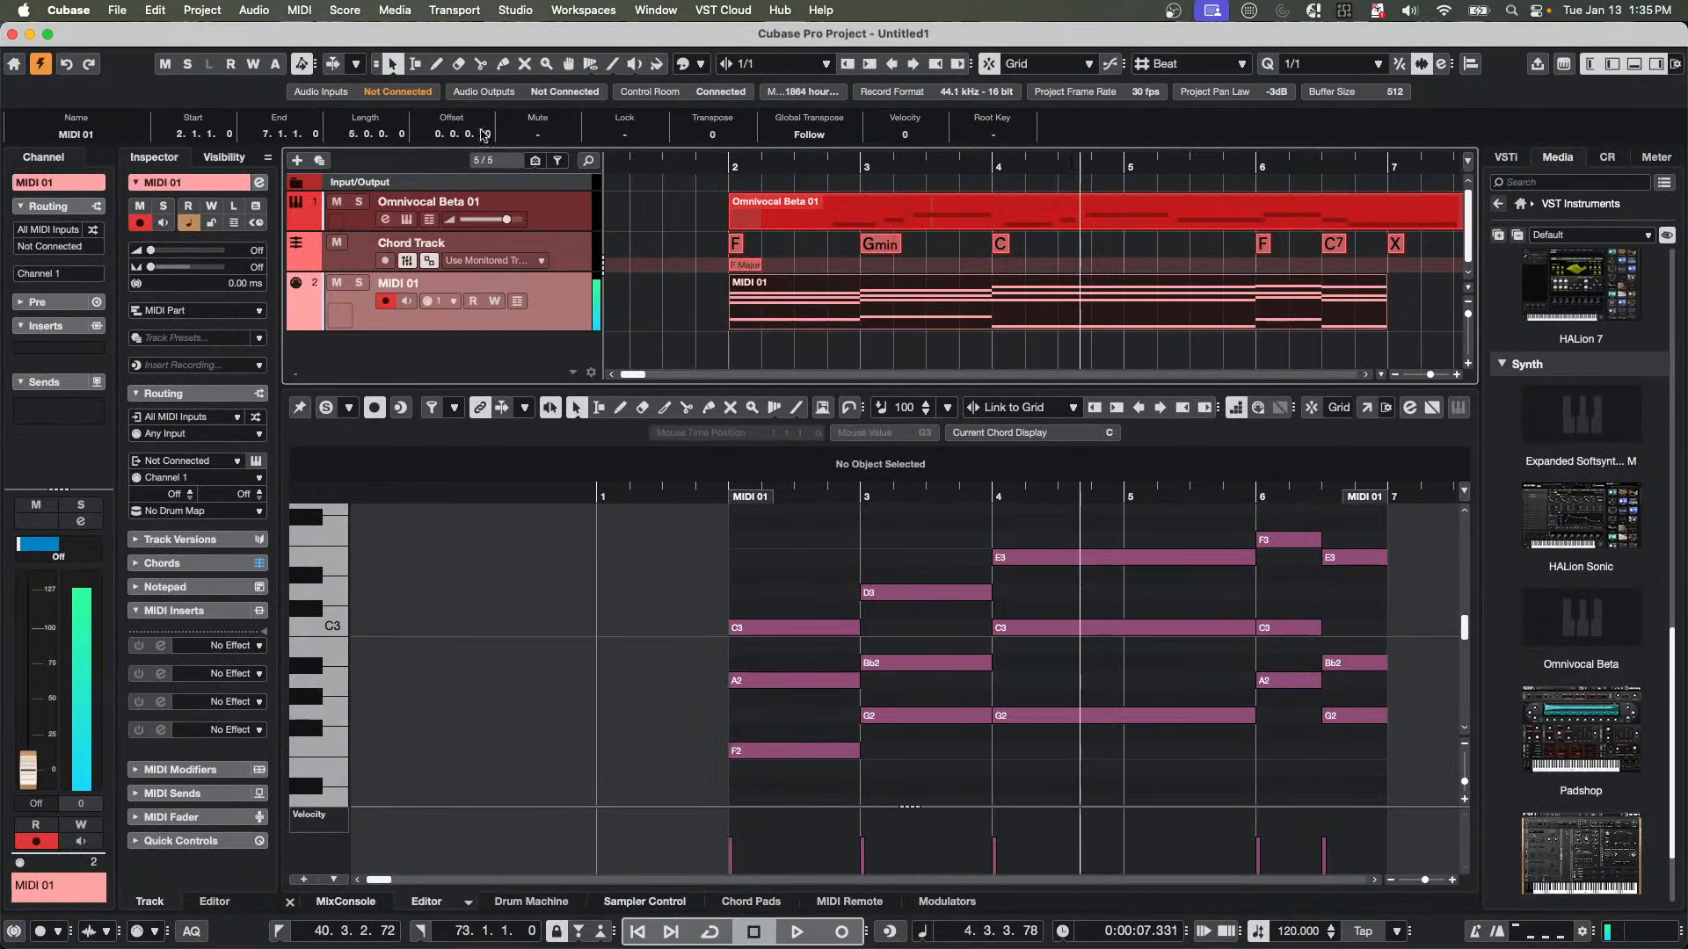
# Switch to Finder and open the user's Library folder.
pyautogui.moveTo(703, 938)
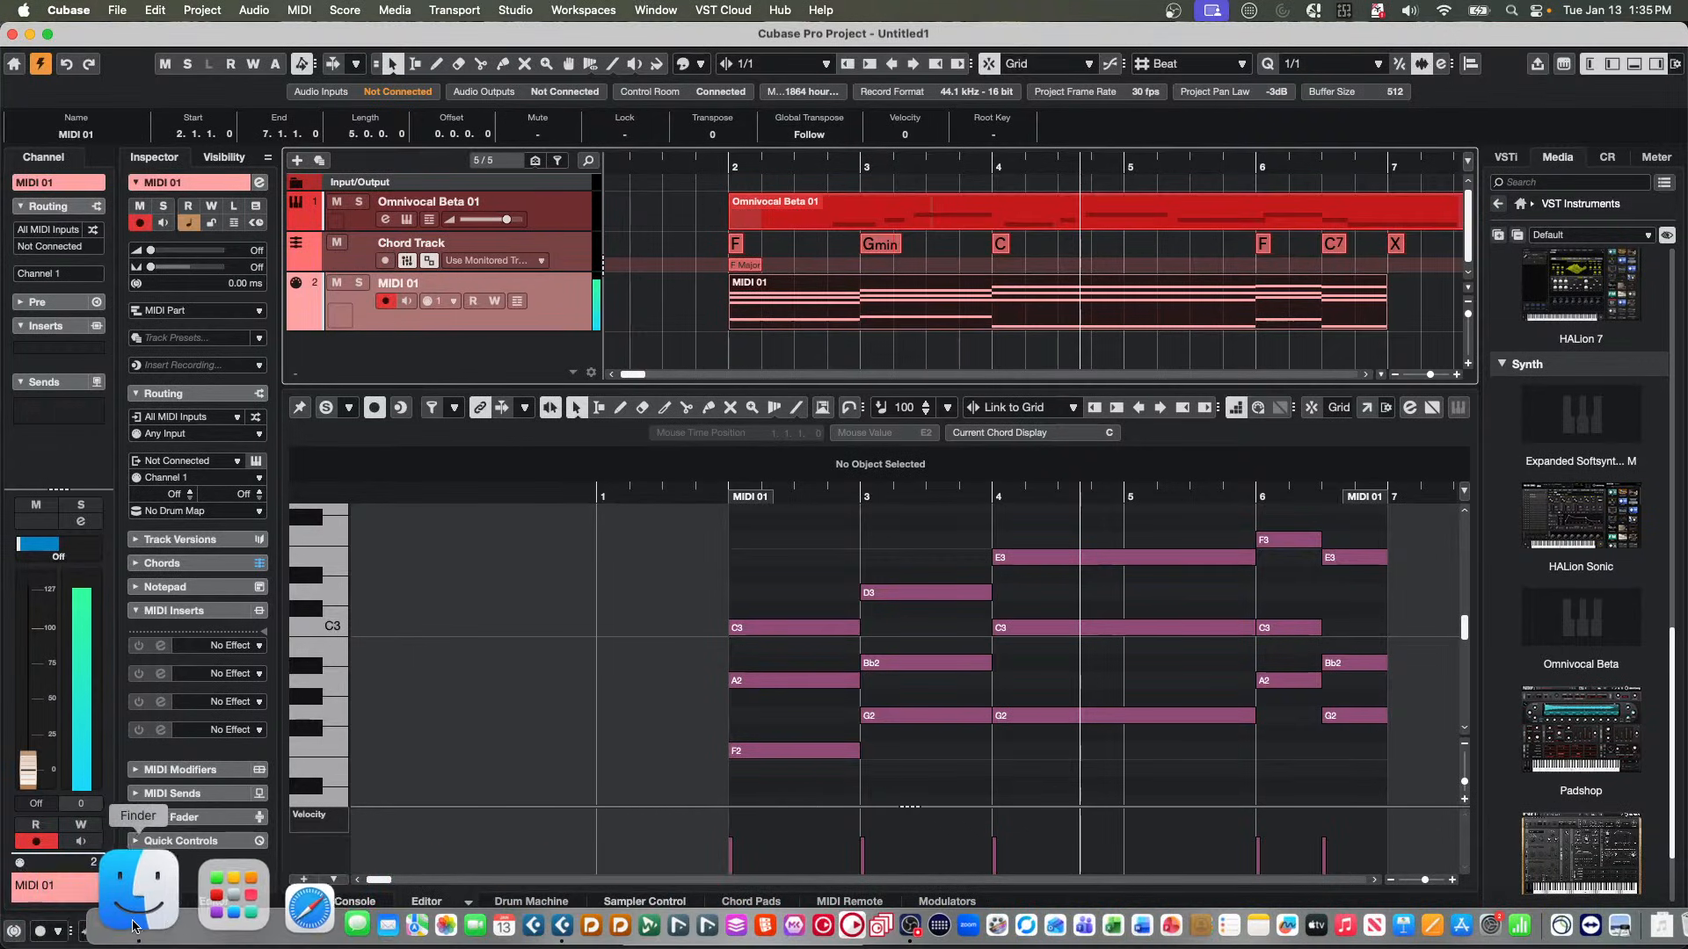
pyautogui.click(92, 909)
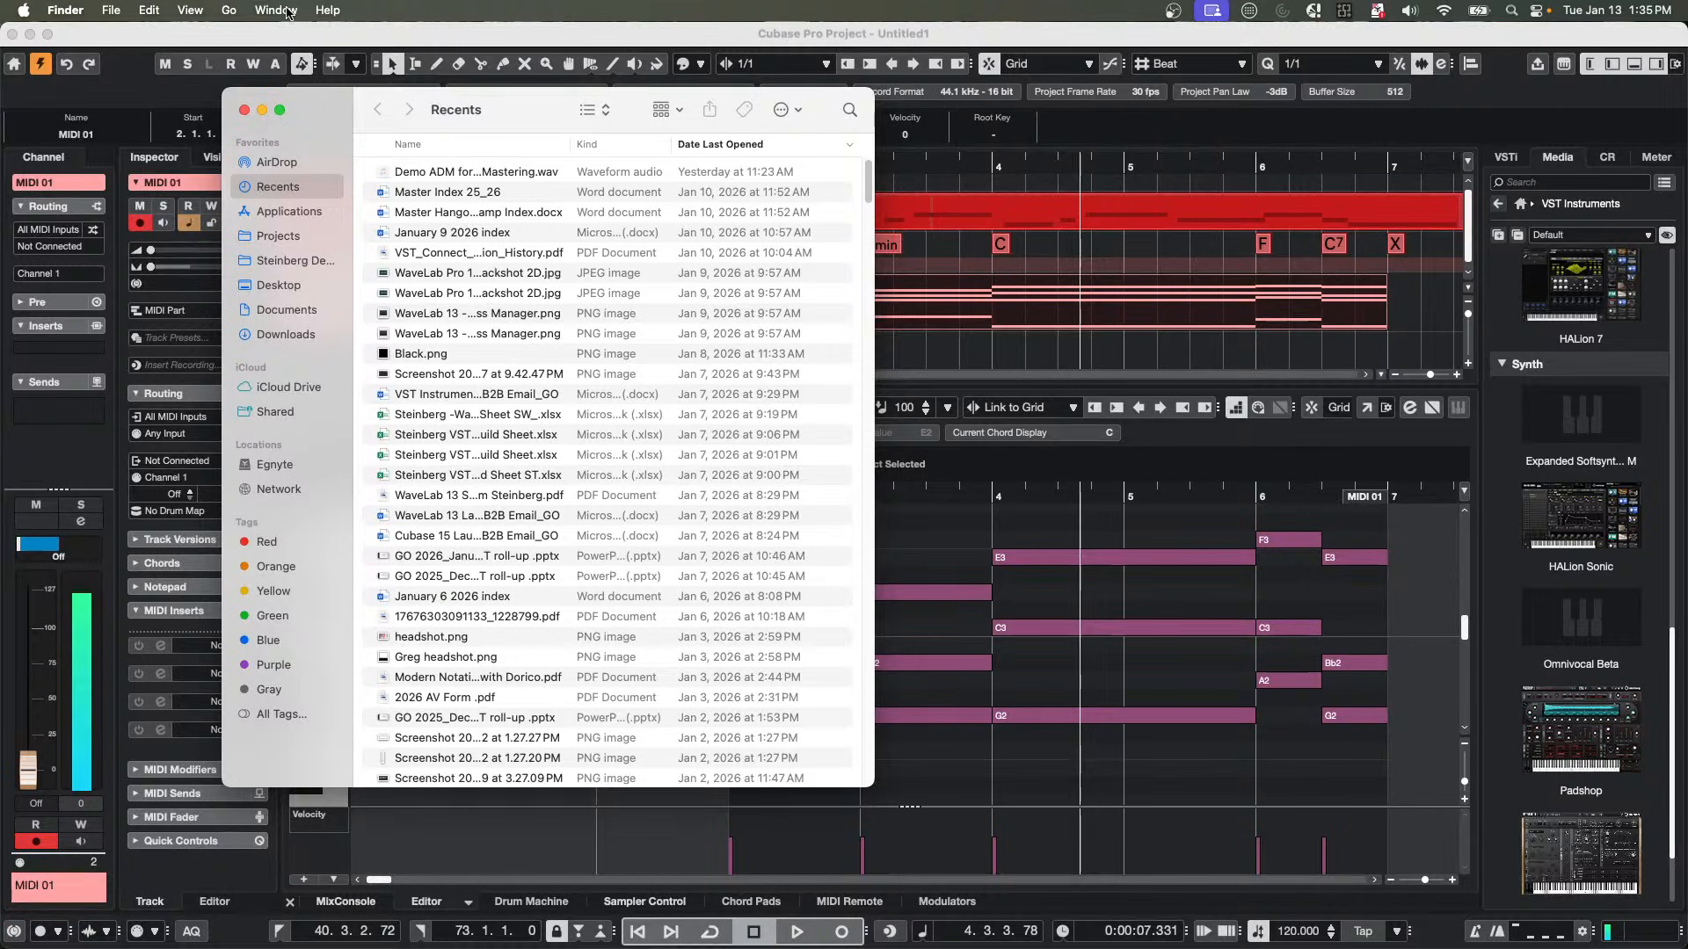
pyautogui.click(230, 10)
pyautogui.click(230, 11)
pyautogui.click(233, 11)
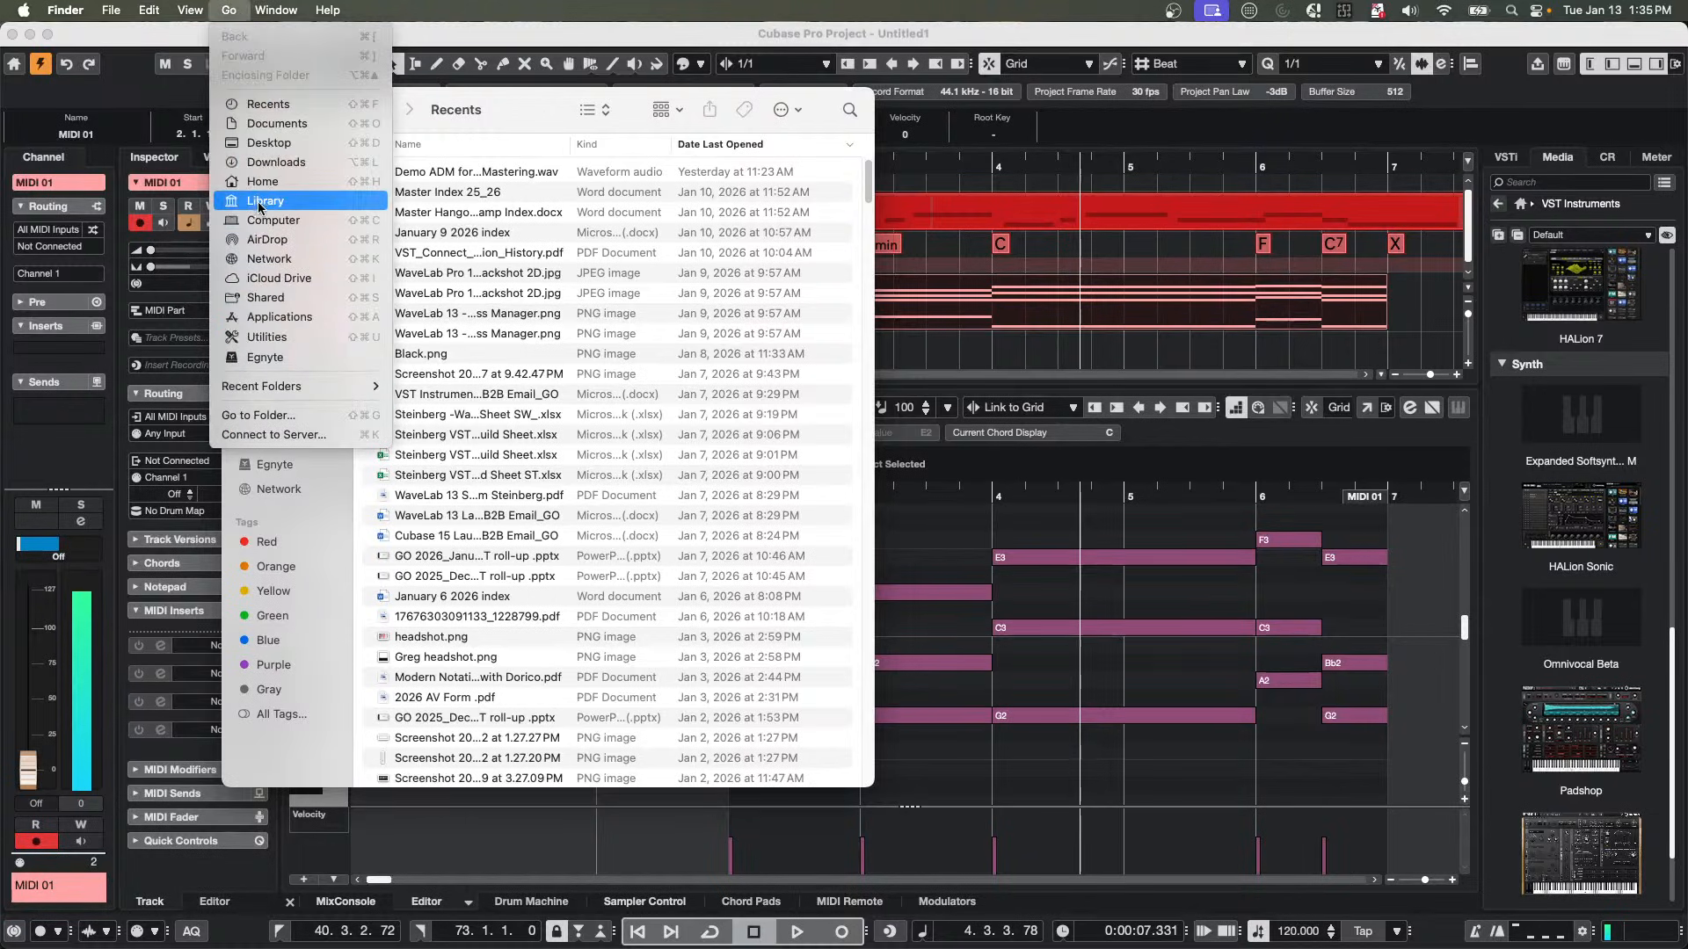
pyautogui.click(257, 201)
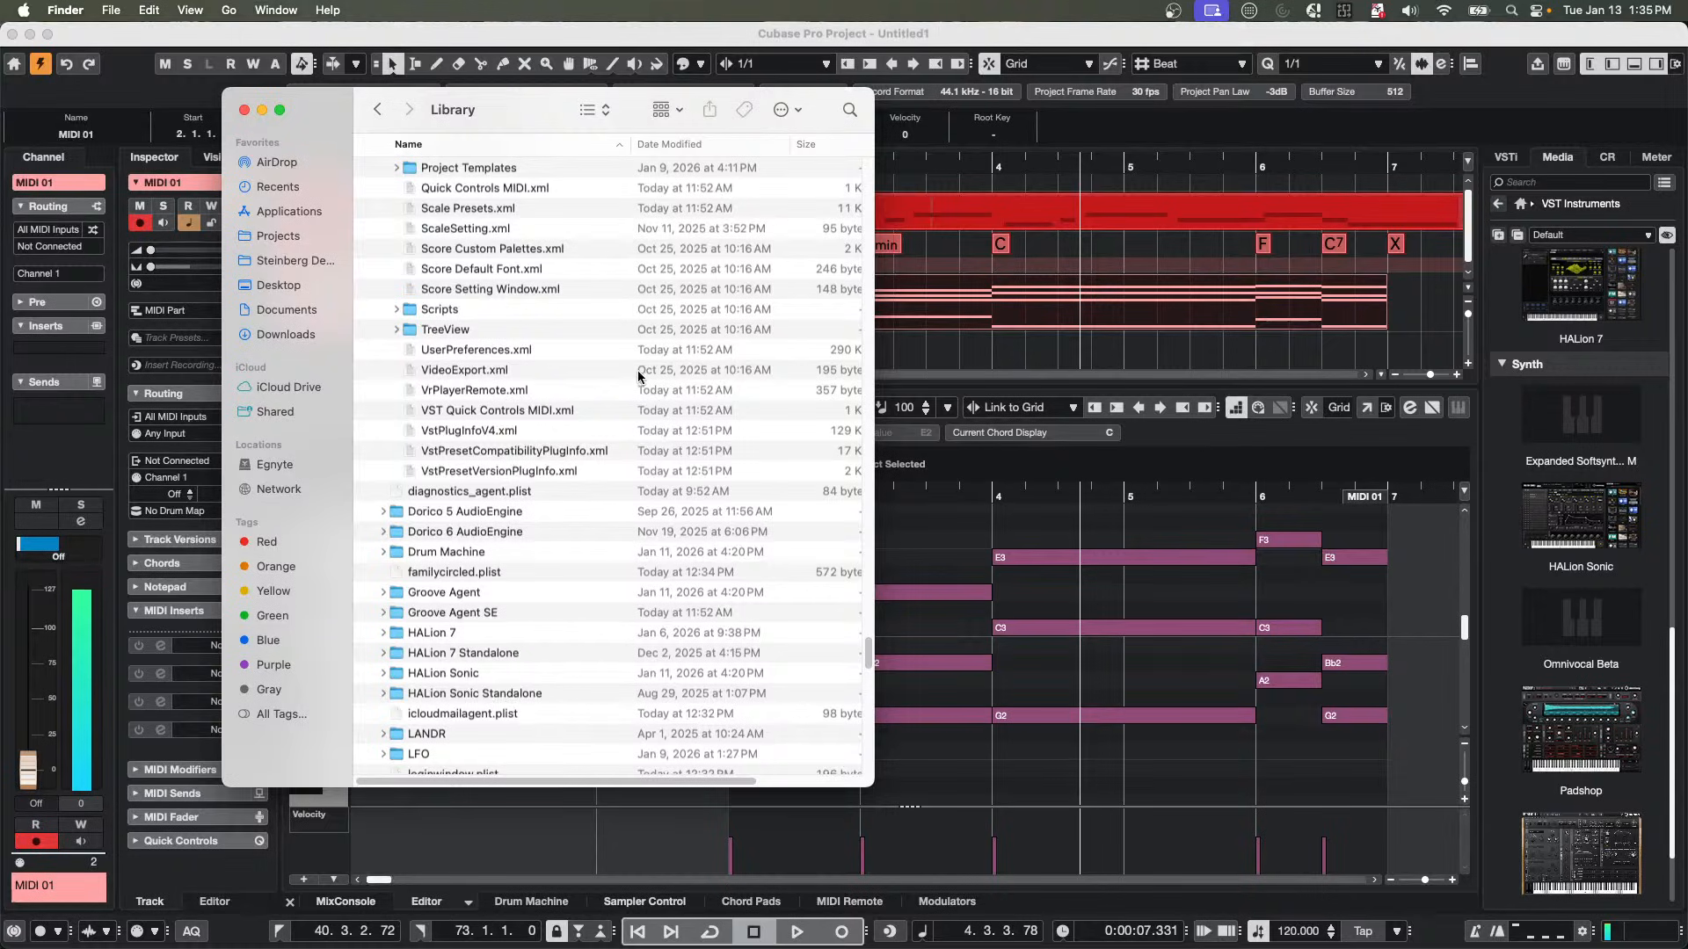
# Within Preferences, expand the Cubase 14 folder and locate the newly saved preset file in its Presets > KeyCommands subfolder.
pyautogui.scroll(-10, 519, 374)
pyautogui.scroll(15, 515, 380)
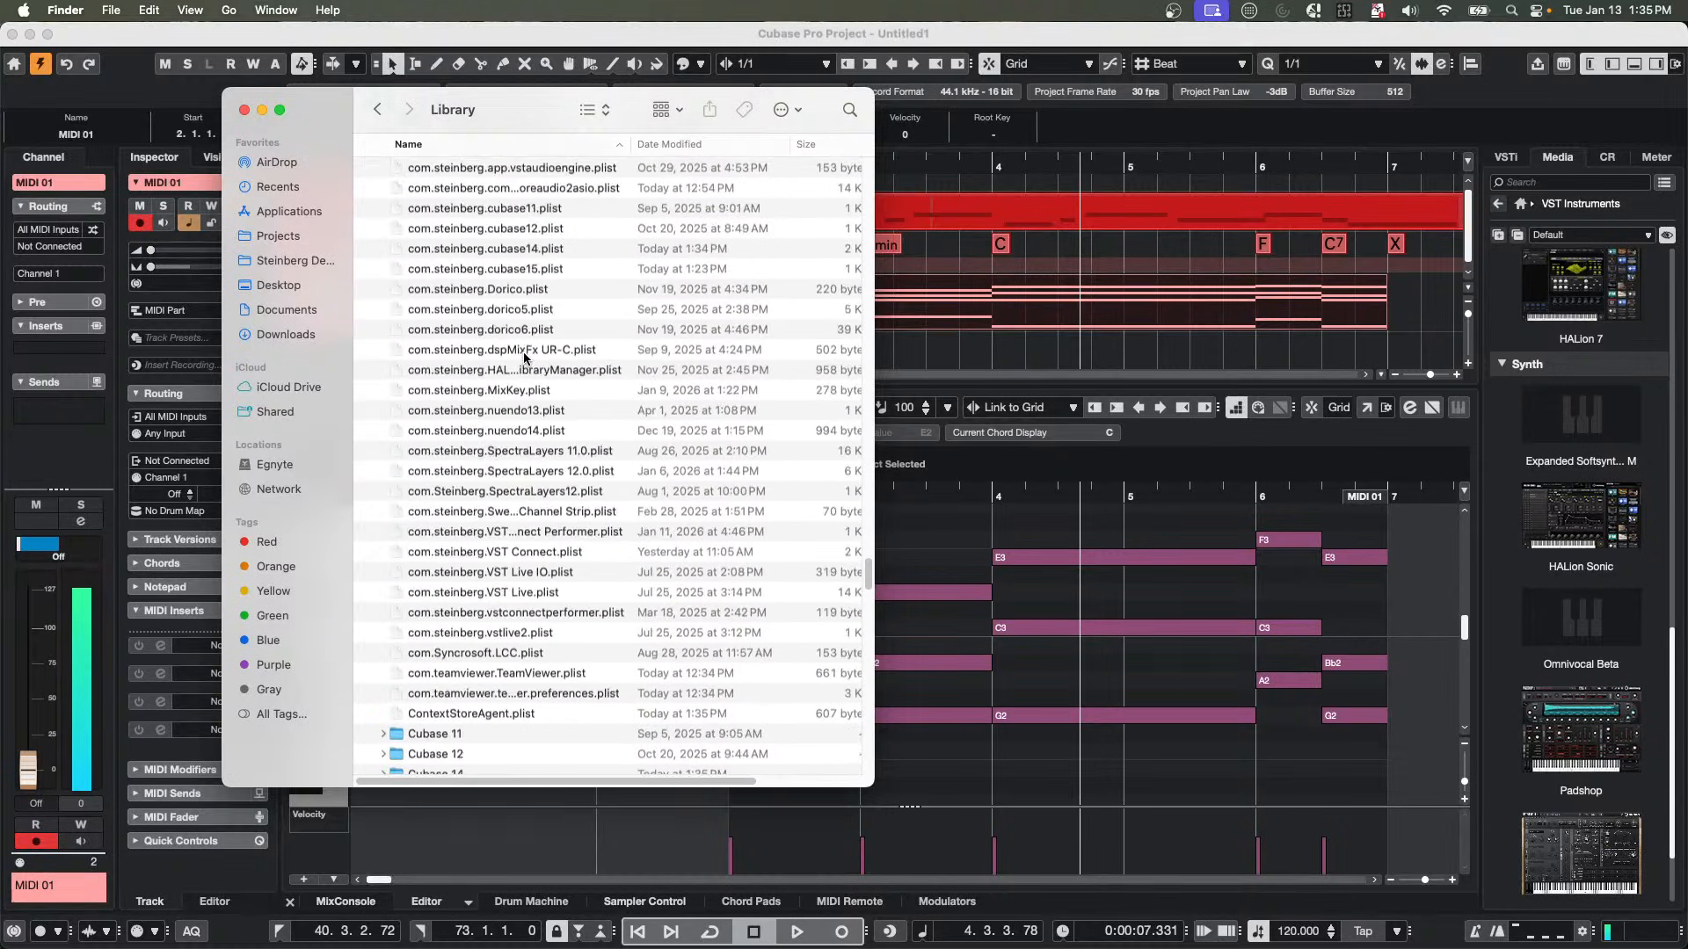
pyautogui.scroll(-10, 523, 361)
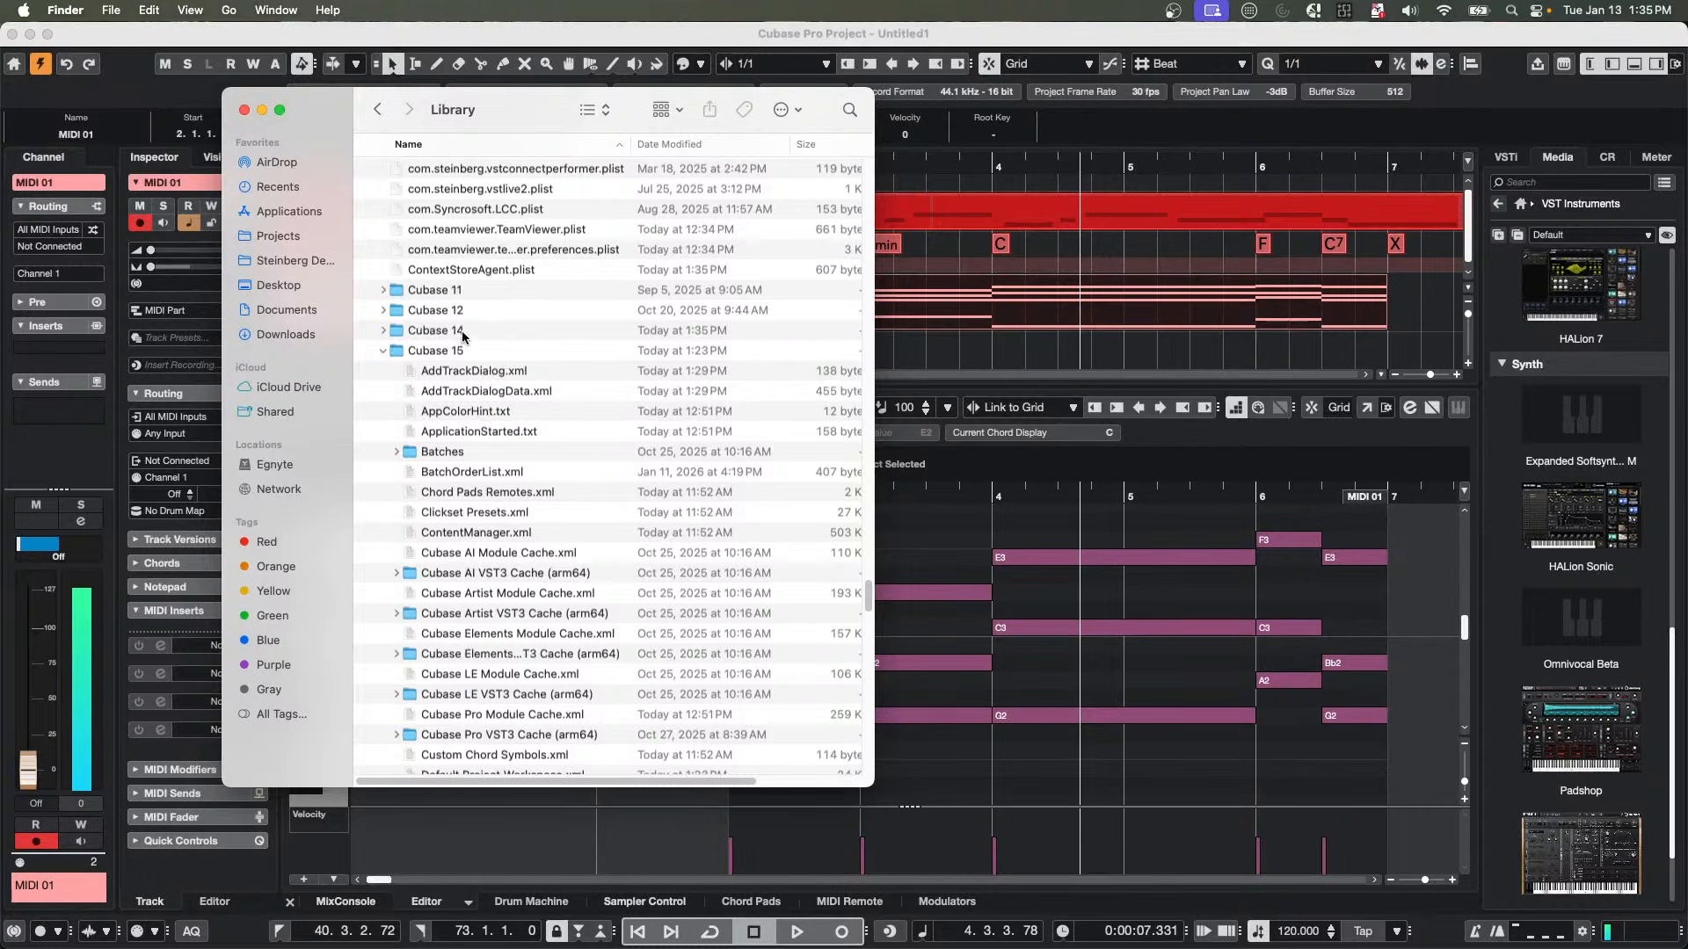
pyautogui.scroll(15, 439, 326)
pyautogui.scroll(20, 436, 315)
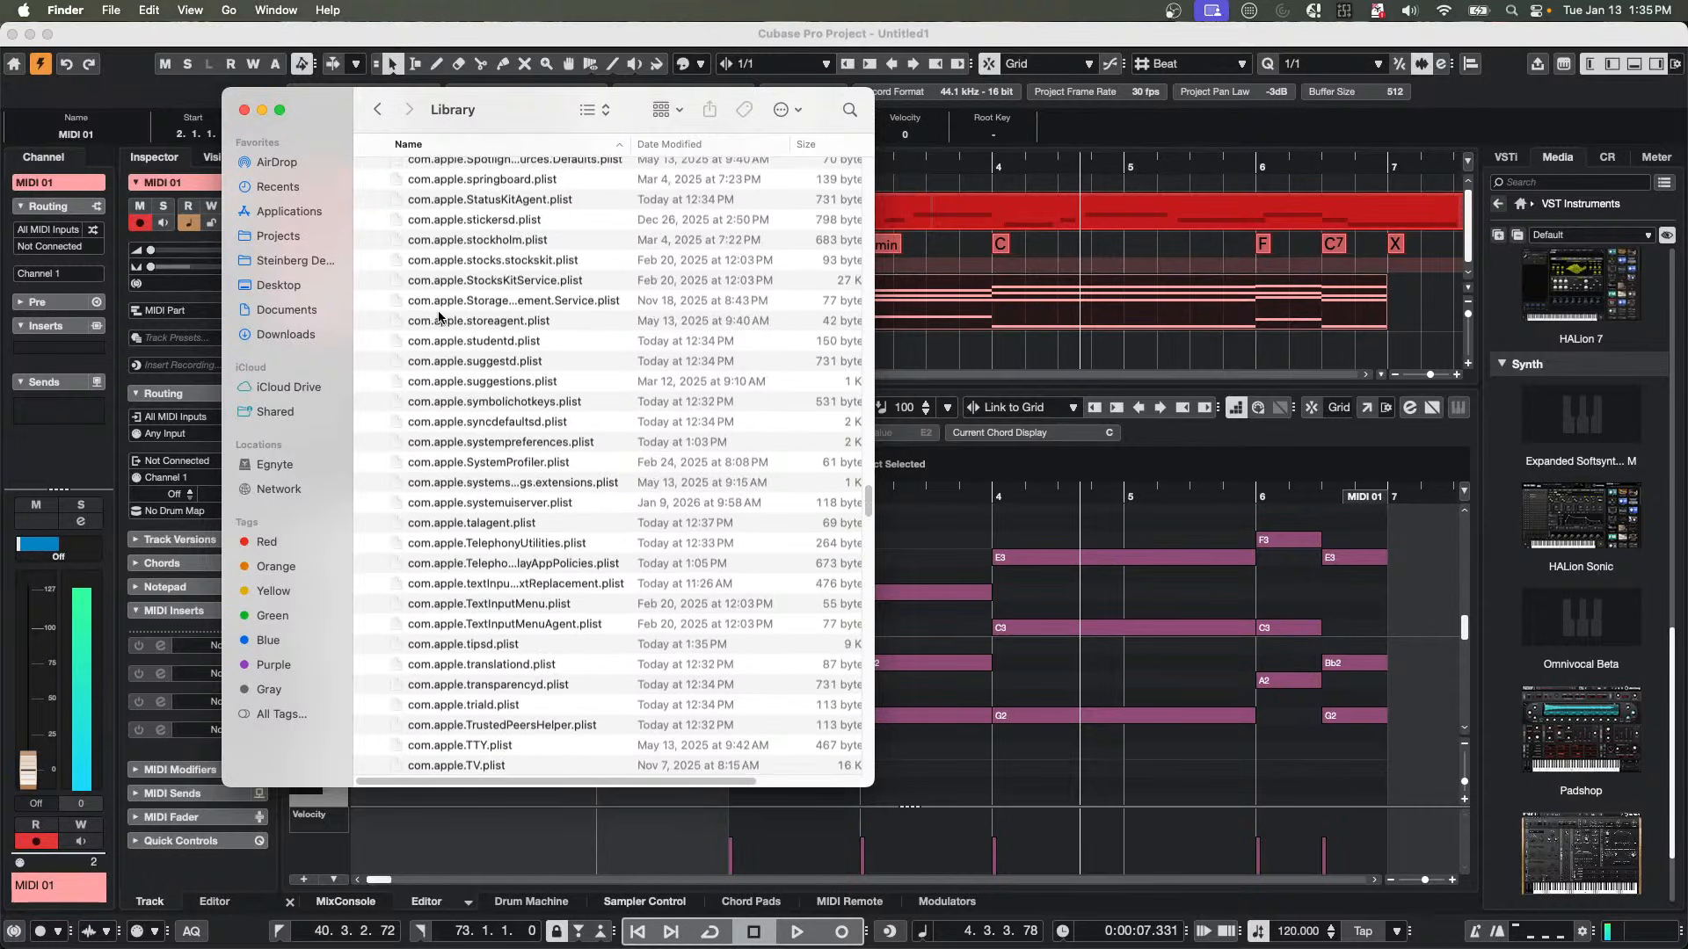
pyautogui.scroll(20, 439, 316)
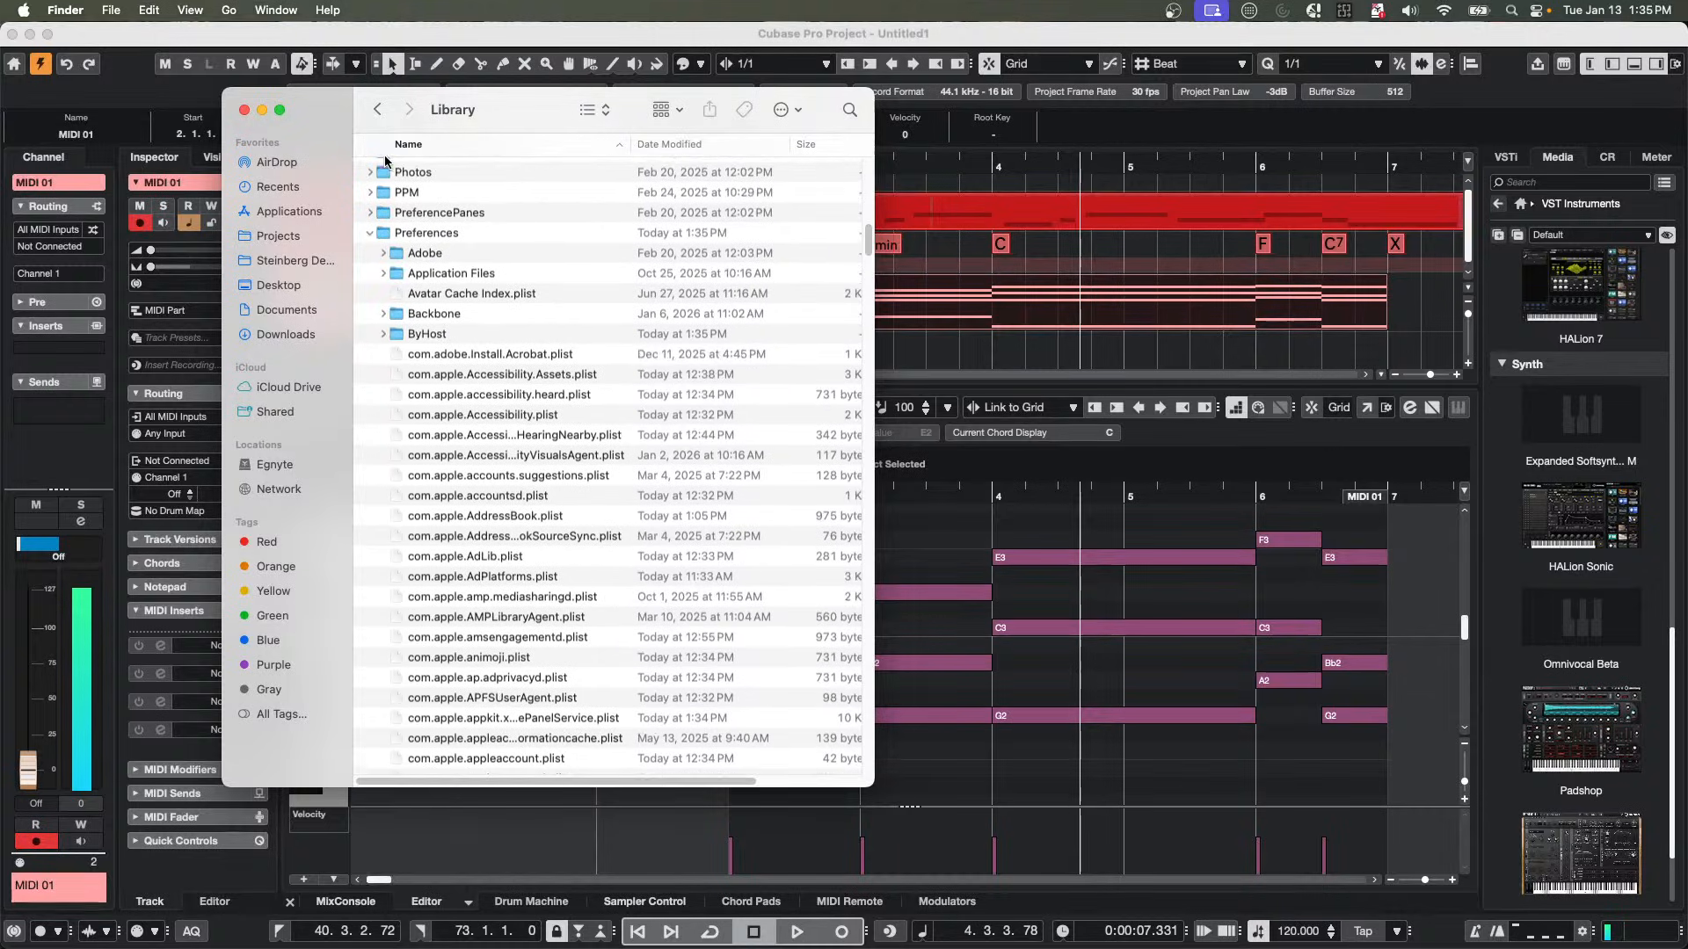
pyautogui.scroll(-20, 492, 249)
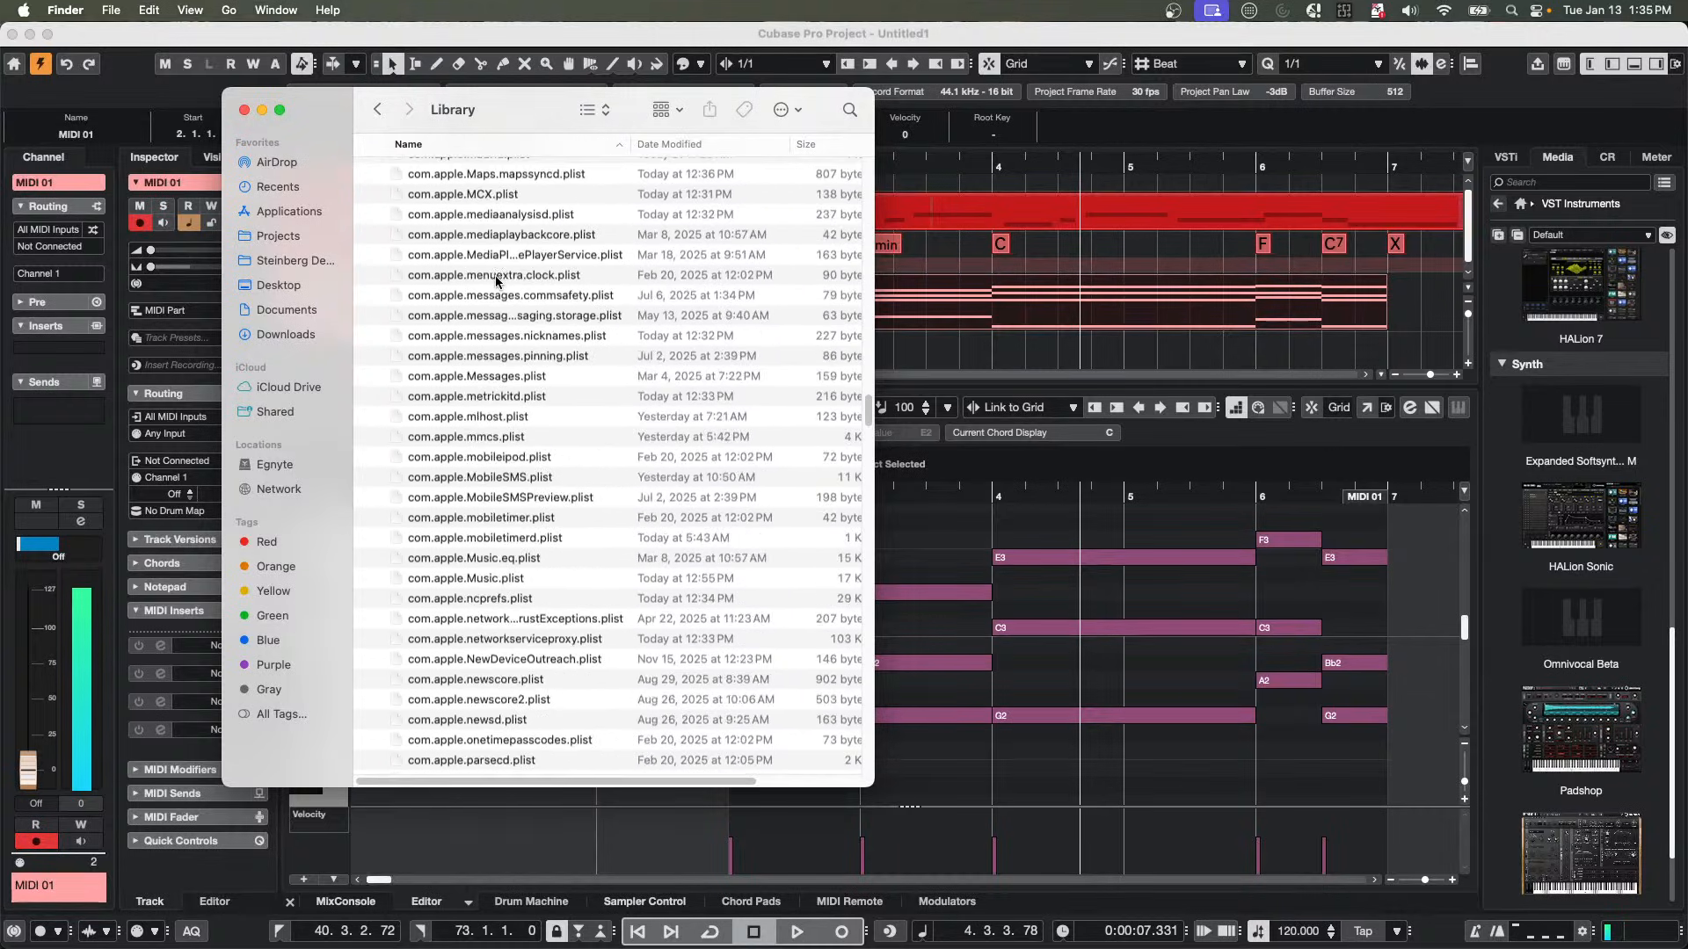
pyautogui.scroll(-20, 496, 278)
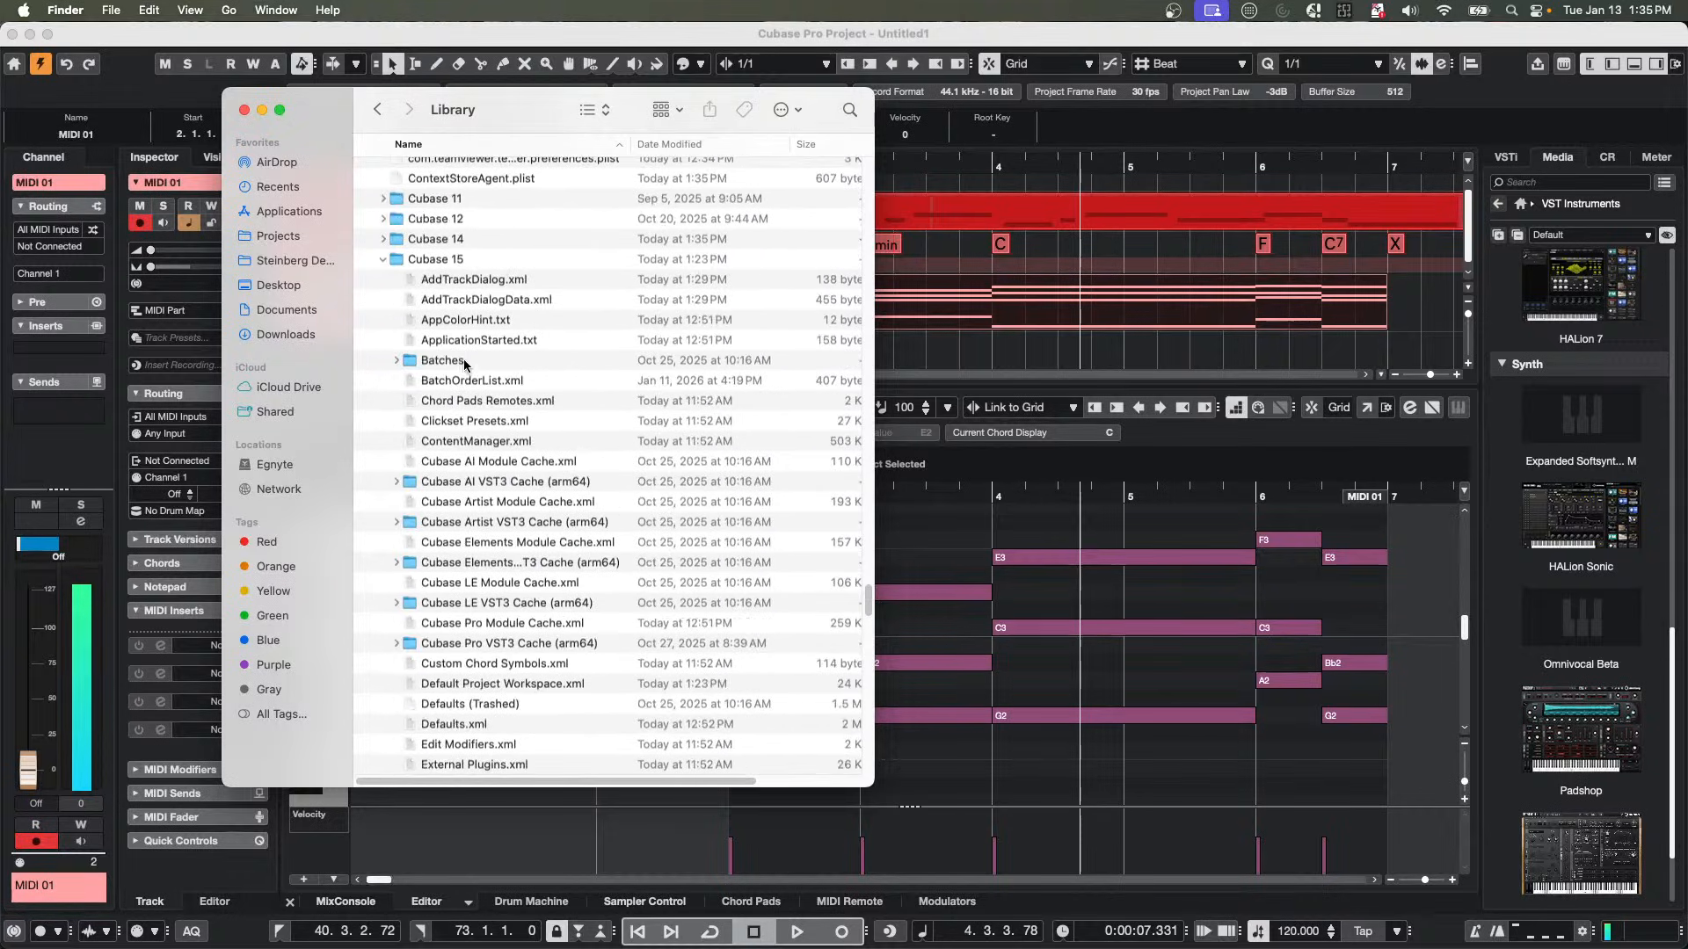
pyautogui.click(384, 239)
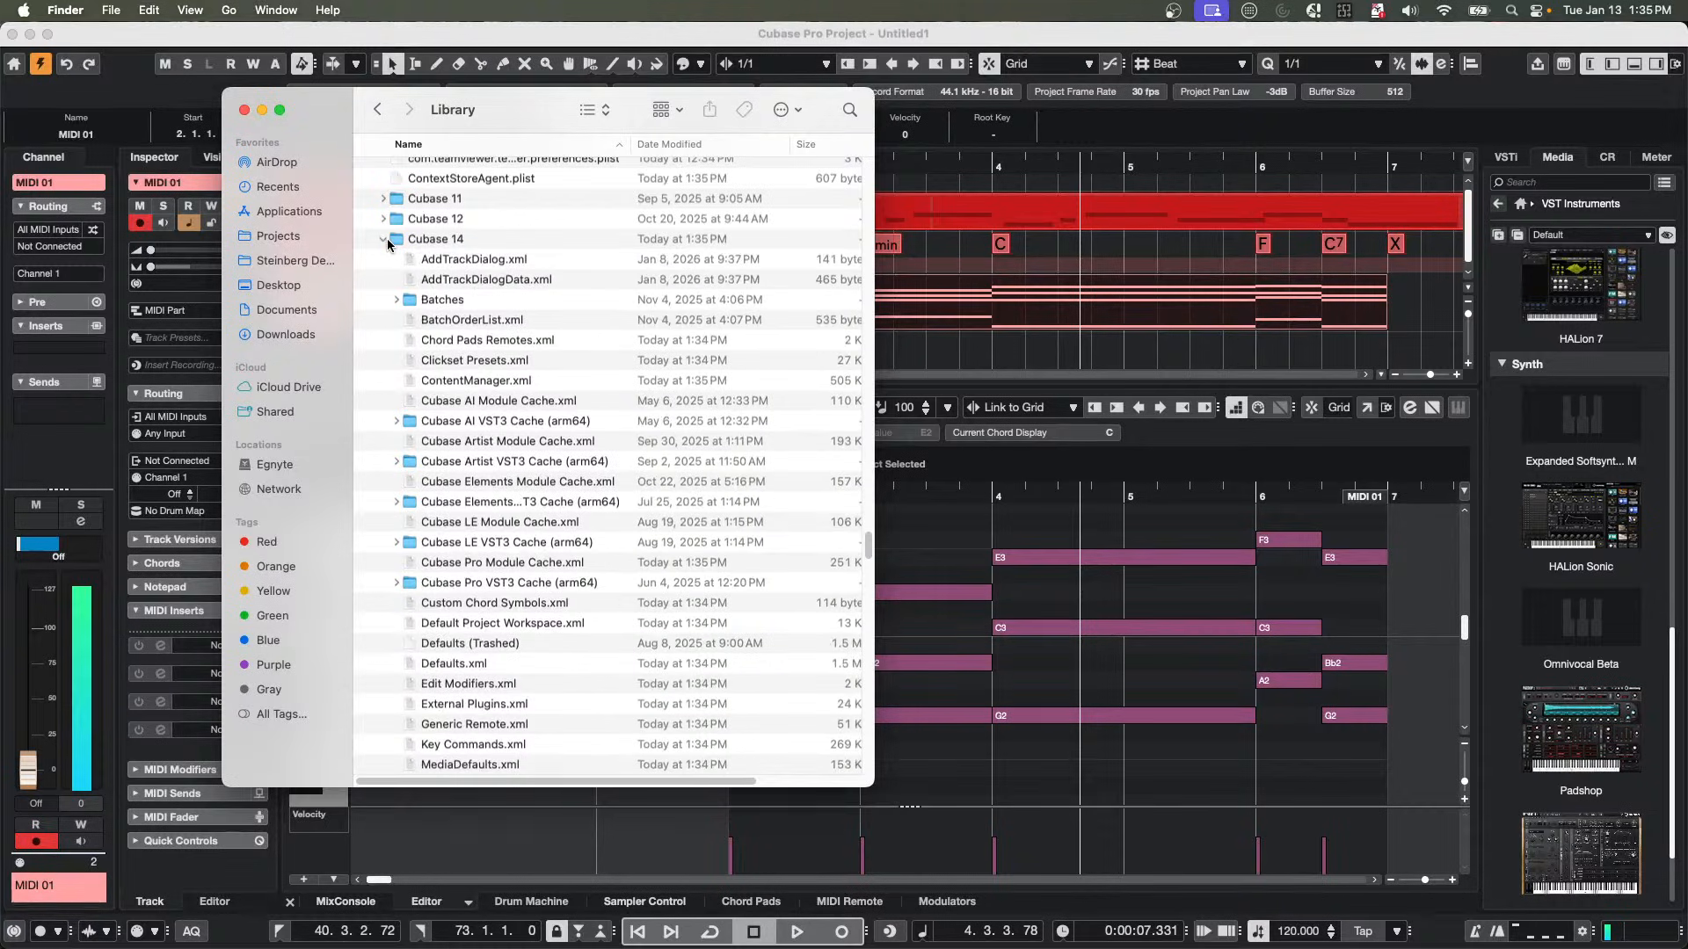
pyautogui.scroll(-8, 499, 356)
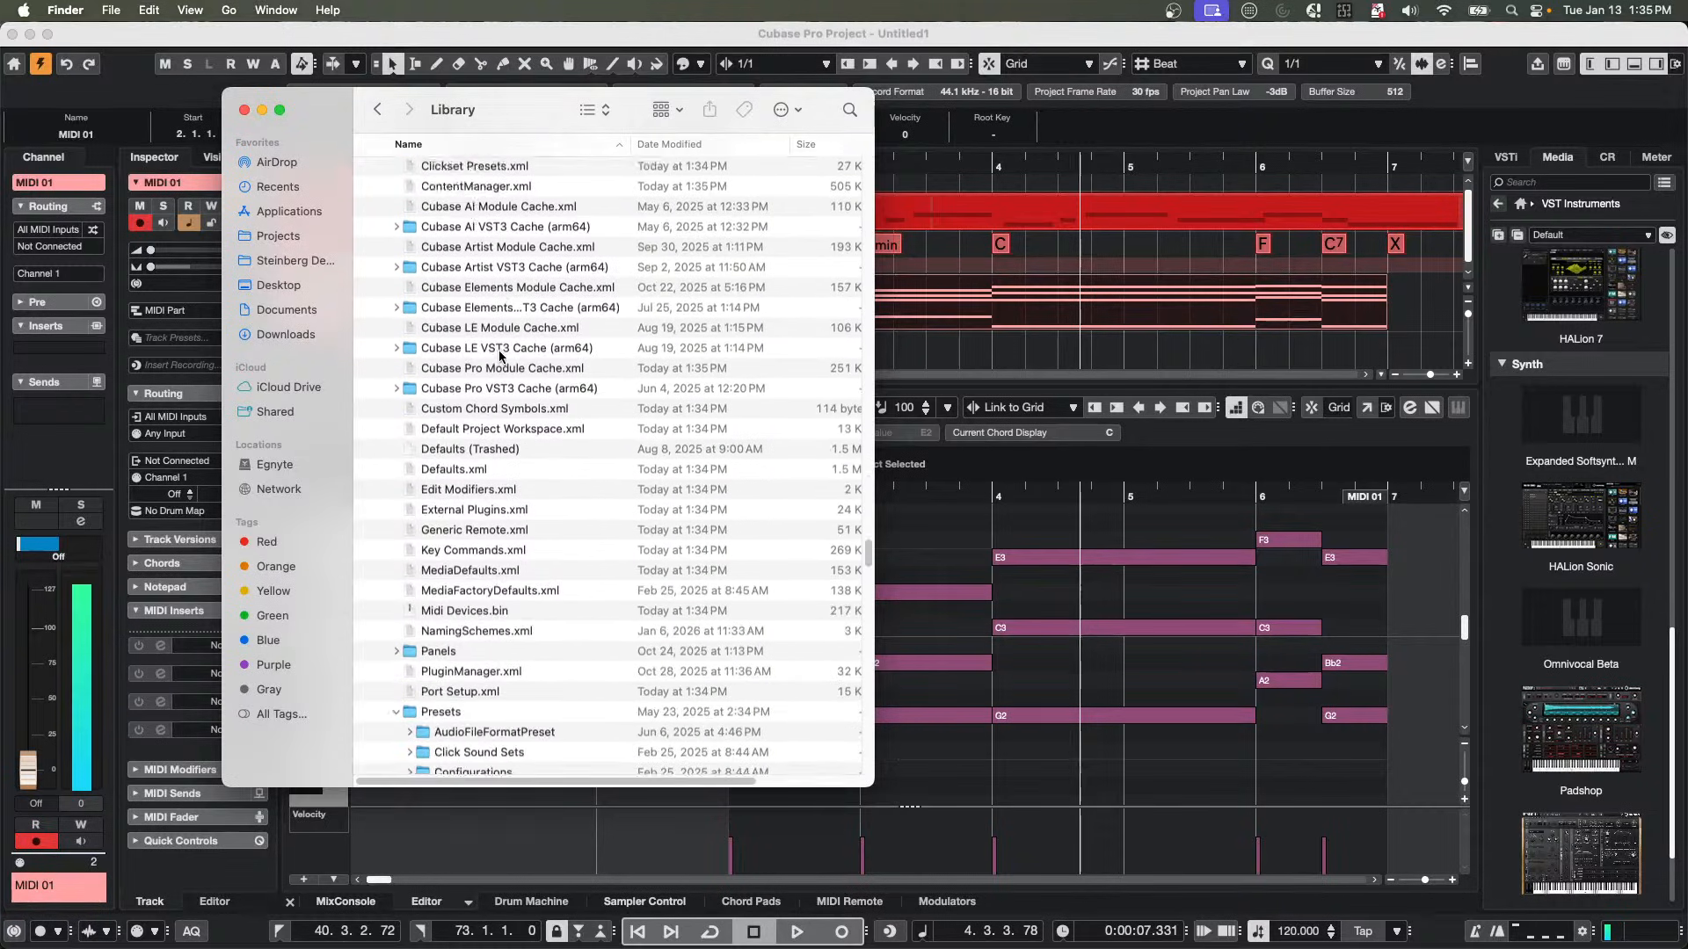
pyautogui.scroll(-3, 491, 652)
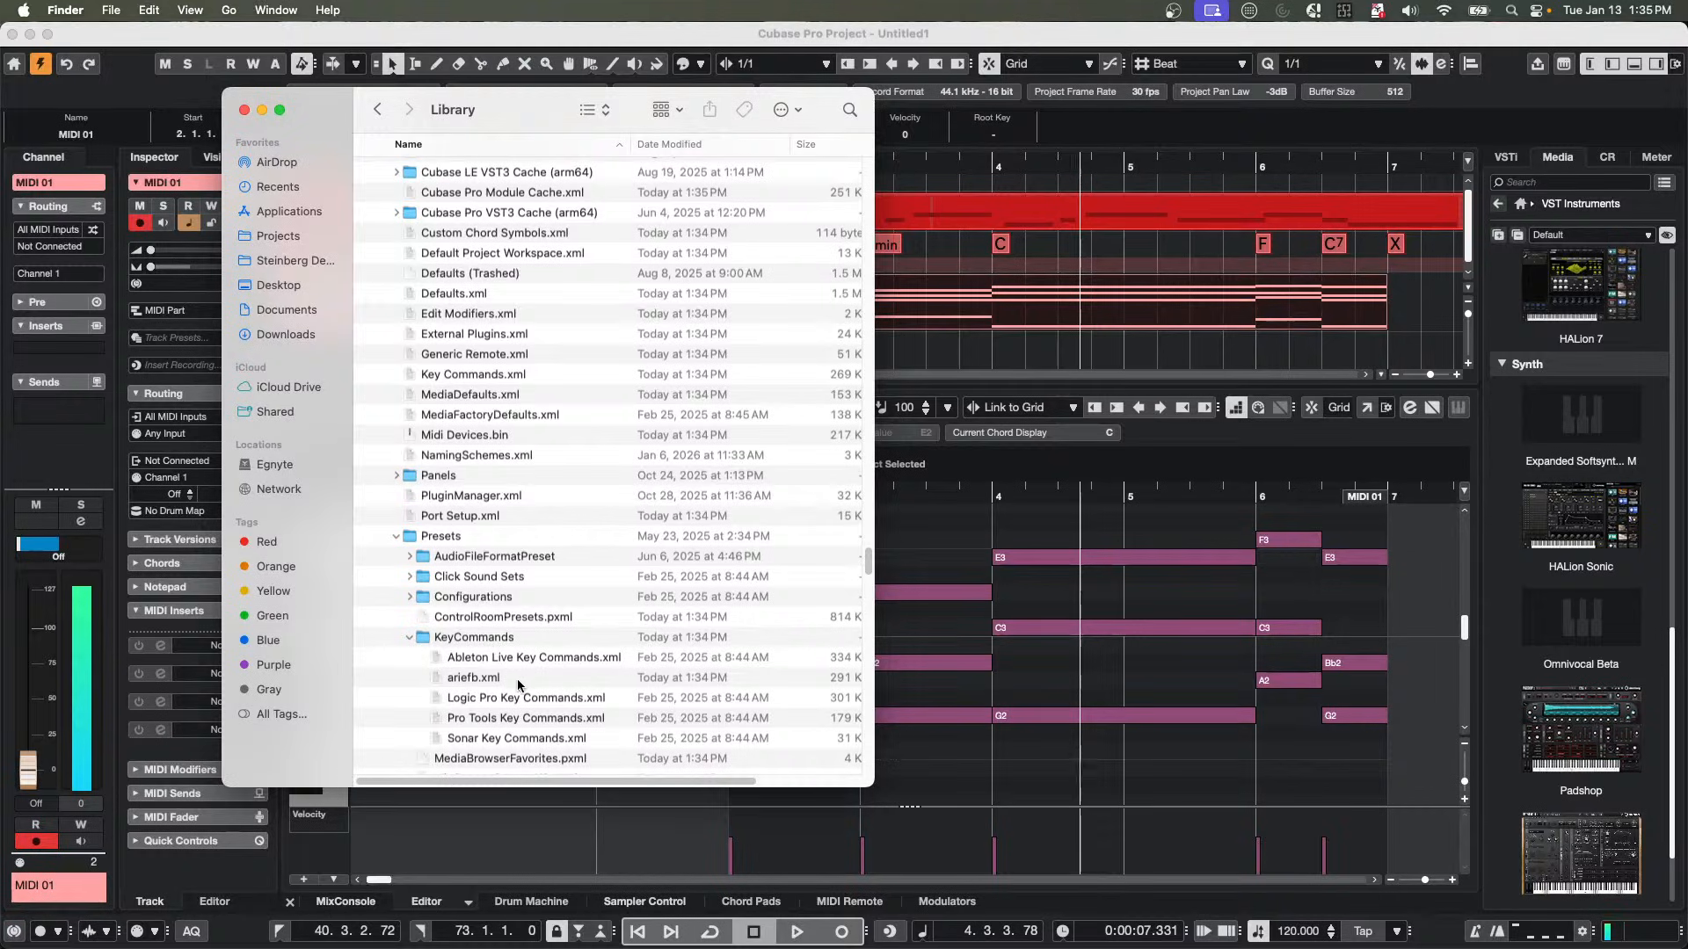
# Copy the newly saved key command preset XML file from the Cubase 14 KeyCommands folder.
pyautogui.rightClick(480, 686)
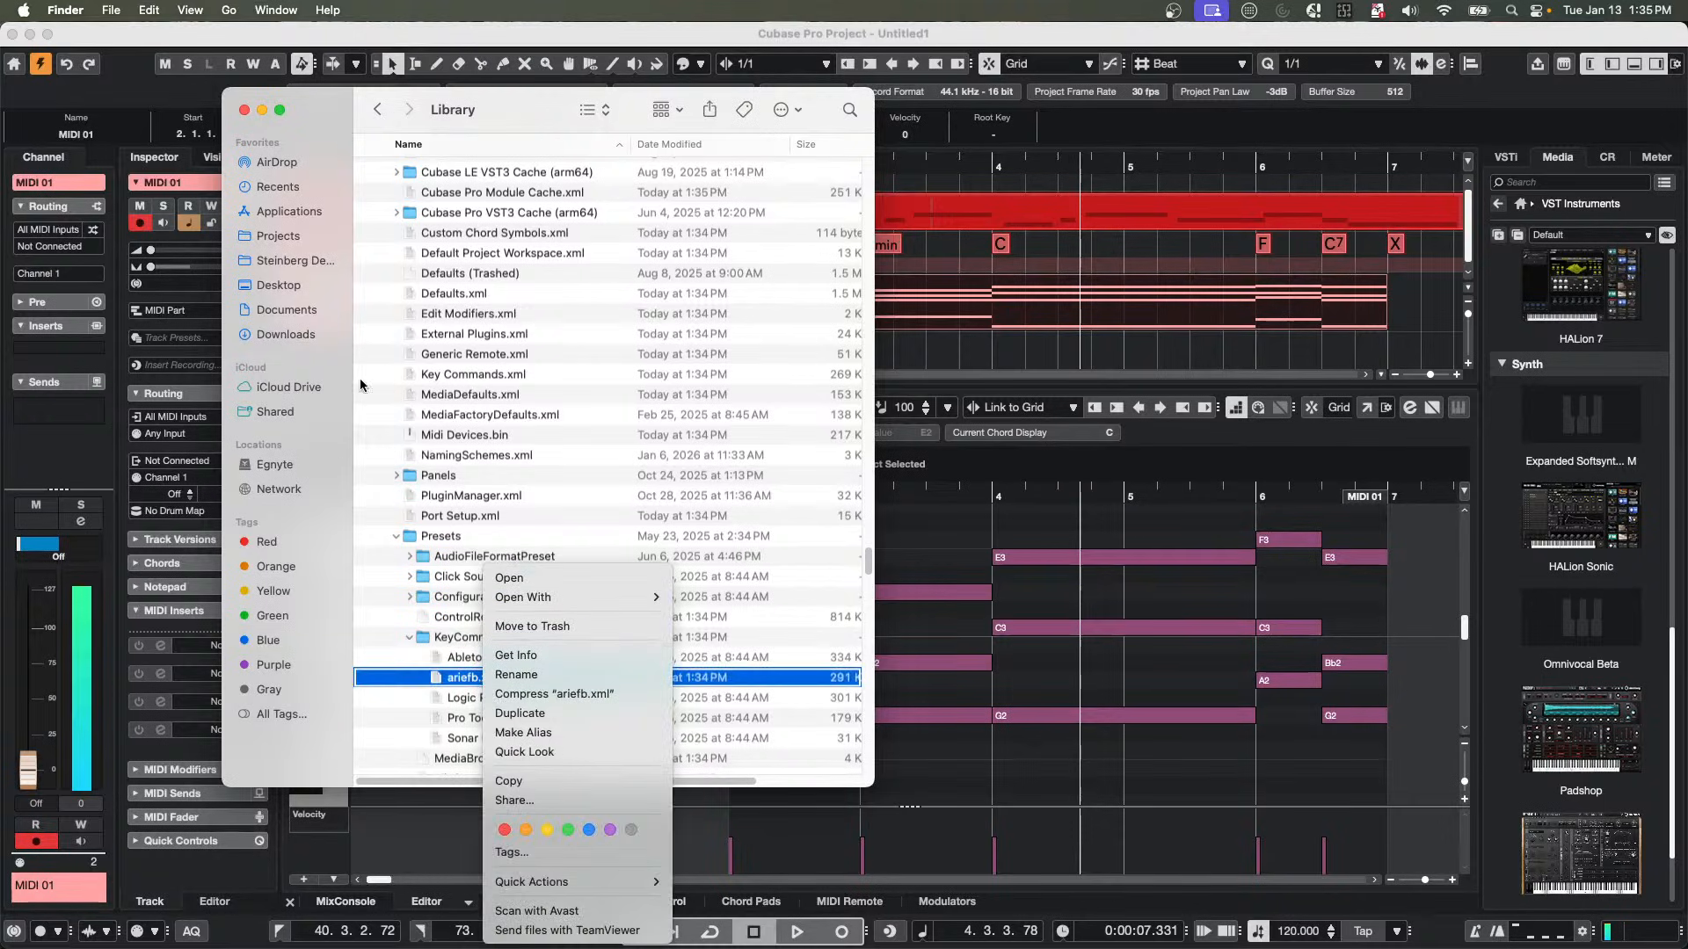
pyautogui.click(429, 385)
pyautogui.scroll(10, 430, 396)
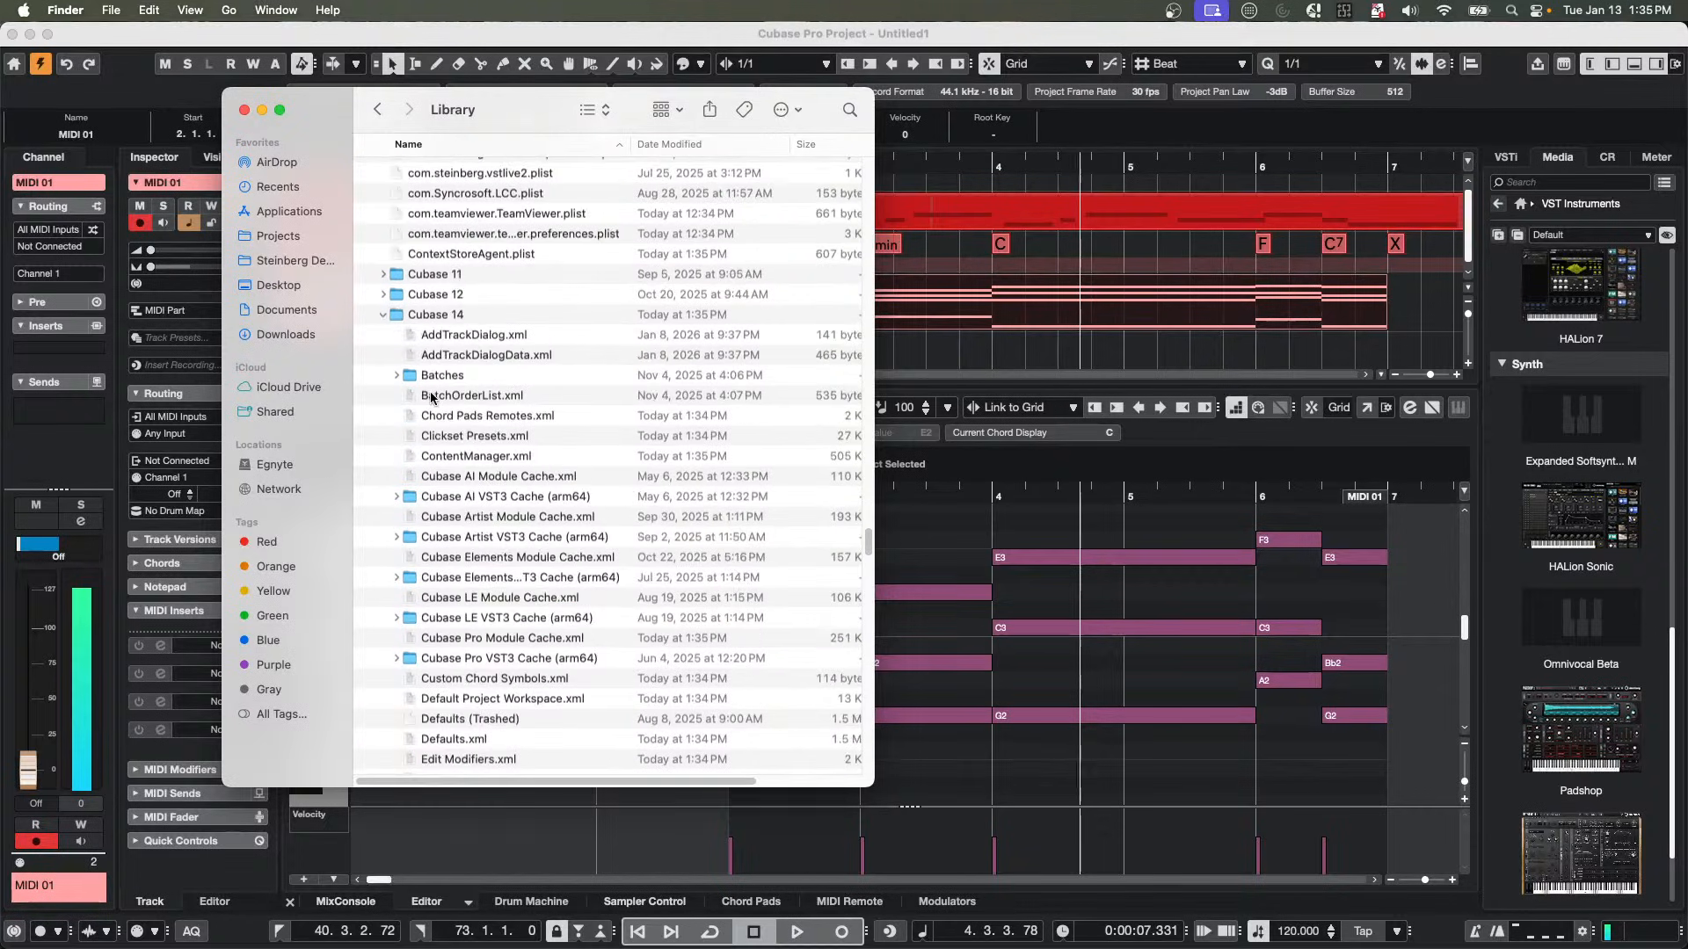
pyautogui.scroll(-10, 433, 397)
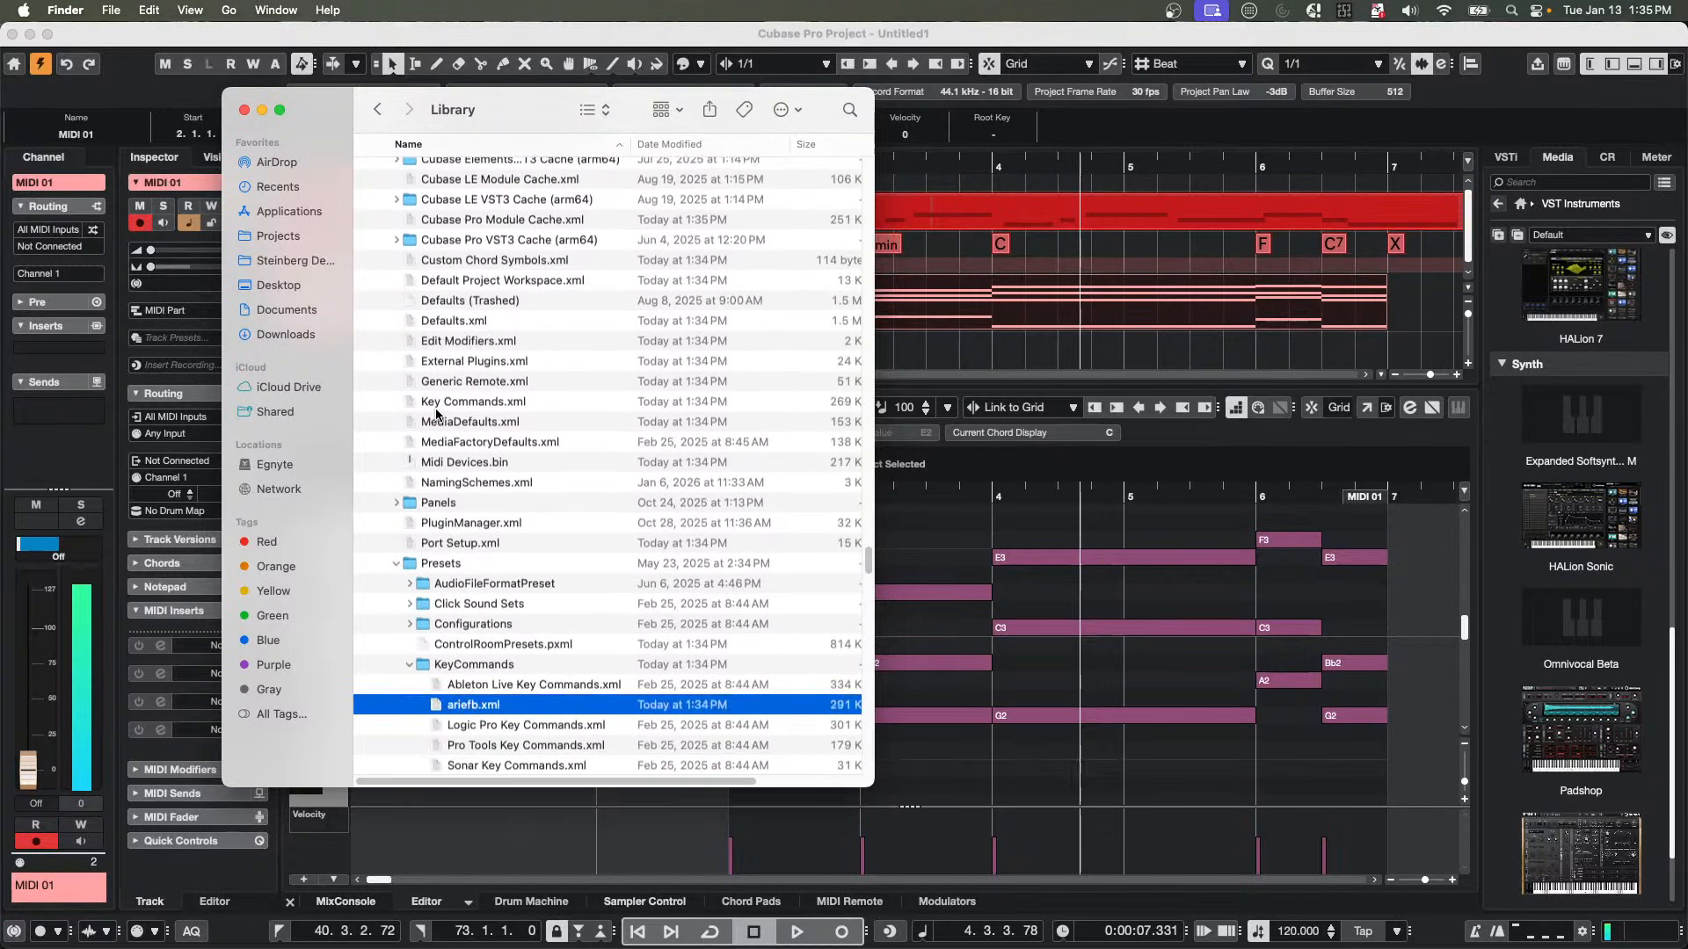
pyautogui.rightClick(474, 697)
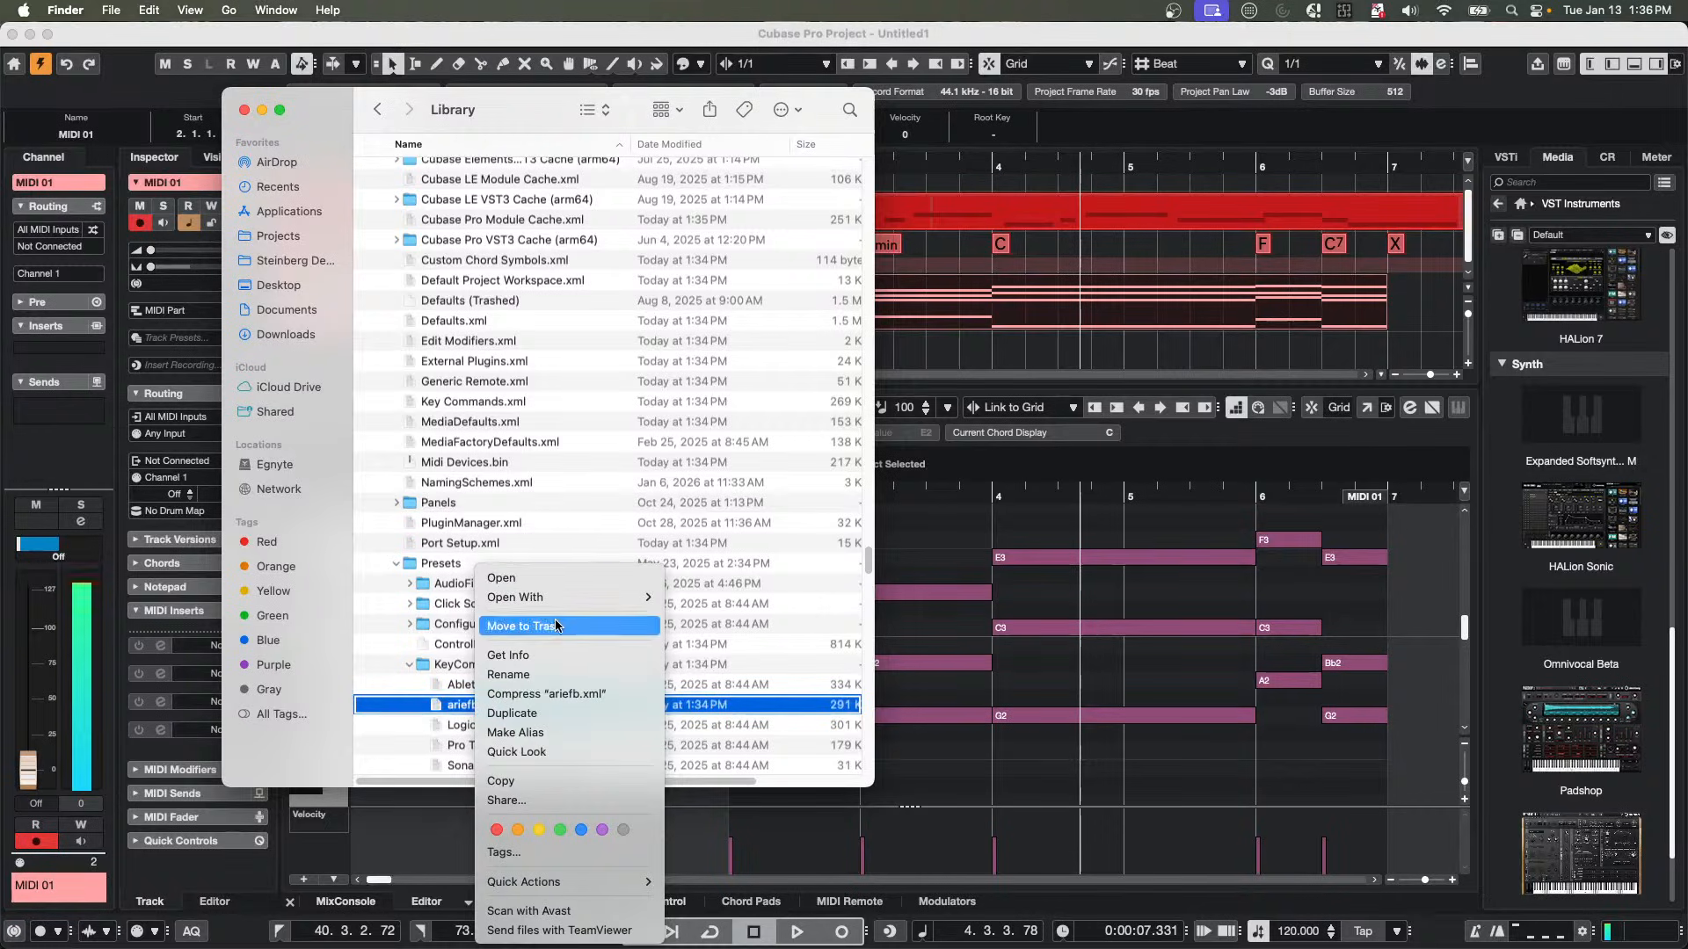
pyautogui.click(535, 781)
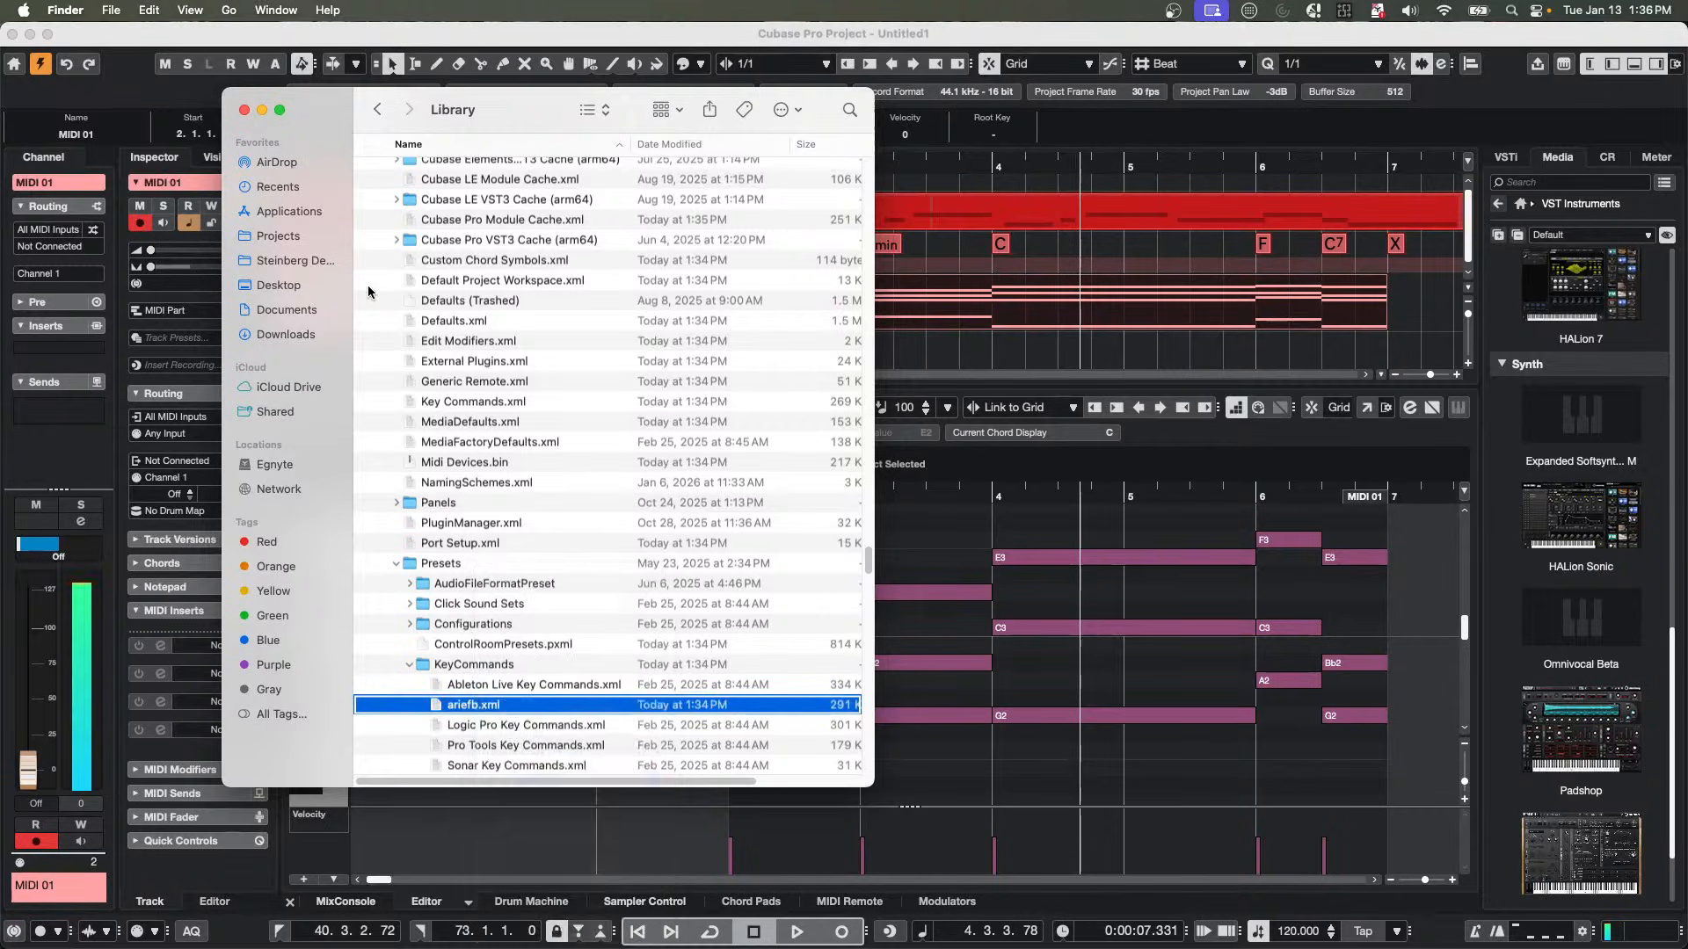
# Collapse the Cubase 14 folder and expand the KeyCommands folder inside the Cubase 15 Presets.
pyautogui.scroll(10, 467, 287)
pyautogui.scroll(-1, 467, 287)
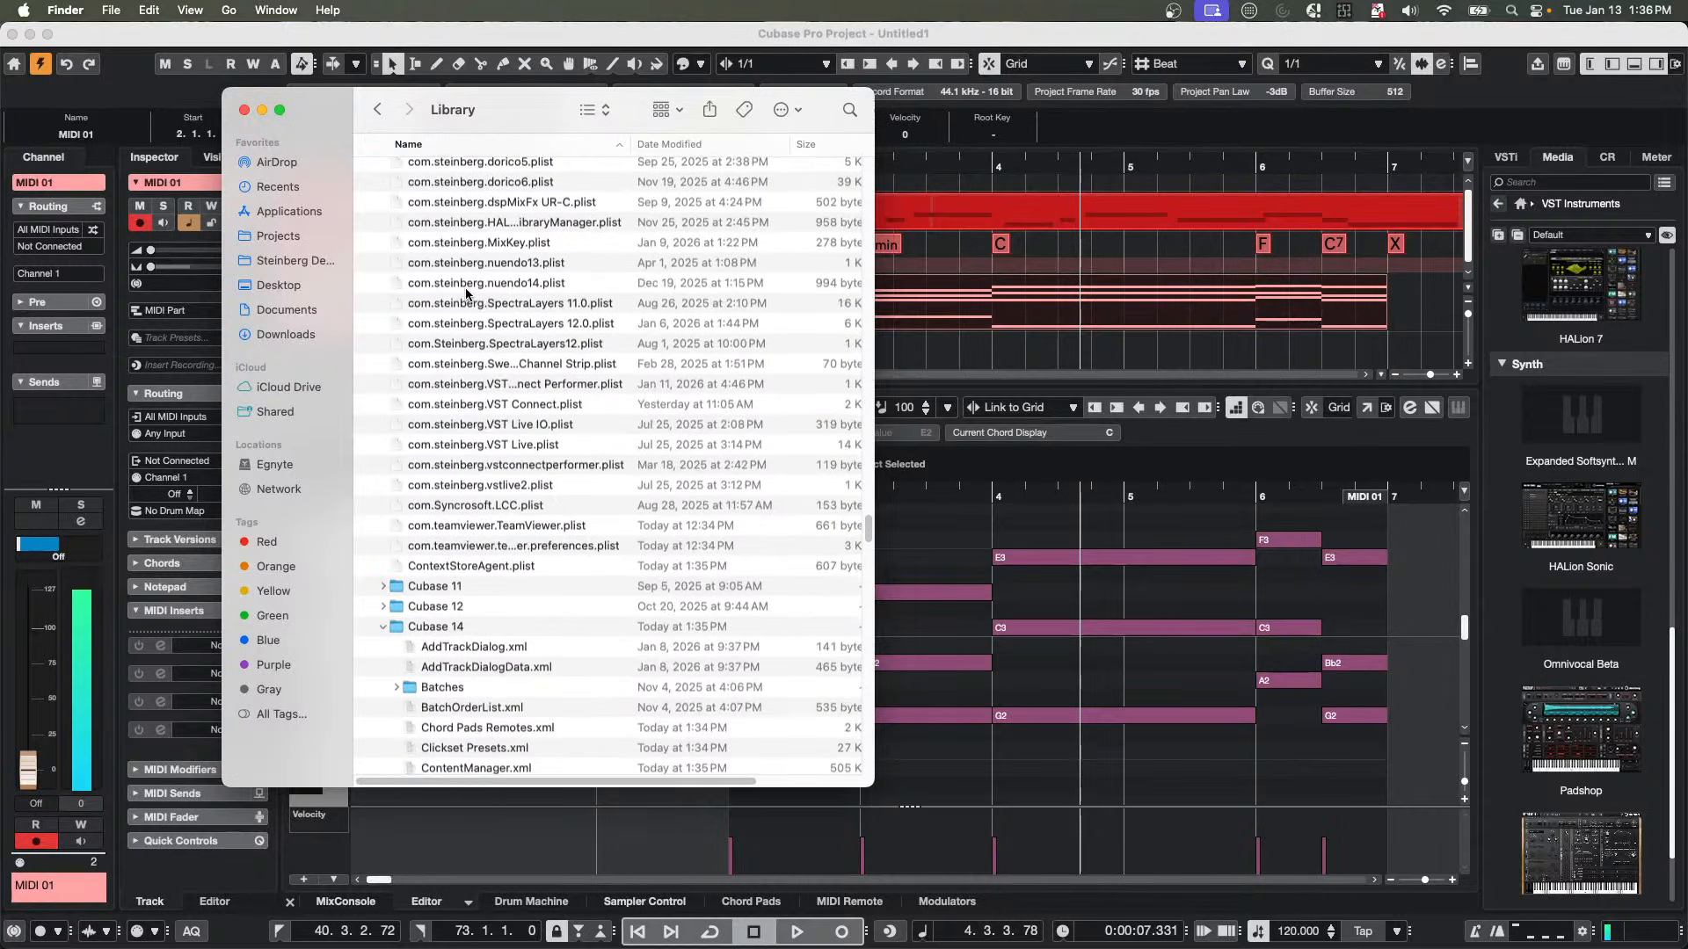
pyautogui.click(384, 626)
pyautogui.scroll(-8, 492, 620)
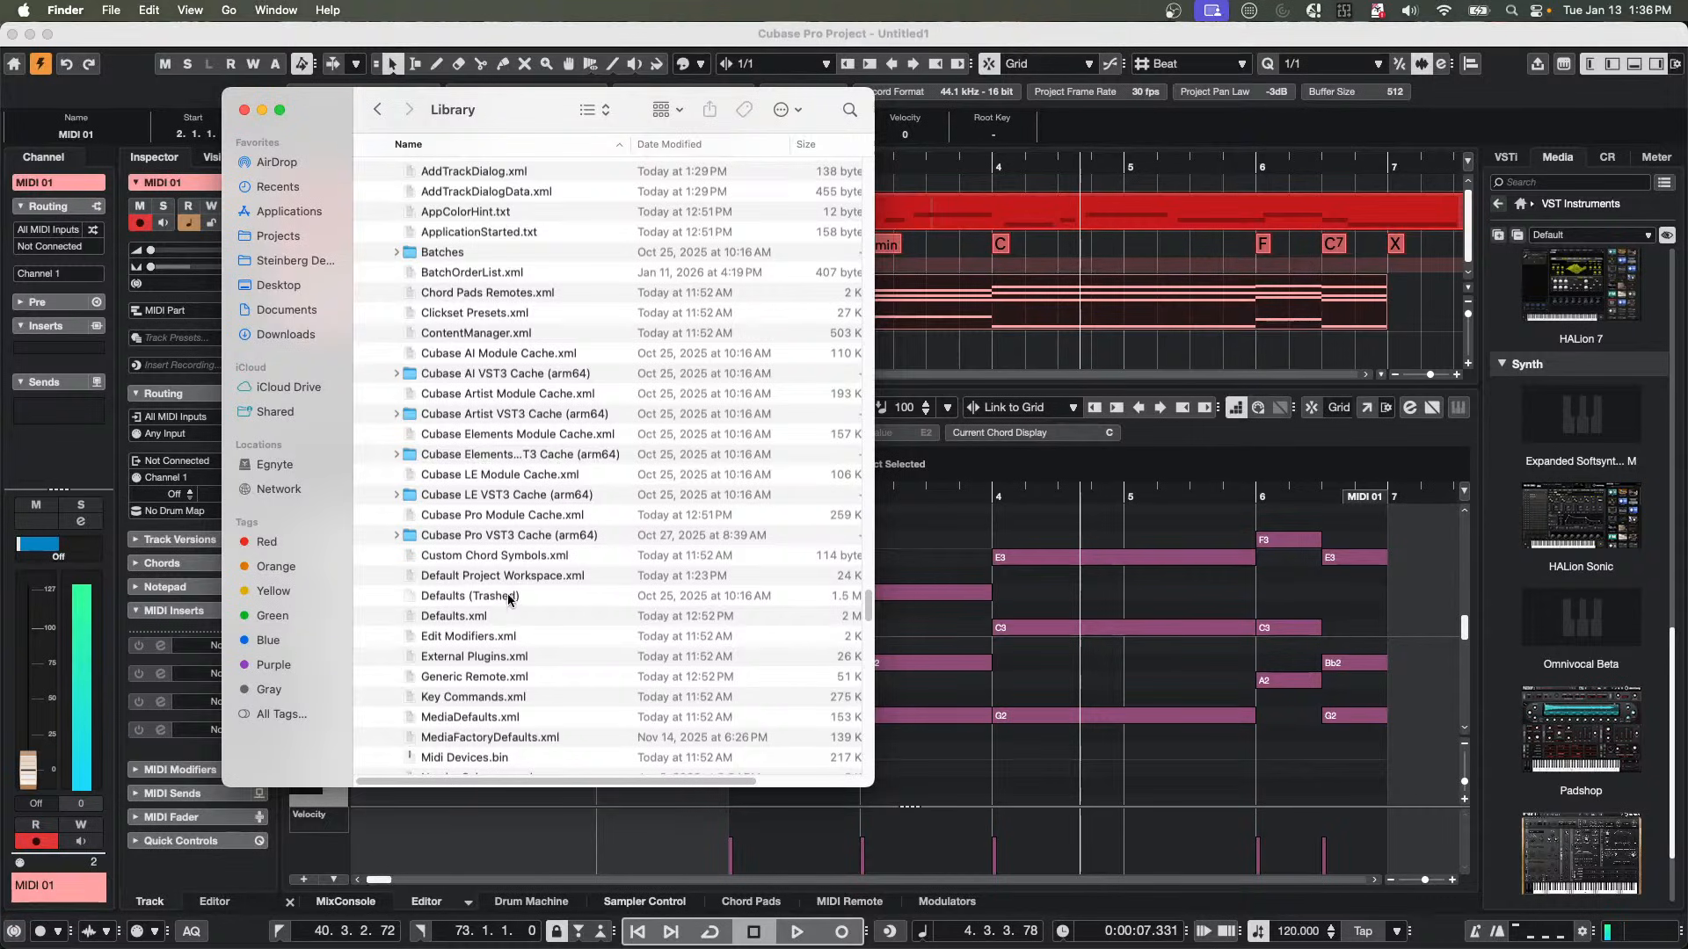
pyautogui.scroll(-5, 567, 442)
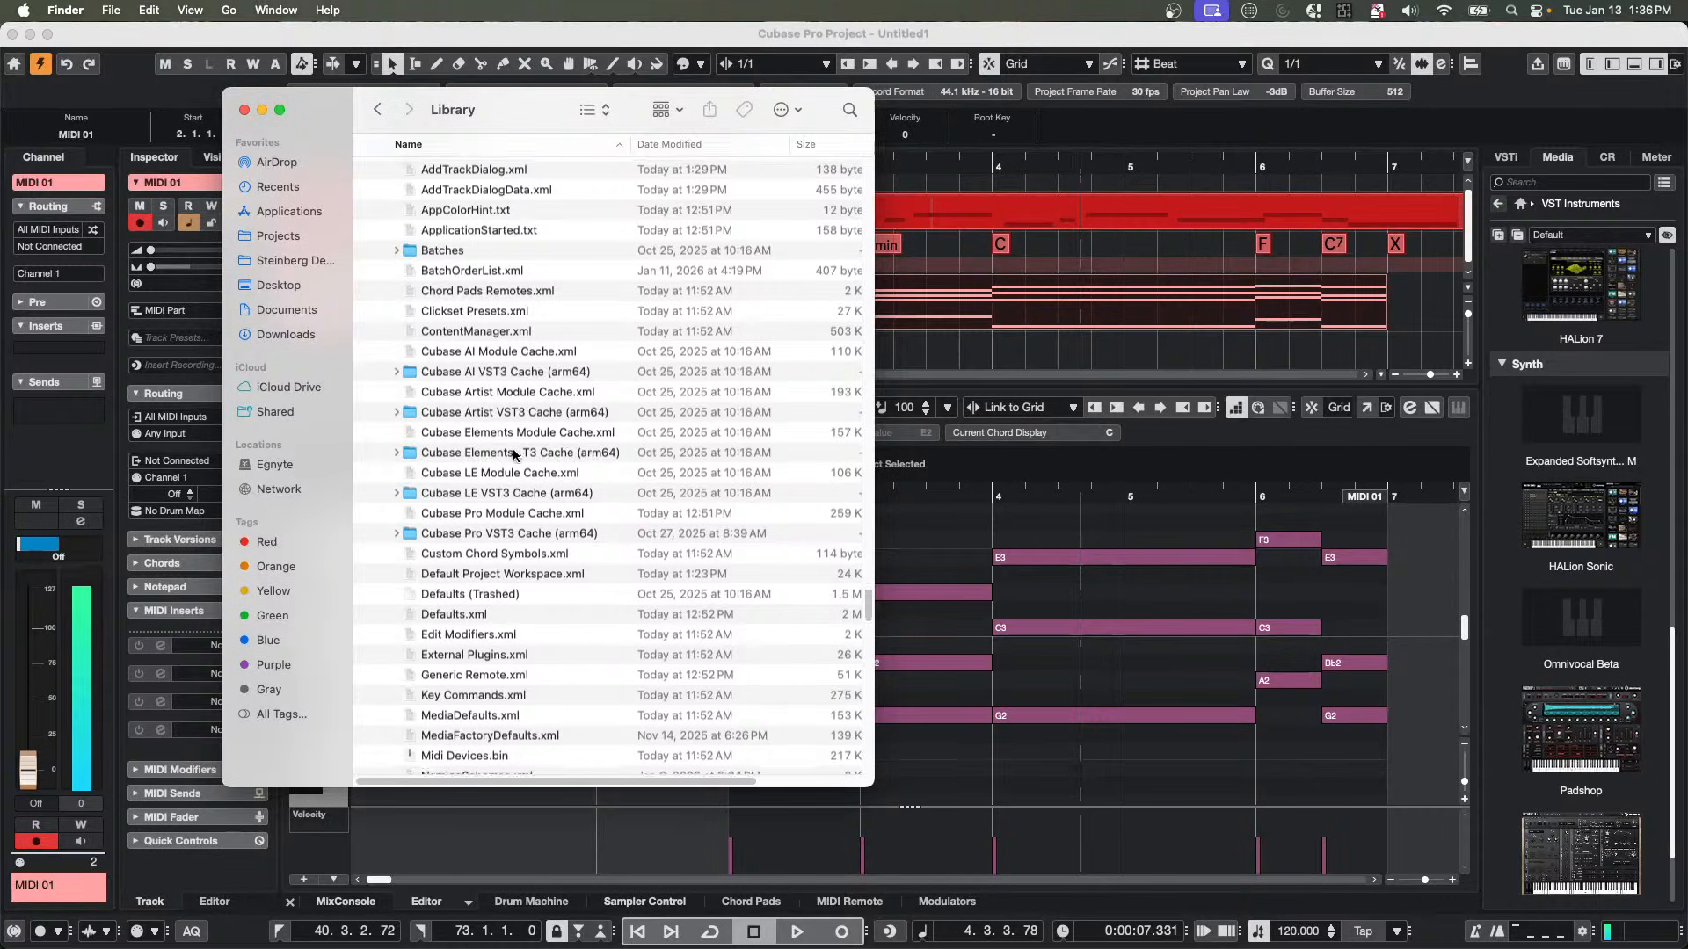
pyautogui.scroll(-2, 461, 545)
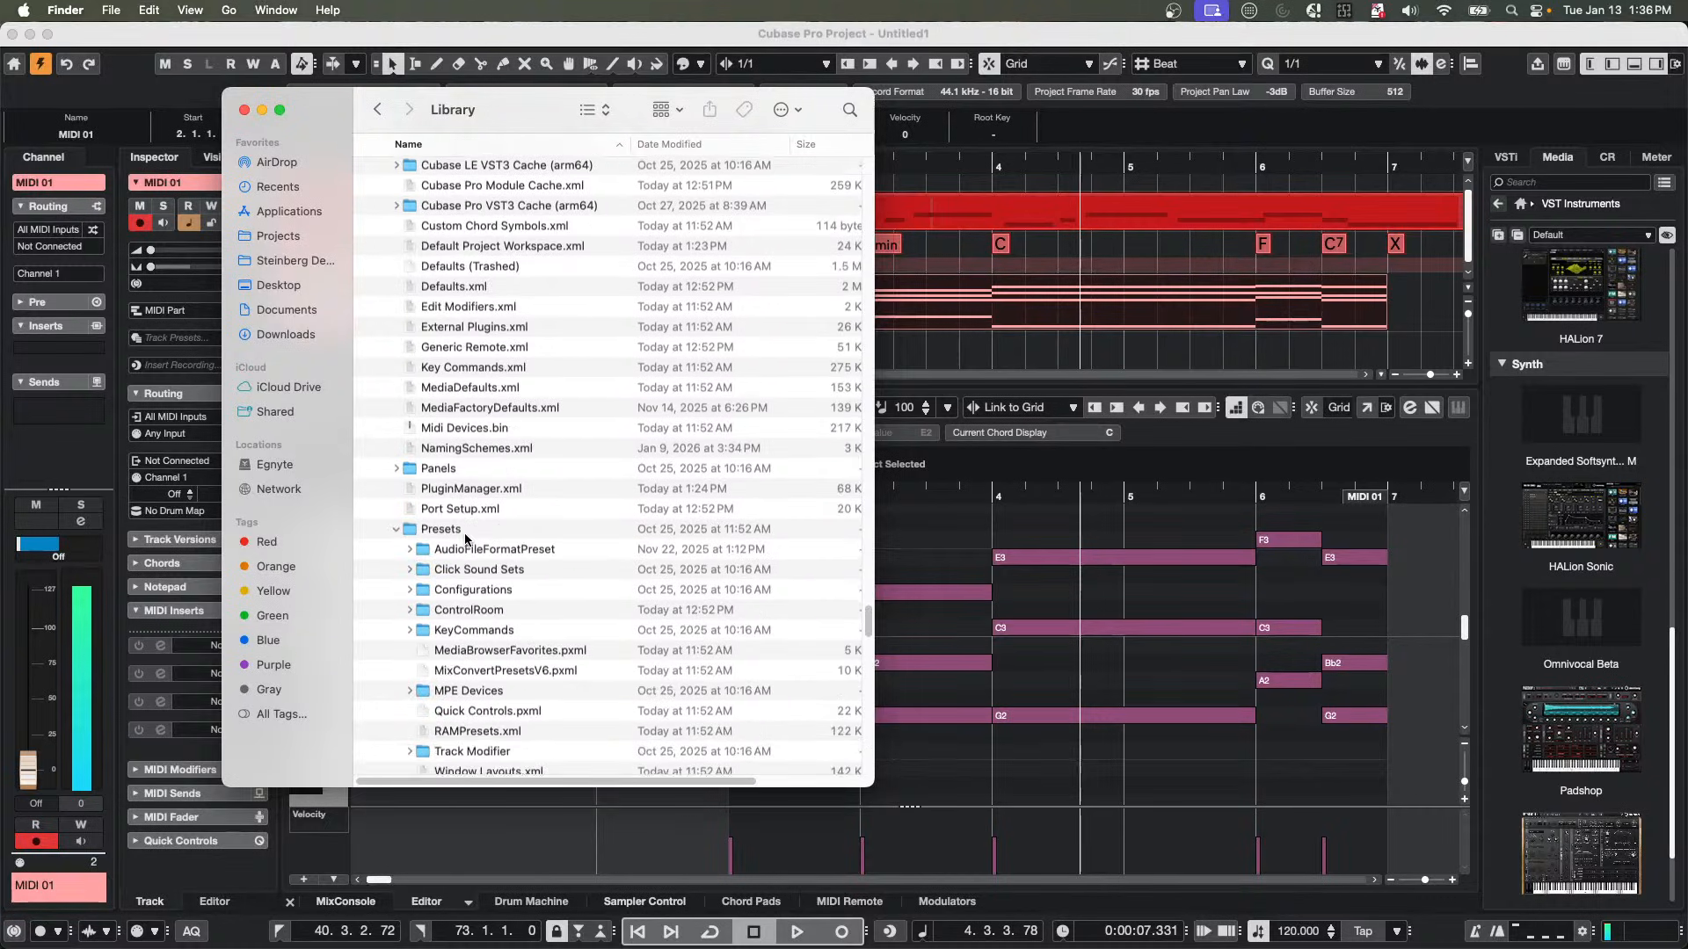
pyautogui.scroll(-3, 467, 538)
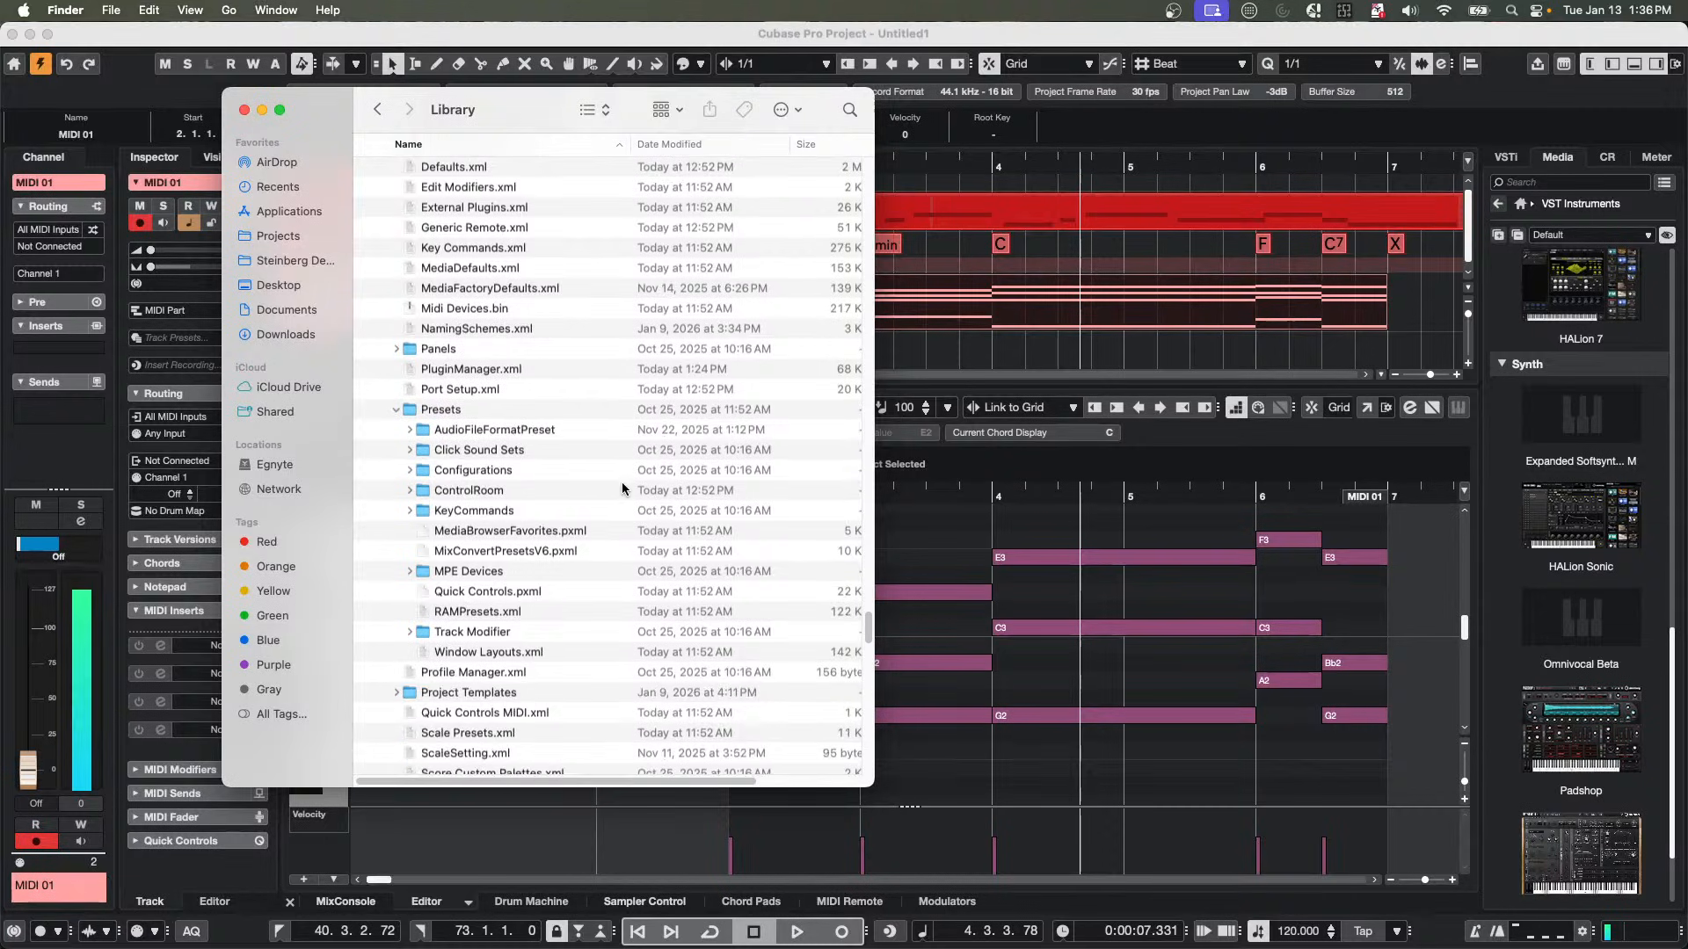
pyautogui.click(409, 511)
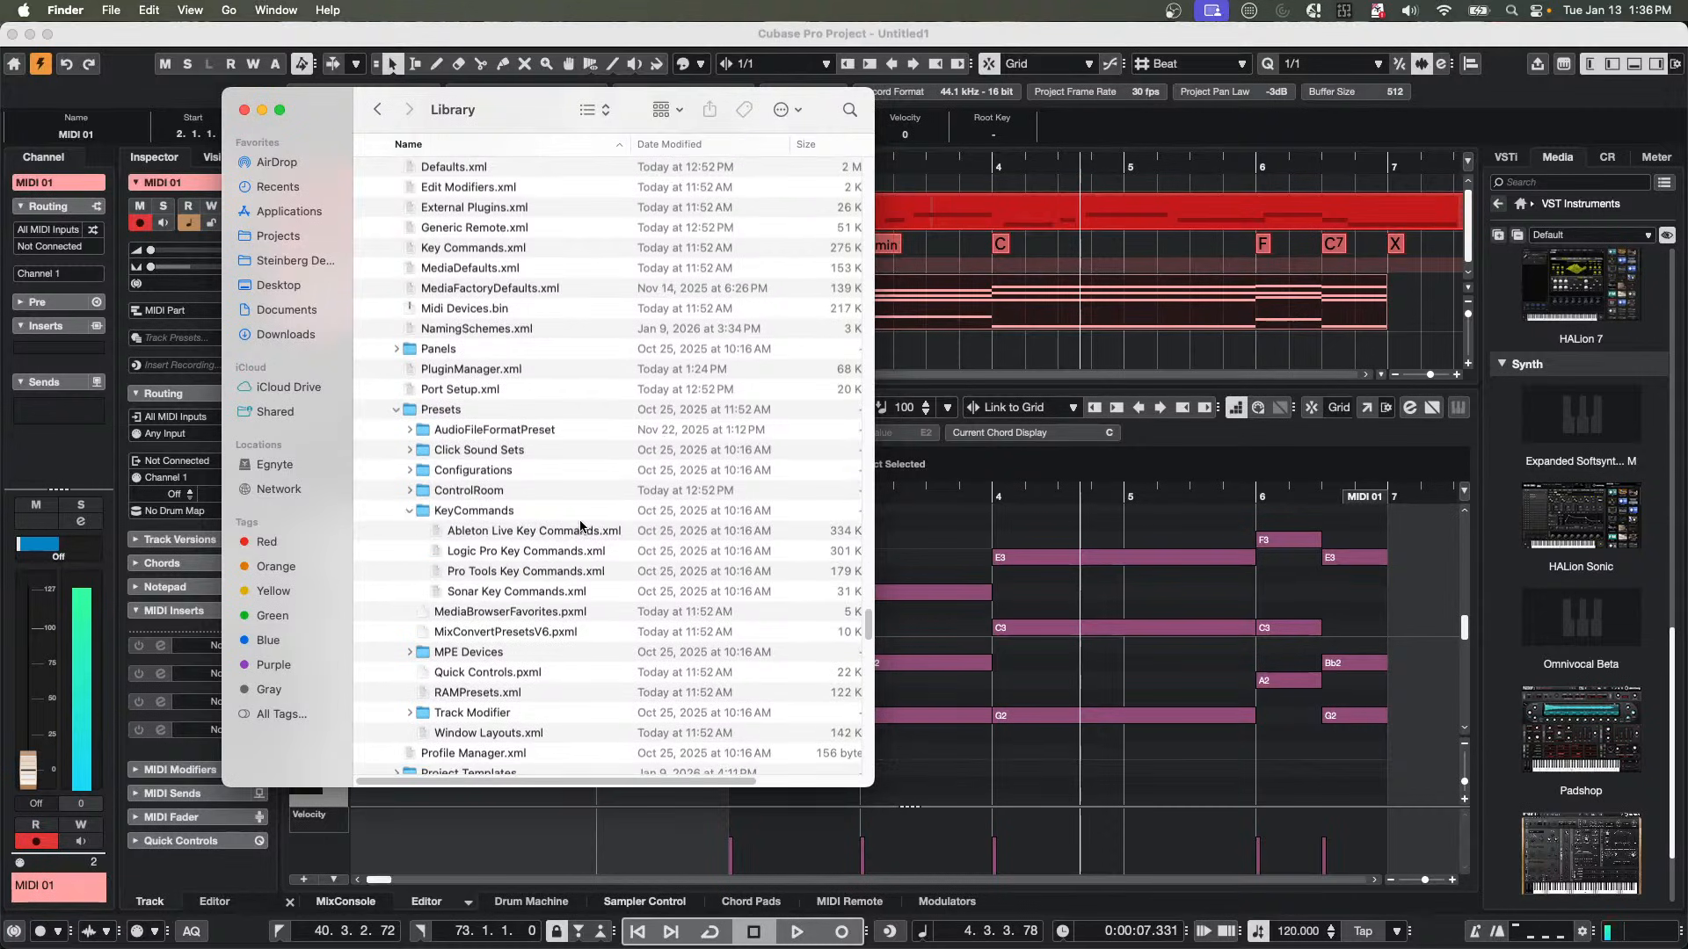
# Paste the copied preset file into the Cubase 15 KeyCommands folder and close the Finder window.
pyautogui.click(473, 512)
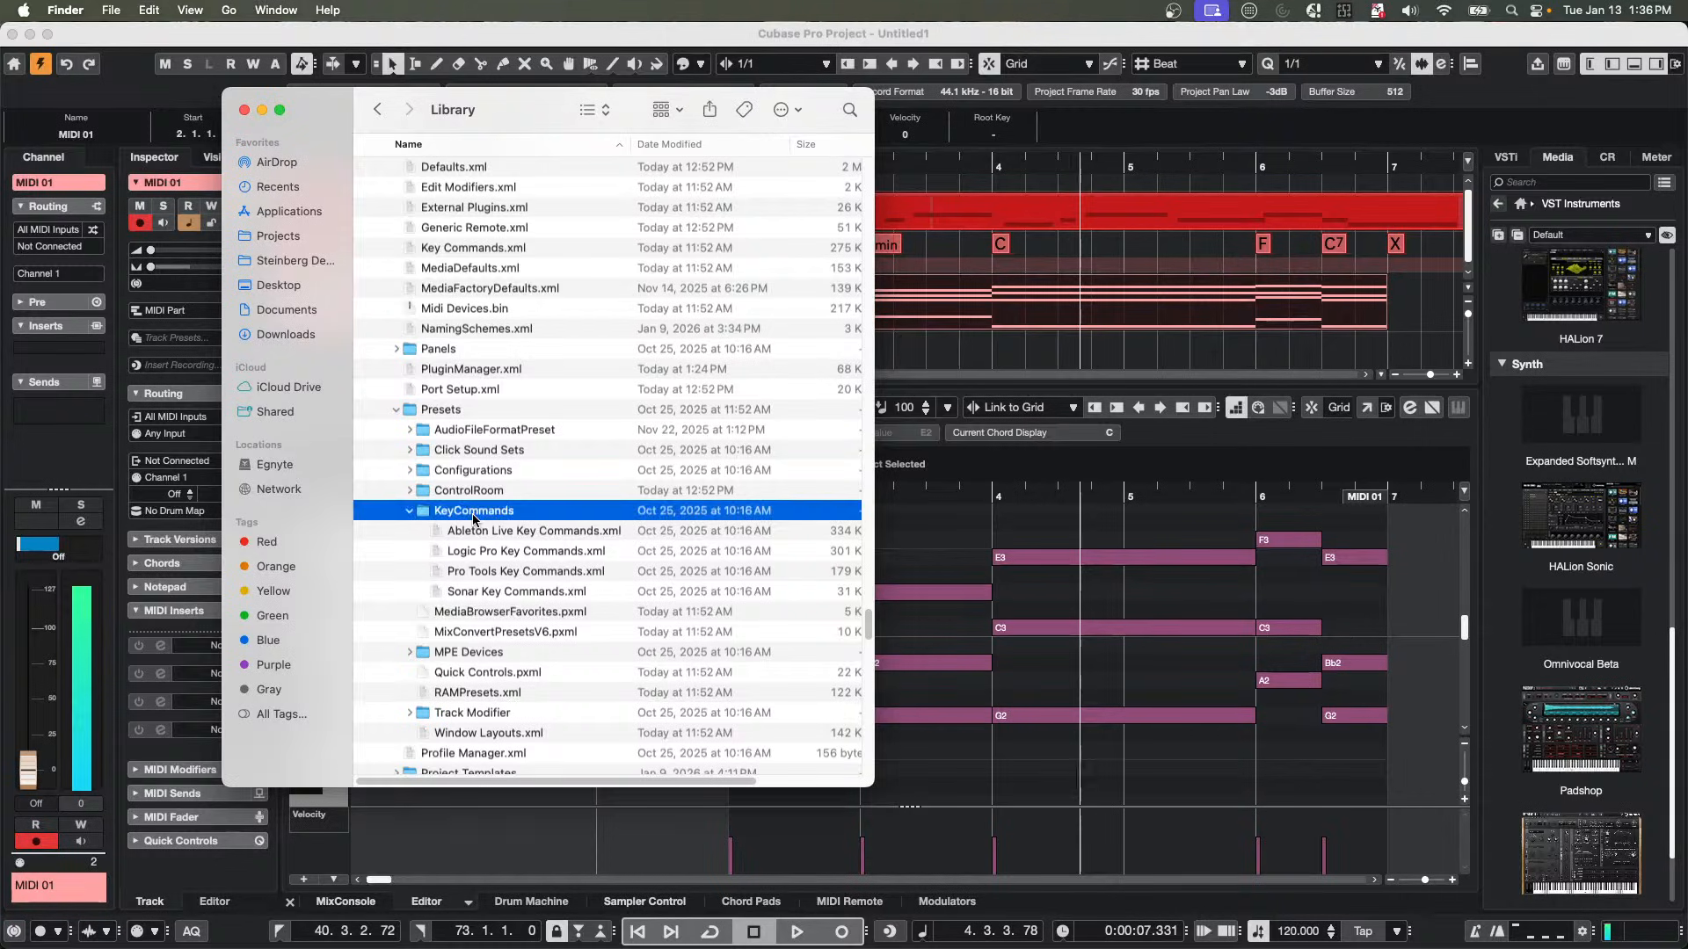
pyautogui.rightClick(473, 513)
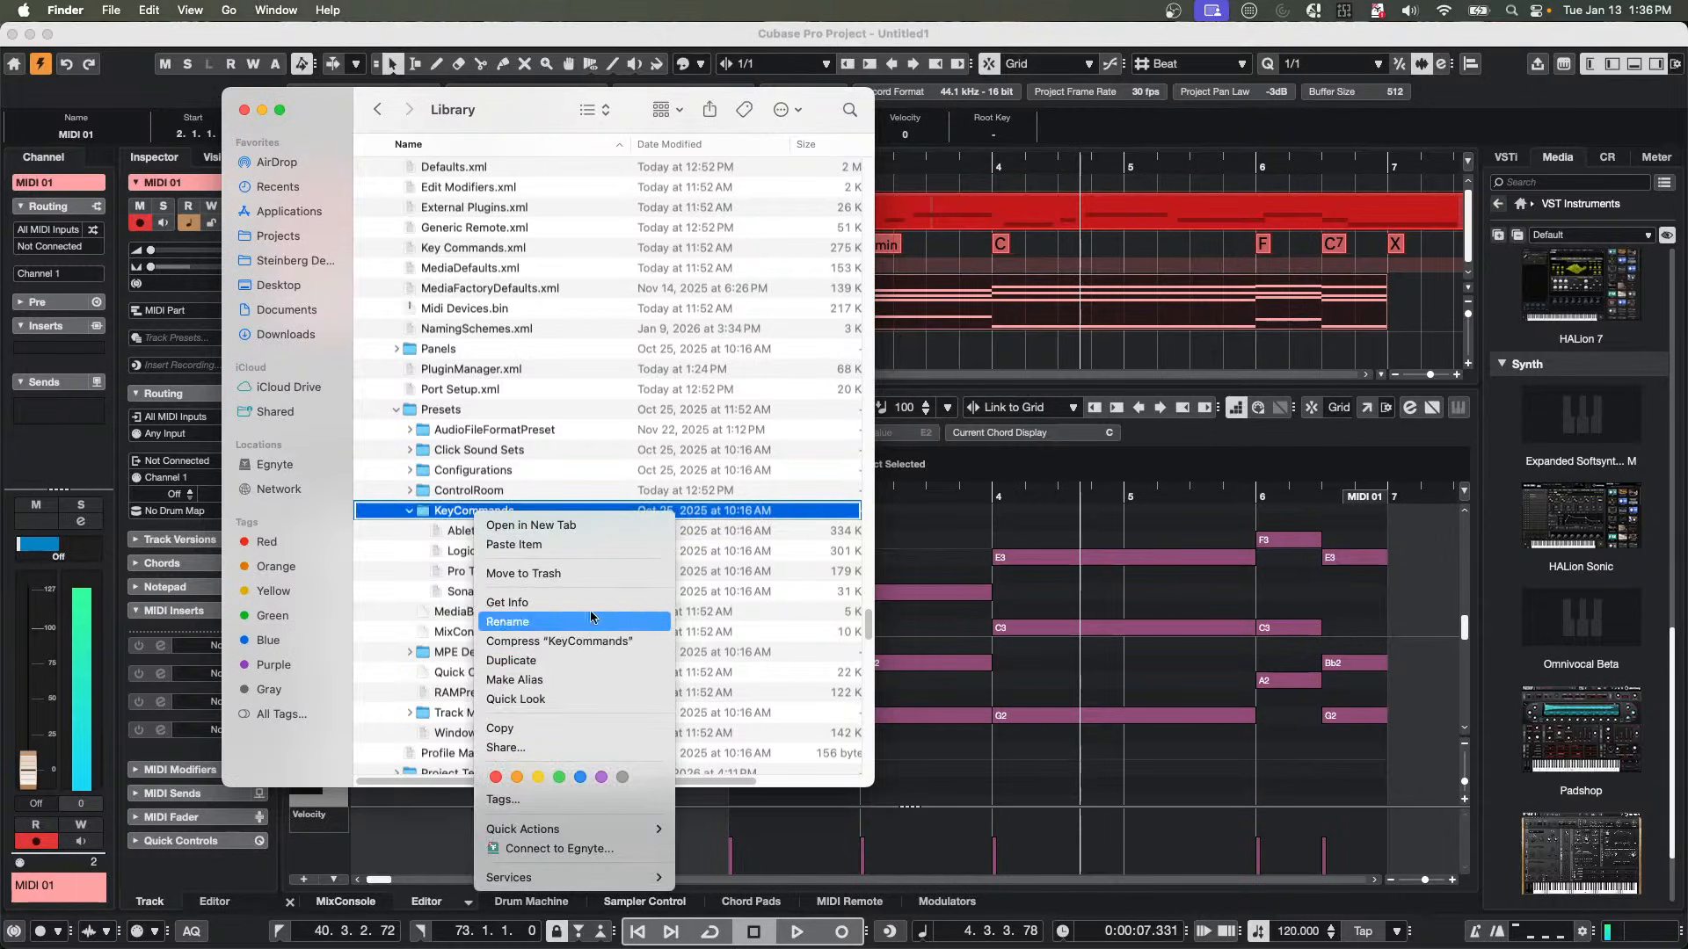
pyautogui.click(591, 544)
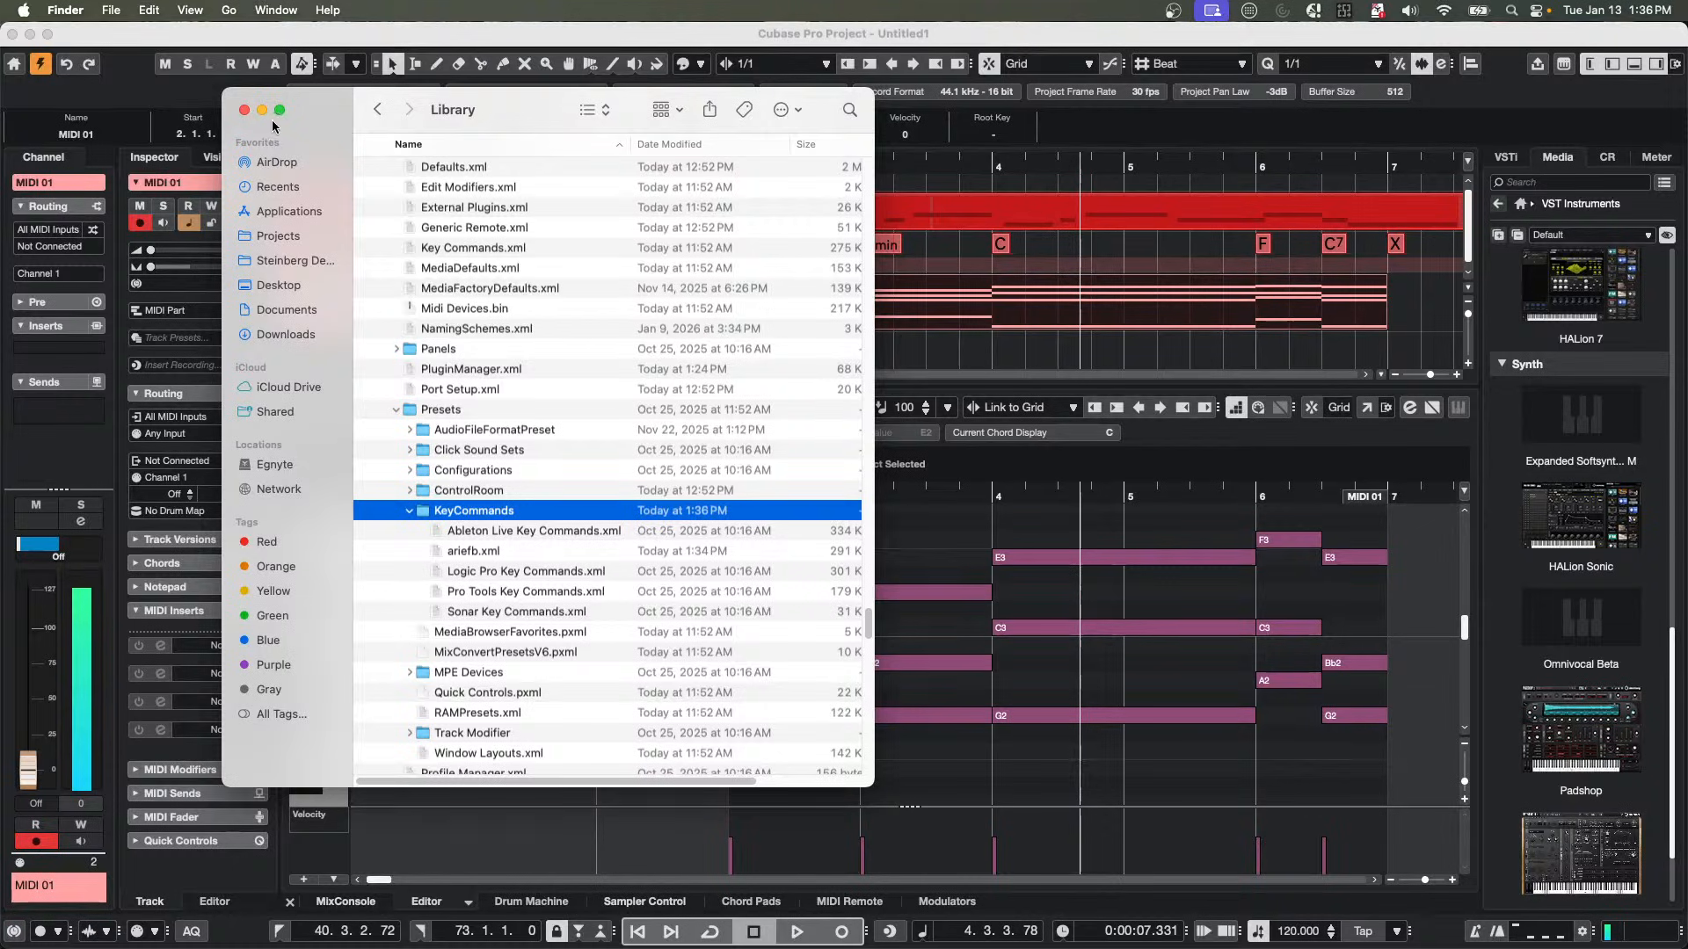
pyautogui.click(244, 110)
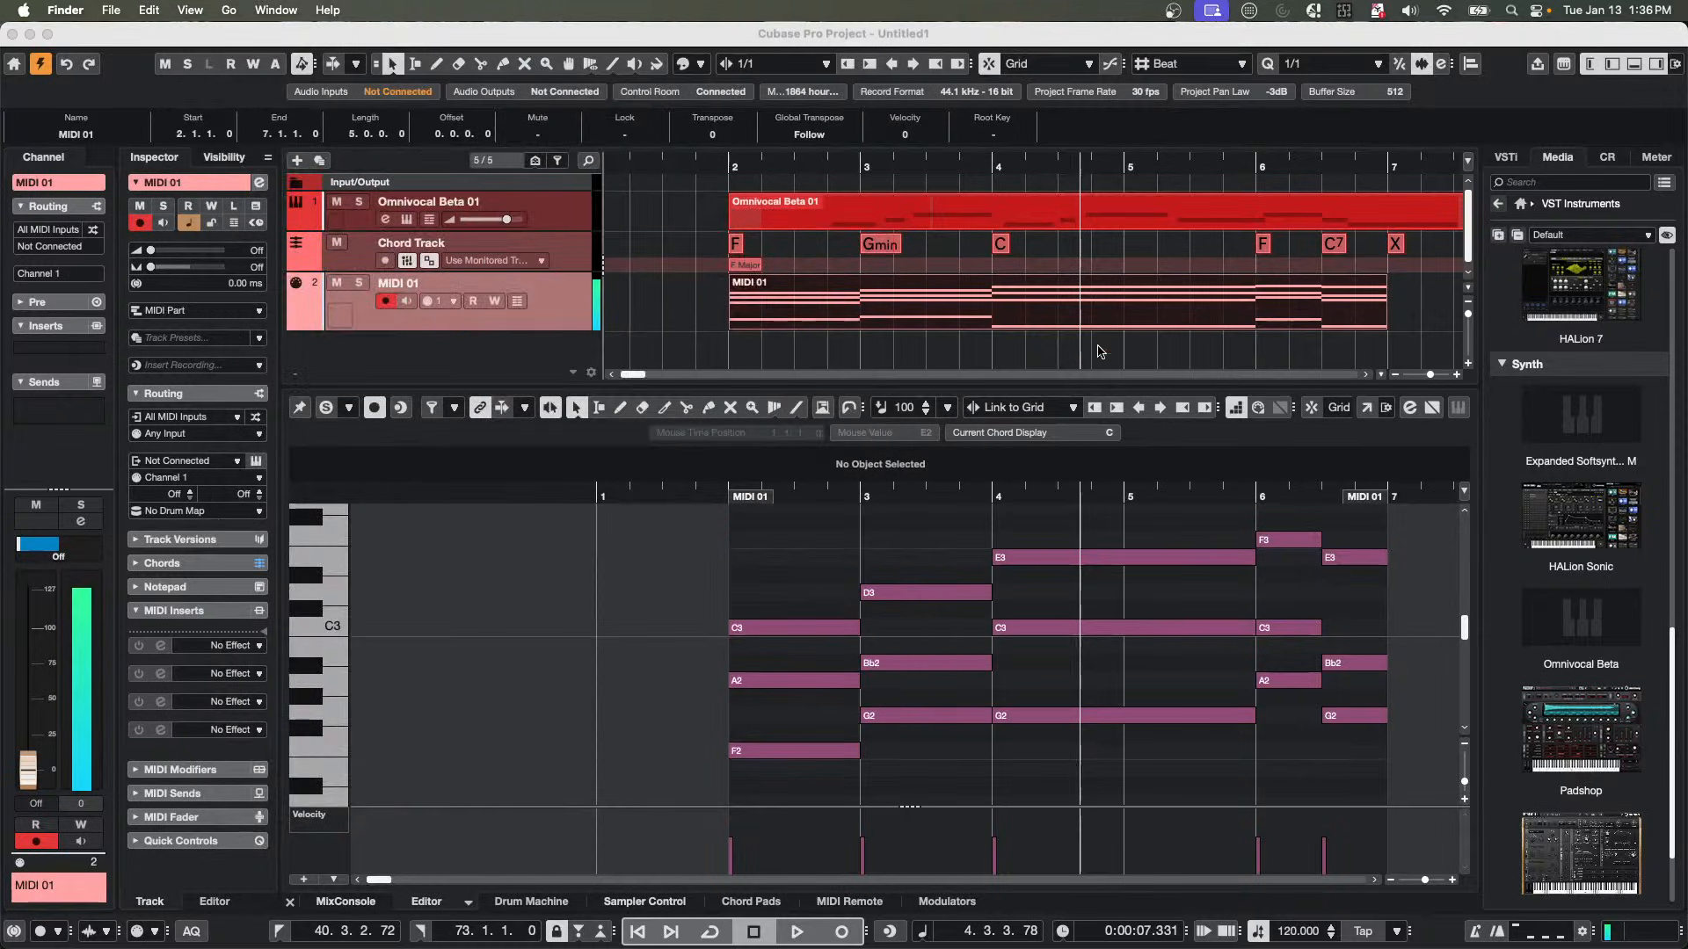
# Return to Cubase, check the Key Commands preset list for the transferred preset, and close the Key Commands window.
pyautogui.click(719, 322)
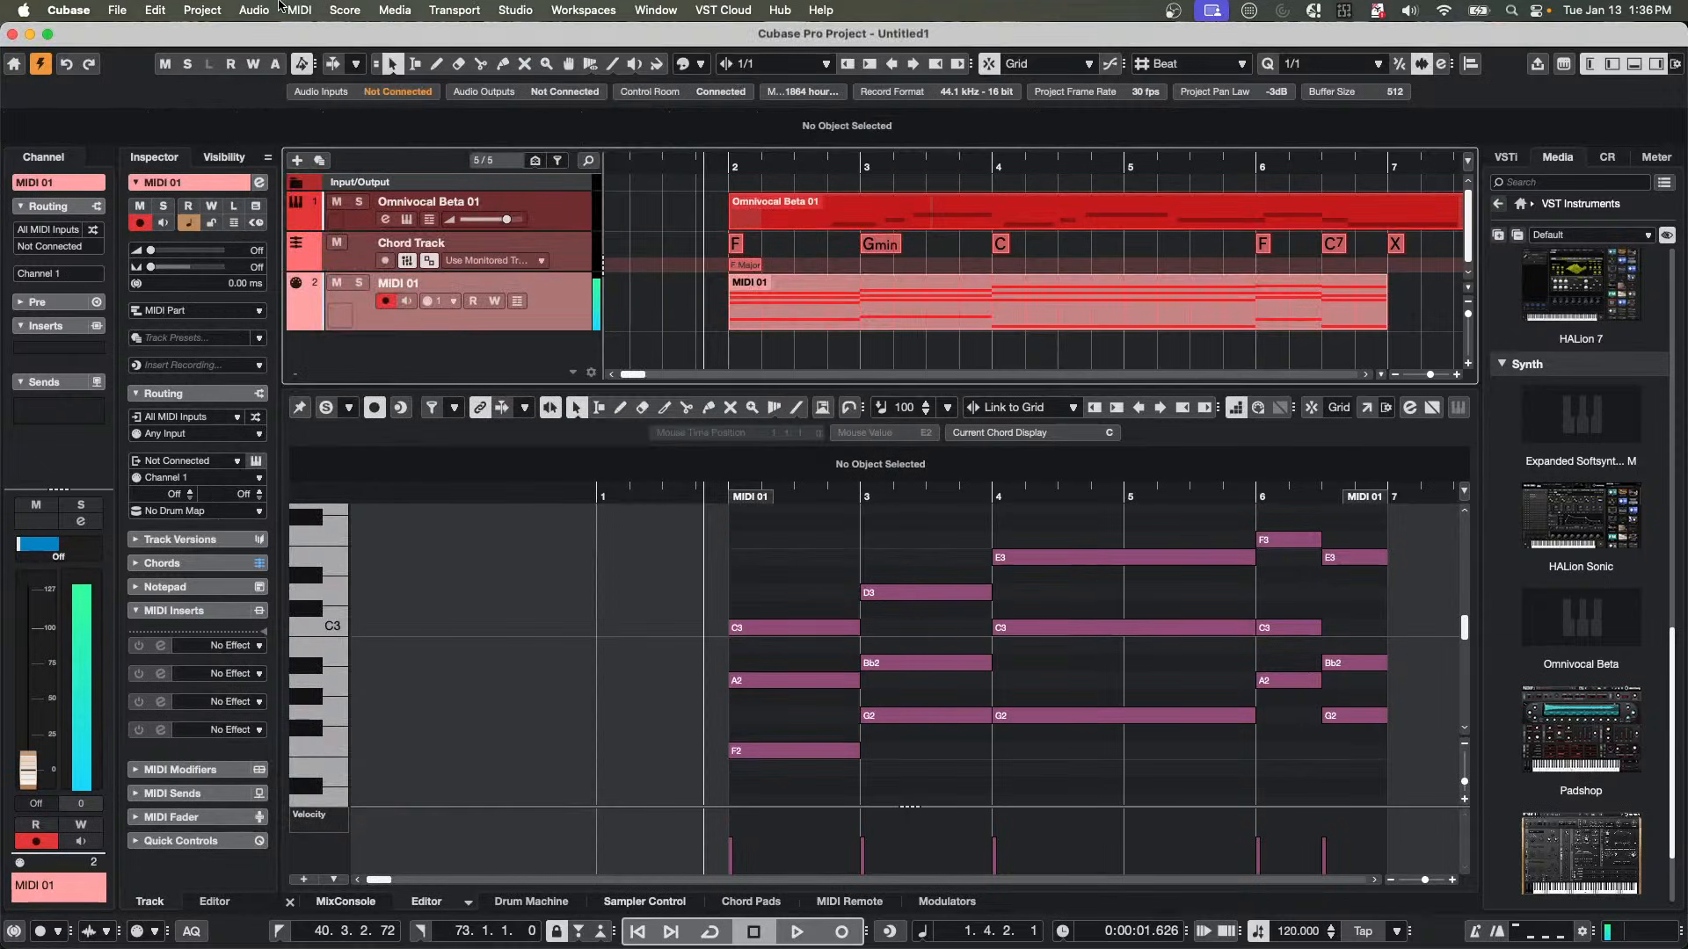
pyautogui.click(223, 8)
pyautogui.moveTo(69, 10)
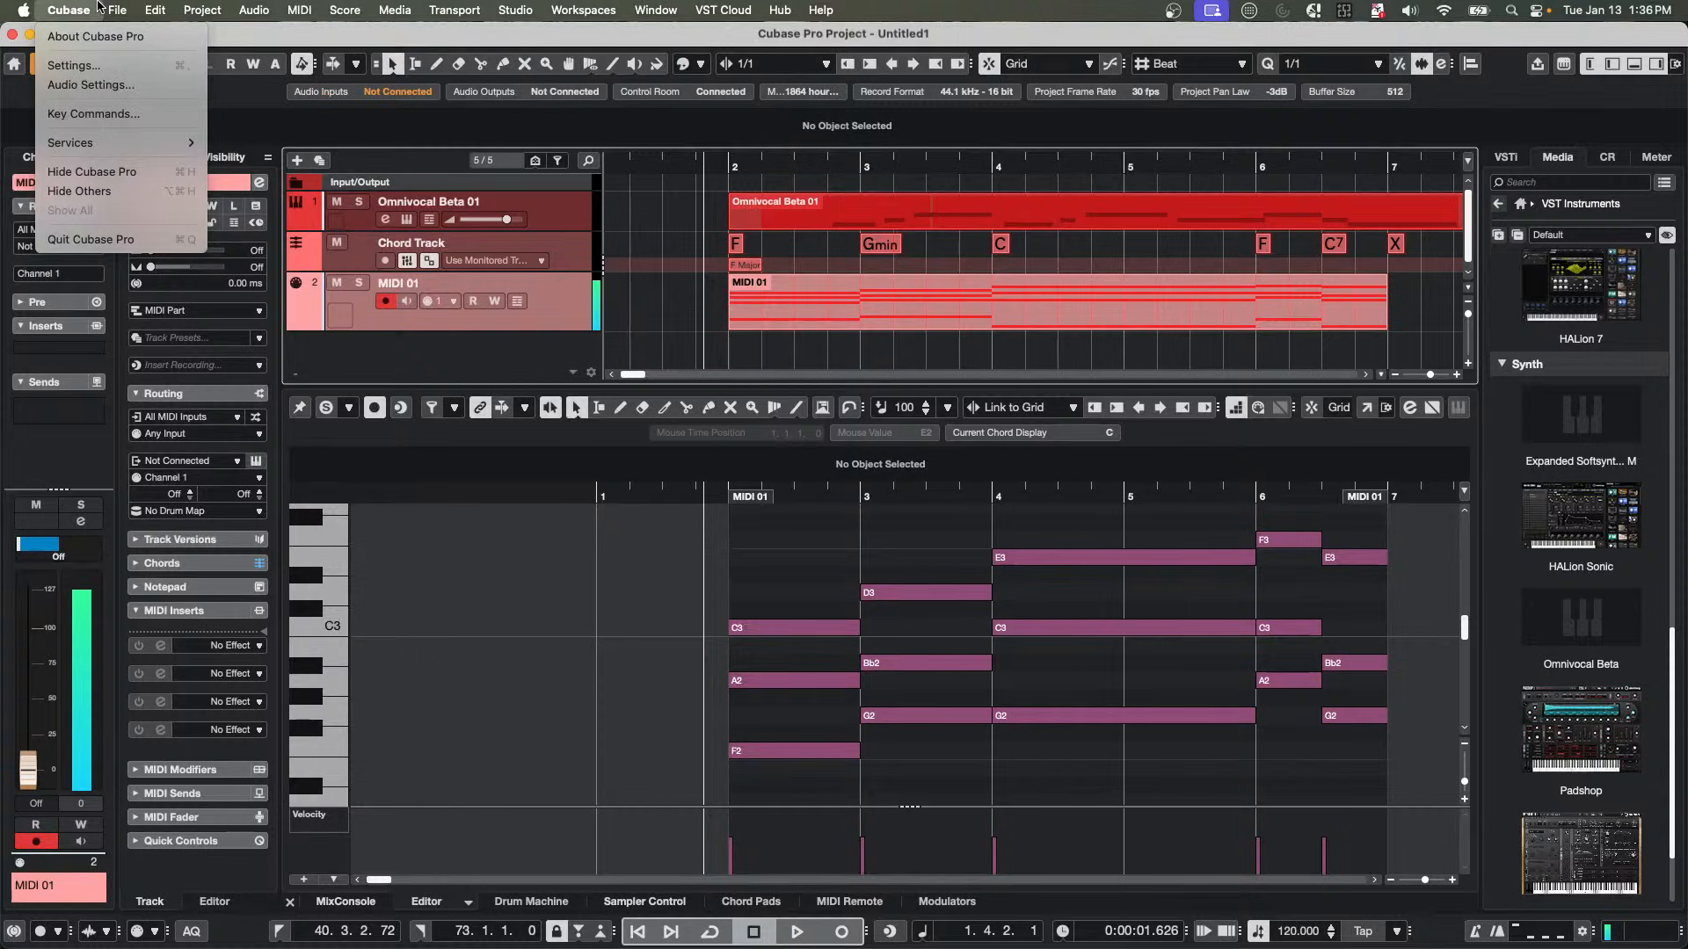
pyautogui.click(88, 113)
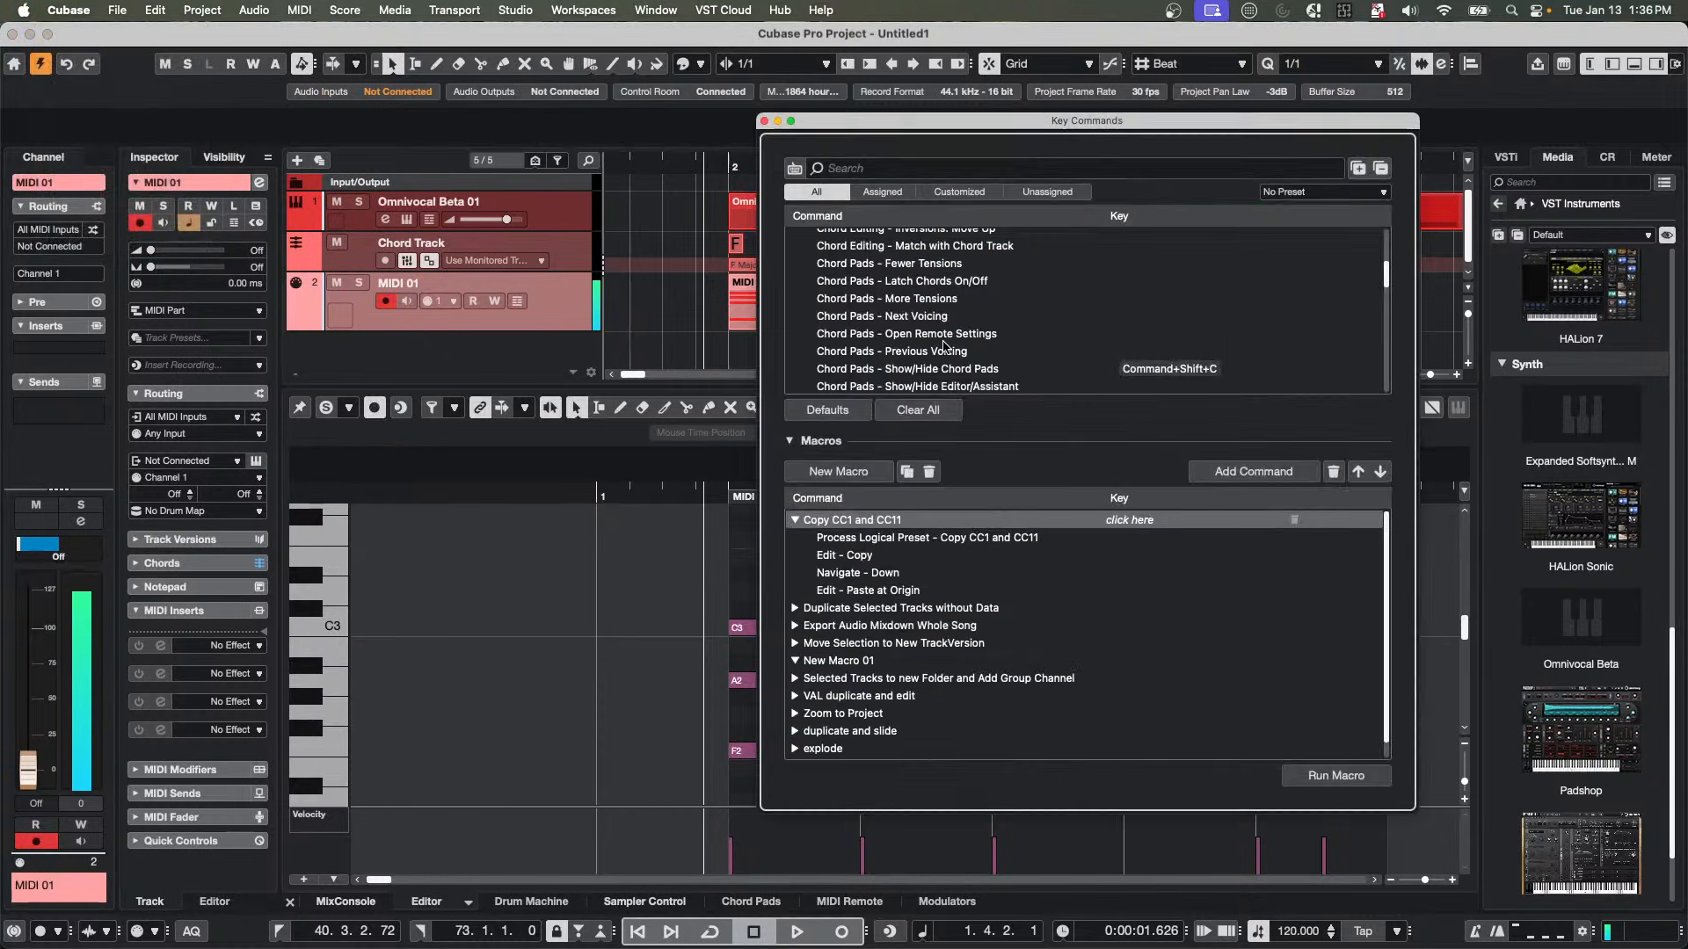
pyautogui.click(1368, 193)
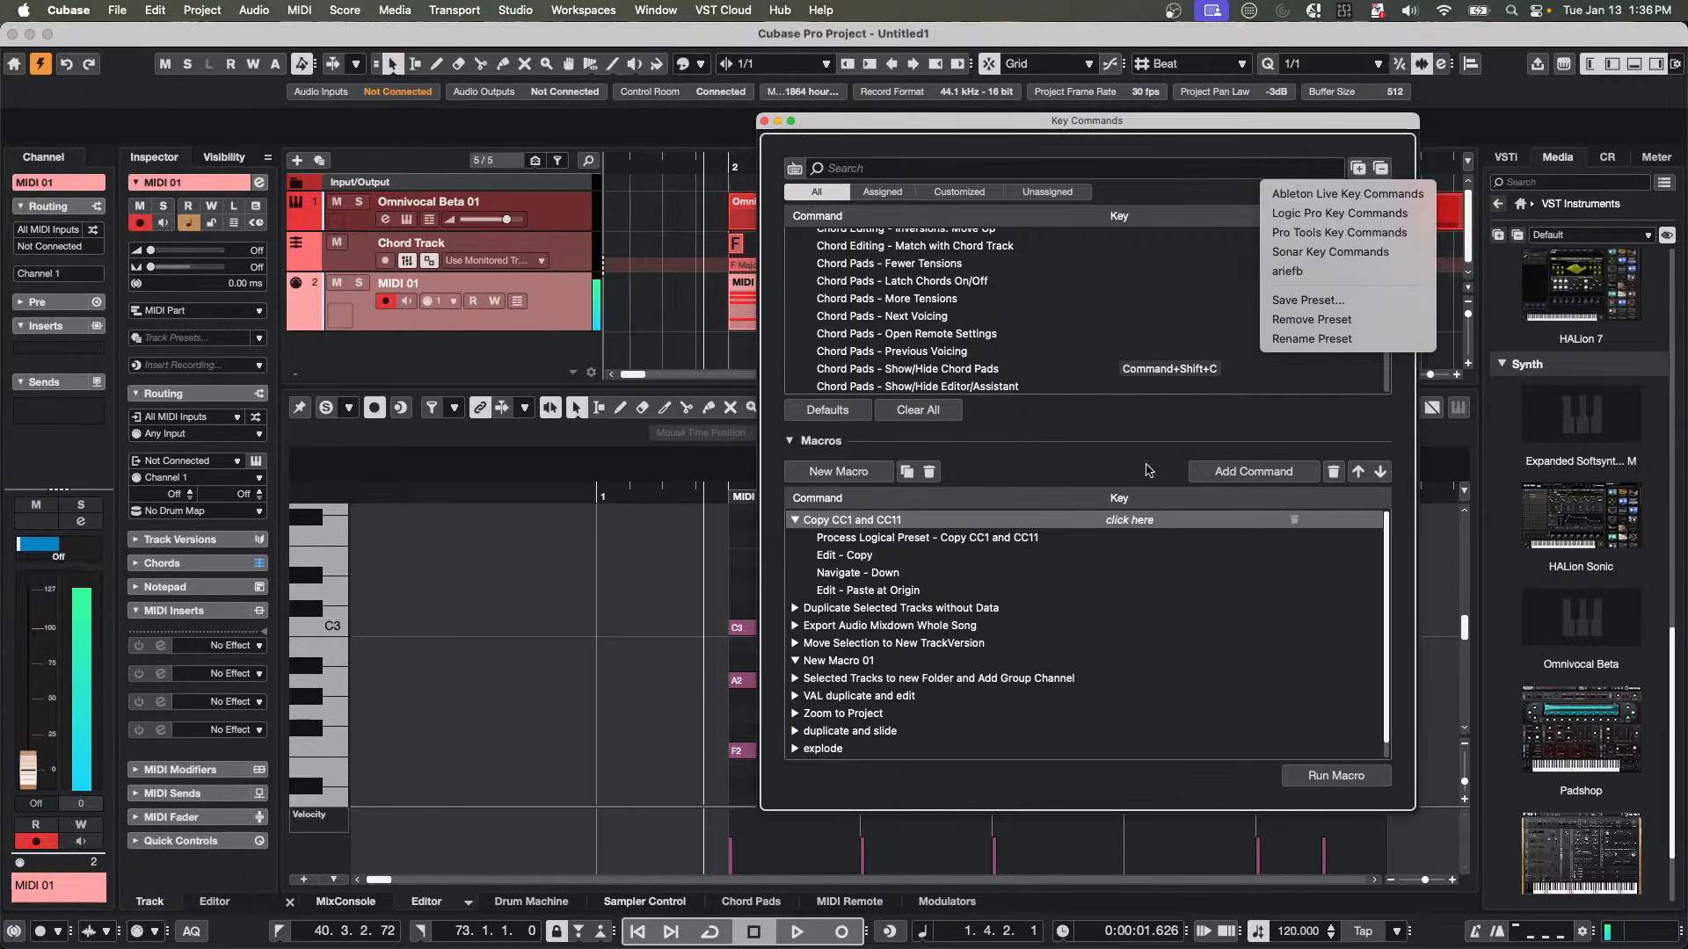
pyautogui.click(764, 122)
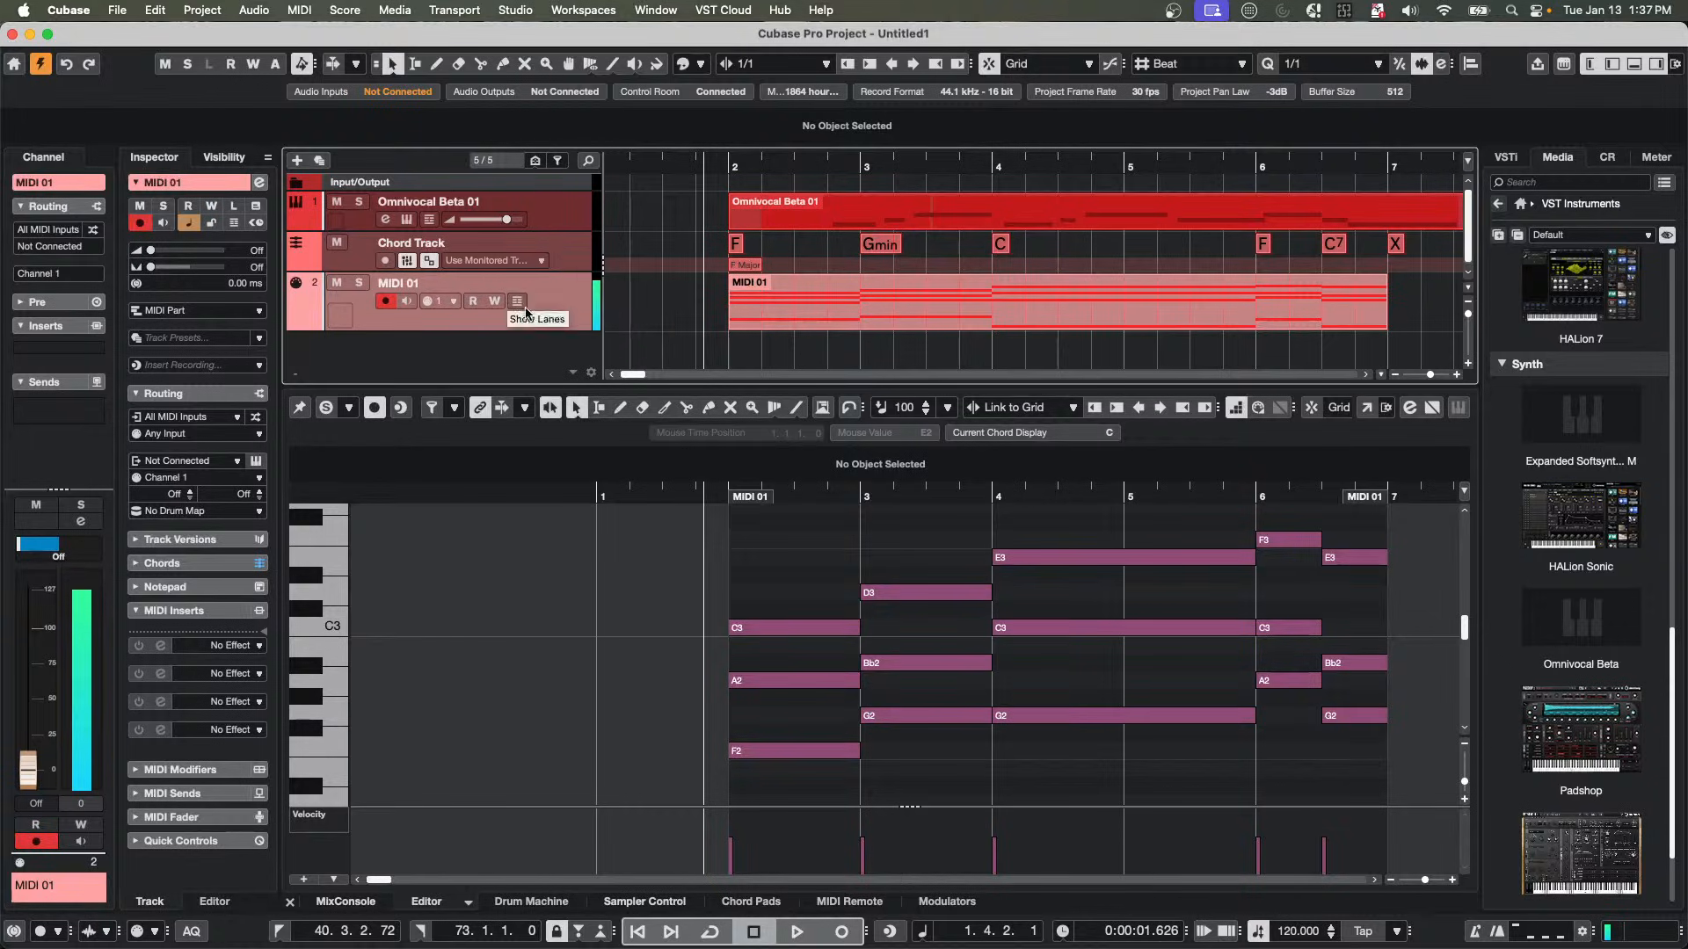
# Add one instrument track using HALion Sonic, with All MIDI Inputs and Stereo Out.
pyautogui.rightClick(566, 302)
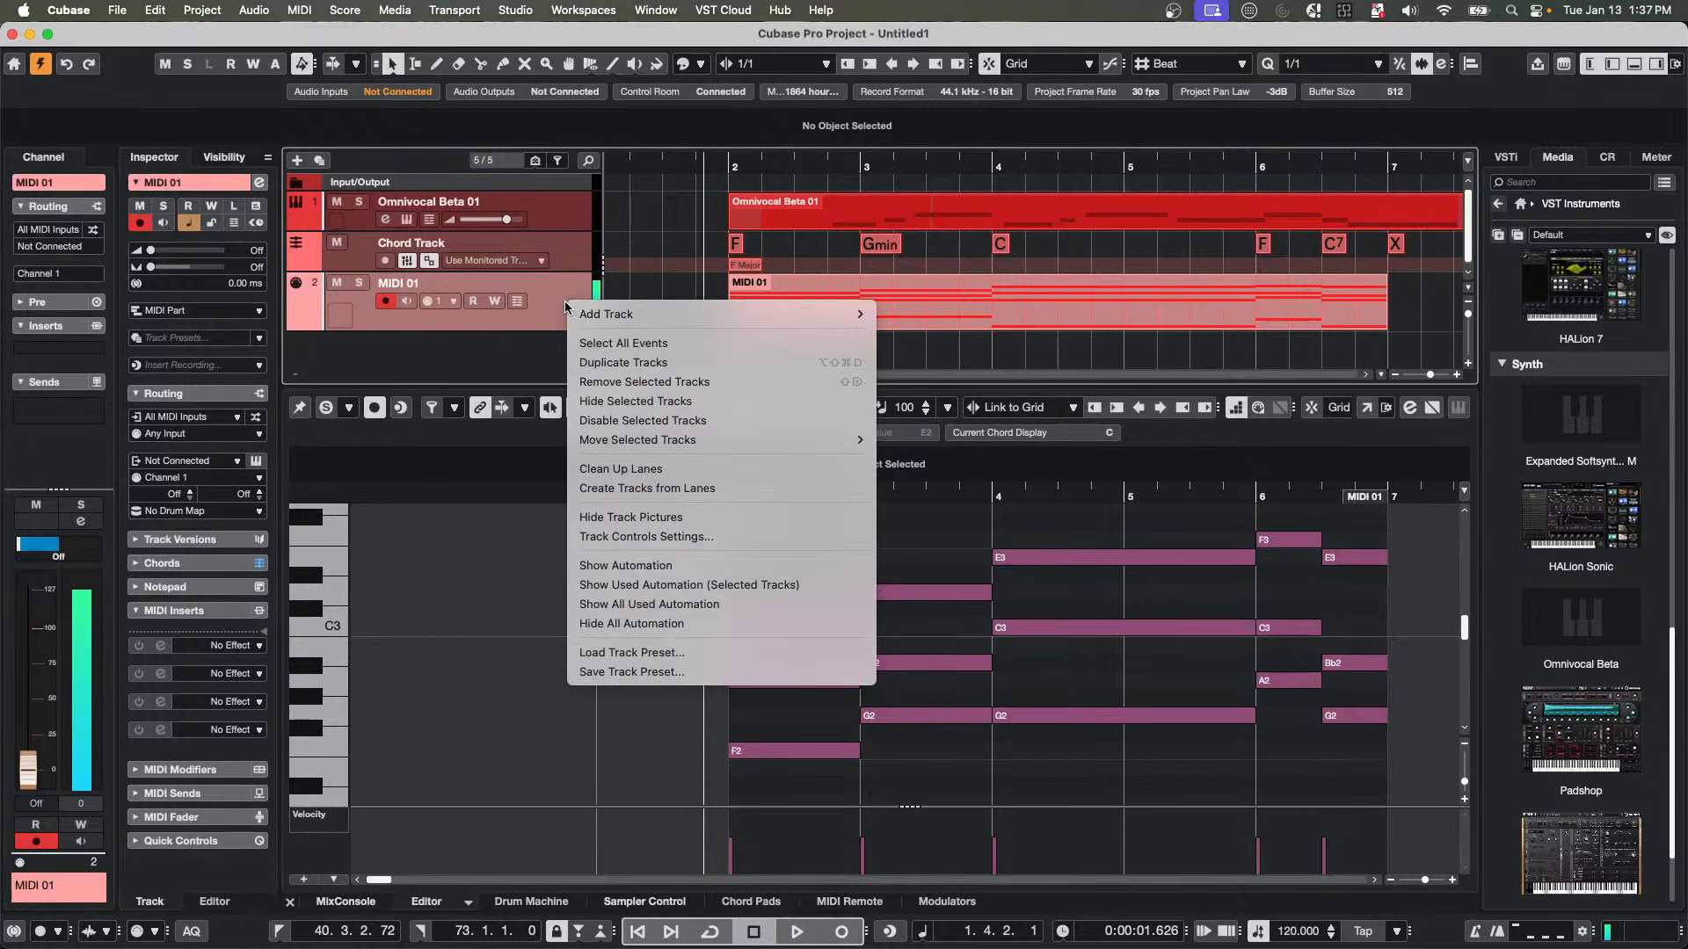
pyautogui.moveTo(670, 312)
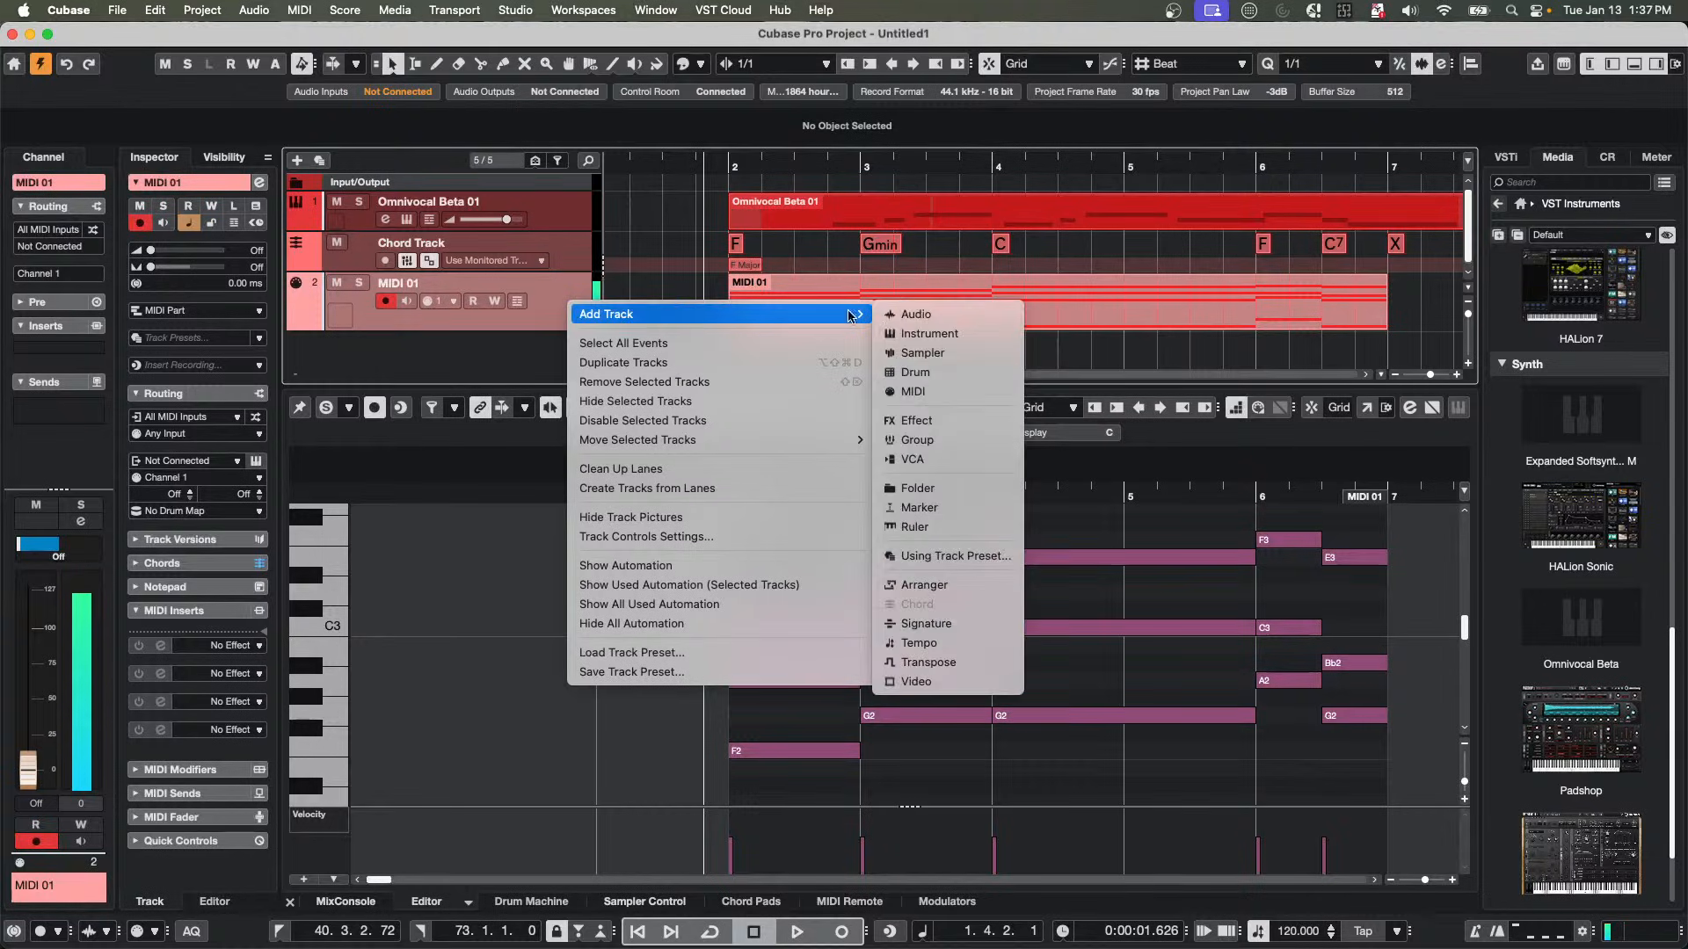
pyautogui.click(948, 337)
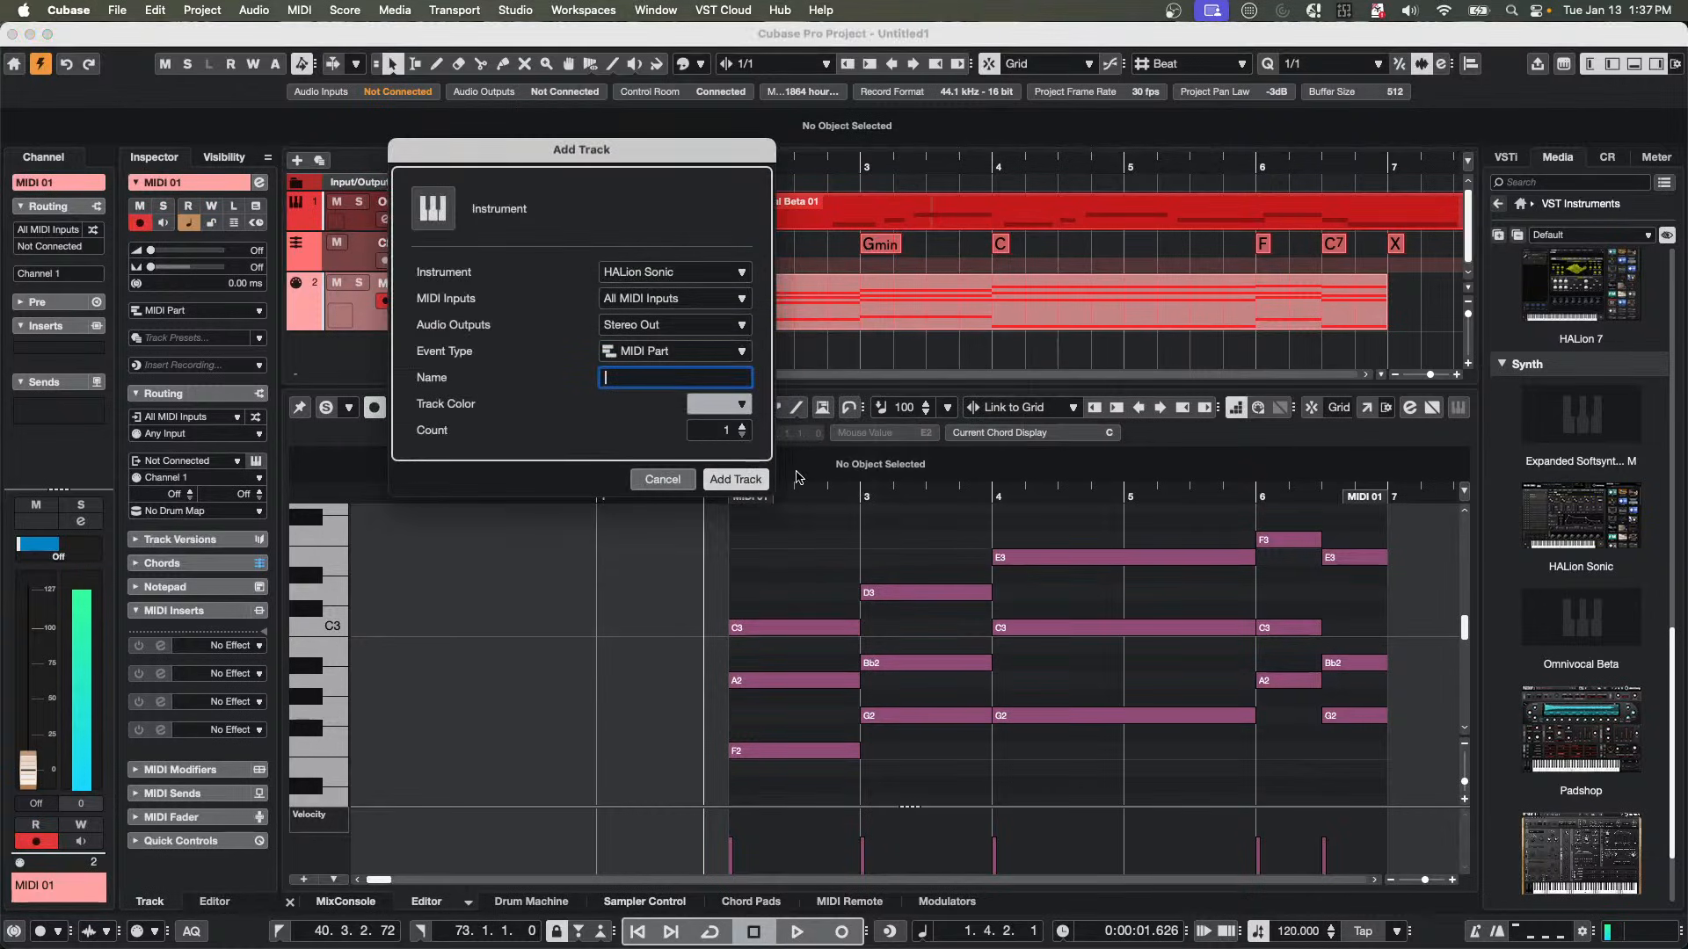
pyautogui.click(736, 480)
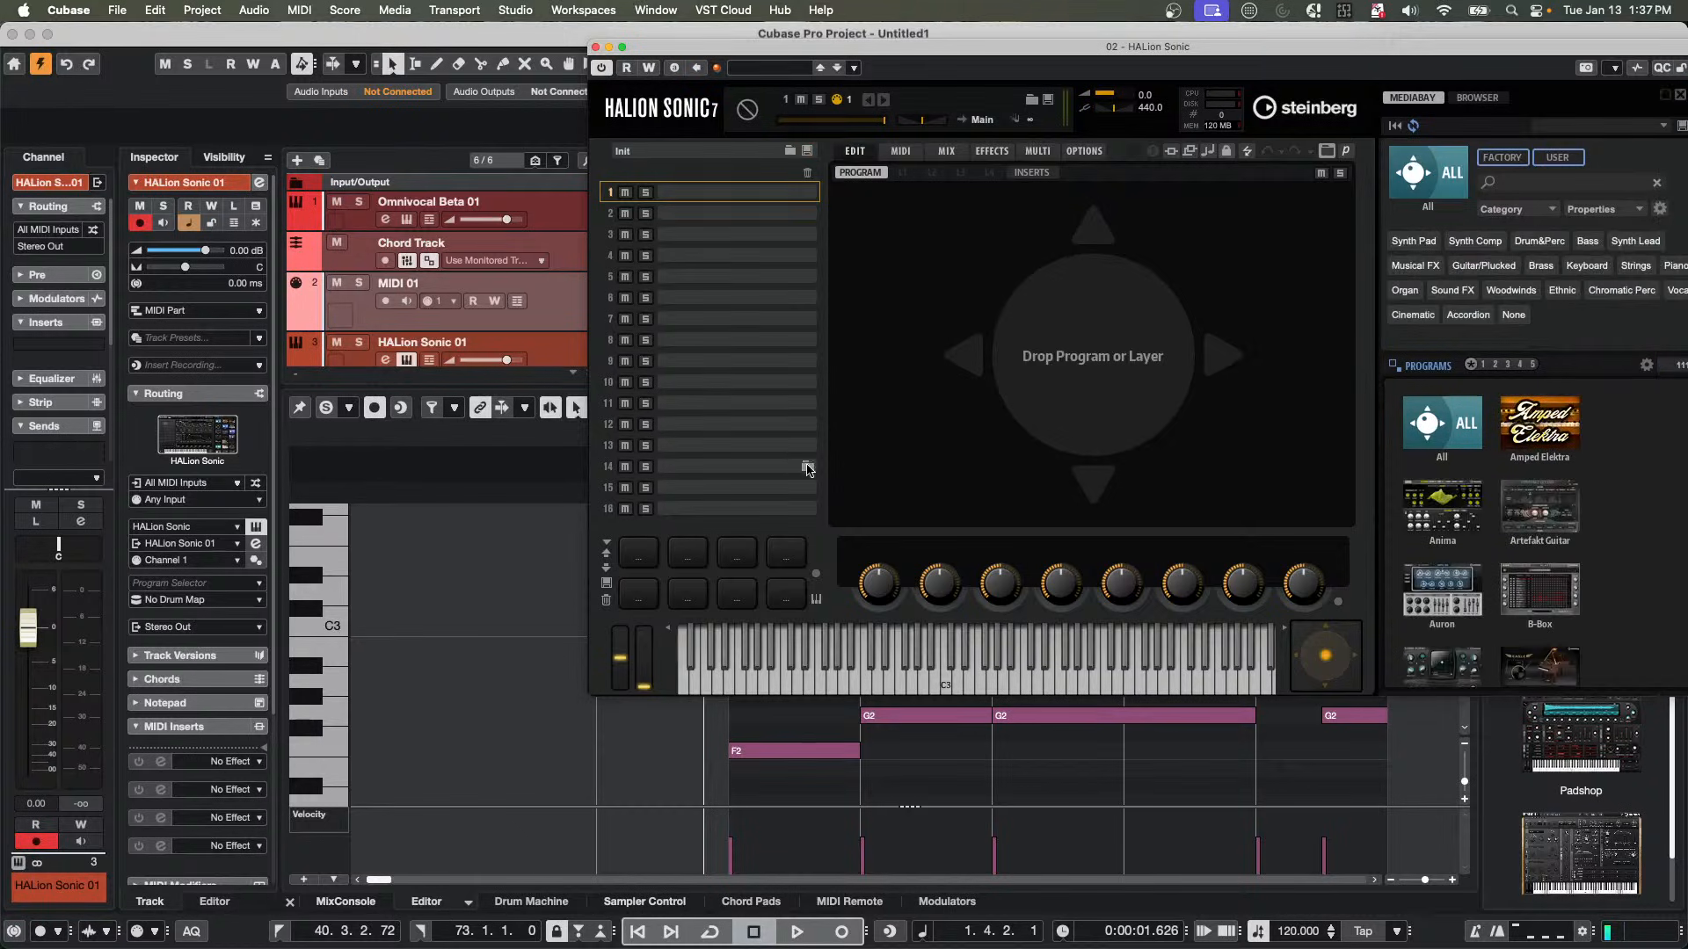
# Load the Ballad Times program from Amped Elektra into HALion Sonic and audition several of its chord trigger pads.
pyautogui.click(1534, 441)
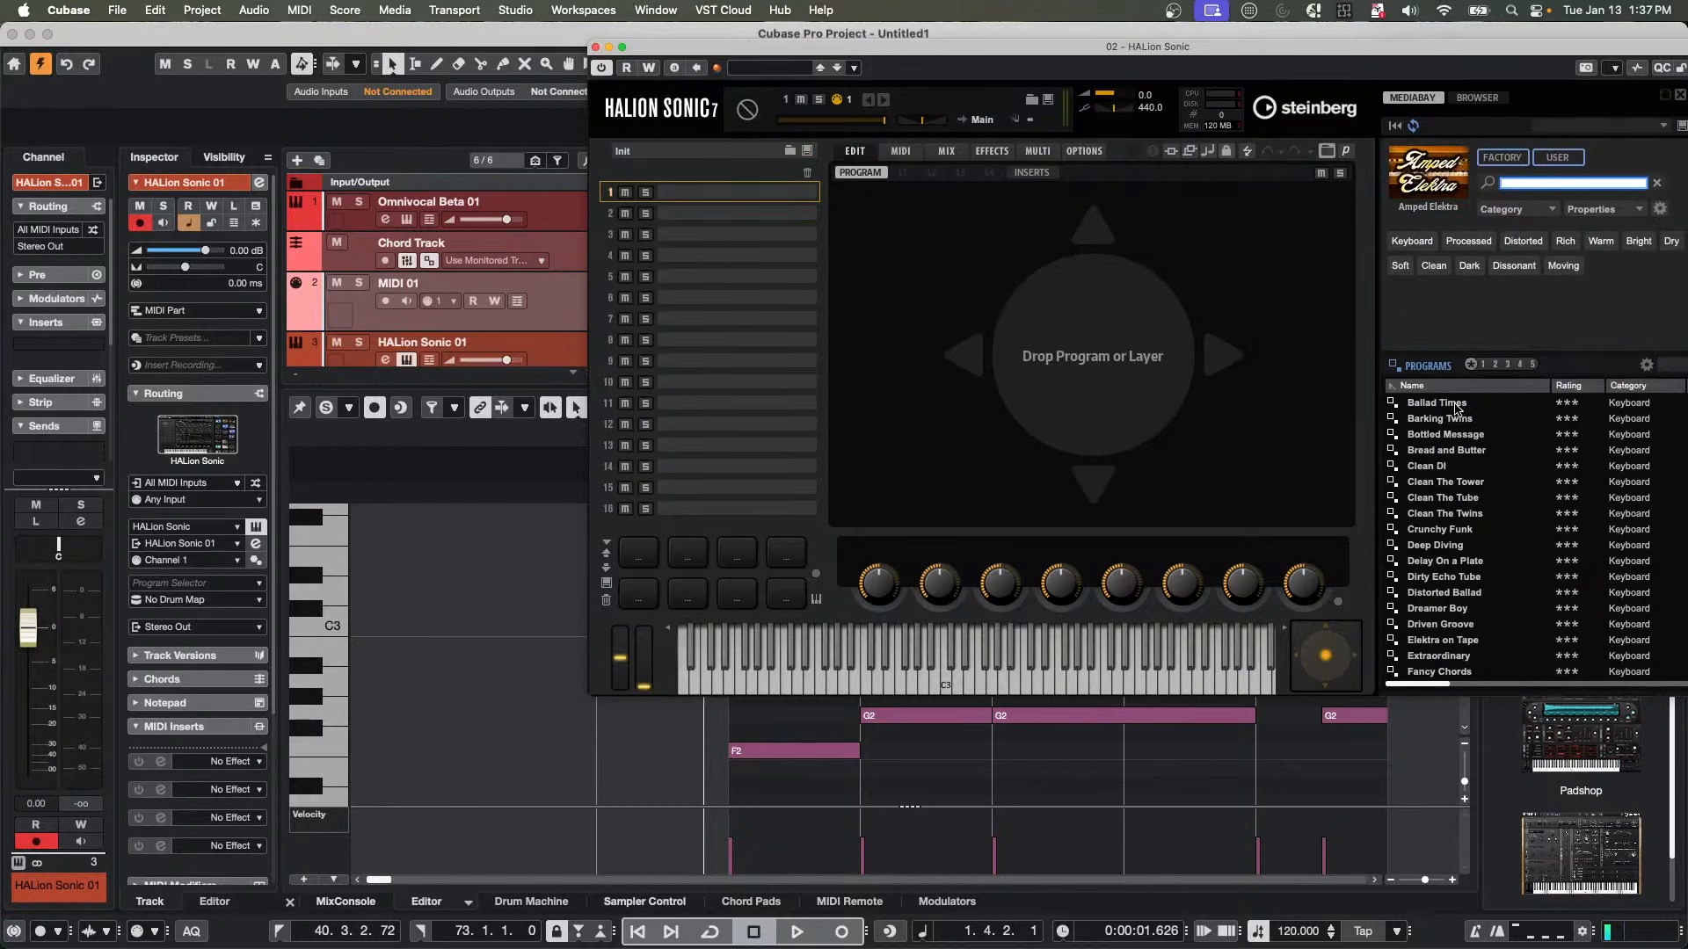
pyautogui.doubleClick(1456, 407)
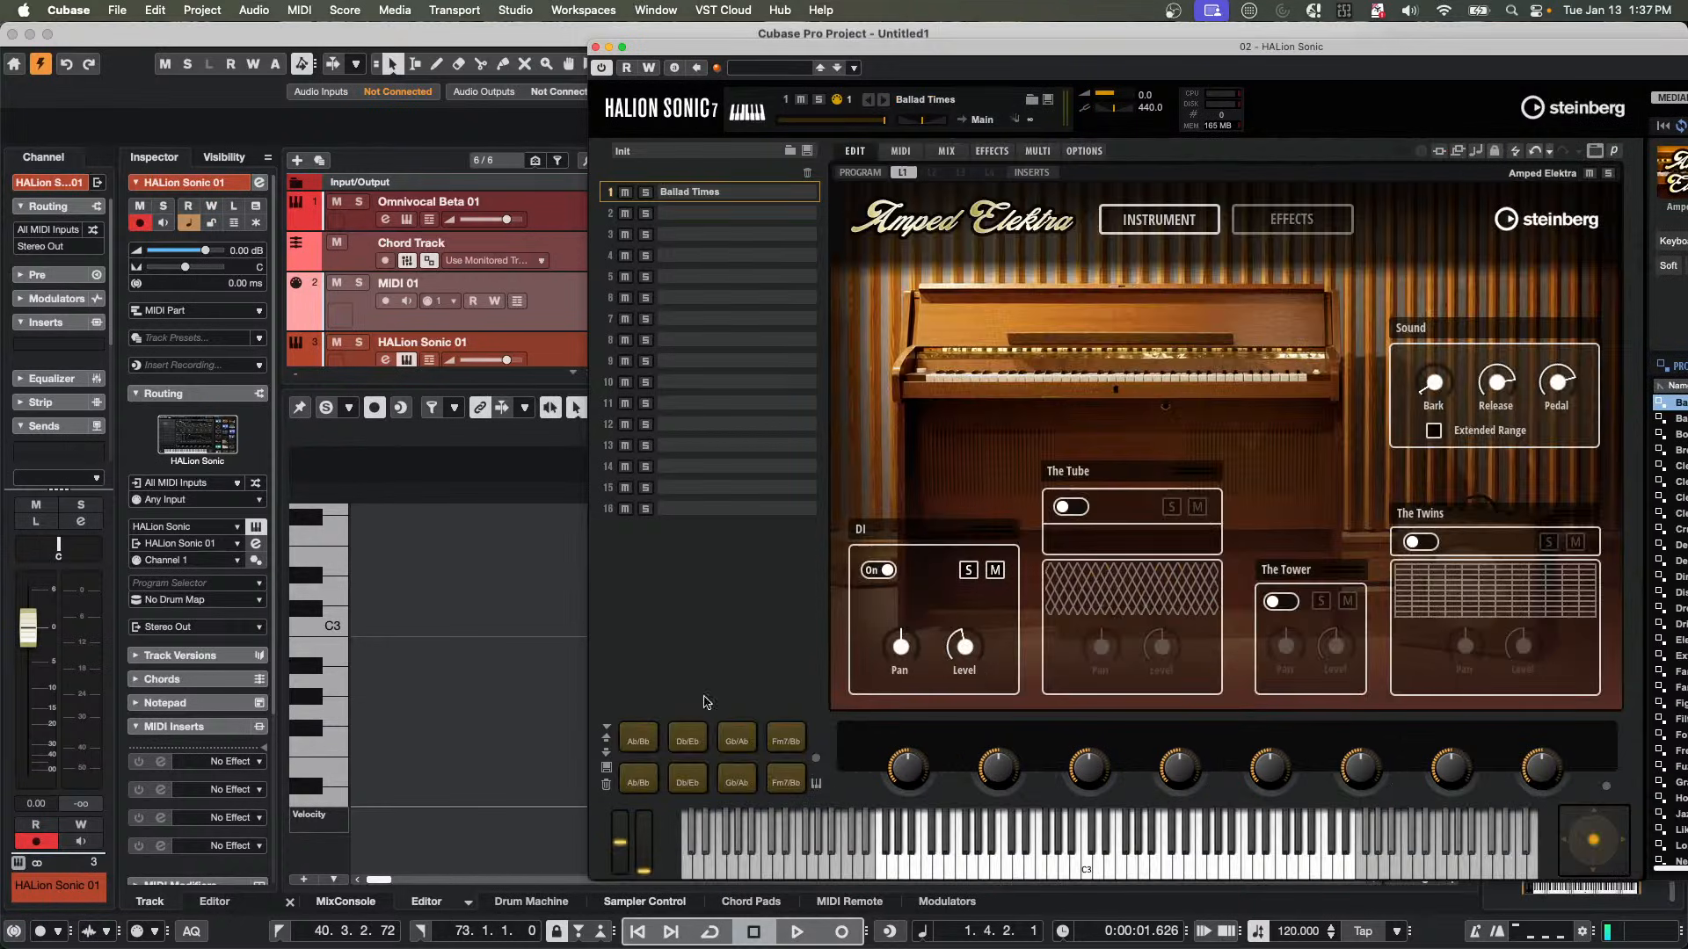
pyautogui.click(638, 743)
pyautogui.click(690, 745)
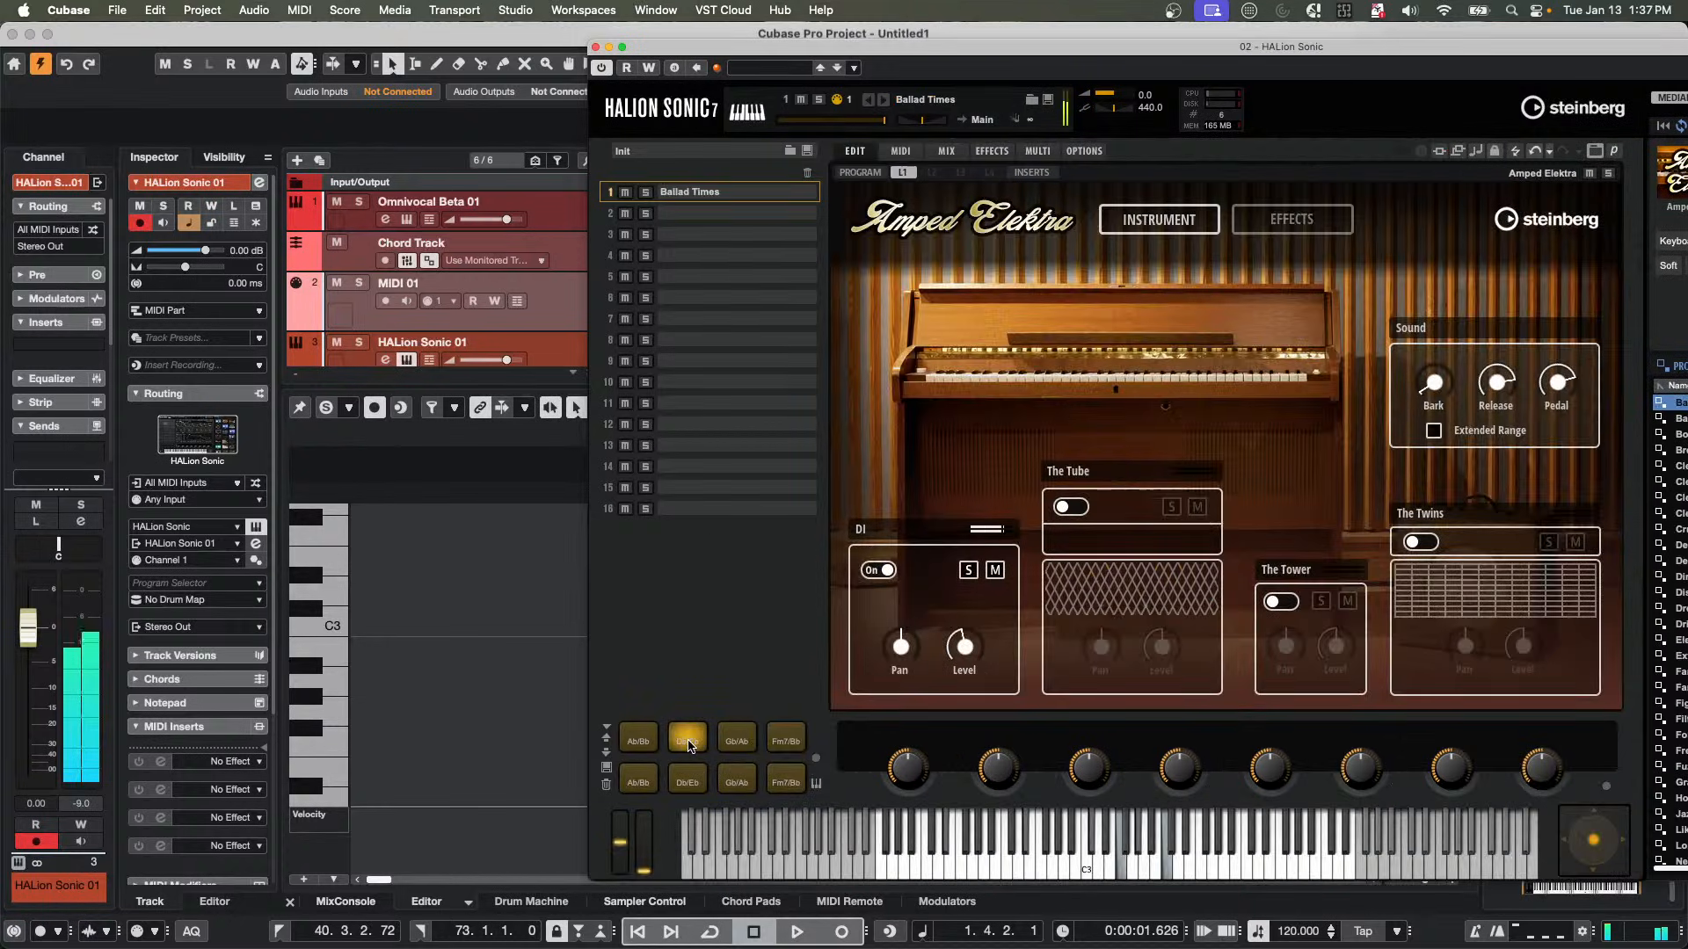
pyautogui.click(737, 743)
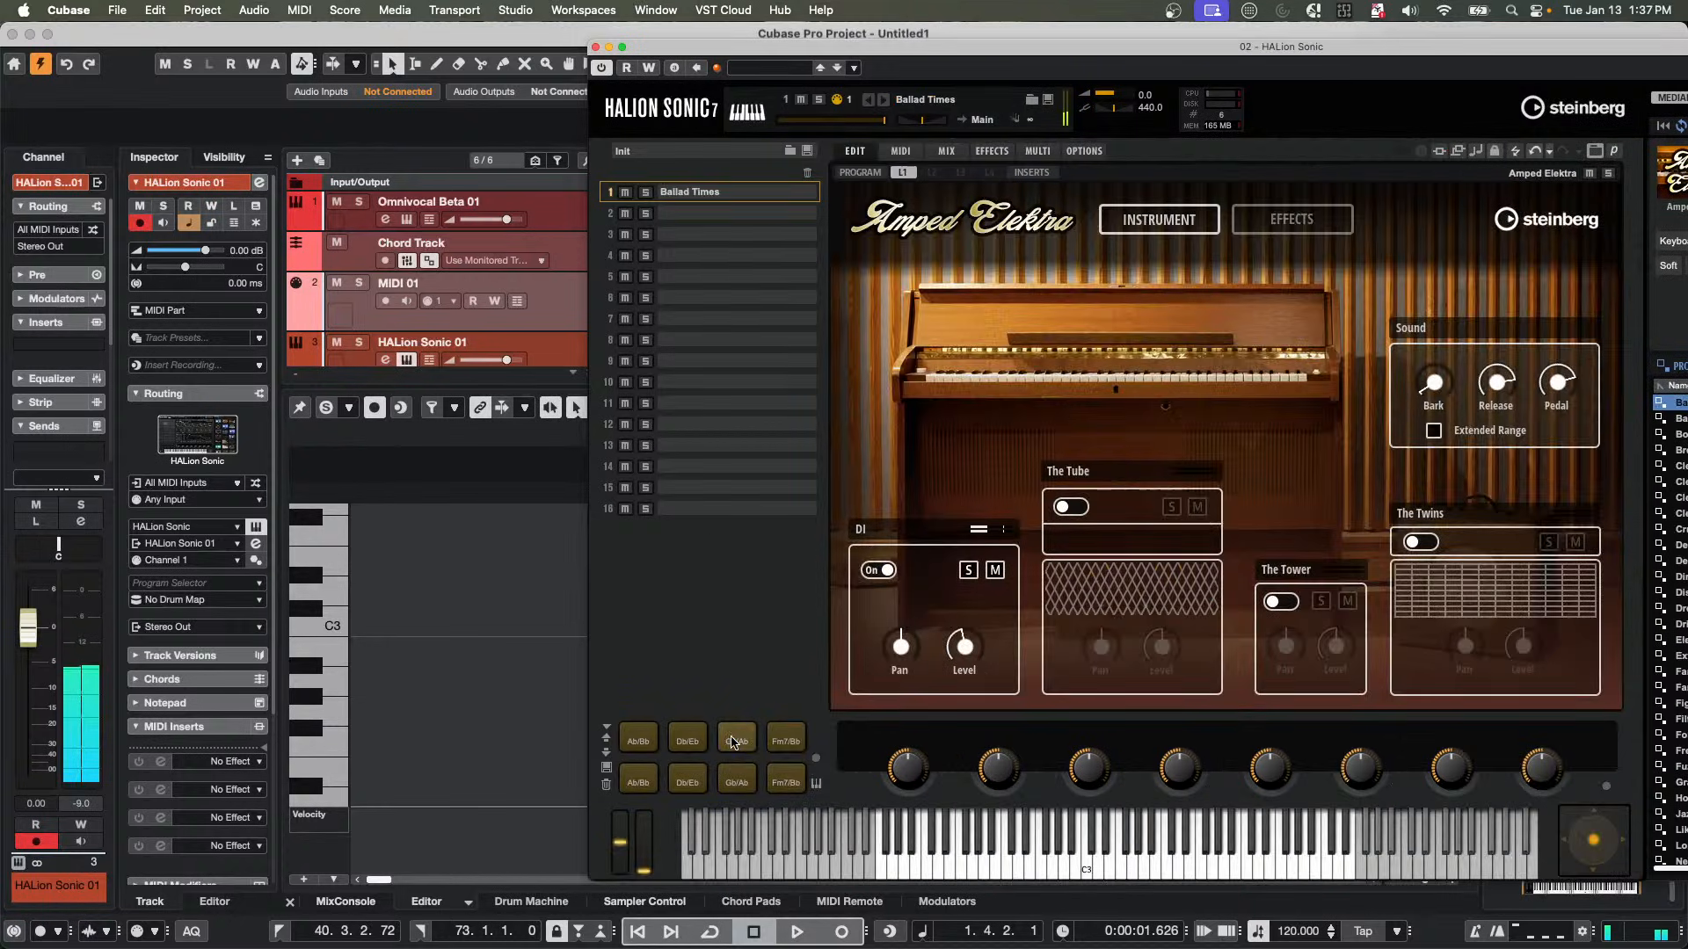
pyautogui.click(784, 782)
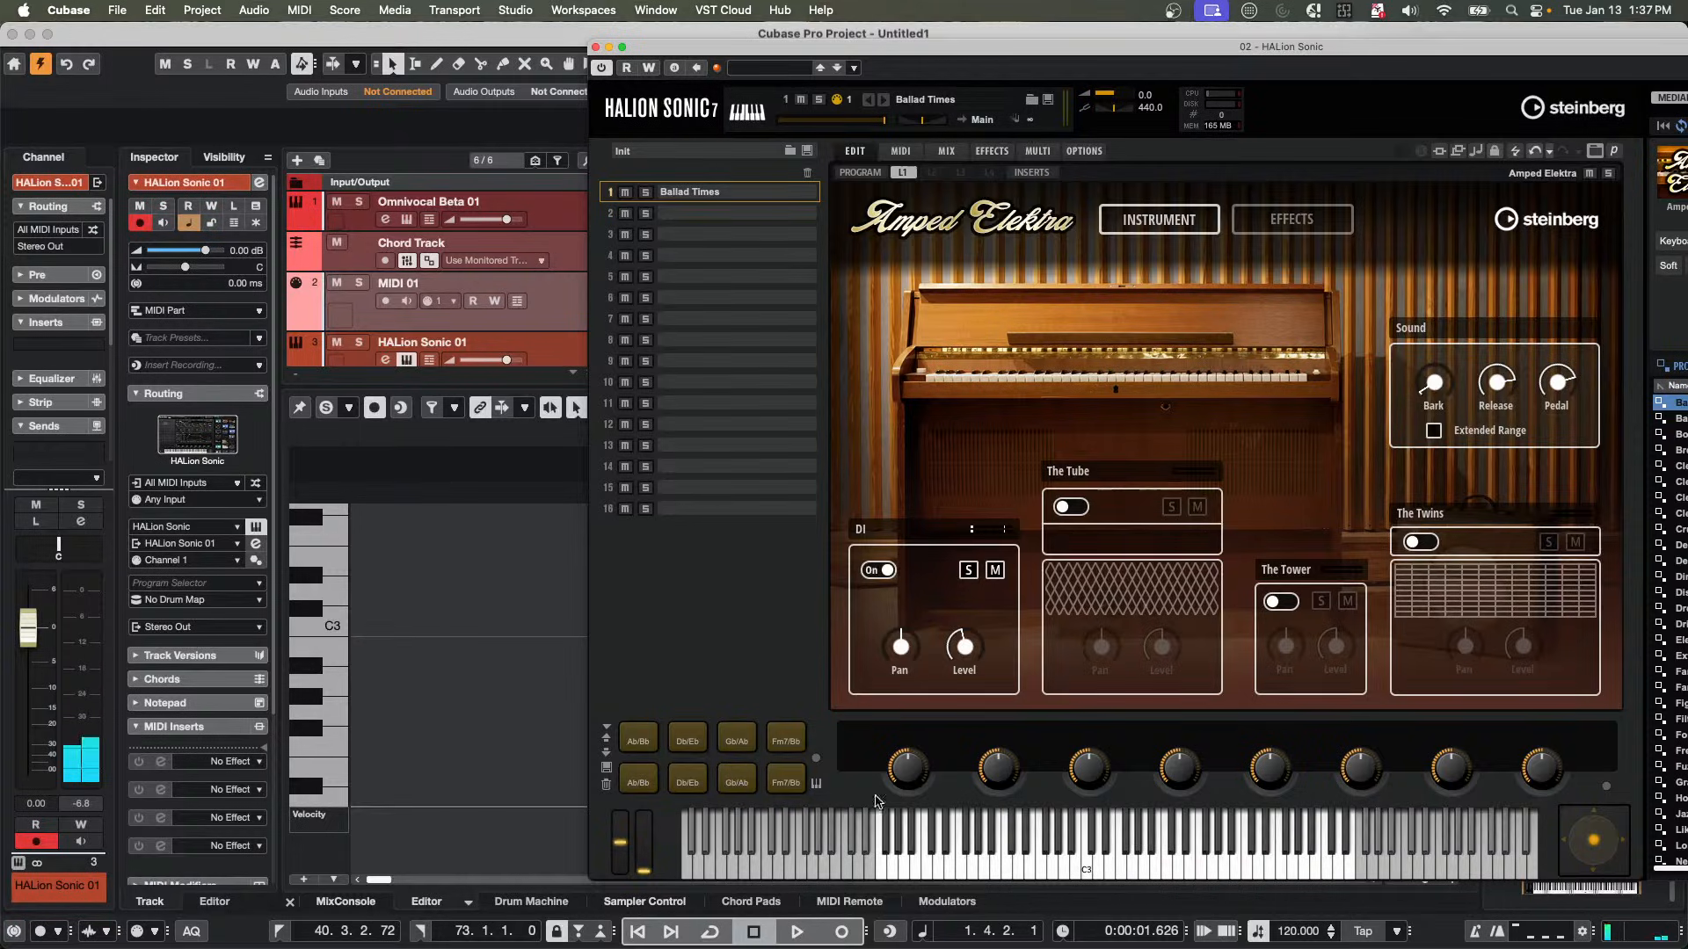
# Examine HALion Sonic's trigger pad controls and its pad preset list without loading a preset.
pyautogui.click(816, 759)
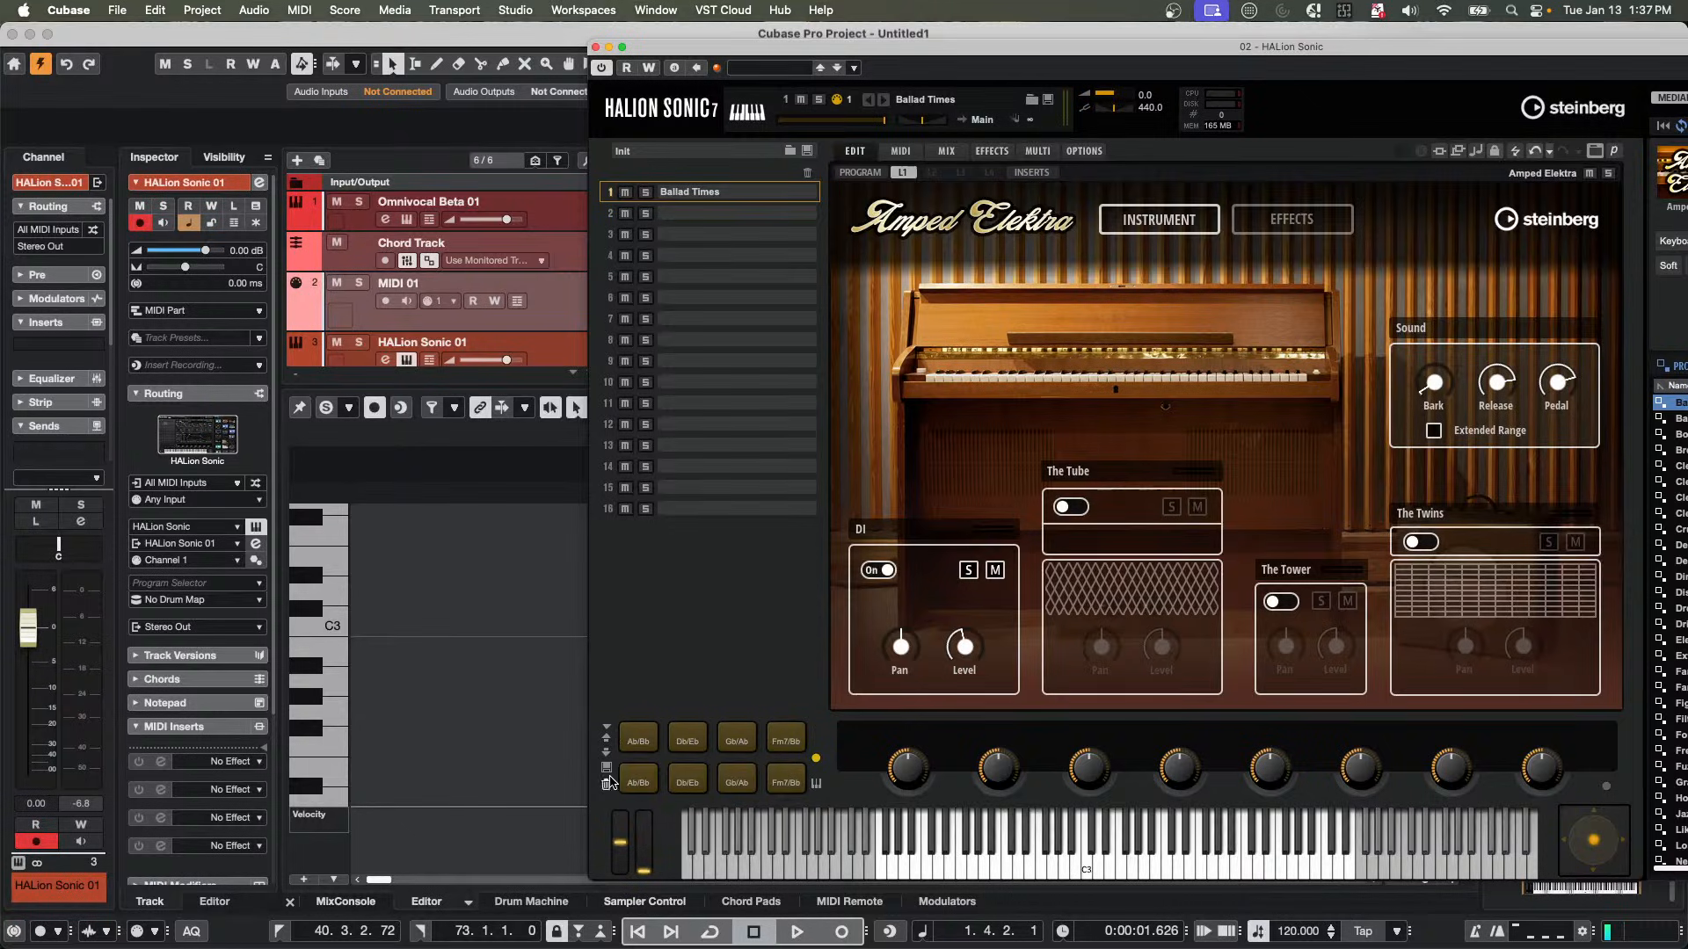
pyautogui.click(607, 729)
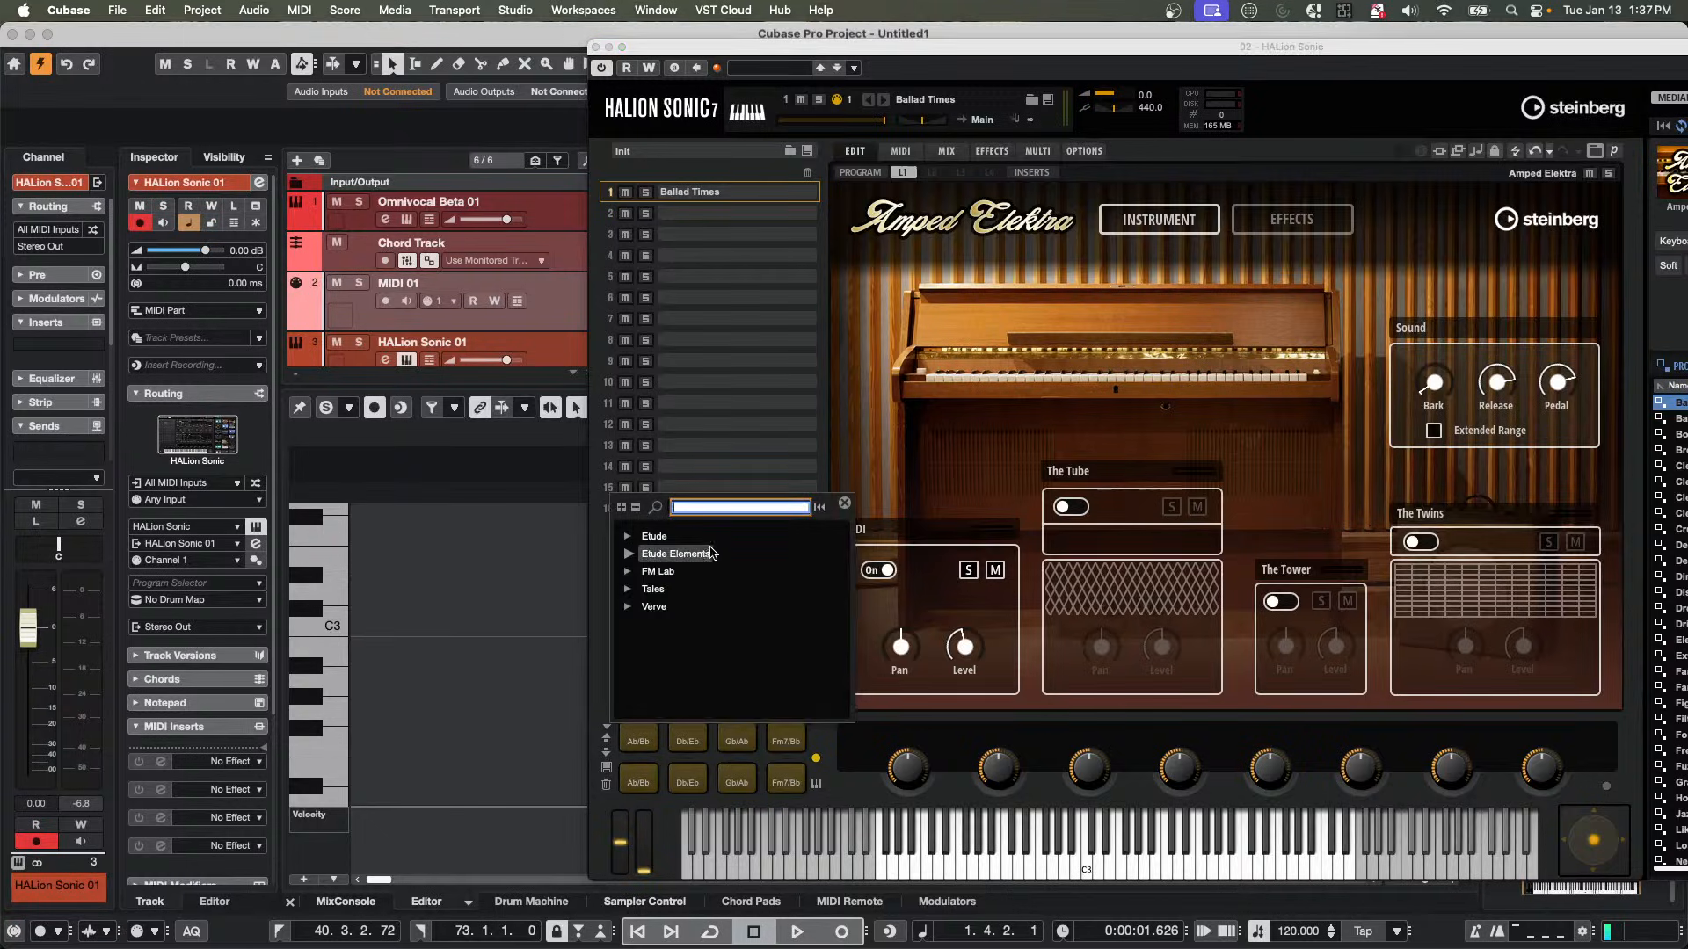
pyautogui.click(544, 608)
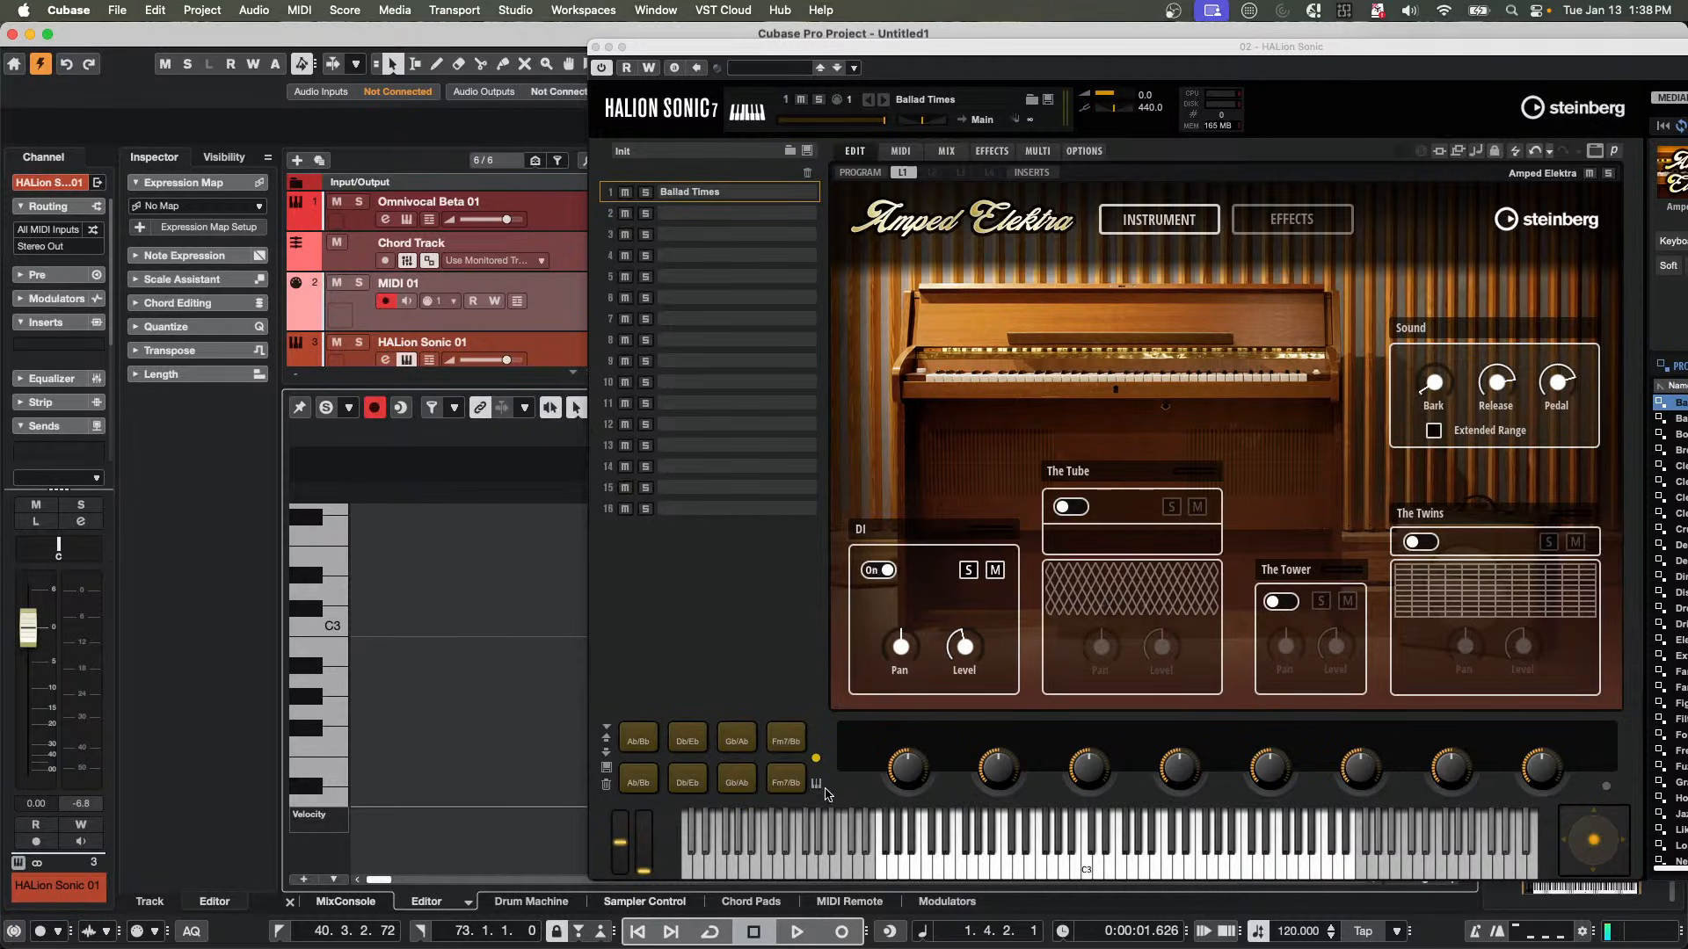
pyautogui.click(817, 789)
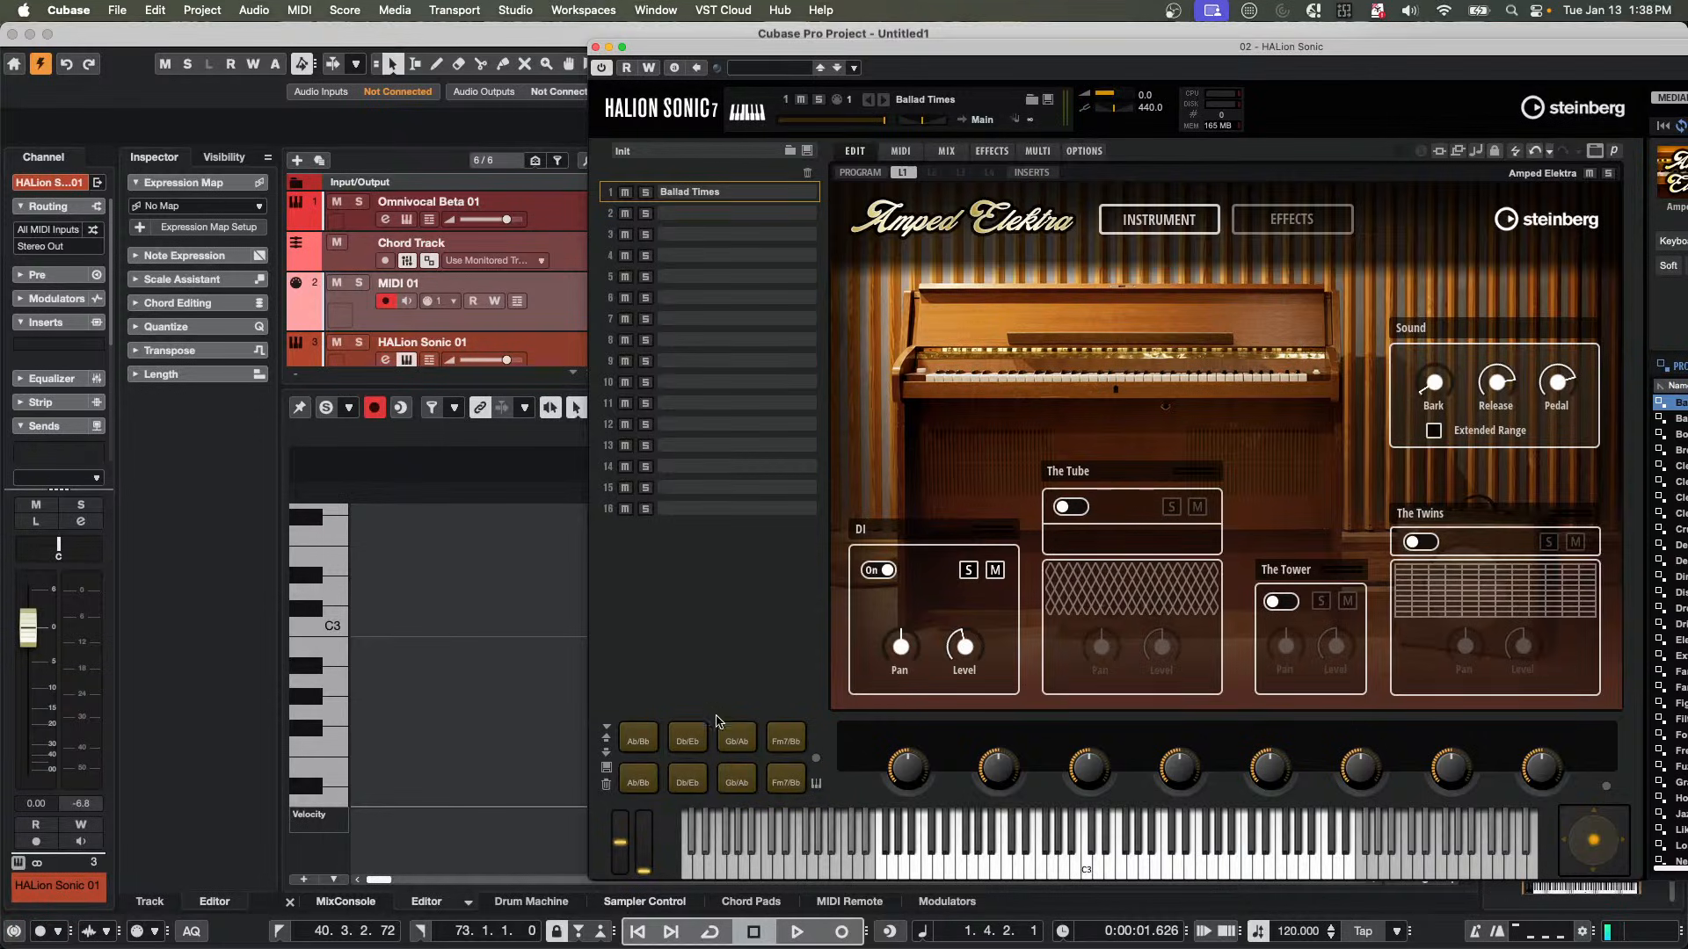
pyautogui.click(648, 743)
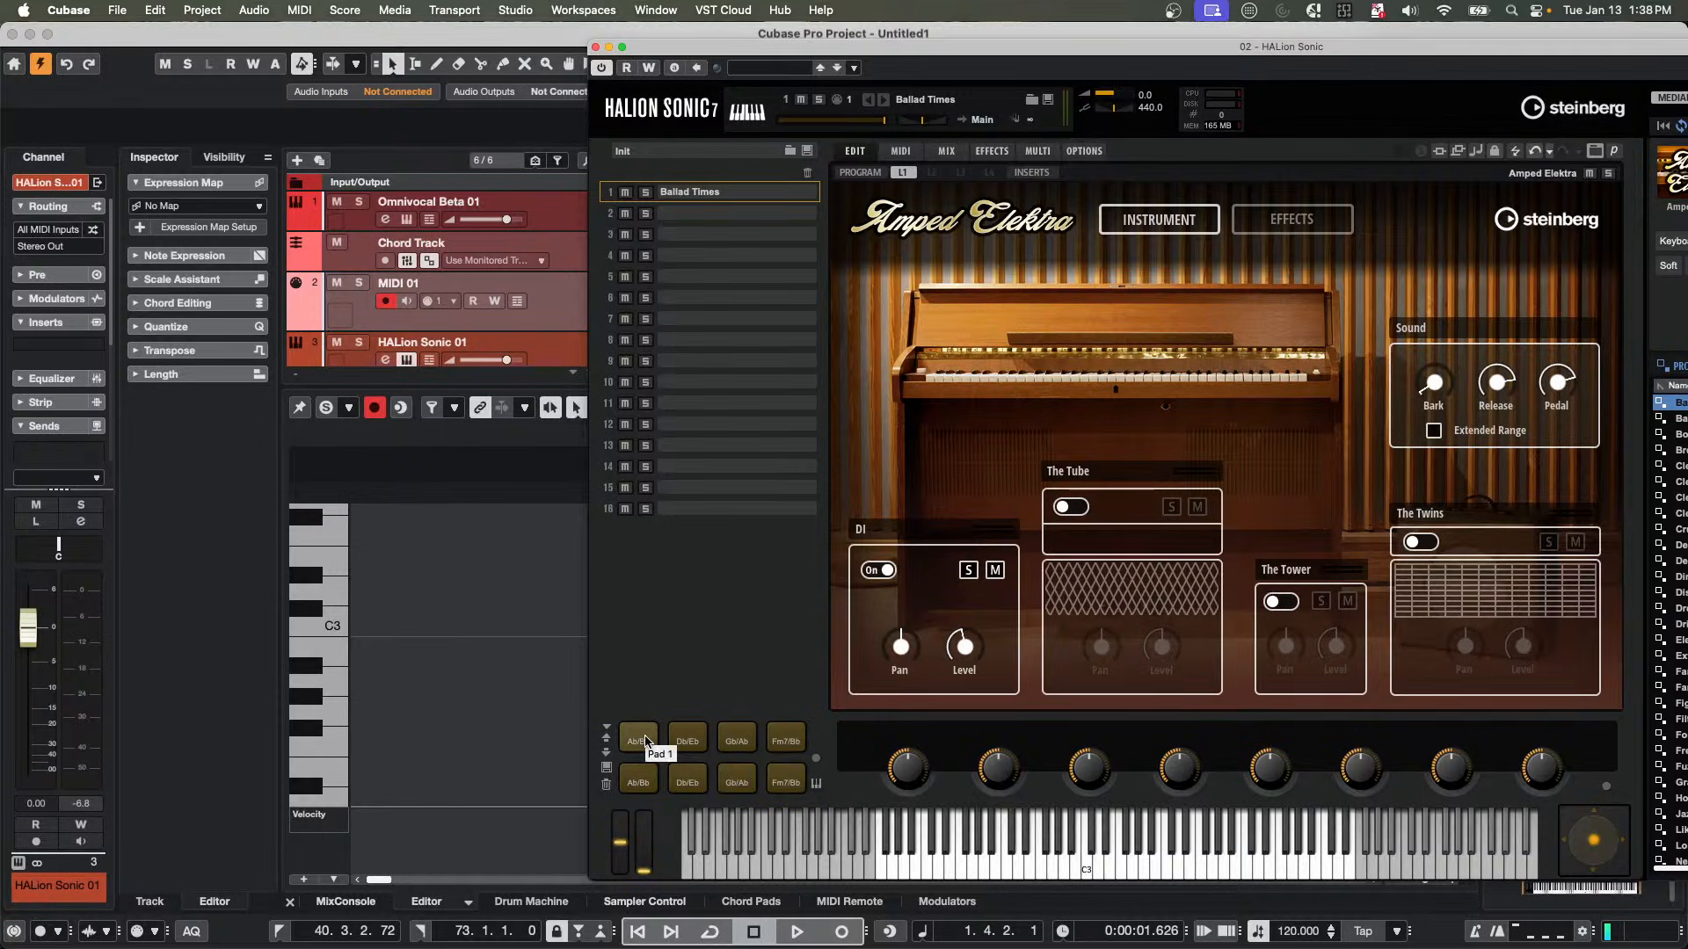
# Bring the whole HALion Sonic window into view and review the trigger pad options, including trigger note assignment and Snapshot Chord.
pyautogui.doubleClick(657, 49)
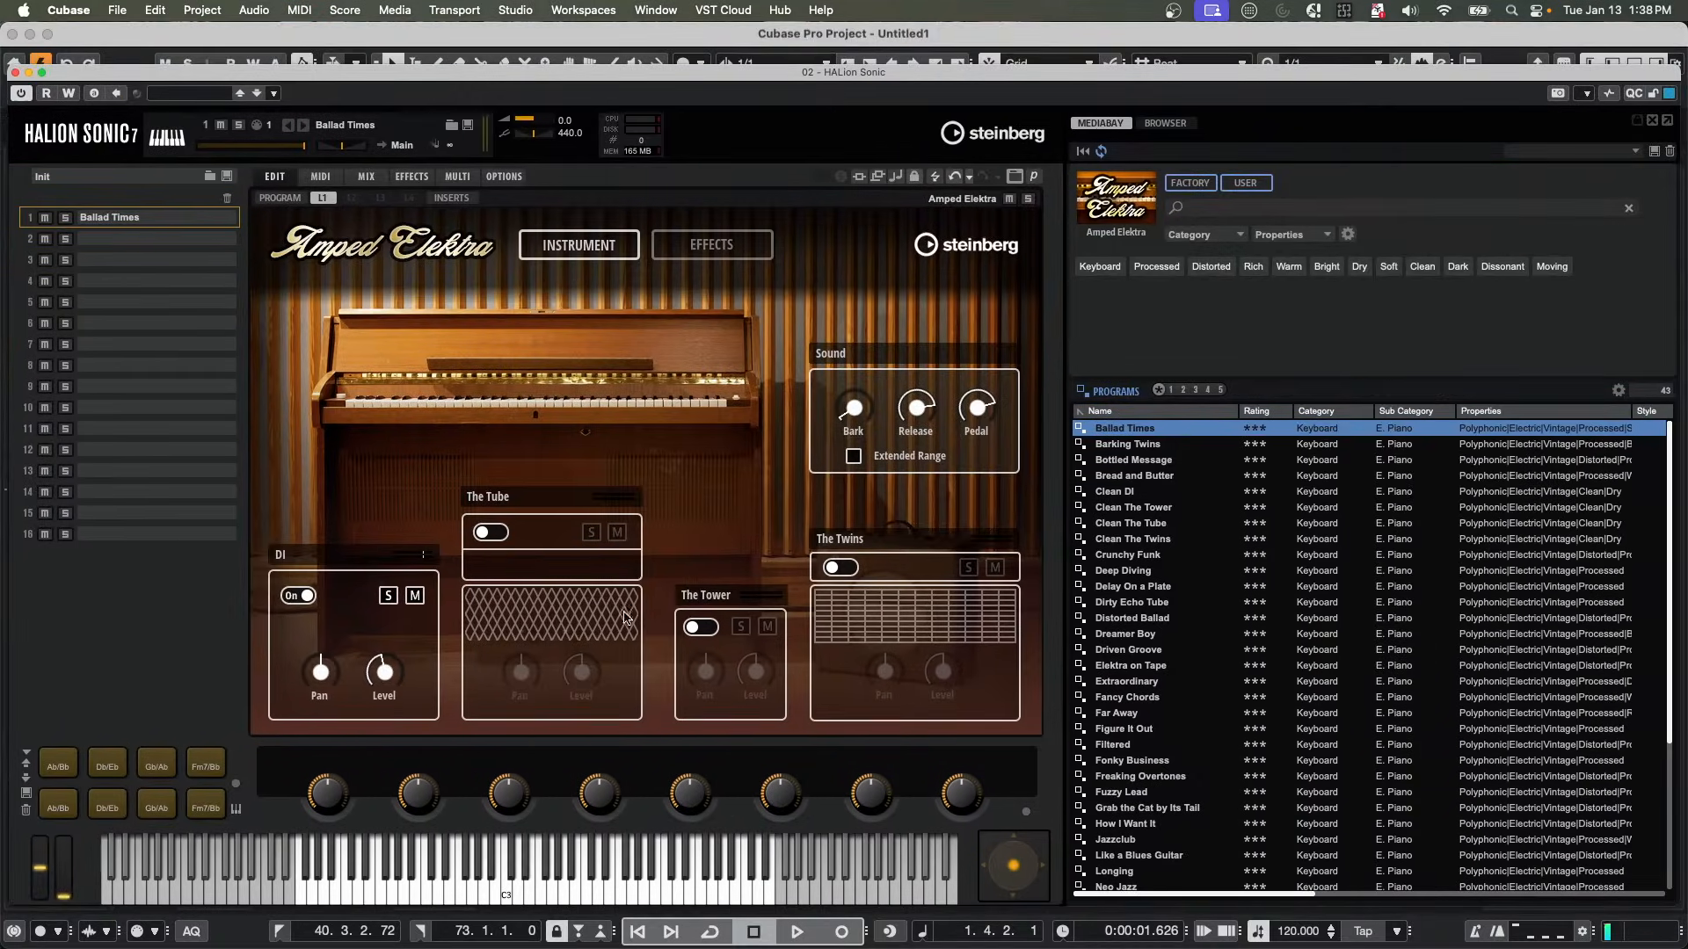
pyautogui.click(42, 71)
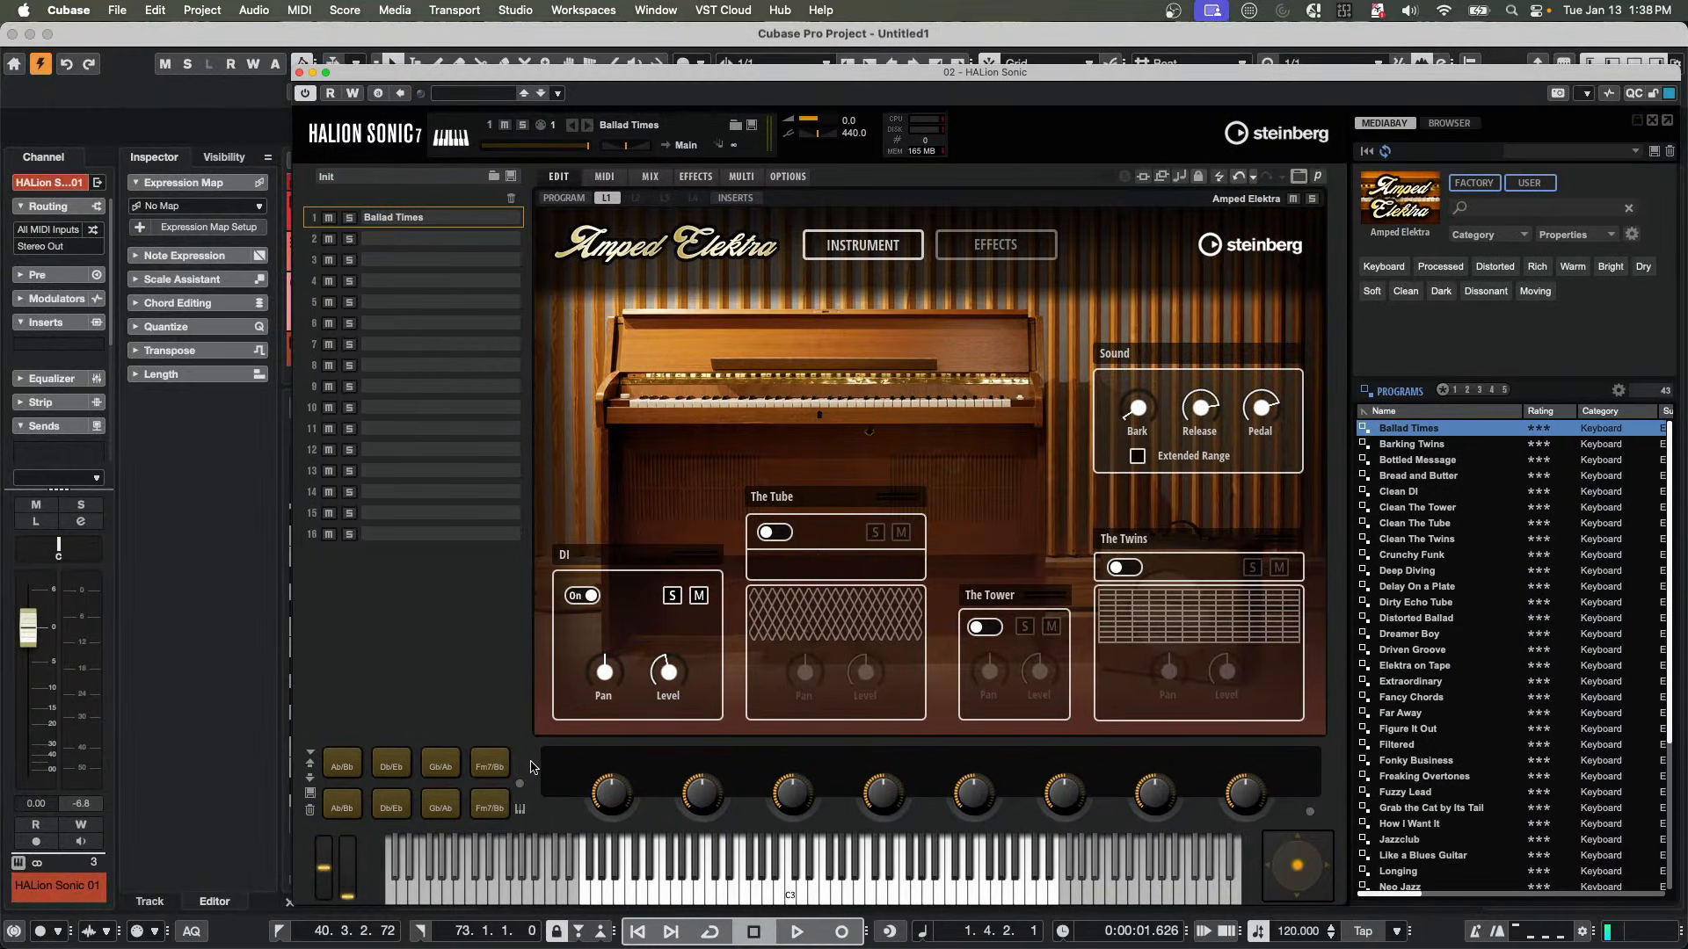
pyautogui.rightClick(475, 750)
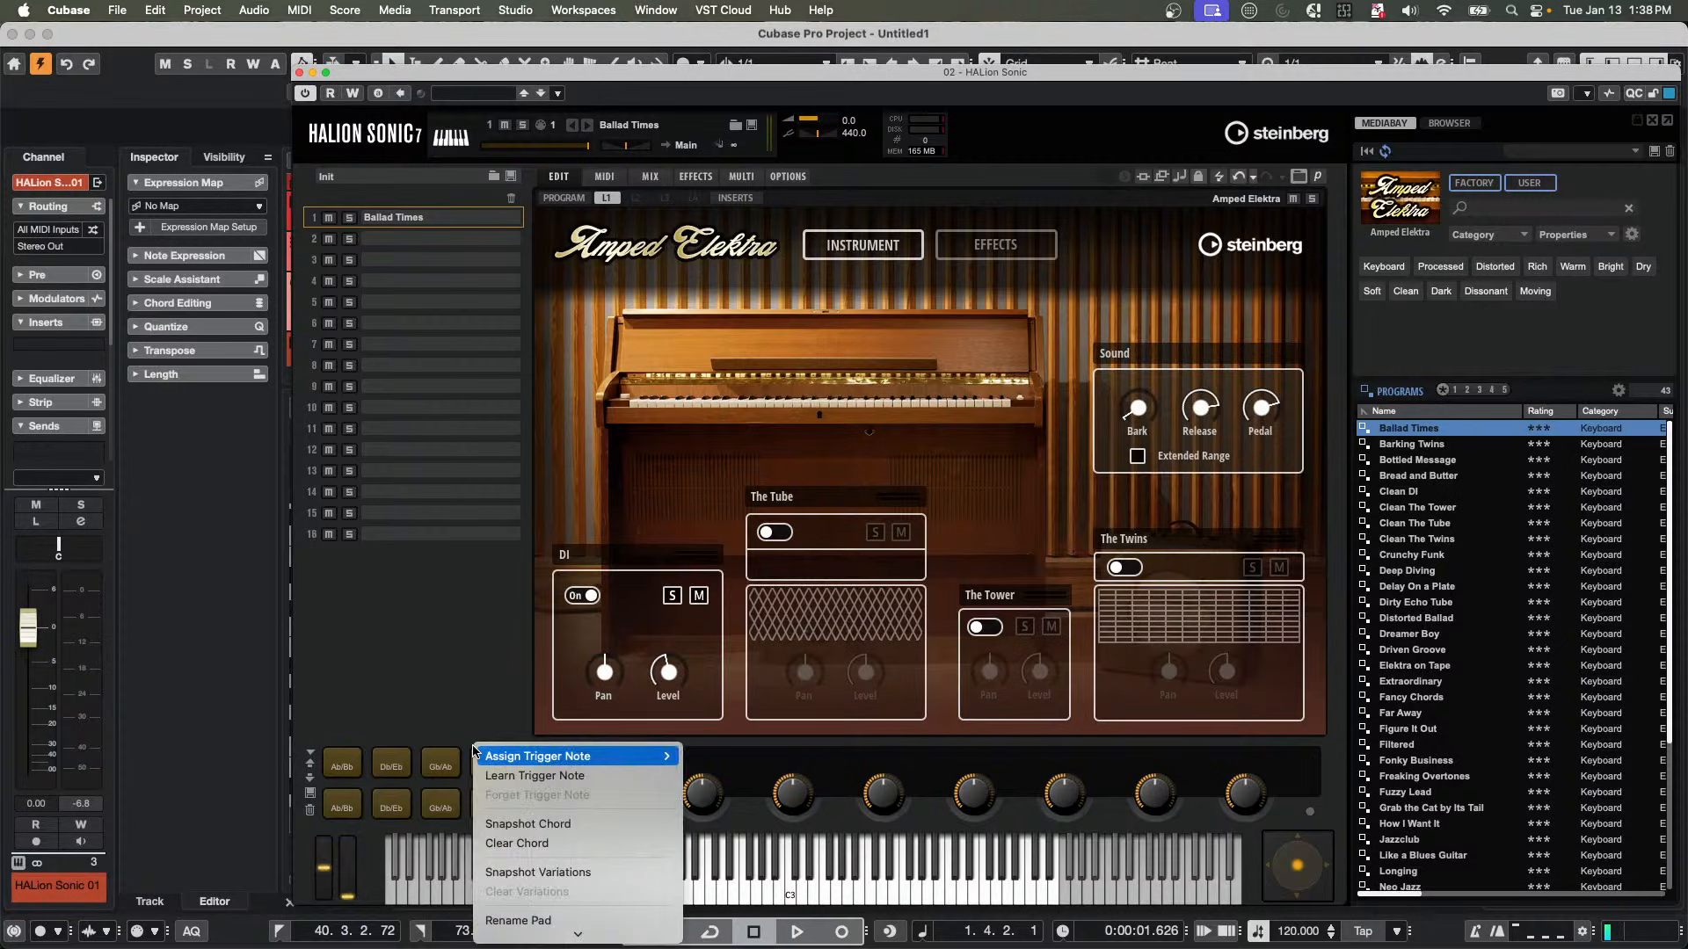
pyautogui.click(461, 746)
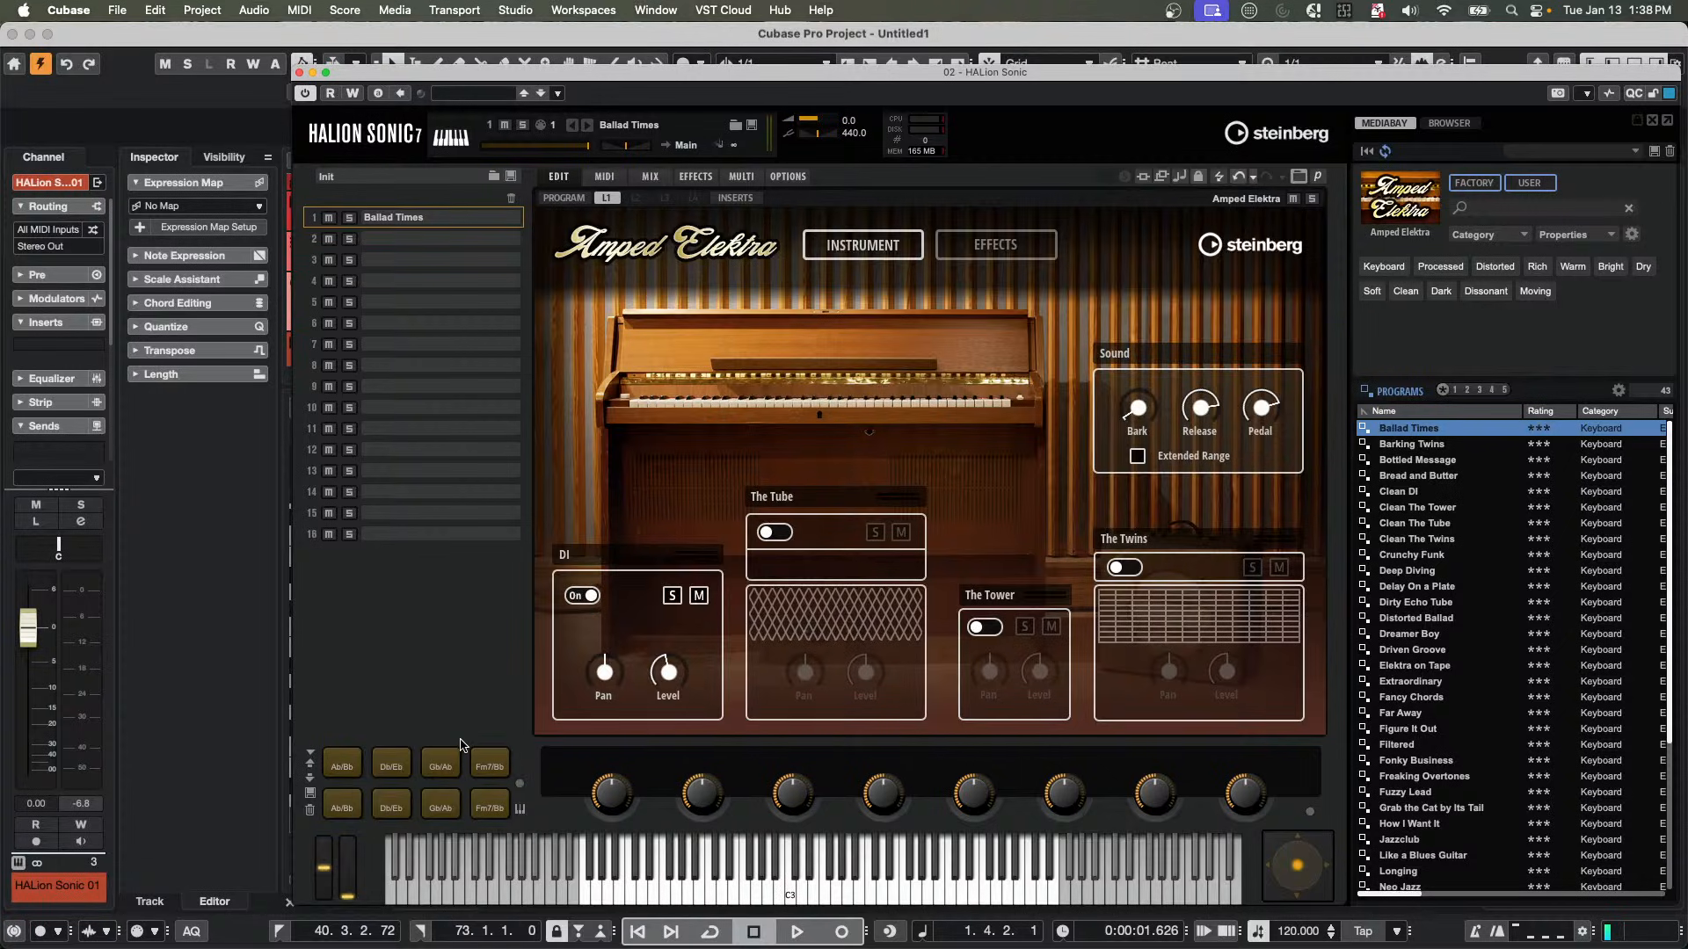
pyautogui.rightClick(407, 748)
pyautogui.moveTo(407, 748)
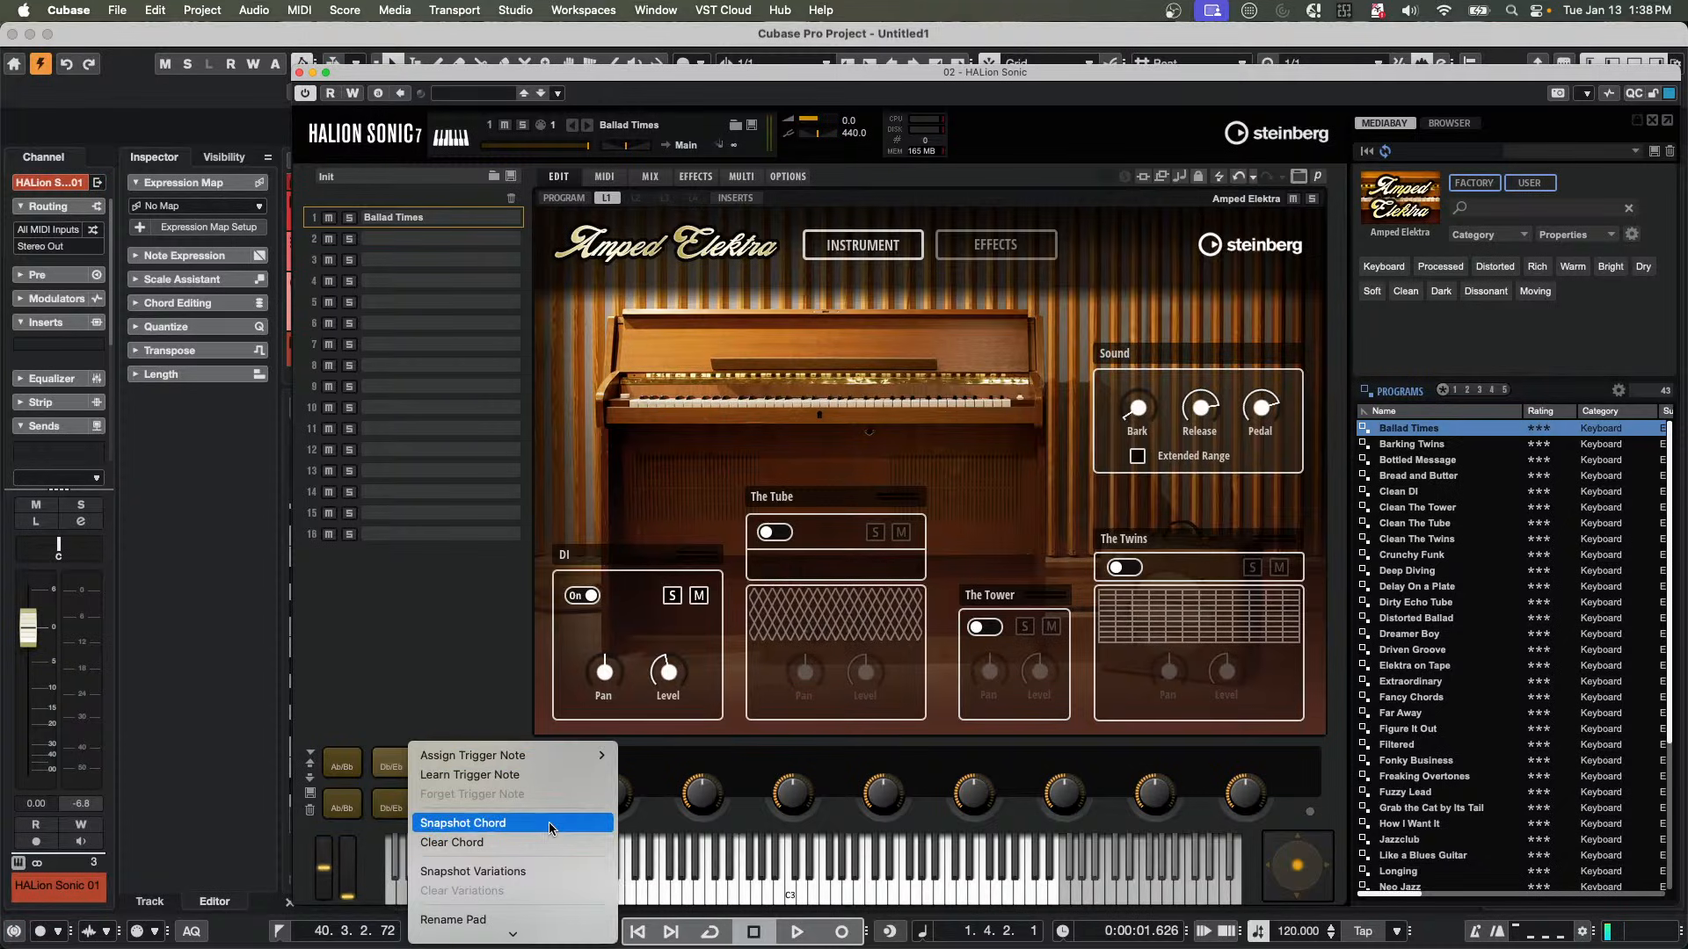
pyautogui.moveTo(514, 935)
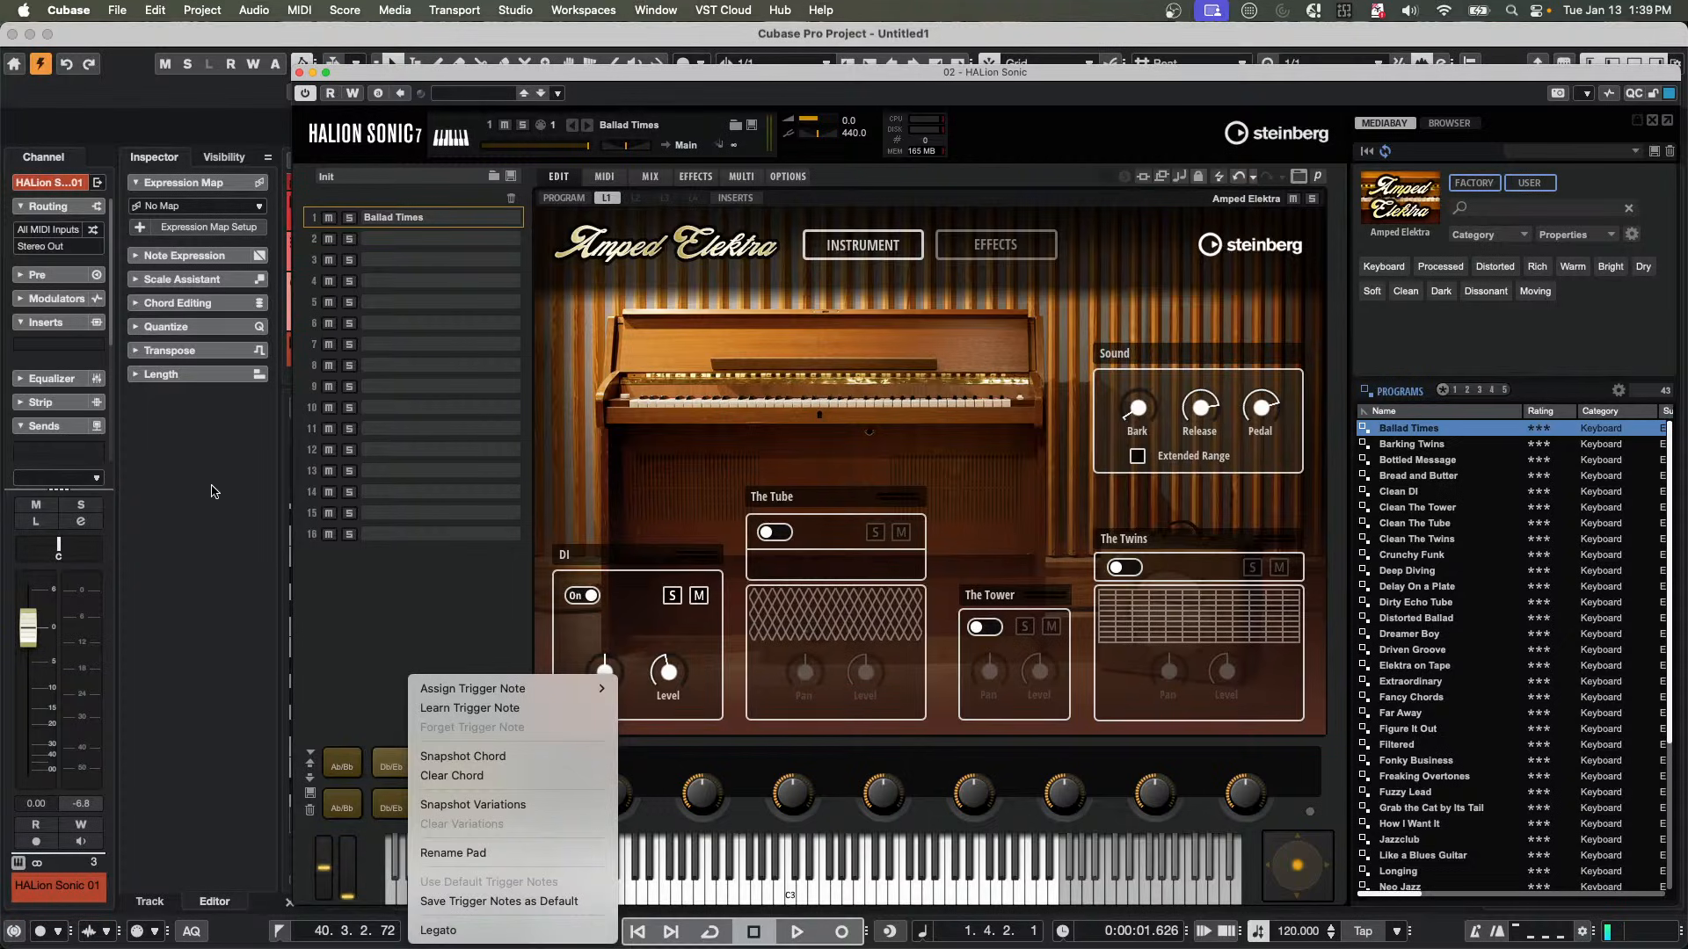
# Move the HALion Sonic window clear of the track list and add one instrument track using HALion 7.
pyautogui.moveTo(393, 79); pyautogui.dragTo(810, 125)
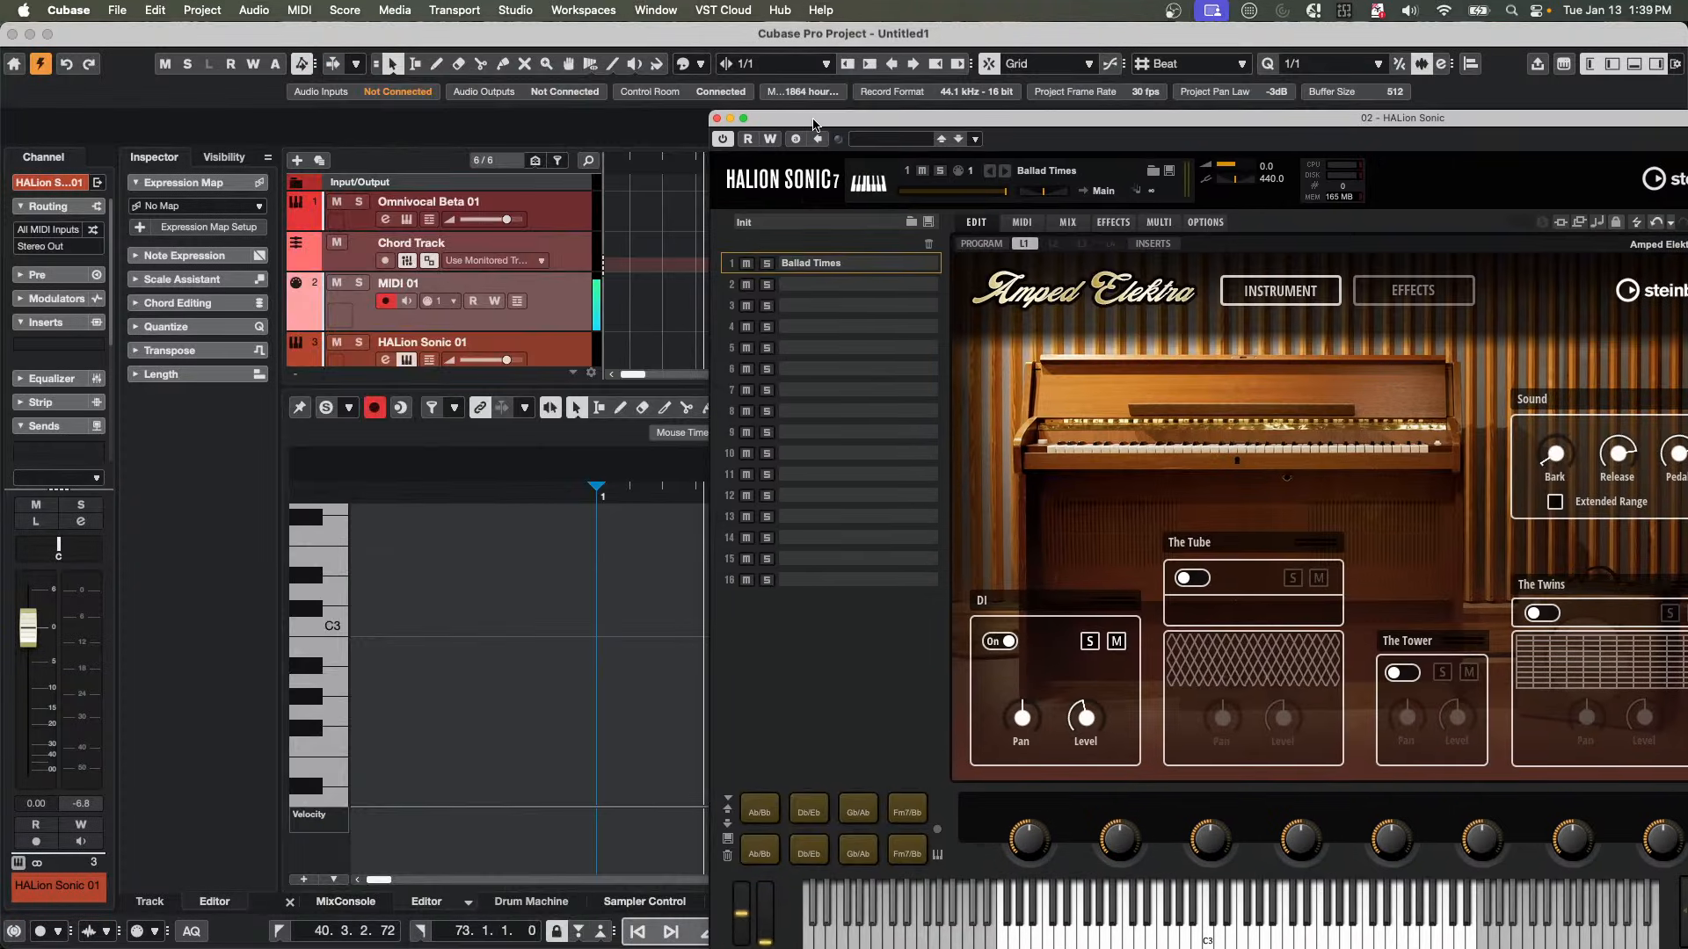
pyautogui.scroll(-1, 444, 344)
pyautogui.rightClick(444, 344)
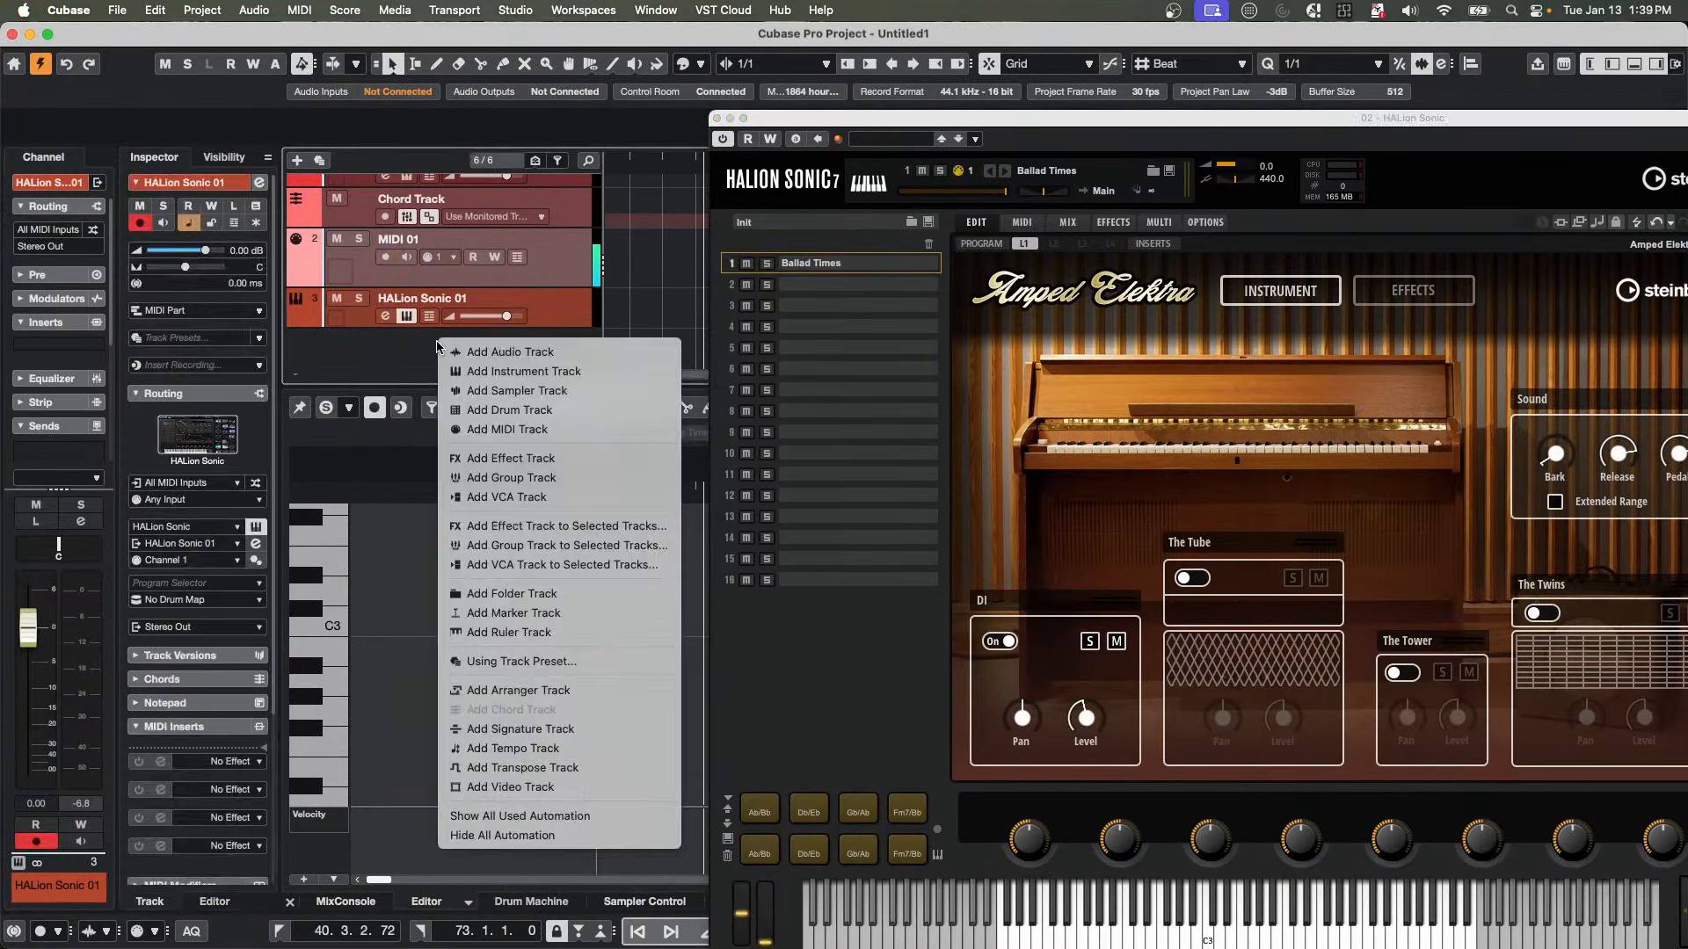
pyautogui.click(513, 372)
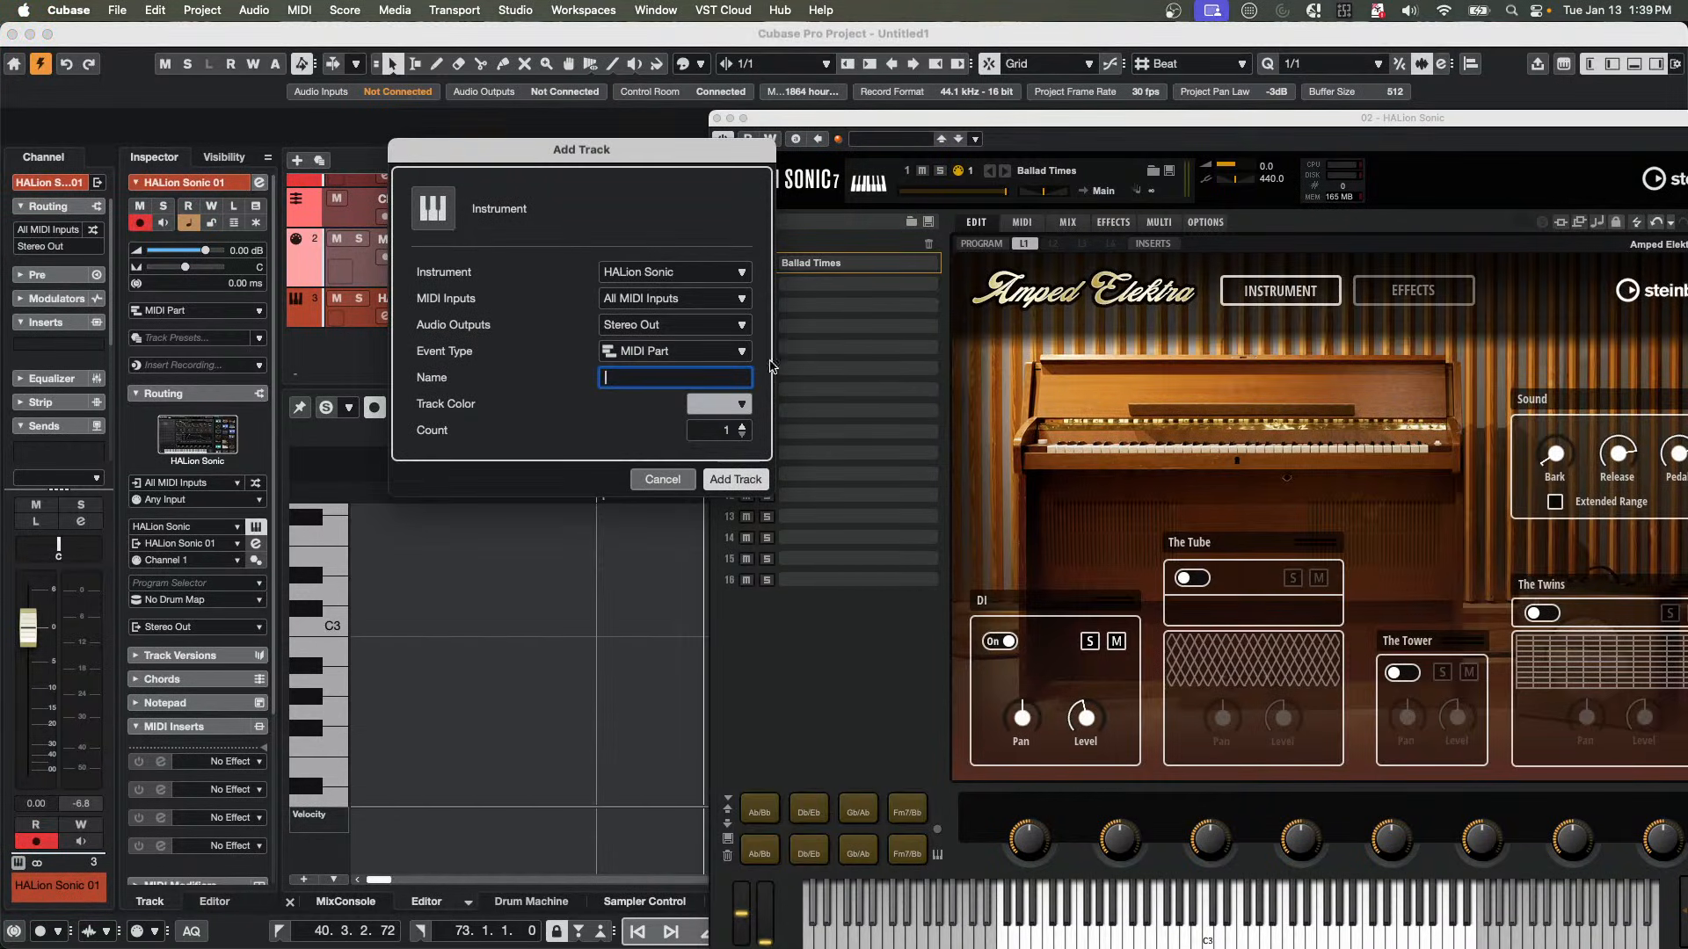
pyautogui.click(670, 275)
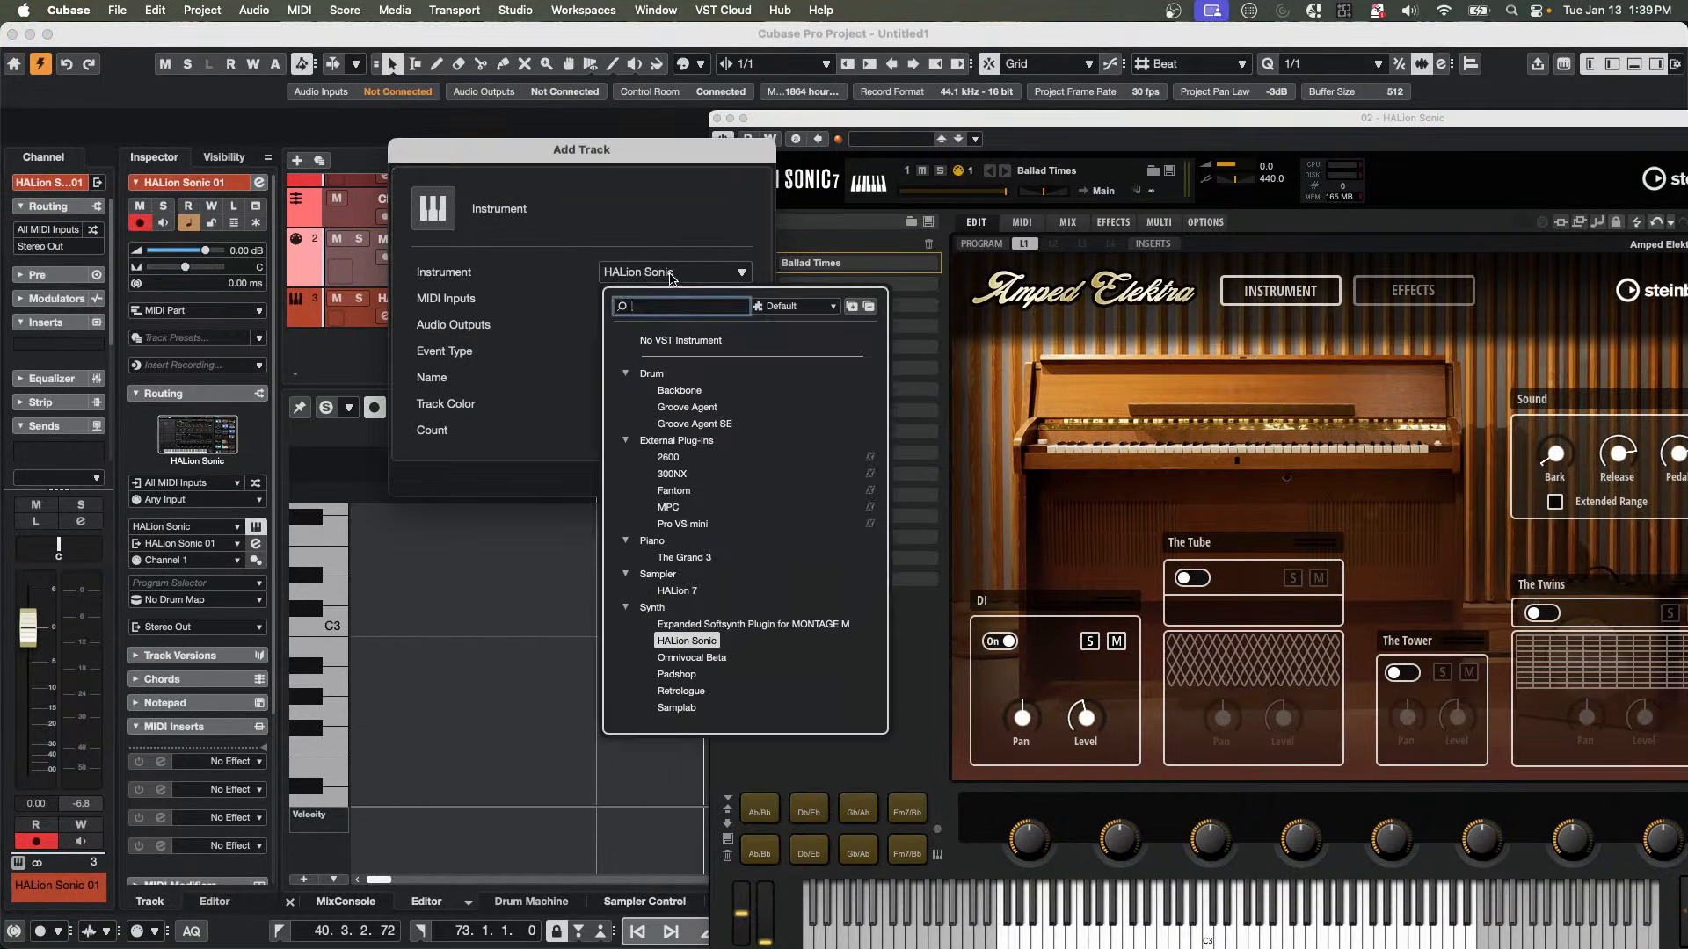
pyautogui.click(676, 590)
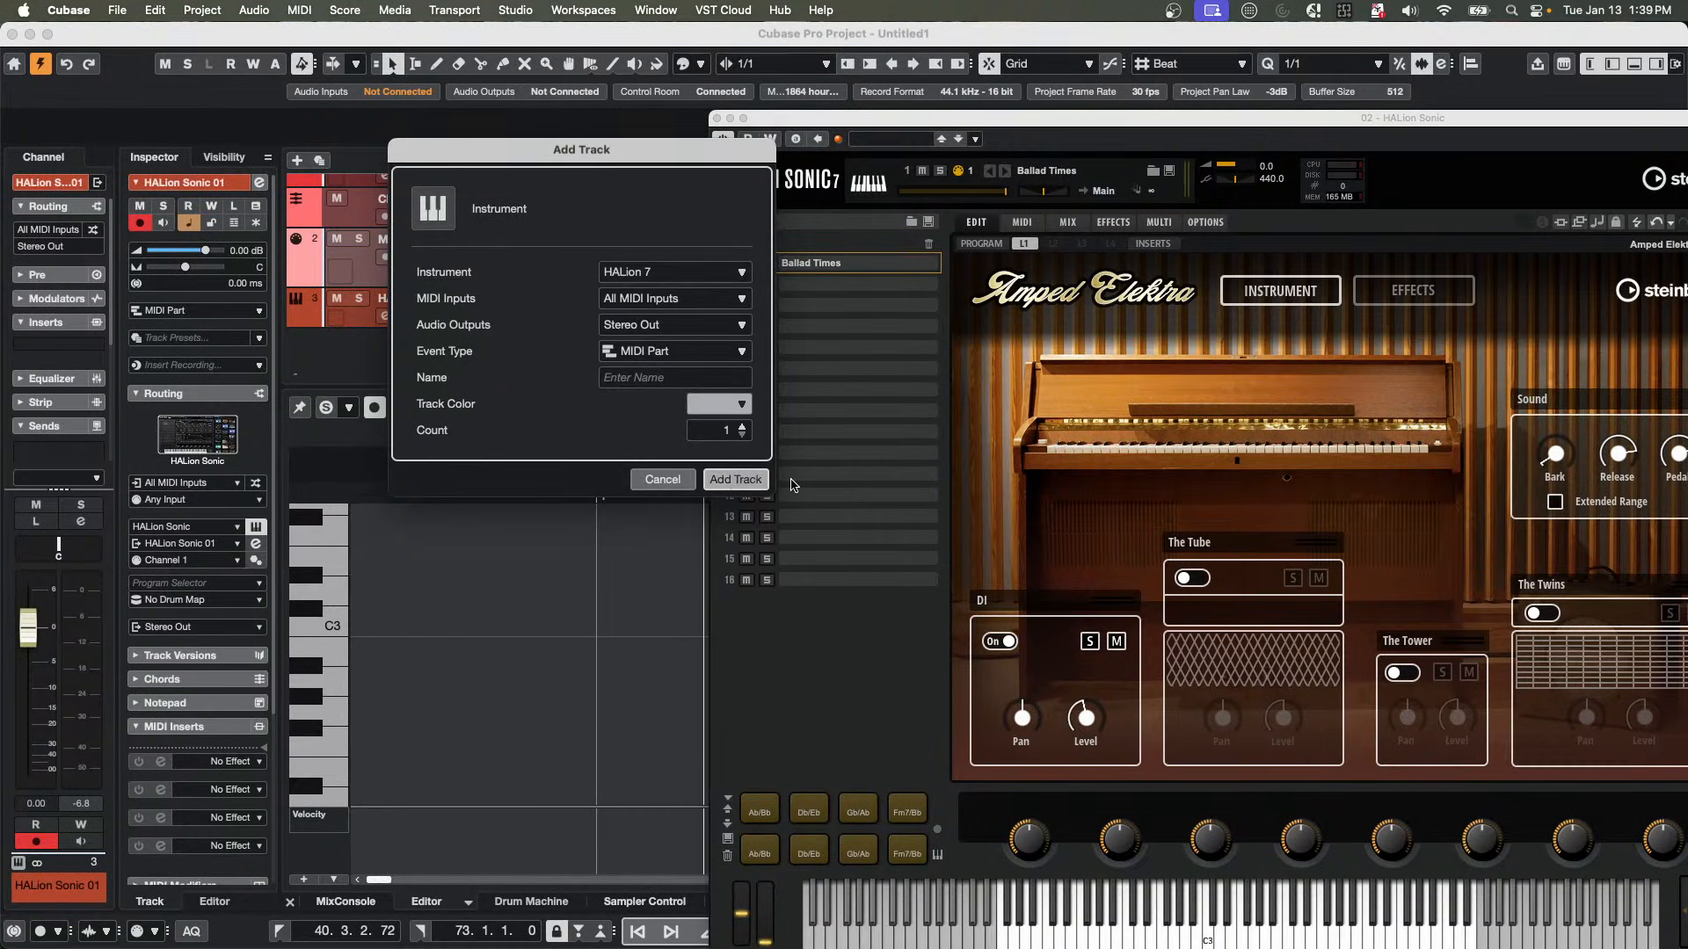
pyautogui.click(763, 479)
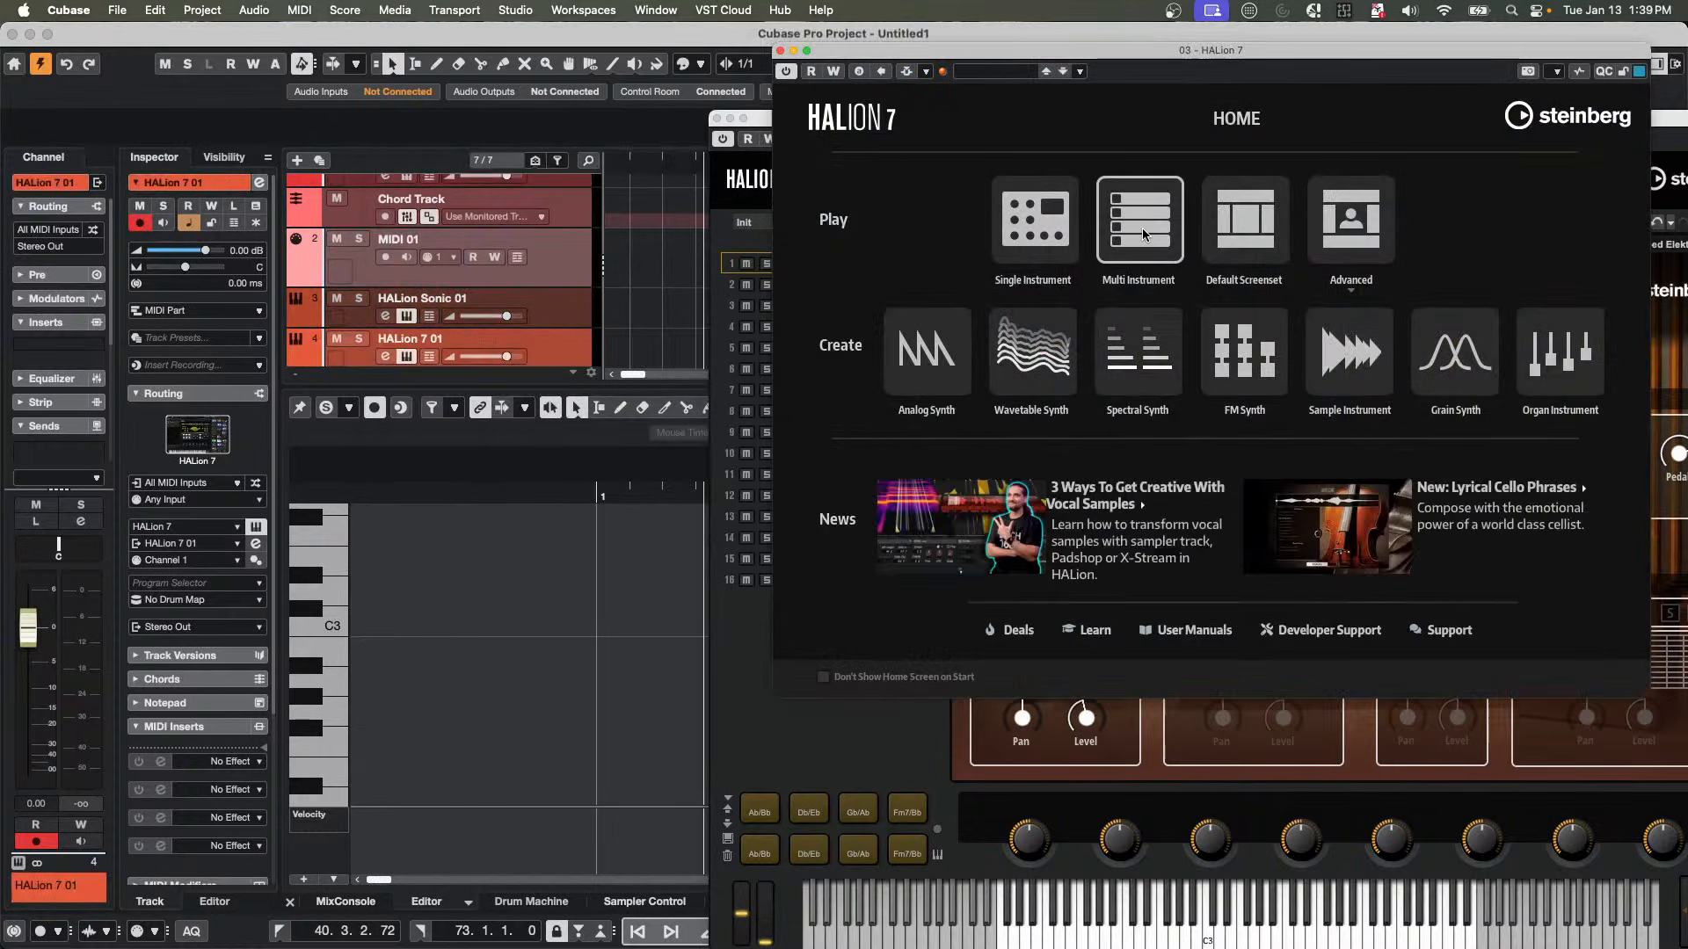
# Set HALion 7 to the Single Instrument screen, load the Ballad Times program from Amped Elektra and audition a note.
pyautogui.click(1016, 230)
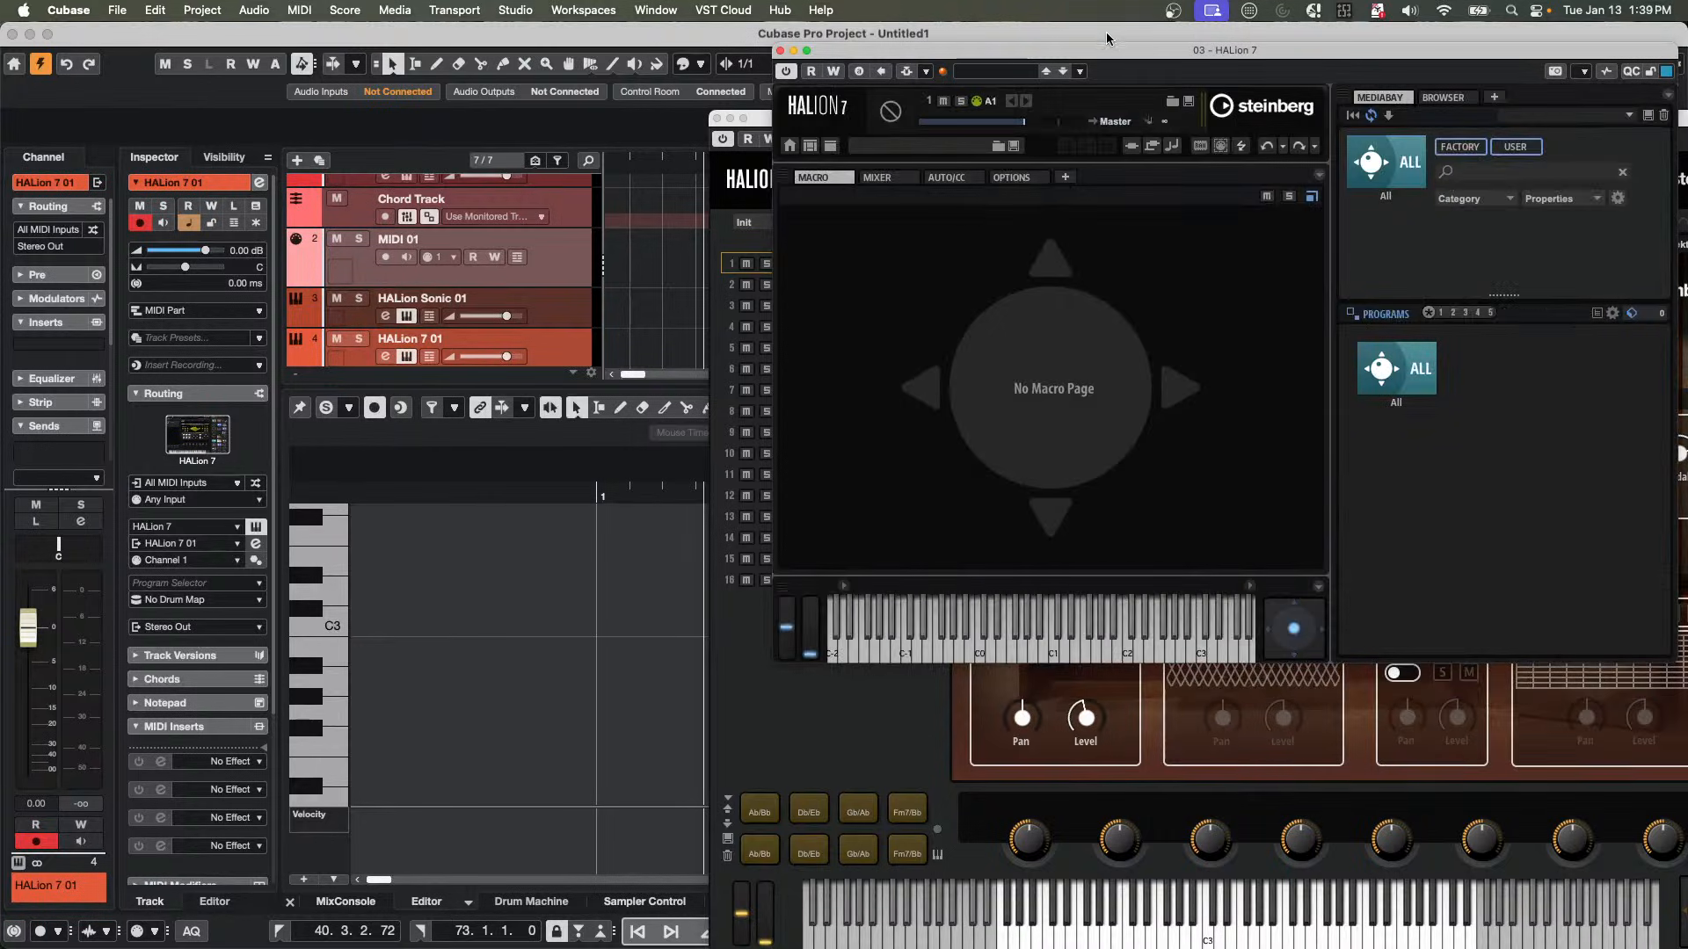
pyautogui.moveTo(1081, 53); pyautogui.dragTo(652, 57)
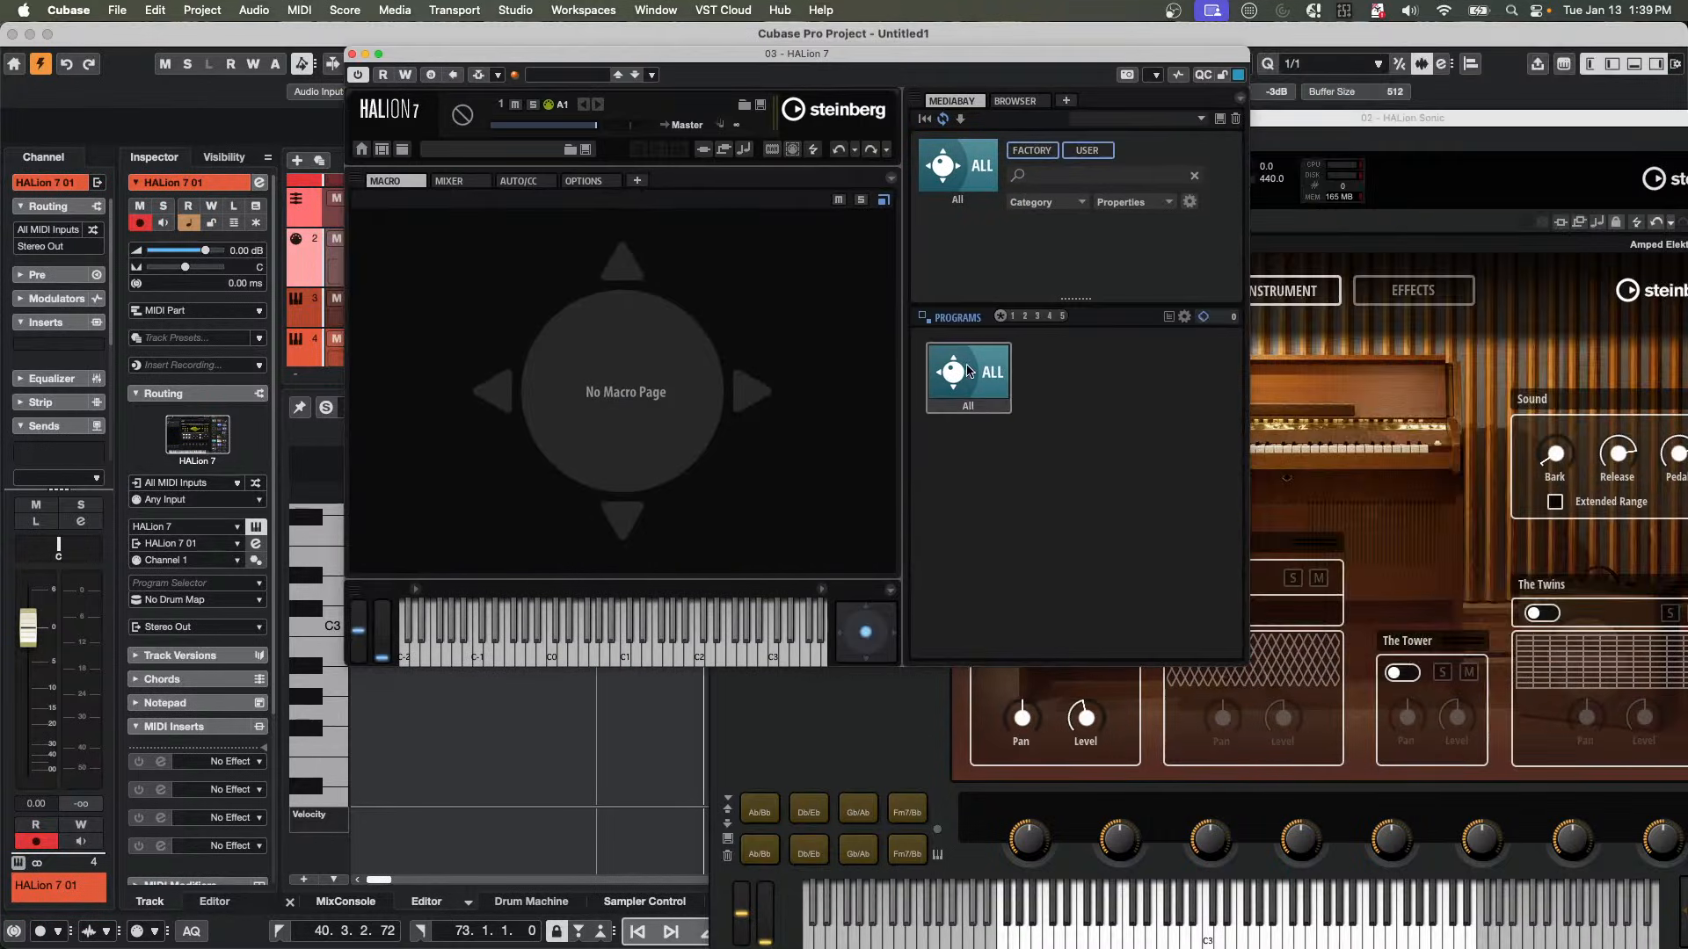
pyautogui.click(967, 370)
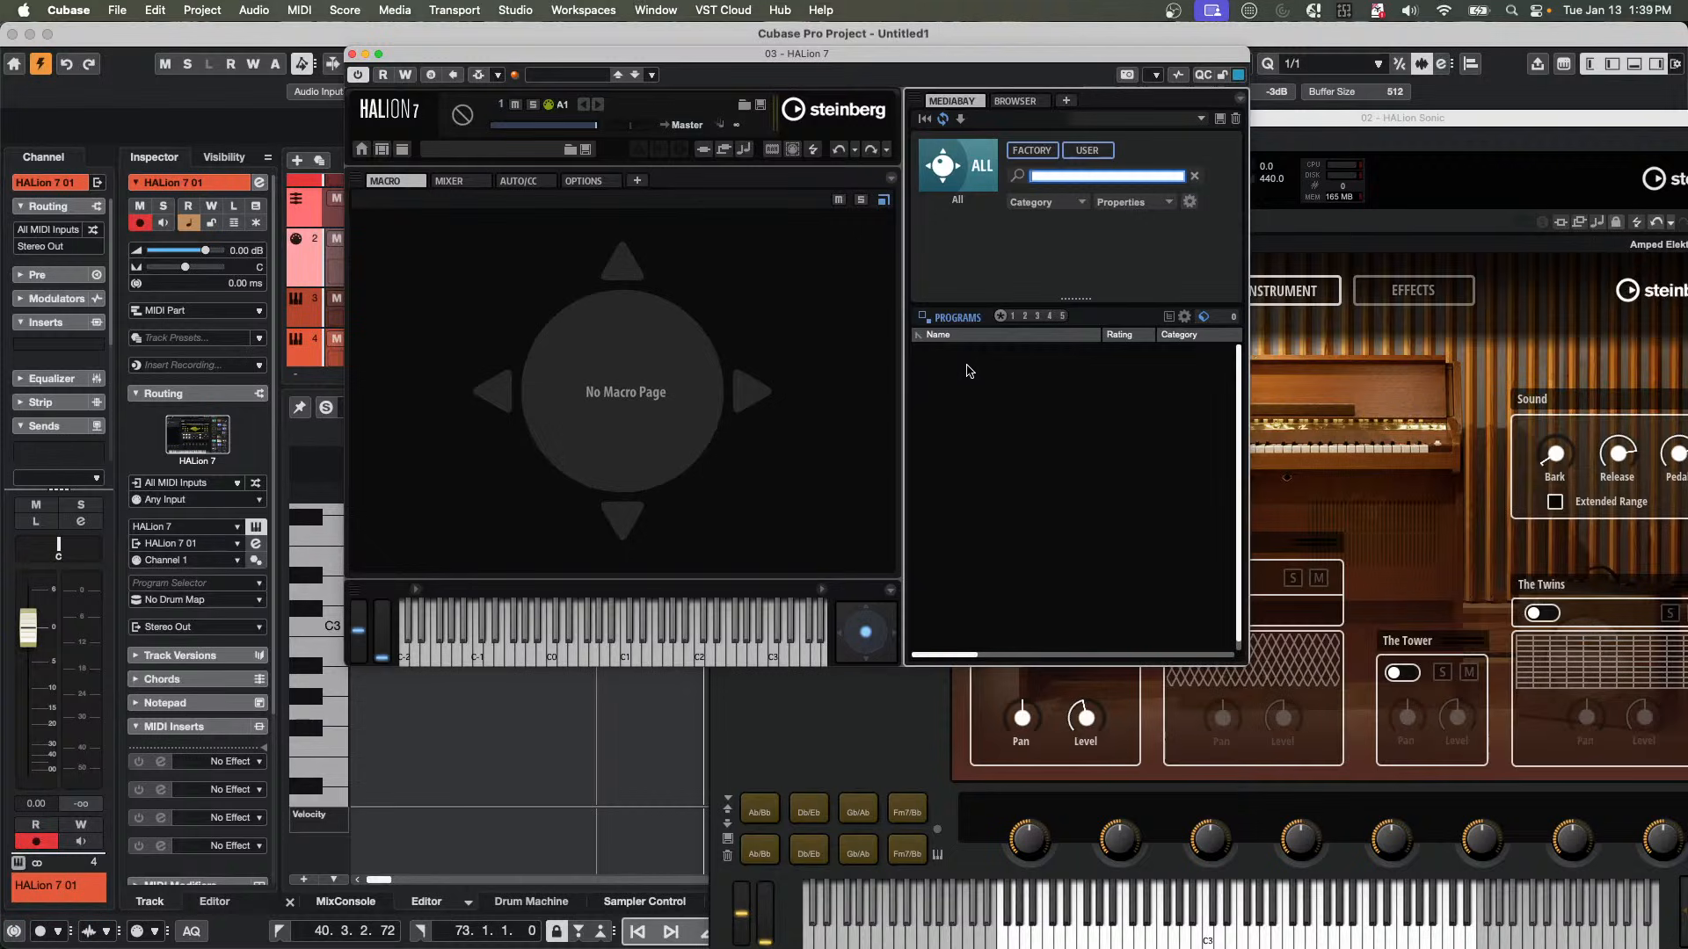
pyautogui.click(977, 178)
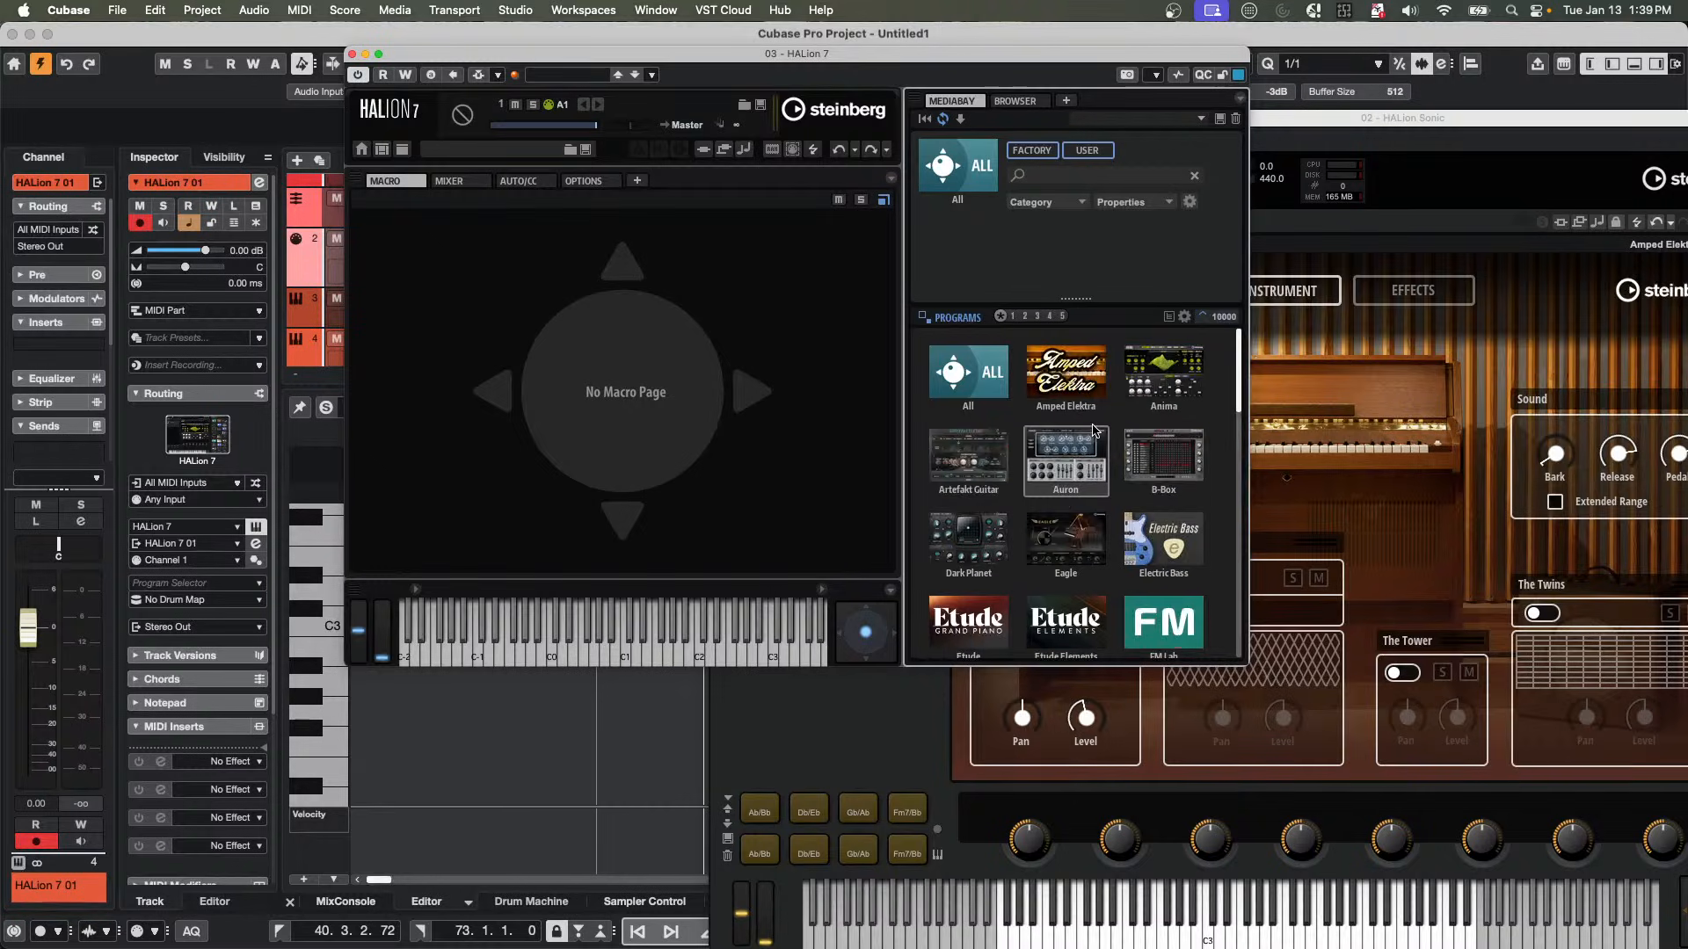
pyautogui.click(1091, 352)
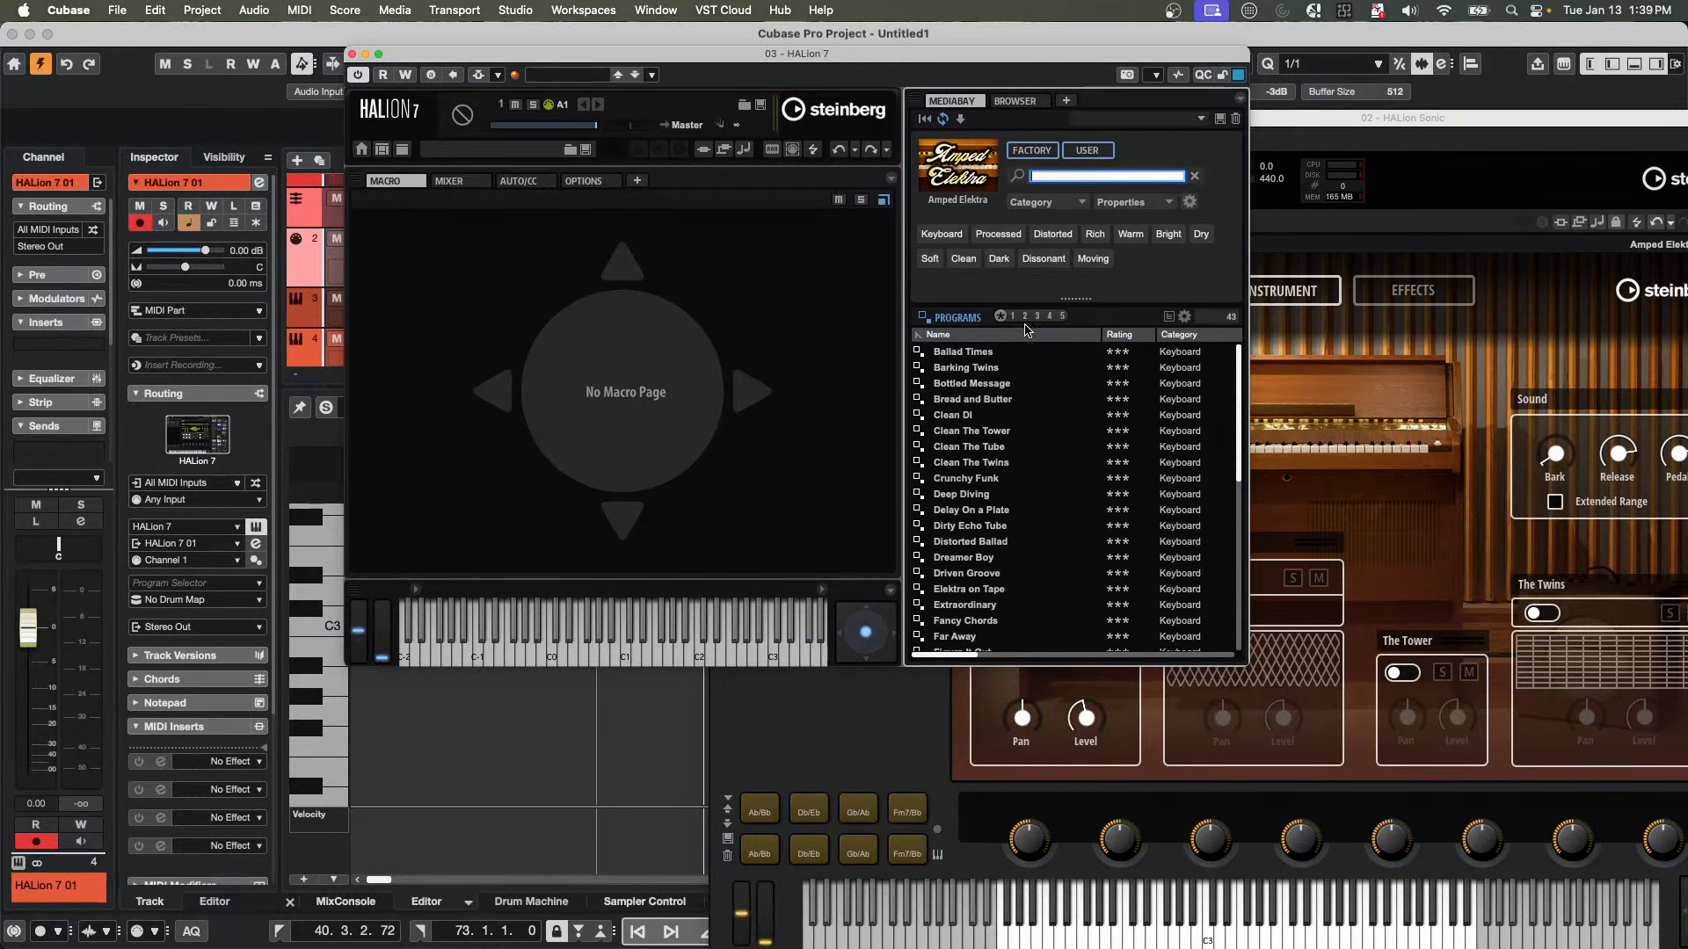
pyautogui.doubleClick(958, 353)
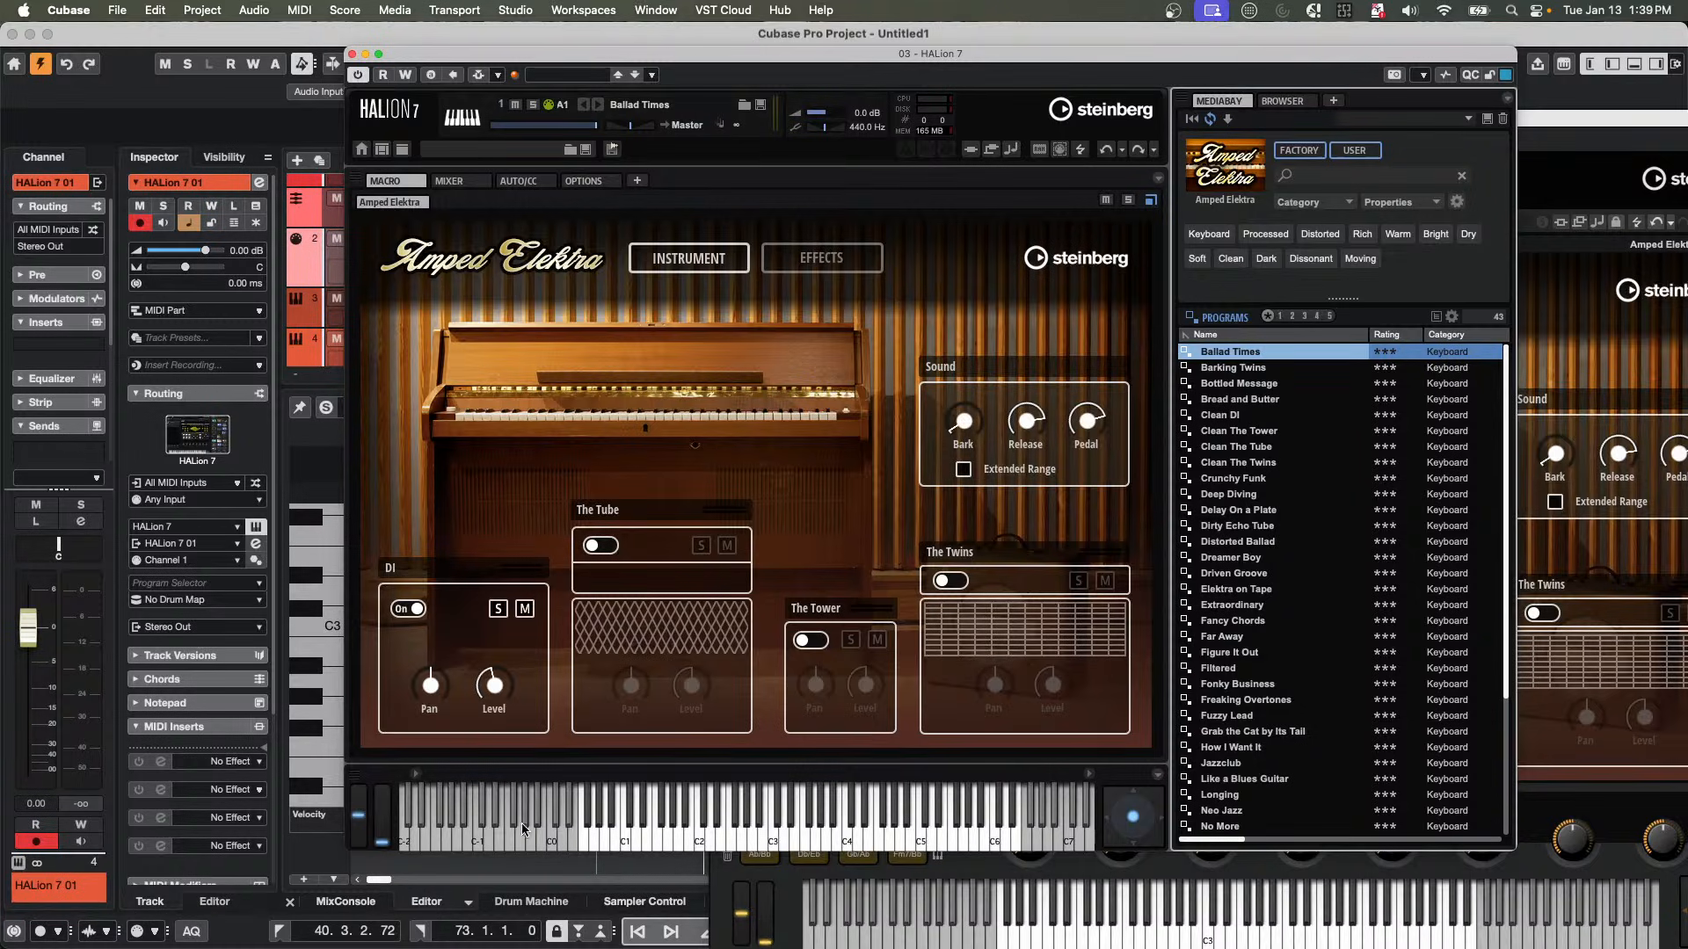
pyautogui.click(629, 834)
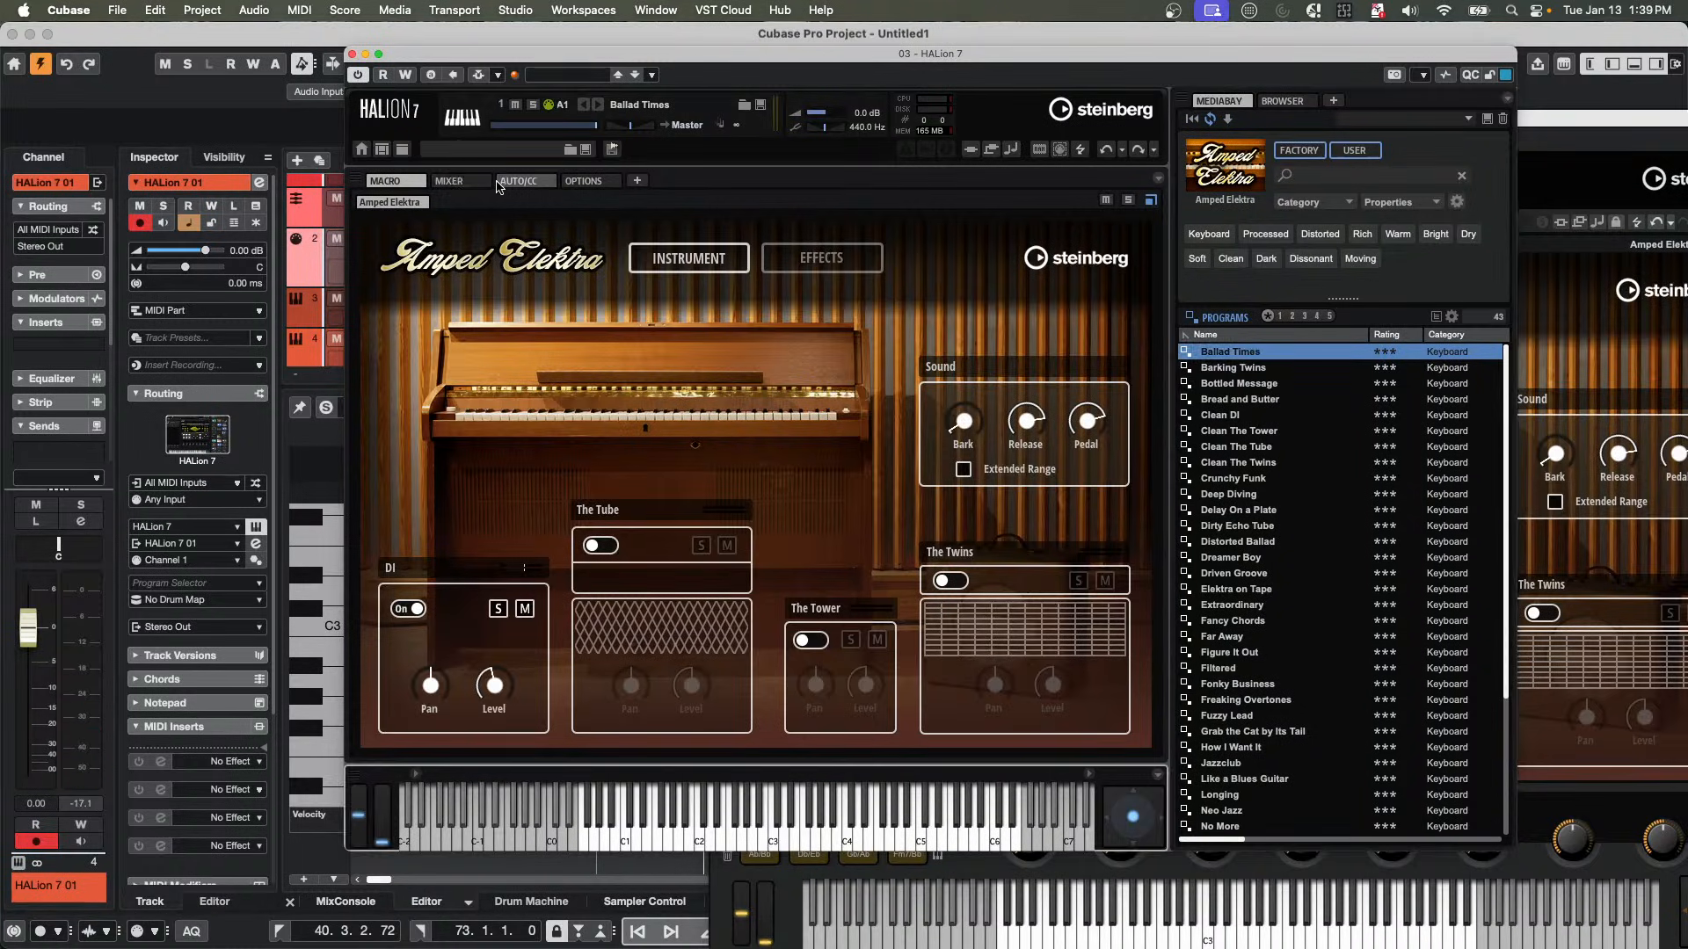
# Check the output and slot views of HALion 7's mixer and return to the macro page.
pyautogui.click(461, 181)
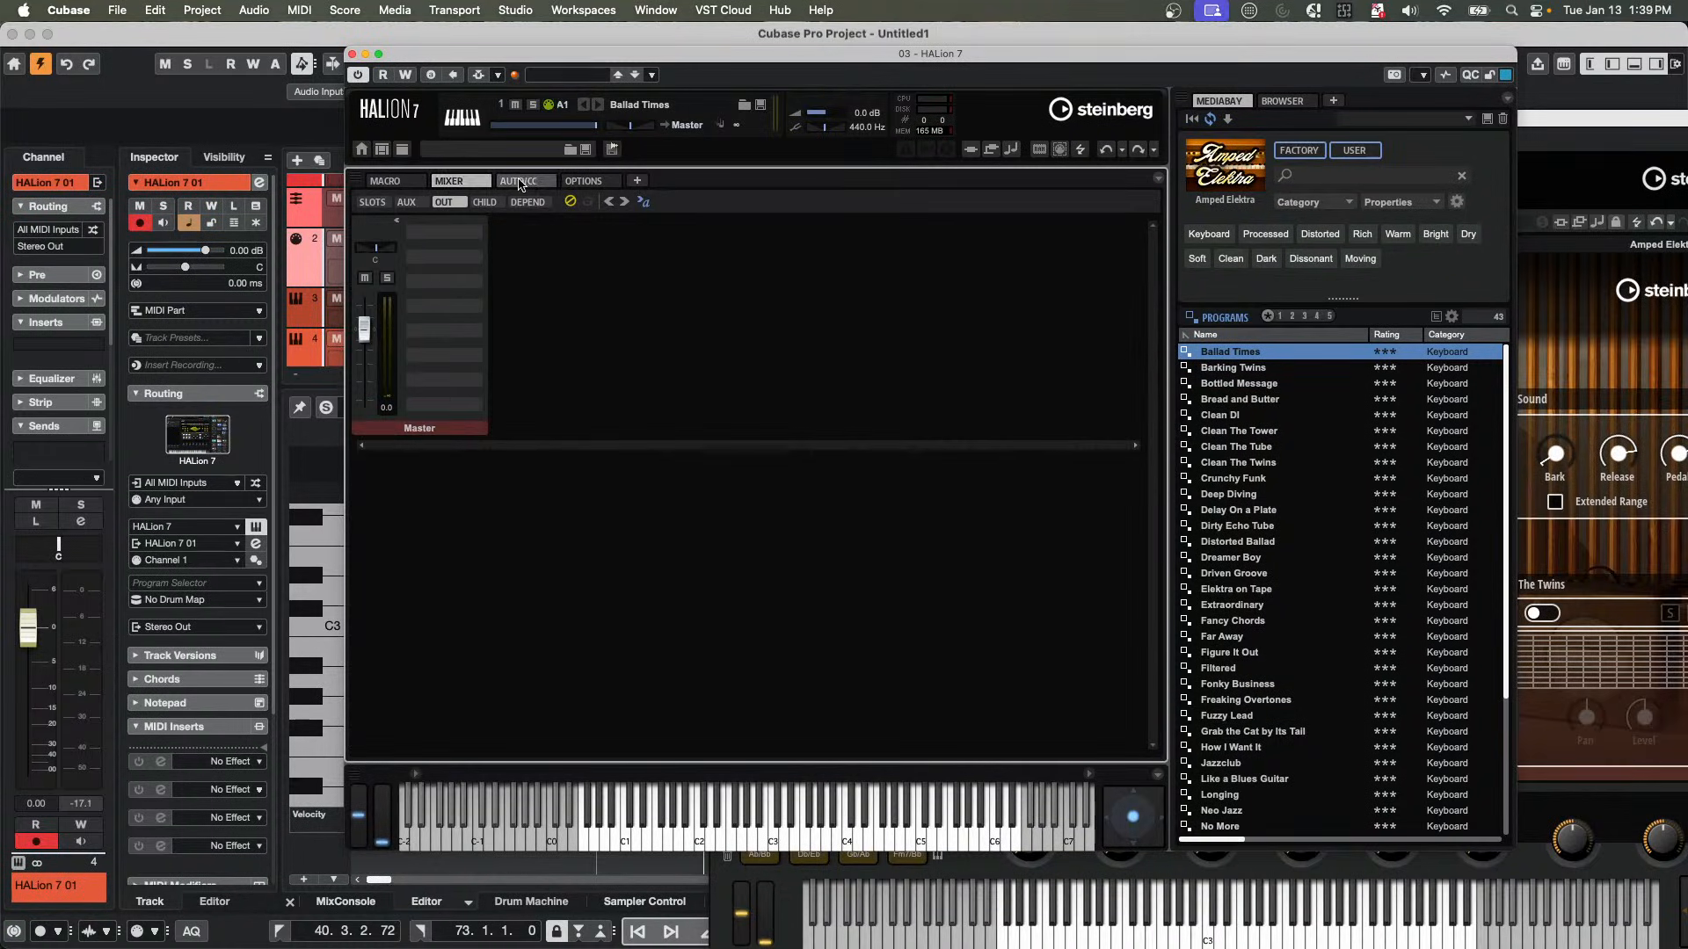
pyautogui.click(370, 203)
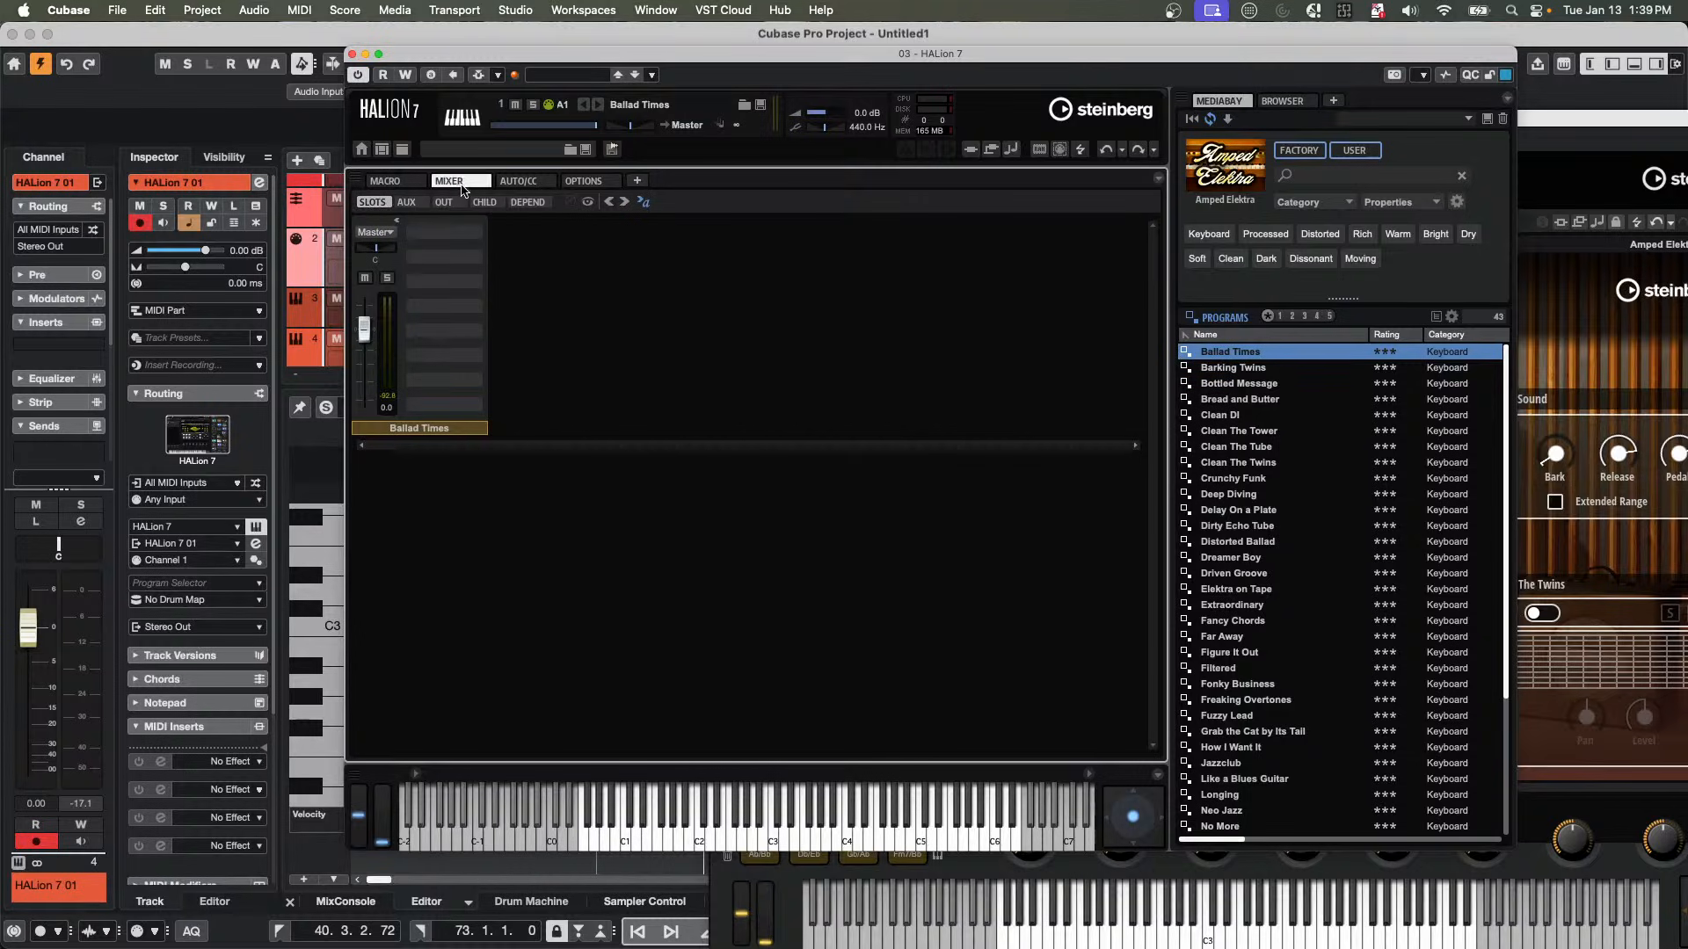
pyautogui.click(402, 182)
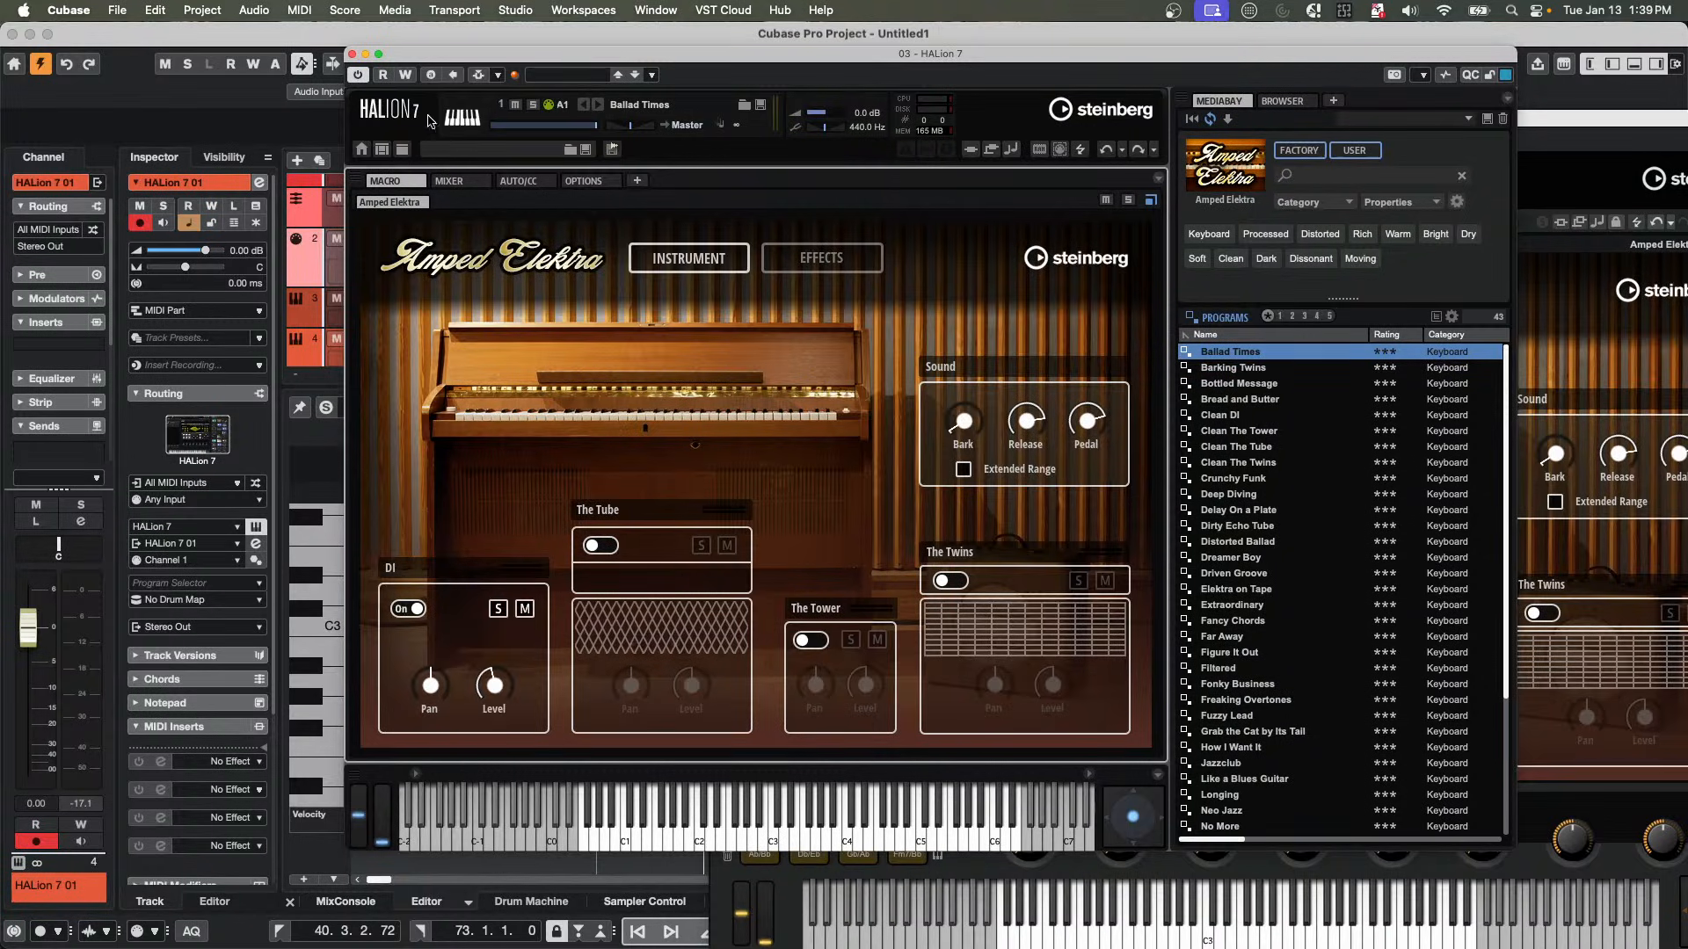
# Switch HALion 7 to the Advanced layout from its Home screen and reposition the window so the trigger pads are in view.
pyautogui.click(361, 151)
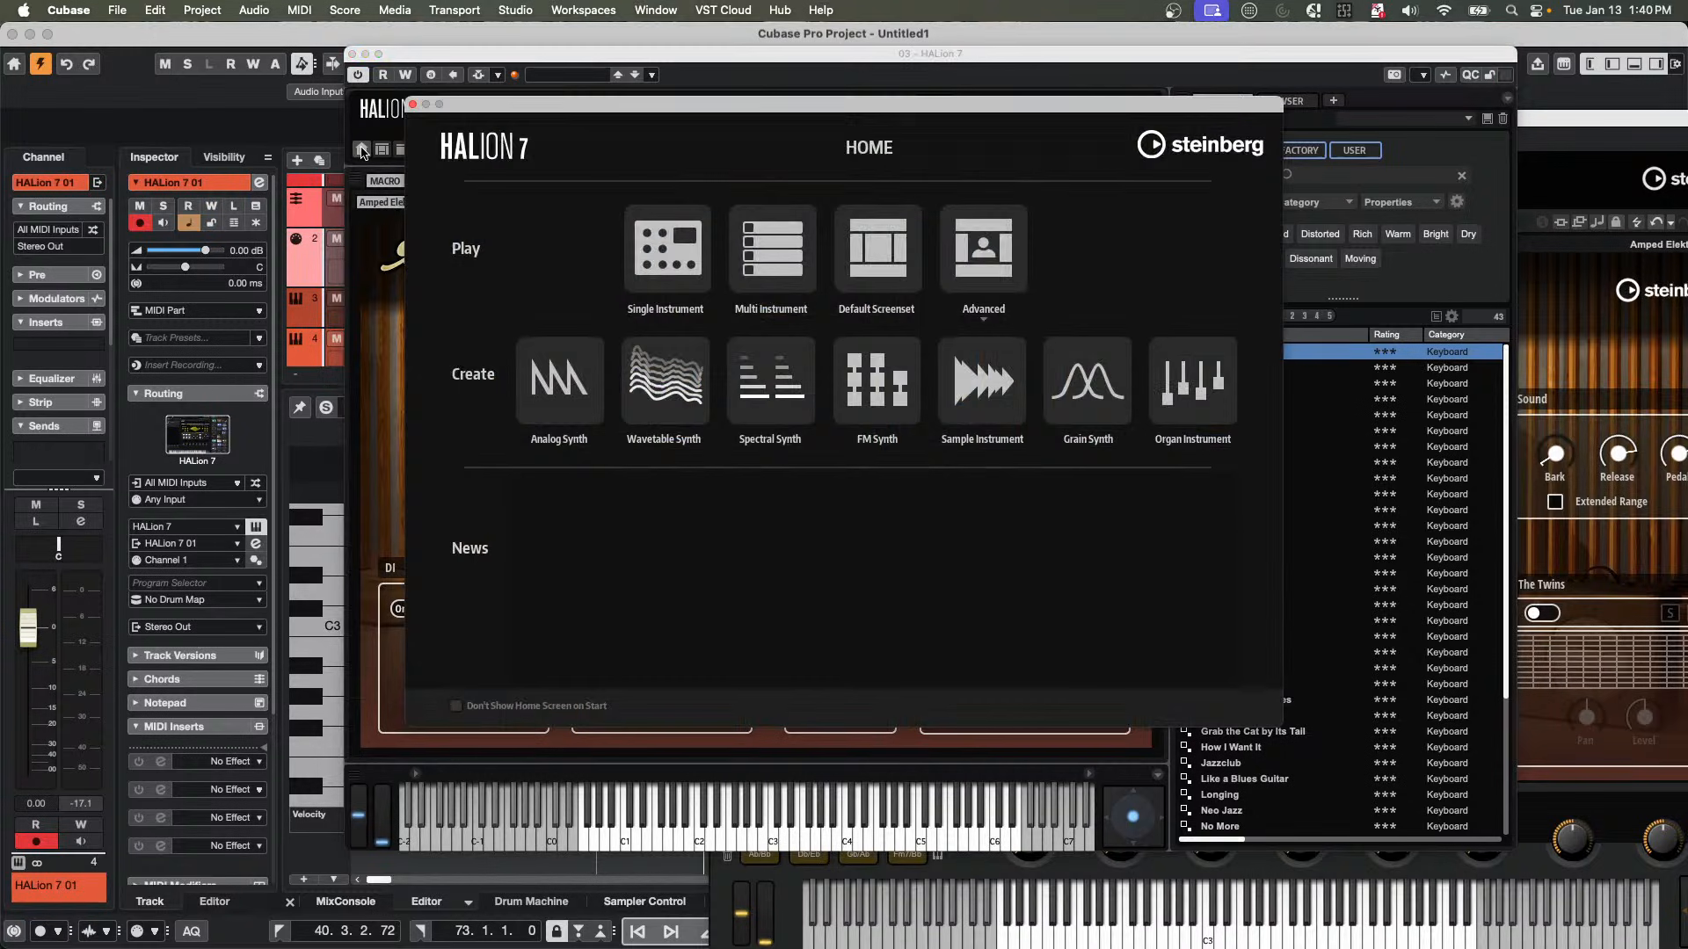
pyautogui.click(970, 243)
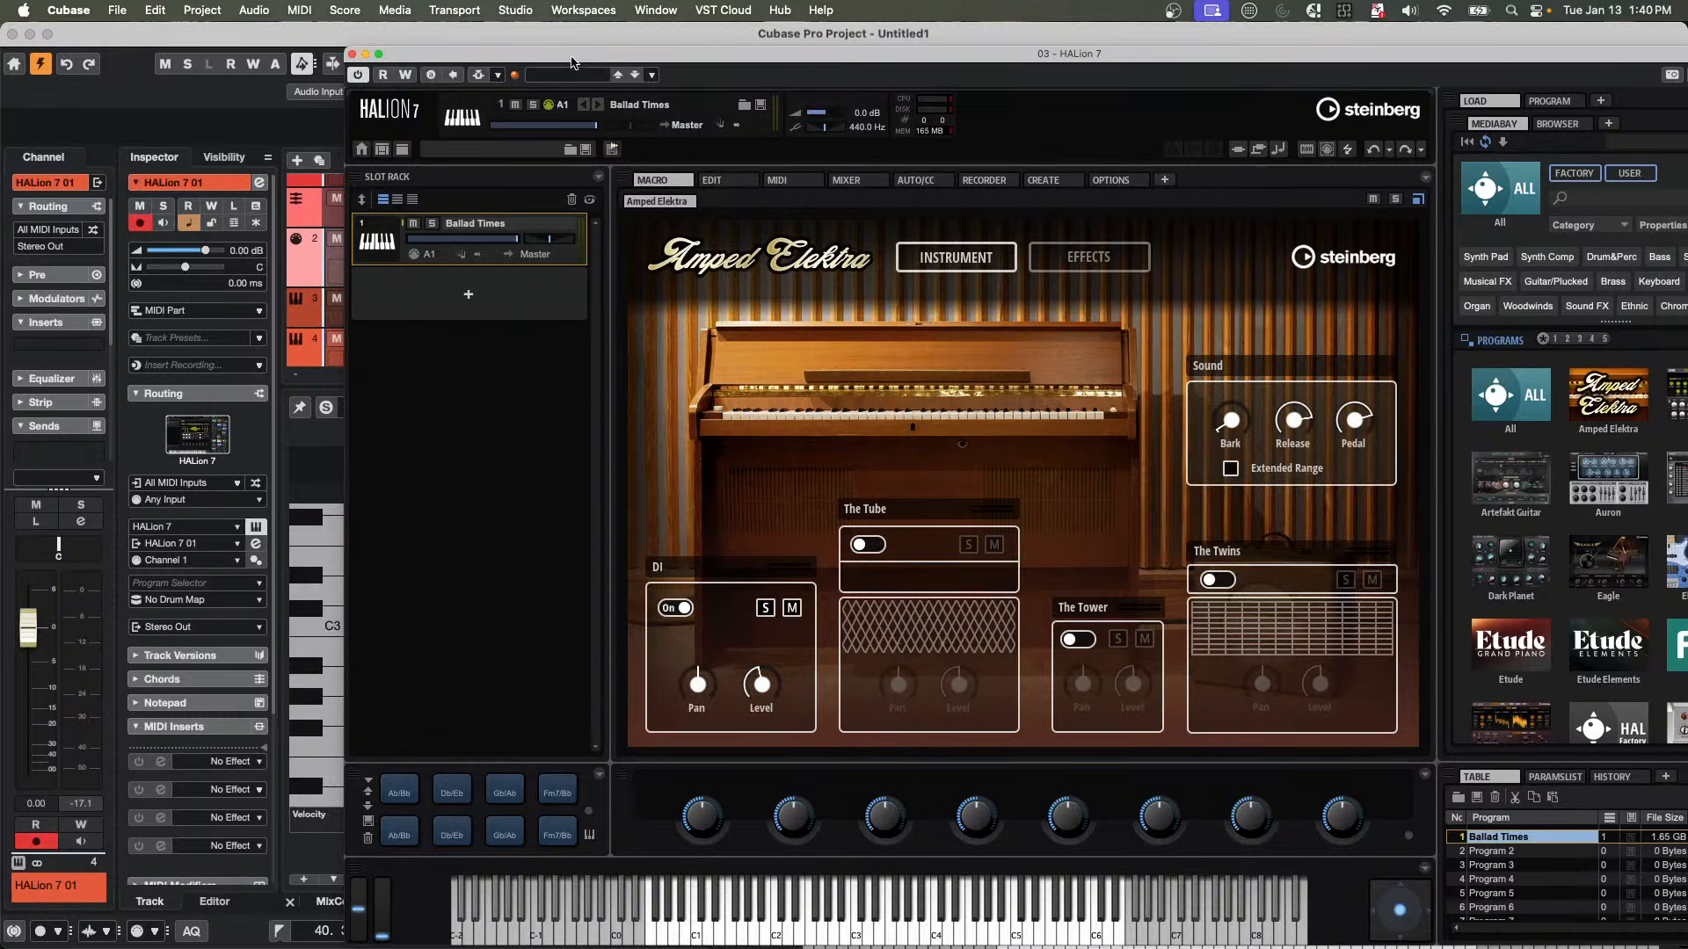
pyautogui.moveTo(575, 60); pyautogui.dragTo(502, 36)
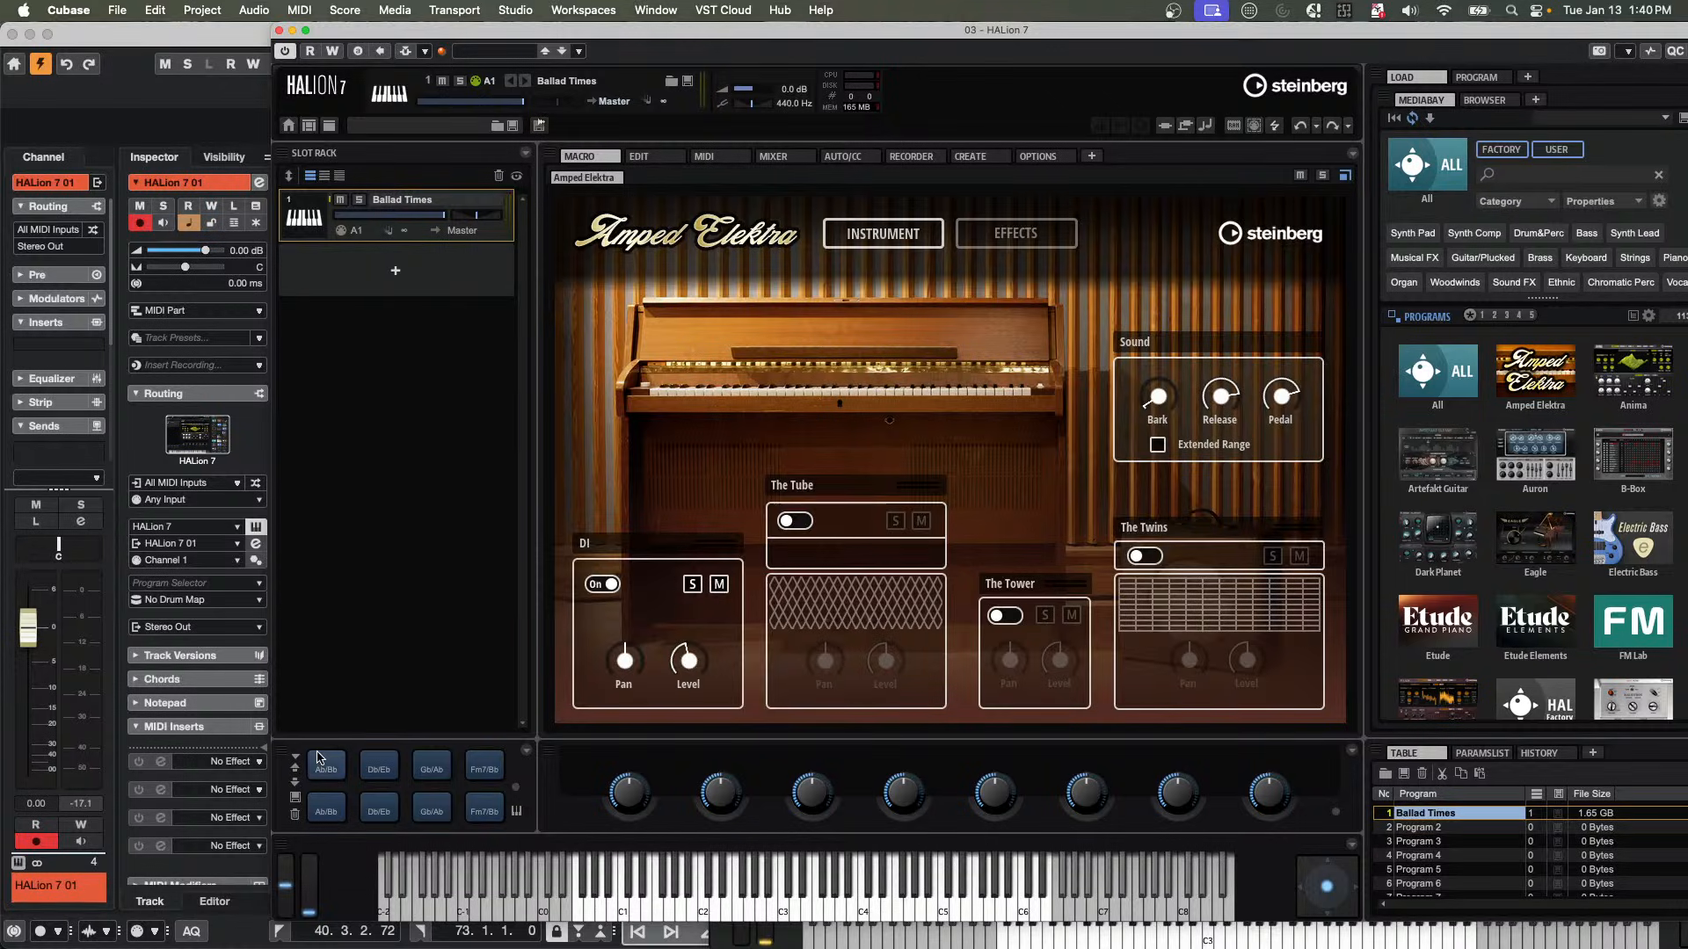
# Close the trigger pad section in the HALion 7 layout and close the HALion 7 window.
pyautogui.click(527, 753)
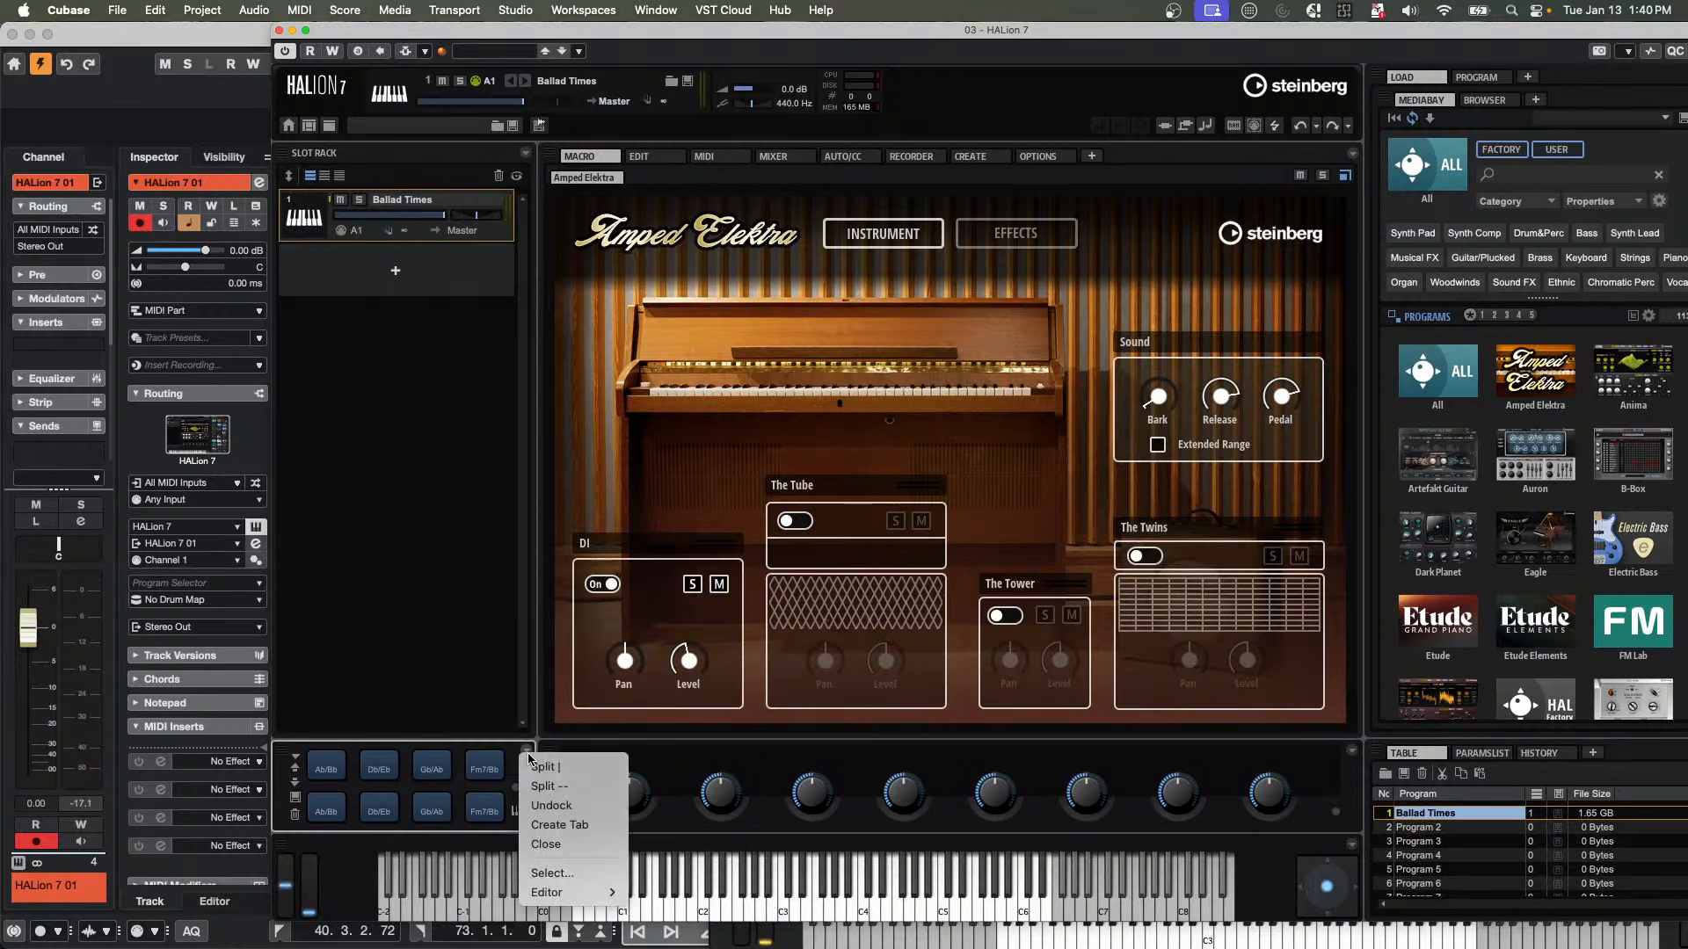
pyautogui.click(584, 853)
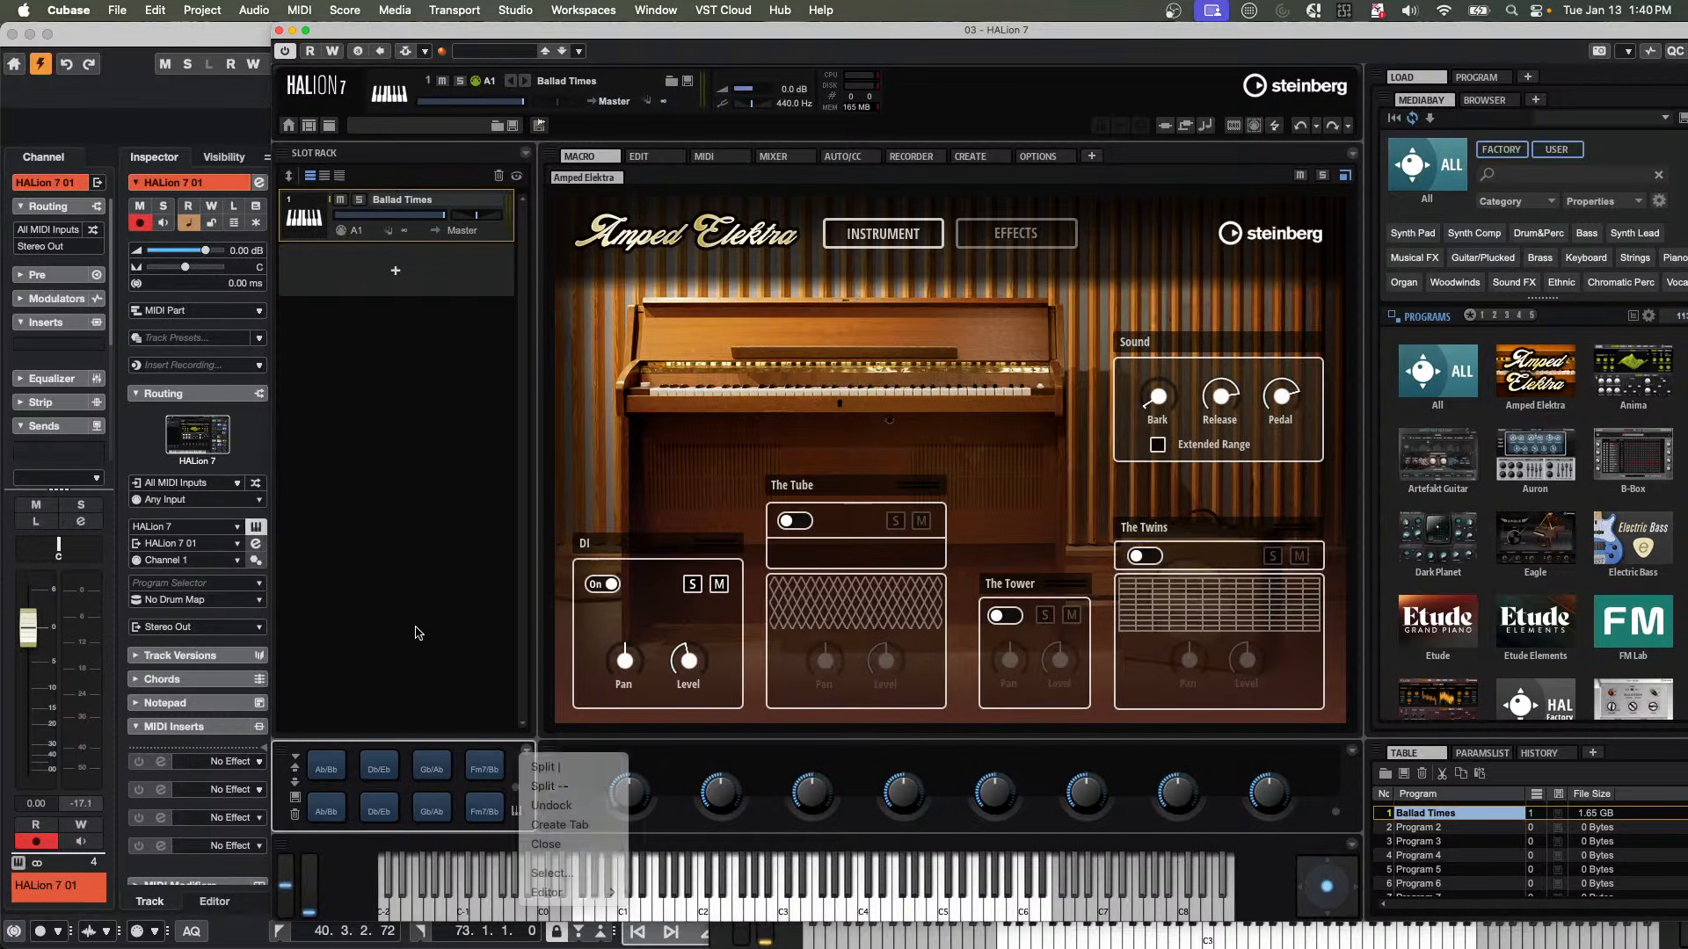
pyautogui.click(527, 753)
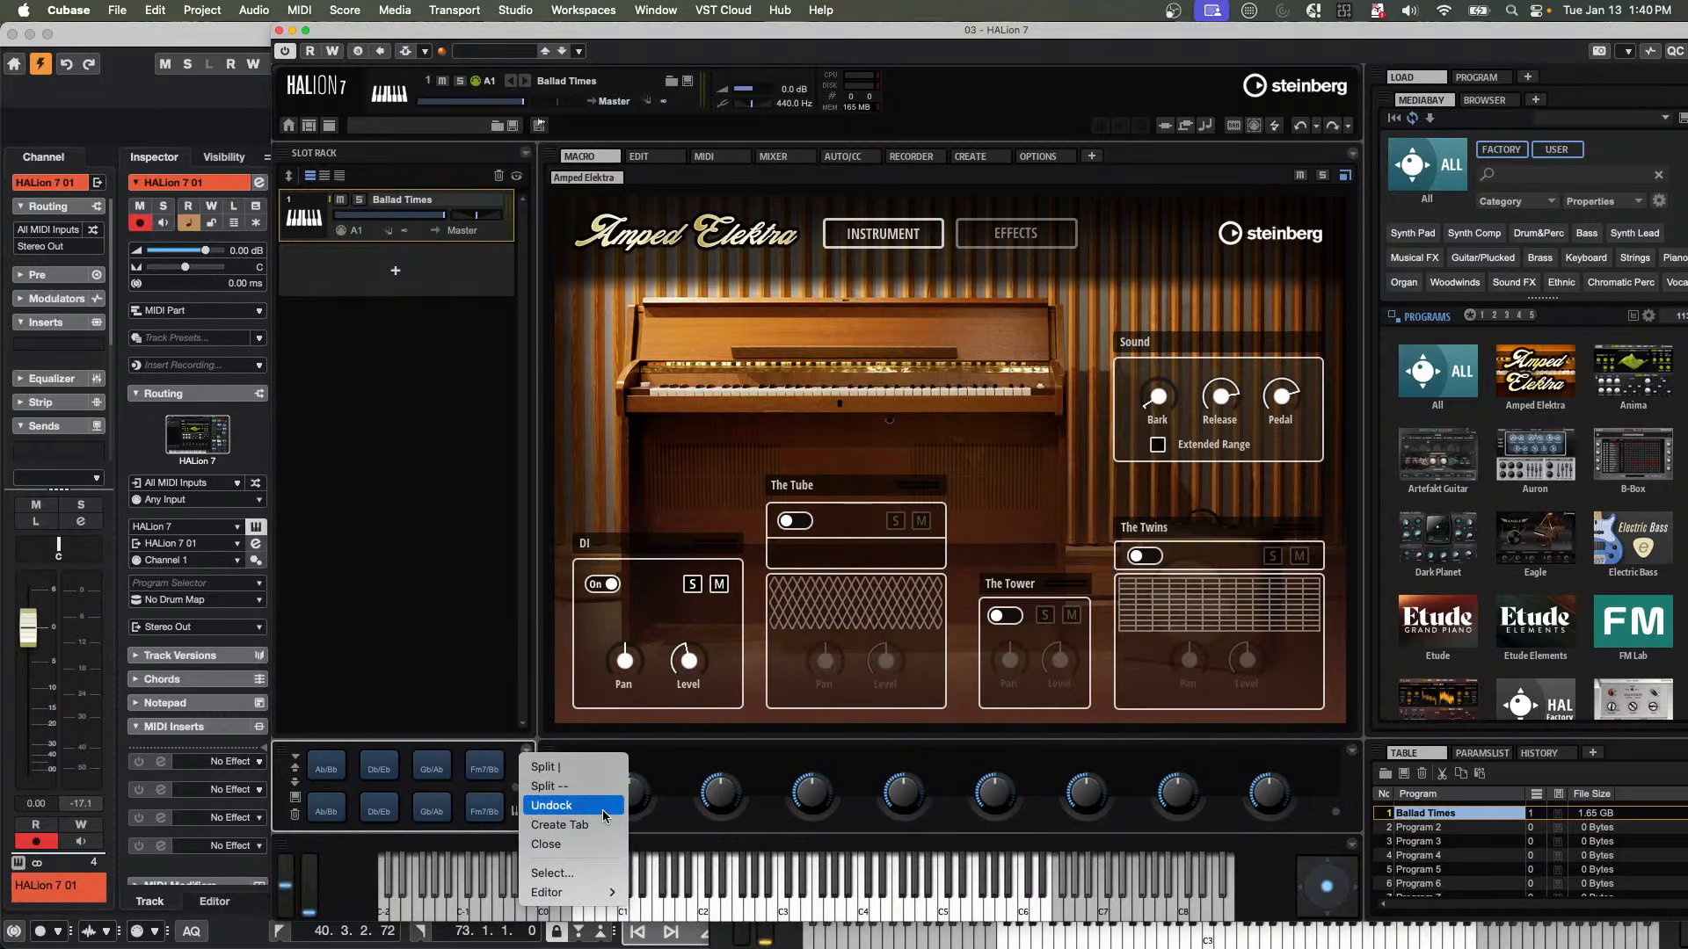
pyautogui.click(547, 844)
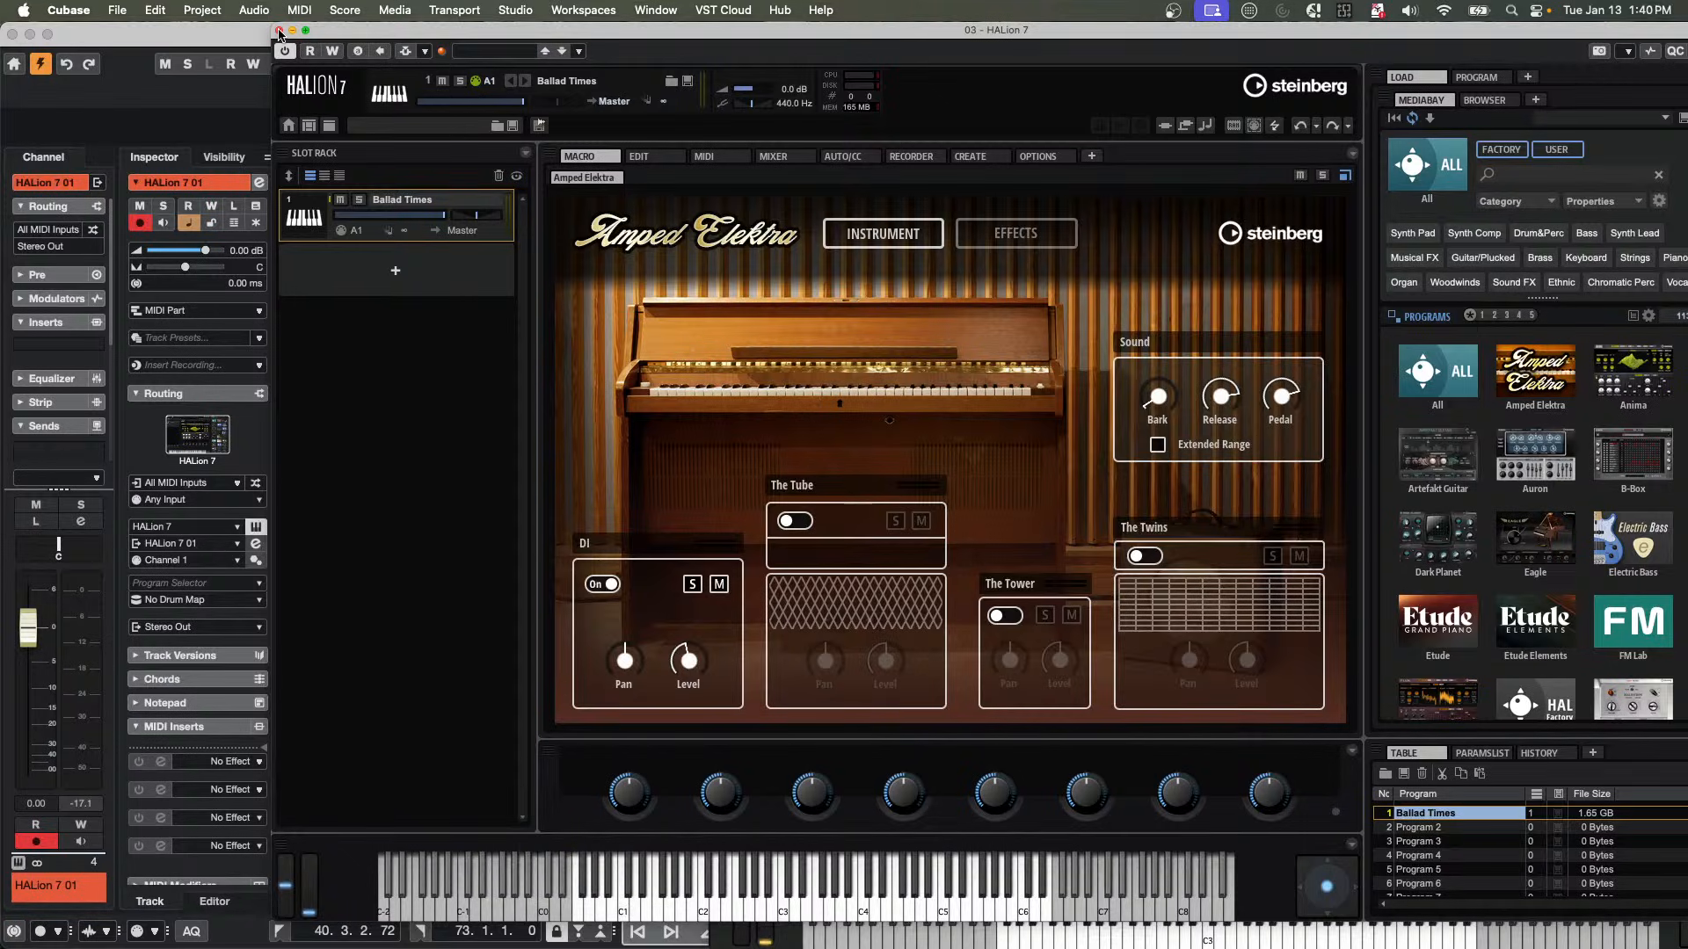
pyautogui.click(278, 30)
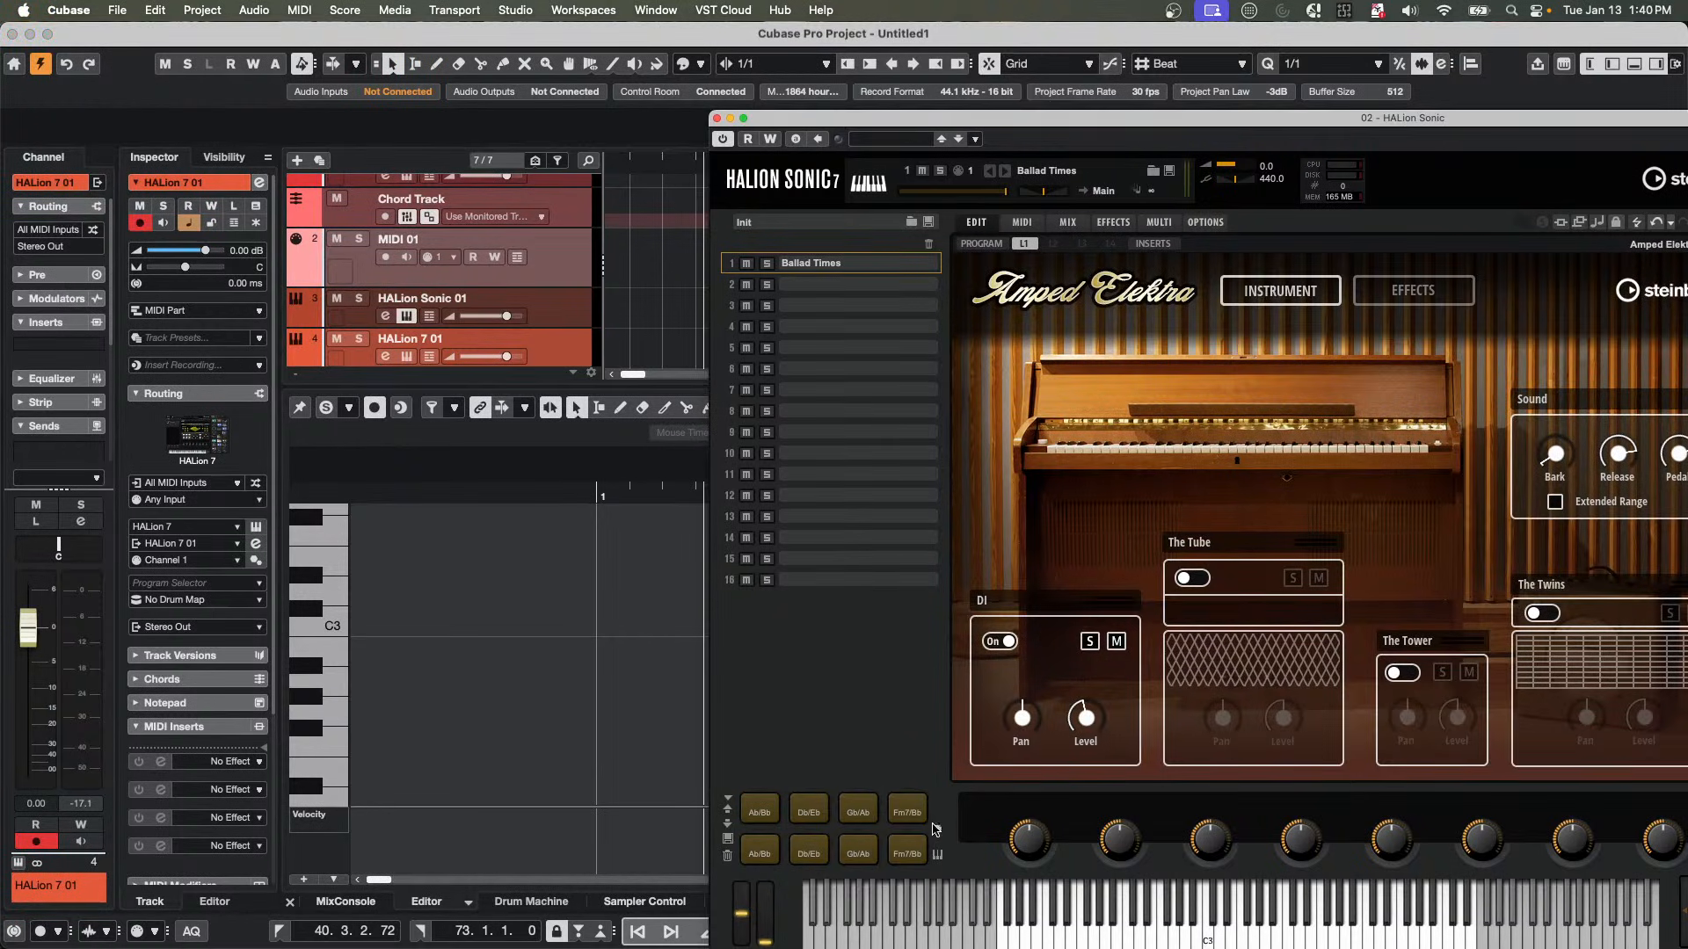
# Check HALion Sonic's trigger pad preset list without loading a preset and close the HALion Sonic window.
pyautogui.click(728, 803)
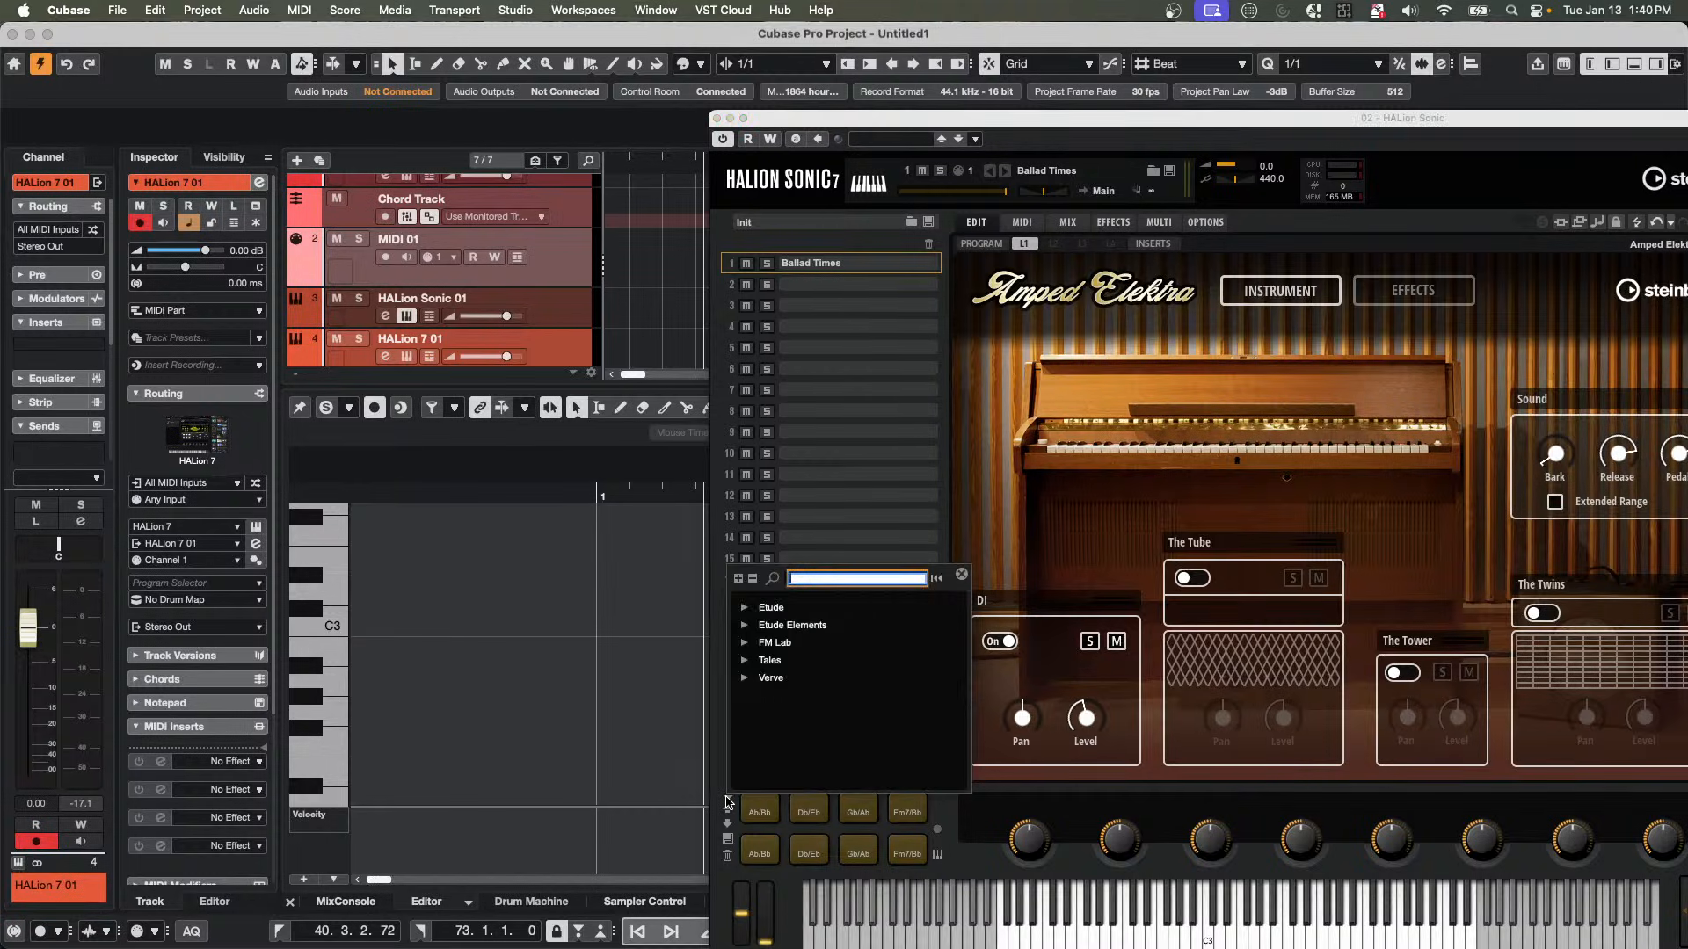
pyautogui.click(728, 802)
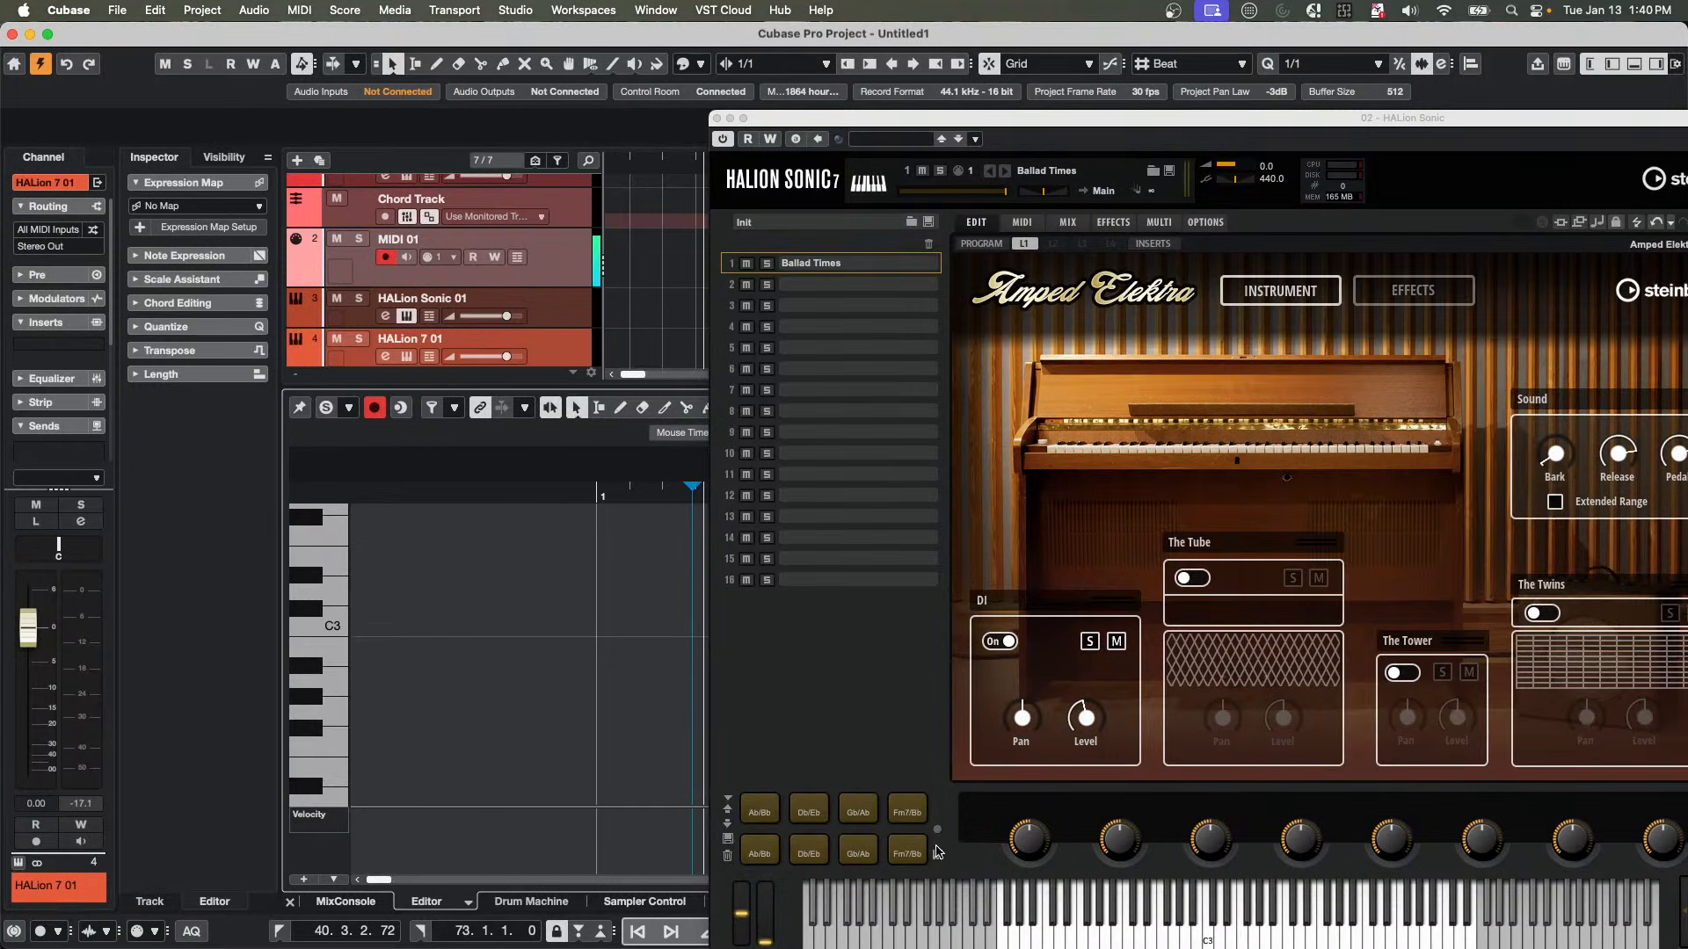
pyautogui.click(717, 118)
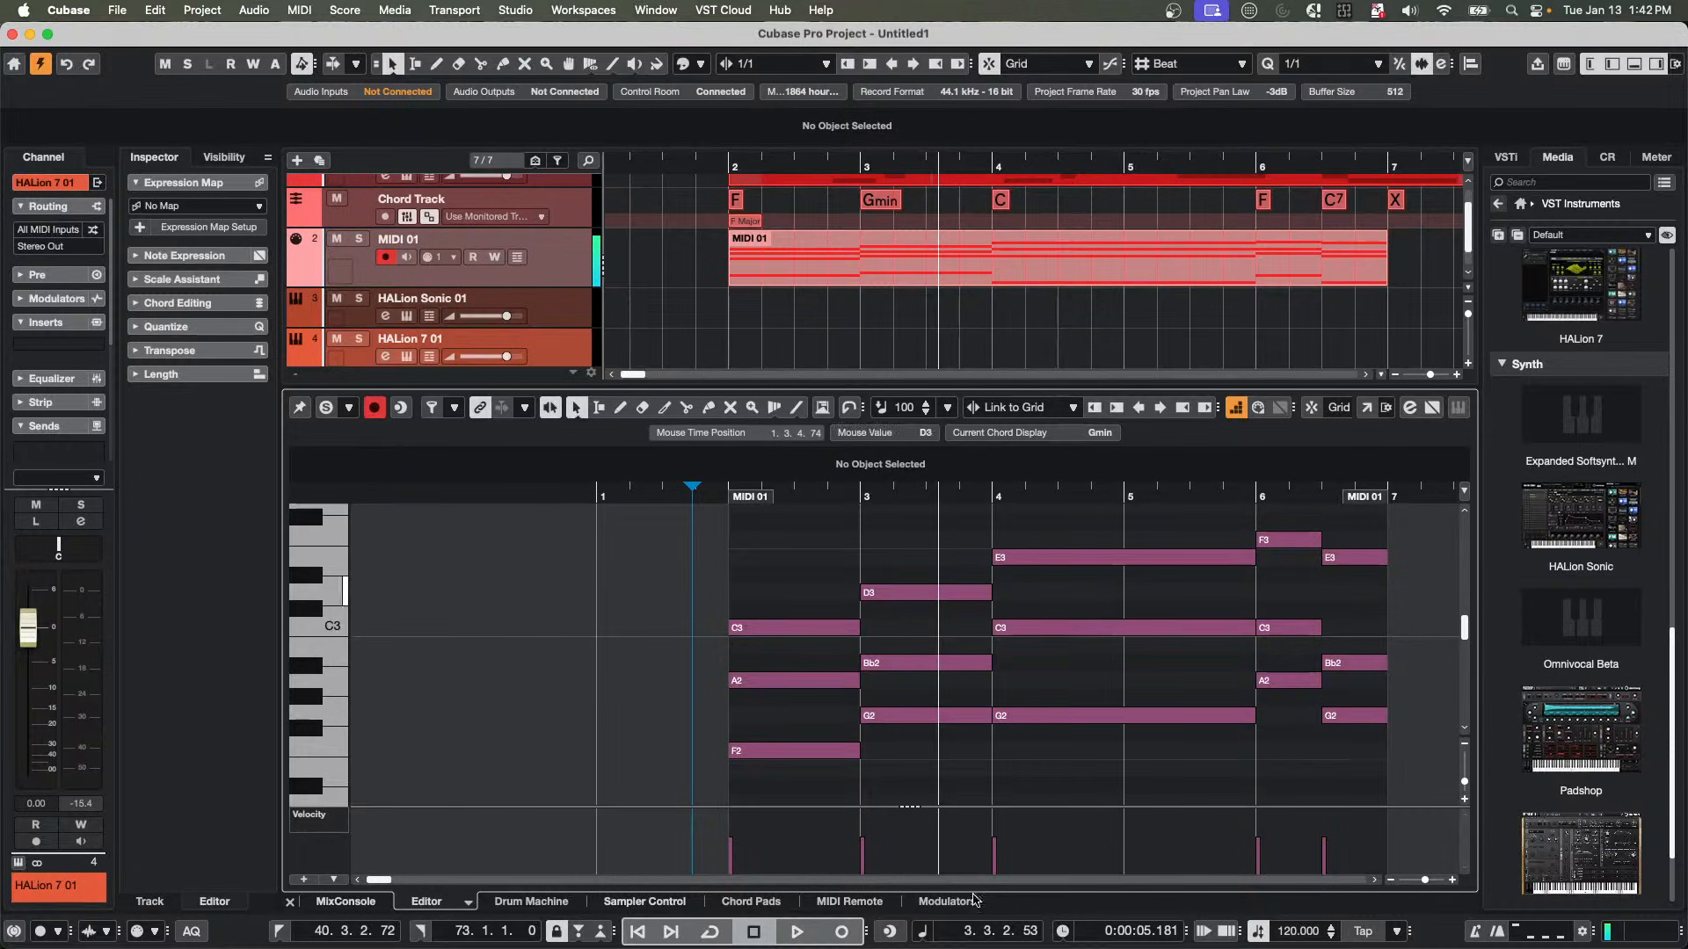
# Switch to Safari and open the steinberg.help website.
pyautogui.moveTo(572, 948)
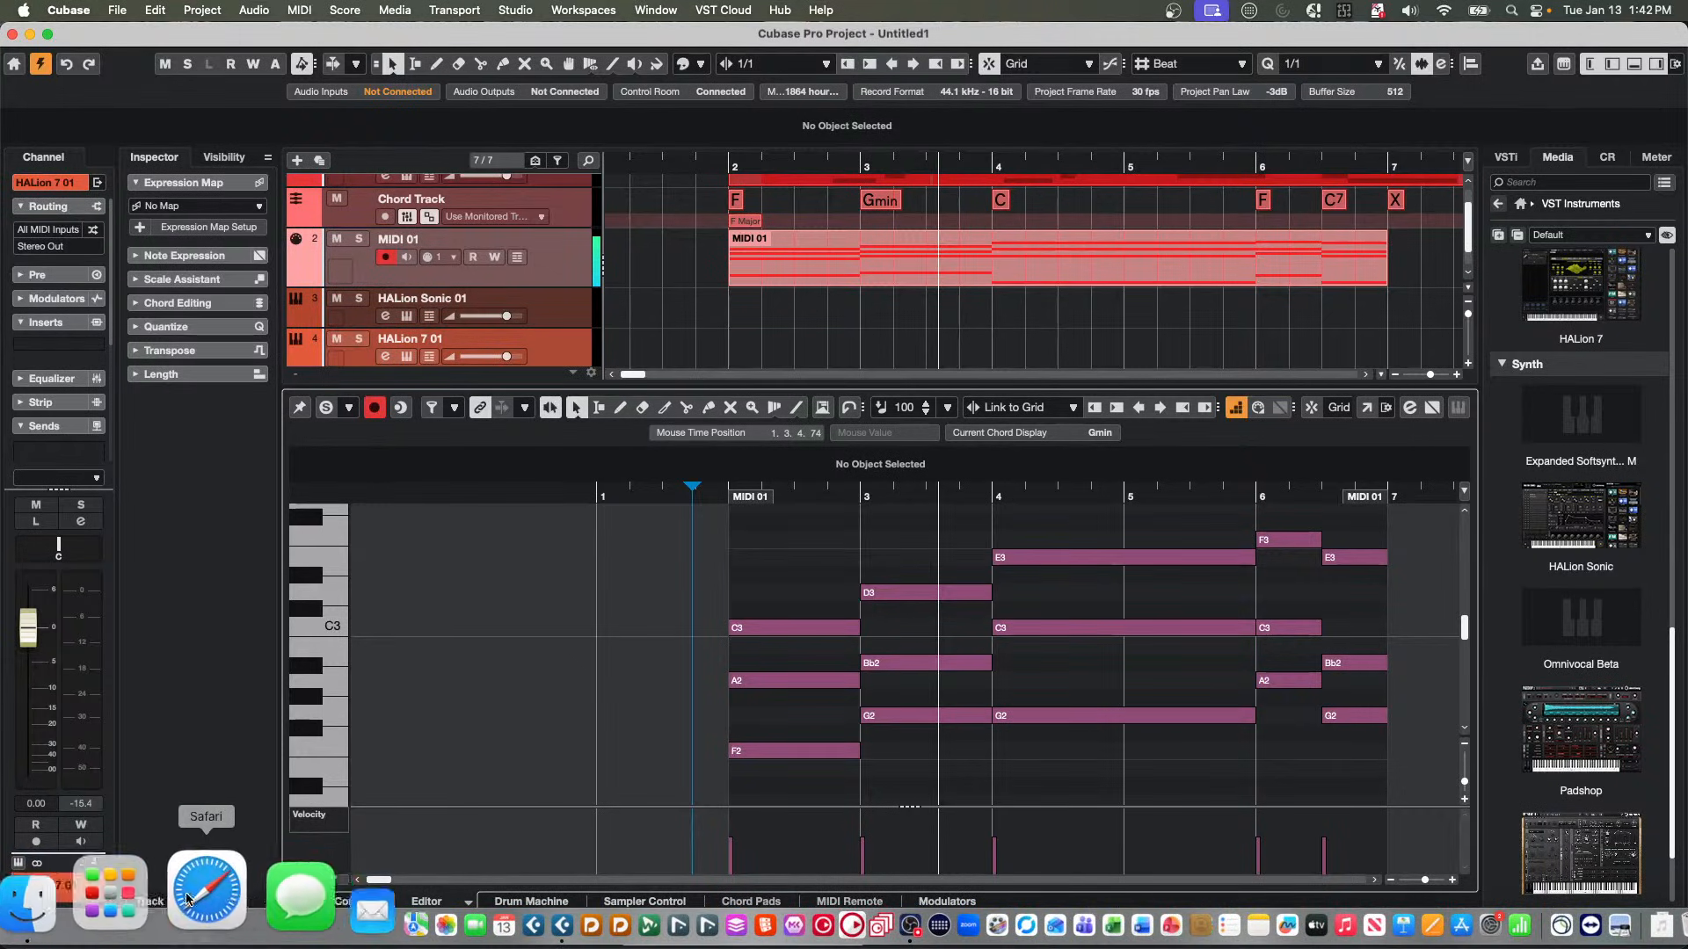
pyautogui.click(176, 888)
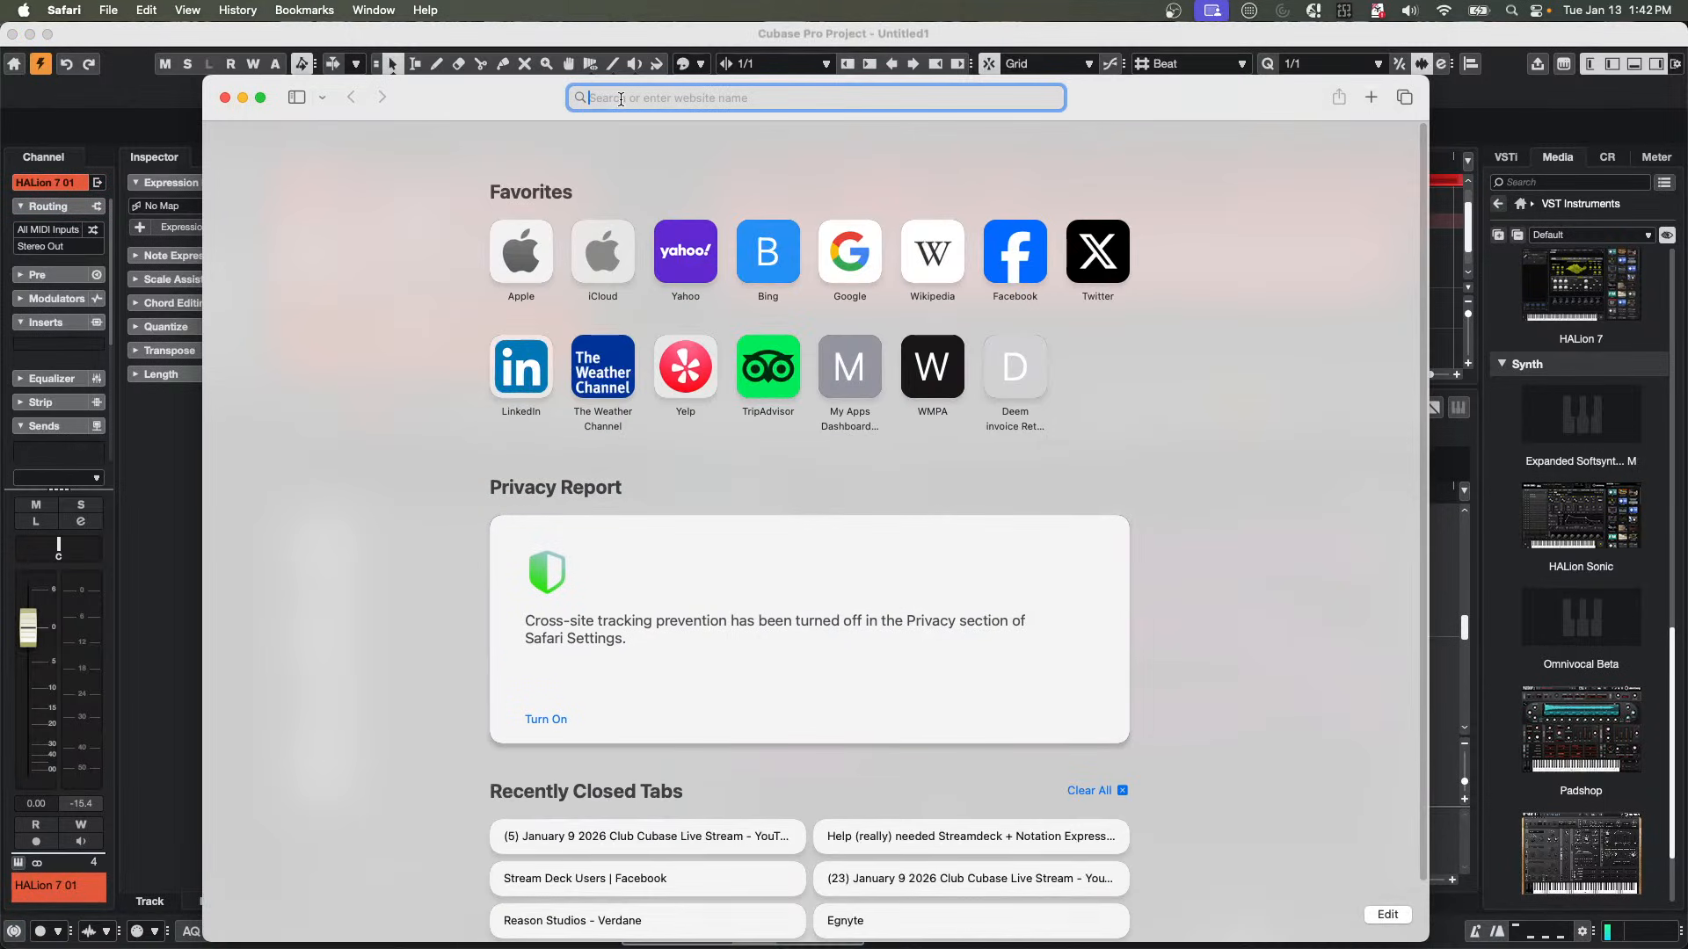
pyautogui.write('steinberg')
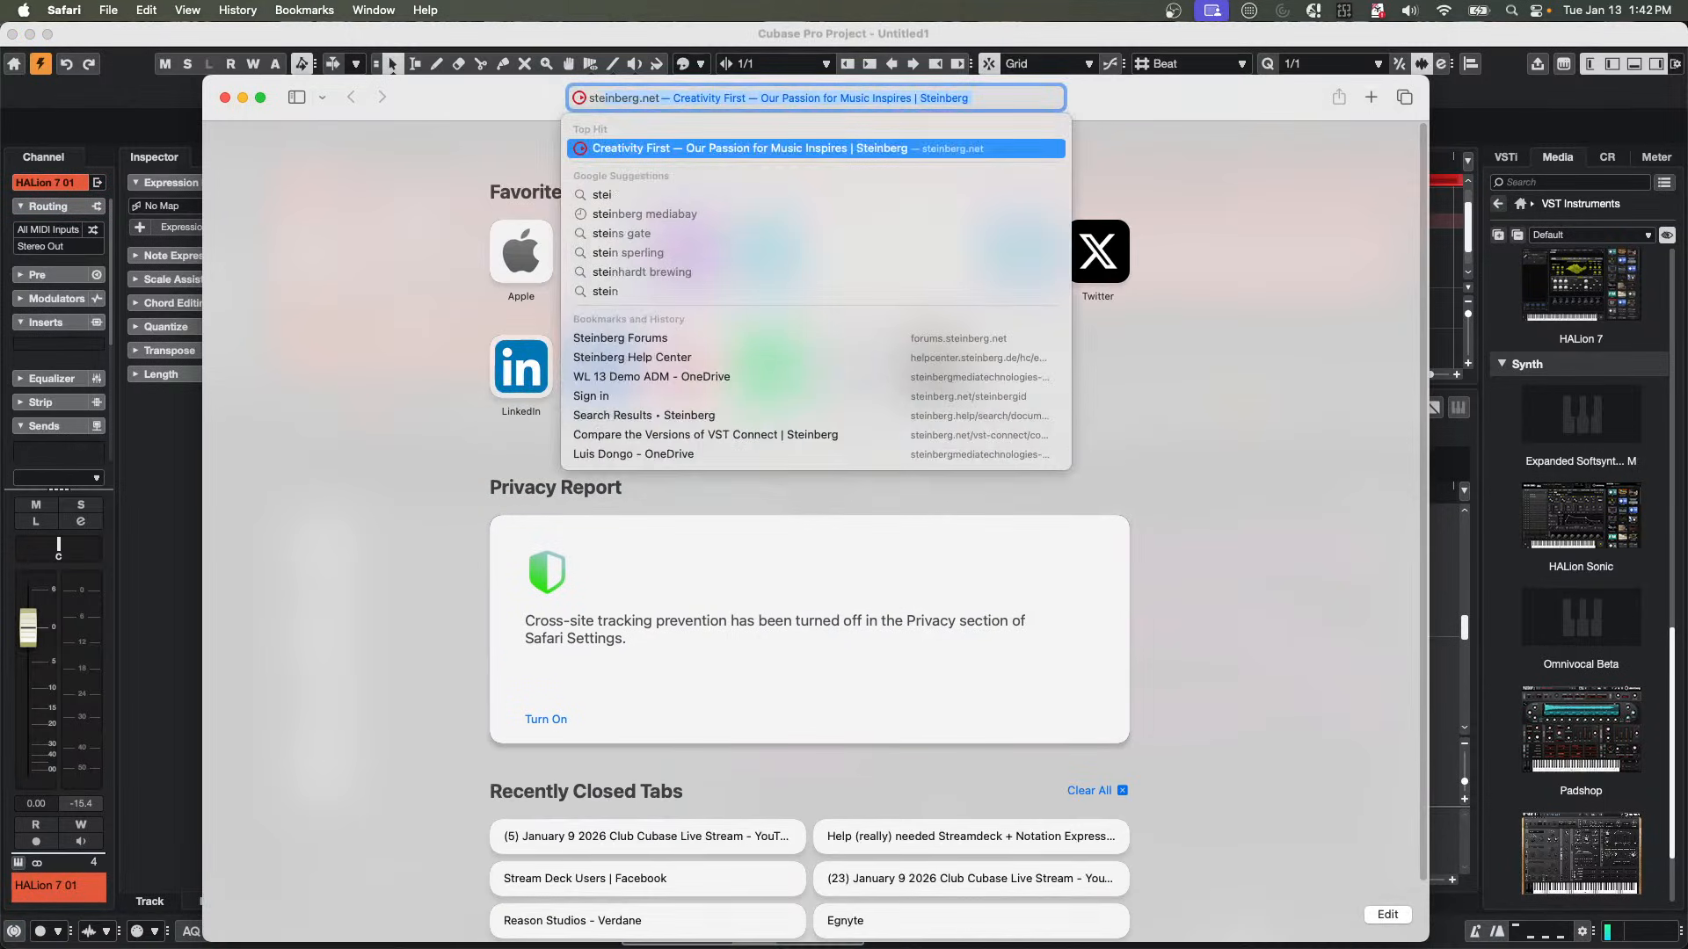
pyautogui.write('.help')
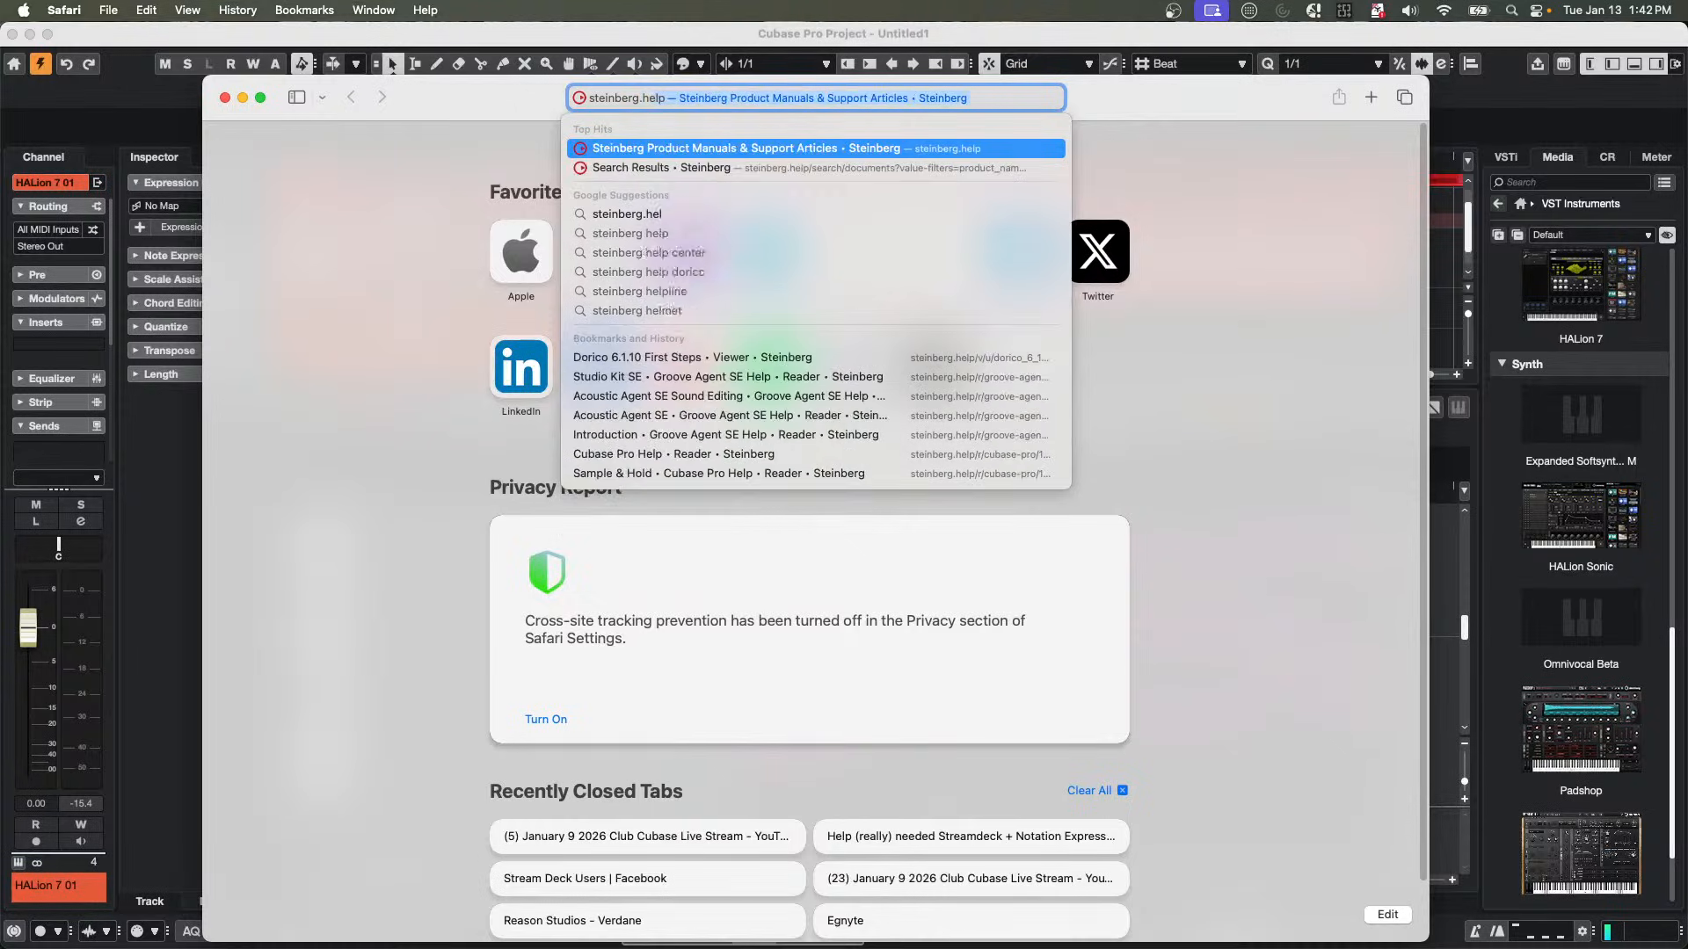
pyautogui.press('Return')
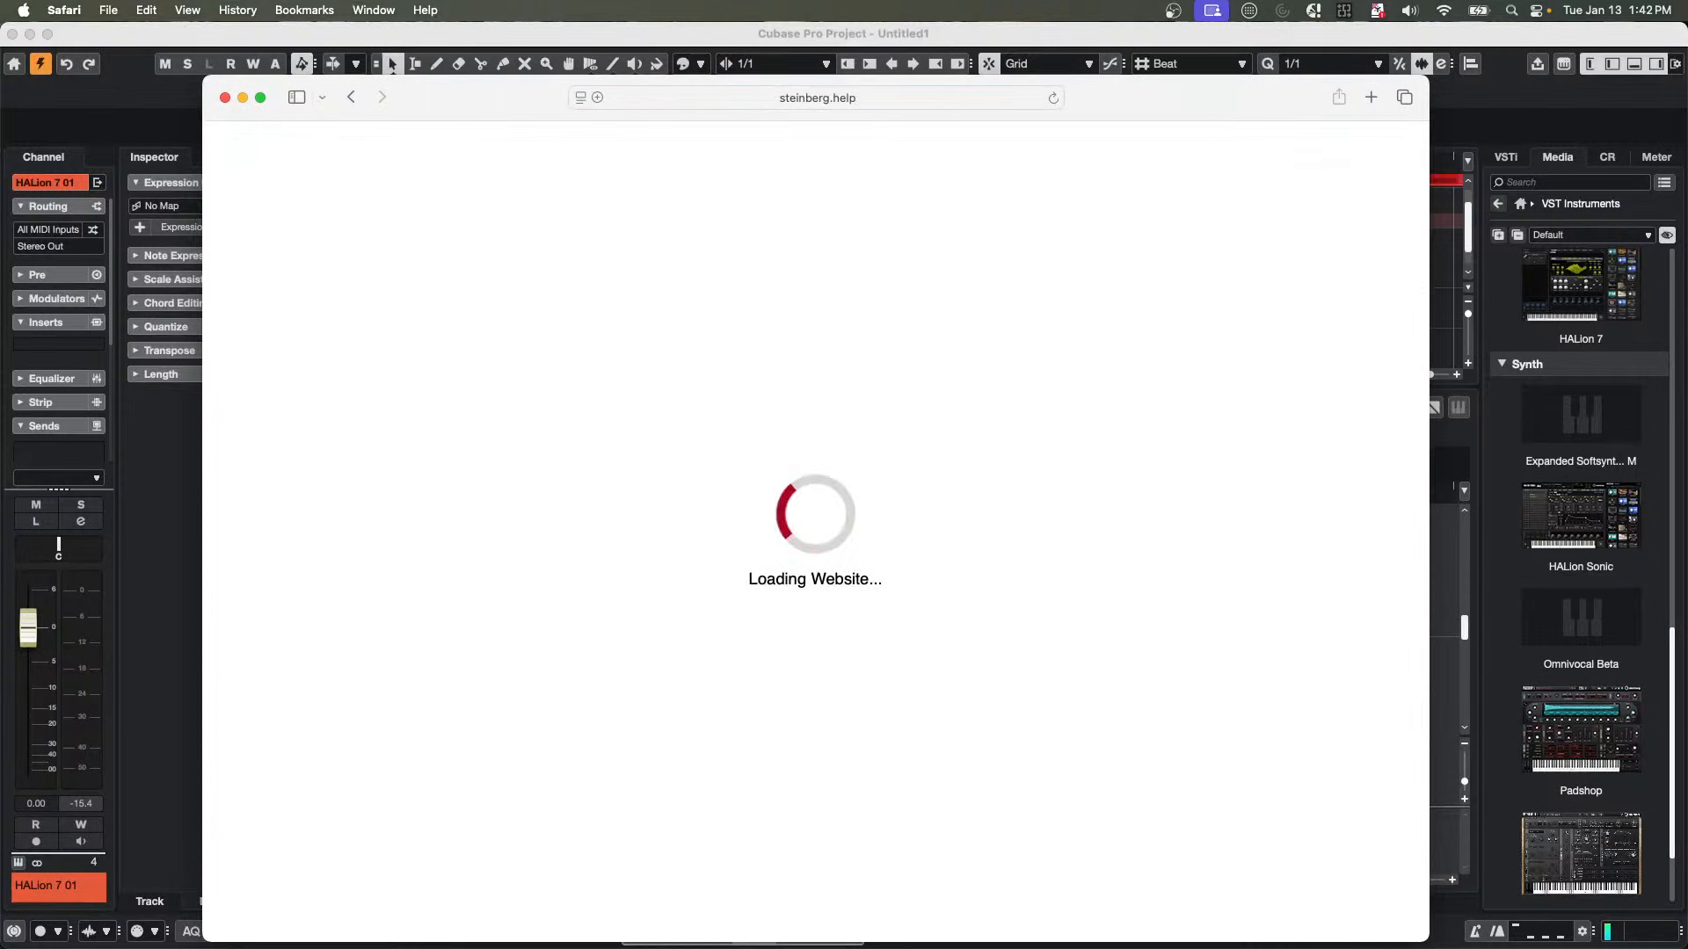
# Look over the manuals on the steinberg.help home page and search for VST Live.
pyautogui.scroll(-5, 815, 449)
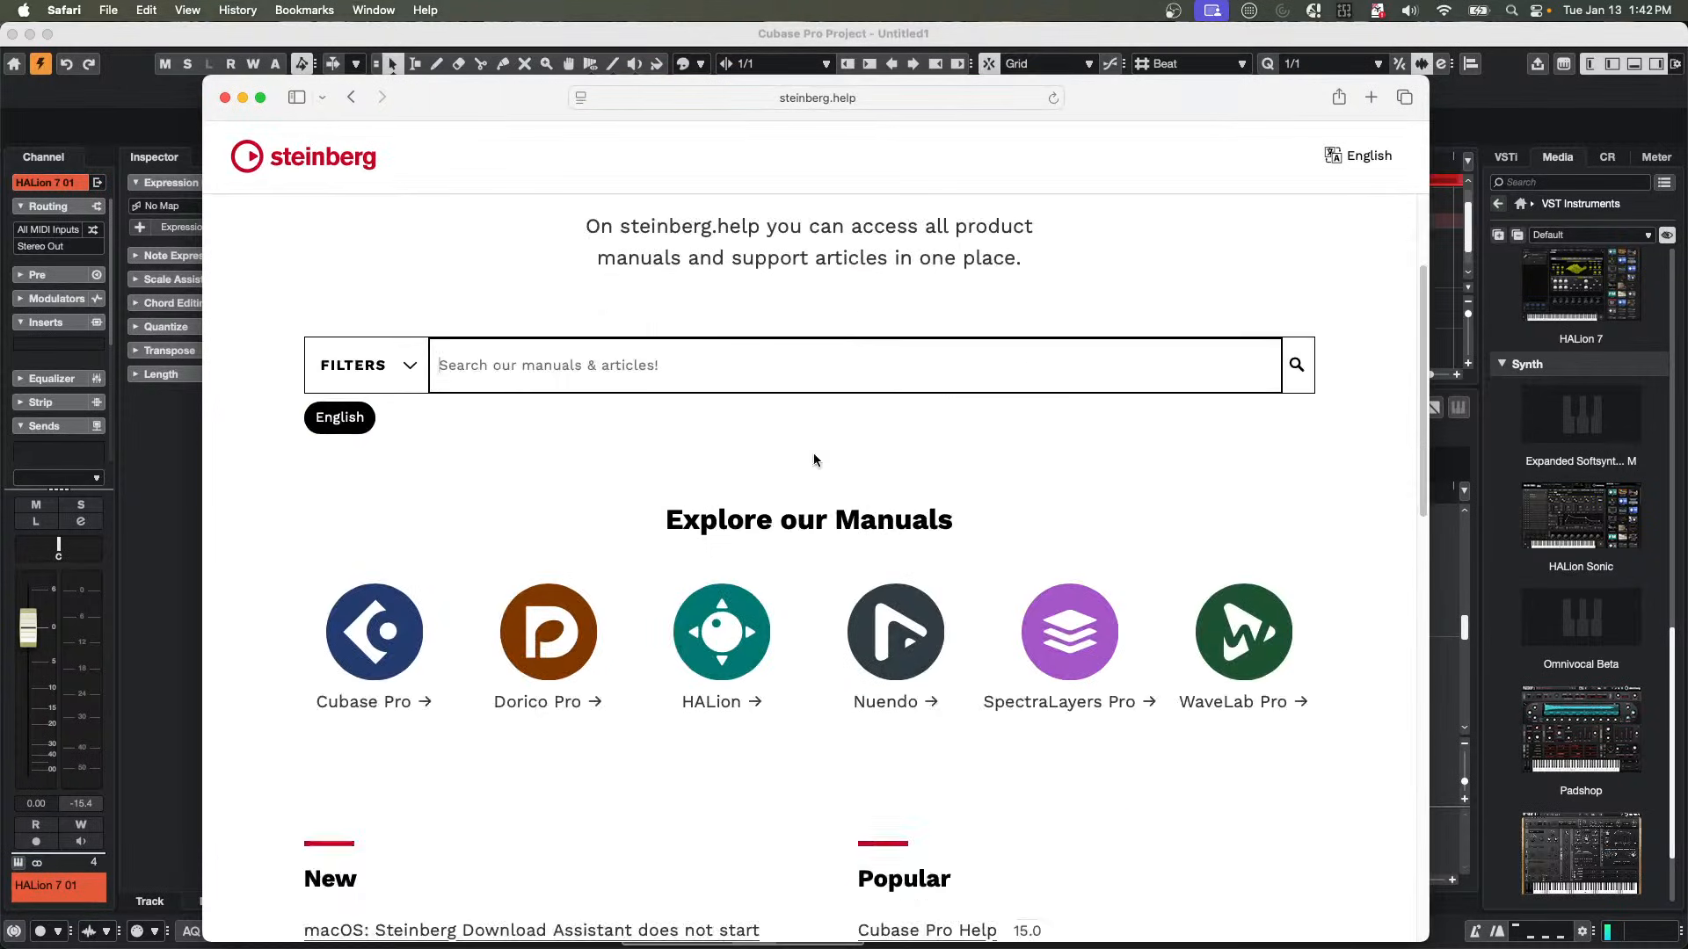
pyautogui.scroll(-2, 816, 568)
pyautogui.scroll(-3, 852, 567)
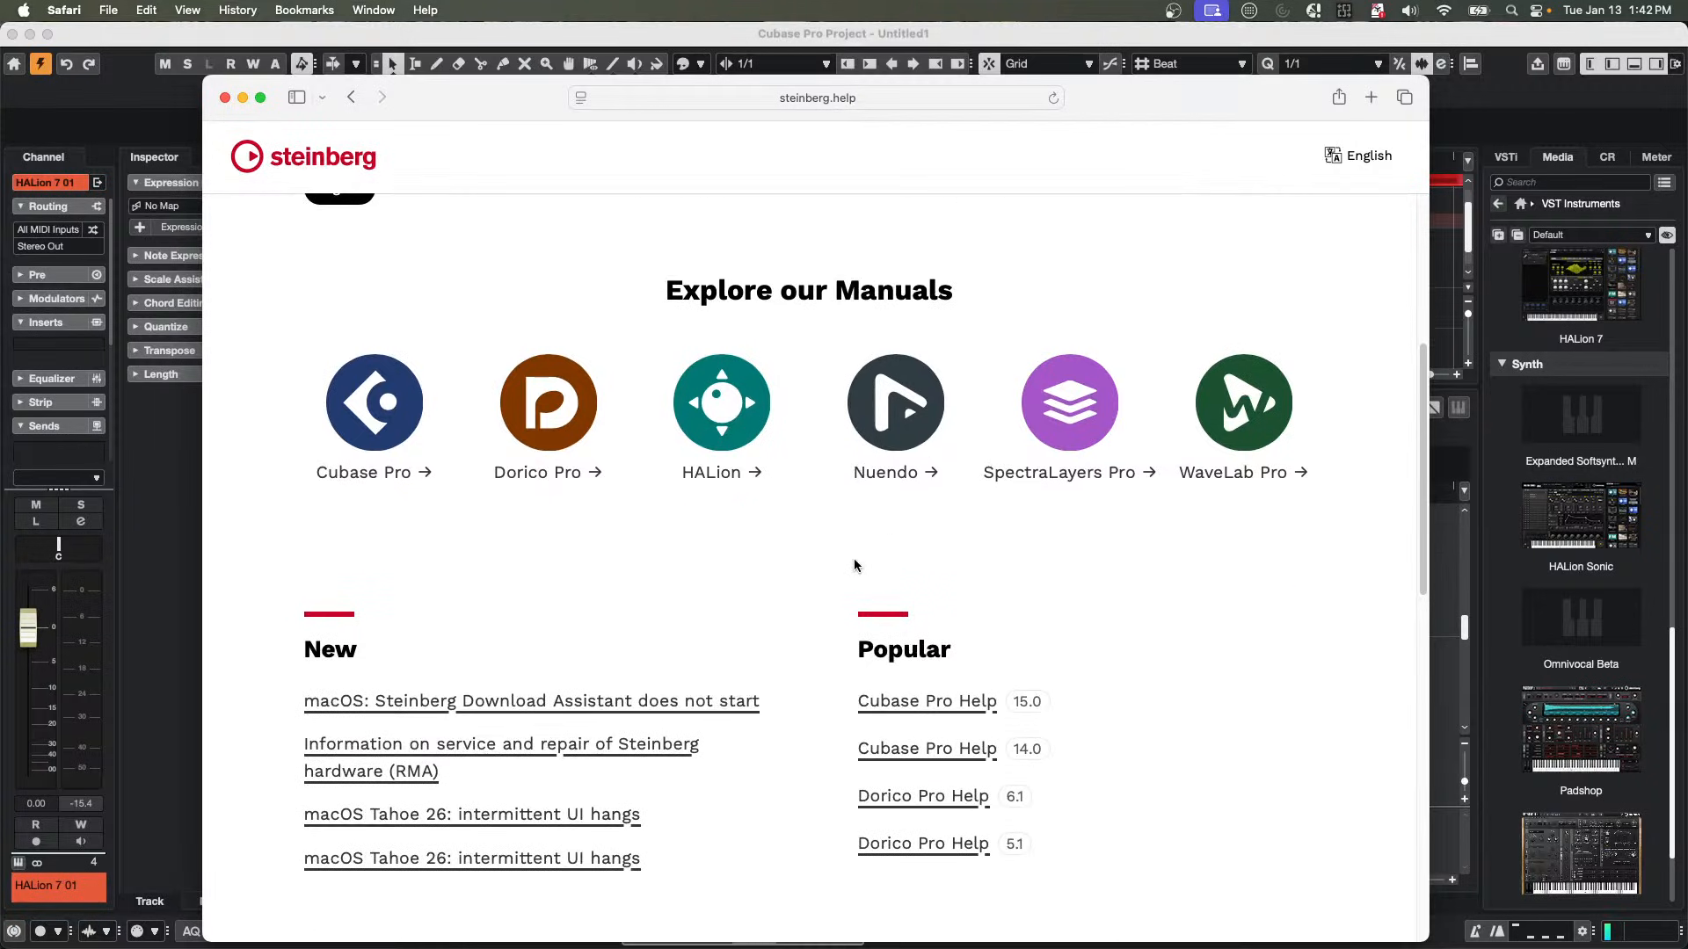
pyautogui.scroll(-2, 855, 565)
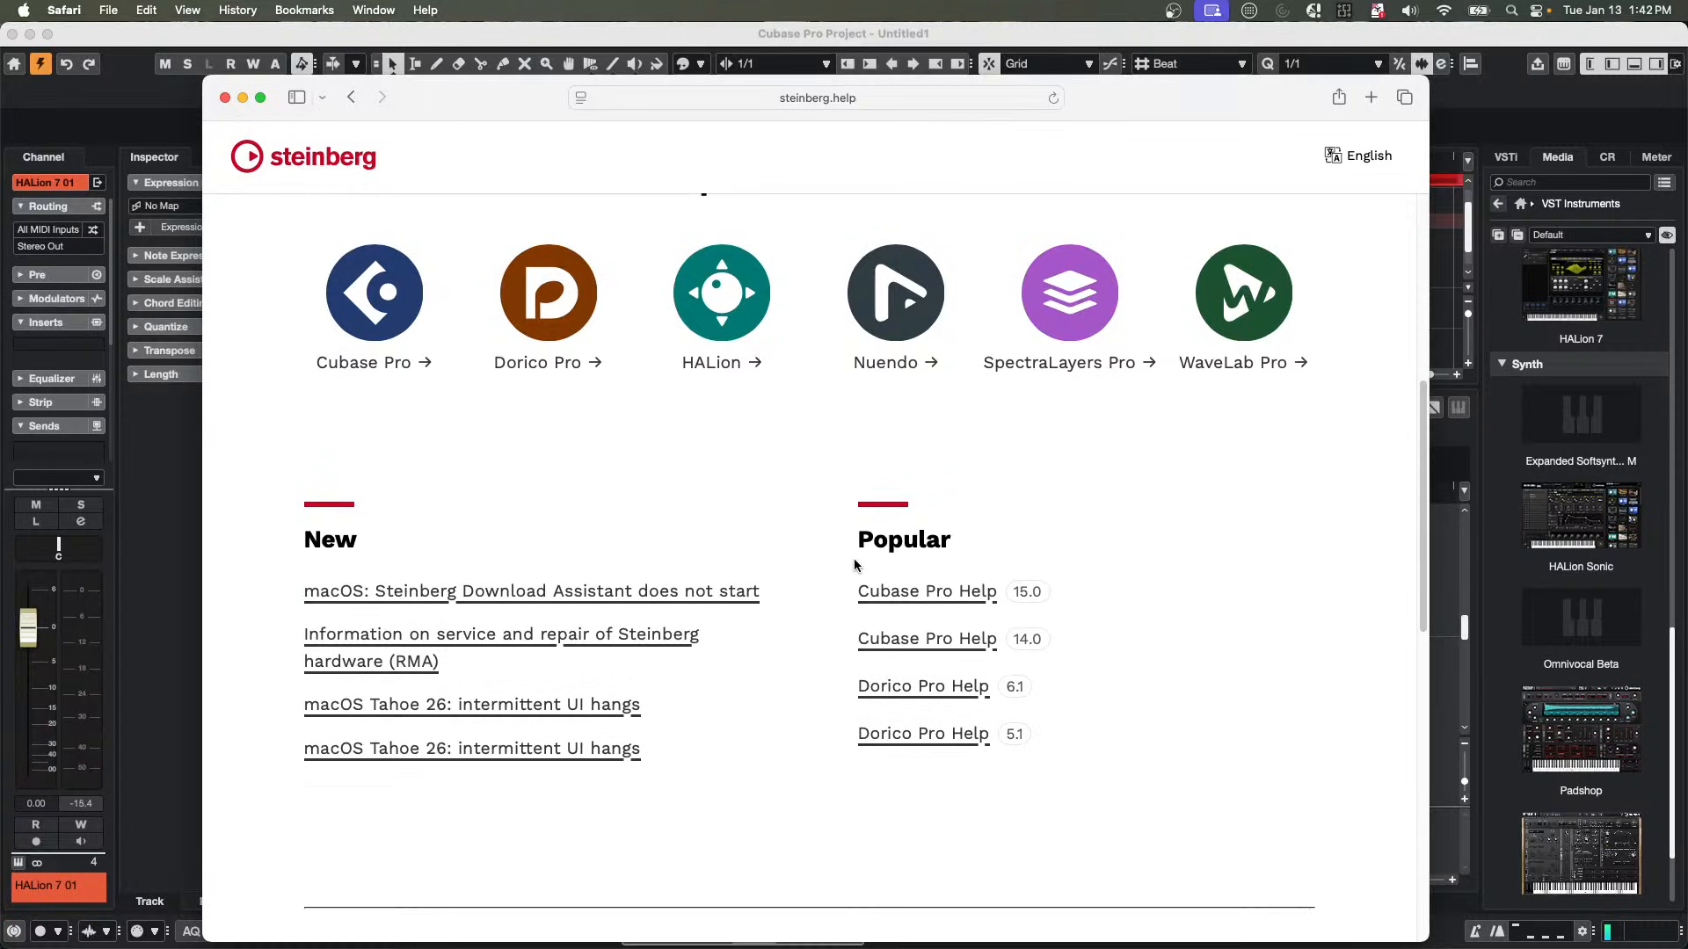
pyautogui.scroll(8, 855, 566)
pyautogui.click(479, 435)
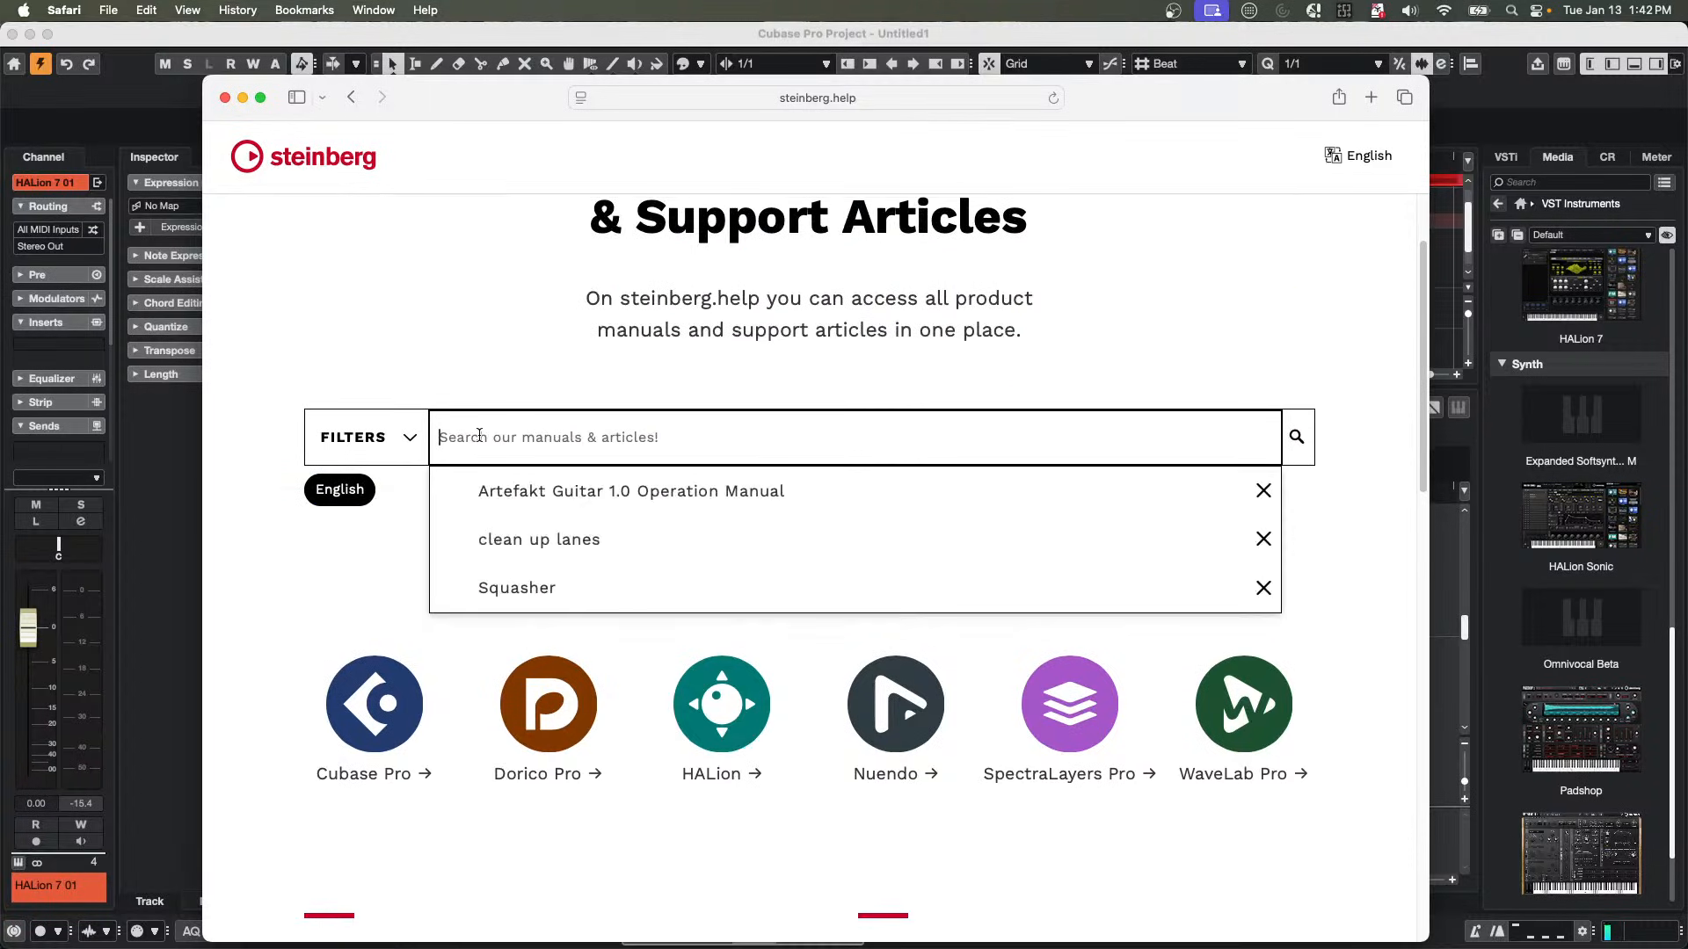
pyautogui.write('vsT Live')
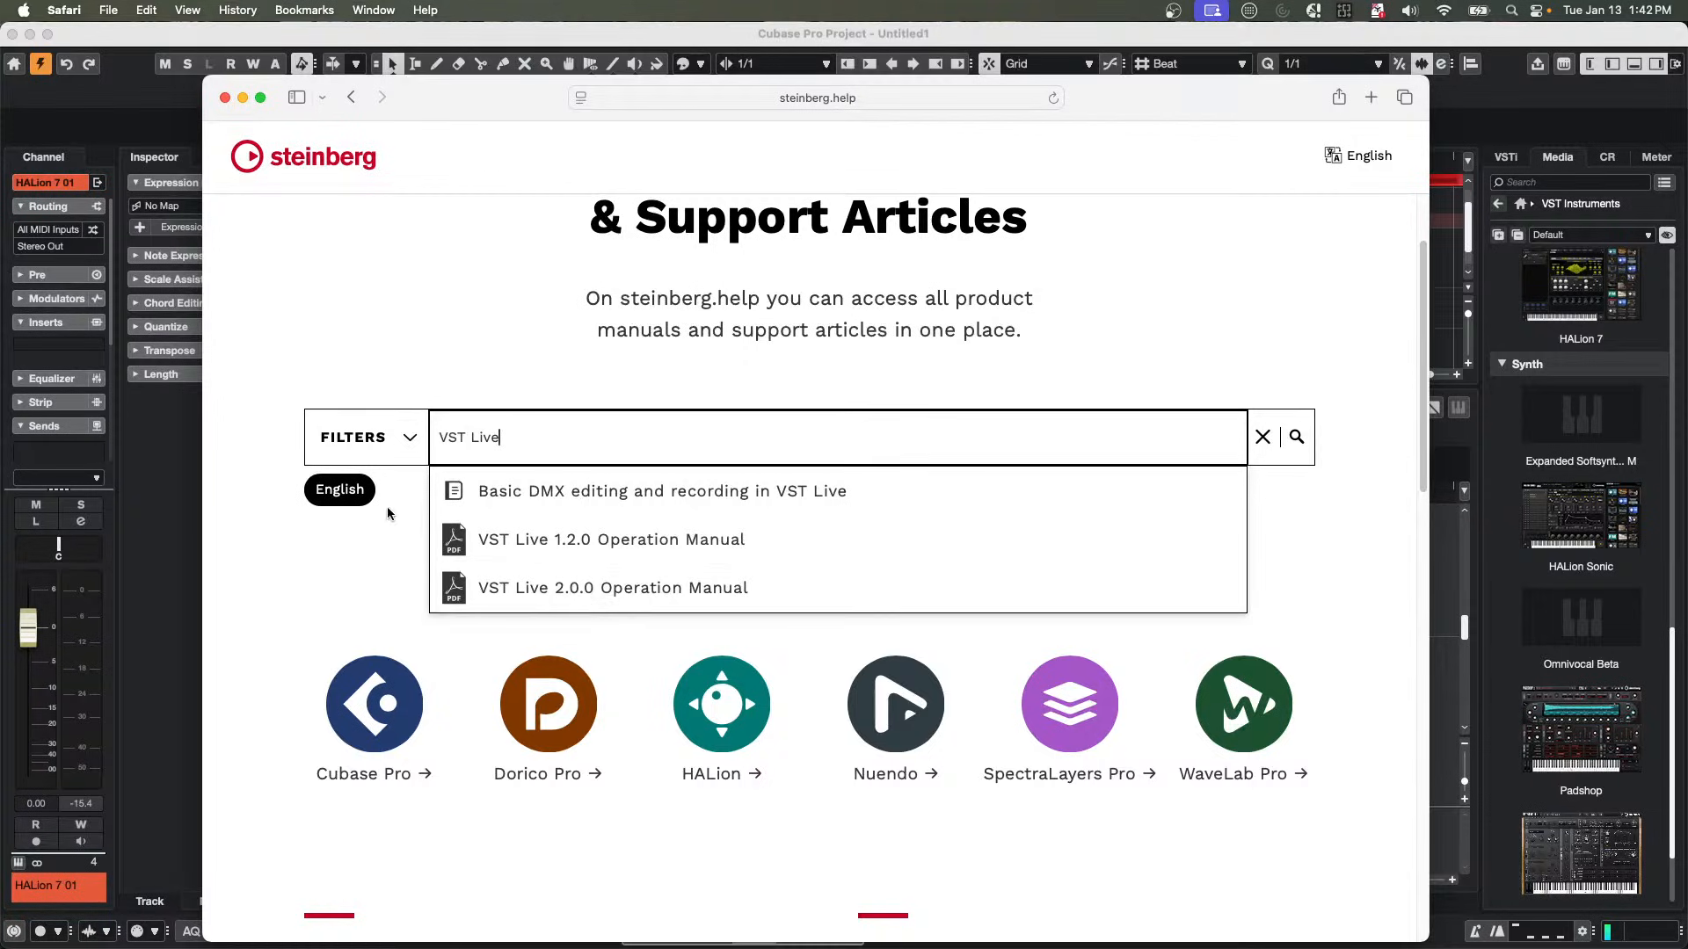
# Look over the VST Live search suggestions and the new, popular and archive sections of the steinberg.help home page.
pyautogui.click(343, 486)
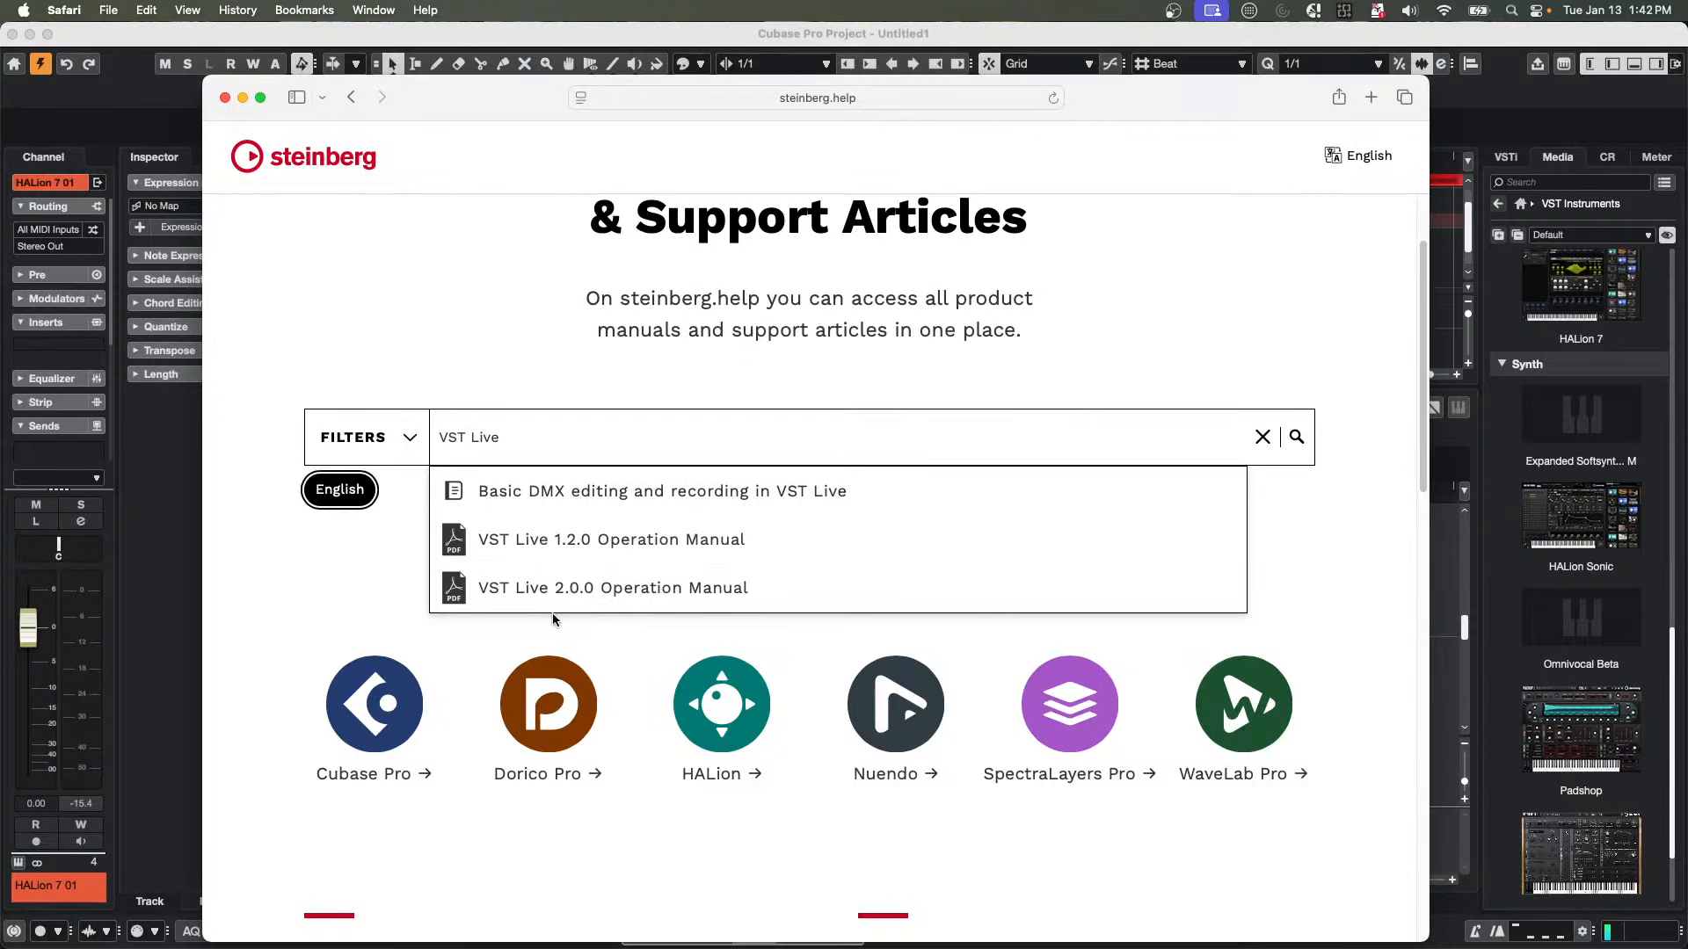
pyautogui.click(342, 568)
pyautogui.scroll(-10, 392, 573)
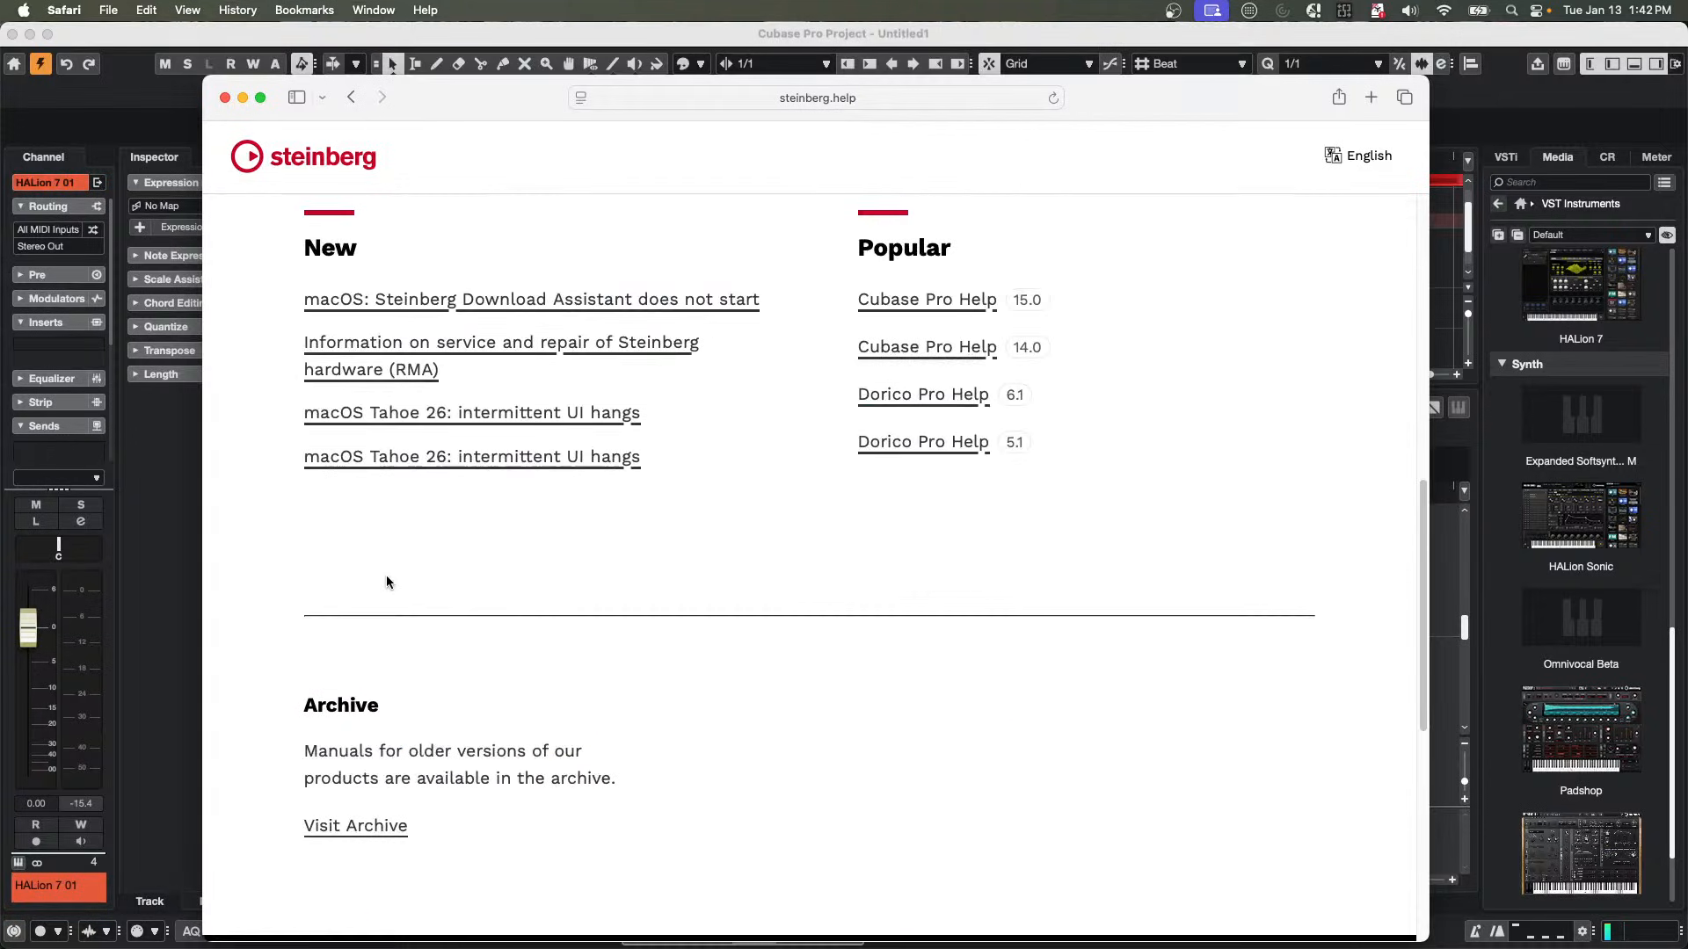
pyautogui.scroll(-4, 387, 581)
pyautogui.scroll(3, 386, 581)
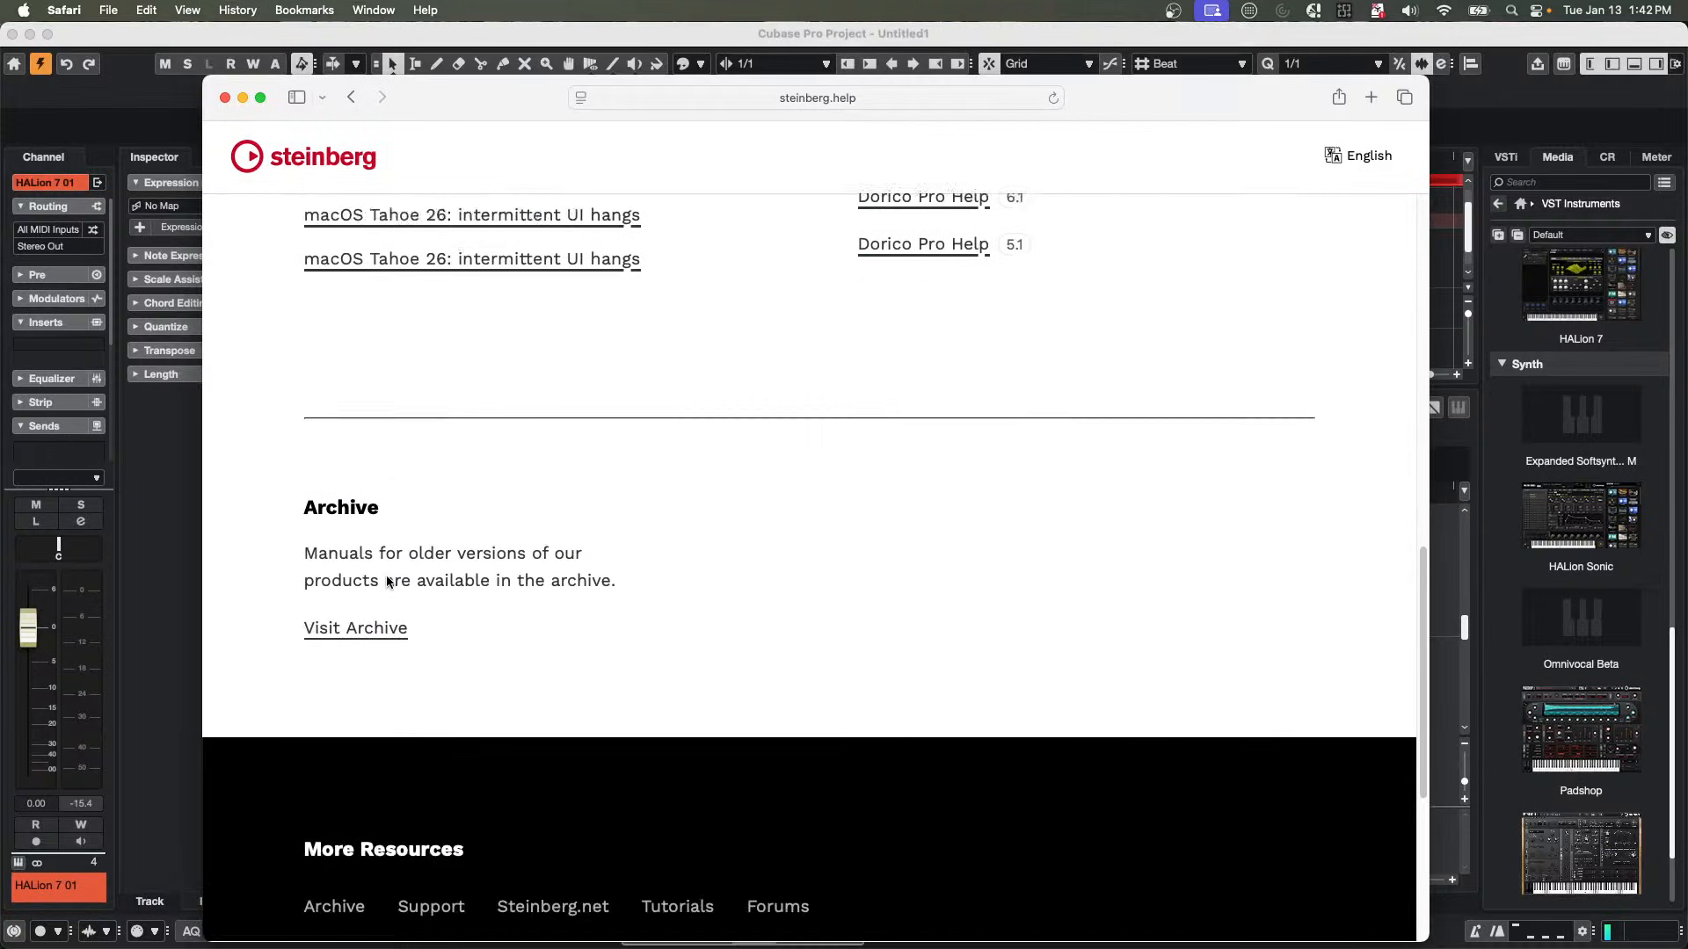
pyautogui.scroll(3, 387, 582)
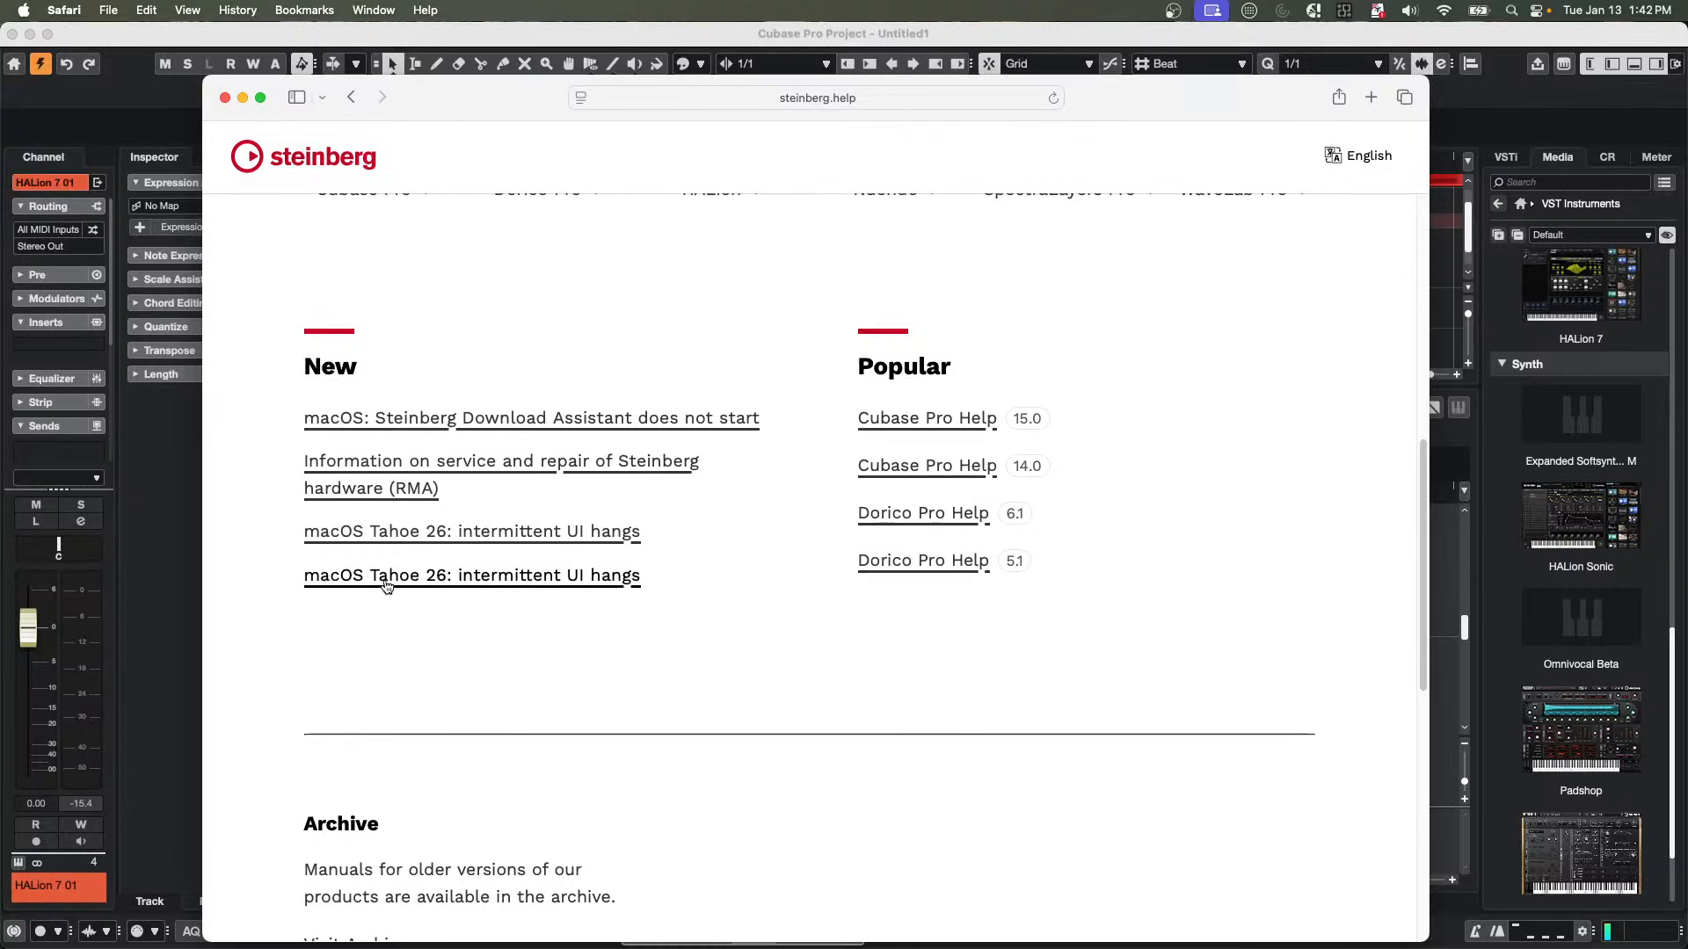
pyautogui.scroll(3, 387, 584)
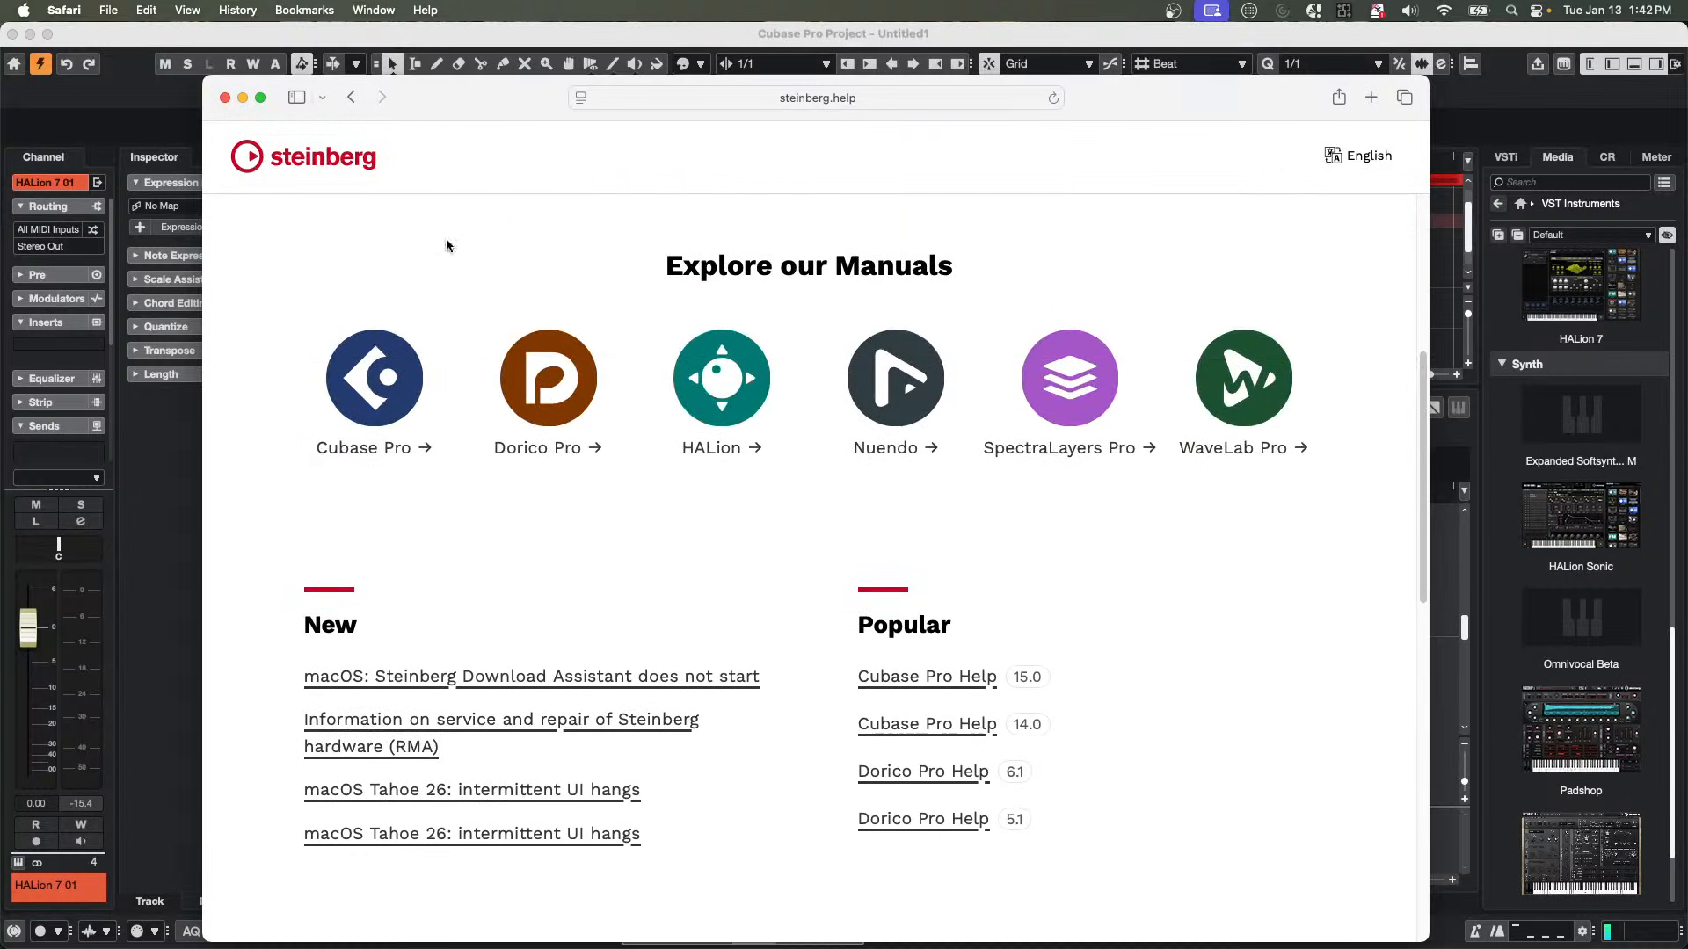
# Search the web for "VST Live 3 manual" and open the vstlive.net manual overview from the results.
pyautogui.click(837, 98)
pyautogui.write('VST Live 3')
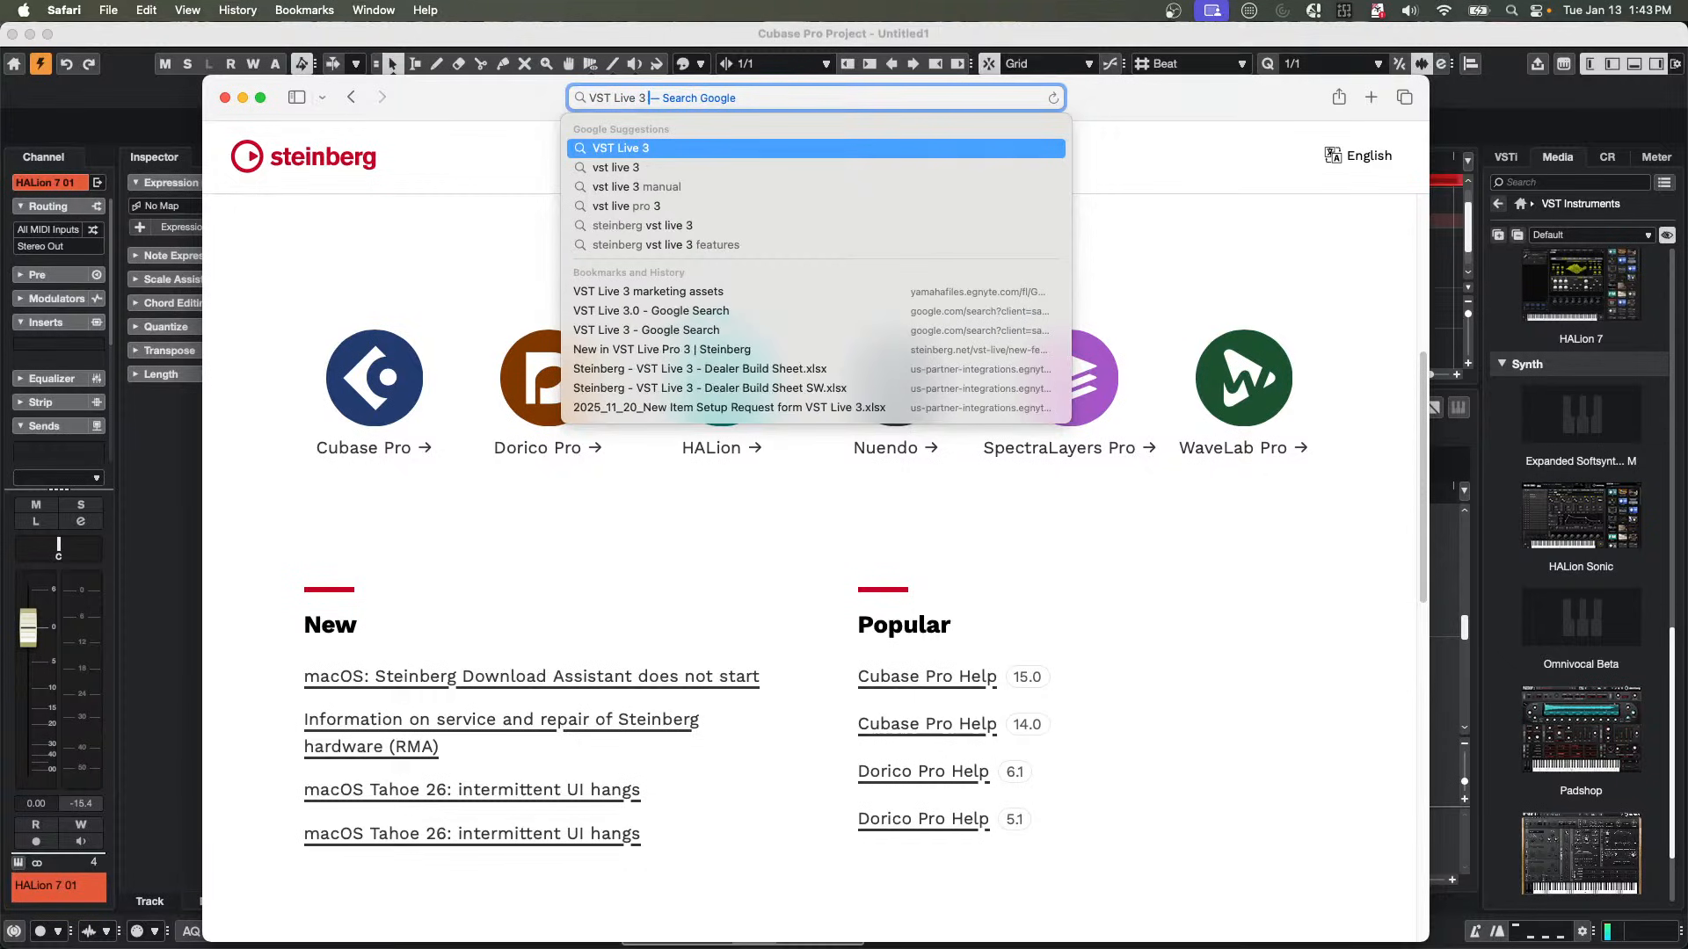
pyautogui.write(' manual')
pyautogui.press('Return')
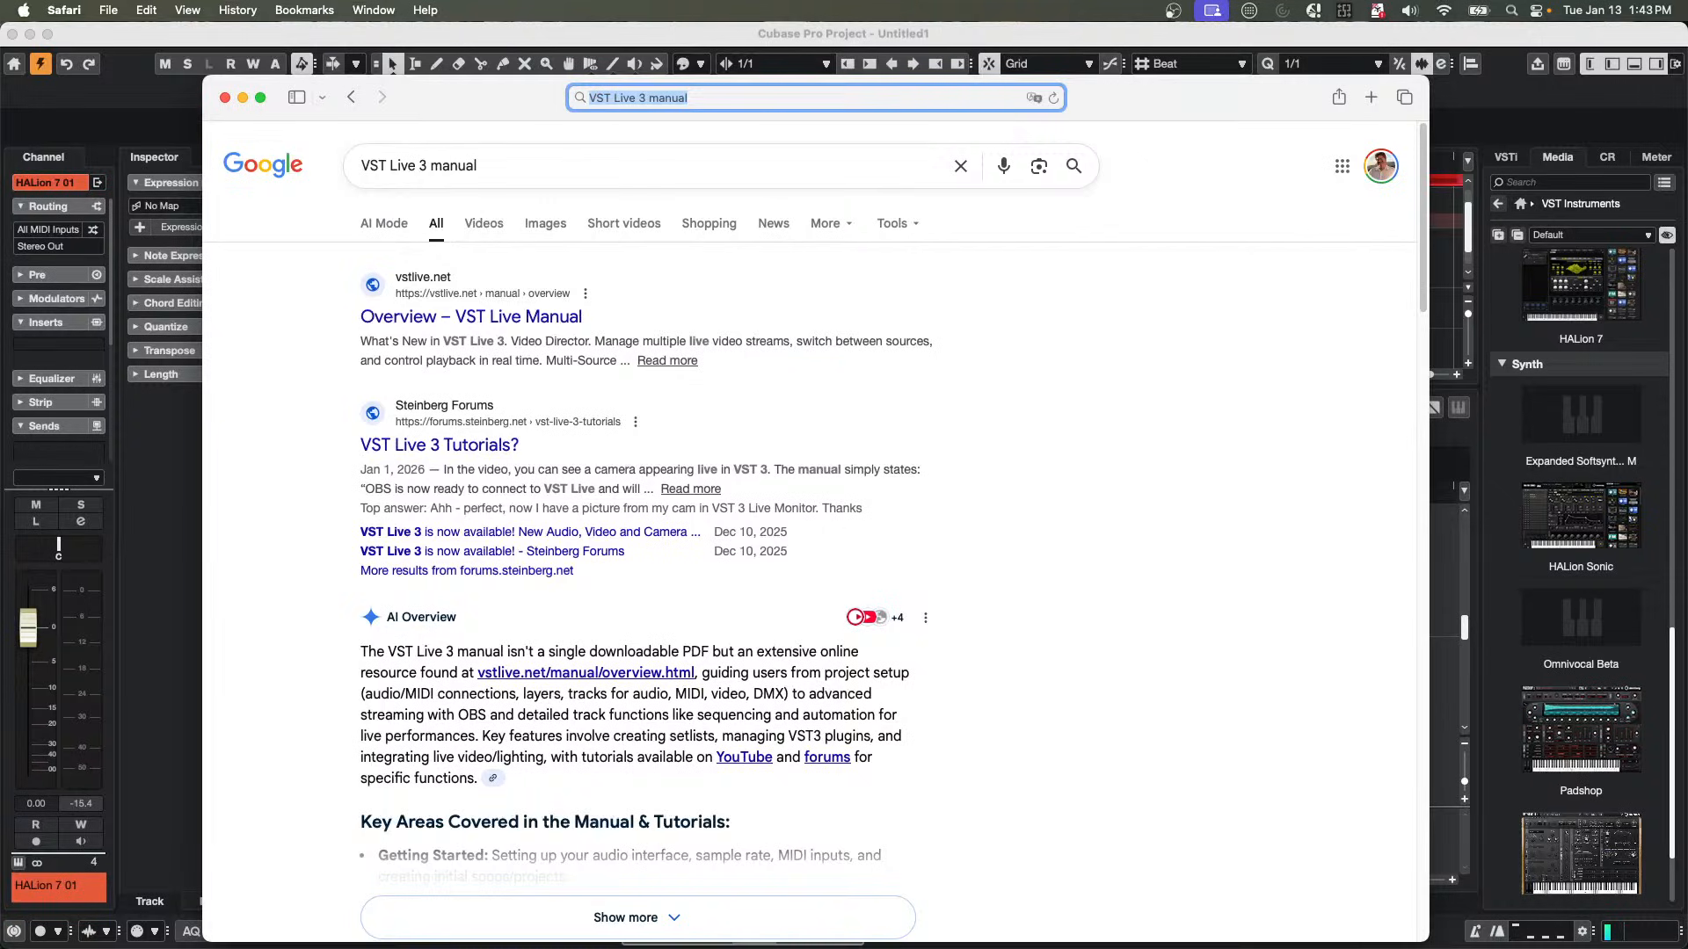
pyautogui.click(613, 674)
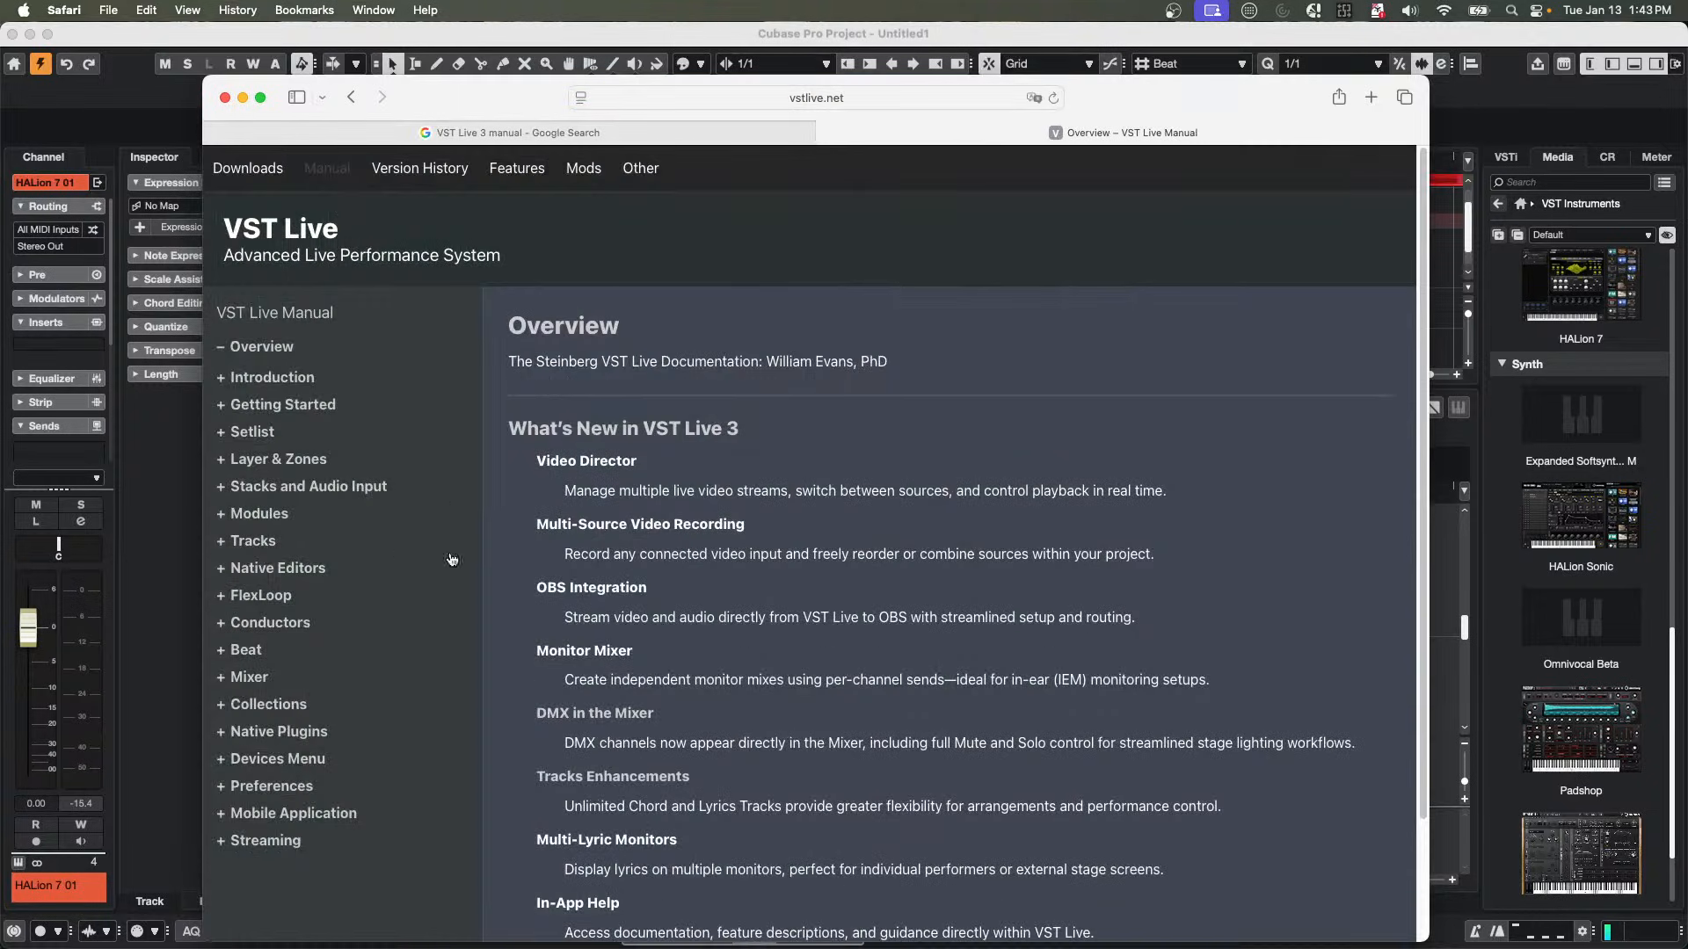
# Examine the What's New in VST Live 3 section and the chapter list of the VST Live manual.
pyautogui.scroll(-3, 718, 467)
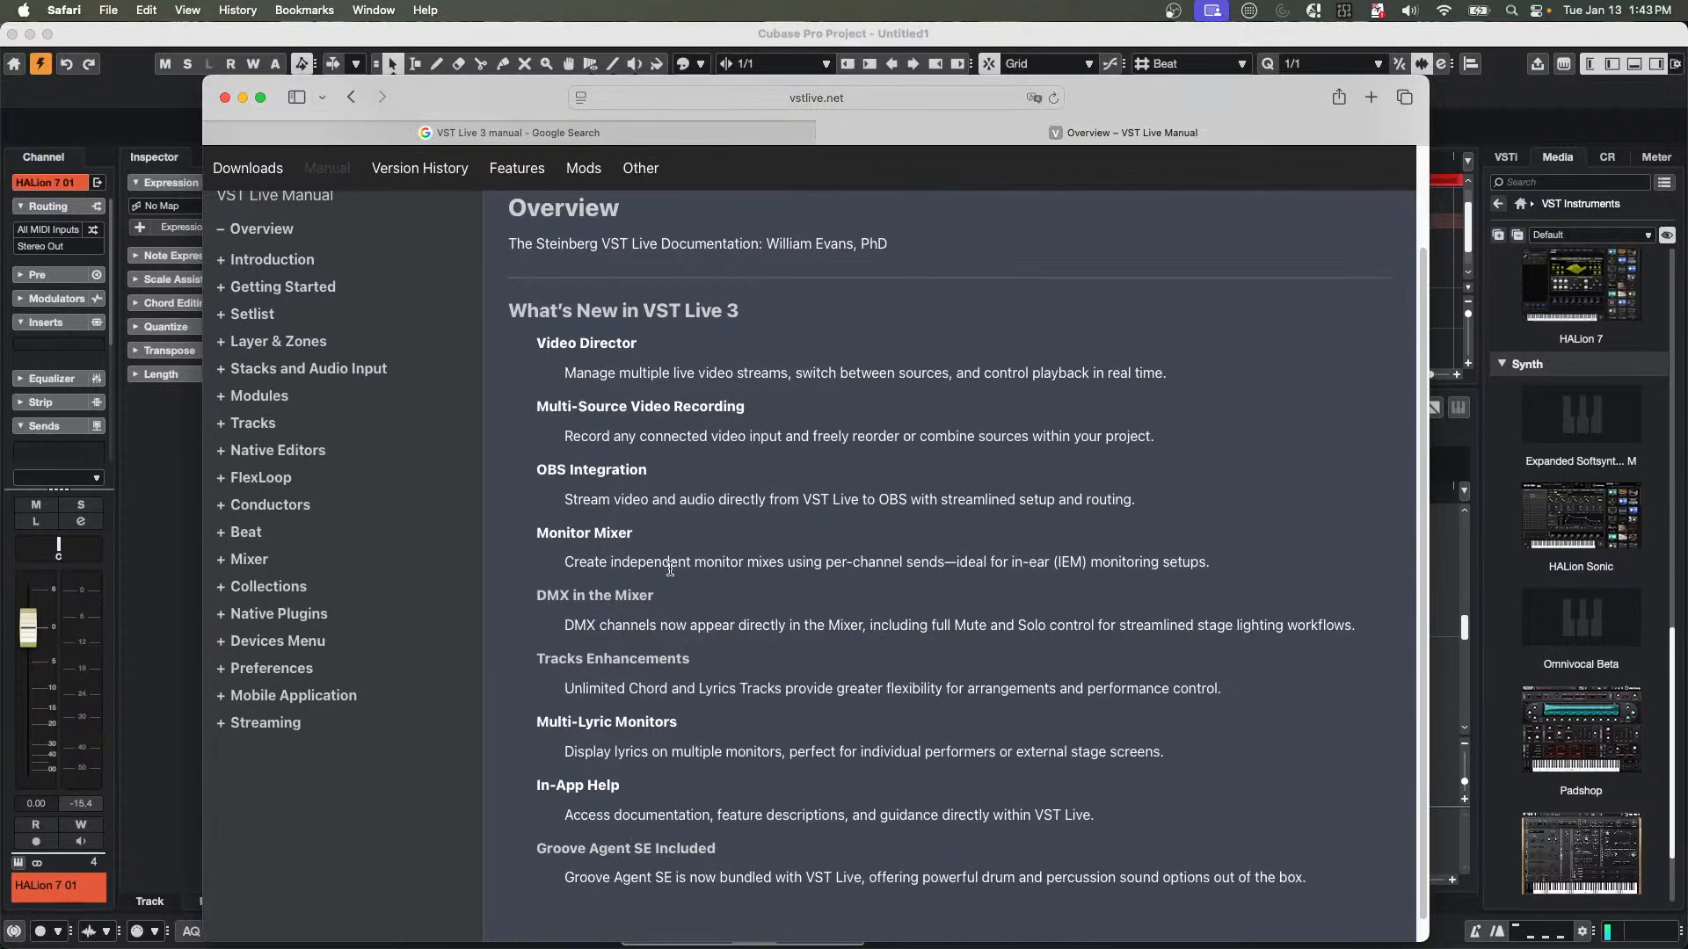
pyautogui.scroll(-1, 670, 573)
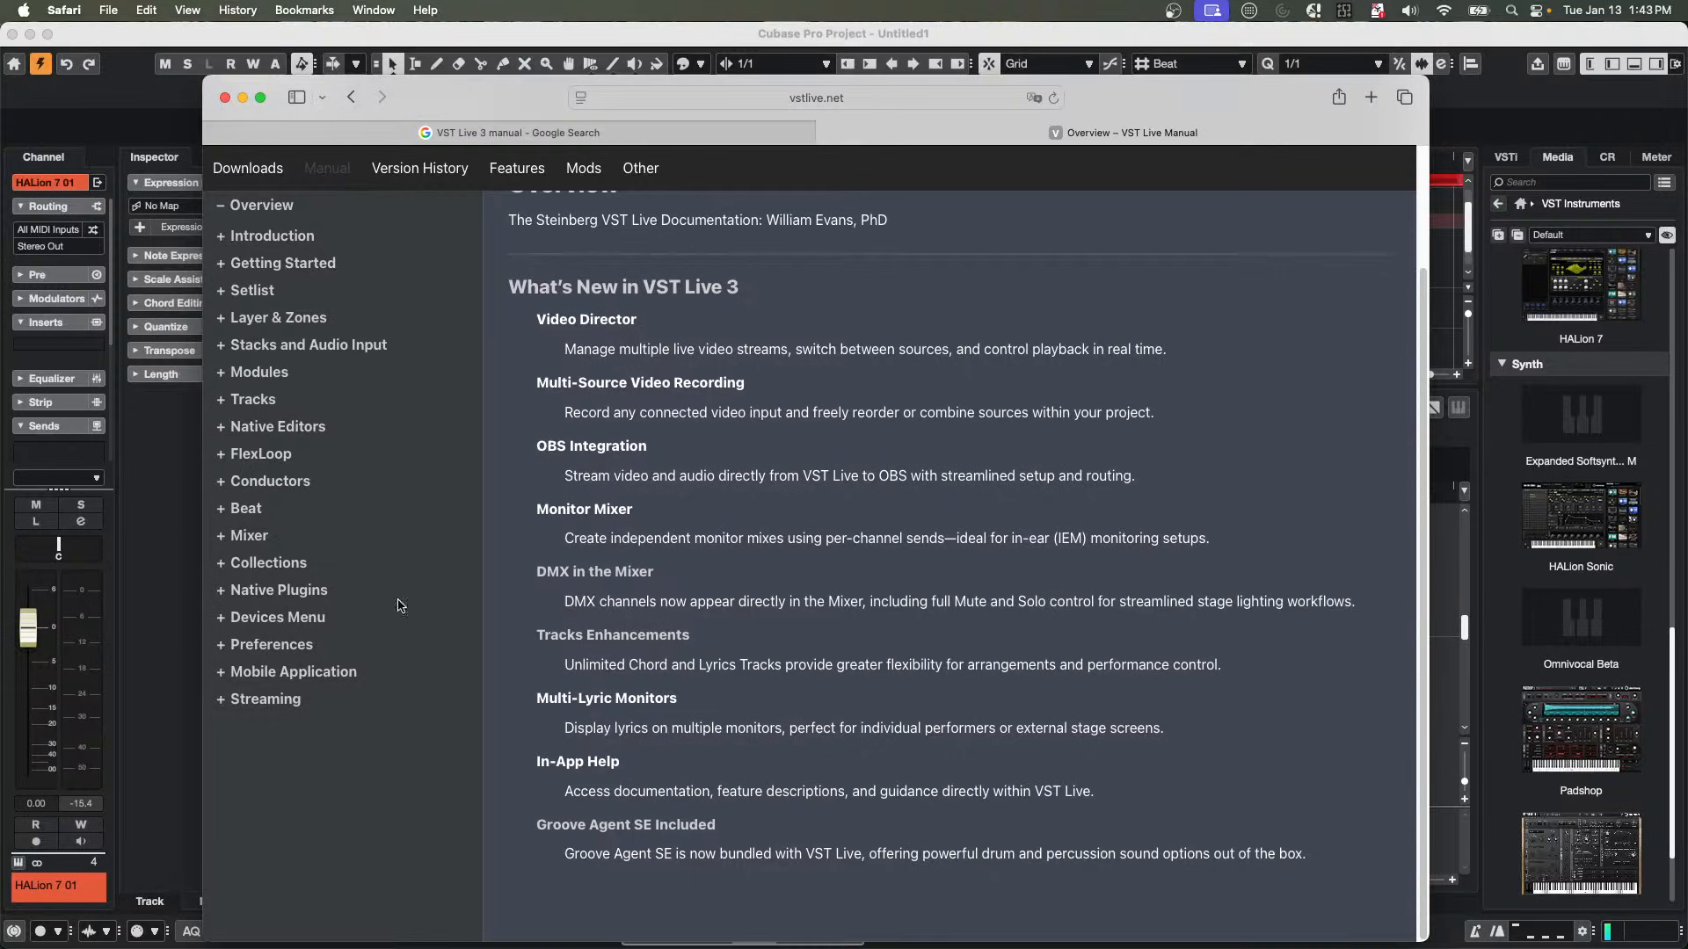
pyautogui.scroll(1, 664, 589)
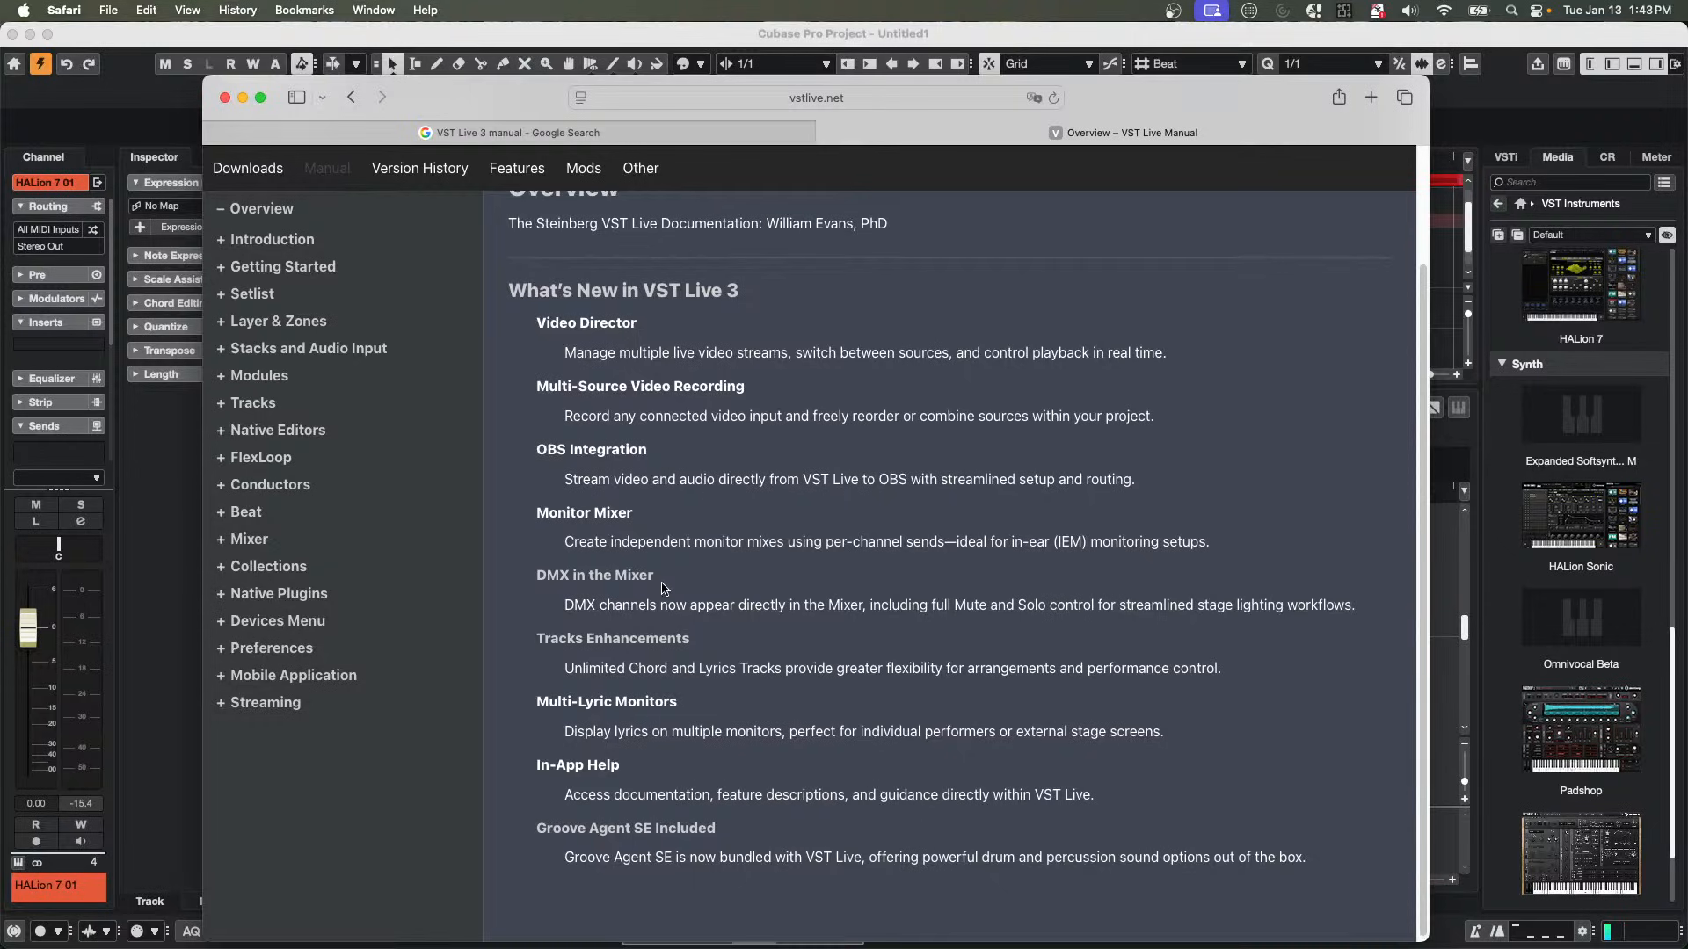
pyautogui.scroll(3, 665, 589)
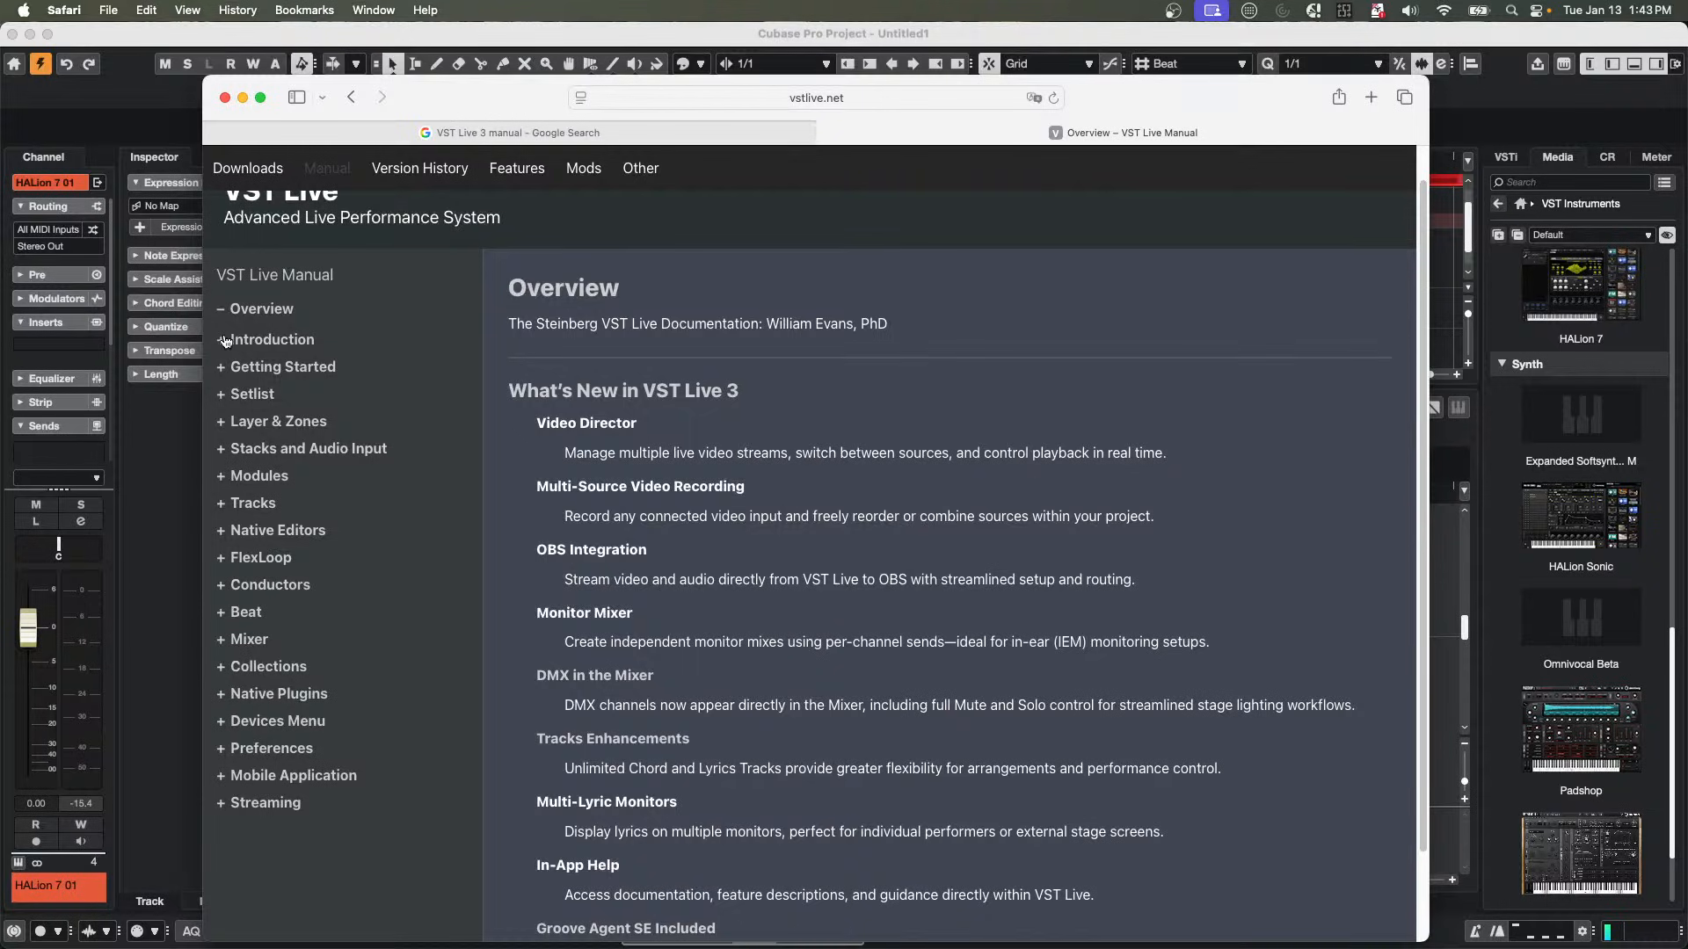
pyautogui.click(222, 340)
pyautogui.click(222, 340)
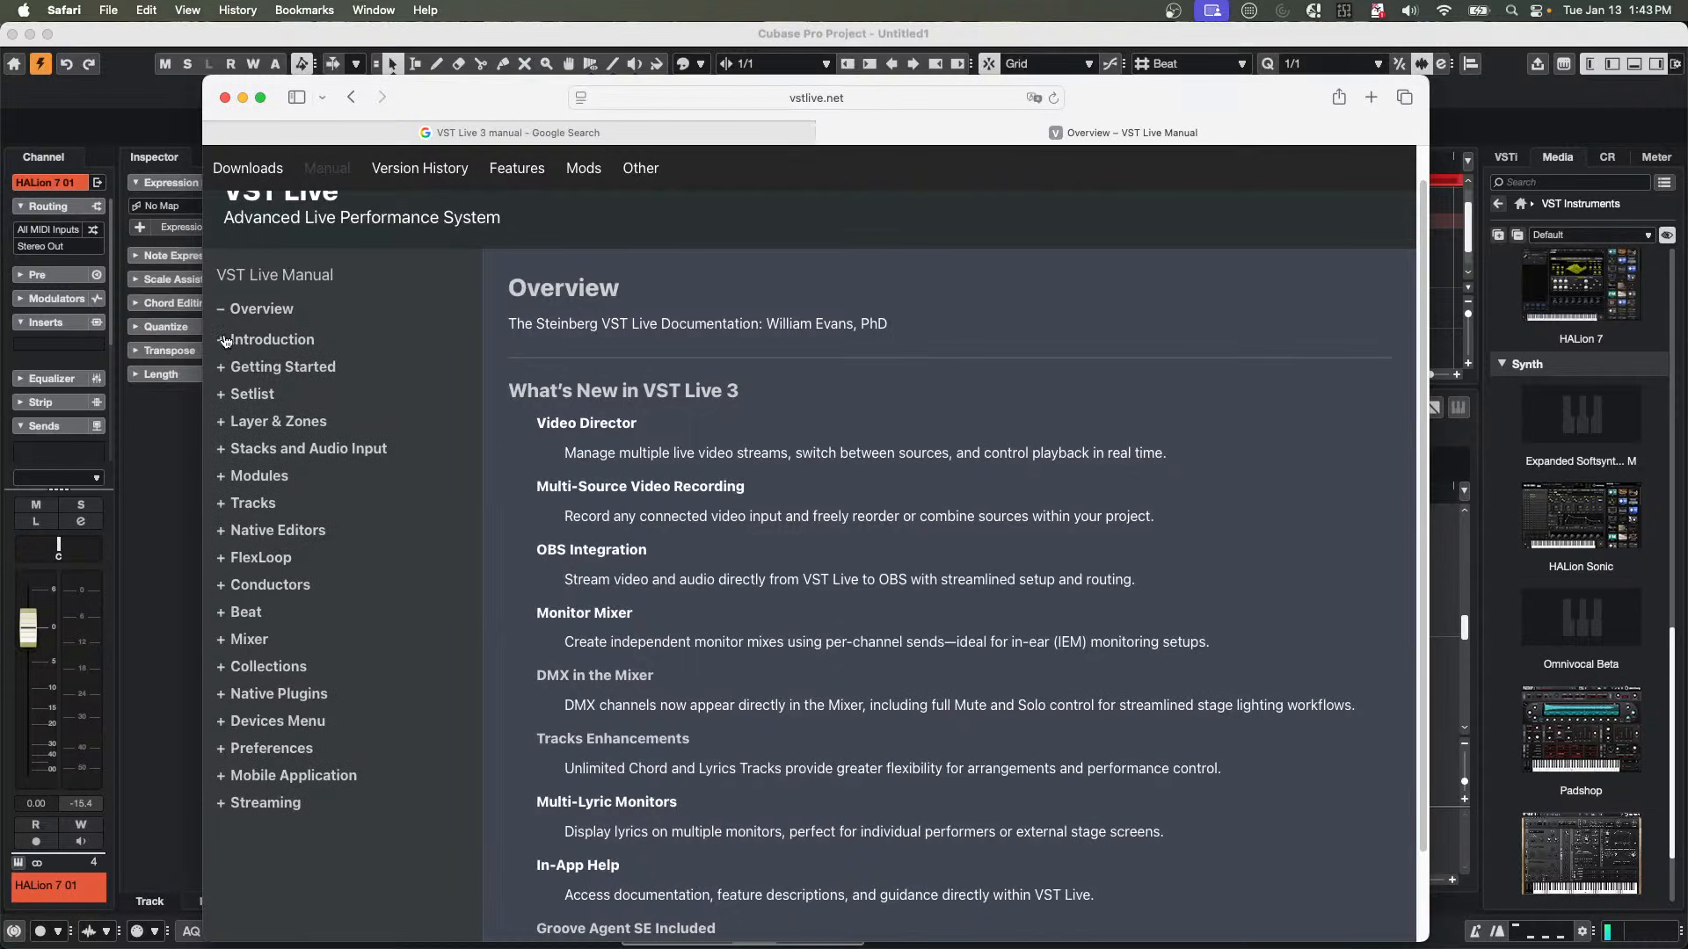
pyautogui.click(221, 423)
pyautogui.click(223, 424)
pyautogui.click(223, 507)
pyautogui.click(222, 506)
pyautogui.scroll(1, 498, 542)
pyautogui.scroll(-4, 499, 541)
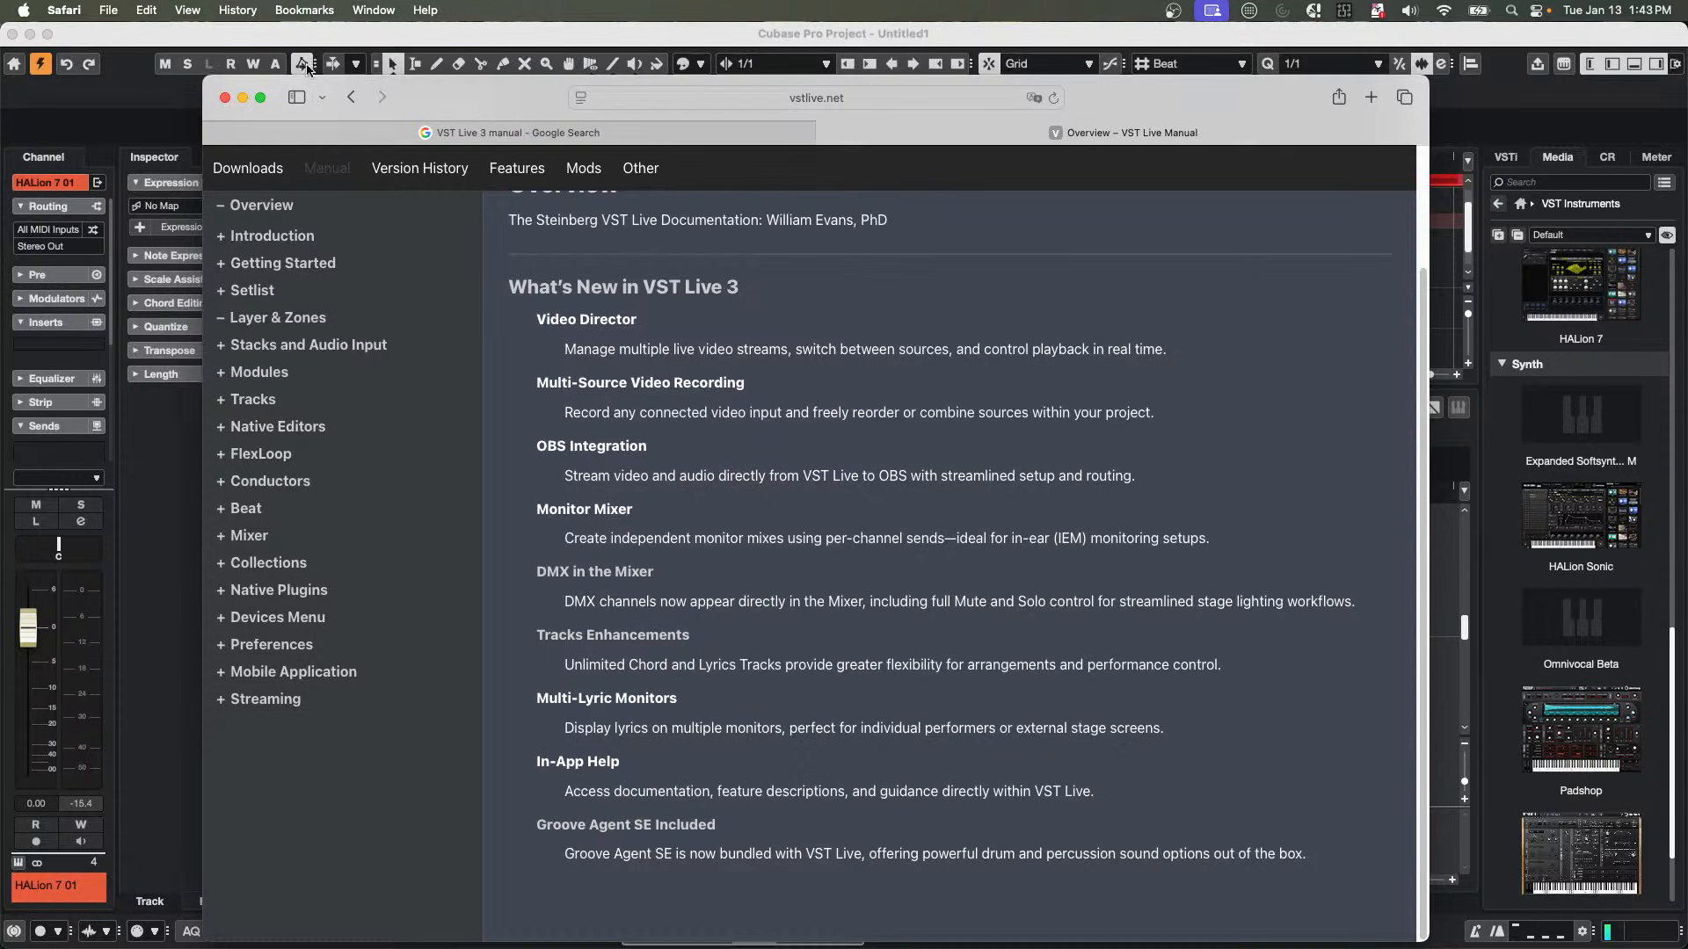
# Close the browser window, return to the Cubase project and enlarge the track area above the lower zone.
pyautogui.click(225, 98)
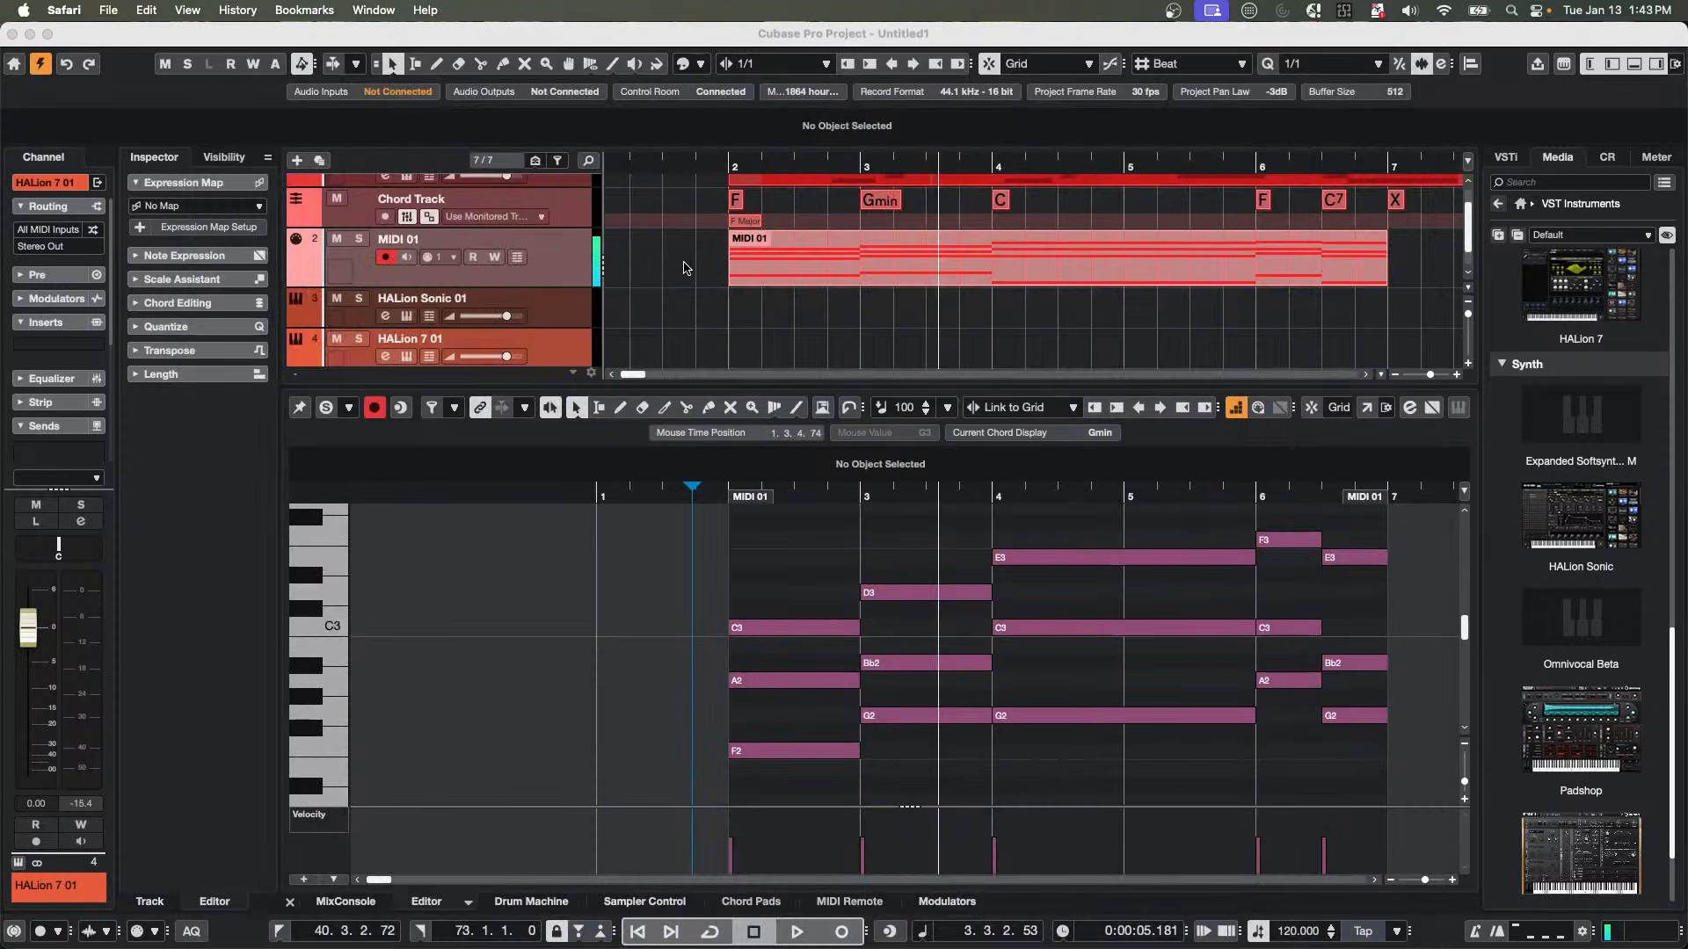
pyautogui.scroll(1, 685, 269)
pyautogui.scroll(1, 687, 268)
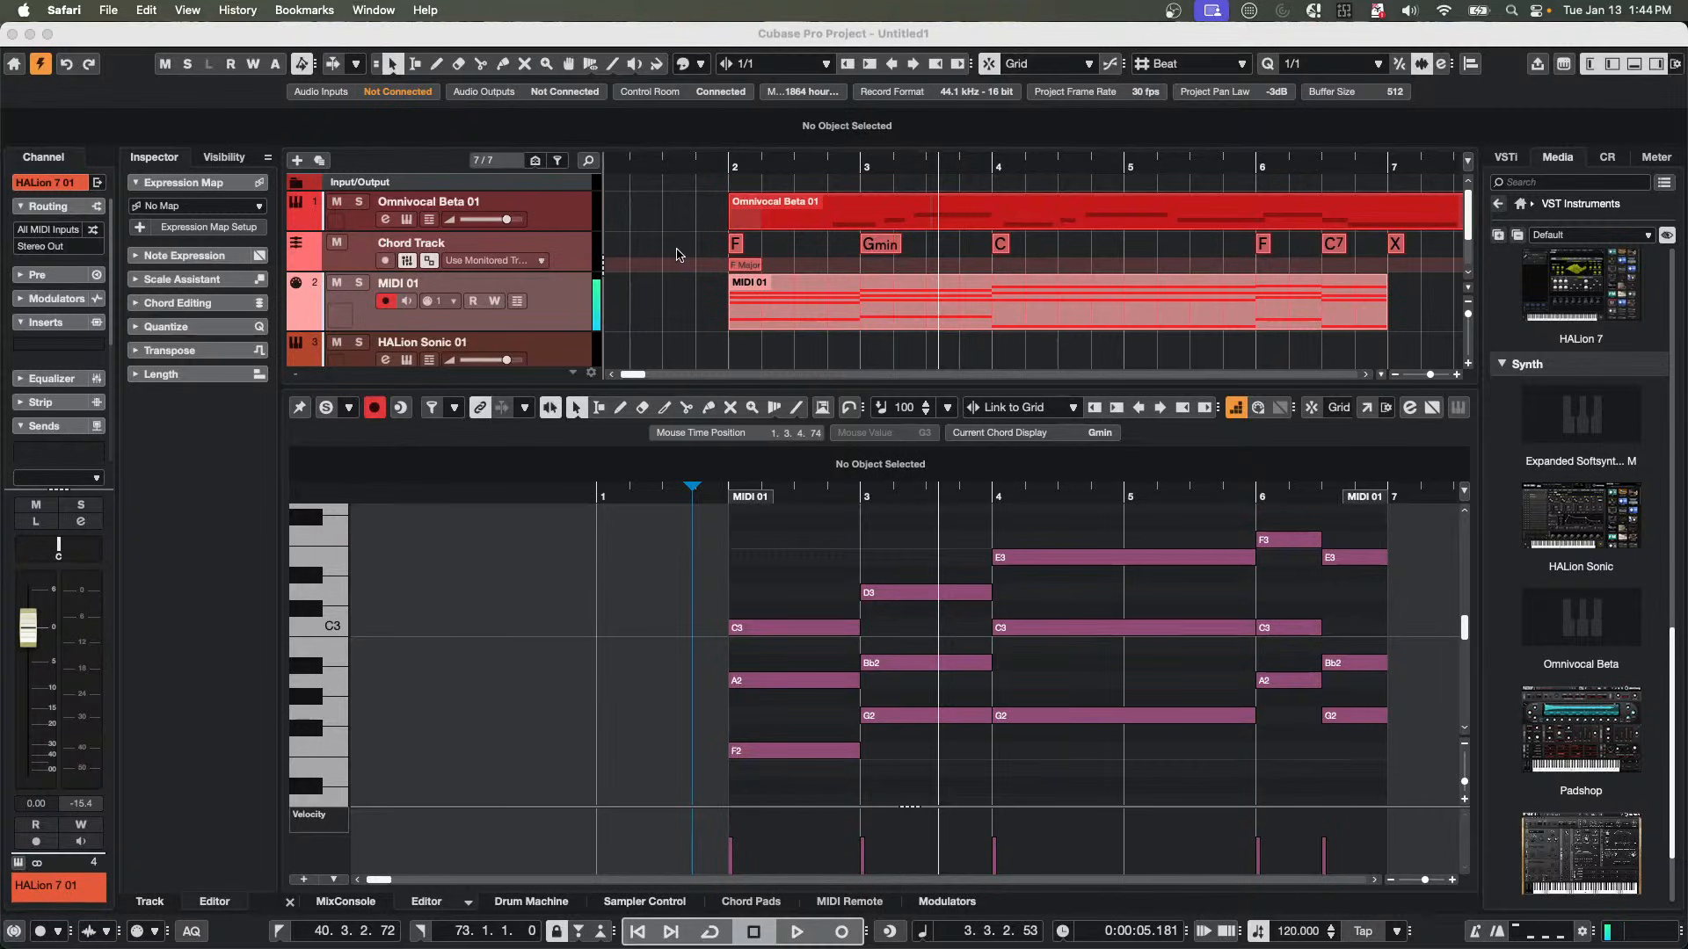
pyautogui.click(674, 380)
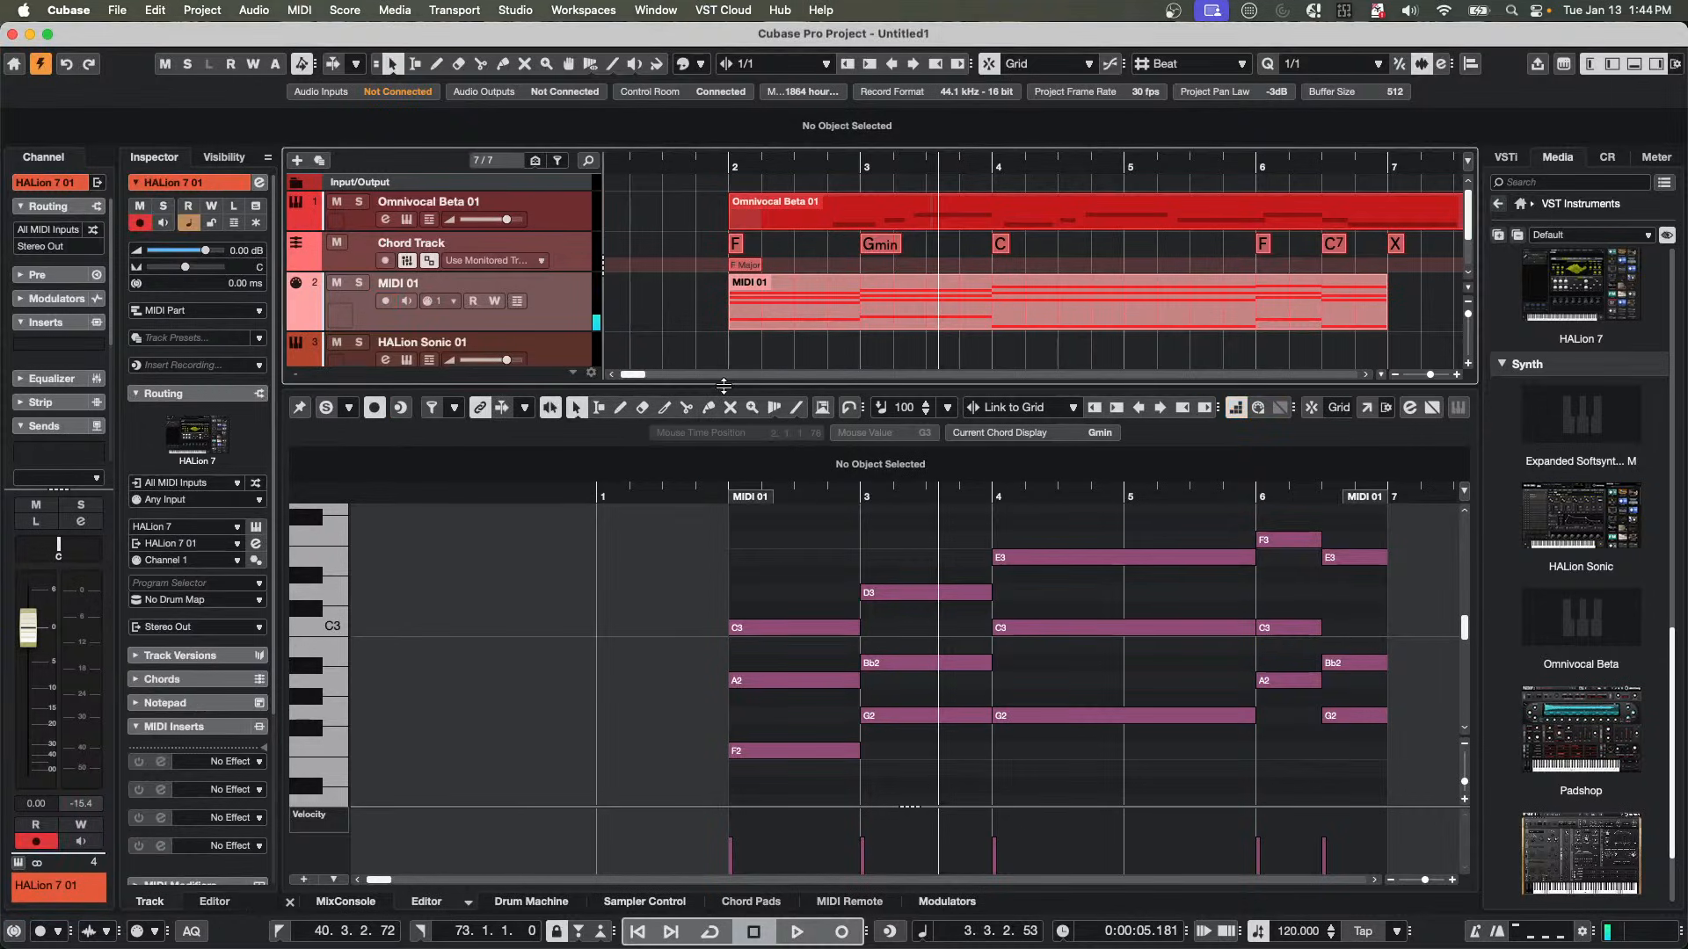
pyautogui.moveTo(714, 386); pyautogui.dragTo(710, 479)
# Add one Sampler track with the Pattern Event type below HALion Sonic 01 and turn off its Record Enable.
pyautogui.rightClick(571, 351)
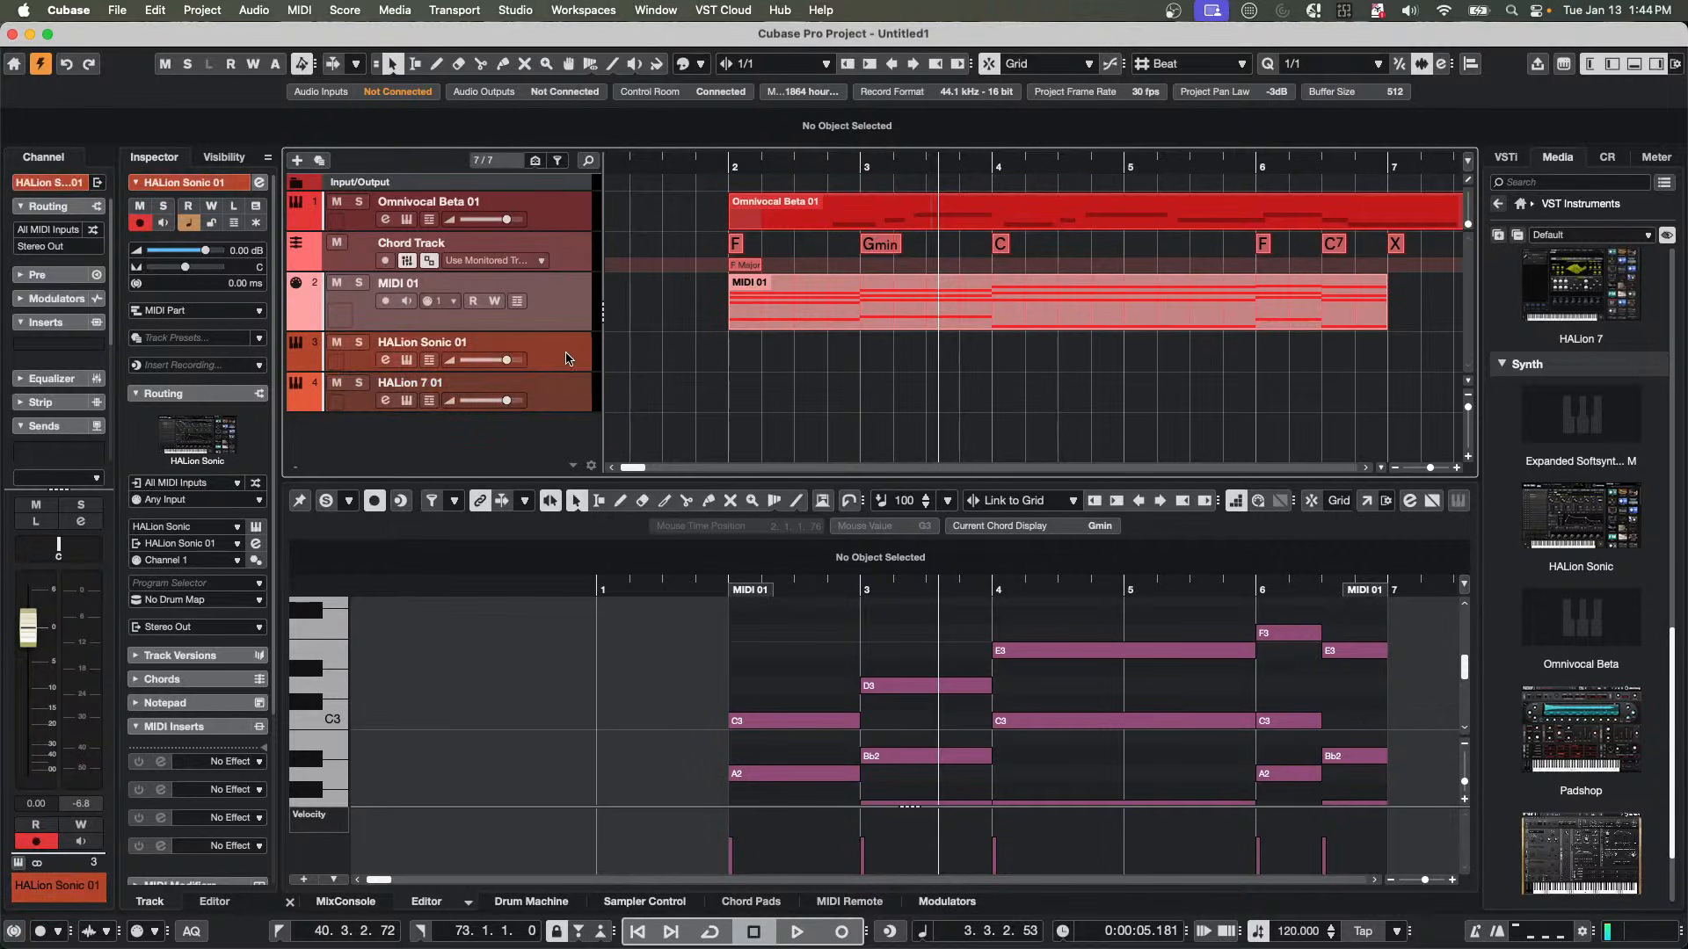
pyautogui.moveTo(677, 362)
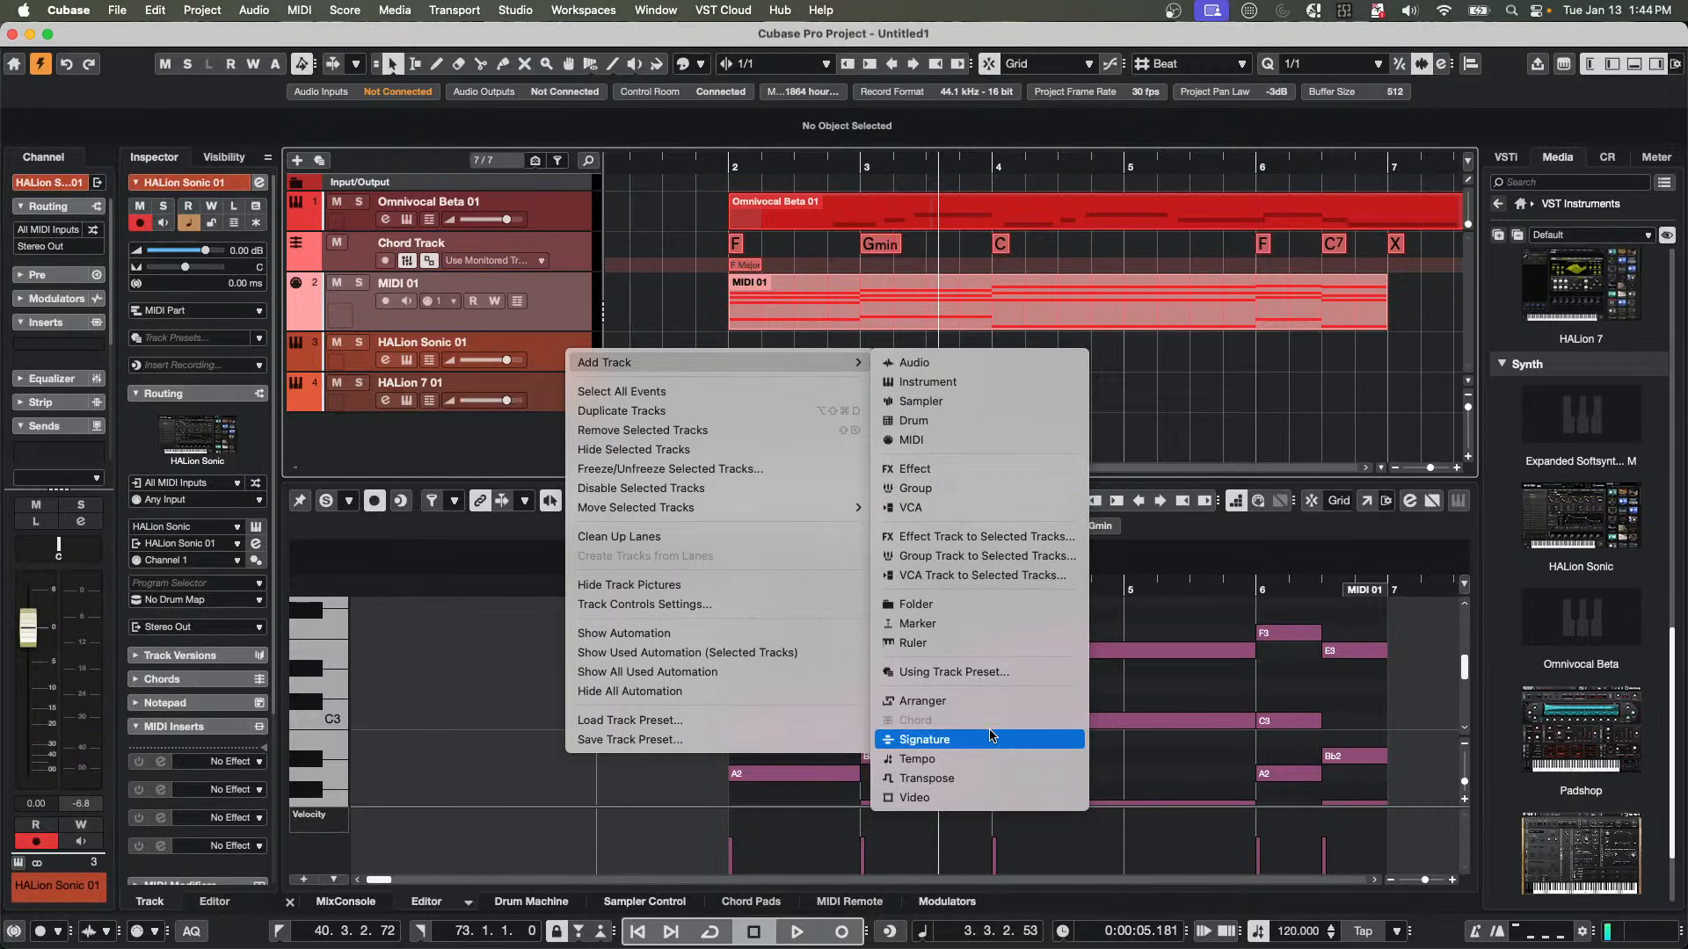
pyautogui.click(967, 403)
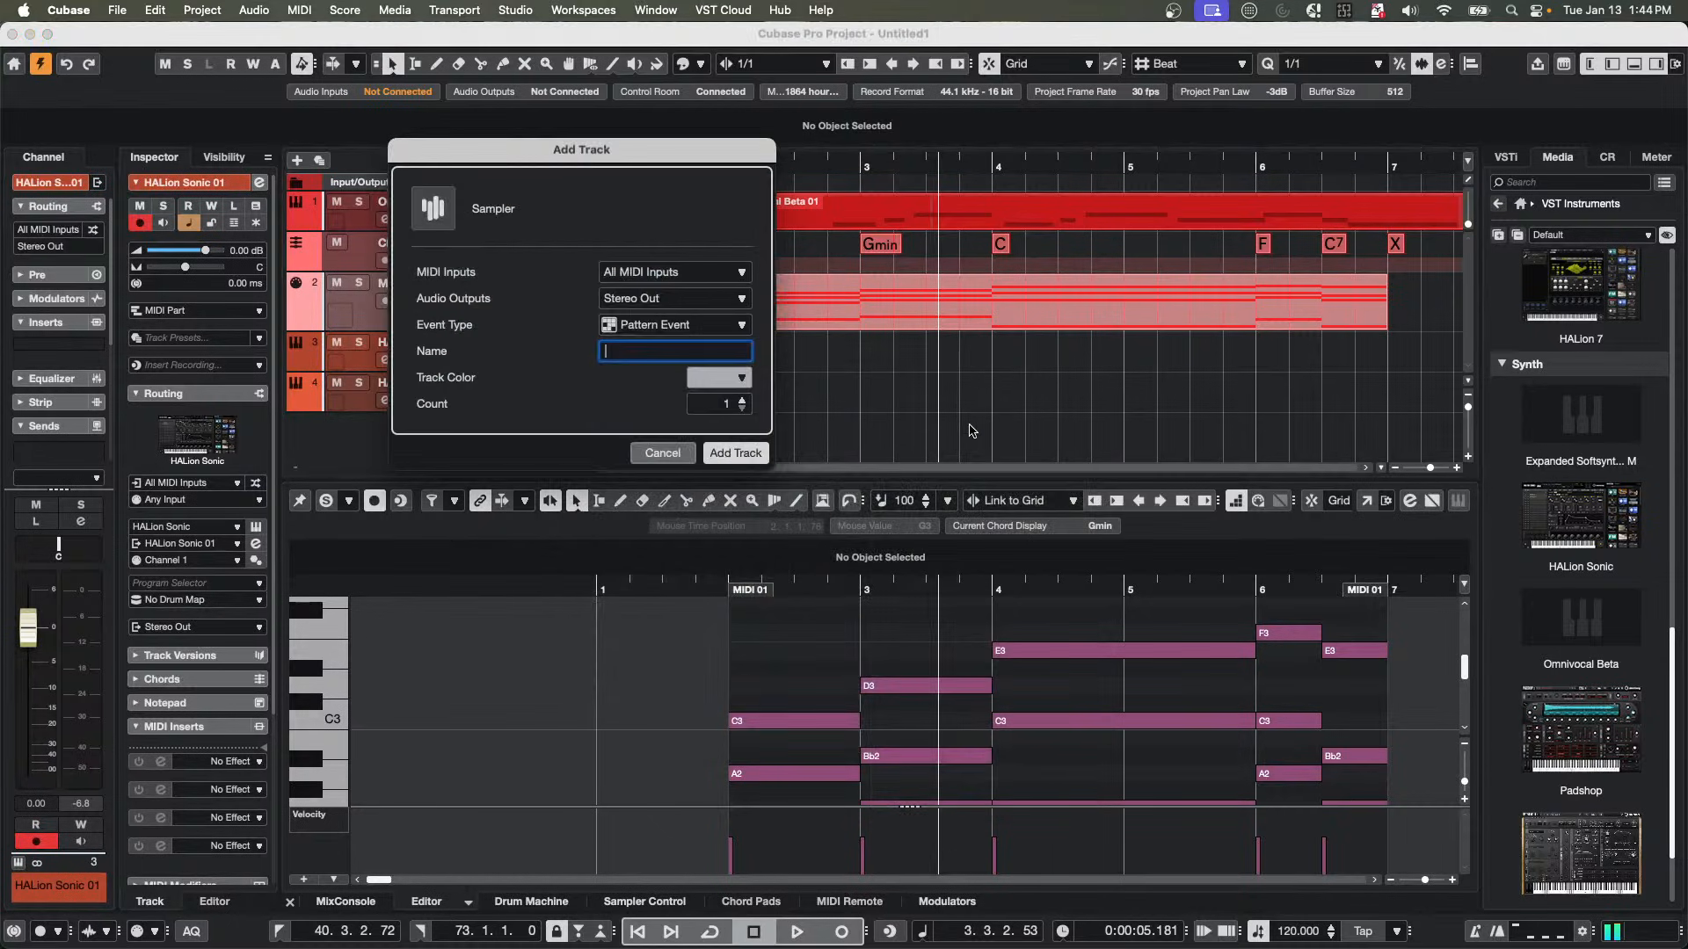
pyautogui.click(741, 457)
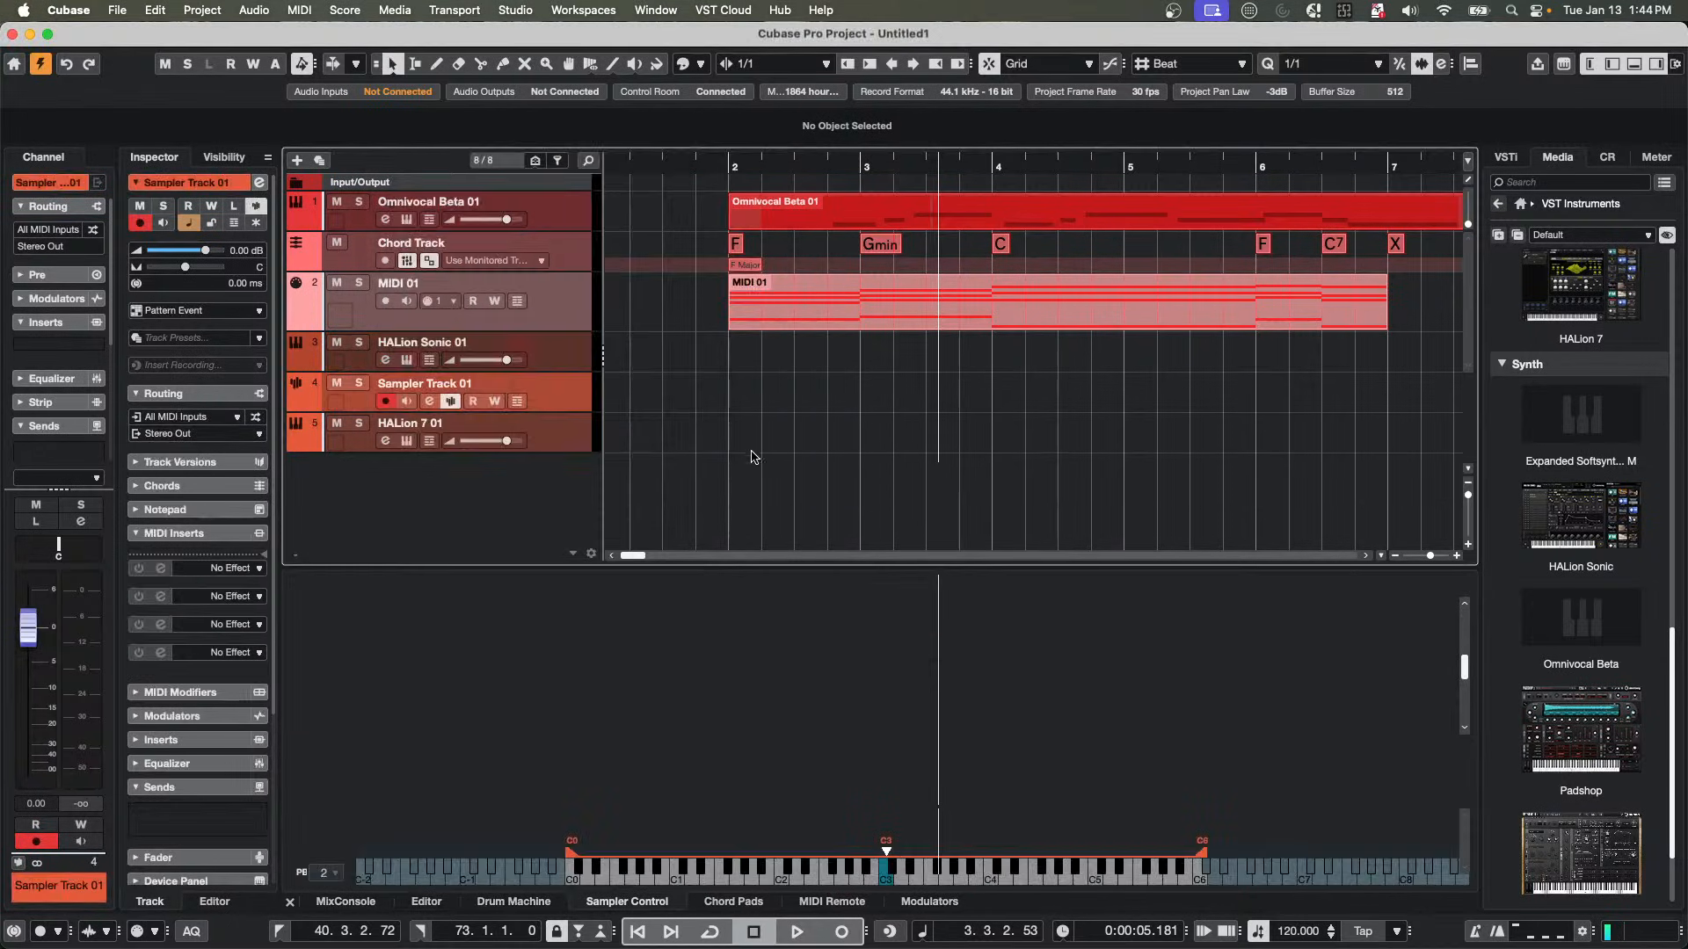
pyautogui.click(384, 403)
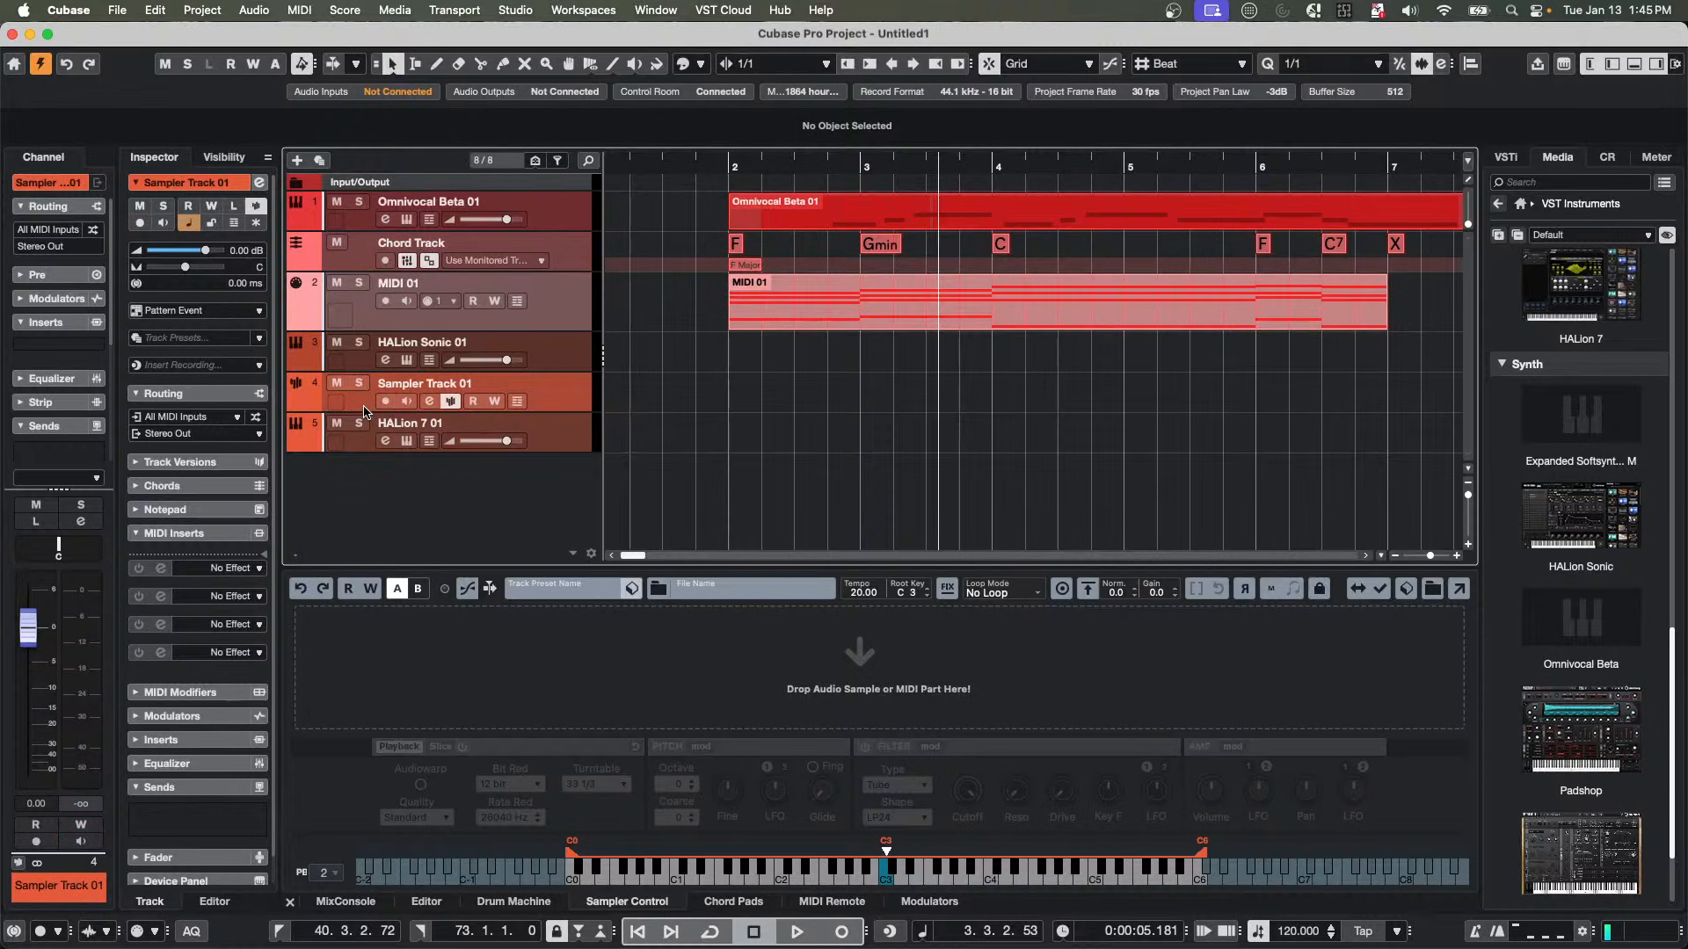
# Open the Track Controls Settings for the Sampler track and remove Record Enable and Monitor from the visible controls.
pyautogui.rightClick(551, 395)
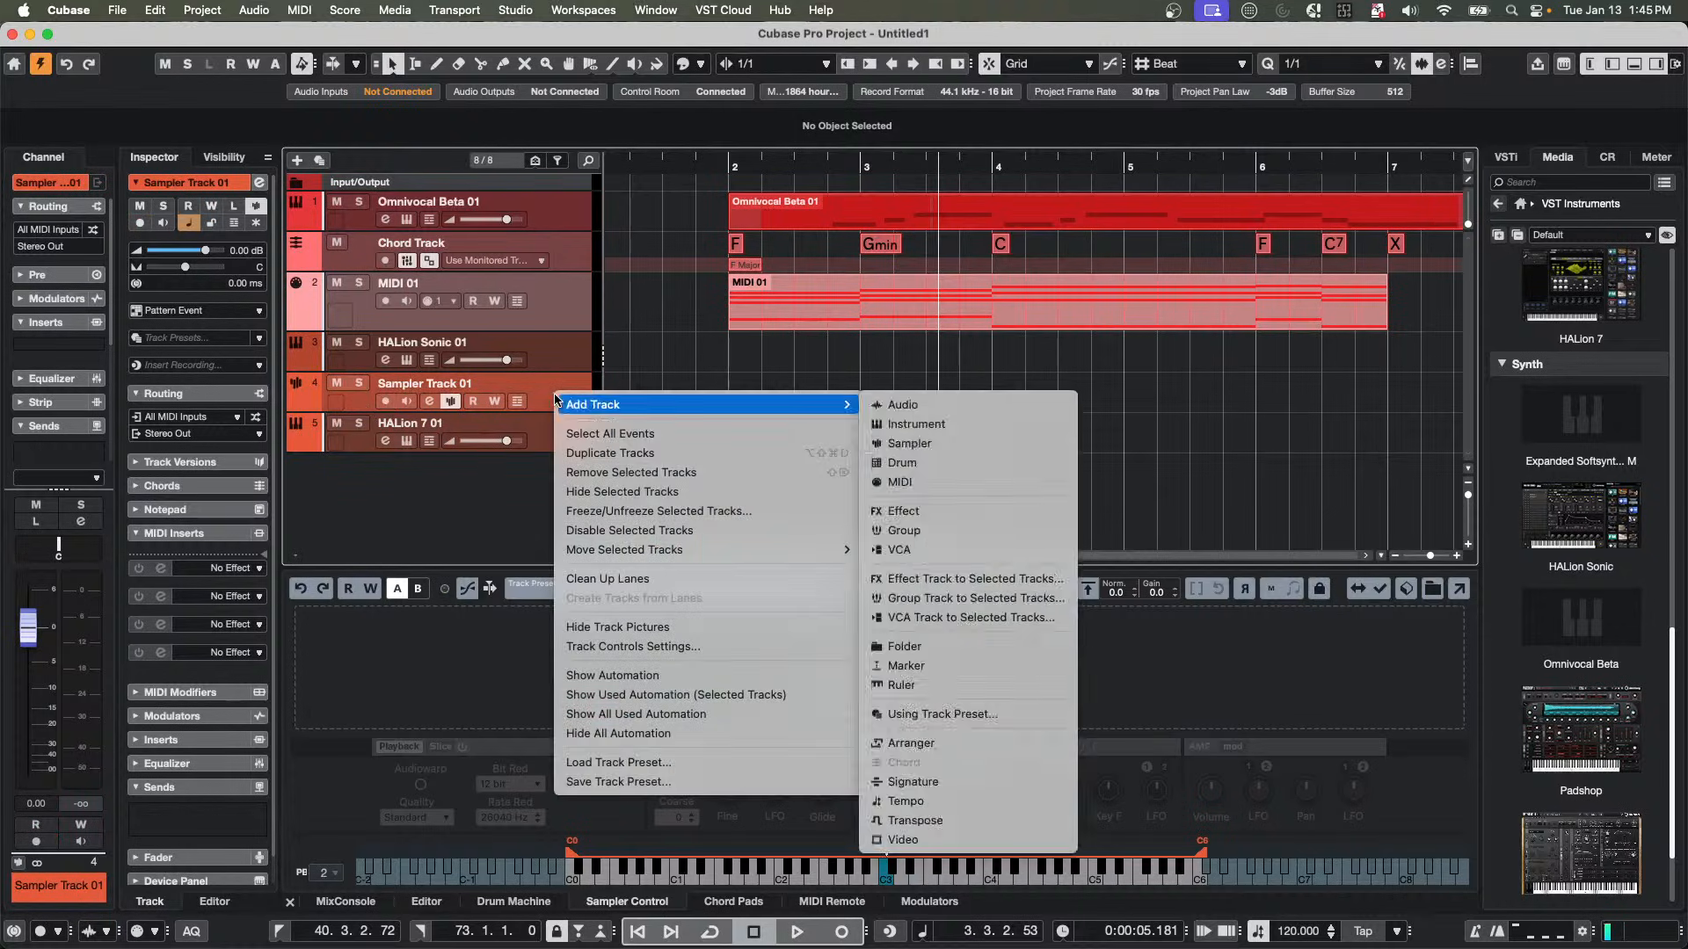
pyautogui.press('Escape')
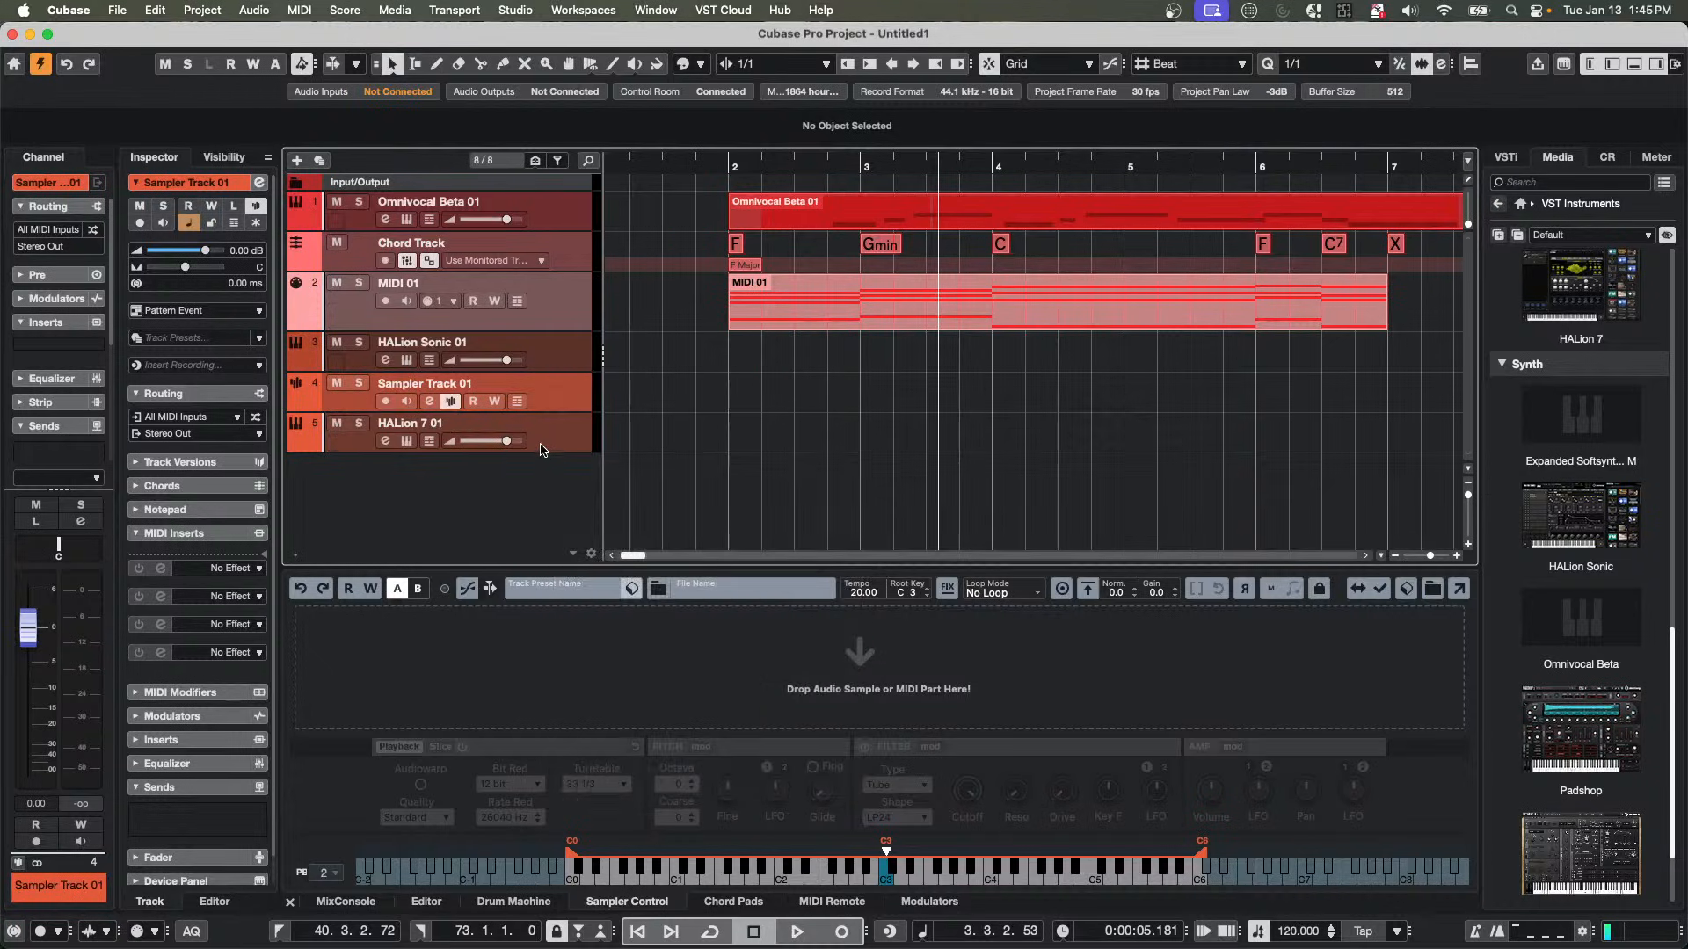
pyautogui.rightClick(572, 407)
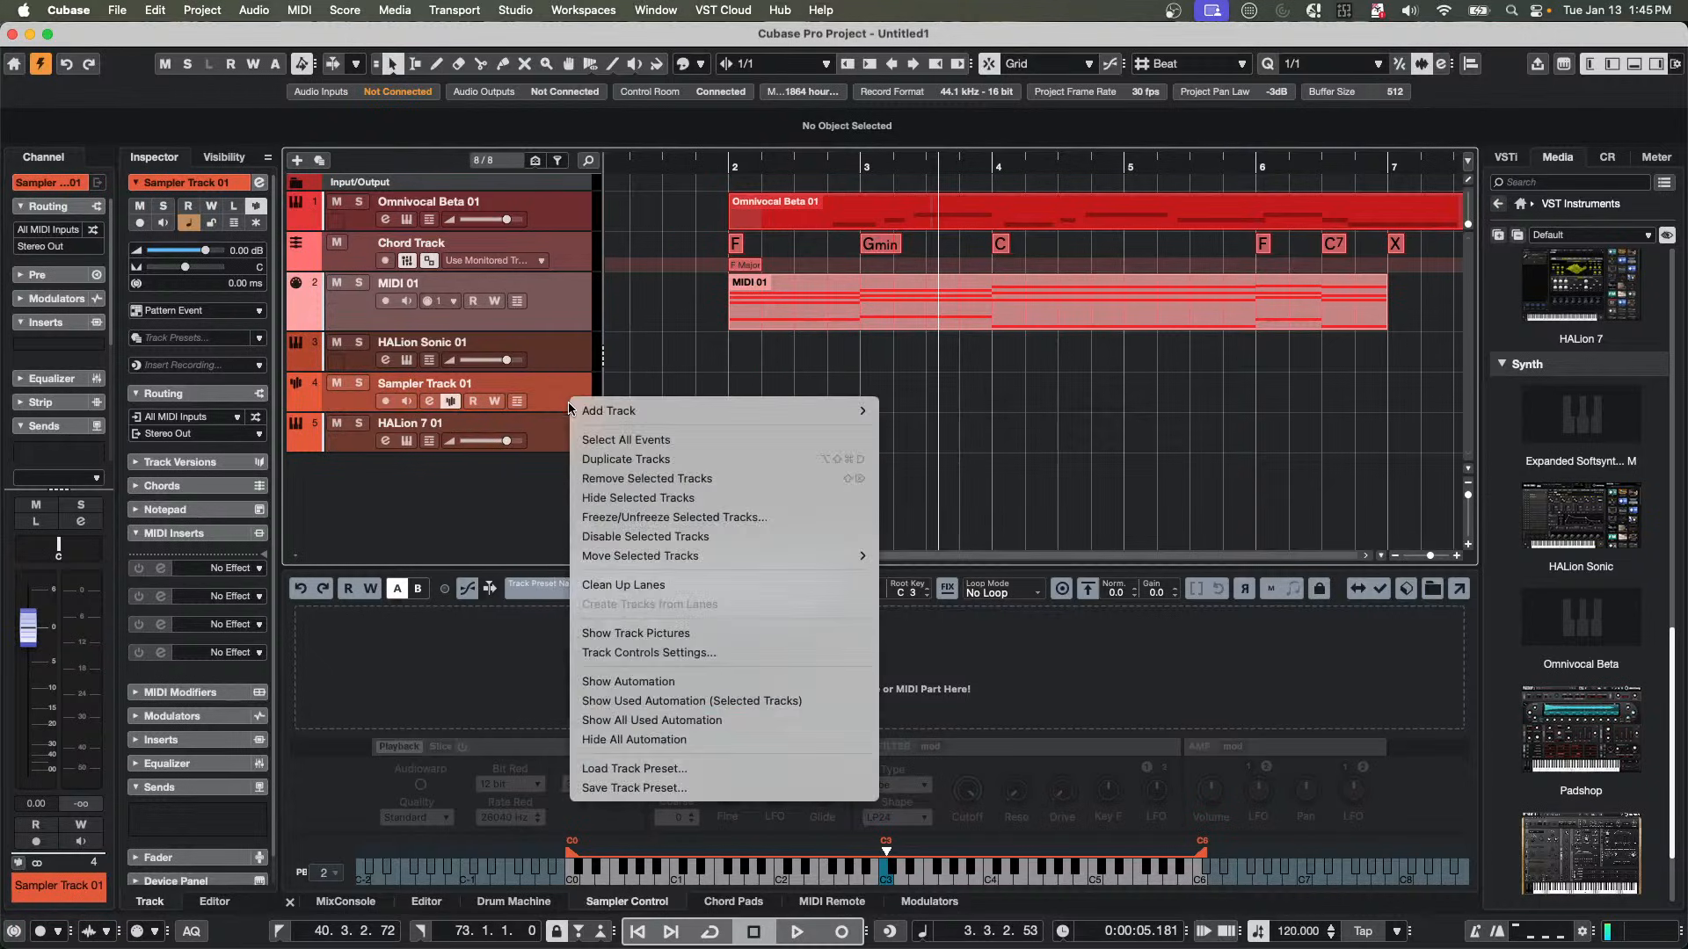
pyautogui.click(650, 654)
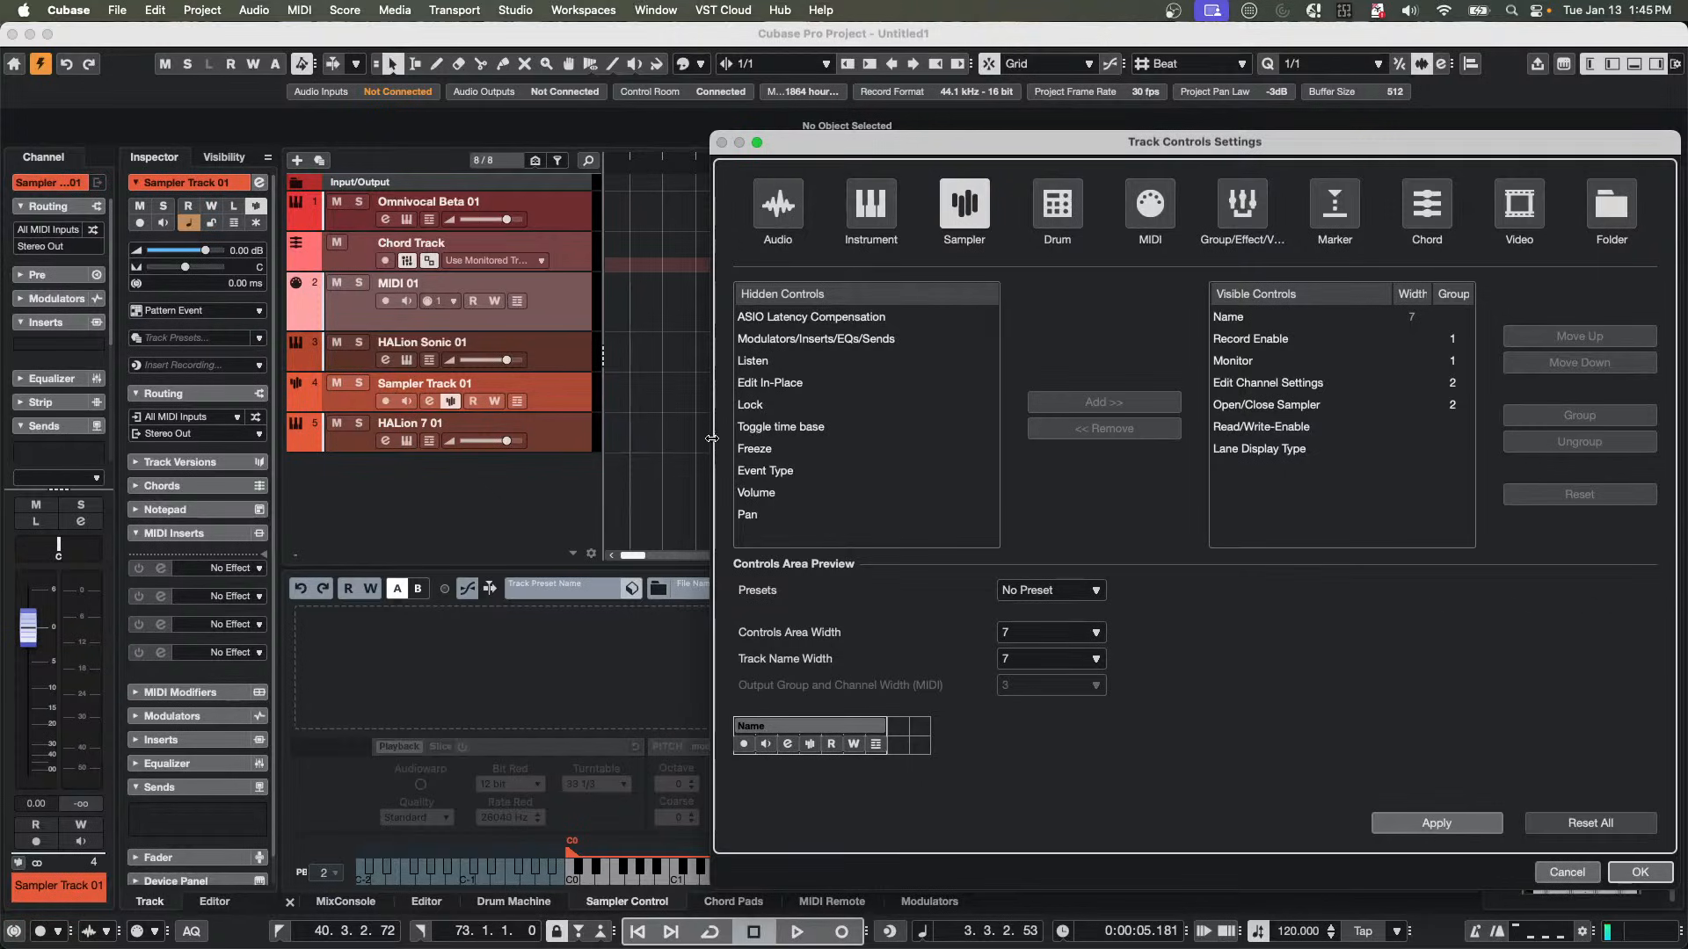
pyautogui.moveTo(1276, 334); pyautogui.dragTo(1276, 351)
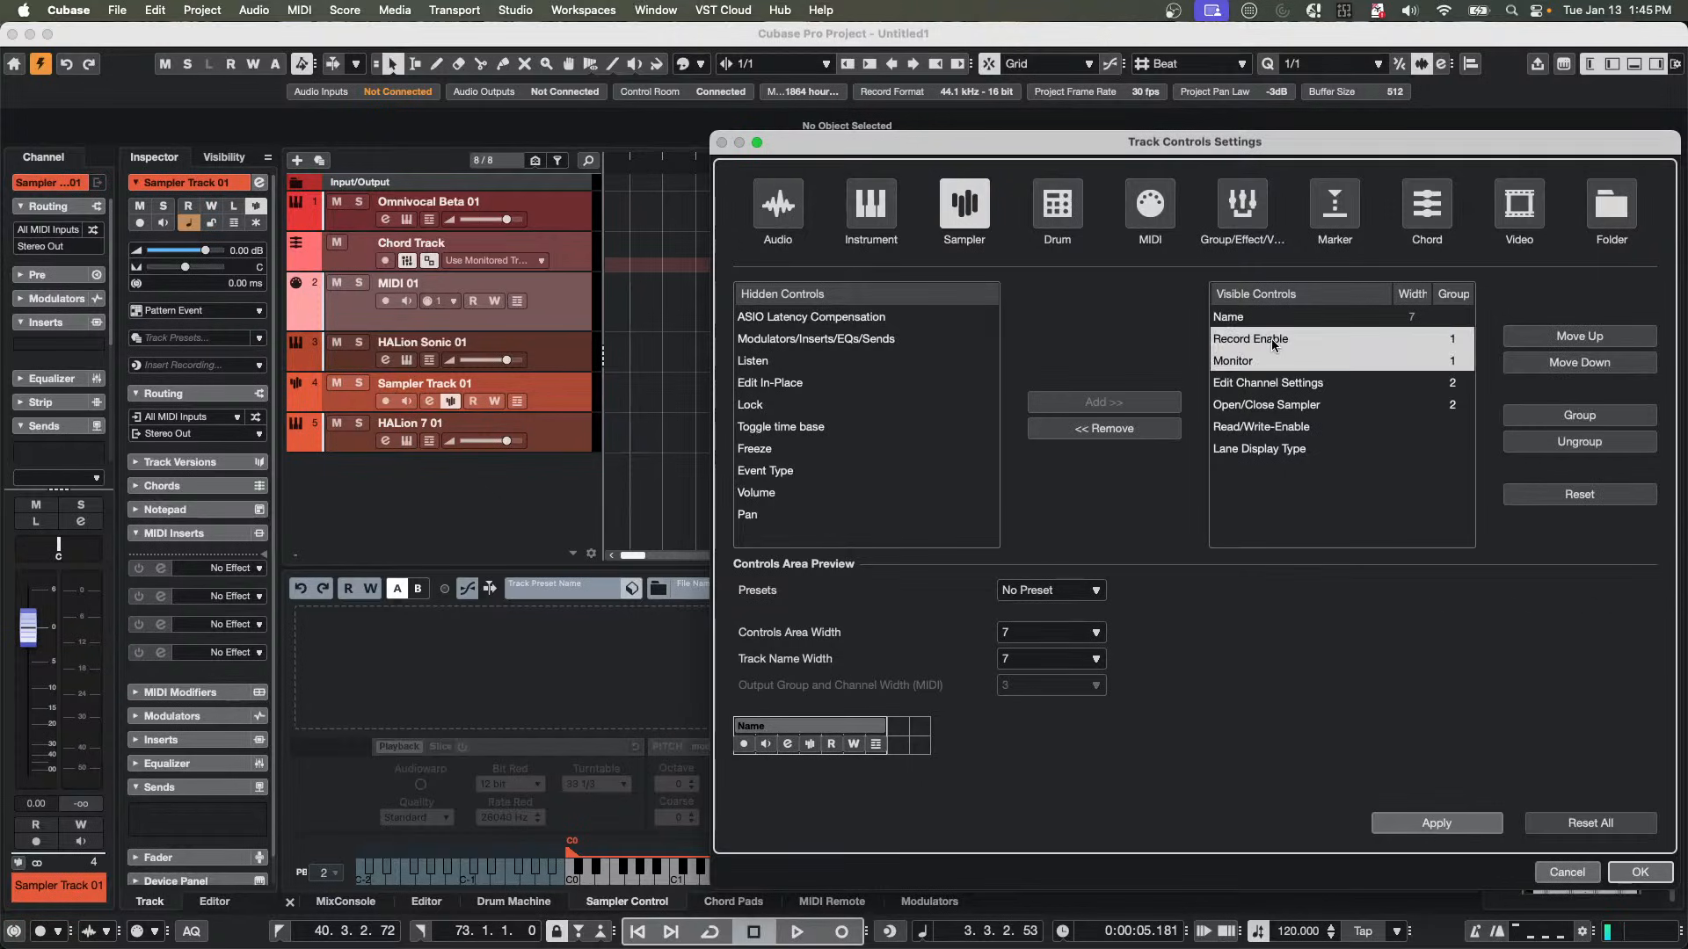
pyautogui.click(1141, 429)
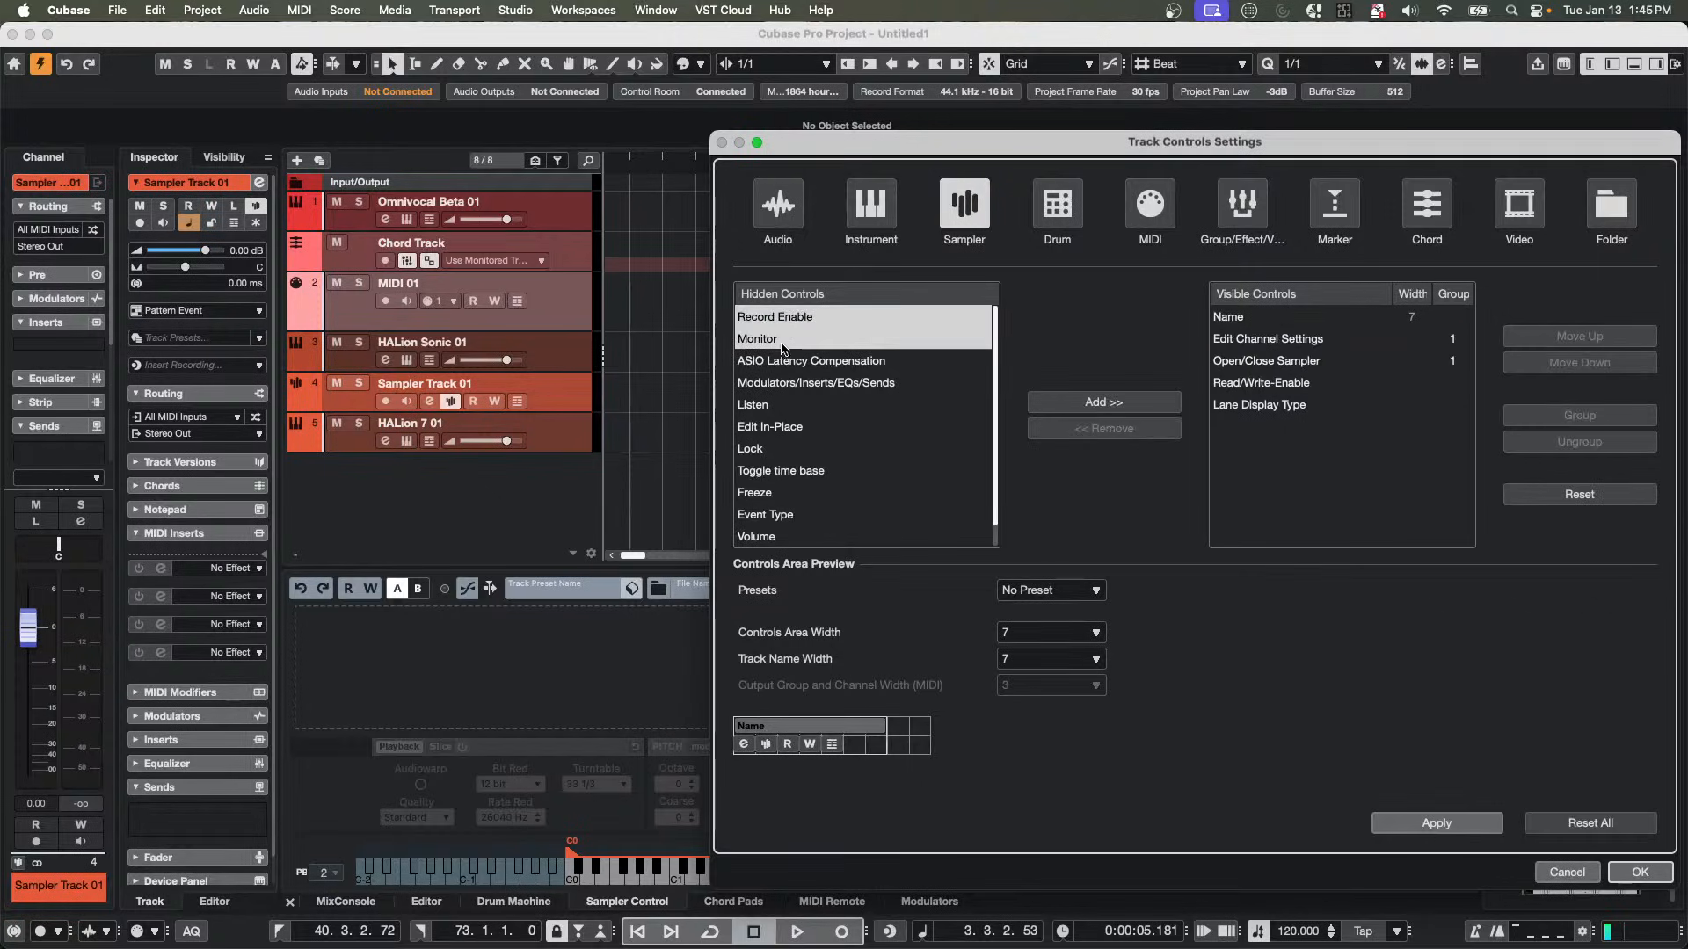
# Add Record Enable and Monitor back at the end of the Sampler track's visible controls and apply the settings.
pyautogui.click(841, 320)
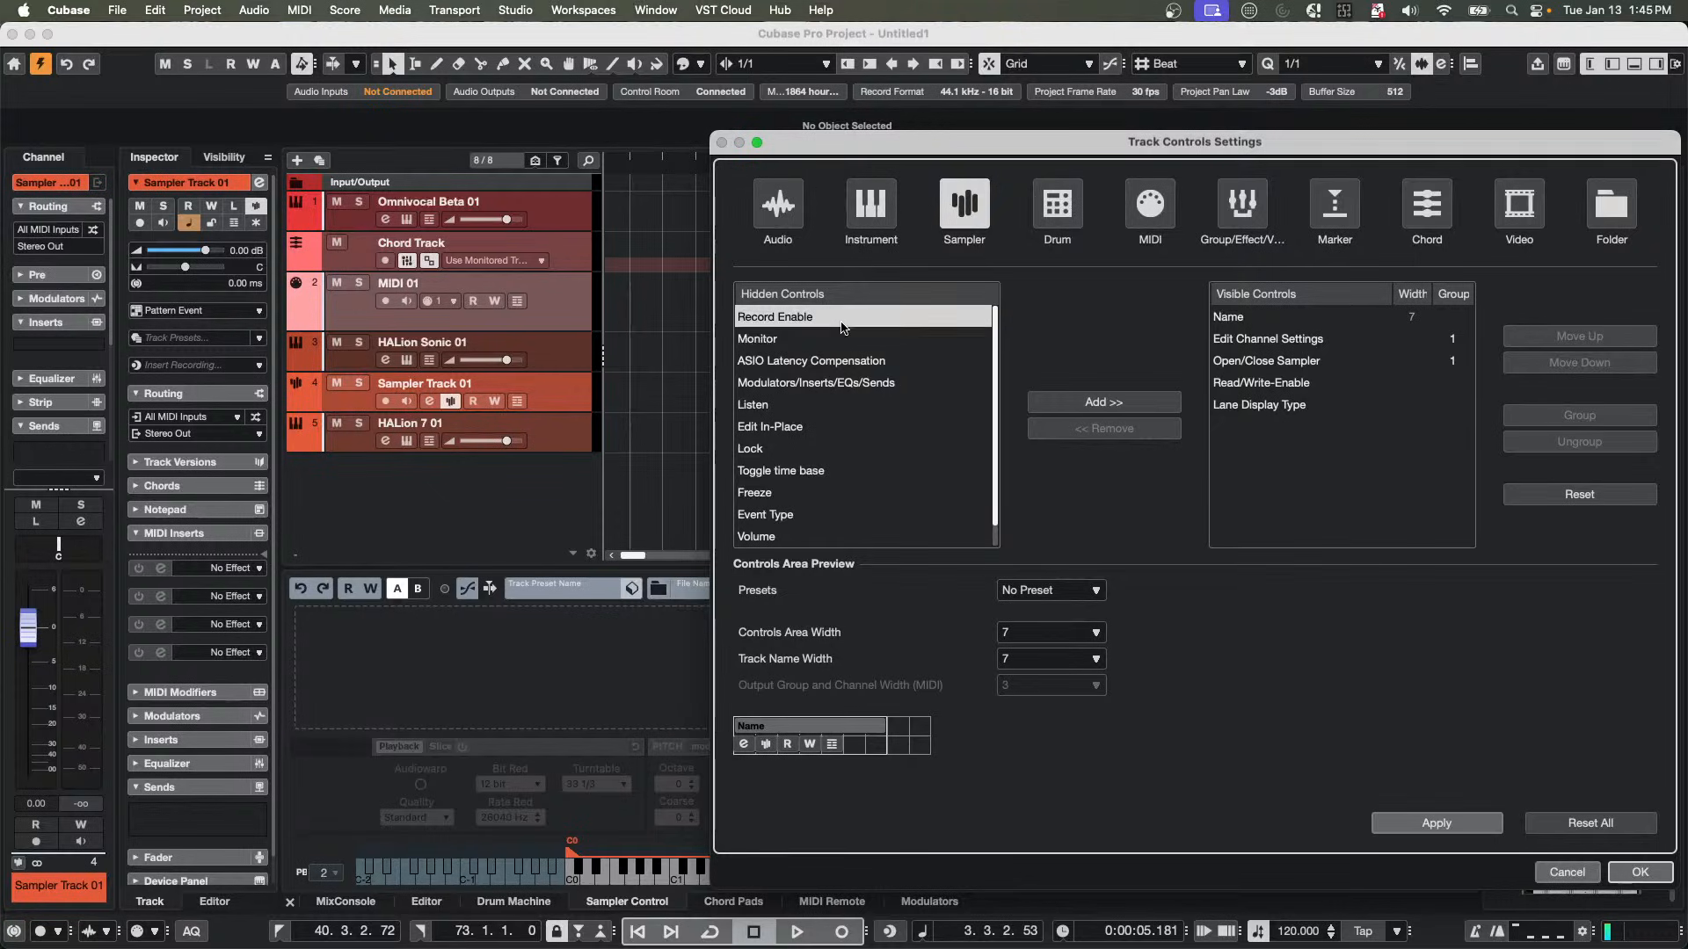
pyautogui.keyDown('shift'); pyautogui.click(786, 341); pyautogui.keyUp('shift')
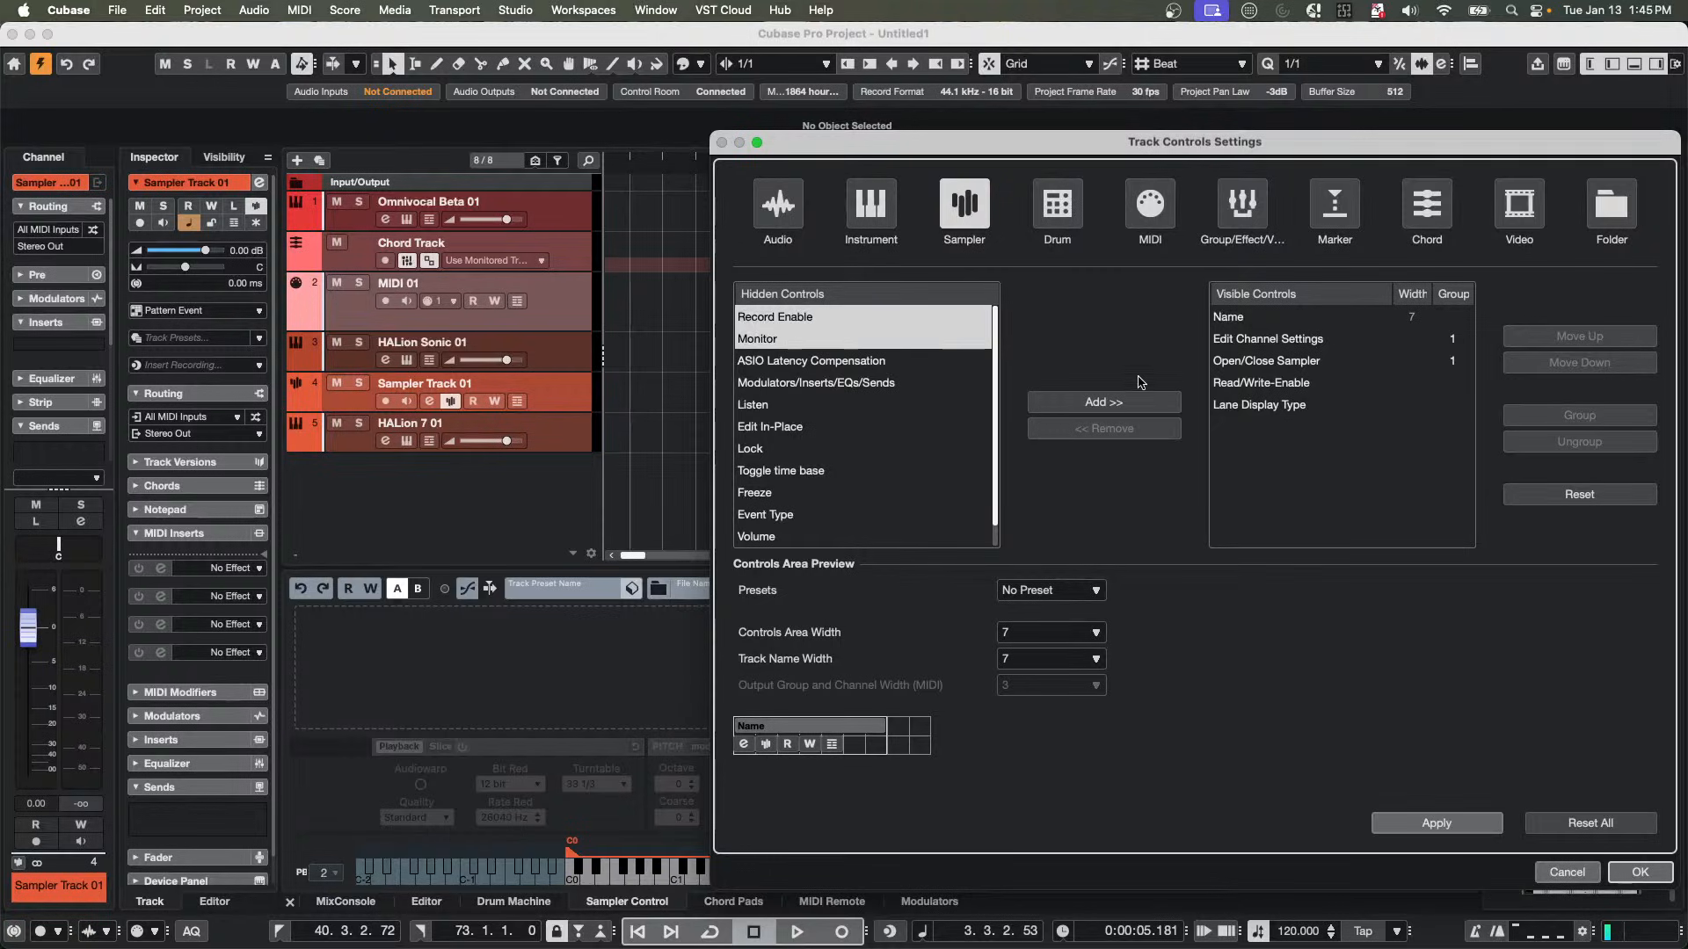
pyautogui.click(1104, 403)
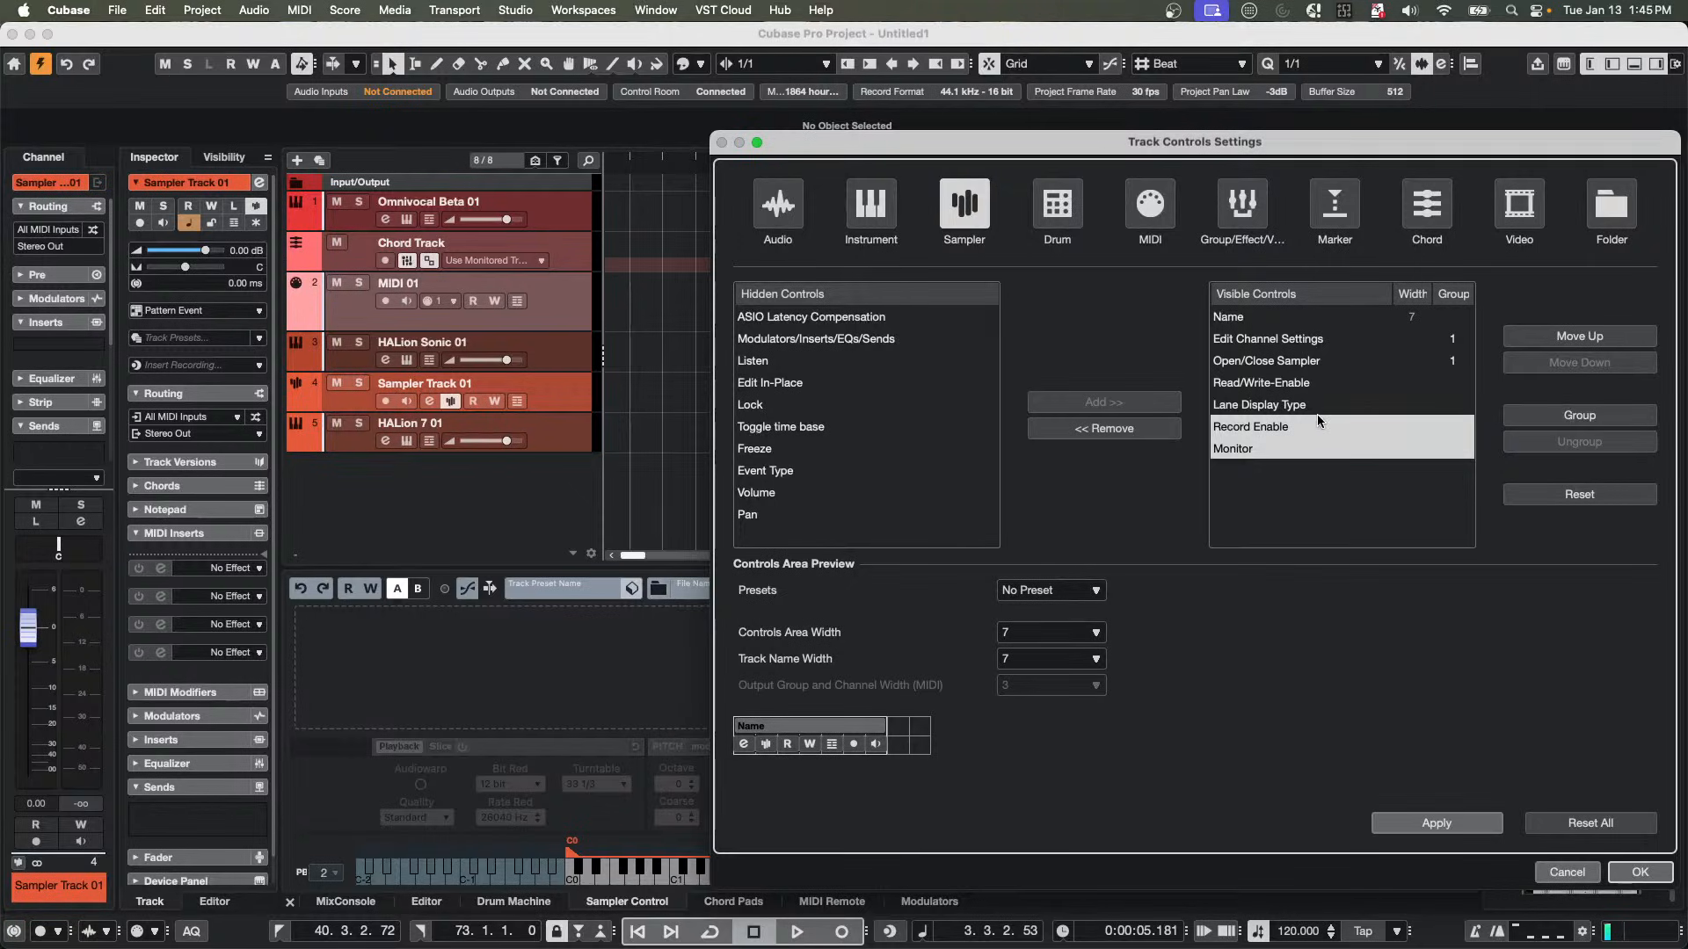
pyautogui.click(1435, 823)
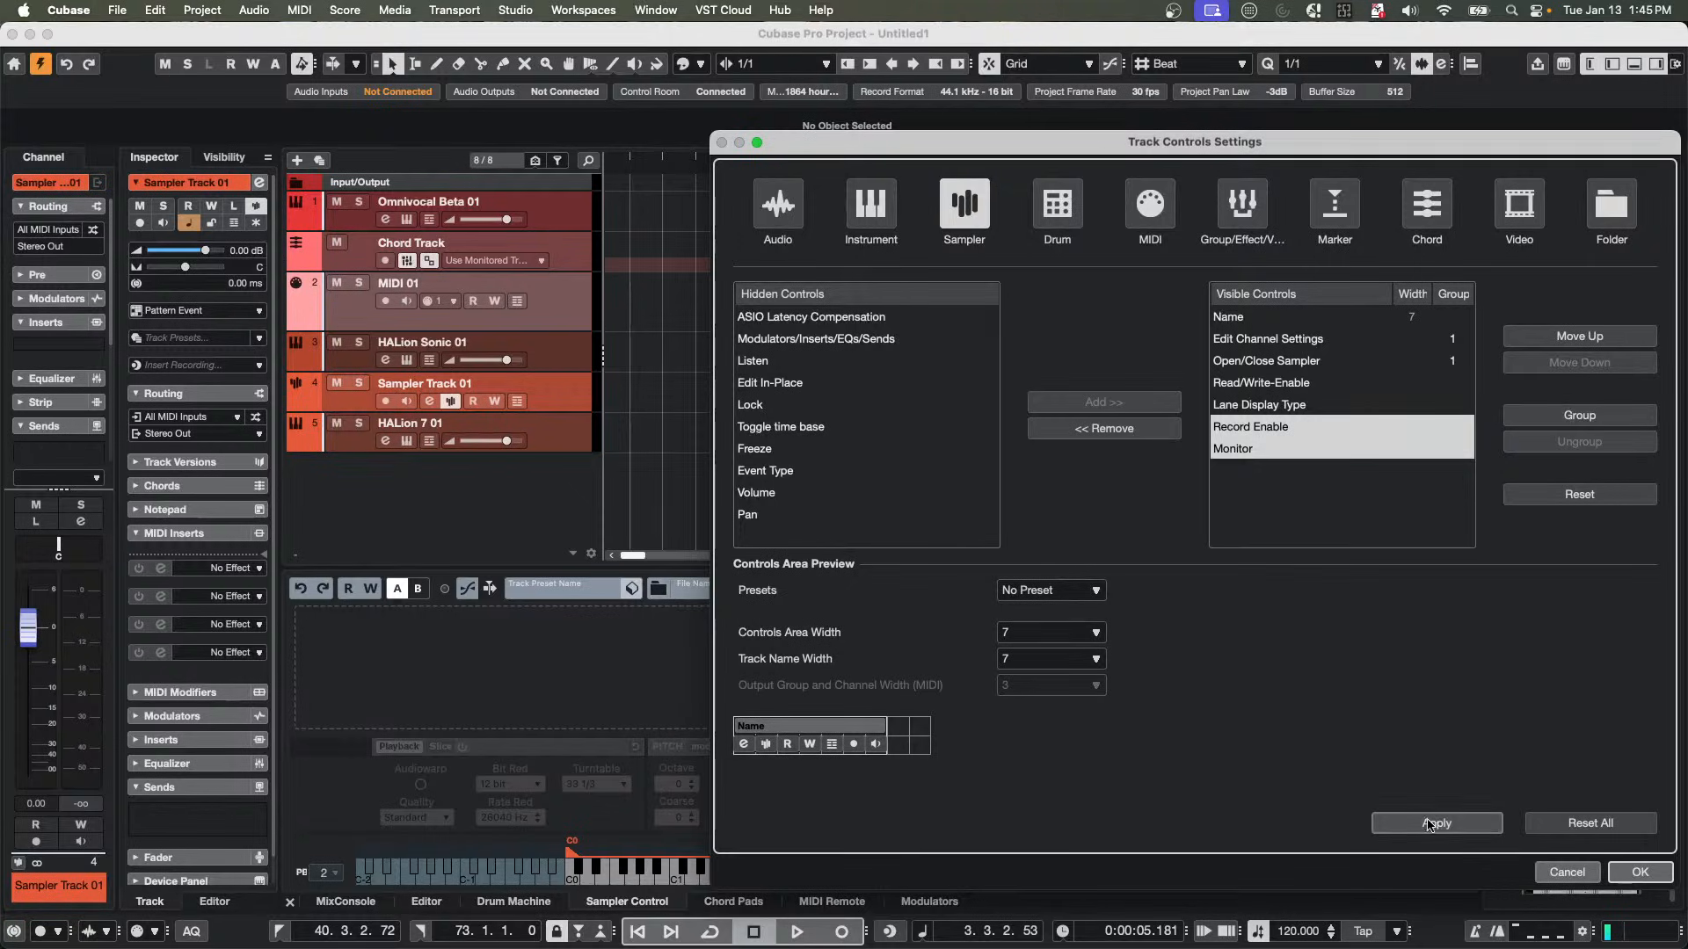
pyautogui.click(1640, 872)
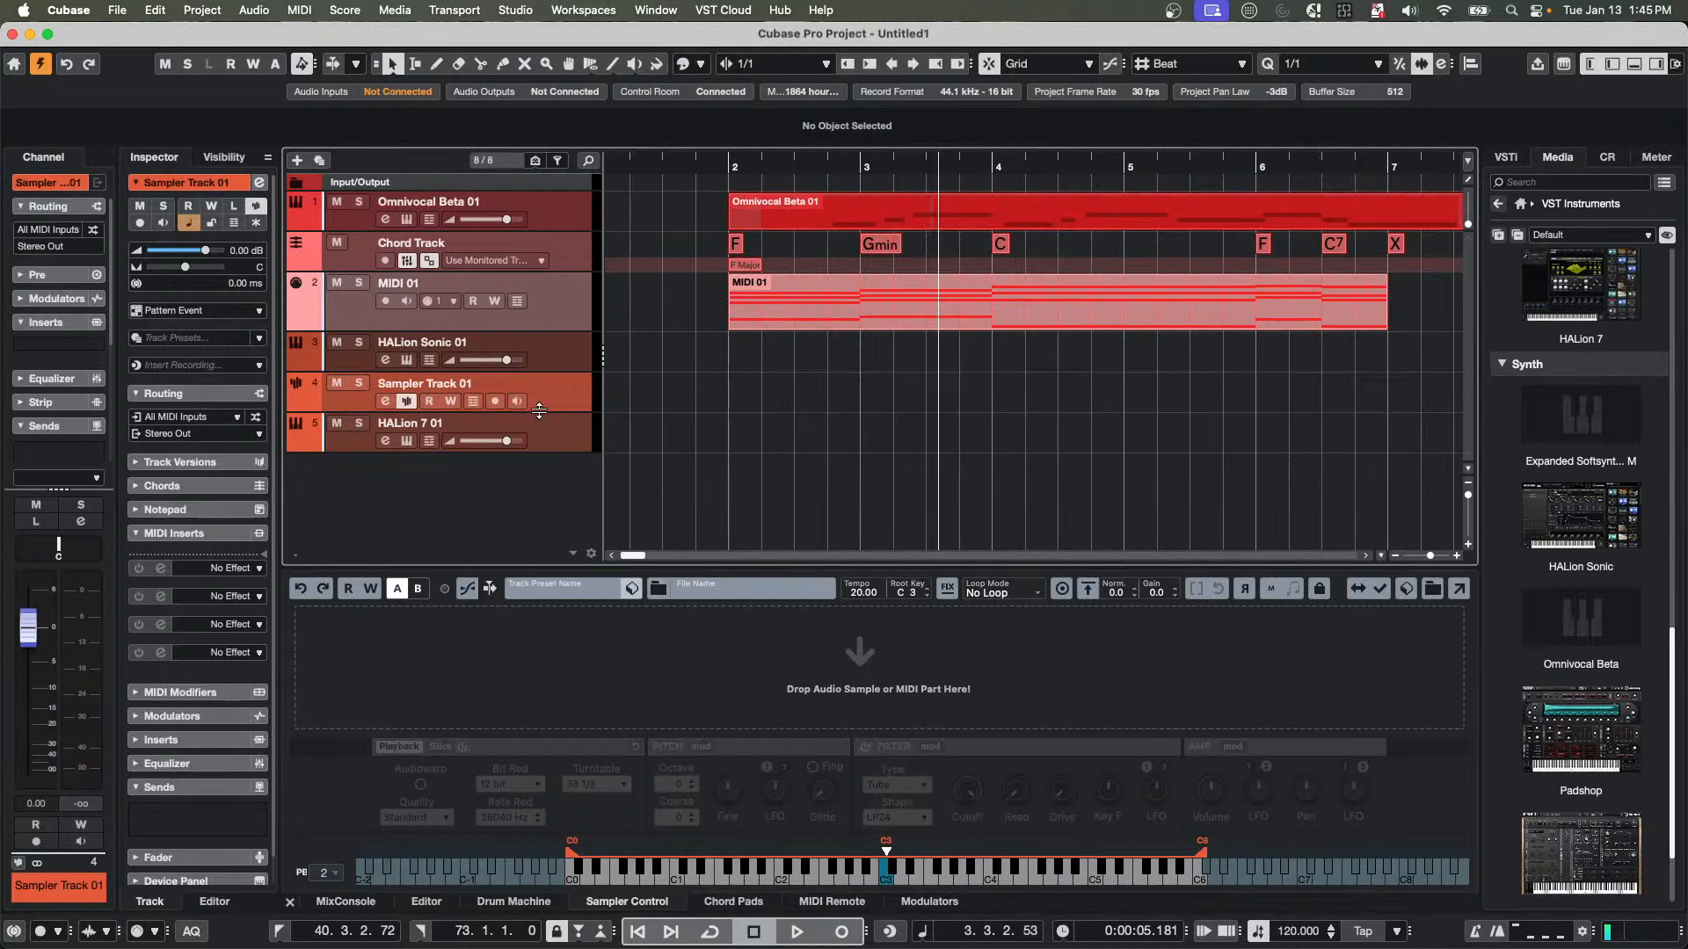
# Toggle Record Enable and Monitor on and off on Sampler Track 01 to test the repositioned controls.
pyautogui.click(495, 401)
pyautogui.click(518, 402)
pyautogui.click(495, 403)
pyautogui.click(516, 402)
pyautogui.click(497, 403)
pyautogui.click(518, 401)
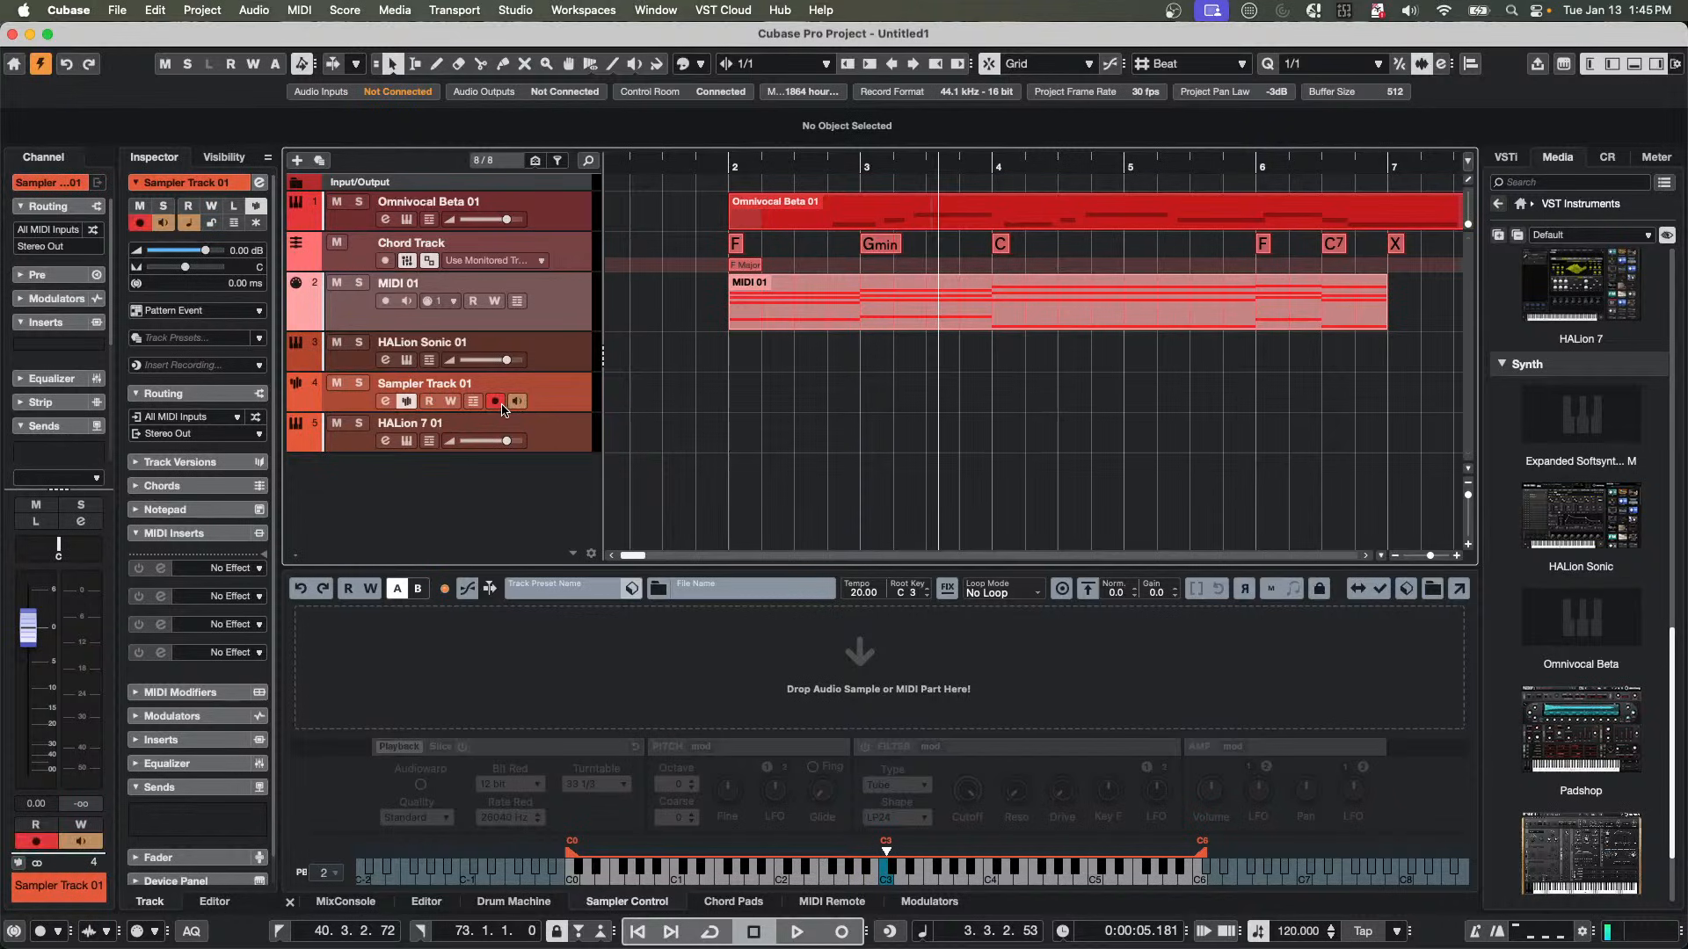
pyautogui.click(496, 403)
pyautogui.click(517, 402)
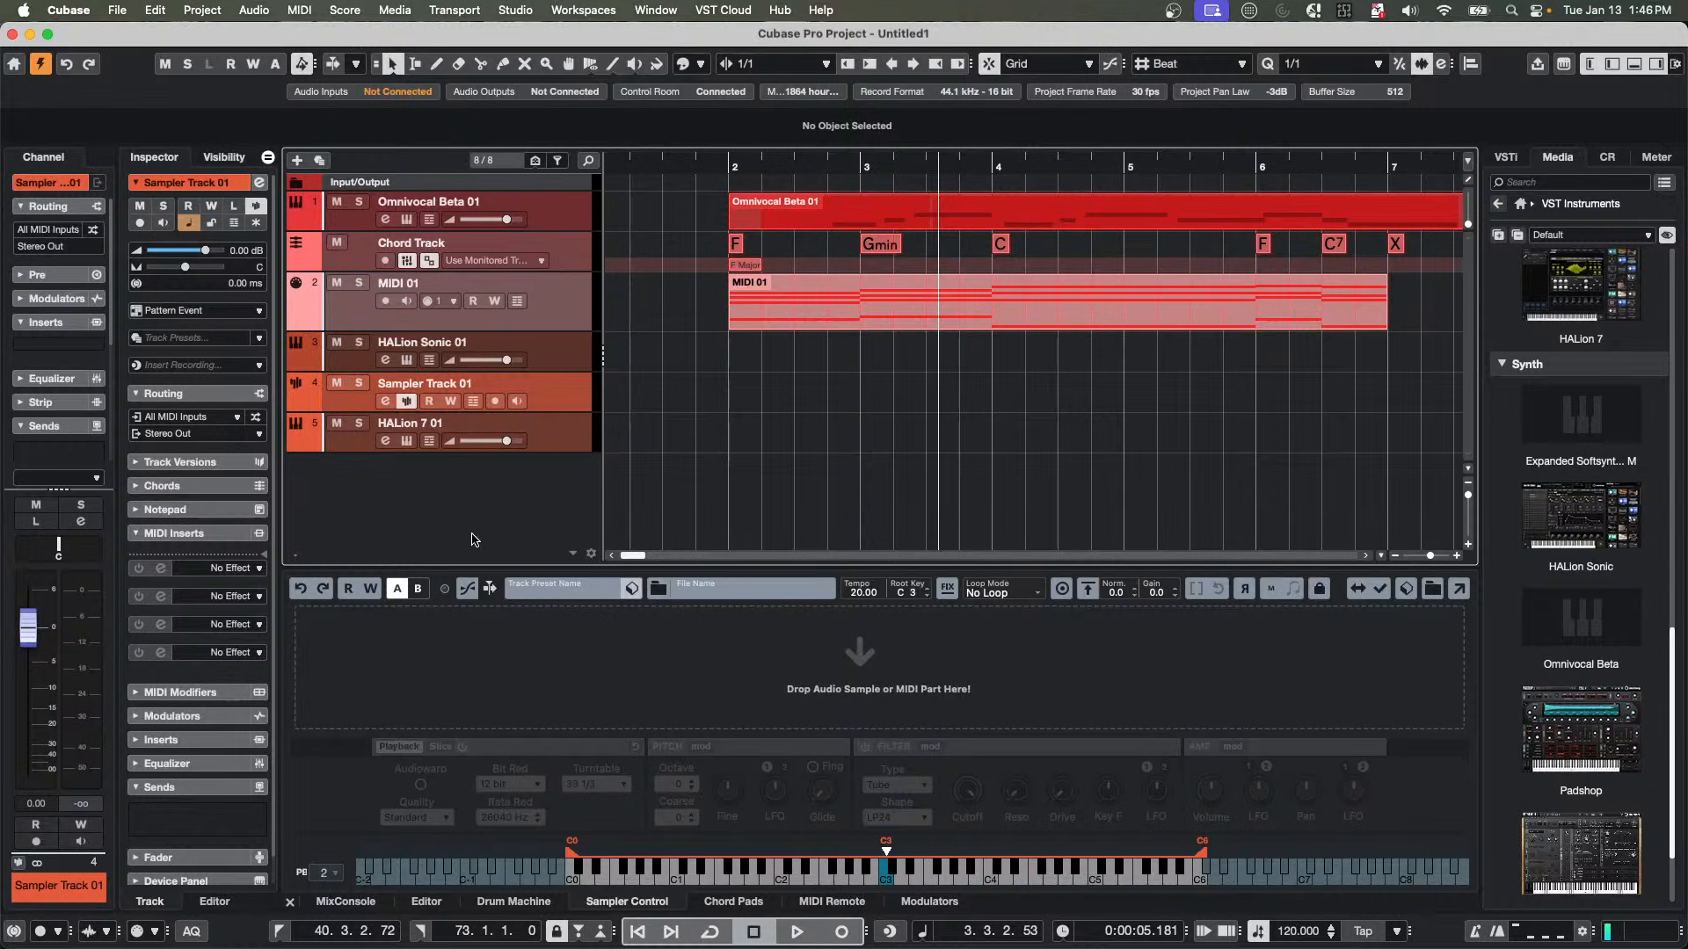
# Select the HALion 7 01 track and set its MIDI input channel to Channel 1.
pyautogui.click(559, 431)
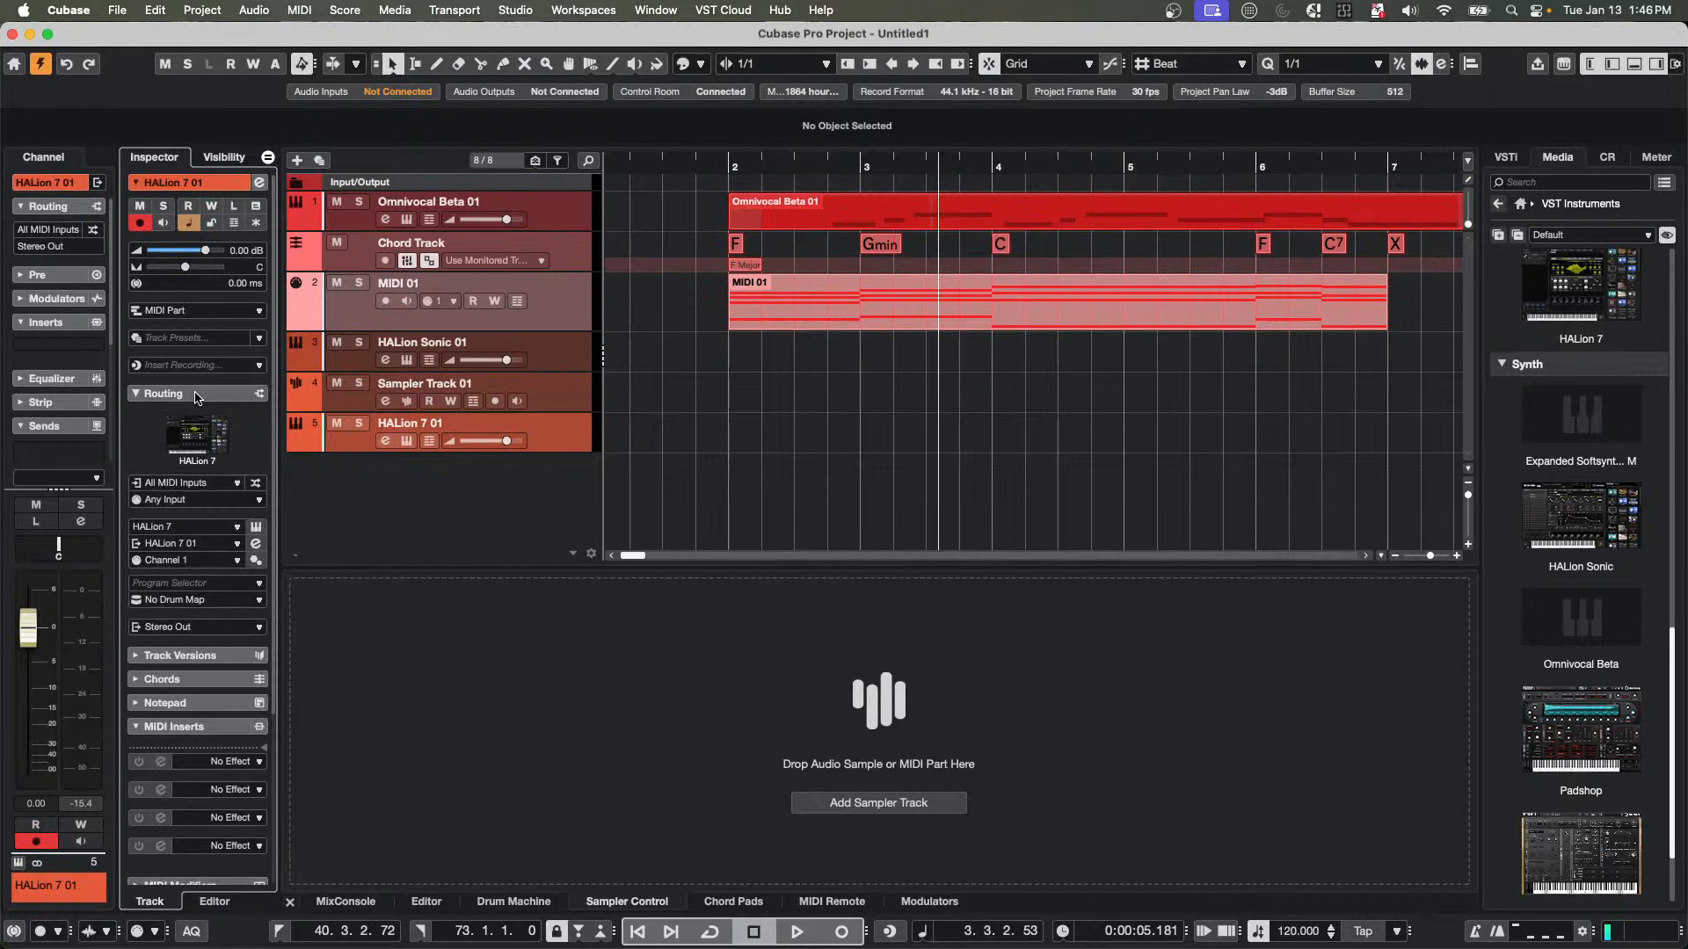
pyautogui.click(194, 501)
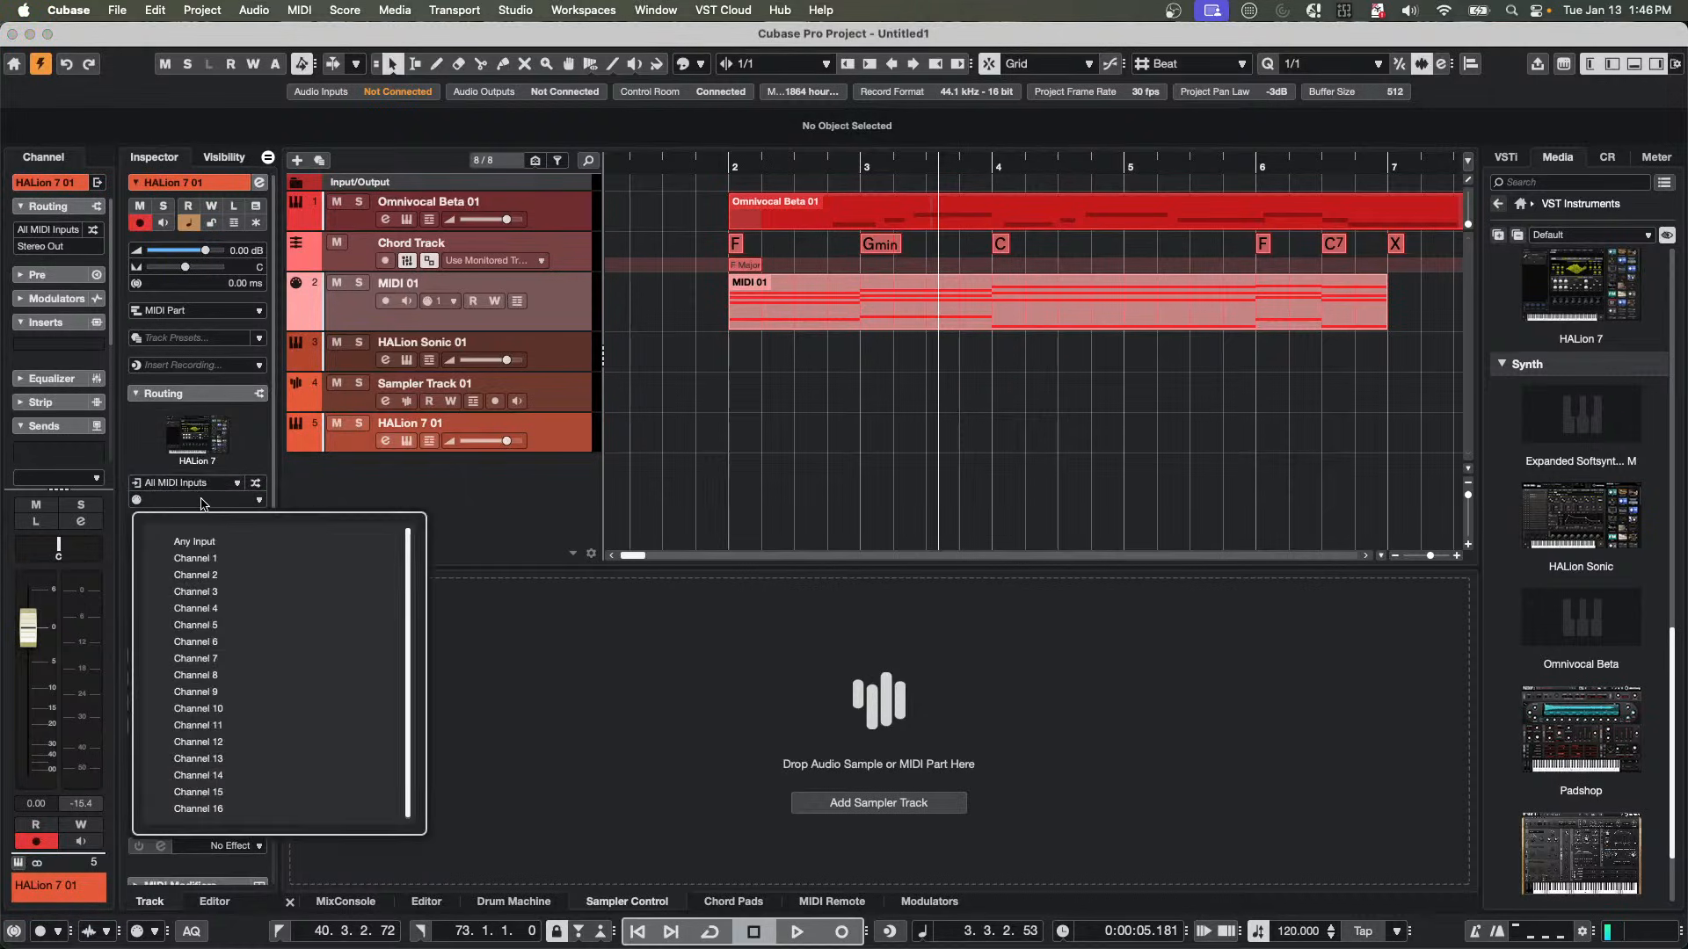
pyautogui.click(212, 562)
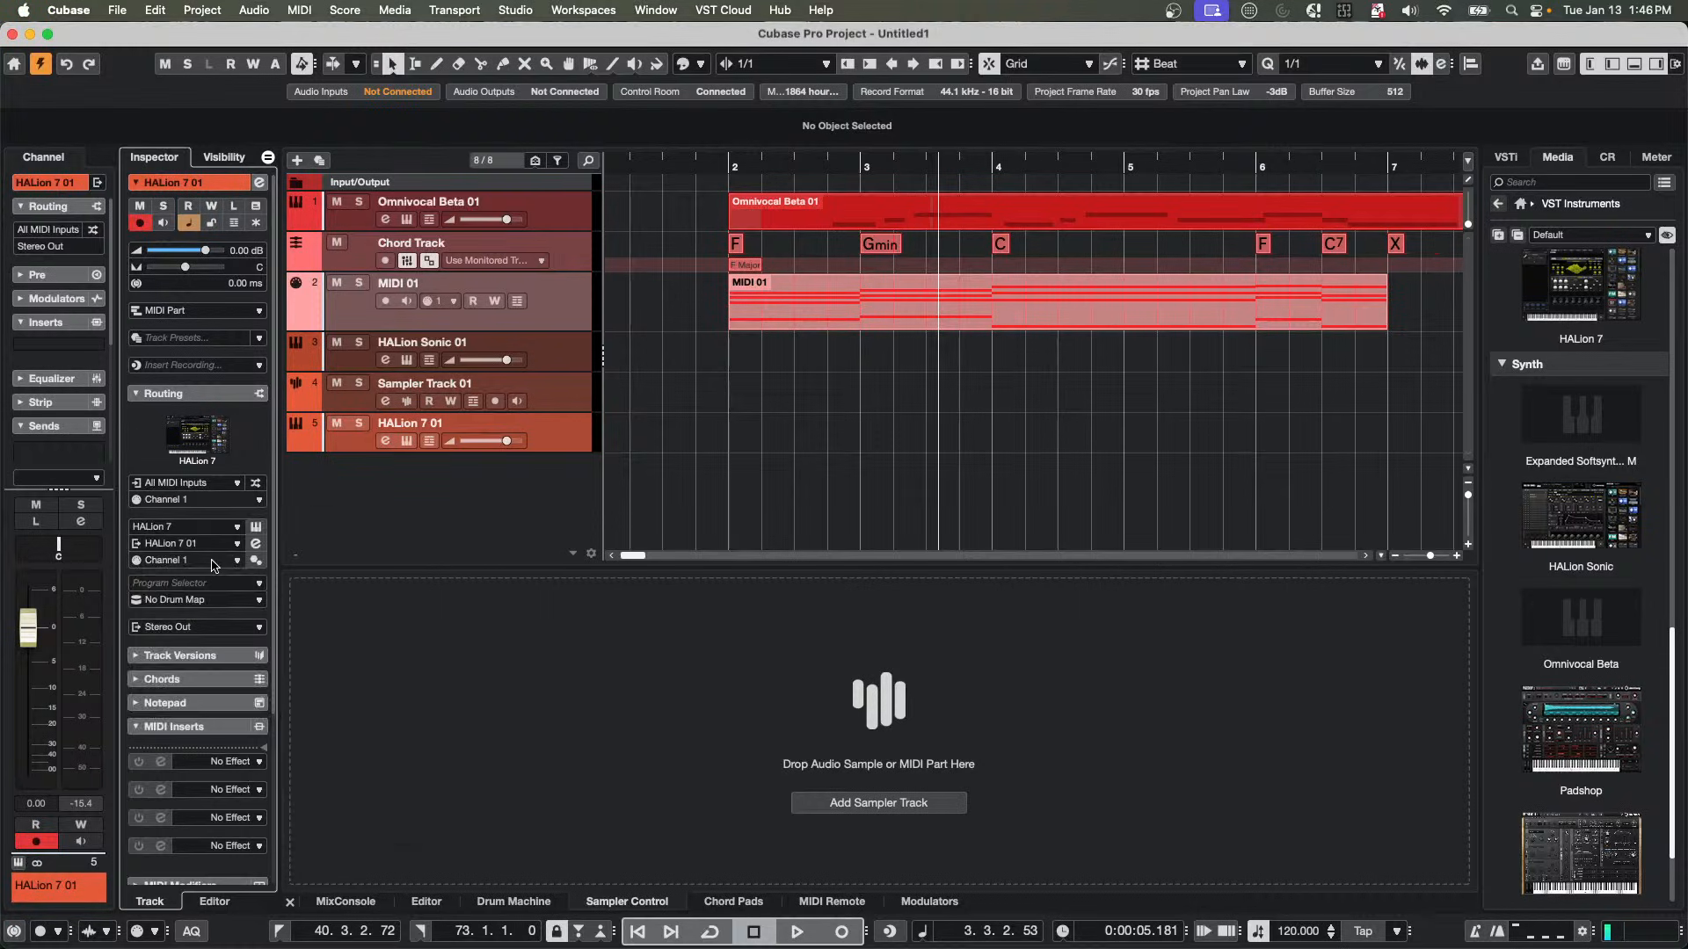
# Examine the available MIDI input ports and input channels for the HALion 7 01 track.
pyautogui.click(166, 503)
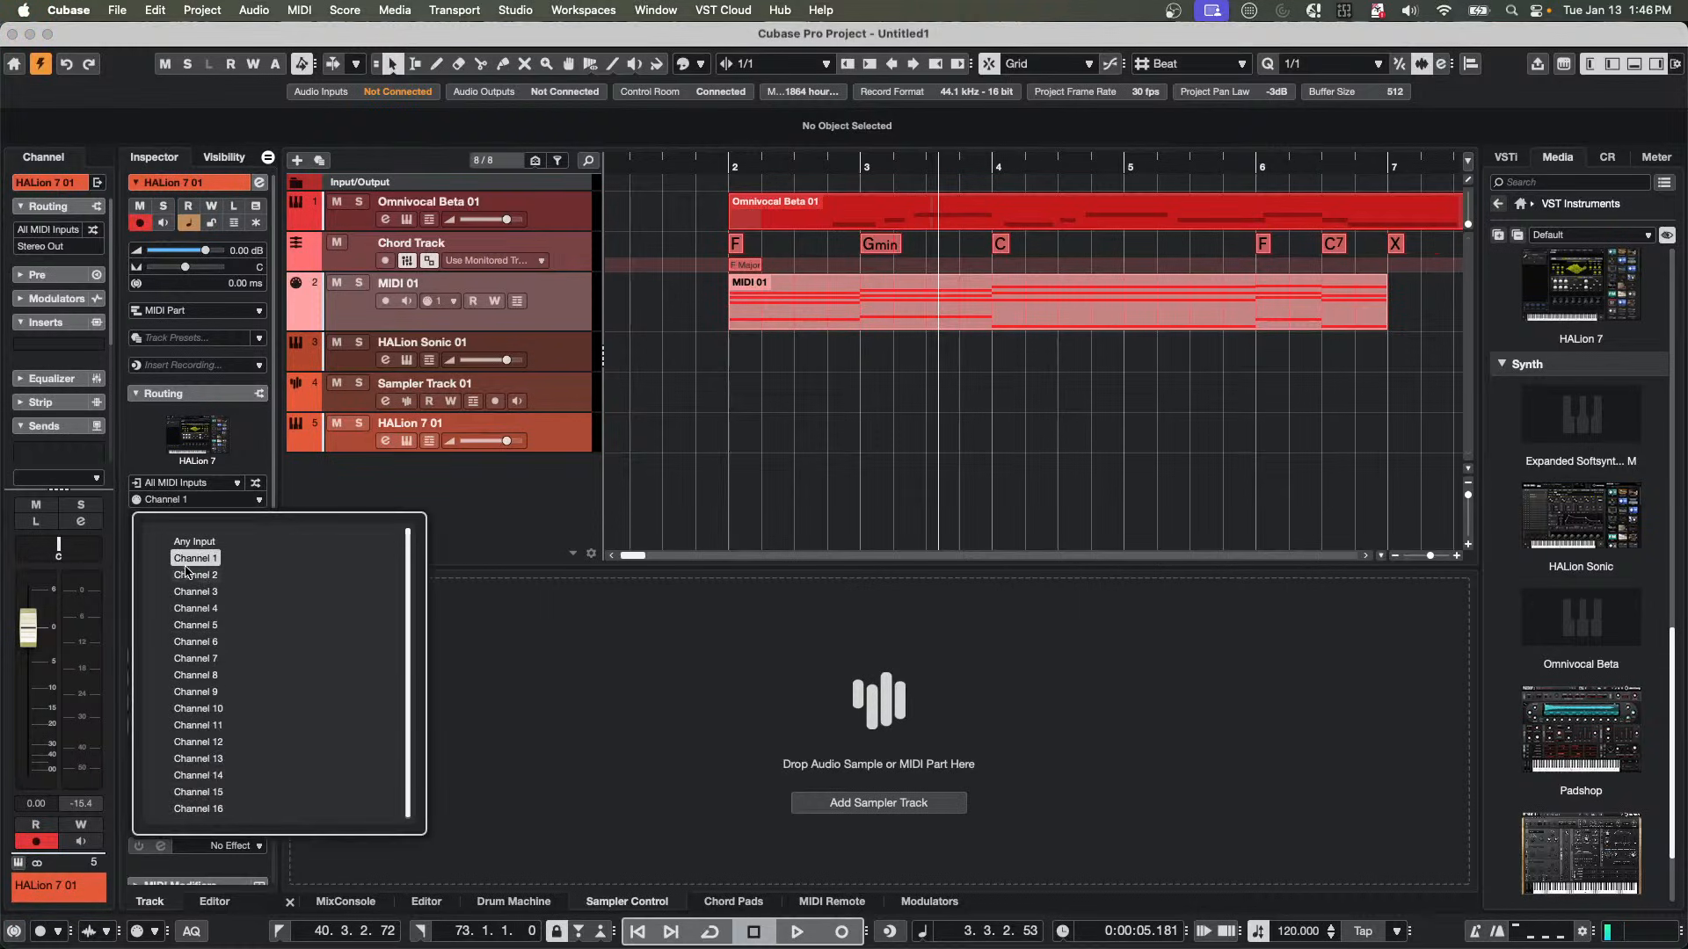
pyautogui.click(156, 486)
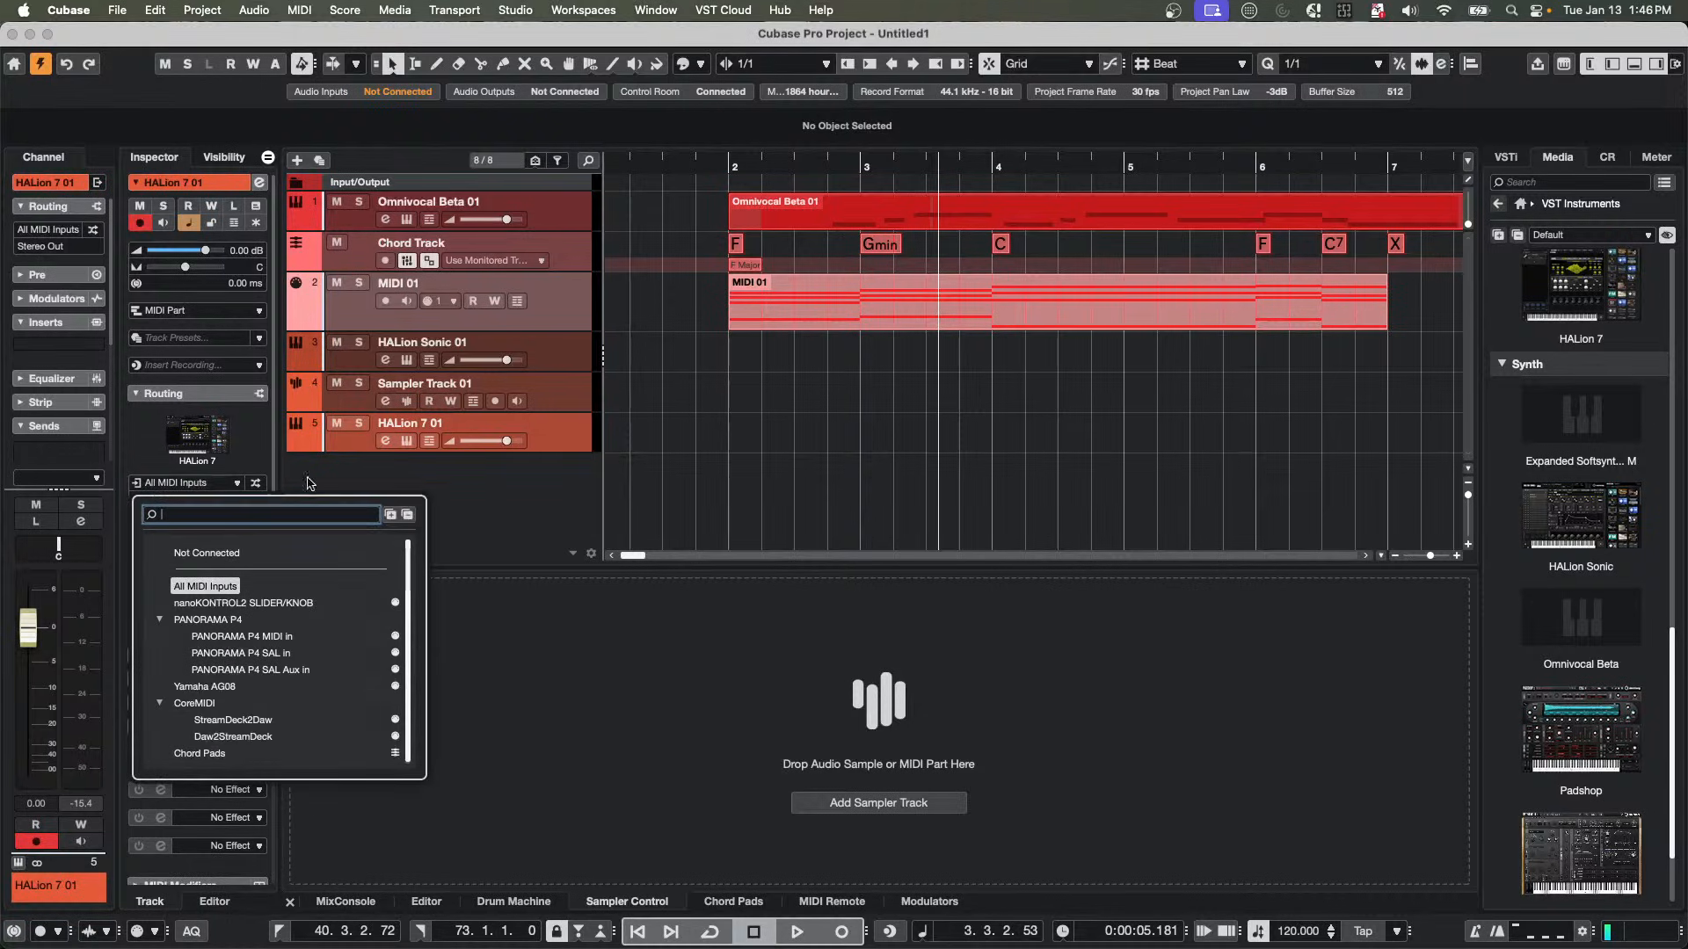
pyautogui.click(466, 505)
pyautogui.click(179, 501)
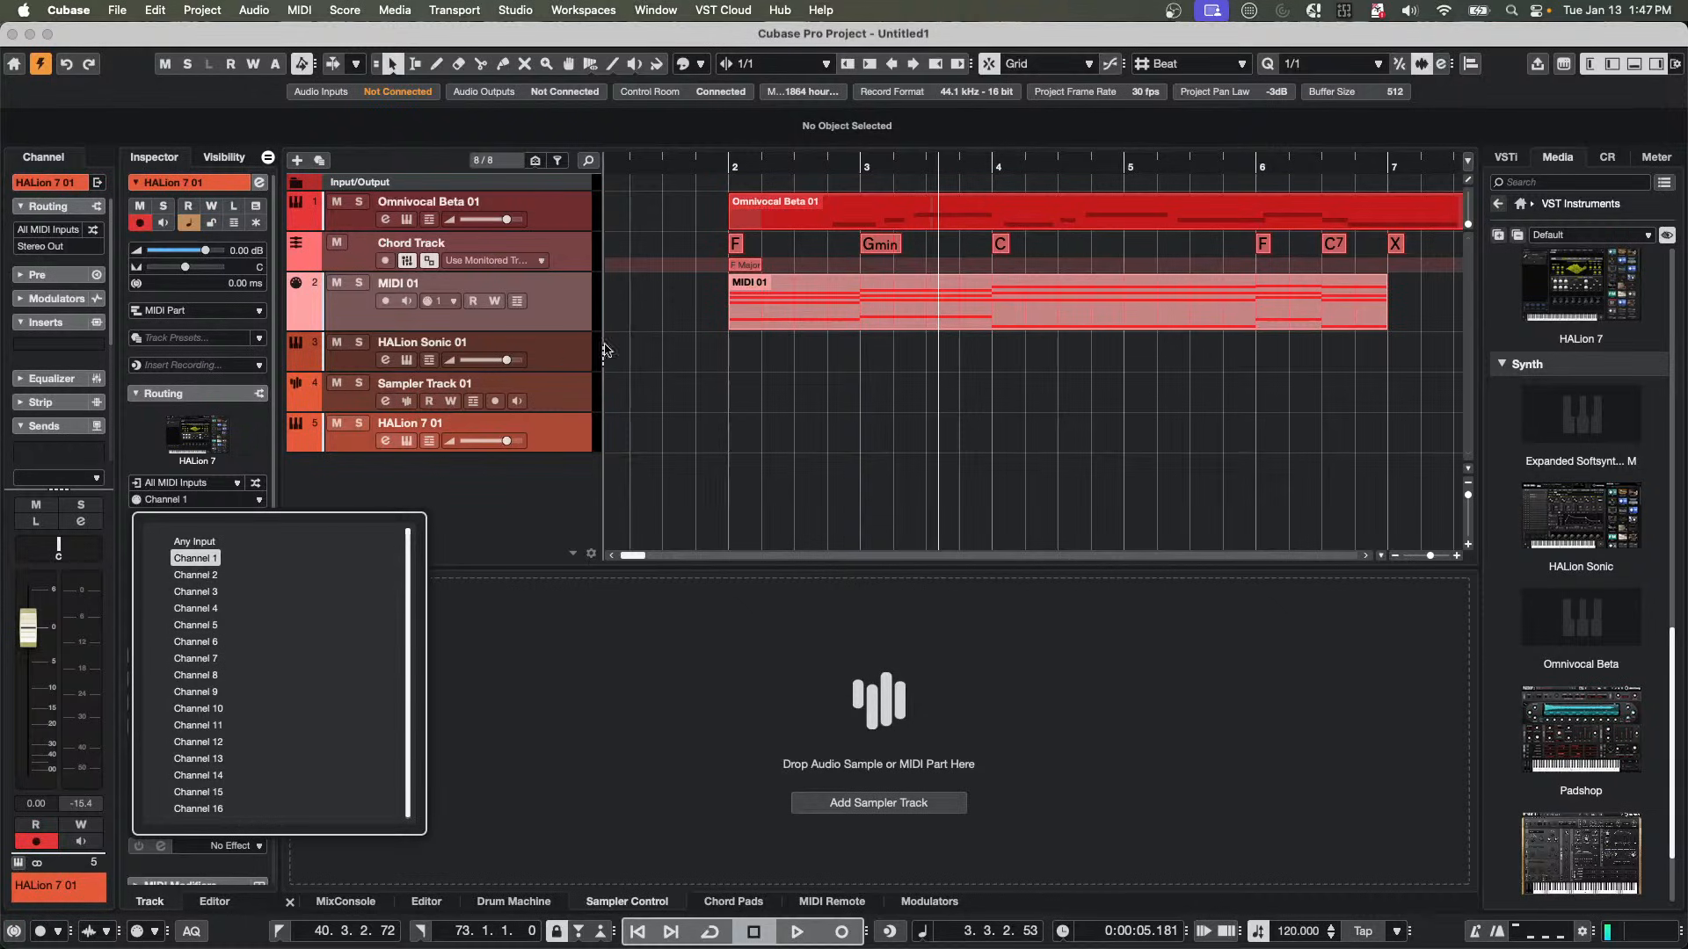
pyautogui.click(757, 384)
pyautogui.click(773, 395)
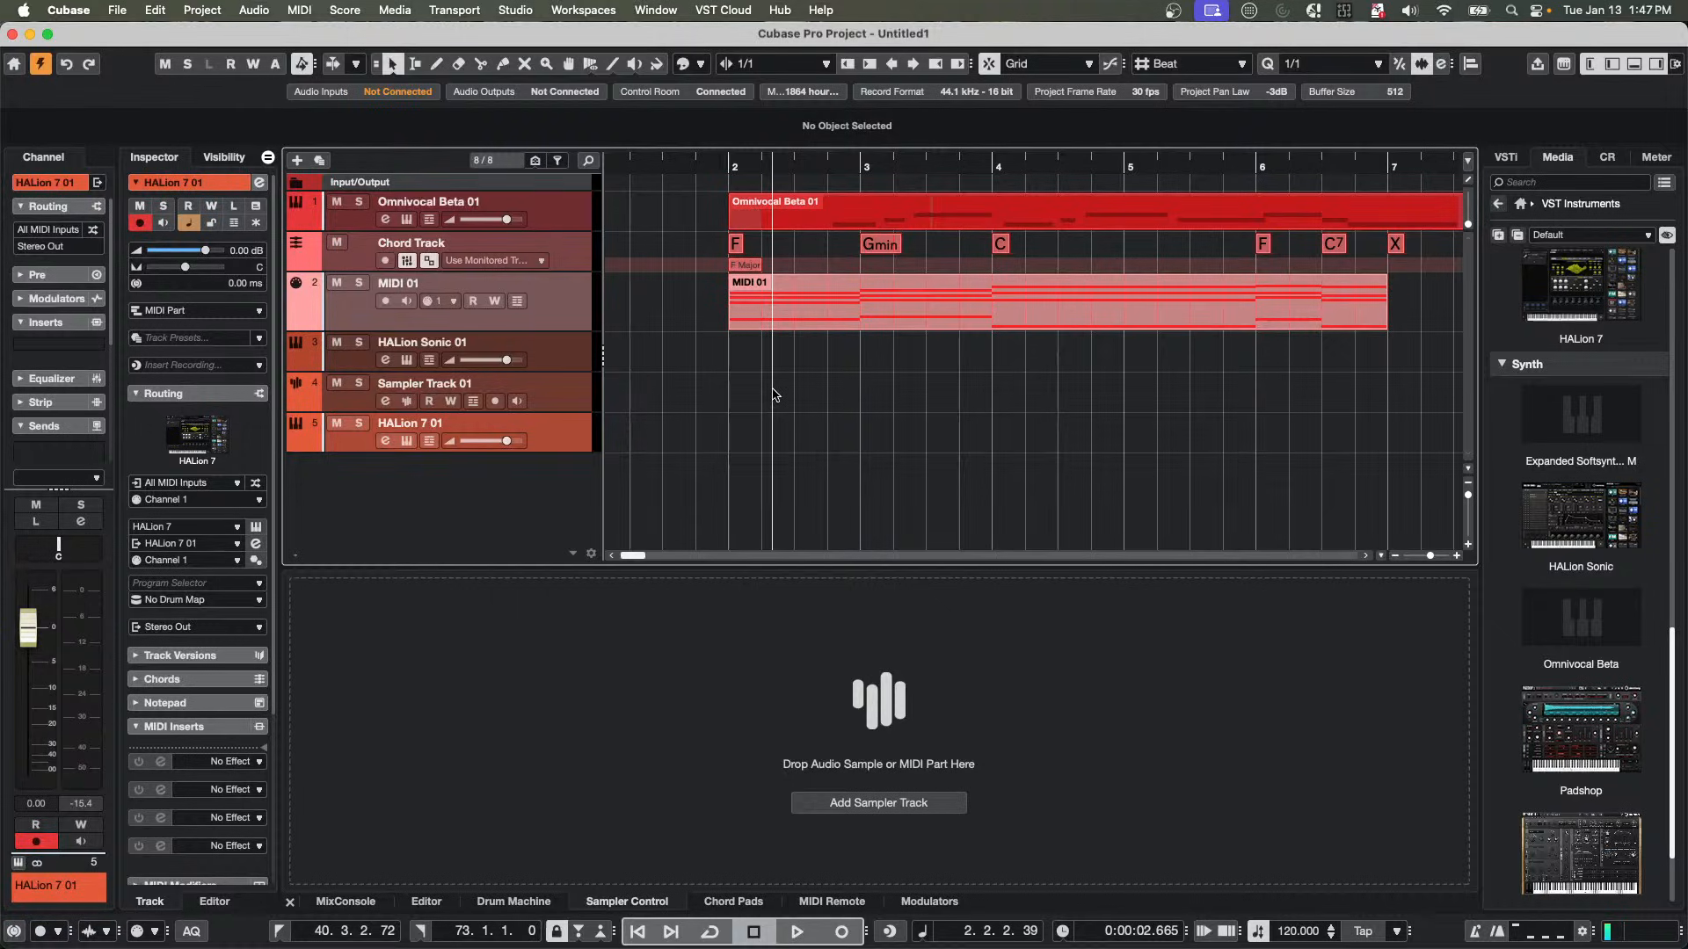
pyautogui.click(199, 500)
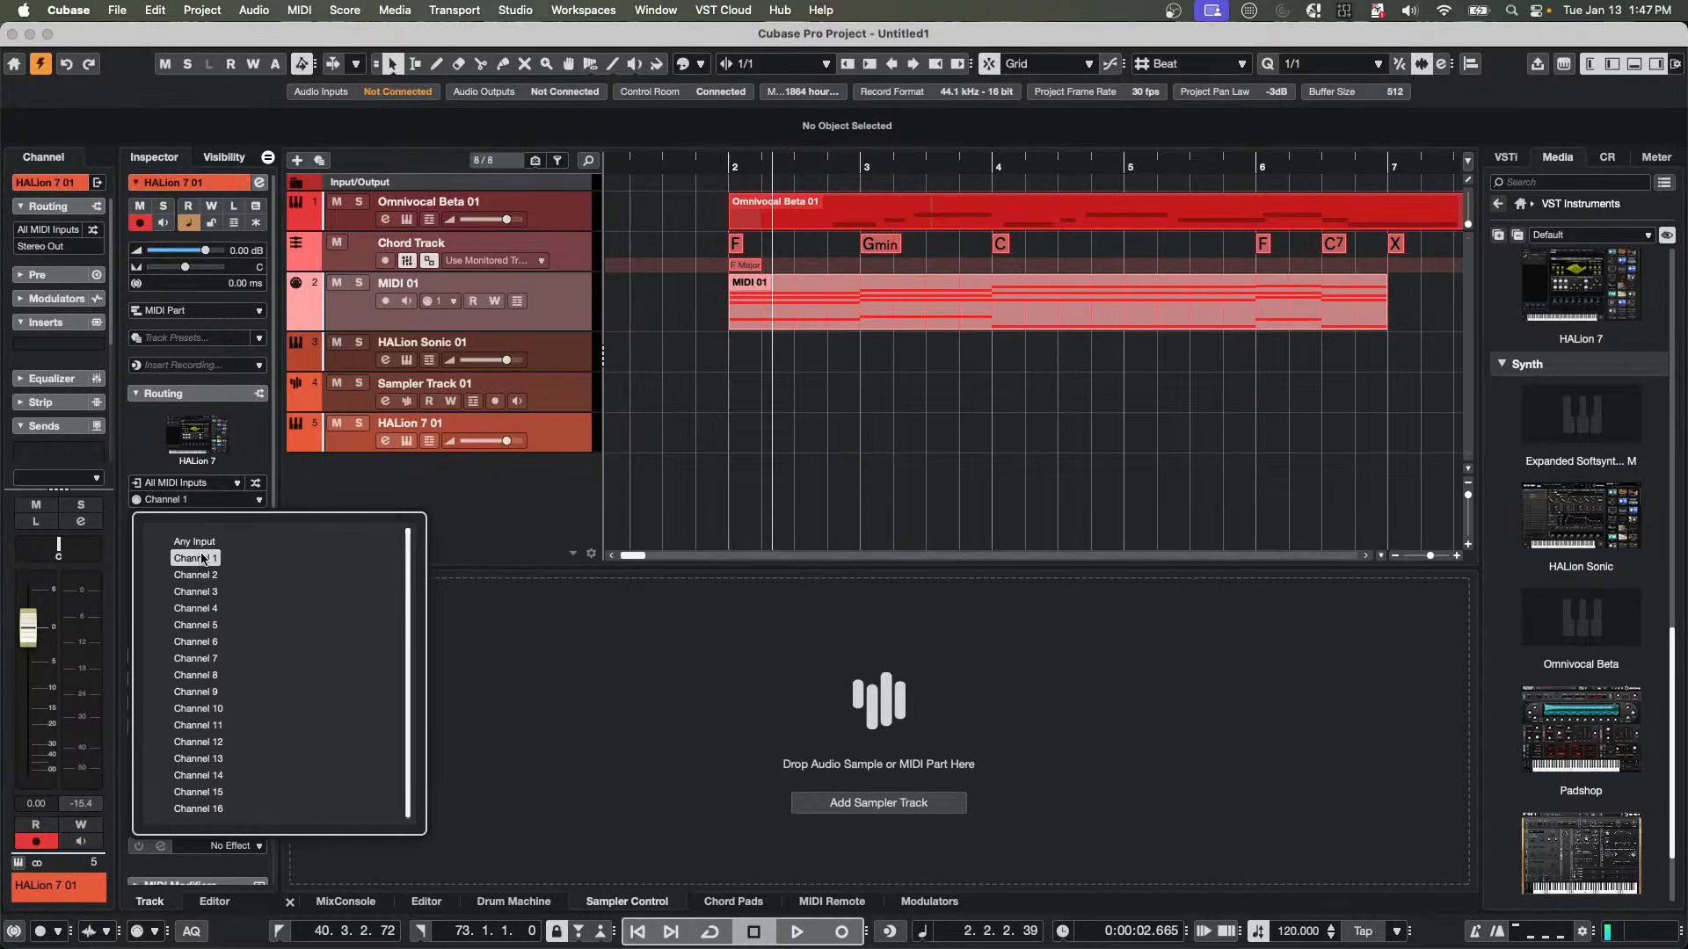
pyautogui.click(733, 655)
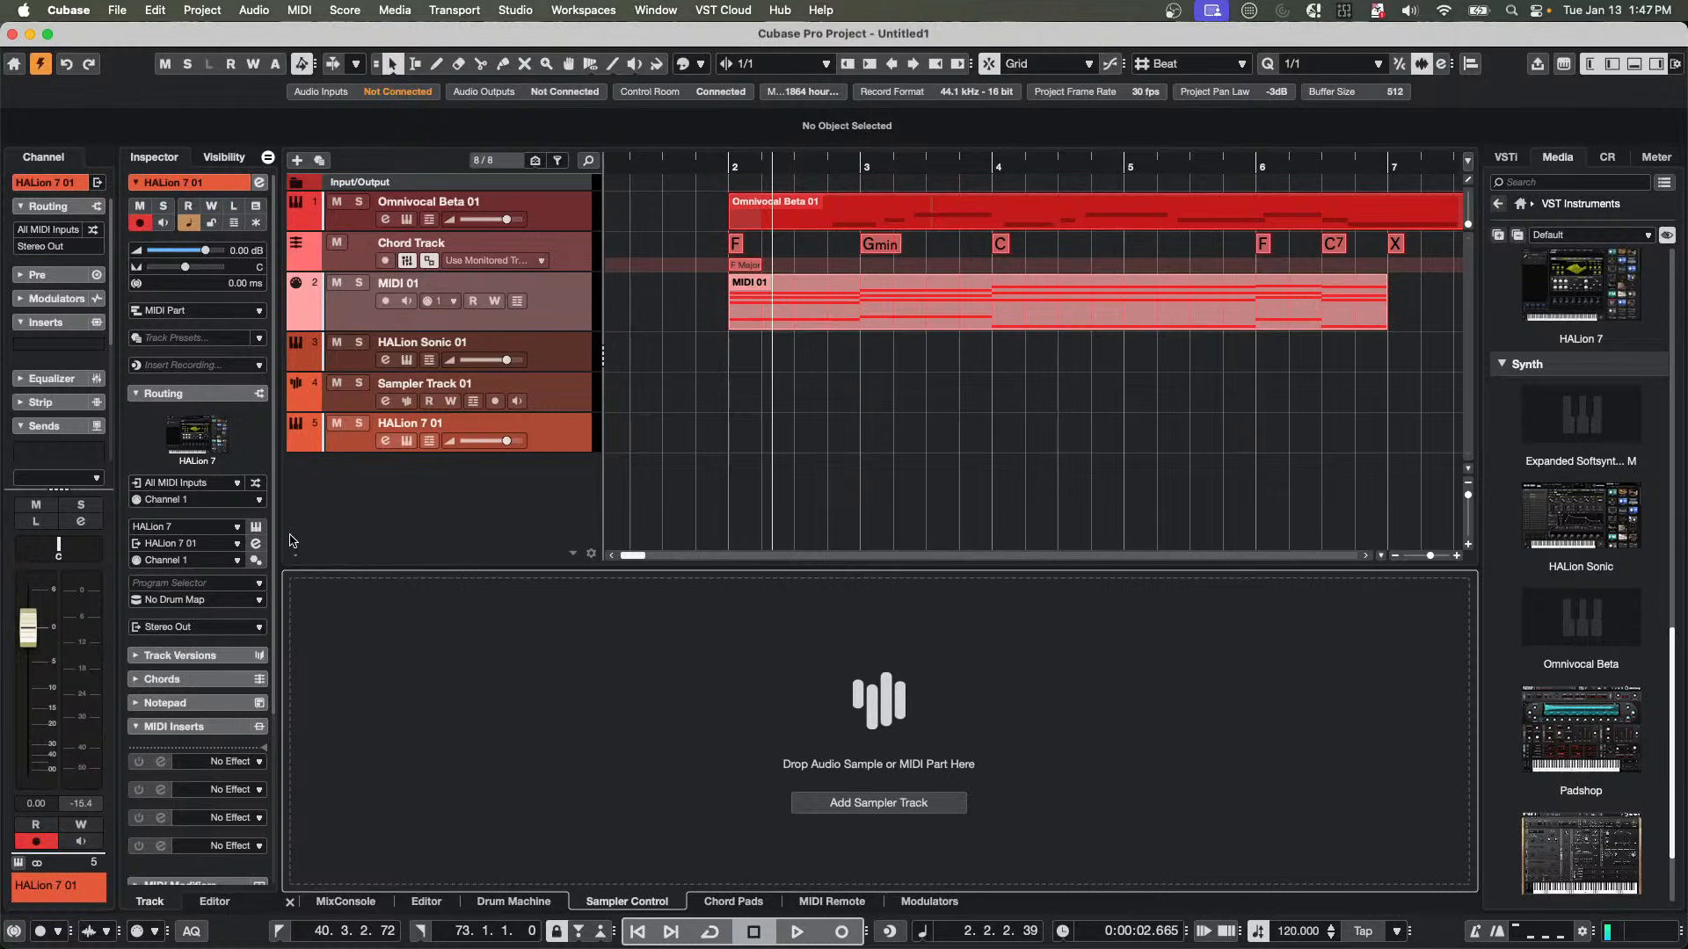
# Set the HALion 7 01 track's Input Transformer to Track mode and open its panel.
pyautogui.click(255, 483)
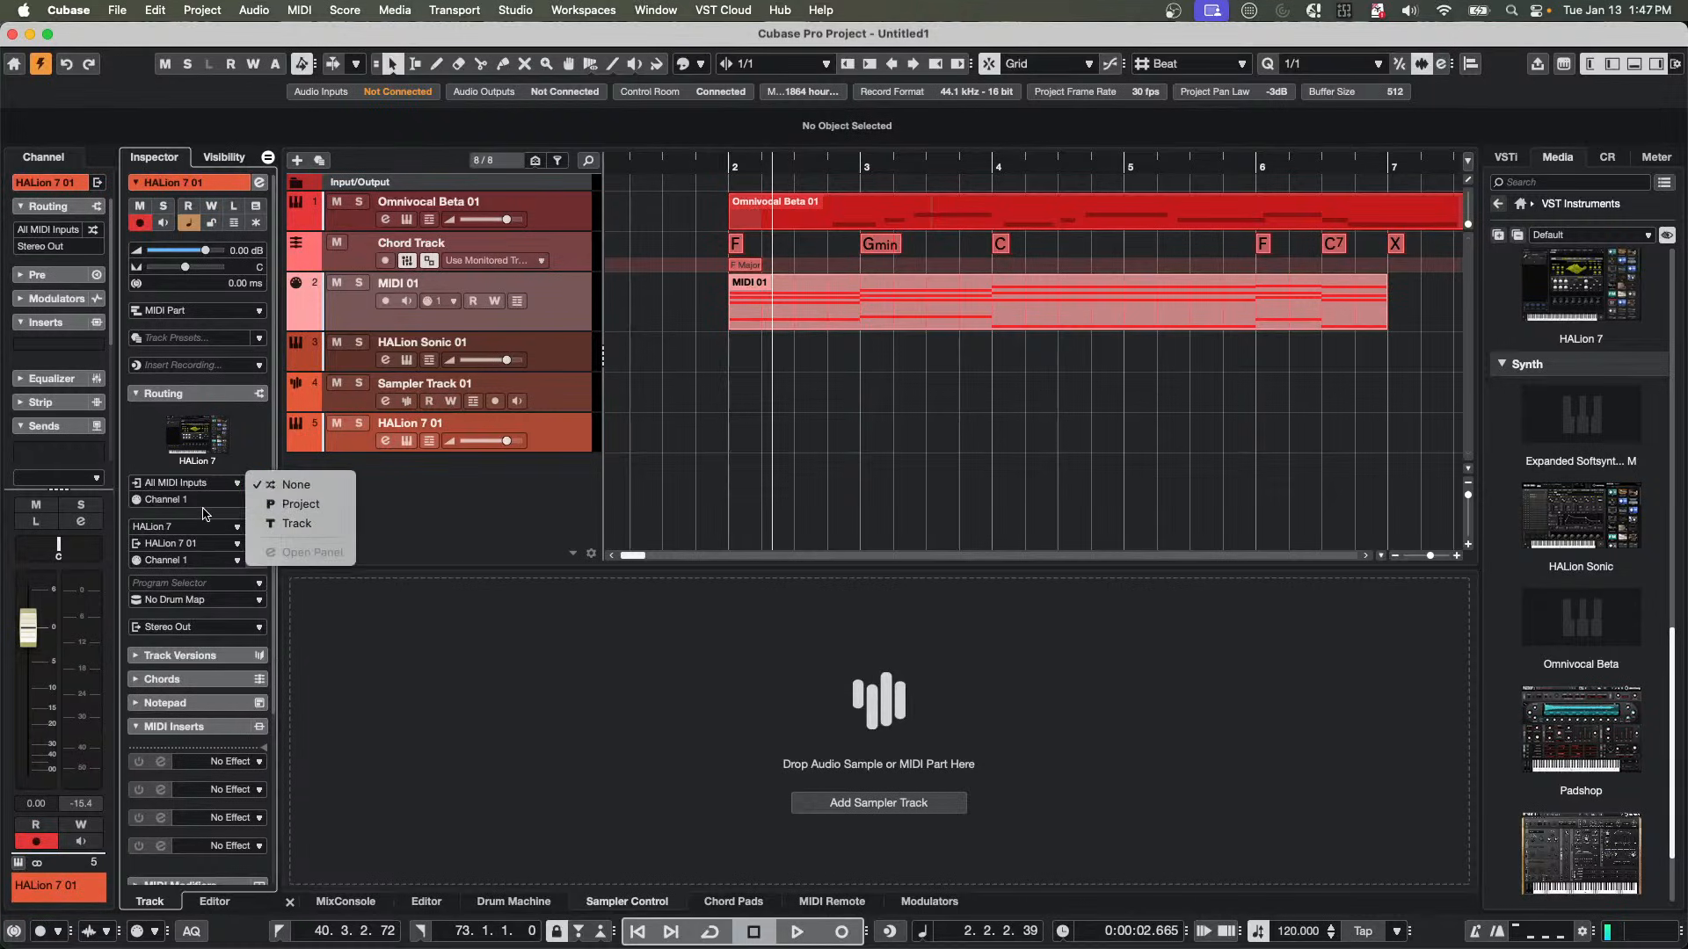
pyautogui.click(311, 524)
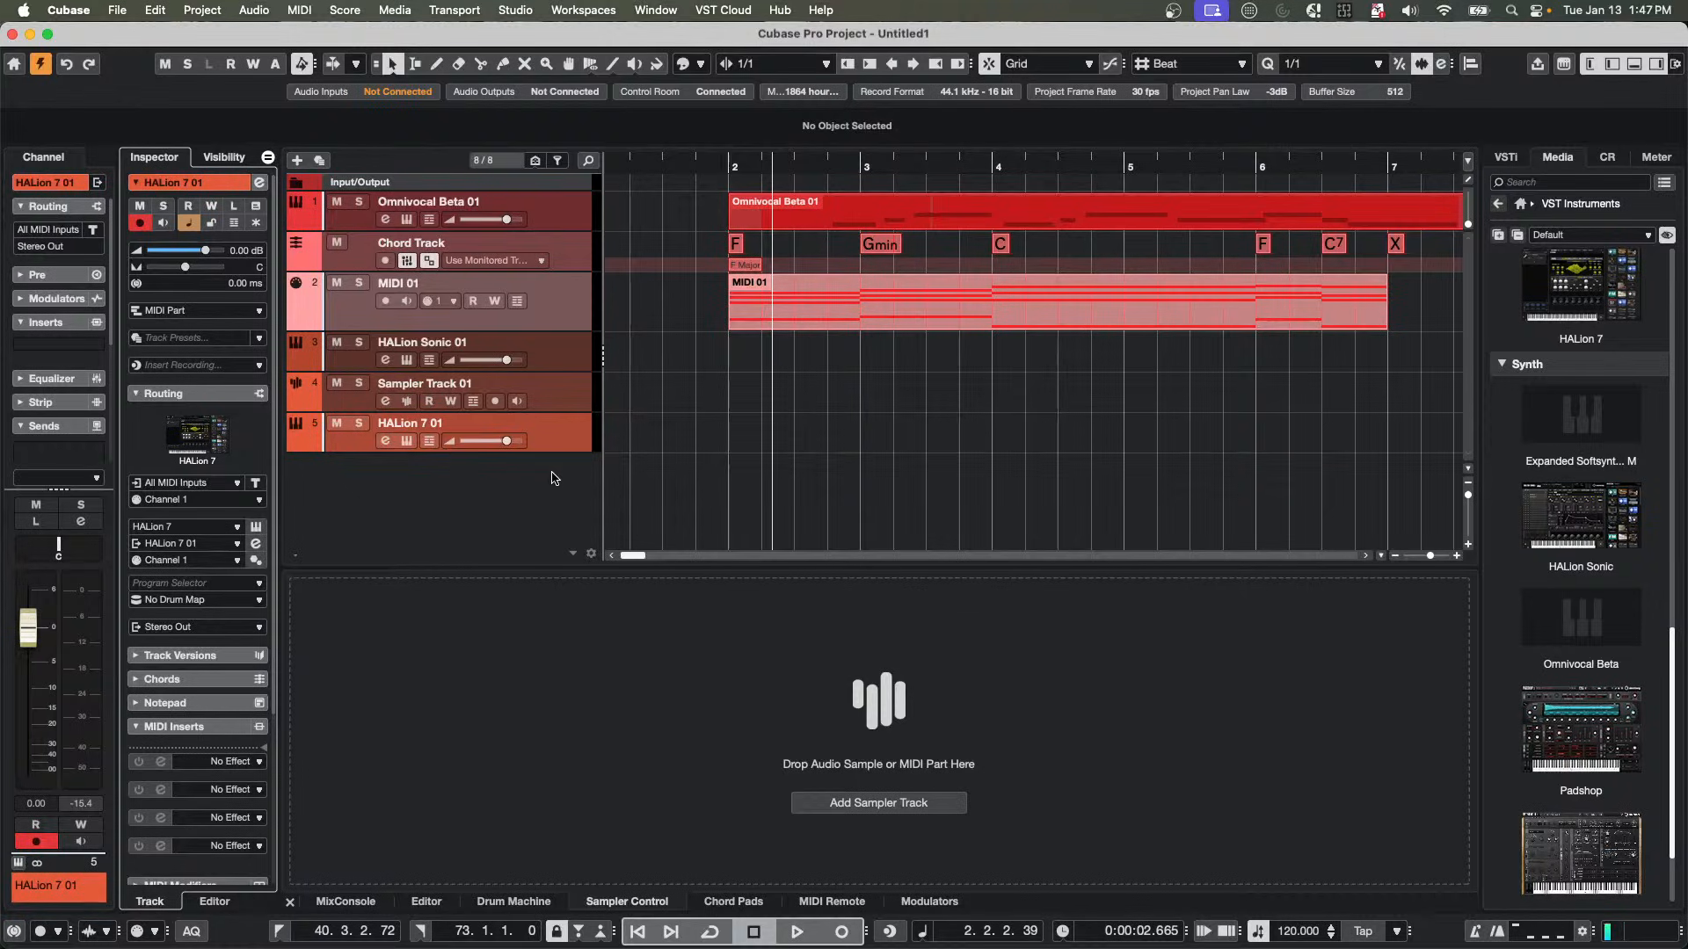
pyautogui.click(255, 482)
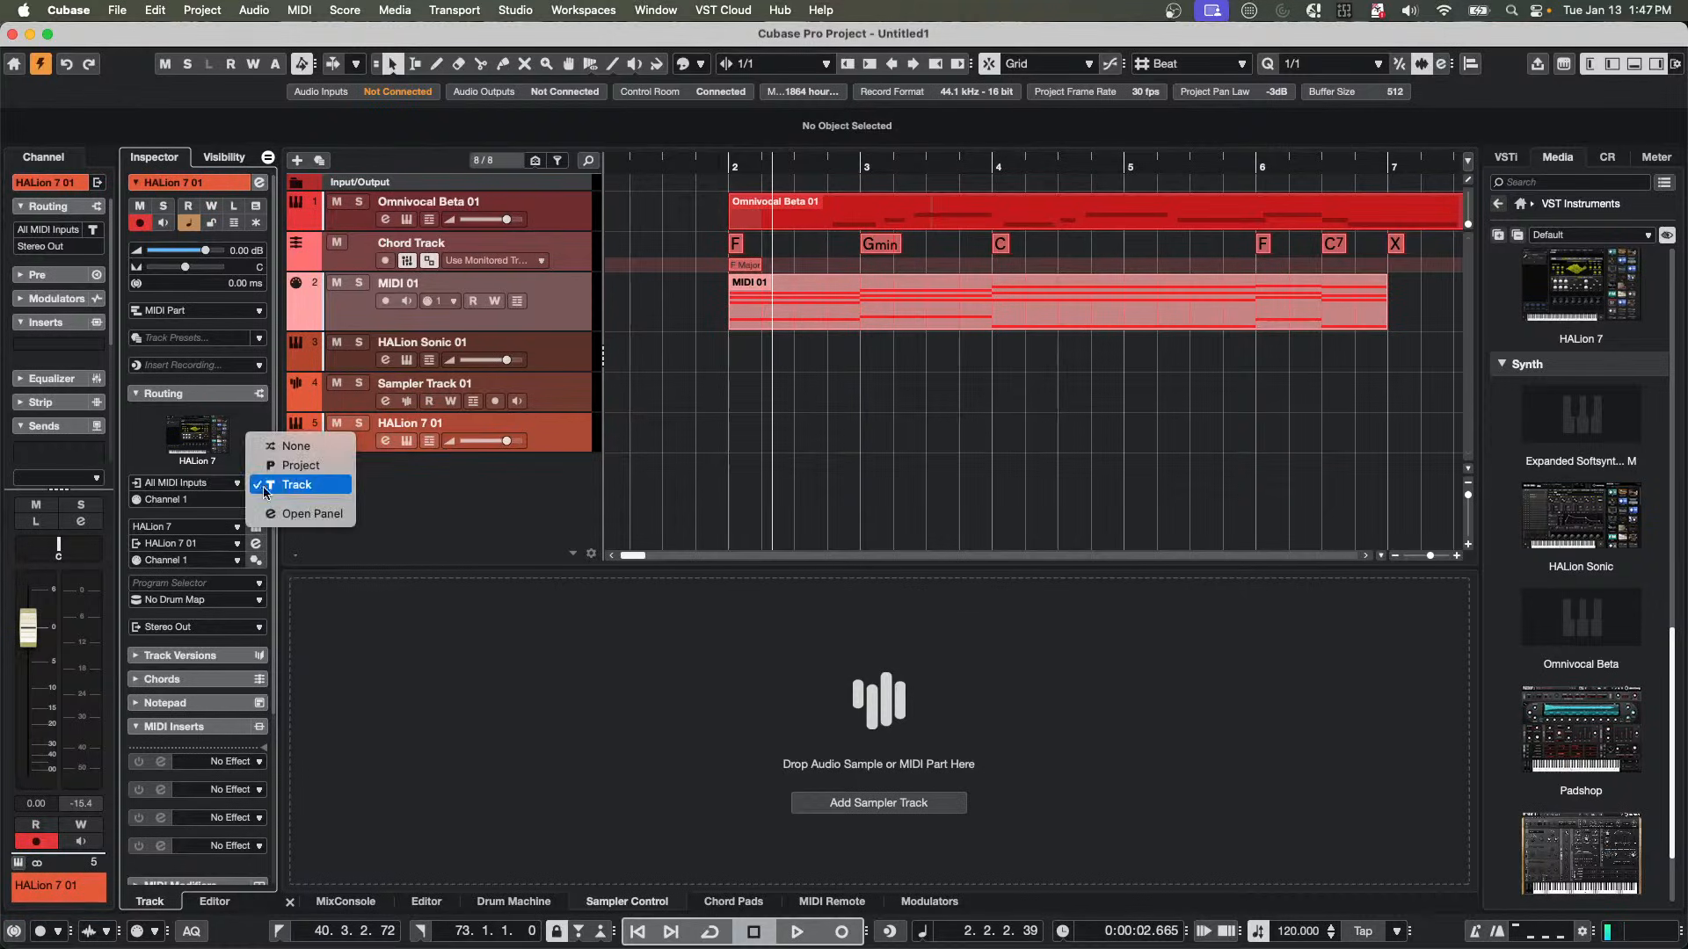
pyautogui.click(280, 521)
# Activate module 1 of the Track Input Transformer, load the Channel Filtering factory preset Pass Channel 01 Only, and close the transformer window.
pyautogui.click(428, 232)
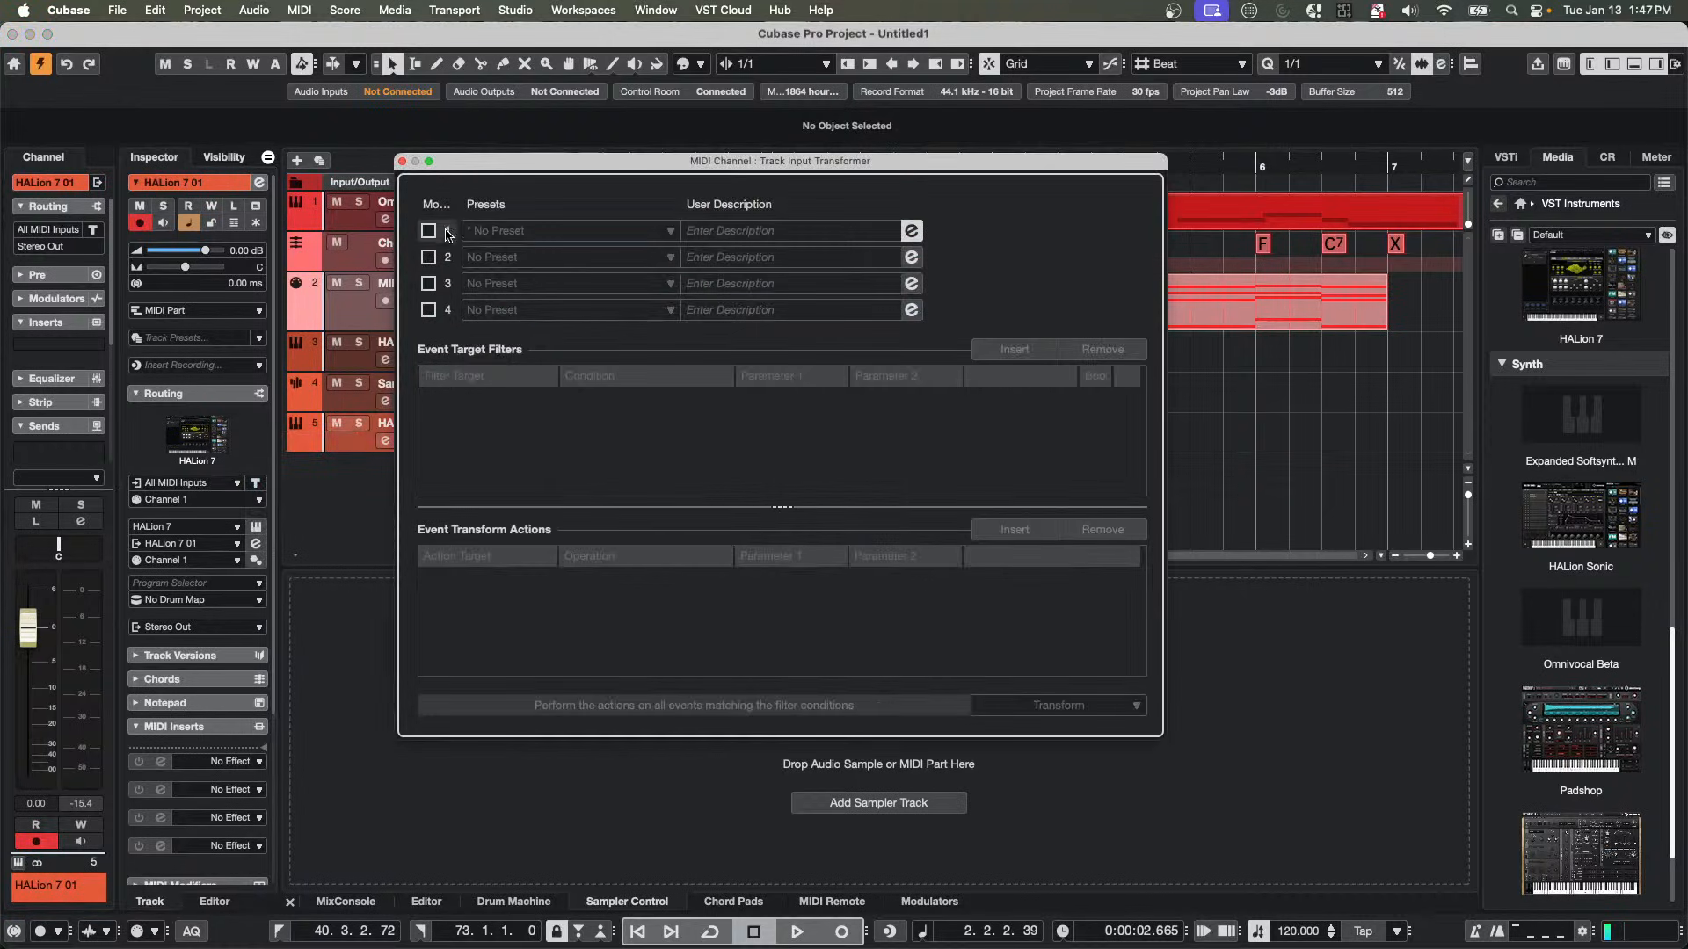
pyautogui.click(564, 232)
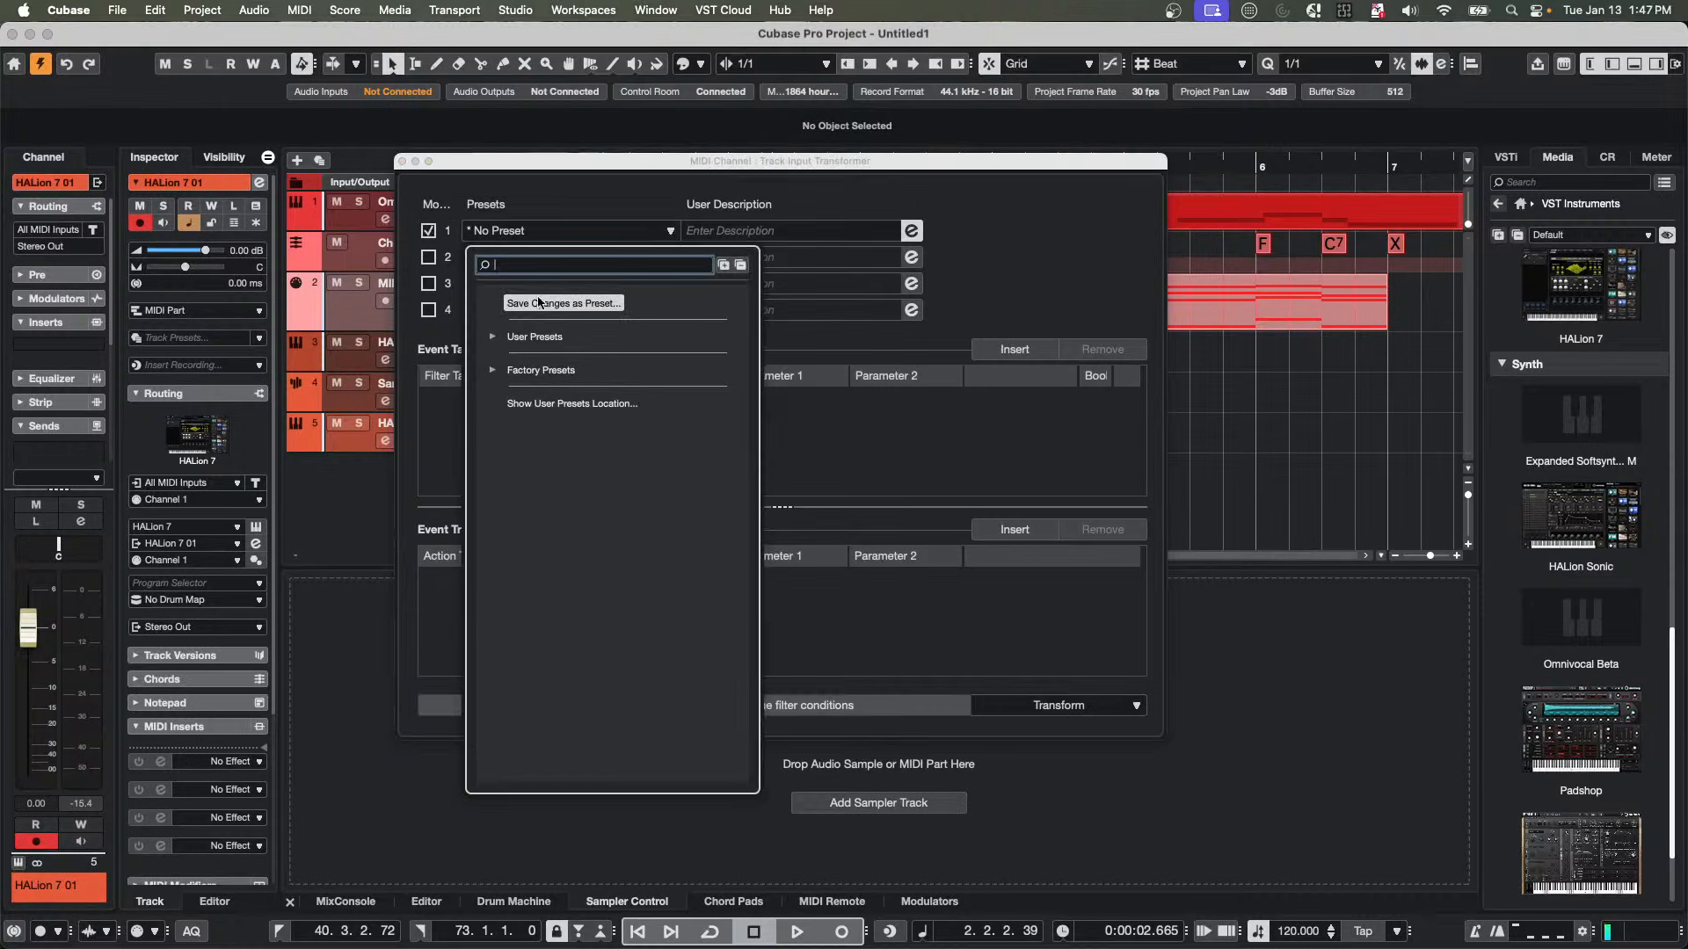
pyautogui.click(494, 373)
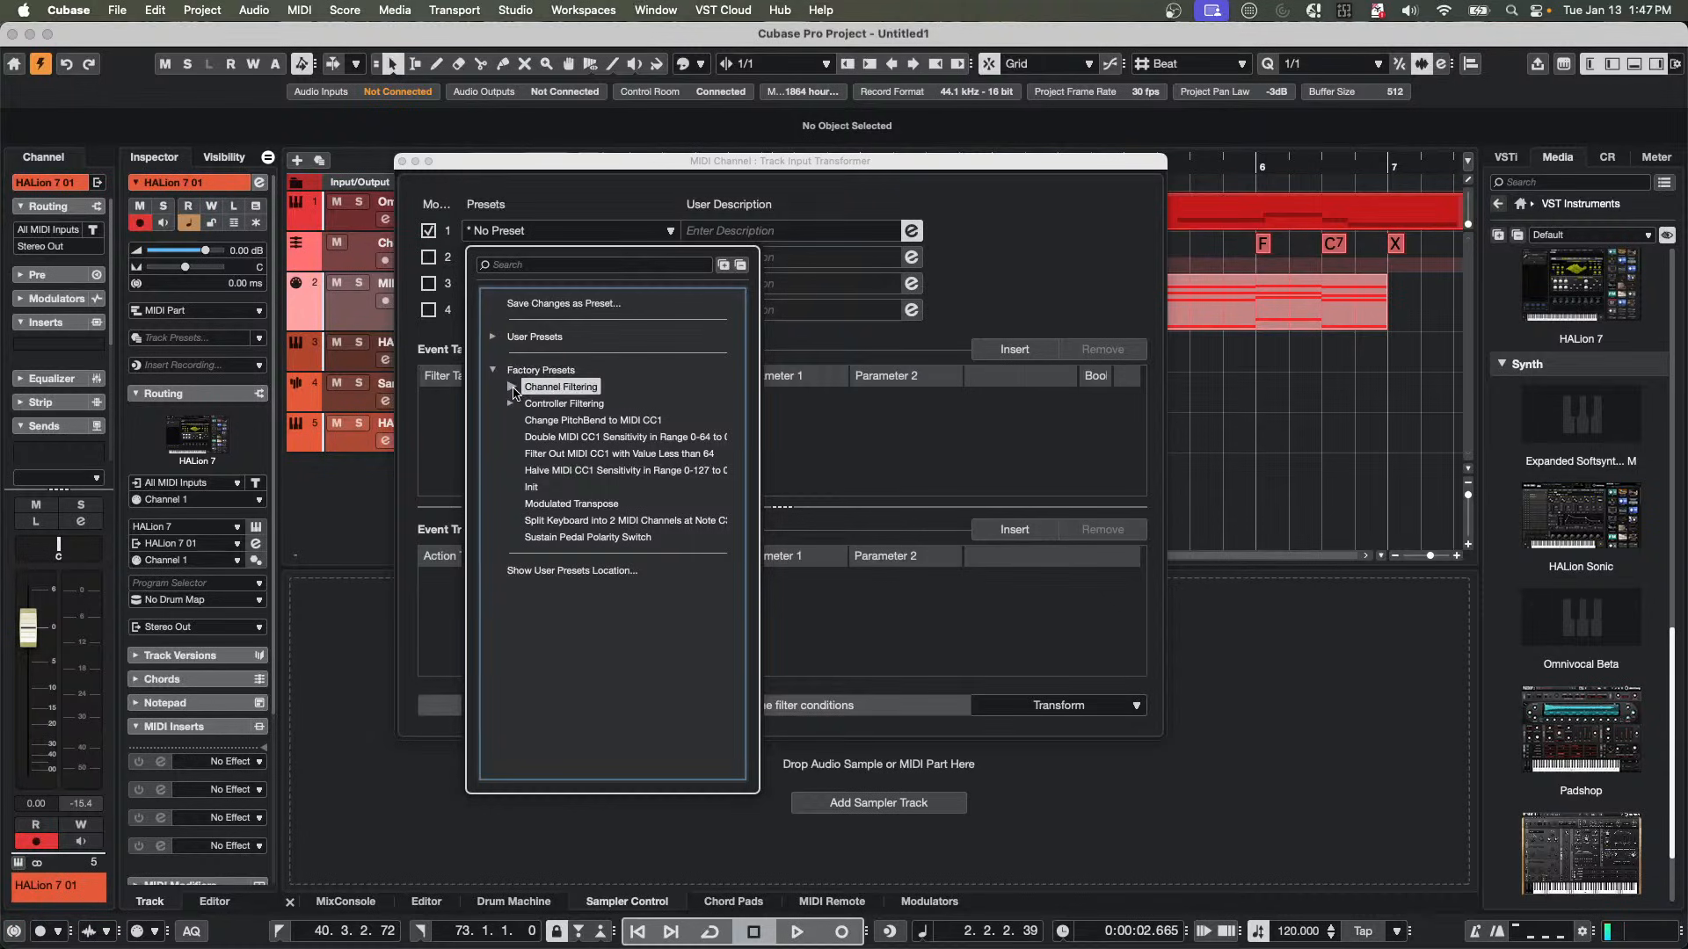
pyautogui.click(513, 390)
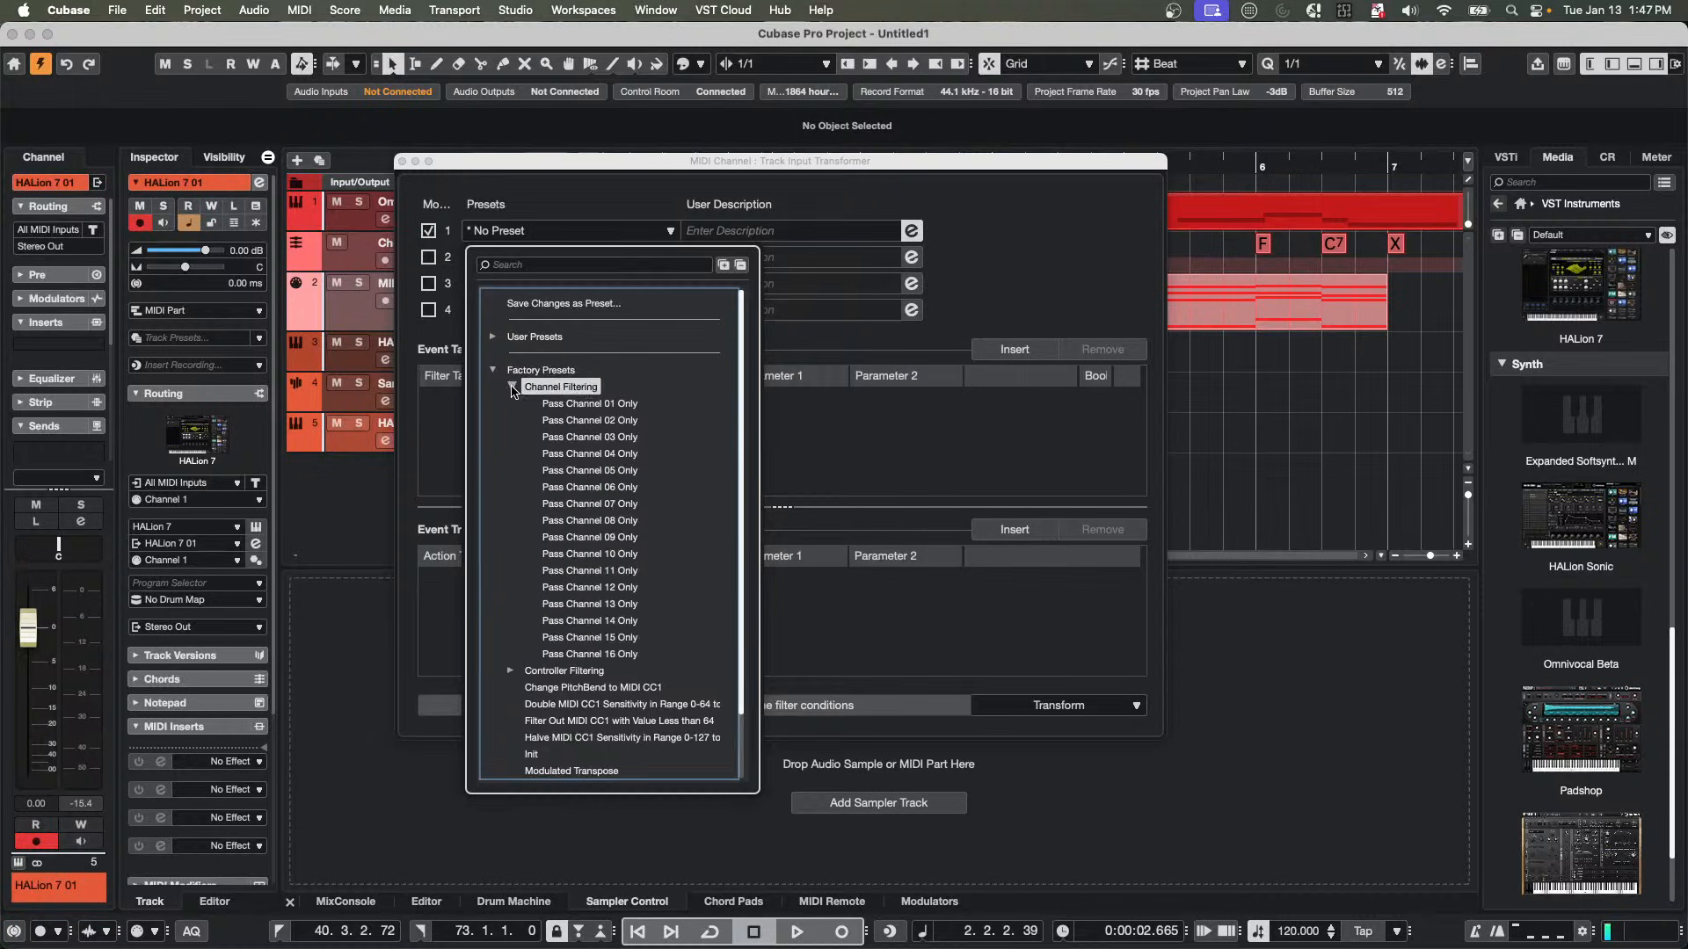
pyautogui.click(590, 404)
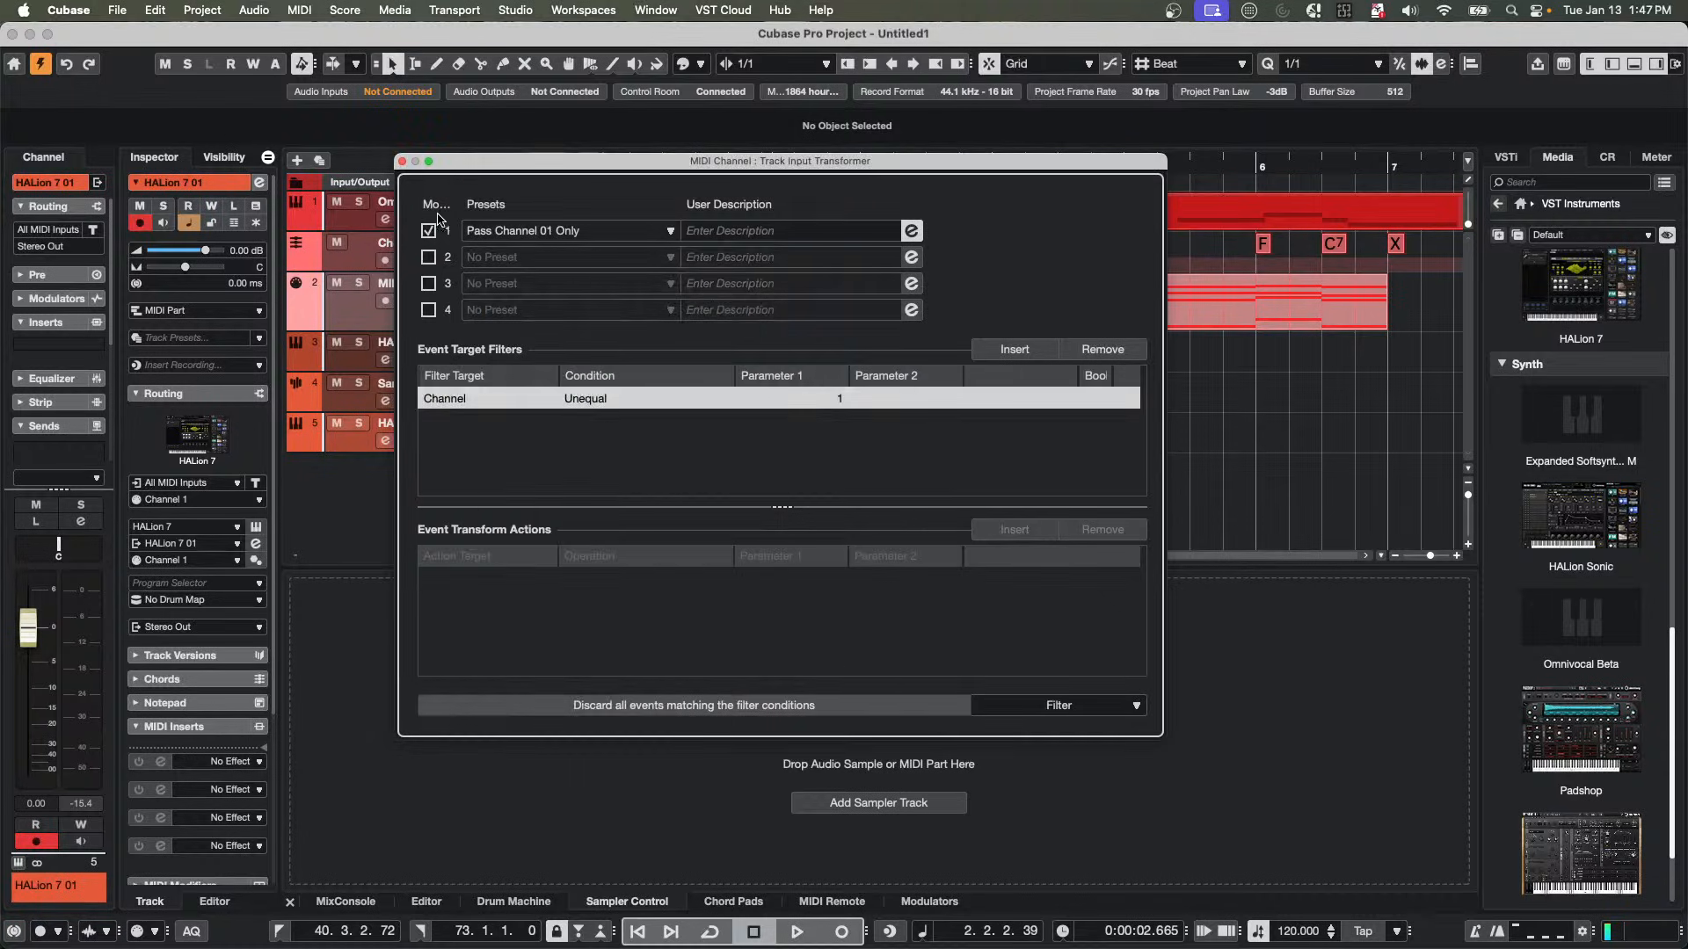
pyautogui.click(402, 161)
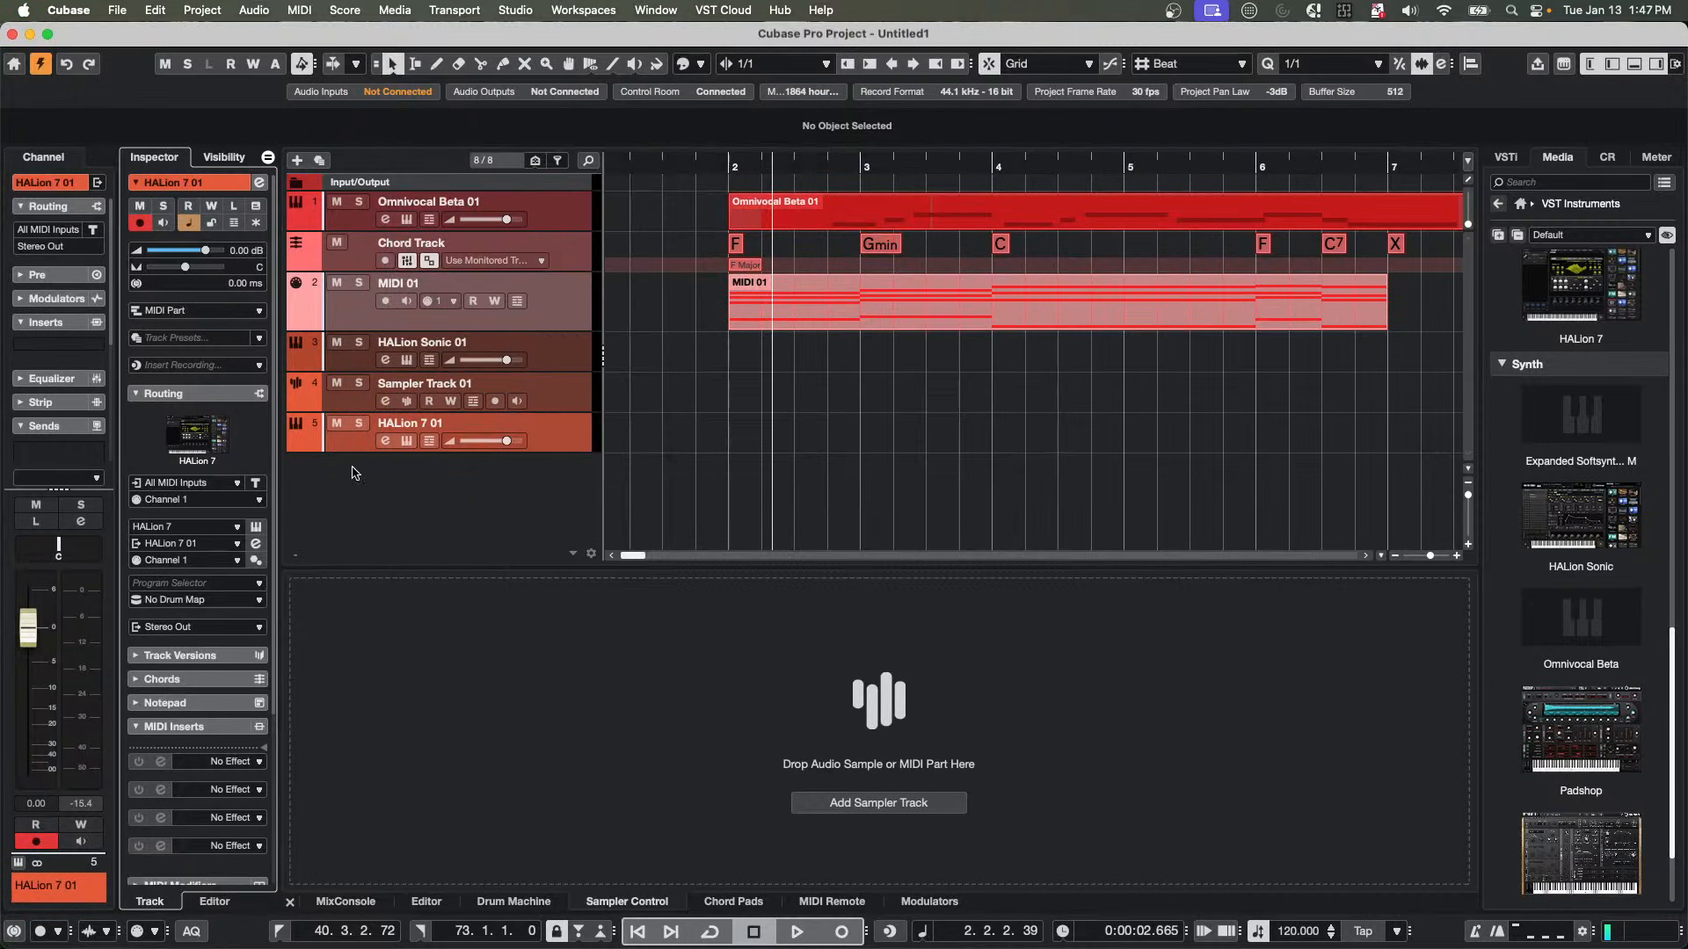
pyautogui.click(256, 481)
pyautogui.click(255, 484)
# Load MIDI Monitor in the first MIDI insert of HALion 7 01, check the incoming events, and close its window.
pyautogui.click(230, 761)
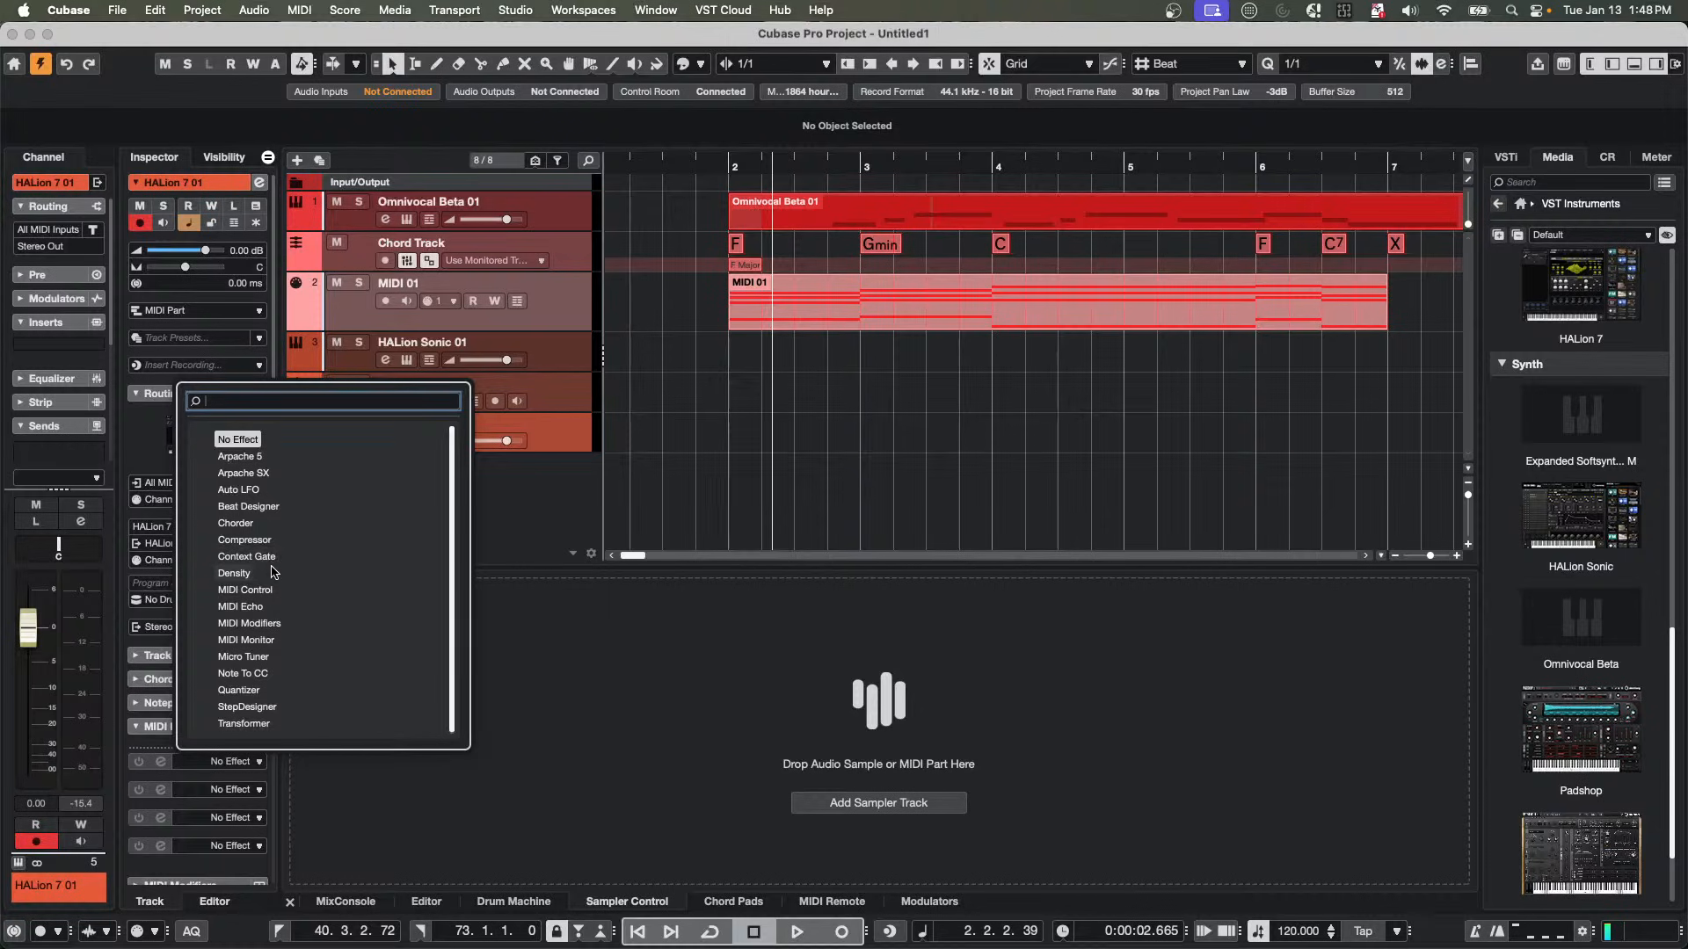
pyautogui.click(264, 645)
pyautogui.click(263, 649)
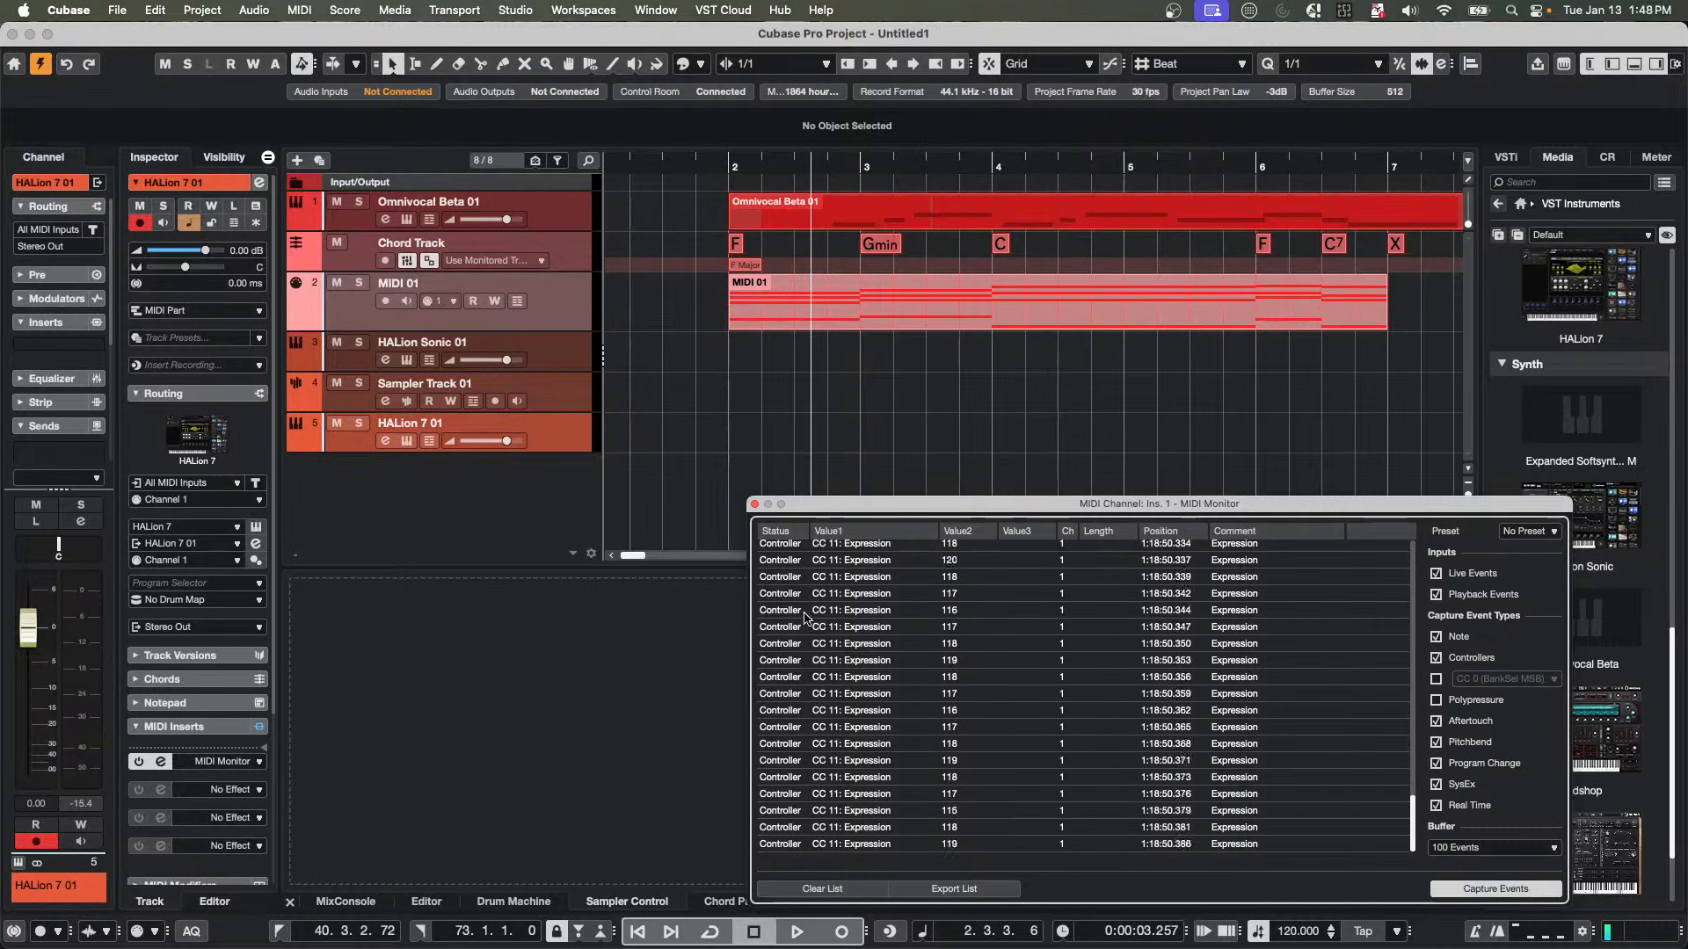
pyautogui.click(755, 504)
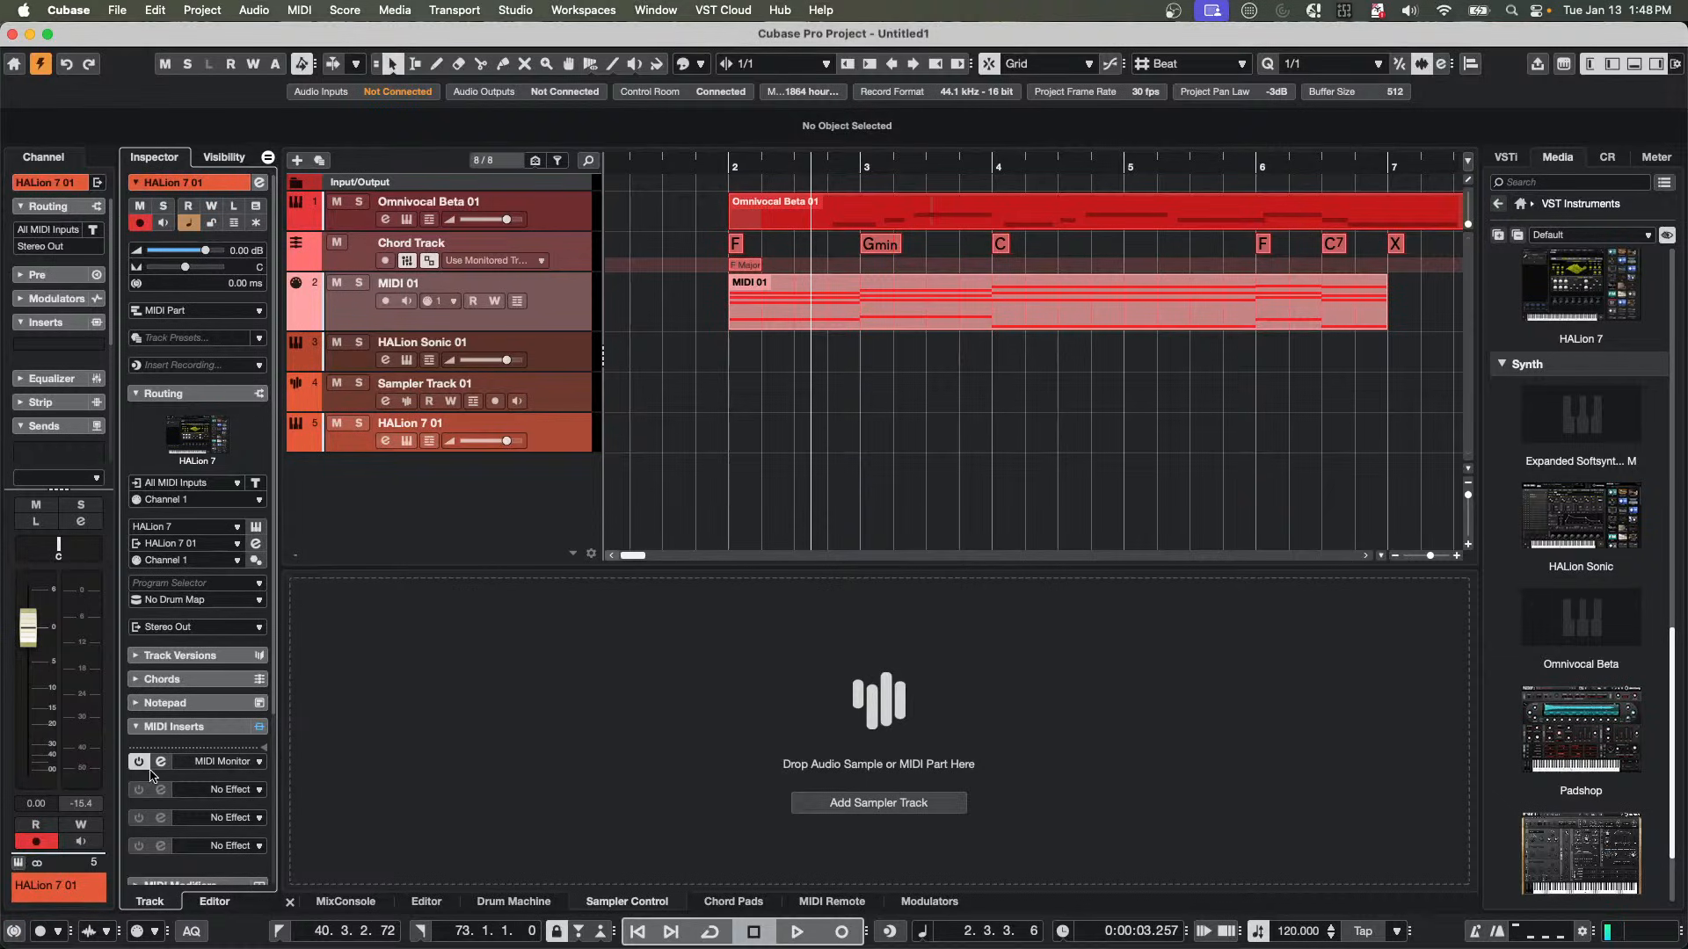
# Open the effect selection for the first MIDI insert of HALion 7 01.
pyautogui.click(245, 764)
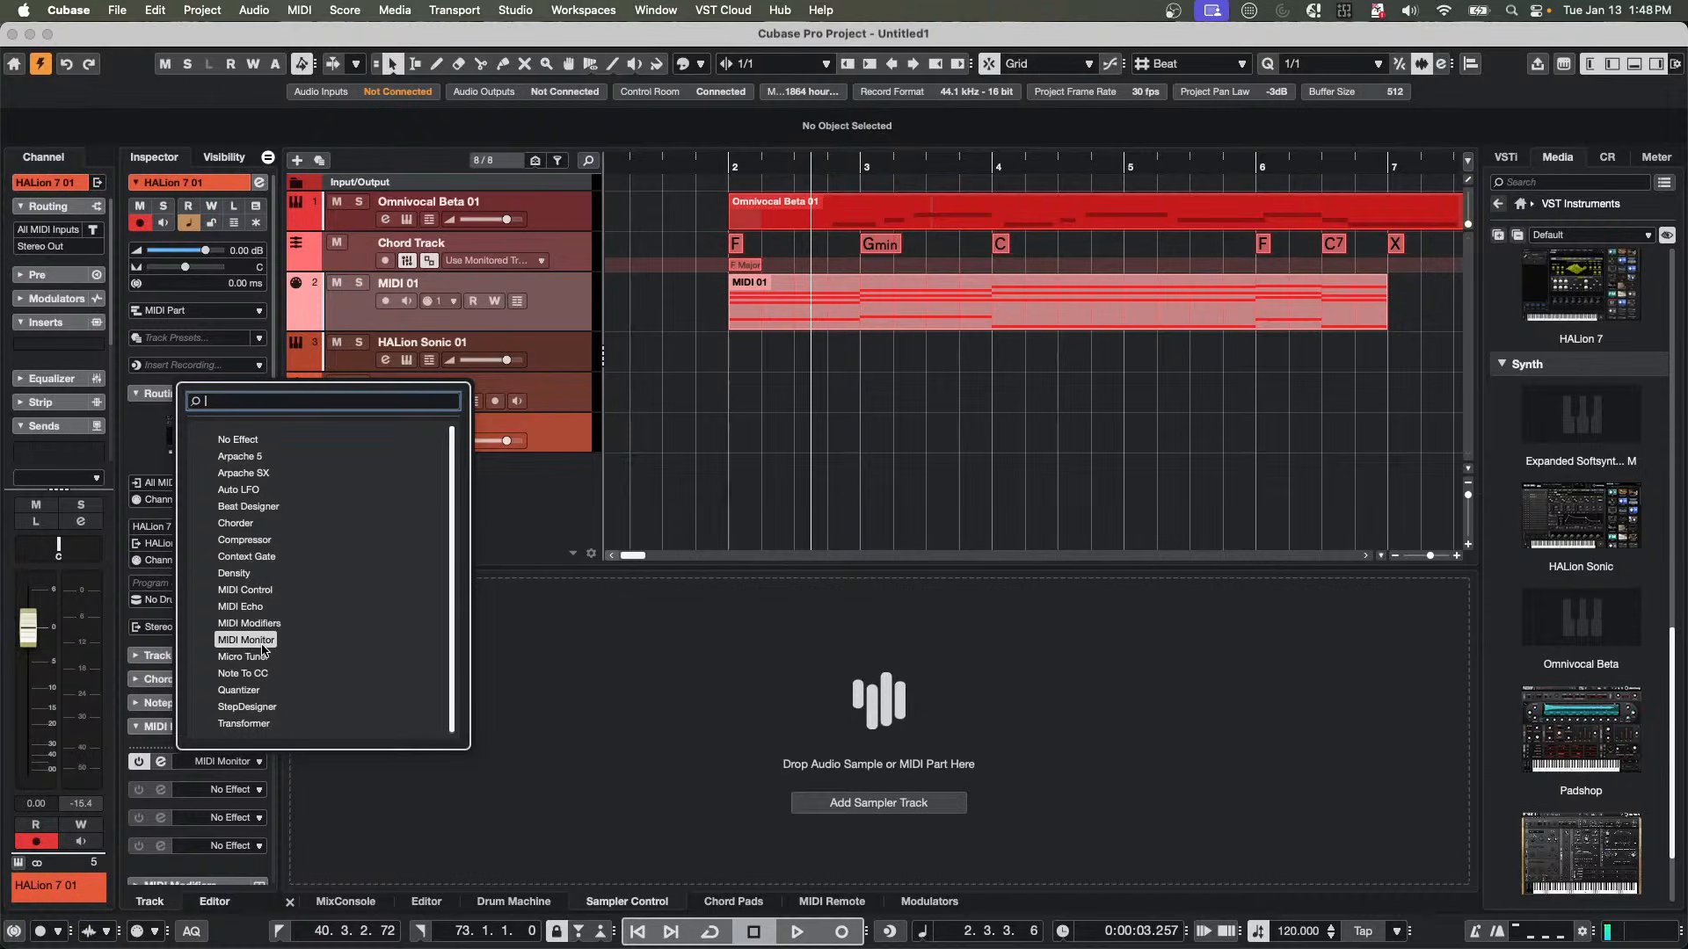
# Open the MIDI Monitor insert of the HALion 7 01 track and relocate the playhead within bar 2 to send the chord's events.
pyautogui.click(903, 458)
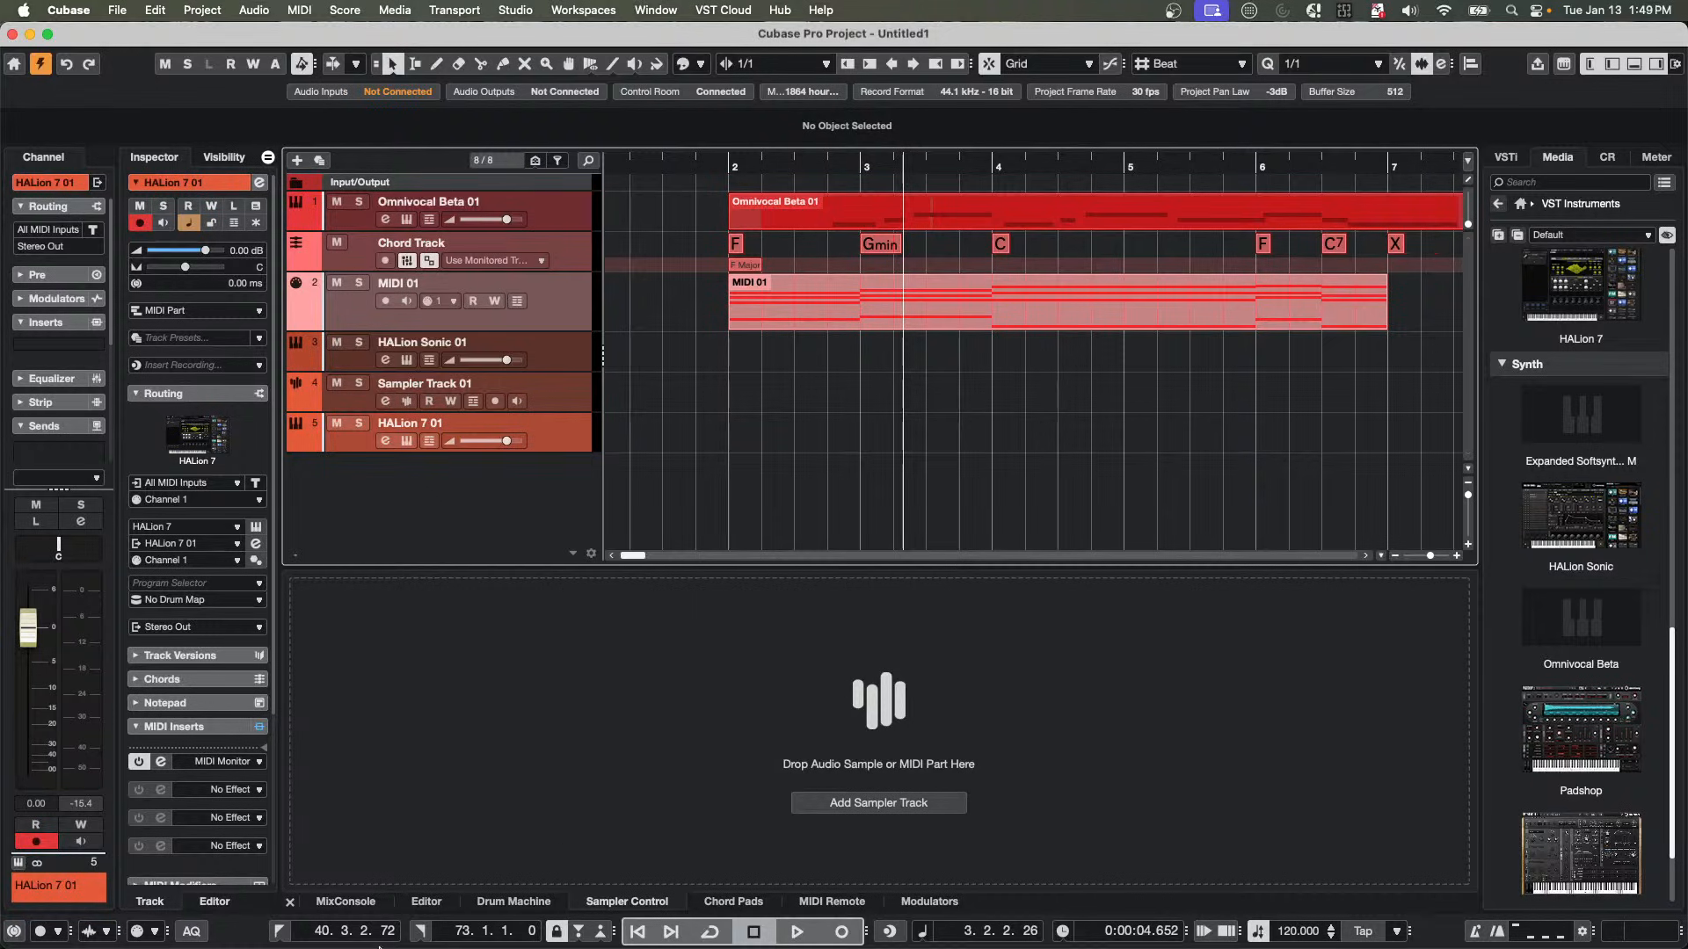
pyautogui.click(165, 764)
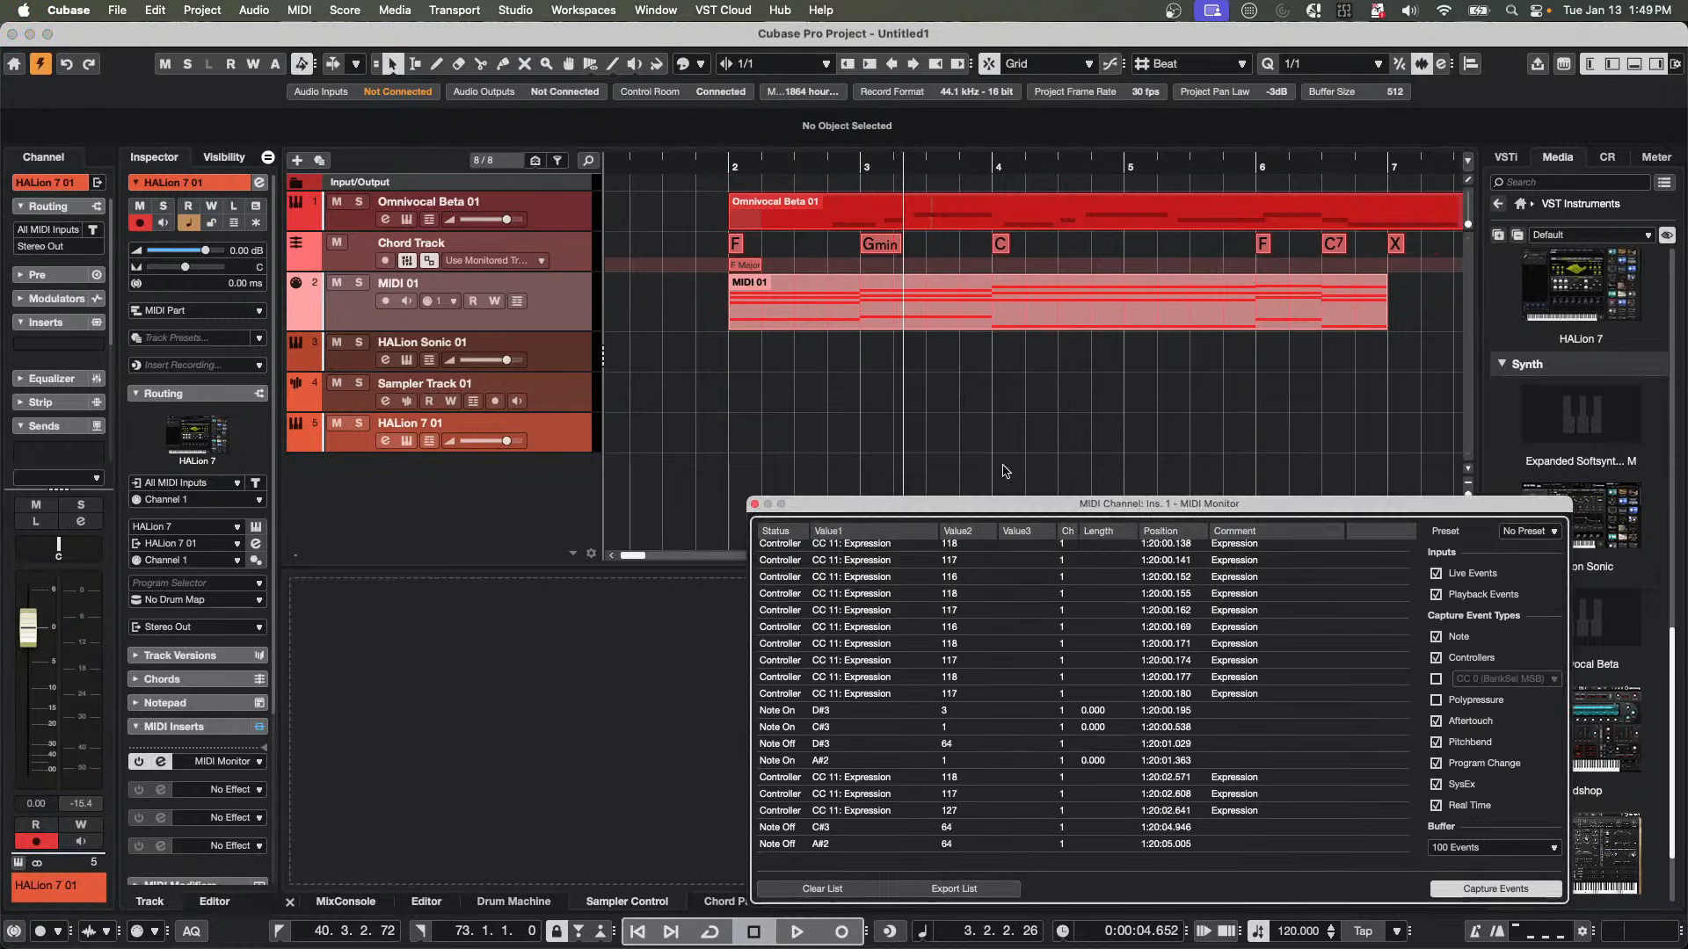
pyautogui.click(824, 474)
# Add an instrument track that uses the Retrologue synth.
pyautogui.rightClick(388, 489)
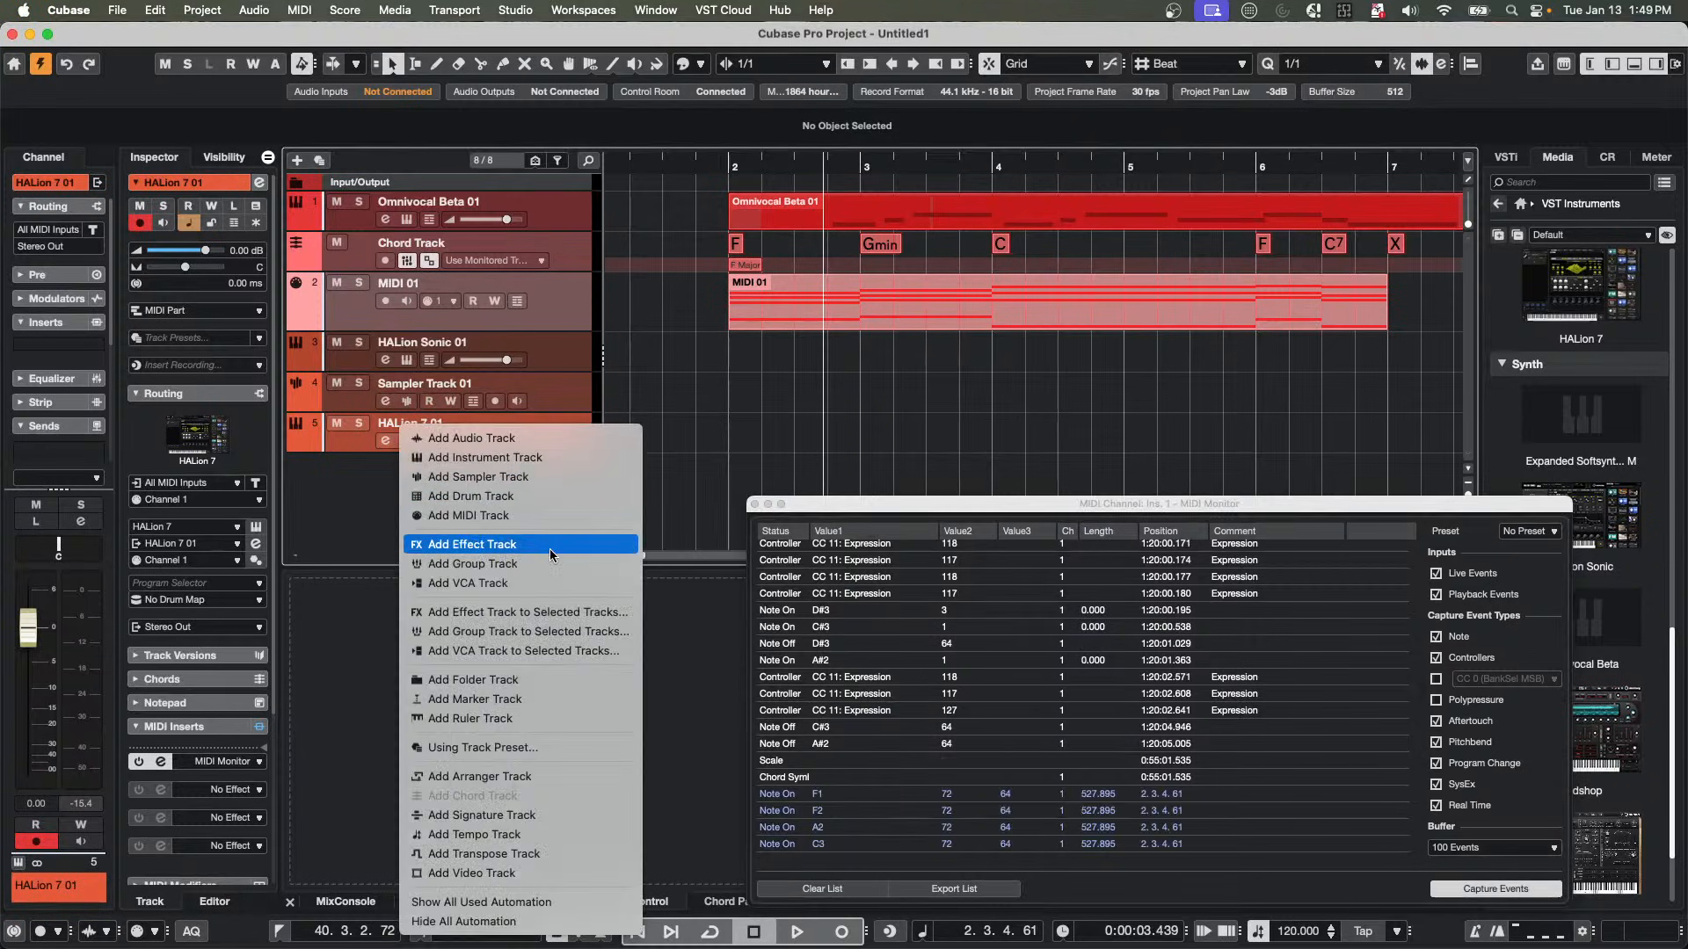
pyautogui.click(555, 458)
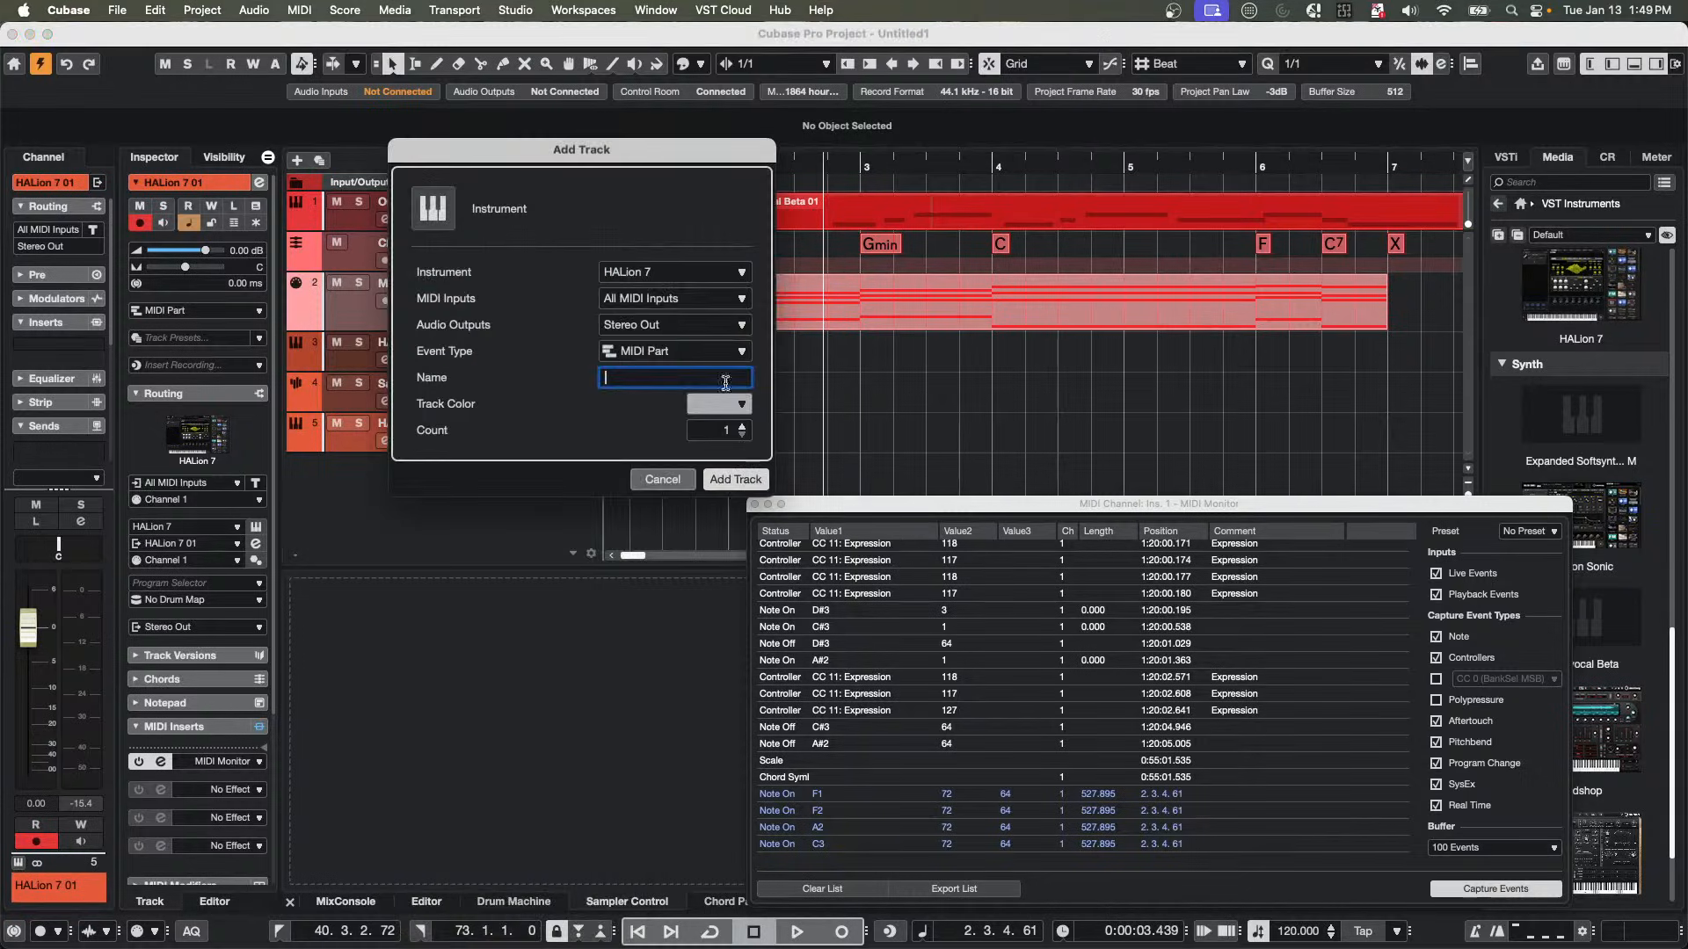
pyautogui.click(664, 274)
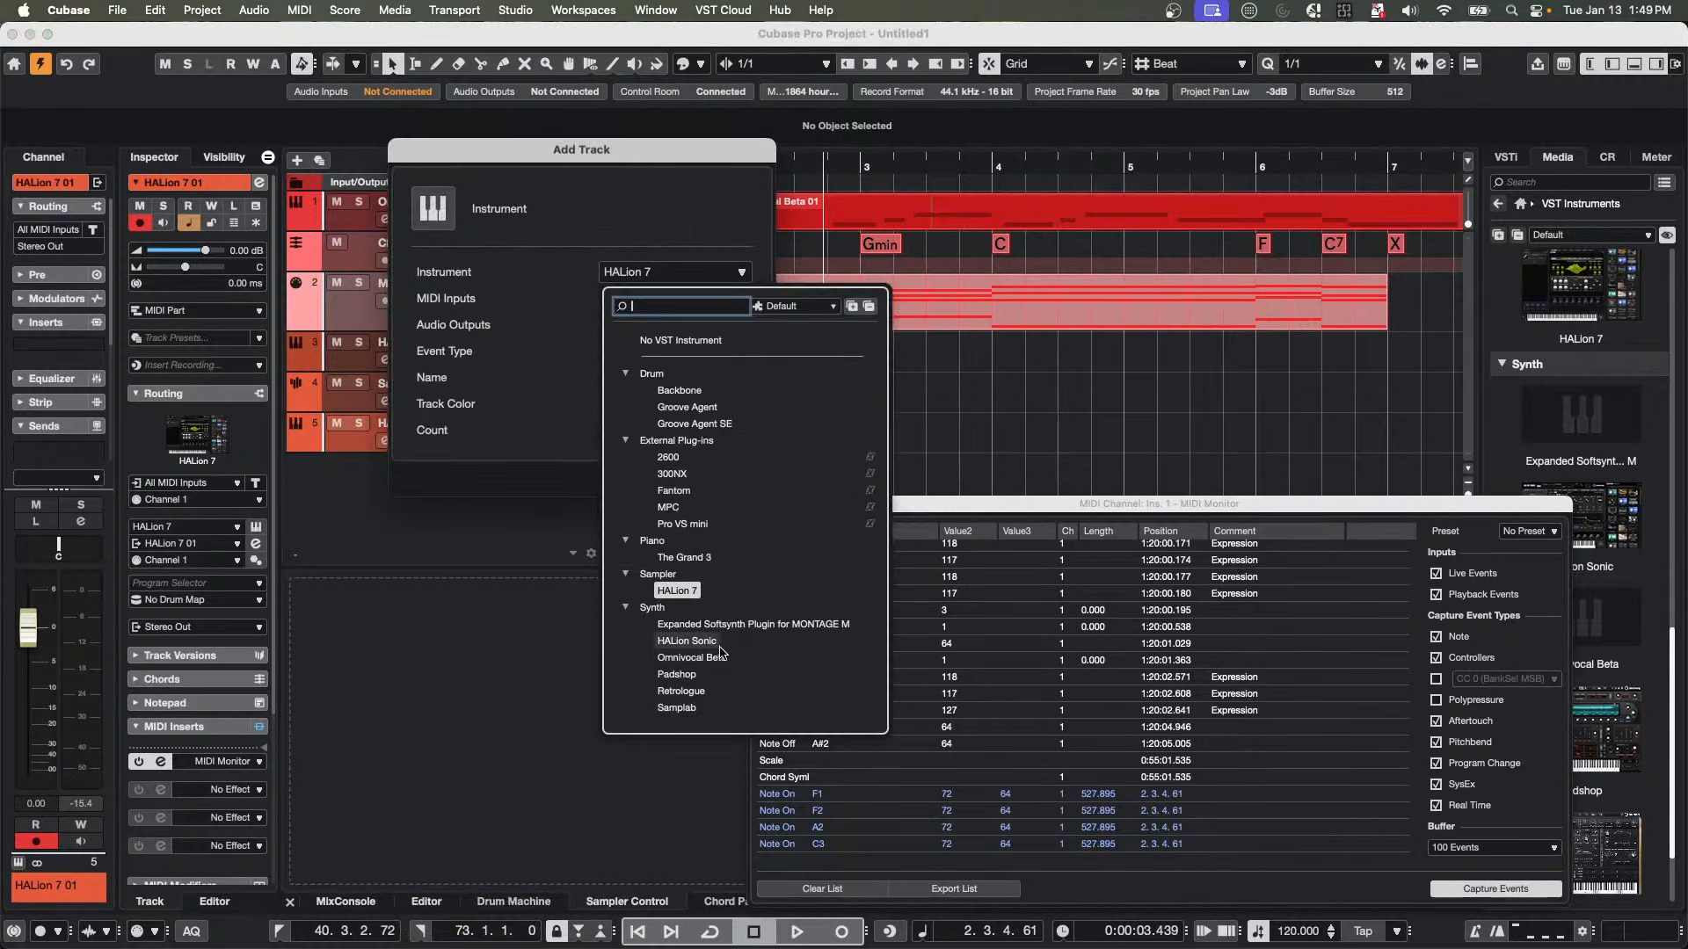
pyautogui.click(693, 694)
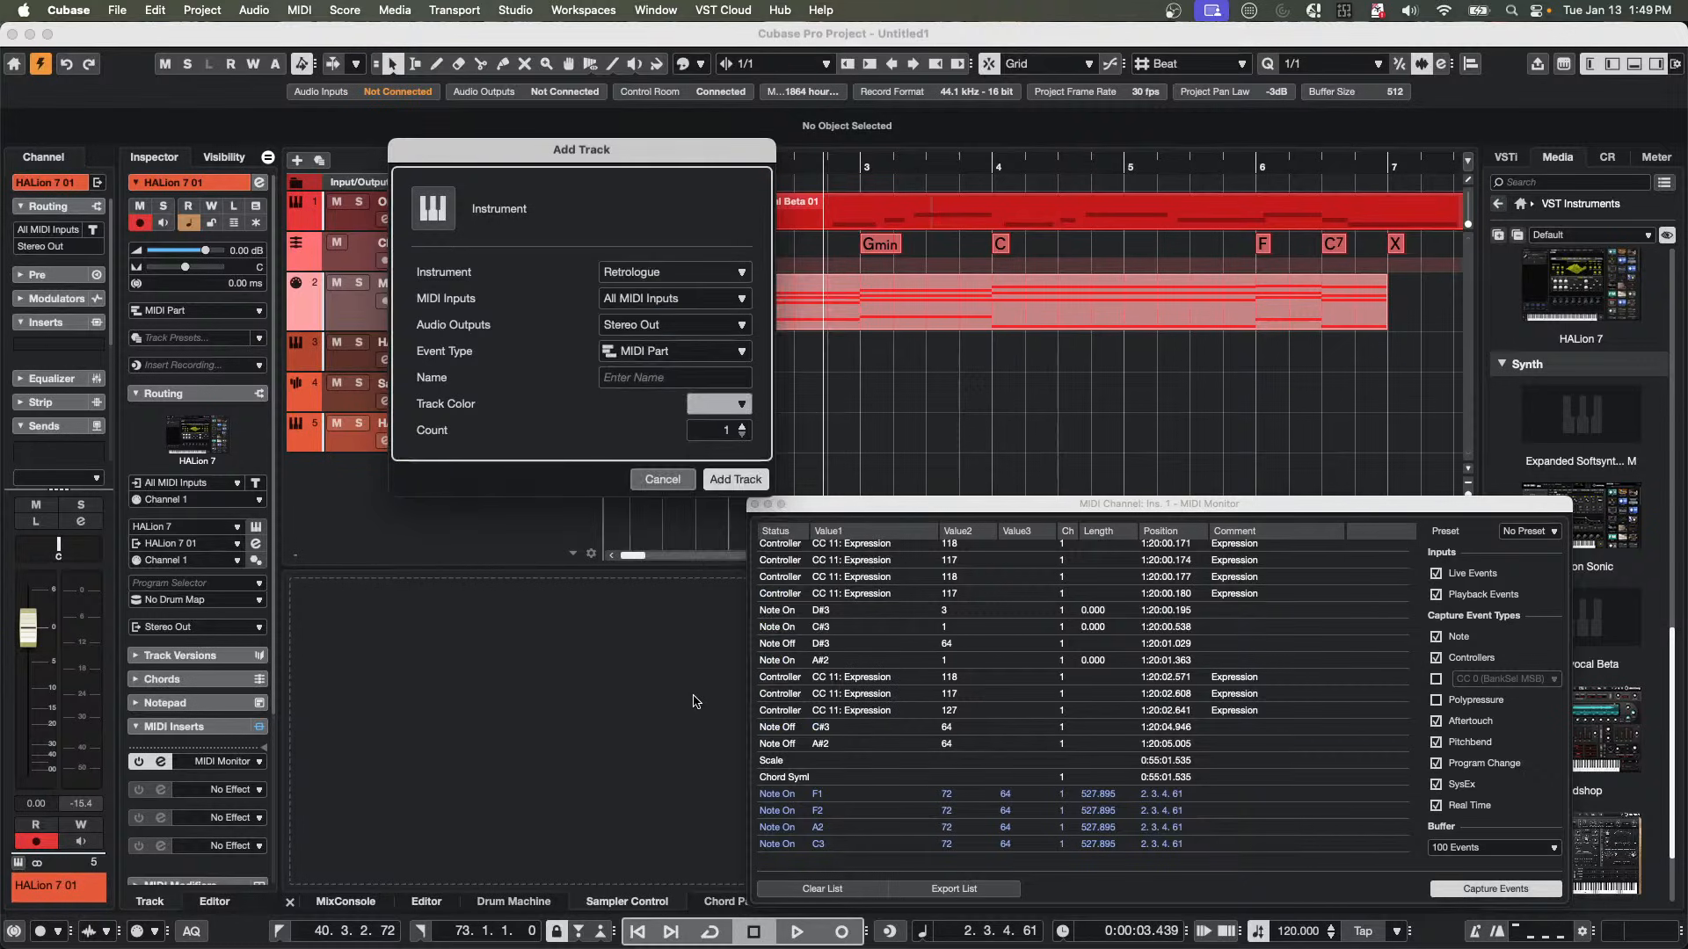
pyautogui.click(742, 480)
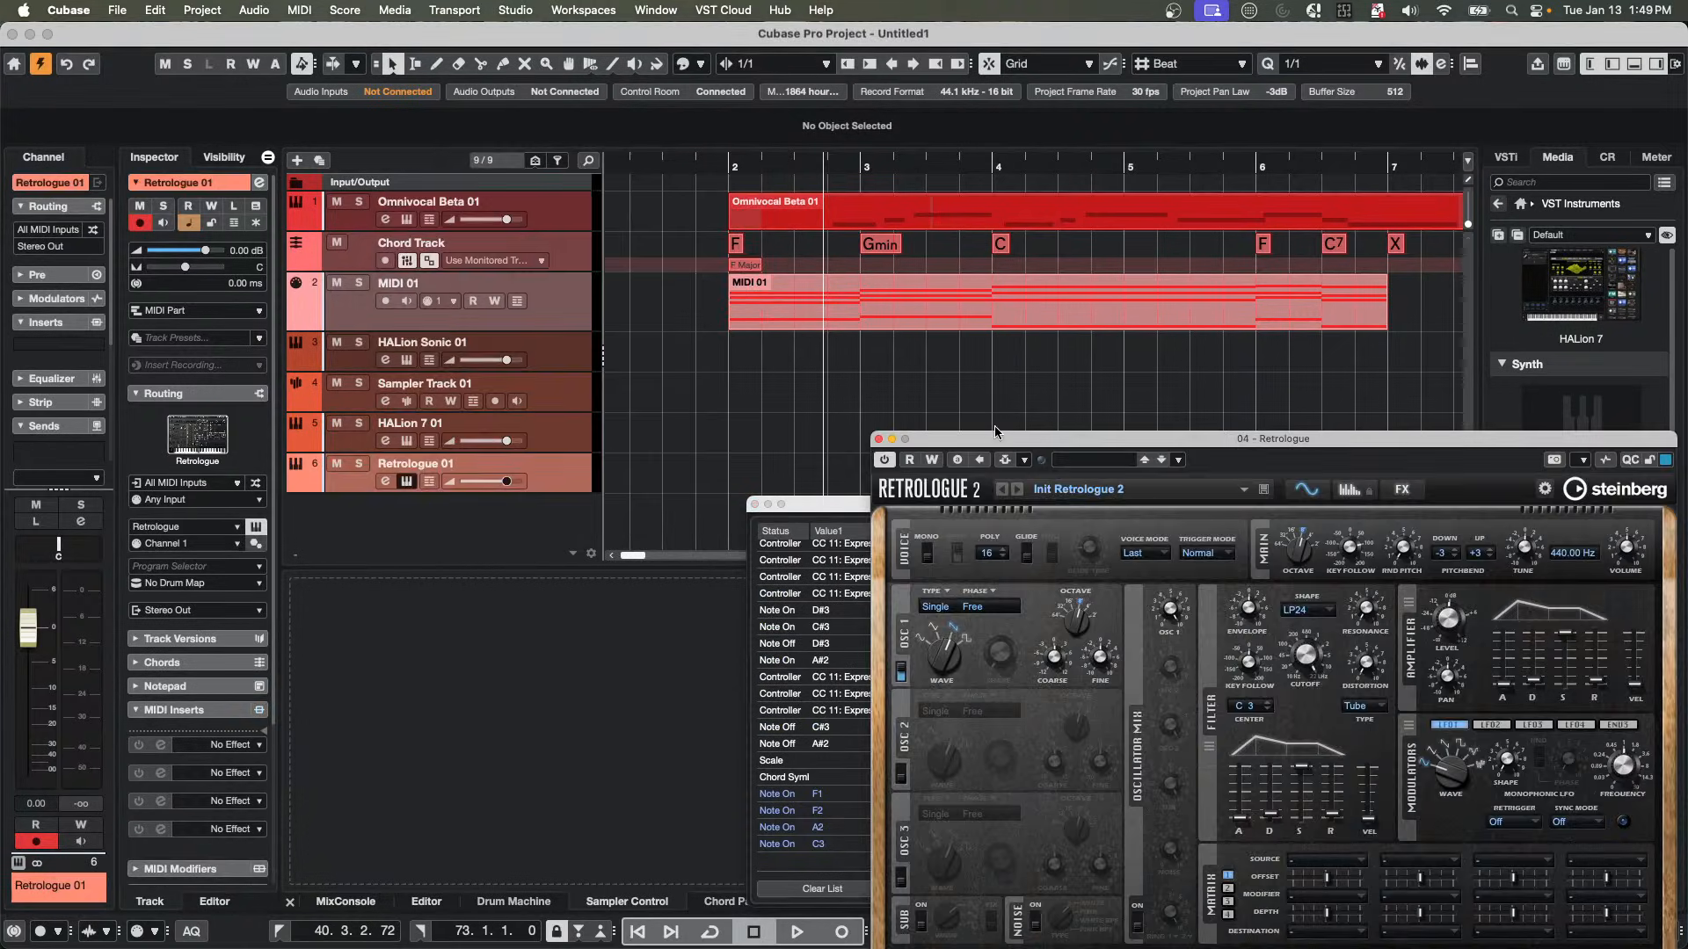
# Reposition the Retrologue window and step forward through its presets to Acid Synth.
pyautogui.moveTo(999, 444); pyautogui.dragTo(803, 259)
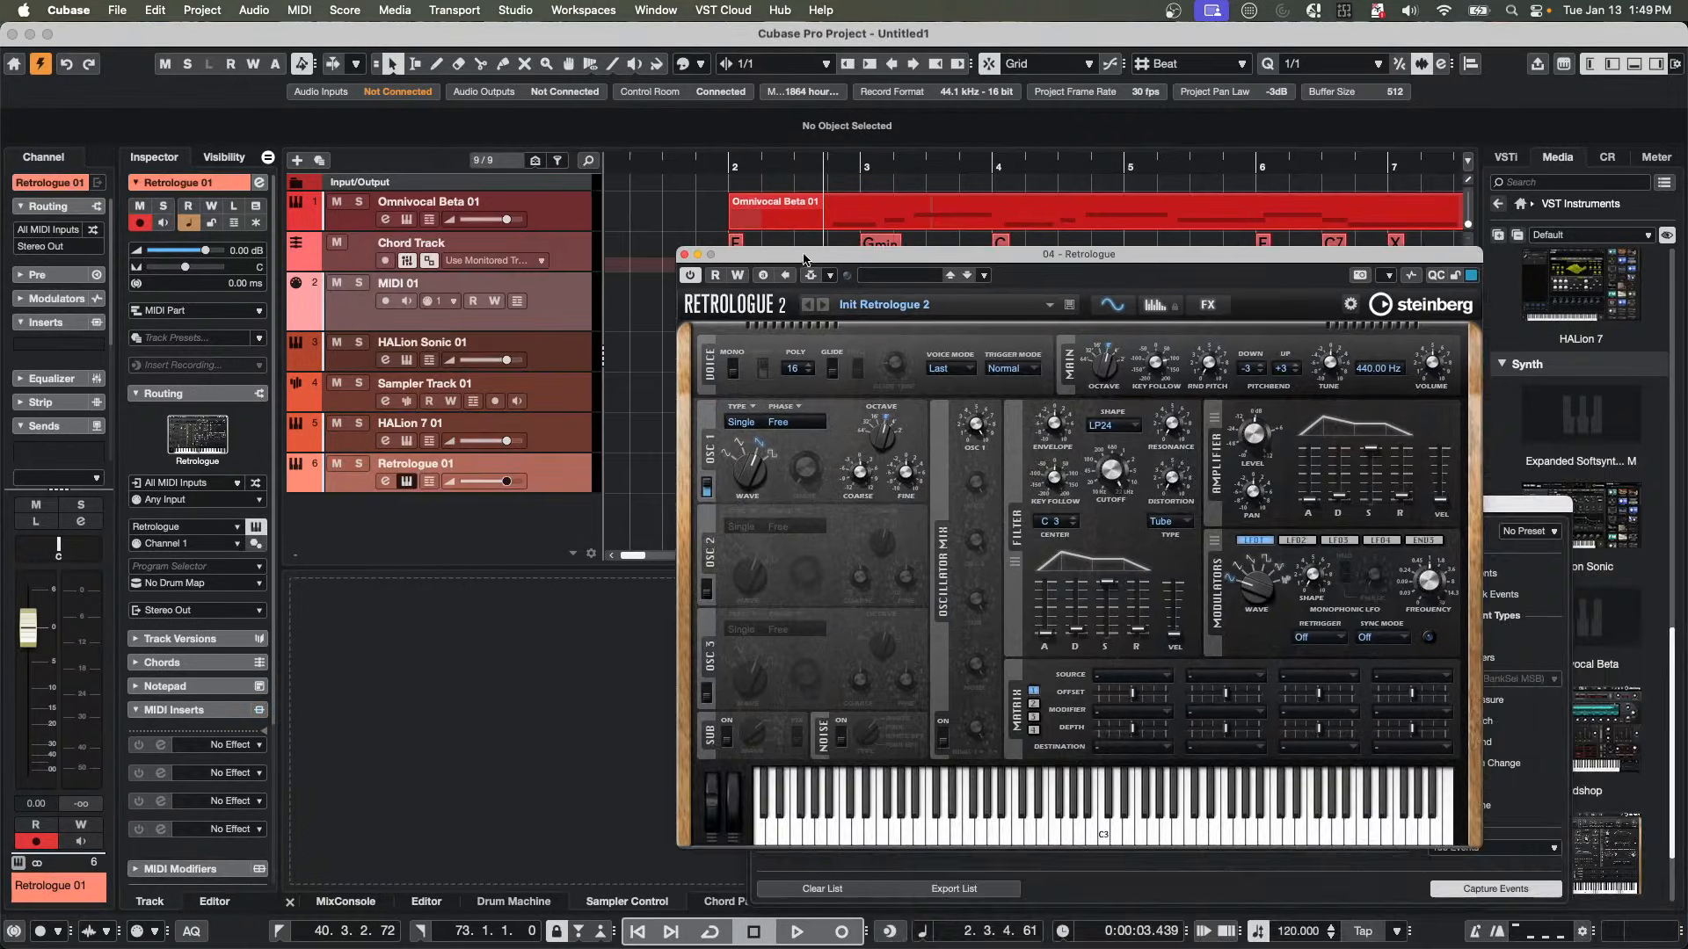
pyautogui.click(824, 305)
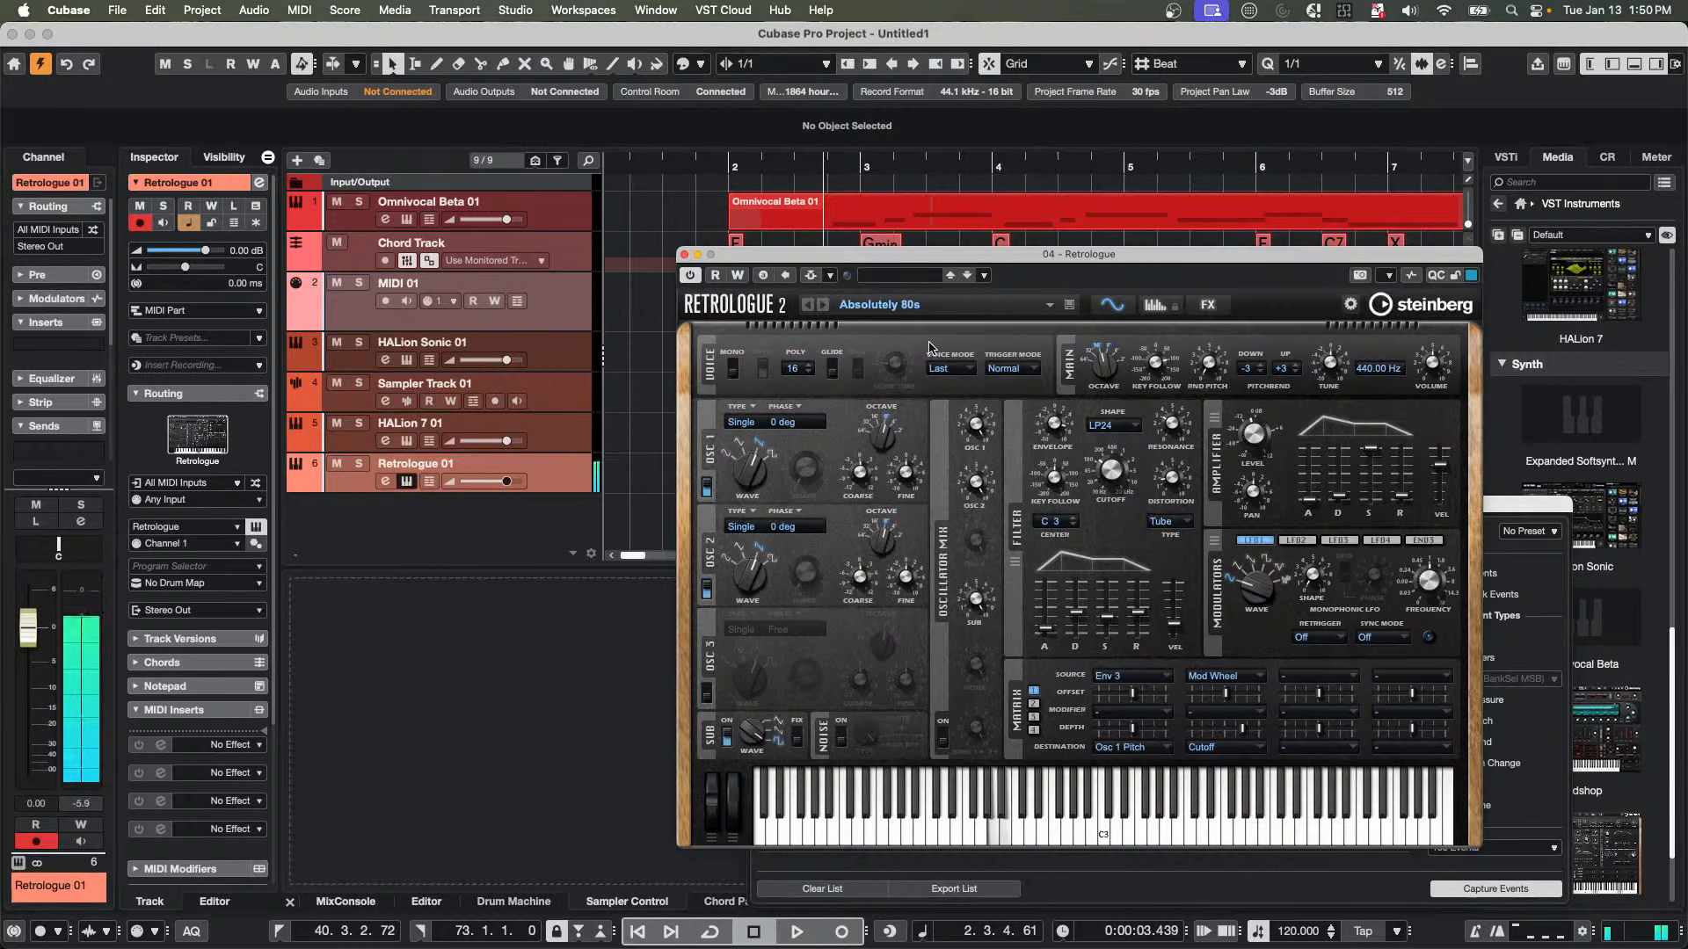
pyautogui.click(823, 305)
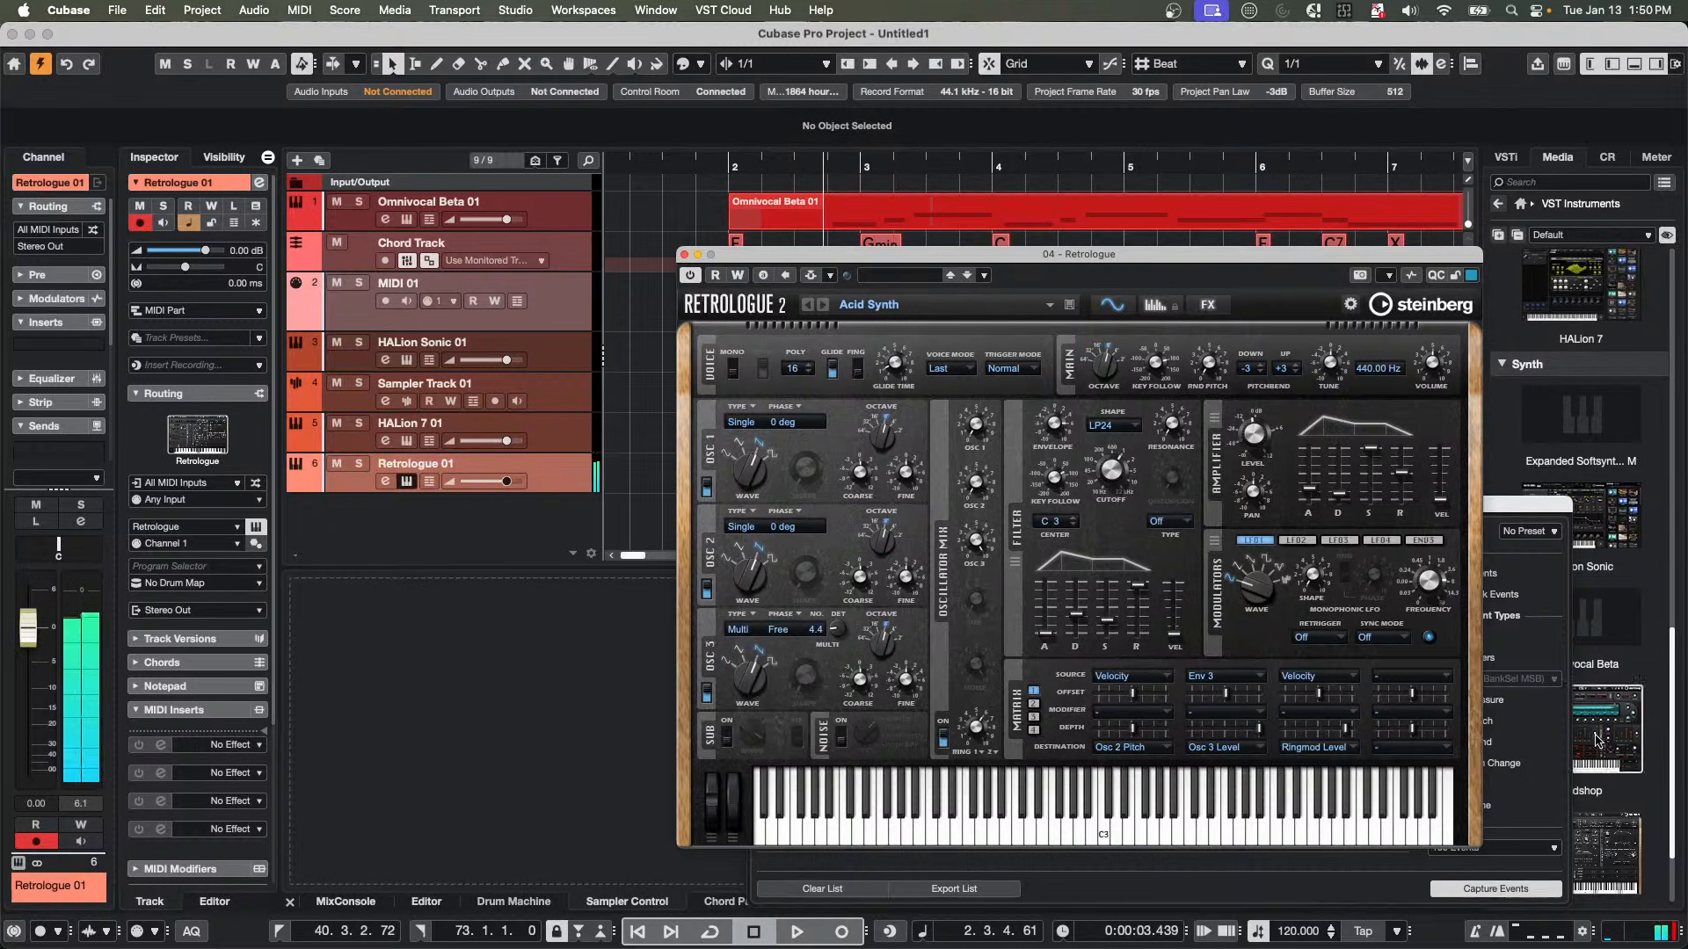
# Show the Control Room mixer and close the MIDI Monitor window.
pyautogui.moveTo(1452, 255); pyautogui.dragTo(1342, 224)
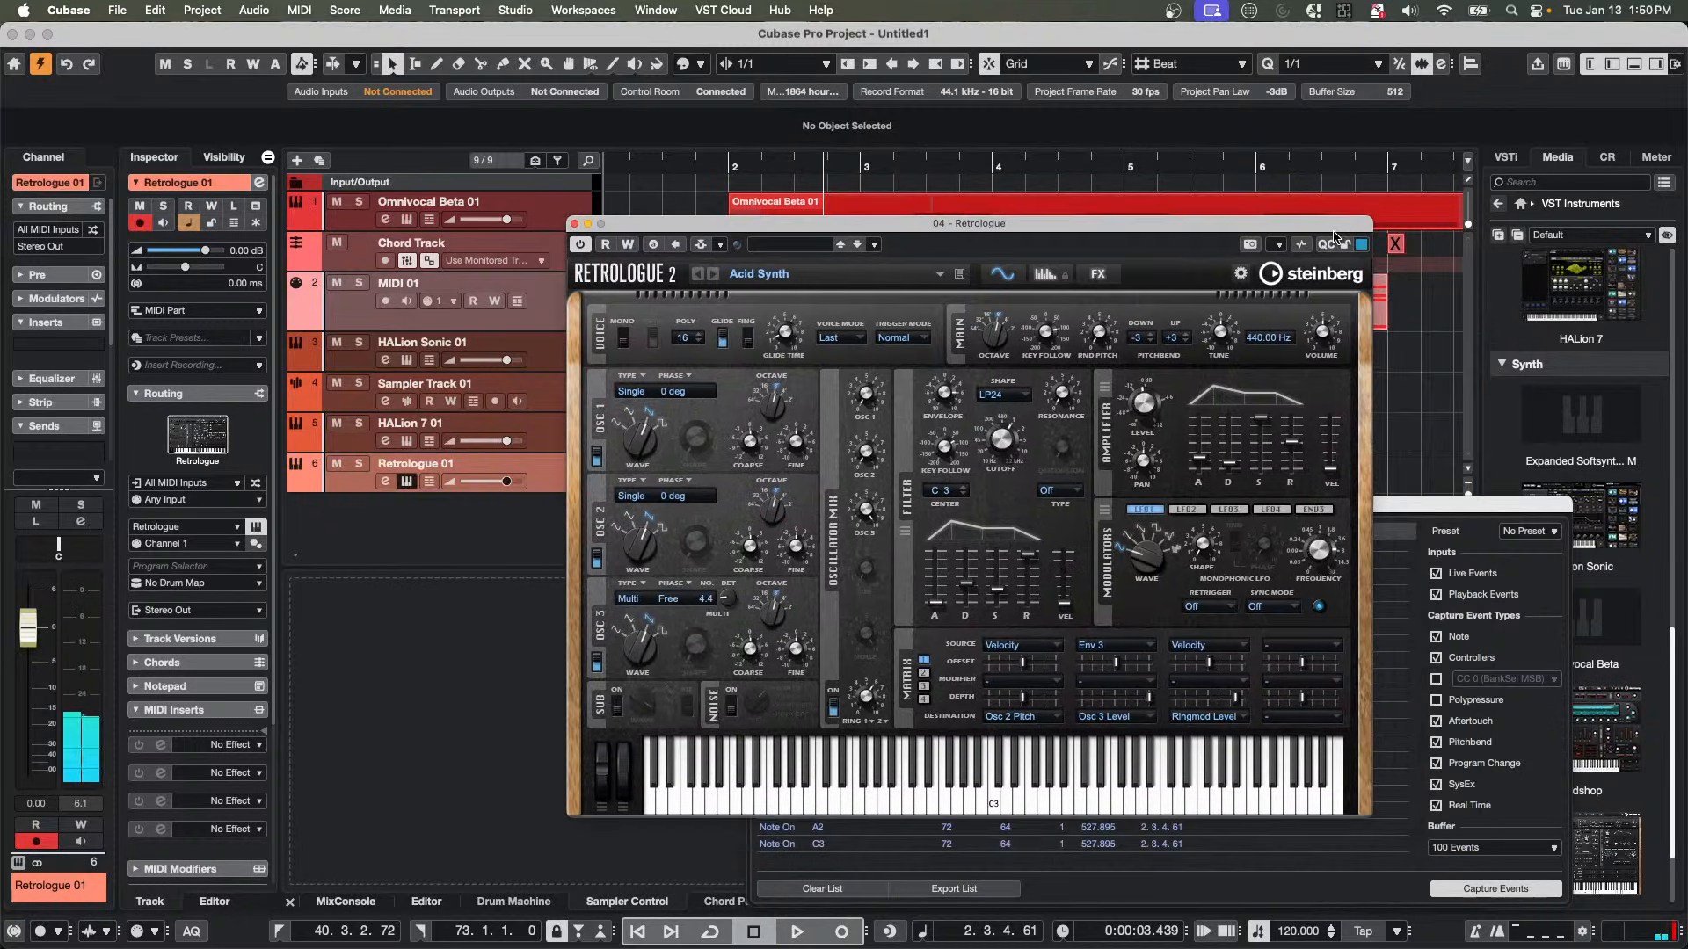
pyautogui.click(1606, 157)
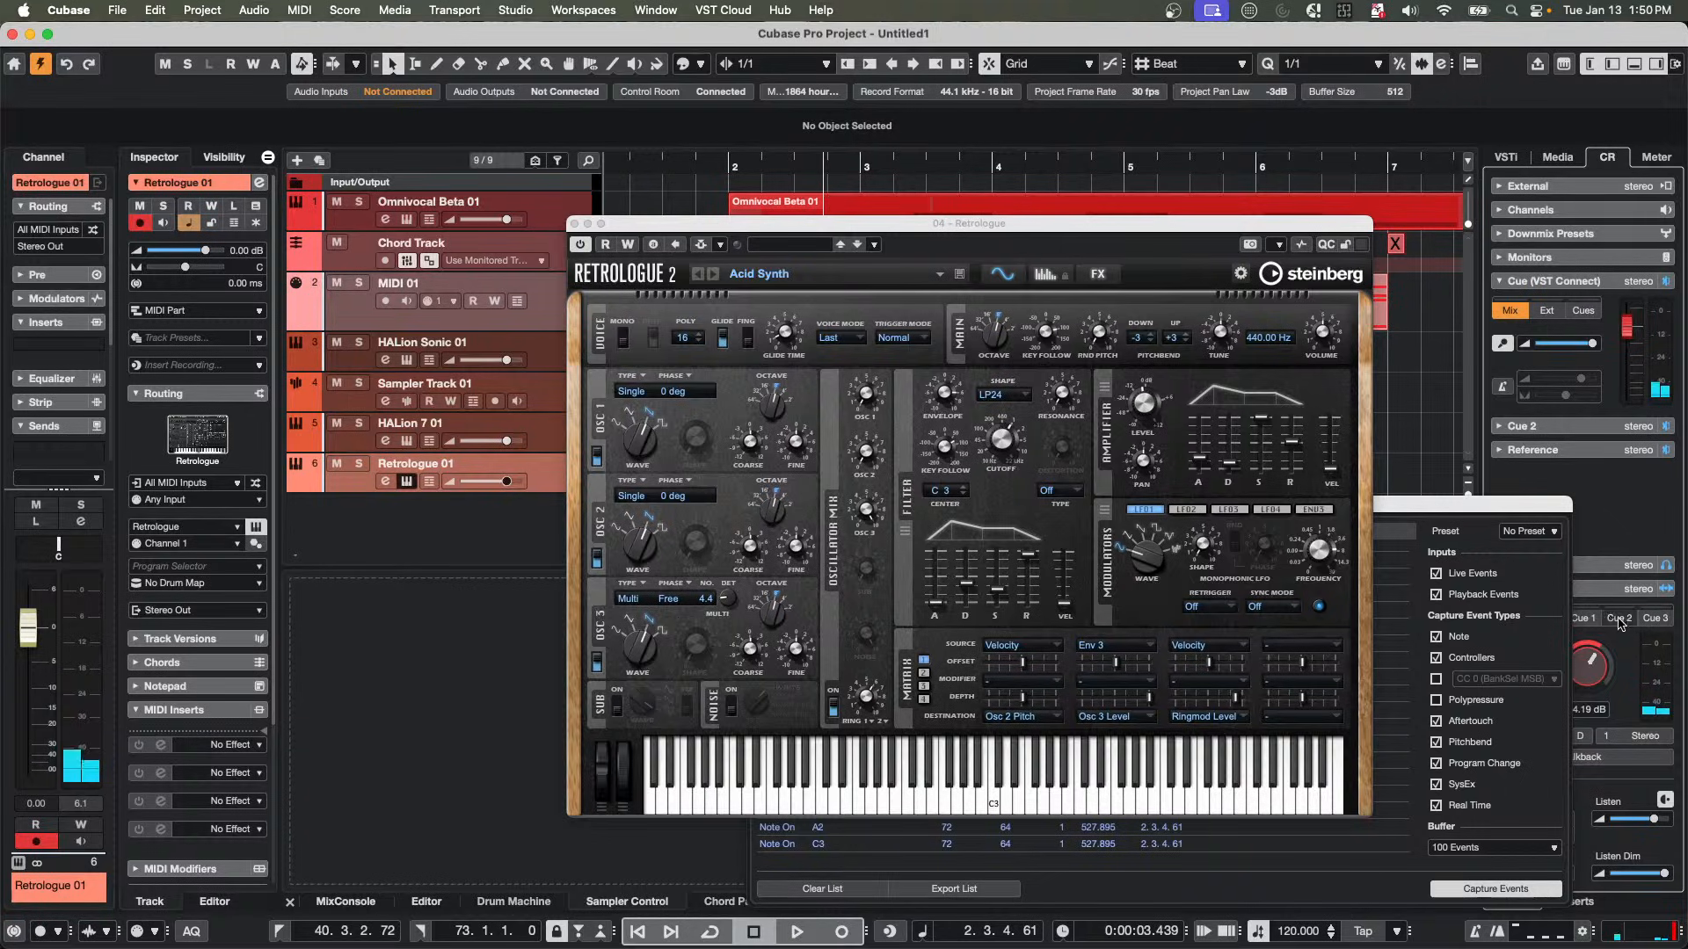
pyautogui.click(1456, 517)
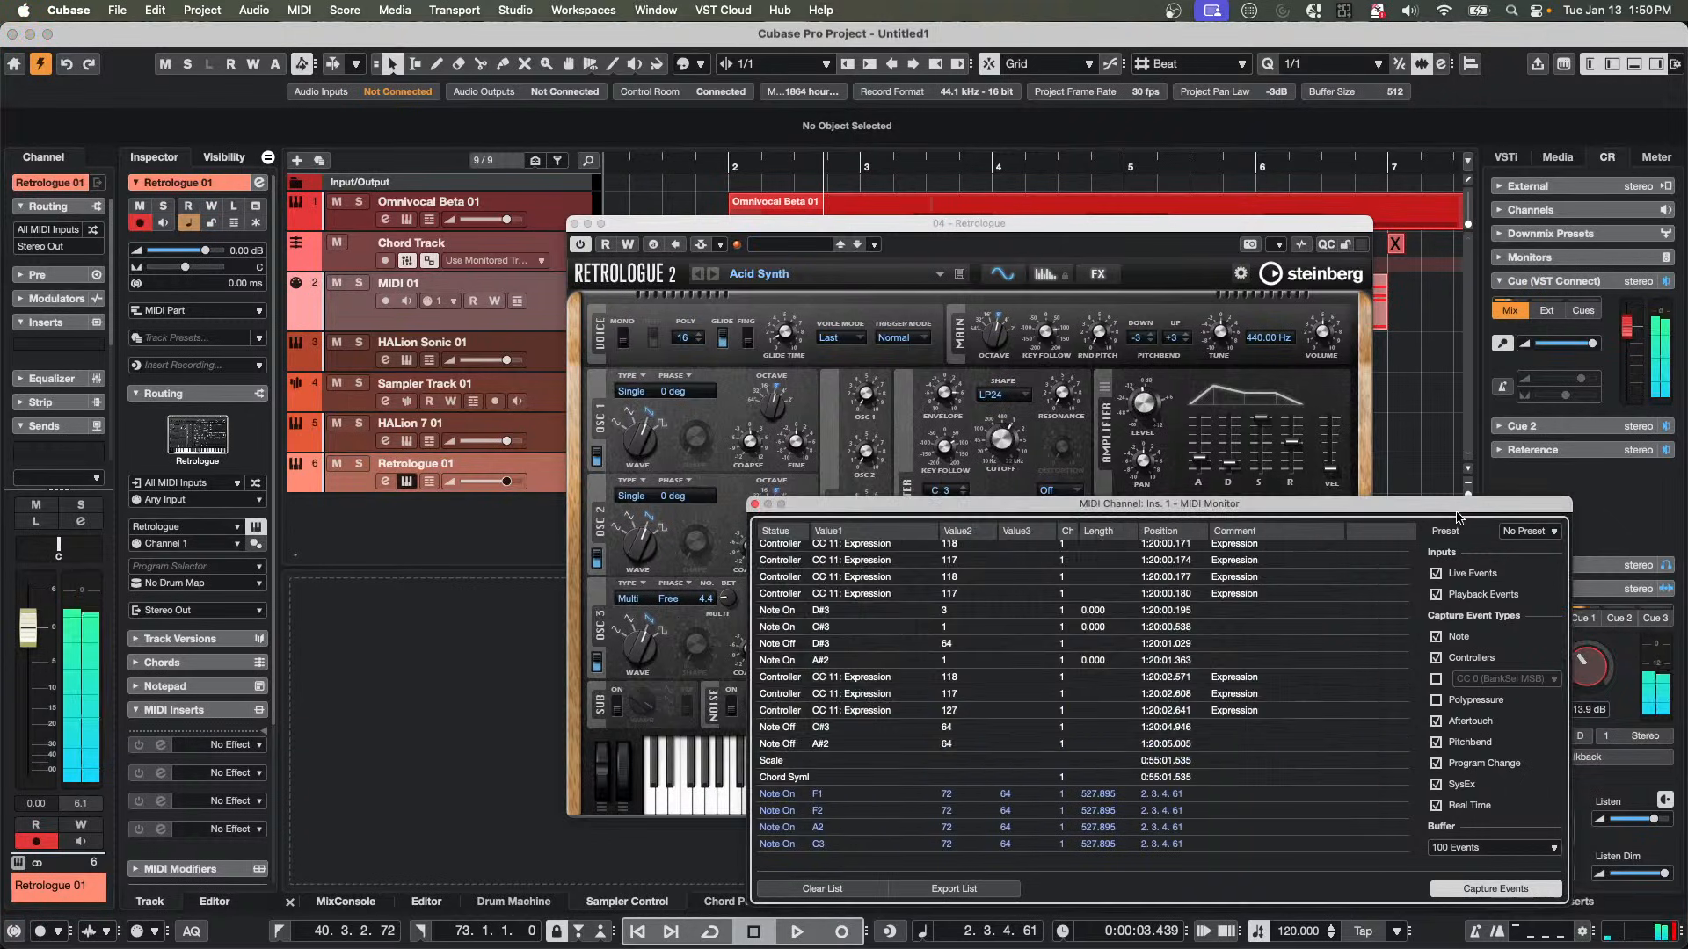
pyautogui.click(755, 505)
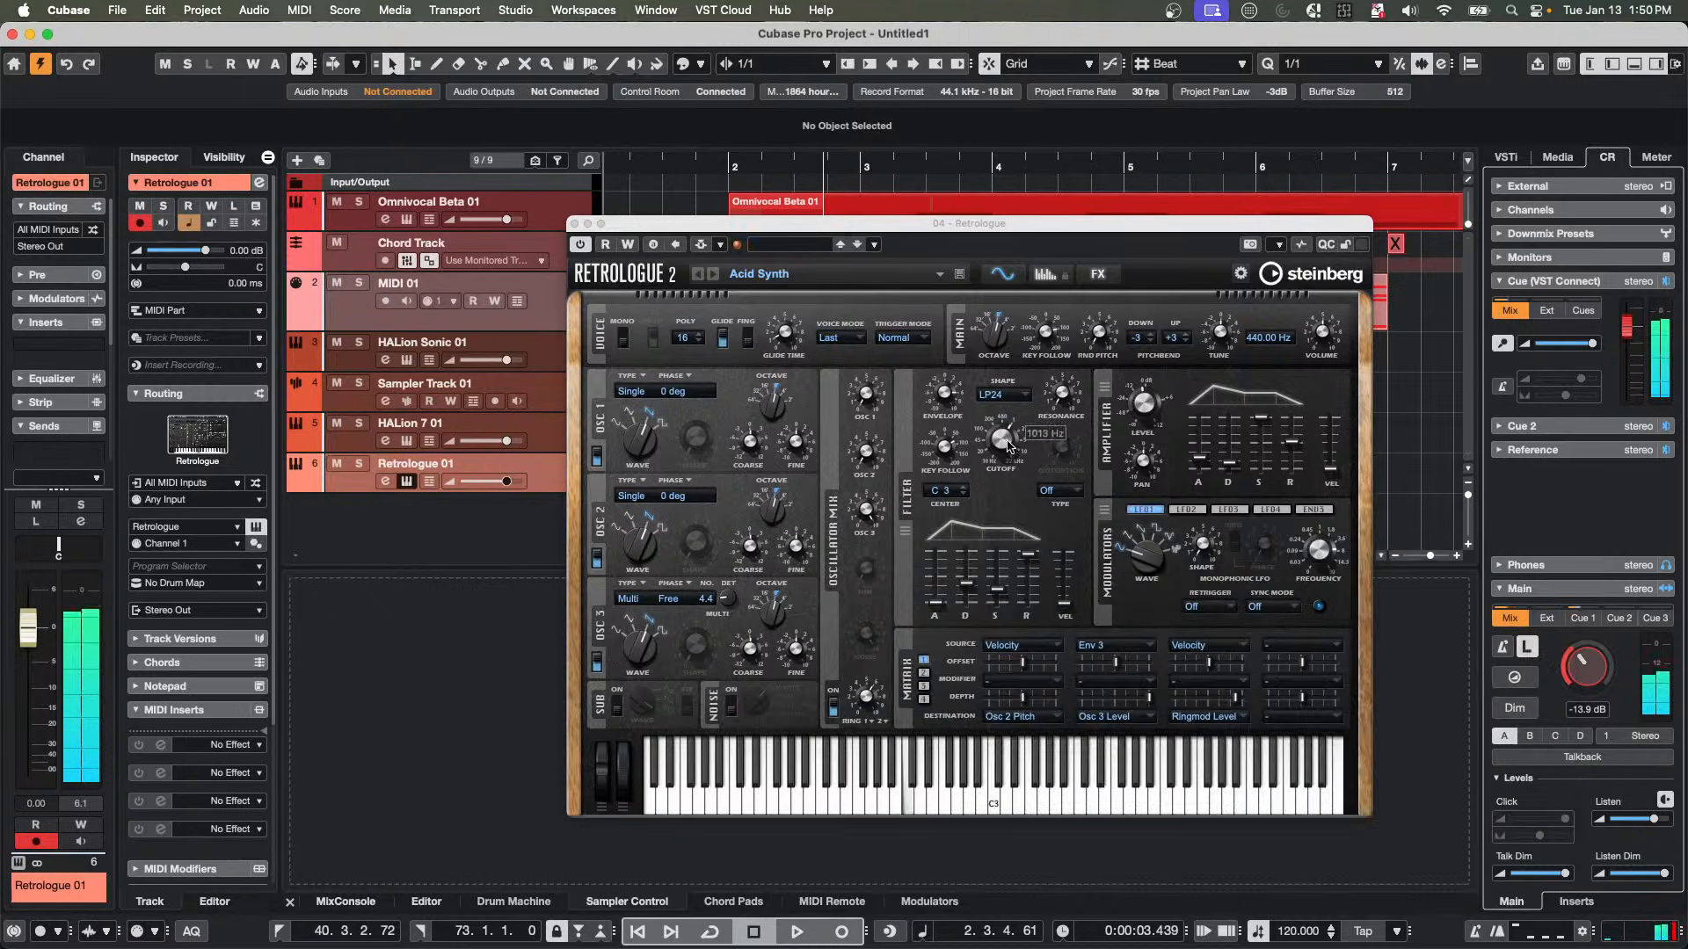
# Audition Retrologue's filter cutoff, and add an LFO modulator to the Retrologue 01 track.
pyautogui.moveTo(995, 489); pyautogui.dragTo(991, 441)
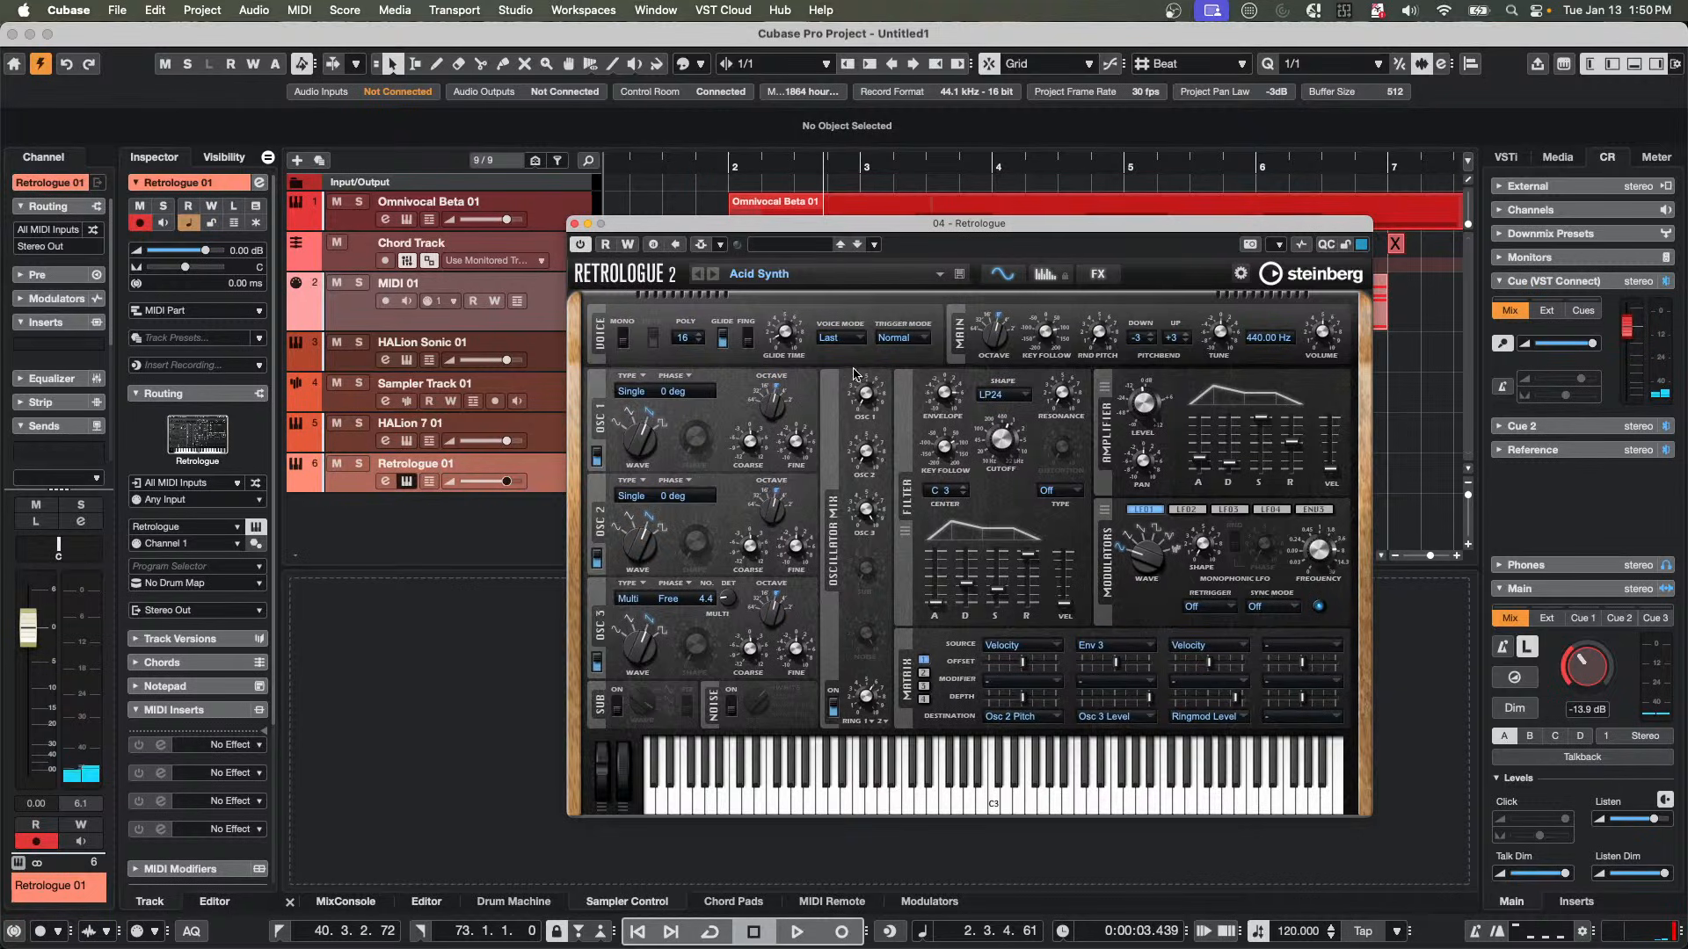
pyautogui.moveTo(781, 235); pyautogui.dragTo(999, 132)
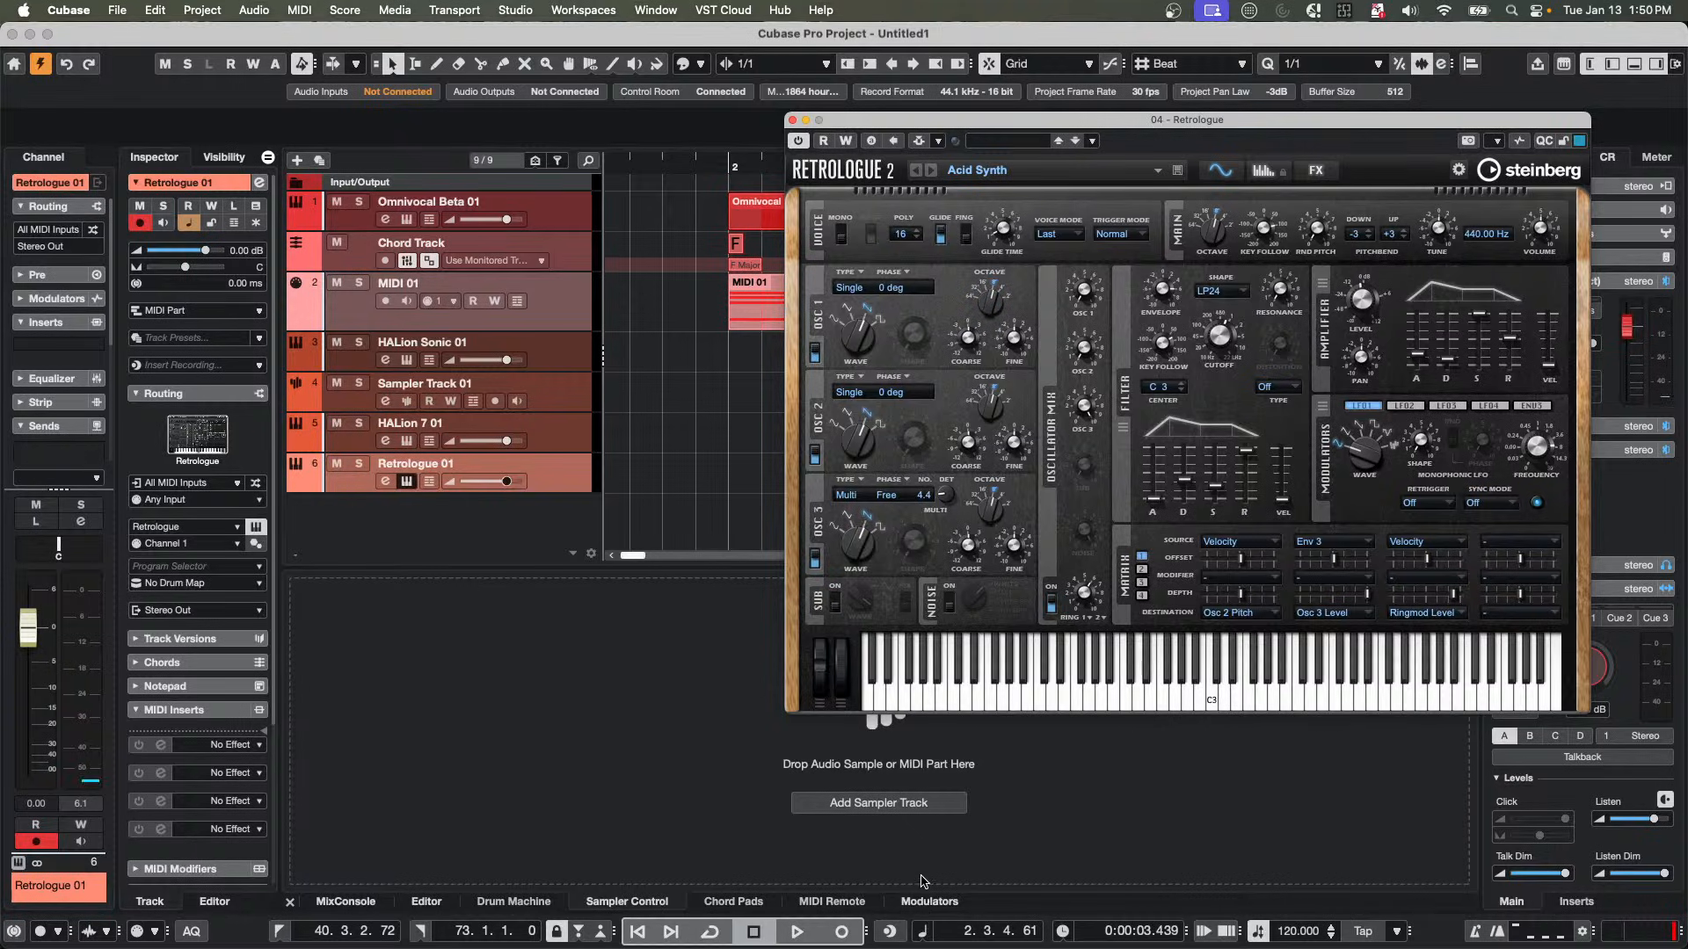
pyautogui.click(930, 914)
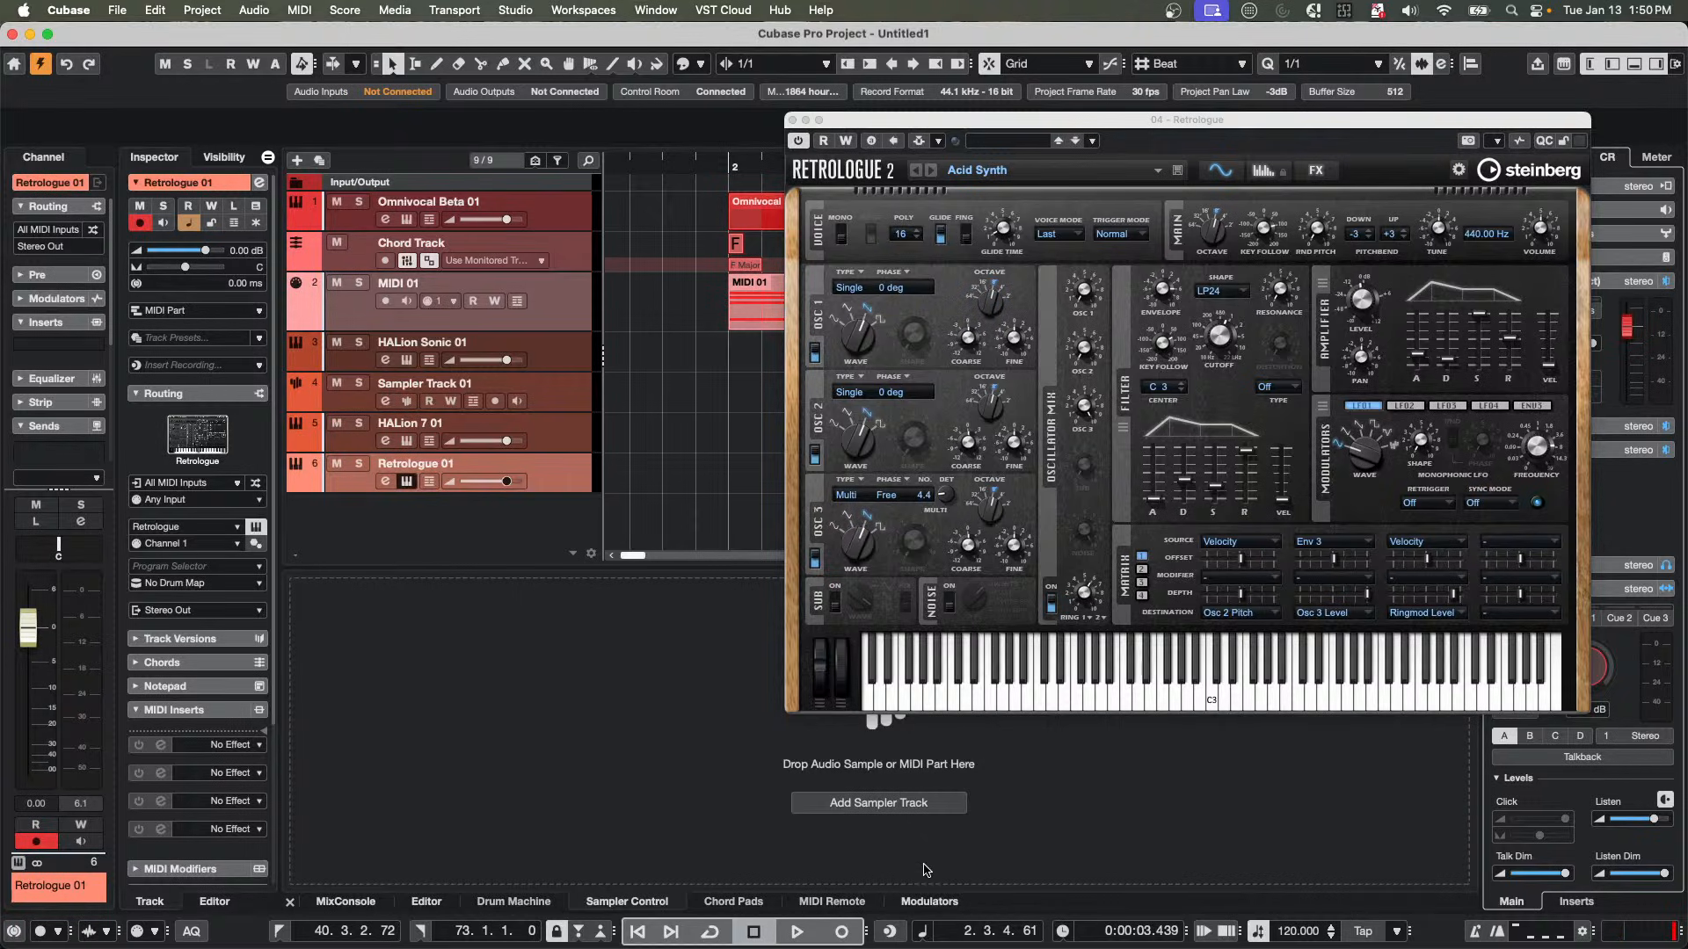
pyautogui.click(921, 906)
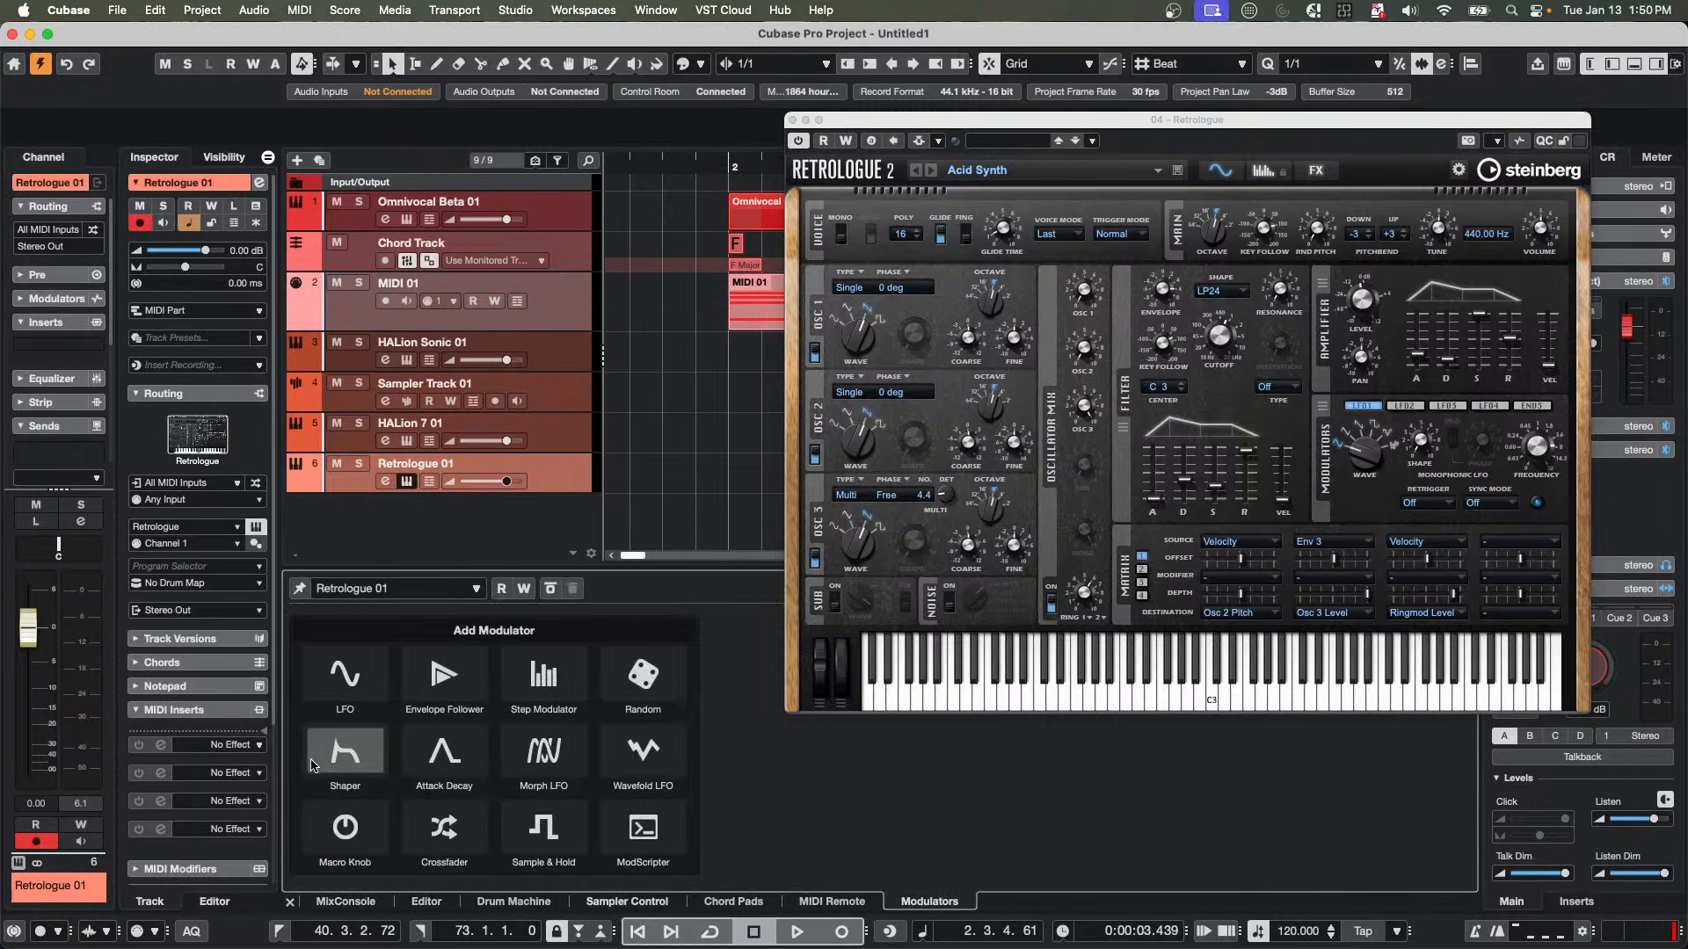
pyautogui.click(332, 694)
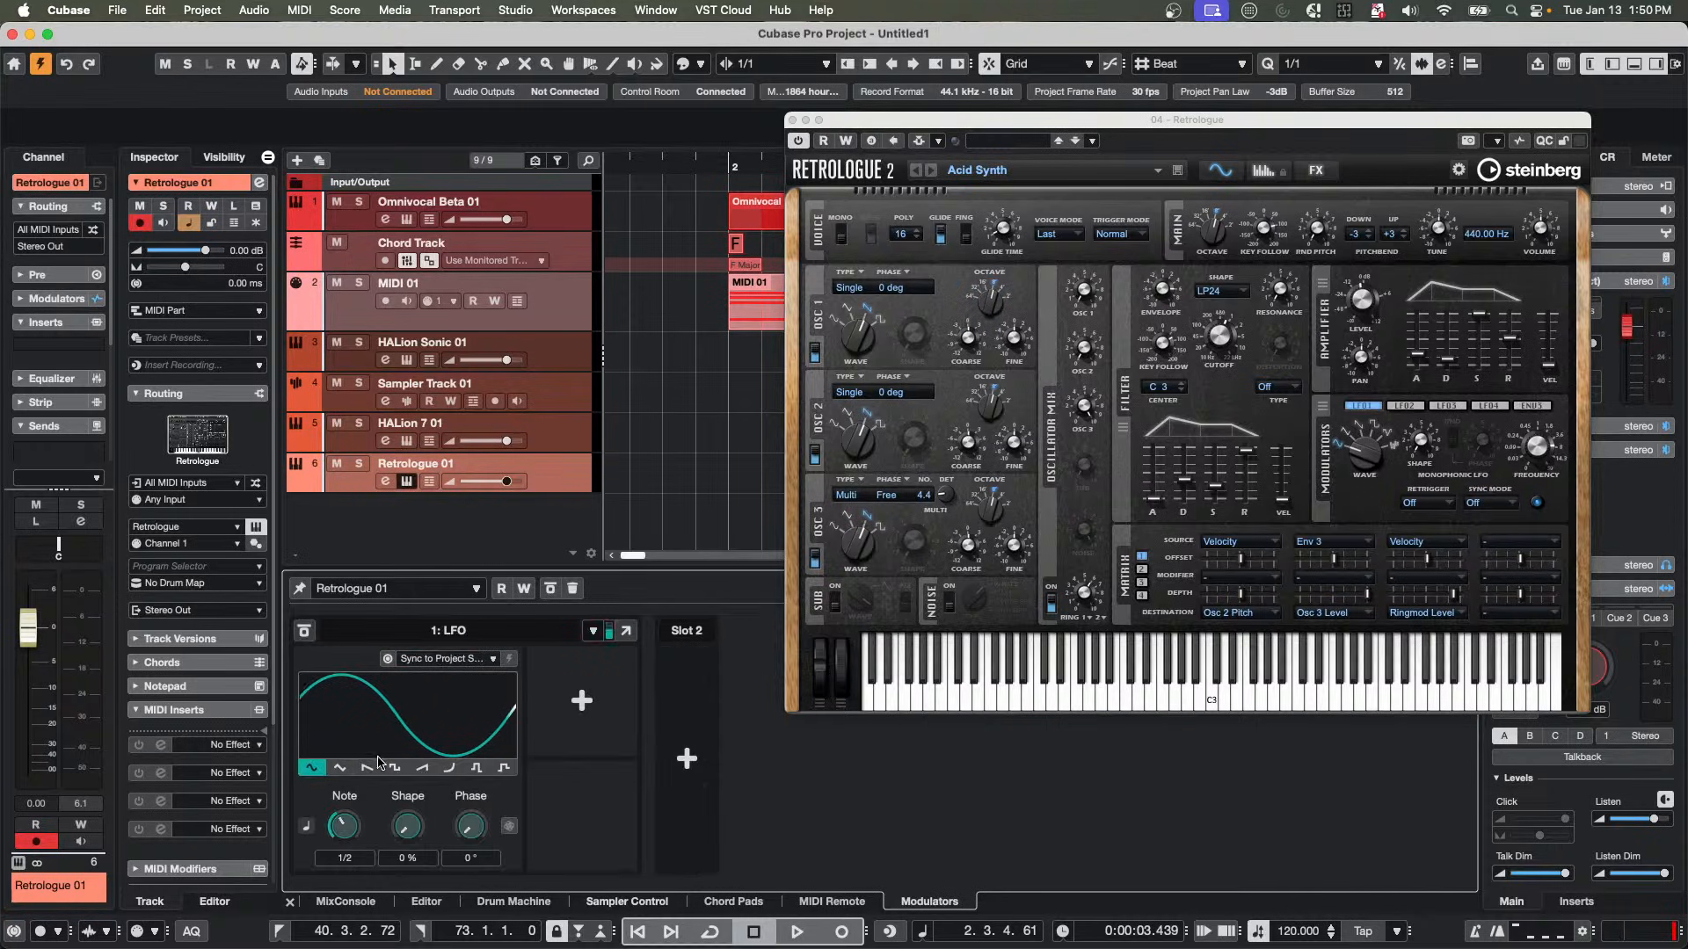
# Assign Retrologue's filter cutoff as the LFO's first destination by learning the parameter.
pyautogui.click(591, 713)
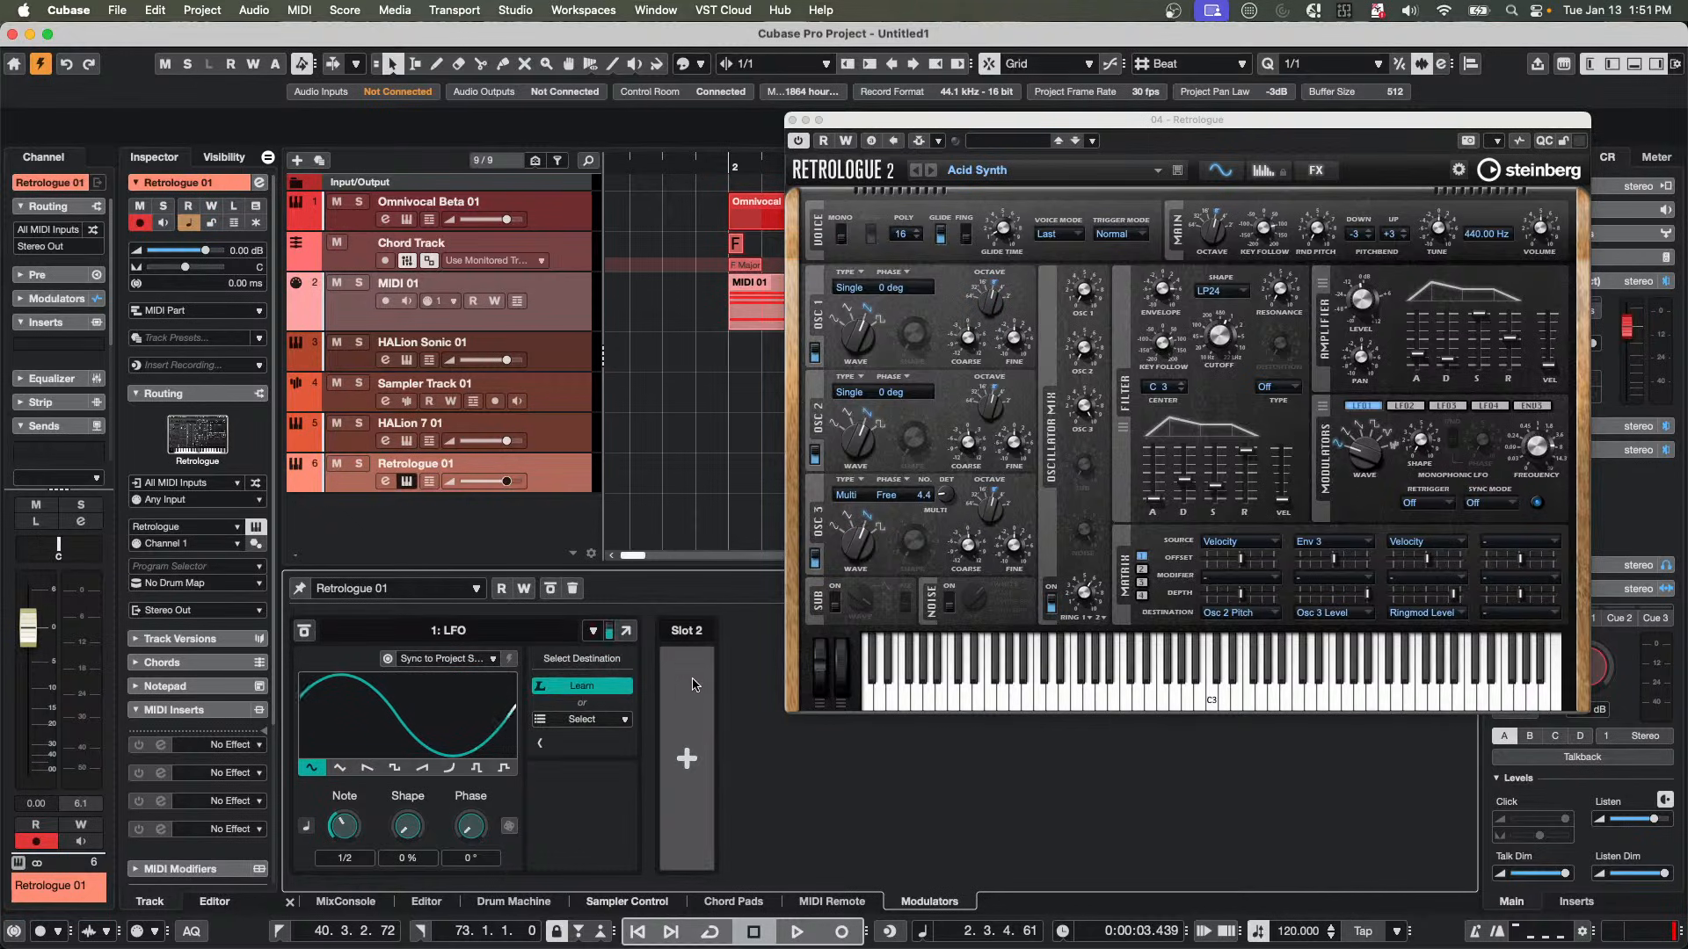
pyautogui.click(1218, 346)
pyautogui.click(1218, 344)
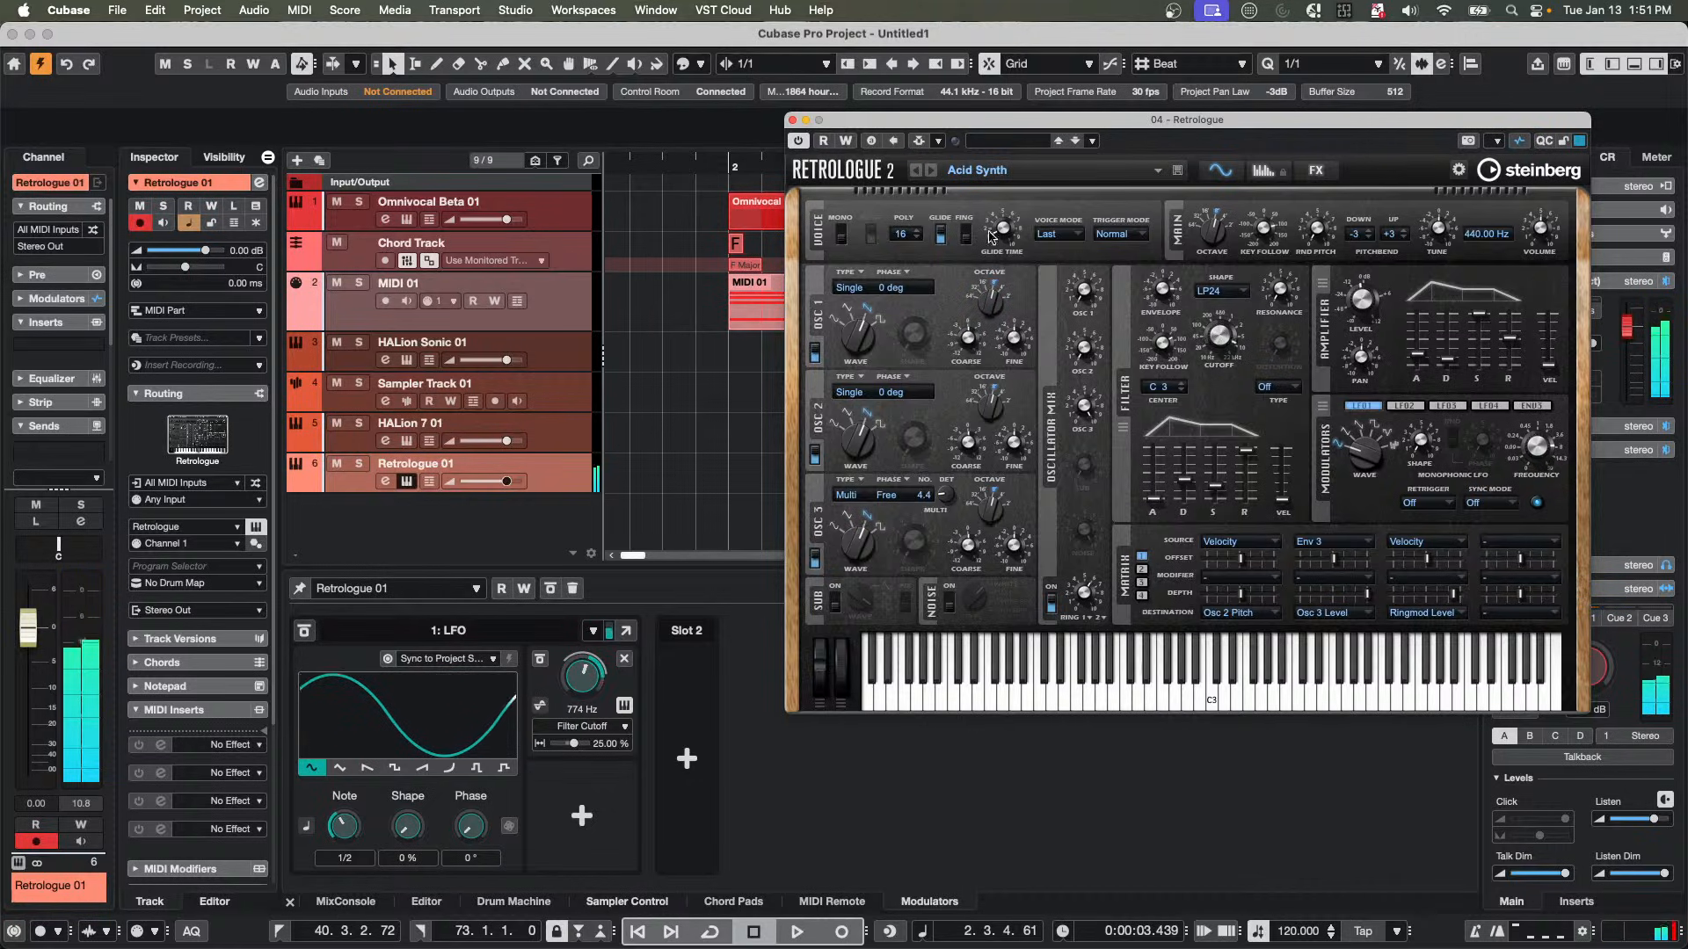
# Set the LFO's note value to 1 and try its waveforms, ending on the curved rising ramp.
pyautogui.click(332, 827)
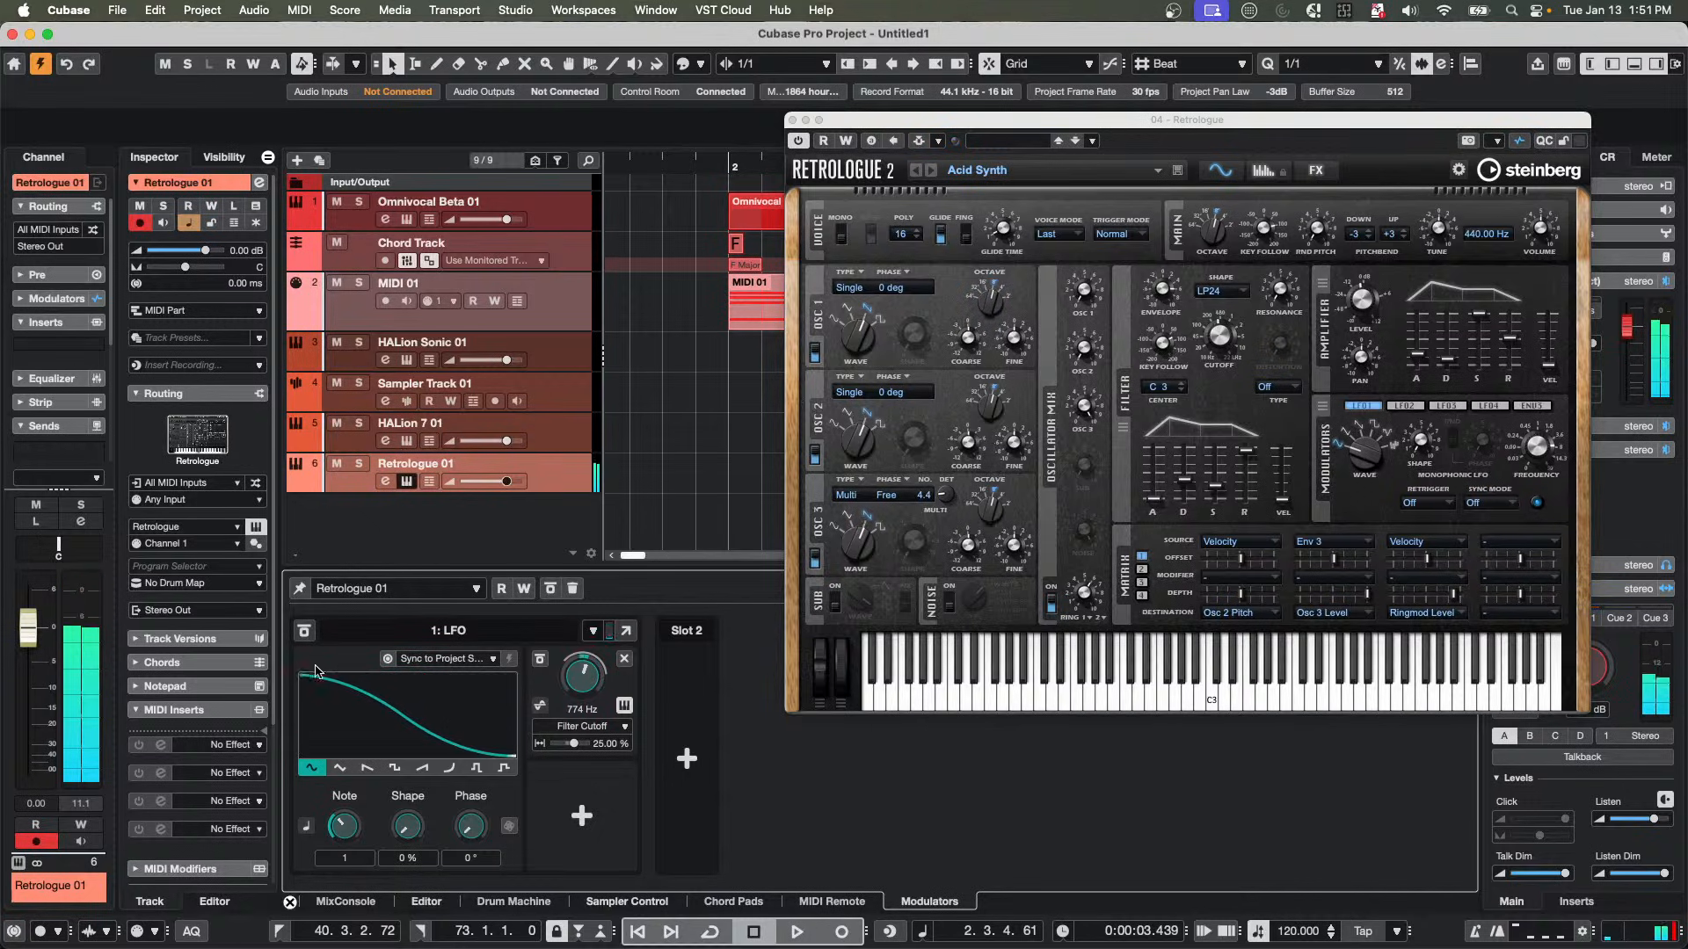
pyautogui.click(367, 767)
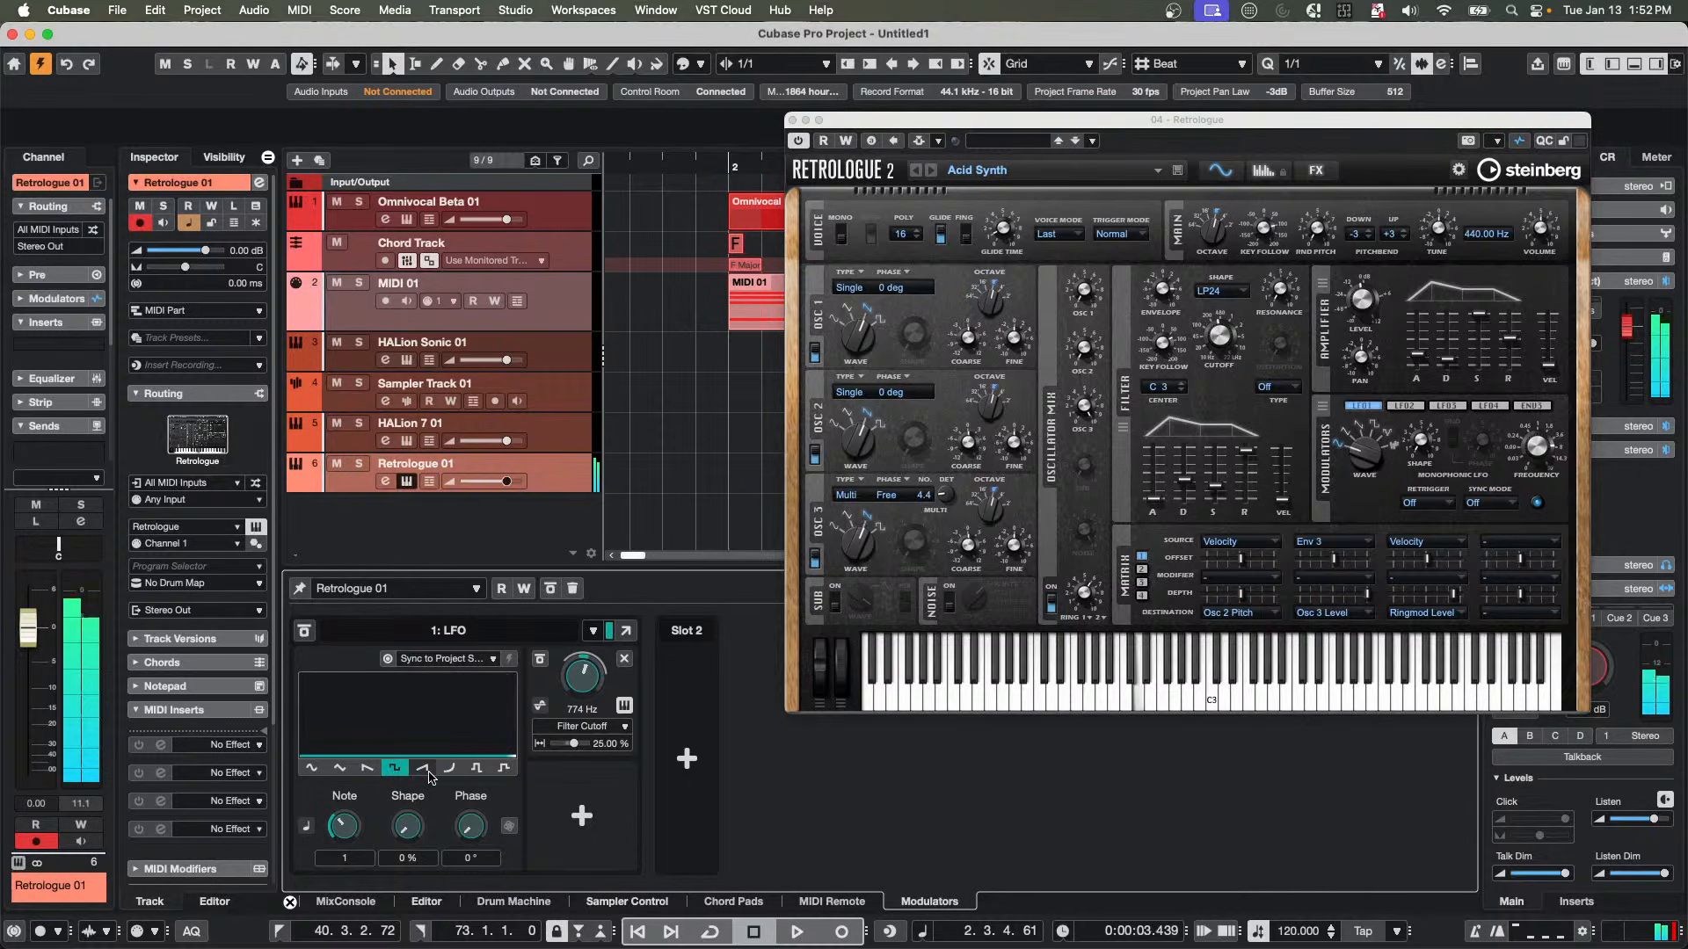
pyautogui.click(423, 768)
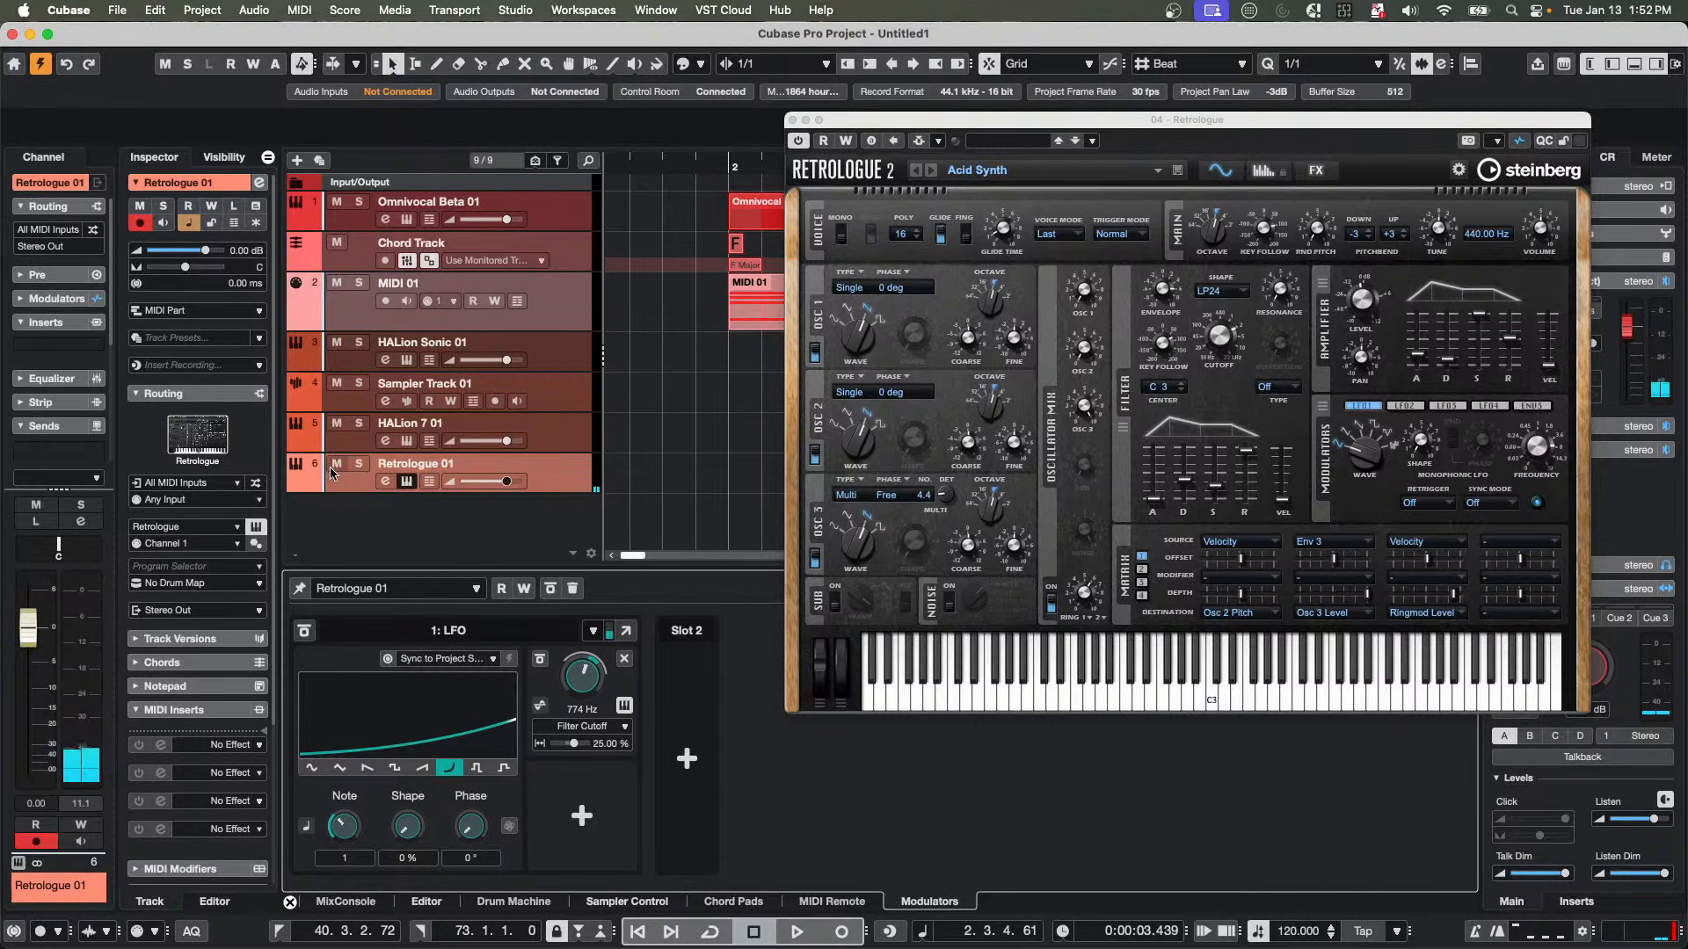
# Assign Retrologue's filter resonance as a second LFO destination and raise its base value to 67%.
pyautogui.click(581, 816)
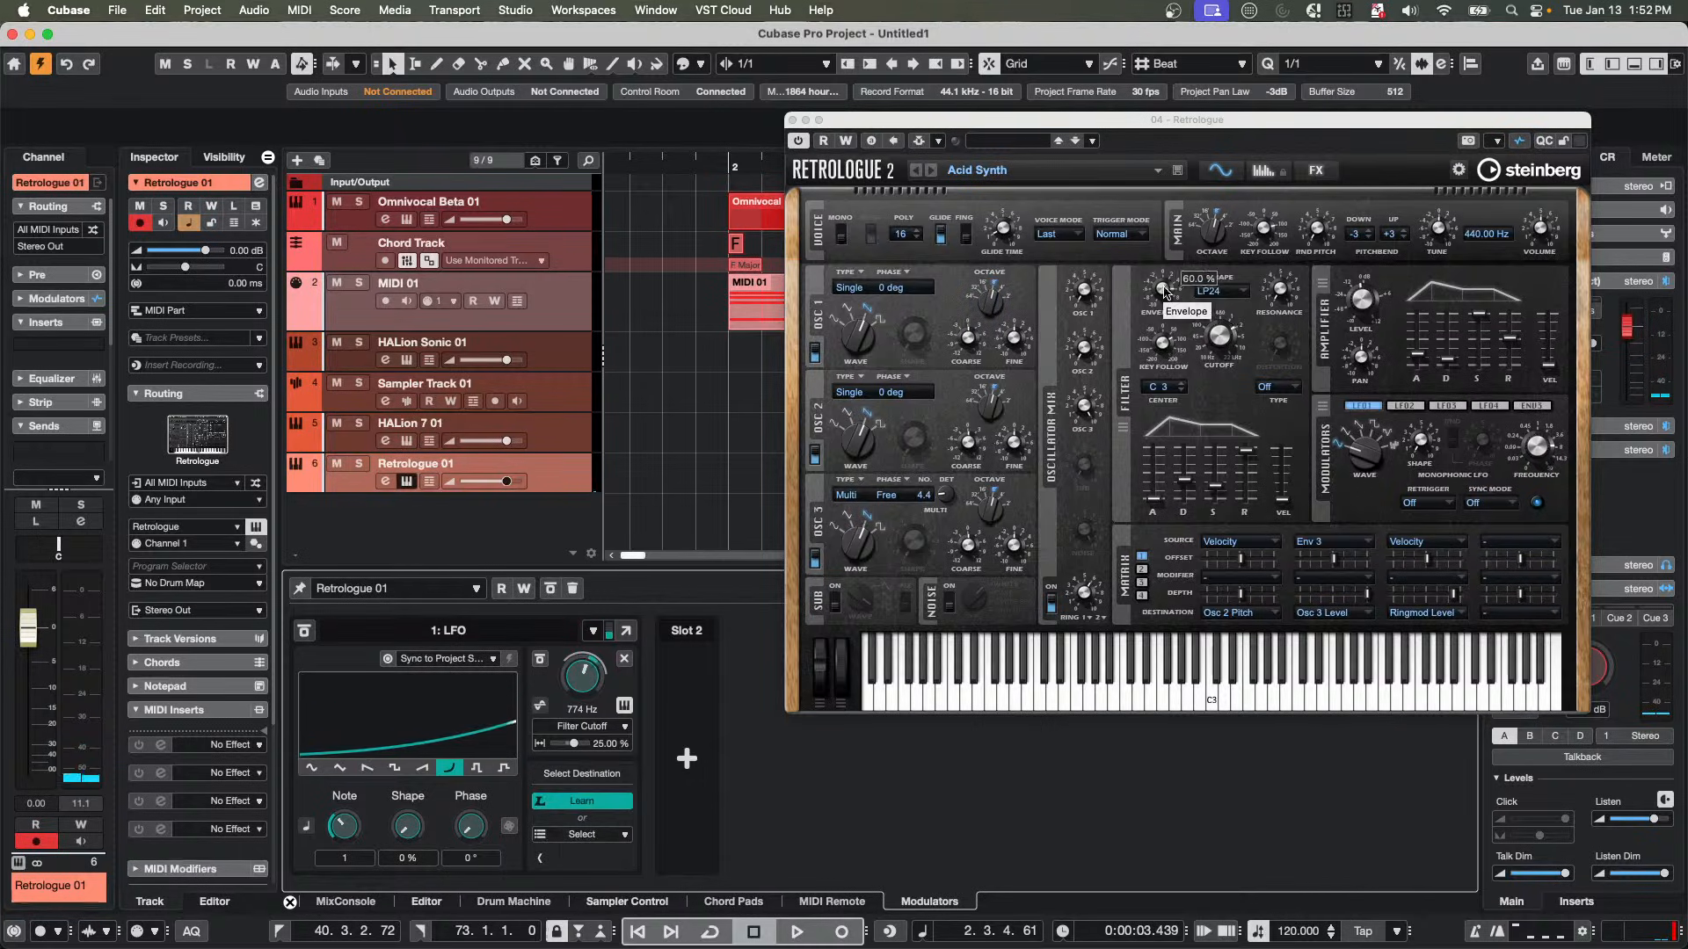
pyautogui.moveTo(1262, 304); pyautogui.dragTo(1285, 273)
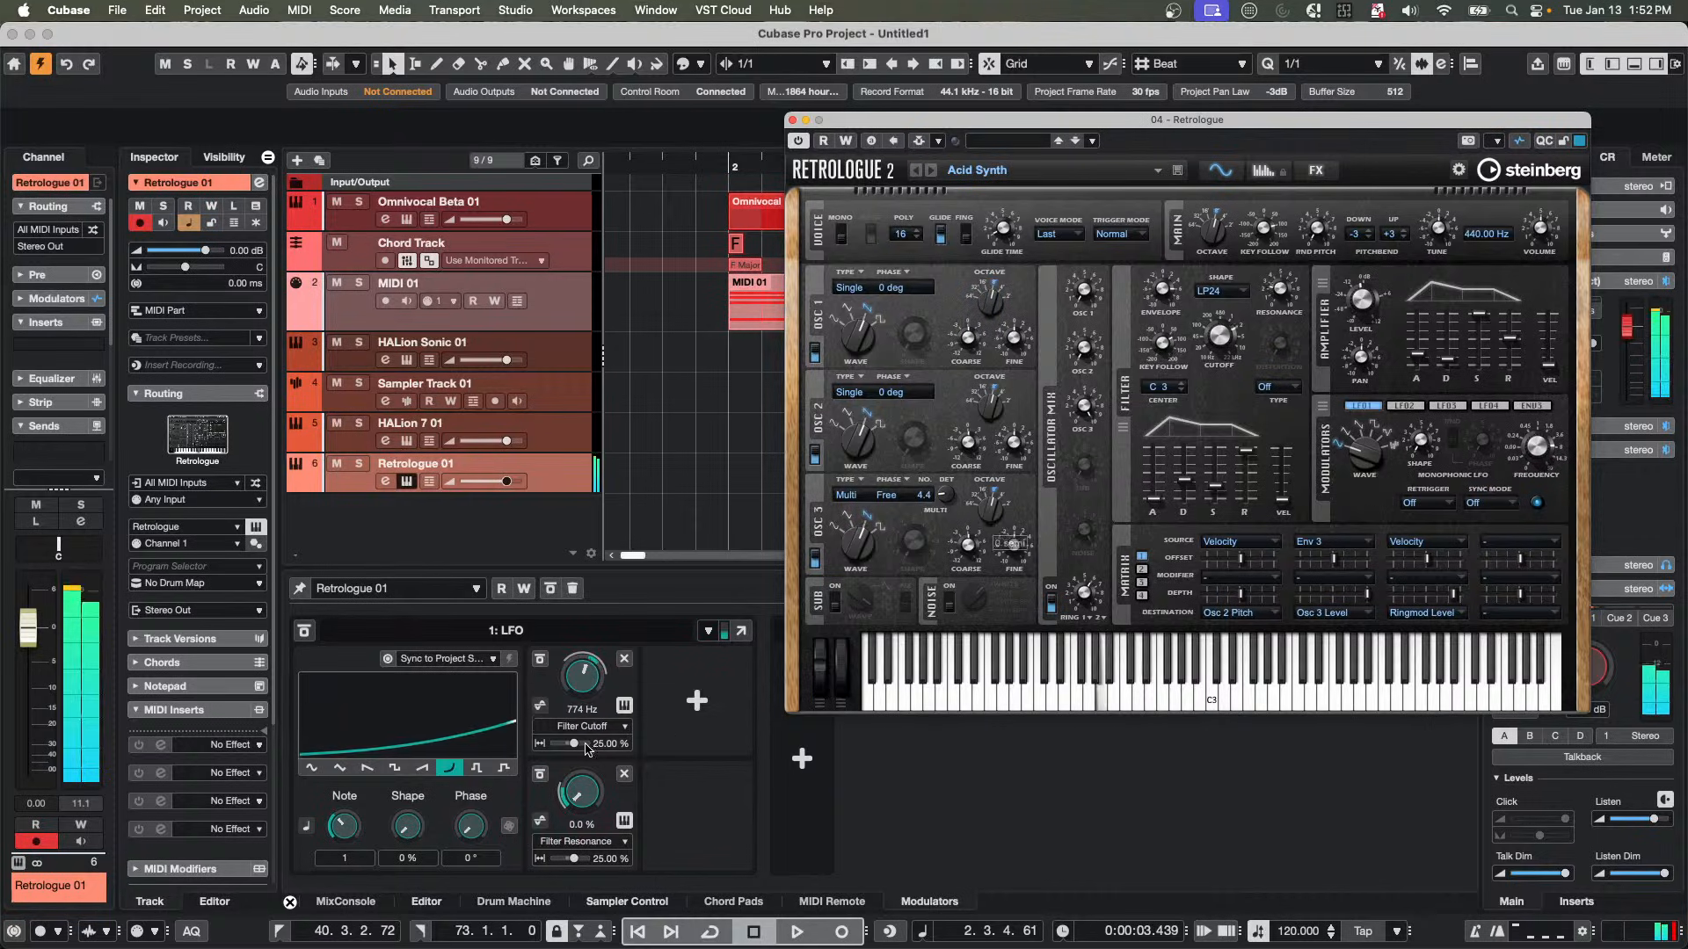
pyautogui.moveTo(580, 797); pyautogui.dragTo(580, 765)
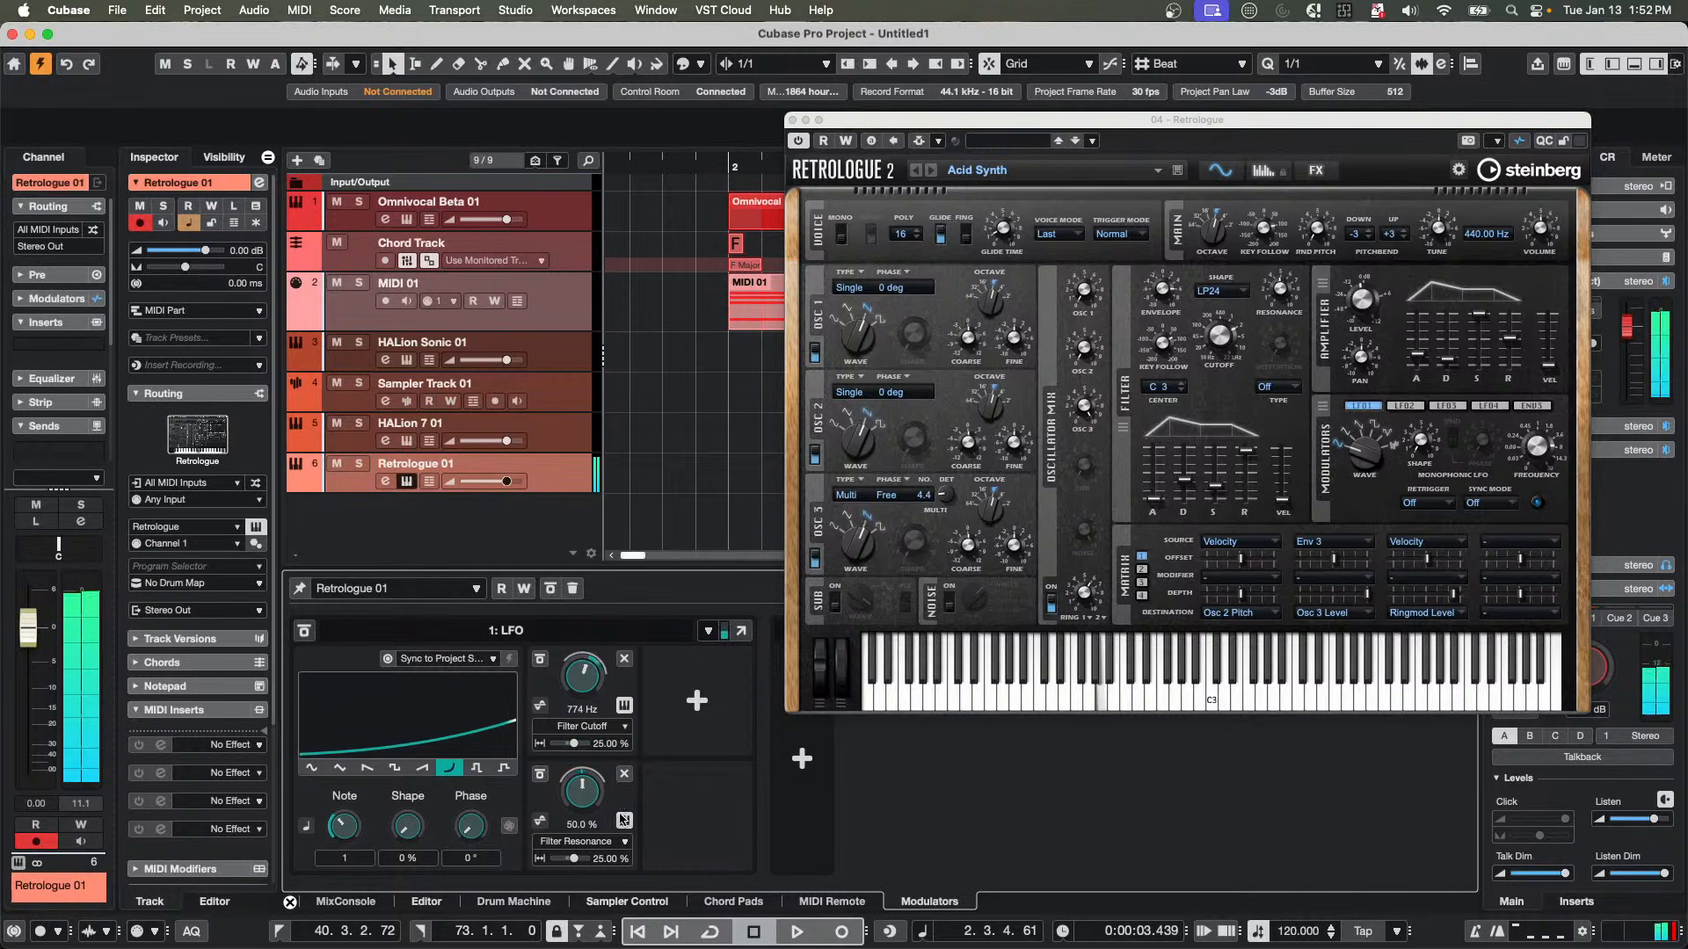
pyautogui.moveTo(577, 800); pyautogui.dragTo(581, 769)
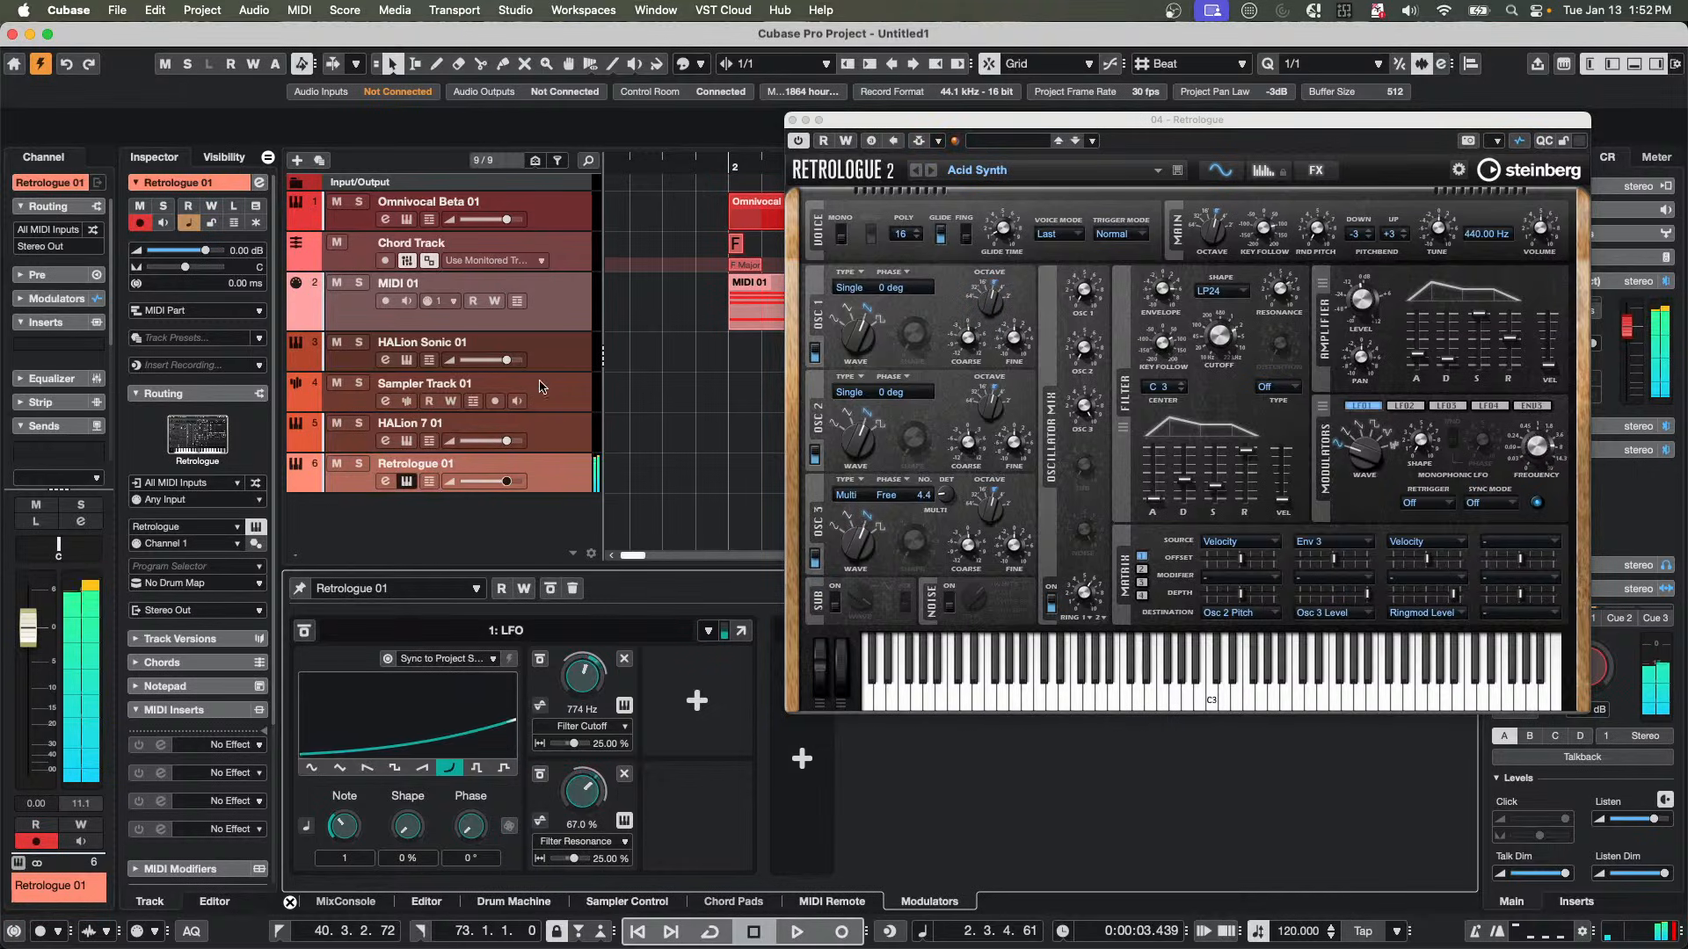
# Display the modulator choices for the second slot and close the Retrologue window.
pyautogui.click(817, 763)
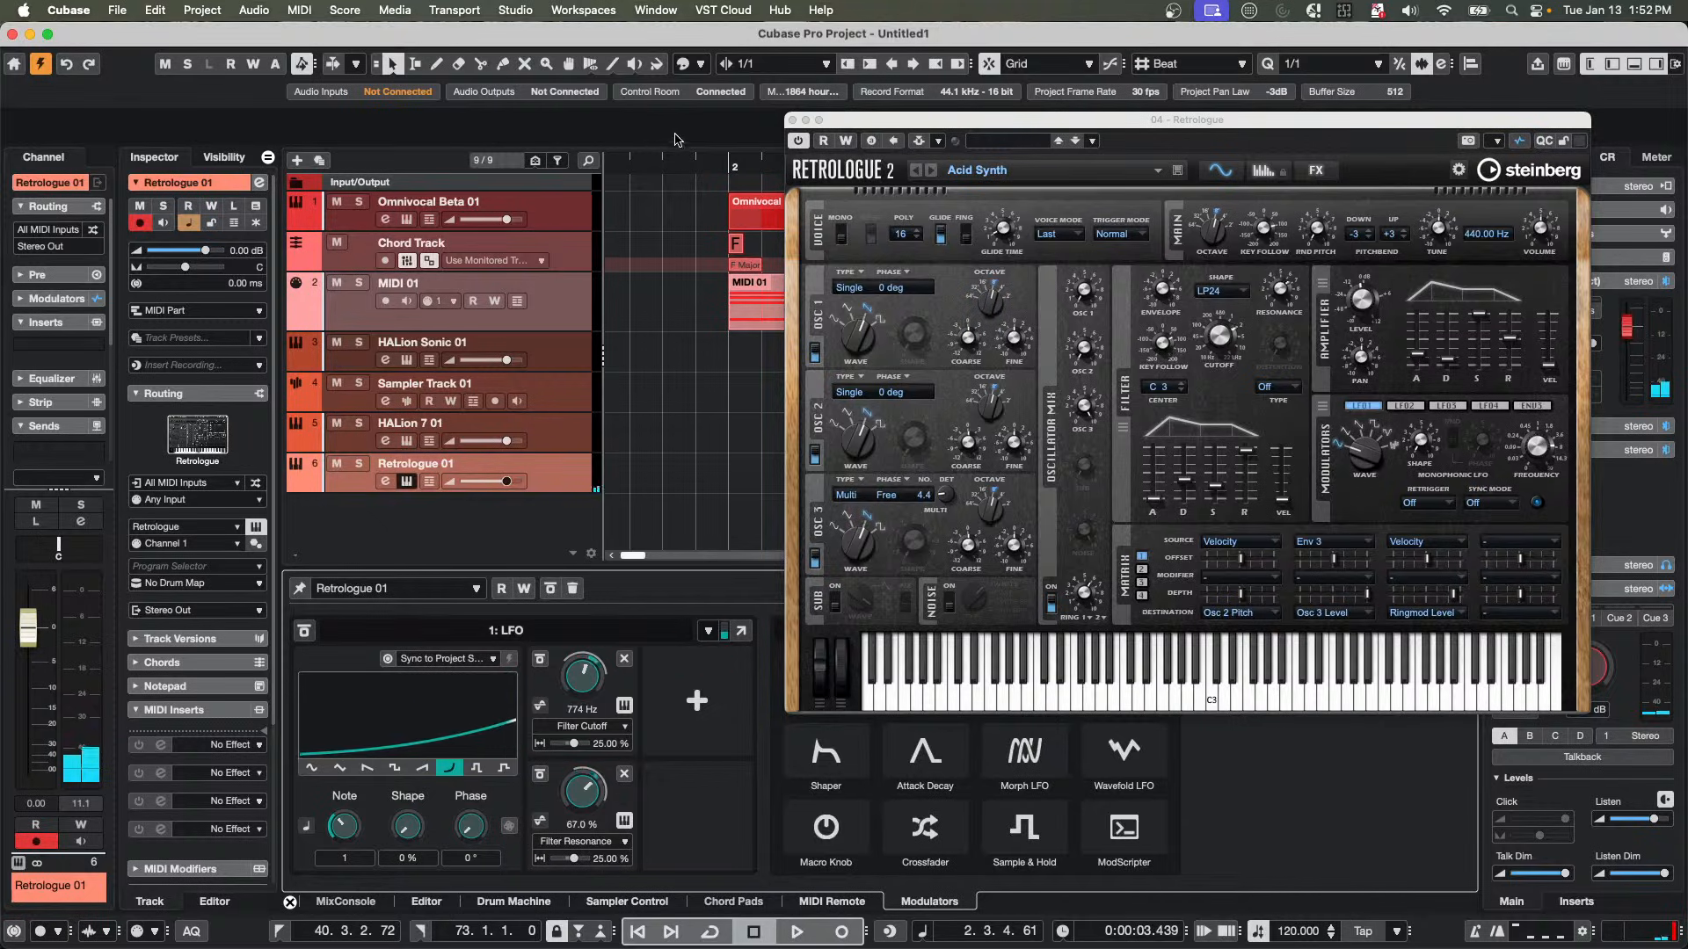
pyautogui.click(882, 414)
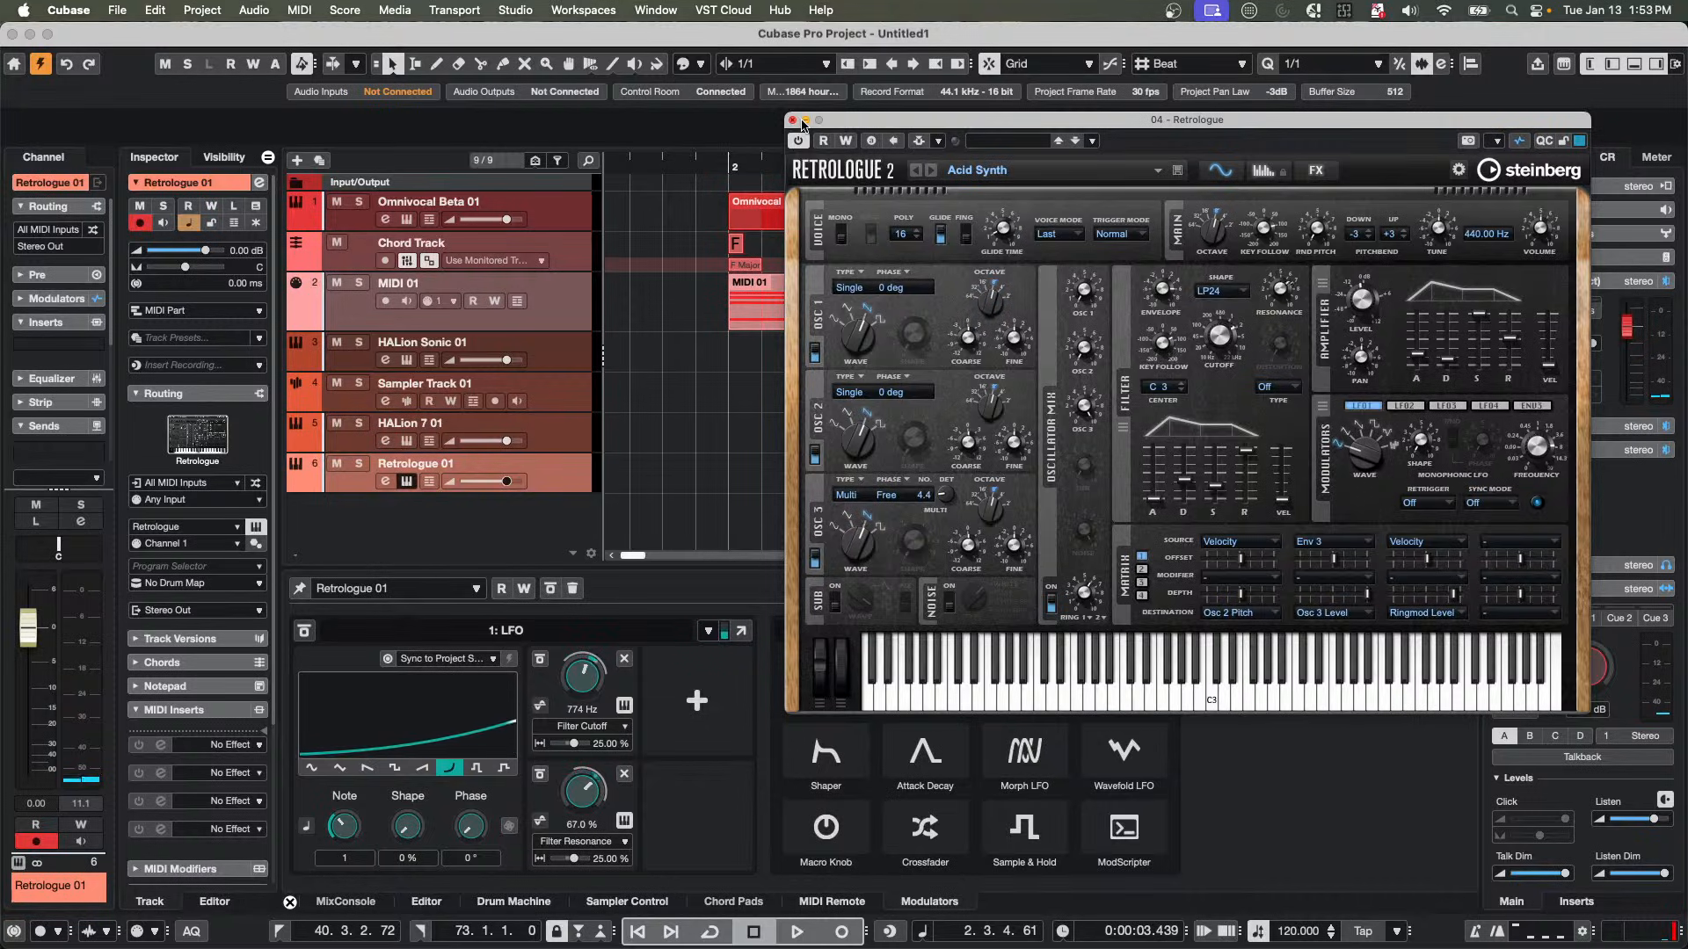
pyautogui.click(793, 121)
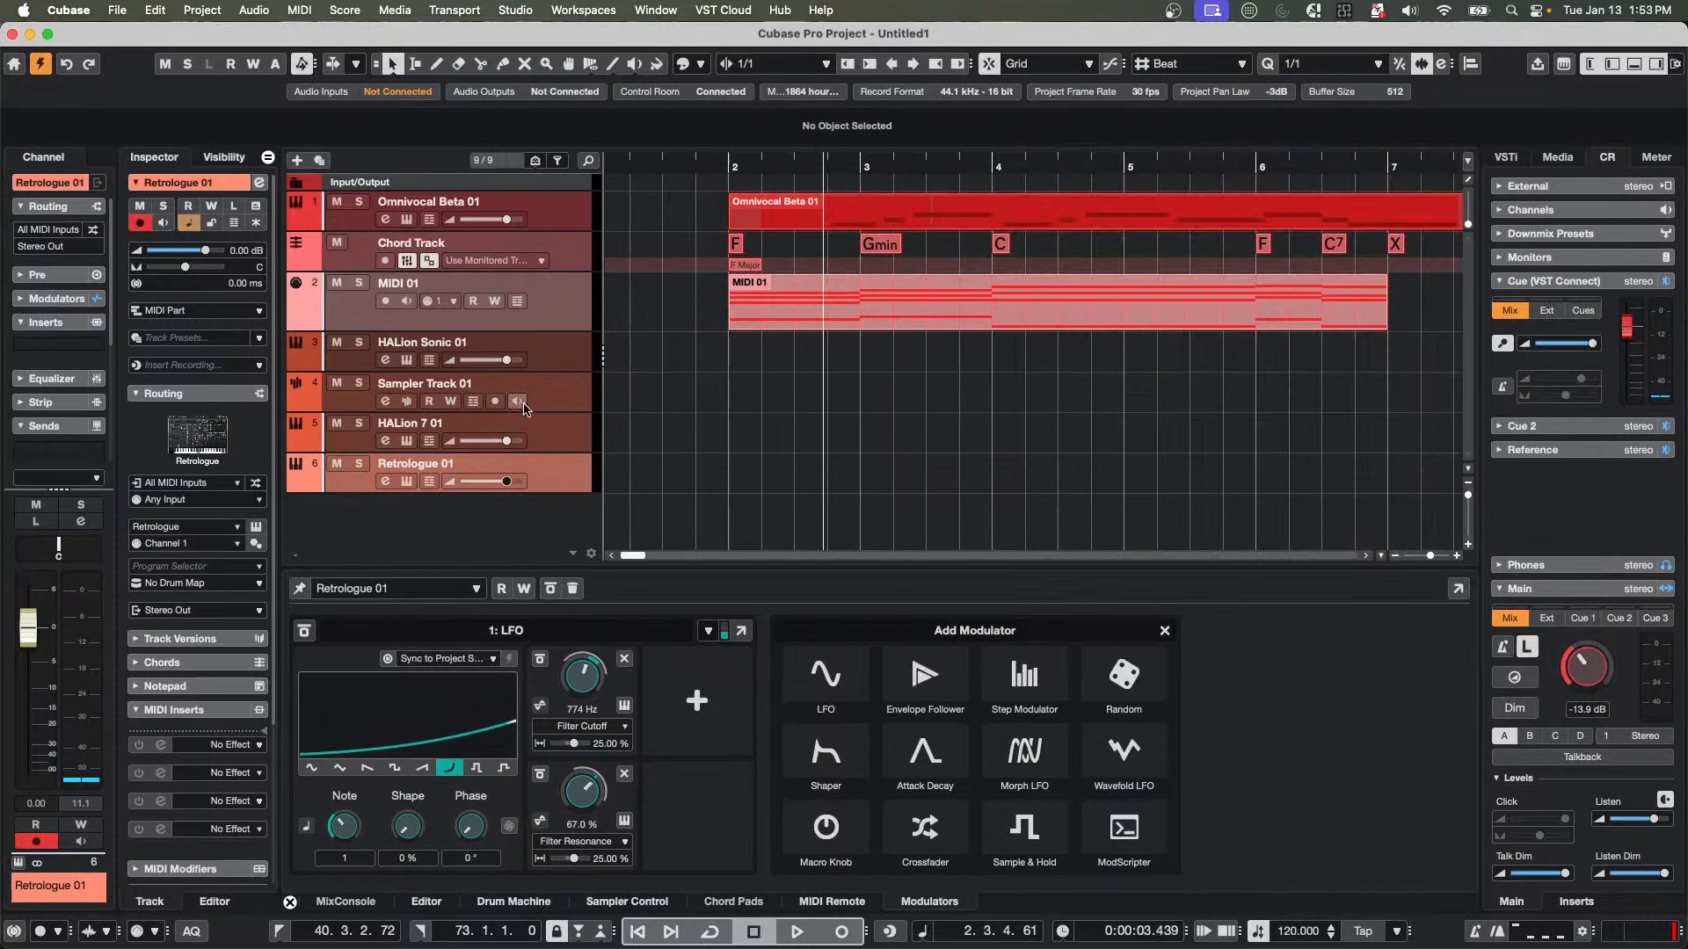
# Insert the Volume effect in the first insert slot of the Retrologue 01 track.
pyautogui.click(560, 474)
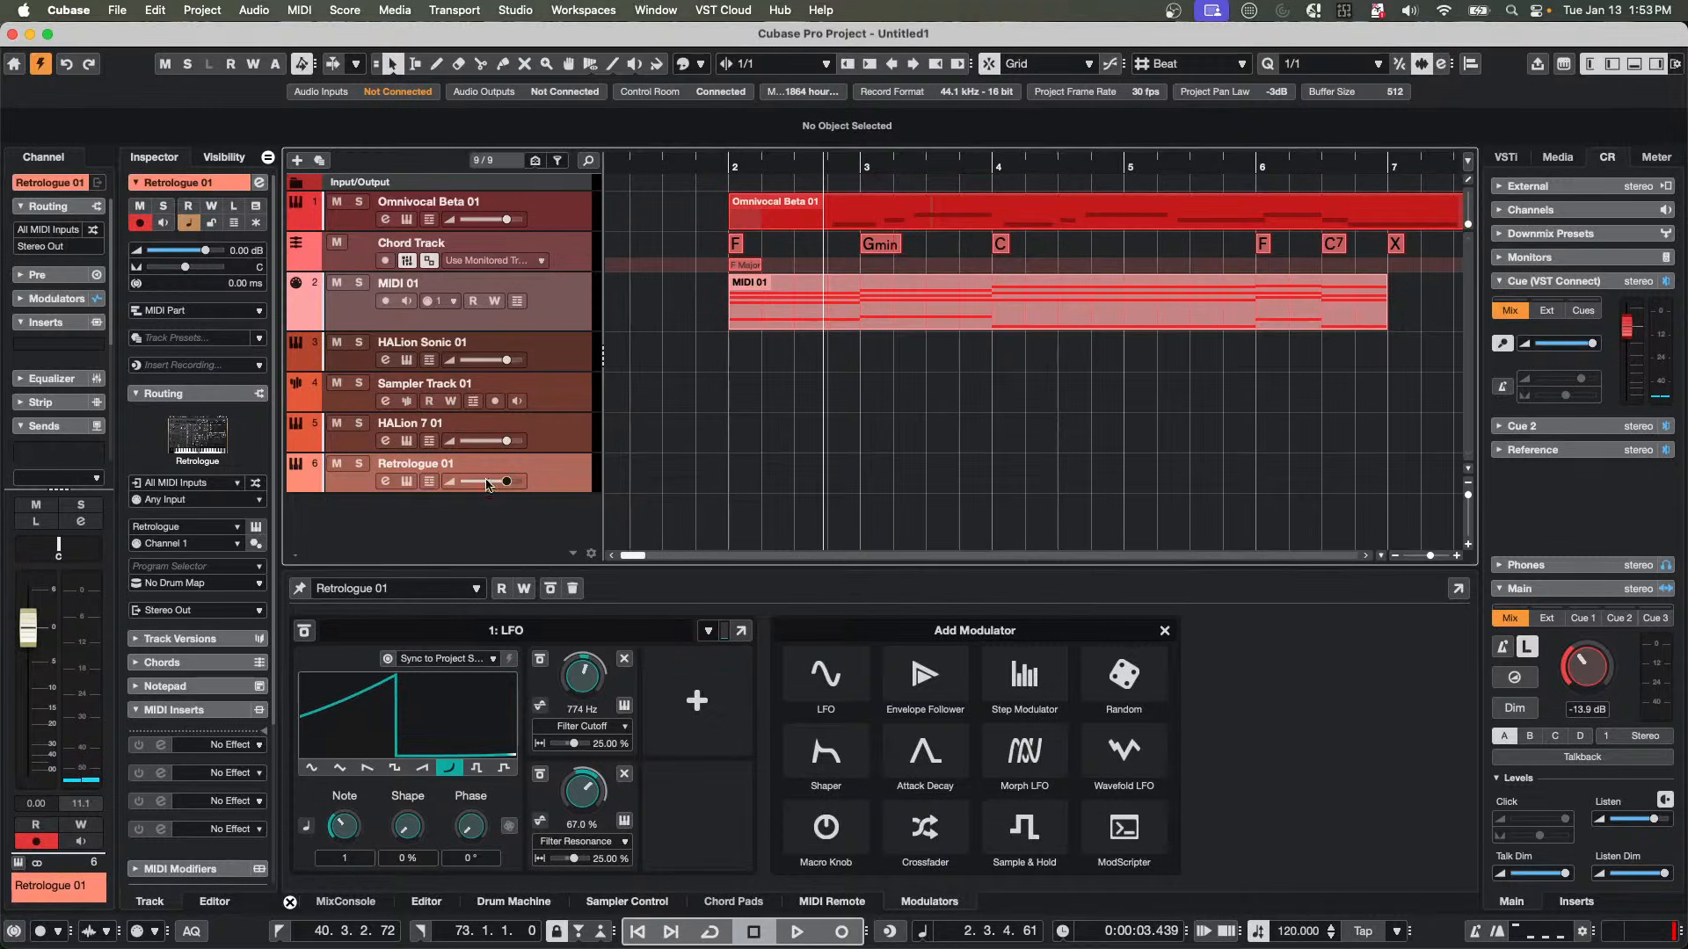
pyautogui.click(89, 344)
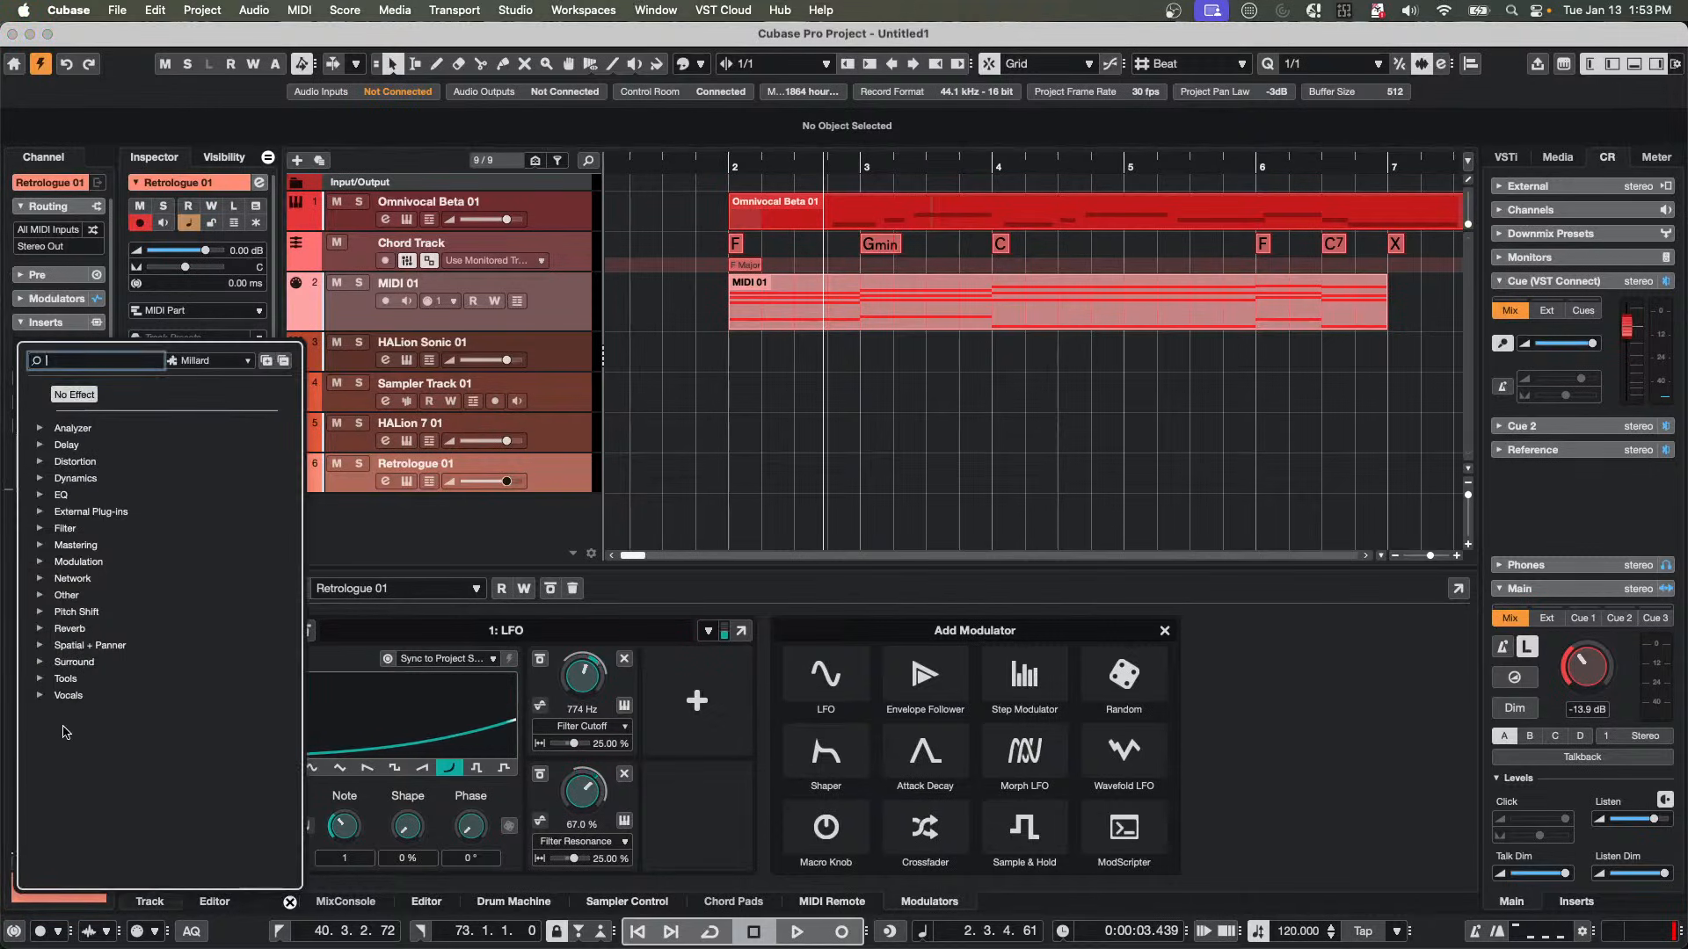
pyautogui.click(40, 679)
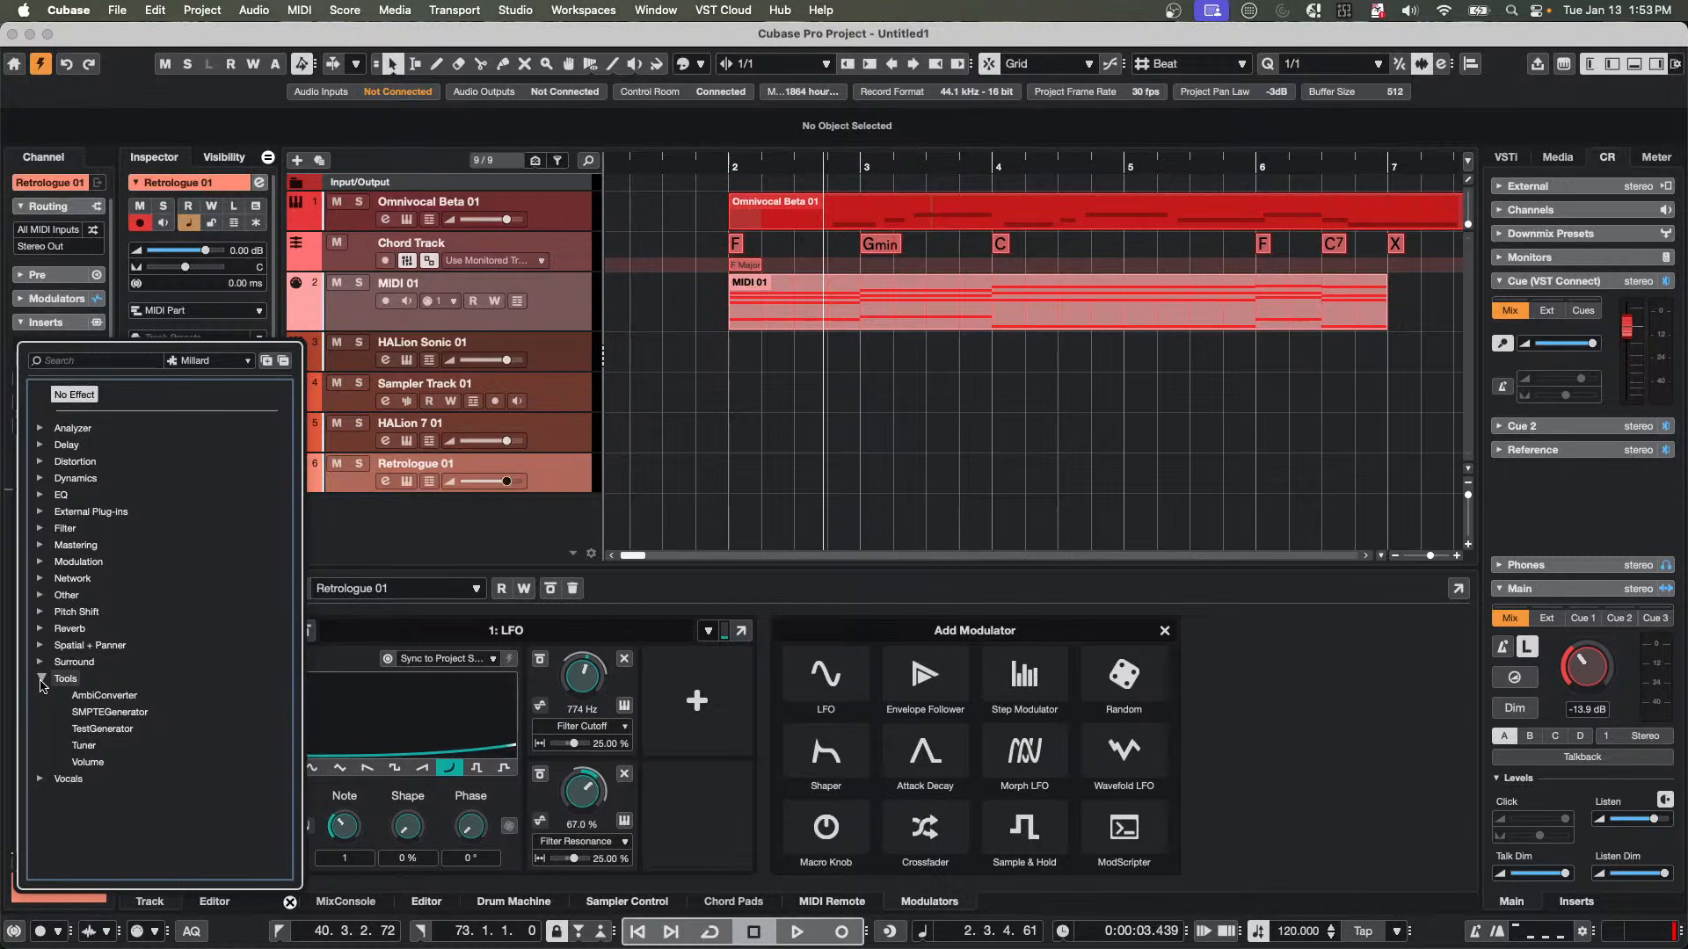
pyautogui.click(88, 762)
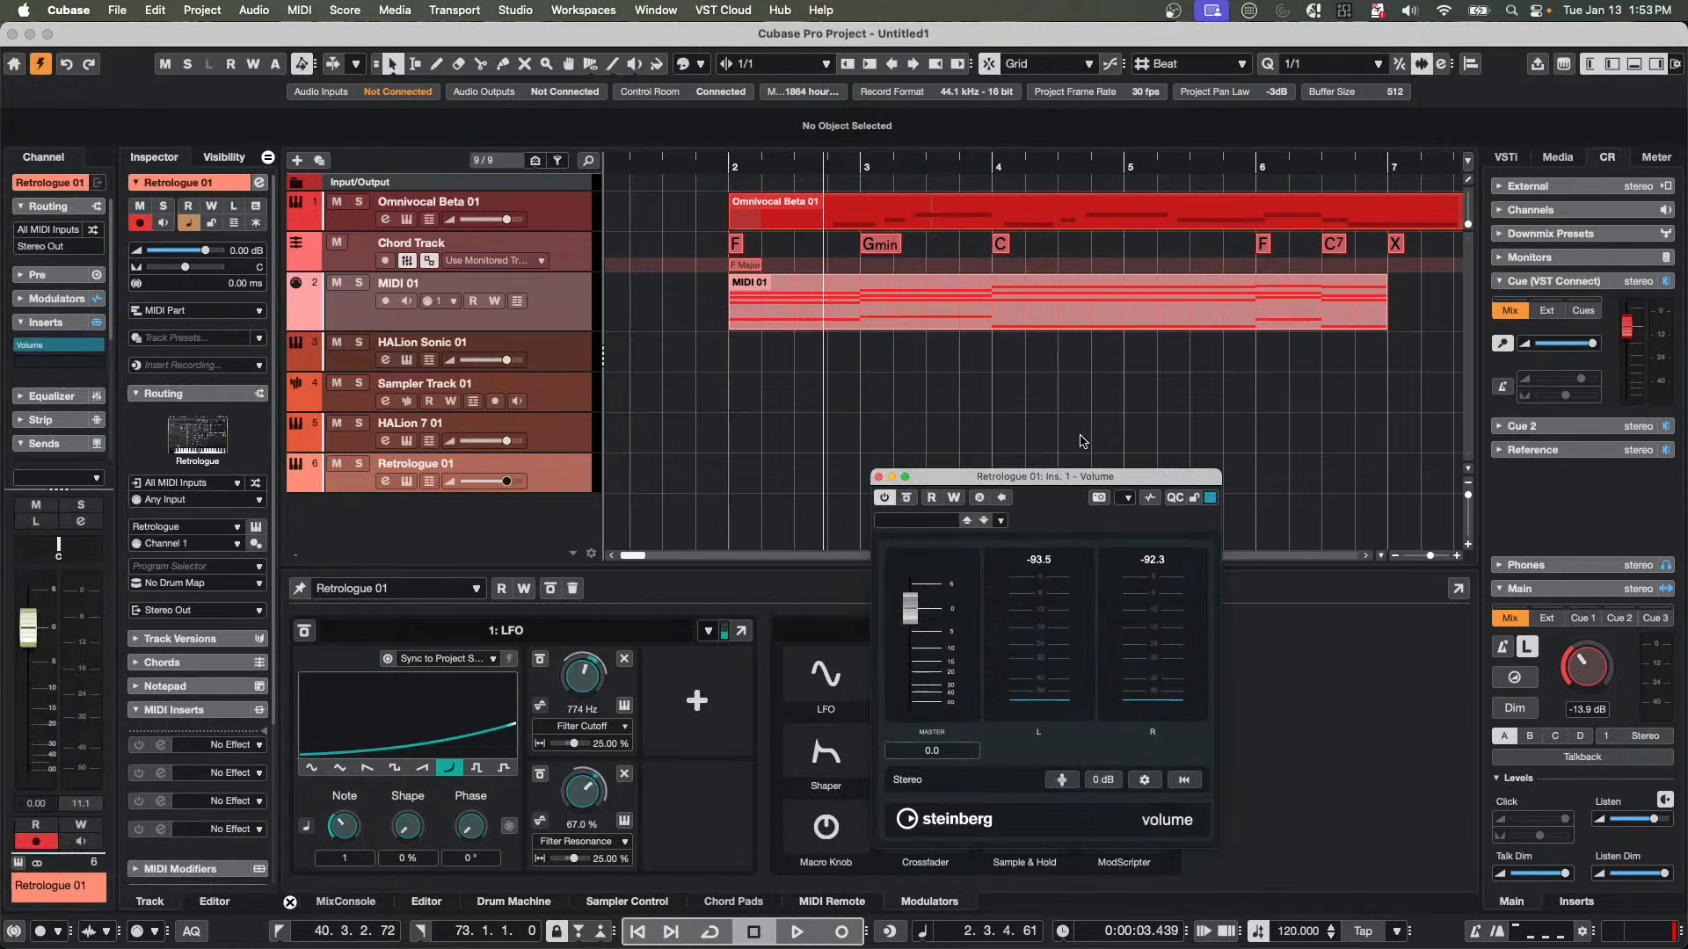
# Add a Step Modulator in the second slot and draw an uneven 16-step pattern with raised and lowered steps.
pyautogui.moveTo(1069, 476); pyautogui.dragTo(1118, 211)
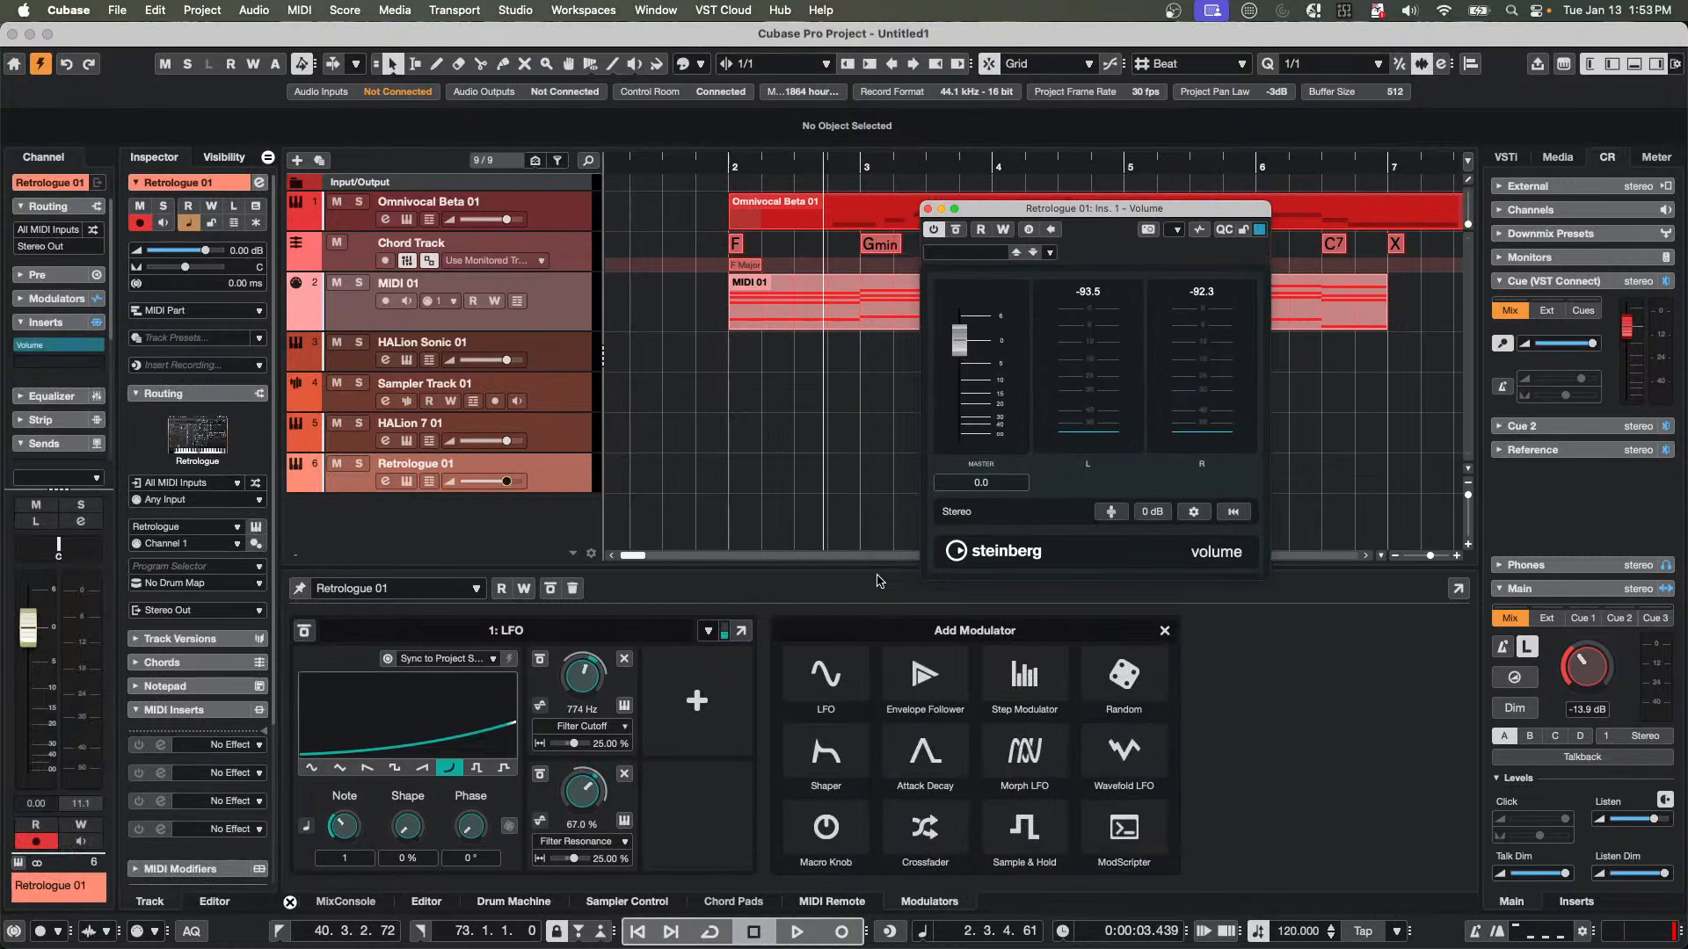
pyautogui.click(1011, 677)
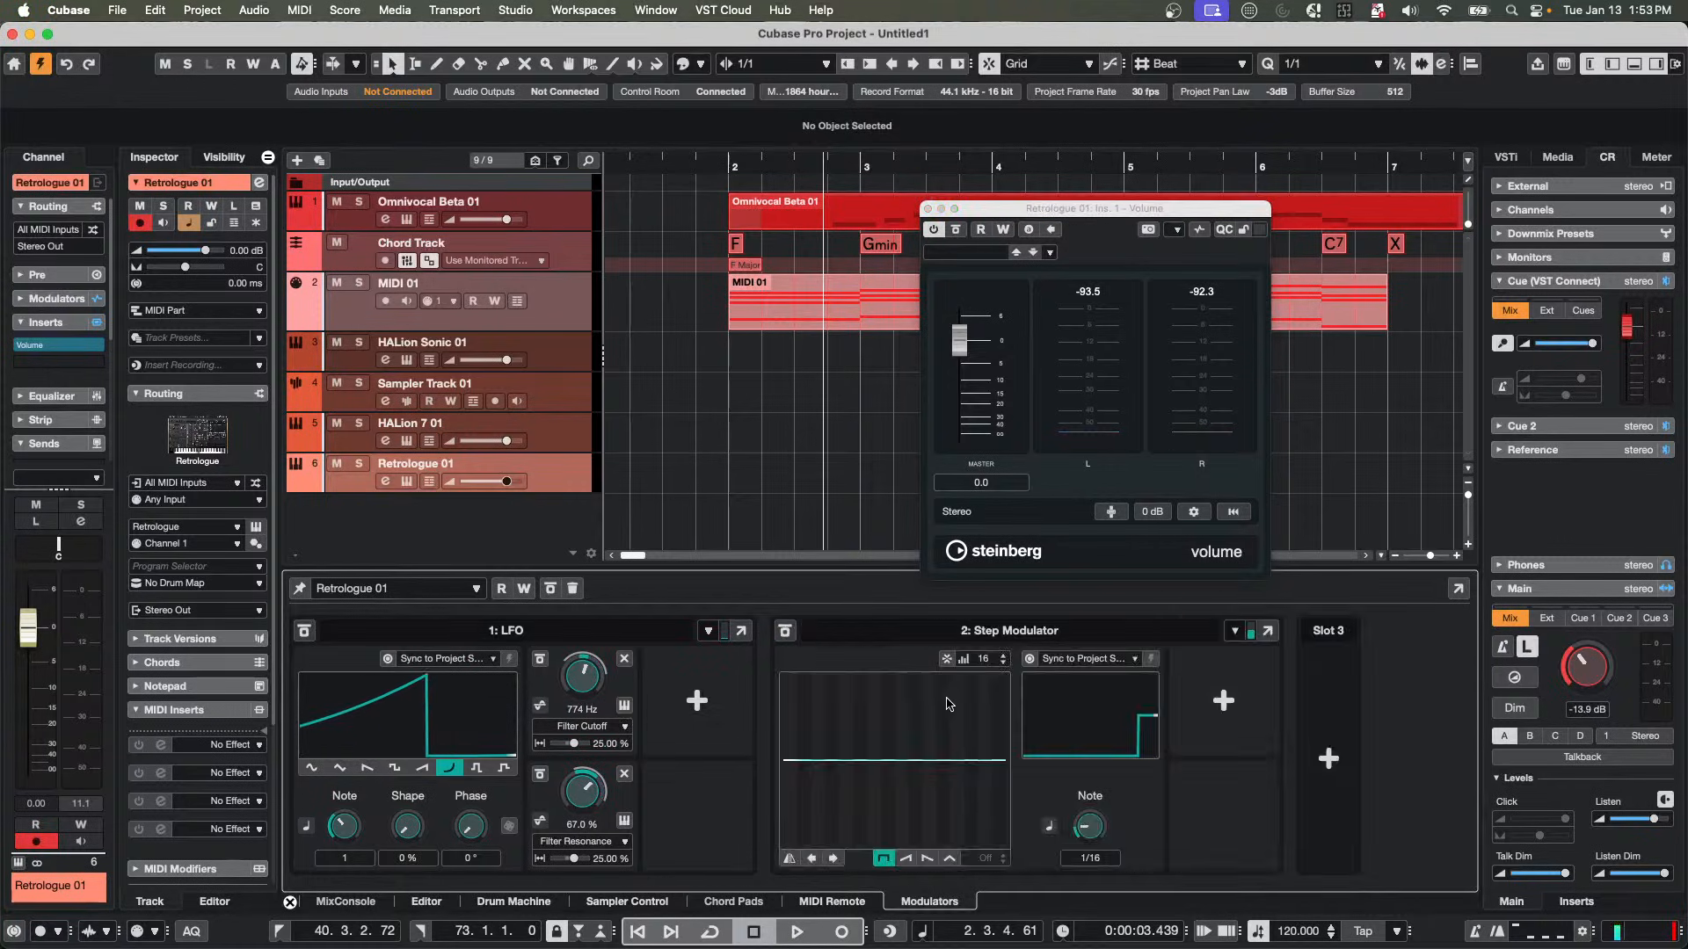
pyautogui.click(804, 706)
pyautogui.moveTo(861, 725); pyautogui.dragTo(943, 713)
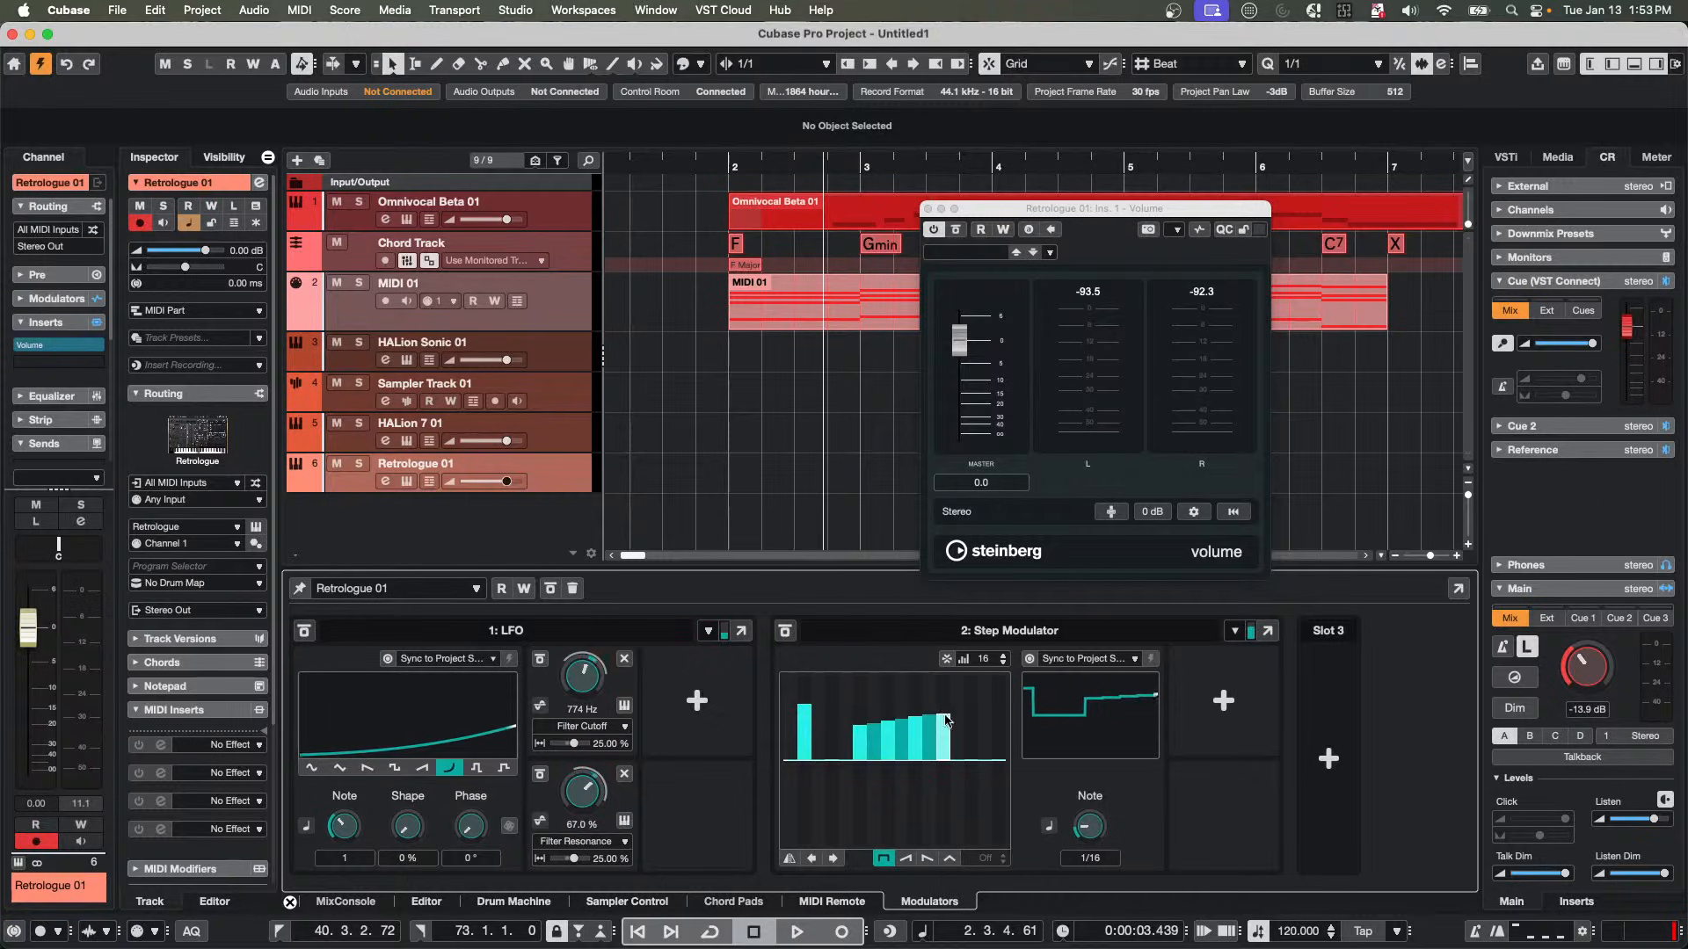
pyautogui.moveTo(892, 787); pyautogui.dragTo(875, 837)
pyautogui.moveTo(972, 700); pyautogui.dragTo(1007, 682)
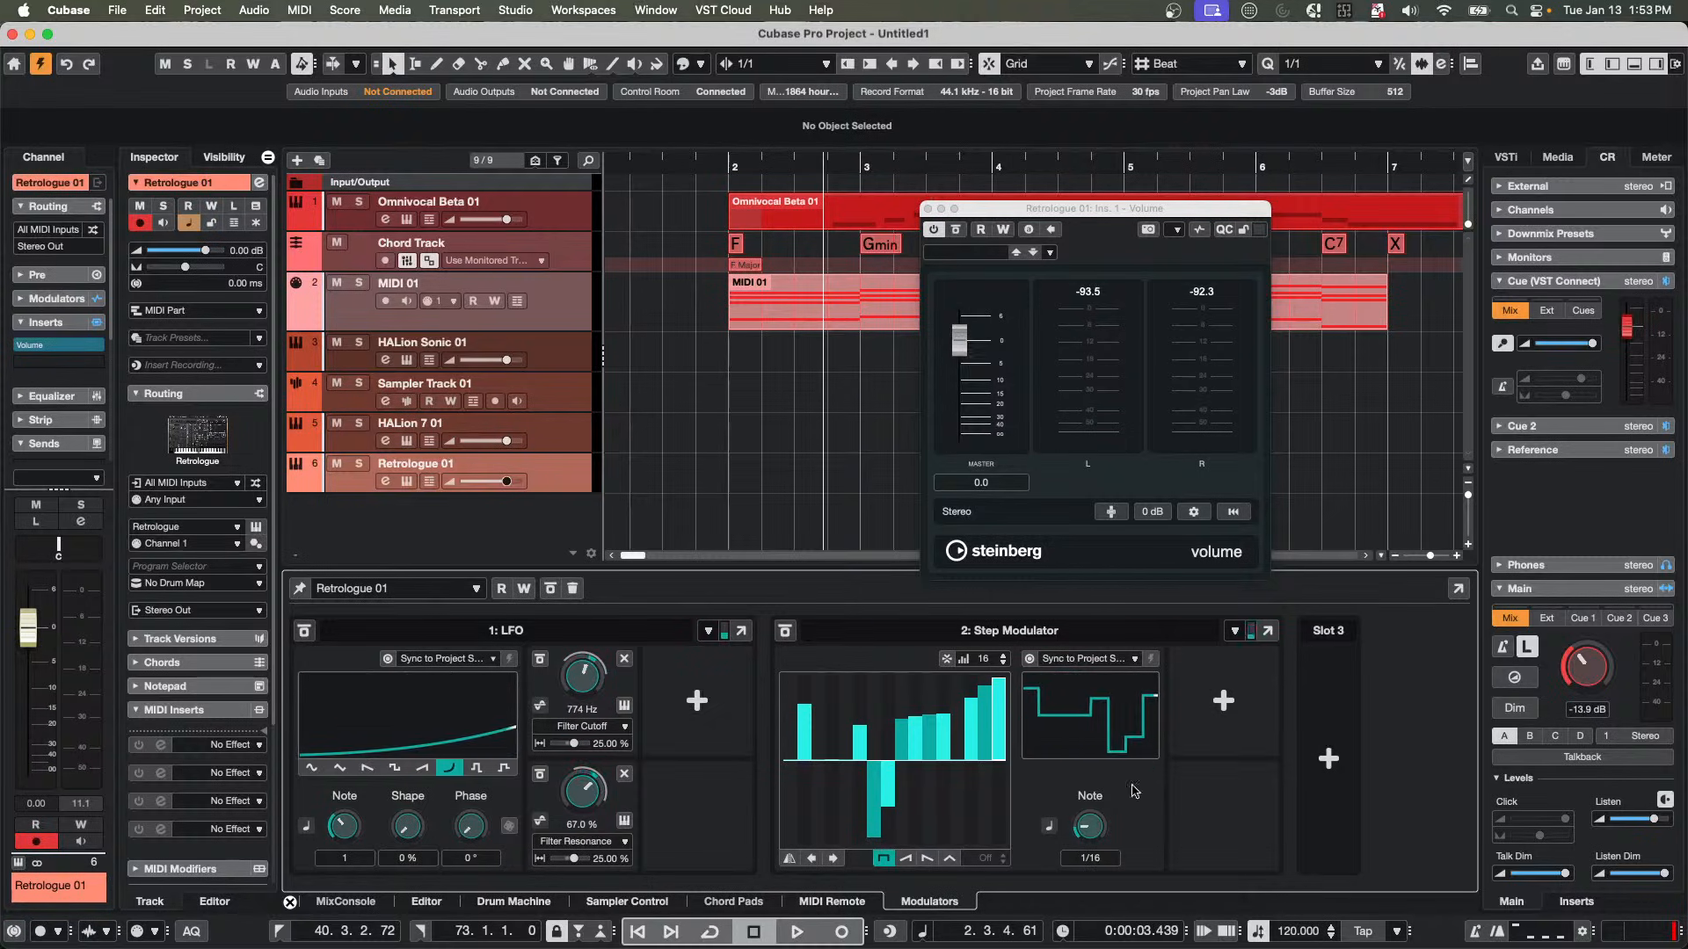
# Assign the Volume effect's gain fader as the Step Modulator's first destination using Learn.
pyautogui.click(1222, 696)
pyautogui.click(1222, 686)
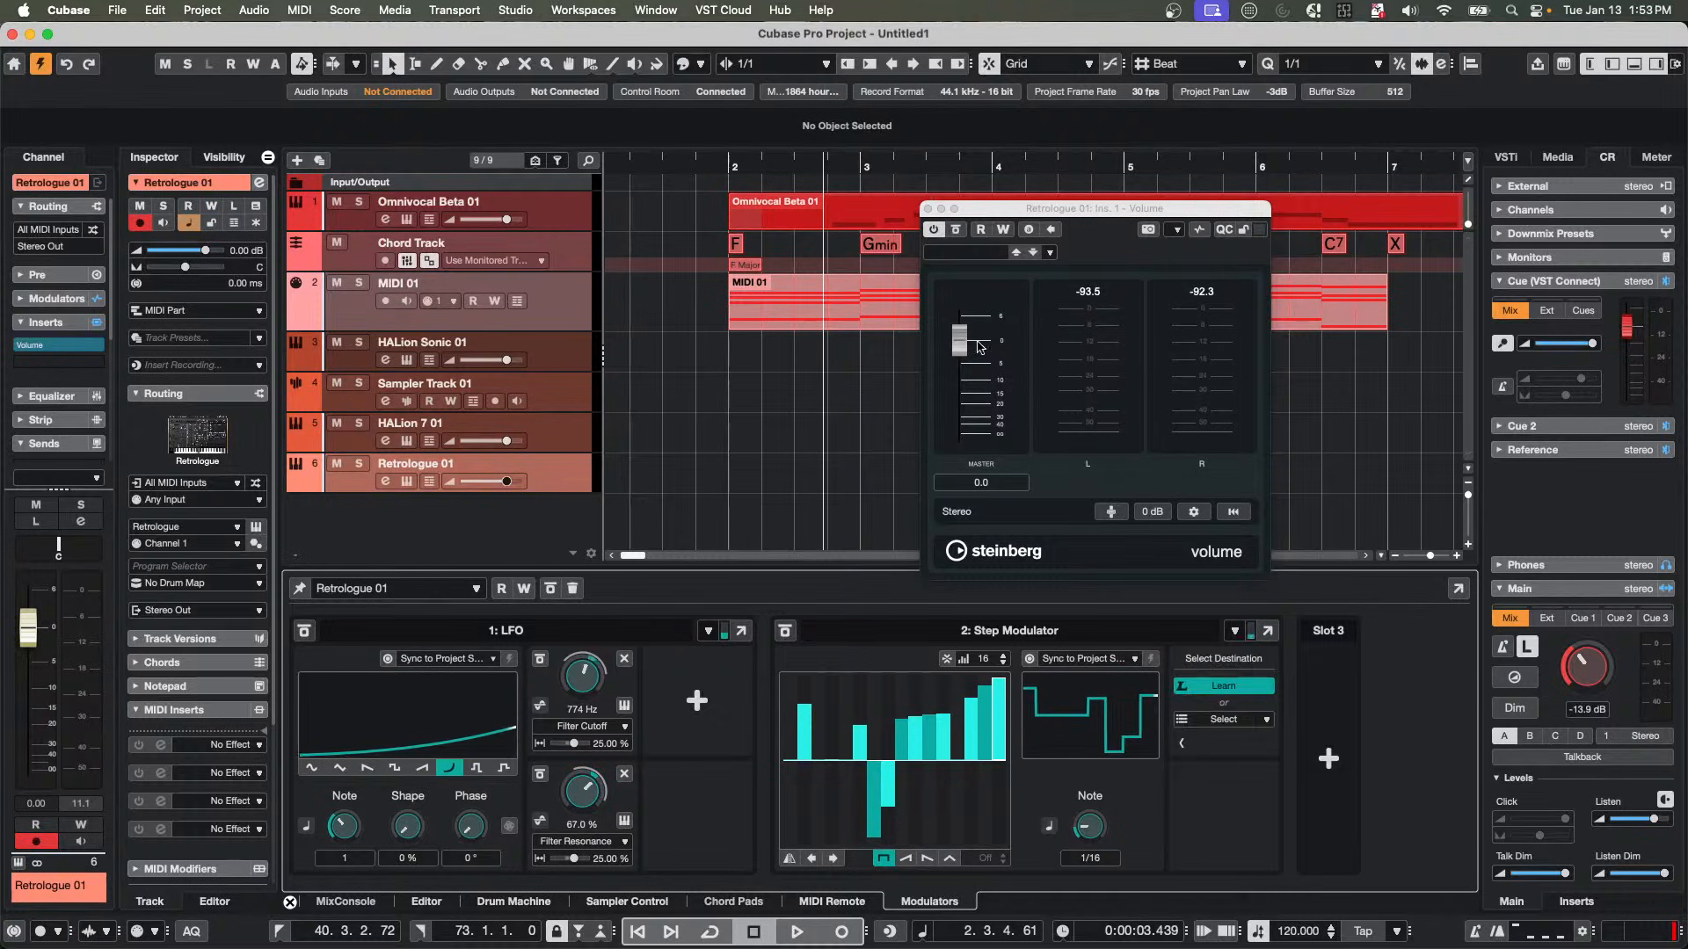
pyautogui.click(959, 340)
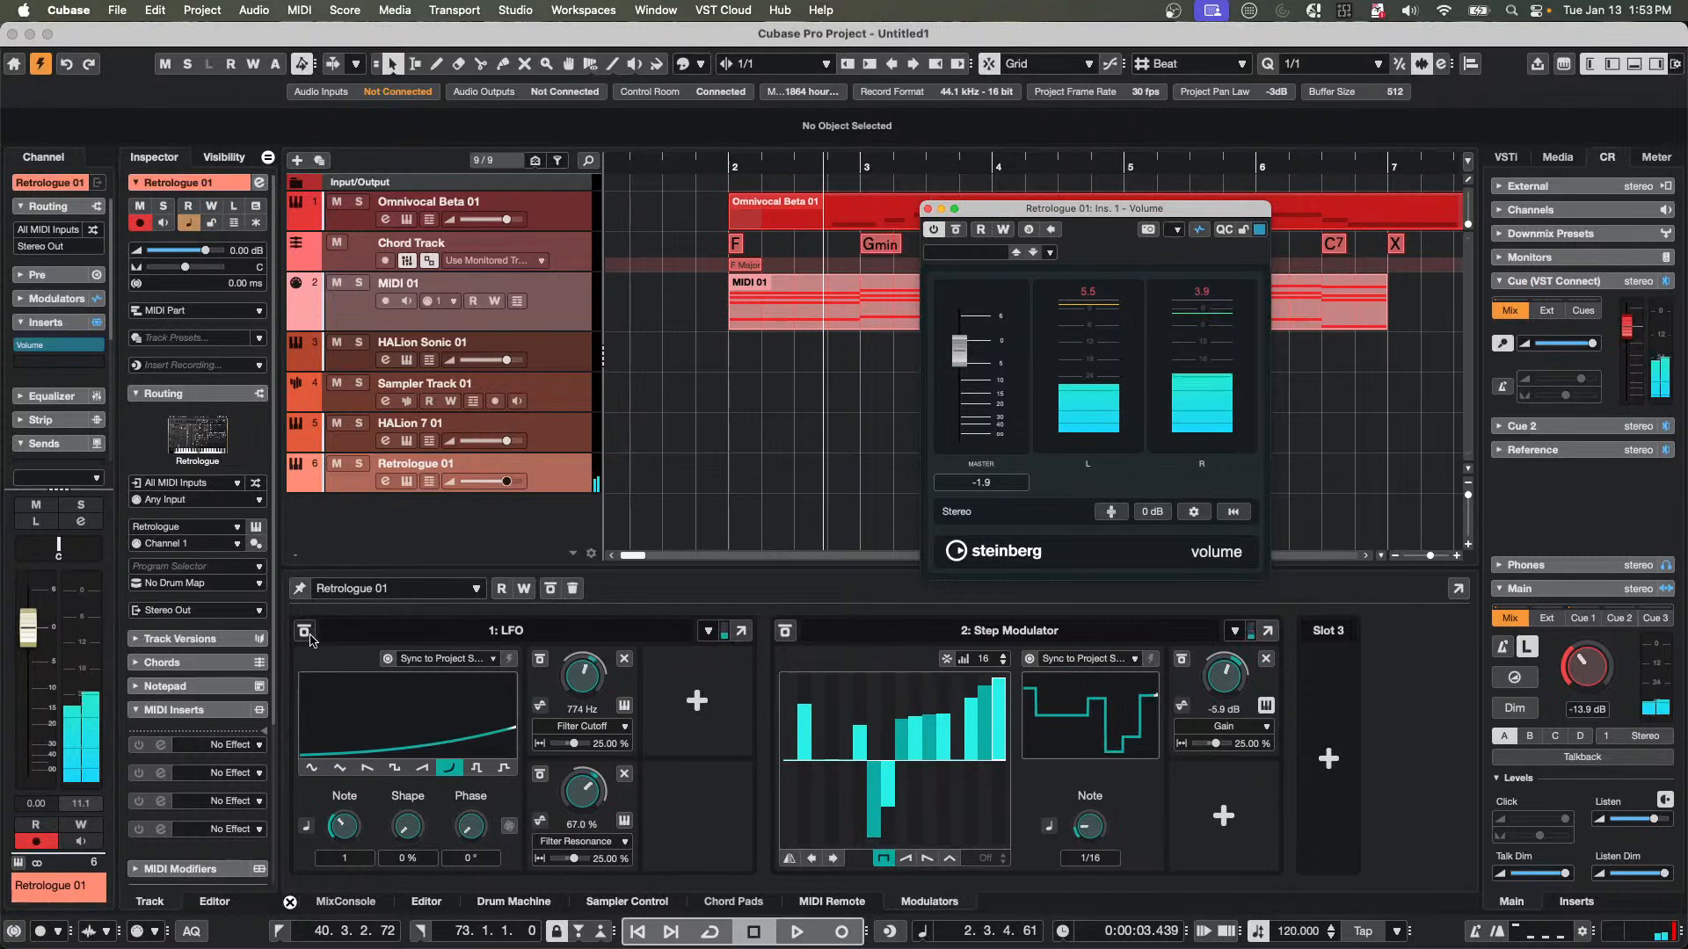
# Bypass all modulators at once and reactivate the LFO and the Step Modulator individually.
pyautogui.click(550, 588)
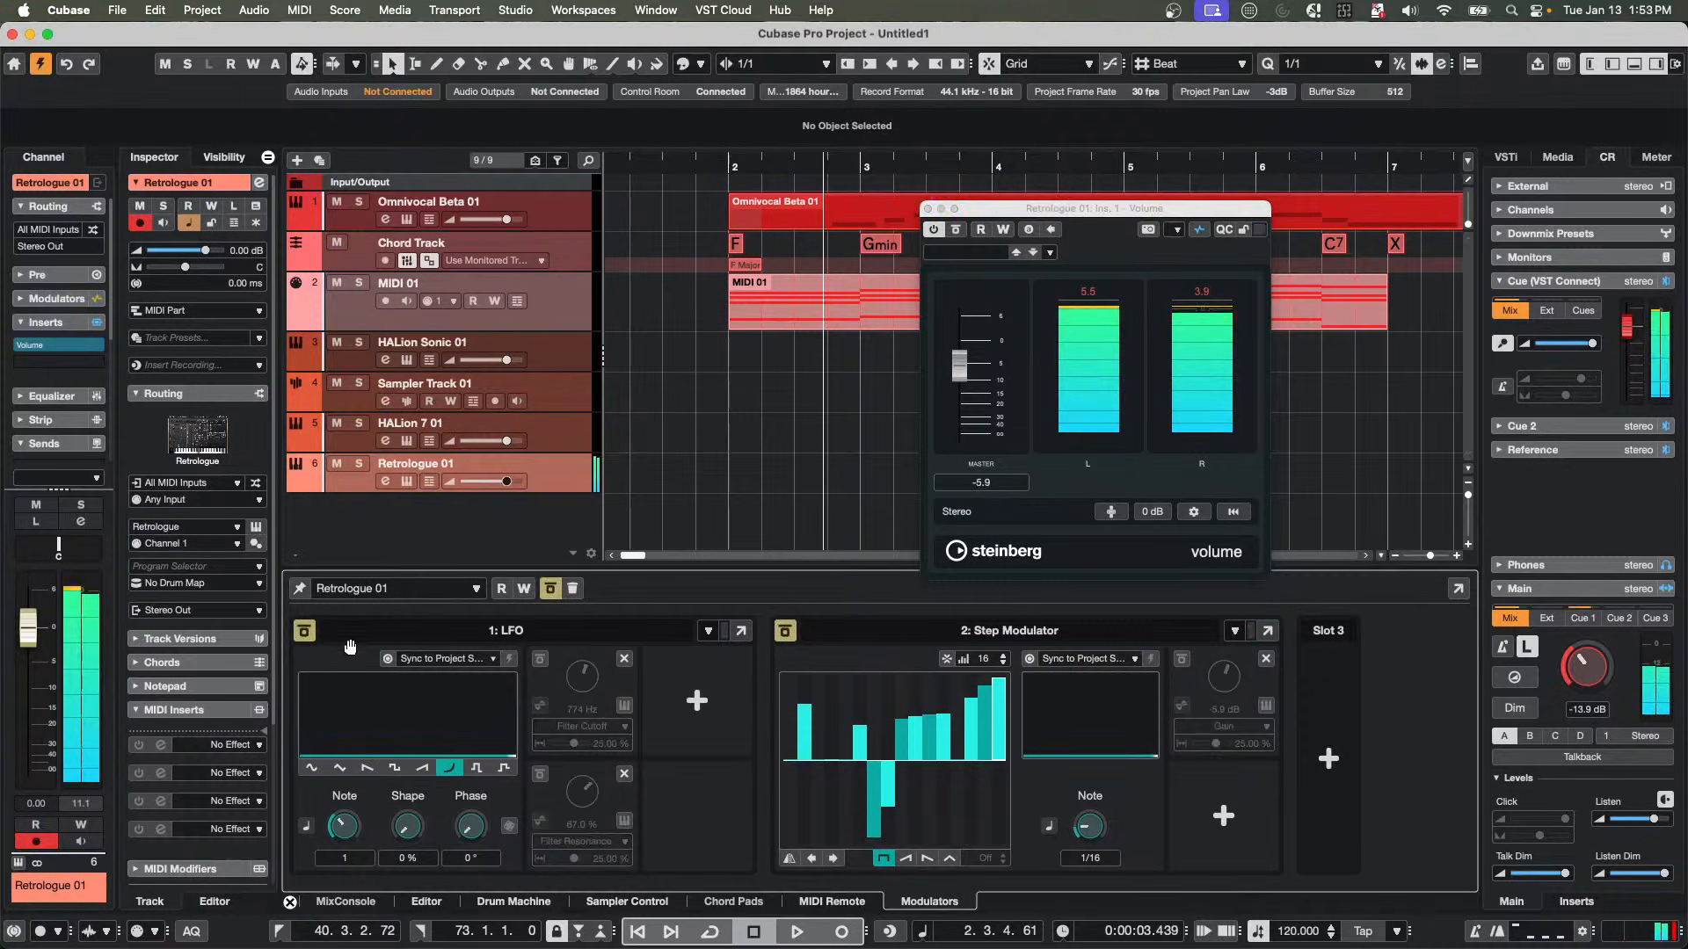
pyautogui.click(305, 631)
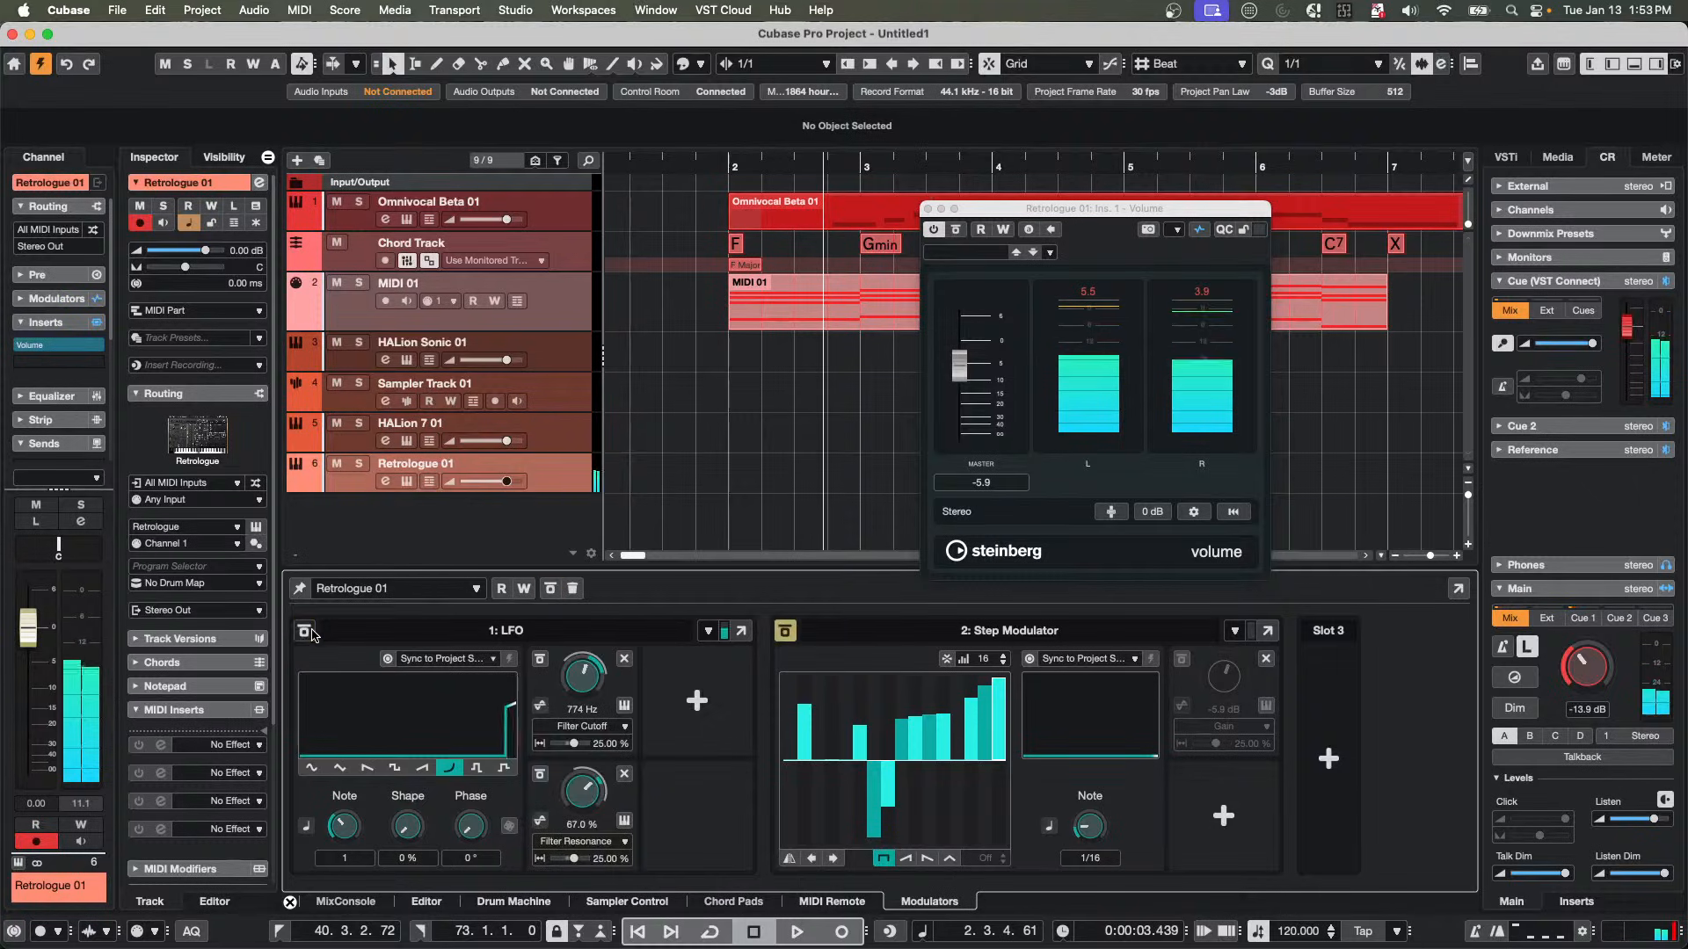
pyautogui.click(785, 632)
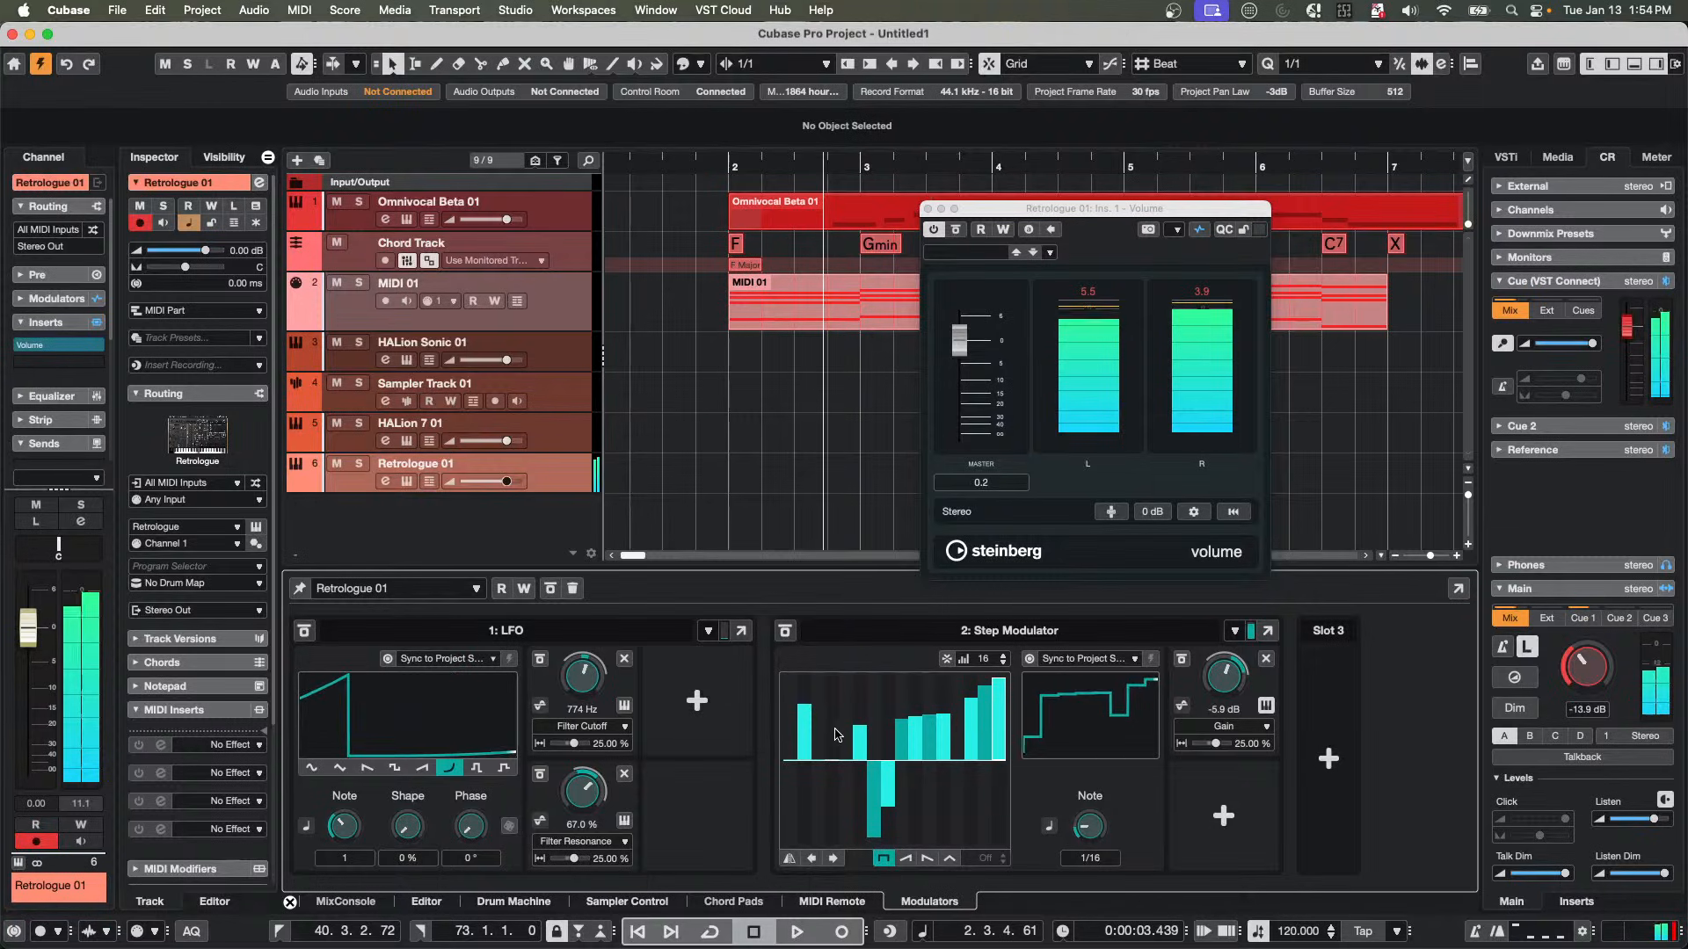
# Redraw the Step Modulator pattern as a descending ramp with two raised middle steps and a deep negative fifth step.
pyautogui.moveTo(835, 734)
pyautogui.mouseDown()
pyautogui.moveTo(954, 778)
pyautogui.moveTo(988, 818)
pyautogui.mouseUp()
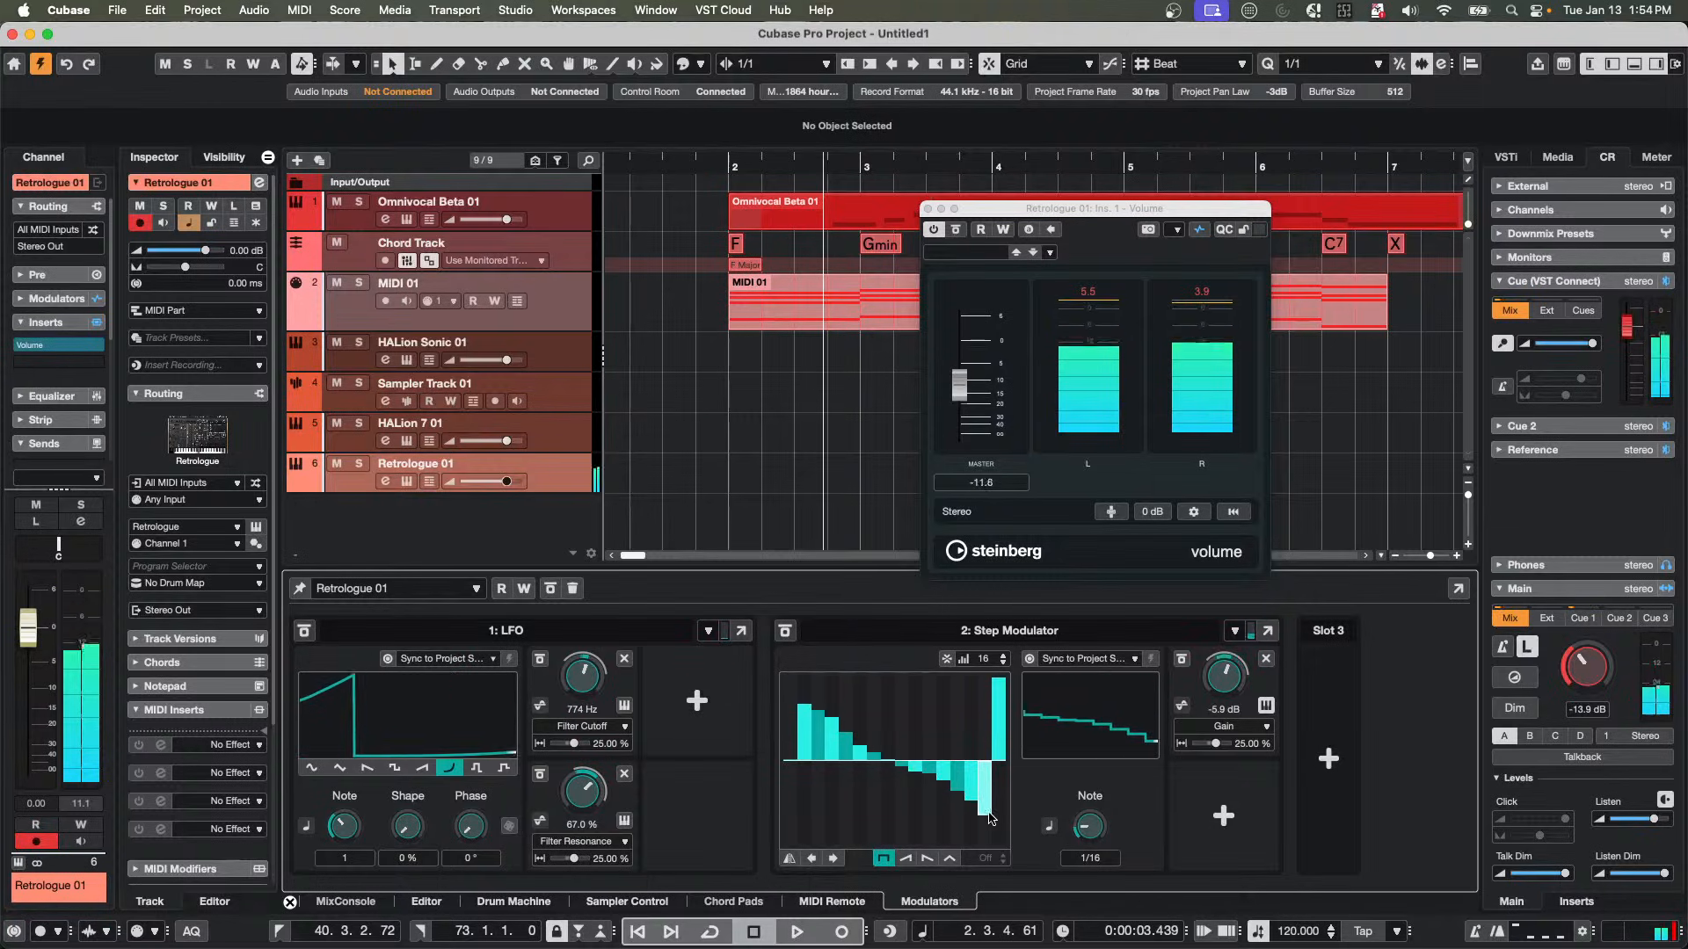
pyautogui.moveTo(906, 704); pyautogui.dragTo(912, 692)
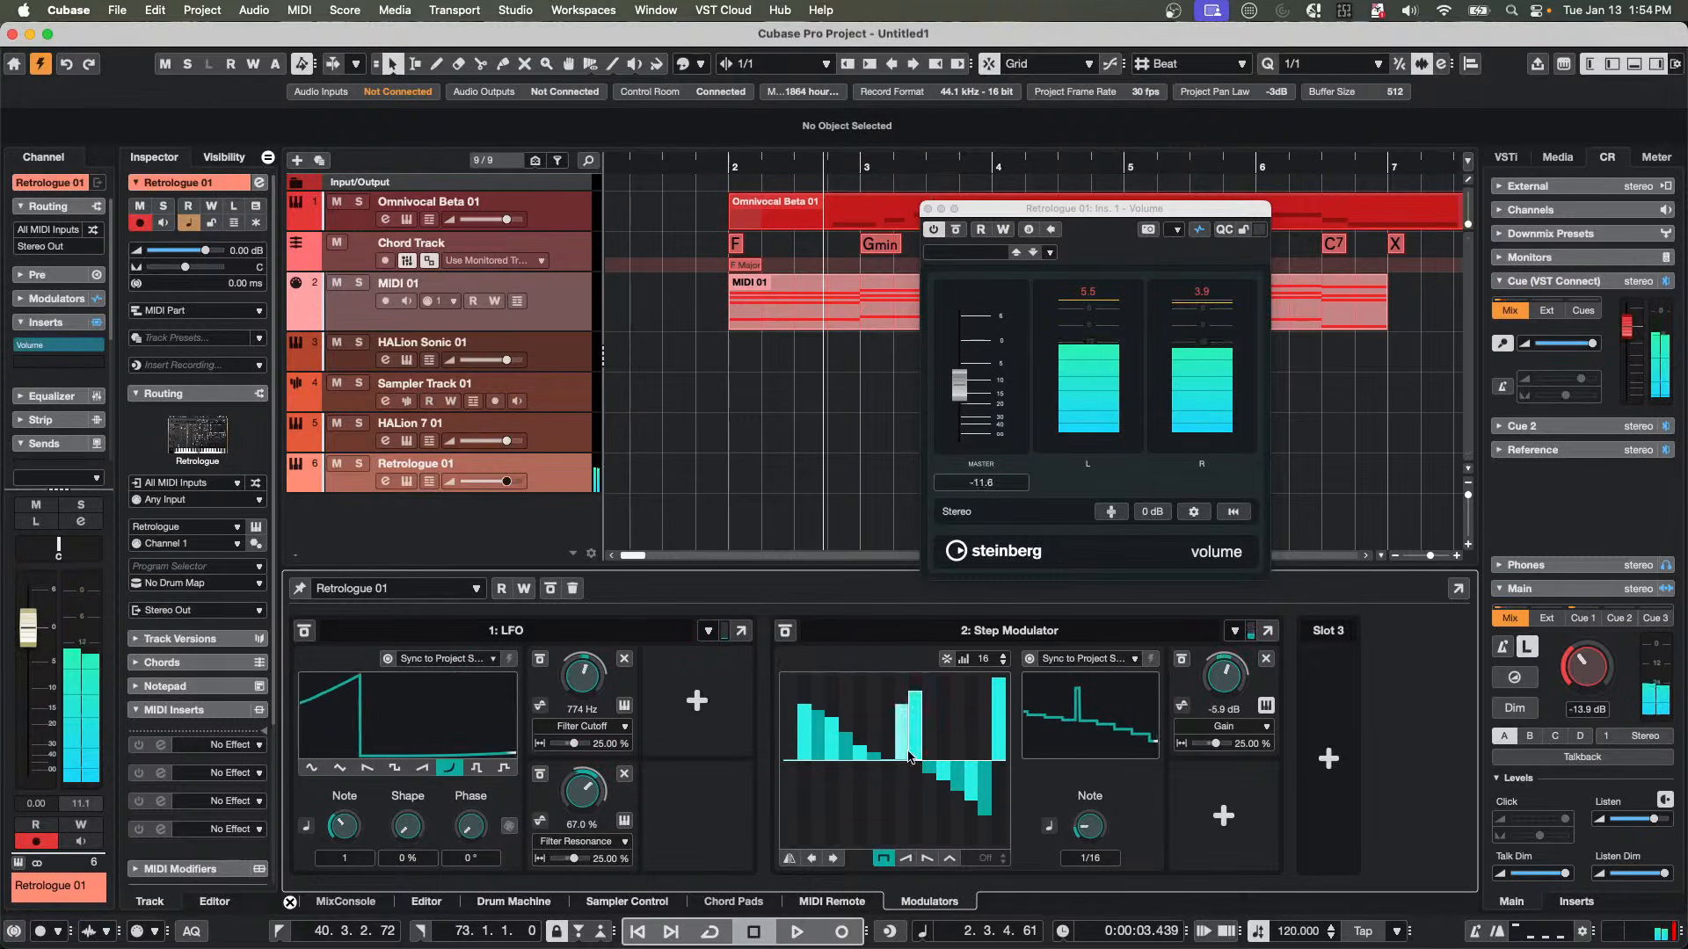
pyautogui.moveTo(847, 765); pyautogui.dragTo(844, 839)
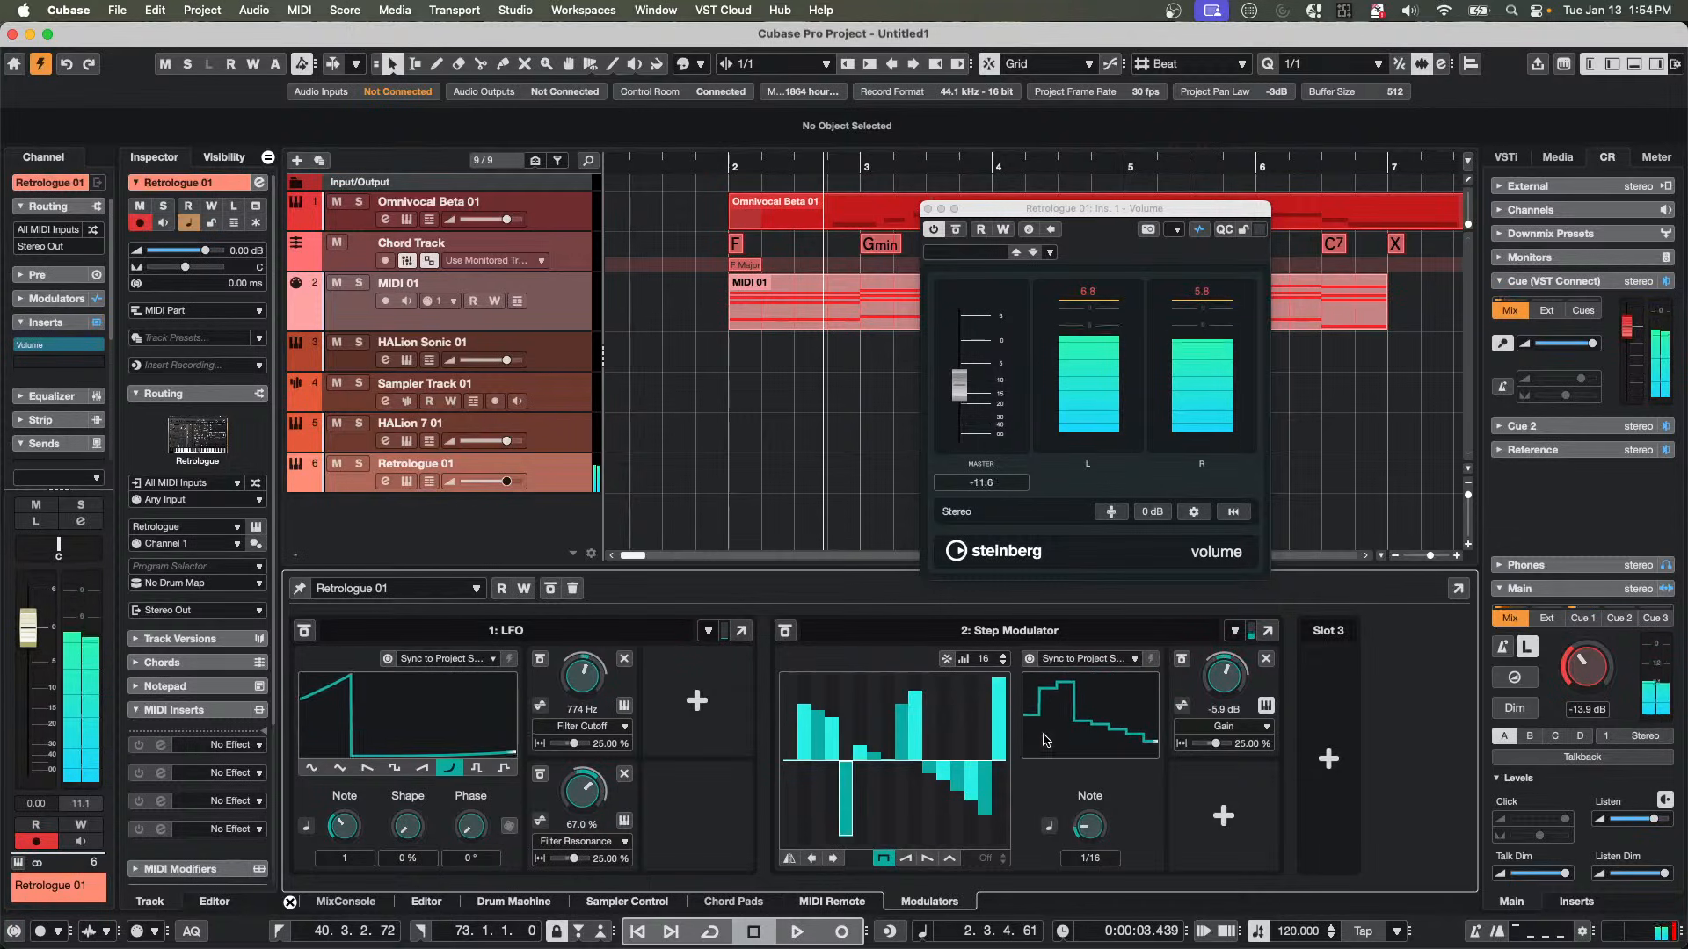
# Try the Step Modulator's note values 1/4 and 1/128, ending on 1/32.
pyautogui.moveTo(1091, 832)
pyautogui.mouseDown()
pyautogui.moveTo(1089, 817)
pyautogui.moveTo(1071, 851)
pyautogui.mouseUp()
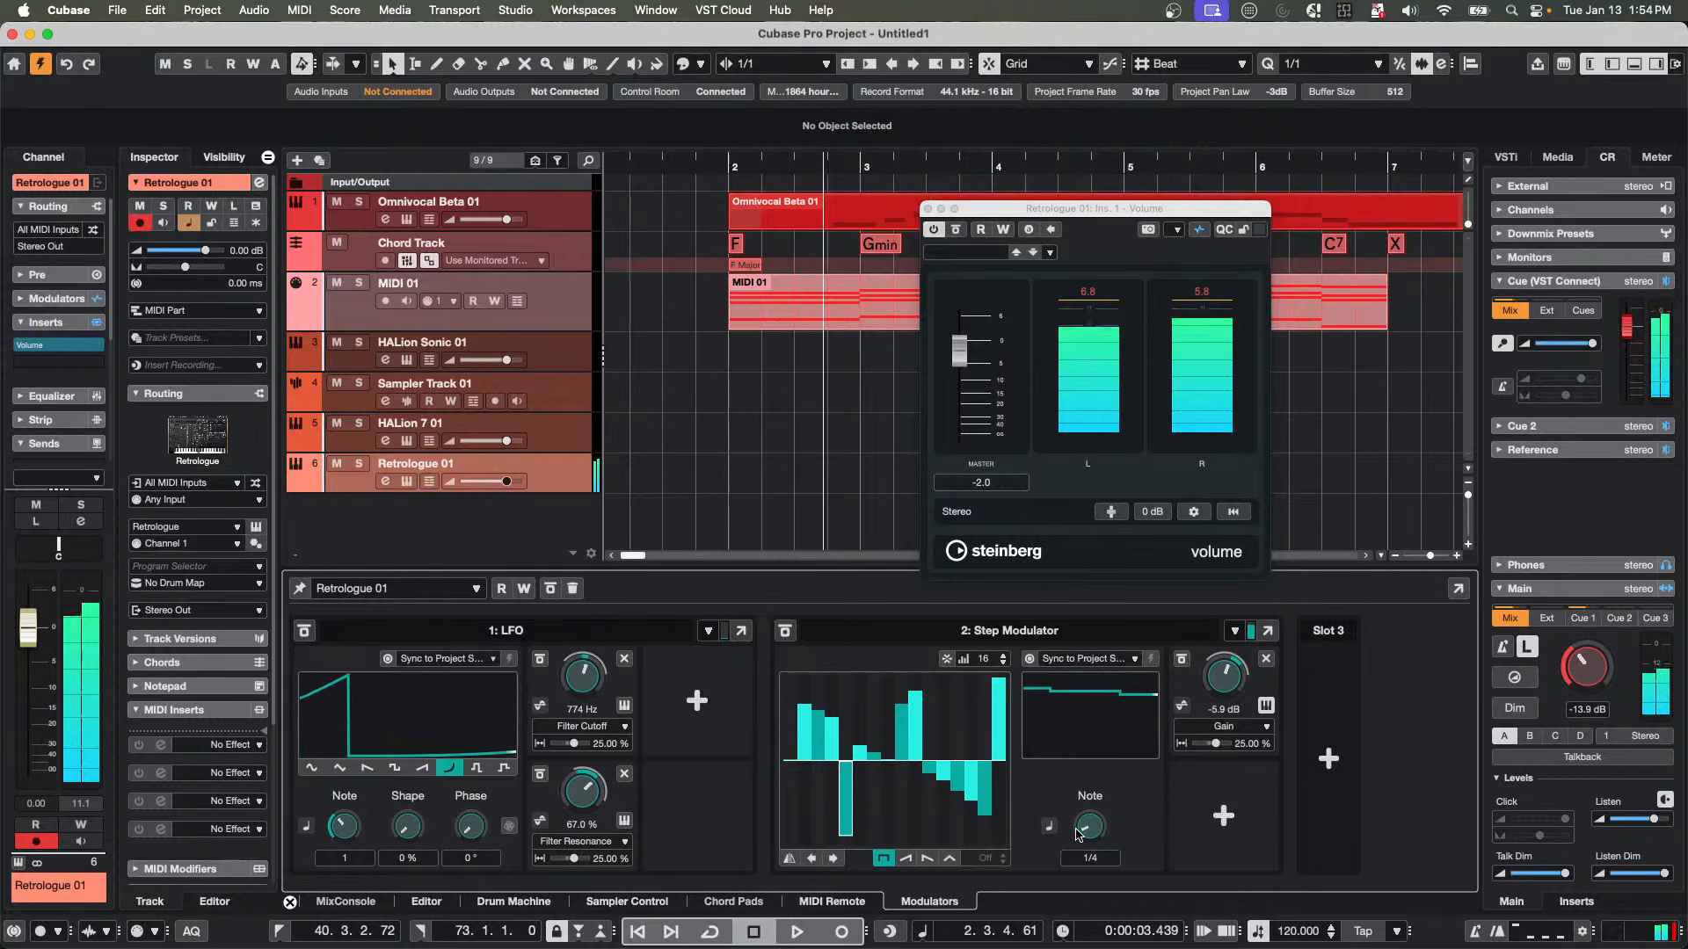
pyautogui.moveTo(1079, 833); pyautogui.dragTo(1081, 795)
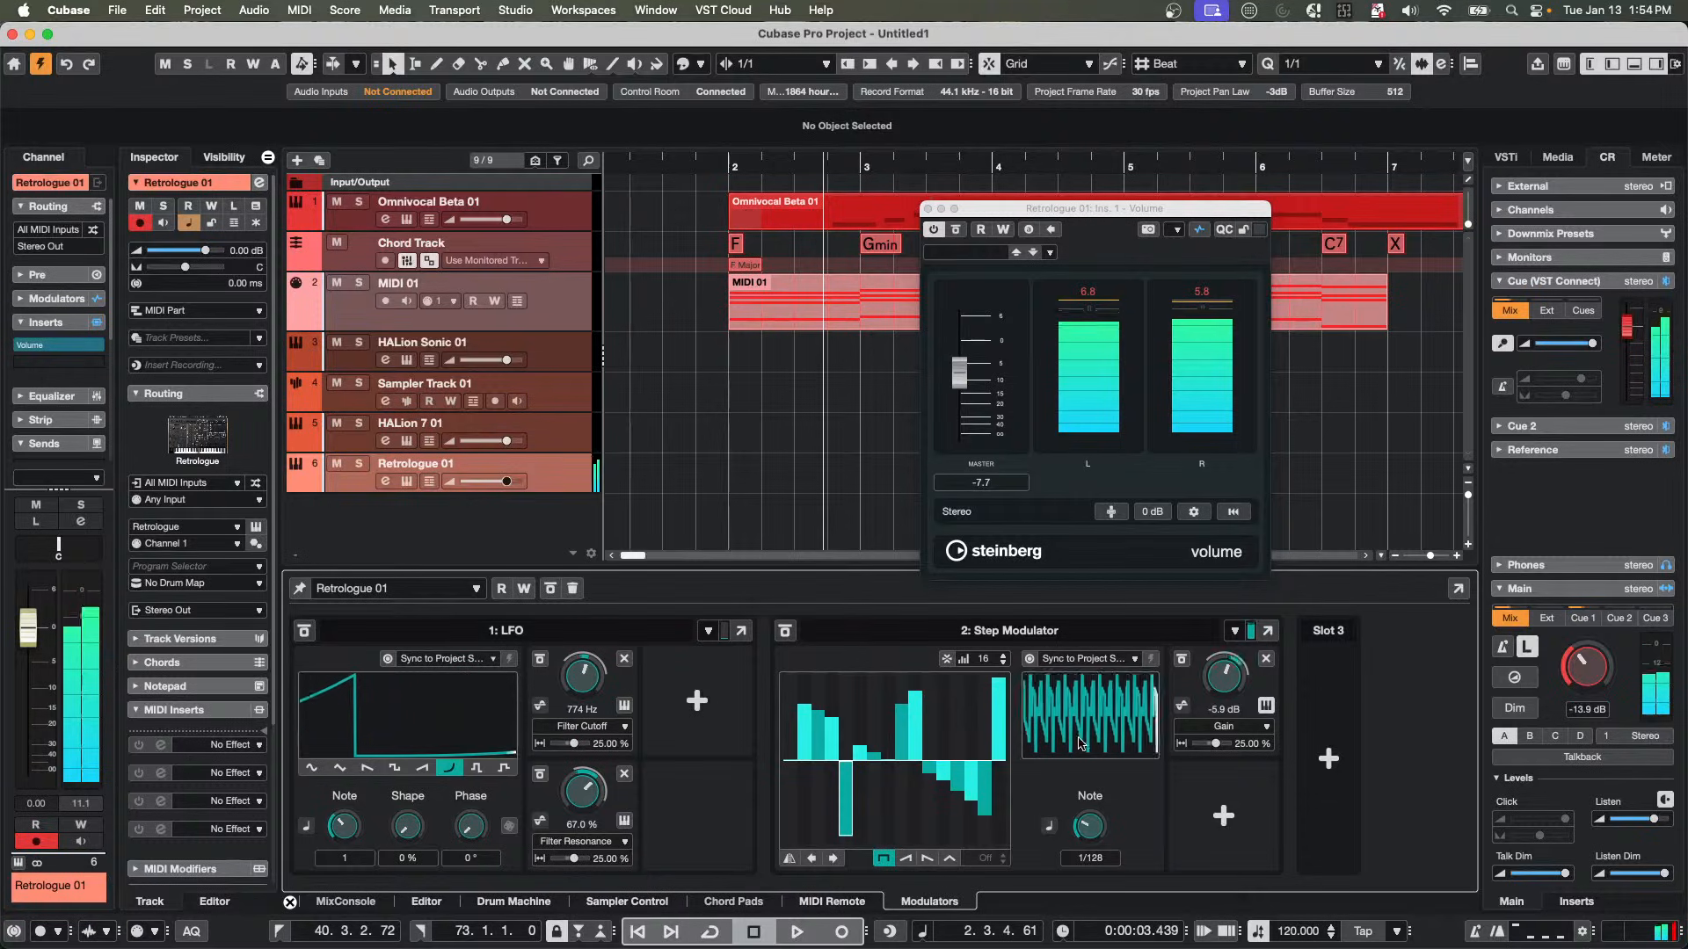
pyautogui.moveTo(1076, 757); pyautogui.dragTo(1072, 773)
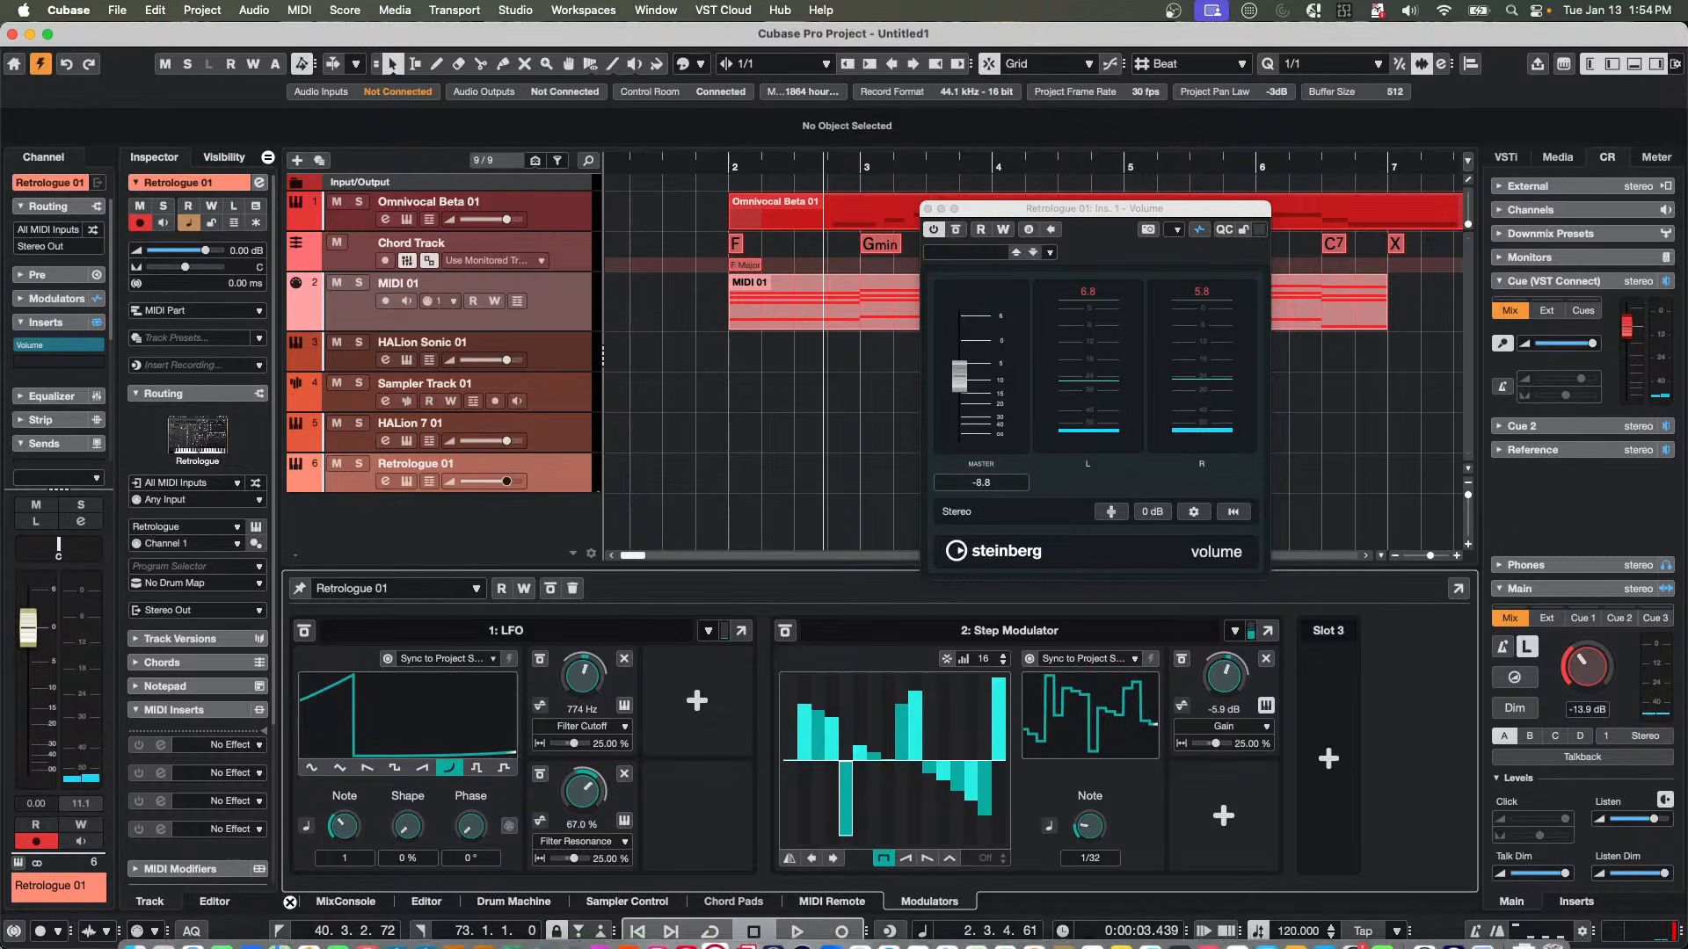
# Display the modulator choices for the third slot, bypass the Step Modulator and close the Volume effect window.
pyautogui.click(1328, 759)
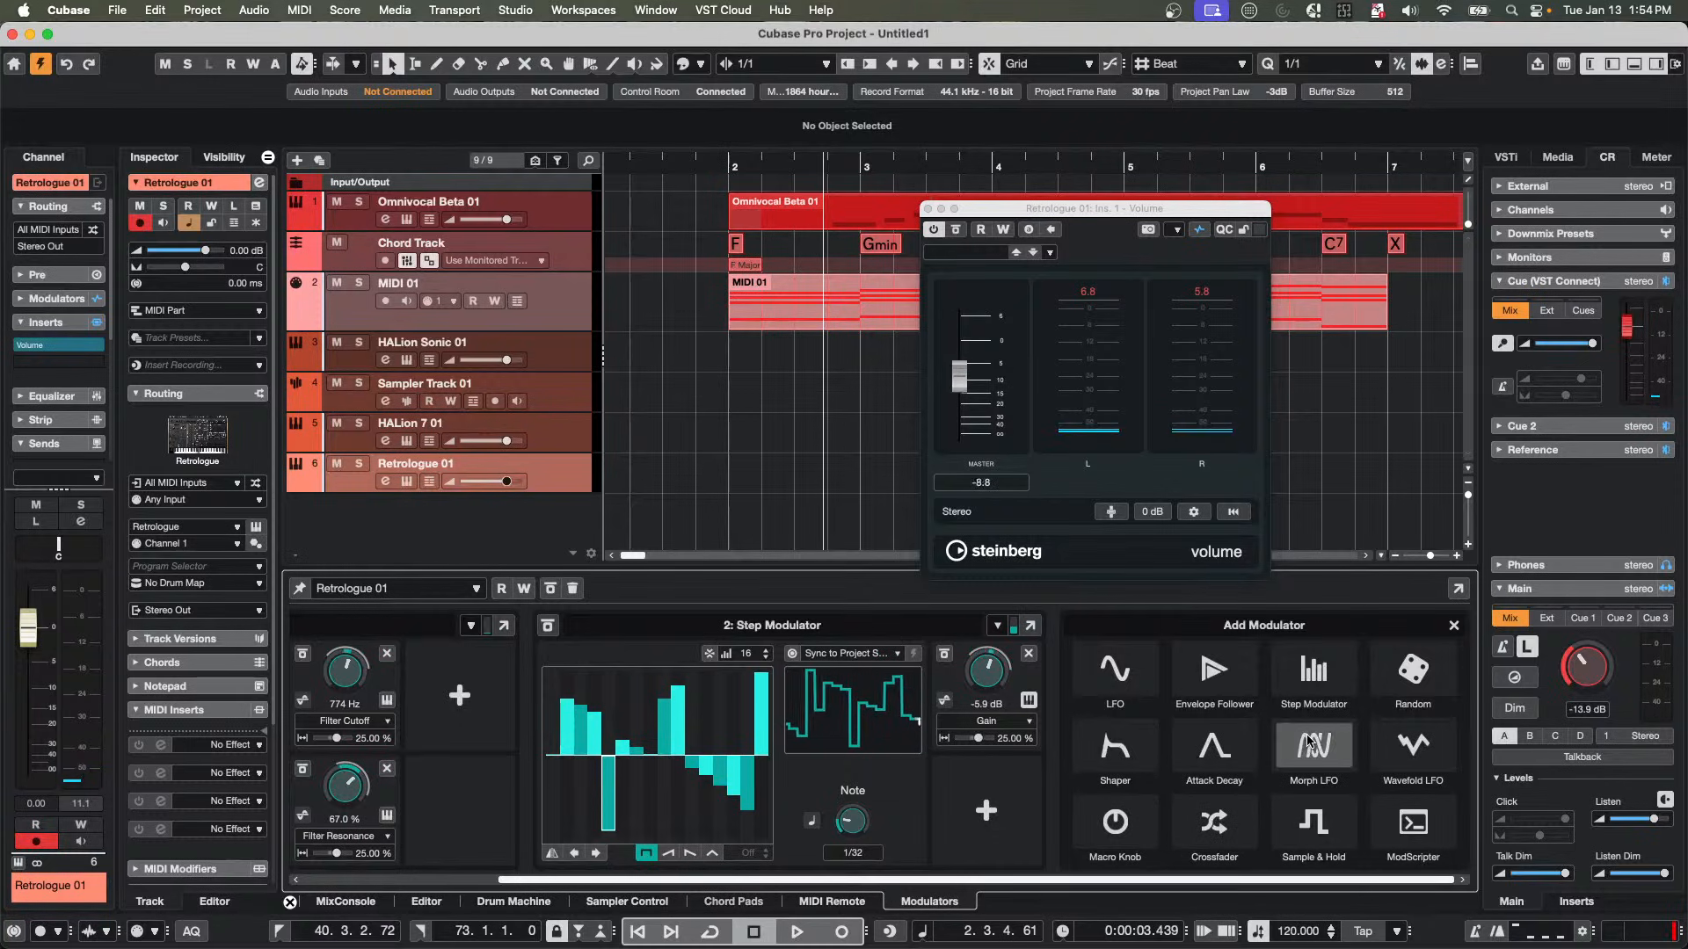
pyautogui.click(927, 215)
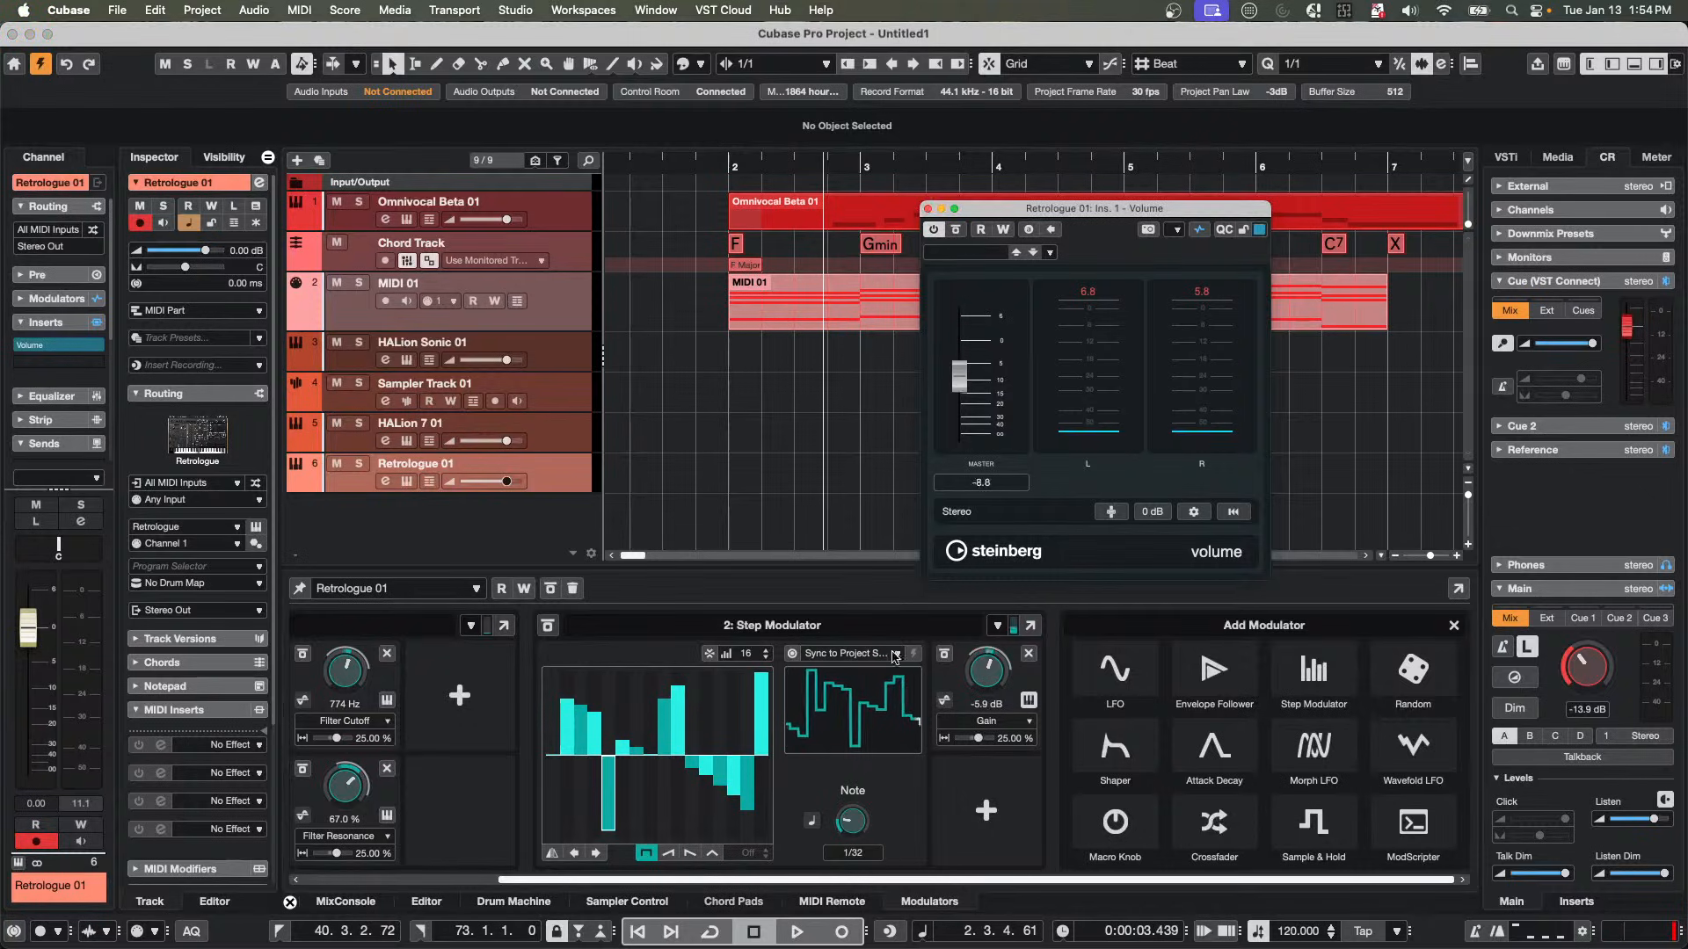
pyautogui.click(578, 613)
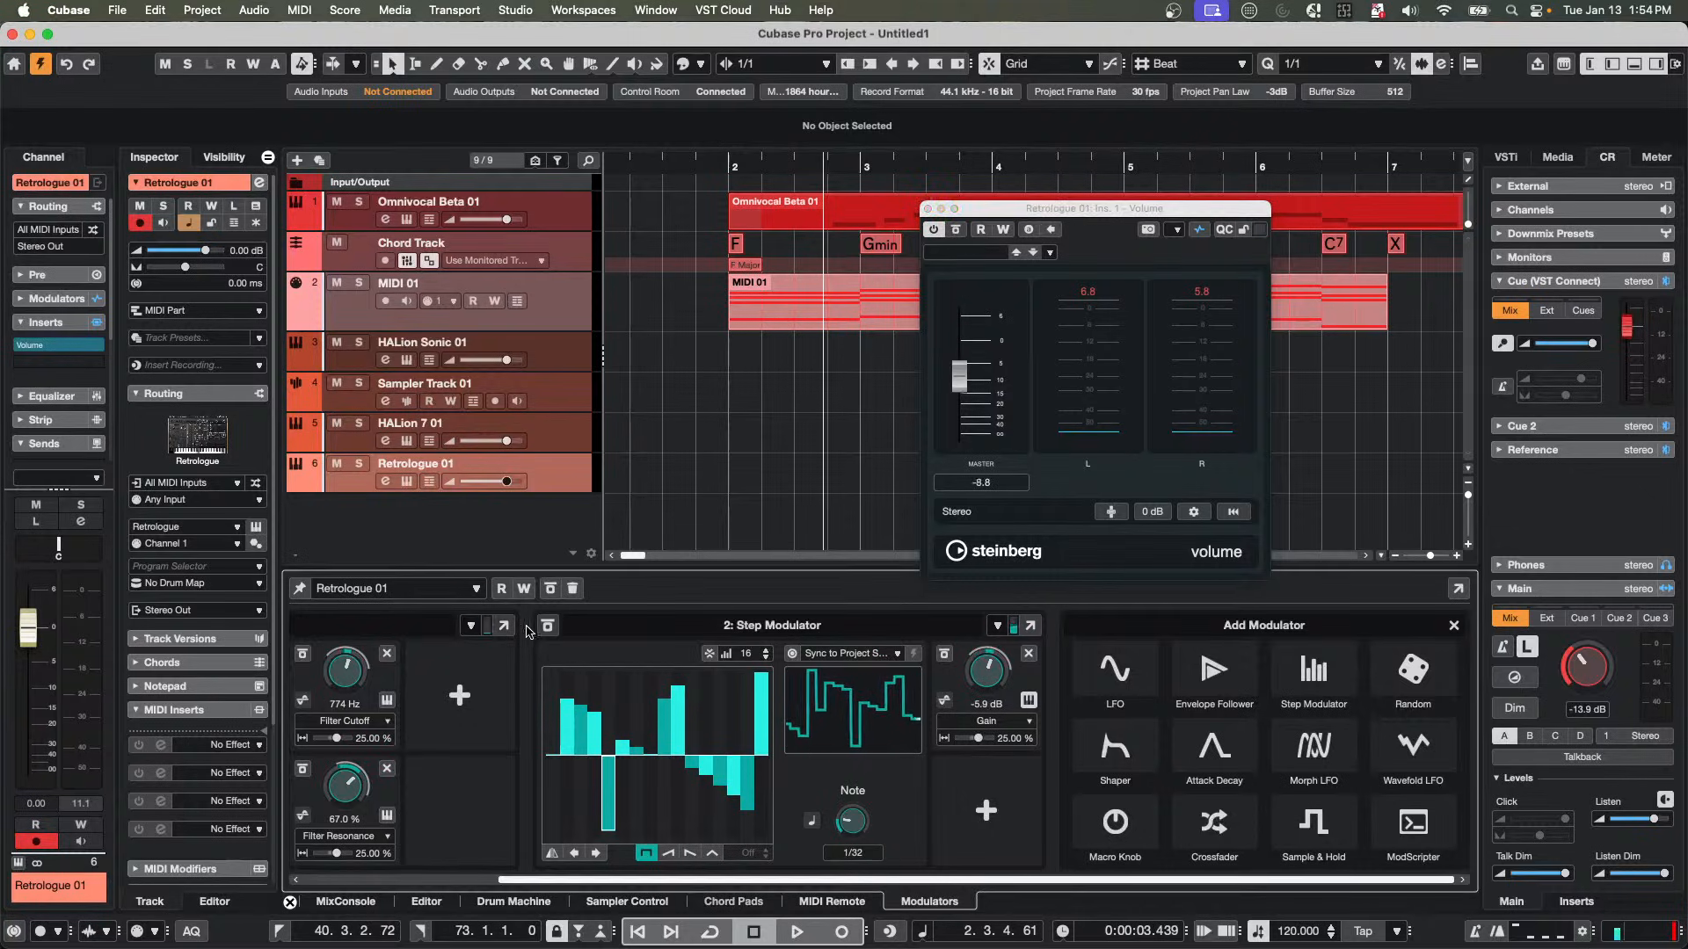
pyautogui.click(548, 625)
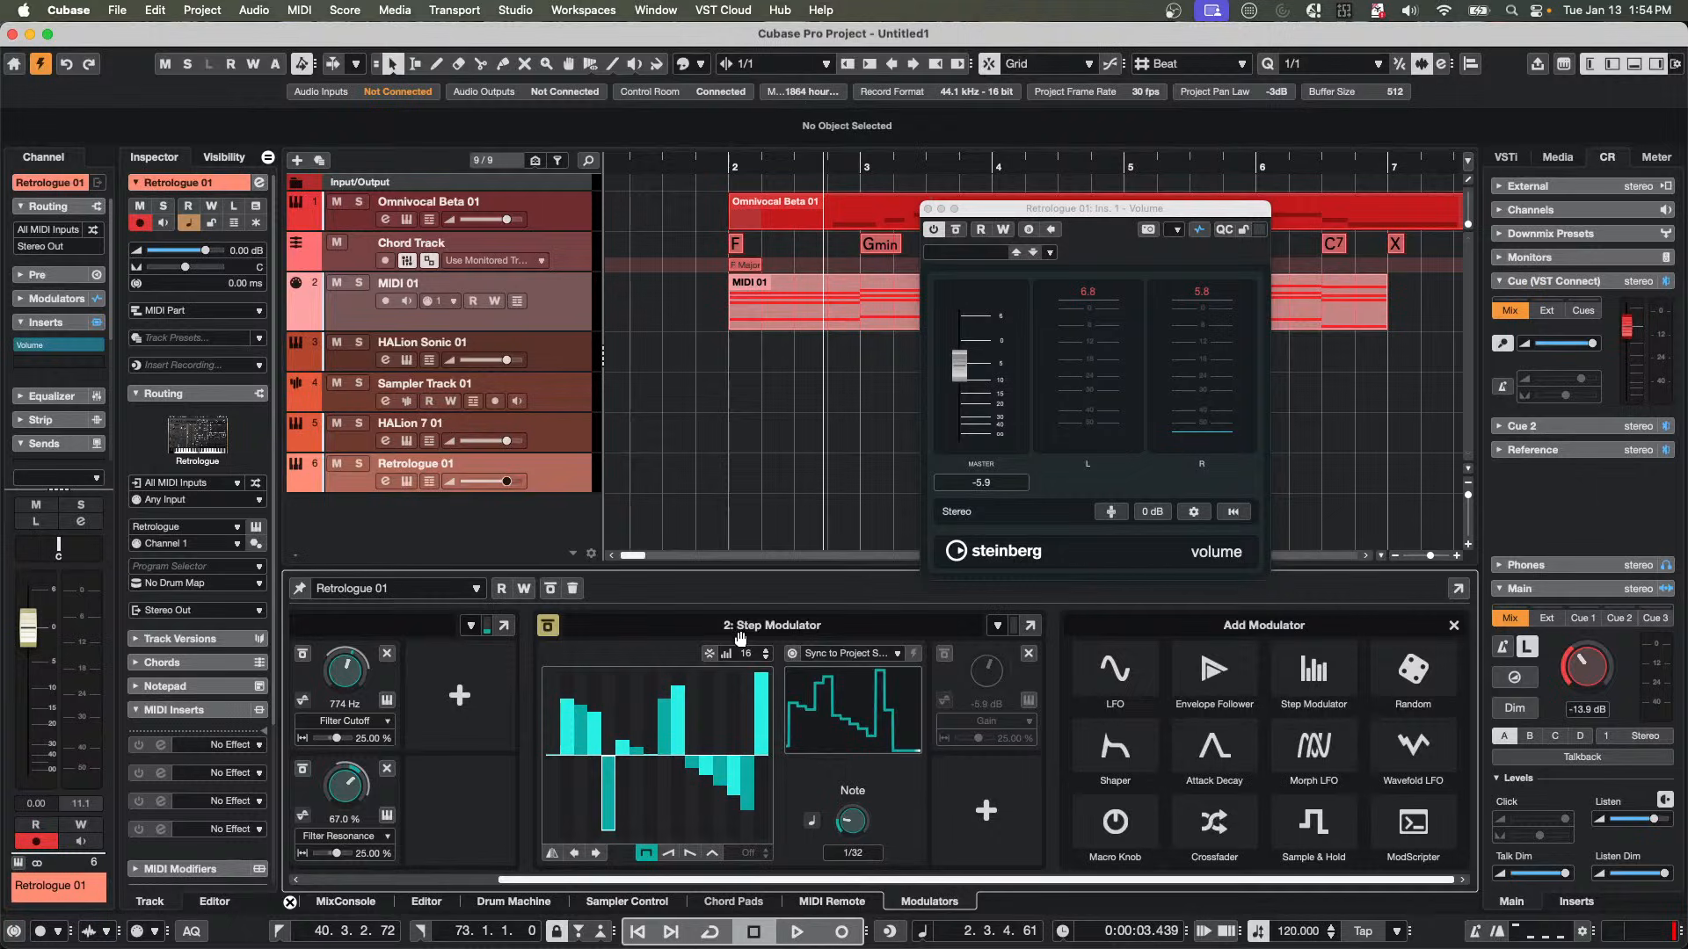
pyautogui.click(929, 210)
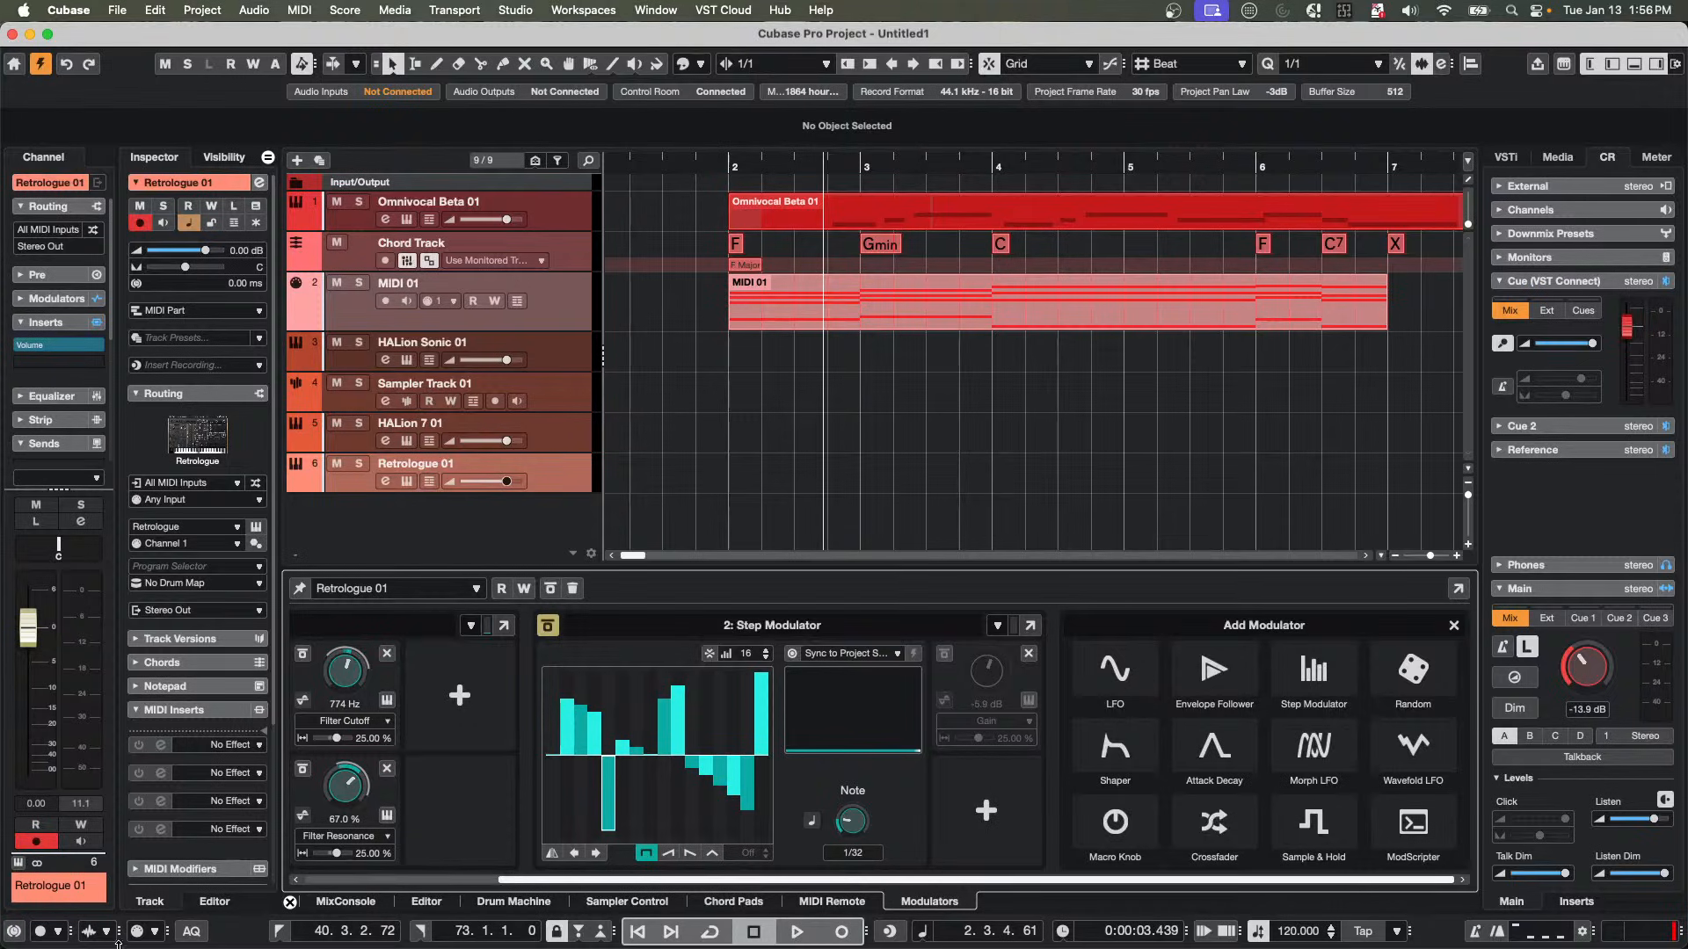
# Show the Chord Pads and place the Eb chord at bar 2 and the D7 chord at bar 9 on Sampler Track 01.
pyautogui.click(360, 901)
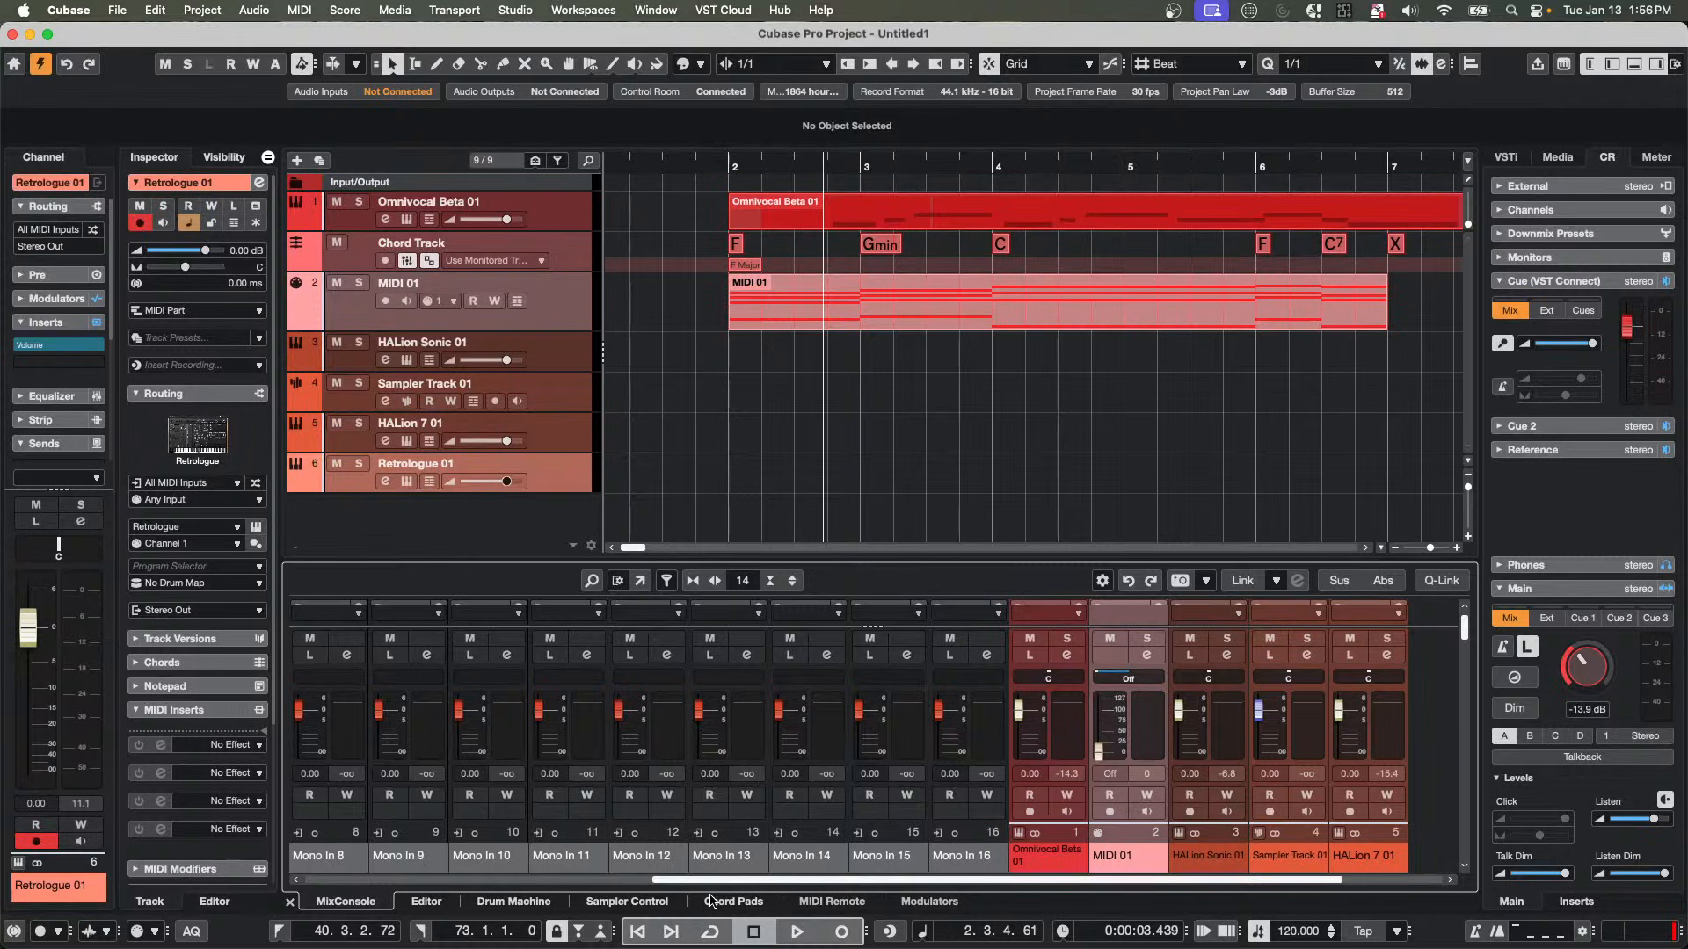
pyautogui.click(743, 902)
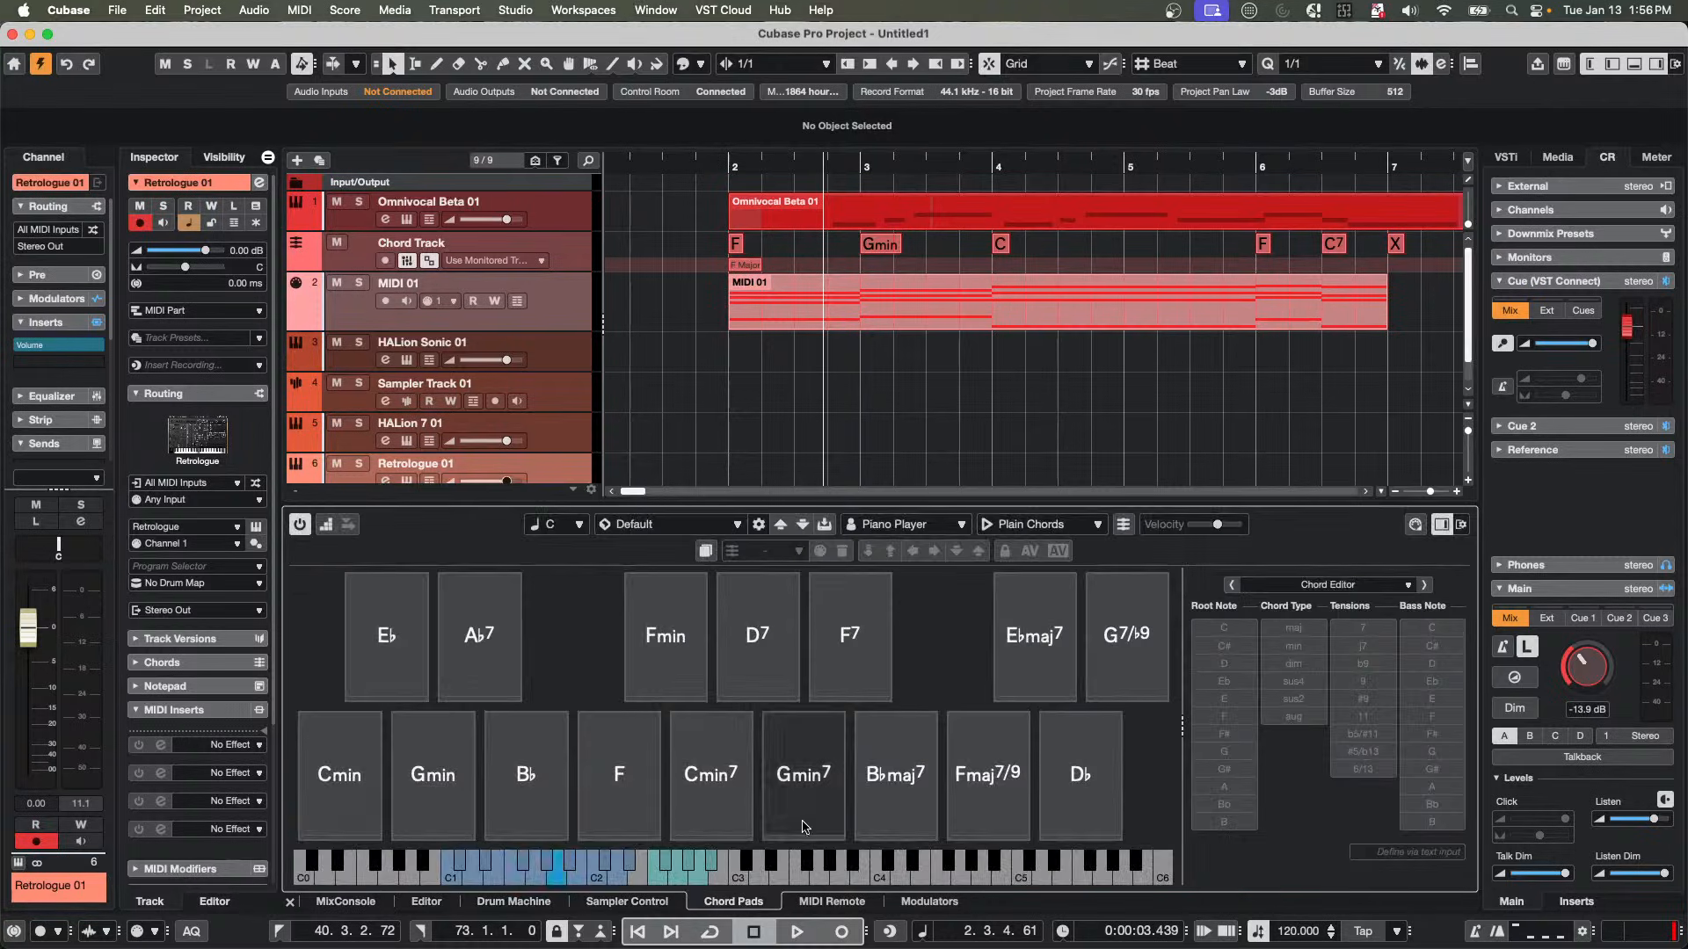
pyautogui.moveTo(386, 633); pyautogui.dragTo(736, 351)
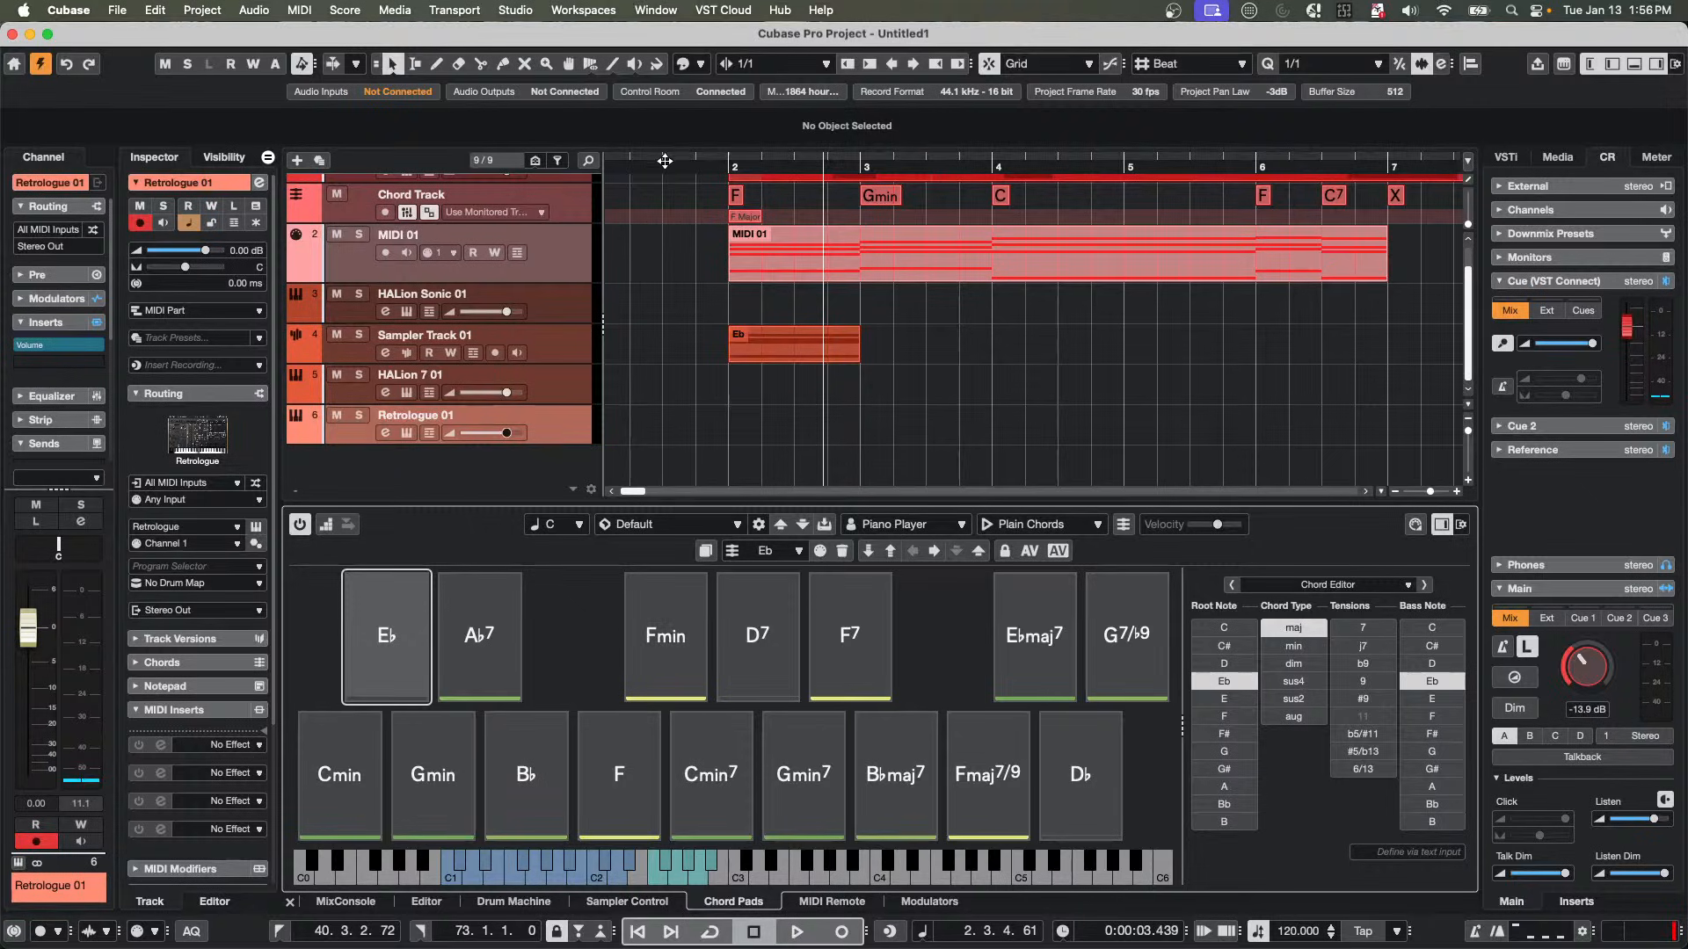
pyautogui.moveTo(665, 161); pyautogui.dragTo(662, 107)
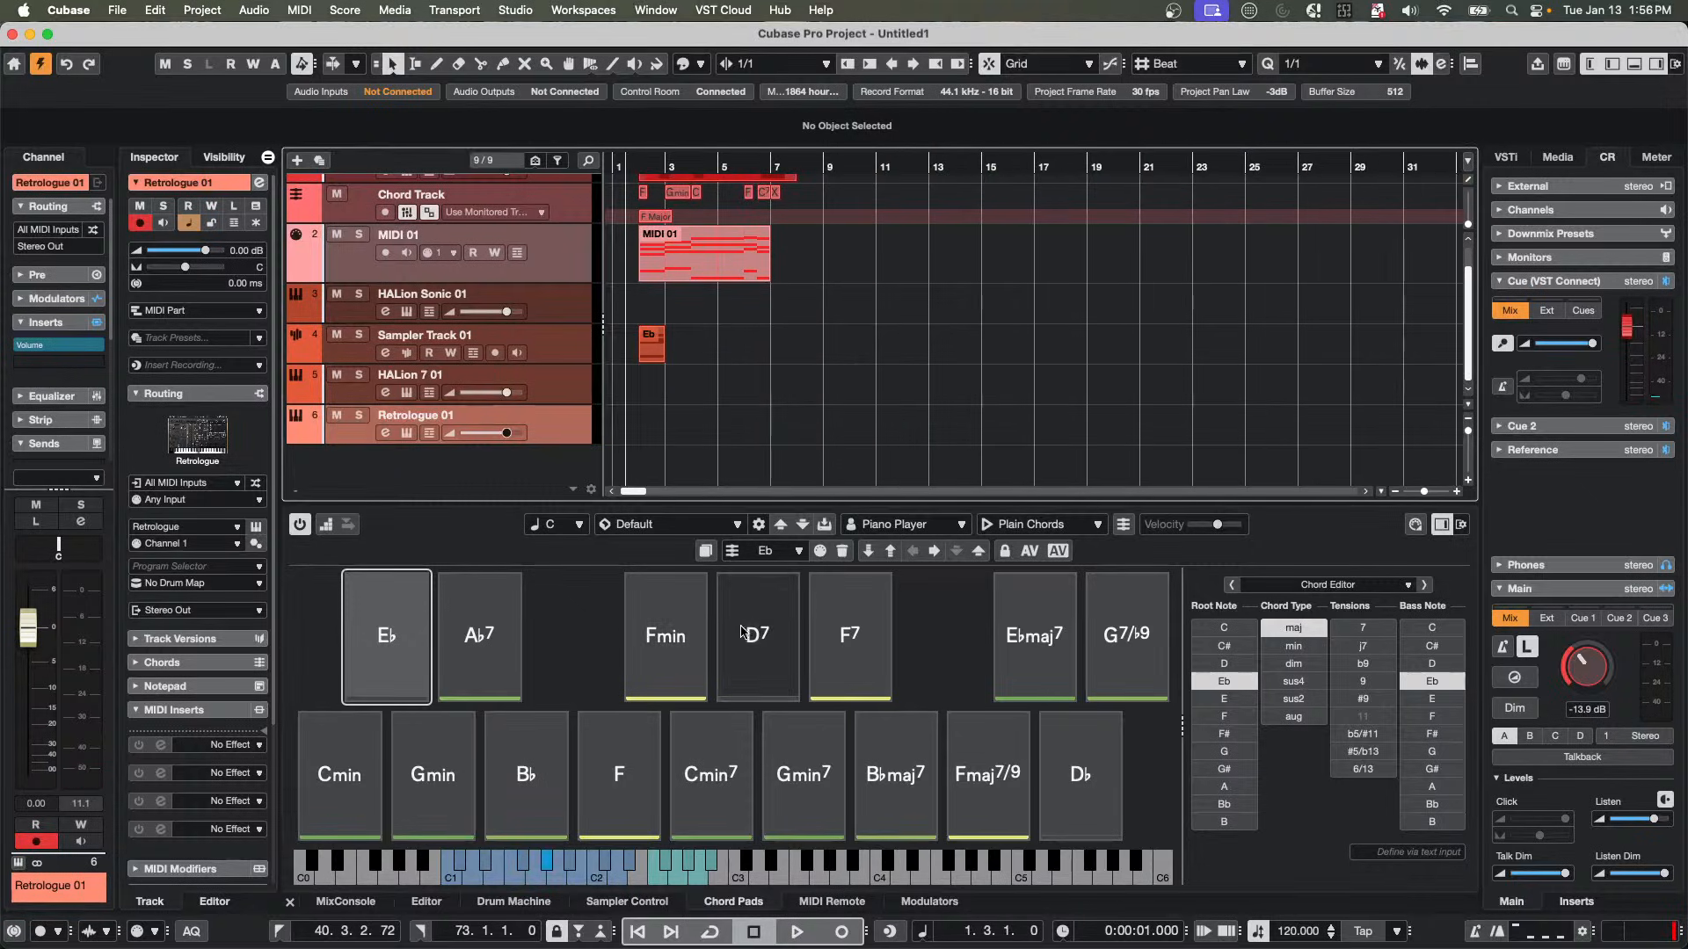
pyautogui.moveTo(743, 631); pyautogui.dragTo(831, 341)
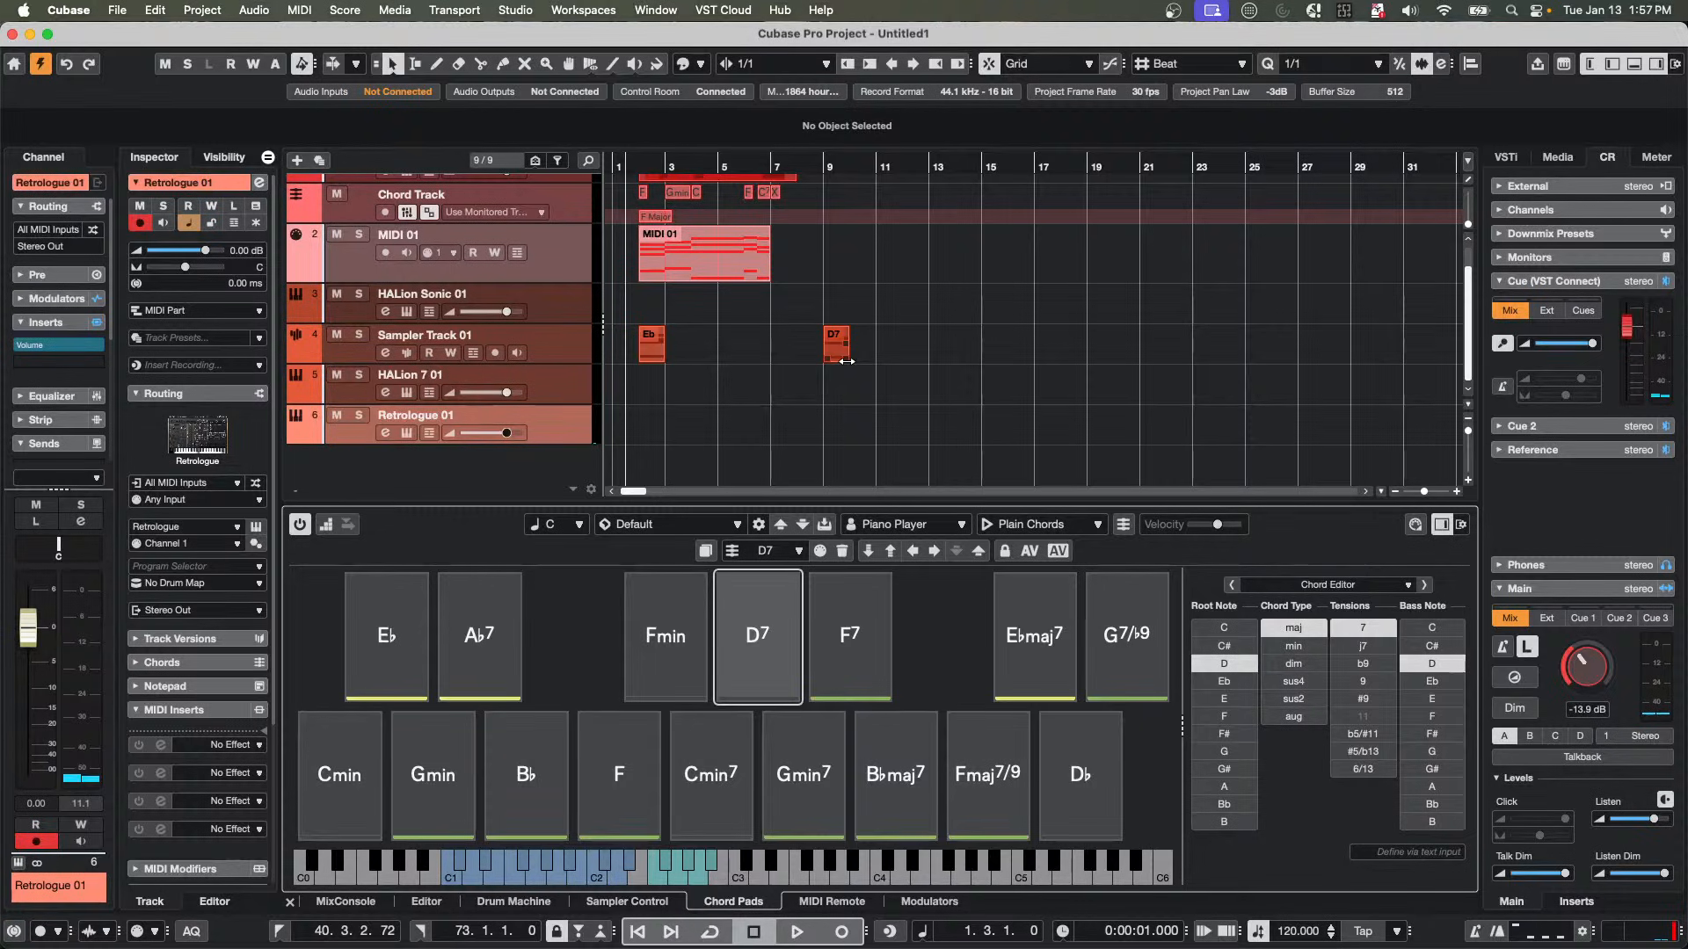
pyautogui.moveTo(845, 361); pyautogui.dragTo(848, 361)
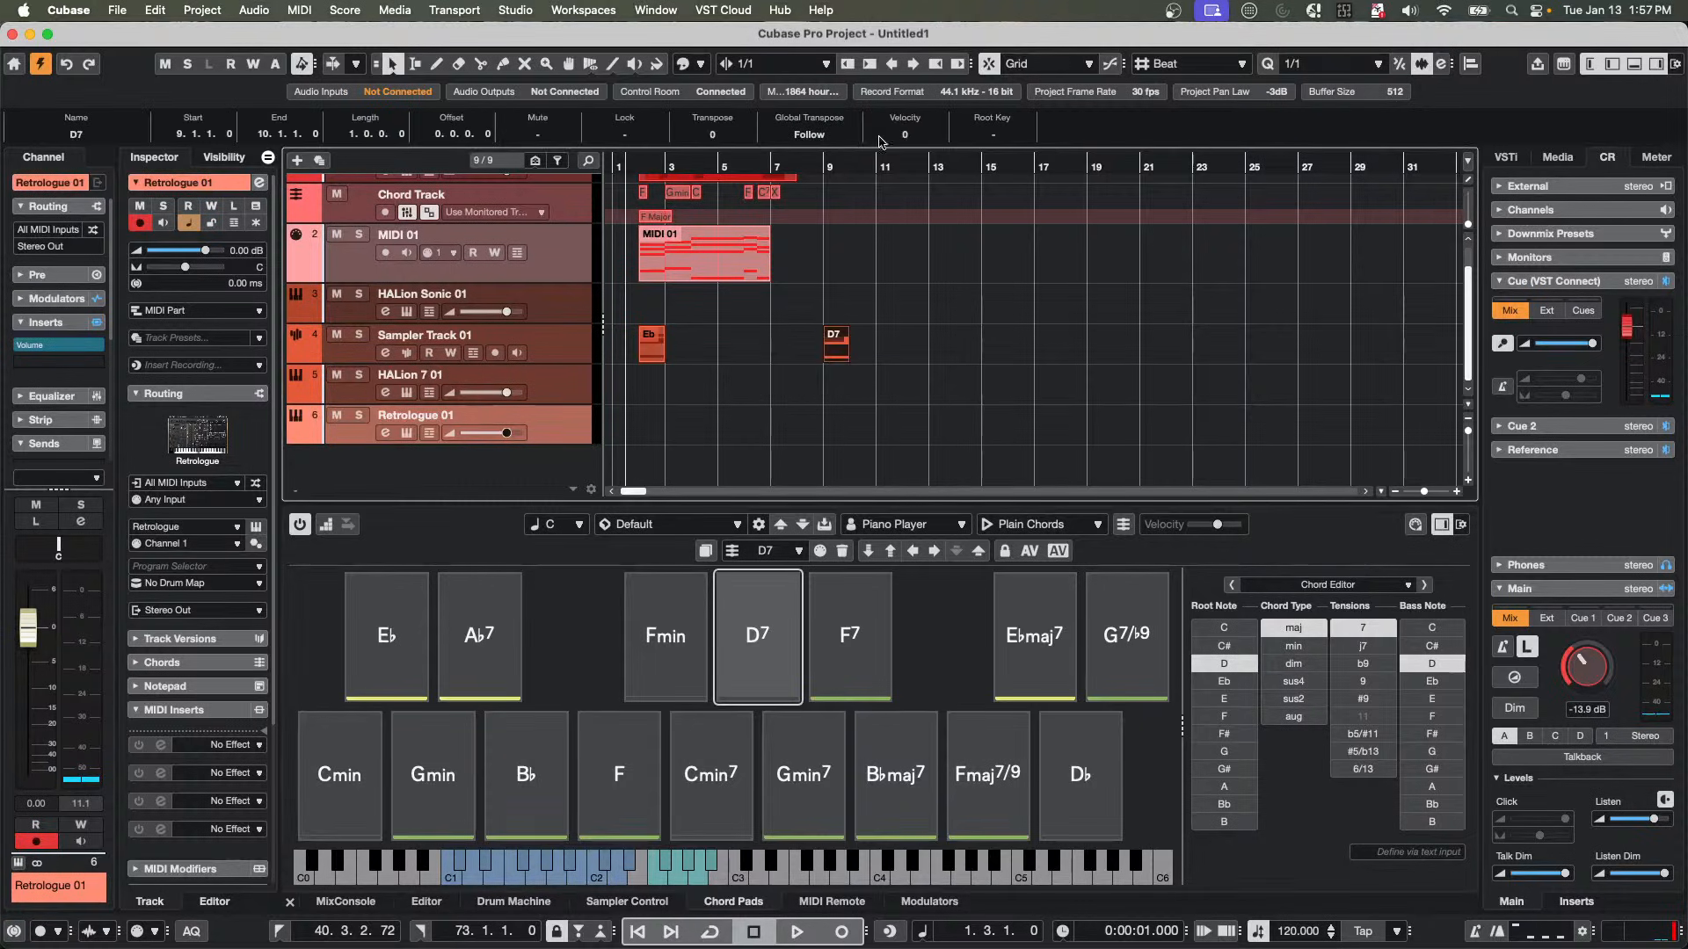
# Set the quantize preset to 1/2 and place the F7 chord pad at bar 11 on Sampler Track 01.
pyautogui.click(829, 160)
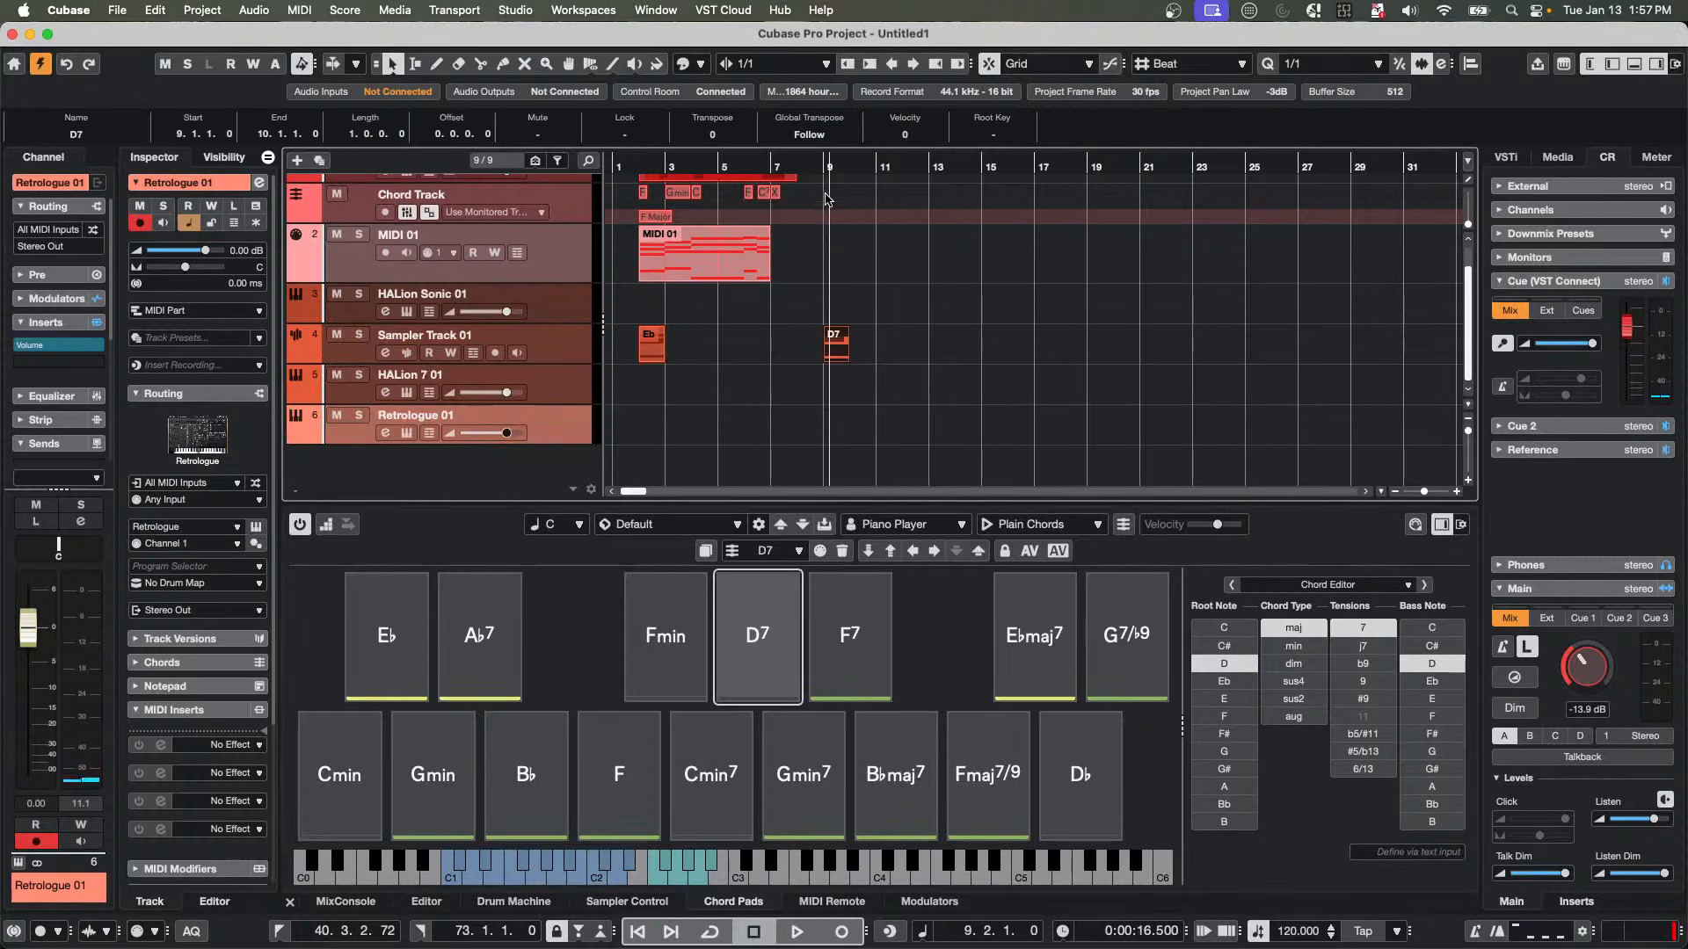
pyautogui.moveTo(845, 166); pyautogui.dragTo(831, 264)
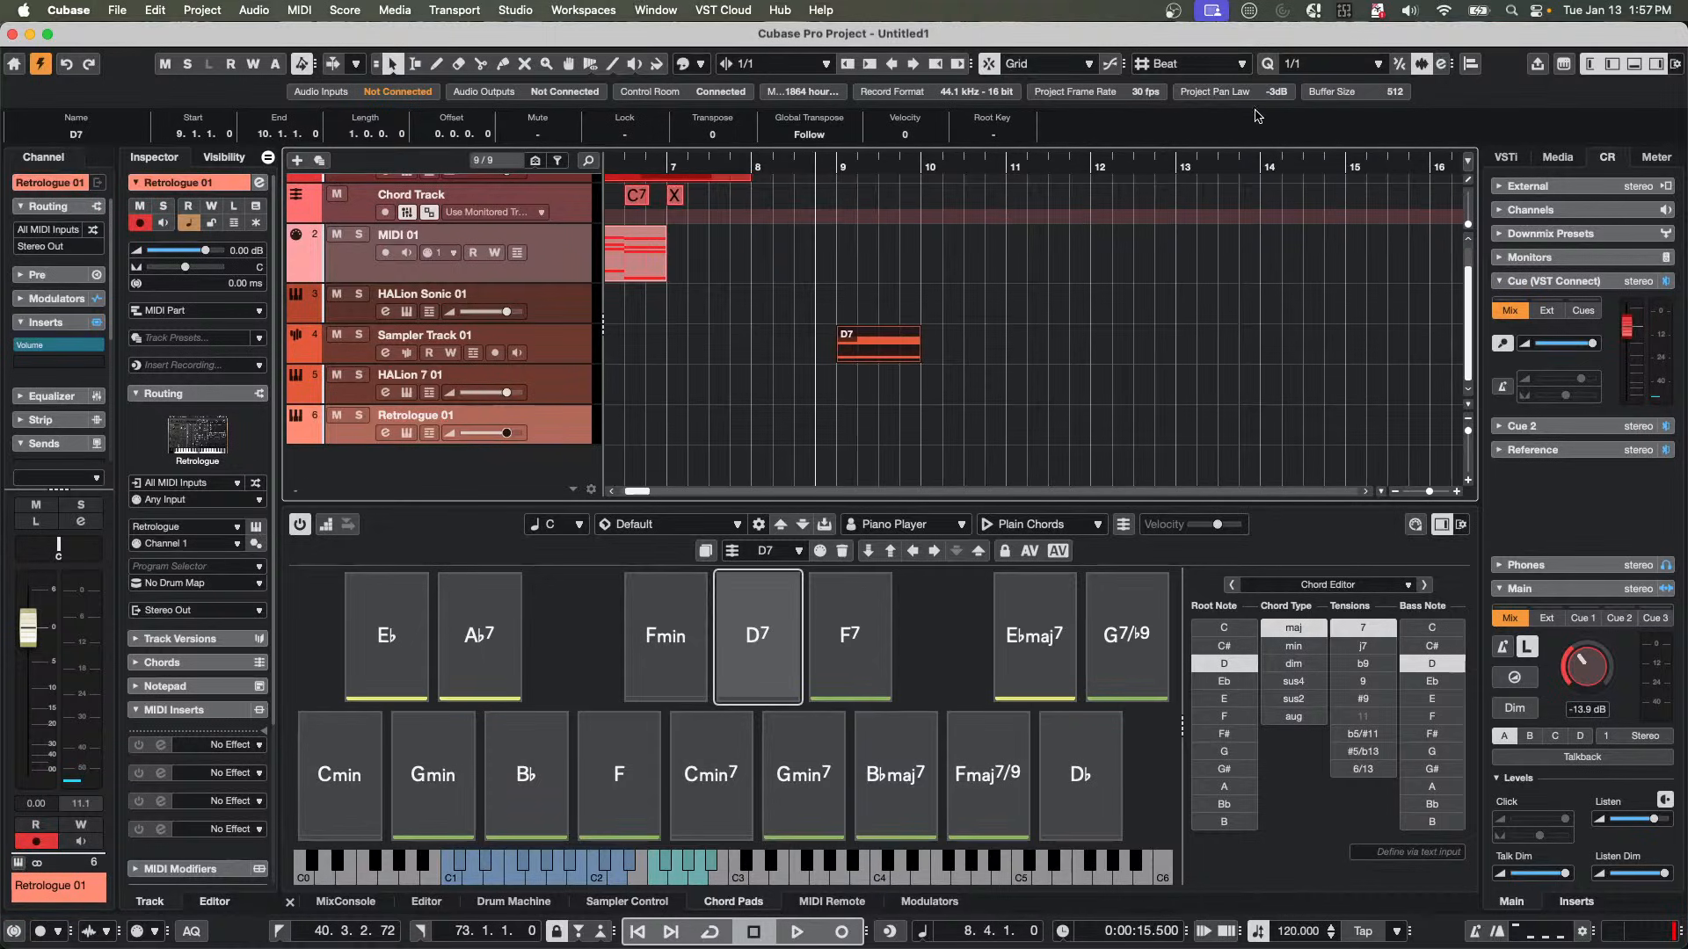
pyautogui.click(1343, 67)
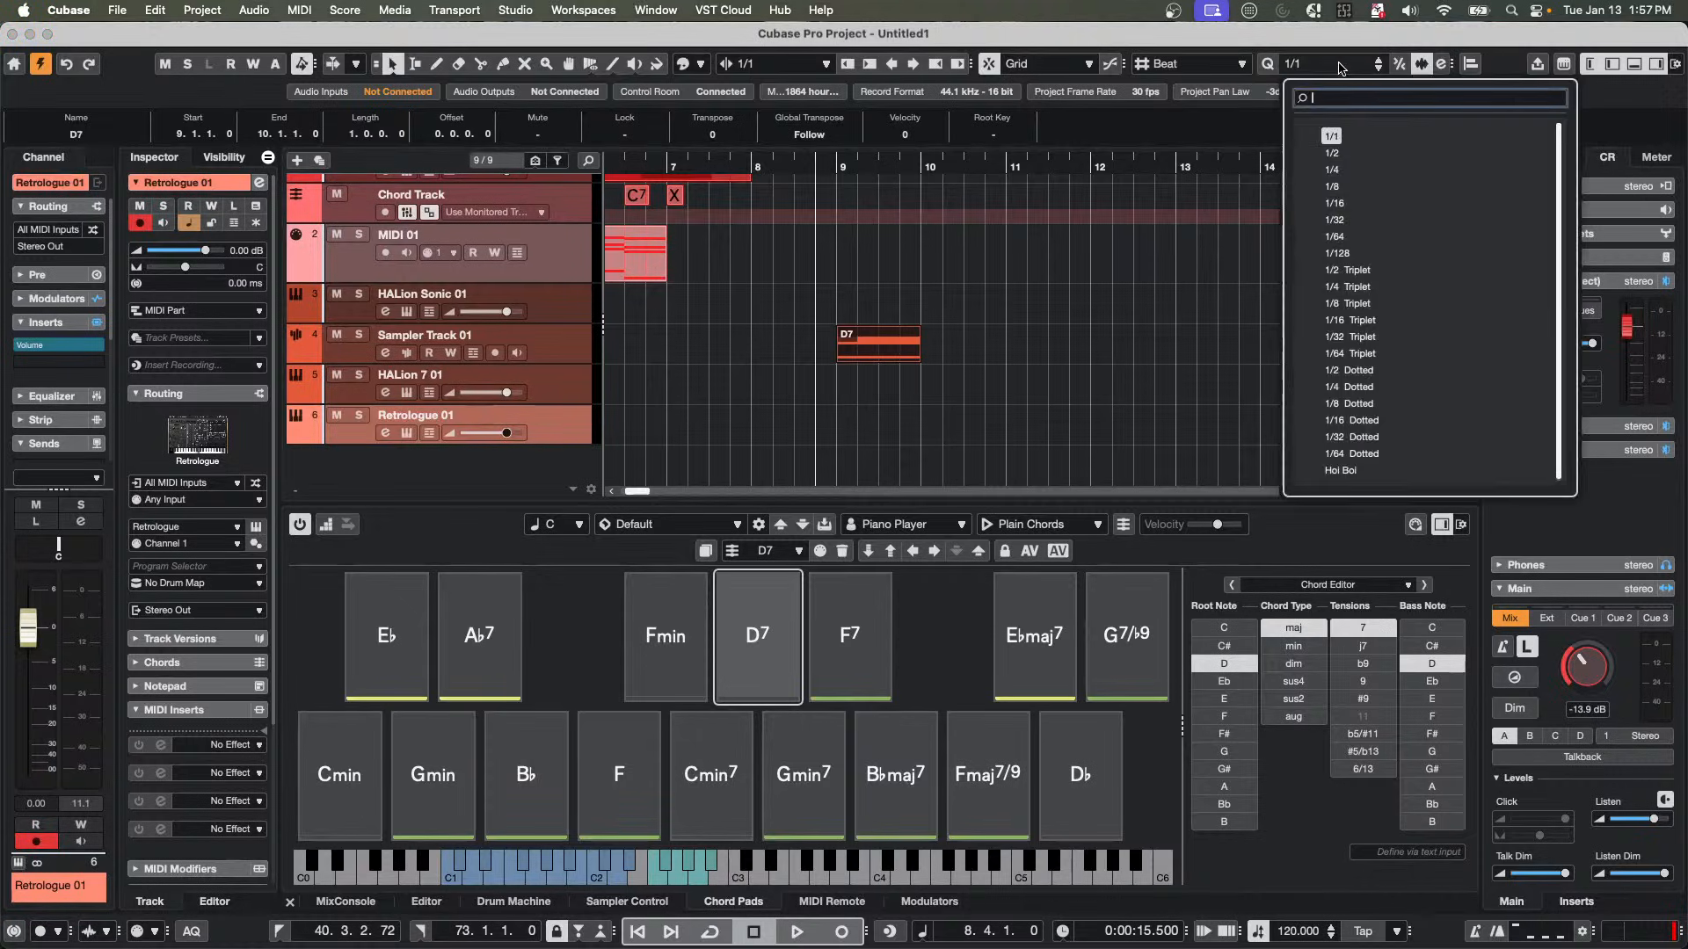
pyautogui.click(1333, 153)
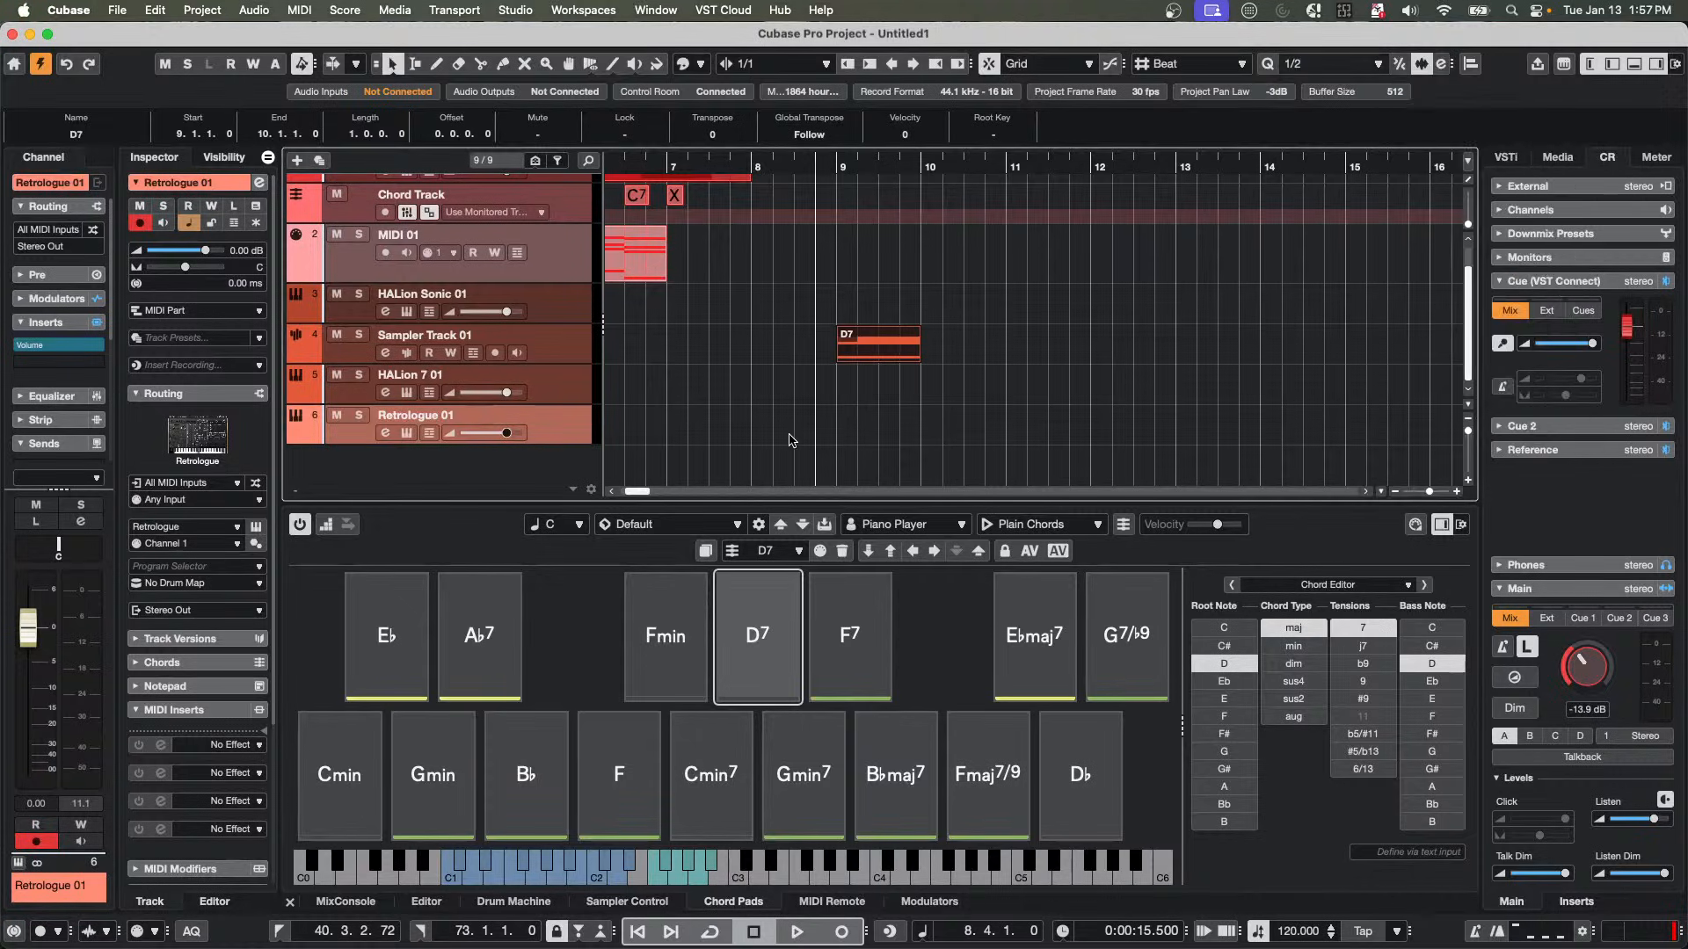
pyautogui.click(849, 633)
pyautogui.moveTo(1033, 403); pyautogui.dragTo(1037, 361)
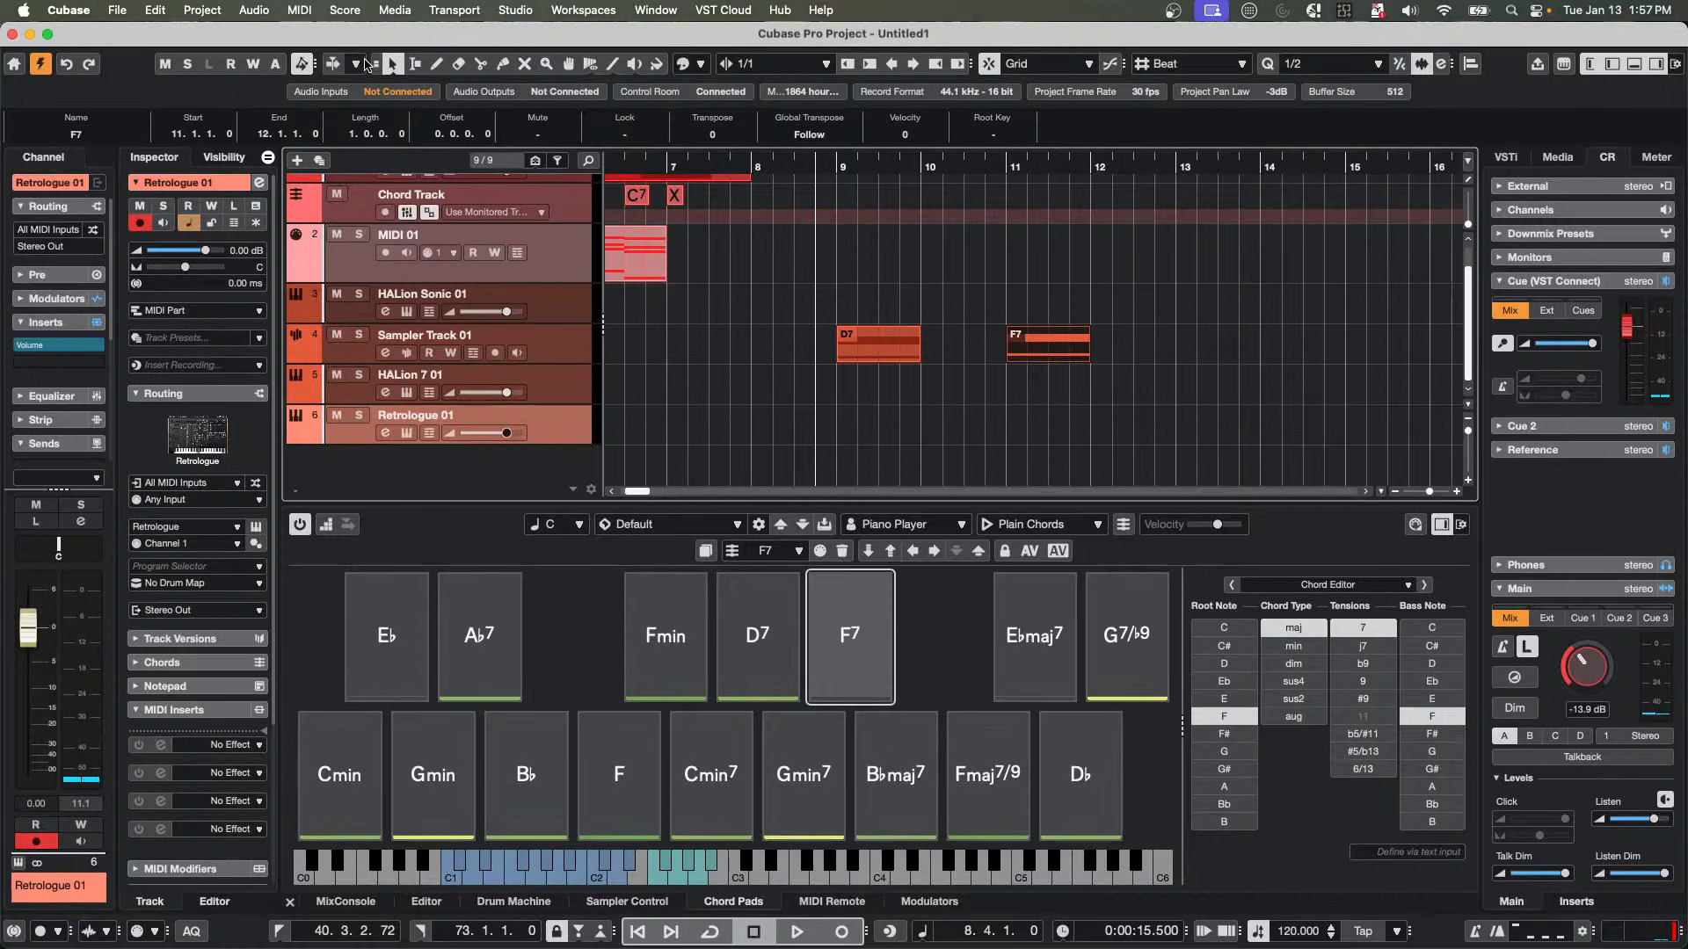
# Stretch the F7 event to two bars with Sizing Applies Time Stretch and play back from about bar 11.
pyautogui.click(405, 68)
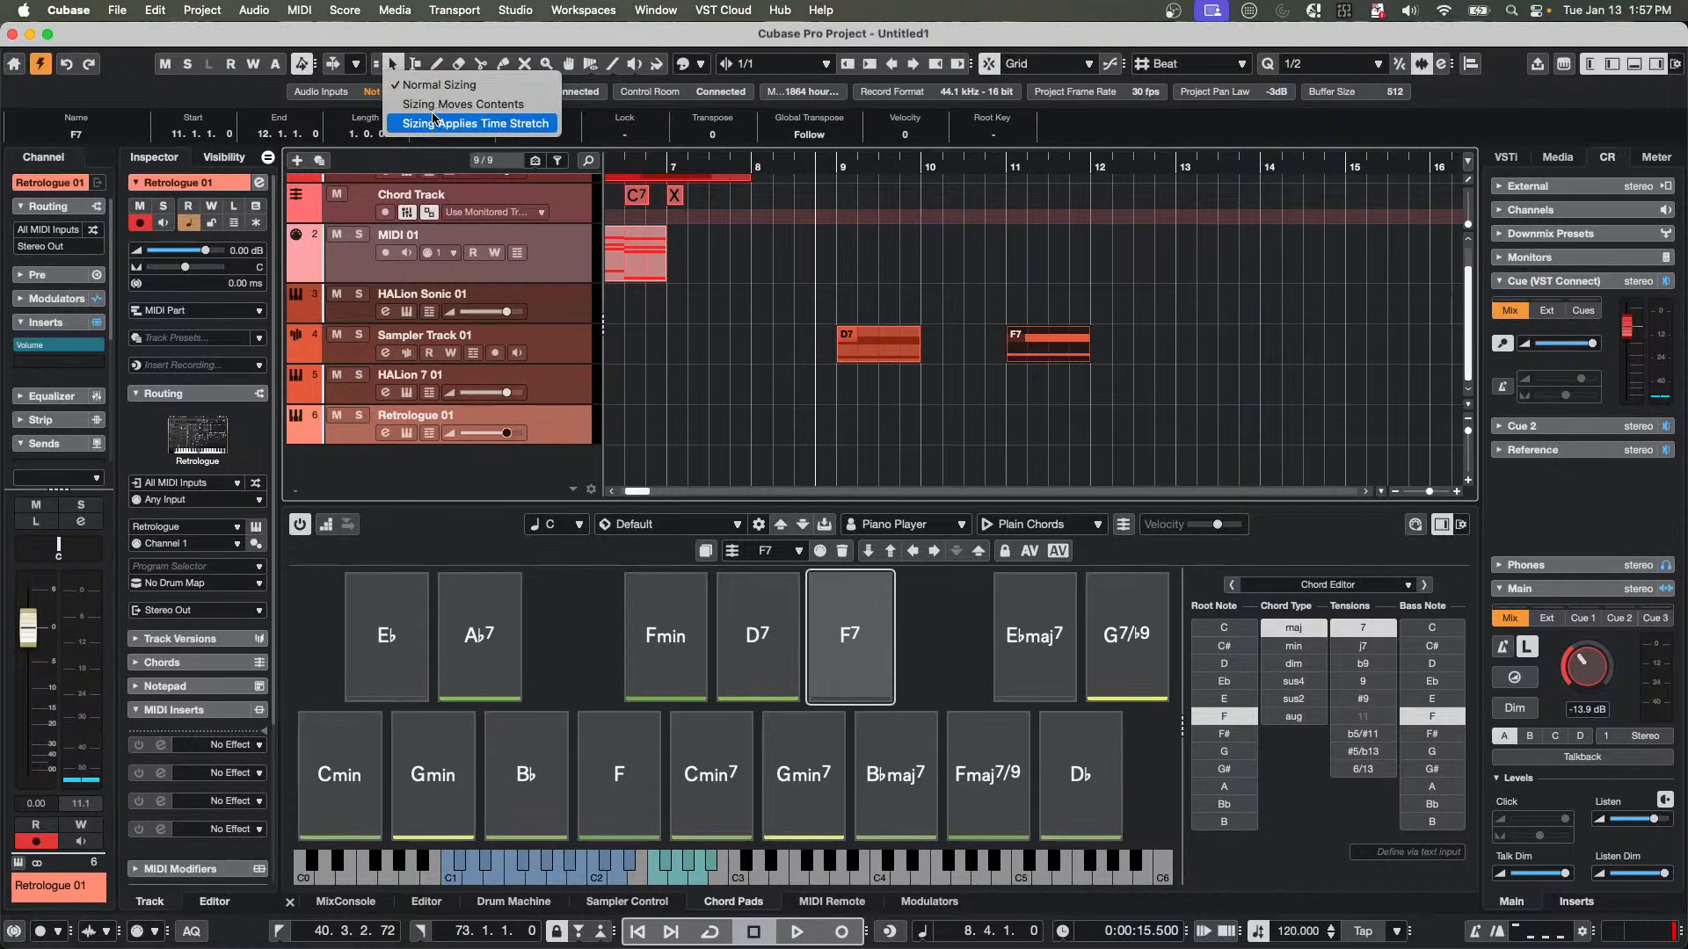
pyautogui.click(463, 124)
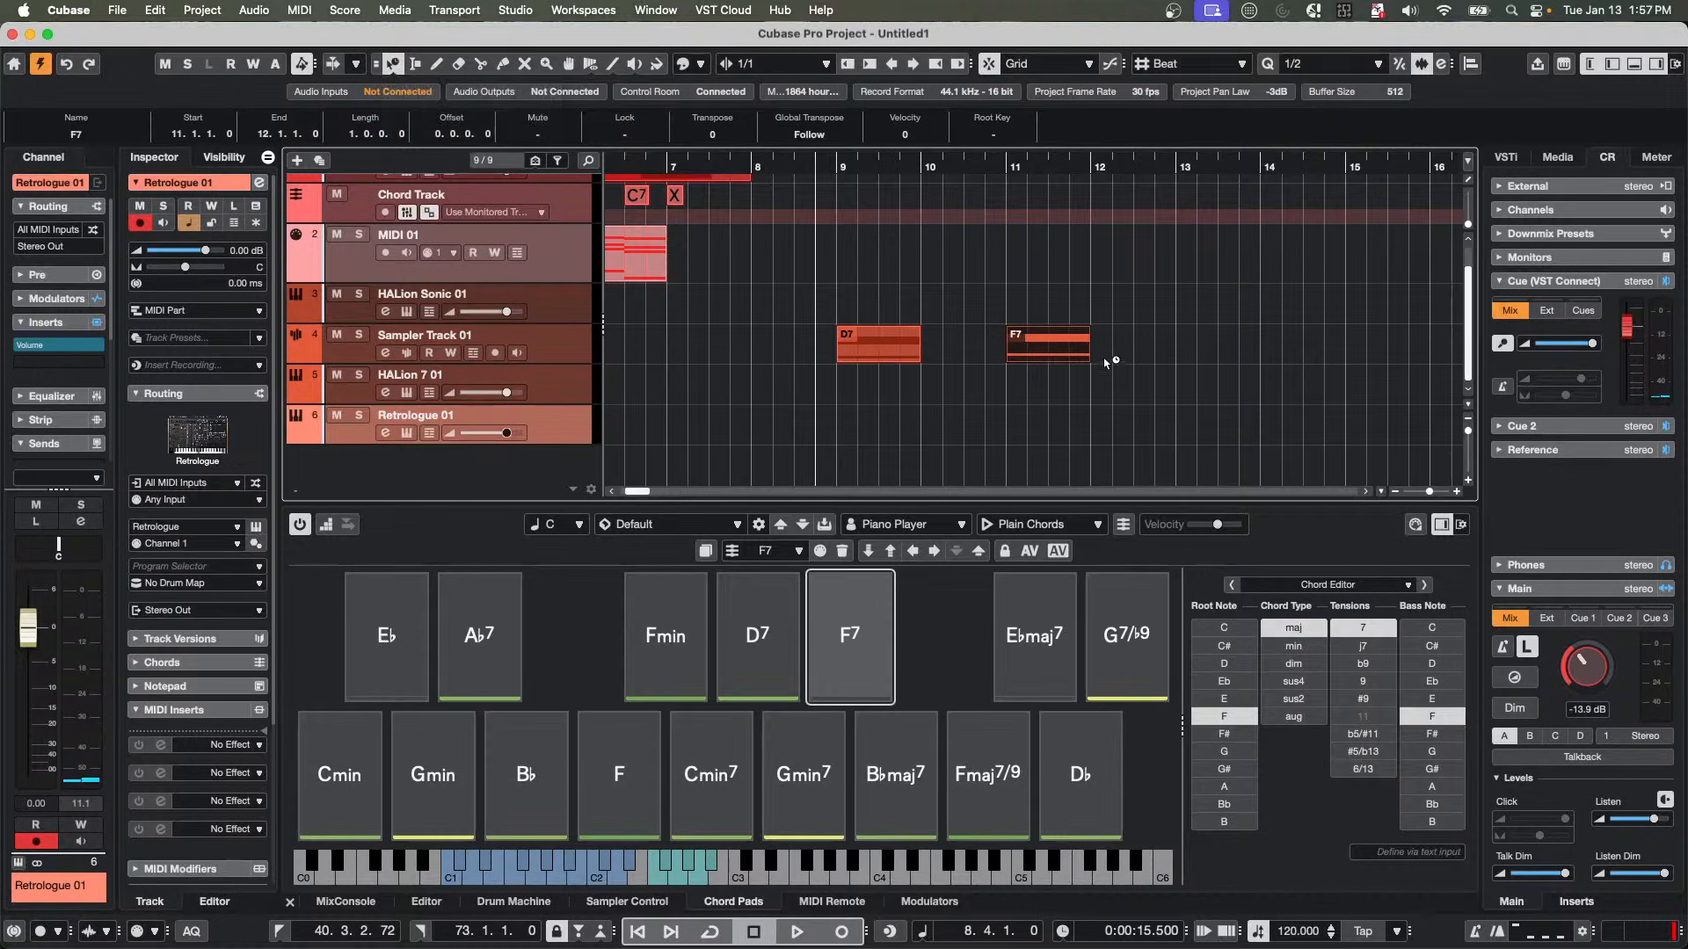
pyautogui.moveTo(1090, 356); pyautogui.dragTo(1175, 358)
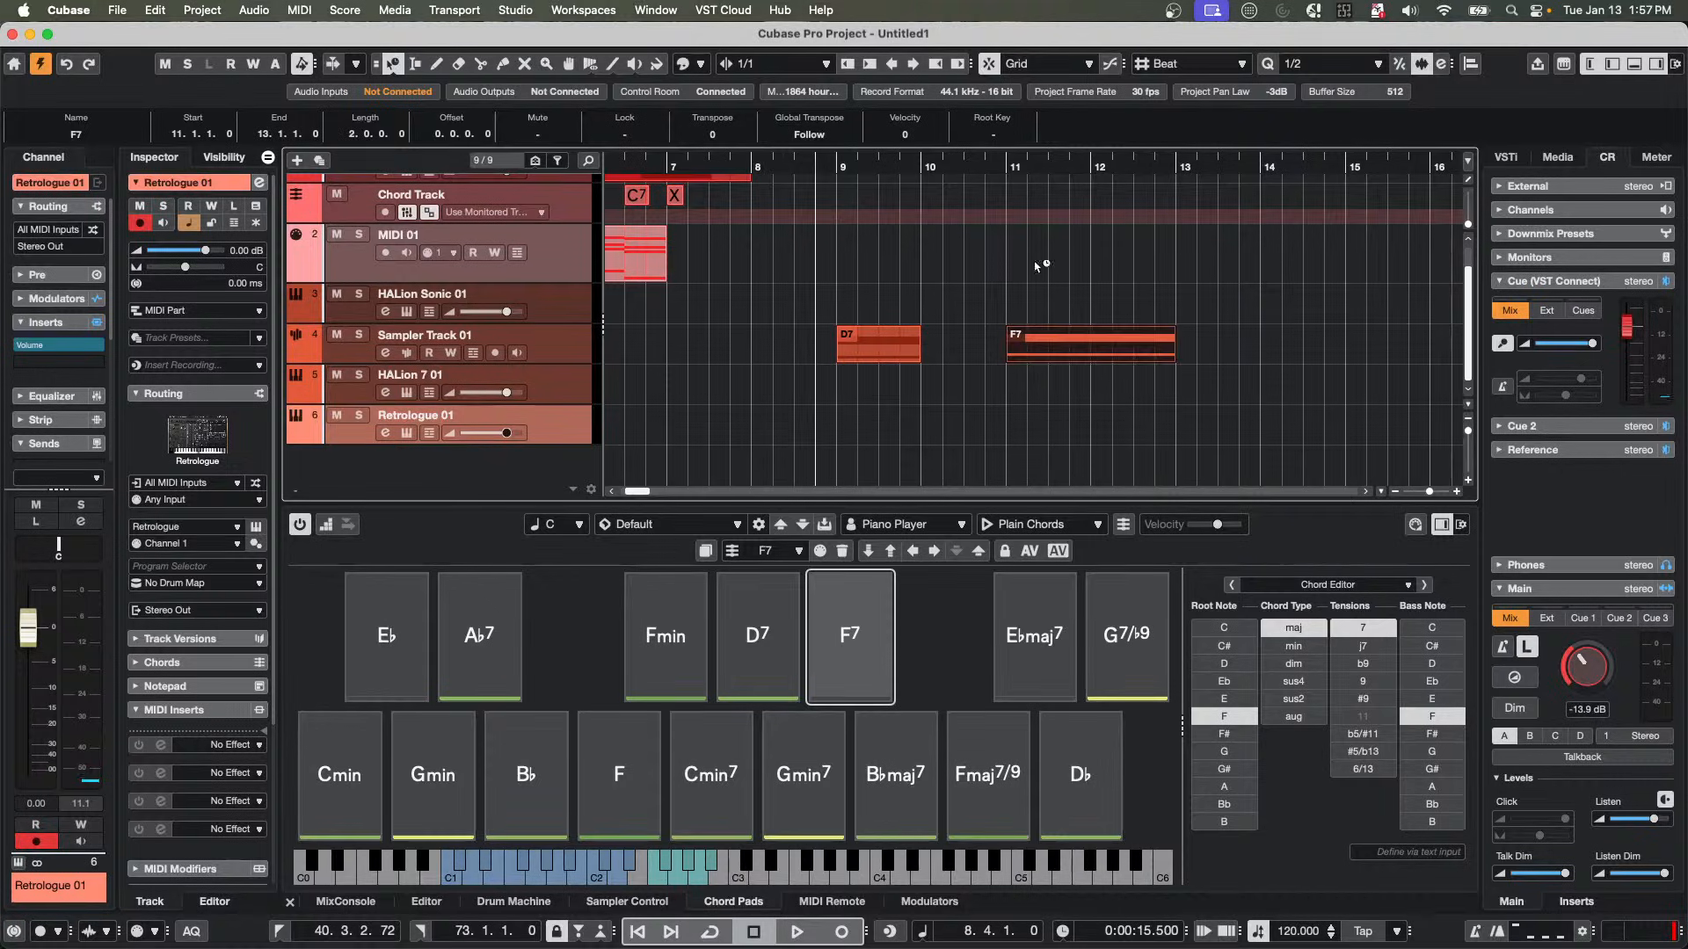
pyautogui.doubleClick(995, 164)
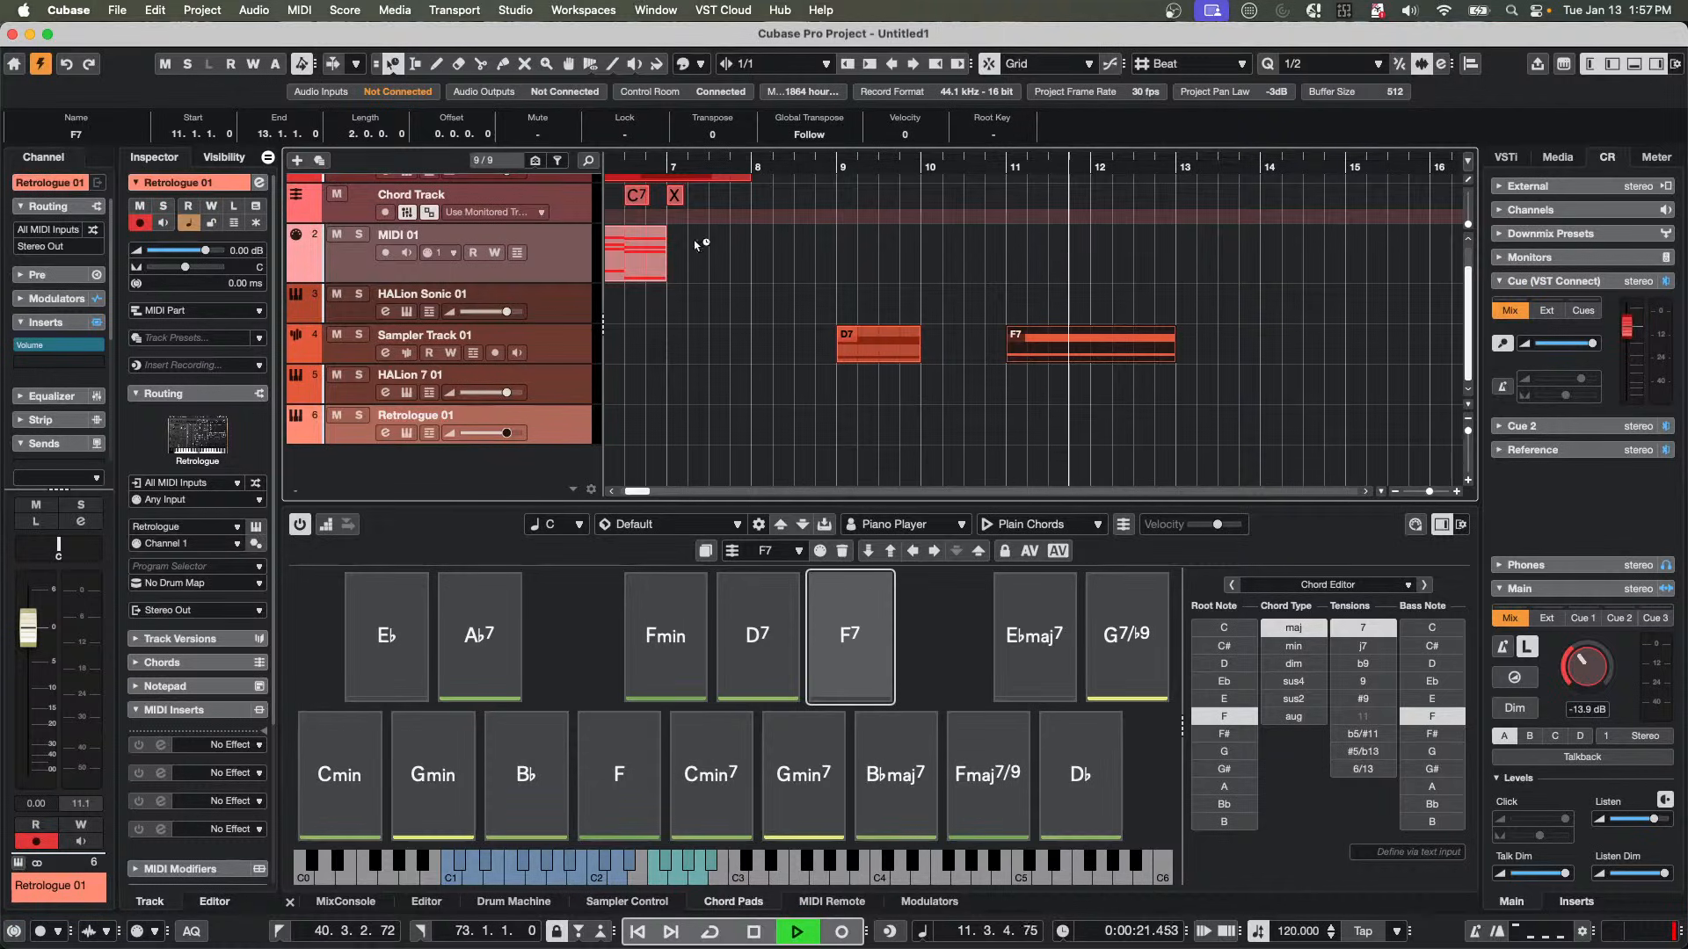
# Play back the stretched F7 event again from bar 11 and stop playback.
pyautogui.click(830, 166)
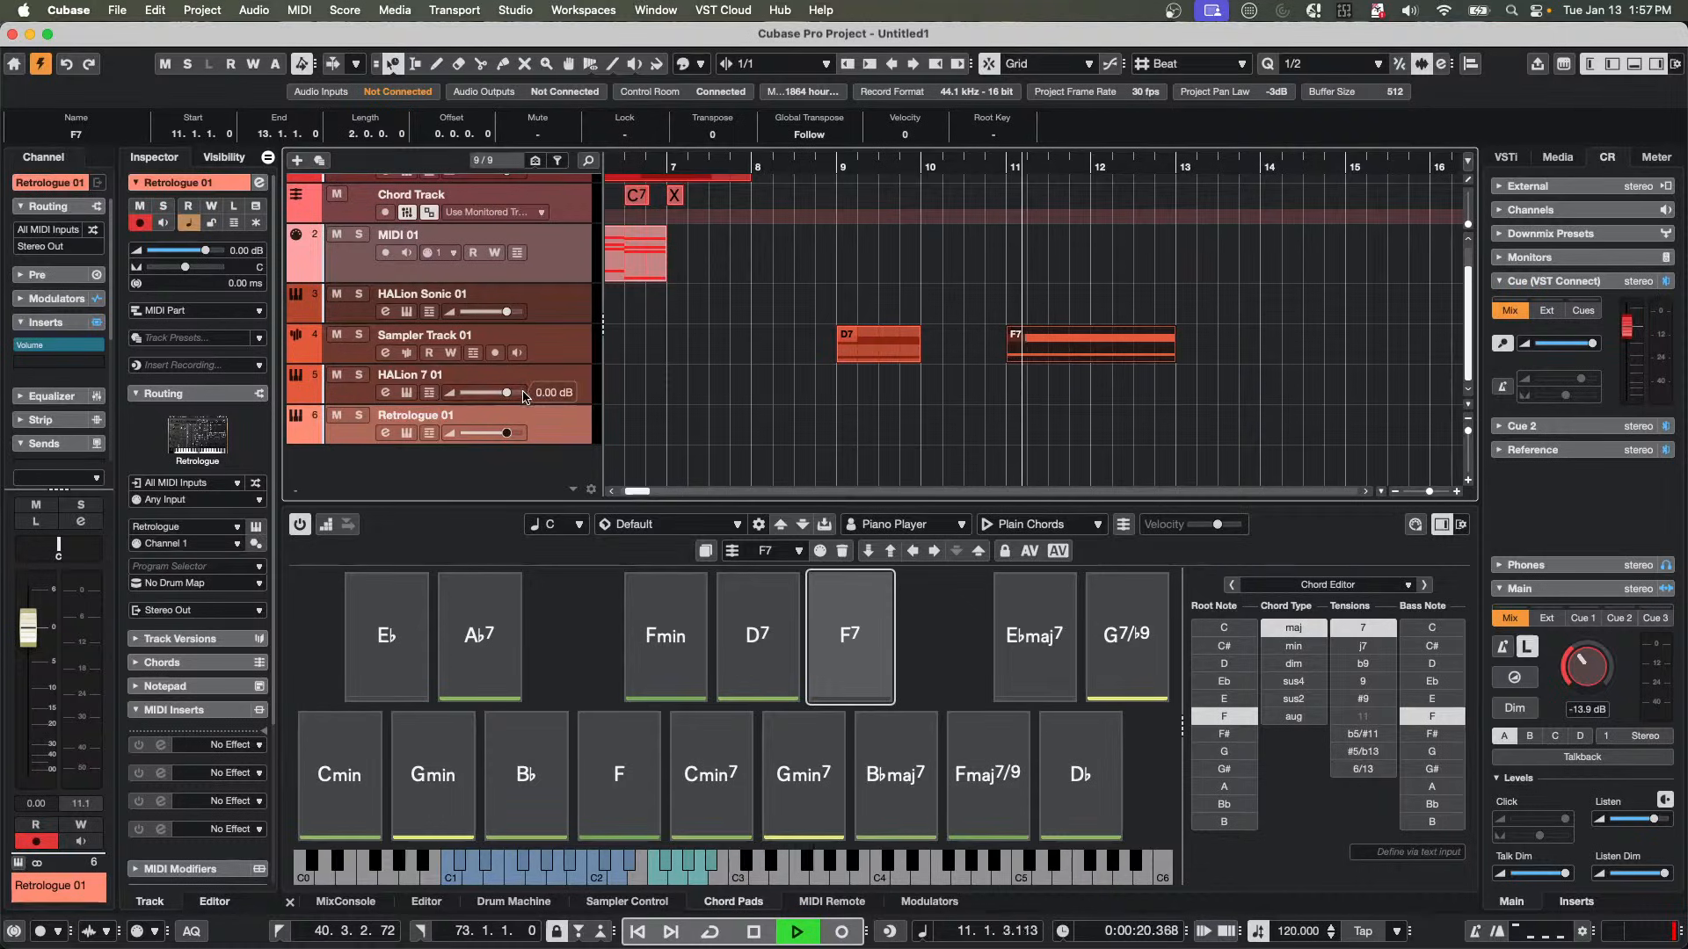
pyautogui.press('space')
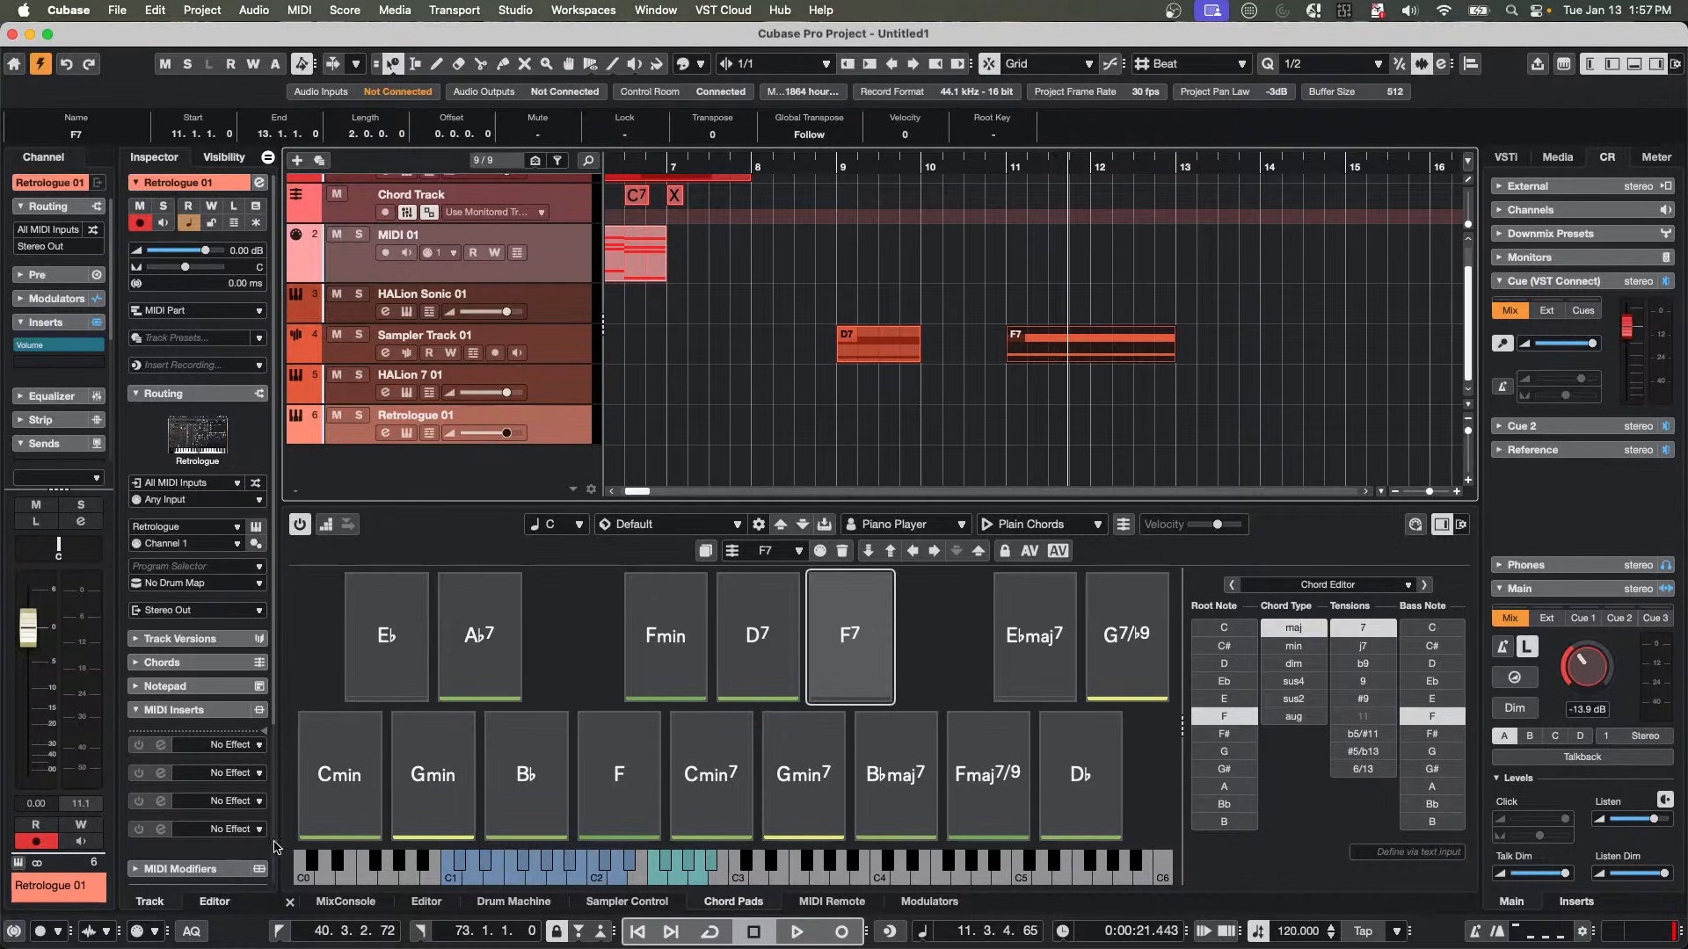
# Place the Bb chord pad at bar 10 on HALion 7 01 and the F chord pad at bar 14 on Sampler Track 01.
pyautogui.moveTo(526, 773); pyautogui.dragTo(918, 369)
pyautogui.click(620, 739)
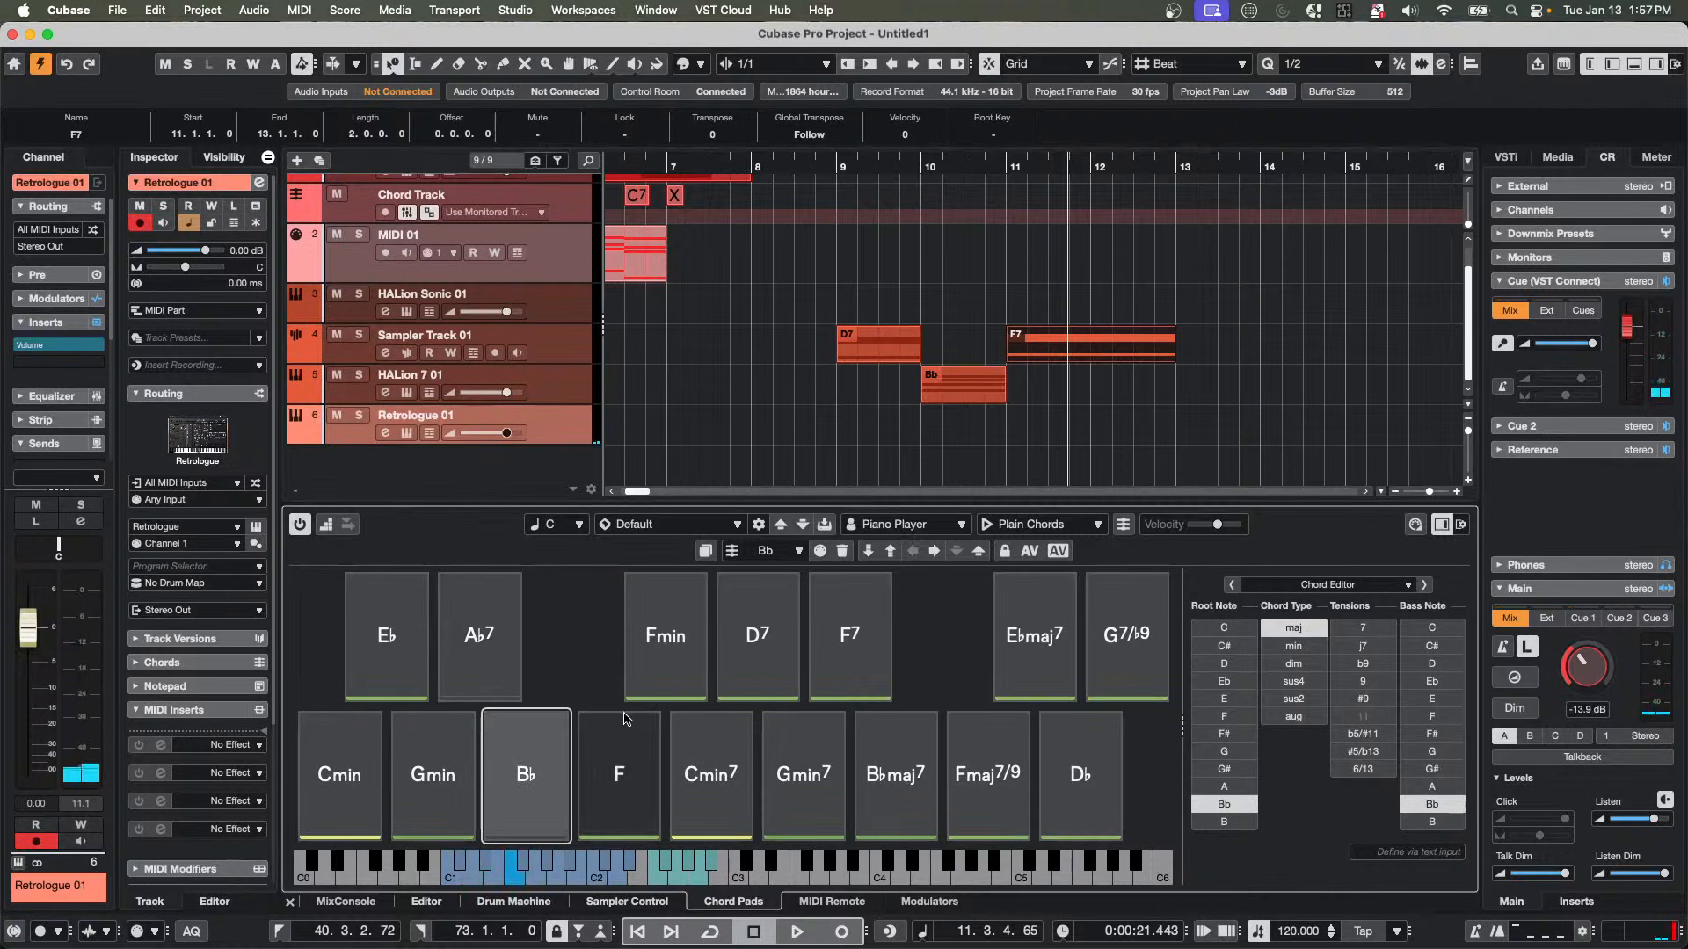
pyautogui.moveTo(1134, 613); pyautogui.dragTo(1277, 348)
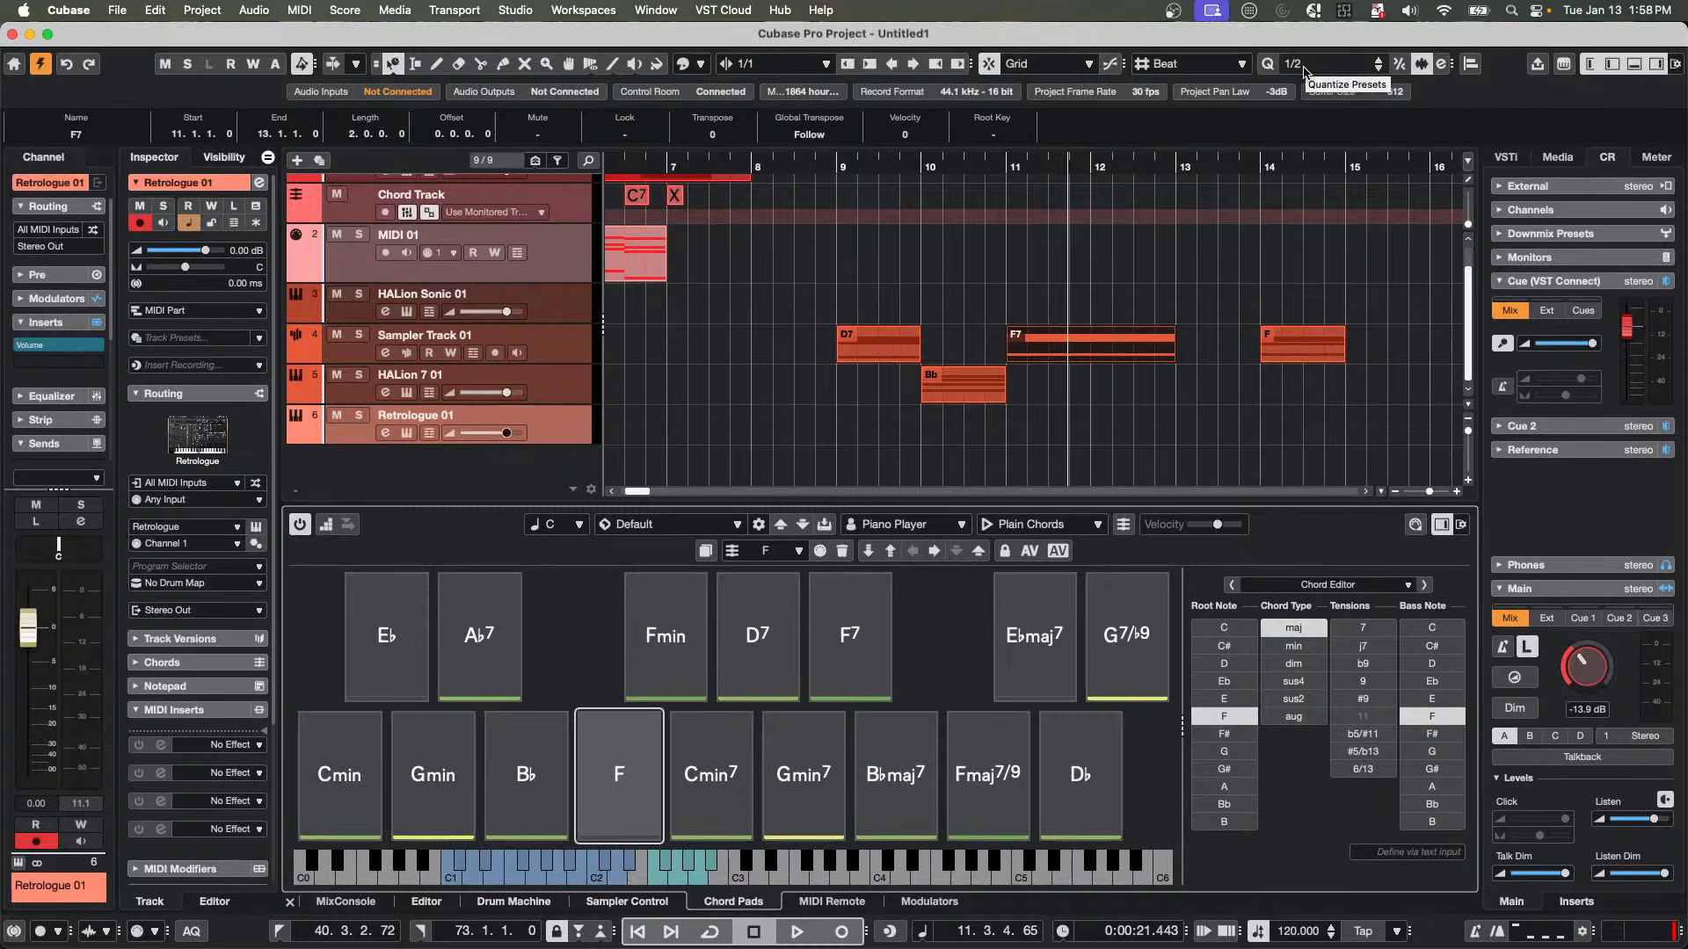
# Set the grid type to Bar and change the ruler's time format to Seconds.
pyautogui.click(1195, 70)
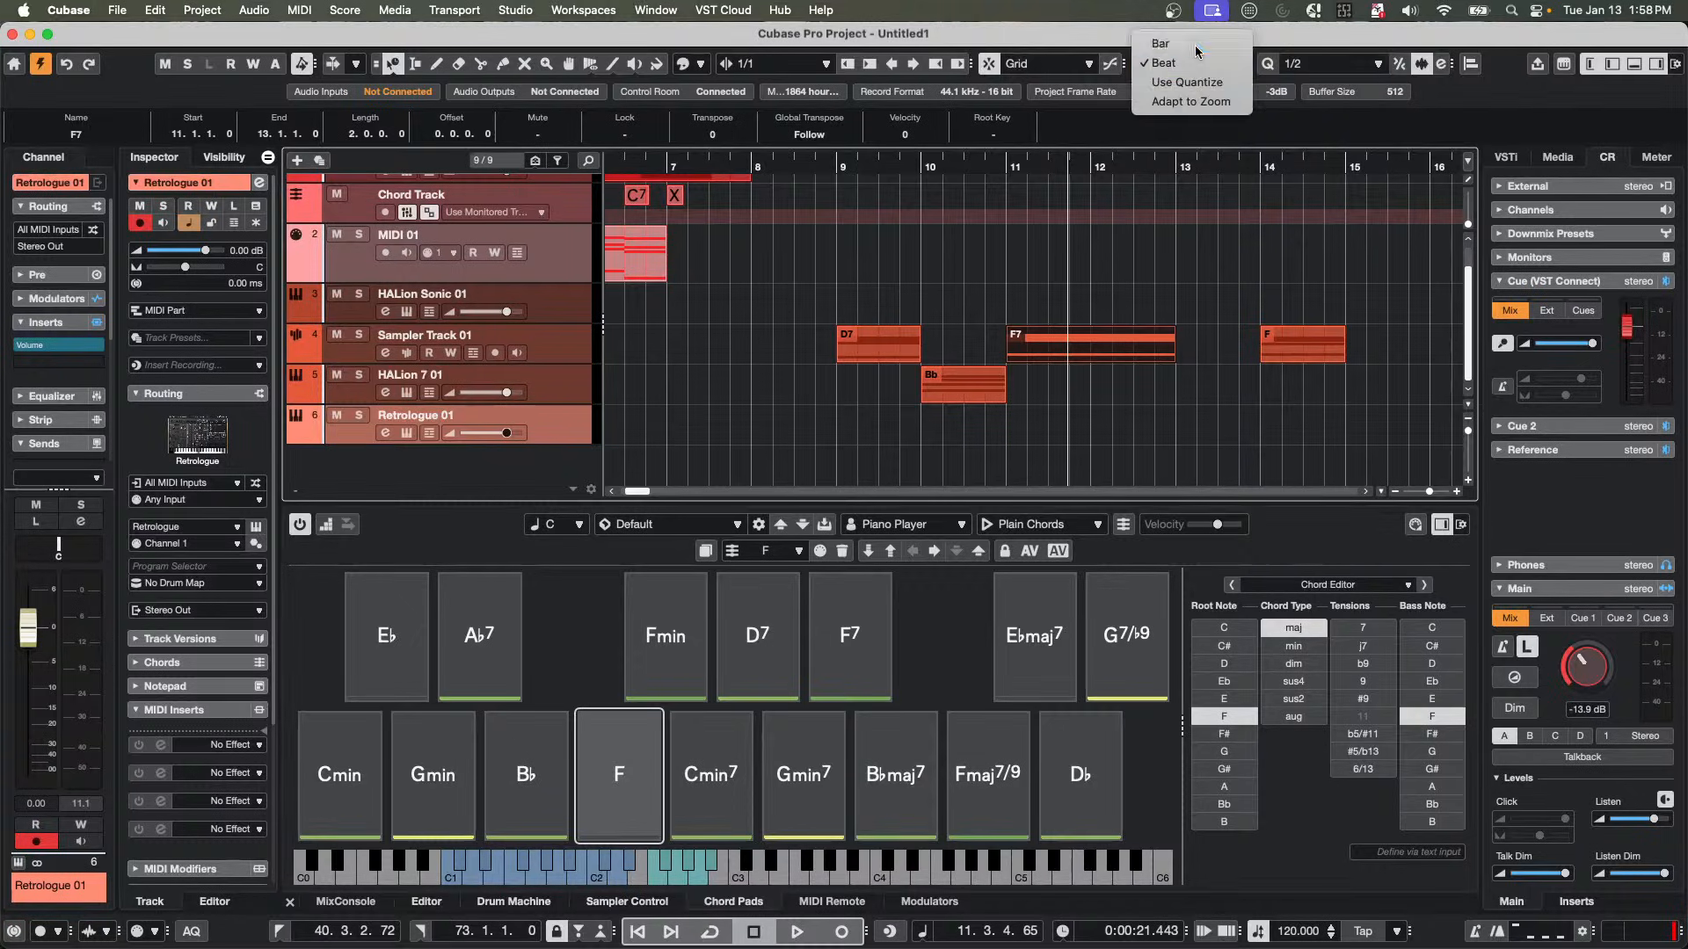
pyautogui.click(1195, 44)
pyautogui.rightClick(804, 162)
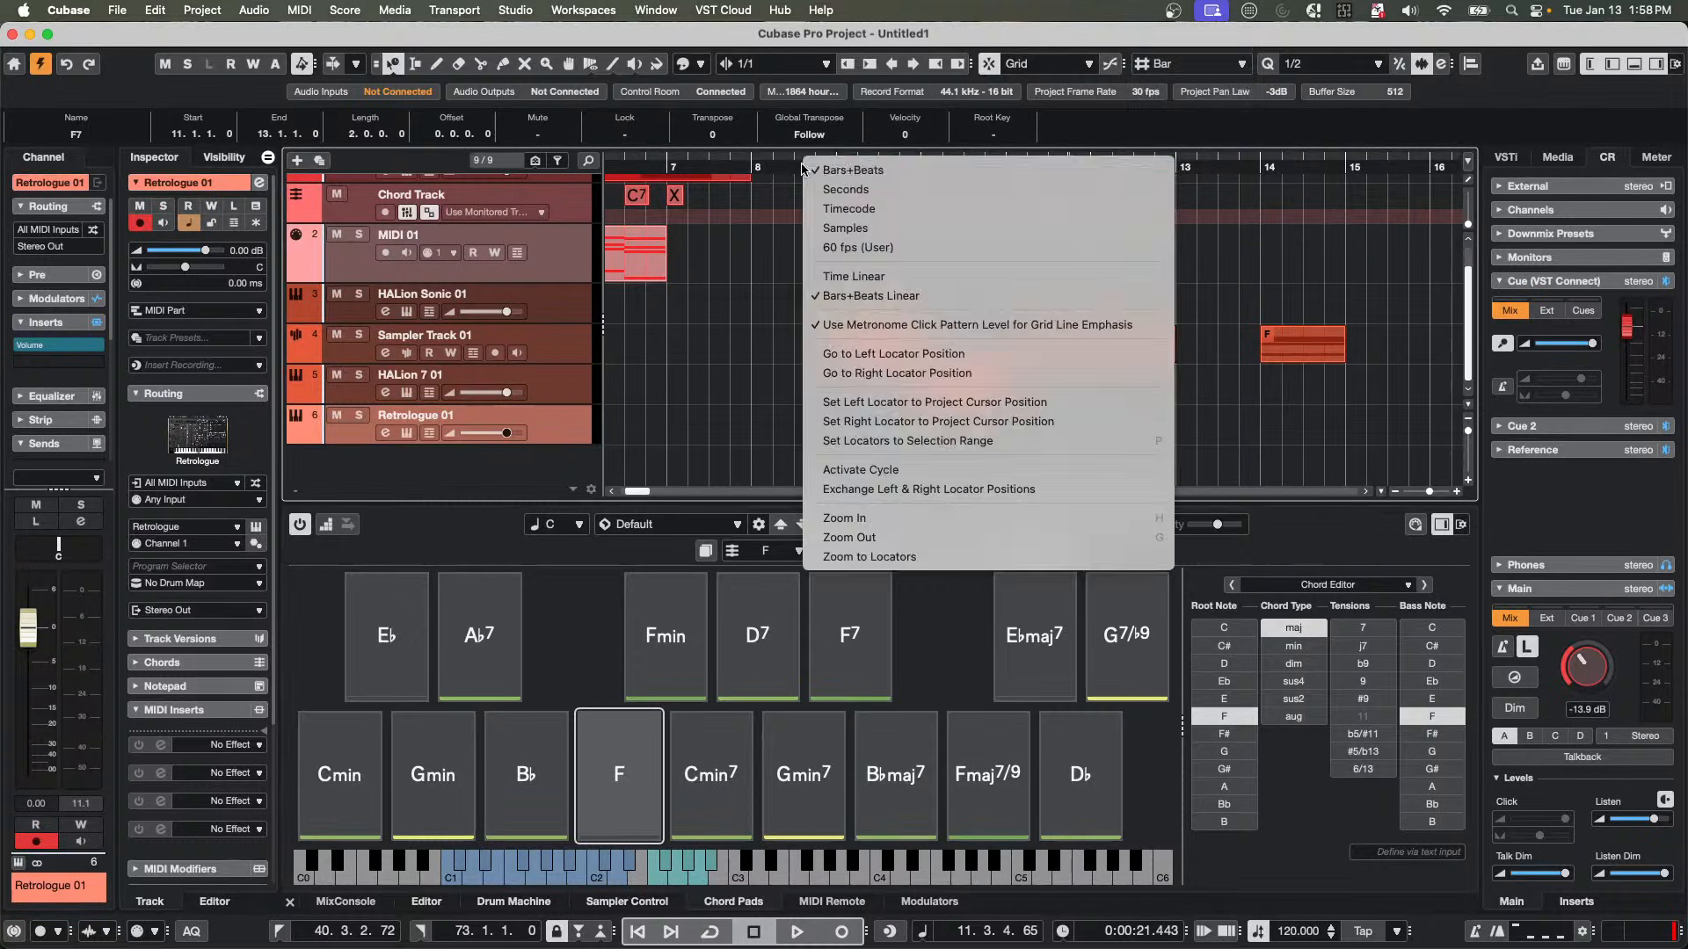
pyautogui.click(844, 189)
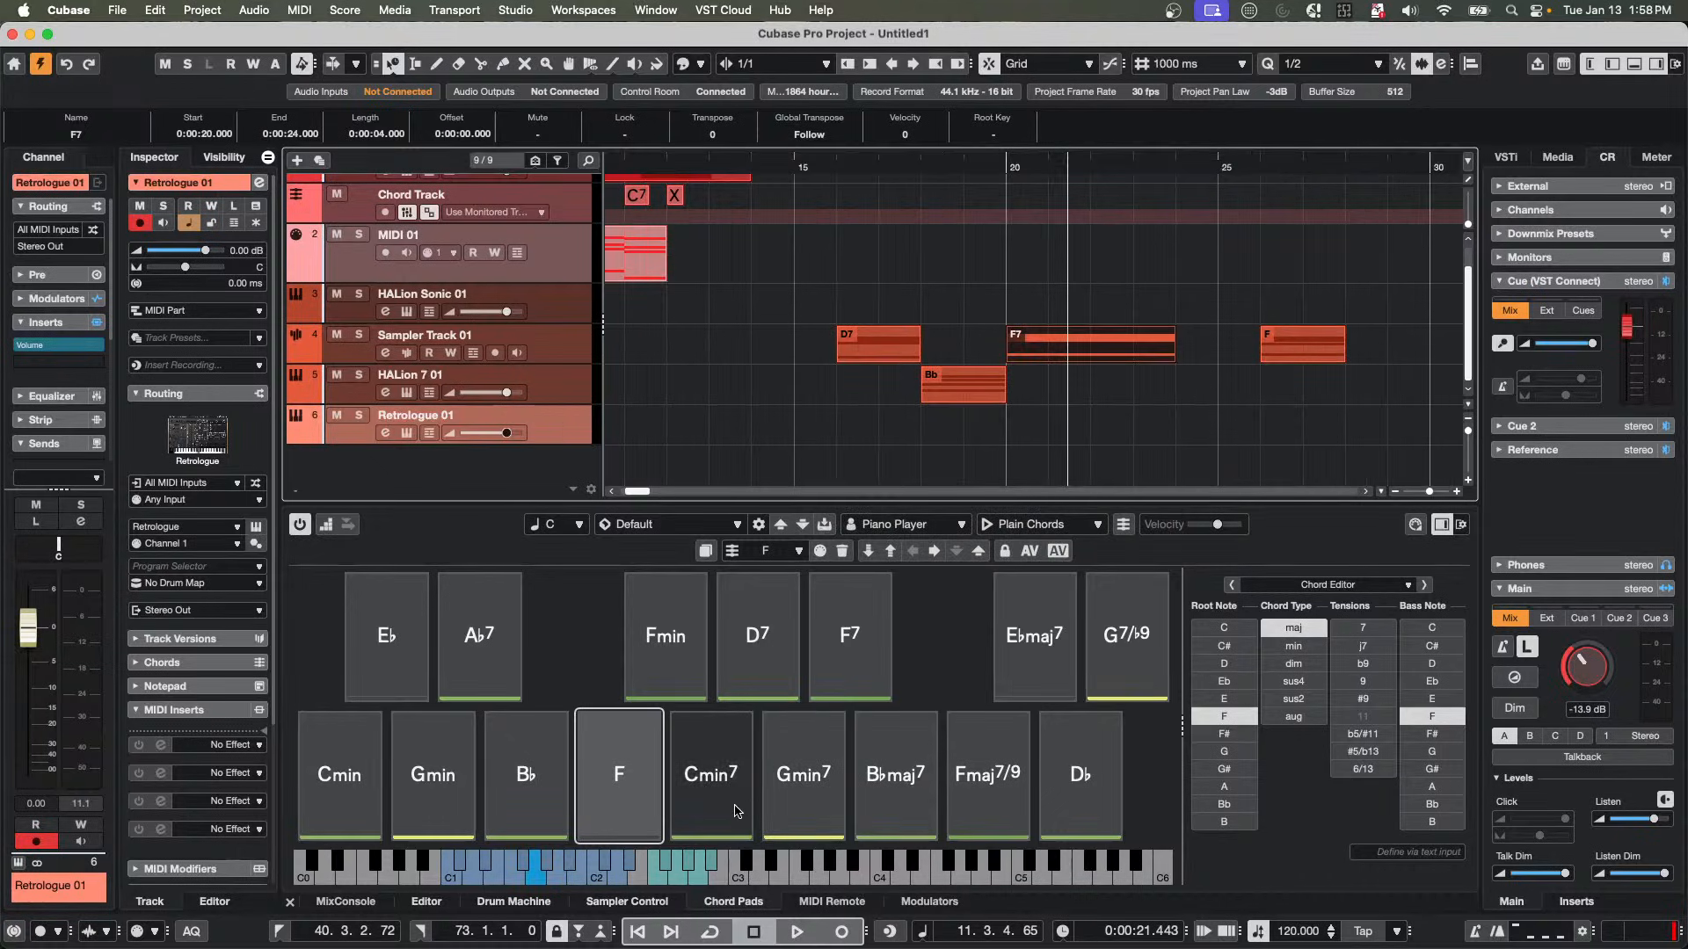
# Place the Cmin7 chord pad at 30 seconds on Sampler Track 01.
pyautogui.moveTo(1435, 274); pyautogui.dragTo(1438, 345)
pyautogui.moveTo(1175, 166); pyautogui.dragTo(1480, 170)
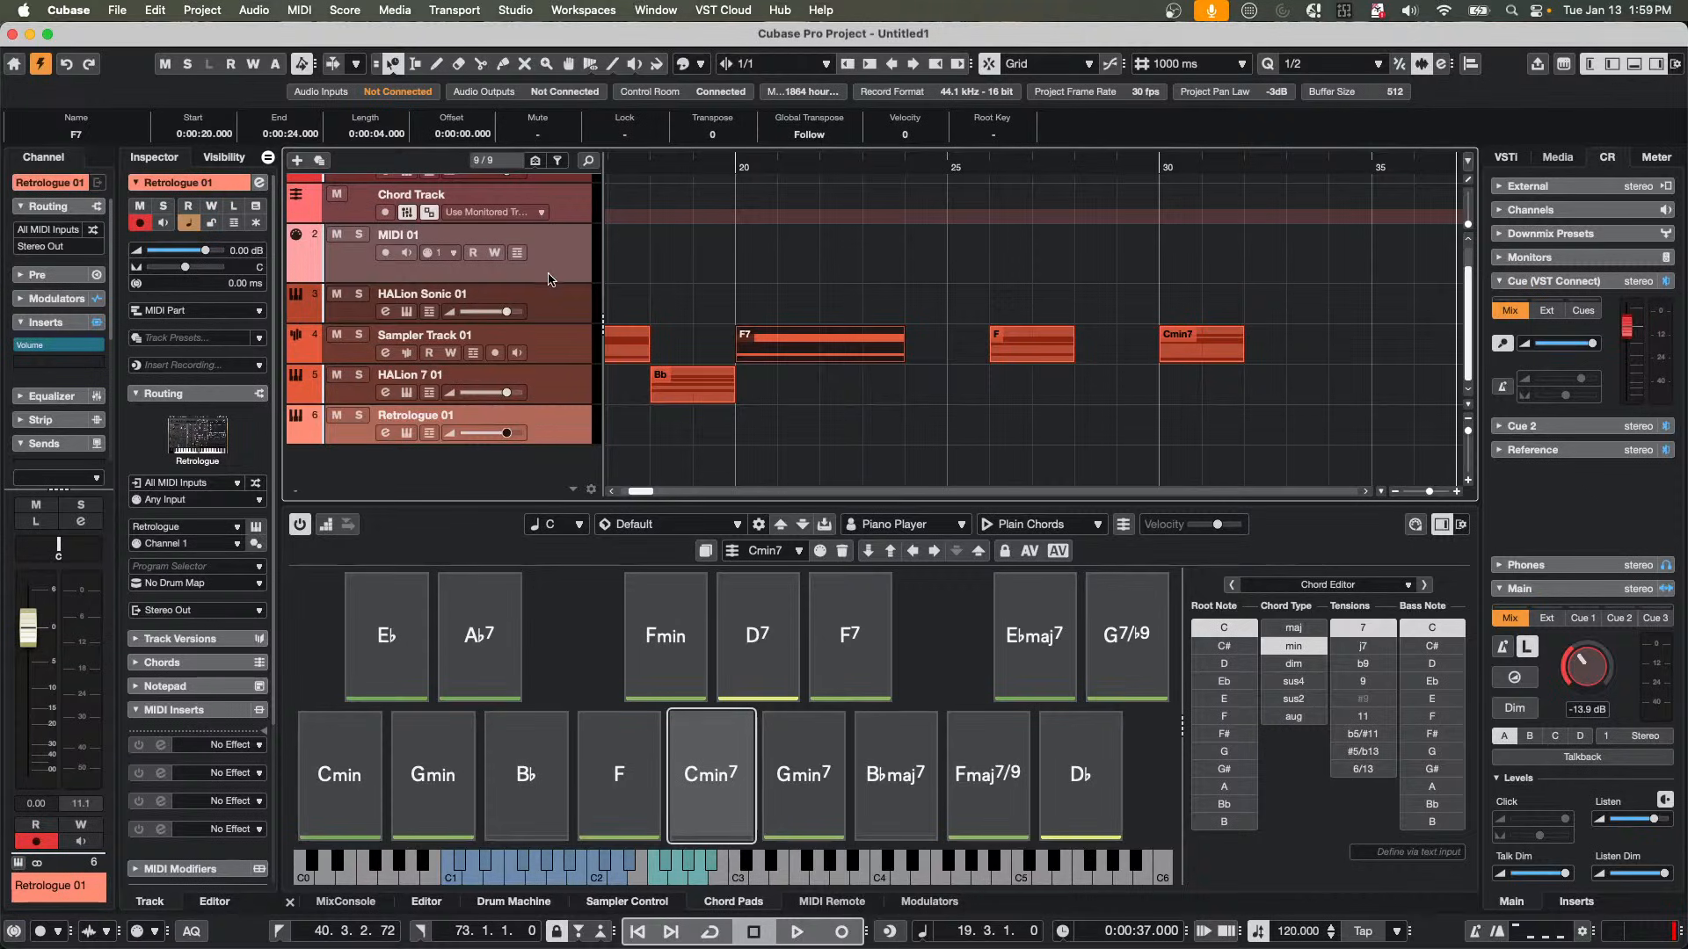
# Add one stereo audio track below the Chord Track, using the 2 Track input and Stereo Out.
pyautogui.scroll(2, 549, 277)
pyautogui.rightClick(577, 260)
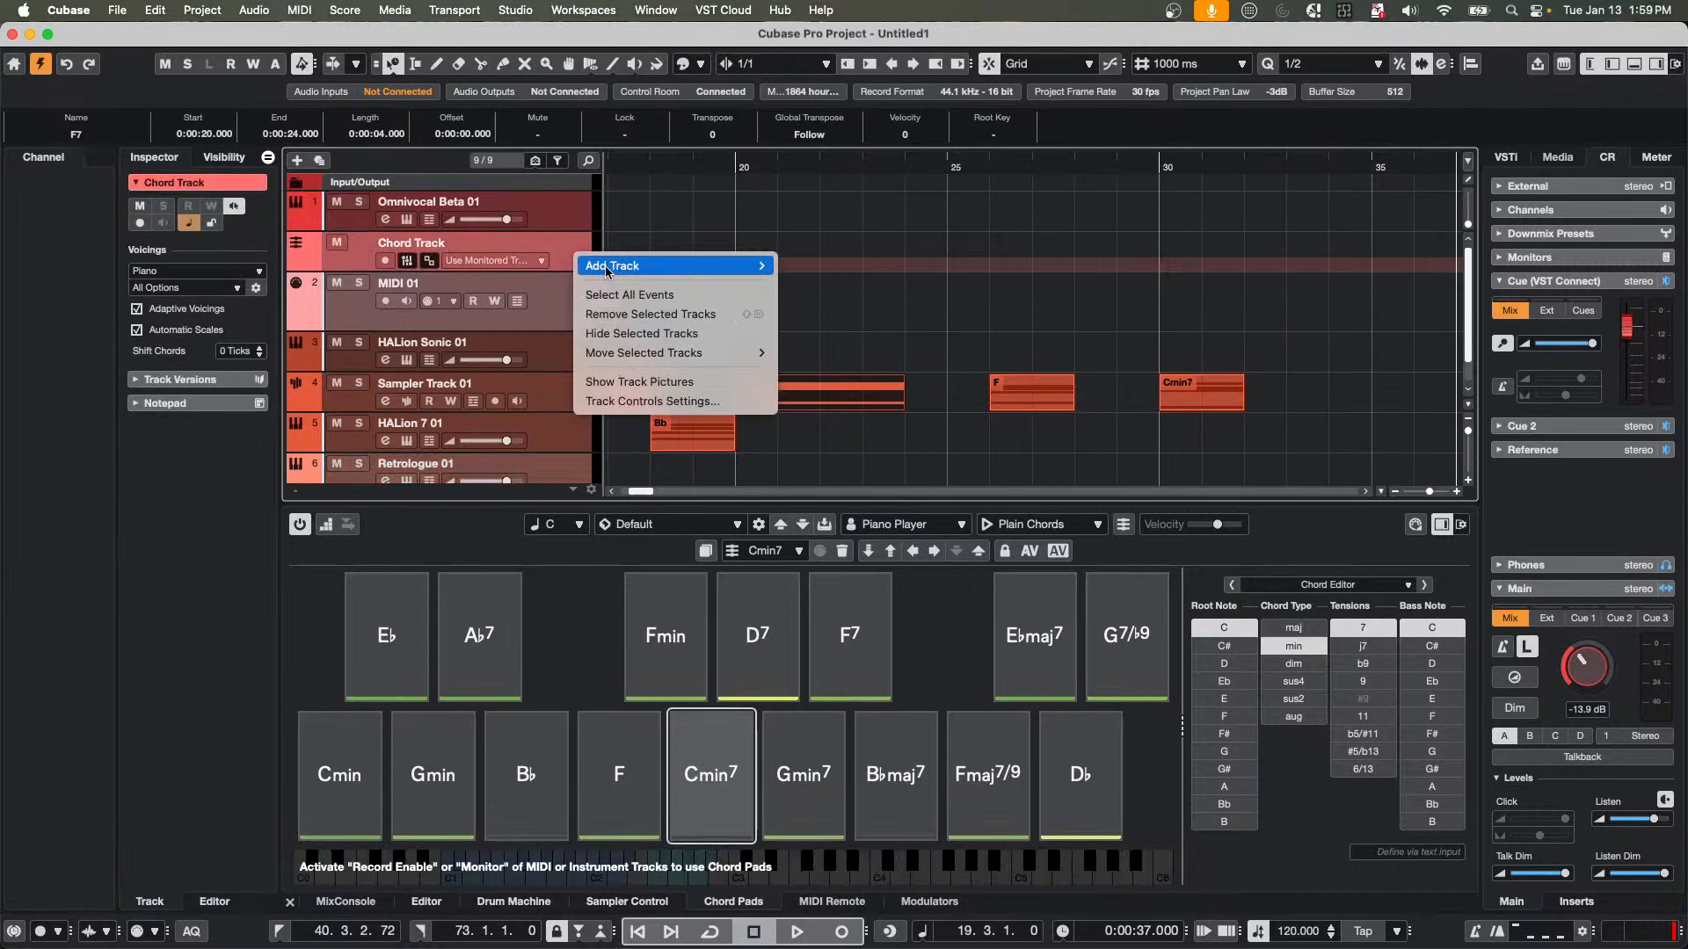
pyautogui.moveTo(612, 266)
pyautogui.click(817, 266)
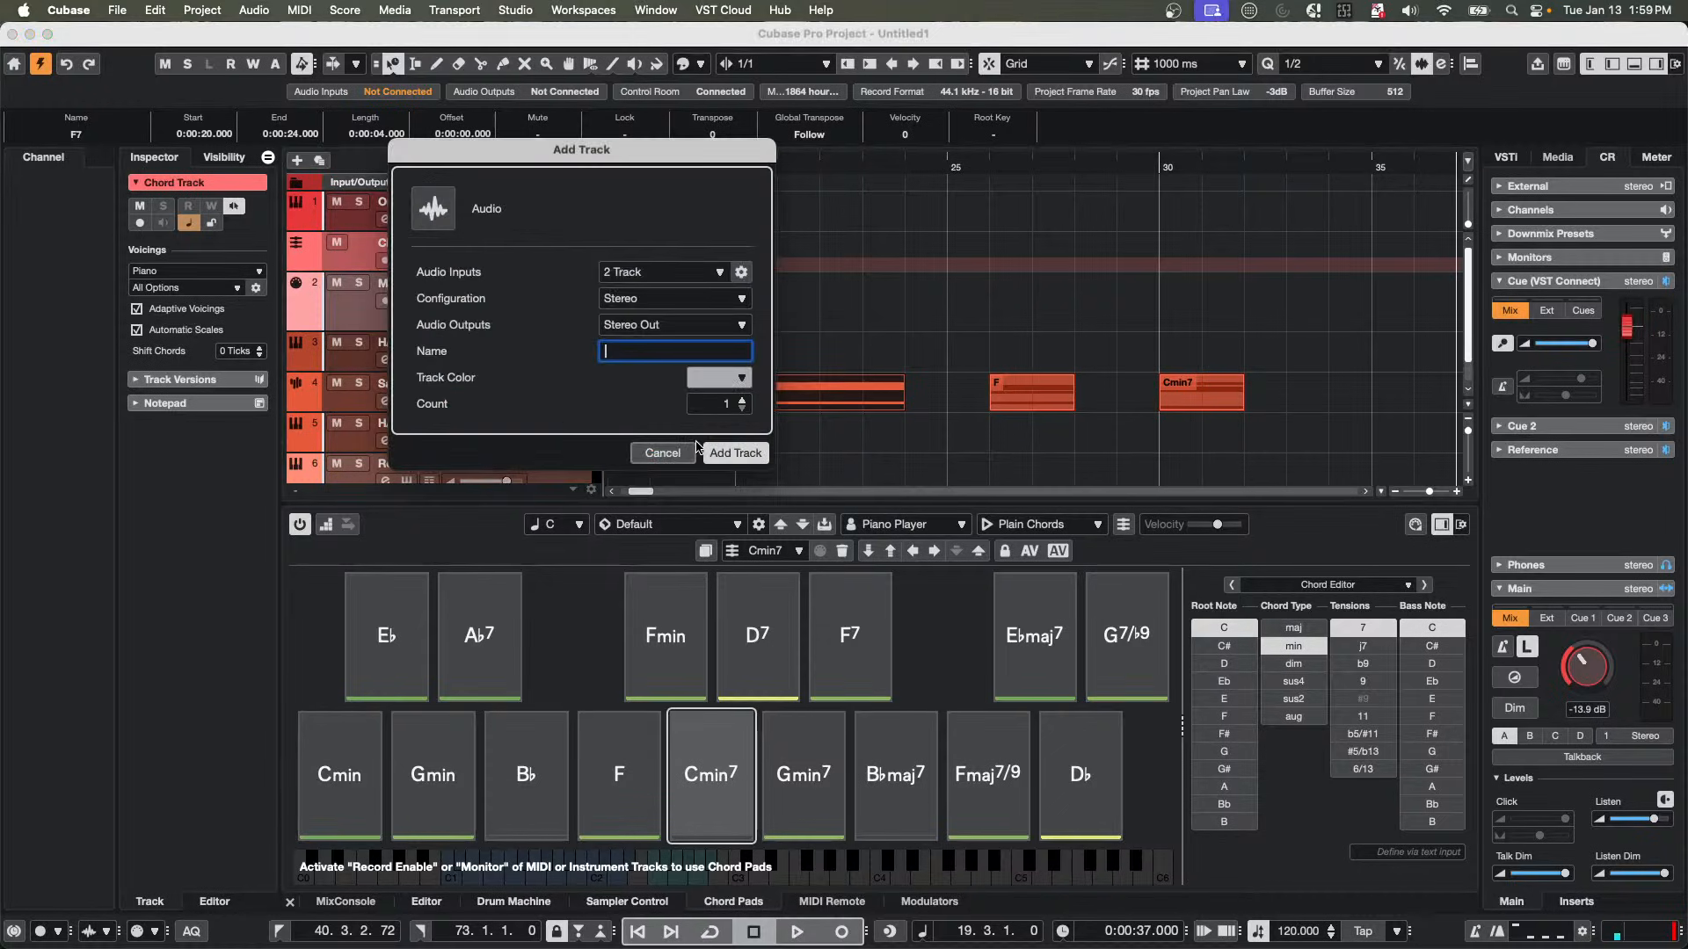
pyautogui.click(721, 454)
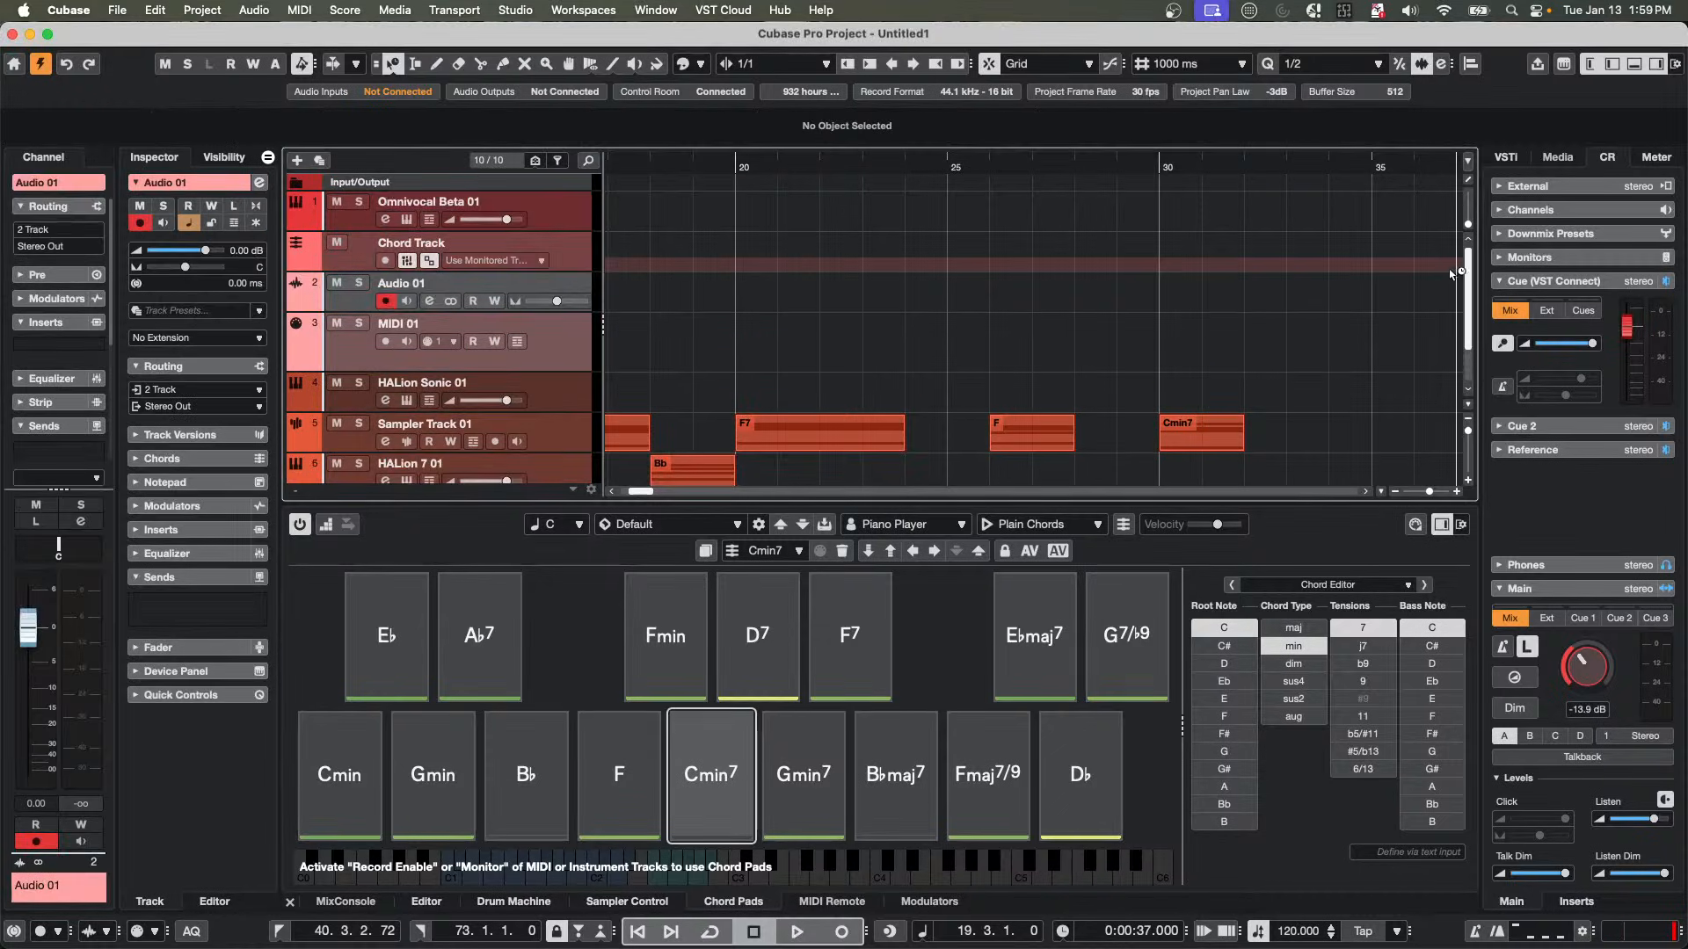
# Browse to the audio track presets and apply 80s Chorus, followed by 80s Wall, to the Audio 01 track.
pyautogui.click(1557, 158)
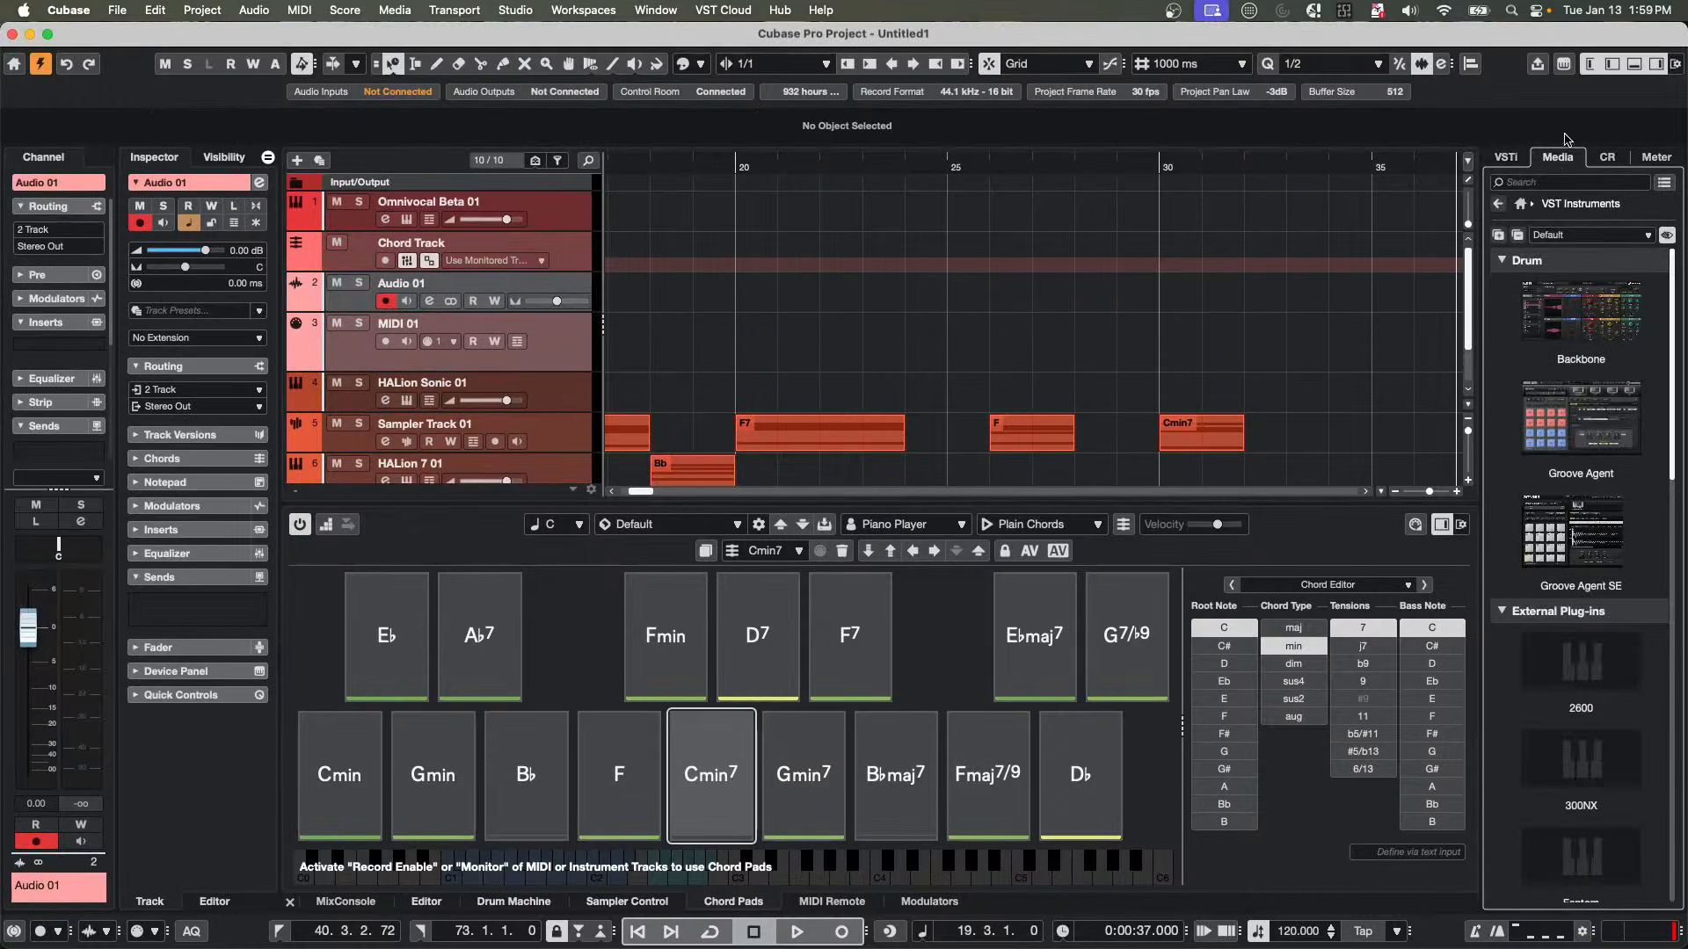
pyautogui.click(1520, 204)
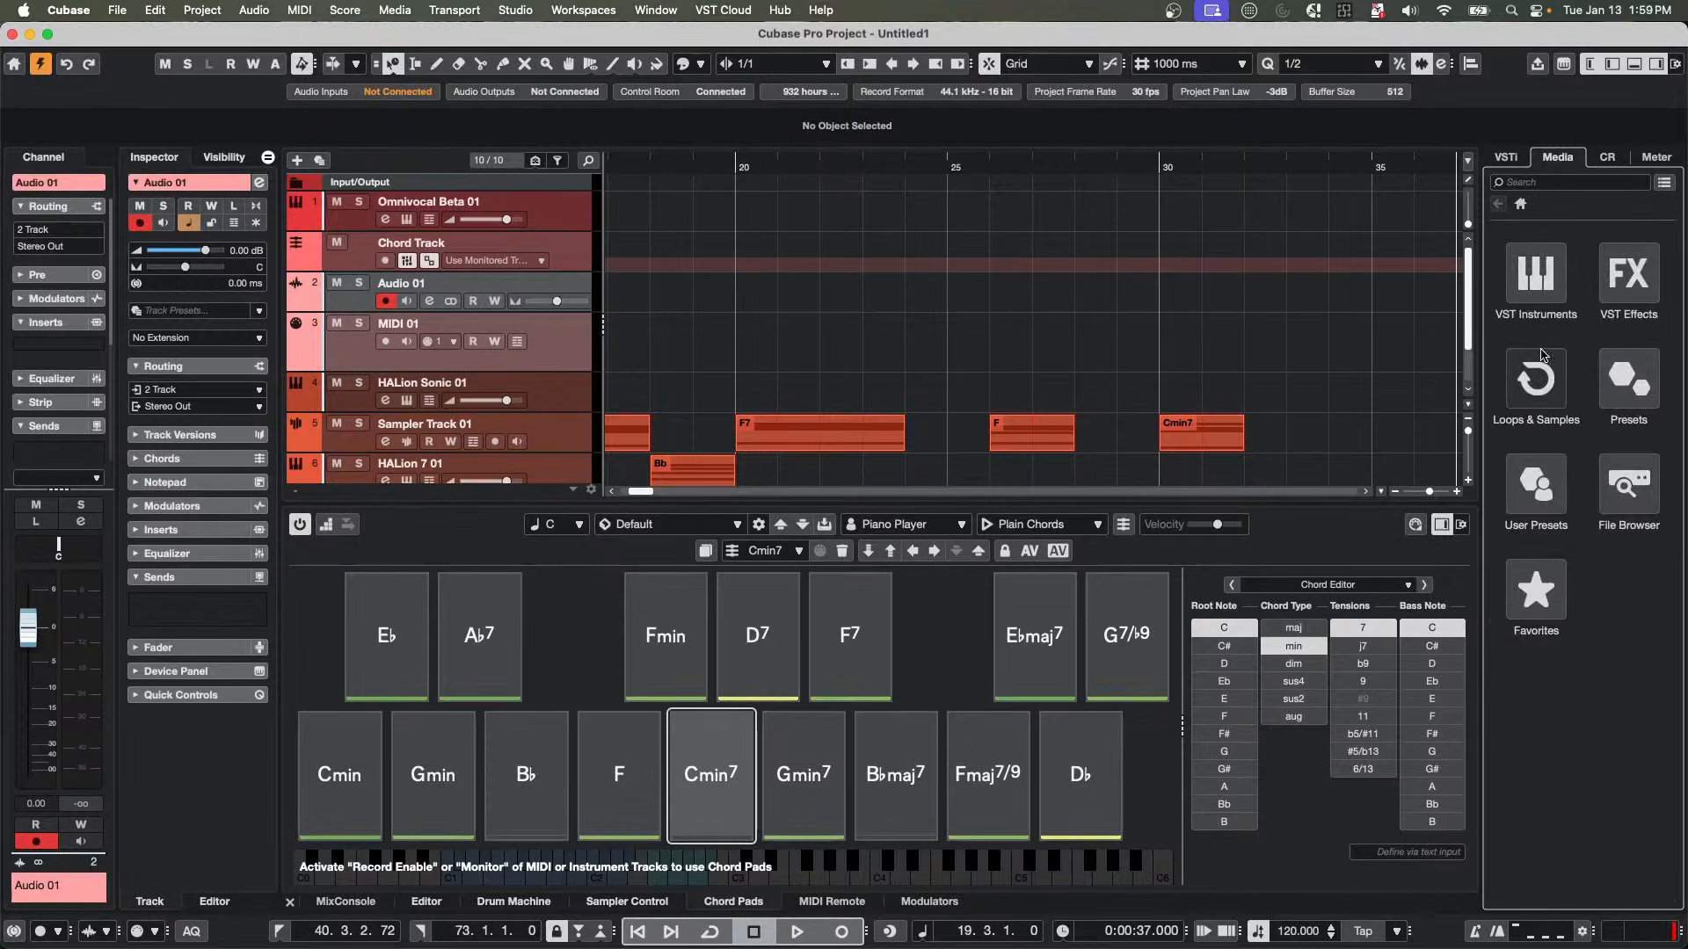
pyautogui.click(1628, 378)
pyautogui.click(1549, 290)
pyautogui.click(1550, 290)
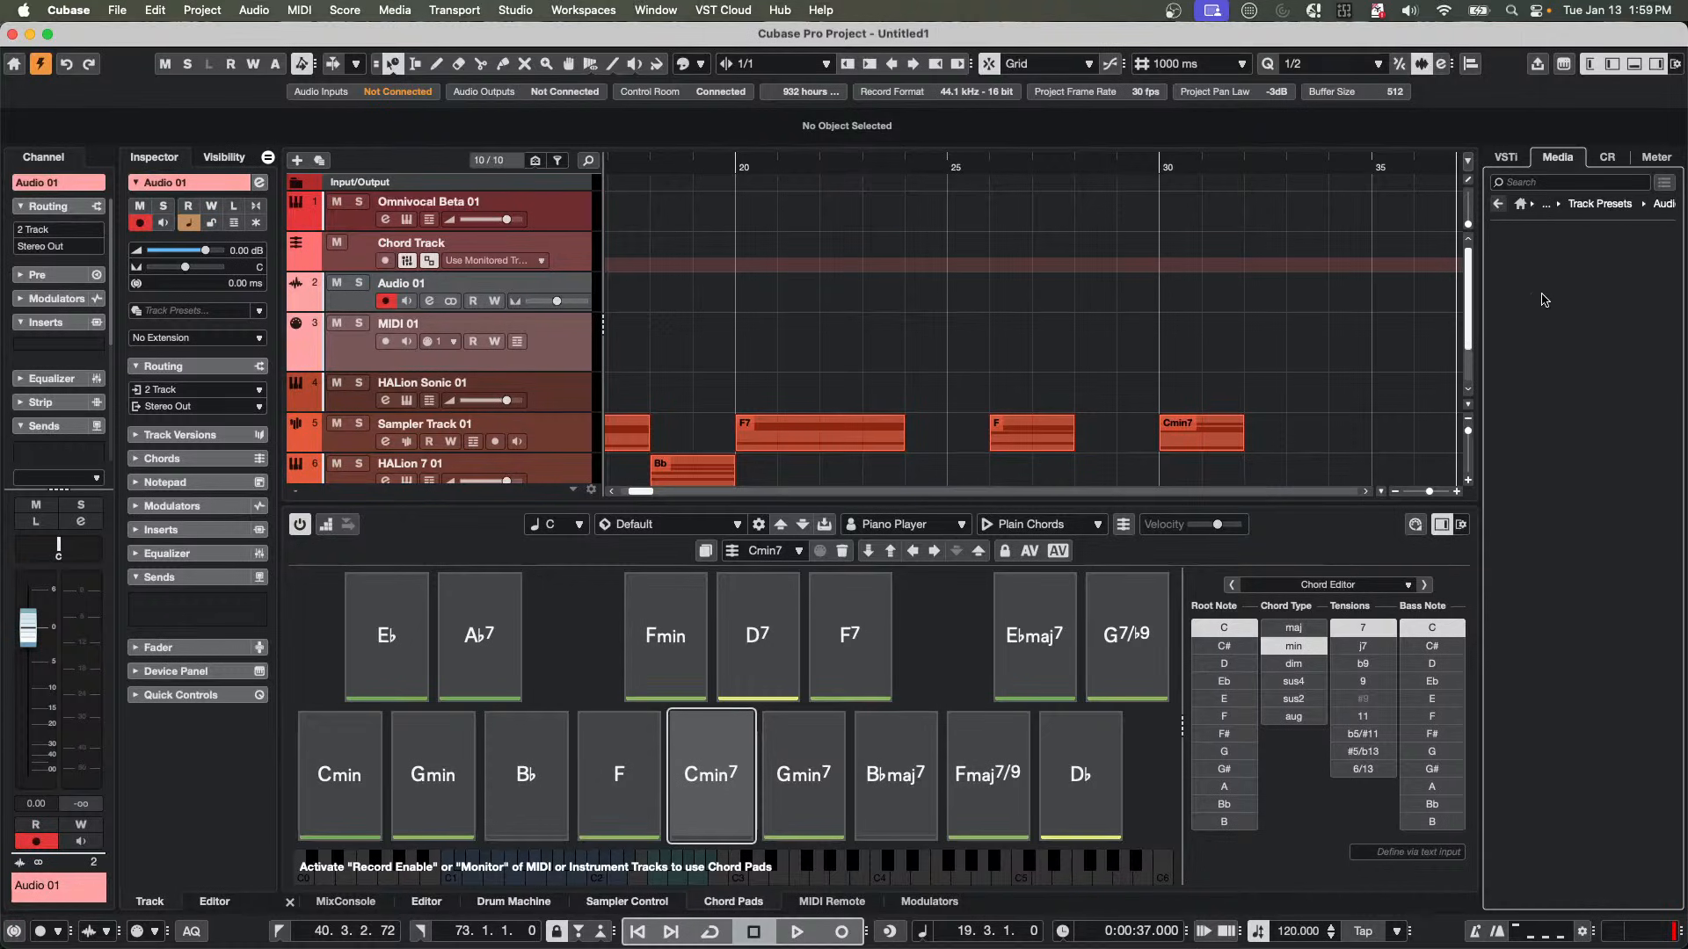
pyautogui.moveTo(1561, 448); pyautogui.dragTo(540, 289)
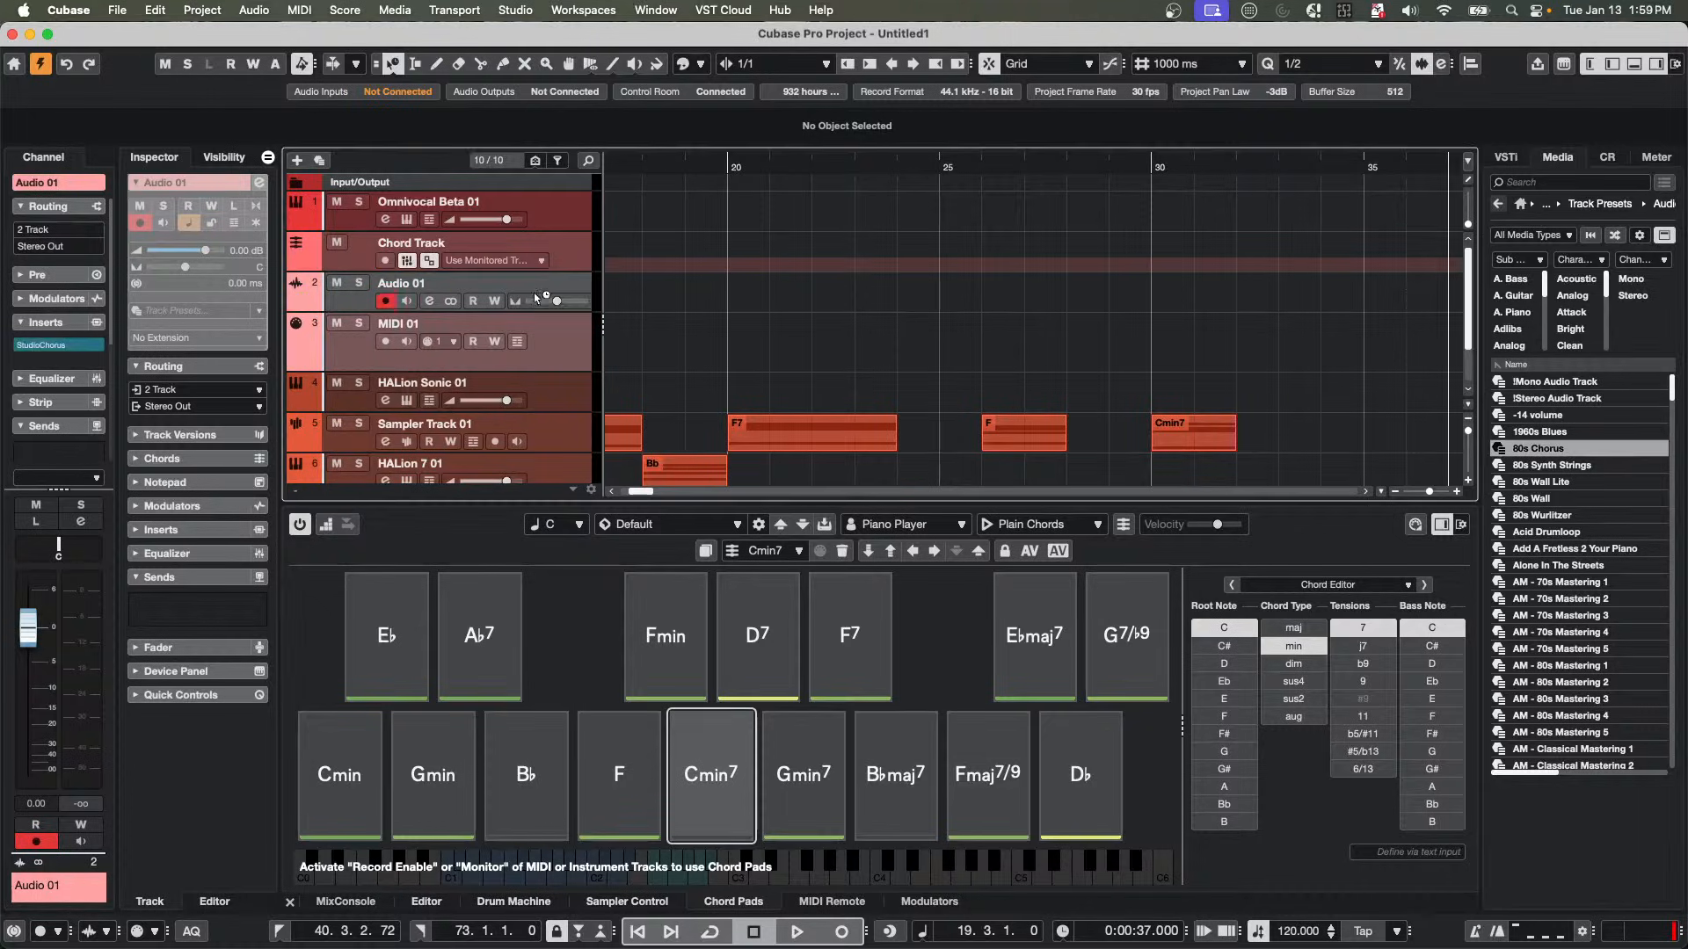
pyautogui.moveTo(1549, 499); pyautogui.dragTo(514, 251)
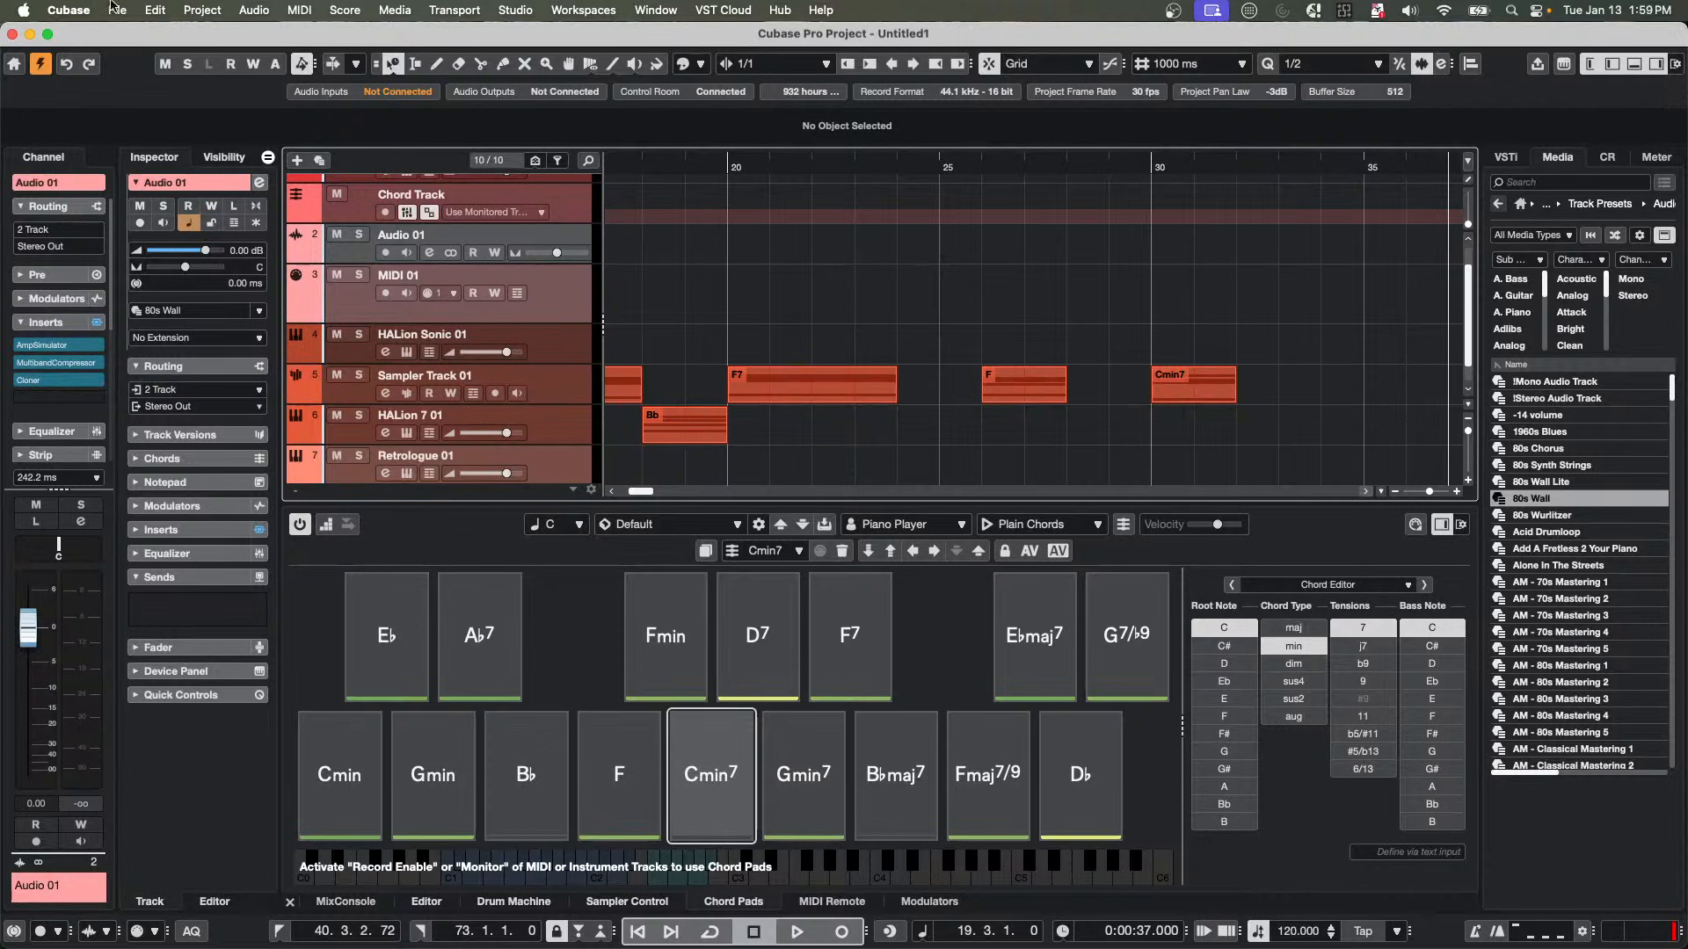
# Open the Key Commands settings and search the commands for "insert".
pyautogui.click(71, 9)
pyautogui.moveTo(117, 9)
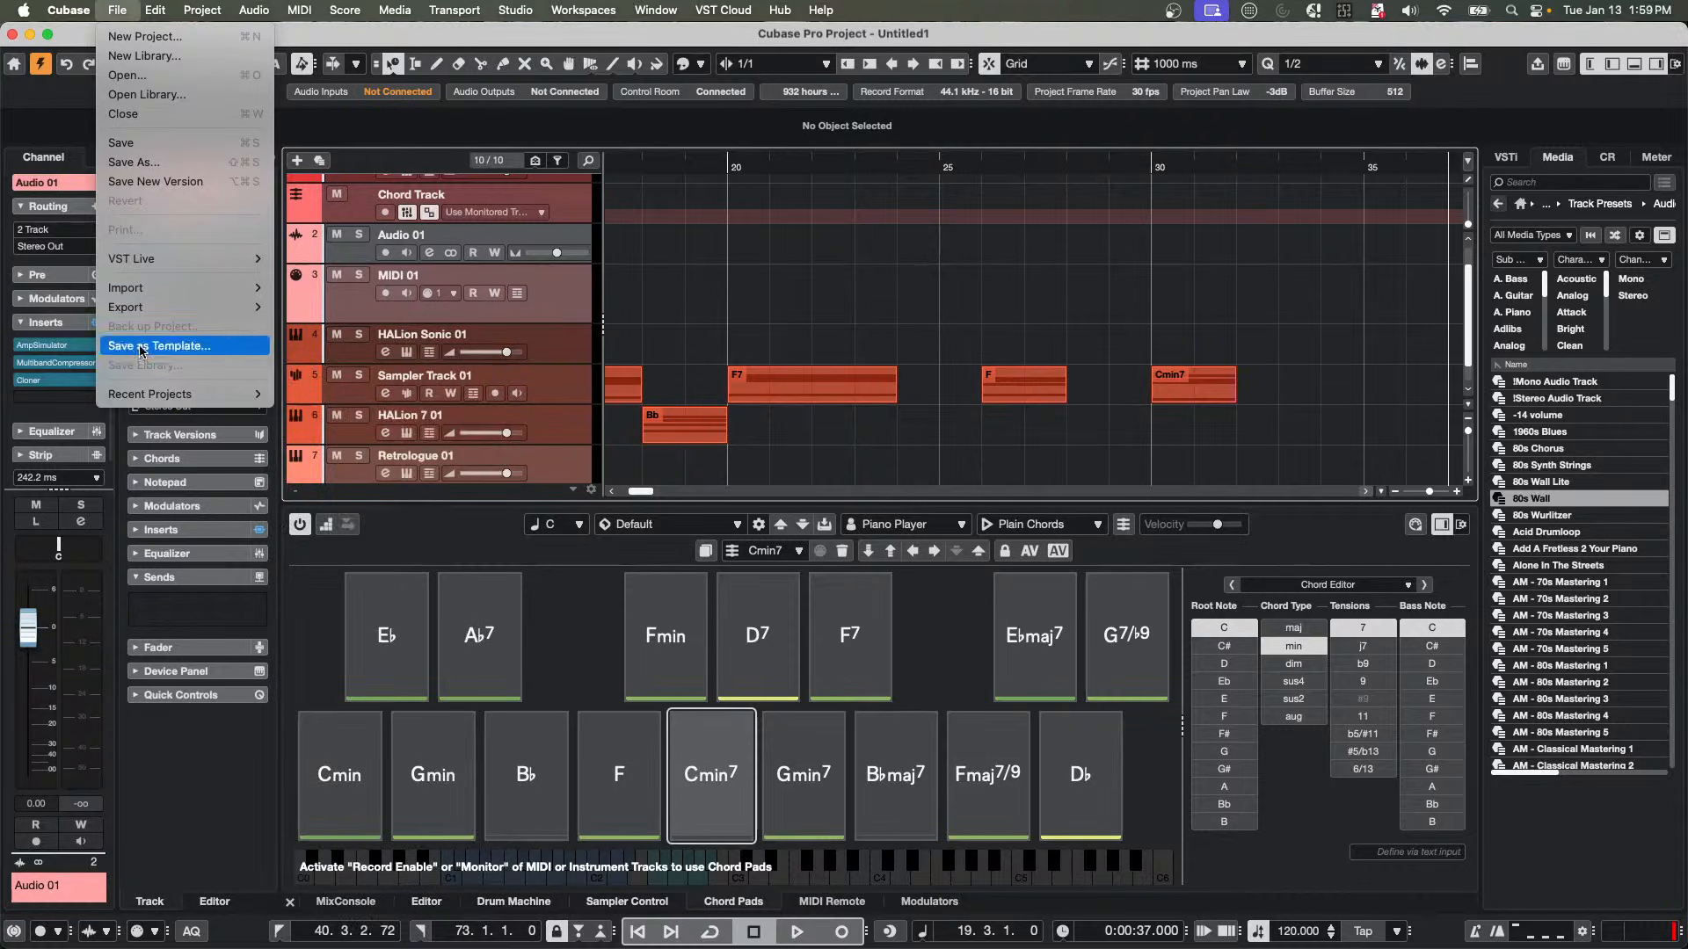
pyautogui.click(100, 119)
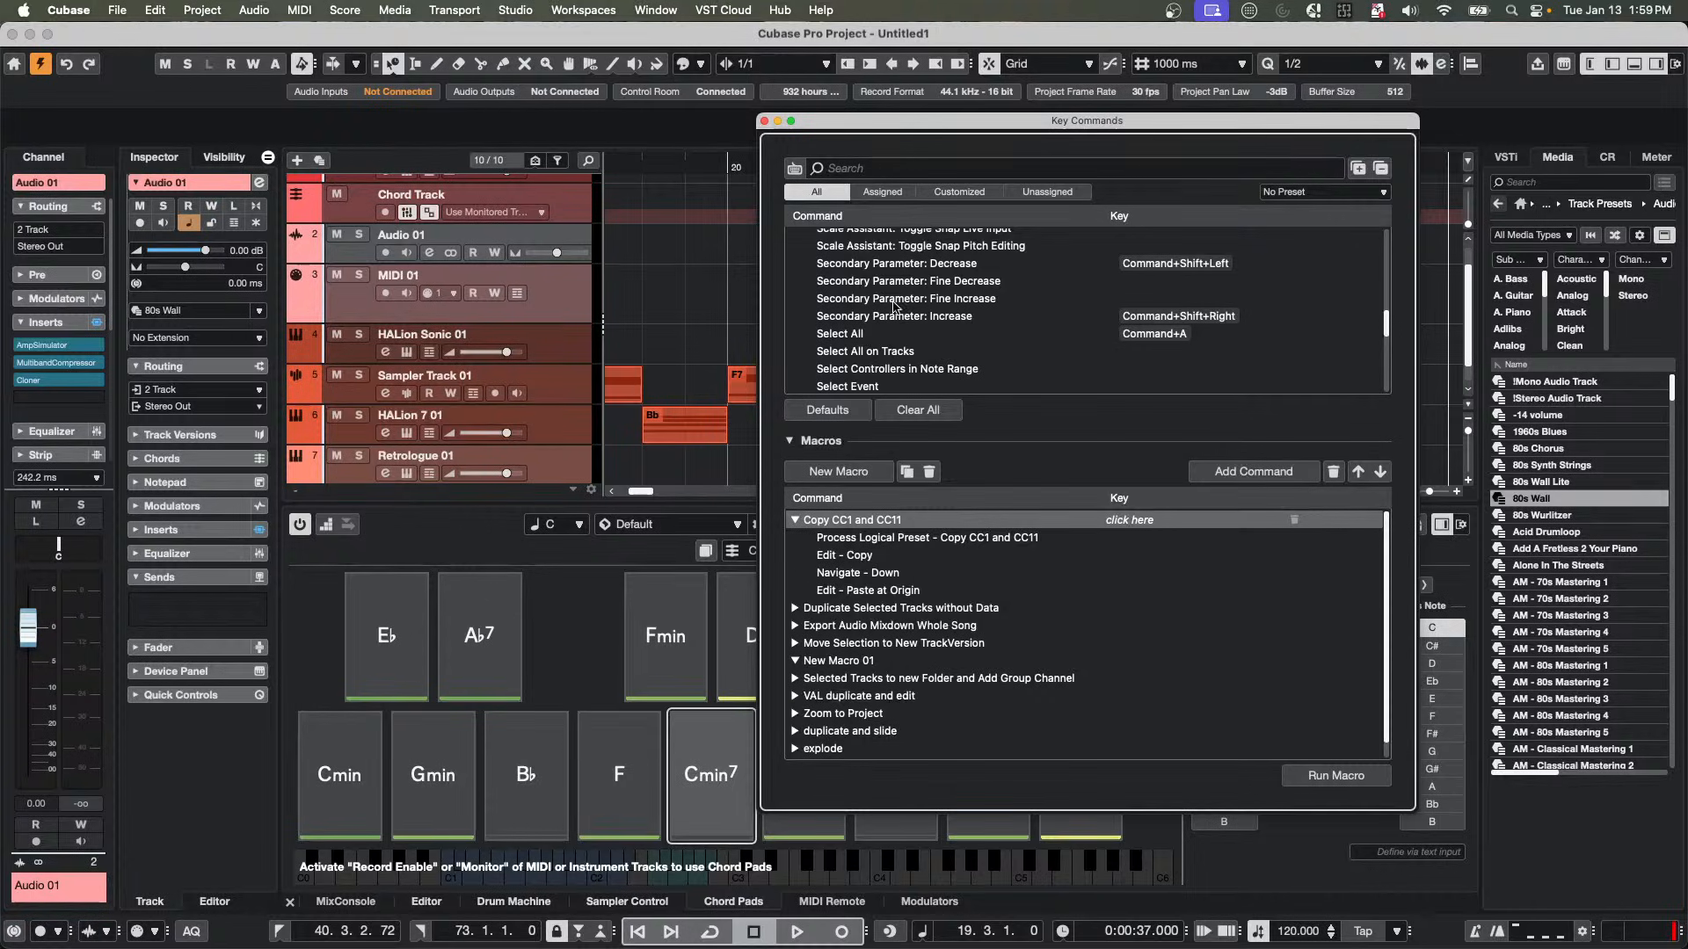
pyautogui.scroll(5, 888, 306)
pyautogui.click(894, 168)
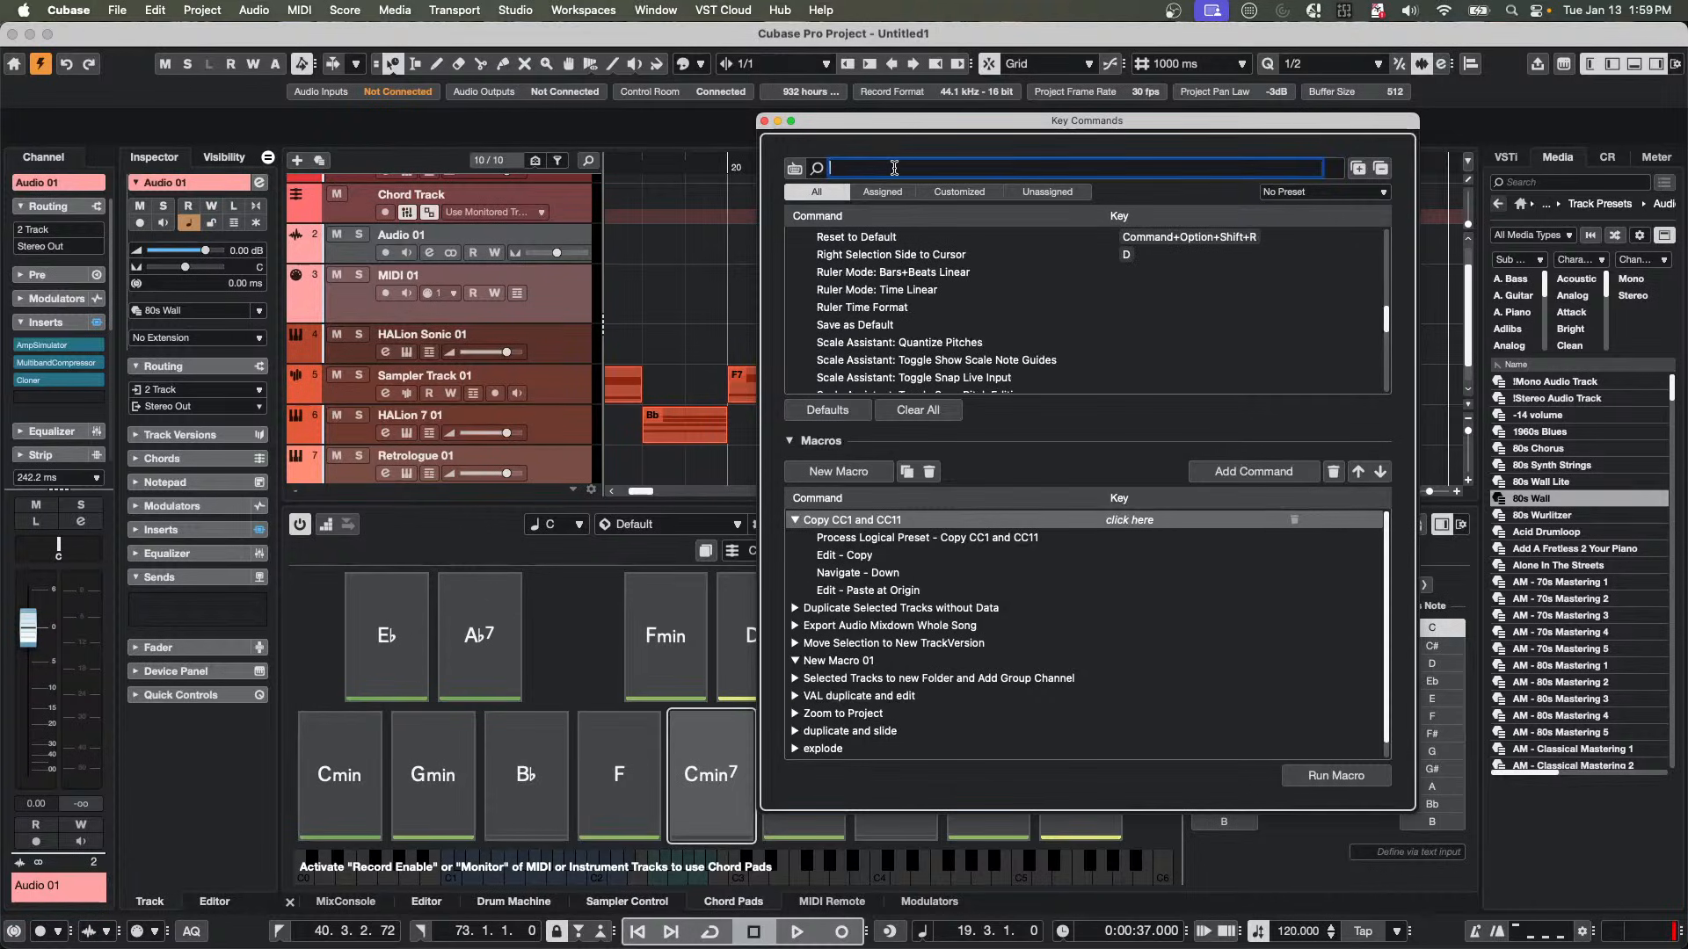
pyautogui.write('insert')
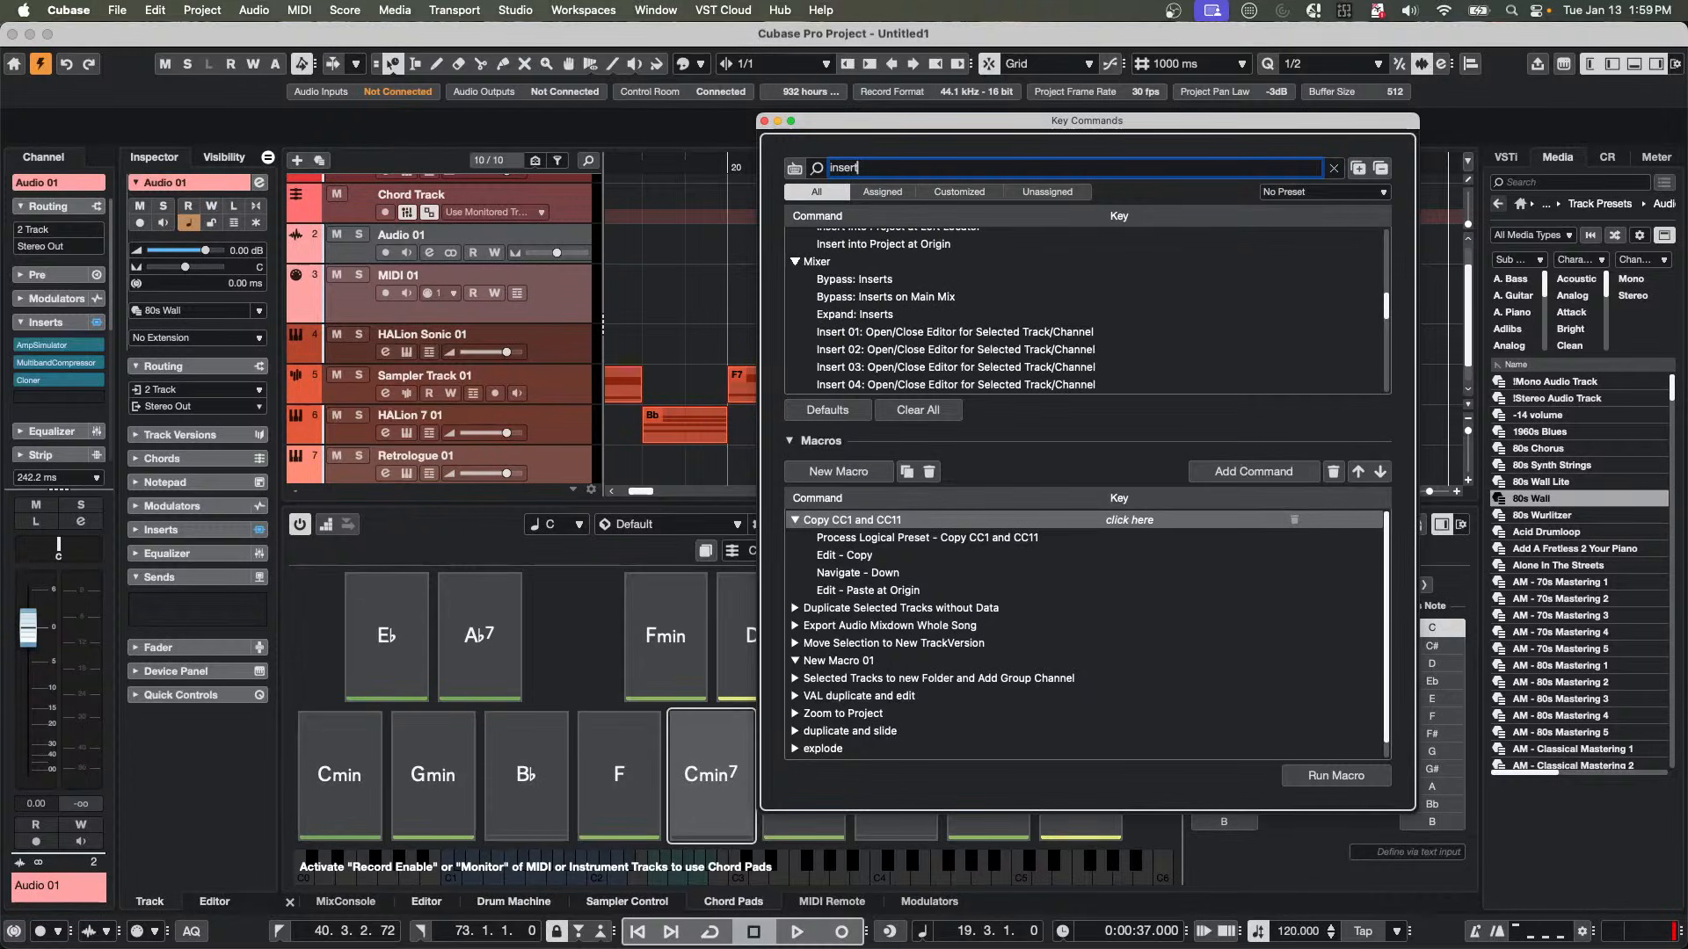
# Try to assign Command+Z to Insert 02: Open/Close Editor for Selected Track/Channel and decline the reassignment.
pyautogui.click(969, 353)
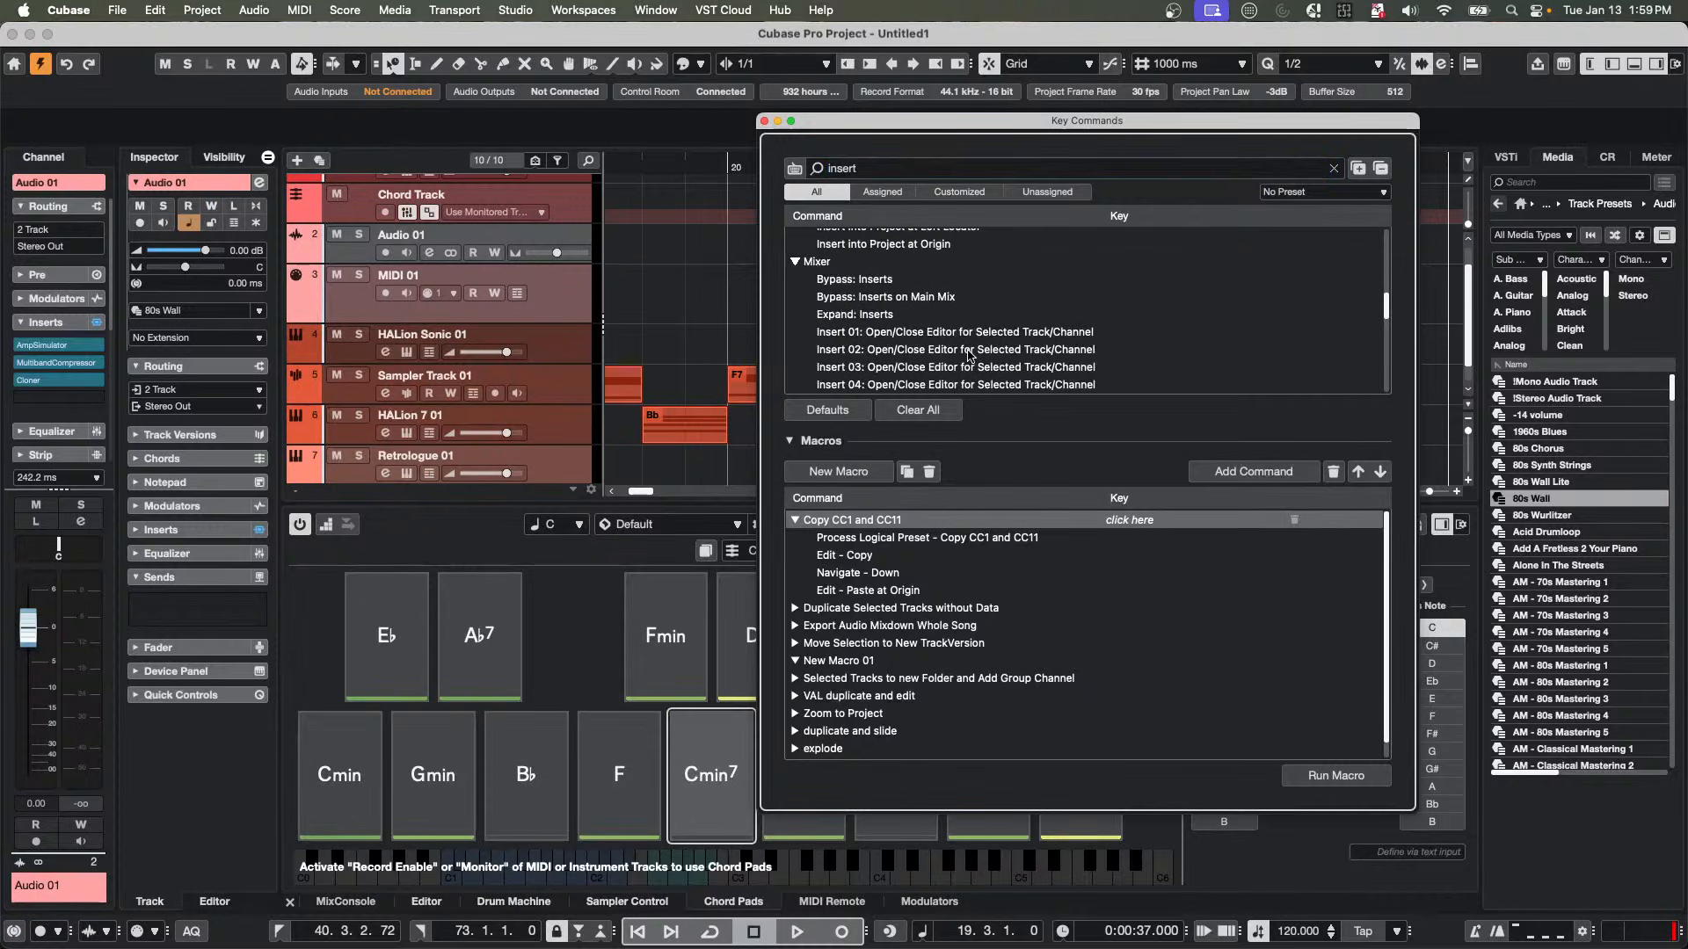
pyautogui.click(1181, 349)
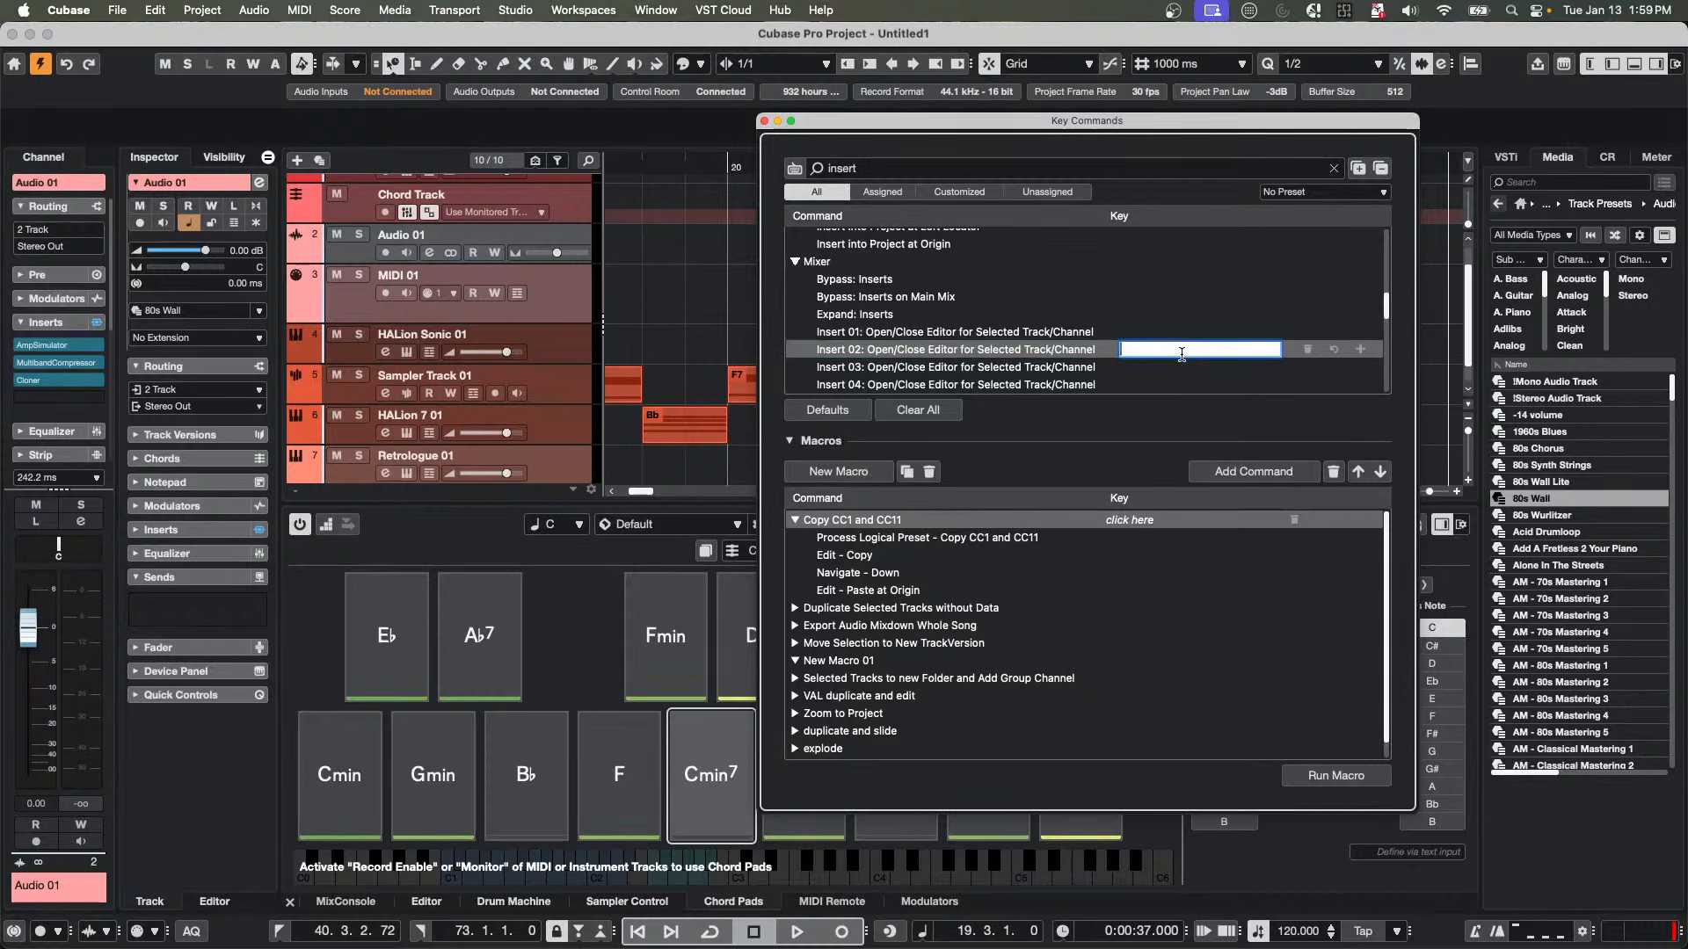
pyautogui.press('super+z')
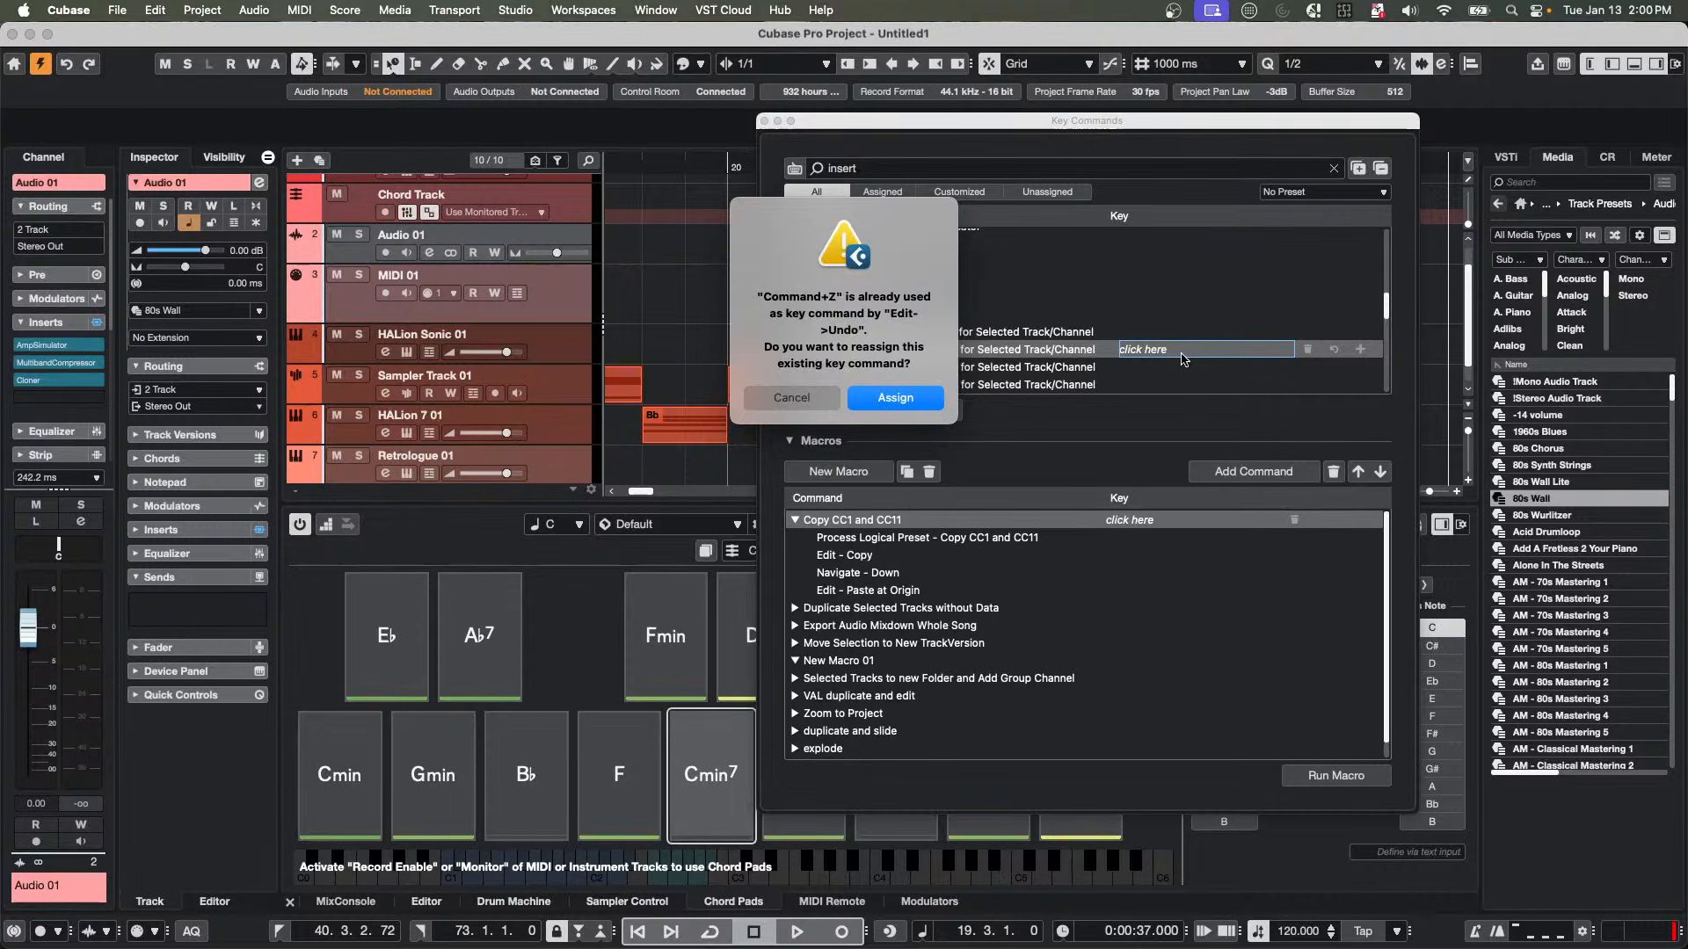
pyautogui.click(792, 397)
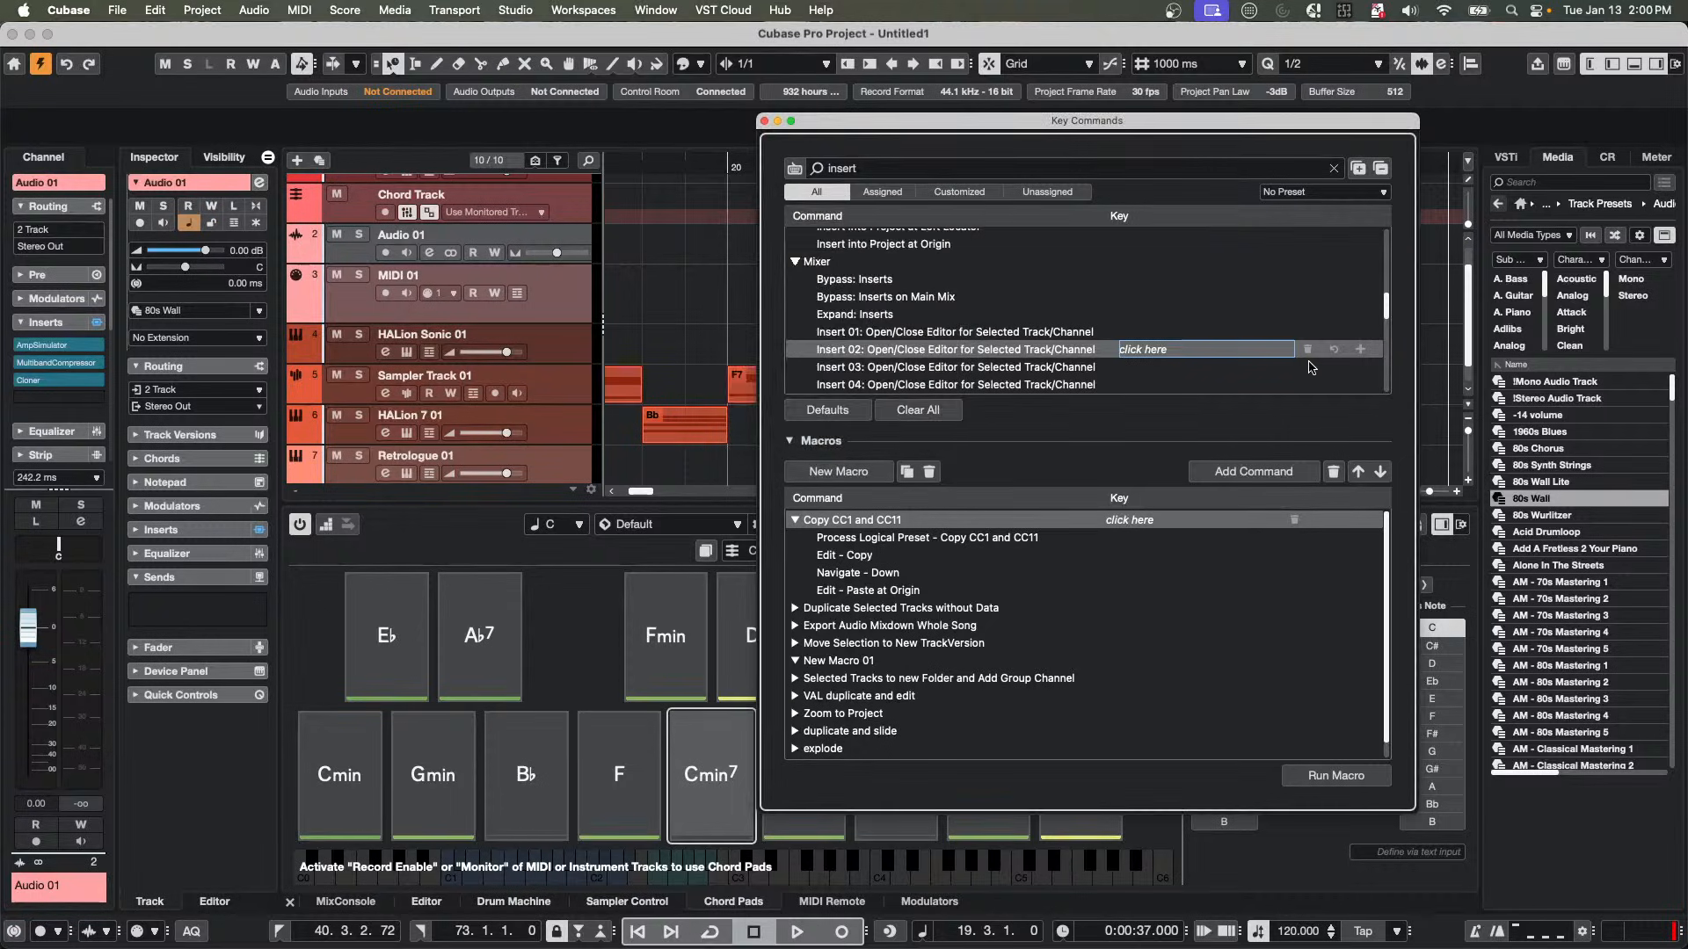
# Assign Command+Option+Shift+Num 2 to Insert 02: Open/Close Editor for Selected Track/Channel and close the Key Commands window.
pyautogui.click(1190, 350)
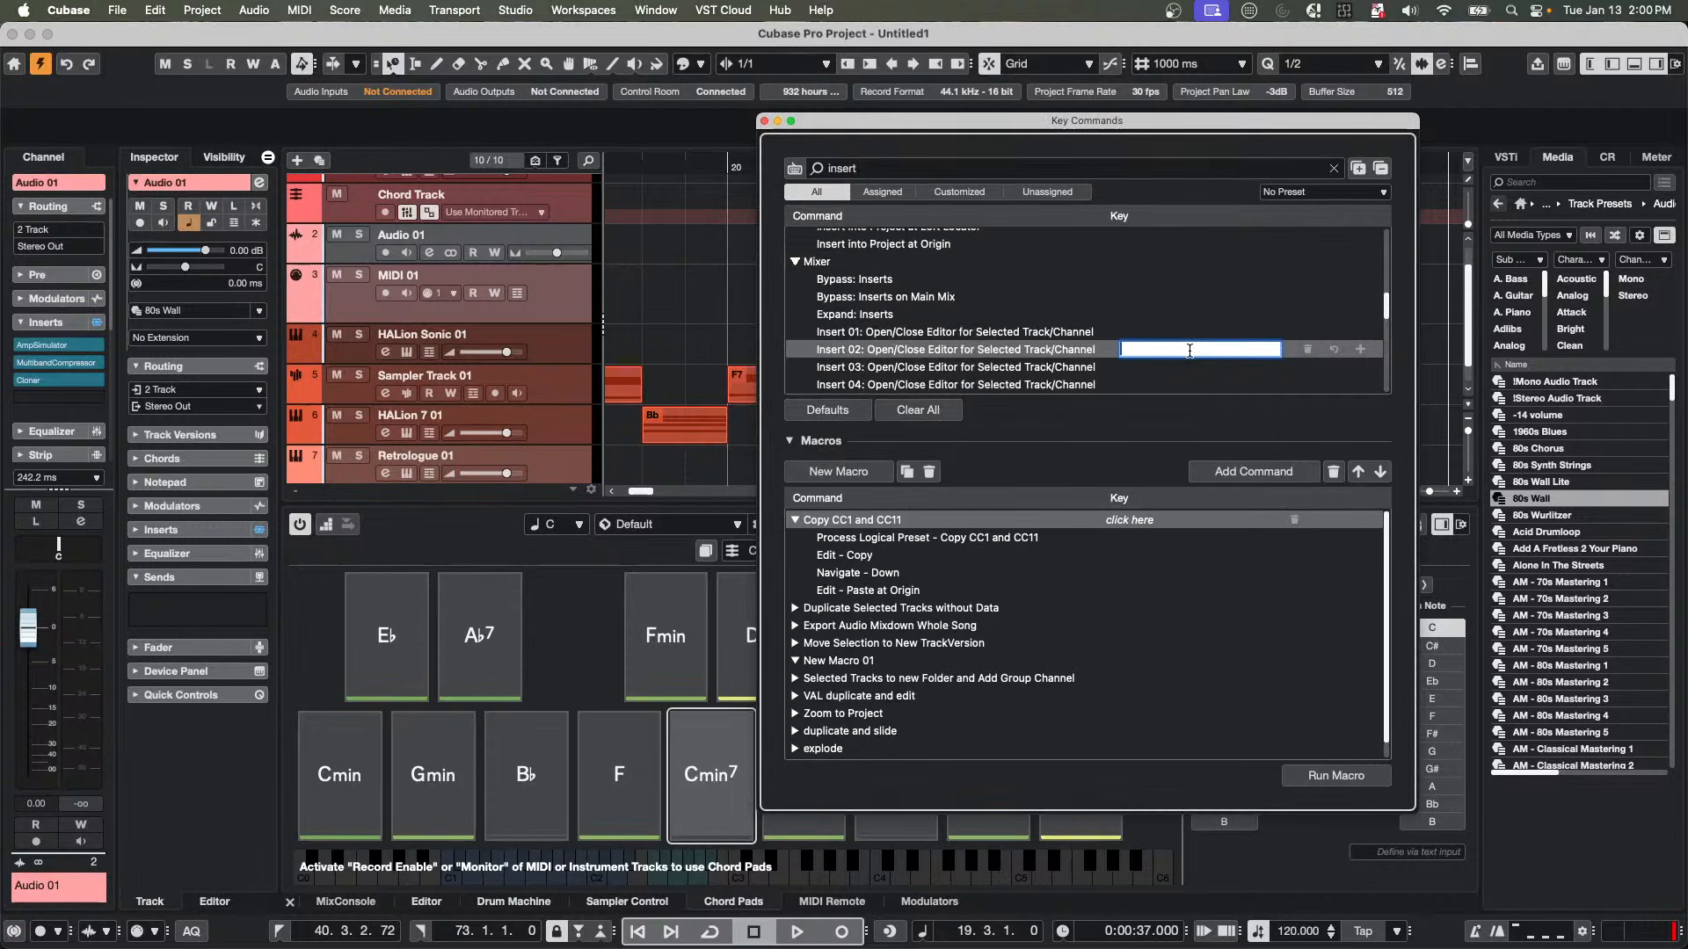
pyautogui.press('super+alt+shift+KP_2')
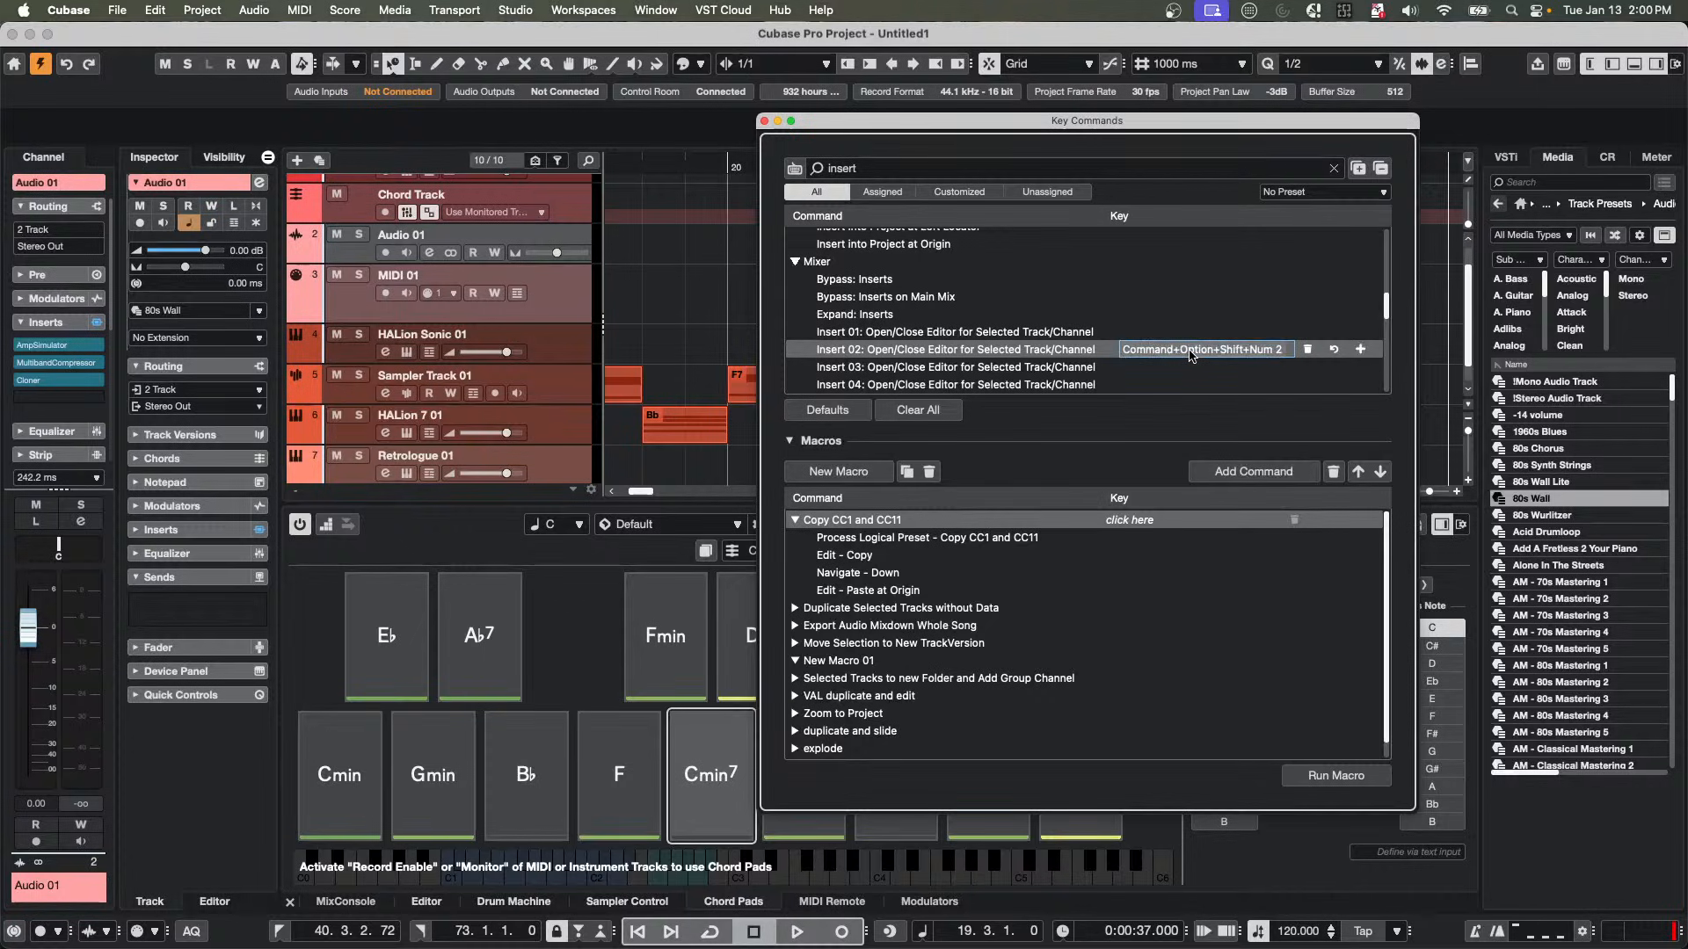
pyautogui.click(764, 121)
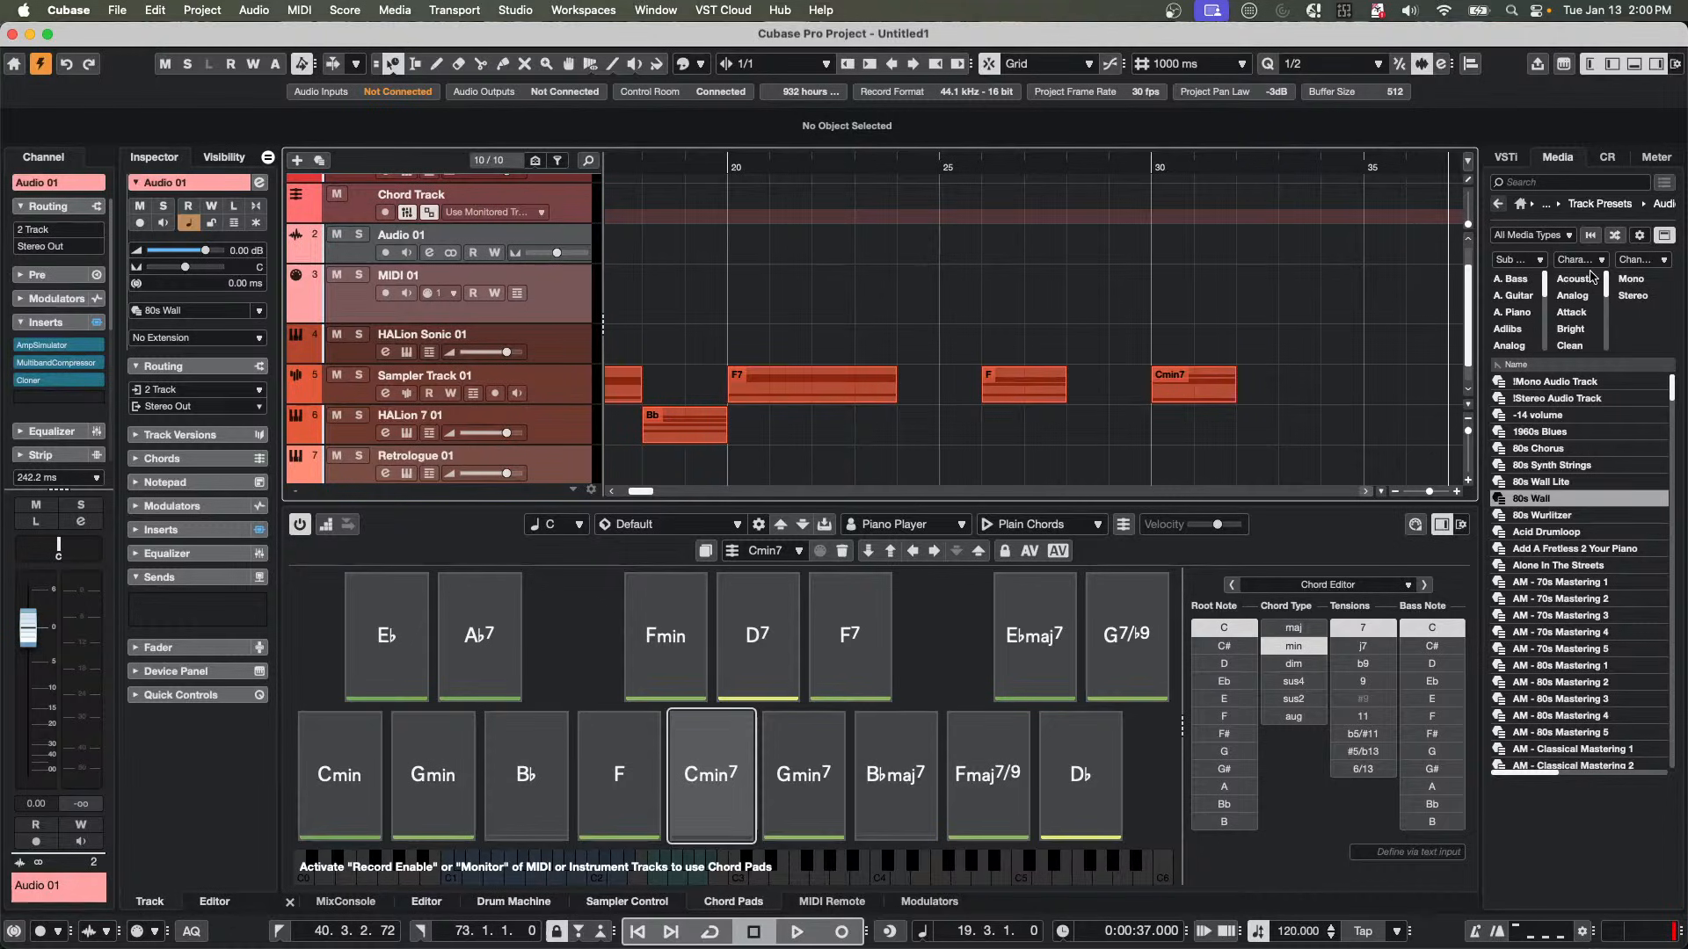
# Toggle the MultibandCompressor editor in Audio 01's second insert open and closed with the newly assigned key command.
pyautogui.hotkey('alt', '2')
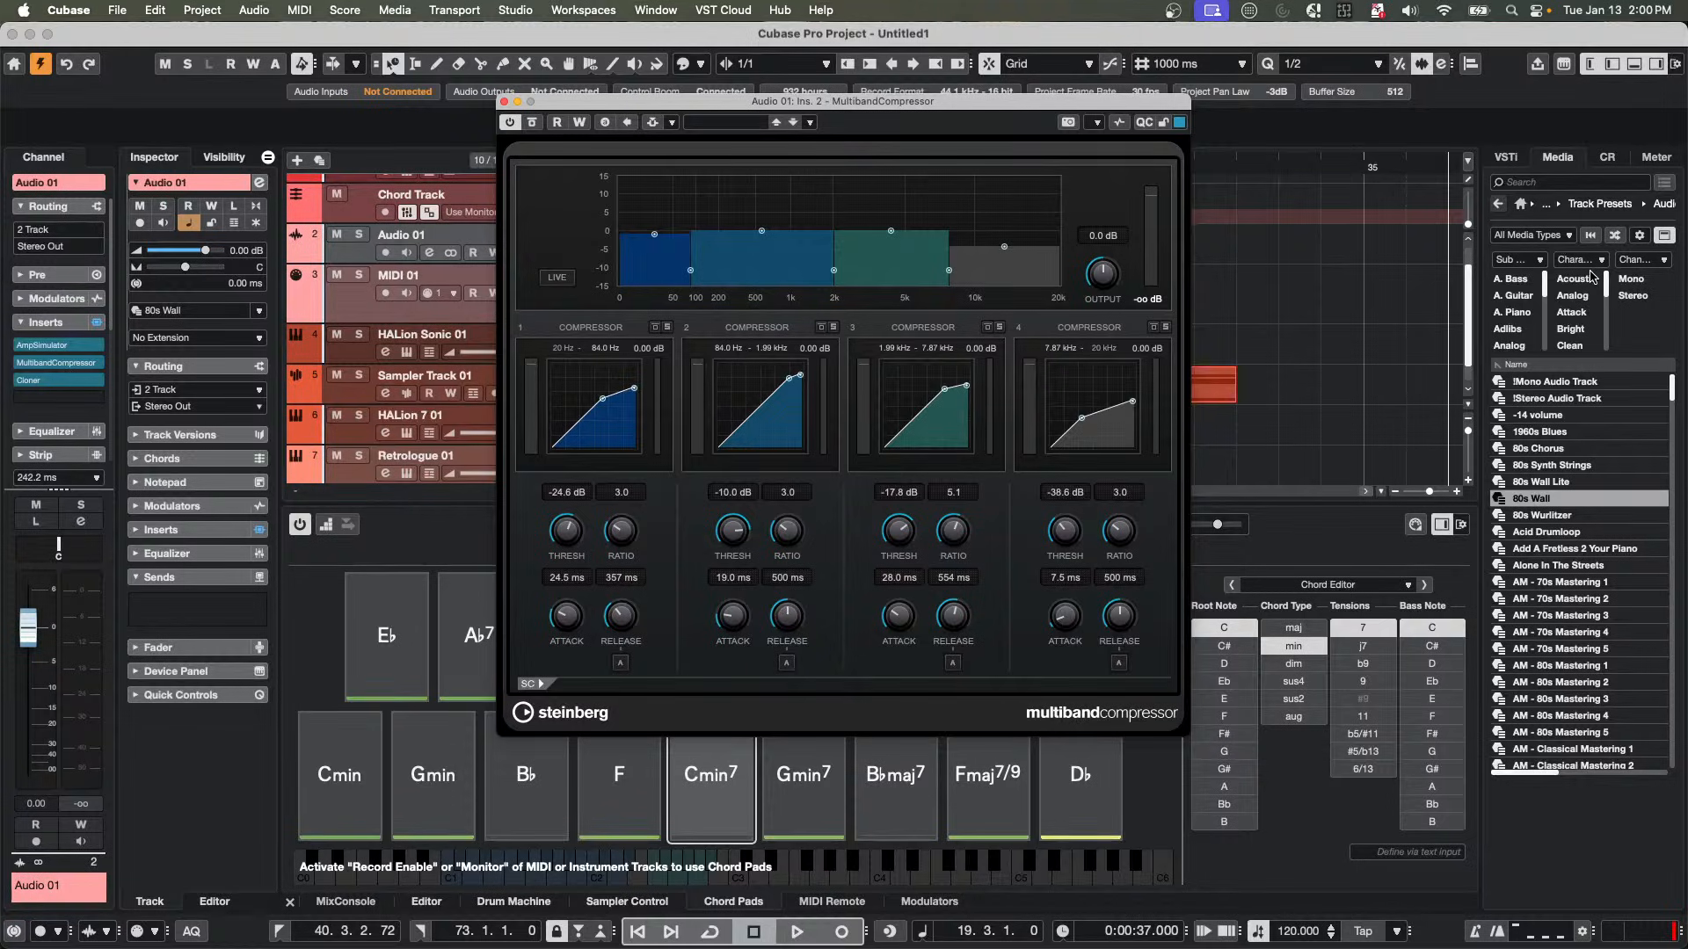
pyautogui.hotkey('alt', '2')
pyautogui.hotkey('alt', '2')
pyautogui.hotkey('alt', '2')
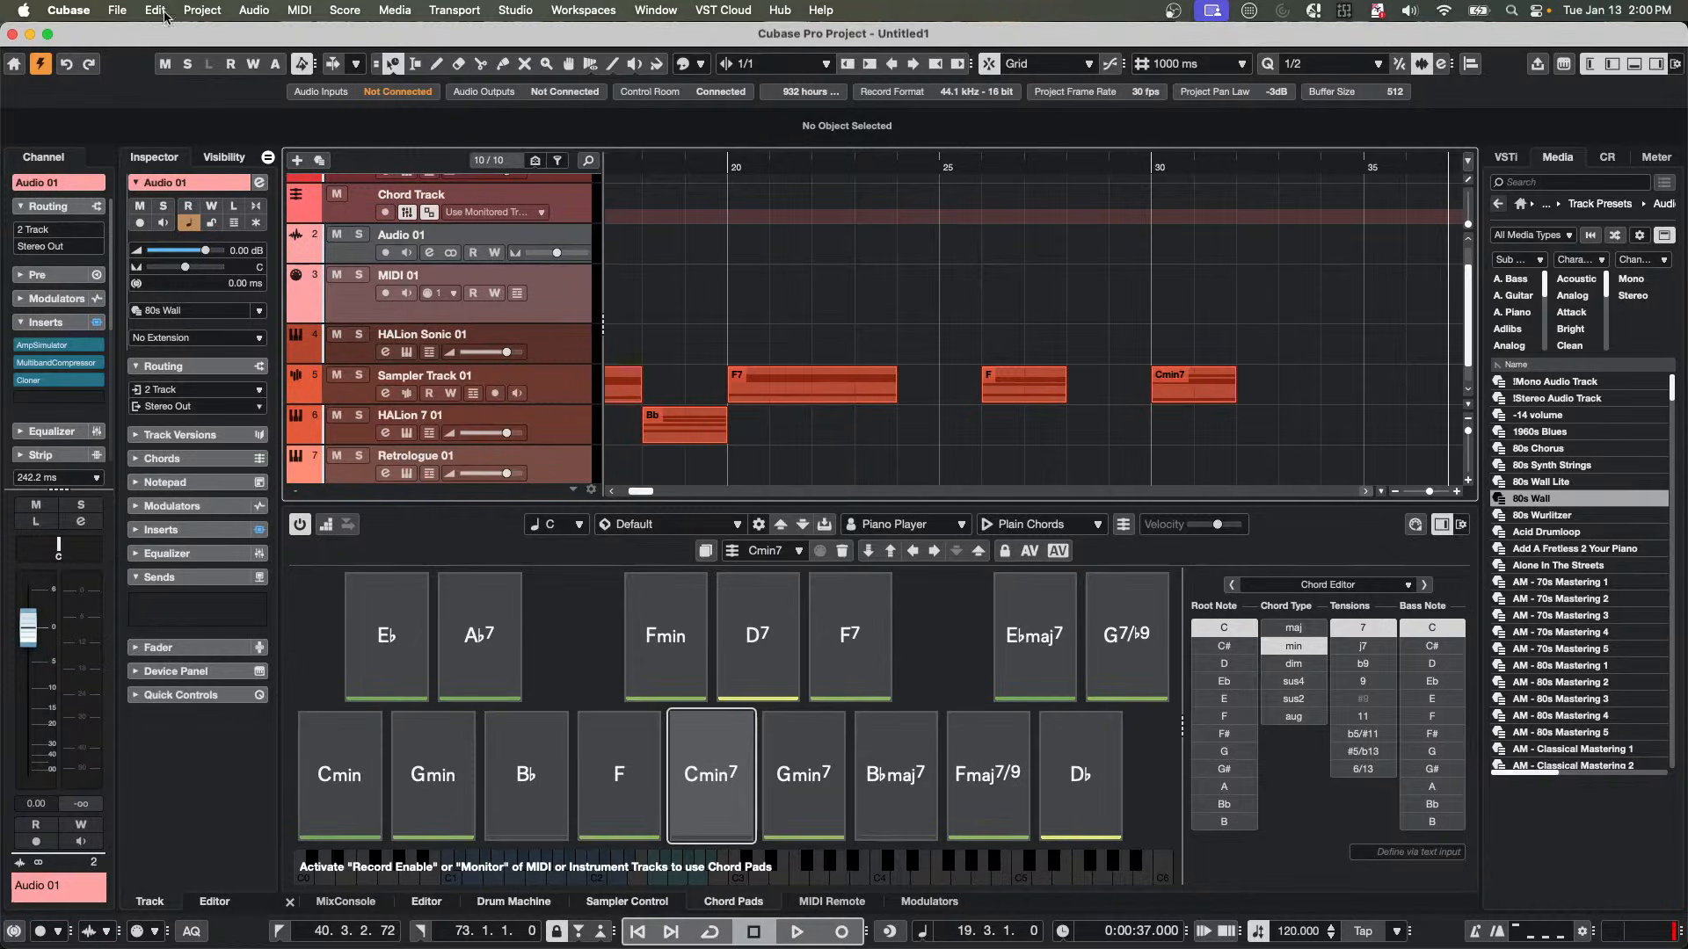
# Reopen the Key Commands settings and find the command assigned to Command+Option+Shift+Num 2 by its key combination.
pyautogui.click(132, 9)
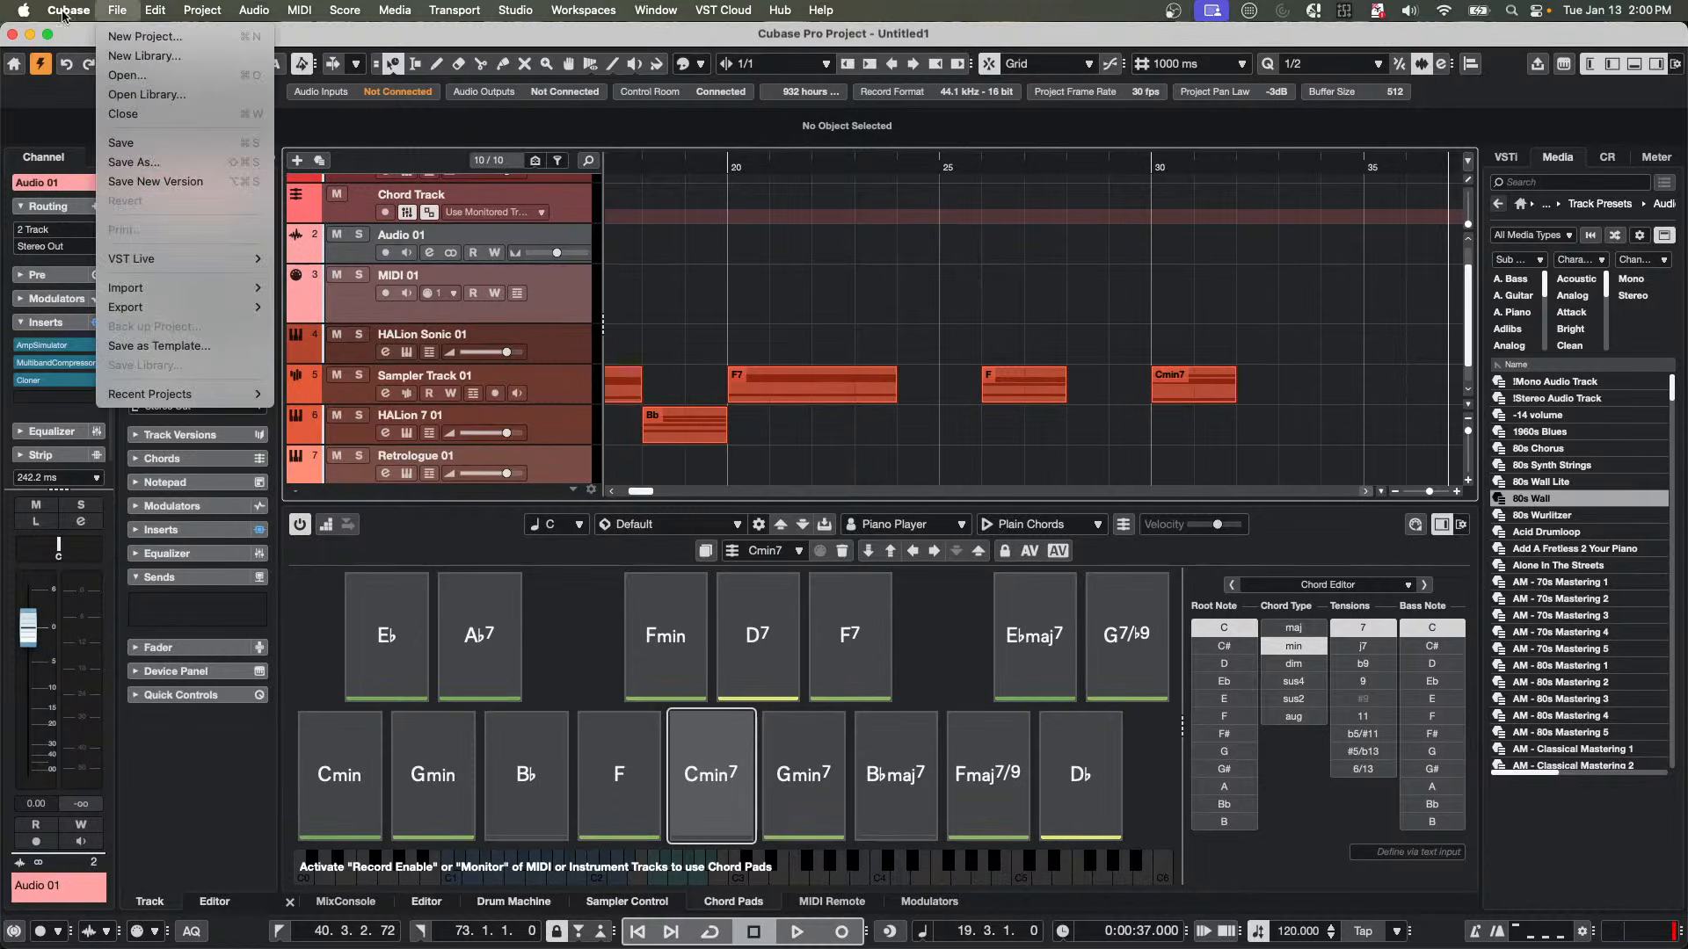
pyautogui.moveTo(69, 9)
pyautogui.click(88, 113)
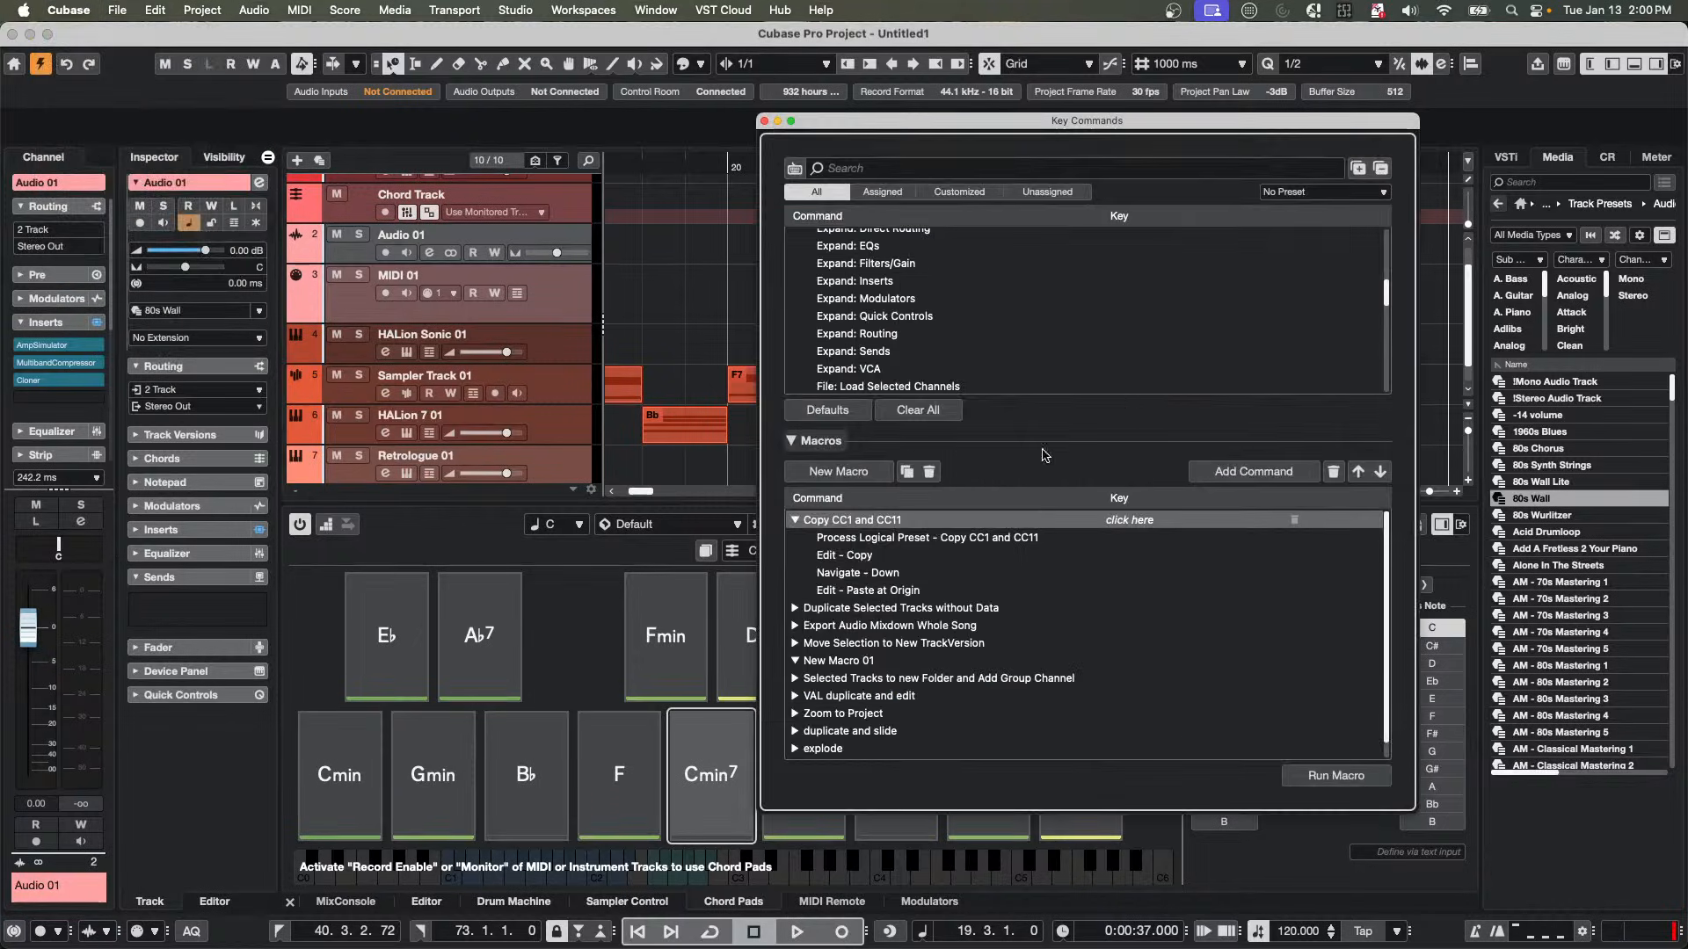
pyautogui.click(793, 168)
pyautogui.press('super+alt+shift+KP_2')
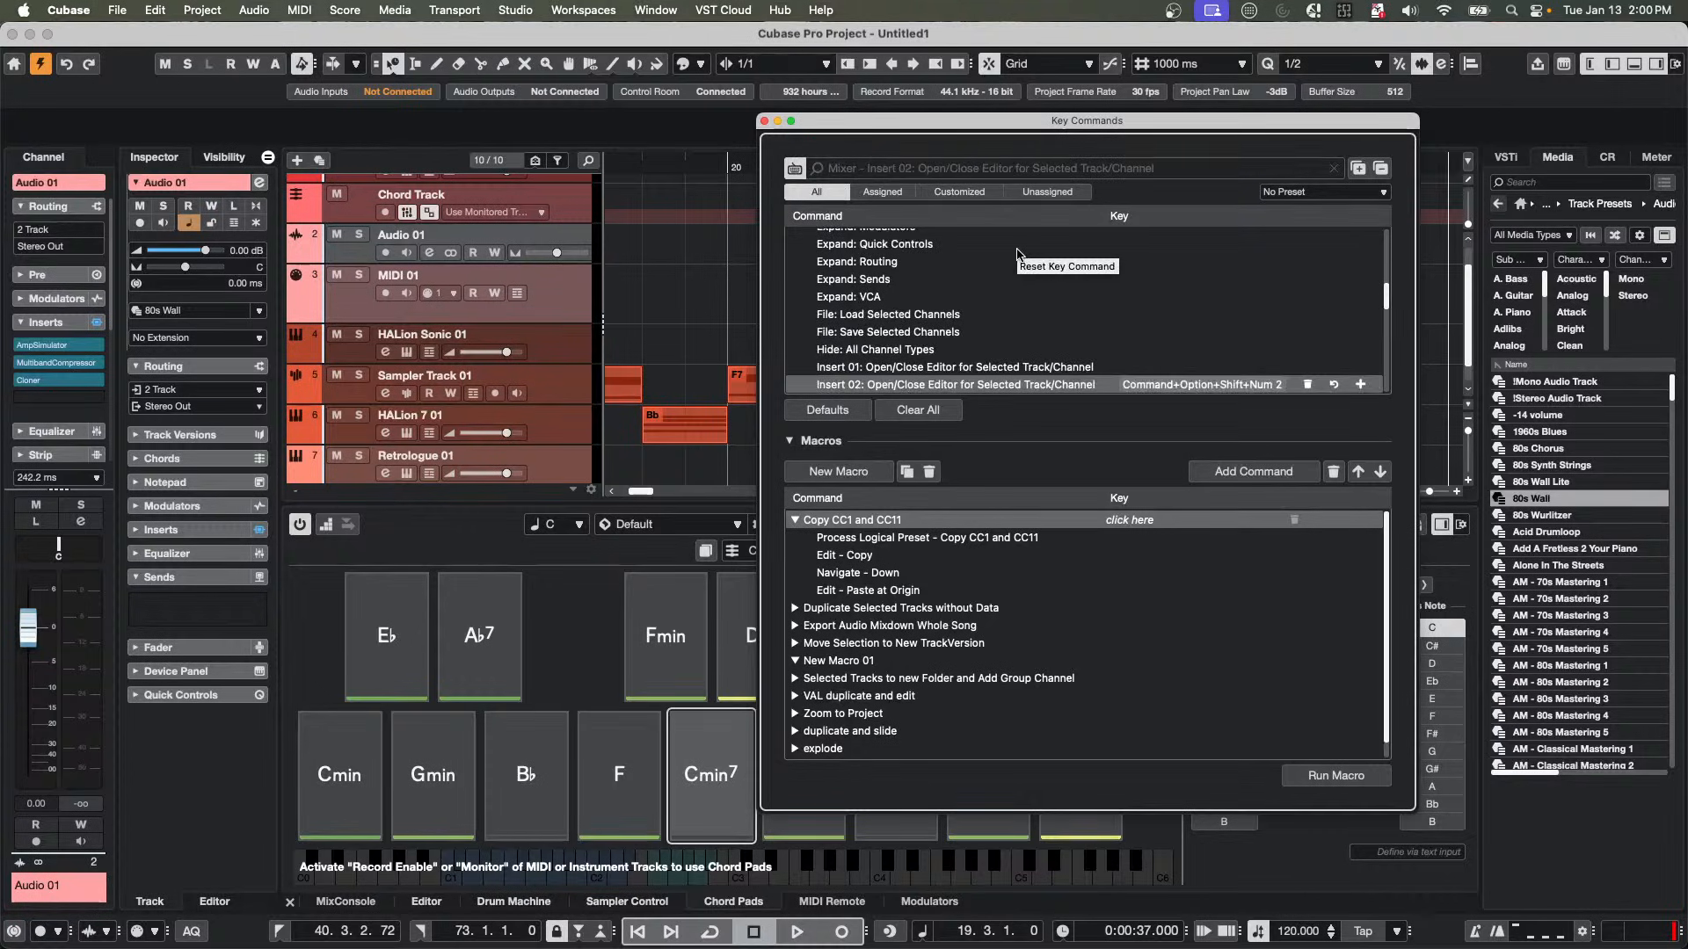
# Examine the Mixer commands around Insert 02 and collapse the Macros section to enlarge the command list.
pyautogui.scroll(10, 1181, 306)
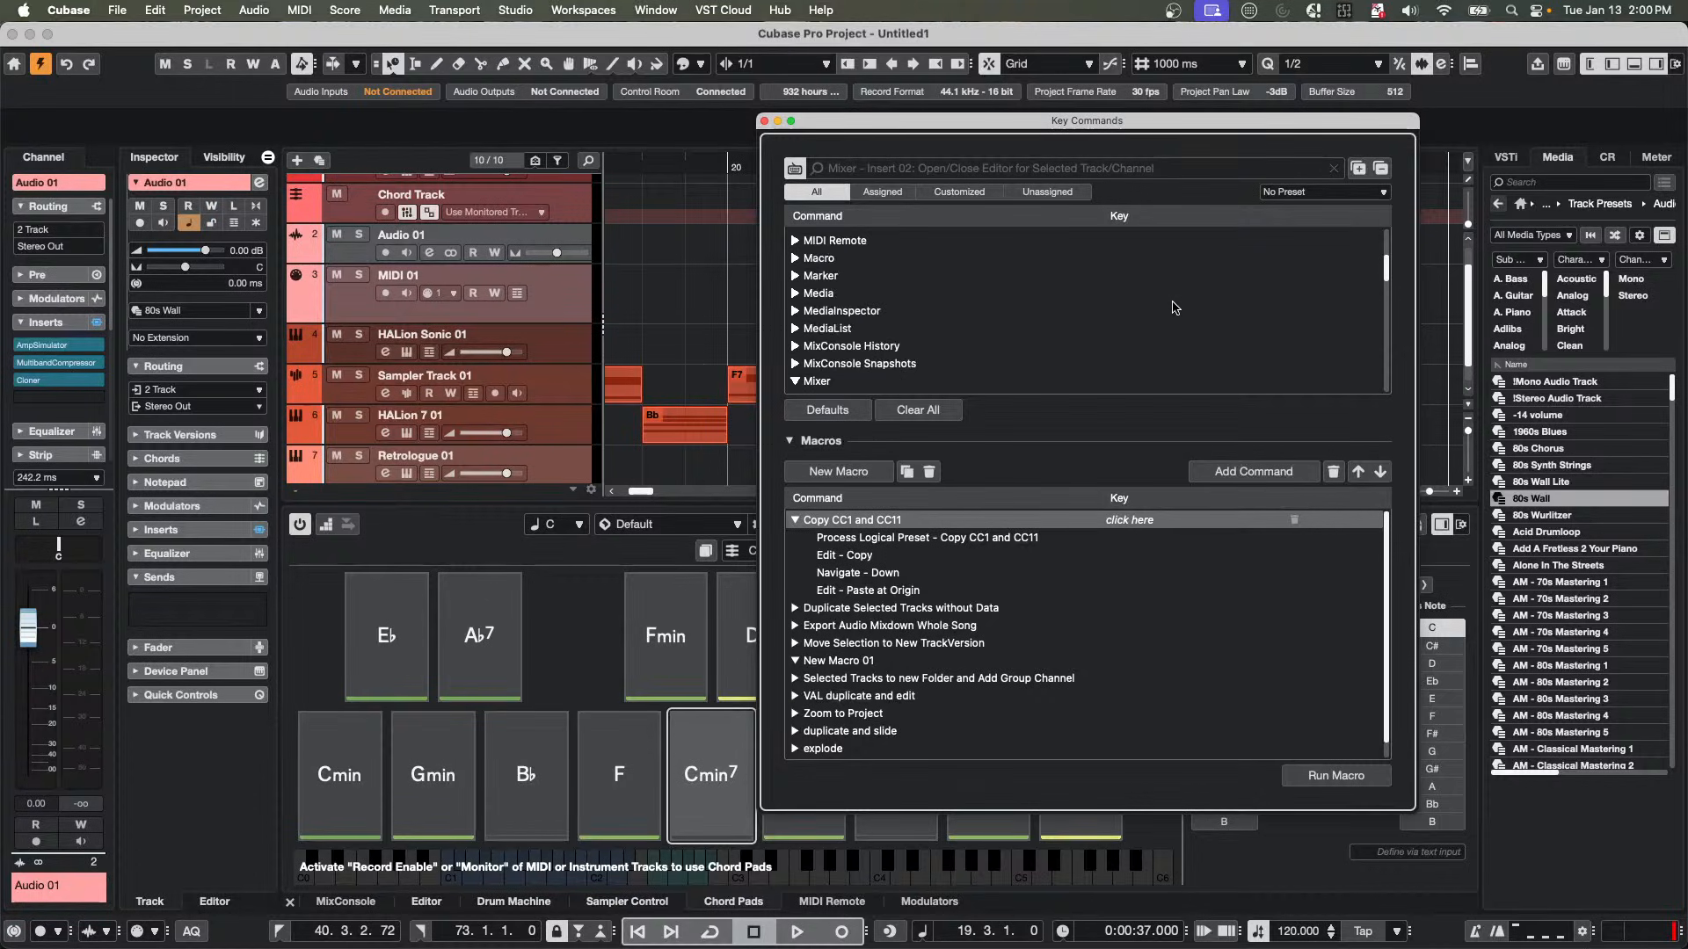
pyautogui.scroll(-10, 1174, 307)
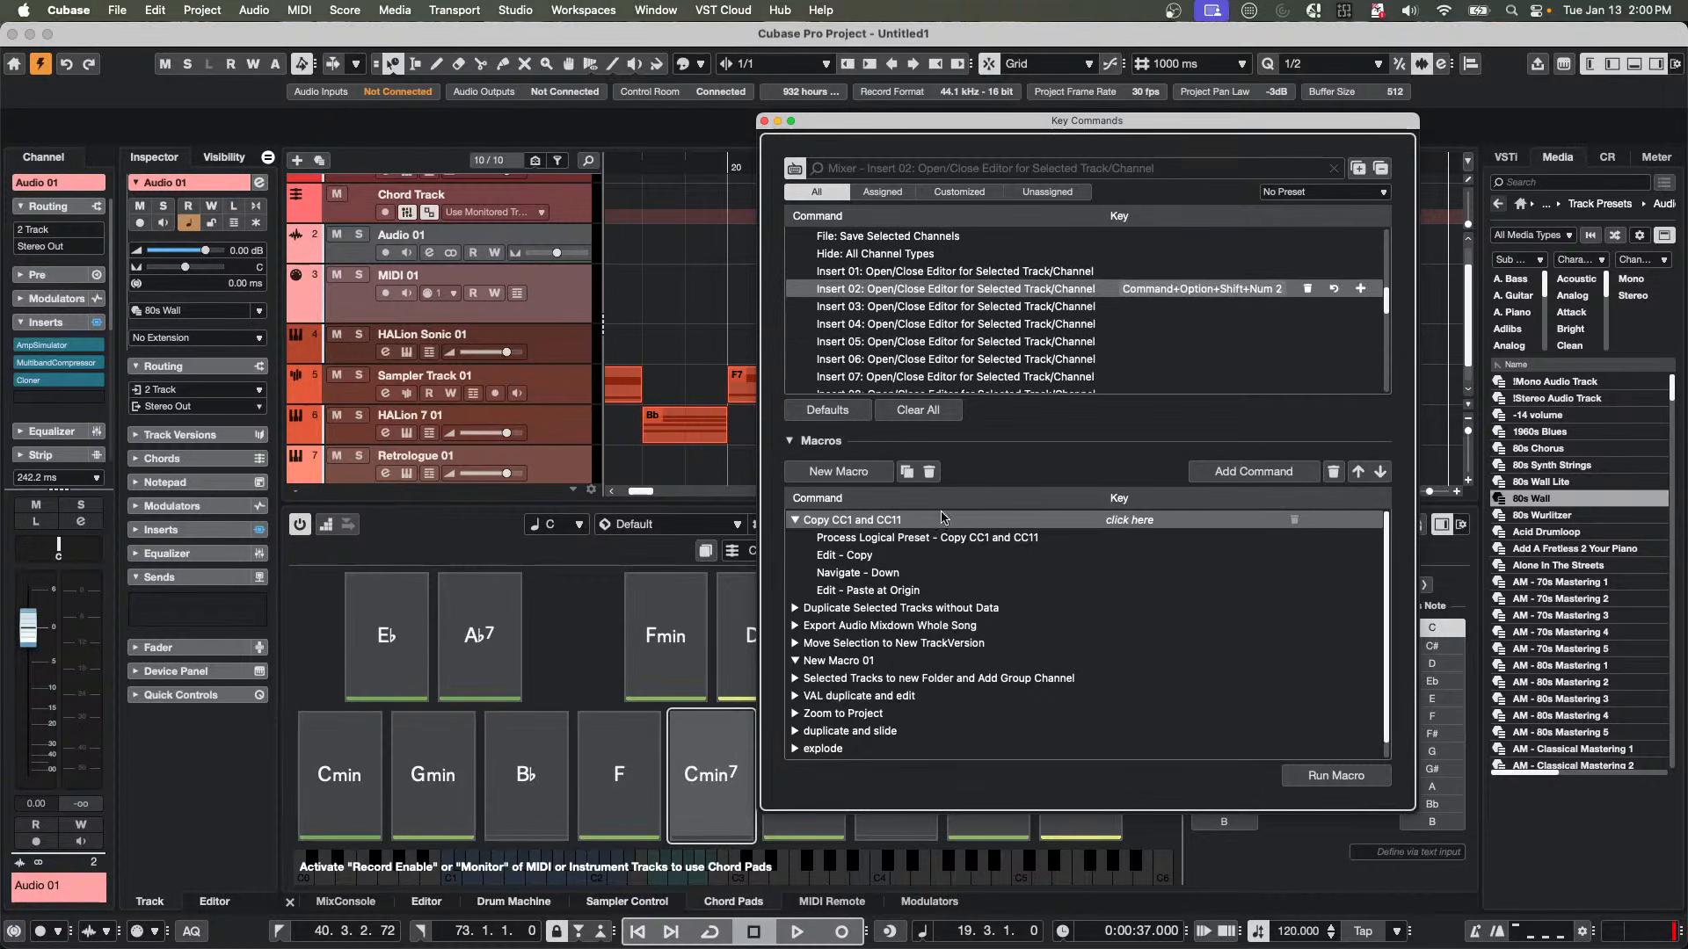
pyautogui.click(791, 442)
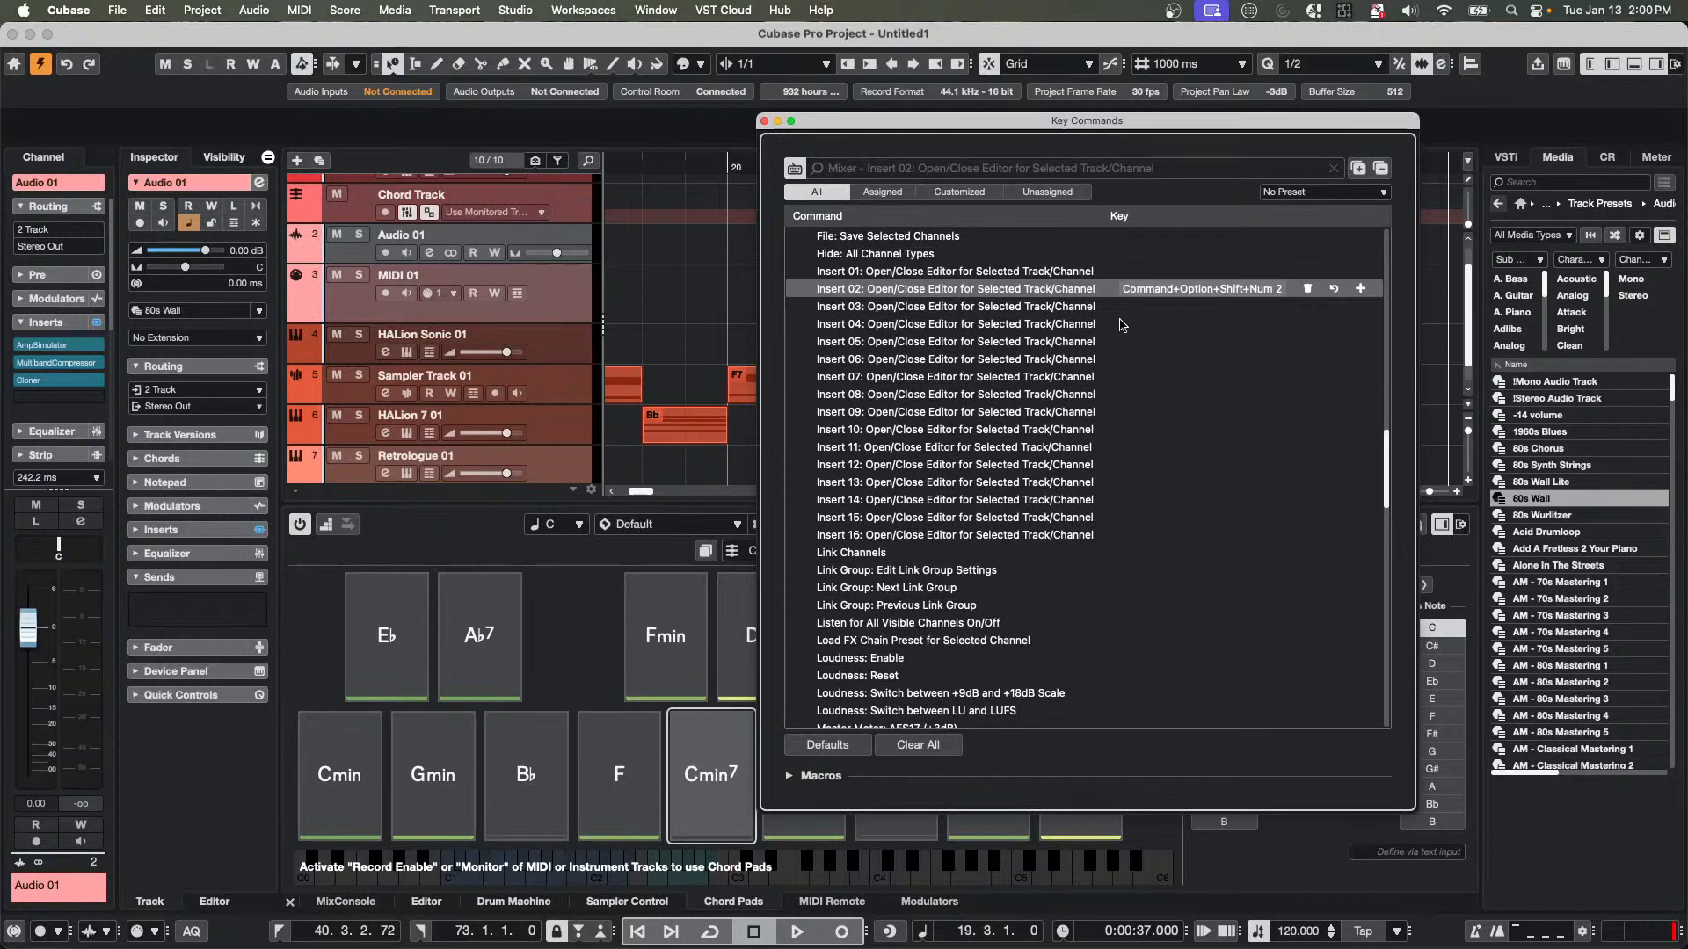
# Remove the Command+Option+Shift+Num 2 key command from Insert 02: Open/Close Editor for Selected Track/Channel and close the Key Commands window.
pyautogui.click(1307, 289)
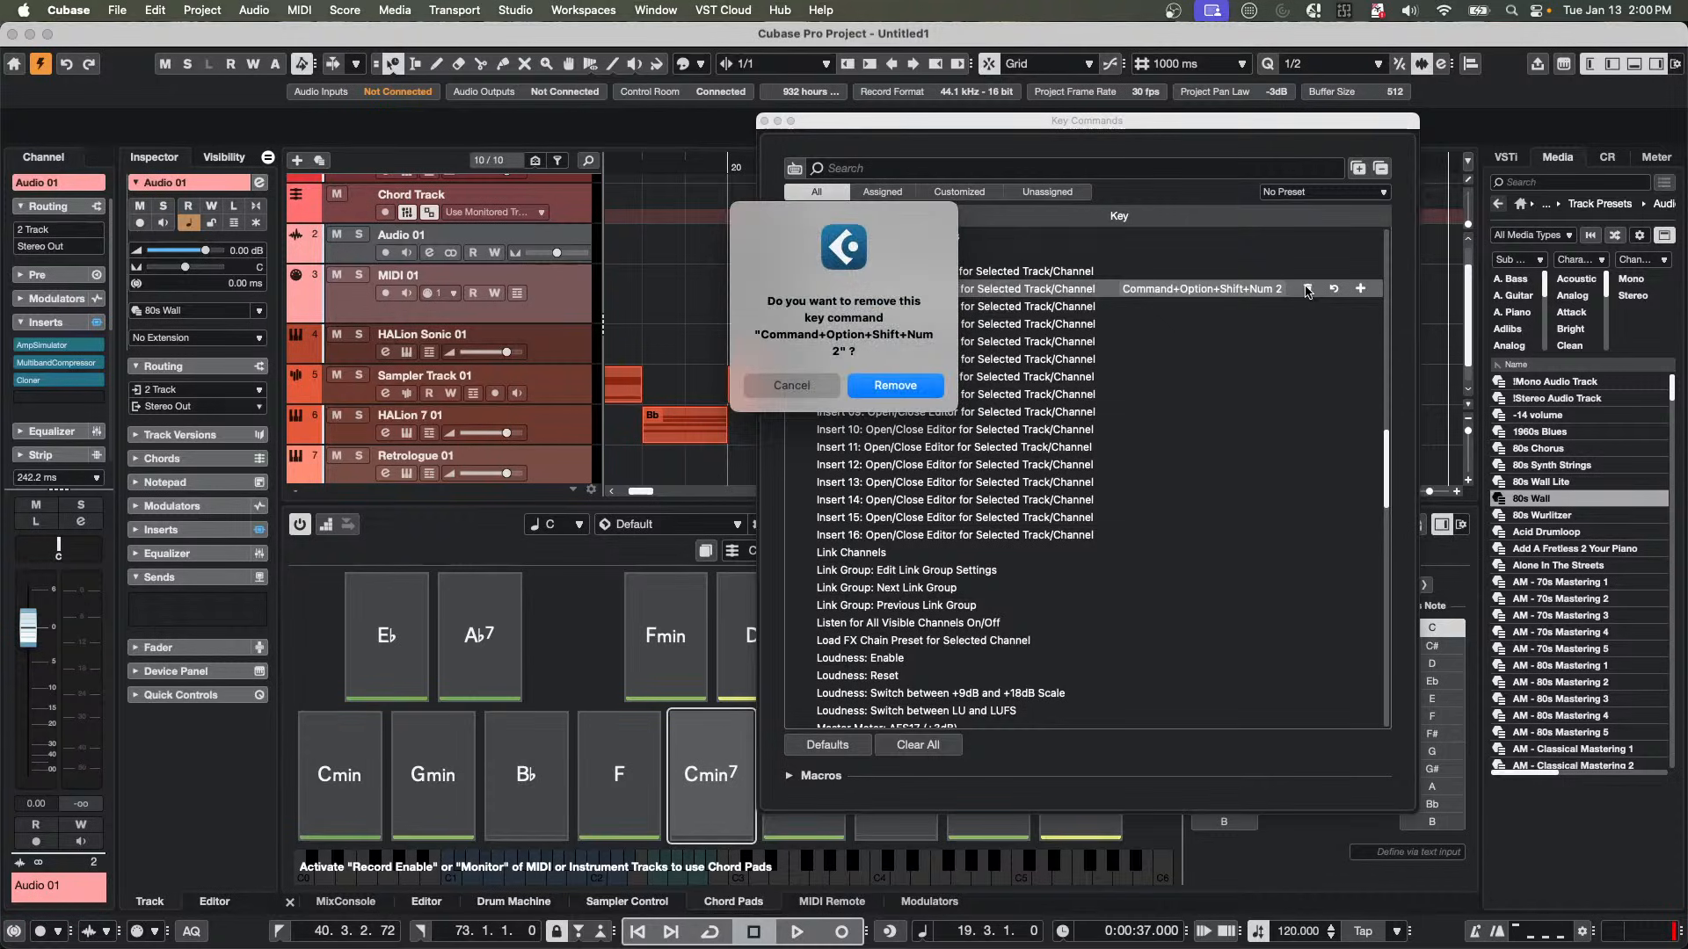
pyautogui.click(896, 387)
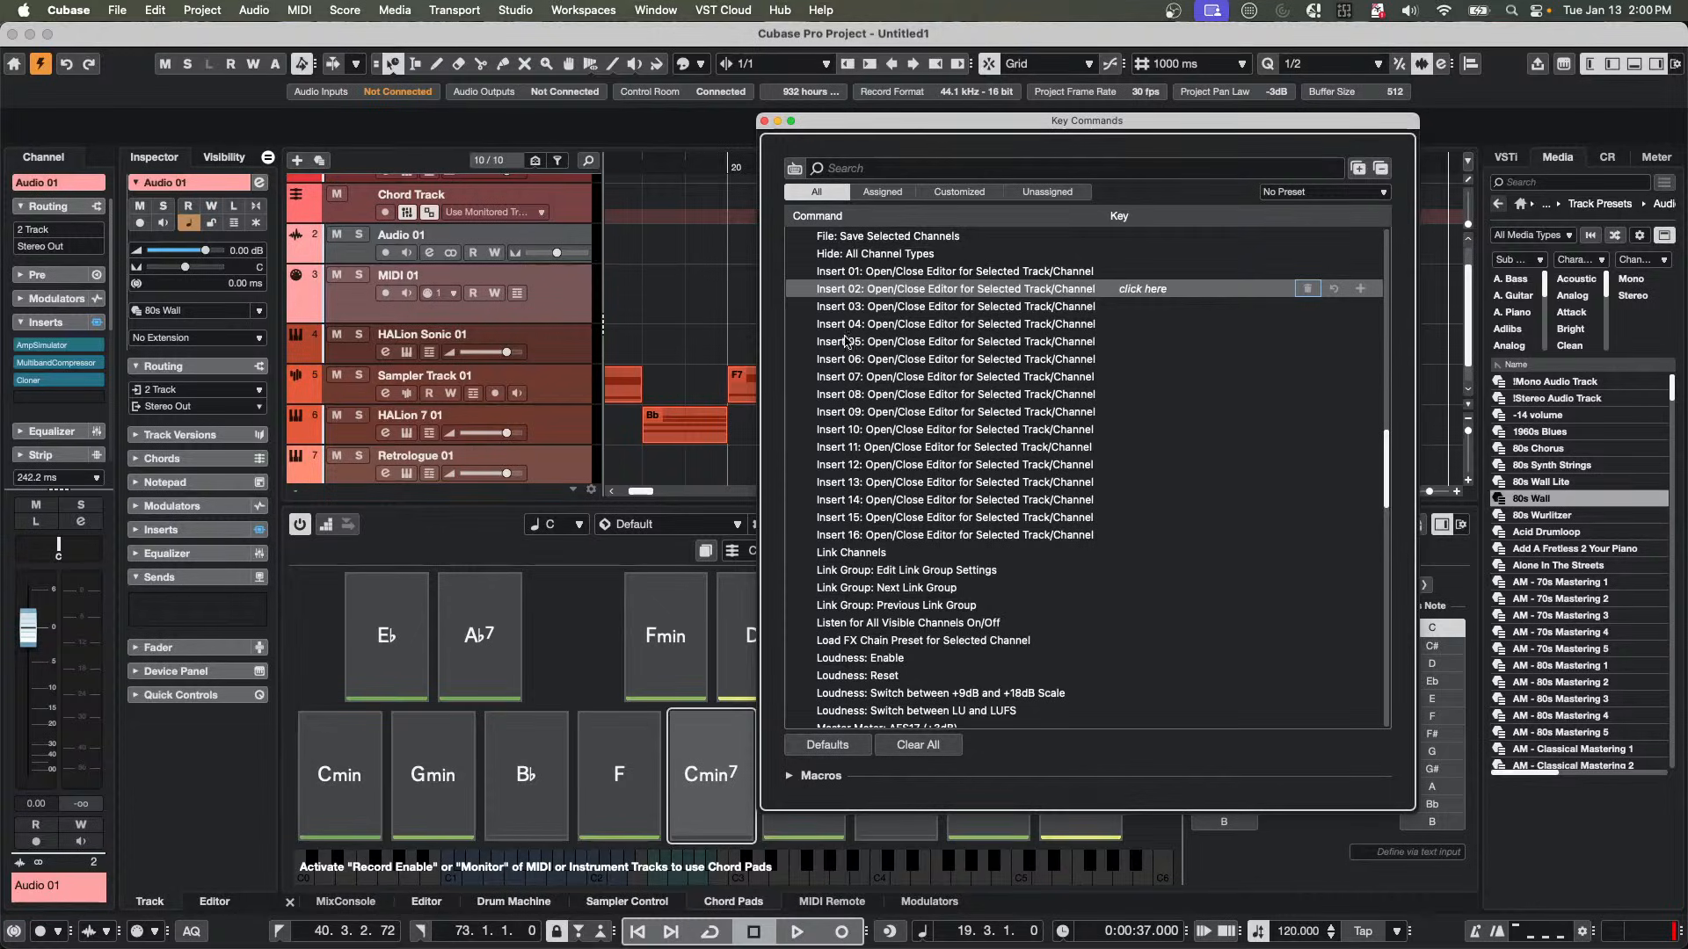
pyautogui.click(764, 121)
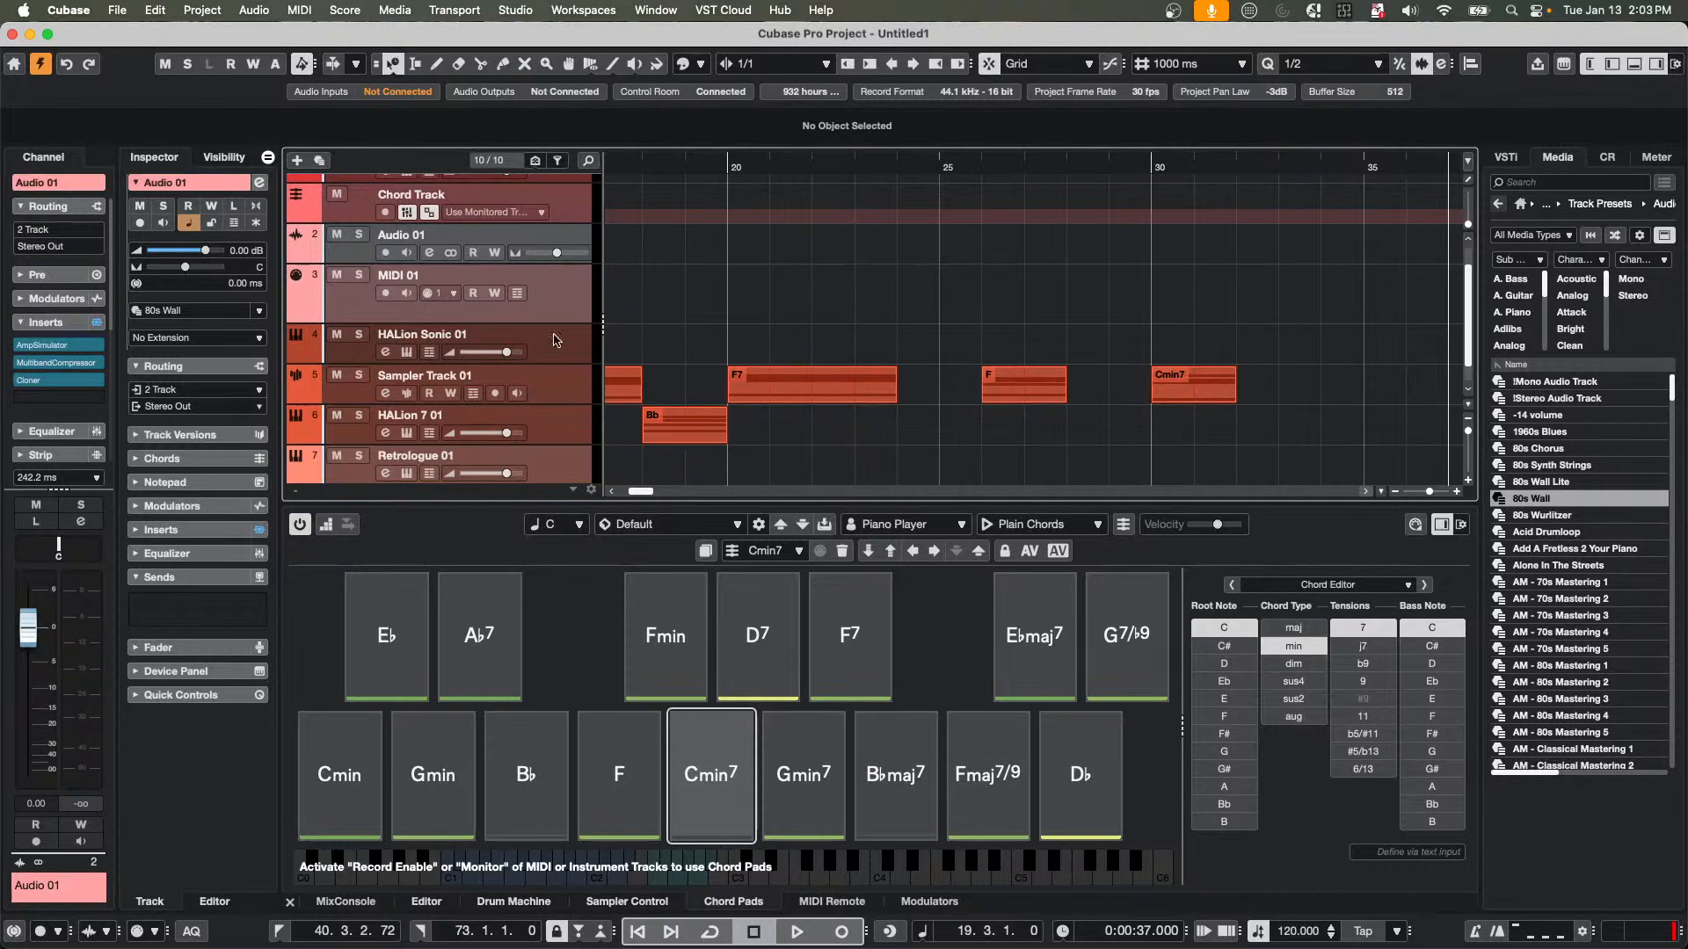
# Return to the project start, select the Chord Track, and review the tracks available for its chord playback.
pyautogui.scroll(2, 598, 229)
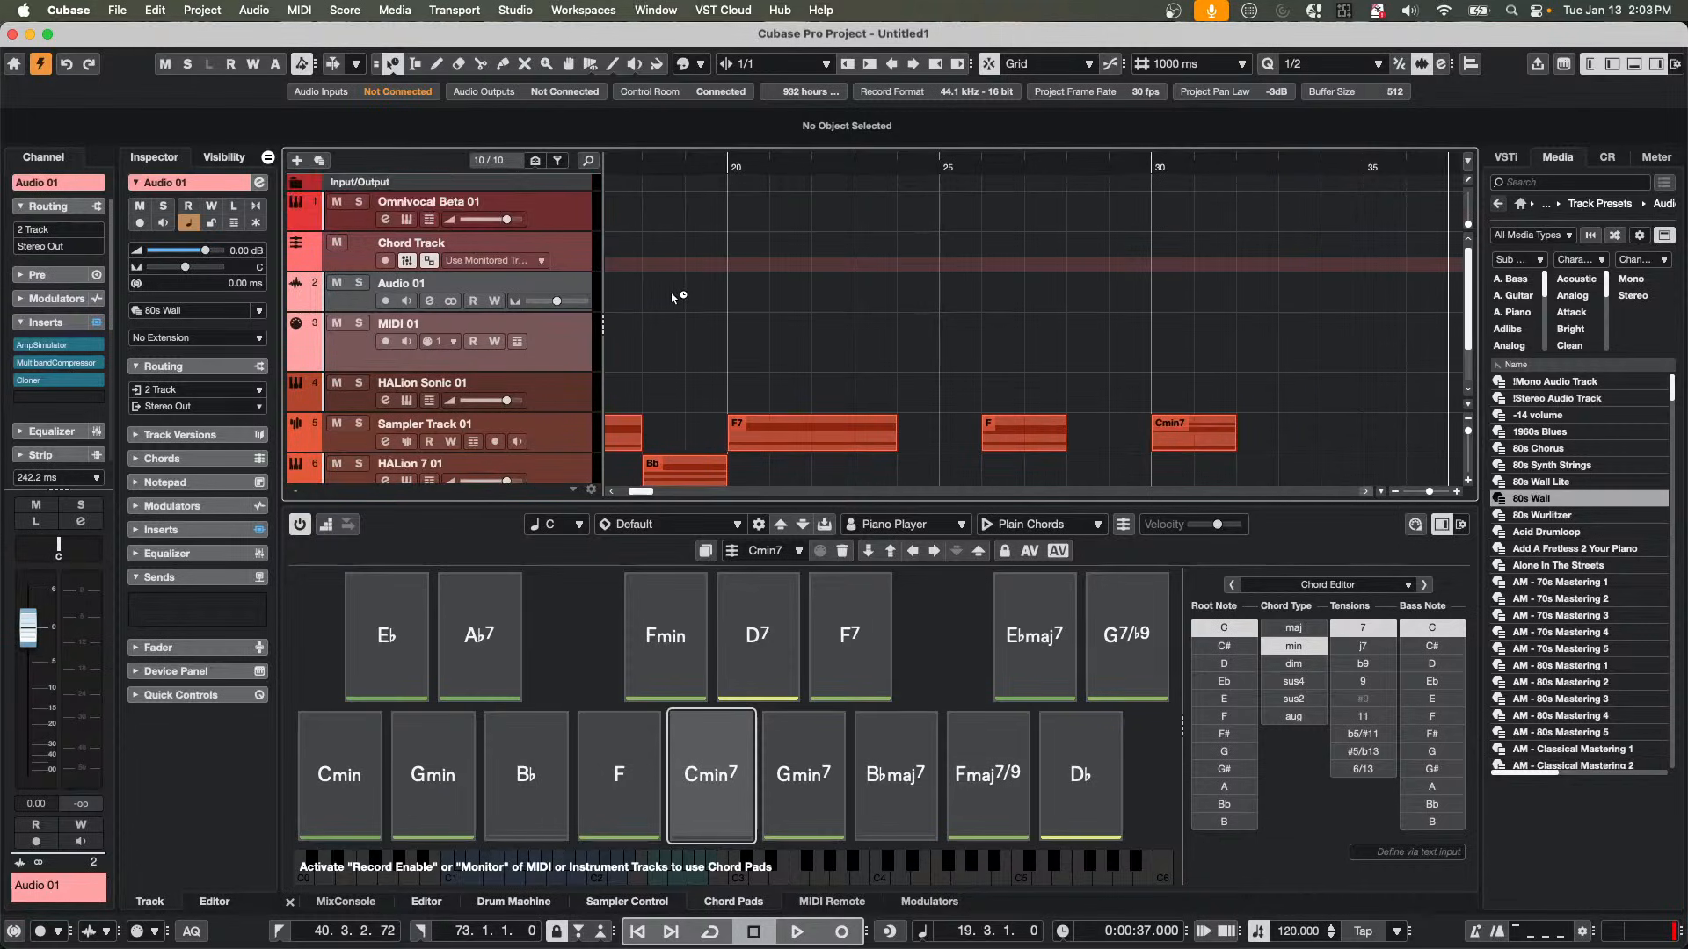
pyautogui.click(688, 164)
pyautogui.press('Home')
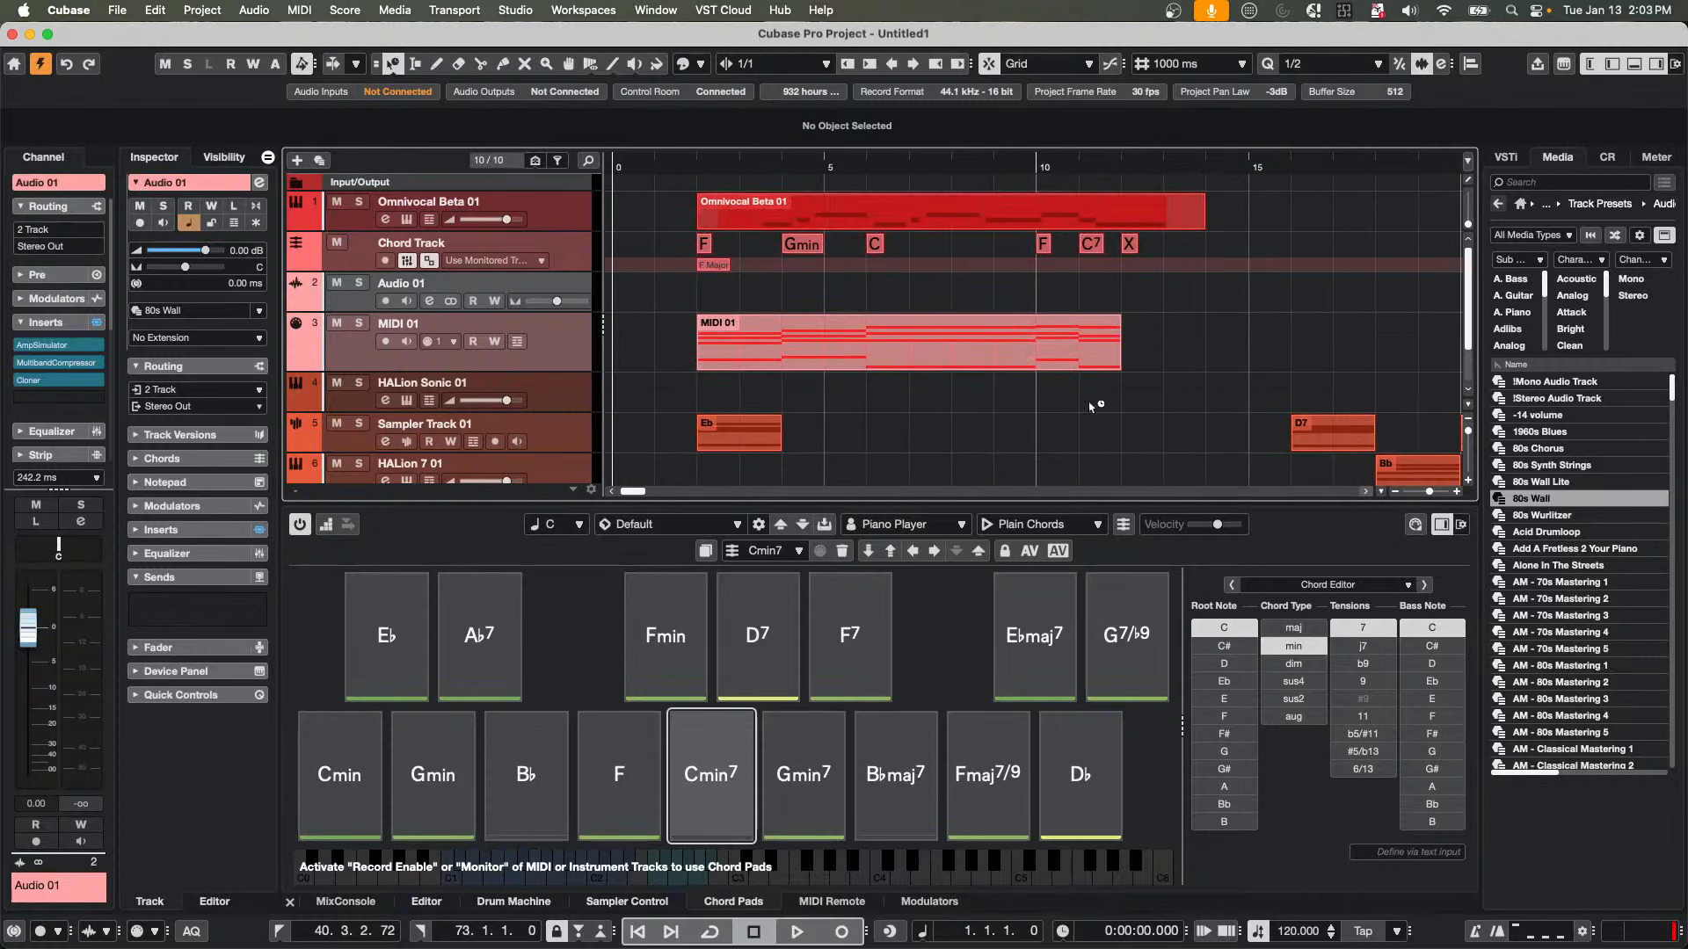
pyautogui.click(576, 394)
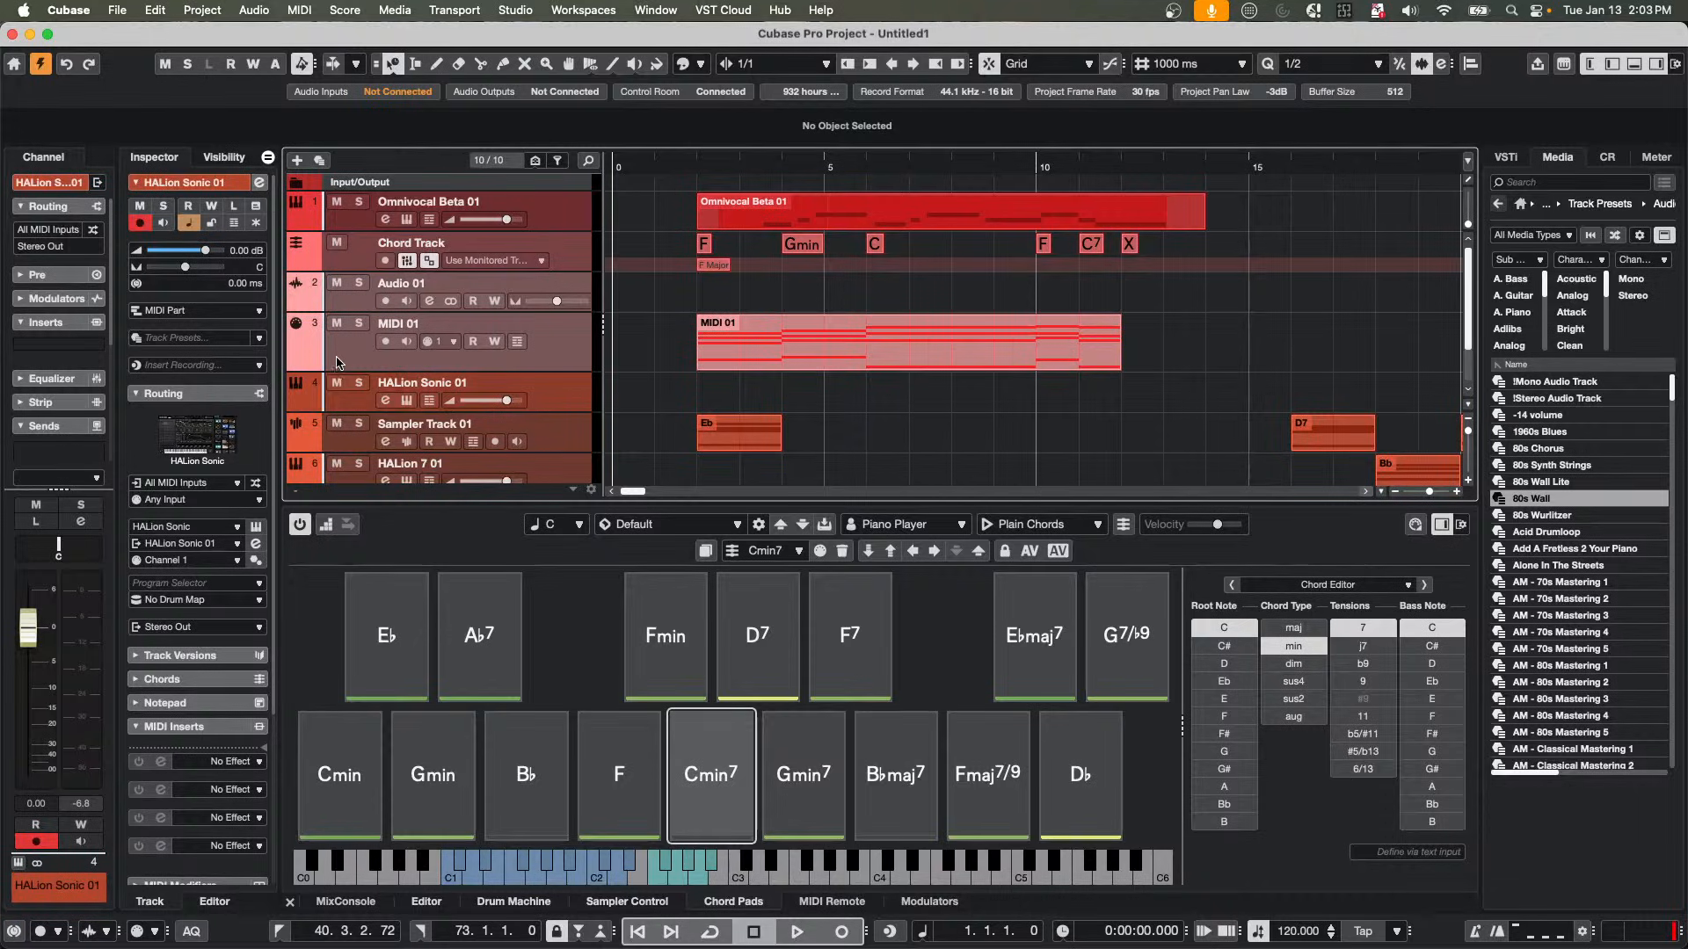
pyautogui.click(588, 253)
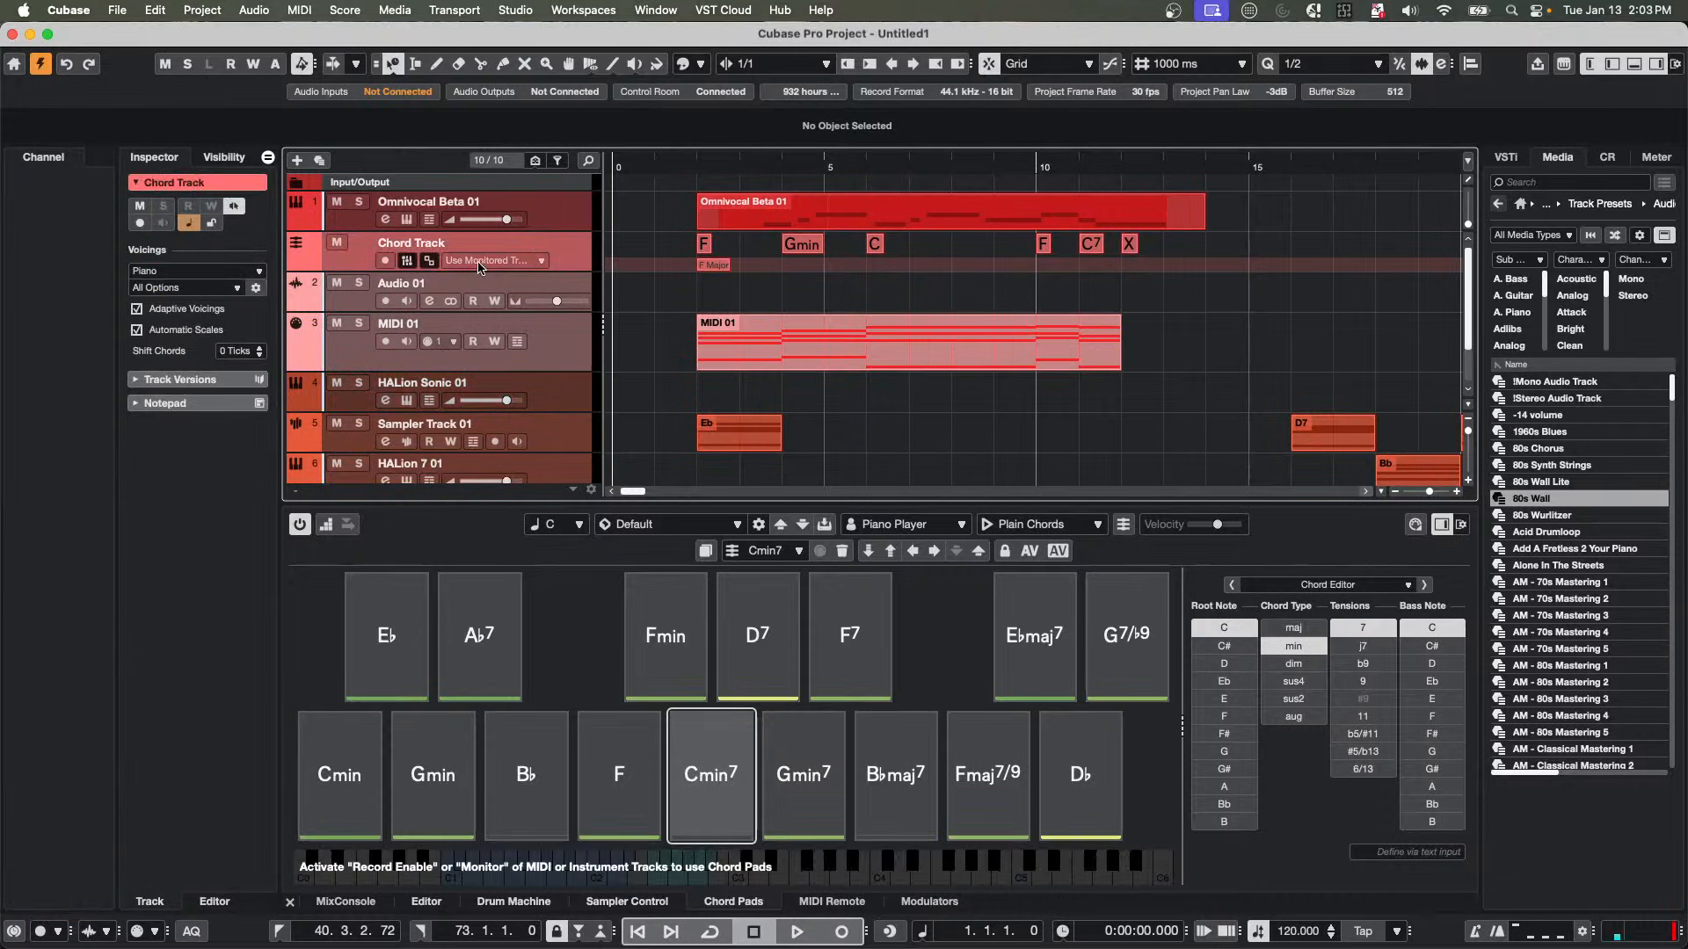
pyautogui.click(510, 261)
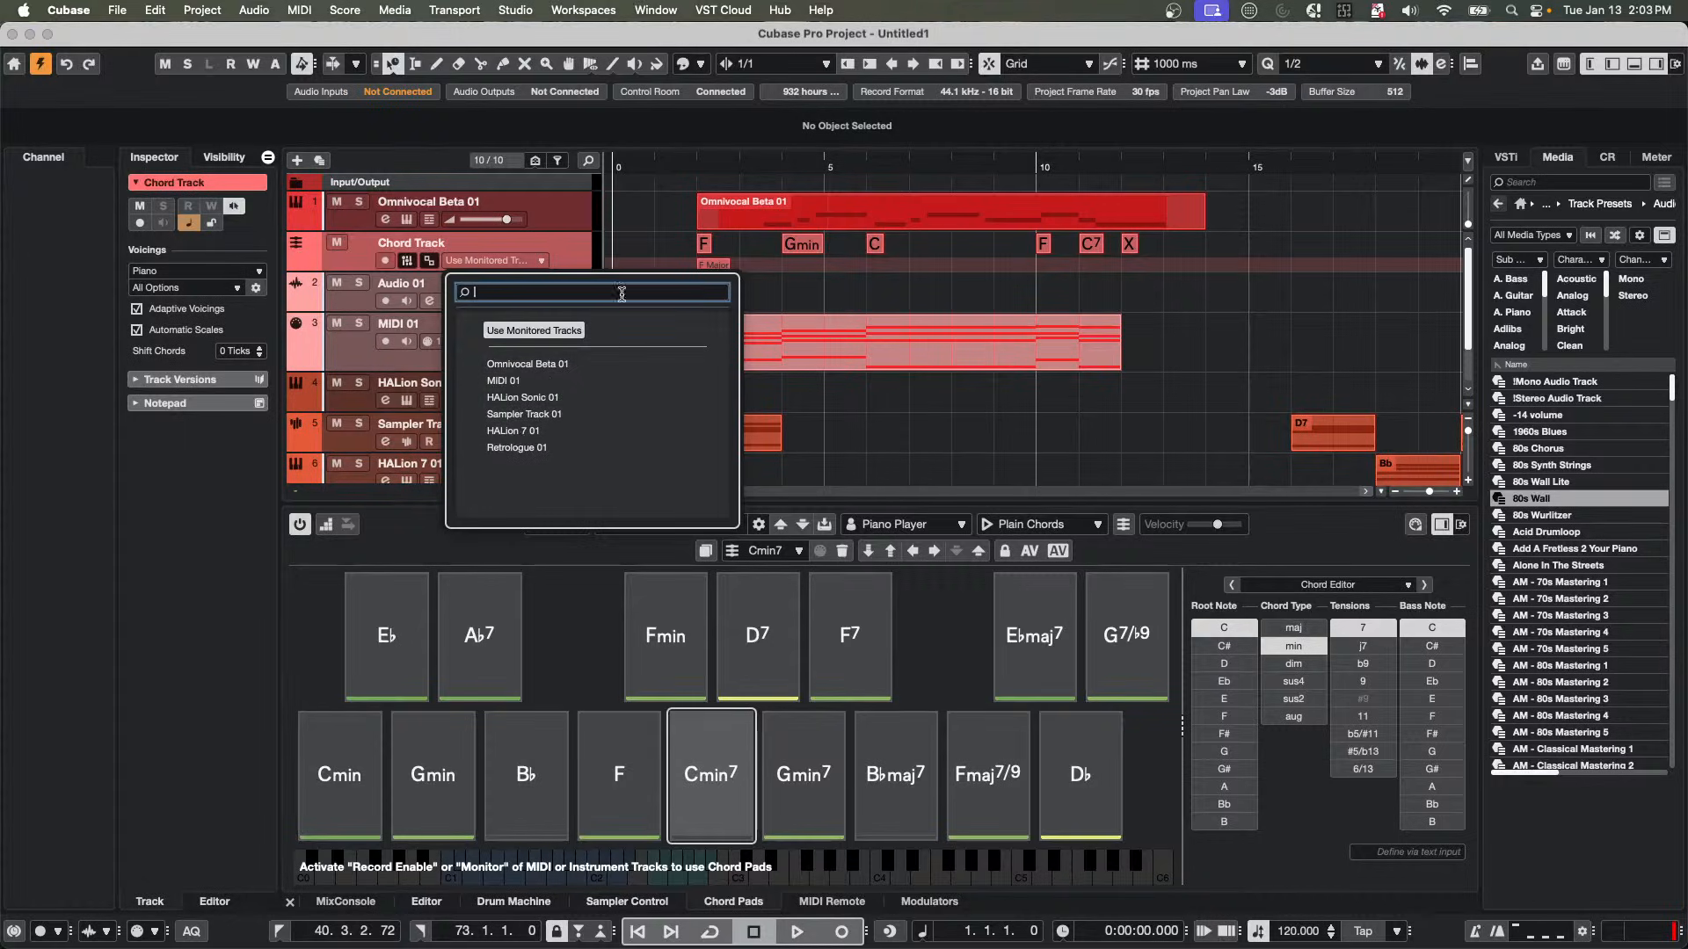
pyautogui.click(811, 283)
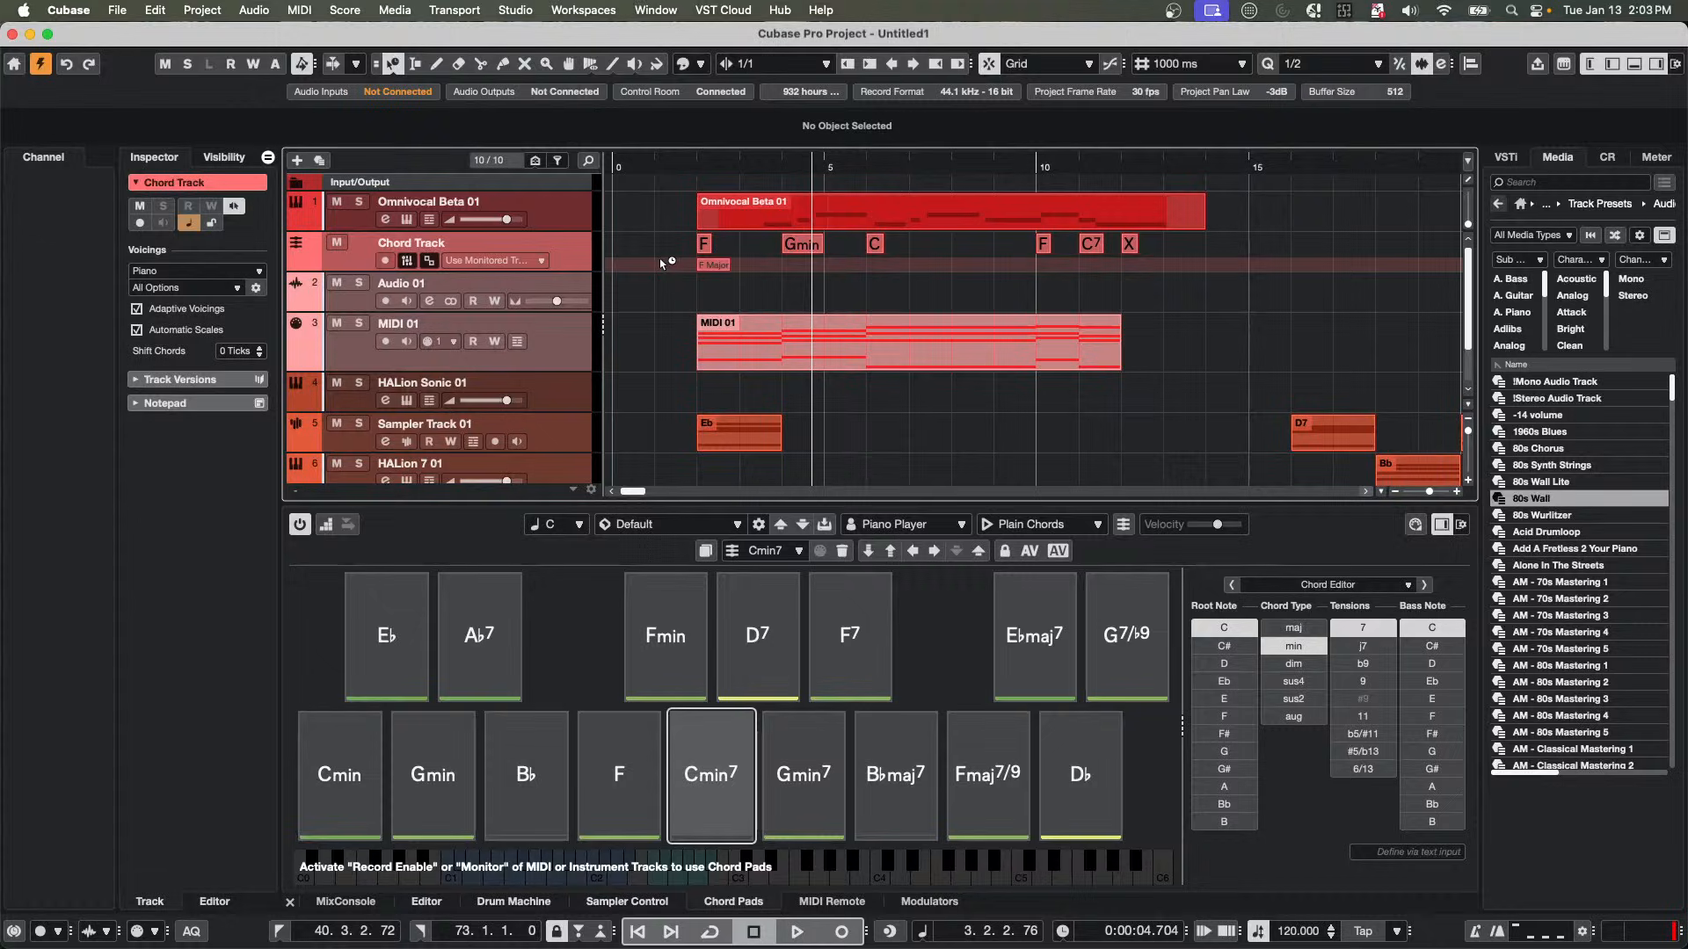
pyautogui.click(488, 262)
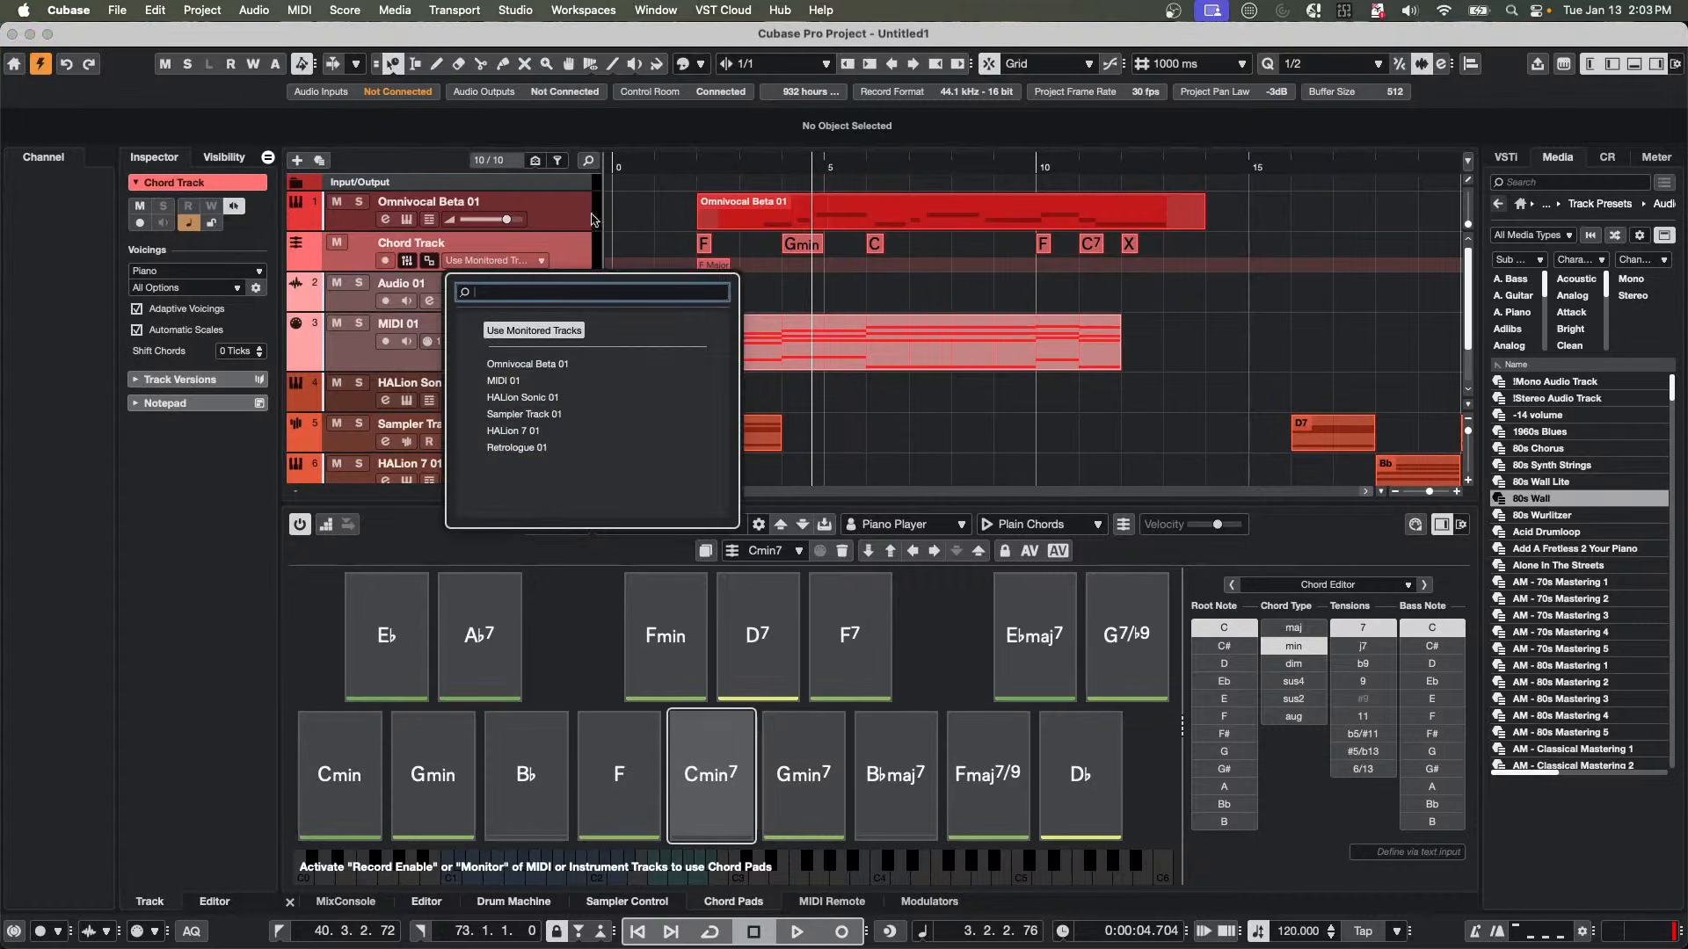
pyautogui.click(665, 239)
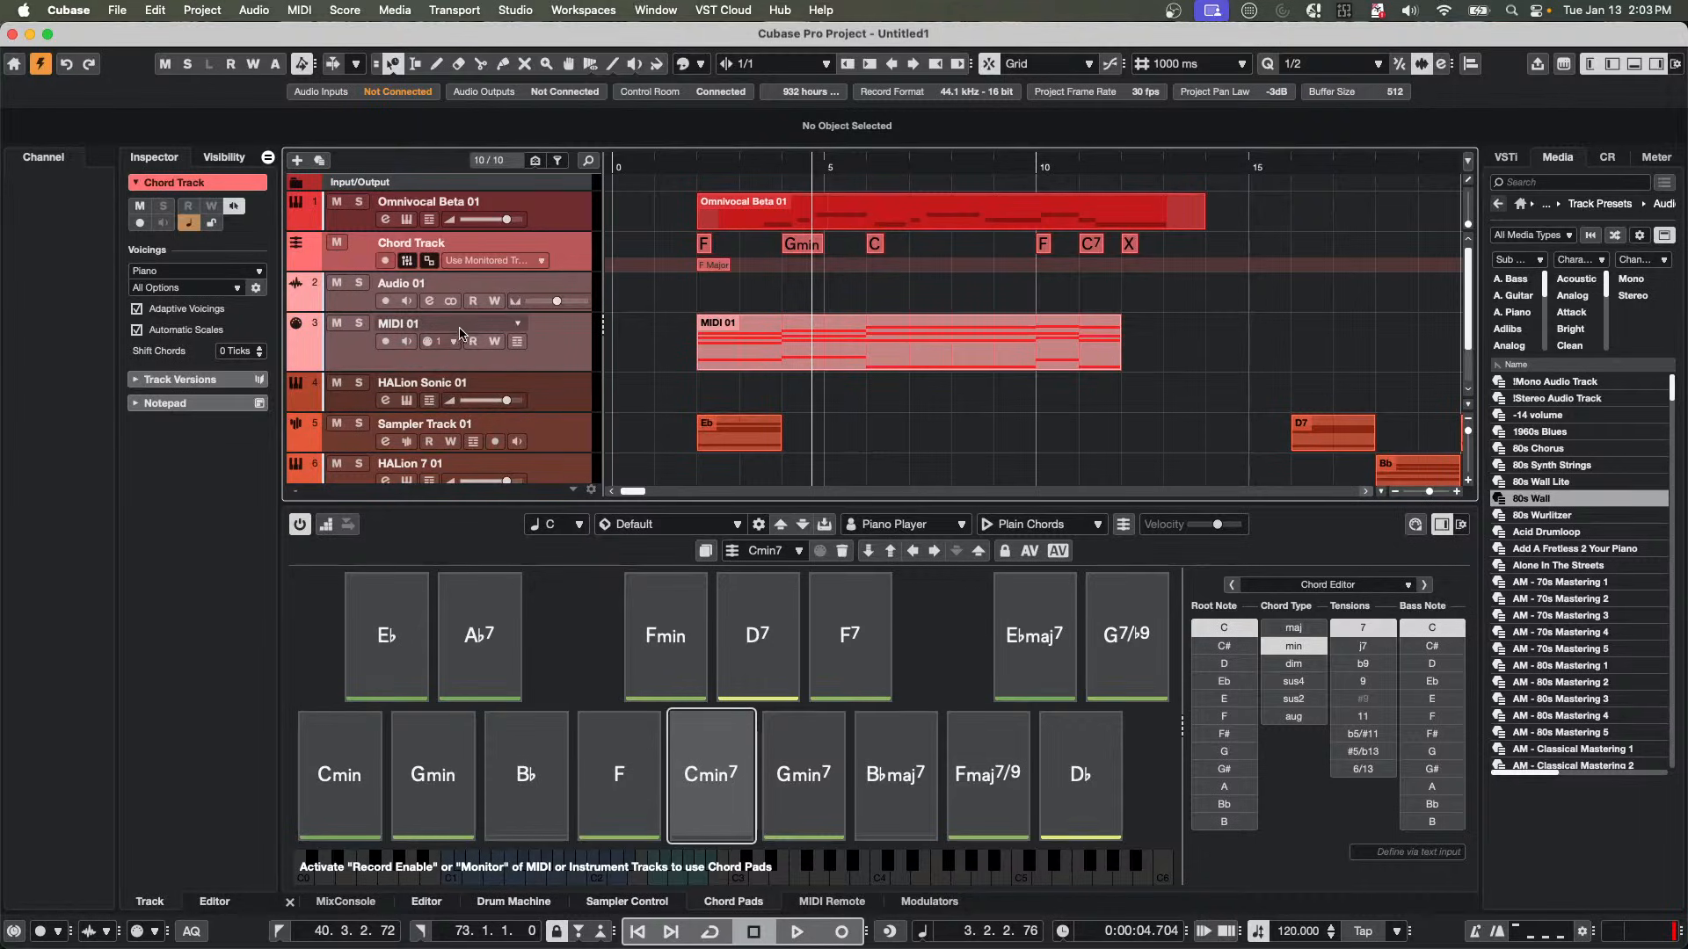
# Enlarge the HALion 7 01 track to show its controls, disable its record enable and turn on its monitoring.
pyautogui.click(538, 450)
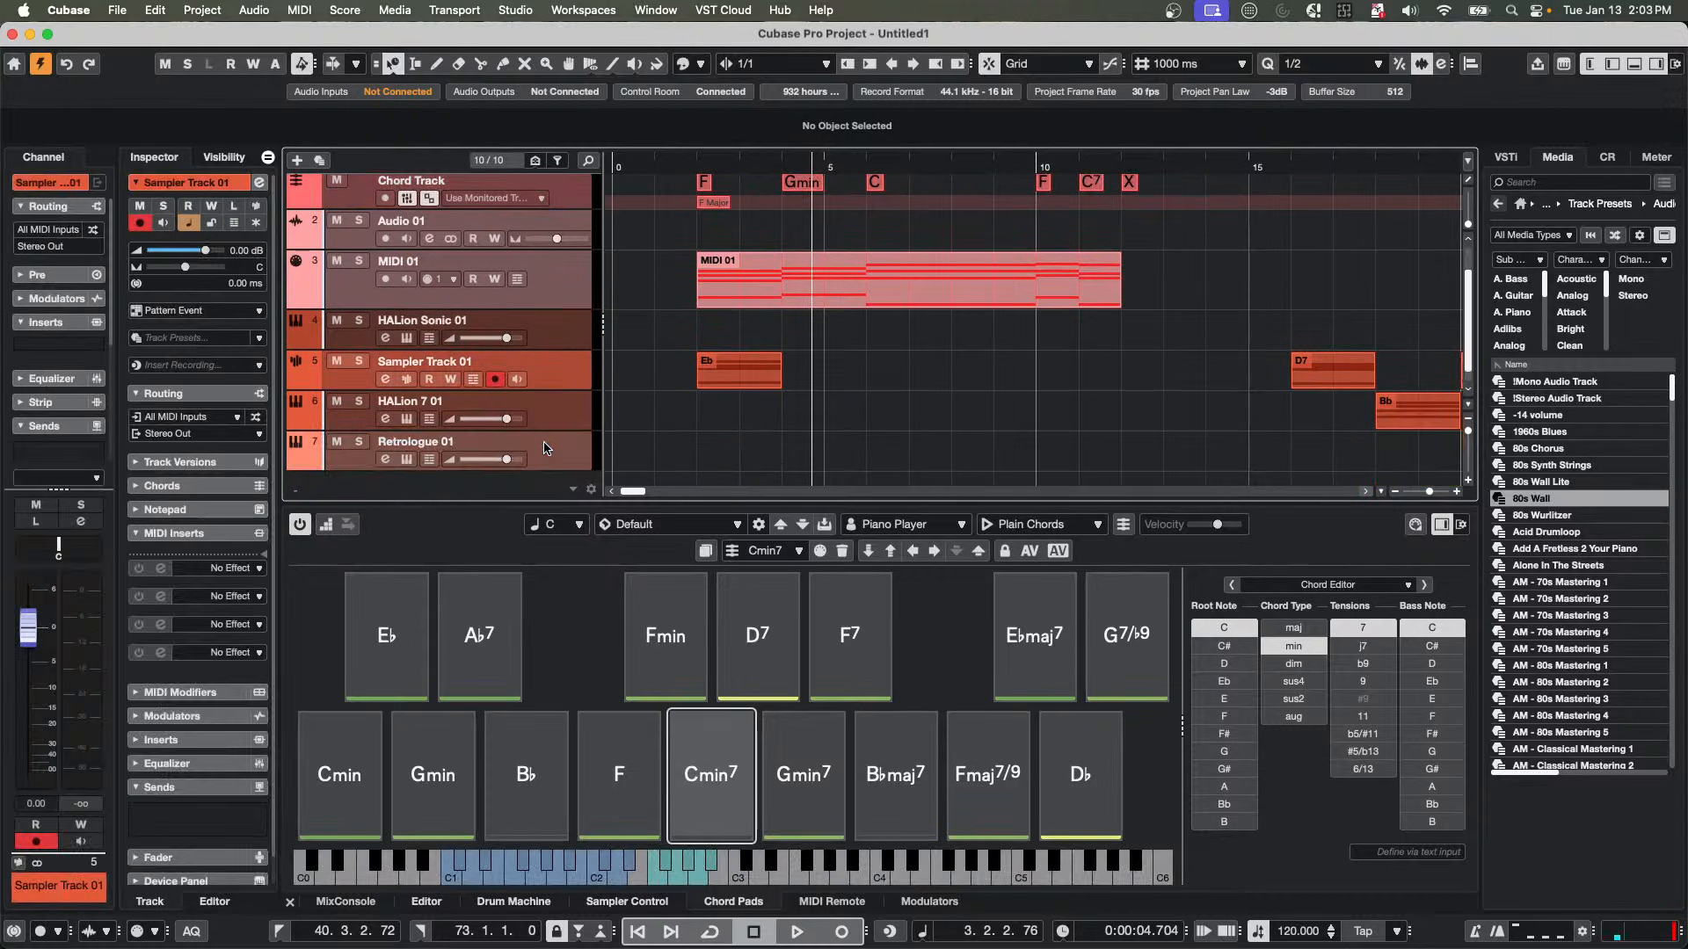
pyautogui.scroll(-2, 550, 444)
pyautogui.click(555, 427)
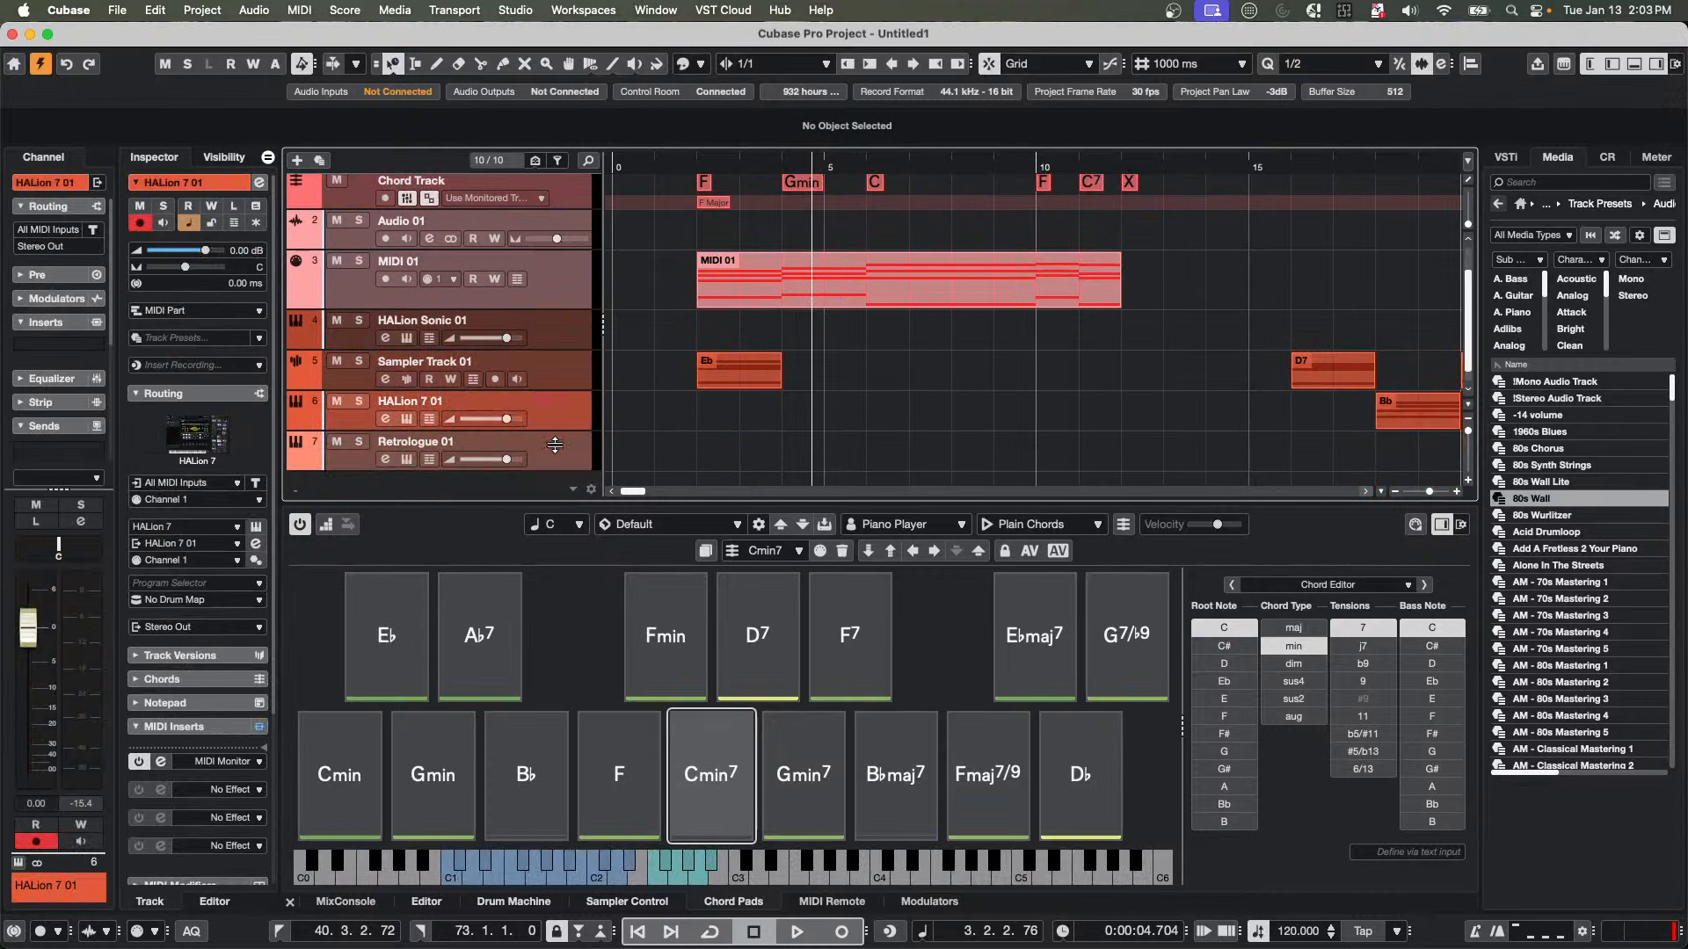
pyautogui.moveTo(555, 431); pyautogui.dragTo(555, 450)
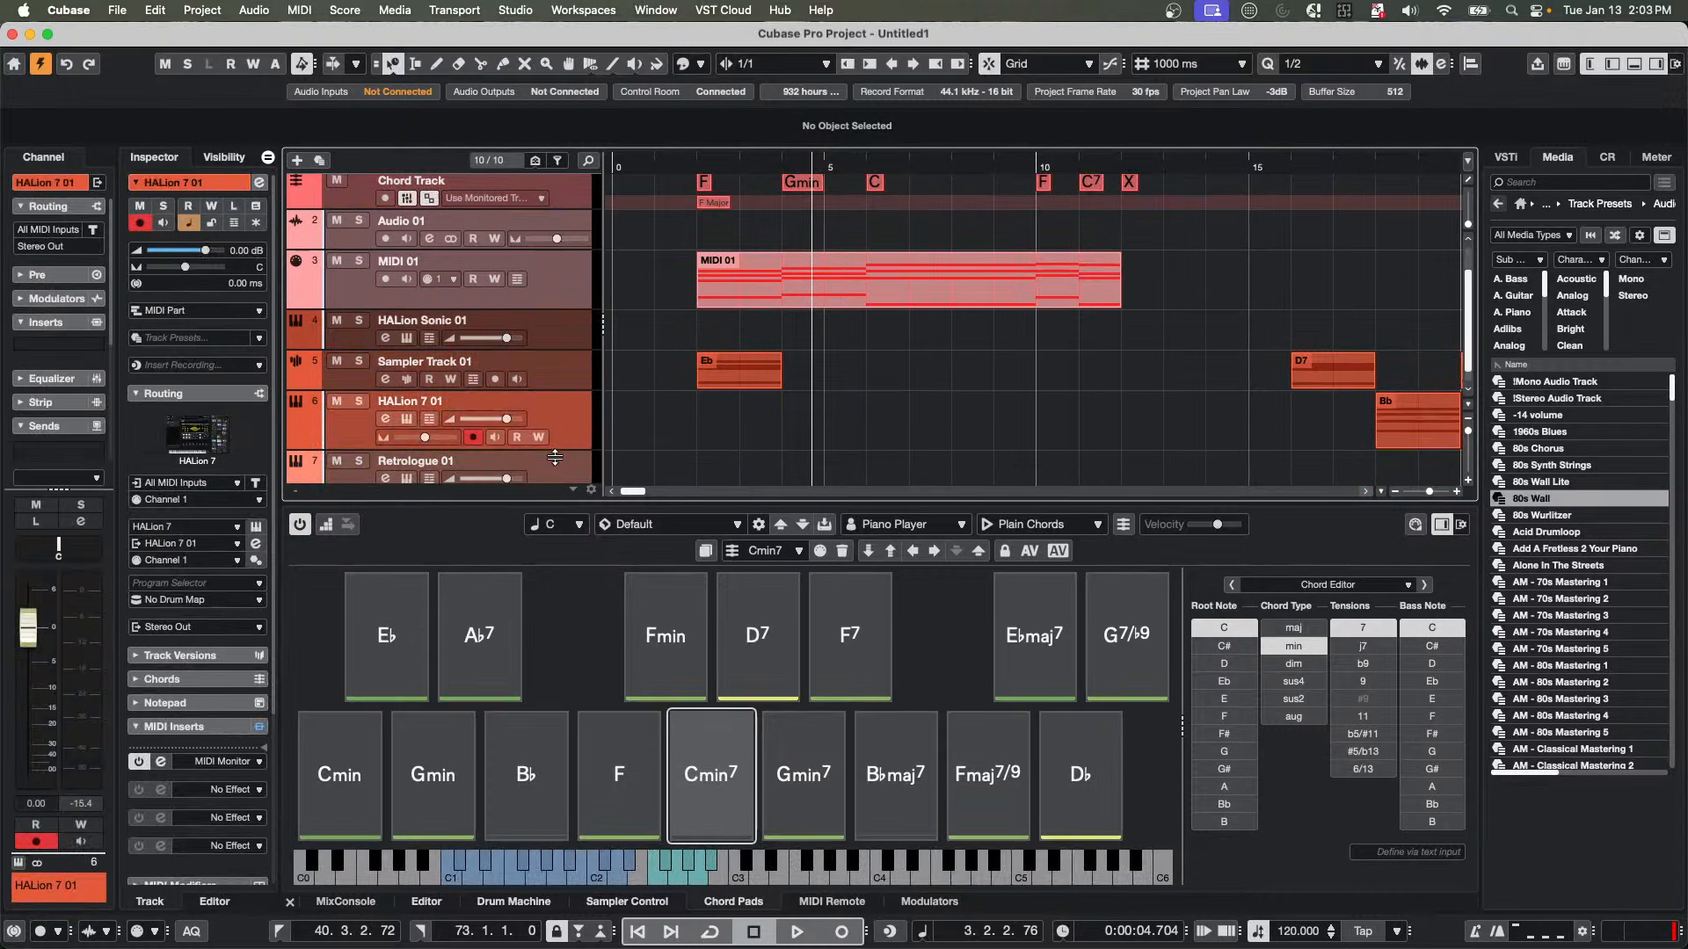
pyautogui.click(474, 437)
pyautogui.click(498, 437)
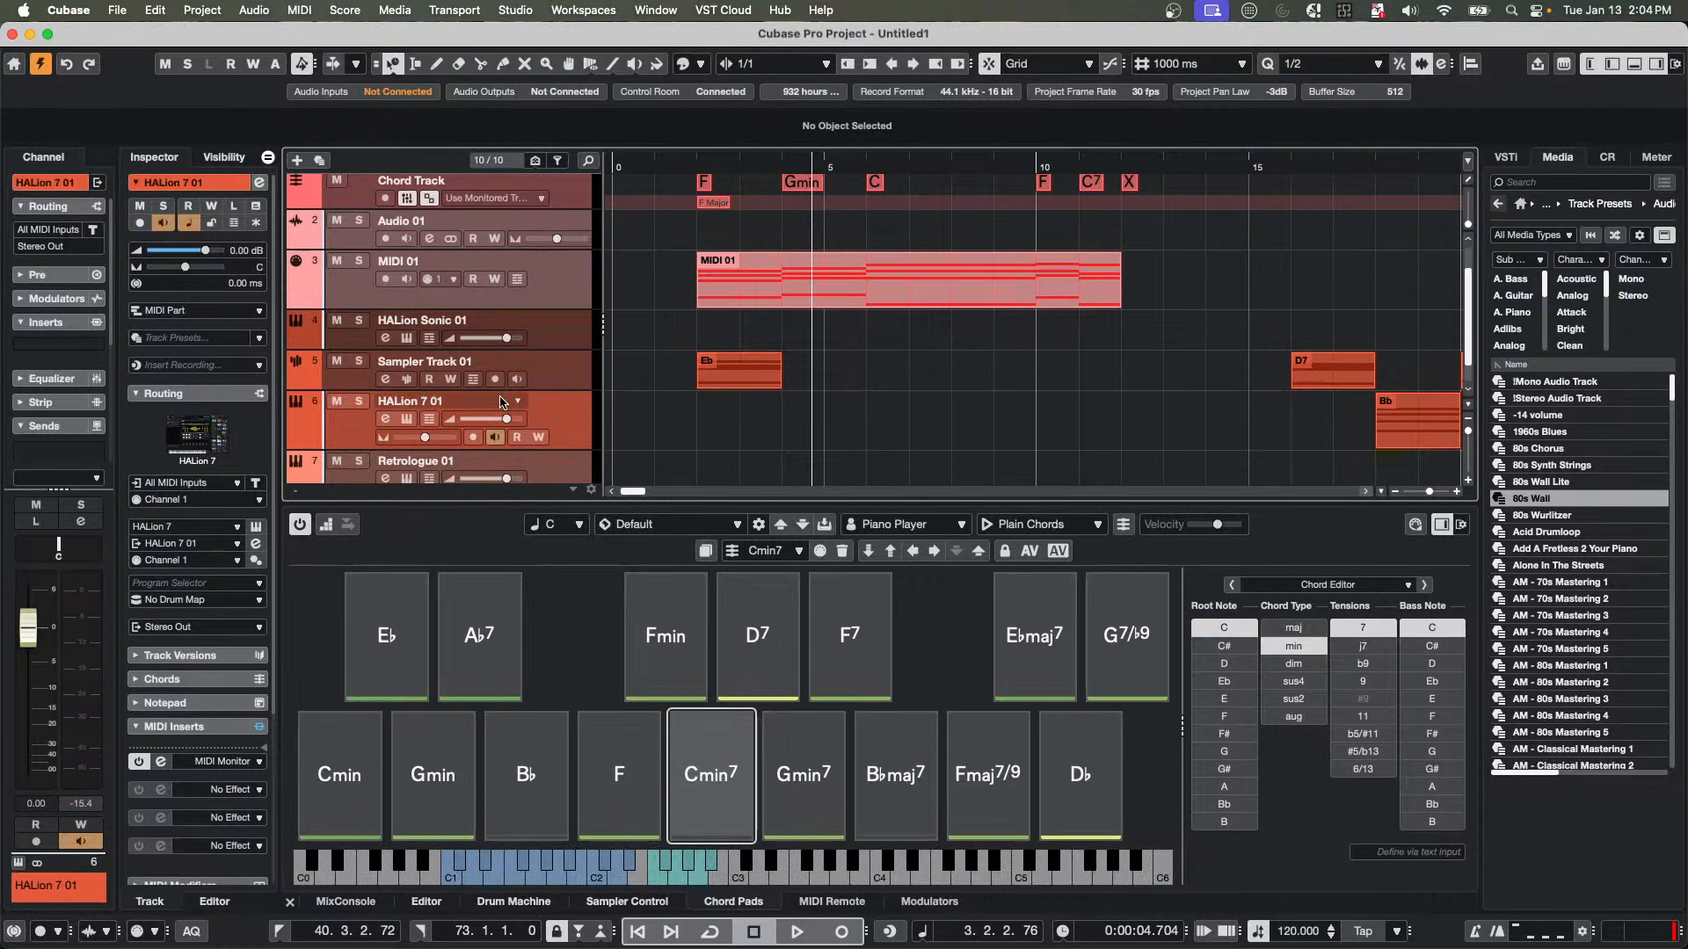
# Enlarge the Retrologue 01 track to show its controls and turn on its monitoring.
pyautogui.scroll(-1, 524, 440)
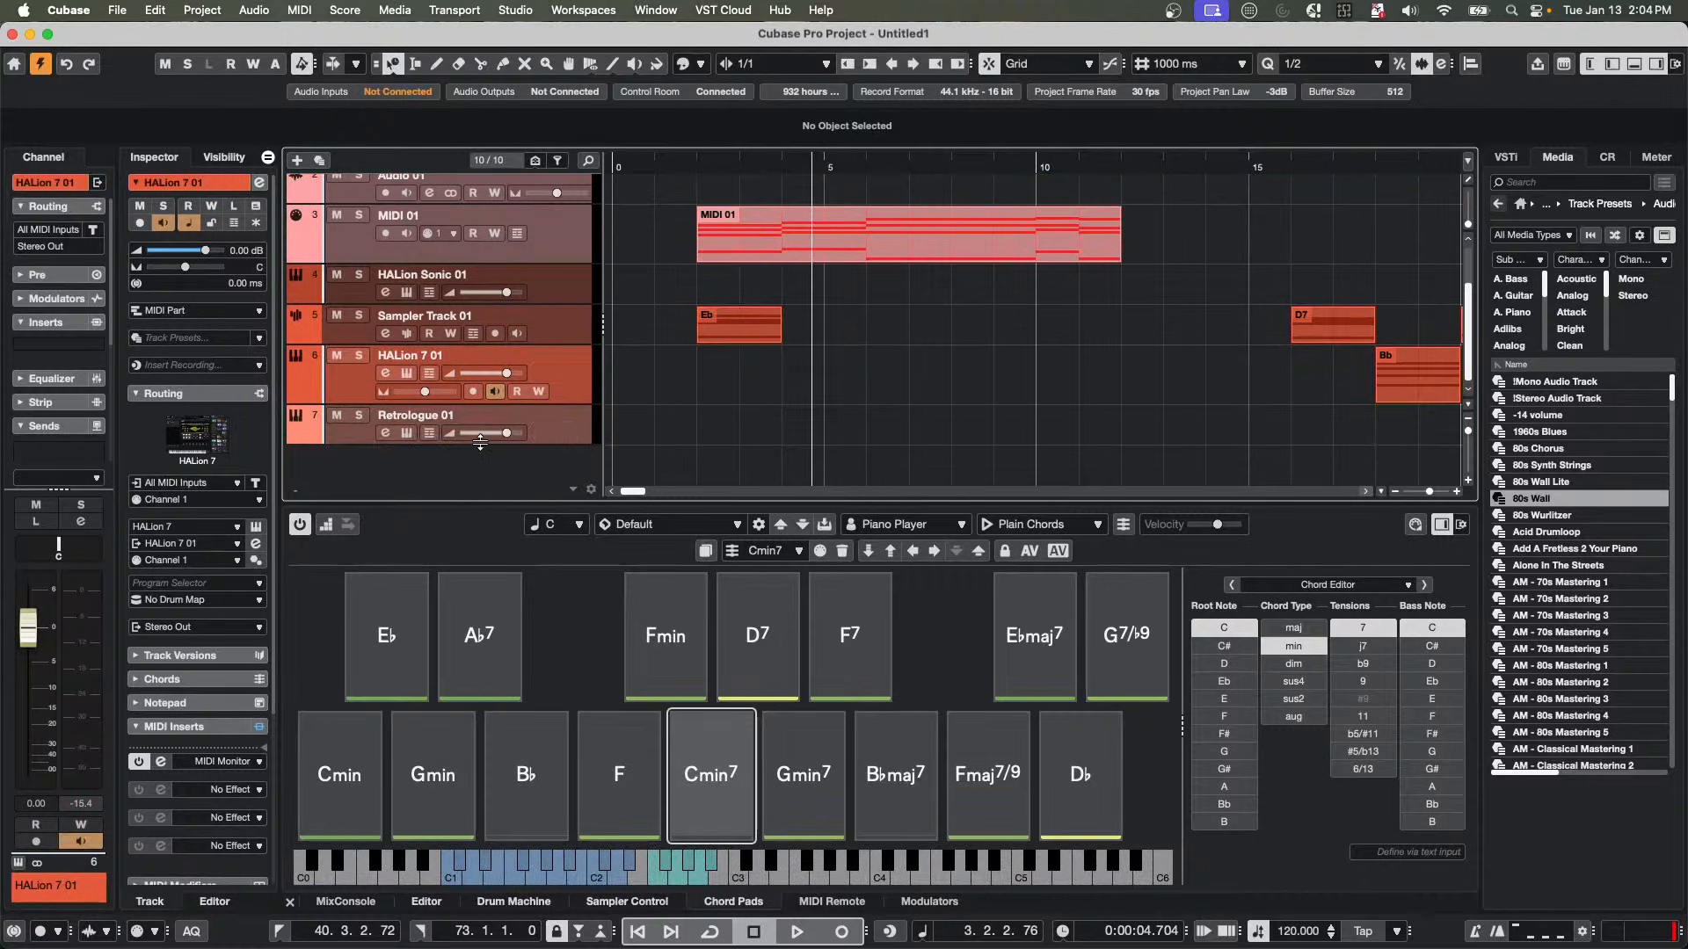
pyautogui.click(481, 445)
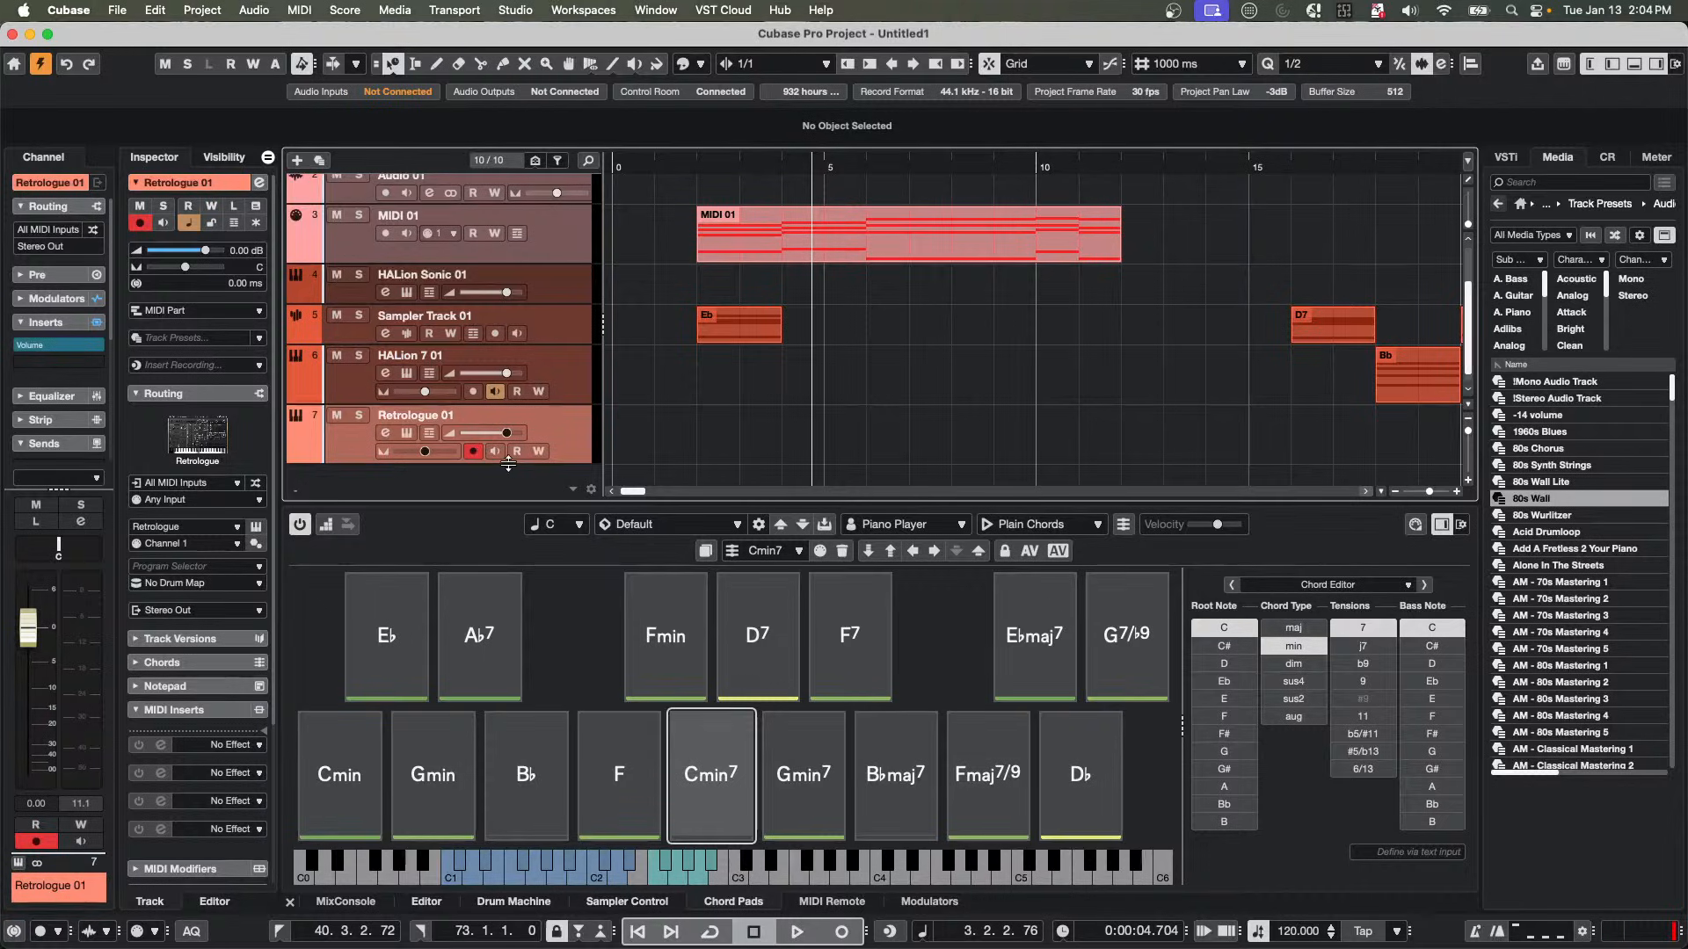
pyautogui.click(496, 452)
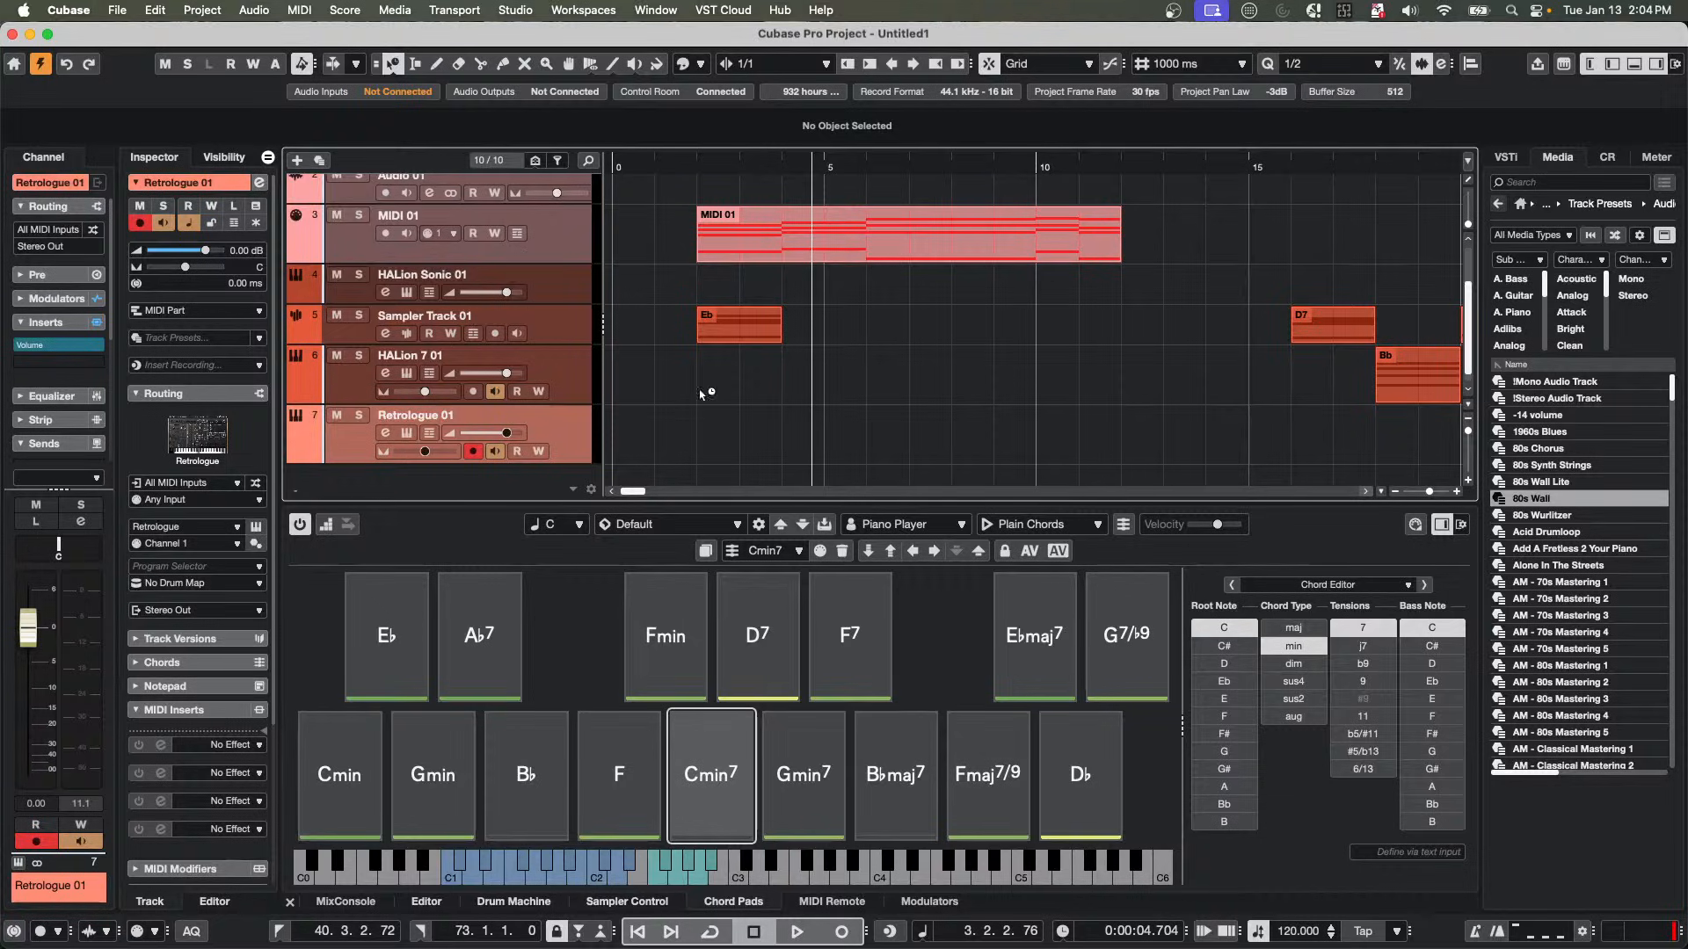
pyautogui.click(496, 452)
# Review the Chord Track's playback choices again, including Use Monitored Tracks and the individual instrument tracks.
pyautogui.scroll(3, 522, 356)
pyautogui.click(524, 262)
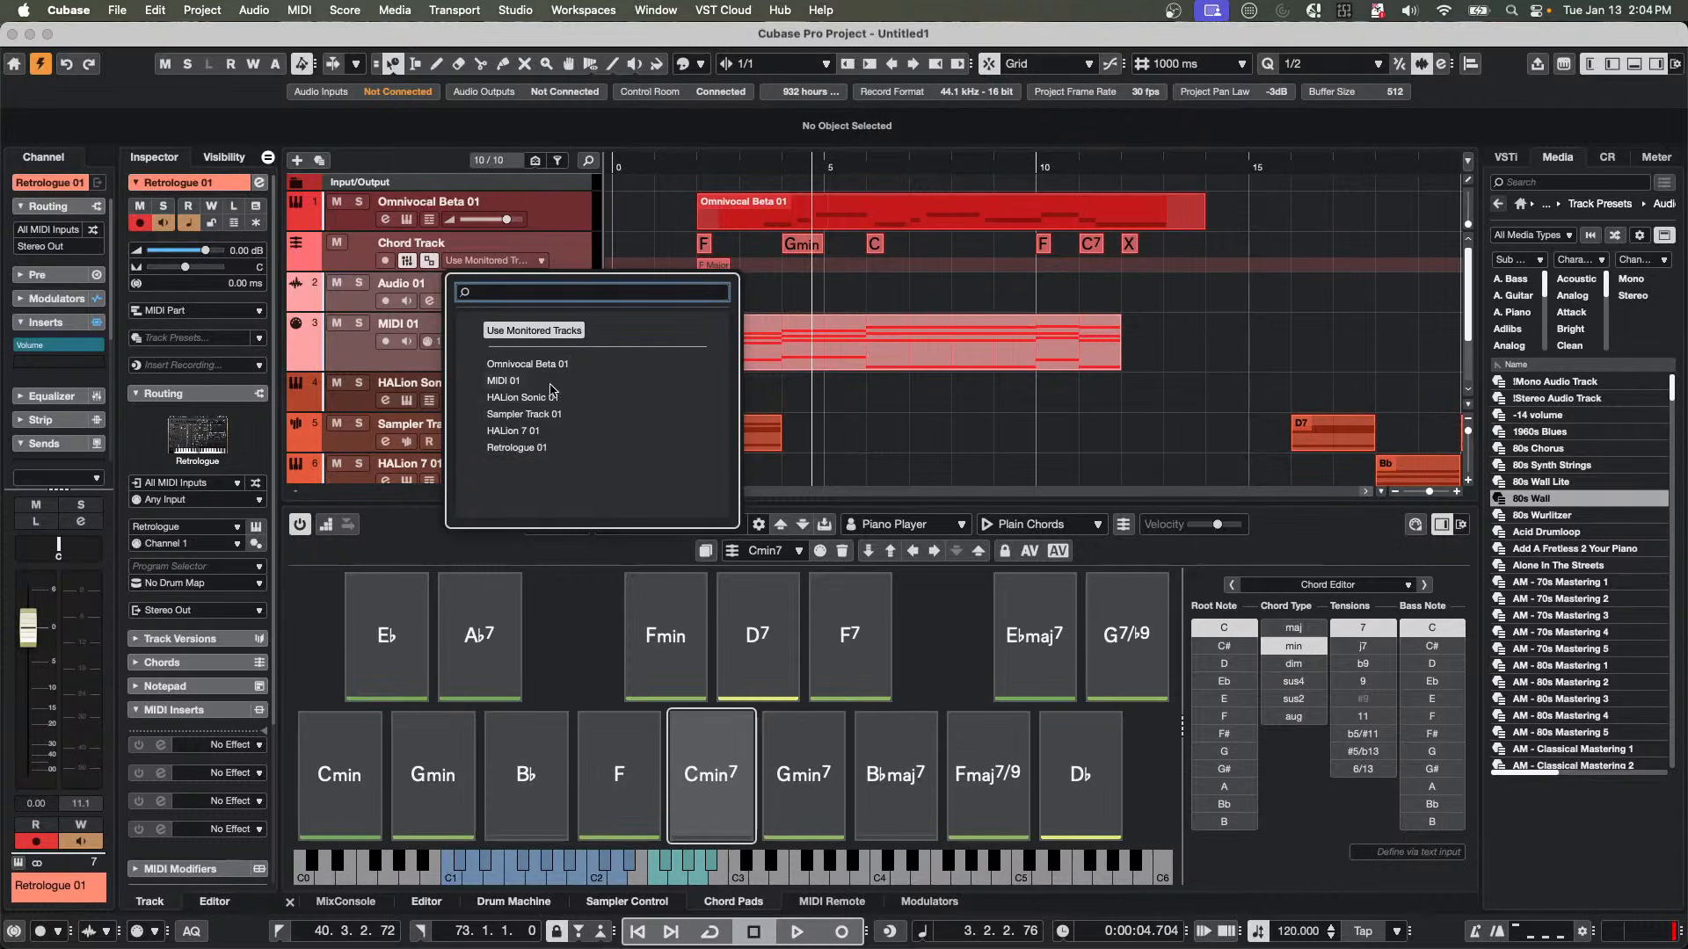
pyautogui.click(846, 300)
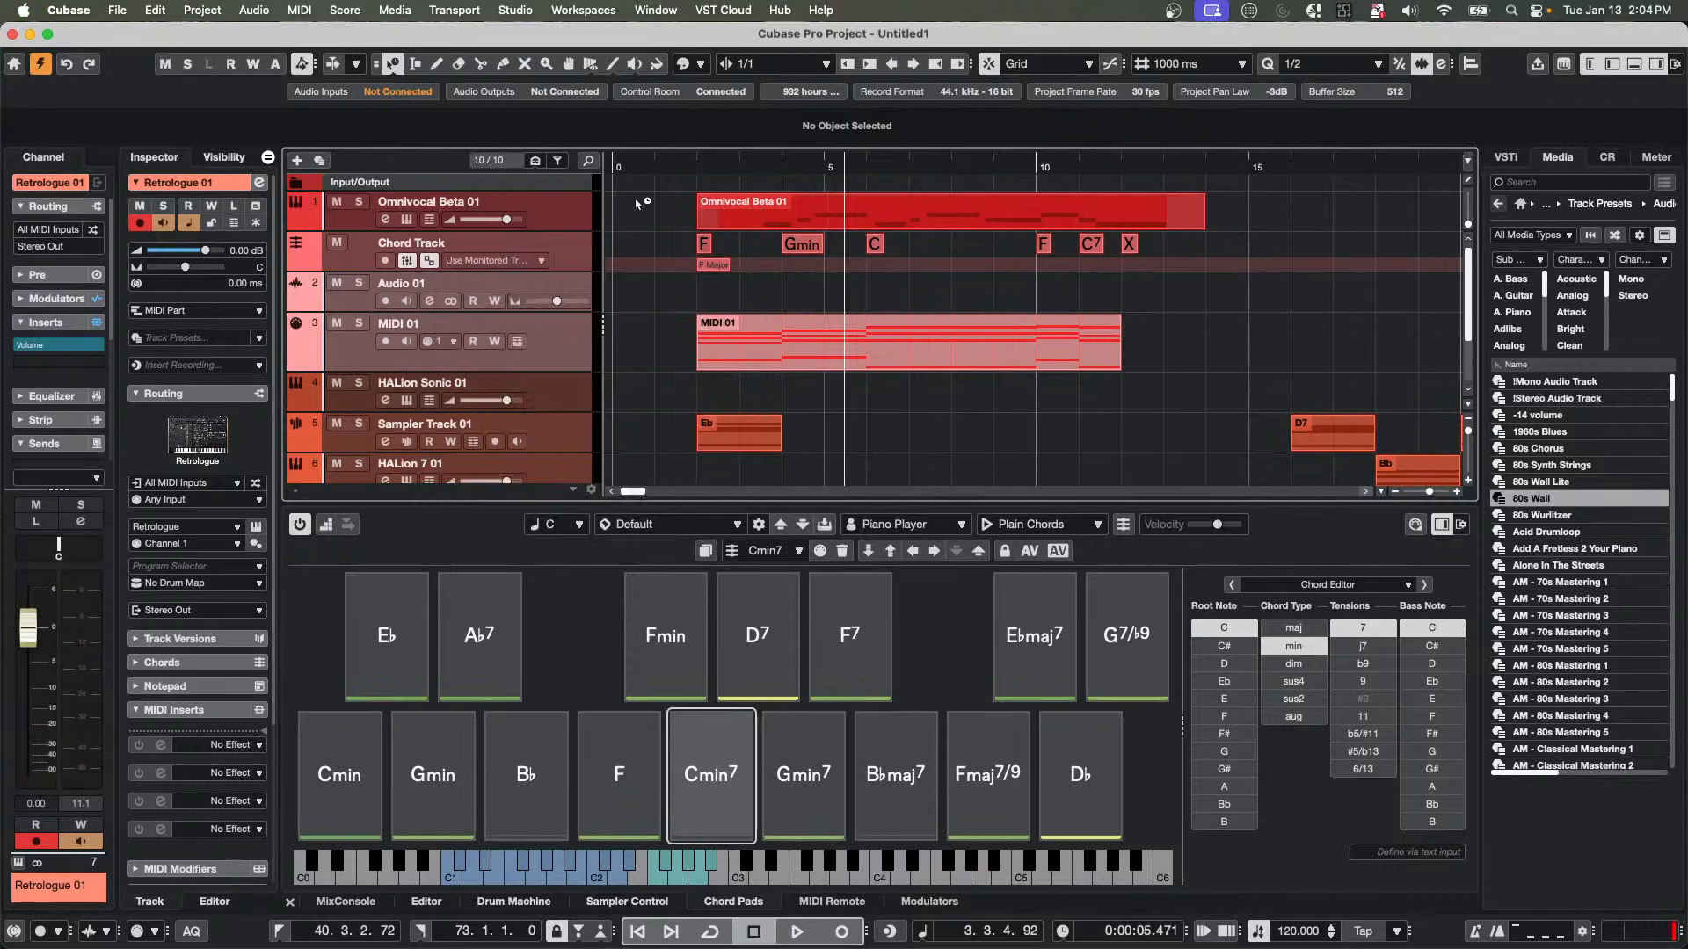
# Solo the Omnivocal Beta 01 track and play its part from the beginning with the part open in the Key Editor.
pyautogui.click(395, 66)
pyautogui.click(407, 84)
pyautogui.click(358, 202)
pyautogui.doubleClick(713, 167)
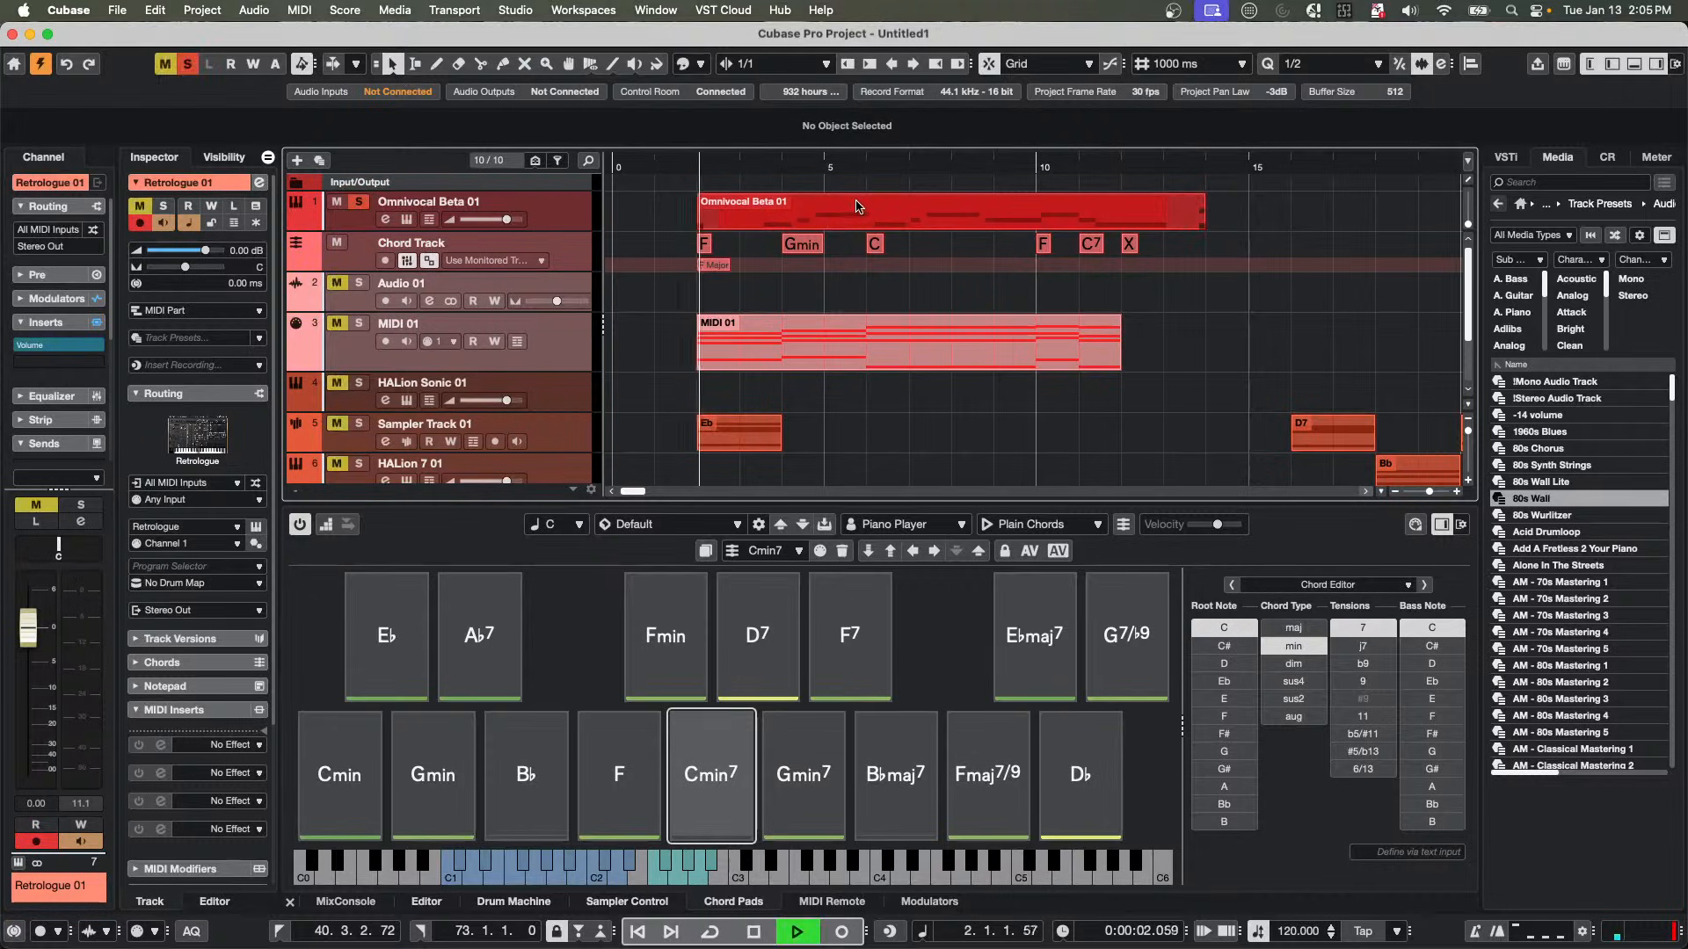
pyautogui.doubleClick(826, 216)
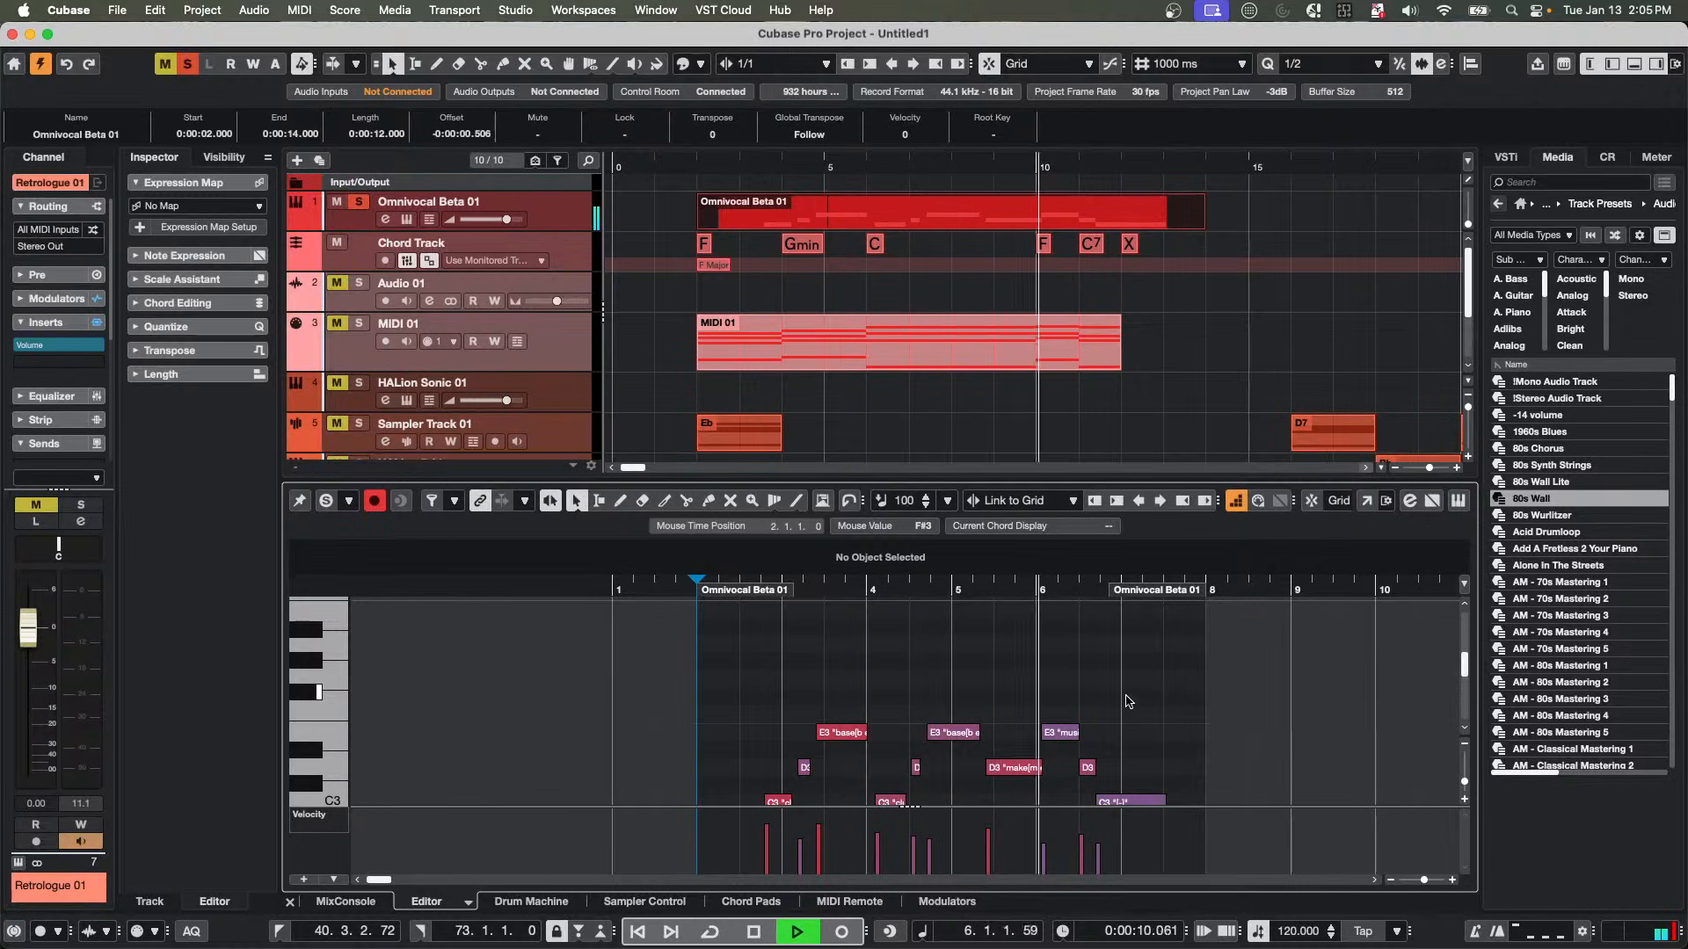
pyautogui.press('space')
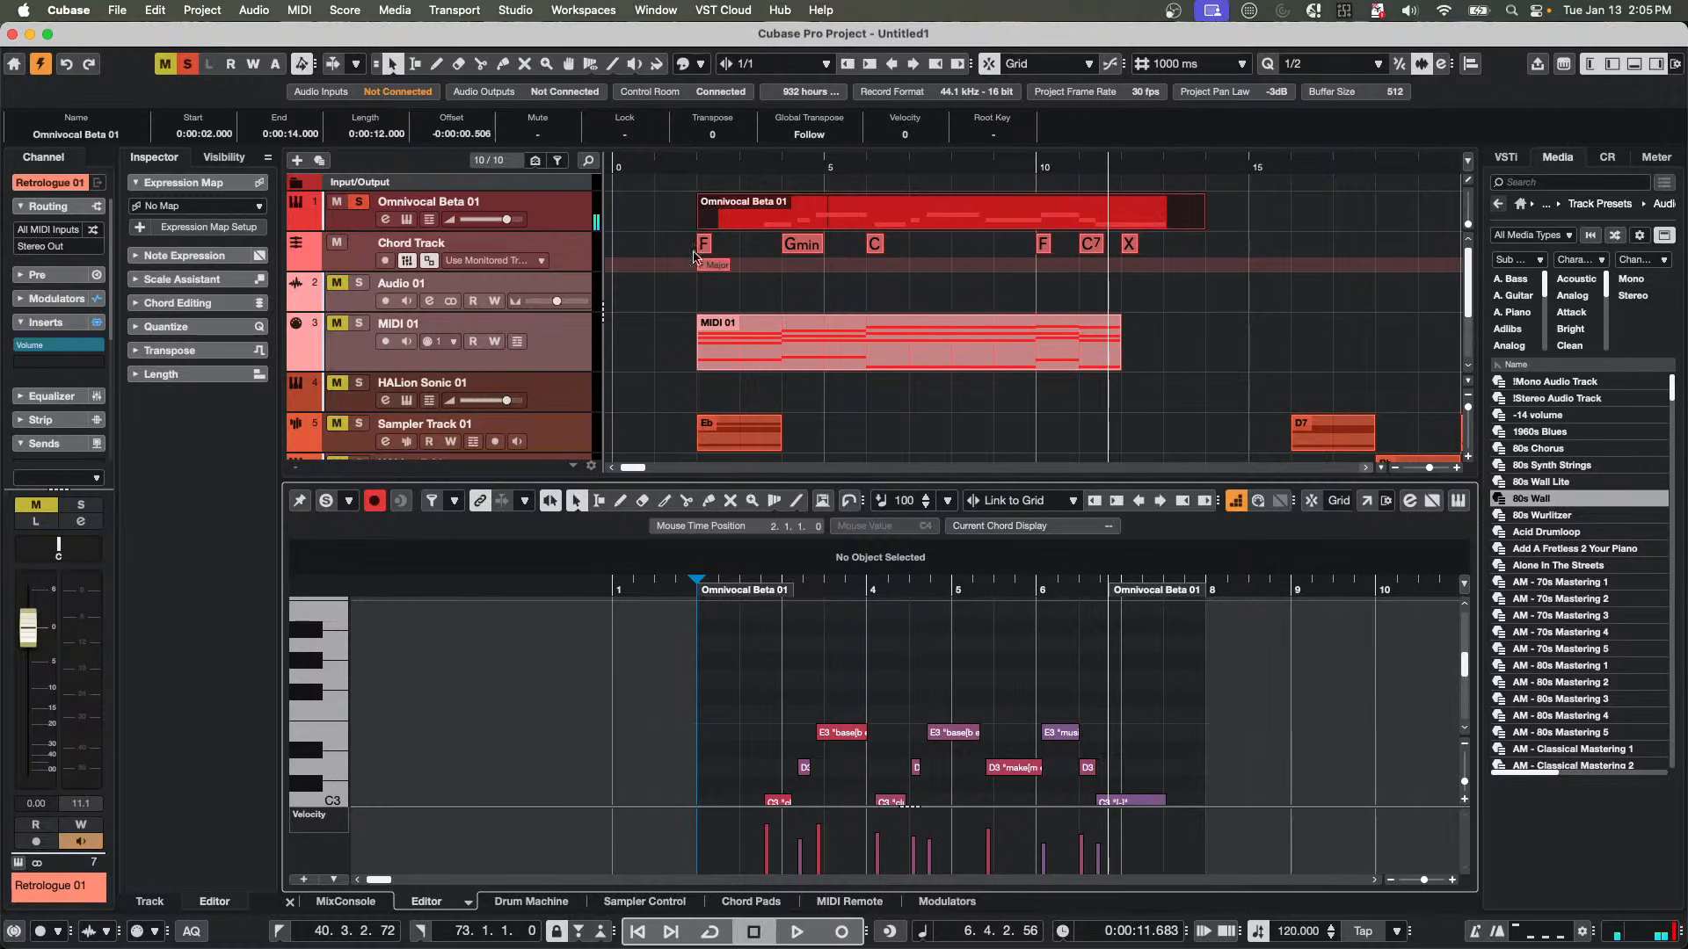
# Increase the Omnivocal Beta 01 track's height and extend its part to end at 0:00:19.000.
pyautogui.scroll(-3, 1142, 718)
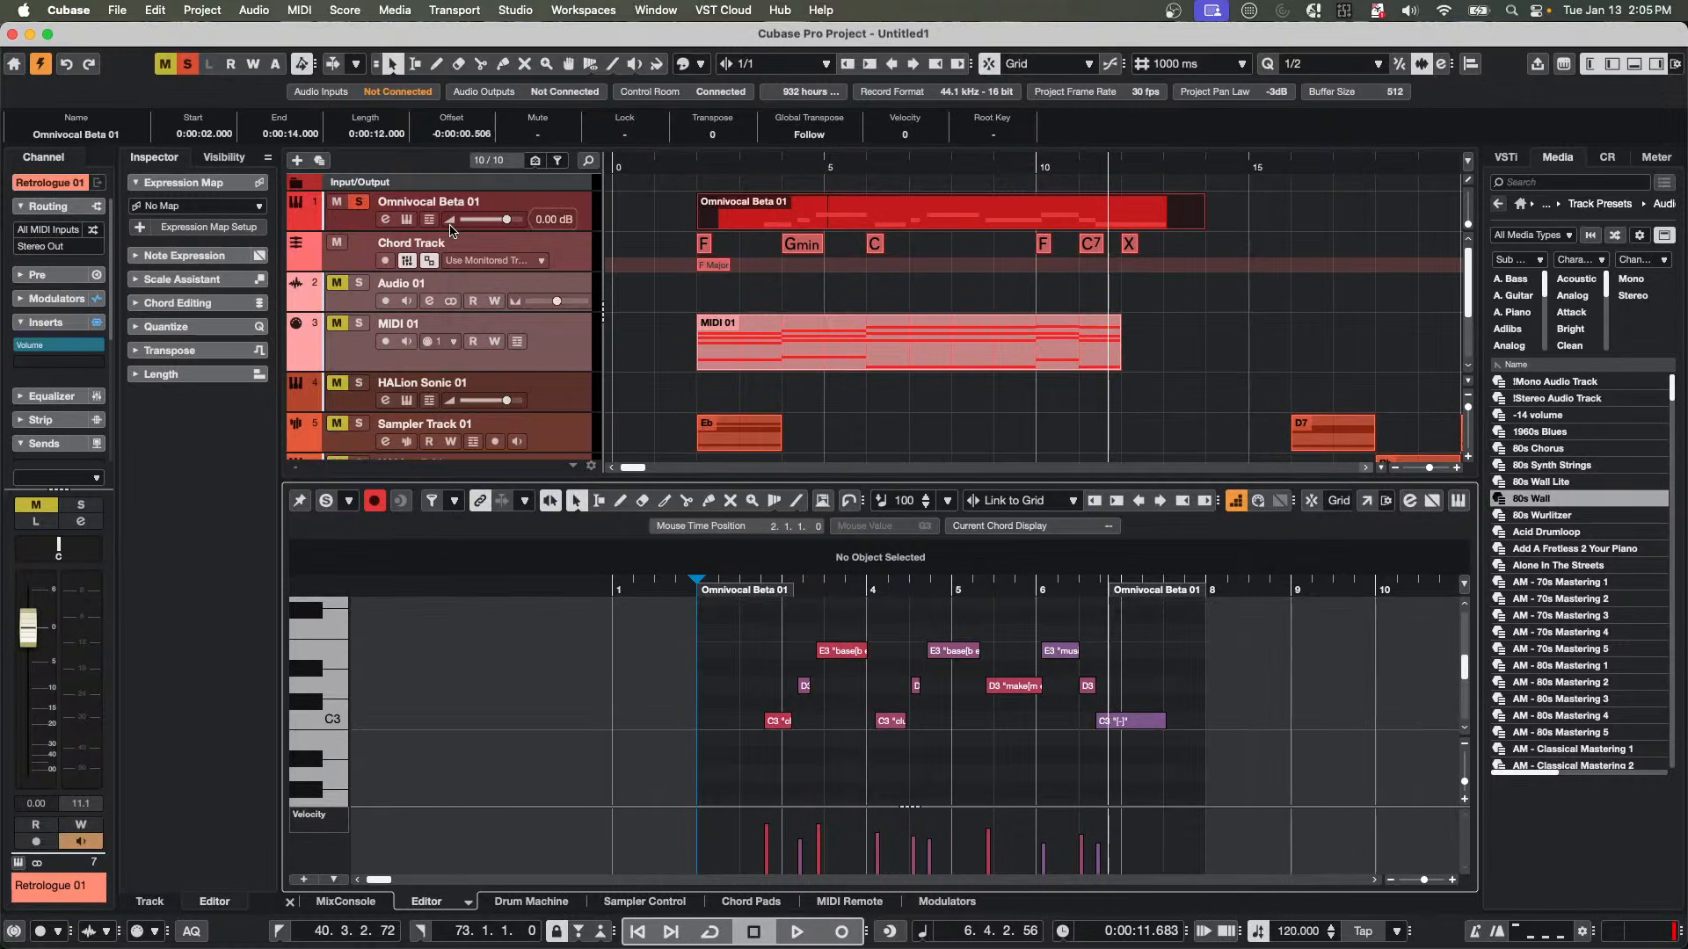
pyautogui.moveTo(450, 228); pyautogui.dragTo(450, 267)
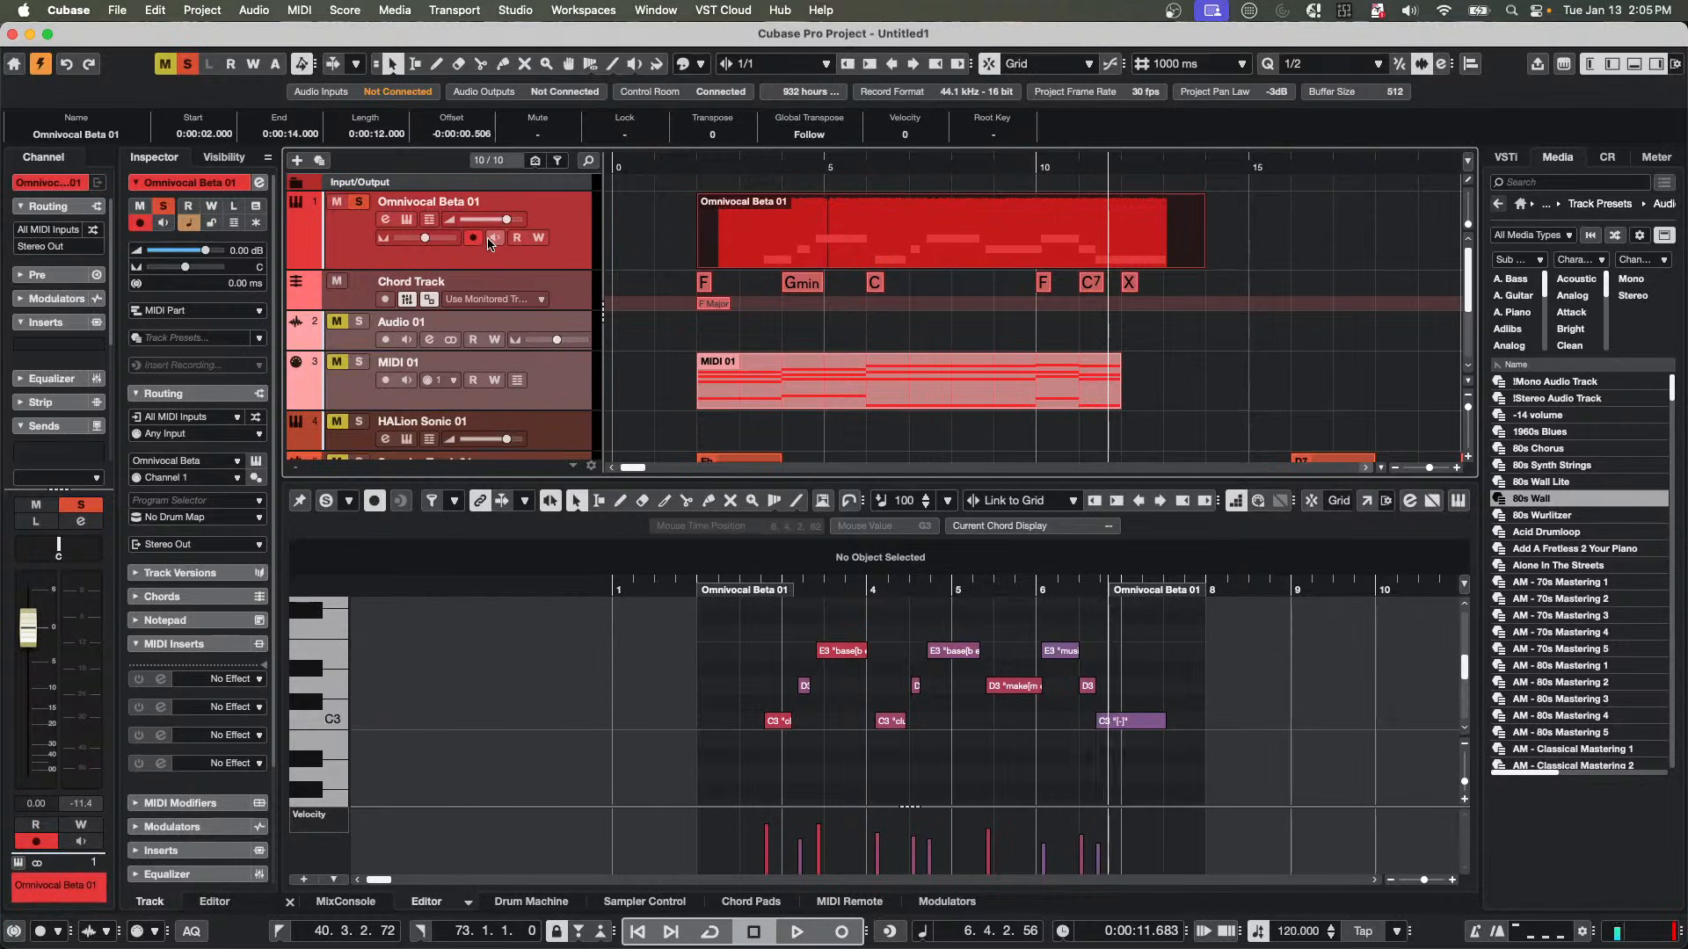
pyautogui.click(974, 250)
pyautogui.doubleClick(971, 251)
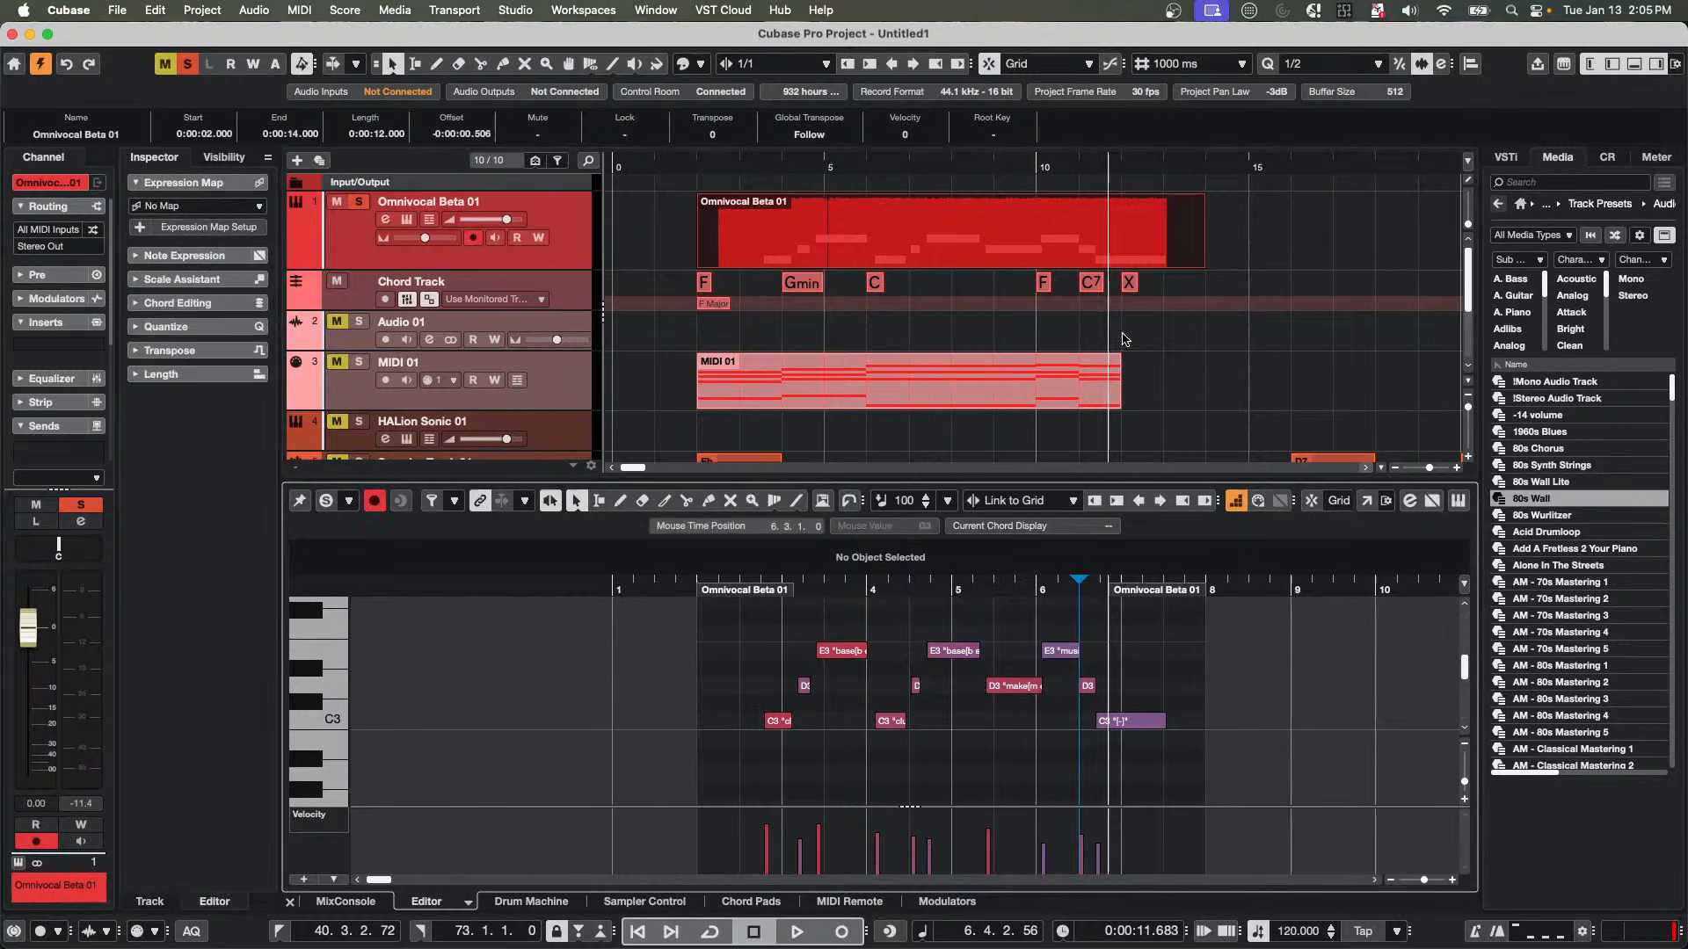
pyautogui.moveTo(1202, 266); pyautogui.dragTo(1417, 267)
# Draw a D3 note followed by a C3 note in bar 8 of the Omnivocal Beta 01 part.
pyautogui.rightClick(1187, 683)
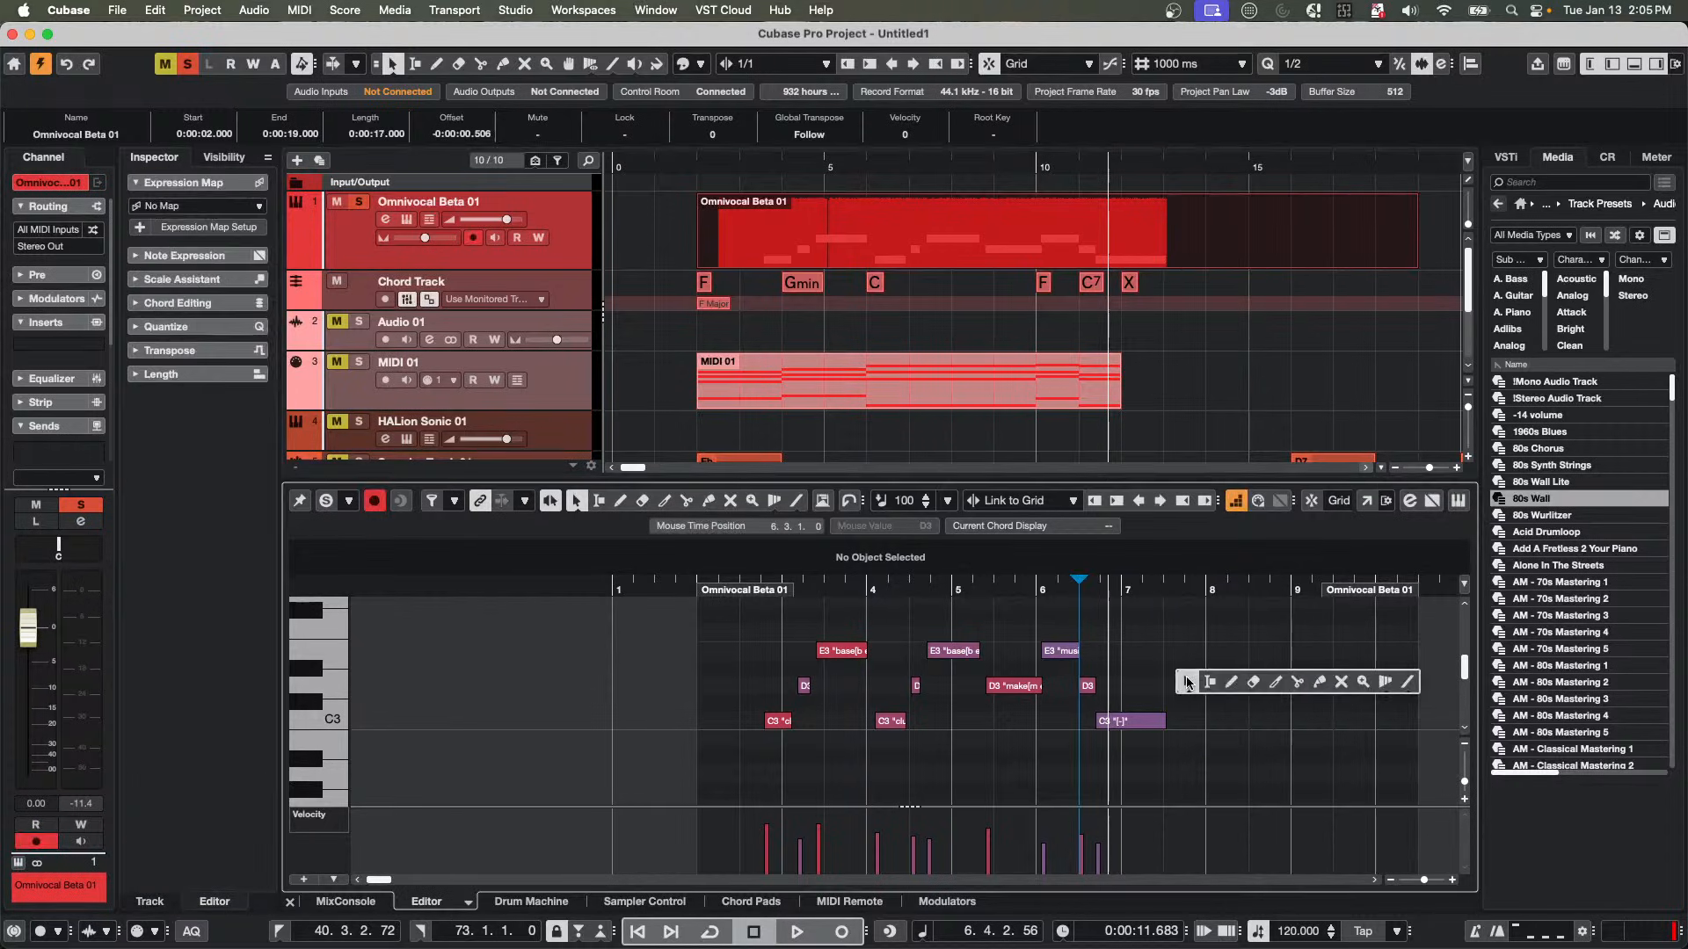
pyautogui.click(1231, 682)
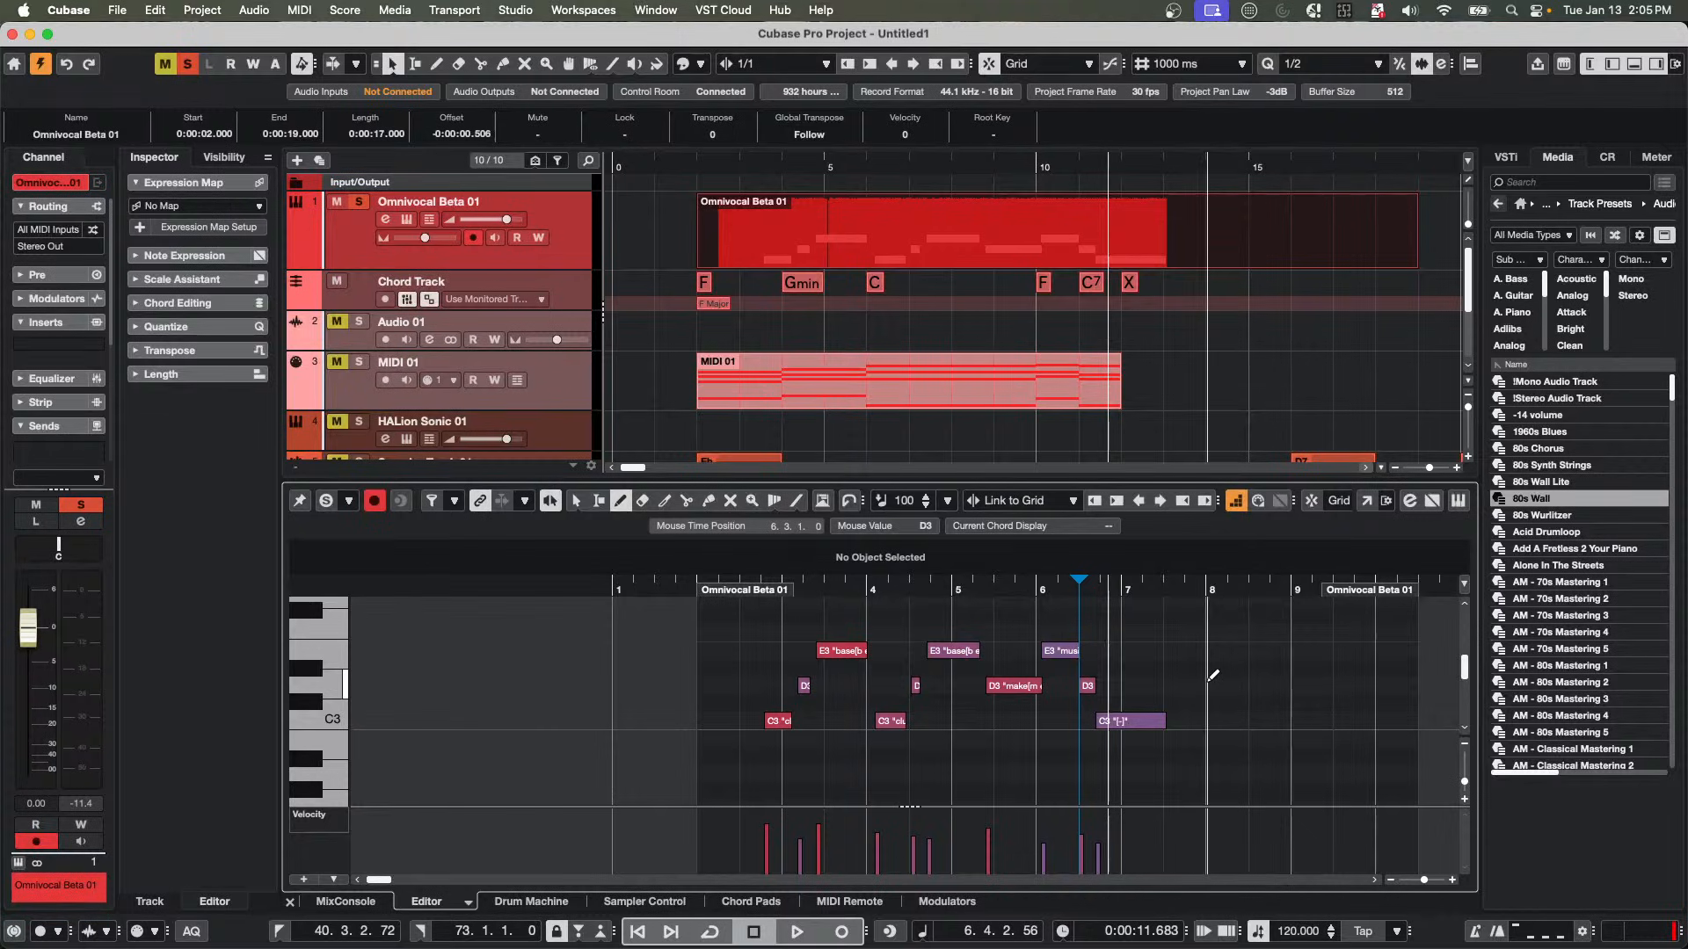
pyautogui.moveTo(1209, 683)
pyautogui.mouseDown()
pyautogui.moveTo(1248, 683)
pyautogui.moveTo(1286, 720)
pyautogui.mouseUp()
pyautogui.press('1')
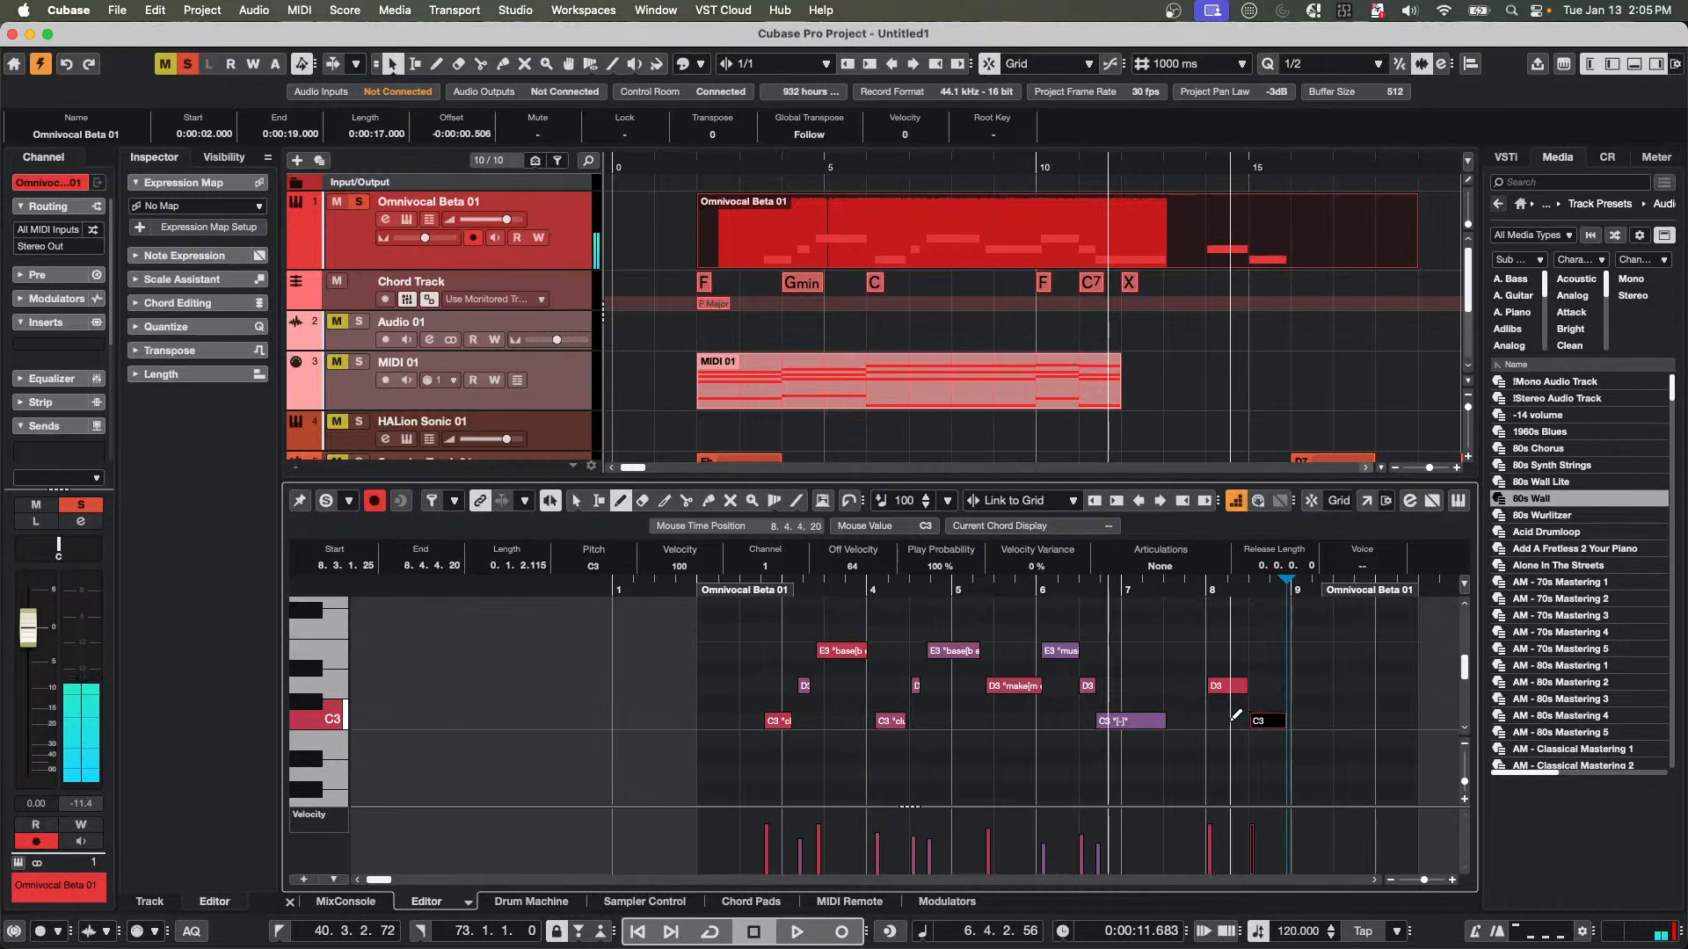
# Open the part in a separate Key Editor window and set the text of the D3 note in bar 8 to "funny-".
pyautogui.click(1227, 686)
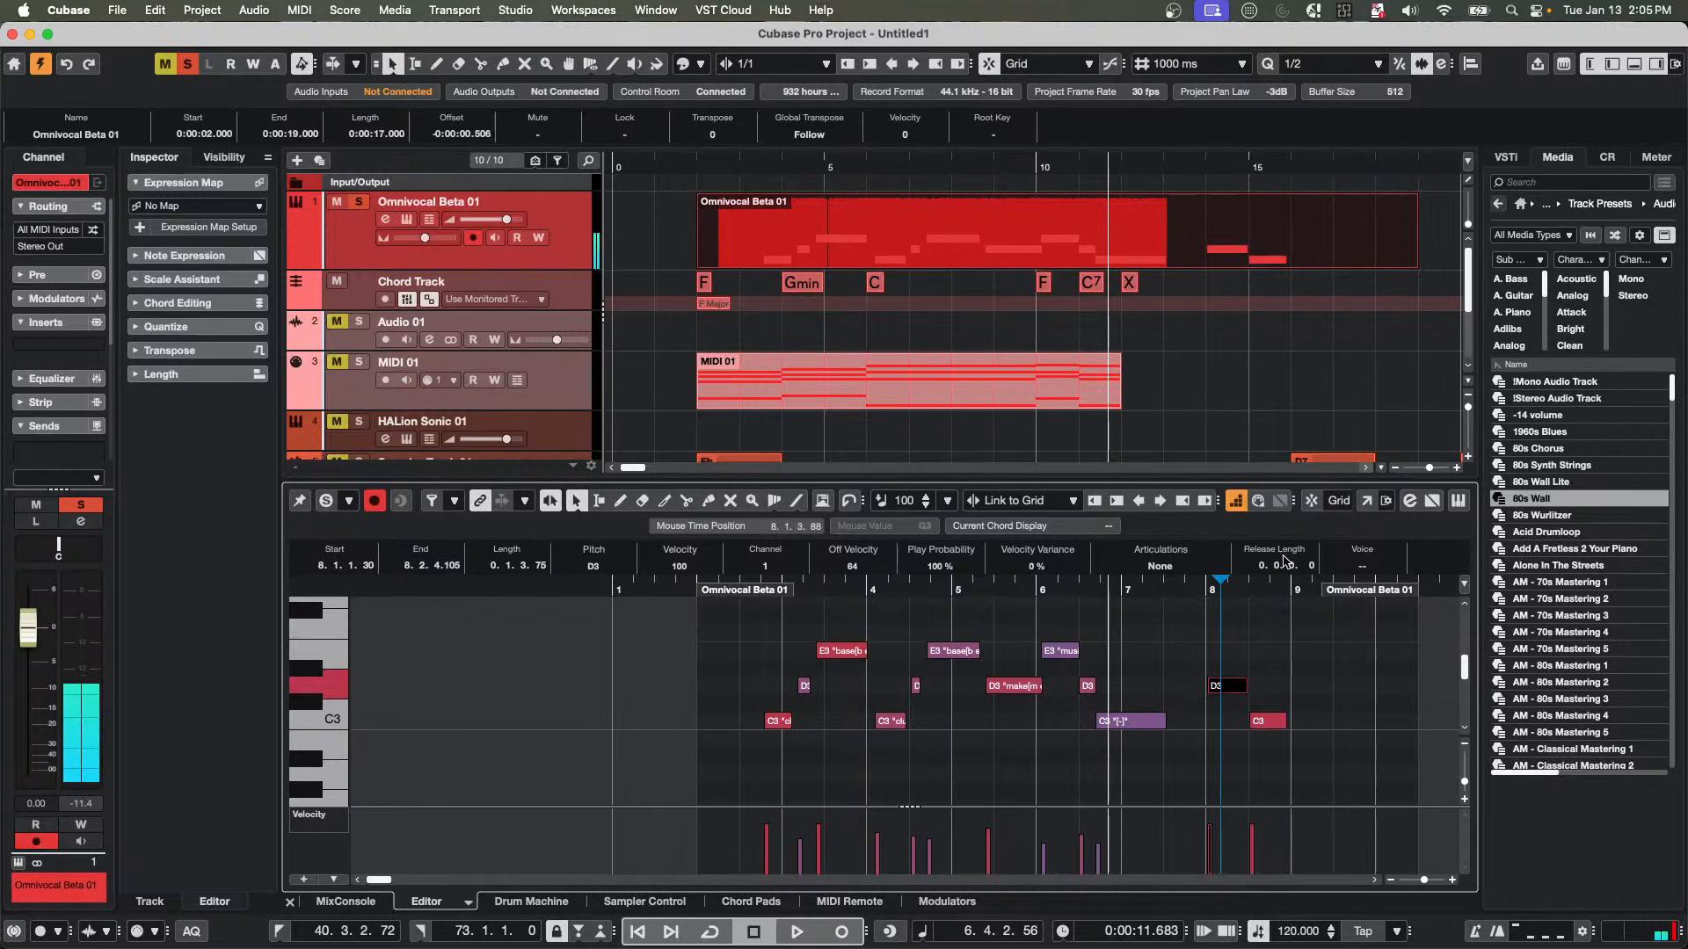
pyautogui.click(1361, 566)
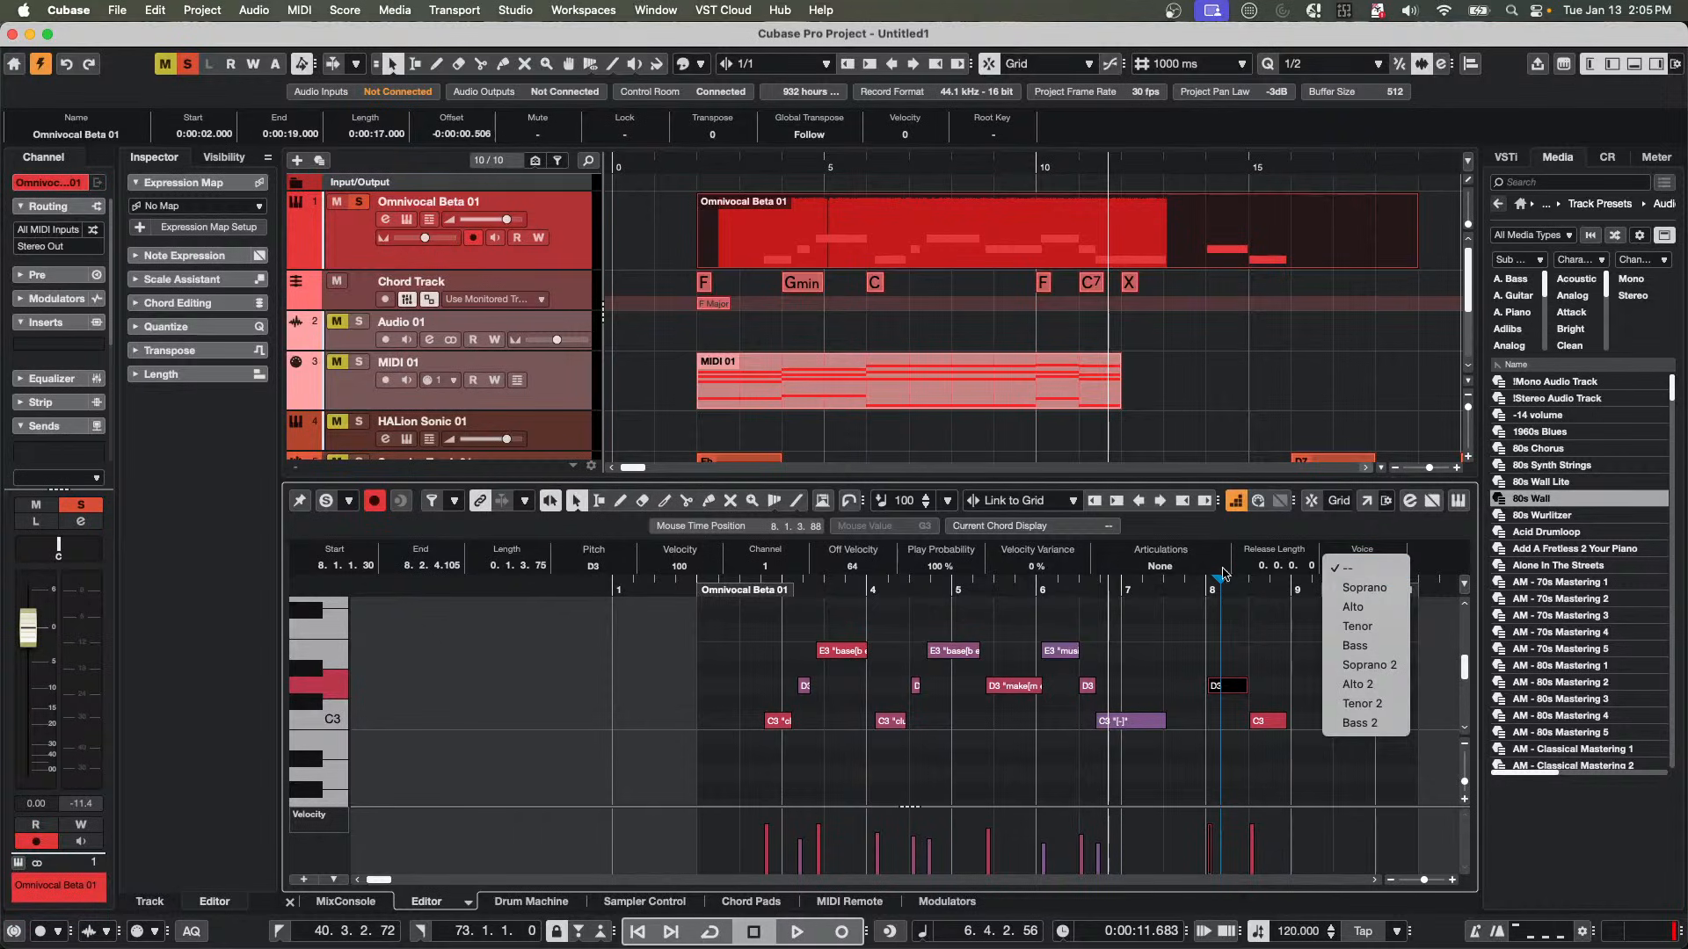
pyautogui.click(1361, 568)
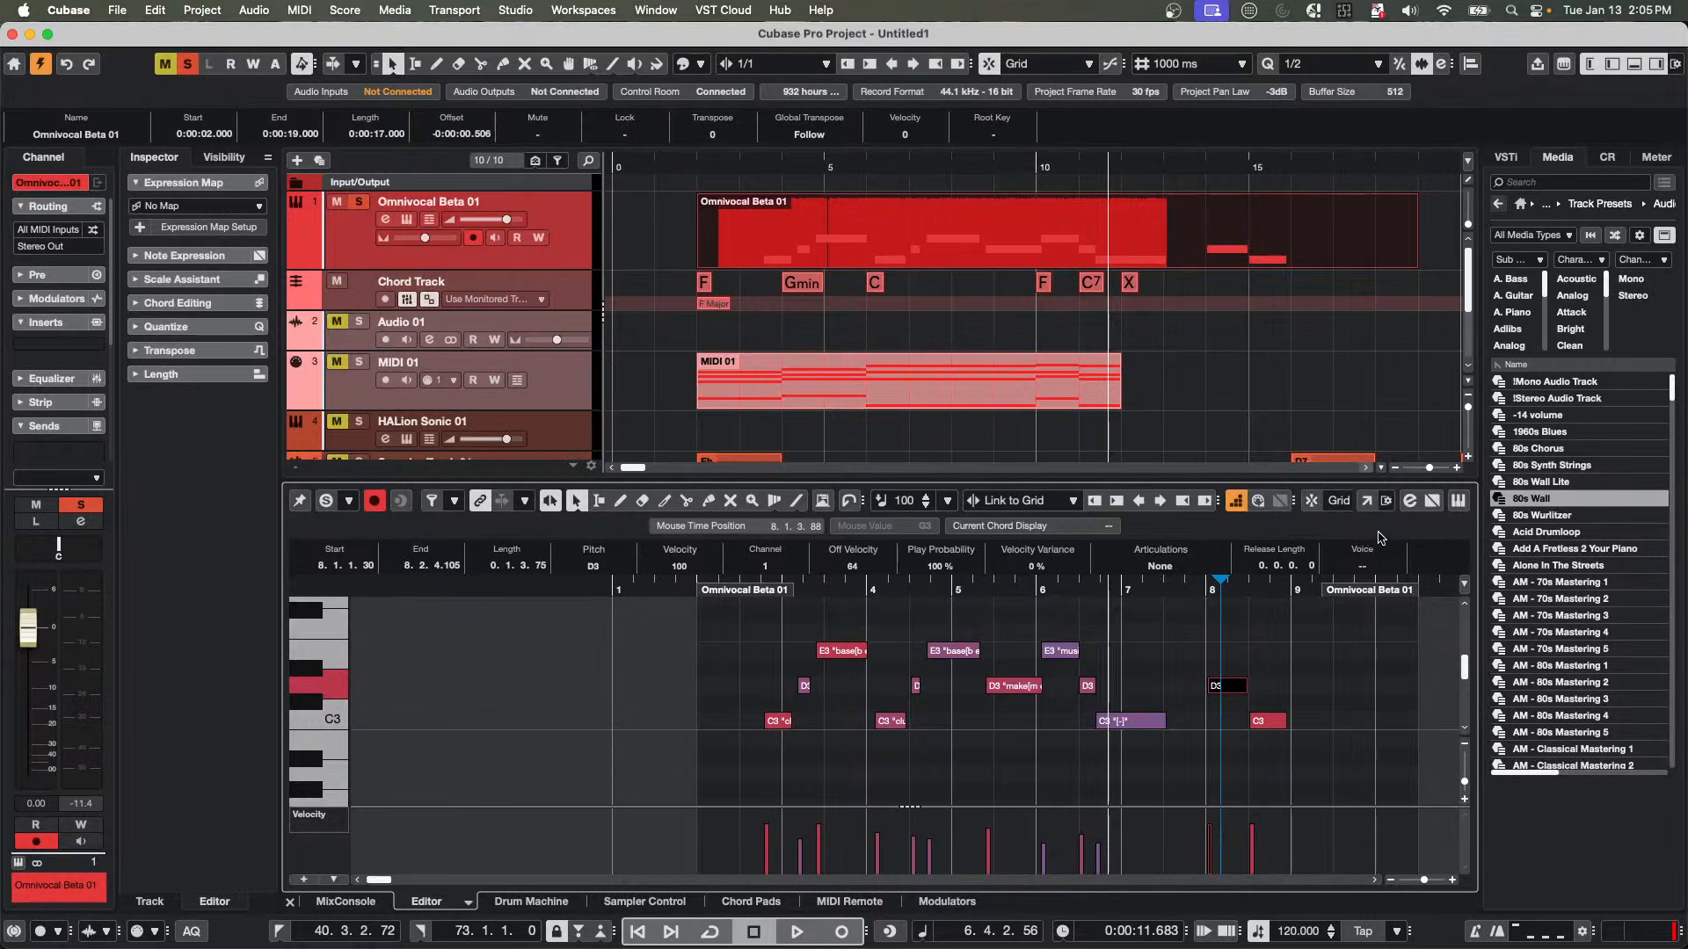
pyautogui.click(1366, 501)
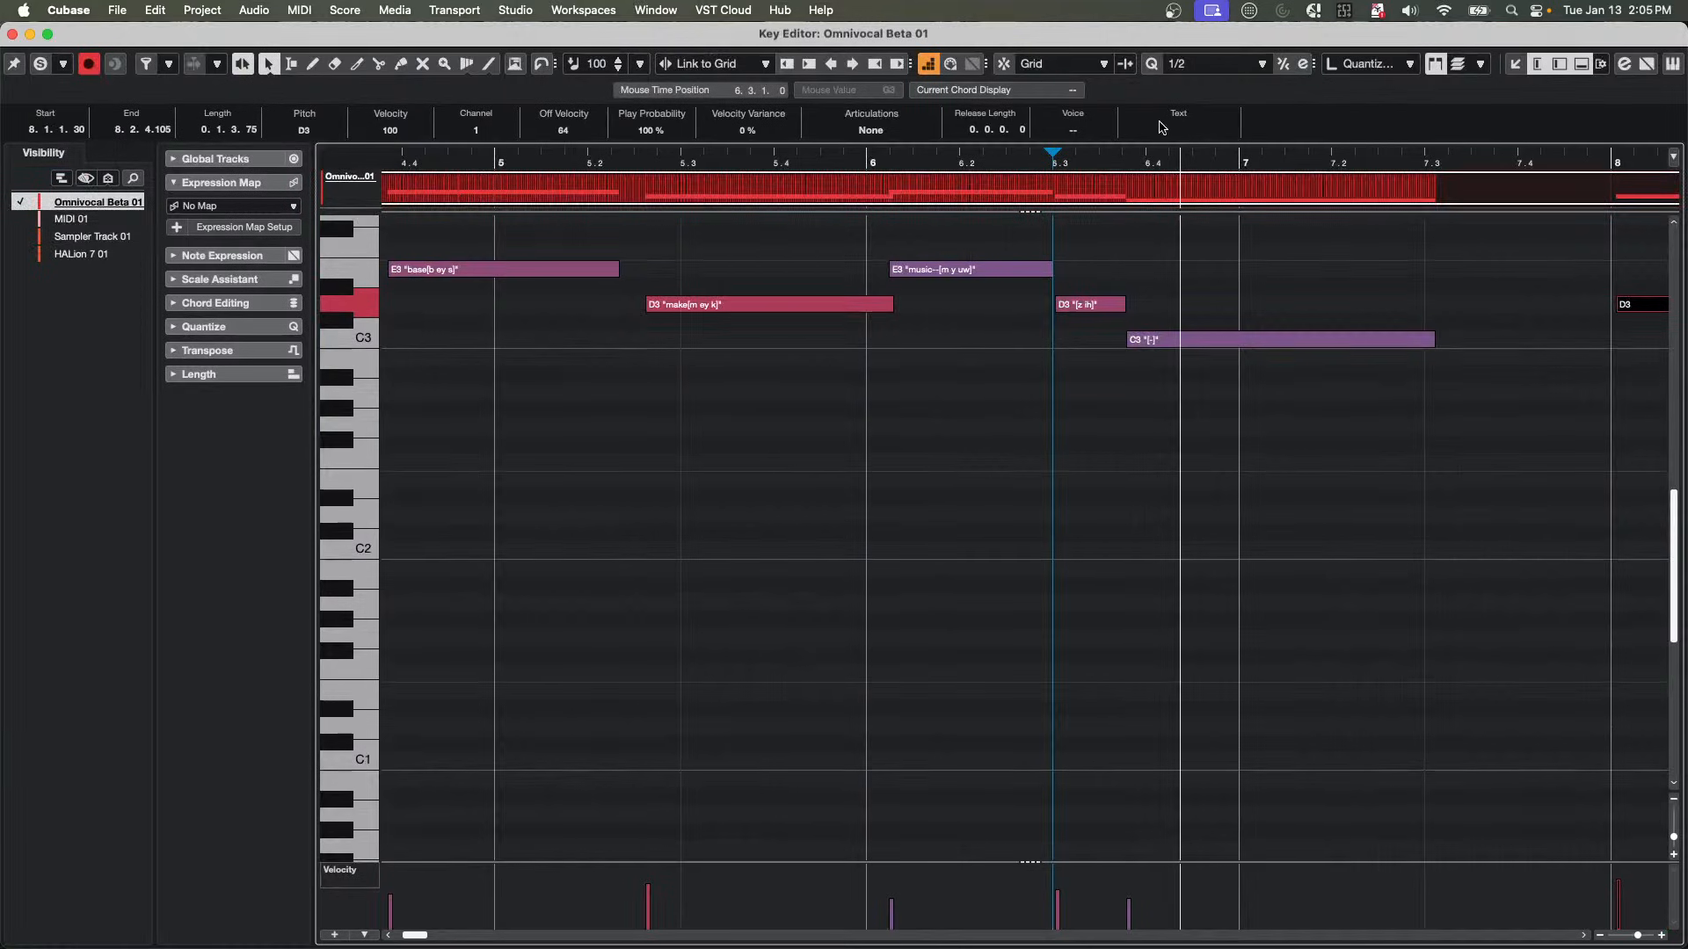
pyautogui.click(1170, 132)
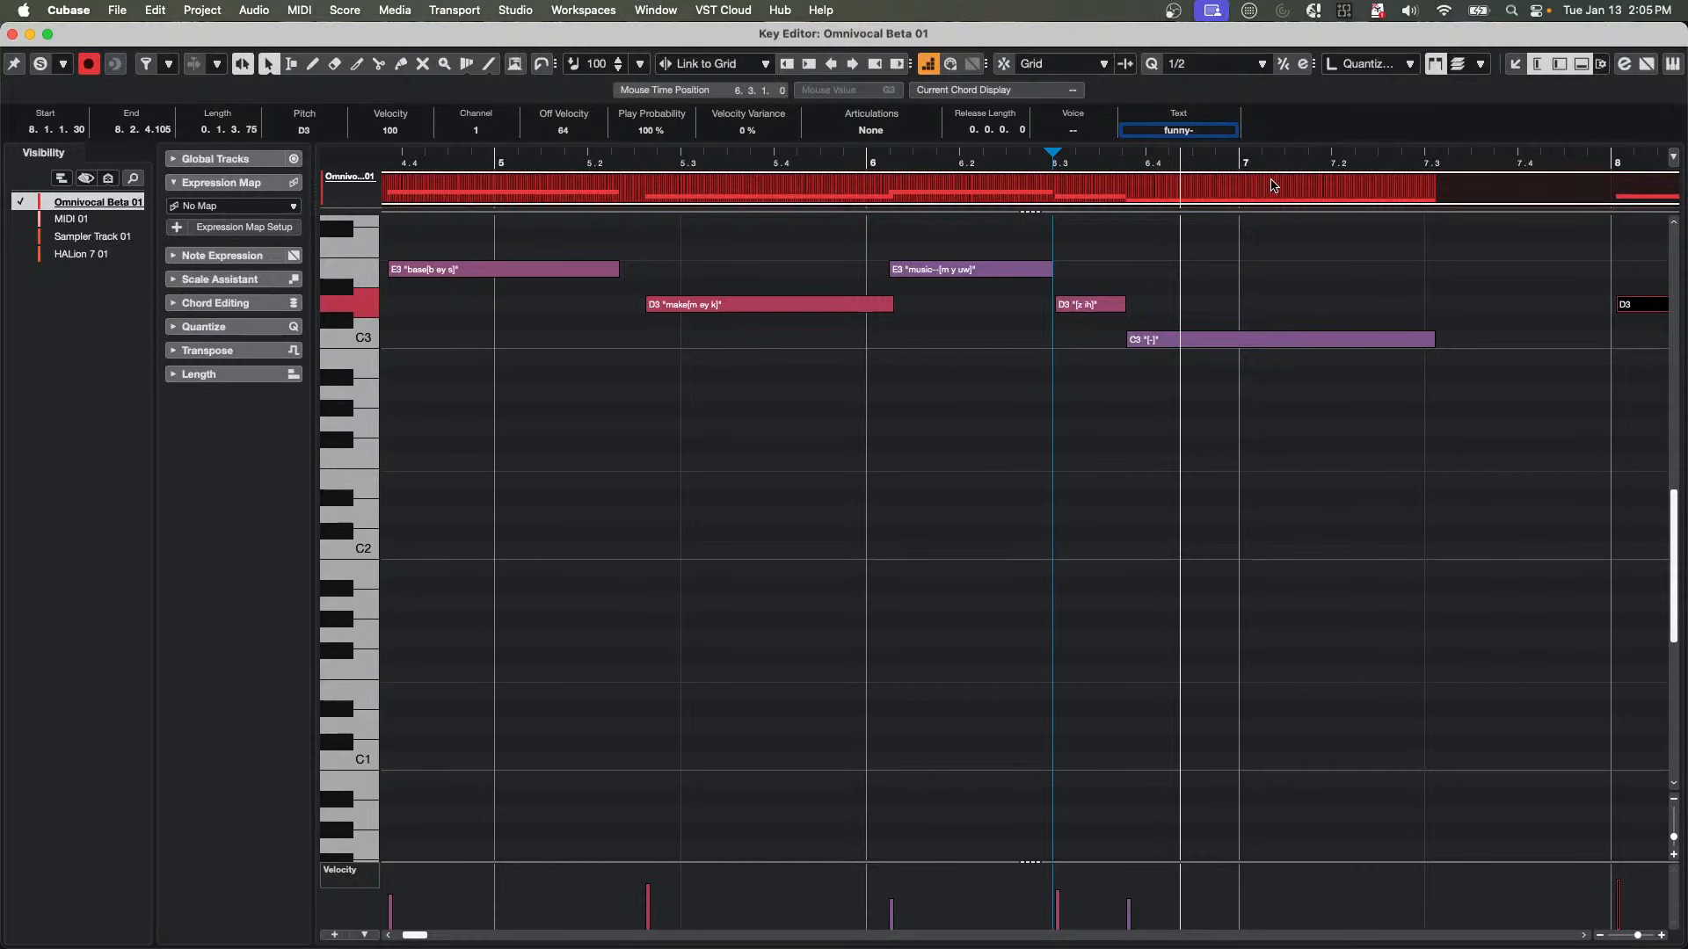
pyautogui.press('Return')
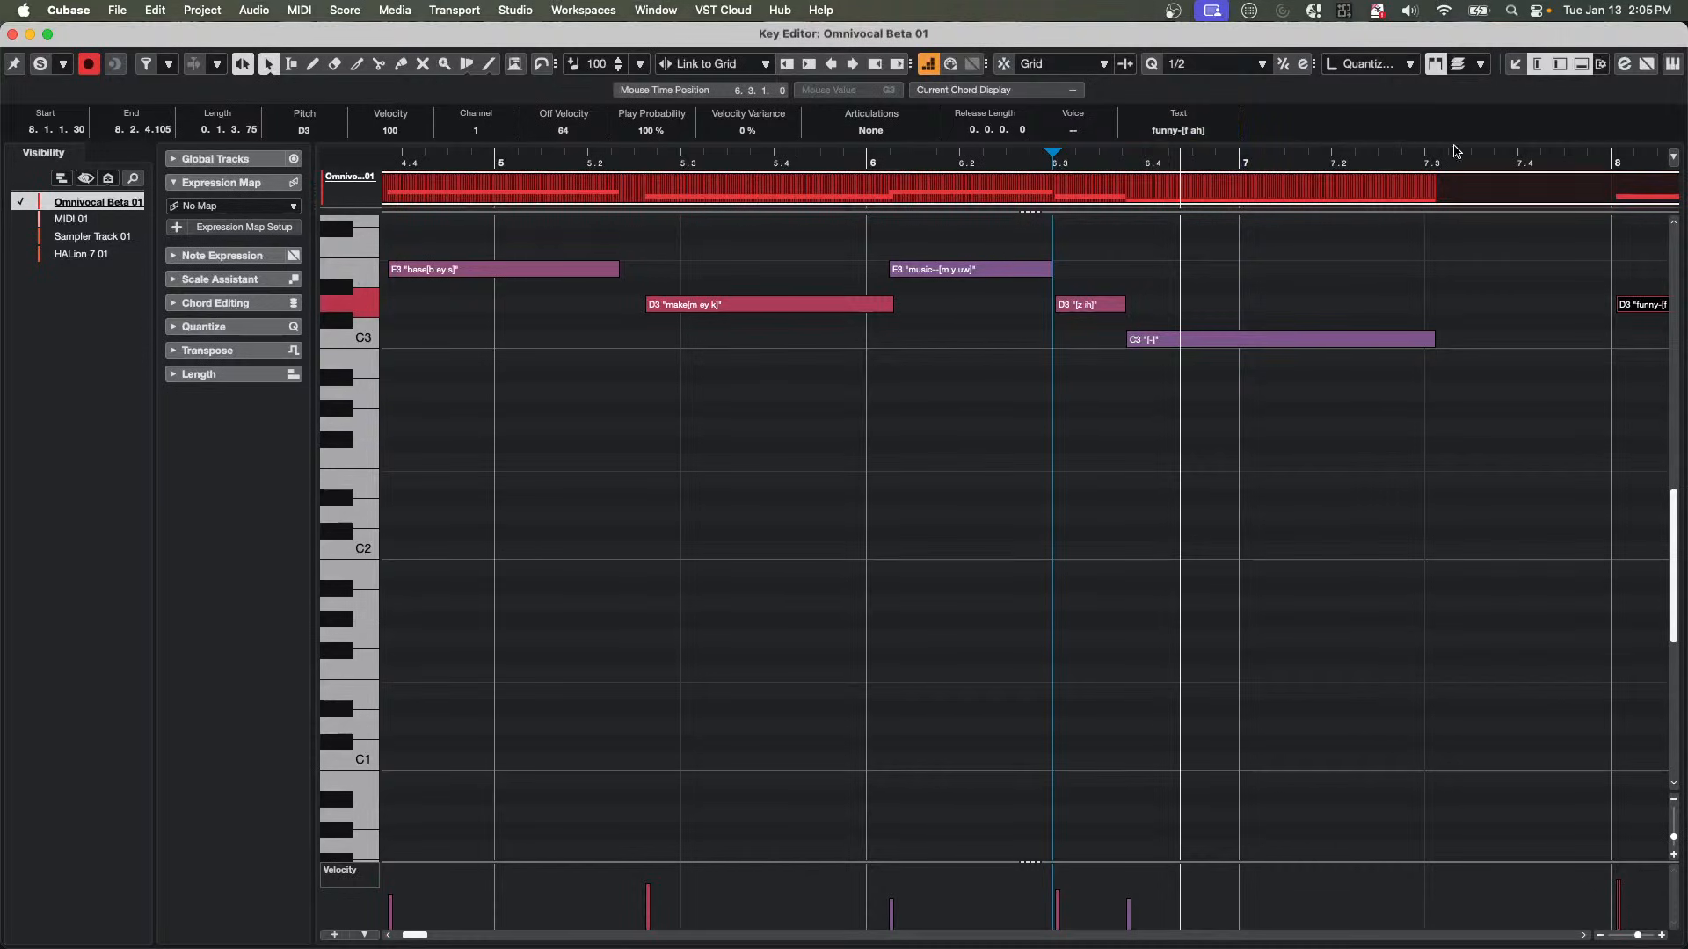
# Lengthen the C3 note in bar 8 of the Omnivocal Beta 01 part to end at the start of bar 9.
pyautogui.click(1129, 155)
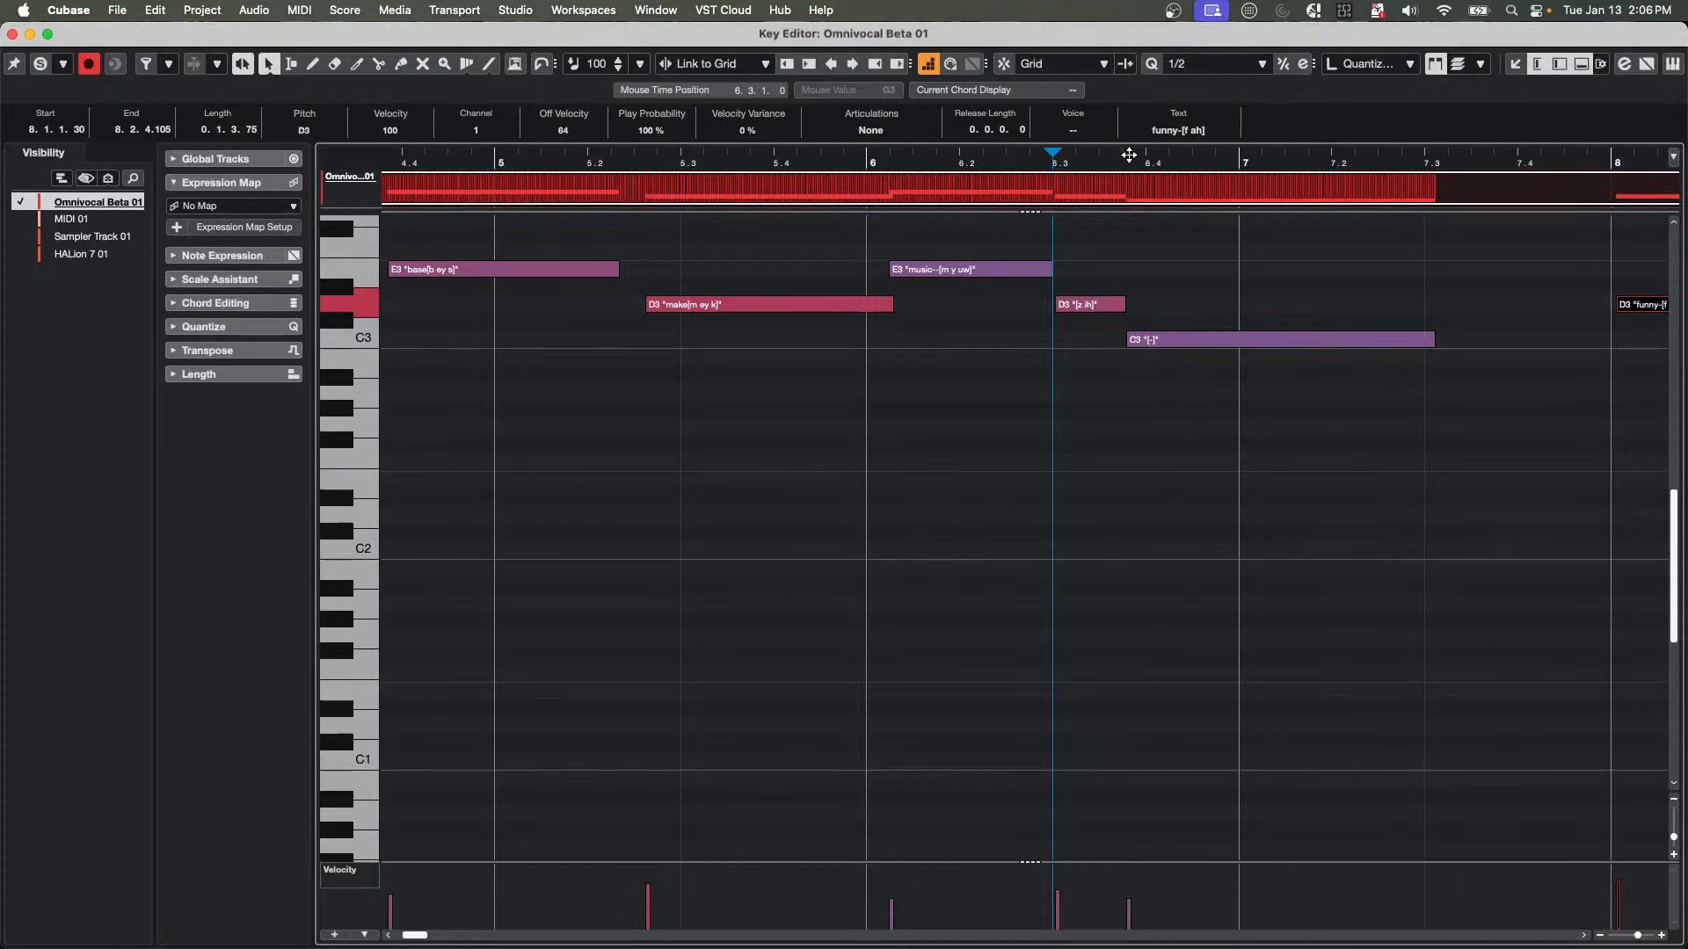
pyautogui.moveTo(825, 161); pyautogui.dragTo(817, 104)
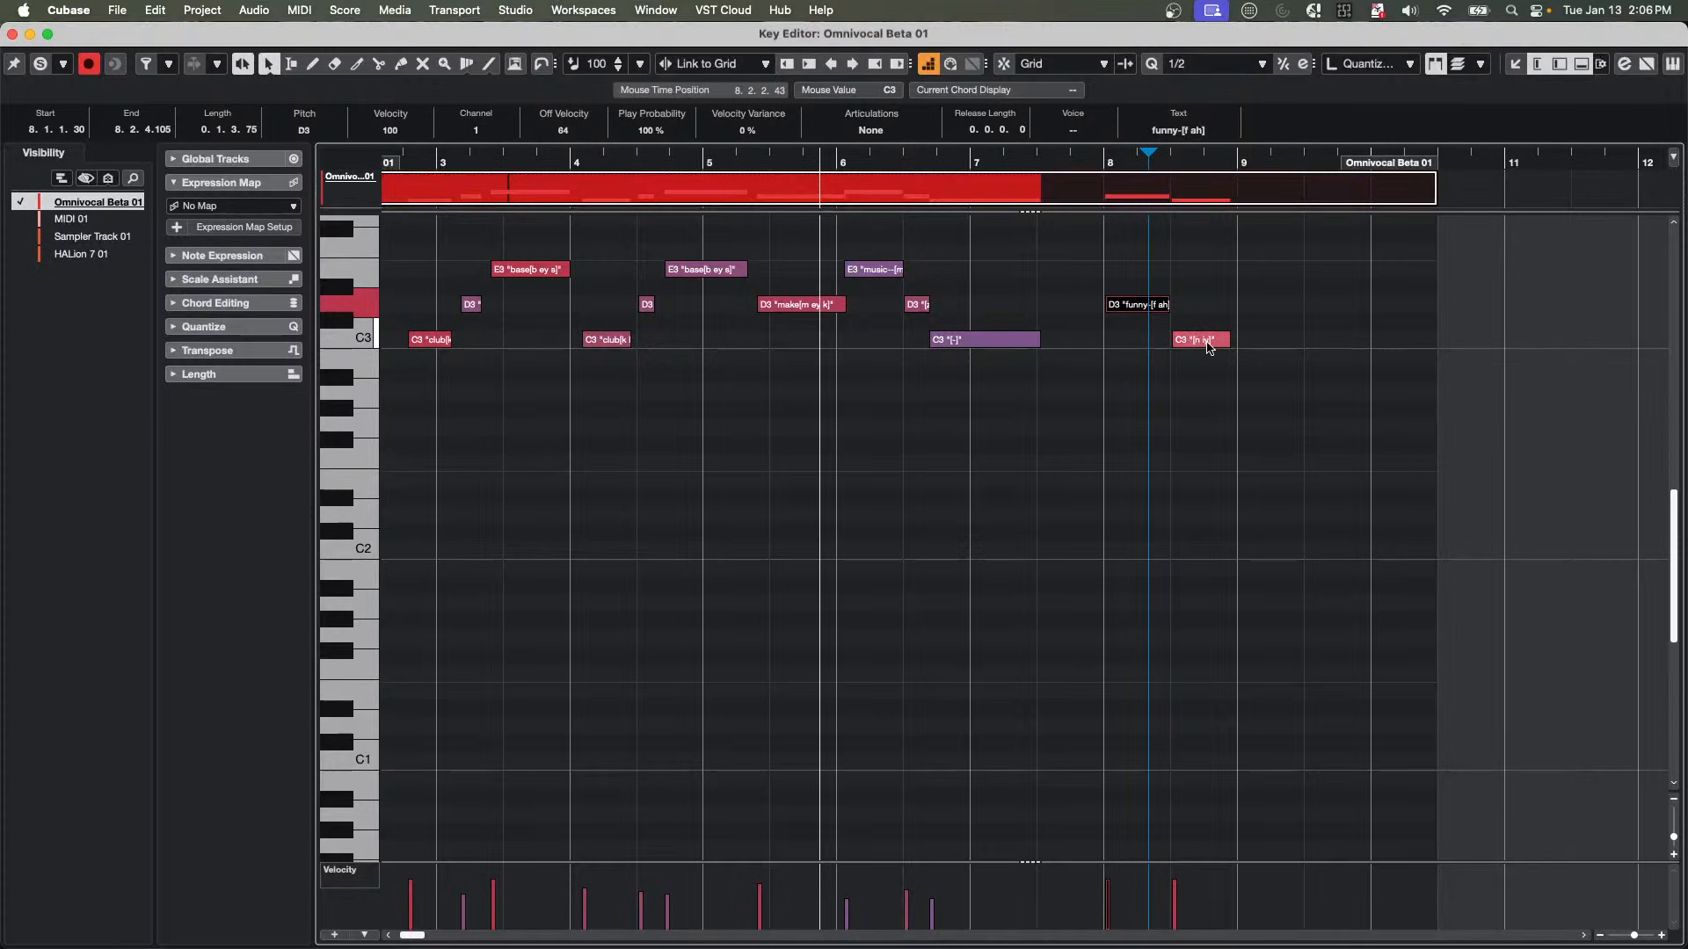
pyautogui.moveTo(1233, 343); pyautogui.dragTo(1241, 344)
# Play the Omnivocal Beta 01 part from bar 7 through the new notes and close the separate Key Editor window.
pyautogui.click(1024, 164)
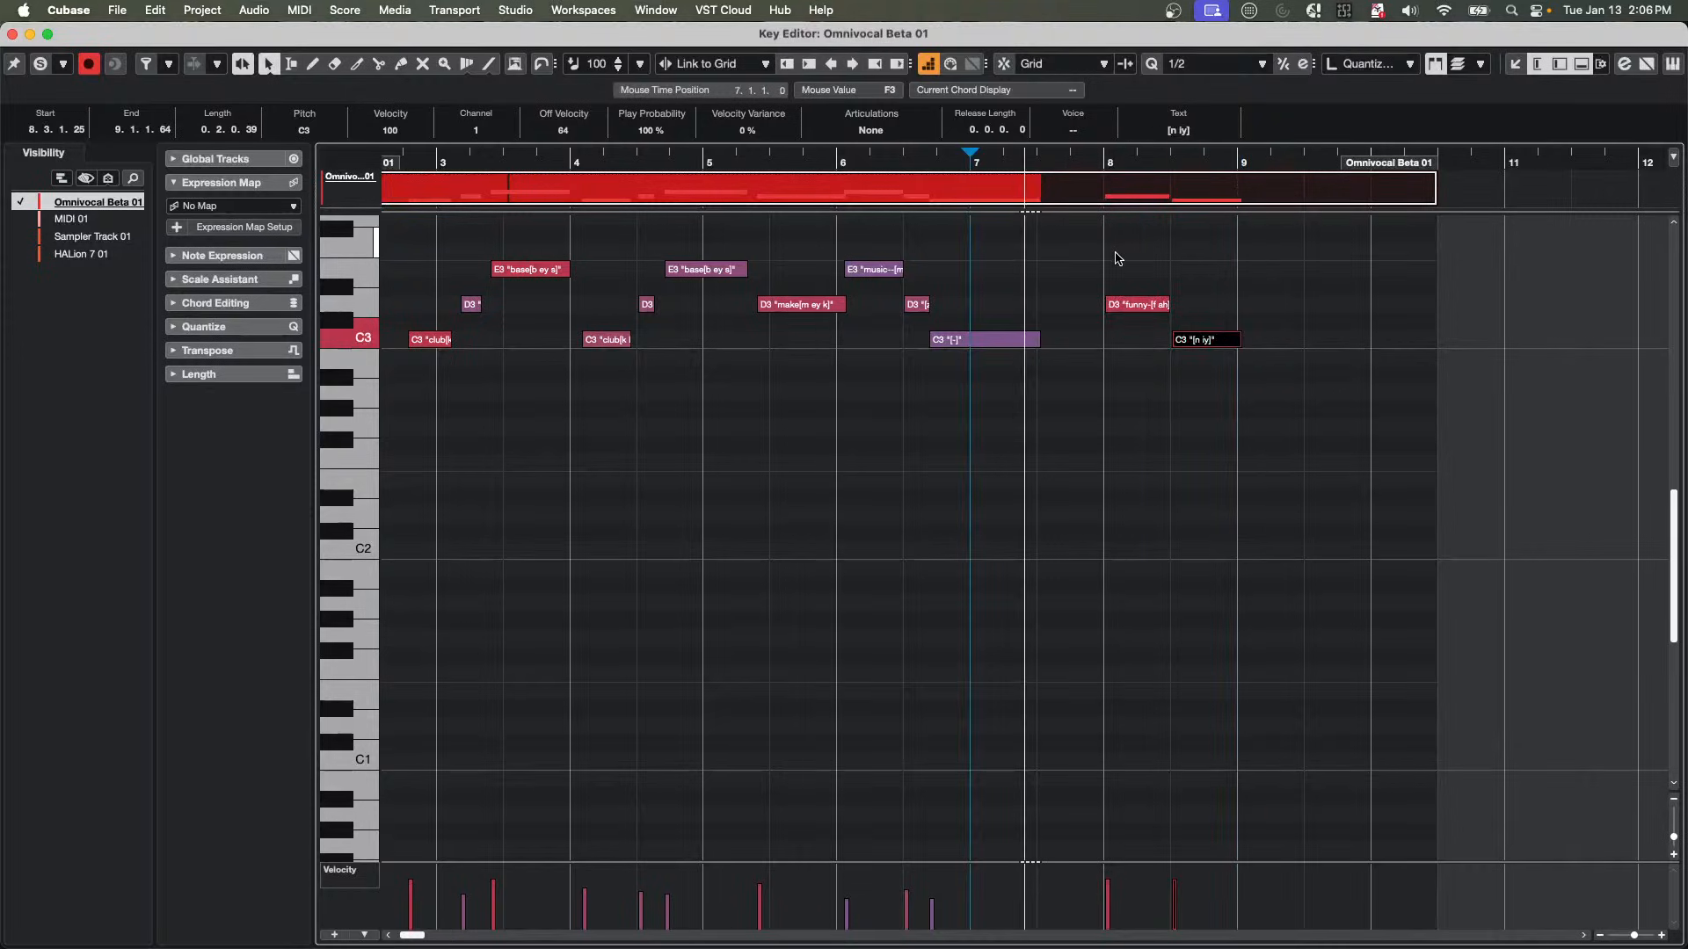
pyautogui.press('space')
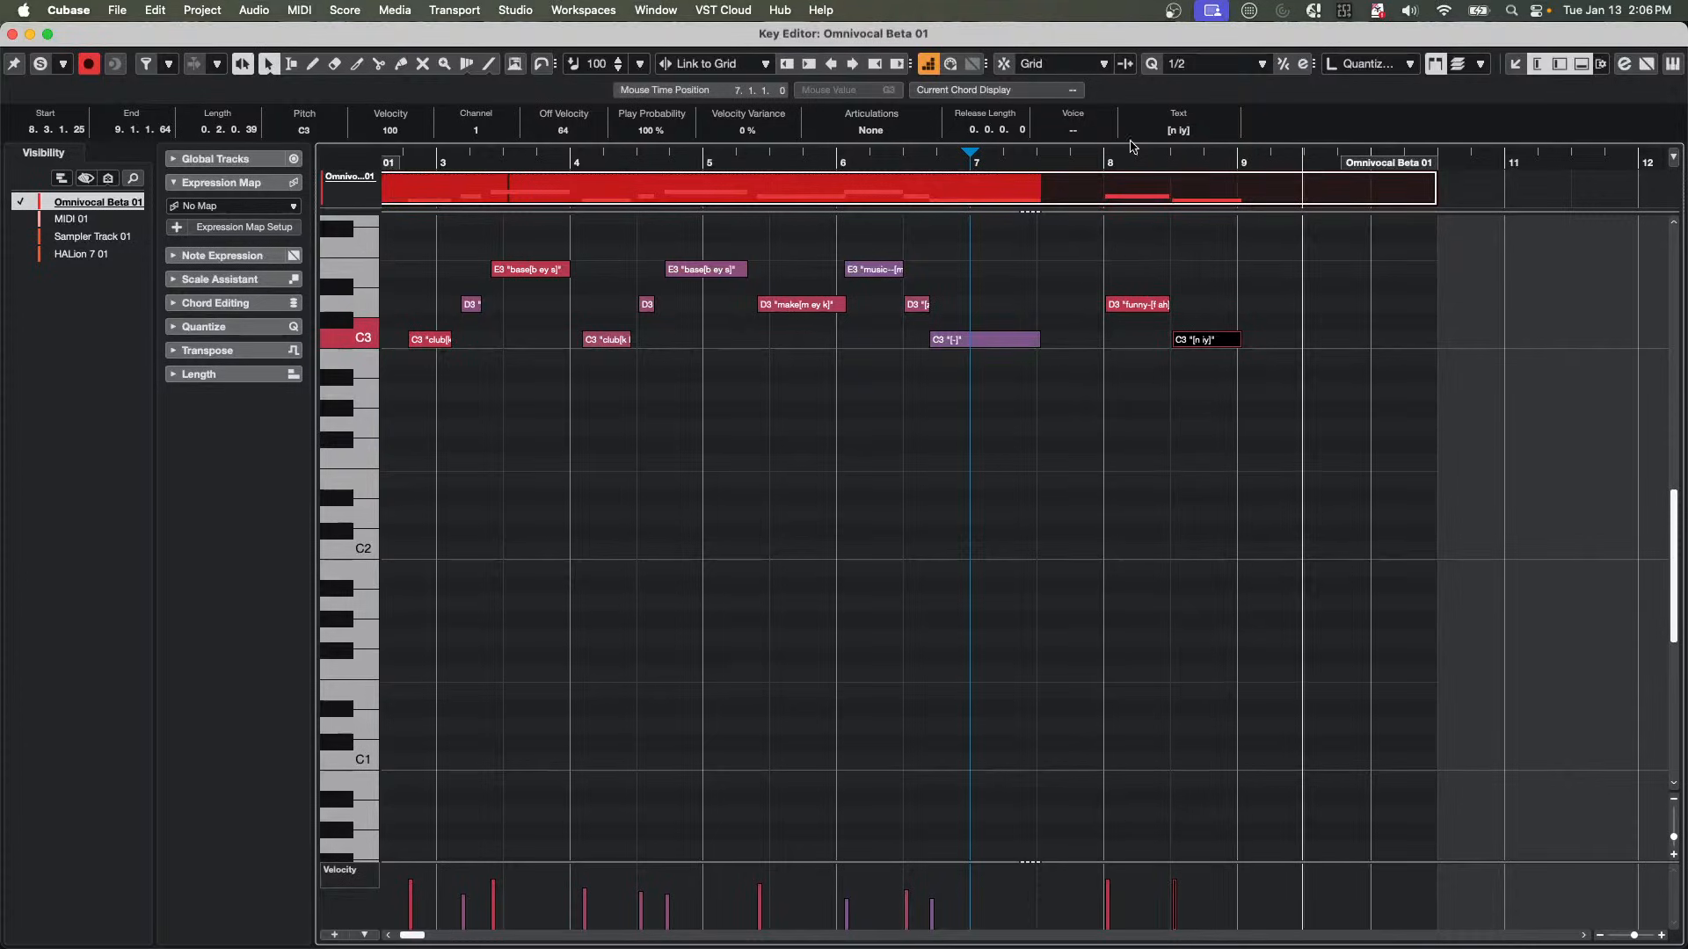
pyautogui.click(1138, 304)
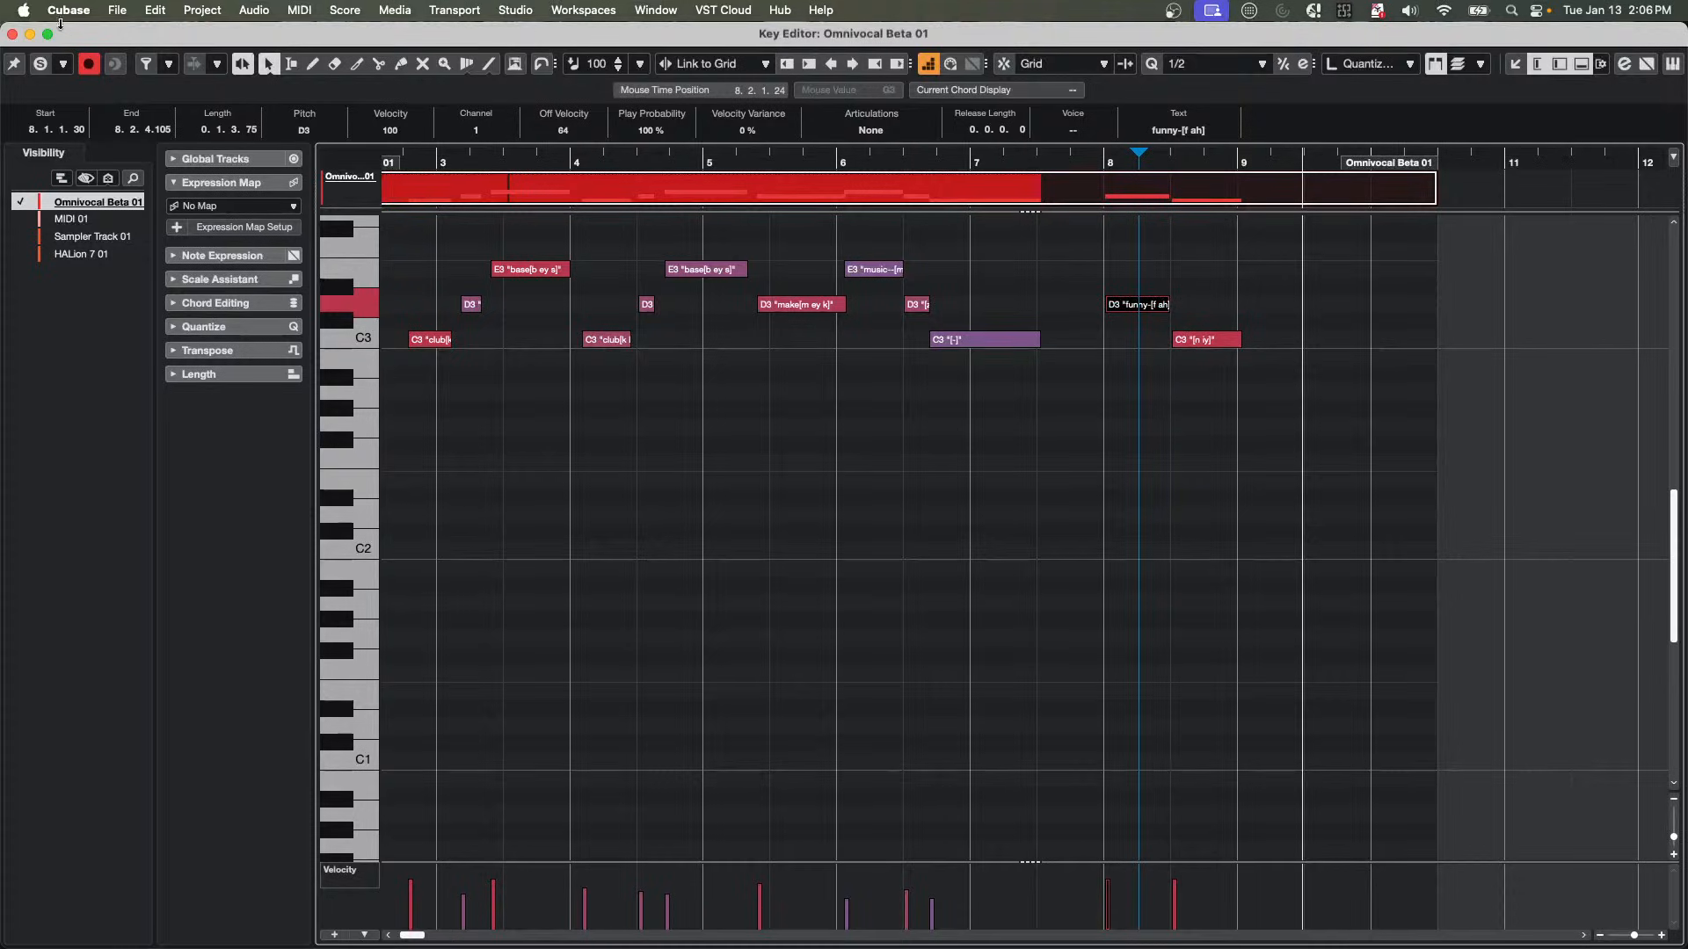
pyautogui.click(12, 35)
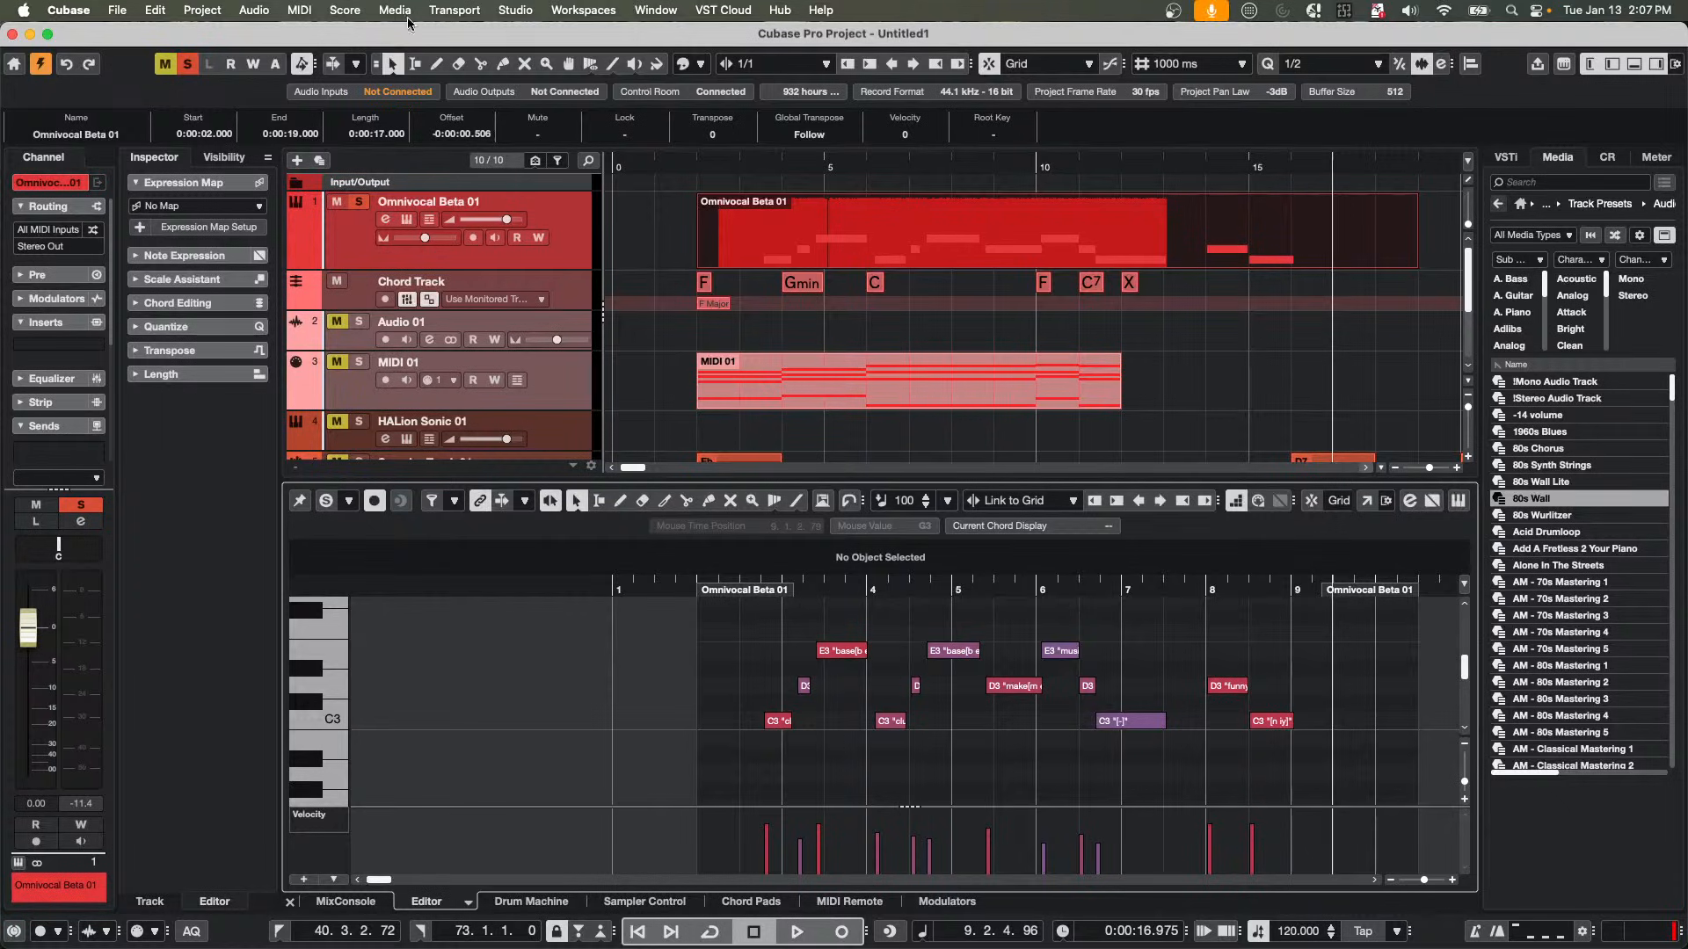
# Open and activate the recent project Feel Good c7.cpr, dismissing the missing plug-in, missing files and missing ports dialogs without remapping.
pyautogui.click(125, 9)
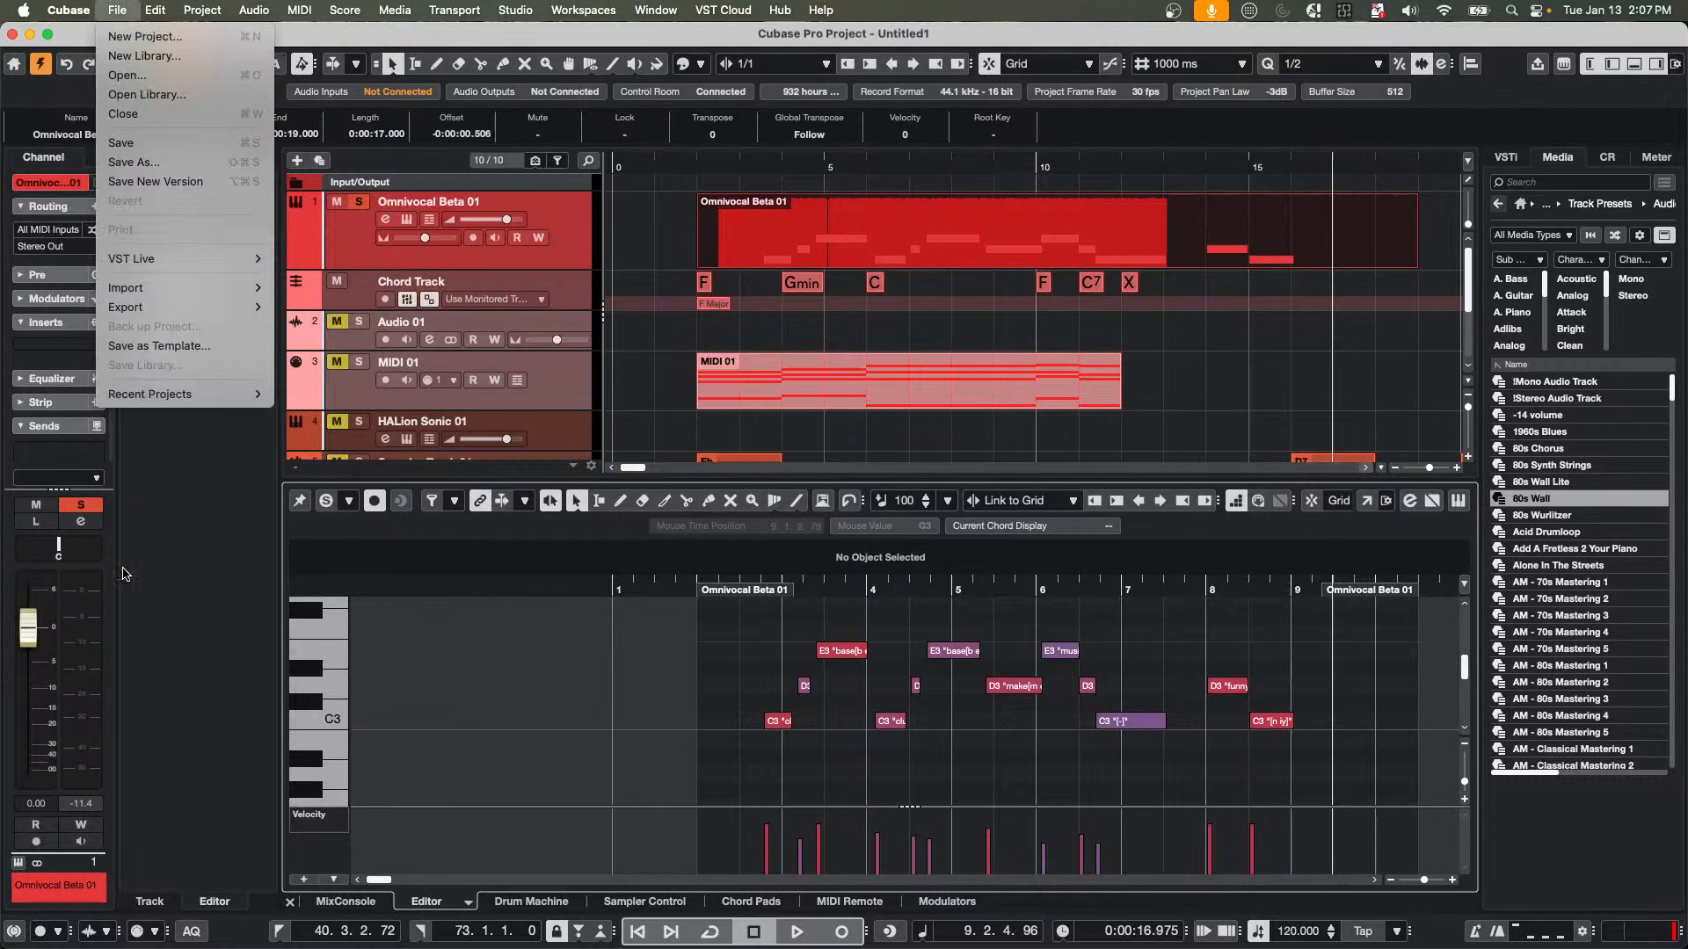
pyautogui.moveTo(193, 394)
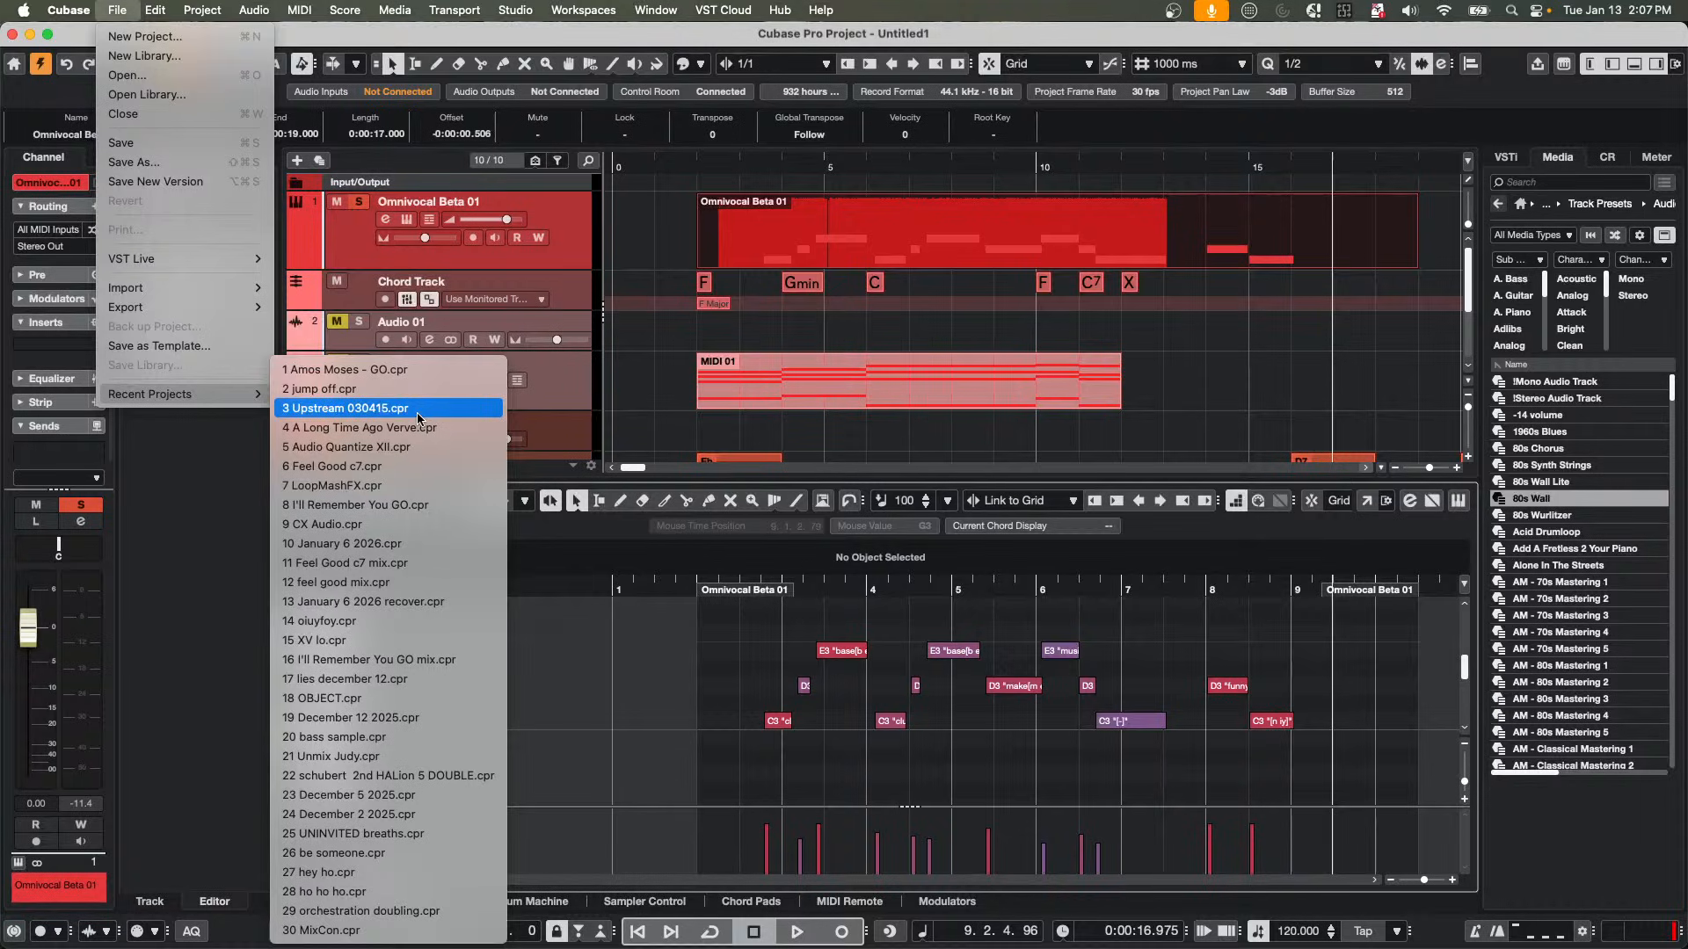
pyautogui.click(400, 467)
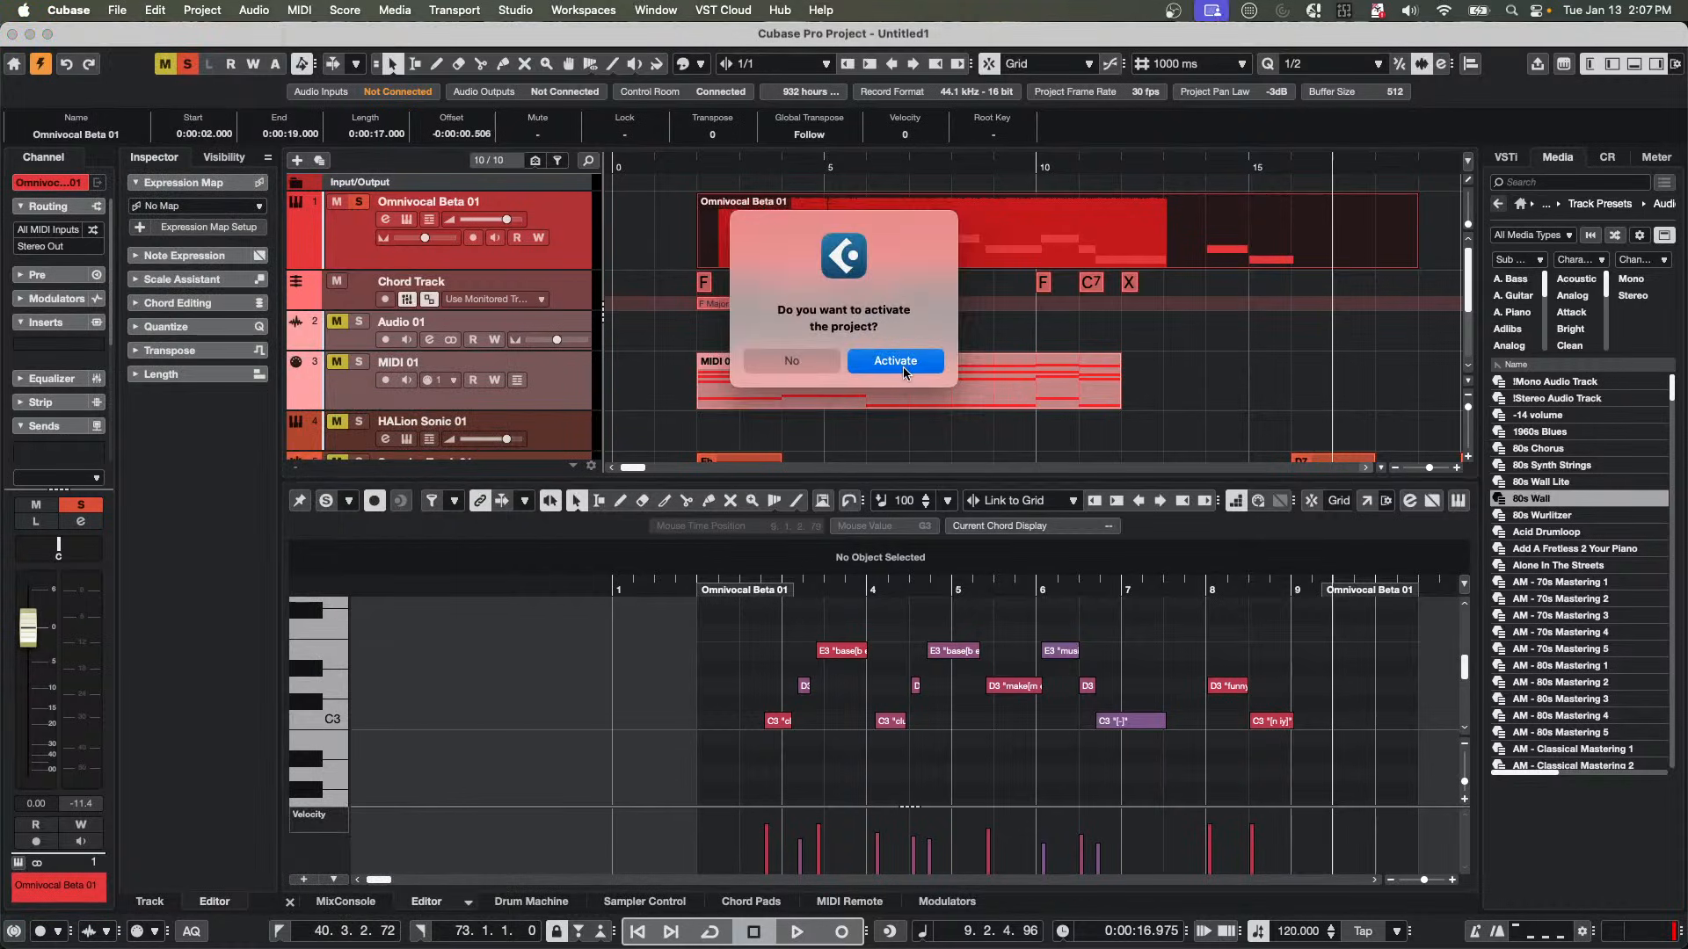
pyautogui.click(903, 366)
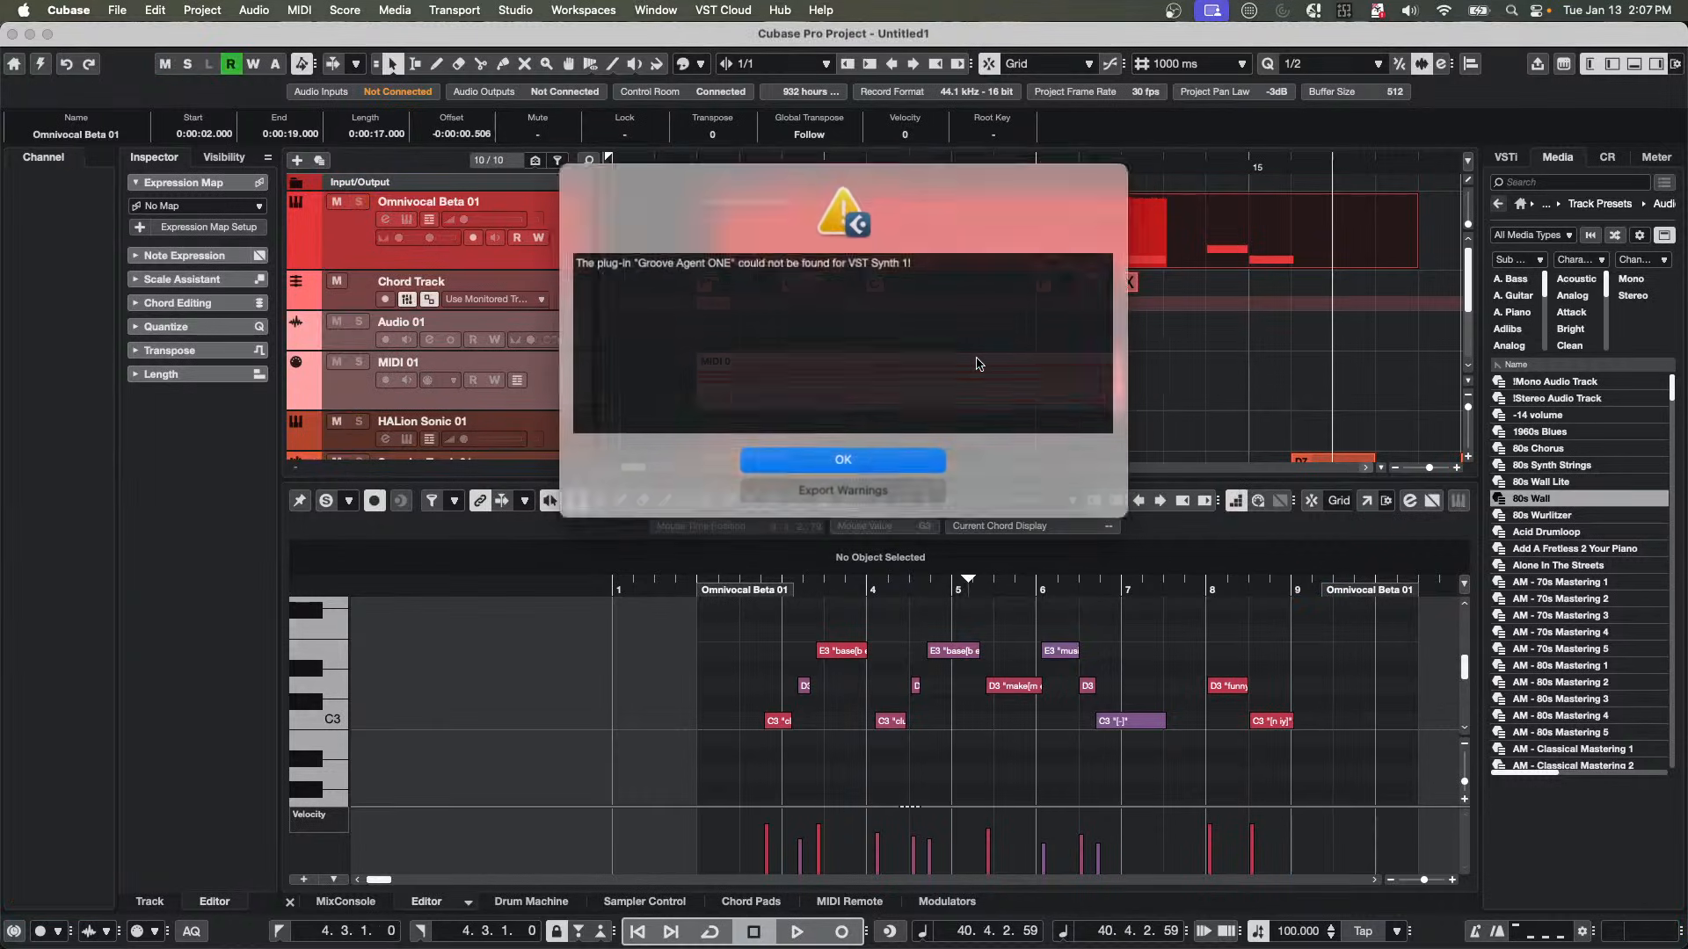
pyautogui.click(824, 452)
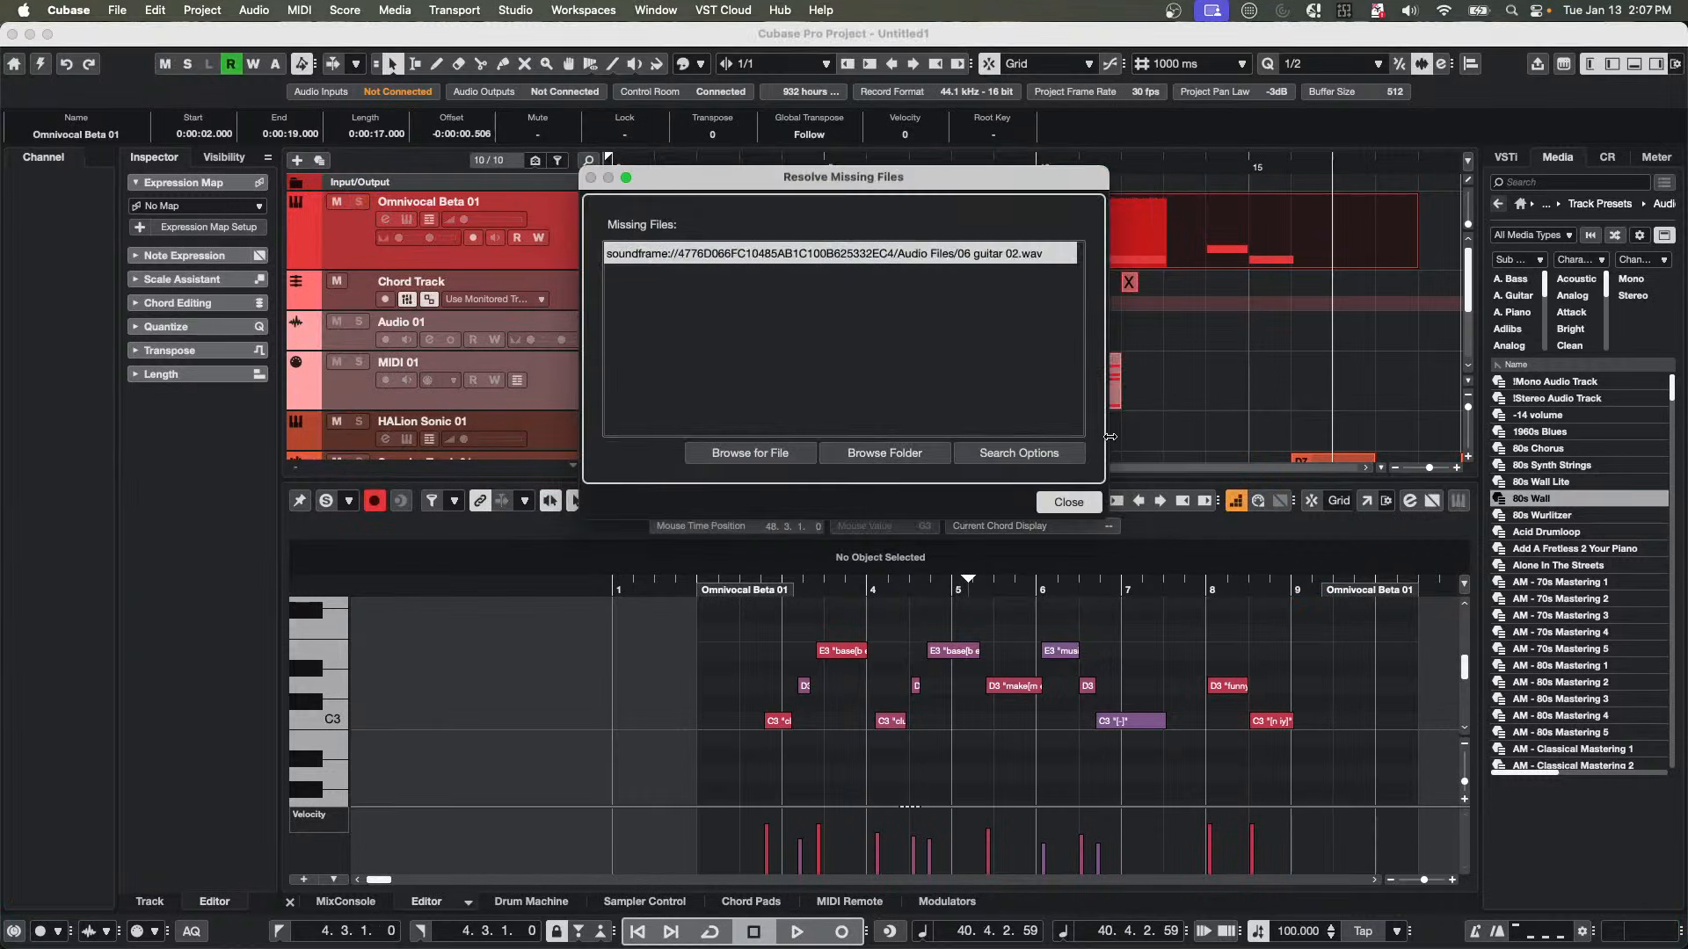
pyautogui.click(1089, 498)
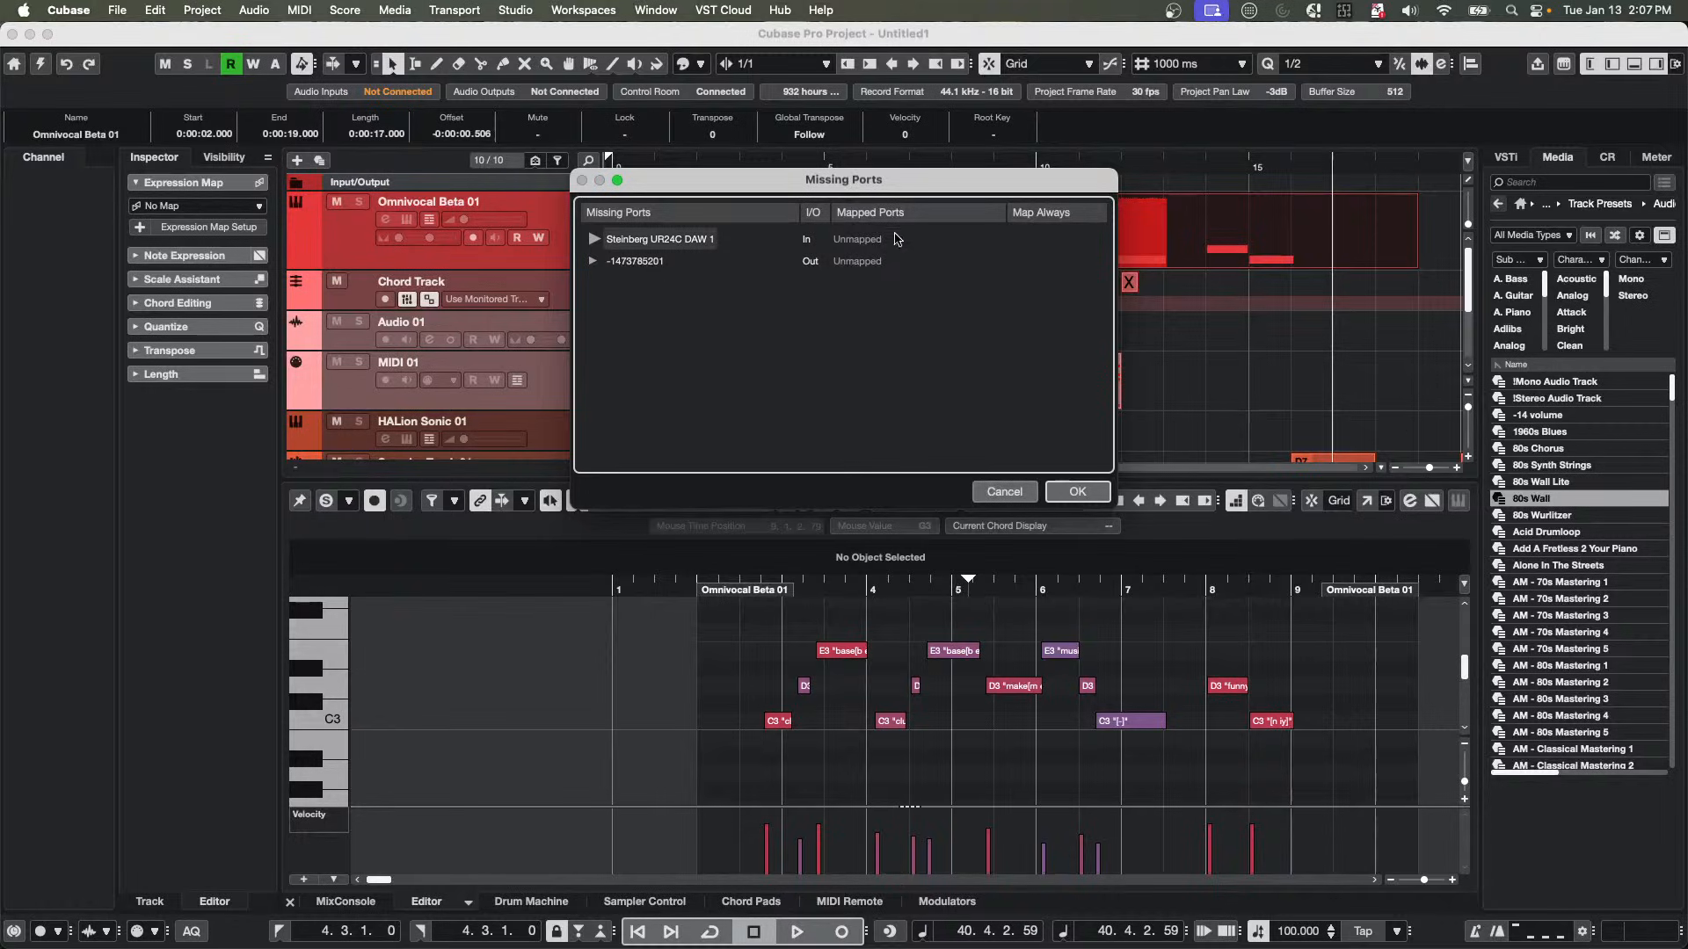
pyautogui.click(1078, 491)
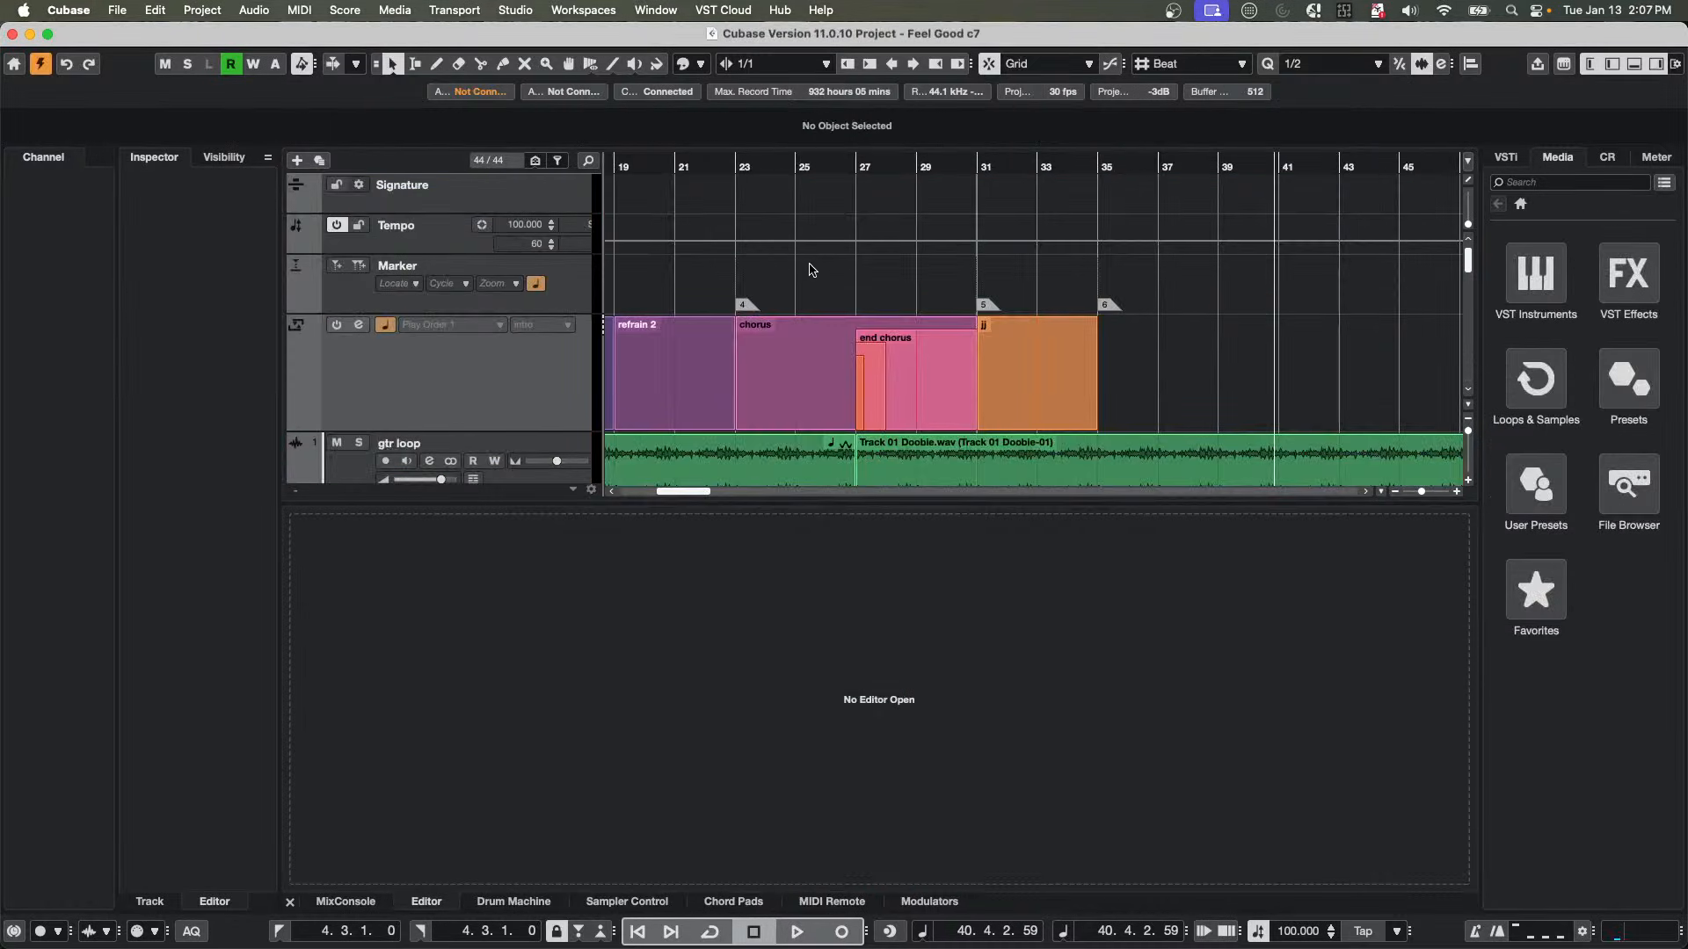
# Select the bgecho_deee.wav event on the harmony 3 track, with the region around bars 21 to 49 in view.
pyautogui.scroll(-5, 886, 333)
pyautogui.scroll(-5, 886, 329)
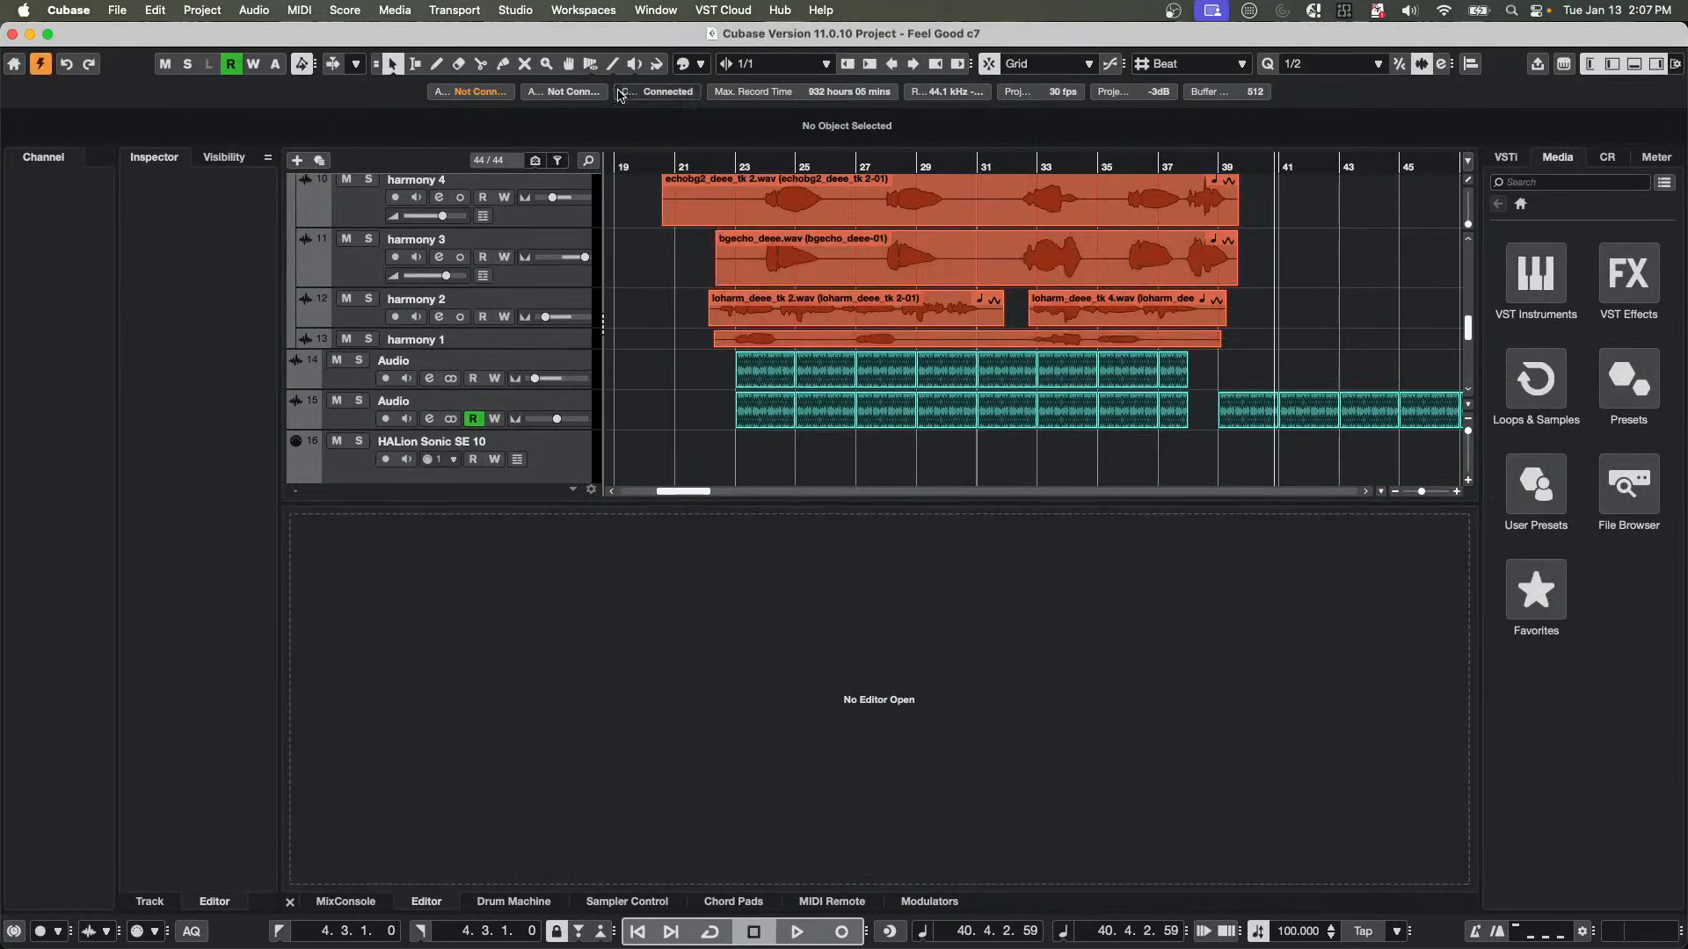
pyautogui.moveTo(694, 163); pyautogui.dragTo(824, 306)
pyautogui.scroll(2, 785, 278)
pyautogui.scroll(2, 785, 278)
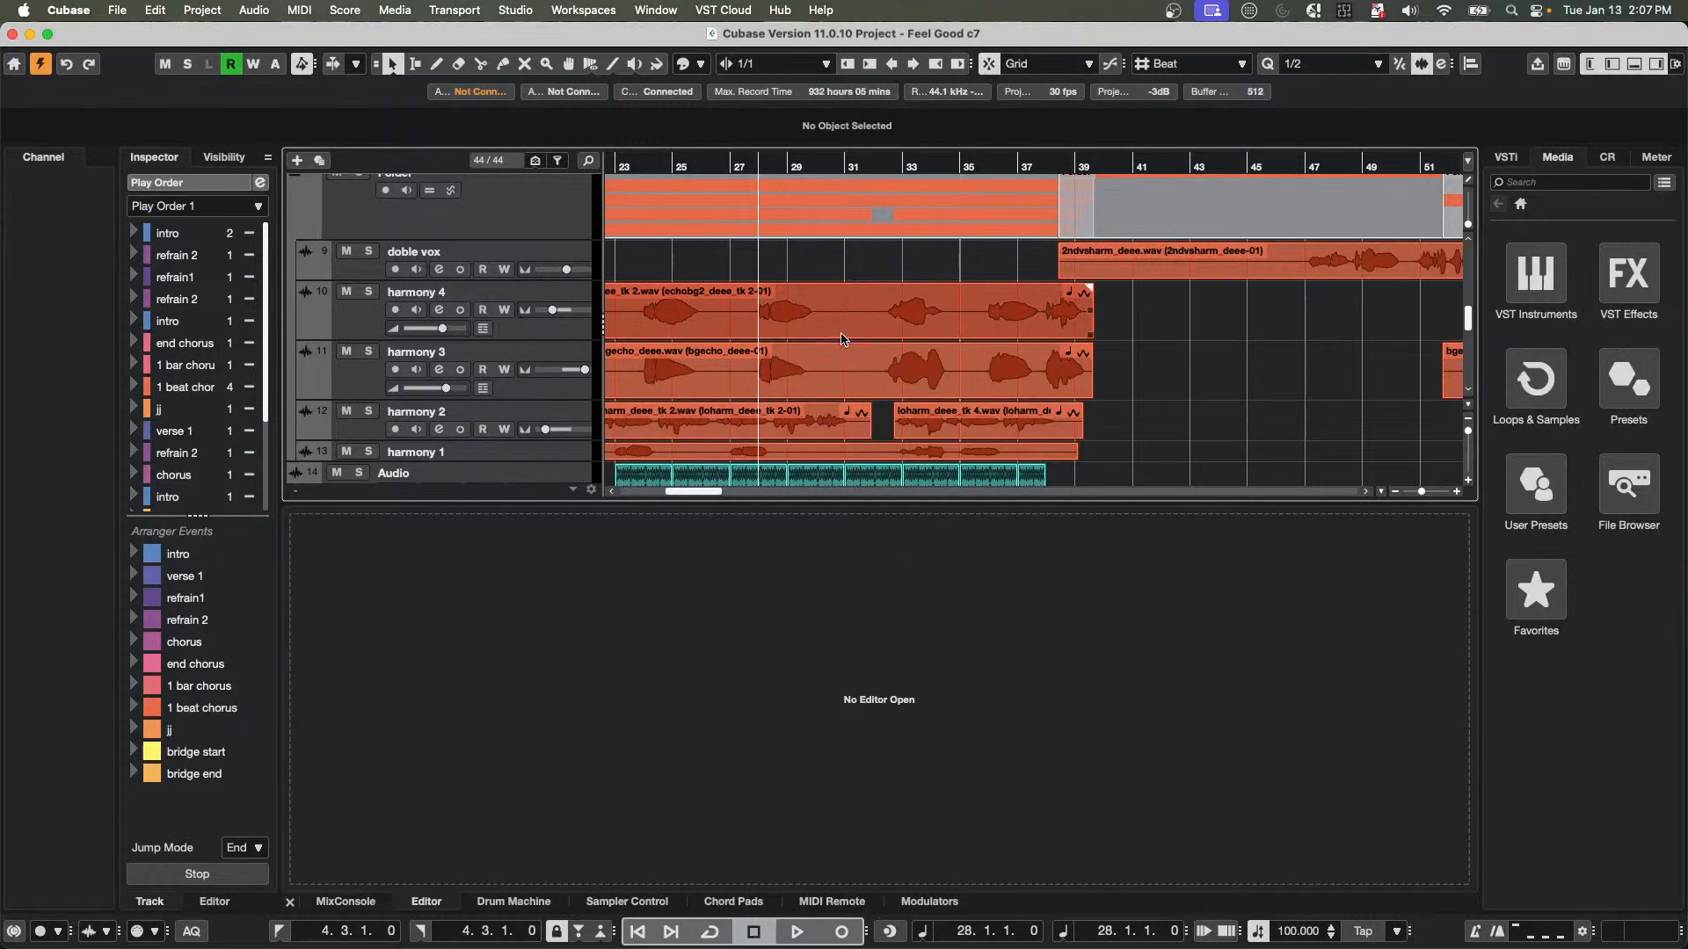
pyautogui.click(830, 387)
pyautogui.moveTo(651, 167); pyautogui.dragTo(601, 169)
# Hide the lower zone, increase the height of the tracks, and keep the bgecho_deee.wav event on harmony 3 selected.
pyautogui.click(1635, 66)
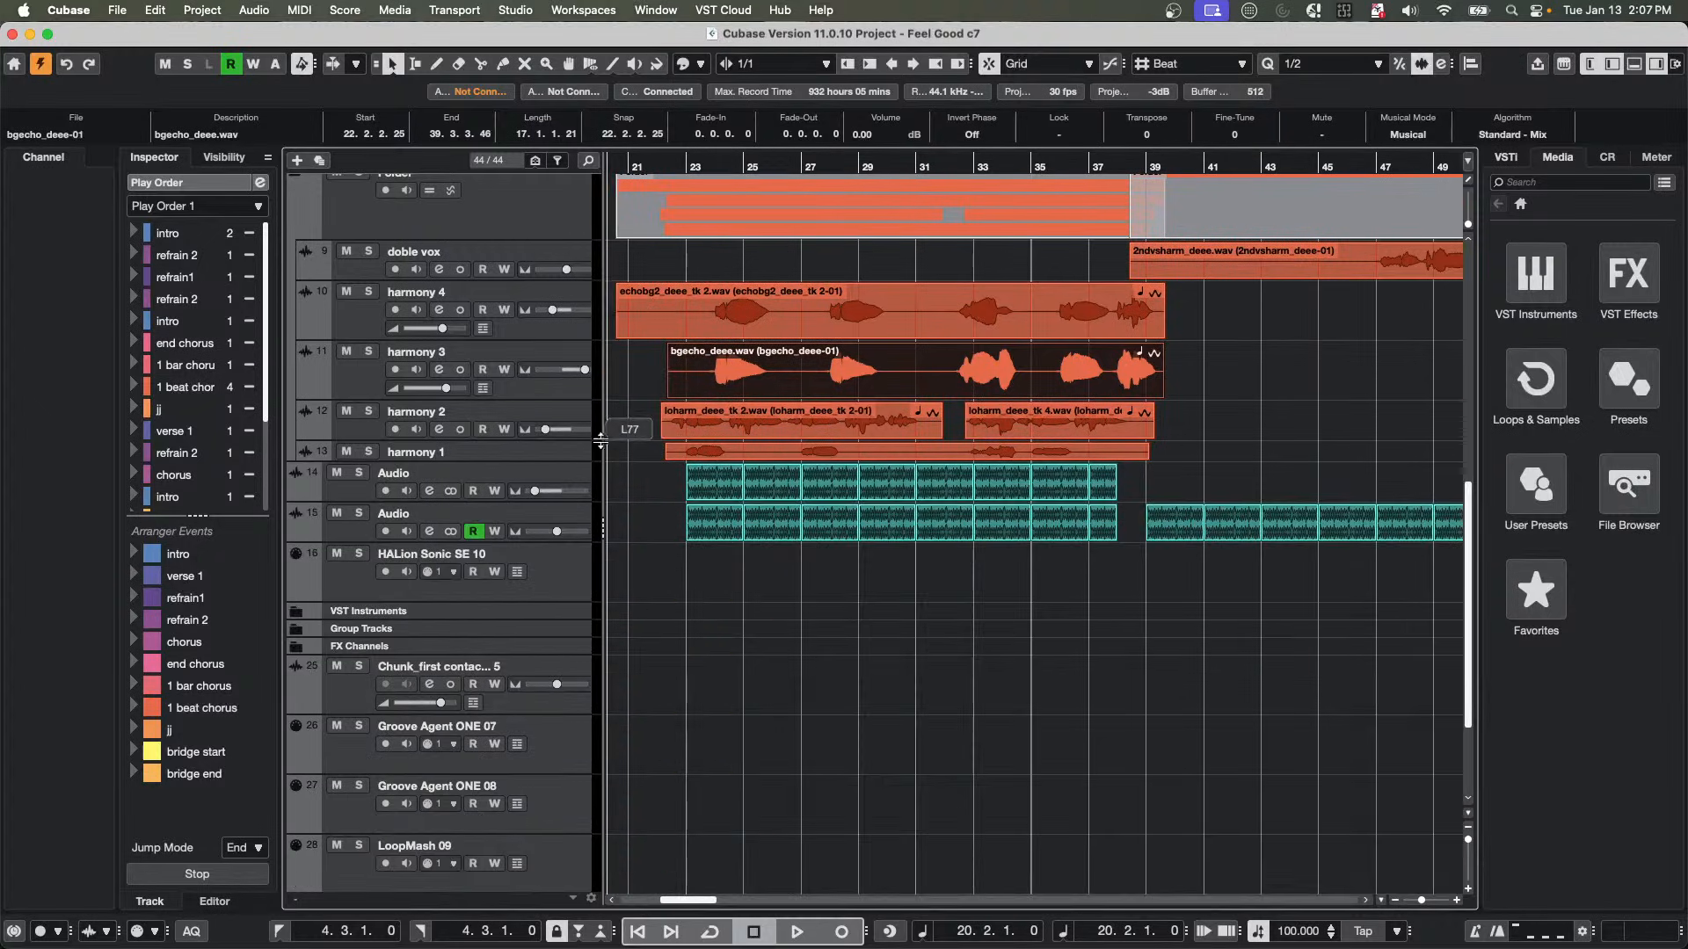
pyautogui.hotkey('shift', 'h')
pyautogui.hotkey('shift', 'h')
pyautogui.hotkey('shift', 'h')
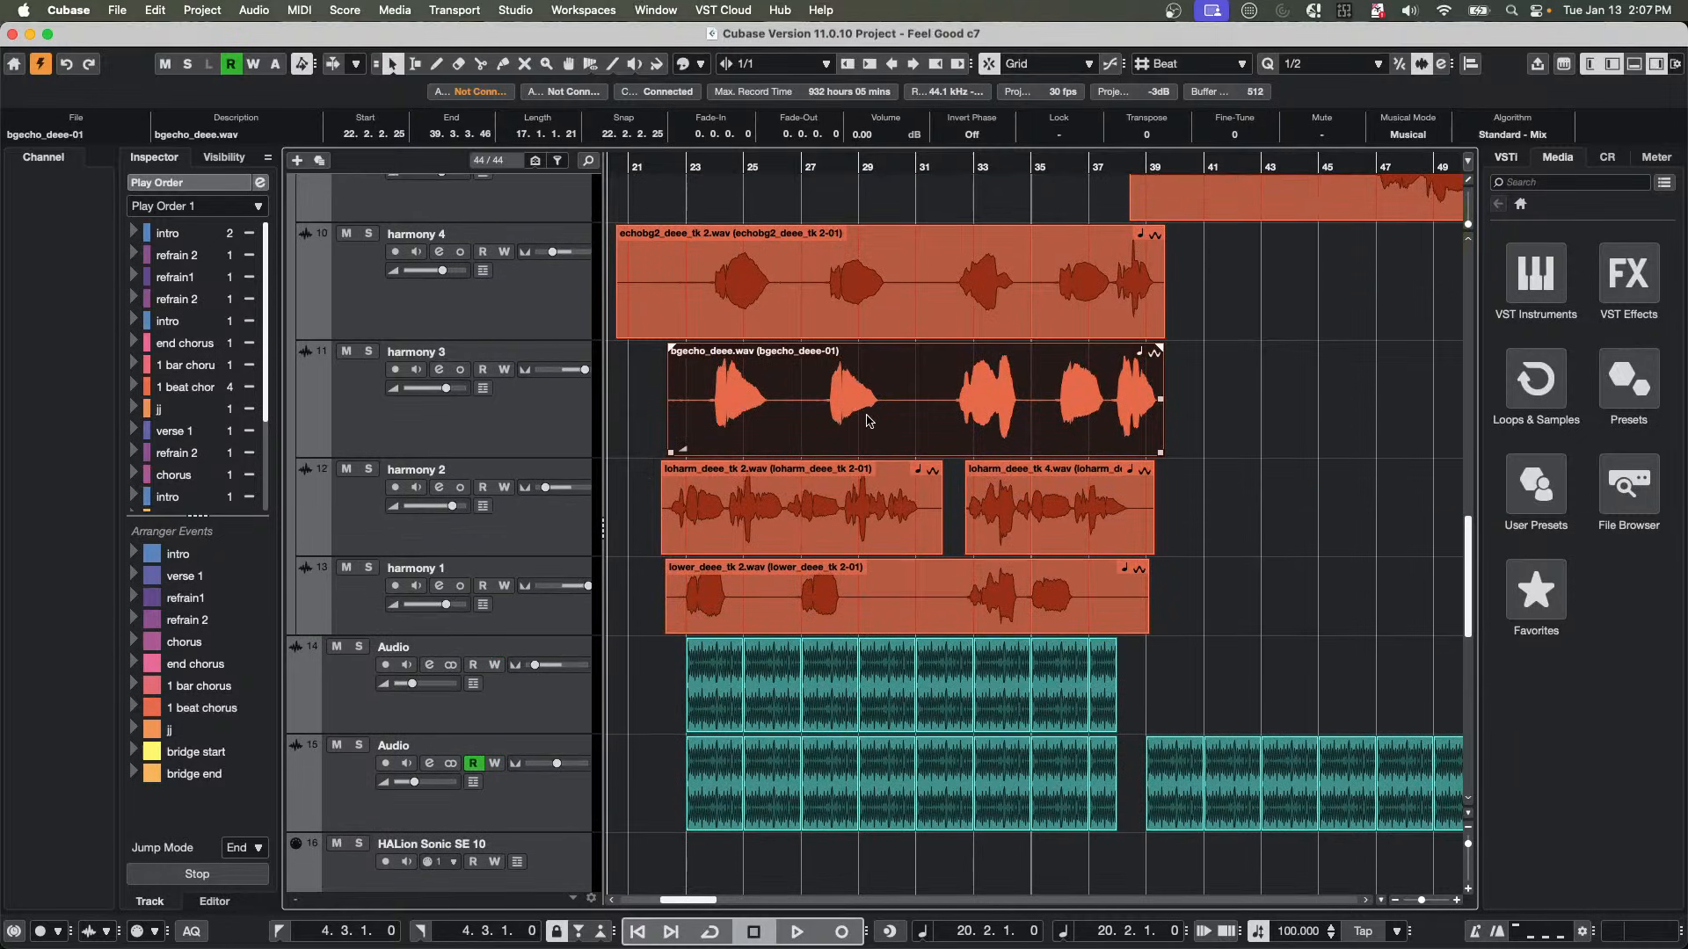
pyautogui.click(862, 330)
pyautogui.click(851, 446)
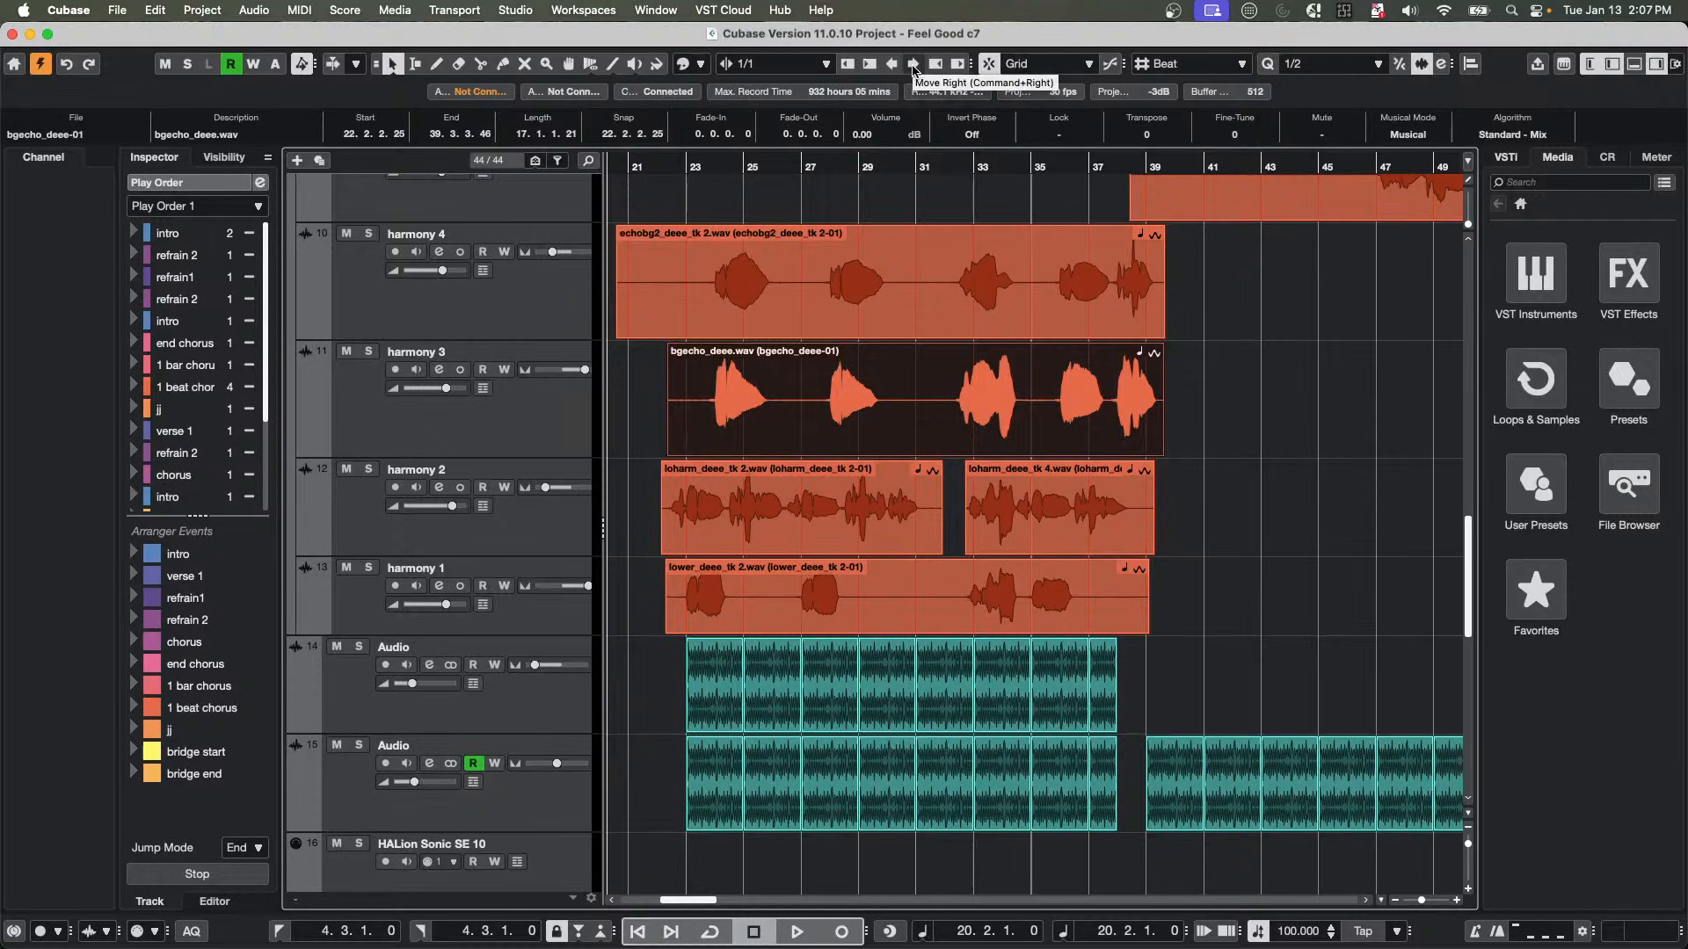
# Nudge the bgecho_deee.wav event five bars forward and back to its start at 22.2.2.25.
pyautogui.click(914, 69)
pyautogui.click(913, 70)
pyautogui.click(913, 70)
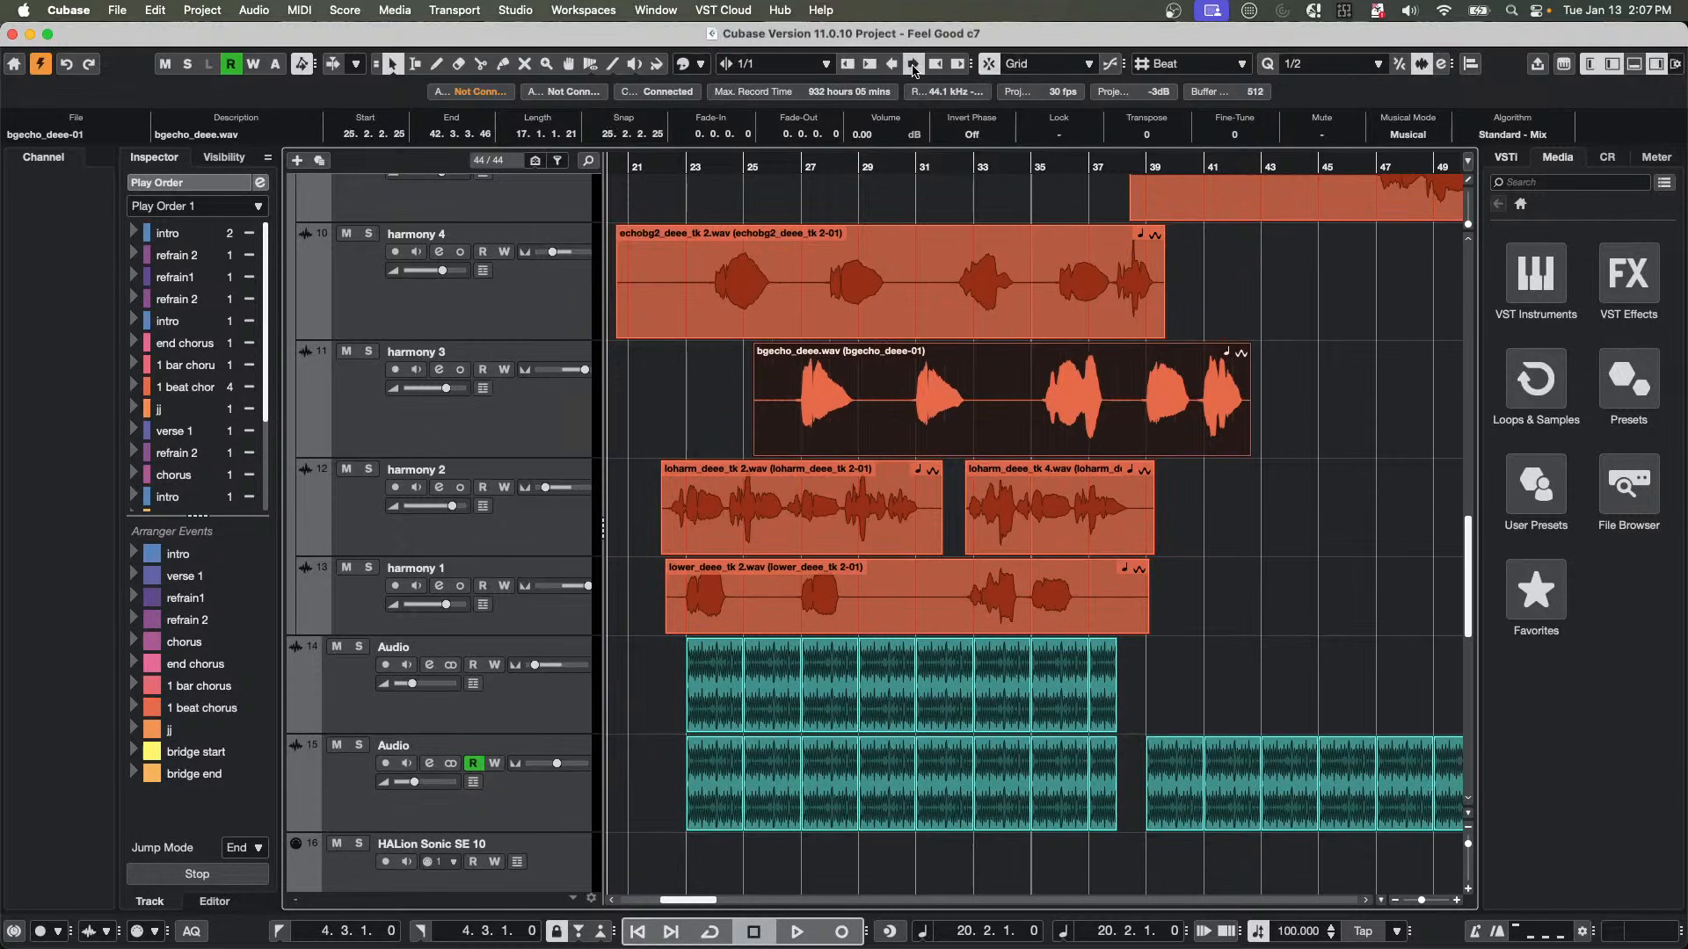
pyautogui.click(913, 70)
pyautogui.click(914, 69)
pyautogui.click(887, 68)
pyautogui.click(887, 68)
pyautogui.click(888, 68)
pyautogui.click(888, 68)
pyautogui.click(888, 67)
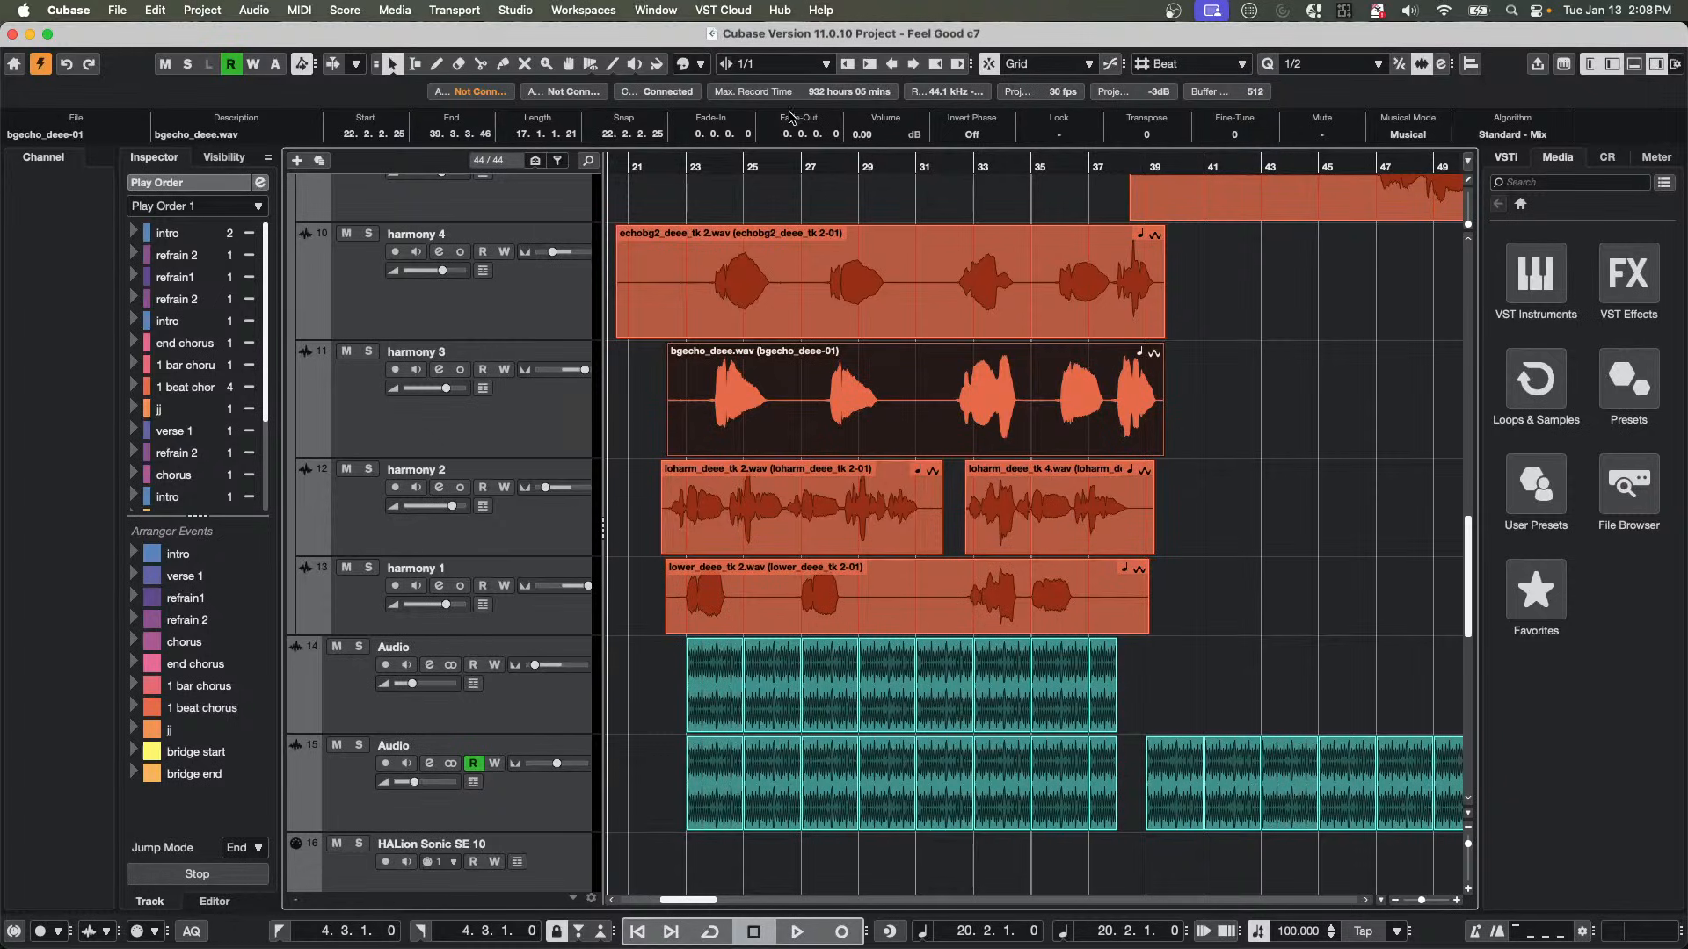
# Nudge the bgecho_deee.wav event seven bars forward and five bars back so it starts at 24.2.2.25.
pyautogui.click(914, 66)
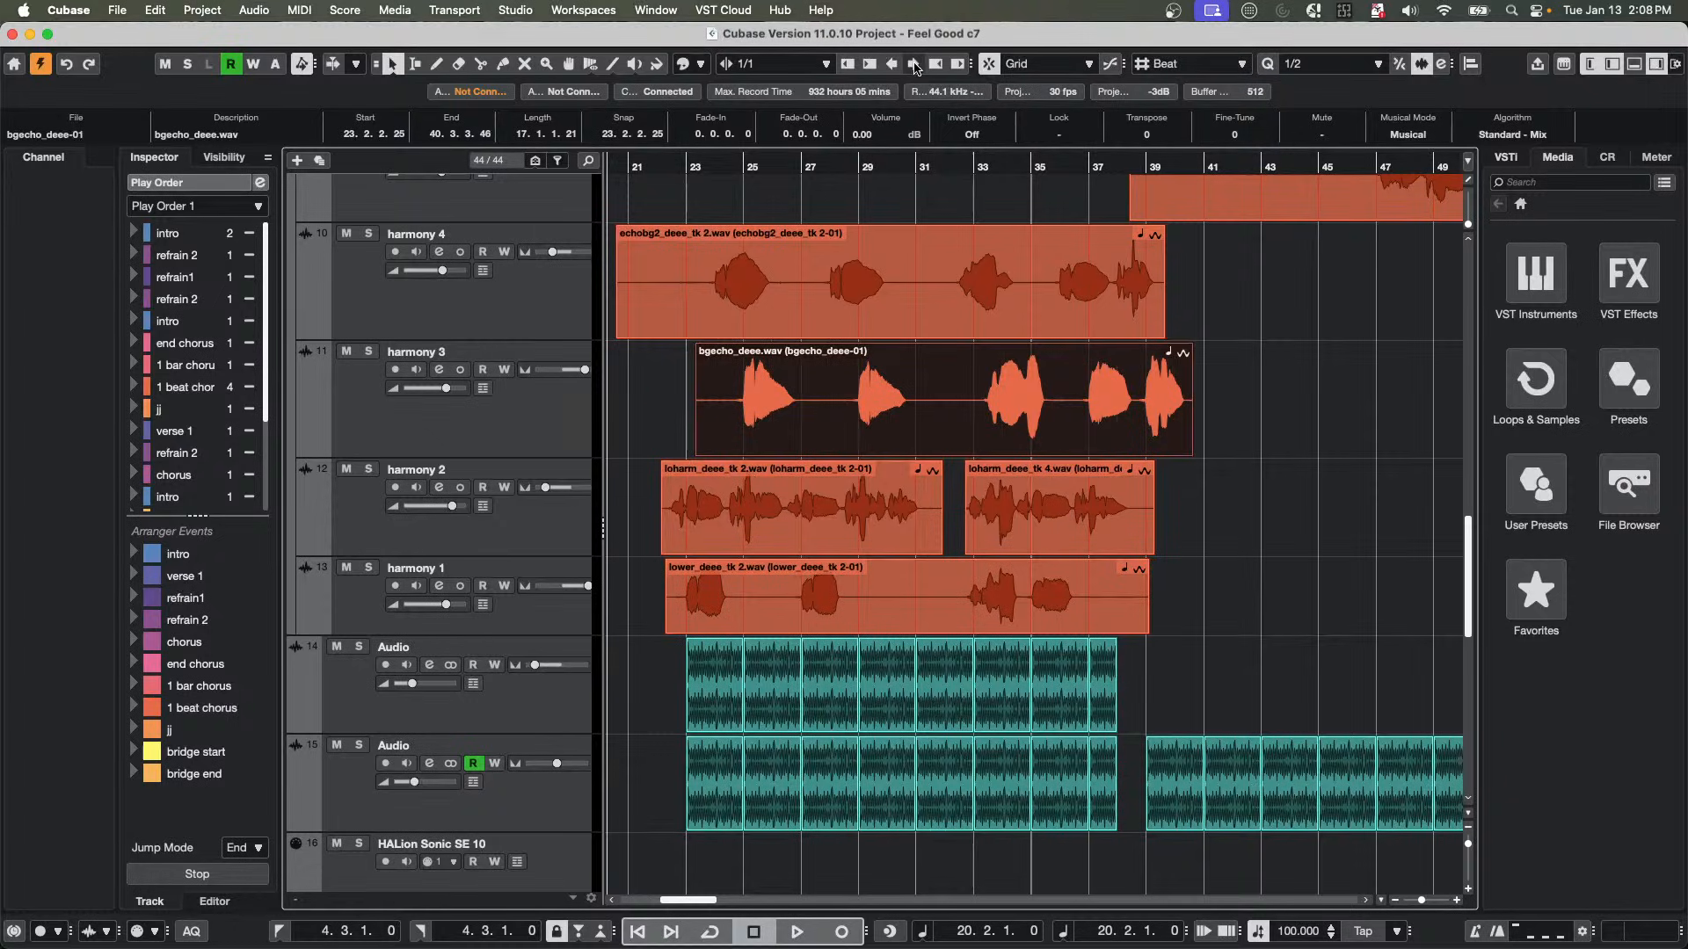
pyautogui.click(914, 66)
pyautogui.click(914, 66)
pyautogui.click(914, 66)
pyautogui.click(914, 66)
pyautogui.click(914, 66)
pyautogui.click(914, 66)
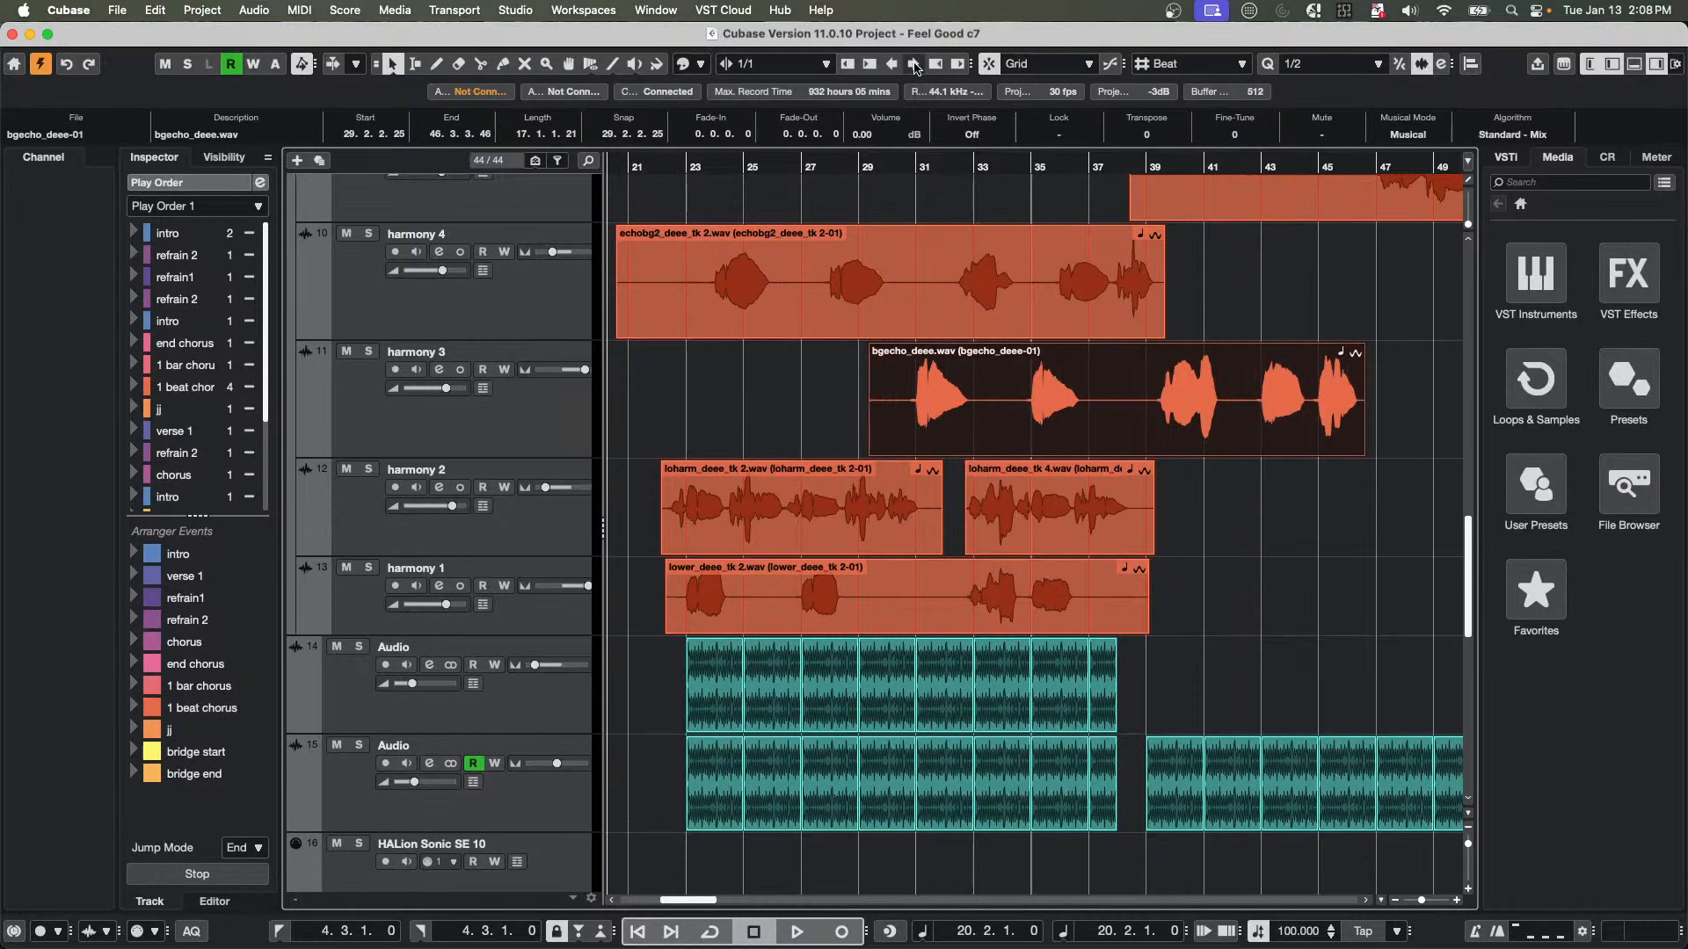
pyautogui.click(892, 64)
pyautogui.click(891, 63)
pyautogui.click(891, 64)
pyautogui.click(892, 64)
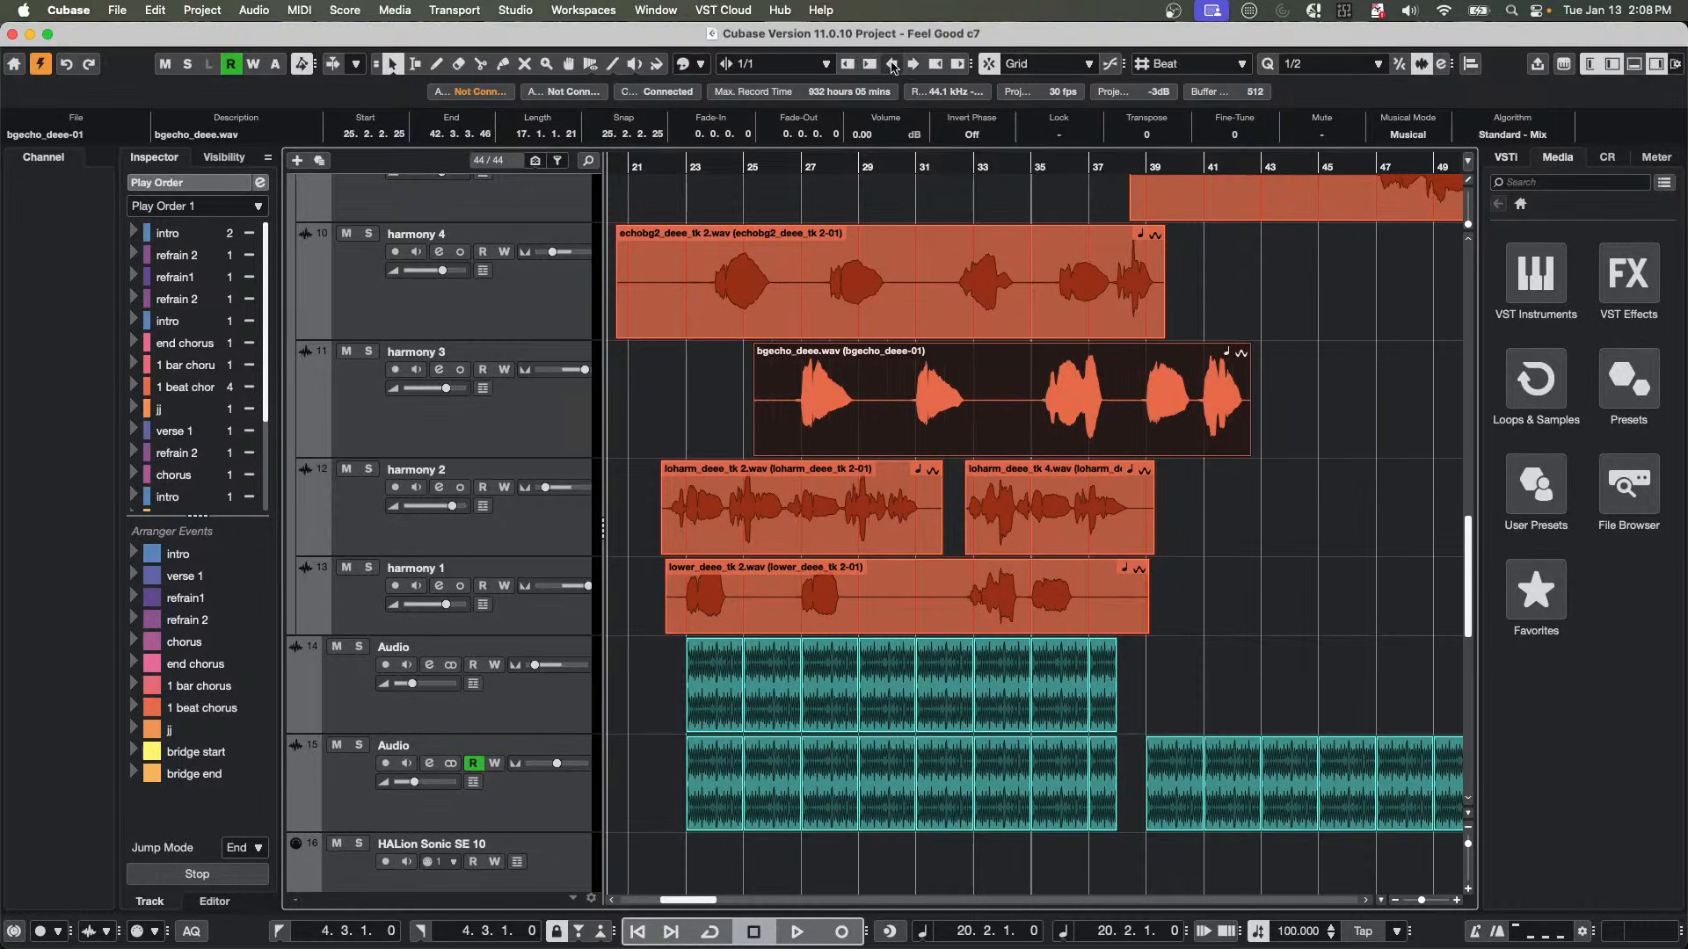
pyautogui.click(891, 63)
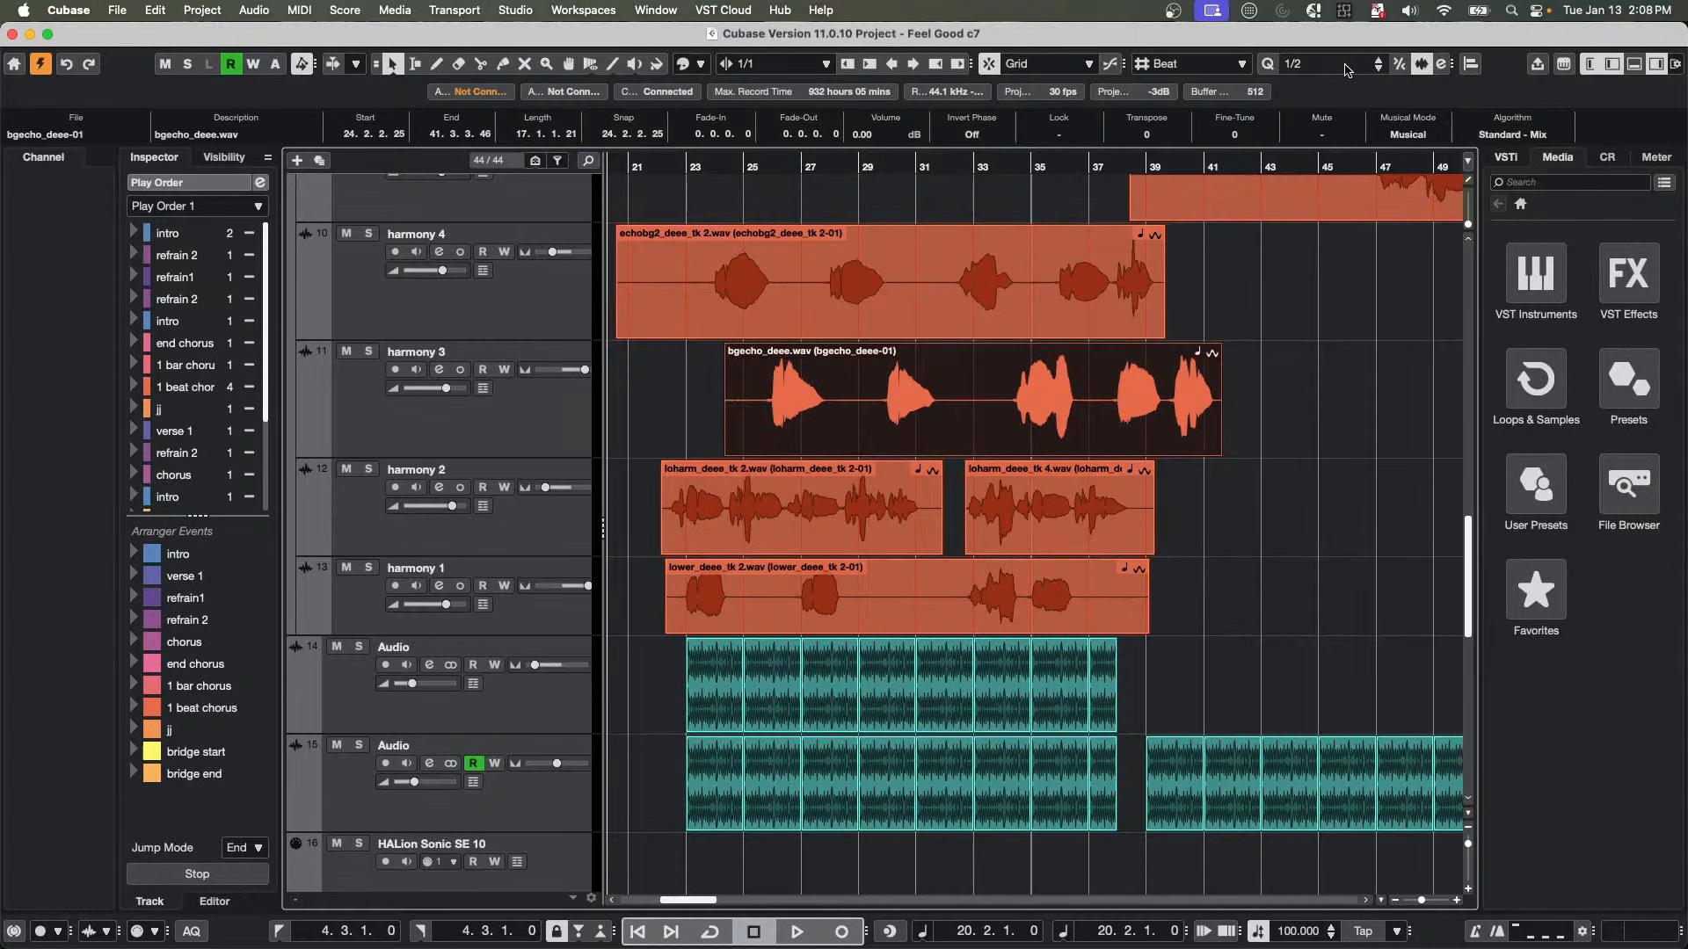
# Set the quantize preset to 1/16 and nudge the bgecho_deee.wav event forward to start at 25.2.2.25.
pyautogui.click(1305, 63)
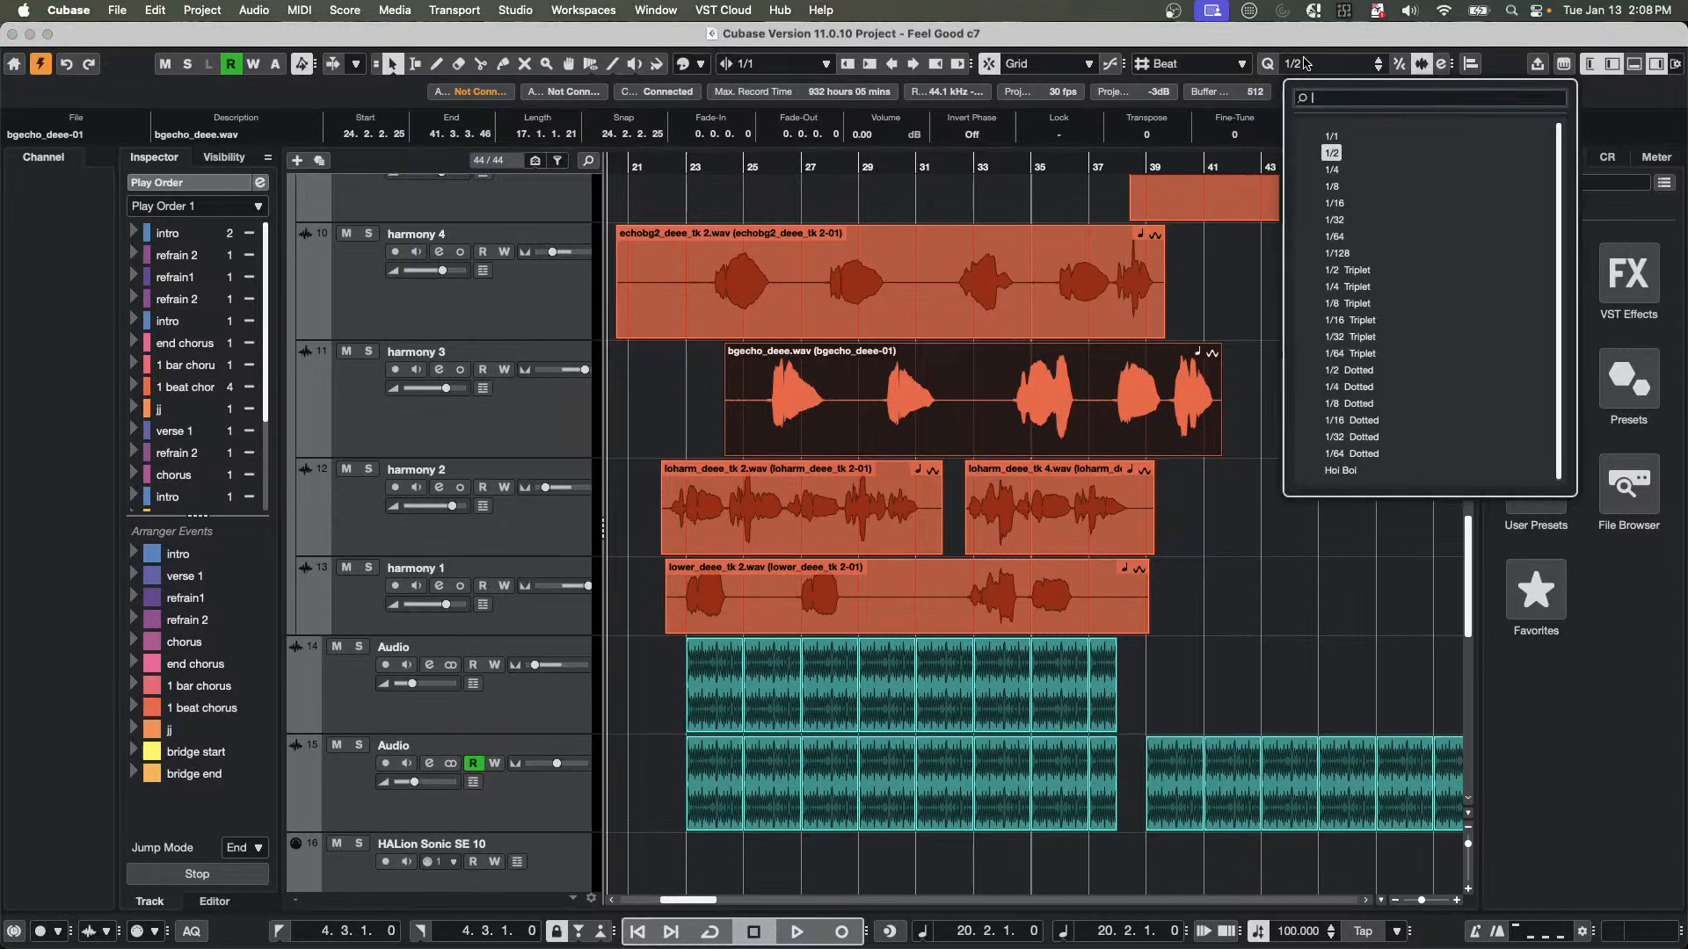
pyautogui.click(1345, 203)
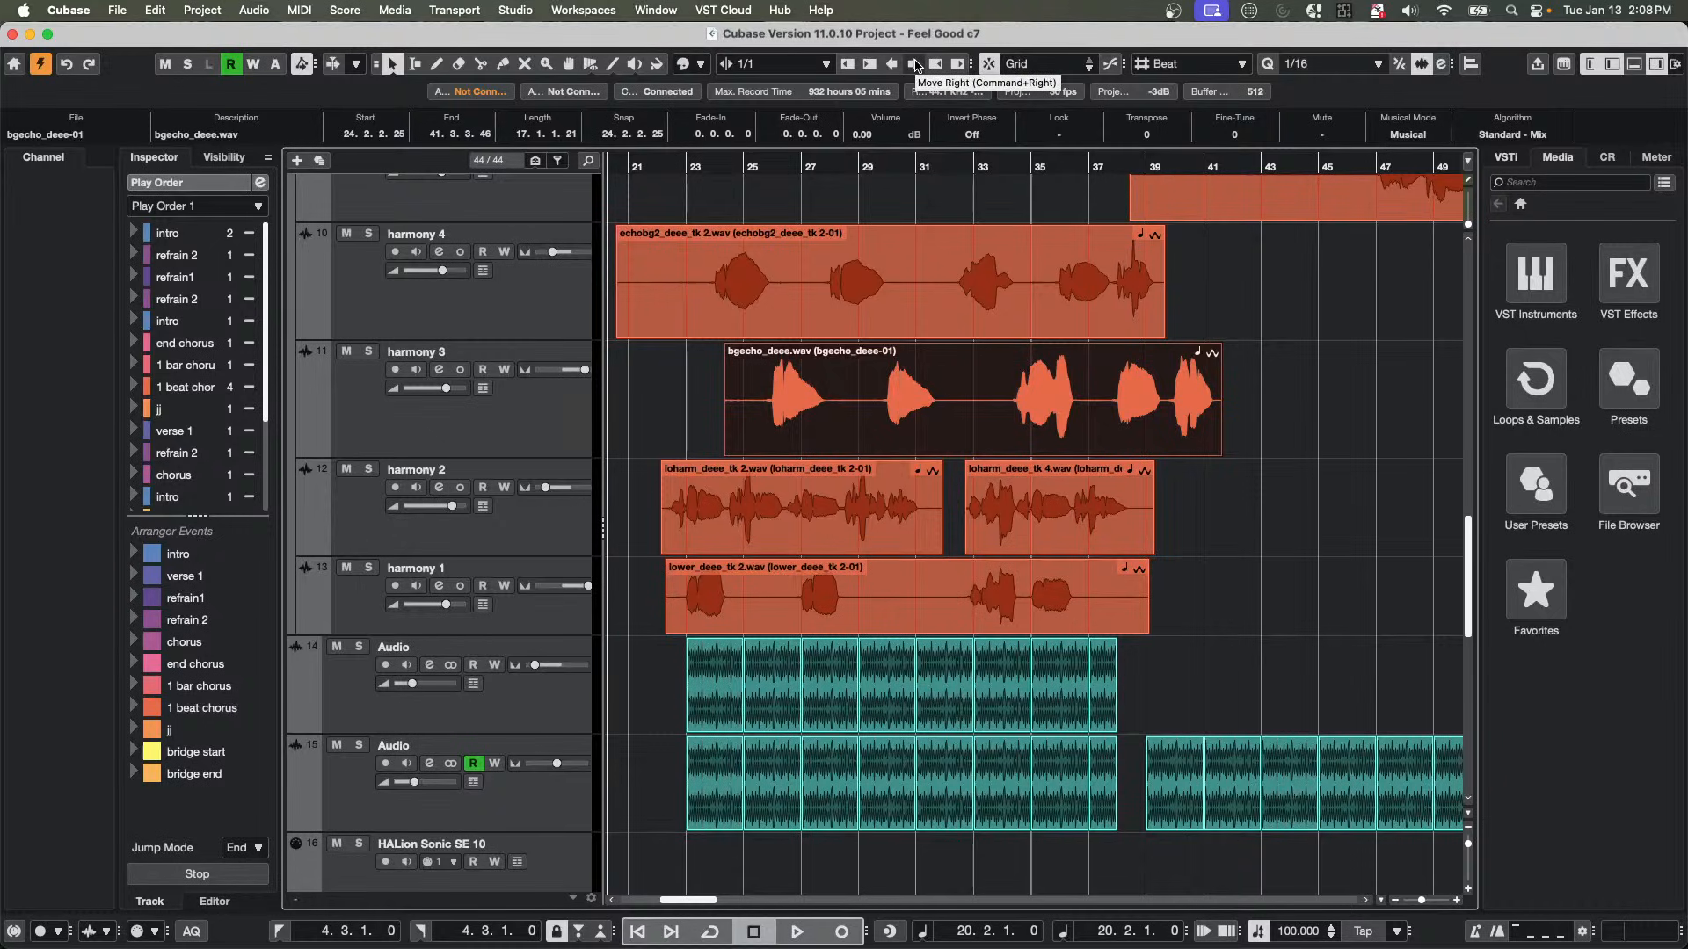
pyautogui.click(916, 64)
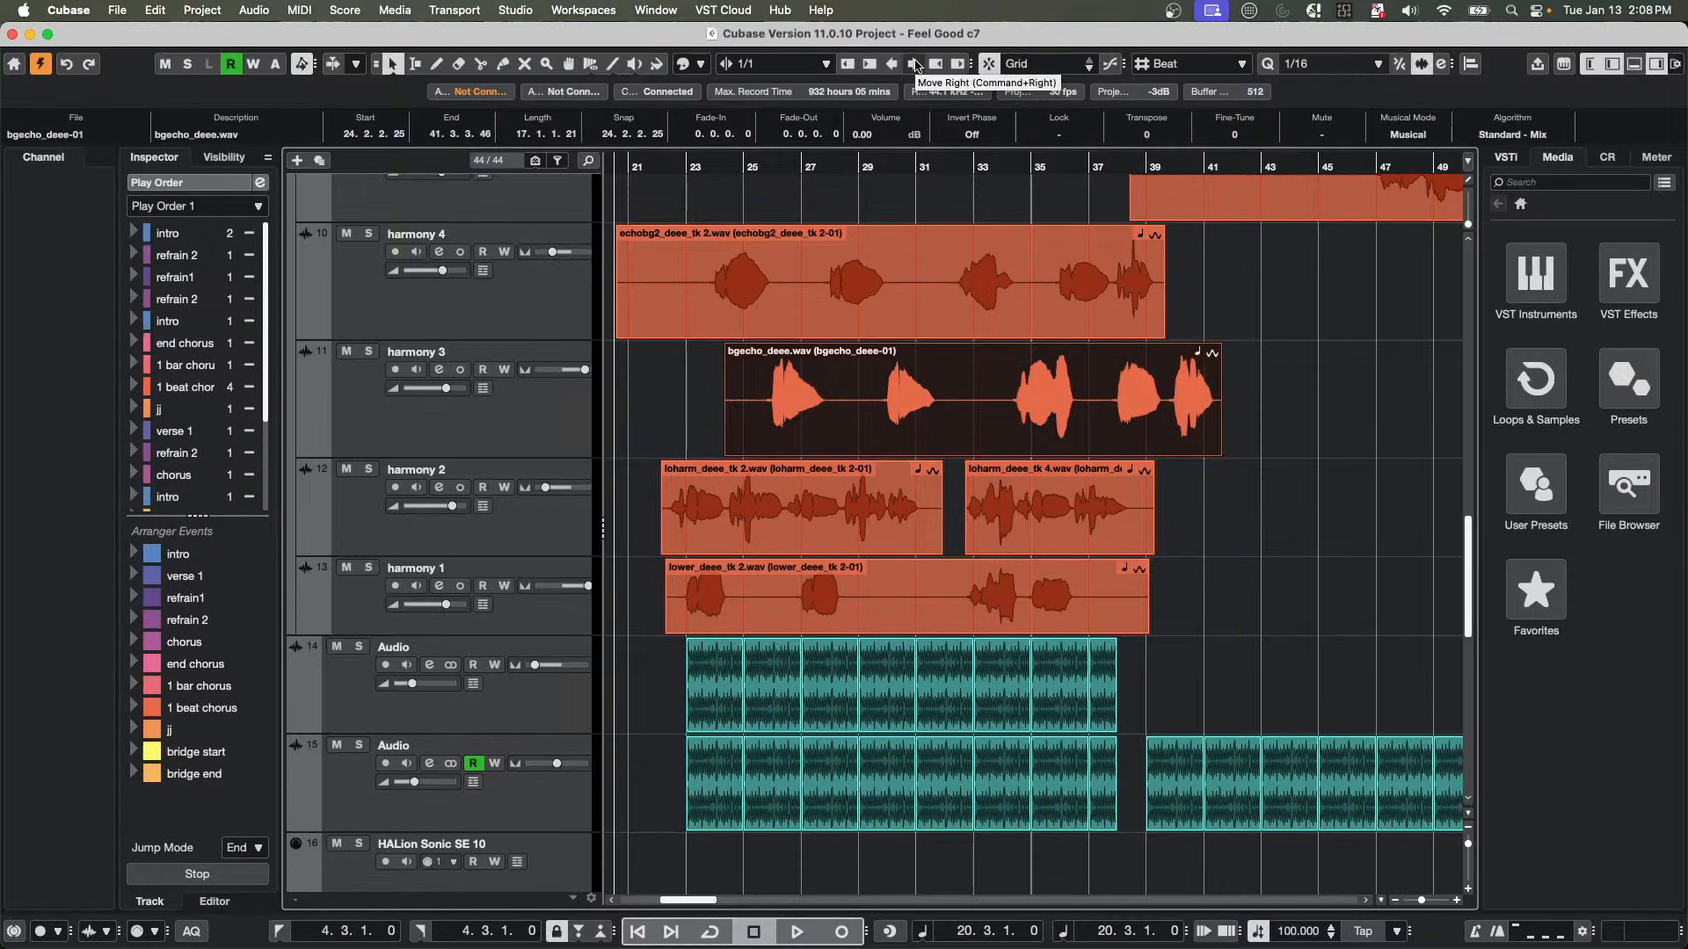
pyautogui.click(915, 65)
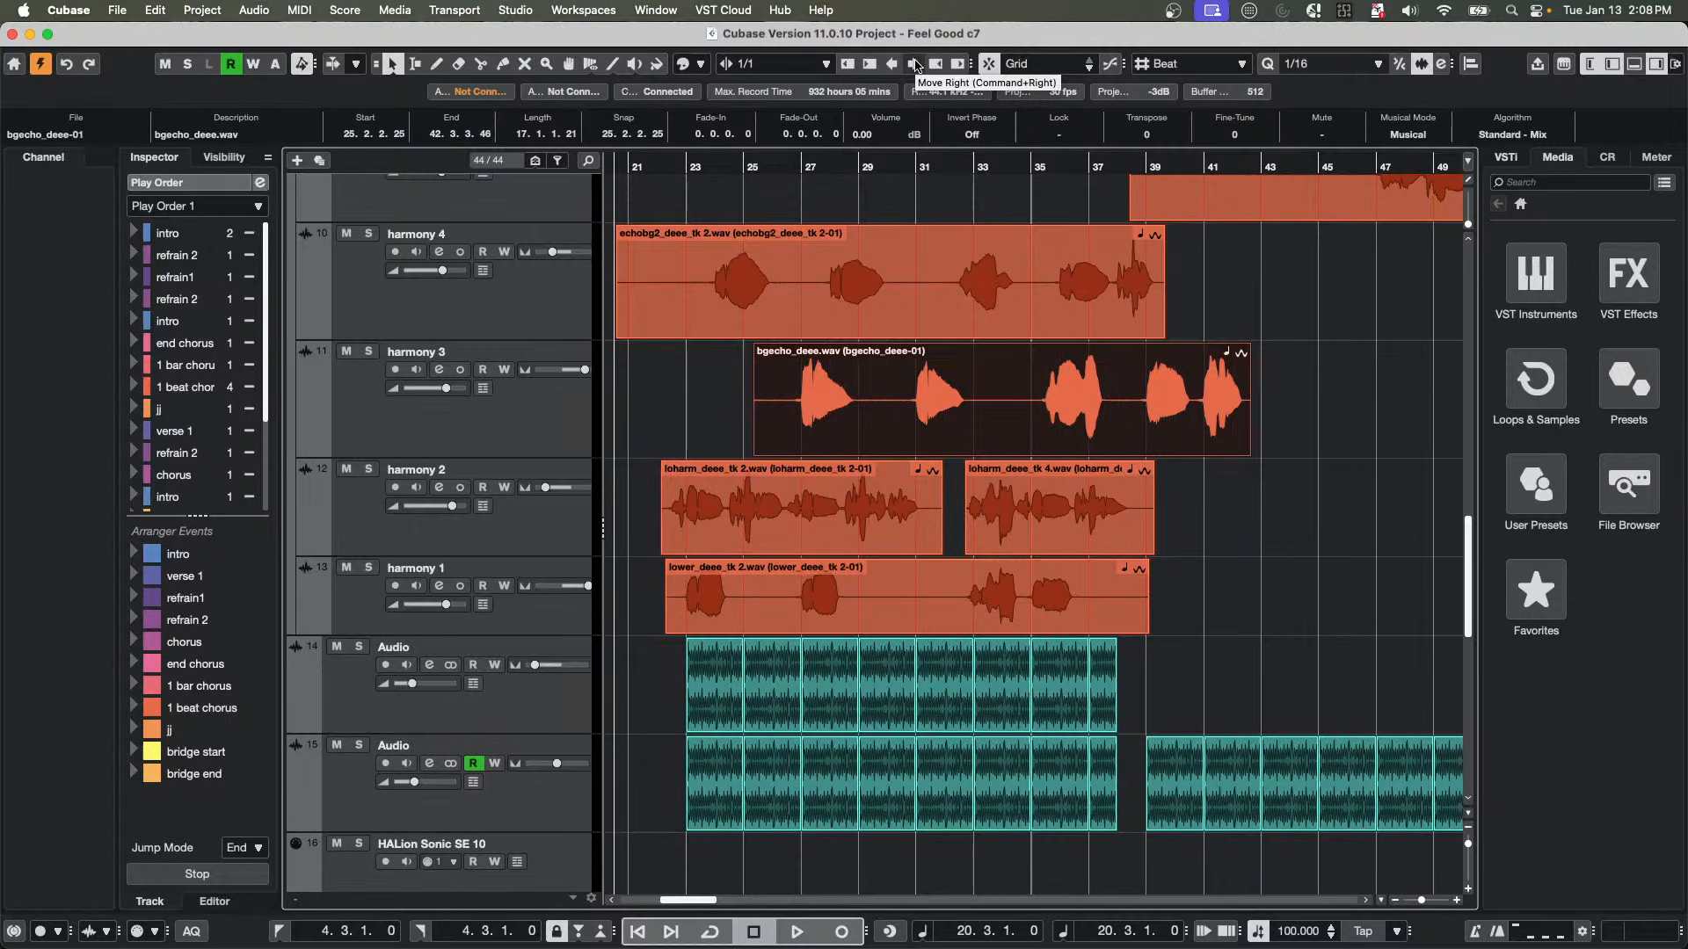
# Nudge the bgecho_deee.wav event back and forth along the harmony 3 track, leaving its start at 21.2.2.25.
pyautogui.press('super+Left')
pyautogui.press('super+Left')
pyautogui.press('super+Left')
pyautogui.press('super+Left')
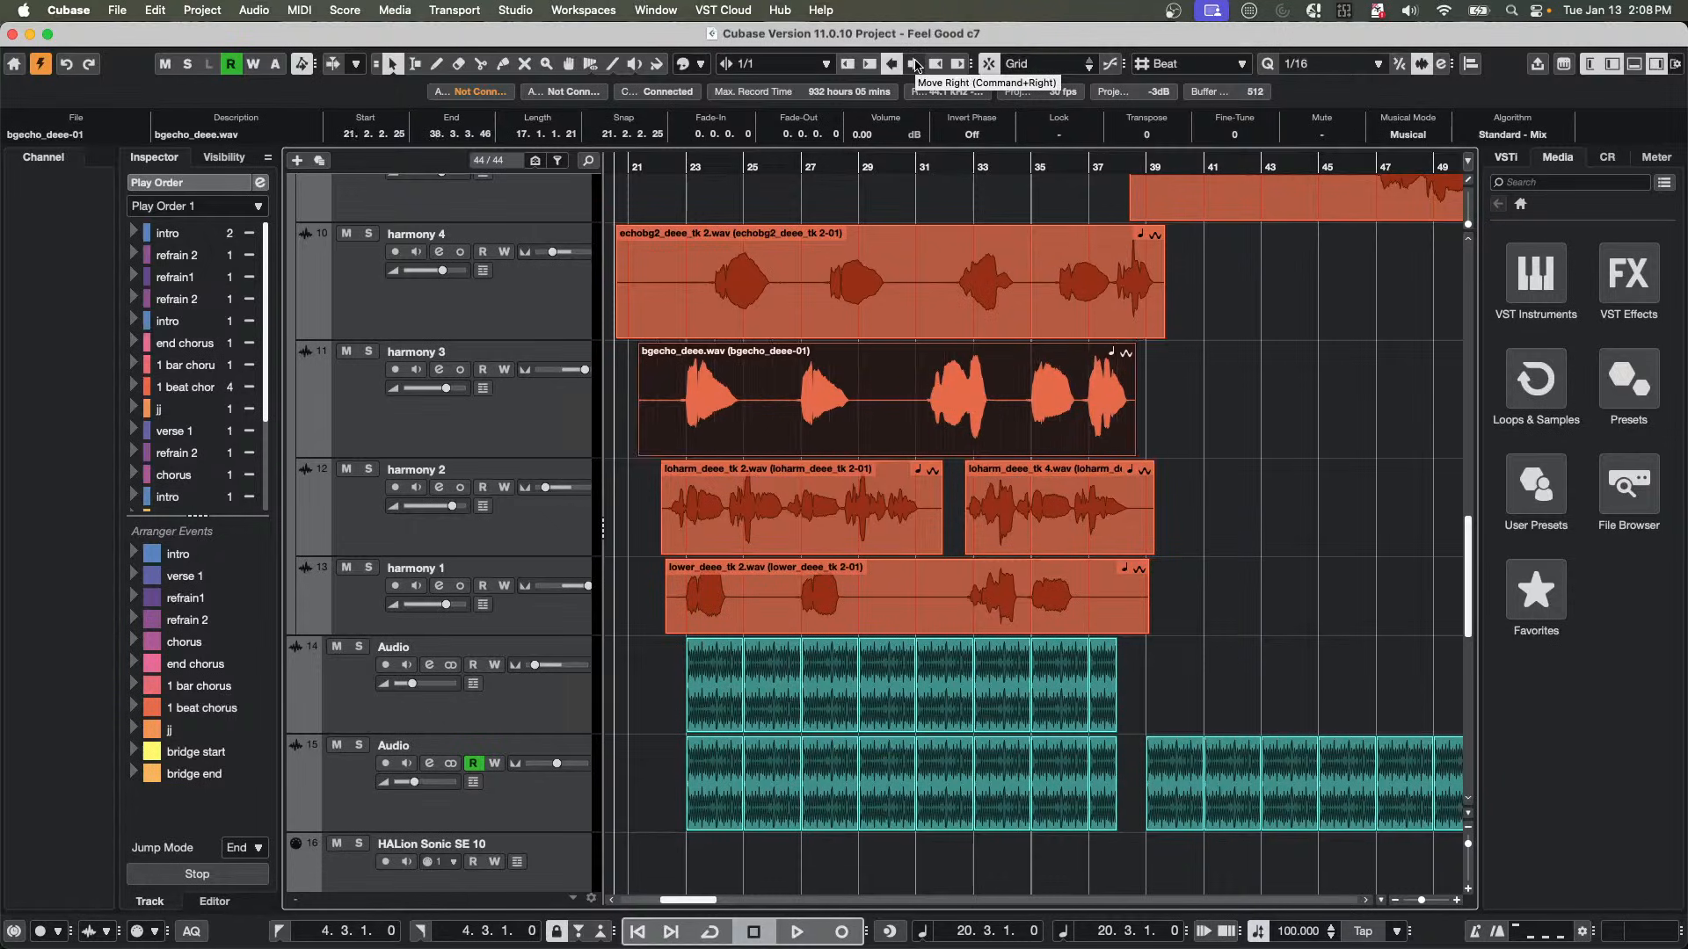
pyautogui.press('super+Right')
pyautogui.press('super+Right')
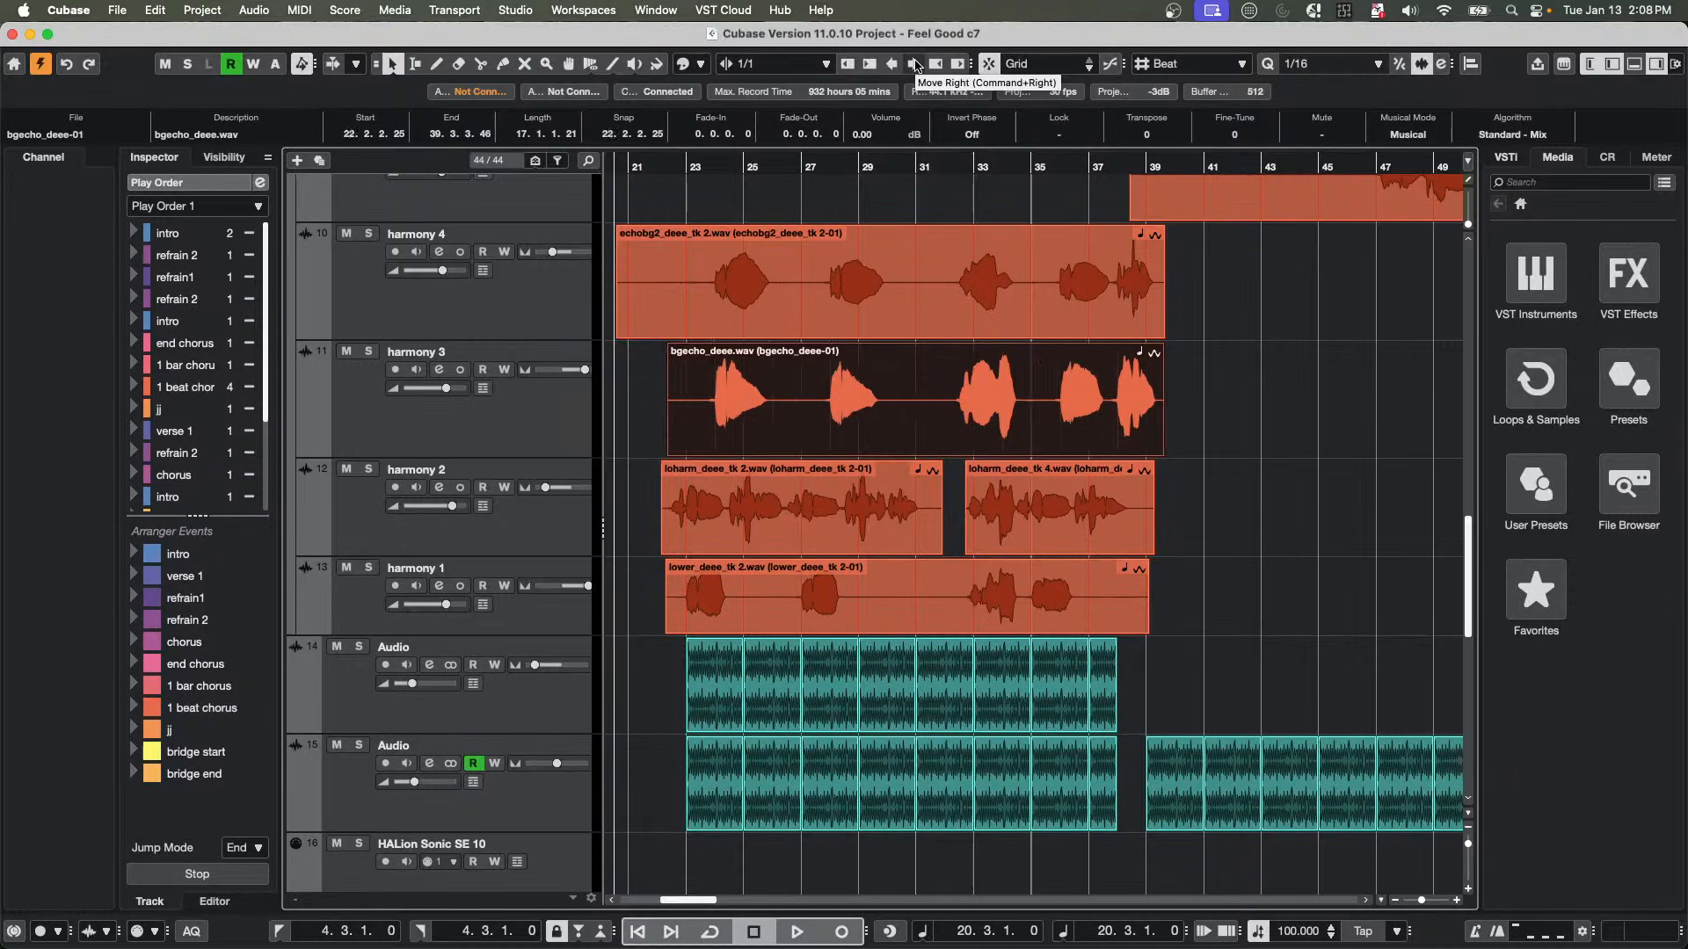
pyautogui.press('super+Left')
pyautogui.press('super+Left')
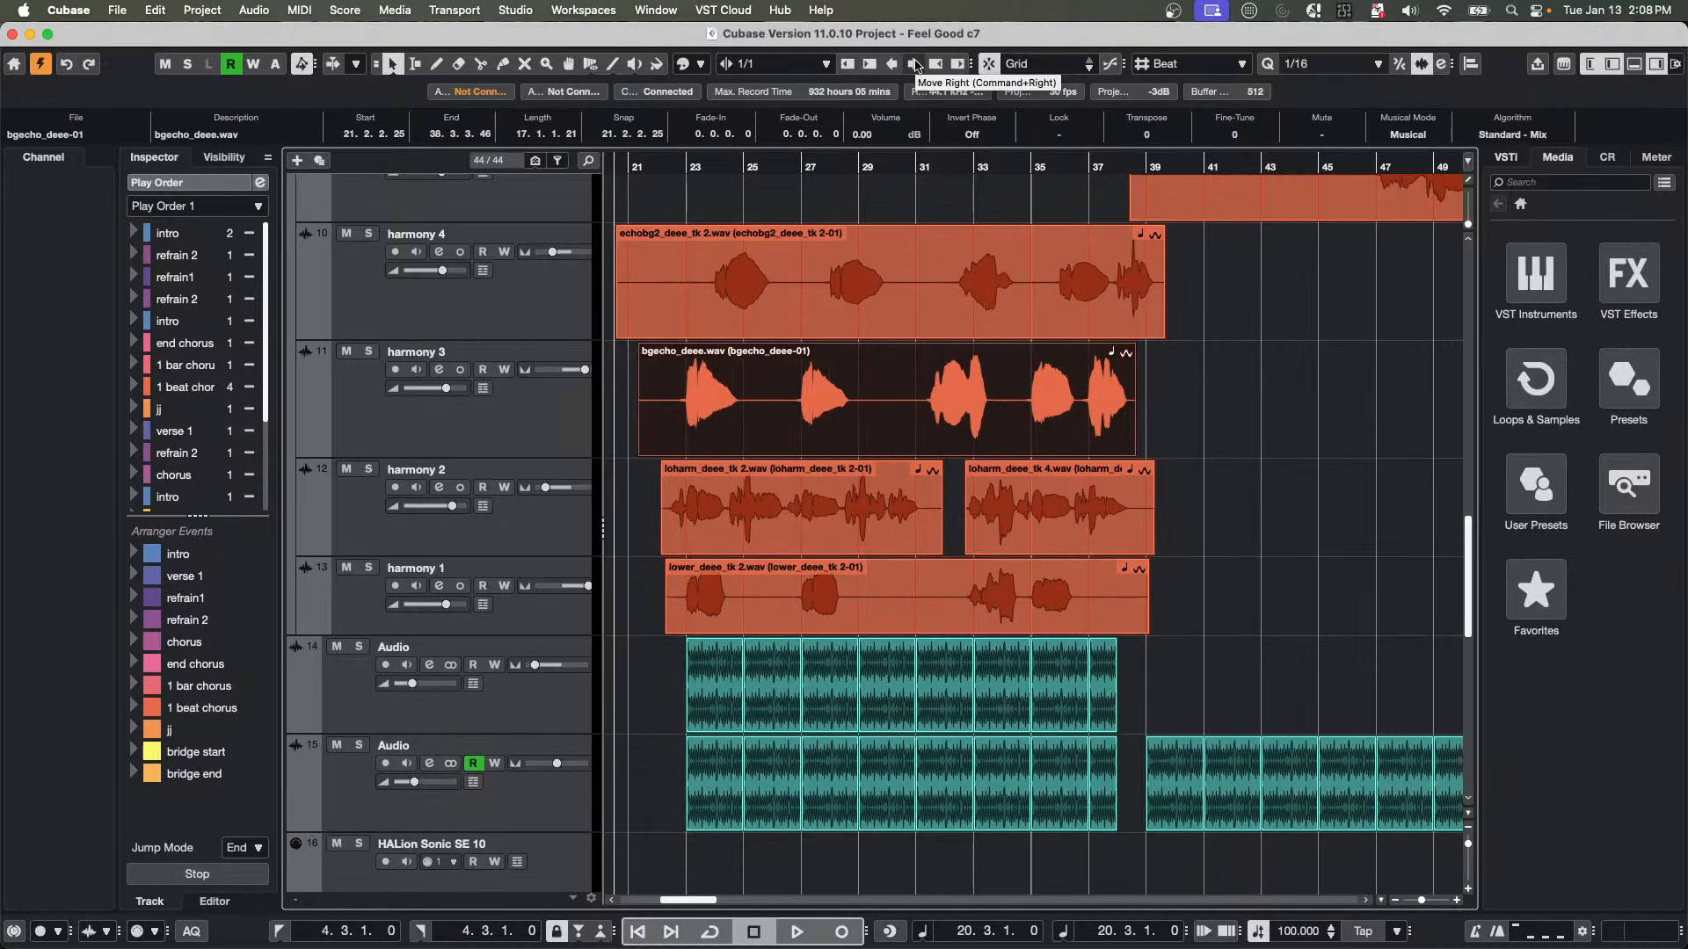
# Set the grid type to Use Quantize and nudge the bgecho_deee.wav event in both directions, leaving its start at 24.2.2.25.
pyautogui.click(1194, 67)
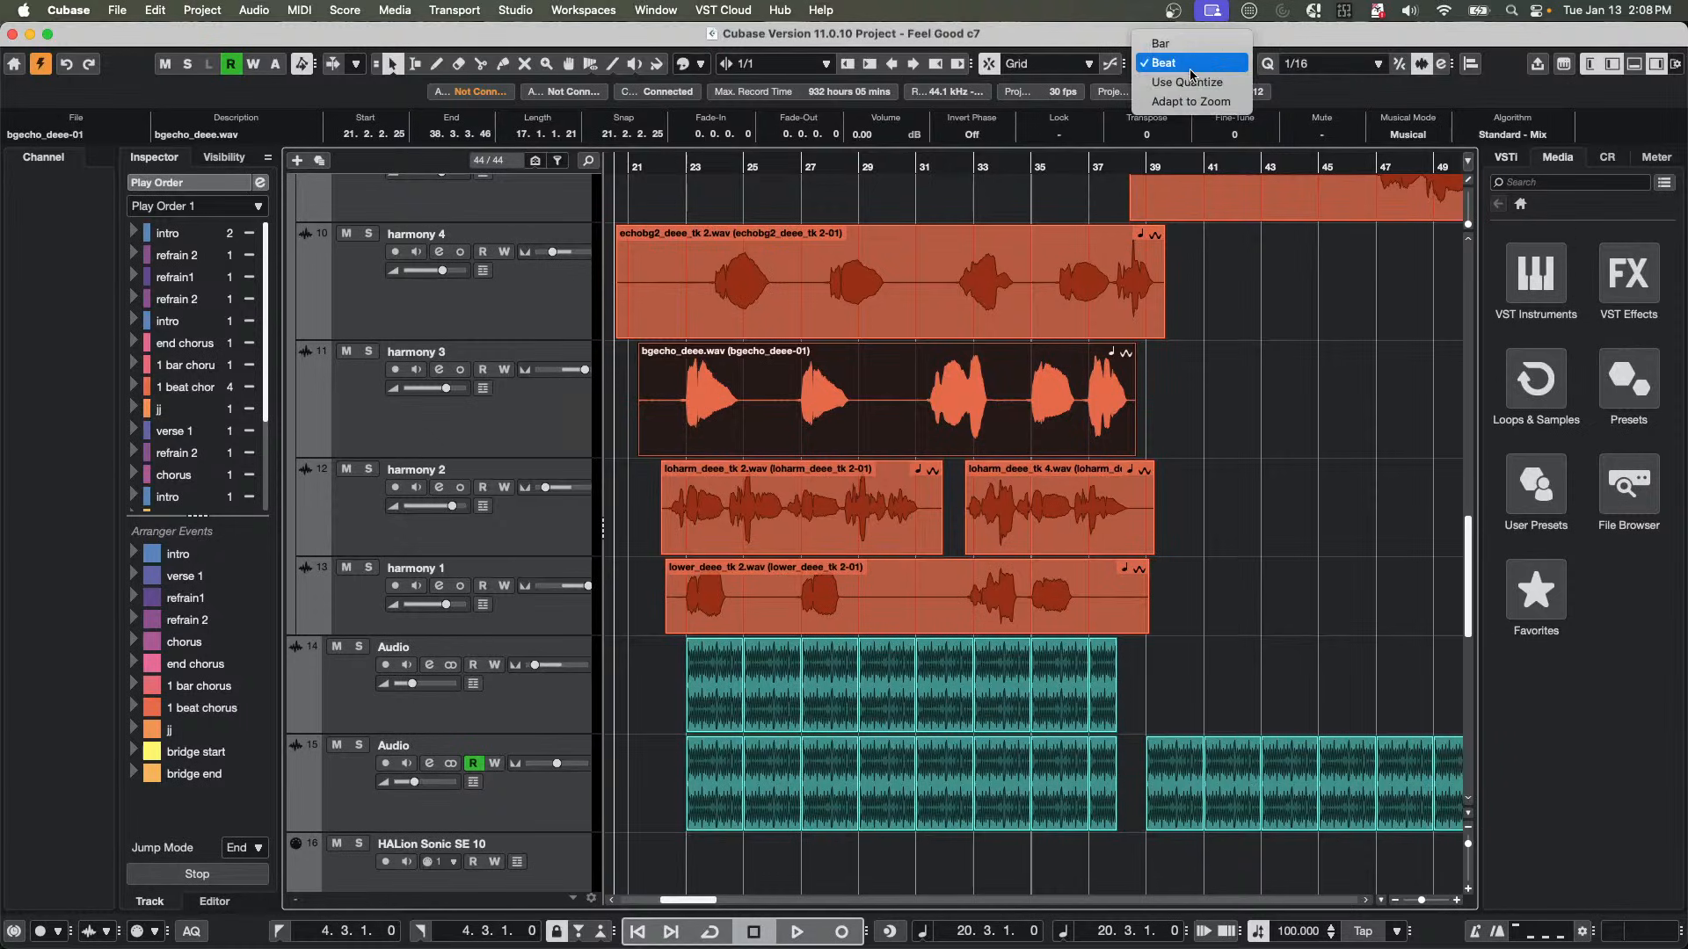
pyautogui.click(1187, 82)
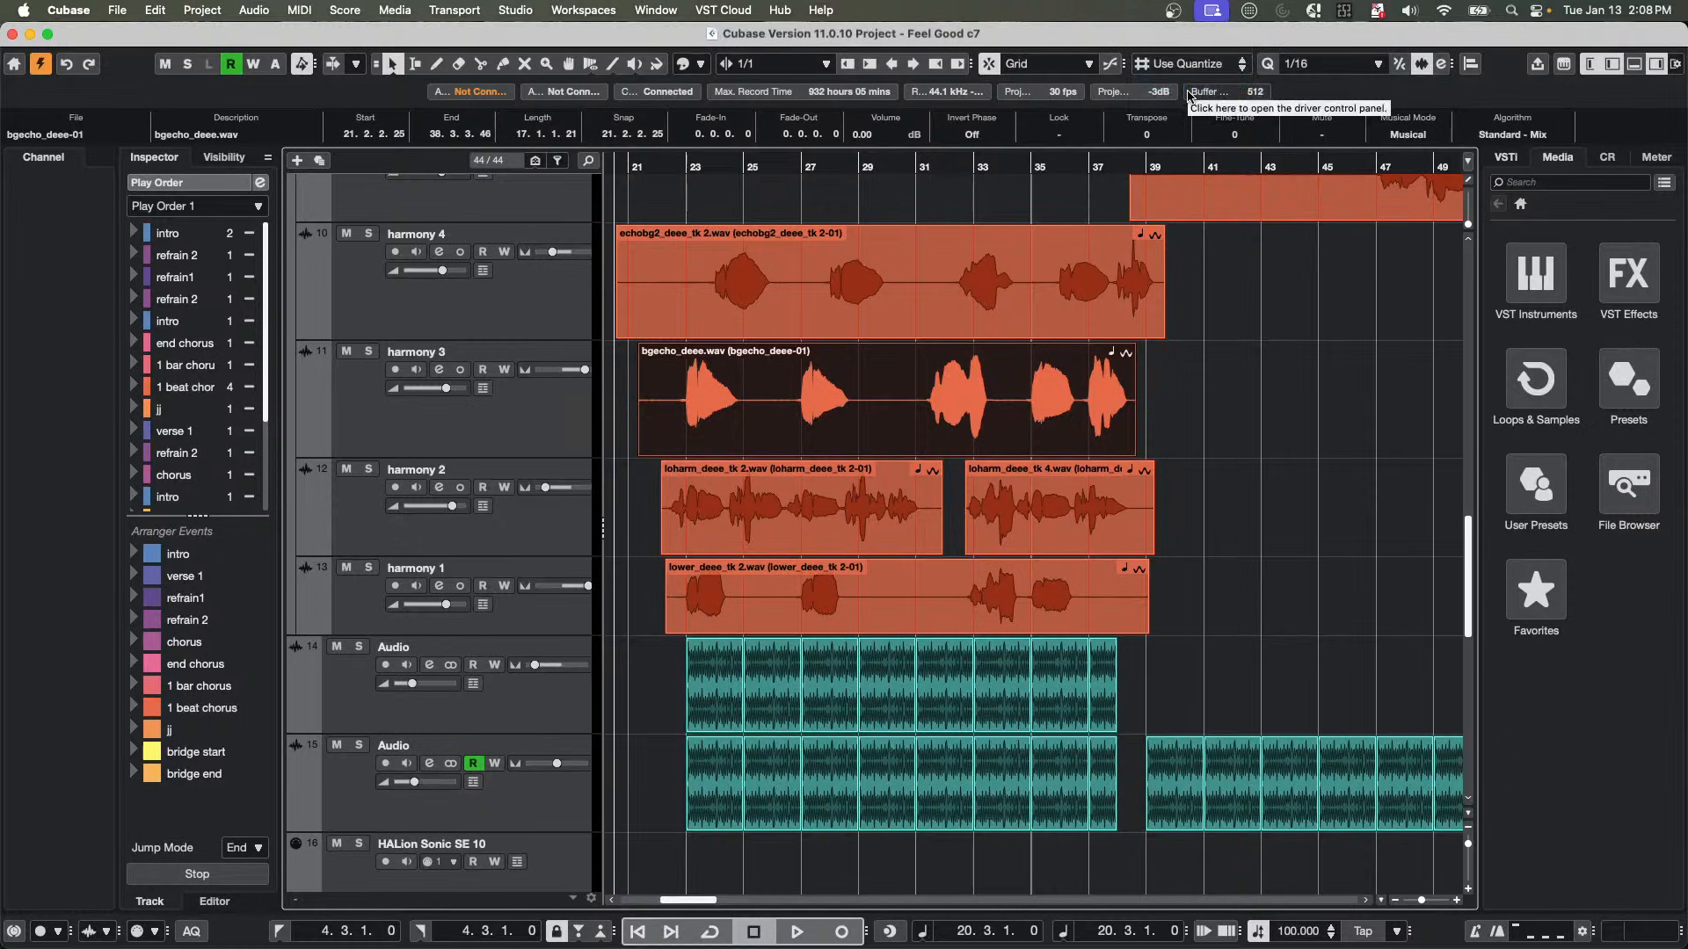
pyautogui.press('super+Right')
pyautogui.press('super+Right')
pyautogui.press('super+Right')
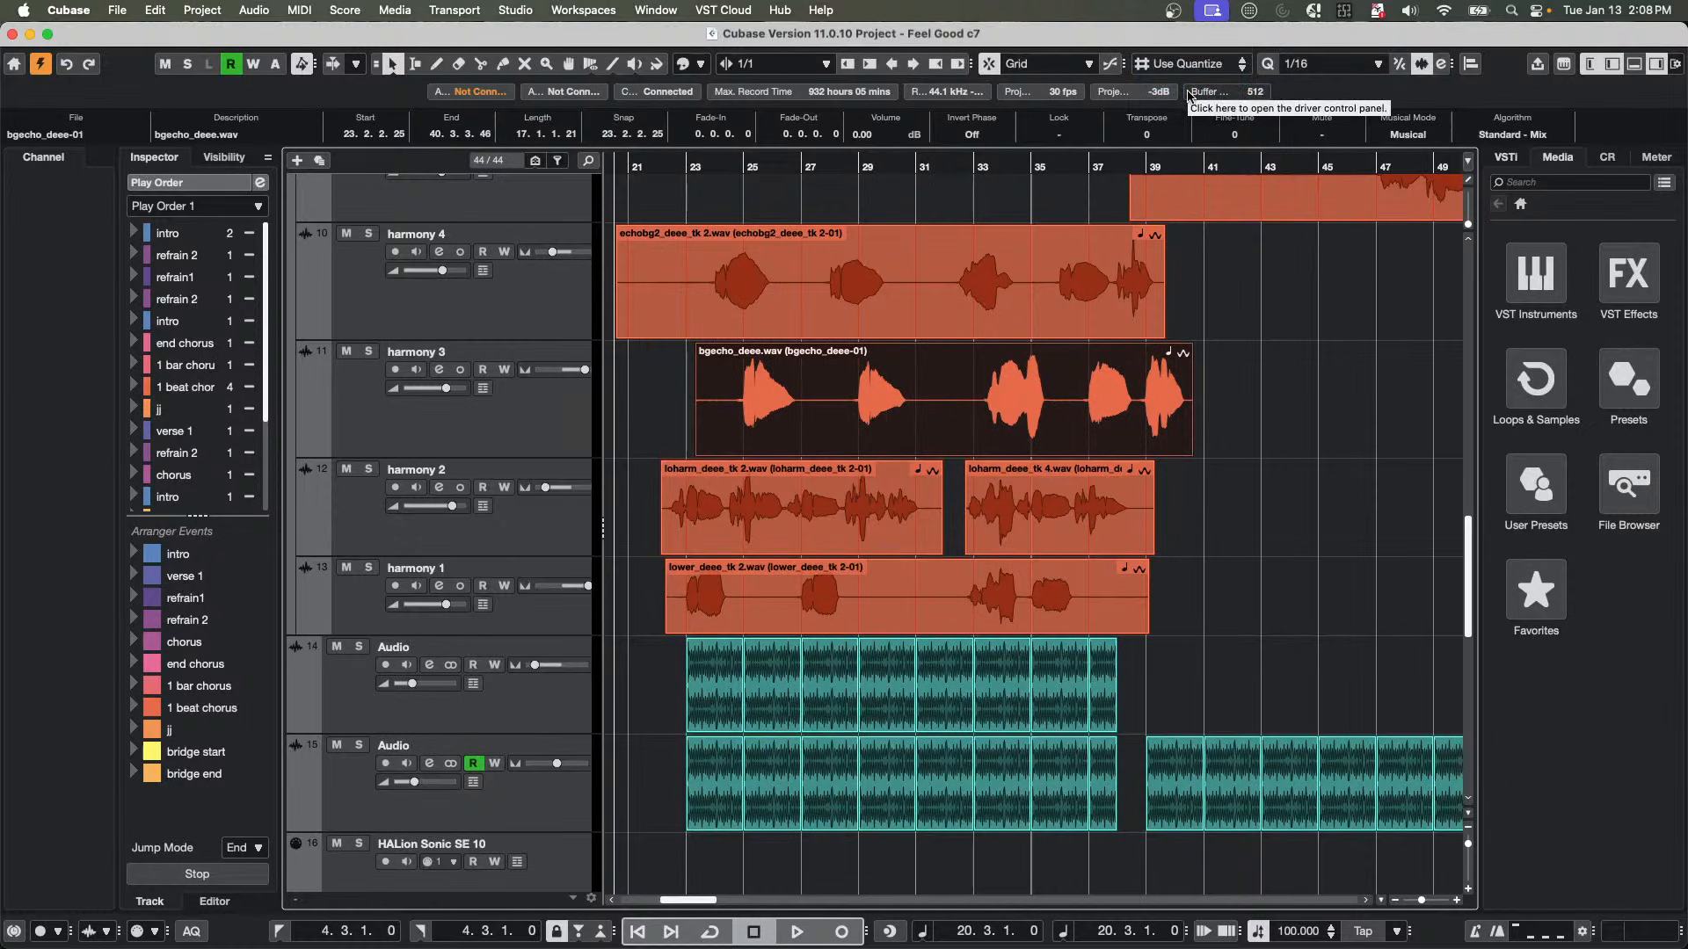
pyautogui.press('super+Left')
pyautogui.press('super+Right')
pyautogui.press('super+Right')
pyautogui.press('super+Right')
pyautogui.press('super+Left')
pyautogui.press('super+Left')
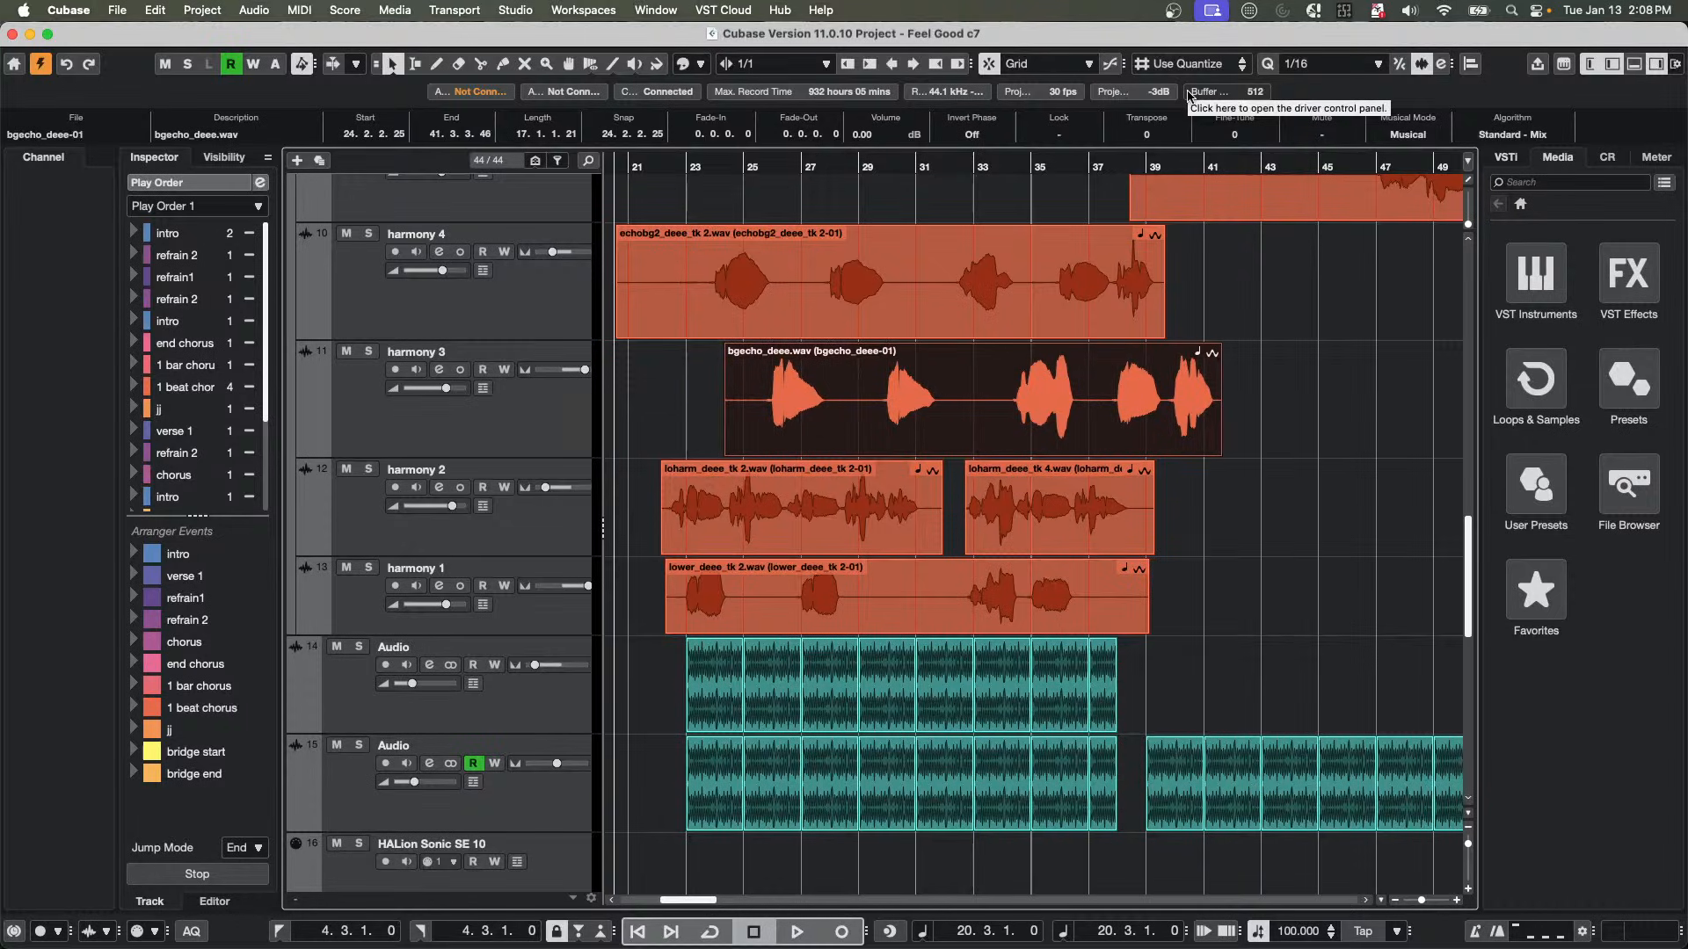
# Set the nudge value to 1/8 and nudge the bgecho_deee.wav event forward to start at 24.4.4.25.
pyautogui.click(791, 65)
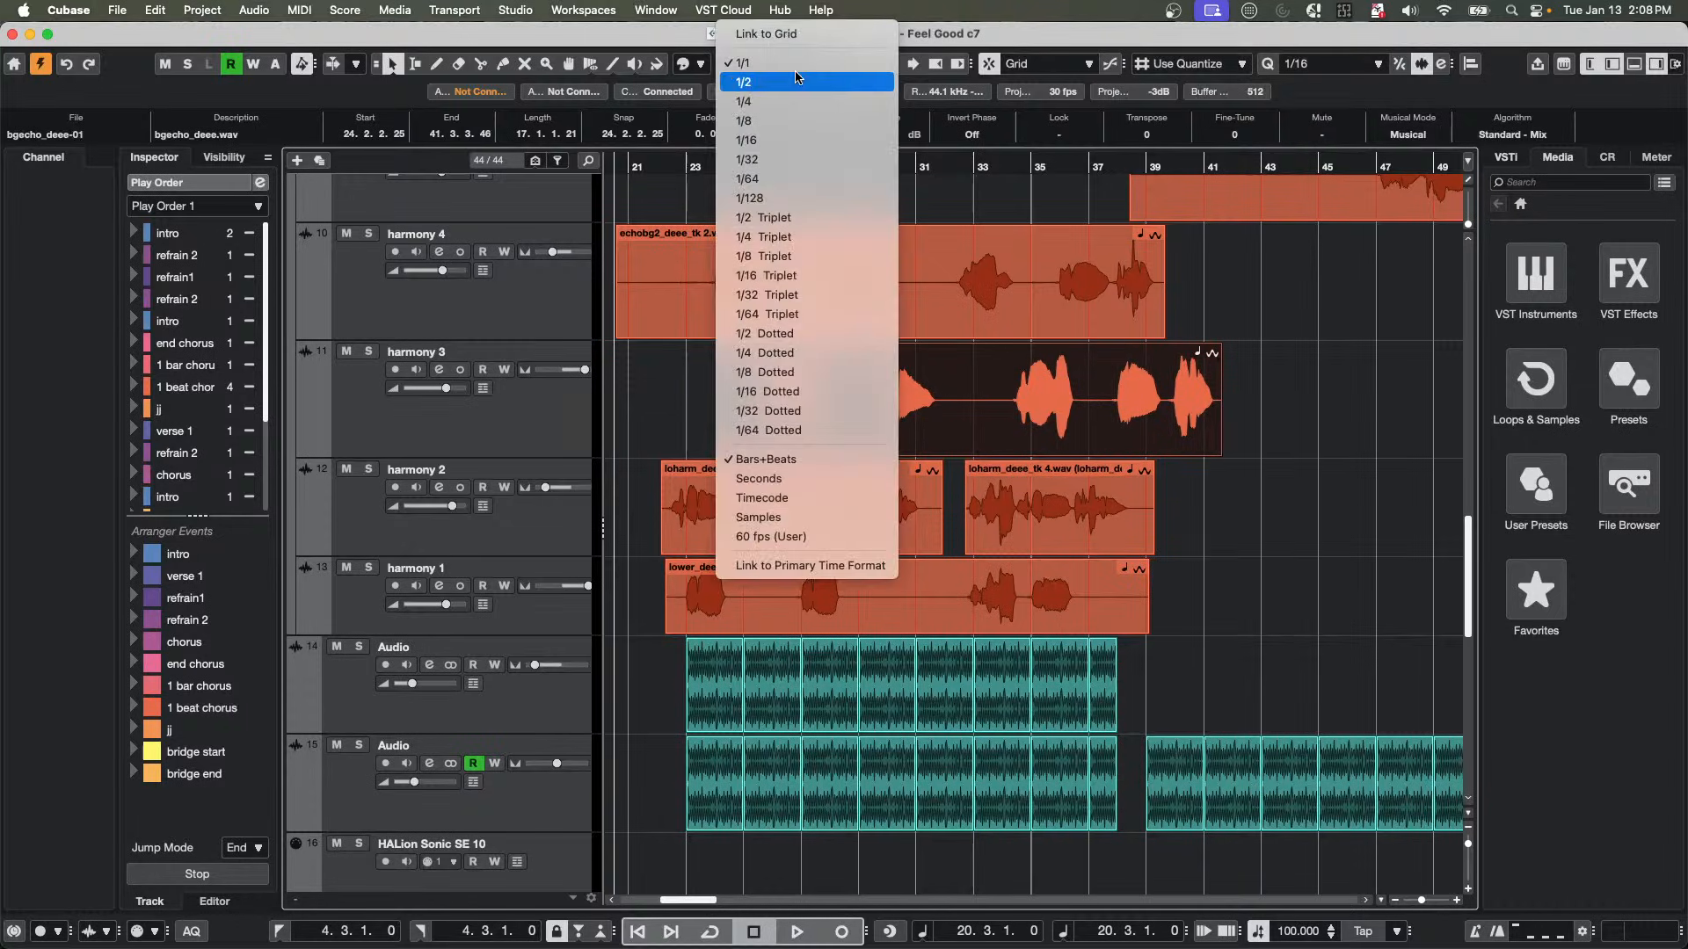
pyautogui.click(777, 123)
pyautogui.hotkey('ctrl', 'Right')
pyautogui.hotkey('ctrl', 'Right')
pyautogui.hotkey('ctrl', 'Right')
pyautogui.hotkey('ctrl', 'Right')
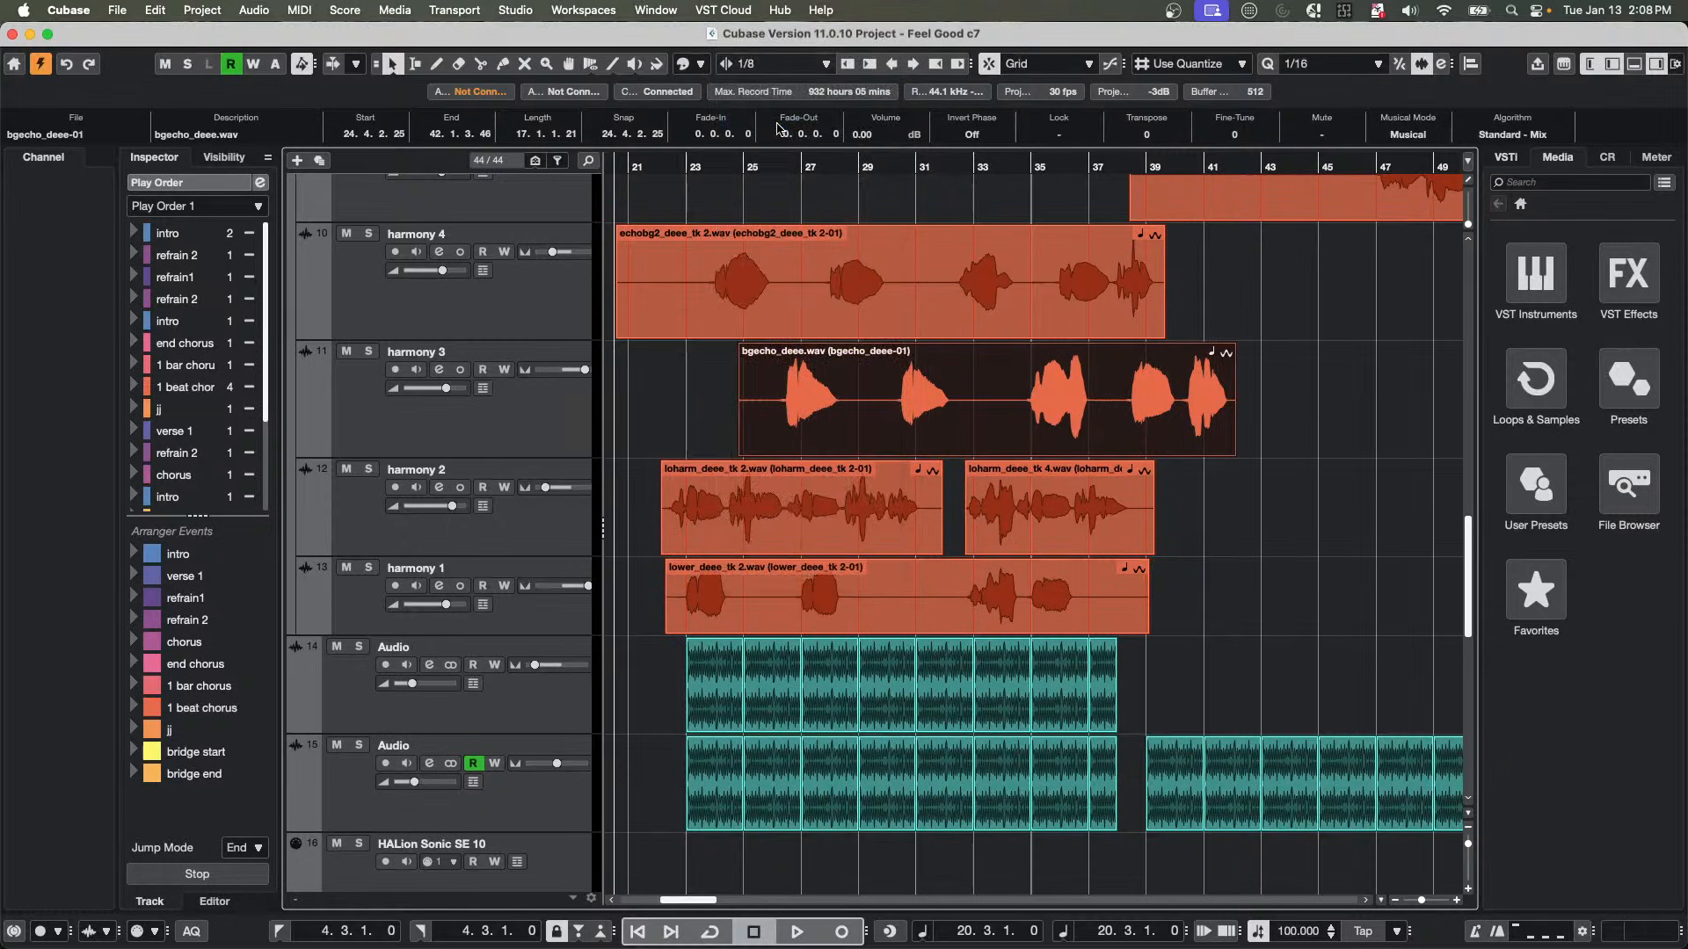
pyautogui.hotkey('ctrl', 'Right')
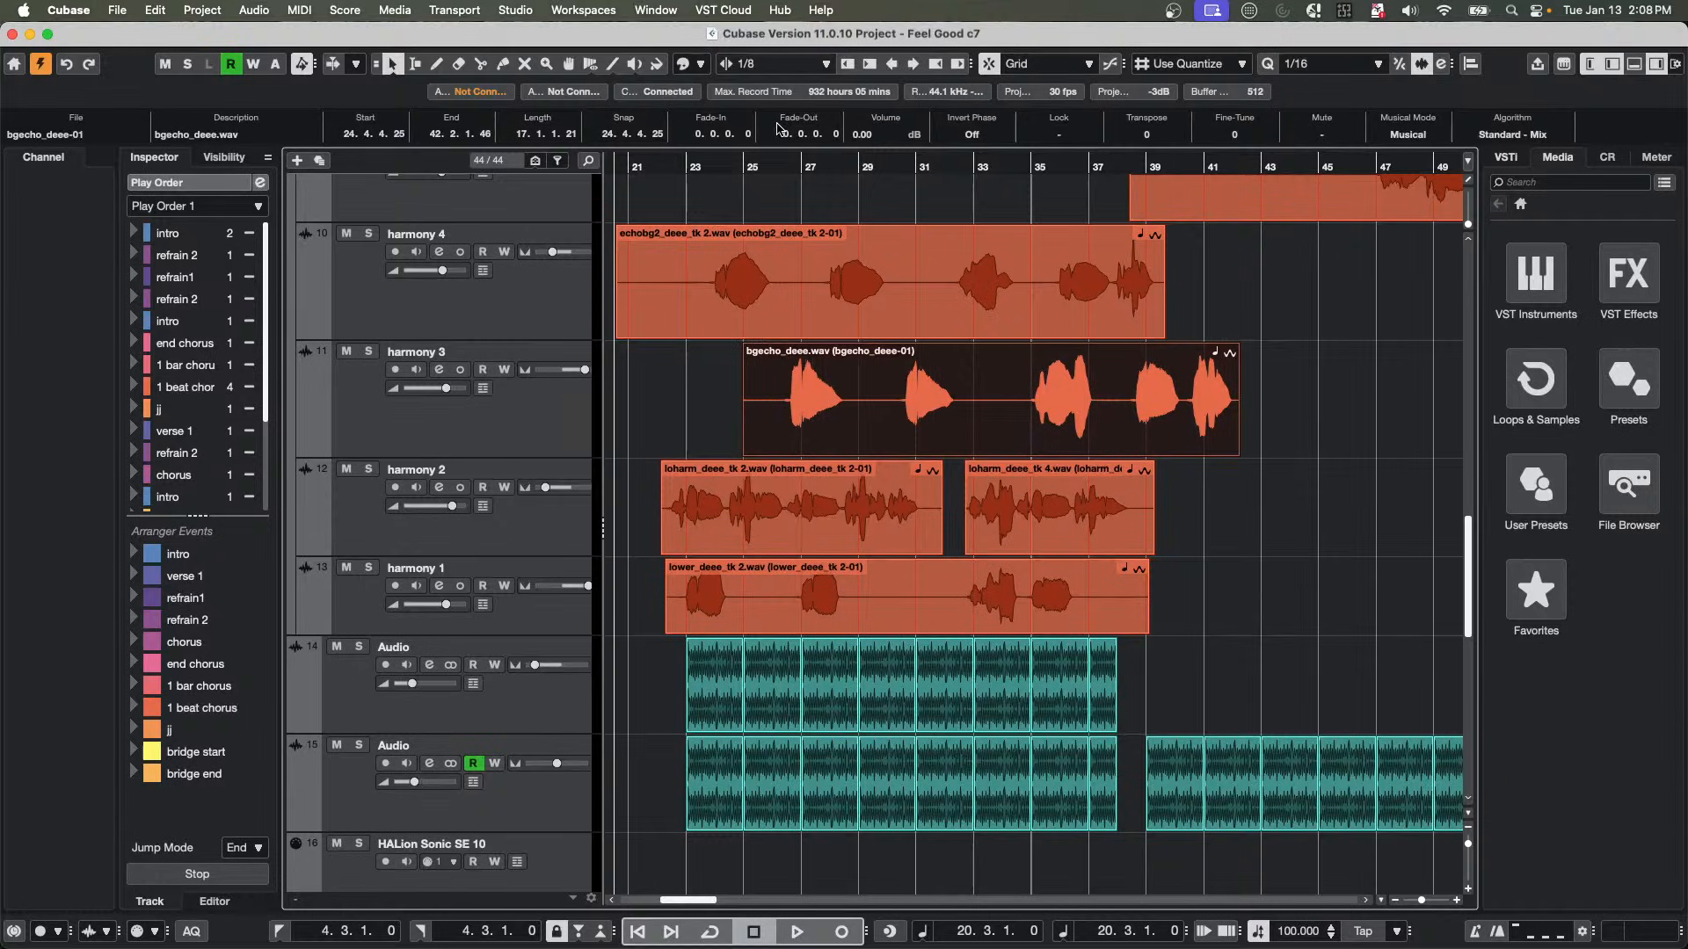
# Nudge the bgecho_deee.wav event back in 1/8 steps to start at 23.4.4.25.
pyautogui.hotkey('ctrl', 'Left')
pyautogui.hotkey('ctrl', 'Left')
pyautogui.hotkey('ctrl', 'Left')
pyautogui.hotkey('ctrl', 'Left')
pyautogui.hotkey('ctrl', 'Left')
pyautogui.hotkey('ctrl', 'Left')
pyautogui.hotkey('ctrl', 'Left')
pyautogui.hotkey('ctrl', 'Left')
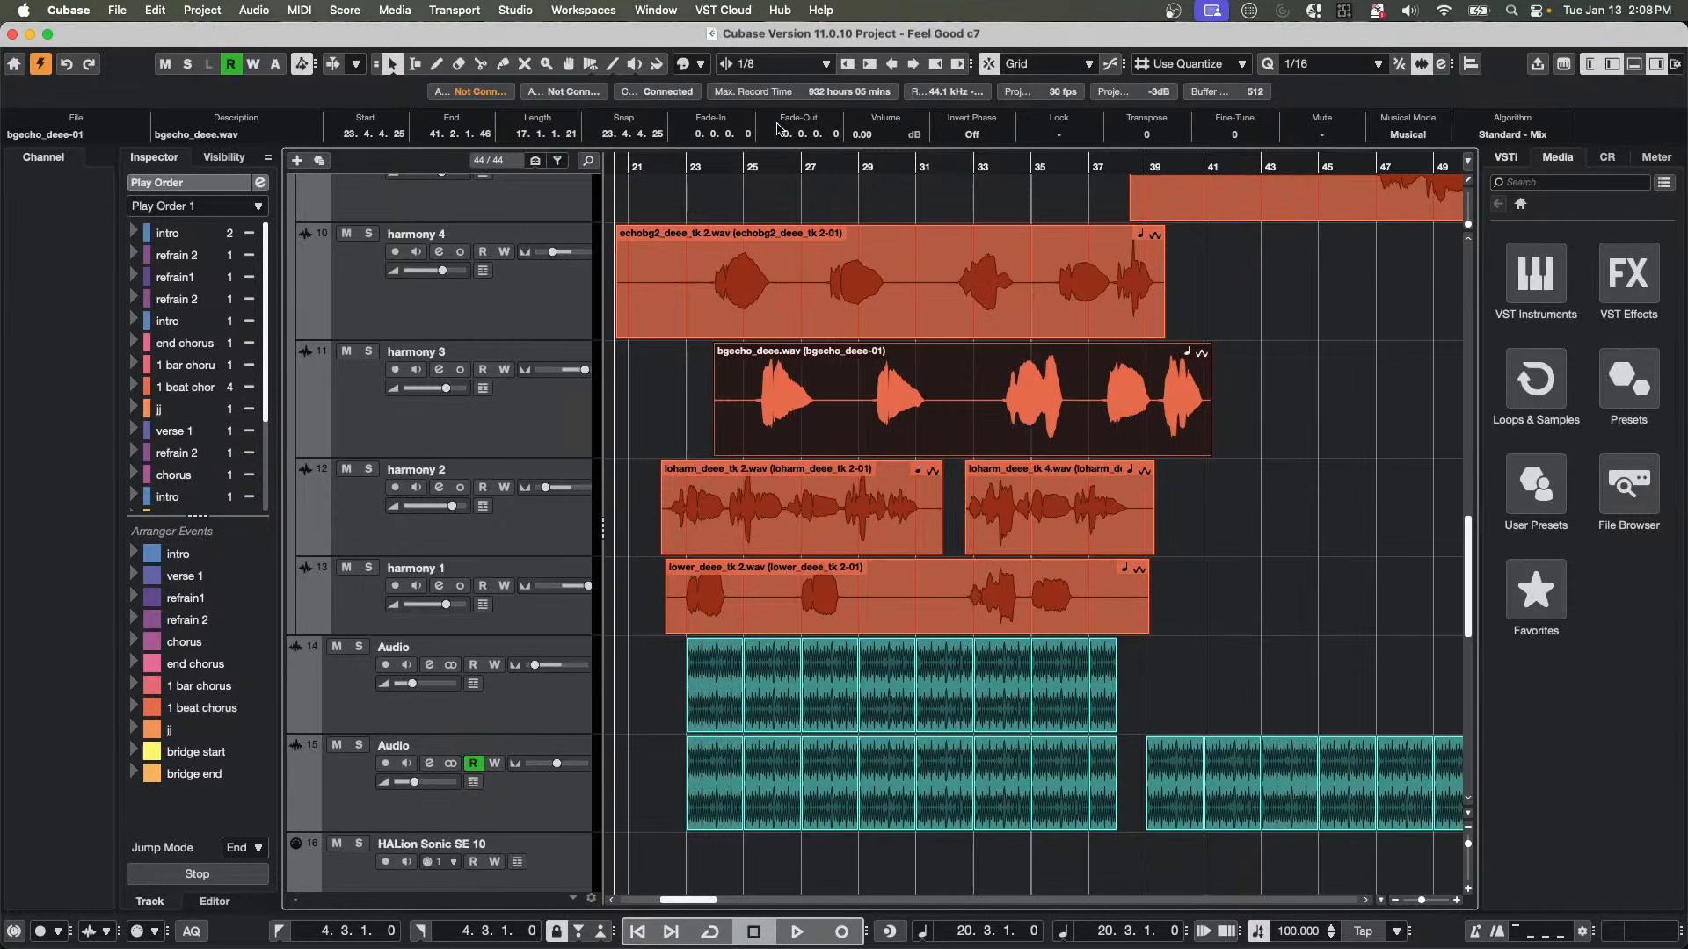
# Set the nudge value to 1/16 and nudge the bgecho_deee.wav event back to start at 23.3.3.25.
pyautogui.click(787, 63)
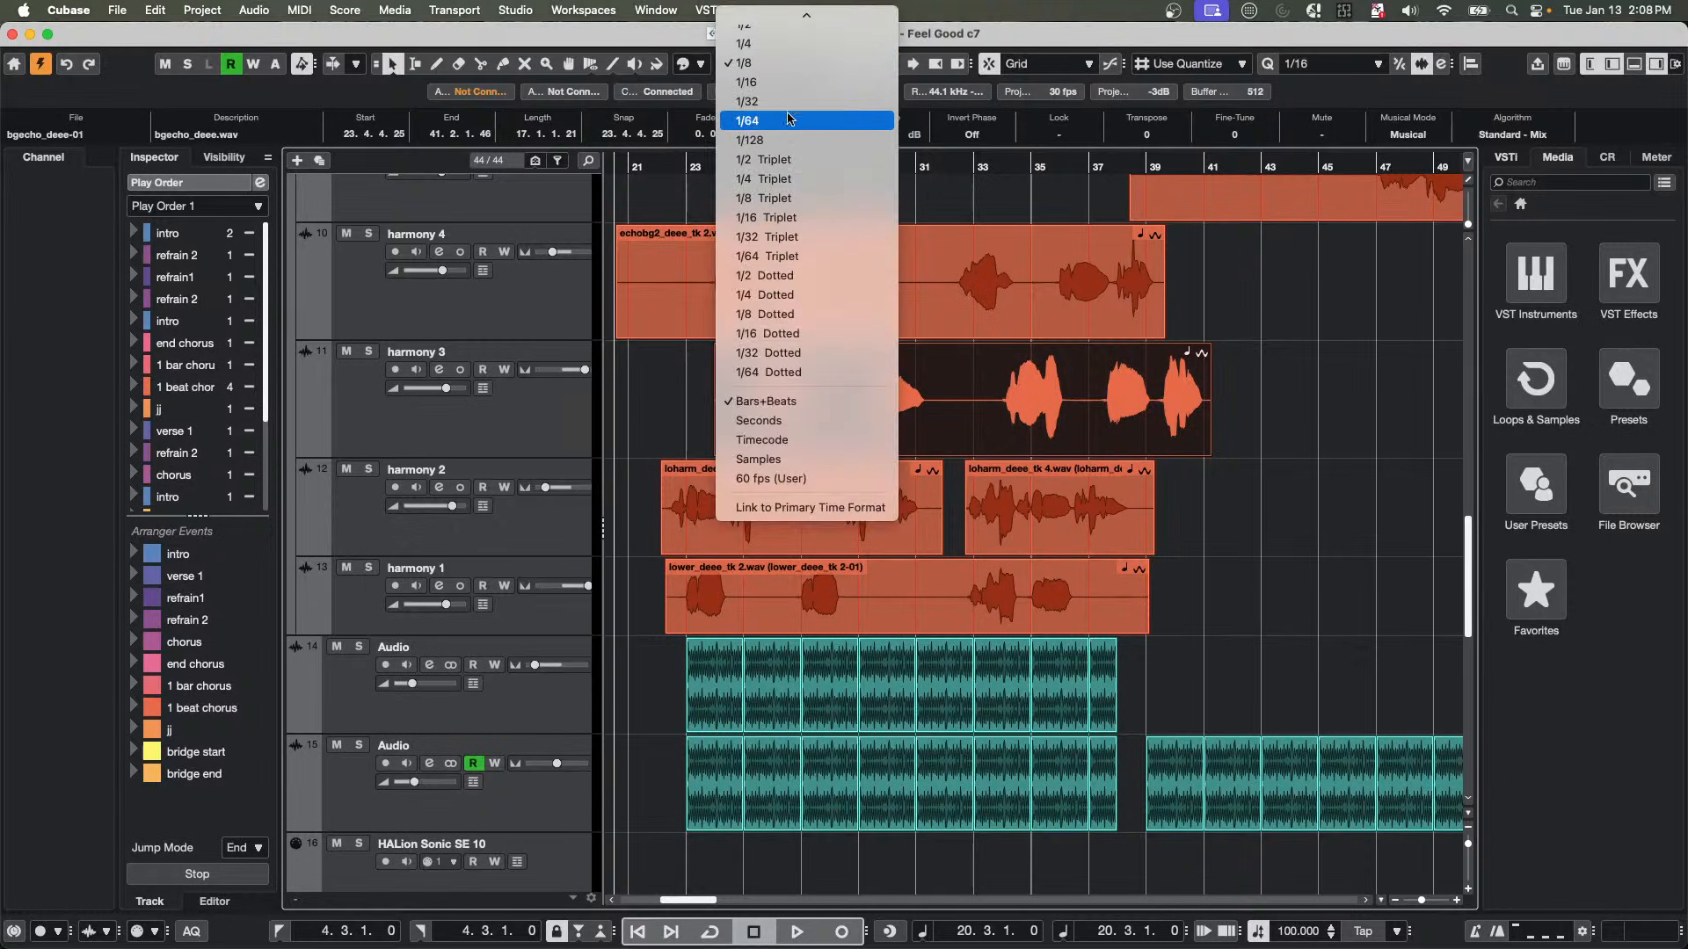
pyautogui.click(788, 82)
pyautogui.hotkey('ctrl', 'Left')
pyautogui.hotkey('ctrl', 'Left')
pyautogui.hotkey('ctrl', 'Left')
pyautogui.hotkey('ctrl', 'Left')
pyautogui.hotkey('ctrl', 'Left')
pyautogui.hotkey('ctrl', 'Left')
pyautogui.hotkey('ctrl', 'Left')
pyautogui.hotkey('ctrl', 'Left')
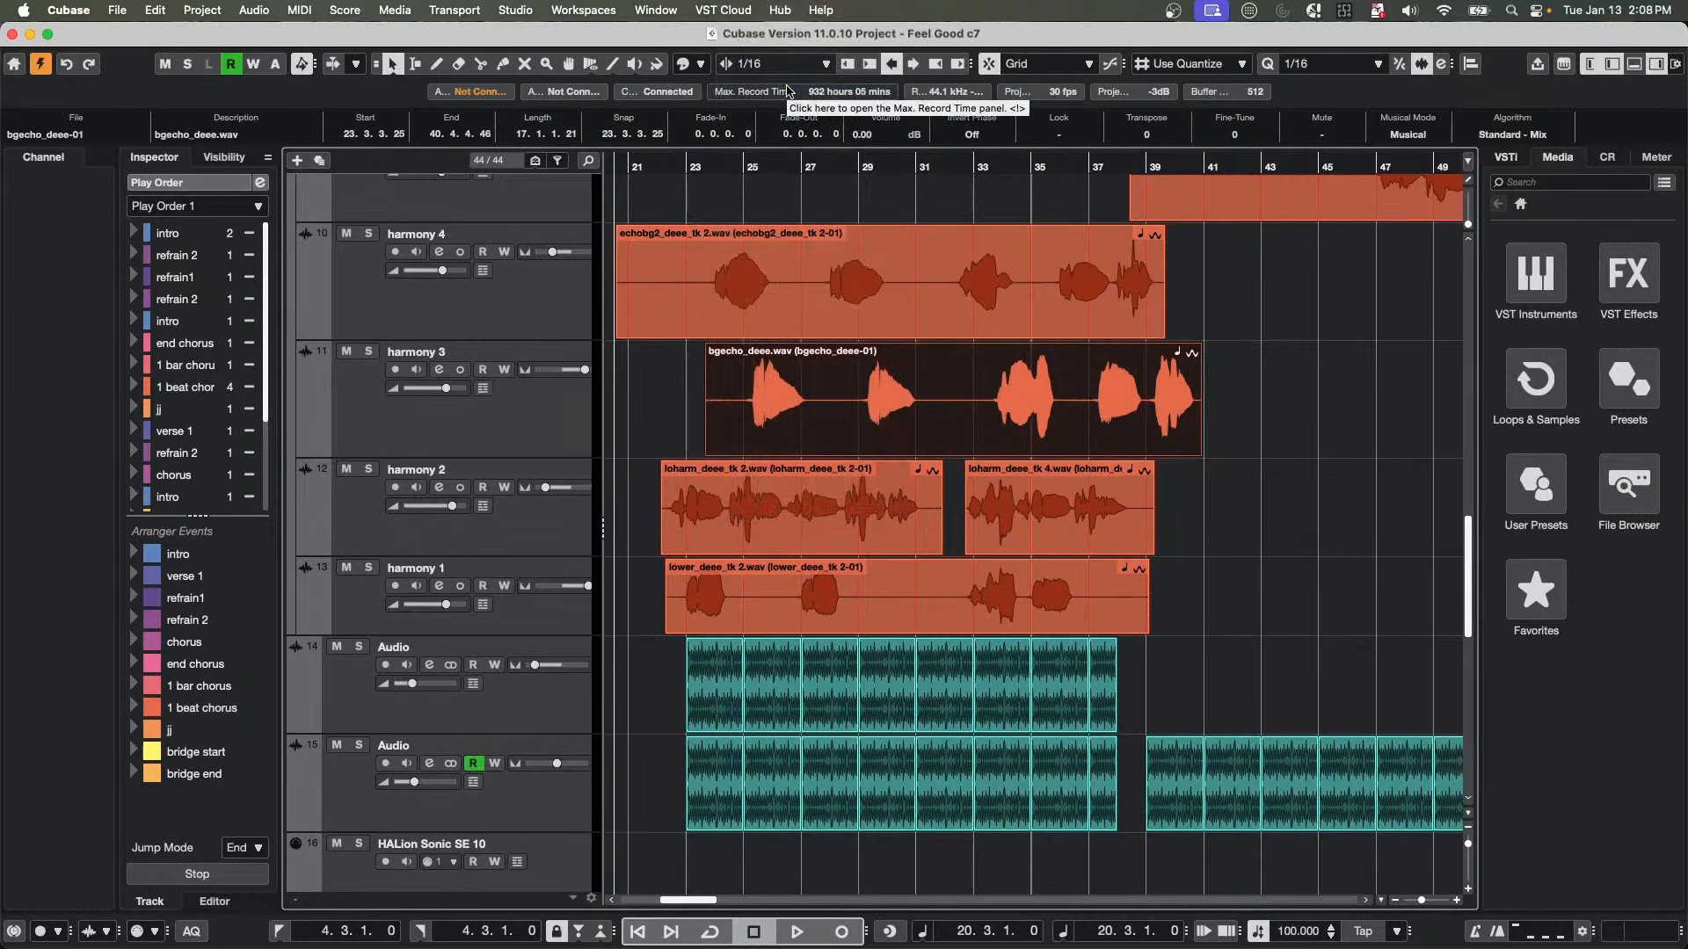
# Nudge the bgecho_deee.wav event back and forth in 1/16 steps, leaving its start at 23.2.4.25.
pyautogui.press('super+Left')
pyautogui.press('super+Left')
pyautogui.press('super+Left')
pyautogui.press('super+Left')
pyautogui.press('super+Right')
pyautogui.press('super+Right')
pyautogui.press('super+Right')
pyautogui.press('super+Right')
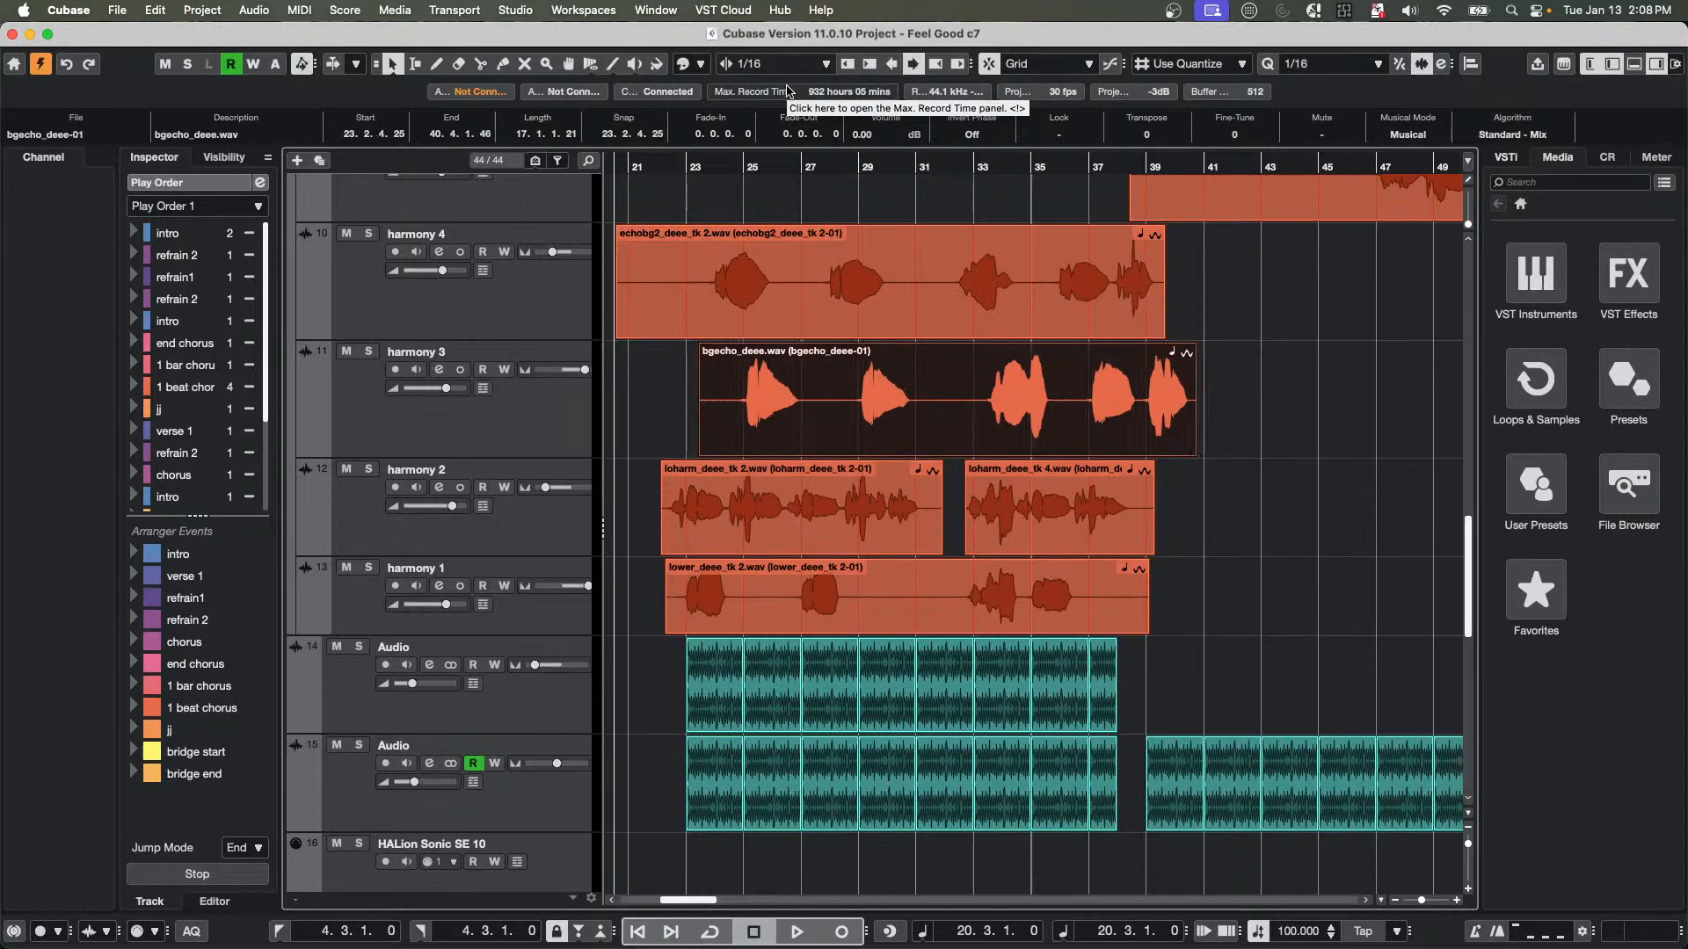
# Nudge the bgecho_deee.wav event repeatedly forward along the harmony 3 track in 1/16 steps.
pyautogui.hotkey('ctrl', 'Right')
pyautogui.hotkey('ctrl', 'Right')
pyautogui.hotkey('ctrl', 'Right')
pyautogui.hotkey('ctrl', 'Right')
pyautogui.hotkey('ctrl', 'Right')
pyautogui.hotkey('ctrl', 'Right')
pyautogui.hotkey('ctrl', 'Right')
pyautogui.hotkey('ctrl', 'Right')
pyautogui.hotkey('ctrl', 'Right')
pyautogui.hotkey('ctrl', 'Right')
pyautogui.hotkey('ctrl', 'Right')
pyautogui.hotkey('ctrl', 'Right')
pyautogui.hotkey('ctrl', 'Right')
pyautogui.hotkey('ctrl', 'Right')
pyautogui.hotkey('ctrl', 'Right')
pyautogui.hotkey('ctrl', 'Right')
pyautogui.hotkey('ctrl', 'Right')
pyautogui.hotkey('ctrl', 'Right')
pyautogui.hotkey('ctrl', 'Right')
pyautogui.hotkey('ctrl', 'Right')
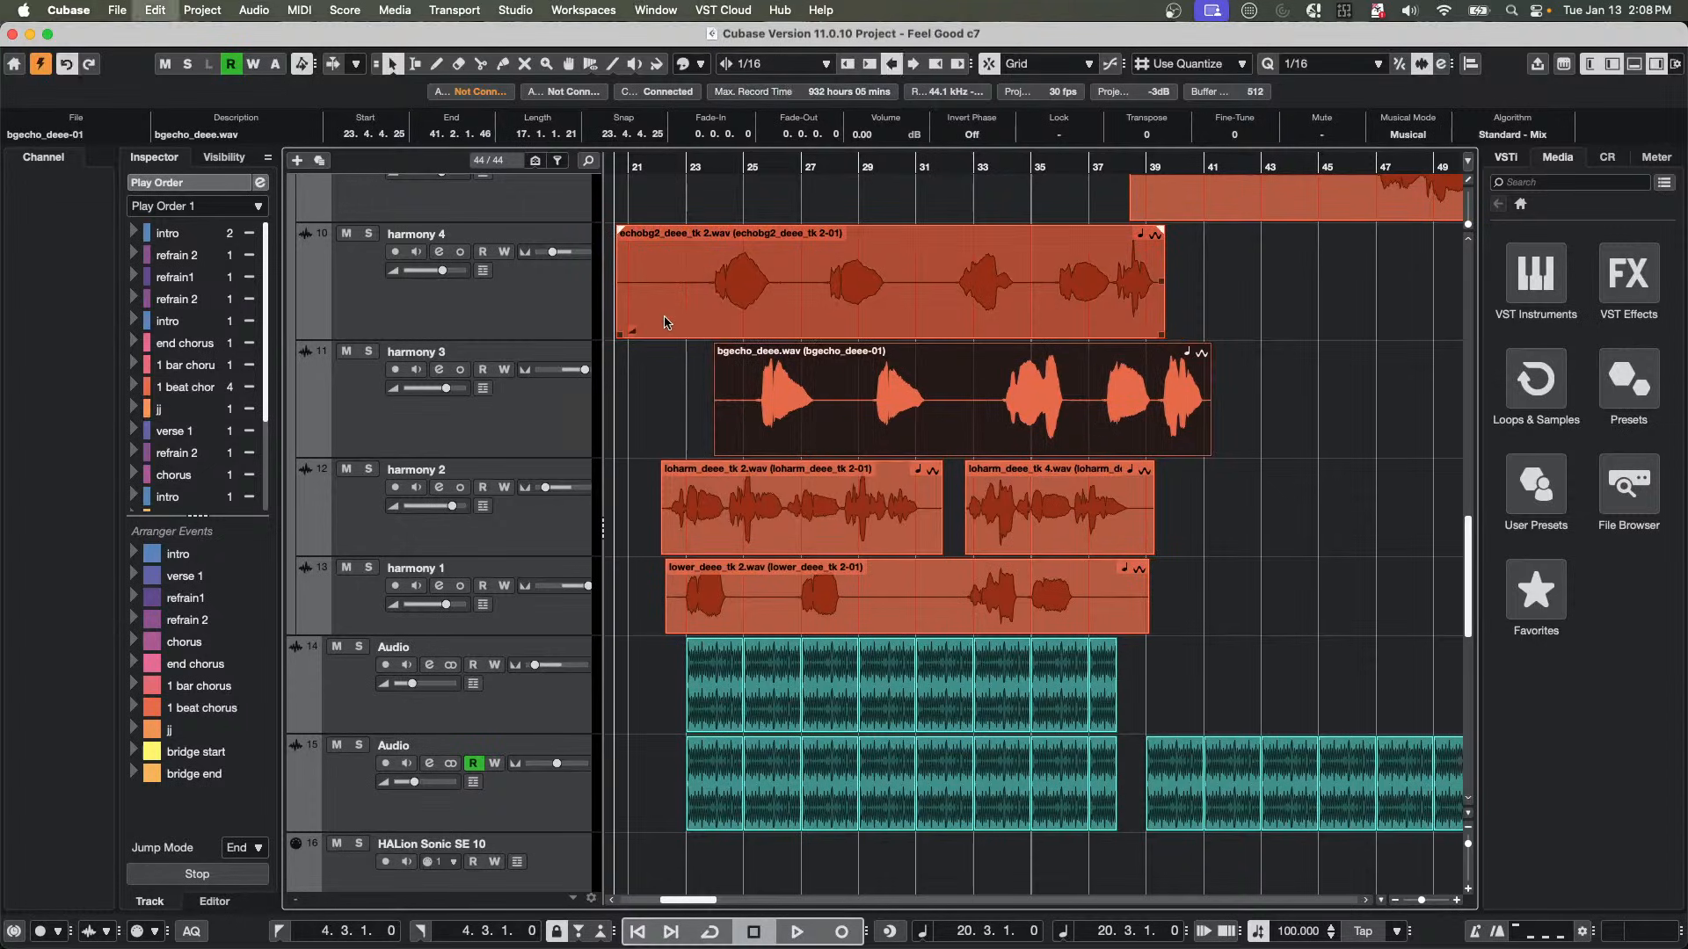
# Undo the nudges of the bgecho_deee.wav event until it starts at 22.2.2.25.
pyautogui.press('super+z')
pyautogui.press('super+z')
pyautogui.press('super+z')
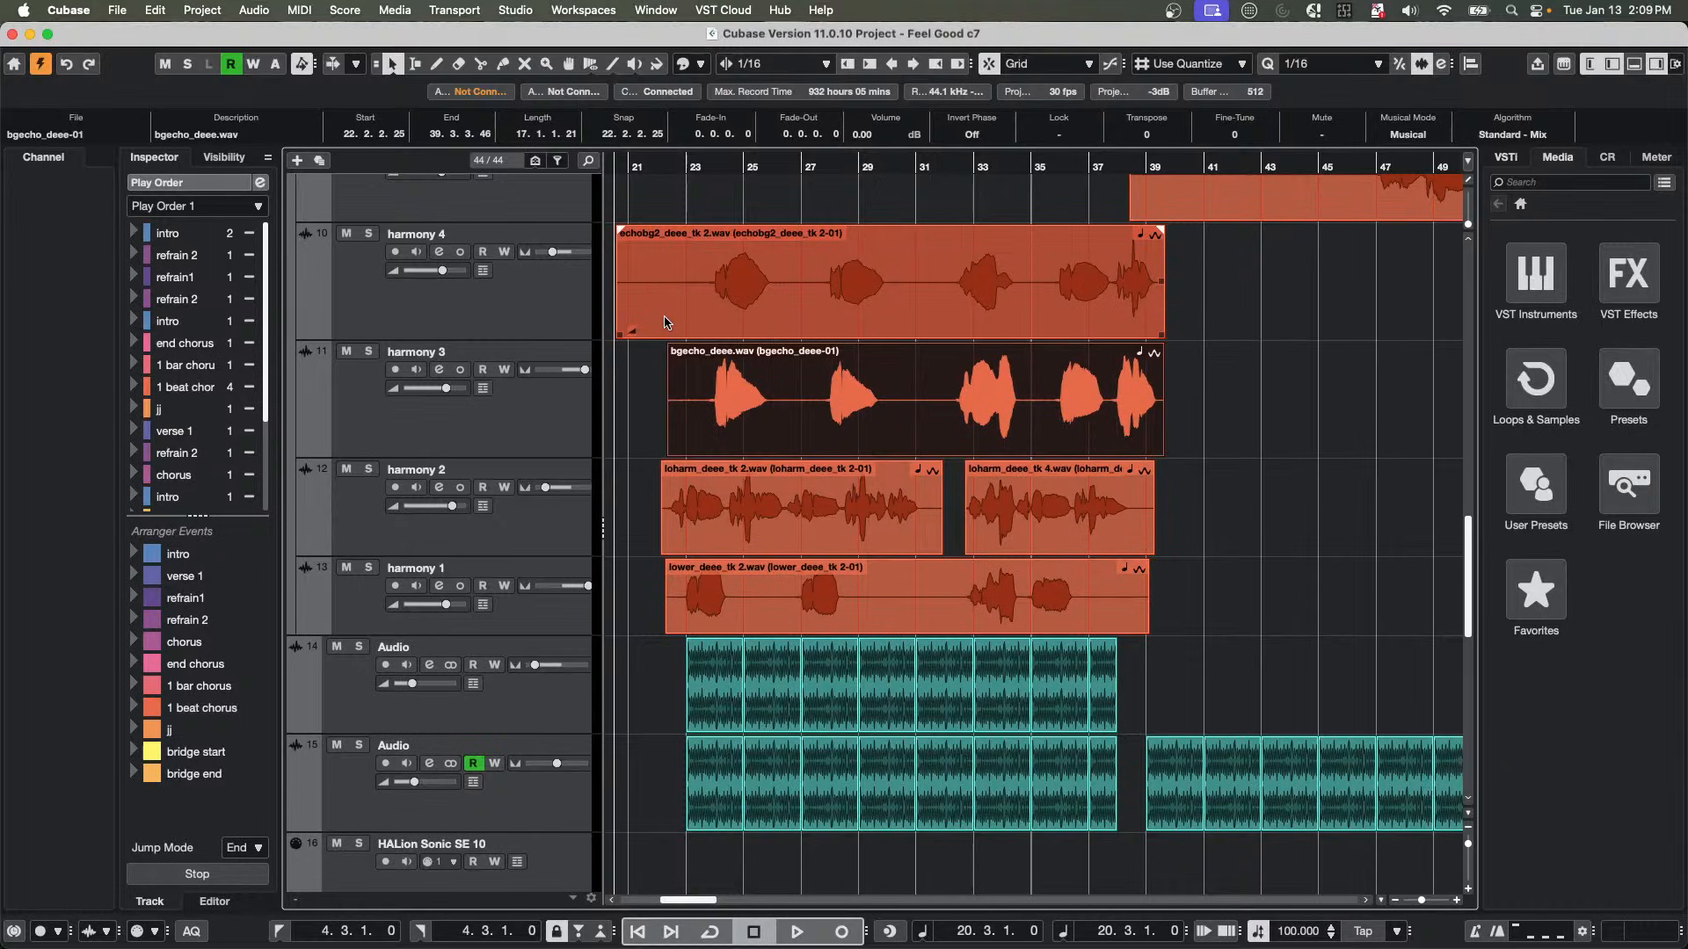
# Select all events on the harmony 3, harmony 2 and harmony 1 tracks and nudge them back by two 1/16 steps.
pyautogui.moveTo(635, 401); pyautogui.dragTo(1169, 586)
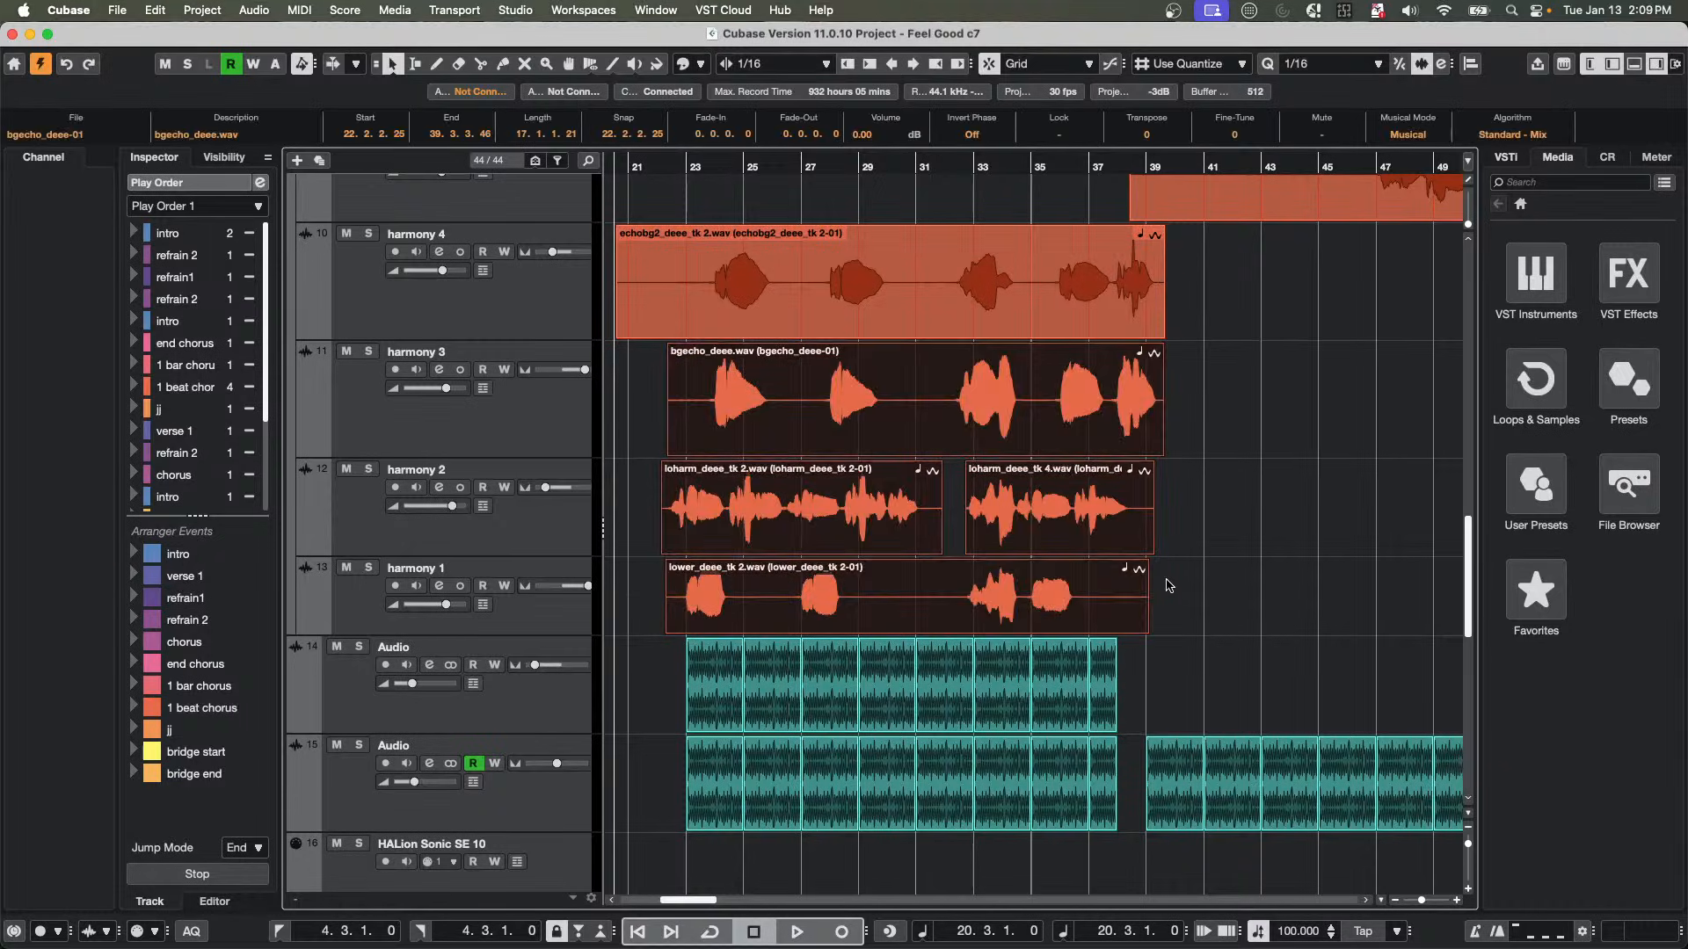
pyautogui.hotkey('ctrl', 'Left')
pyautogui.hotkey('ctrl', 'Left')
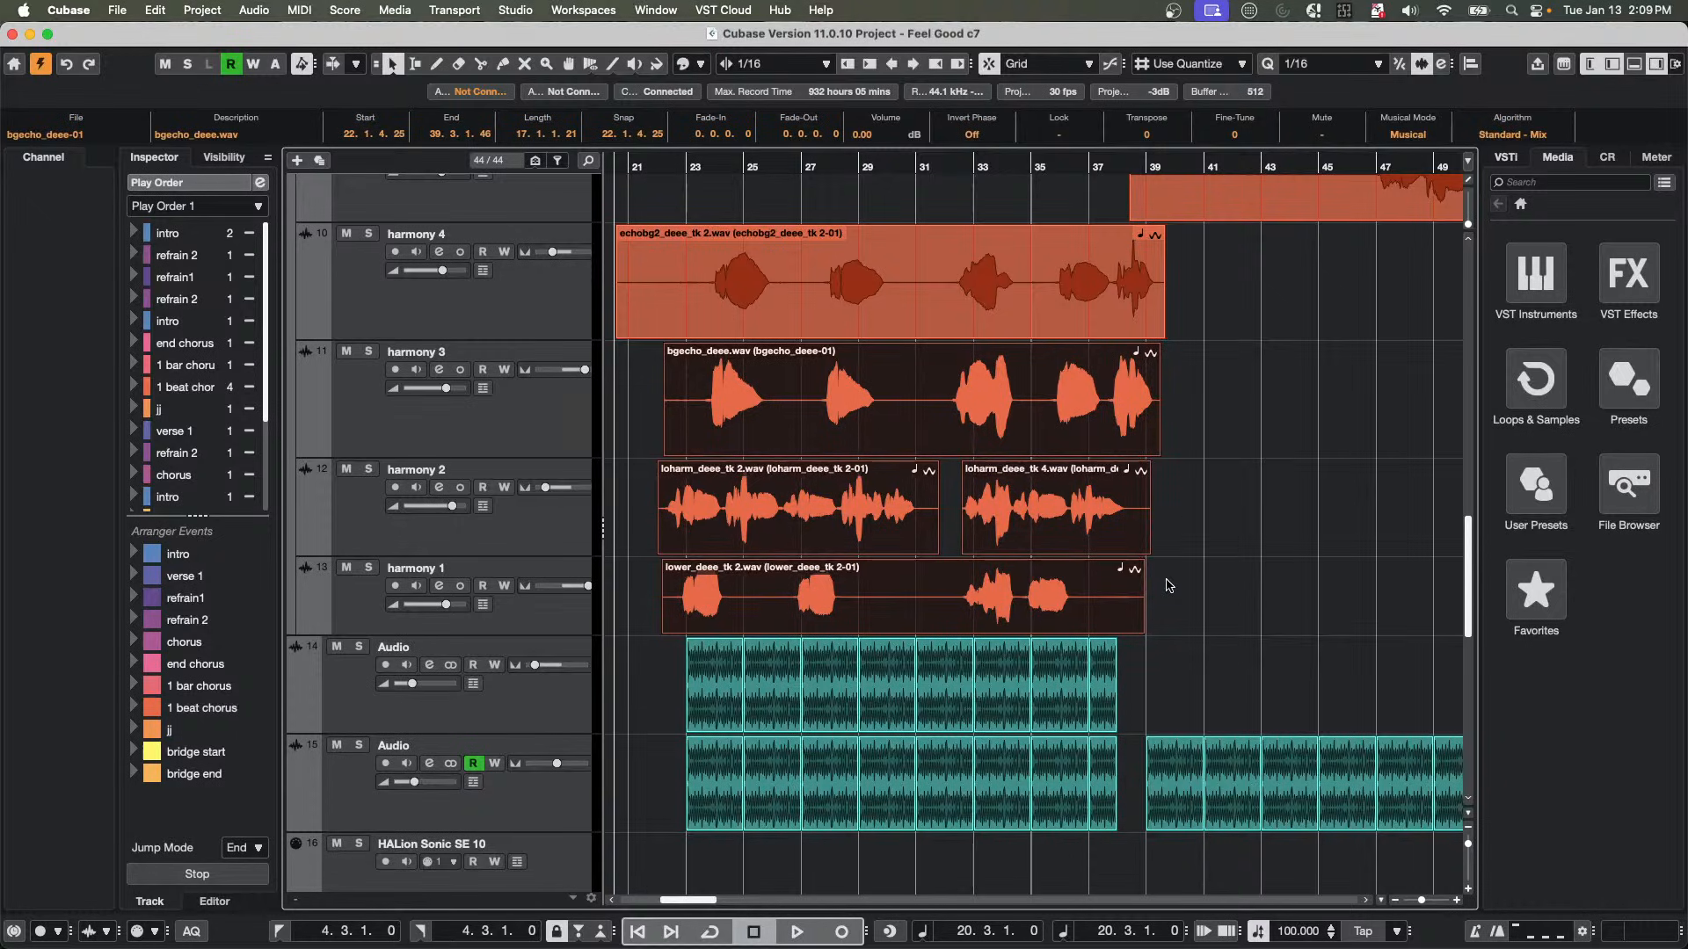
# Switch the nudge unit to Seconds and set the nudge value to 10 ms.
pyautogui.rightClick(851, 172)
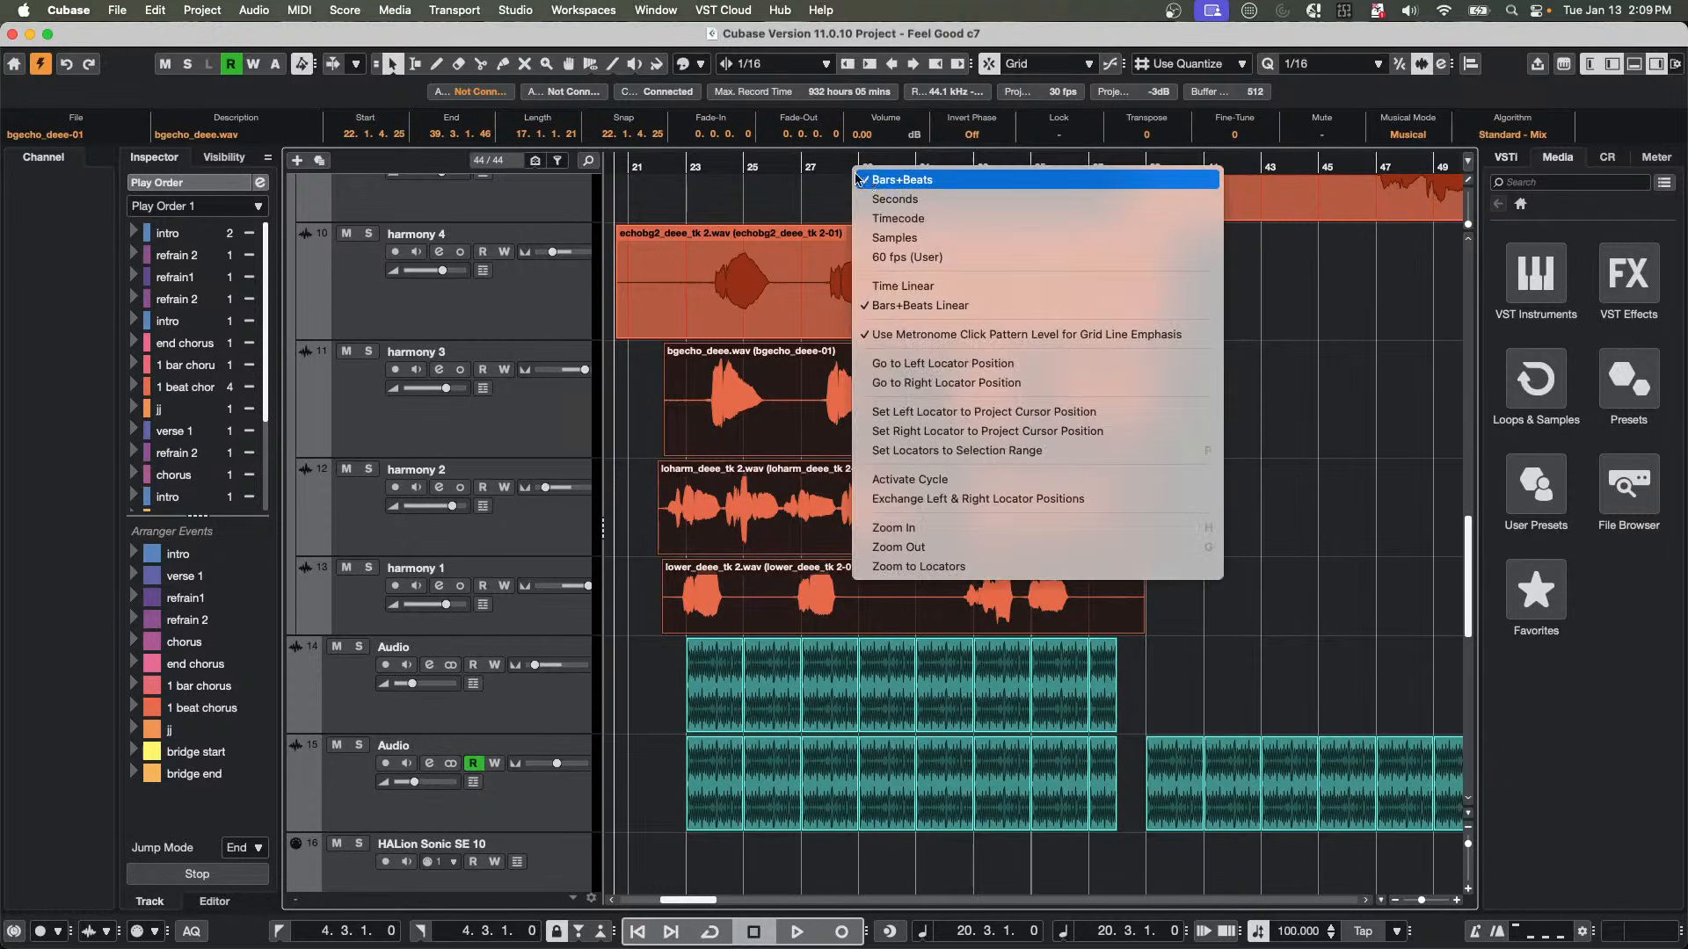
pyautogui.click(783, 170)
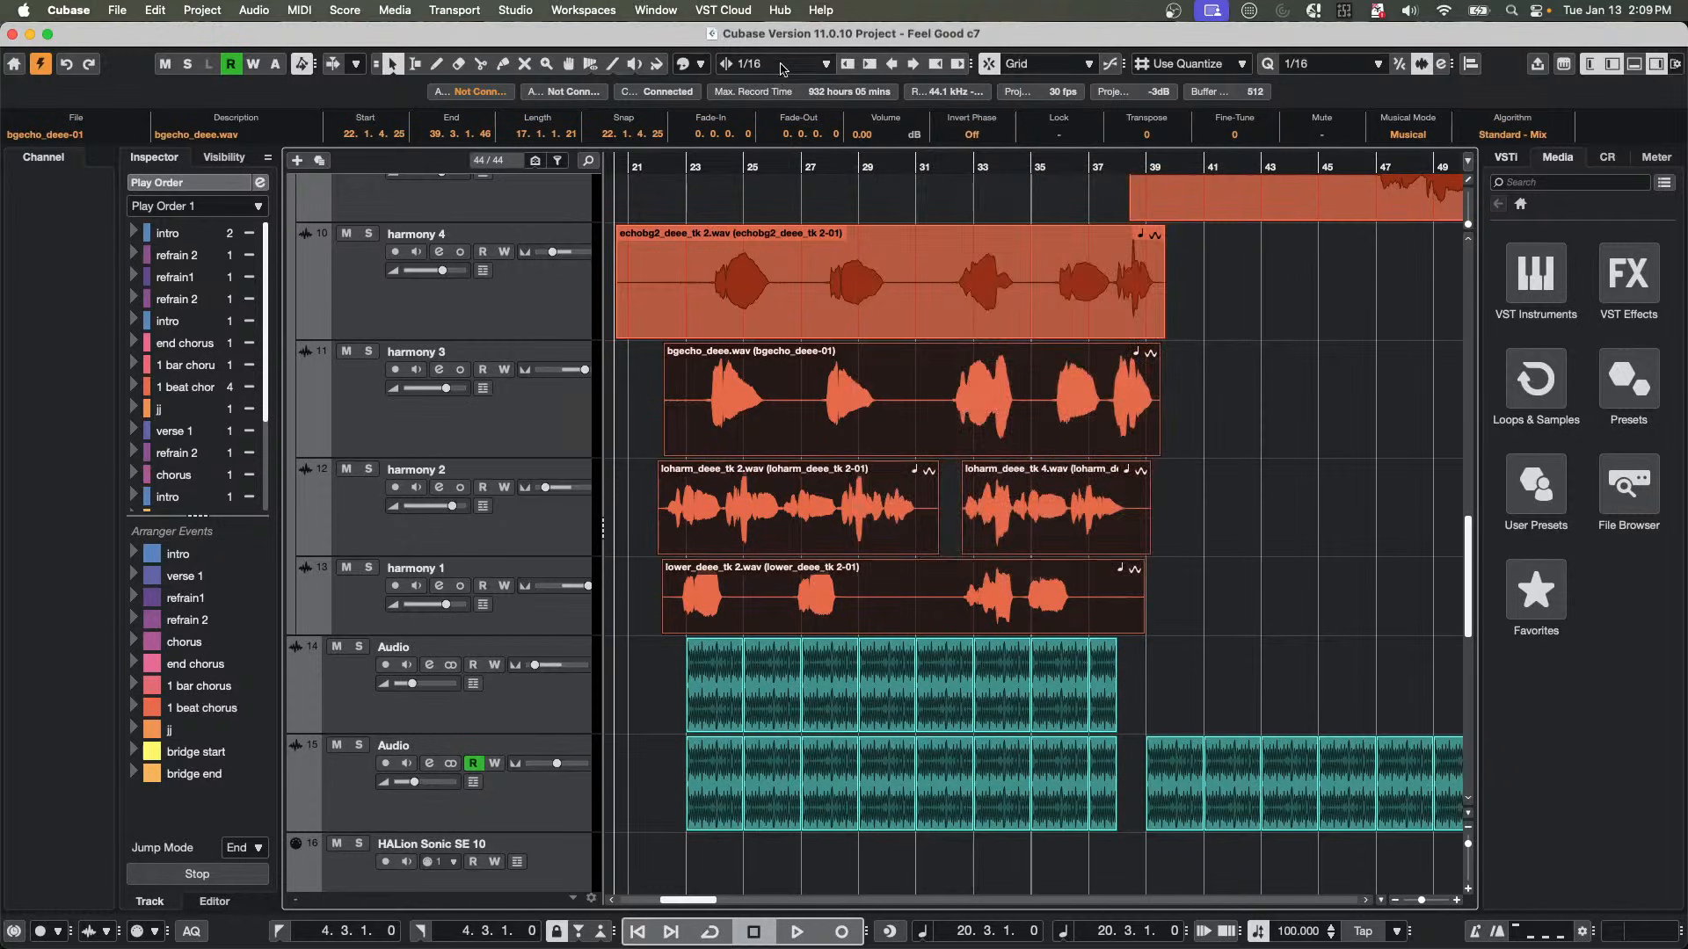
pyautogui.click(780, 65)
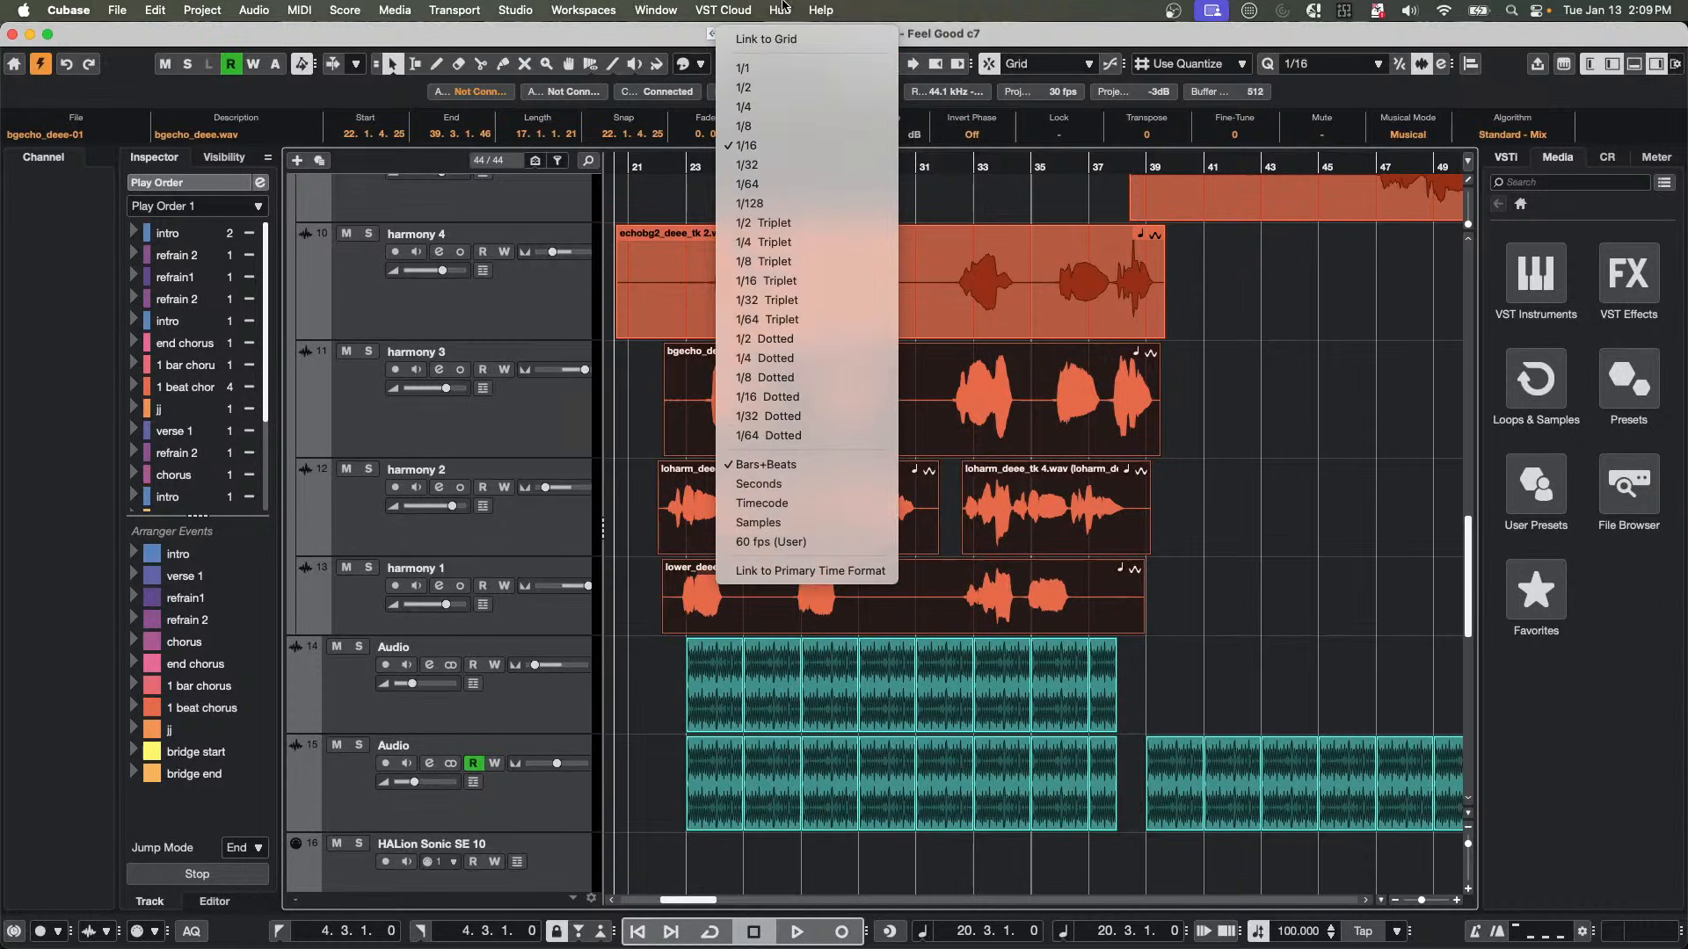
pyautogui.click(793, 484)
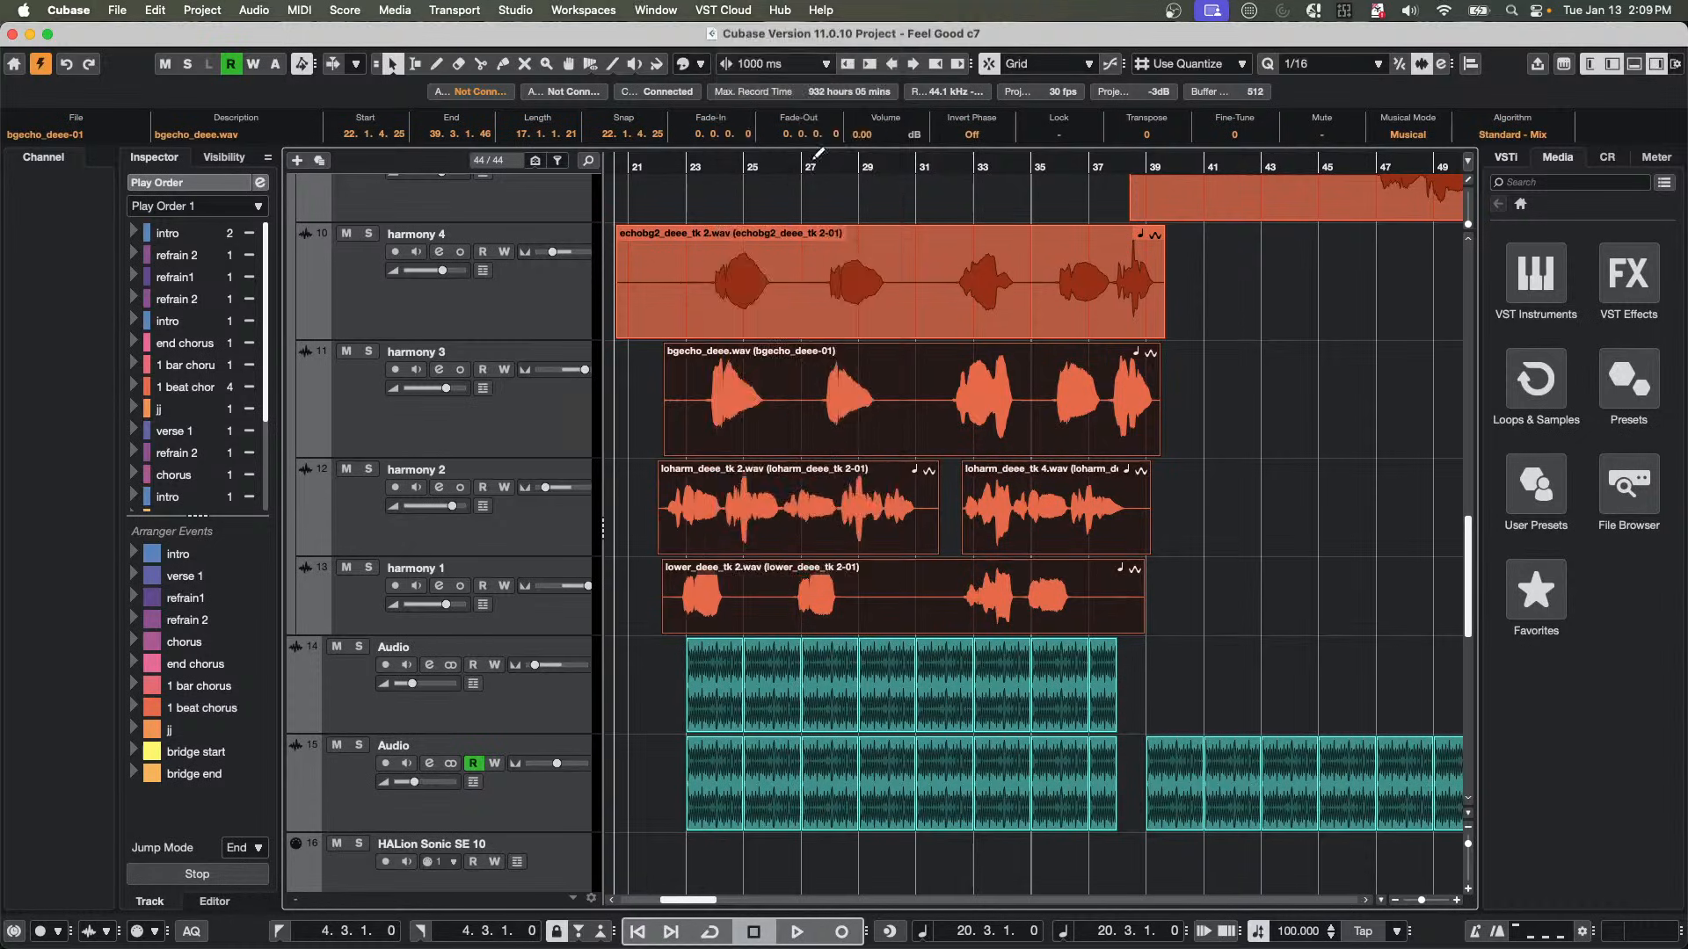
pyautogui.click(780, 66)
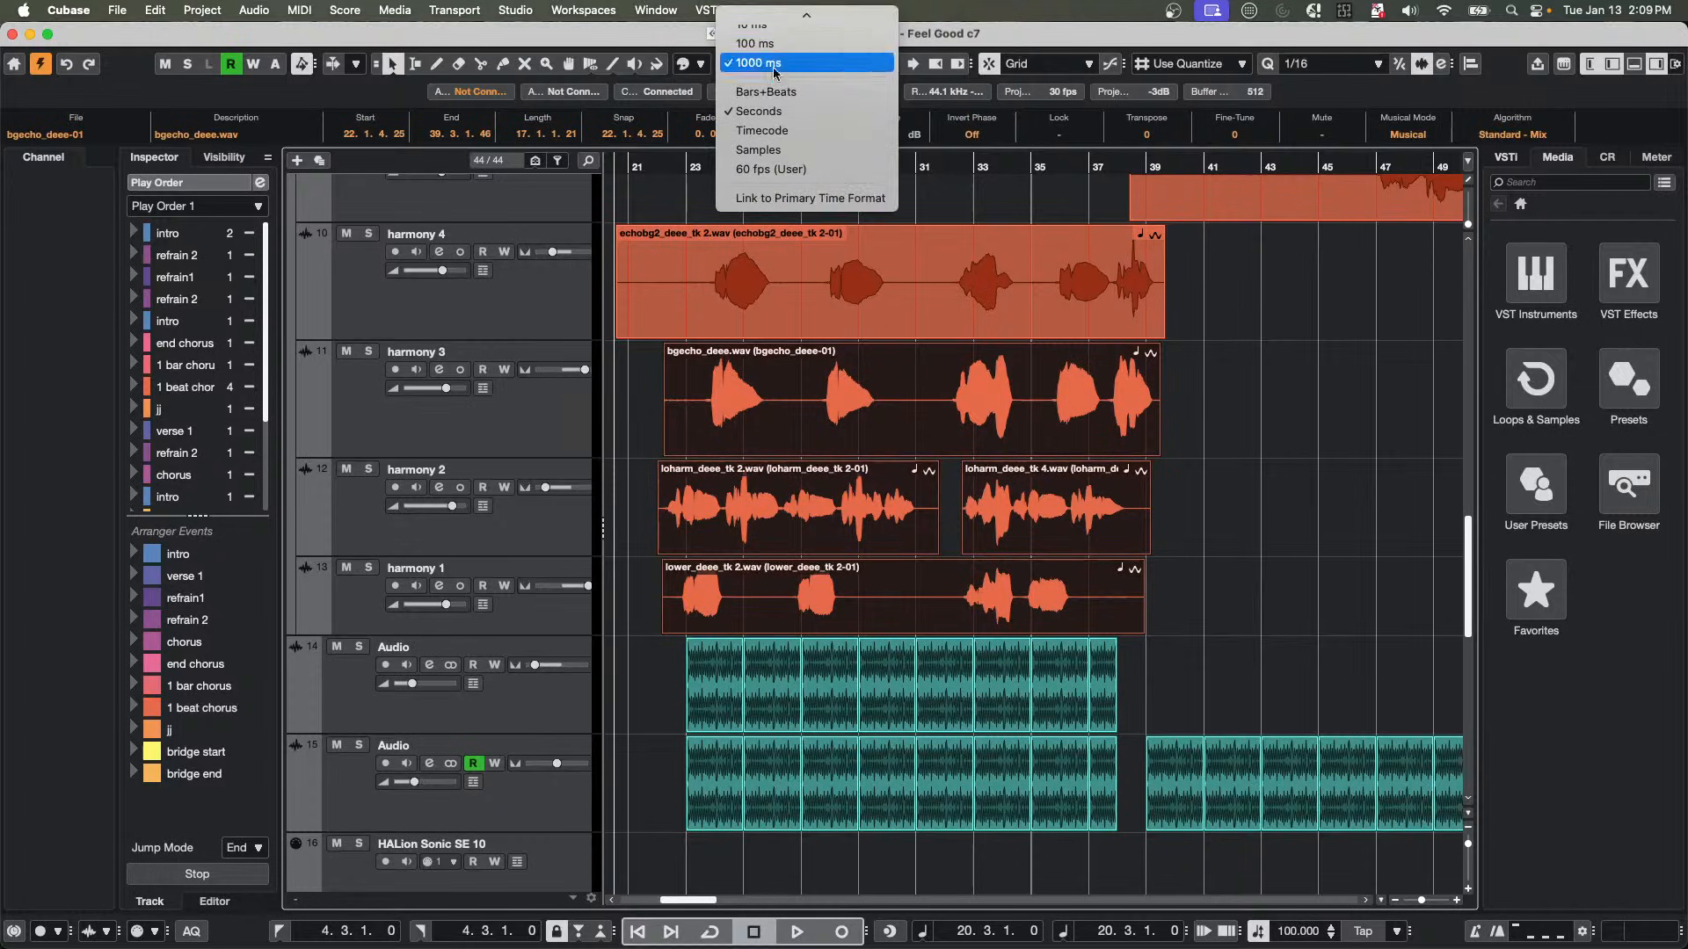
pyautogui.click(772, 93)
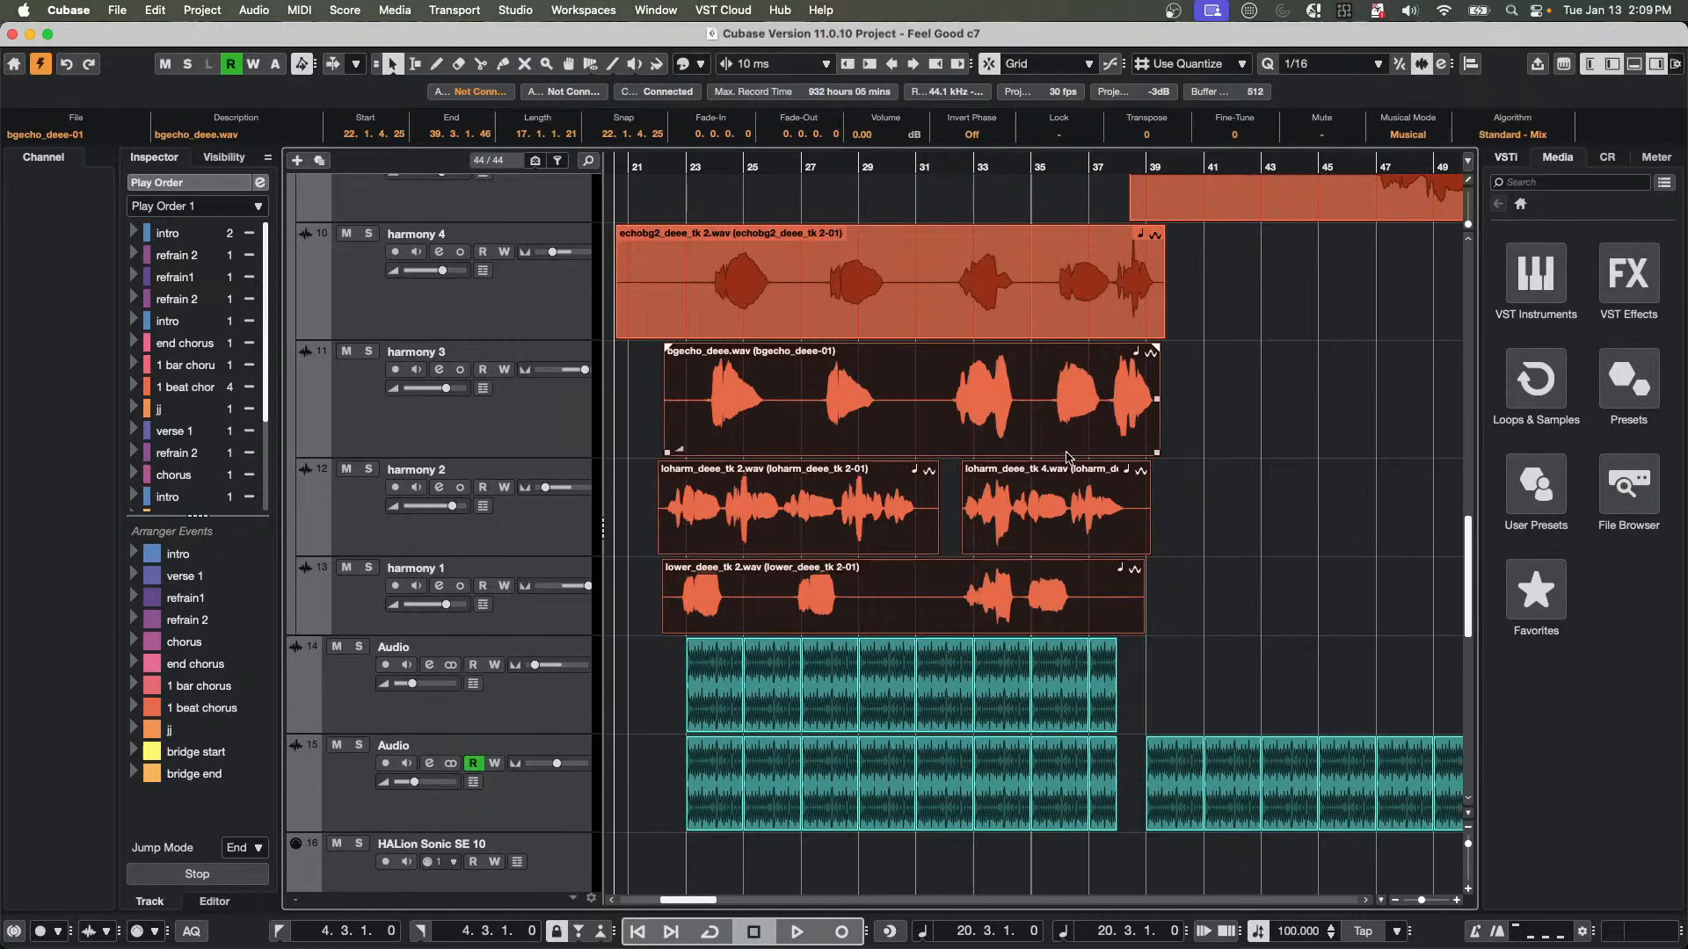
# Select only the loharm_deee_tk 4.wav event on harmony 2 and nudge it back in 10 ms steps to start at 32.2.4.108.
pyautogui.moveTo(749, 171)
pyautogui.mouseDown()
pyautogui.moveTo(744, 212)
pyautogui.moveTo(750, 193)
pyautogui.mouseUp()
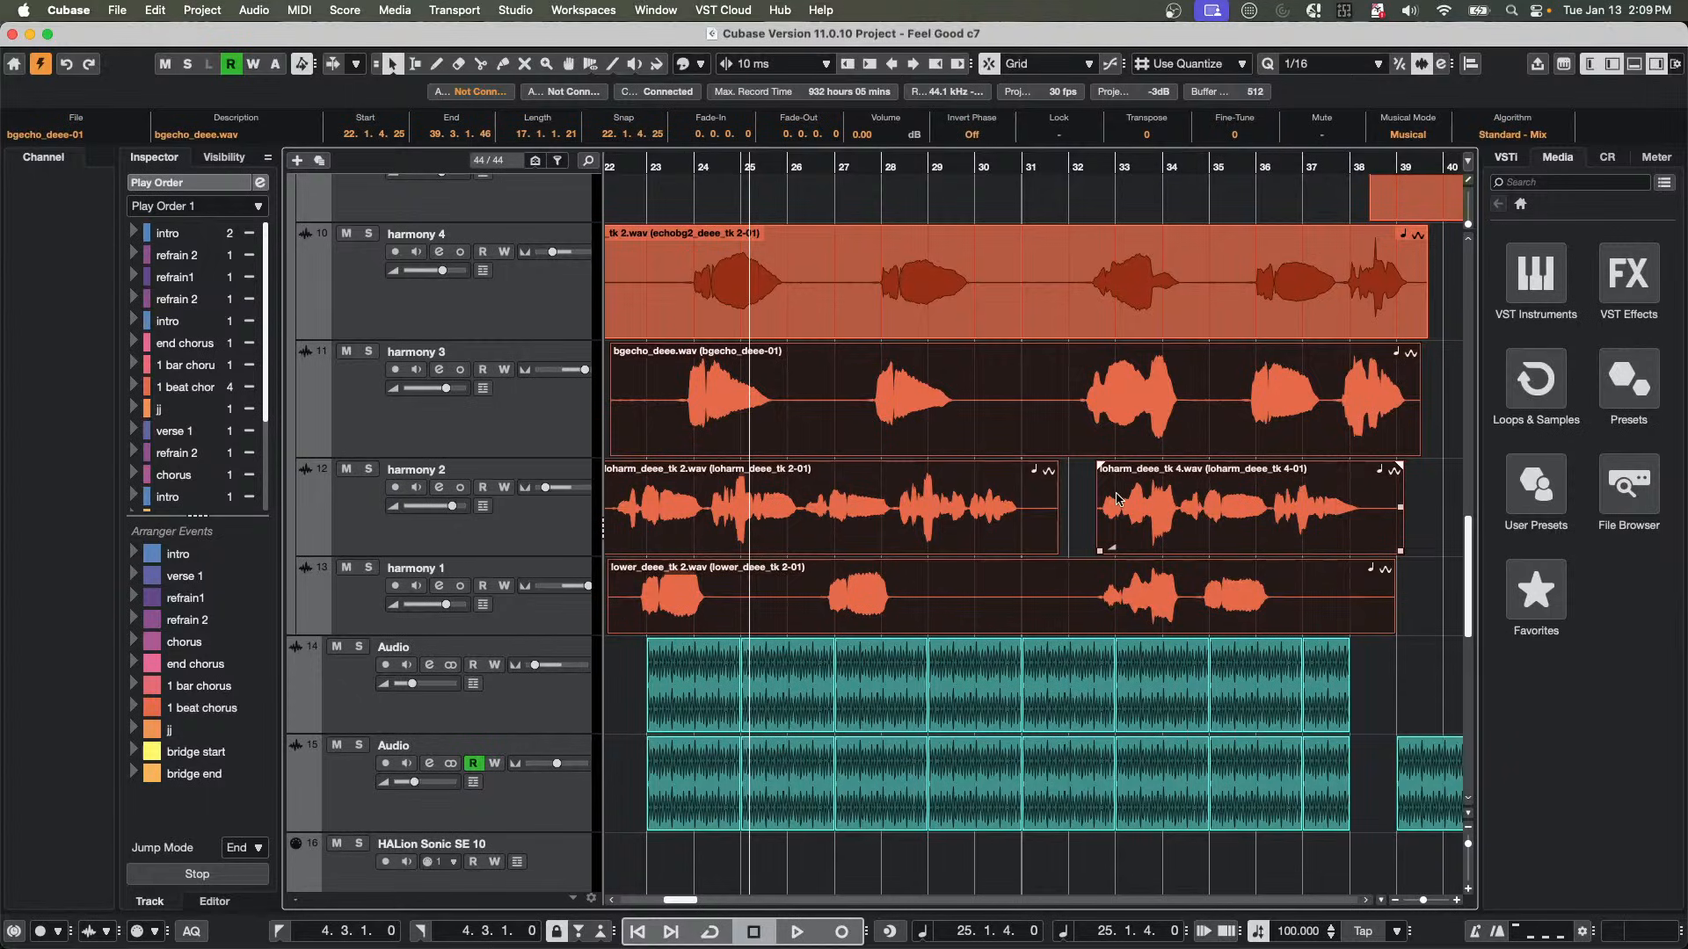
pyautogui.click(1083, 524)
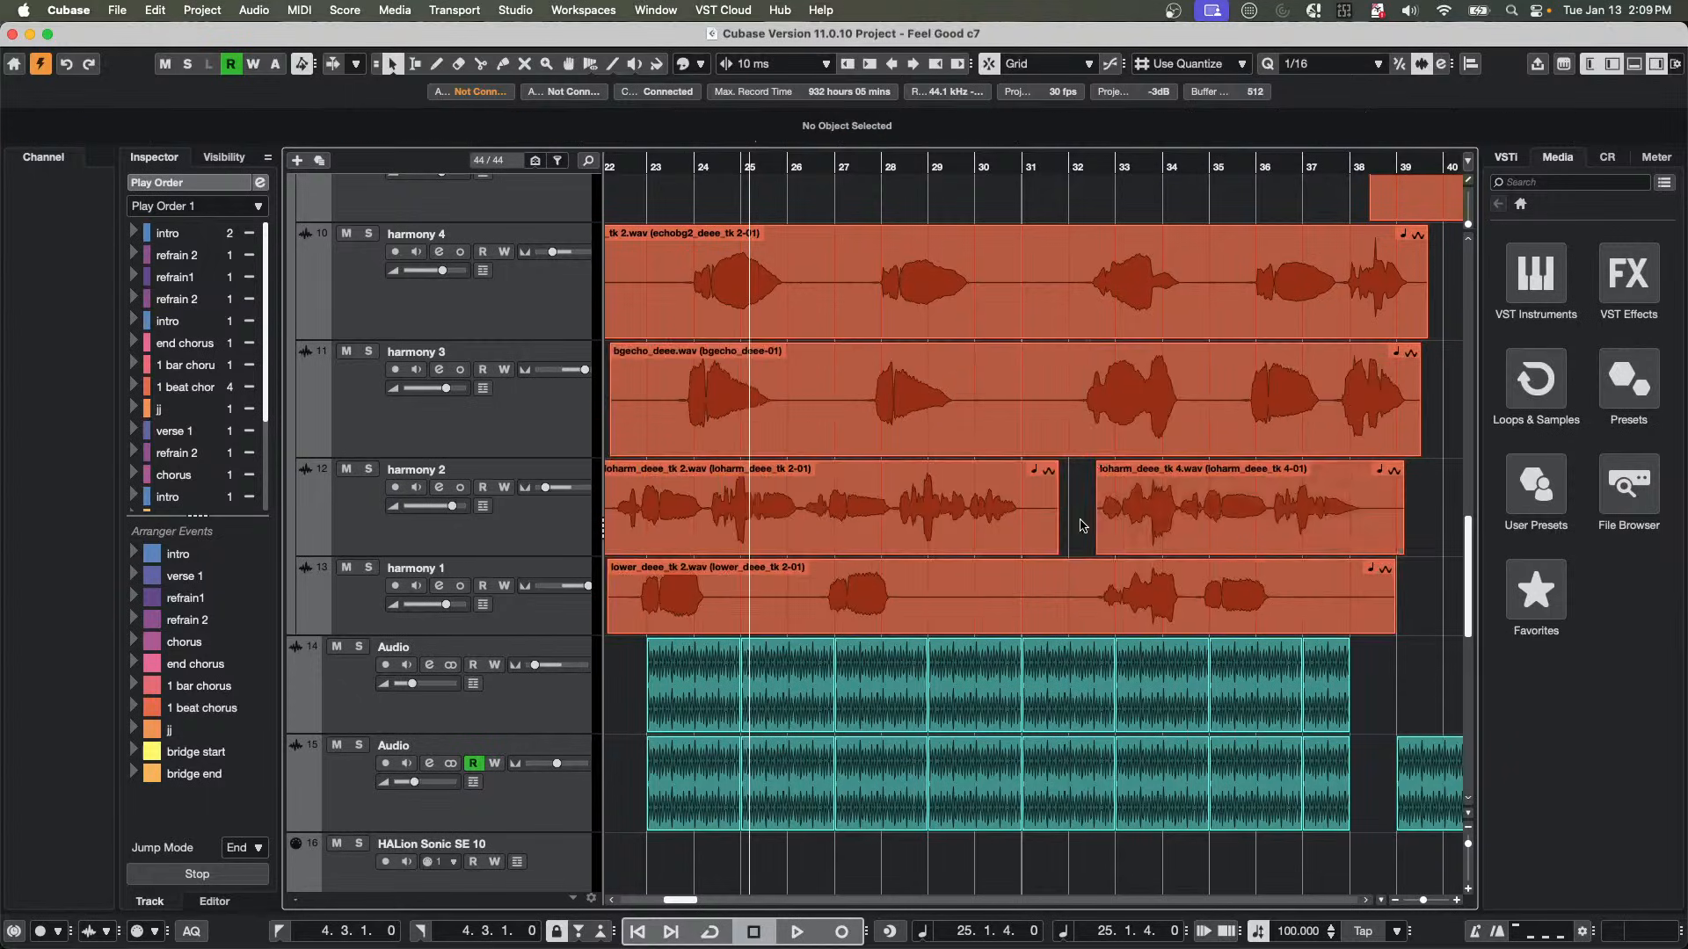
pyautogui.click(1169, 538)
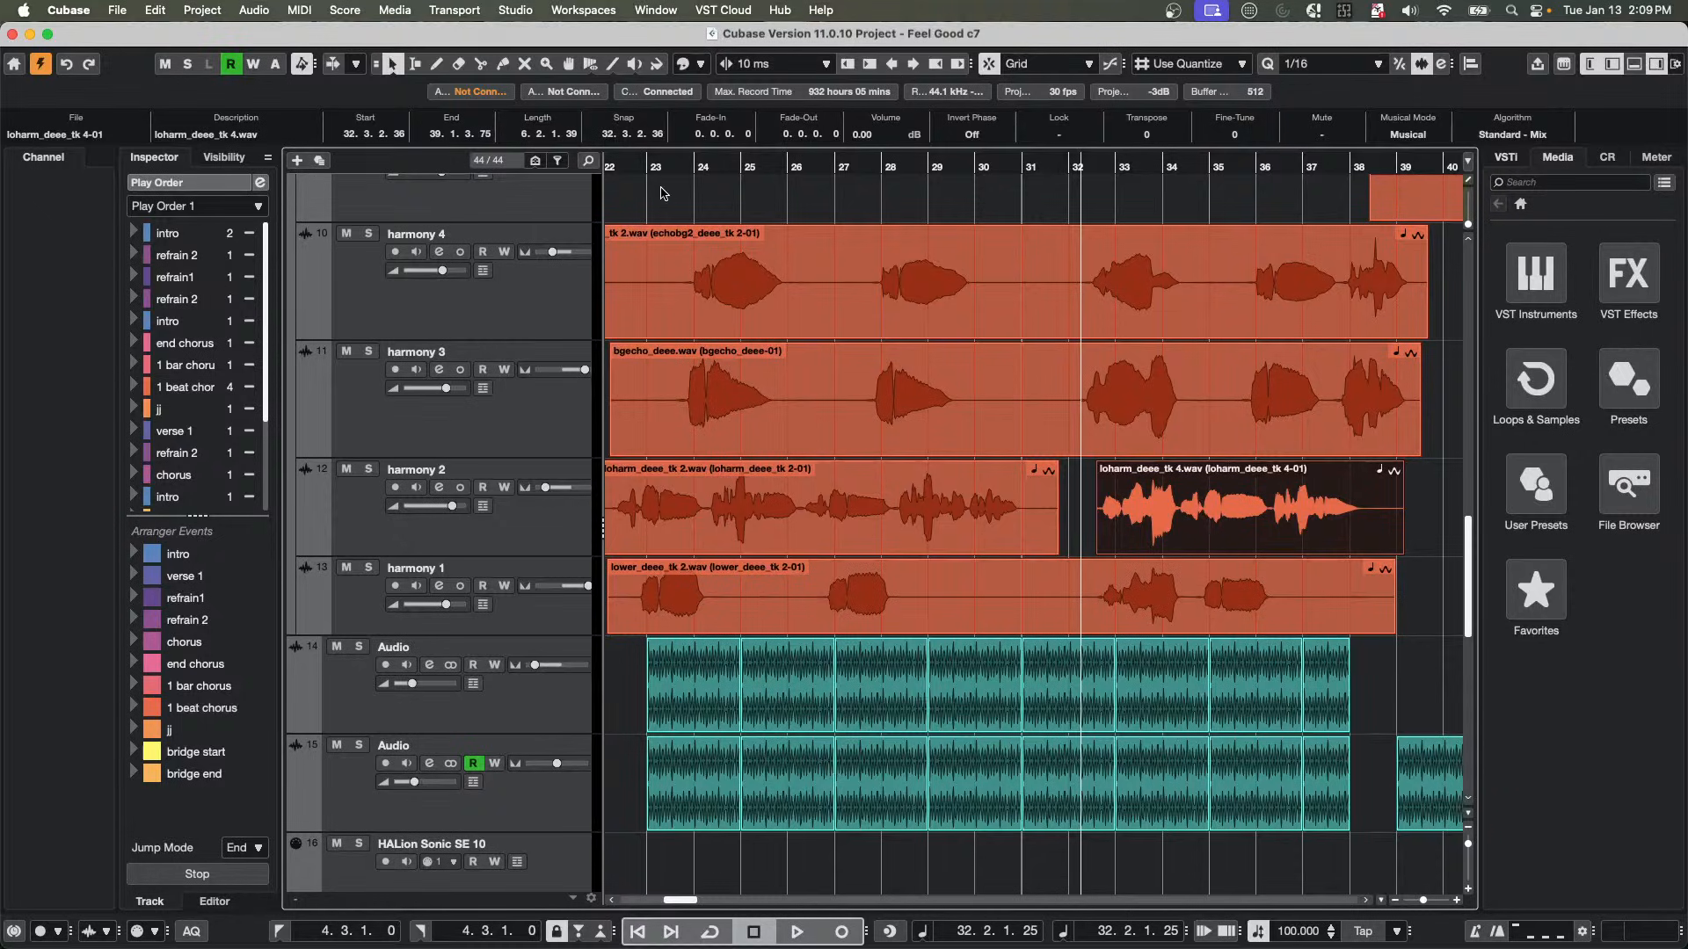
pyautogui.hotkey('ctrl', 'Left')
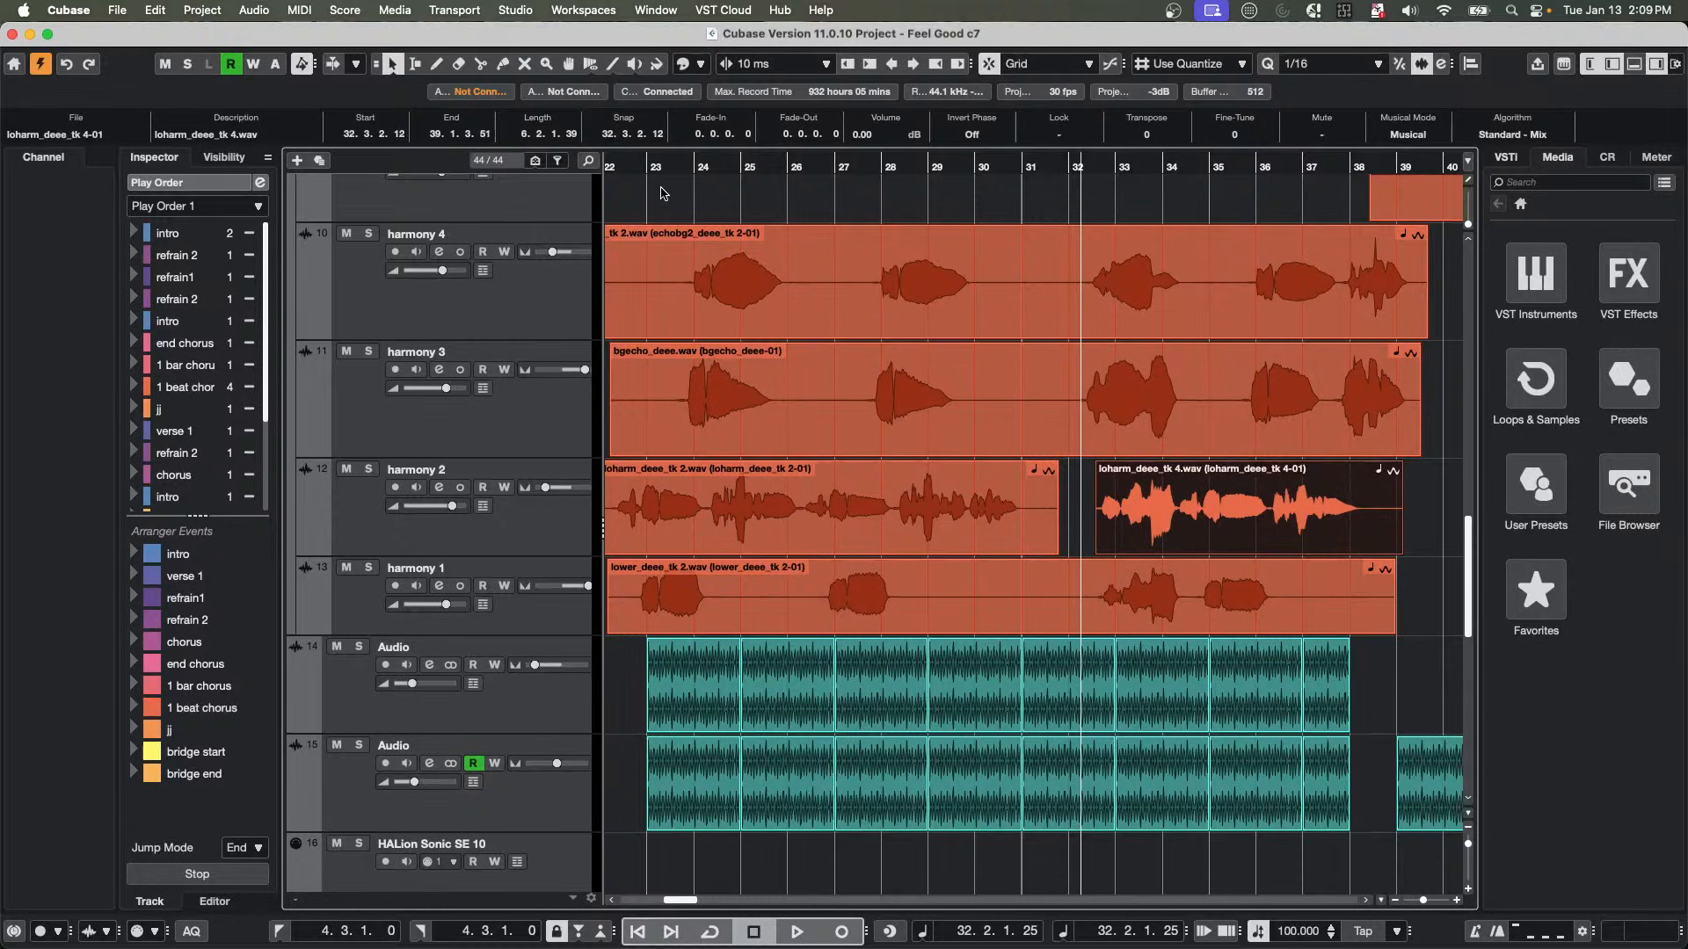
pyautogui.hotkey('ctrl', 'Left')
pyautogui.hotkey('ctrl', 'Left')
pyautogui.hotkey('ctrl', 'Left')
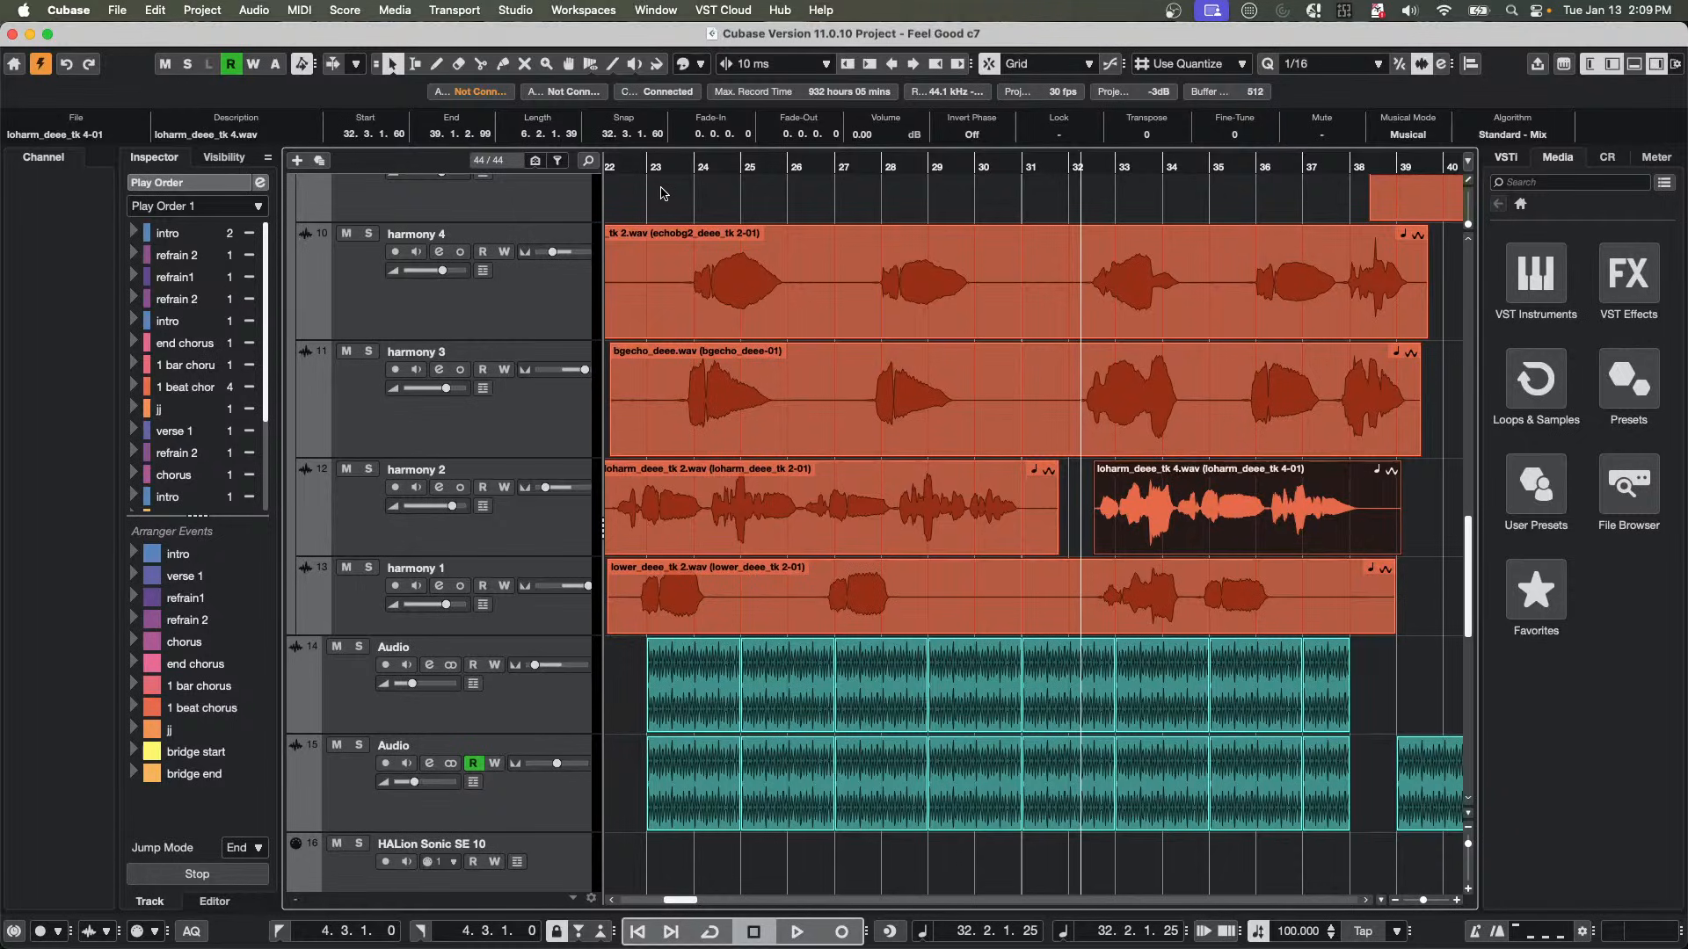
pyautogui.hotkey('ctrl', 'Left')
pyautogui.hotkey('ctrl', 'Left')
pyautogui.hotkey('ctrl', 'Left')
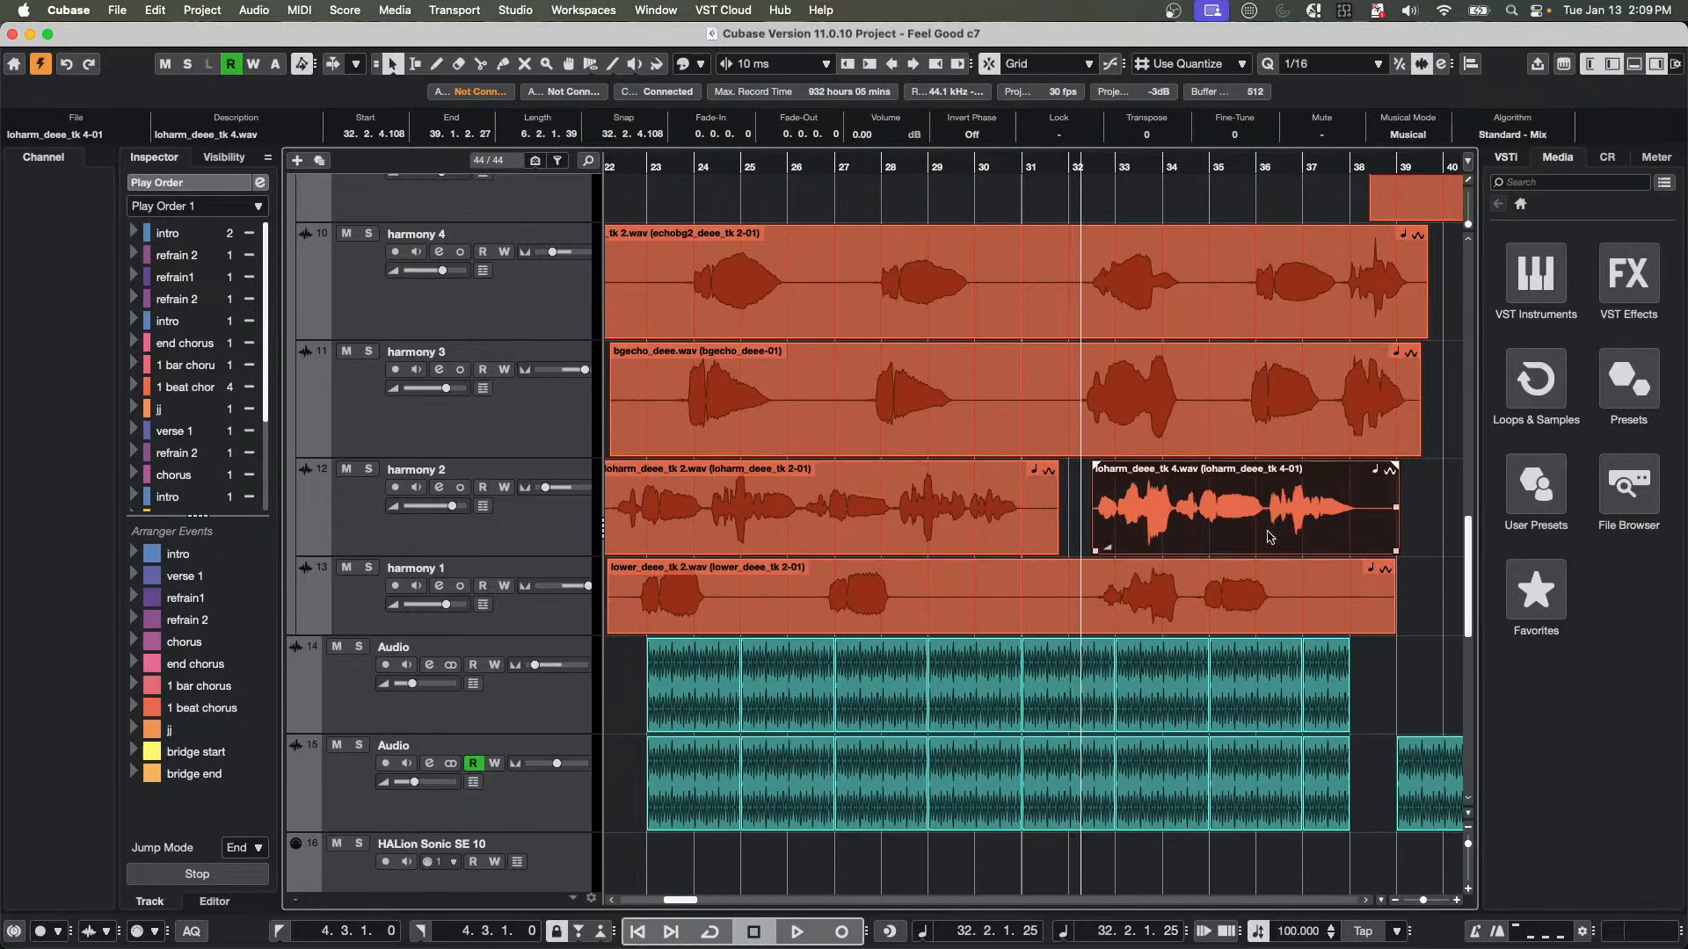
# Split the bgecho_deee.wav event on harmony 3 at 31.4.3.0, just before its third phrase.
pyautogui.click(1212, 415)
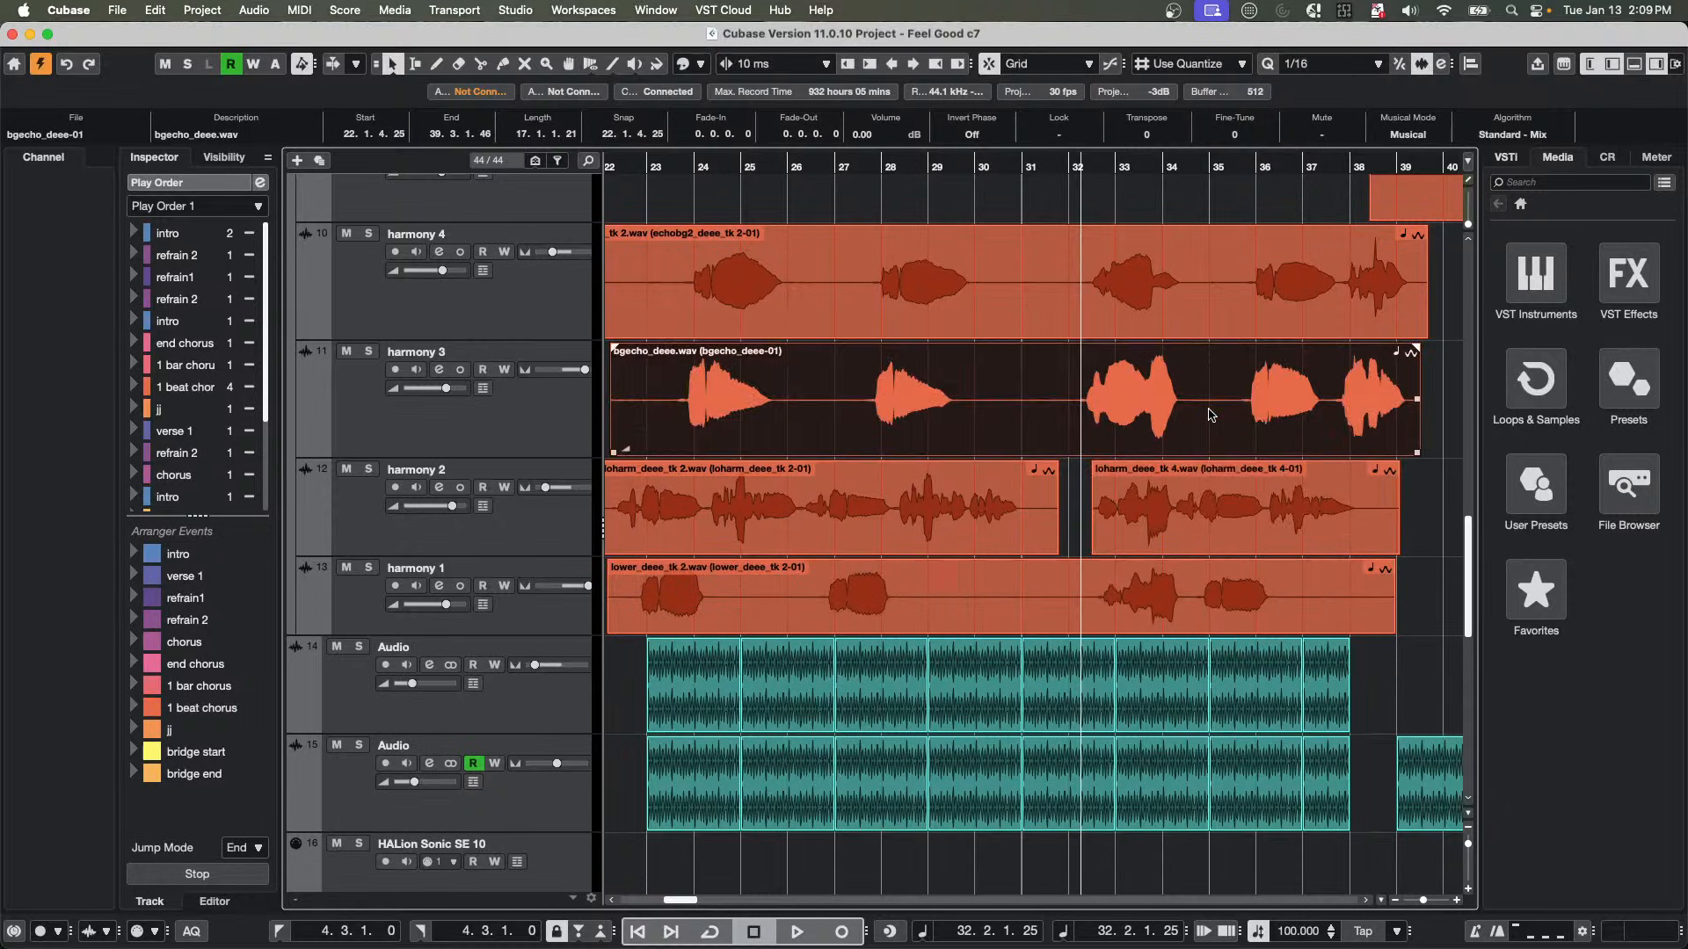
pyautogui.rightClick(1064, 414)
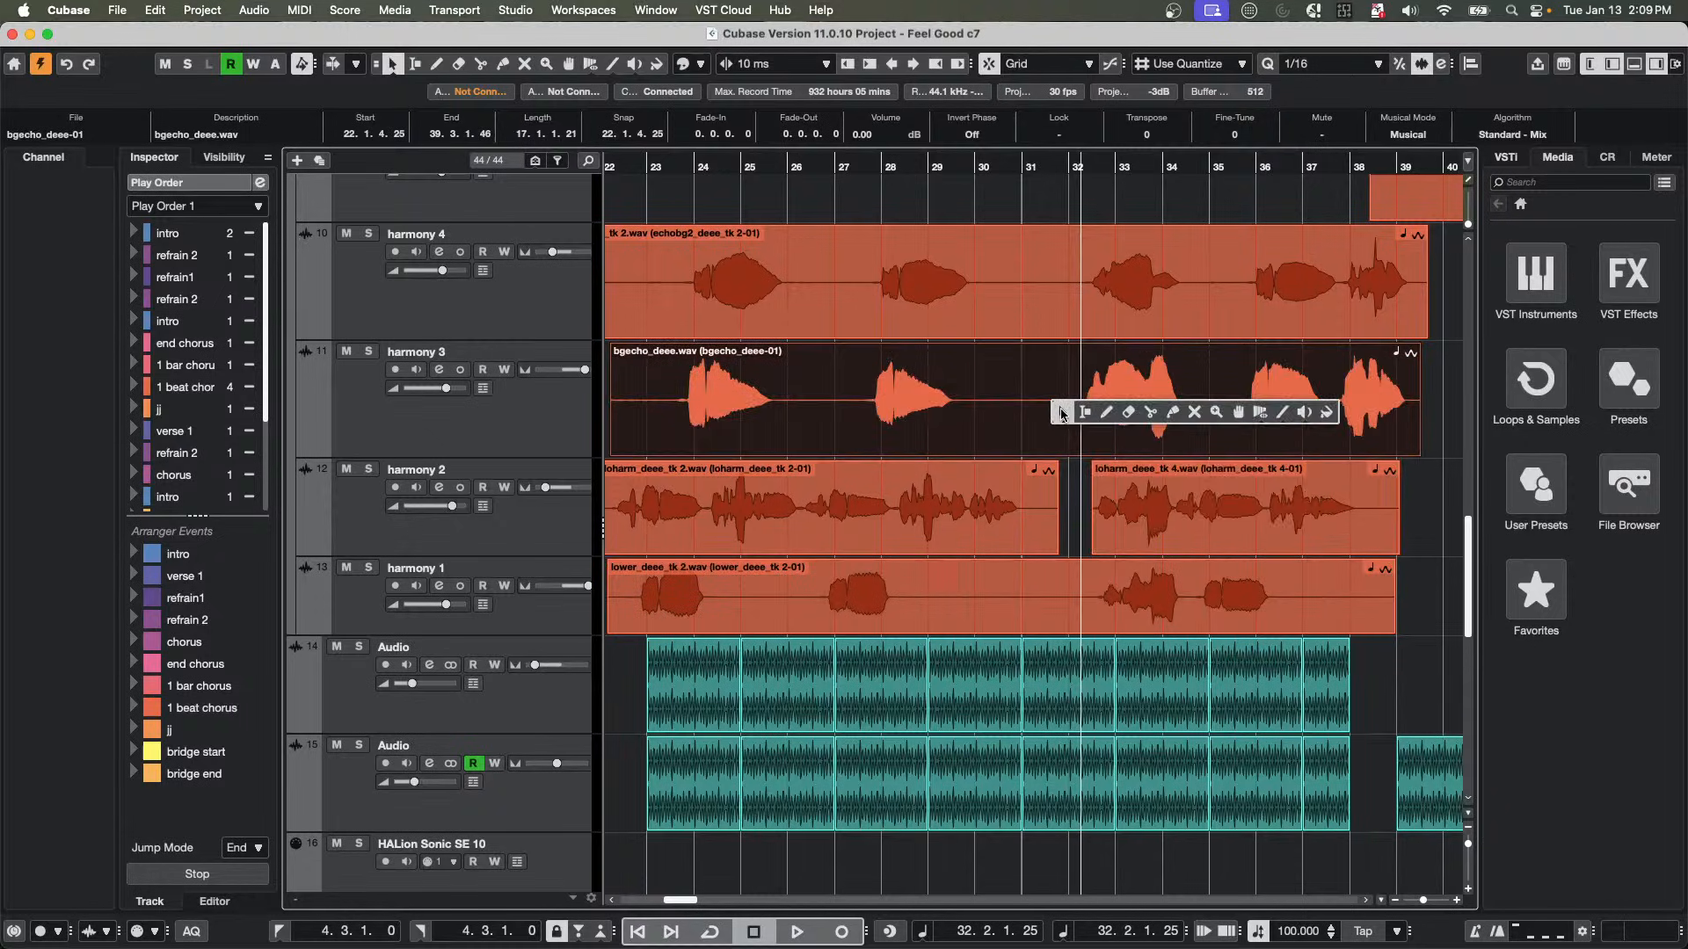
pyautogui.click(1063, 413)
pyautogui.click(1064, 434)
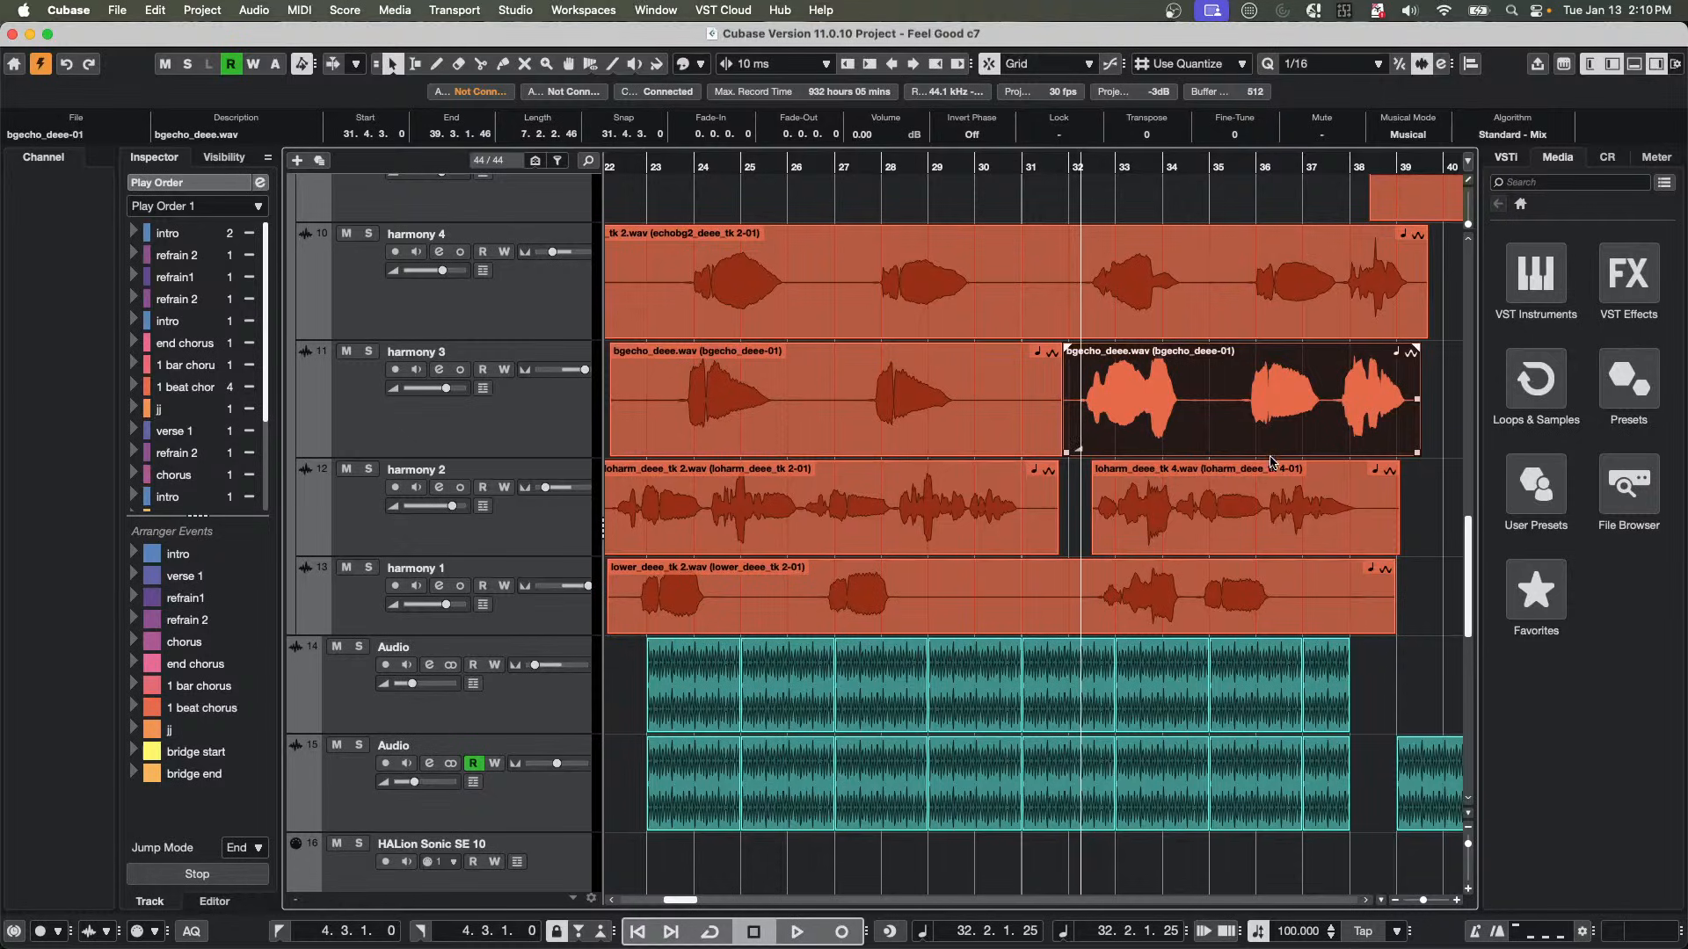
# Nudge the second part of the split bgecho_deee.wav event forward in 10 ms steps to start at 31.4.3.46.
pyautogui.hotkey('ctrl', 'Right')
pyautogui.hotkey('ctrl', 'Right')
pyautogui.hotkey('ctrl', 'Right')
pyautogui.hotkey('ctrl', 'Right')
pyautogui.hotkey('ctrl', 'Right')
pyautogui.hotkey('ctrl', 'Right')
pyautogui.hotkey('ctrl', 'Right')
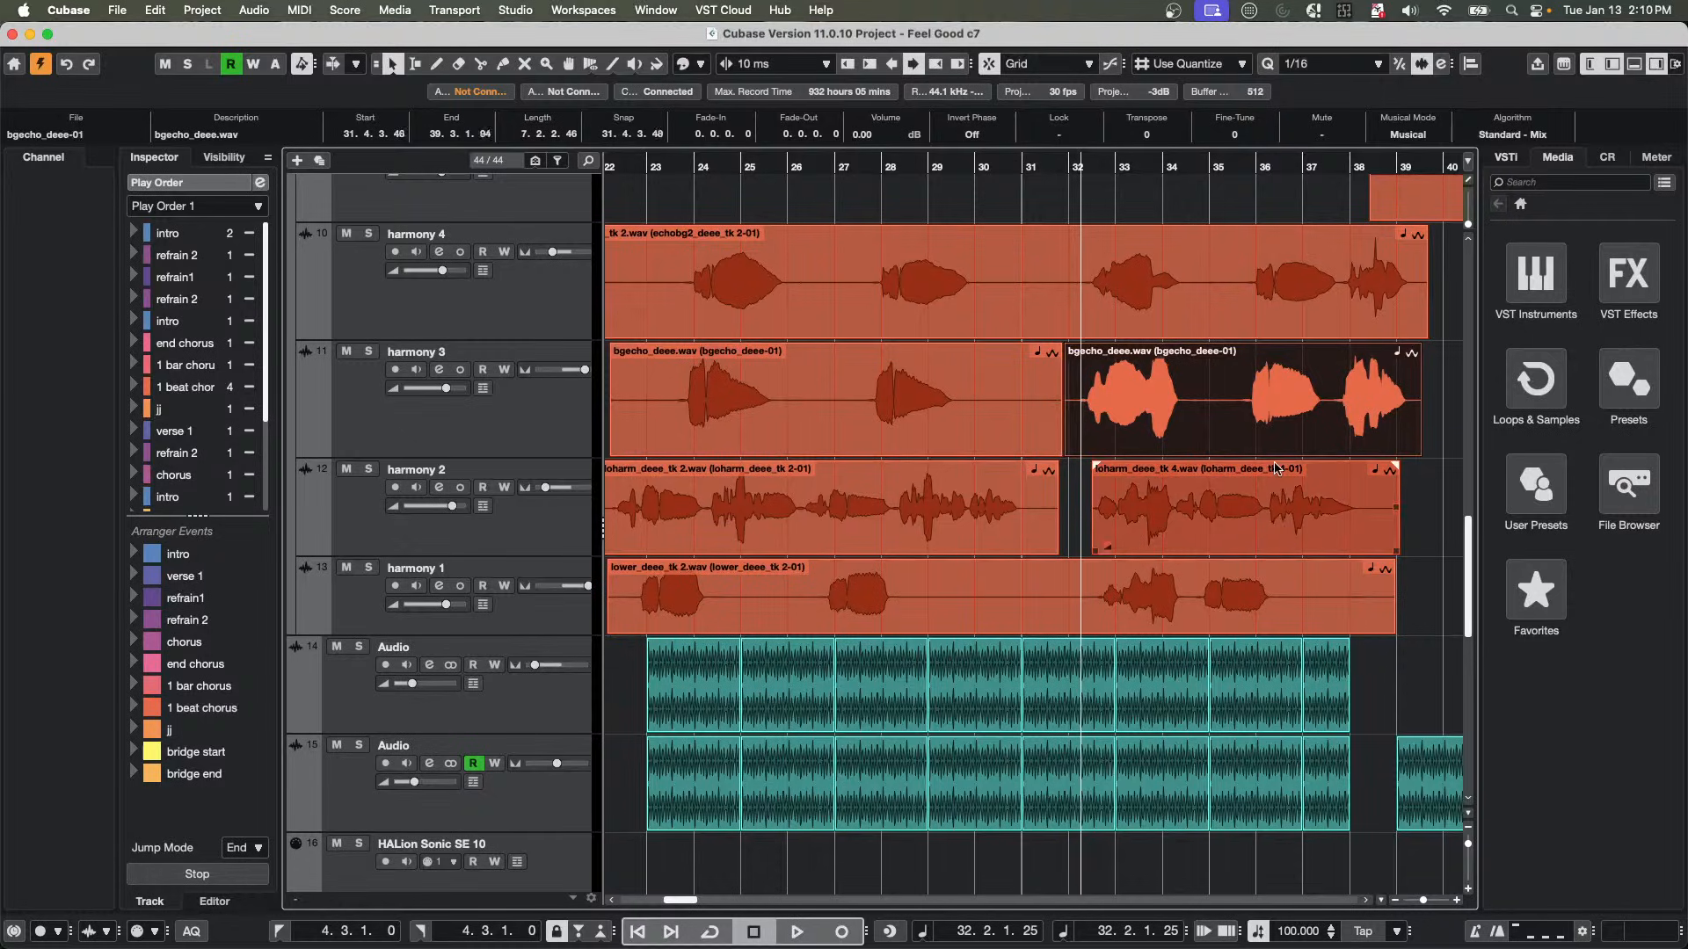
# Select the loharm_deee_tk 4.wav event on harmony 2 and nudge it back in 10 ms steps to start at 32.2.3.116.
pyautogui.click(1277, 470)
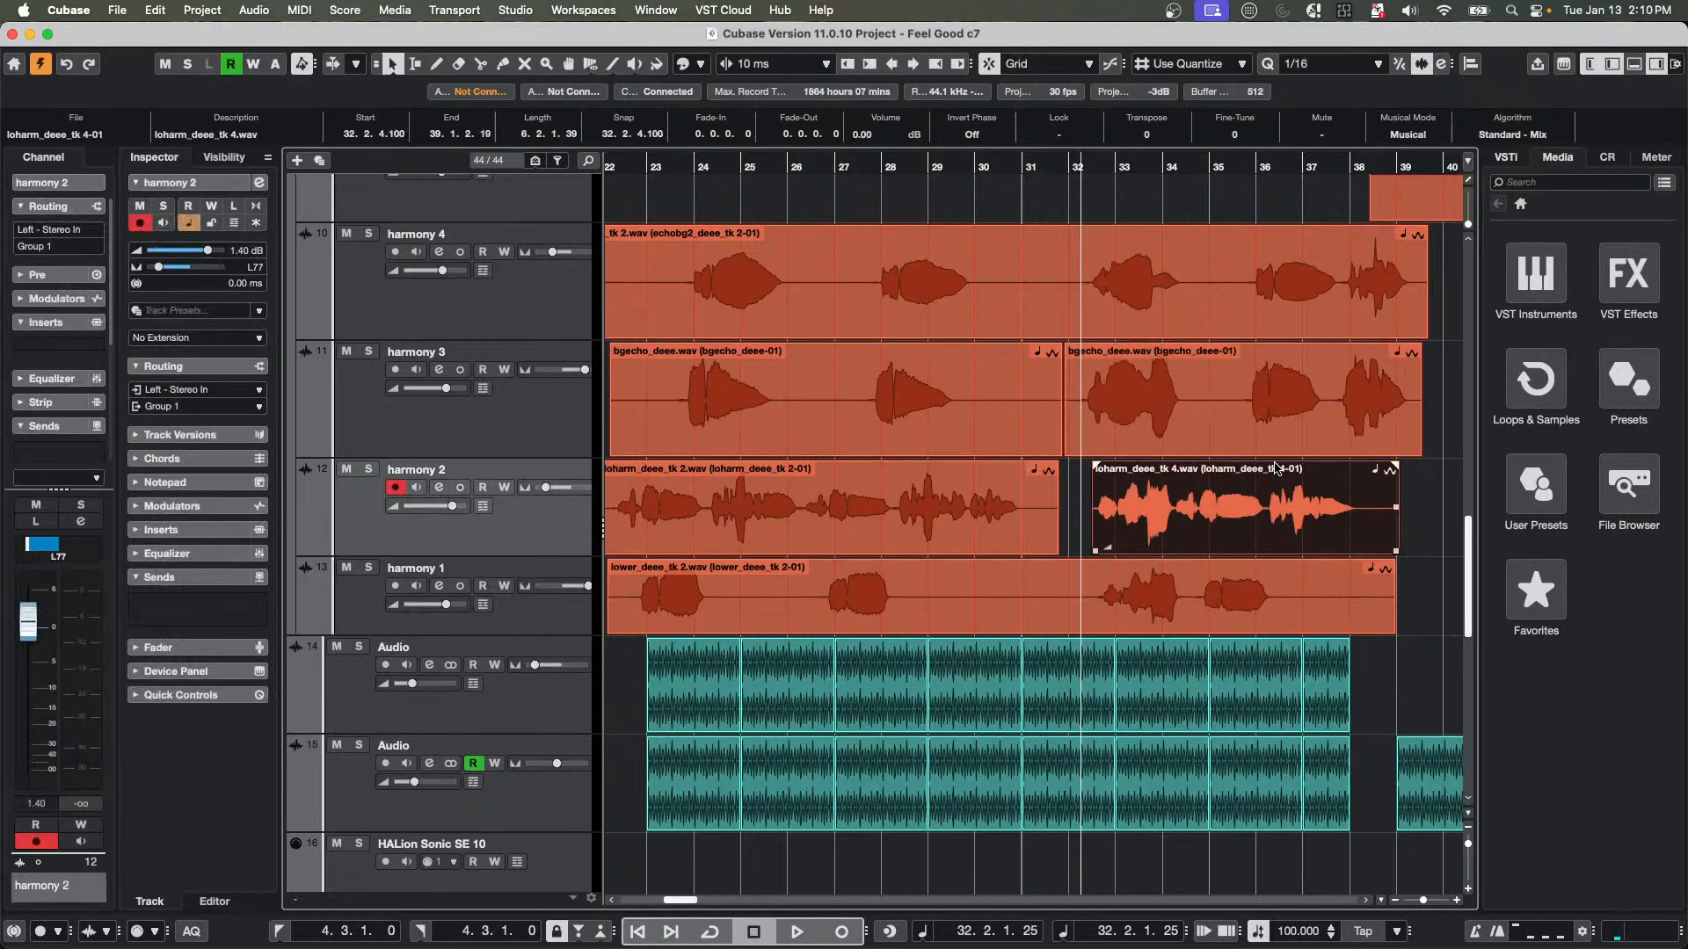
pyautogui.hotkey('ctrl', 'Left')
pyautogui.hotkey('ctrl', 'Left')
pyautogui.hotkey('ctrl', 'Left')
pyautogui.hotkey('ctrl', 'Left')
pyautogui.hotkey('ctrl', 'Left')
pyautogui.hotkey('ctrl', 'Left')
pyautogui.hotkey('ctrl', 'Left')
pyautogui.hotkey('ctrl', 'Left')
pyautogui.hotkey('ctrl', 'Left')
pyautogui.hotkey('ctrl', 'Left')
pyautogui.hotkey('ctrl', 'Left')
pyautogui.hotkey('ctrl', 'Left')
pyautogui.hotkey('ctrl', 'Left')
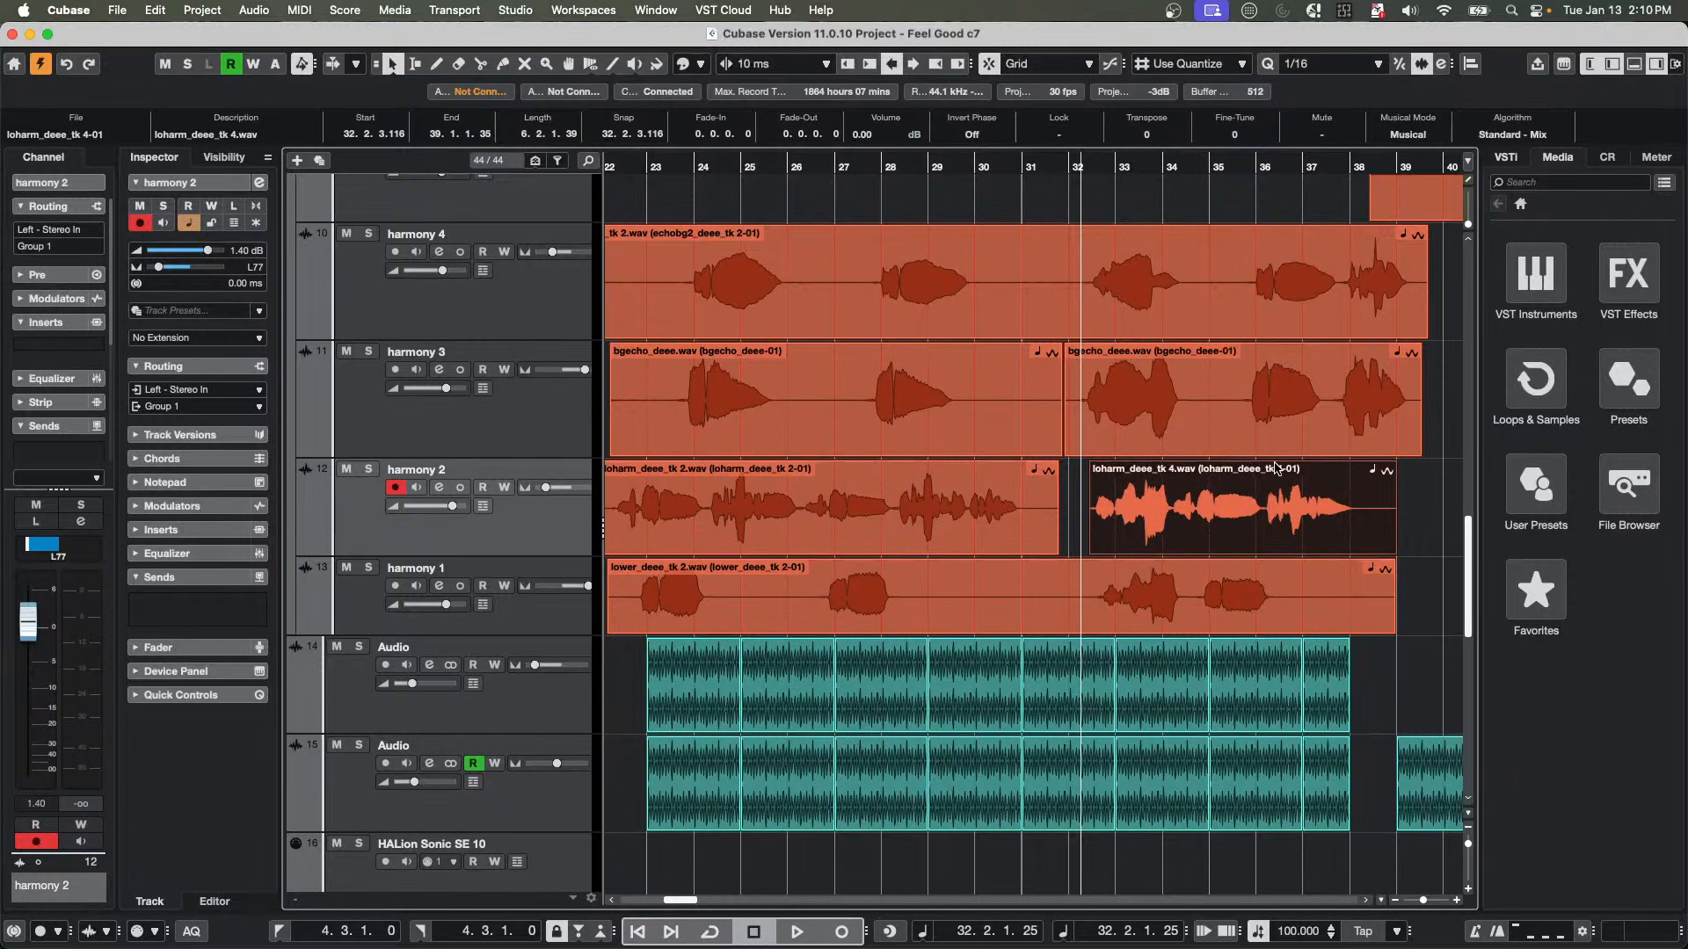
# Nudge the loharm_deee_tk 4.wav event forward and back in 10 ms steps, leaving its start at 32.2.3.100.
pyautogui.hotkey('ctrl', 'Right')
pyautogui.hotkey('ctrl', 'Right')
pyautogui.hotkey('ctrl', 'Right')
pyautogui.hotkey('ctrl', 'Right')
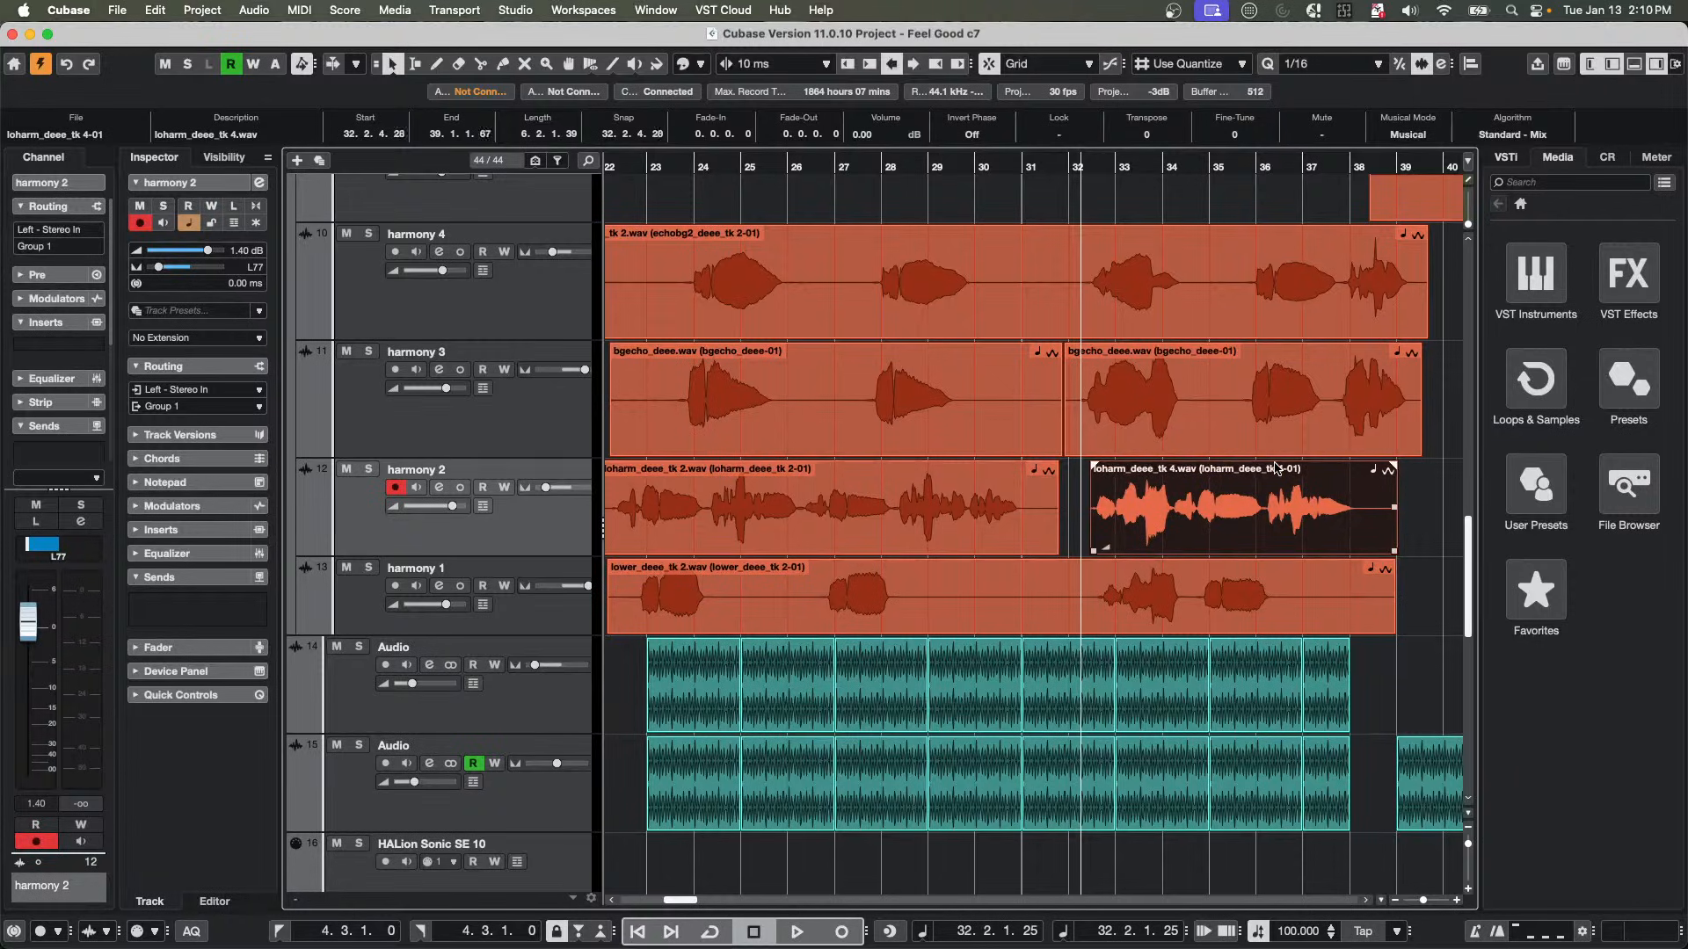
pyautogui.hotkey('ctrl', 'Left')
pyautogui.hotkey('ctrl', 'Left')
pyautogui.hotkey('ctrl', 'Left')
pyautogui.hotkey('ctrl', 'Left')
pyautogui.hotkey('ctrl', 'Left')
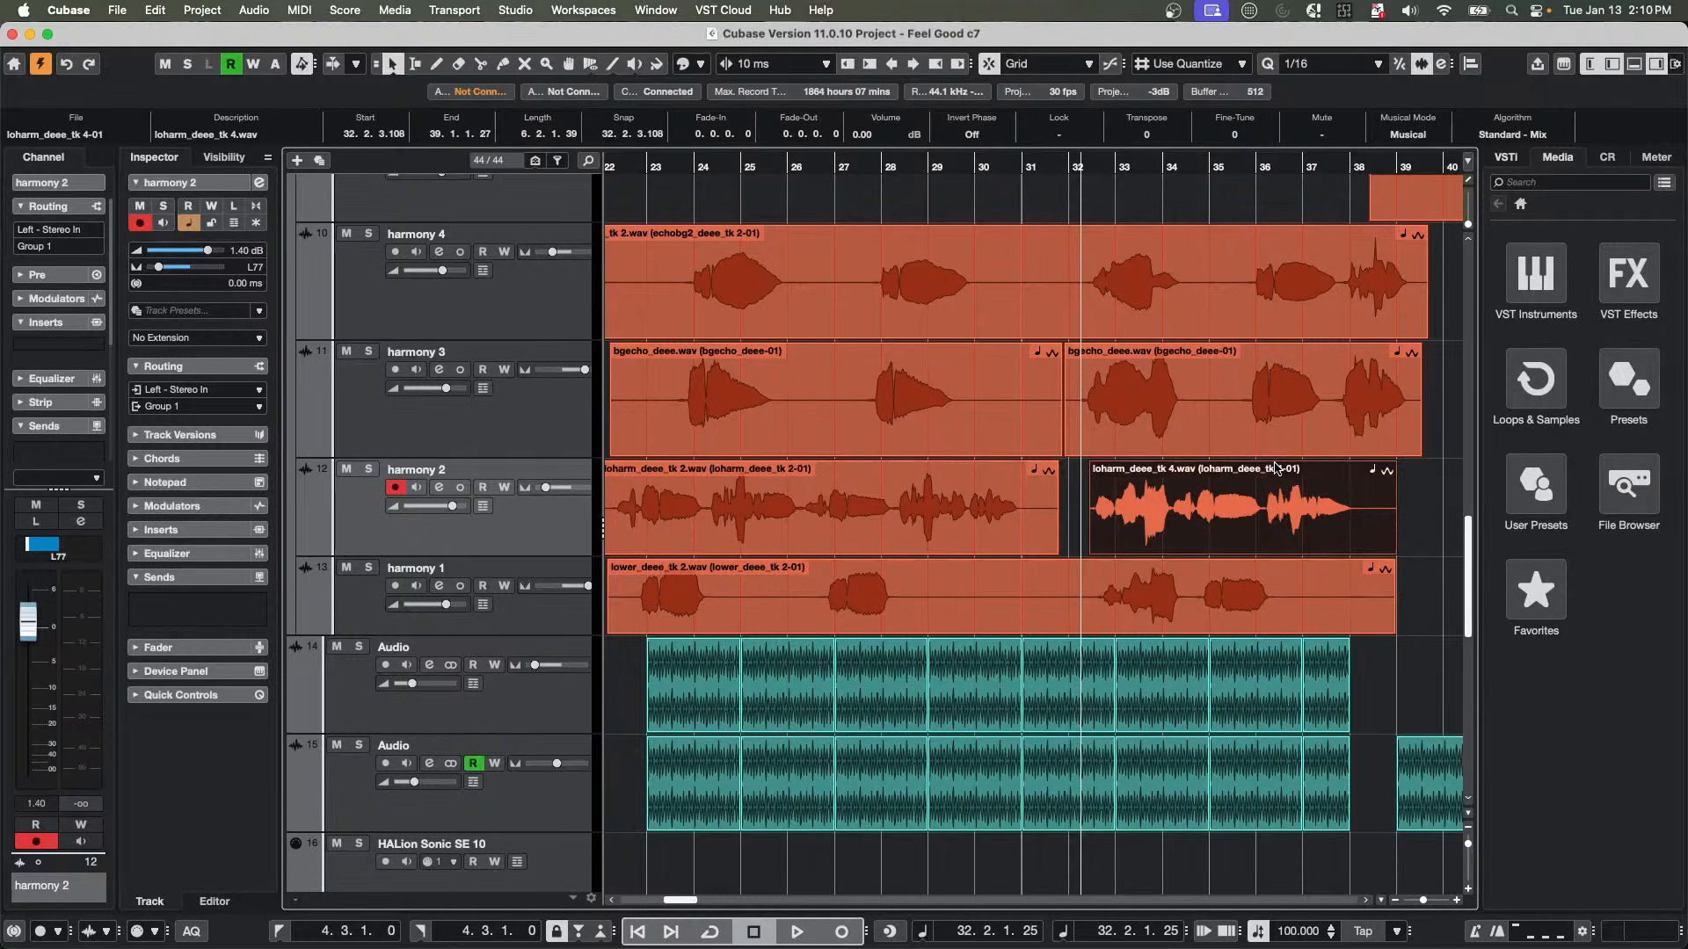
pyautogui.hotkey('ctrl', 'Left')
# Toggle the Nudge section off and back on in the toolbar setup, then close the setup.
pyautogui.rightClick(793, 83)
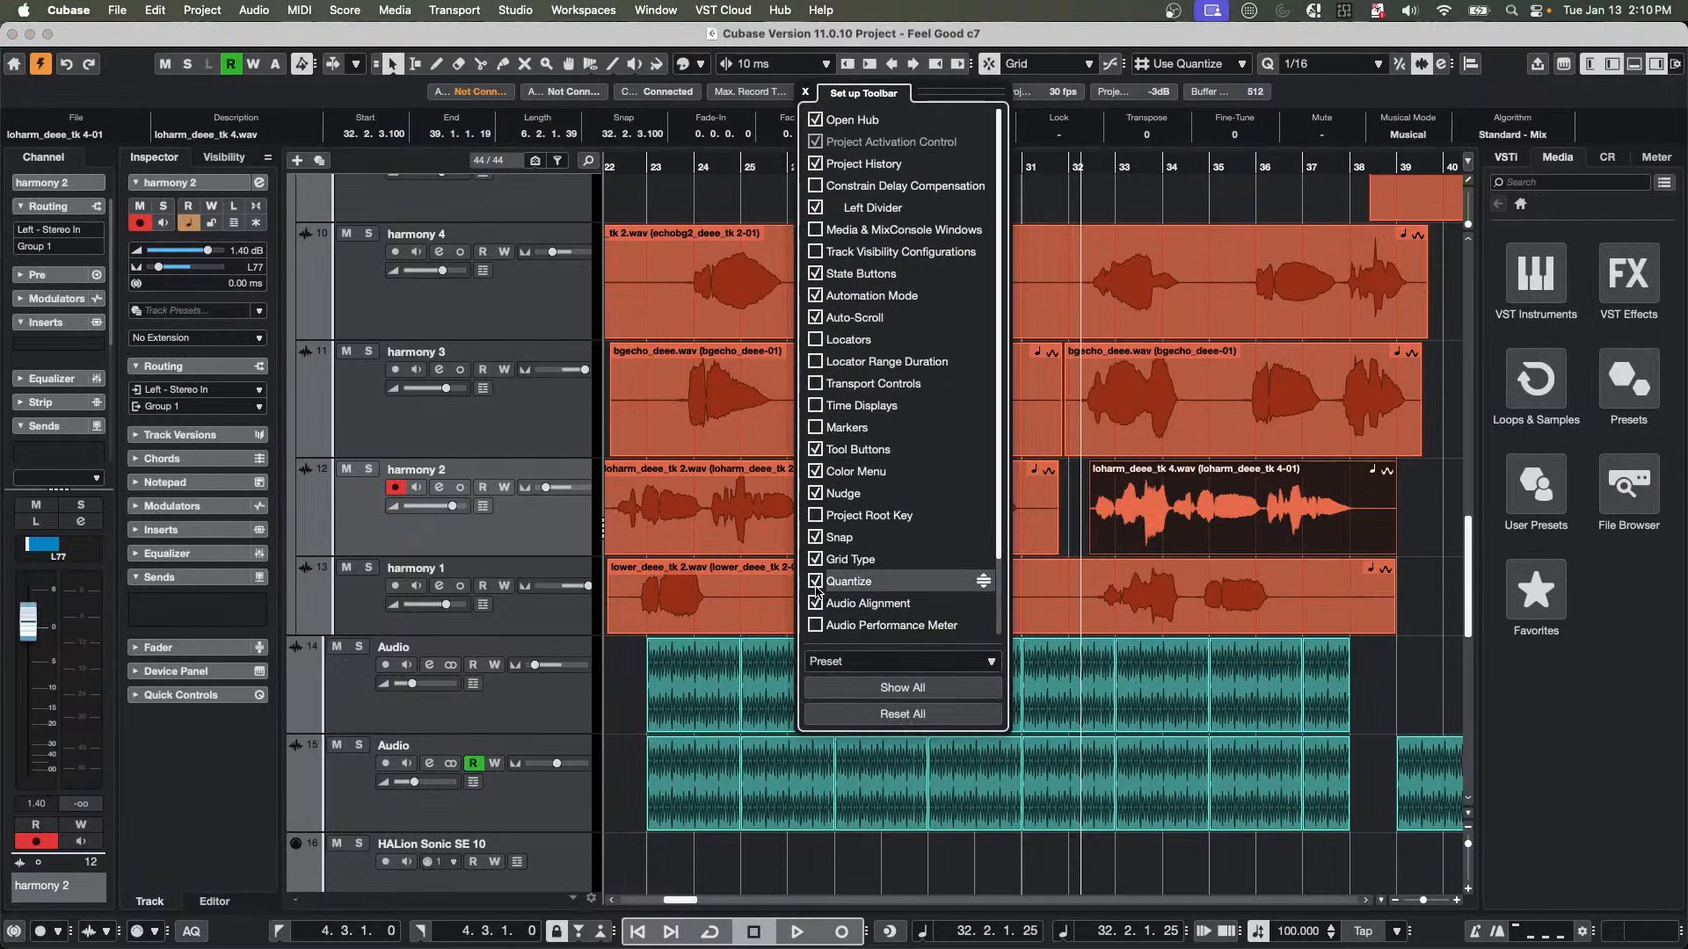
pyautogui.click(817, 495)
pyautogui.click(816, 494)
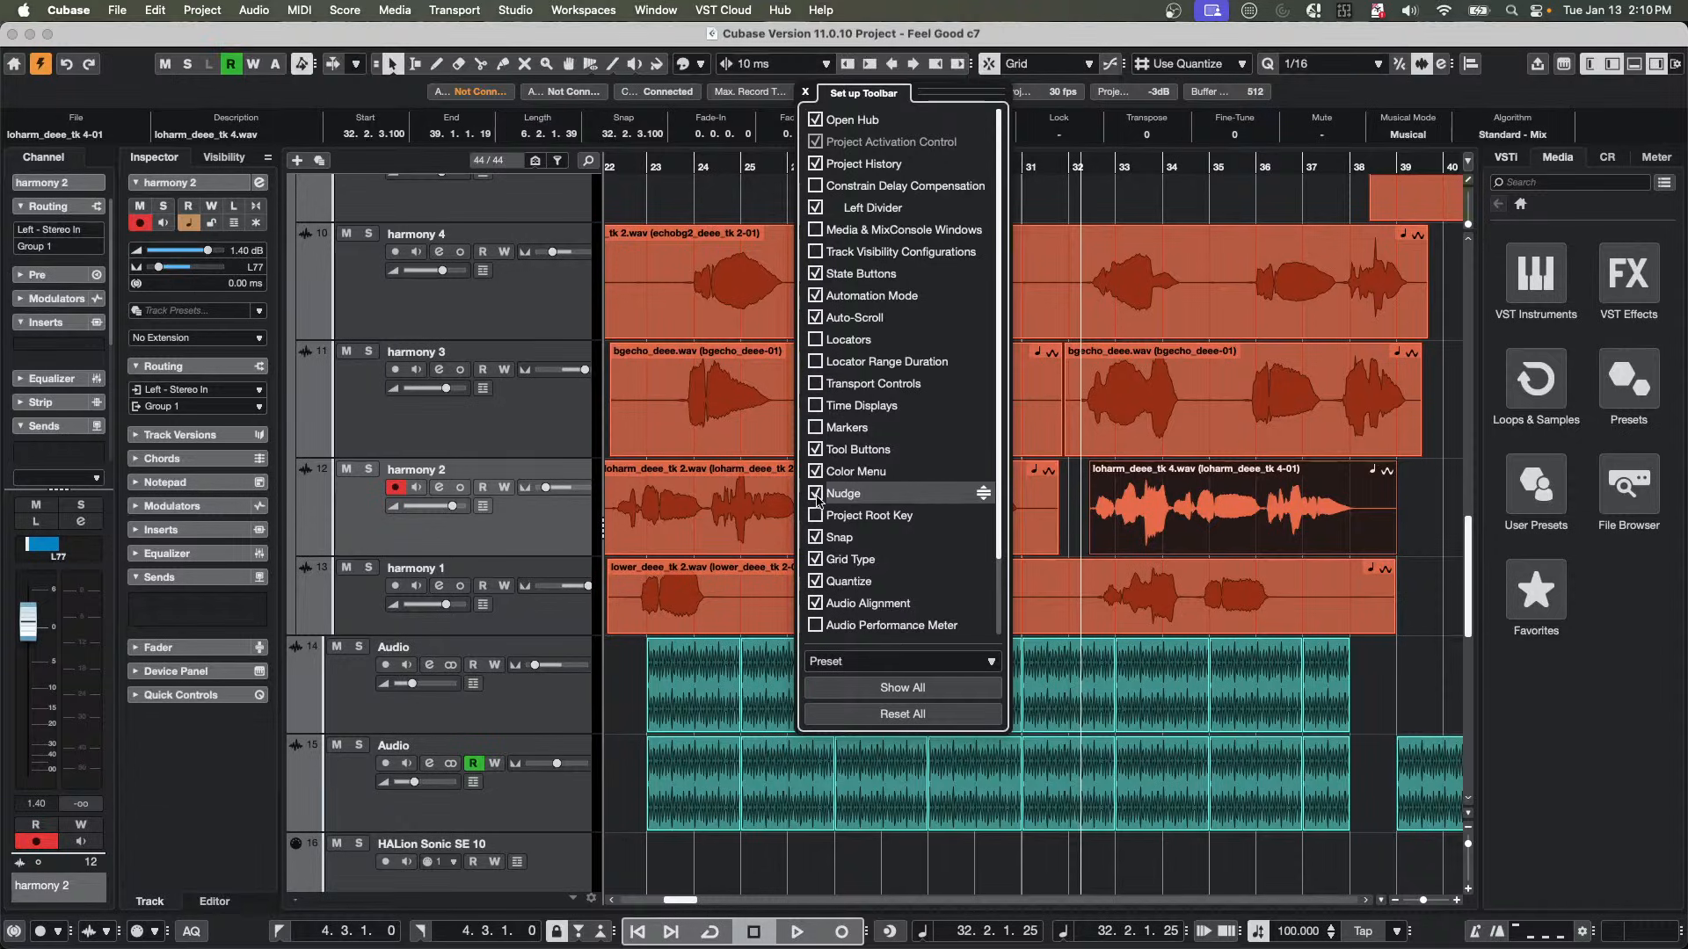
pyautogui.click(805, 93)
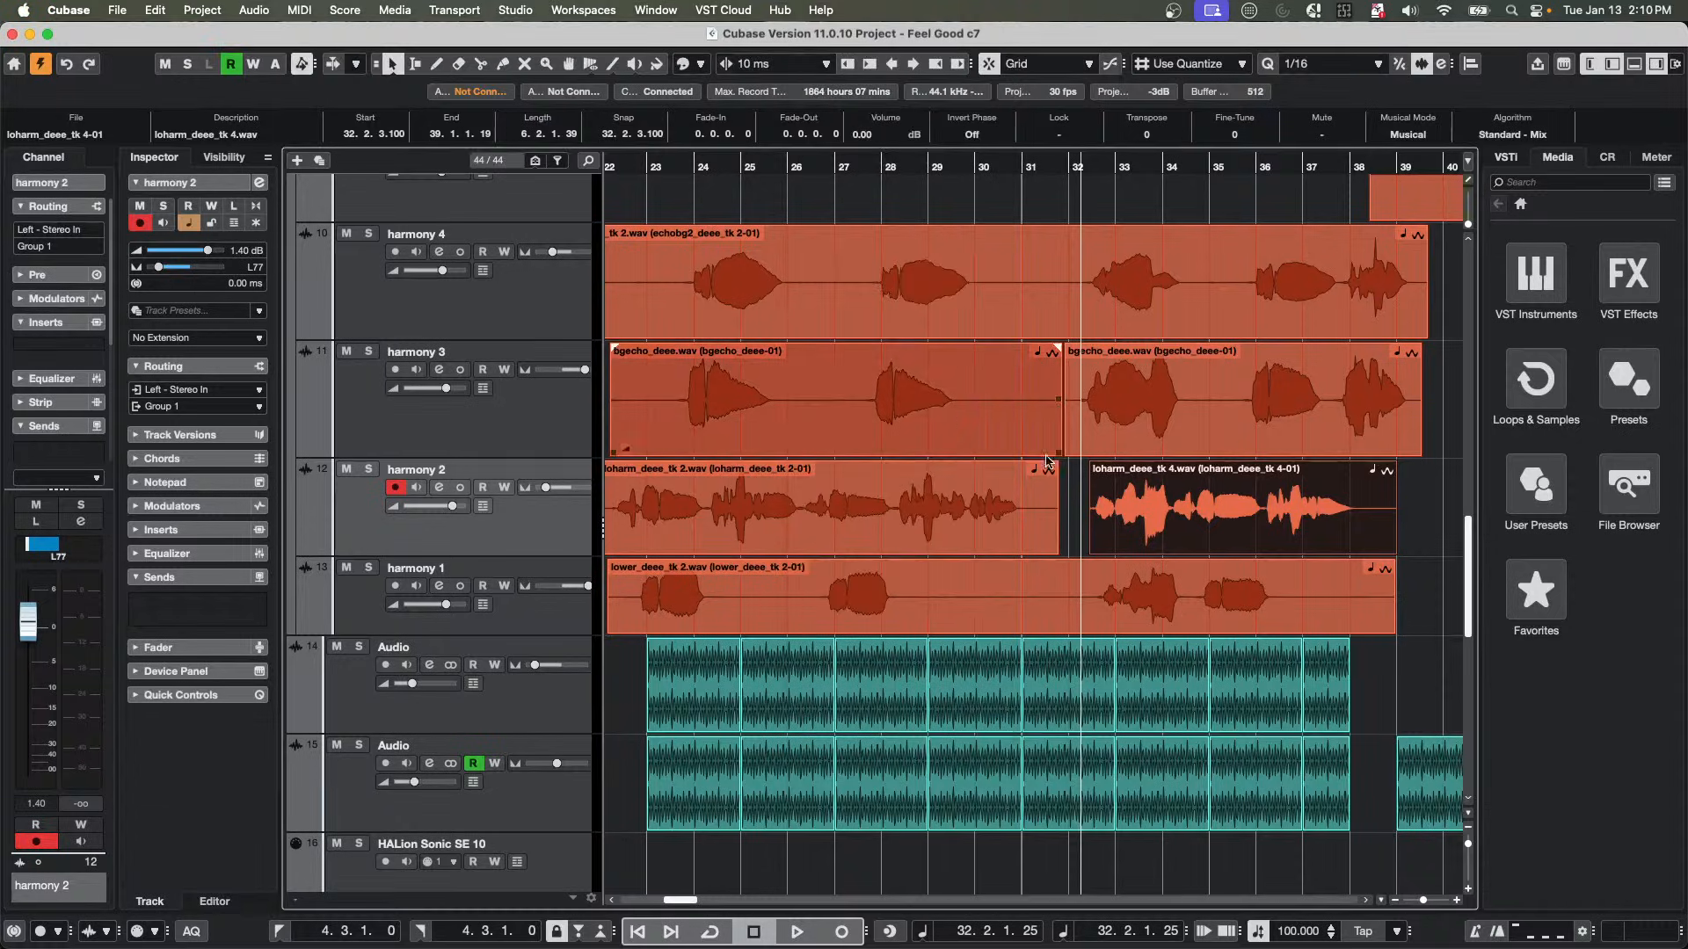
# Nudge the loharm_deee_tk 4.wav event further back in 10 ms steps to start at 32.2.3.76.
pyautogui.hotkey('ctrl', 'Left')
pyautogui.hotkey('ctrl', 'Left')
pyautogui.hotkey('ctrl', 'Left')
pyautogui.hotkey('ctrl', 'Left')
pyautogui.hotkey('ctrl', 'Left')
pyautogui.hotkey('ctrl', 'Left')
pyautogui.hotkey('ctrl', 'Left')
pyautogui.hotkey('ctrl', 'Left')
pyautogui.hotkey('ctrl', 'Left')
pyautogui.hotkey('ctrl', 'Left')
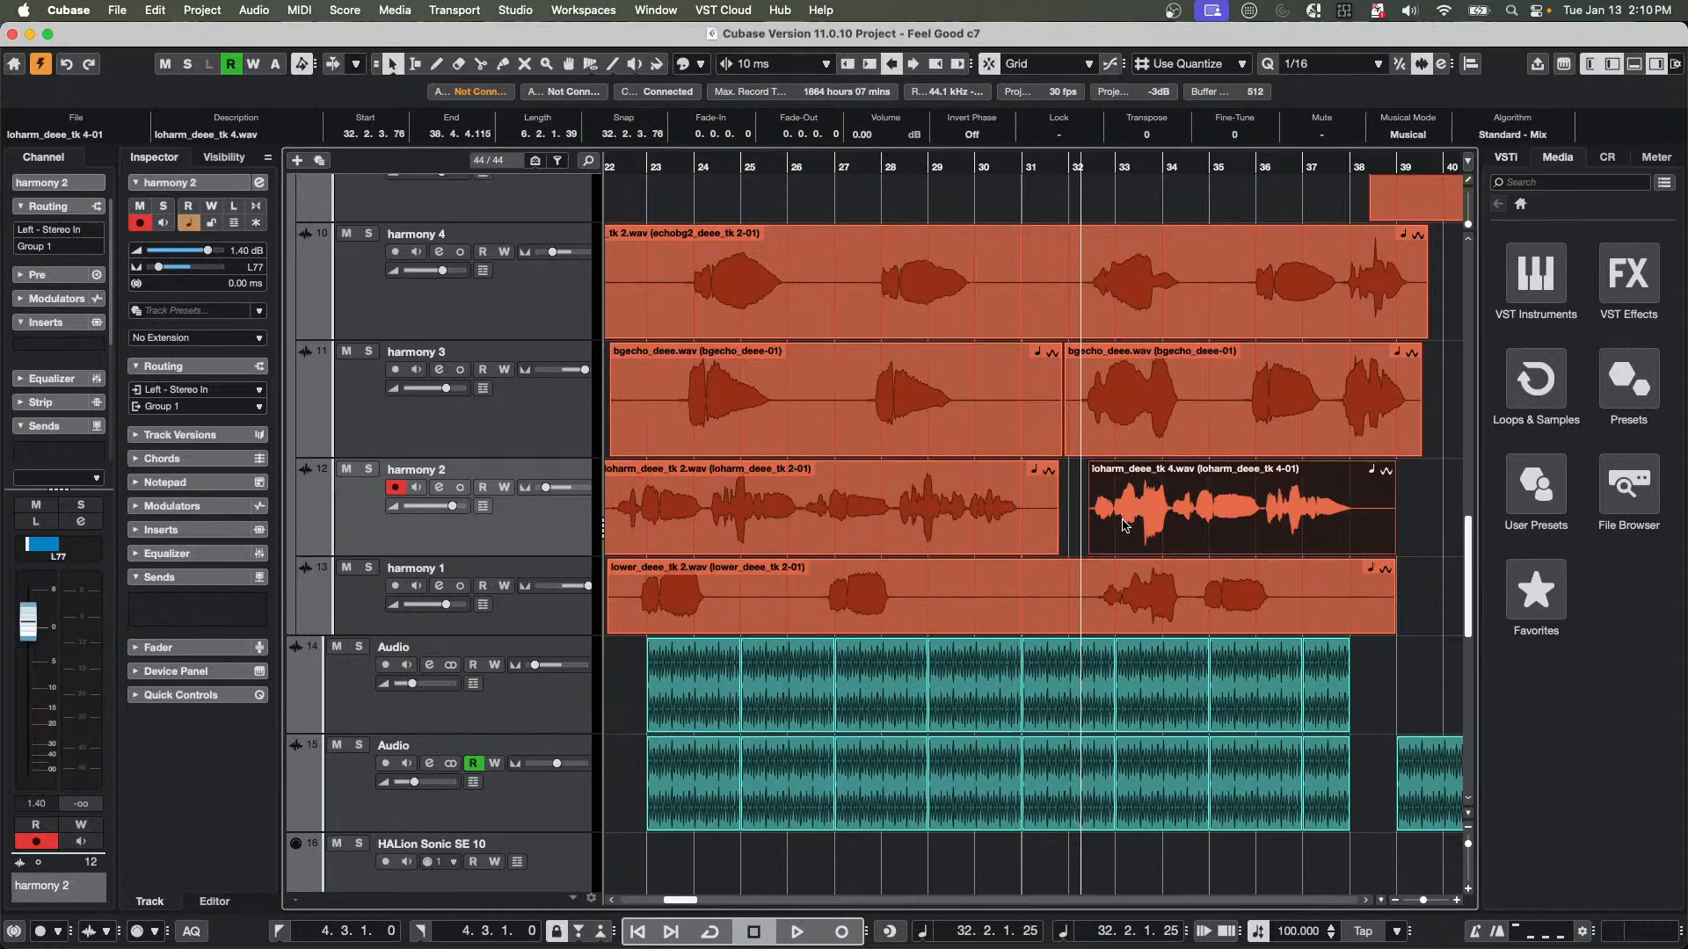
# Nudge the loharm_deee_tk 4.wav event back and forth in 10 ms steps, leaving its start at 32.2.3.20.
pyautogui.hotkey('ctrl', 'Right')
pyautogui.hotkey('ctrl', 'Right')
pyautogui.hotkey('ctrl', 'Right')
pyautogui.hotkey('ctrl', 'Right')
pyautogui.hotkey('ctrl', 'Right')
pyautogui.hotkey('ctrl', 'Right')
pyautogui.hotkey('ctrl', 'Right')
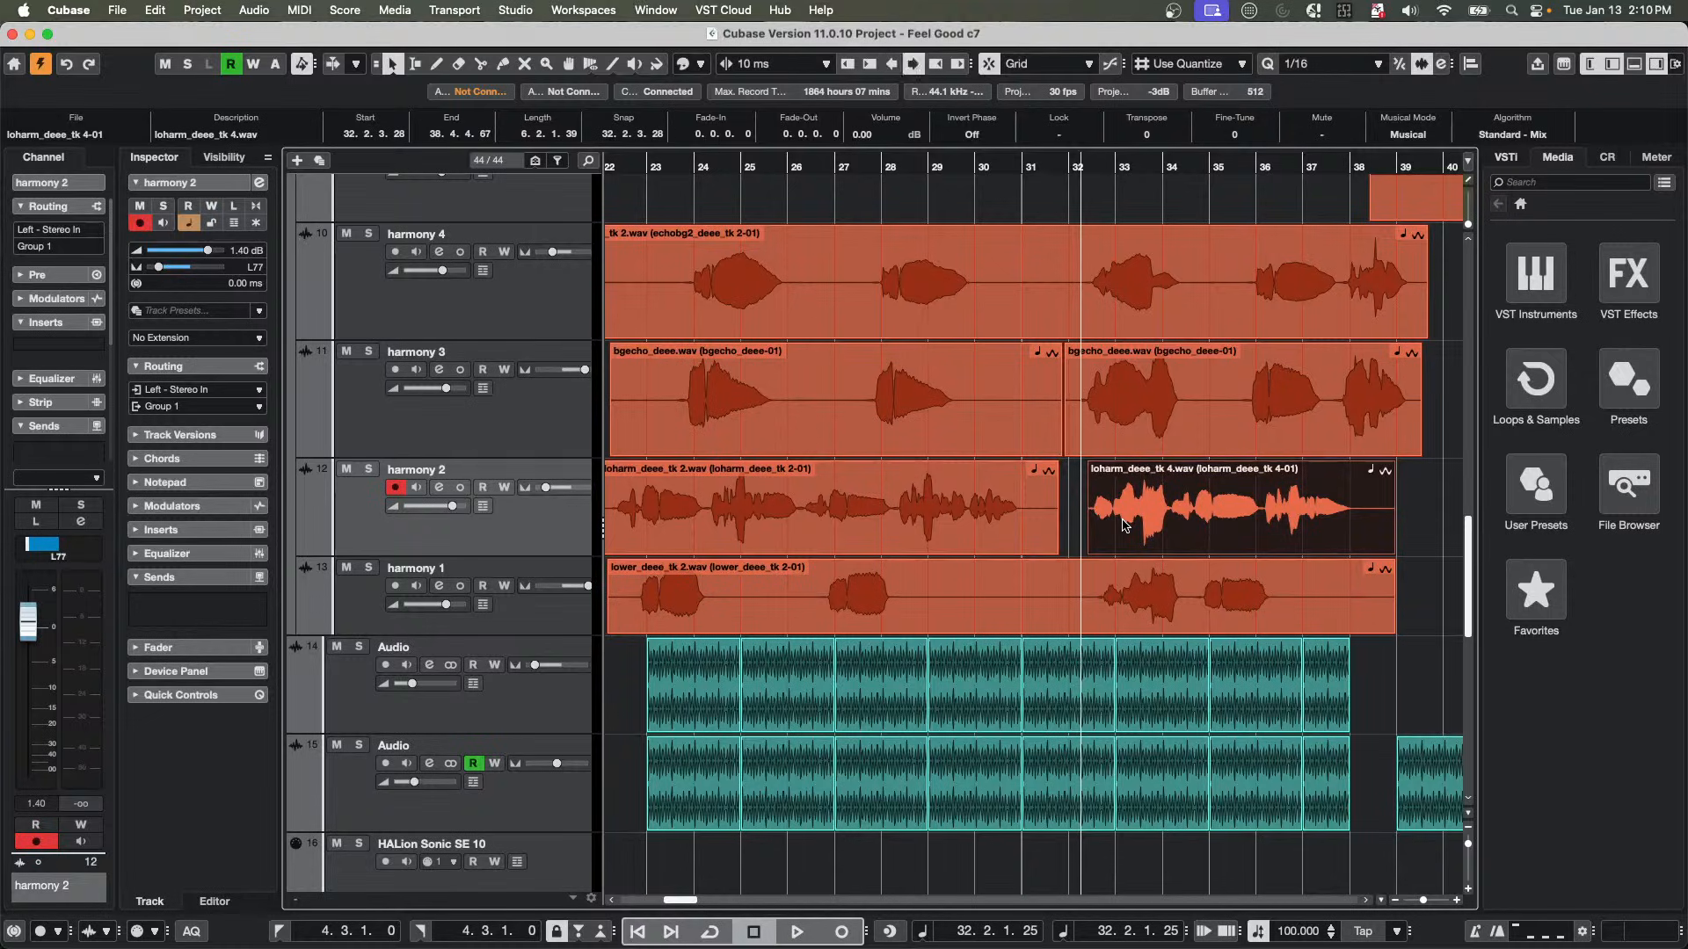
pyautogui.hotkey('ctrl', 'Left')
pyautogui.hotkey('ctrl', 'Left')
pyautogui.hotkey('ctrl', 'Left')
pyautogui.hotkey('ctrl', 'Left')
pyautogui.hotkey('ctrl', 'Left')
pyautogui.hotkey('ctrl', 'Left')
pyautogui.hotkey('ctrl', 'Left')
# Change the nudge value from a fixed time to Link to Grid.
pyautogui.click(755, 65)
pyautogui.scroll(1, 817, 74)
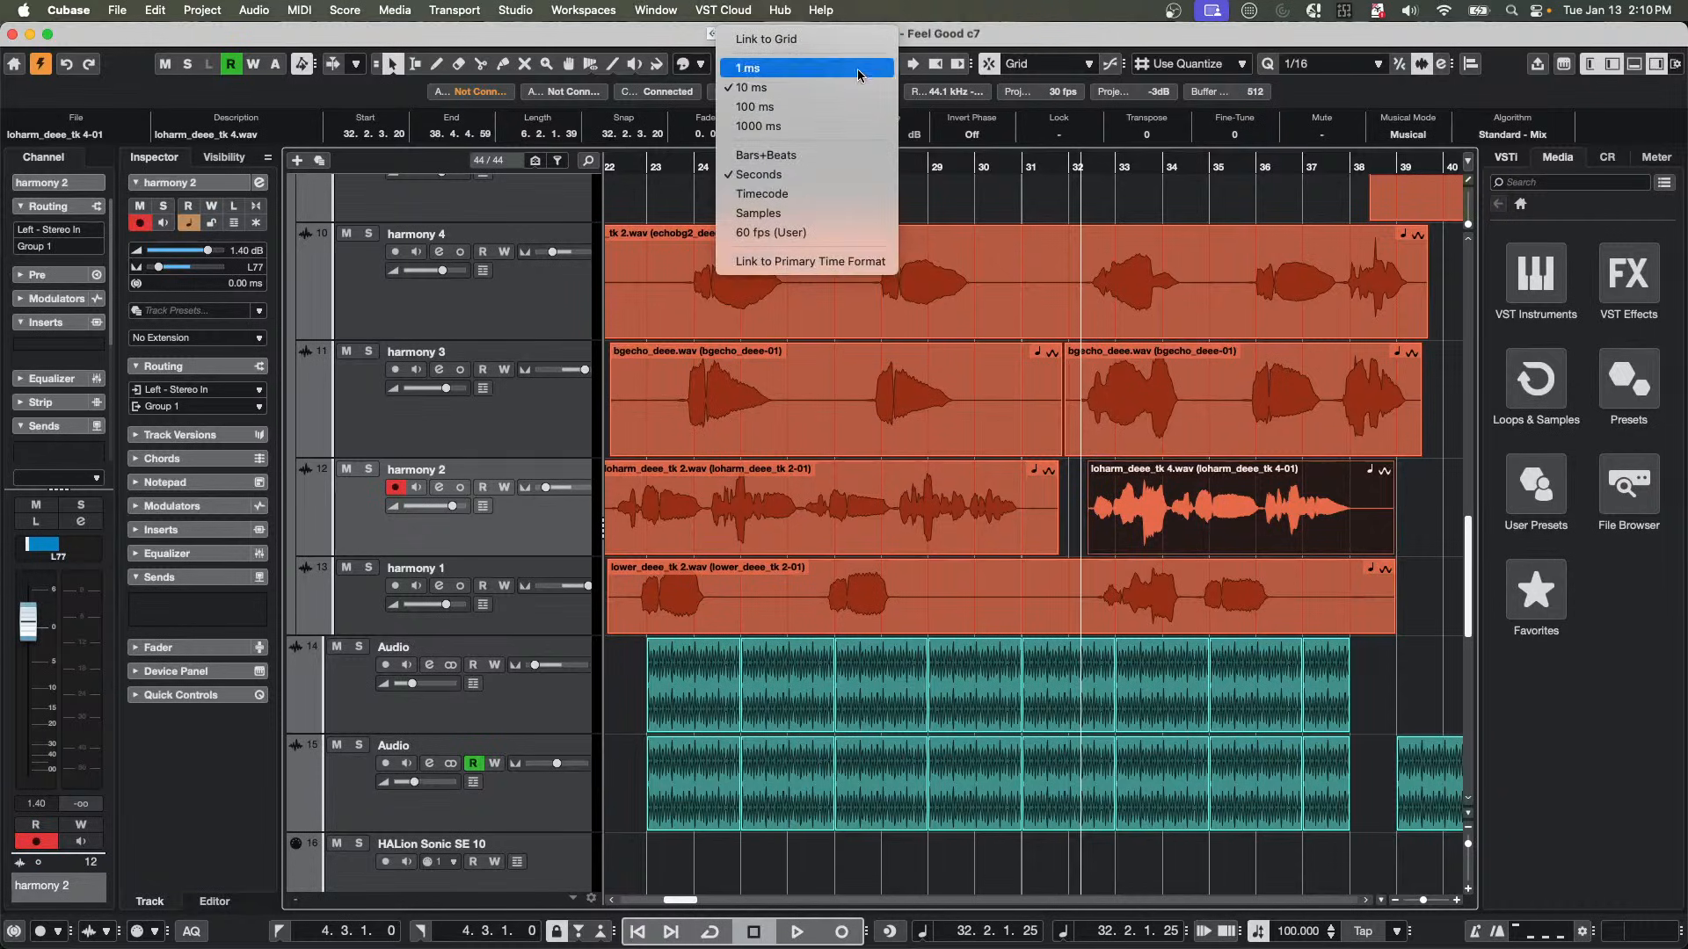
pyautogui.click(797, 41)
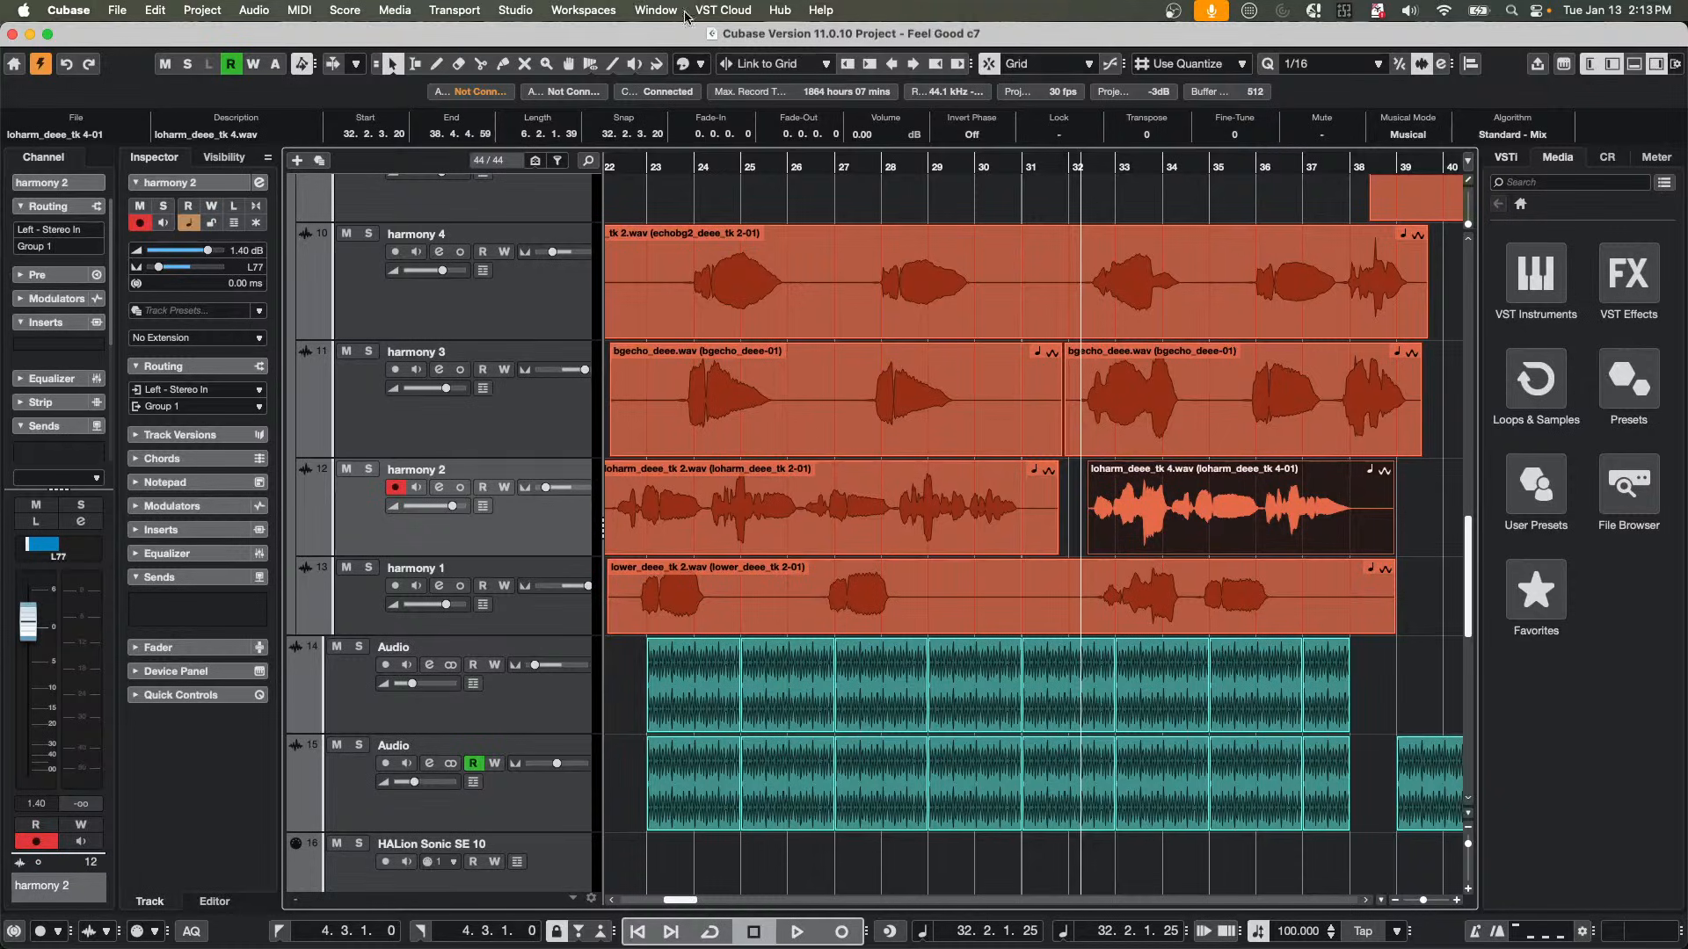
# Create a new empty project in the phonzeito folder.
pyautogui.click(119, 10)
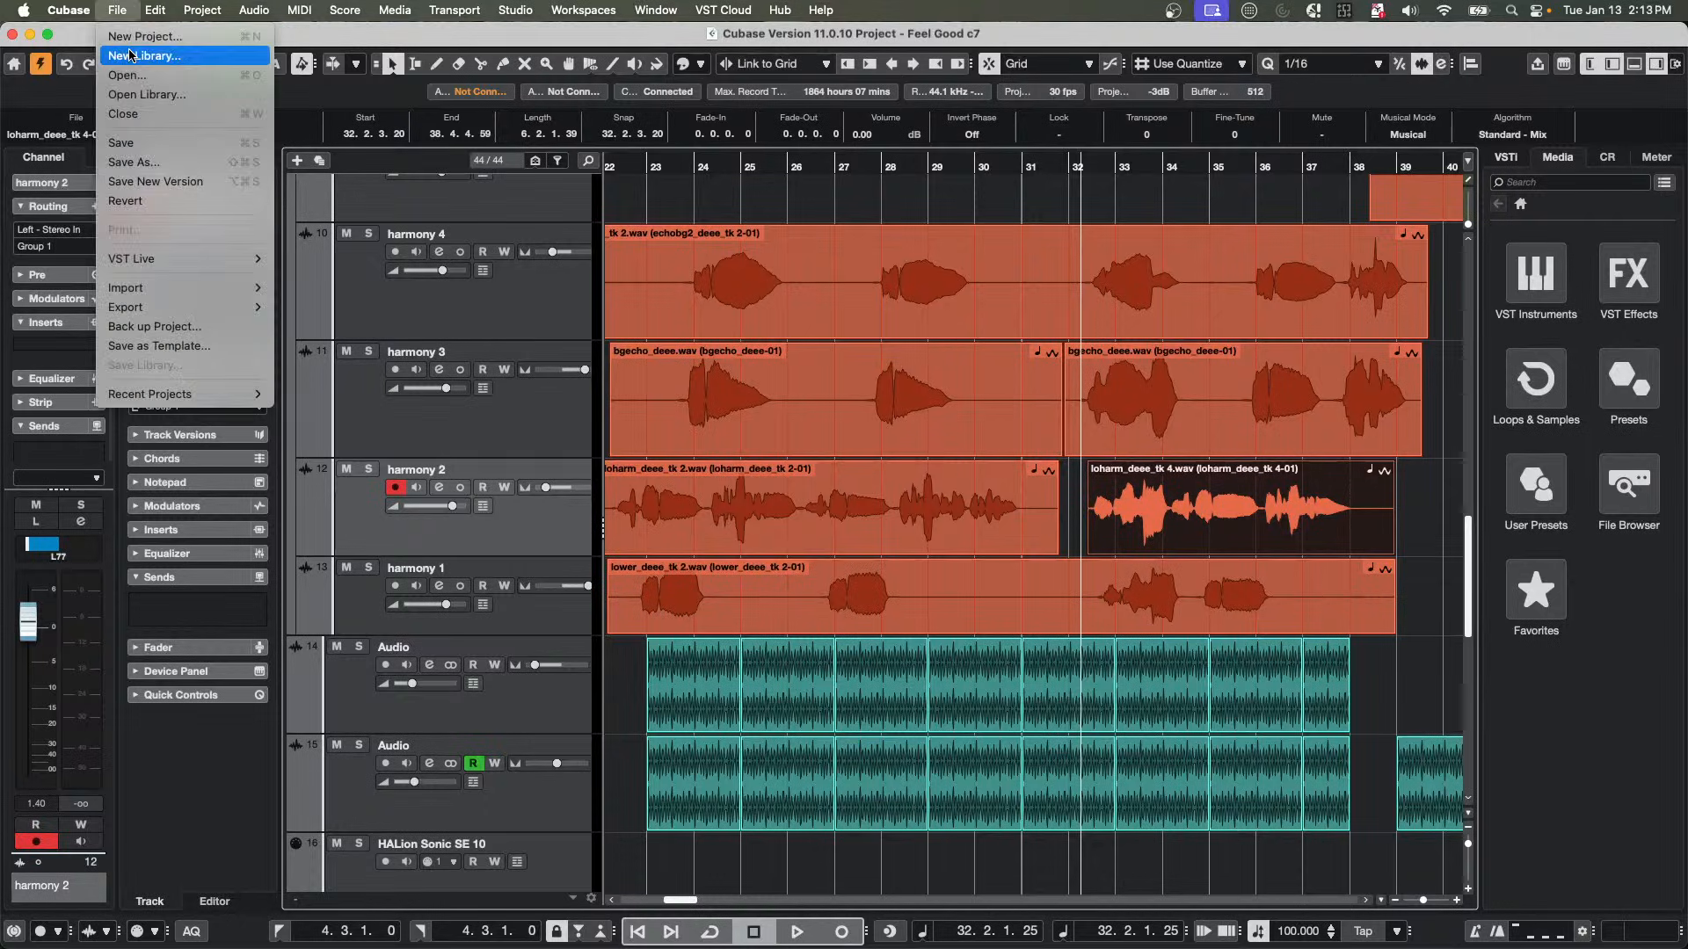
pyautogui.click(1361, 451)
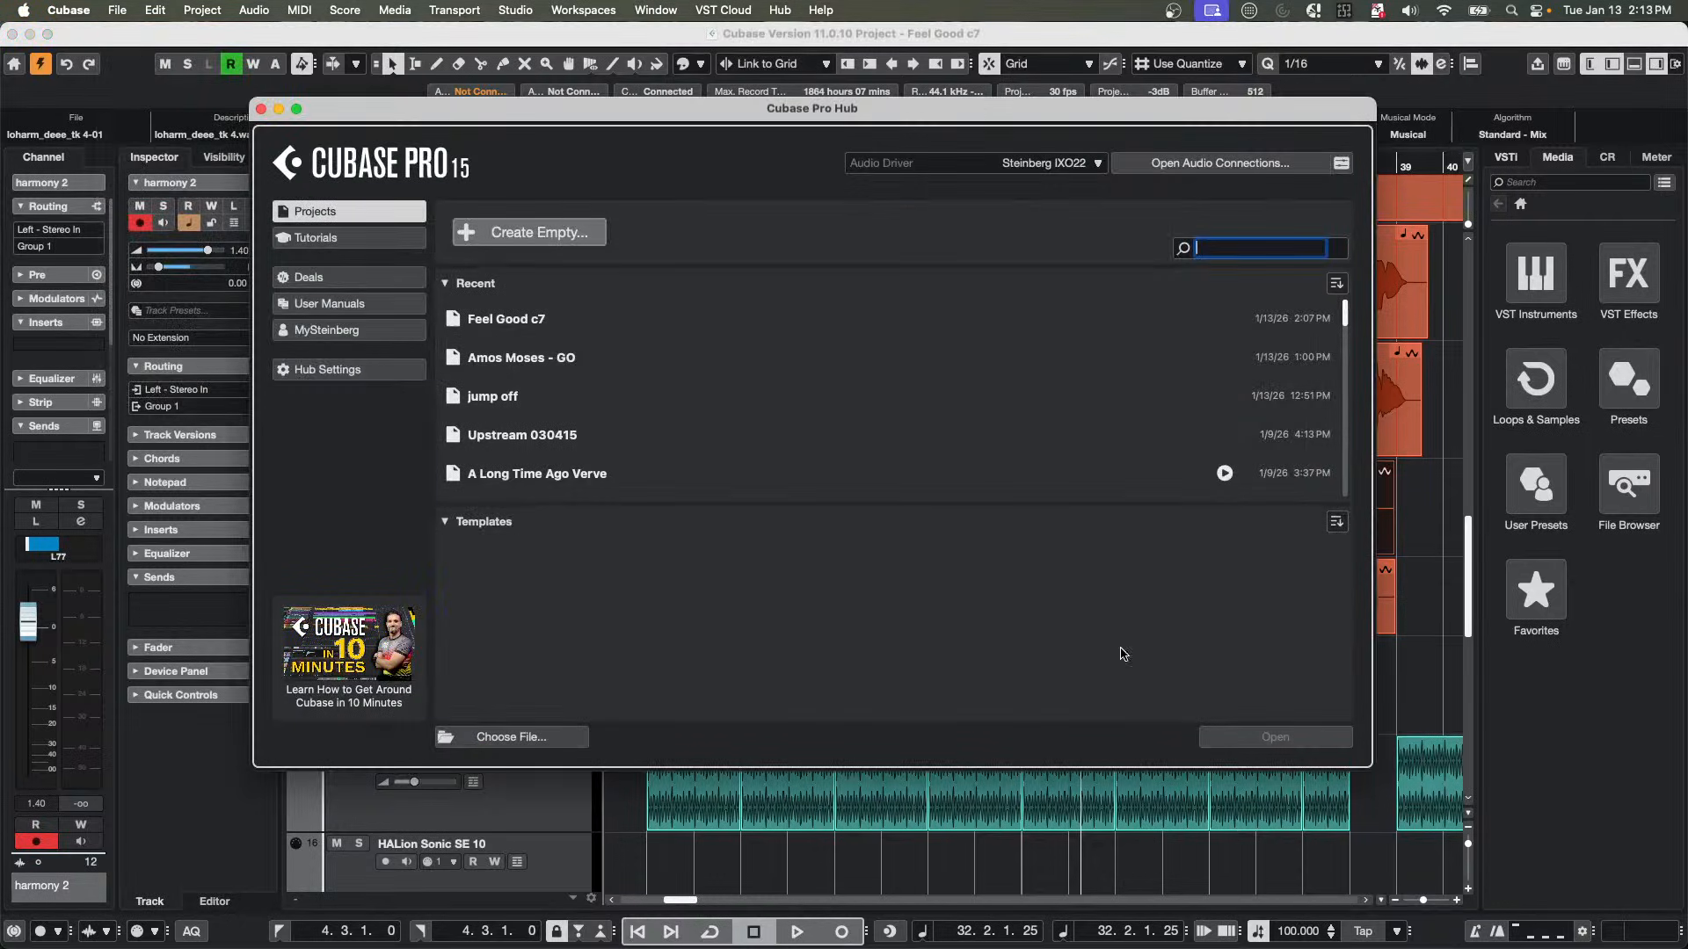
pyautogui.click(499, 240)
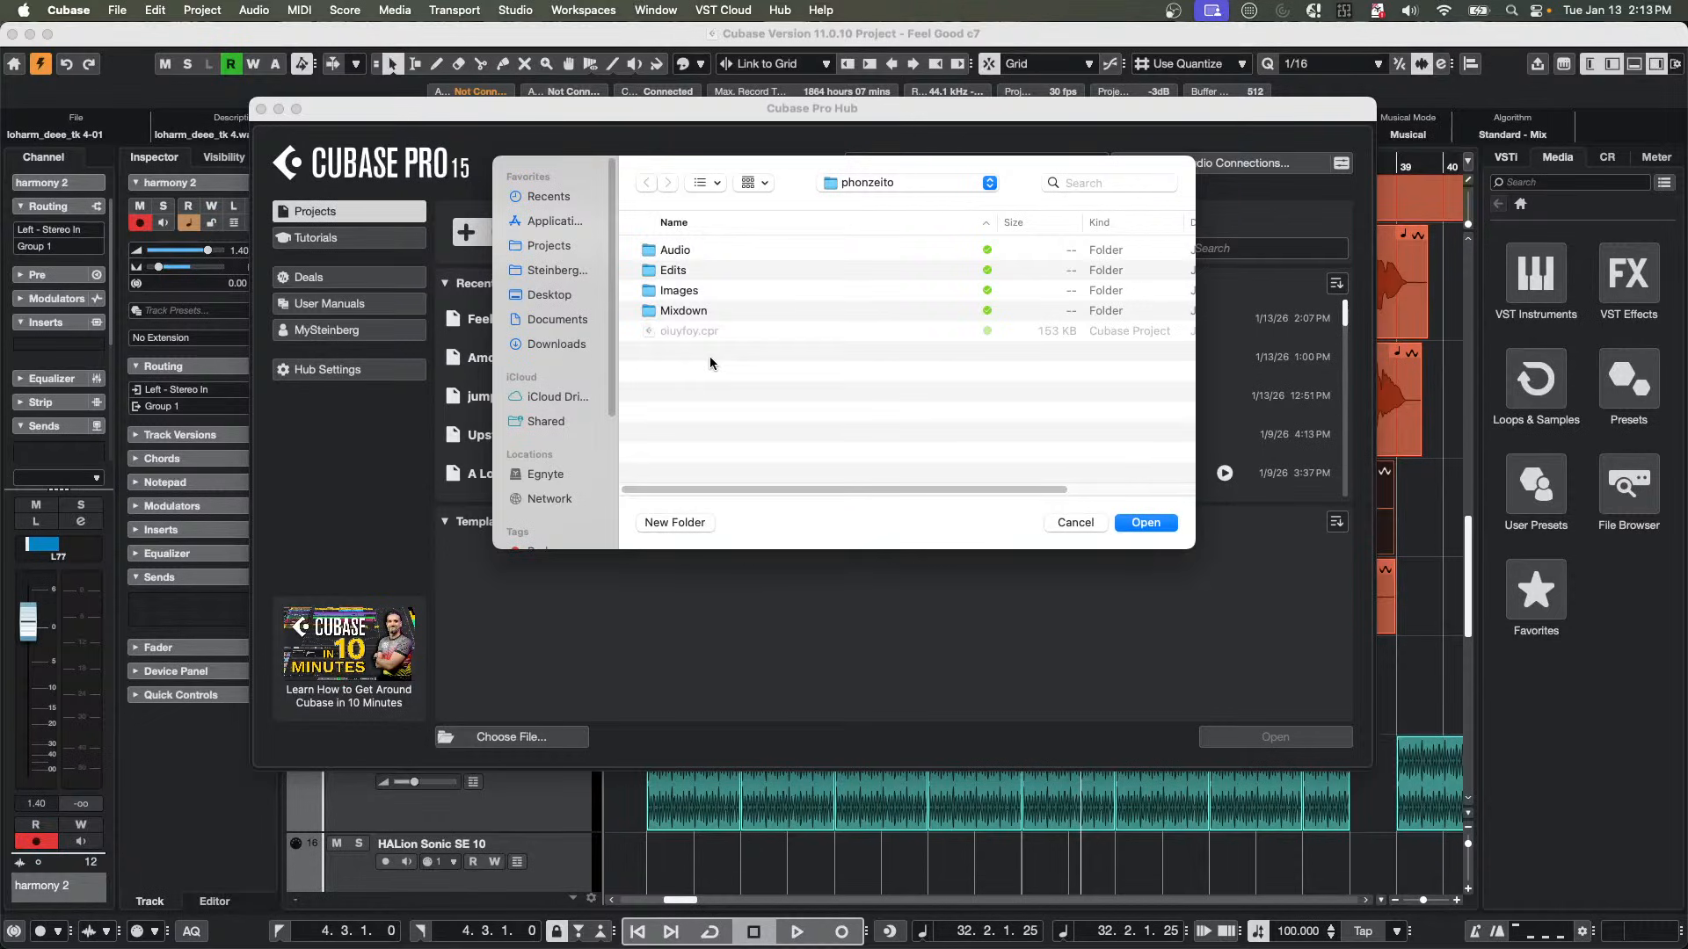
pyautogui.click(1148, 525)
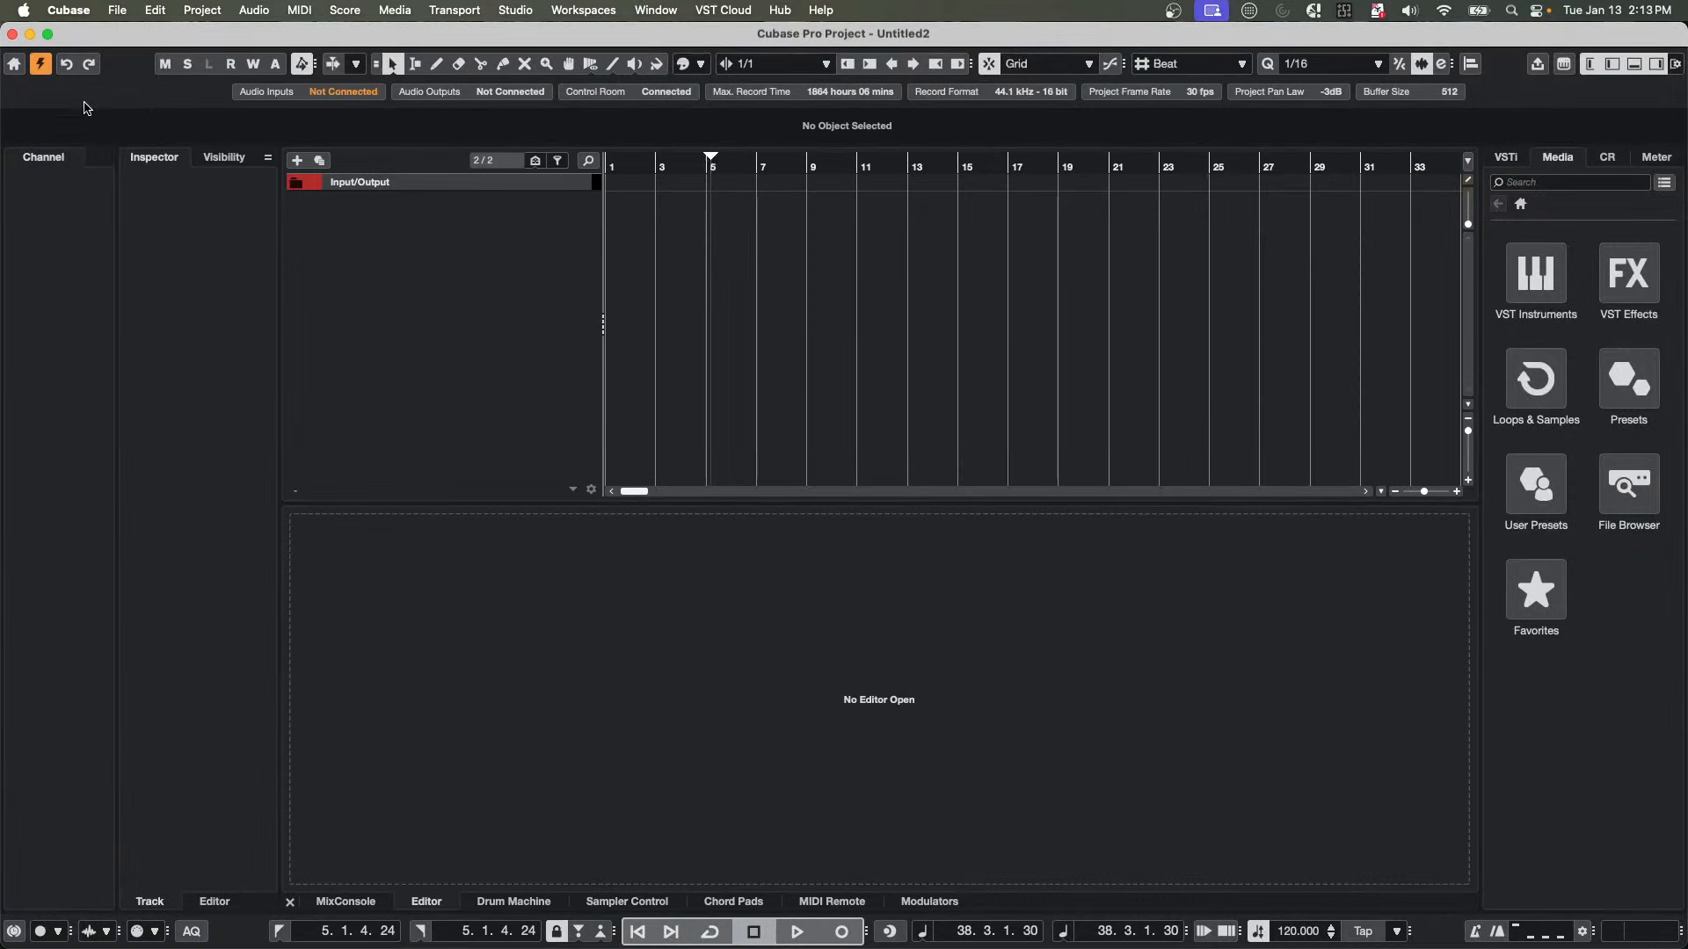
# Add one instrument track to the empty project with HALion 7 as its instrument.
pyautogui.rightClick(456, 227)
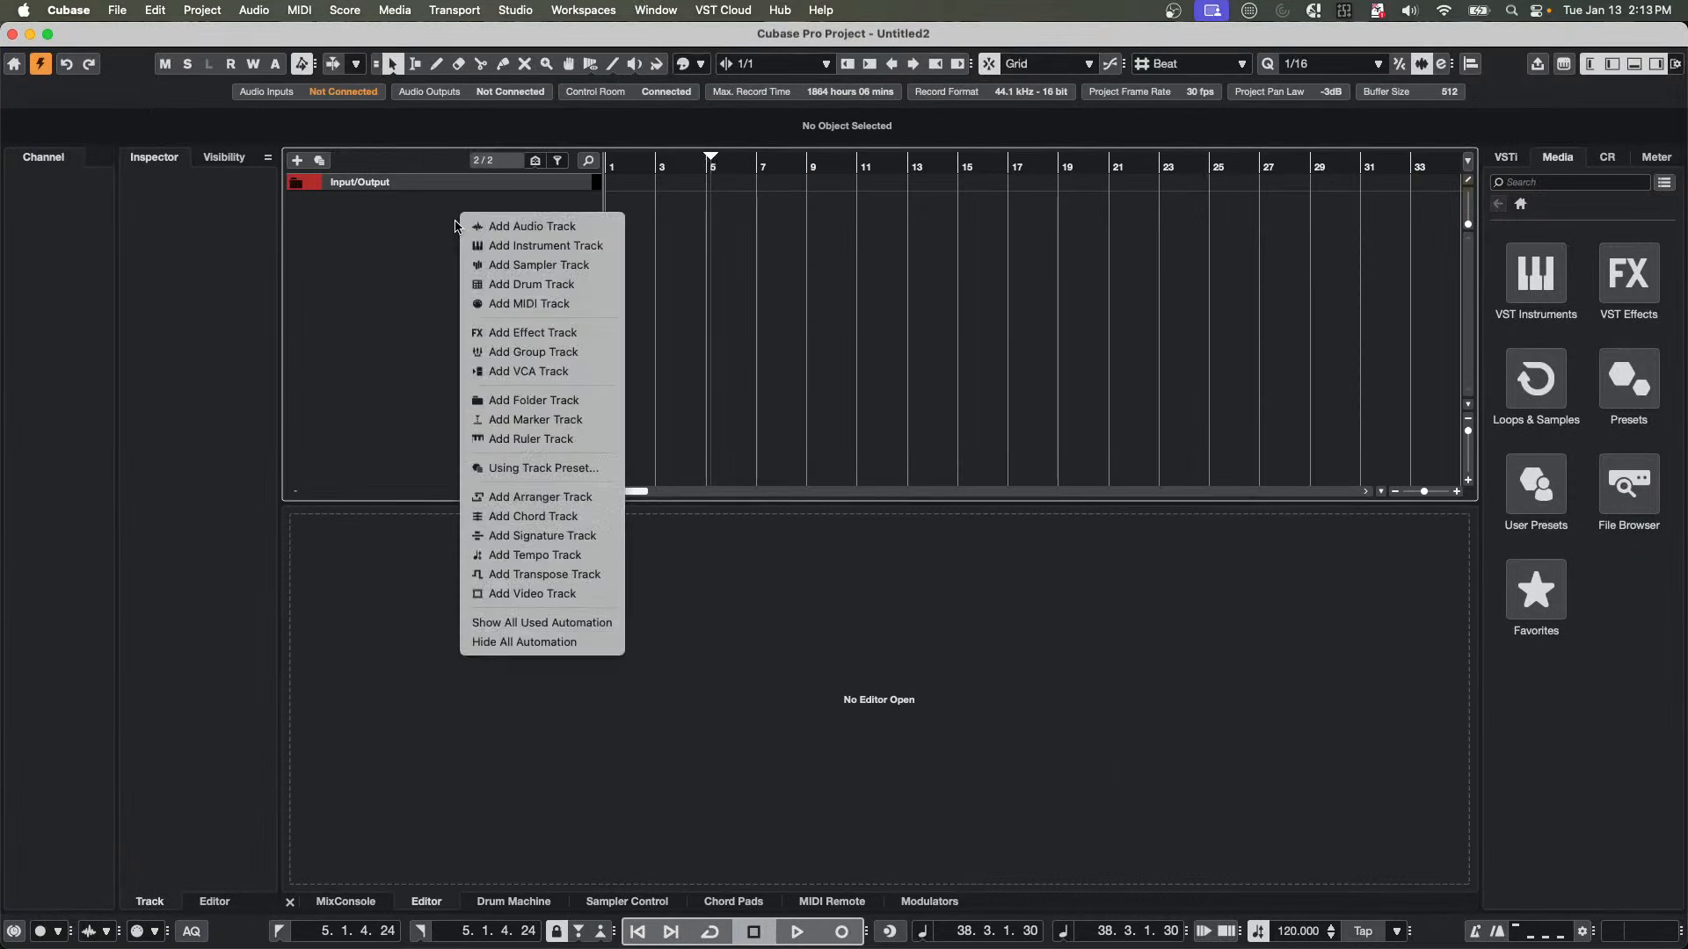
pyautogui.click(541, 246)
pyautogui.click(704, 274)
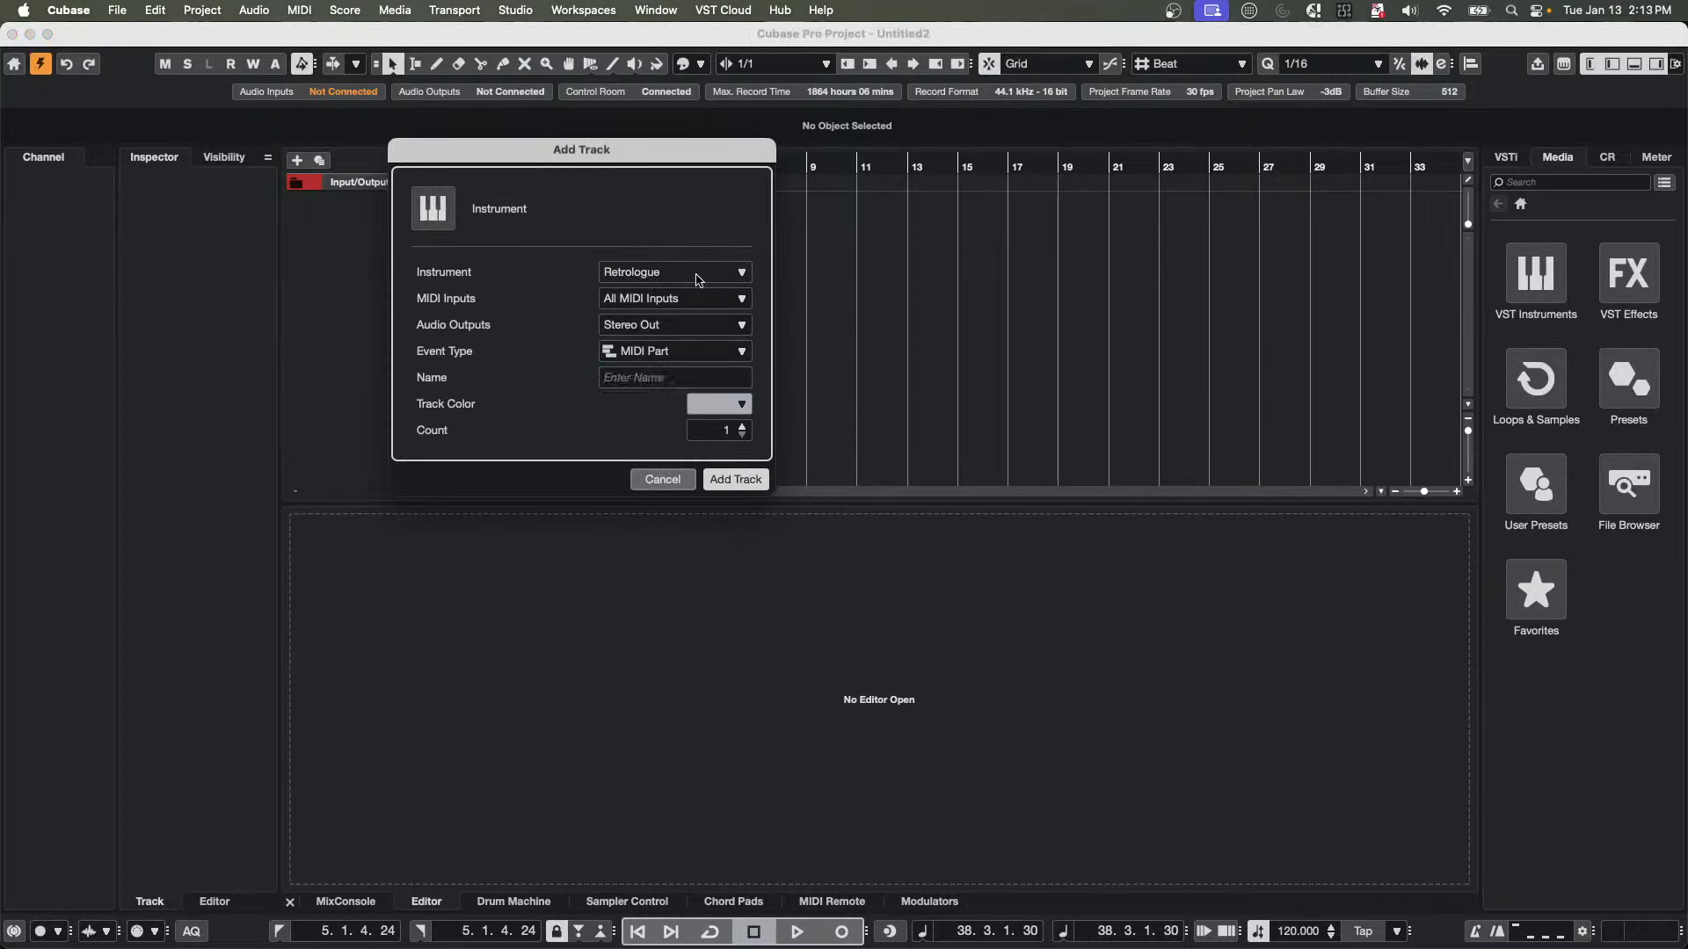
pyautogui.click(662, 587)
pyautogui.click(743, 482)
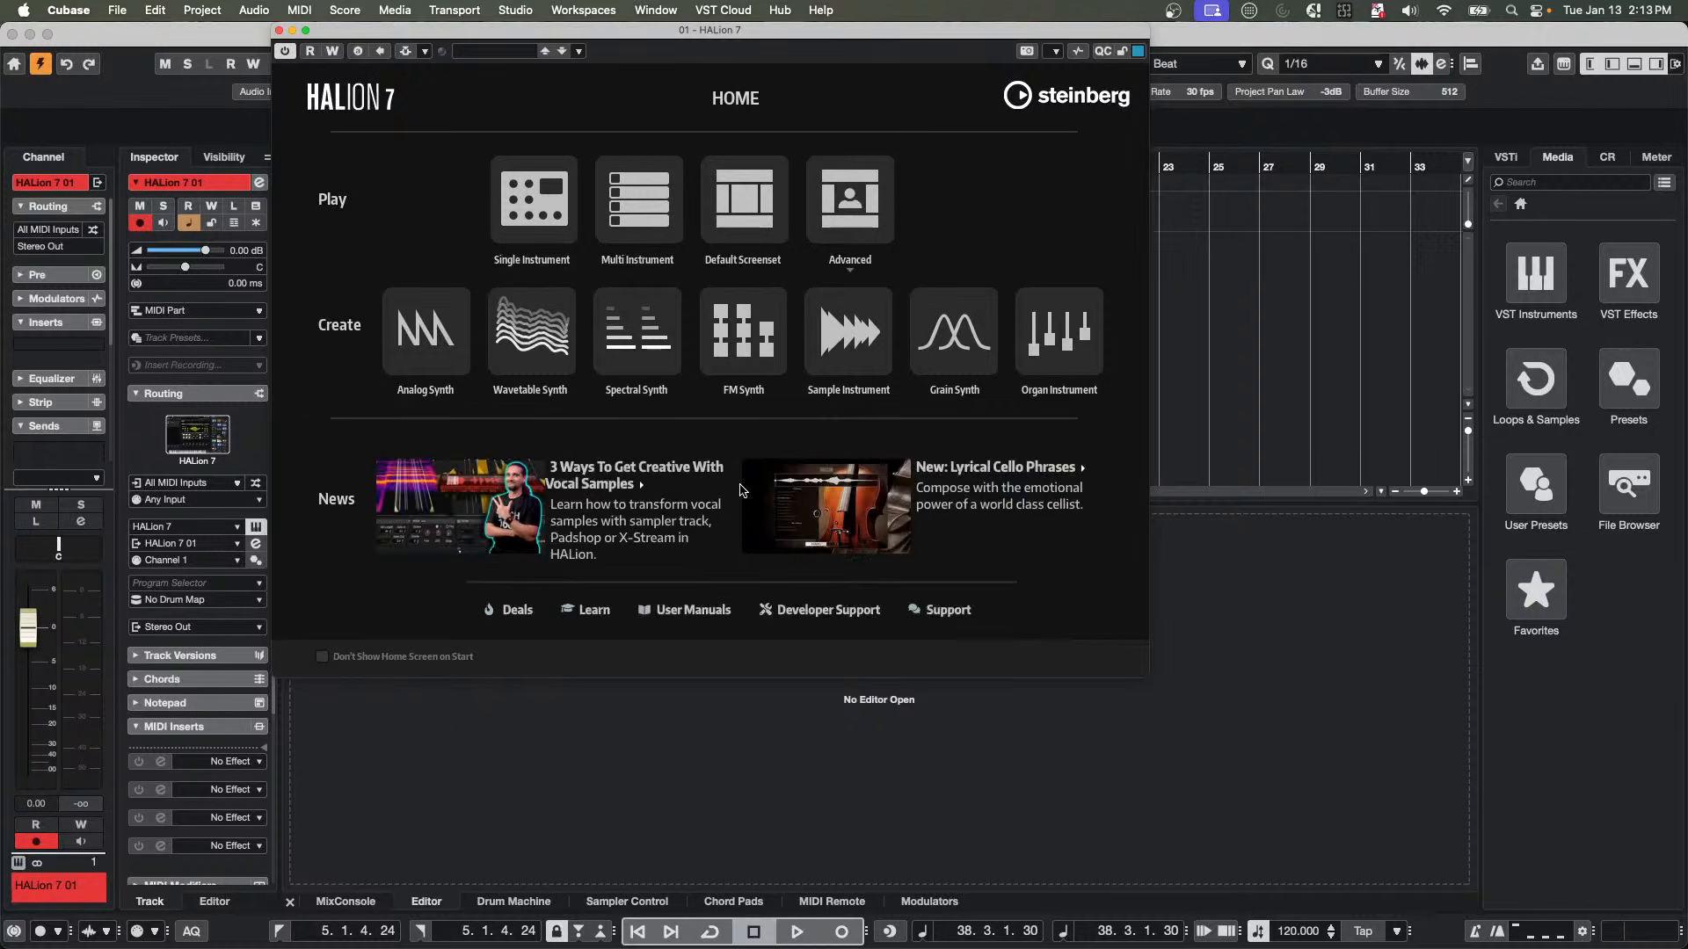
# Load the Ballad Times program in HALion 7's Advanced view and audition its first Ab/Bb trigger pad.
pyautogui.click(850, 211)
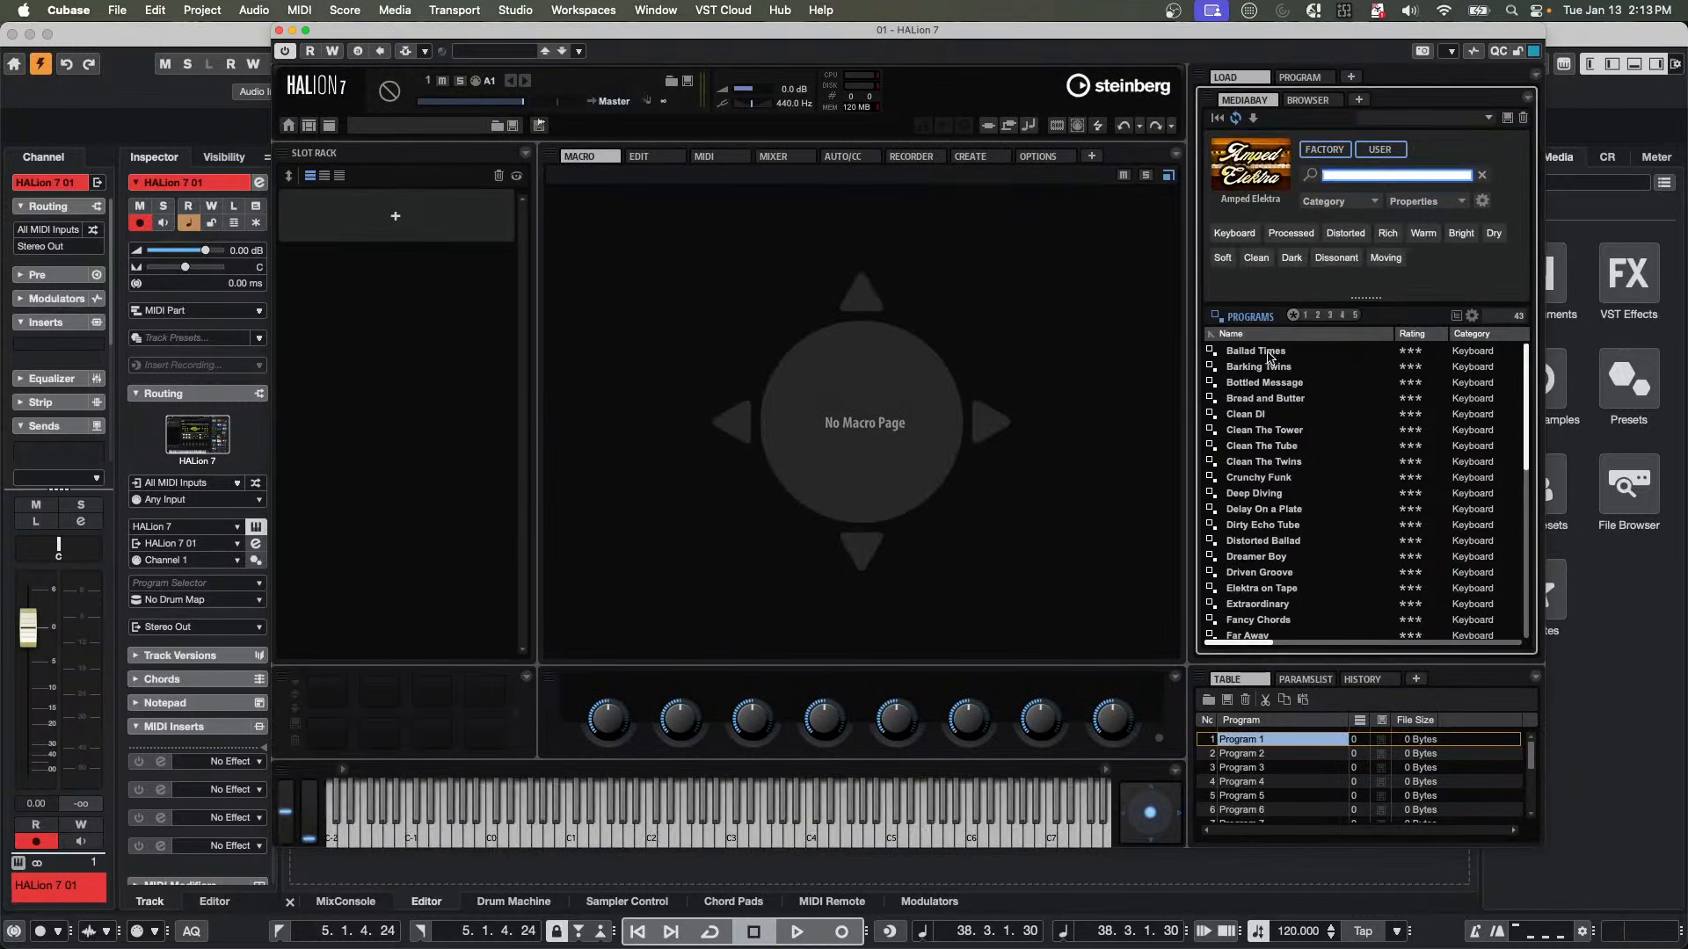
pyautogui.doubleClick(1266, 351)
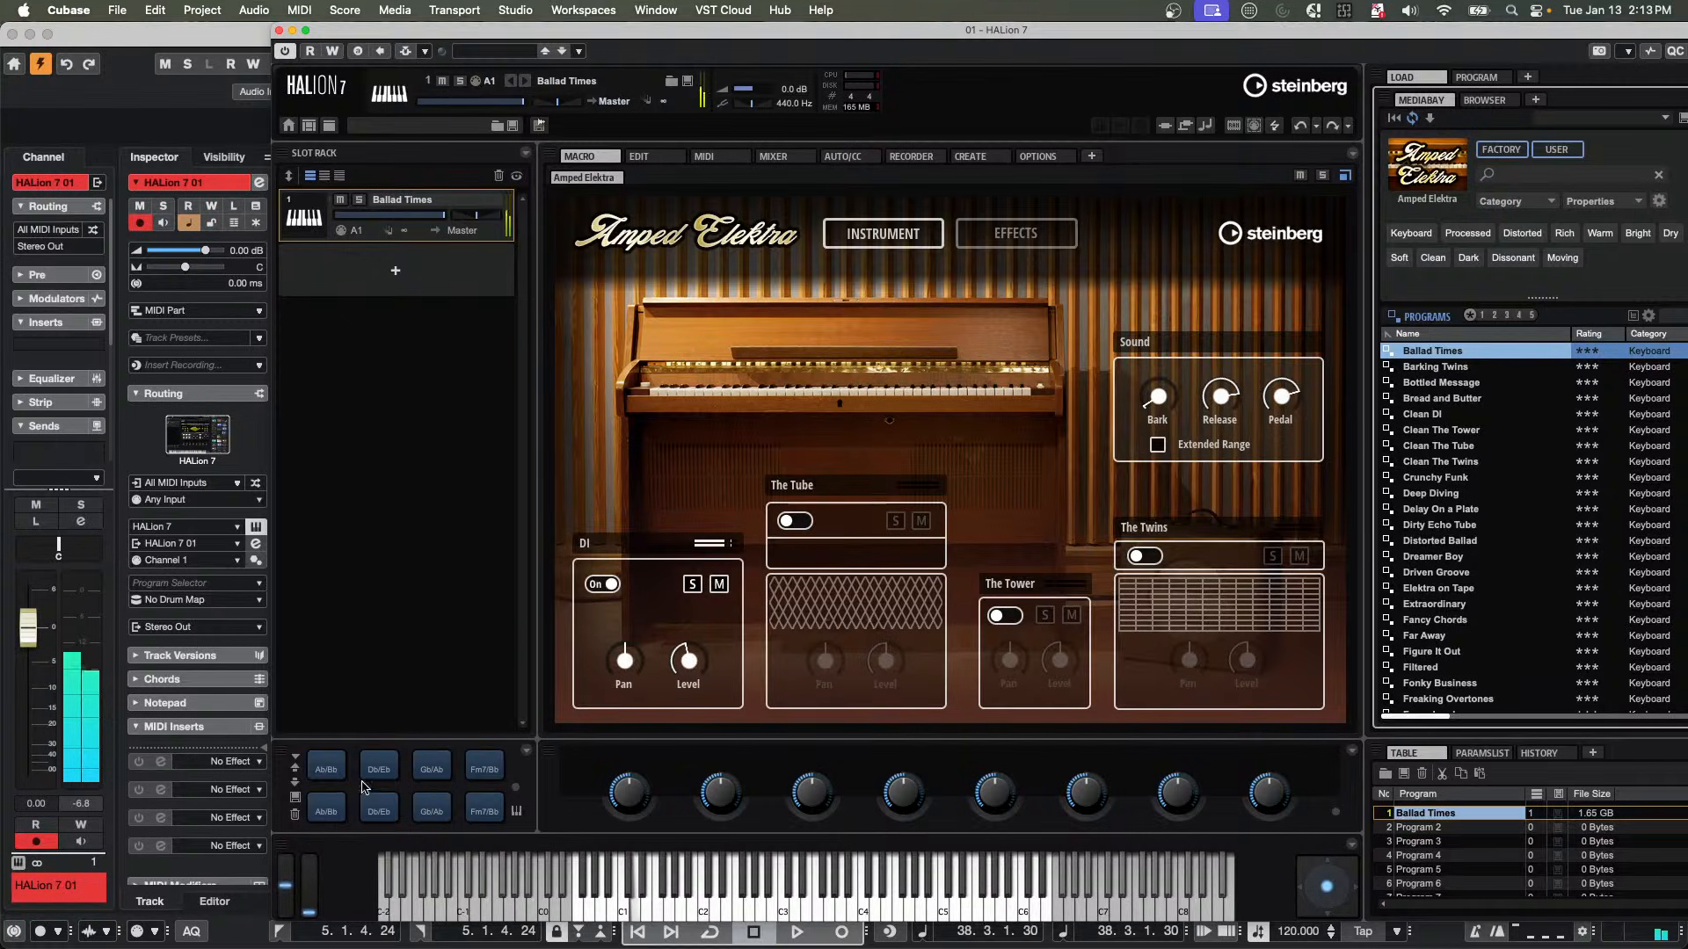
pyautogui.click(323, 770)
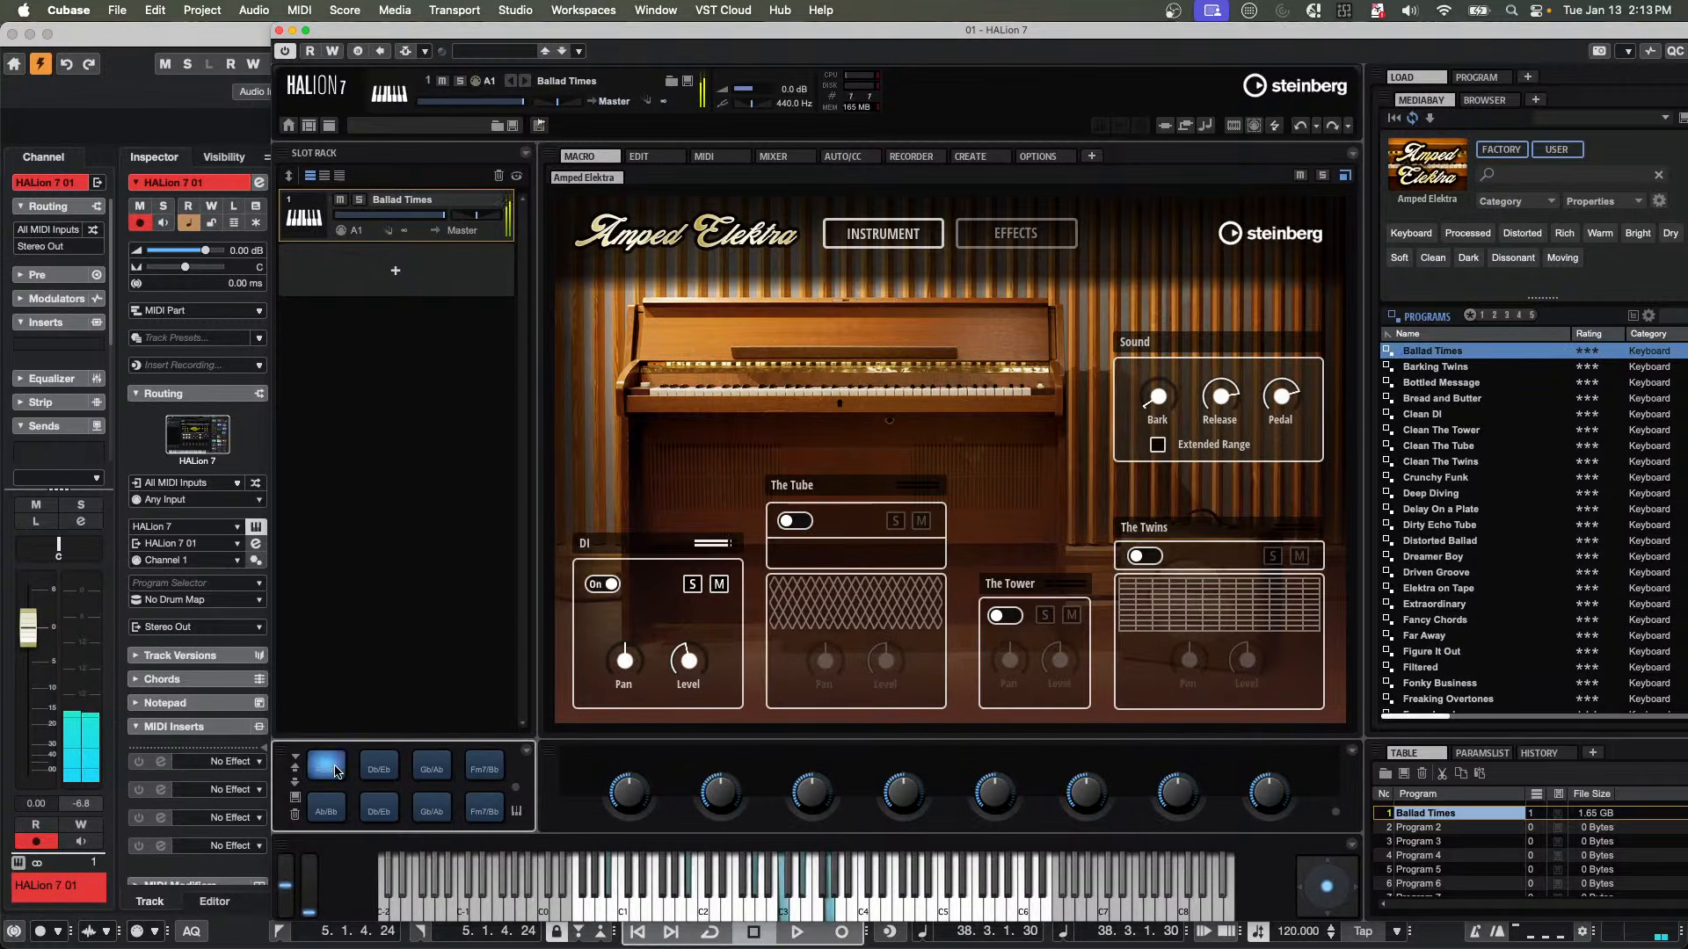
pyautogui.click(337, 772)
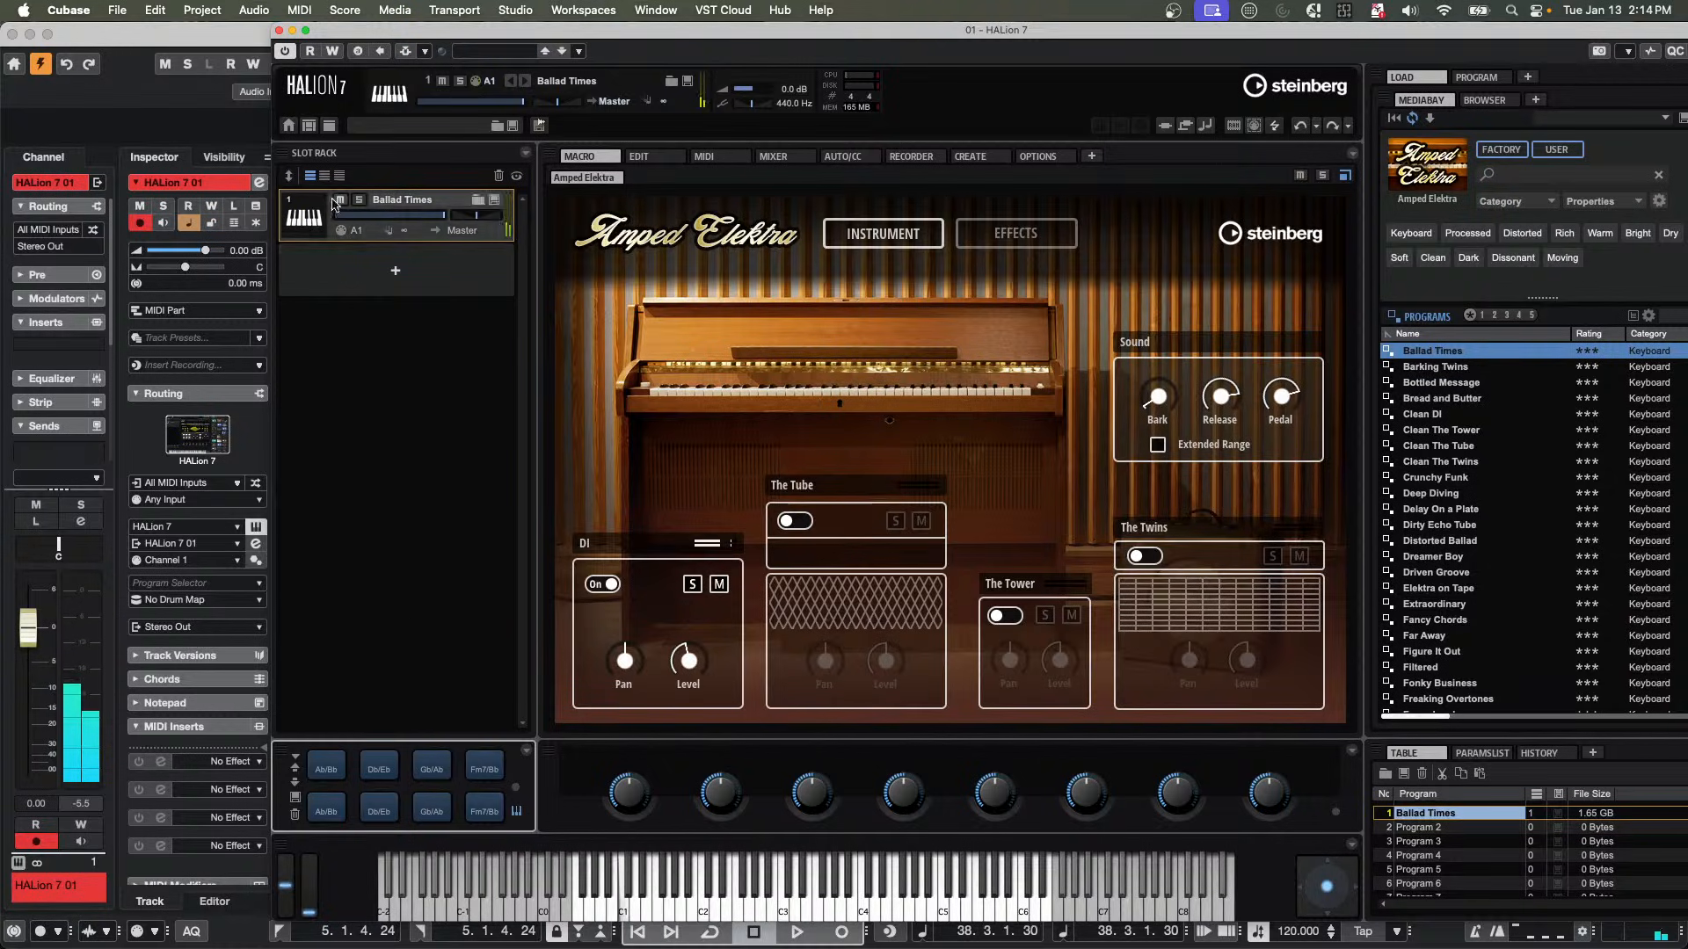
# Move the HALion 7 window aside to uncover the project and show the Chord Pads in the lower zone.
pyautogui.moveTo(431, 30); pyautogui.dragTo(914, 7)
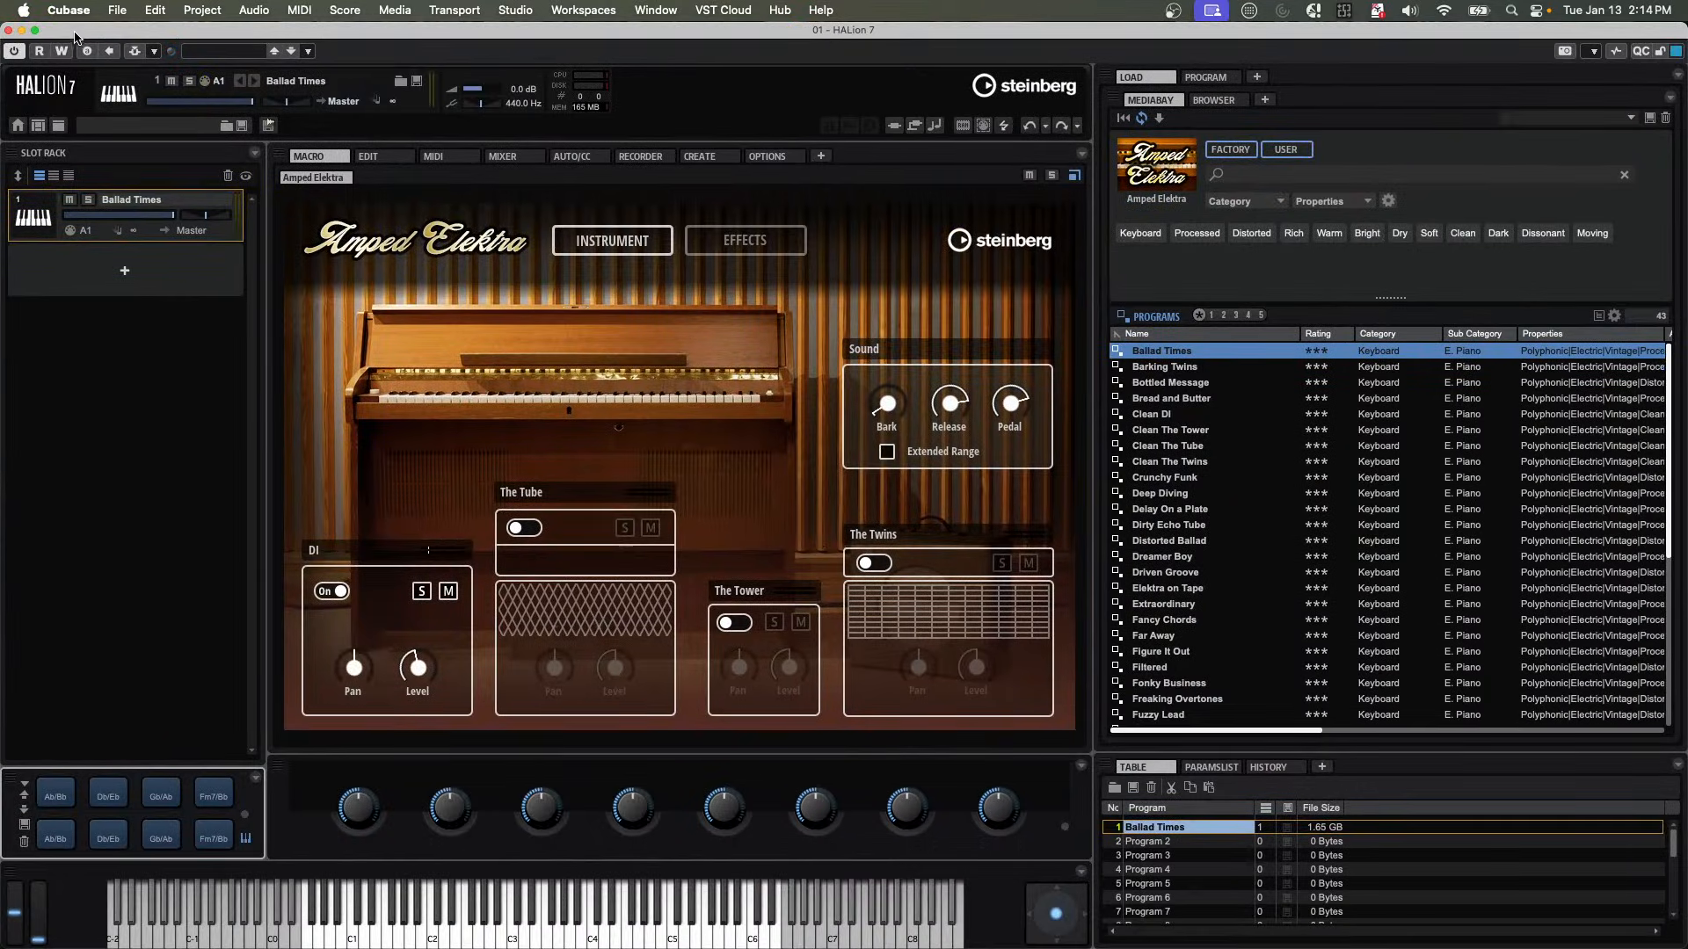
pyautogui.moveTo(75, 34); pyautogui.dragTo(787, 33)
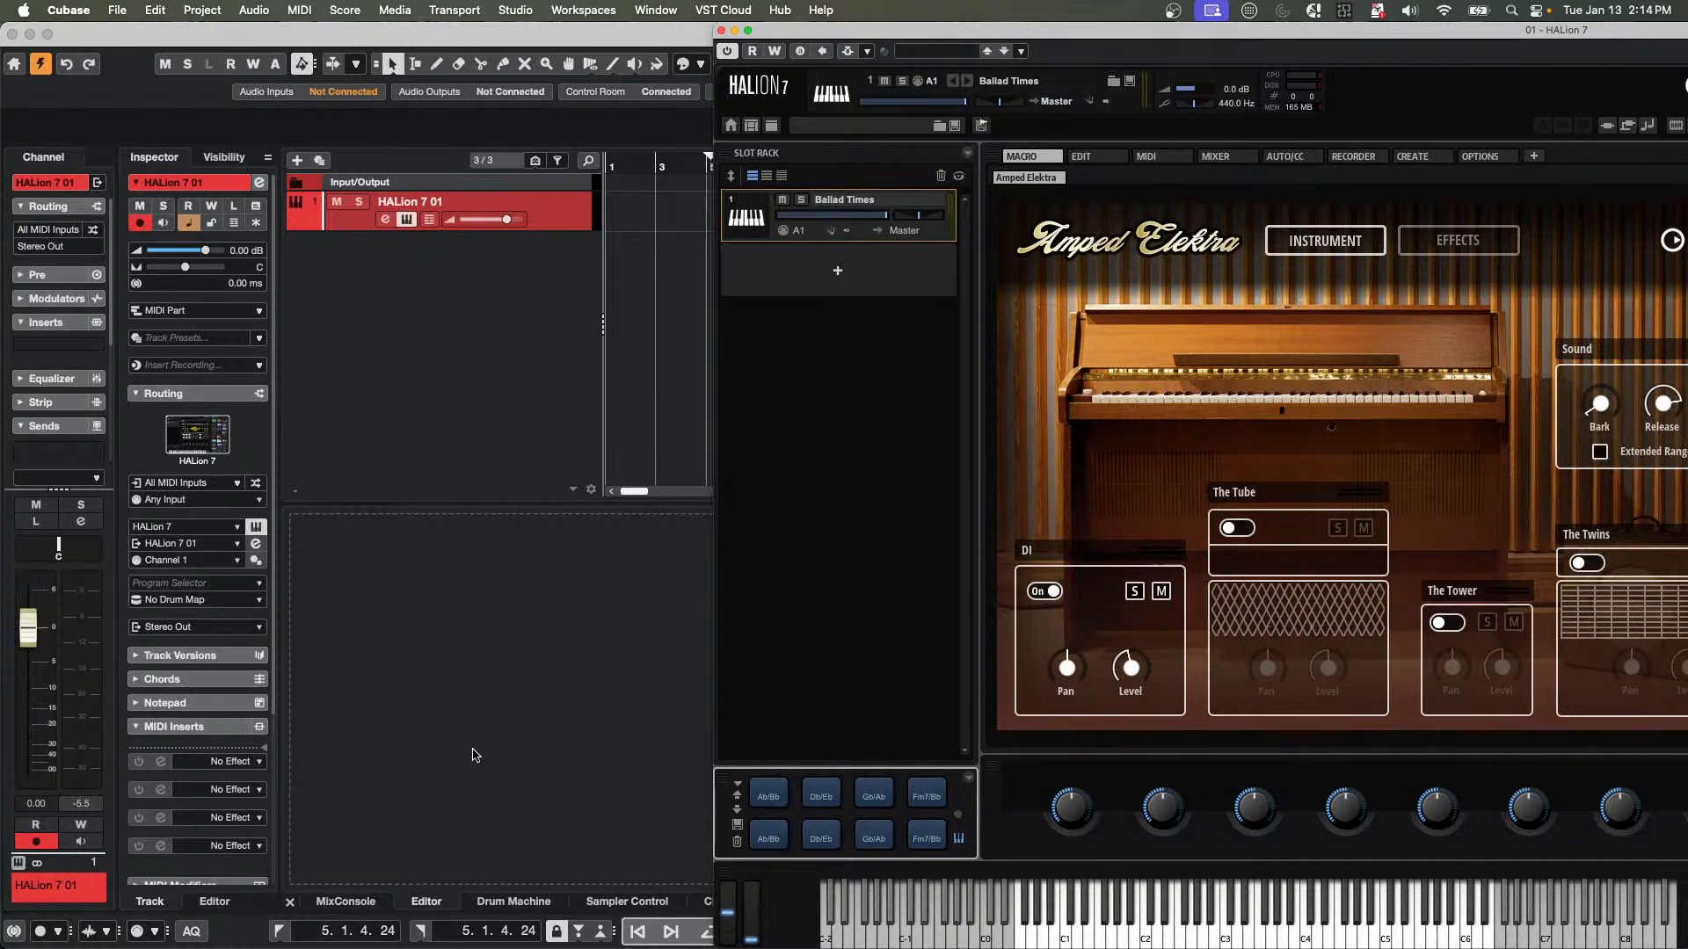
pyautogui.click(467, 823)
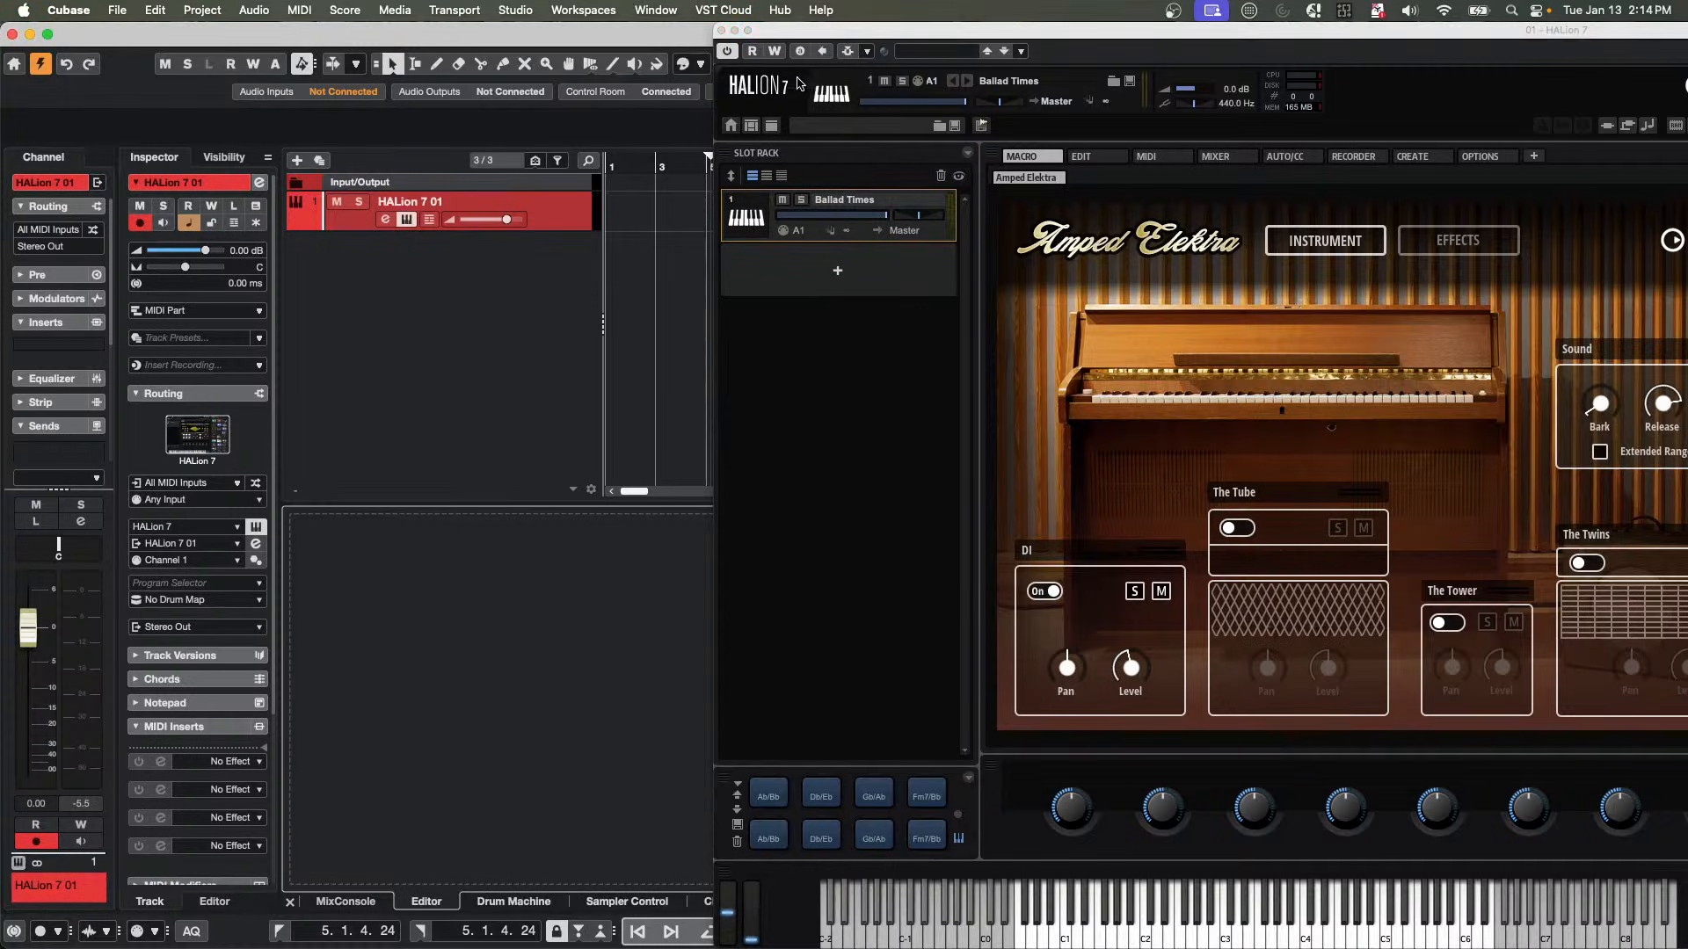
pyautogui.moveTo(785, 32); pyautogui.dragTo(1054, 69)
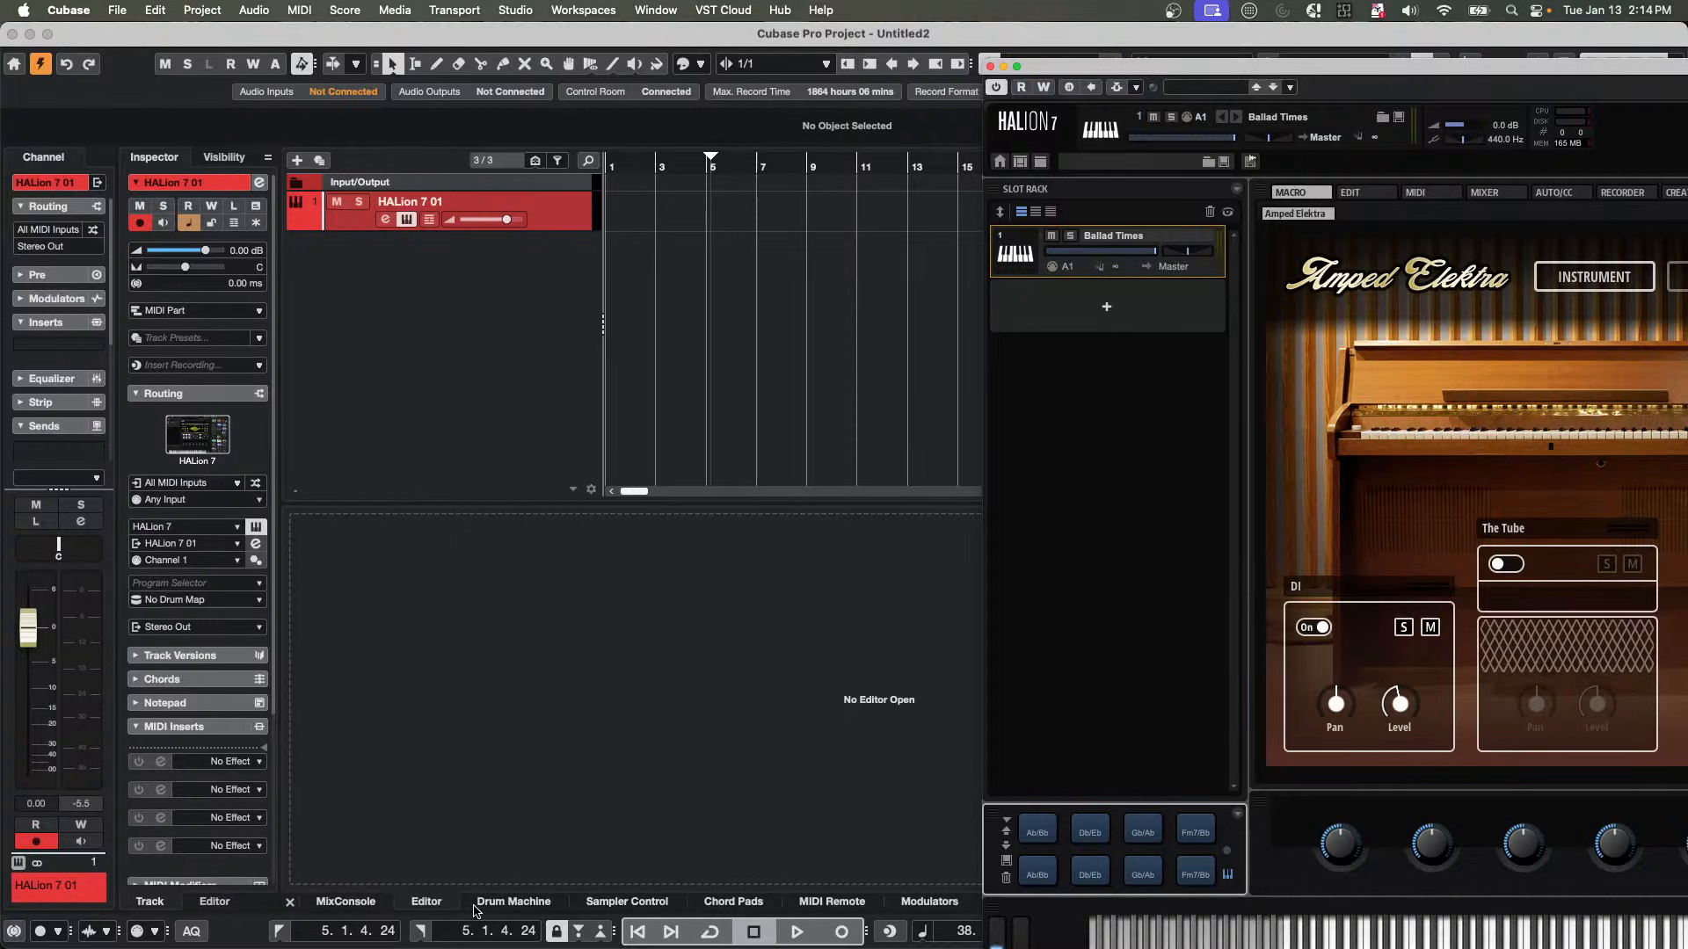
pyautogui.click(705, 904)
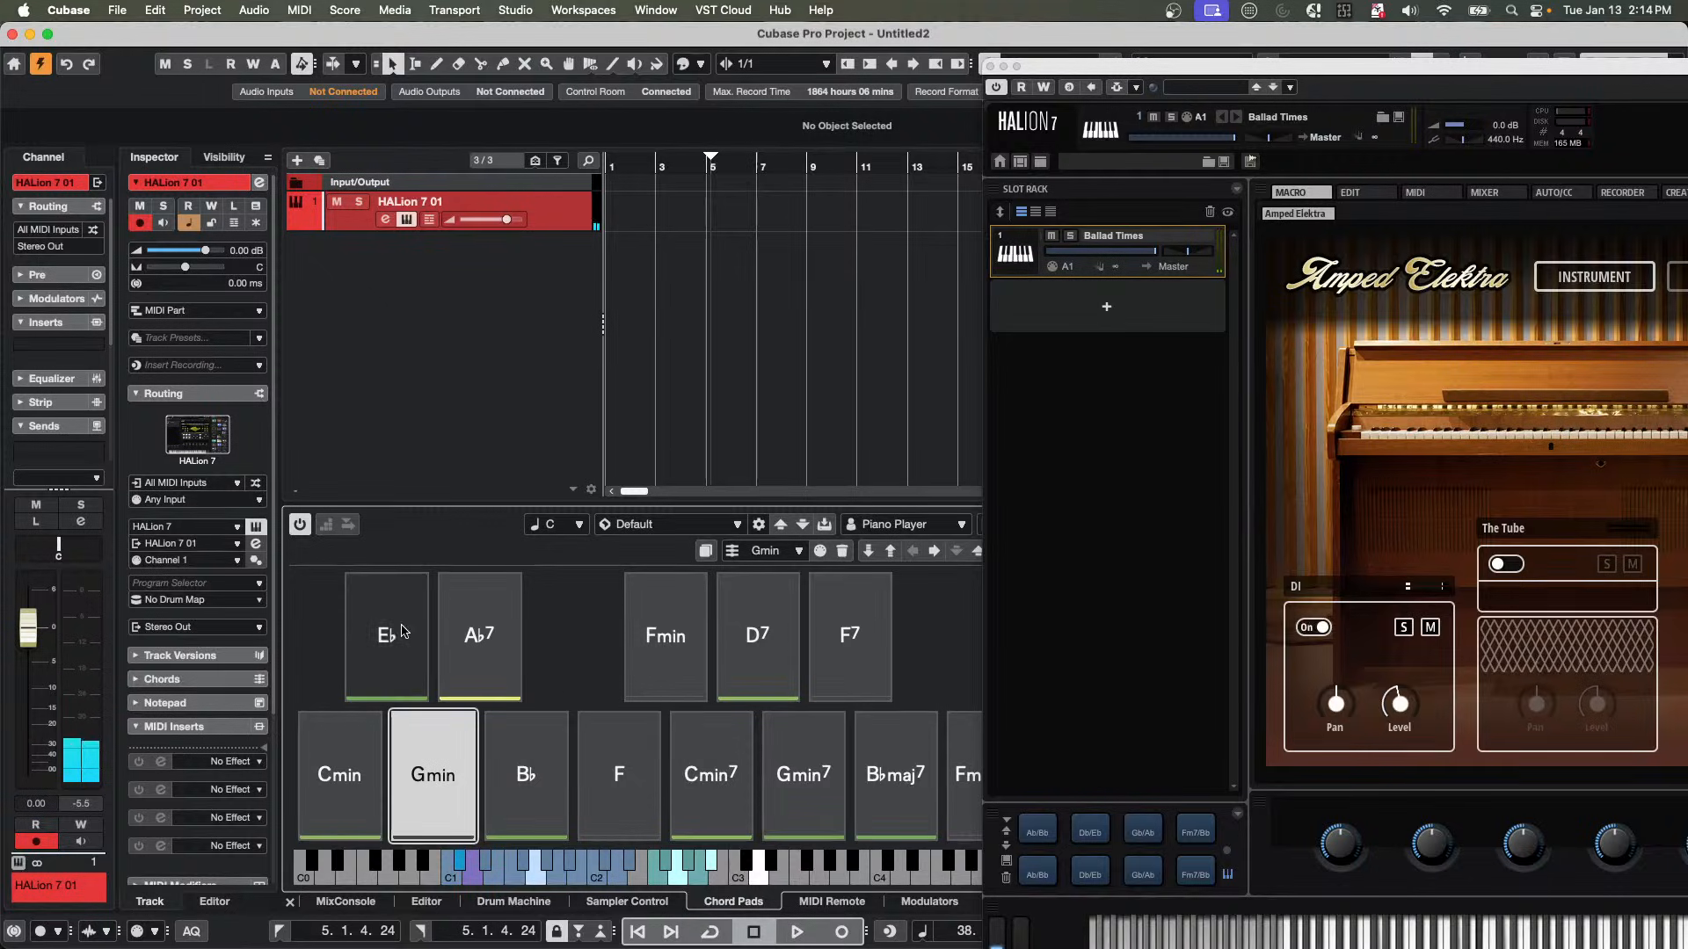
# Toggle the Chord Pads off and on, look at the MixConsole in between, and audition the Cmin pad.
pyautogui.click(300, 525)
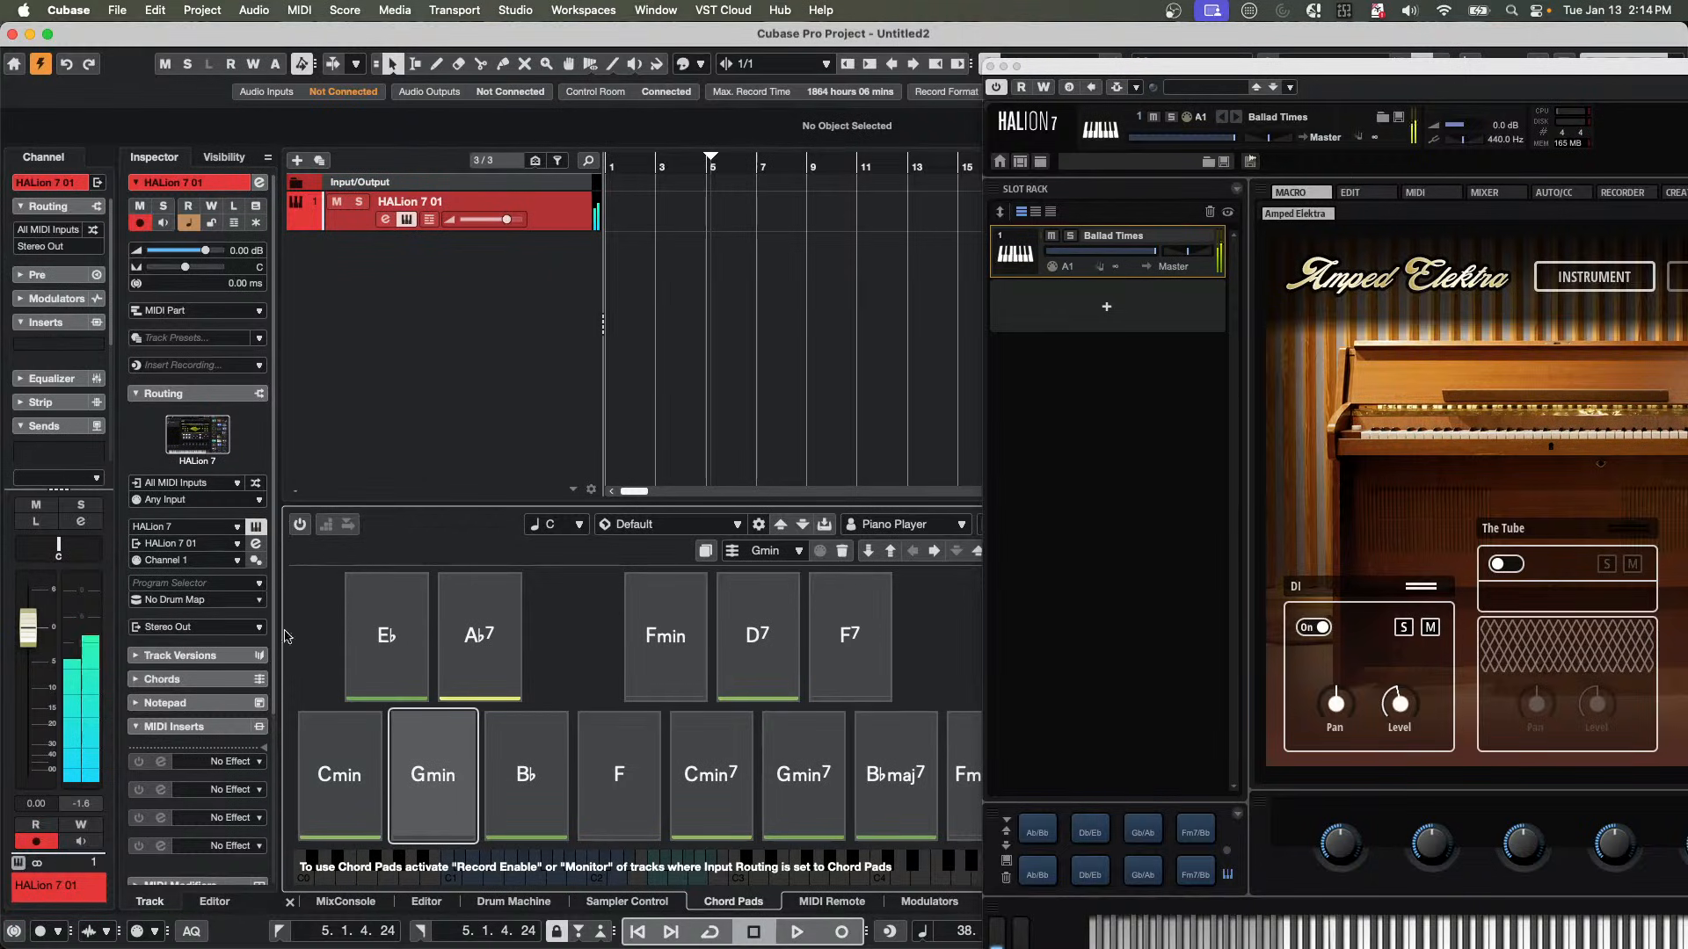
pyautogui.click(299, 526)
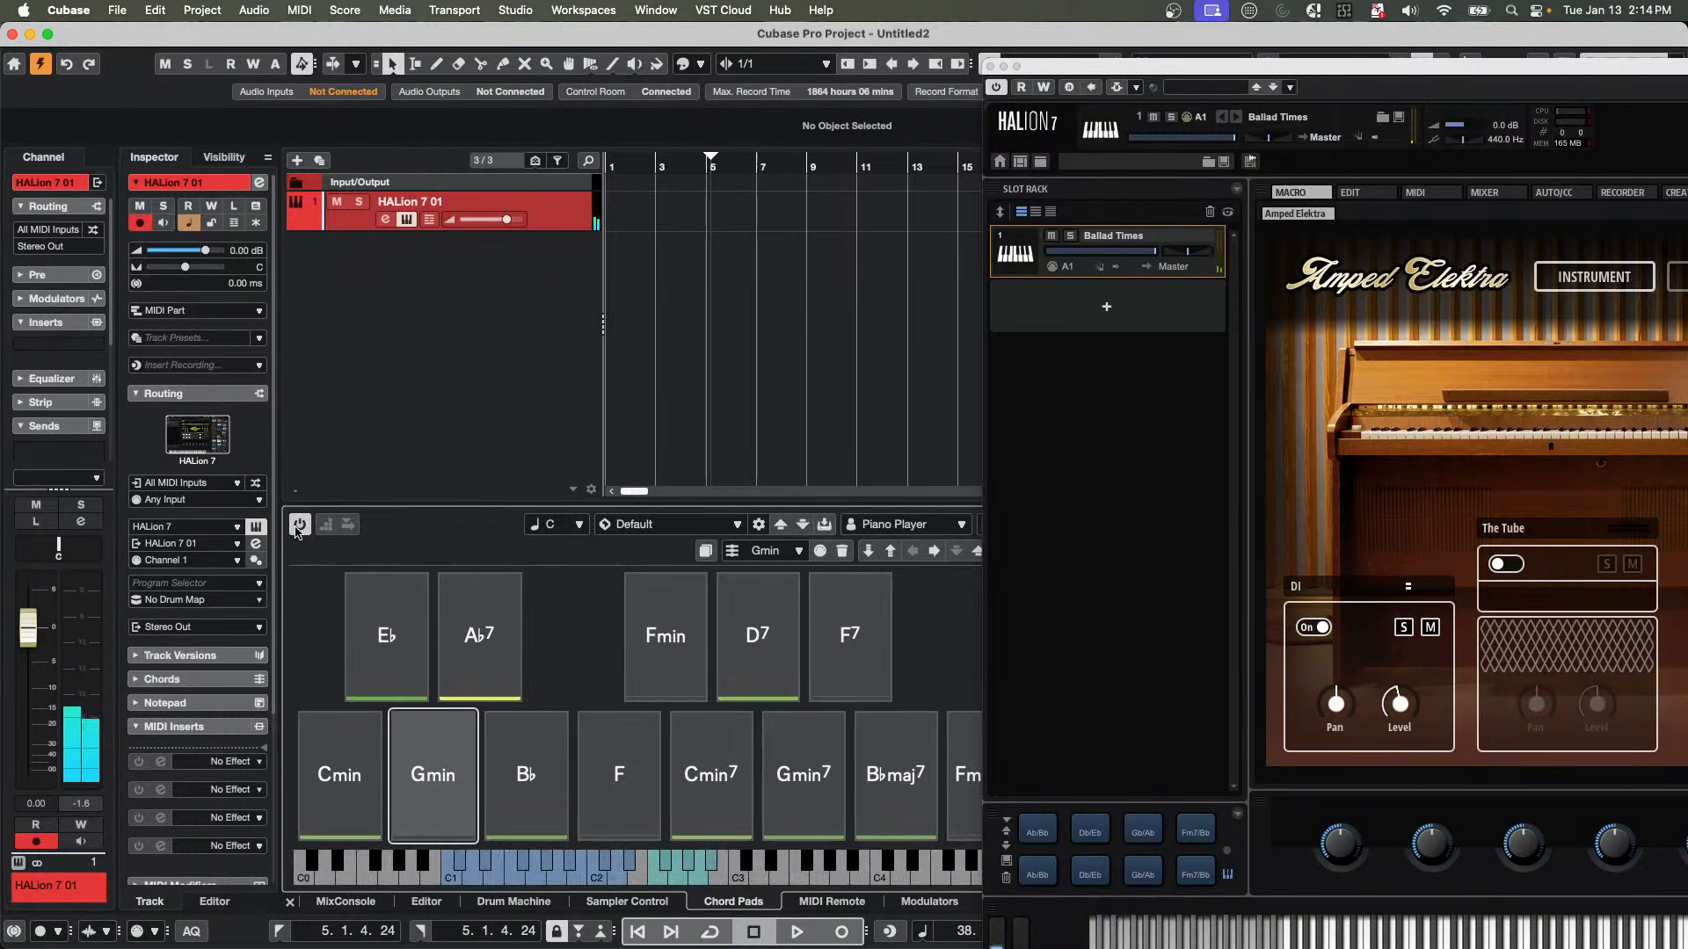
pyautogui.click(362, 905)
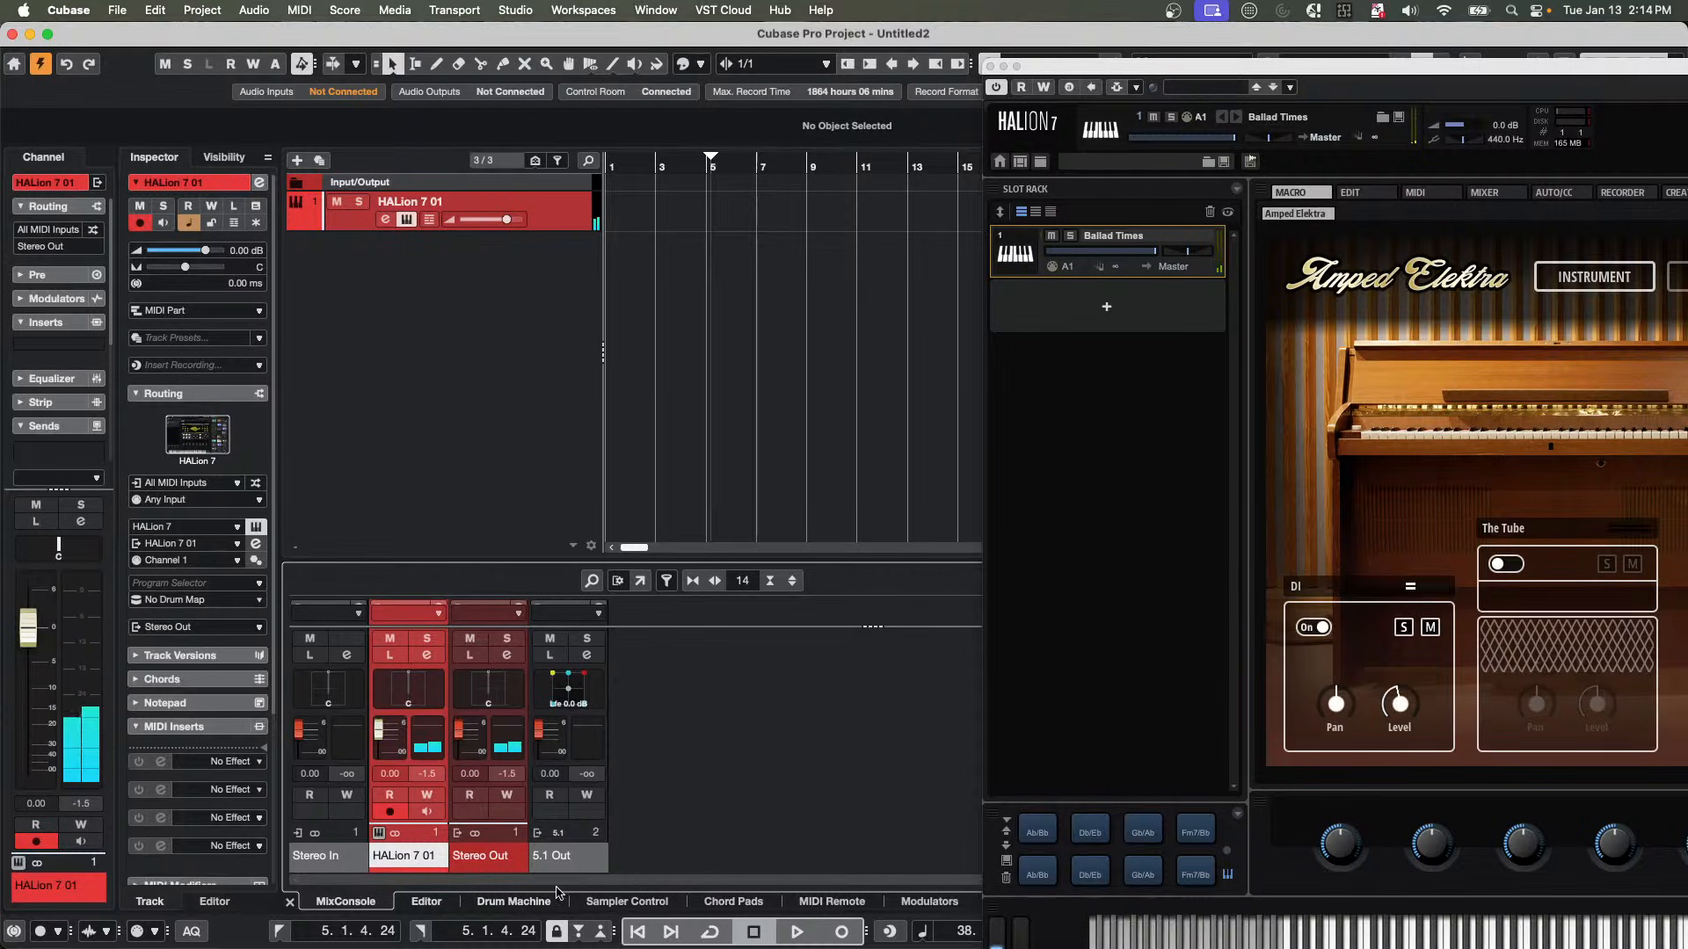
pyautogui.click(732, 903)
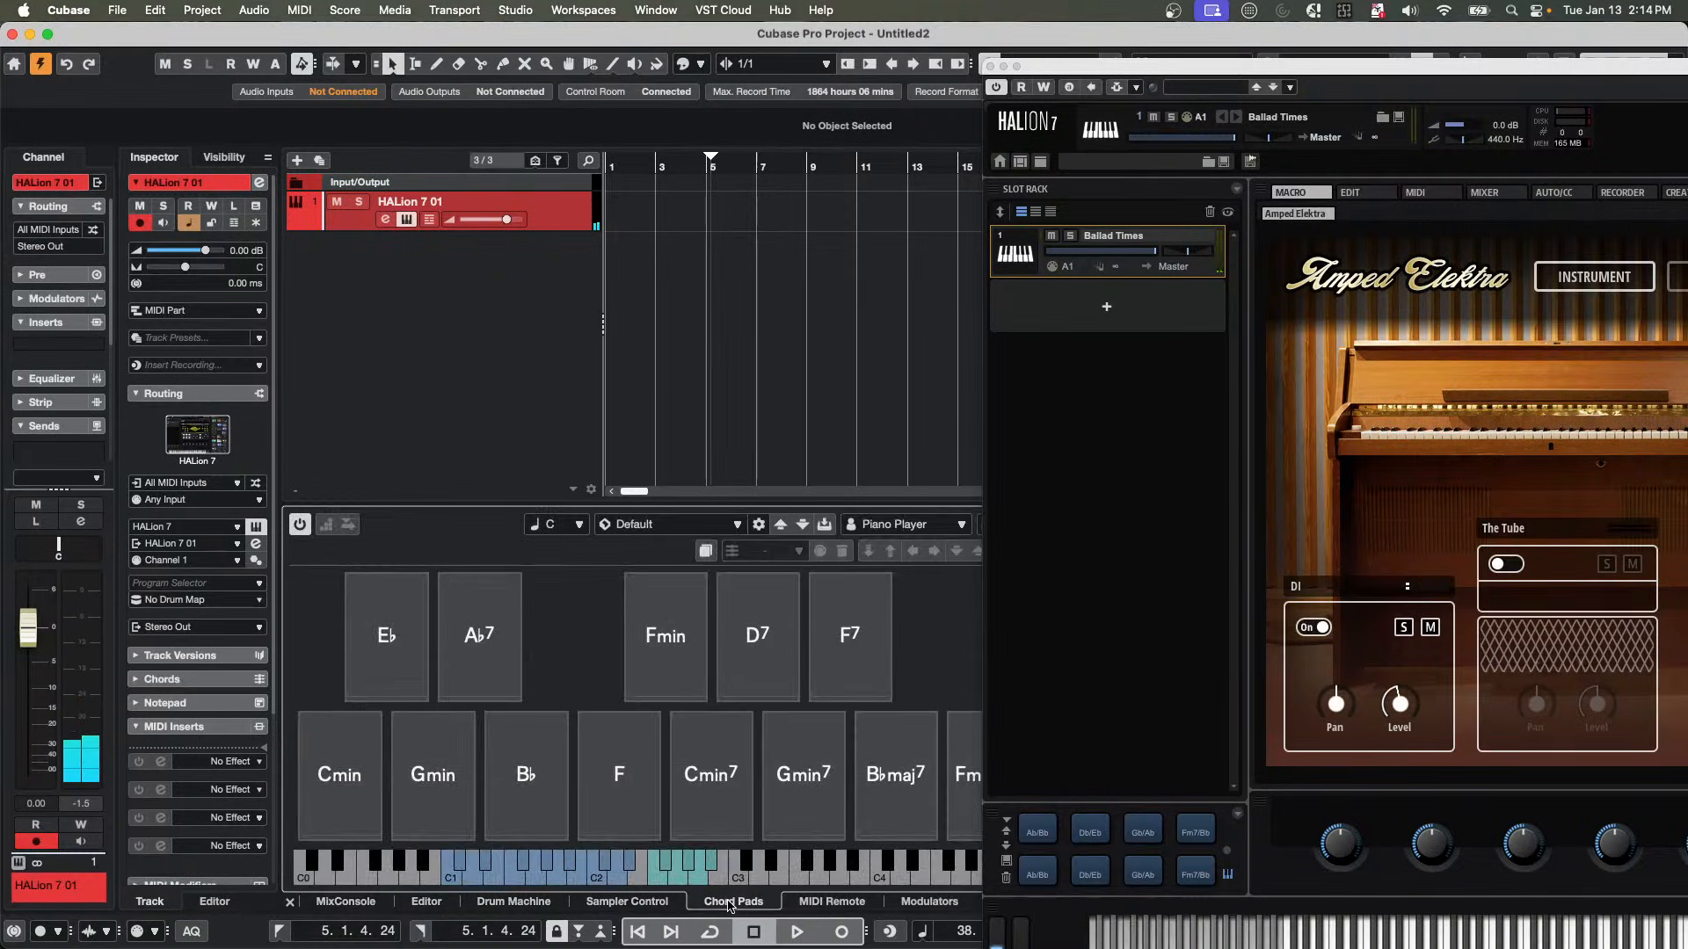
pyautogui.click(339, 773)
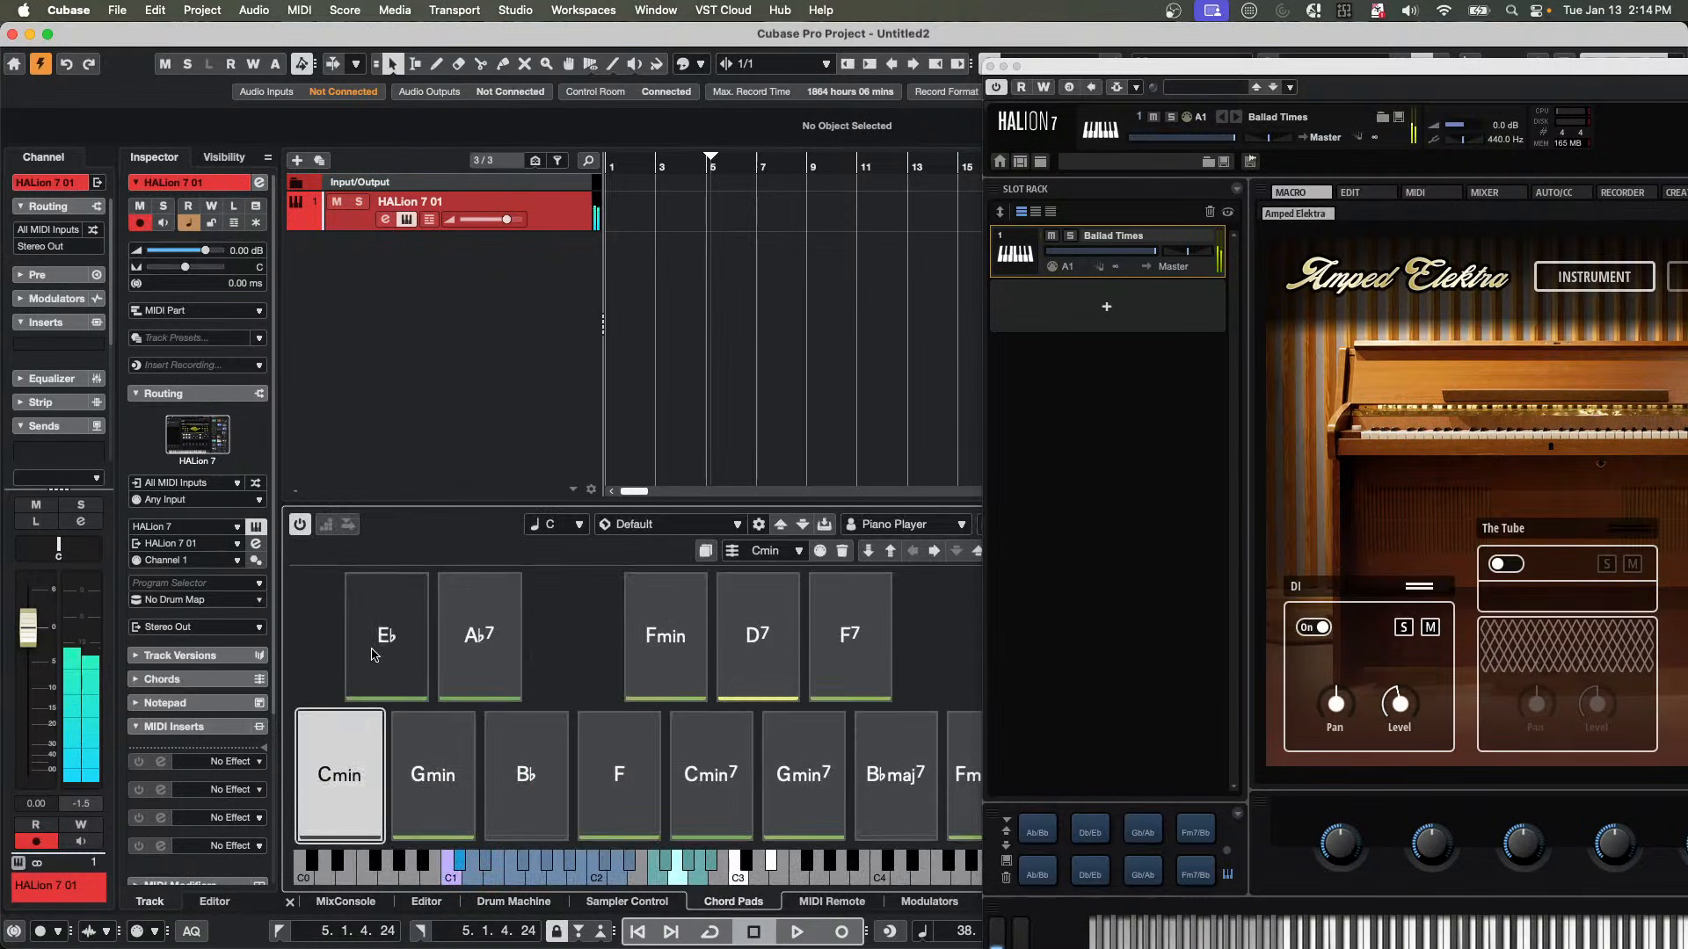
pyautogui.click(300, 525)
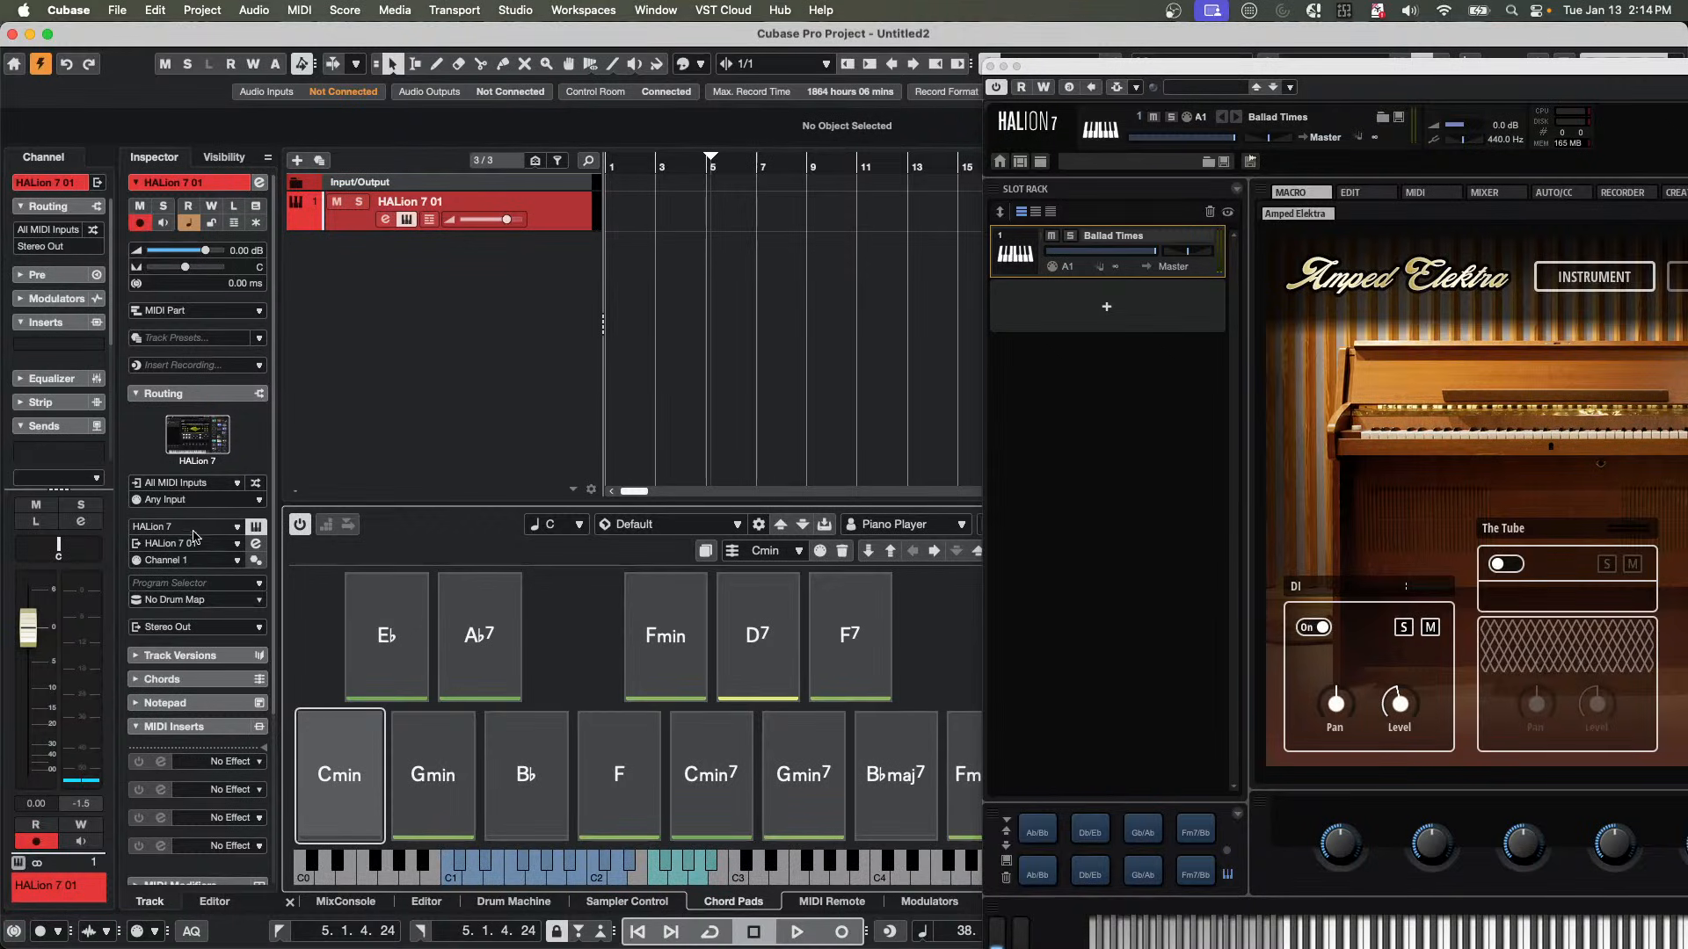
# Set the HALion 7 01 track's MIDI input to PANORAMA P4 MIDI In and return the lower zone to the Editor.
pyautogui.click(193, 484)
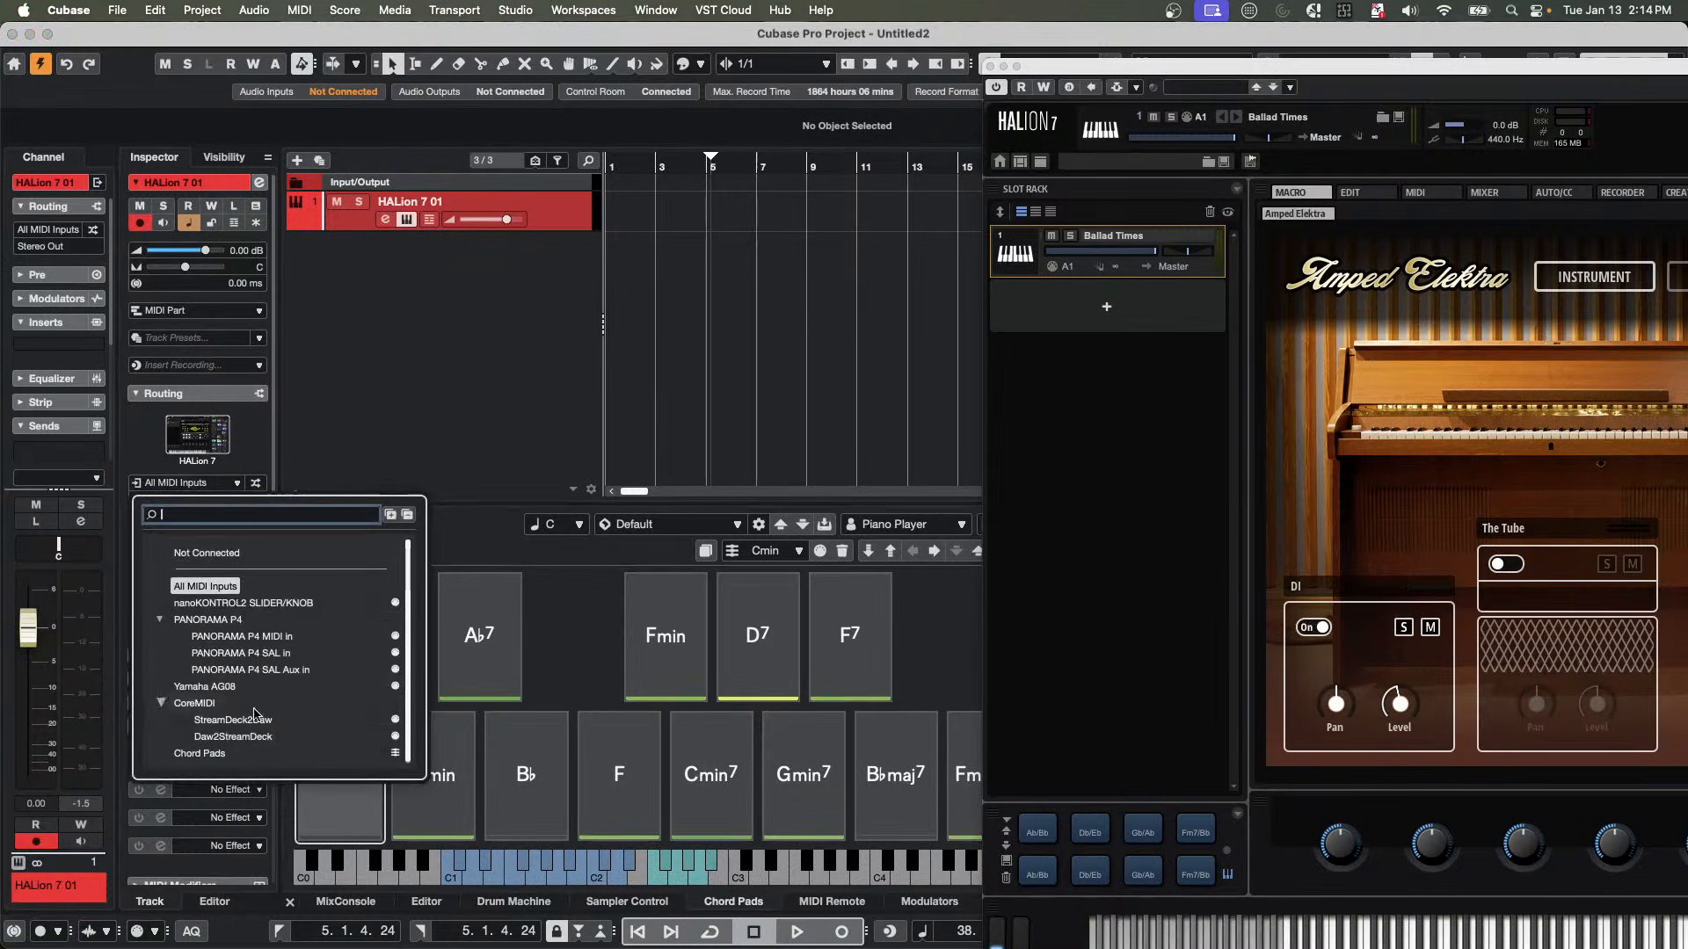
pyautogui.click(243, 637)
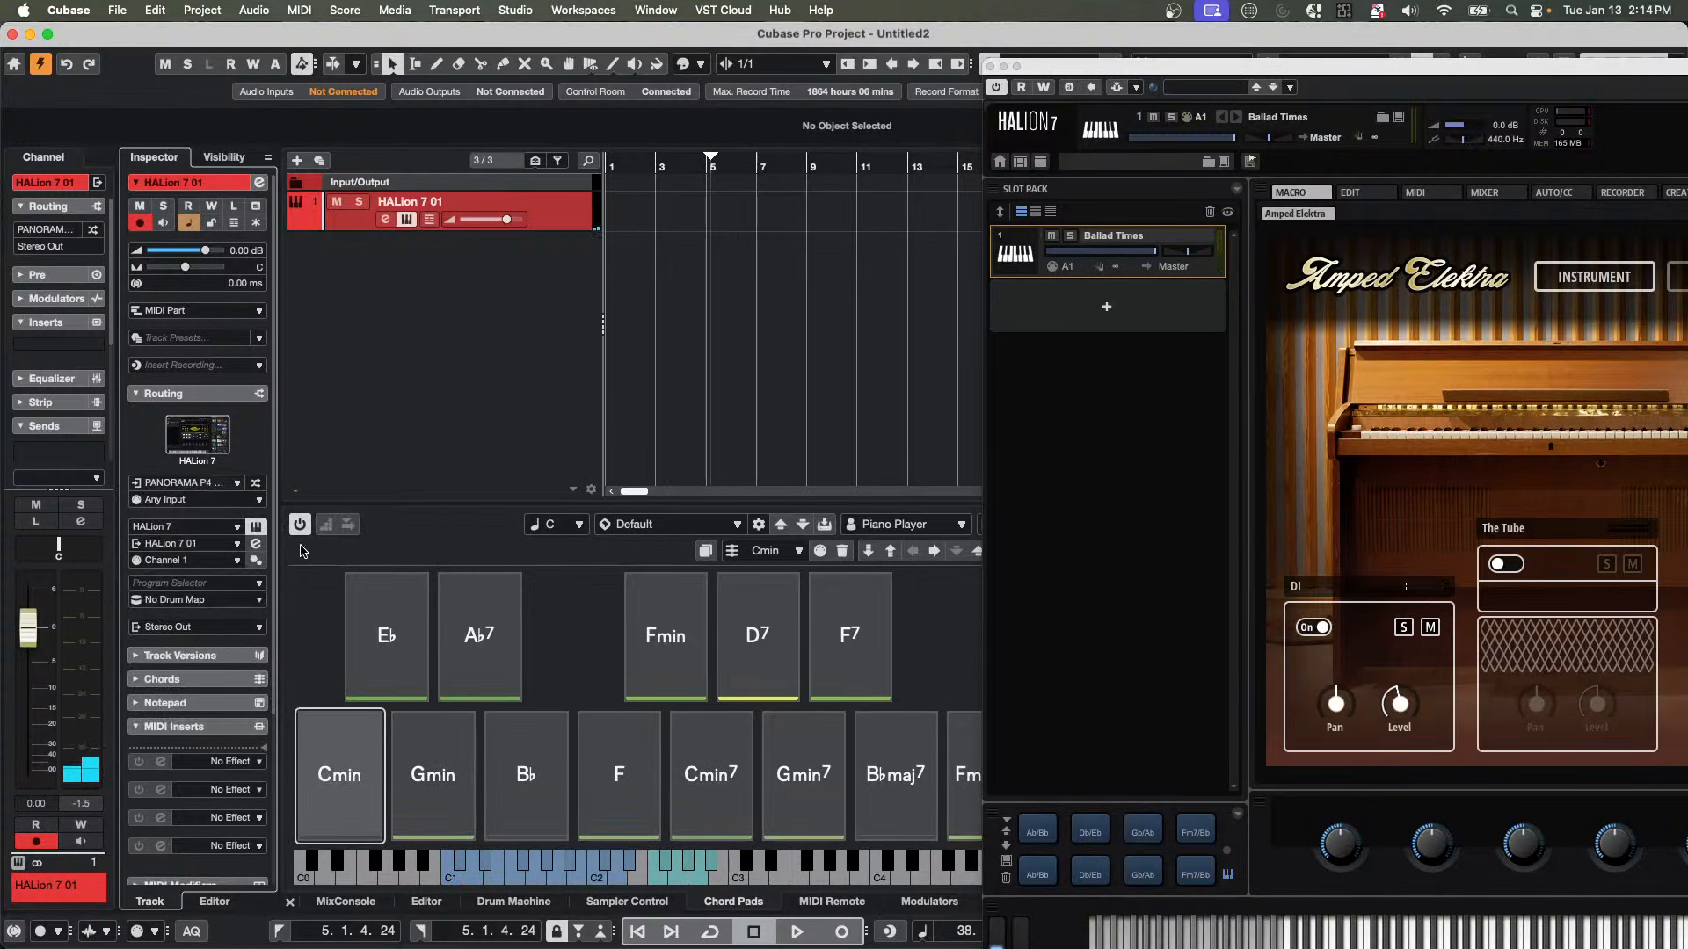
pyautogui.click(427, 901)
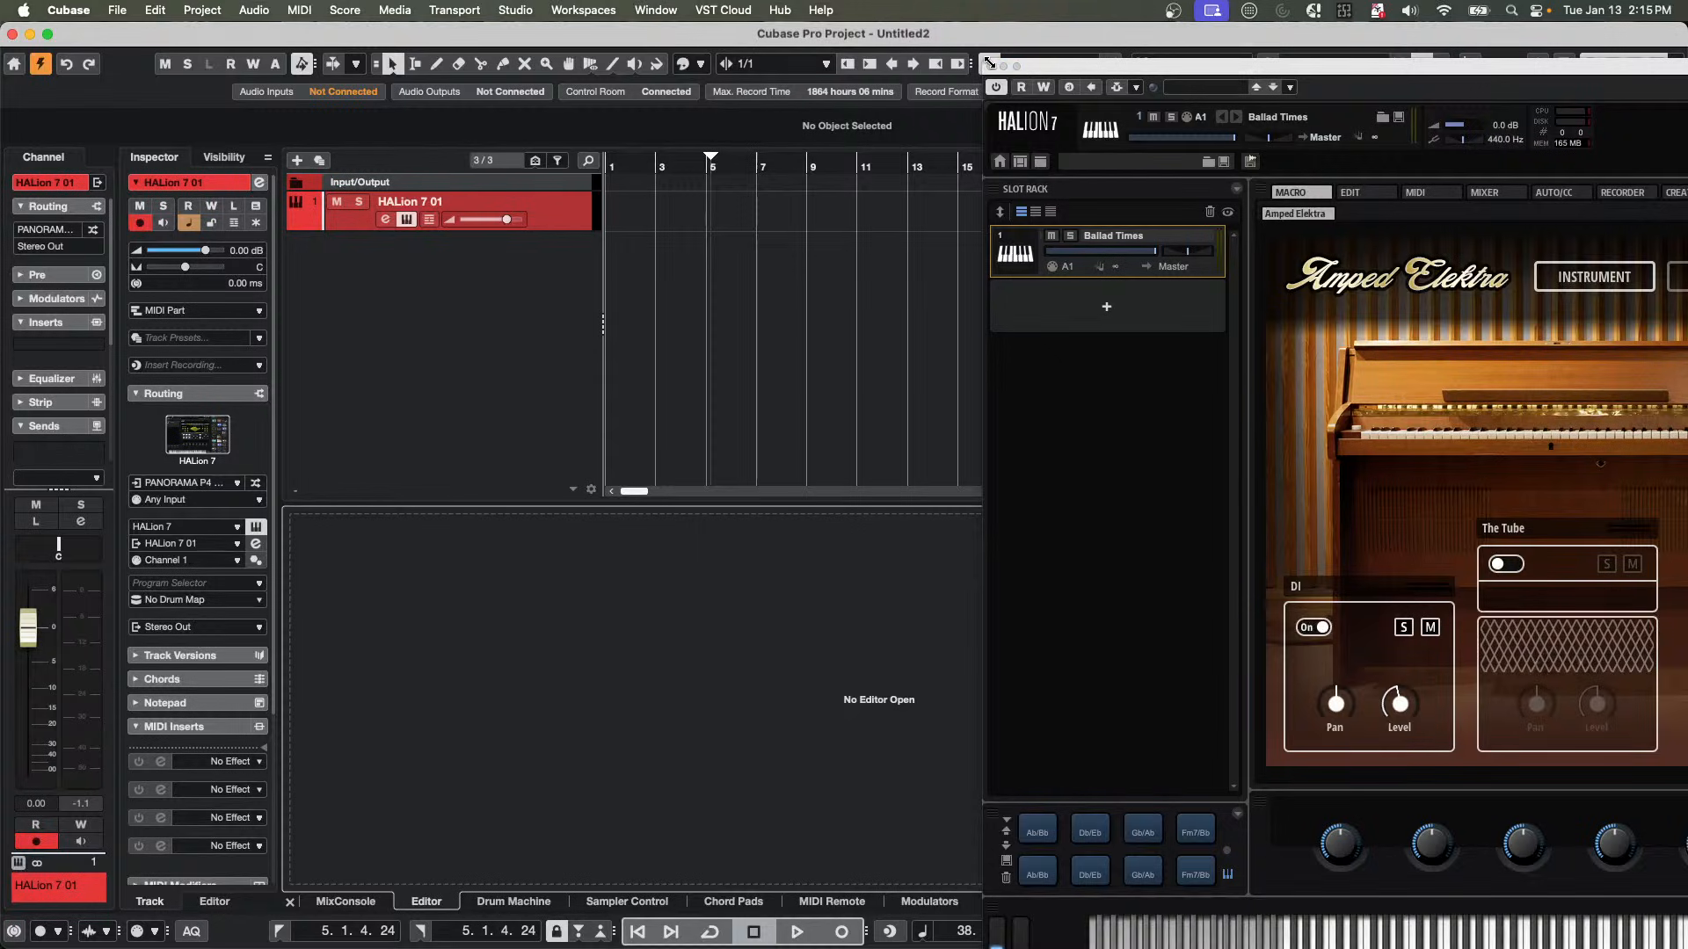
# Reposition the HALion 7 window over the project and resize it to show the trigger pads and the full keyboard.
pyautogui.moveTo(980, 67); pyautogui.dragTo(1272, 405)
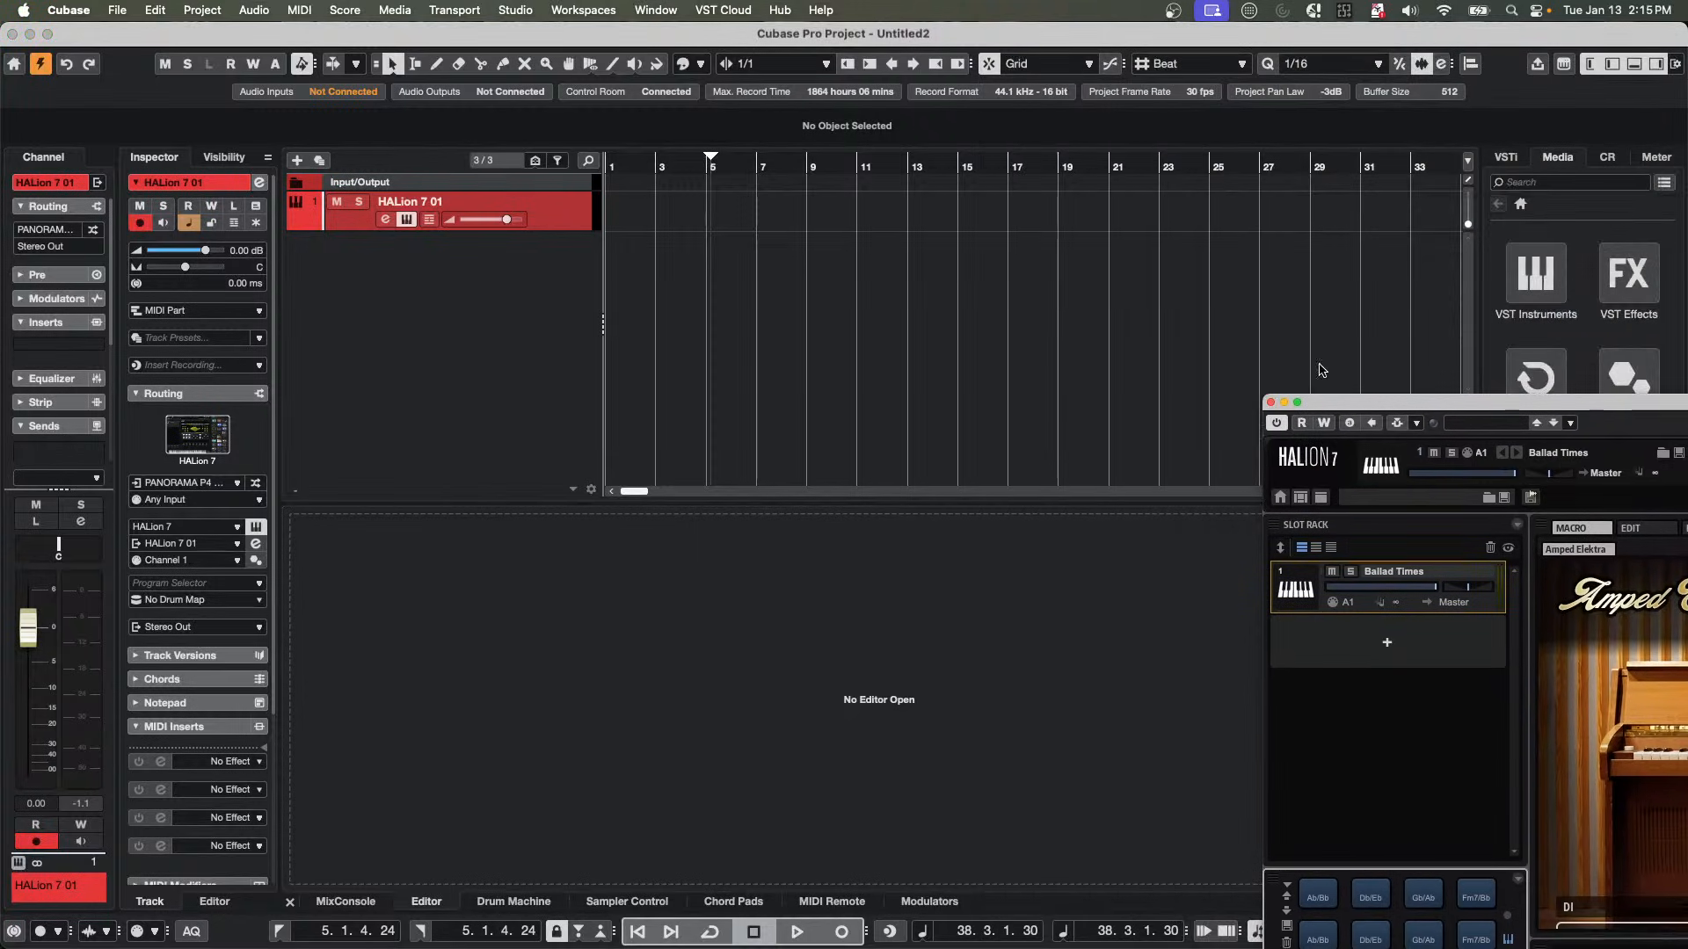
pyautogui.moveTo(1379, 411); pyautogui.dragTo(512, 62)
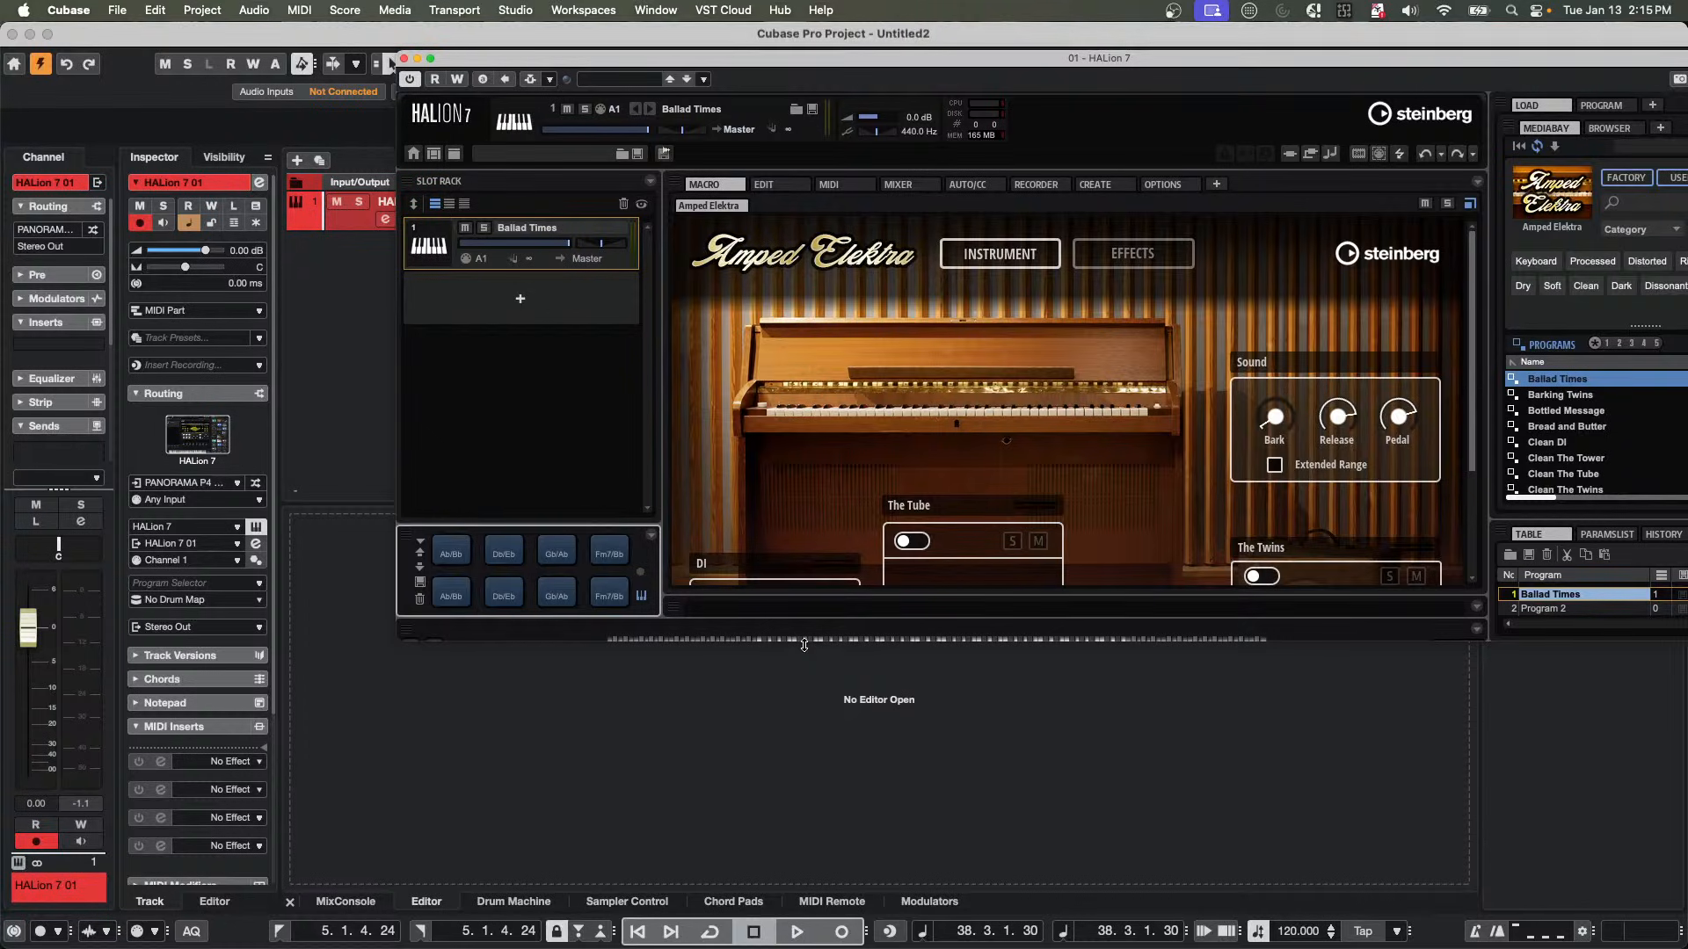
pyautogui.moveTo(804, 645); pyautogui.dragTo(791, 807)
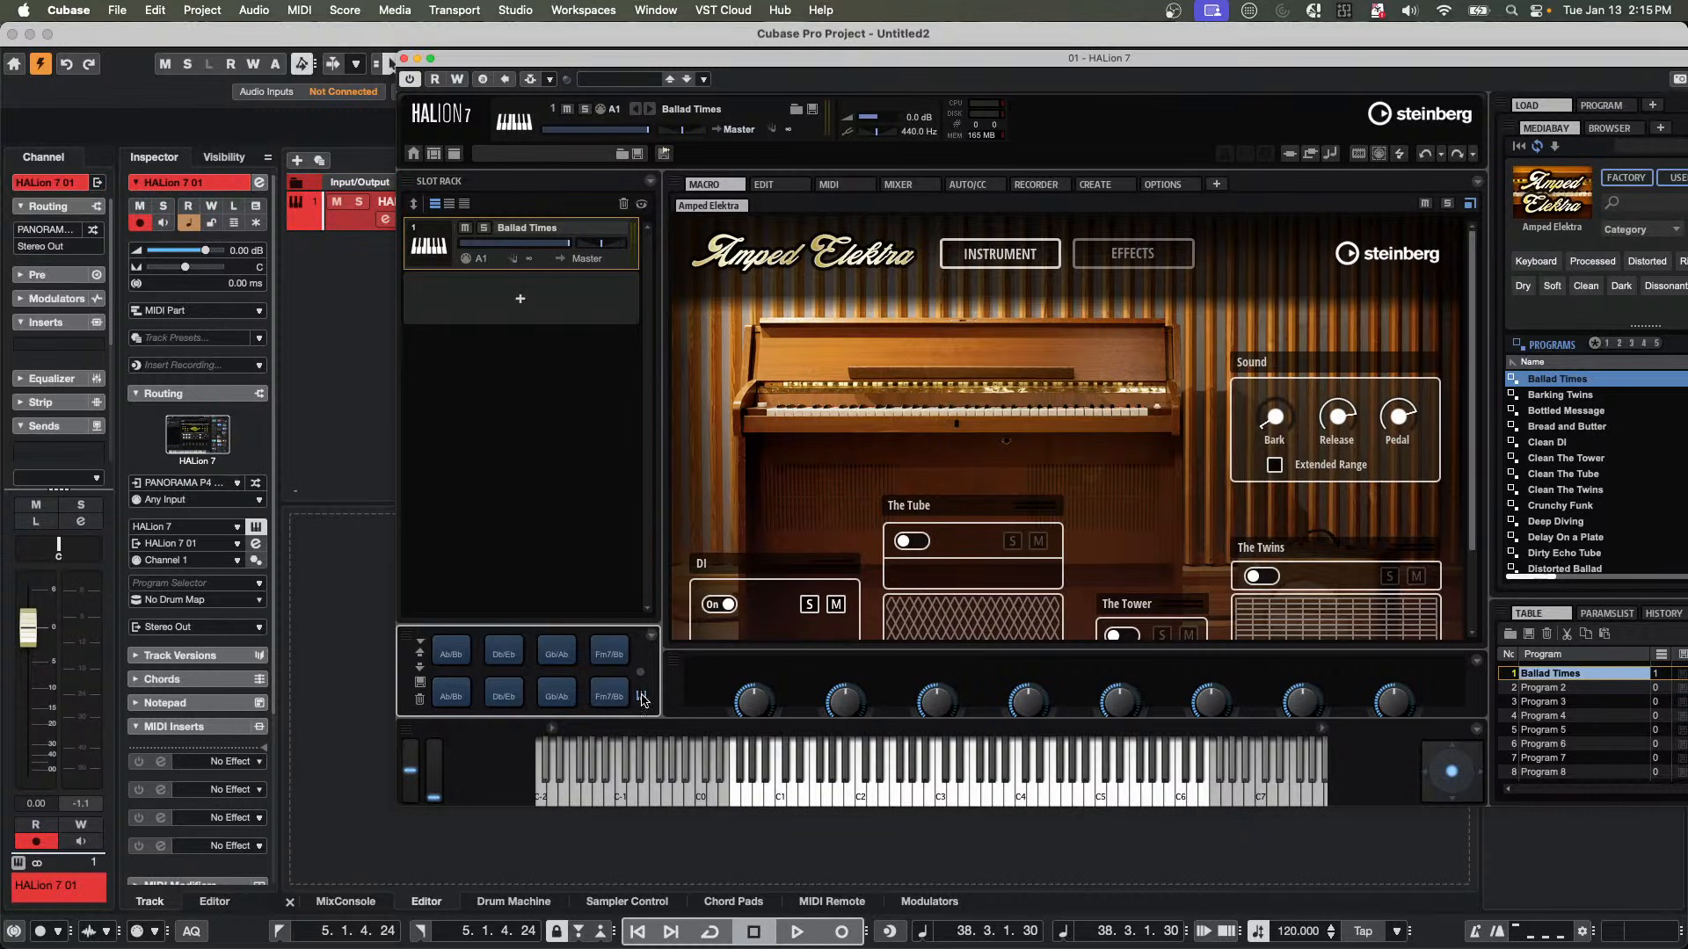
# Audition HALion 7's first Ab/Bb trigger pad and play the lower-row Db/Eb pad repeatedly.
pyautogui.click(451, 654)
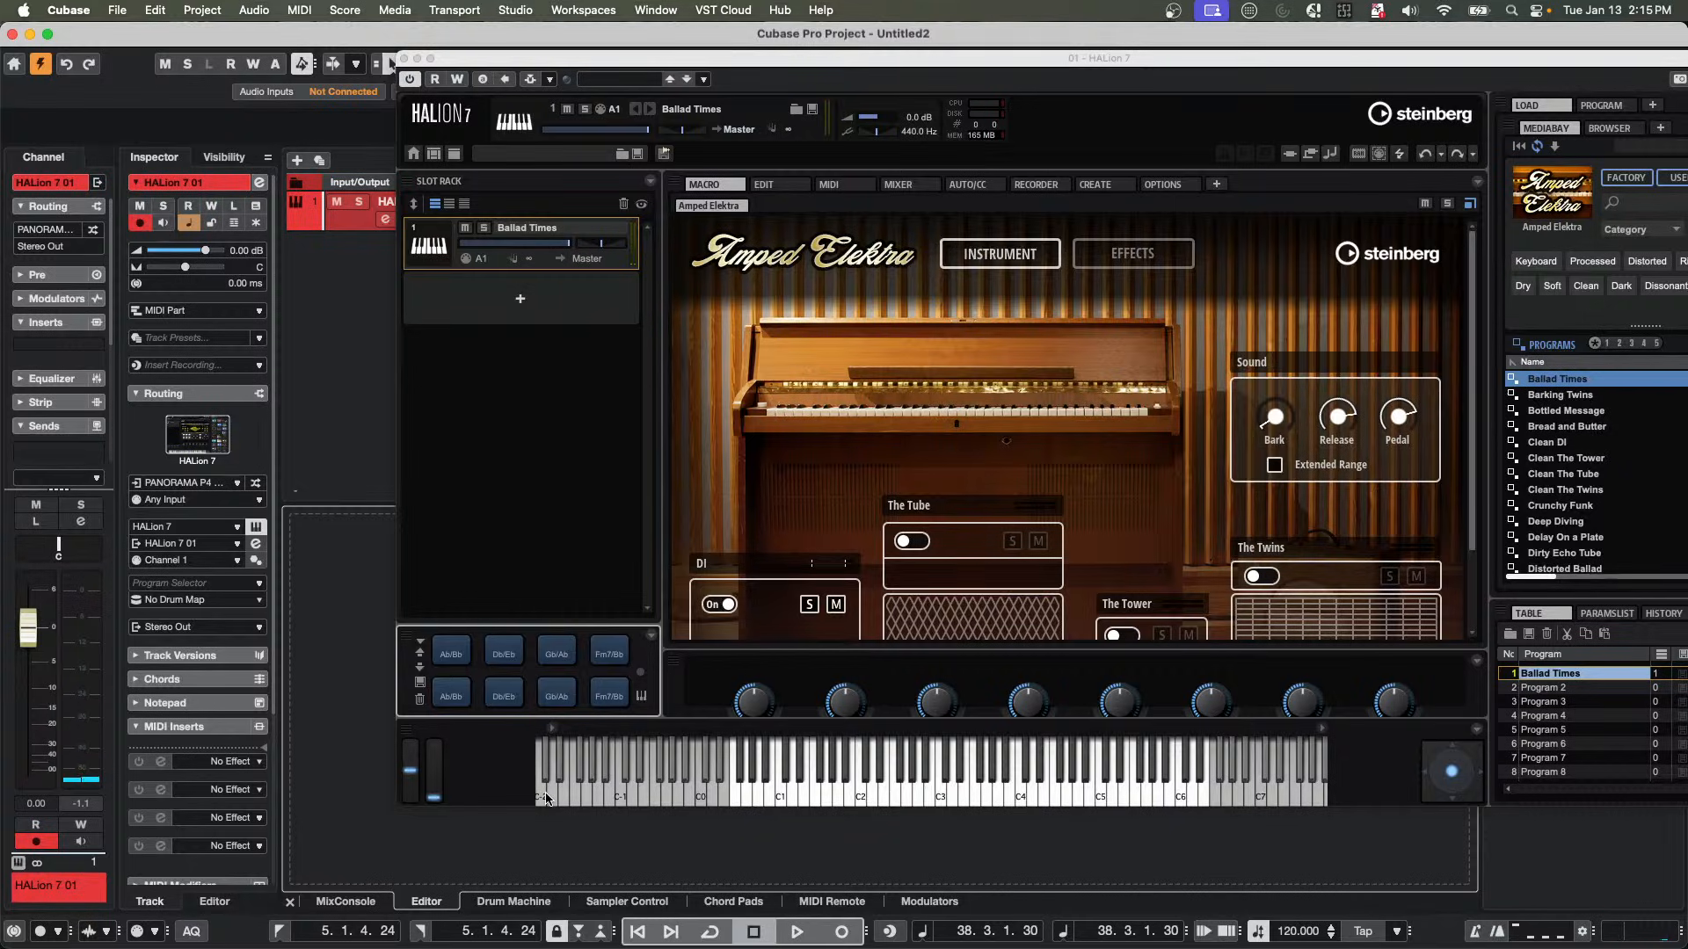
pyautogui.click(642, 676)
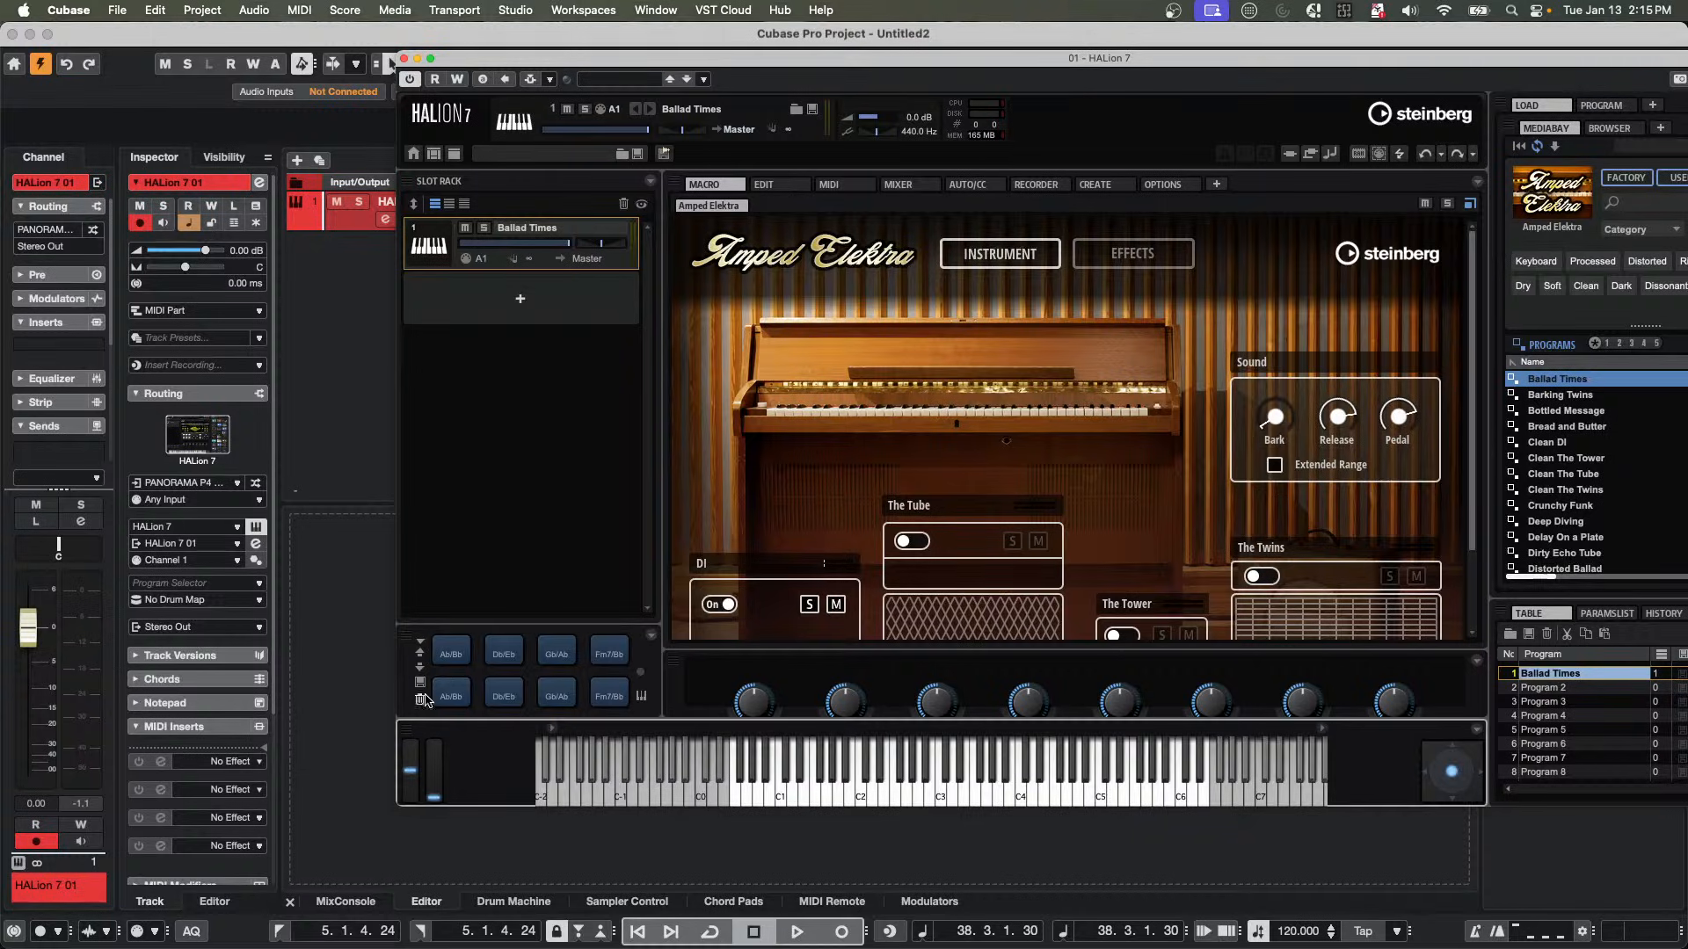
pyautogui.click(504, 693)
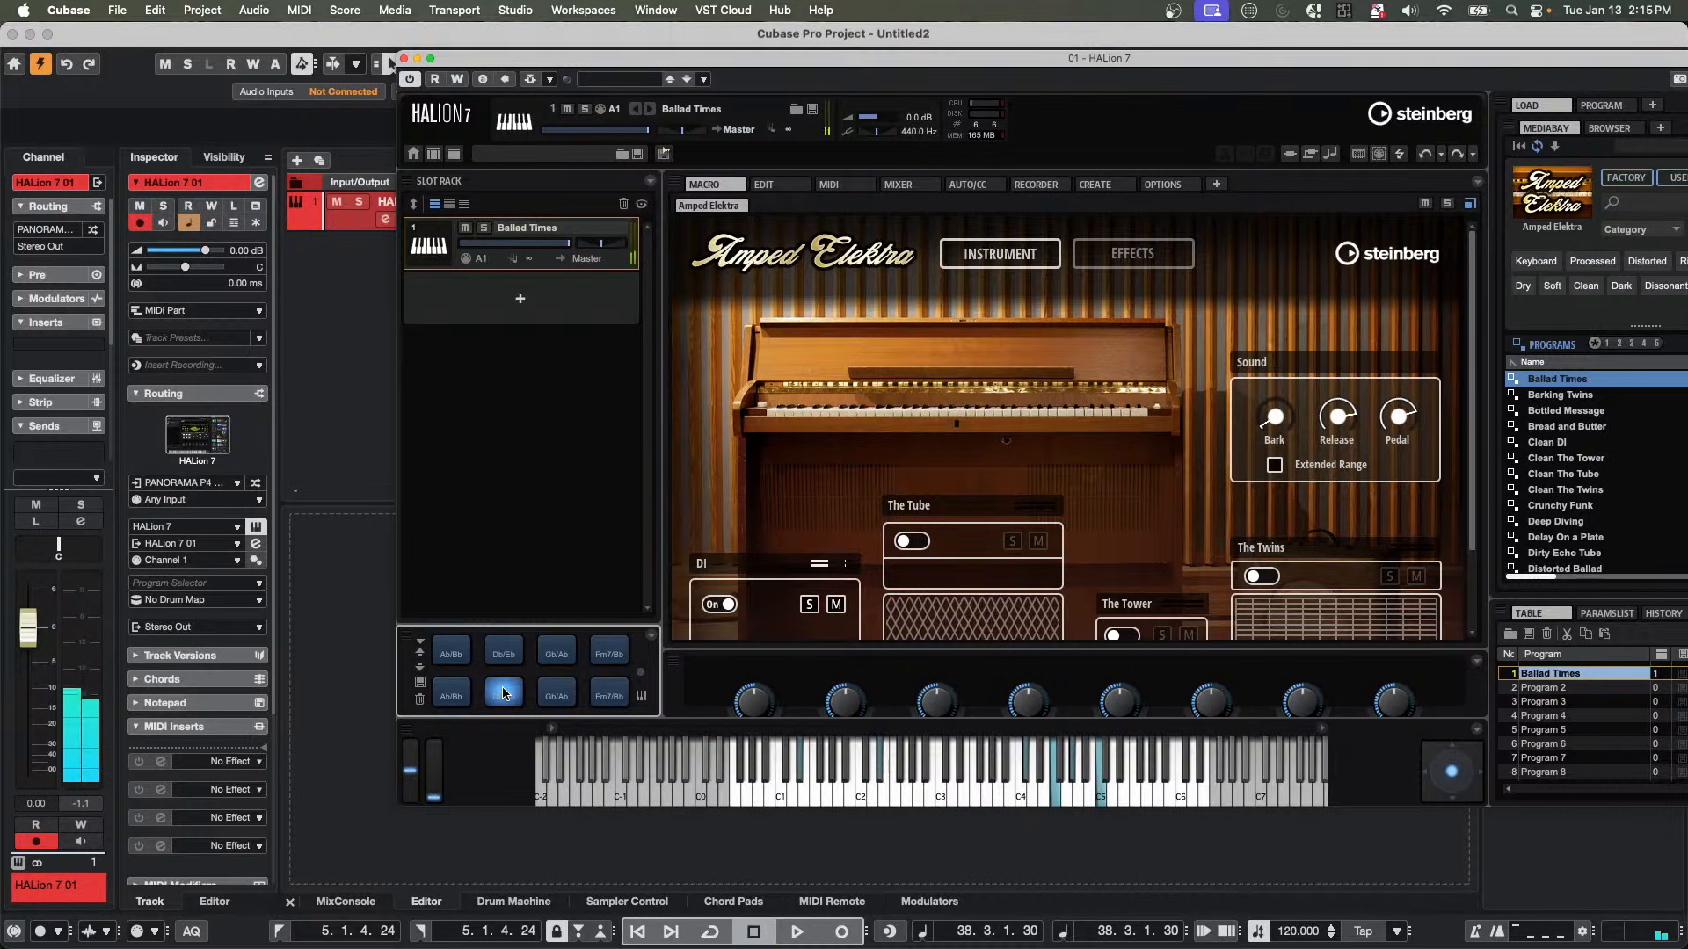
pyautogui.click(501, 695)
pyautogui.click(498, 696)
pyautogui.click(498, 696)
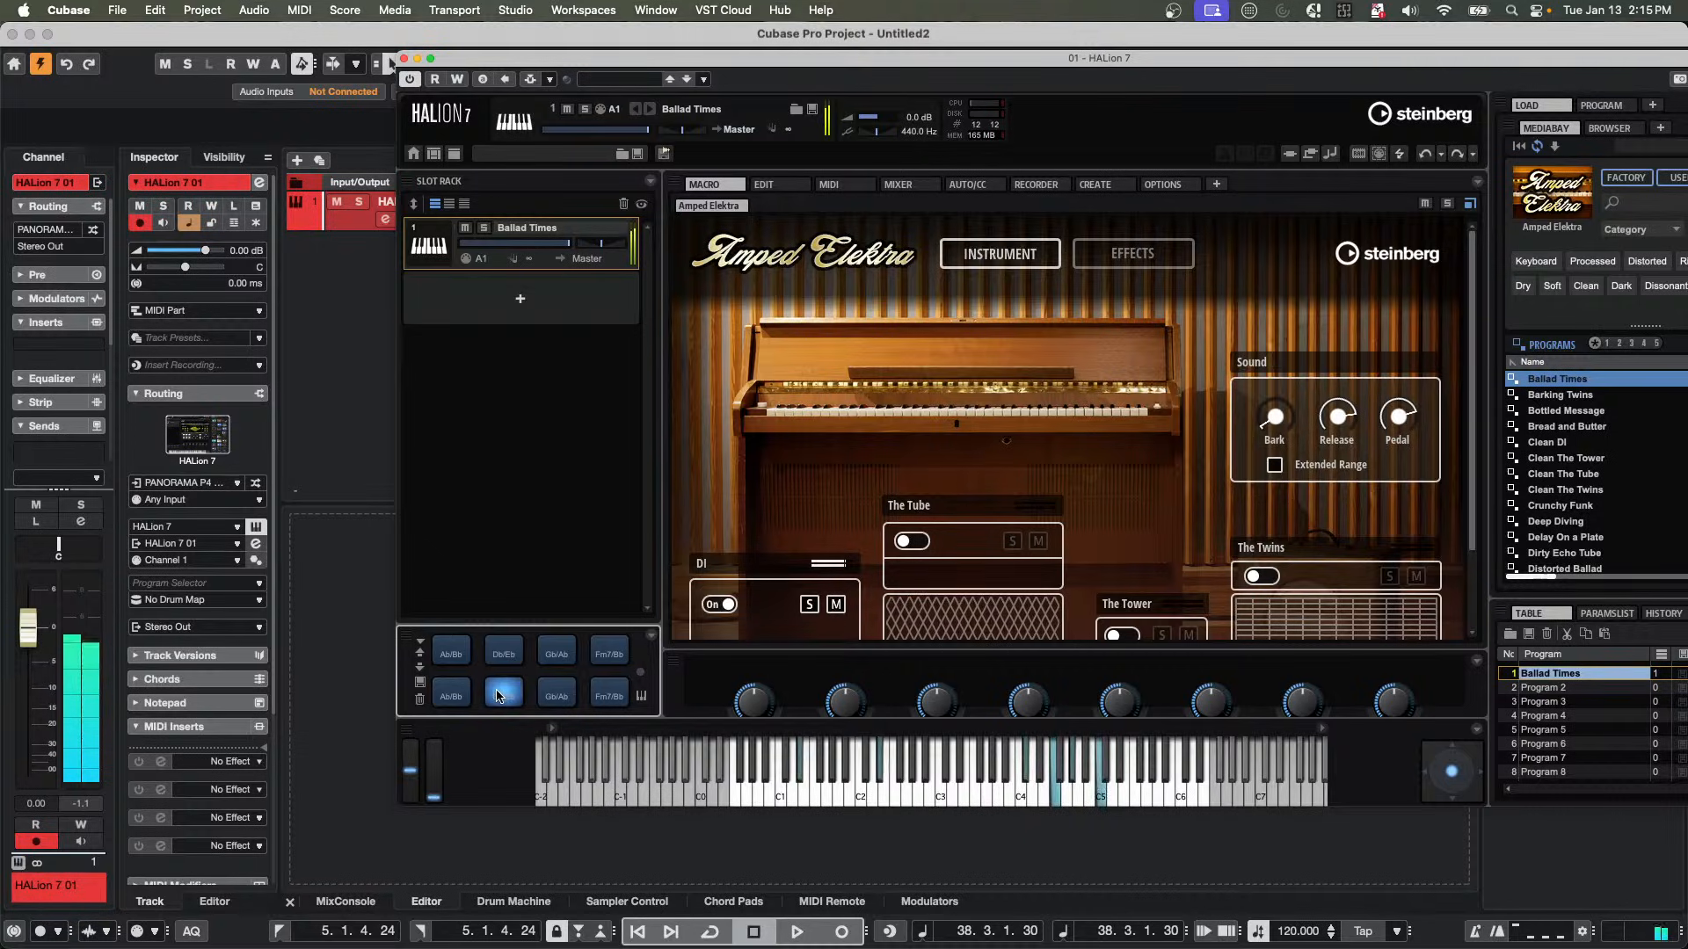
# Audition HALion 7's two Ab/Bb trigger pads, and replace the instrument window with the Chord Pads view.
pyautogui.click(451, 693)
pyautogui.click(457, 663)
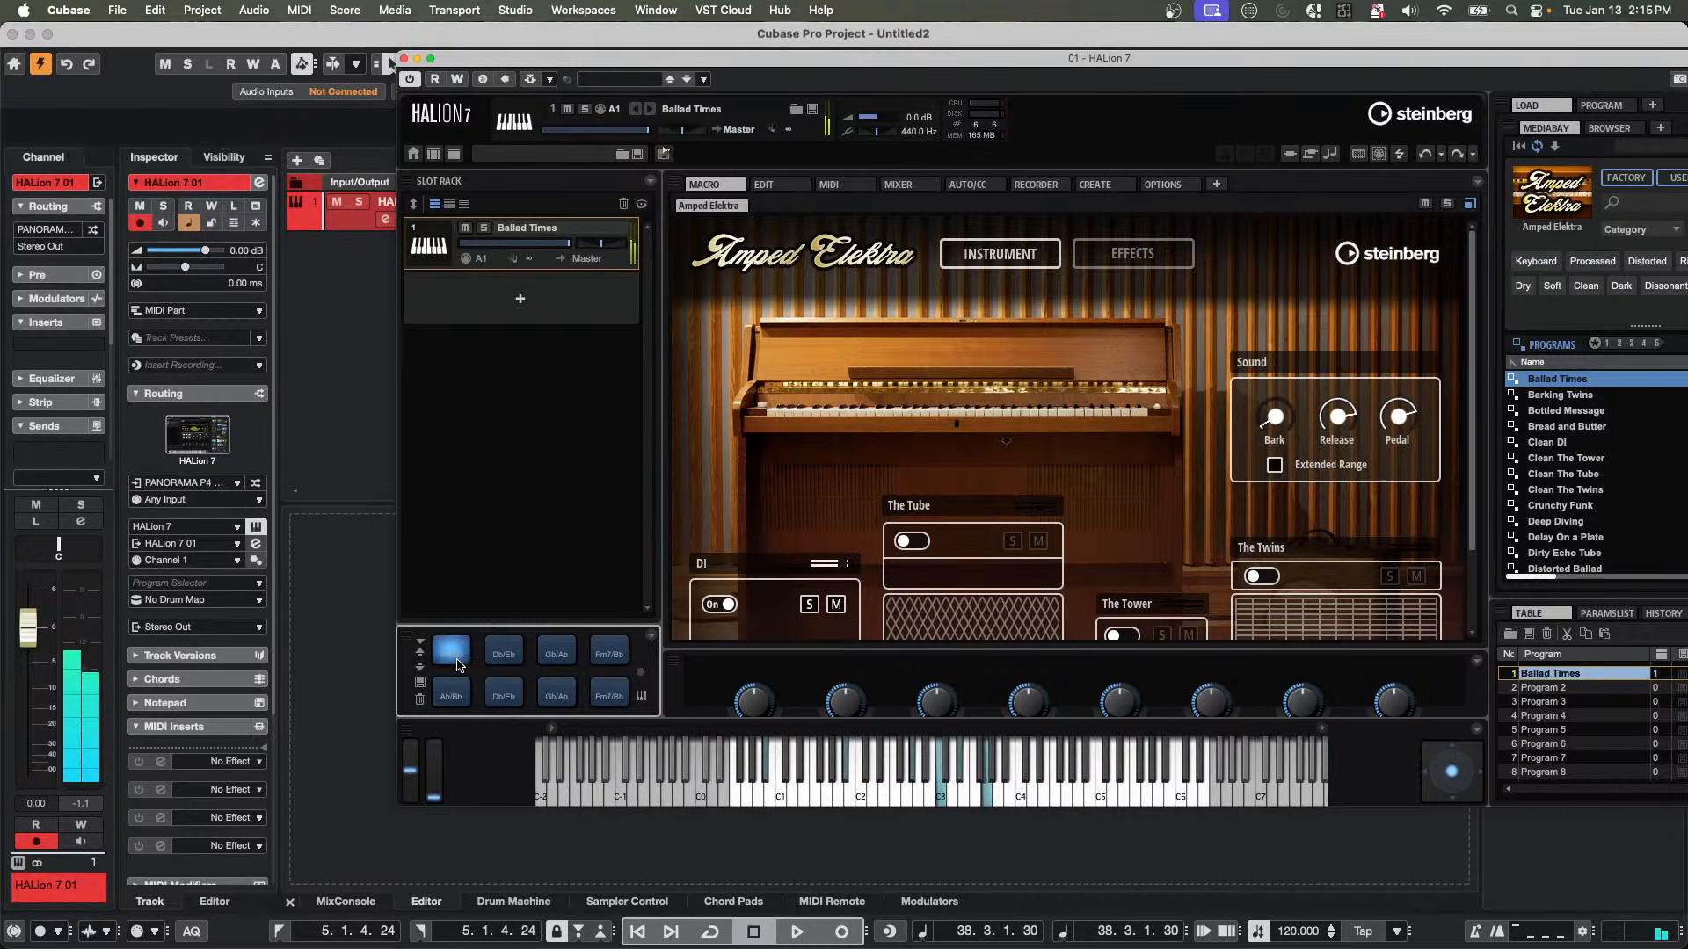
pyautogui.click(403, 59)
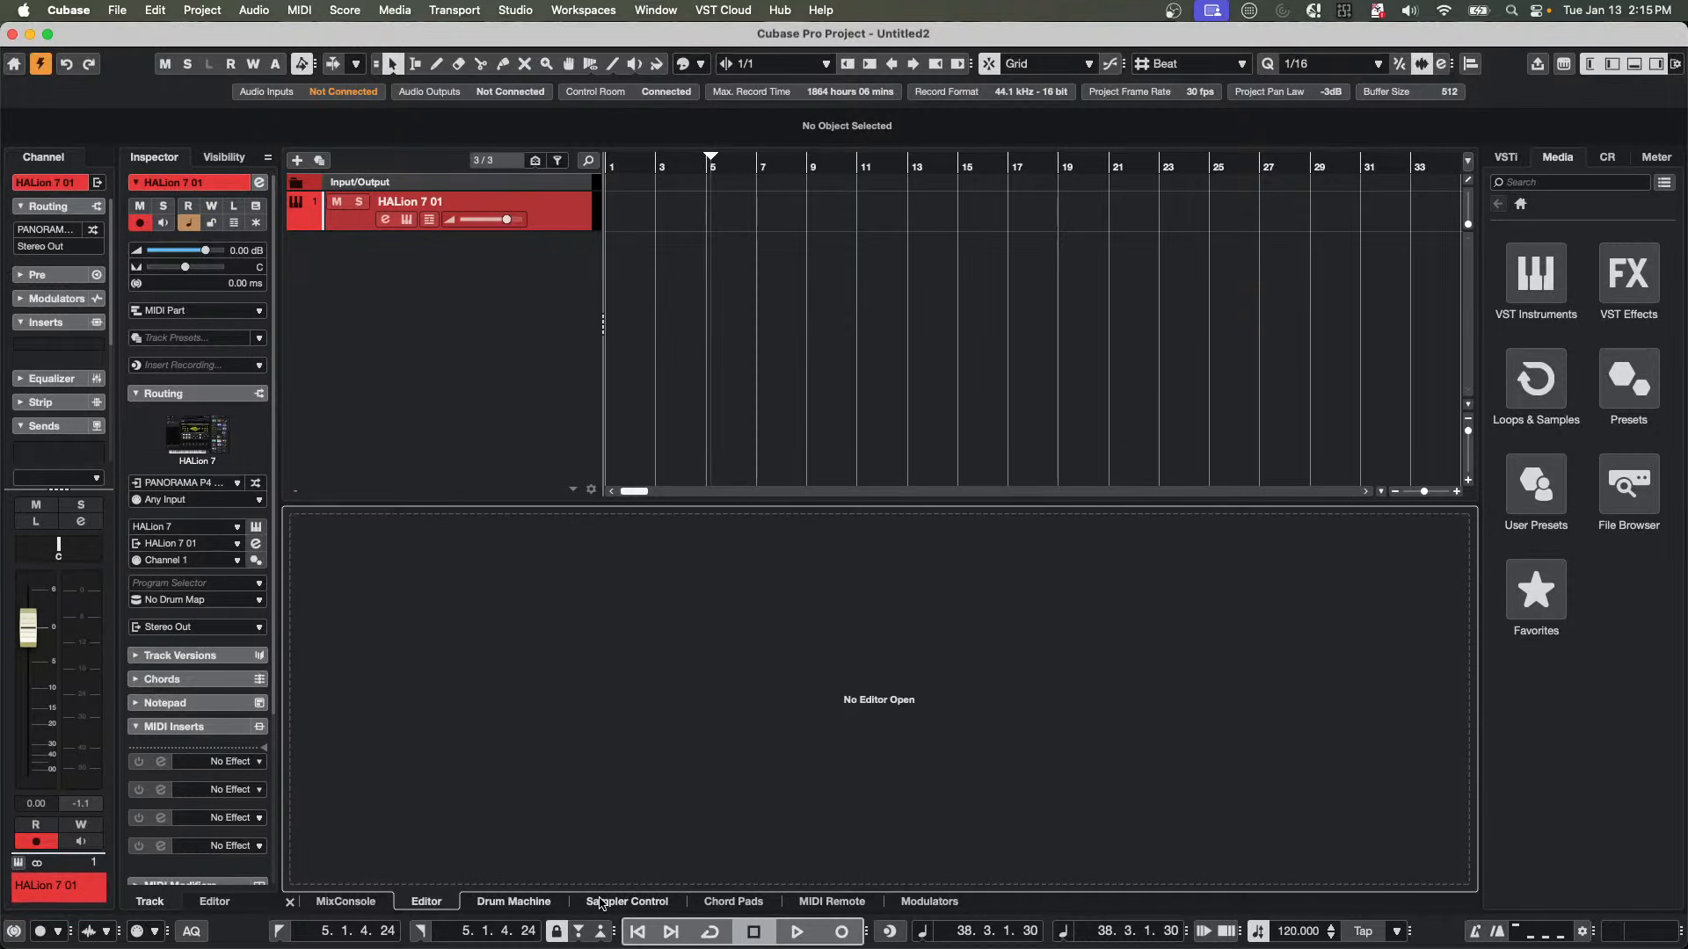
pyautogui.click(741, 902)
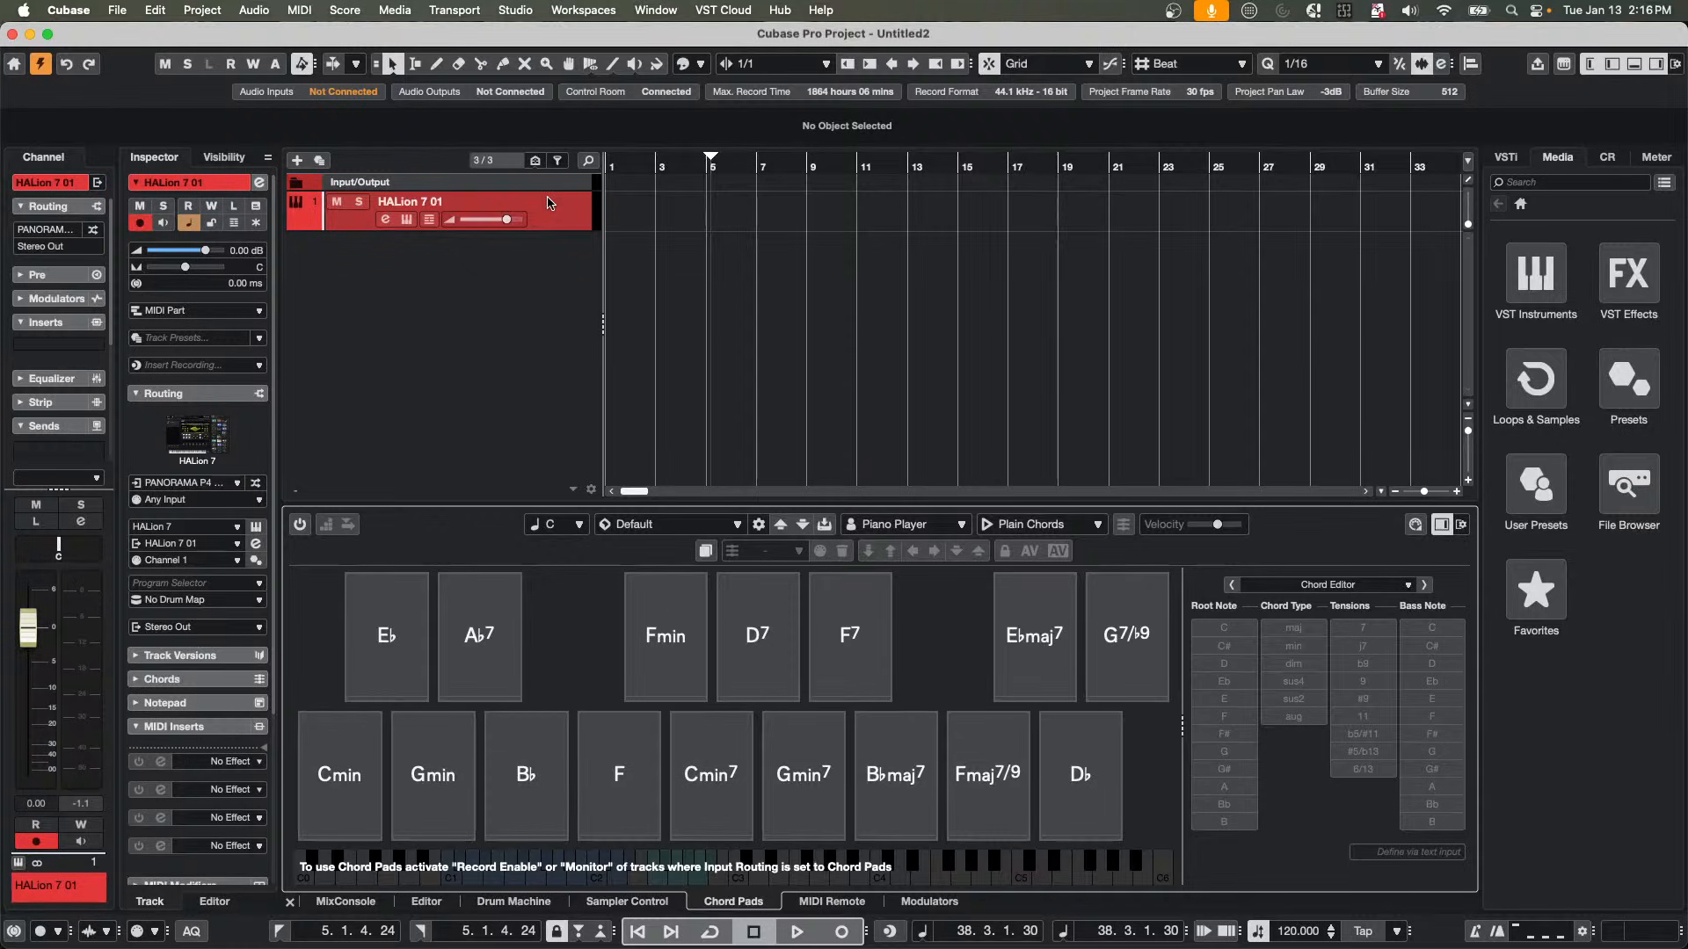
# Add one Retrologue instrument track with all MIDI inputs and Stereo Out as its output.
pyautogui.rightClick(442, 287)
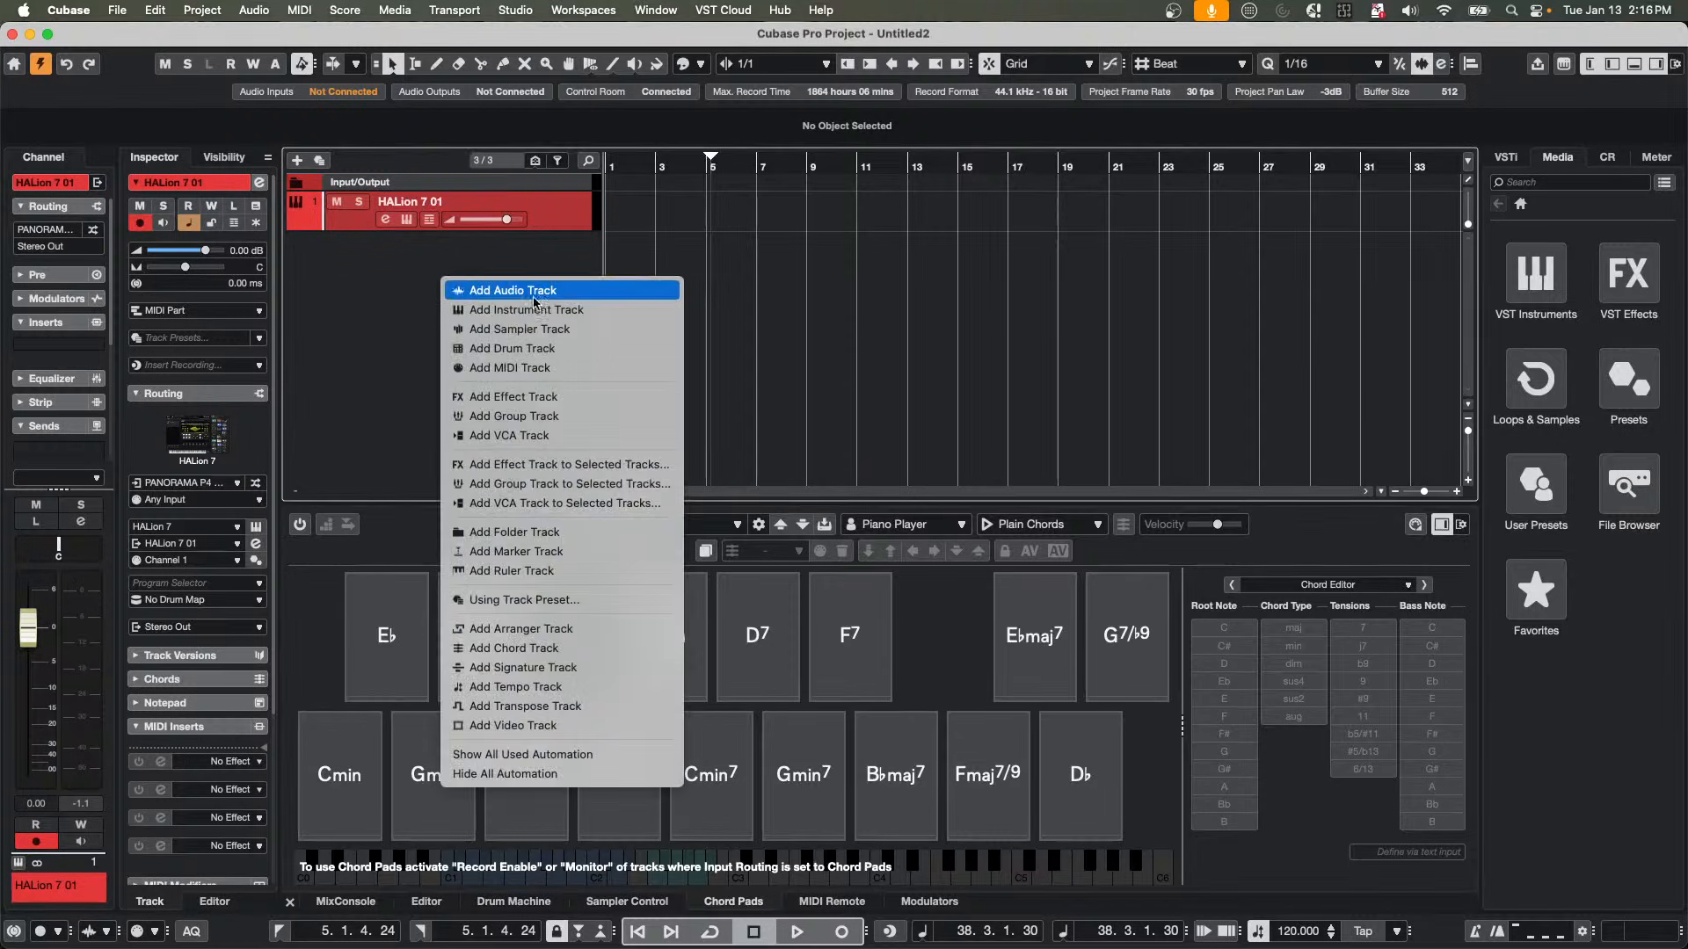
pyautogui.click(533, 308)
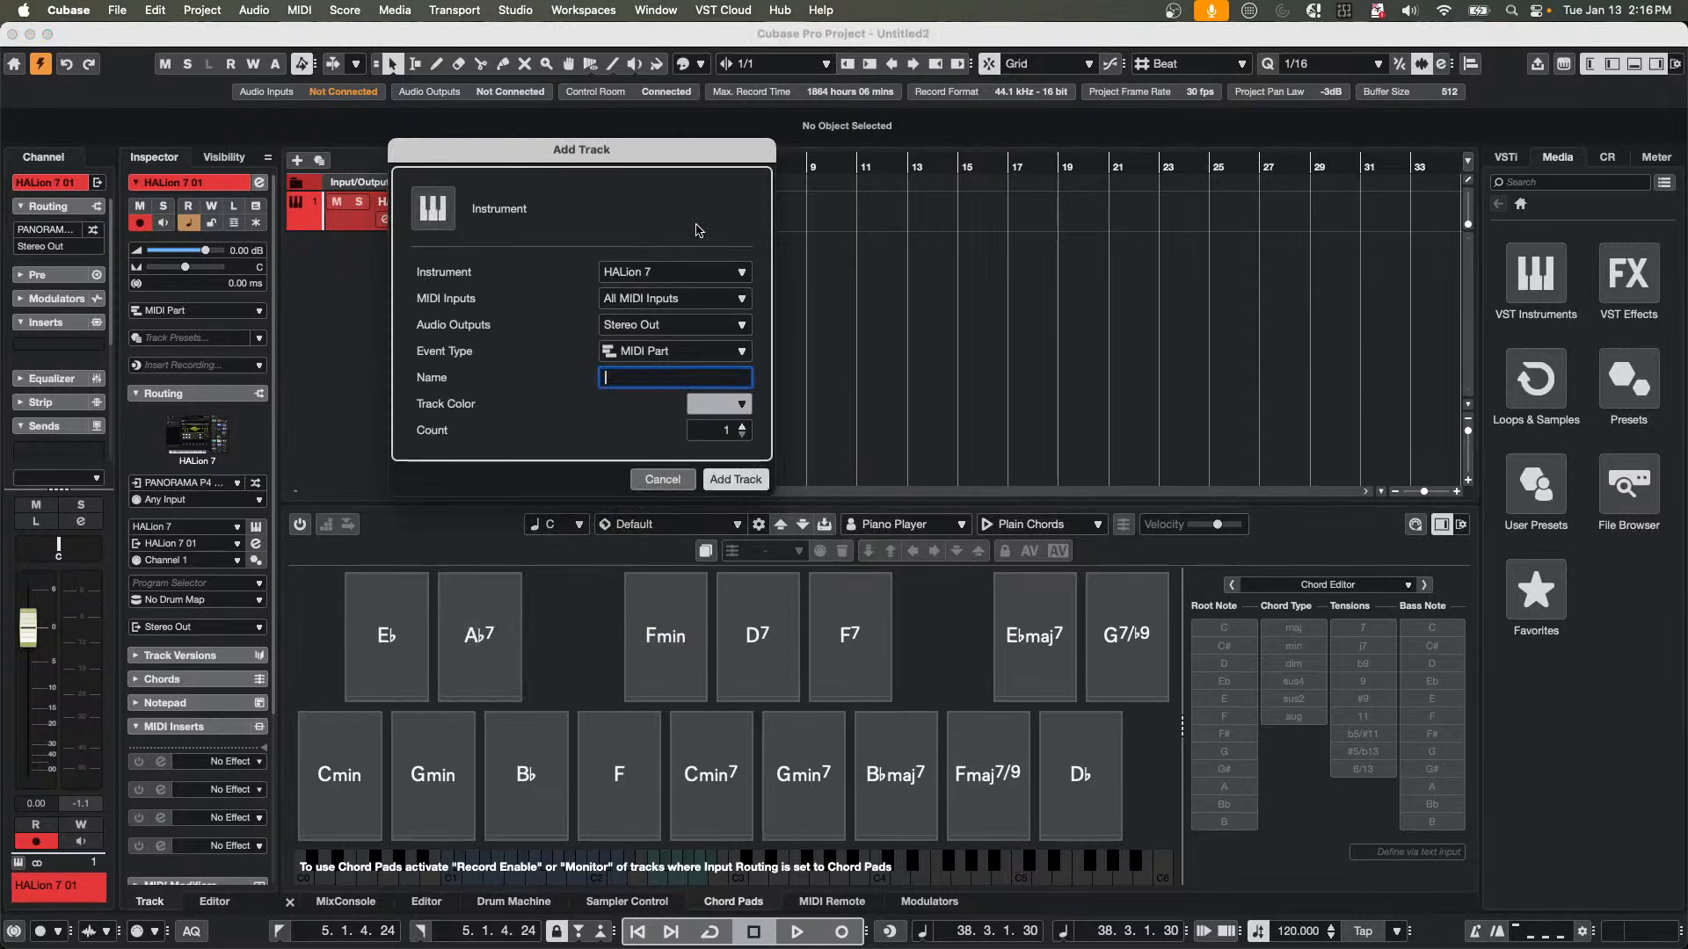
pyautogui.click(652, 283)
pyautogui.click(686, 703)
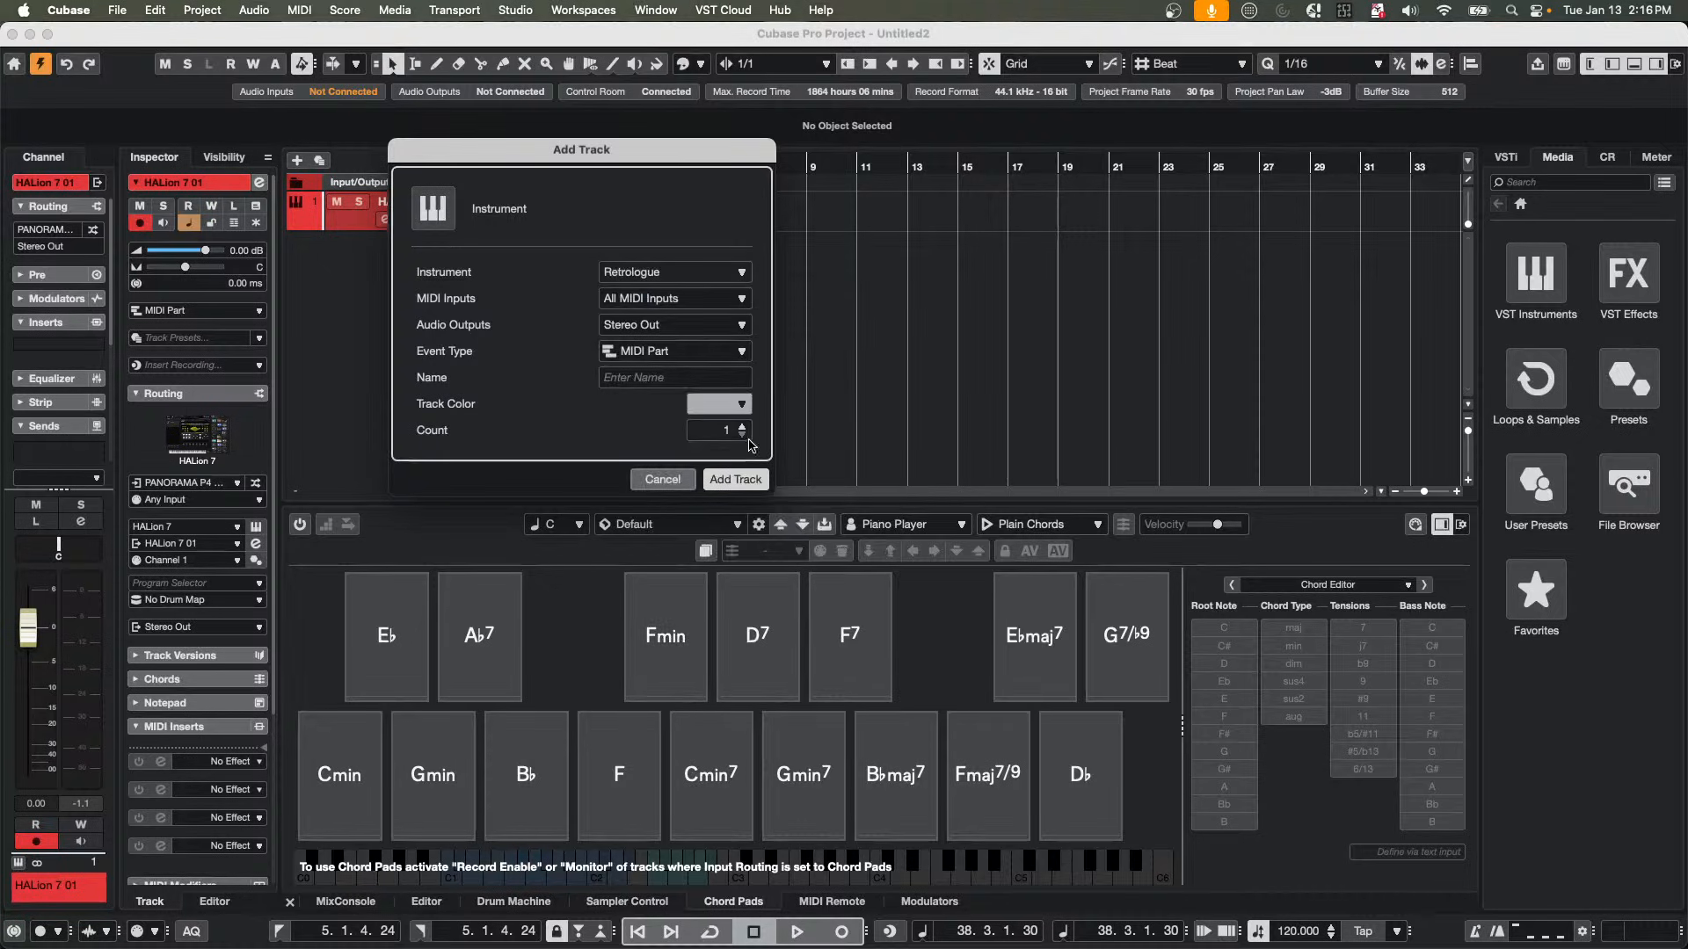
pyautogui.click(728, 482)
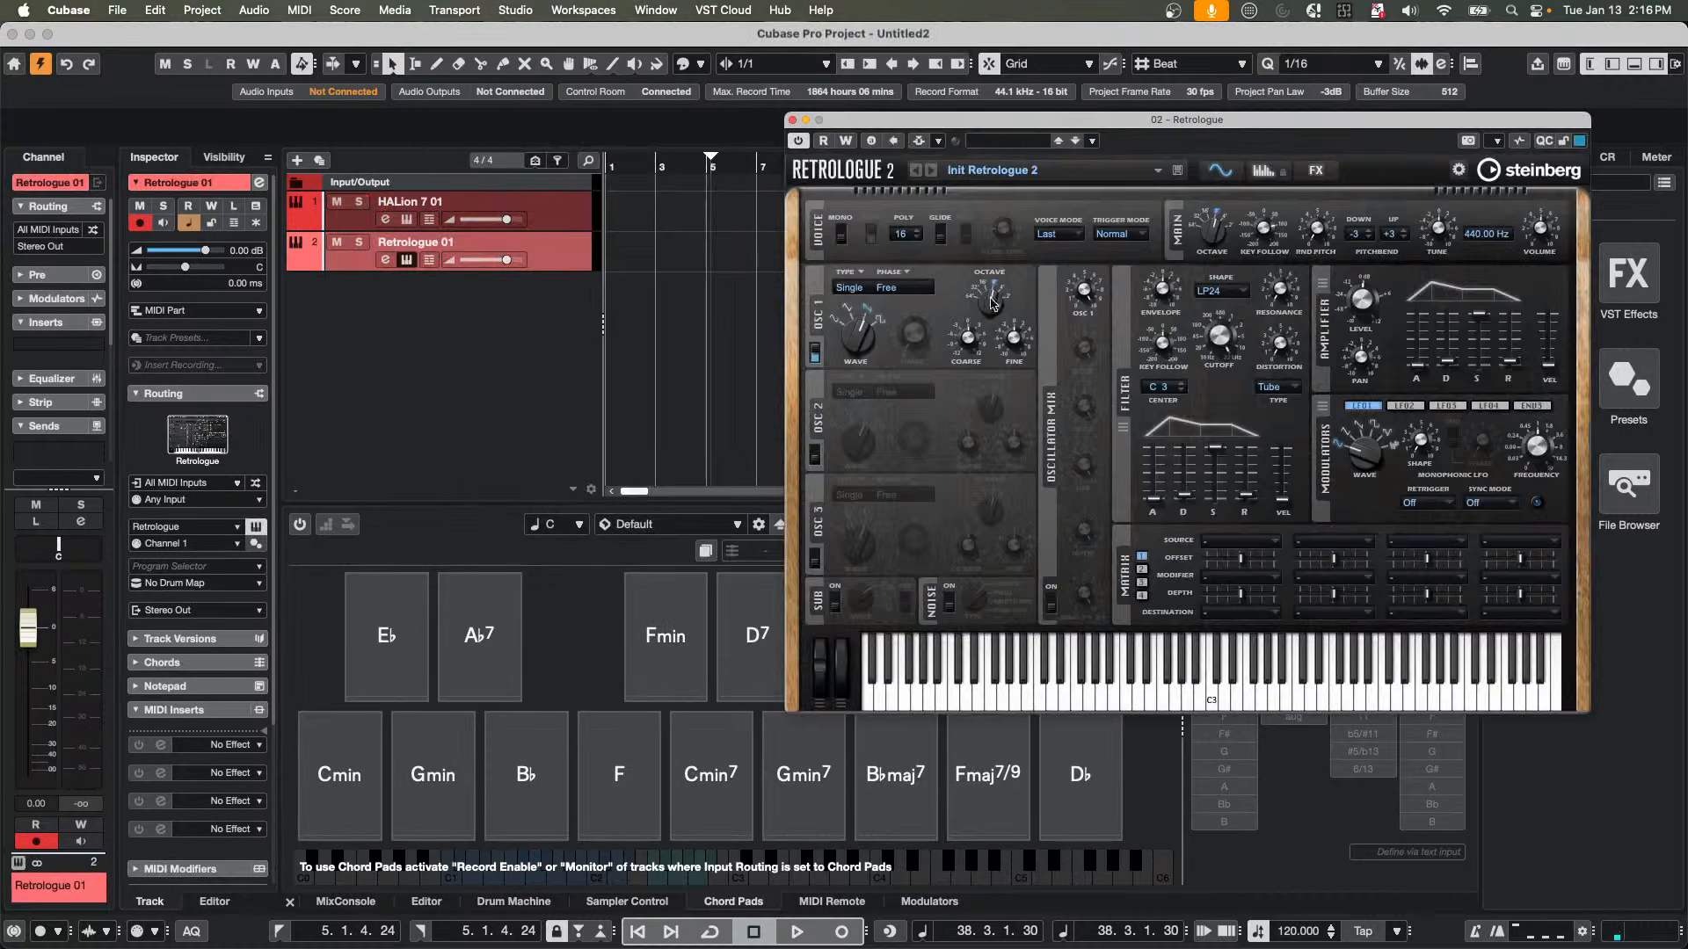
# Step forward through the Retrologue presets to Agressive Saw Plucks, auditioning Agressive Bassline with a few keys on the way.
pyautogui.click(932, 172)
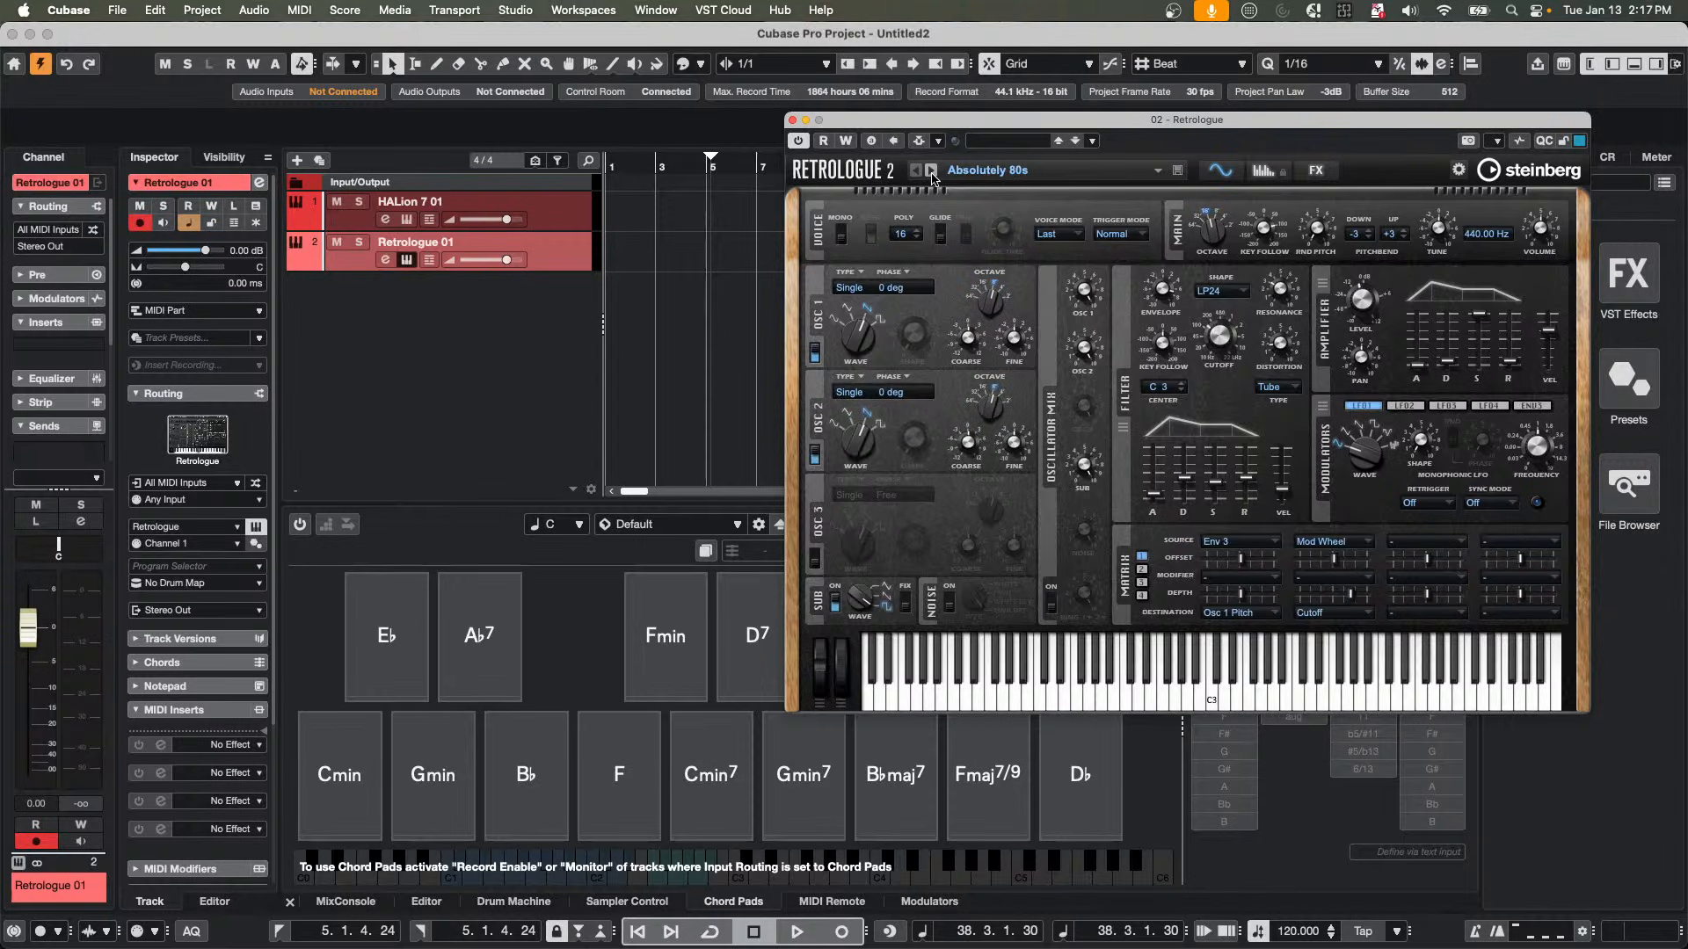
pyautogui.click(932, 171)
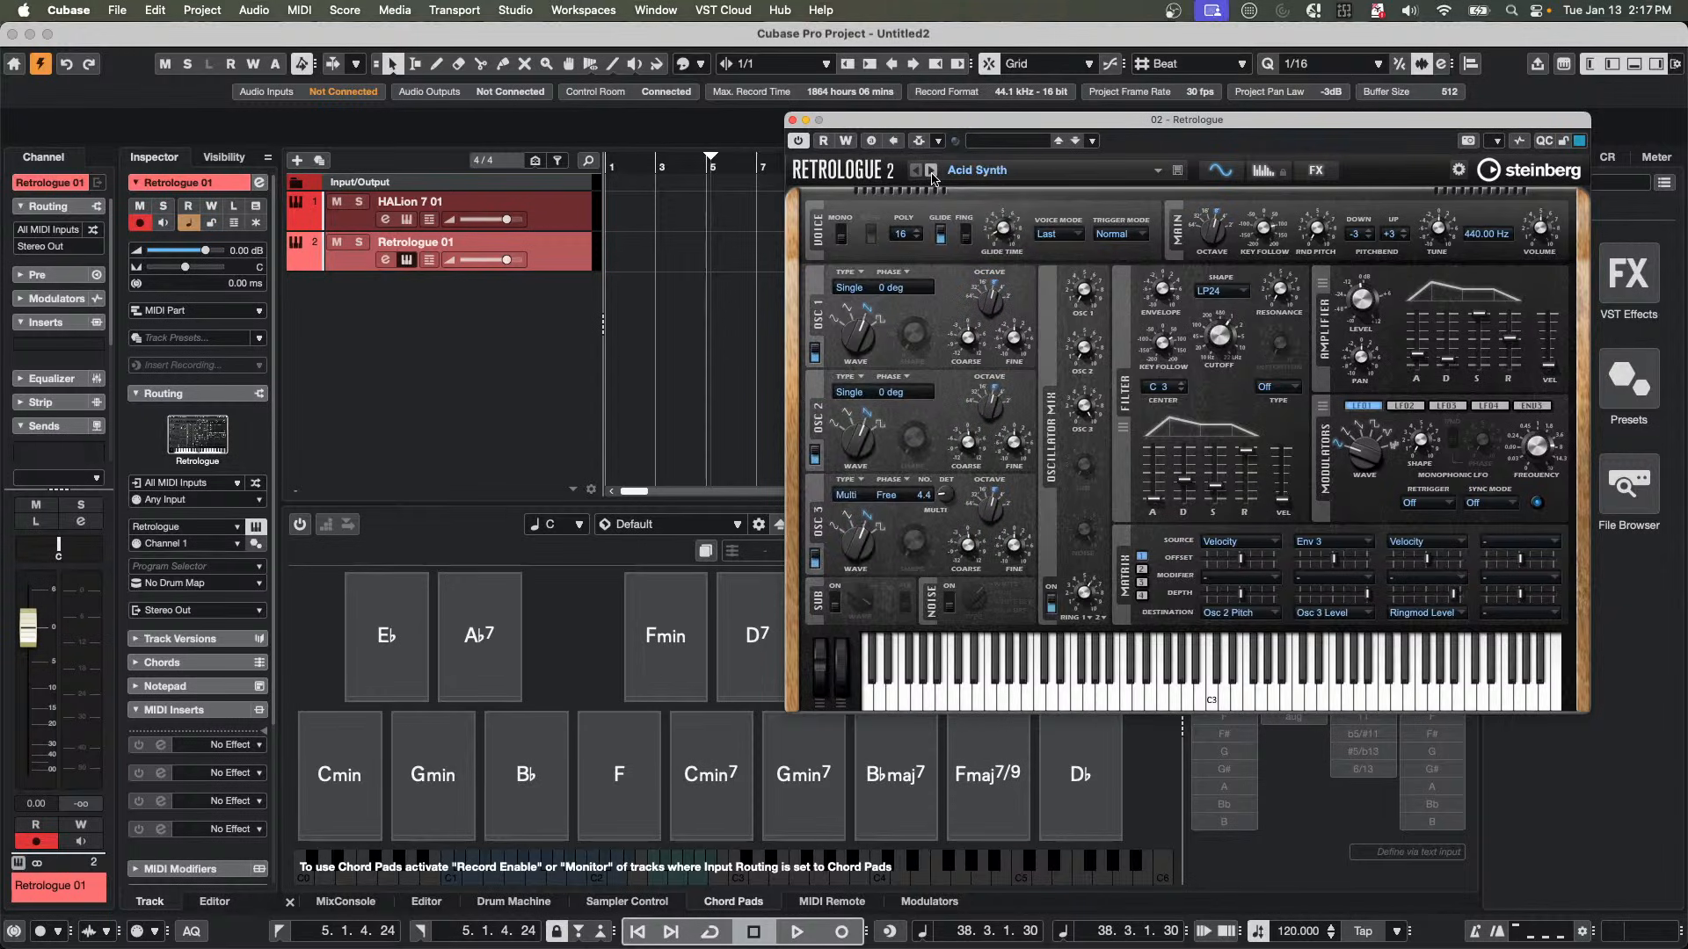
pyautogui.click(932, 172)
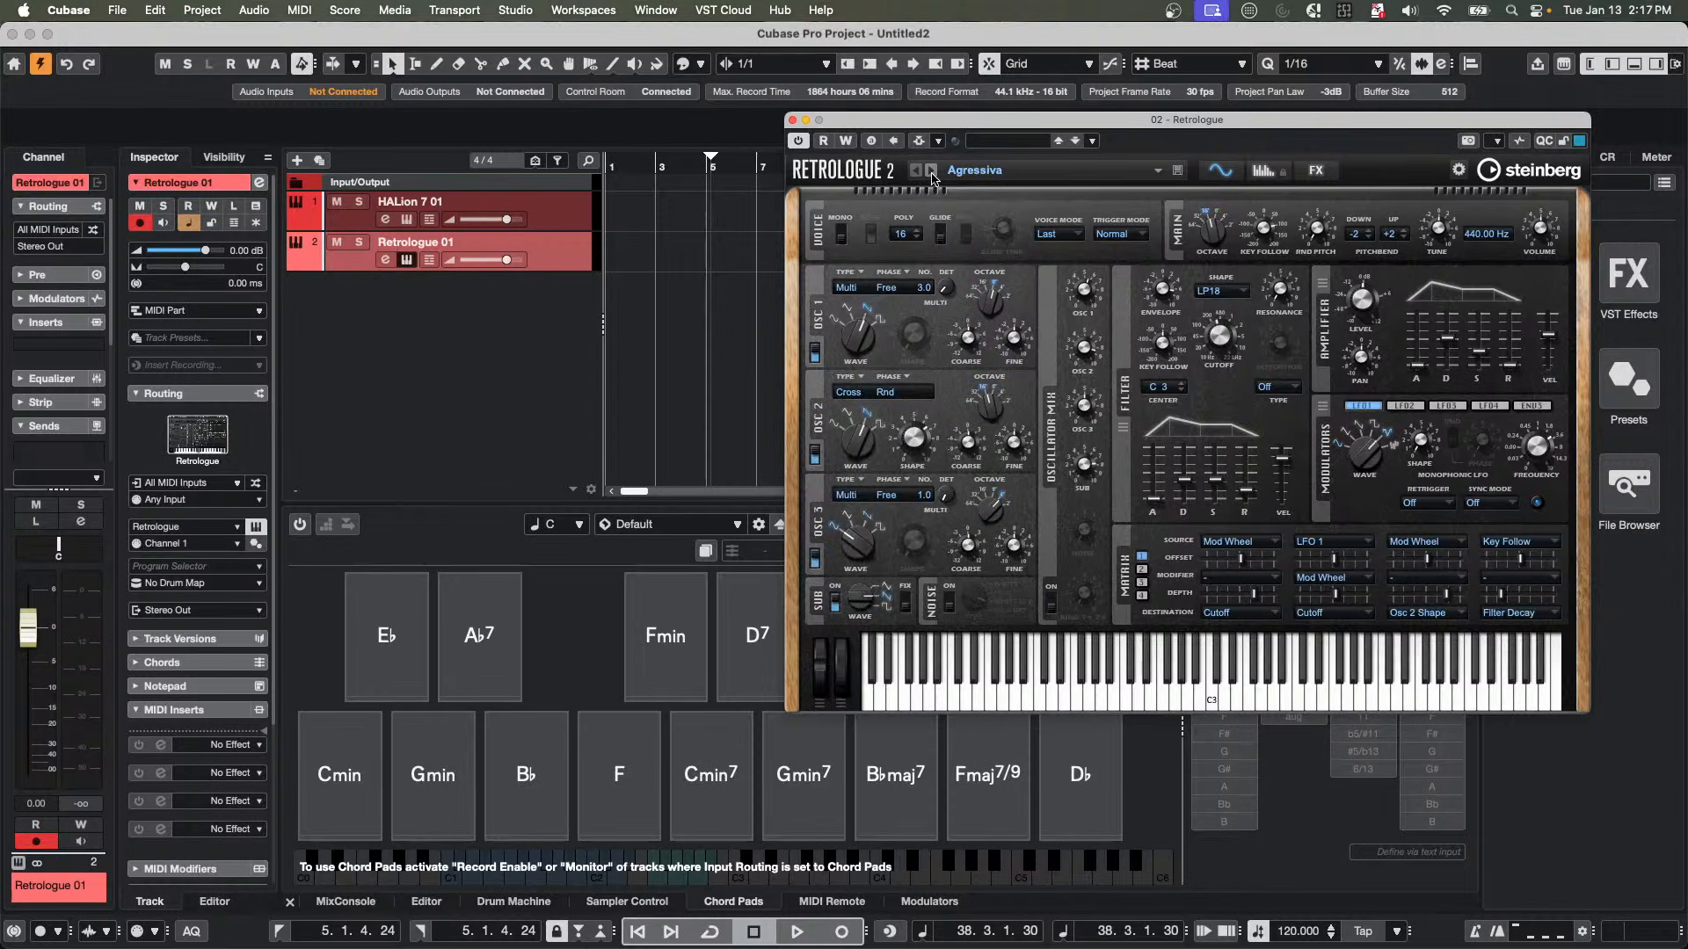
pyautogui.click(932, 172)
pyautogui.click(1199, 694)
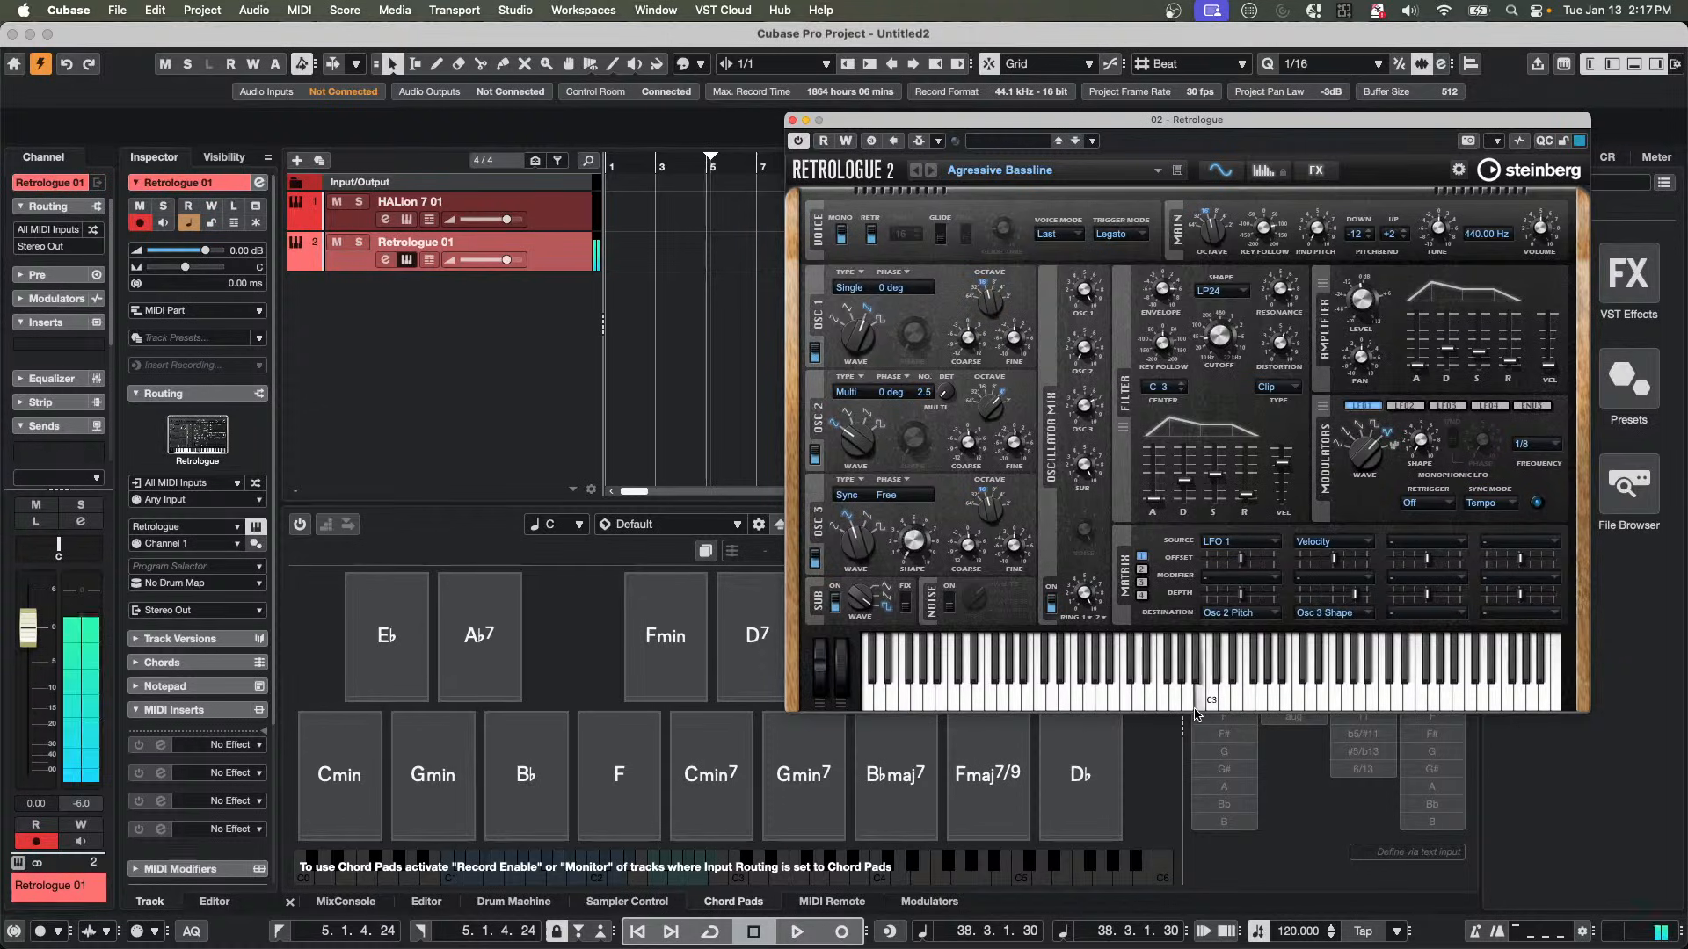
pyautogui.click(1125, 695)
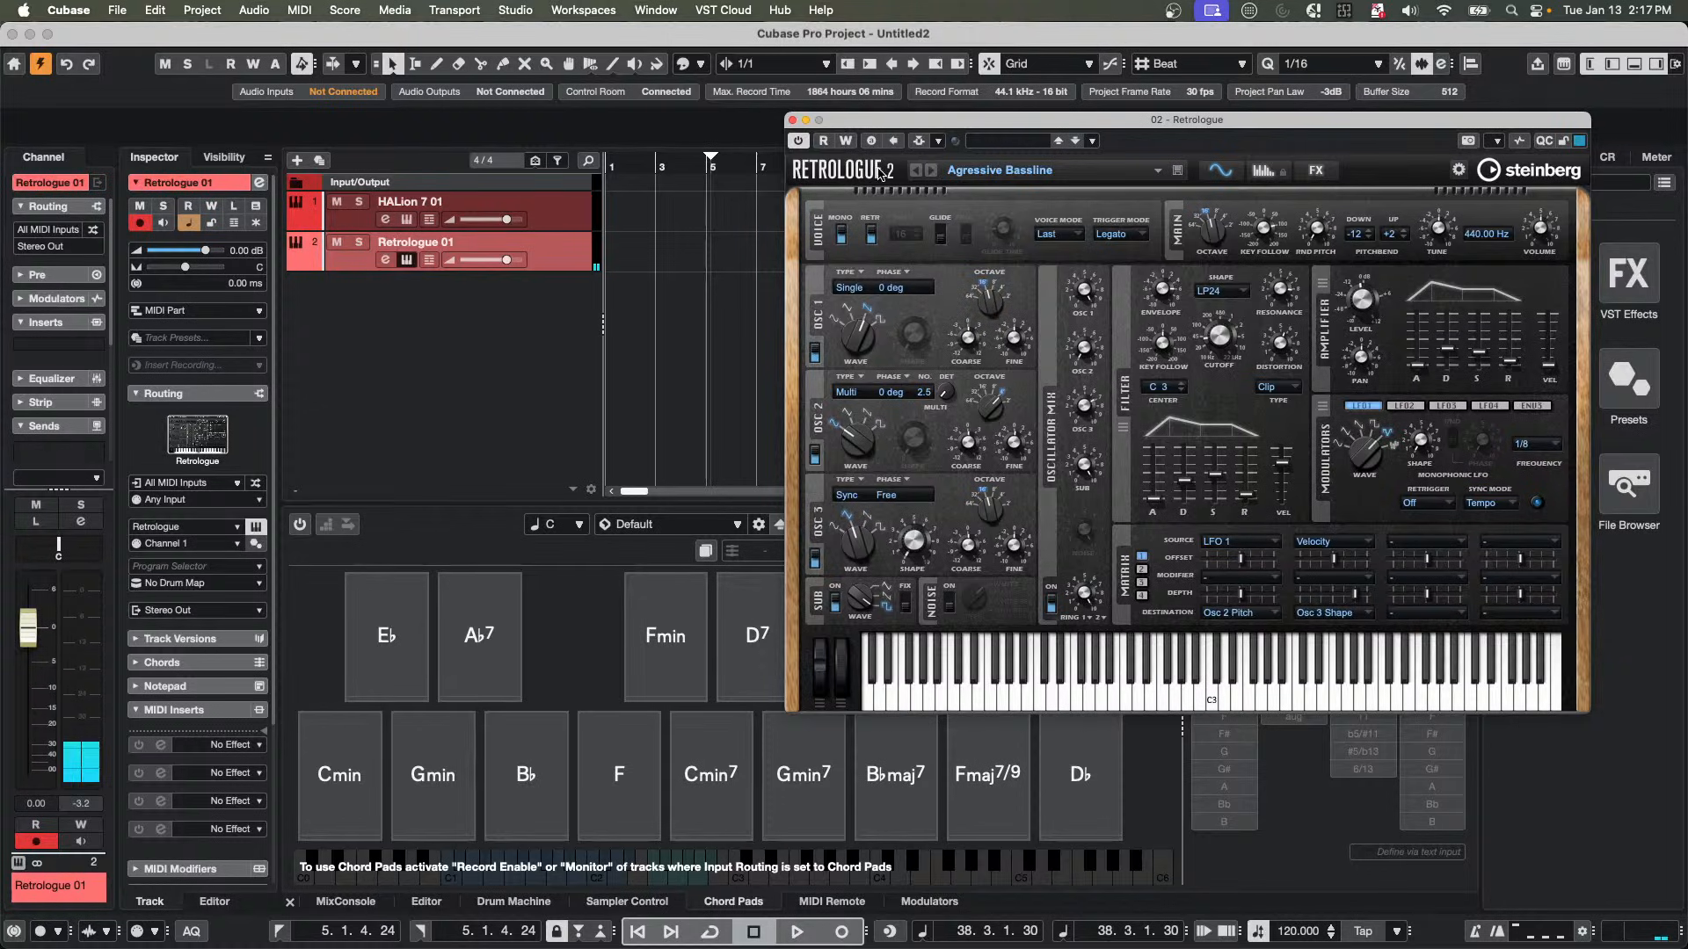
pyautogui.click(931, 172)
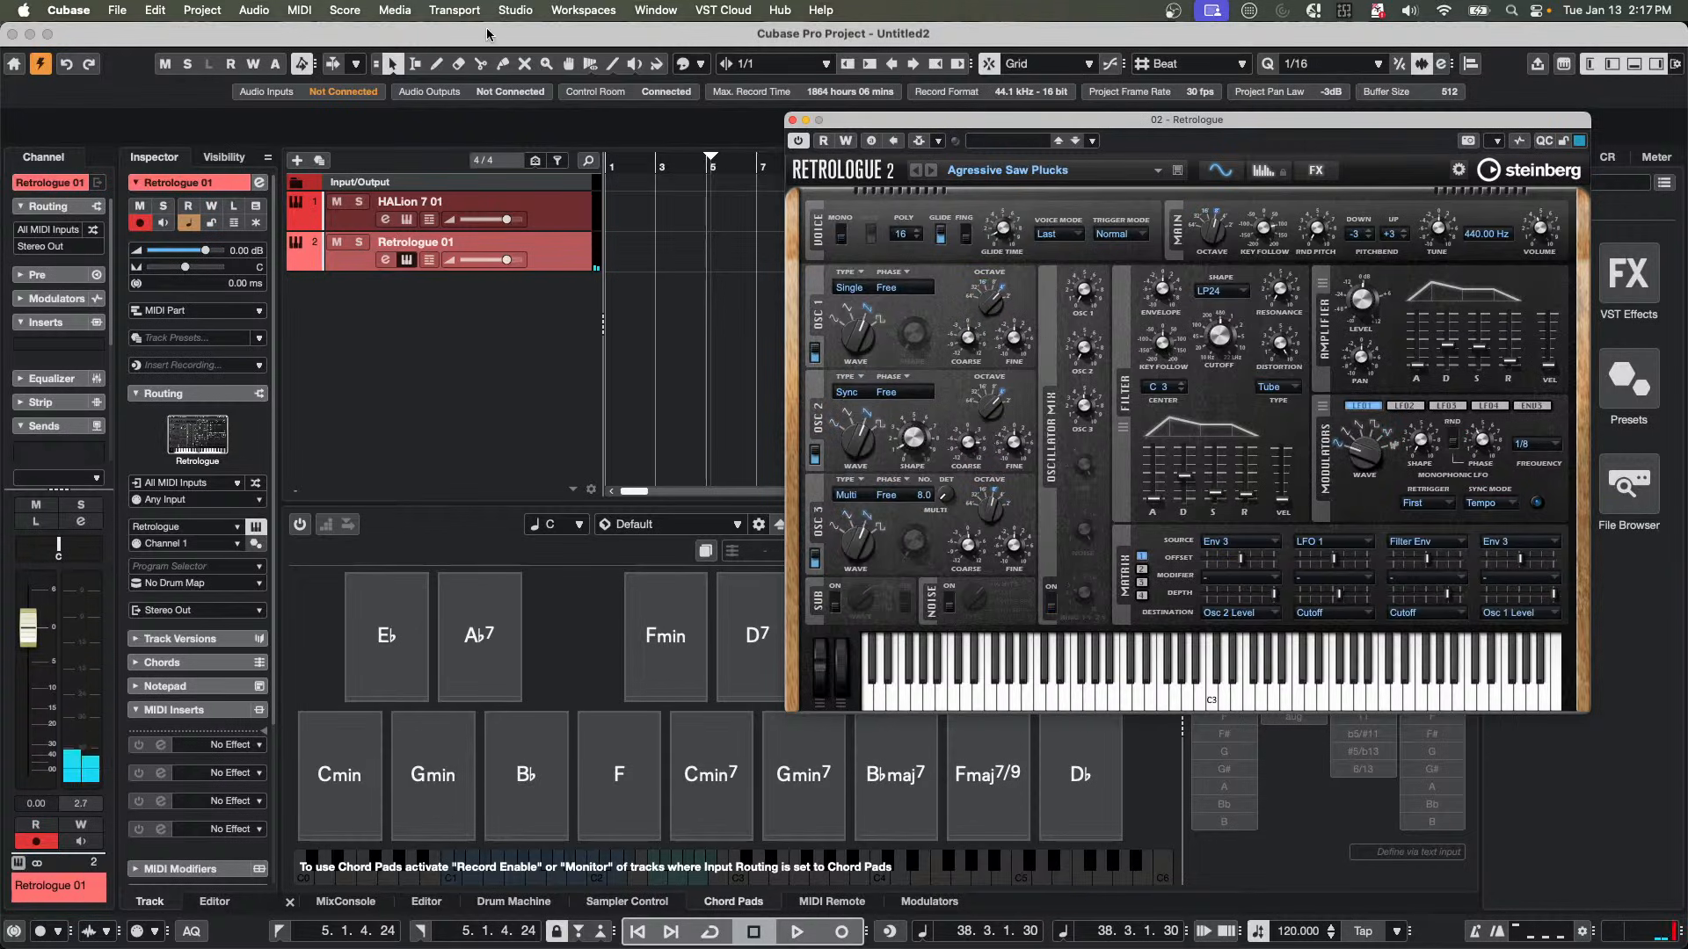
# Open the Korg nanoKONTROL1 surface in MIDI Remote, check its mapping pages, and move the Retrologue window aside to uncover it.
pyautogui.click(835, 903)
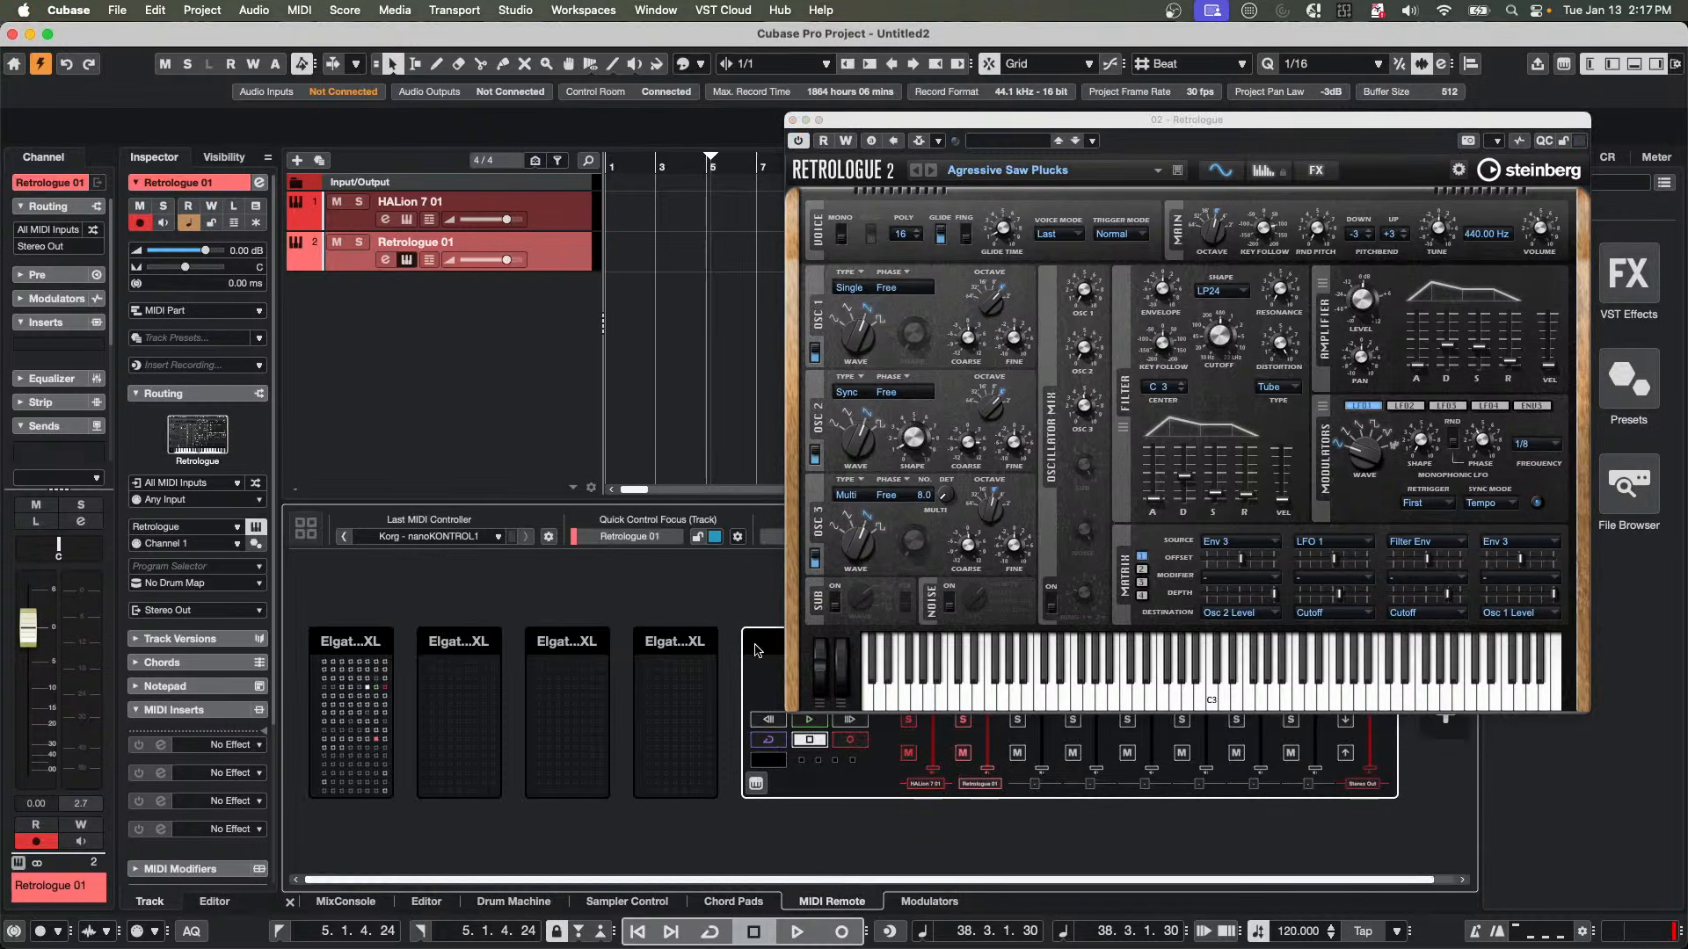
pyautogui.doubleClick(750, 650)
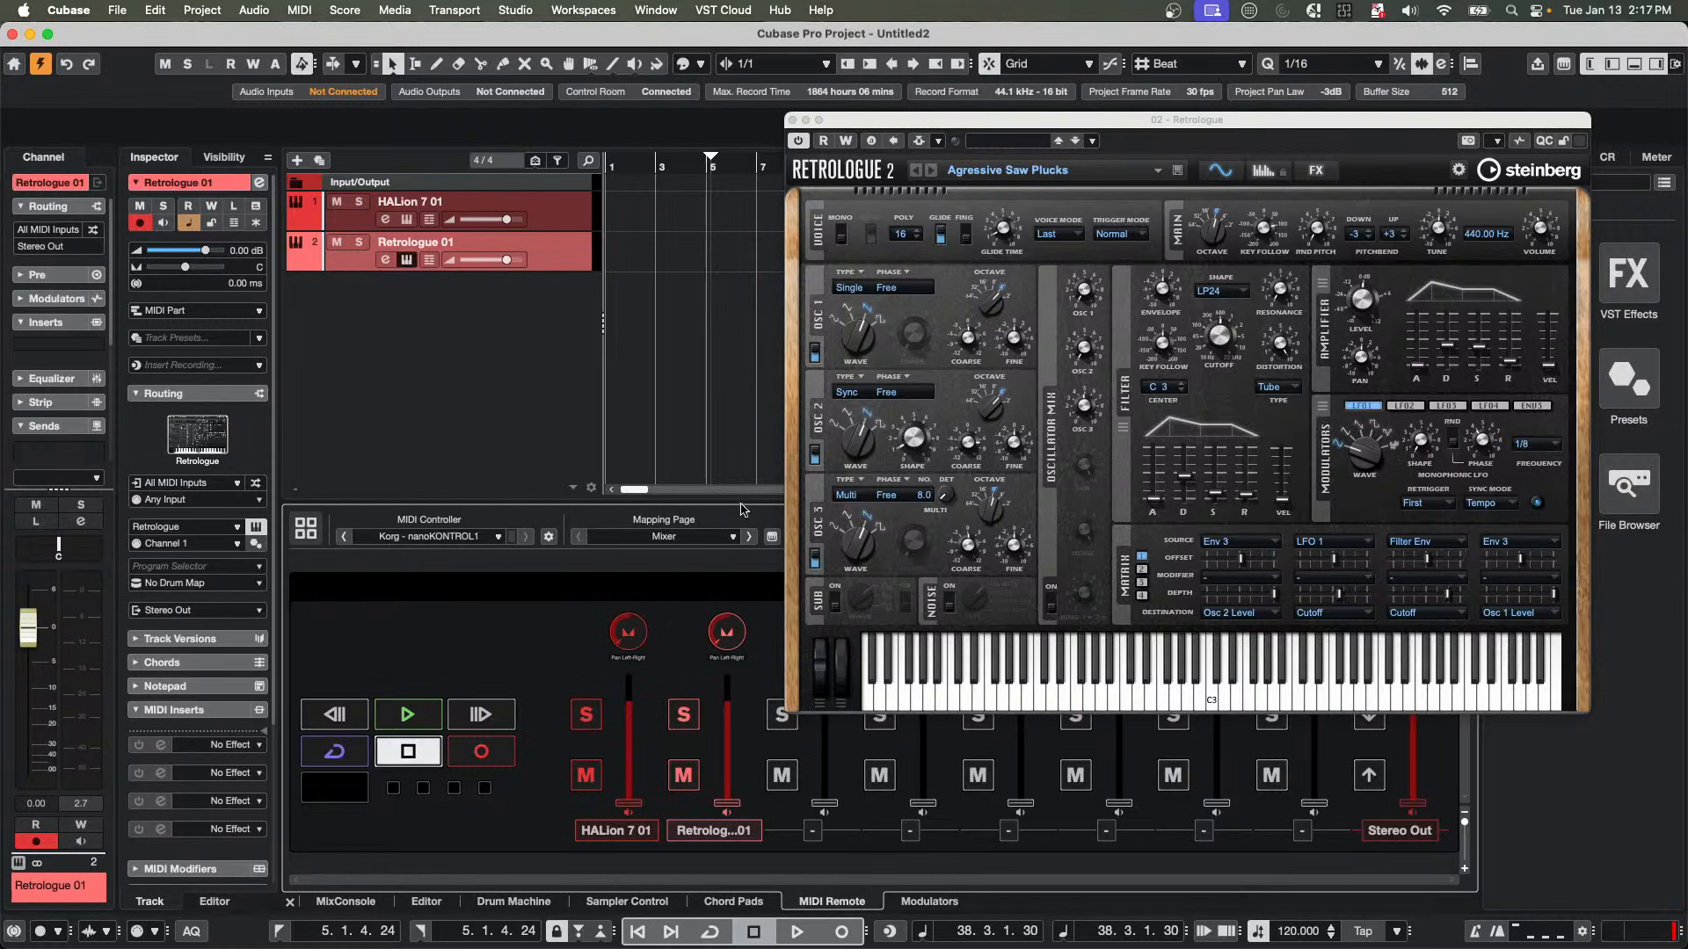
pyautogui.click(679, 538)
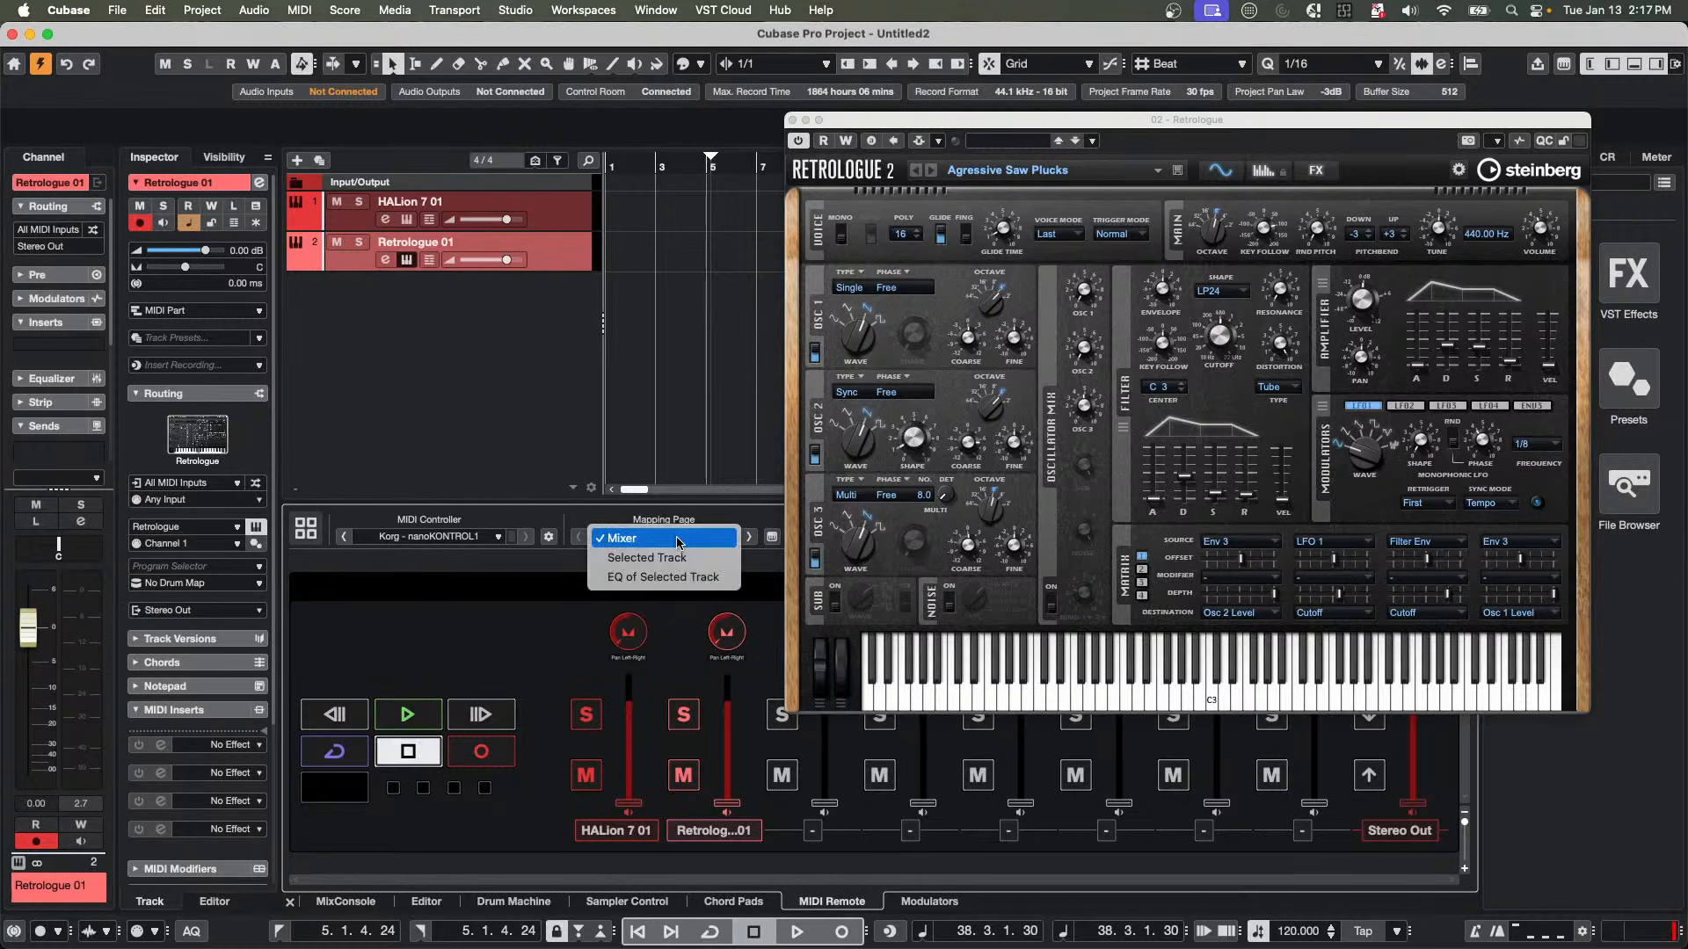
pyautogui.click(509, 596)
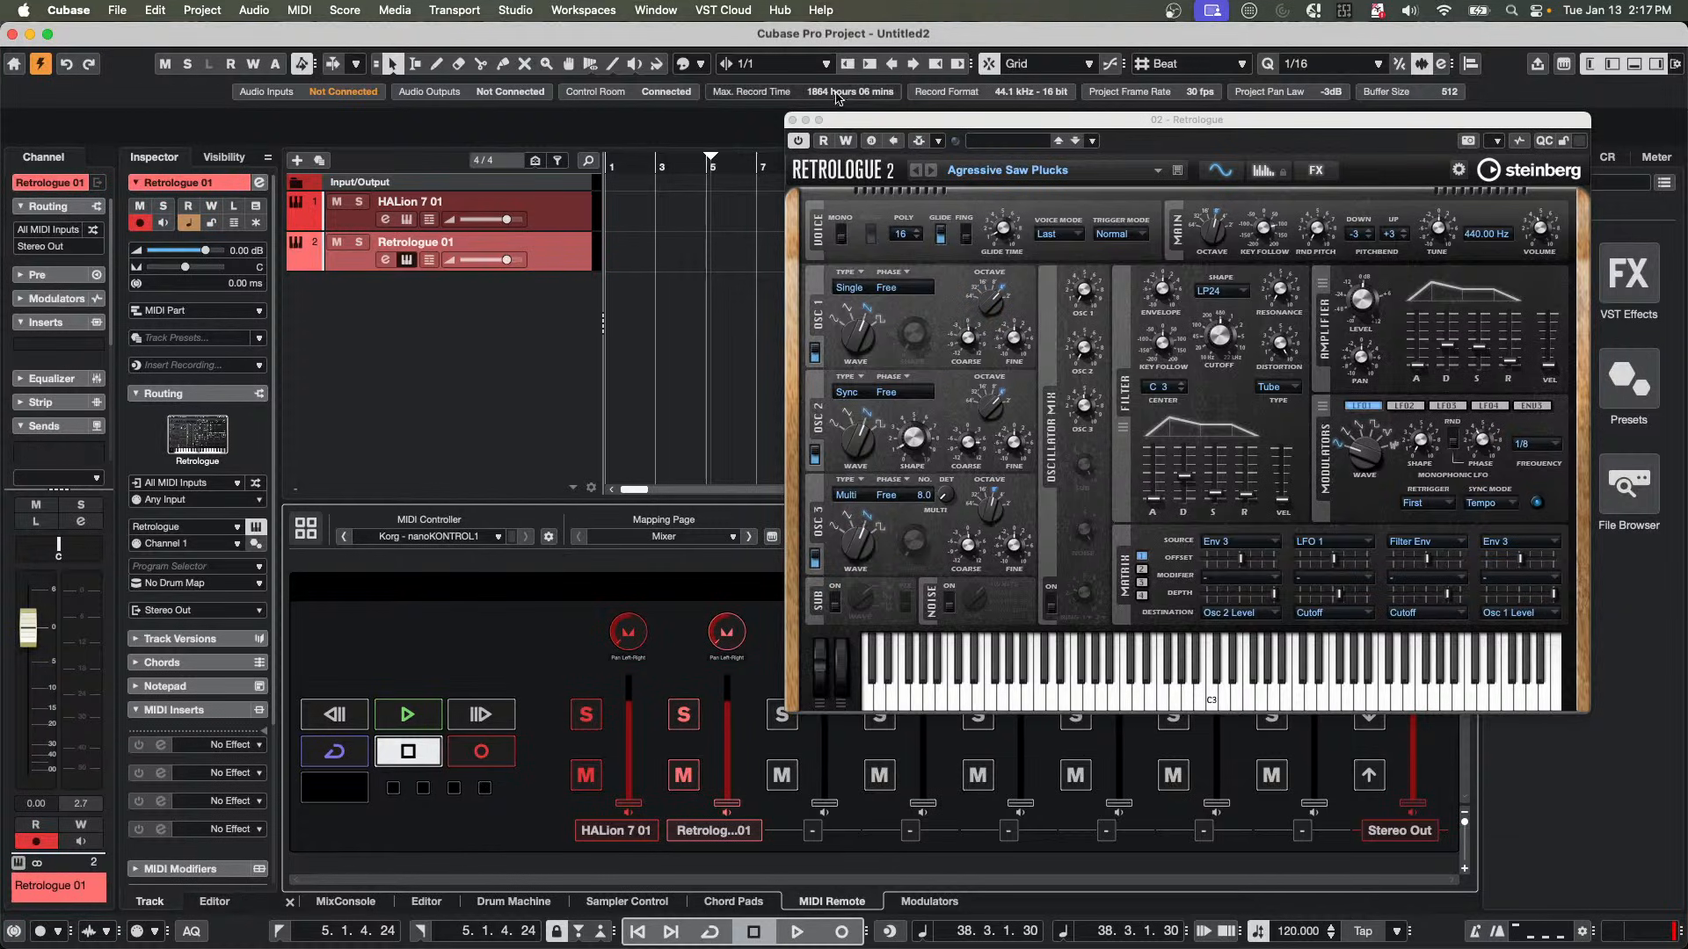
pyautogui.moveTo(850, 126); pyautogui.dragTo(1062, 131)
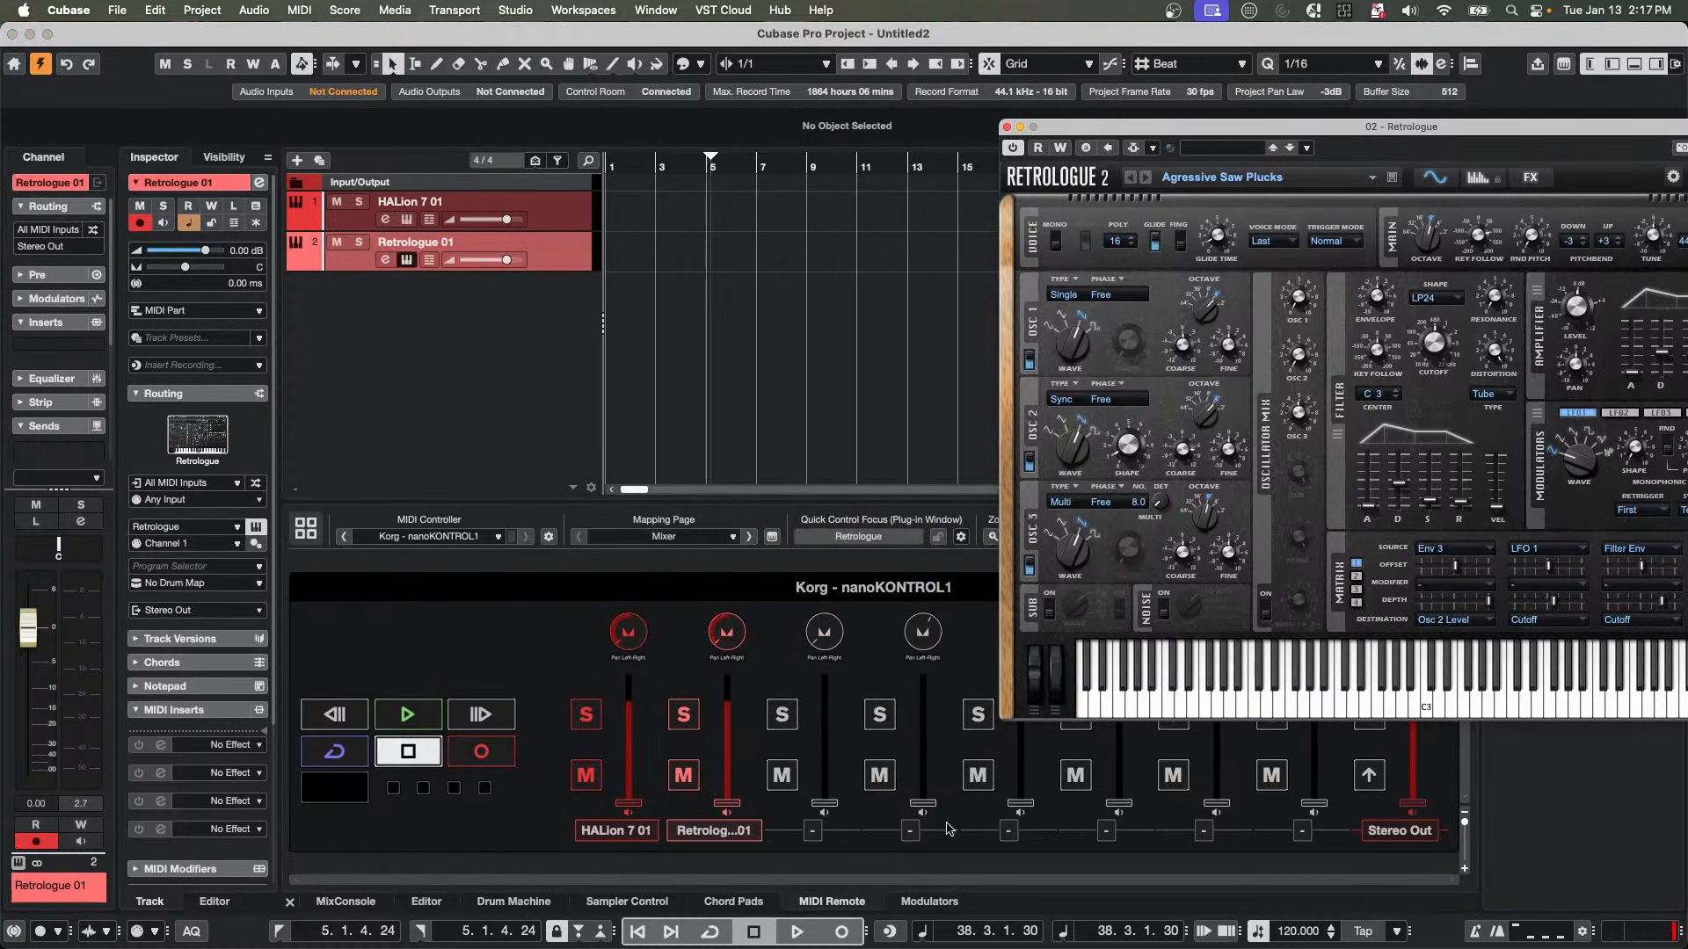
# Create a nanoKONTROL1 mapping page named Jan 13 2026 in the Mapping Assistant and close the assistant.
pyautogui.click(773, 535)
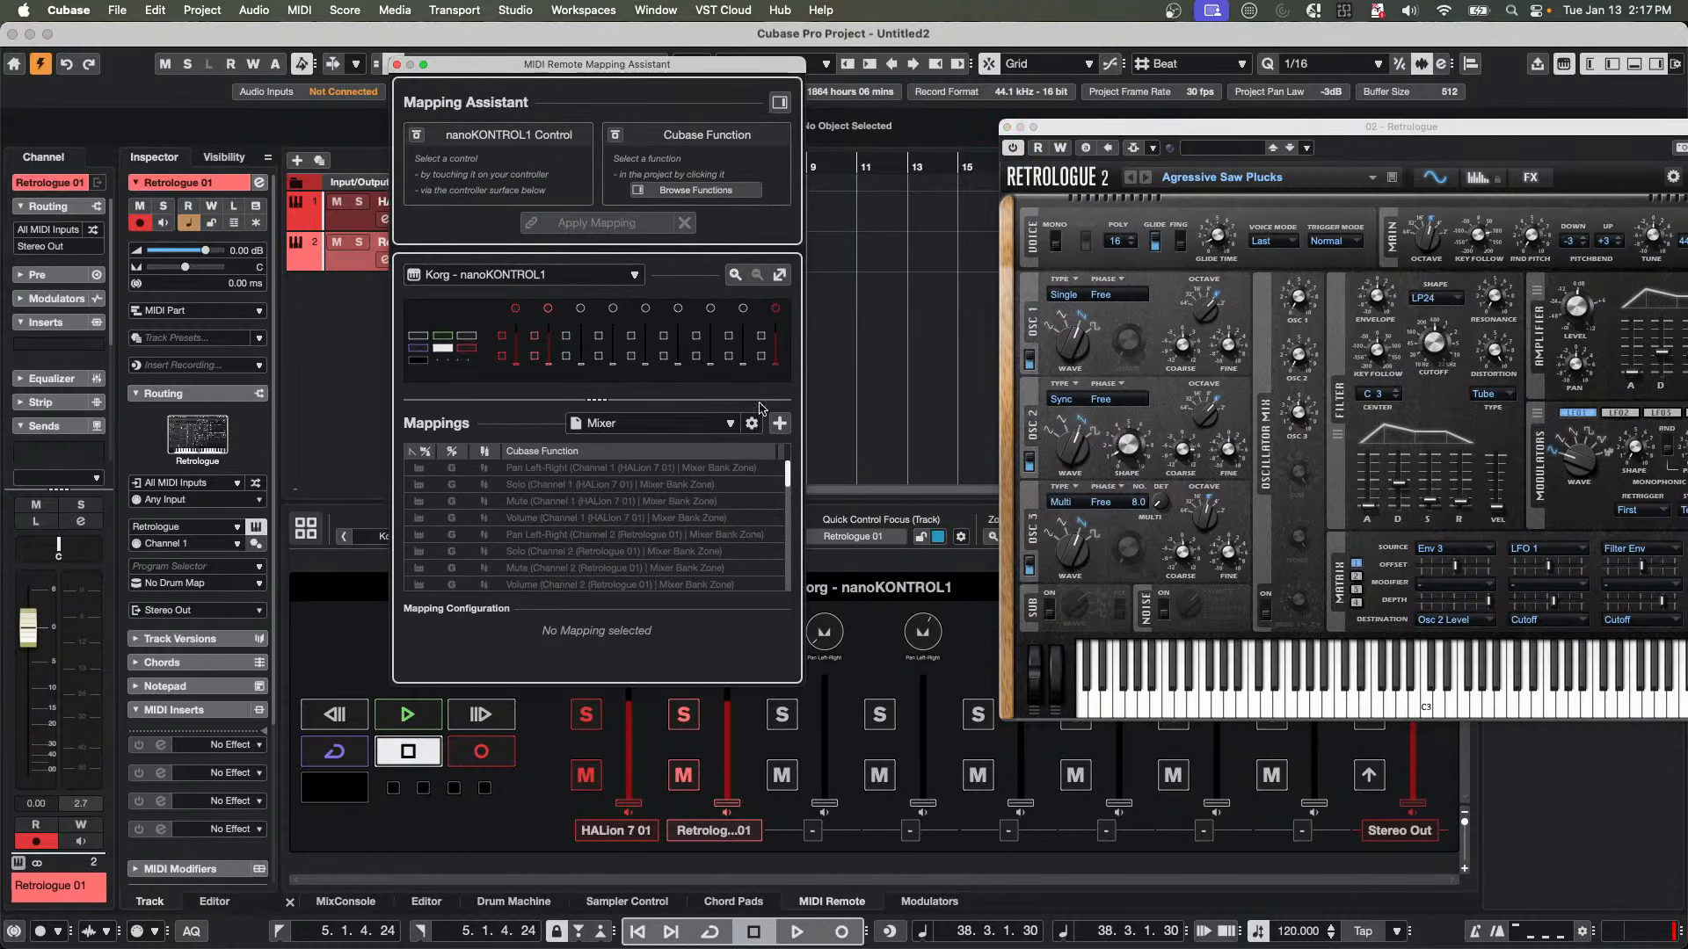
pyautogui.click(779, 423)
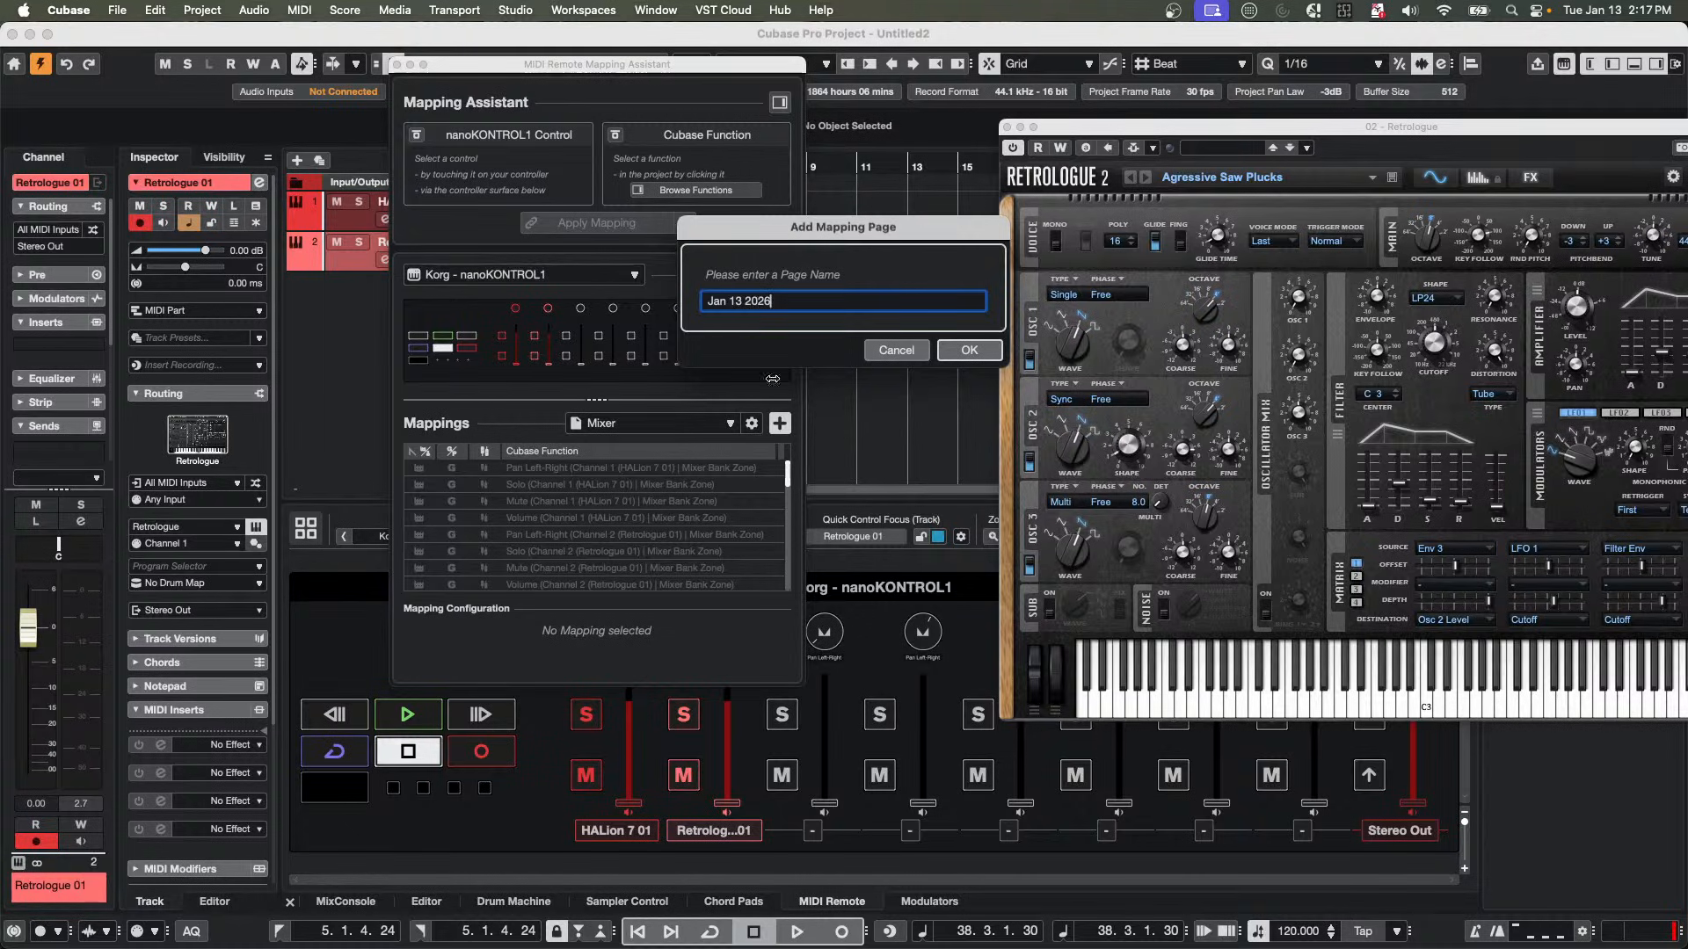
pyautogui.click(968, 351)
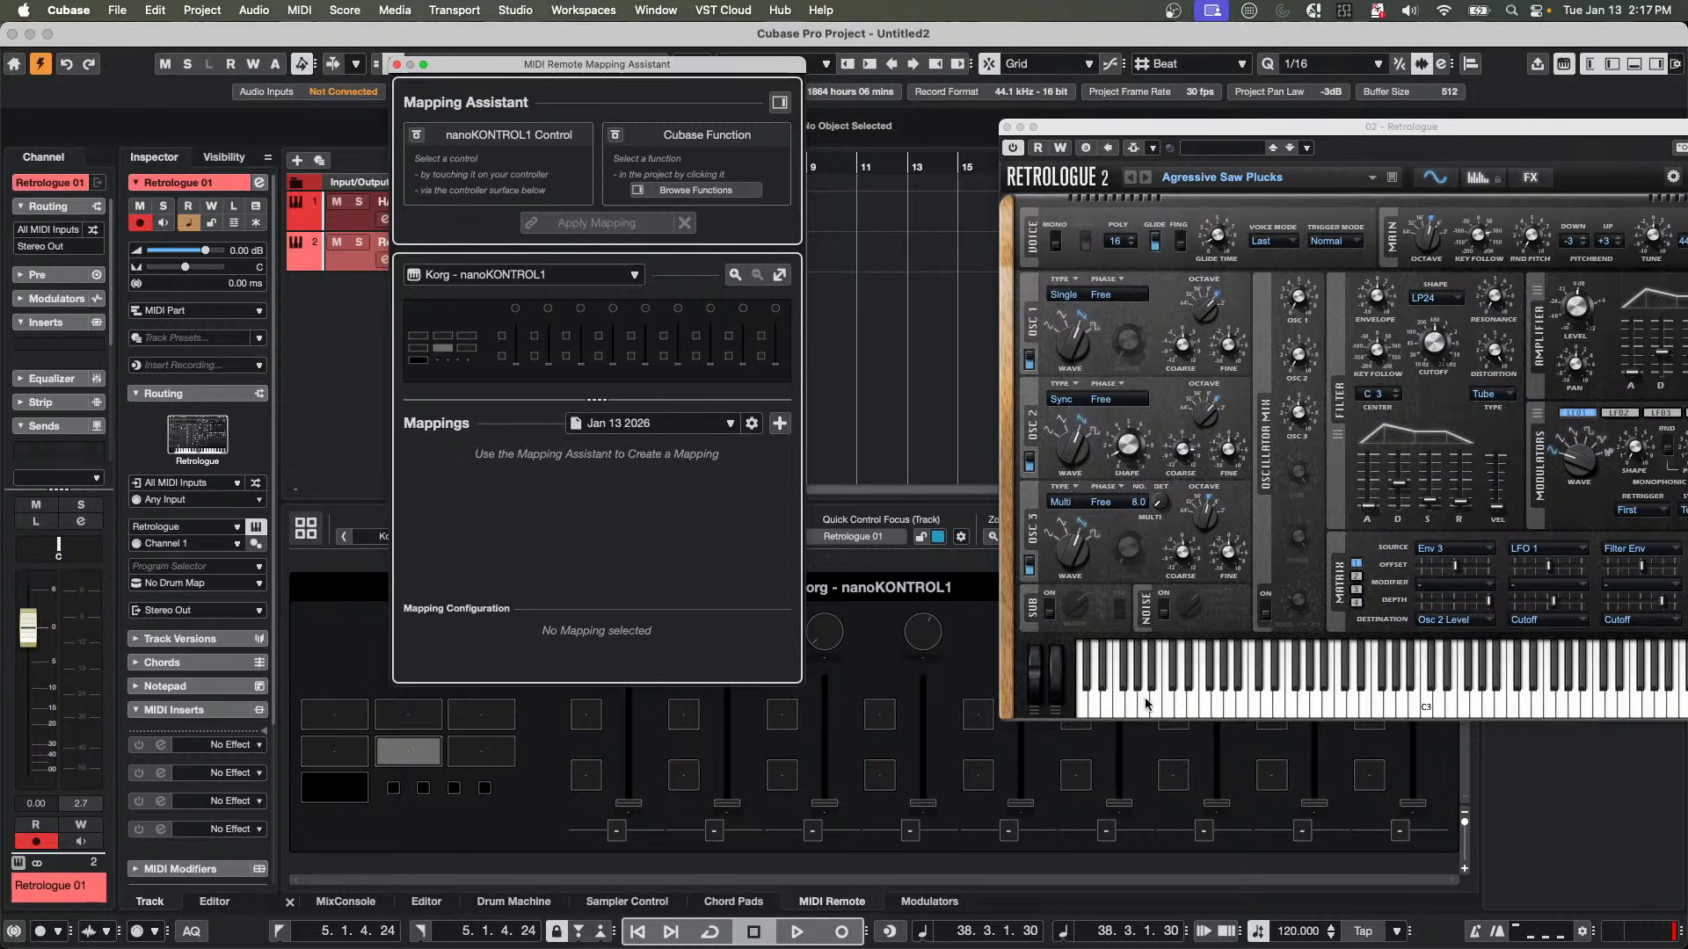
pyautogui.click(910, 489)
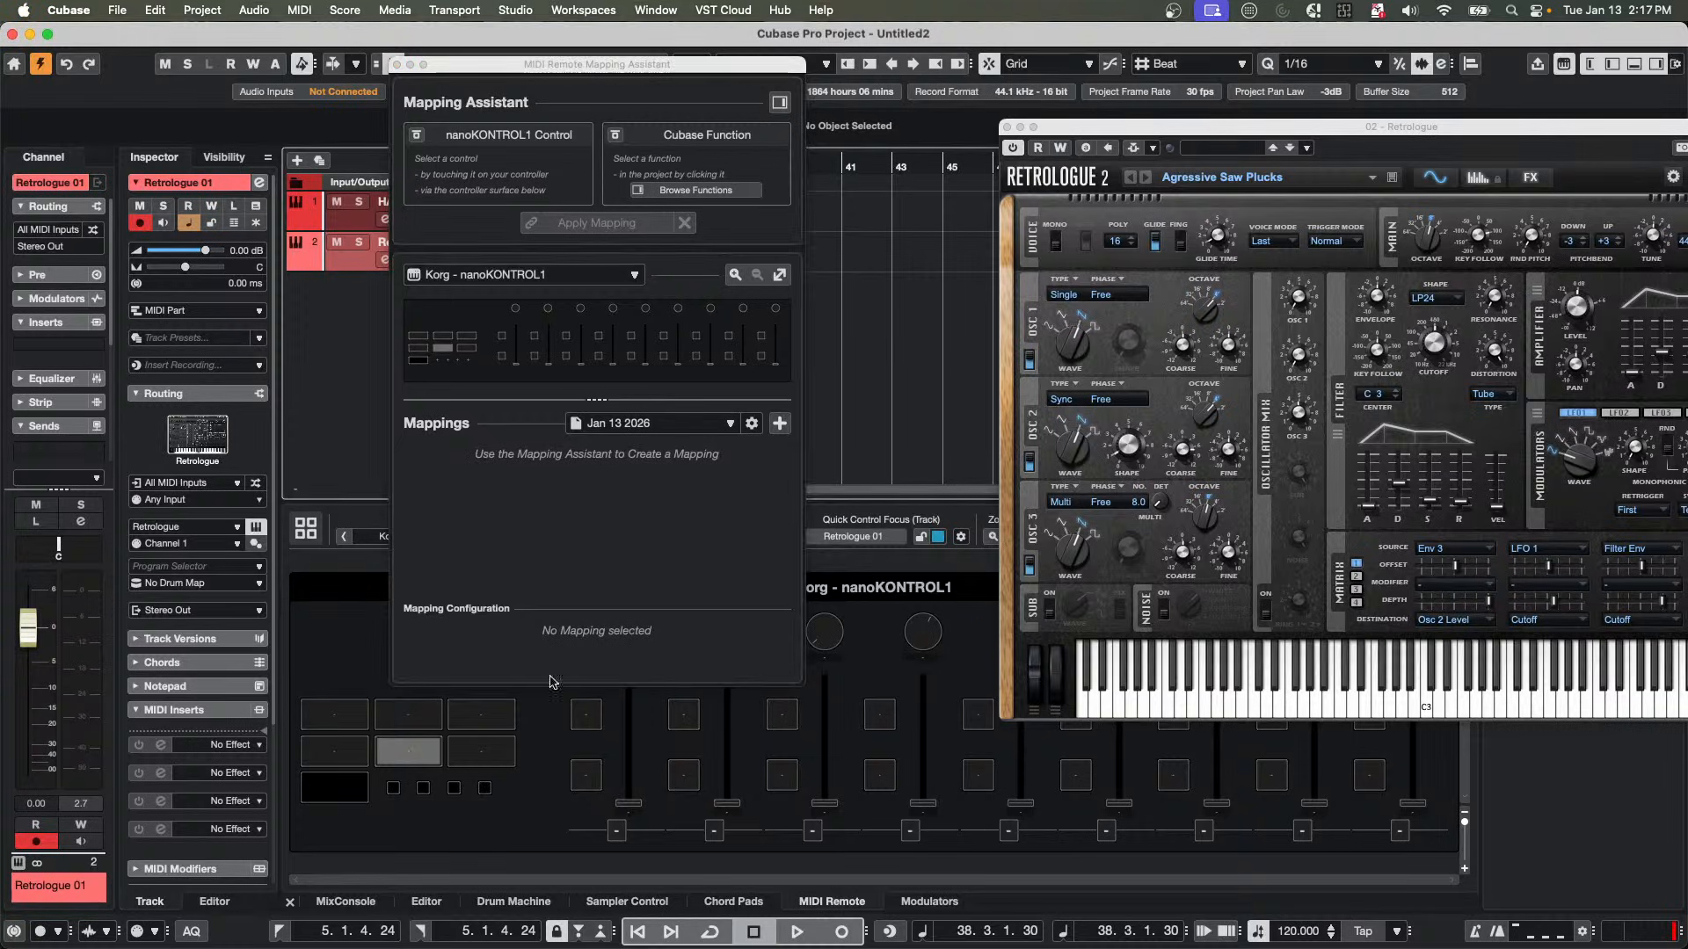
pyautogui.click(397, 64)
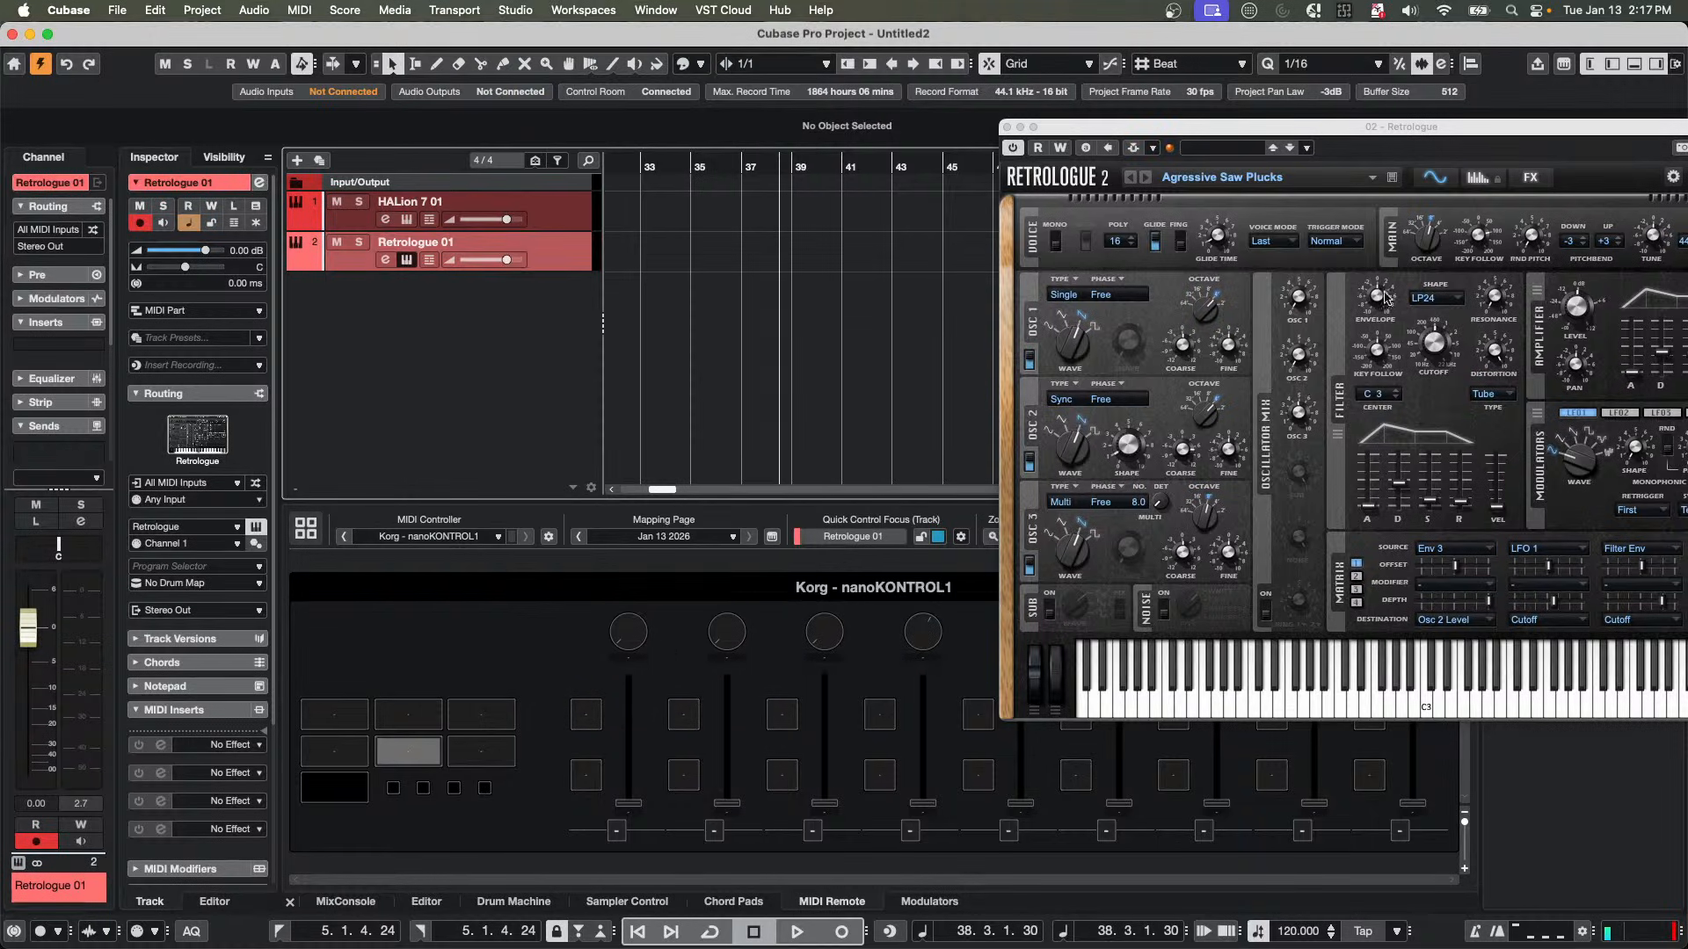
# Pick Retrologue's Filter Cutoff as the function for a MIDI Remote mapping.
pyautogui.click(785, 636)
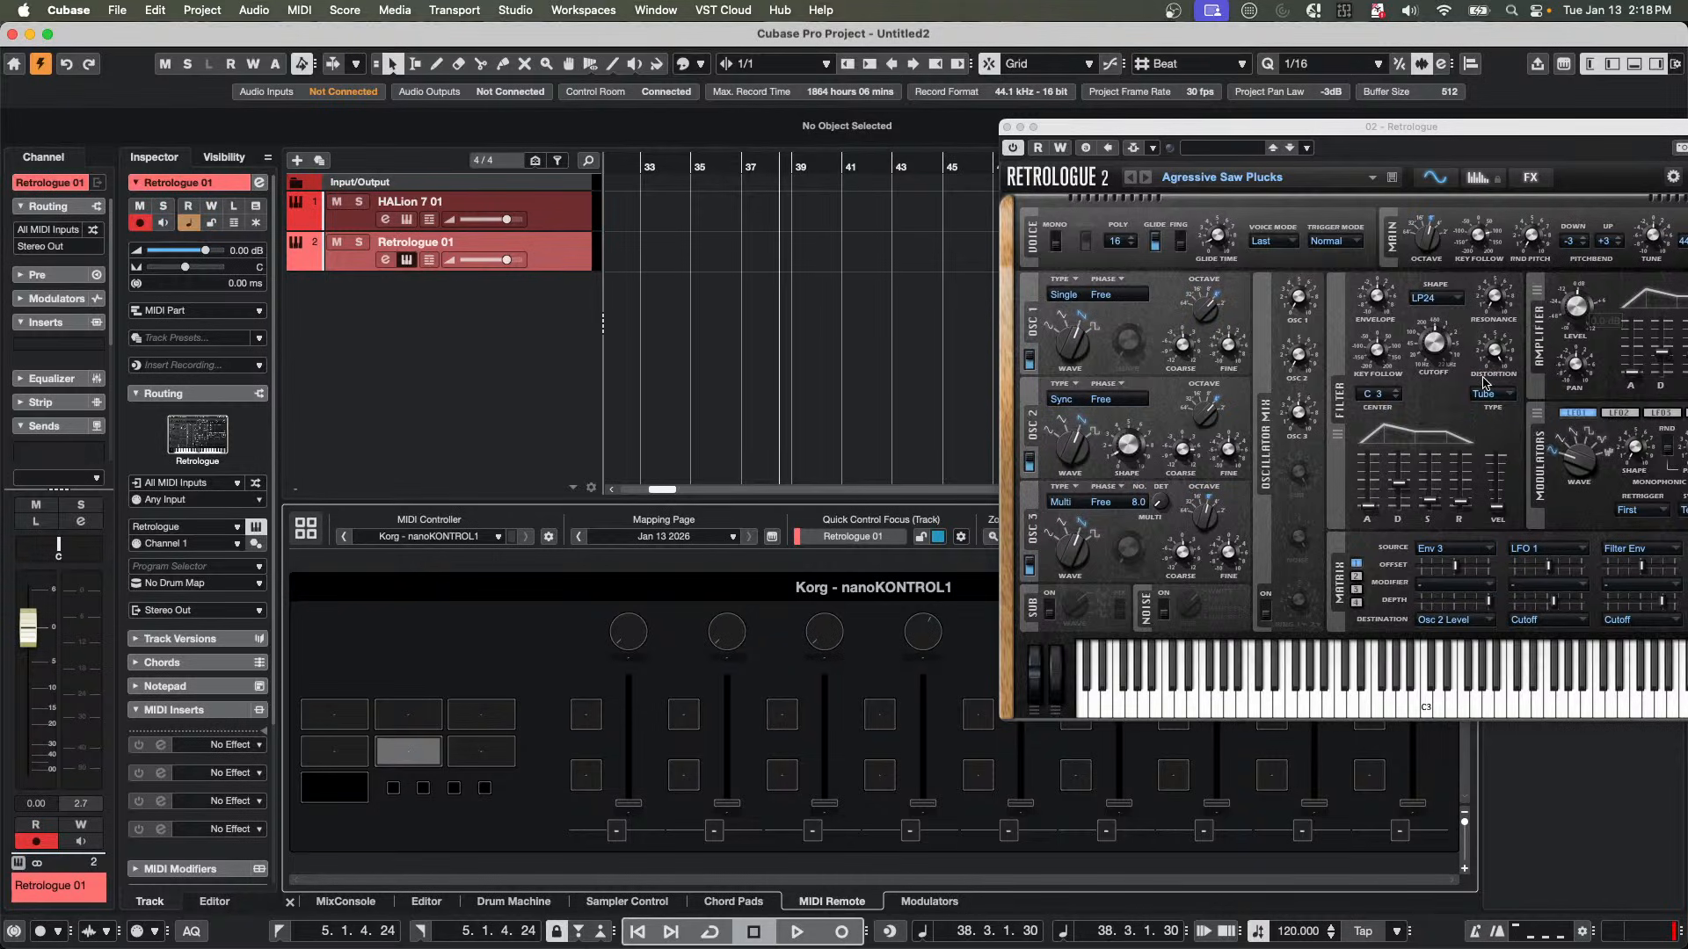
pyautogui.click(1431, 345)
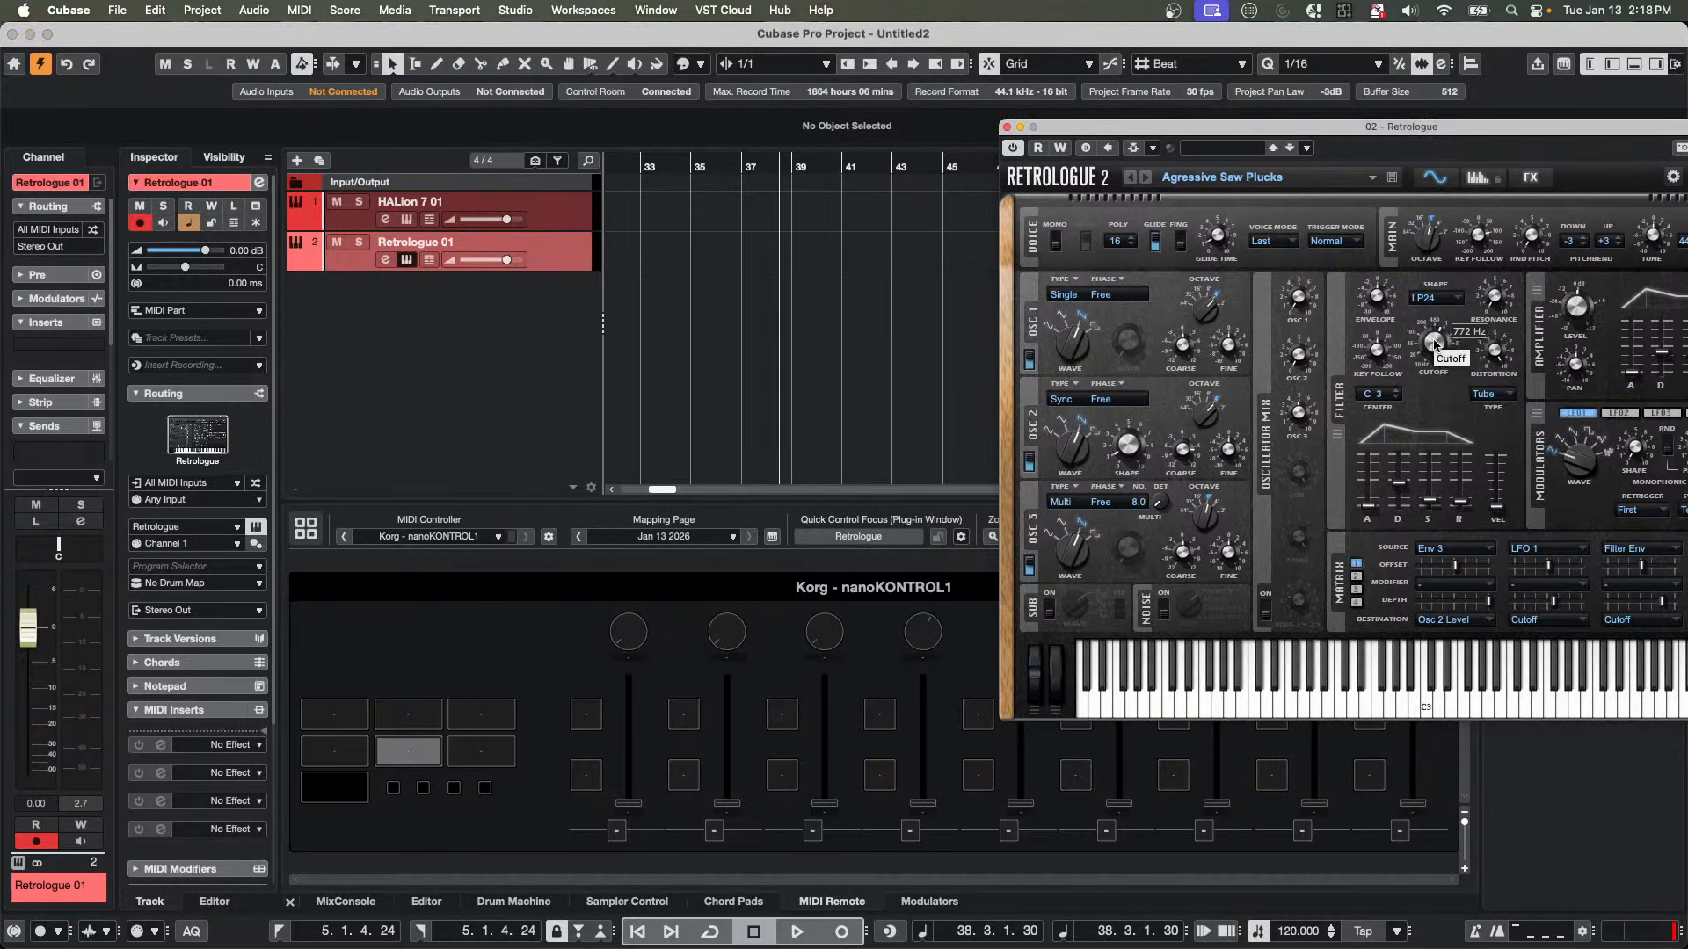
pyautogui.rightClick(1431, 345)
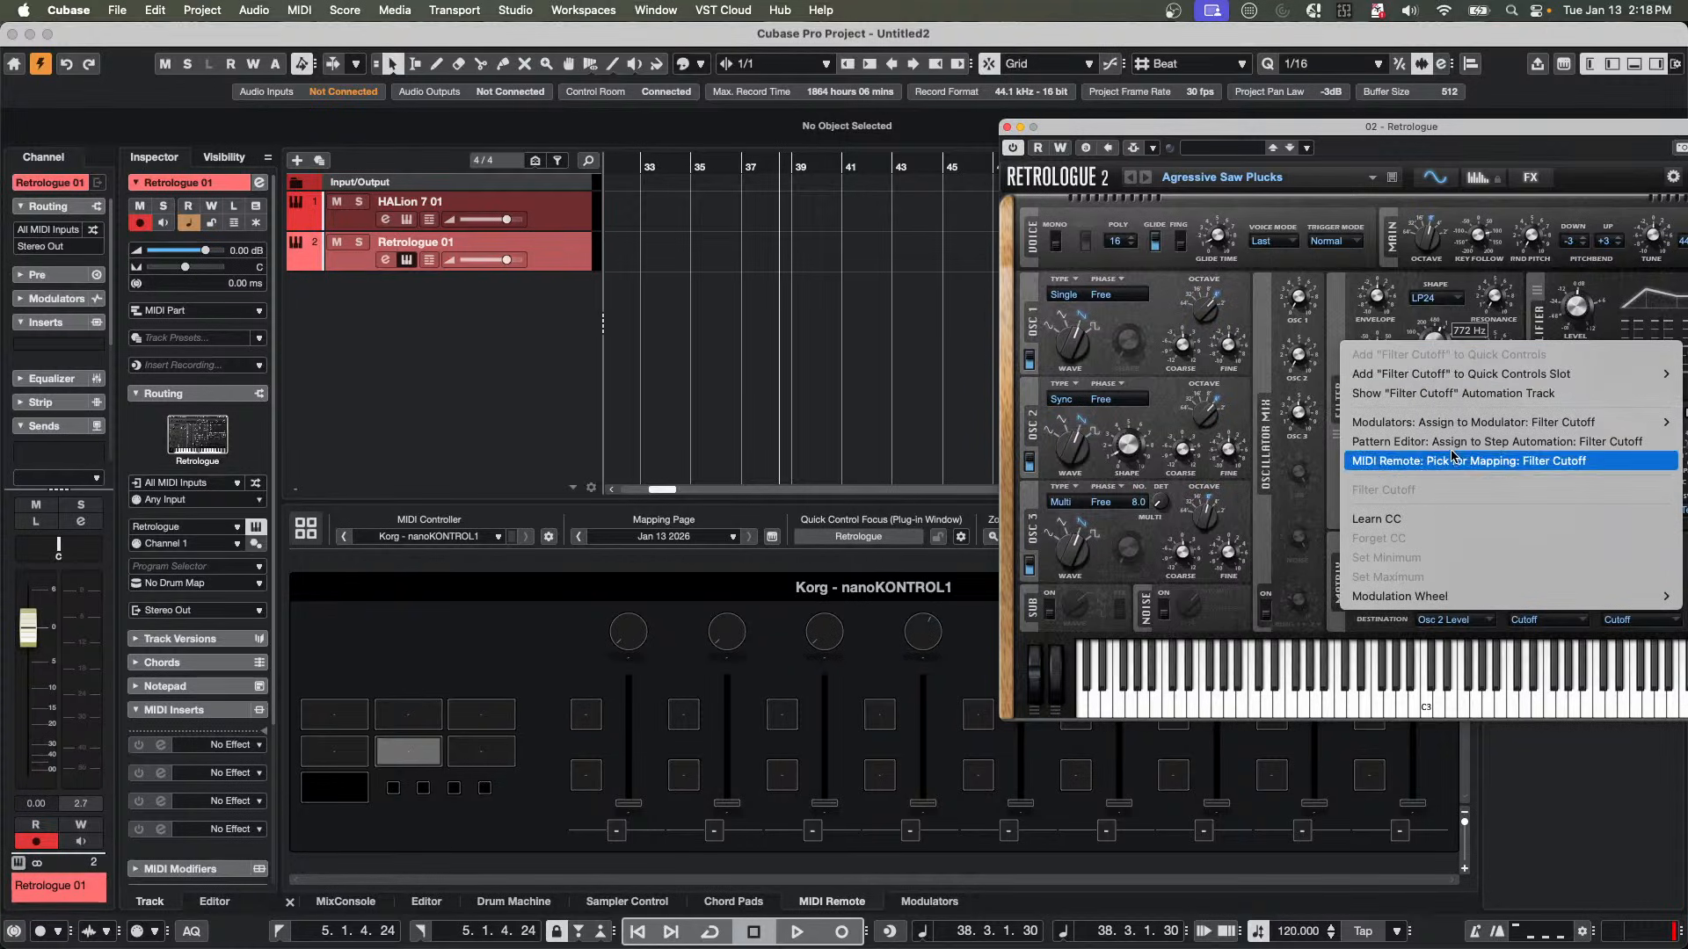
pyautogui.click(1551, 460)
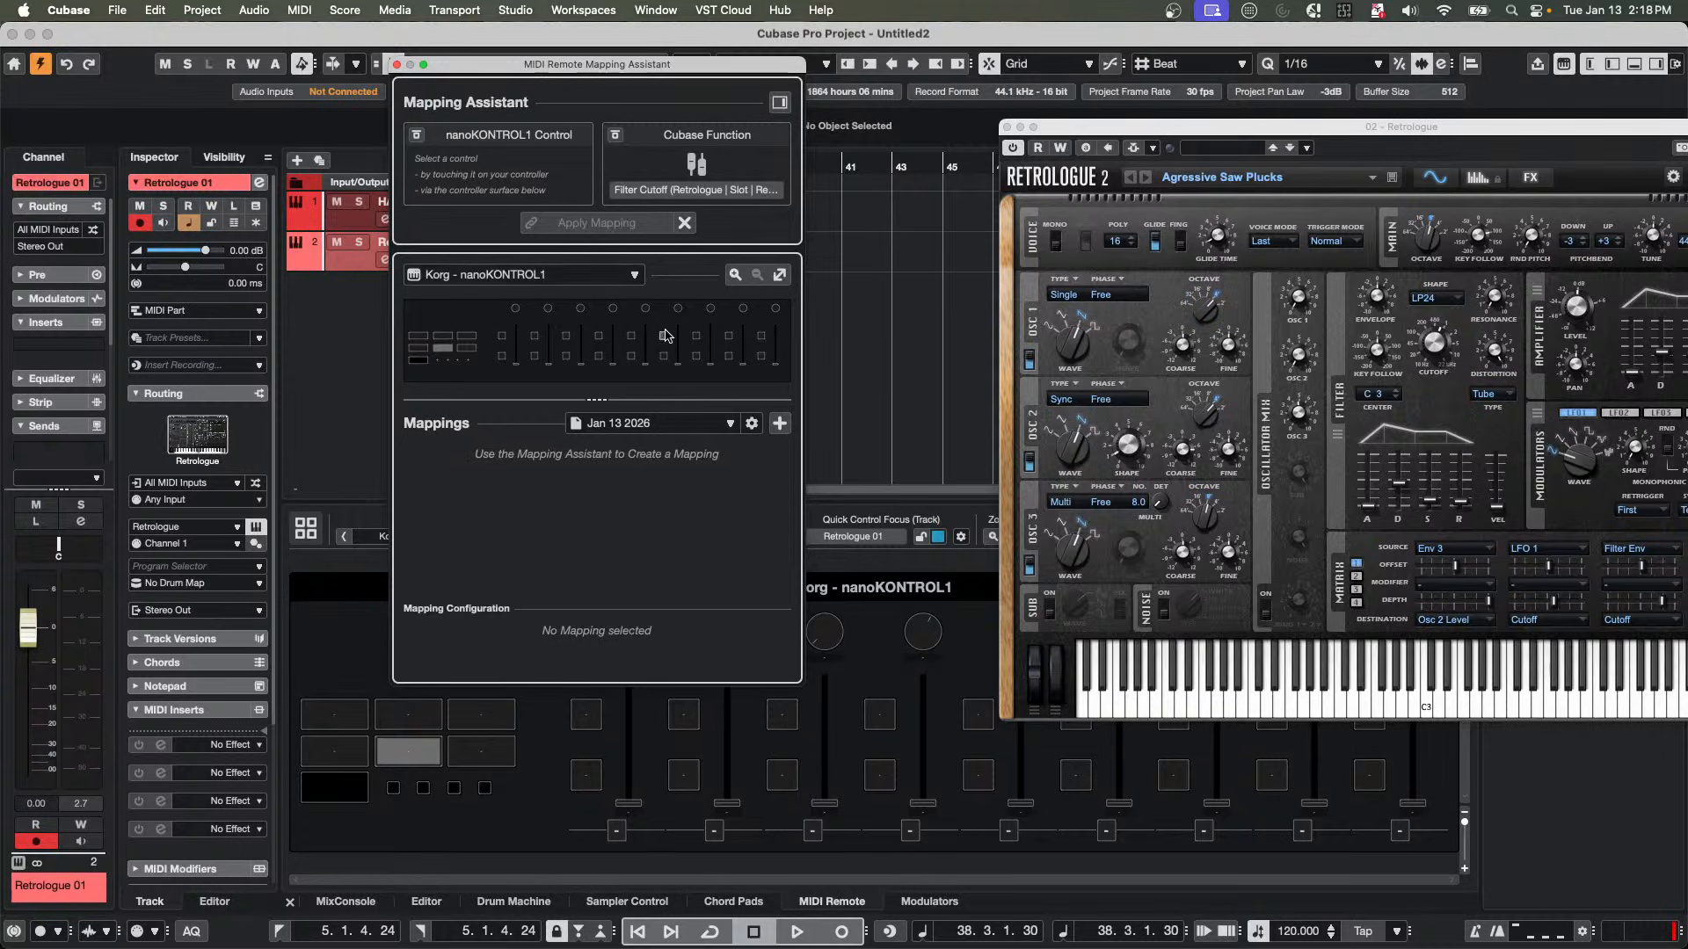
# Switch the mapping page to Selected Track, pick Filter Cutoff for mapping again, and close the Mapping Assistant.
pyautogui.click(730, 424)
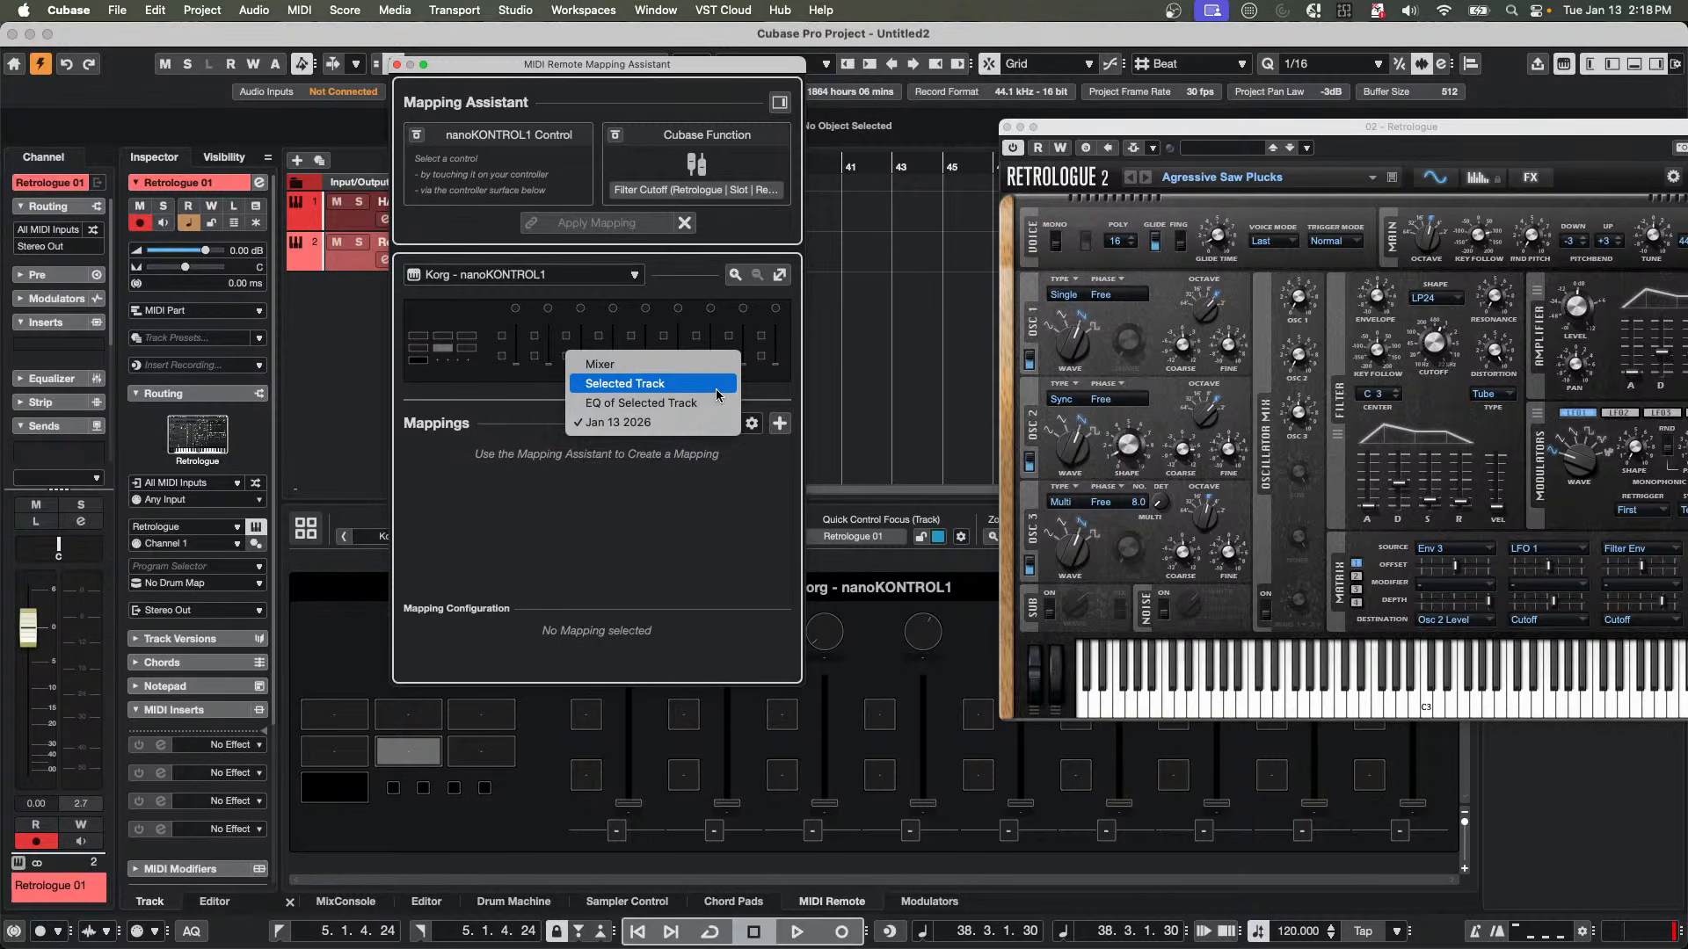
pyautogui.click(715, 386)
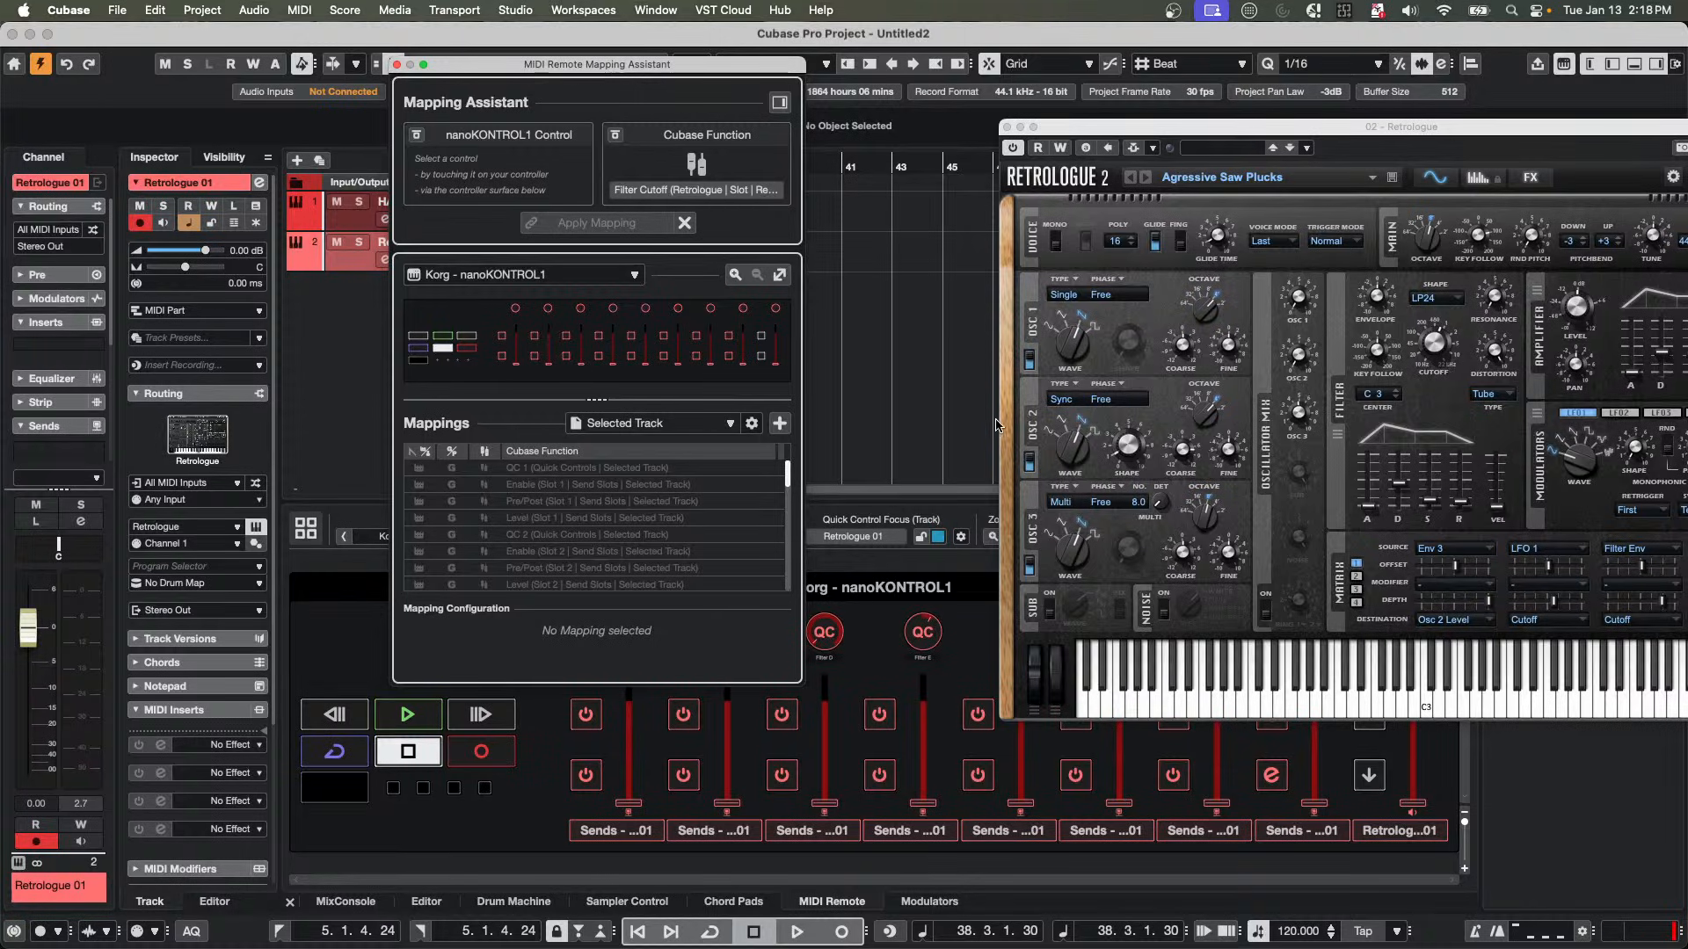
pyautogui.rightClick(1440, 348)
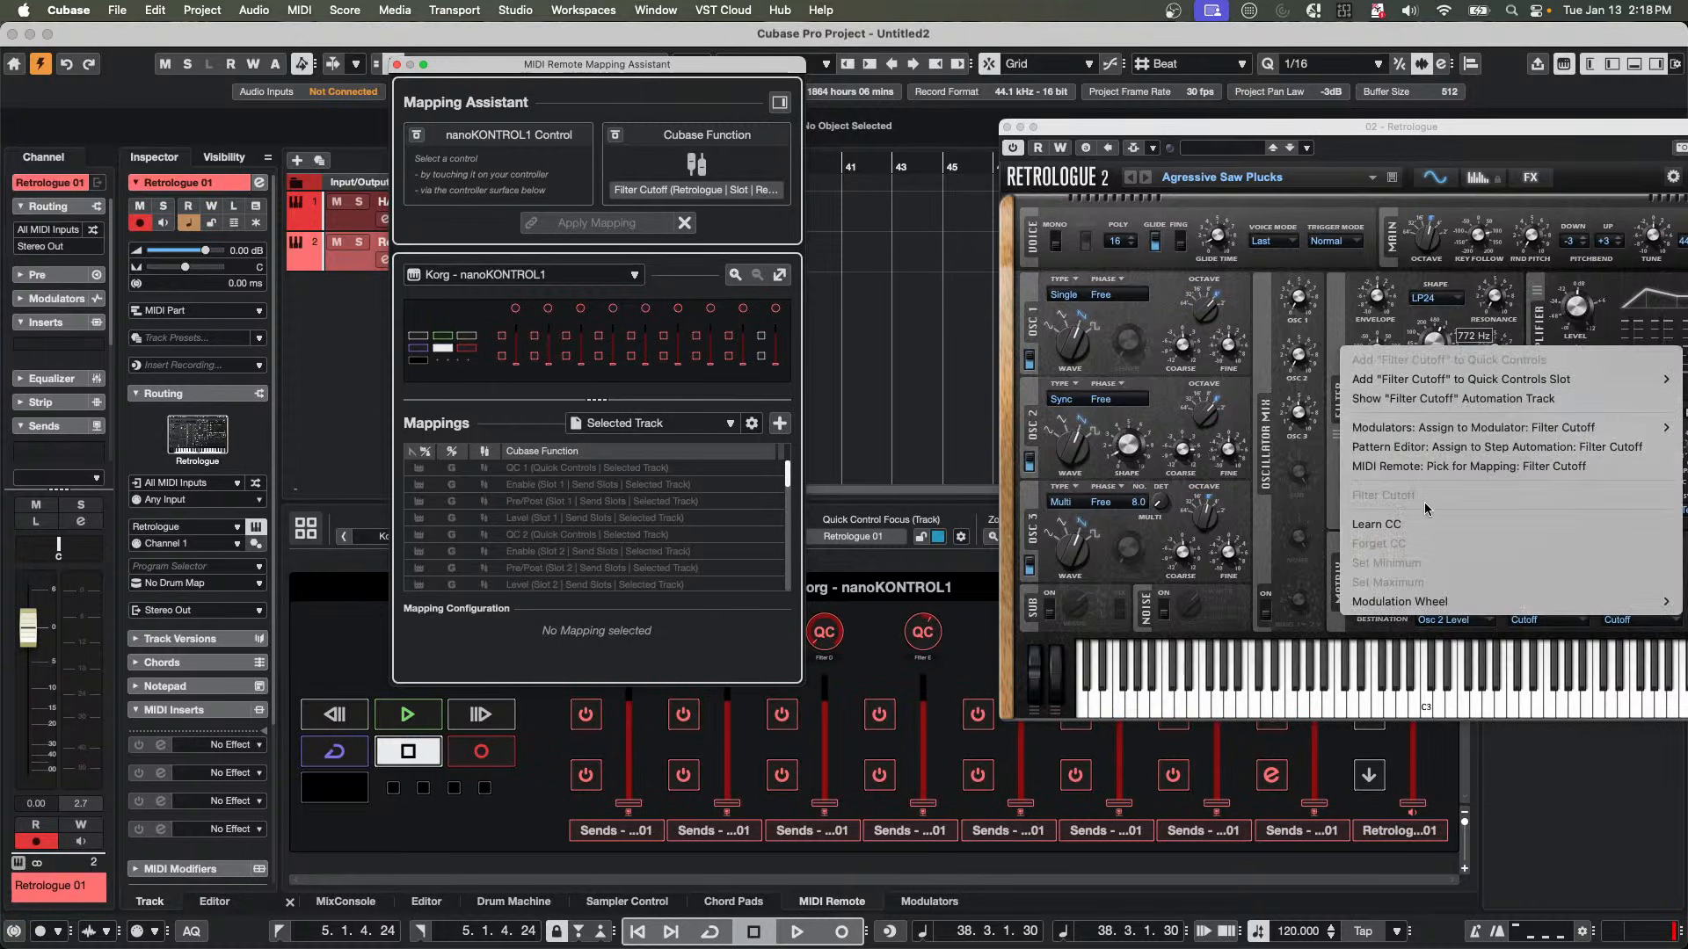
pyautogui.click(1508, 473)
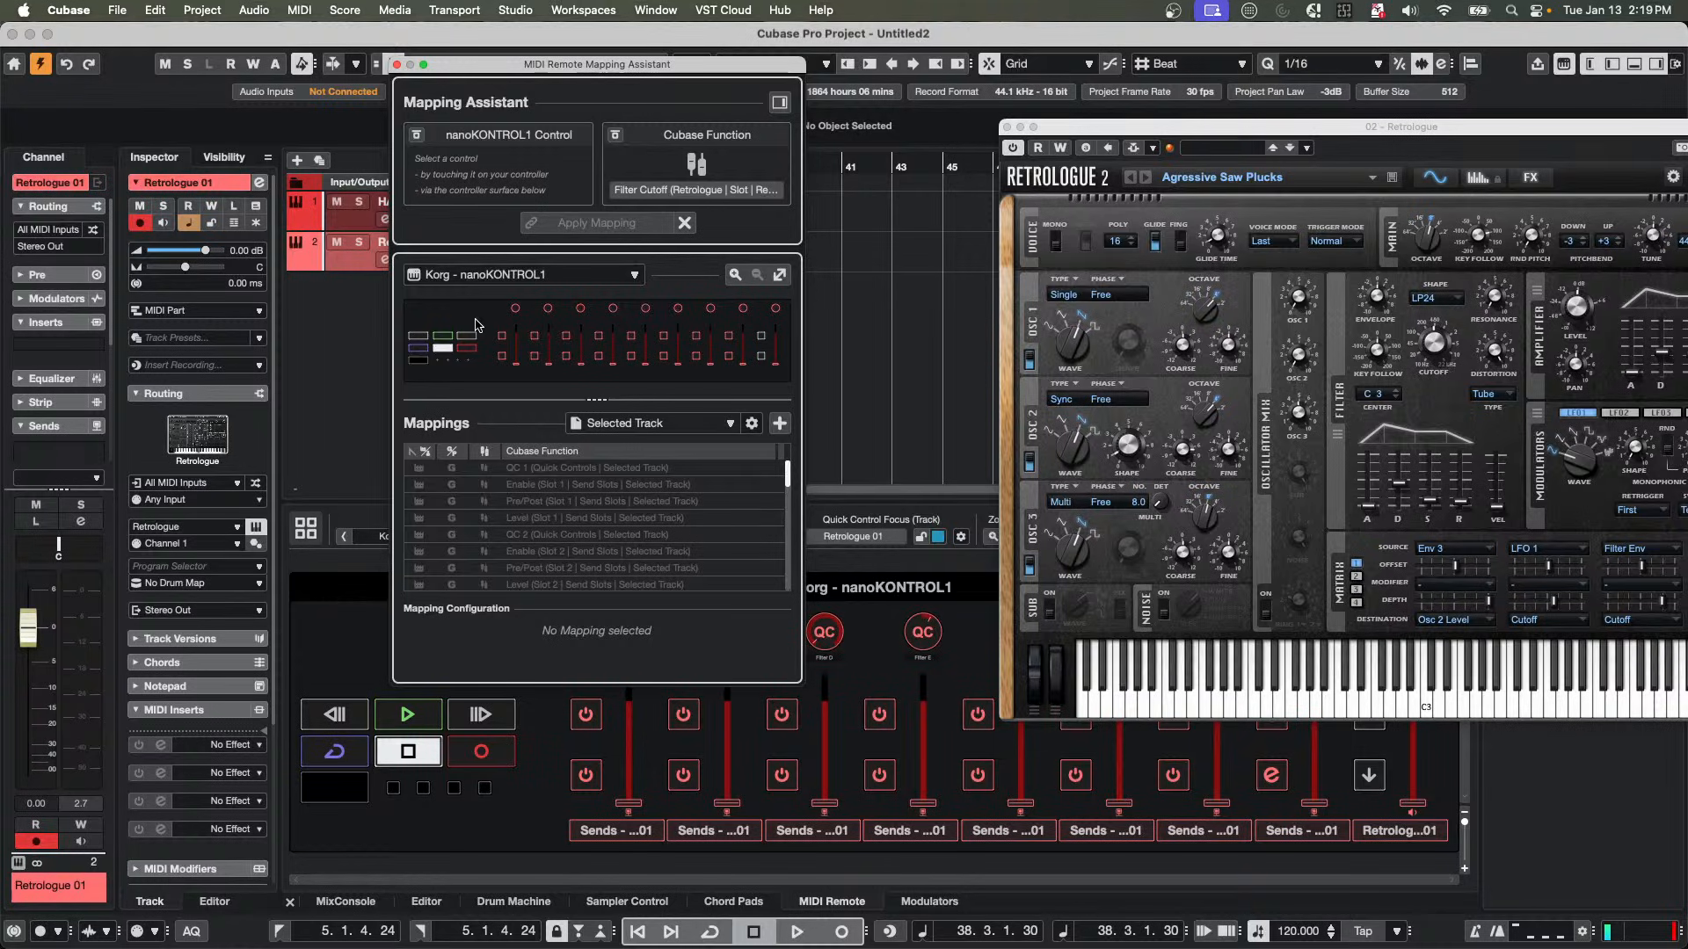
pyautogui.click(342, 603)
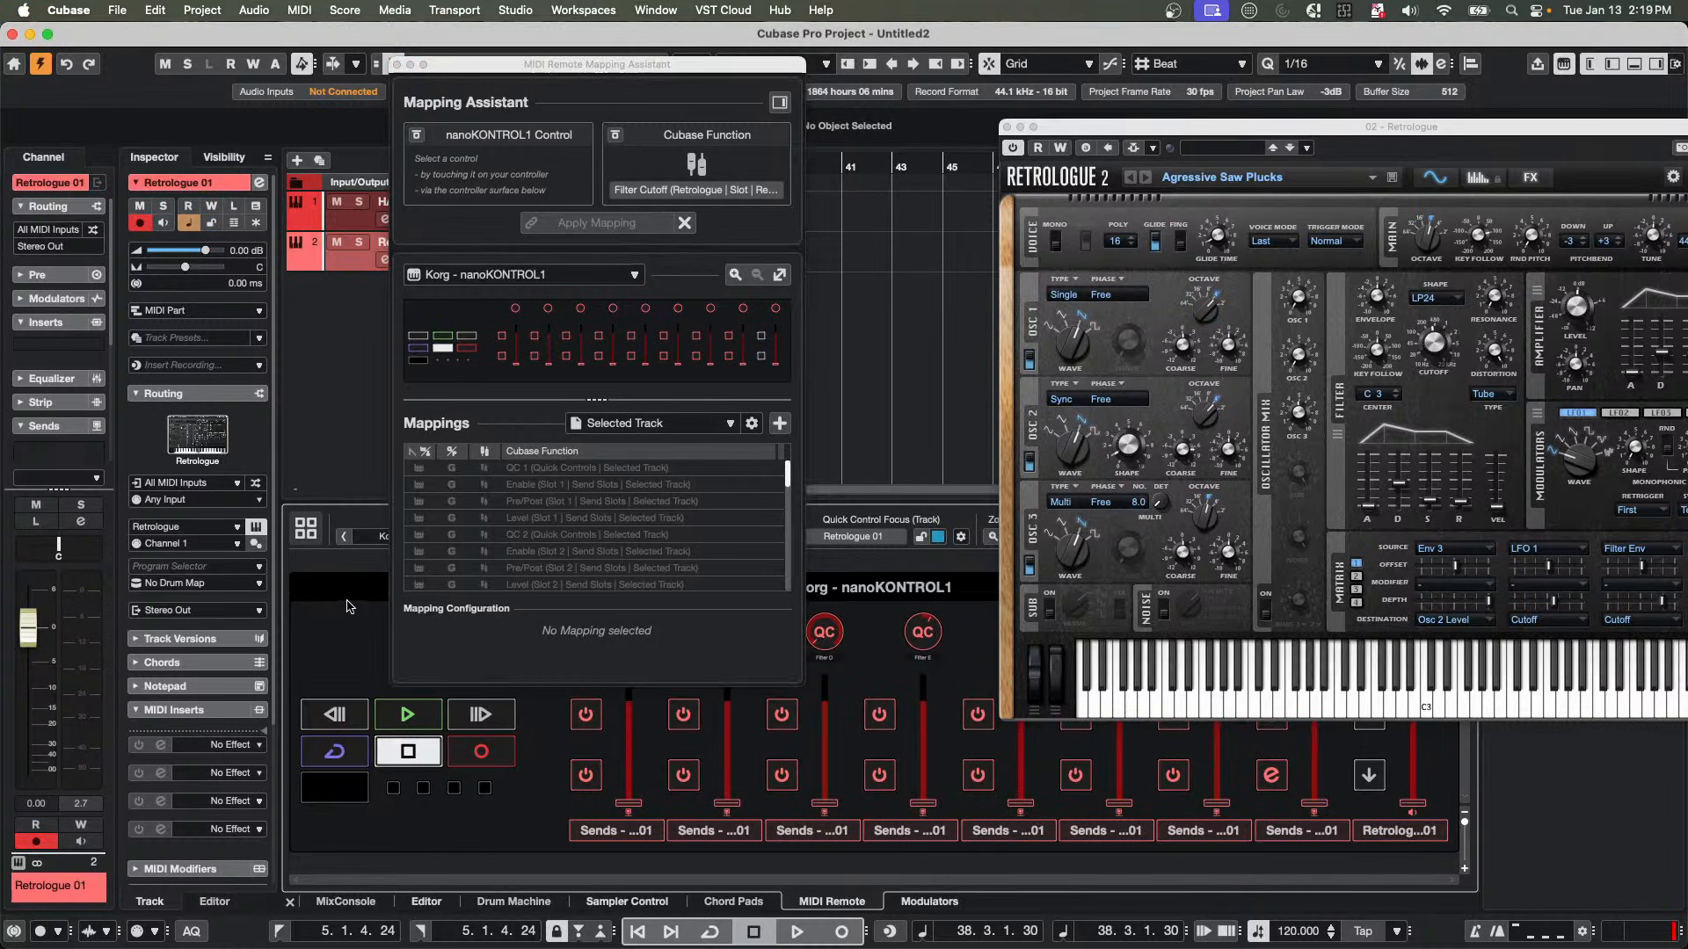
pyautogui.click(396, 65)
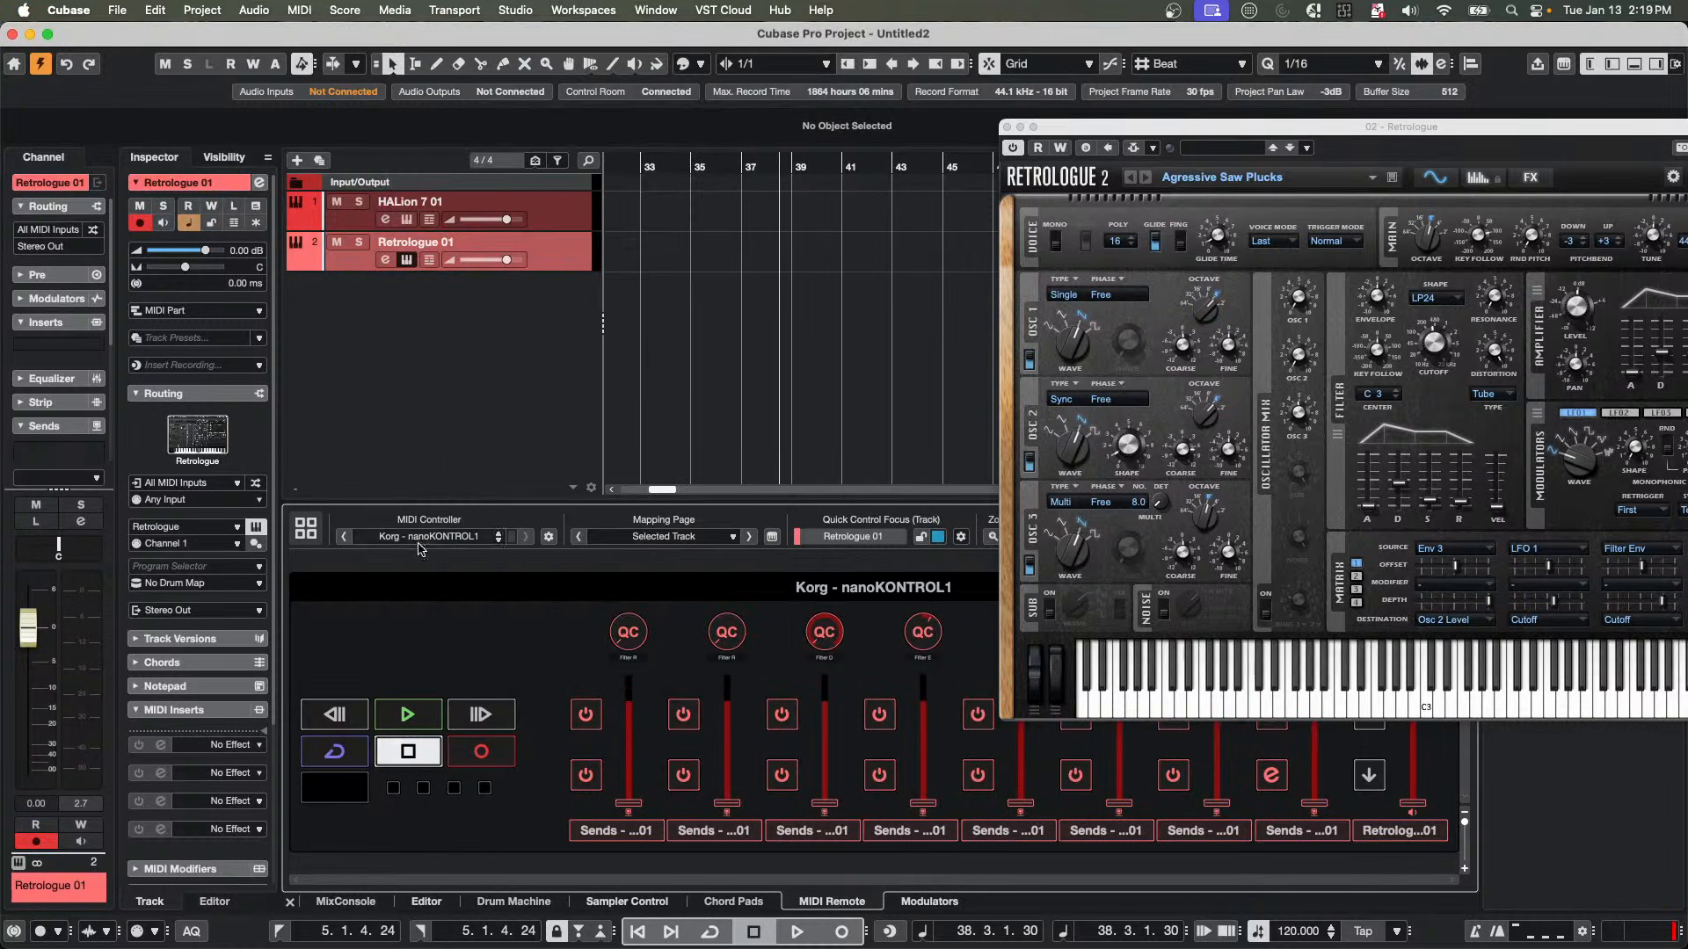
# Return to the MIDI Remote controller overview and remove the three empty Elgato XL controller surfaces.
pyautogui.click(306, 528)
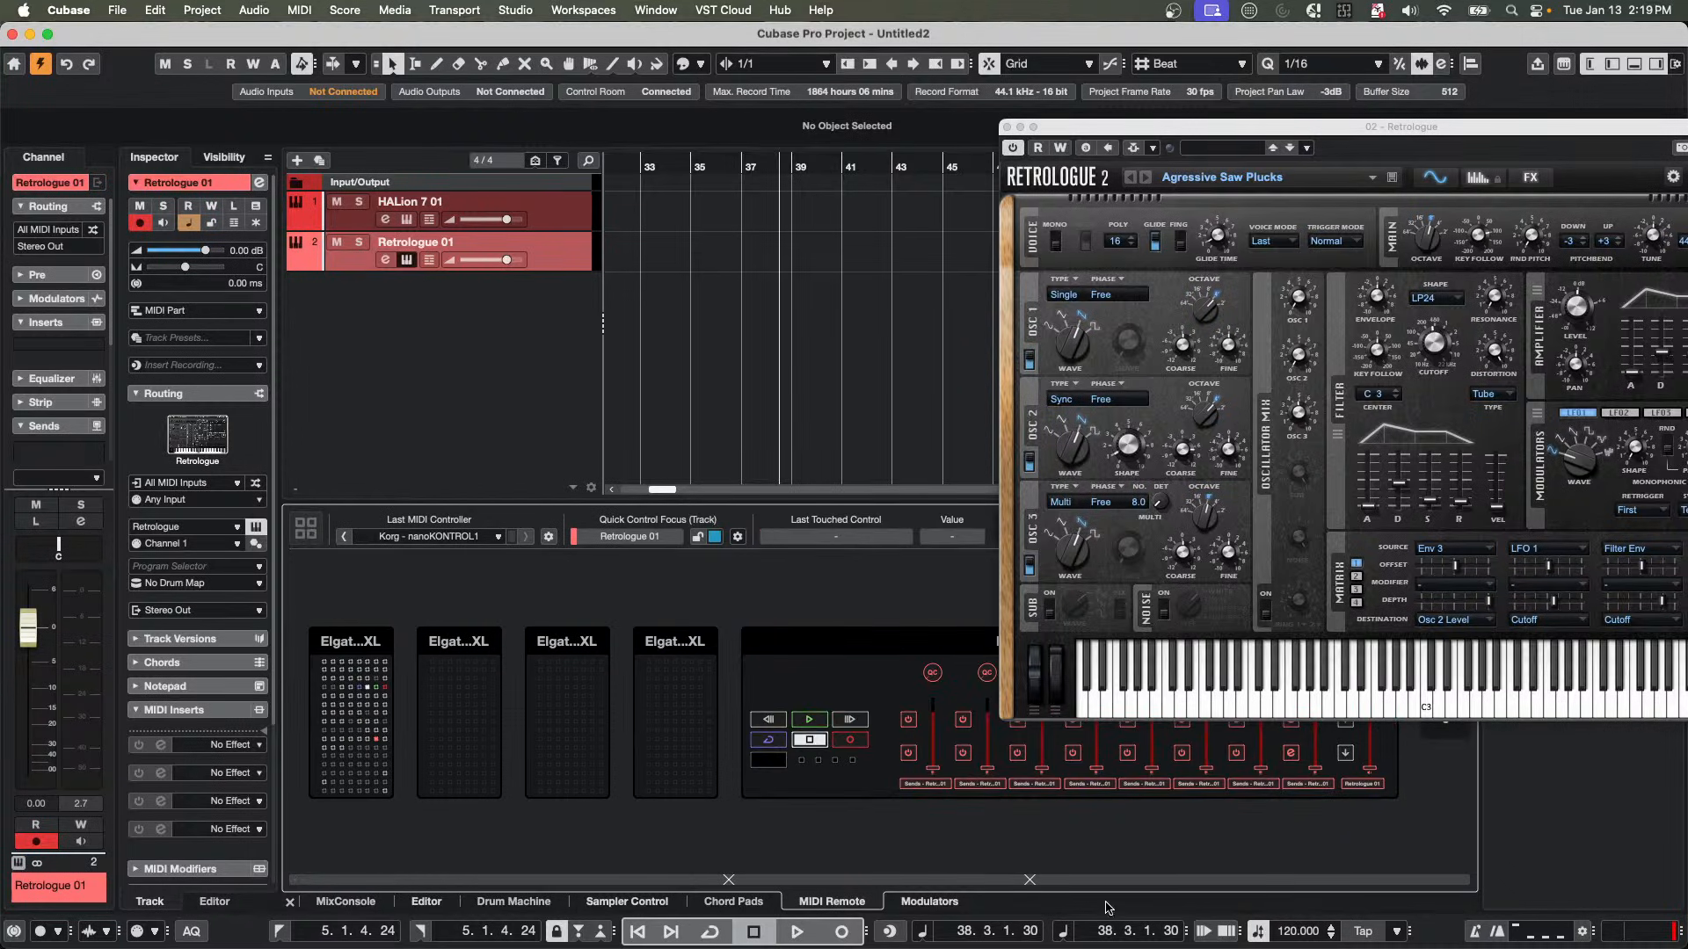
pyautogui.click(704, 644)
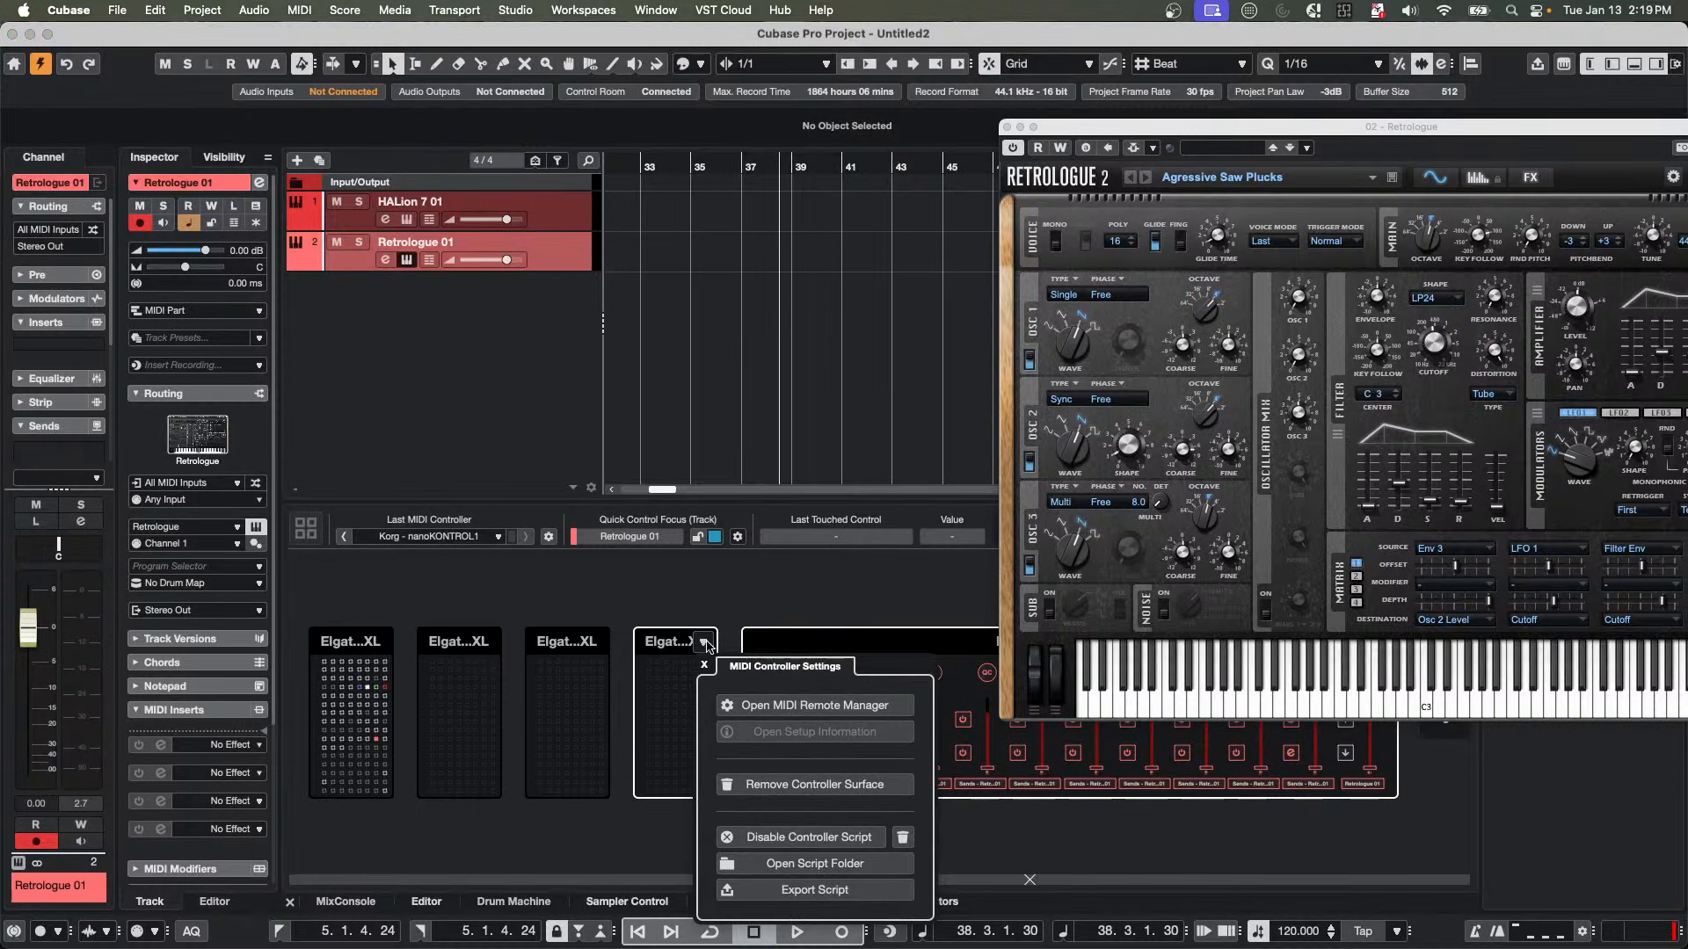
pyautogui.click(804, 785)
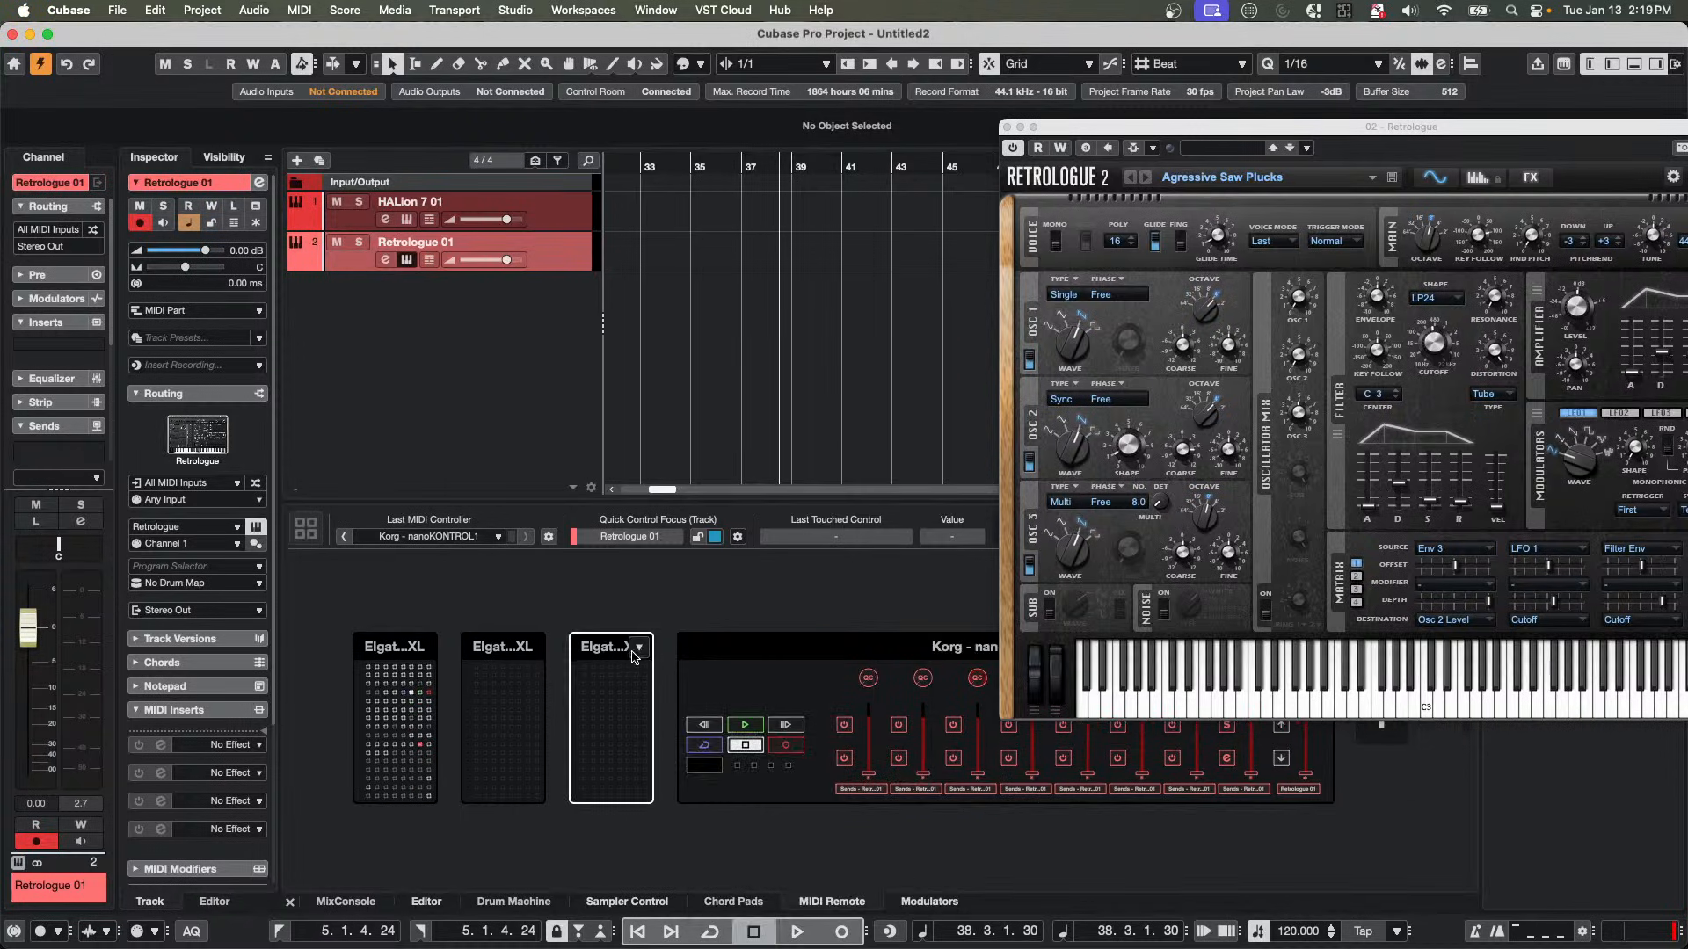
pyautogui.click(639, 647)
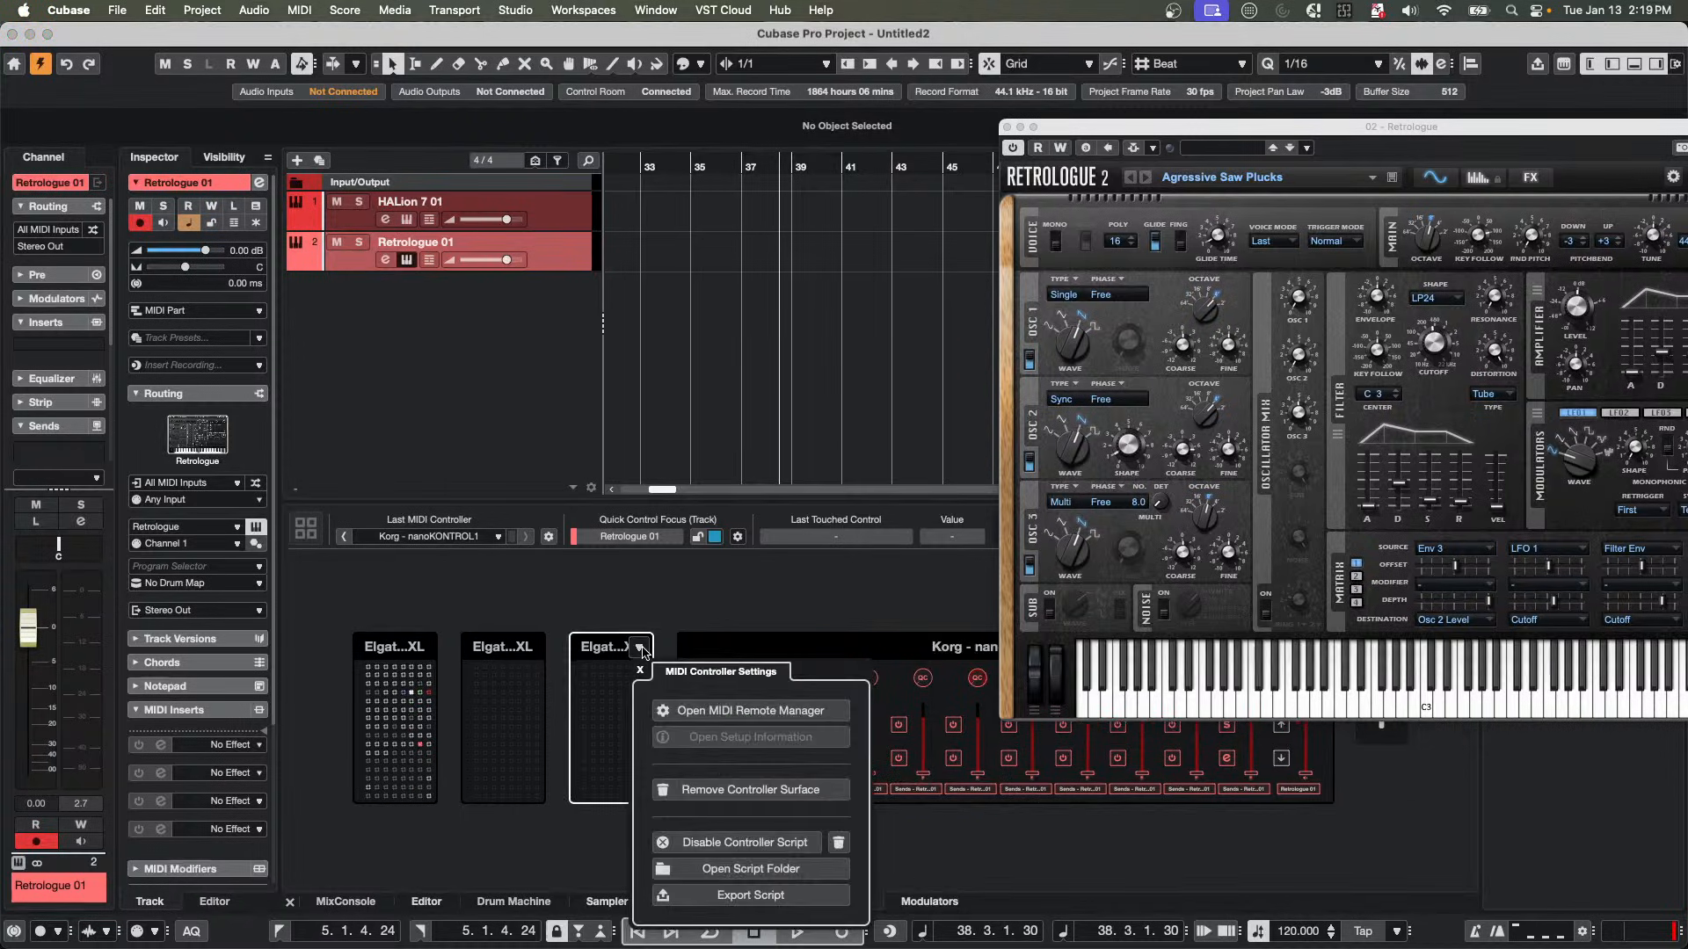
pyautogui.click(734, 791)
pyautogui.click(586, 649)
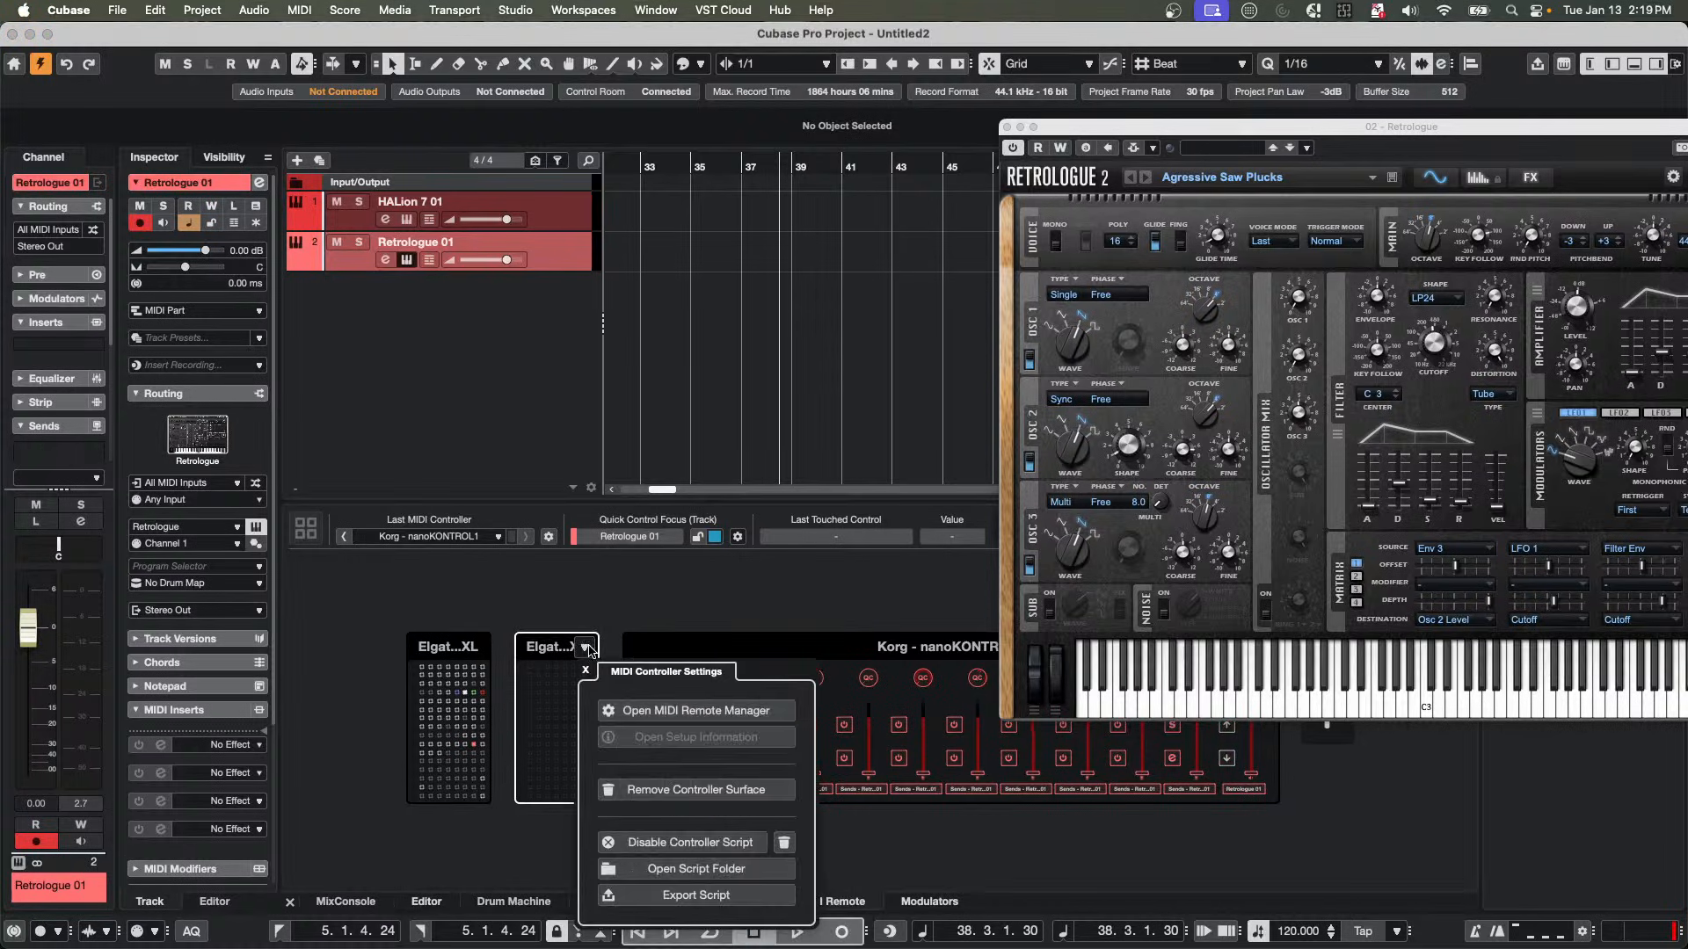
pyautogui.click(673, 789)
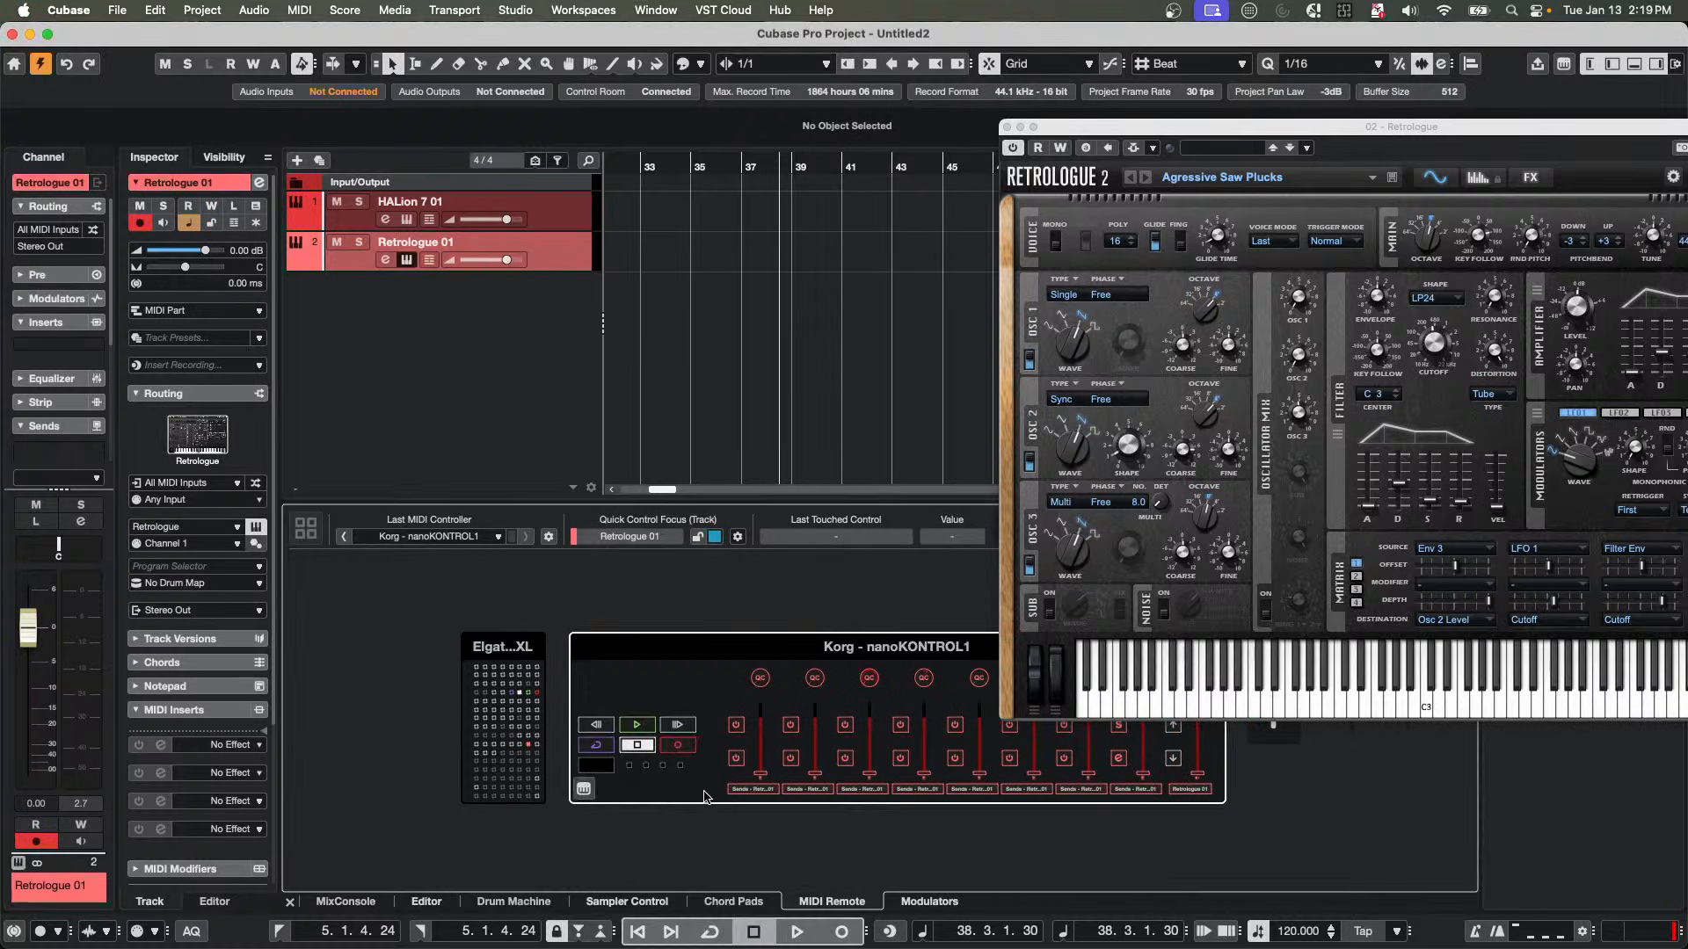
# Try adding a MIDI controller surface with vendor ChoiSauce and model 100, look through its input ports, and discard the entry.
pyautogui.click(1257, 738)
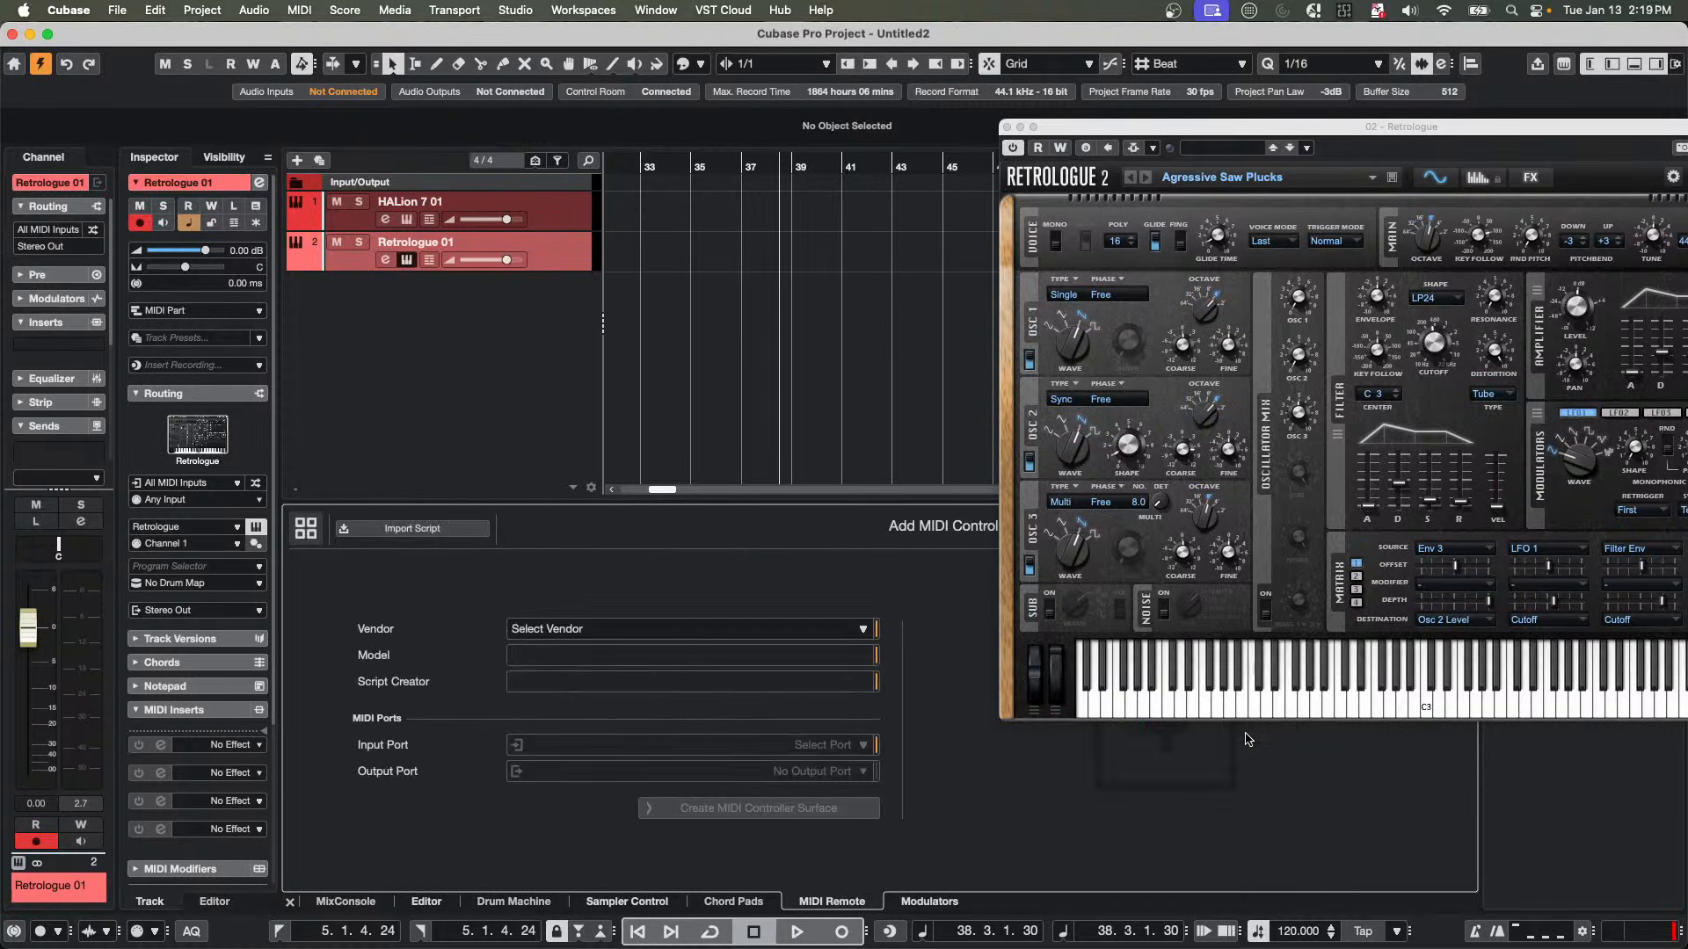
pyautogui.click(591, 628)
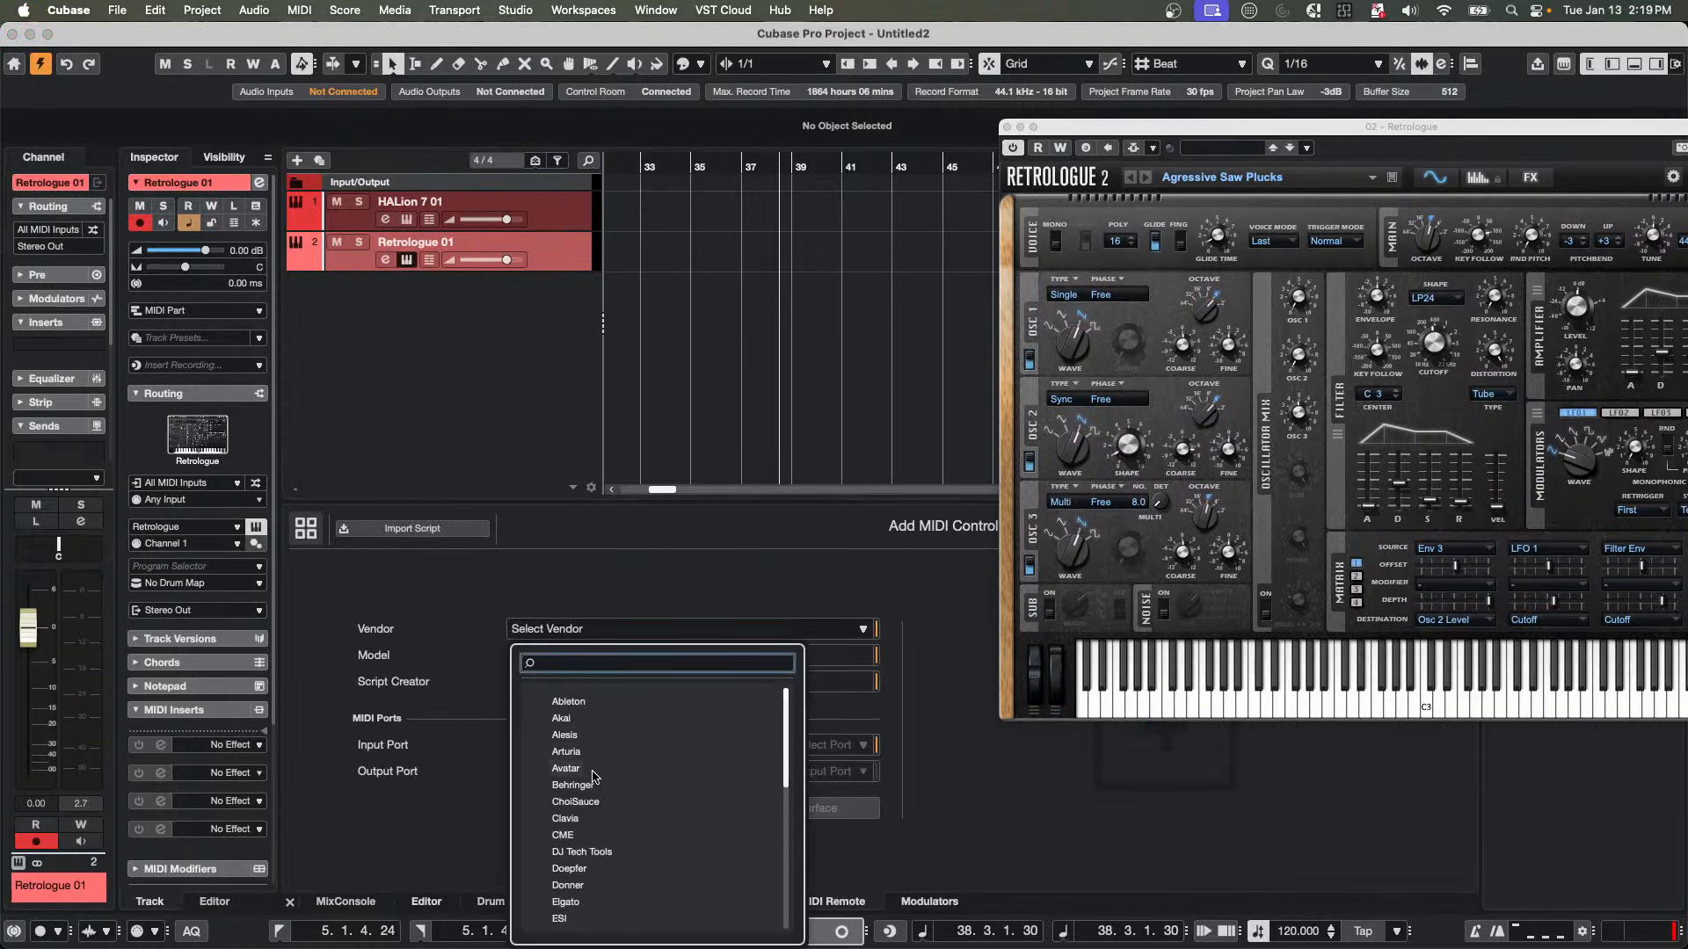
pyautogui.click(587, 801)
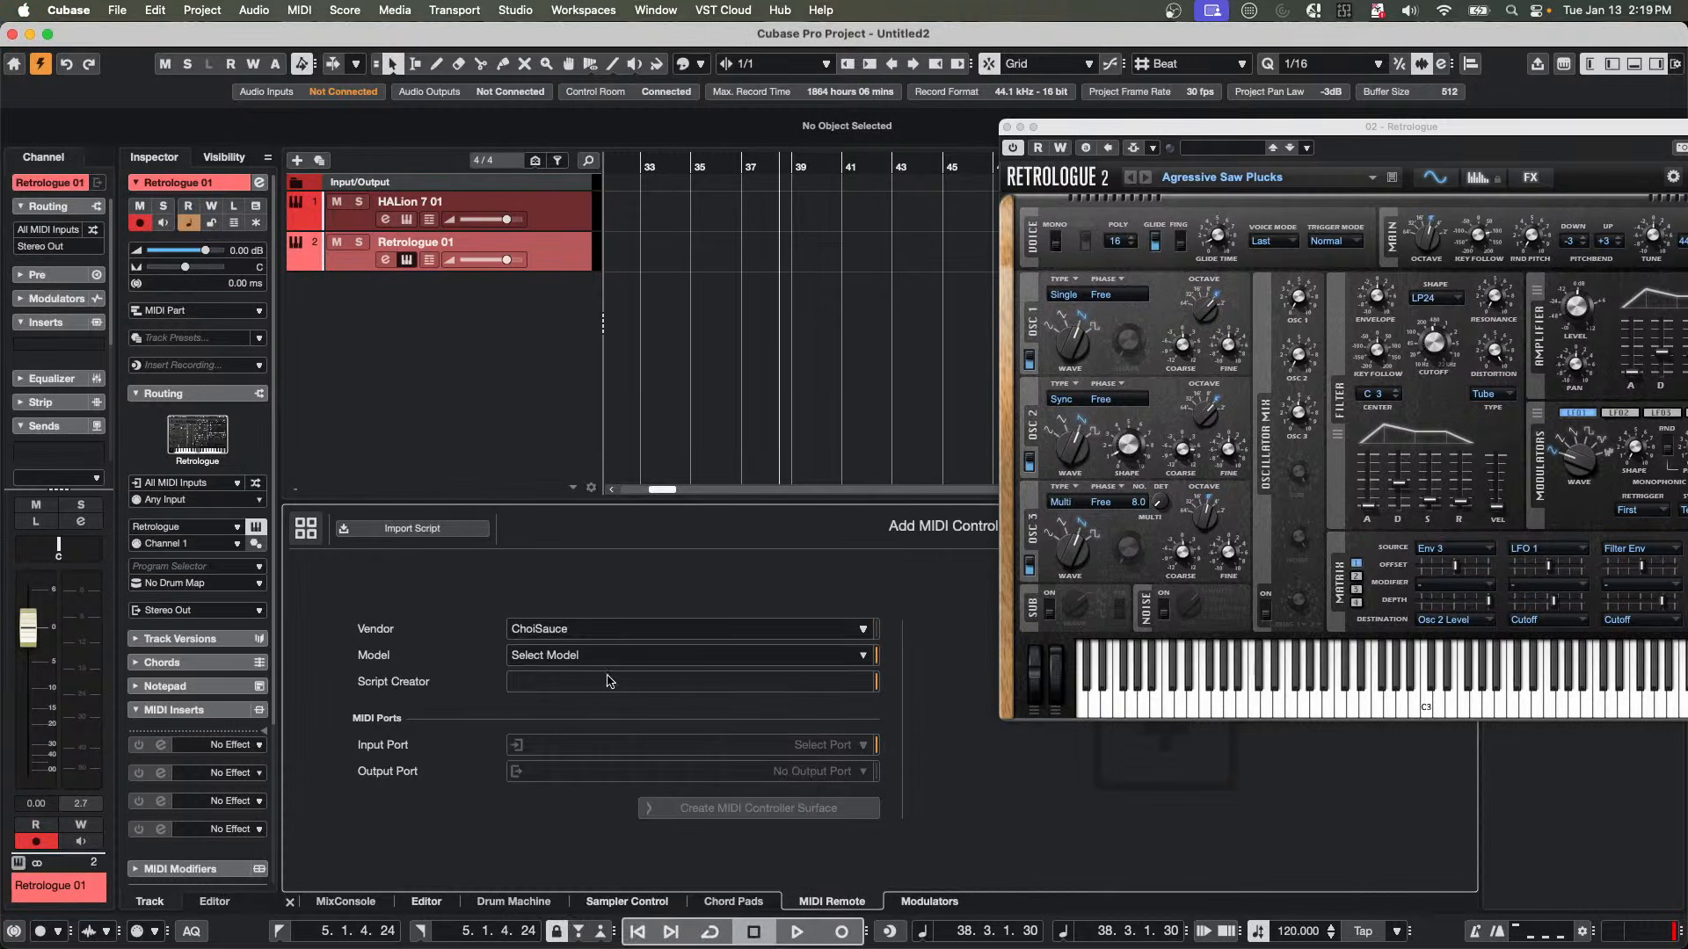
pyautogui.click(643, 659)
pyautogui.click(587, 735)
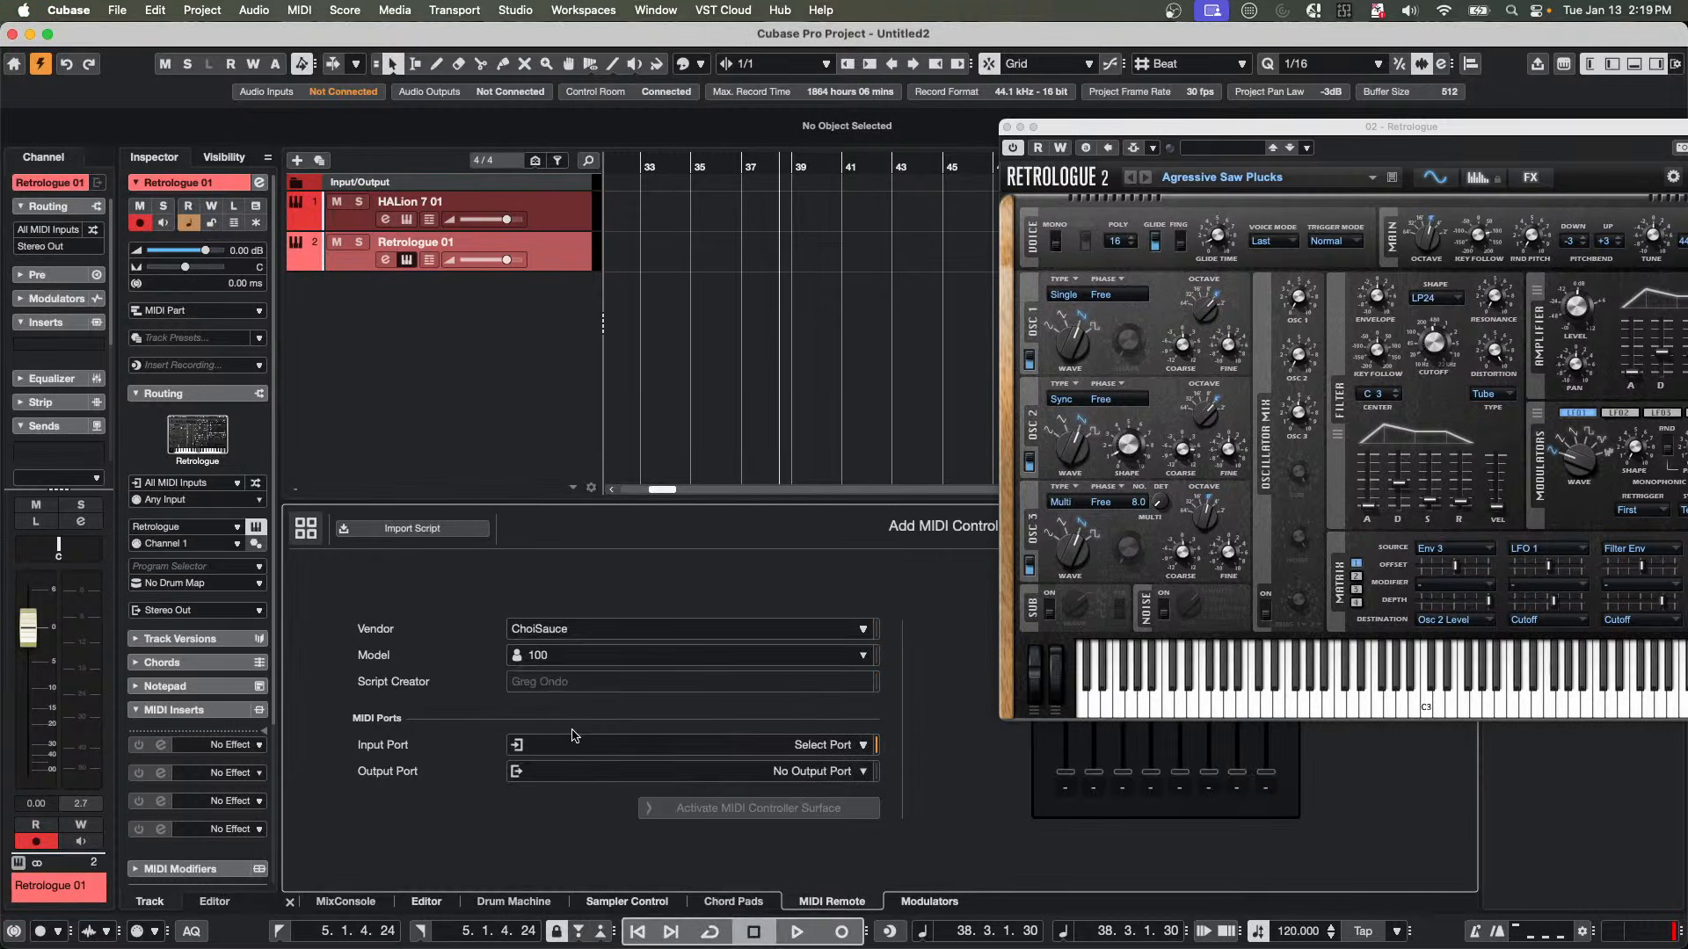
pyautogui.click(842, 745)
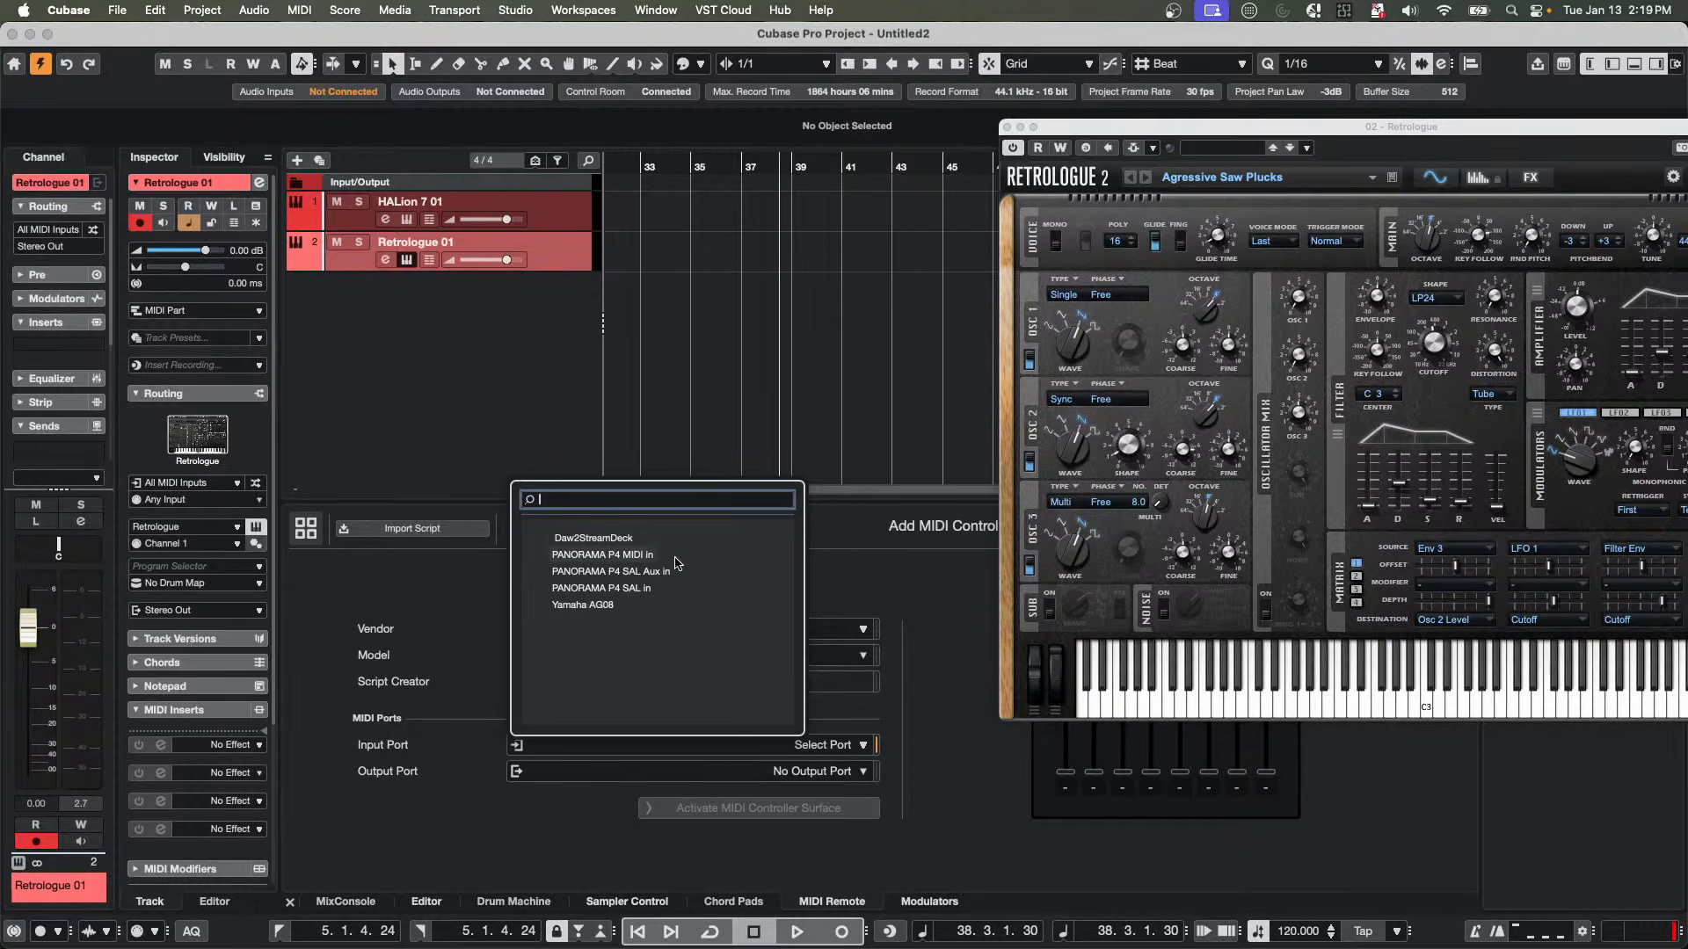
pyautogui.click(591, 398)
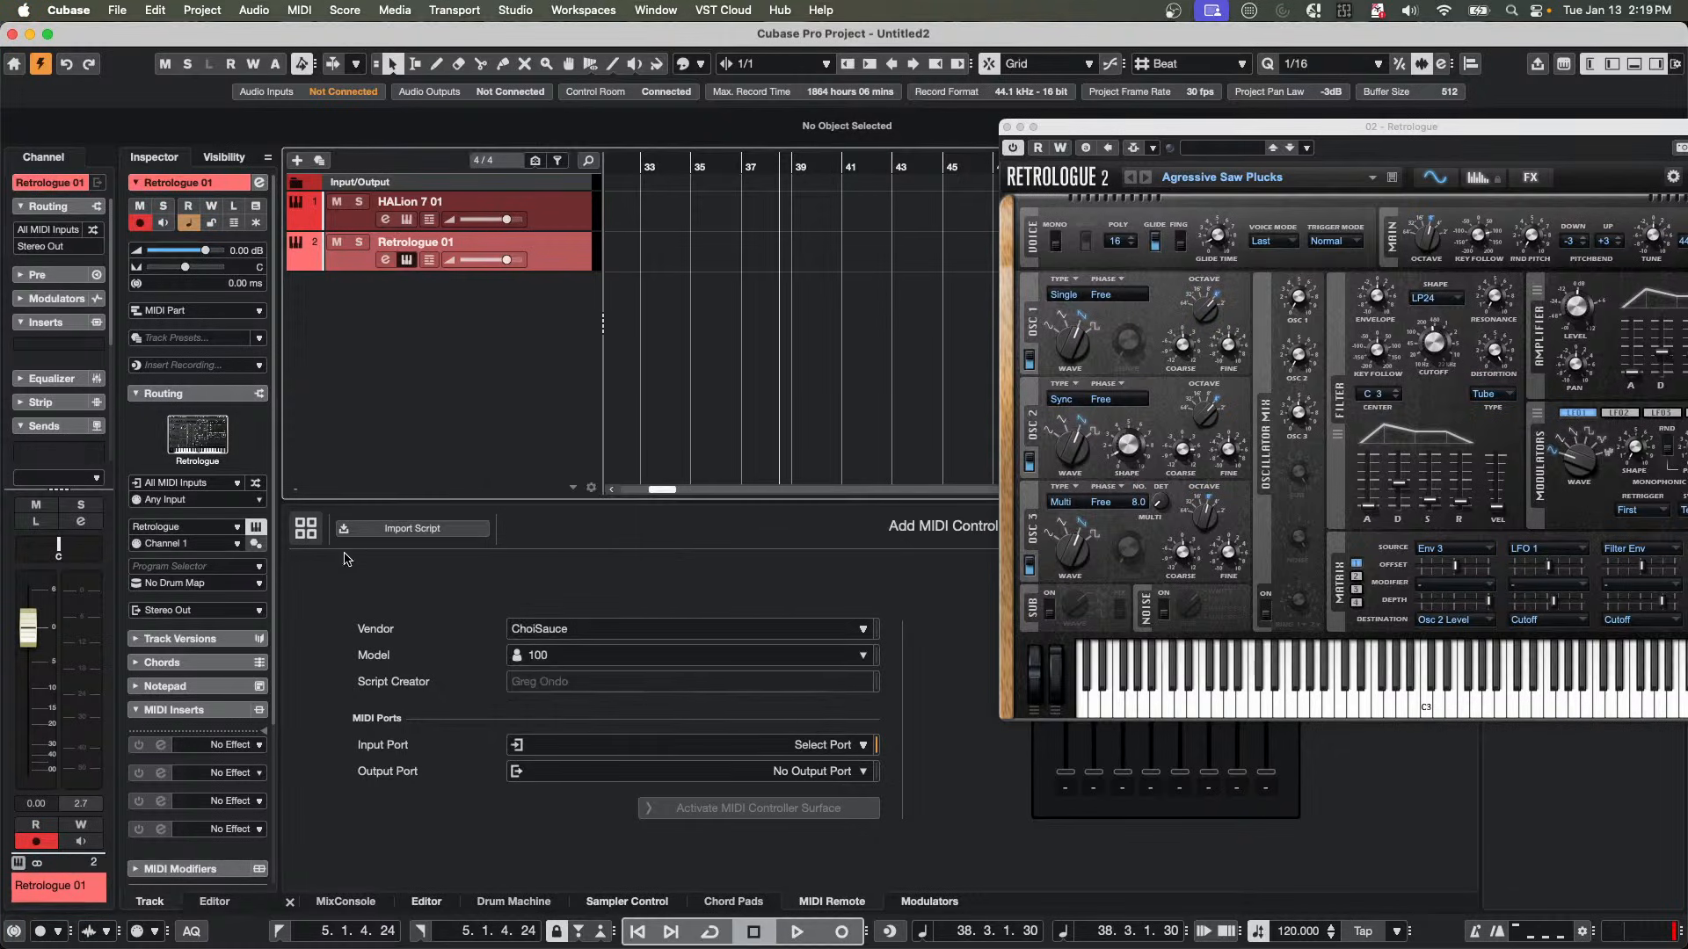
pyautogui.click(306, 525)
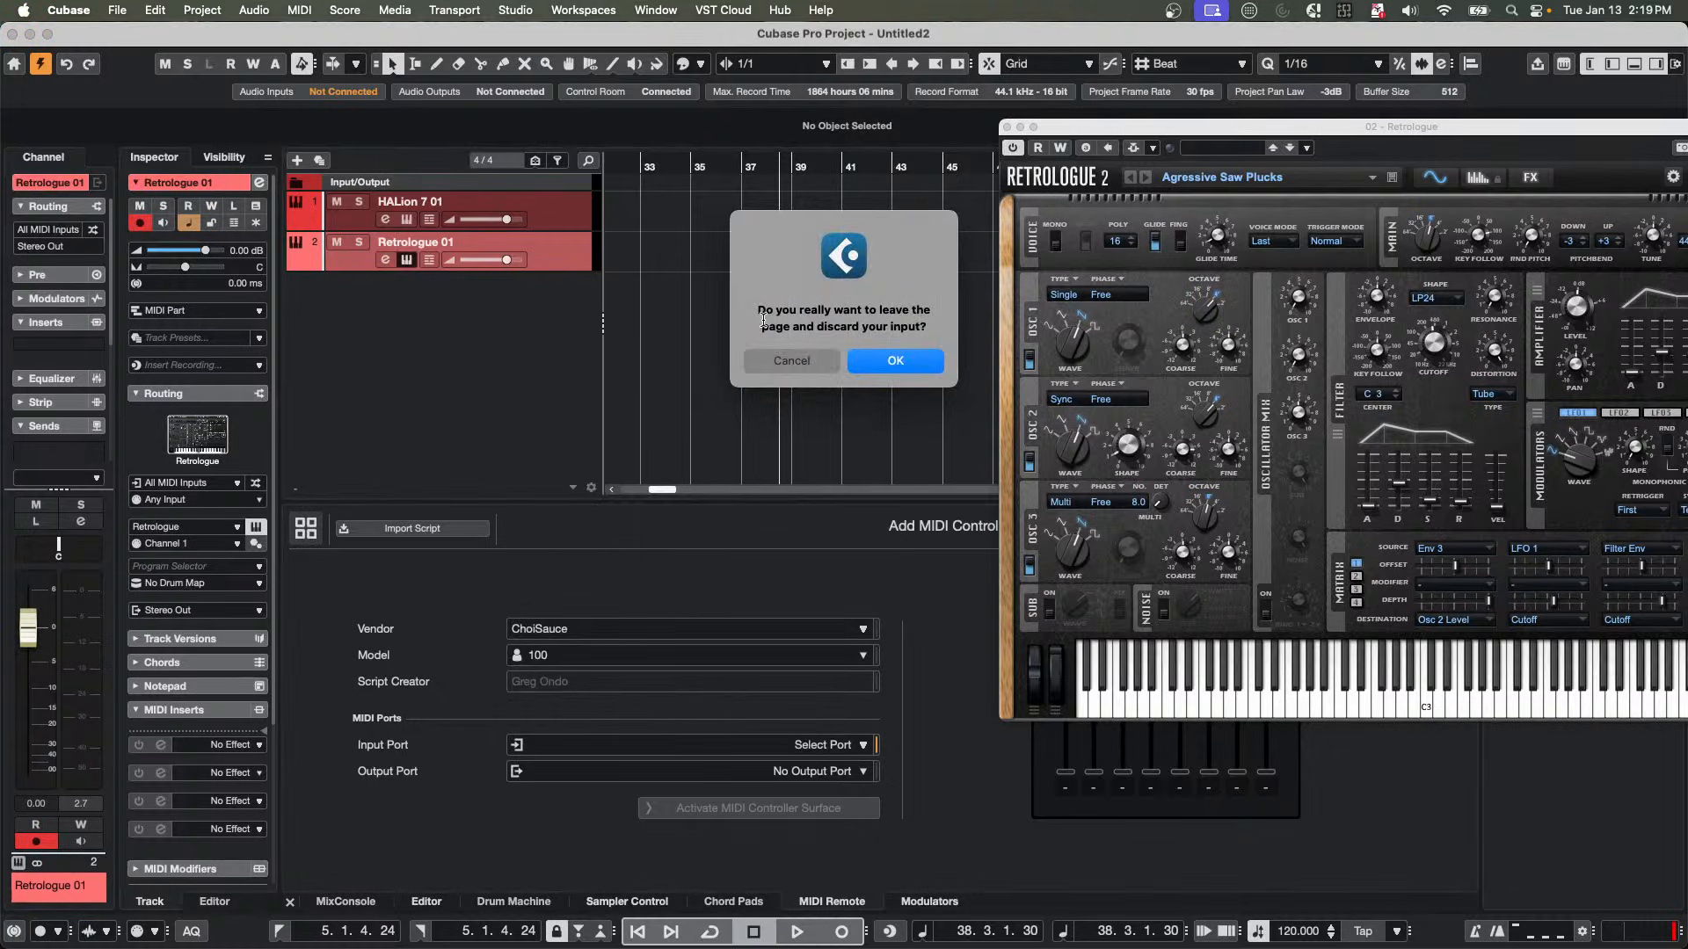
pyautogui.click(888, 368)
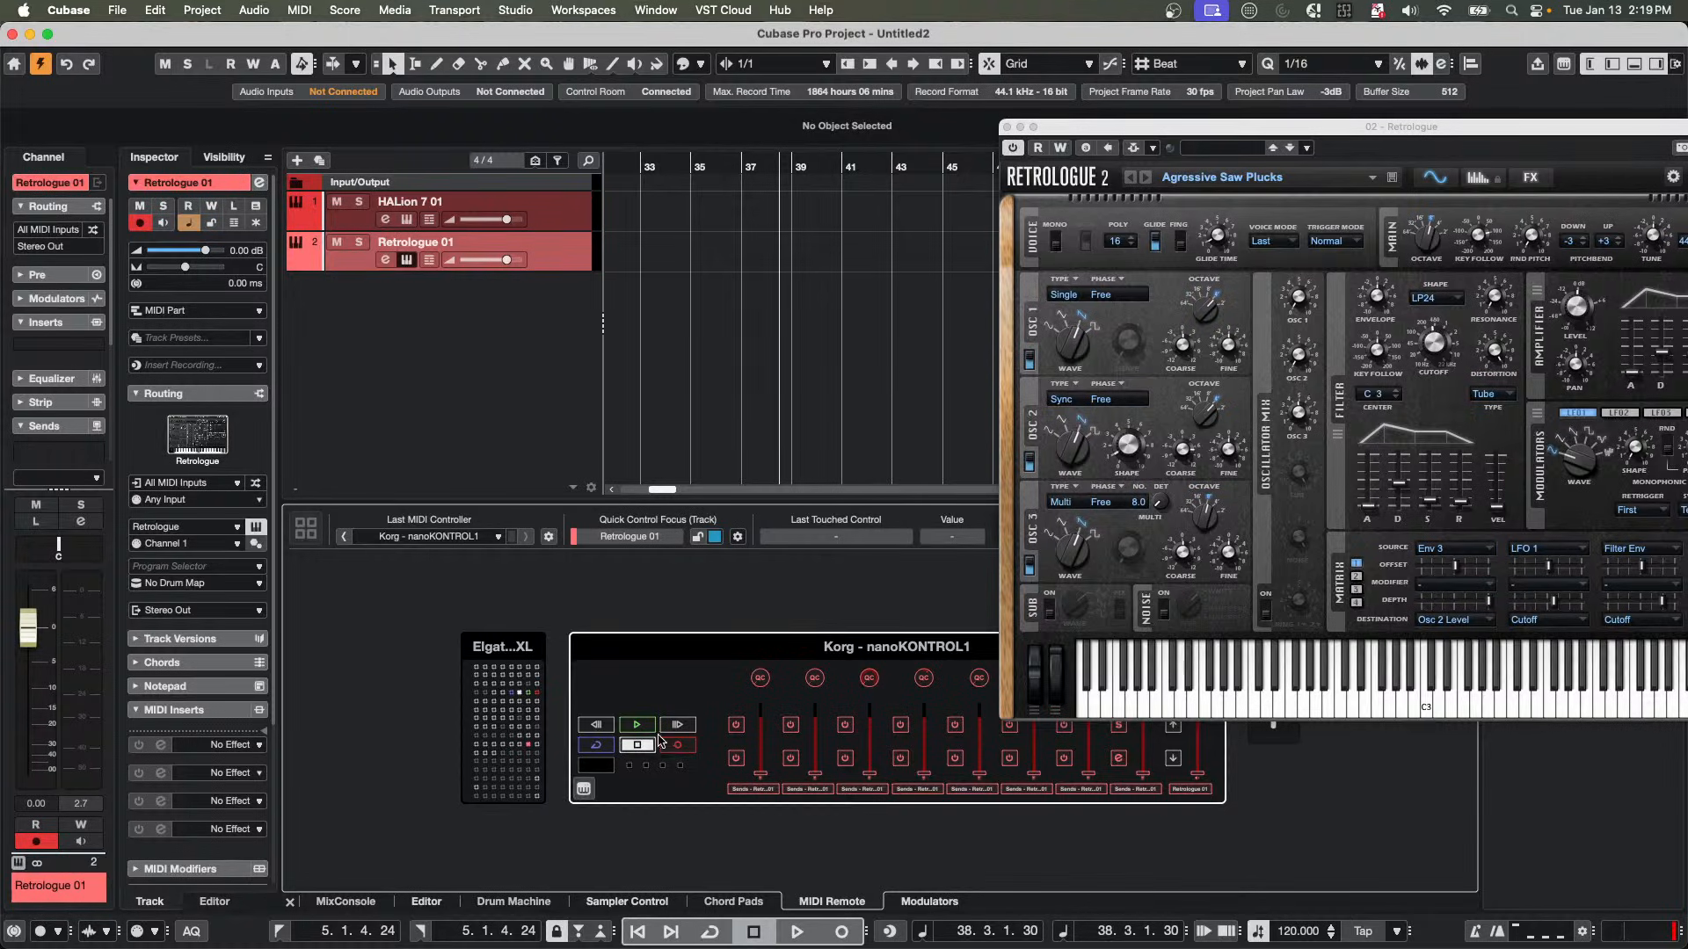
# Map Retrologue's Filter Cutoff to the fifth nanoKONTROL1 fader on the Selected Track page and close the Mapping Assistant.
pyautogui.click(672, 686)
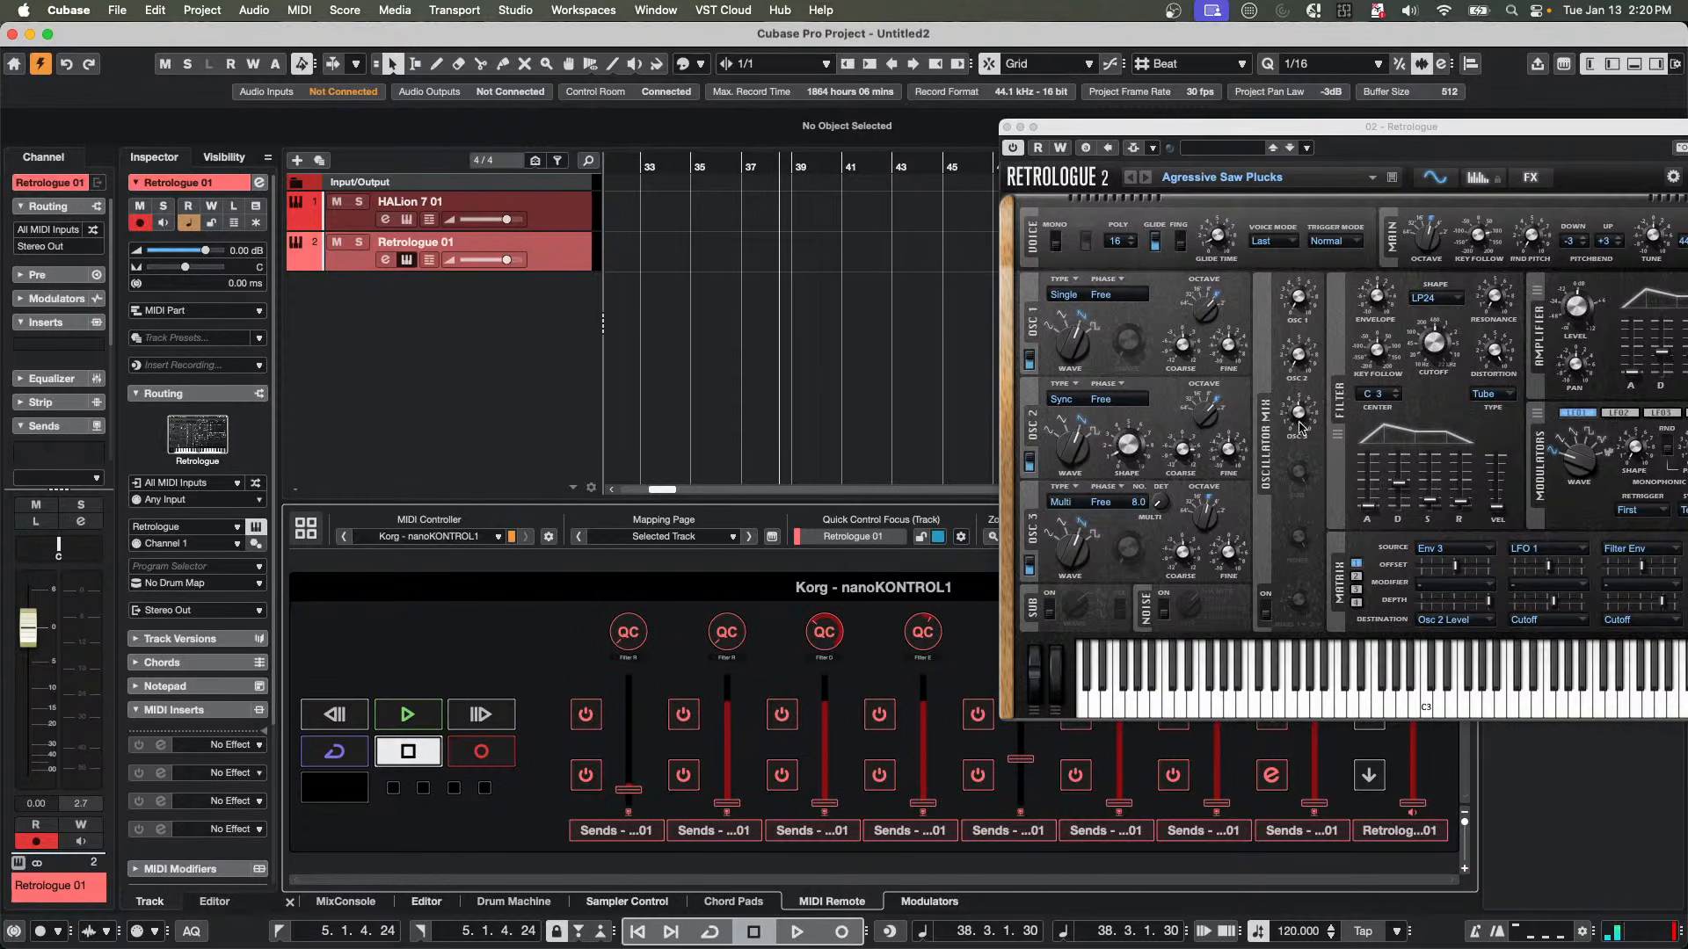
pyautogui.rightClick(1434, 343)
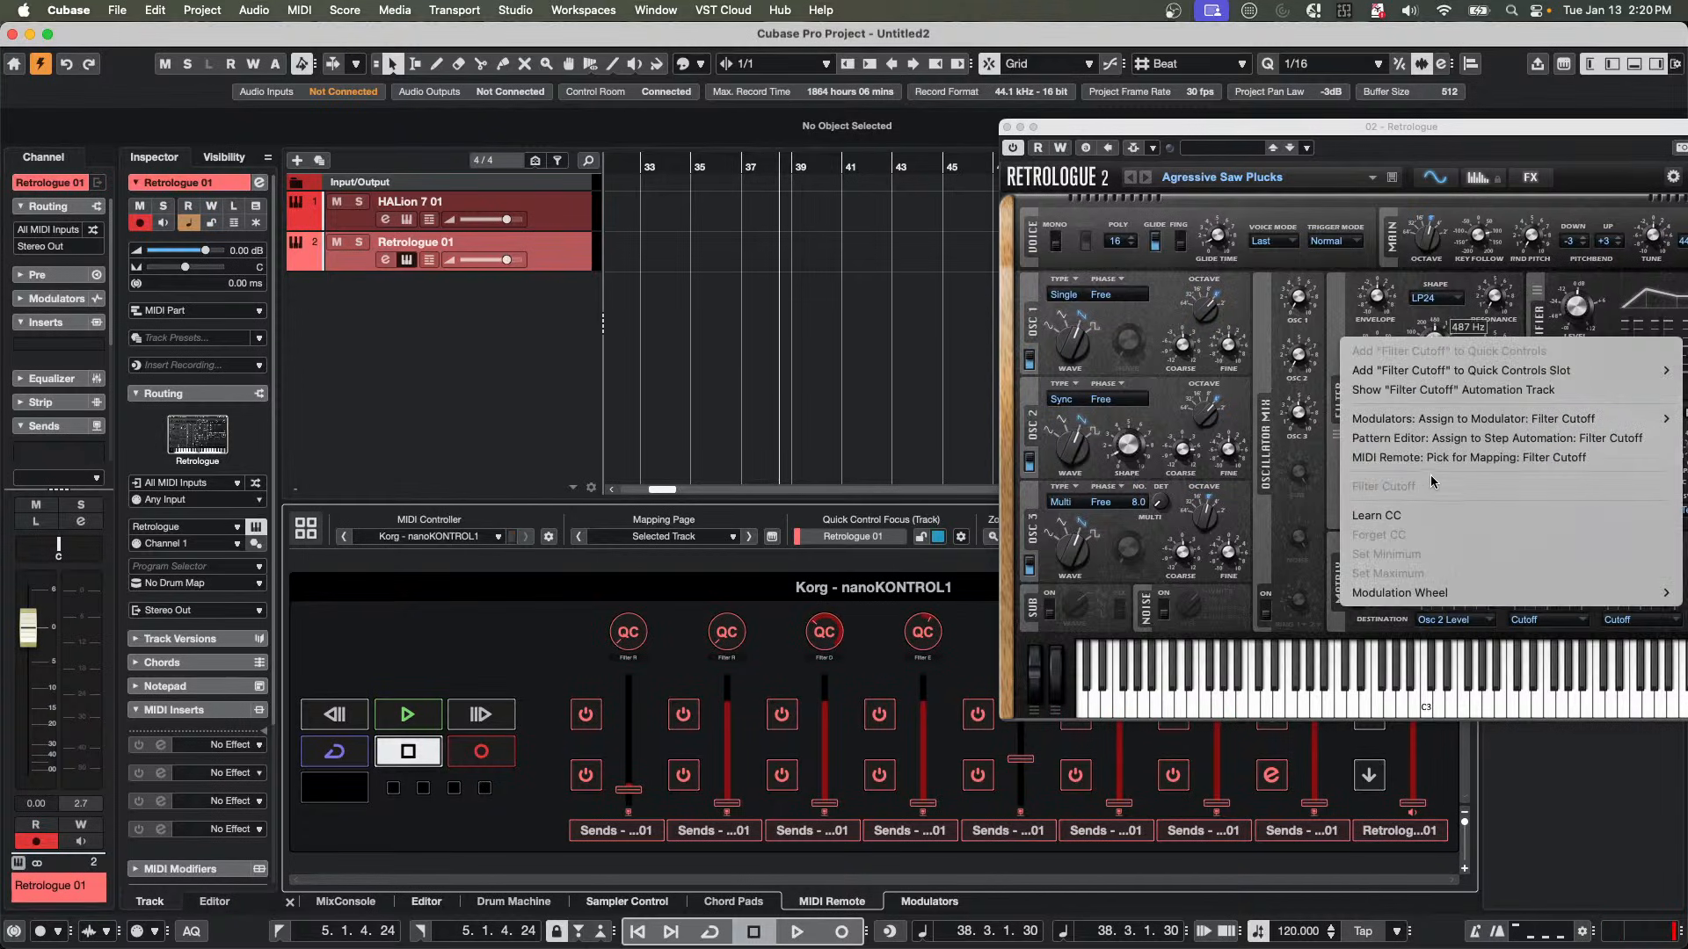
pyautogui.click(1479, 457)
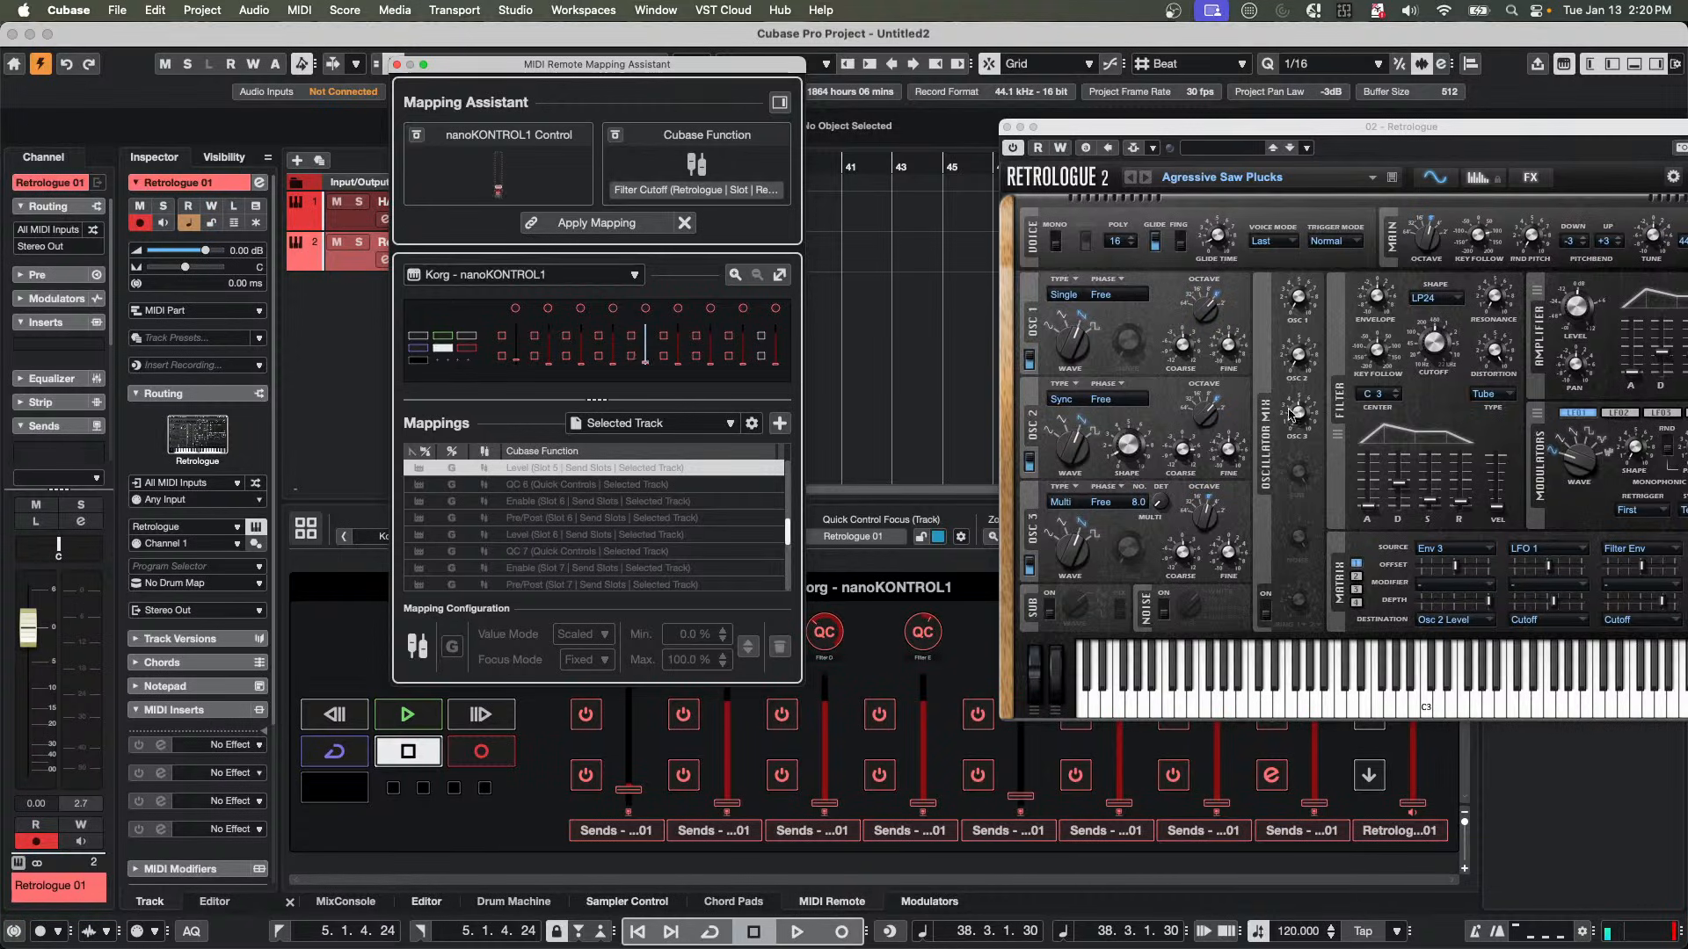
pyautogui.click(596, 225)
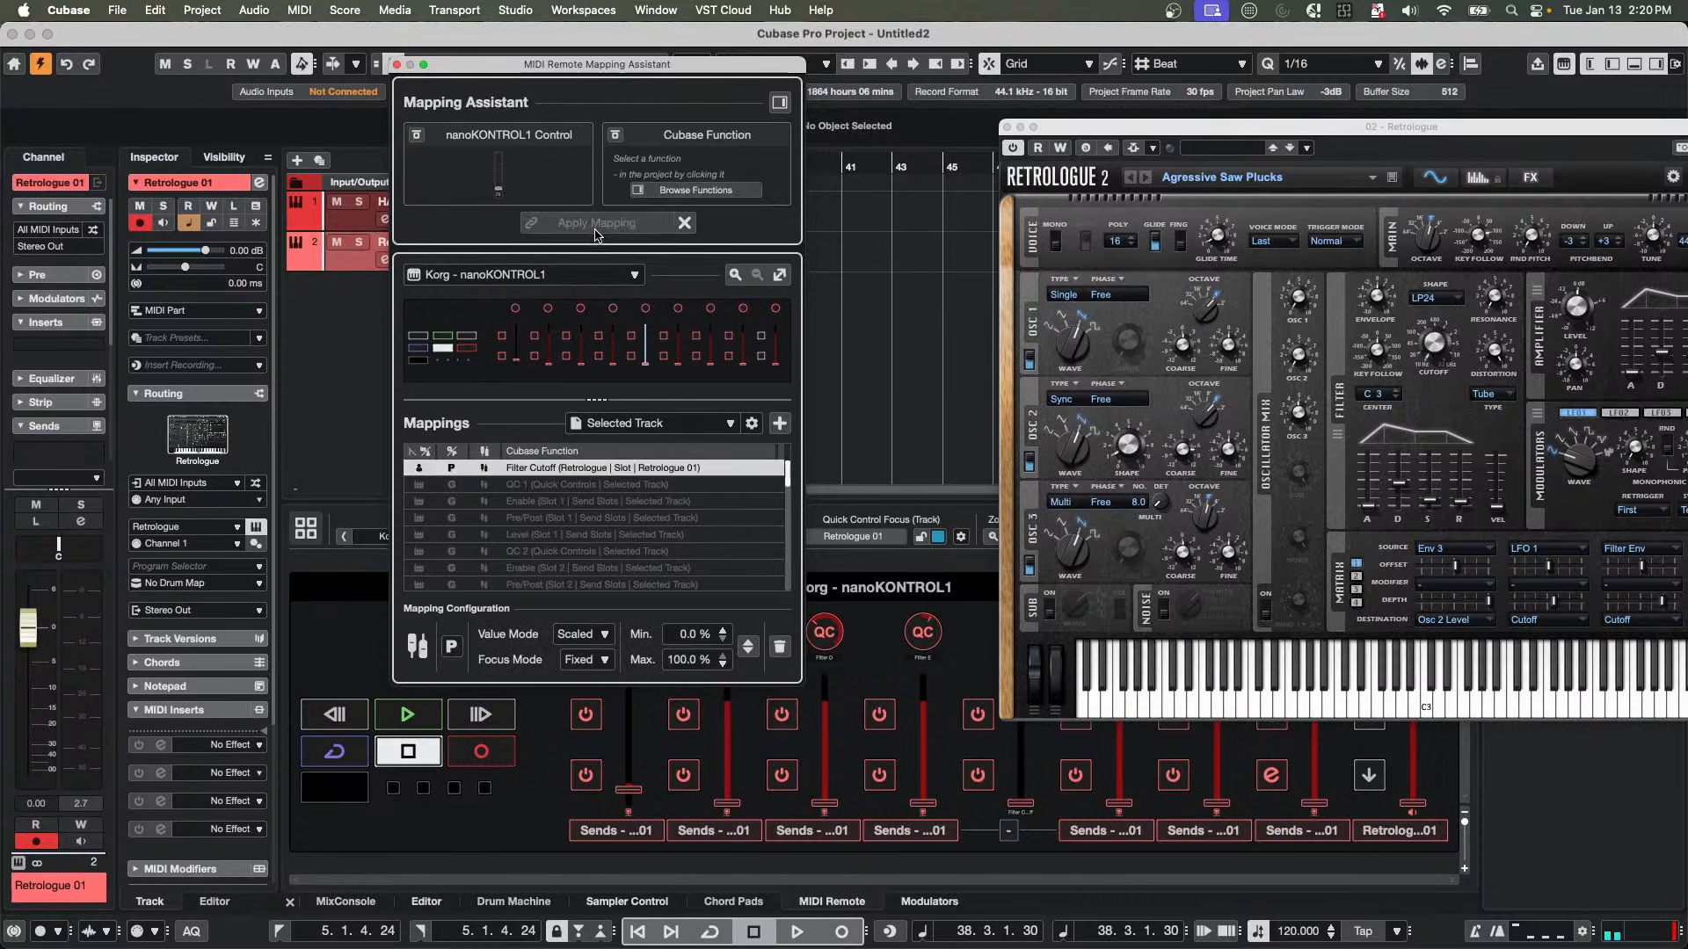
pyautogui.moveTo(1440, 355)
pyautogui.rightClick(1433, 350)
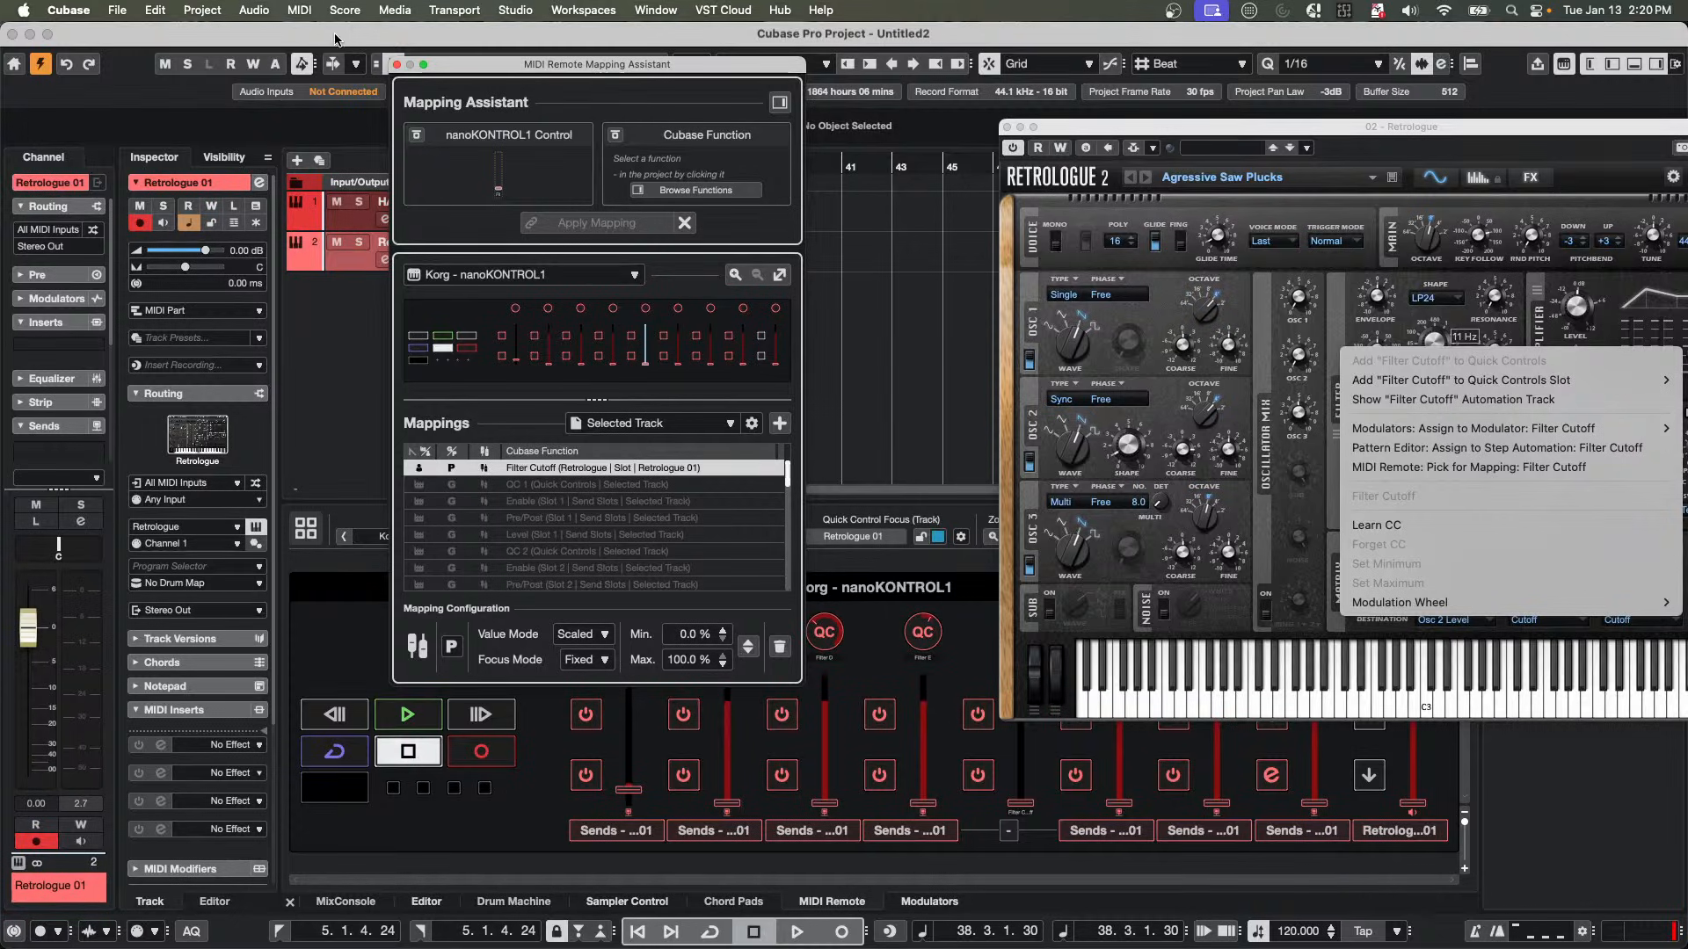
pyautogui.click(395, 63)
pyautogui.click(395, 63)
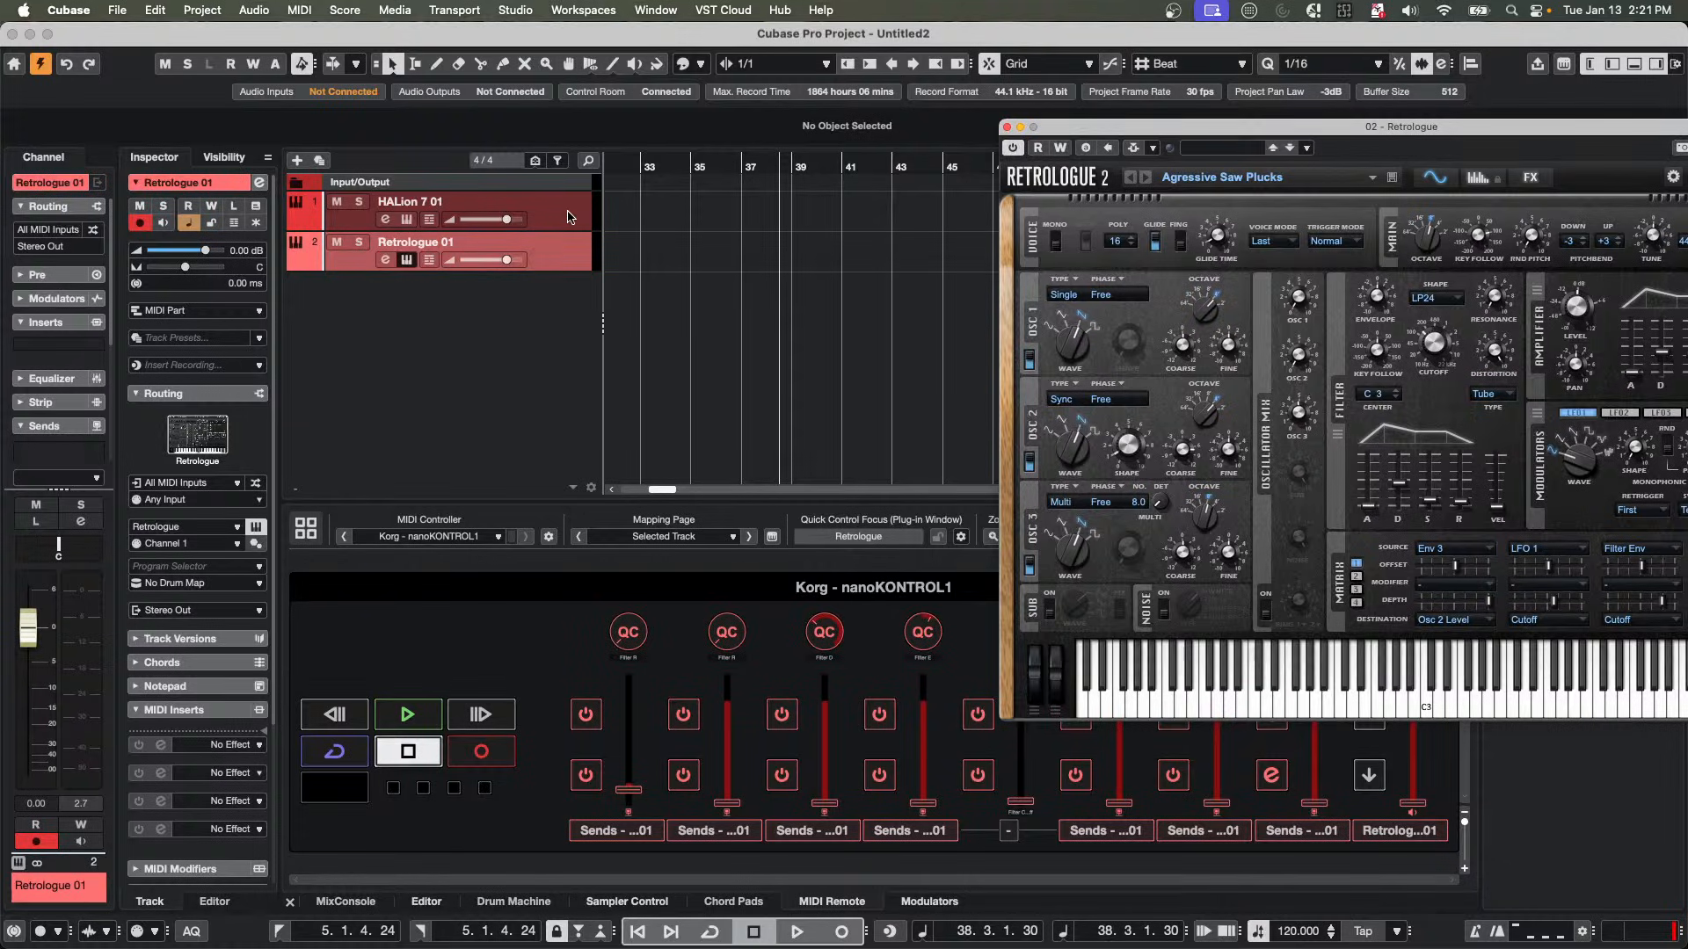
# Open Retrologue 01's channel settings, boost EQ band 3 by about 10 dB near 600 Hz, and close the settings.
pyautogui.click(261, 182)
pyautogui.click(260, 182)
pyautogui.moveTo(971, 353); pyautogui.dragTo(527, 219)
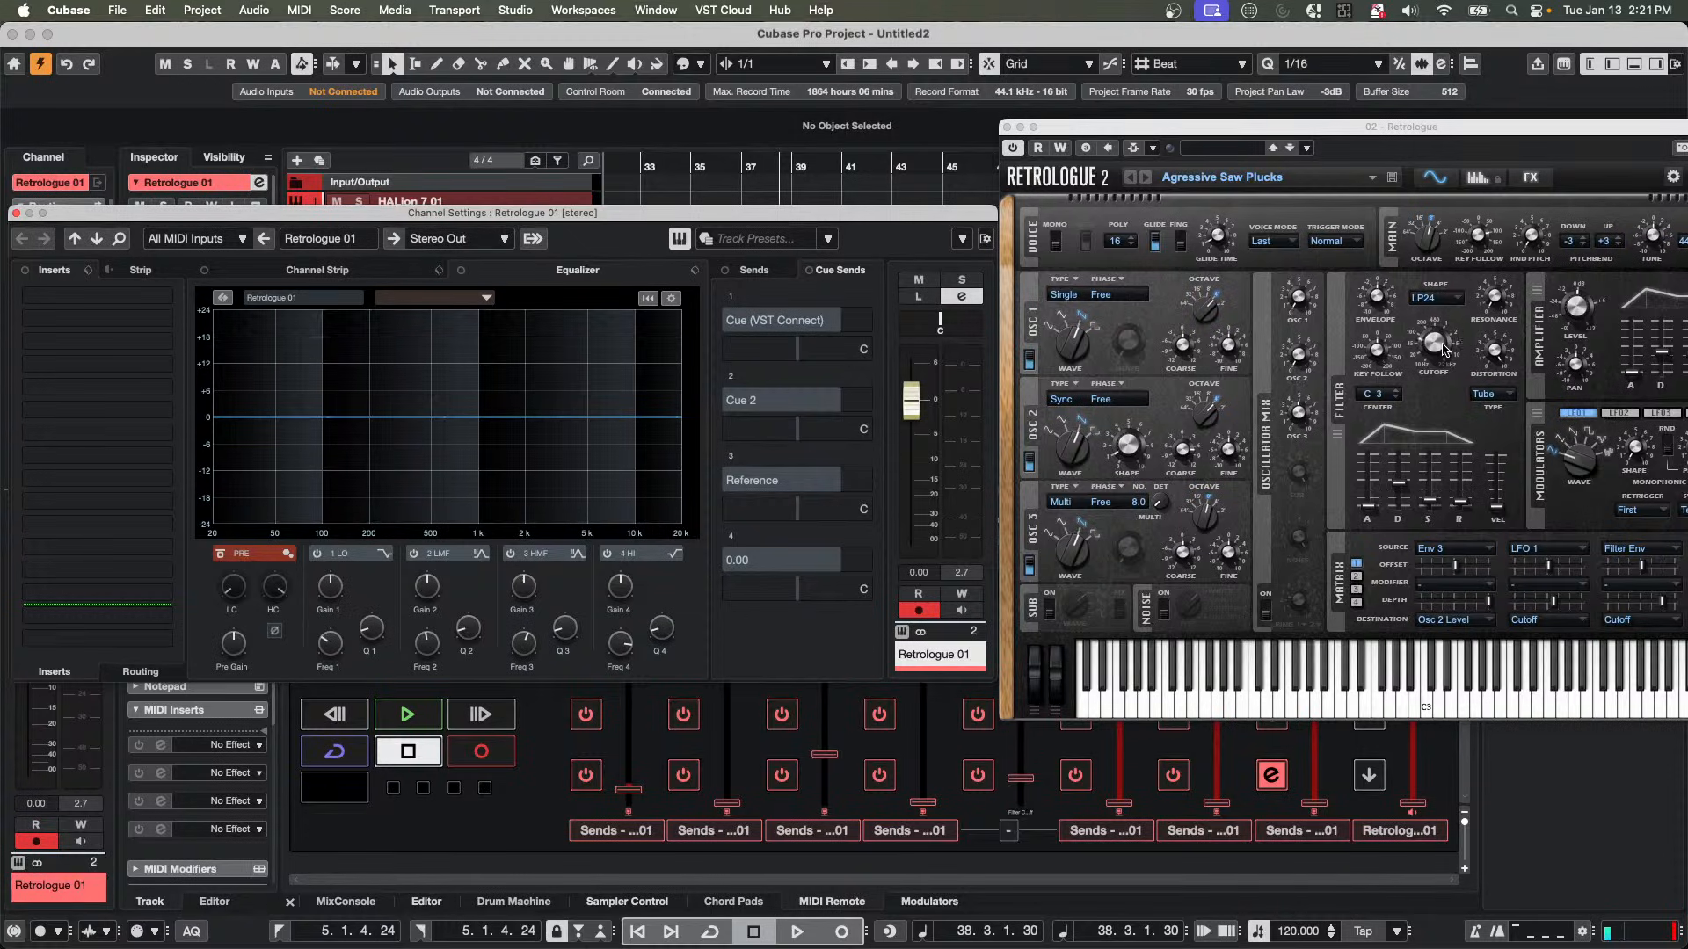
pyautogui.moveTo(1443, 350)
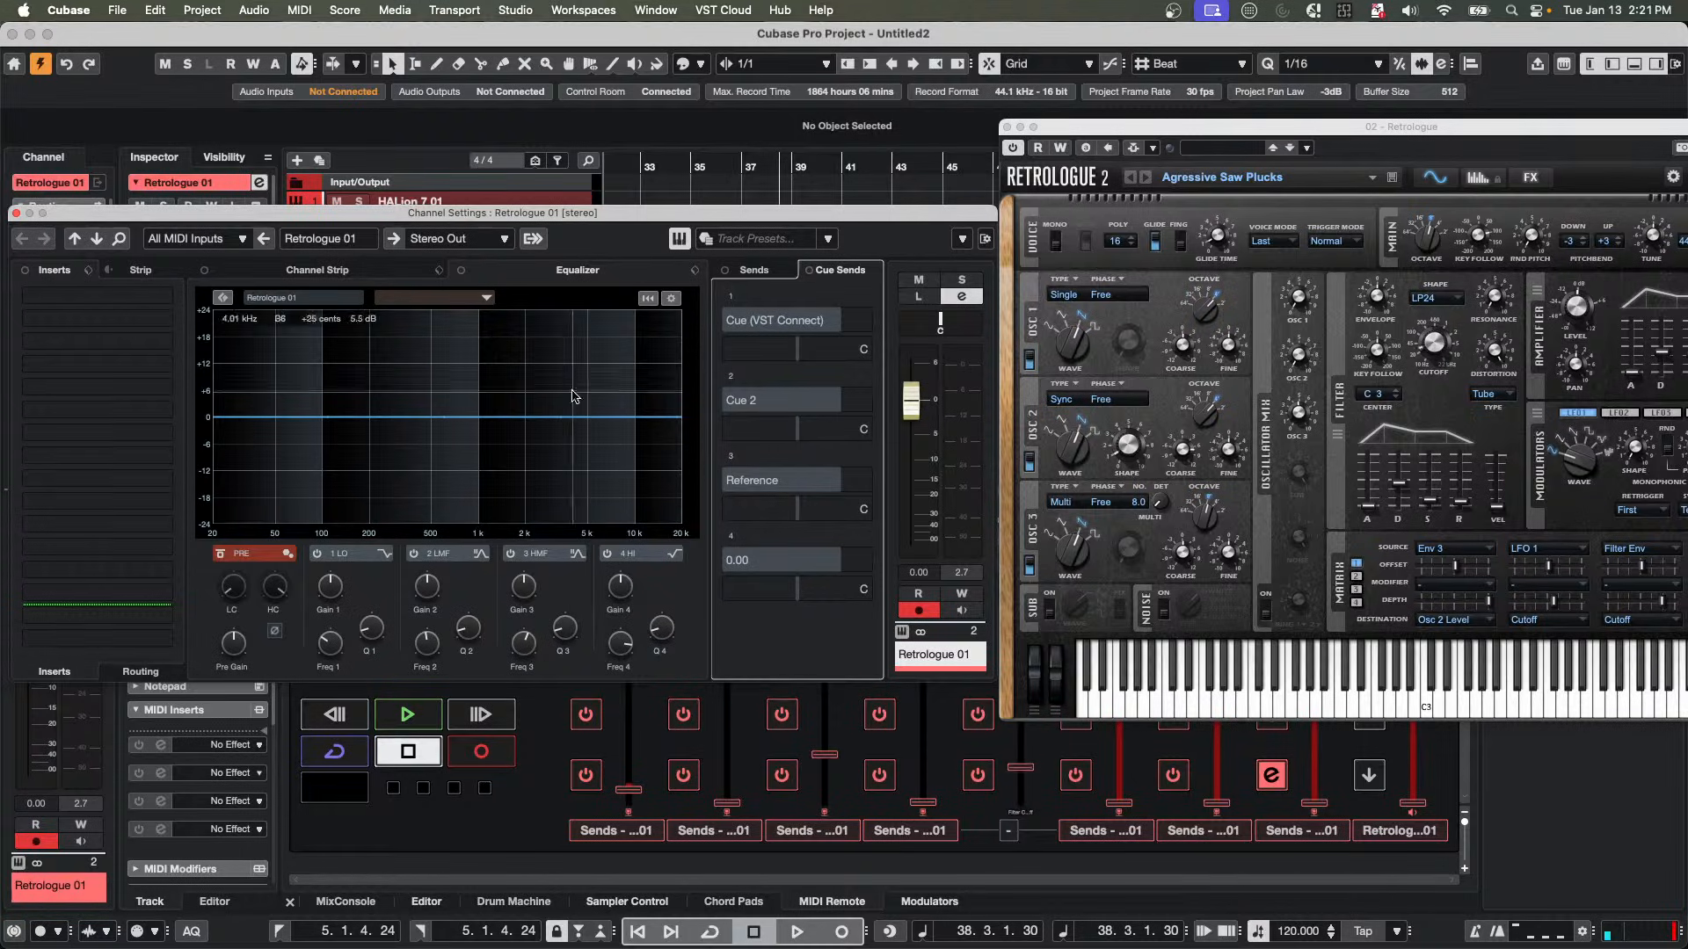
pyautogui.moveTo(448, 405); pyautogui.dragTo(442, 370)
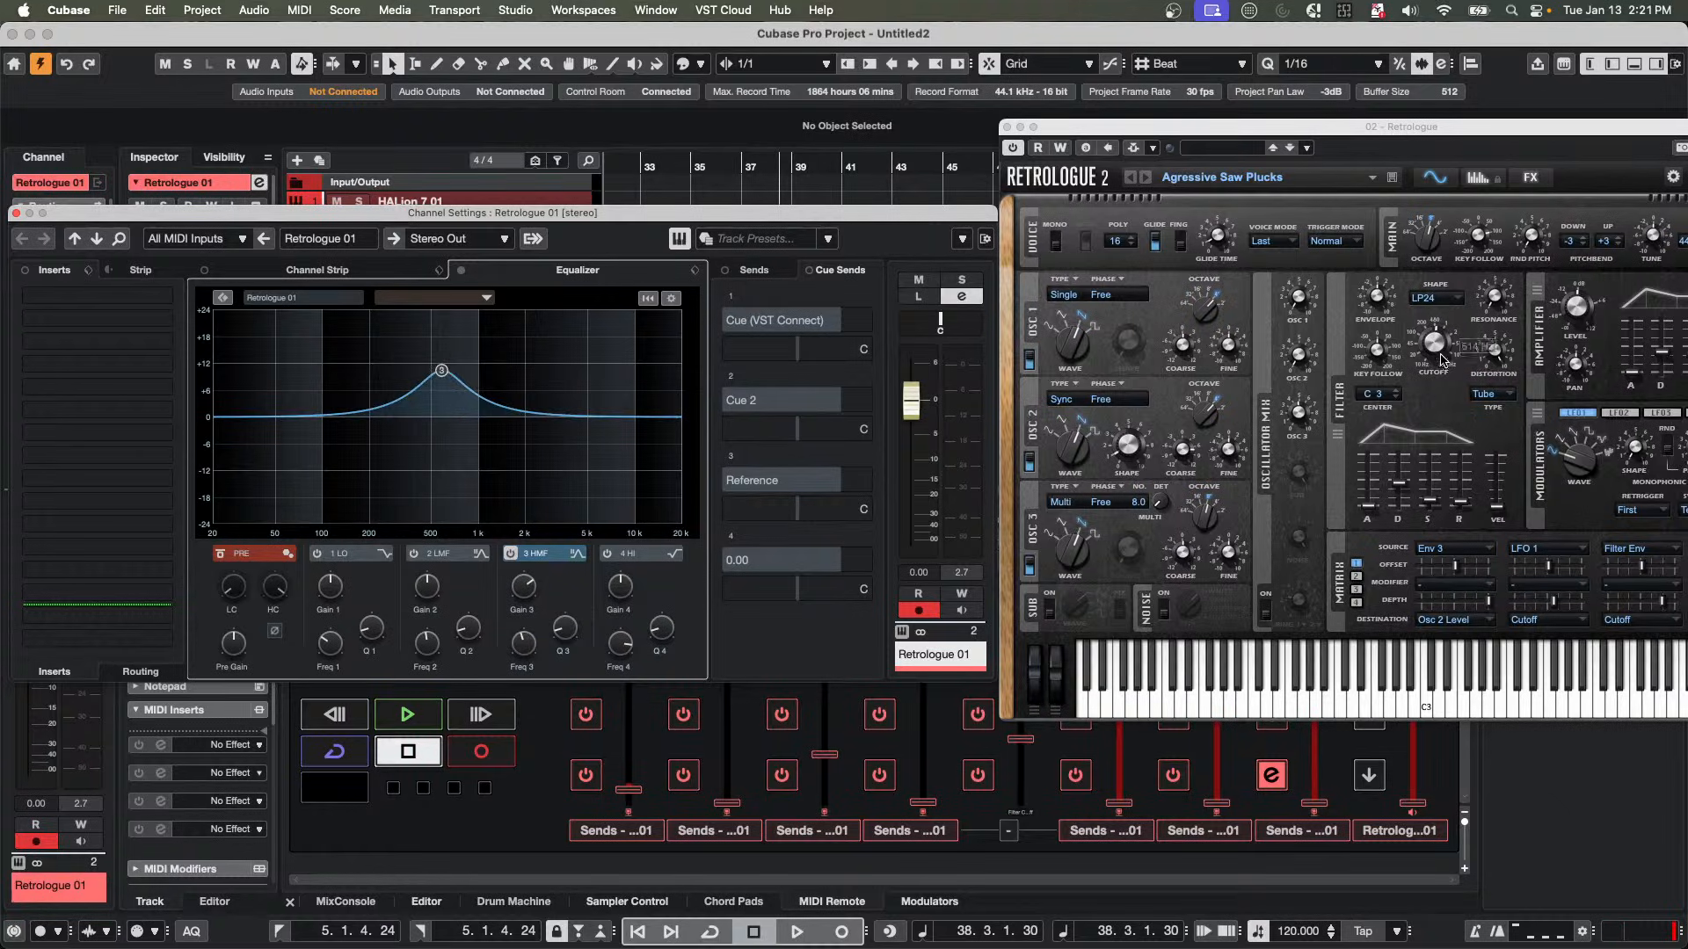
pyautogui.rightClick(1438, 344)
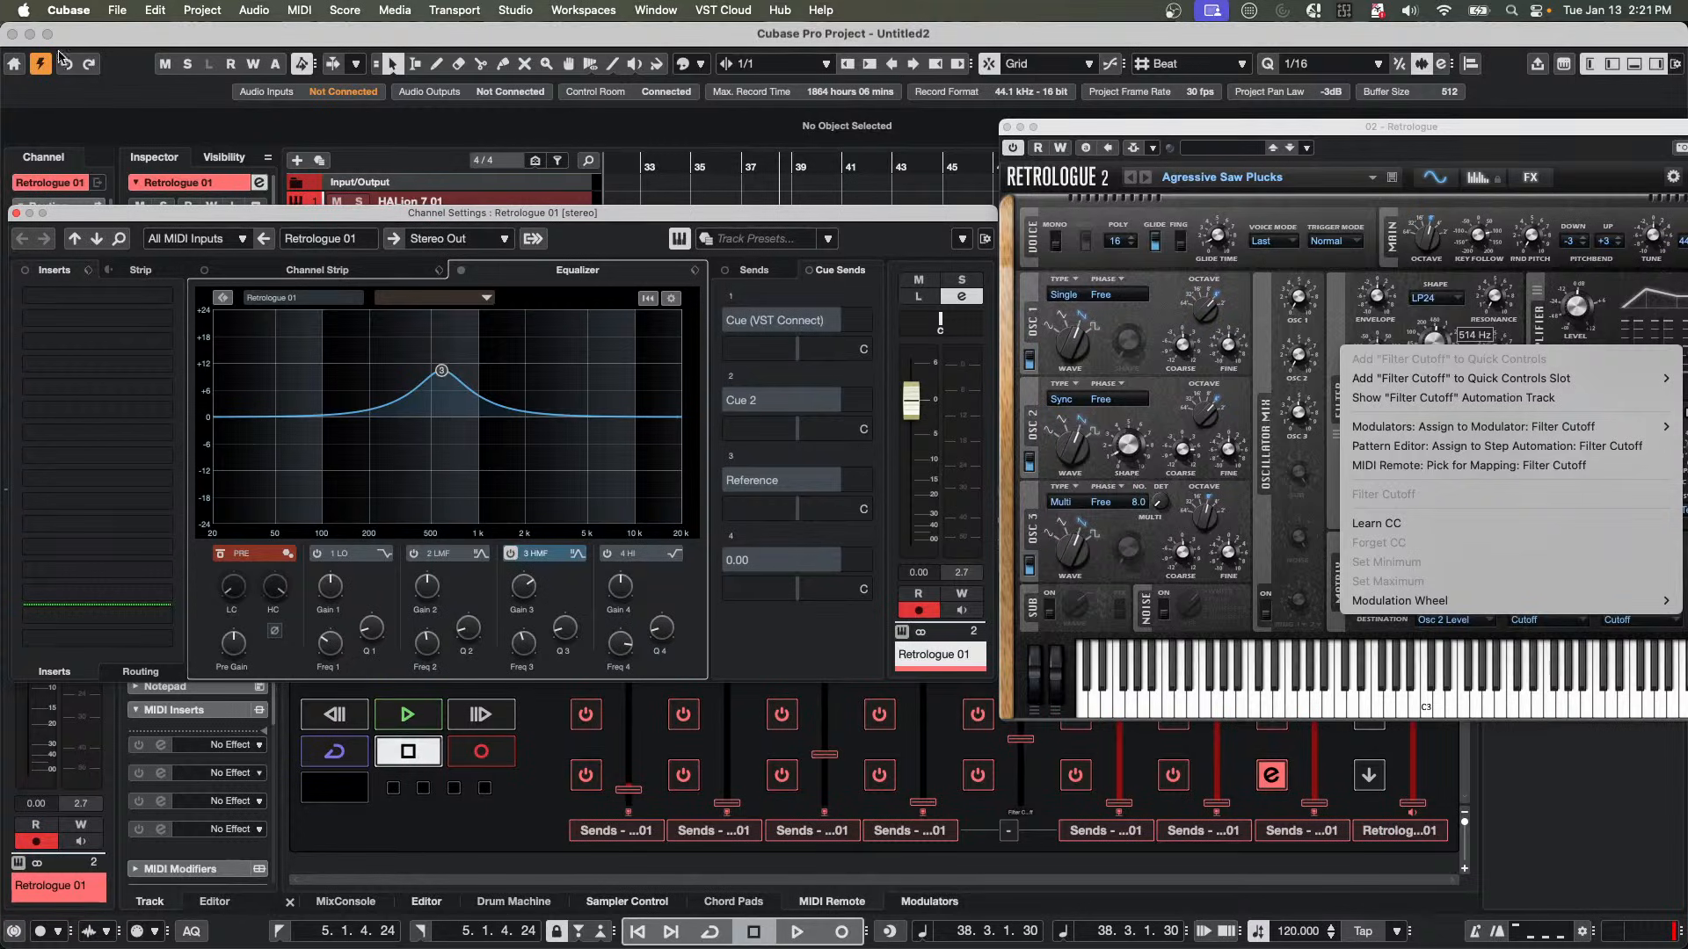
pyautogui.click(14, 212)
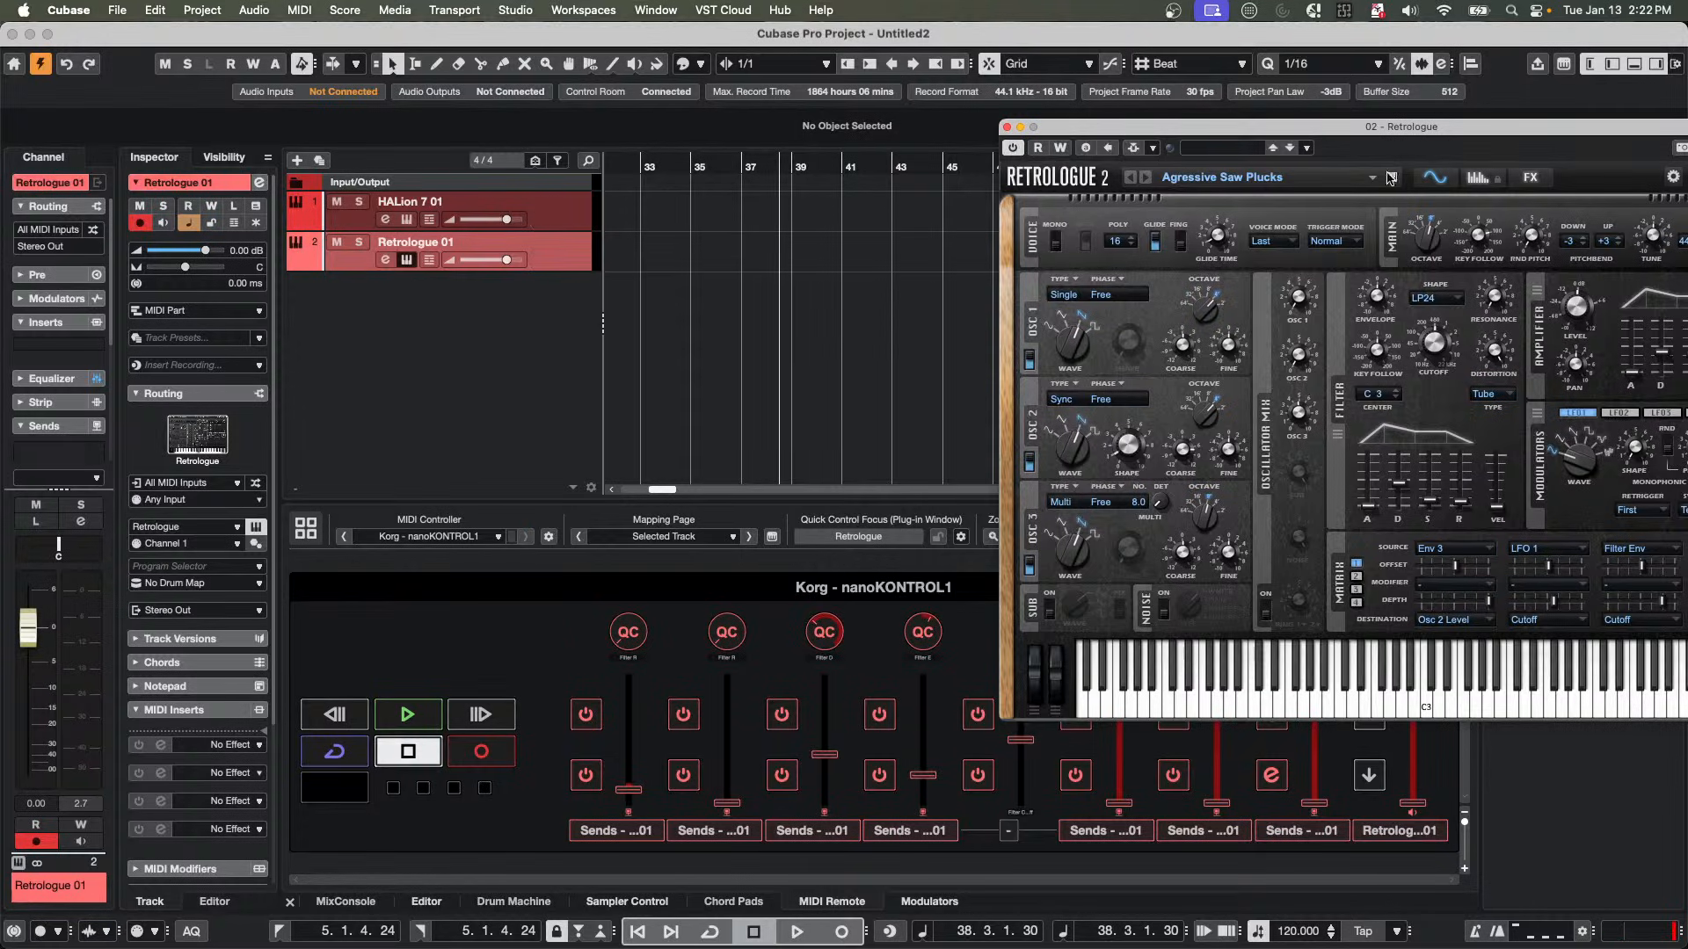
# Map Value at Mouse Pointer (AI Knob) to the fourth nanoKONTROL1 fader and try it on Retrologue's oscillator 2 knobs.
pyautogui.moveTo(1283, 133); pyautogui.dragTo(1440, 68)
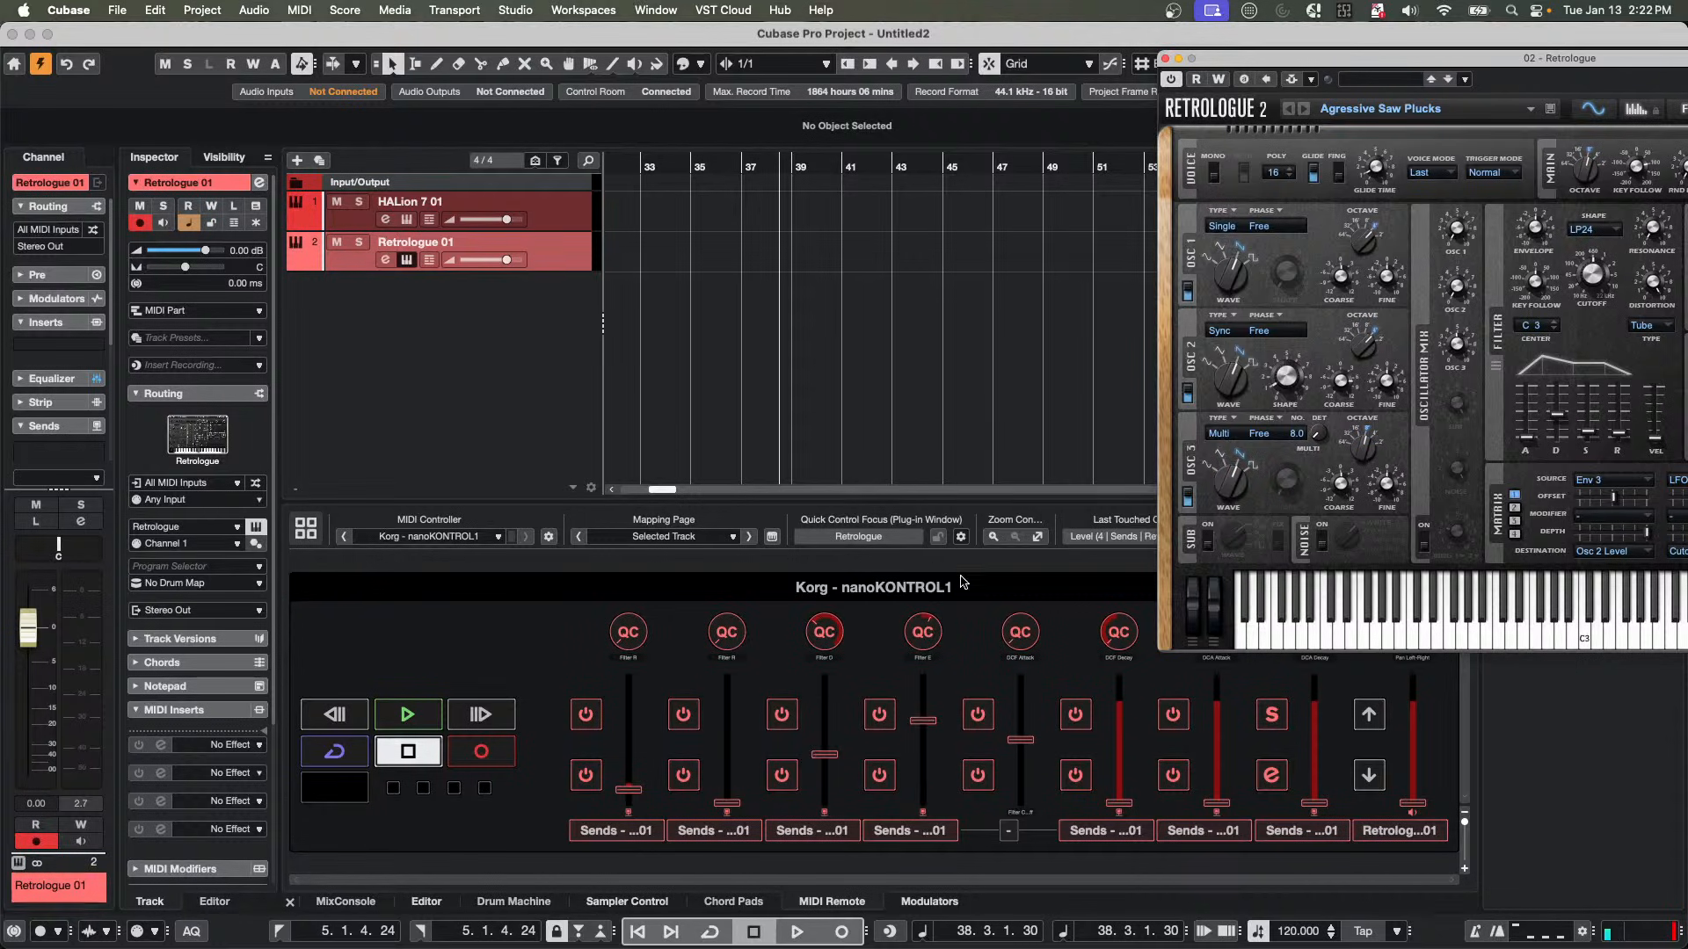
pyautogui.click(772, 538)
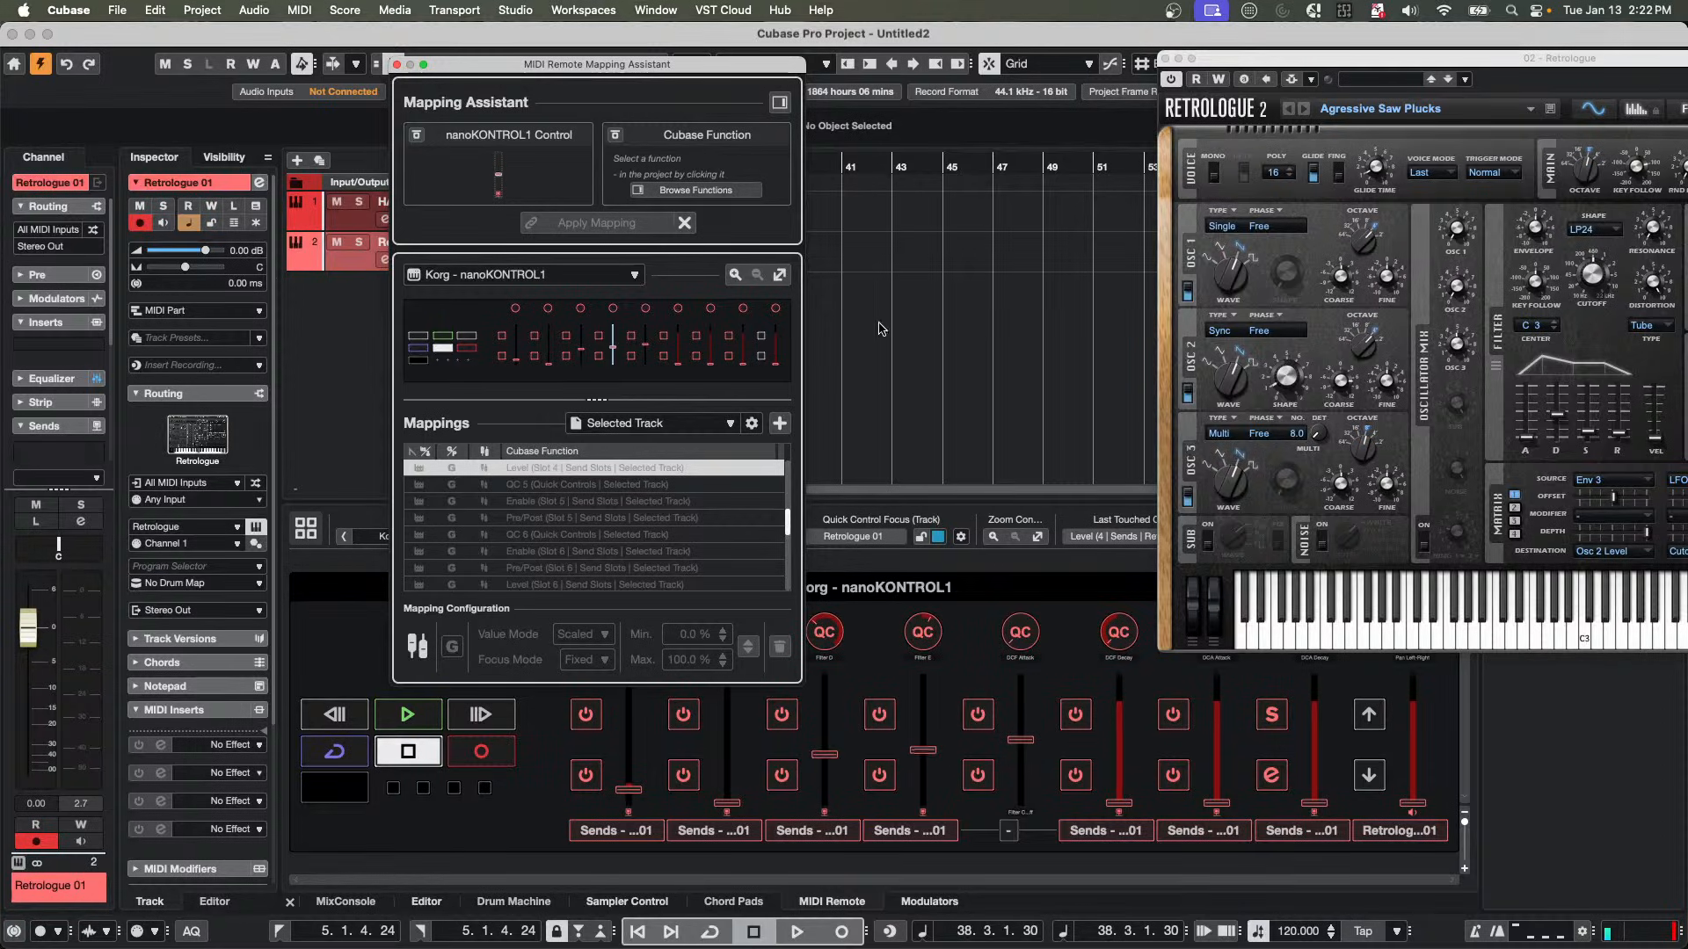
pyautogui.click(780, 103)
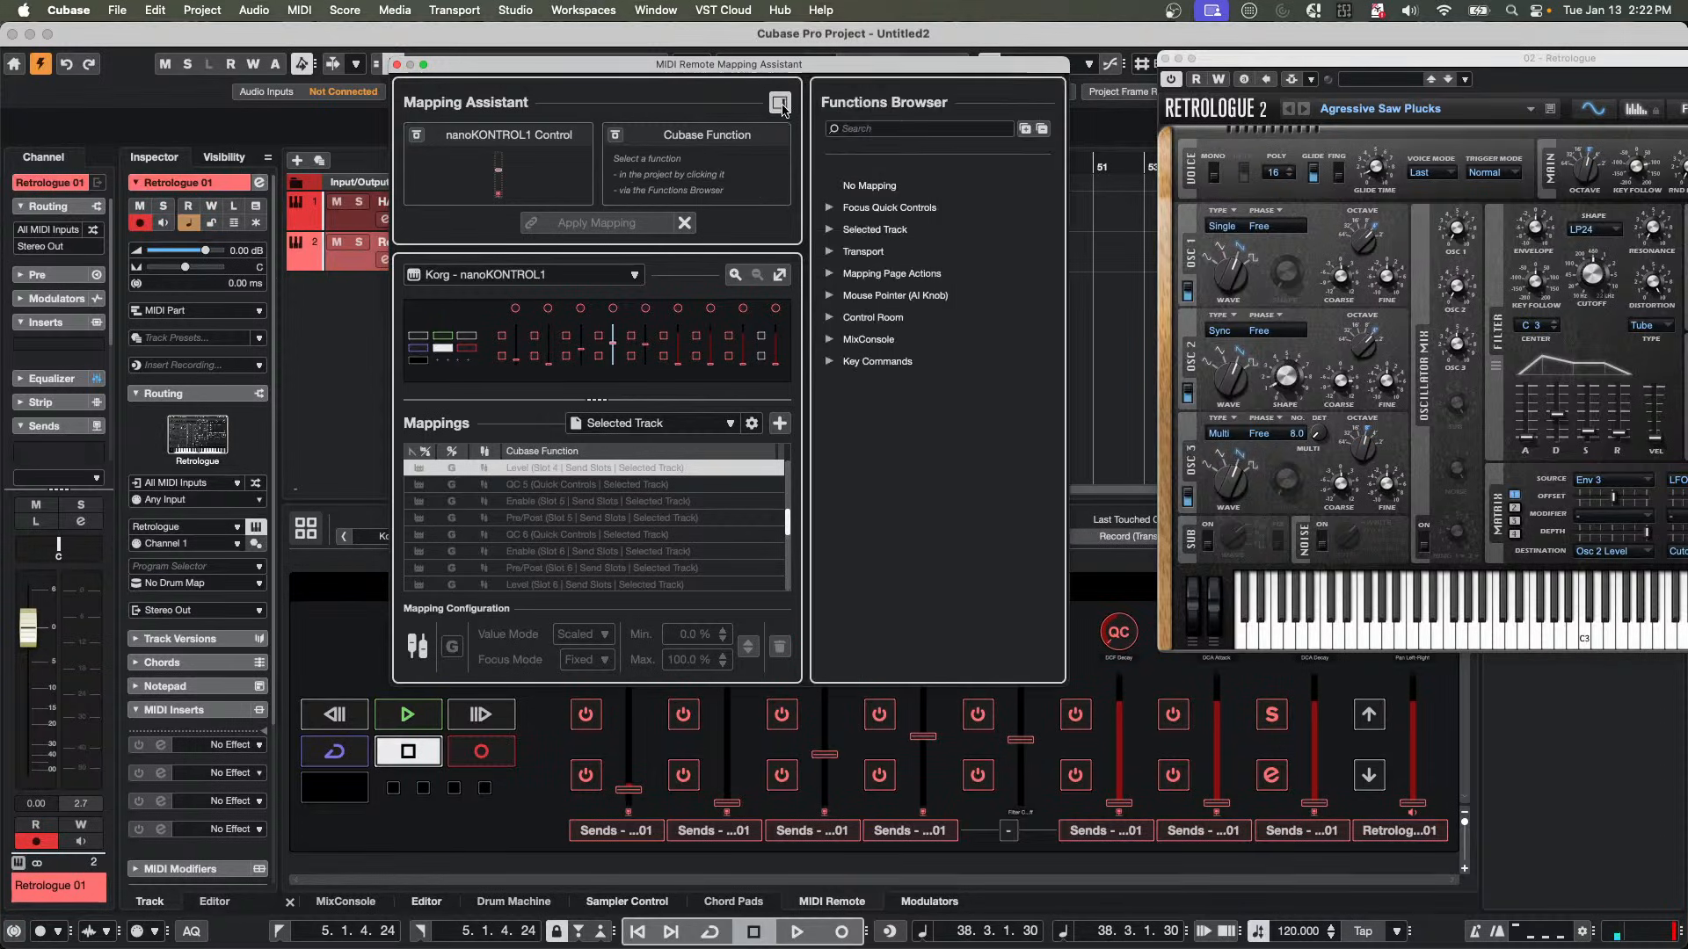
pyautogui.click(830, 296)
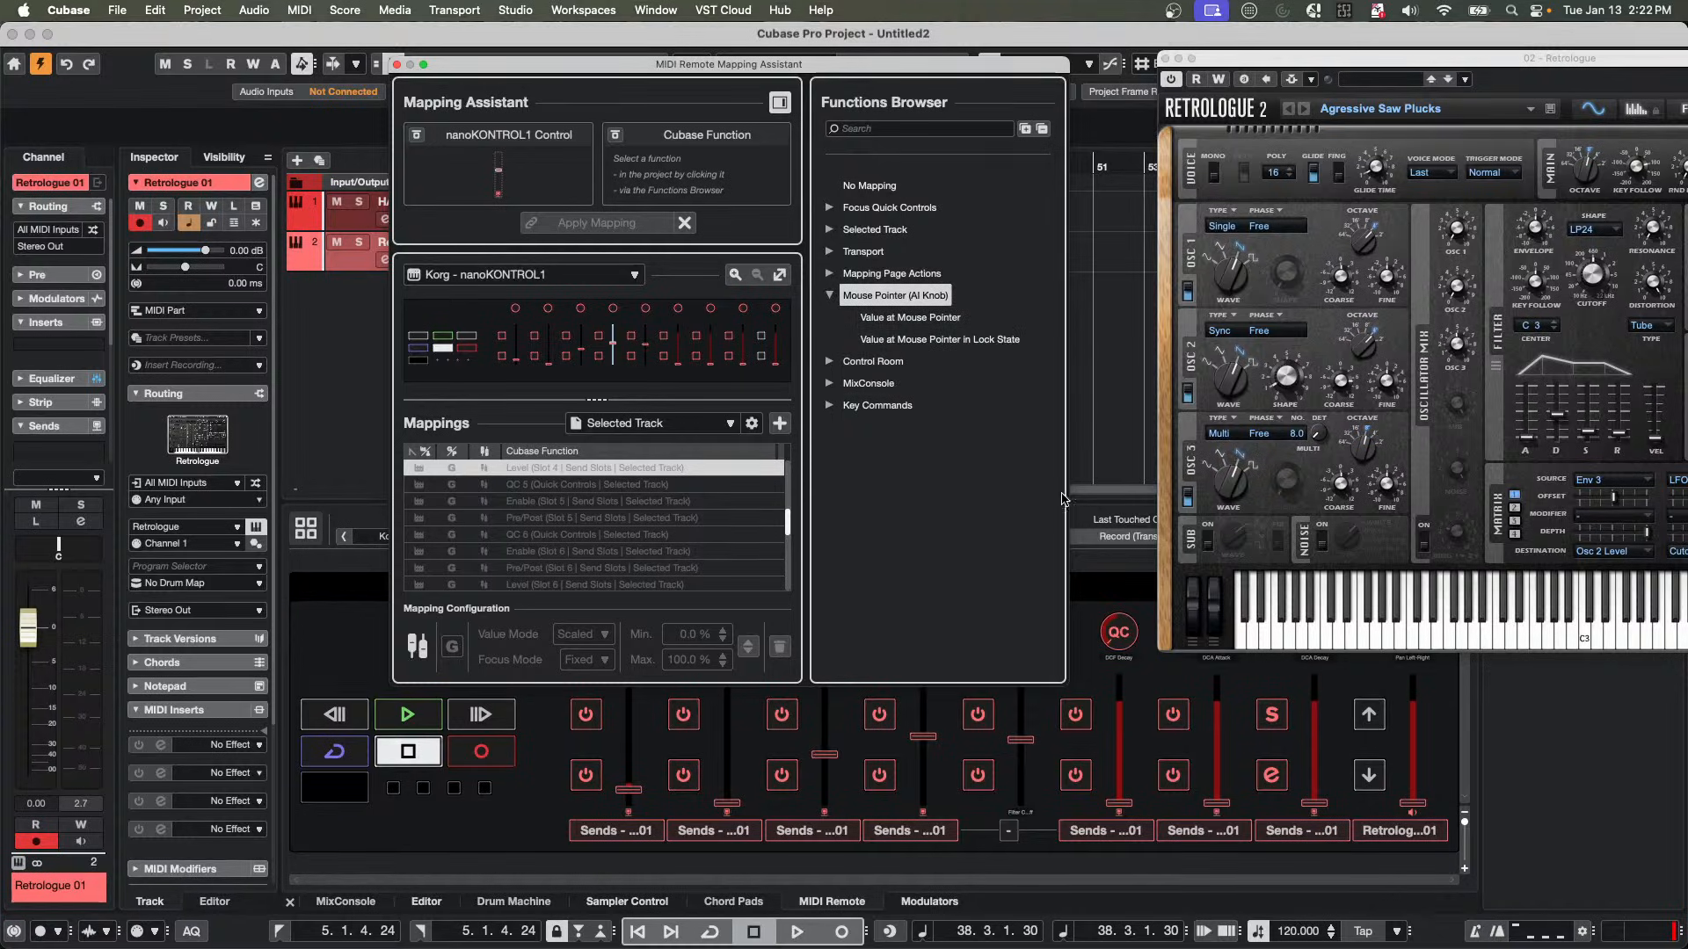
pyautogui.click(952, 322)
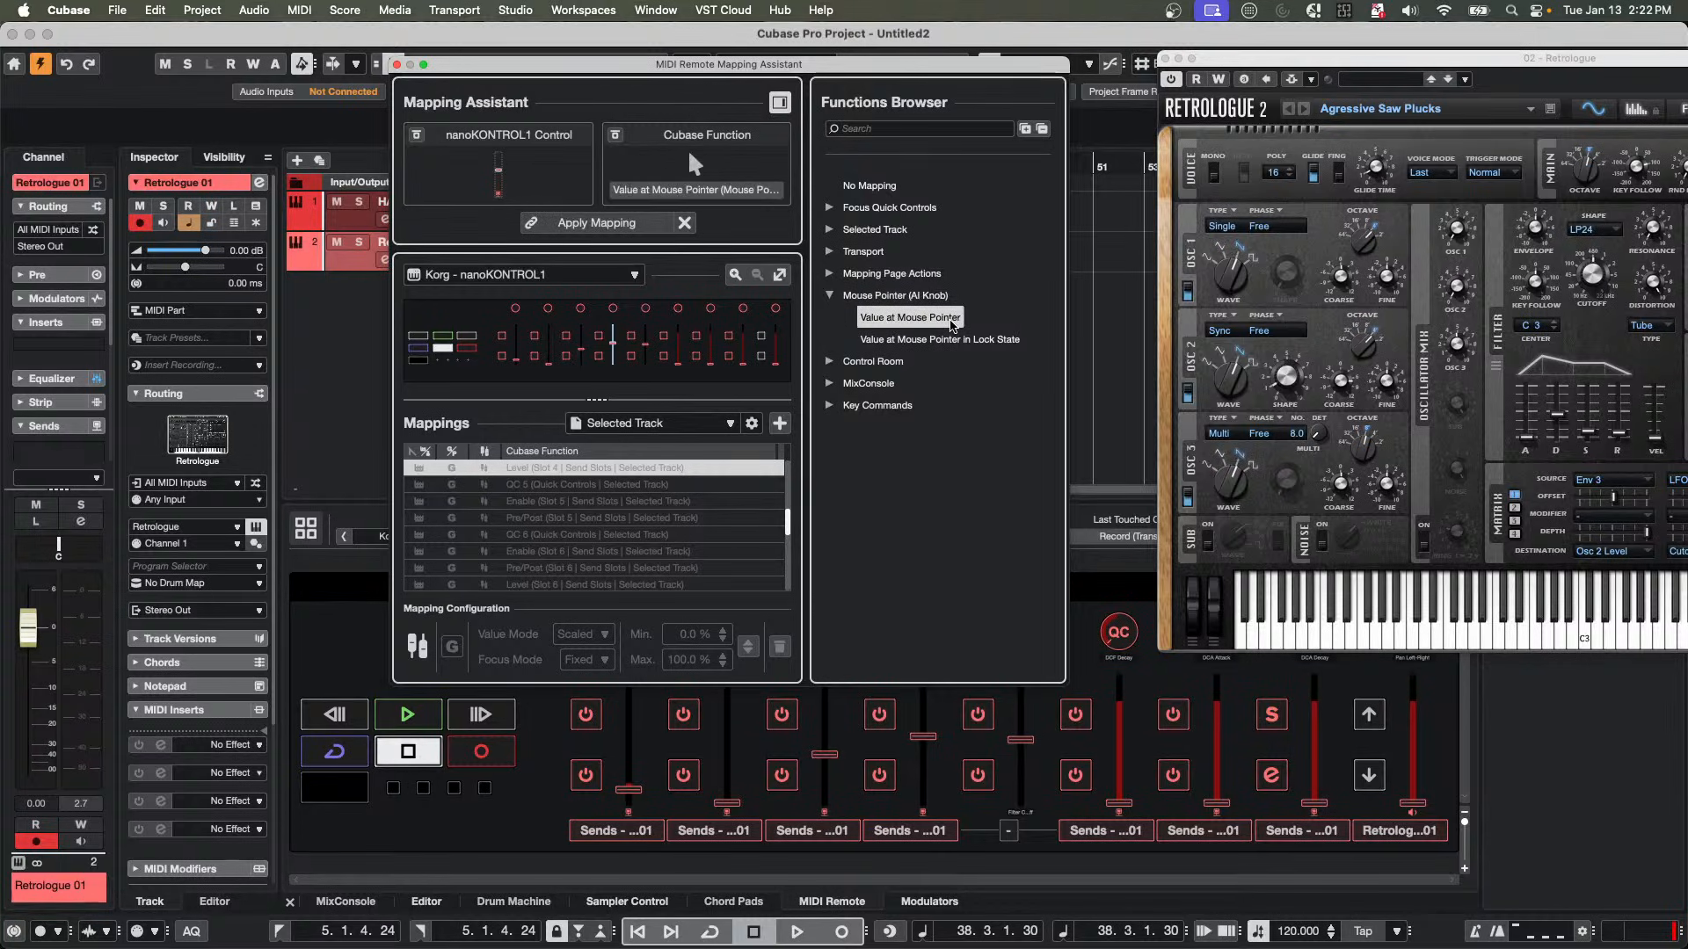
pyautogui.click(625, 223)
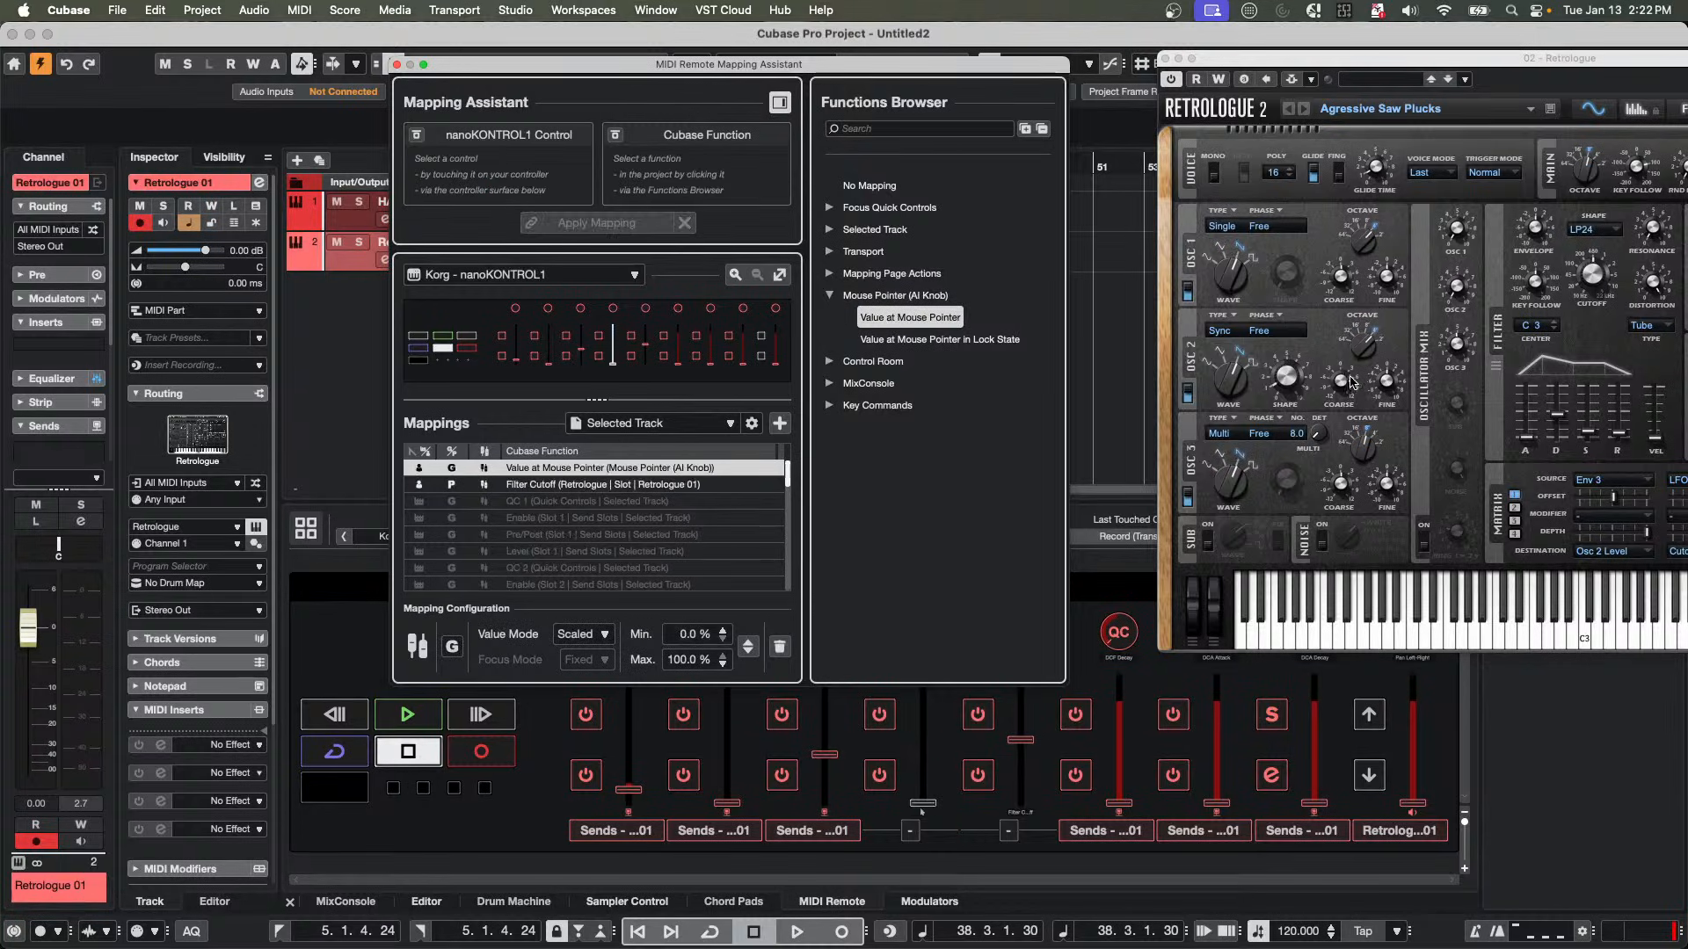
pyautogui.click(396, 65)
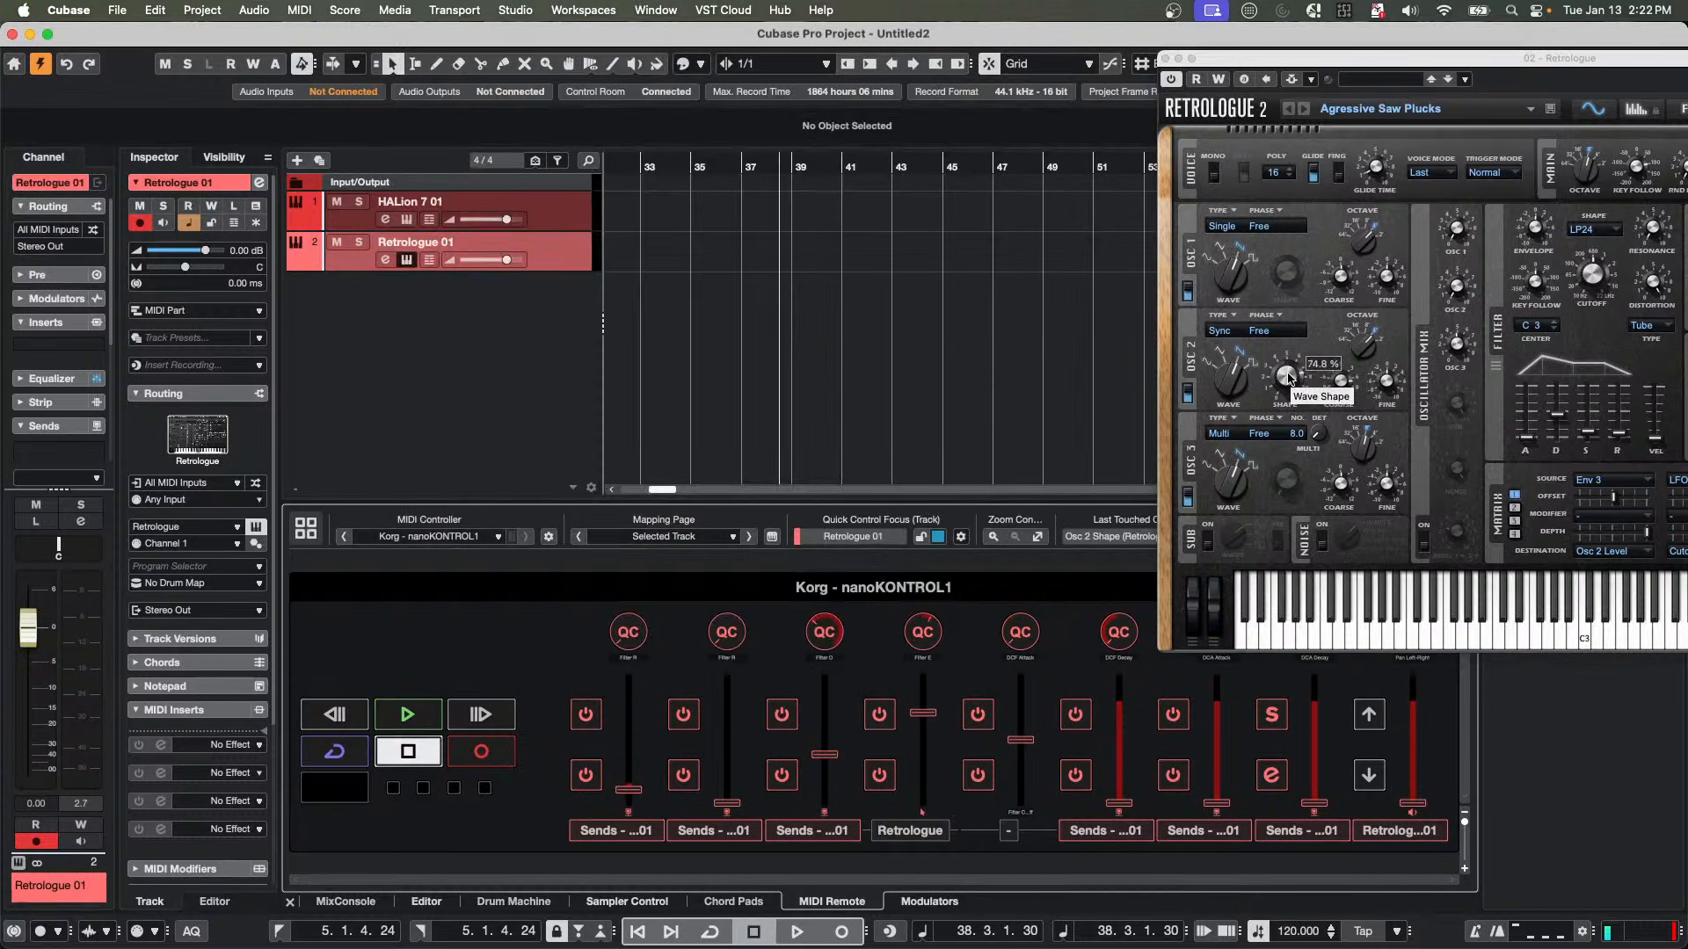
pyautogui.click(1387, 380)
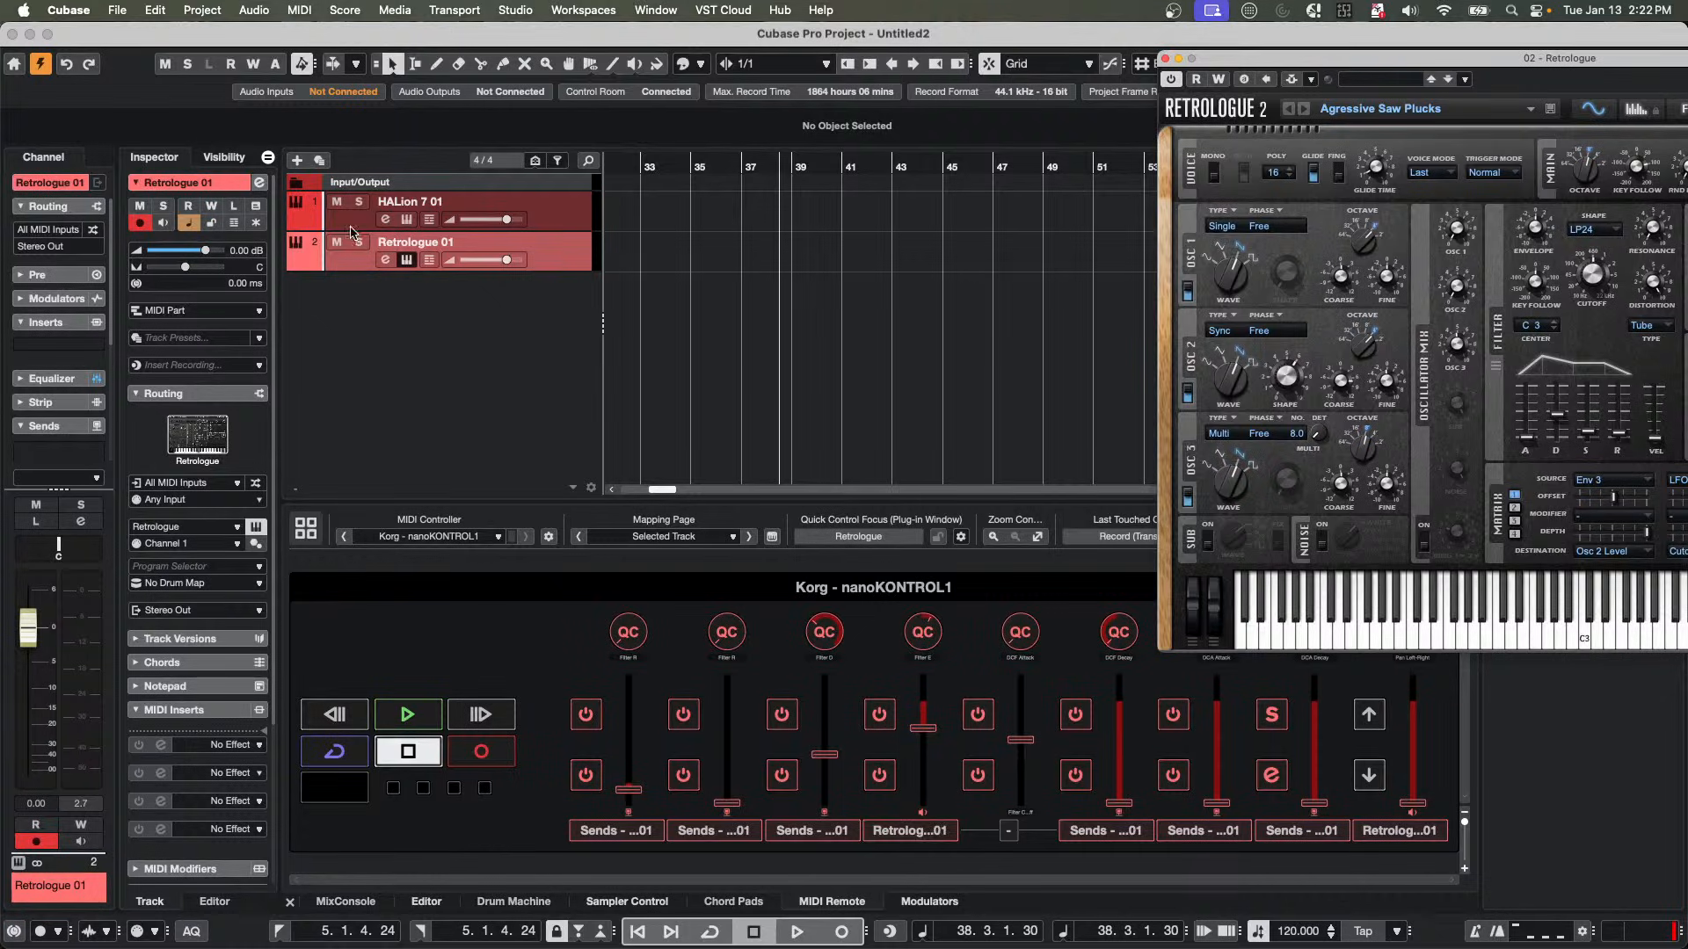
# In the MixConsole, set HALion 7 01 and Stereo Out to 0.86, Retrologue 01 to -2.16, 5.1 Out to 4.42, panning HALion R70 and Stereo Out R.
pyautogui.click(360, 903)
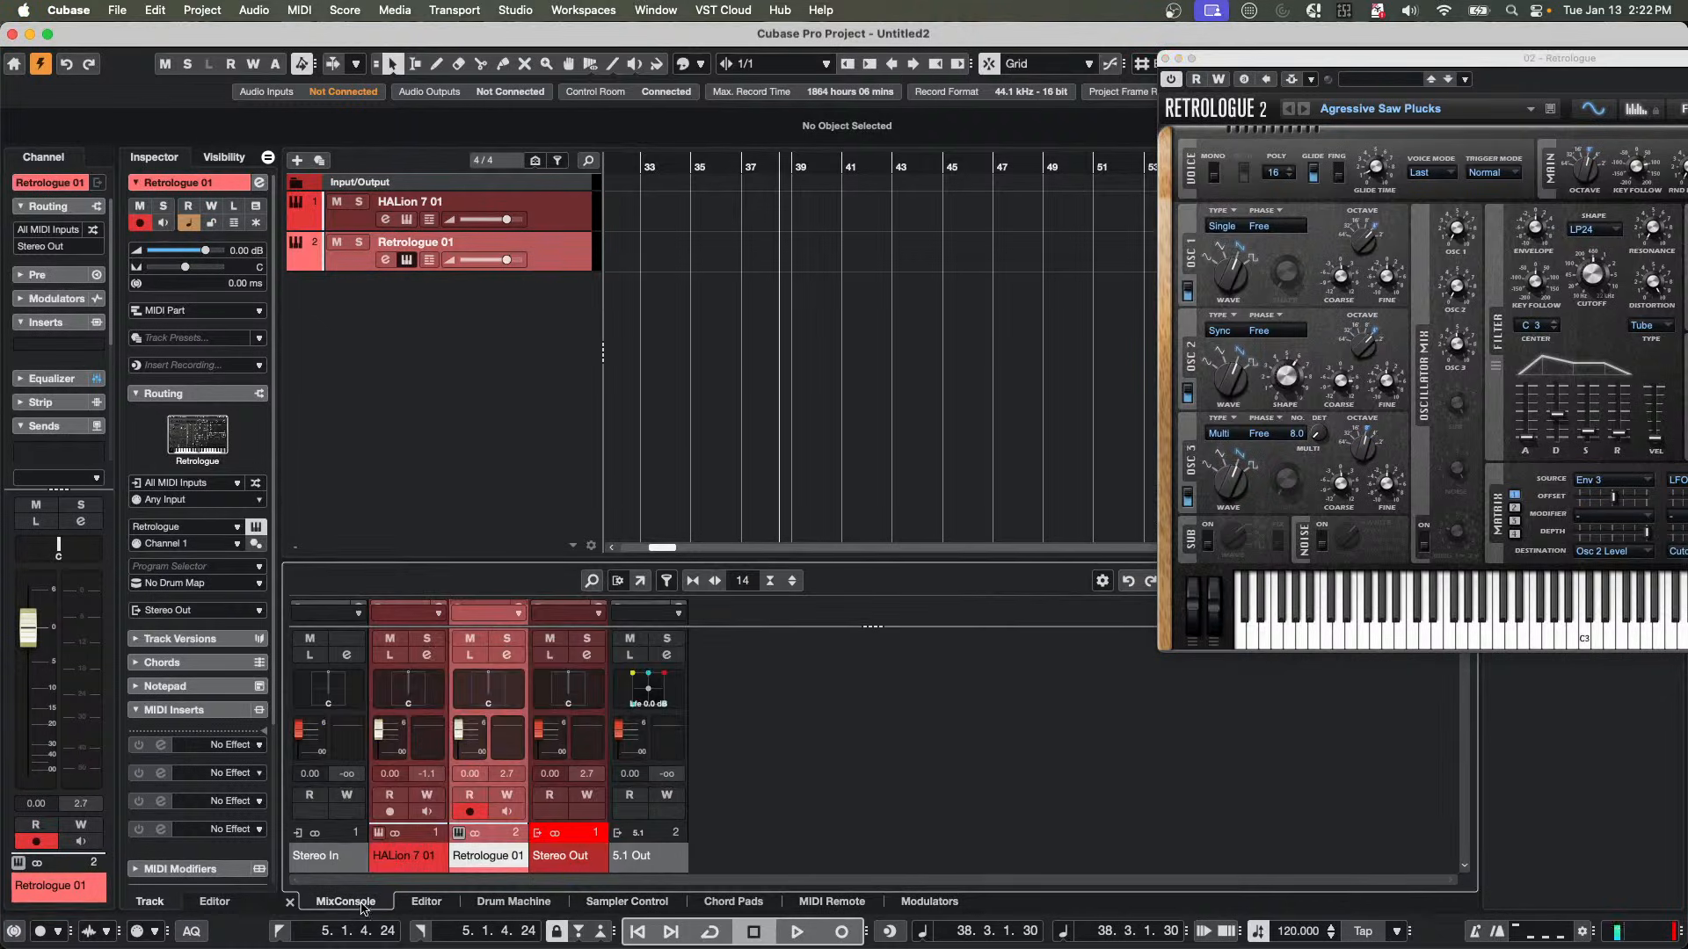
pyautogui.moveTo(459, 731); pyautogui.dragTo(619, 725)
pyautogui.moveTo(539, 739); pyautogui.dragTo(539, 729)
pyautogui.moveTo(459, 744); pyautogui.dragTo(385, 735)
pyautogui.moveTo(410, 701); pyautogui.dragTo(439, 600)
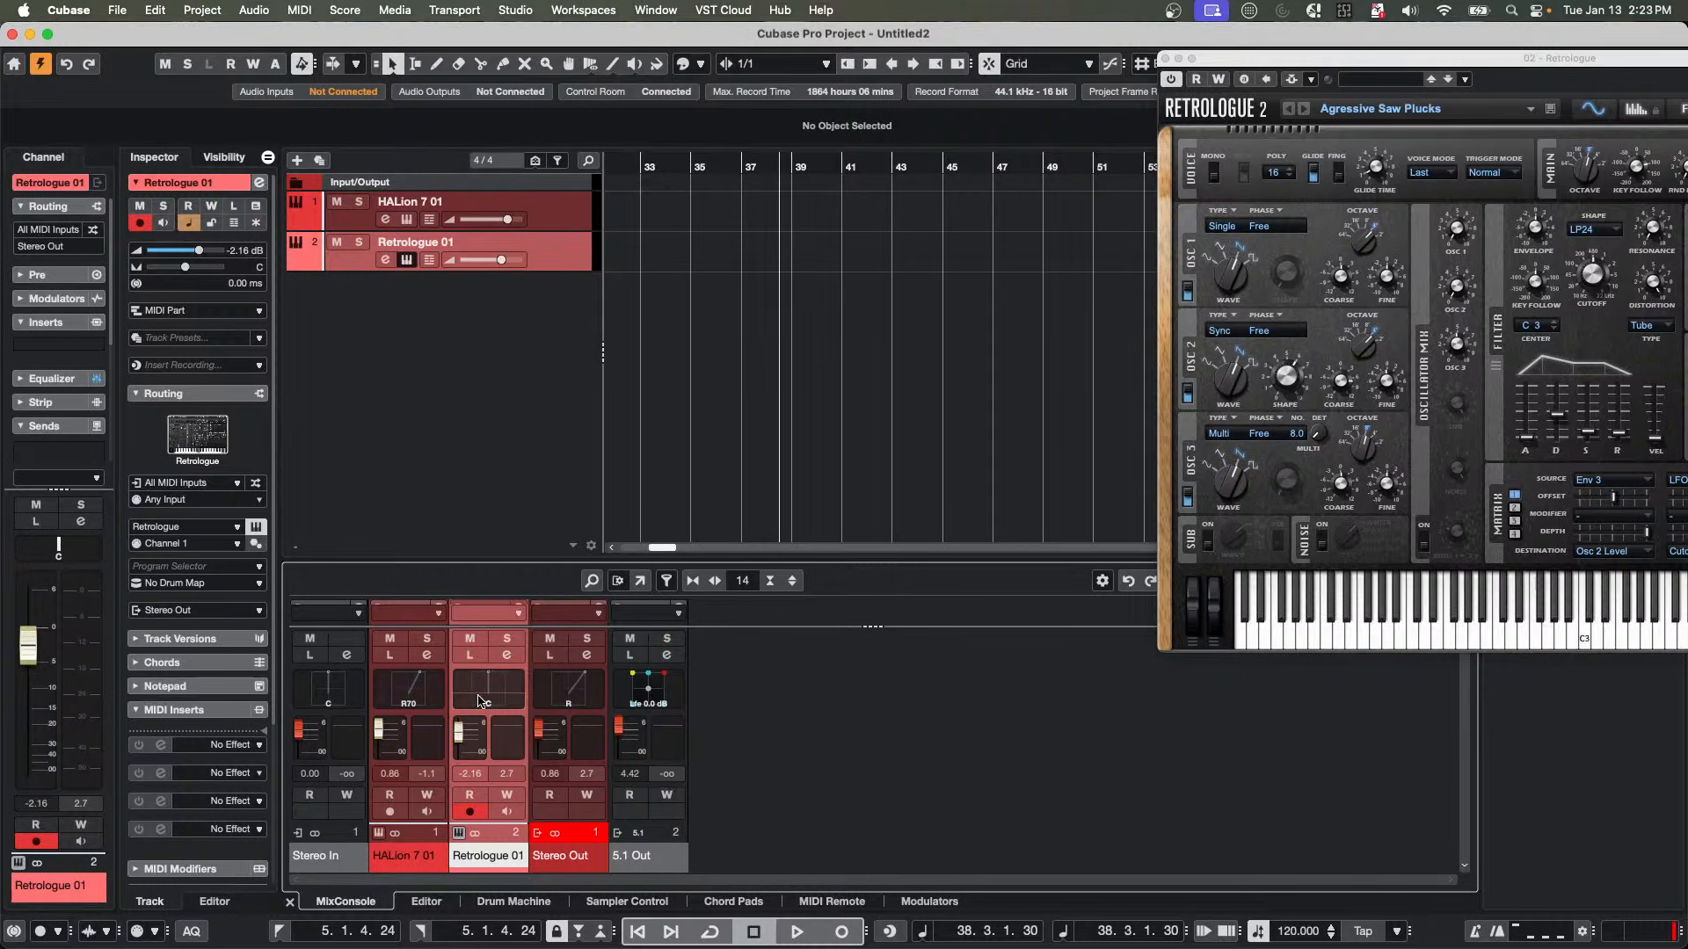
# Open the HALion 7 01 channel settings, pan the channel to R2 and set its level to 4.23.
pyautogui.click(427, 655)
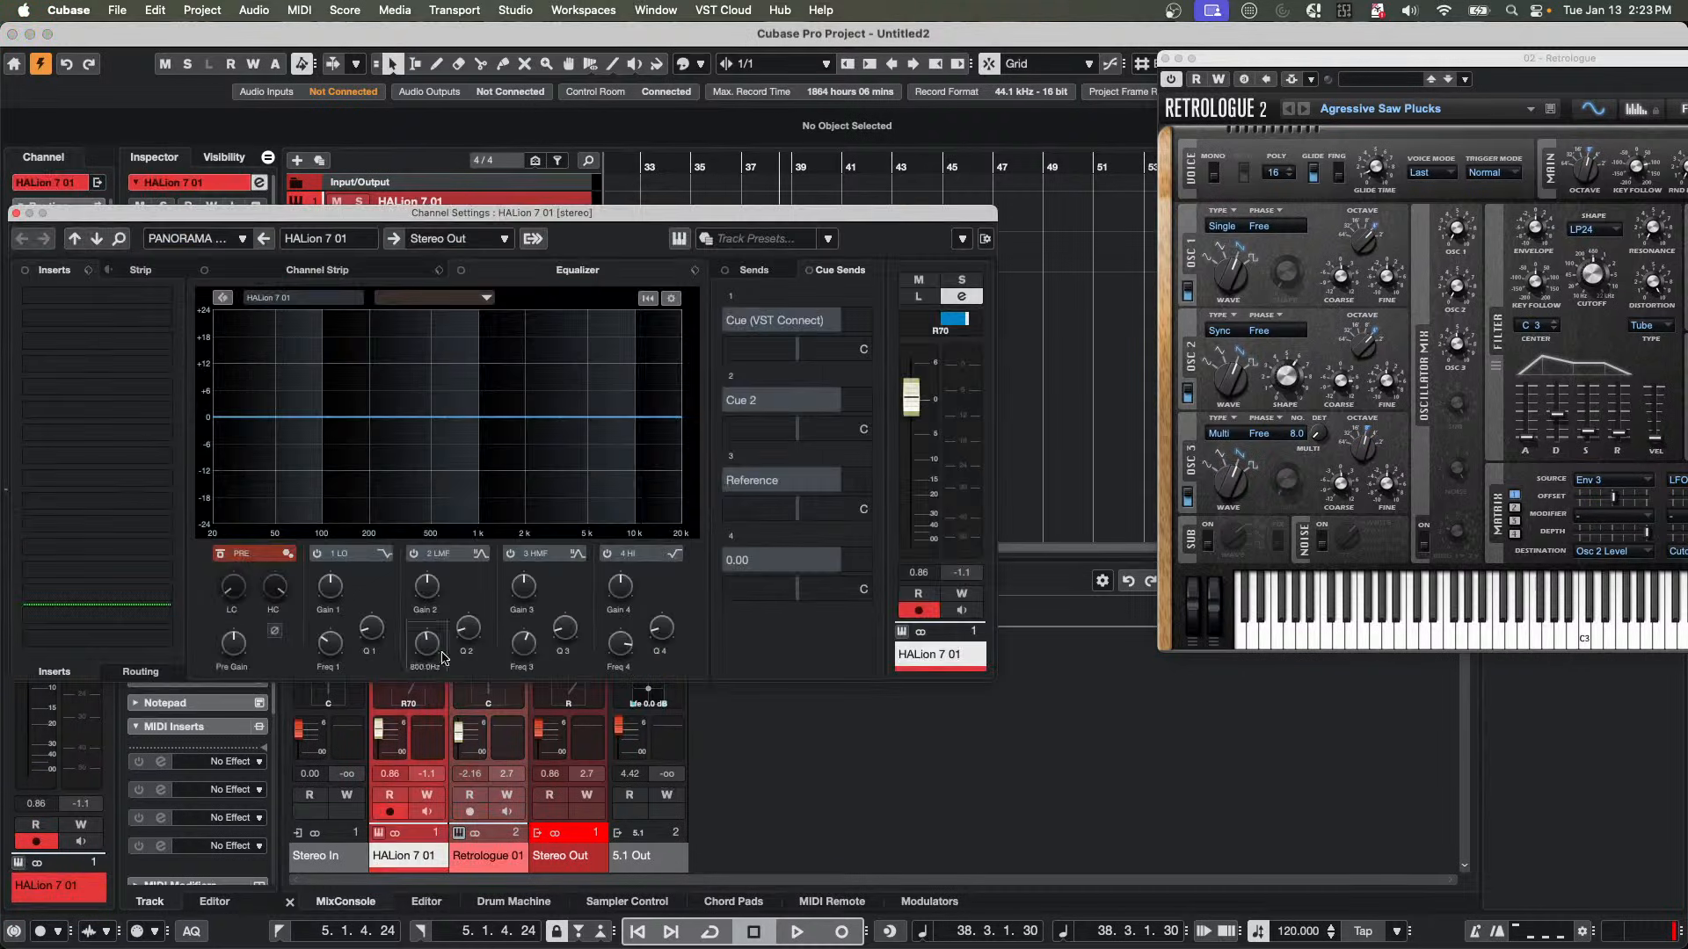
pyautogui.moveTo(954, 318); pyautogui.dragTo(949, 327)
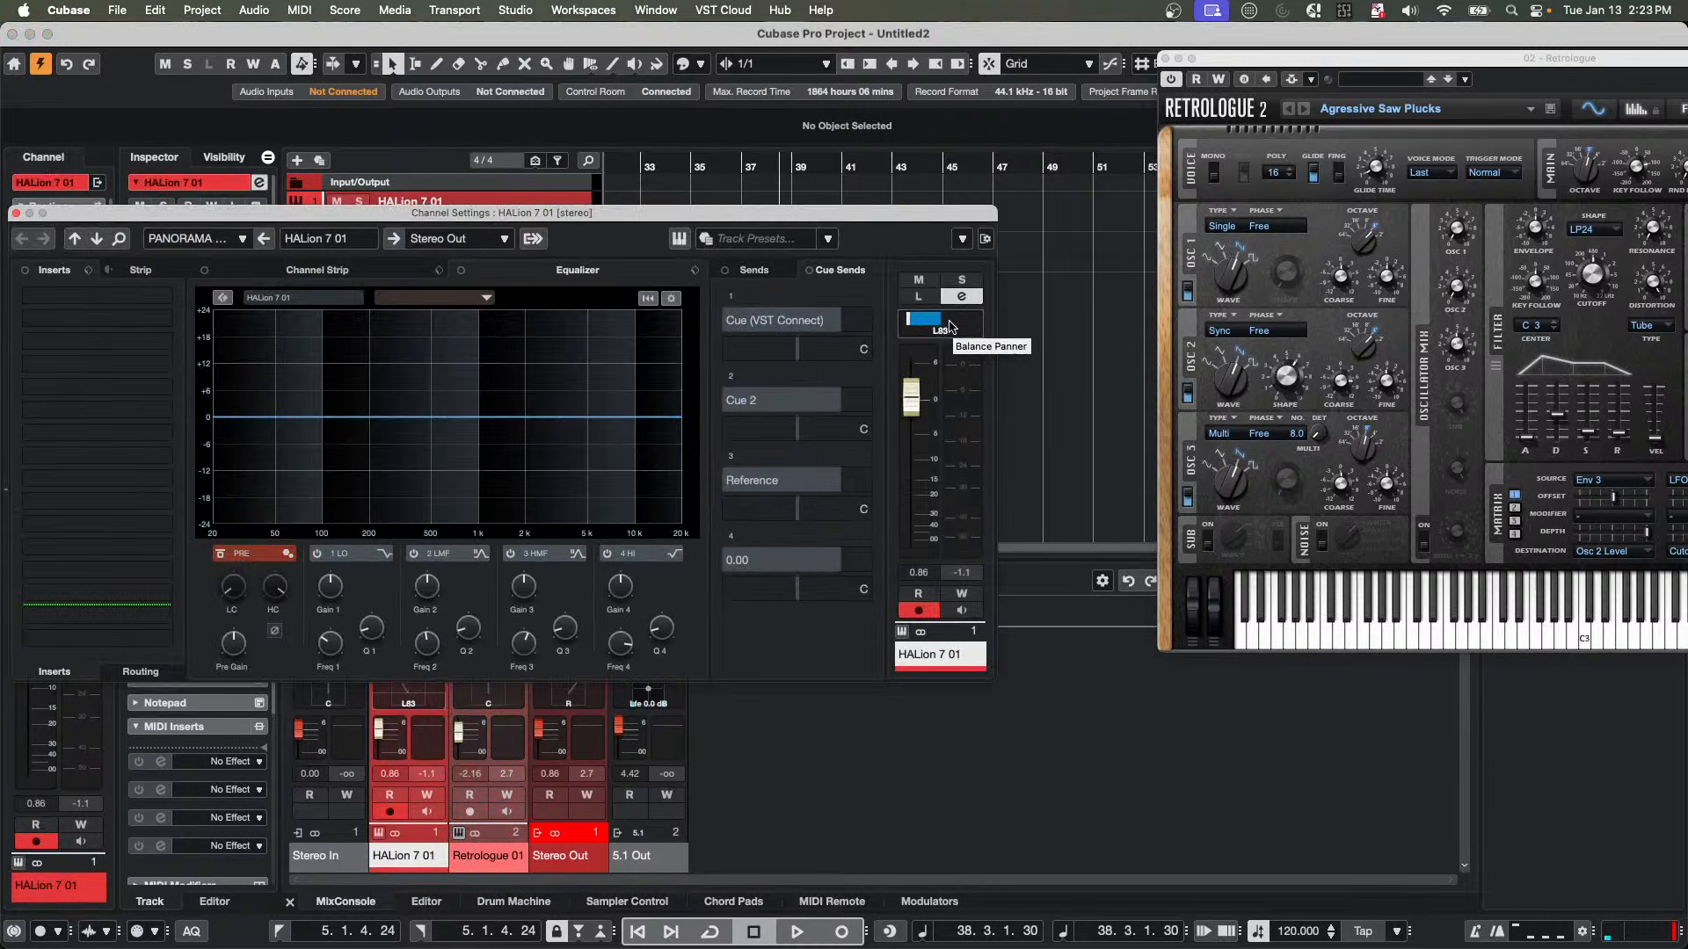
pyautogui.scroll(10, 949, 327)
pyautogui.scroll(-5, 949, 327)
pyautogui.scroll(5, 949, 327)
pyautogui.scroll(-5, 950, 327)
pyautogui.scroll(-3, 911, 441)
pyautogui.scroll(3, 911, 441)
pyautogui.scroll(-10, 910, 441)
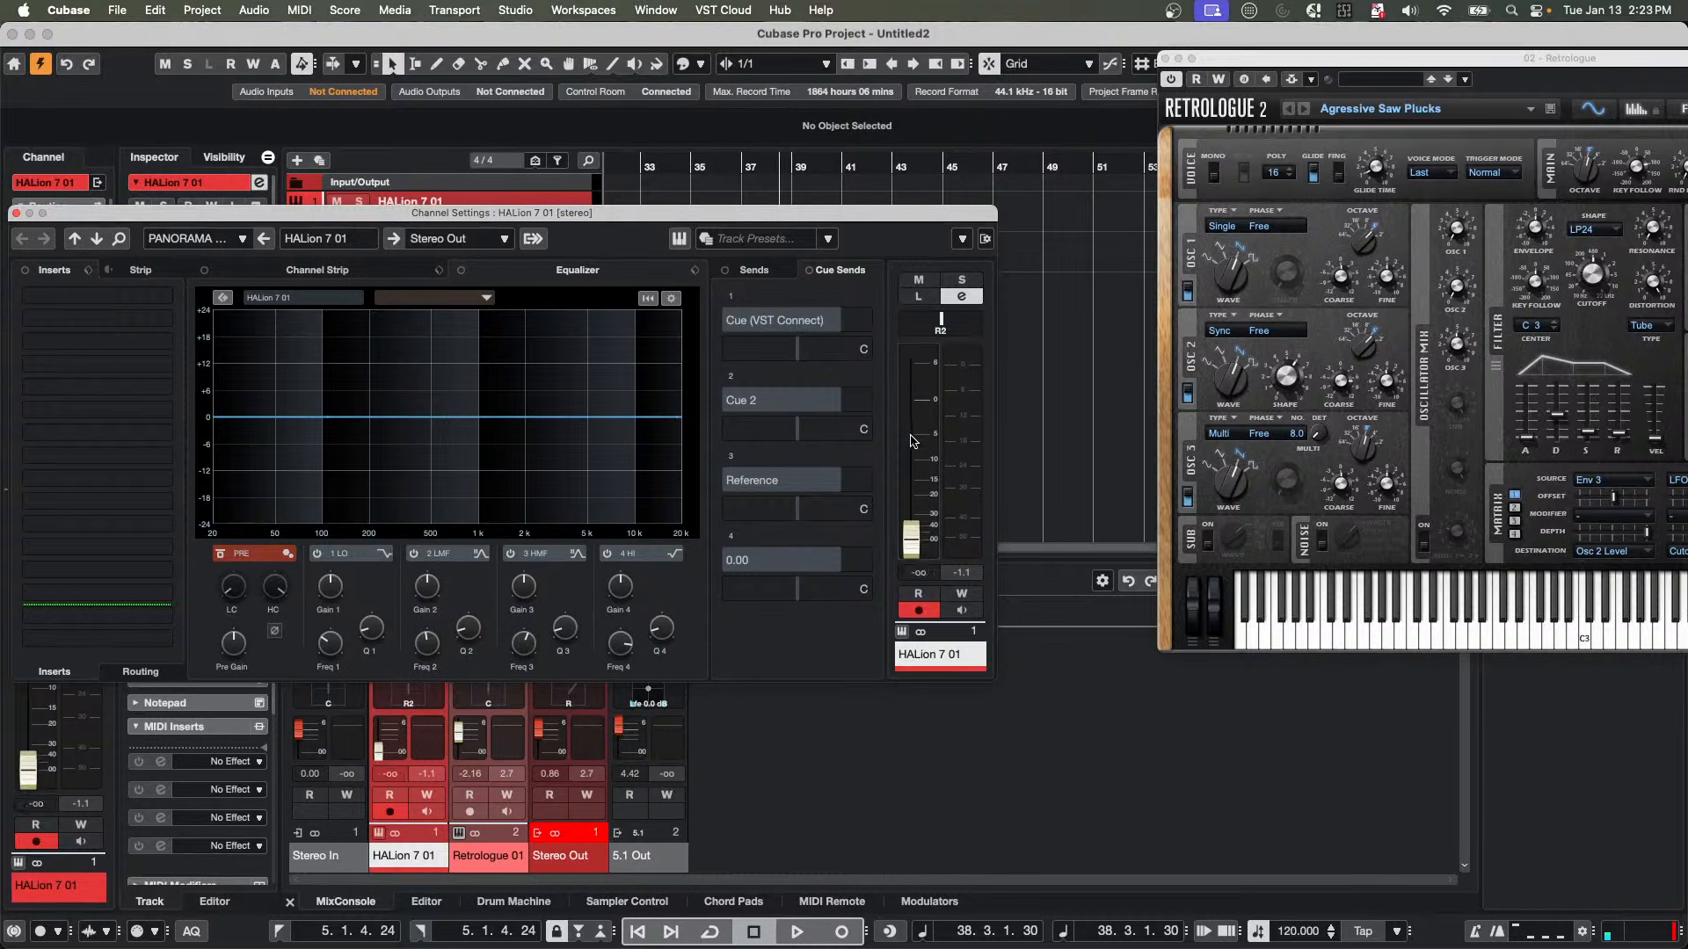
pyautogui.scroll(12, 912, 441)
pyautogui.scroll(-4, 912, 441)
pyautogui.scroll(5, 912, 442)
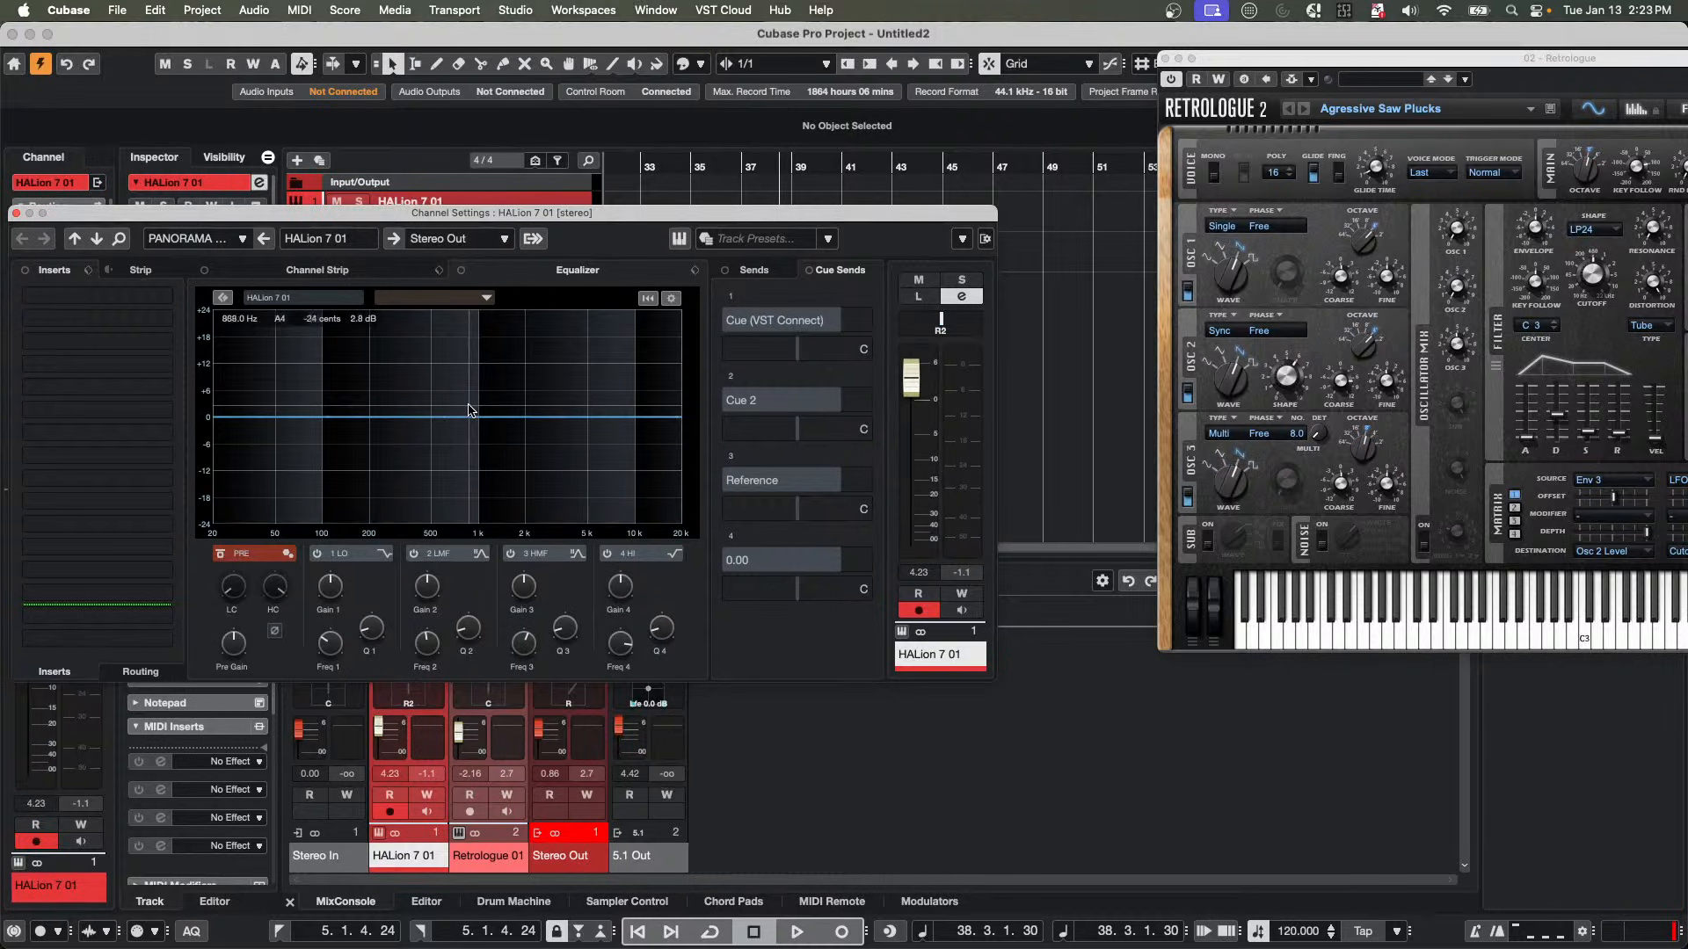
# Boost HALion 7 01's EQ band 3 by 12 dB near 2.4 kHz and try sweeping its gain and Q.
pyautogui.moveTo(485, 396); pyautogui.dragTo(537, 363)
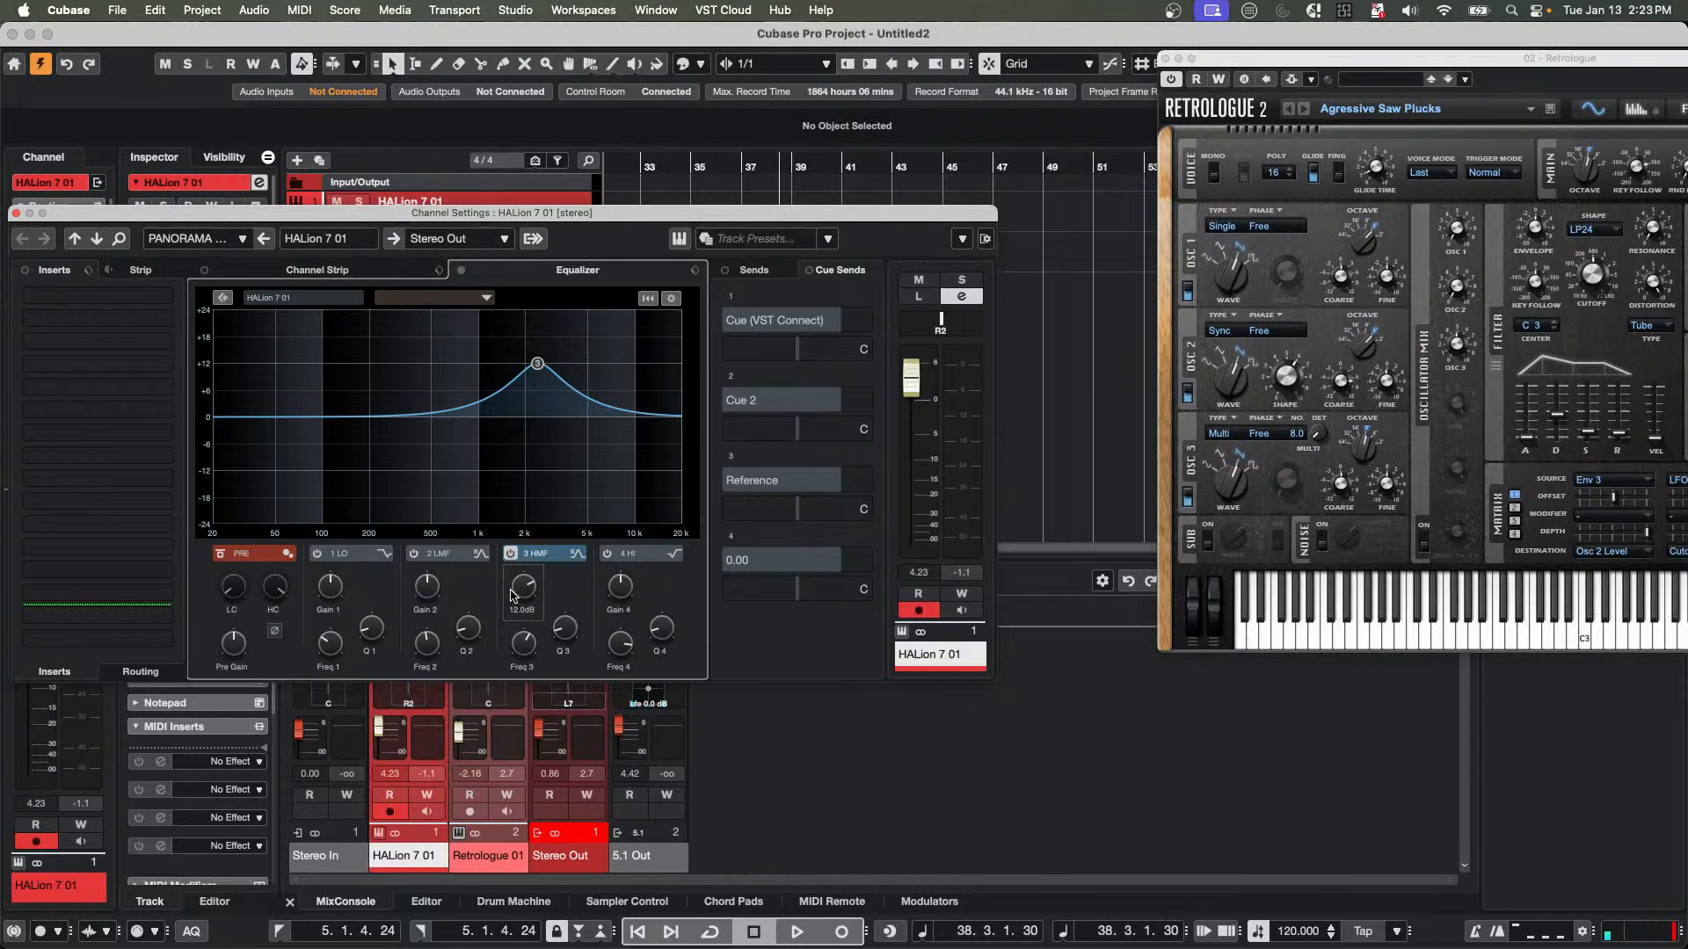
pyautogui.scroll(-10, 514, 597)
pyautogui.scroll(10, 514, 596)
pyautogui.scroll(-8, 519, 597)
pyautogui.scroll(8, 527, 595)
pyautogui.scroll(-6, 530, 593)
pyautogui.scroll(10, 563, 624)
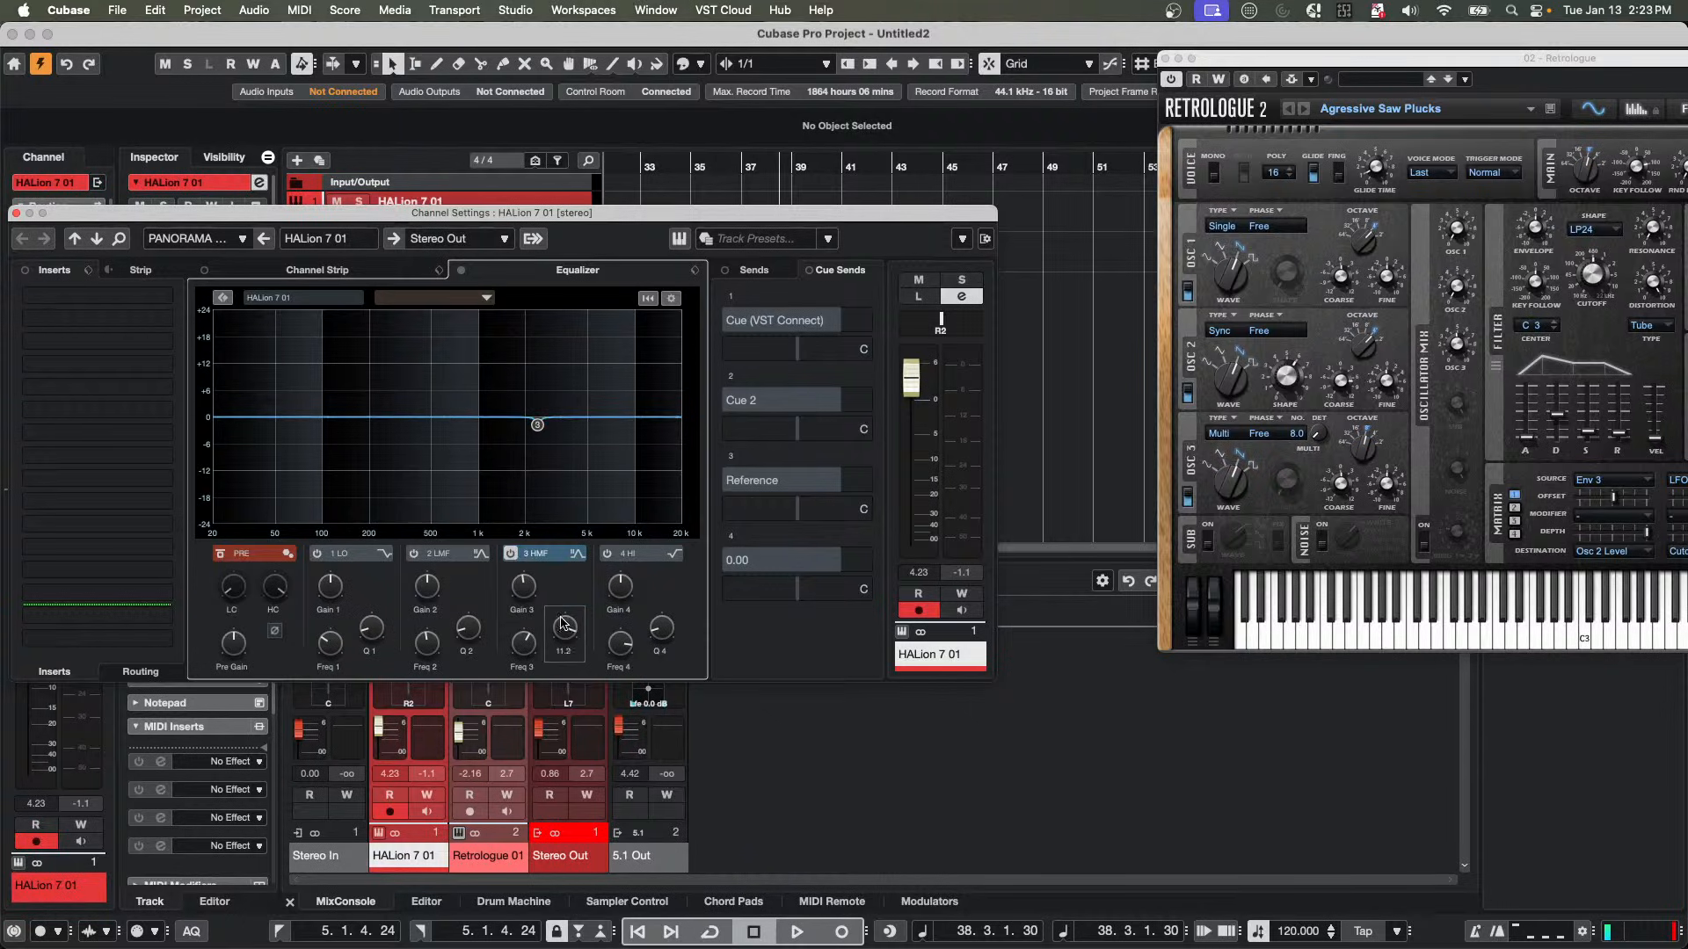
# Cut EQ band 3 by about 16 dB and shift its frequency to around 2.6 kHz.
pyautogui.scroll(-6, 563, 624)
pyautogui.scroll(4, 530, 639)
pyautogui.scroll(-12, 530, 639)
pyautogui.scroll(12, 530, 639)
pyautogui.scroll(-4, 530, 639)
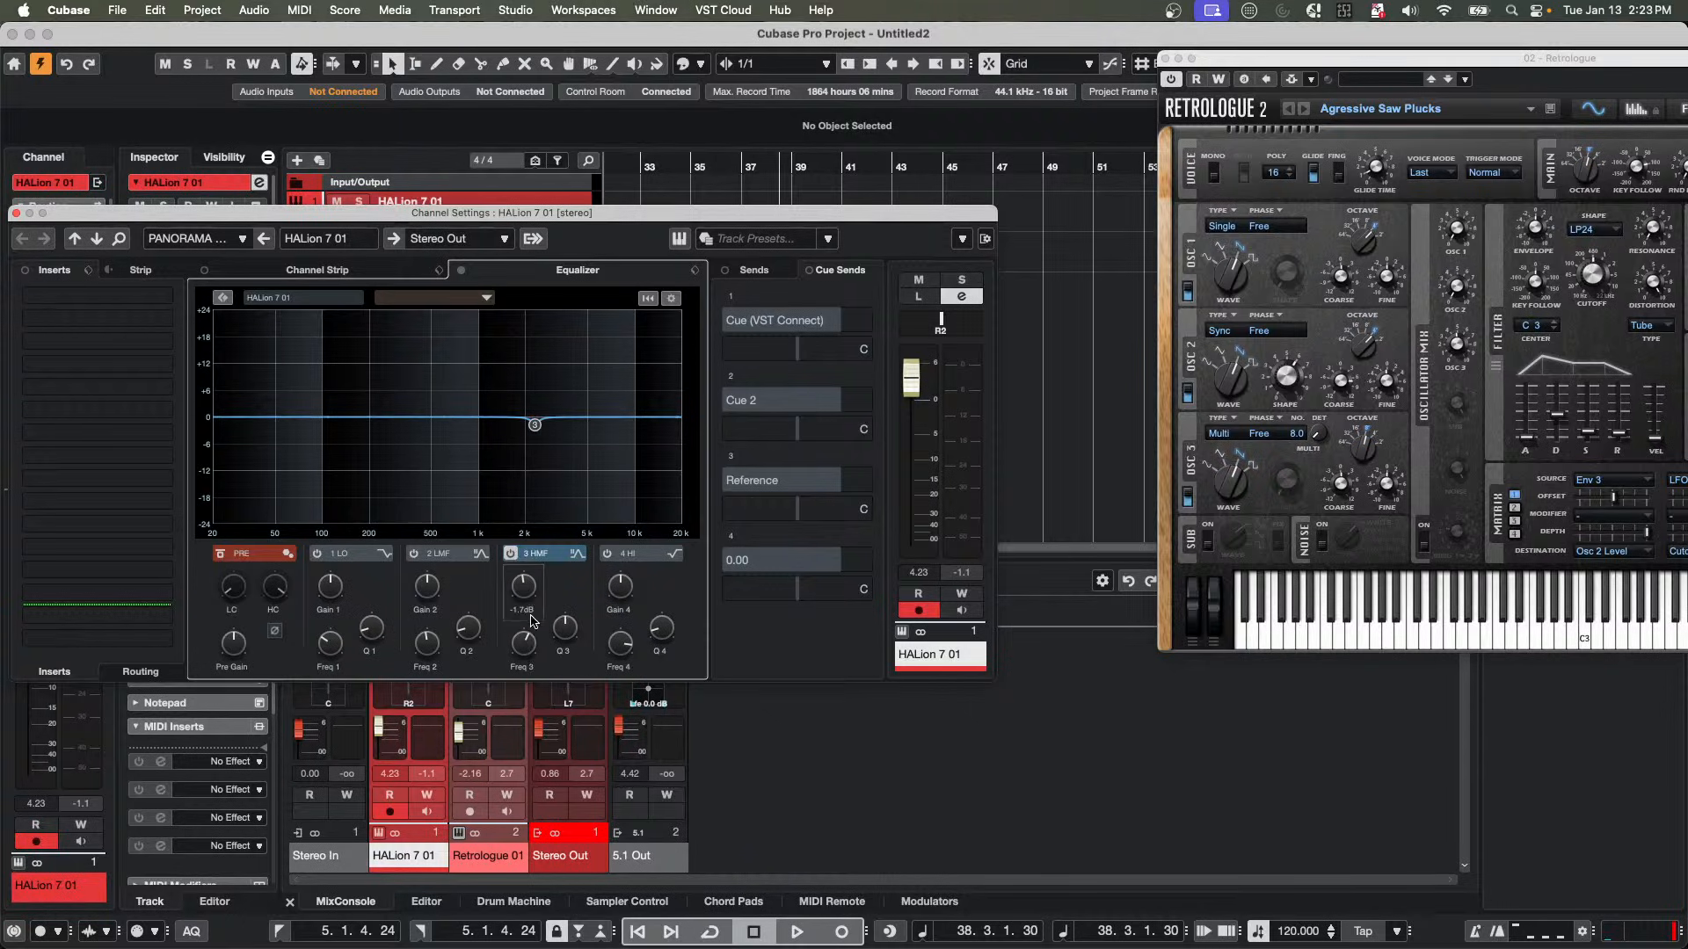
pyautogui.scroll(-10, 526, 609)
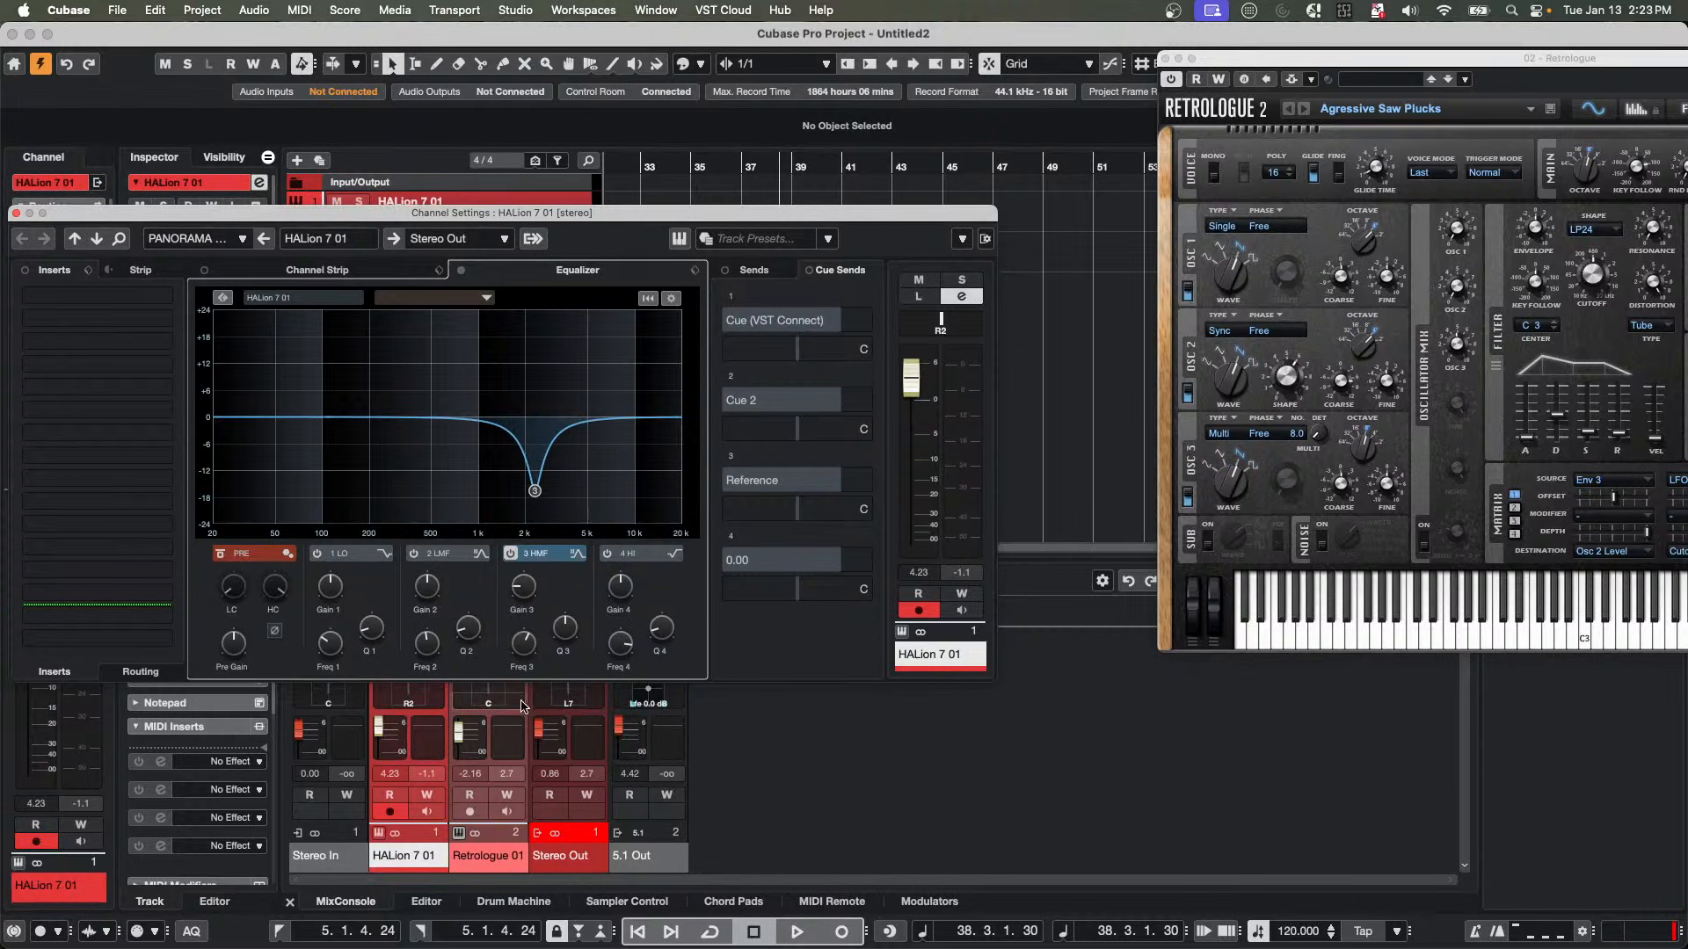
pyautogui.scroll(-10, 528, 644)
pyautogui.scroll(12, 527, 645)
pyautogui.scroll(-3, 531, 647)
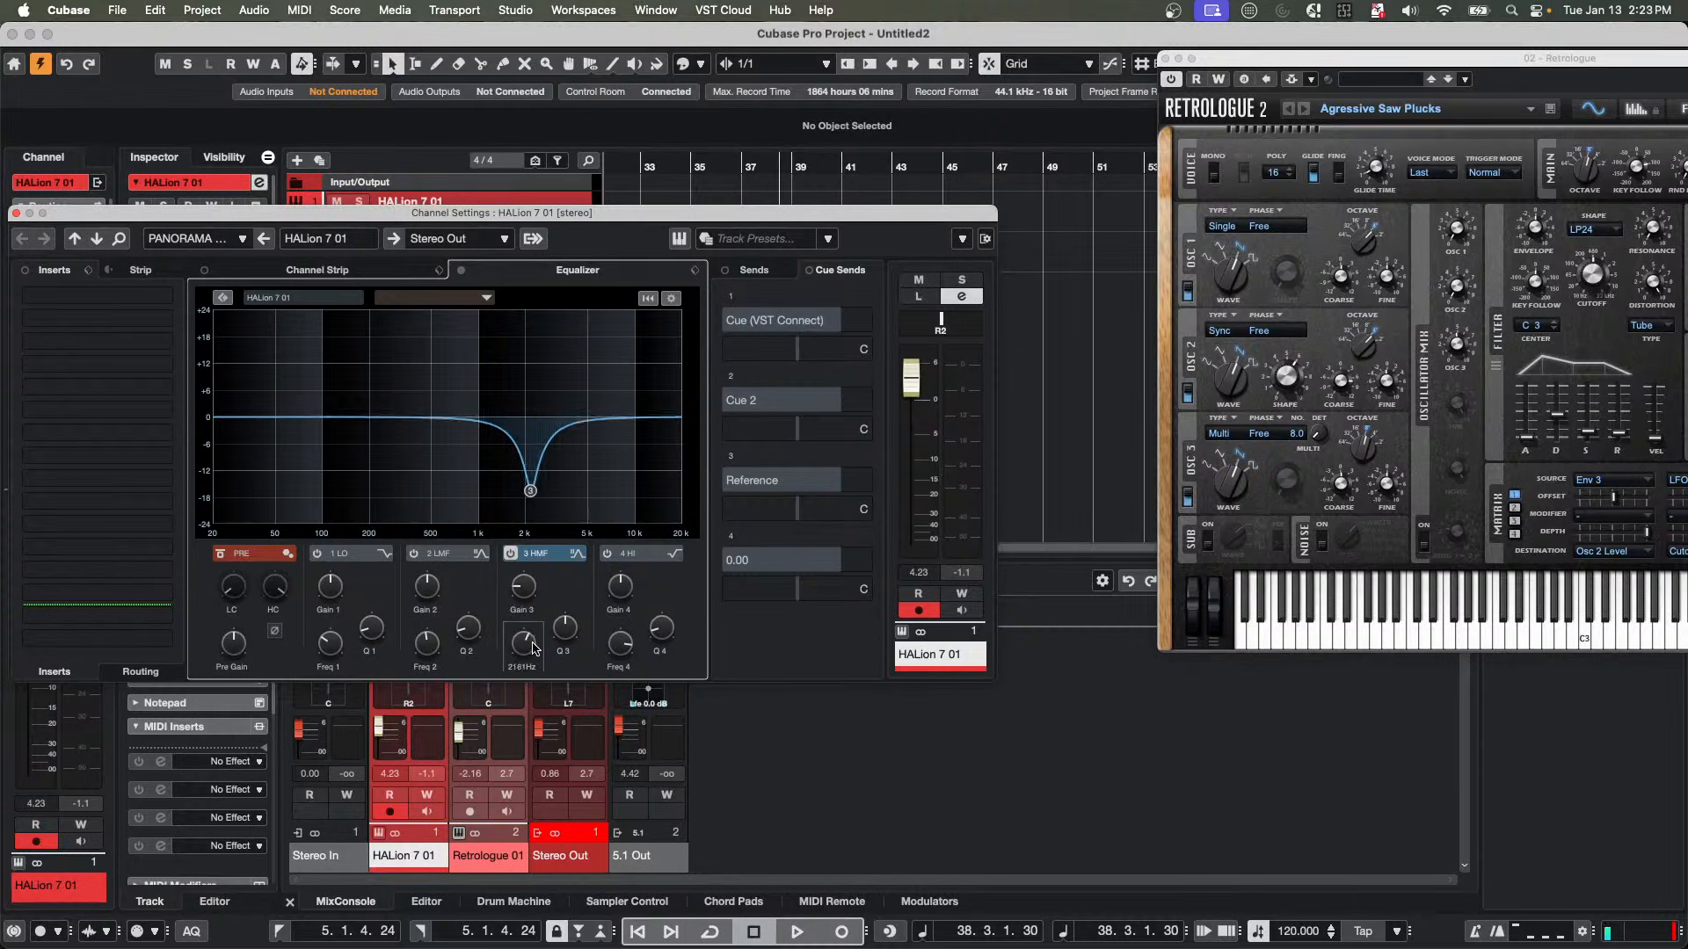
pyautogui.scroll(-10, 532, 646)
pyautogui.scroll(11, 532, 646)
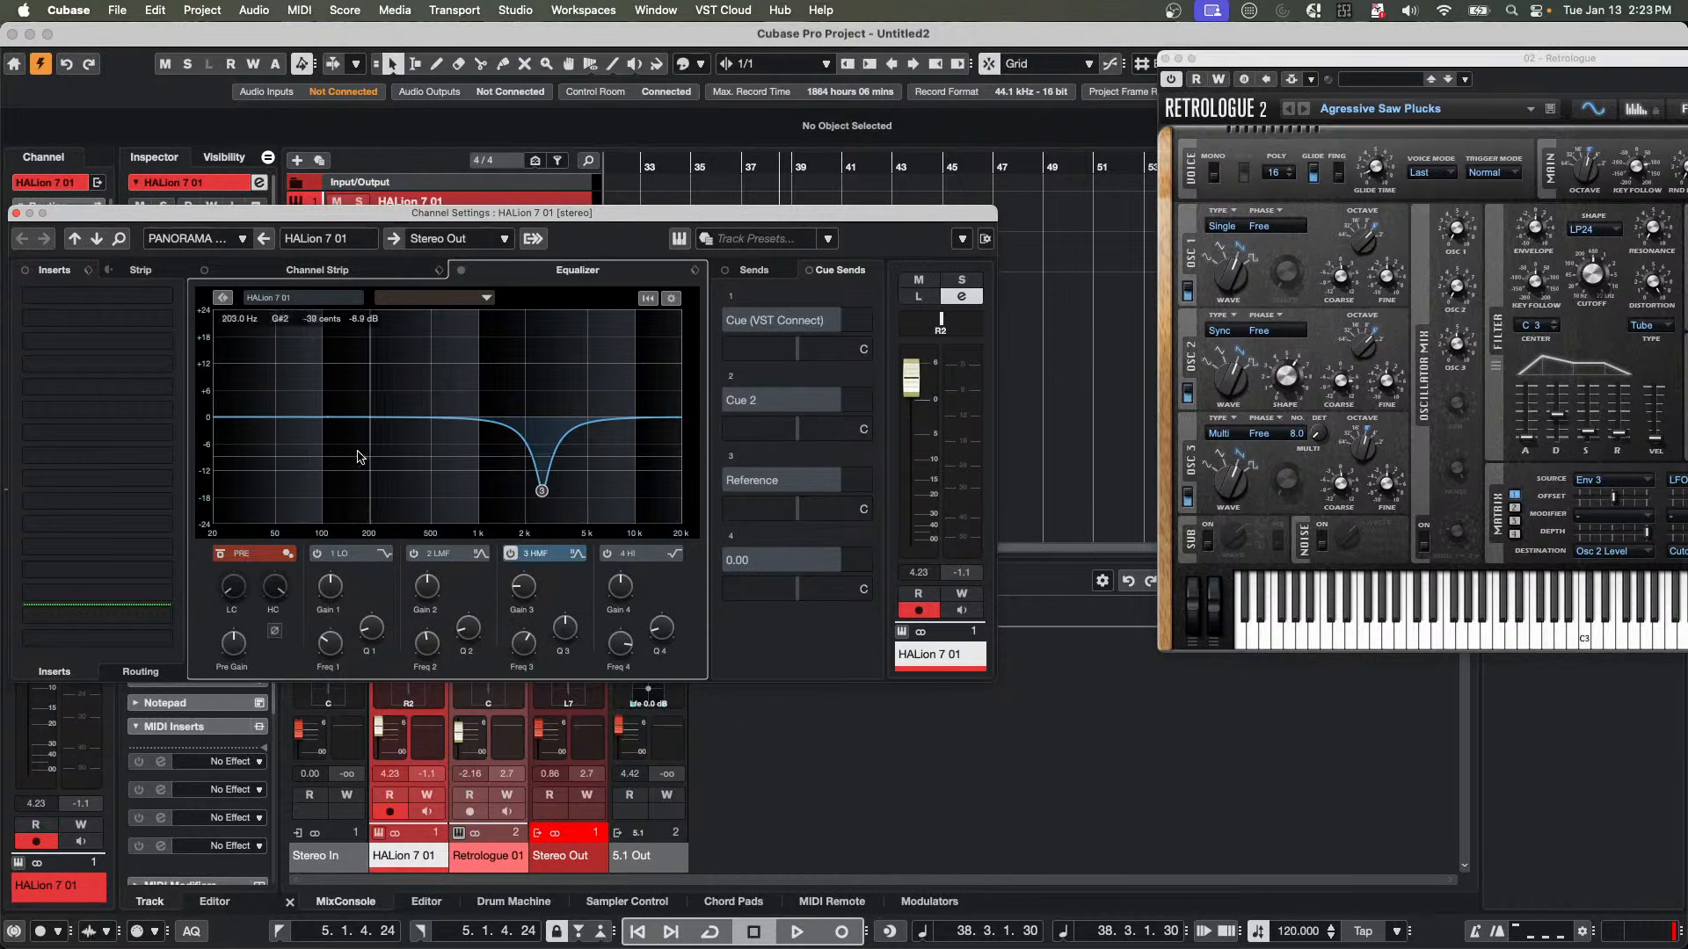
# Load the ModMachine delay in HALion 7 01's first insert slot and look at its delay note values.
pyautogui.click(161, 299)
pyautogui.click(52, 394)
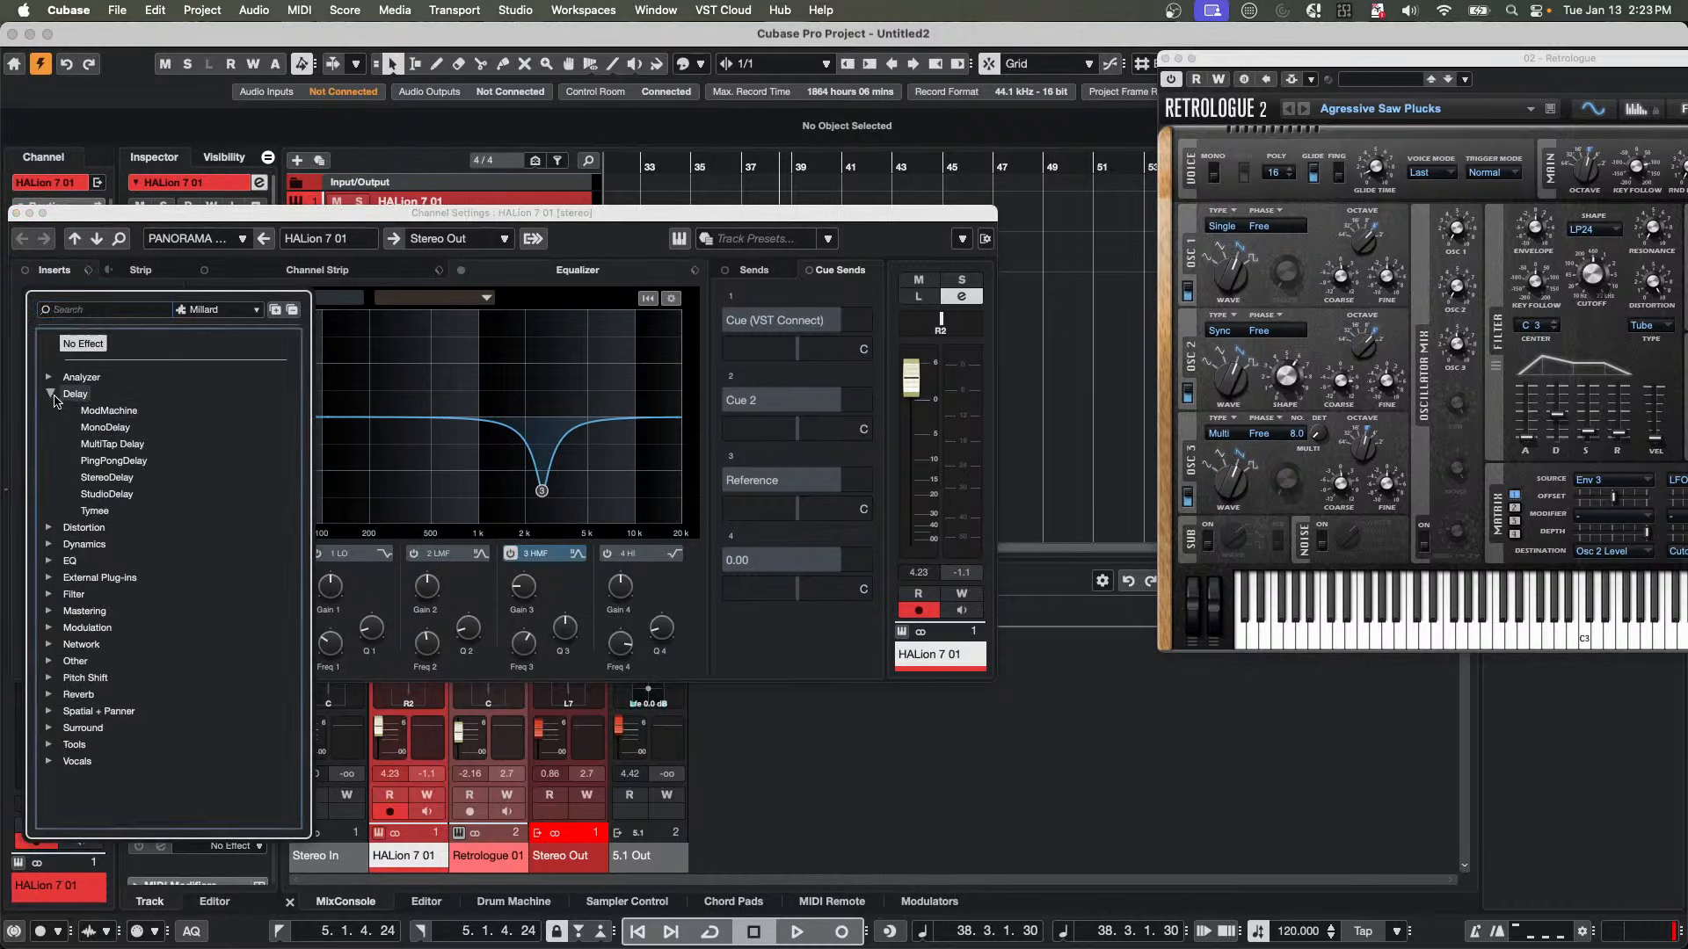
pyautogui.click(109, 410)
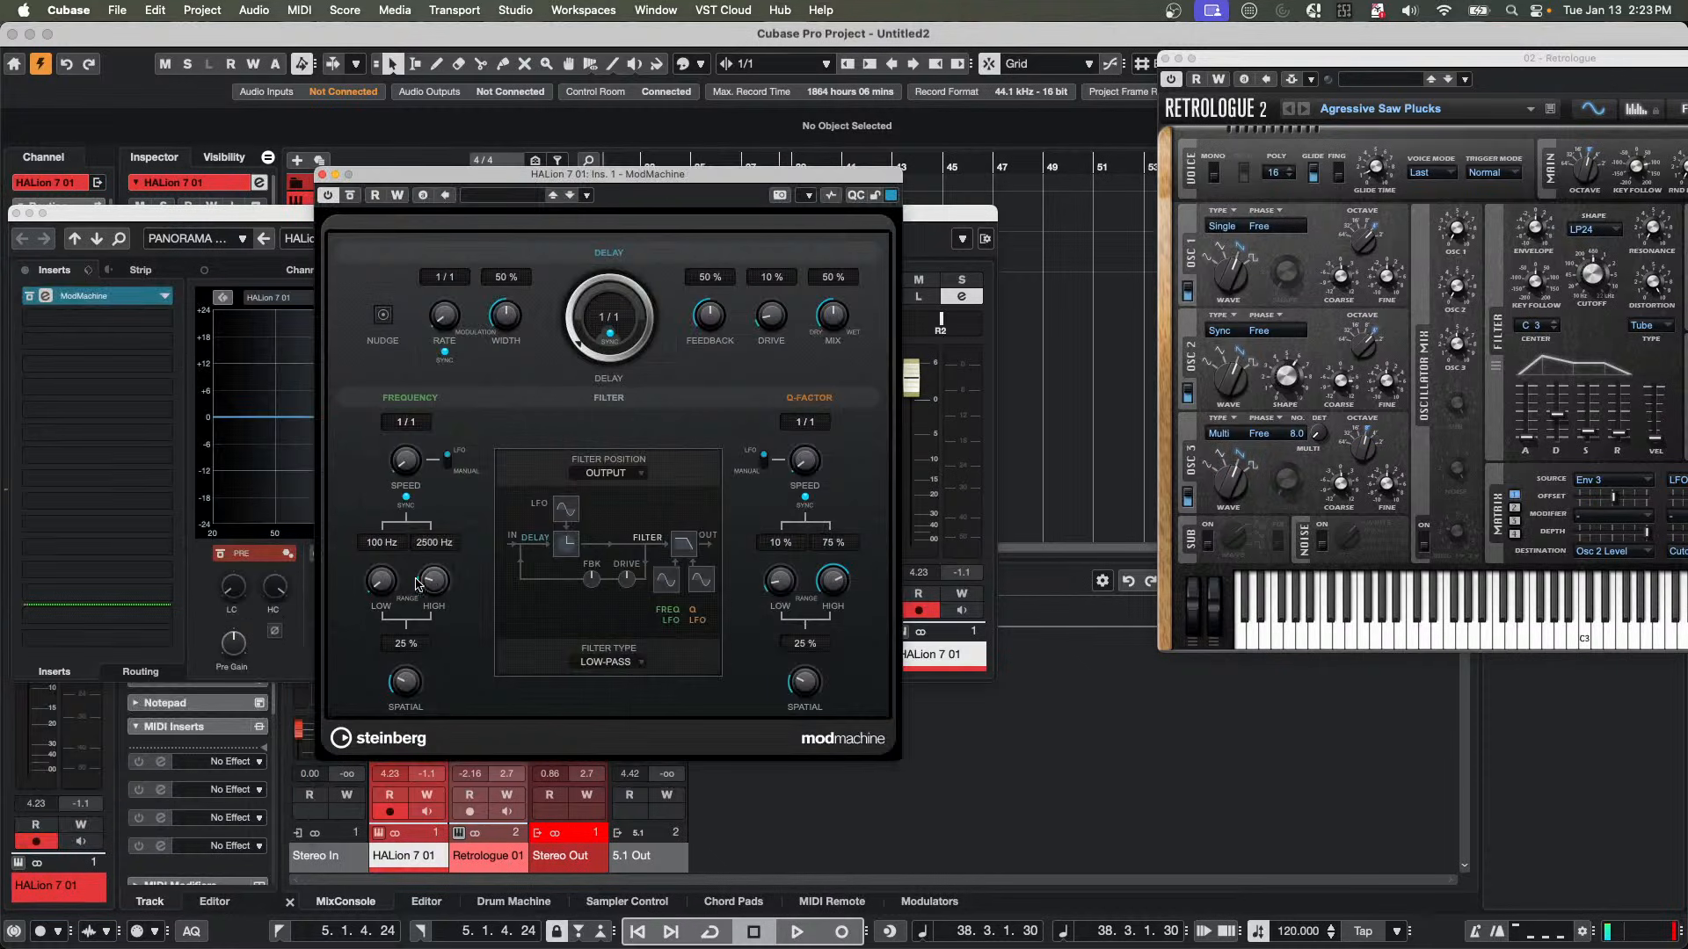
pyautogui.click(617, 325)
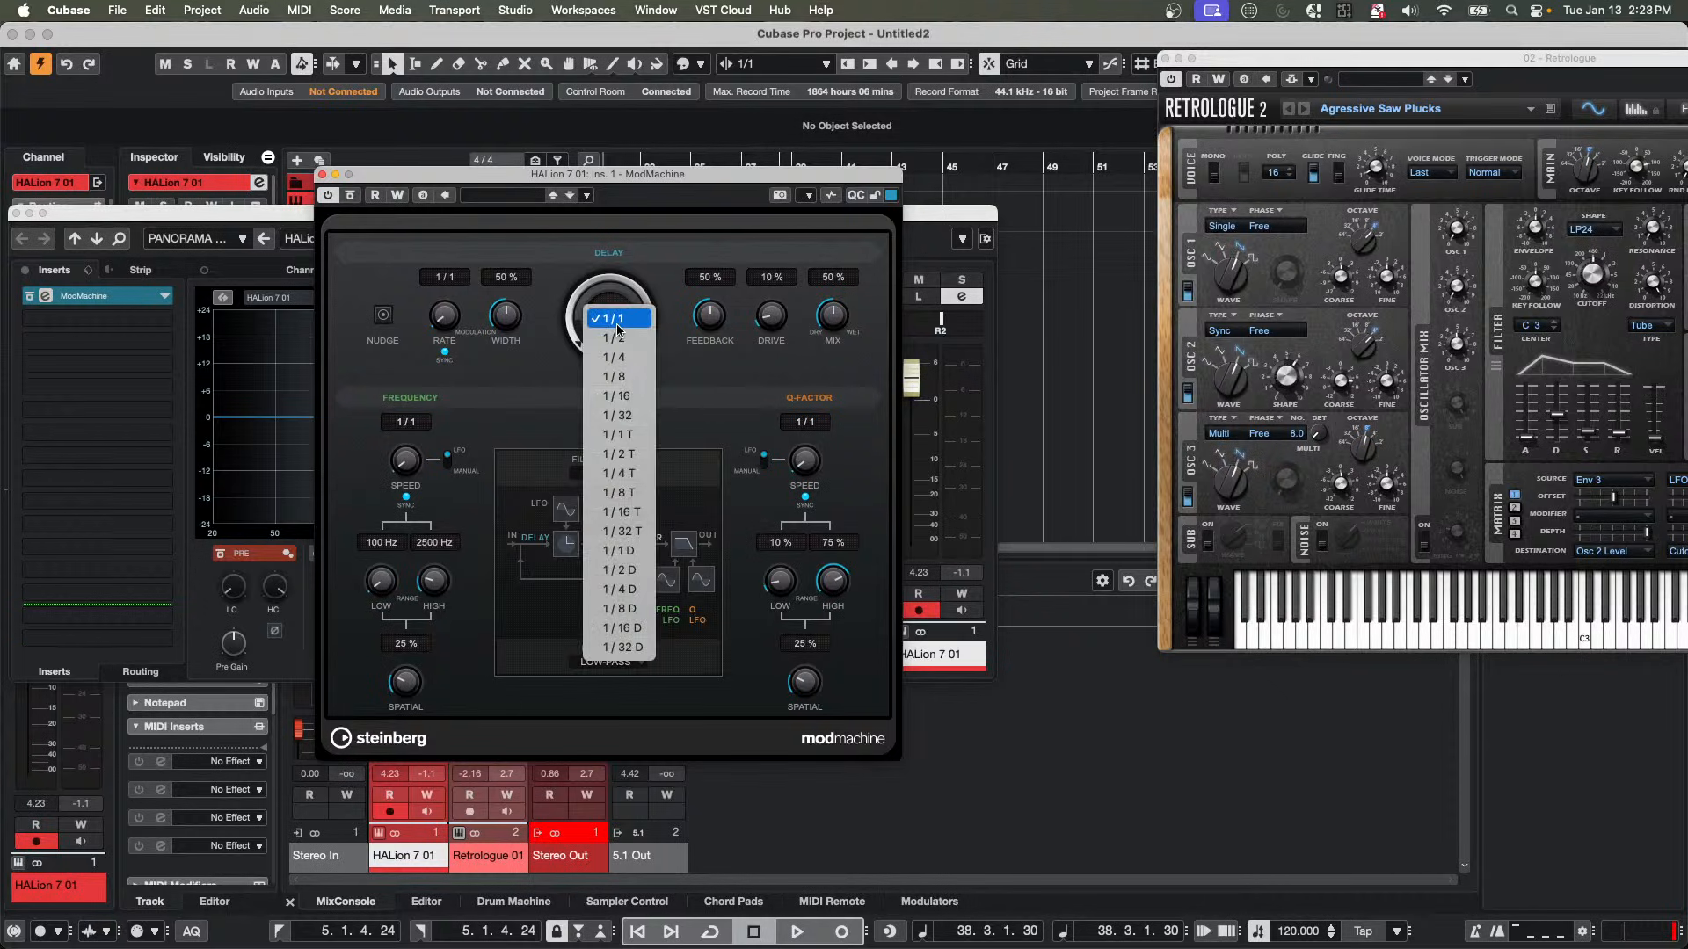
pyautogui.click(578, 338)
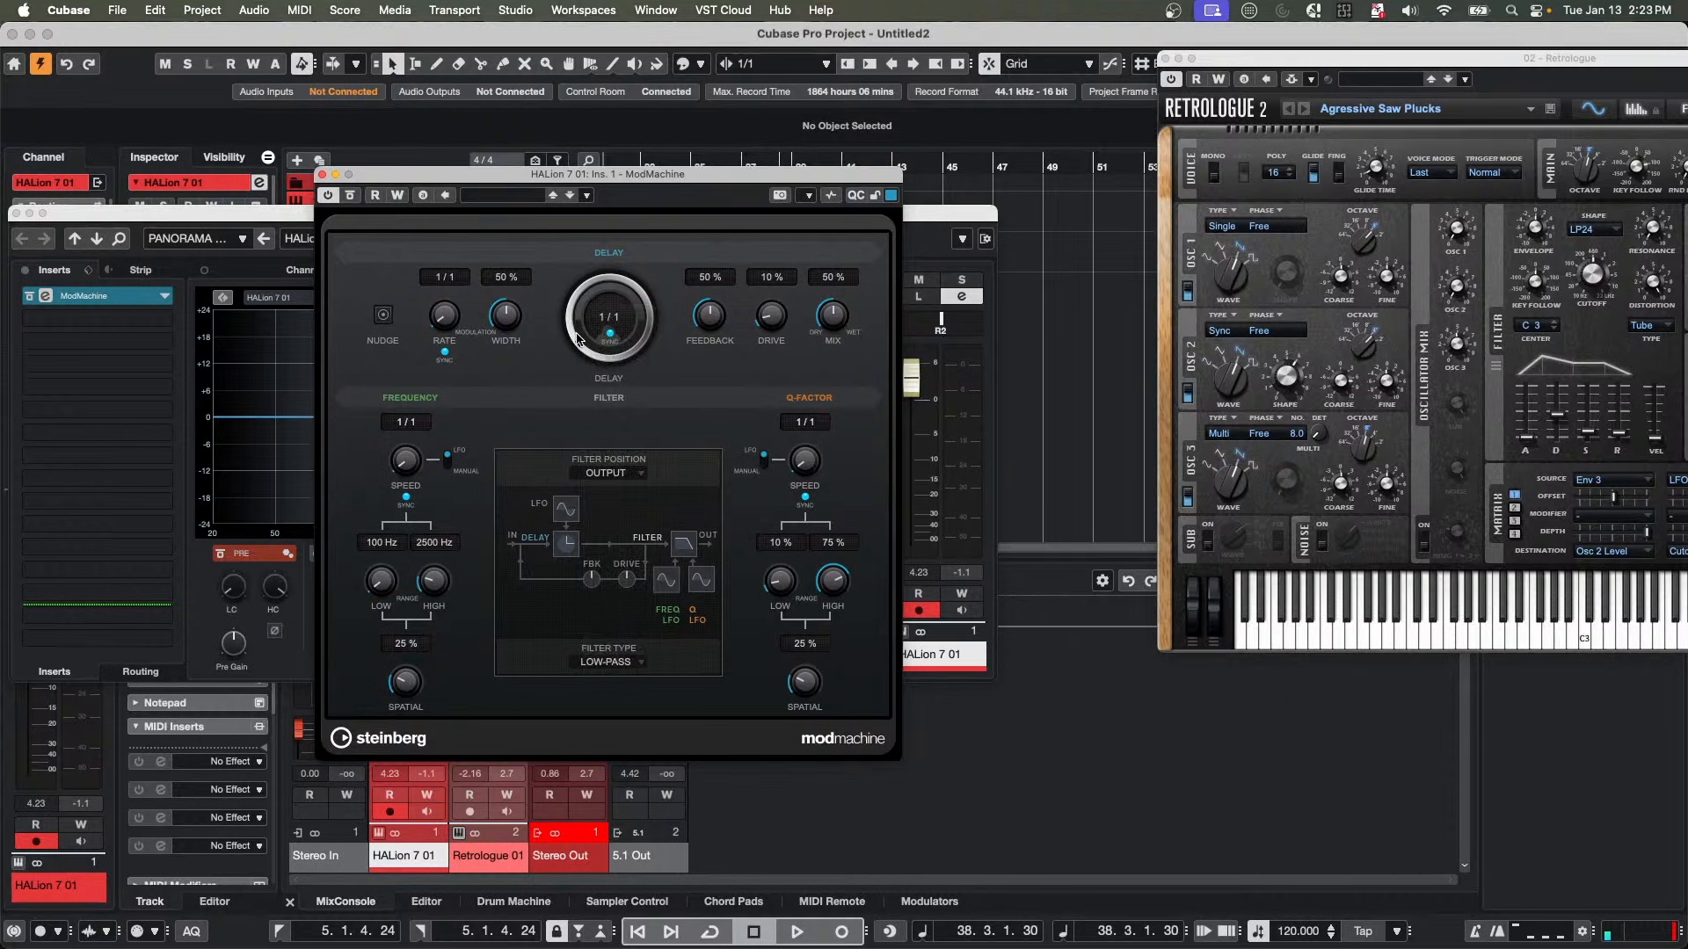
# Close the ModMachine, HALion 7 01 channel settings and Retrologue windows.
pyautogui.click(44, 183)
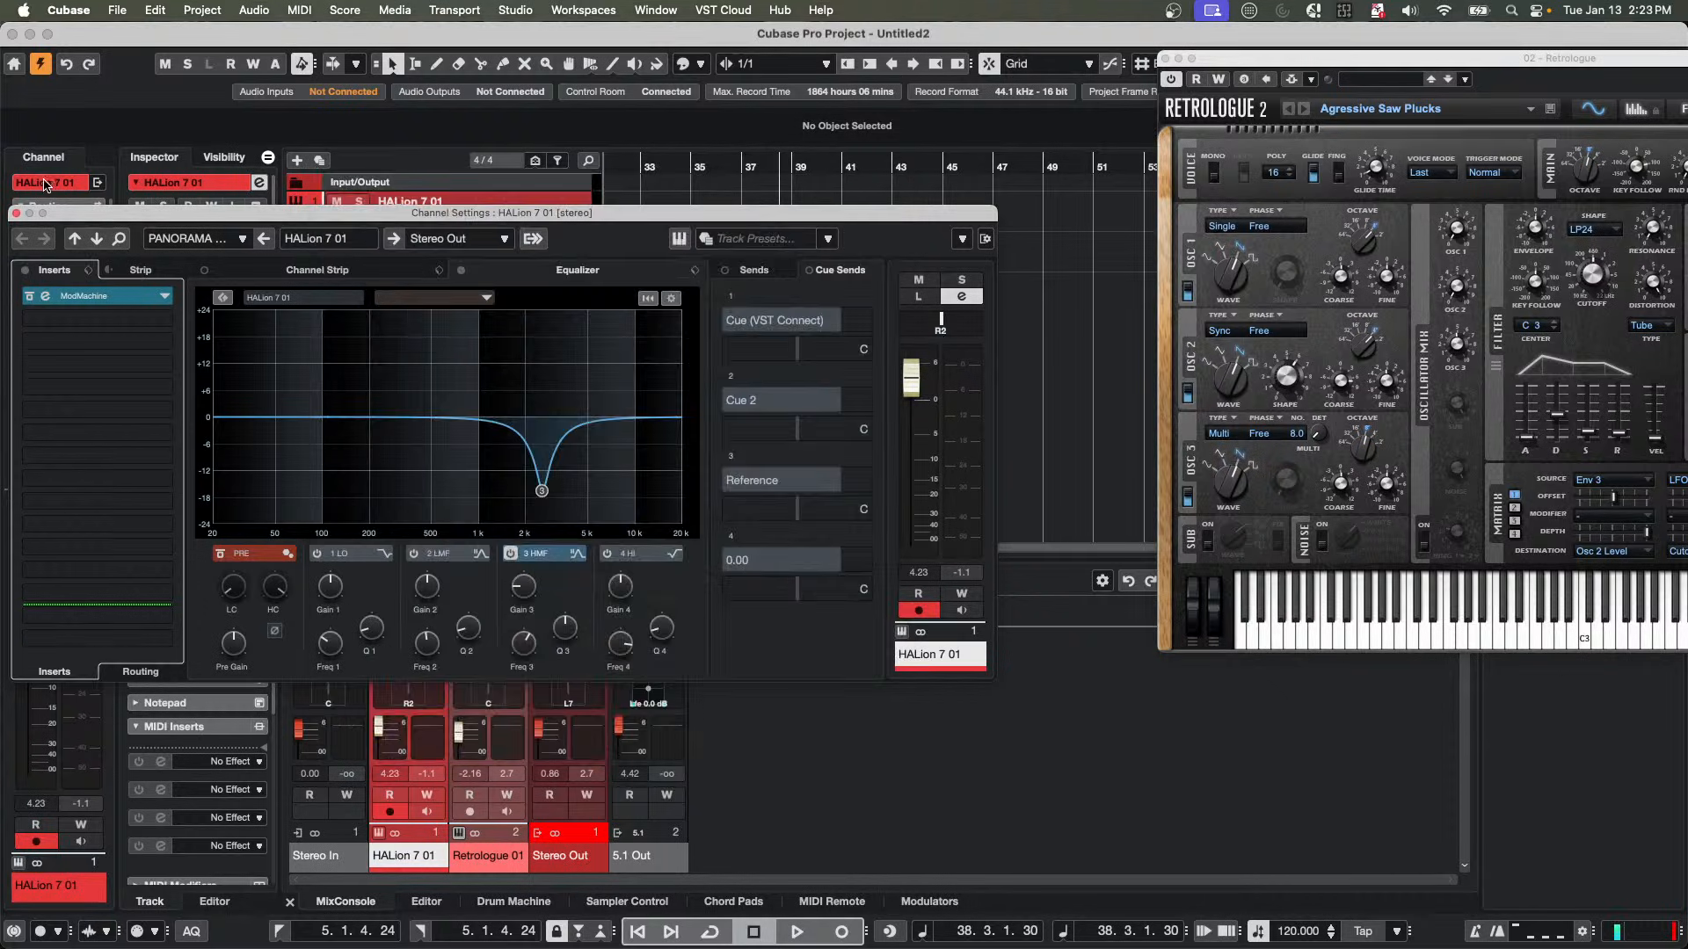
pyautogui.click(14, 213)
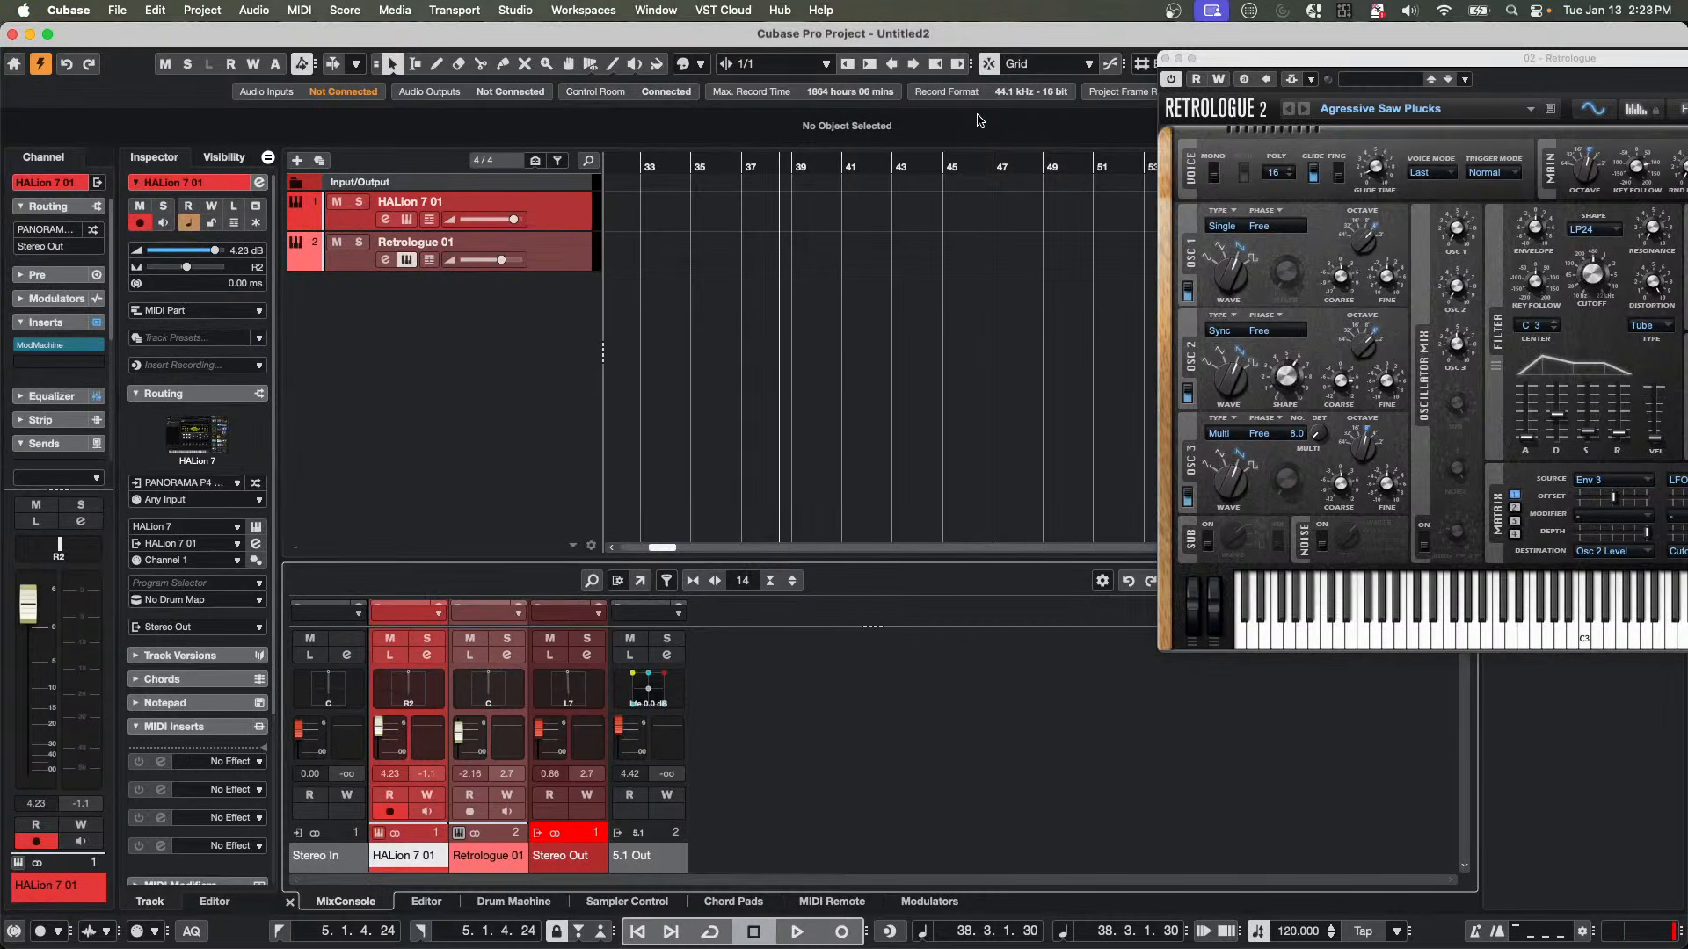
pyautogui.click(1166, 58)
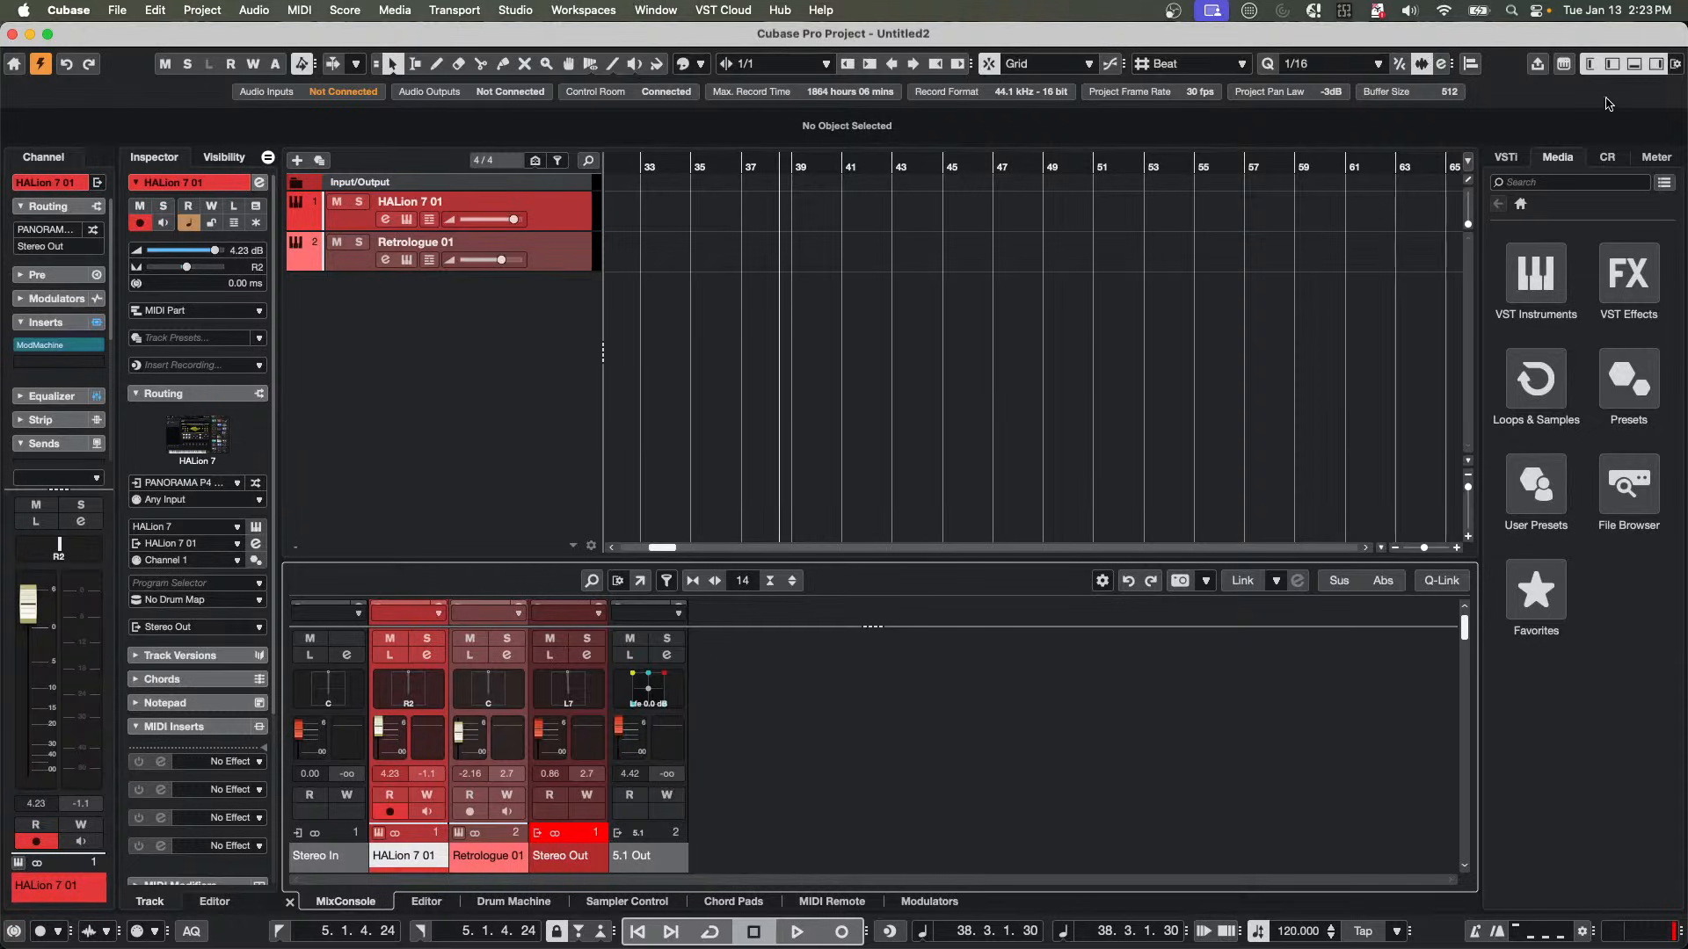
# Apply the Value at Mouse Pointer (AI Knob) mapping to the fourth nanoKONTROL1 fader and close the Mapping Assistant.
pyautogui.click(1564, 64)
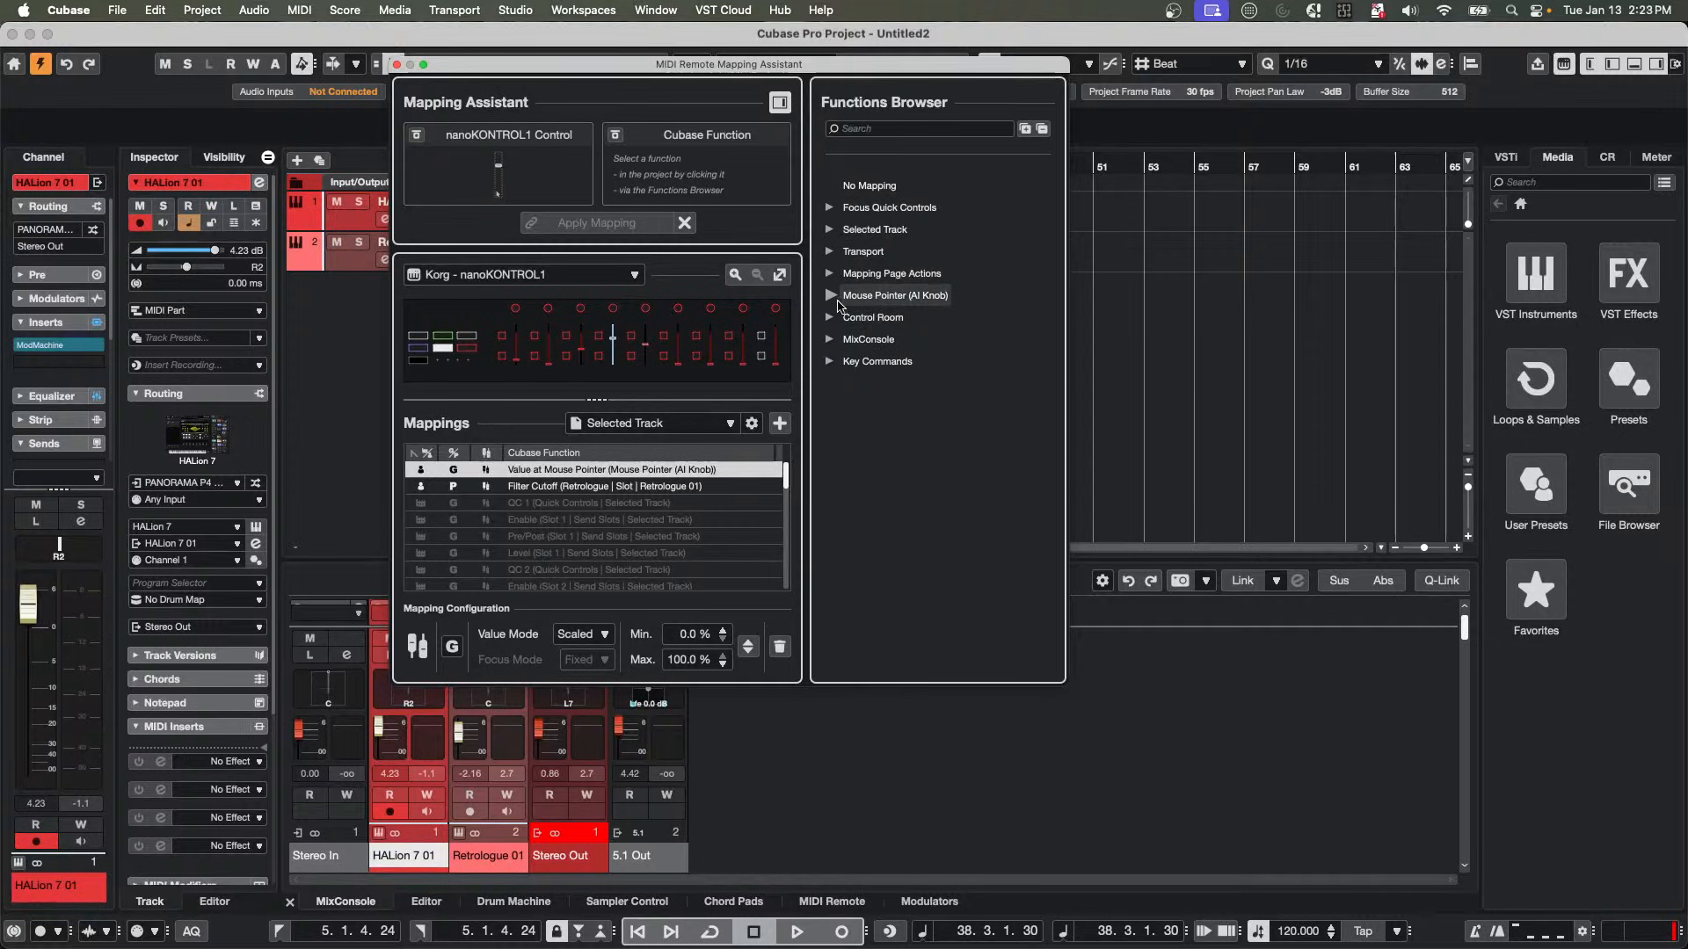
pyautogui.click(831, 296)
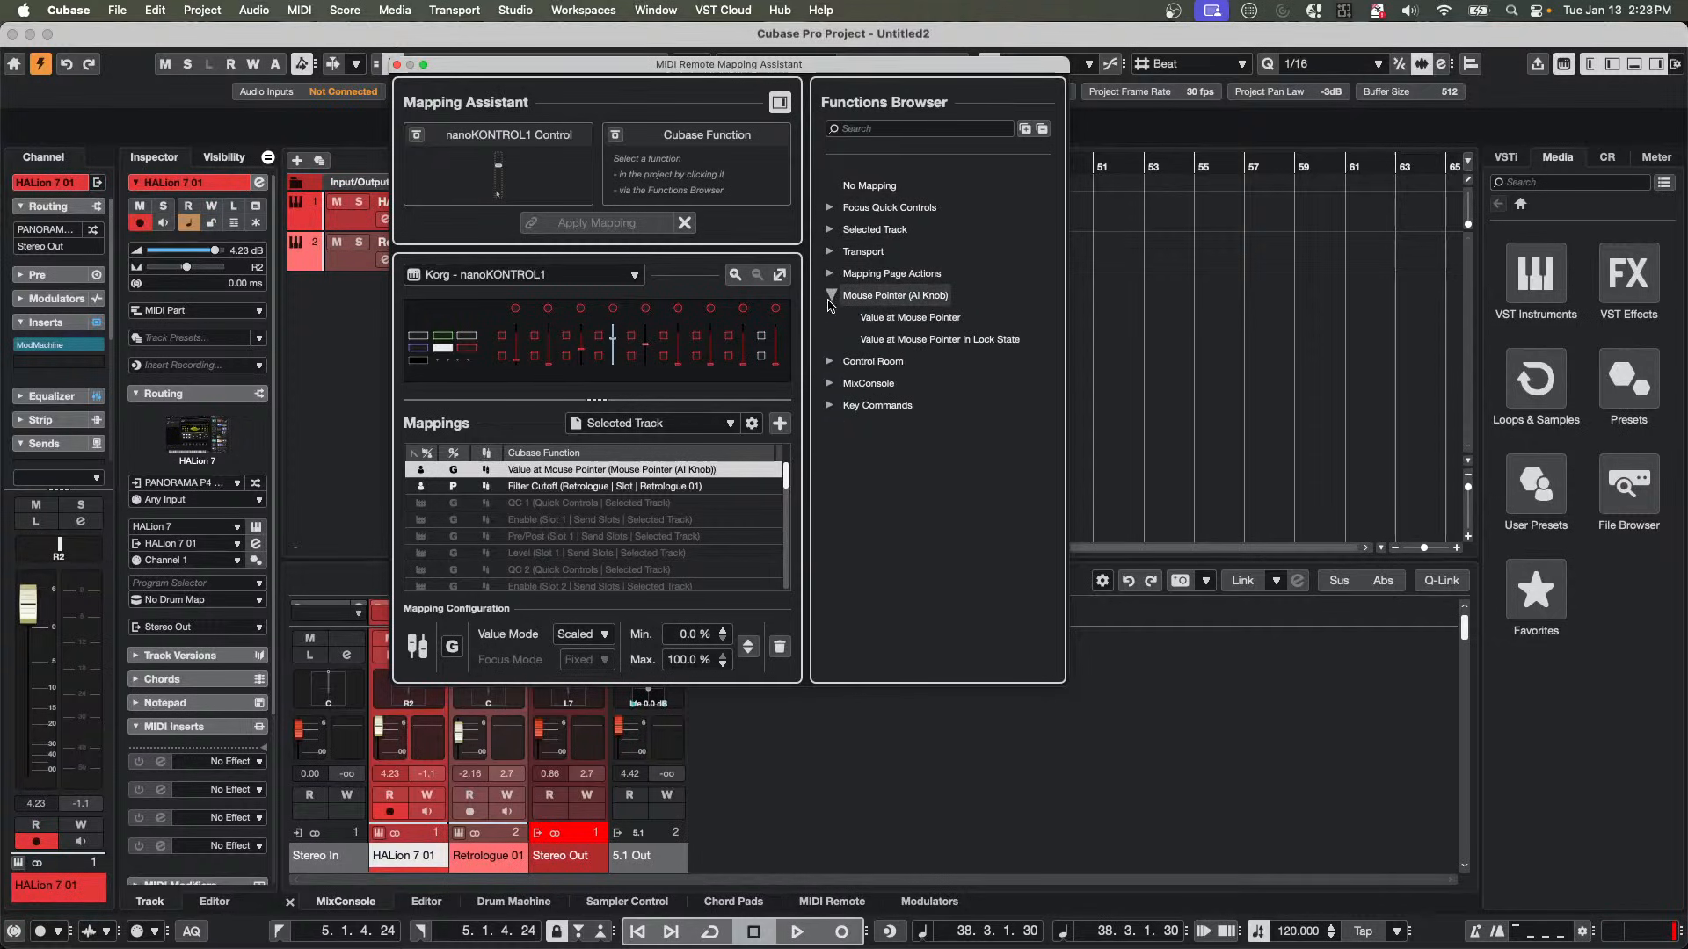
pyautogui.click(946, 319)
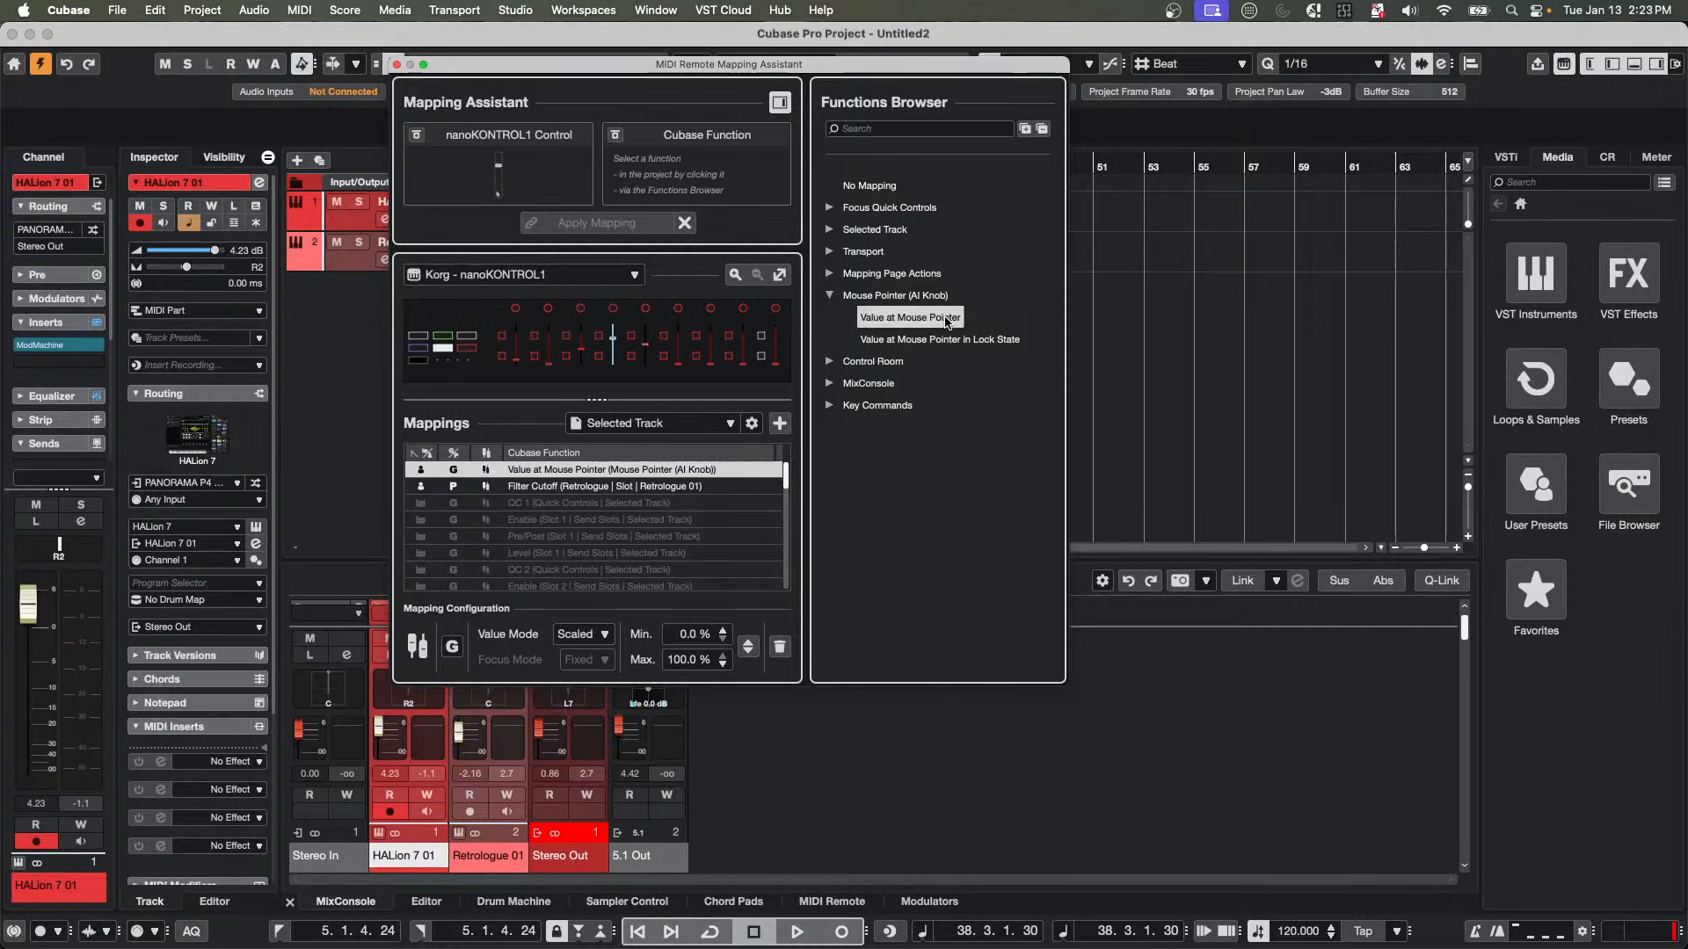
pyautogui.click(598, 224)
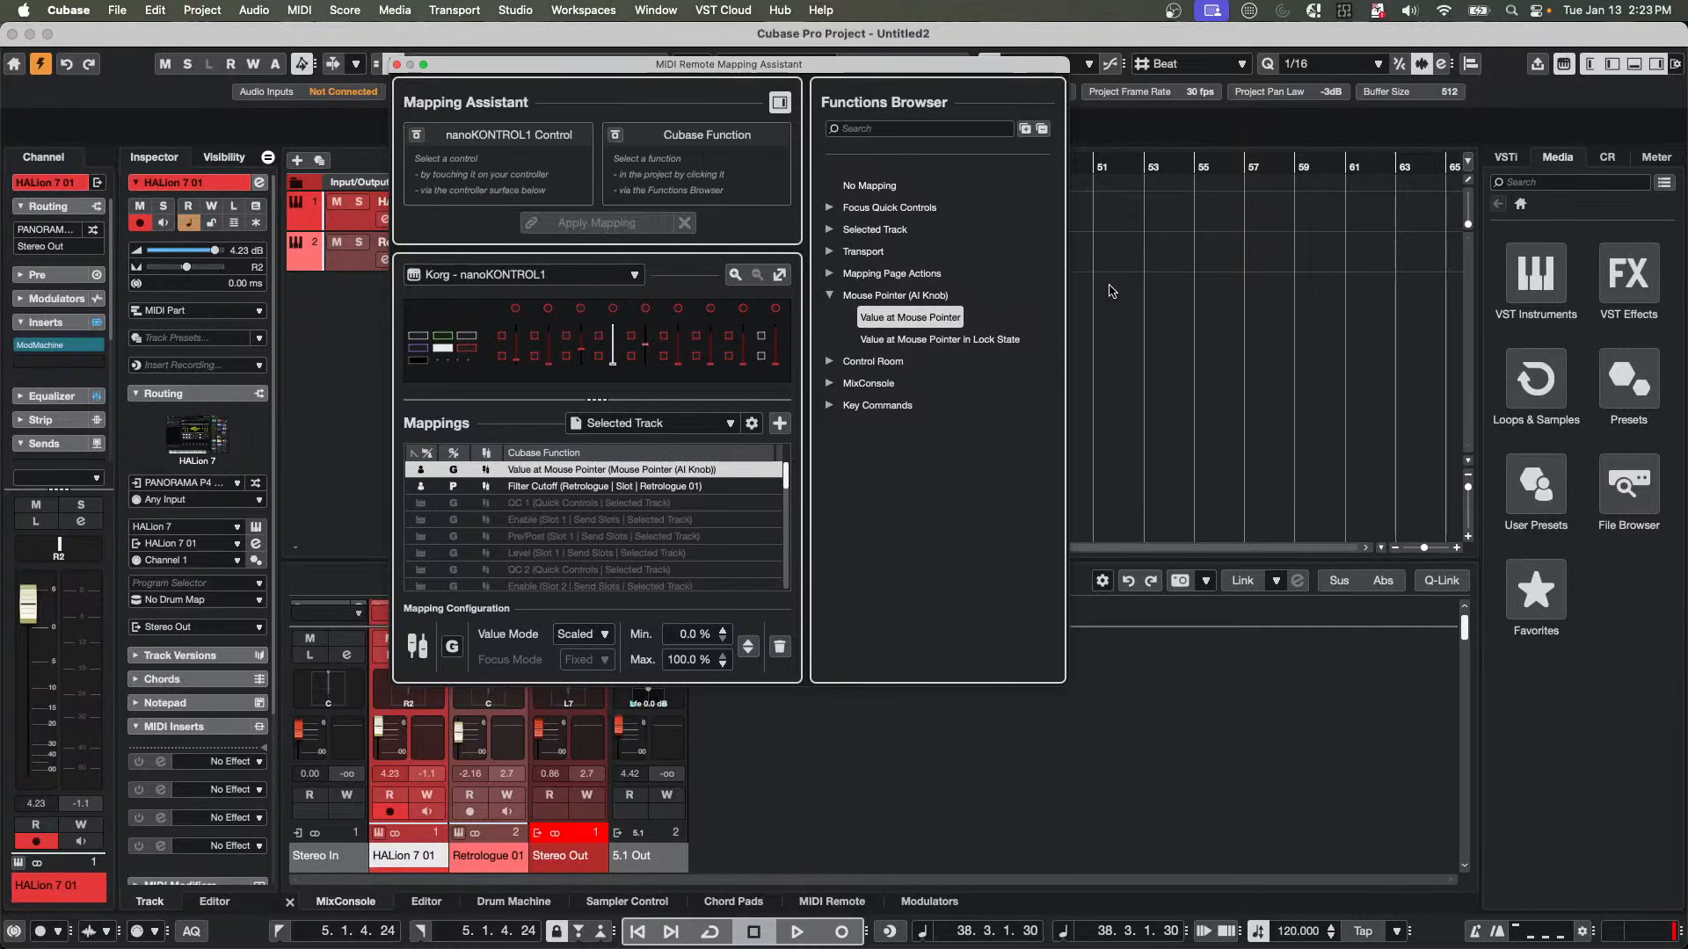
pyautogui.click(396, 64)
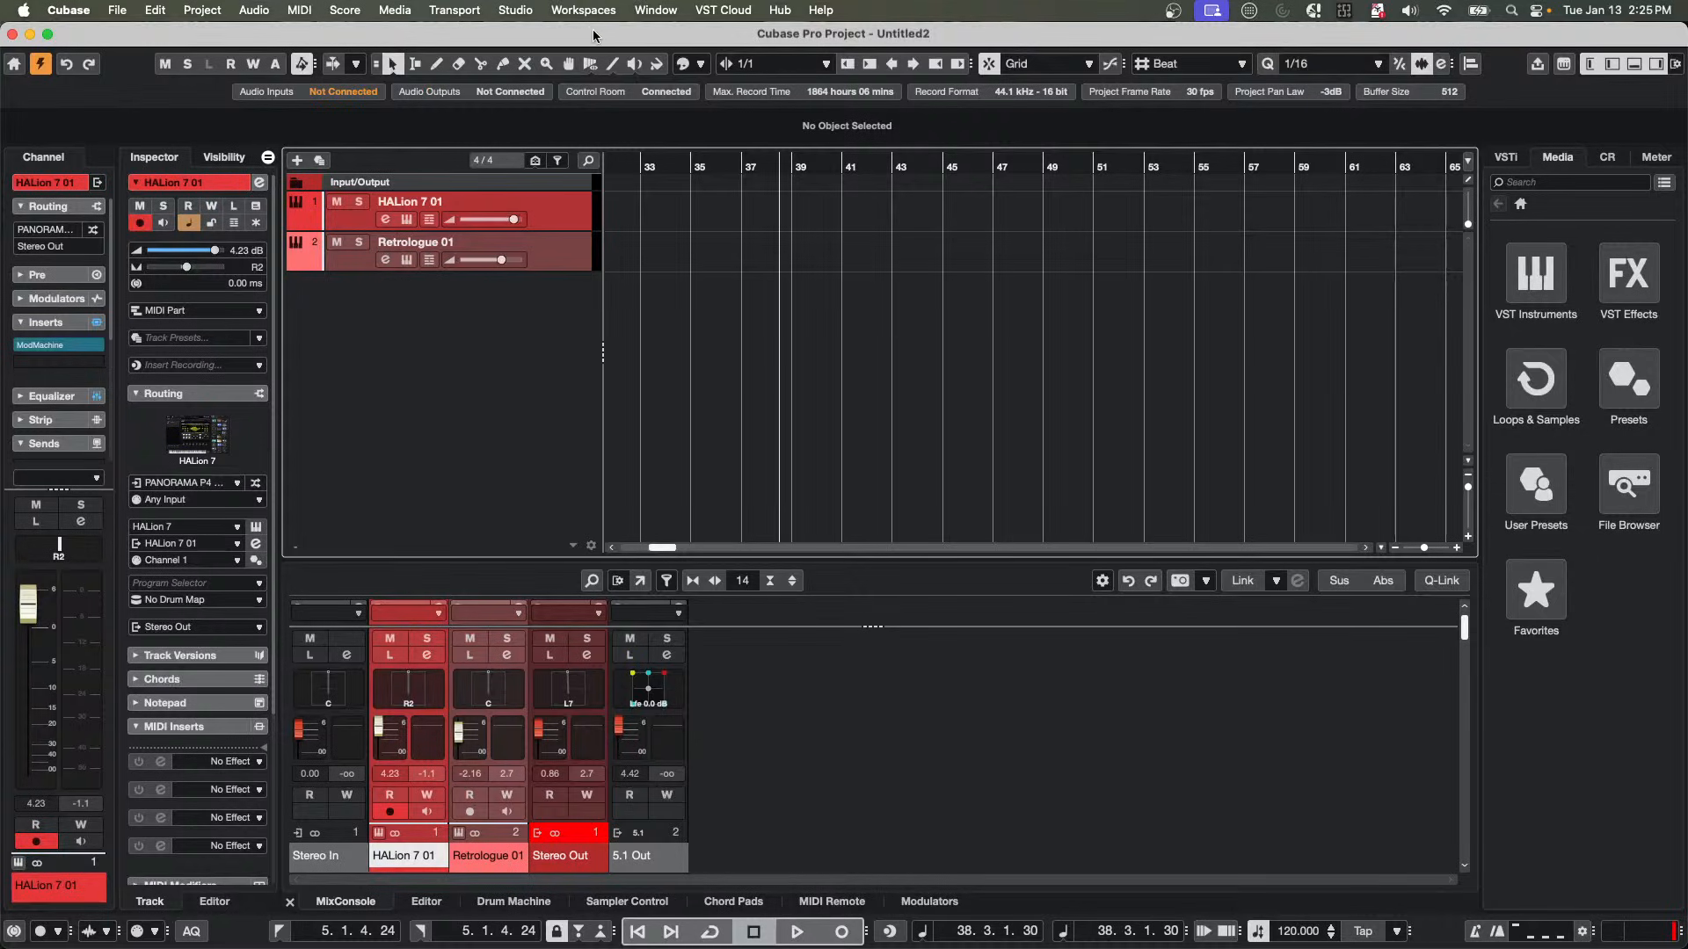
# Review the legacy Mackie Control settings in Studio Setup and leave without changes.
pyautogui.click(517, 10)
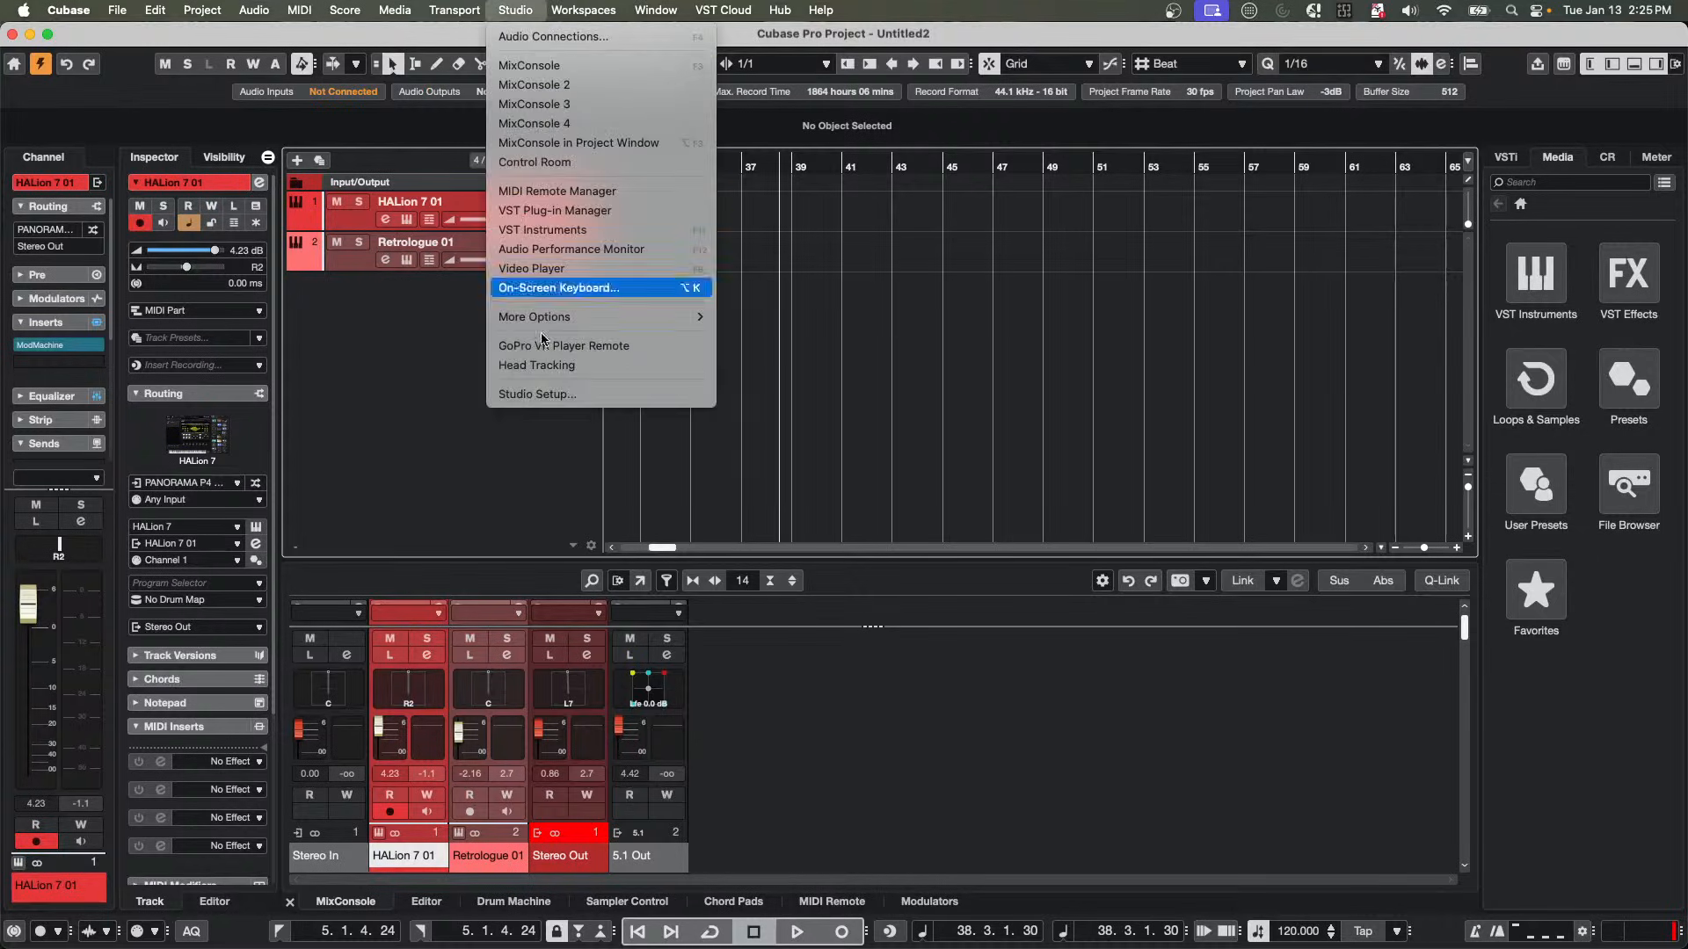
pyautogui.click(587, 395)
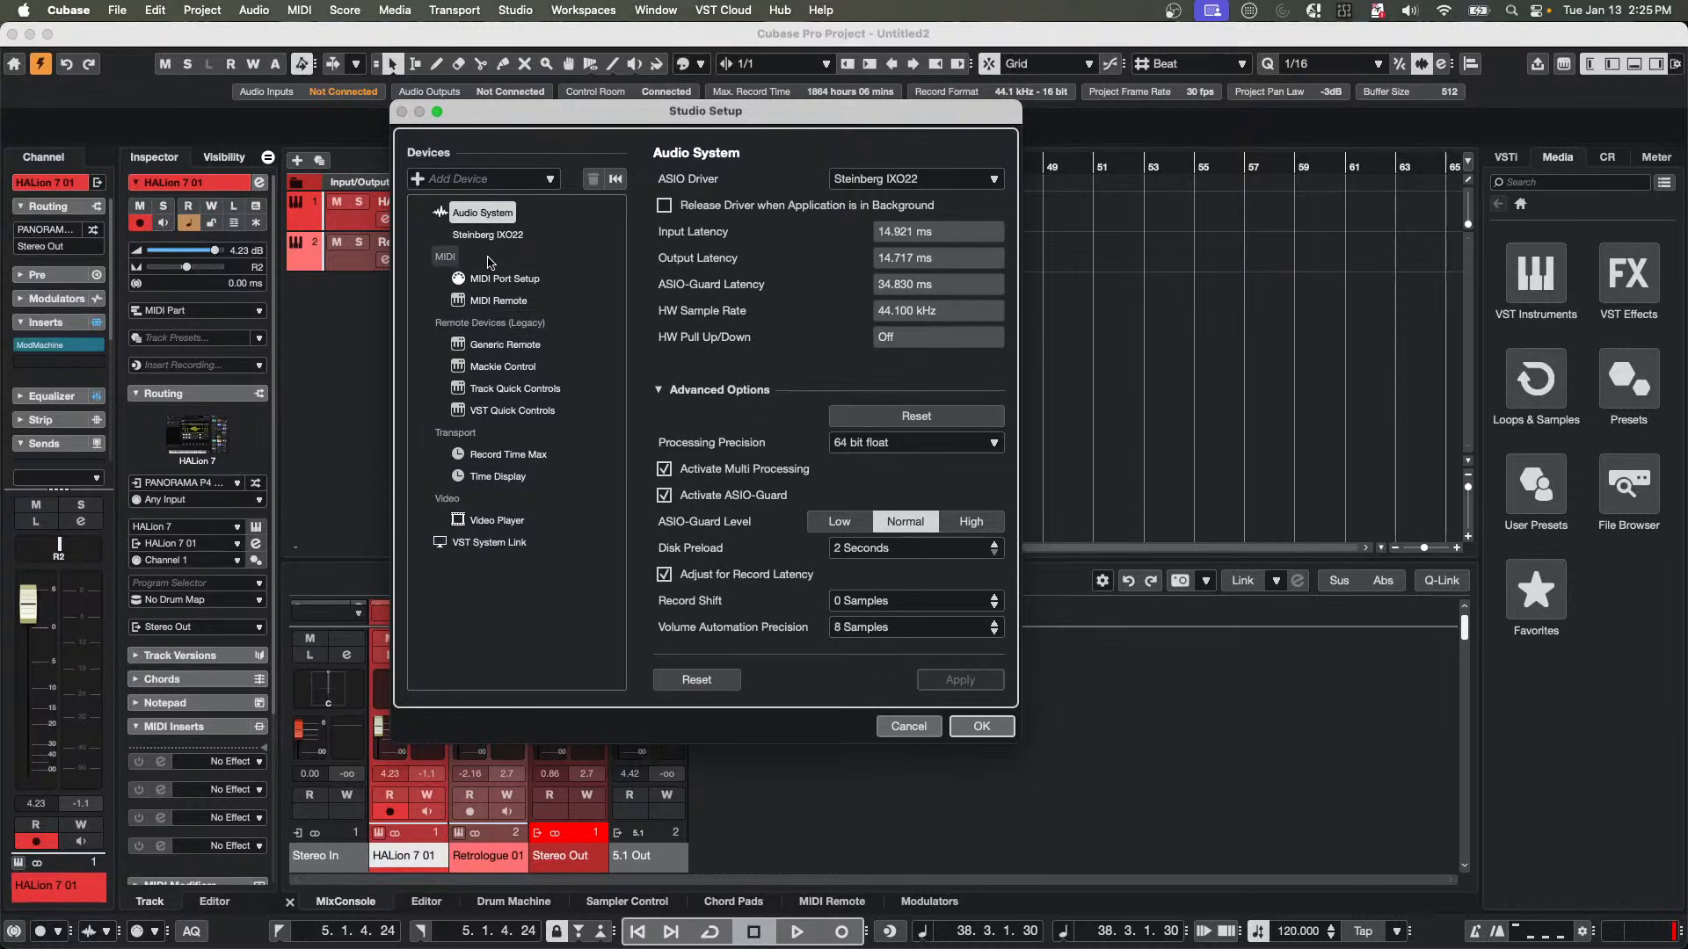
pyautogui.click(508, 369)
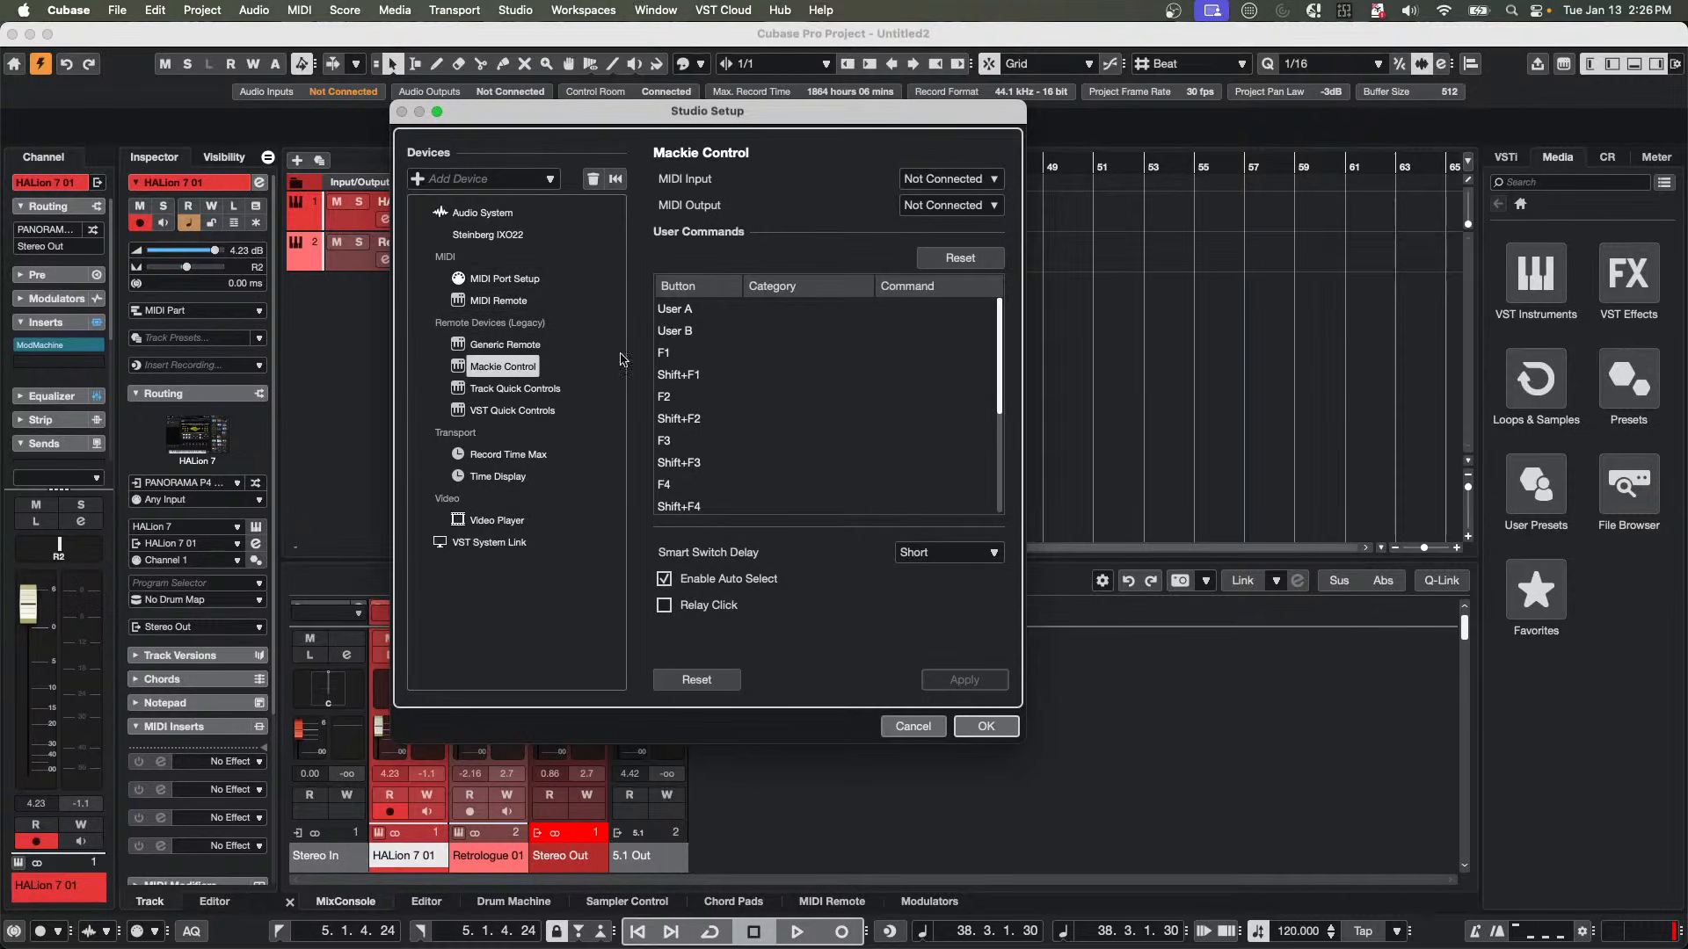
pyautogui.click(909, 726)
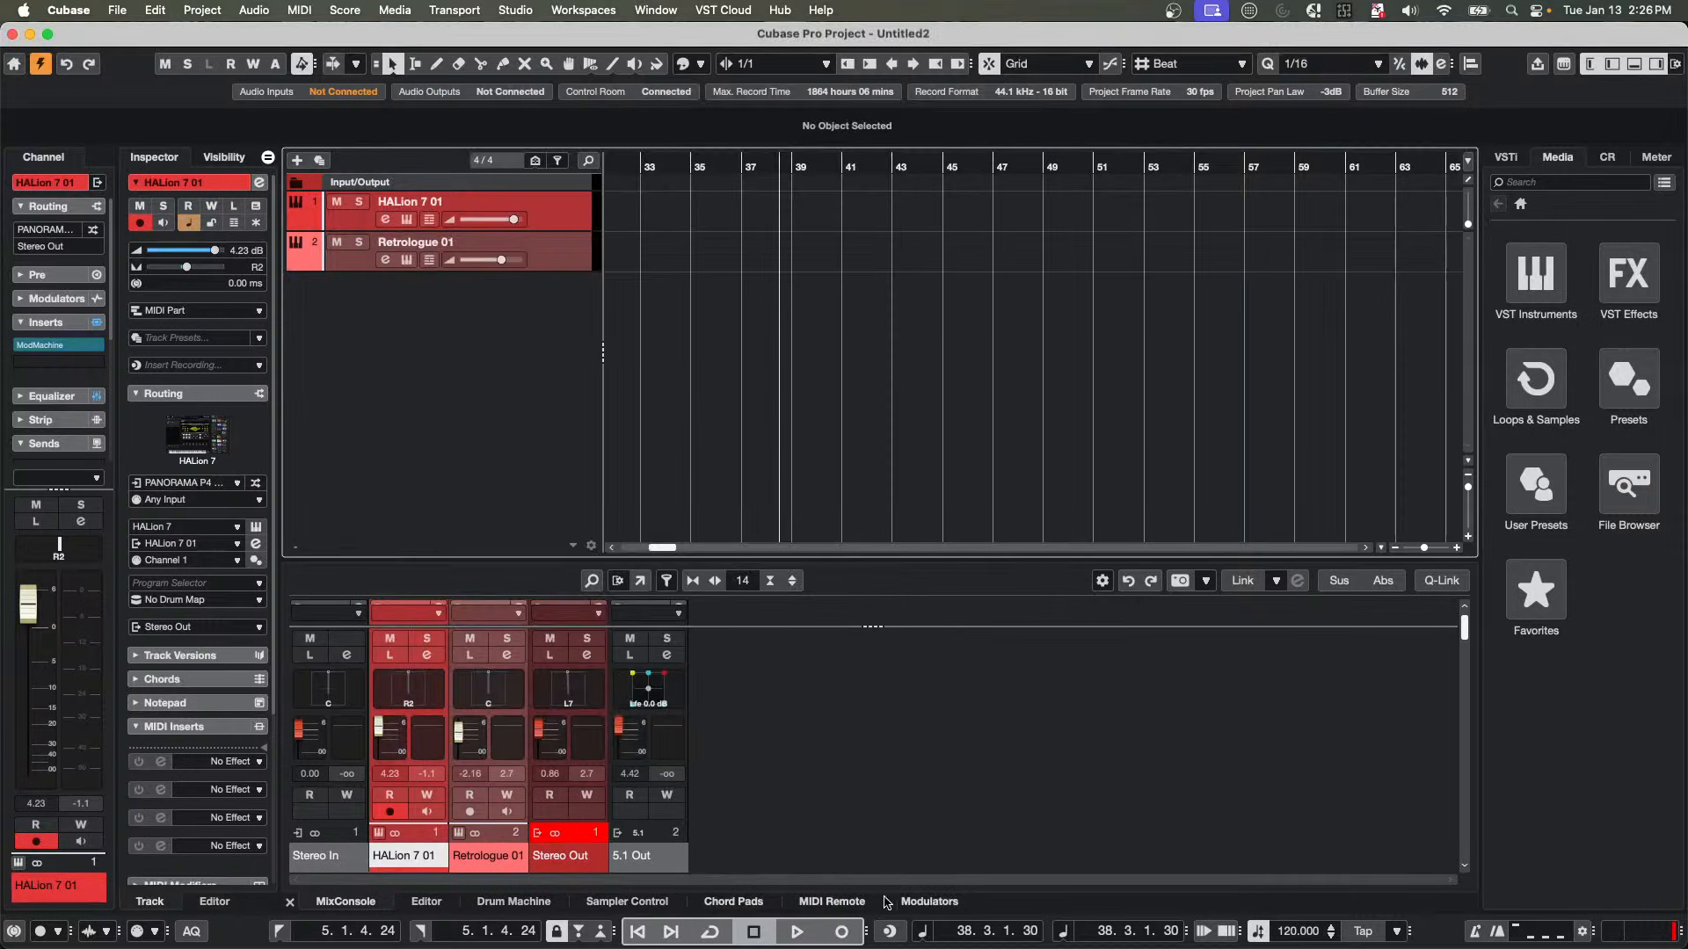
# Show the nanoKONTROL1 MIDI Remote surface after viewing the modulators and chord pads, and start and stop playback.
pyautogui.click(962, 902)
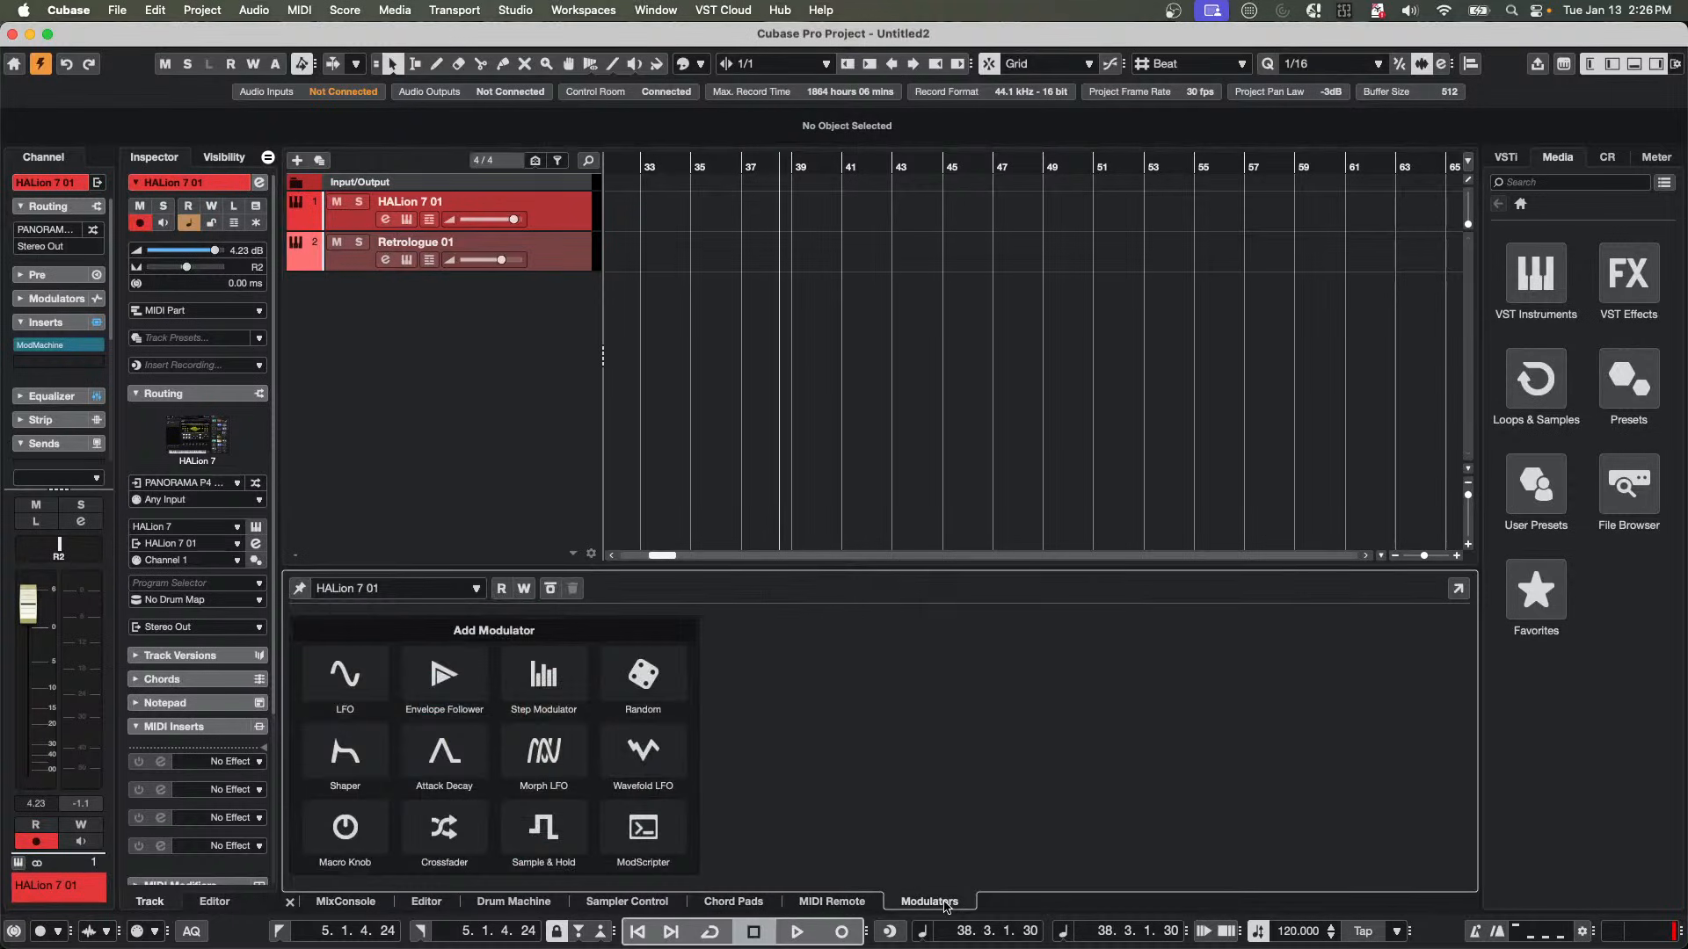
pyautogui.click(735, 902)
pyautogui.click(808, 903)
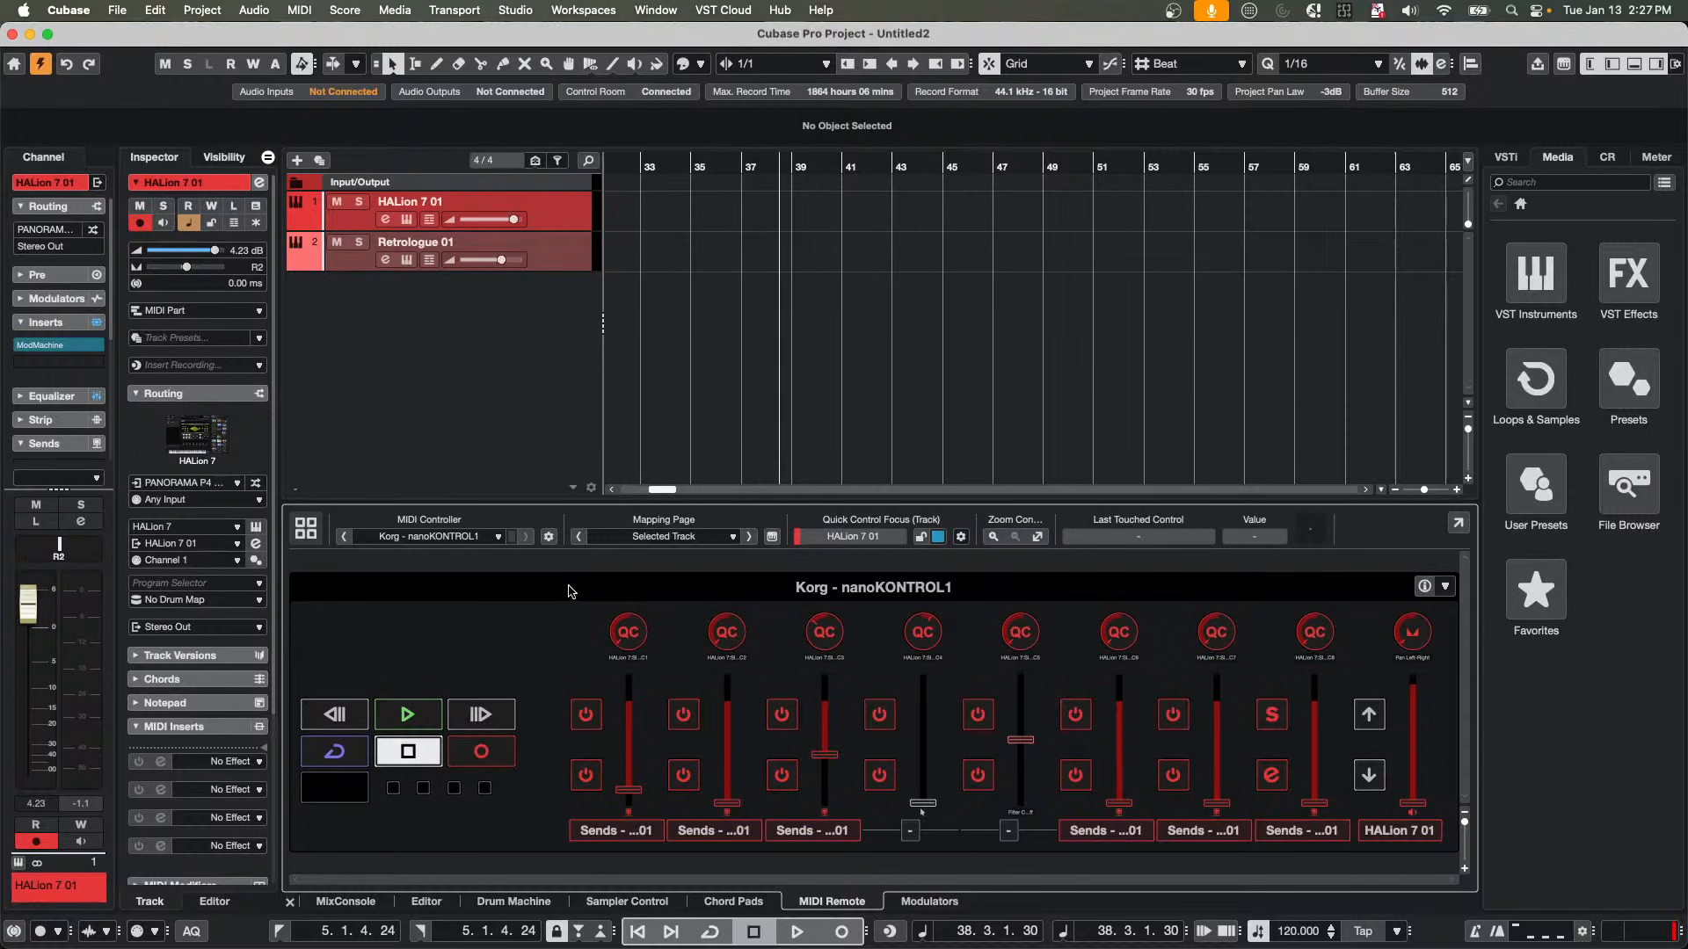
pyautogui.press('space')
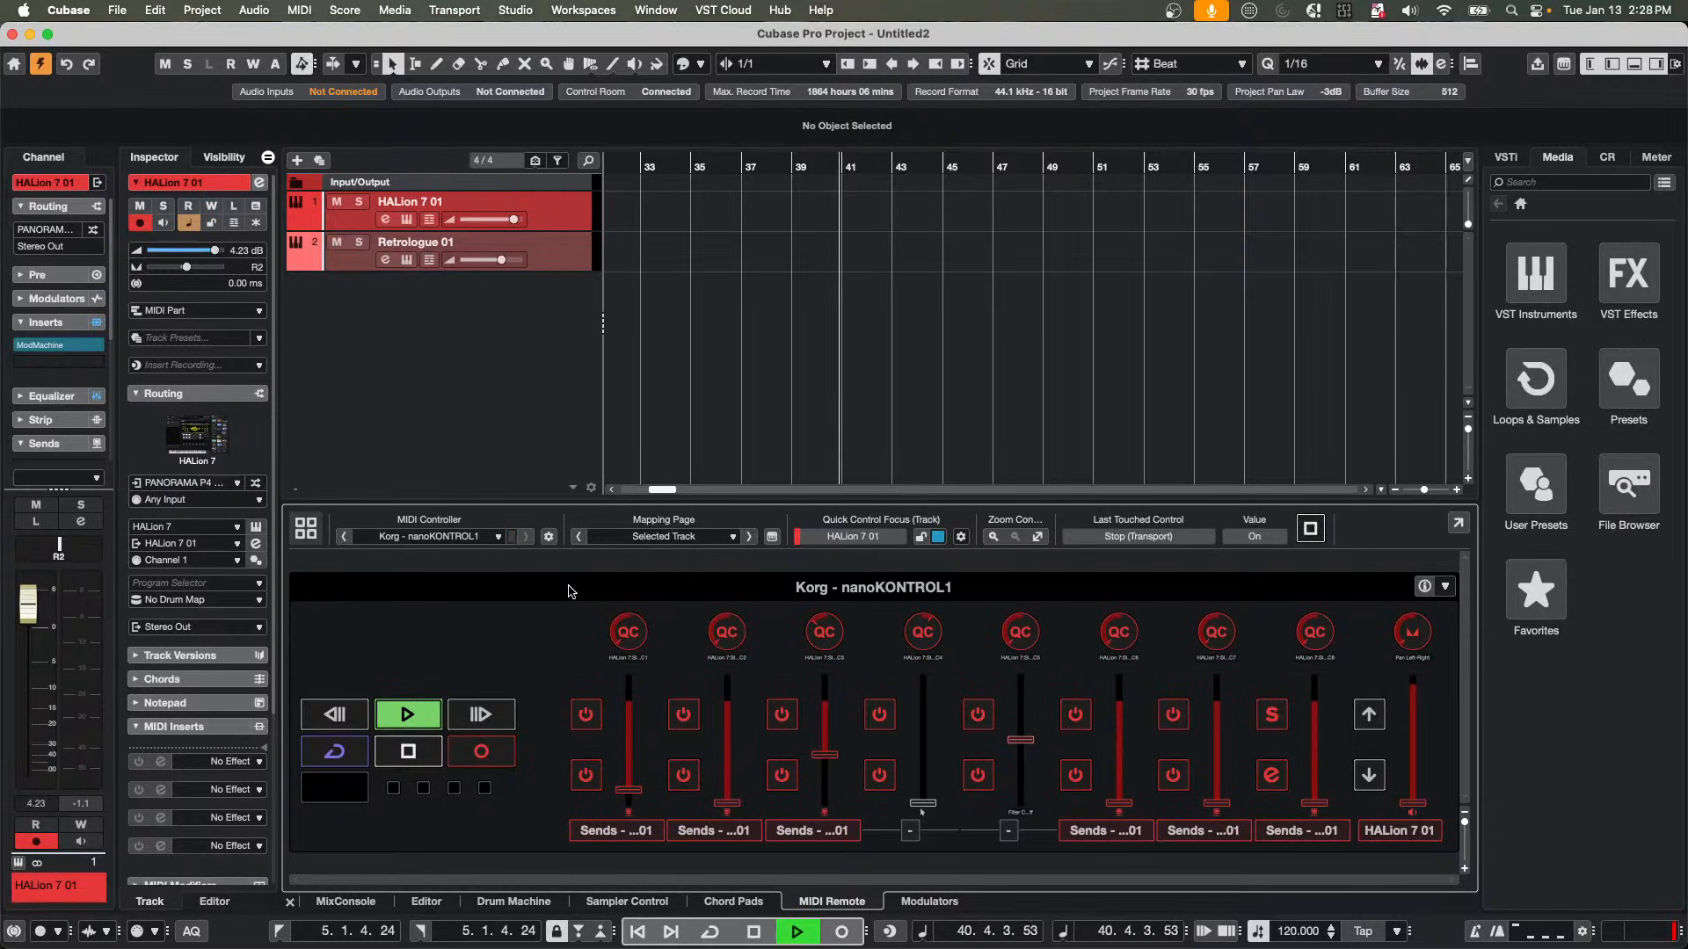
pyautogui.press('space')
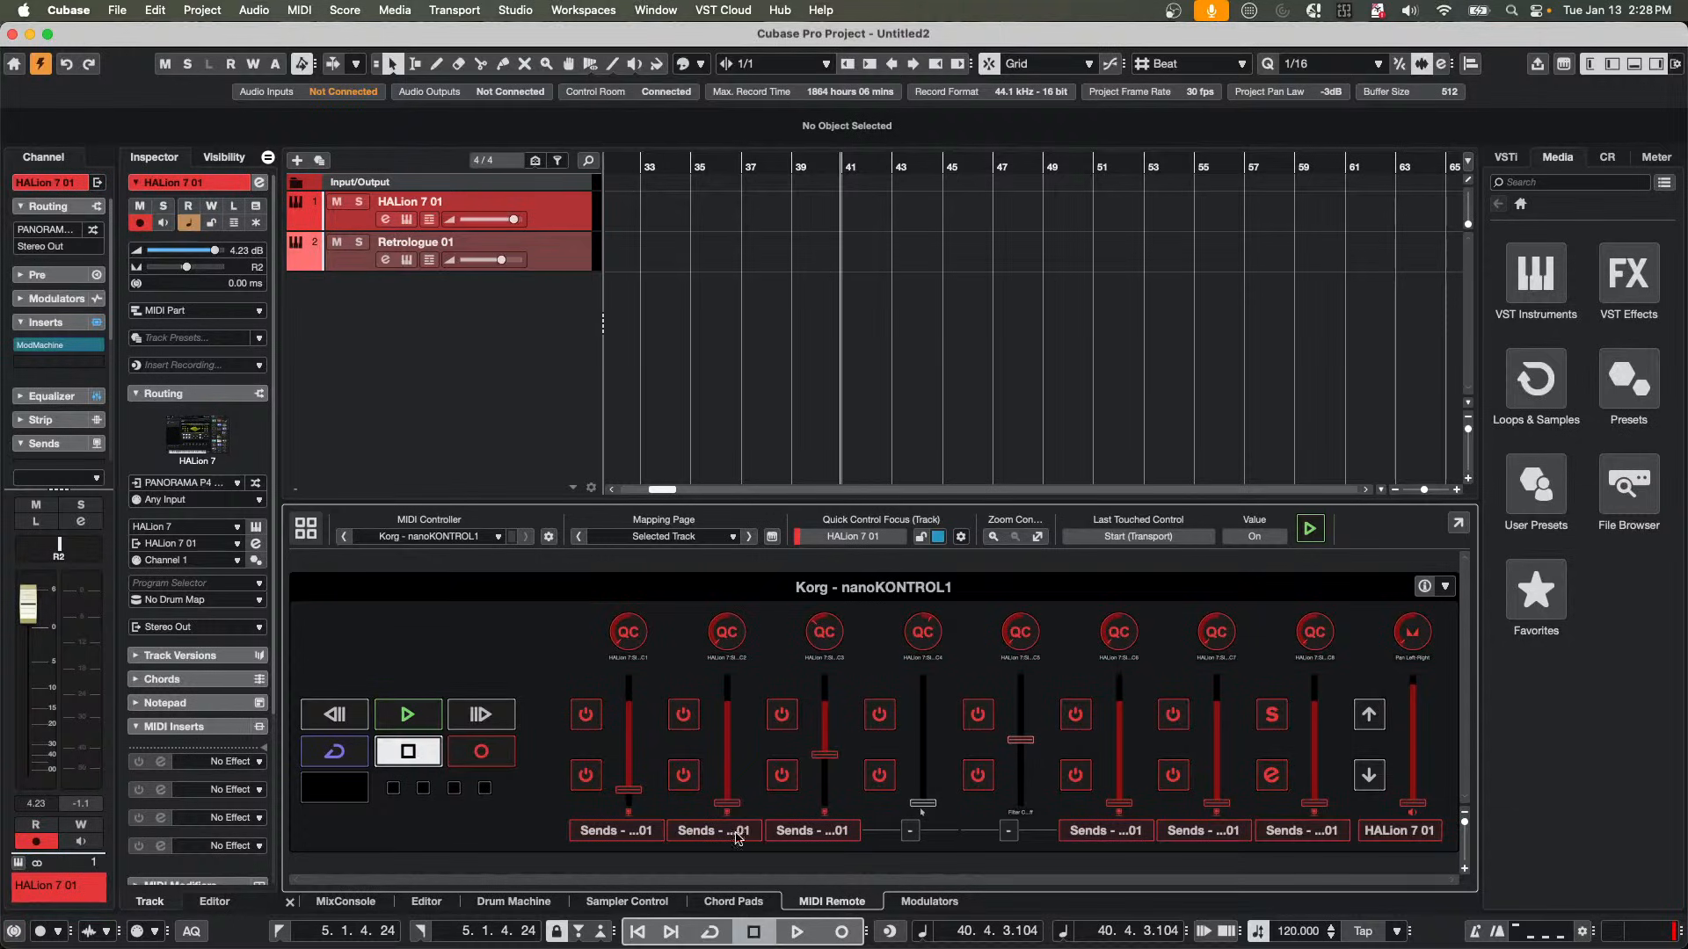
pyautogui.click(341, 9)
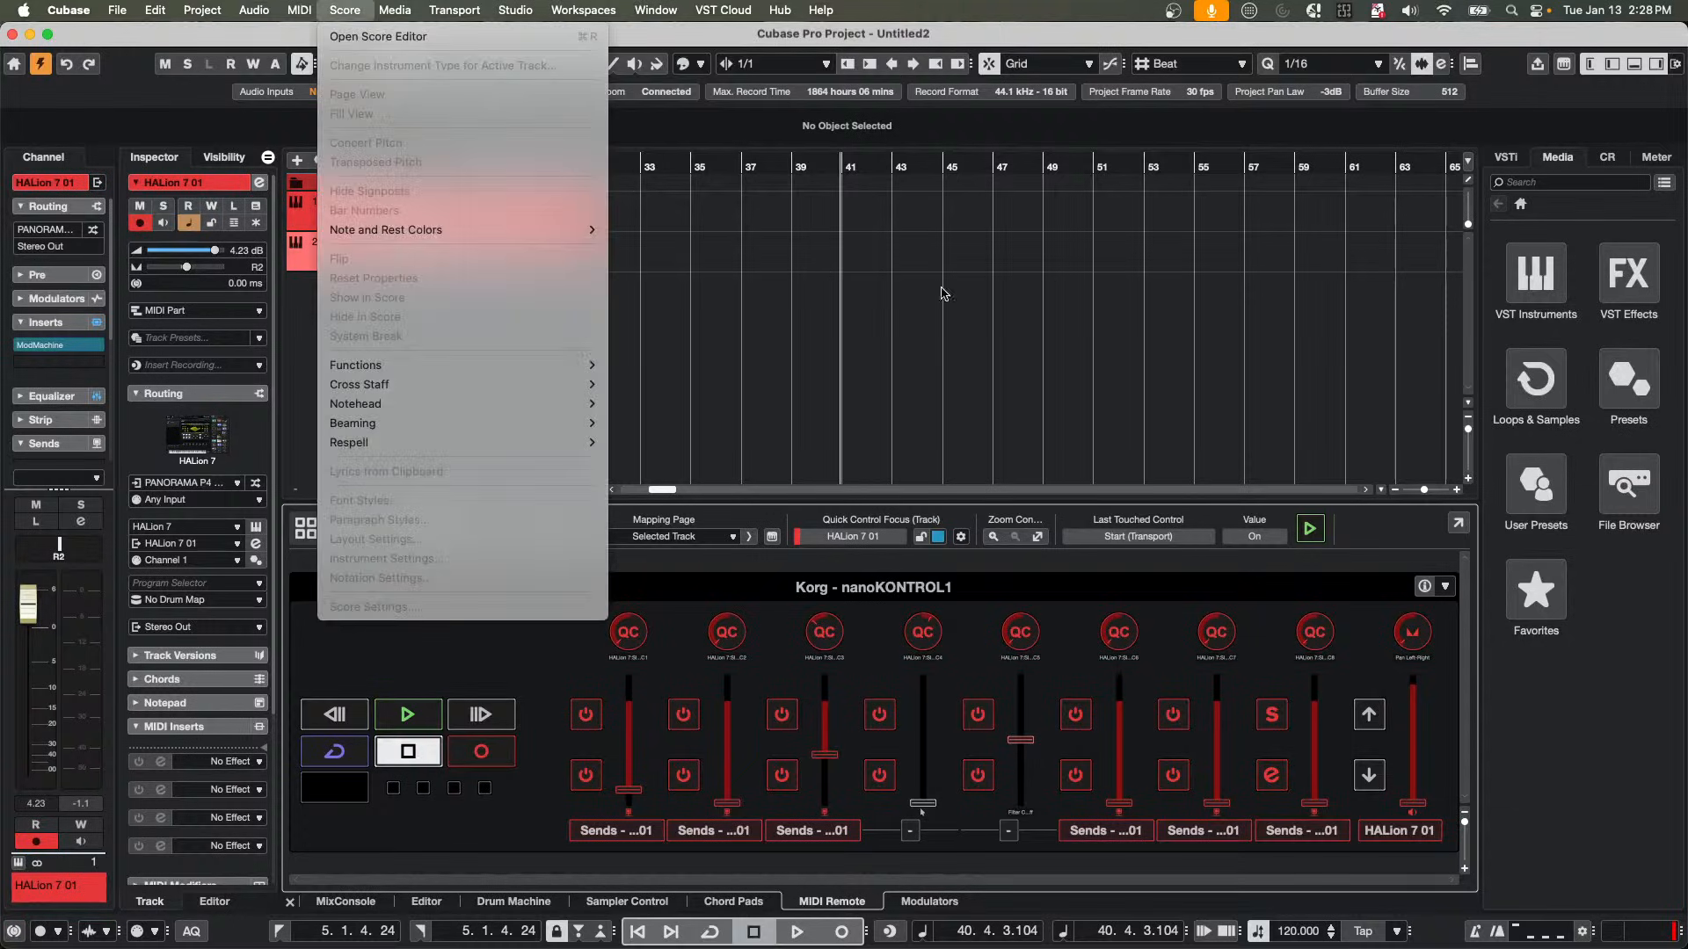
pyautogui.click(344, 9)
# Create a new empty project stored in the phonzeito folder.
pyautogui.click(117, 10)
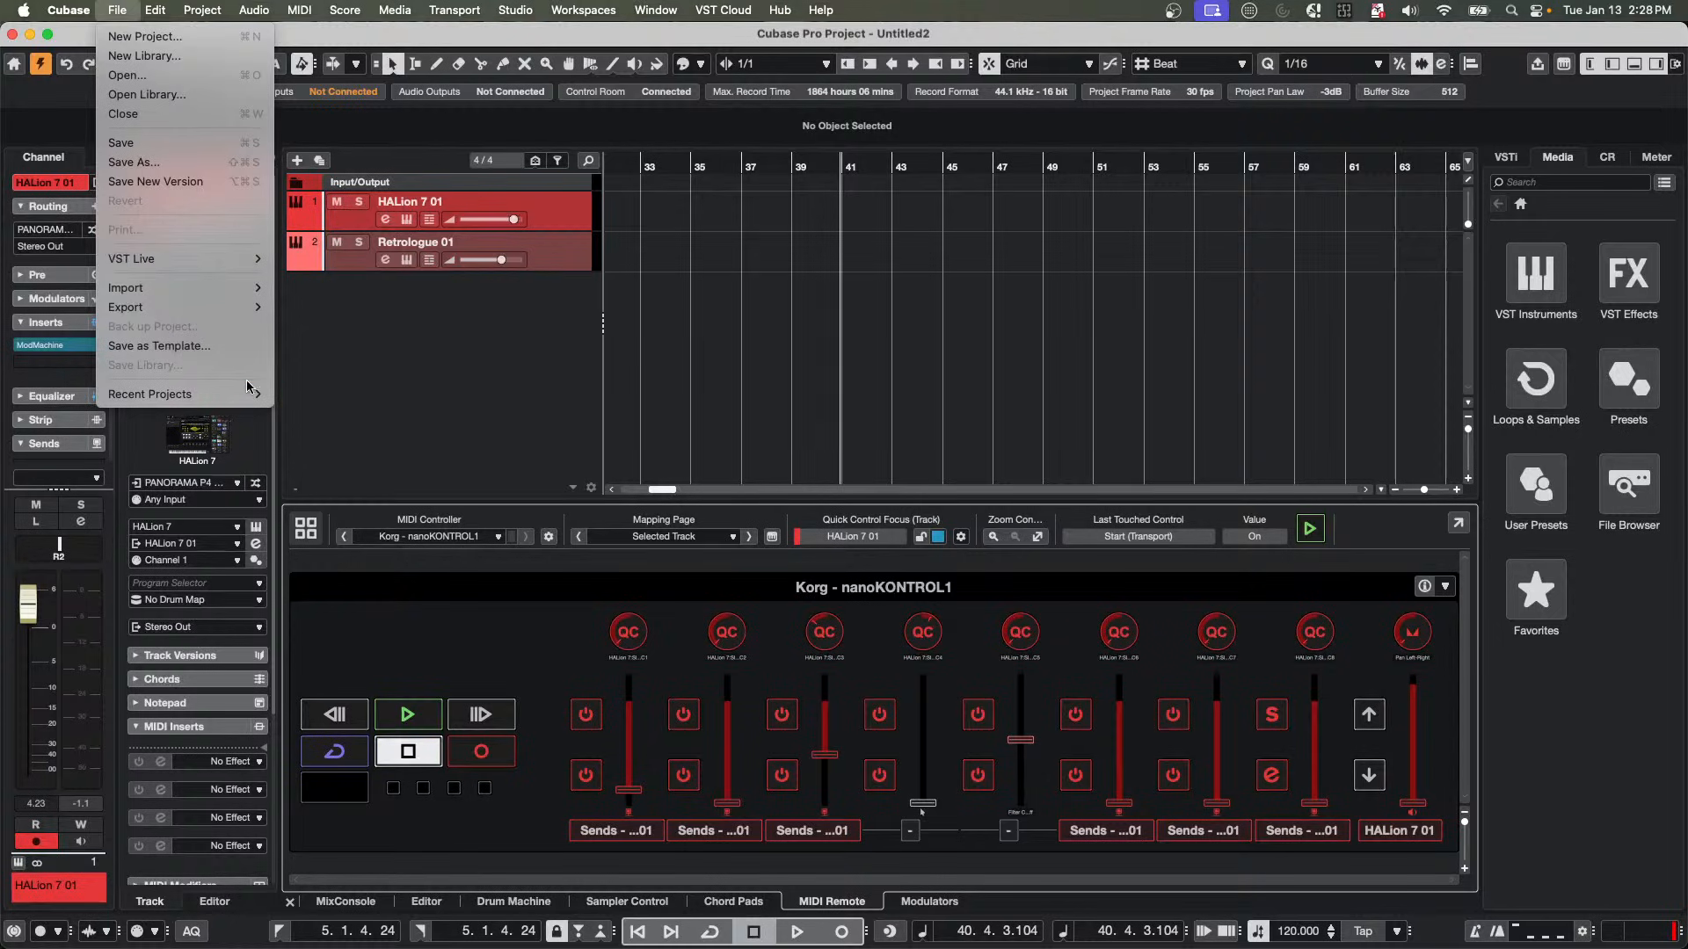
pyautogui.moveTo(220, 393)
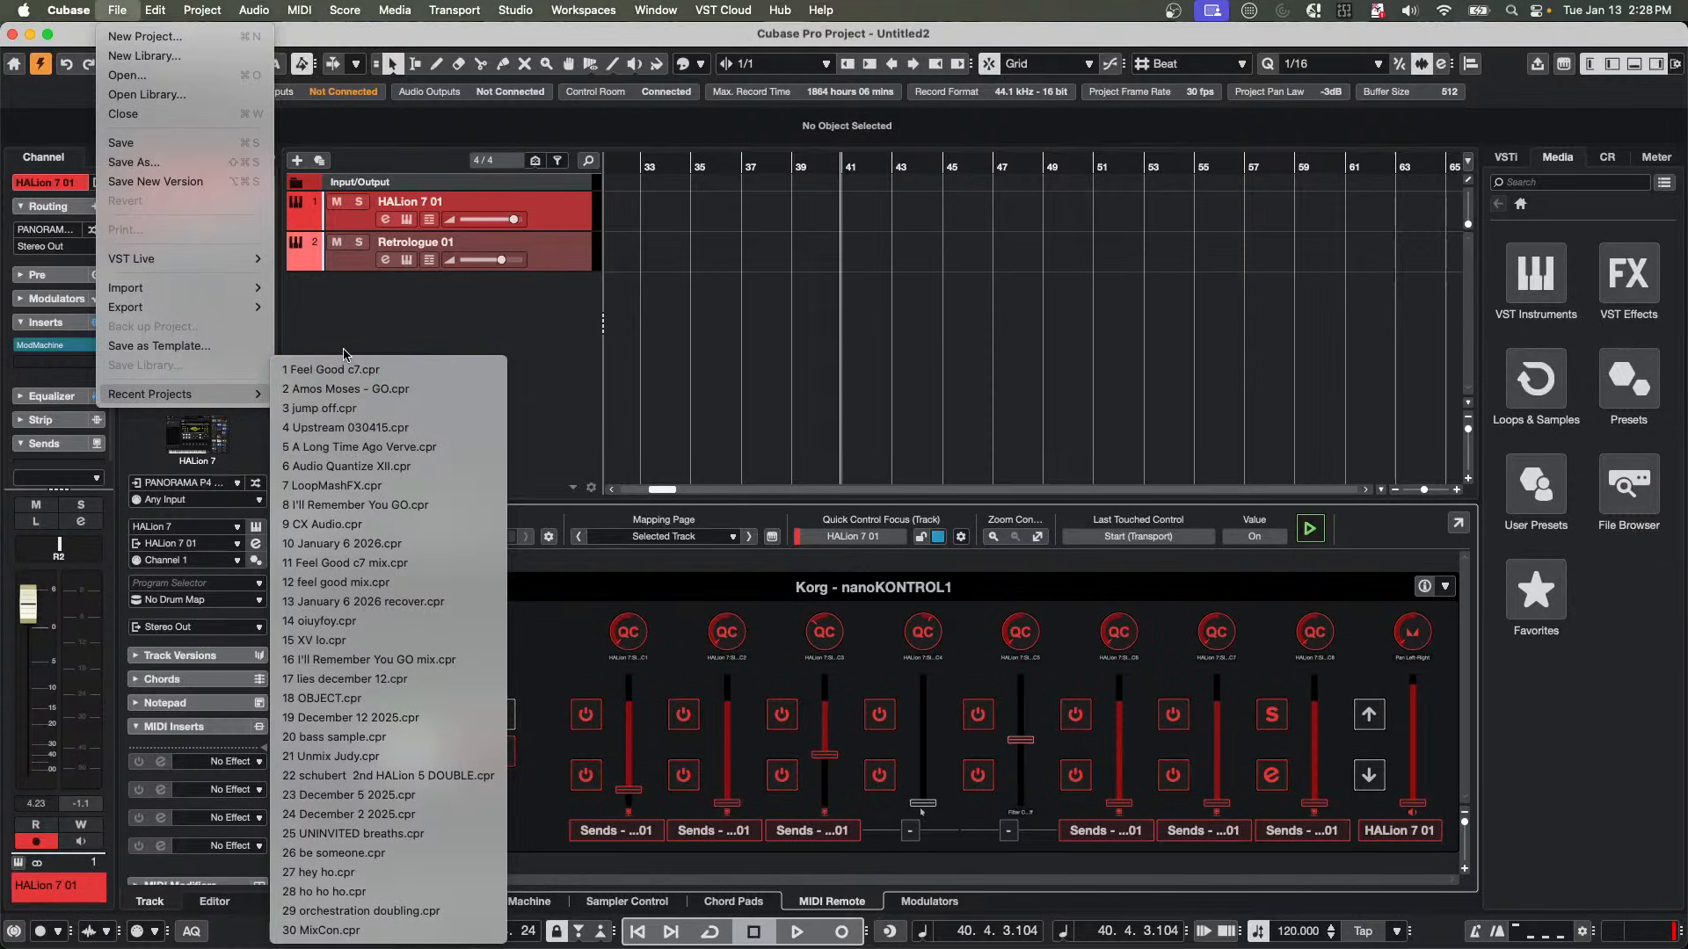
pyautogui.click(137, 36)
pyautogui.write('\\')
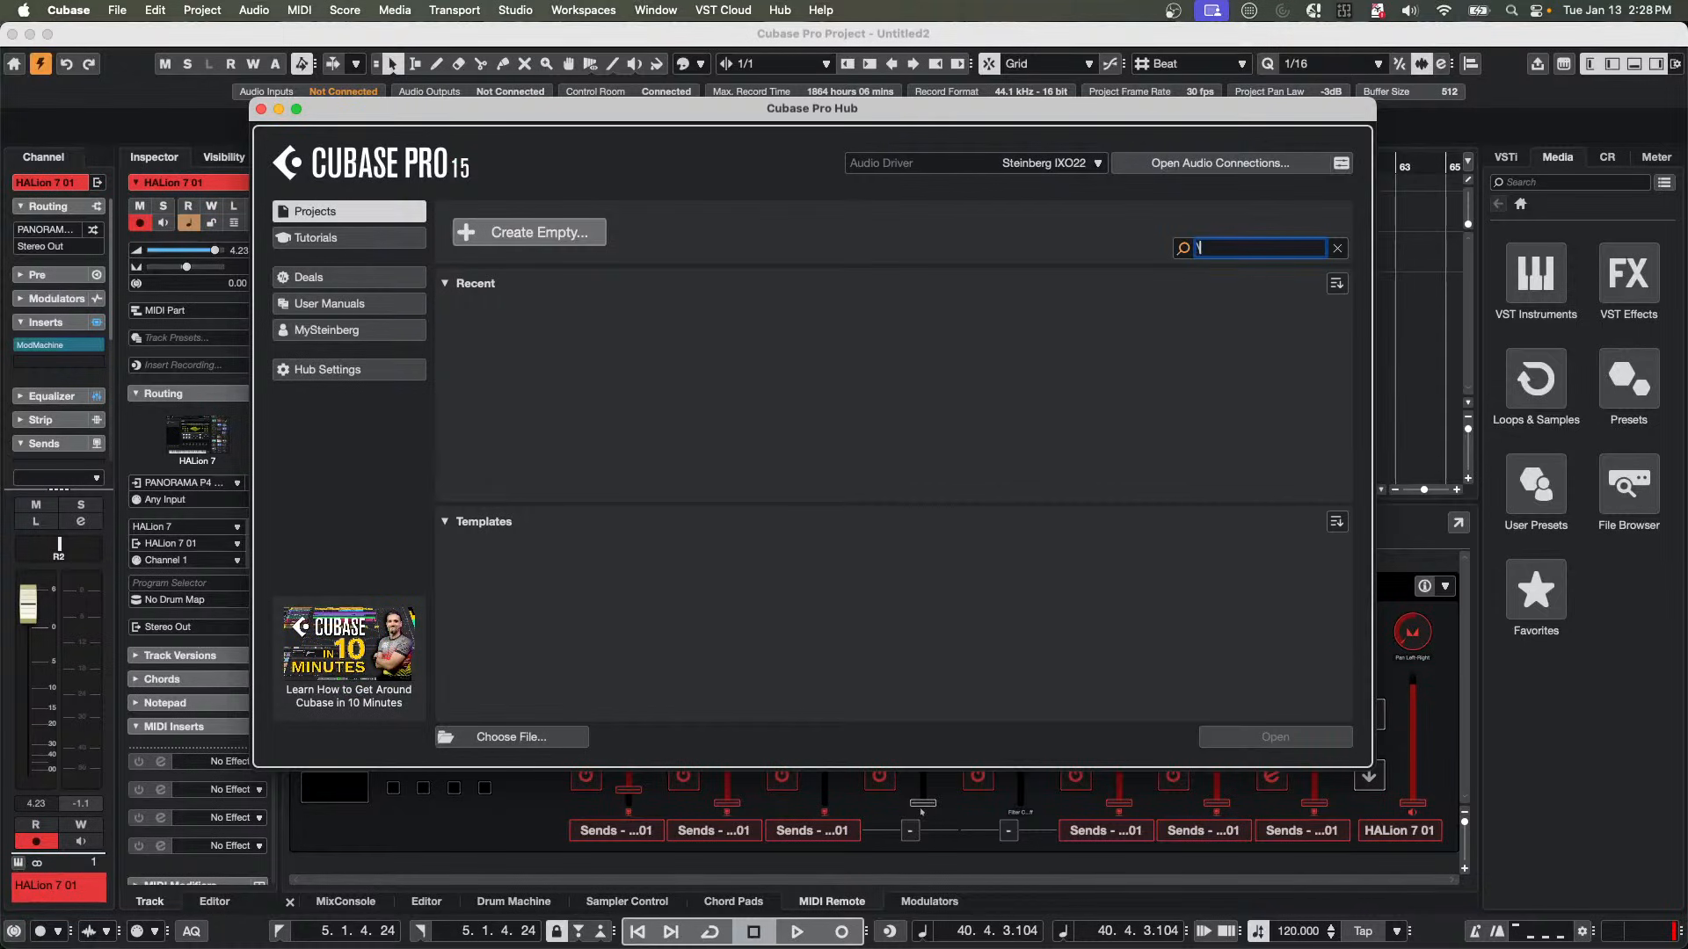
pyautogui.click(525, 241)
pyautogui.click(528, 234)
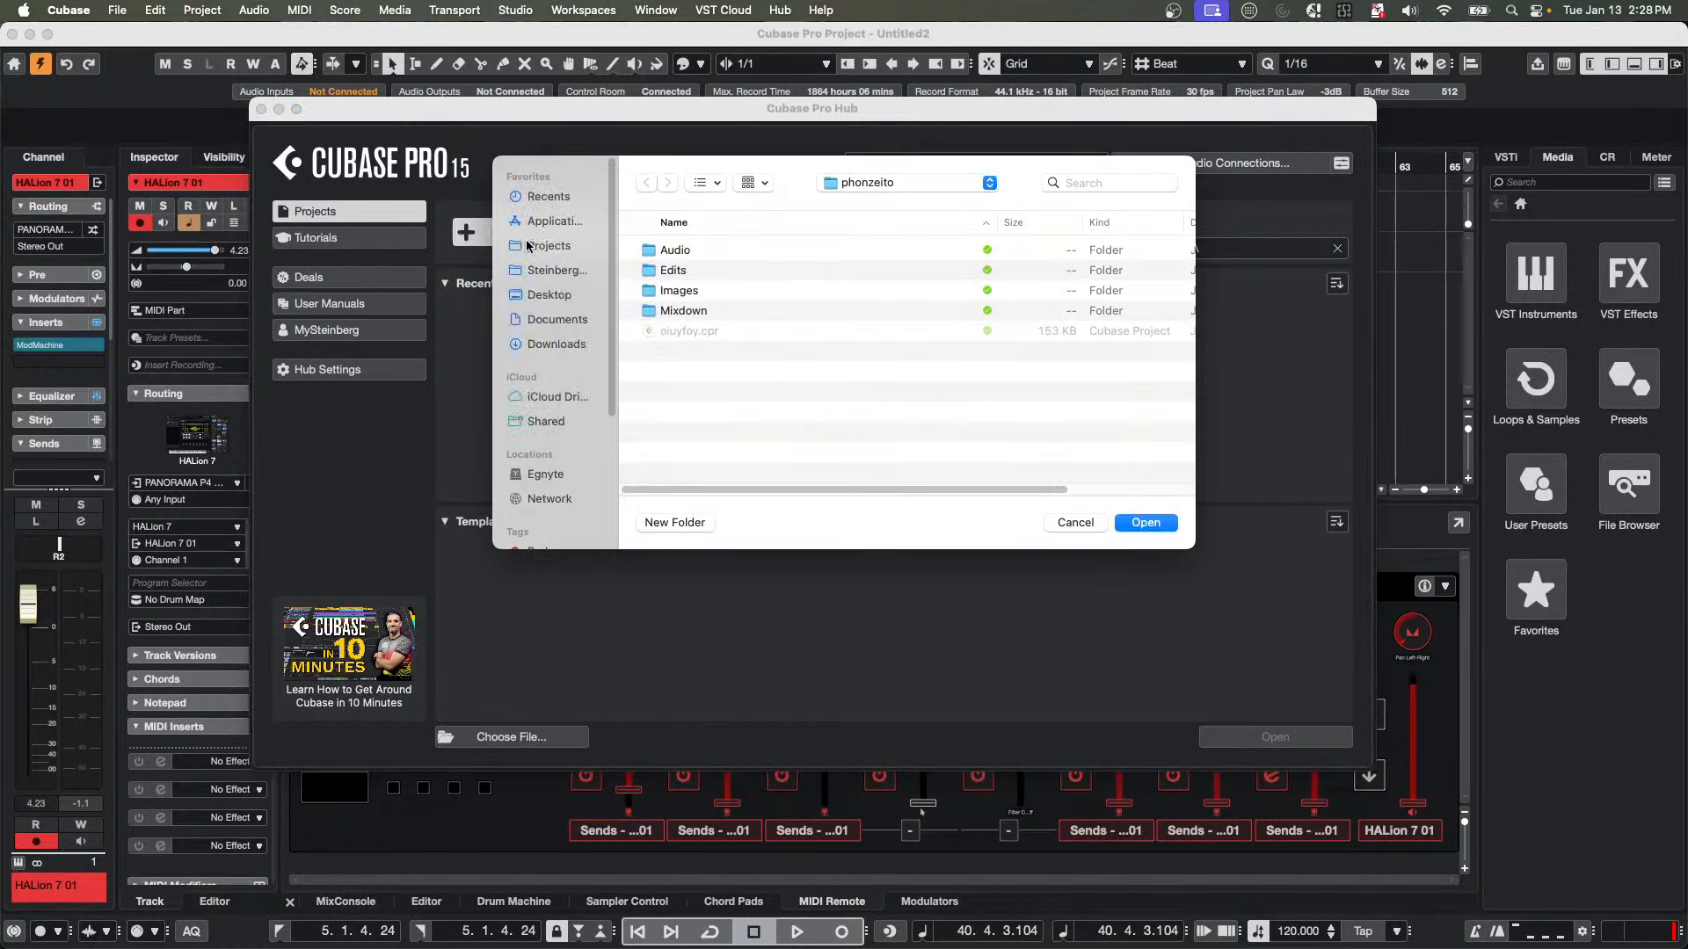
pyautogui.click(1145, 523)
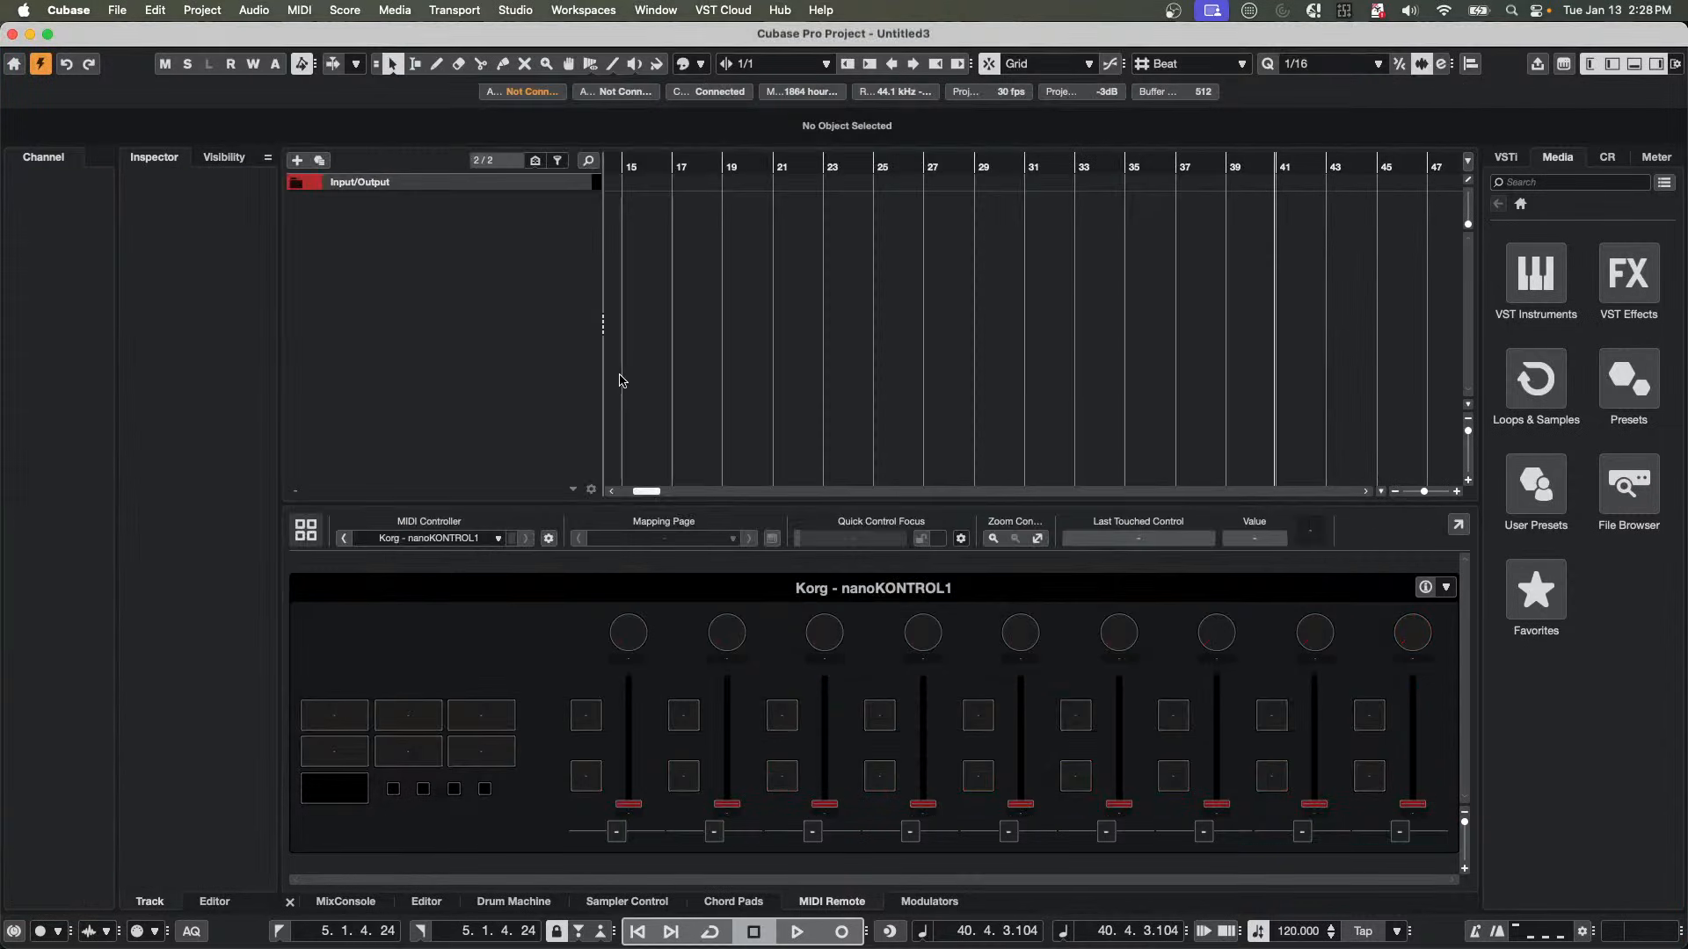
# Import the audio file 3 Yo Como.wav as a new track and move its event to the start of bar 1.
pyautogui.rightClick(388, 223)
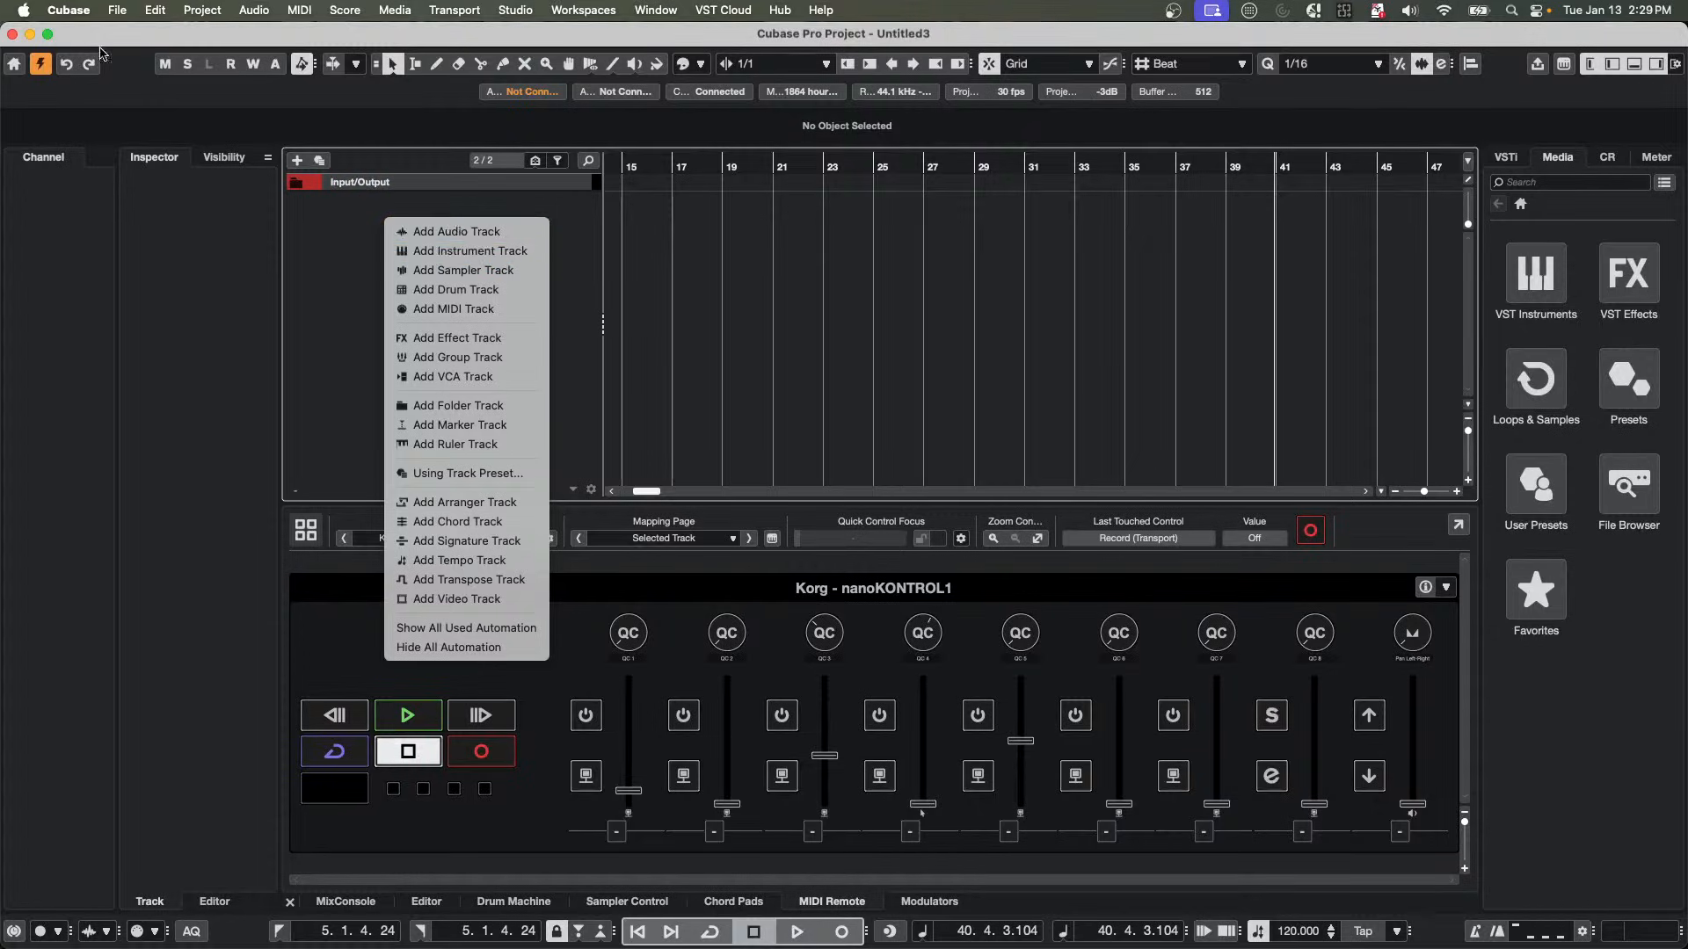
pyautogui.press('Escape')
pyautogui.click(117, 10)
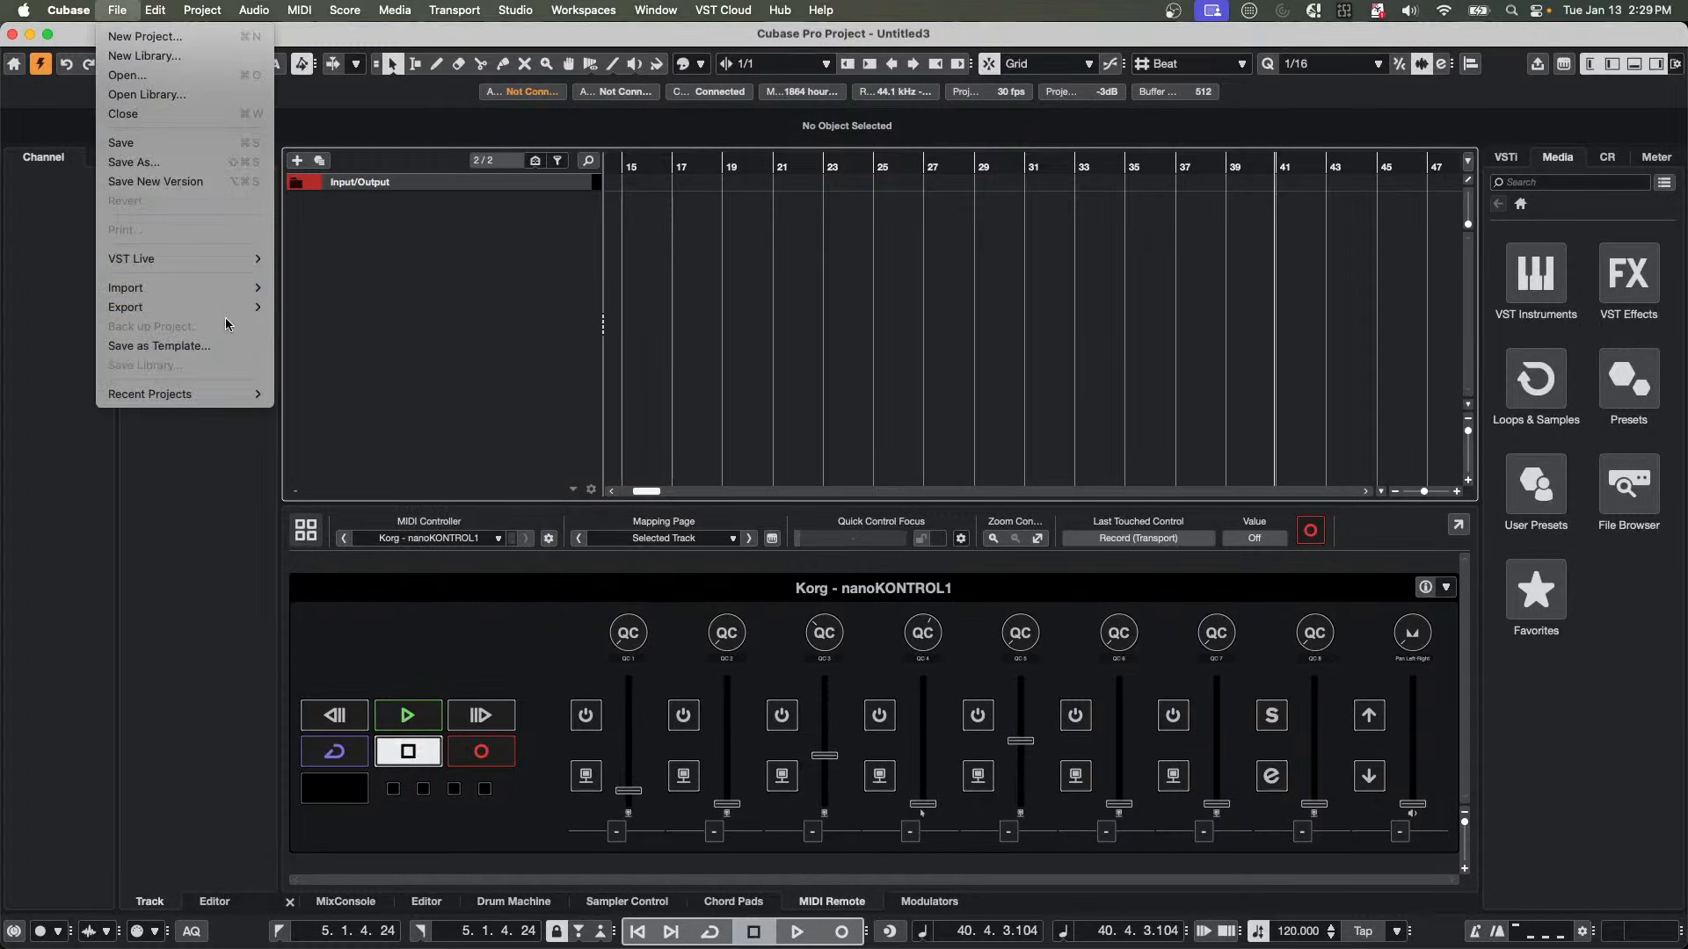
pyautogui.moveTo(225, 293)
pyautogui.click(360, 291)
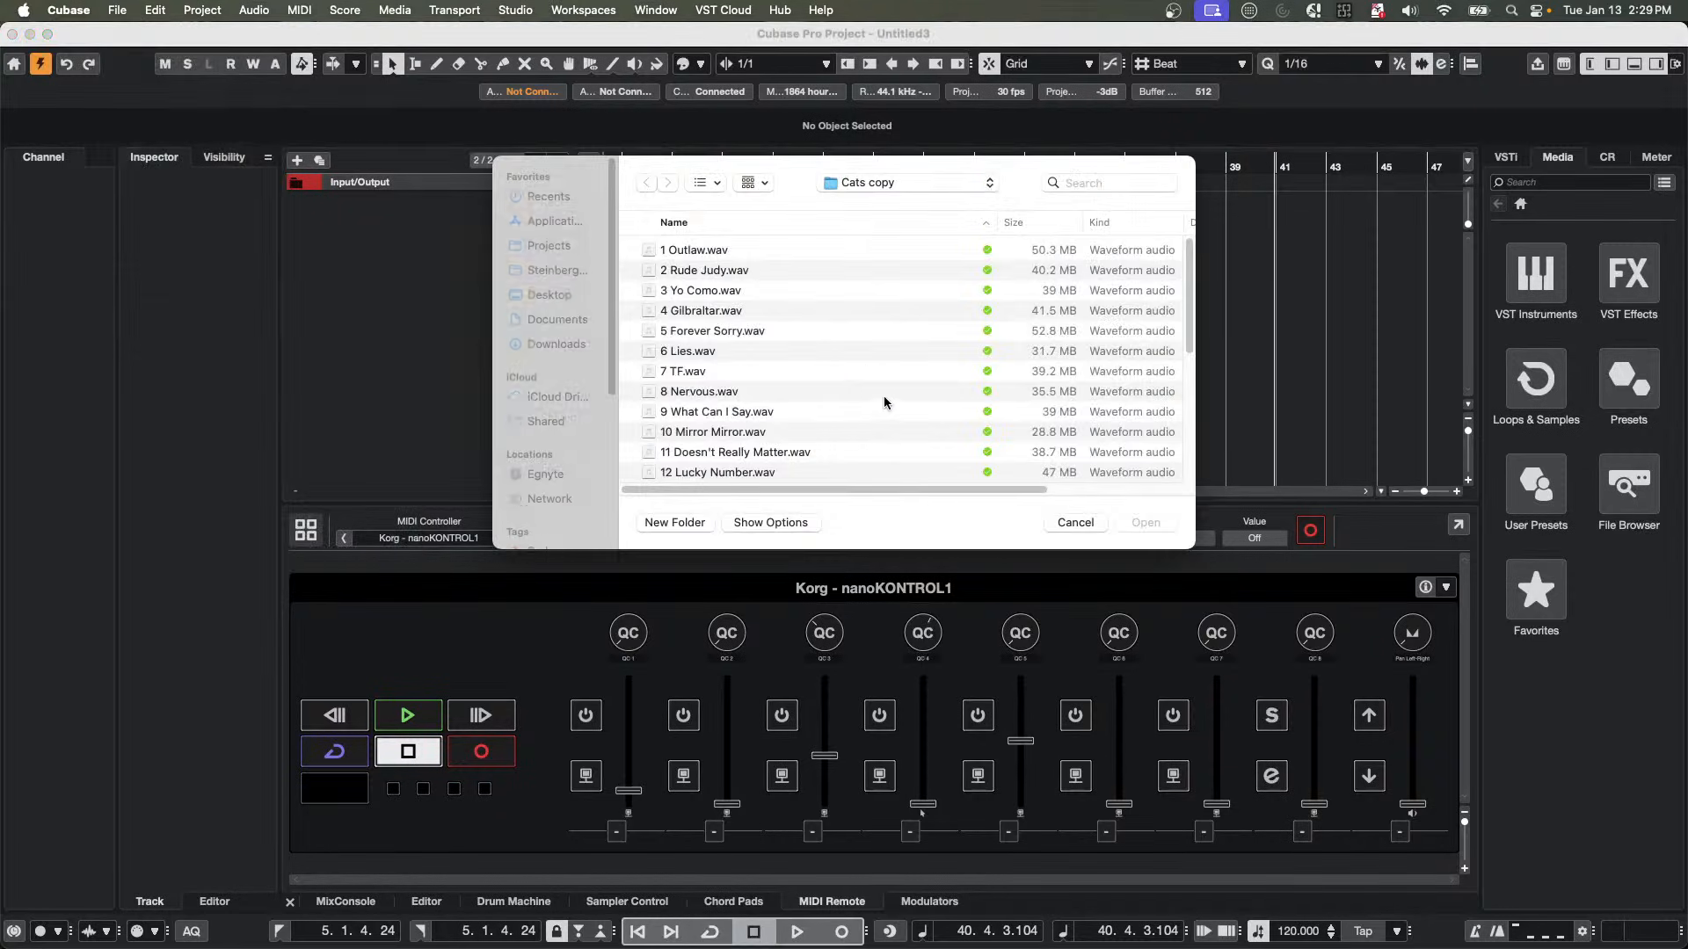
pyautogui.click(713, 291)
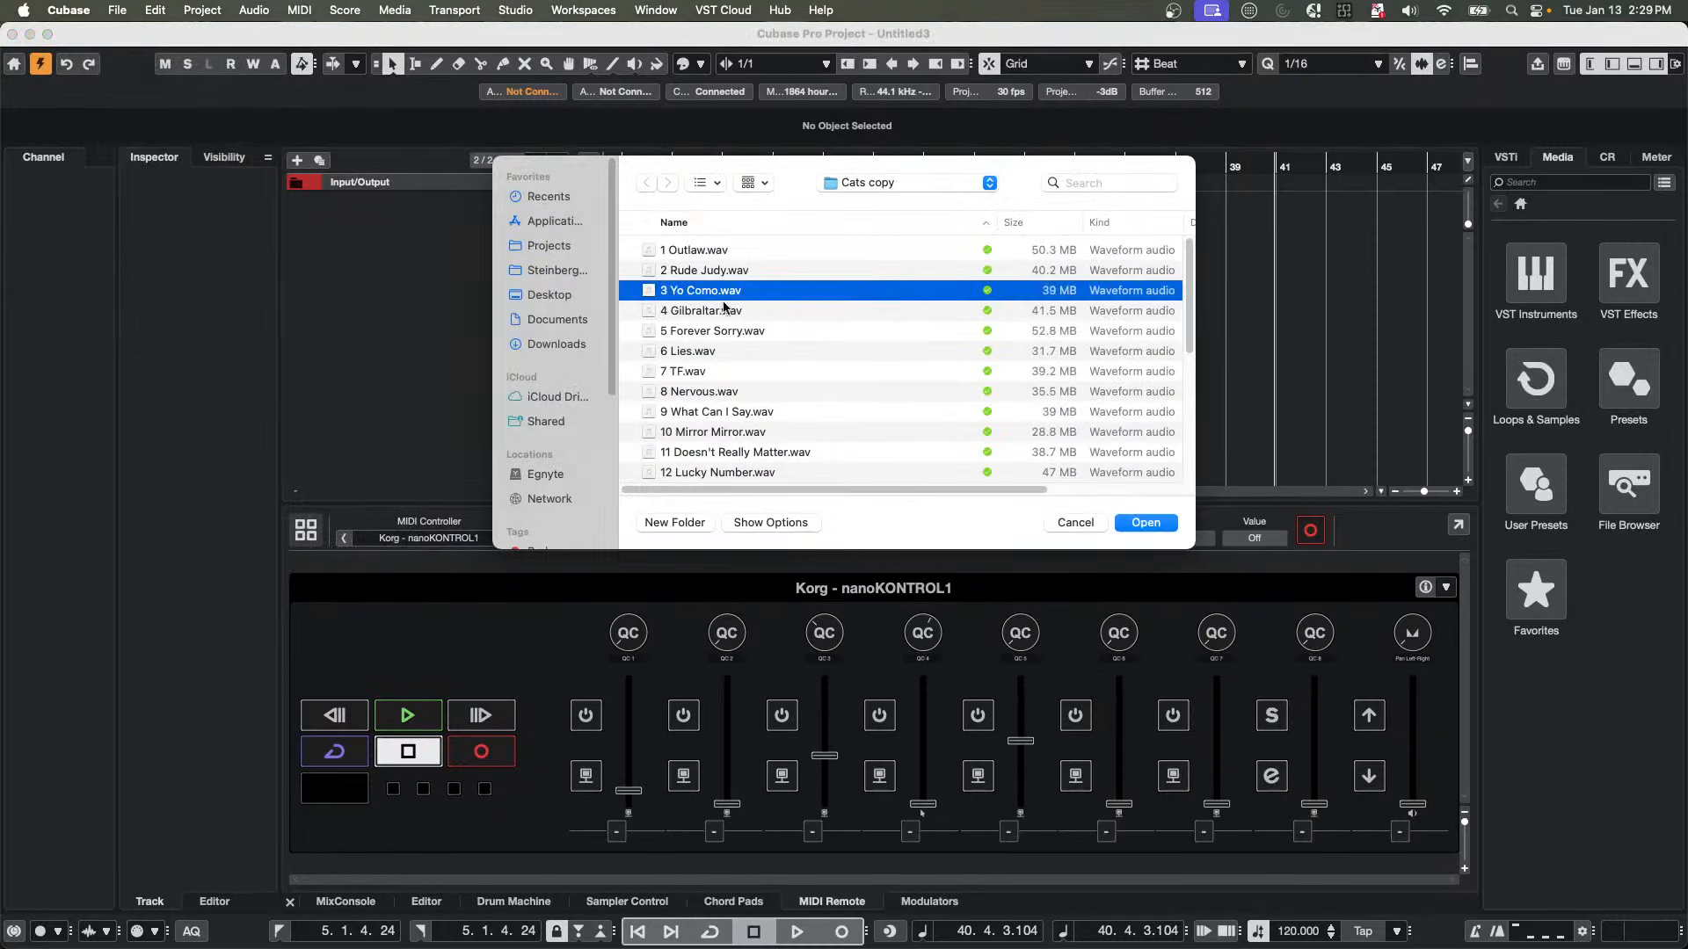
pyautogui.click(1153, 525)
pyautogui.click(1295, 231)
pyautogui.moveTo(1295, 231); pyautogui.dragTo(637, 193)
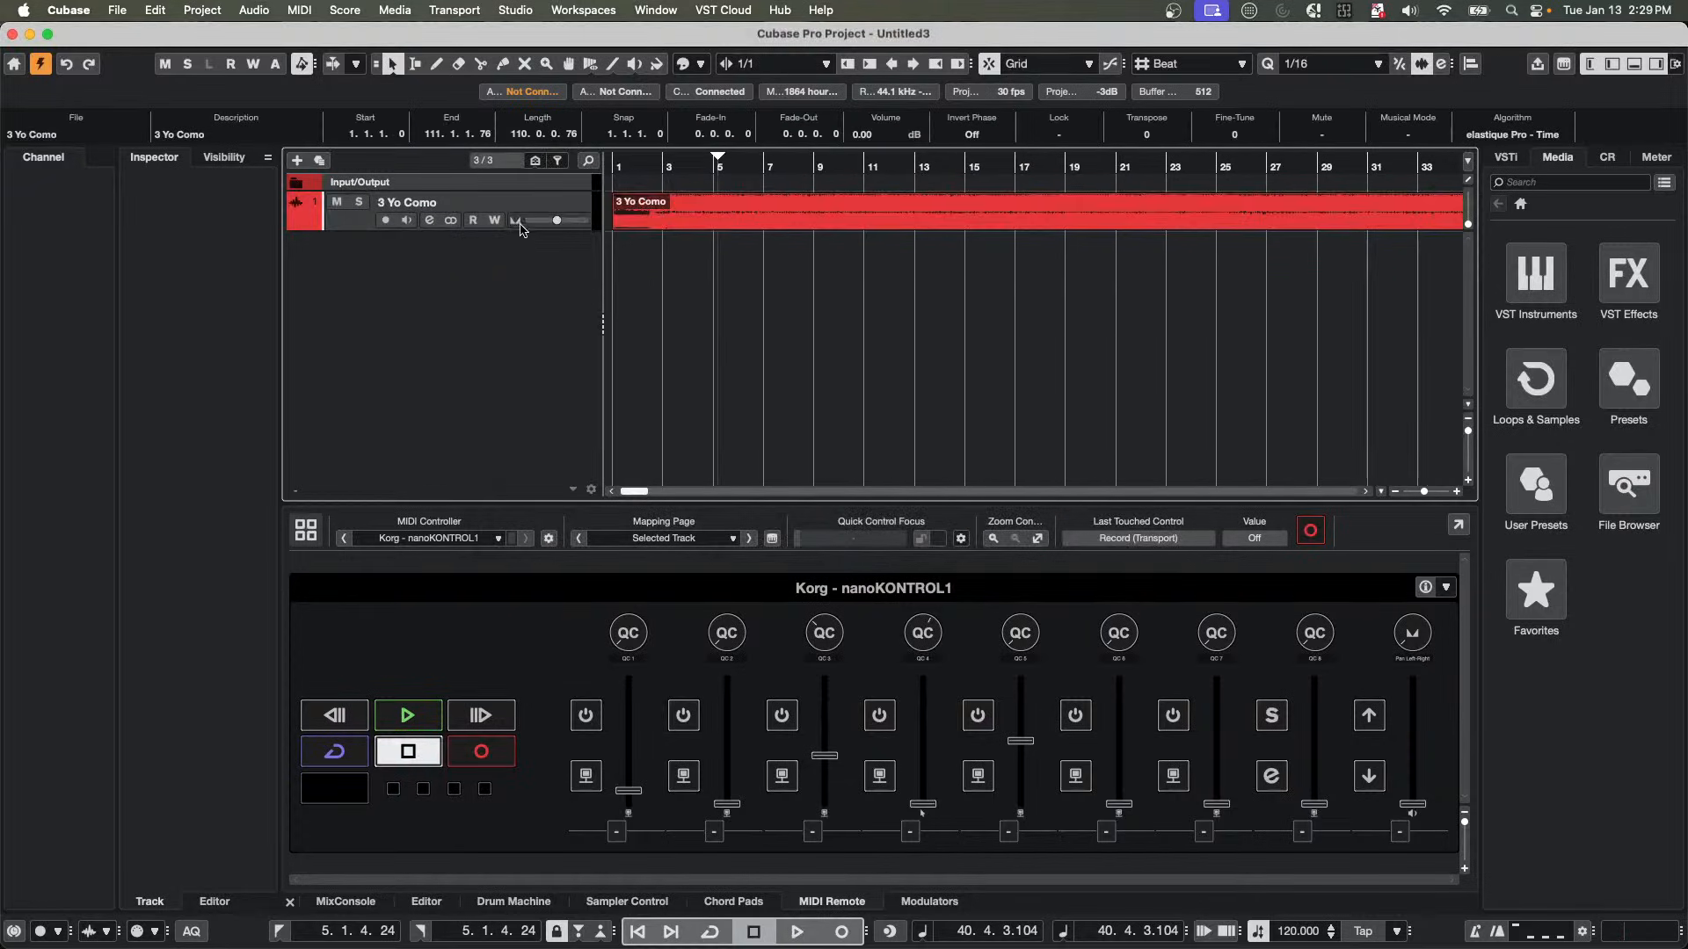
# Separate the 3 Yo Como event into Vocals, Drums, Bass and Other stems, with the source event muted after separation.
pyautogui.click(202, 9)
pyautogui.moveTo(253, 10)
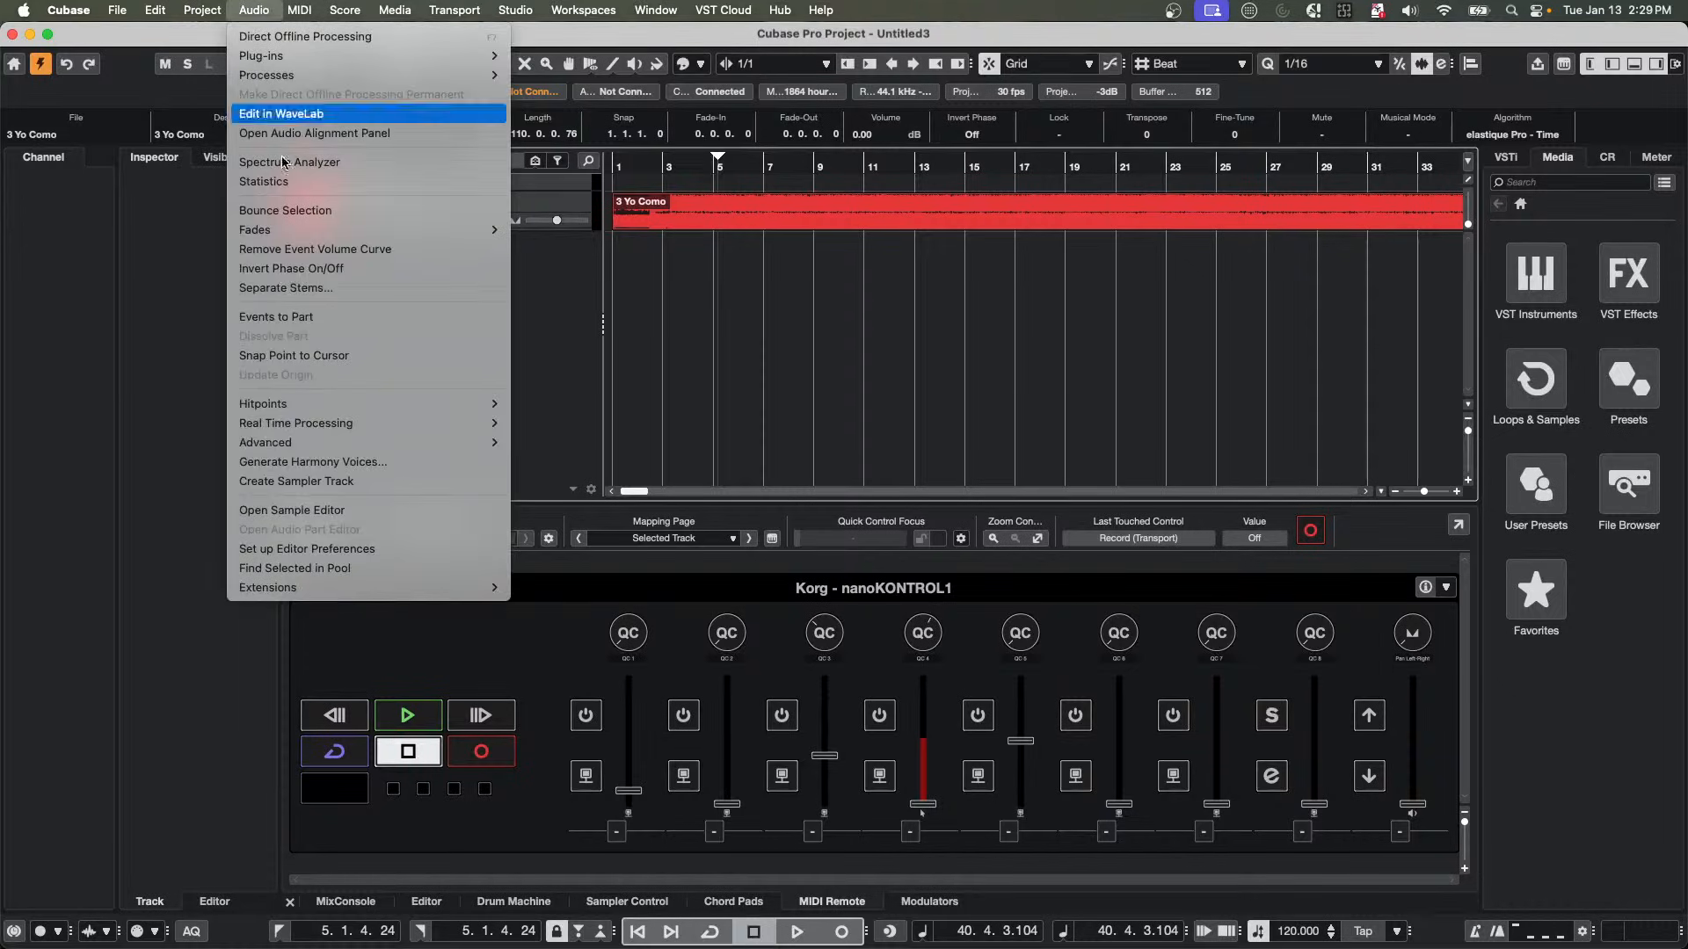
pyautogui.click(325, 287)
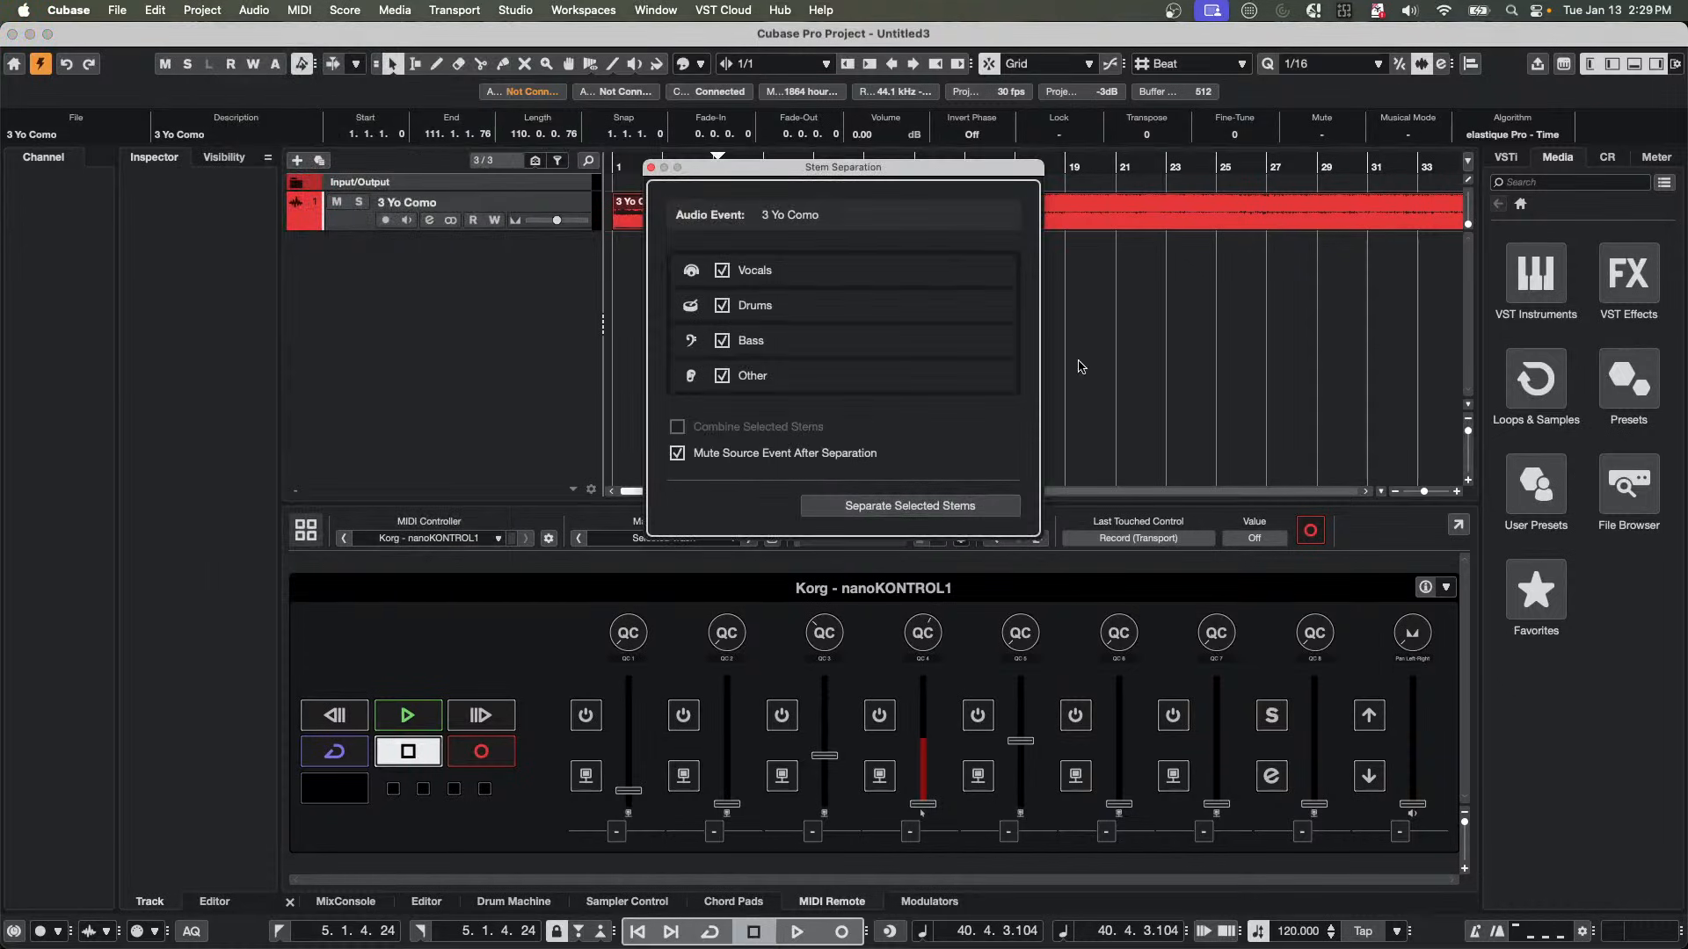
pyautogui.click(910, 505)
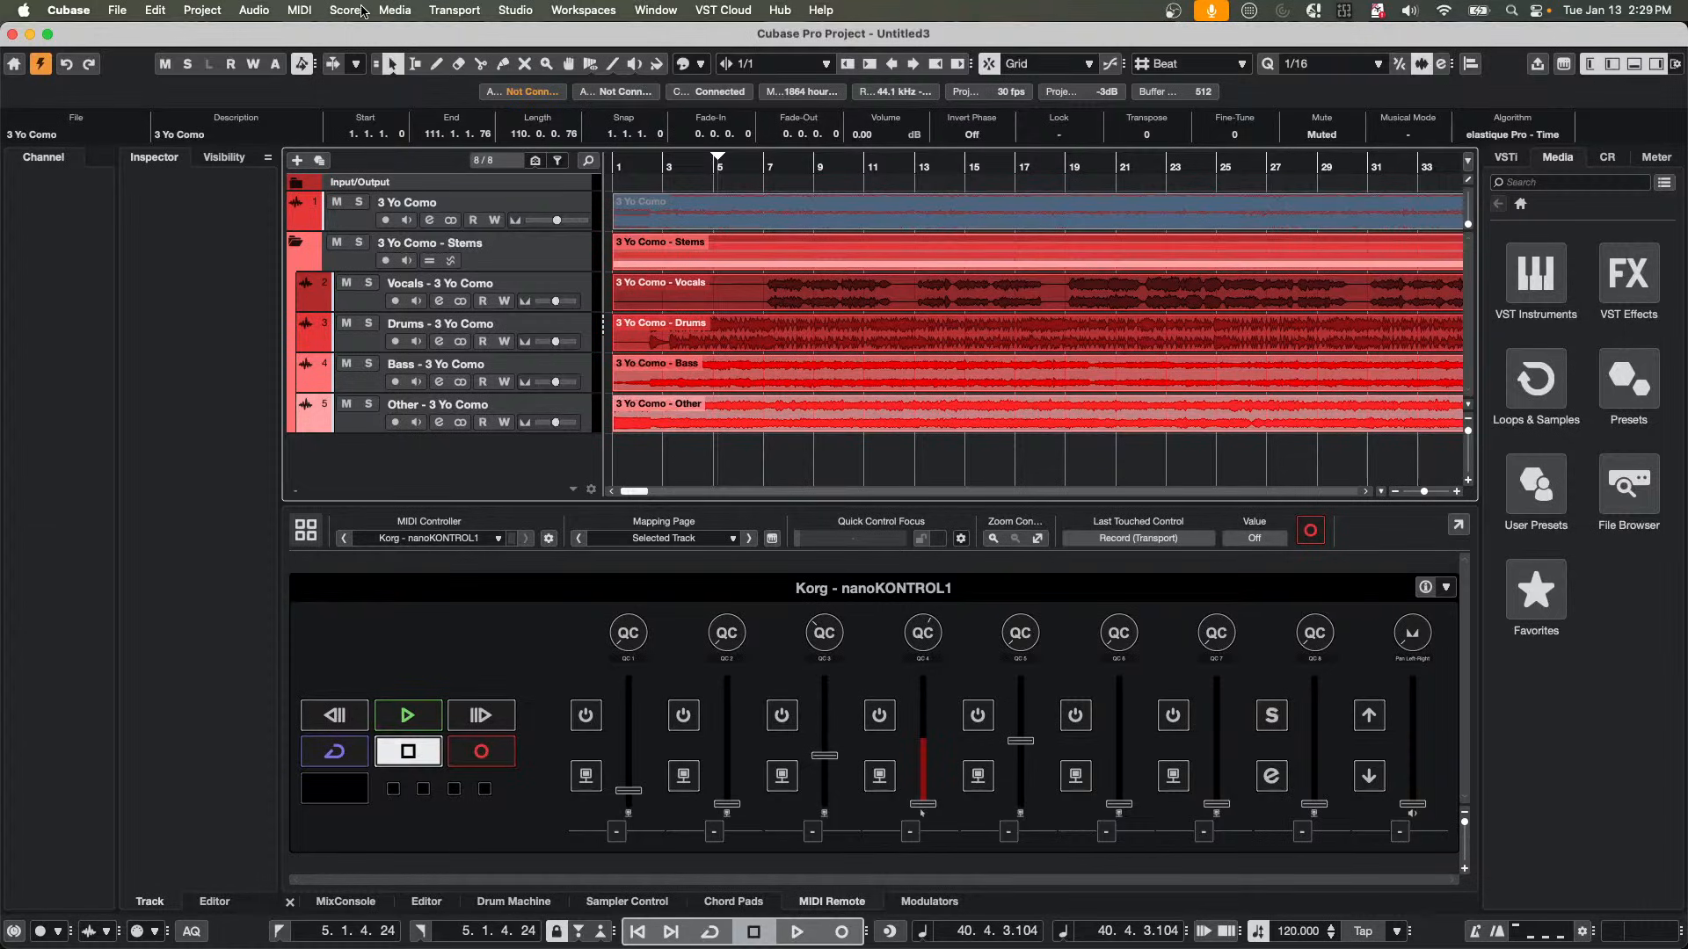
# Undo the stem separation and point out the Separate Stems command without running it.
pyautogui.press('super+z')
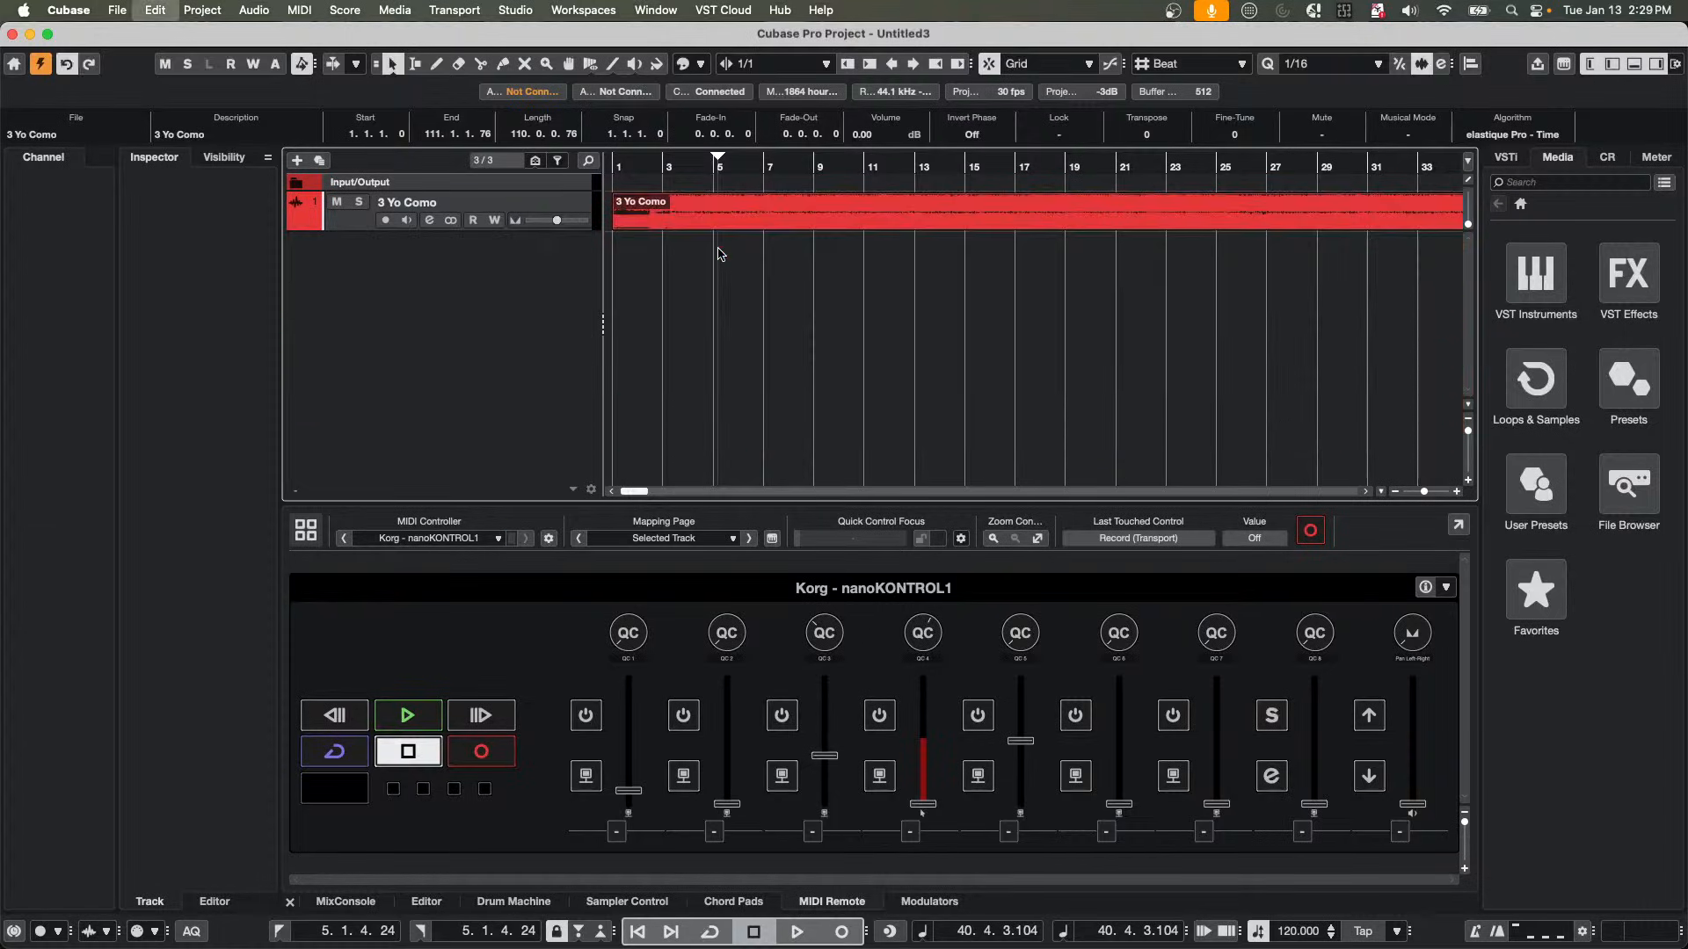
pyautogui.click(254, 10)
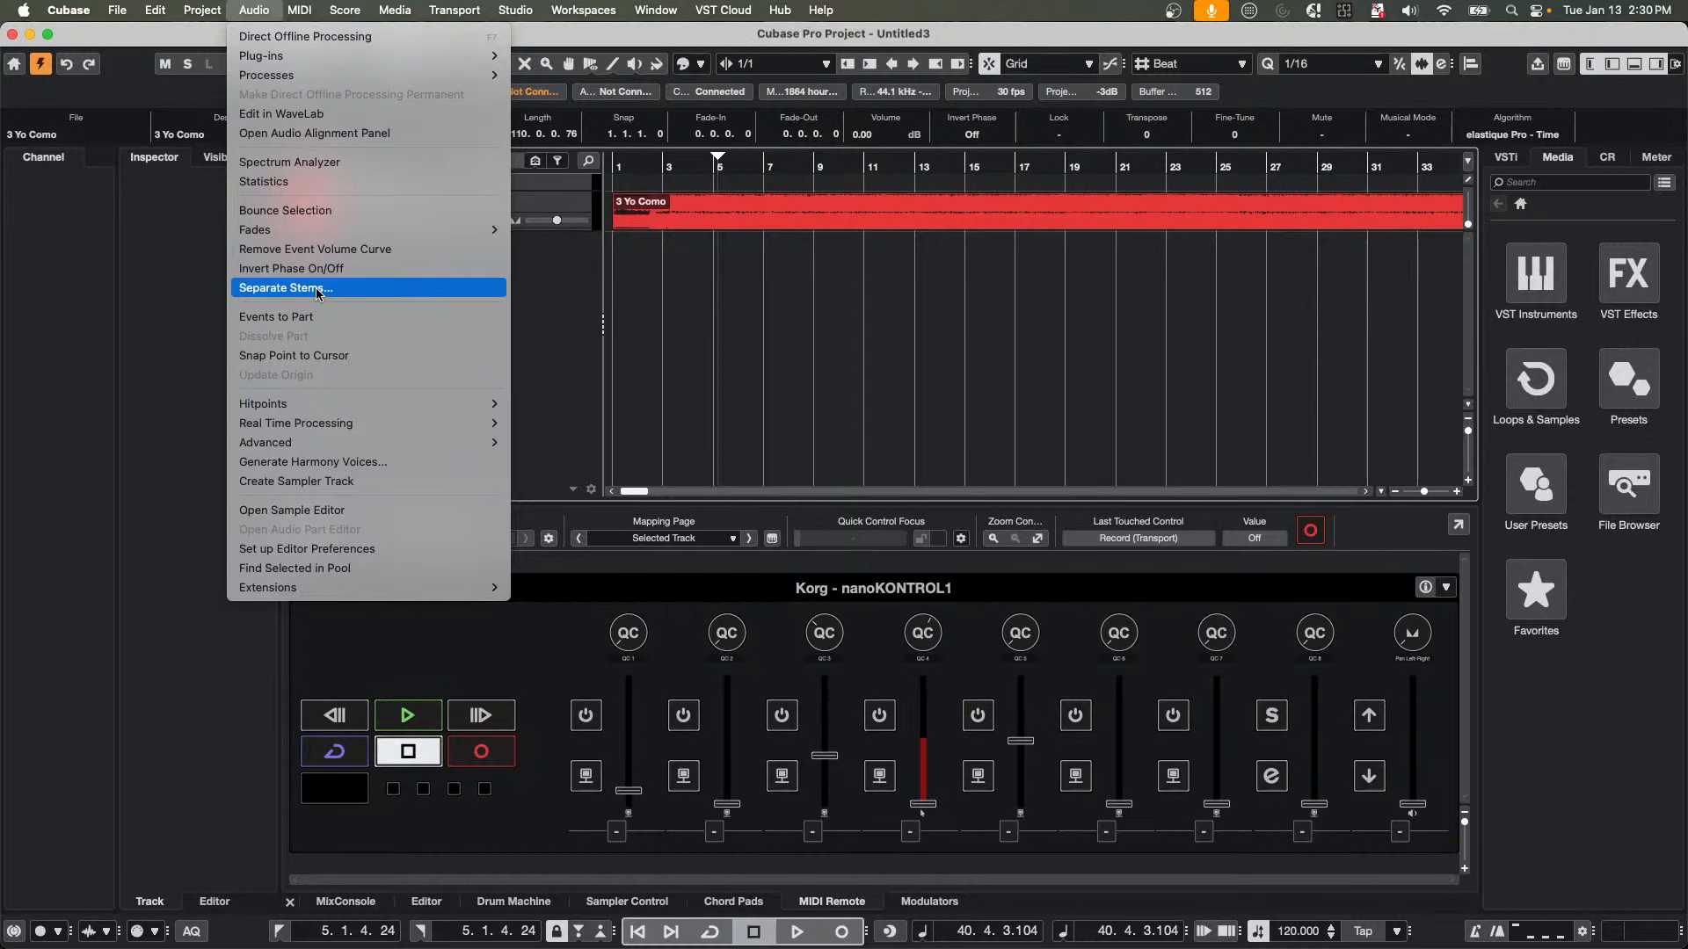
pyautogui.click(692, 262)
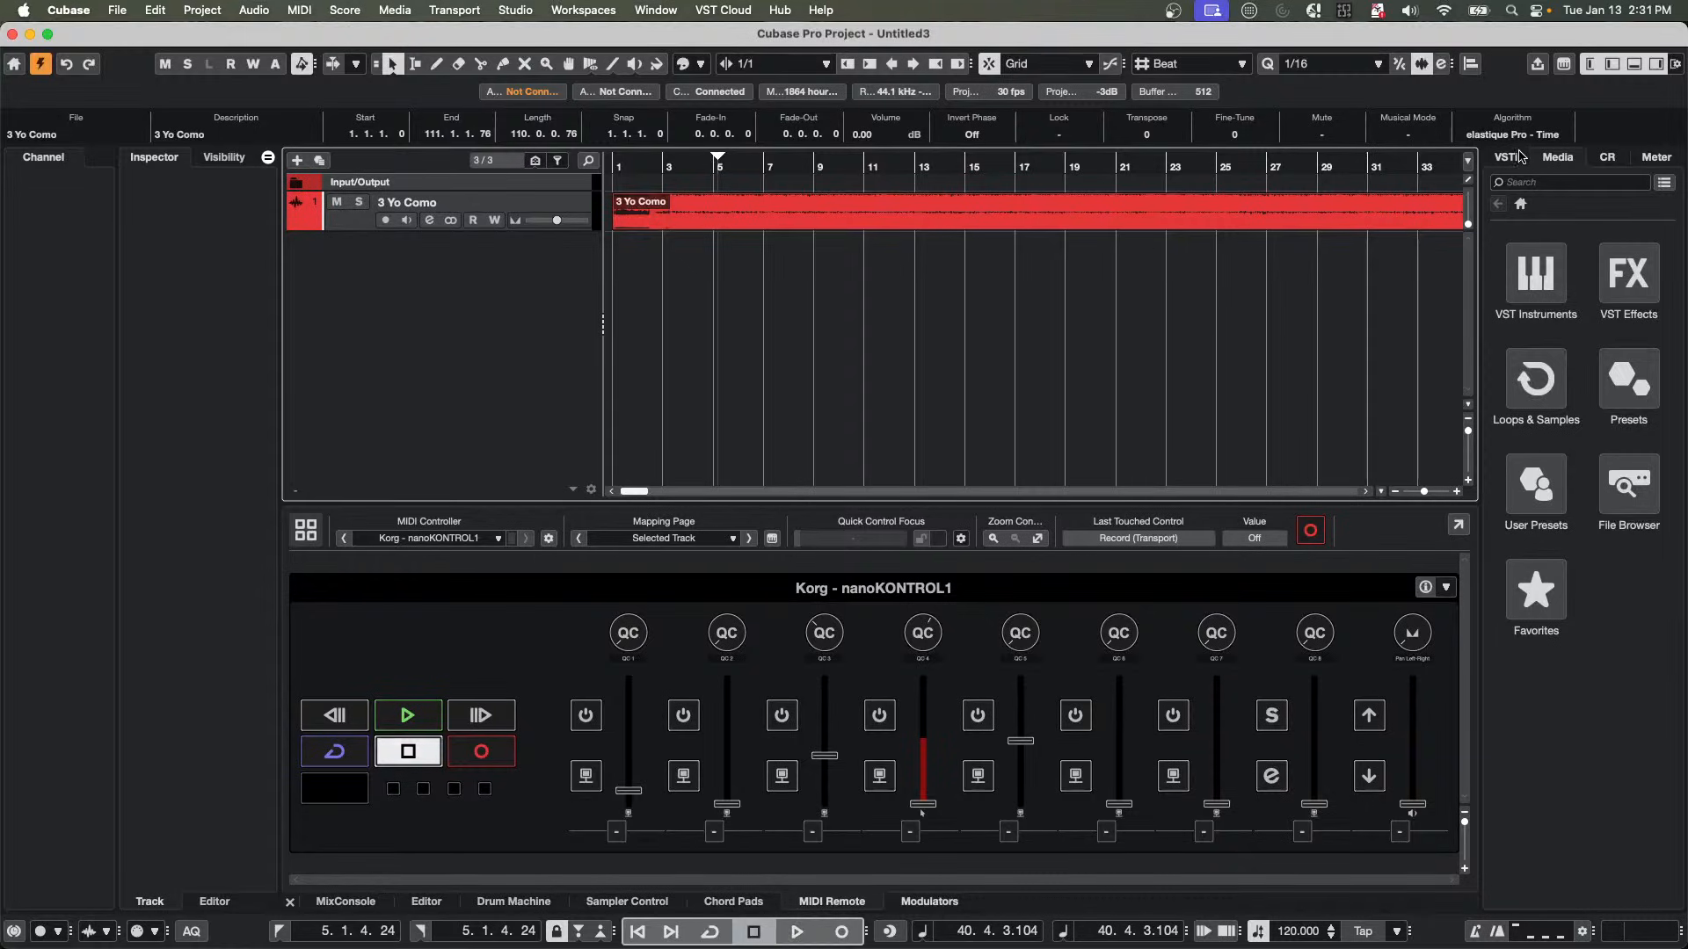
# Lower the Control Room main level to -25.9 dB and play the song from its beginning.
pyautogui.click(1613, 165)
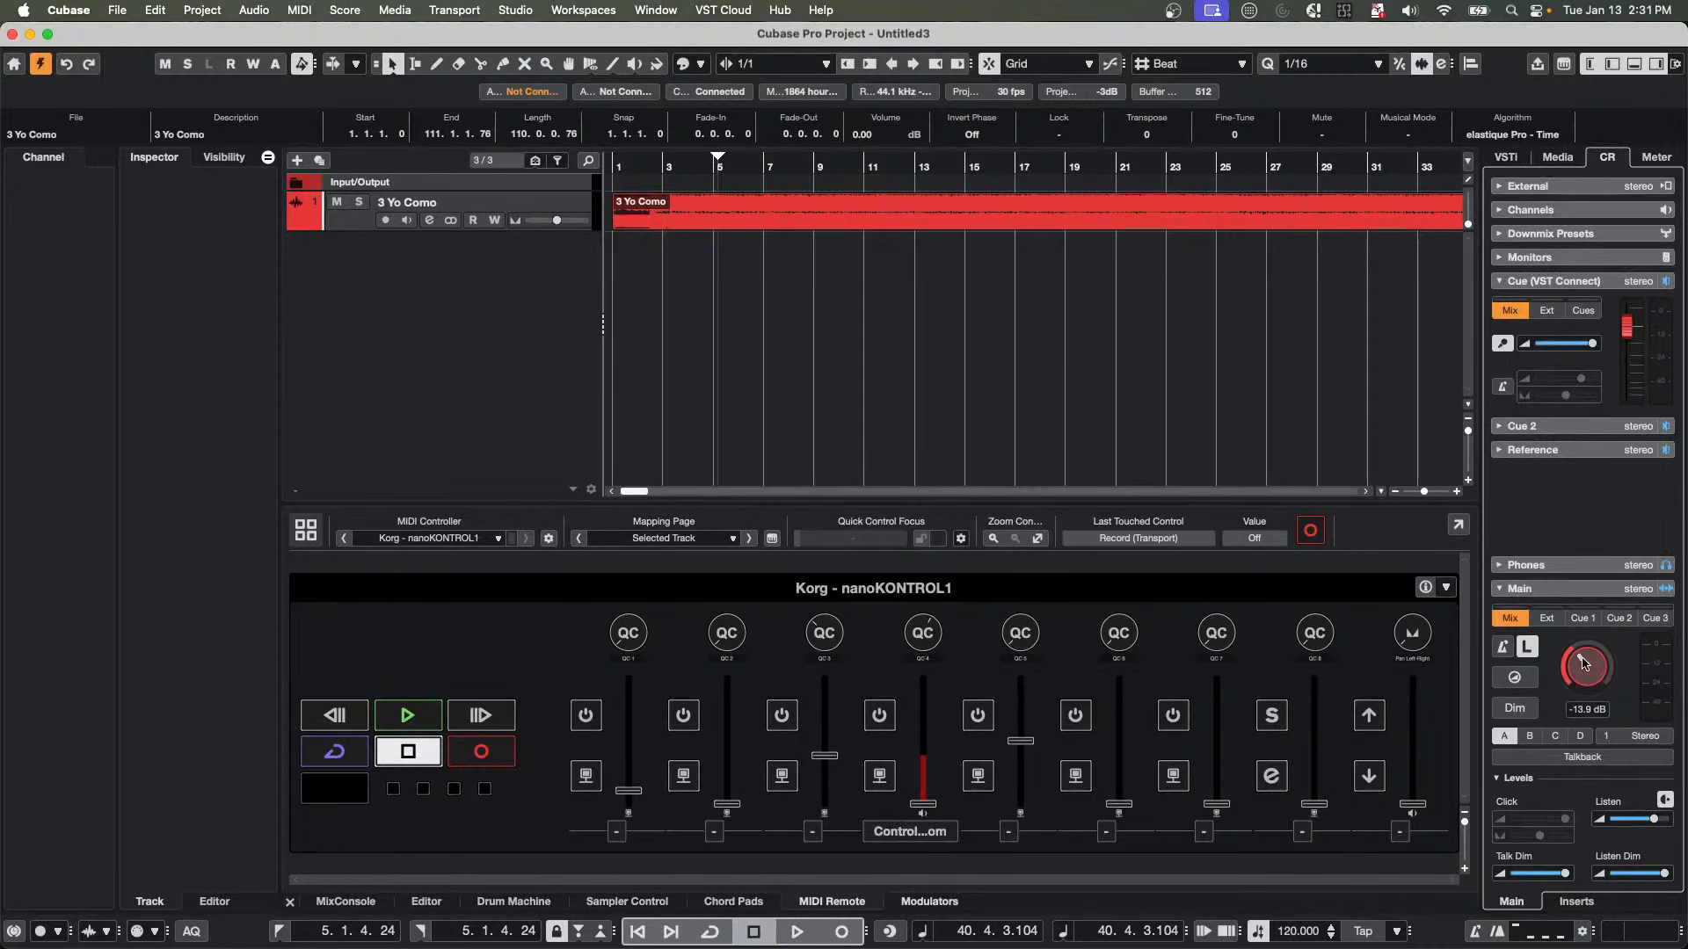
pyautogui.moveTo(1582, 668); pyautogui.dragTo(1573, 677)
pyautogui.press('space')
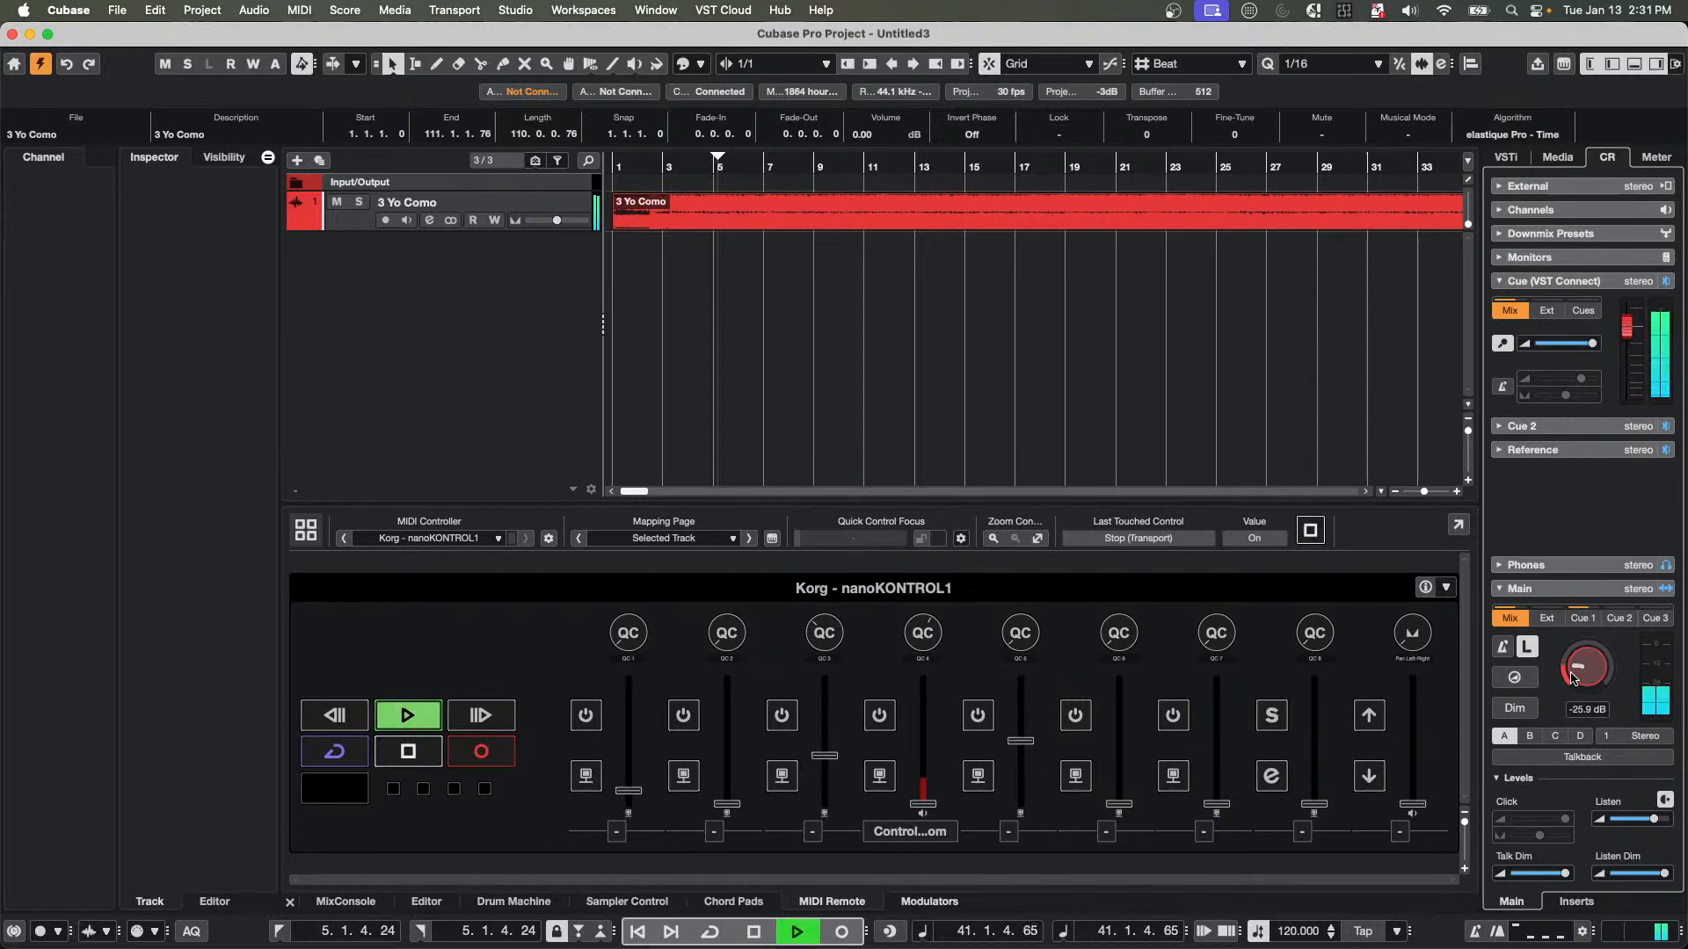
pyautogui.moveTo(662, 162); pyautogui.dragTo(605, 163)
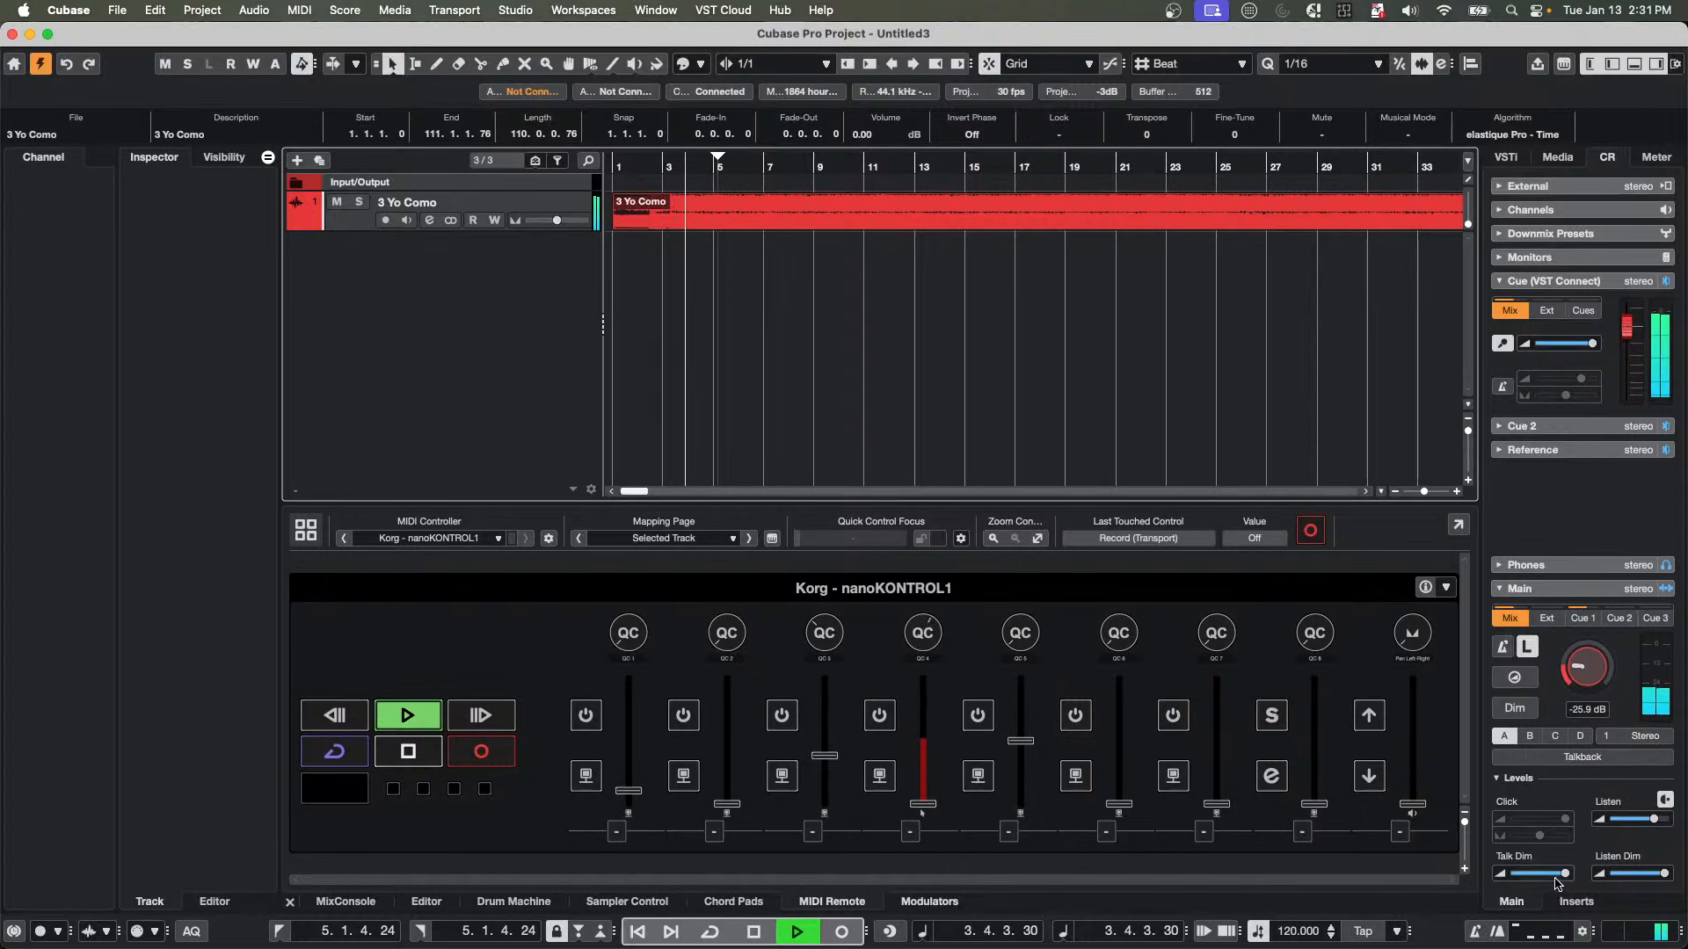
# View the SuperVision meters inserted on the Control Room's Main channel, close them and empty that insert slot.
pyautogui.click(1576, 901)
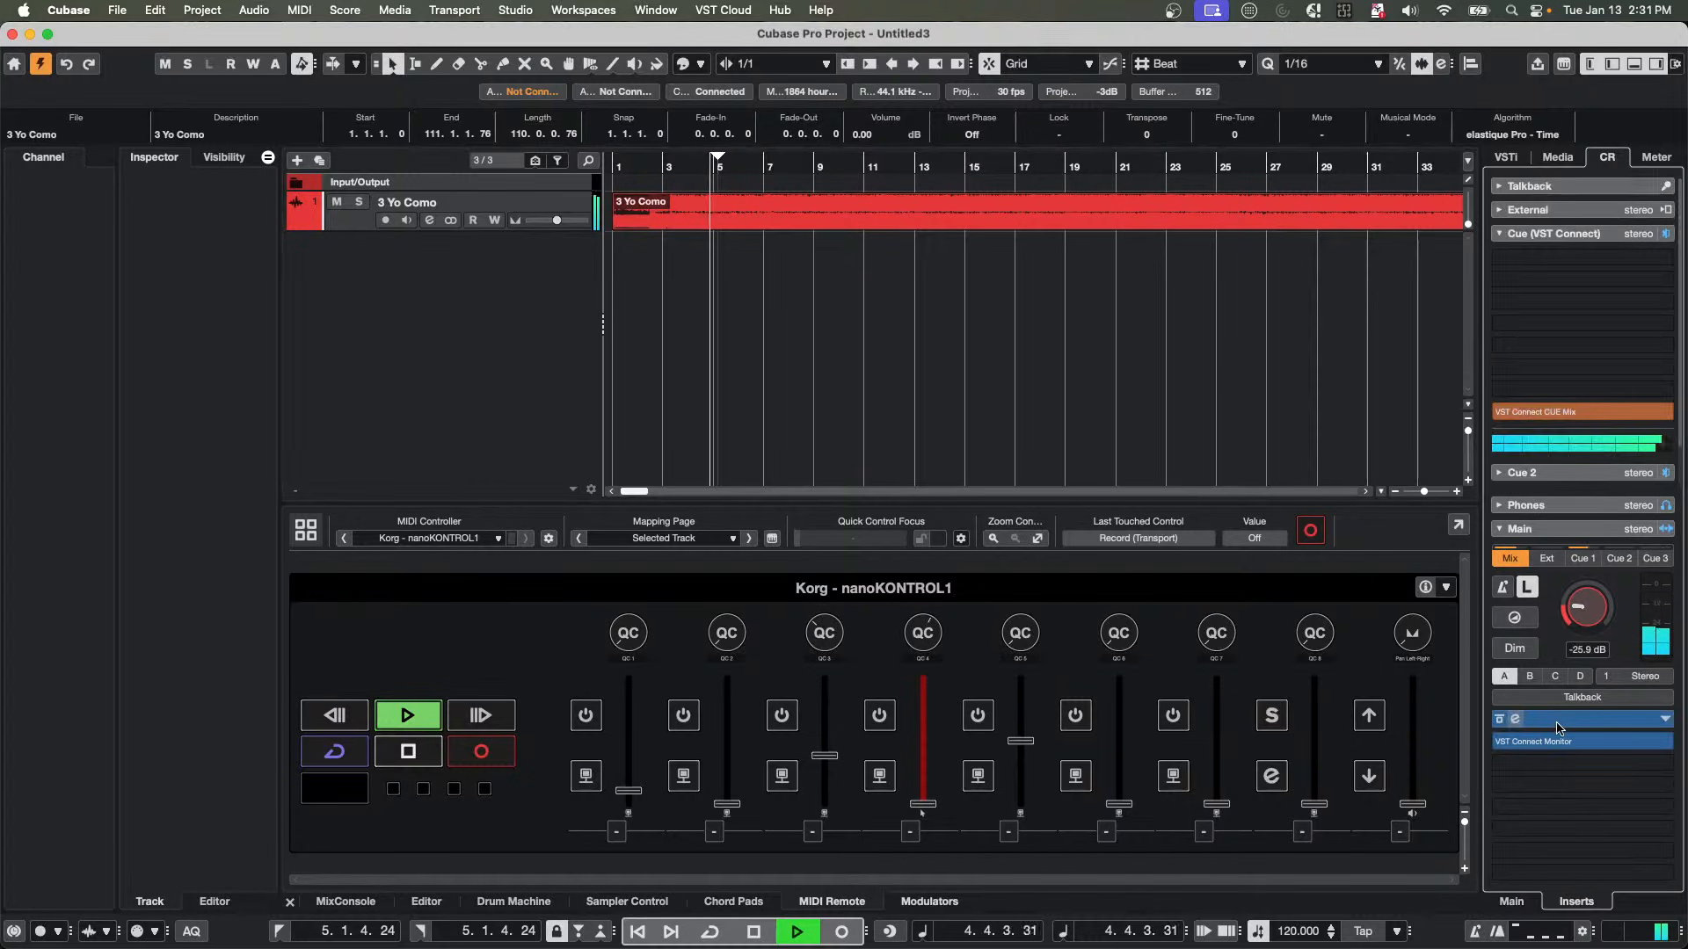
pyautogui.click(1514, 719)
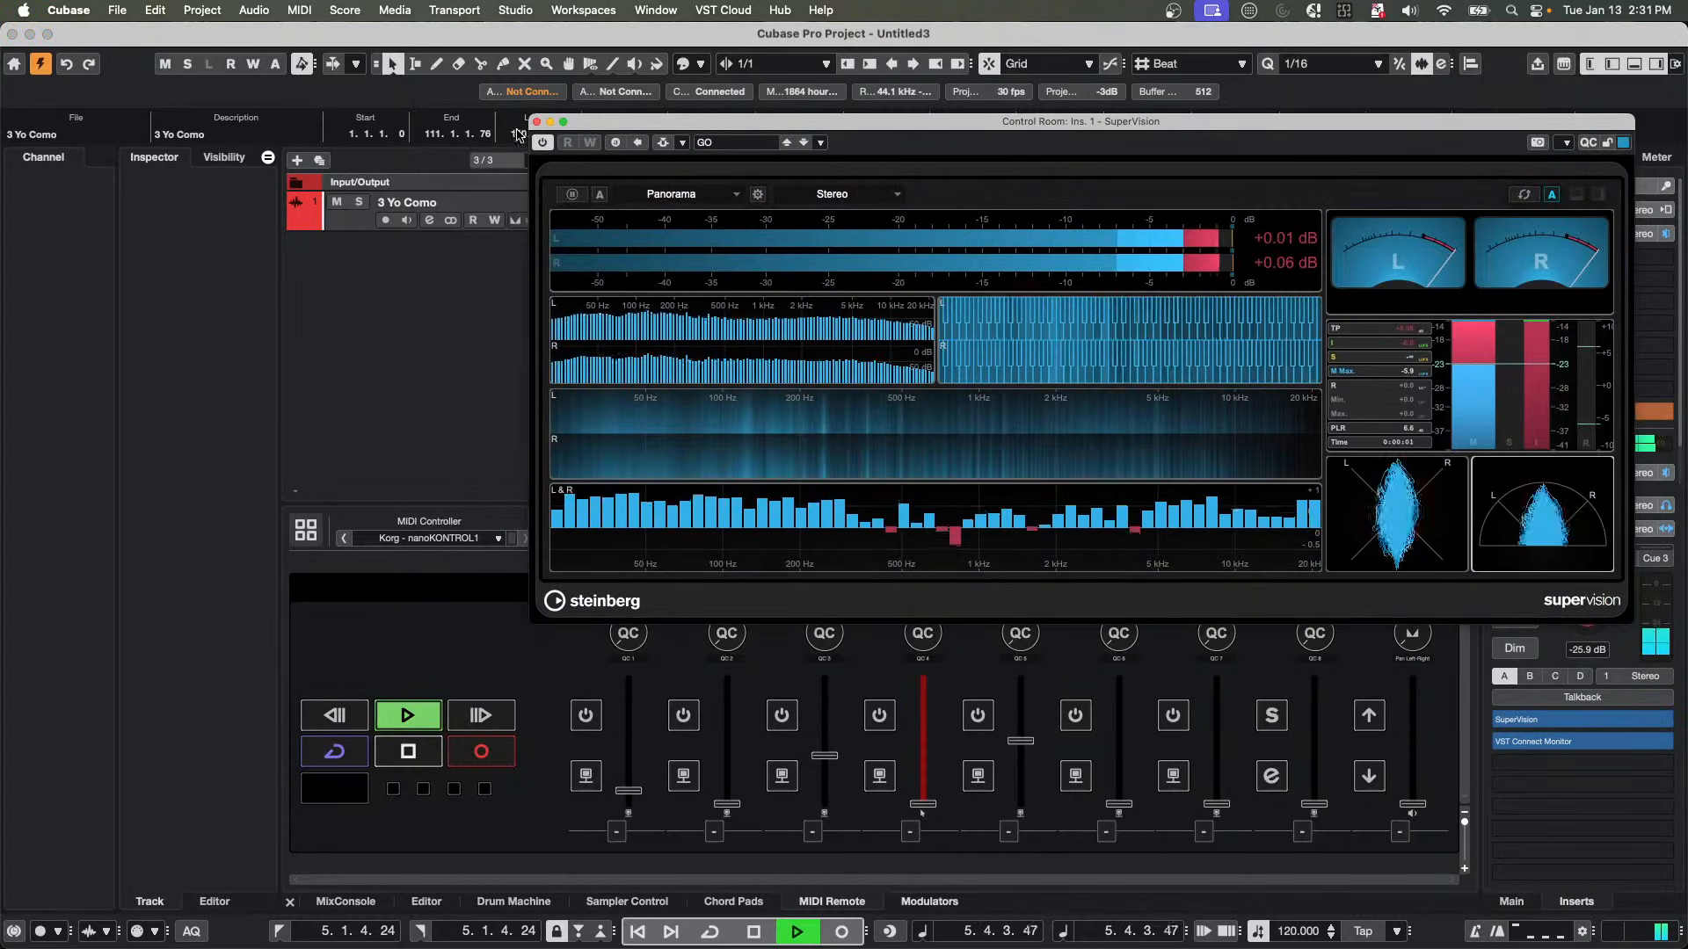
pyautogui.click(536, 122)
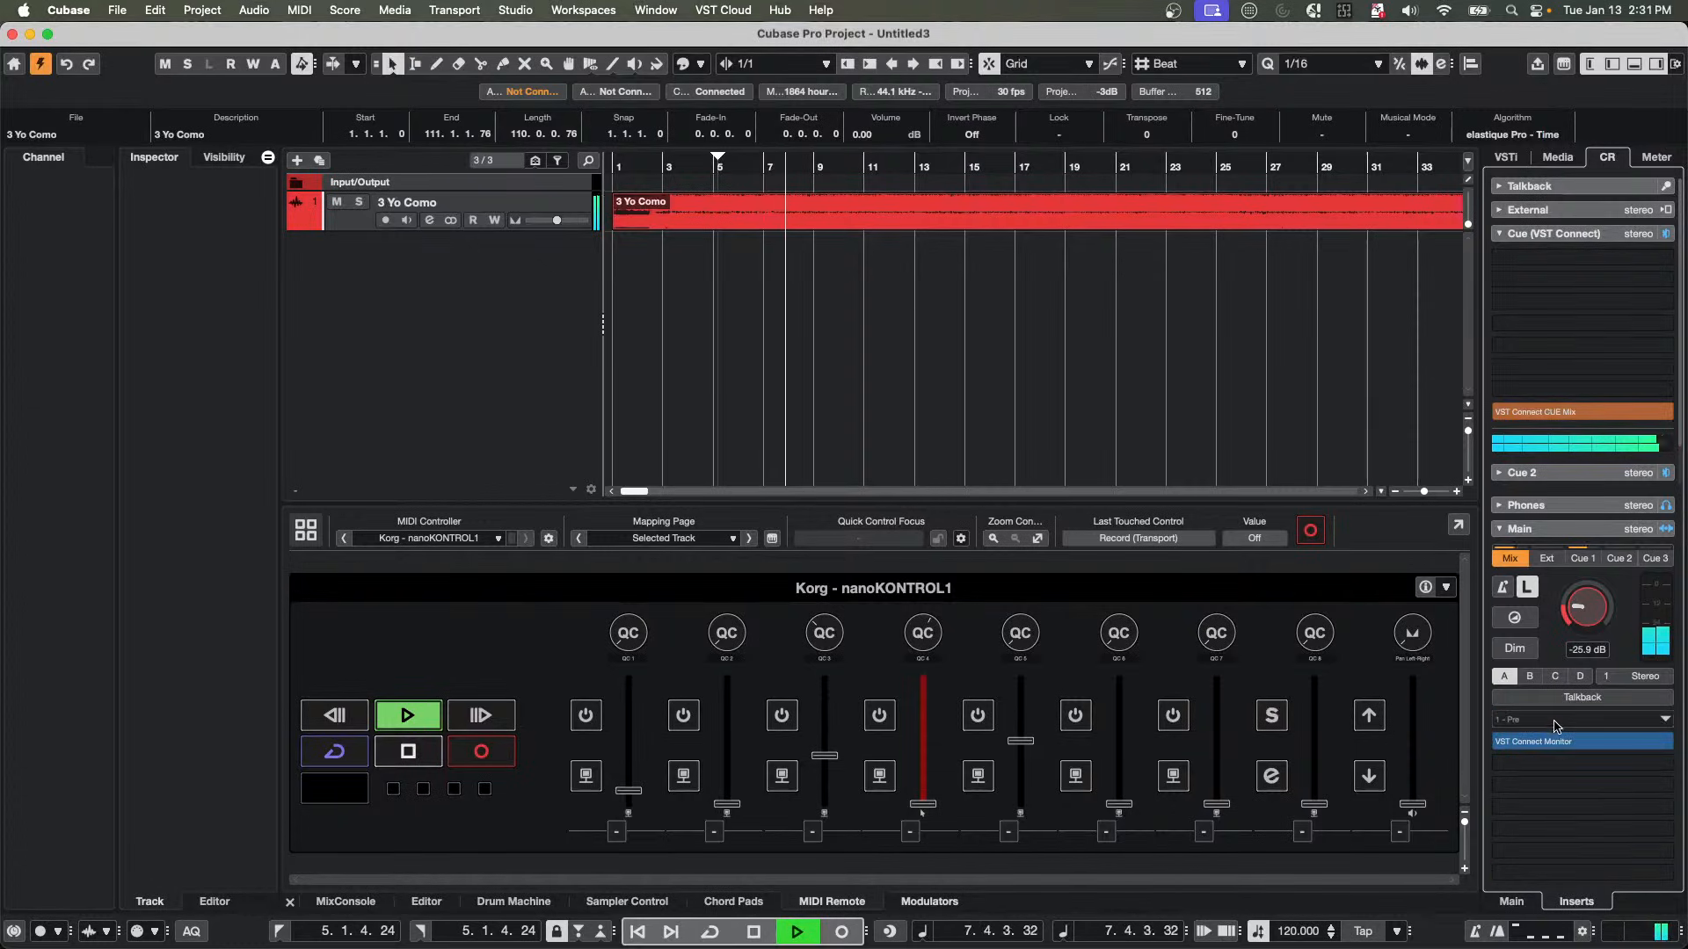
# Insert SuperVision from the Analyzer effects in the first Control Room Main insert slot and set its module to Phasescope.
pyautogui.click(1556, 721)
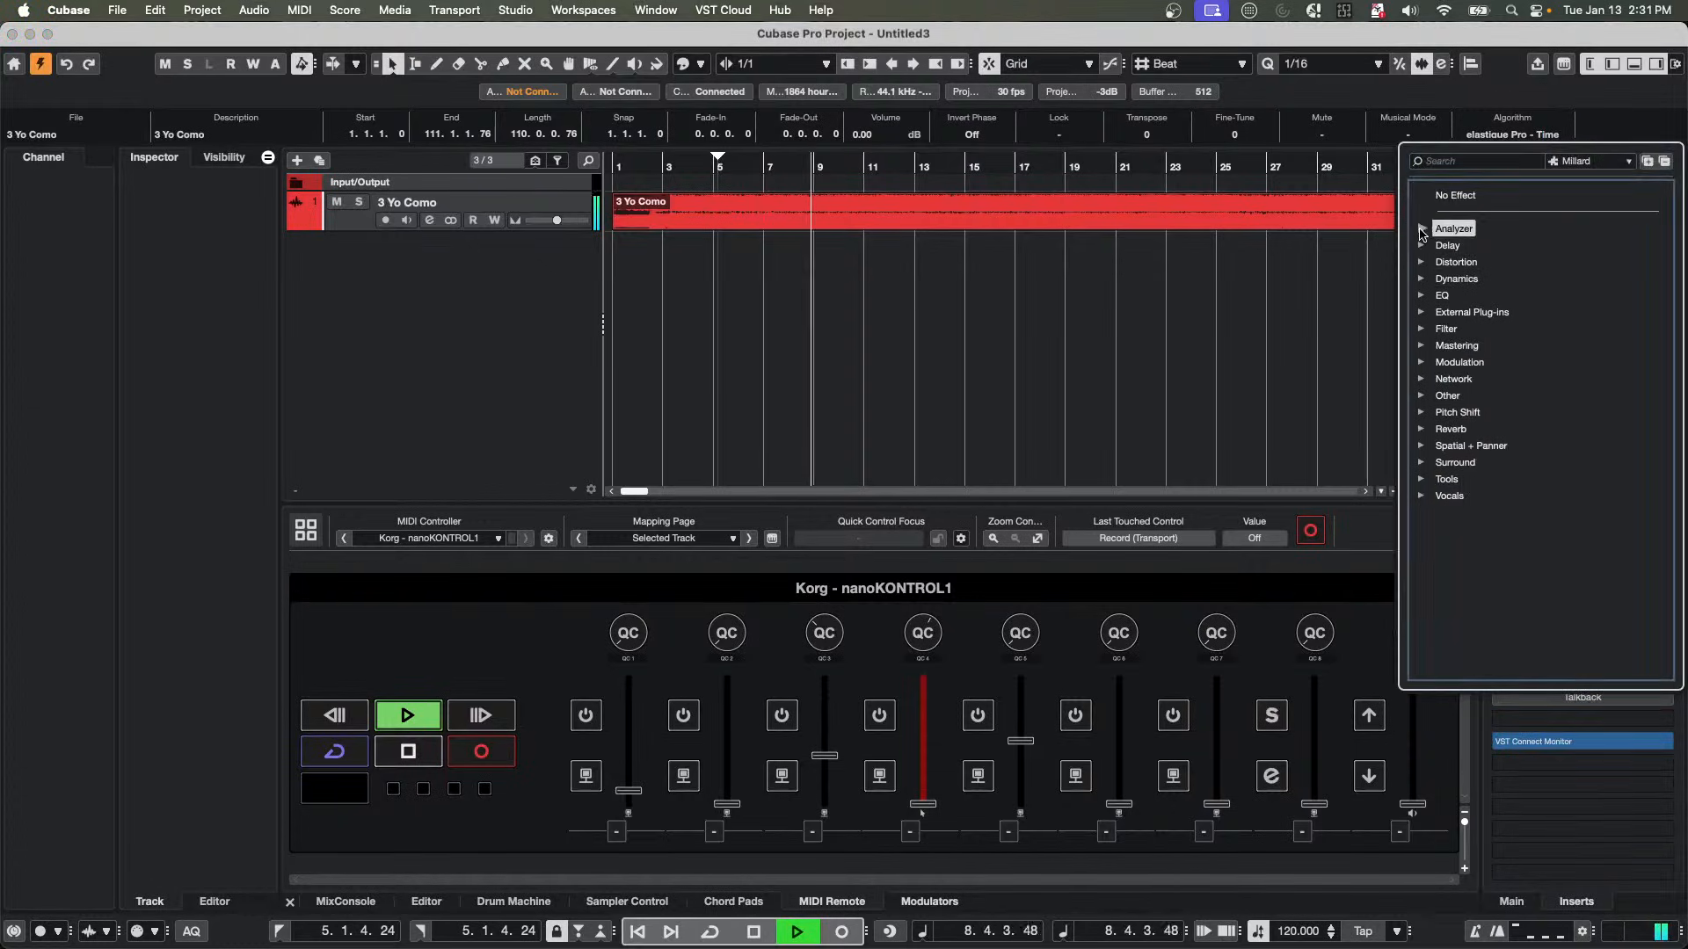
pyautogui.click(1453, 228)
pyautogui.click(1477, 249)
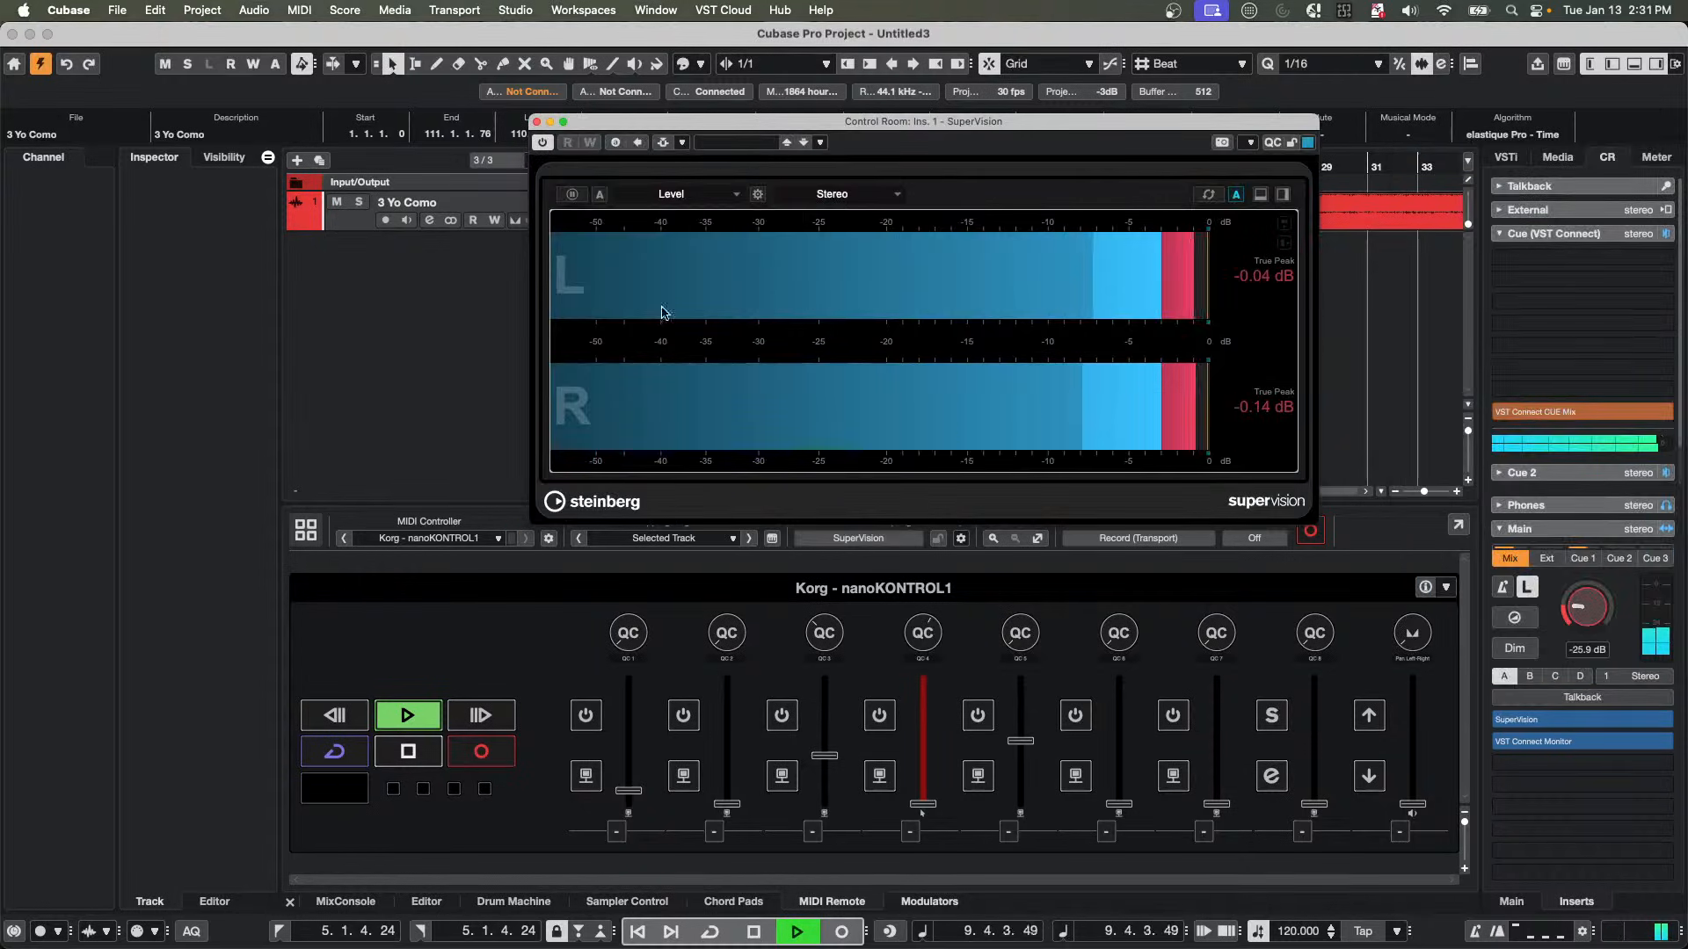
pyautogui.click(672, 194)
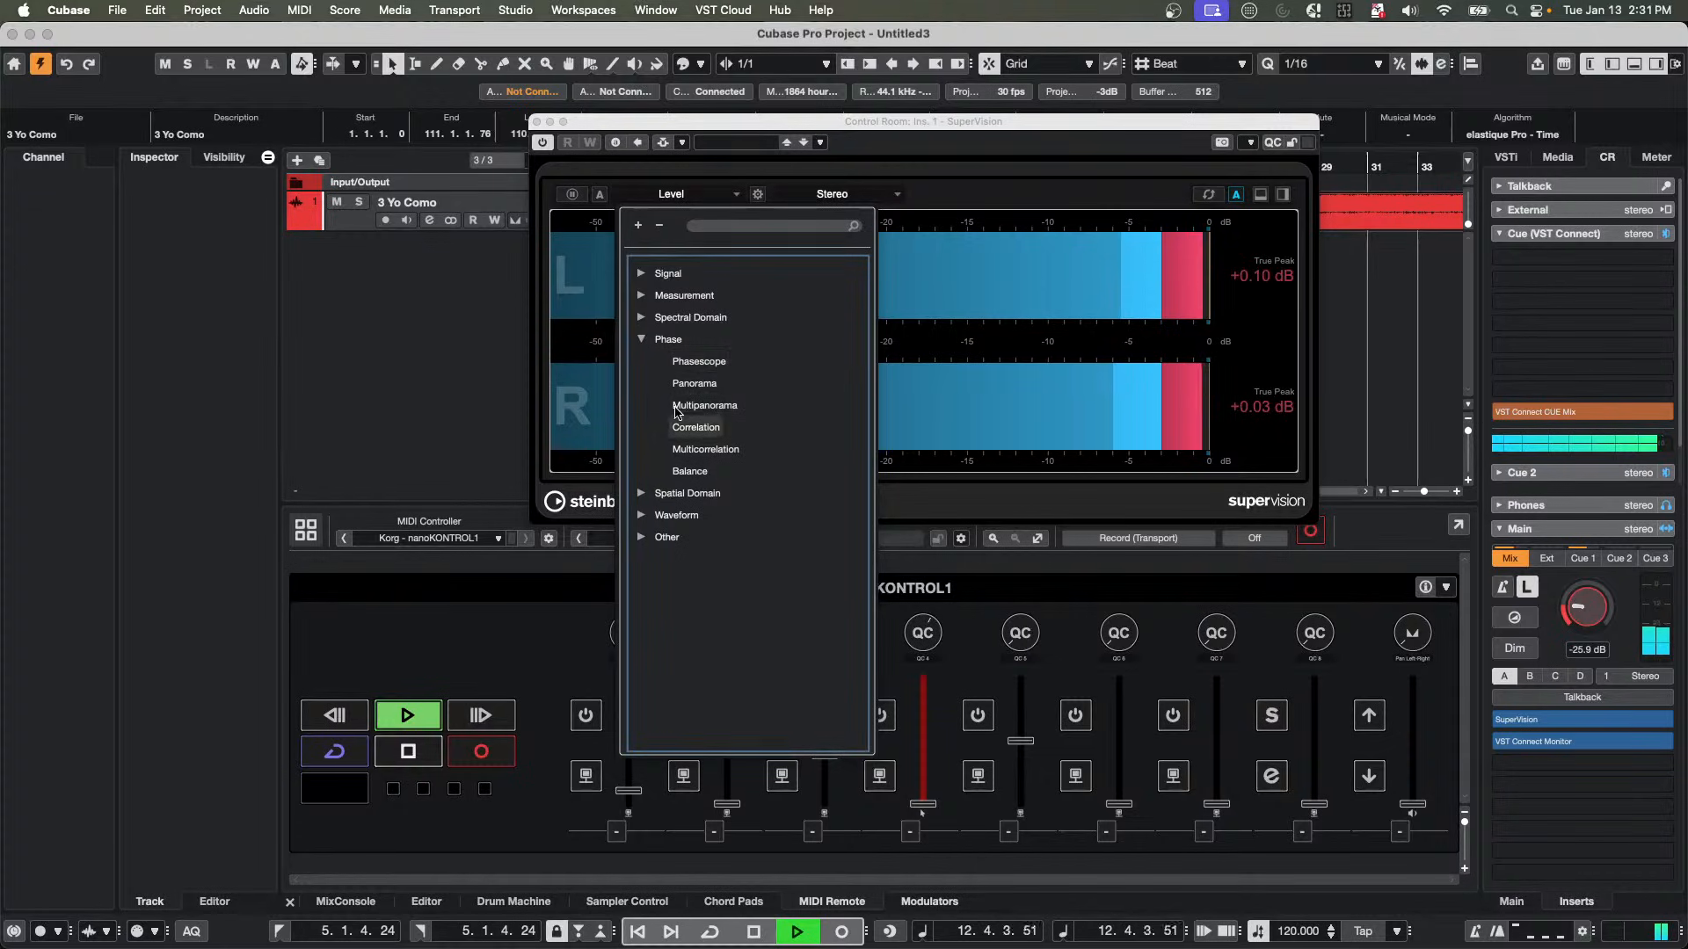
pyautogui.click(699, 361)
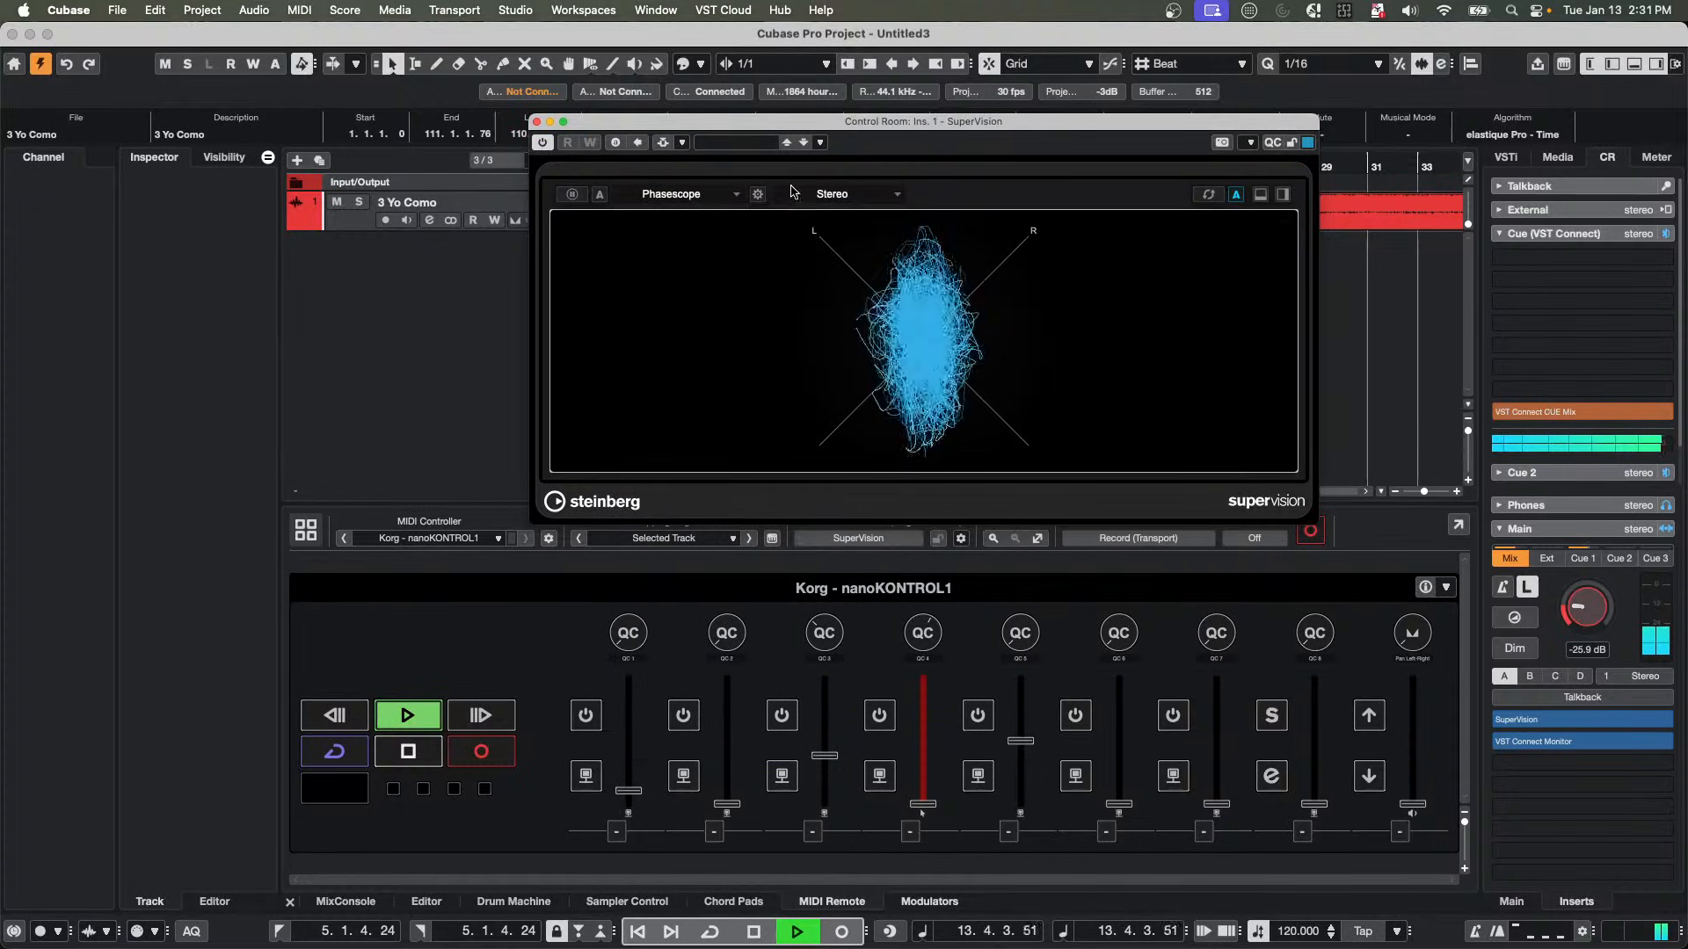
pyautogui.click(662, 195)
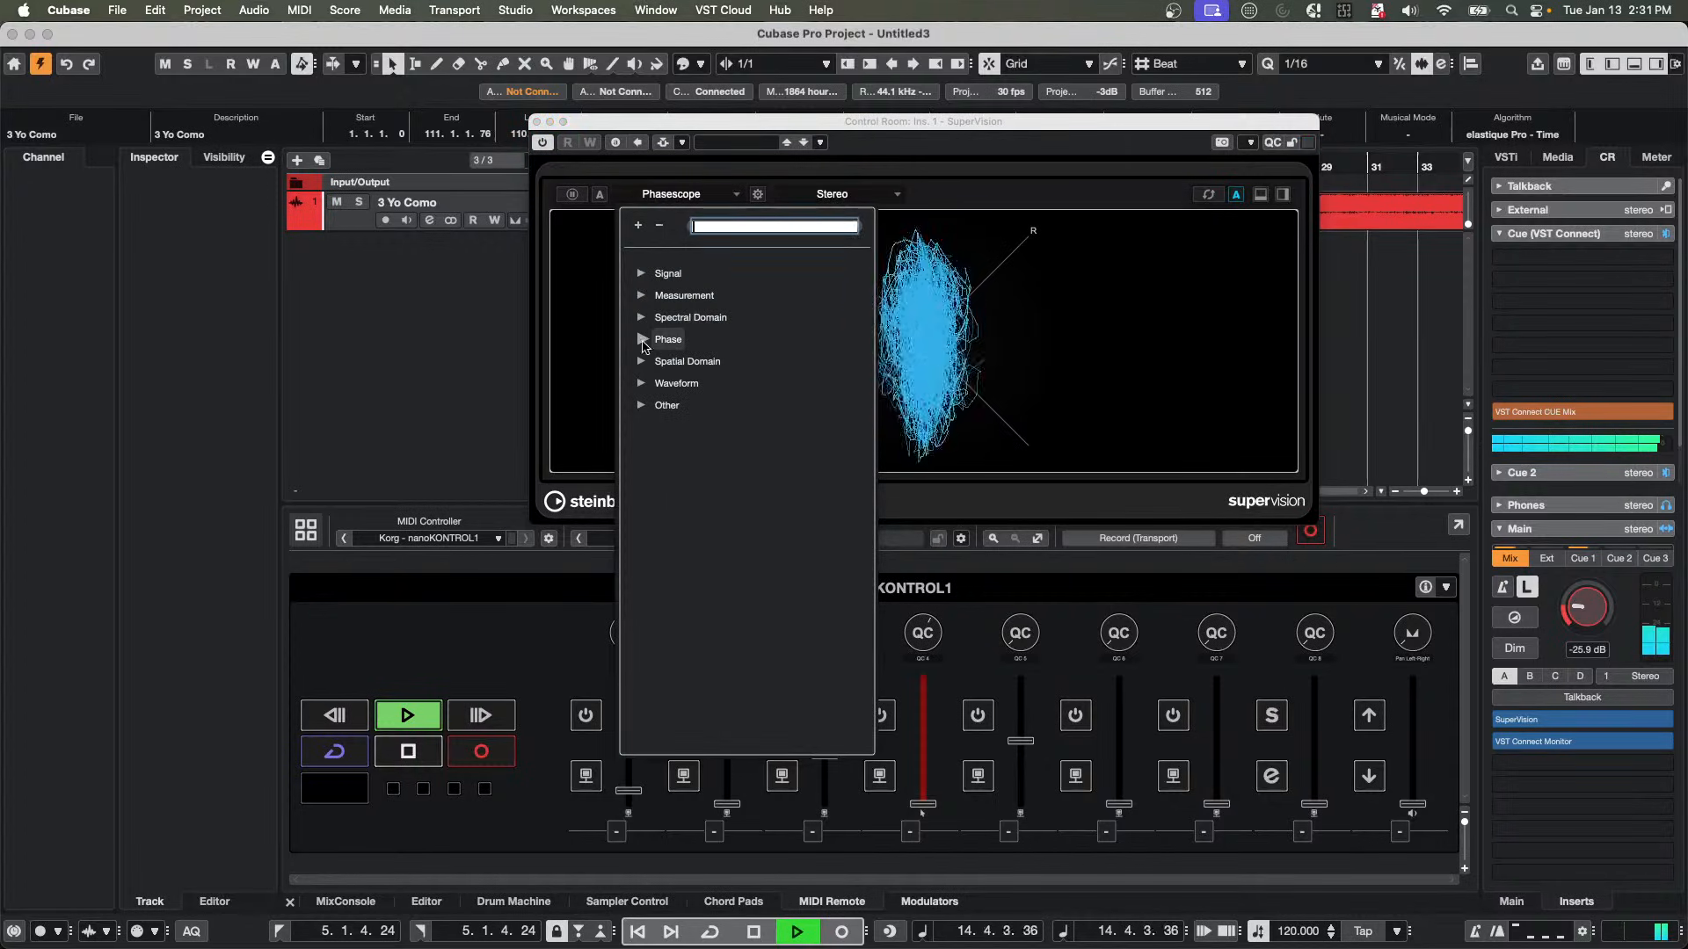
pyautogui.click(1117, 362)
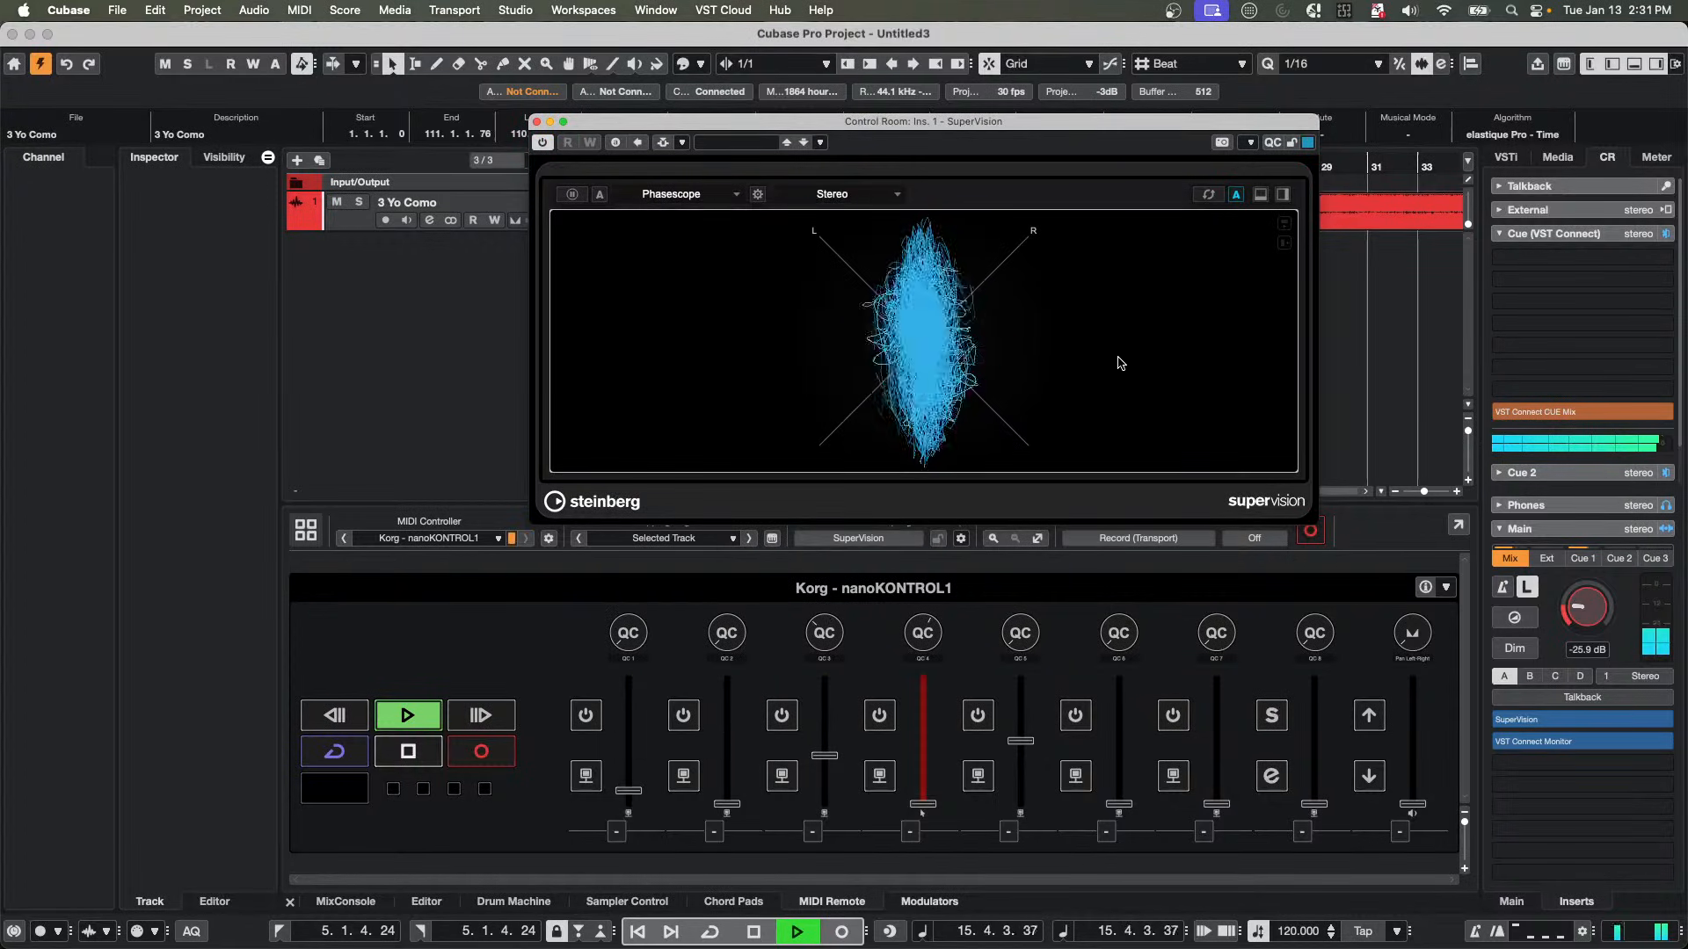
# Split the SuperVision display horizontally and set the new lower module to Panorama.
pyautogui.click(1260, 194)
pyautogui.click(738, 194)
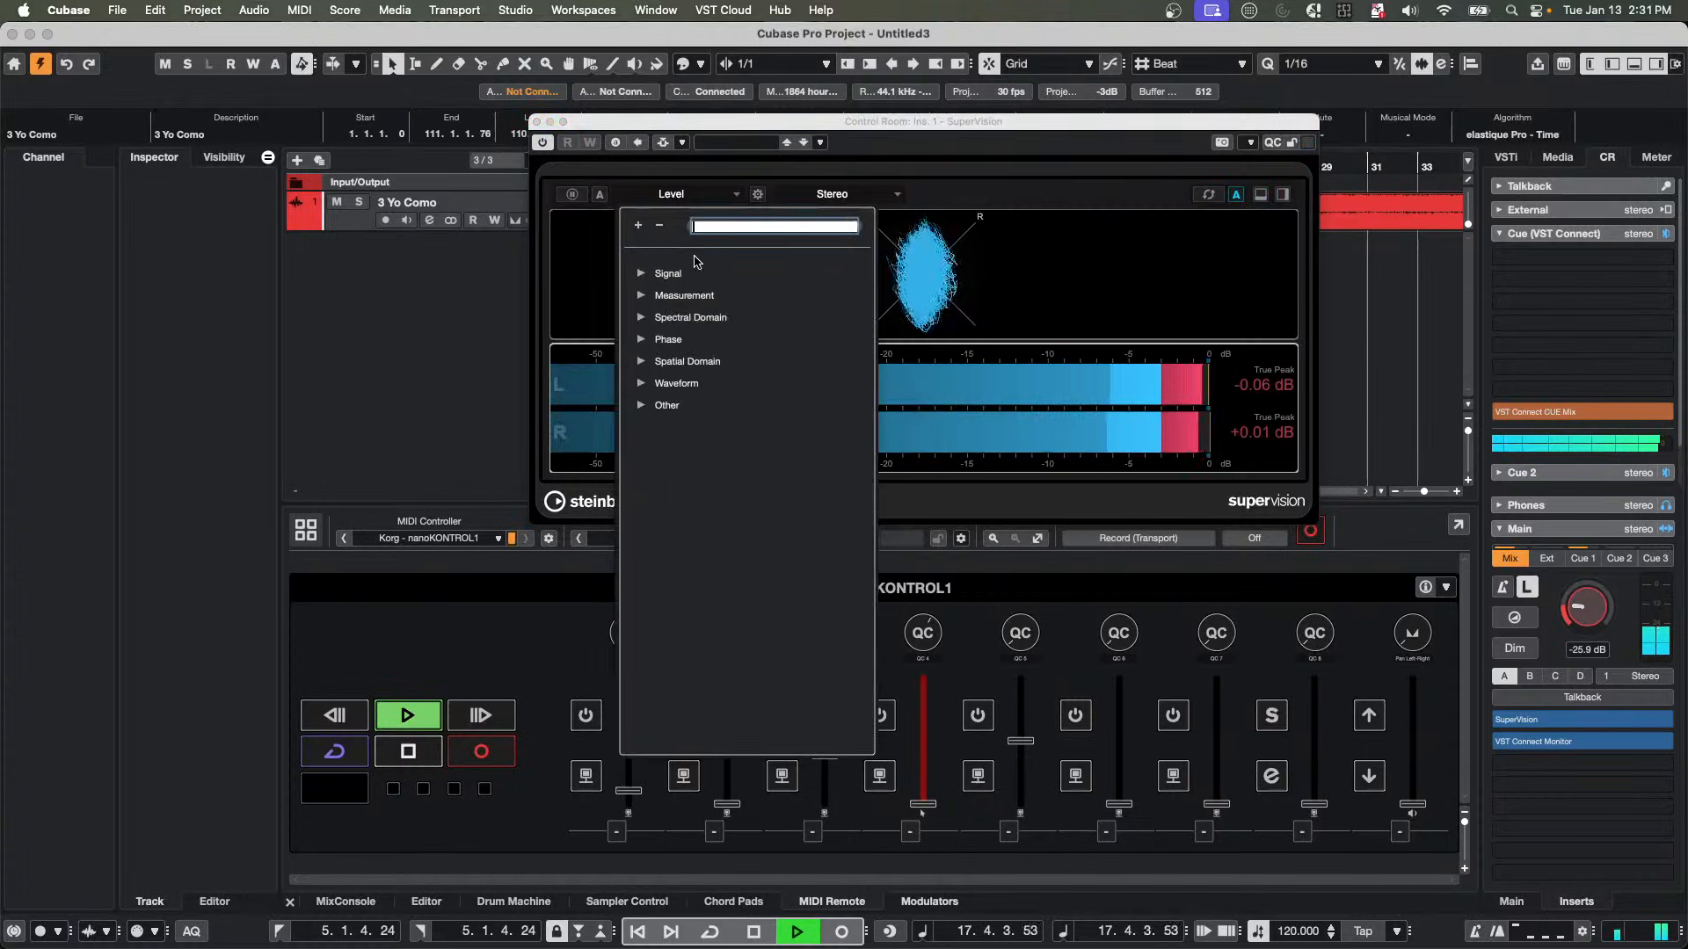
pyautogui.click(656, 343)
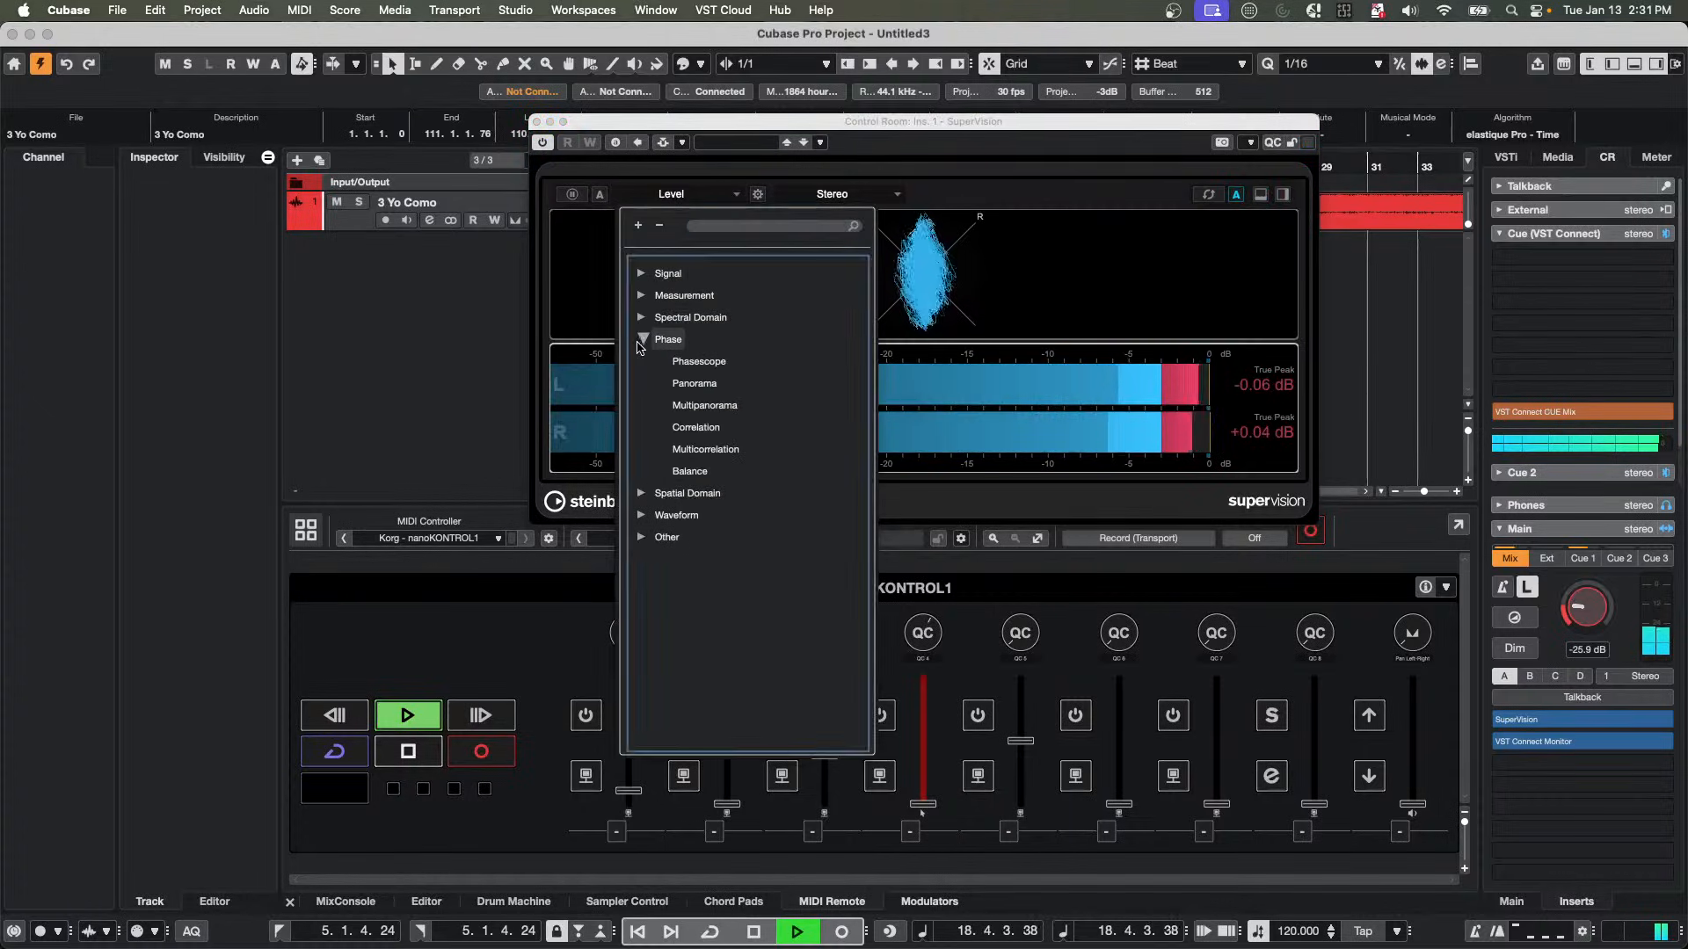
pyautogui.click(695, 383)
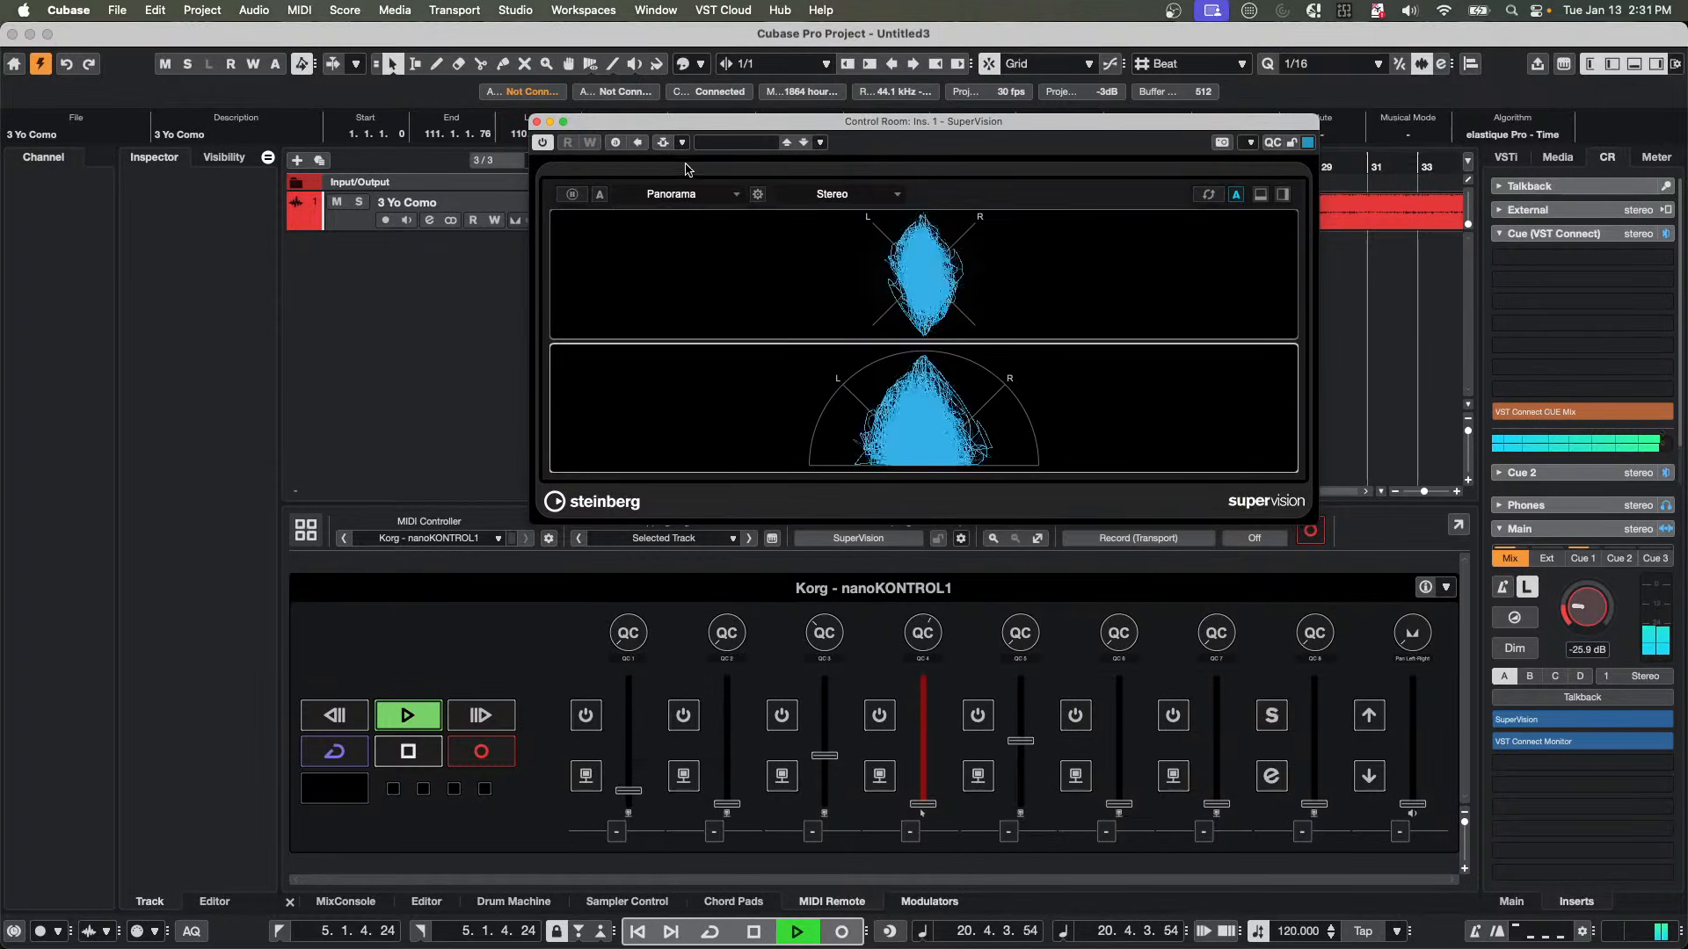
# Add a third SuperVision module below the Panorama display and set it to Correlation.
pyautogui.click(1260, 194)
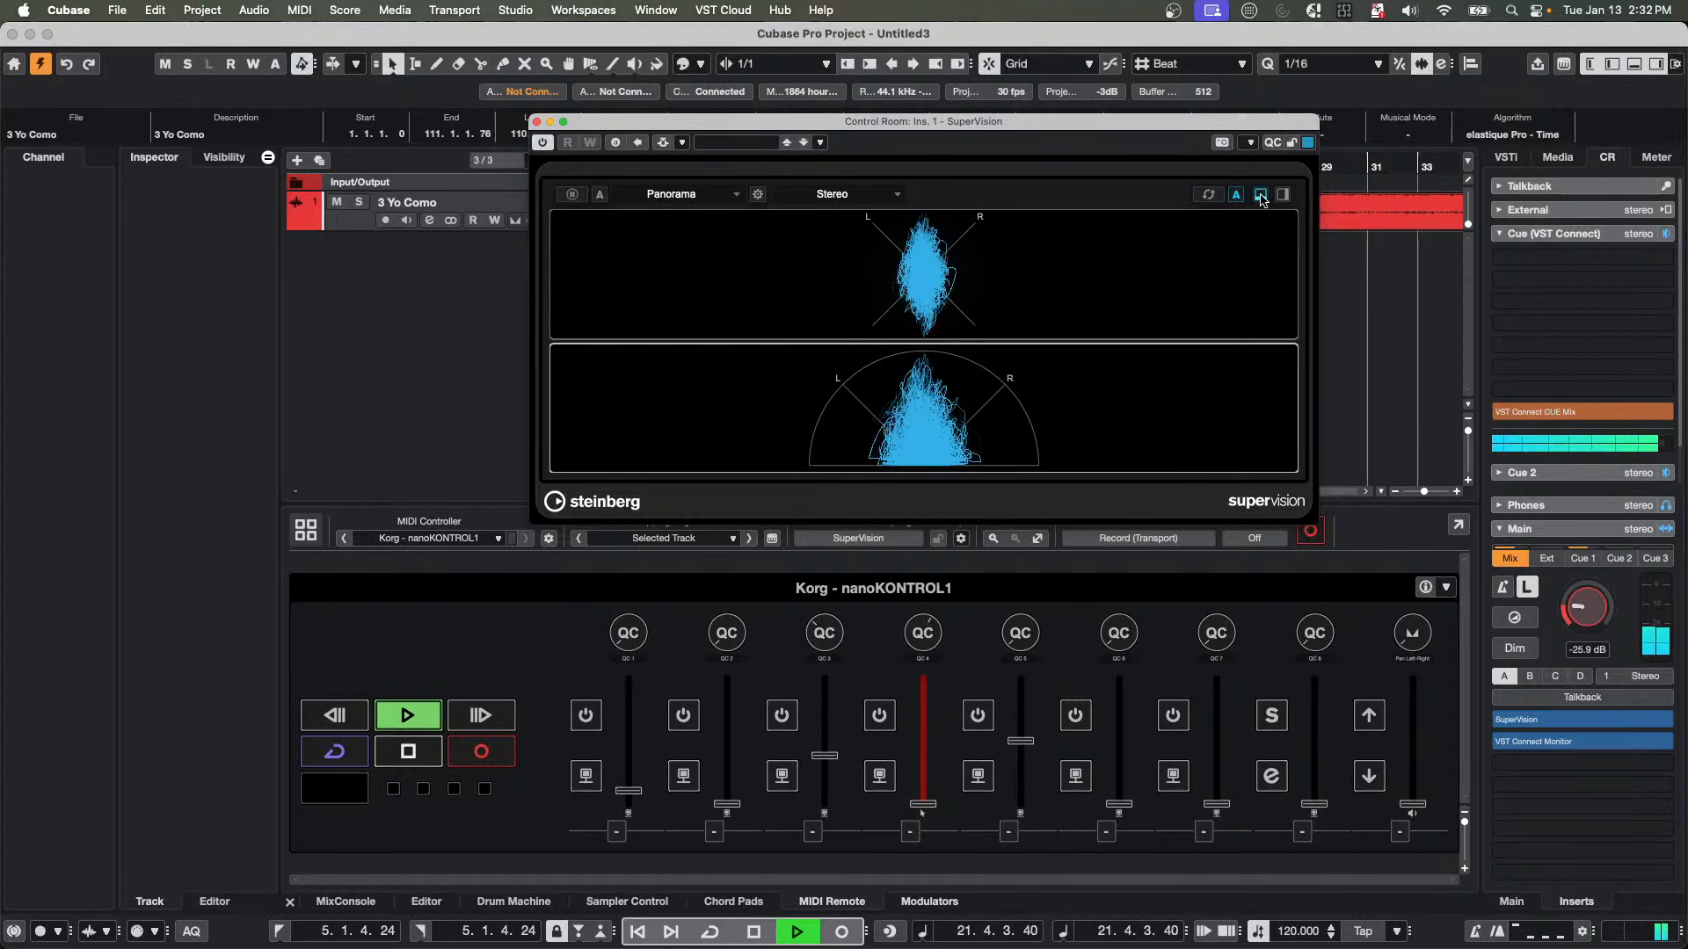
pyautogui.click(670, 194)
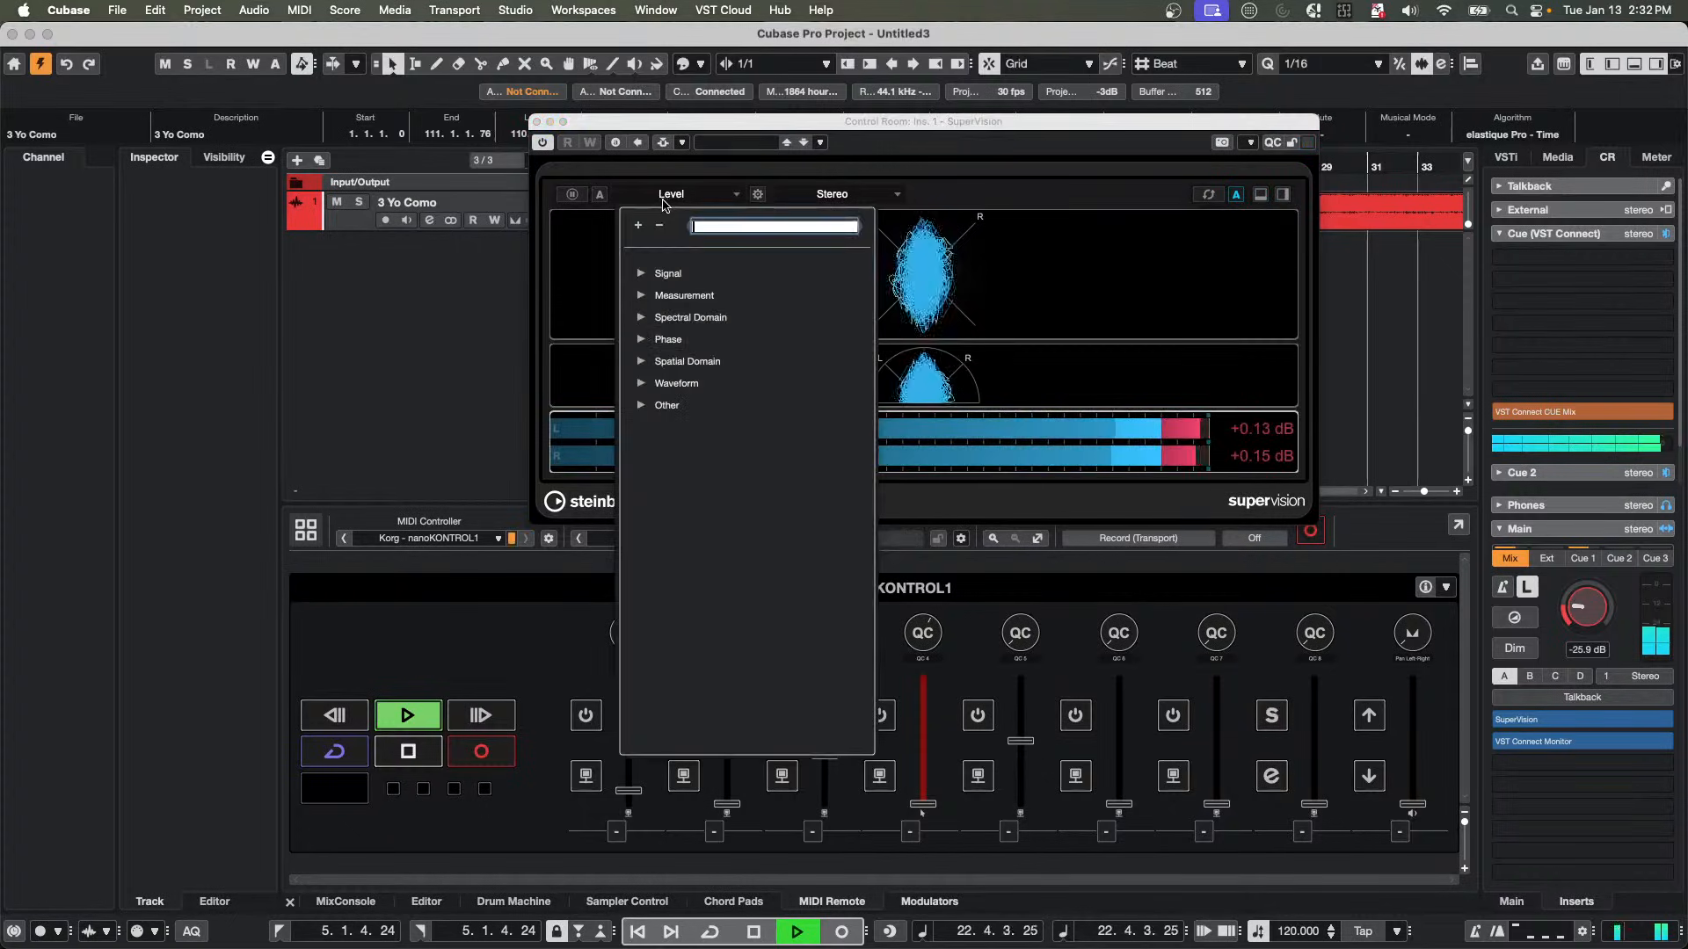
pyautogui.click(647, 340)
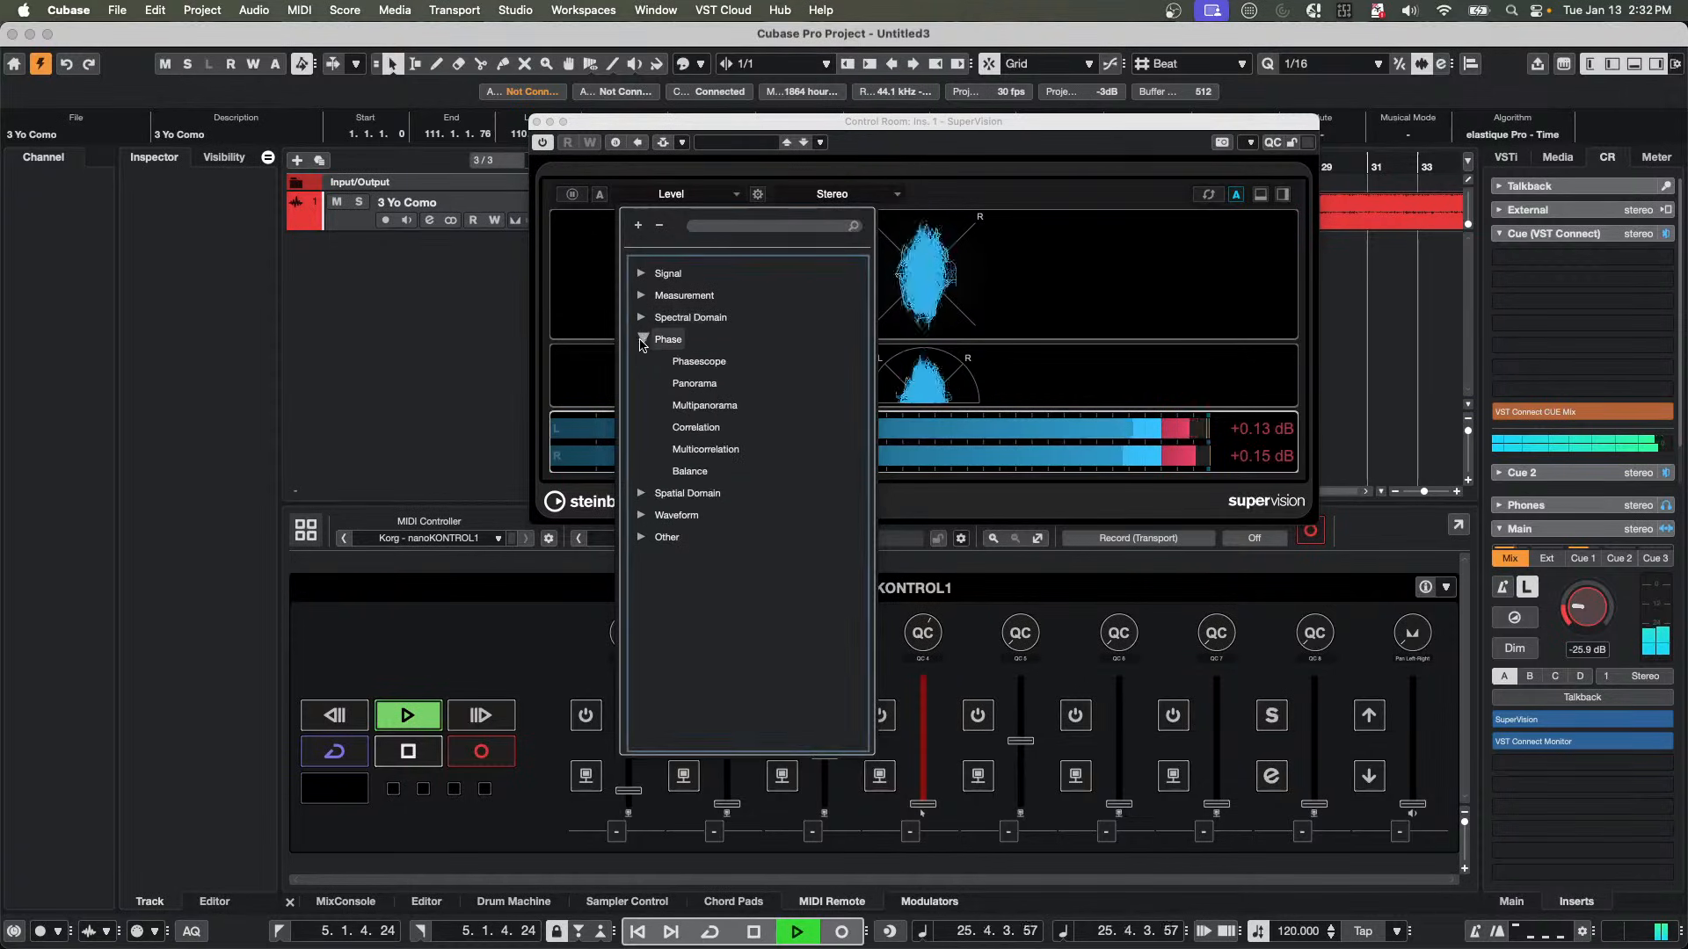
pyautogui.click(697, 427)
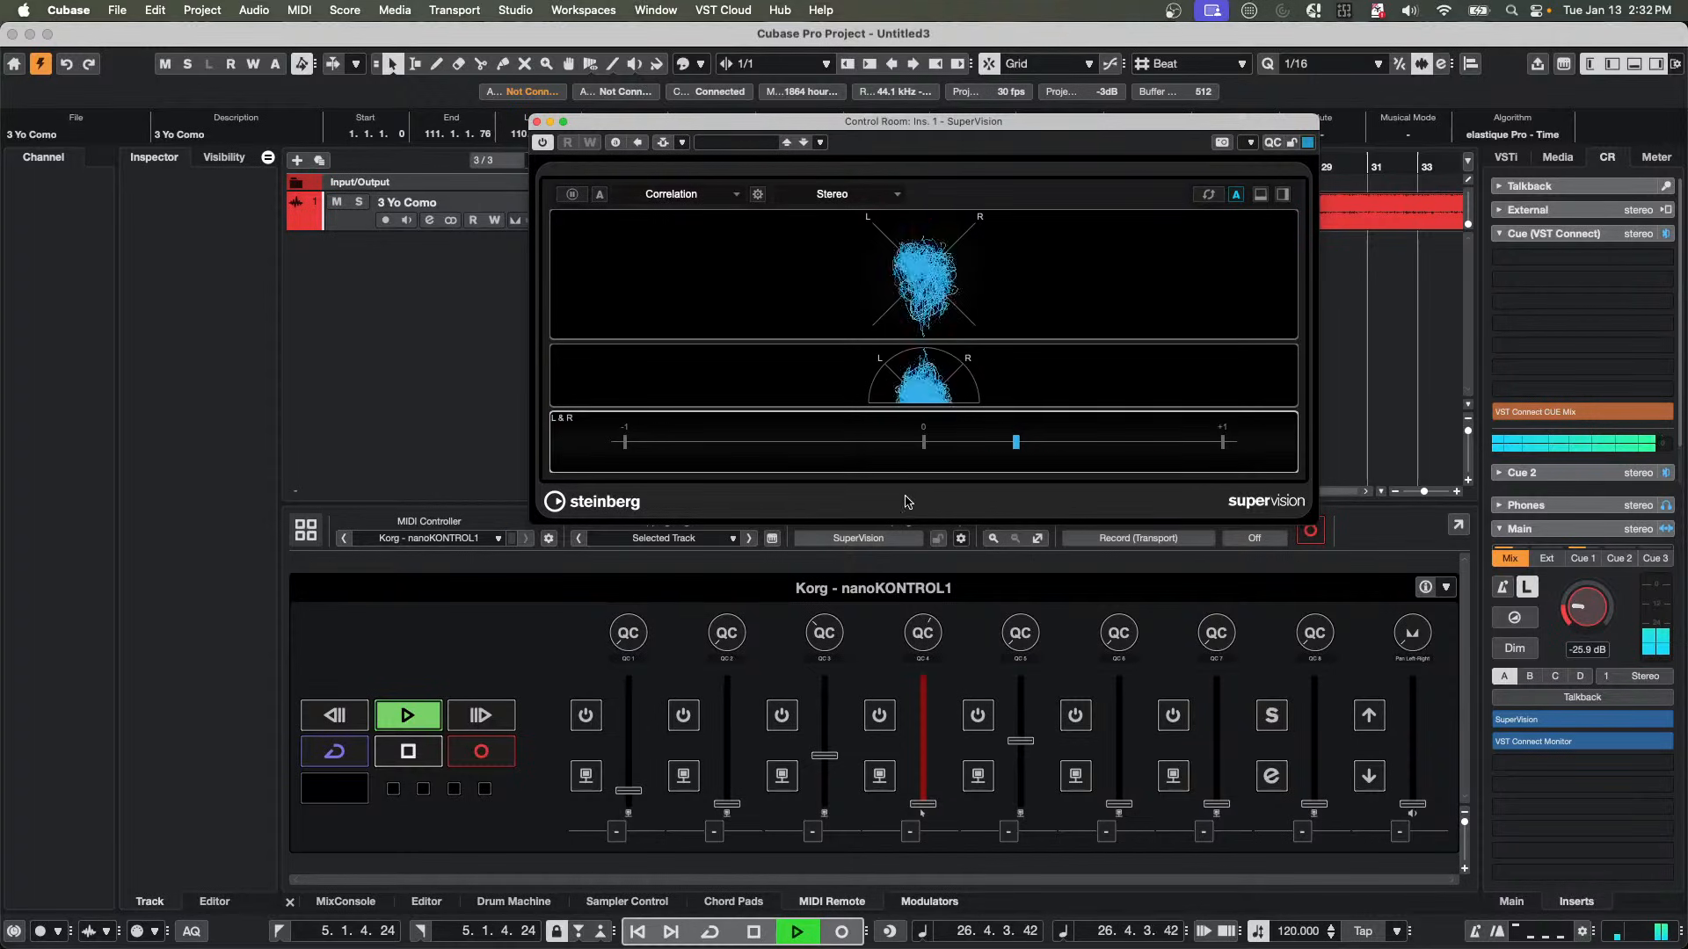
# Switch the Correlation module to Multicorrelation in an enlarged SuperVision window and make its display the tallest of the three.
pyautogui.moveTo(1316, 521); pyautogui.dragTo(1373, 749)
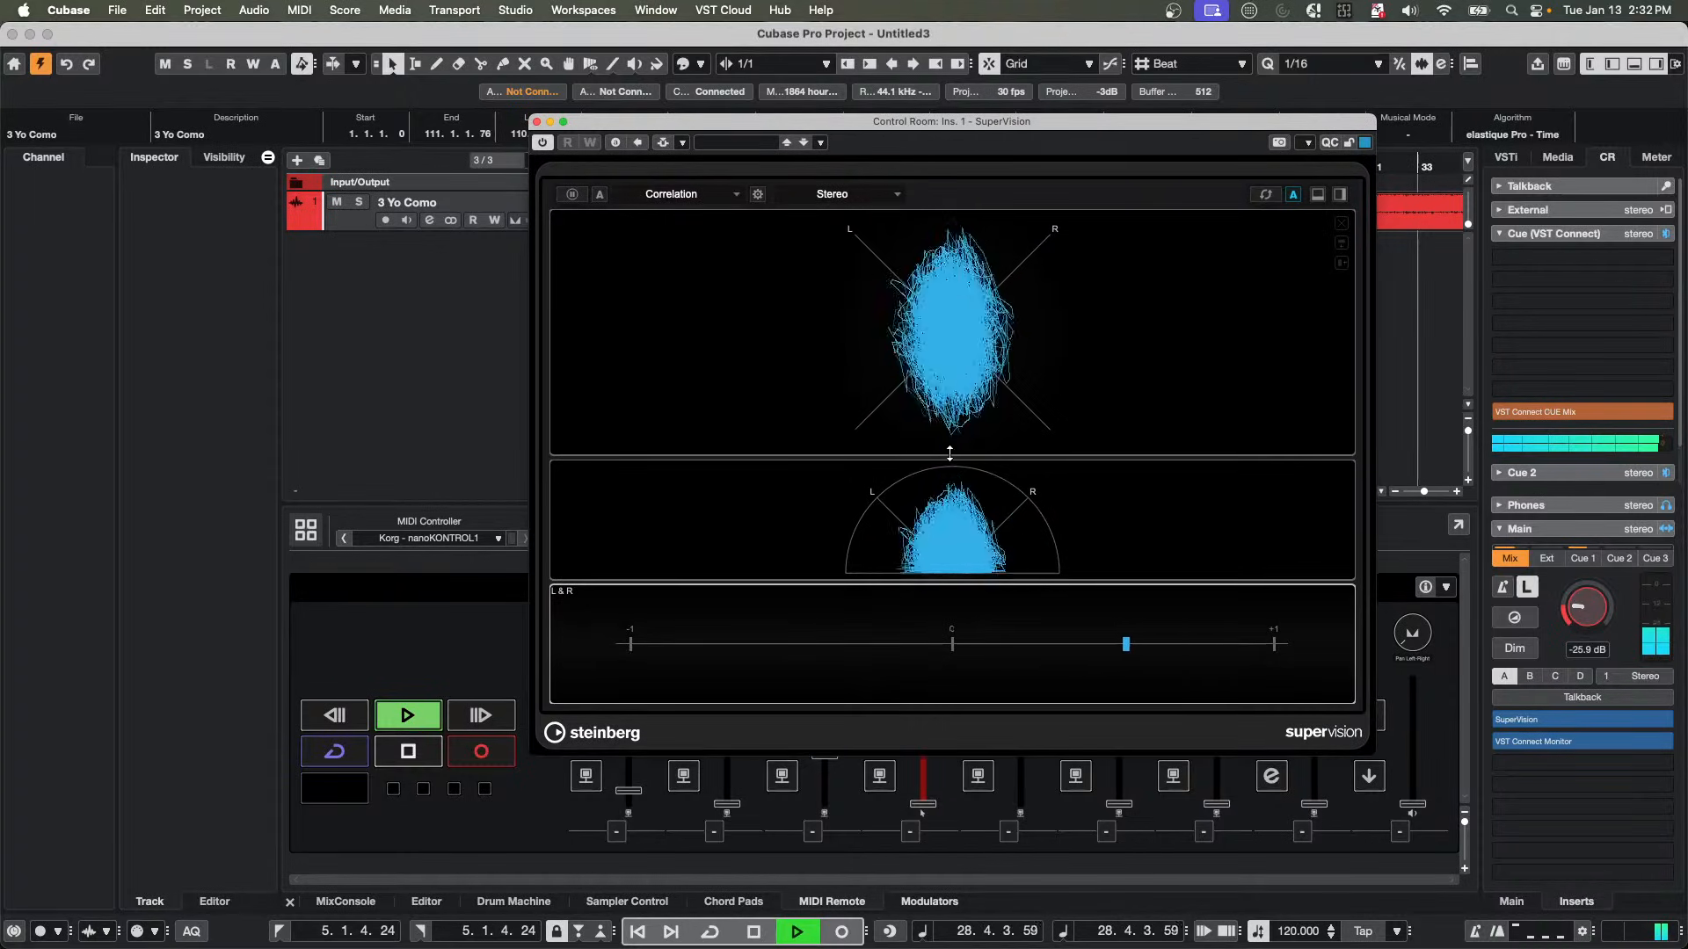
pyautogui.click(688, 195)
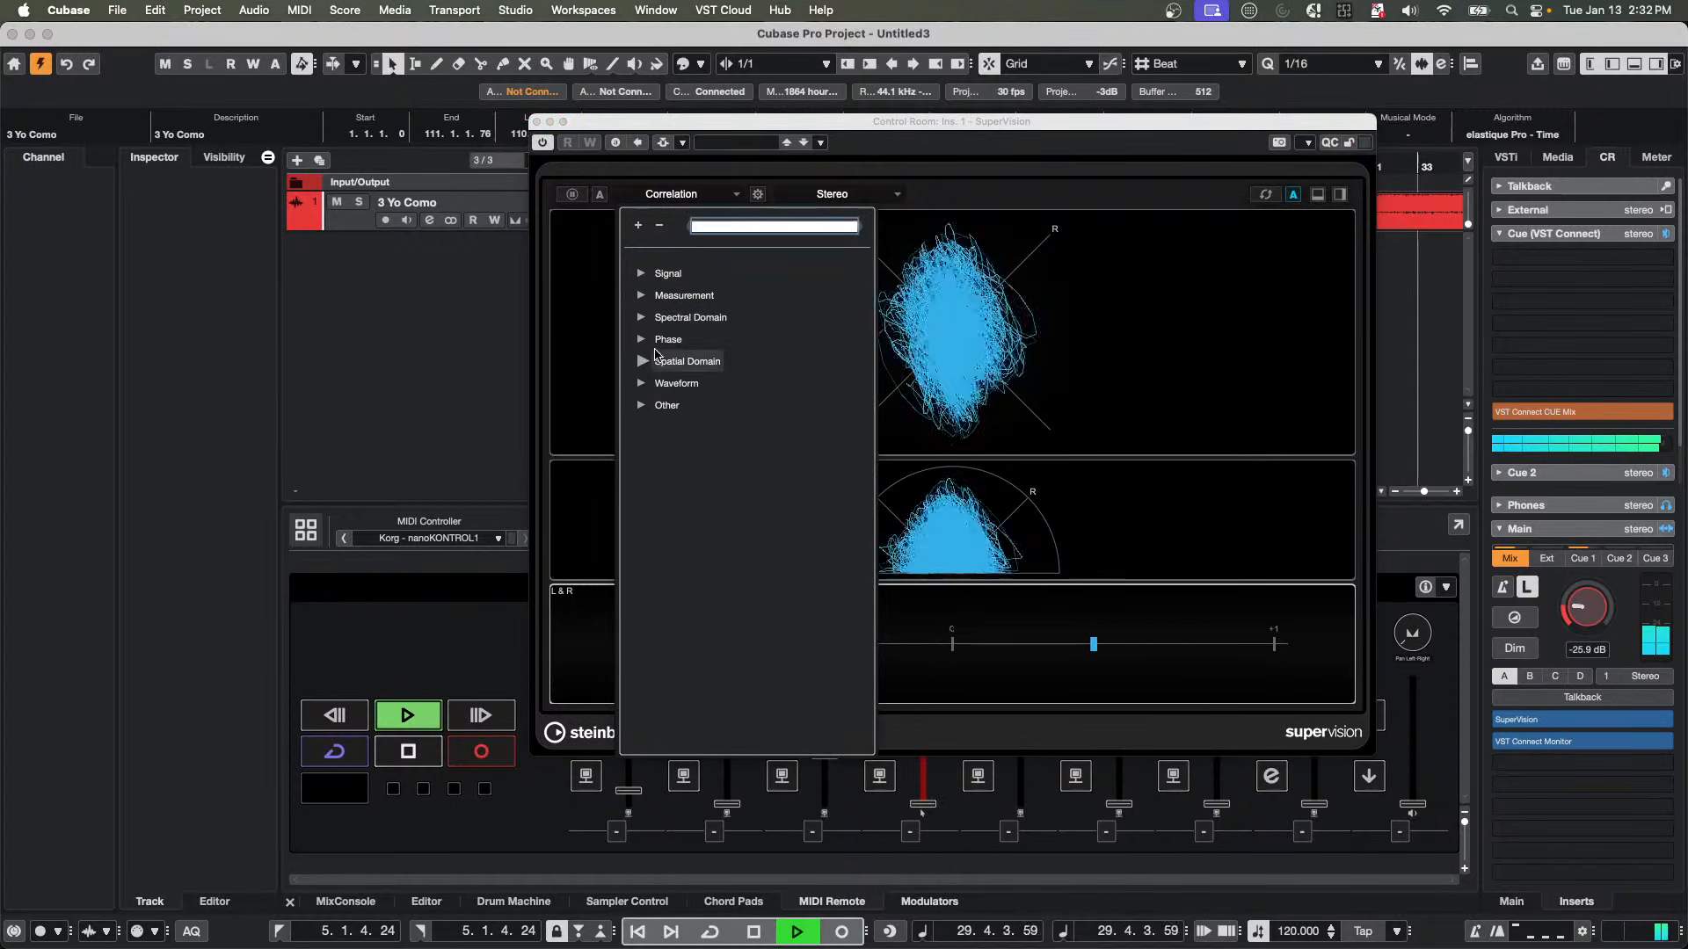
pyautogui.click(659, 340)
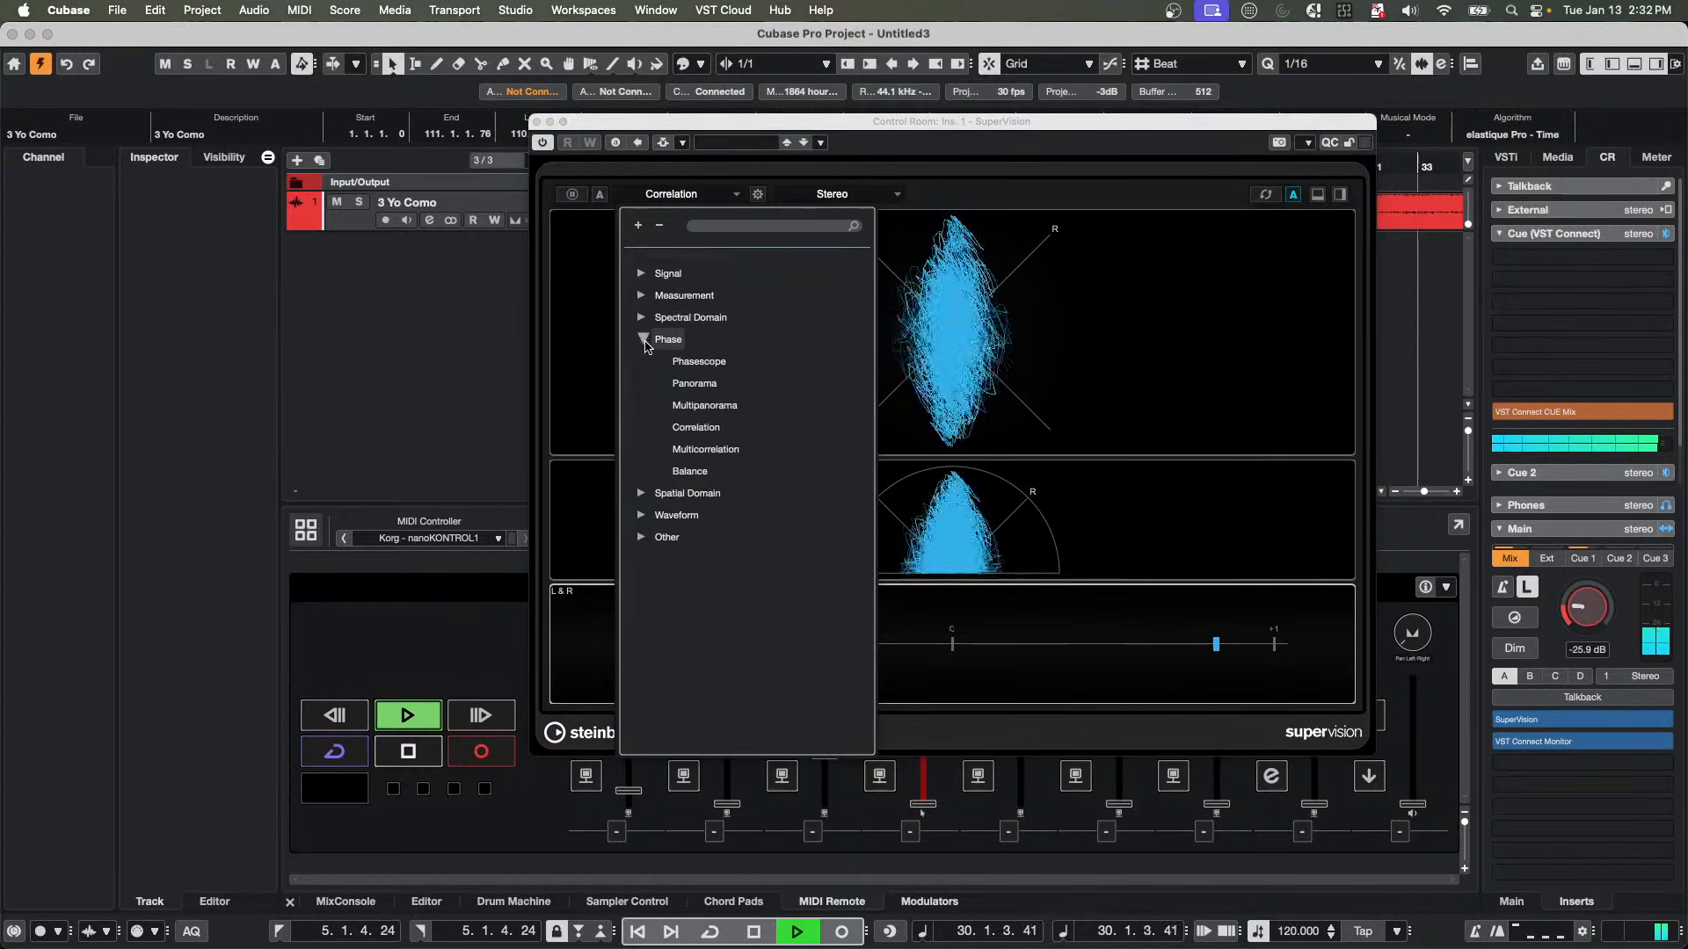
pyautogui.click(727, 450)
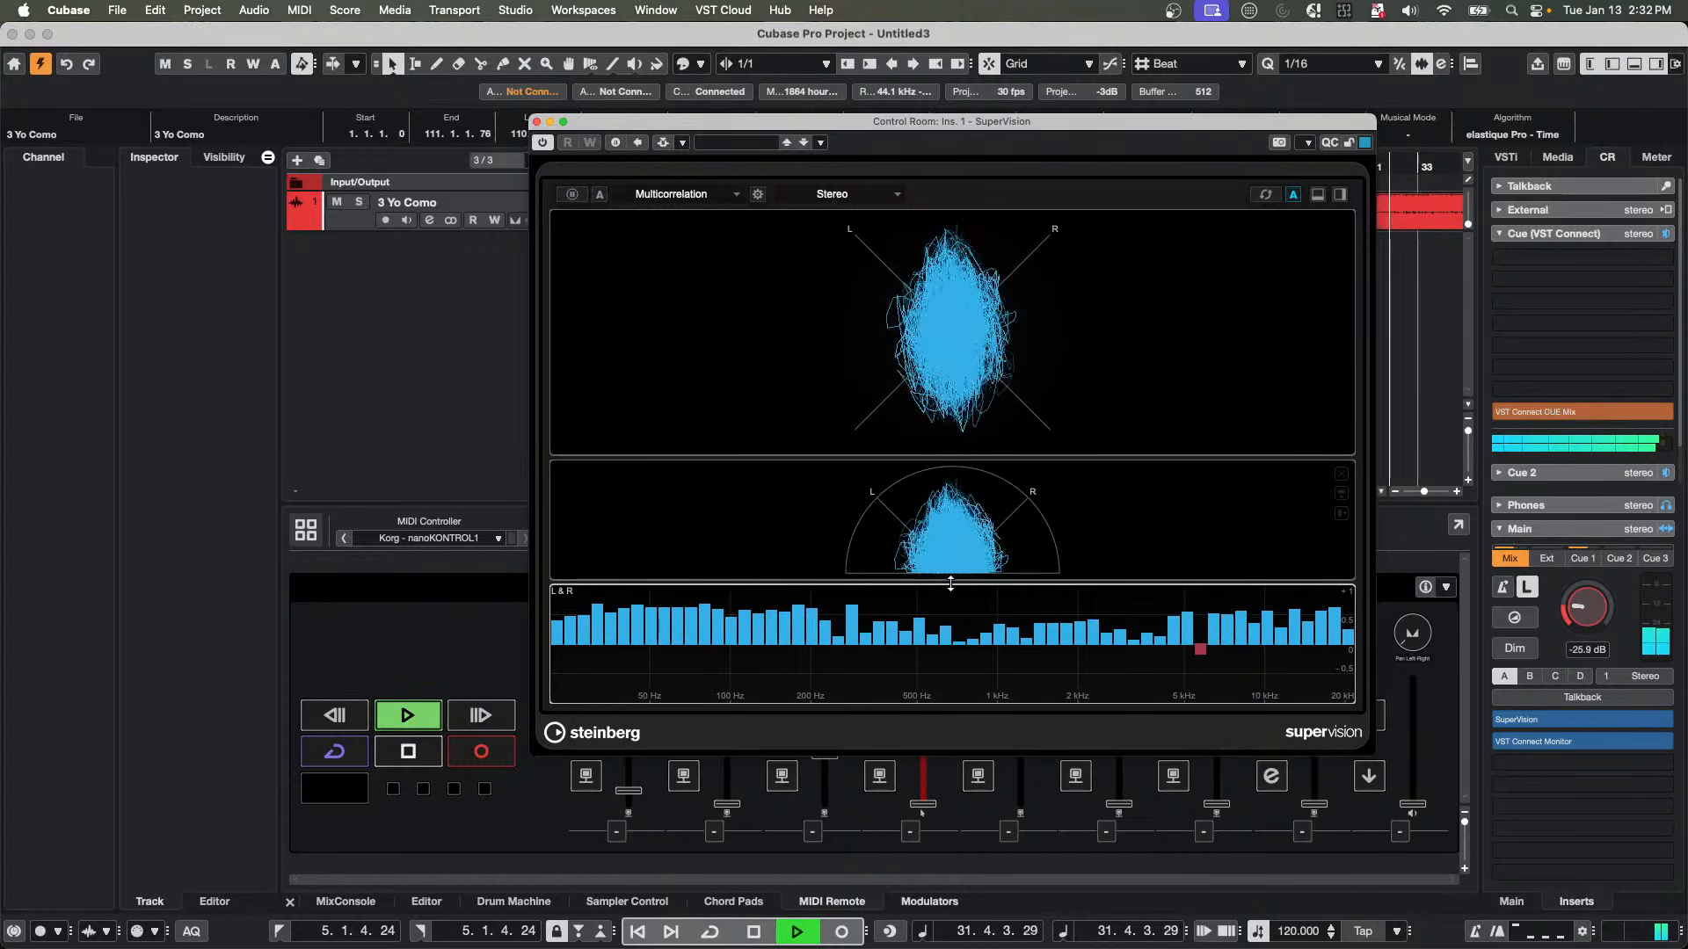
pyautogui.moveTo(950, 584); pyautogui.dragTo(952, 529)
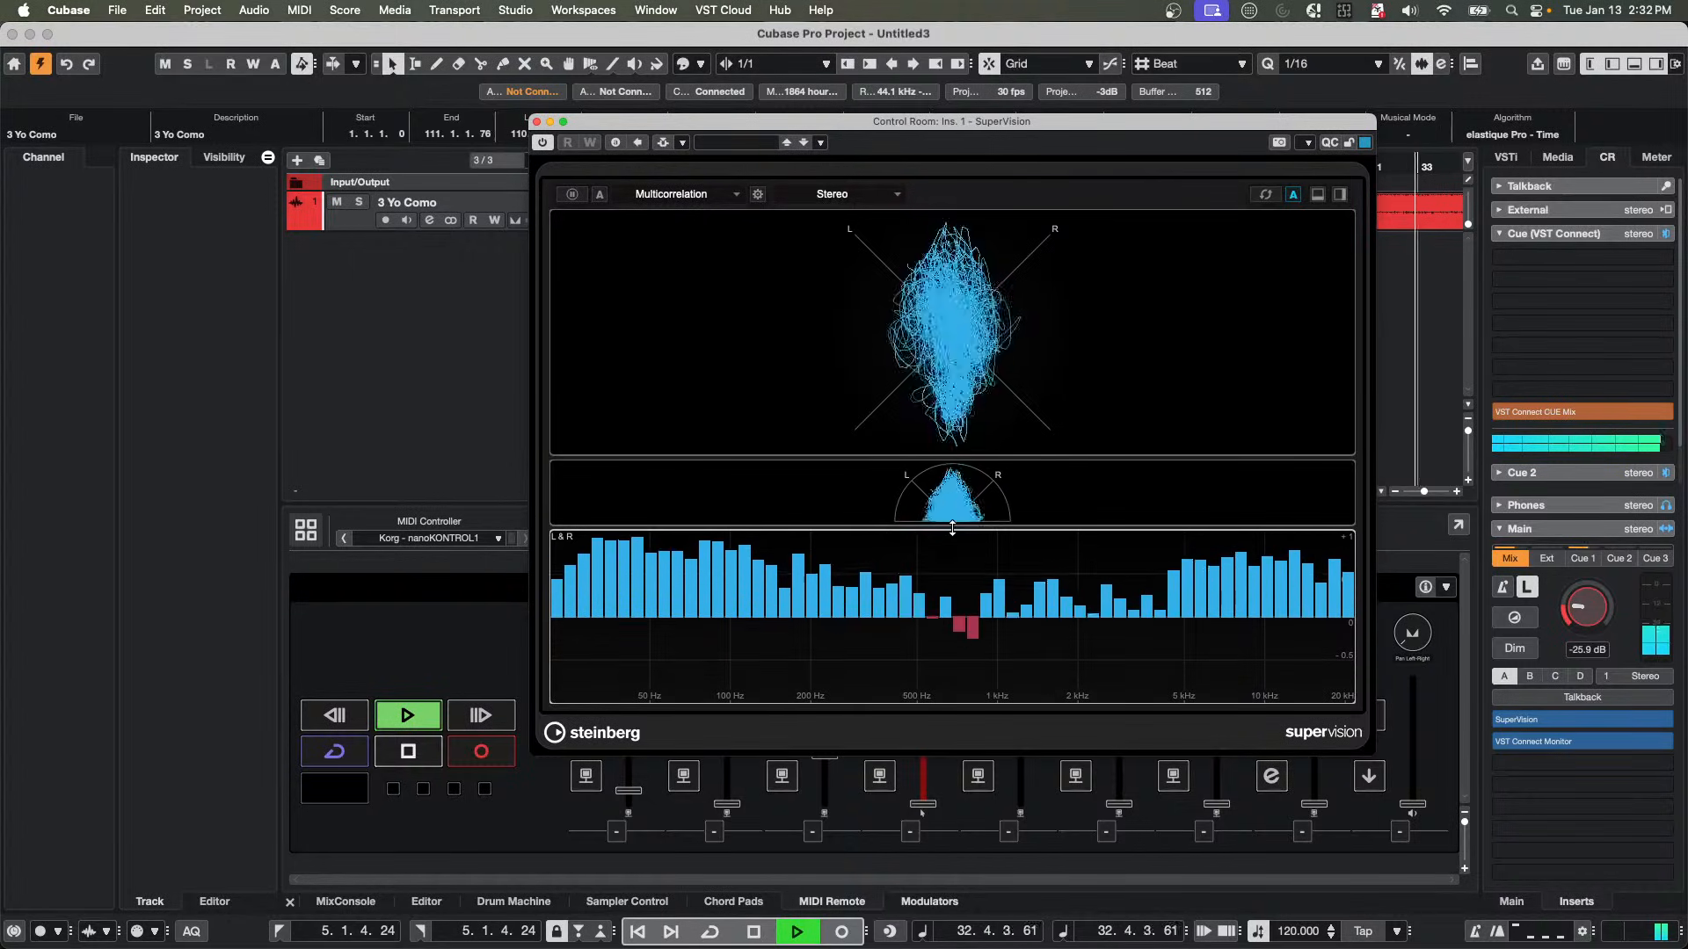
pyautogui.moveTo(920, 456); pyautogui.dragTo(918, 321)
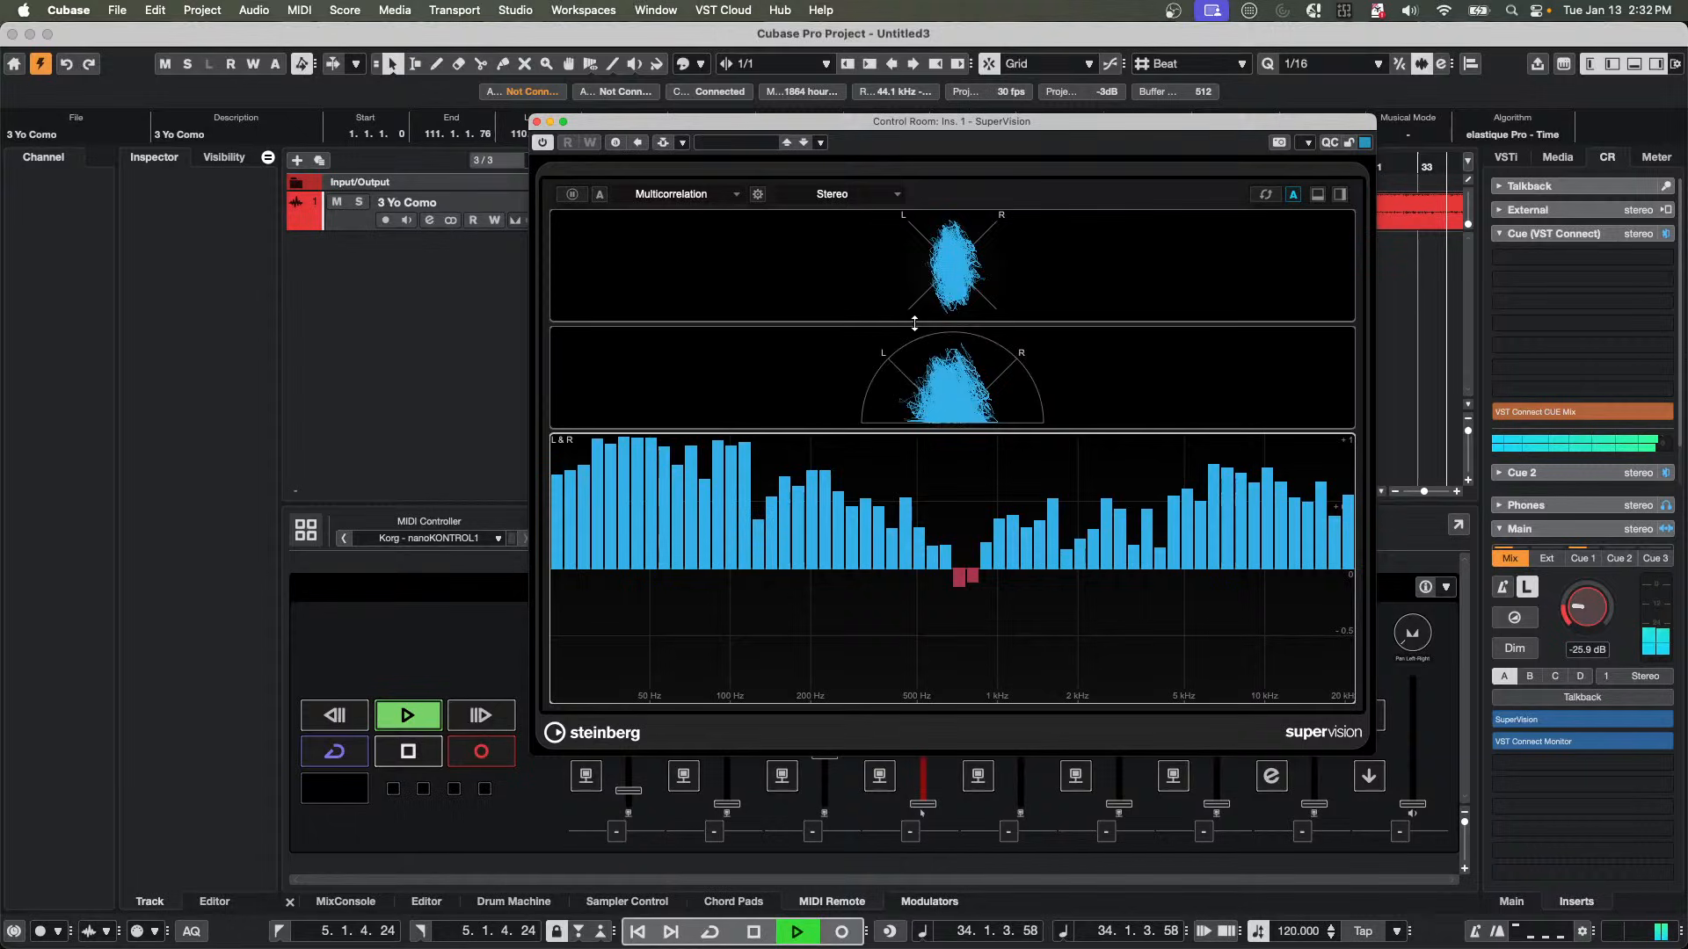
# Add a fourth SuperVision module below the Multicorrelation display and set it to Balance.
pyautogui.click(678, 194)
pyautogui.click(642, 341)
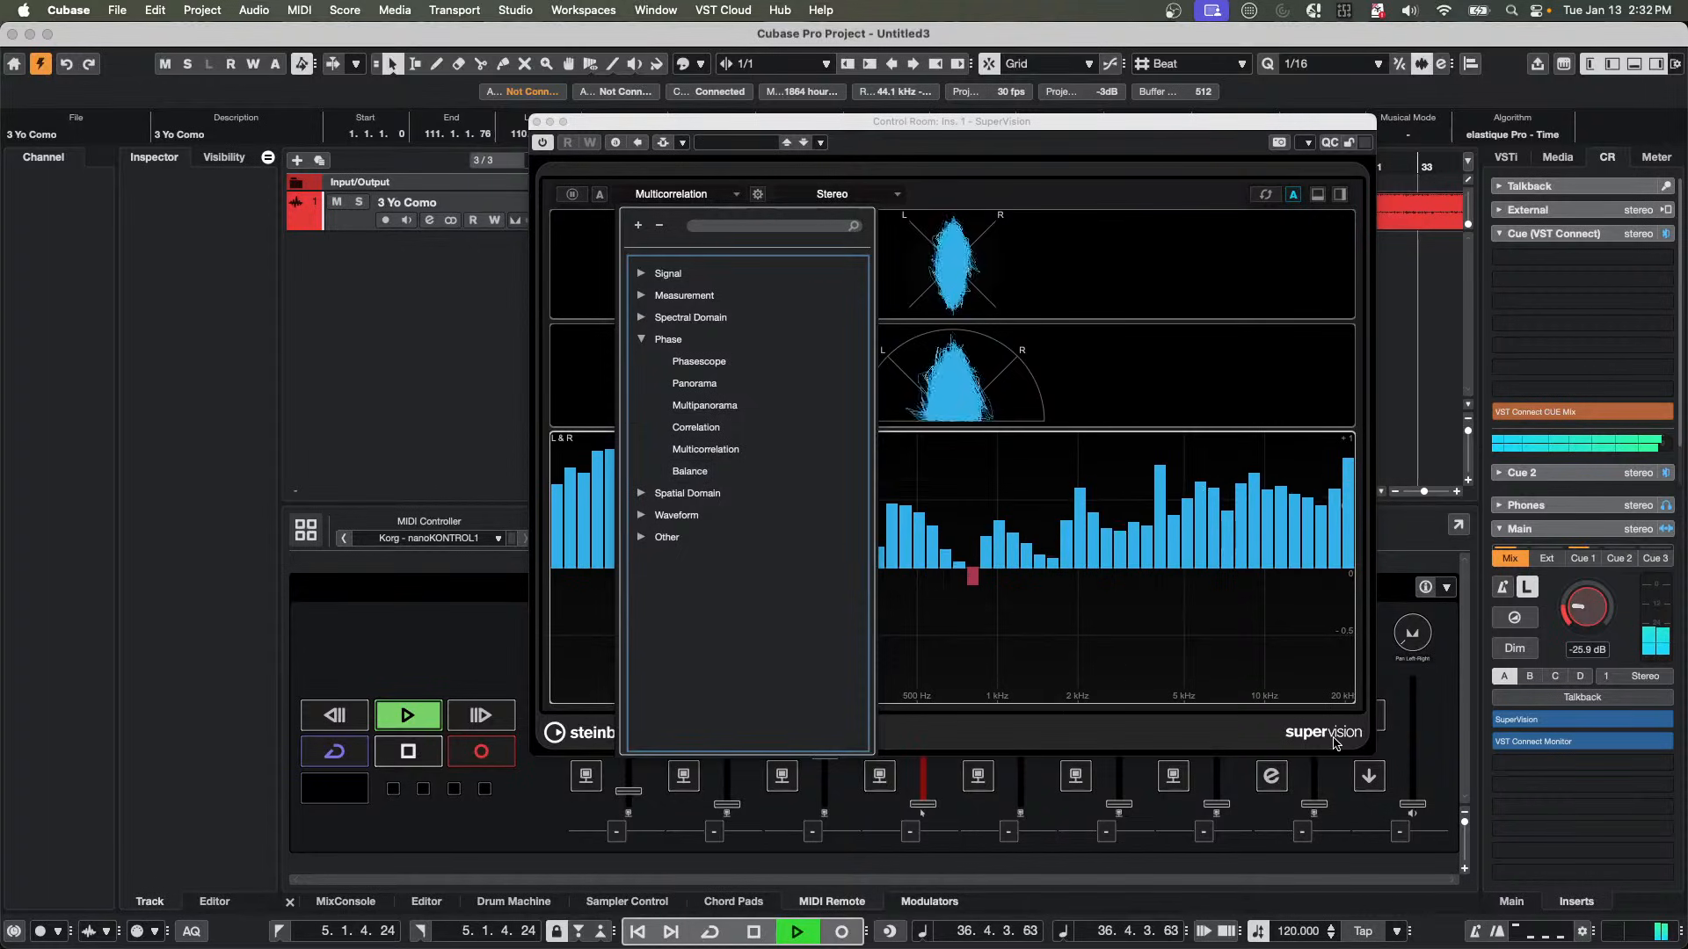
pyautogui.click(1214, 629)
pyautogui.click(1316, 195)
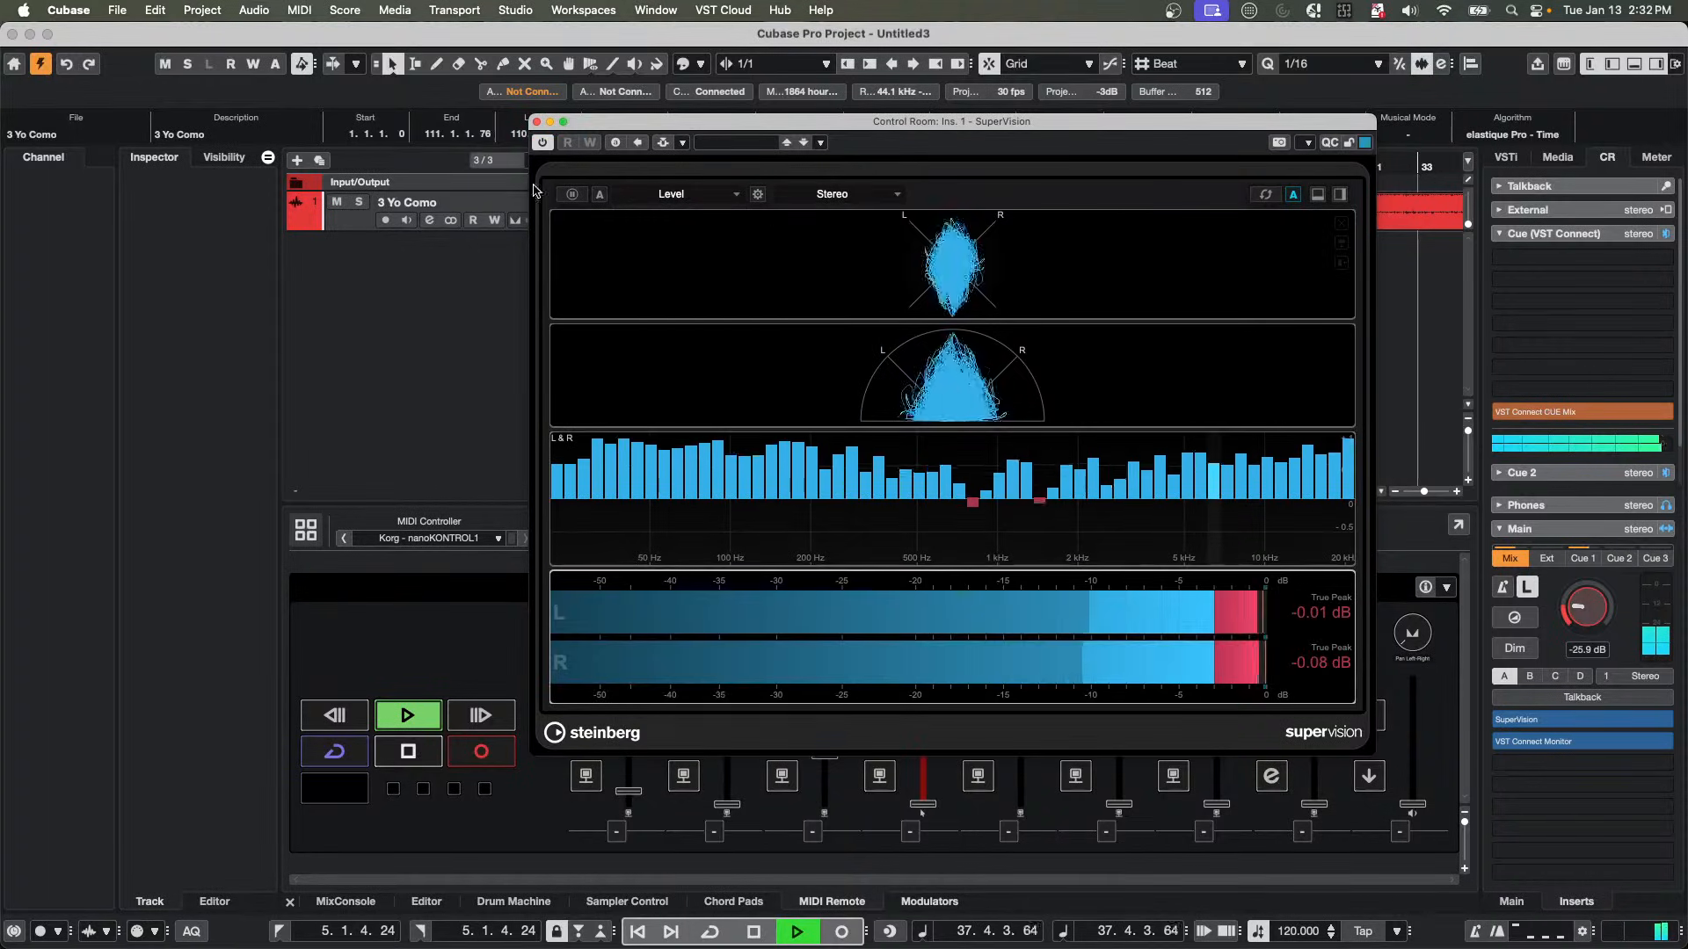
pyautogui.click(672, 193)
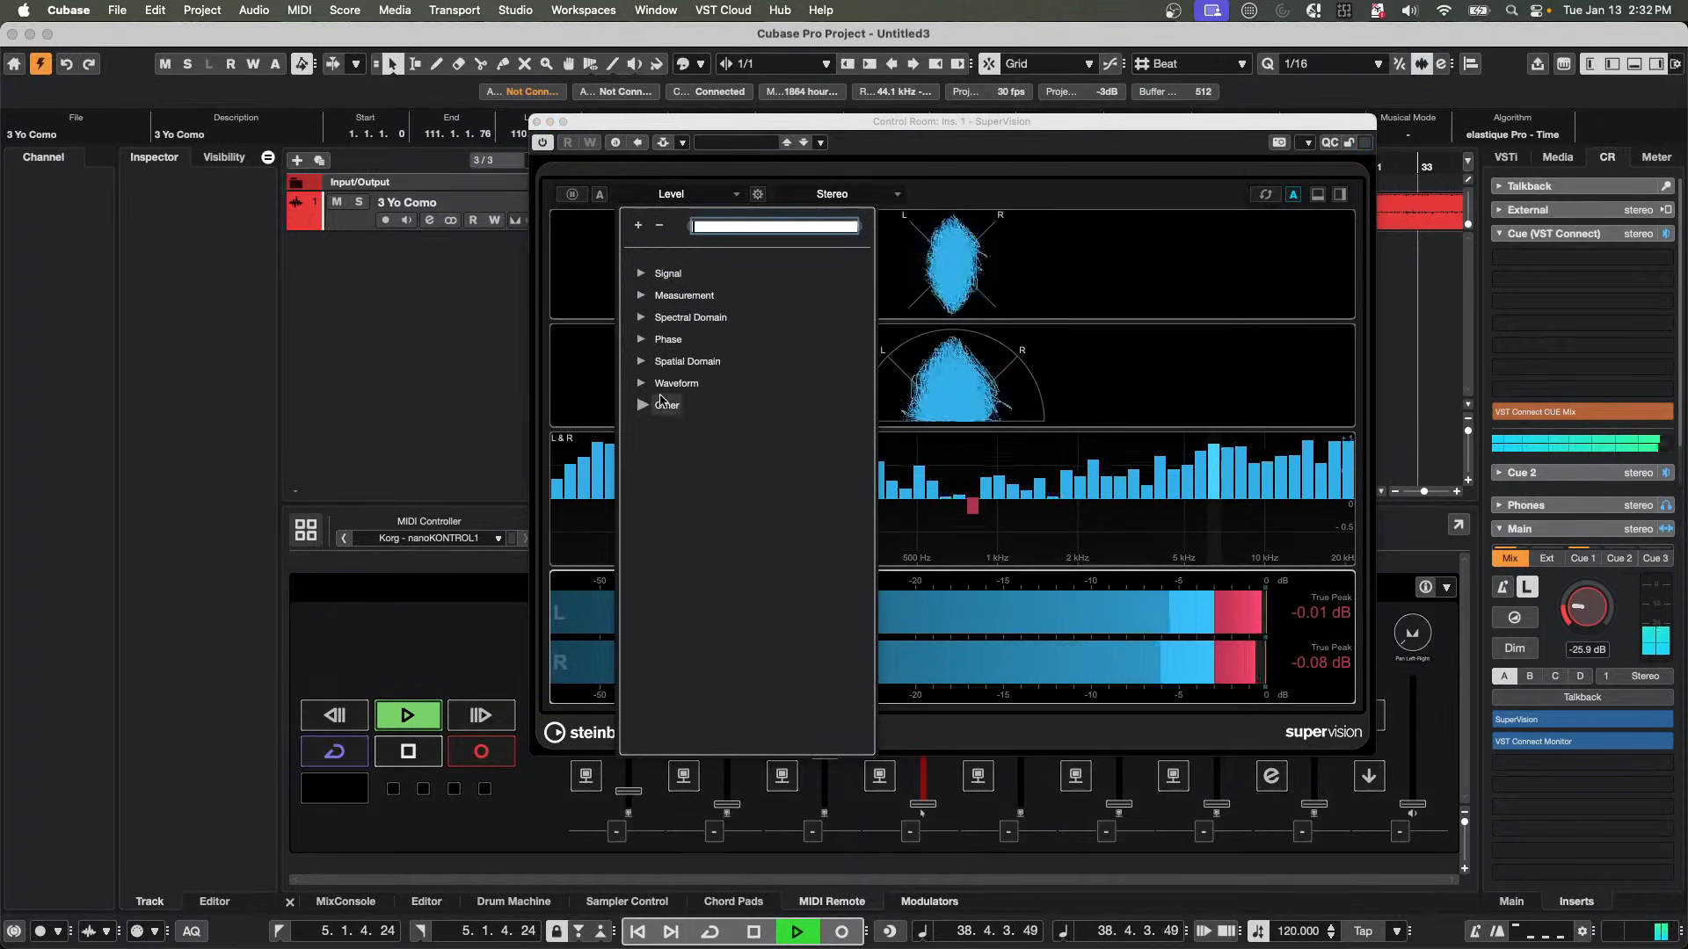
pyautogui.click(642, 340)
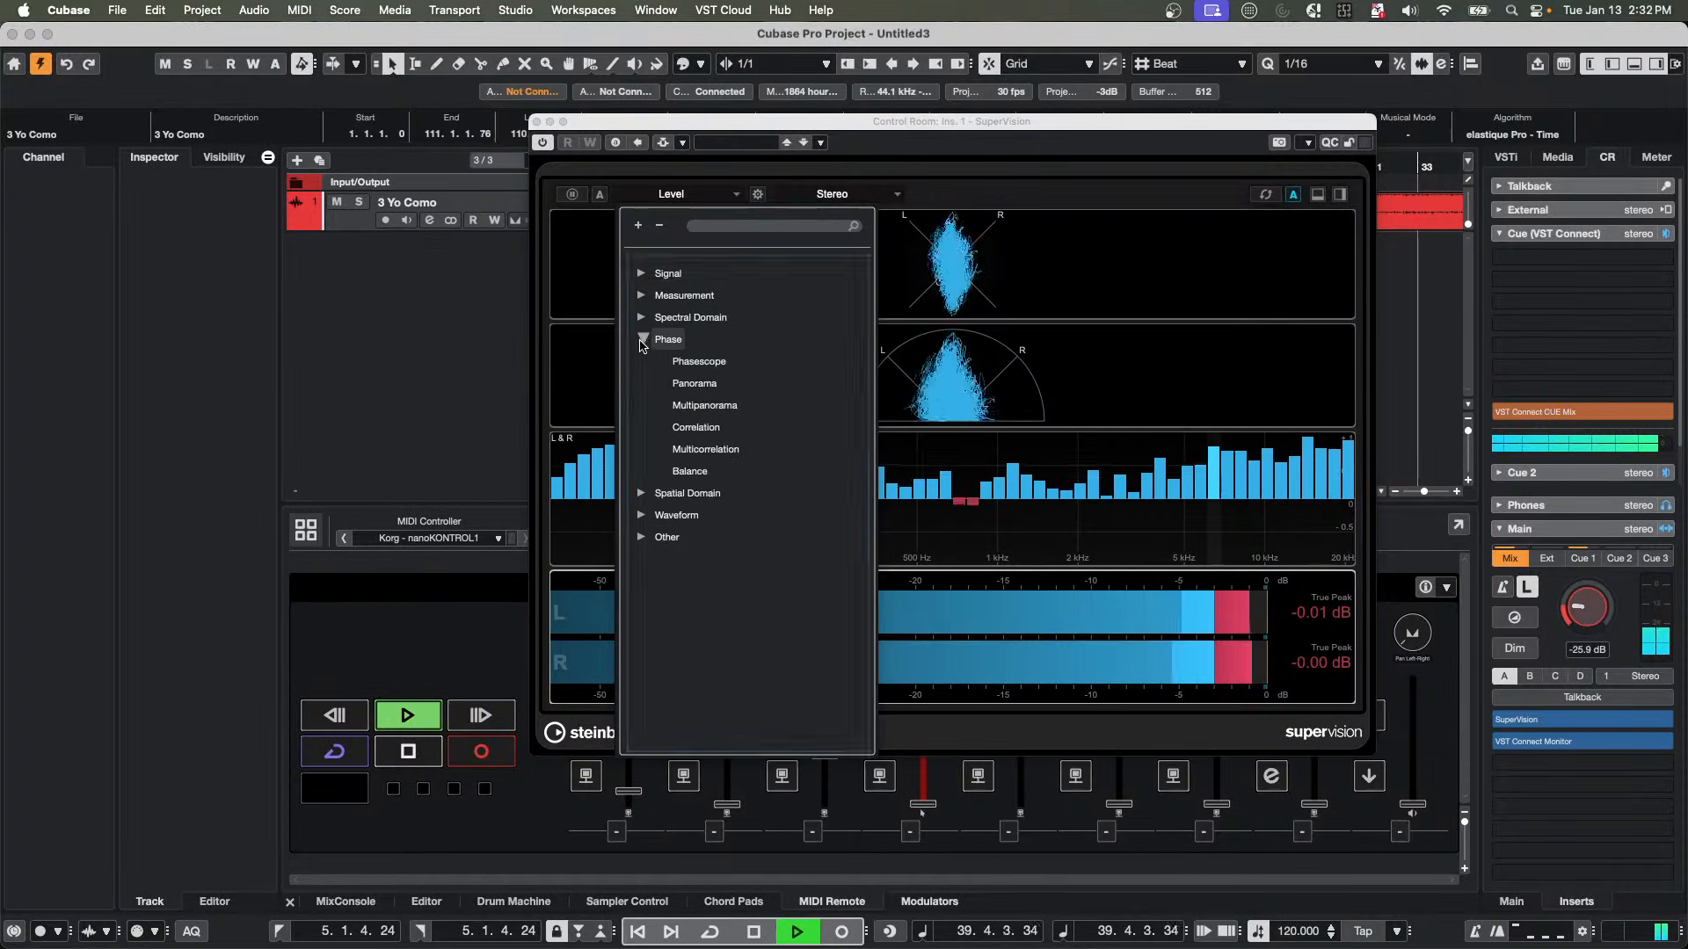
pyautogui.click(690, 472)
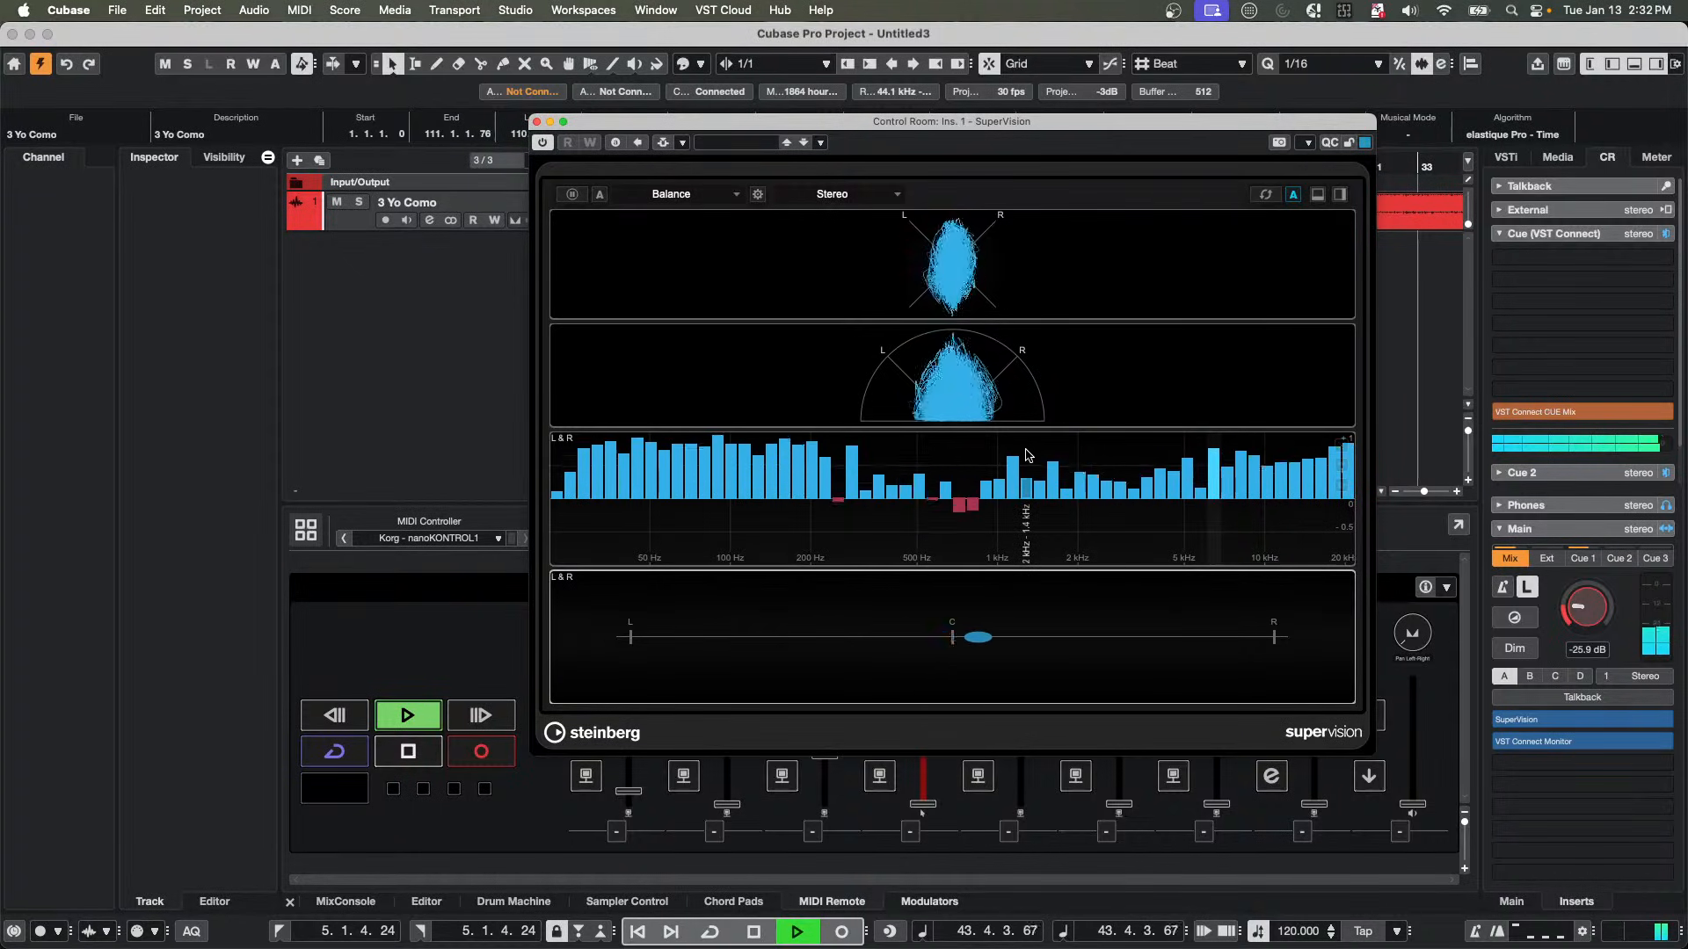
# Add a second SuperVision module beside the Balance display and set it to Oscilloscope.
pyautogui.click(705, 202)
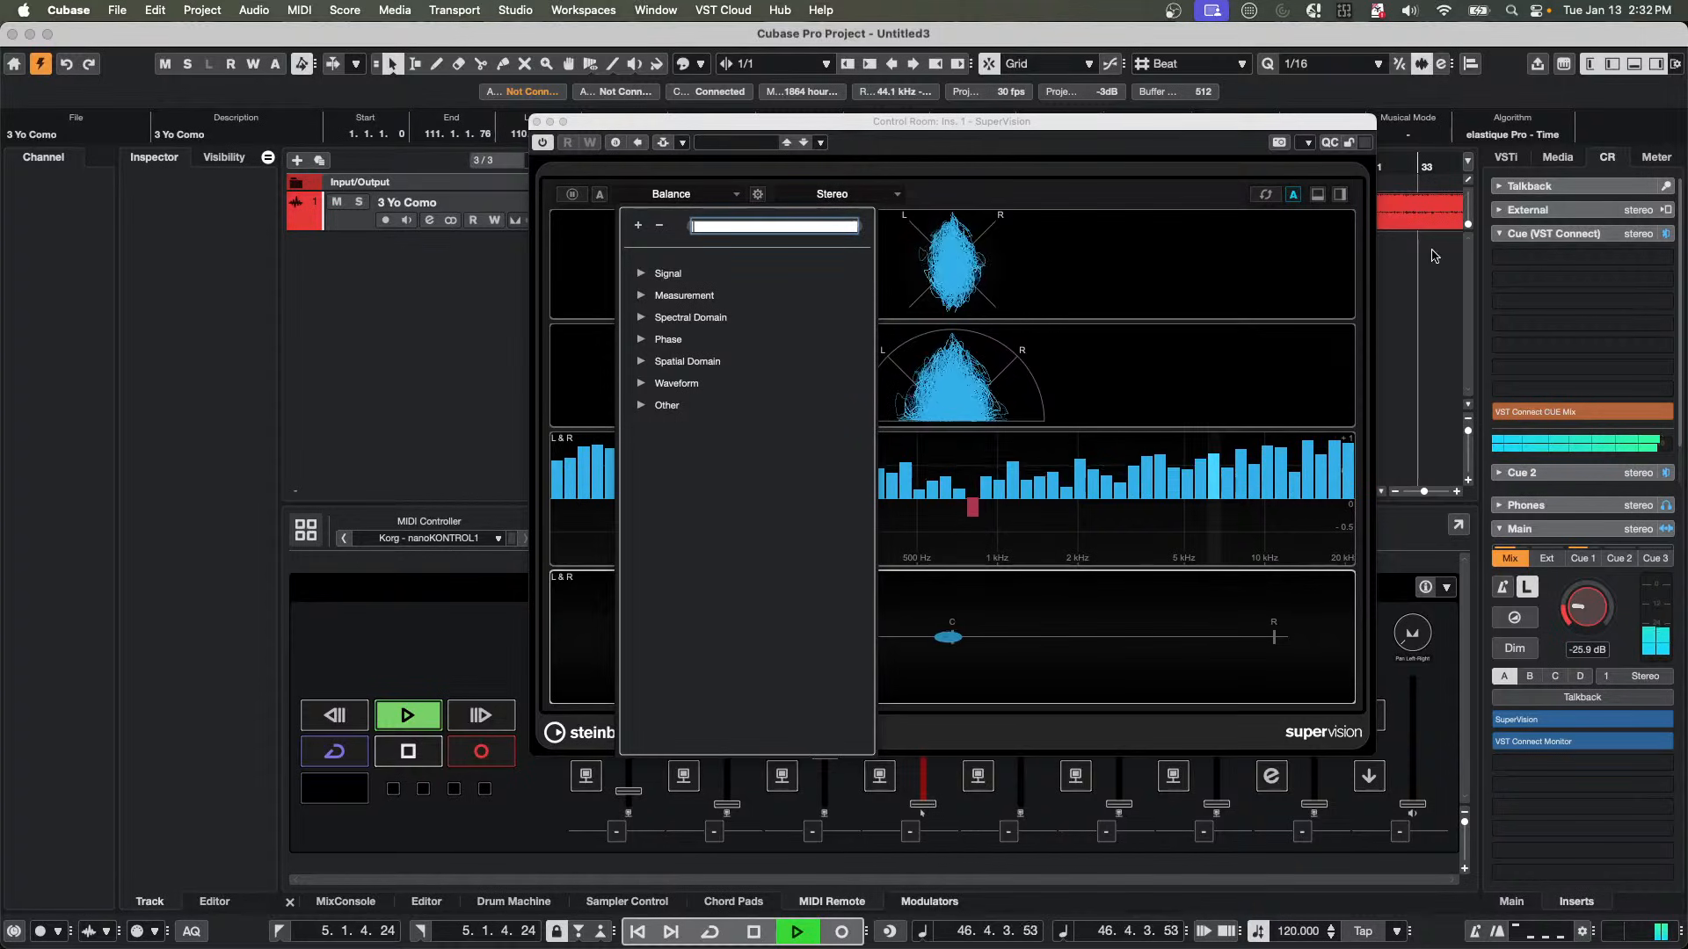
pyautogui.click(1340, 194)
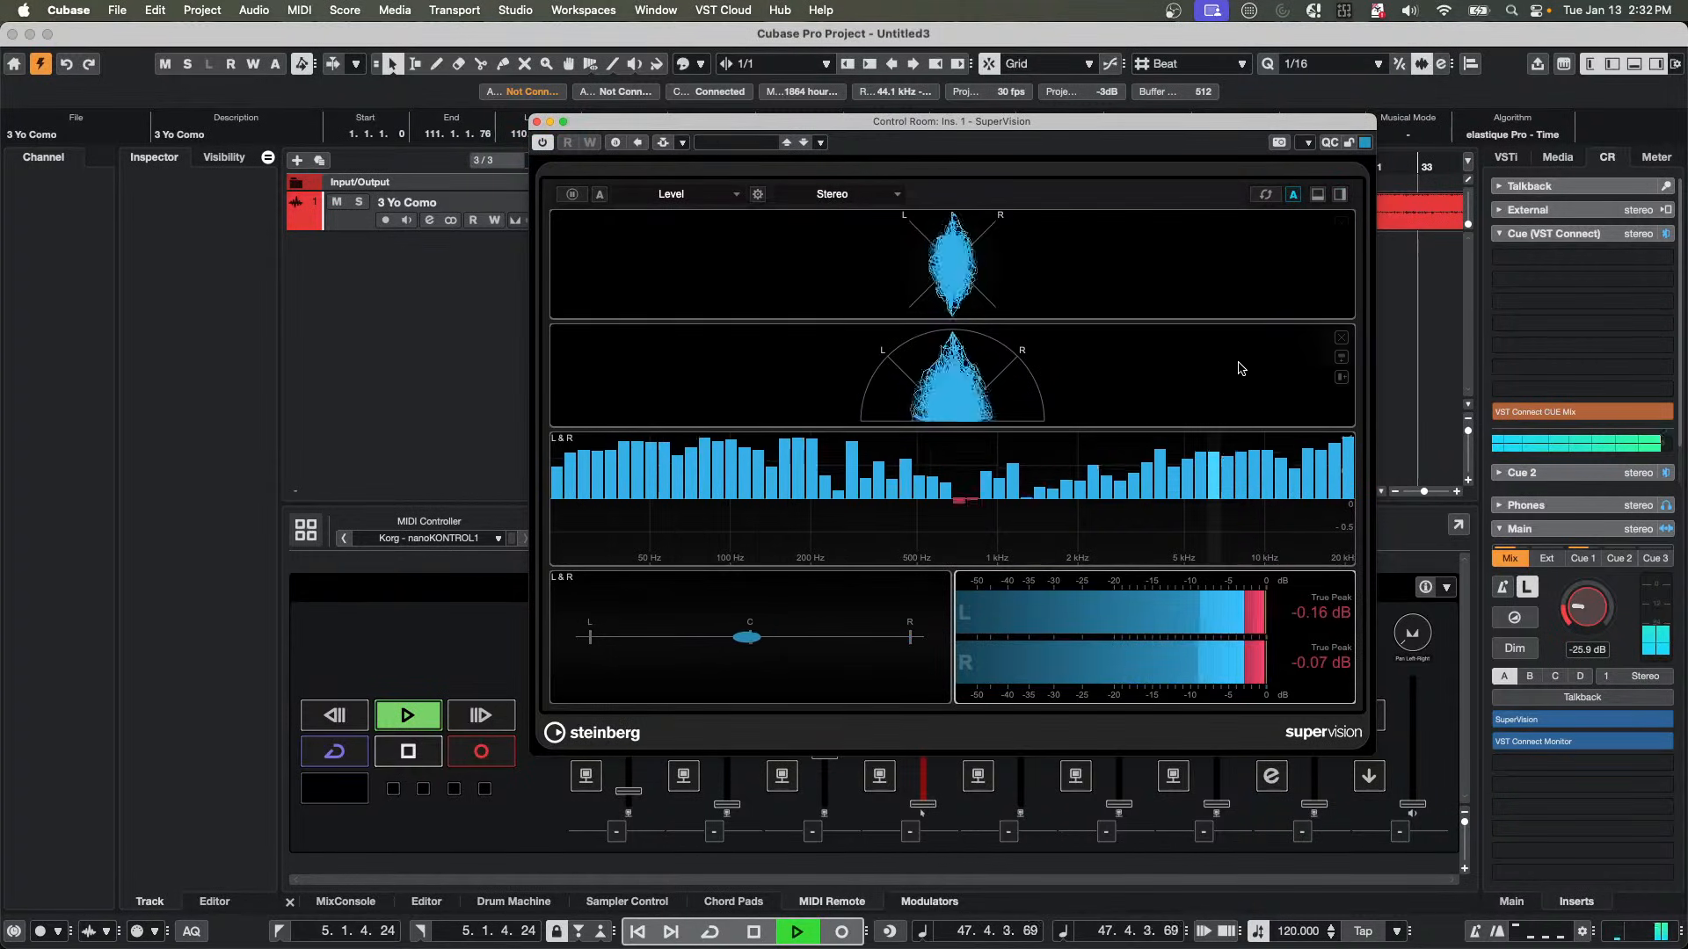
pyautogui.click(673, 195)
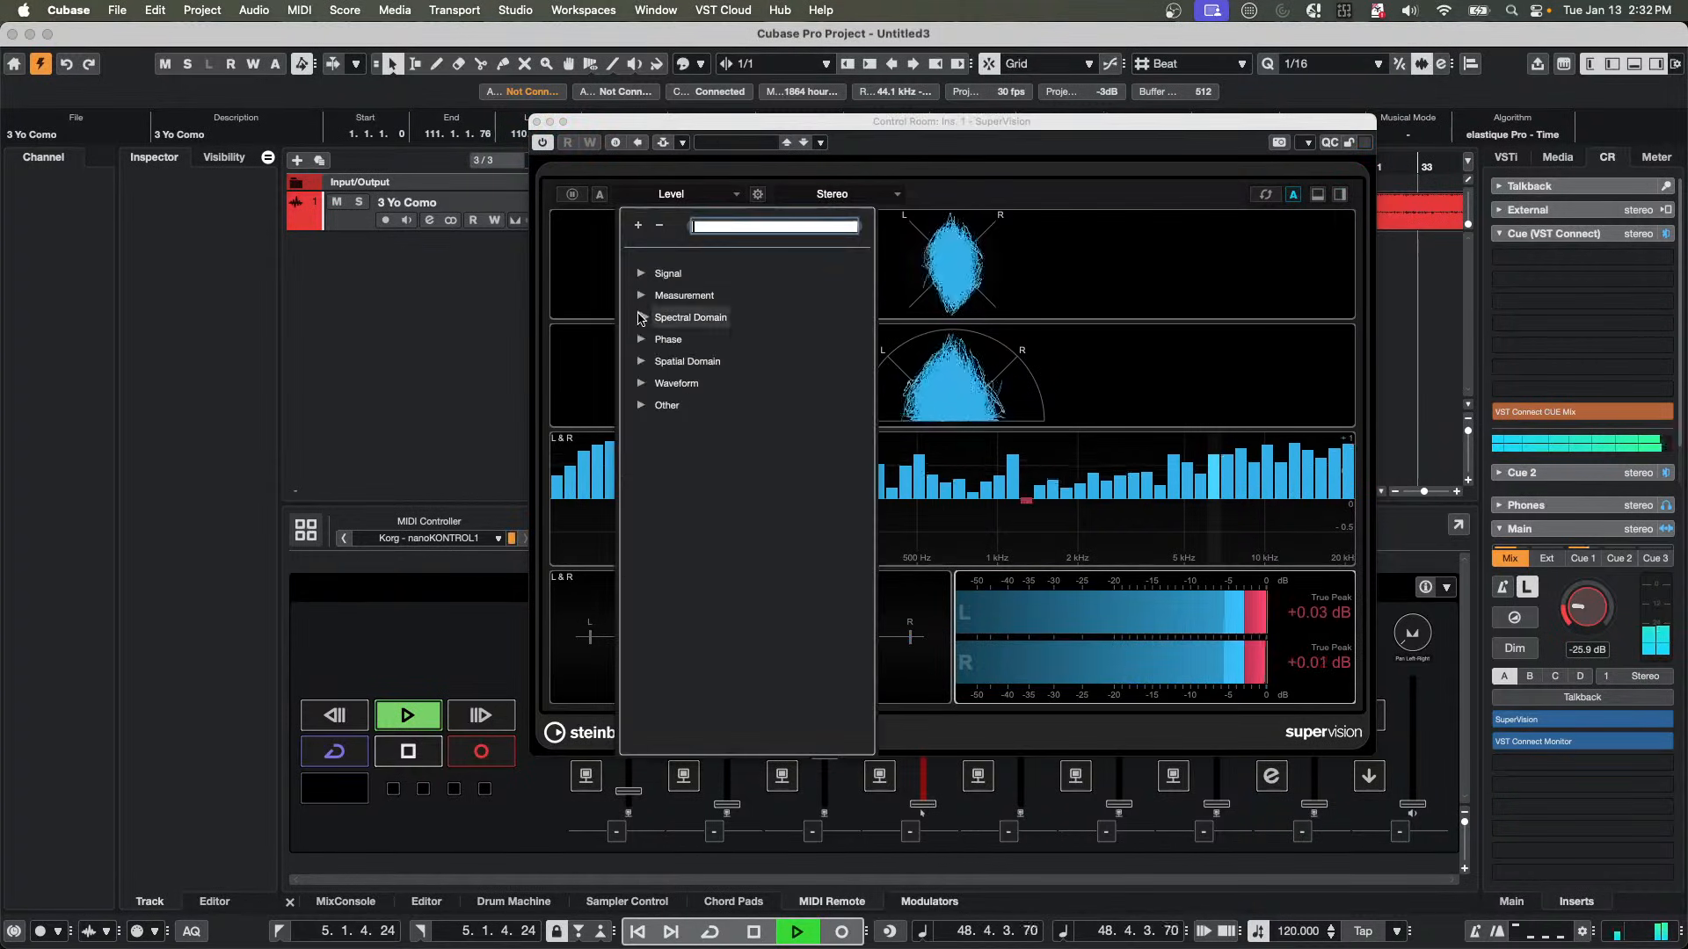
pyautogui.click(641, 274)
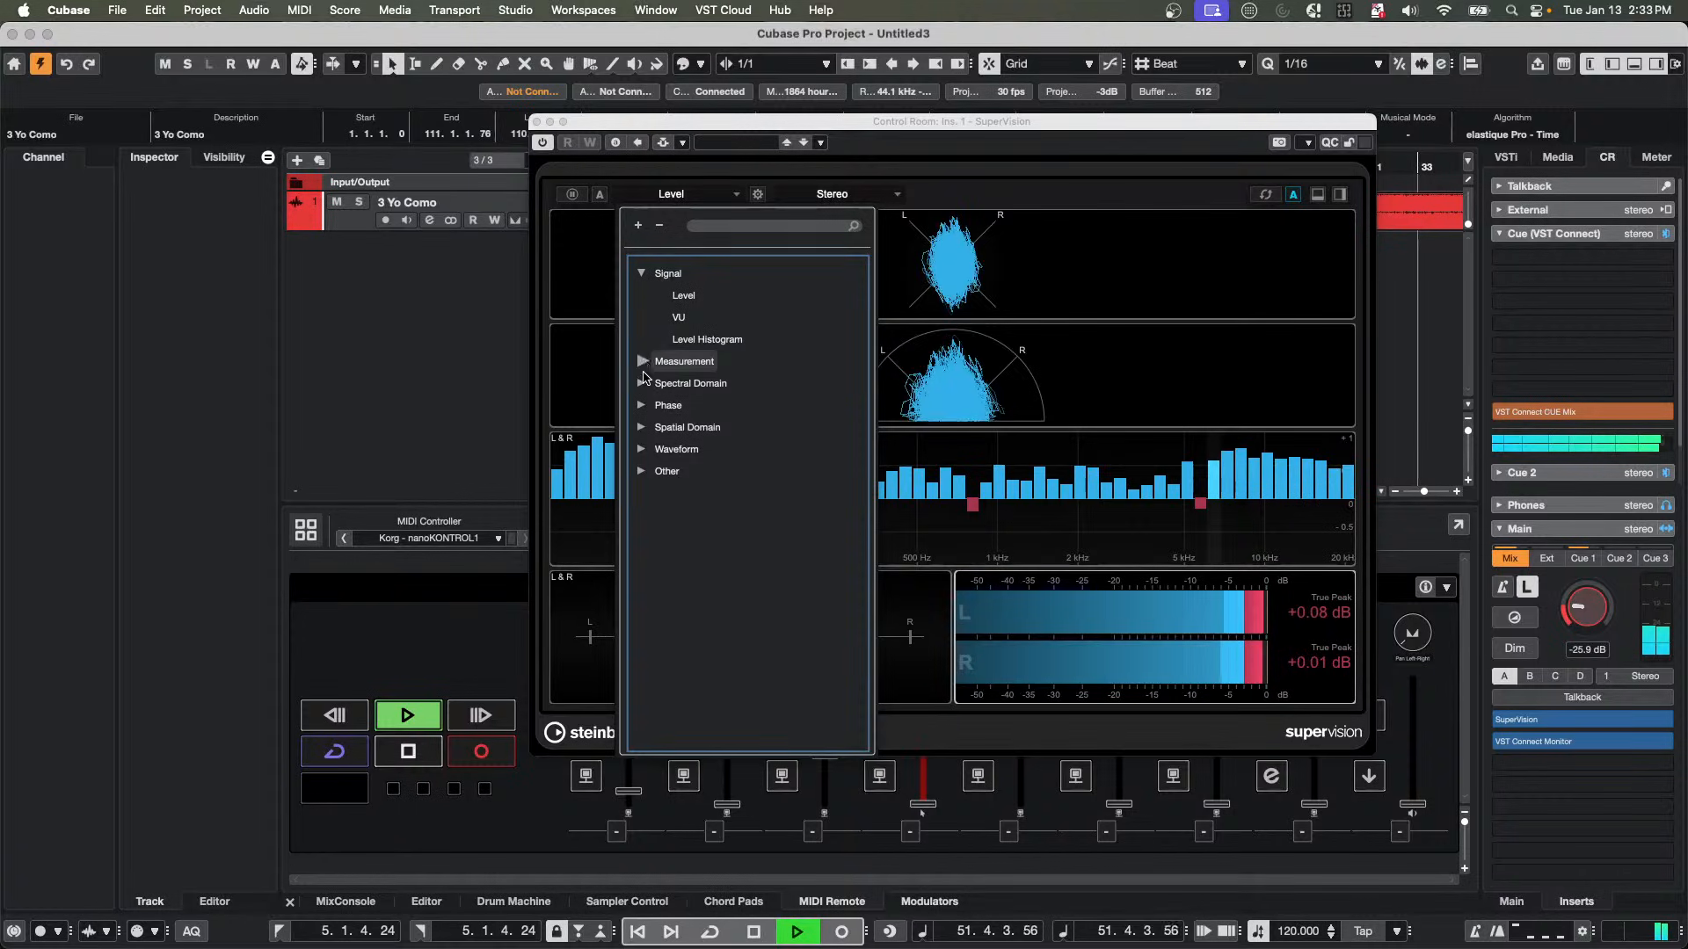
pyautogui.click(644, 450)
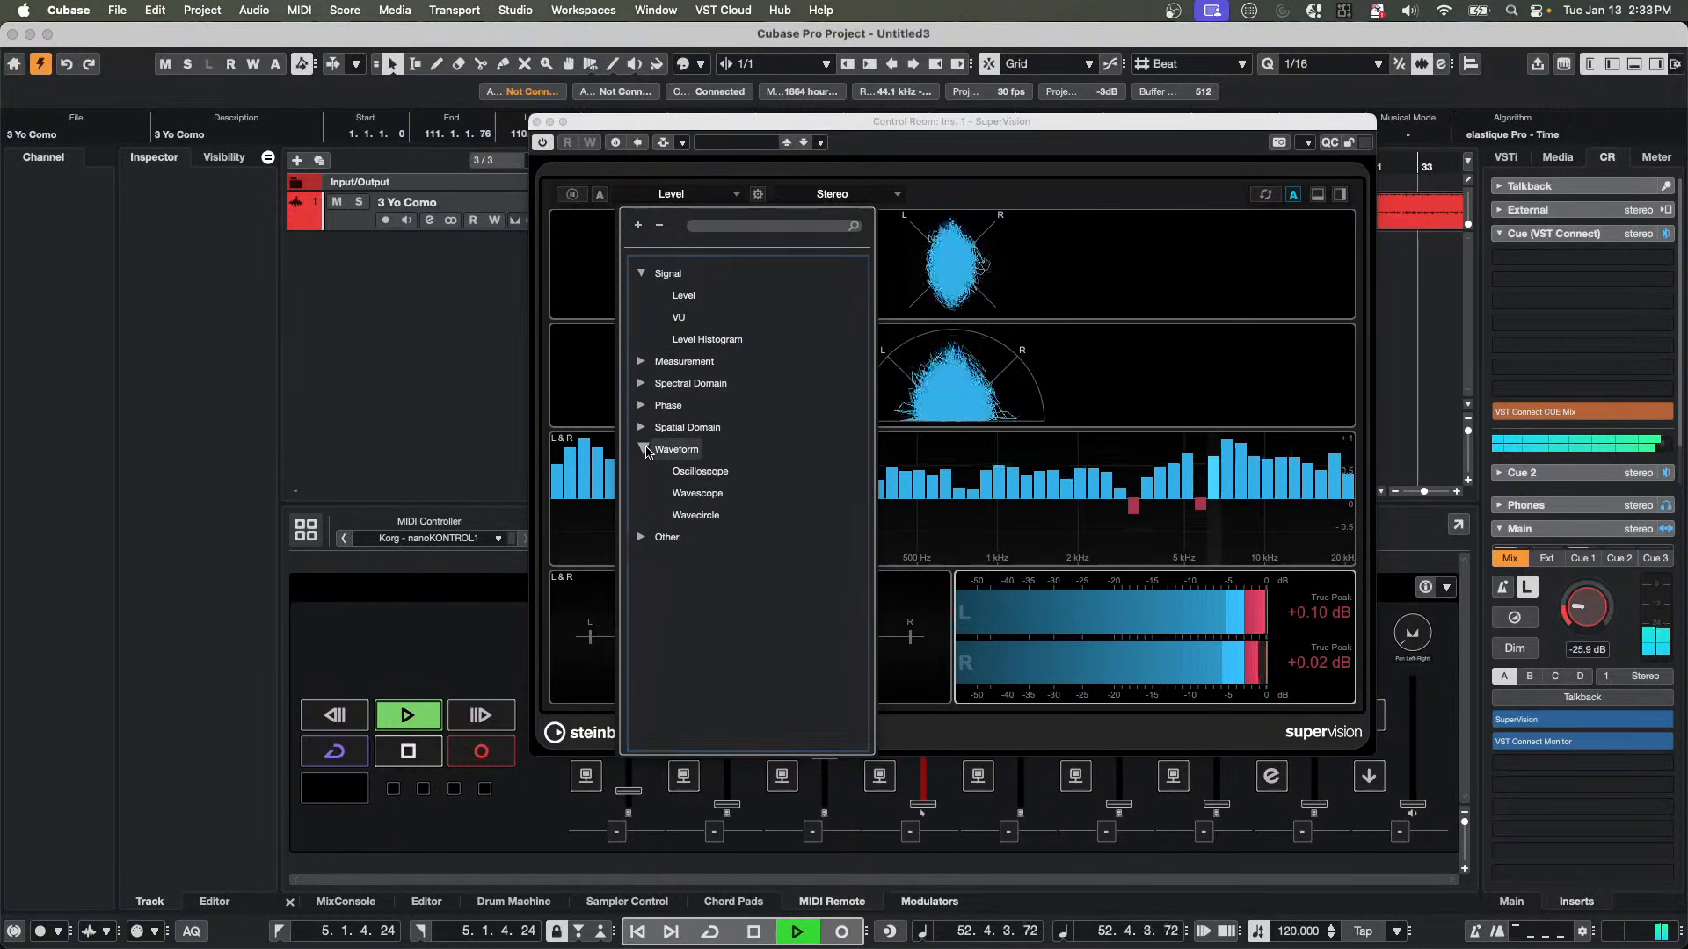
pyautogui.click(700, 472)
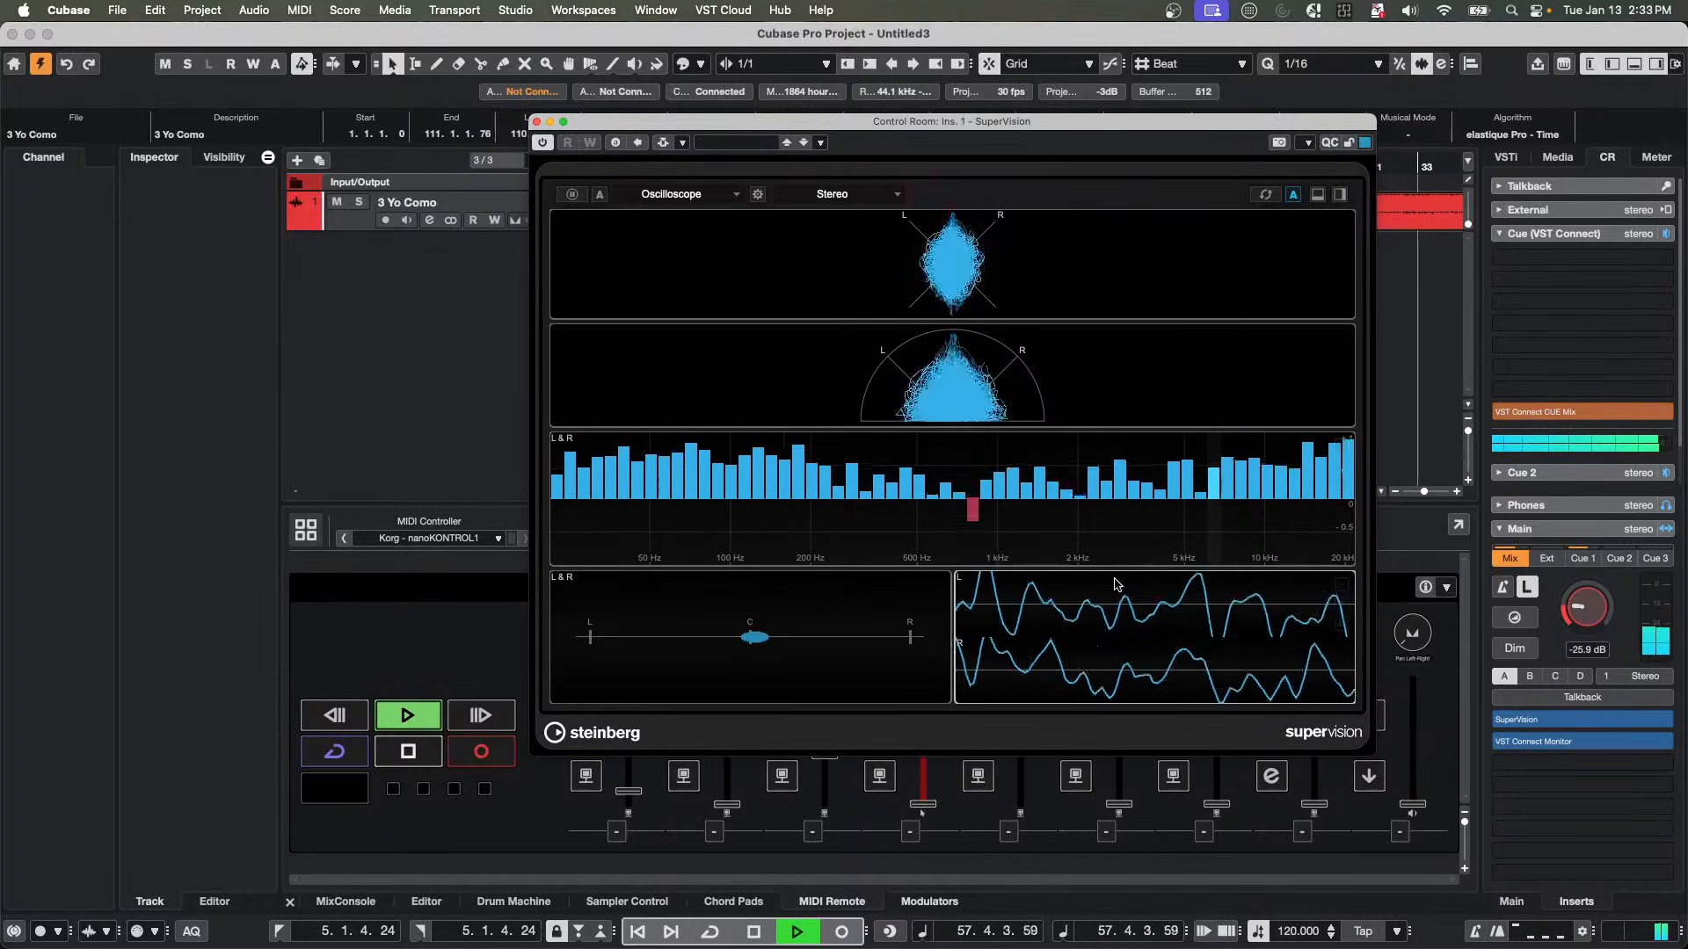
# Pause and resume playback, and remove the Oscilloscope module from SuperVision.
pyautogui.press('space')
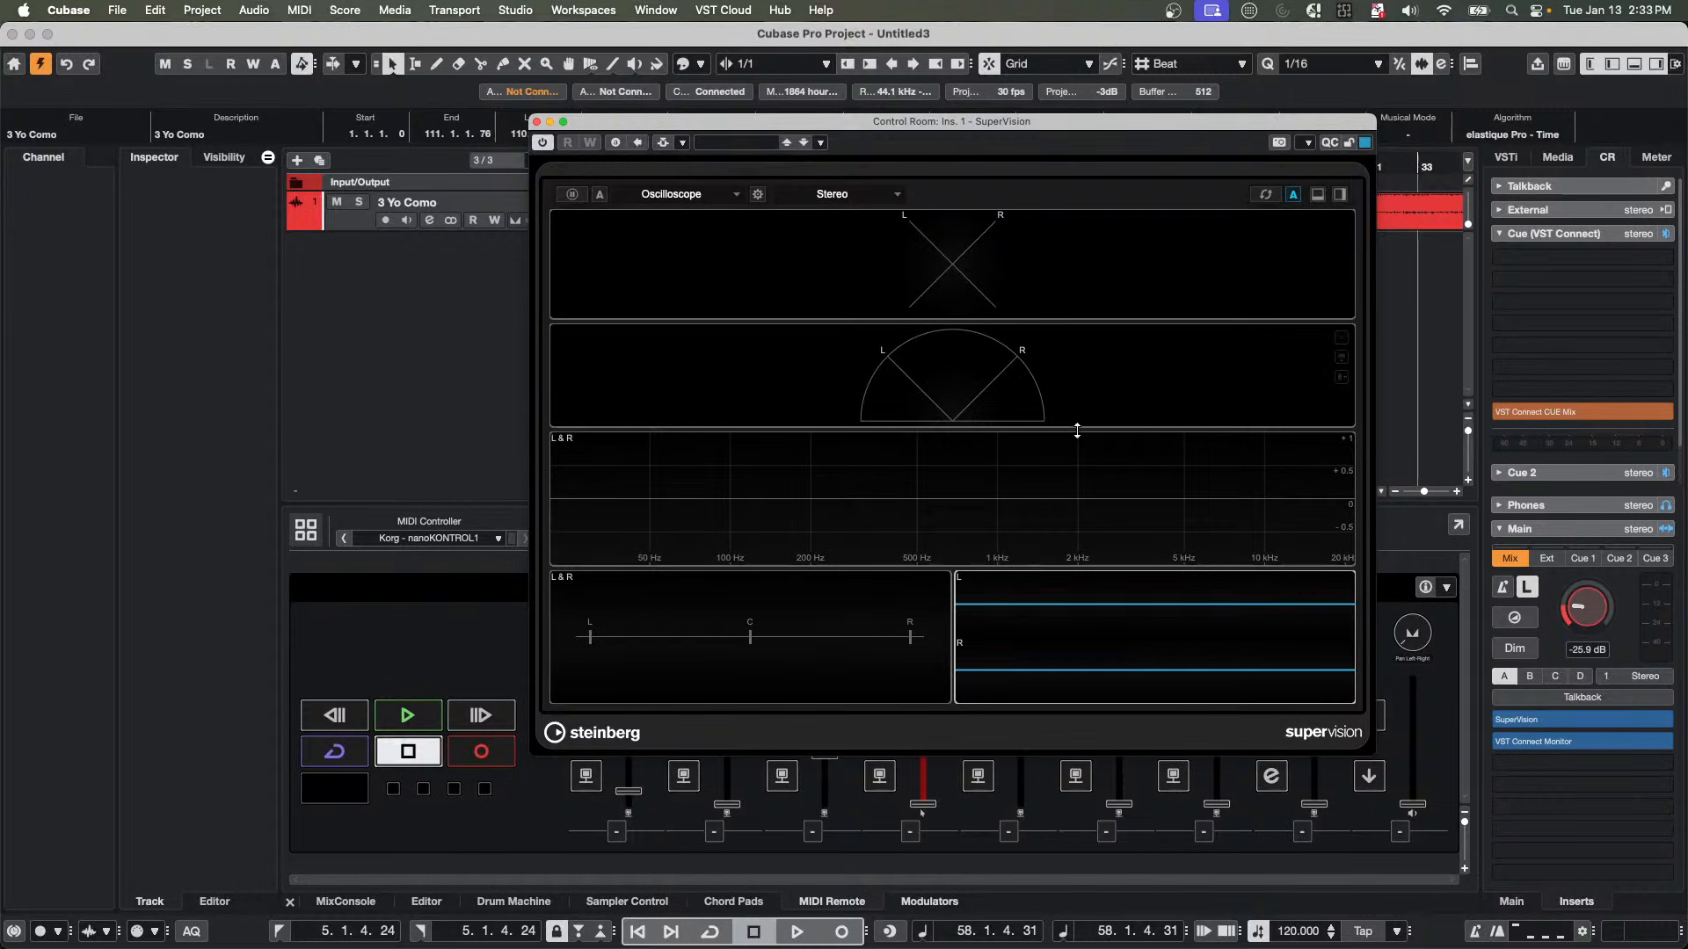
pyautogui.press('space')
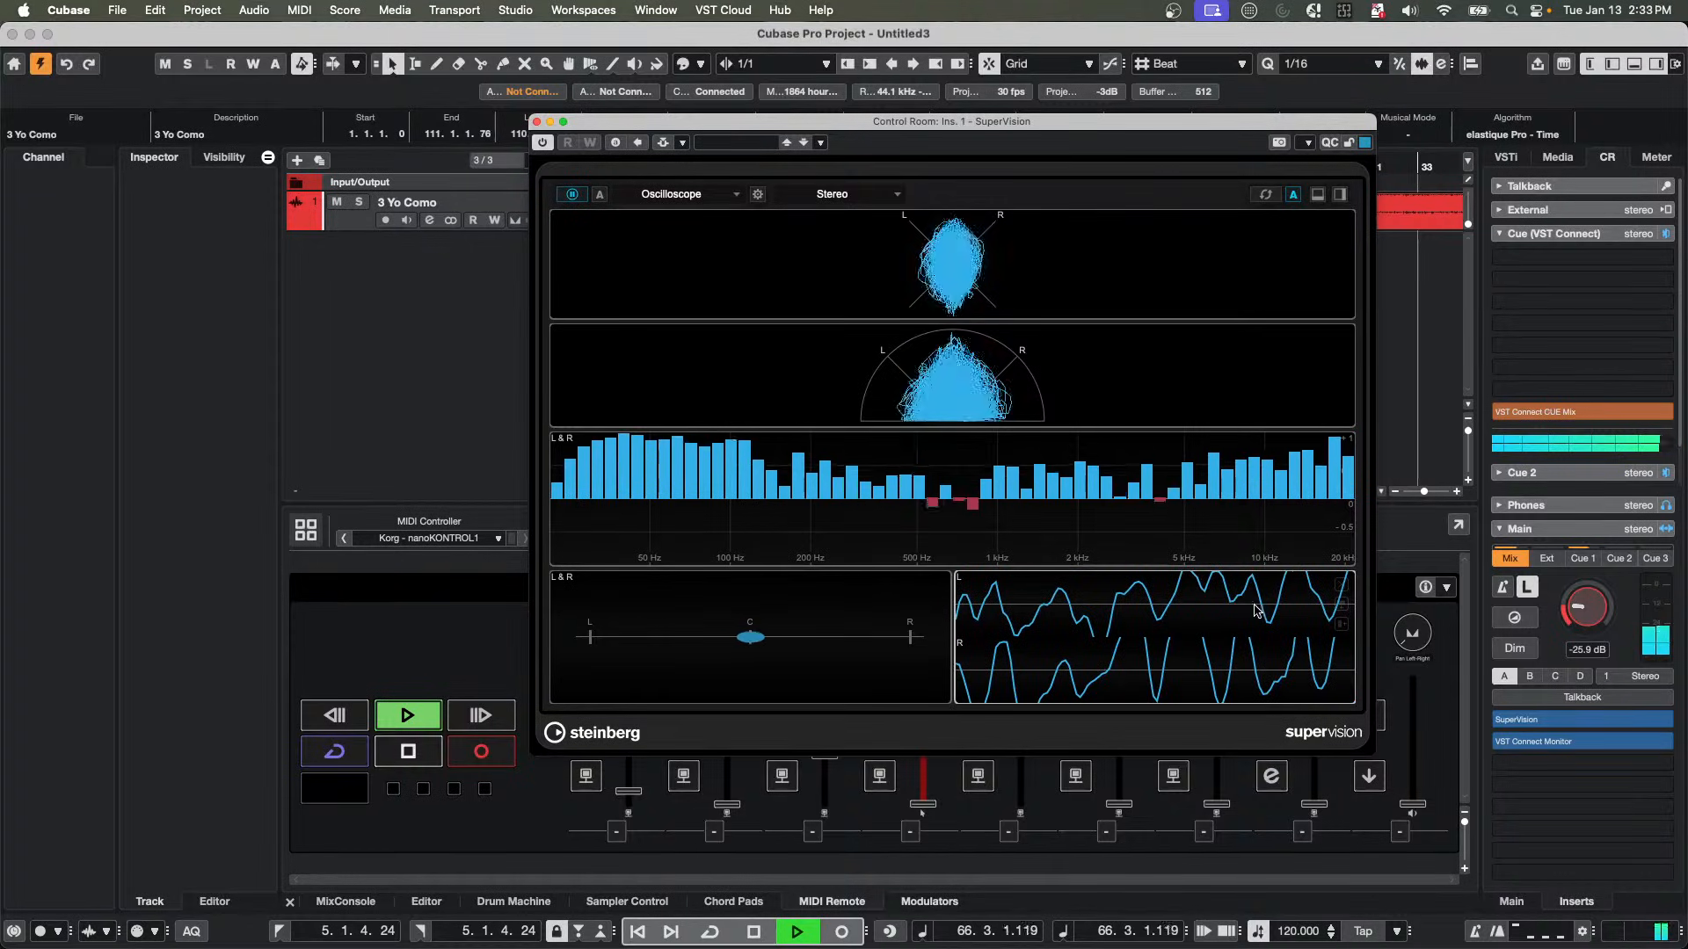
pyautogui.click(863, 535)
pyautogui.click(1321, 584)
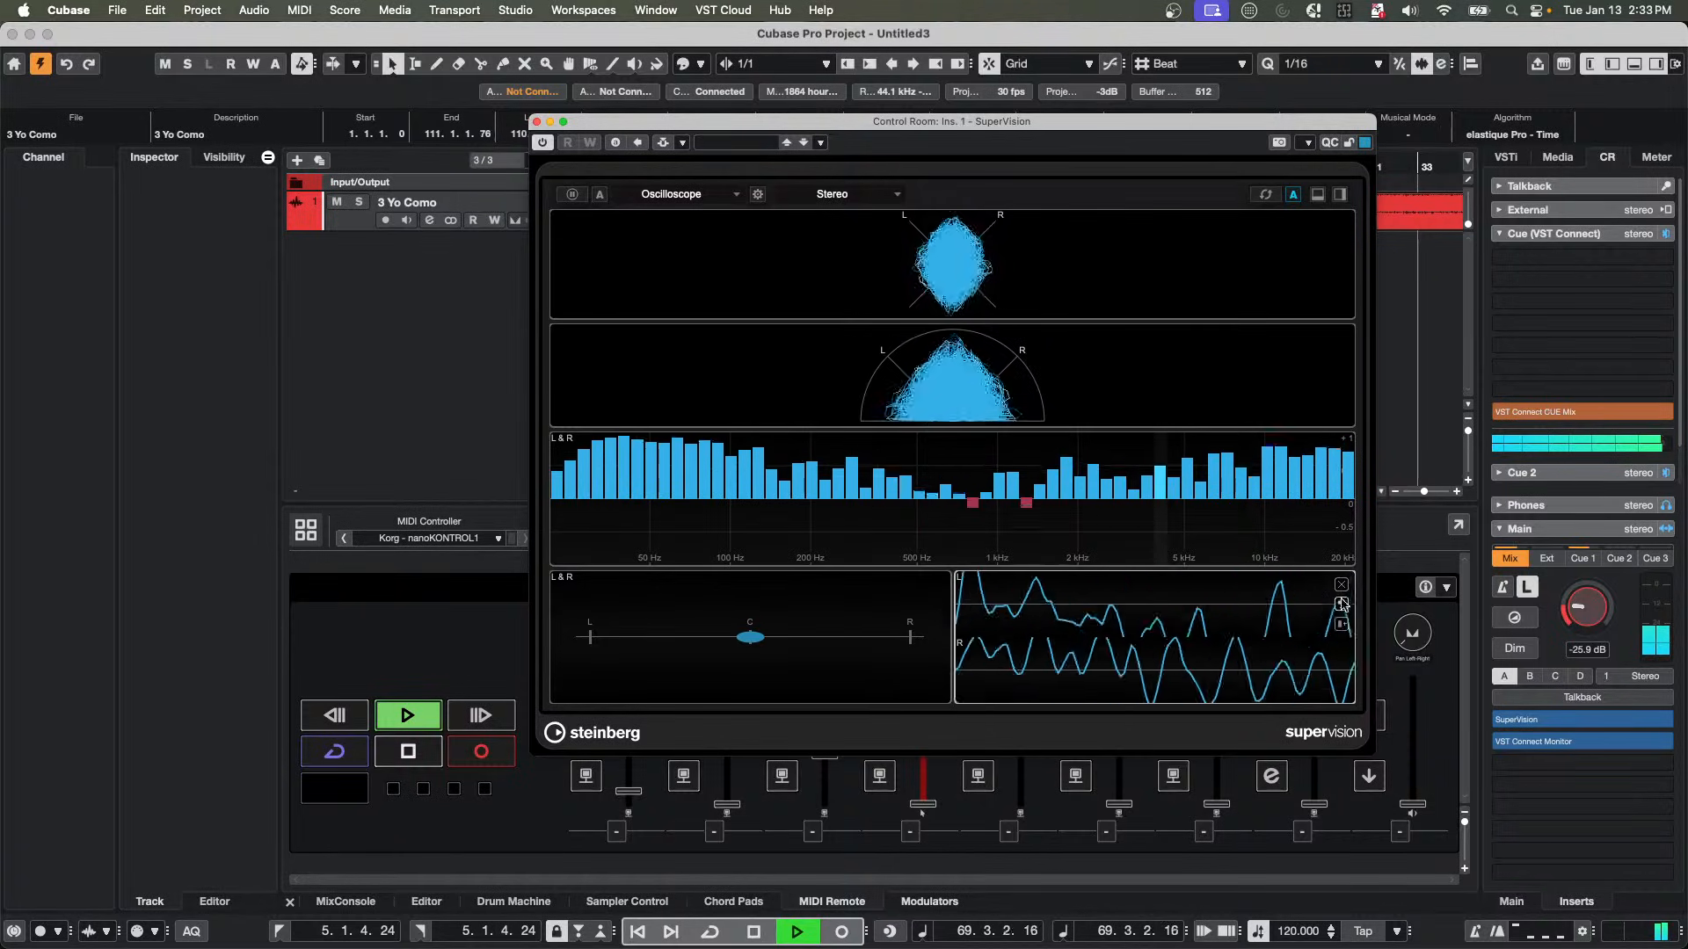
pyautogui.click(1342, 585)
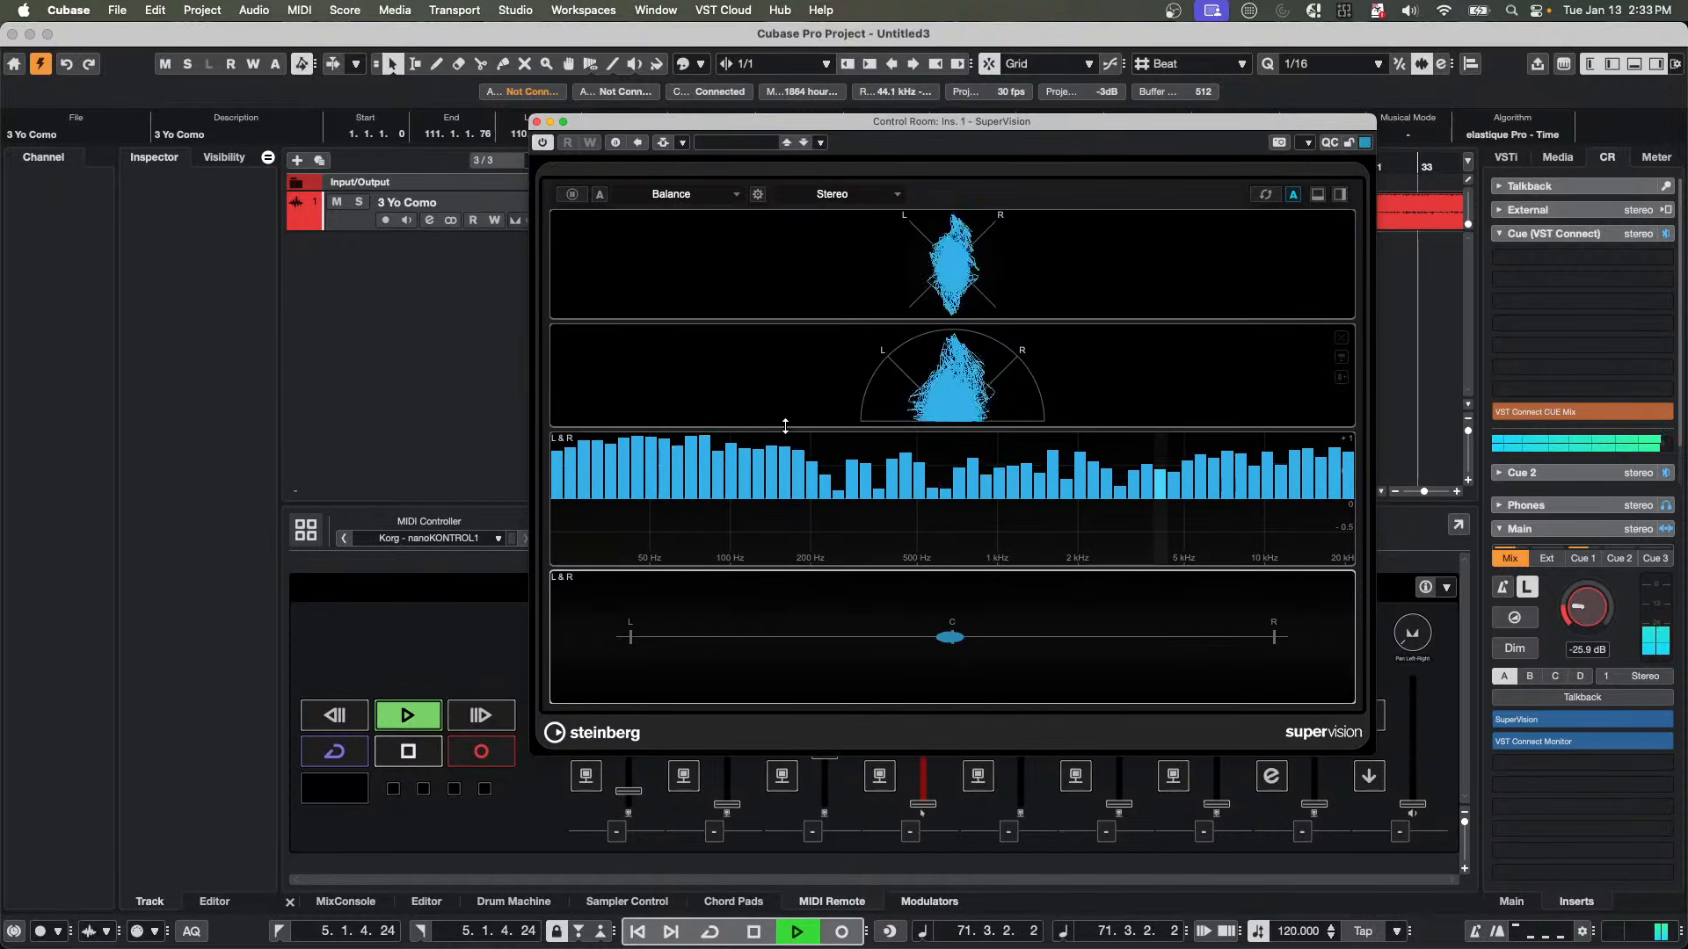
# Resize the SuperVision modules so the uppermost stereo display is taller, and close the plug-in window with playback stopped.
pyautogui.moveTo(783, 427); pyautogui.dragTo(796, 533)
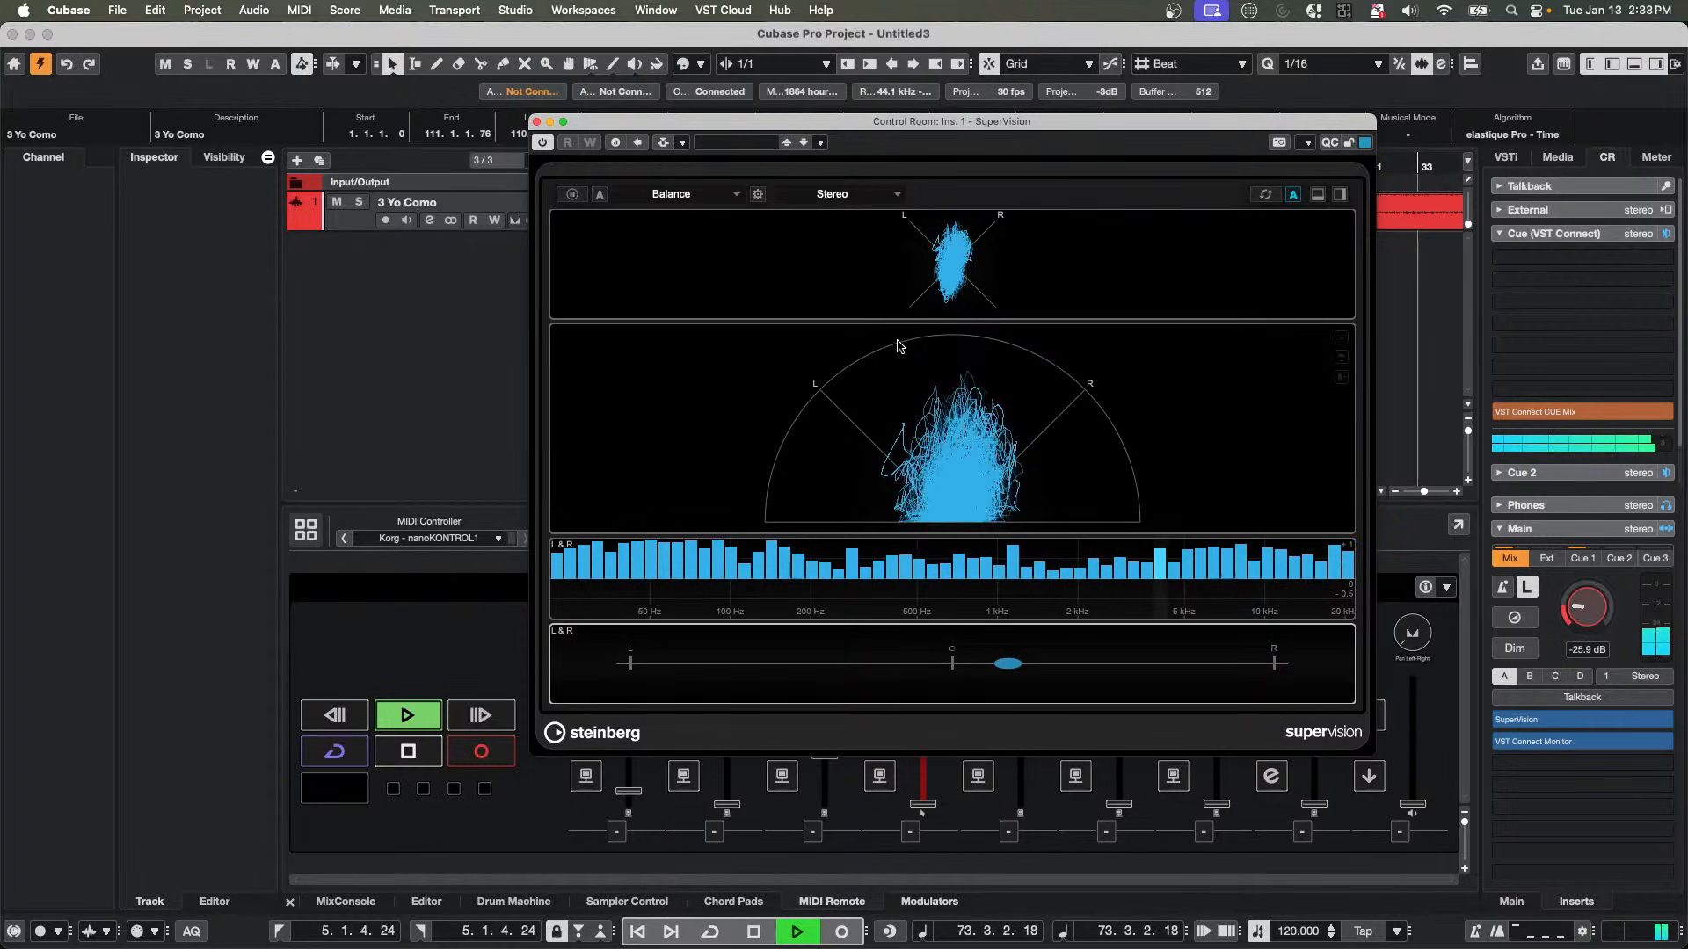
pyautogui.moveTo(909, 322); pyautogui.dragTo(913, 390)
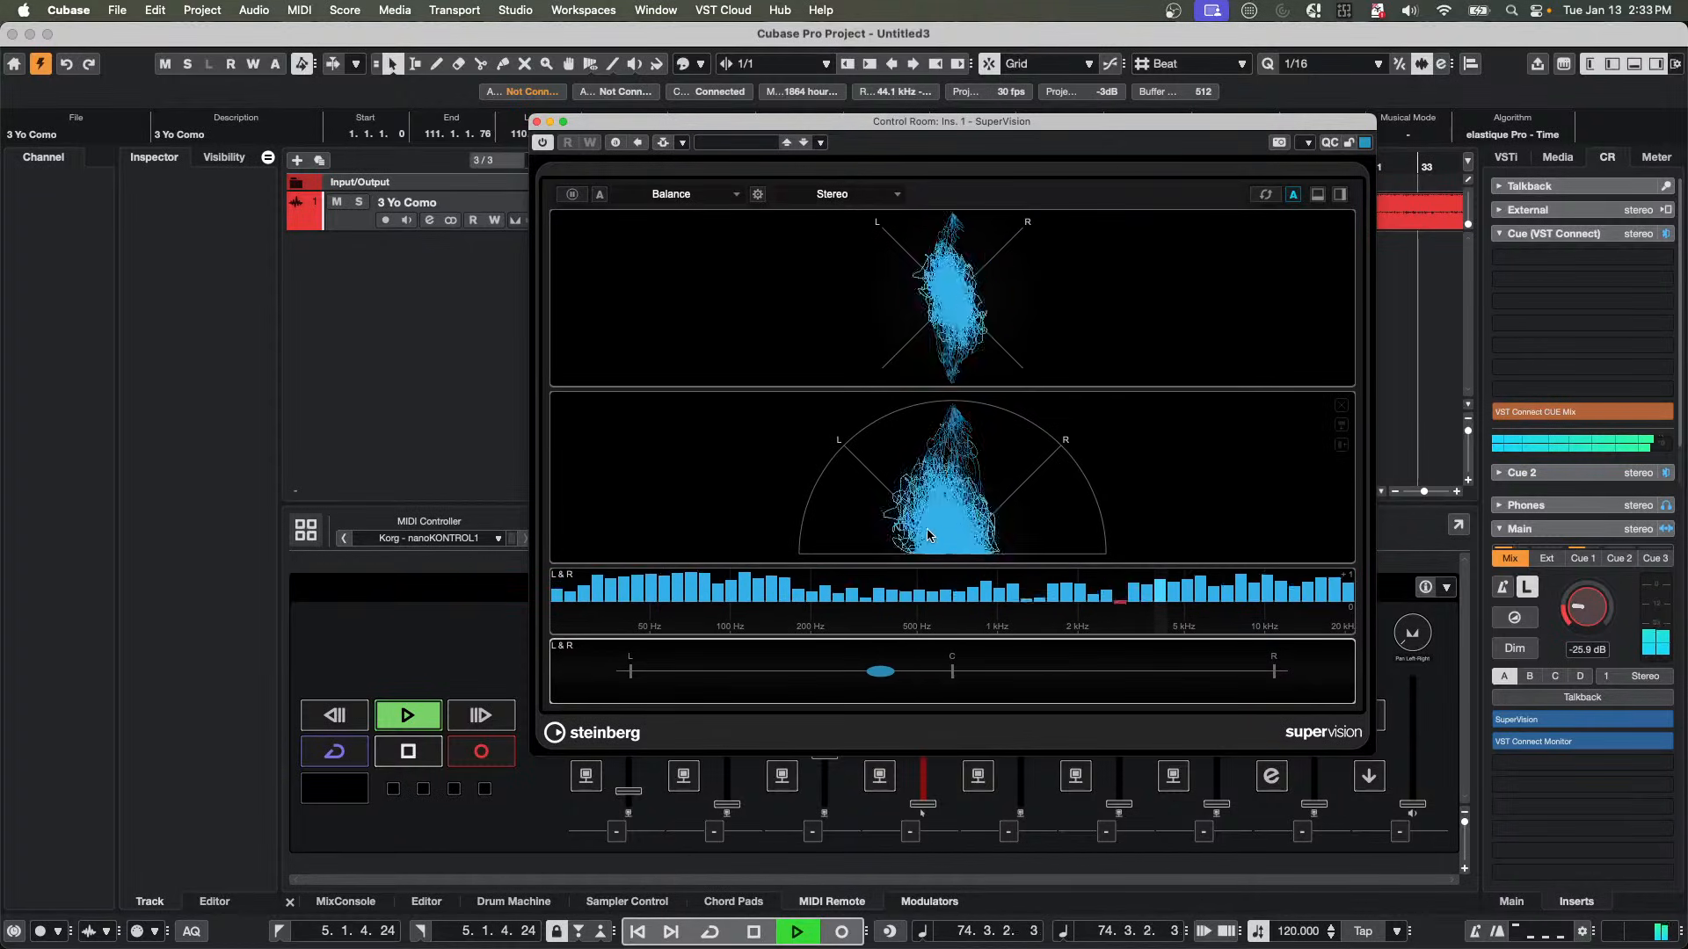
pyautogui.moveTo(929, 565); pyautogui.dragTo(931, 505)
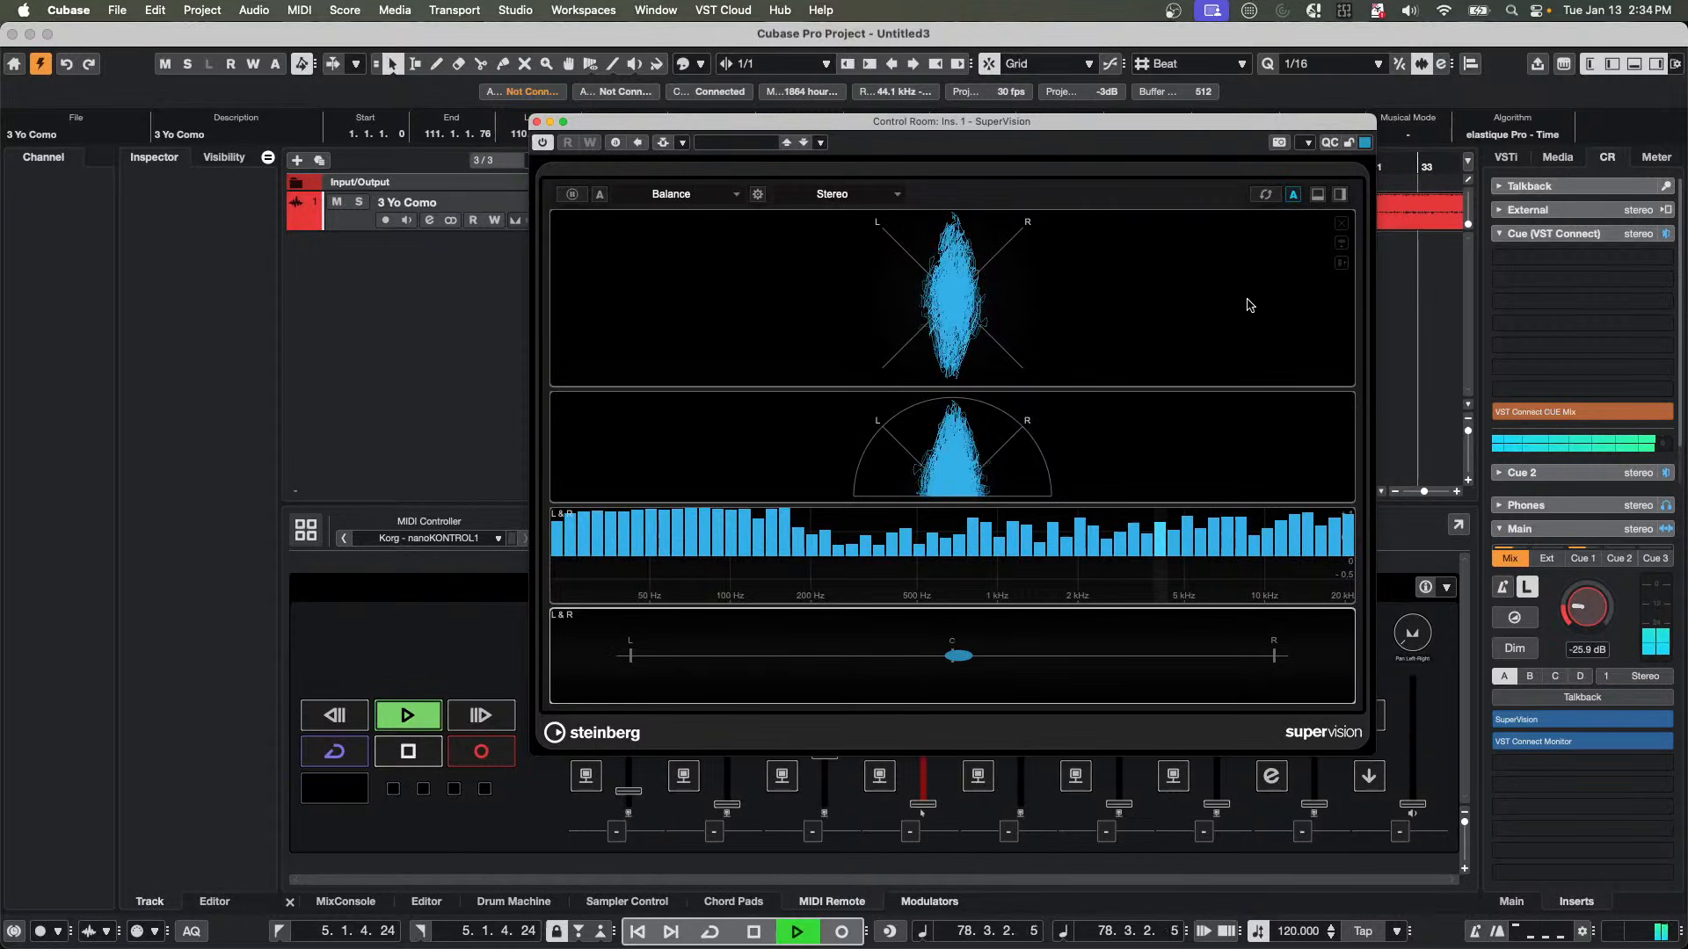
pyautogui.press('space')
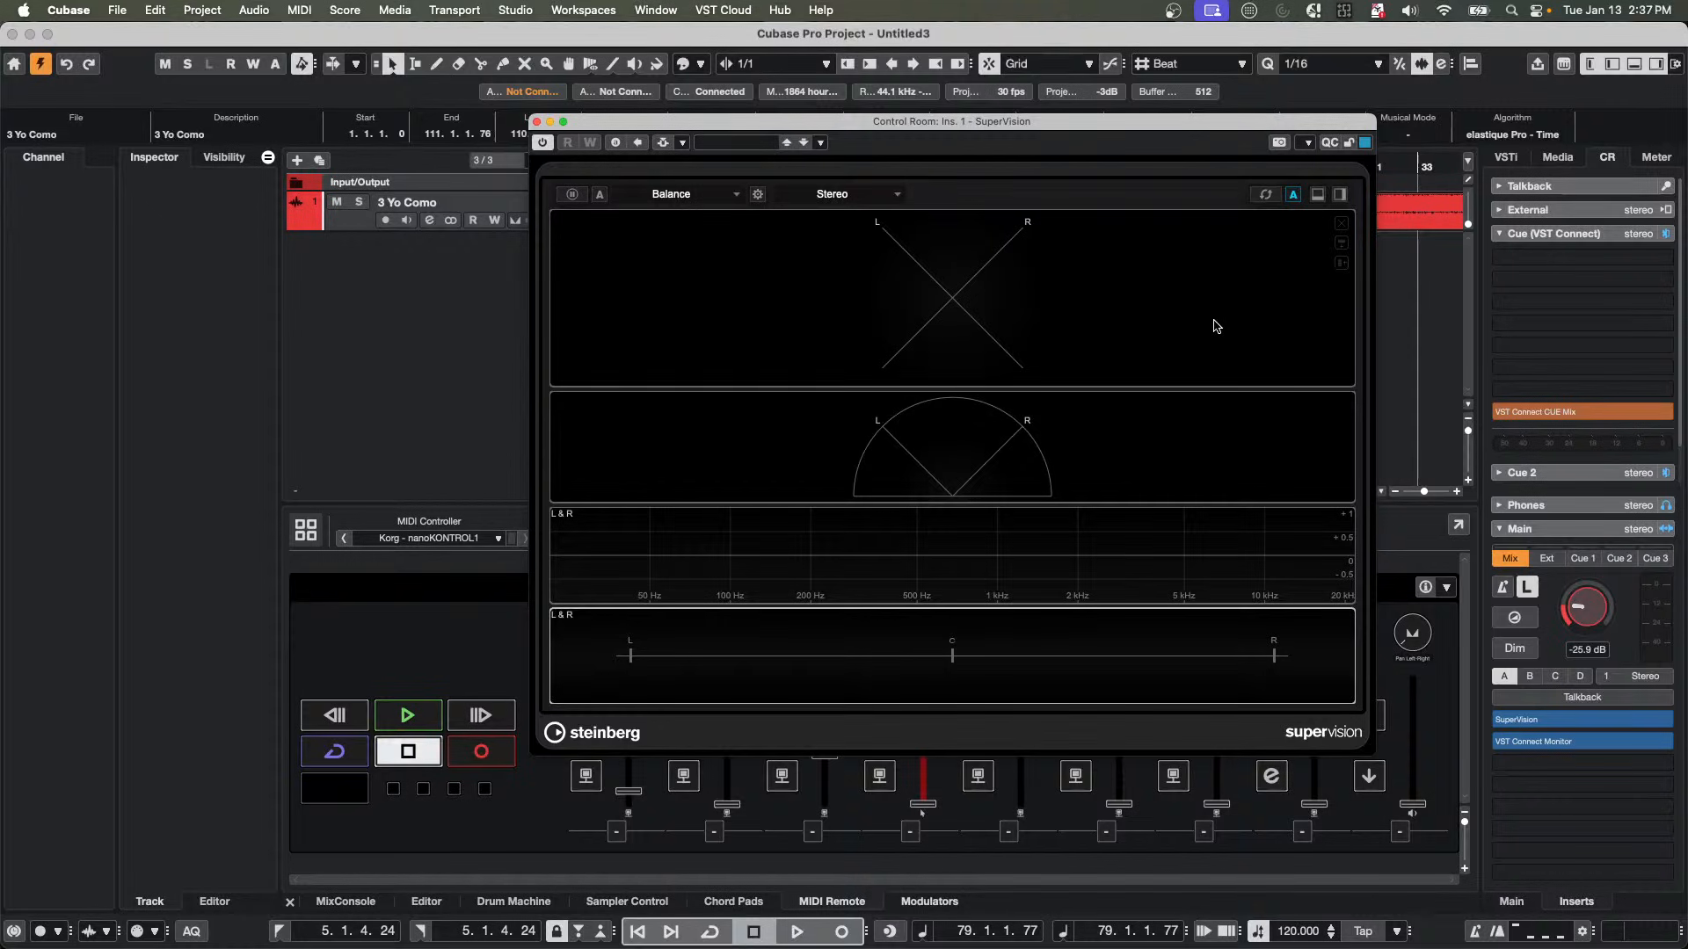
pyautogui.click(536, 121)
# Add a chord track to the project and place a D major chord event at bar 1.
pyautogui.rightClick(481, 292)
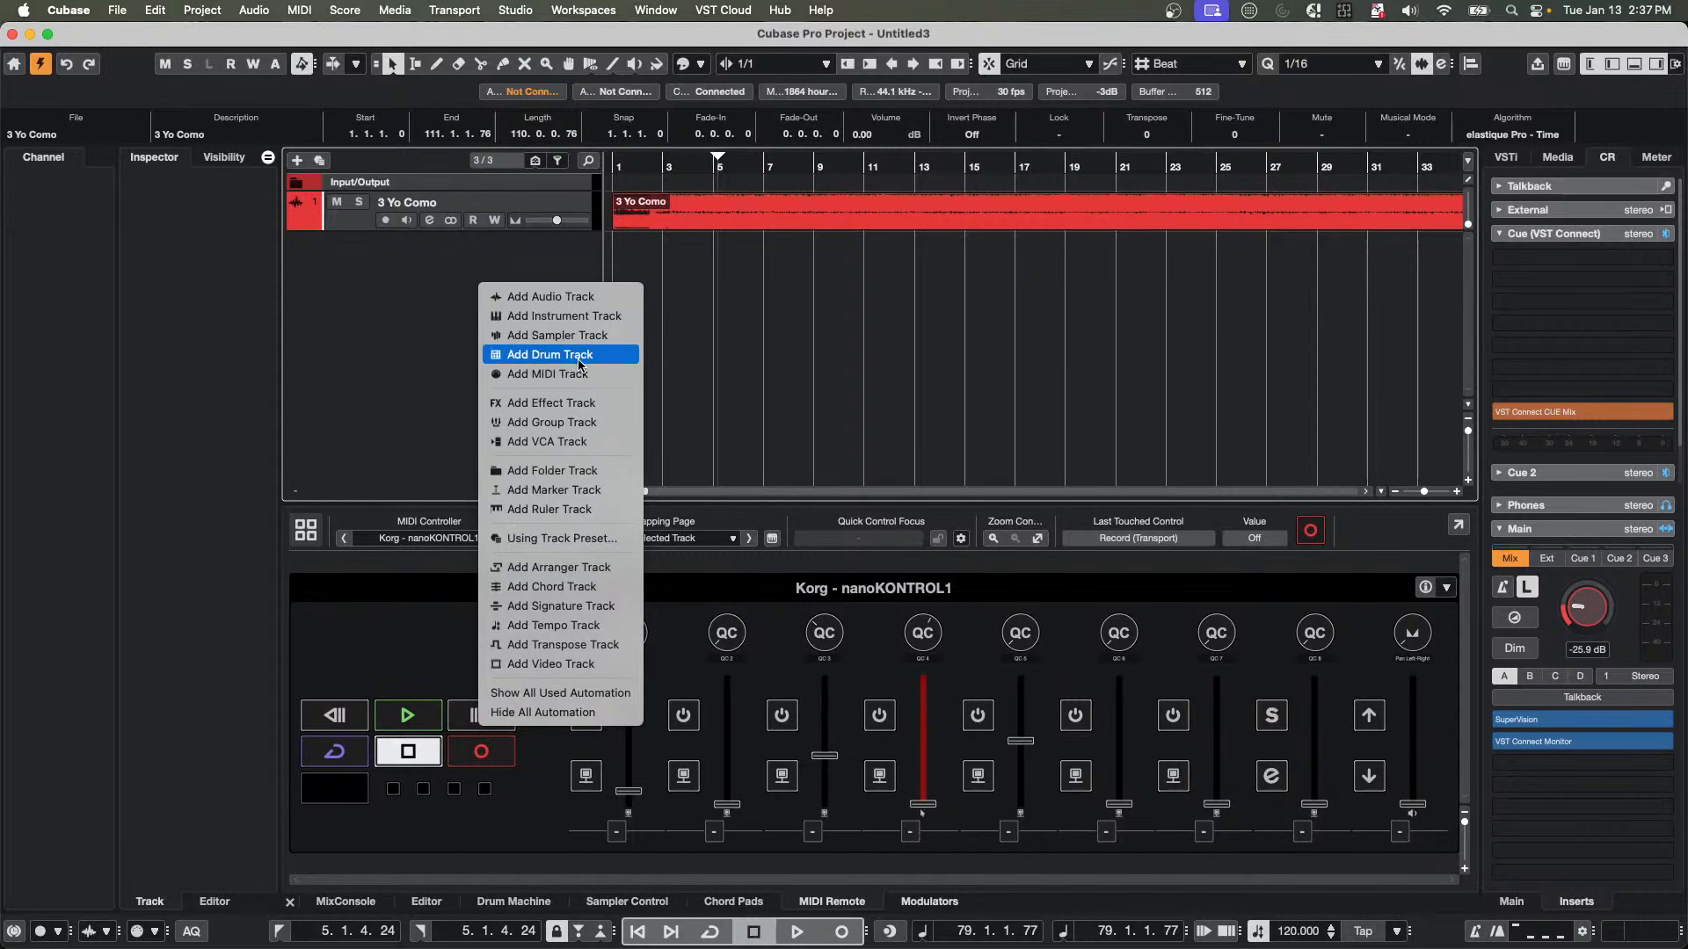
pyautogui.click(562, 587)
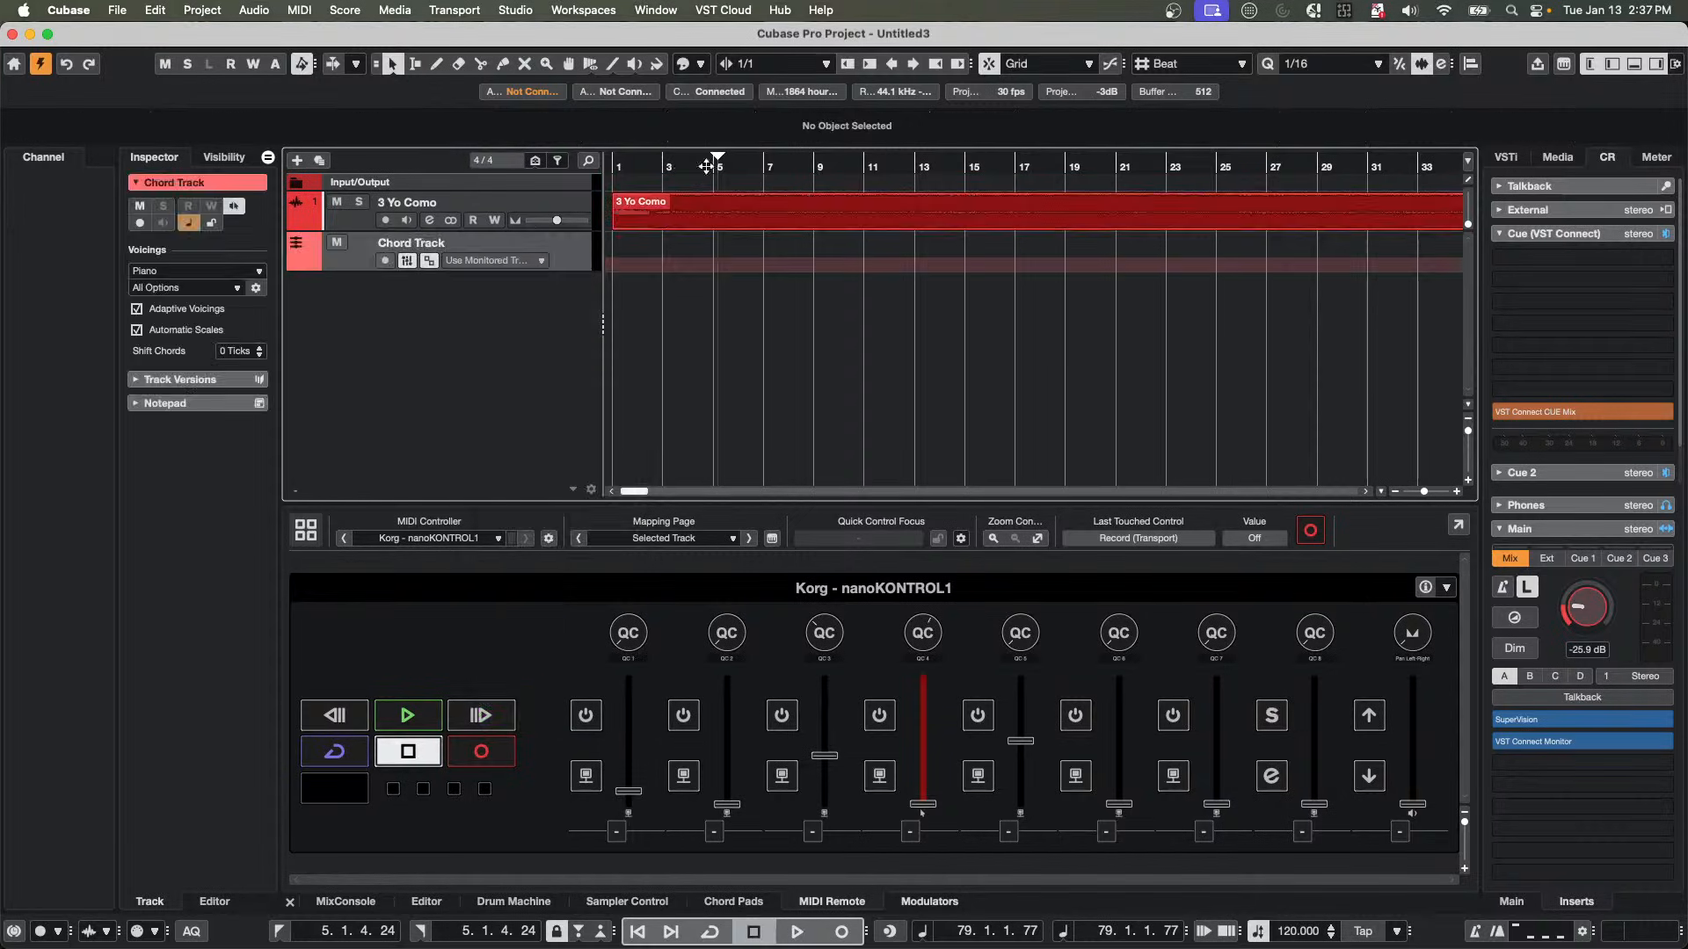
pyautogui.rightClick(665, 255)
pyautogui.click(710, 257)
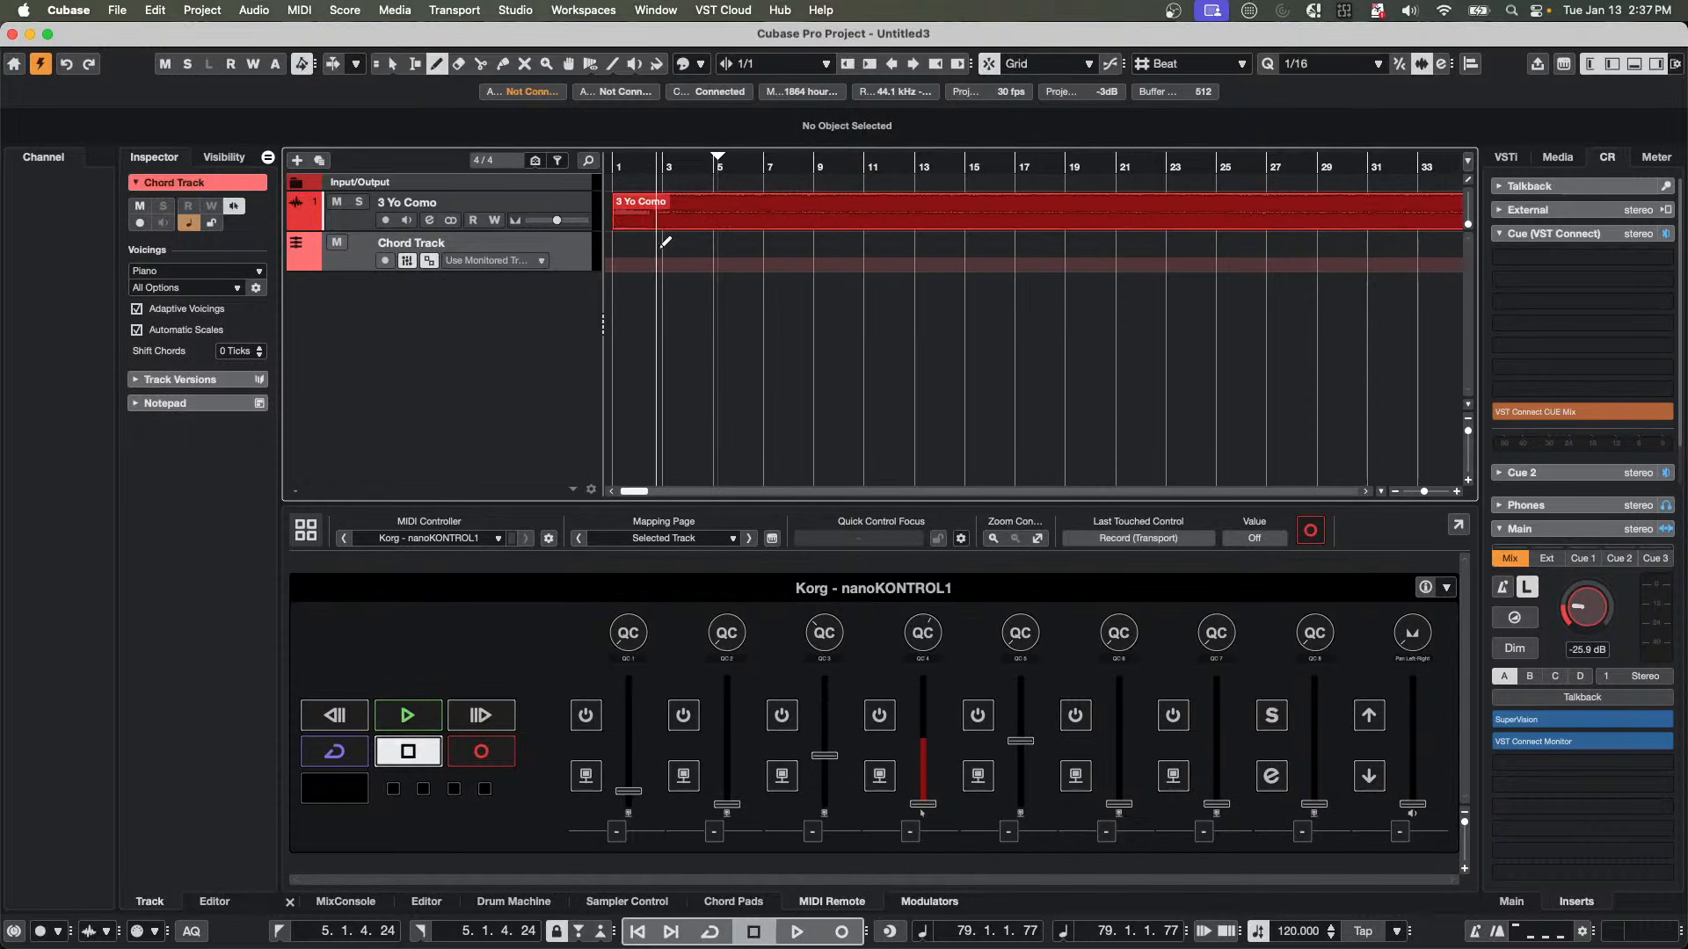
pyautogui.click(618, 246)
pyautogui.press('1')
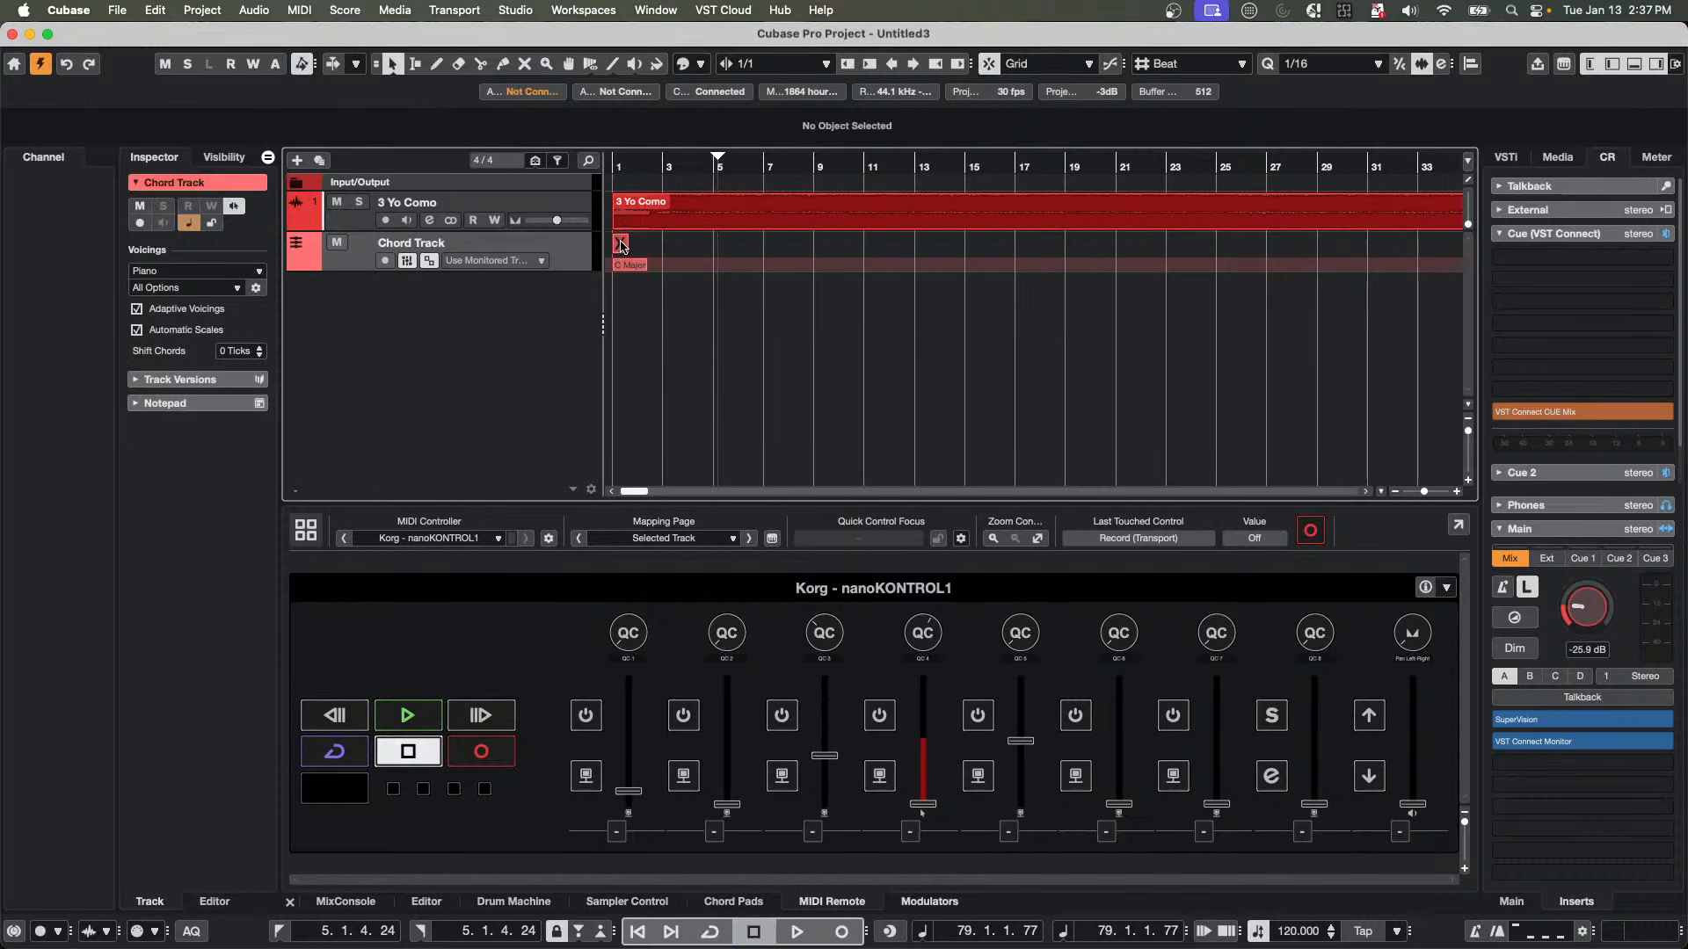
pyautogui.doubleClick(627, 264)
pyautogui.click(506, 350)
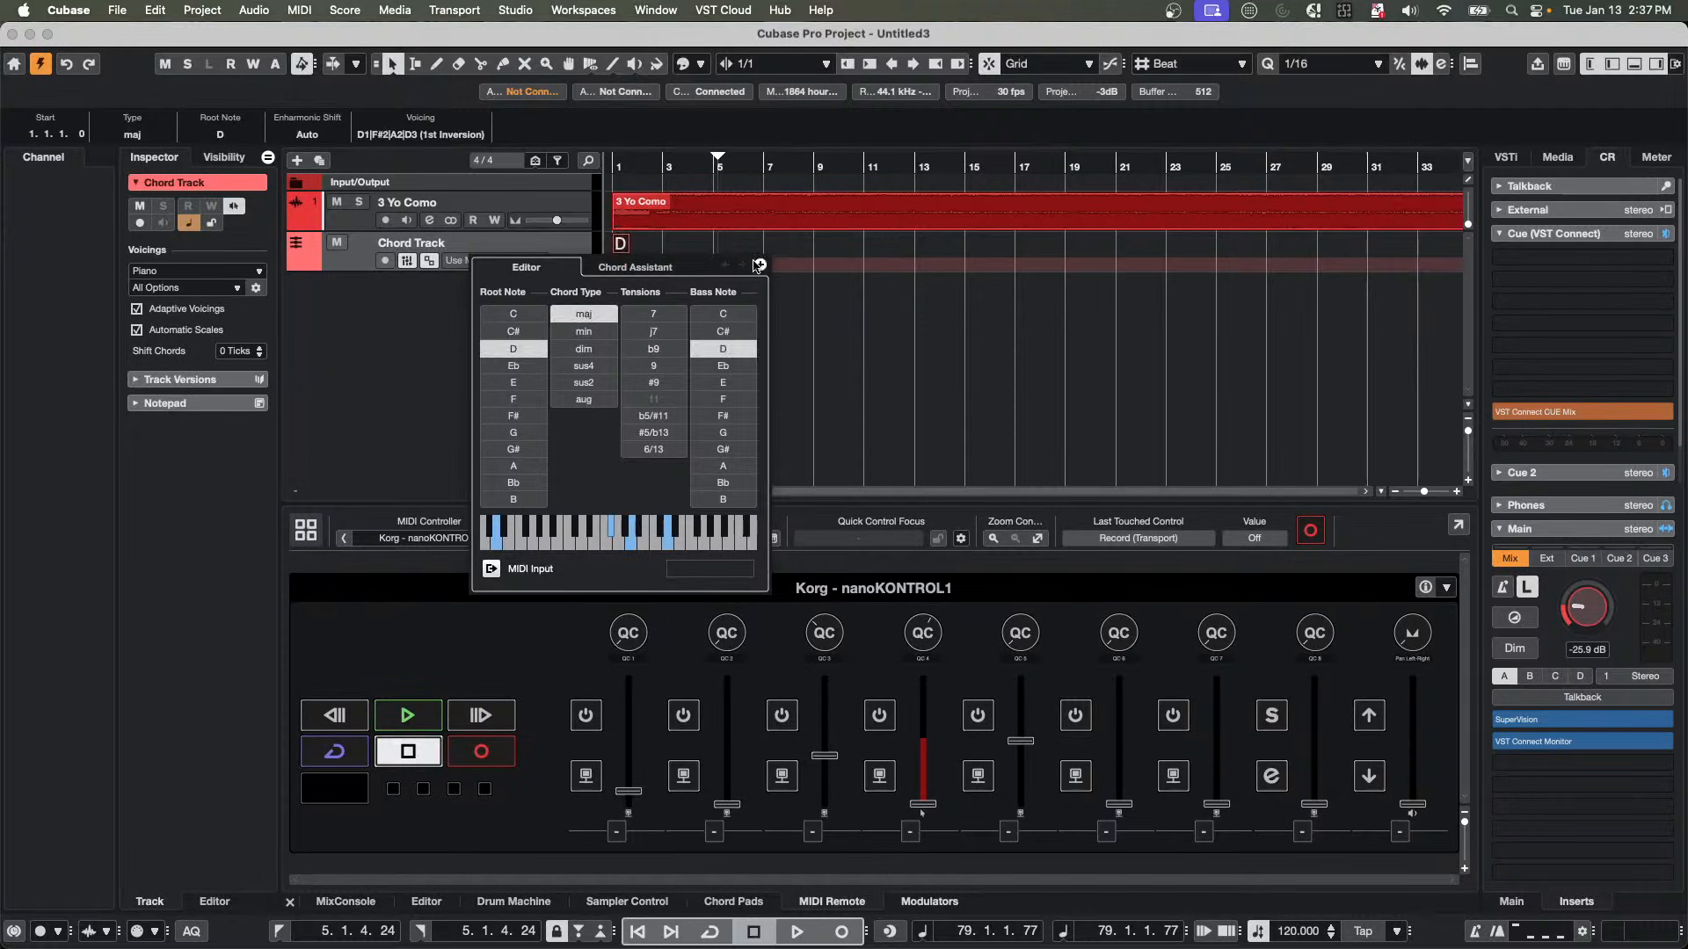
pyautogui.click(634, 162)
# Add a chord event at bar 3 of the chord track and define it as A major.
pyautogui.press('.')
pyautogui.press('h')
pyautogui.press('h')
pyautogui.press('h')
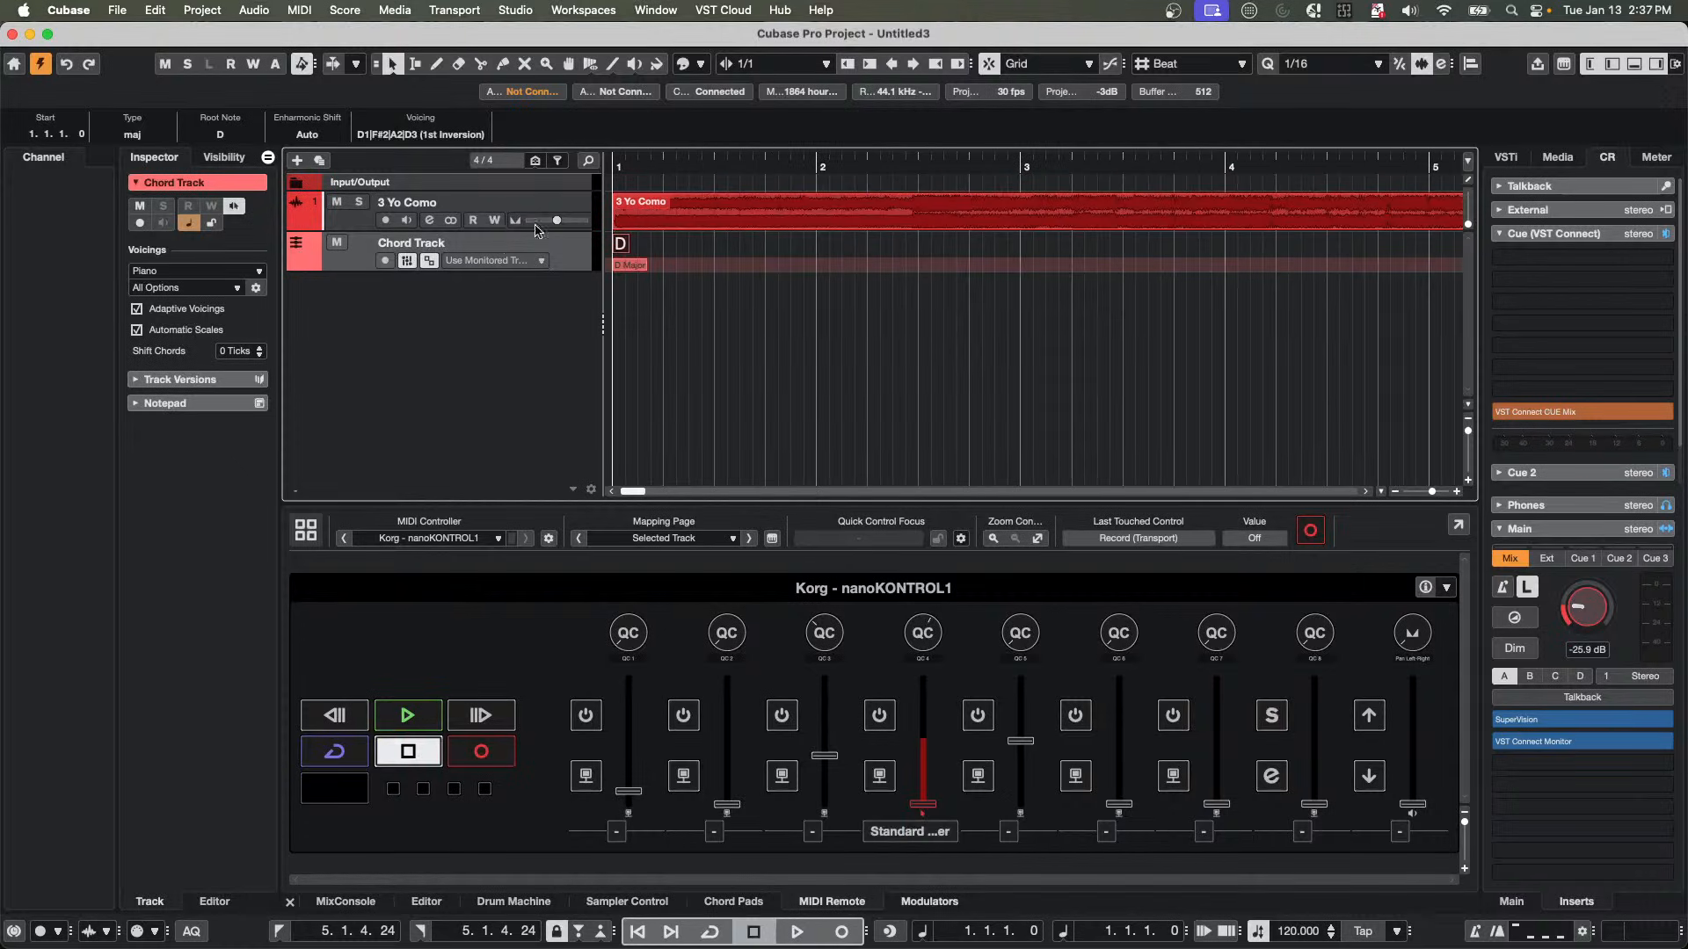
pyautogui.rightClick(758, 260)
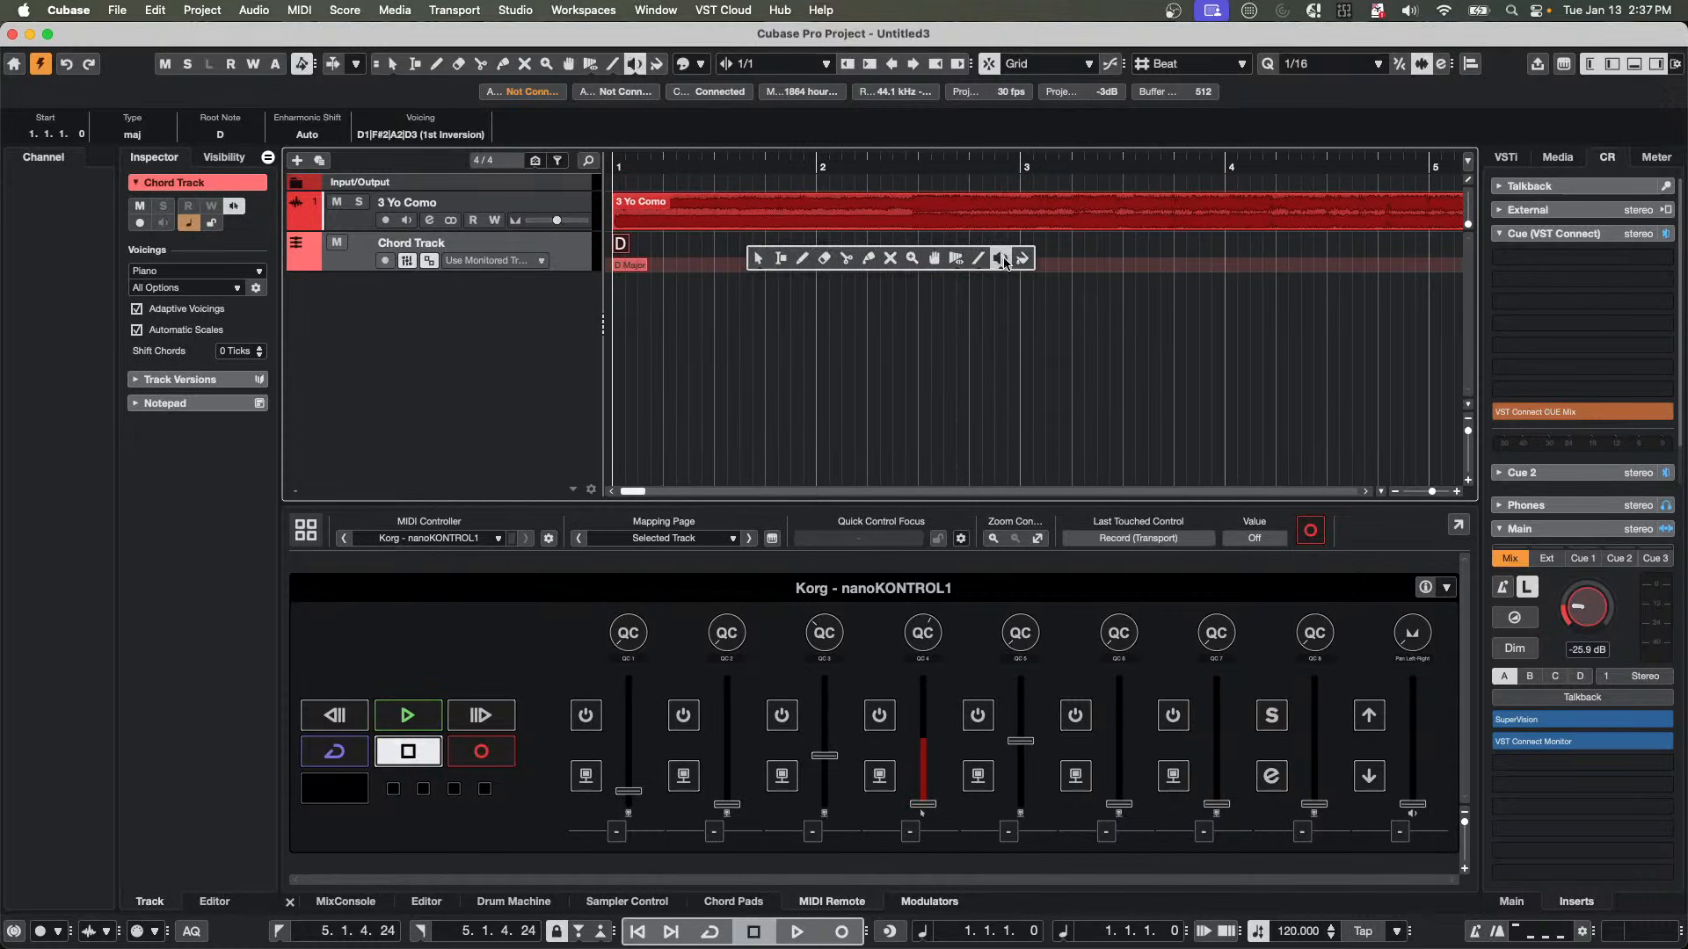
pyautogui.click(801, 257)
pyautogui.click(1055, 244)
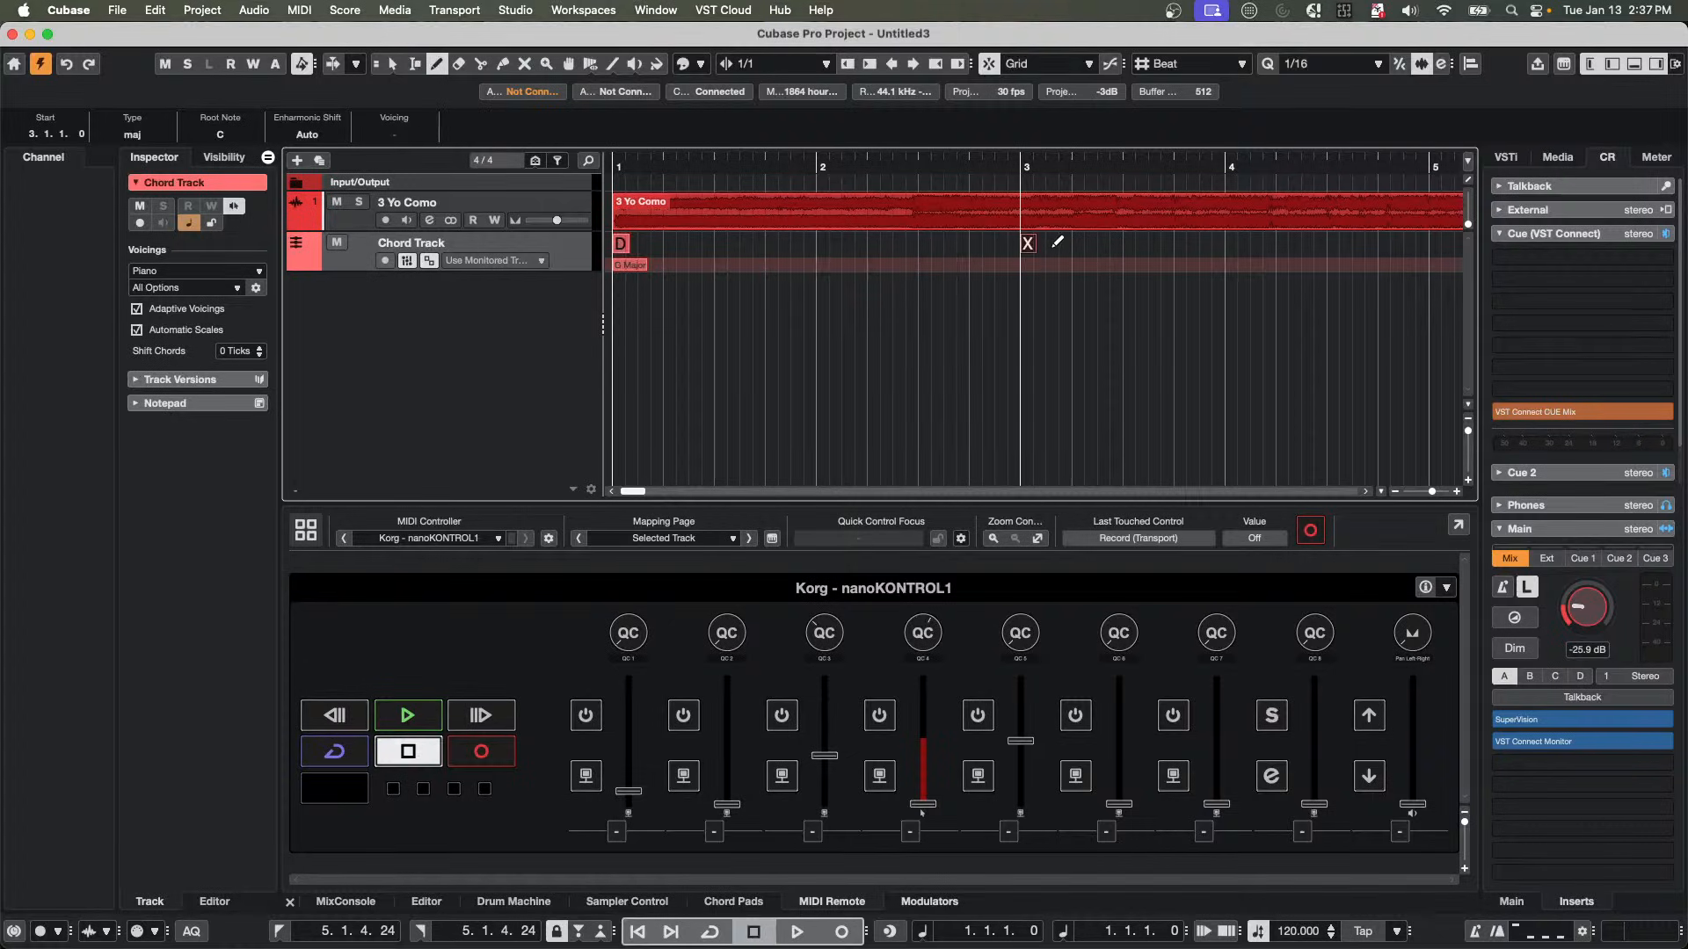
pyautogui.press('1')
pyautogui.doubleClick(1028, 245)
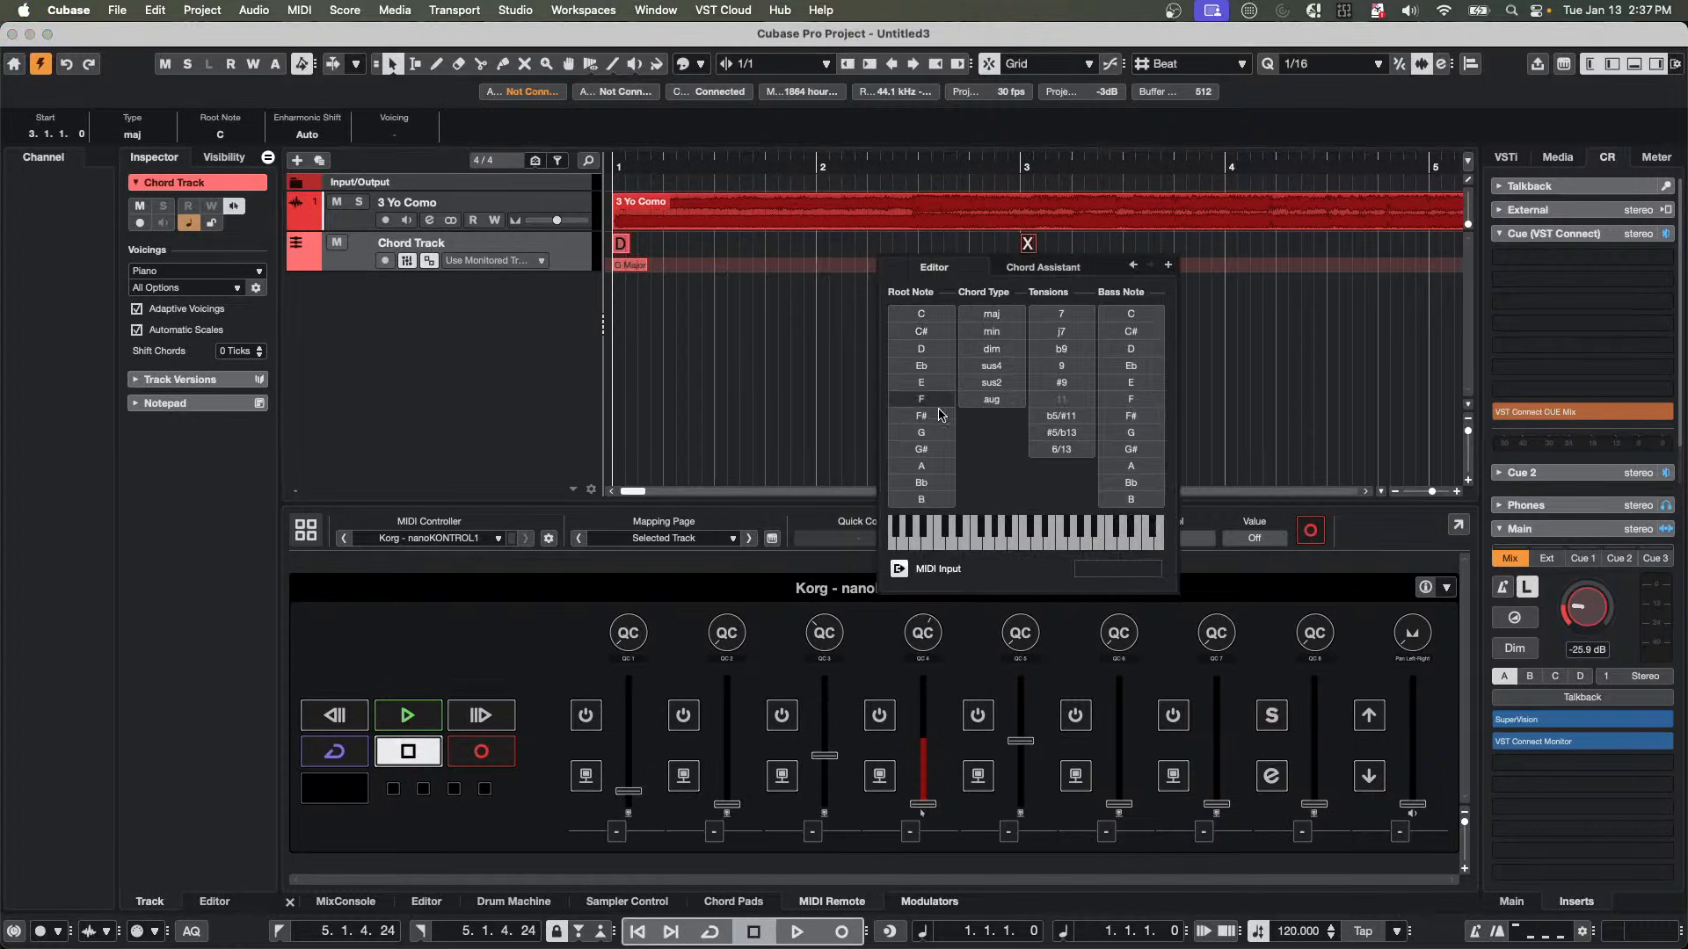
pyautogui.click(933, 468)
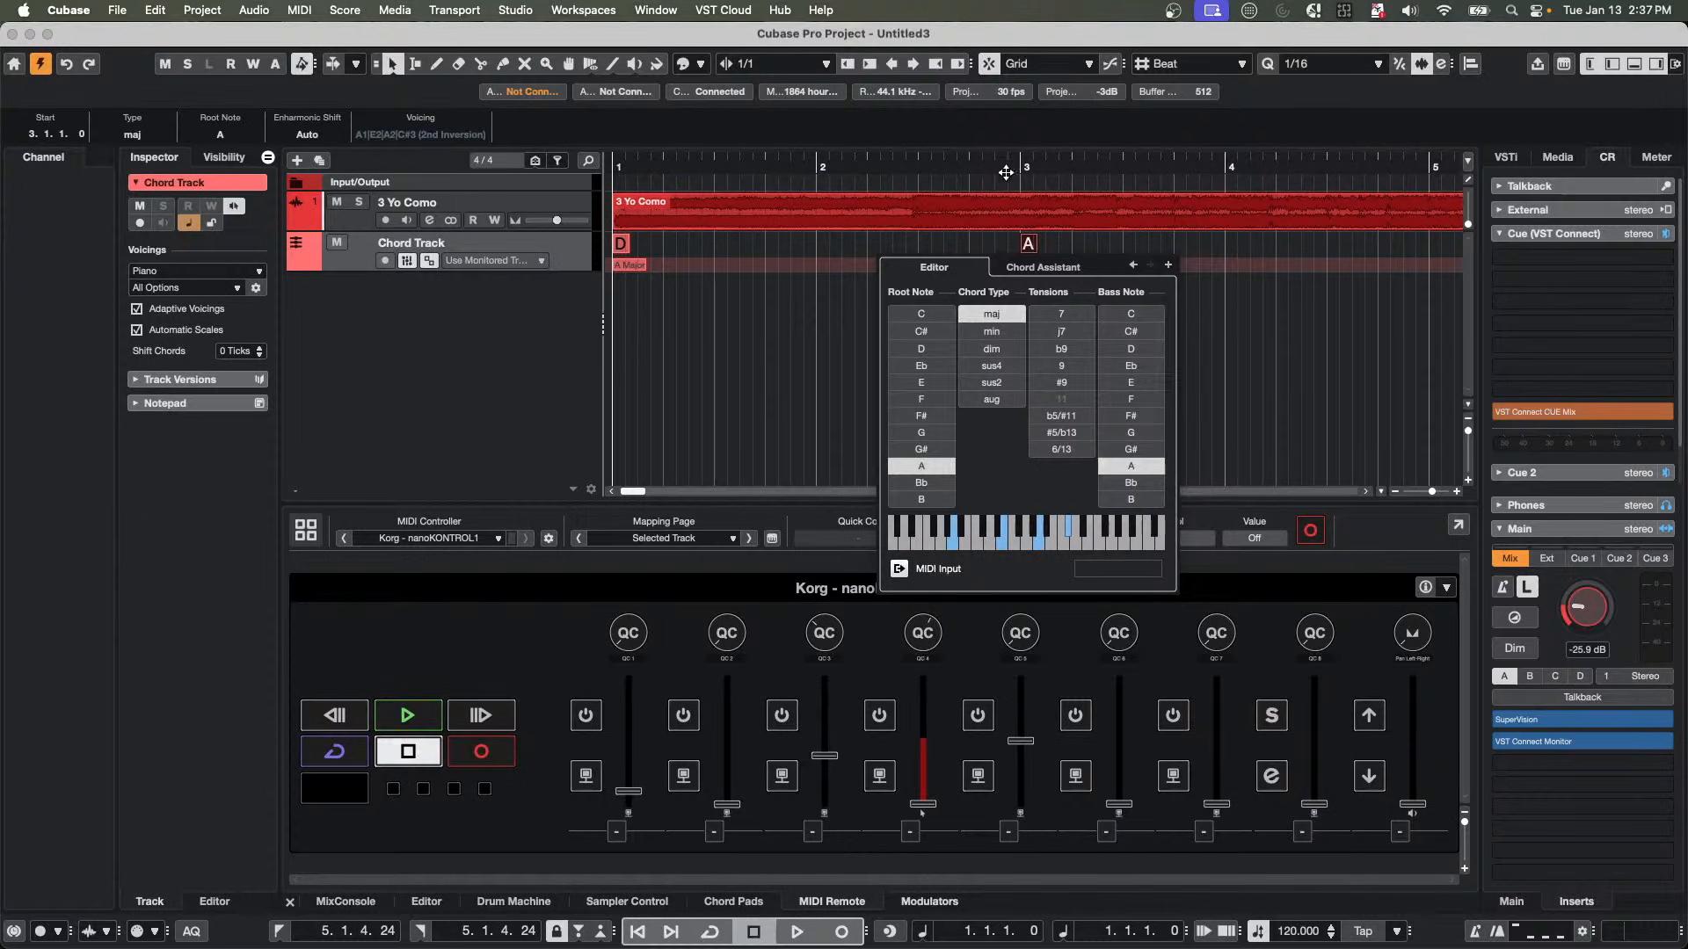
pyautogui.moveTo(1005, 169); pyautogui.dragTo(999, 123)
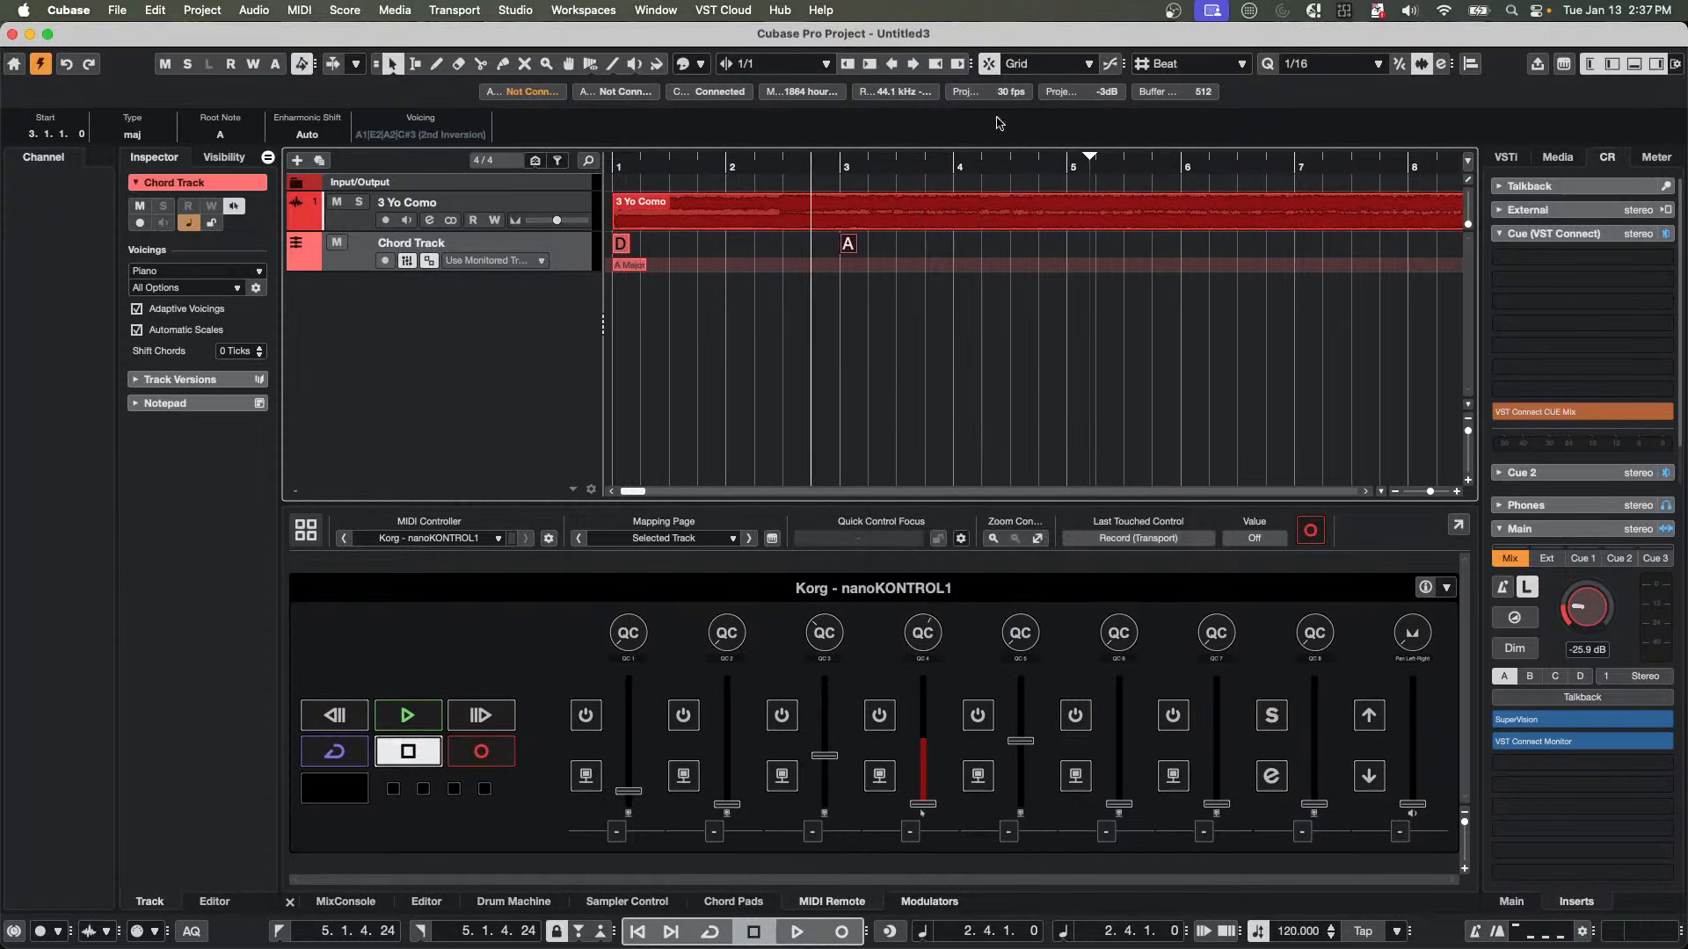
# Add a chord event at bar 5 of the chord track and define it as D major.
pyautogui.rightClick(1082, 253)
pyautogui.click(1127, 256)
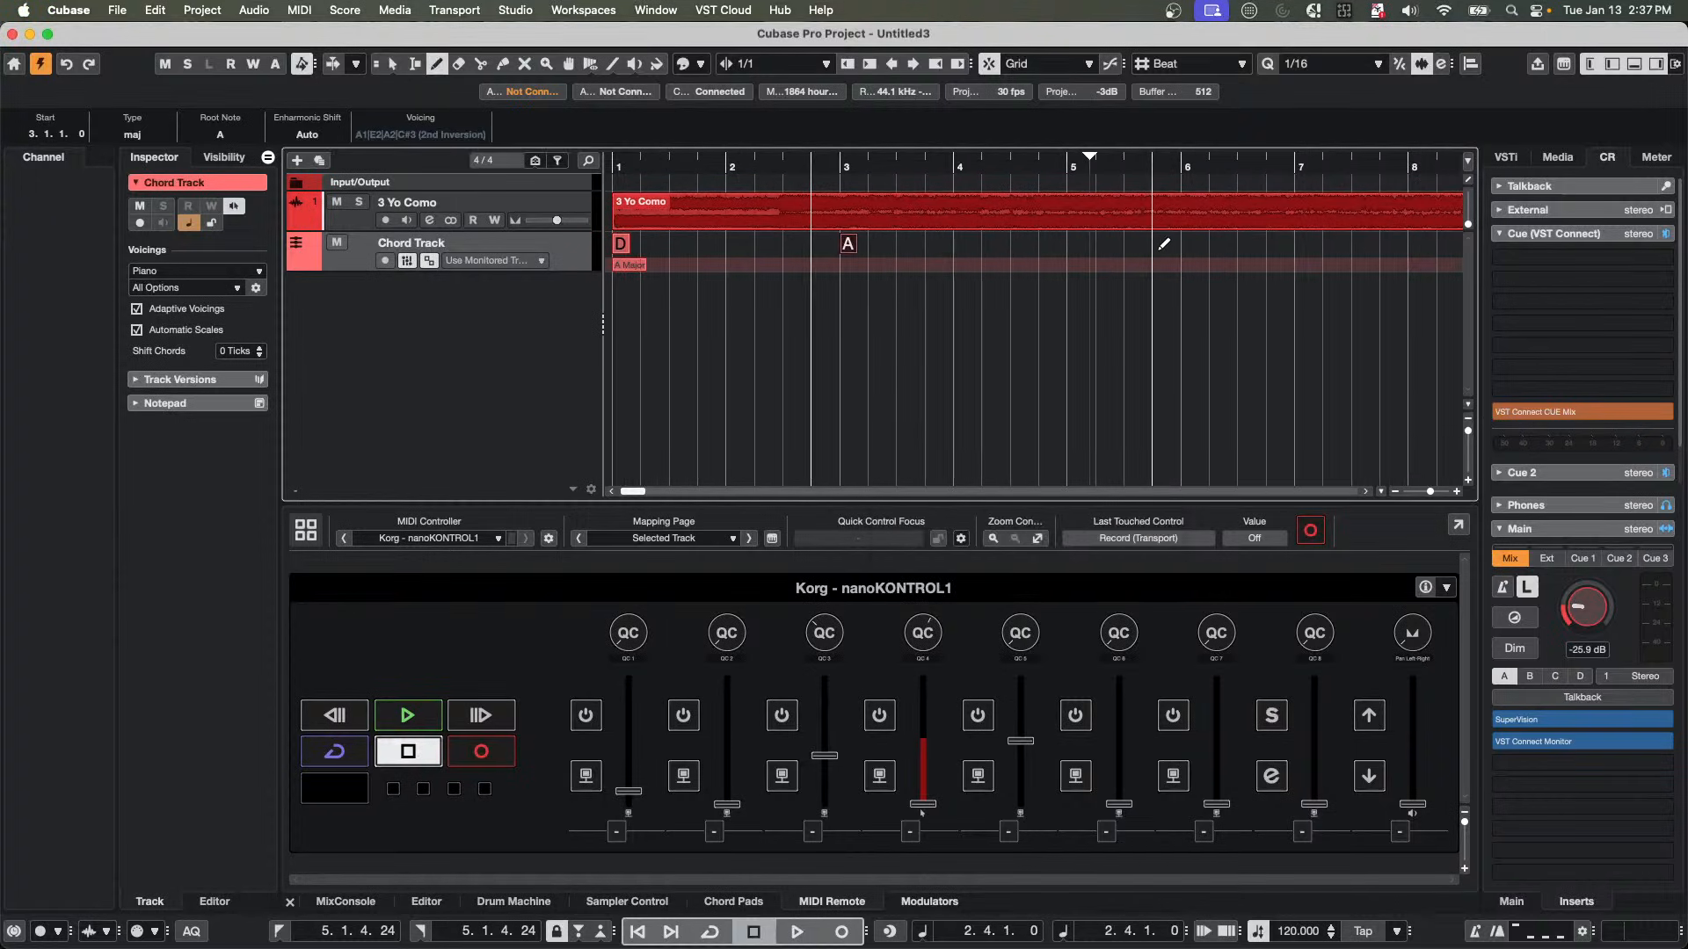
pyautogui.click(1075, 245)
pyautogui.press('1')
pyautogui.doubleClick(1078, 248)
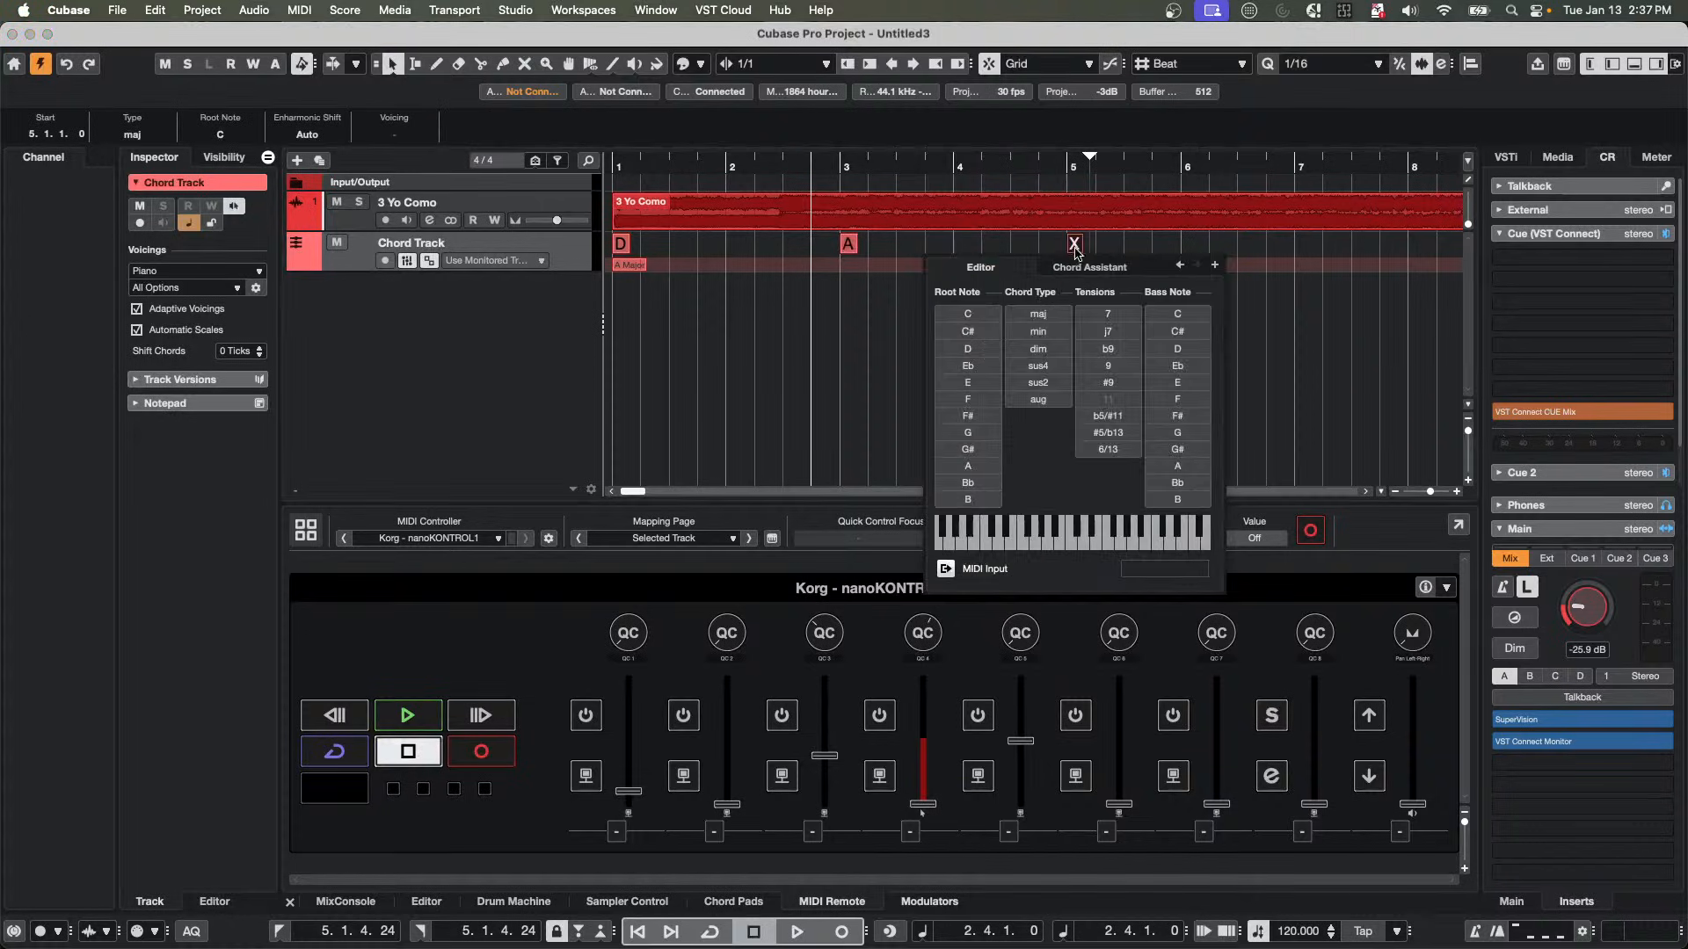
pyautogui.click(968, 349)
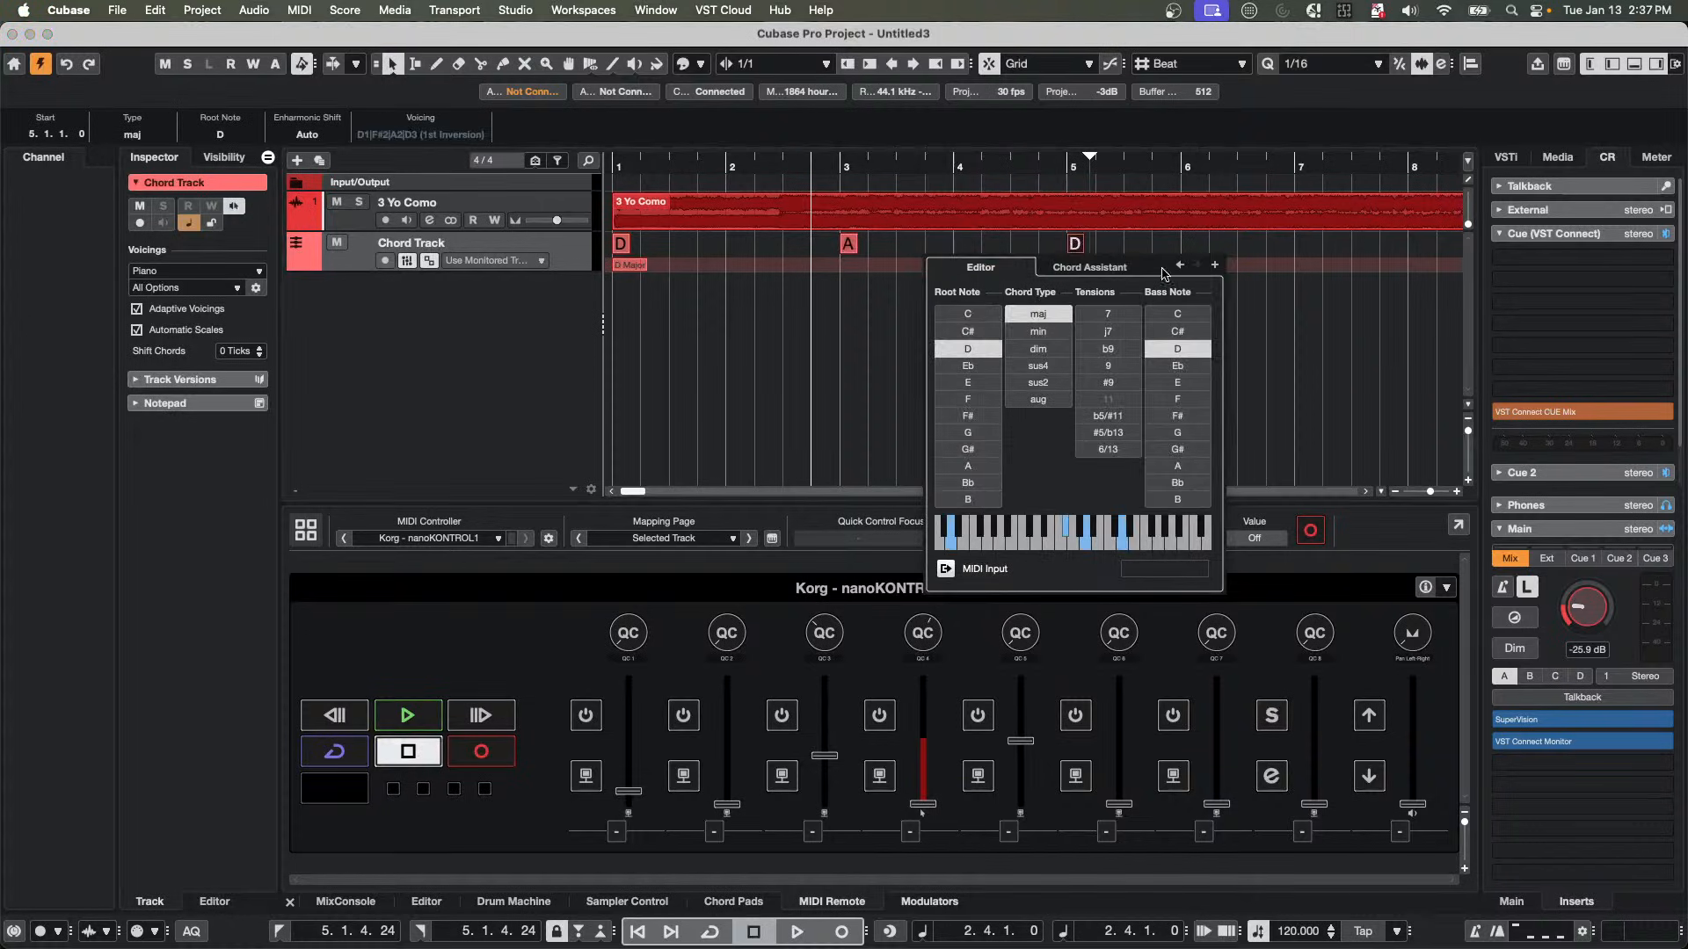
pyautogui.click(1274, 247)
# Add a chord event at bar 7 of the chord track and define it as G major.
pyautogui.rightClick(1274, 247)
pyautogui.click(1319, 249)
pyautogui.click(1305, 249)
pyautogui.rightClick(1298, 249)
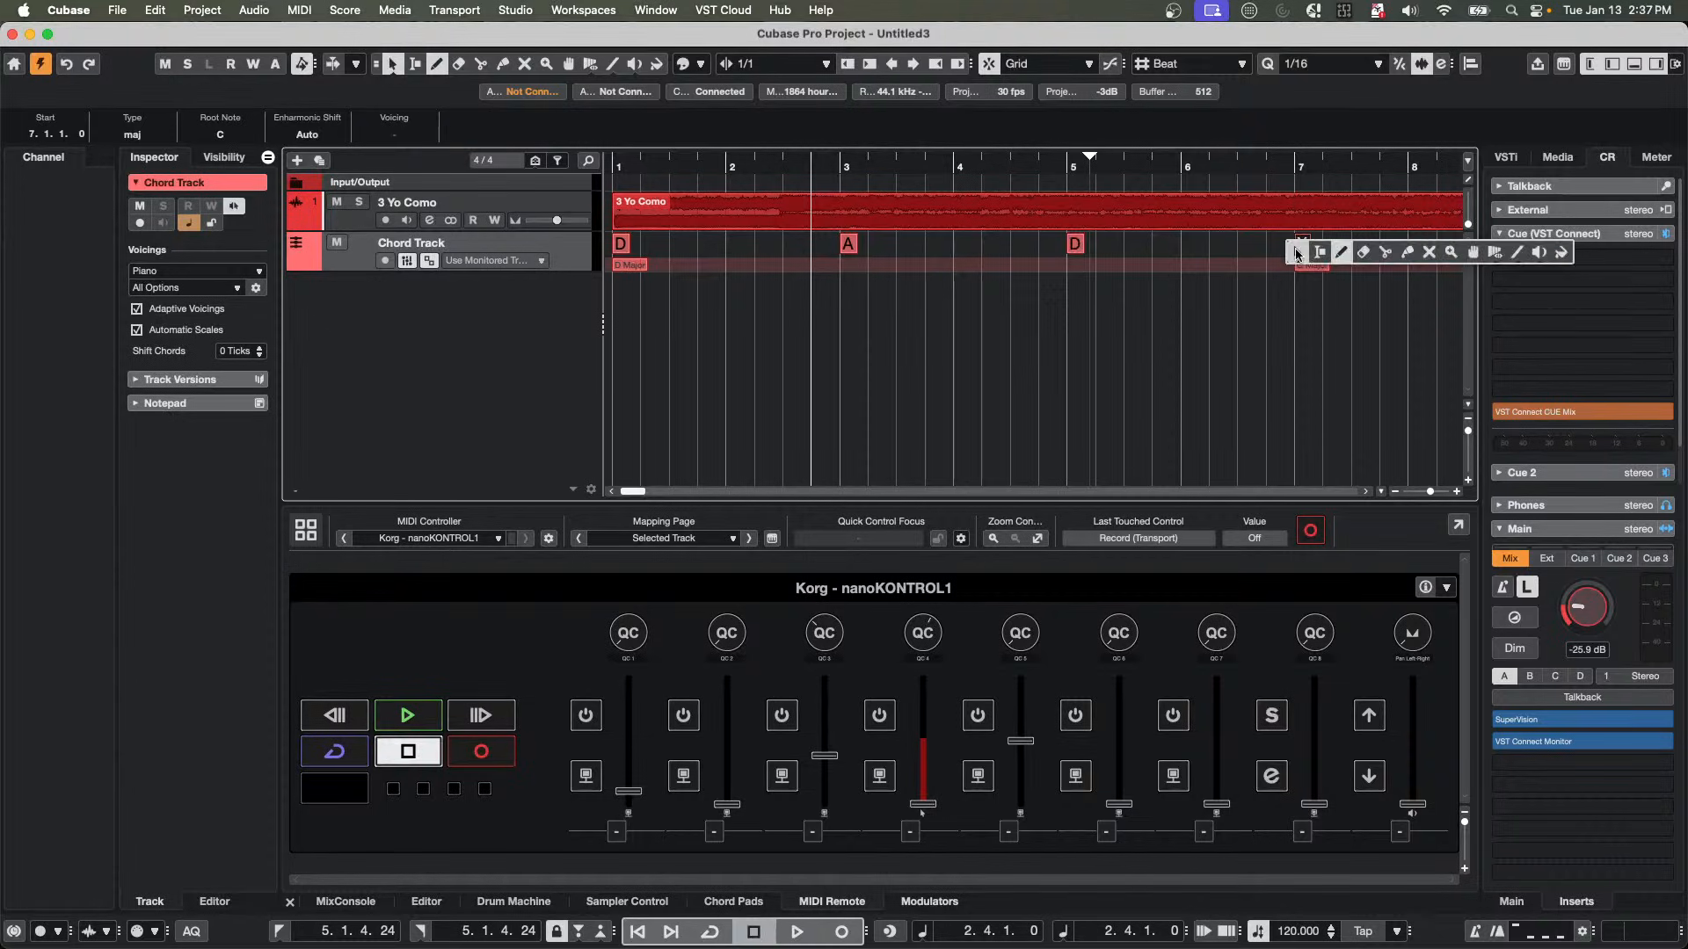
pyautogui.click(1298, 250)
pyautogui.doubleClick(1298, 250)
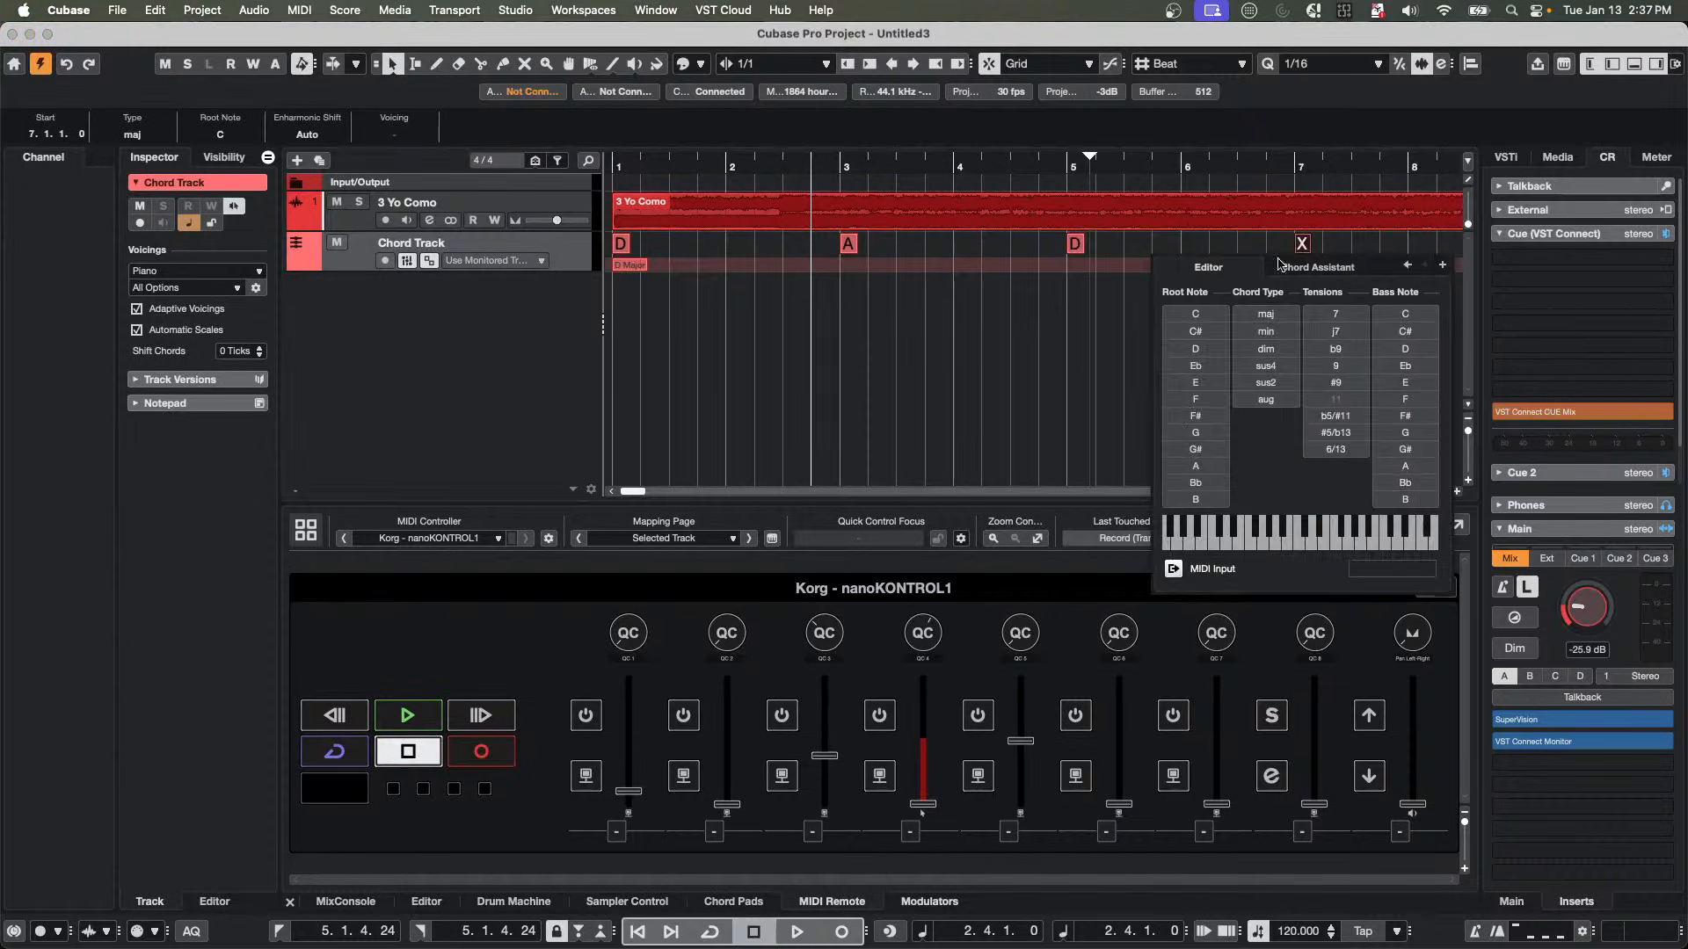
pyautogui.click(1195, 432)
pyautogui.click(1297, 157)
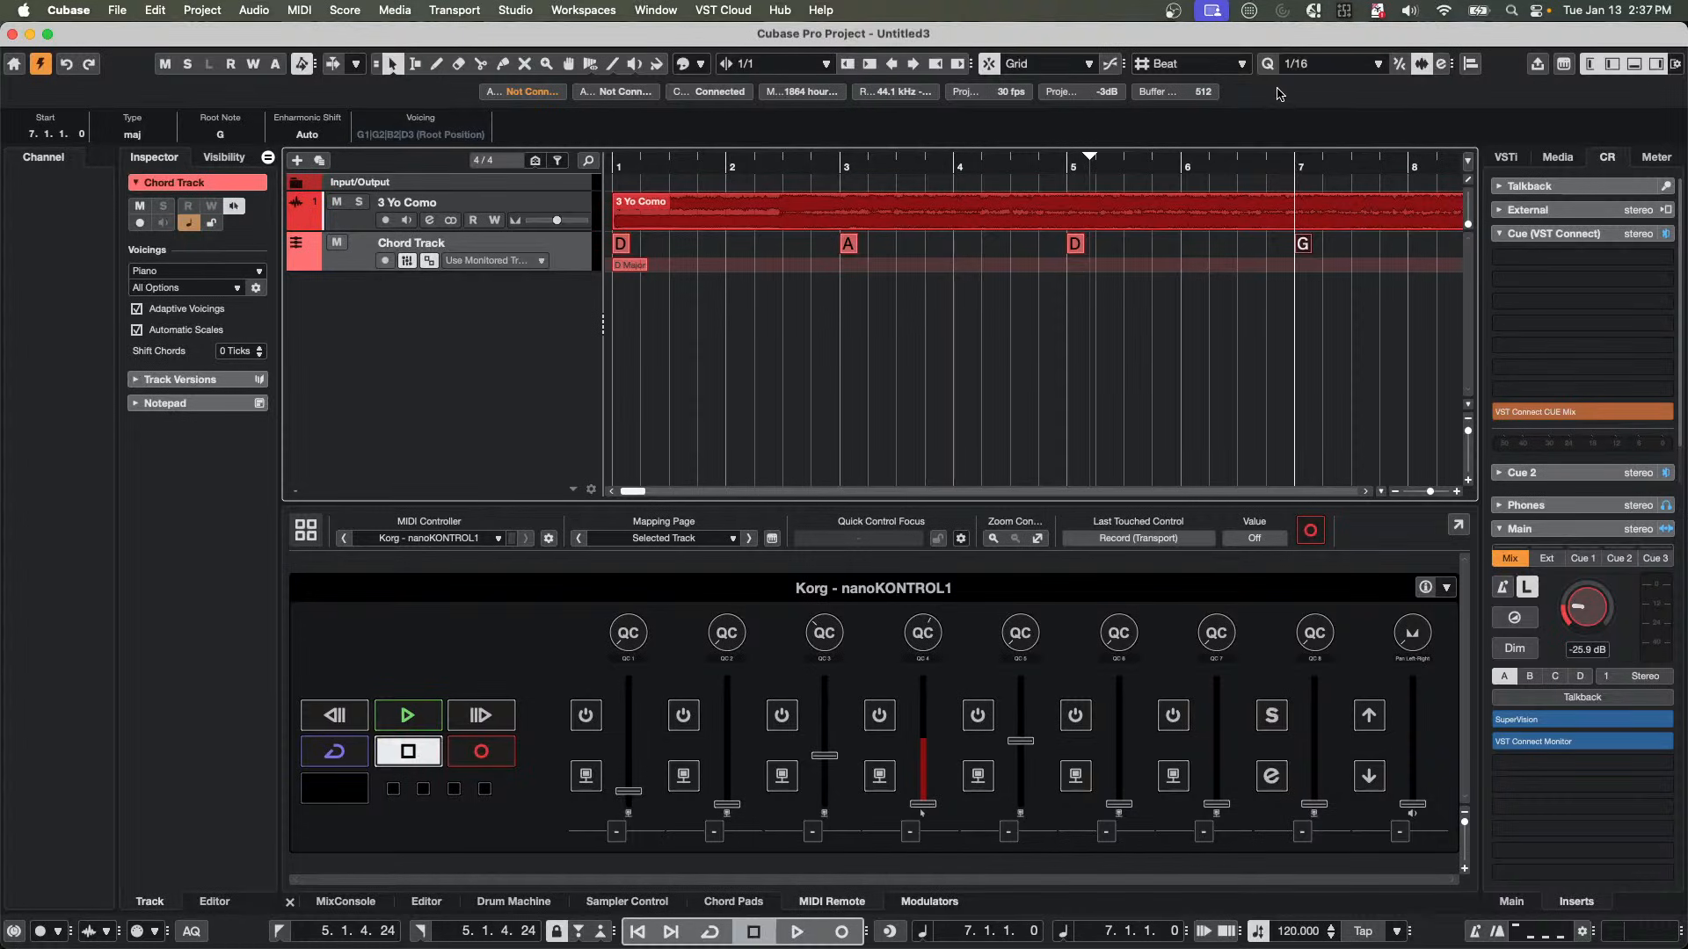
# Draw an undefined chord event at bar 8 of the chord track.
pyautogui.rightClick(1371, 251)
pyautogui.click(1411, 253)
pyautogui.click(1411, 246)
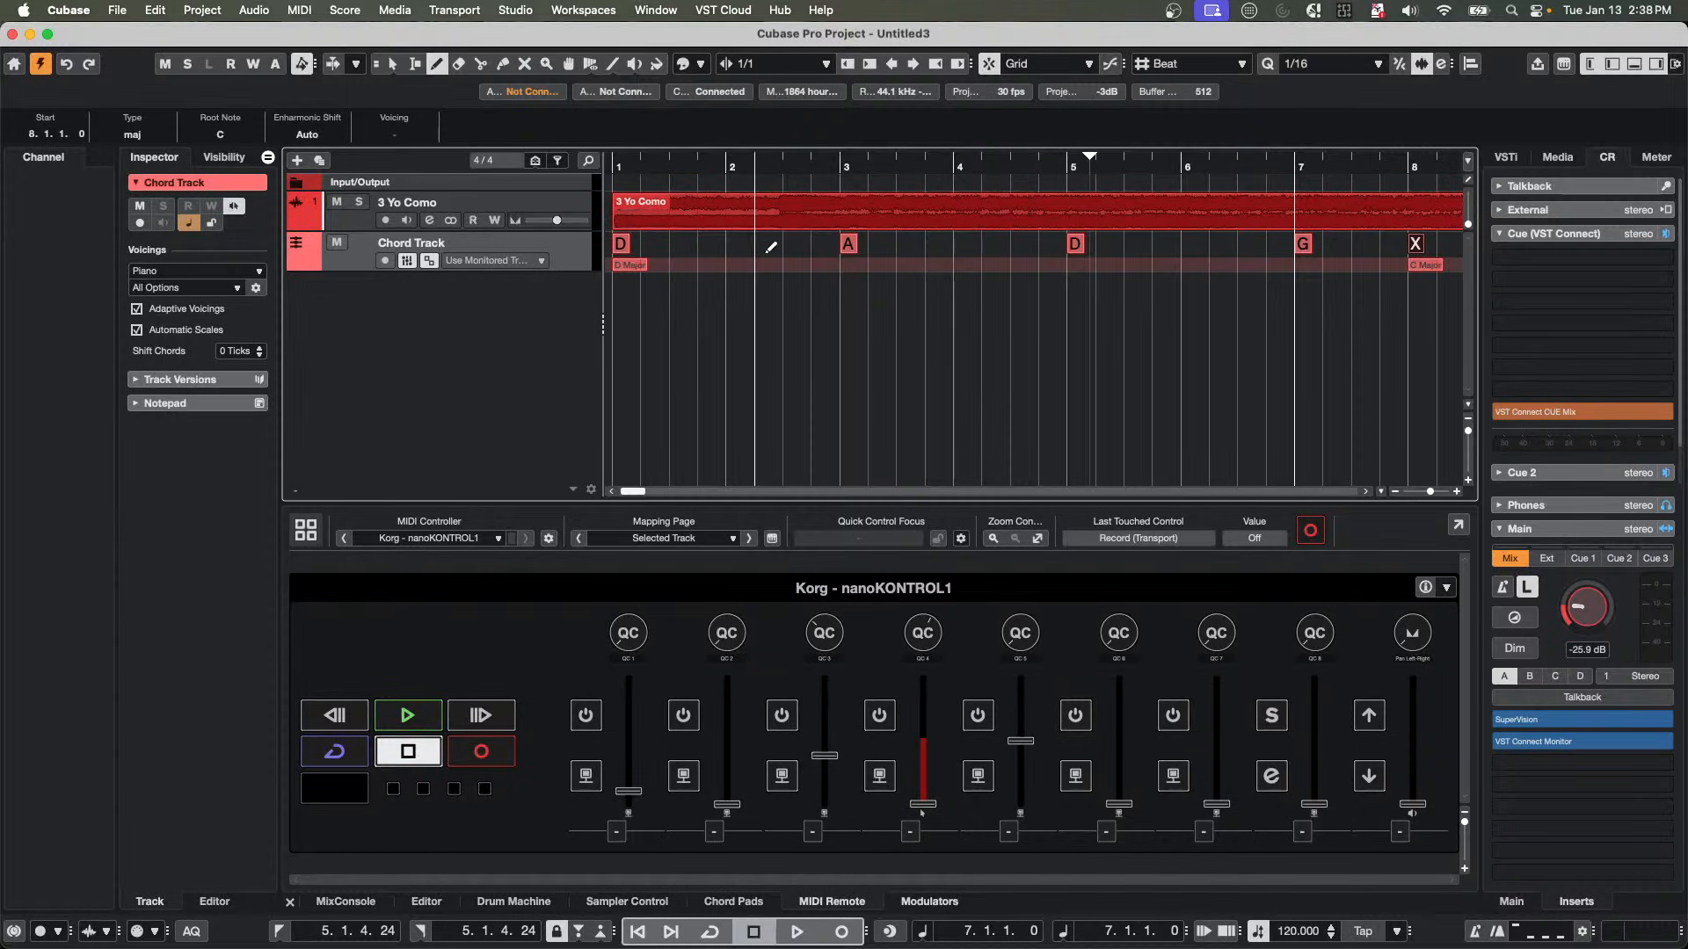
# Add a MIDI track below the chord track and return to the Object Selection tool.
pyautogui.doubleClick(454, 308)
pyautogui.rightClick(622, 301)
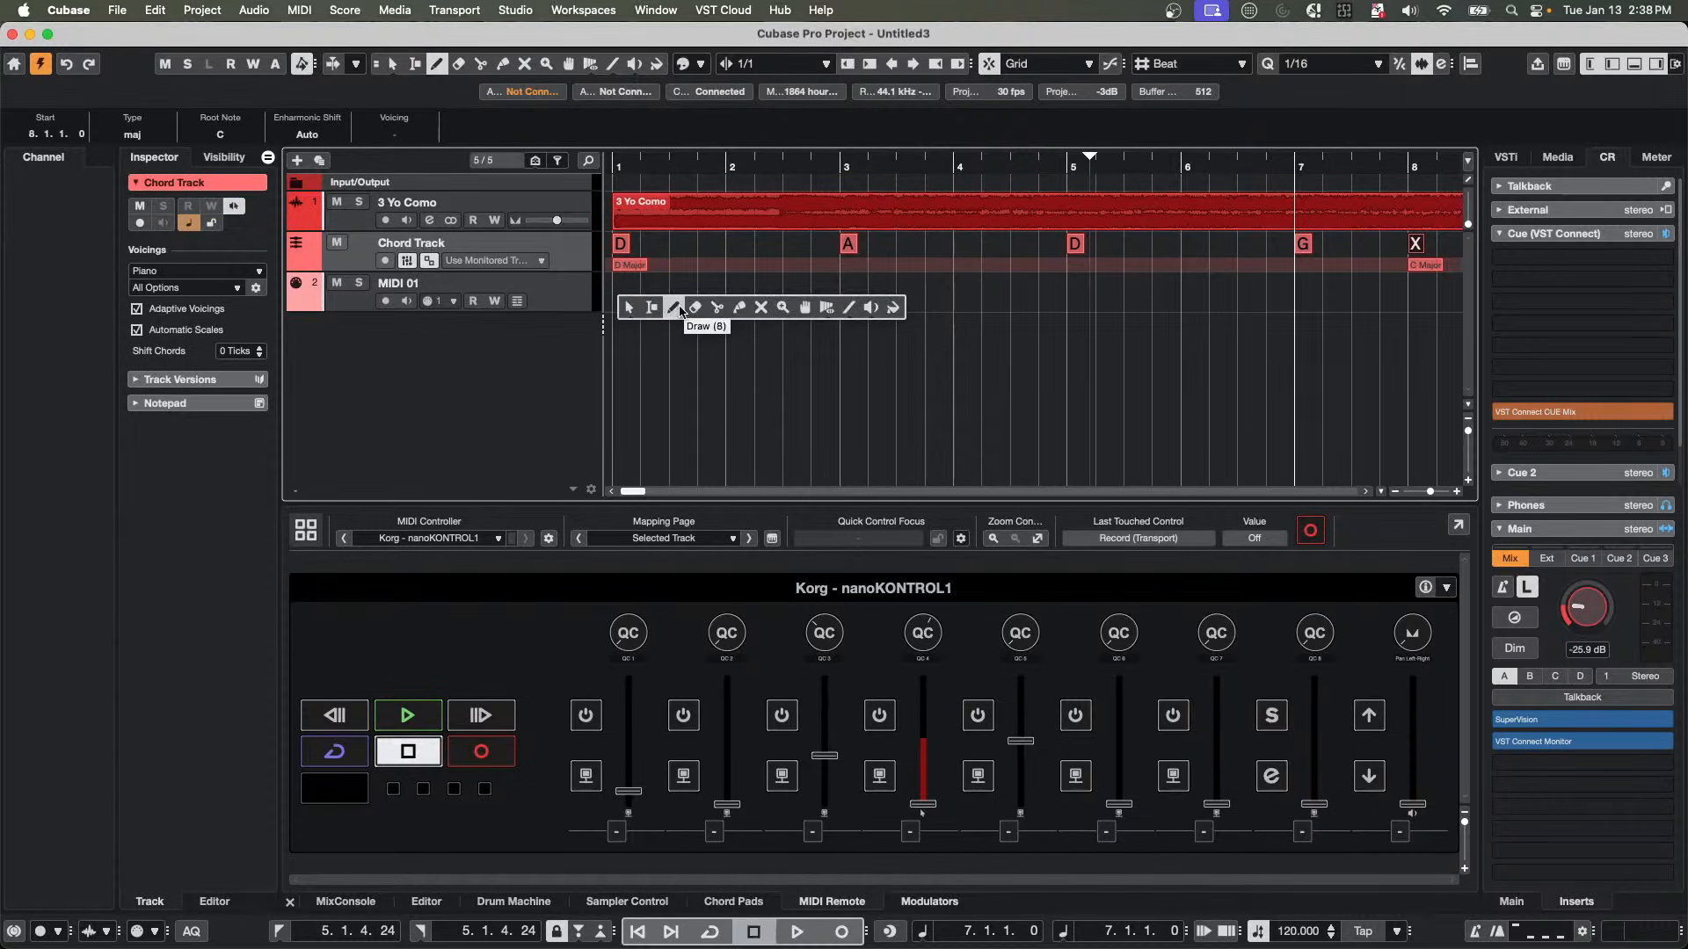
pyautogui.click(629, 308)
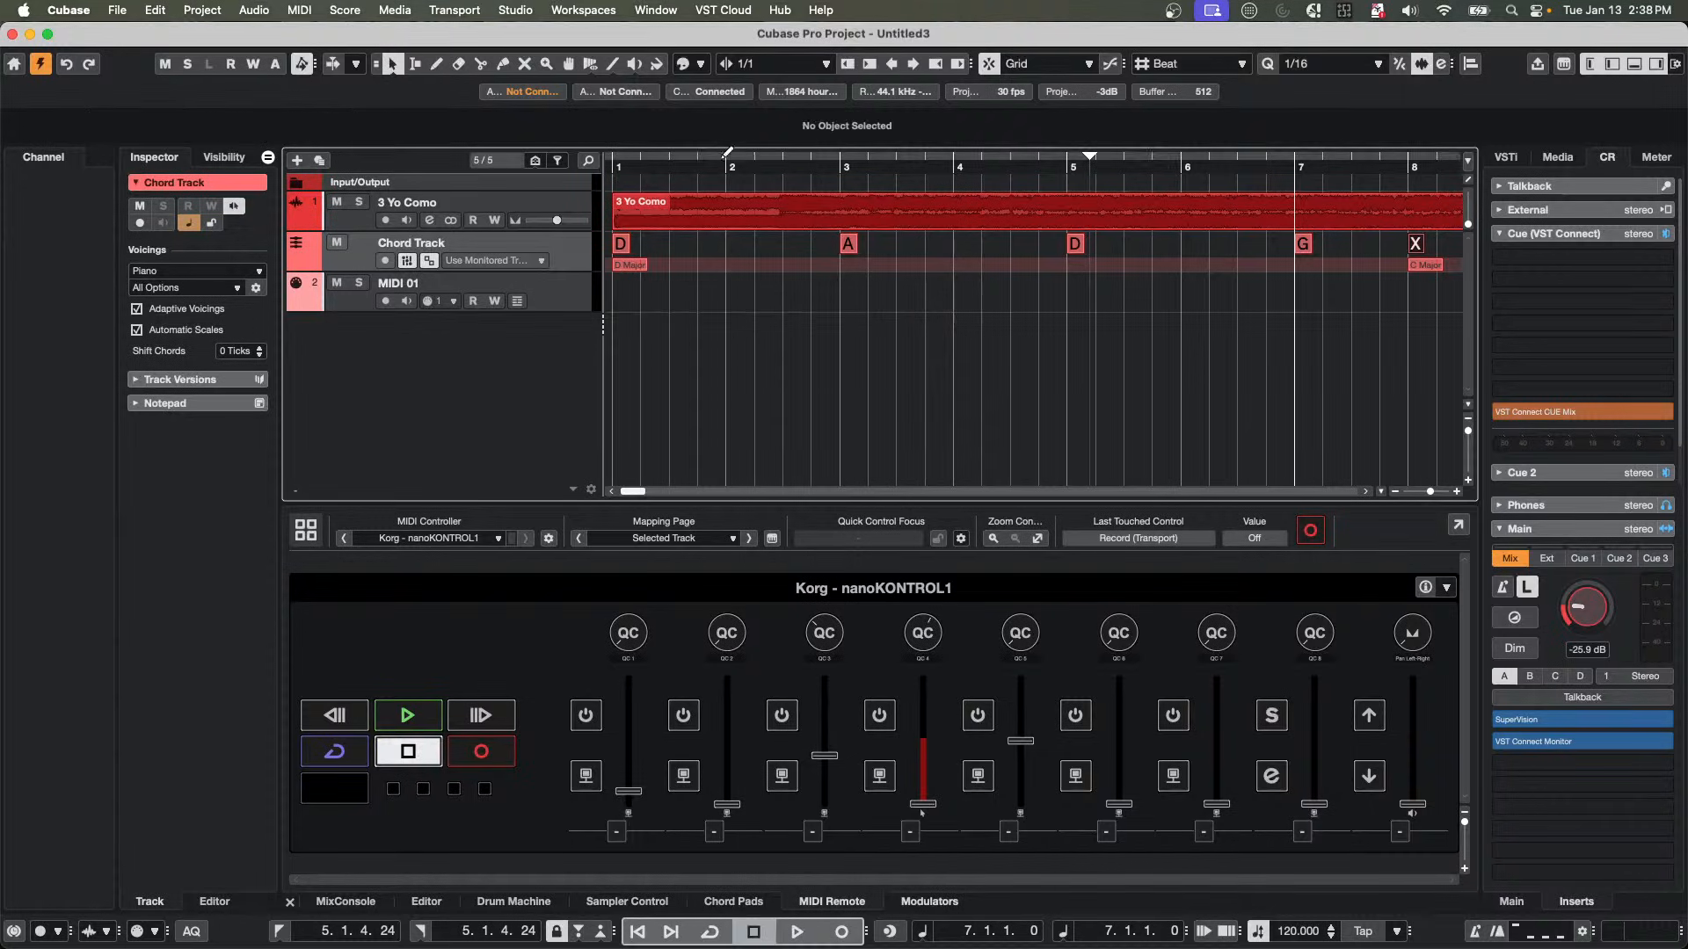
pyautogui.moveTo(690, 162); pyautogui.dragTo(691, 129)
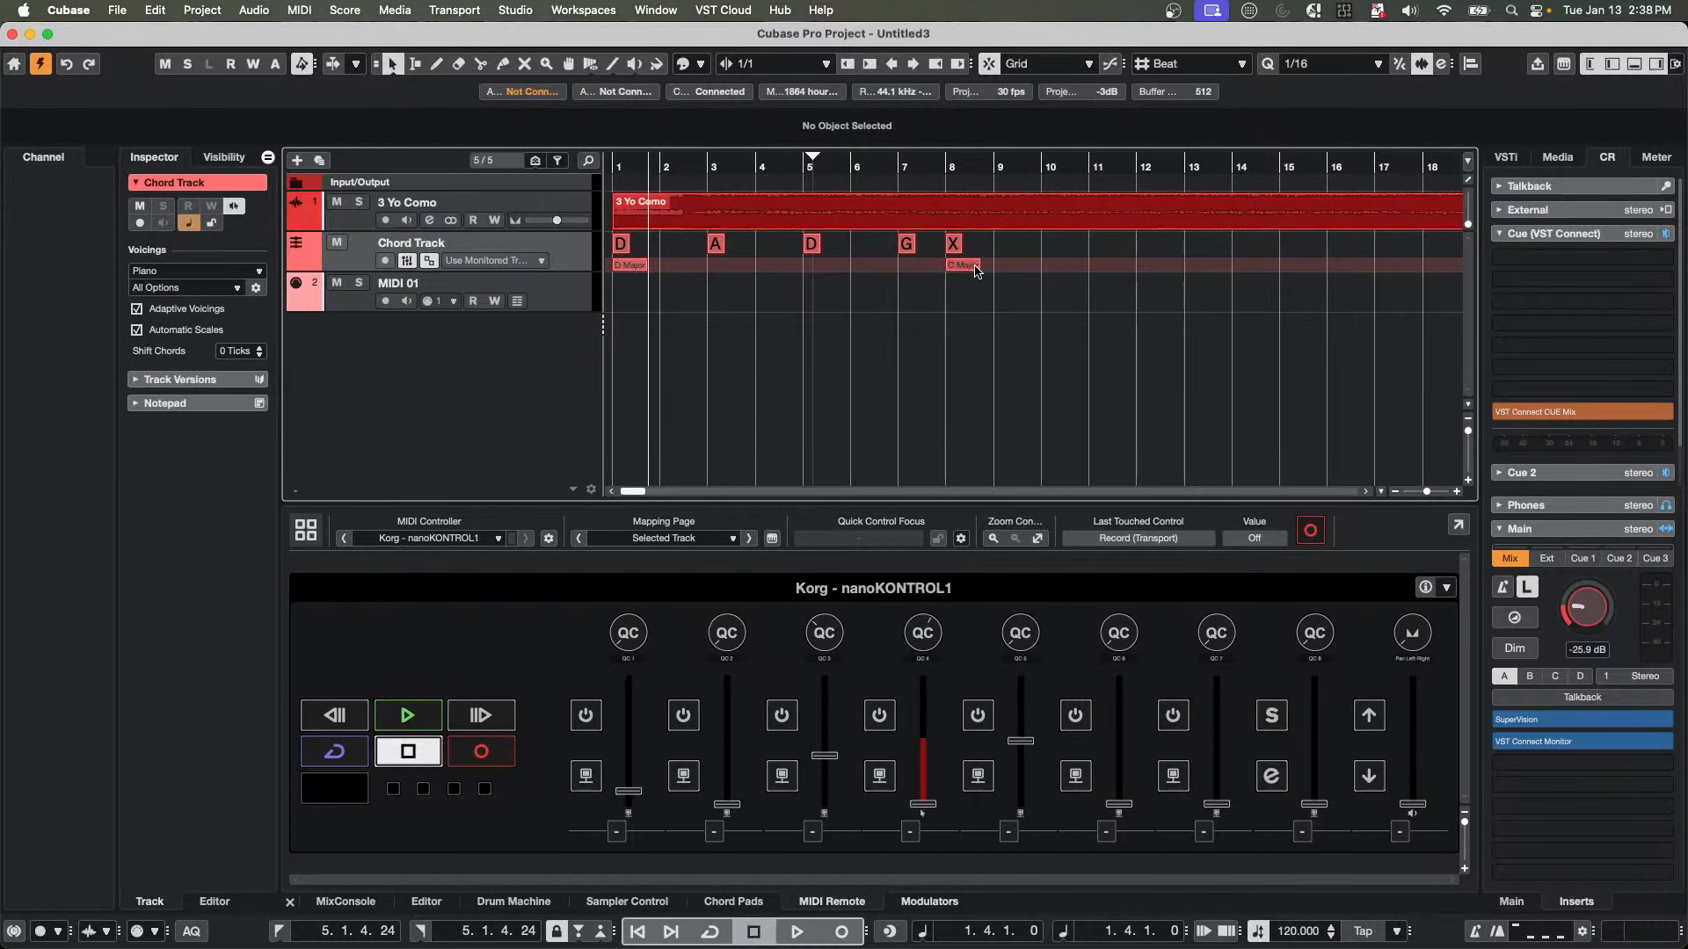
# Place the D, A, D and G chord events on the MIDI track and glue the resulting parts into one.
pyautogui.moveTo(936, 248); pyautogui.dragTo(619, 307)
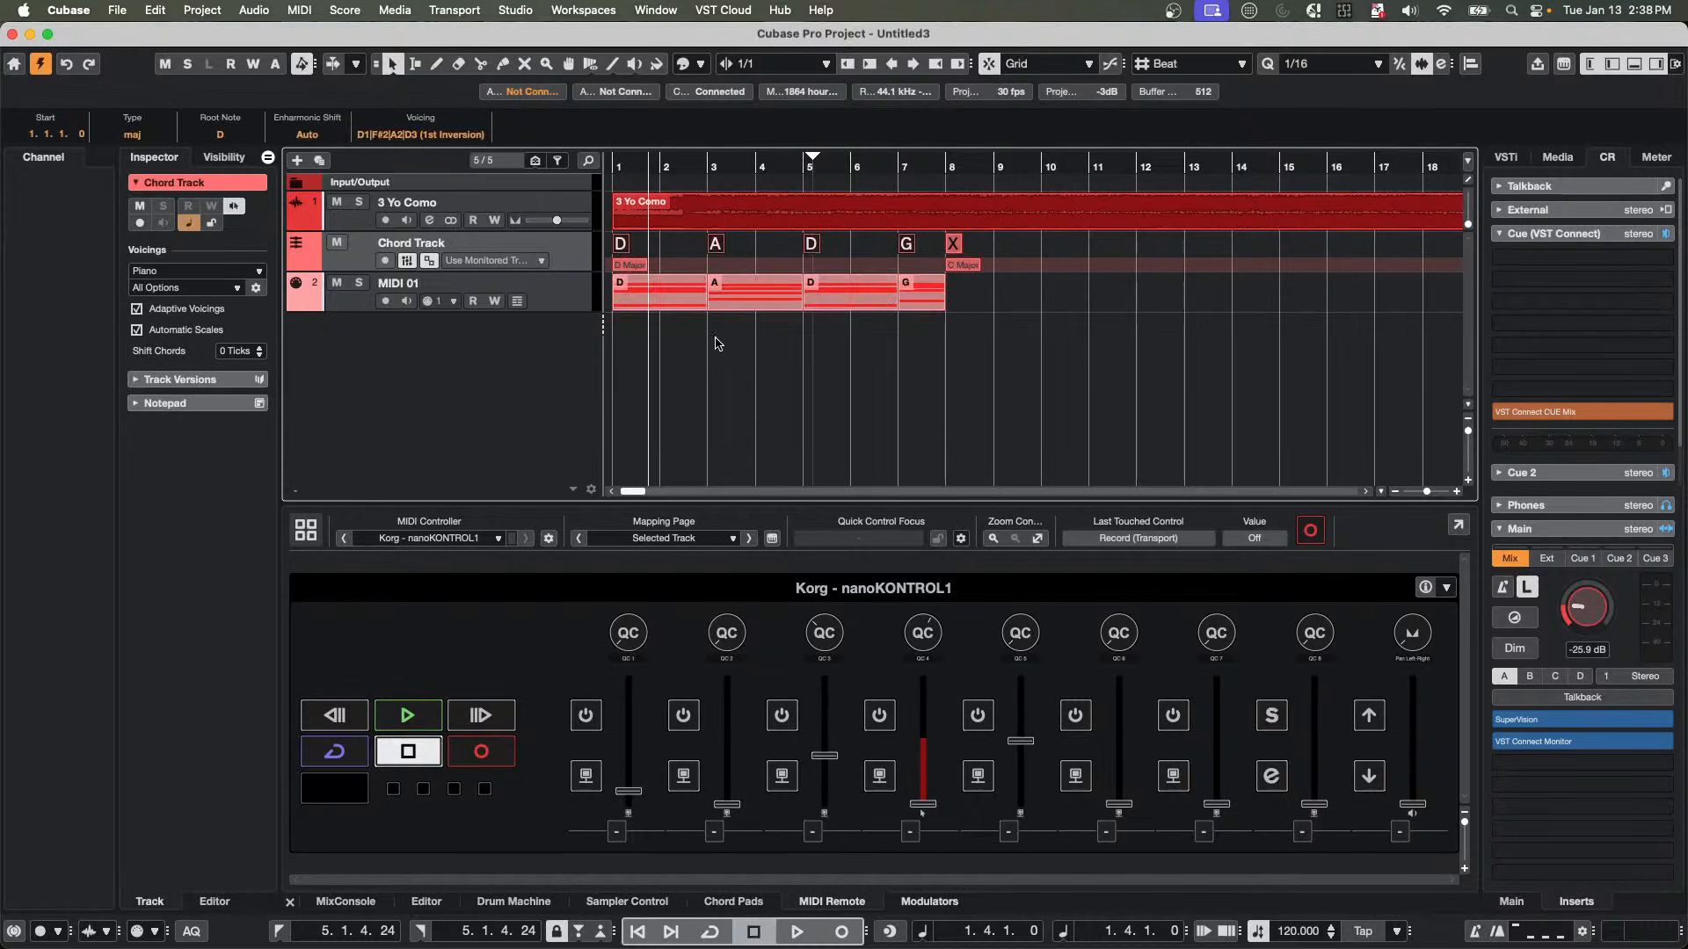
pyautogui.rightClick(679, 315)
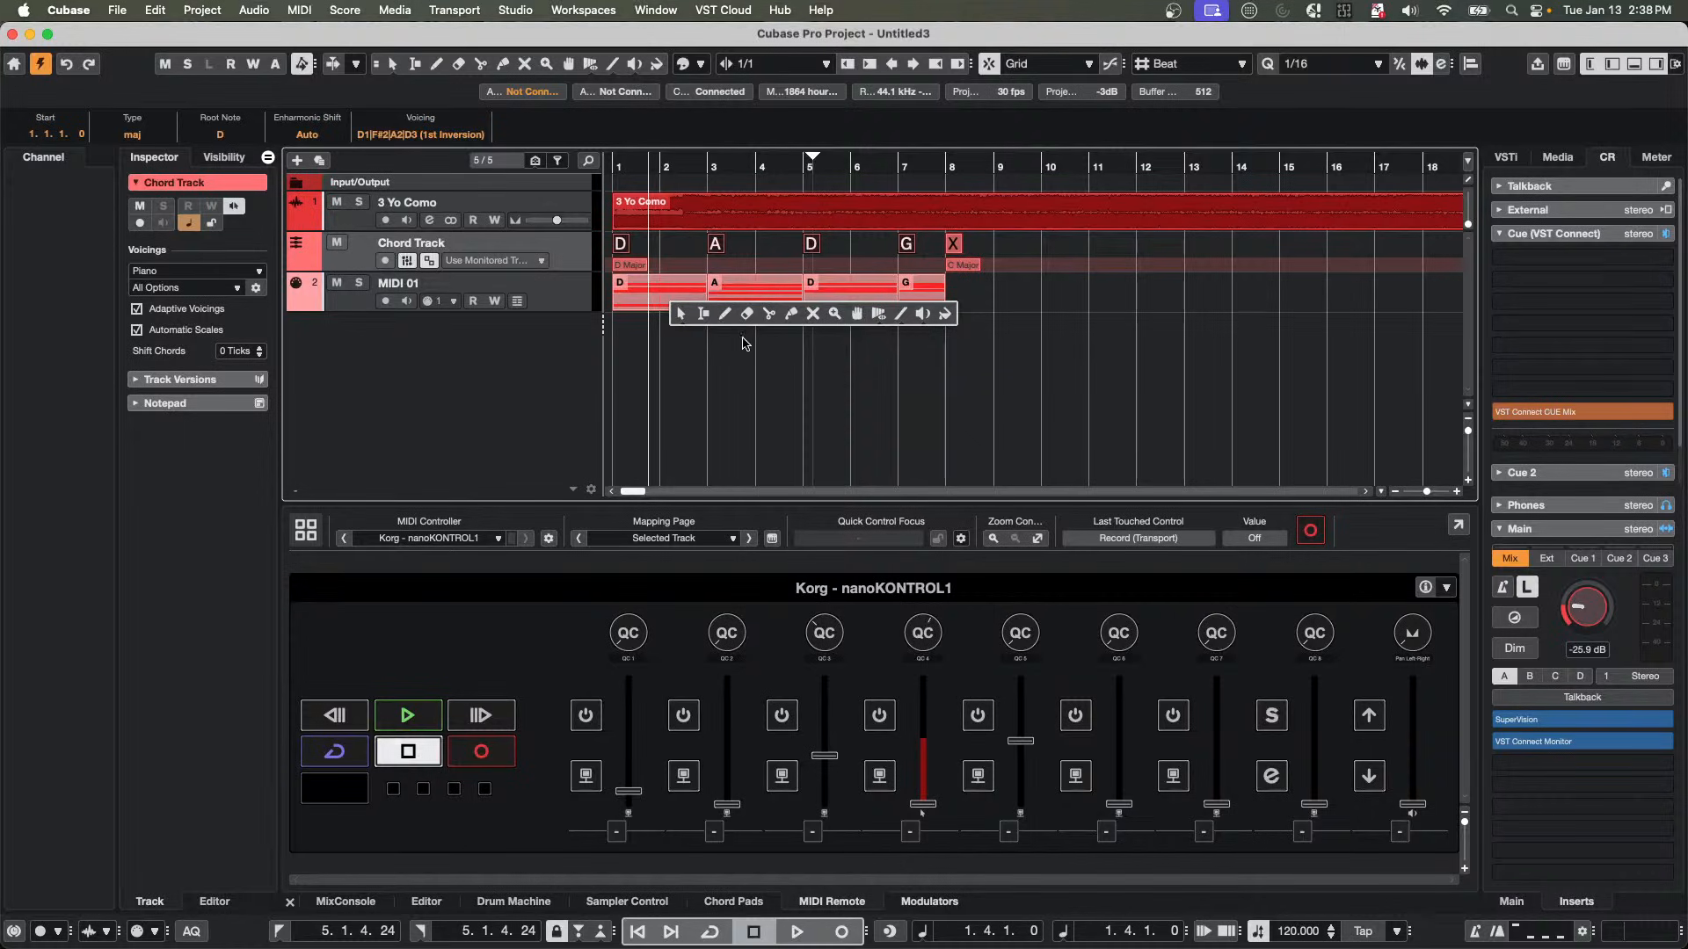
pyautogui.click(791, 315)
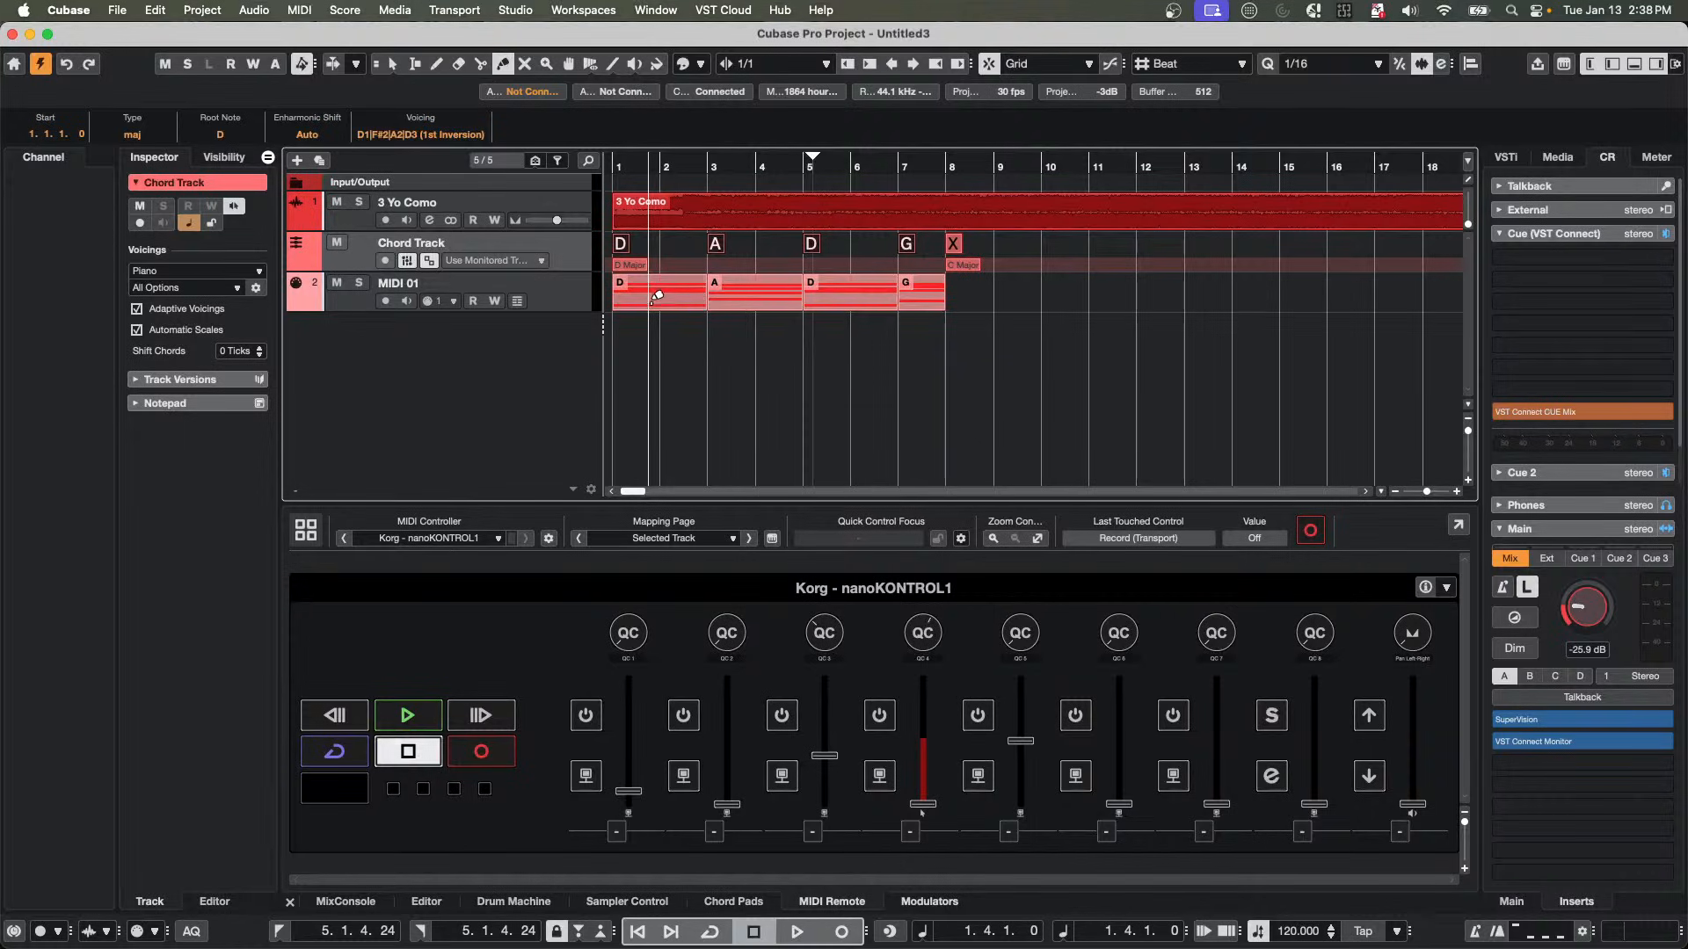
pyautogui.click(655, 300)
pyautogui.click(652, 304)
pyautogui.click(653, 304)
# Return to the Object Selection tool and open the glued MIDI part in the Key Editor.
pyautogui.rightClick(650, 304)
pyautogui.click(649, 308)
pyautogui.doubleClick(649, 304)
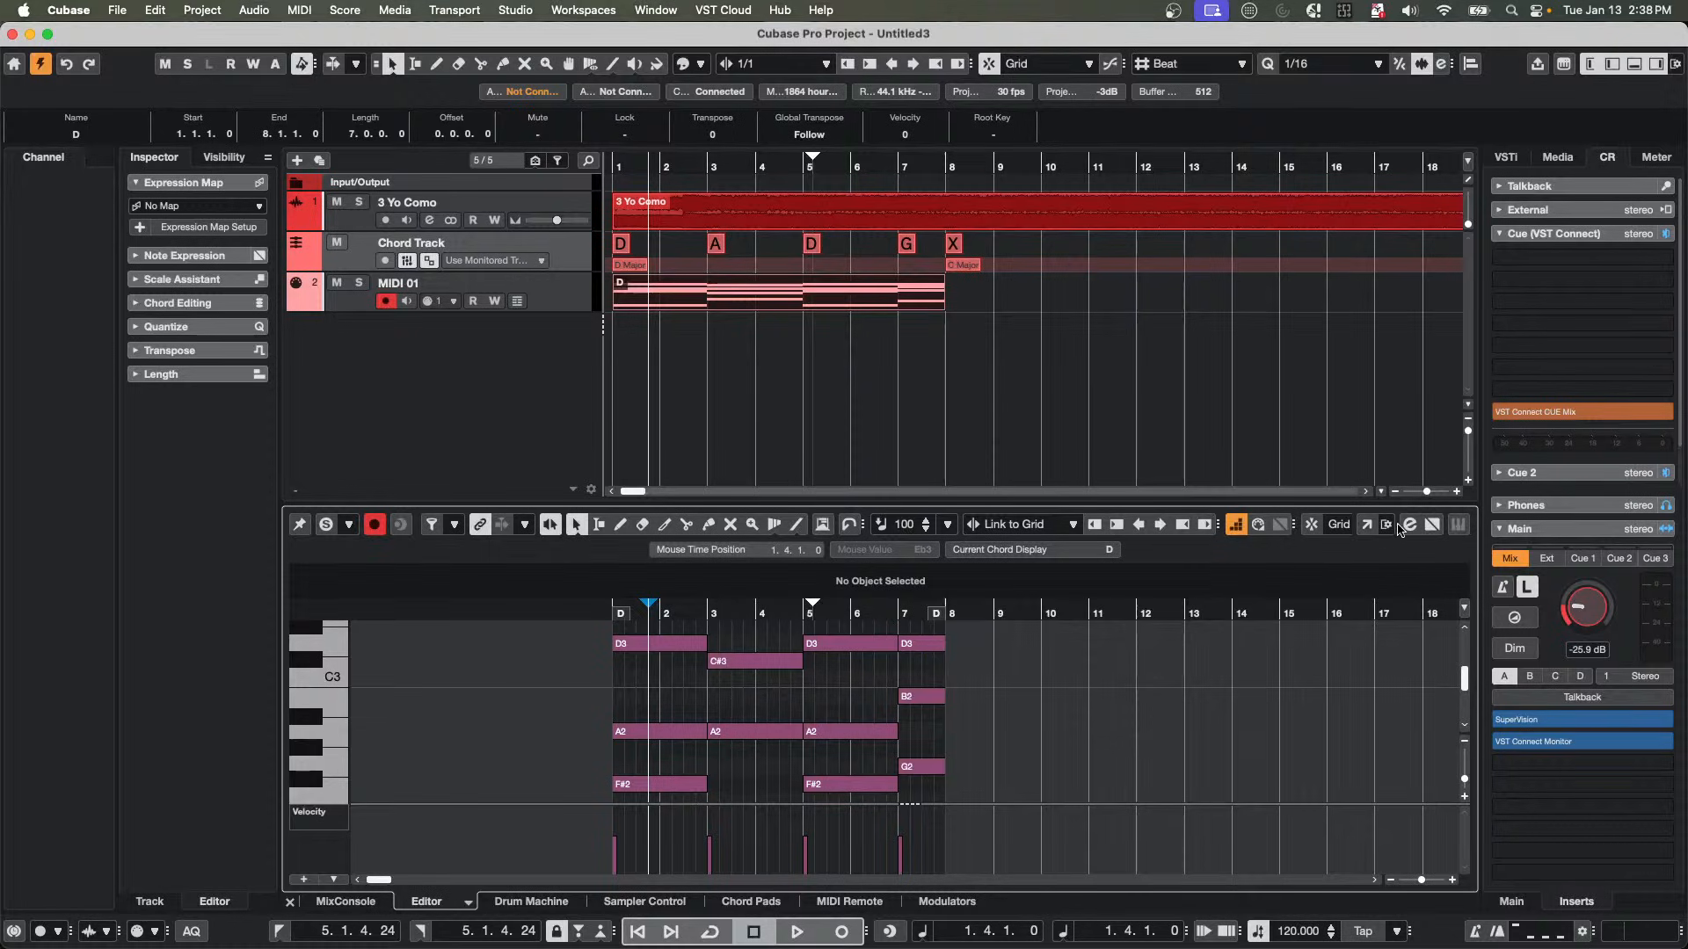
# Set the Scale Assistant's editor scale to D Major.
pyautogui.click(208, 286)
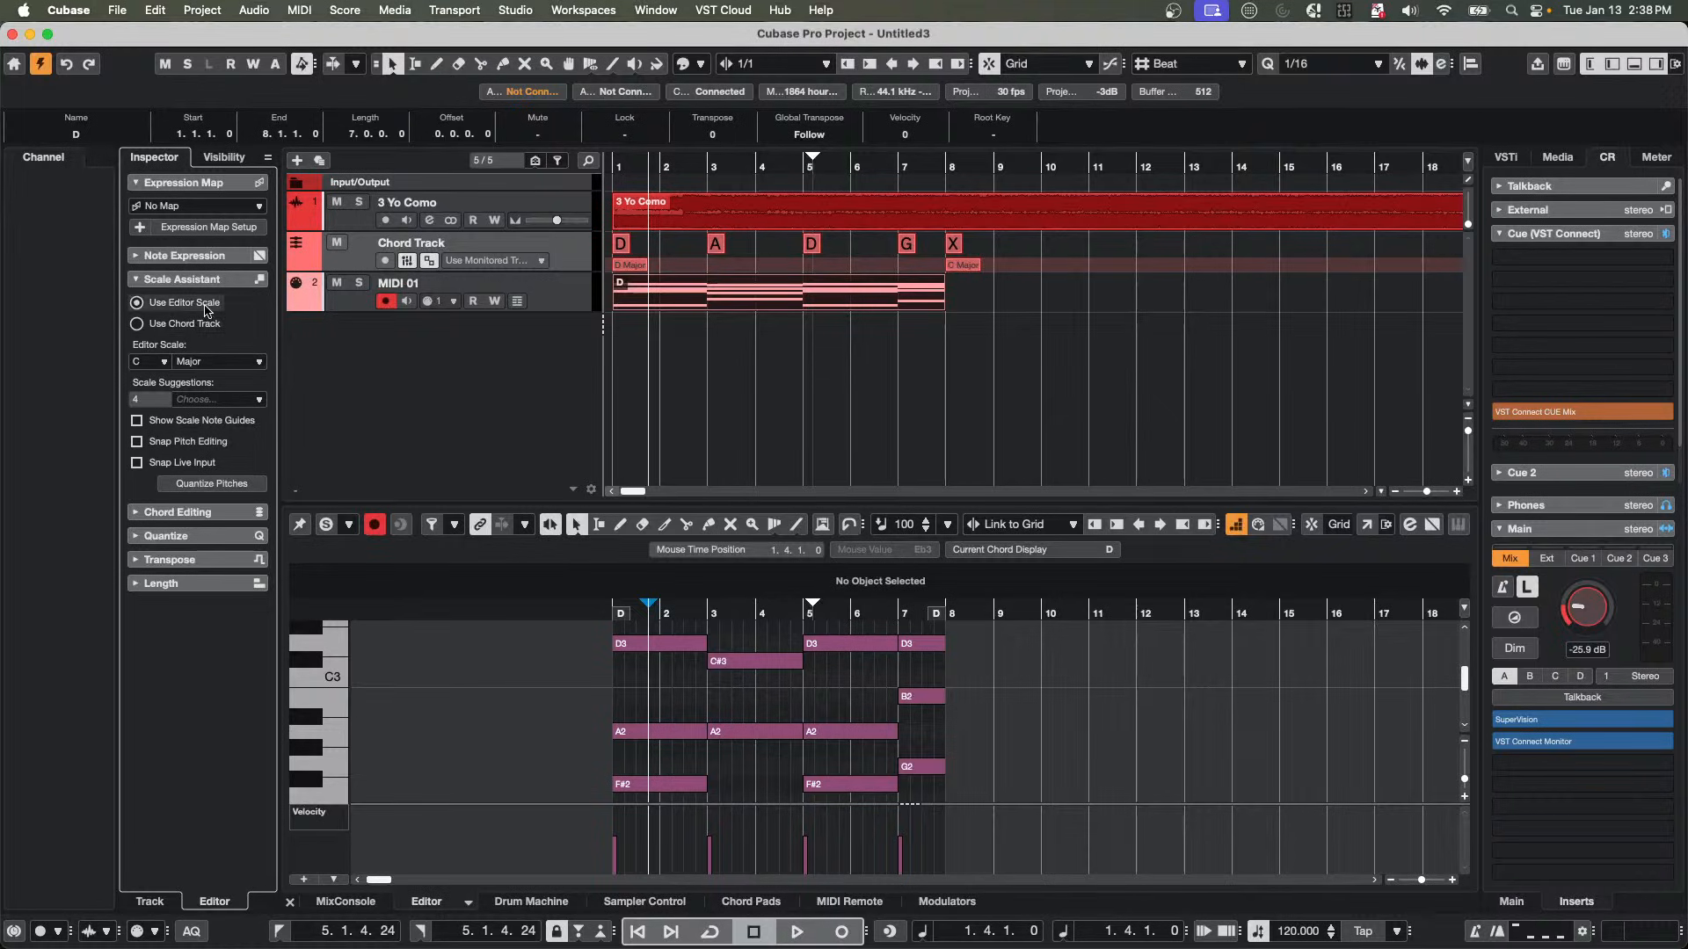
pyautogui.click(152, 362)
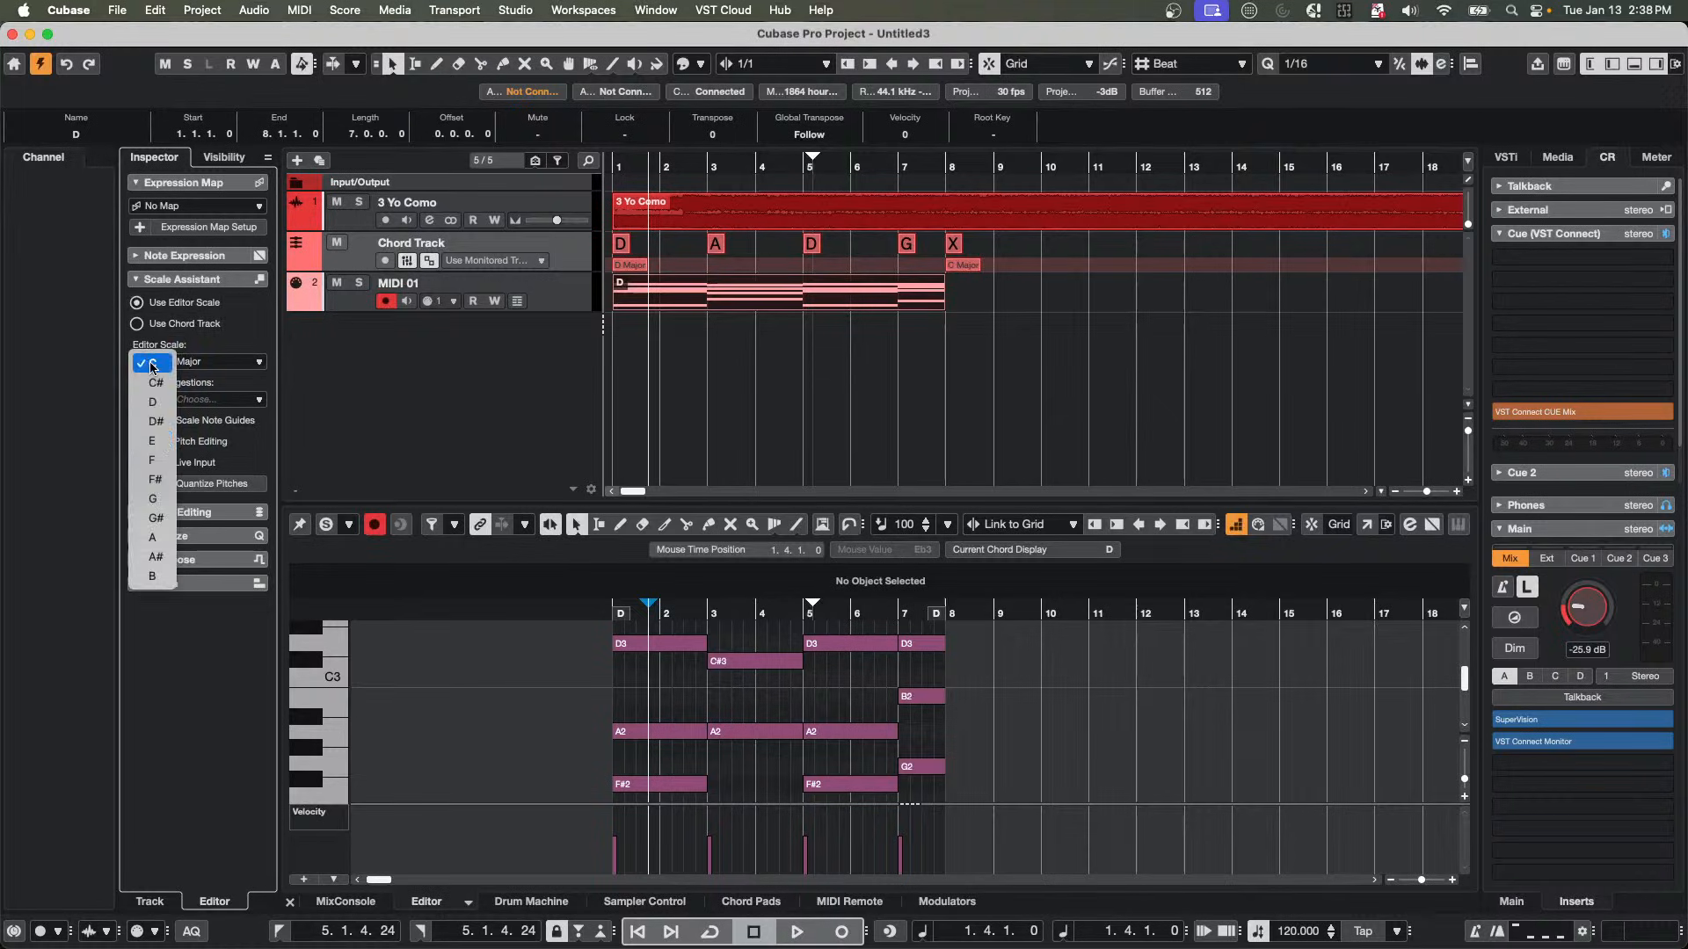
pyautogui.click(154, 402)
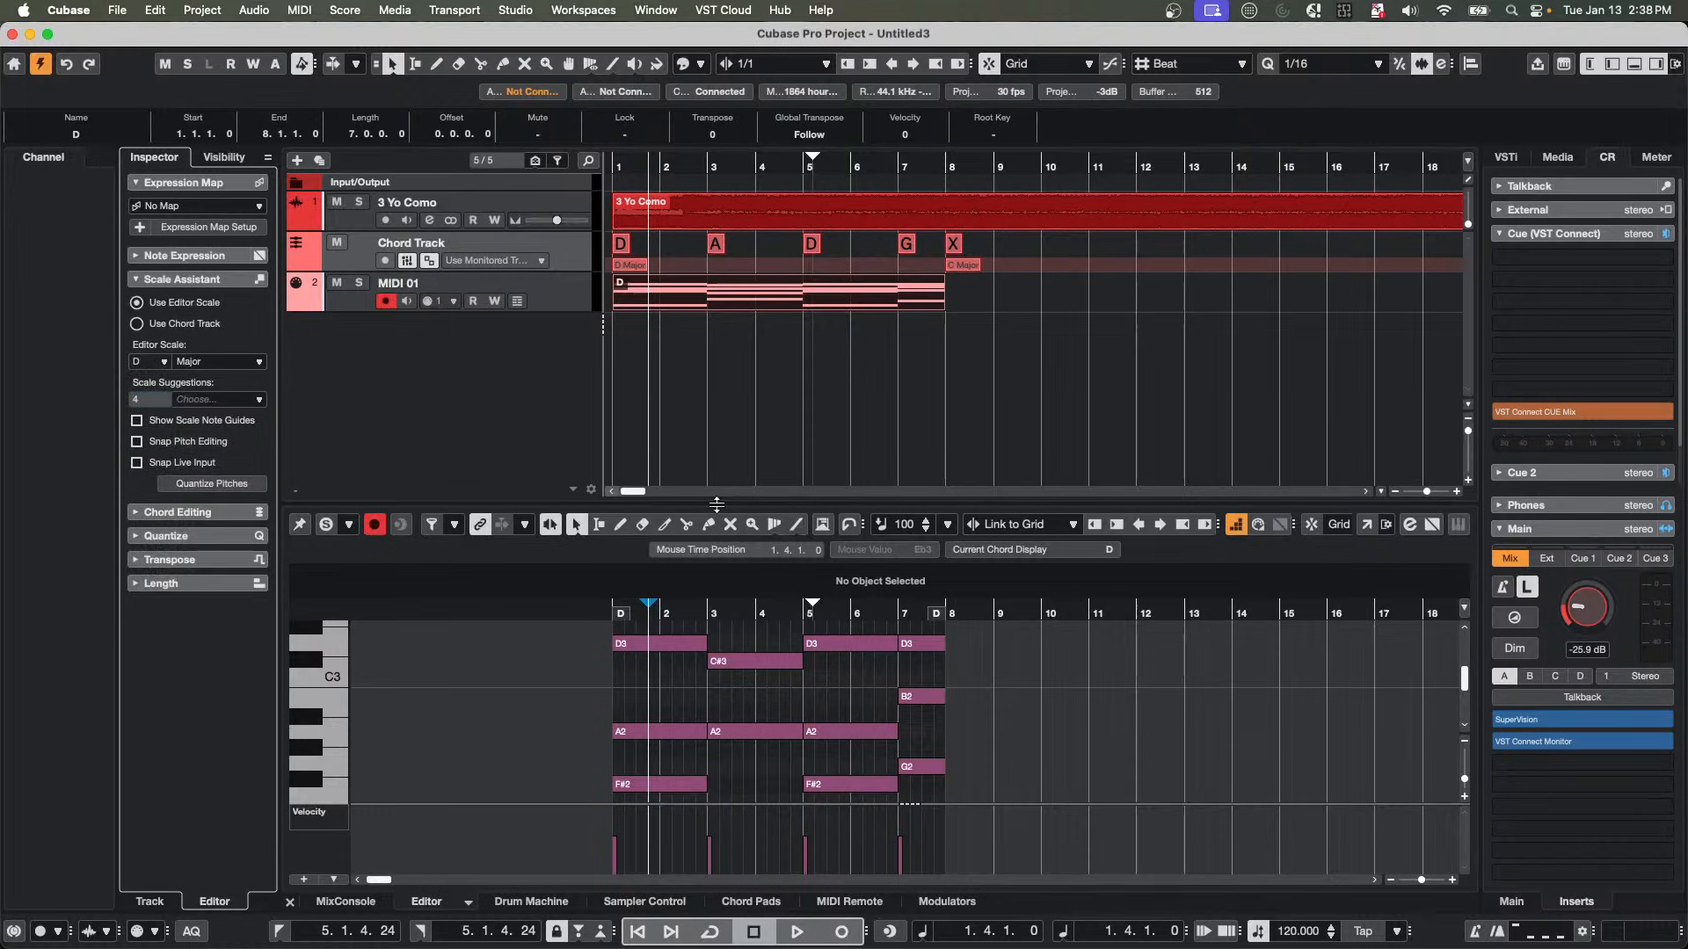
# Enlarge the Key Editor area and enable Snap Pitch Editing in the Scale Assistant.
pyautogui.moveTo(717, 503); pyautogui.dragTo(716, 450)
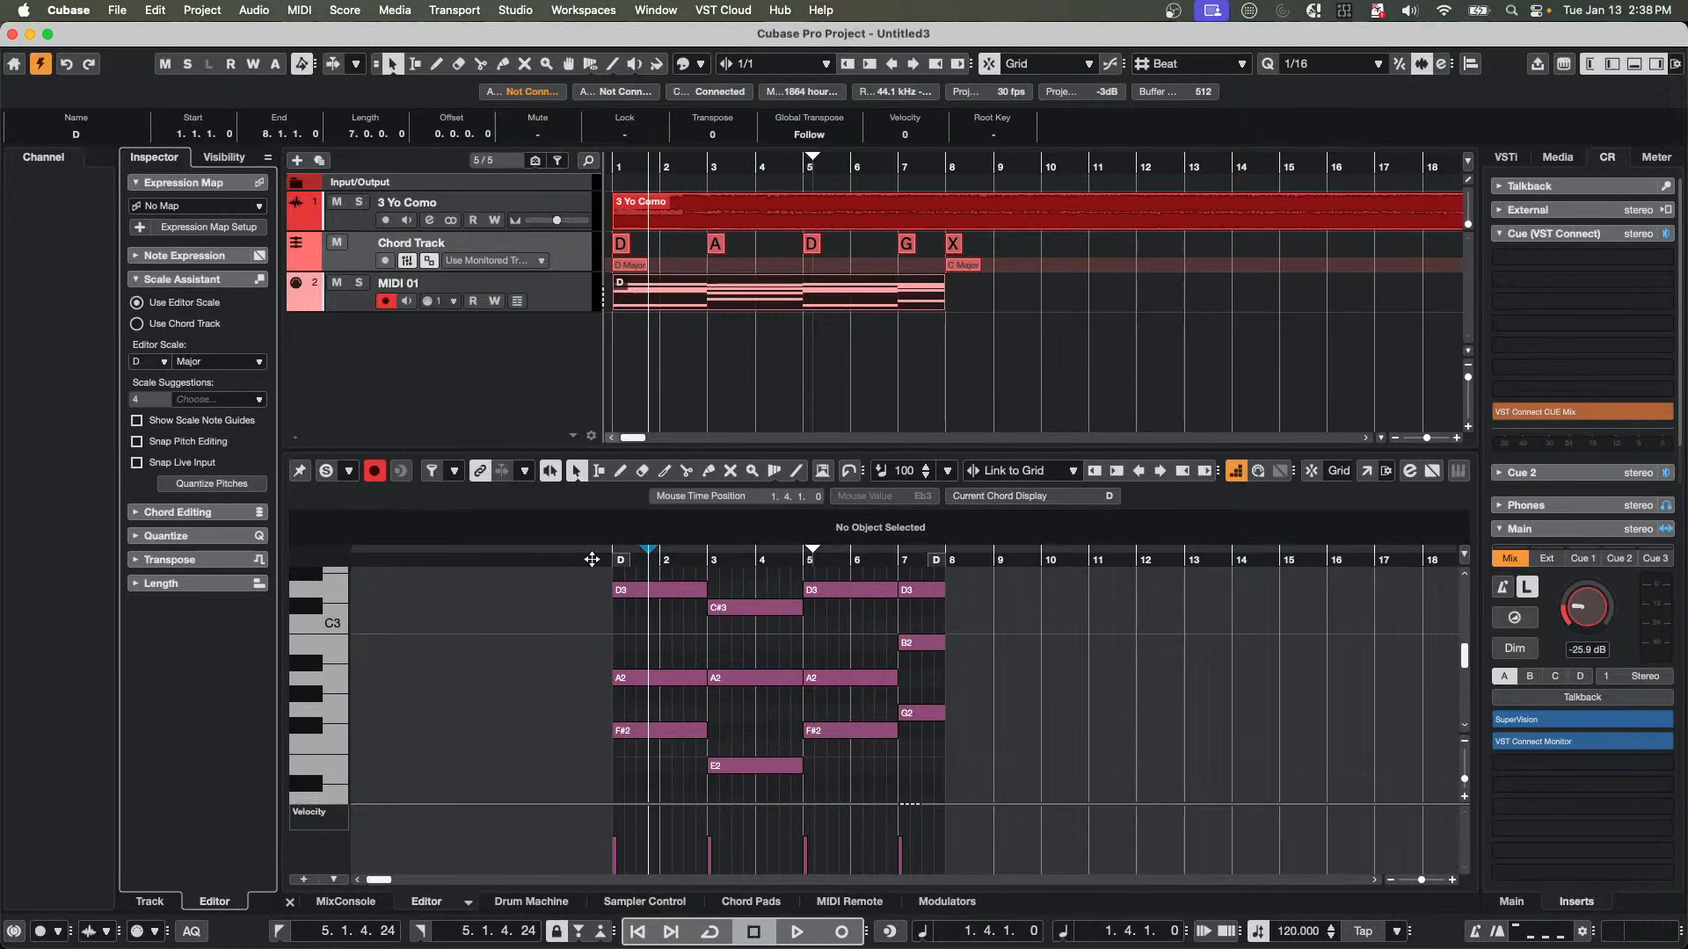
pyautogui.moveTo(591, 560); pyautogui.dragTo(594, 583)
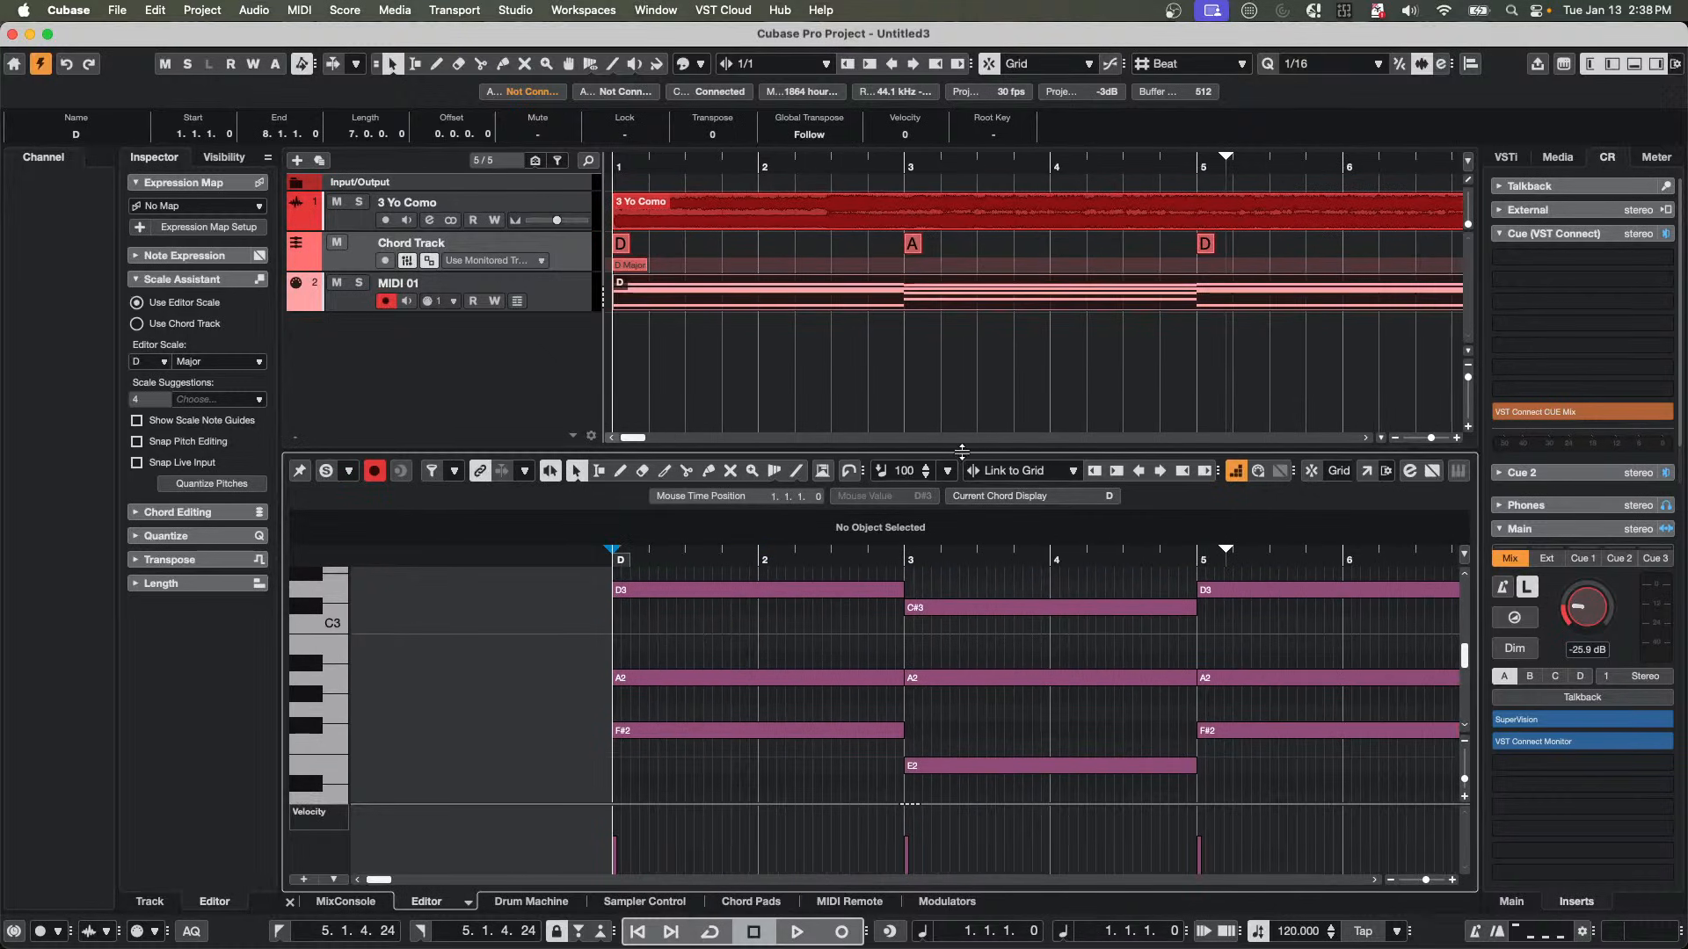
pyautogui.moveTo(961, 451); pyautogui.dragTo(962, 393)
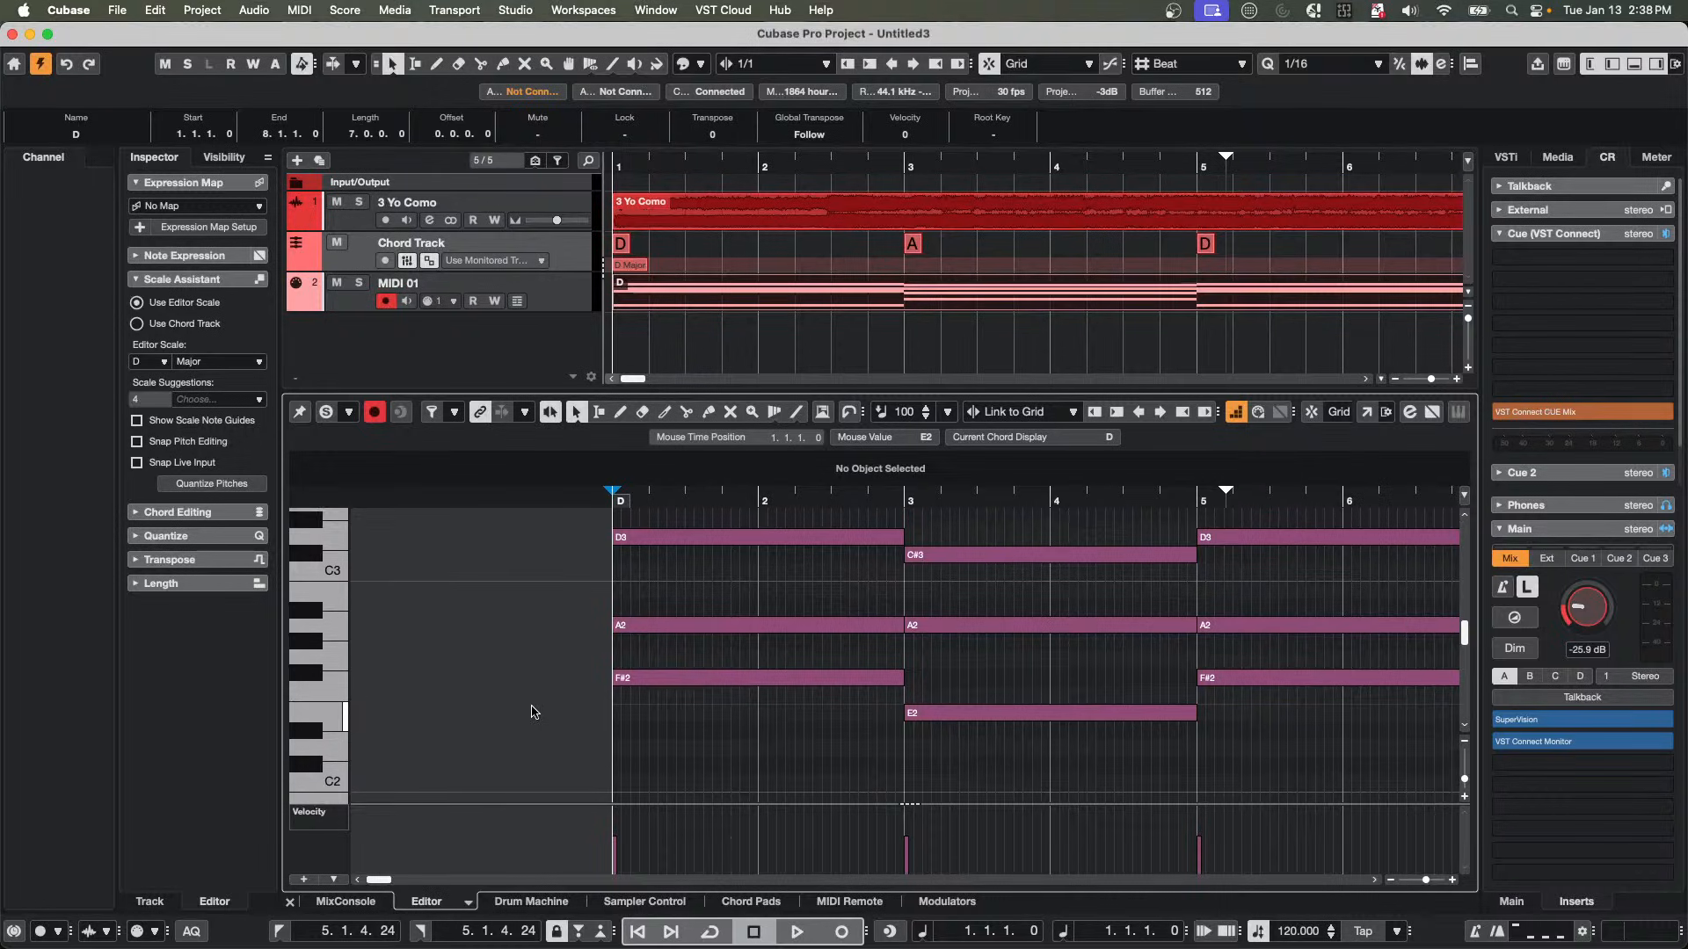
pyautogui.scroll(1, 534, 712)
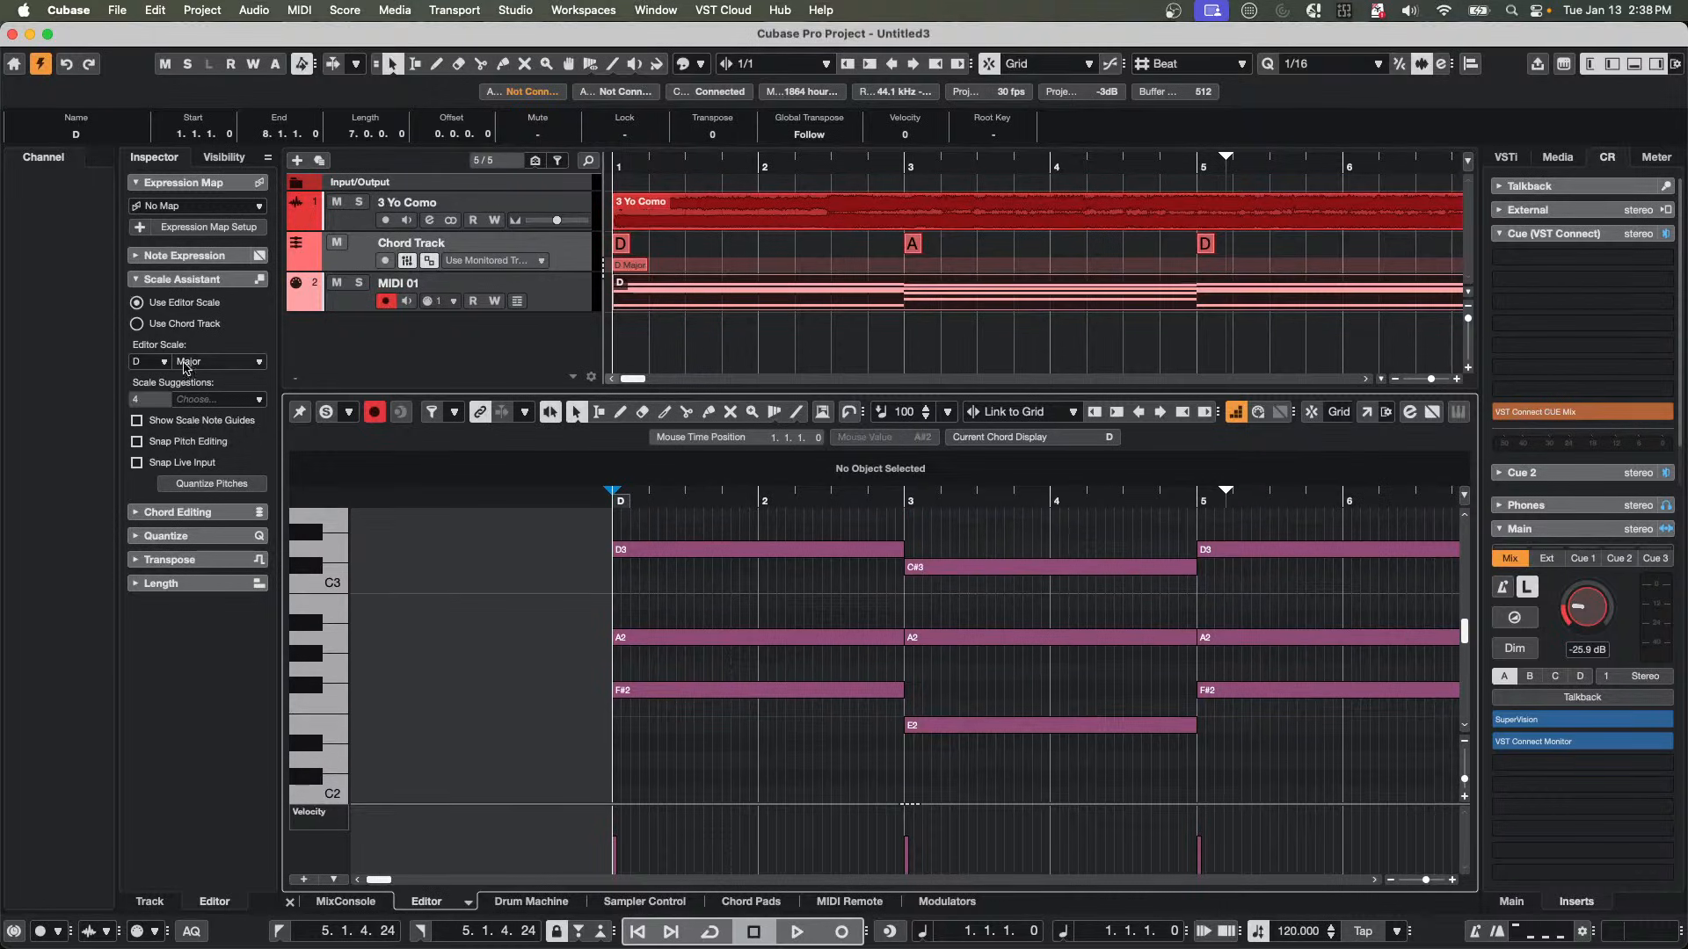
pyautogui.click(139, 442)
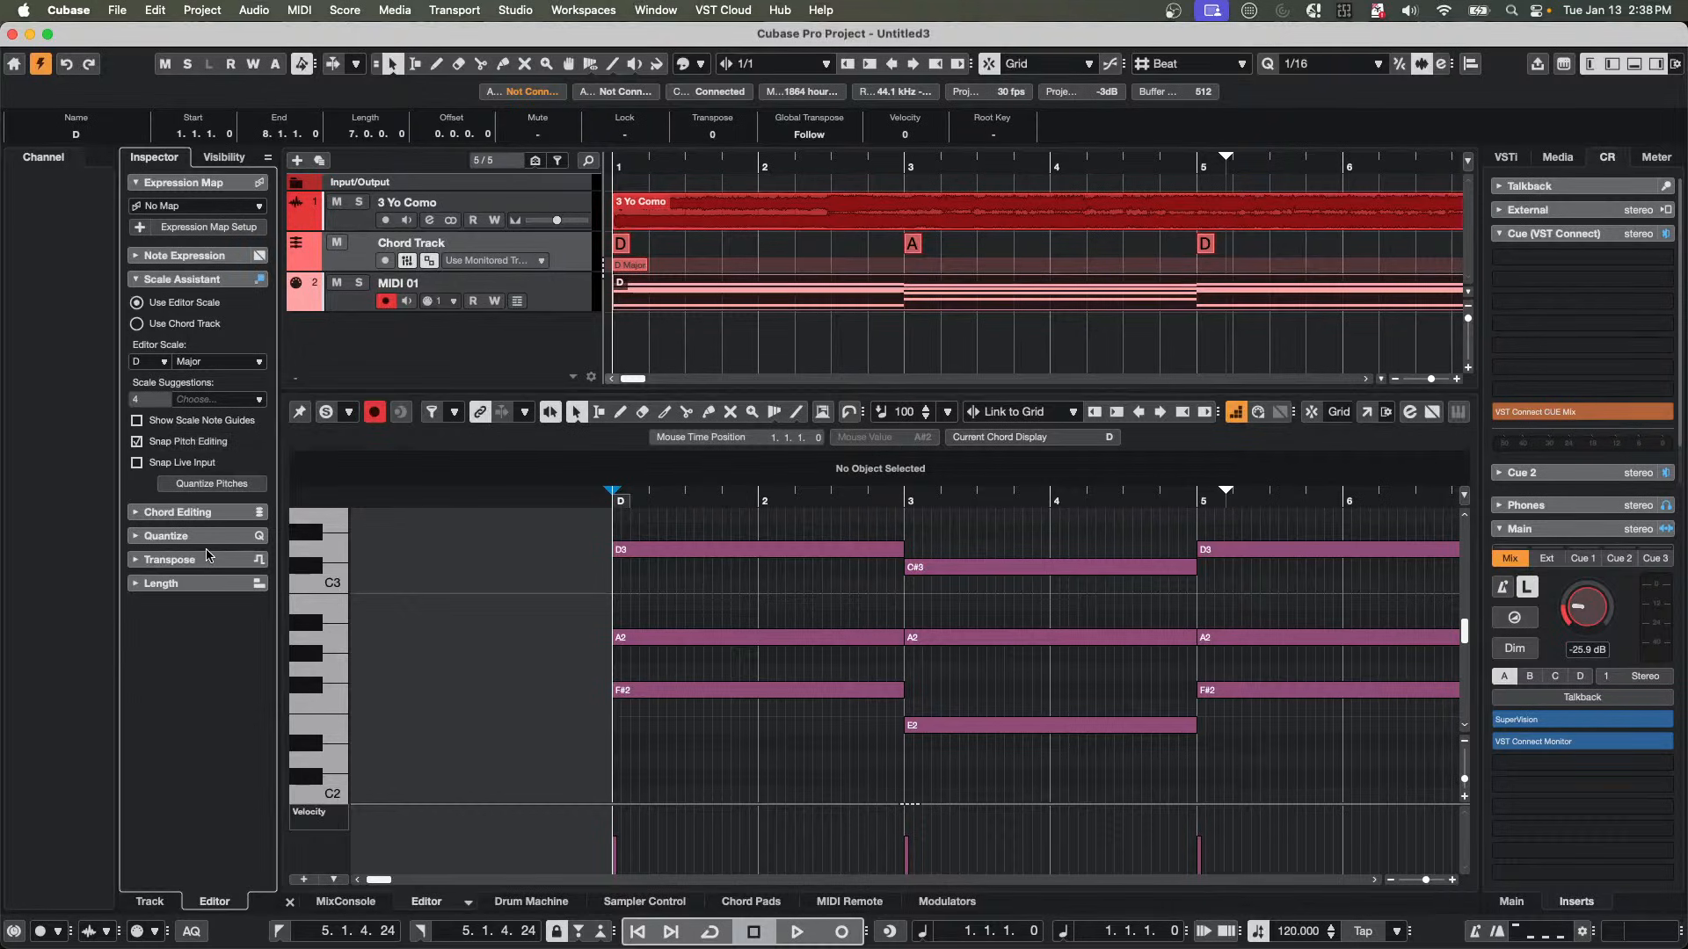
# Try to shift the pitch of the first chord's A2 note, and select the F#2 note below it.
pyautogui.click(683, 638)
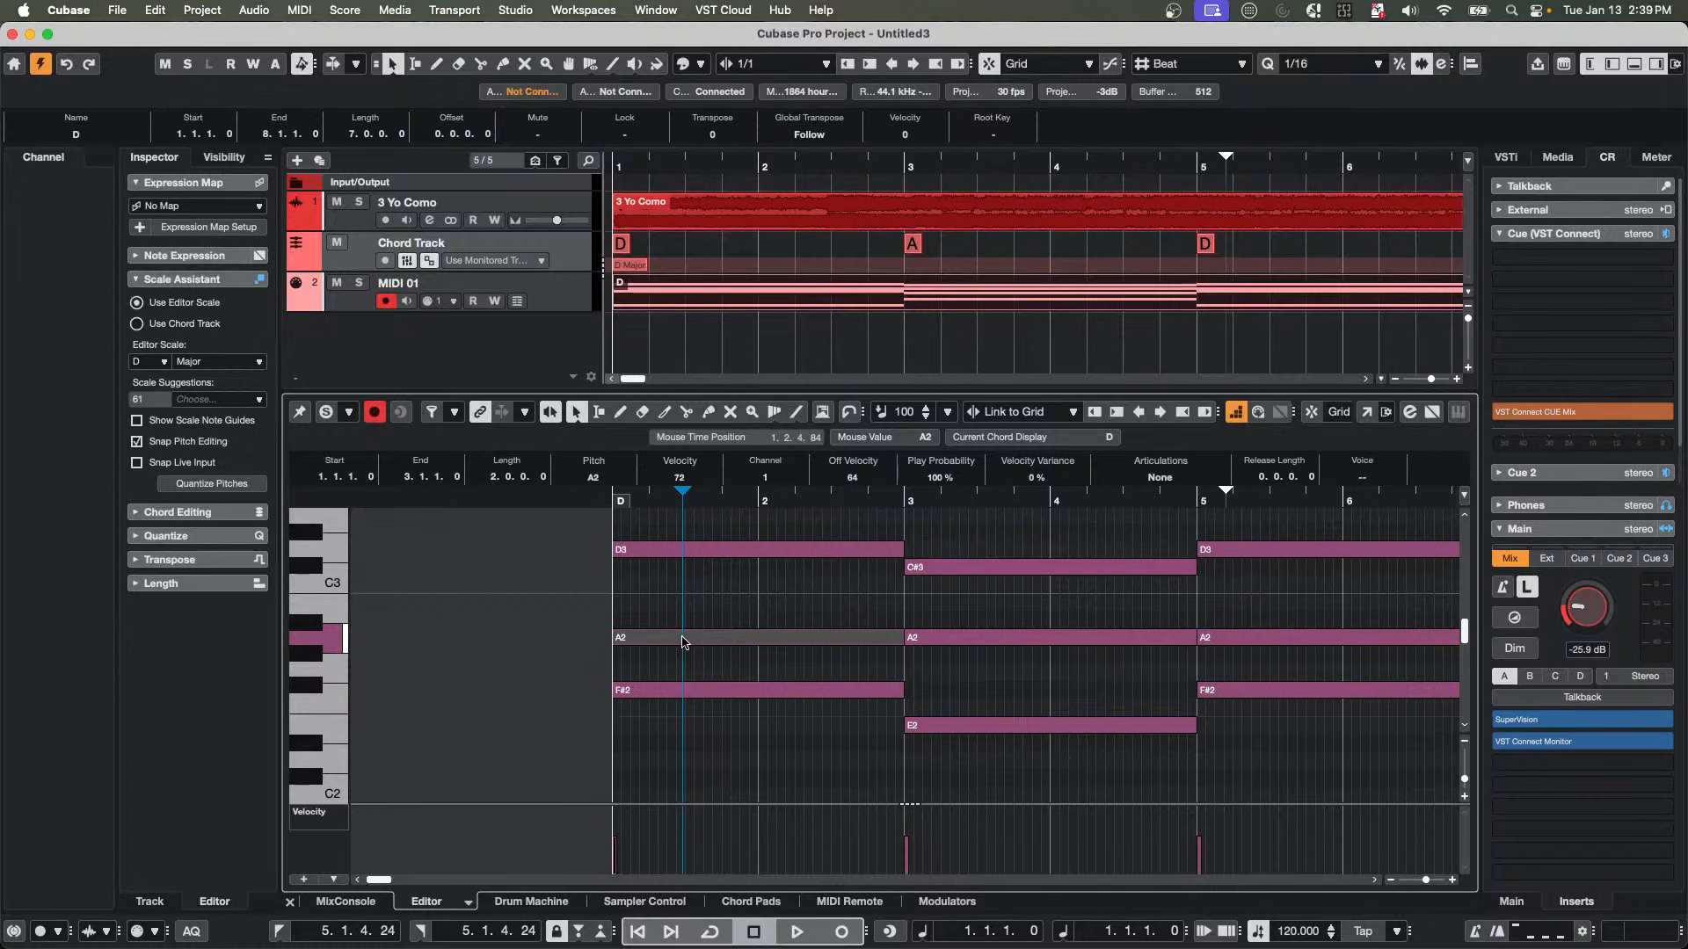
pyautogui.moveTo(683, 642); pyautogui.dragTo(655, 675)
pyautogui.click(671, 691)
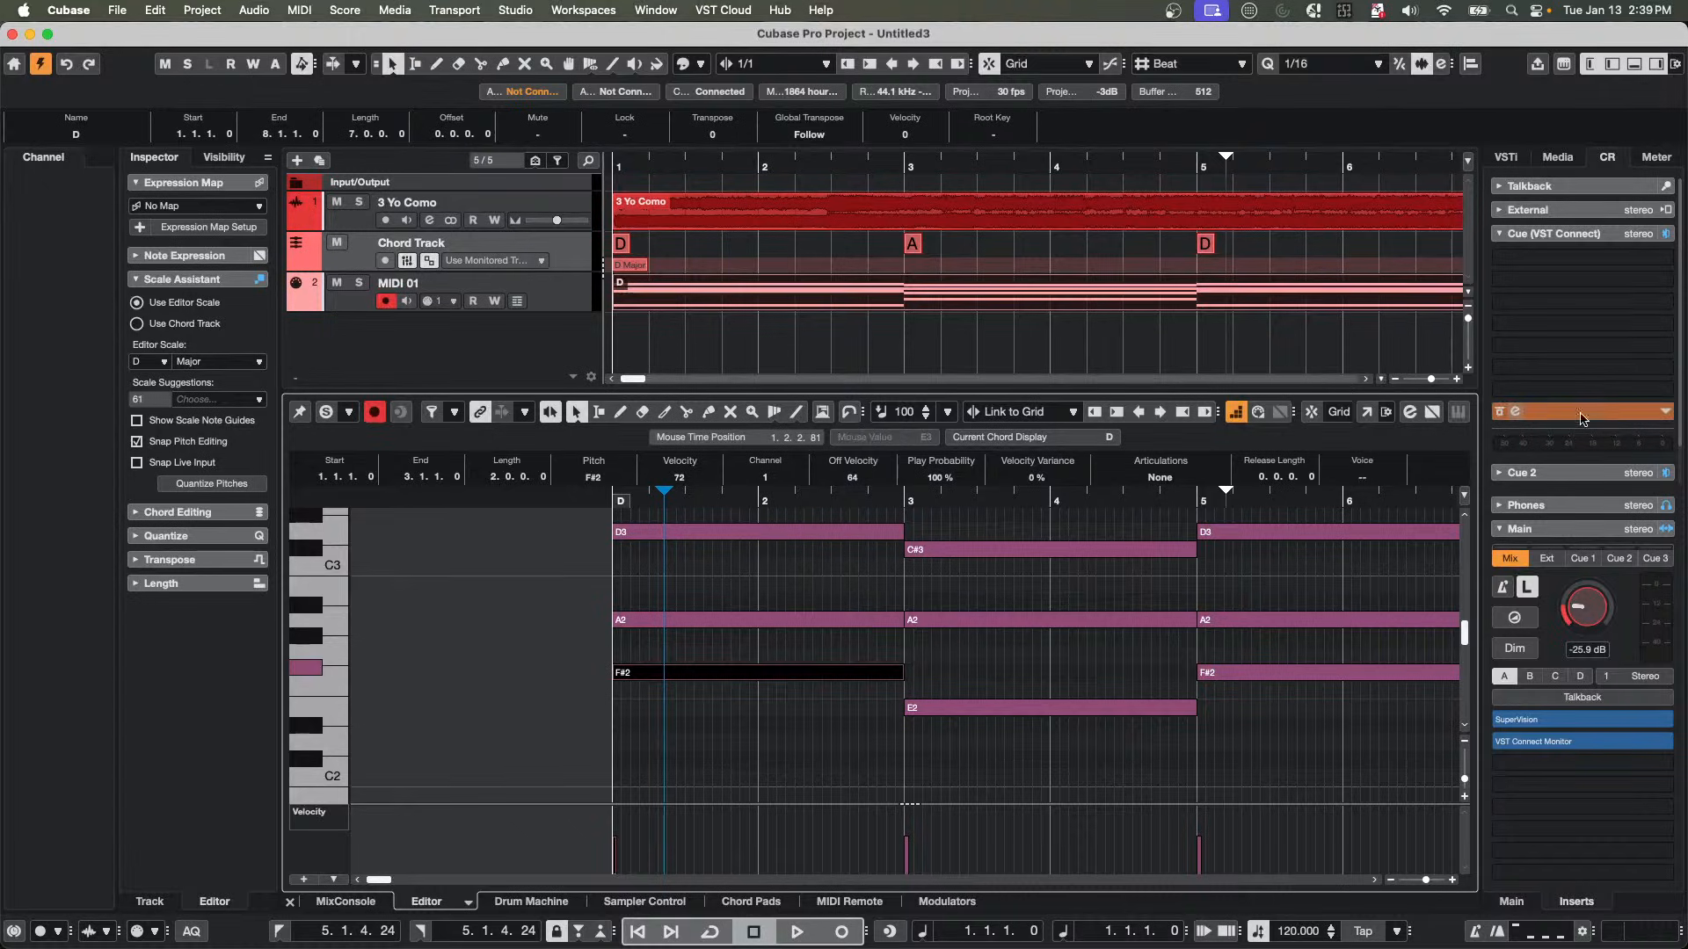
# Open the Key Editor in its own window and toggle Snap Pitch Editing off and on again.
pyautogui.click(1366, 411)
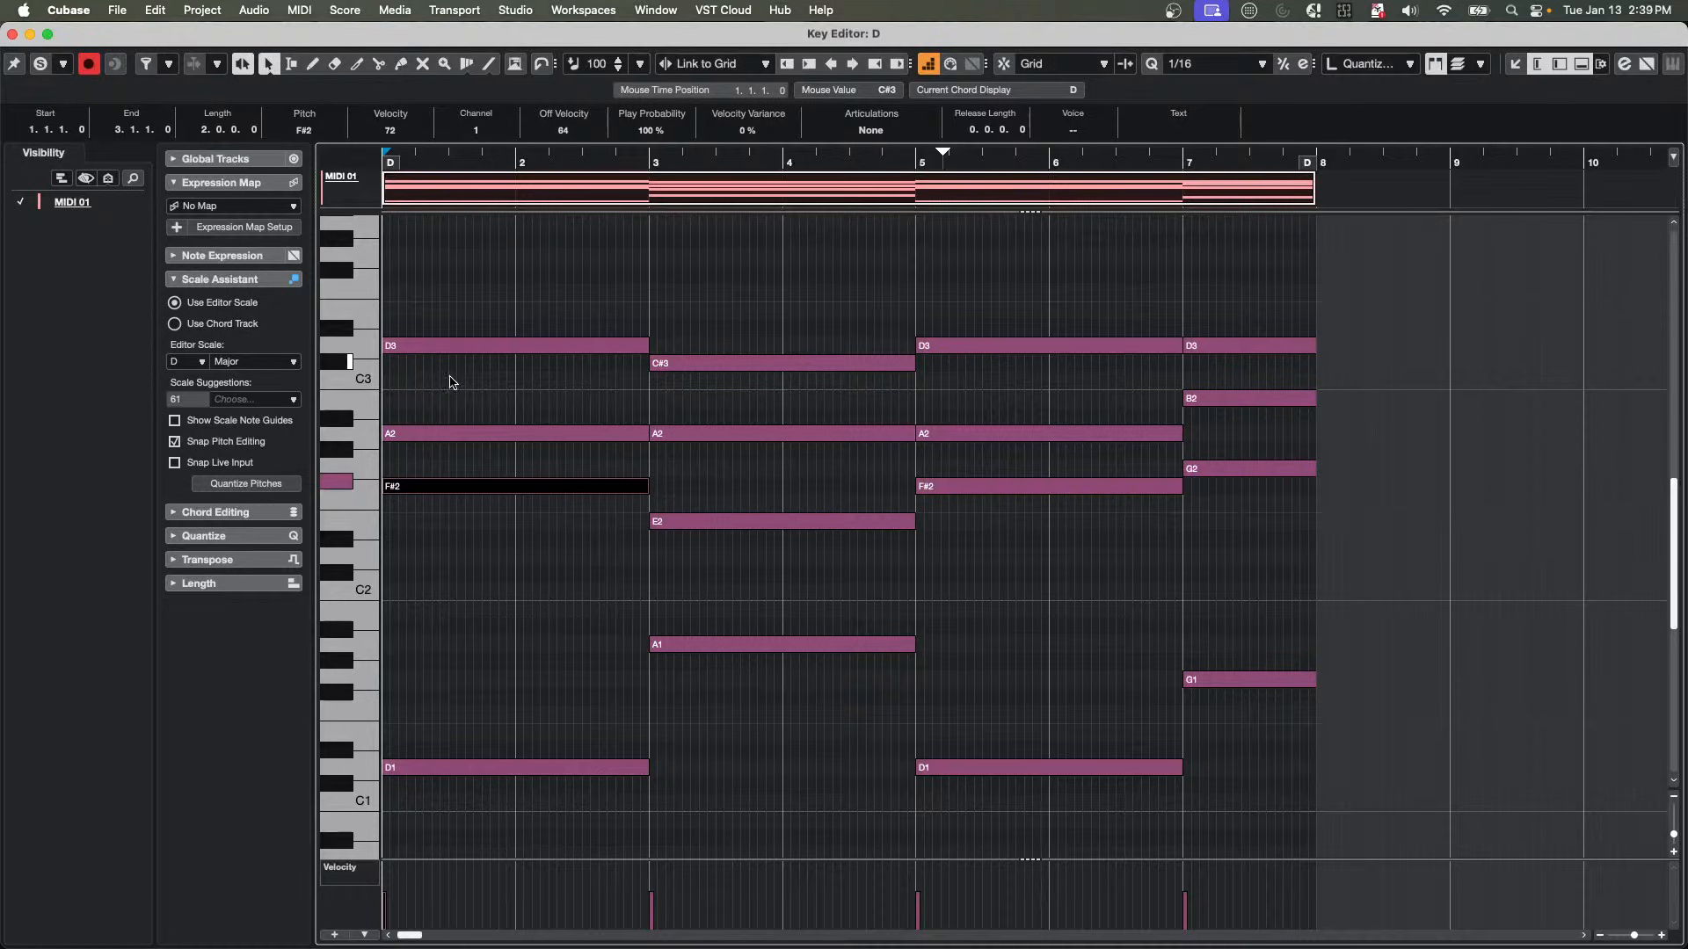
pyautogui.click(175, 442)
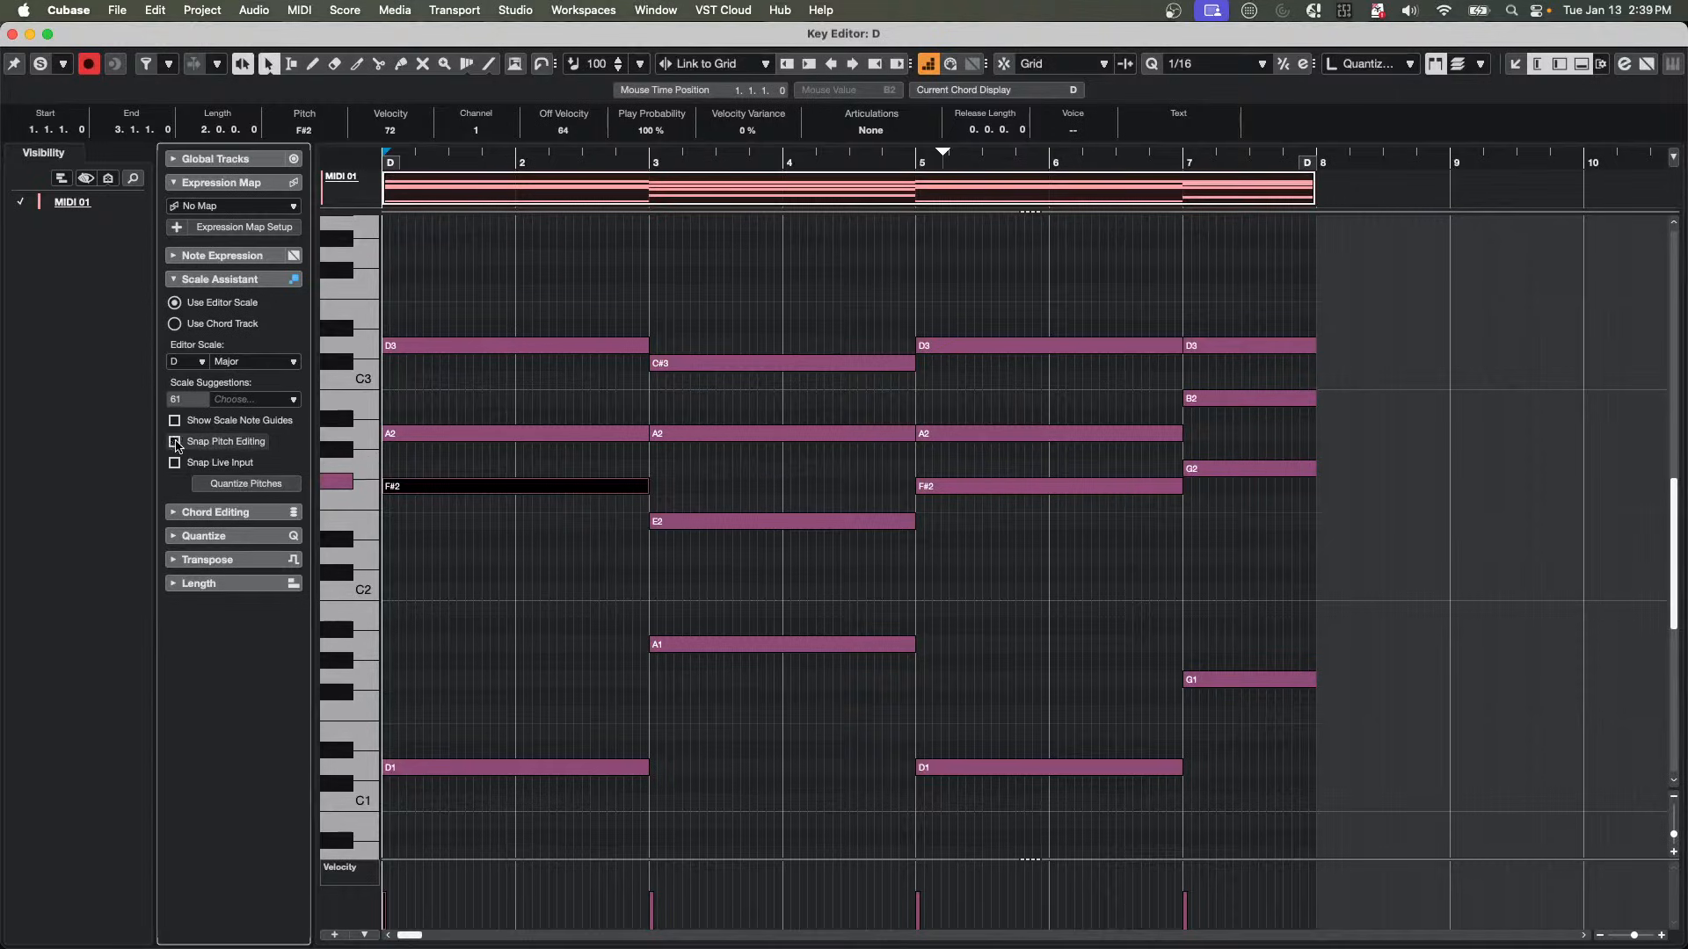
pyautogui.click(175, 442)
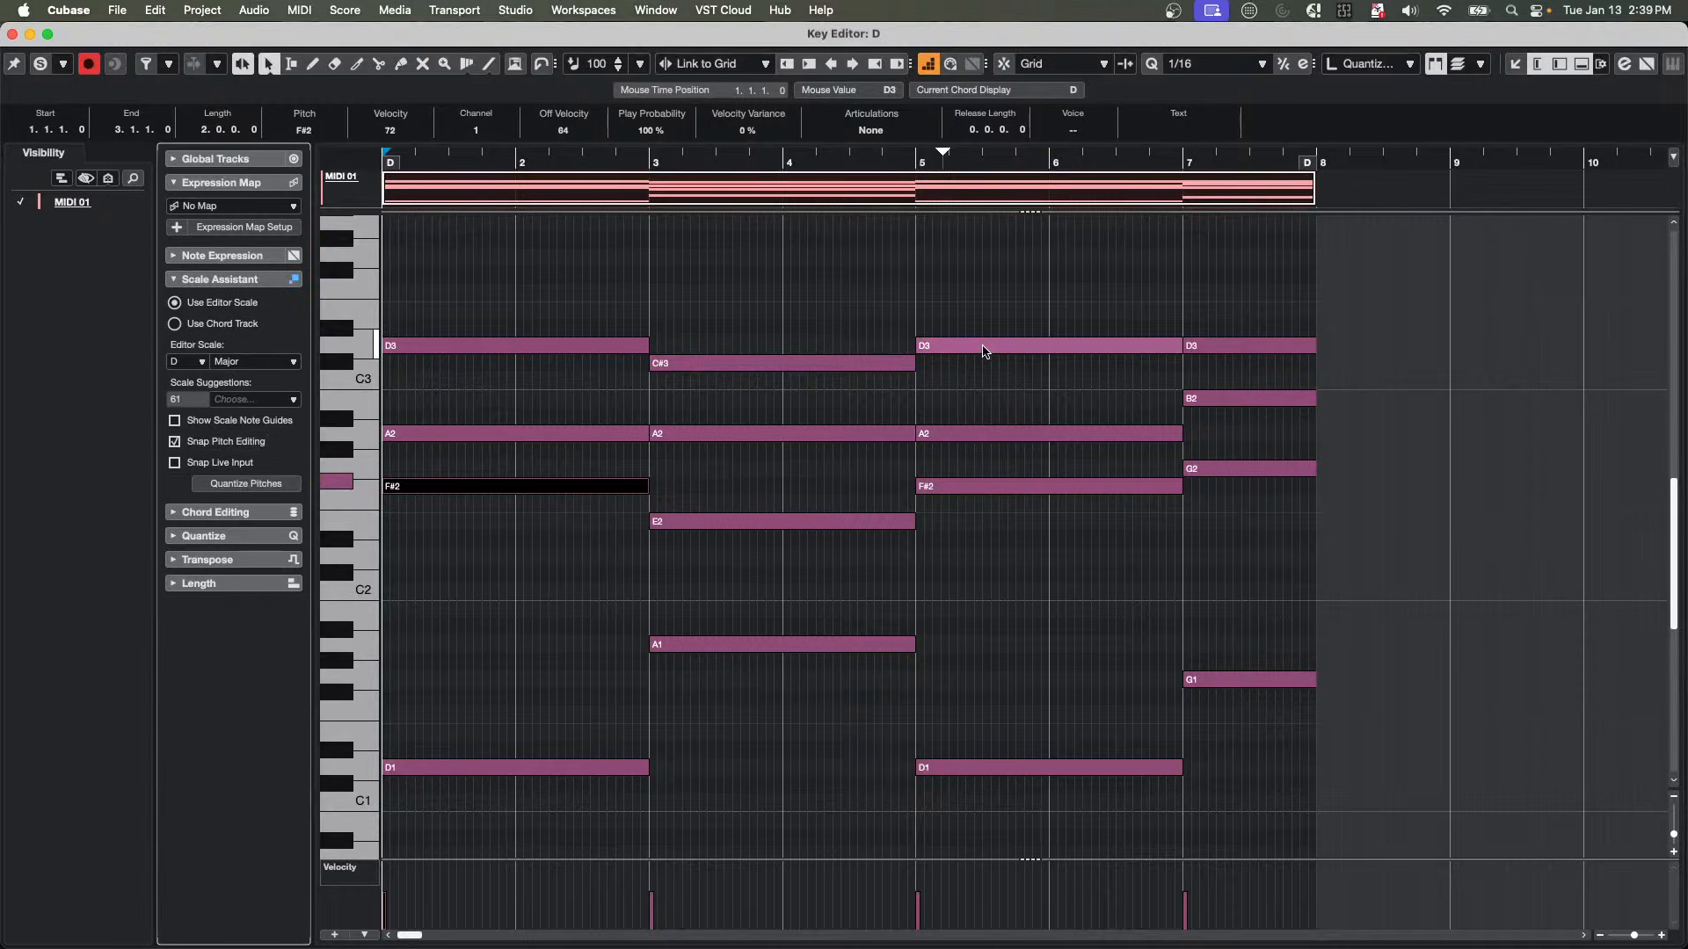
# Try raising the D3 note at bar 5 to E3 with pitch snapping enabled, and undo the moves.
pyautogui.moveTo(987, 351); pyautogui.dragTo(965, 317)
pyautogui.press('super+z')
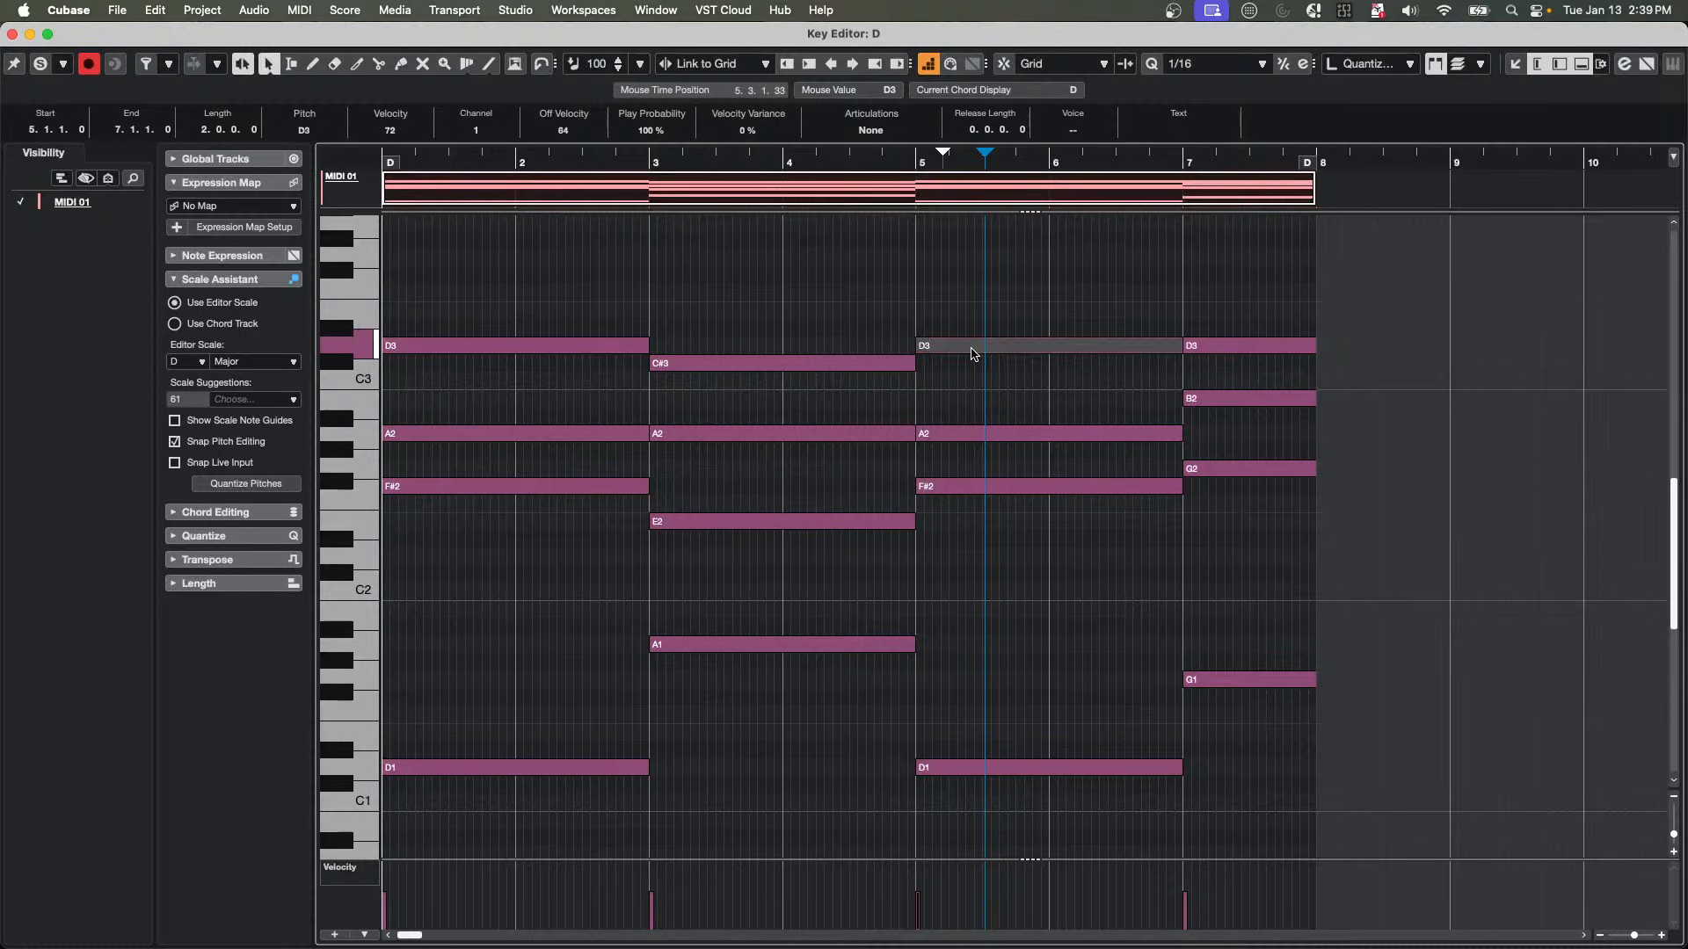
pyautogui.moveTo(973, 353); pyautogui.dragTo(974, 336)
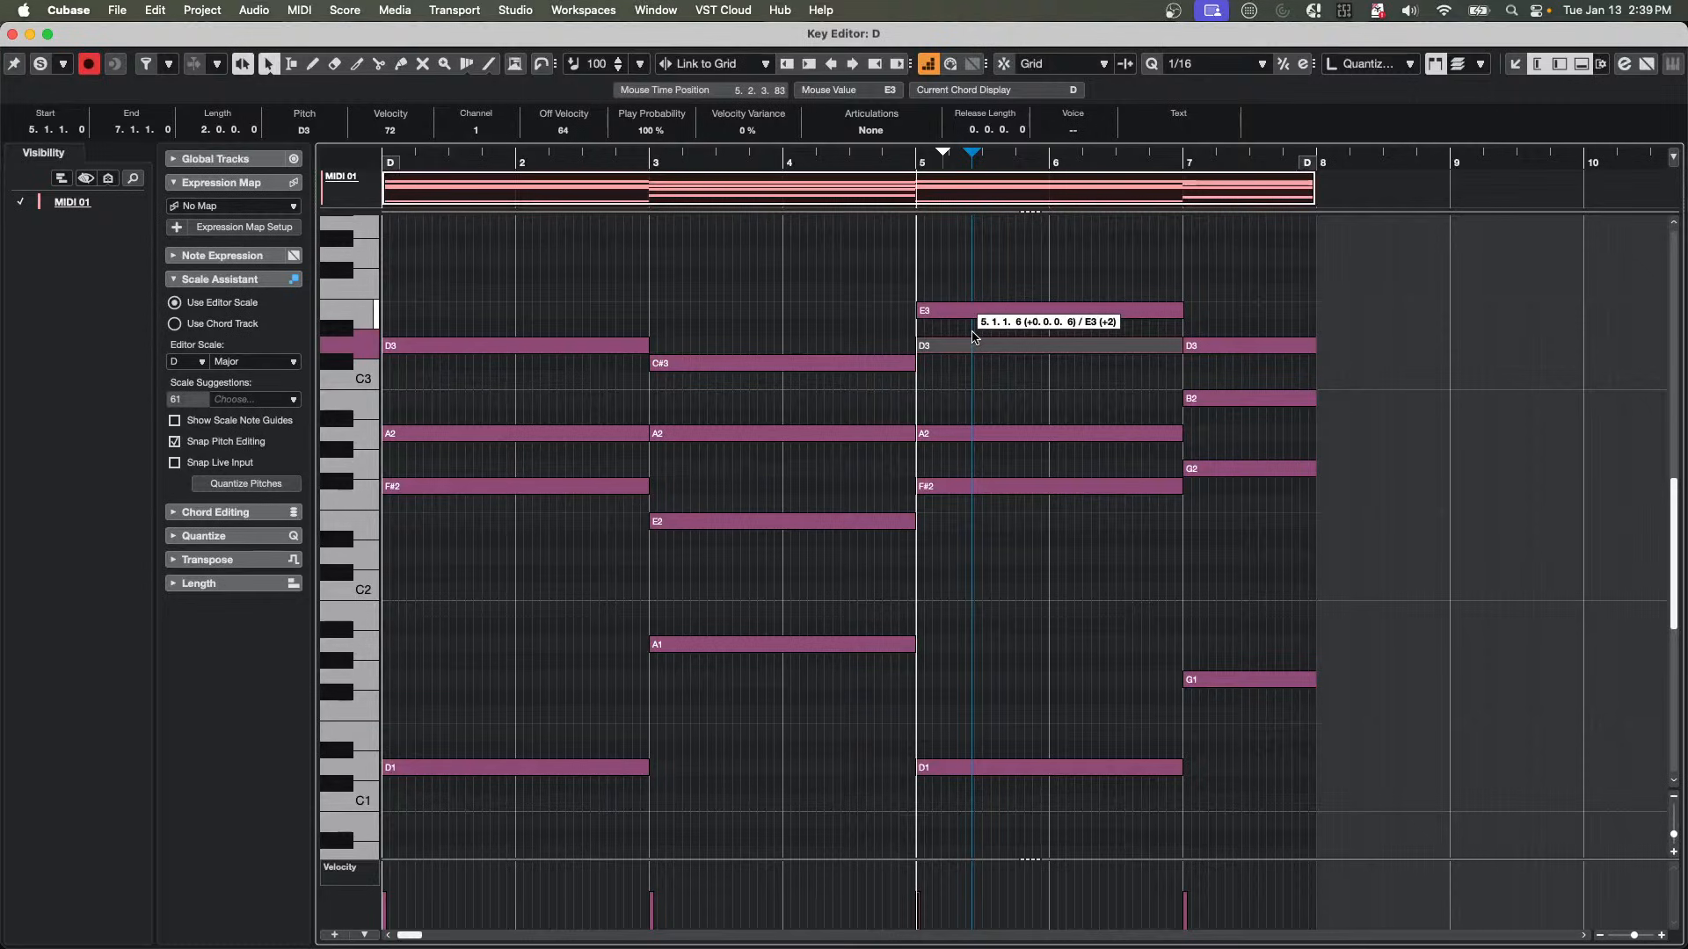
pyautogui.moveTo(974, 337); pyautogui.dragTo(974, 337)
pyautogui.hotkey('ctrl', 'z')
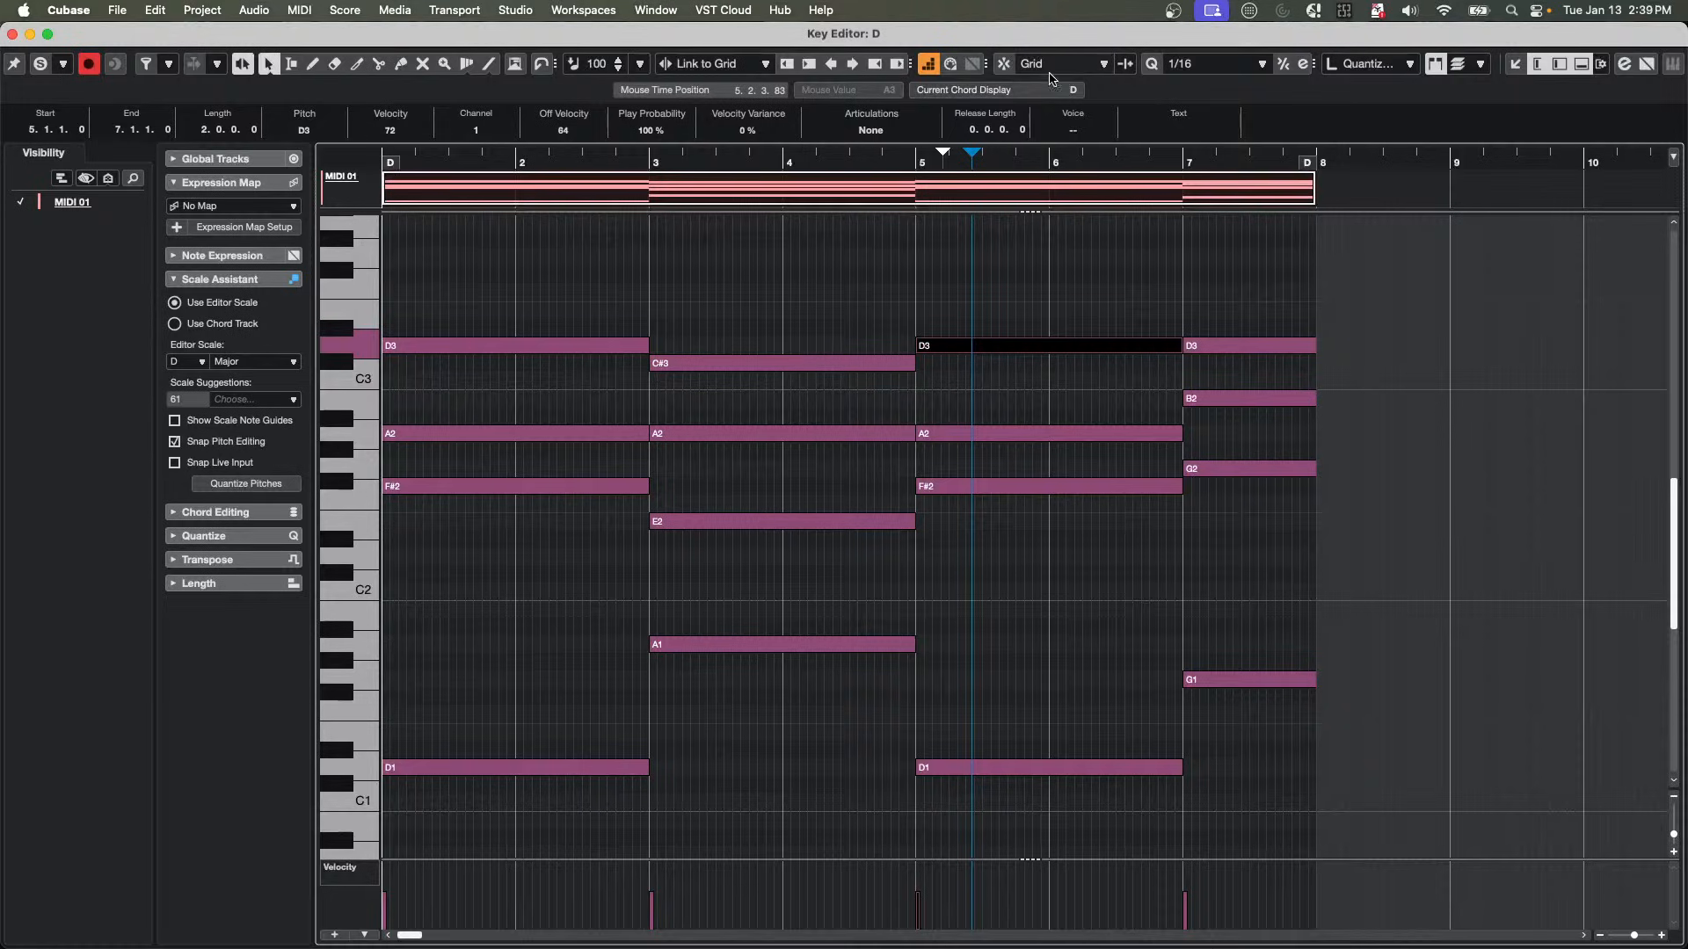
# Hide the Nudge controls from the Key Editor toolbar to make room for the event color setting.
pyautogui.rightClick(908, 77)
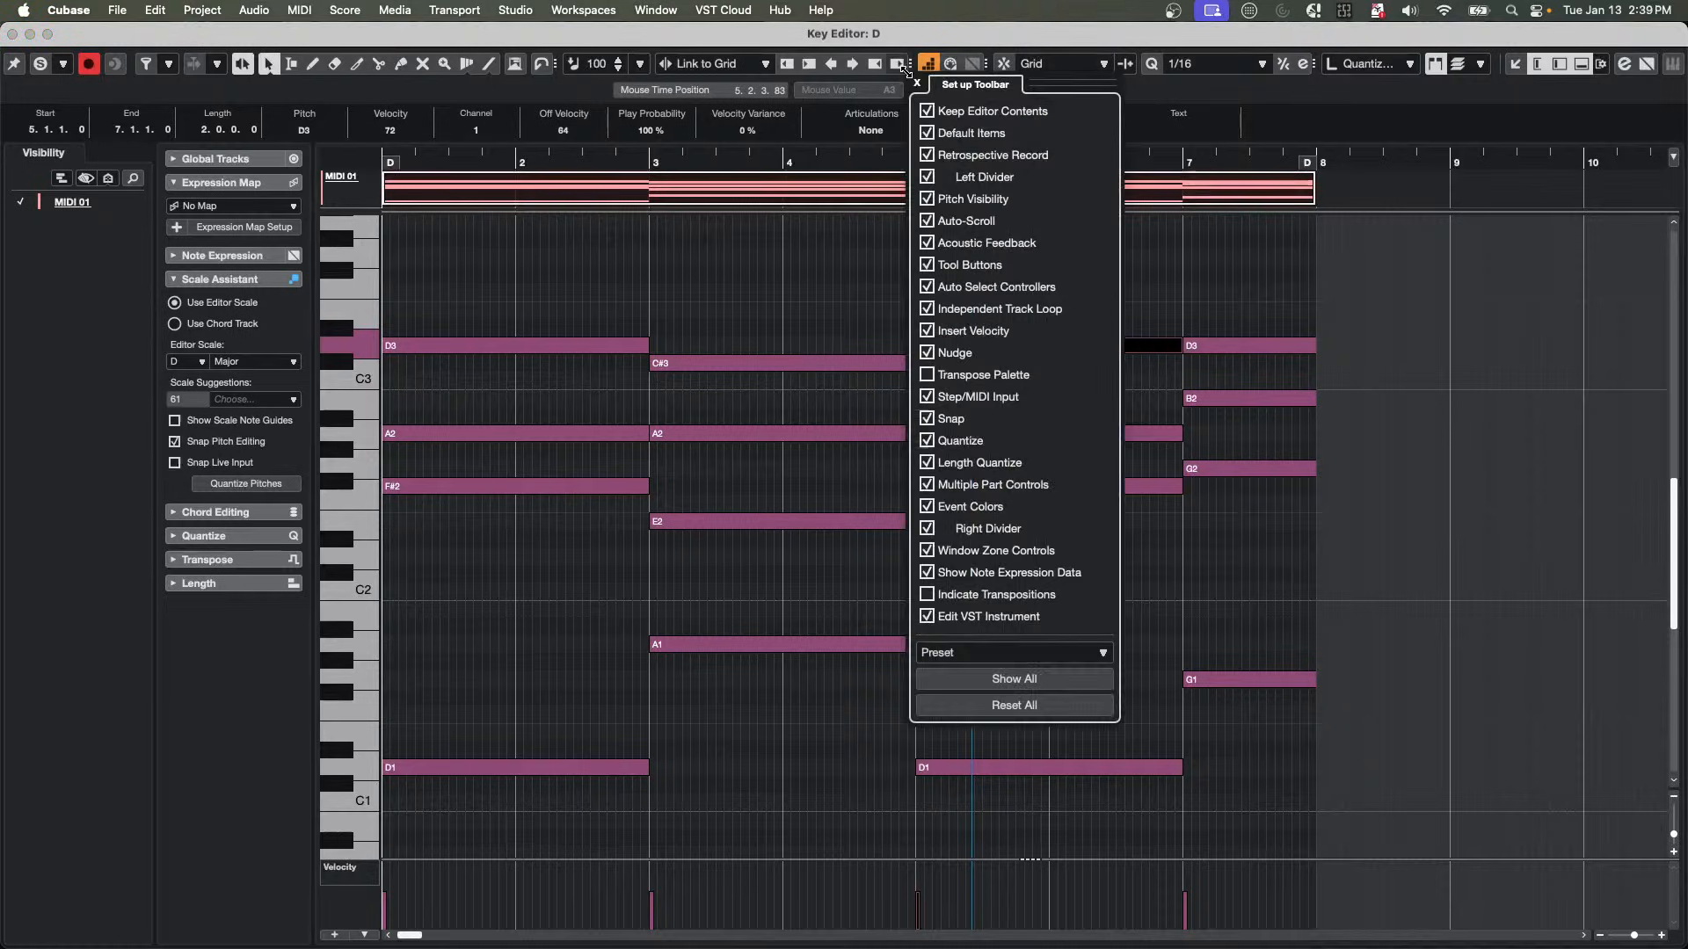
pyautogui.click(1007, 351)
pyautogui.click(1307, 86)
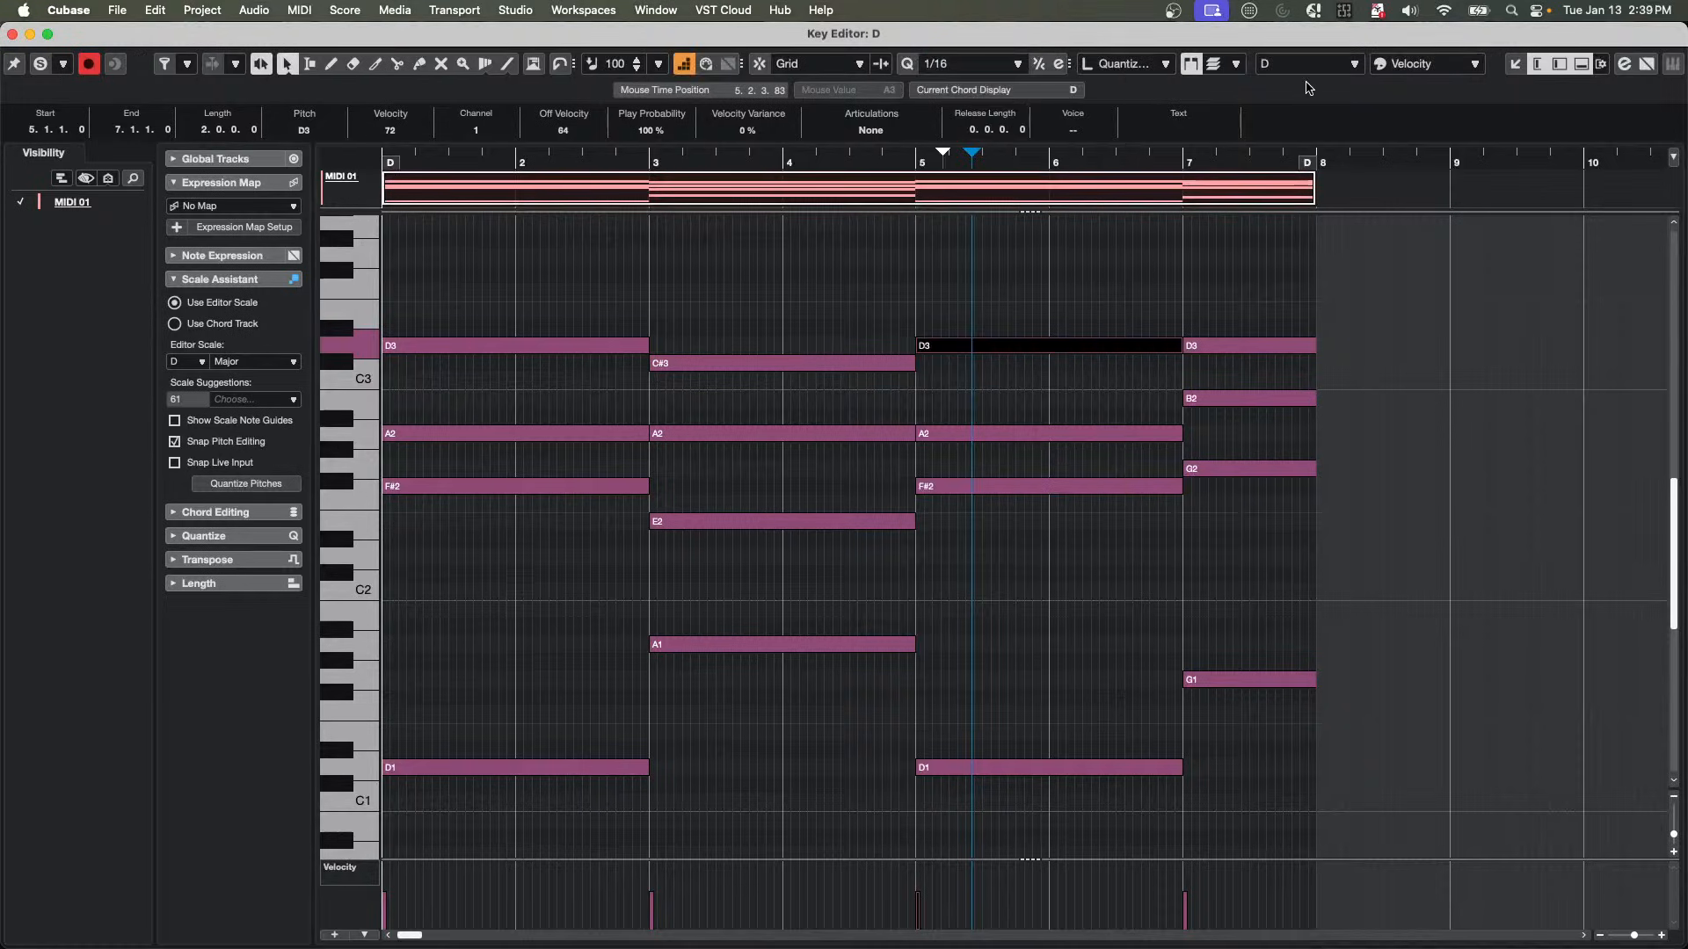
# Set the event colors to Scale/Chords and deselect the notes.
pyautogui.click(1460, 69)
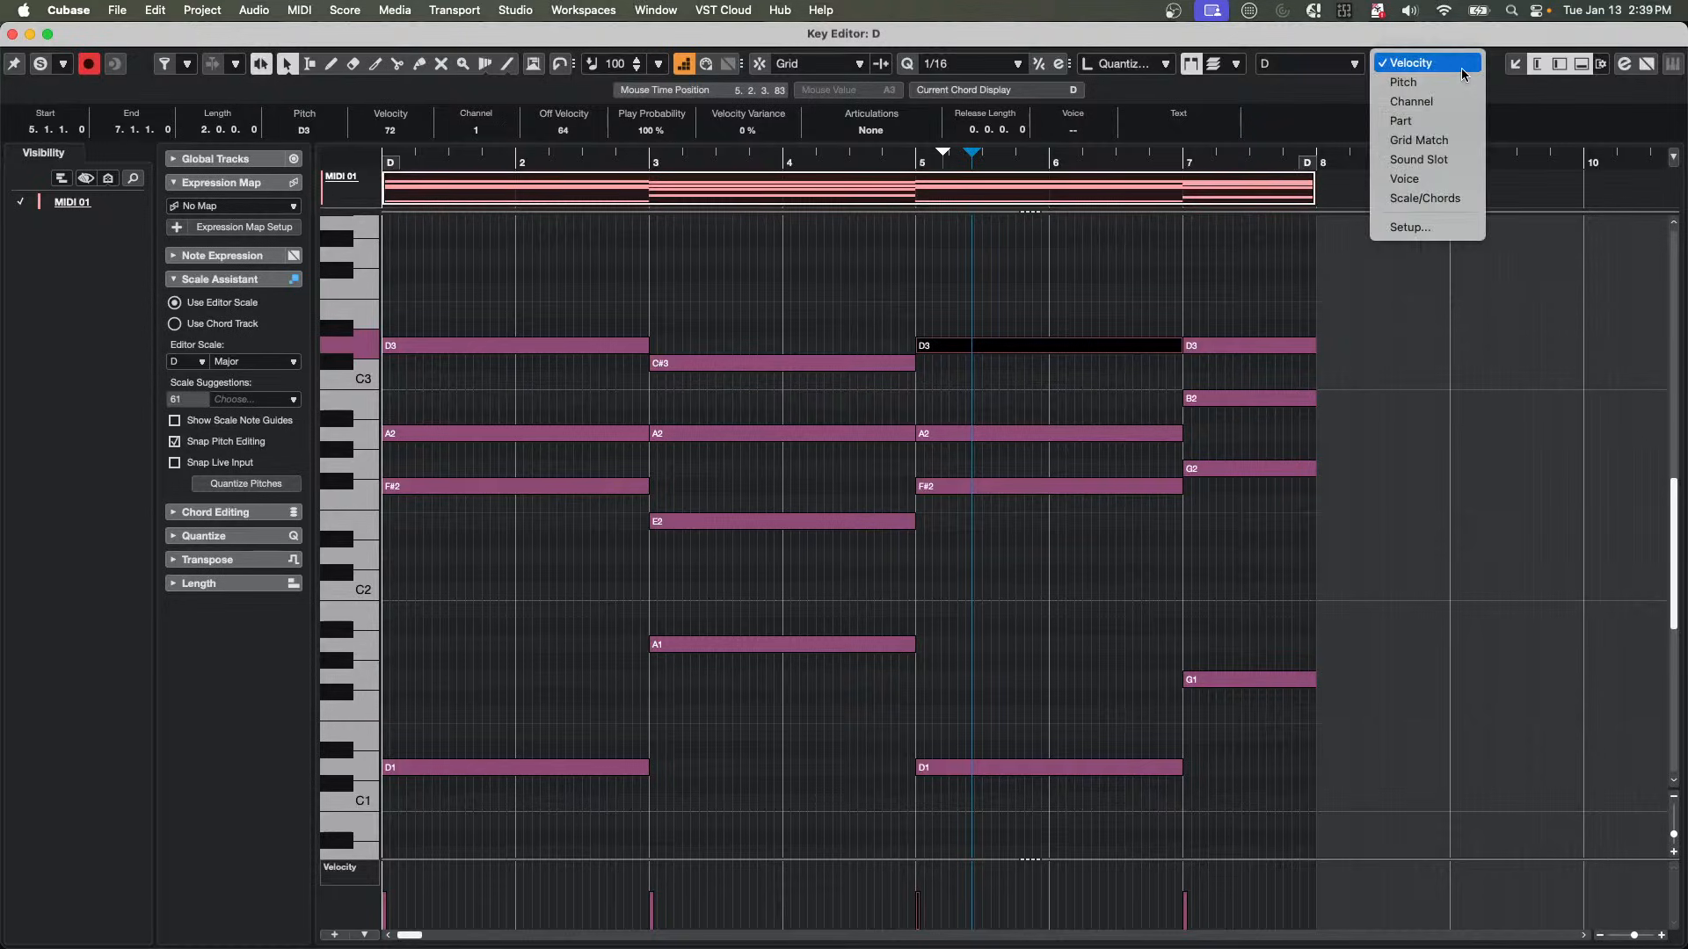
pyautogui.click(1438, 203)
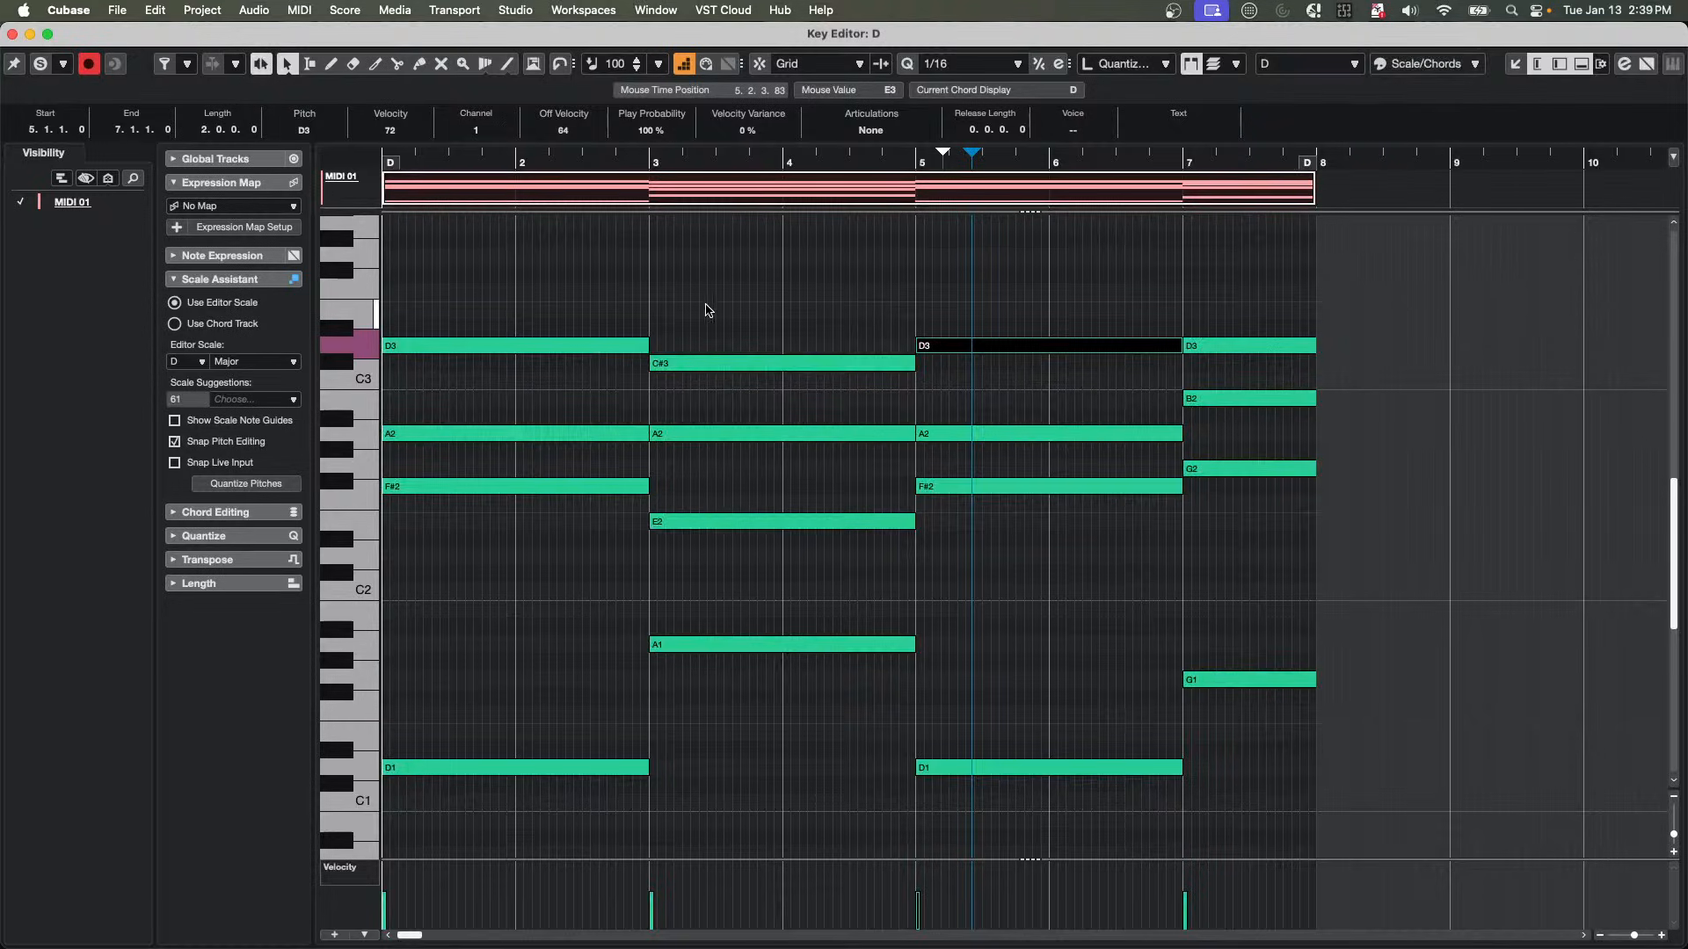
pyautogui.click(836, 322)
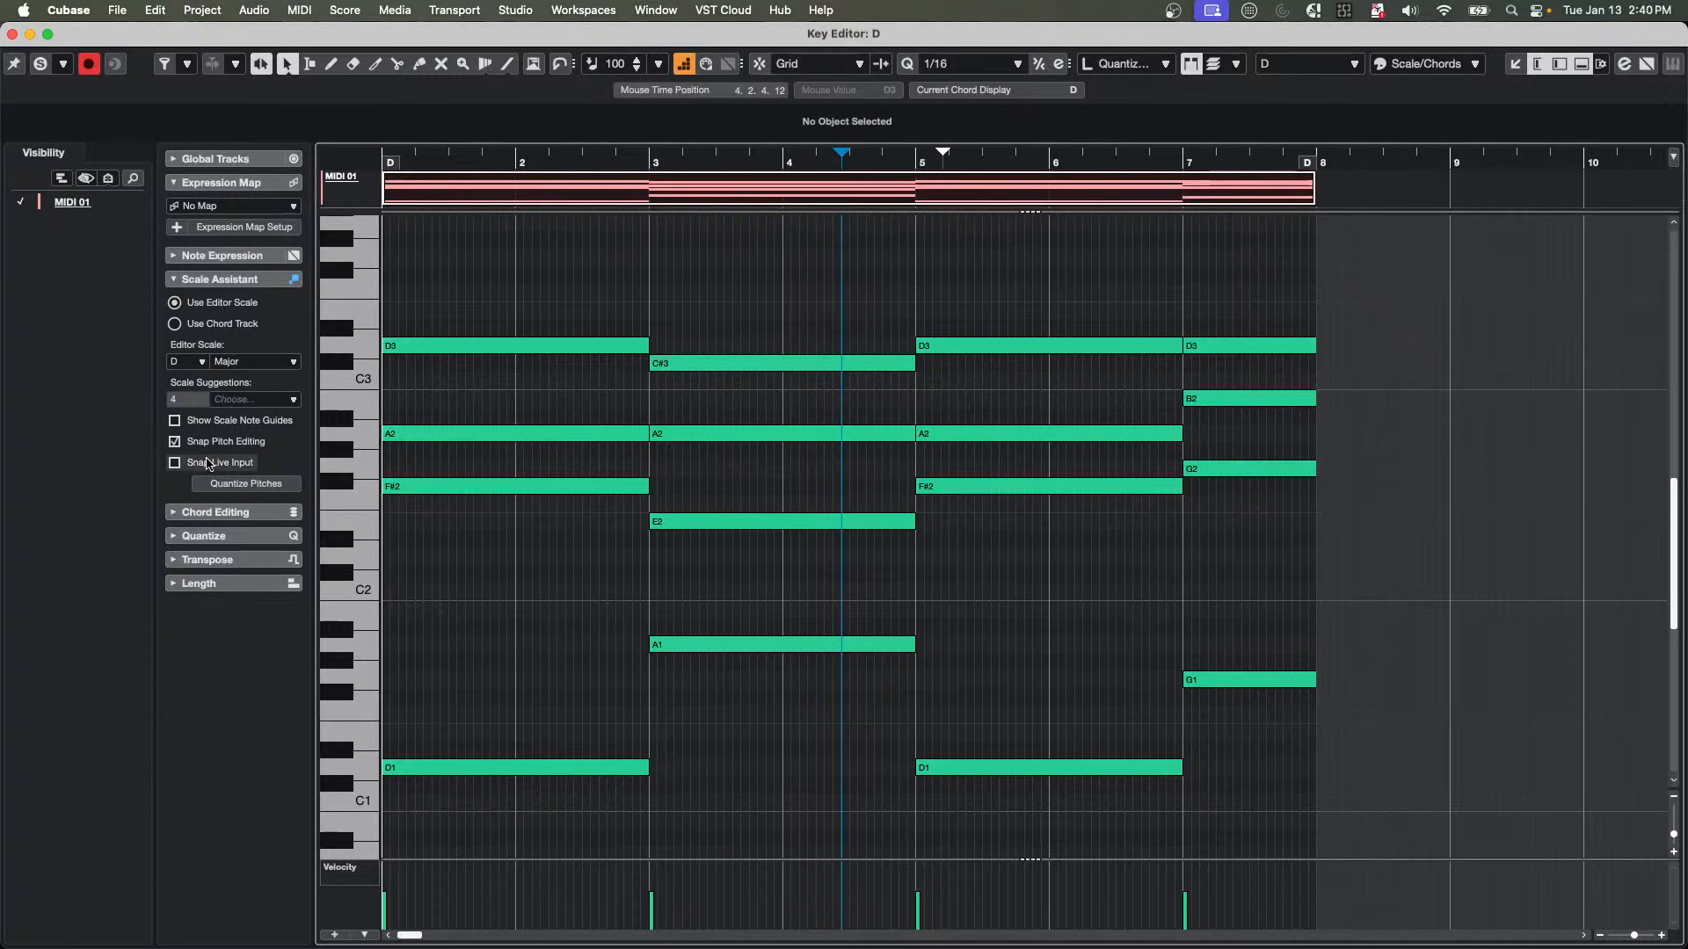
# Disable Snap Pitch Editing and raise the first chord's D3 note to F3.
pyautogui.click(175, 441)
pyautogui.click(434, 345)
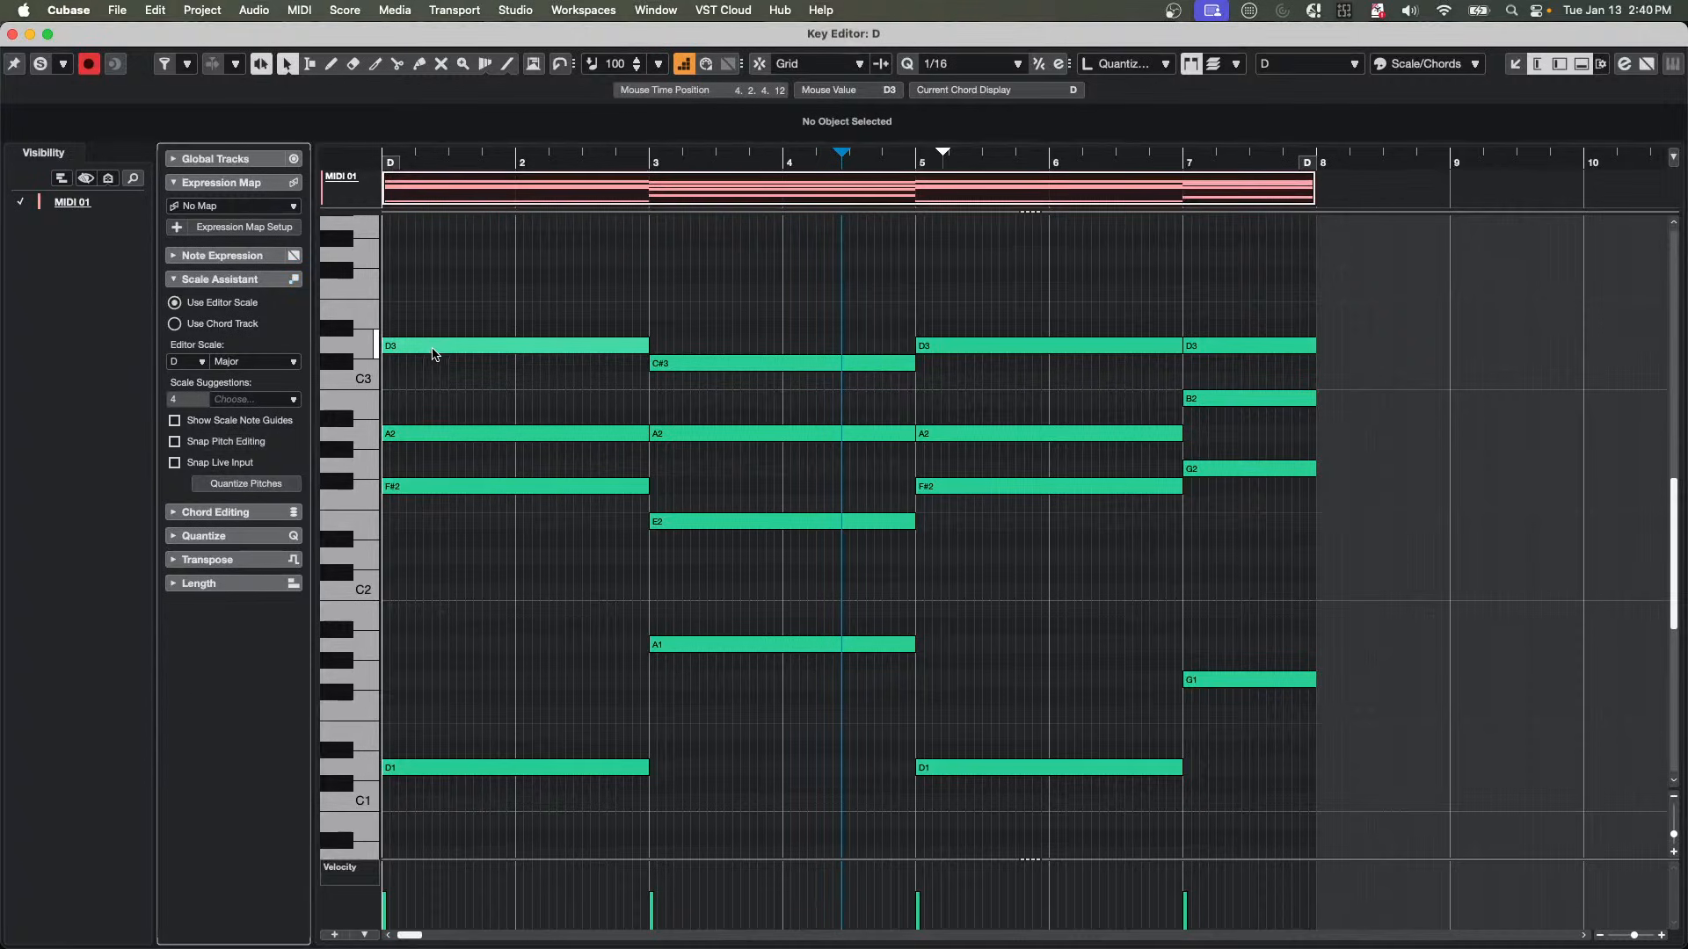
pyautogui.moveTo(434, 343); pyautogui.dragTo(433, 295)
pyautogui.click(412, 294)
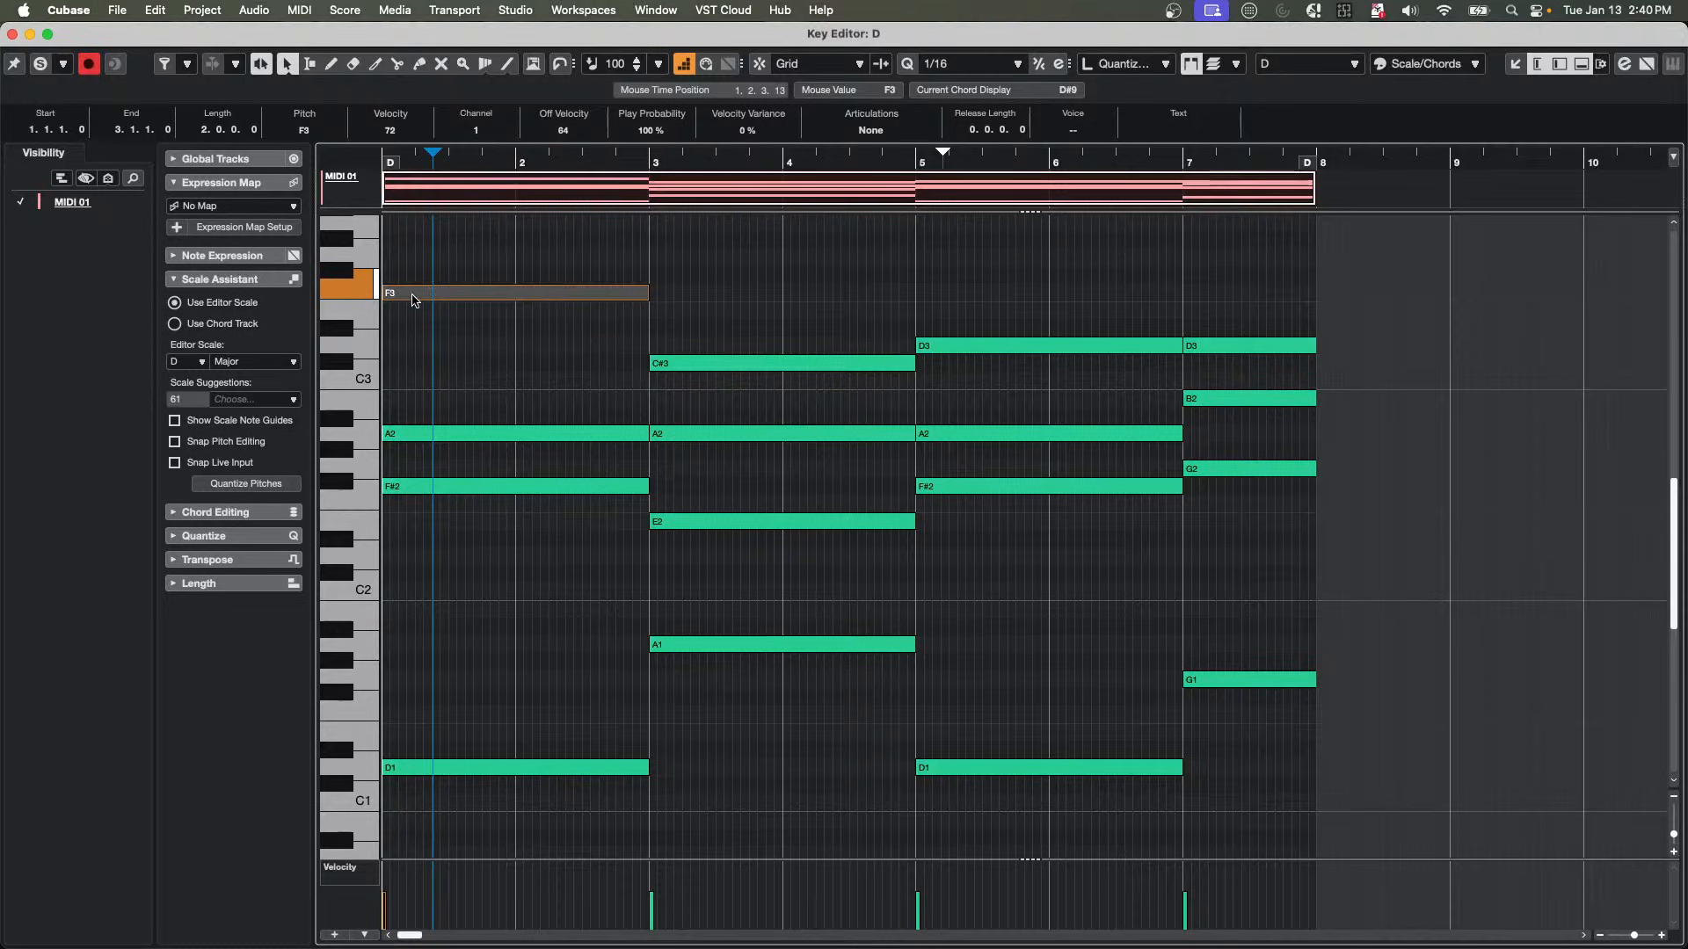
pyautogui.click(414, 322)
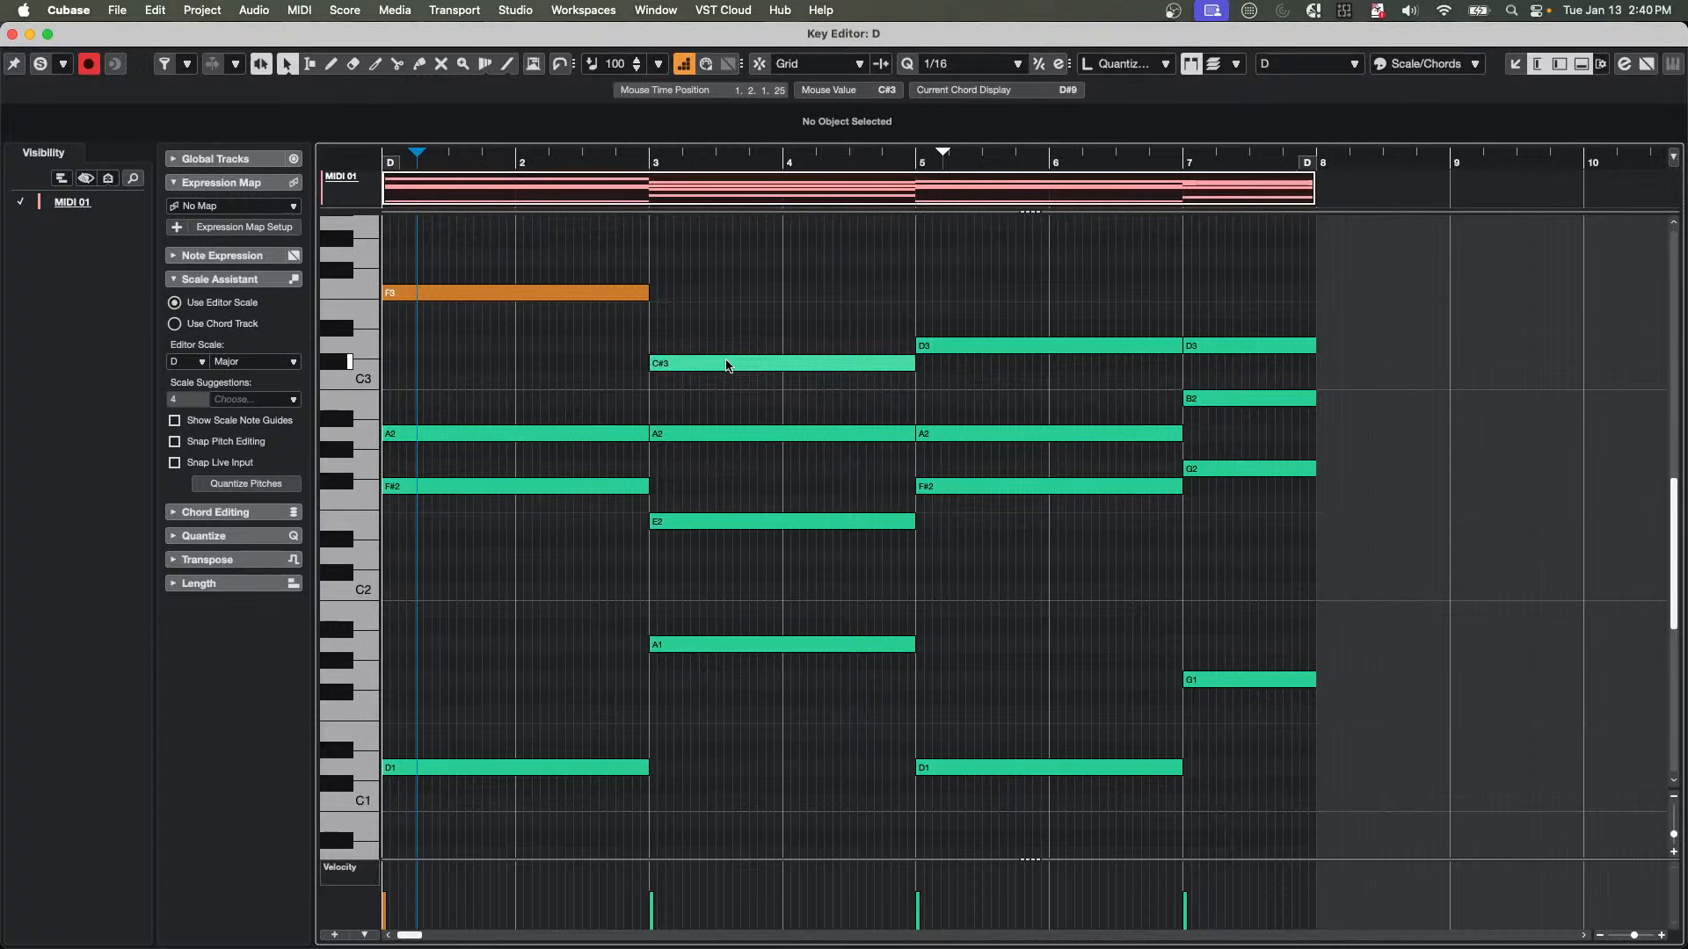
# Review the Chord and Scale Colors setup to see what each note color means.
pyautogui.click(1438, 68)
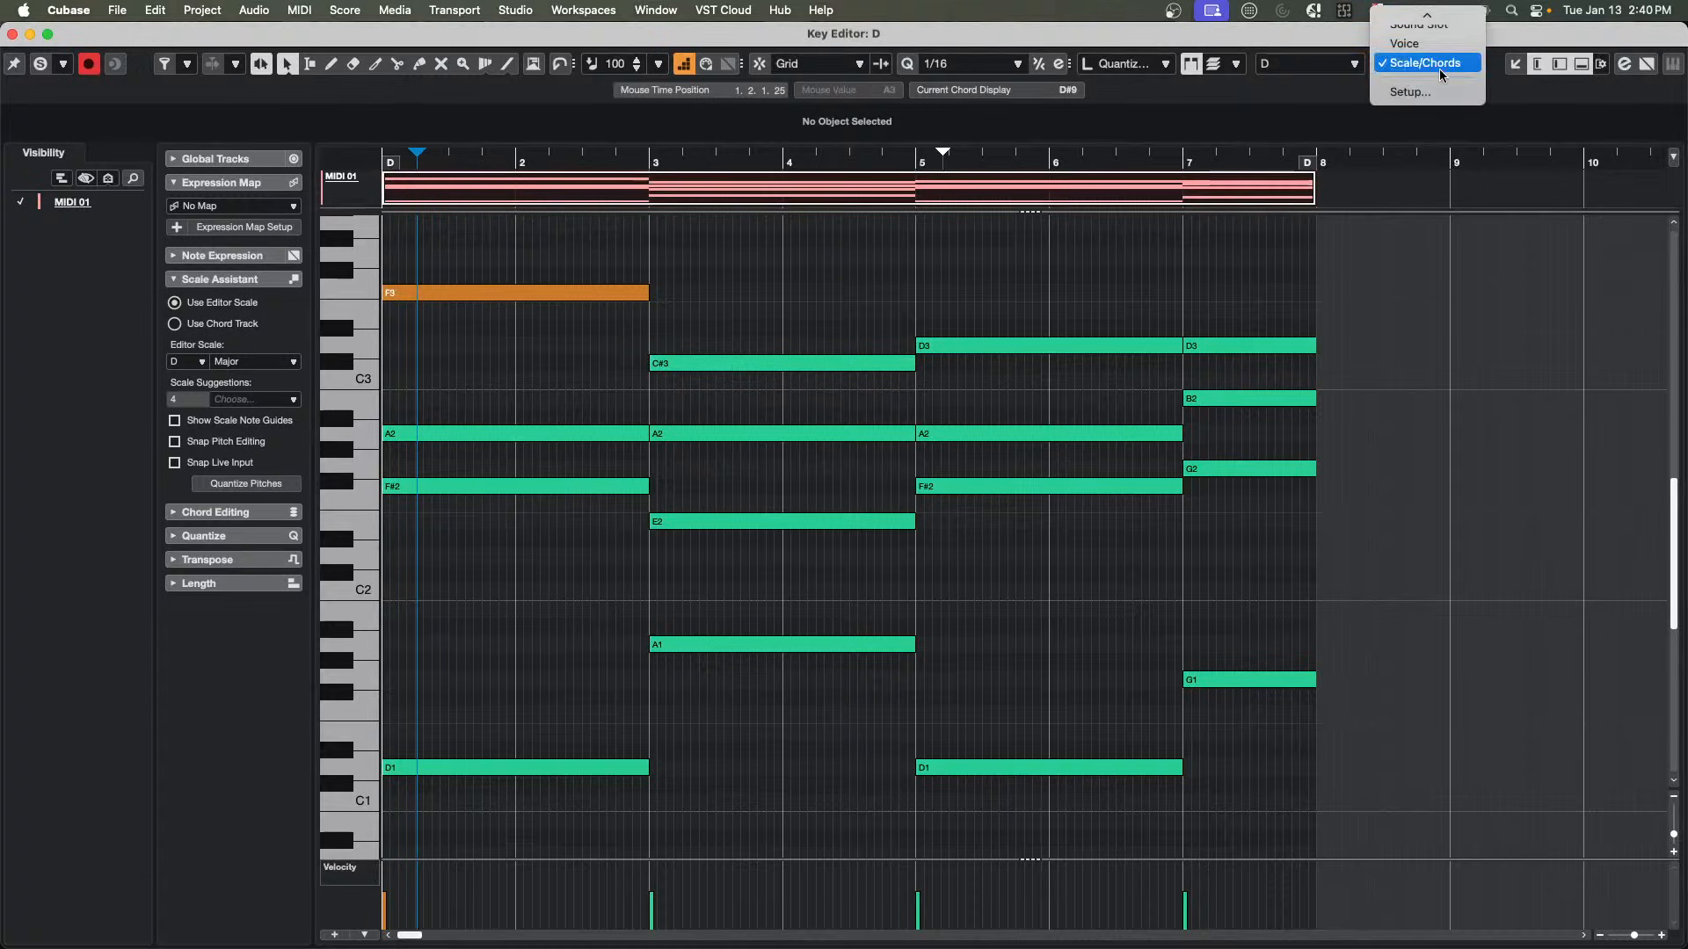
pyautogui.click(1439, 95)
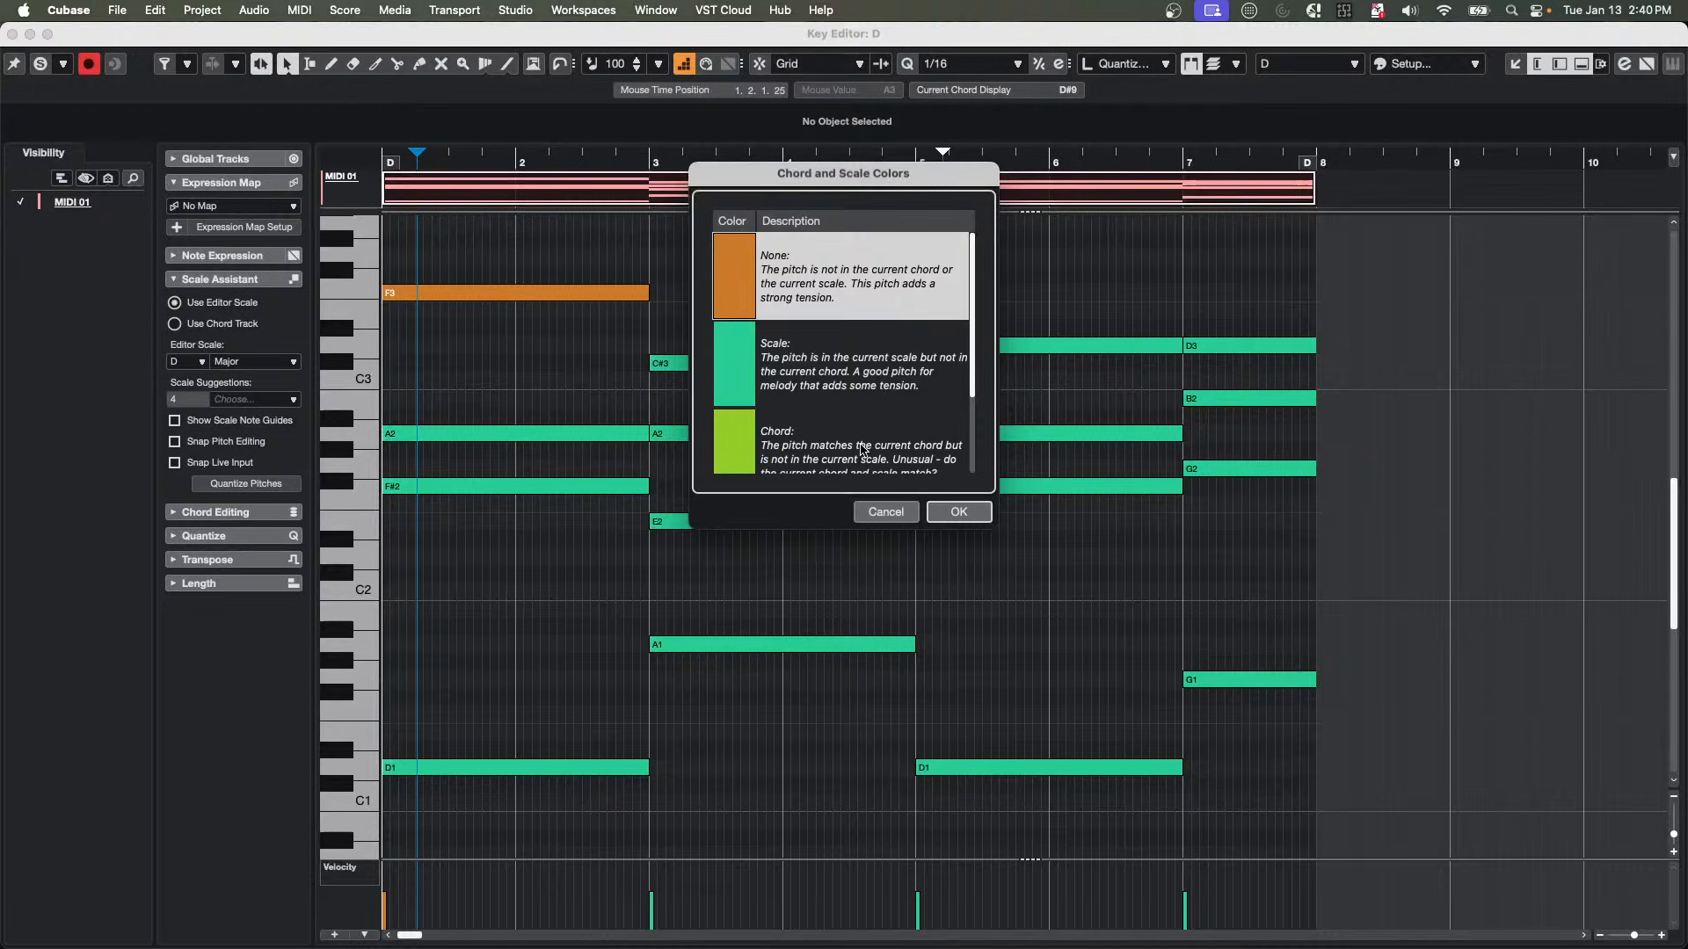
pyautogui.scroll(-4, 862, 448)
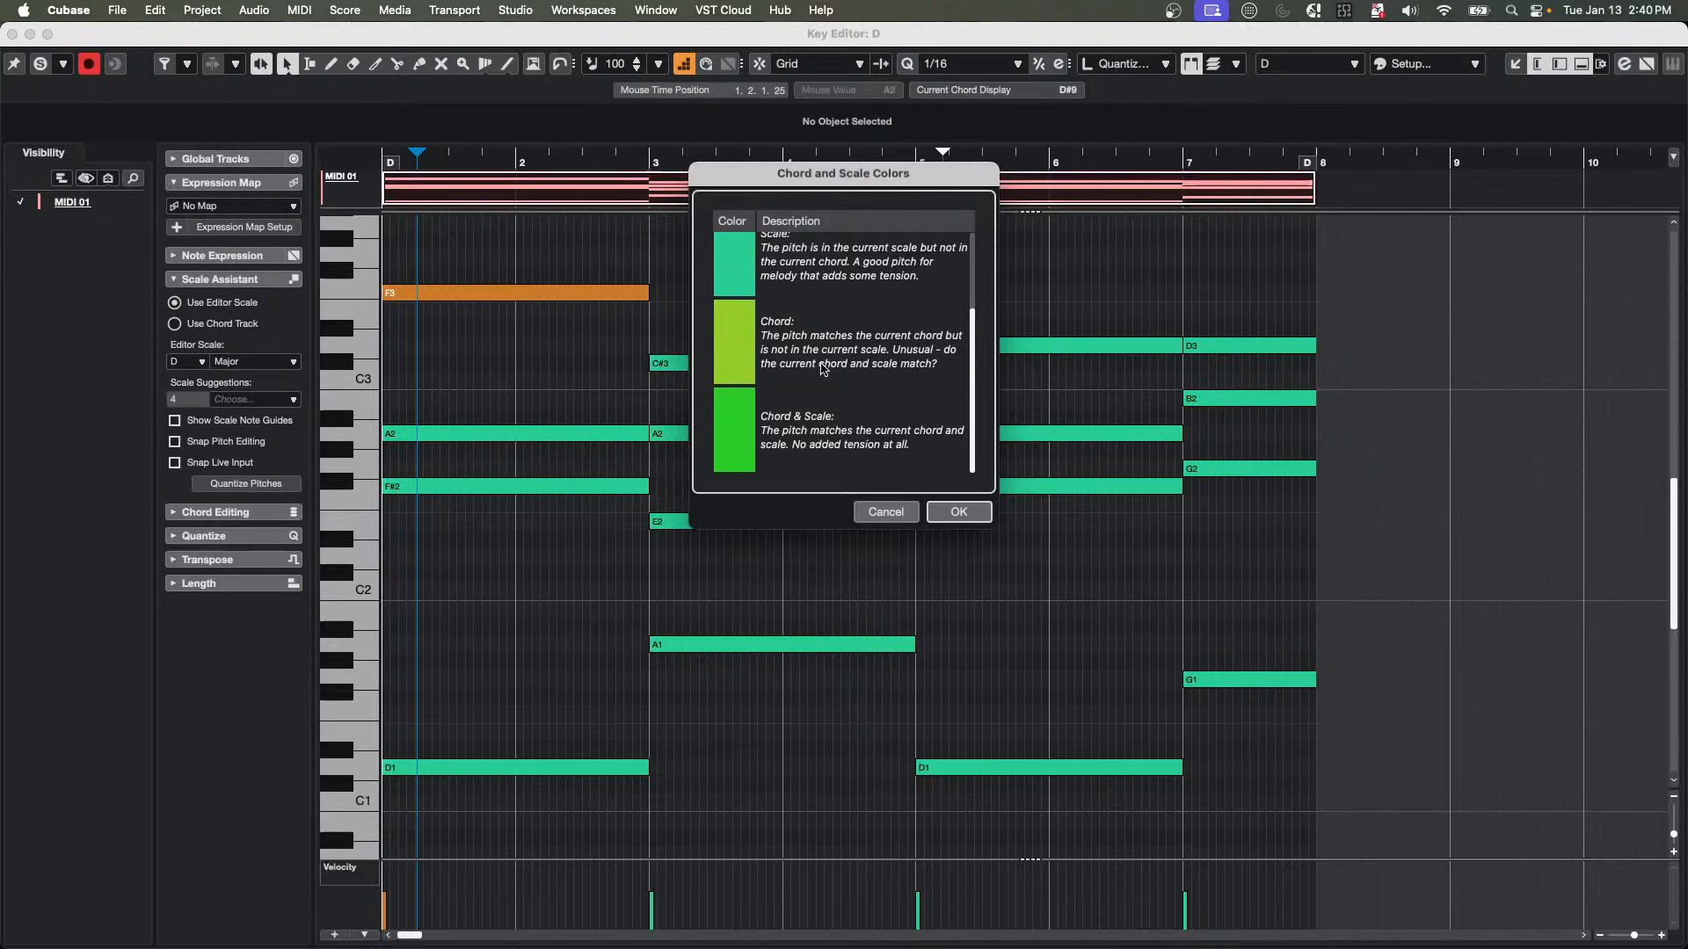
pyautogui.scroll(4, 823, 369)
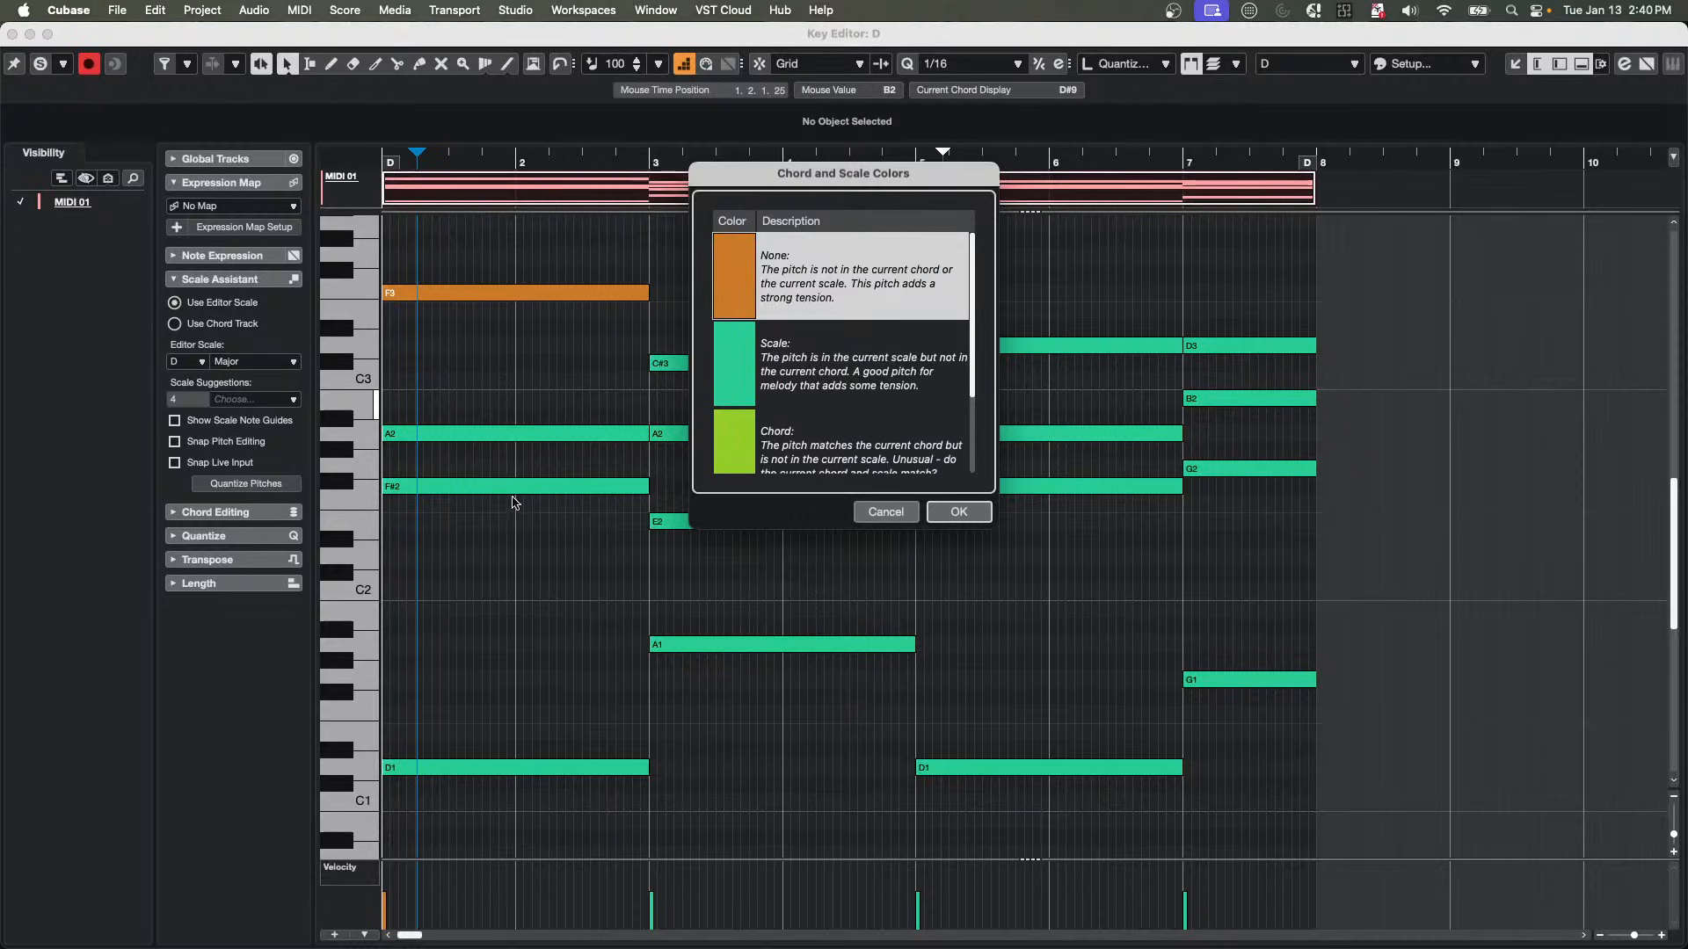
pyautogui.click(958, 511)
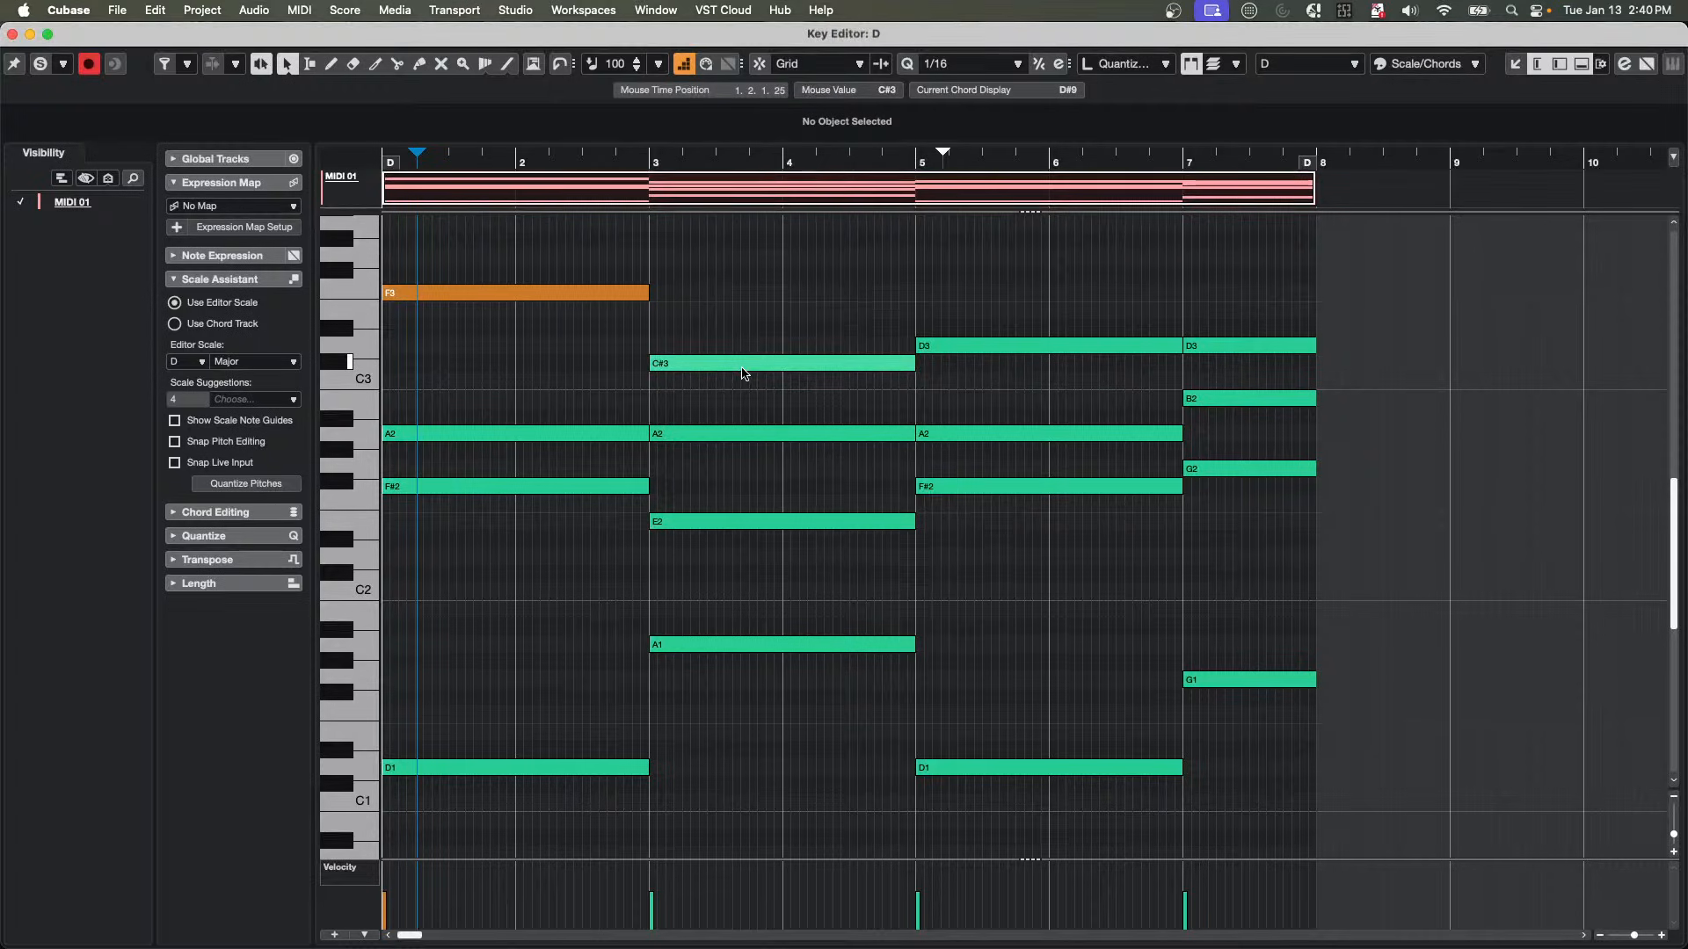
# Raise the C#3 note at bar 3 to D#3 and re-enable Snap Pitch Editing.
pyautogui.moveTo(743, 374); pyautogui.dragTo(741, 331)
pyautogui.click(679, 301)
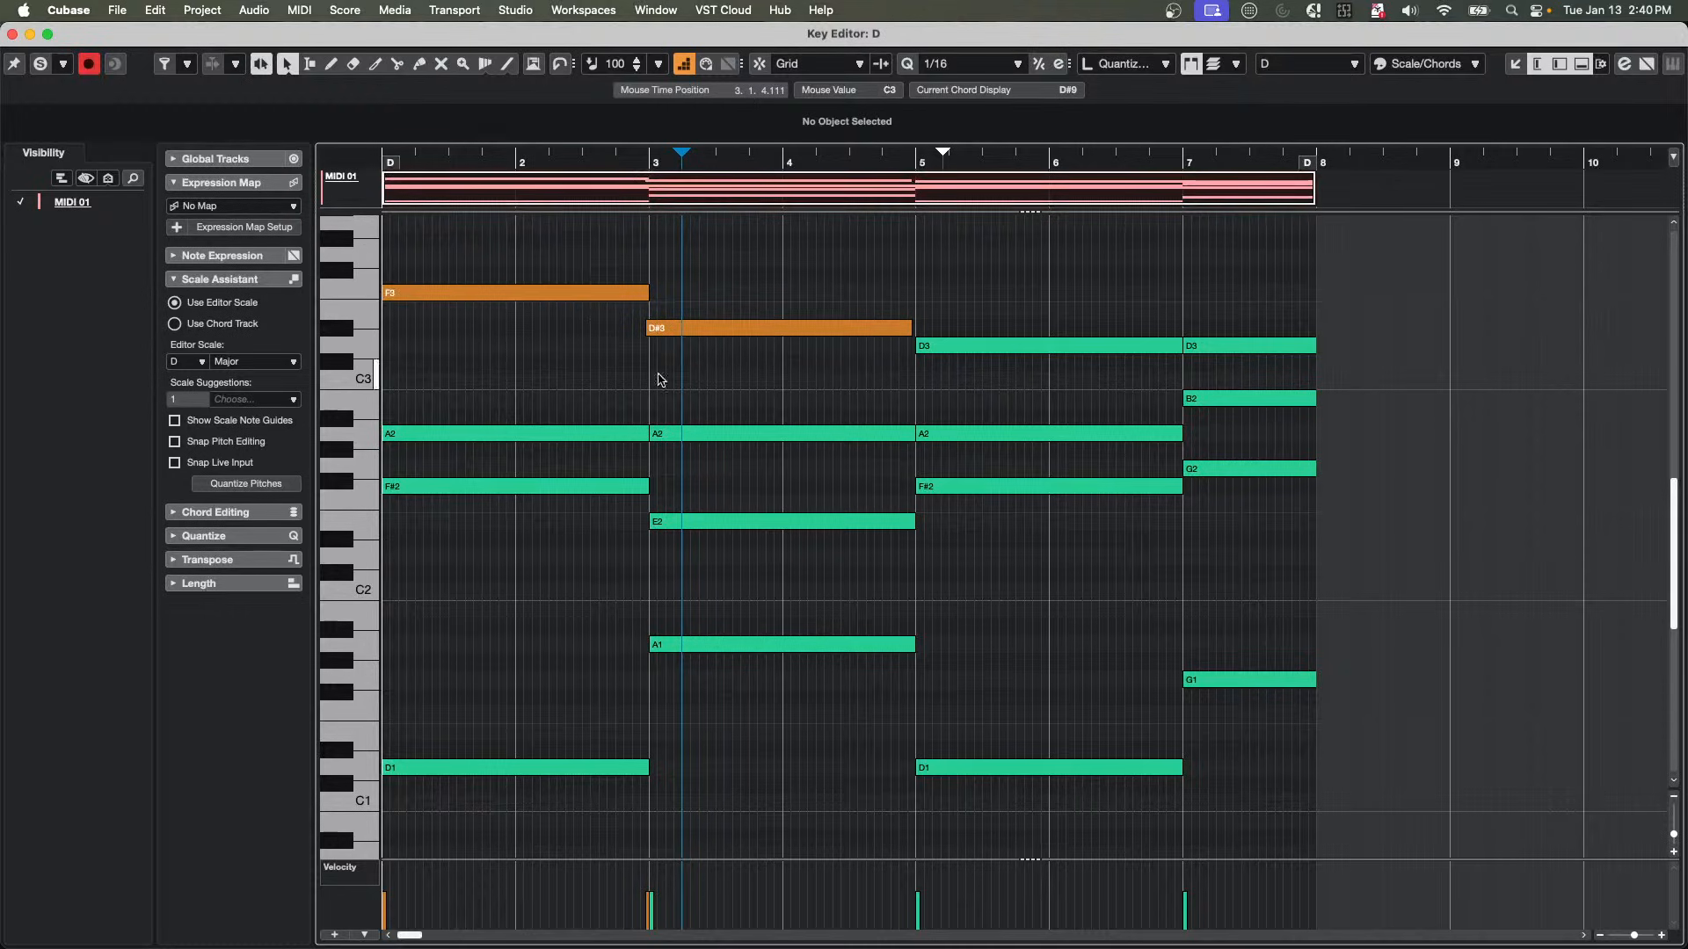
pyautogui.click(175, 443)
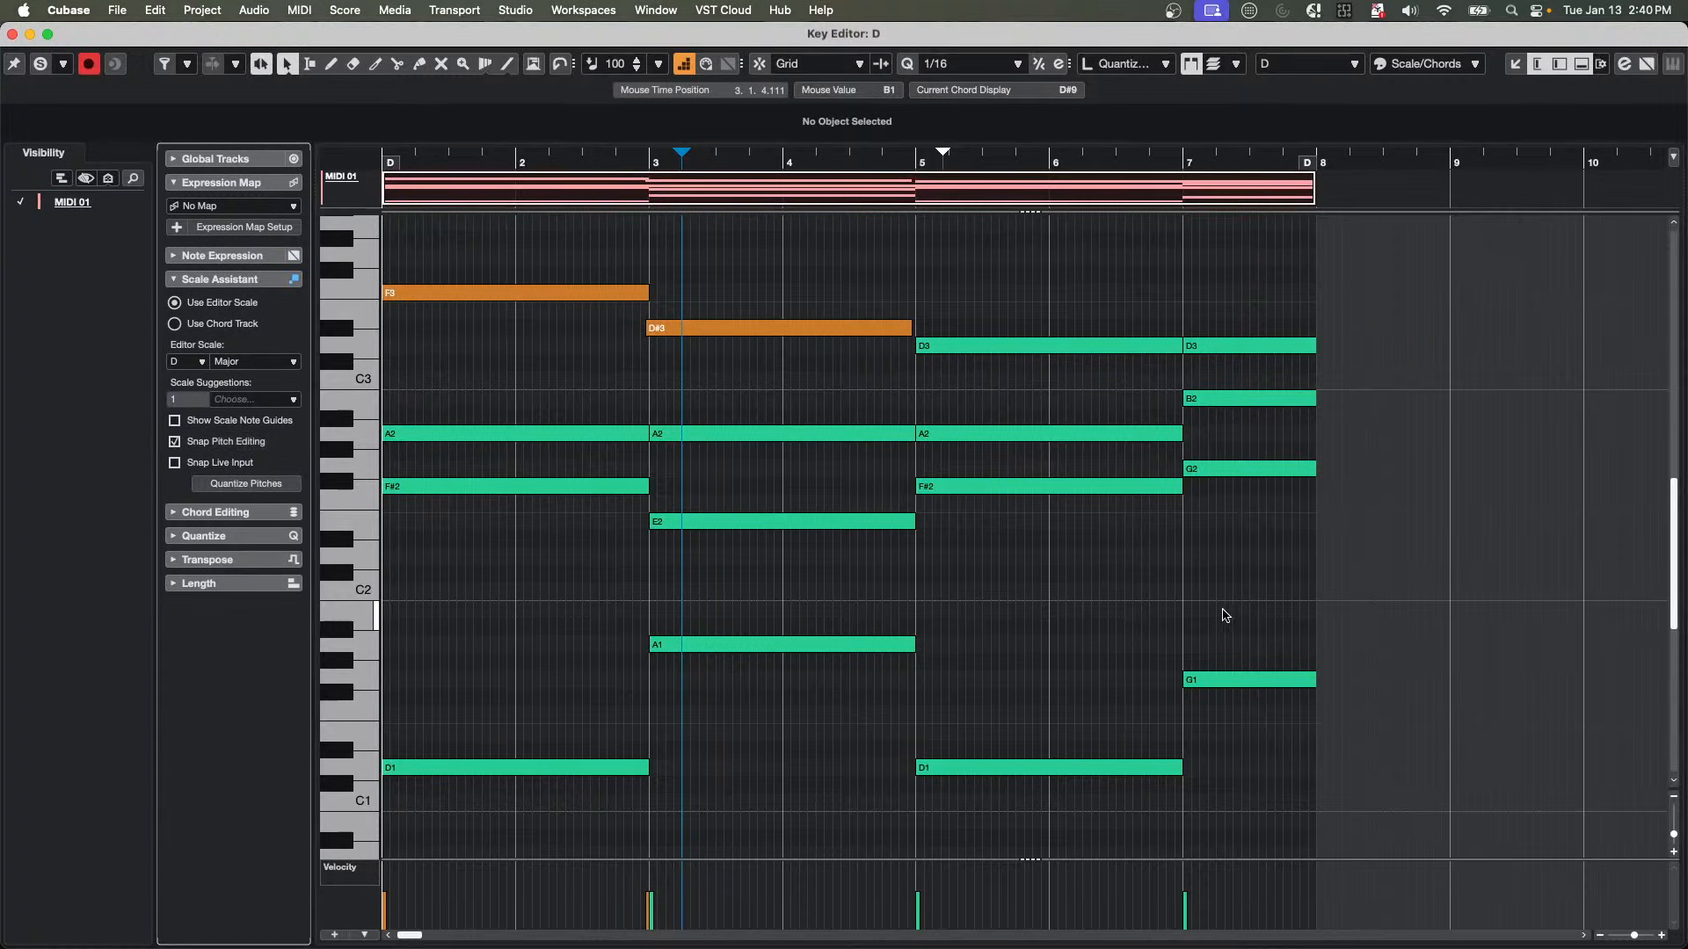
# Toggle Snap Pitch Editing, show the scale note guides, and select the A2 note at bar 3 with pitch snapping disabled.
pyautogui.moveTo(1028, 486)
pyautogui.mouseDown()
pyautogui.moveTo(1034, 646)
pyautogui.moveTo(1033, 486)
pyautogui.mouseUp()
pyautogui.click(176, 444)
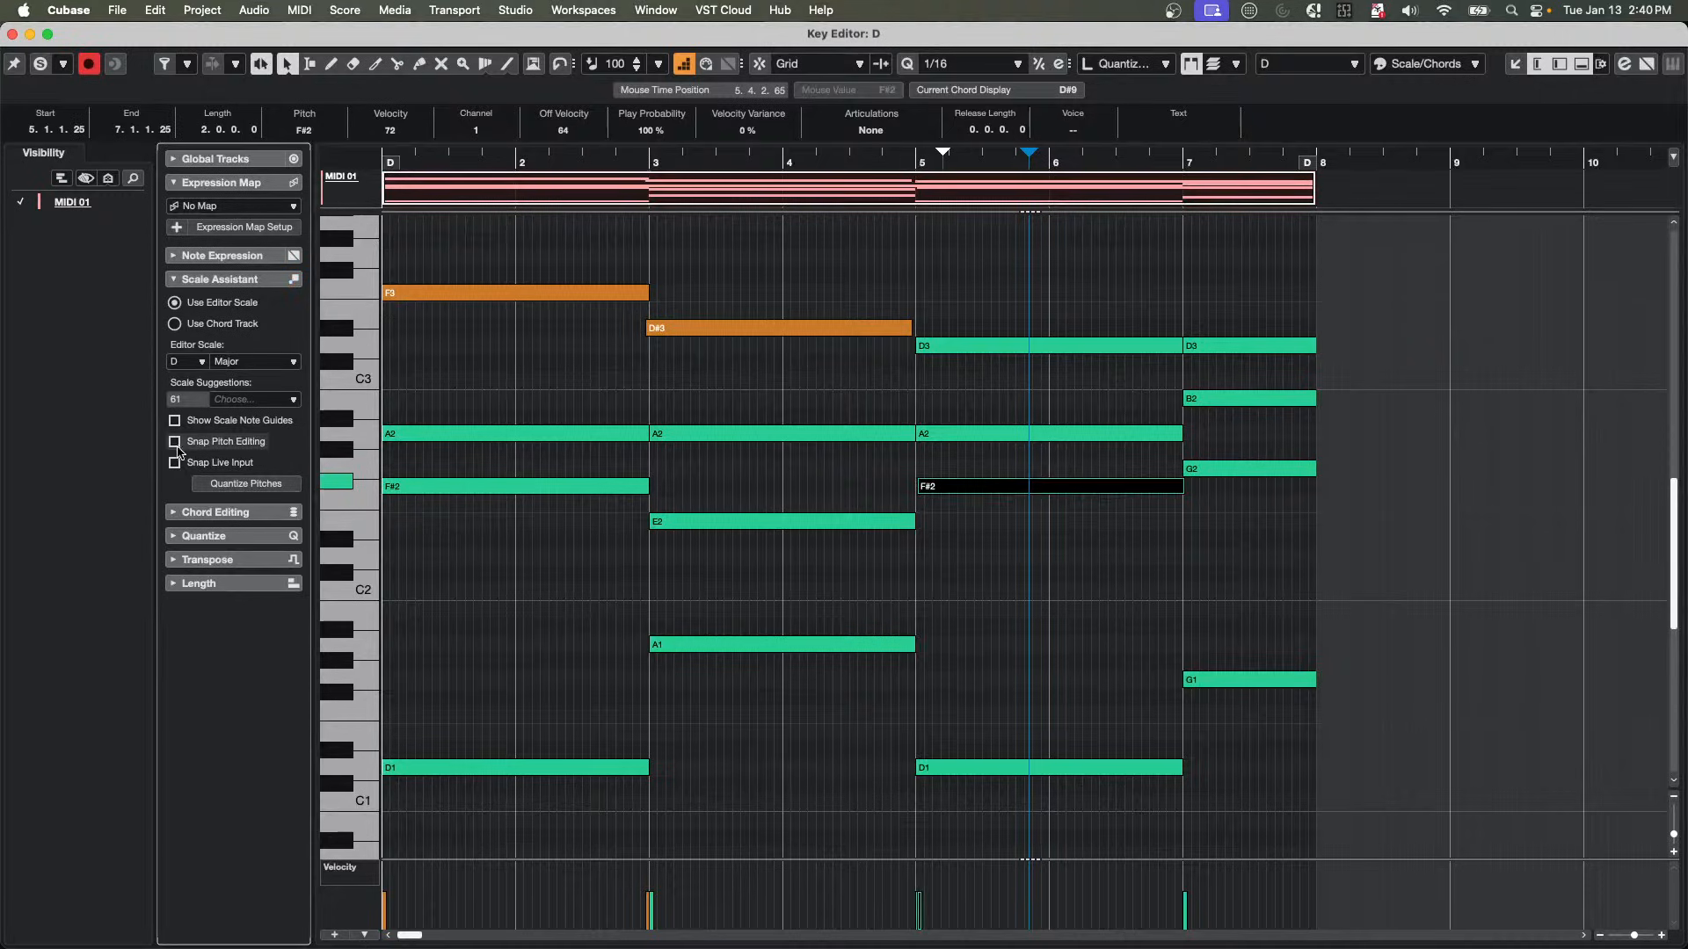
pyautogui.click(176, 444)
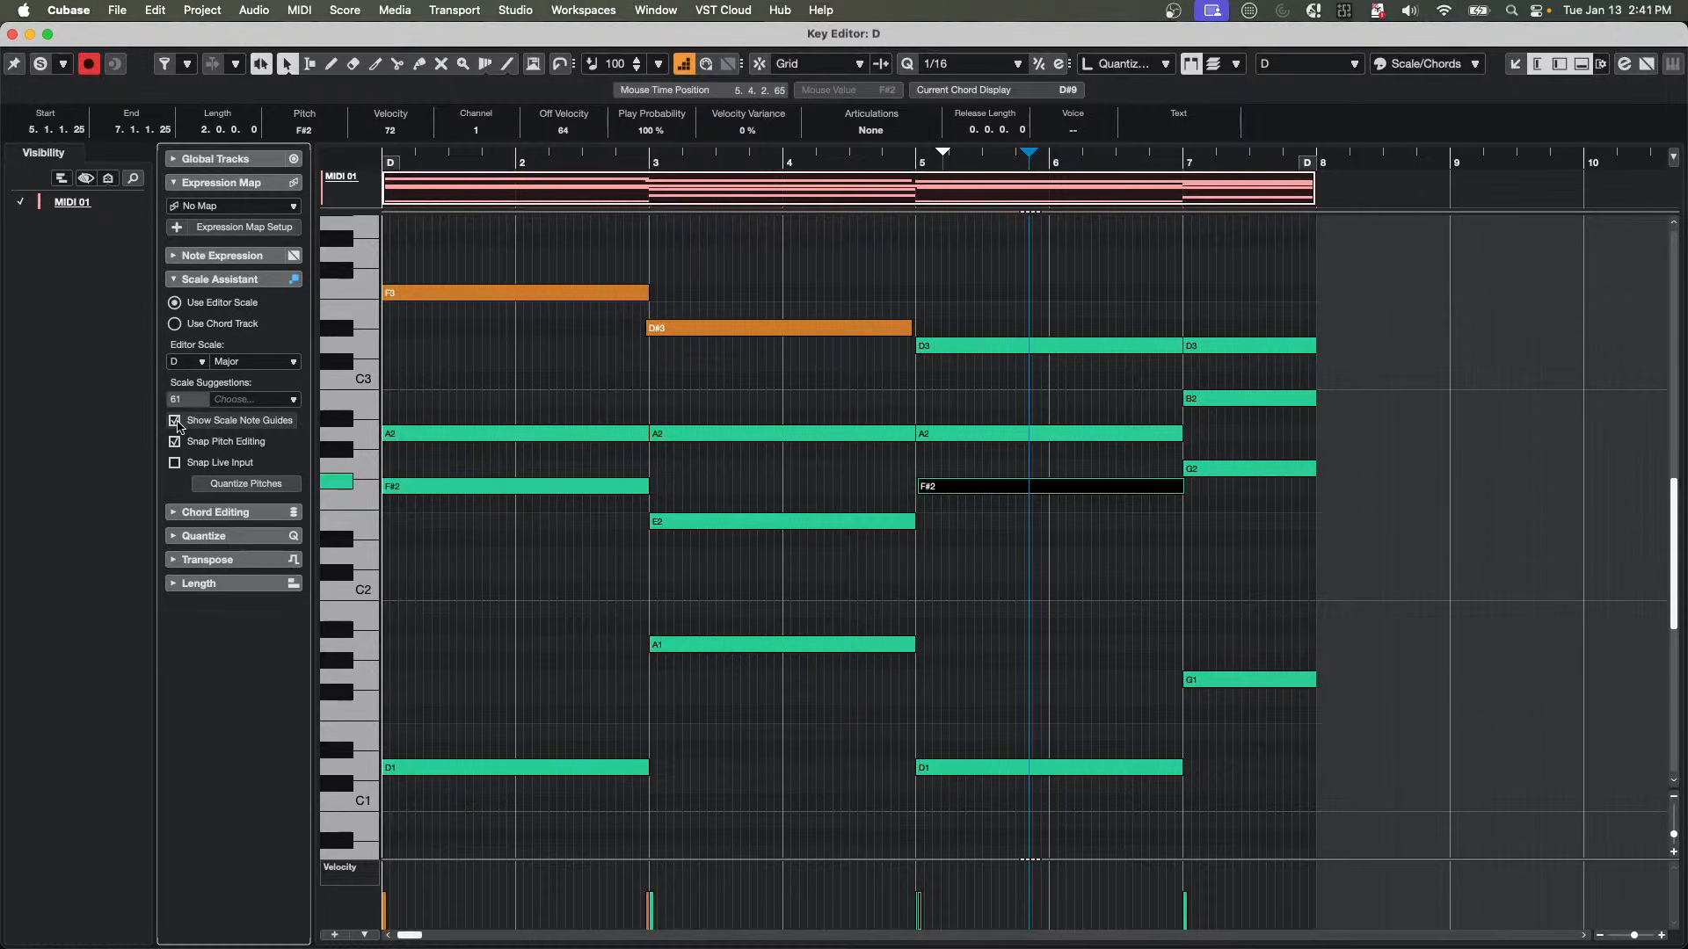
pyautogui.click(225, 441)
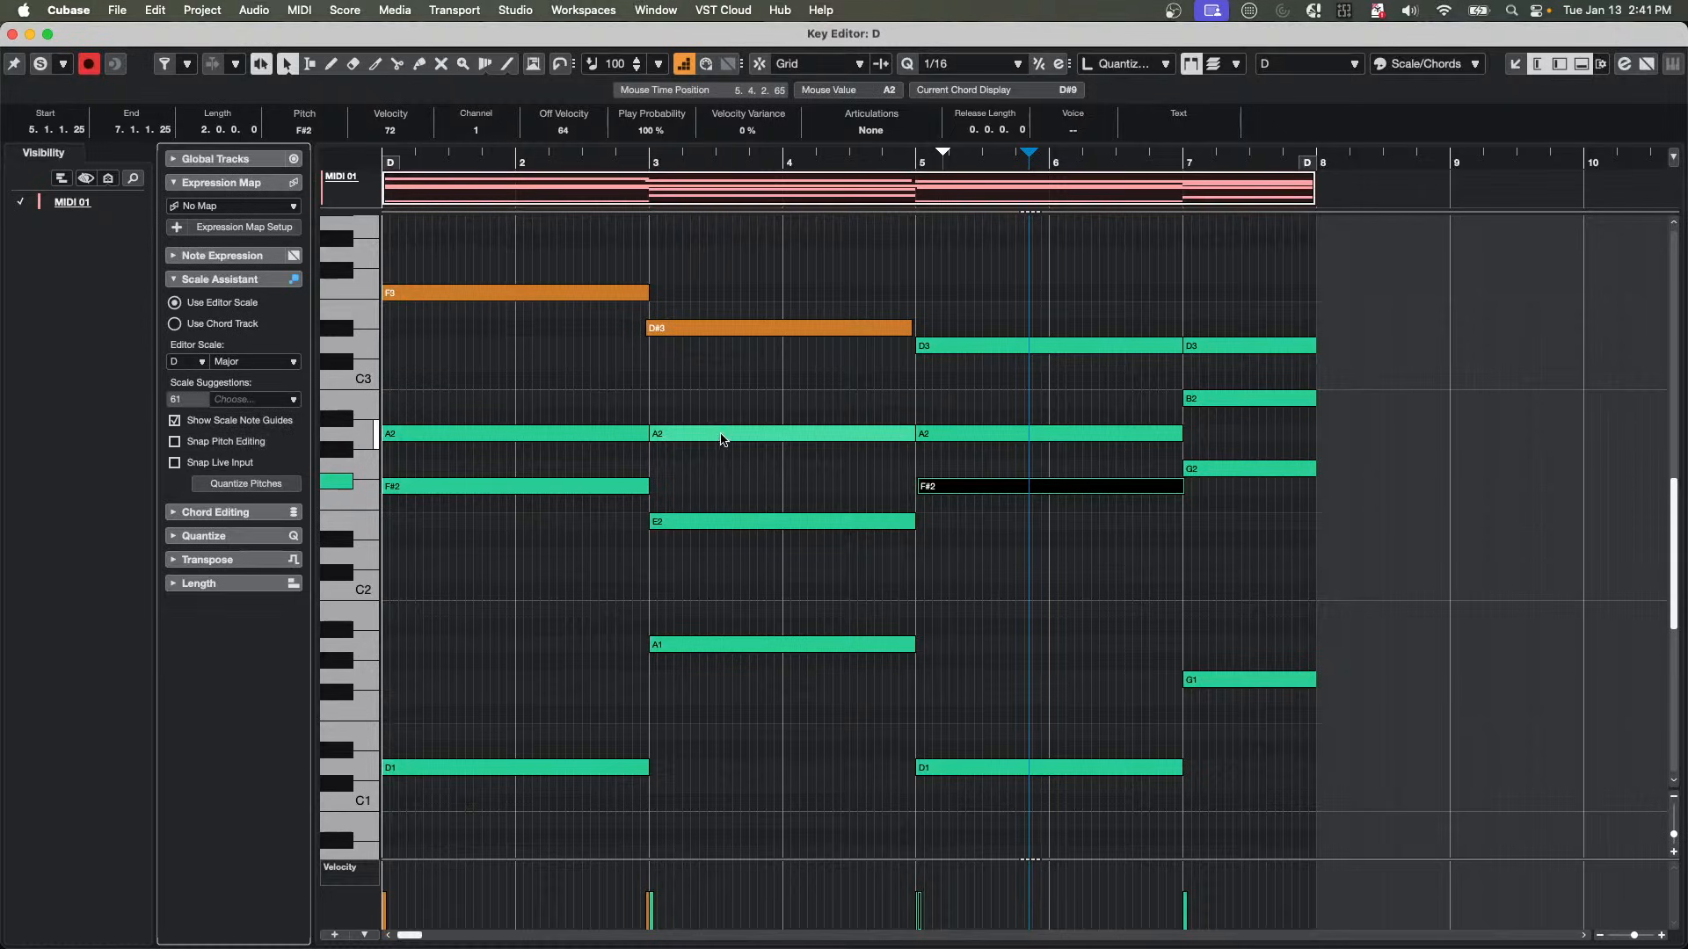
pyautogui.moveTo(722, 434)
pyautogui.mouseDown()
pyautogui.moveTo(722, 383)
pyautogui.moveTo(722, 434)
pyautogui.mouseUp()
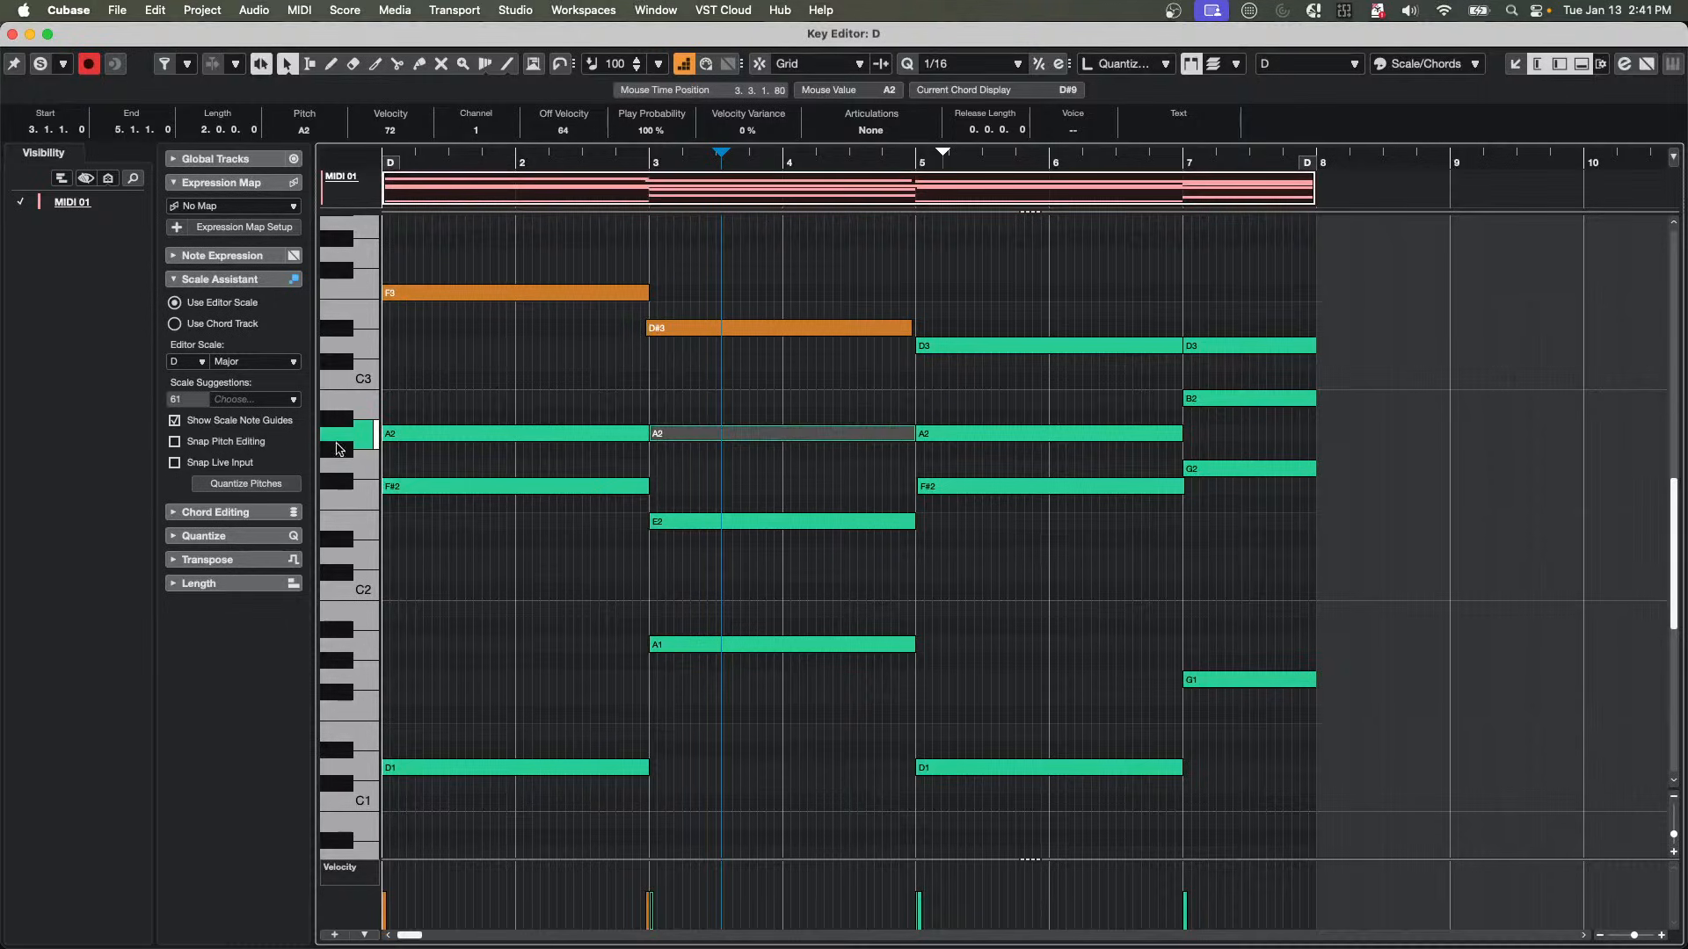
# Hide the scale note guides, enable Snap Pitch Editing, and raise the A2 note at bar 3 to B2.
pyautogui.click(174, 421)
pyautogui.click(176, 441)
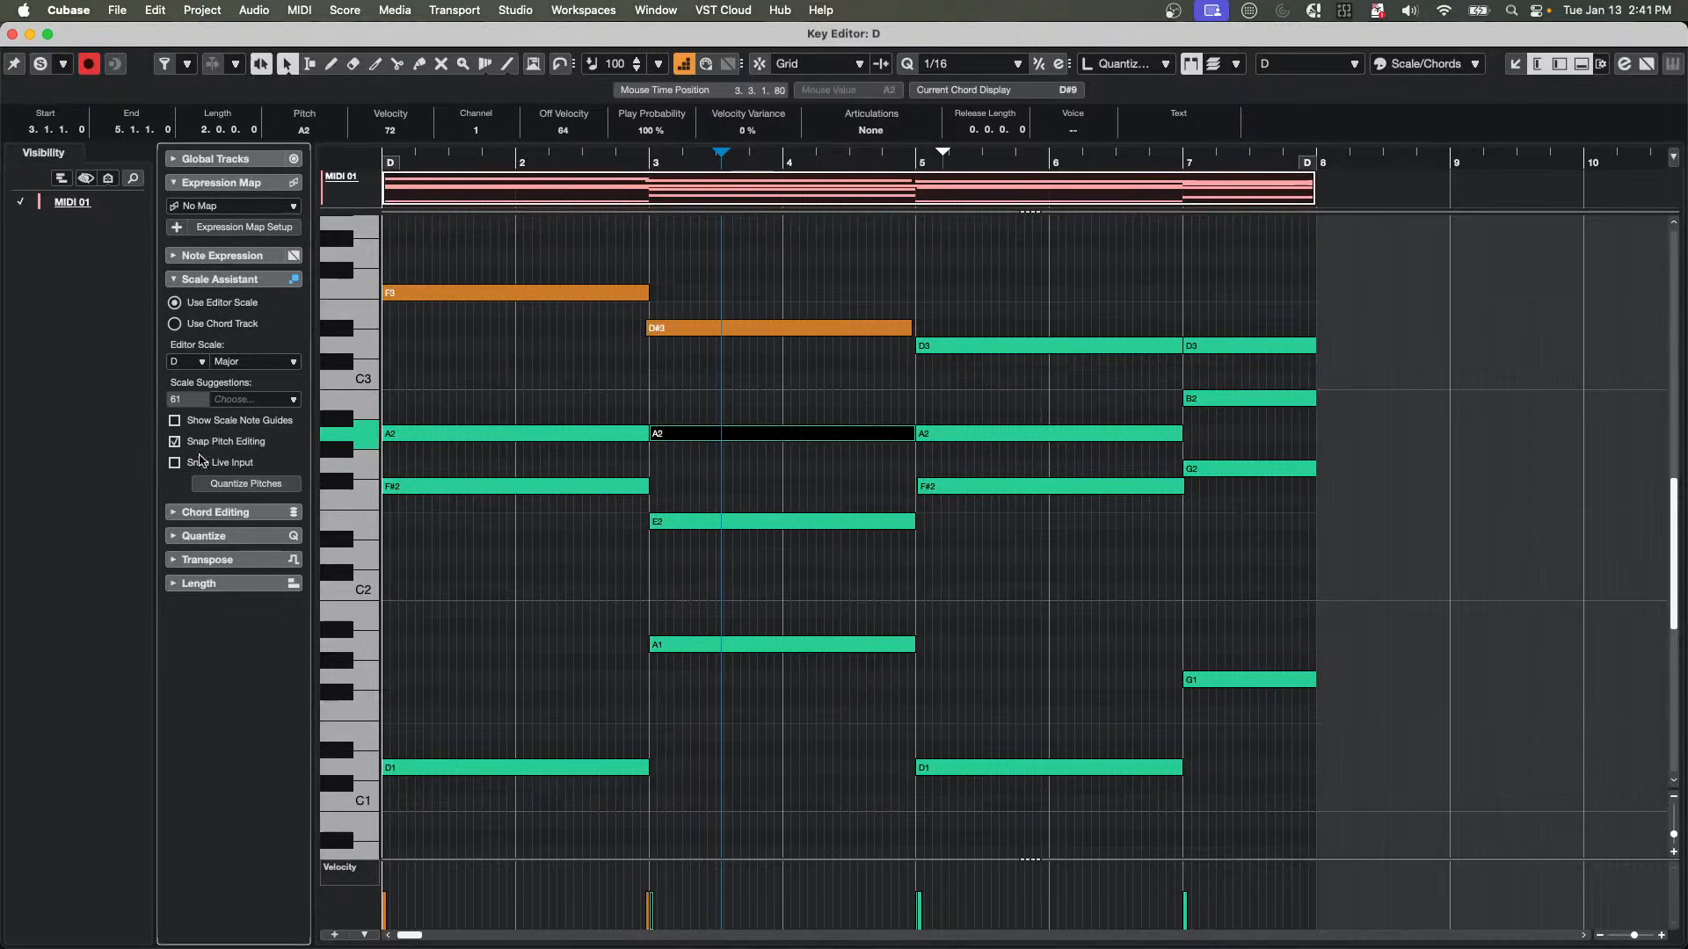
pyautogui.moveTo(758, 434)
pyautogui.mouseDown()
pyautogui.moveTo(758, 464)
pyautogui.moveTo(756, 429)
pyautogui.mouseUp()
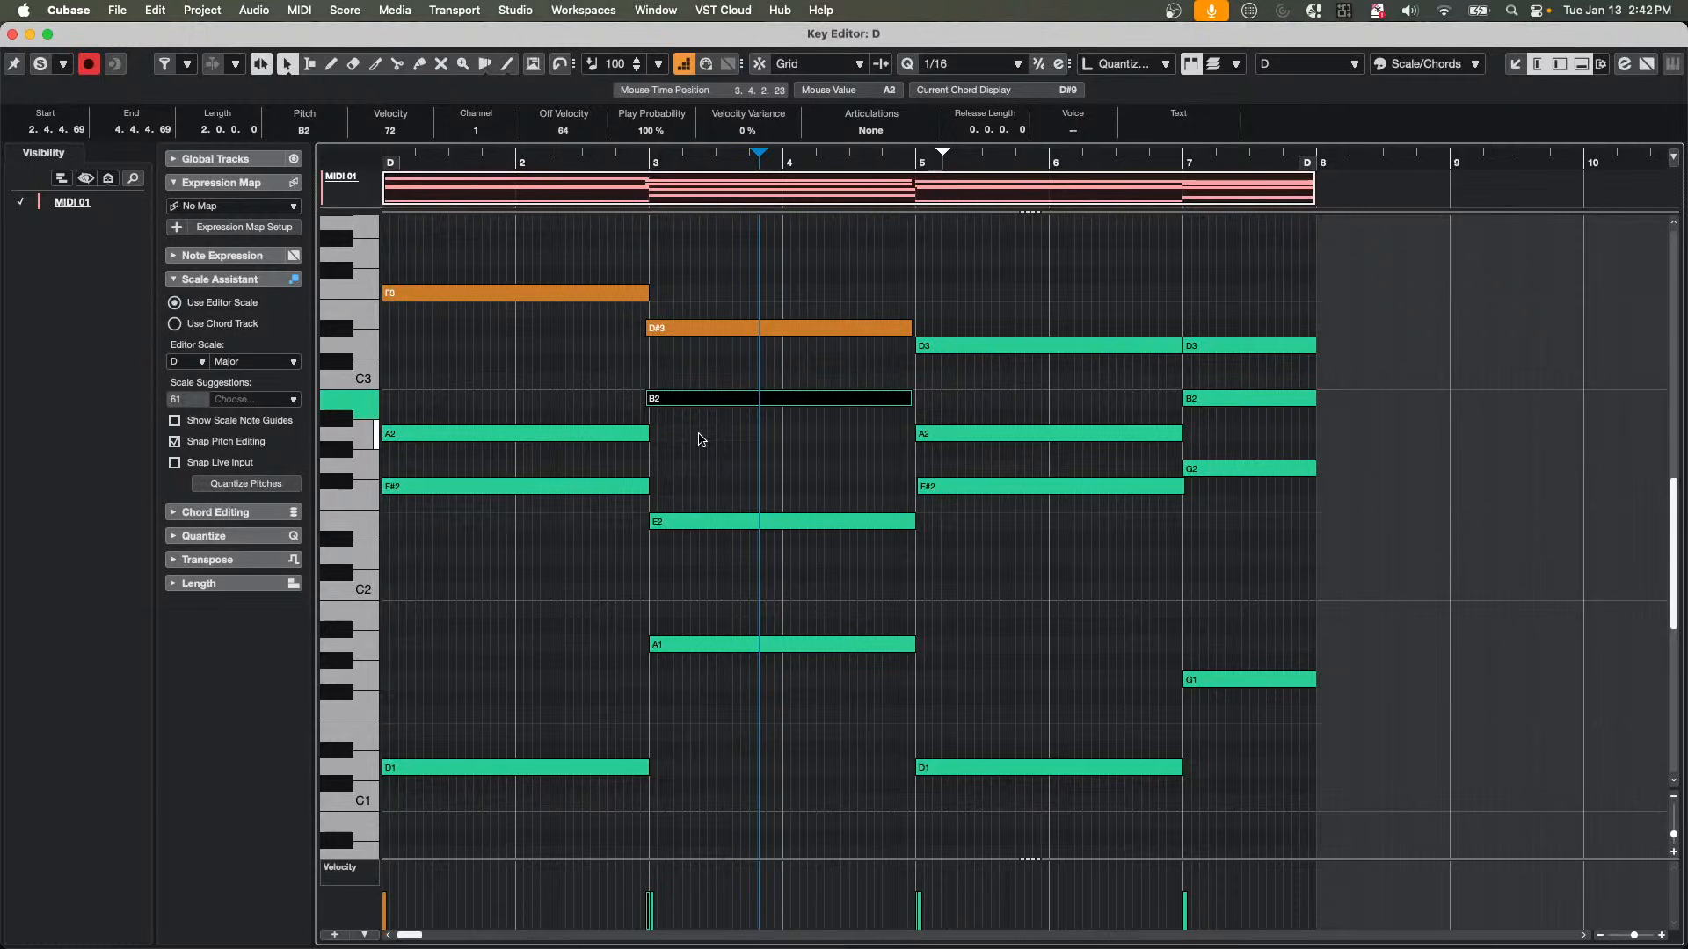
# Review the MIDI input choices for the Mackie Control device in Studio Setup.
pyautogui.click(515, 10)
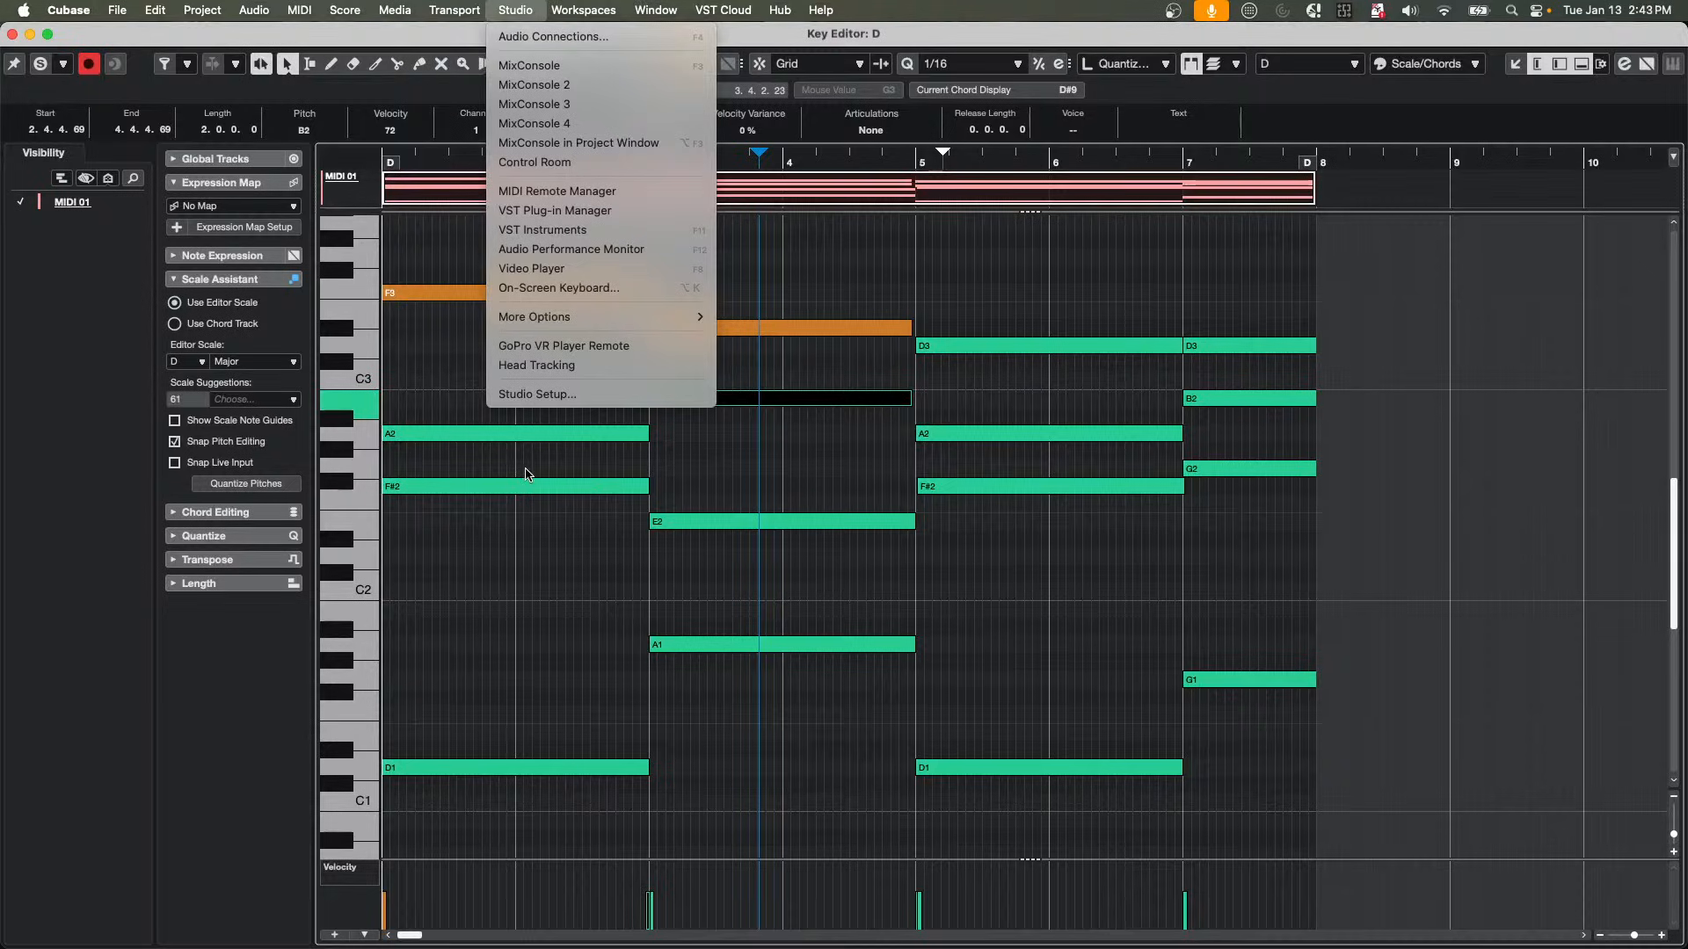
pyautogui.click(554, 393)
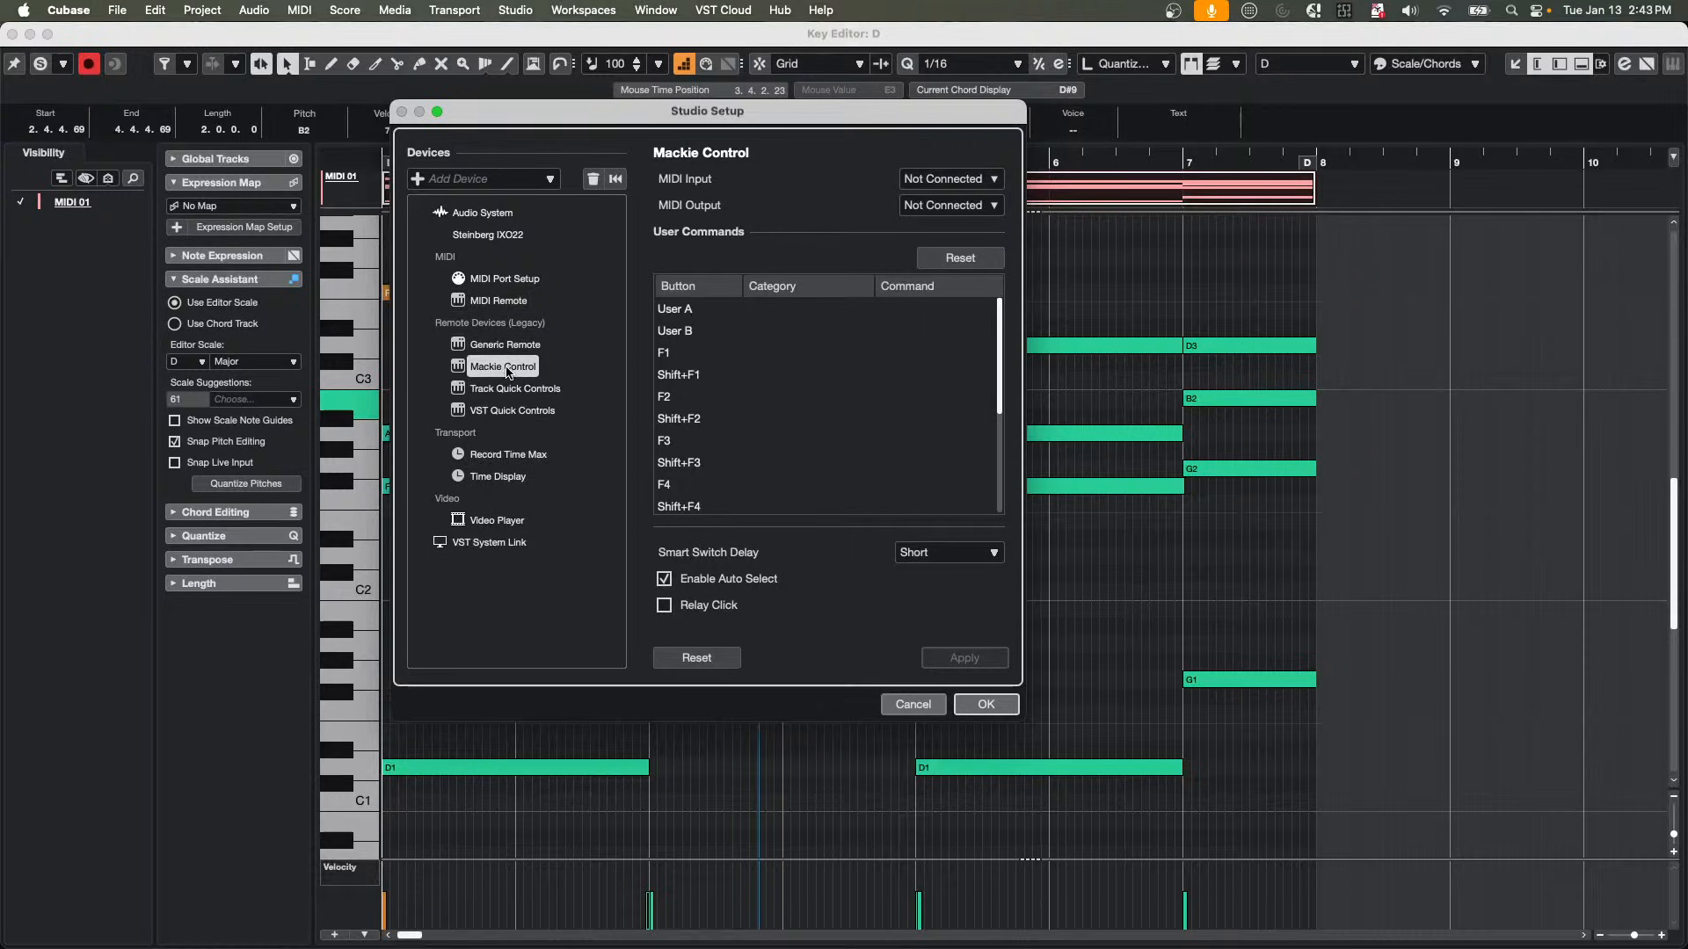
pyautogui.click(942, 179)
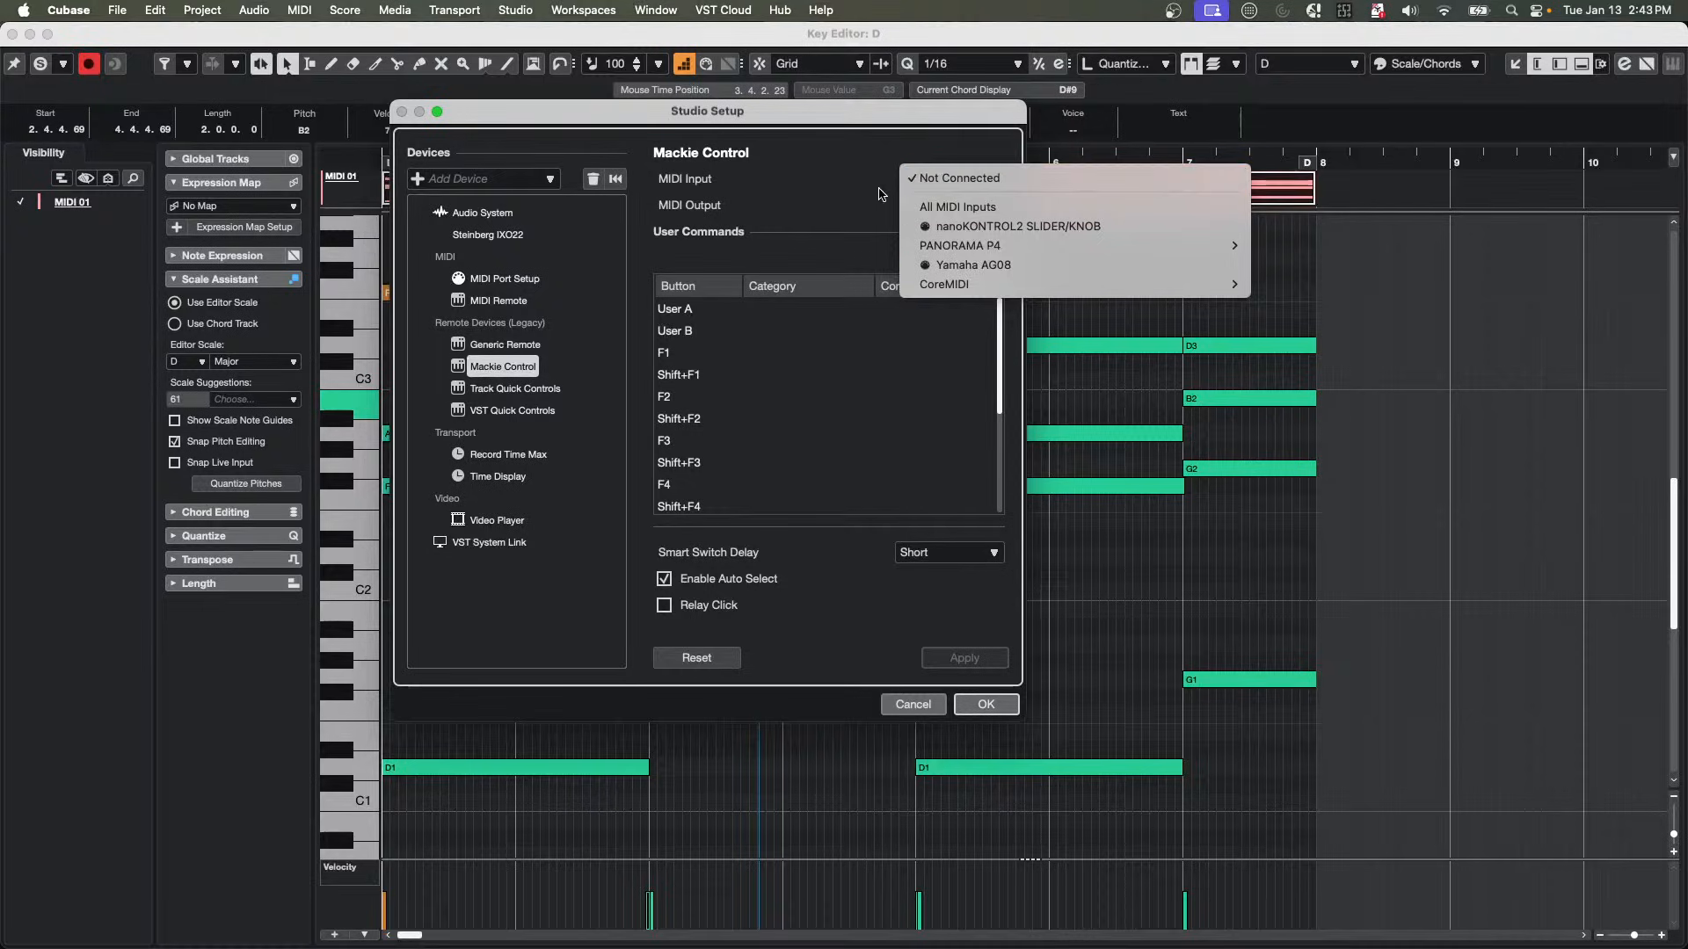
pyautogui.click(879, 193)
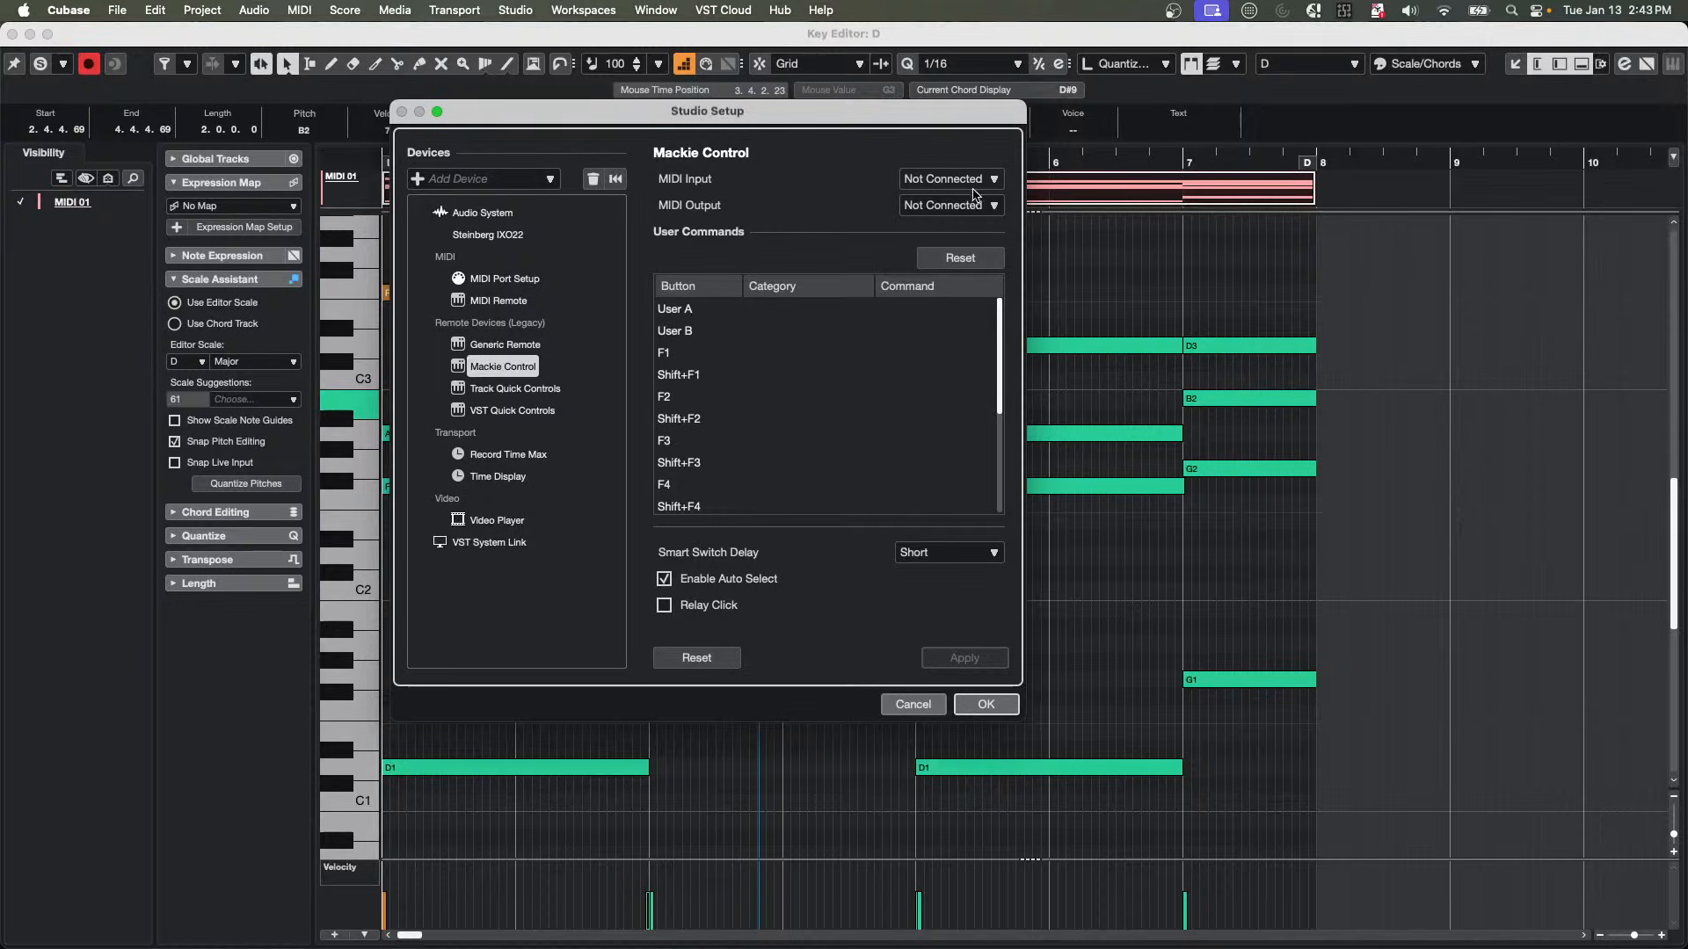
pyautogui.click(987, 705)
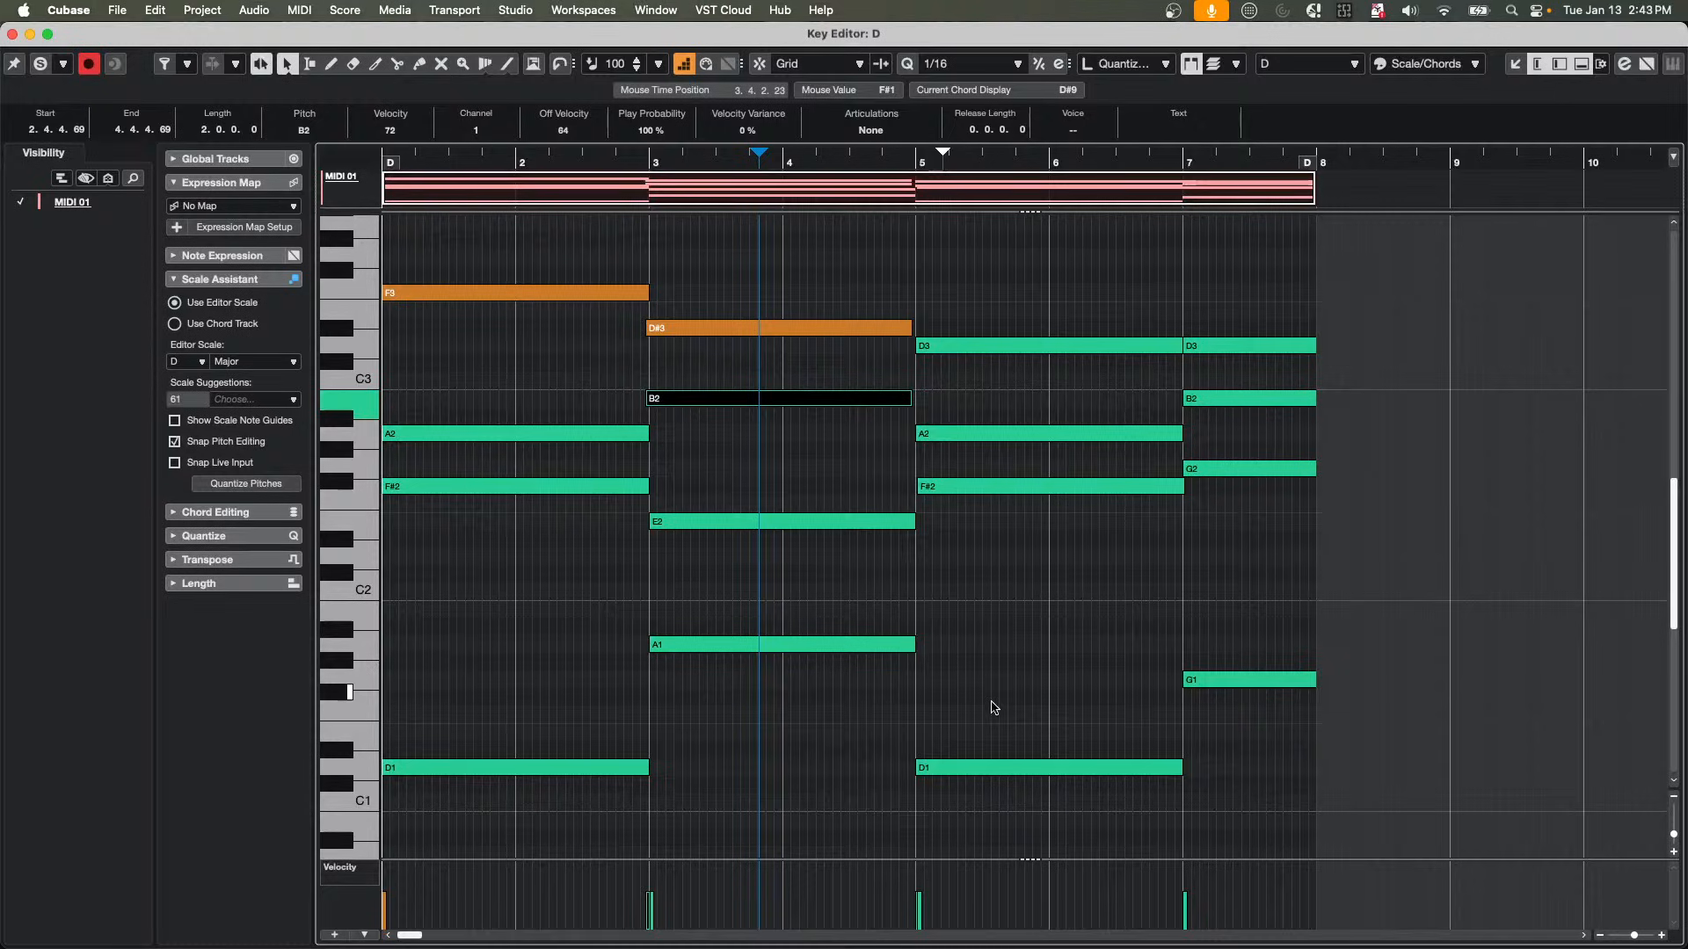
# Close the Key Editor window and bring up the file dialog for opening an existing project.
pyautogui.press('space')
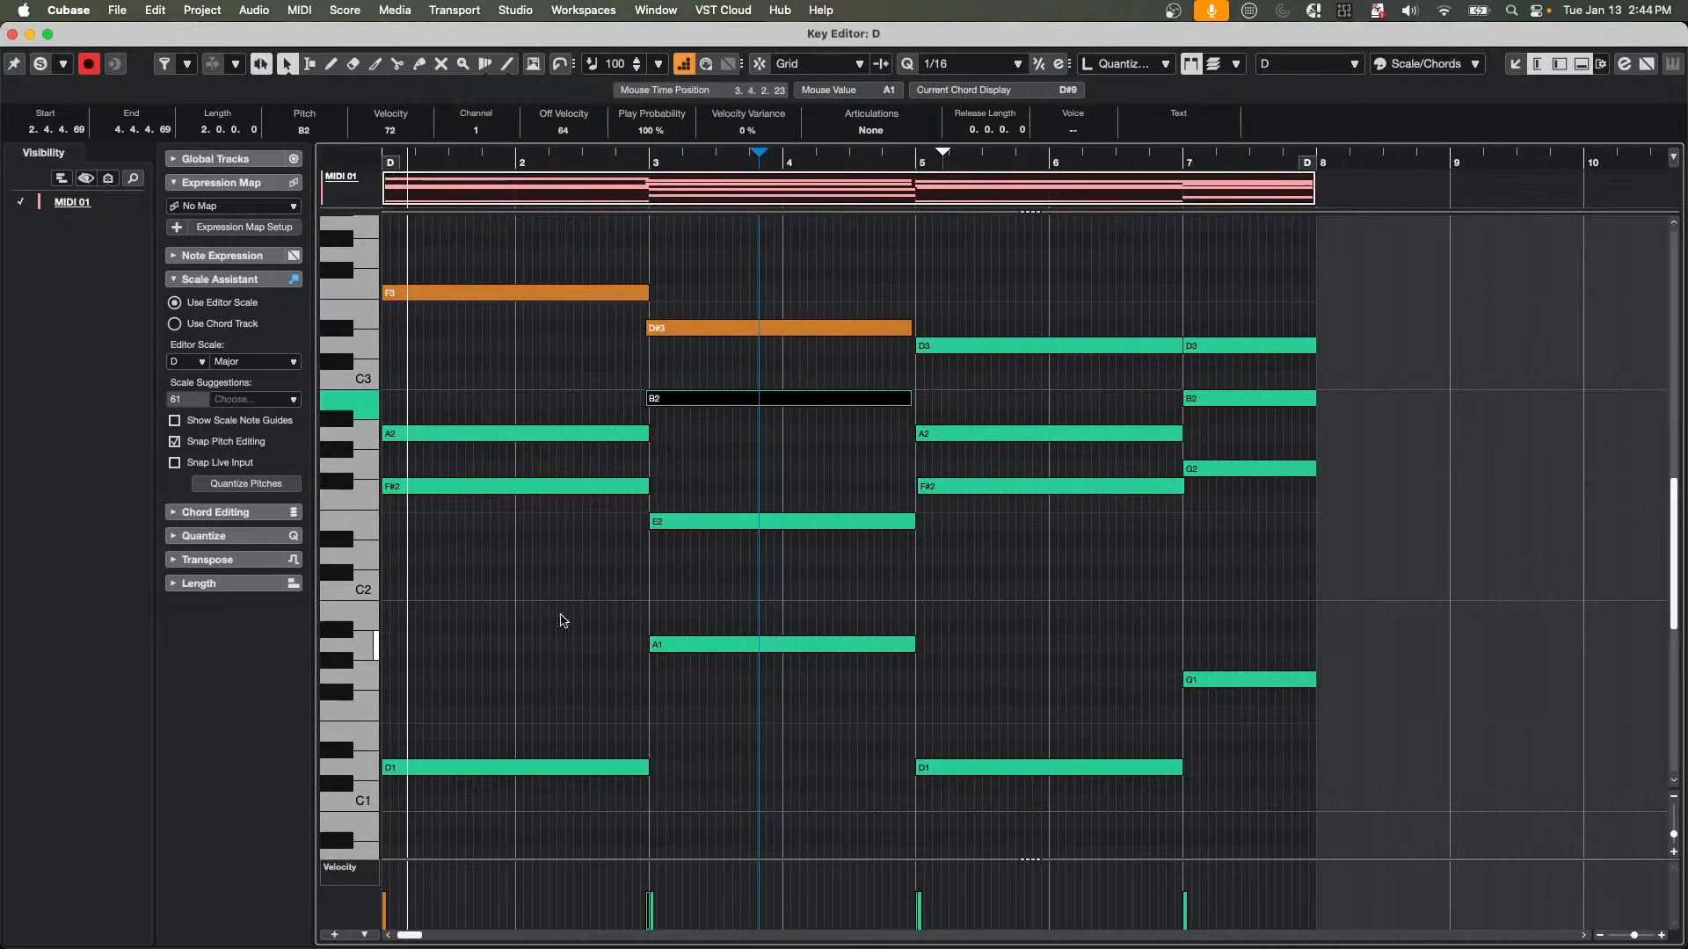
pyautogui.click(12, 35)
pyautogui.click(117, 10)
pyautogui.moveTo(117, 392)
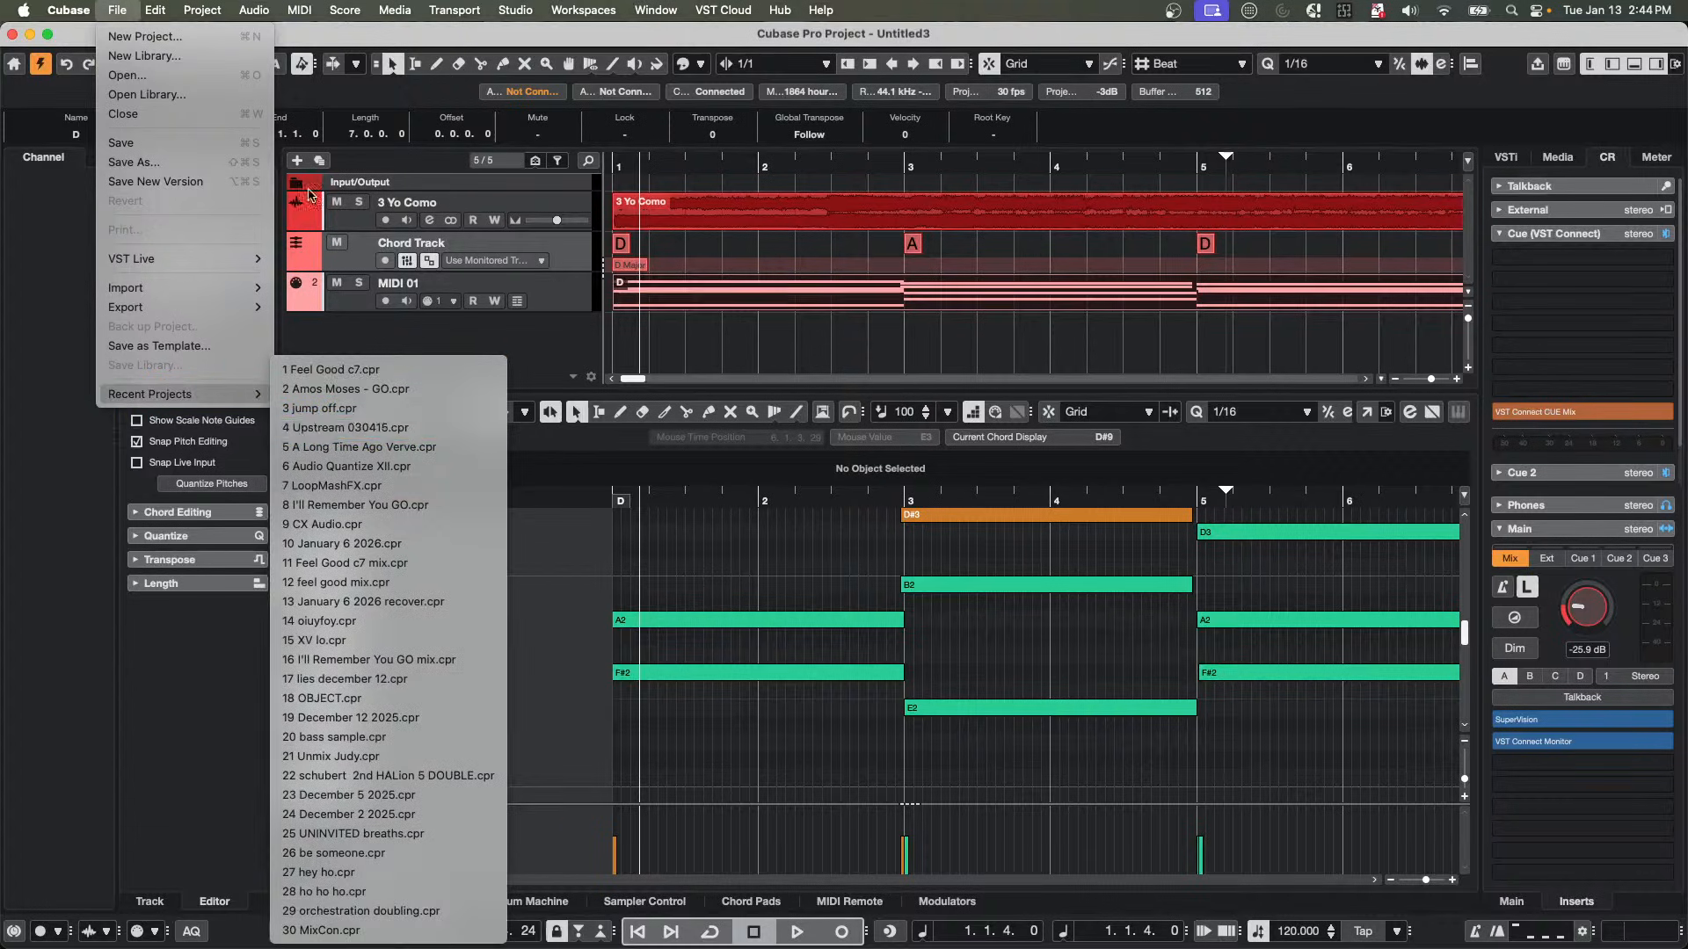
pyautogui.click(1059, 314)
pyautogui.press('super+o')
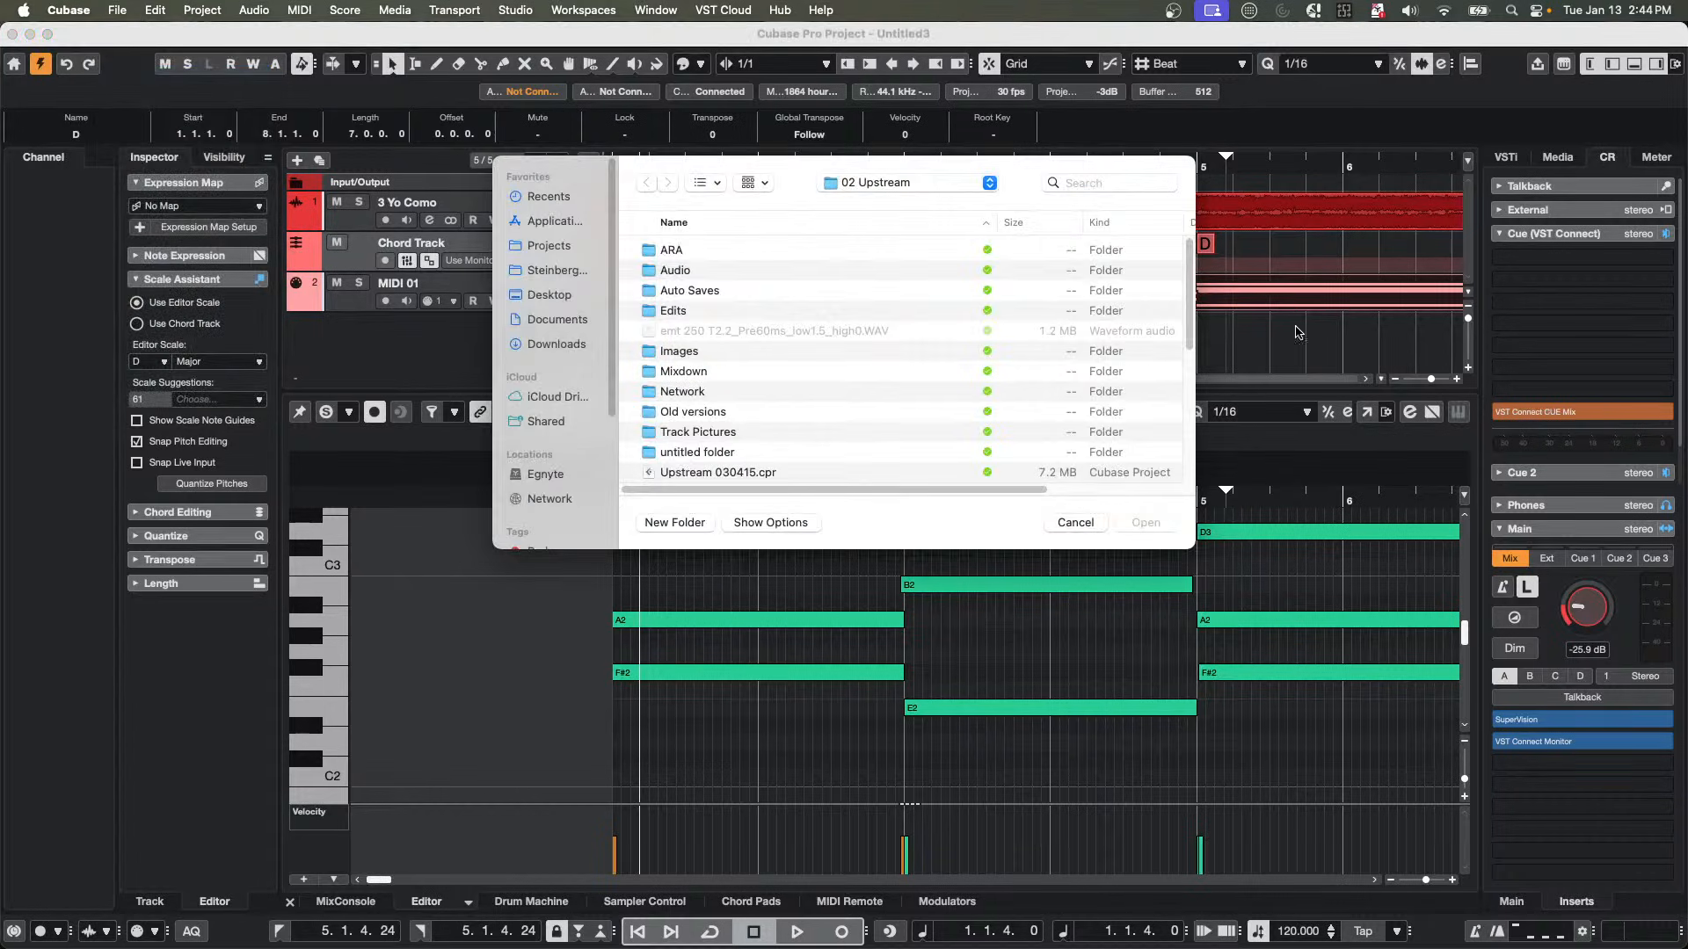
# Open bicycle.cpr from the bicycle folder in Projects, activate the project, and accept its missing ports as unmapped.
pyautogui.click(918, 185)
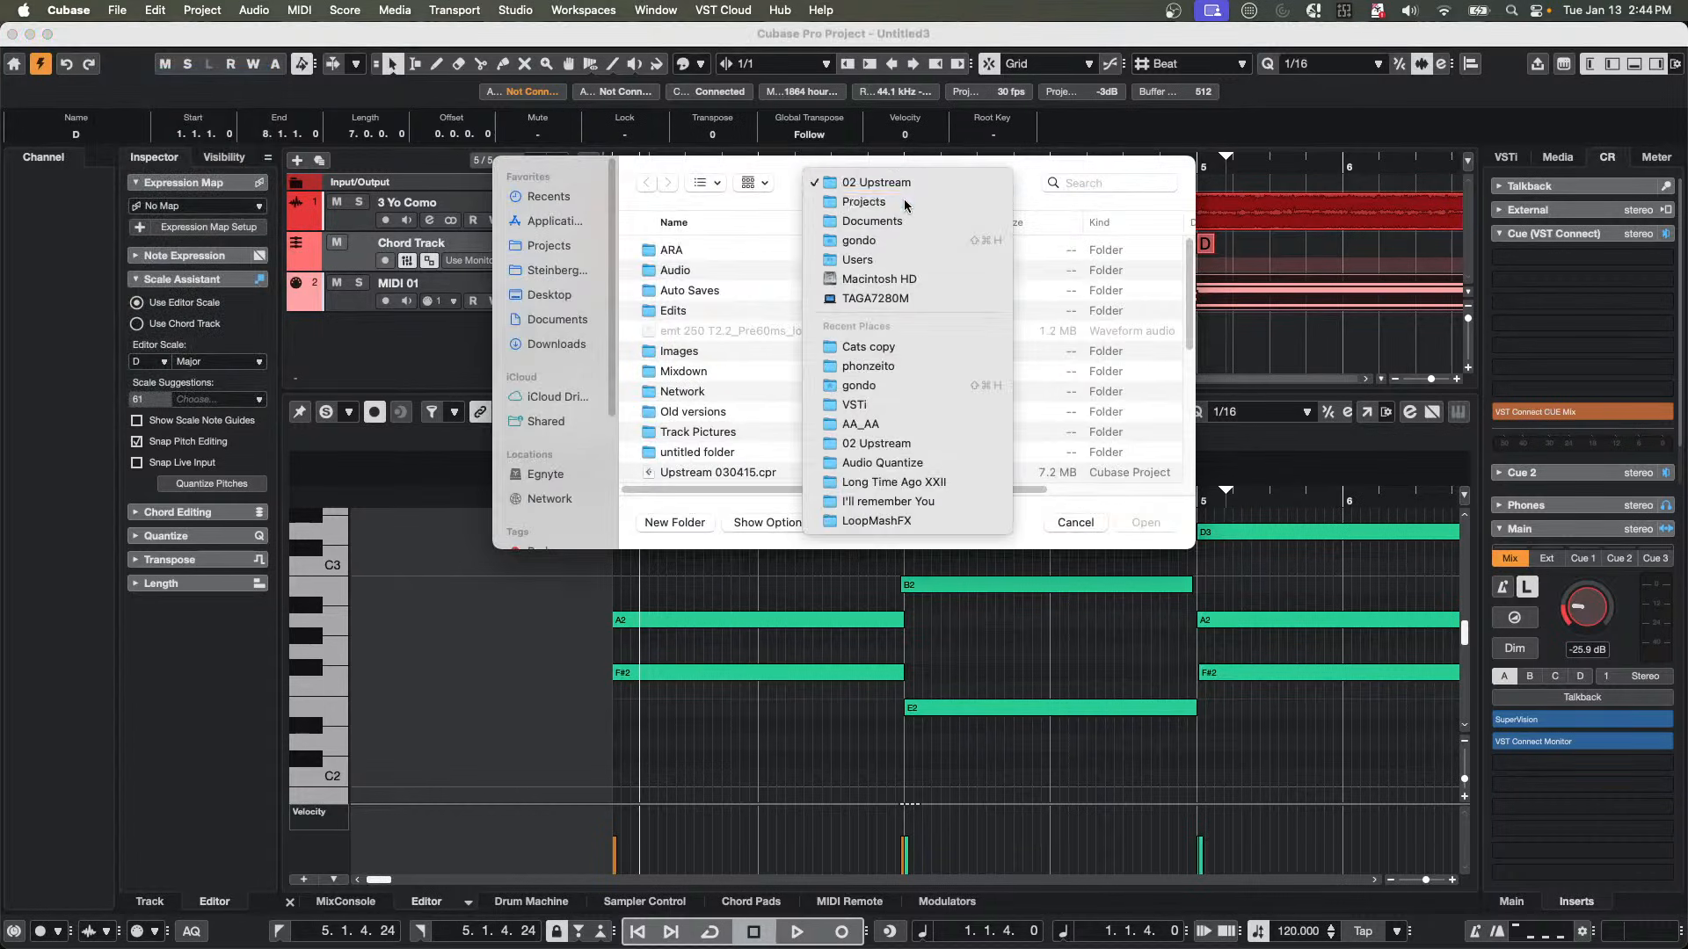
pyautogui.click(905, 200)
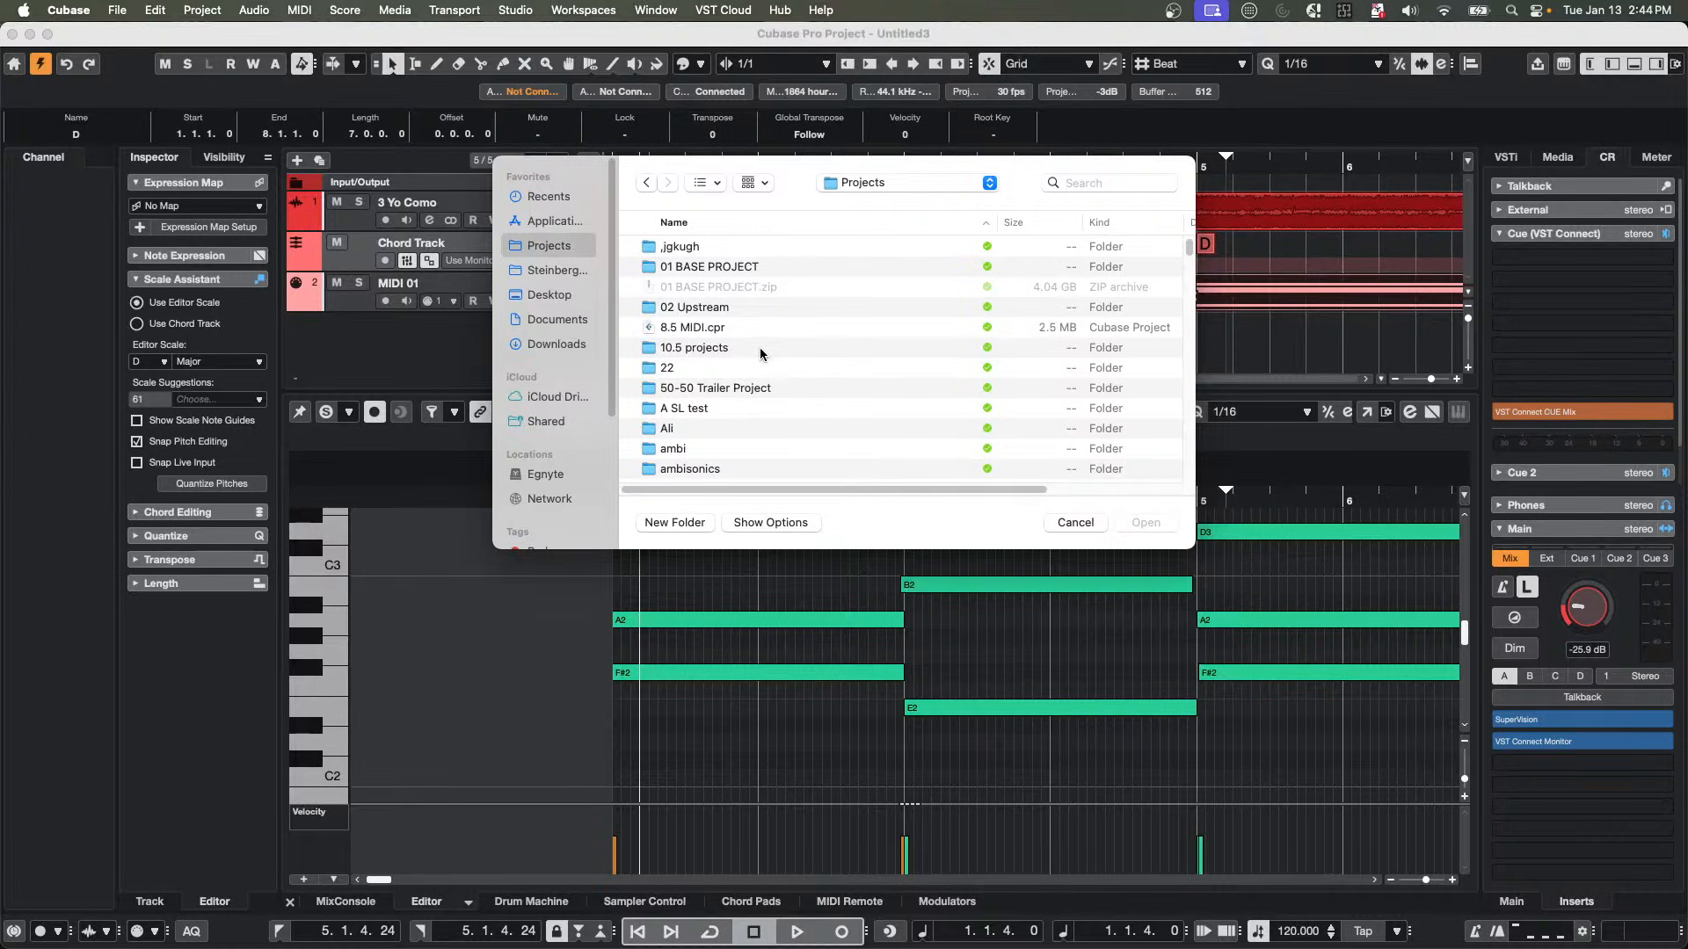
pyautogui.scroll(-5, 758, 347)
pyautogui.scroll(-6, 761, 354)
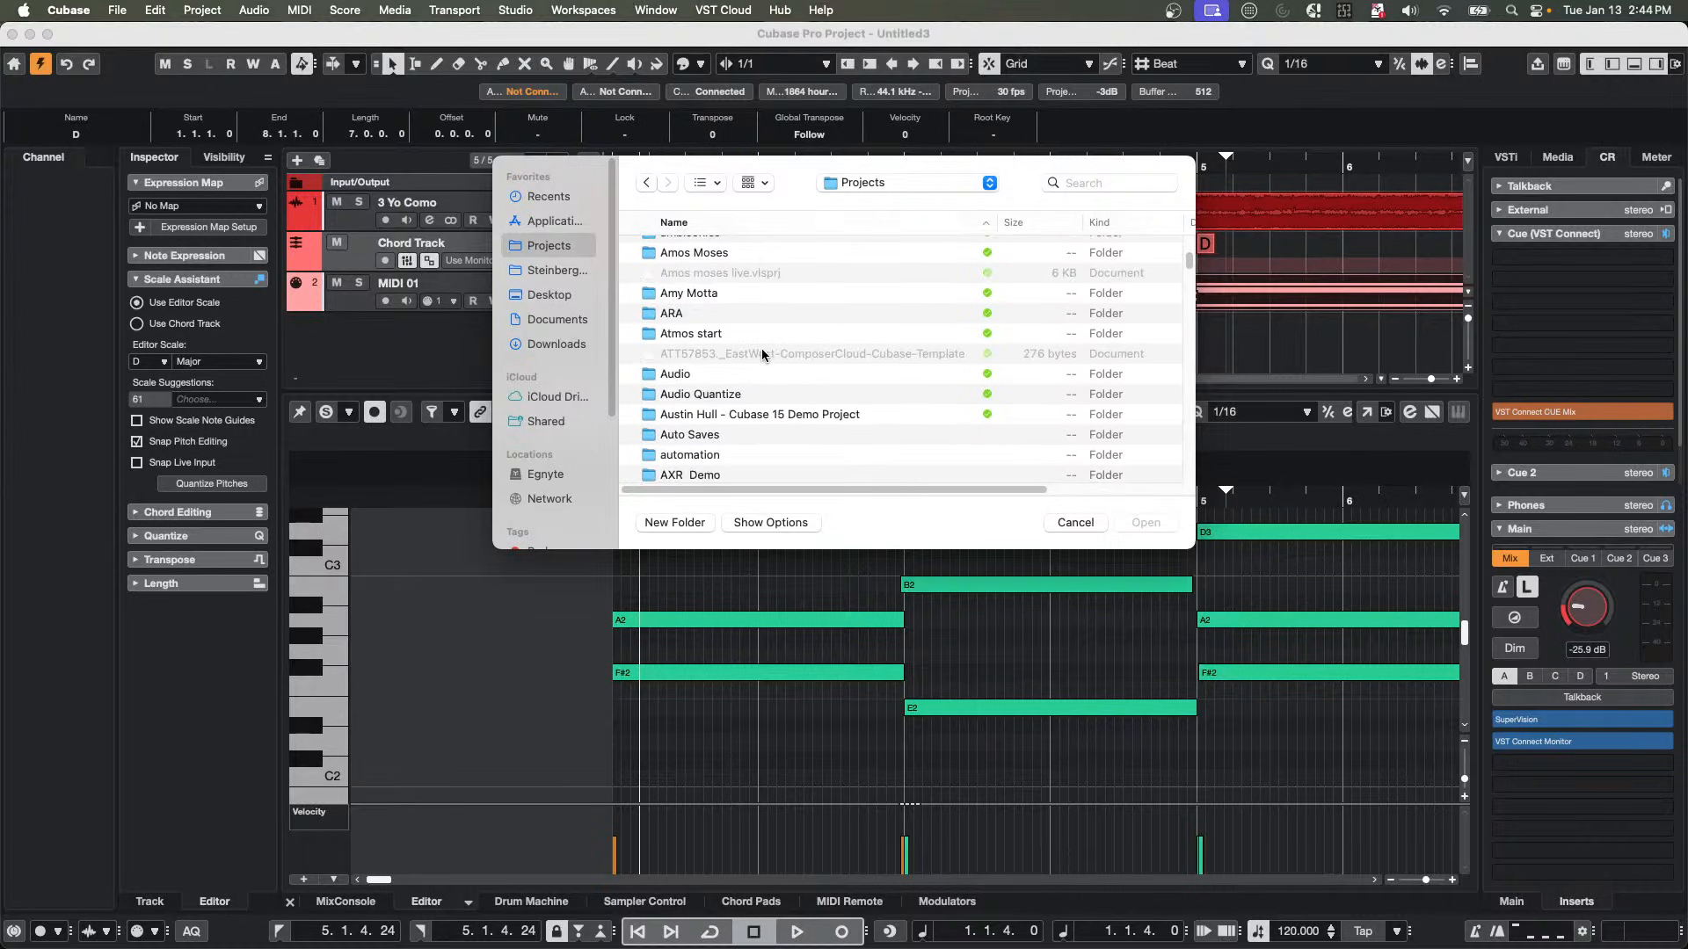
pyautogui.scroll(-3, 764, 354)
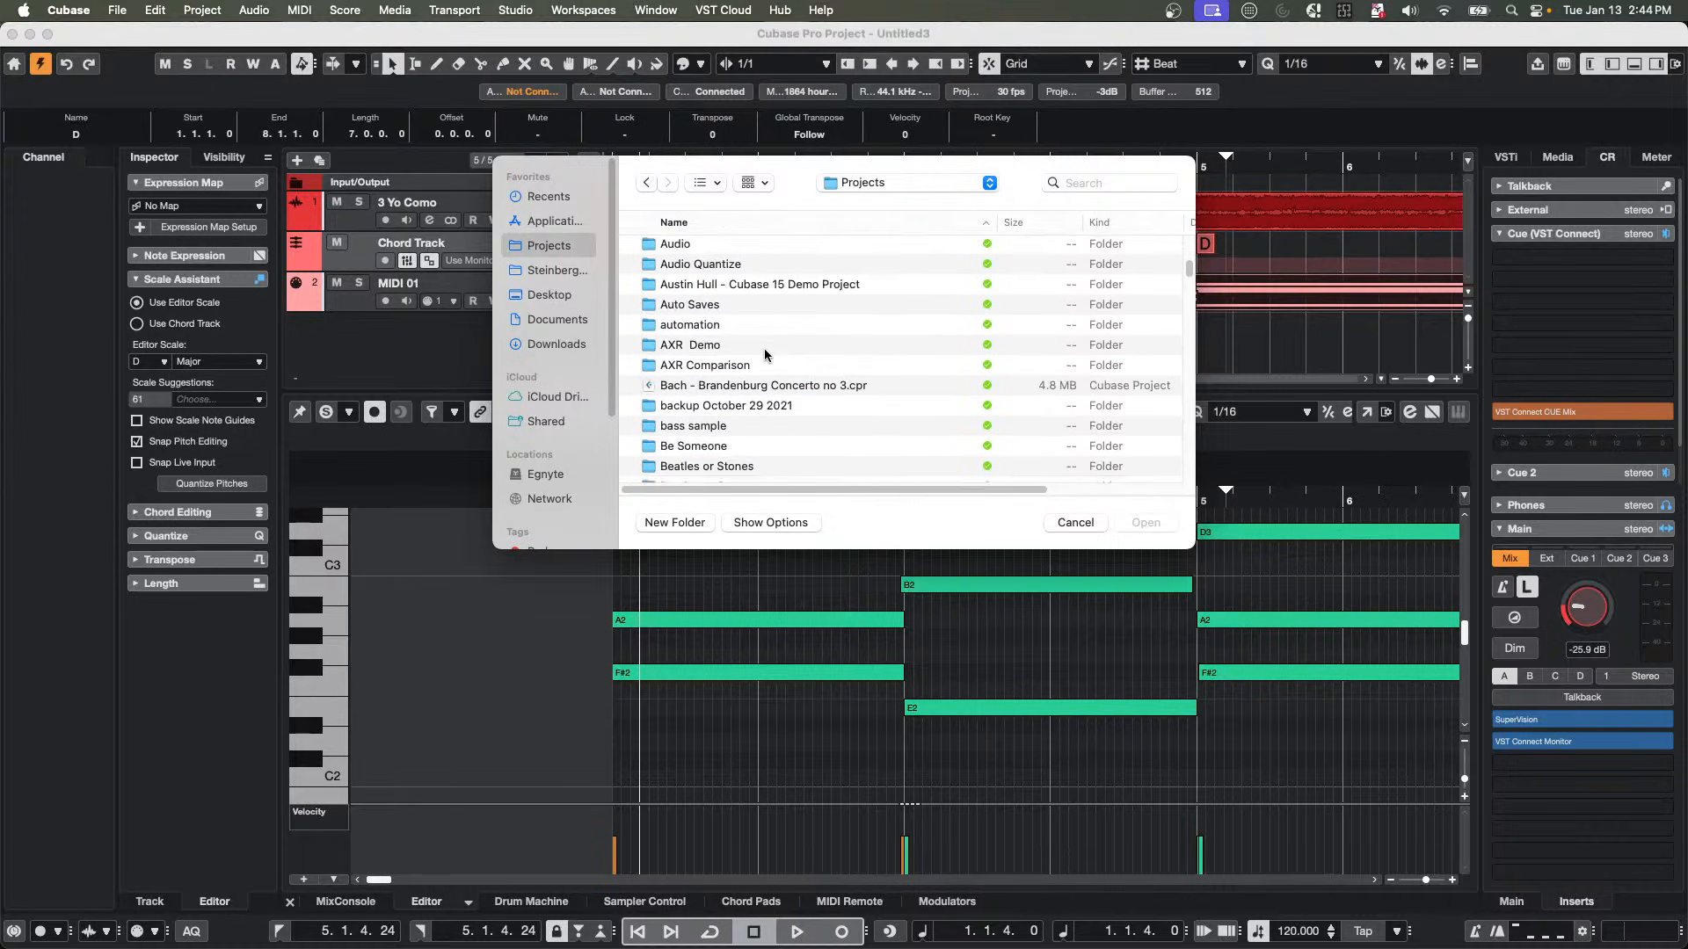
pyautogui.doubleClick(700, 428)
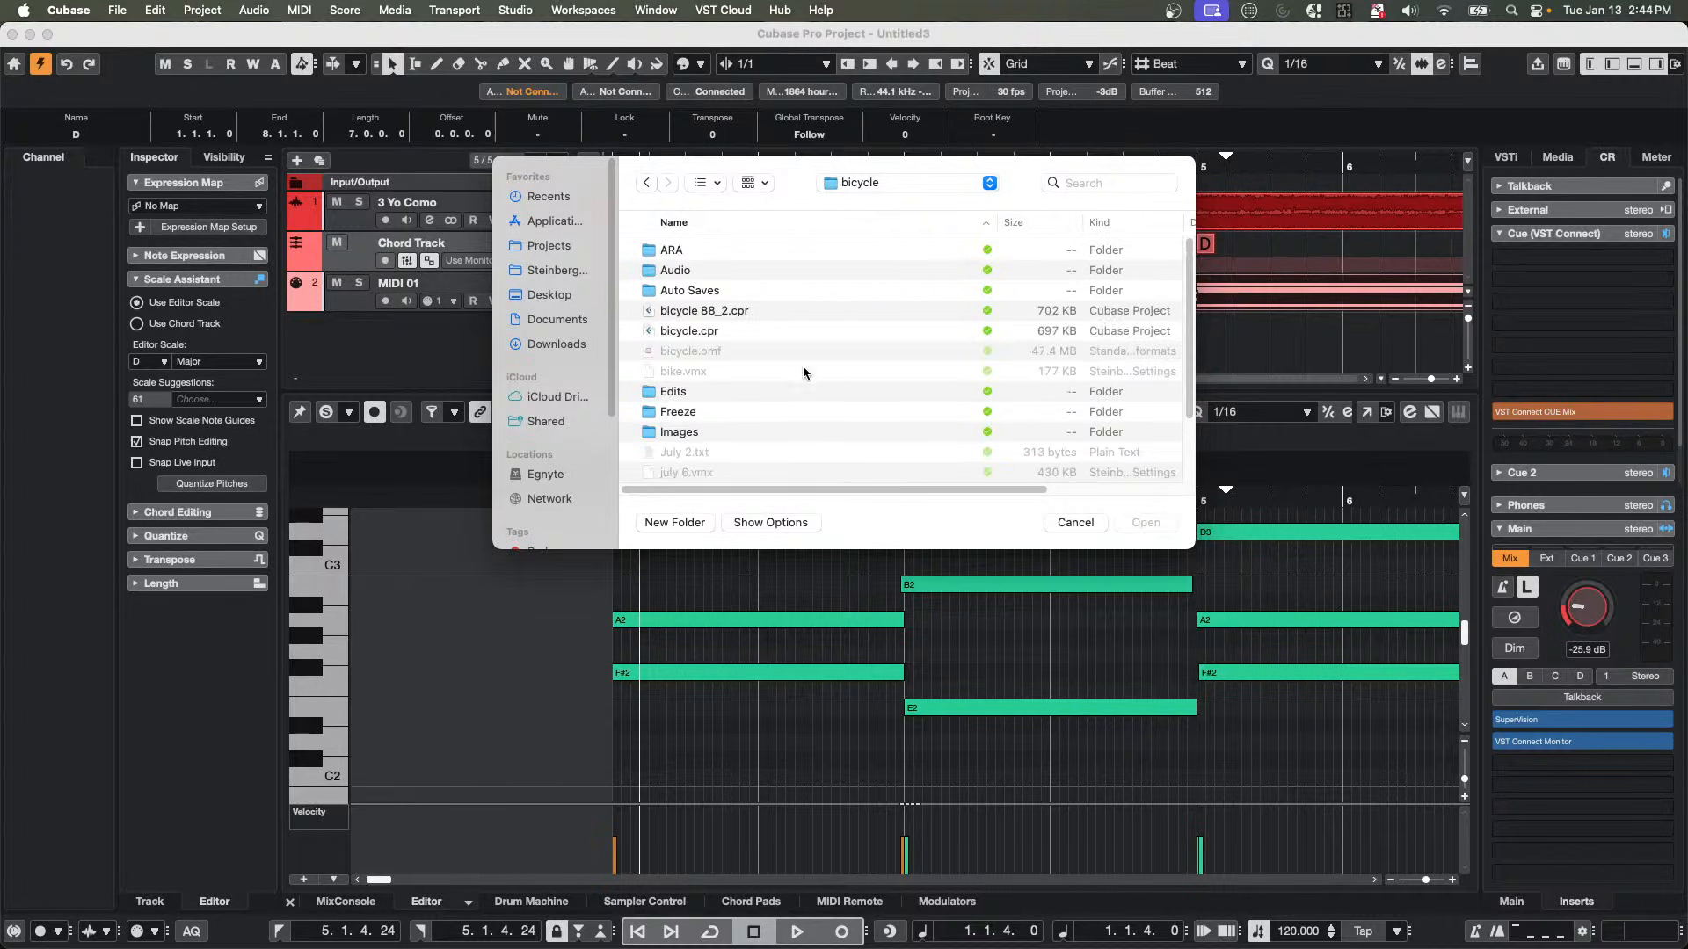
pyautogui.doubleClick(695, 330)
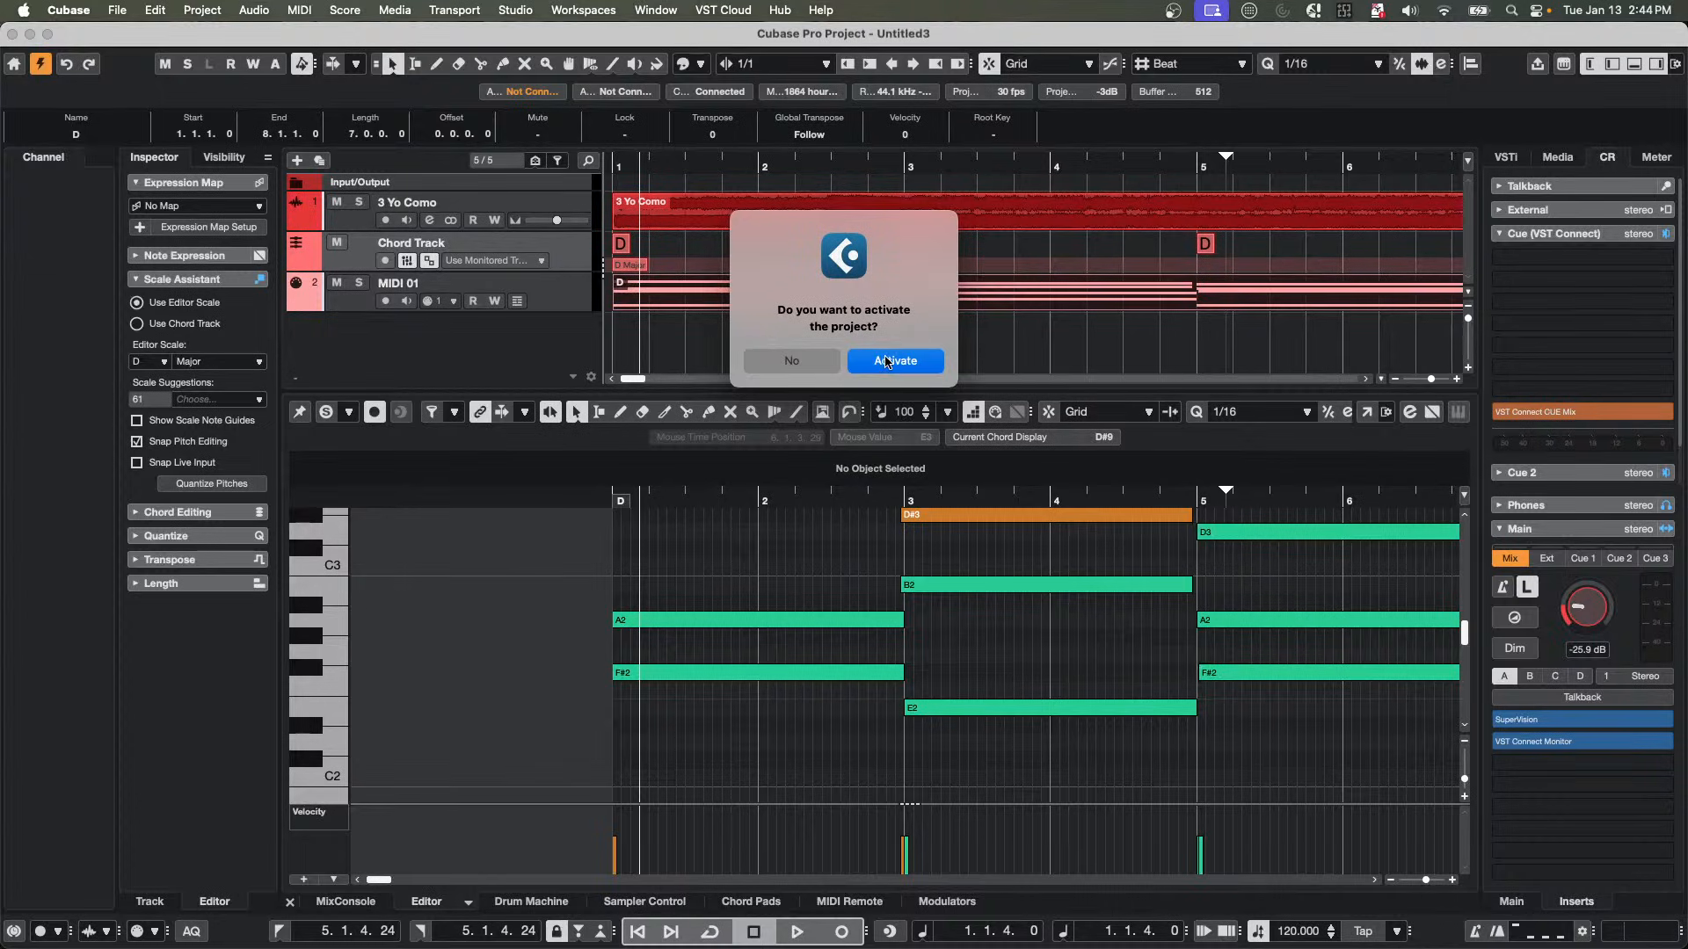
pyautogui.click(880, 355)
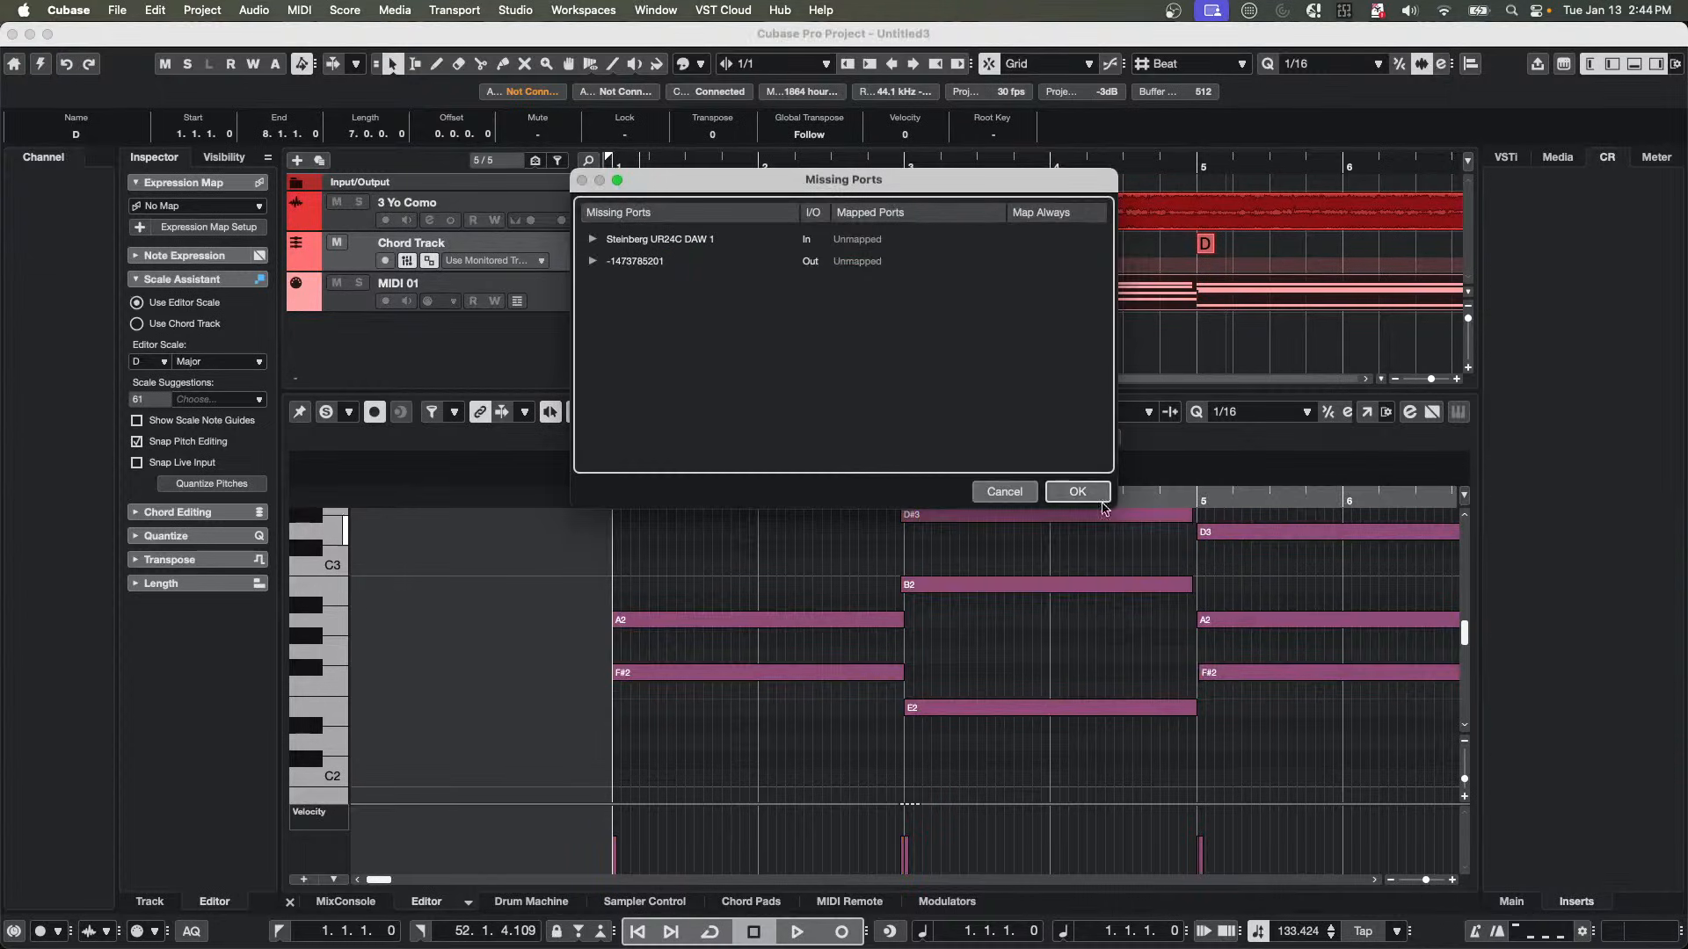
pyautogui.click(1078, 491)
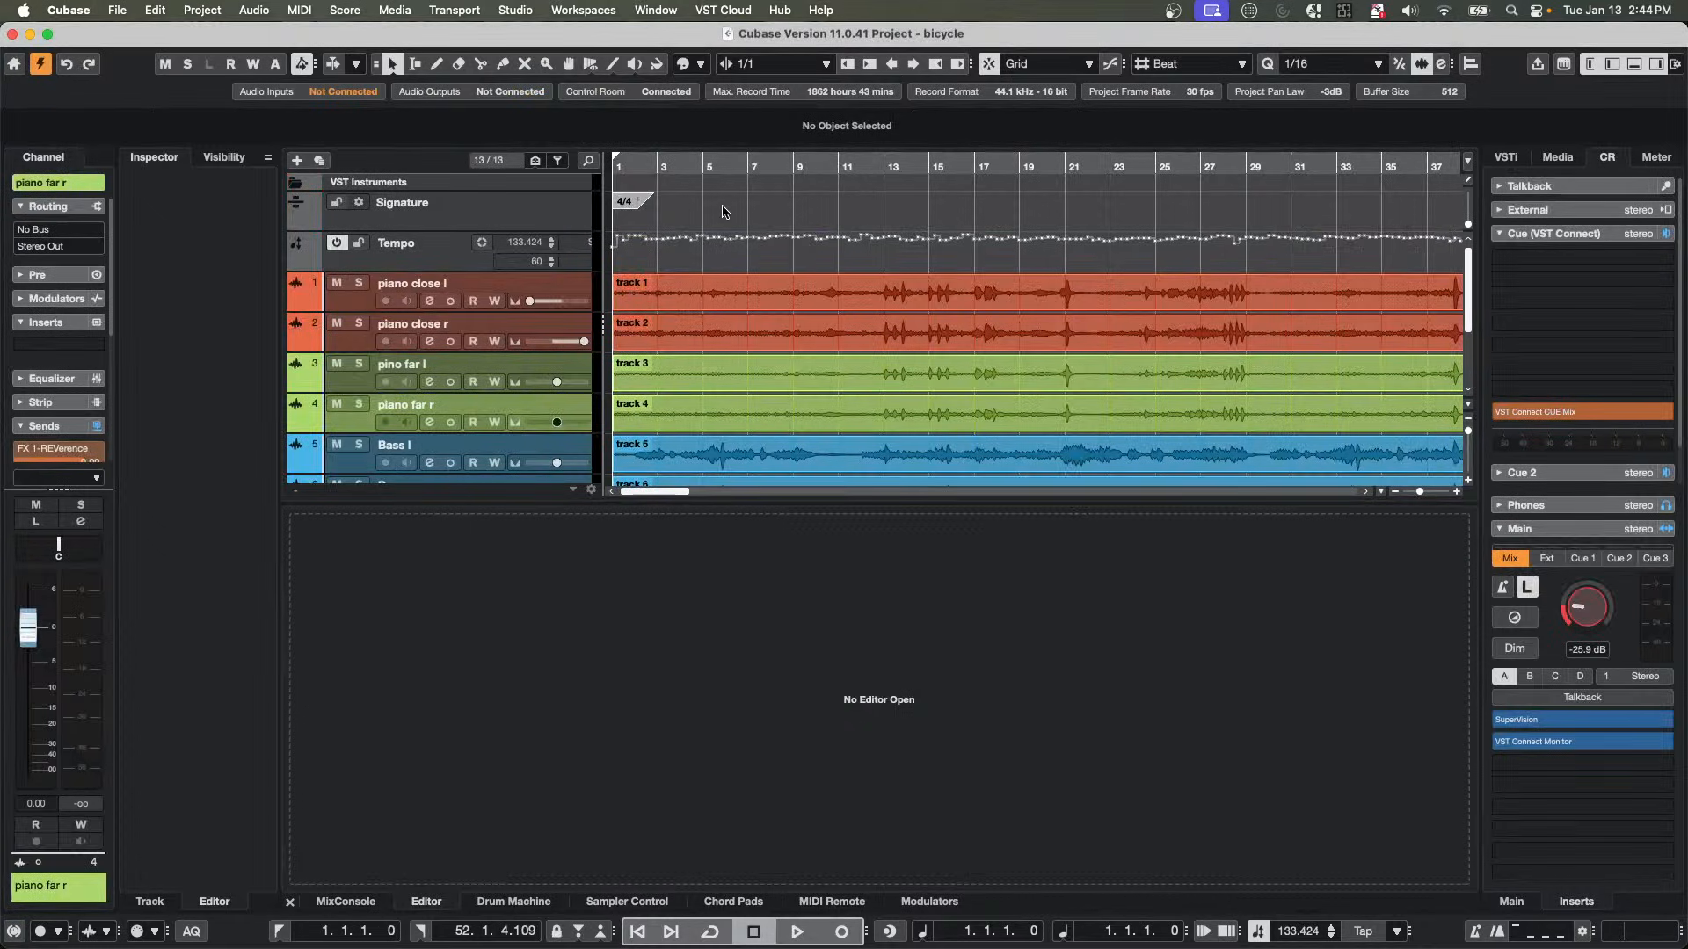
# Show the whole arrangement, start playback, and raise the Control Room main level to -13.9 dB.
pyautogui.click(754, 166)
pyautogui.moveTo(754, 166); pyautogui.dragTo(587, 156)
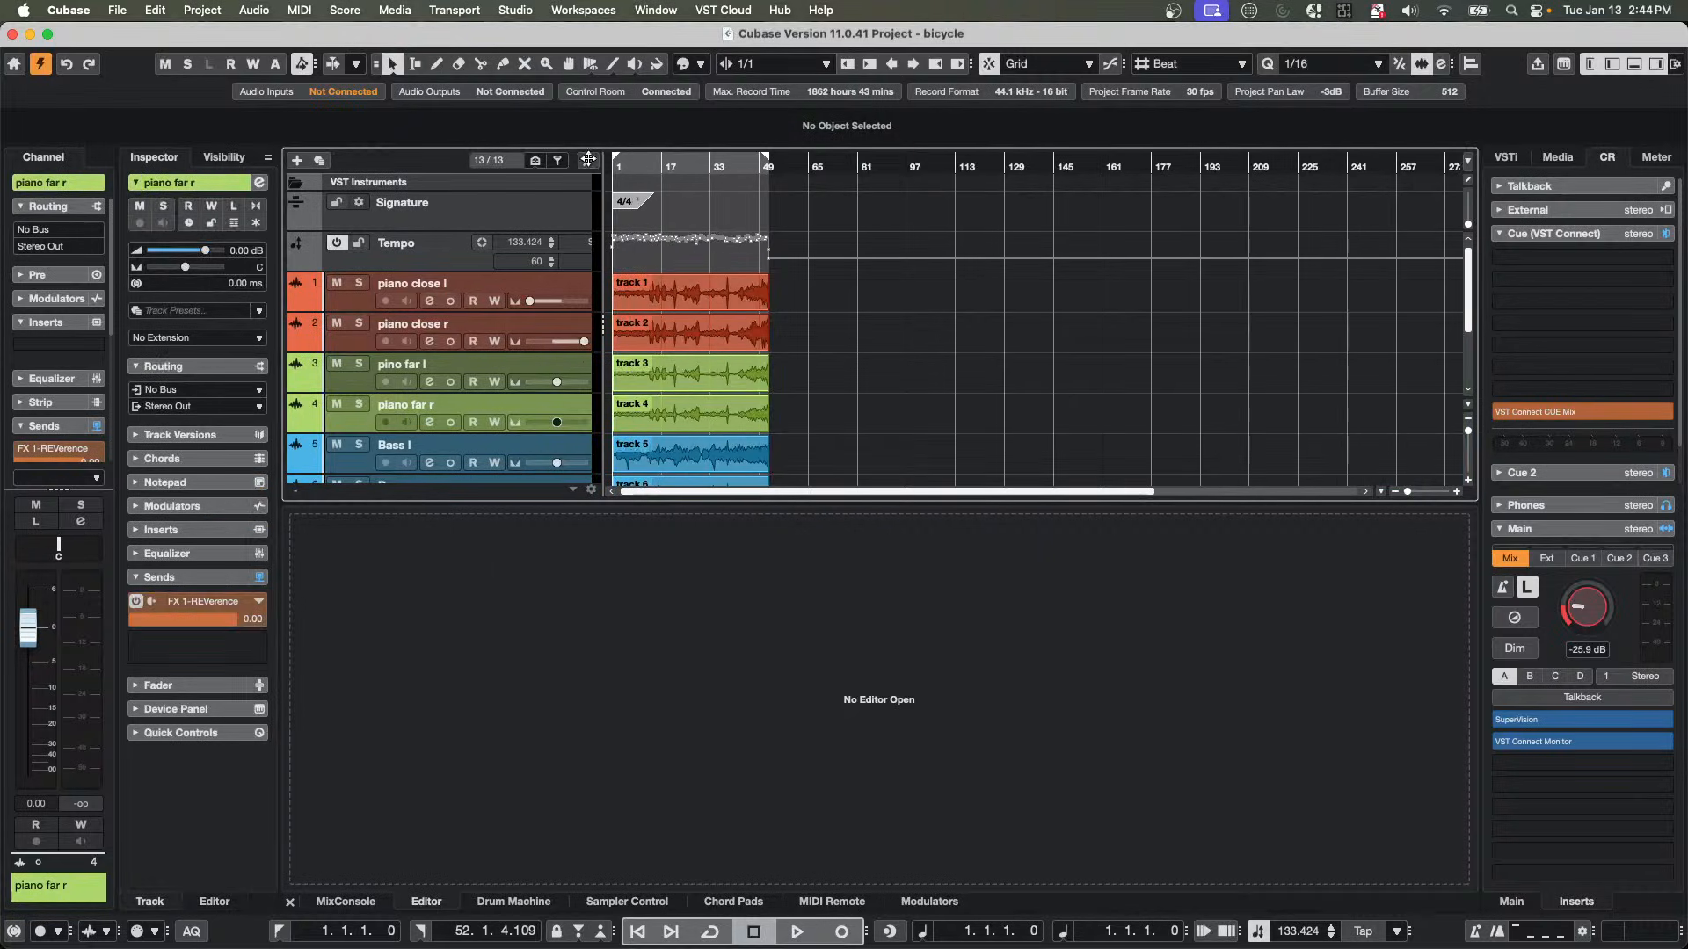
pyautogui.scroll(-4, 916, 392)
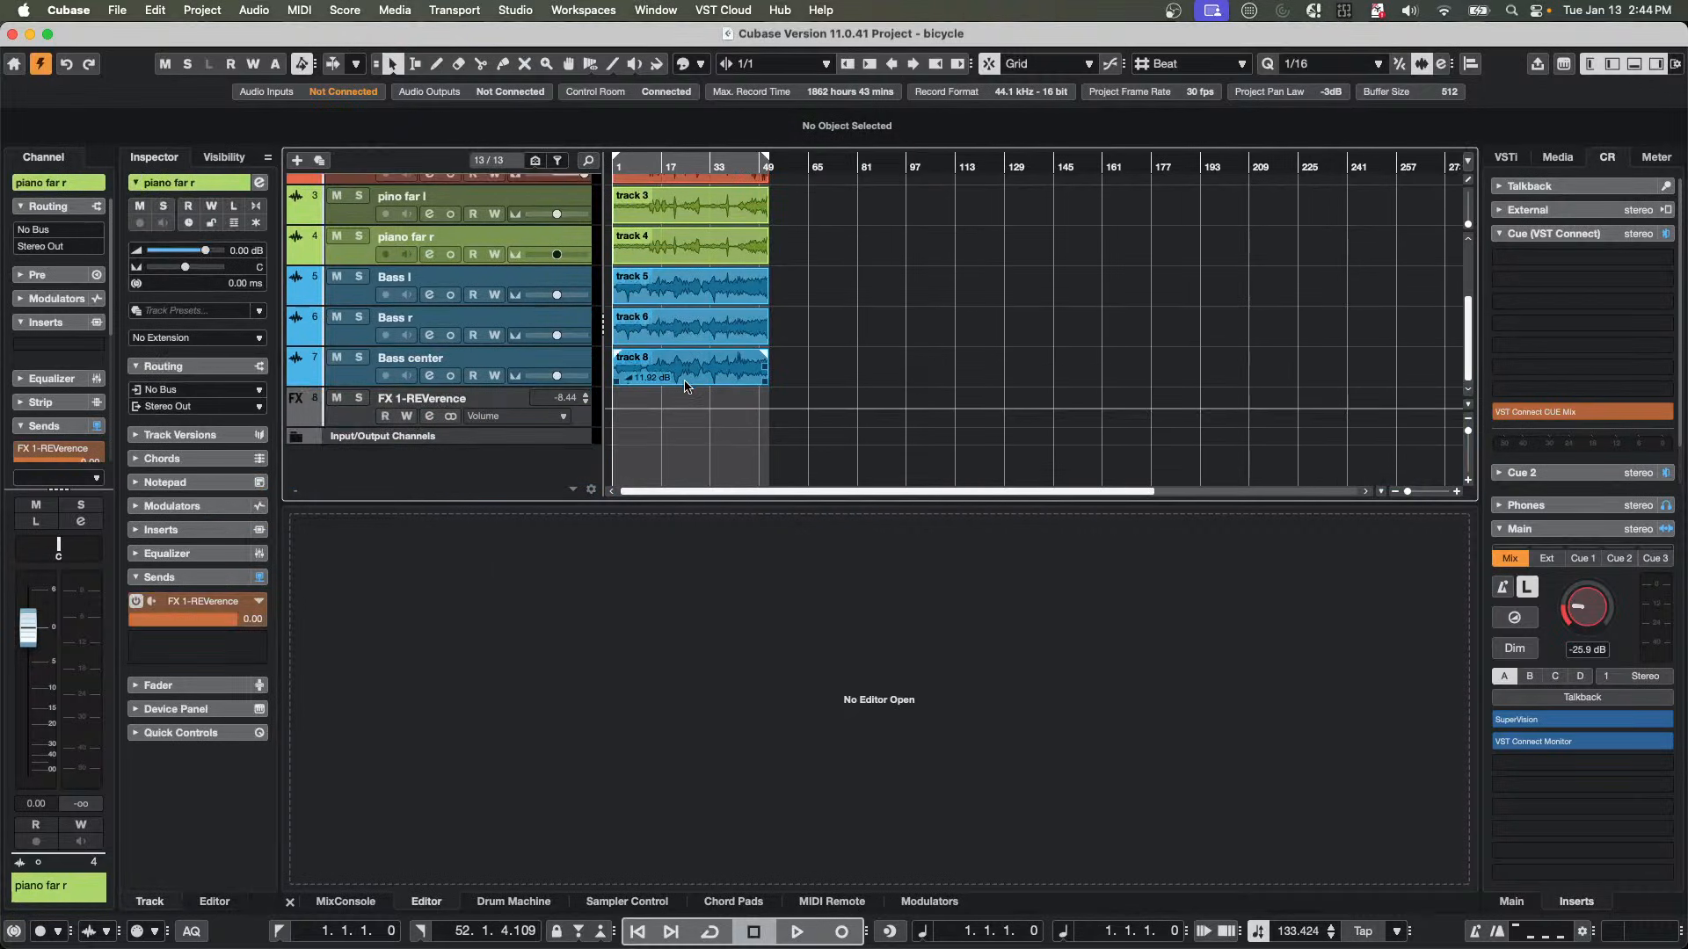
pyautogui.press('space')
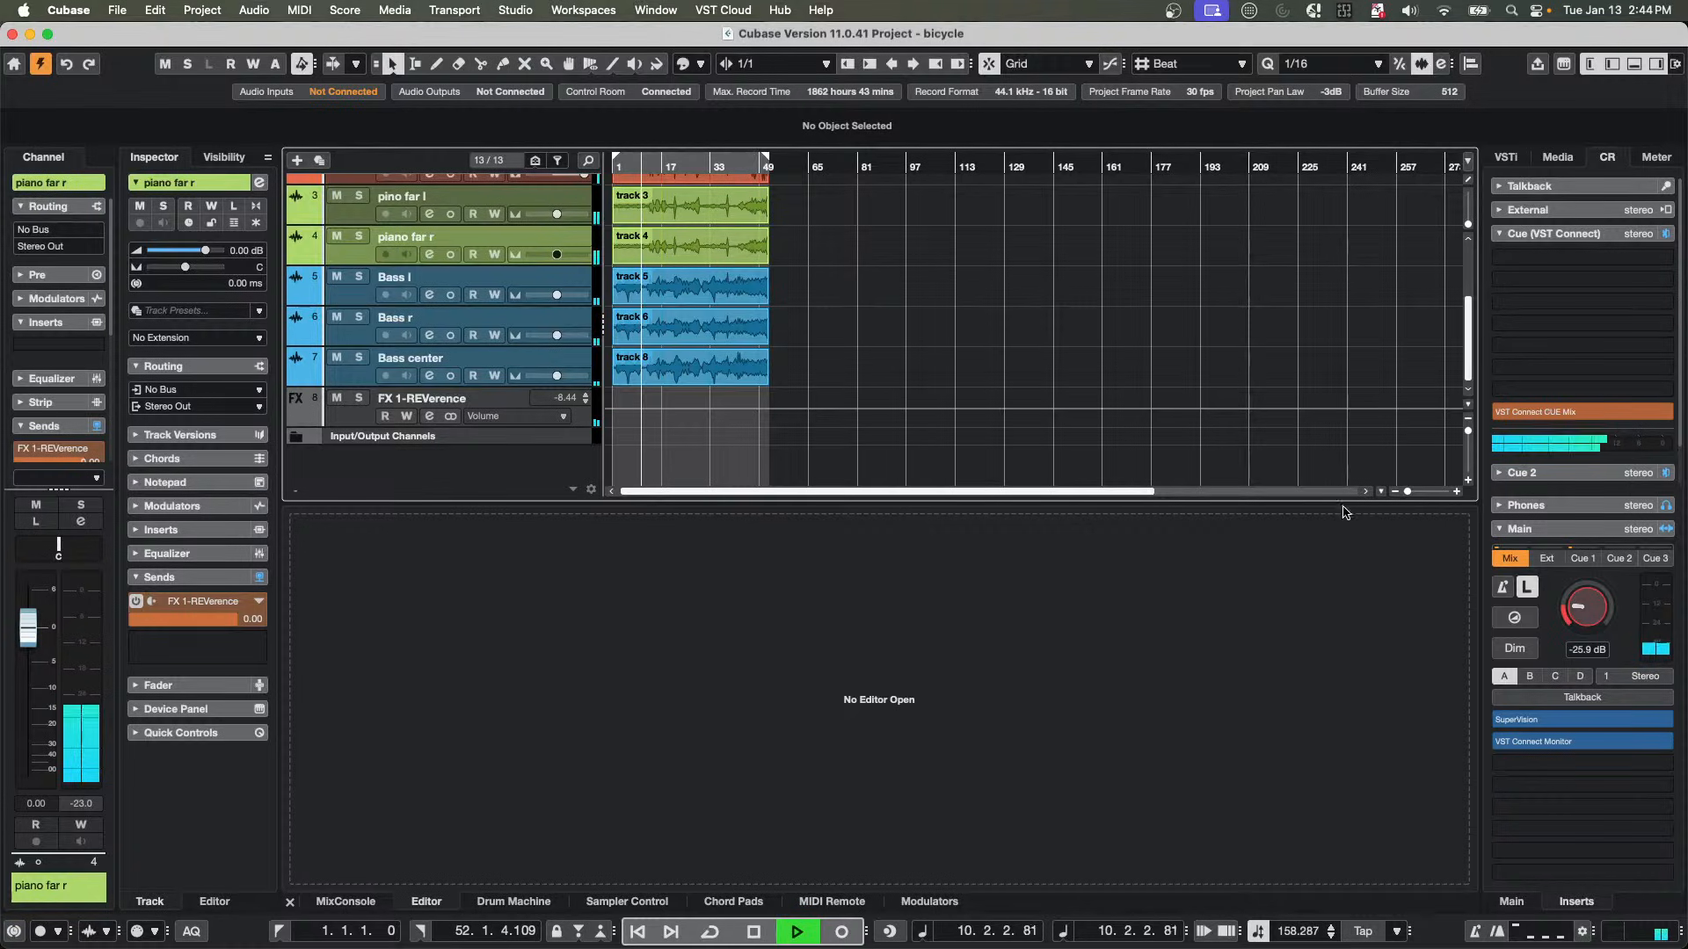
pyautogui.moveTo(1584, 608); pyautogui.dragTo(1587, 576)
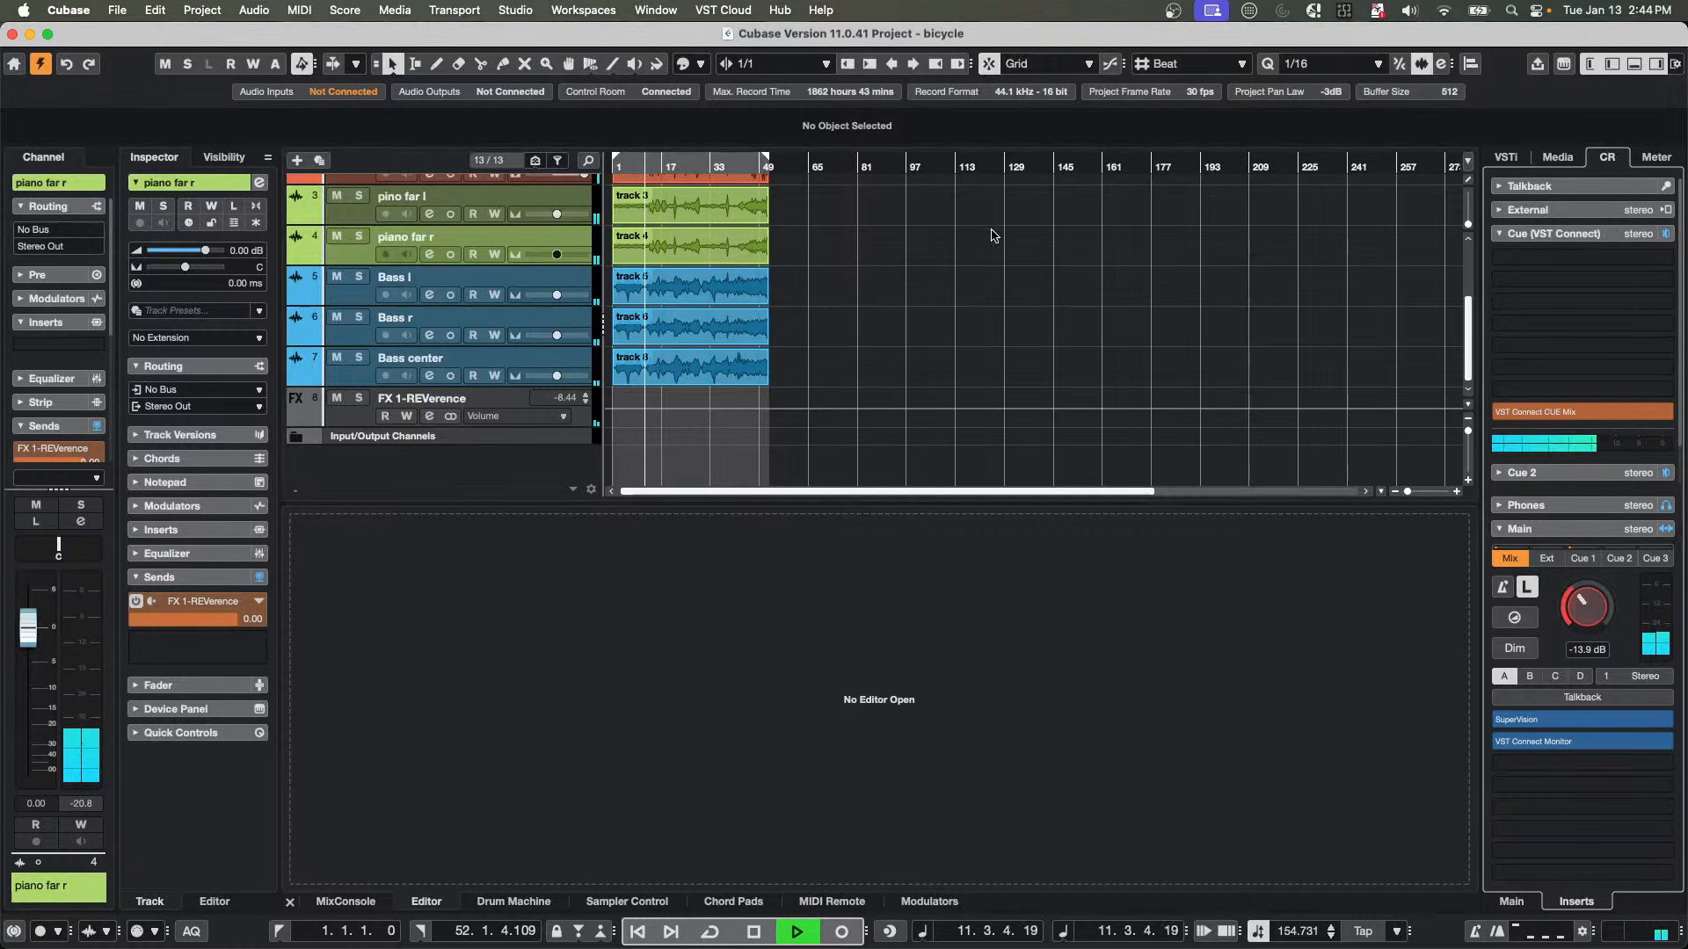
# Open the track 2 event on the piano close r track in the sample editor and stop playback.
pyautogui.scroll(5, 967, 264)
pyautogui.doubleClick(743, 332)
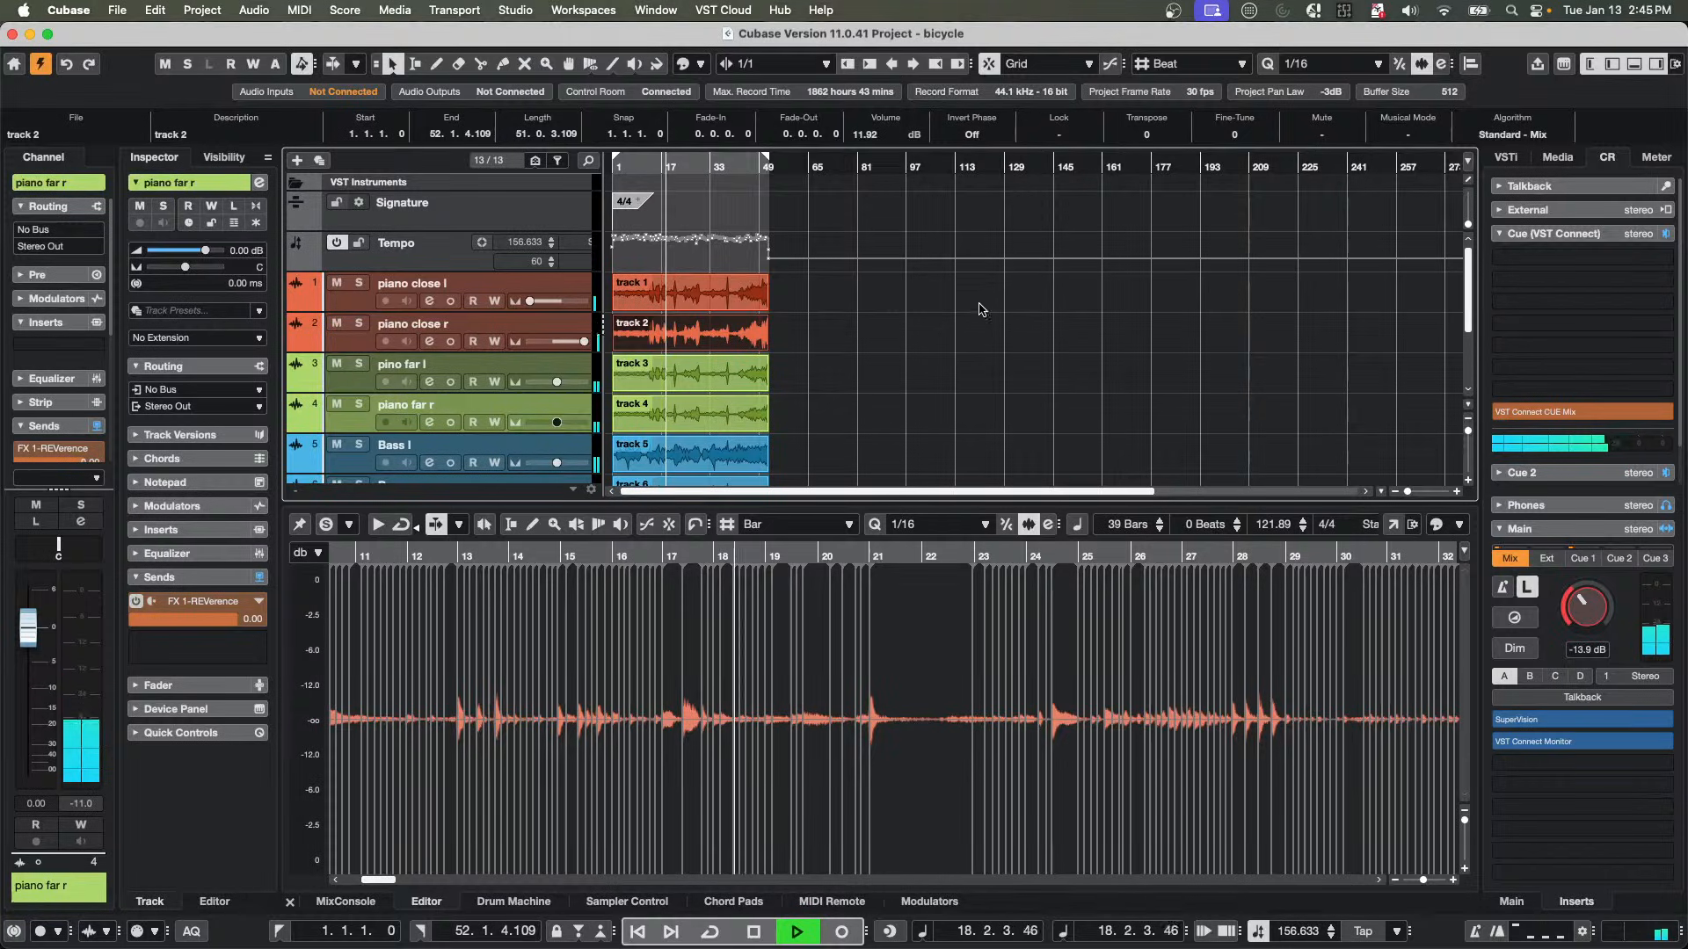
pyautogui.press('space')
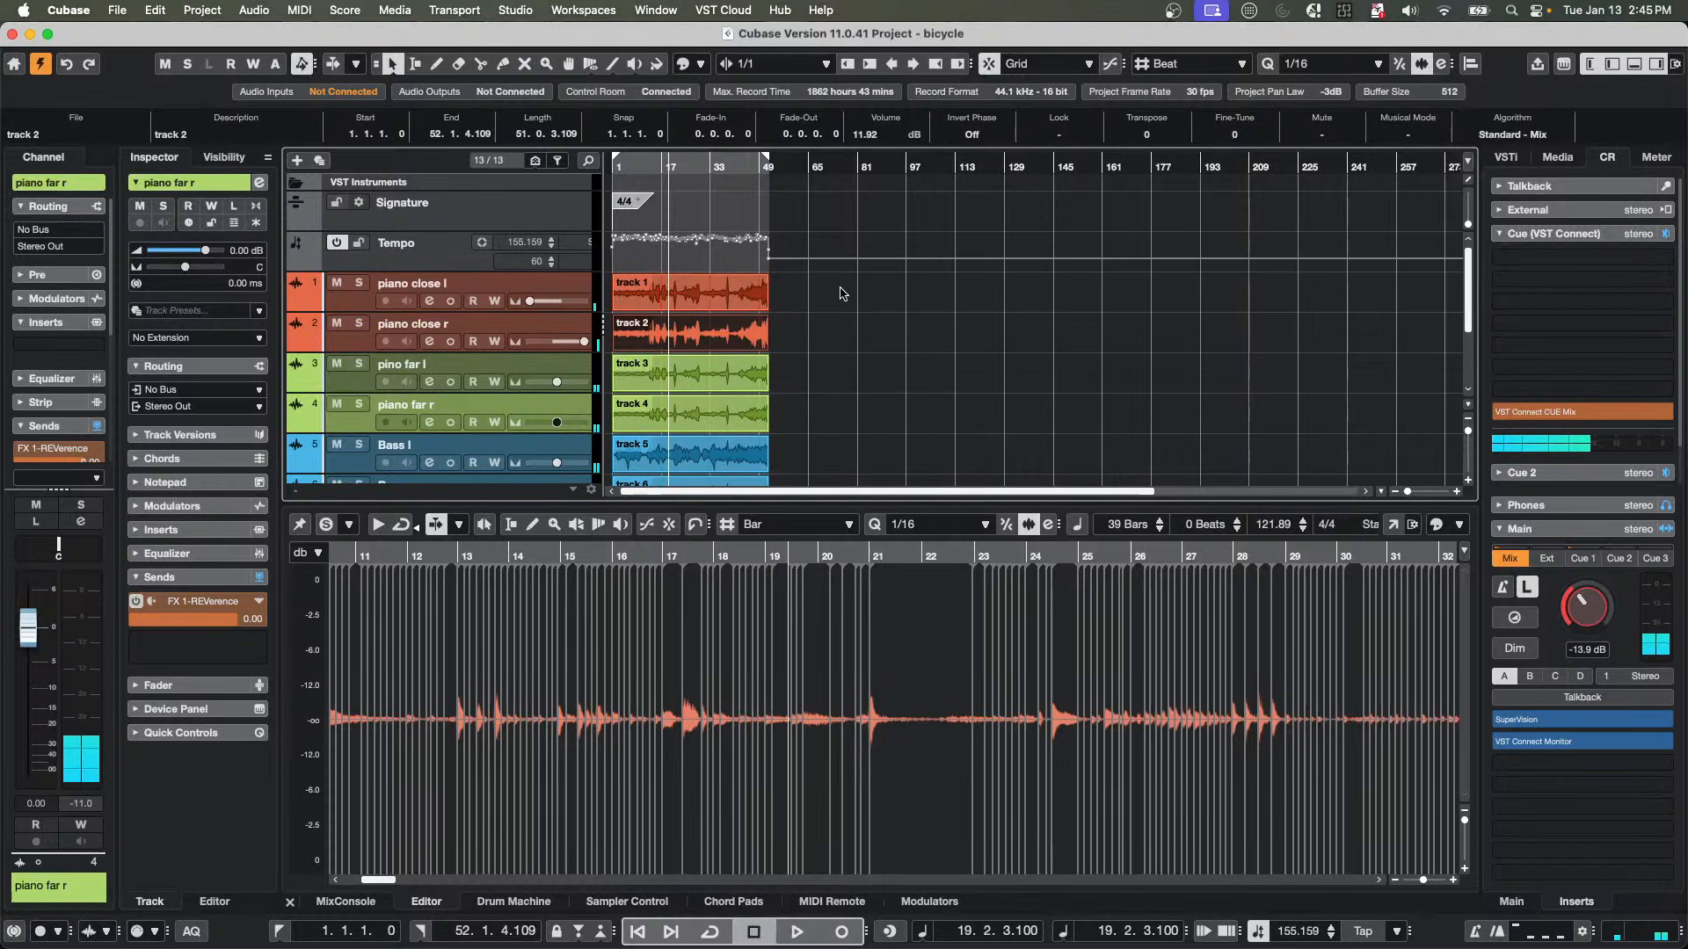
# Select all audio events in the arrangement and change the project's sample rate to 48.000 kHz in Project Setup.
pyautogui.click(841, 292)
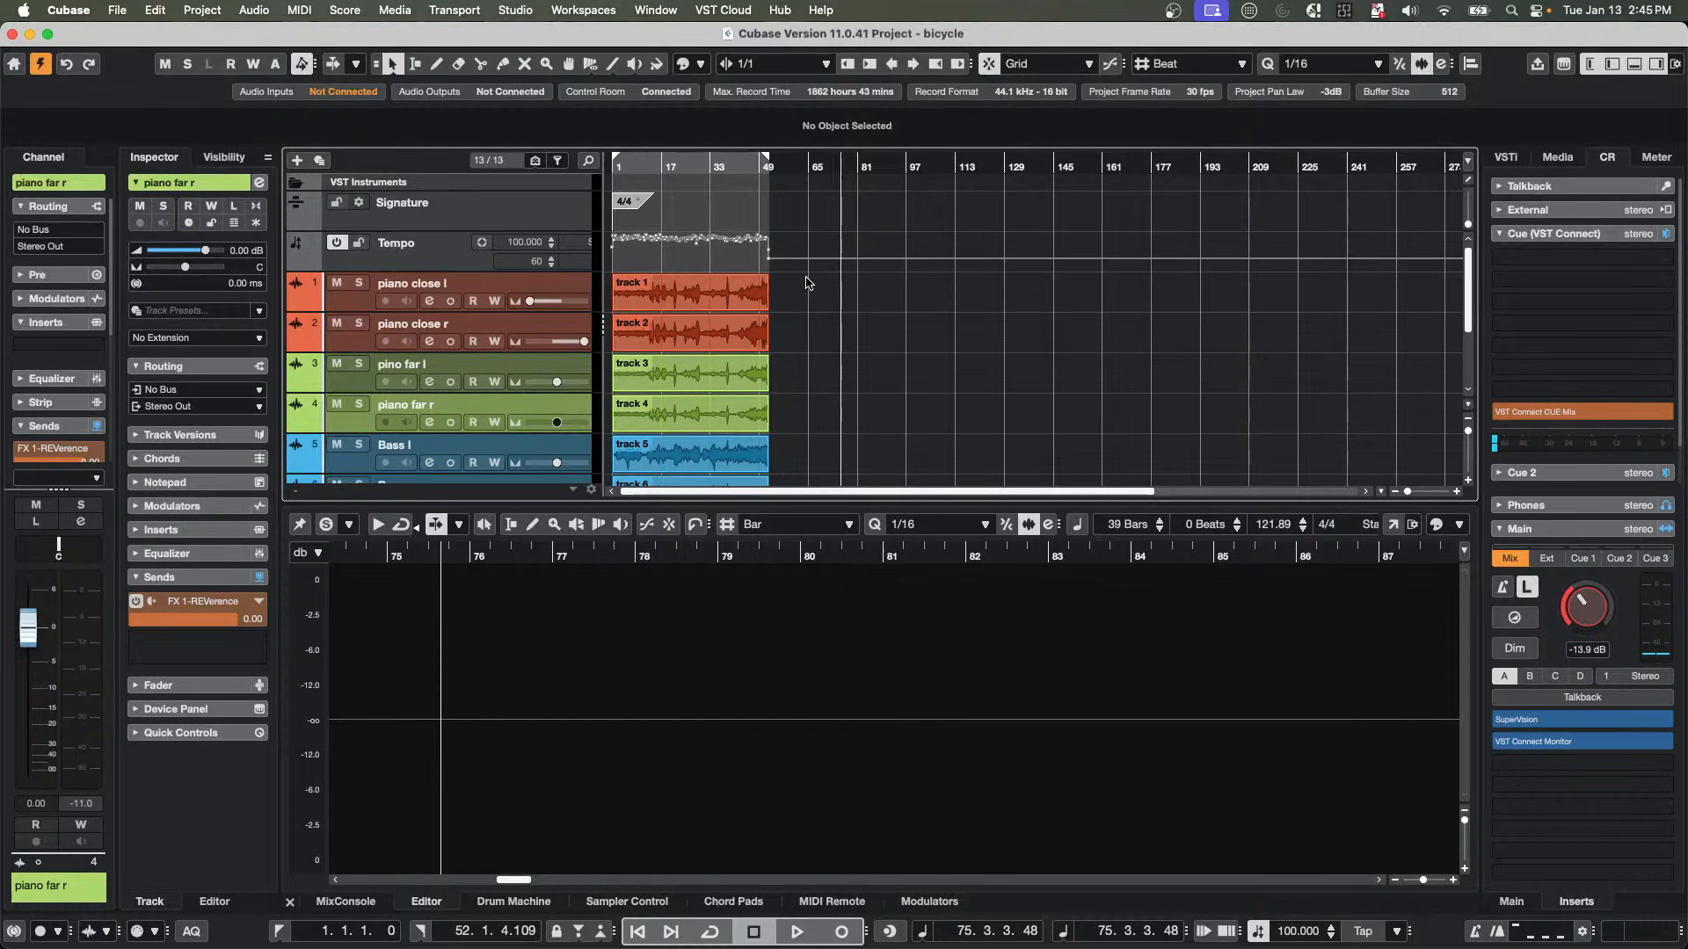
pyautogui.moveTo(795, 276); pyautogui.dragTo(626, 502)
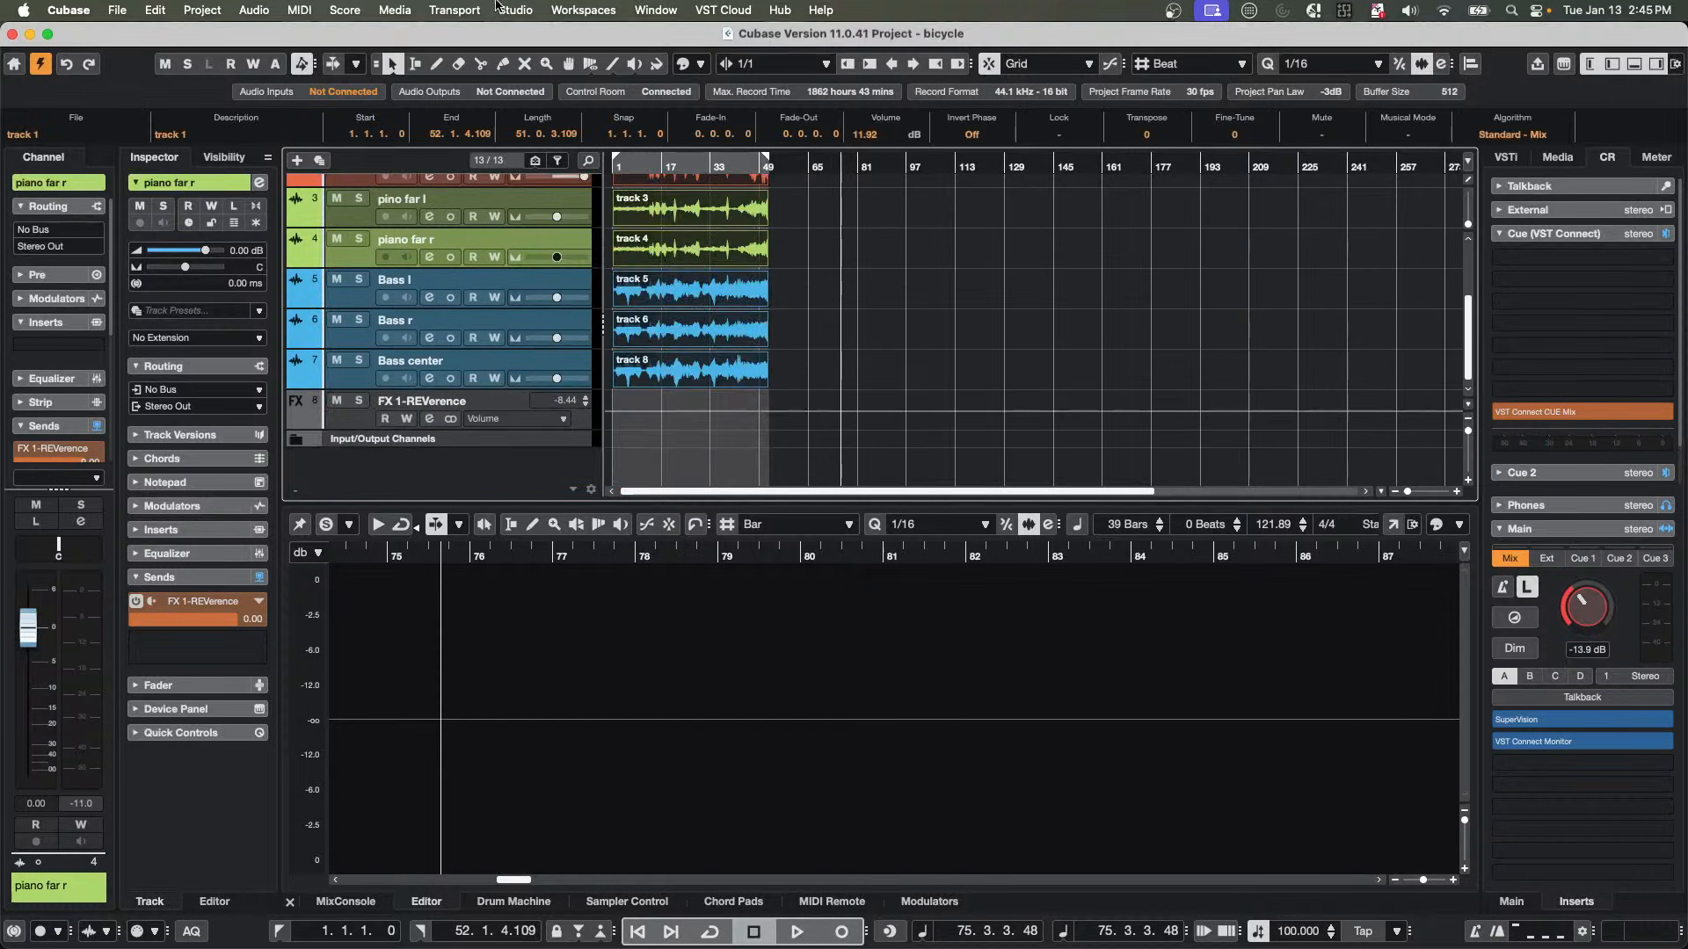
pyautogui.click(198, 8)
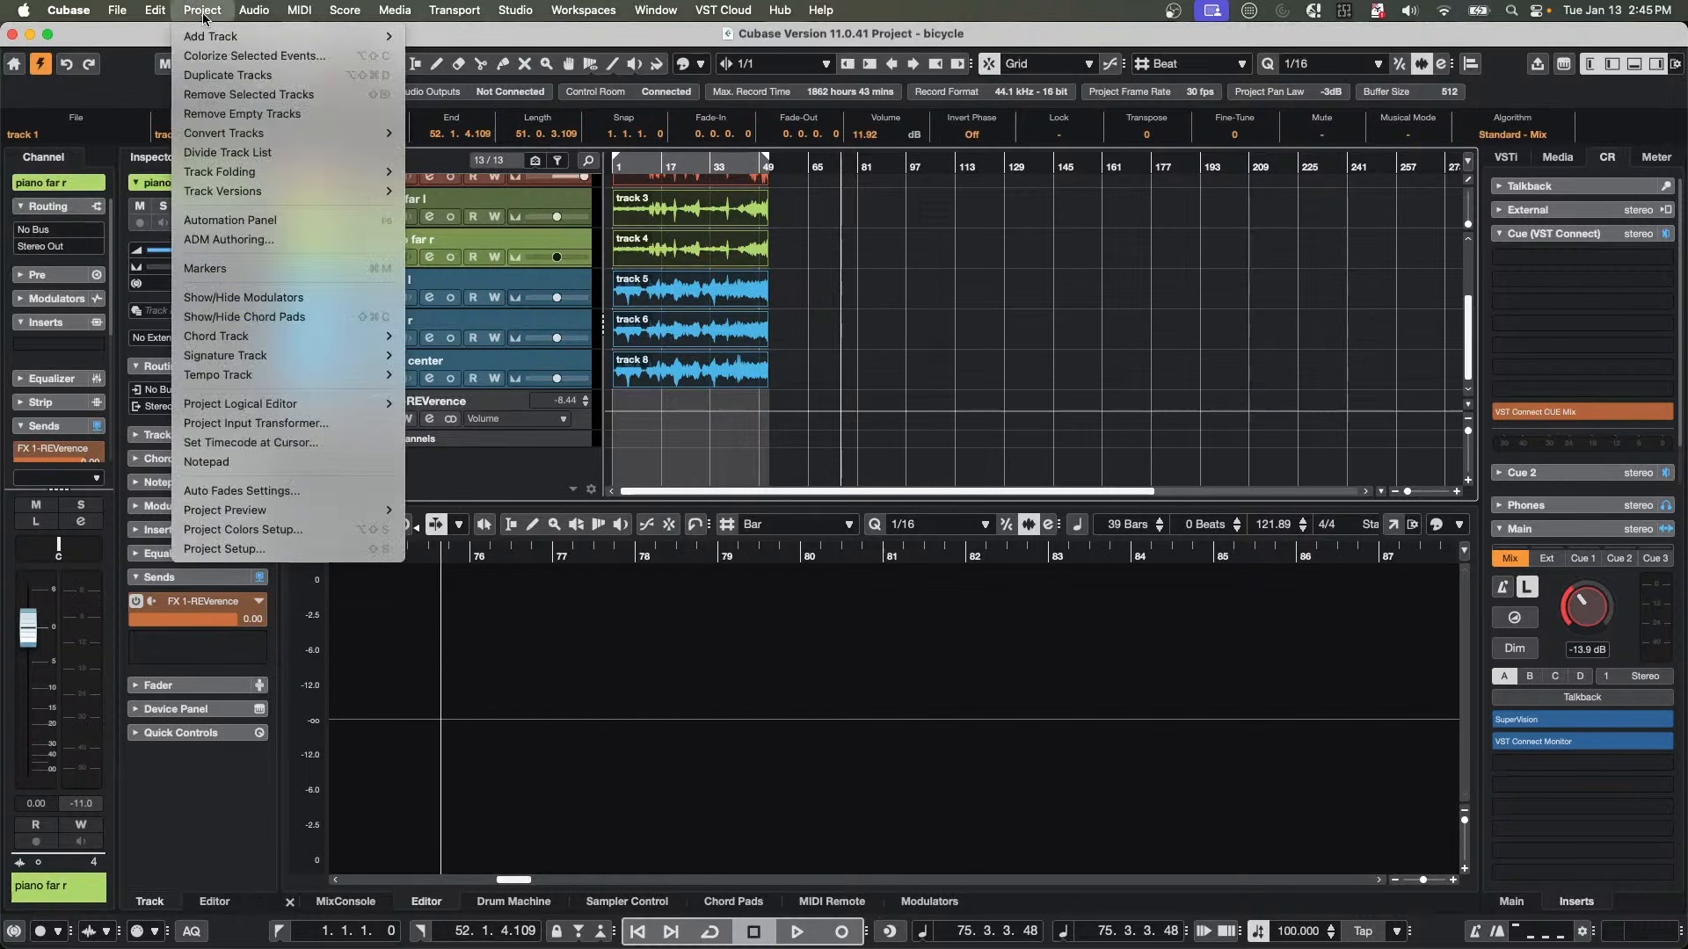
pyautogui.click(290, 552)
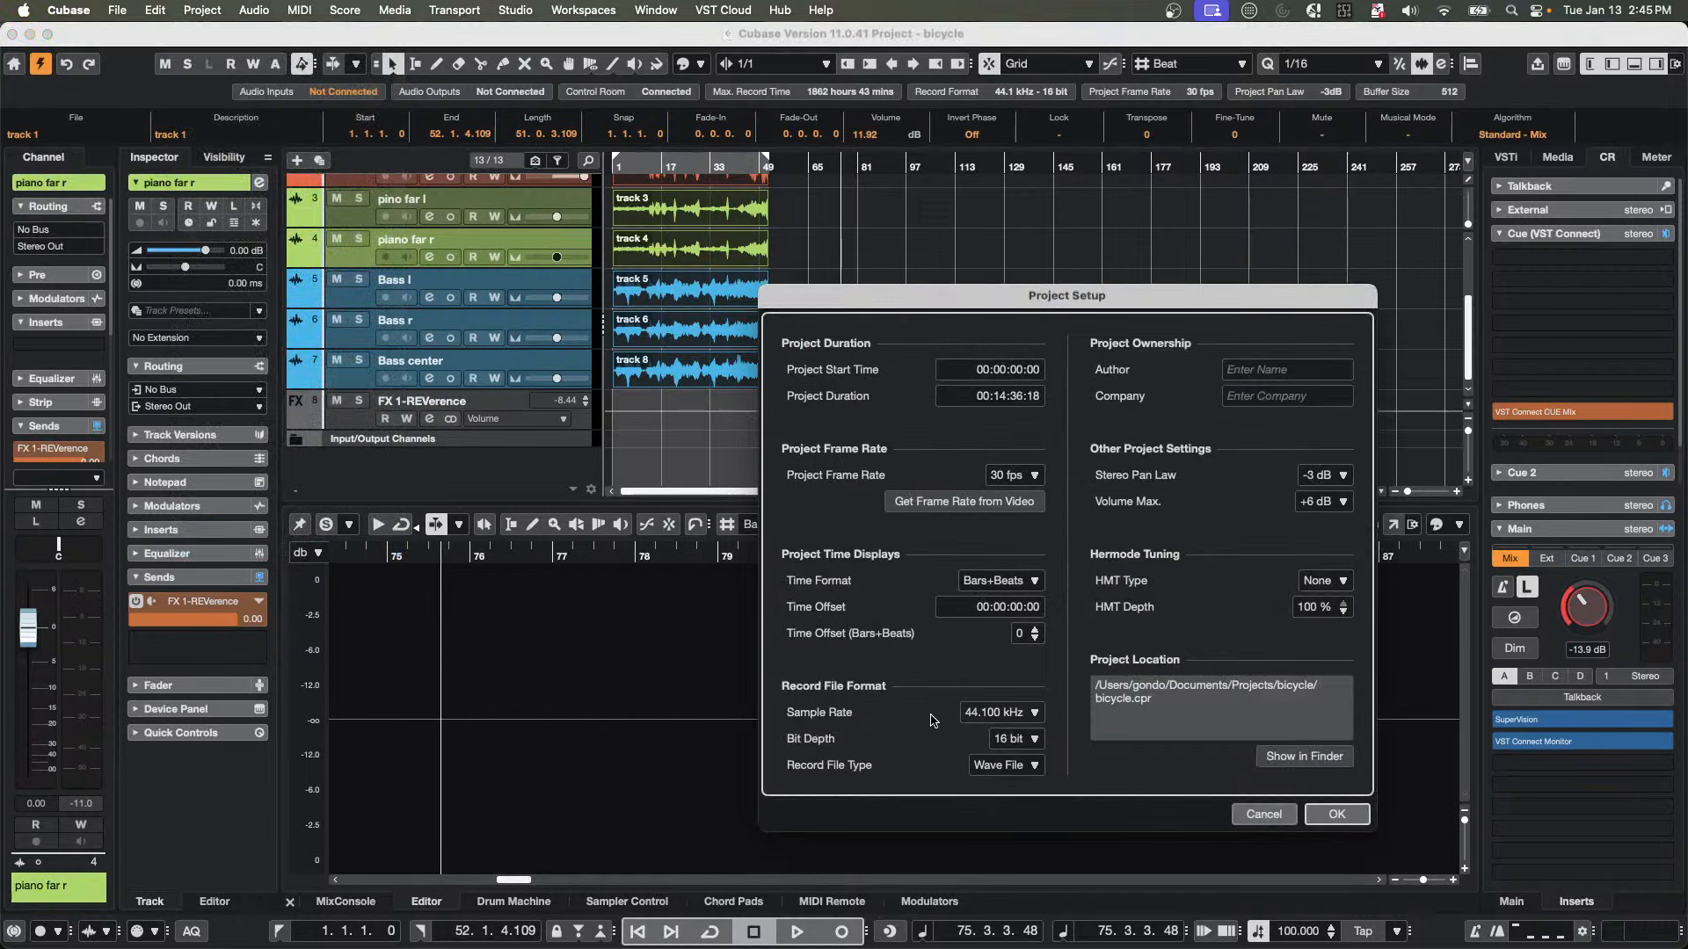
pyautogui.click(1005, 717)
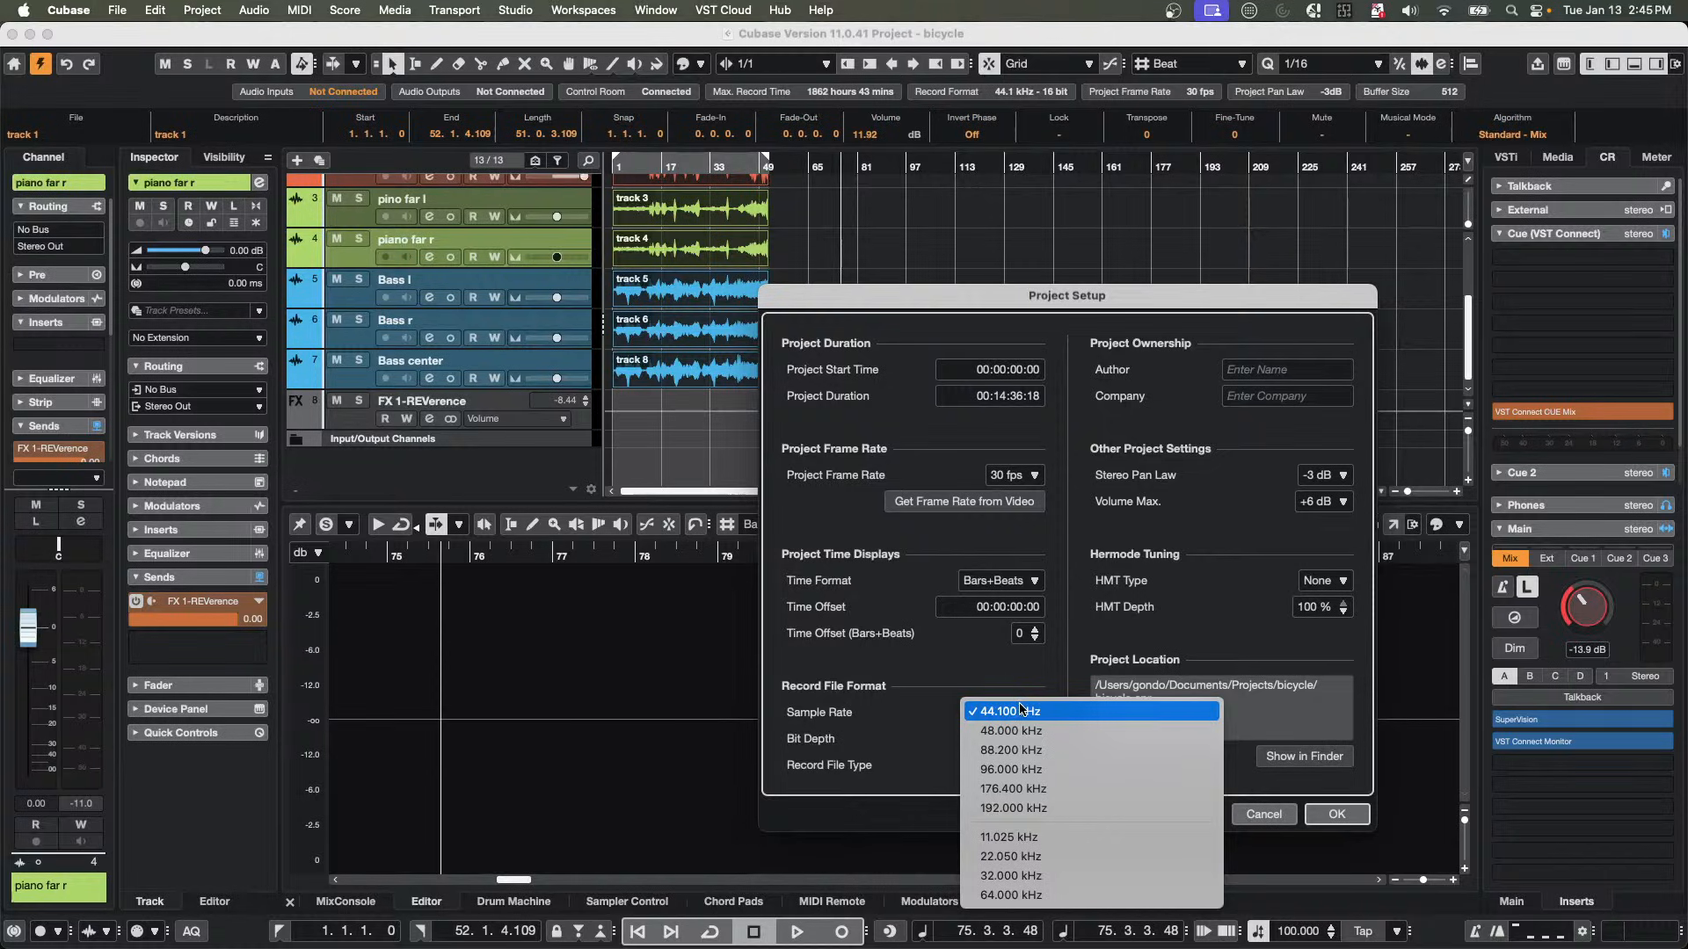
pyautogui.click(1019, 730)
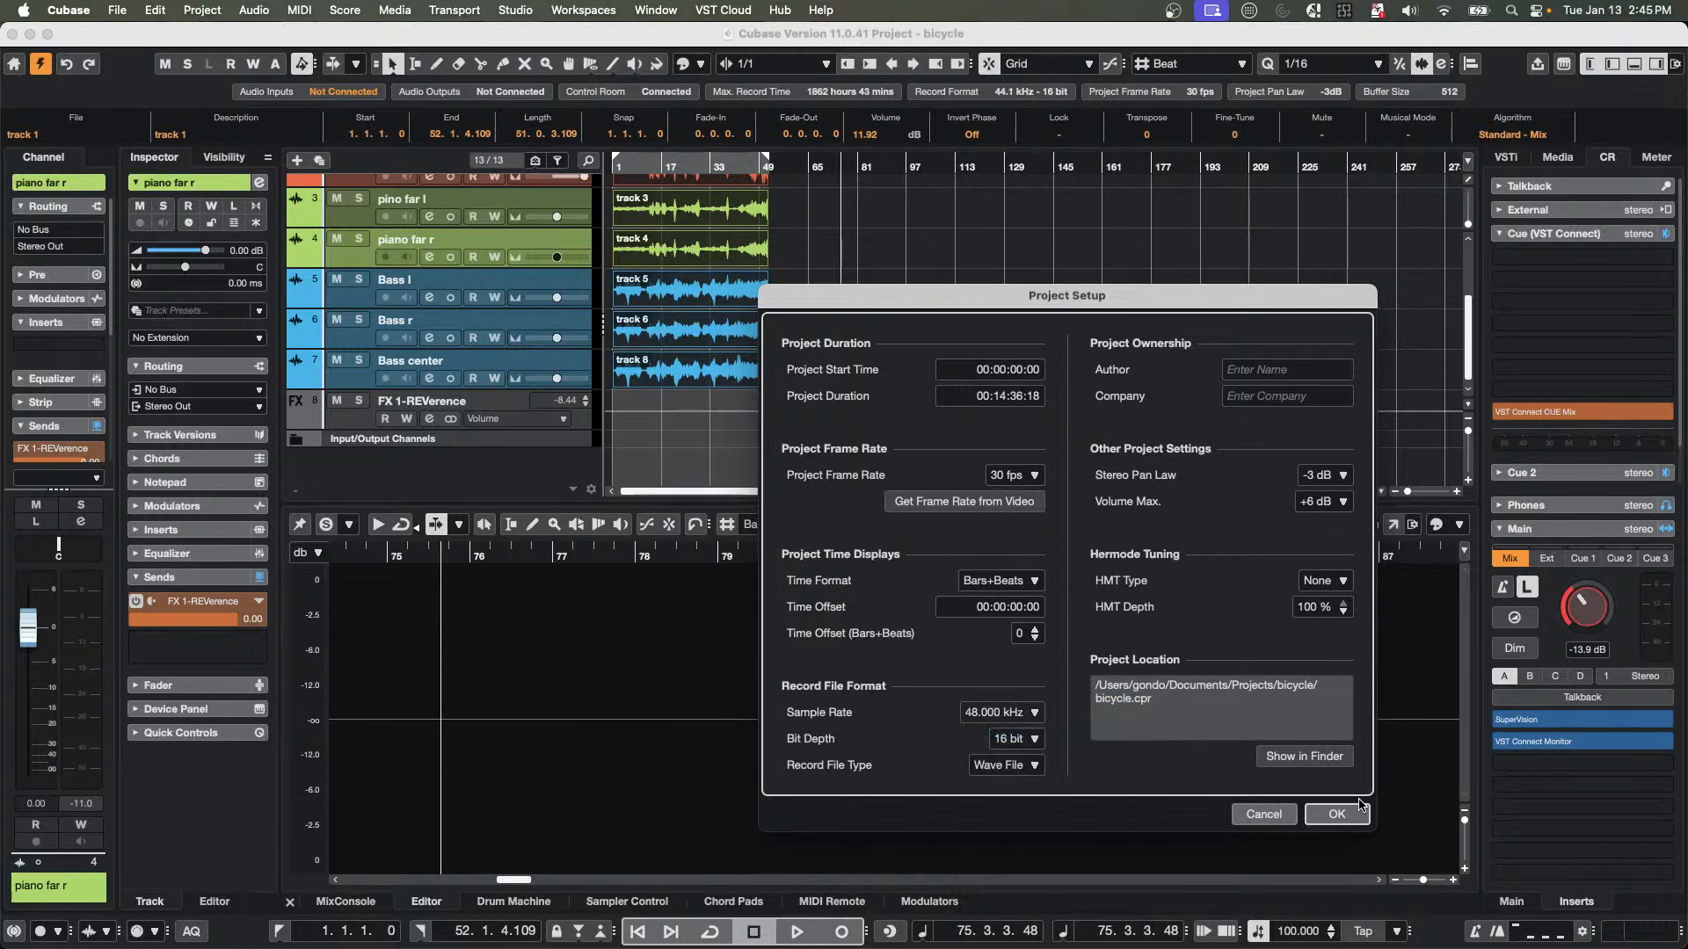
pyautogui.click(1361, 807)
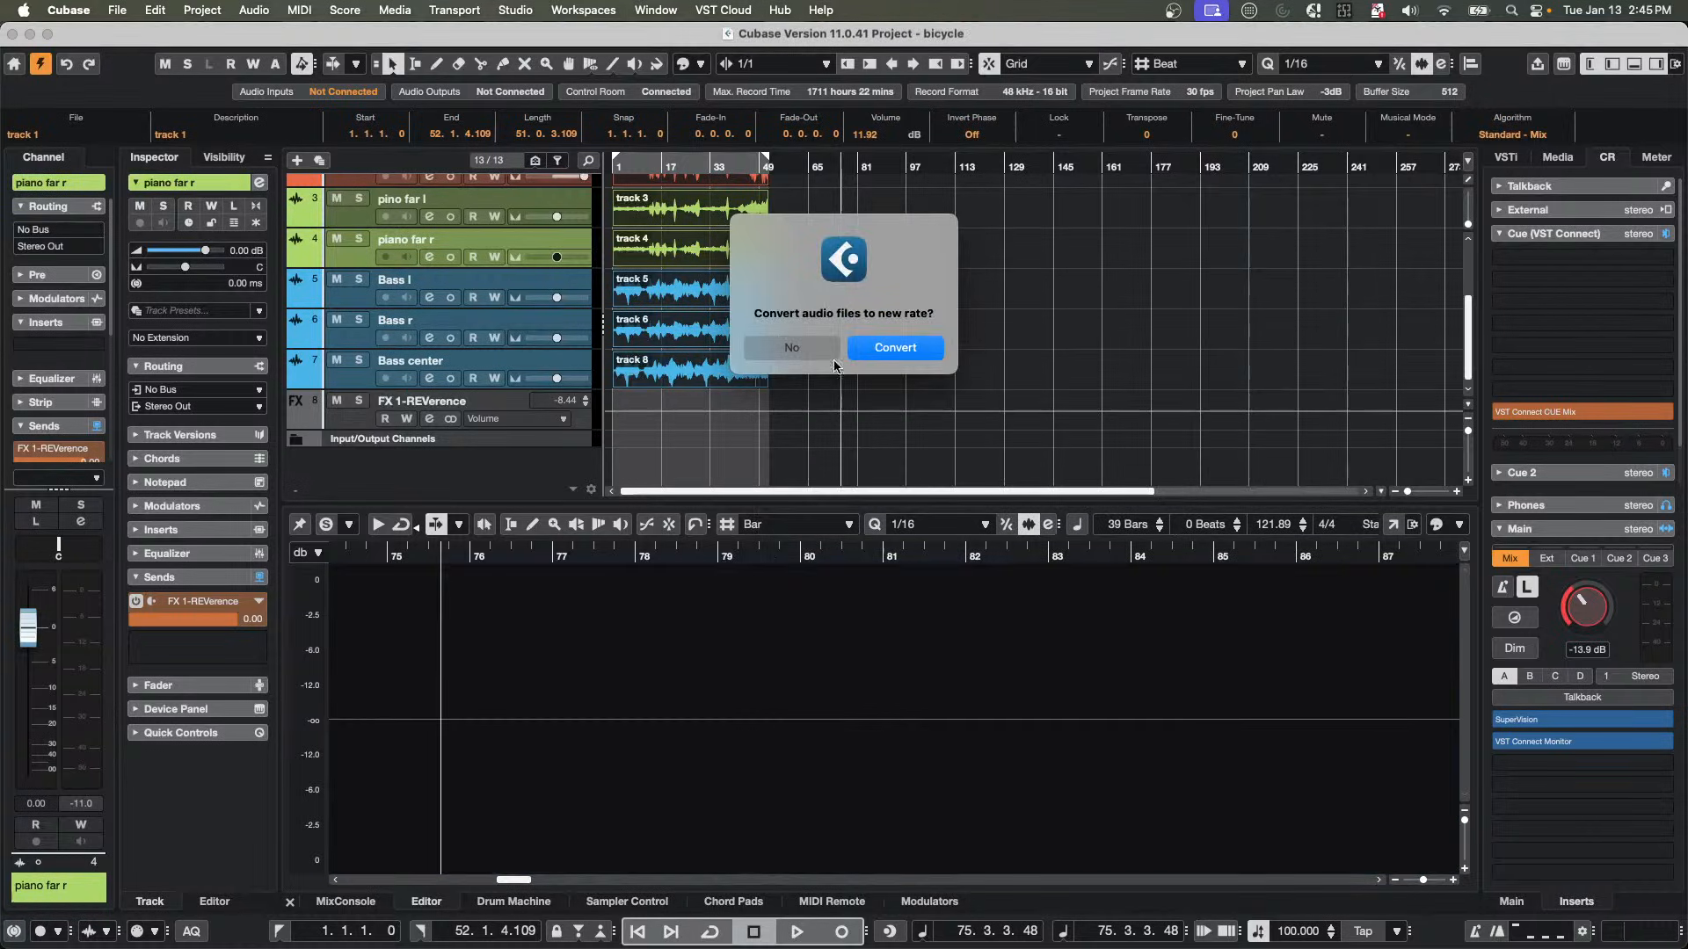
# Convert the audio files to the new rate, keep the source files in the Pool directory, and decline keeping events at their sample positions.
pyautogui.click(909, 352)
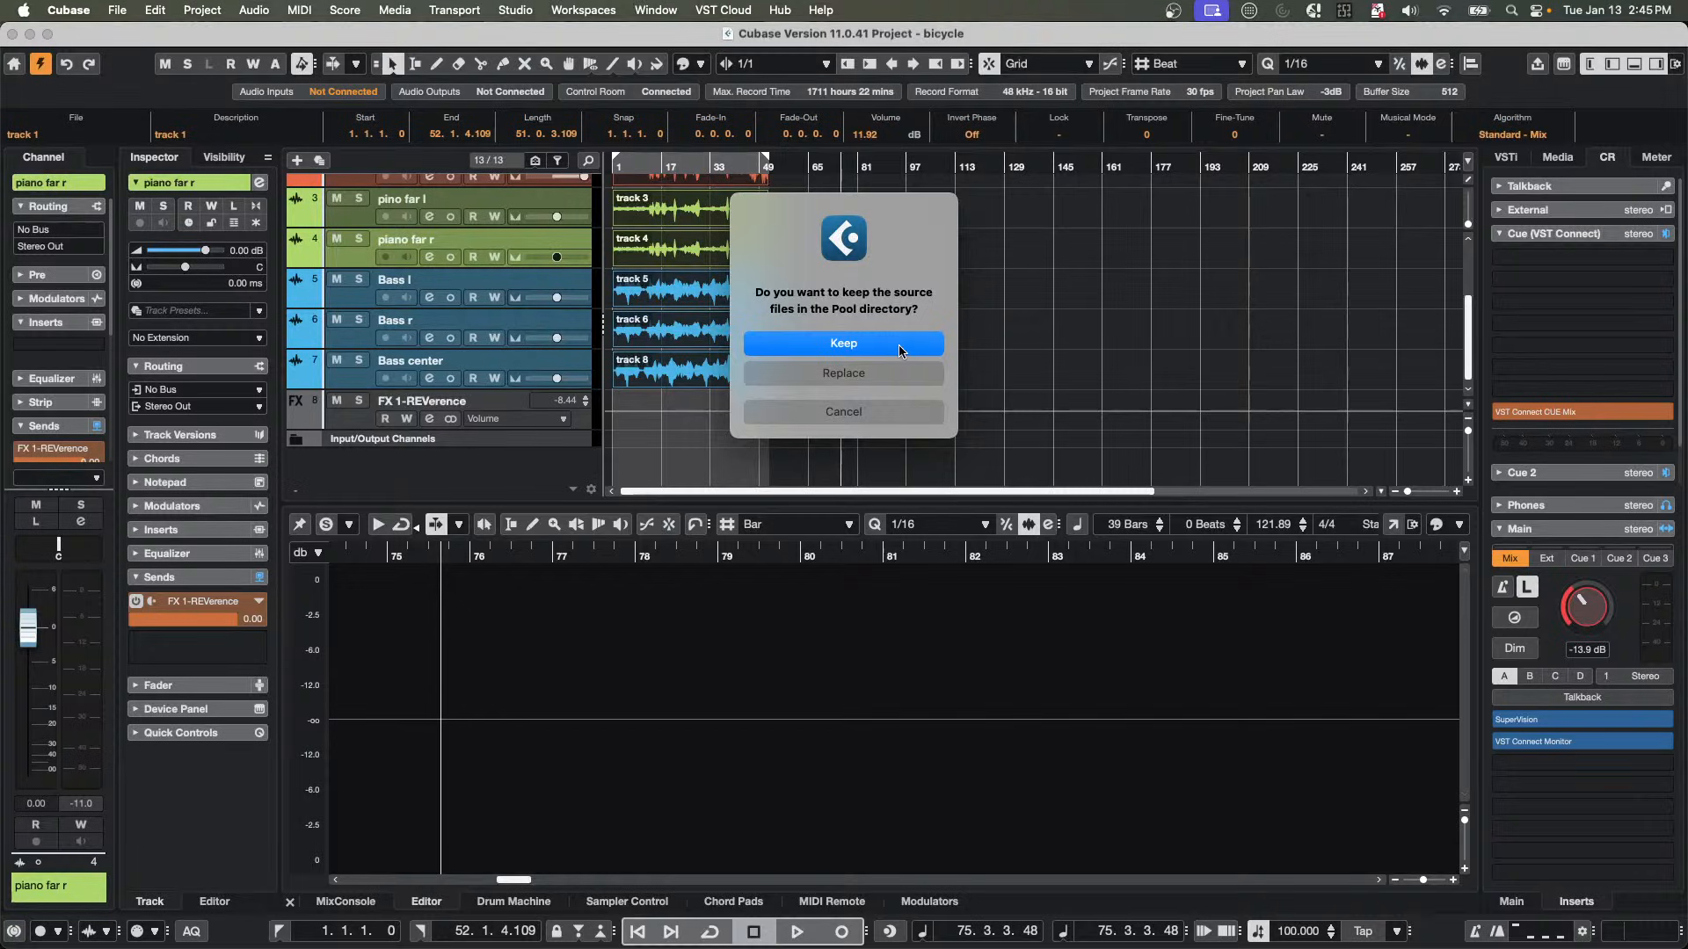
pyautogui.click(899, 344)
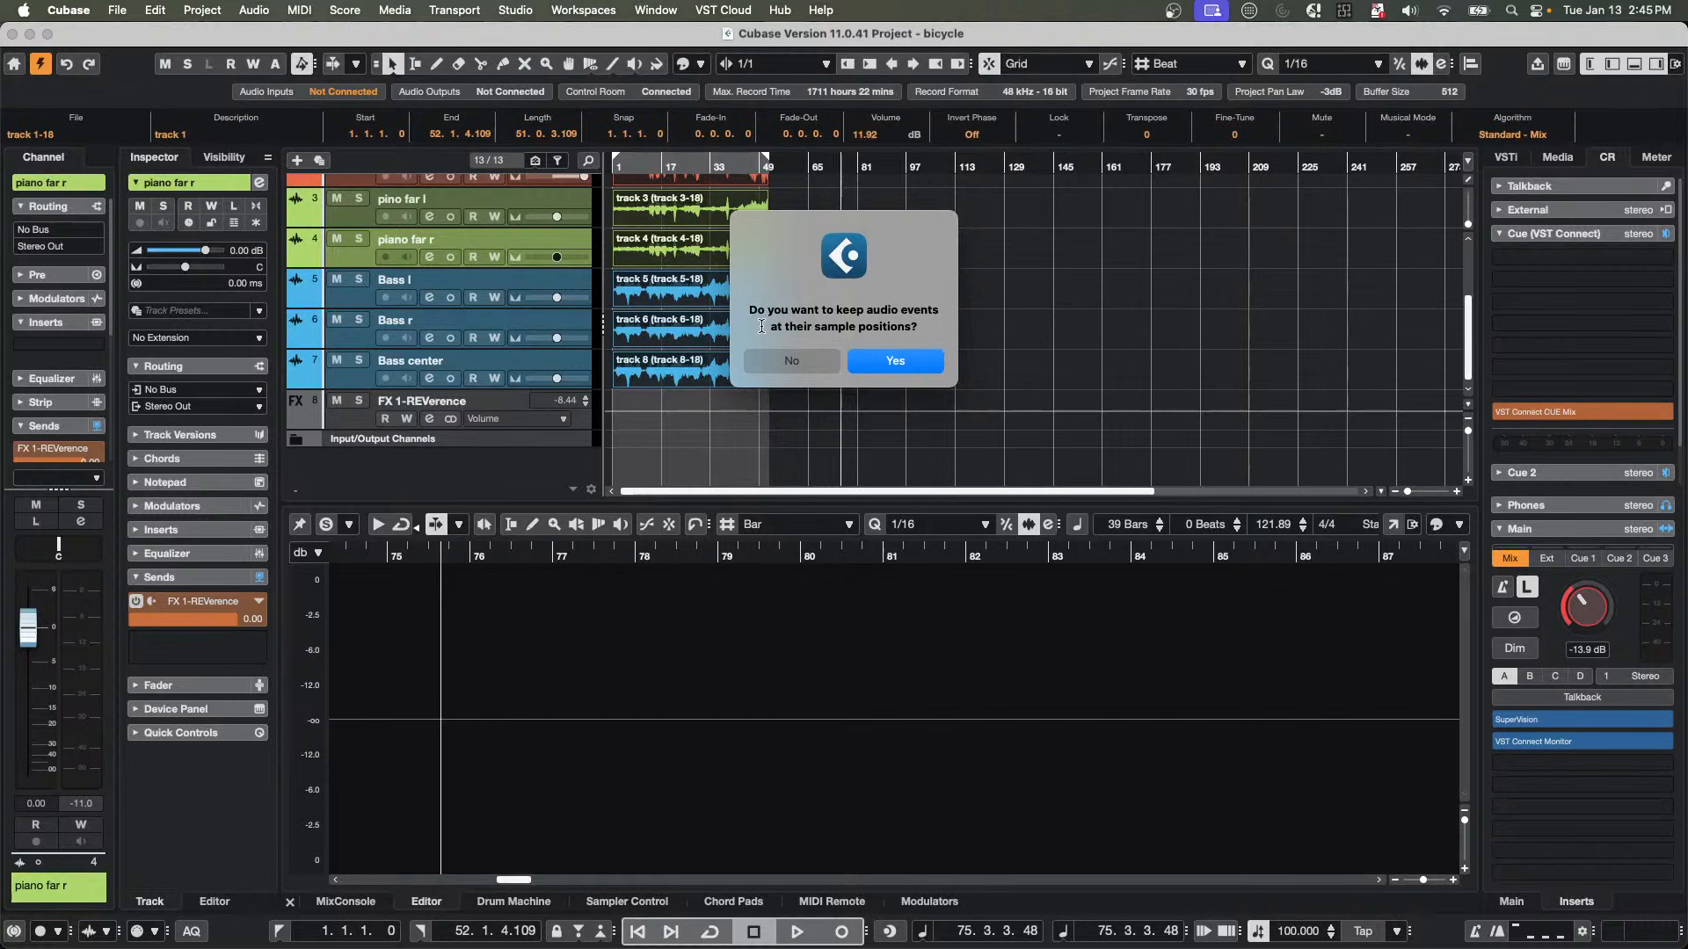
pyautogui.click(810, 364)
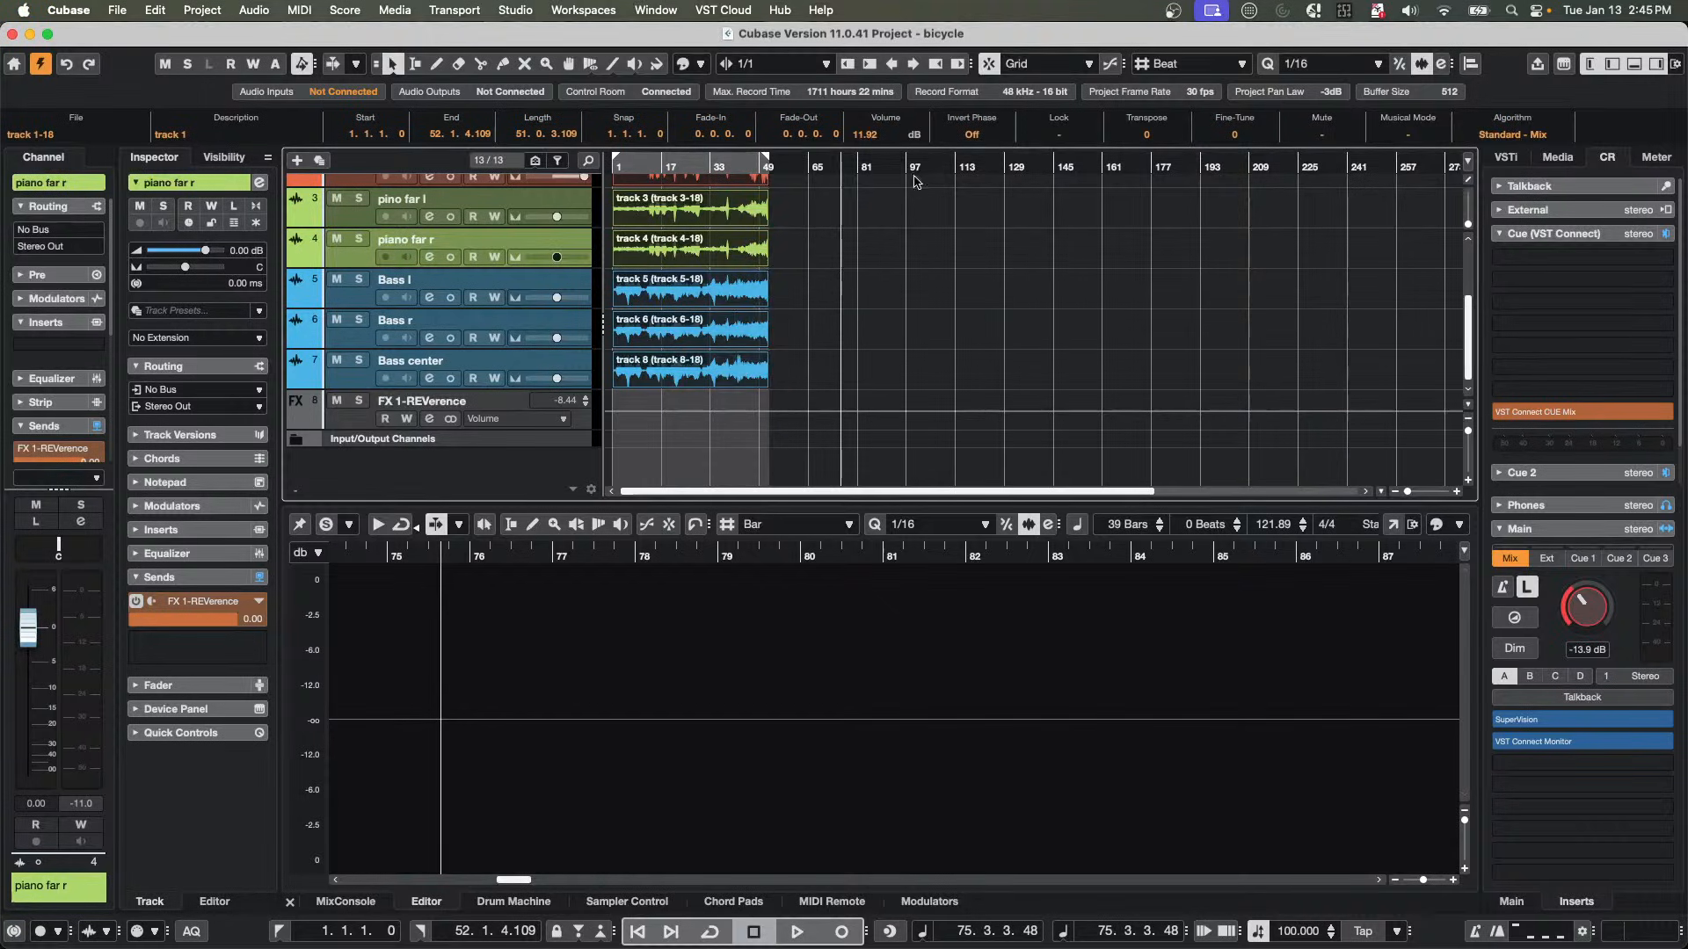
# Play the converted project from the beginning, raise the Control Room main level to -9.69 dB, and stop playback.
pyautogui.moveTo(627, 166); pyautogui.dragTo(614, 165)
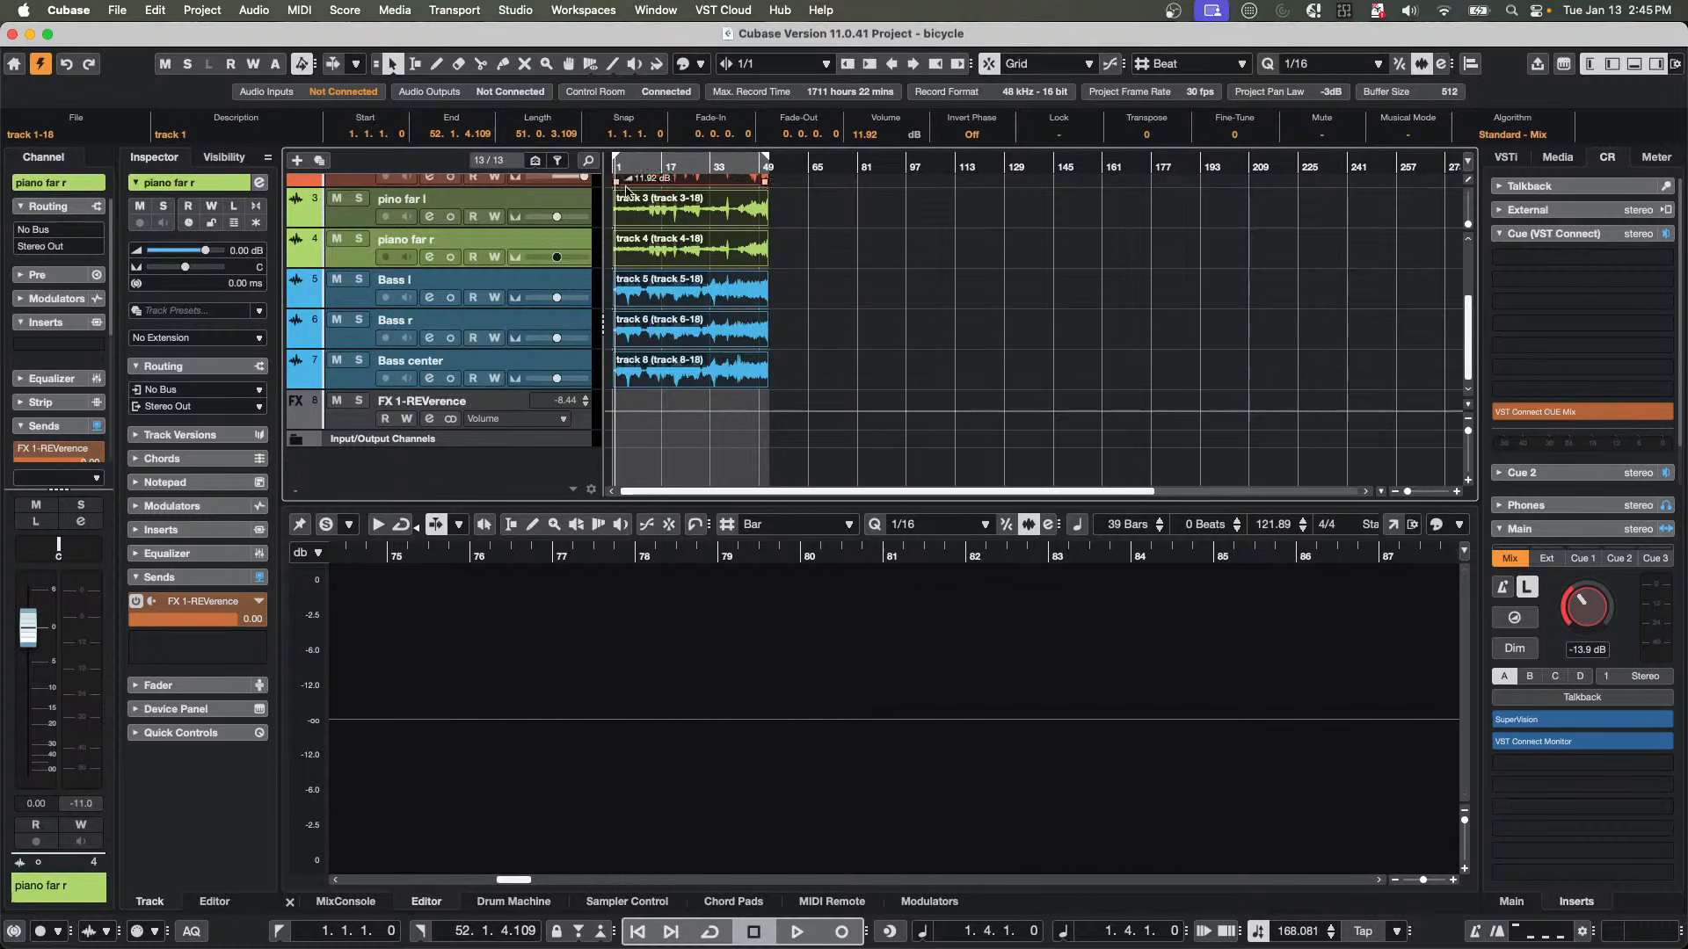
pyautogui.press('space')
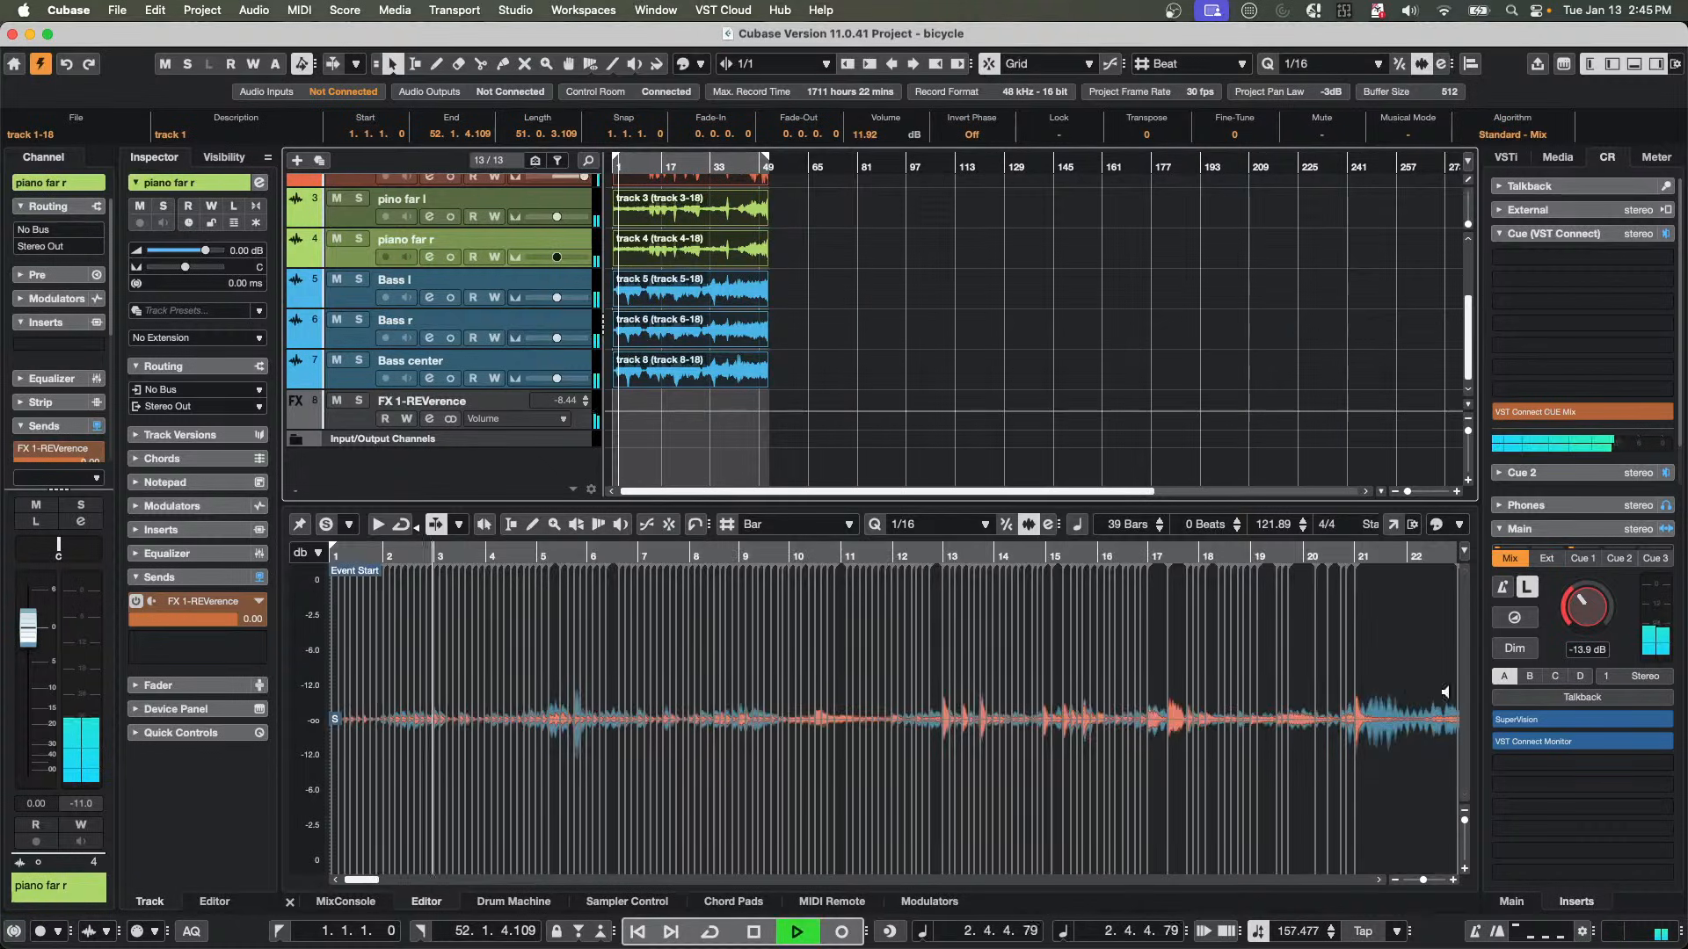
pyautogui.moveTo(1580, 608); pyautogui.dragTo(1581, 597)
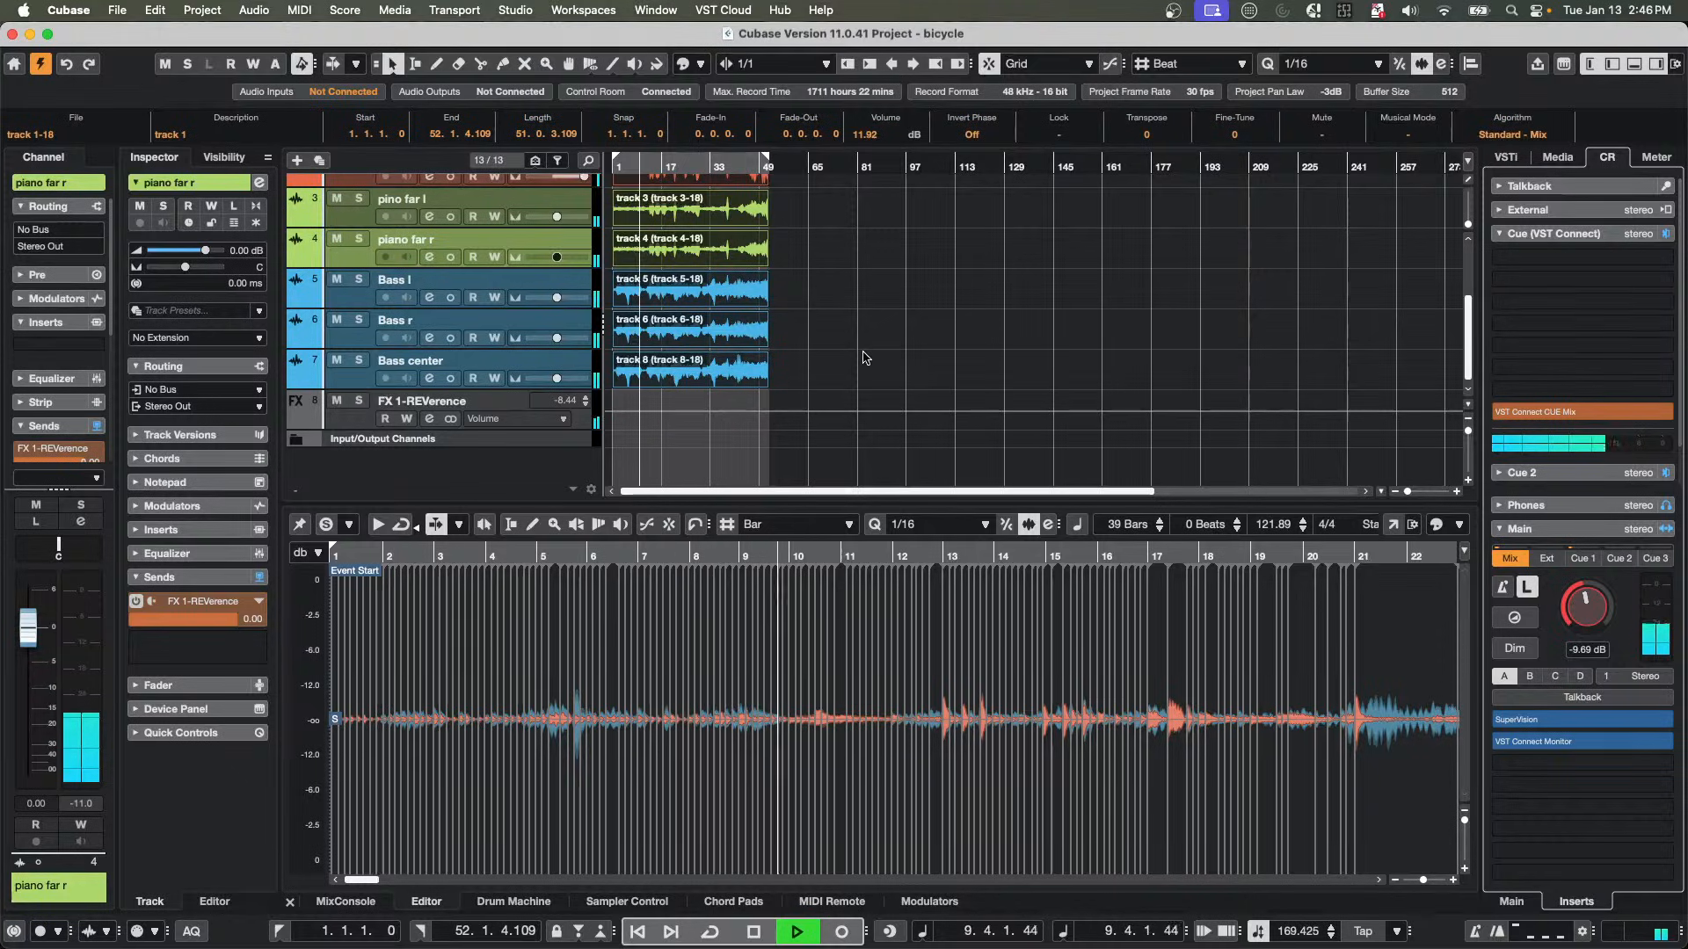
pyautogui.press('space')
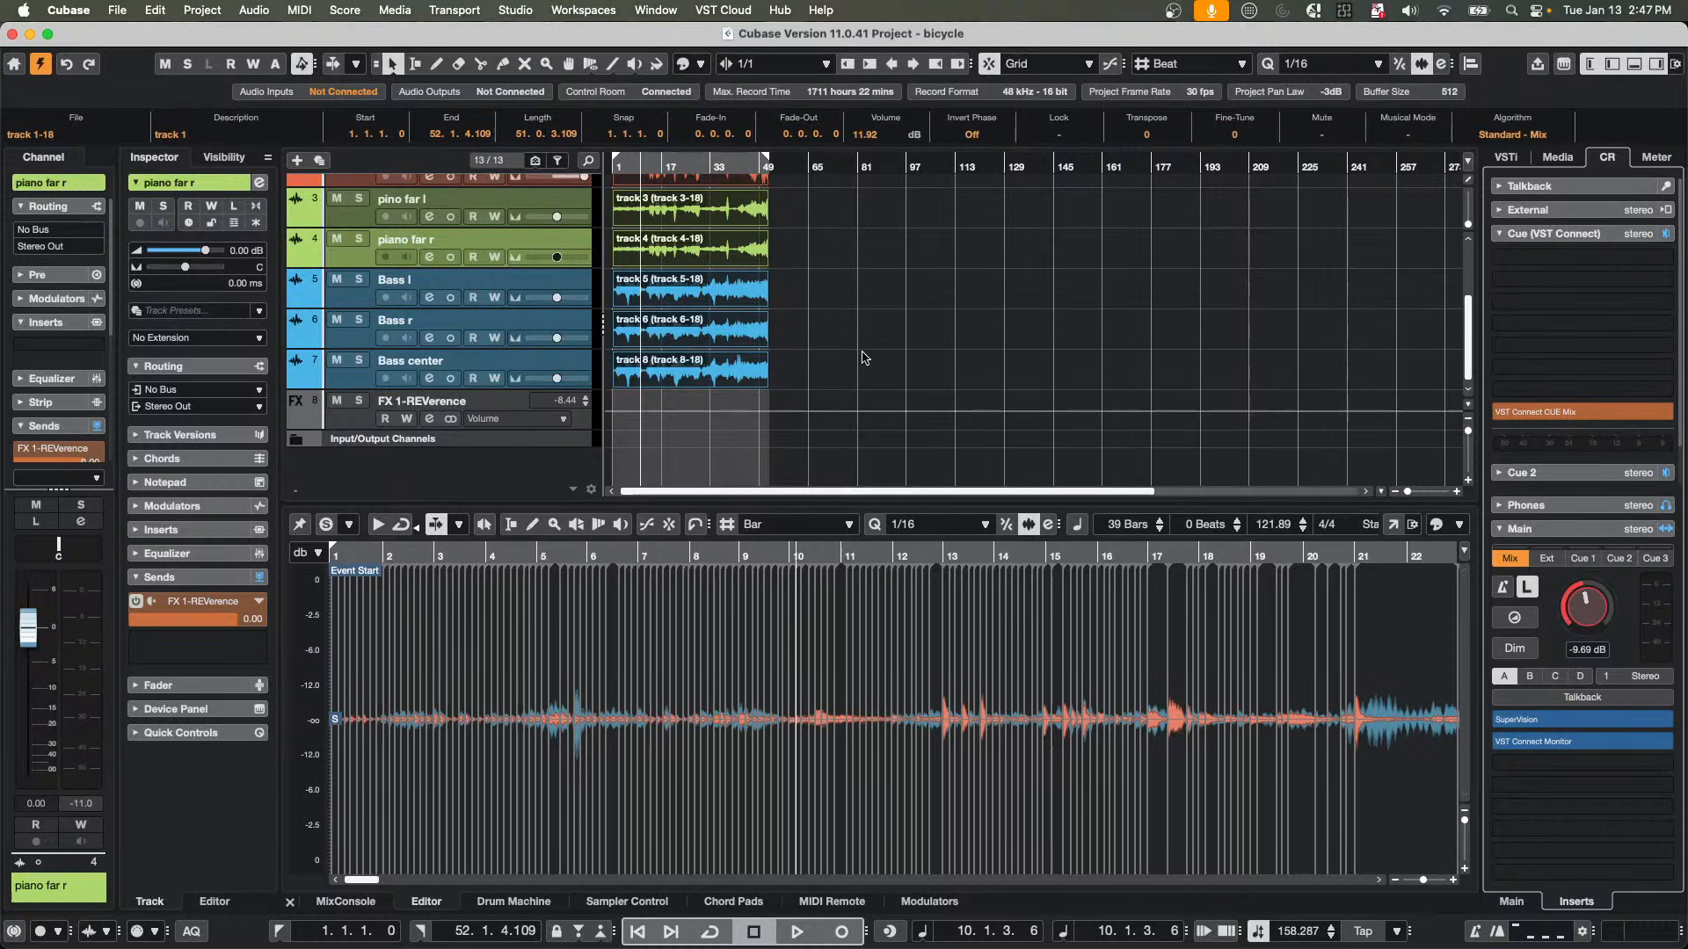
pyautogui.press('space')
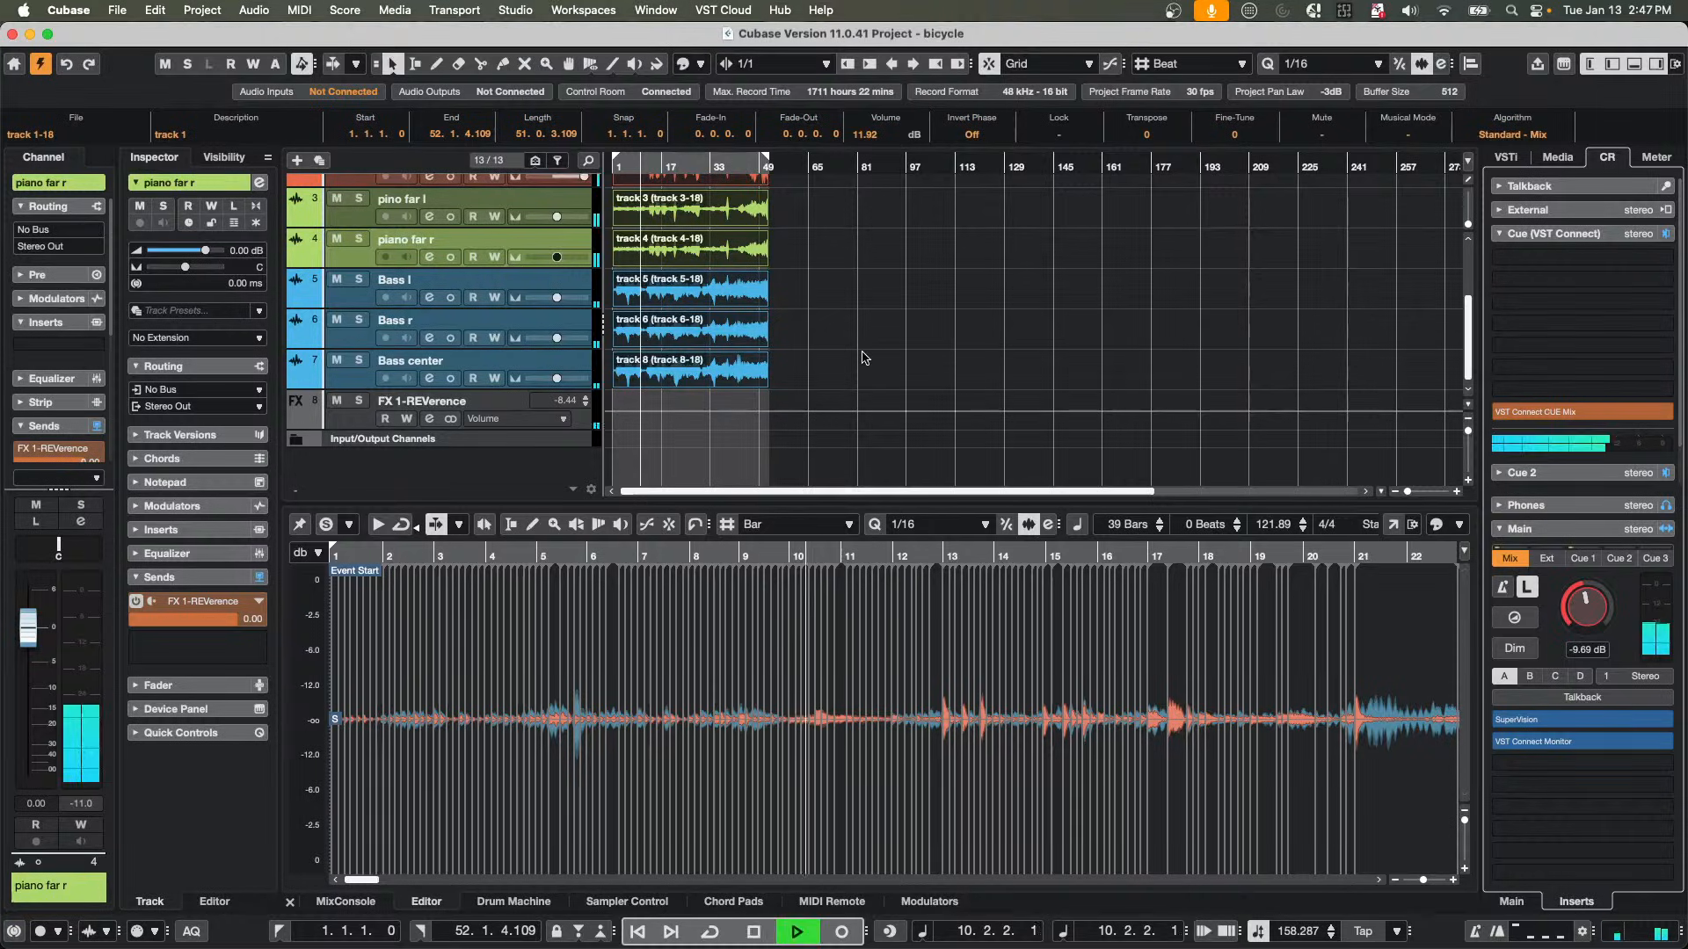
pyautogui.press('space')
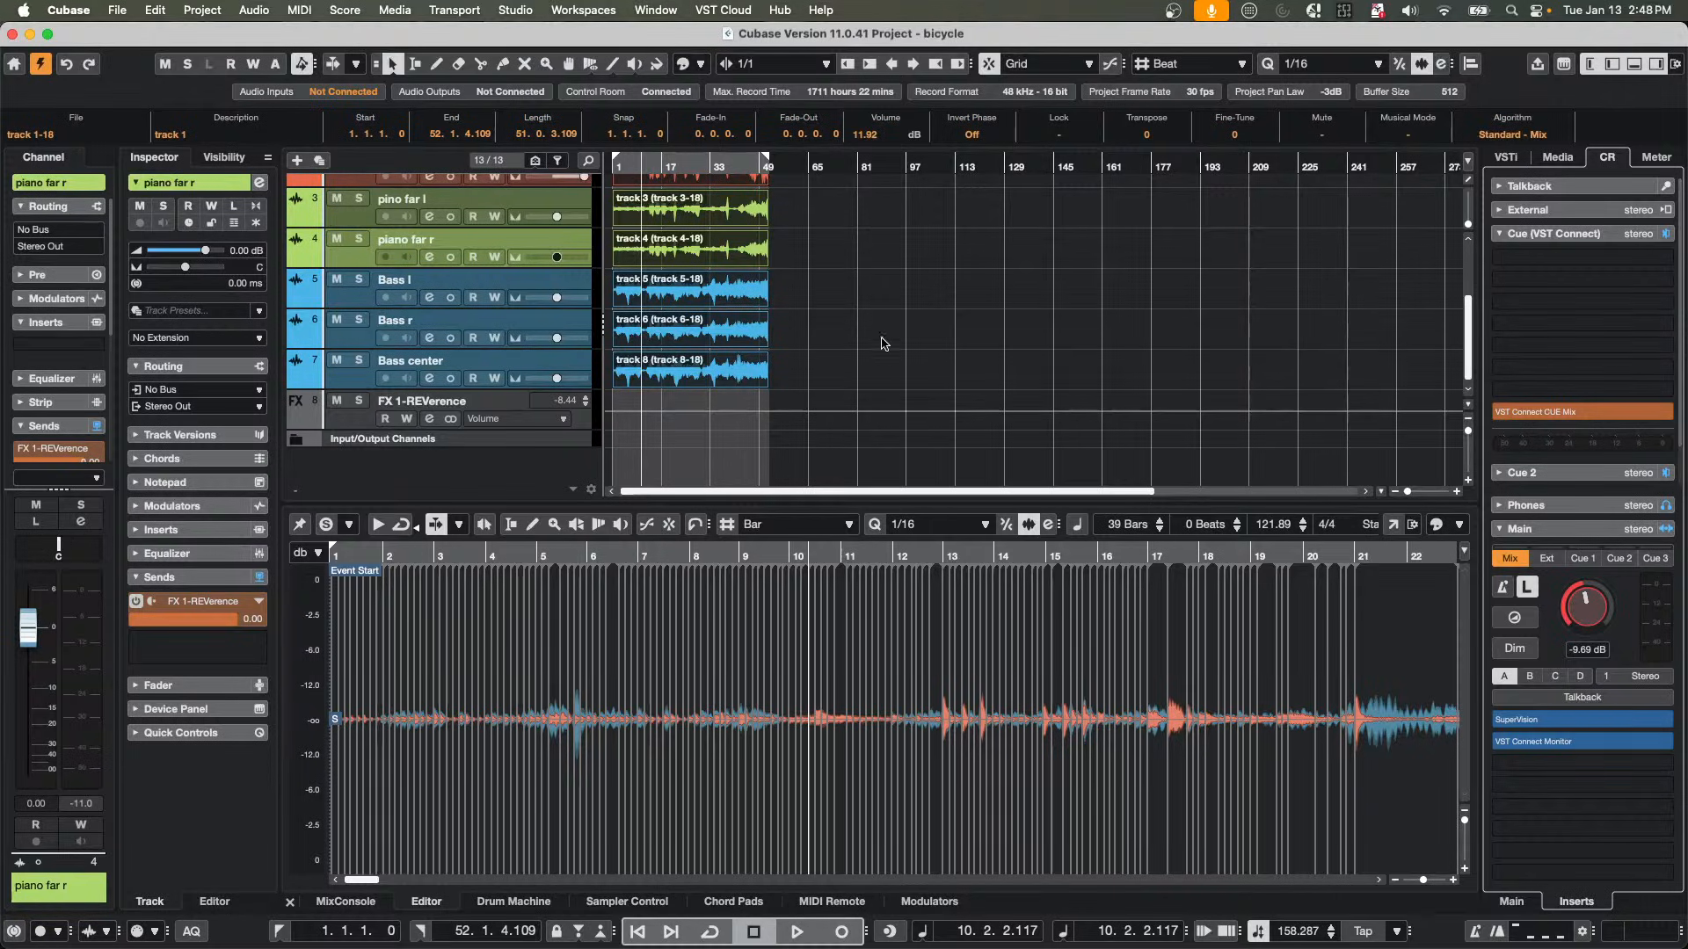
# Add a MIDI track below Bass center and draw a MIDI part on it from about bar 65 to bar 102.
pyautogui.rightClick(581, 368)
pyautogui.moveTo(651, 388)
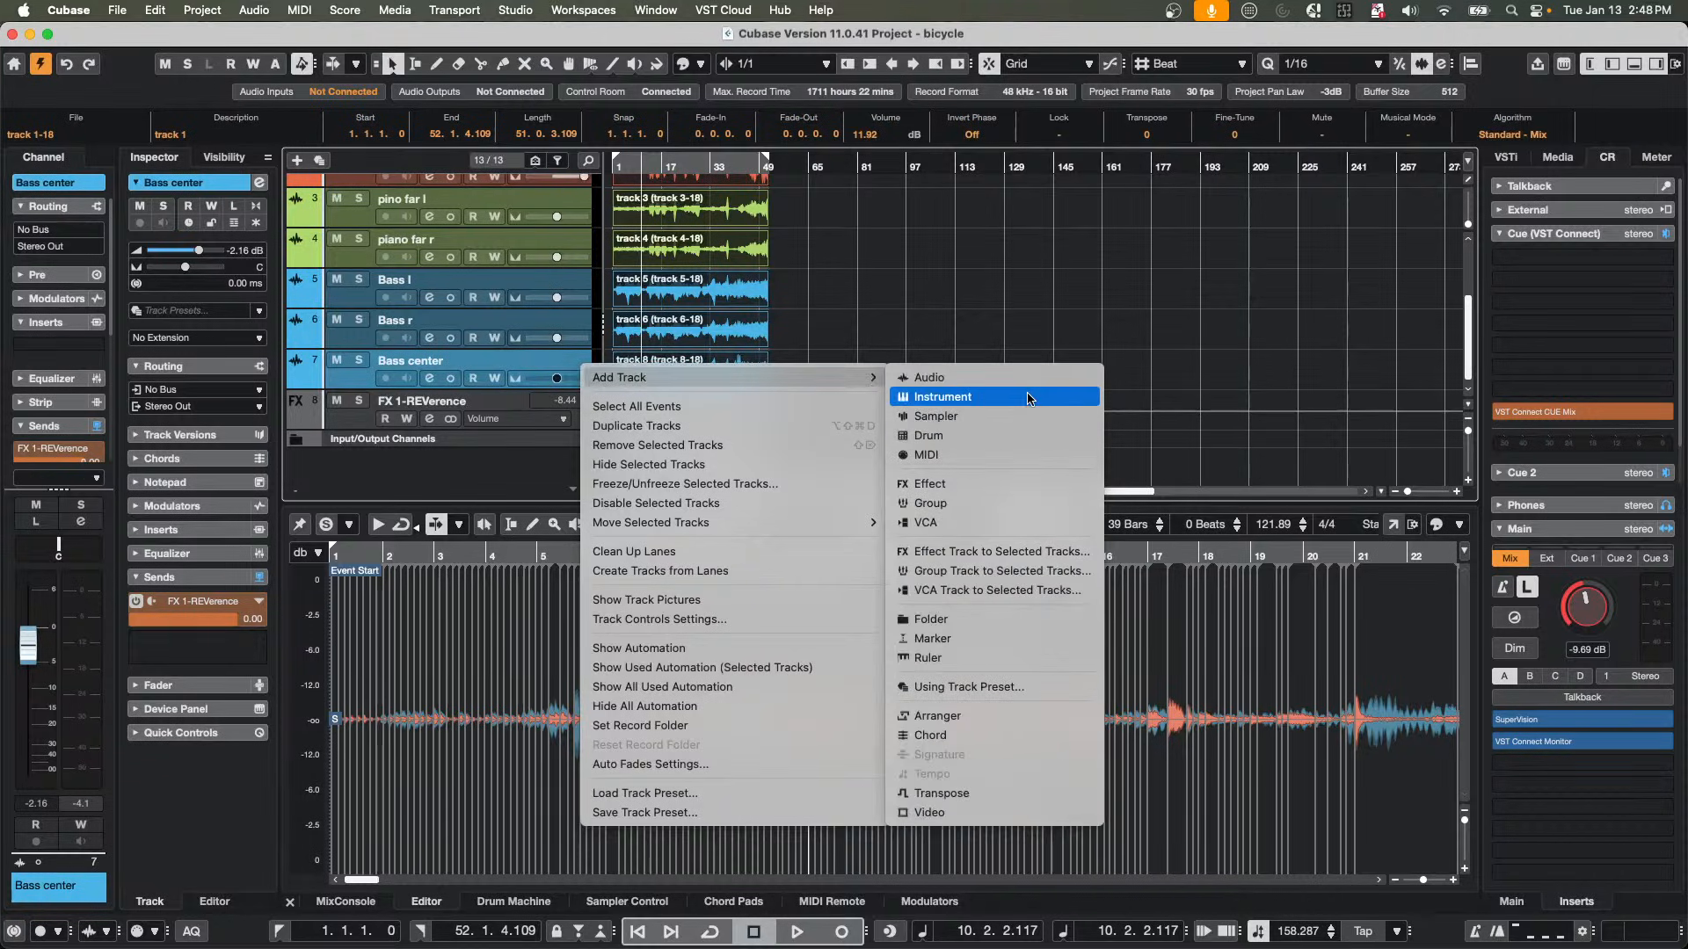
pyautogui.click(1011, 454)
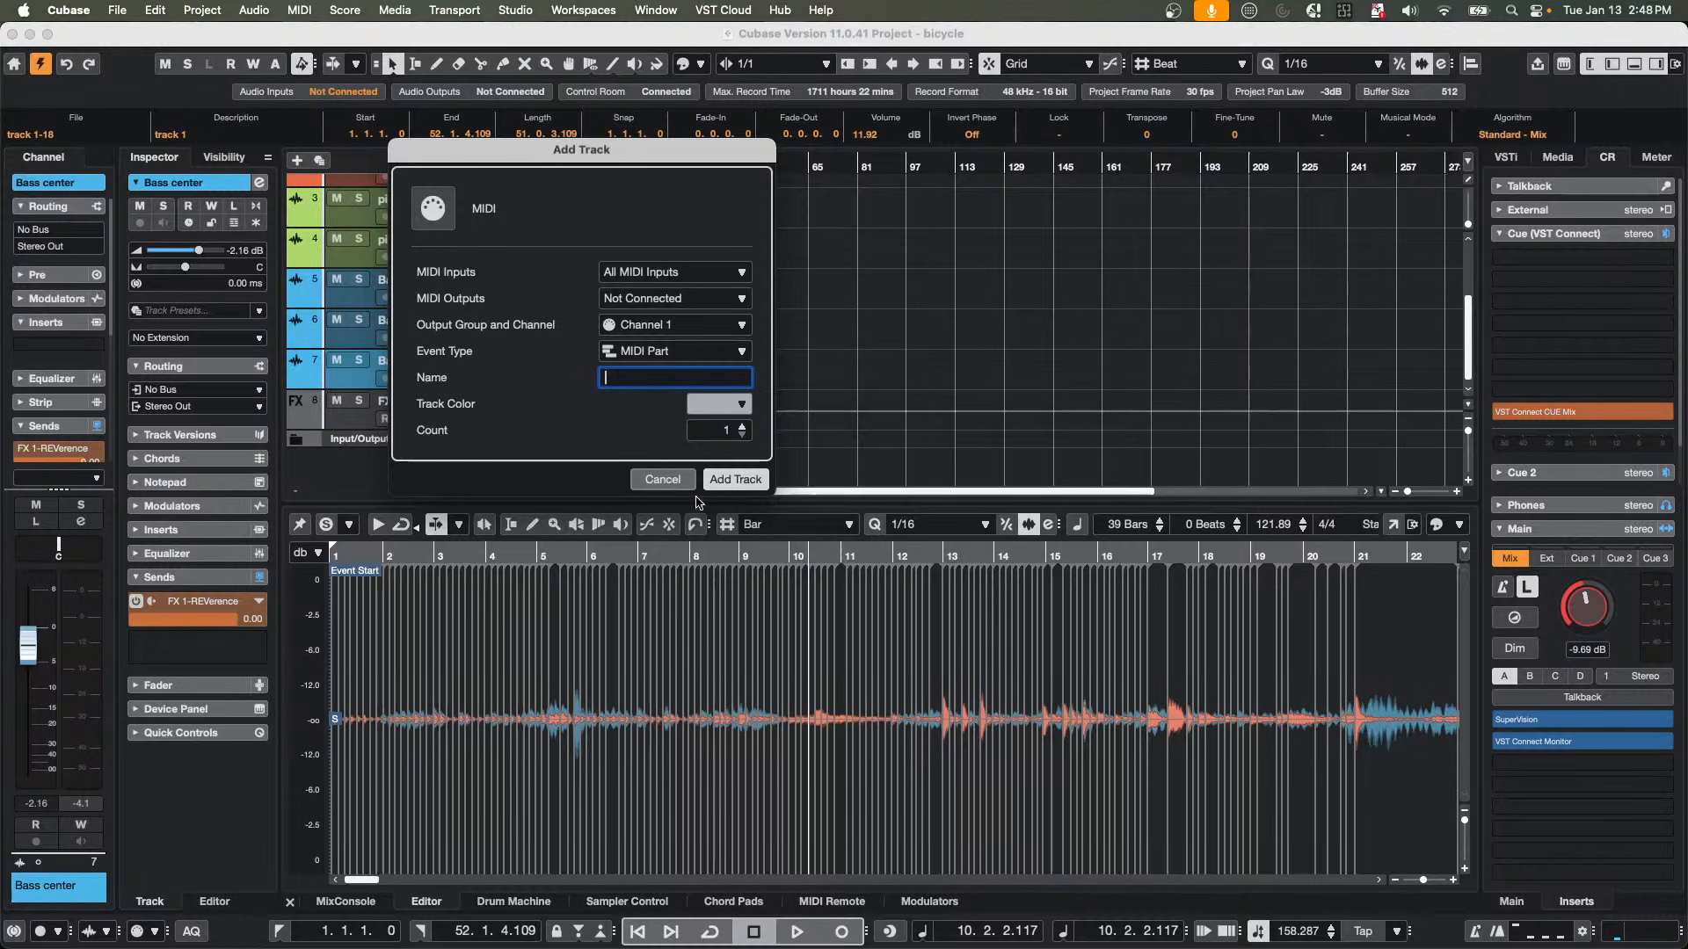
pyautogui.click(735, 479)
pyautogui.rightClick(773, 424)
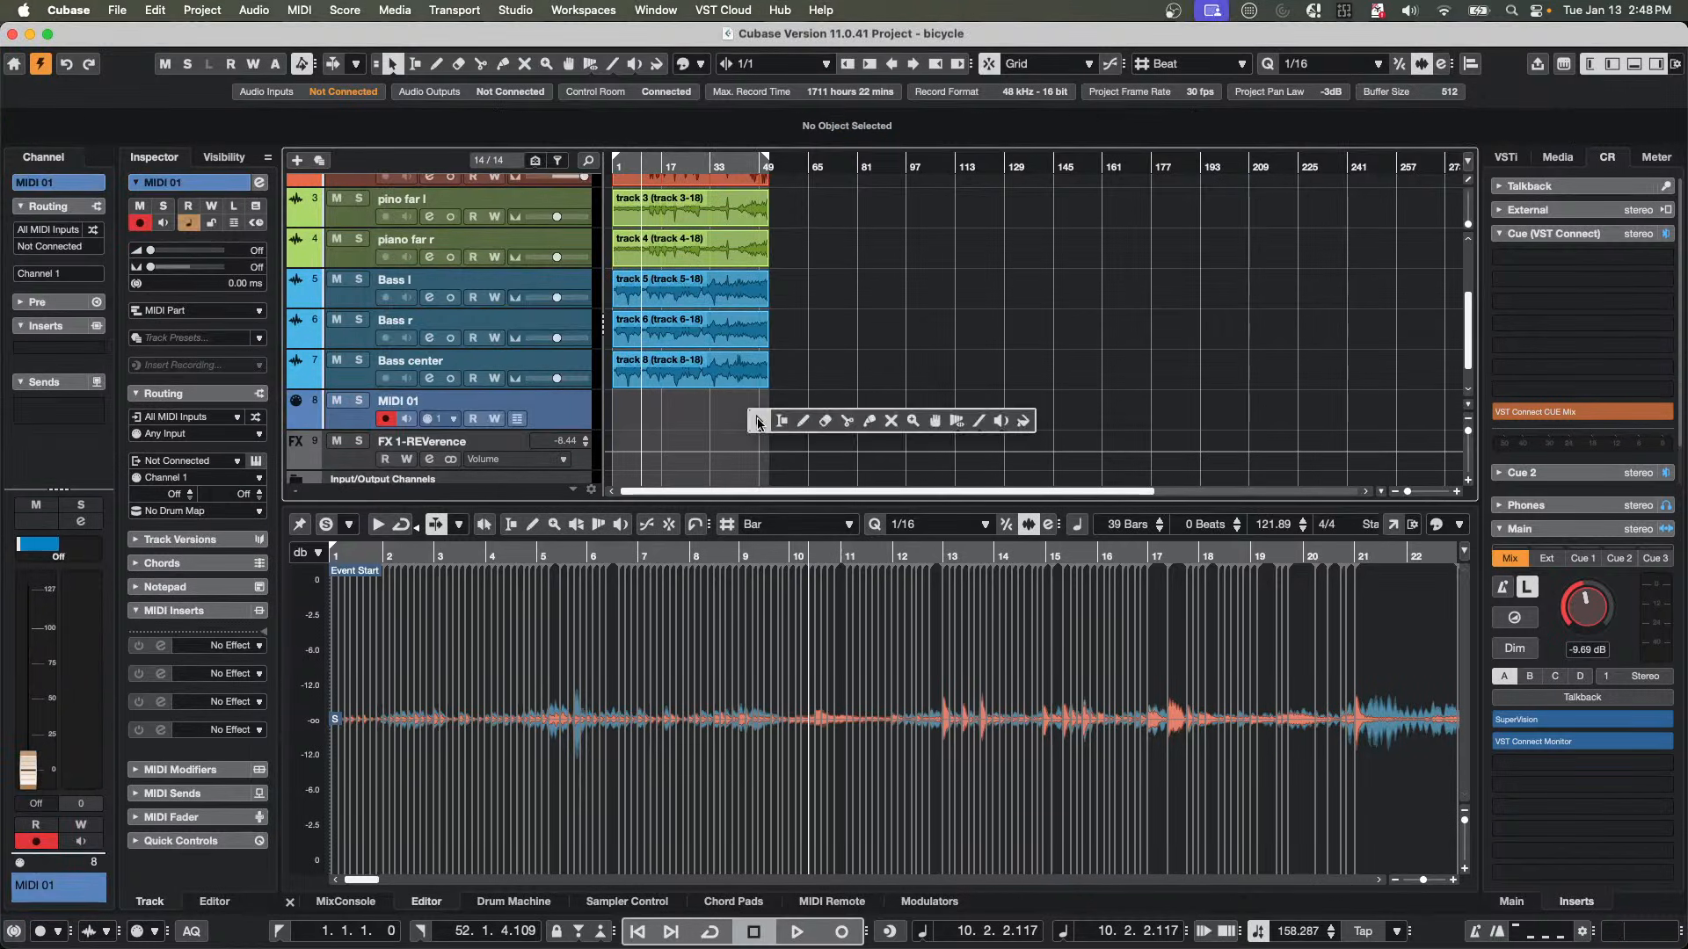
pyautogui.click(802, 424)
pyautogui.moveTo(815, 413); pyautogui.dragTo(914, 415)
# Open the new MIDI part in the Key Editor and extend its start back to about bar 55.
pyautogui.rightClick(834, 428)
pyautogui.click(835, 428)
pyautogui.doubleClick(835, 427)
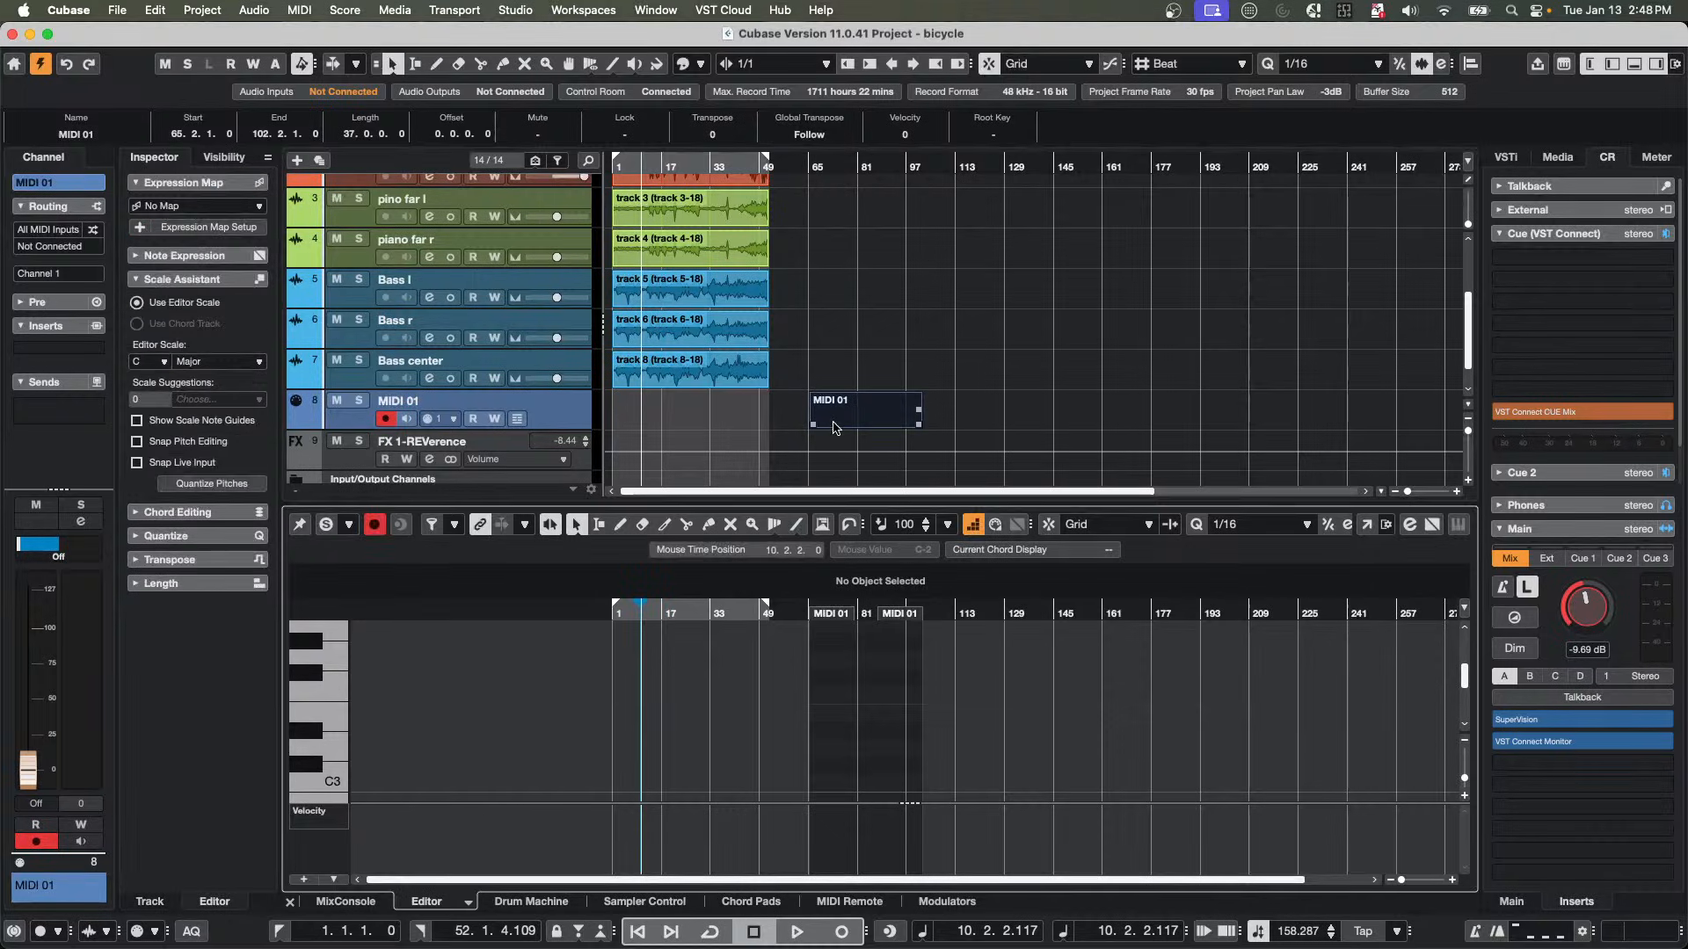
pyautogui.moveTo(852, 619); pyautogui.dragTo(686, 690)
# Draw D#3, F3, G3 and G#3 notes between about bars 61 and 66, plus several short notes down to C3 around bar 64.
pyautogui.rightClick(793, 702)
pyautogui.click(843, 702)
pyautogui.click(862, 704)
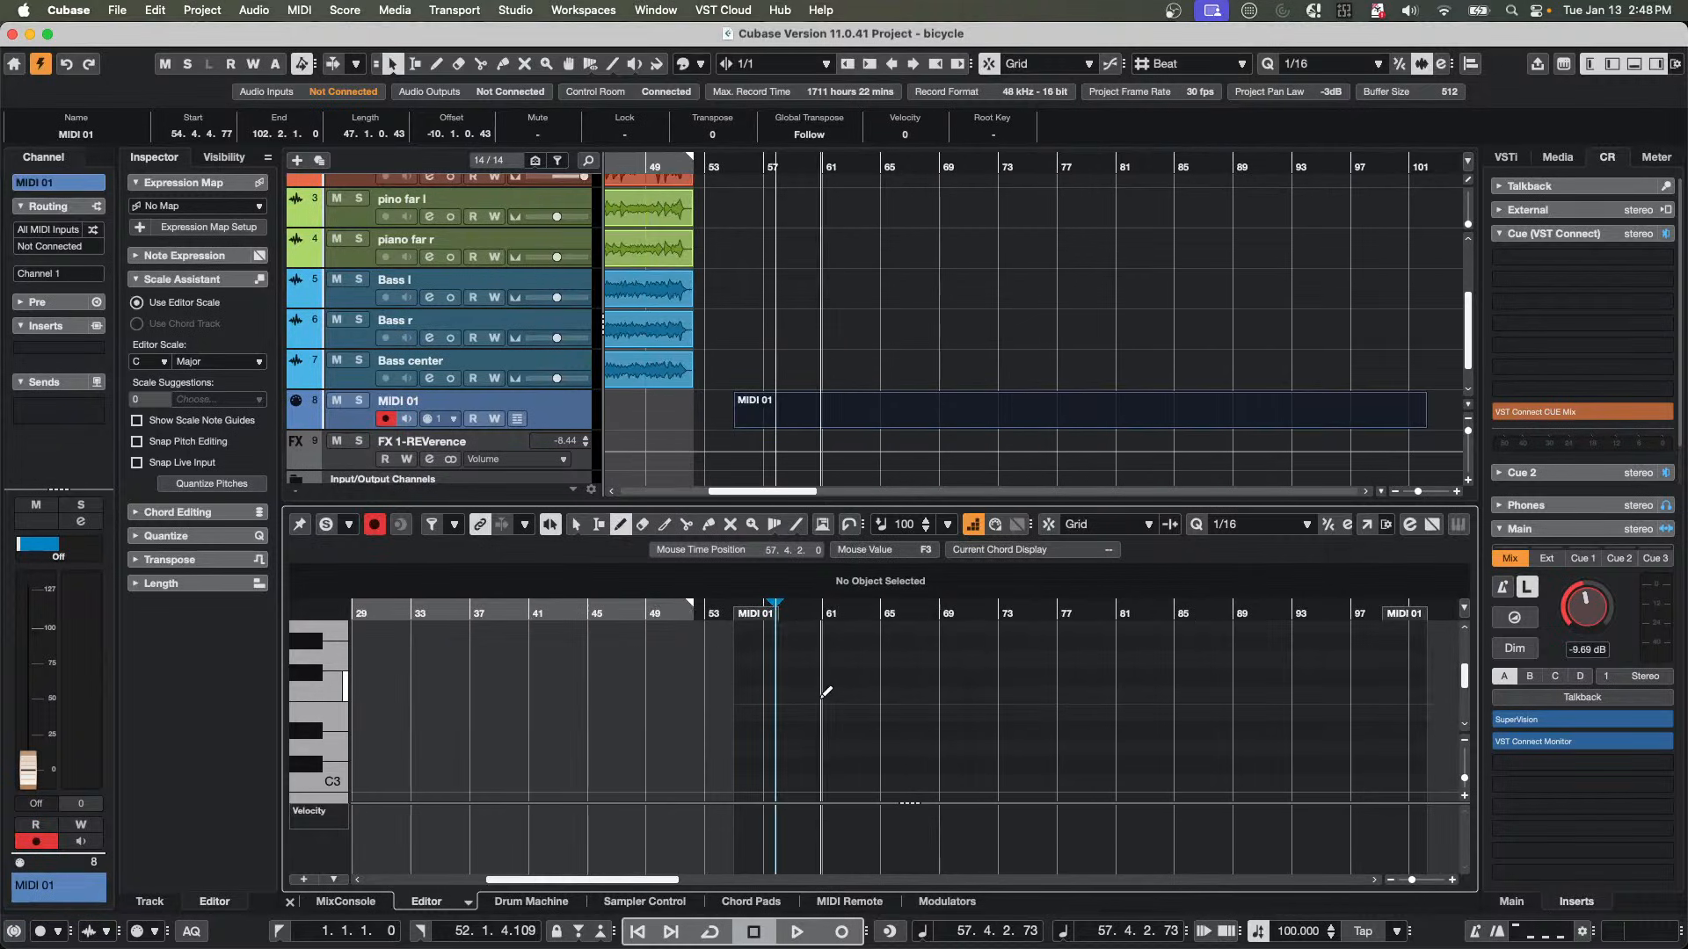
pyautogui.moveTo(817, 631)
pyautogui.mouseDown()
pyautogui.moveTo(839, 712)
pyautogui.moveTo(998, 730)
pyautogui.mouseUp()
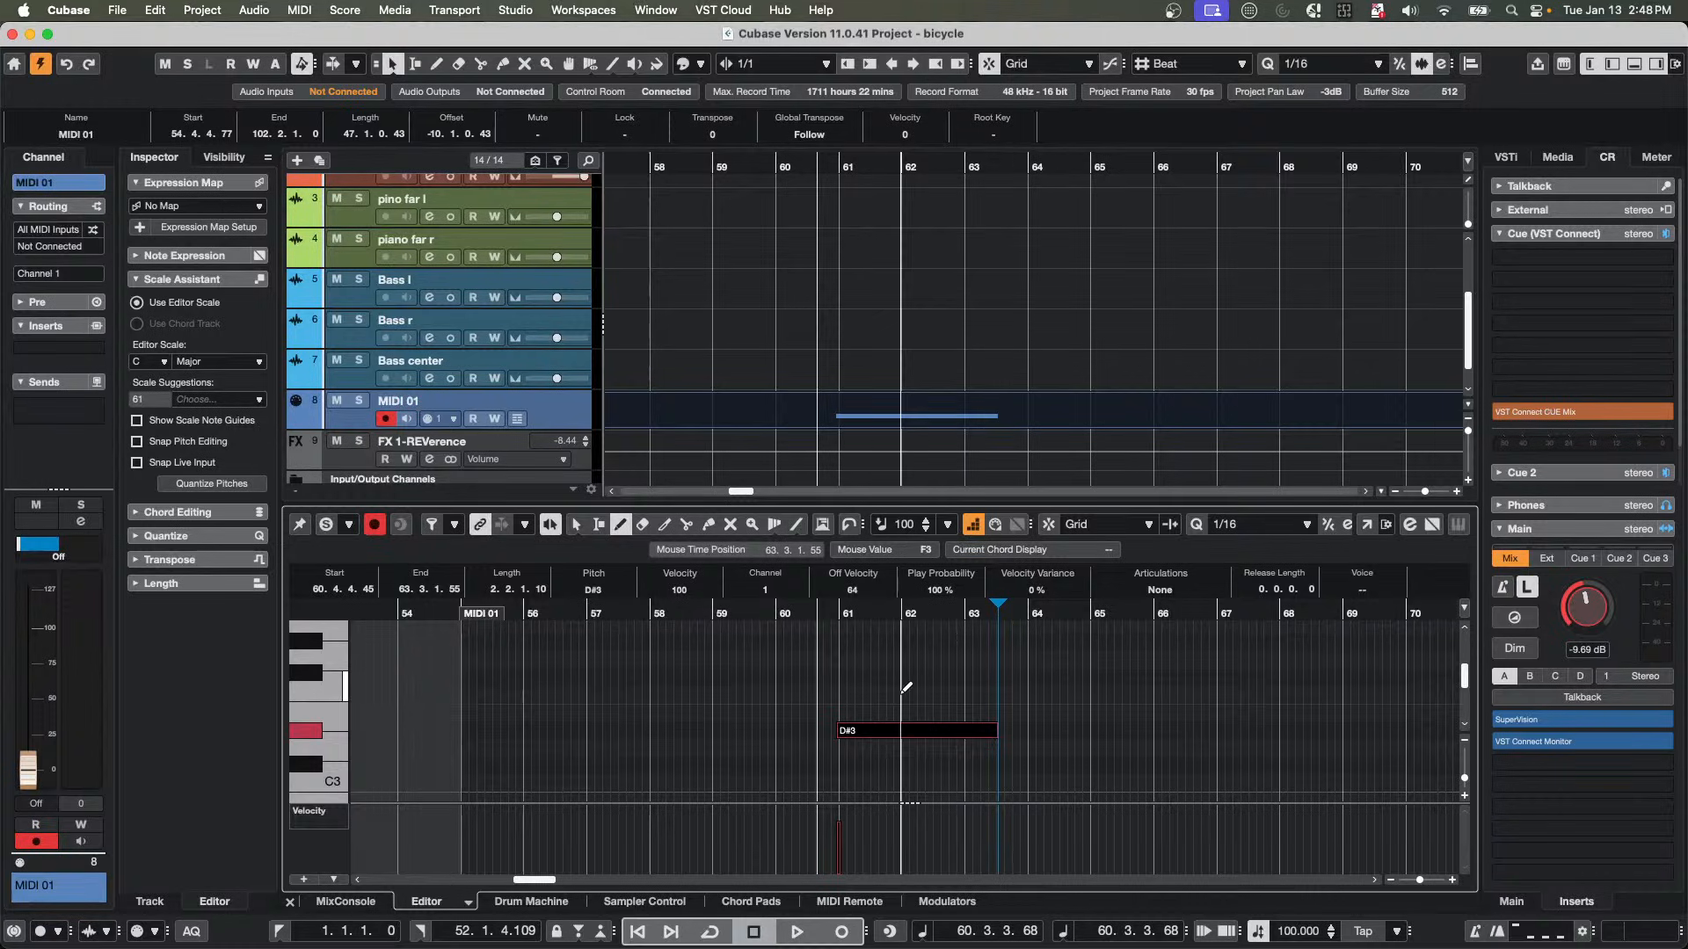
pyautogui.moveTo(902, 695); pyautogui.dragTo(1161, 643)
pyautogui.click(1007, 725)
pyautogui.click(1035, 748)
pyautogui.moveTo(1005, 724)
pyautogui.mouseDown()
pyautogui.moveTo(1035, 730)
pyautogui.moveTo(1022, 783)
pyautogui.mouseUp()
pyautogui.click(995, 765)
pyautogui.click(1047, 782)
pyautogui.click(1068, 781)
pyautogui.click(1076, 782)
pyautogui.click(1071, 779)
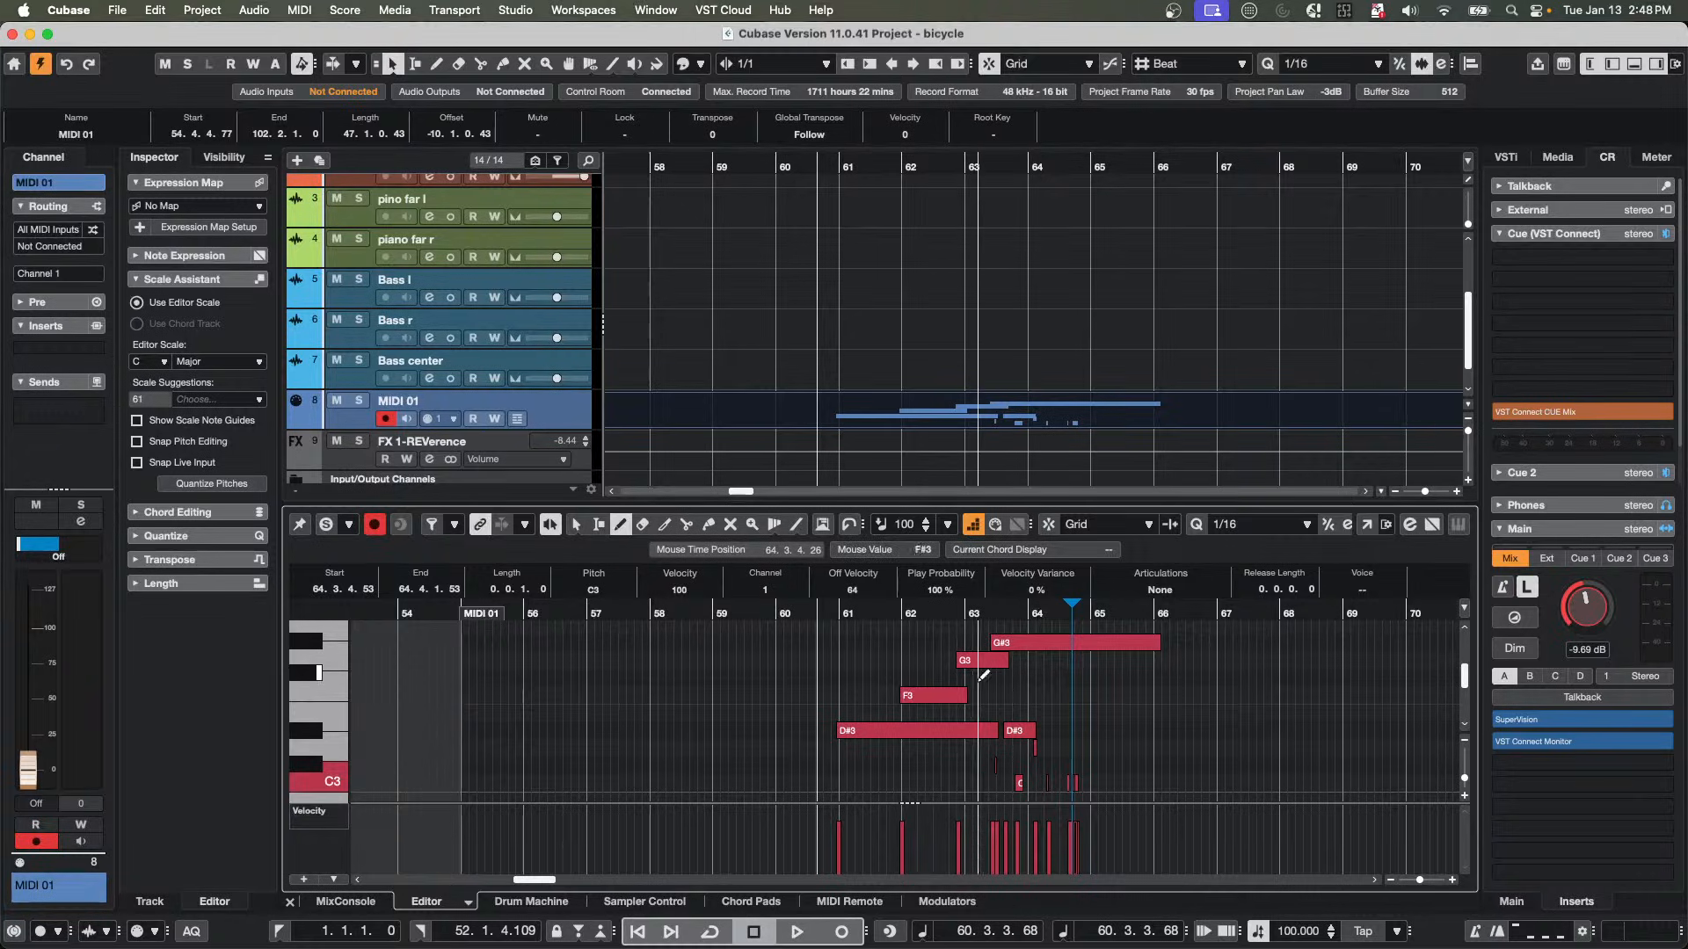
# Select the F3, G3 and G#3 notes and move them about one bar later.
pyautogui.press('1')
pyautogui.moveTo(917, 632); pyautogui.dragTo(1063, 712)
pyautogui.moveTo(949, 701); pyautogui.dragTo(1012, 701)
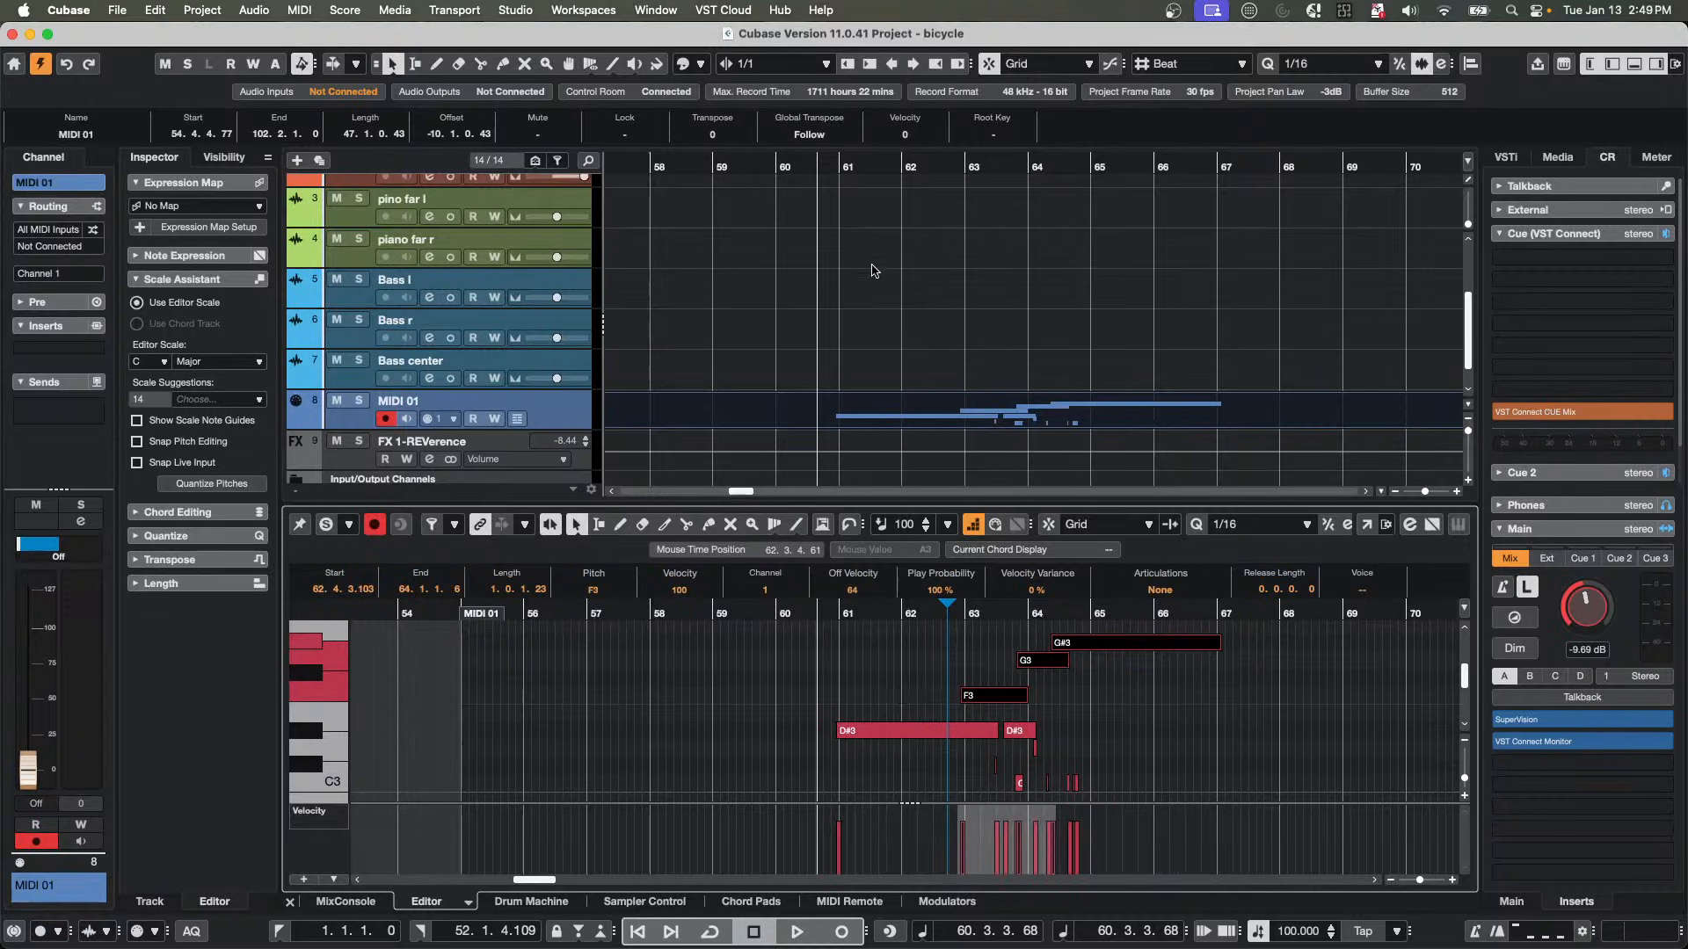
# Split the MIDI 01 part at bar 61 with the Split tool, examine the notes in the second part, and undo the split.
pyautogui.rightClick(853, 374)
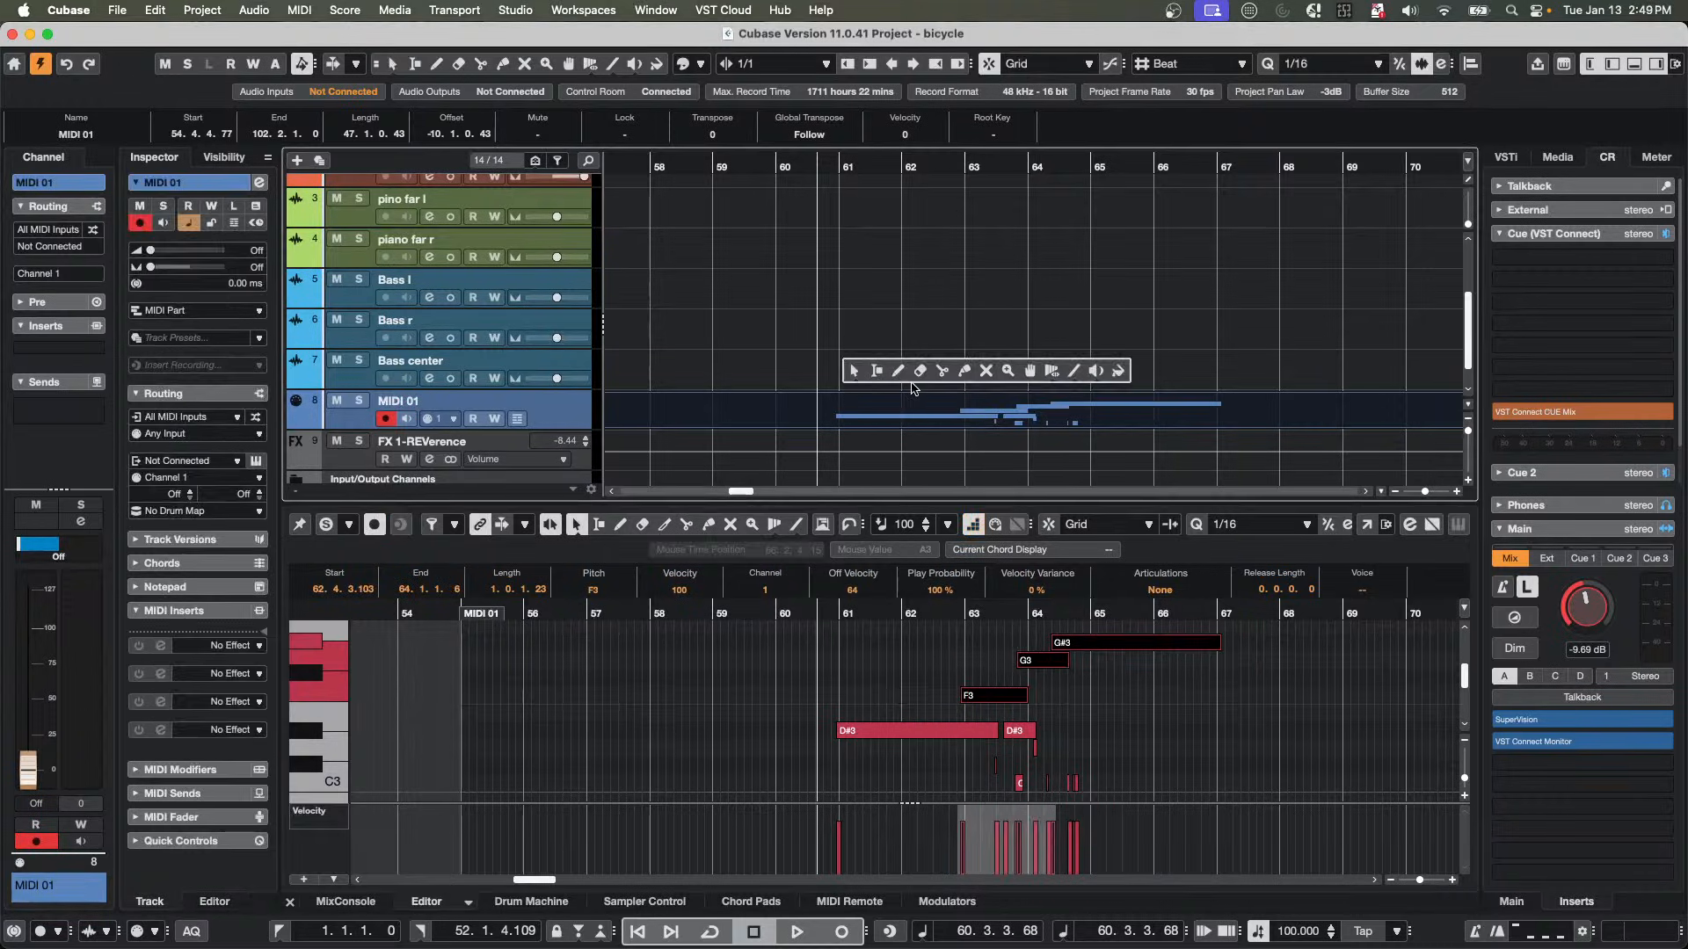
pyautogui.click(941, 370)
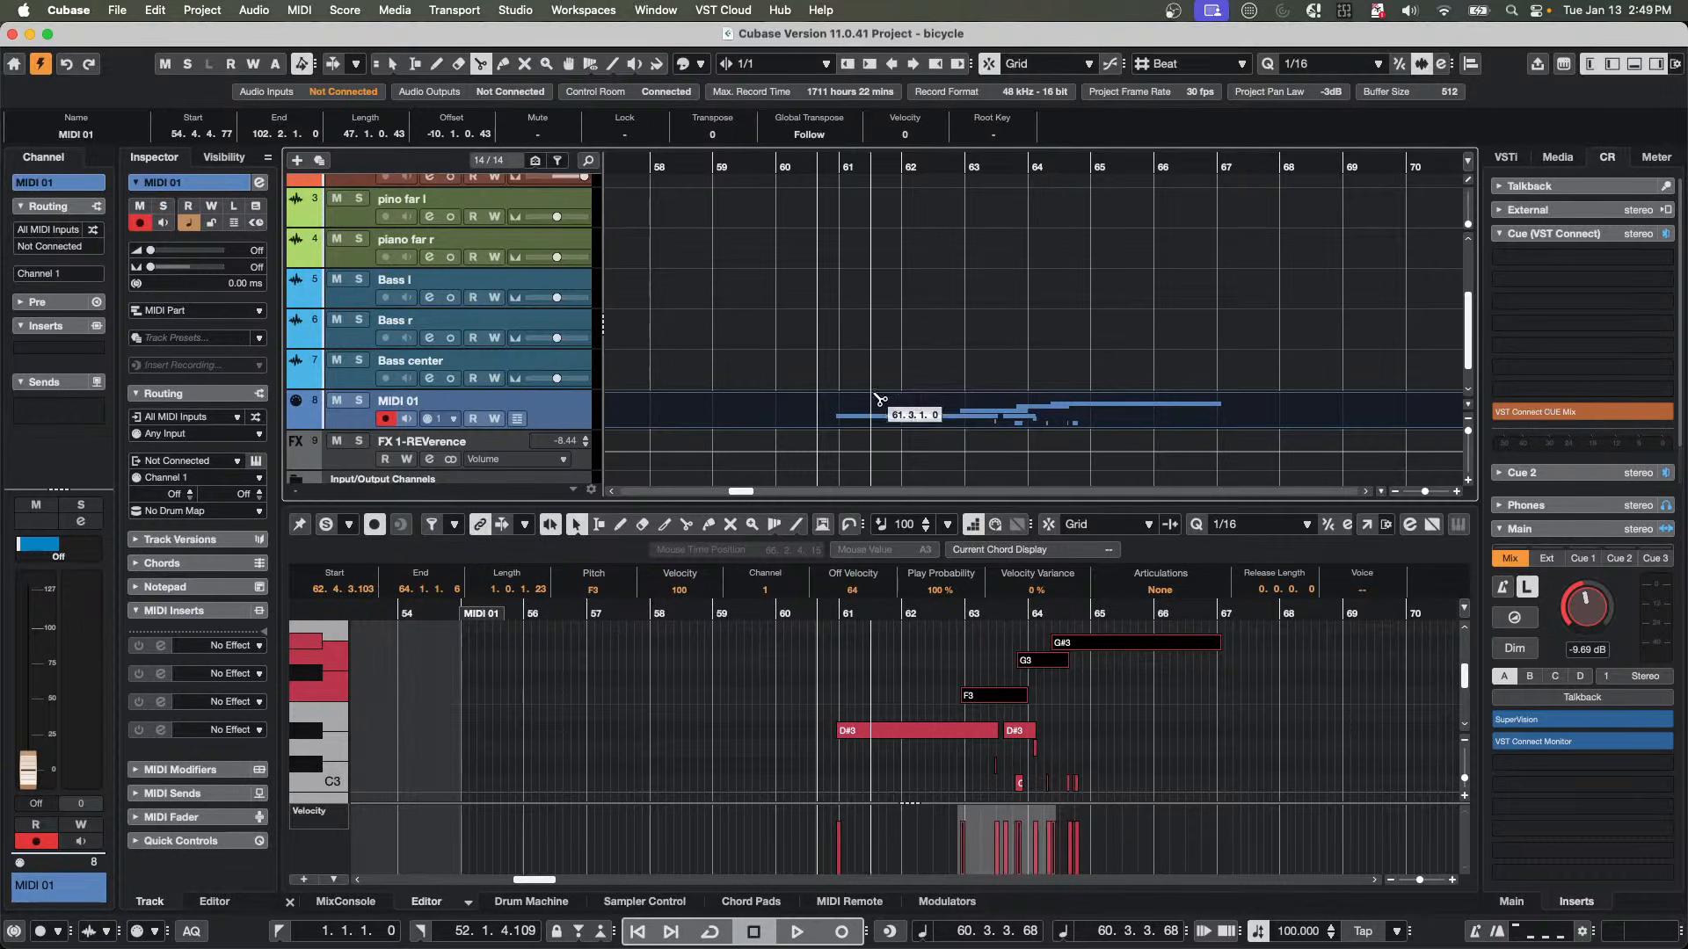
pyautogui.click(842, 407)
pyautogui.hscroll(5, 841, 407)
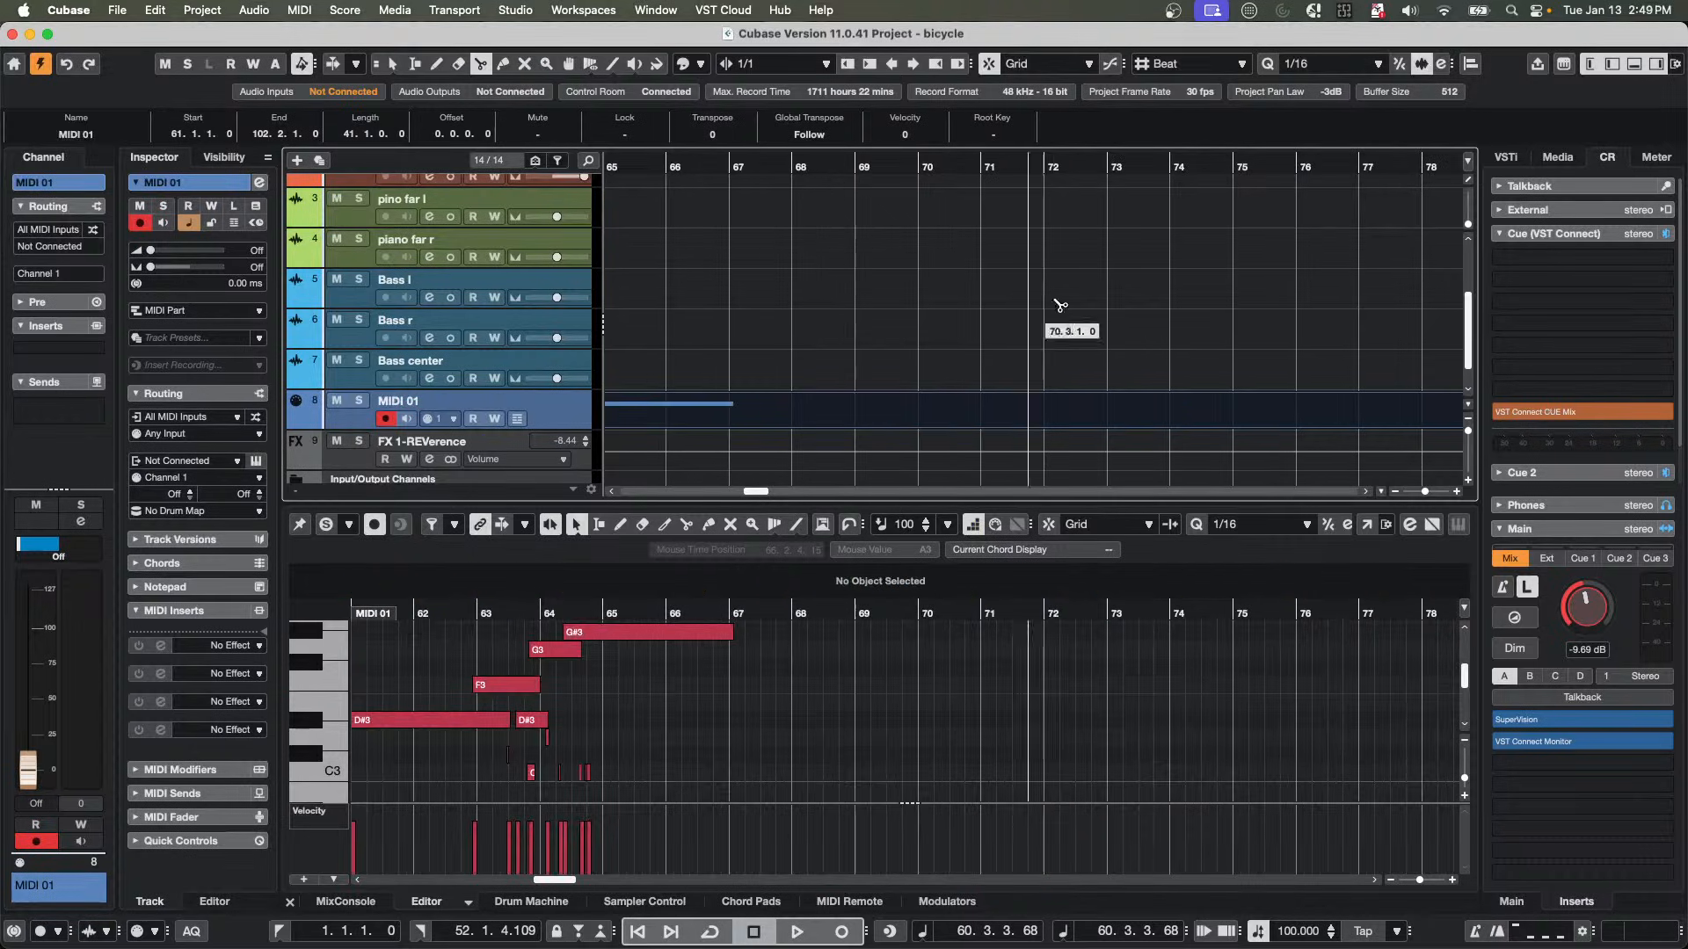
pyautogui.moveTo(875, 156); pyautogui.dragTo(898, 134)
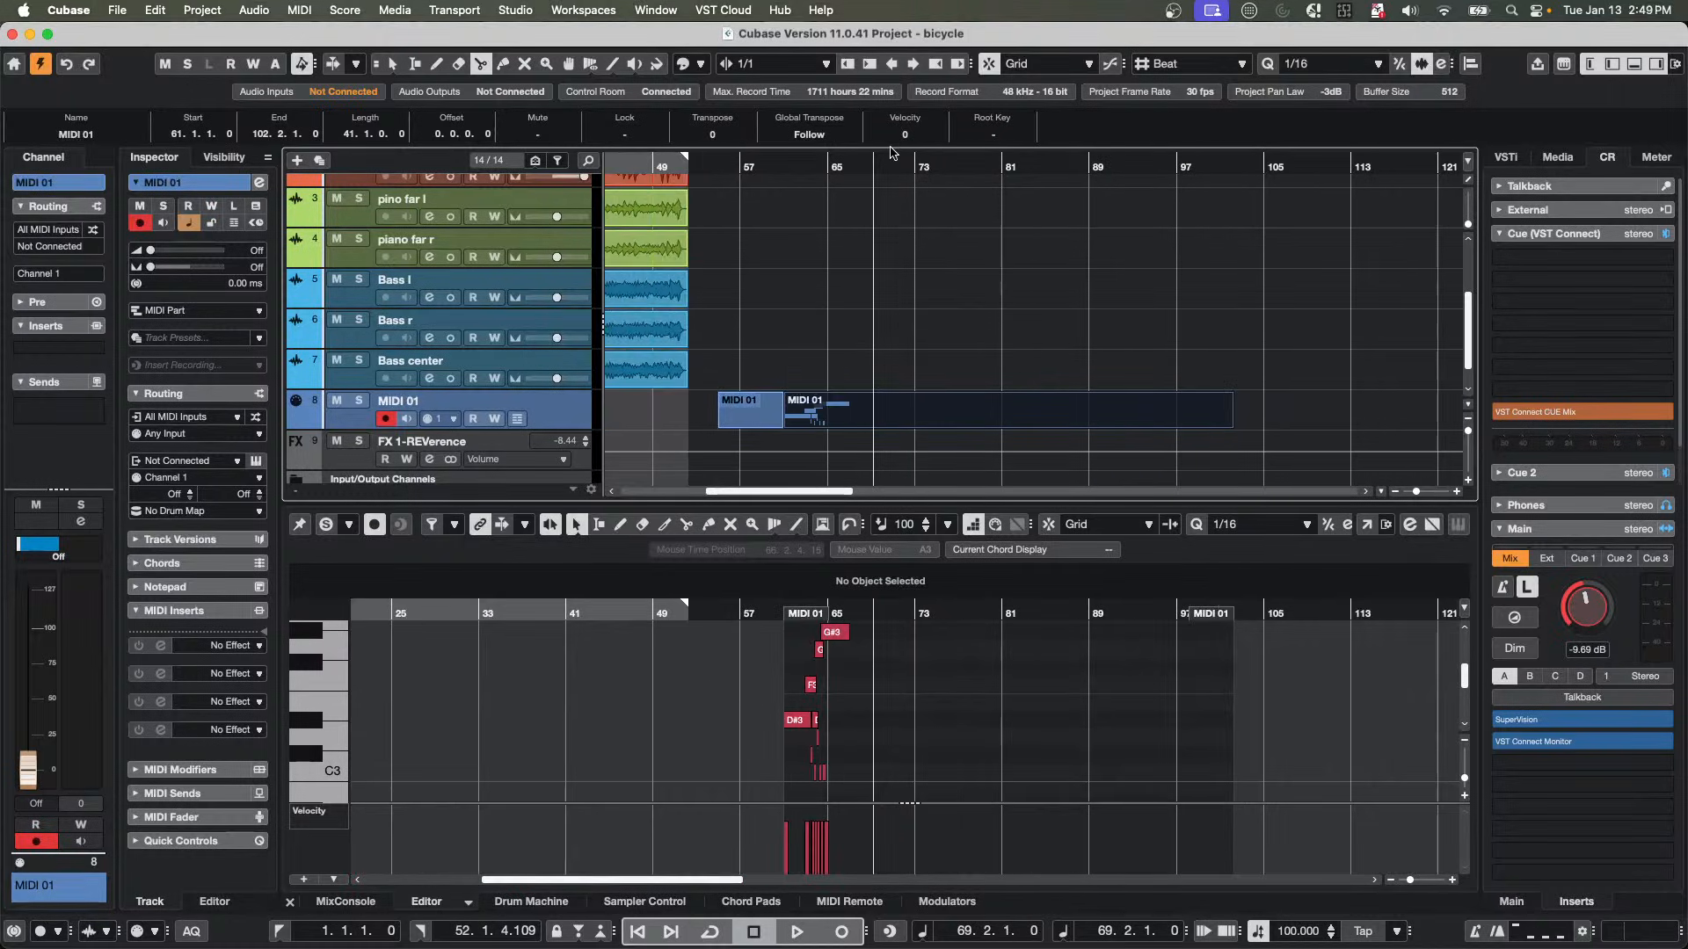
pyautogui.press('super+z')
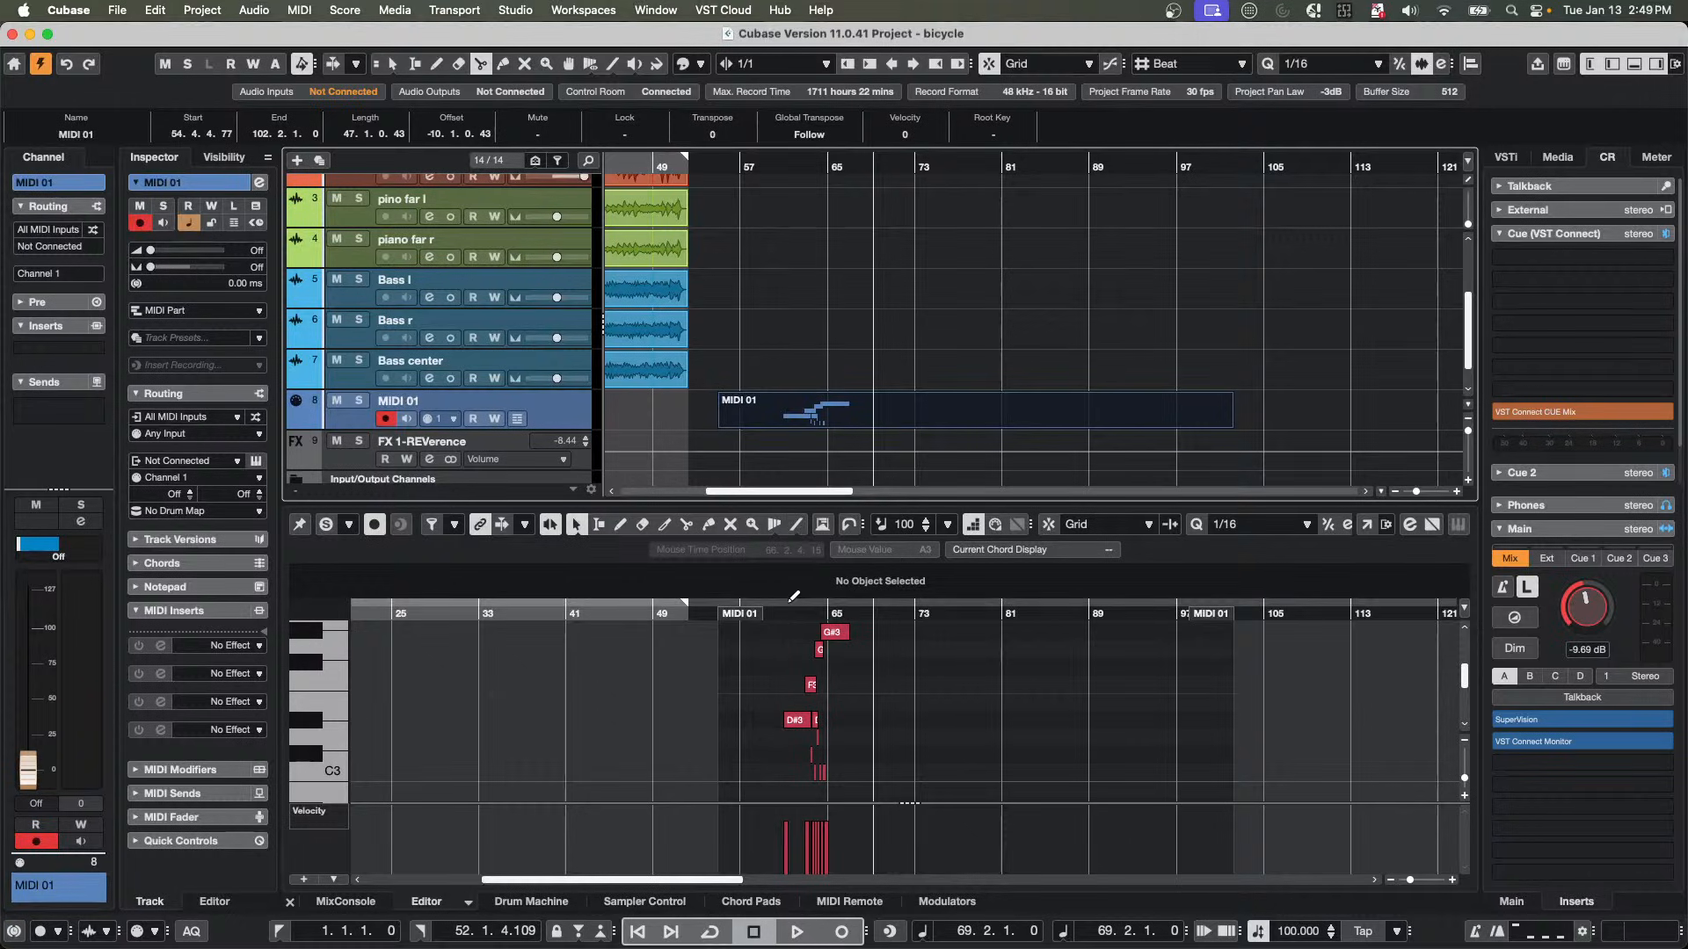
# Examine the D#3 note starting slightly before bar 61, split the MIDI part at bar 61 again, and undo that split.
pyautogui.moveTo(764, 603); pyautogui.dragTo(778, 670)
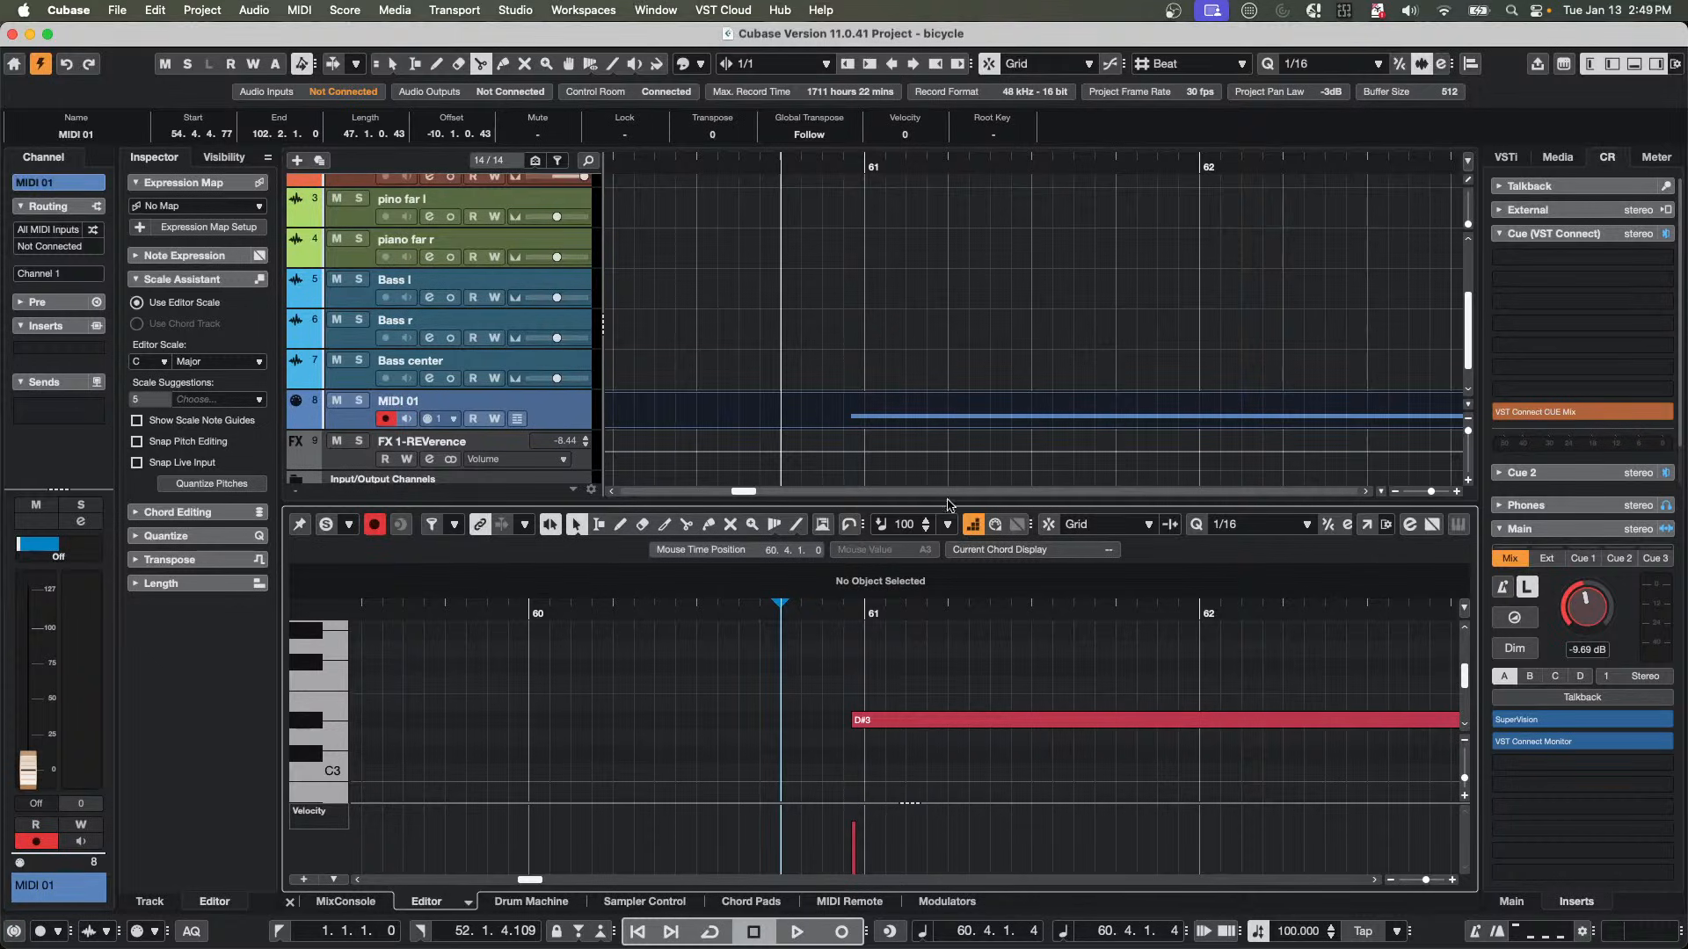
pyautogui.click(878, 419)
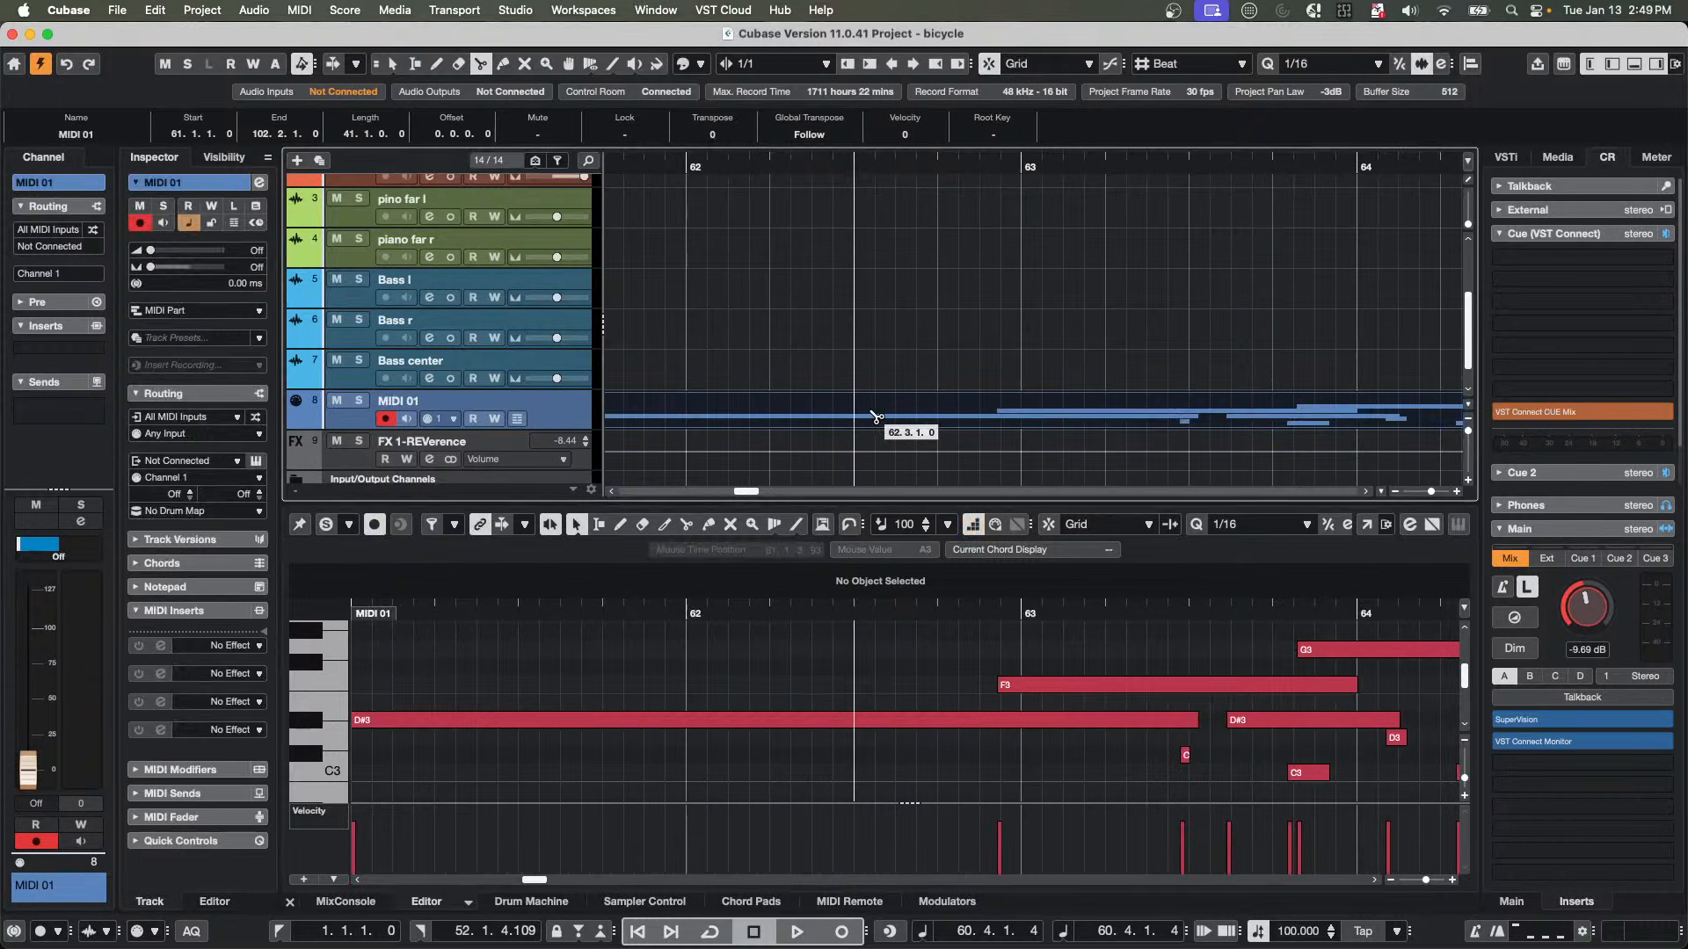
pyautogui.moveTo(967, 166); pyautogui.dragTo(895, 132)
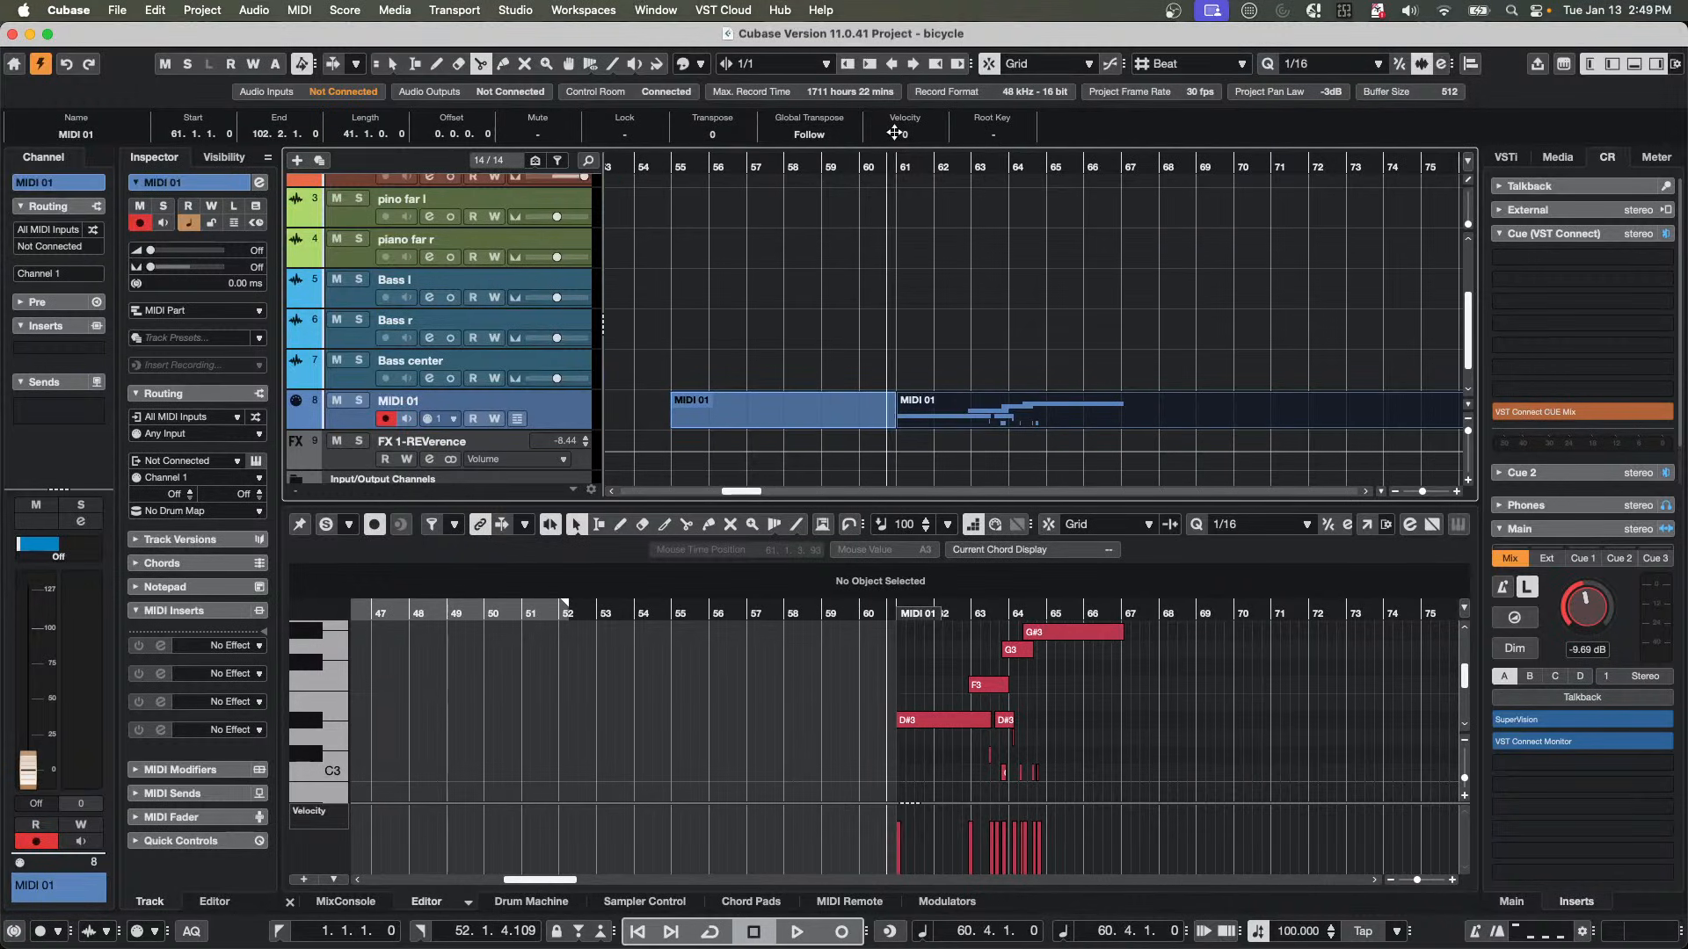
pyautogui.press('super+z')
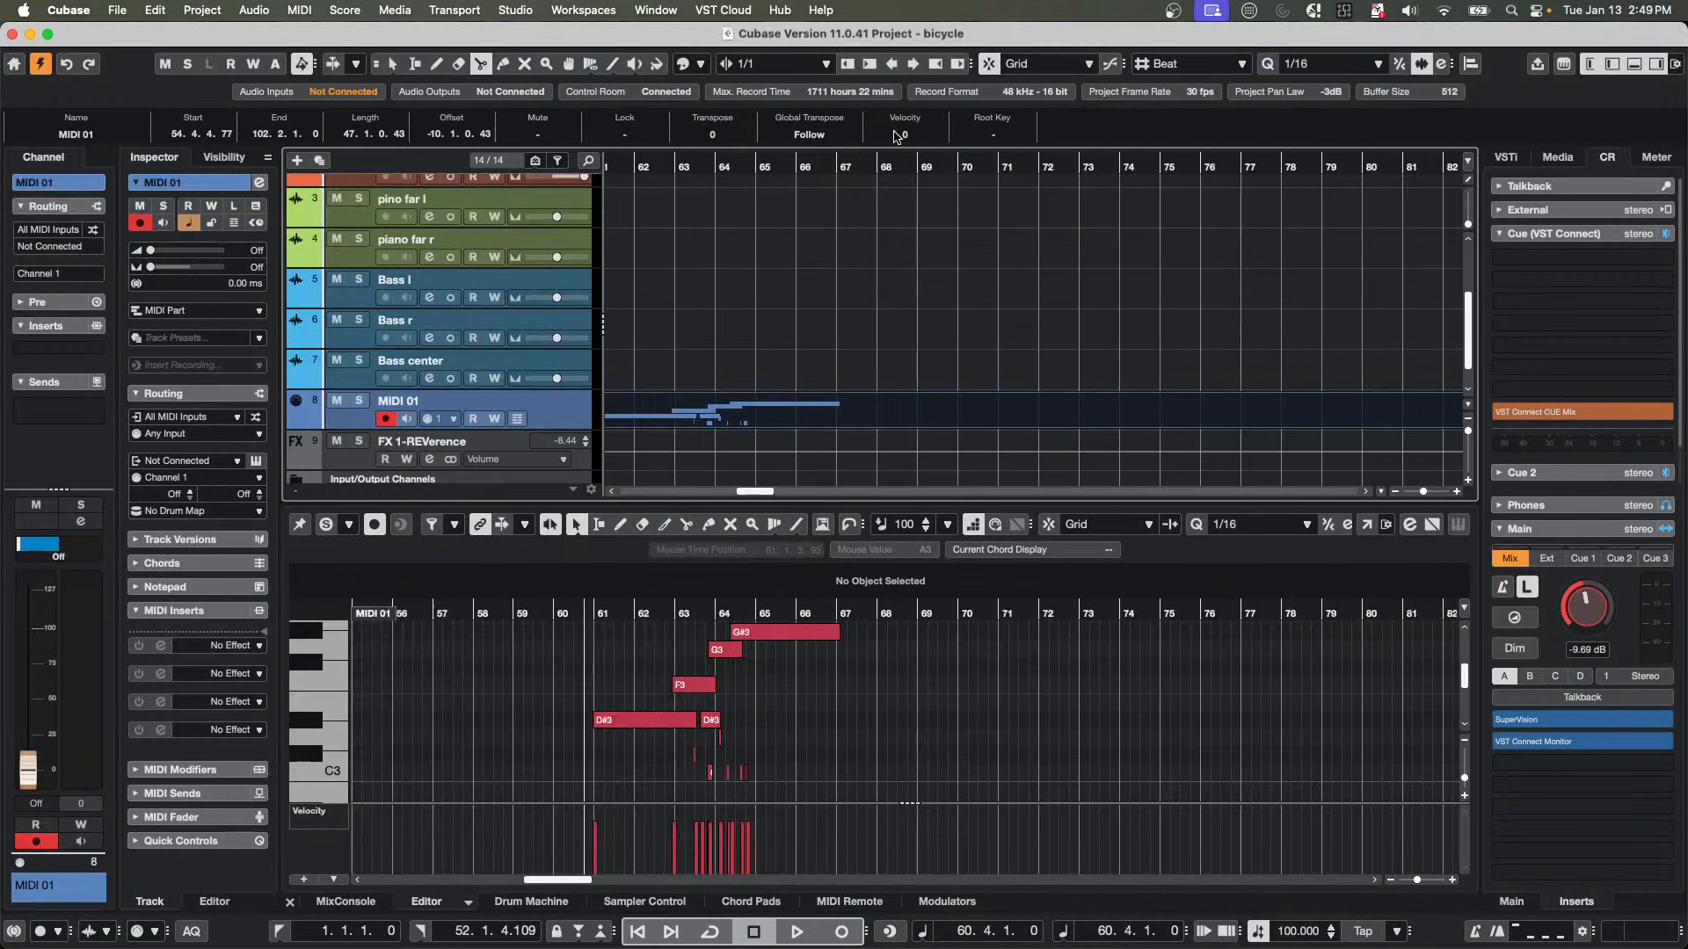
# Disable Split MIDI Events in the MIDI editing preferences and confirm the change.
pyautogui.click(63, 8)
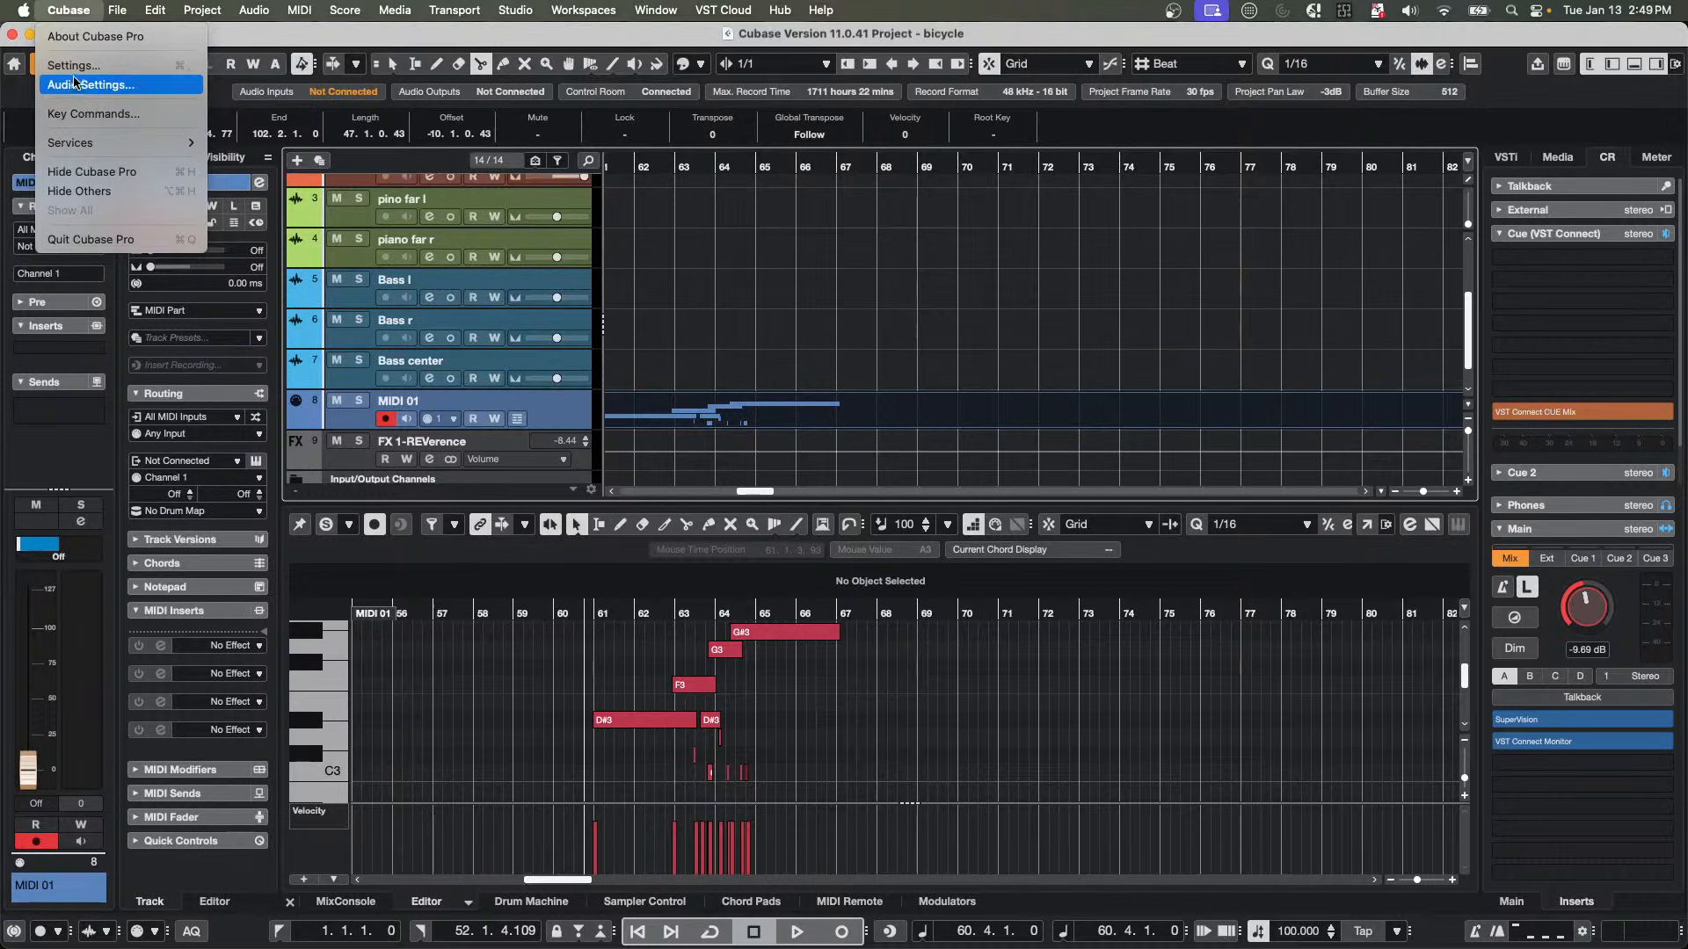
pyautogui.click(74, 65)
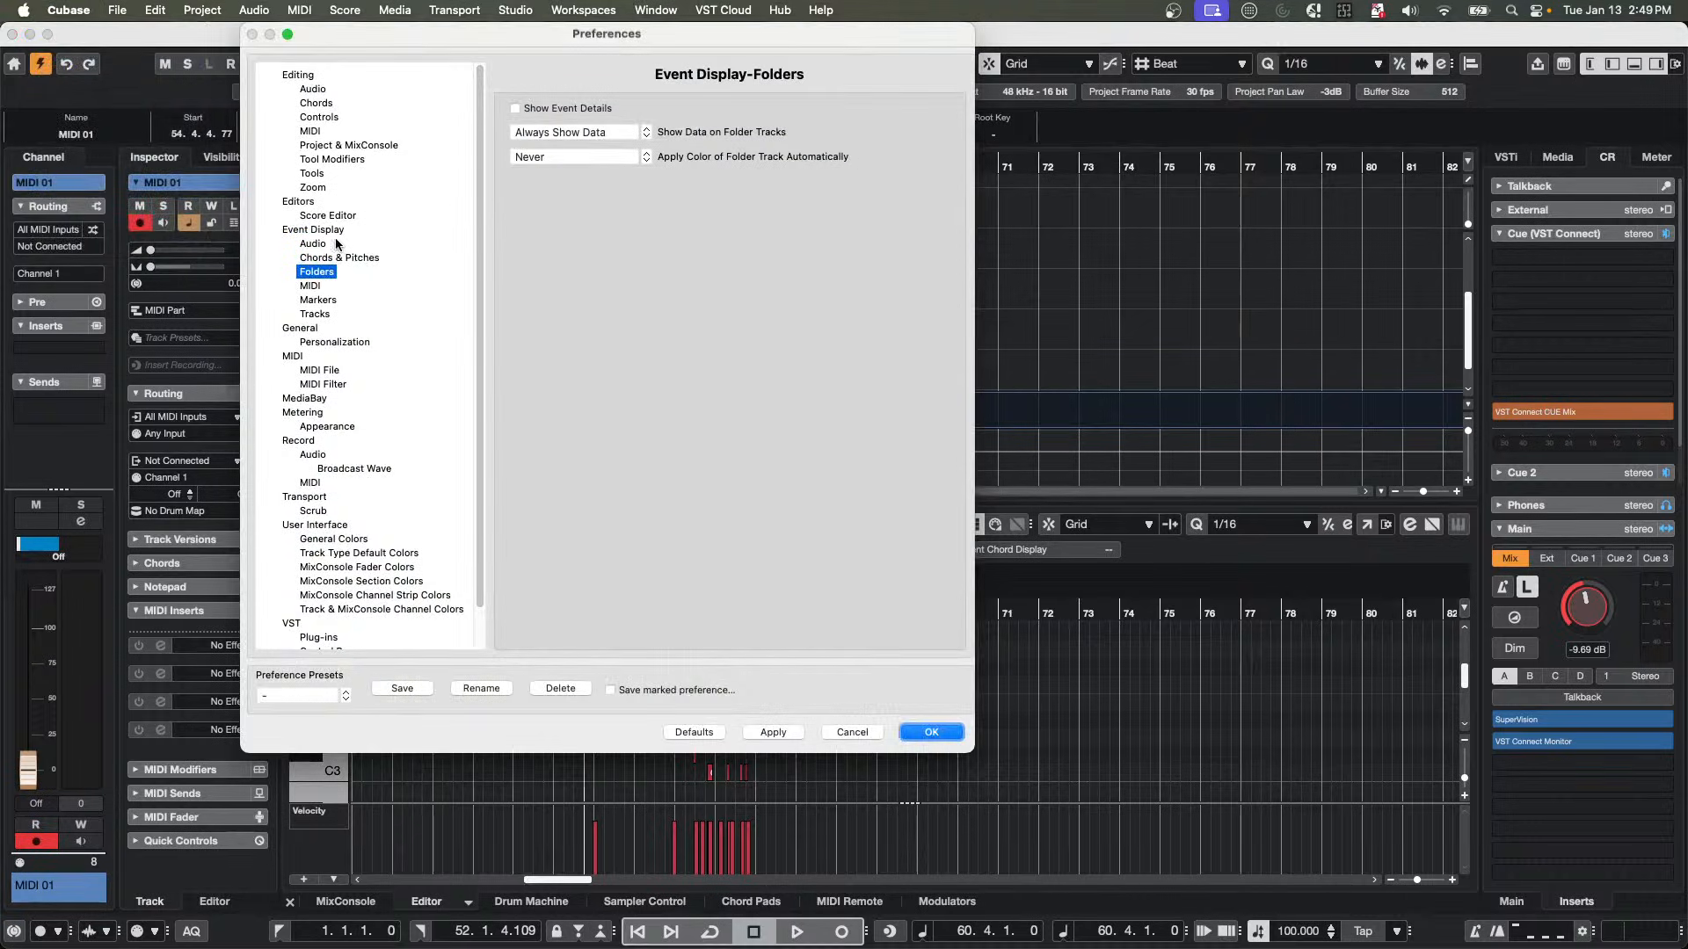
pyautogui.click(312, 133)
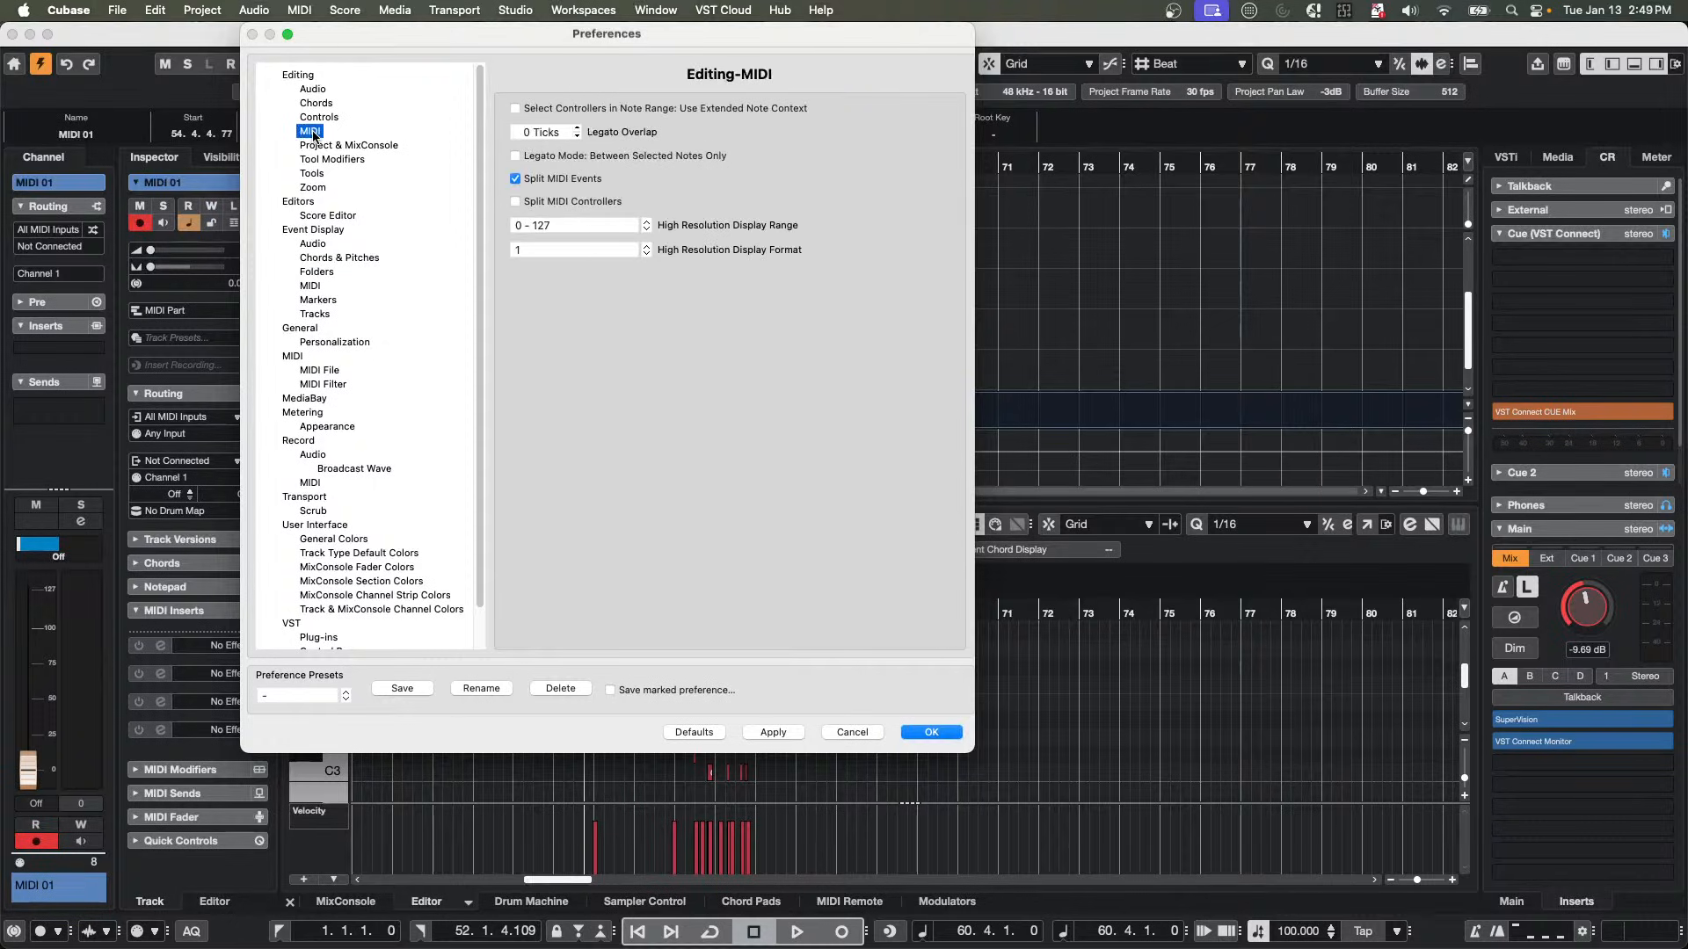
pyautogui.click(516, 179)
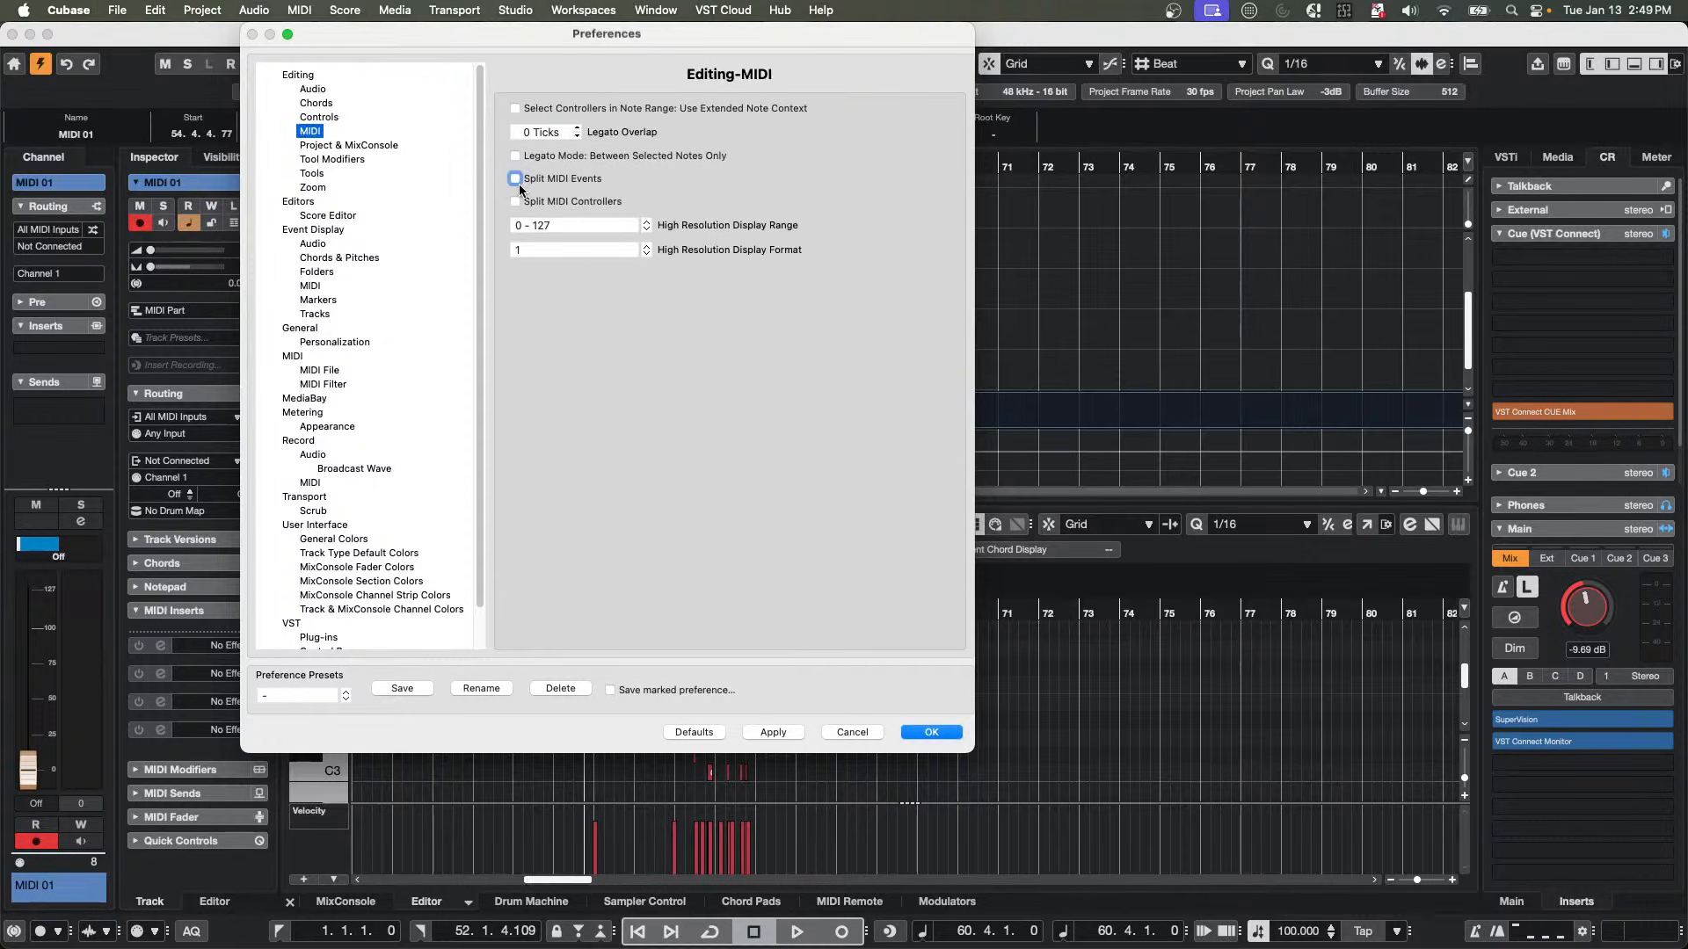
pyautogui.click(930, 731)
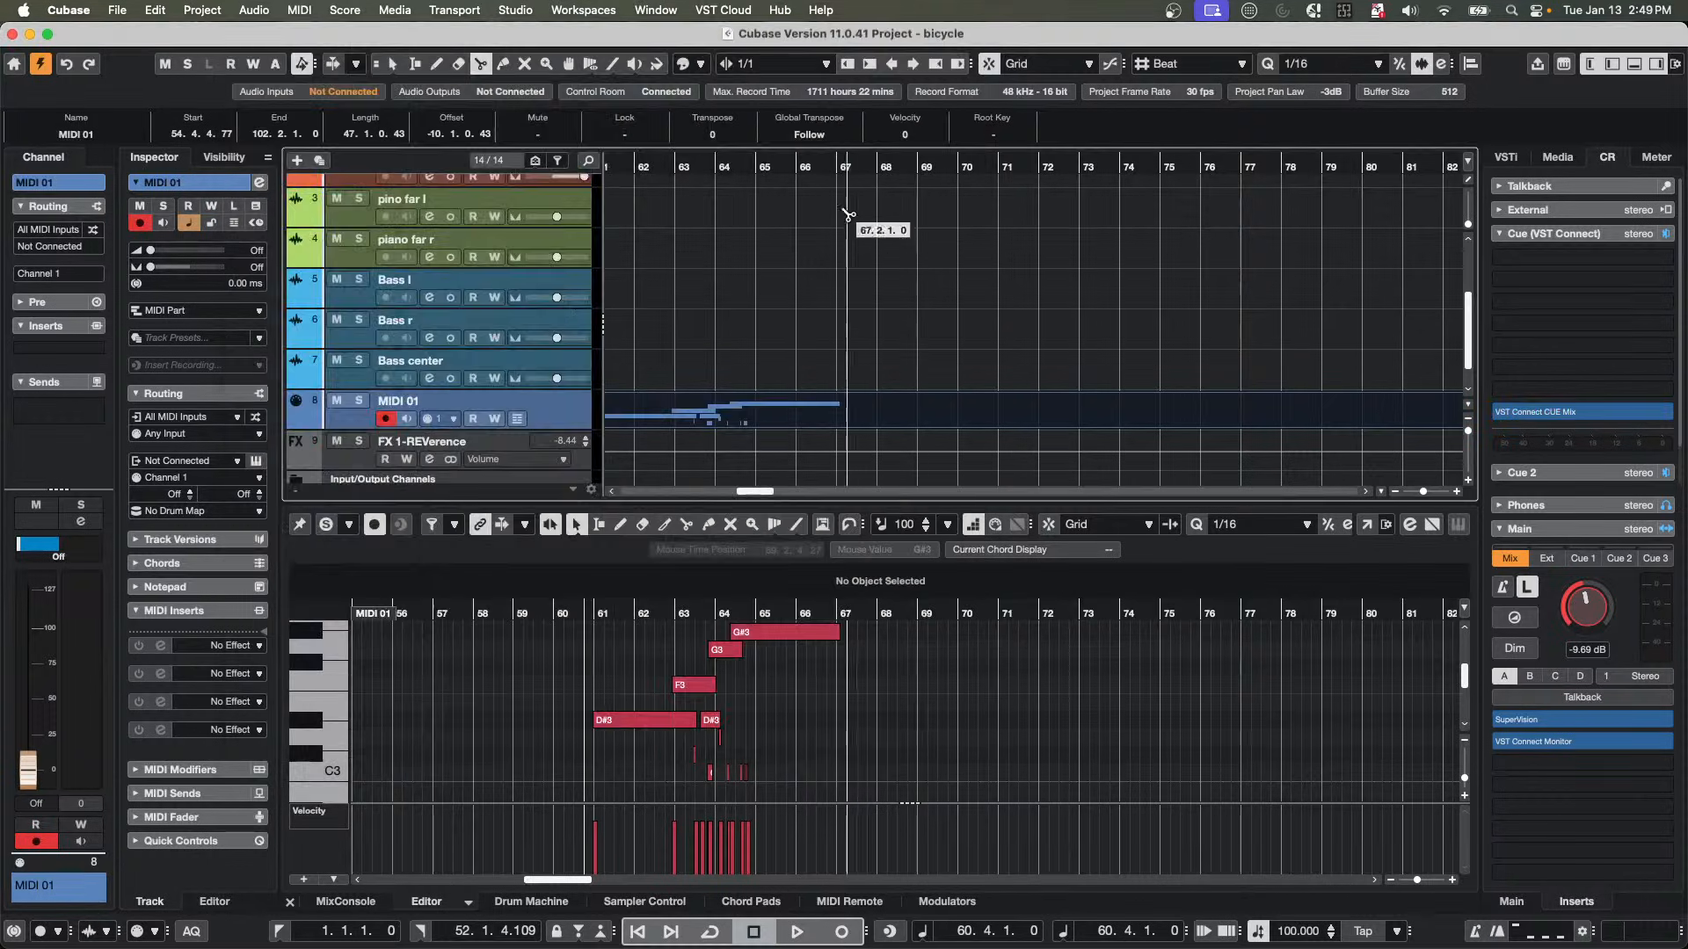
# Split the MIDI 01 part at bar 61, examine the notes in the second part, and undo the split.
pyautogui.moveTo(738, 167); pyautogui.dragTo(821, 274)
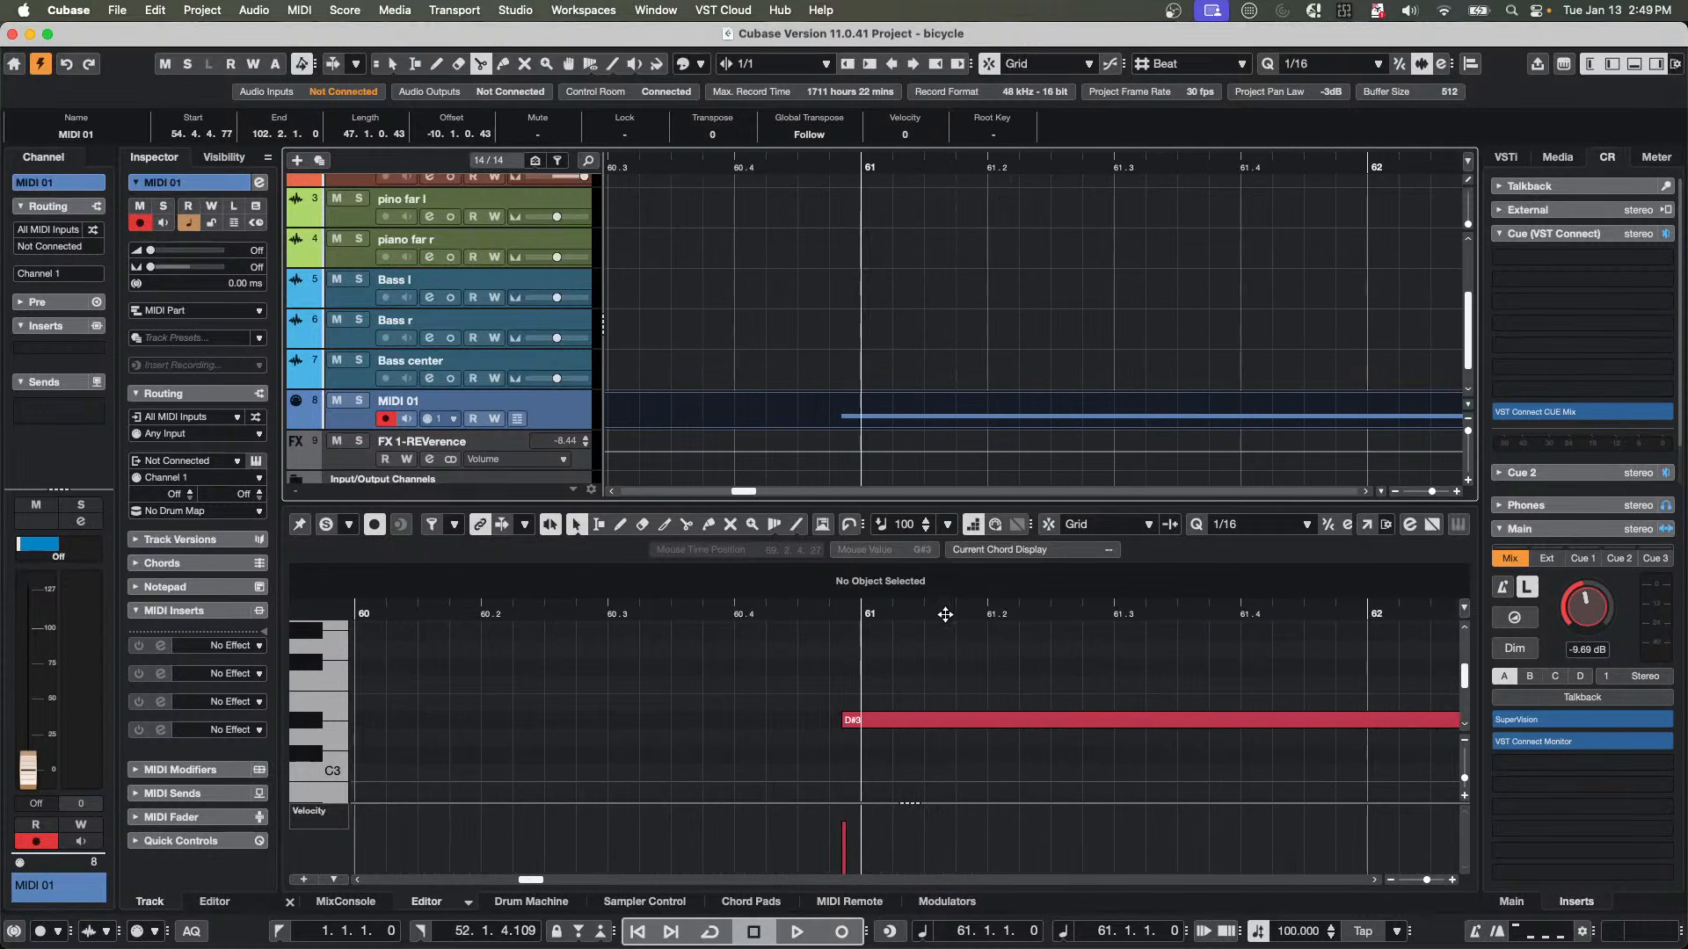
pyautogui.click(868, 423)
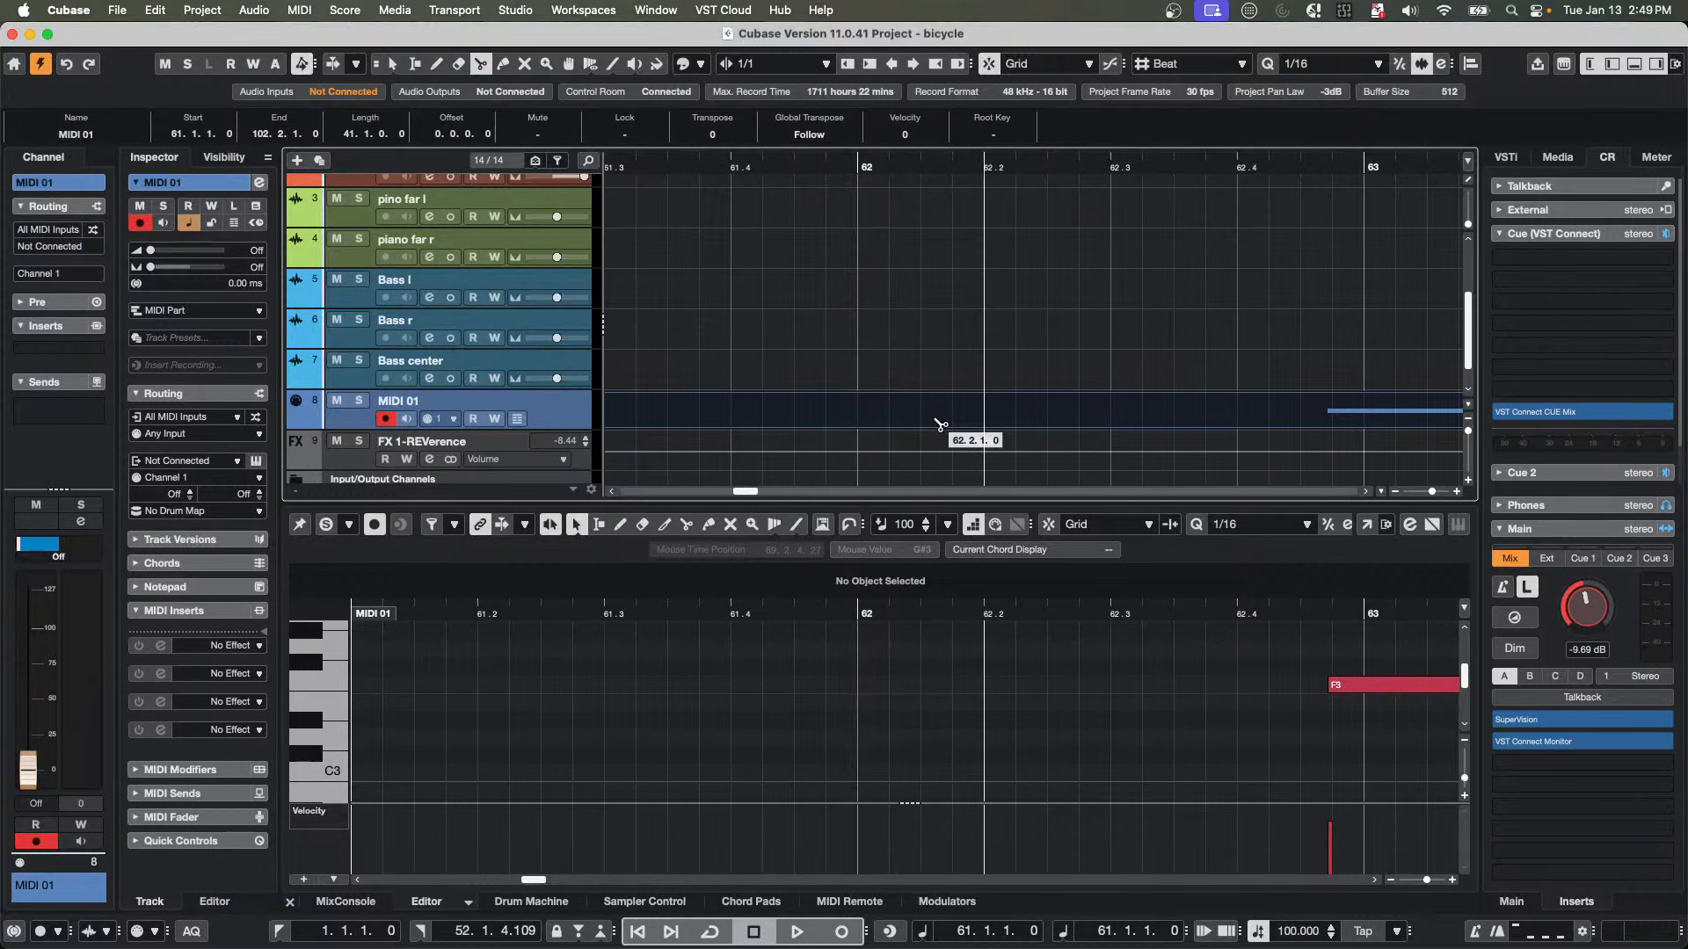
pyautogui.press('super+z')
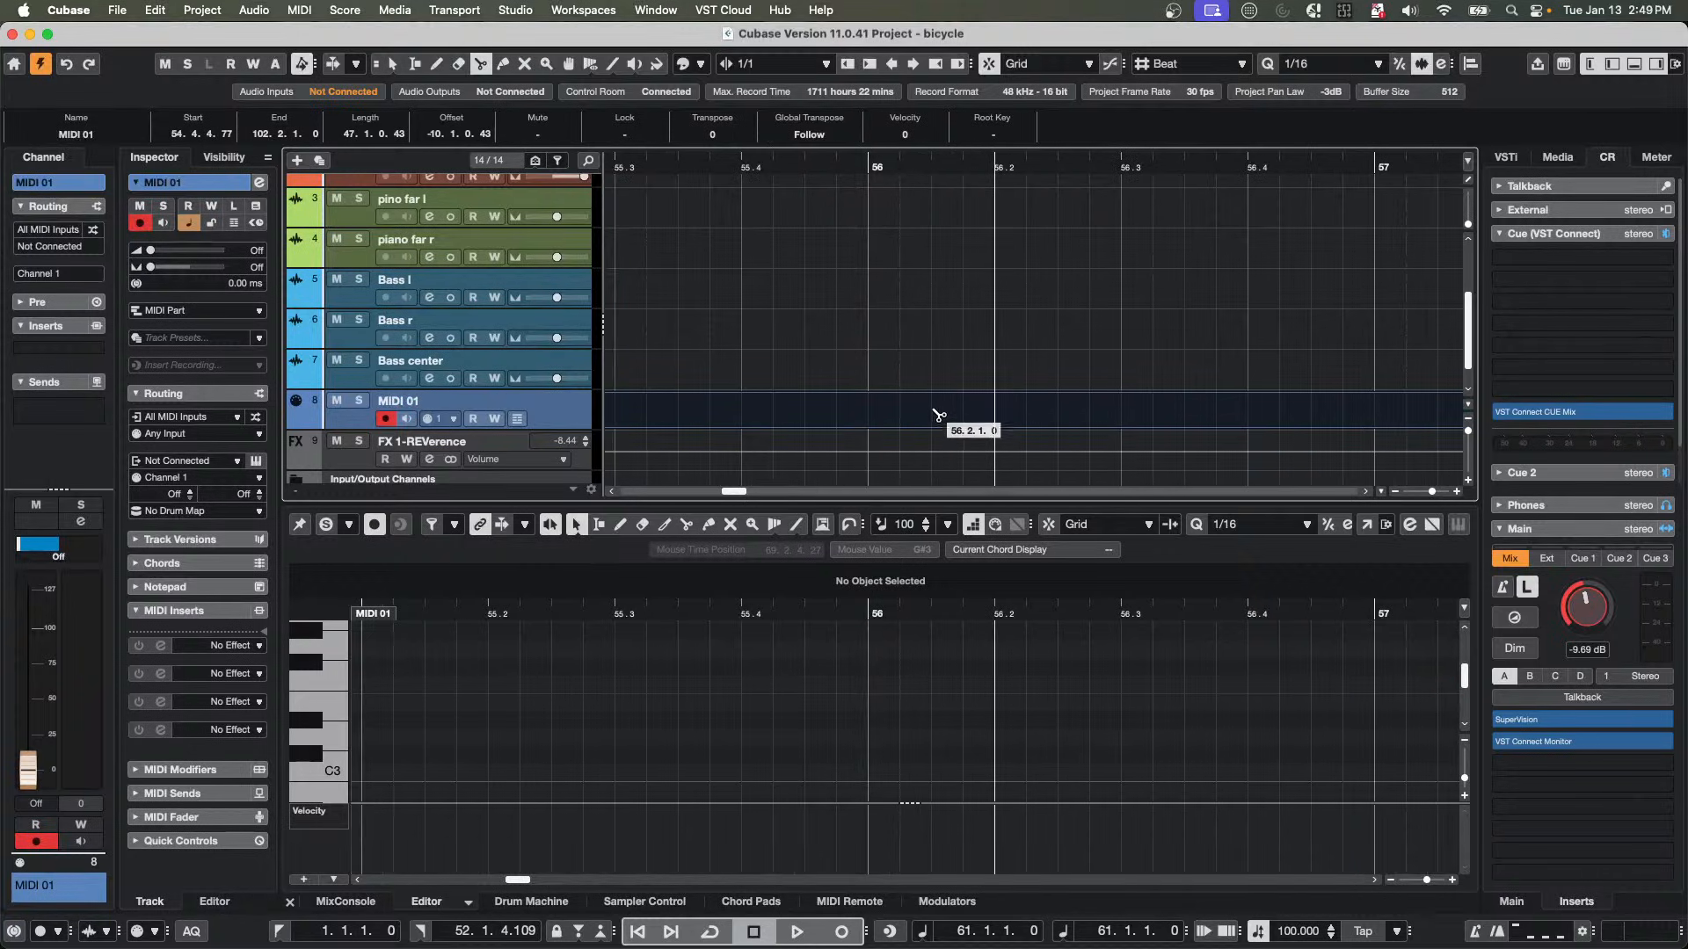
# Step through the edit history to bring back the one-bar note move and the MIDI 01 split at bar 61.
pyautogui.press('1')
pyautogui.click(892, 341)
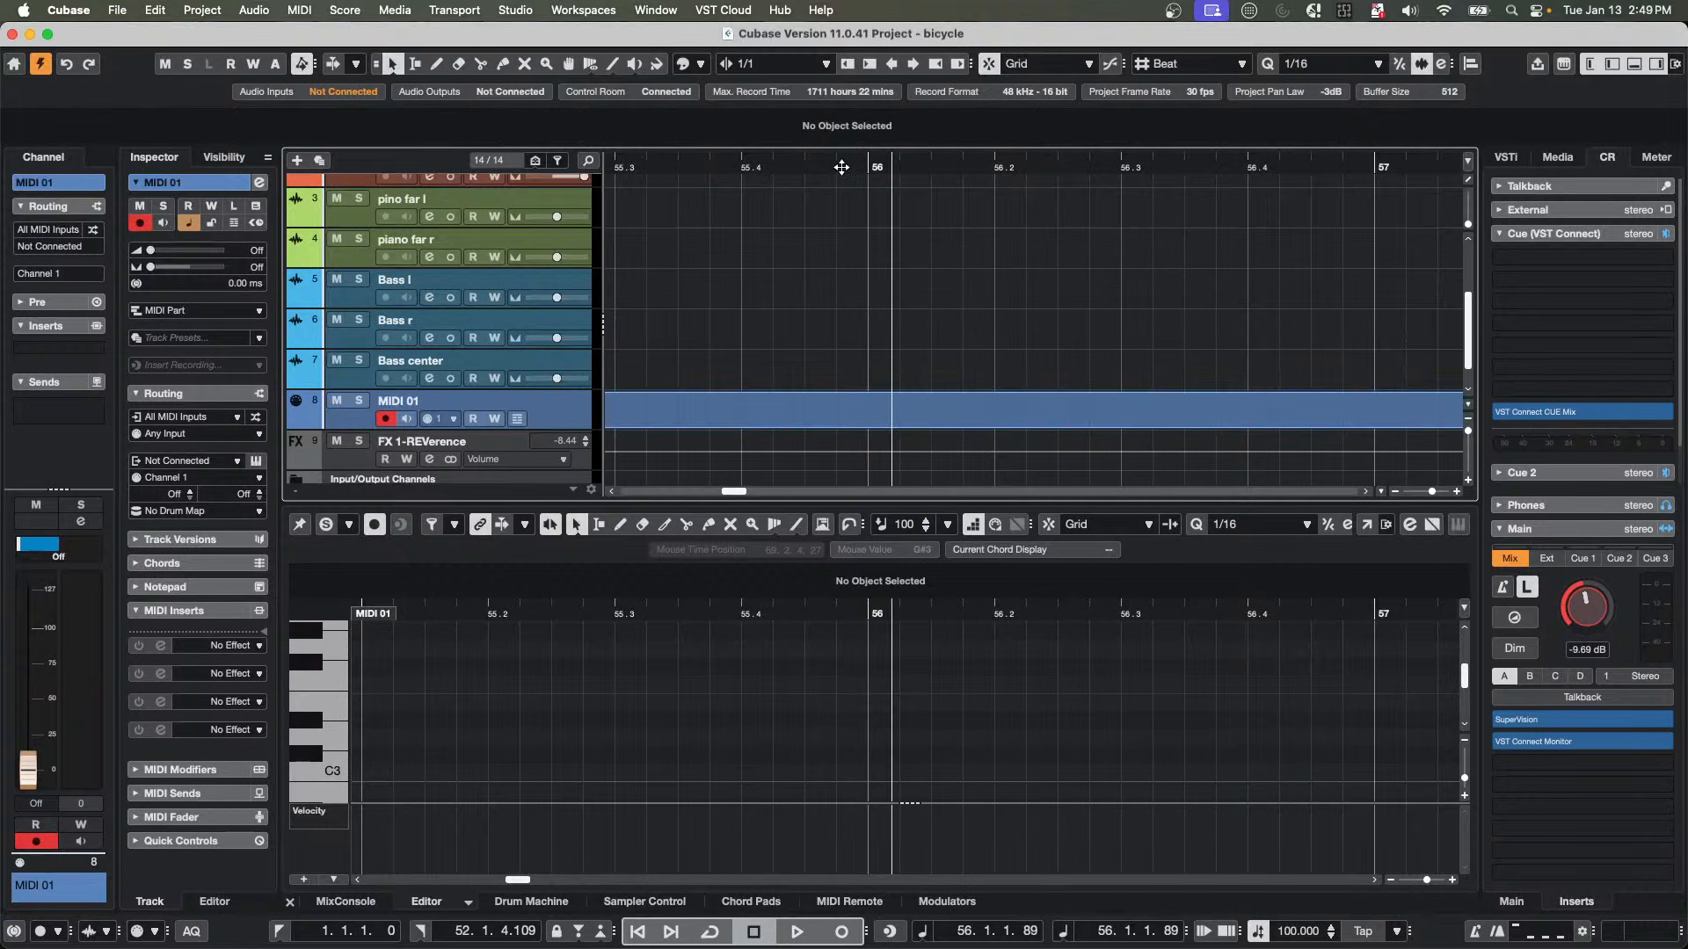
pyautogui.moveTo(841, 167); pyautogui.dragTo(860, 107)
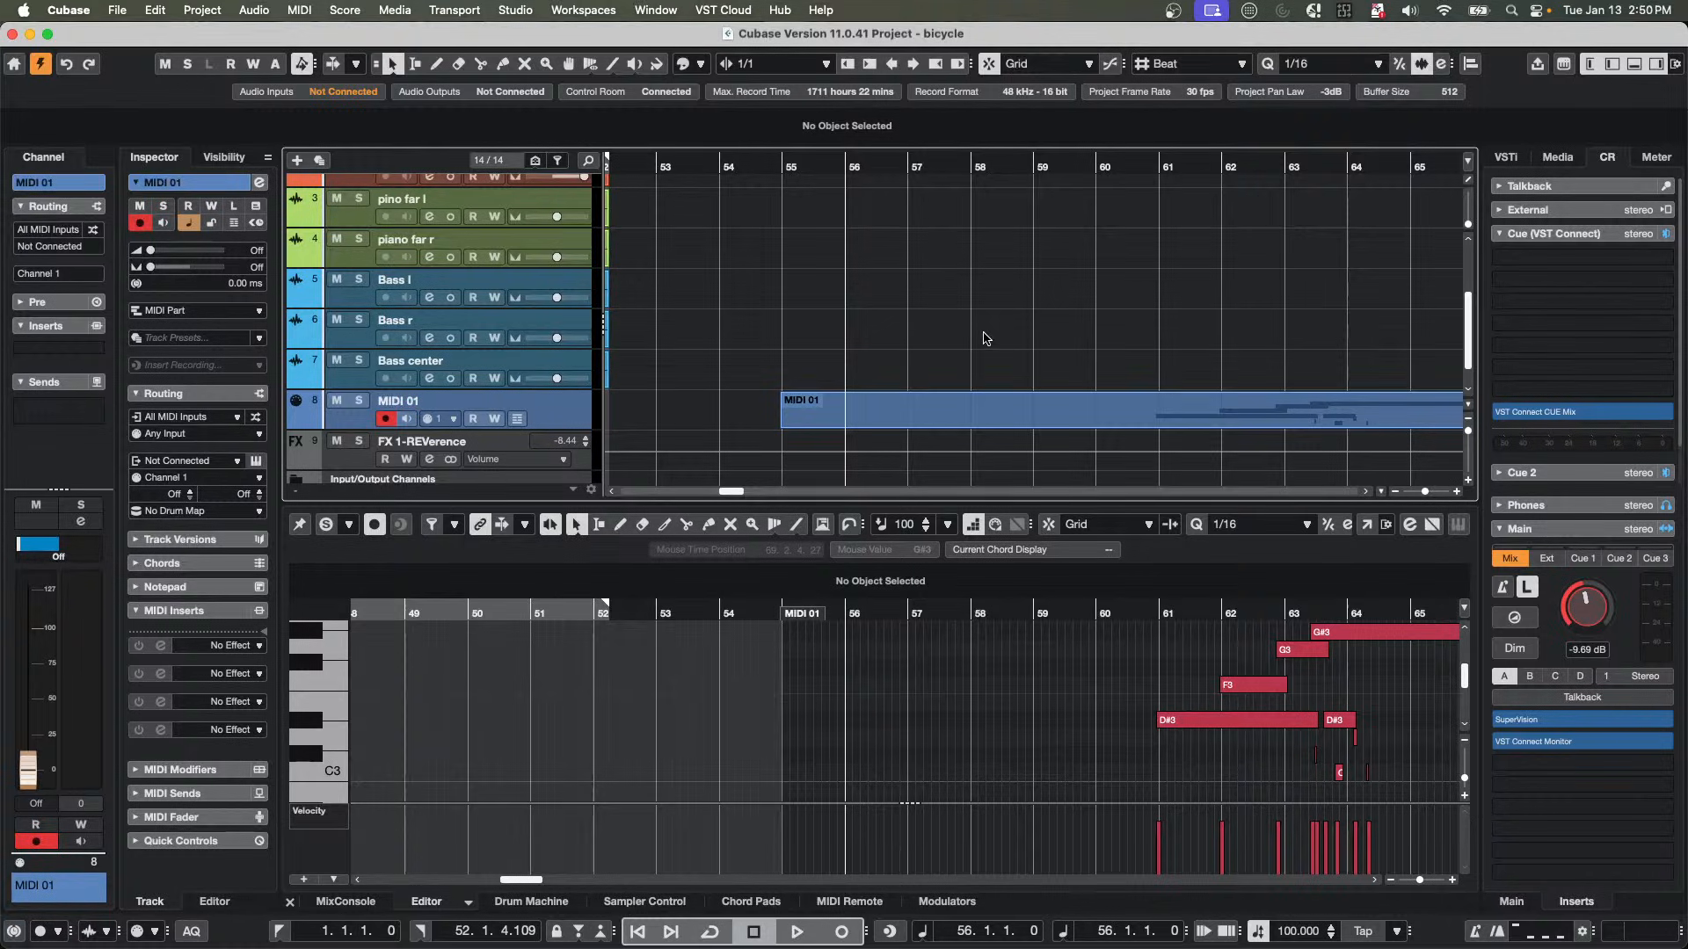
pyautogui.click(905, 425)
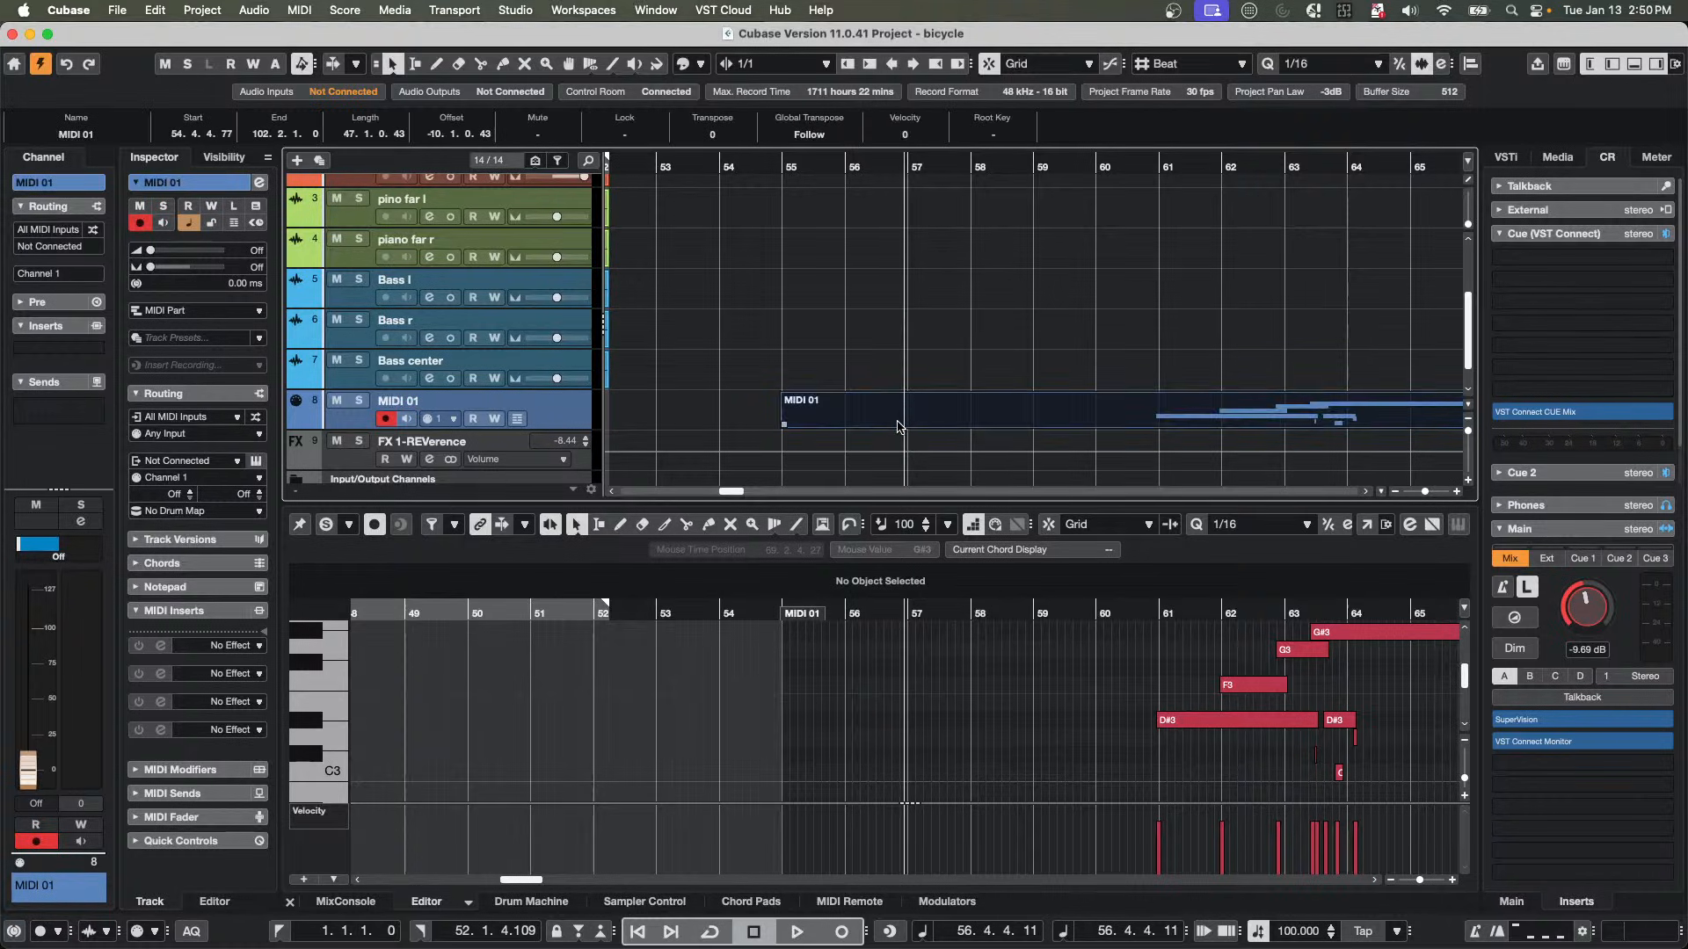
pyautogui.press('super+z')
pyautogui.press('super+z')
pyautogui.press('super+z')
pyautogui.press('super+z')
pyautogui.press('super+z')
pyautogui.press('super+z')
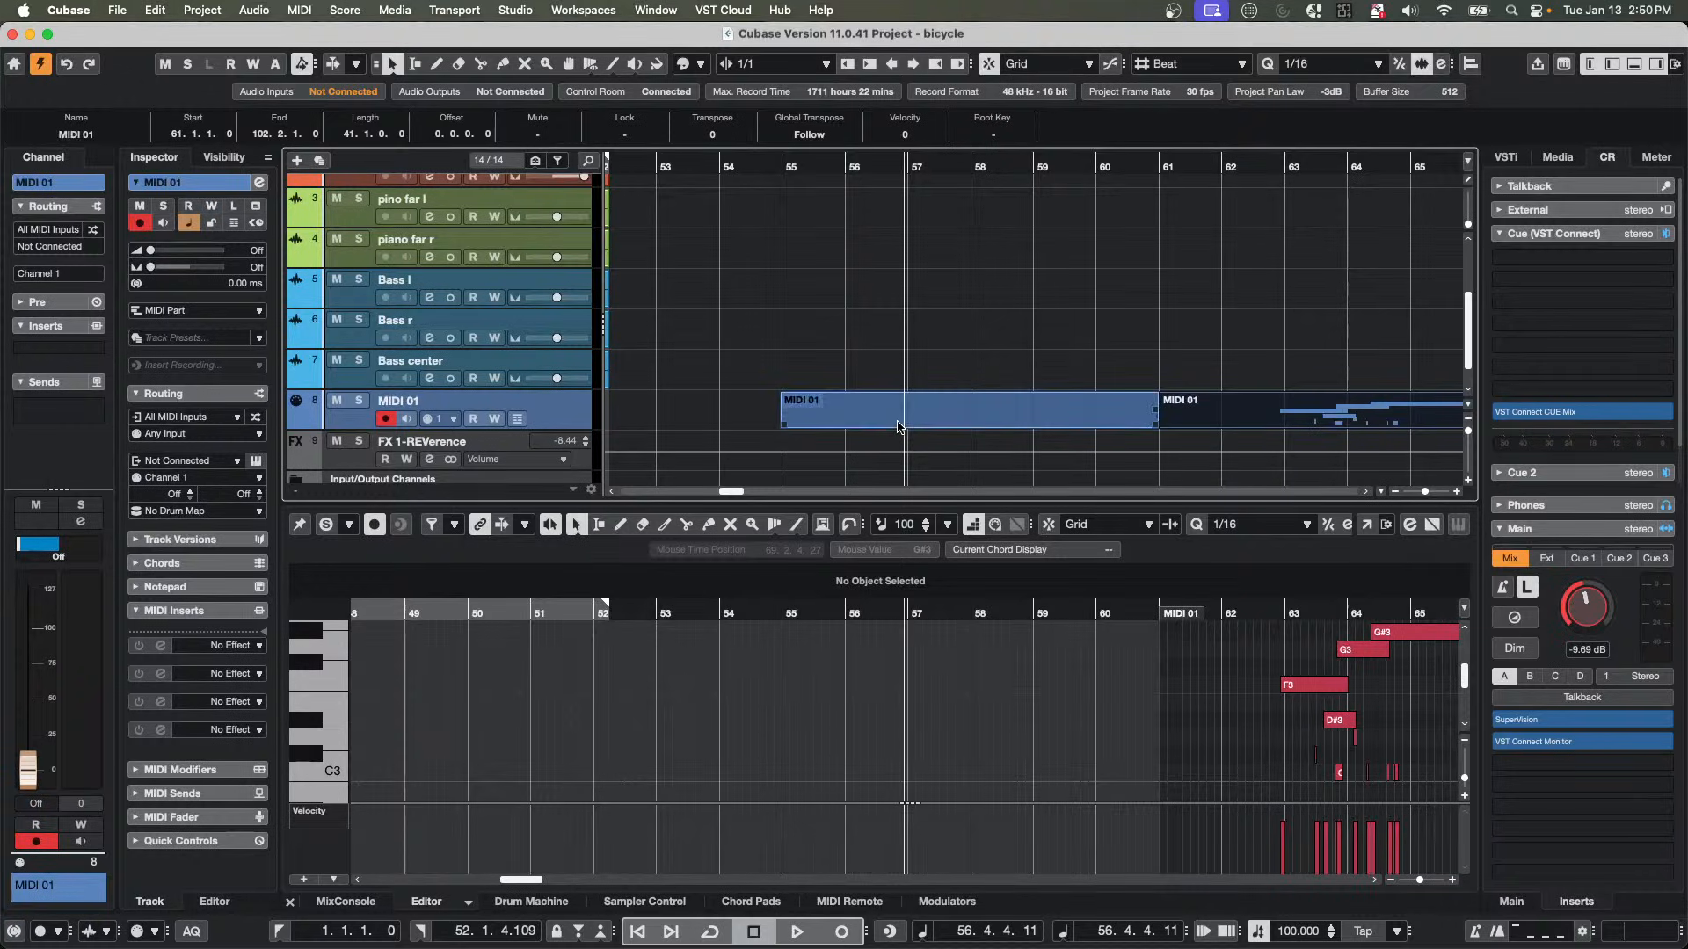
# Join the two MIDI 01 parts meeting at bar 61 with the Glue tool.
pyautogui.press('8')
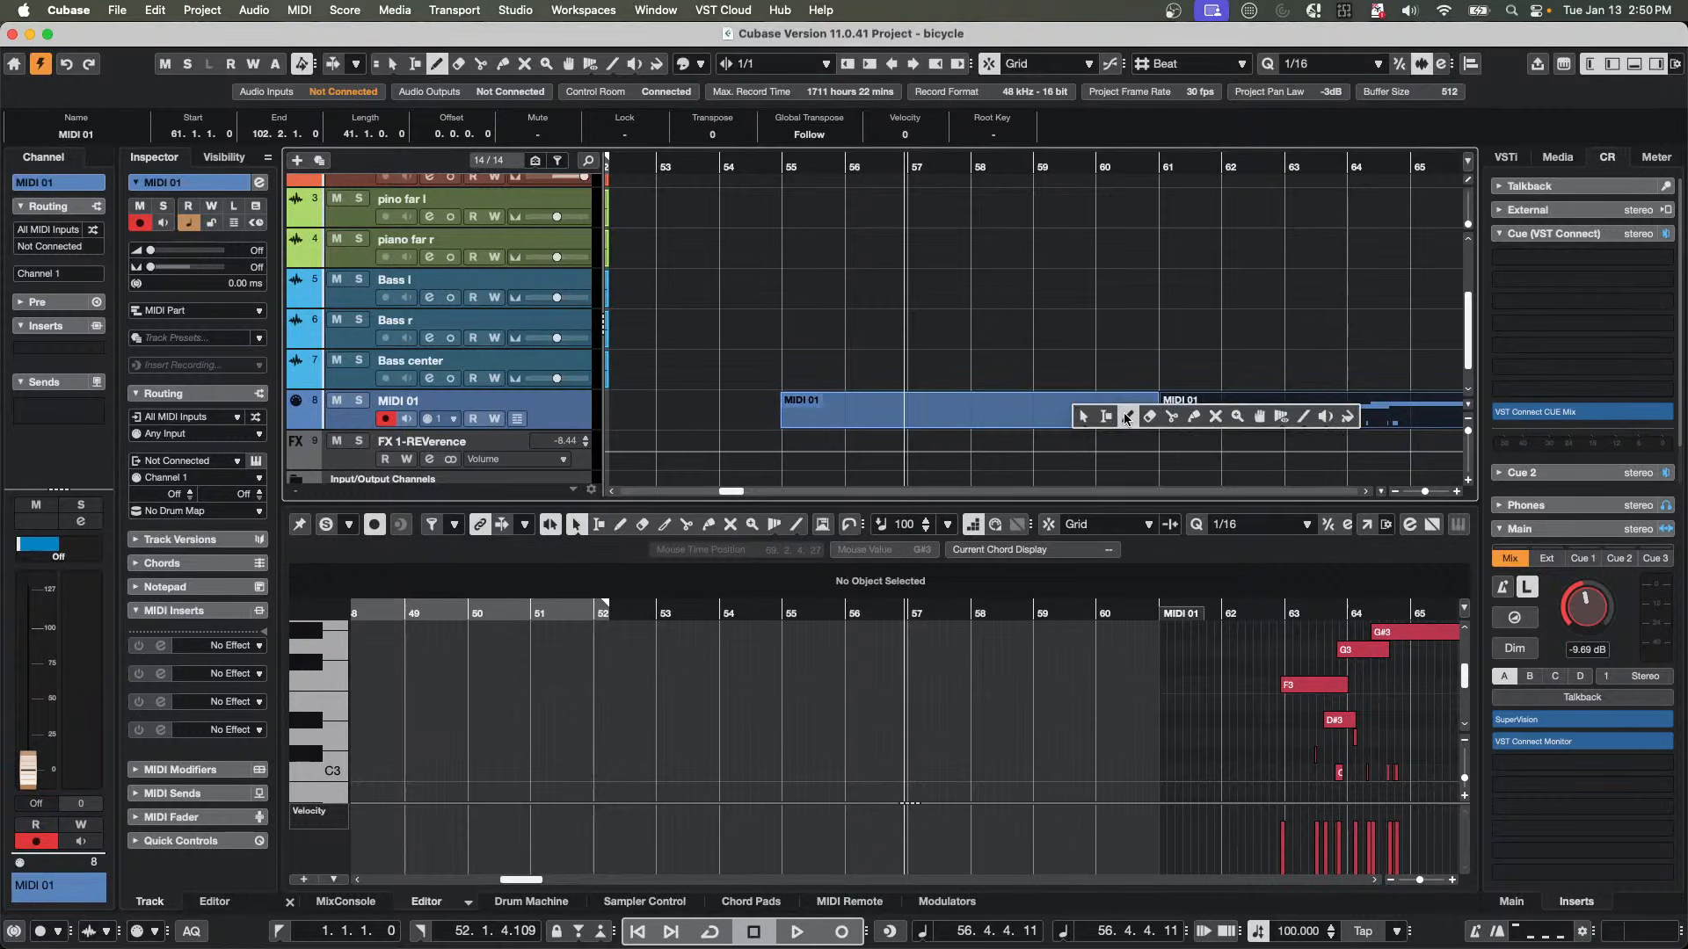
pyautogui.rightClick(1137, 408)
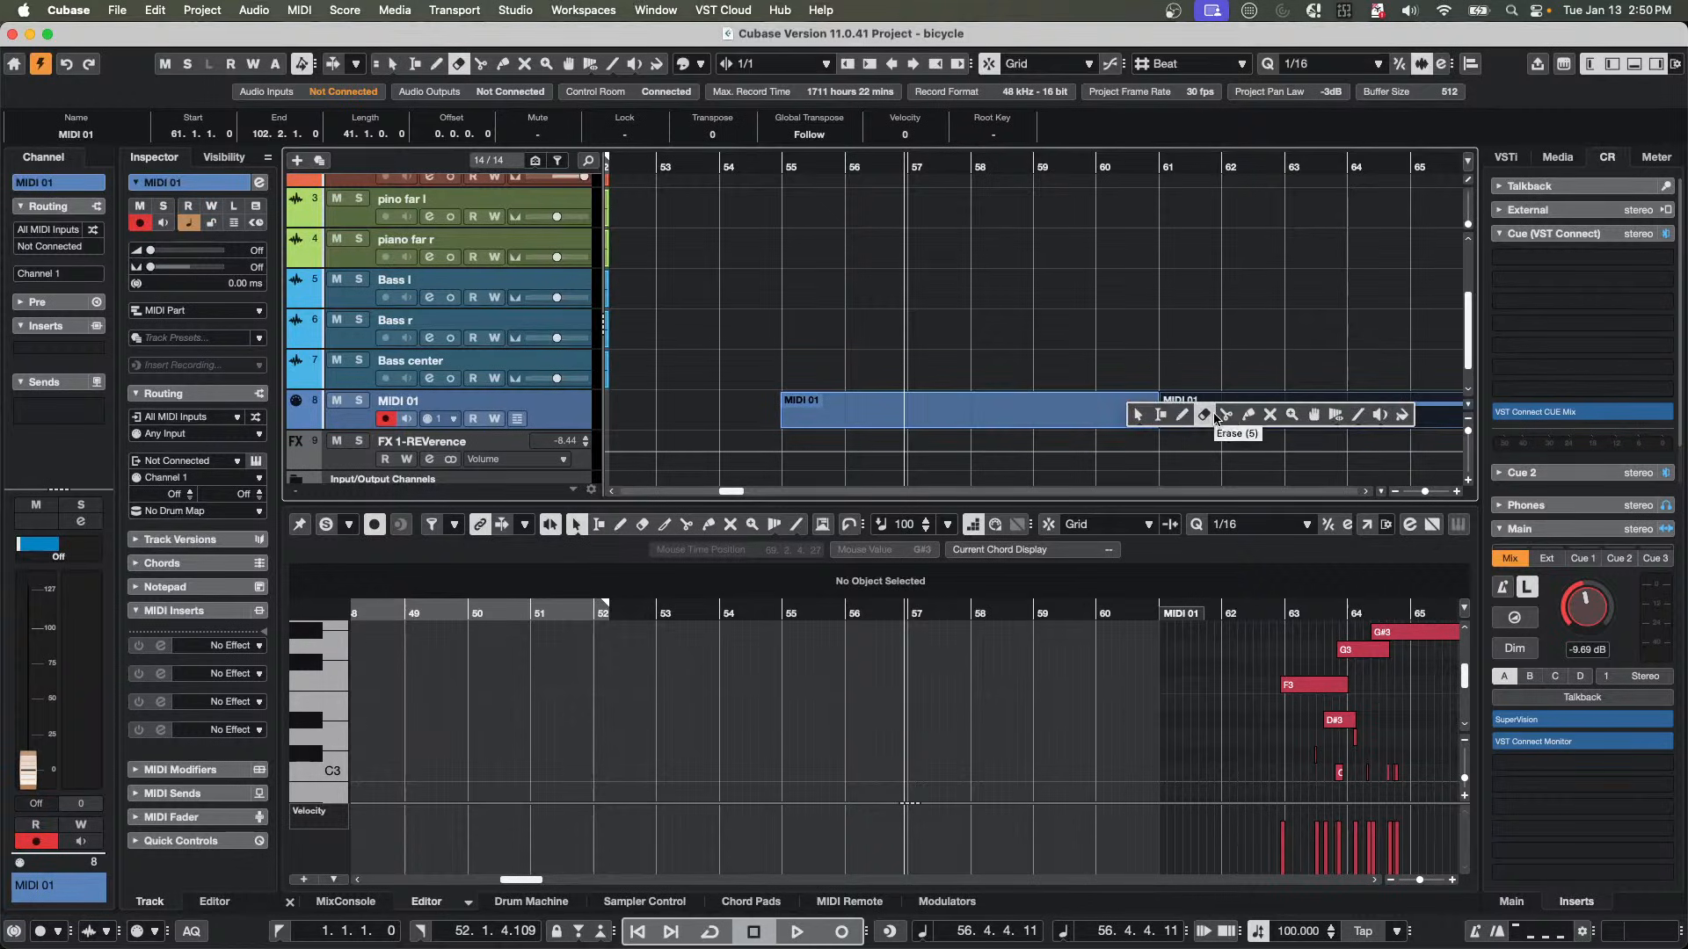
pyautogui.click(1249, 415)
pyautogui.click(1011, 410)
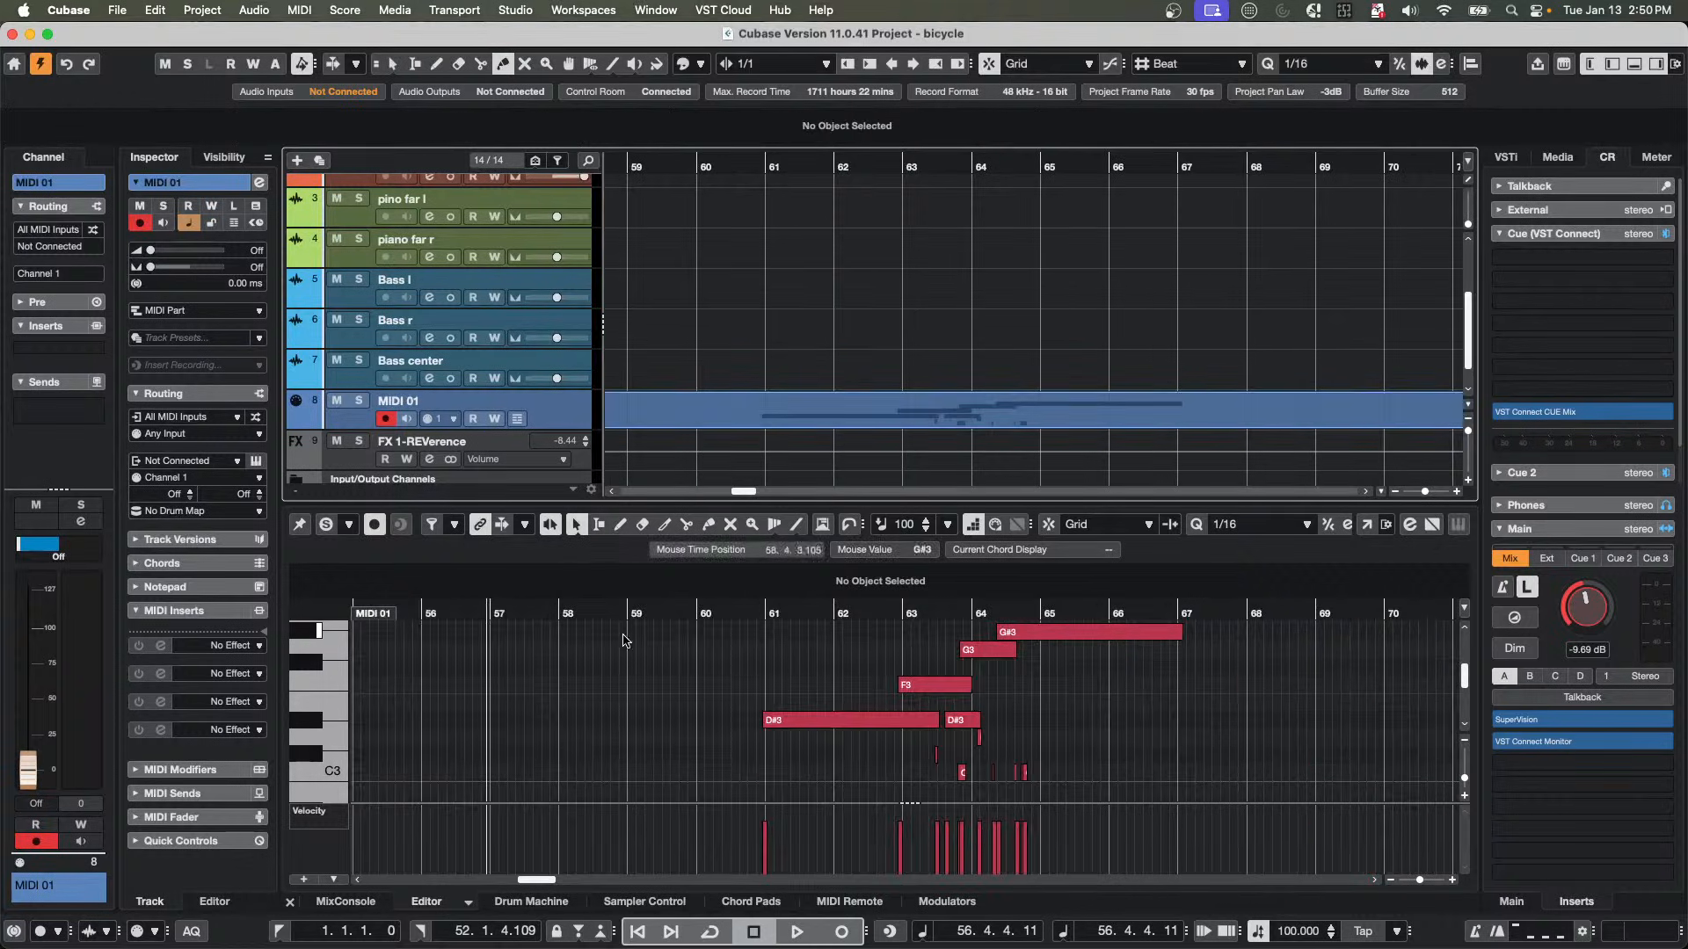
# Enable Split MIDI Events in the MIDI editing preferences and confirm the change.
pyautogui.moveTo(762, 609)
pyautogui.mouseDown()
pyautogui.moveTo(758, 652)
pyautogui.moveTo(773, 593)
pyautogui.mouseUp()
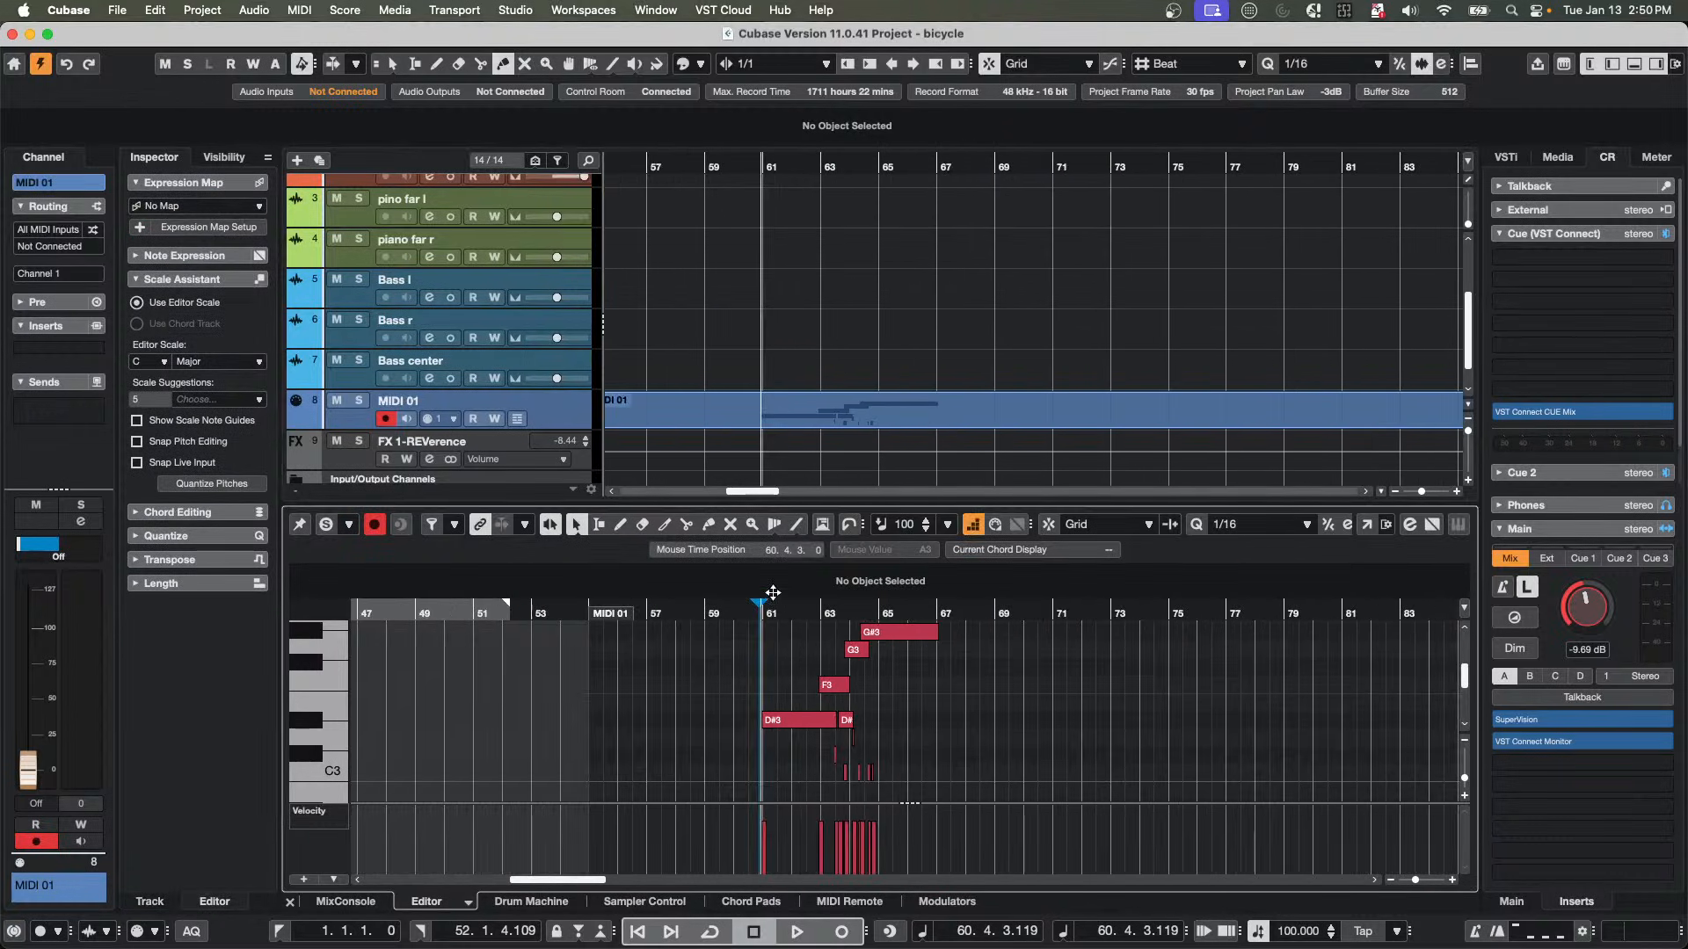
pyautogui.click(88, 10)
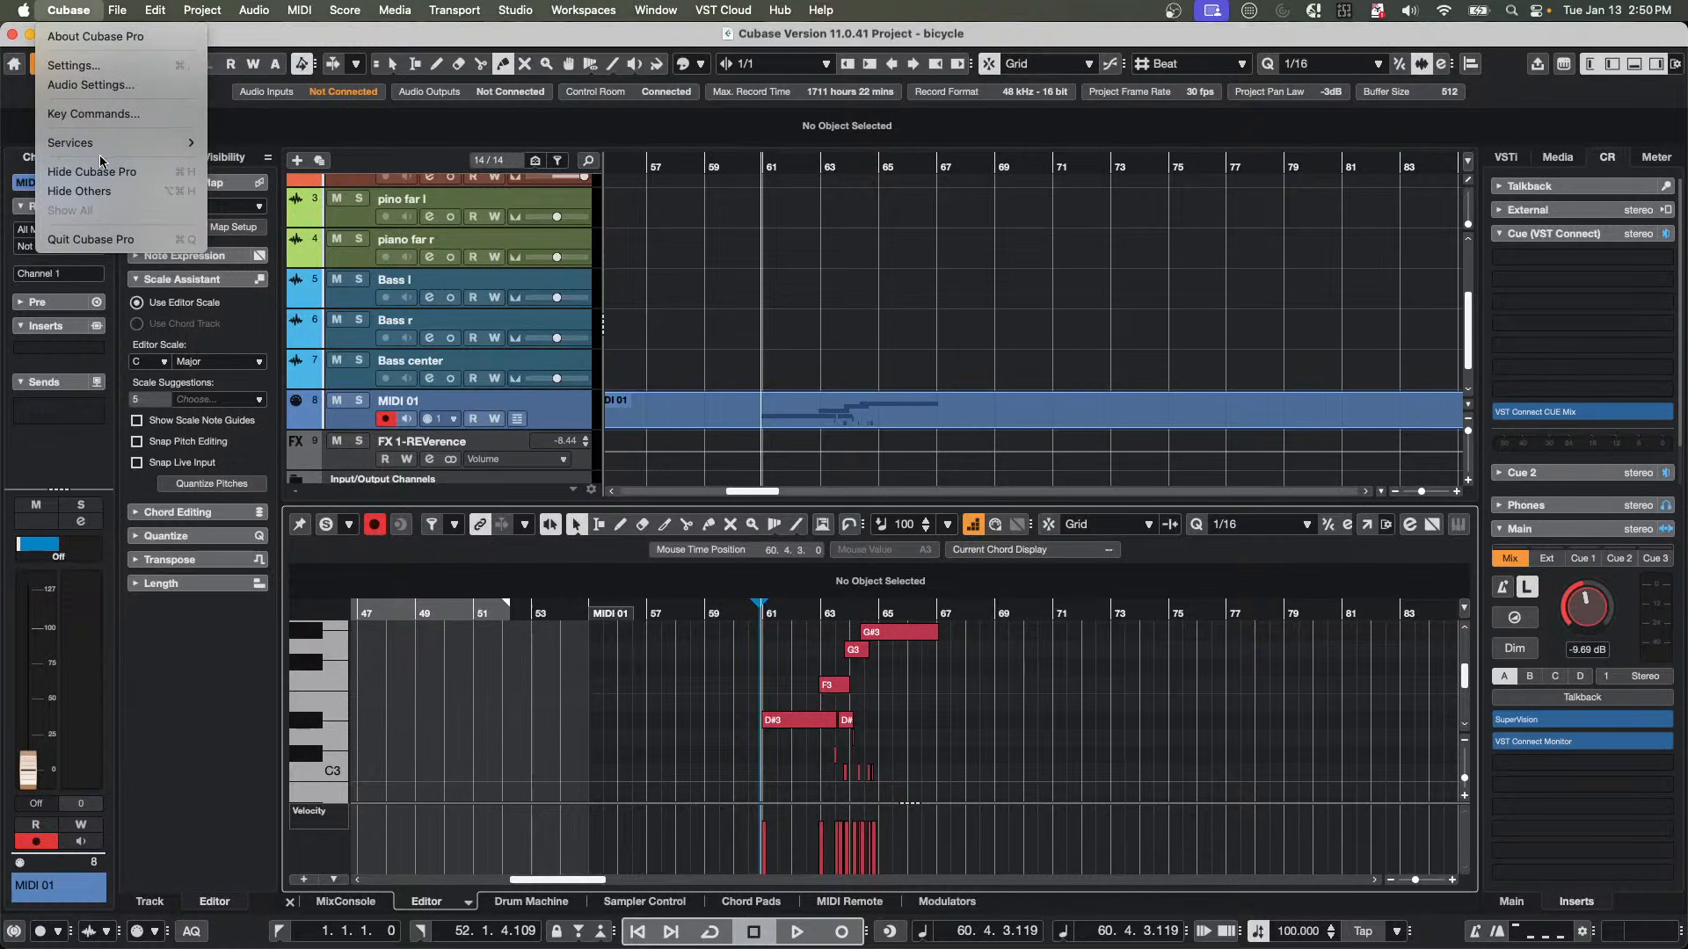
pyautogui.click(77, 65)
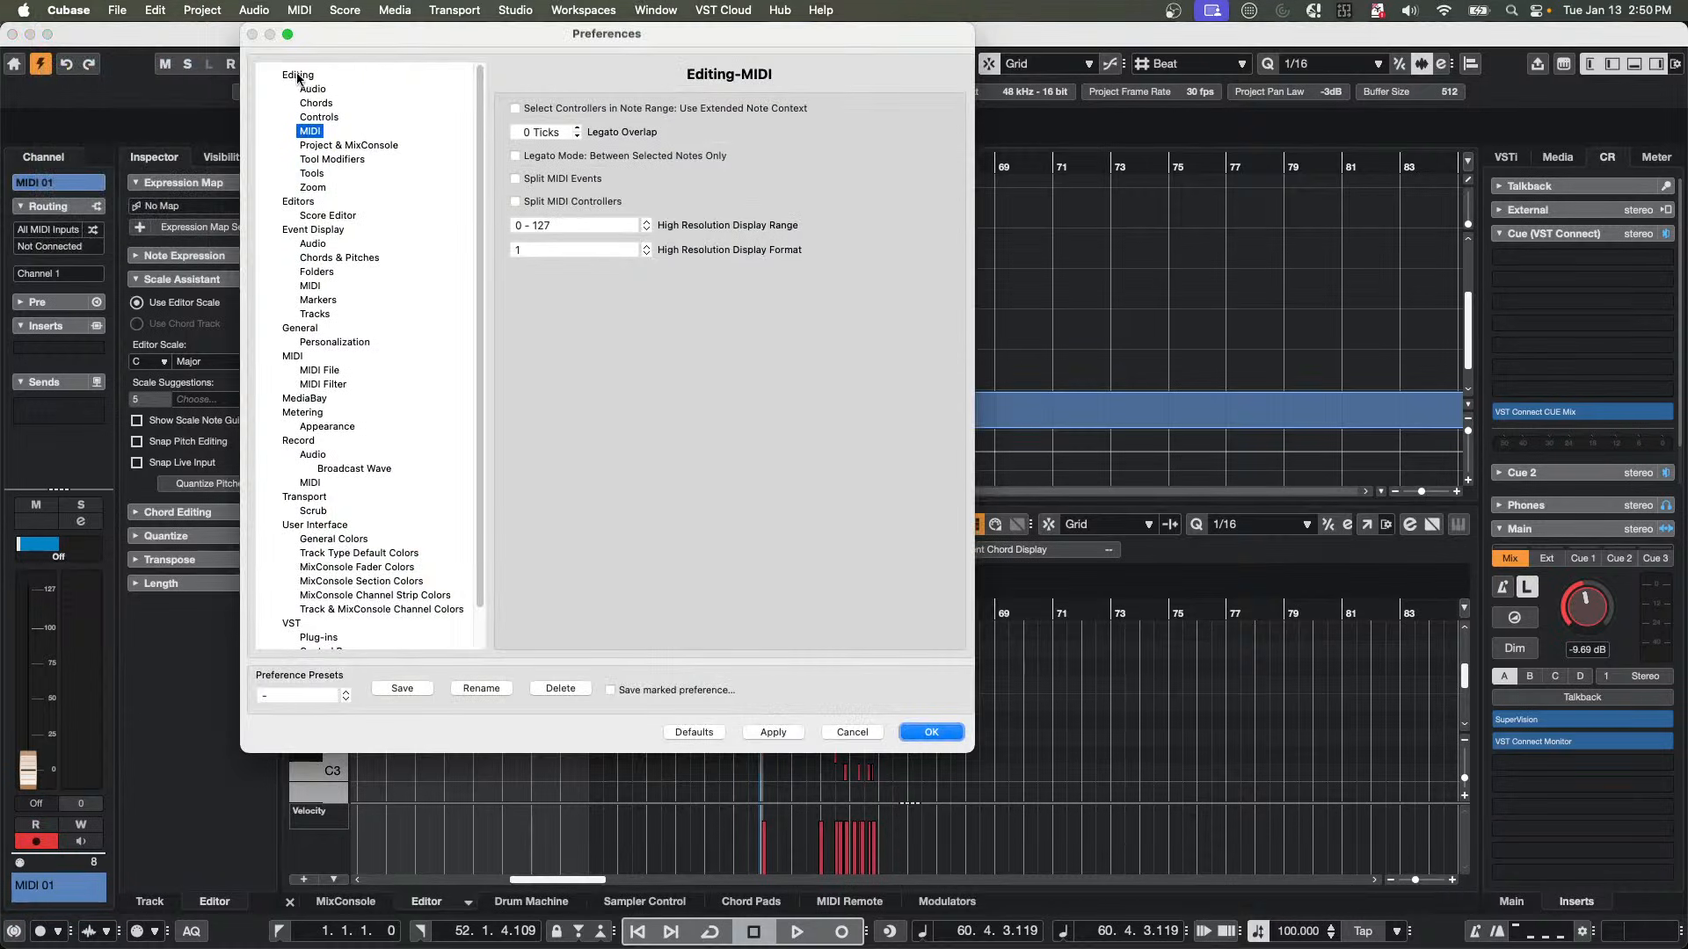
pyautogui.click(516, 180)
pyautogui.click(963, 732)
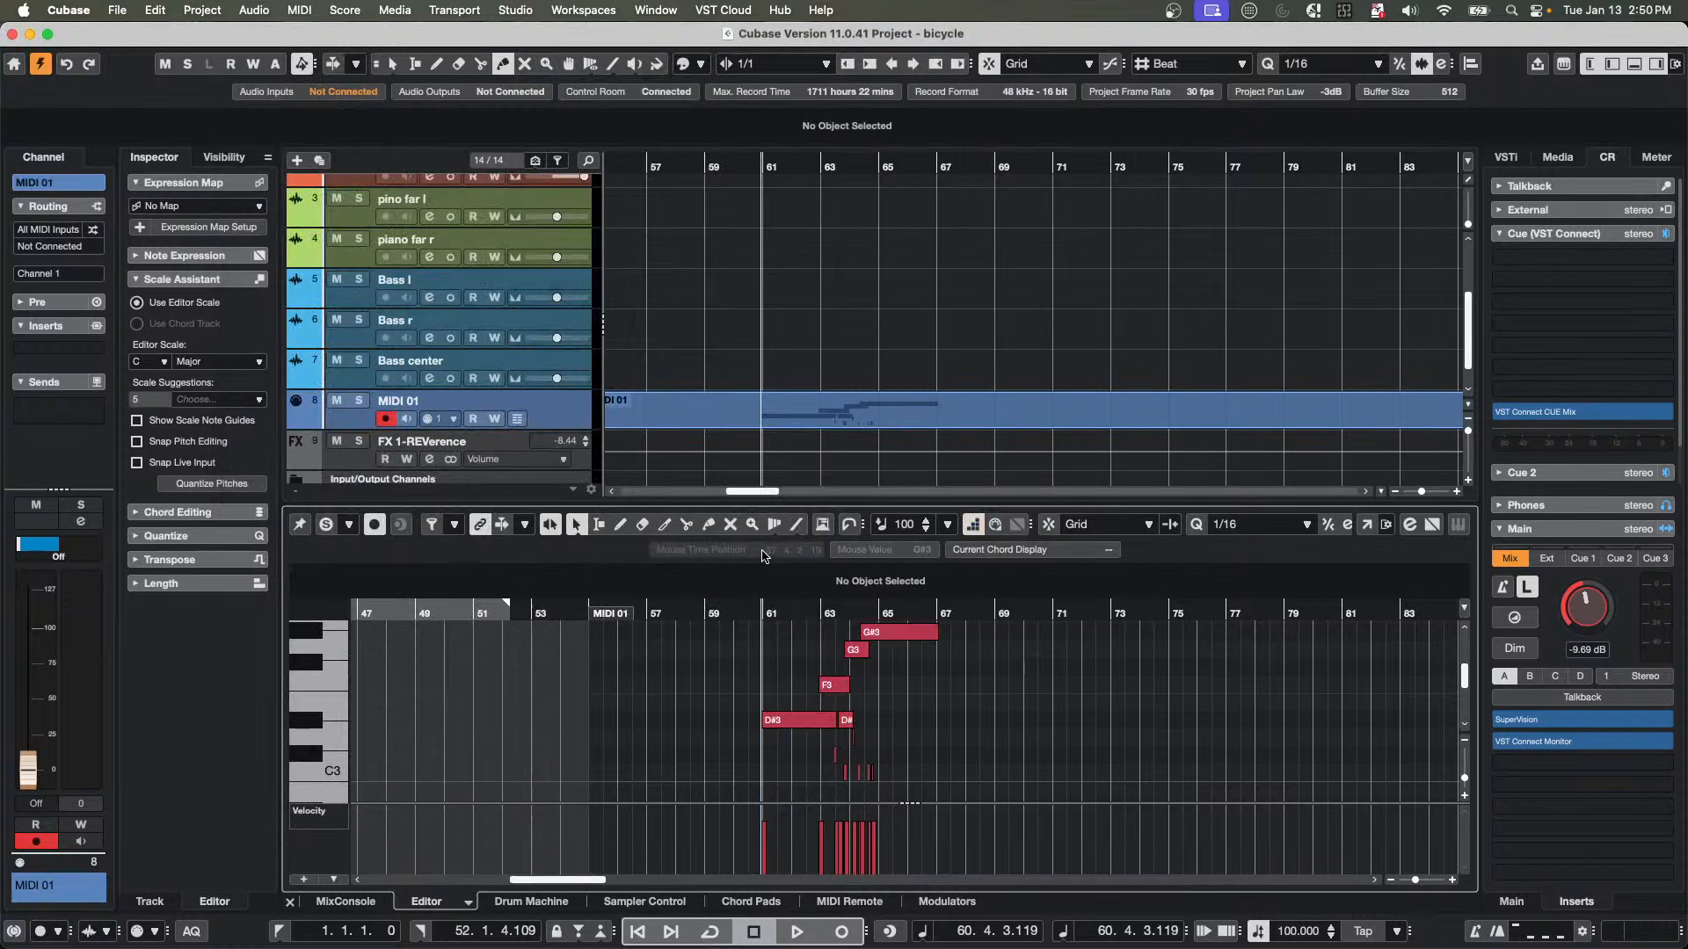
# Split the MIDI 01 part at bar 61 with the Split tool, cutting through the early-starting D#3 note.
pyautogui.rightClick(754, 424)
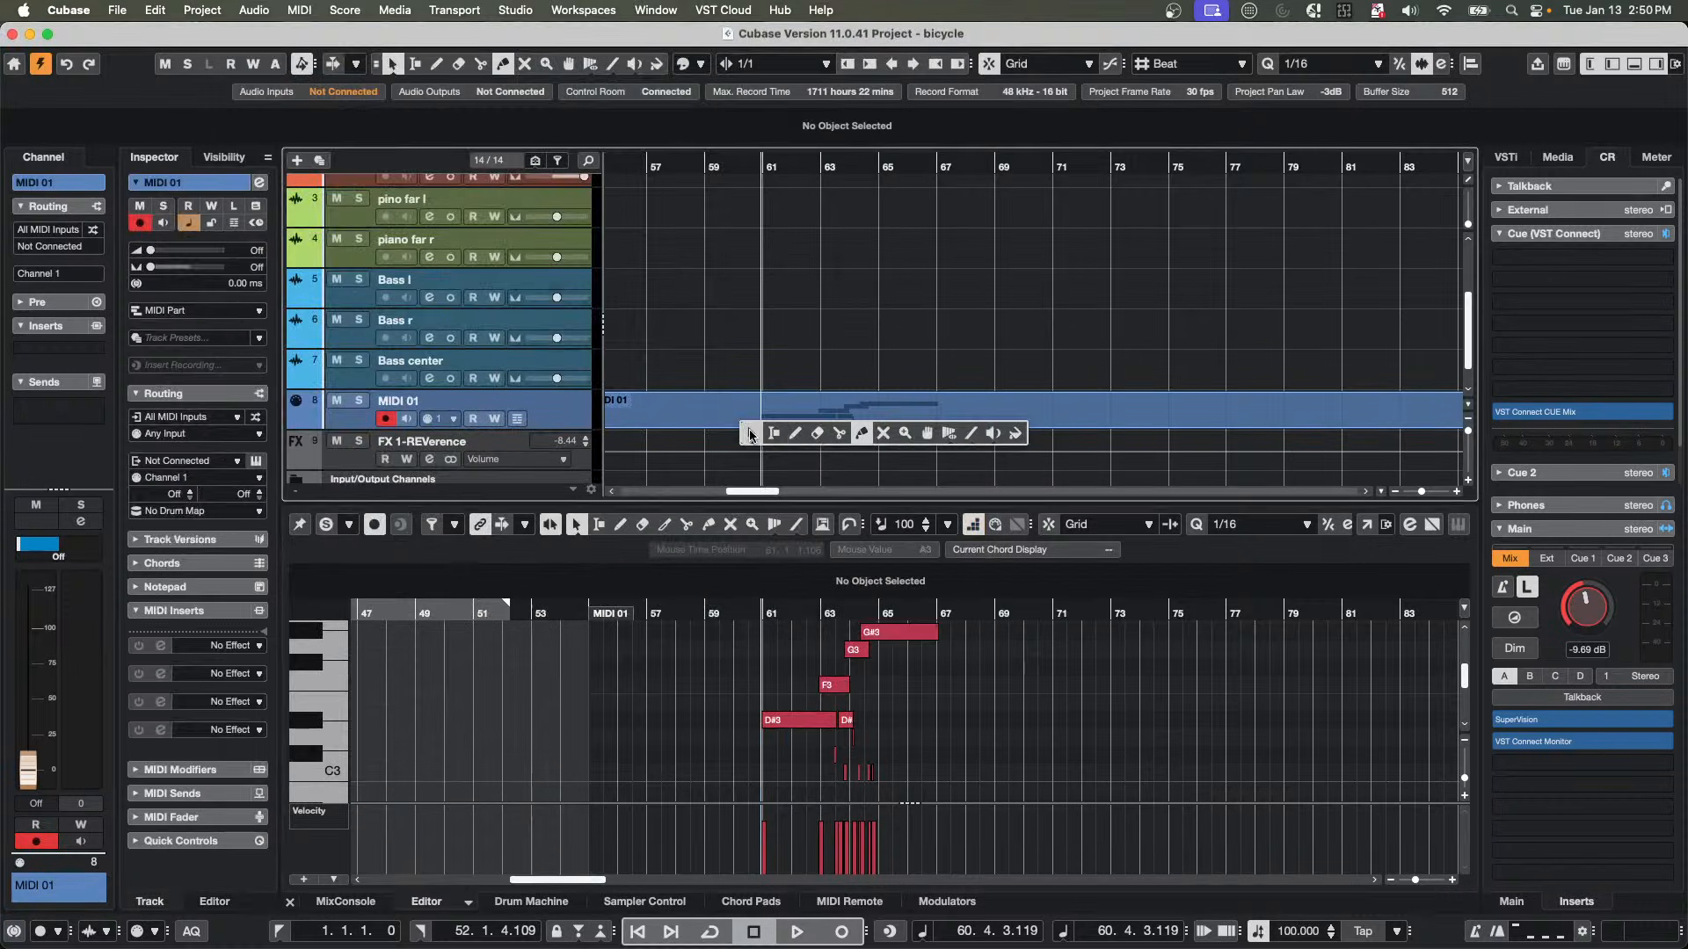
pyautogui.click(846, 435)
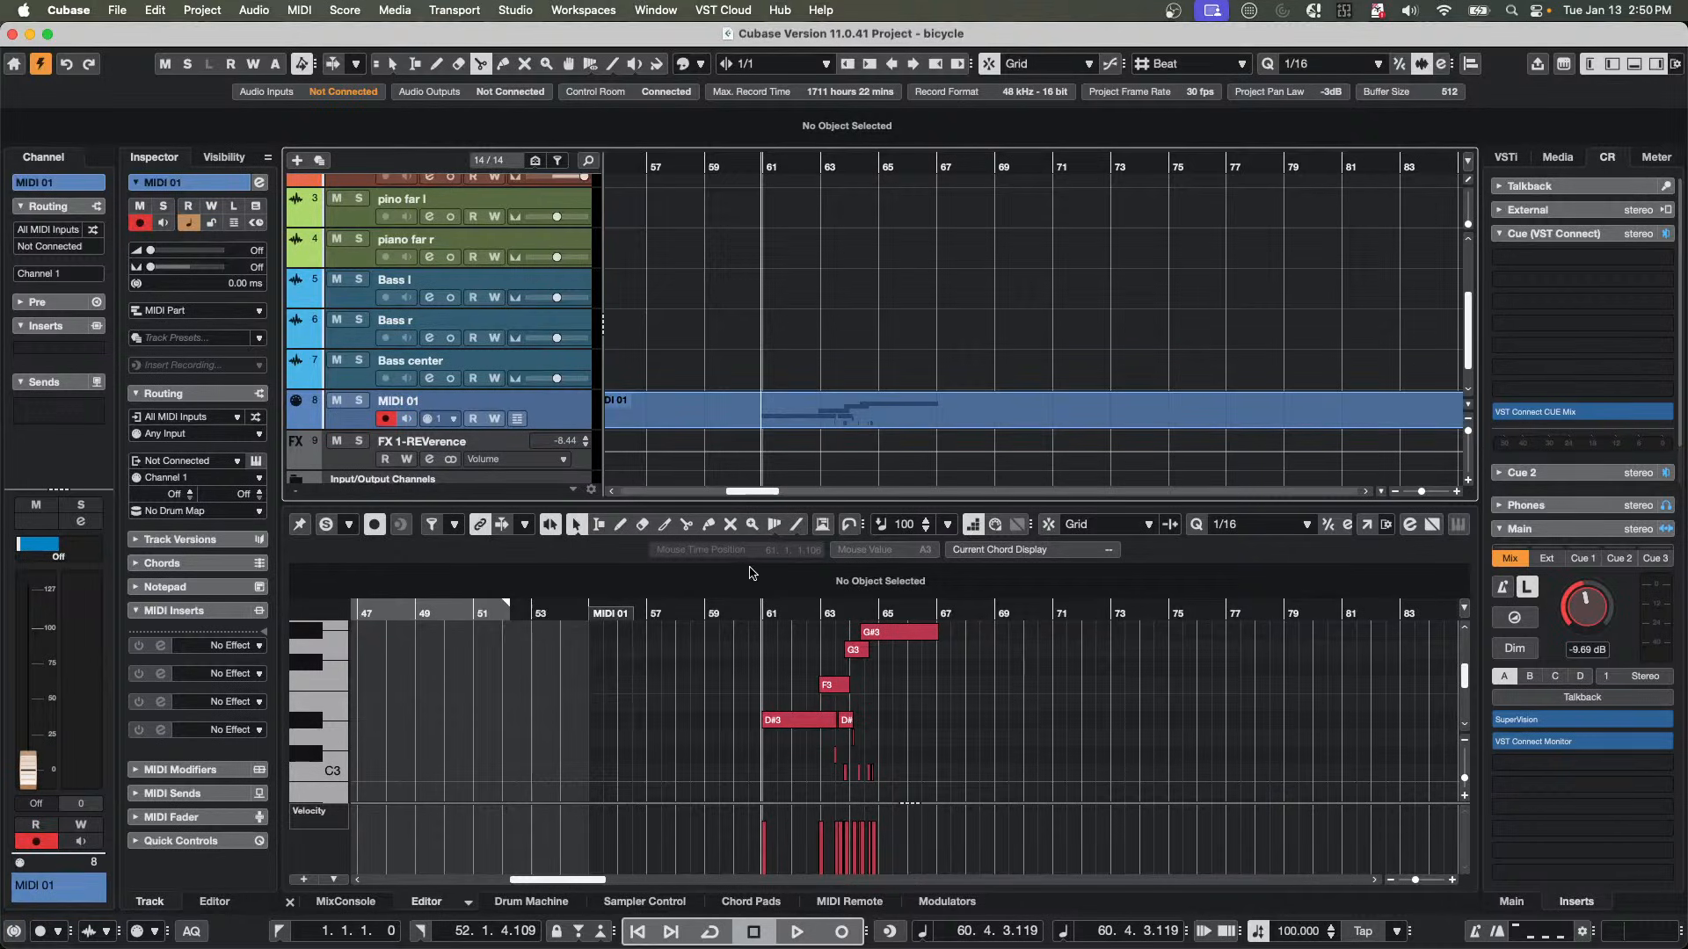
pyautogui.moveTo(748, 621); pyautogui.dragTo(754, 703)
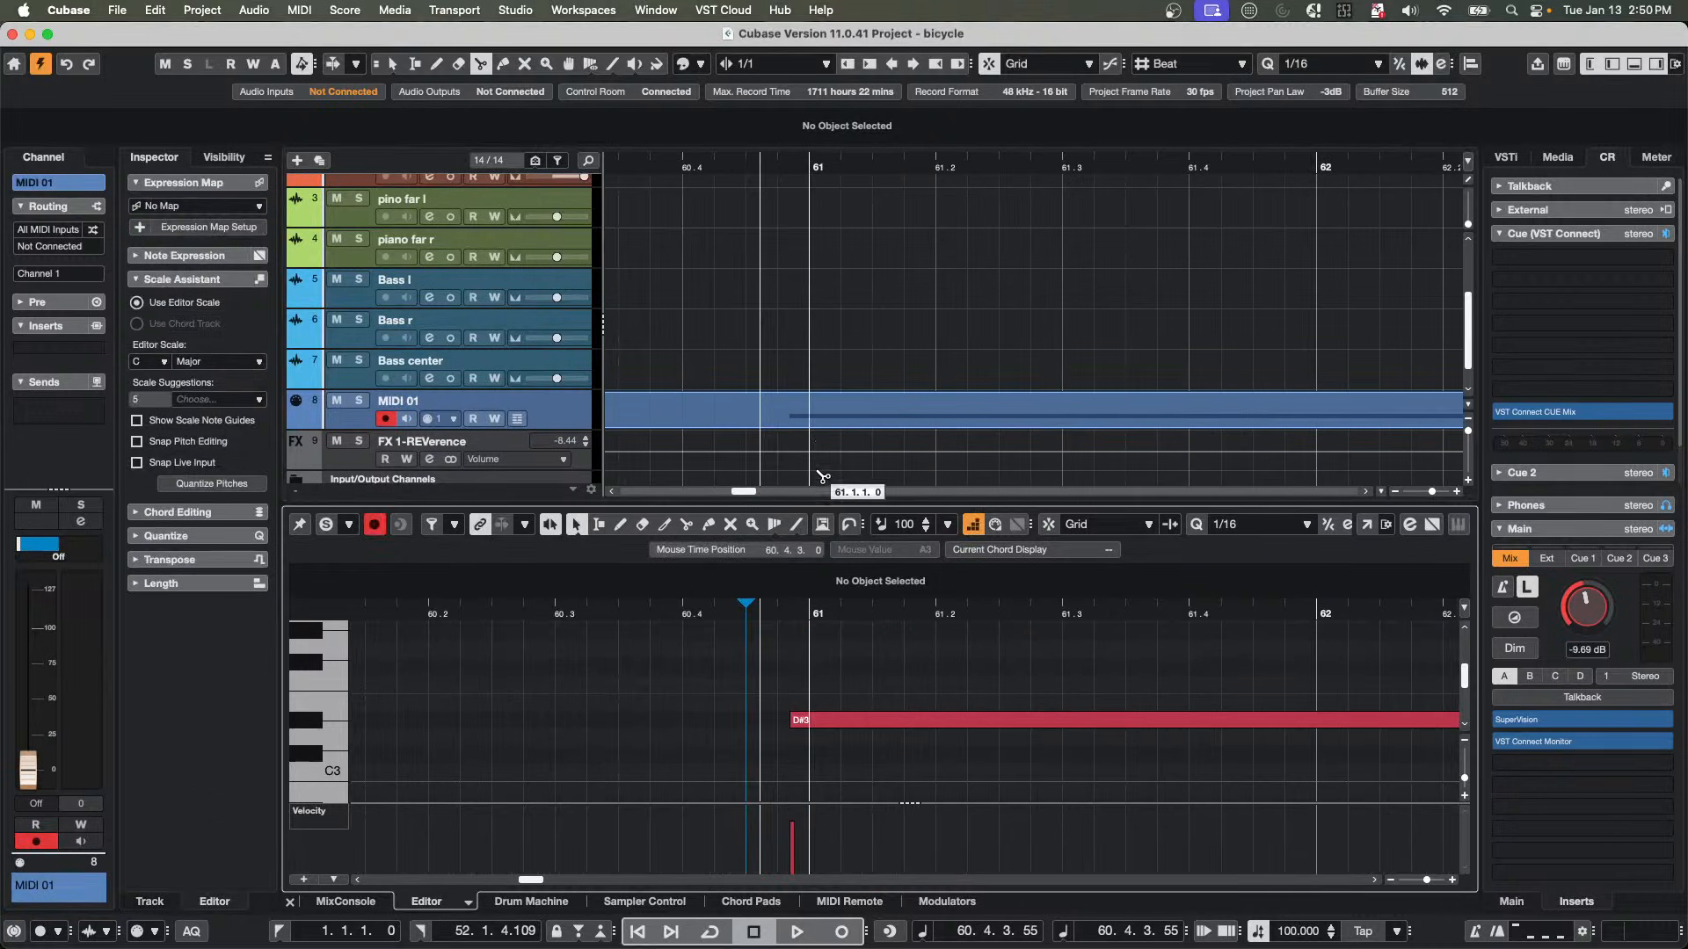
pyautogui.click(827, 396)
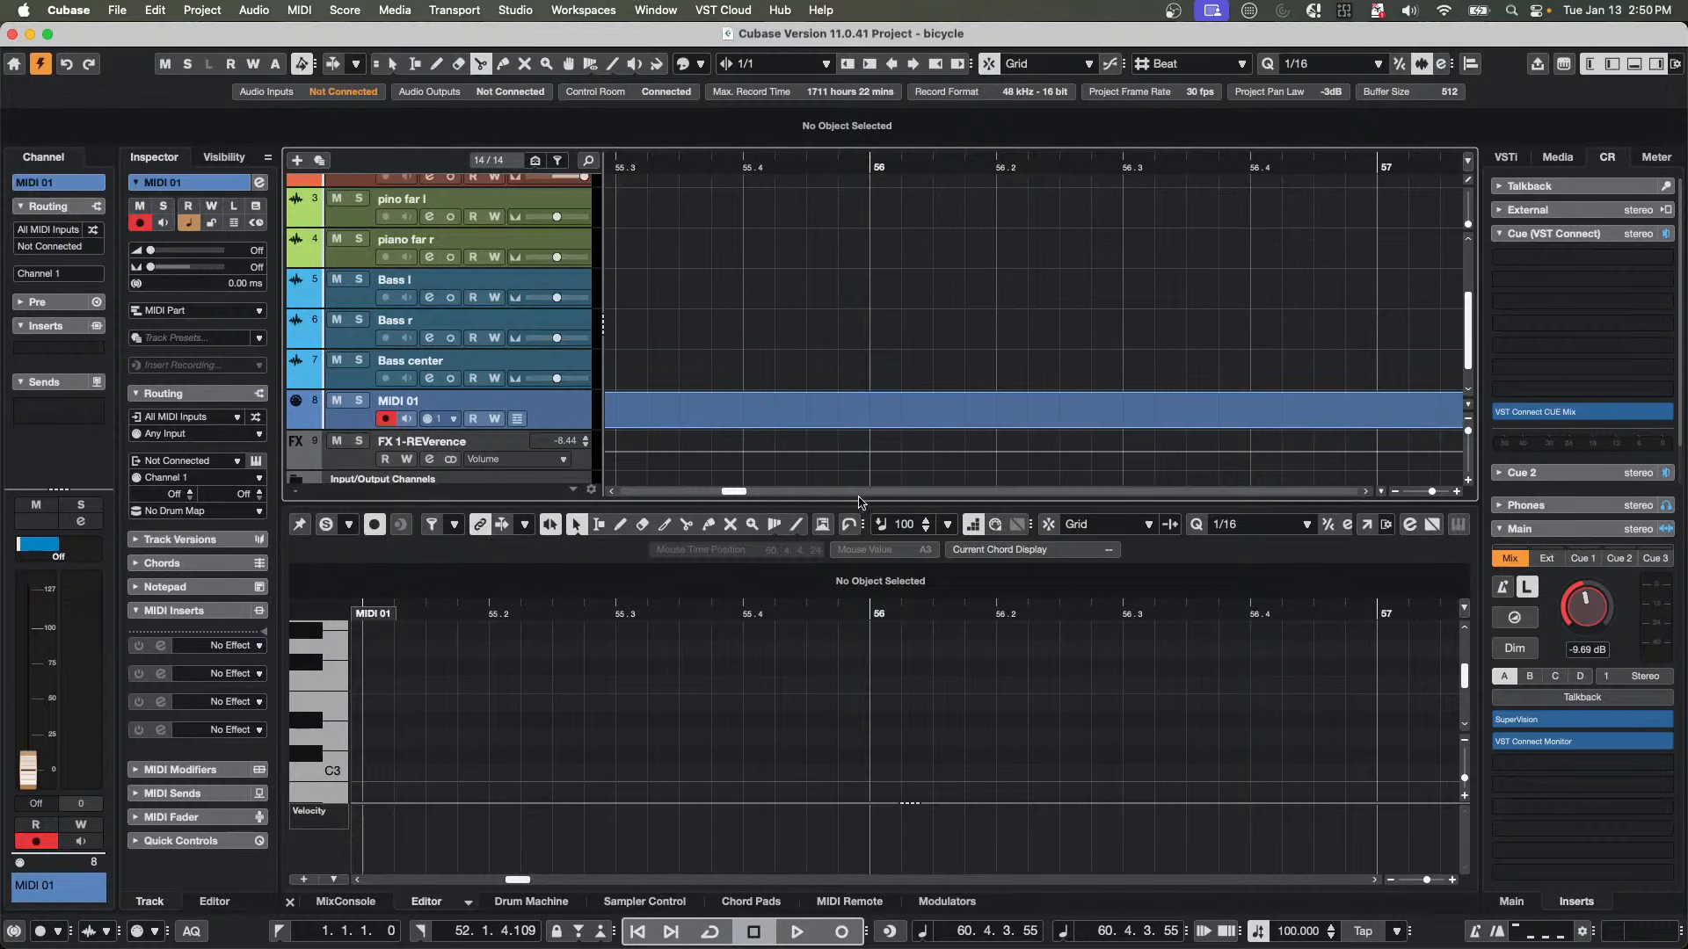
# Examine the D#3 notes on either side of the bar 61 split, selecting each one in the Key Editor.
pyautogui.moveTo(829, 610); pyautogui.dragTo(834, 554)
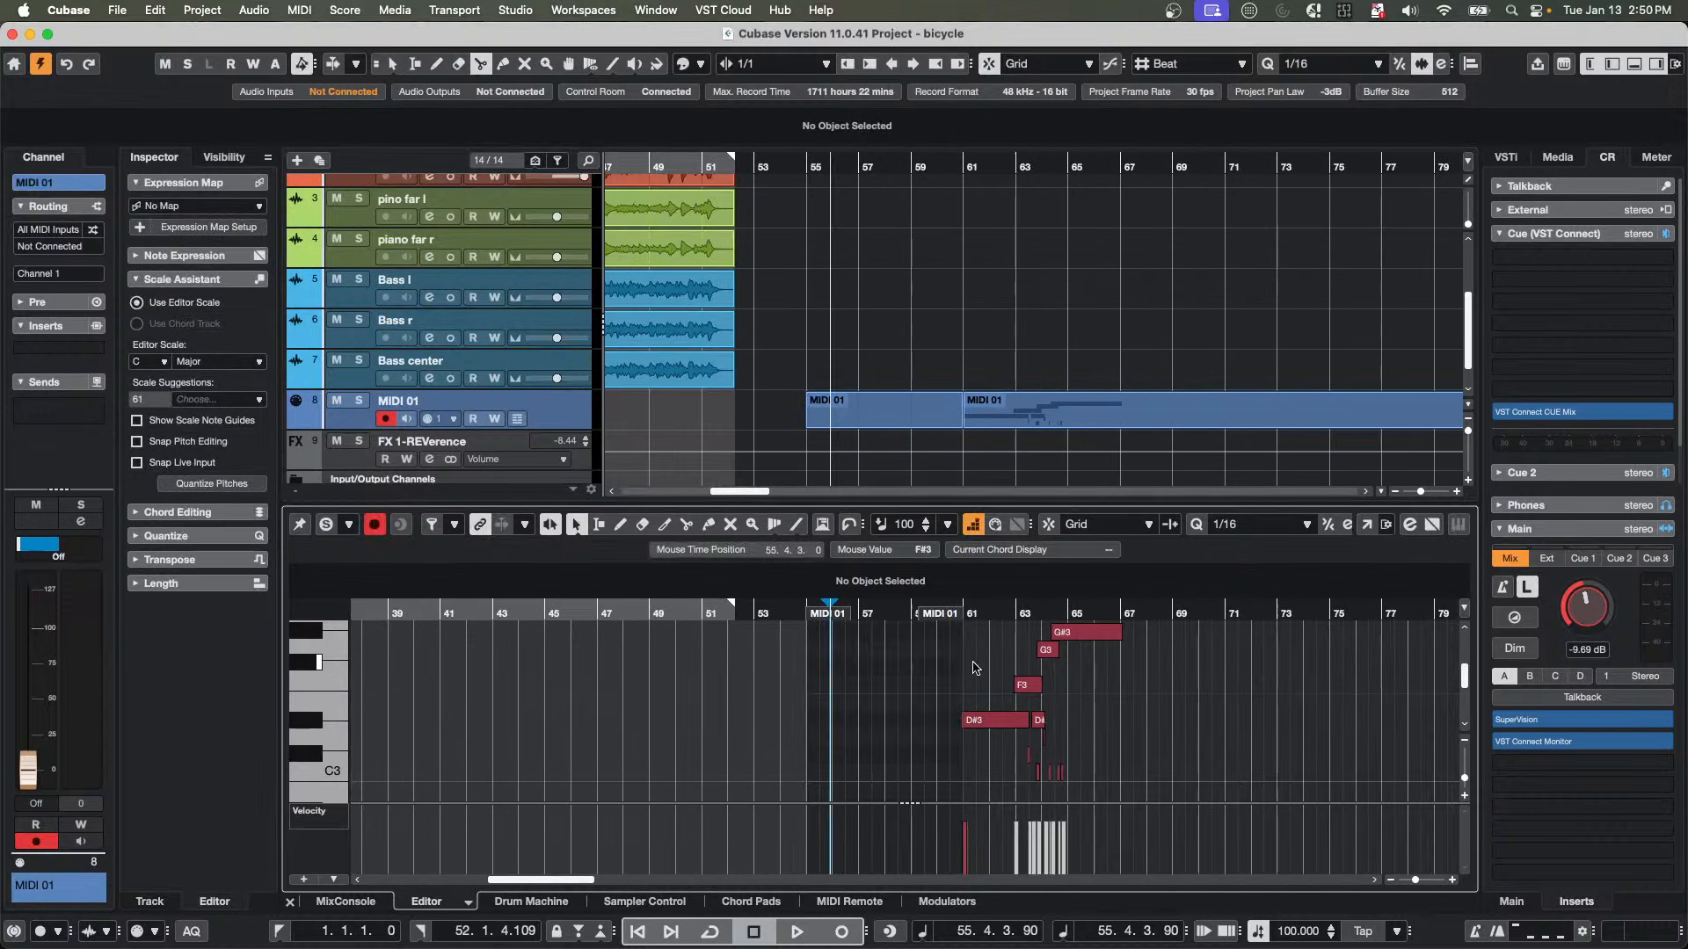
pyautogui.moveTo(984, 618); pyautogui.dragTo(880, 763)
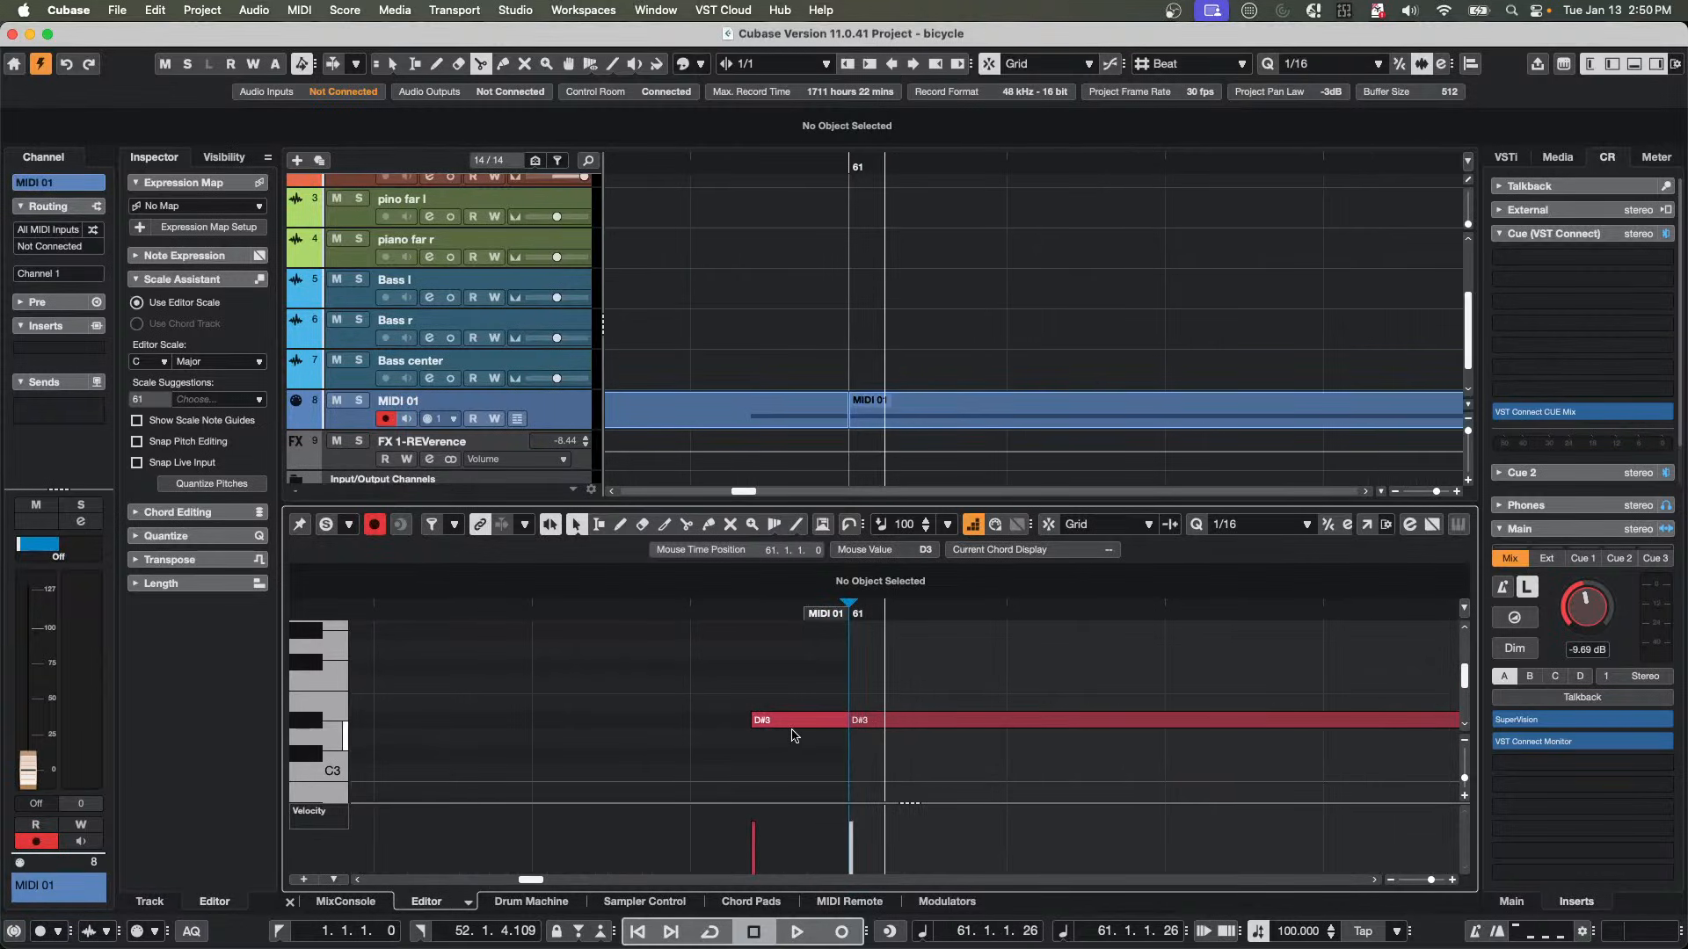
pyautogui.click(791, 724)
pyautogui.click(902, 724)
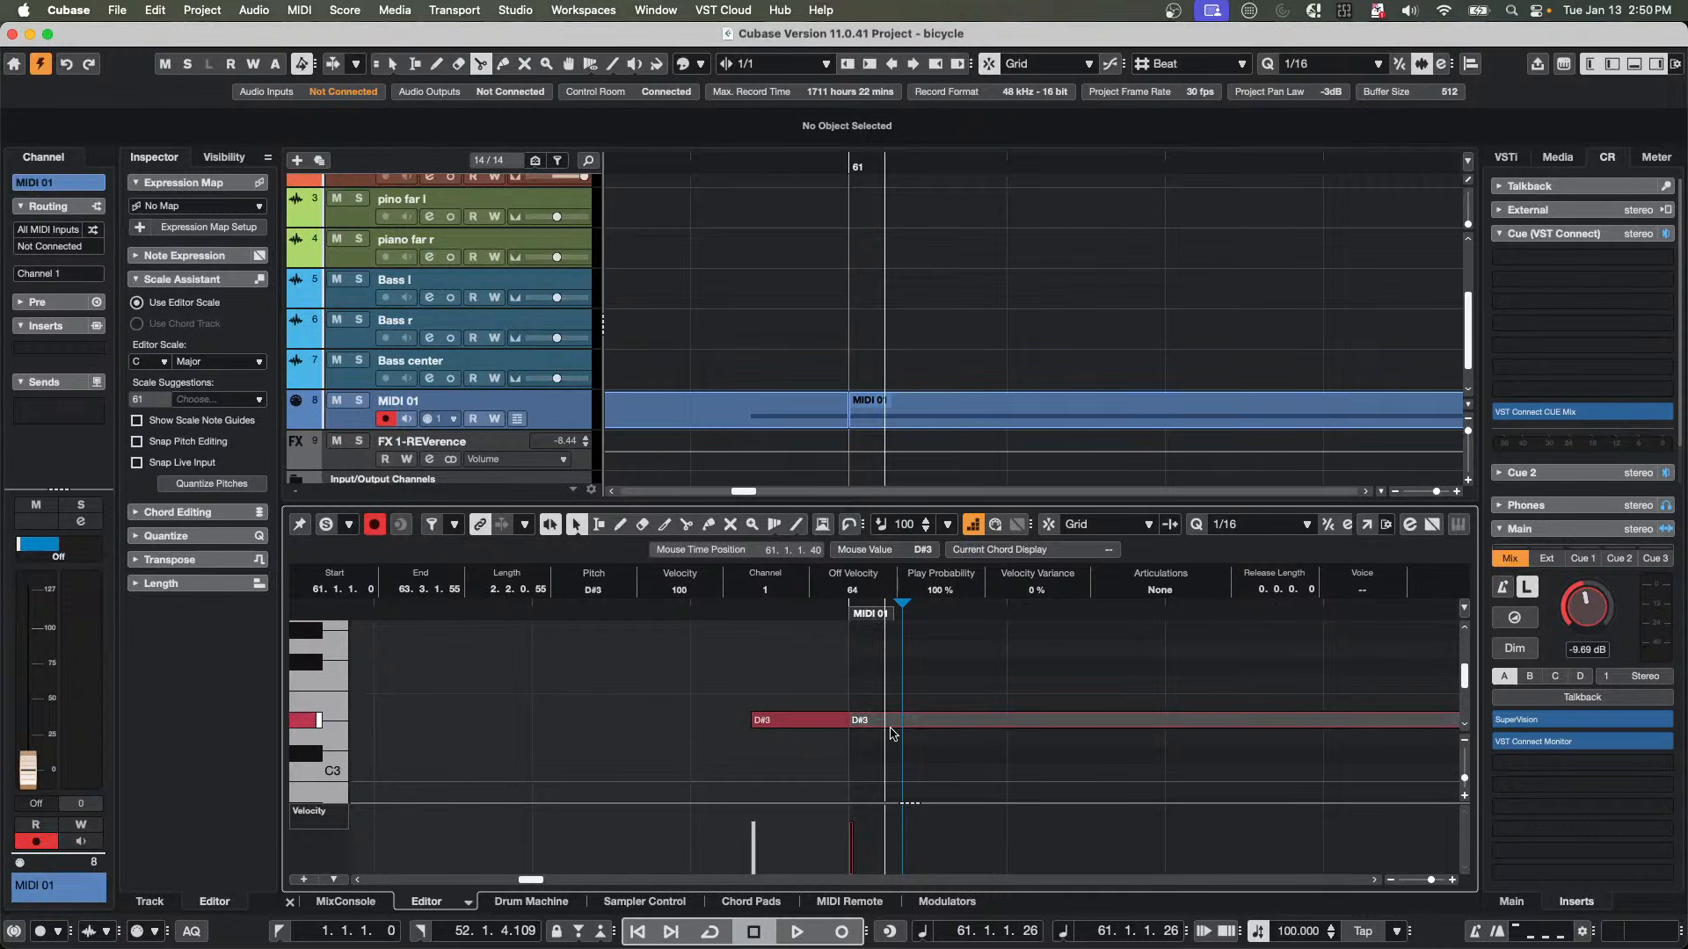
# Delete the MIDI 01 part before bar 61 and inspect the D#3 note at the start of the remaining part.
pyautogui.click(769, 422)
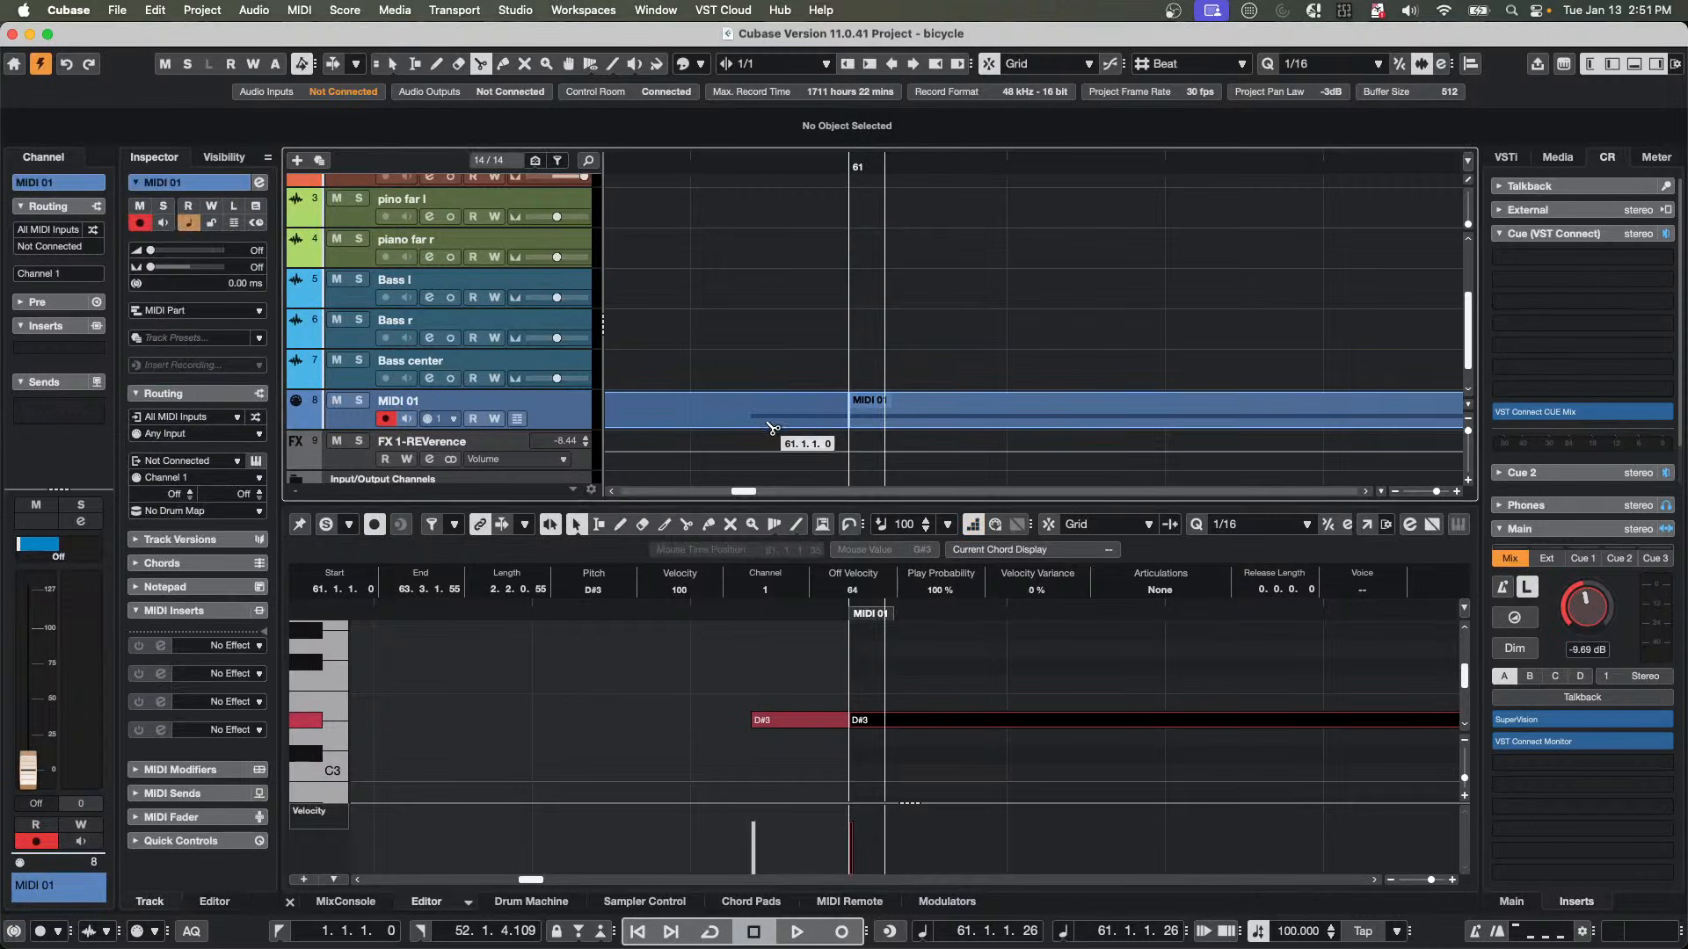
pyautogui.click(742, 421)
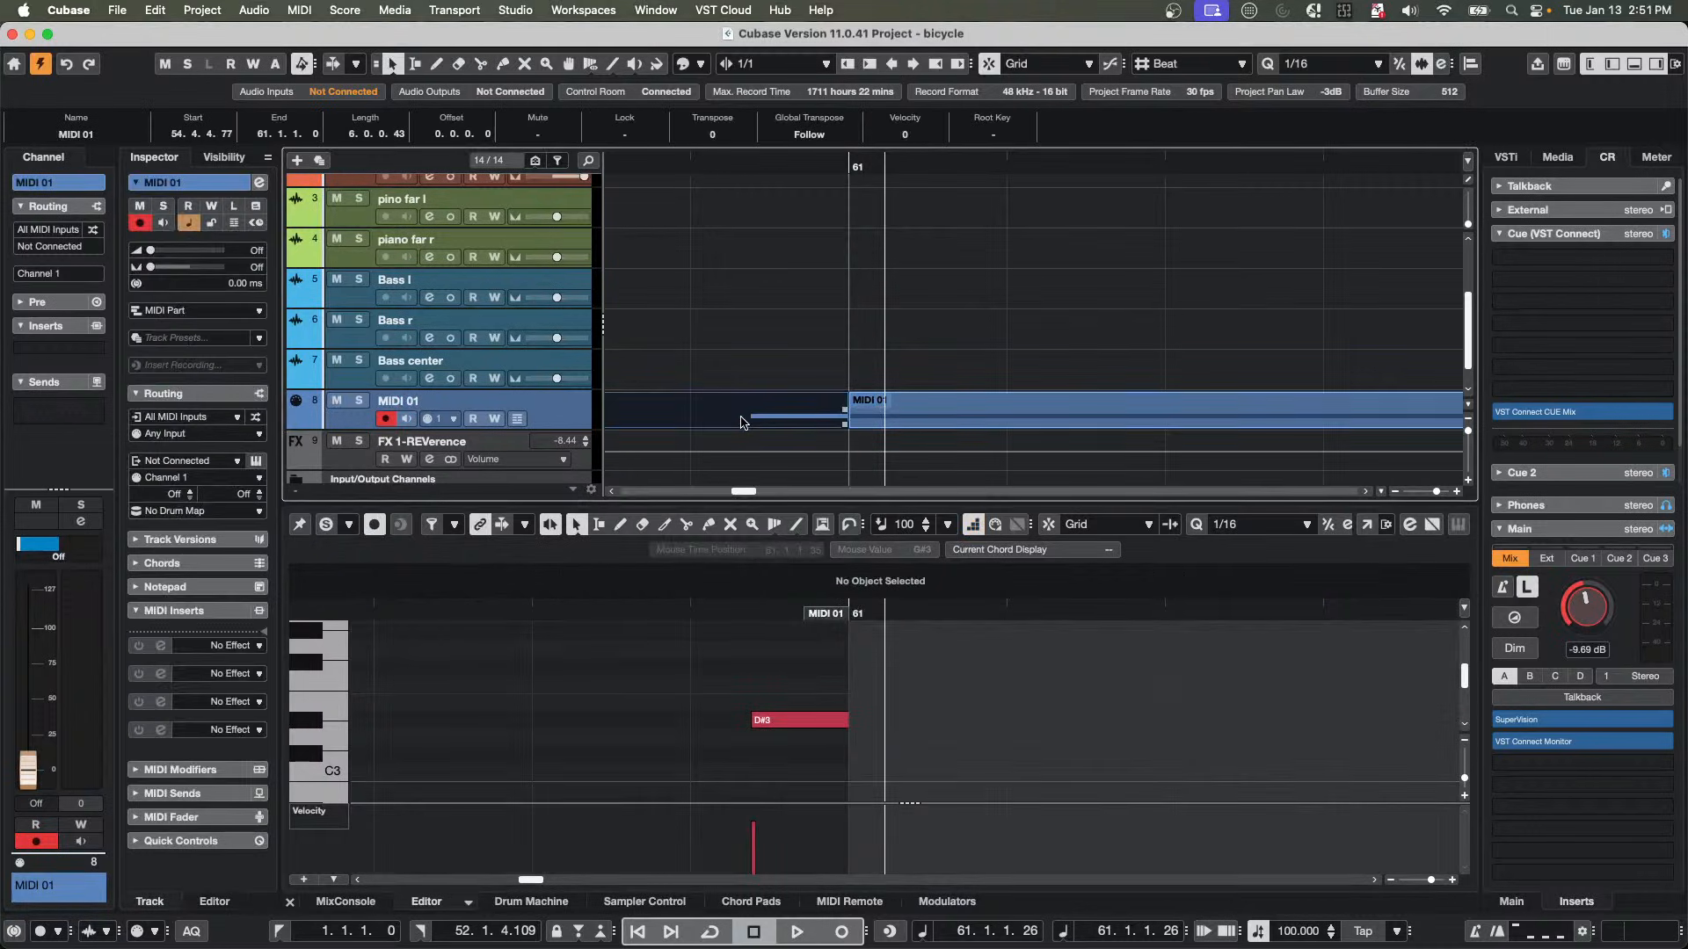
pyautogui.press('Delete')
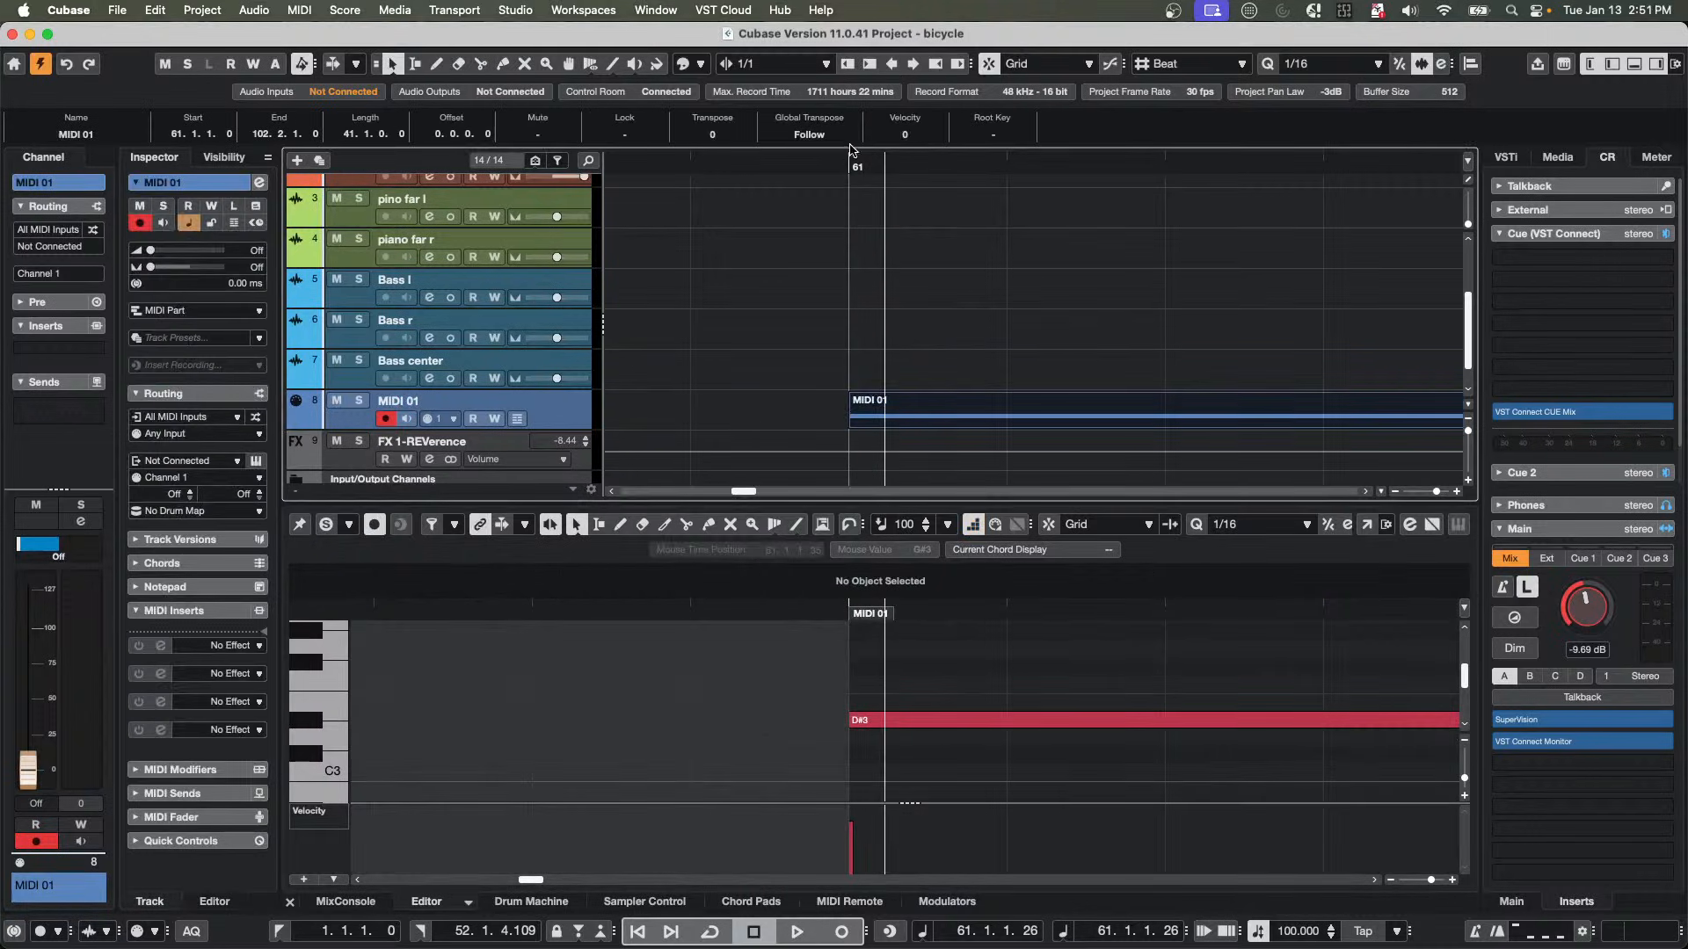
pyautogui.moveTo(855, 166); pyautogui.dragTo(867, 129)
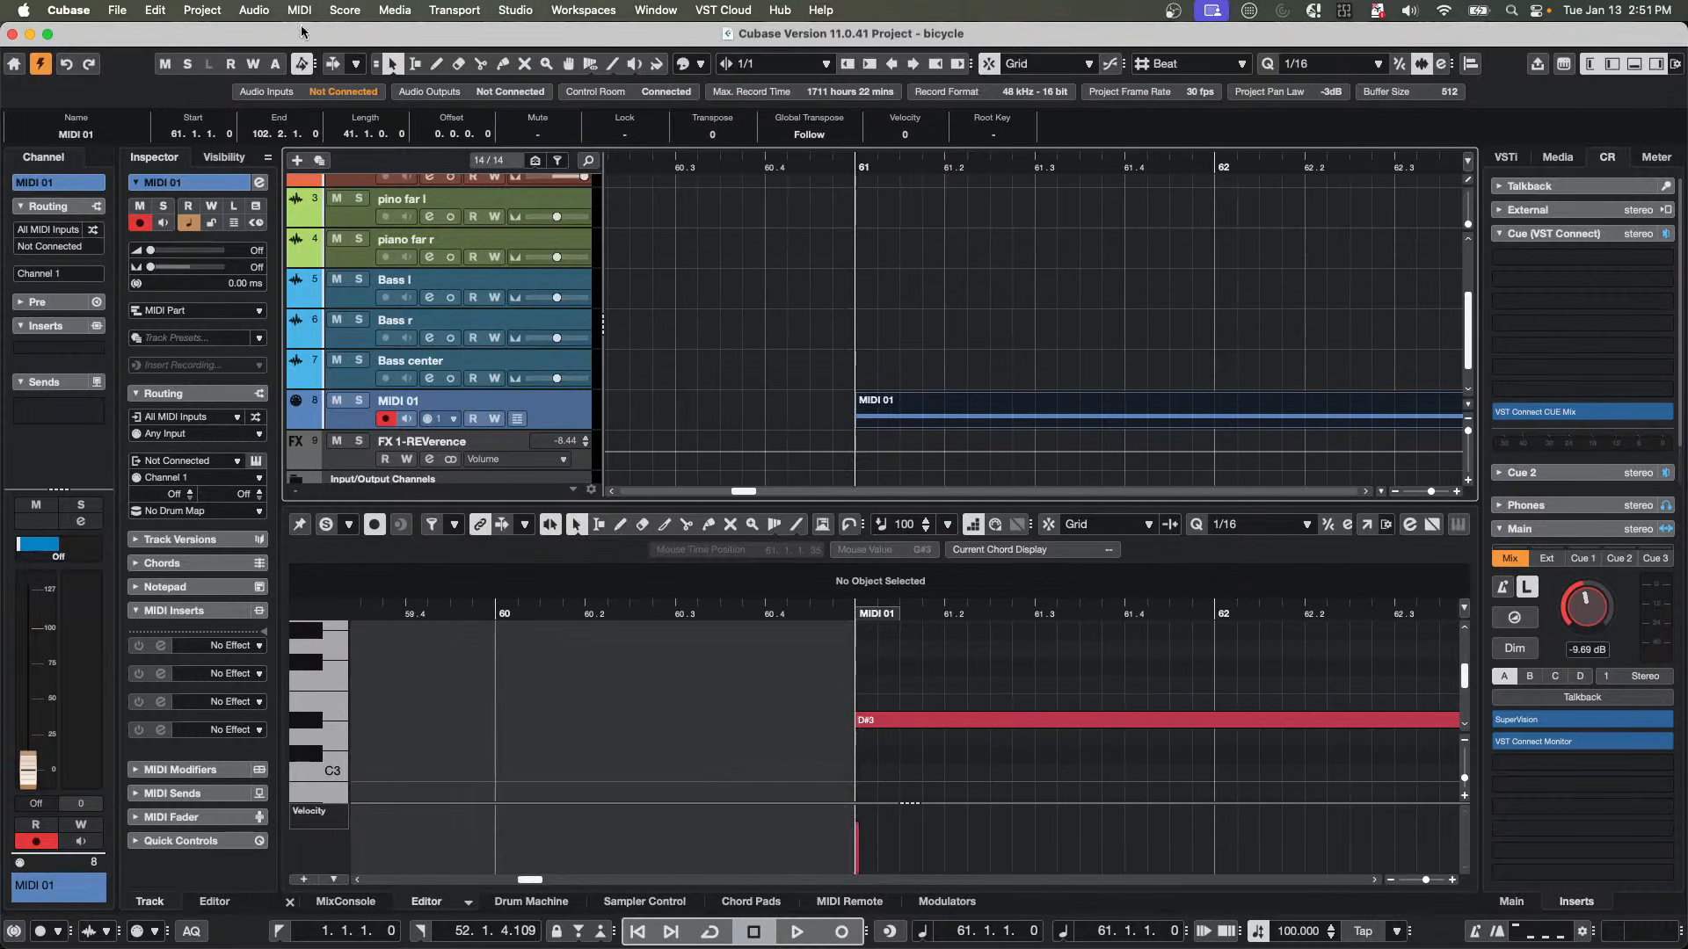
# Review the Split MIDI Events option in the MIDI editing preferences and close them.
pyautogui.click(70, 10)
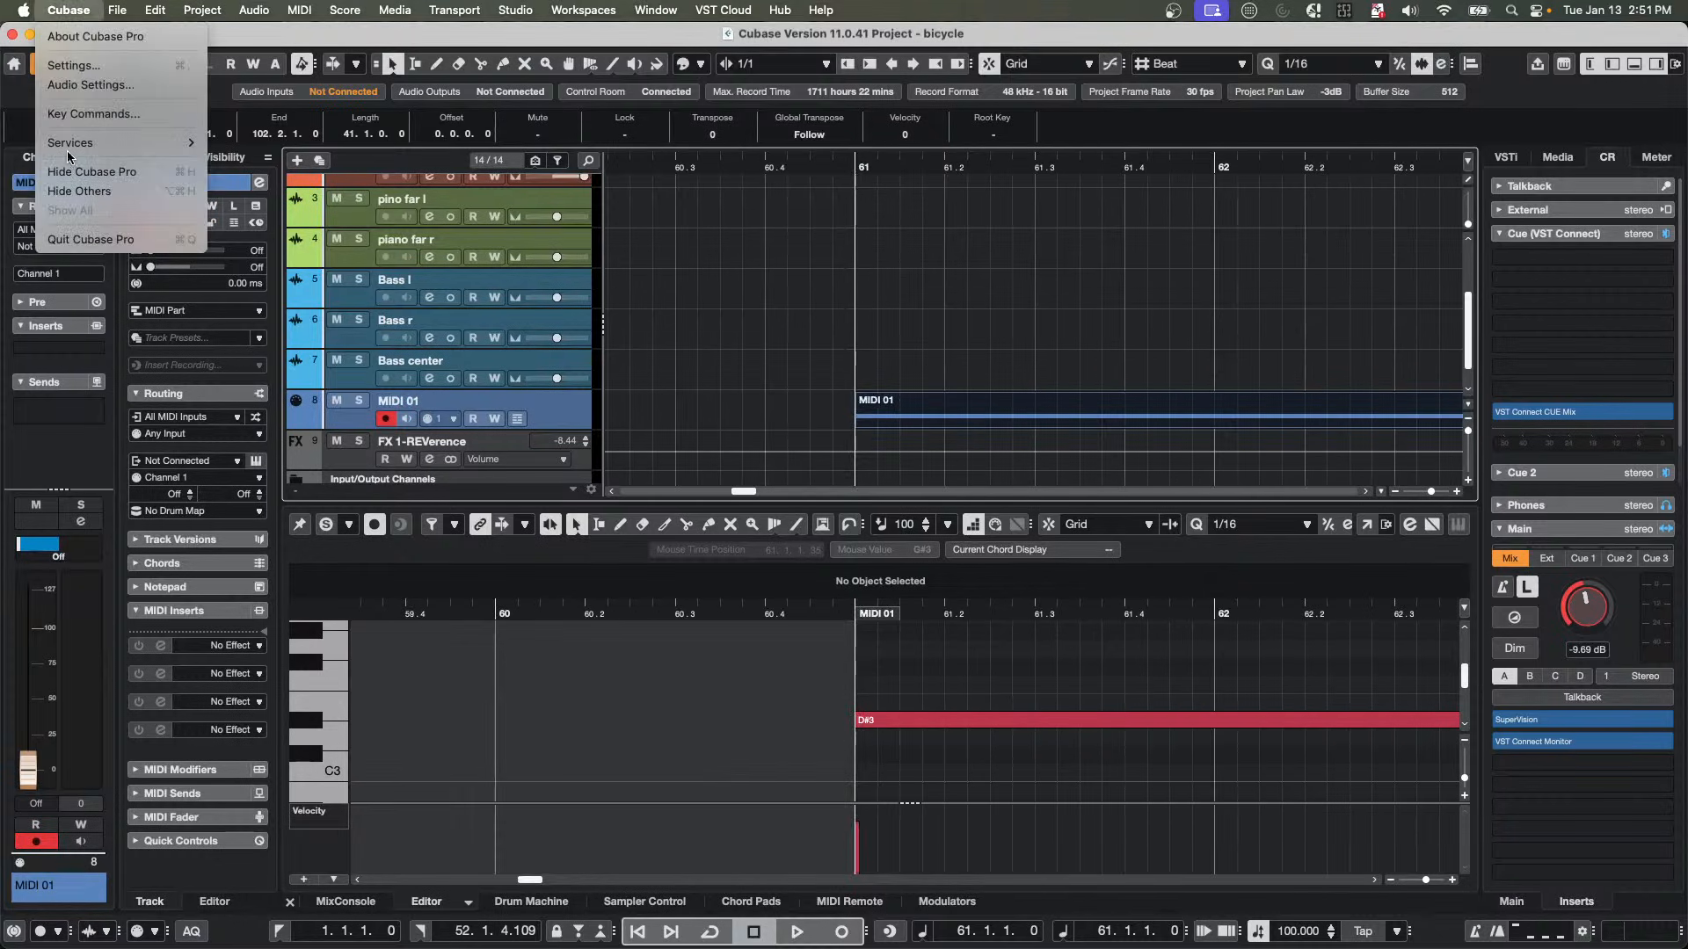
pyautogui.click(77, 65)
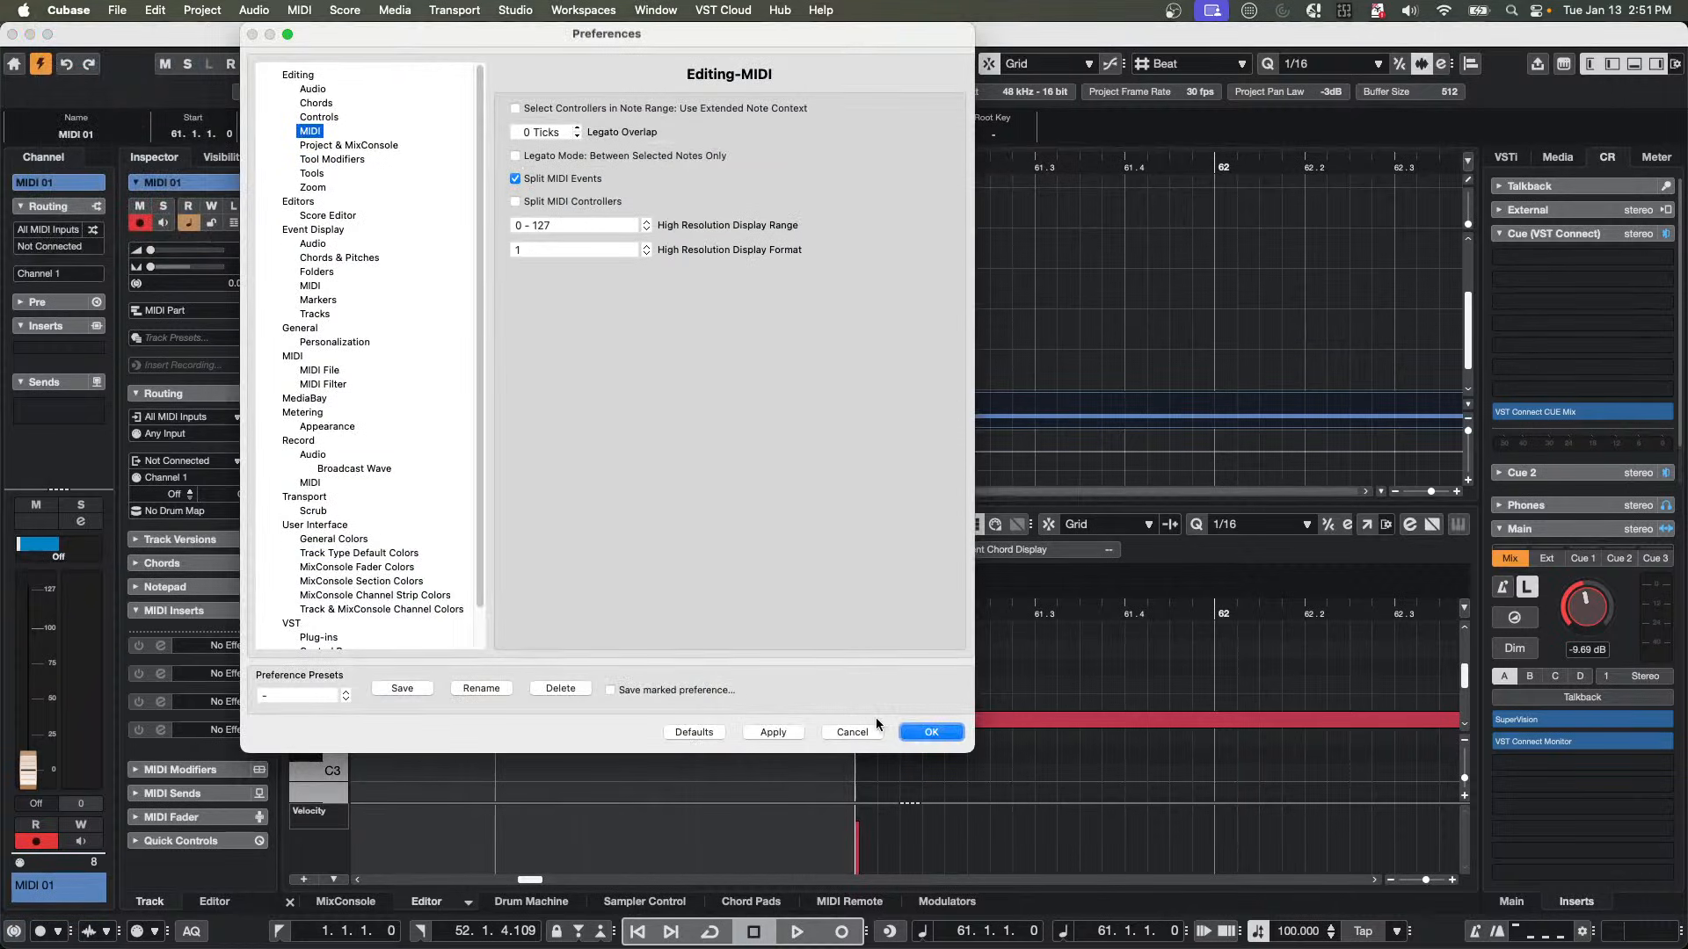
pyautogui.click(932, 733)
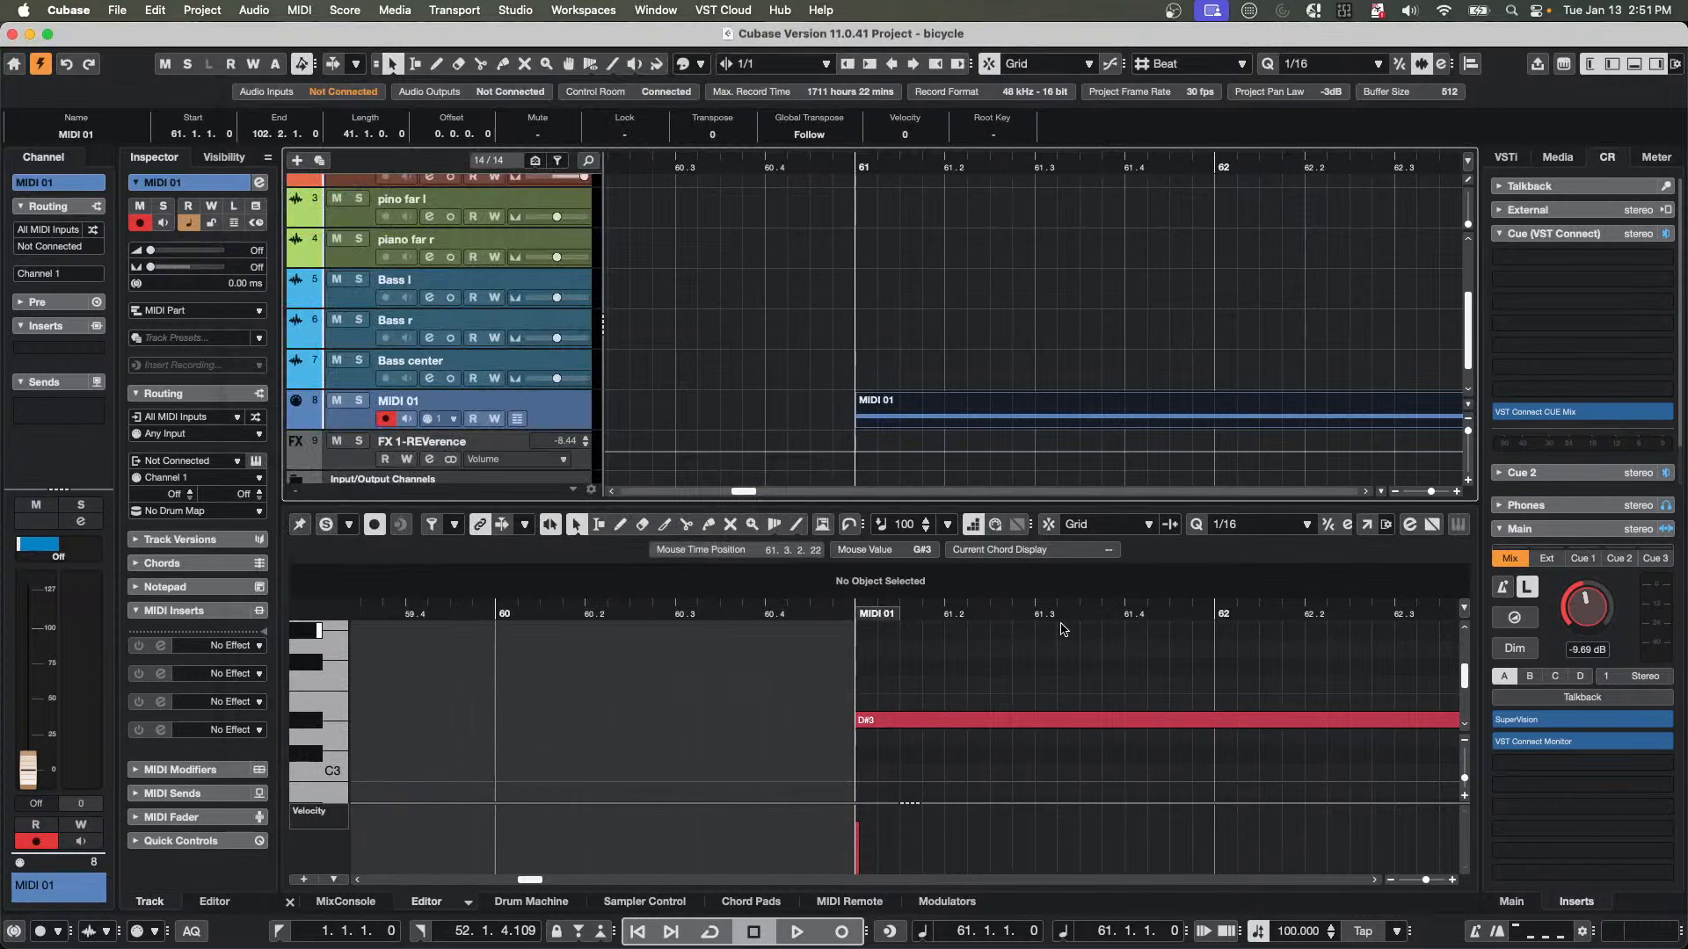
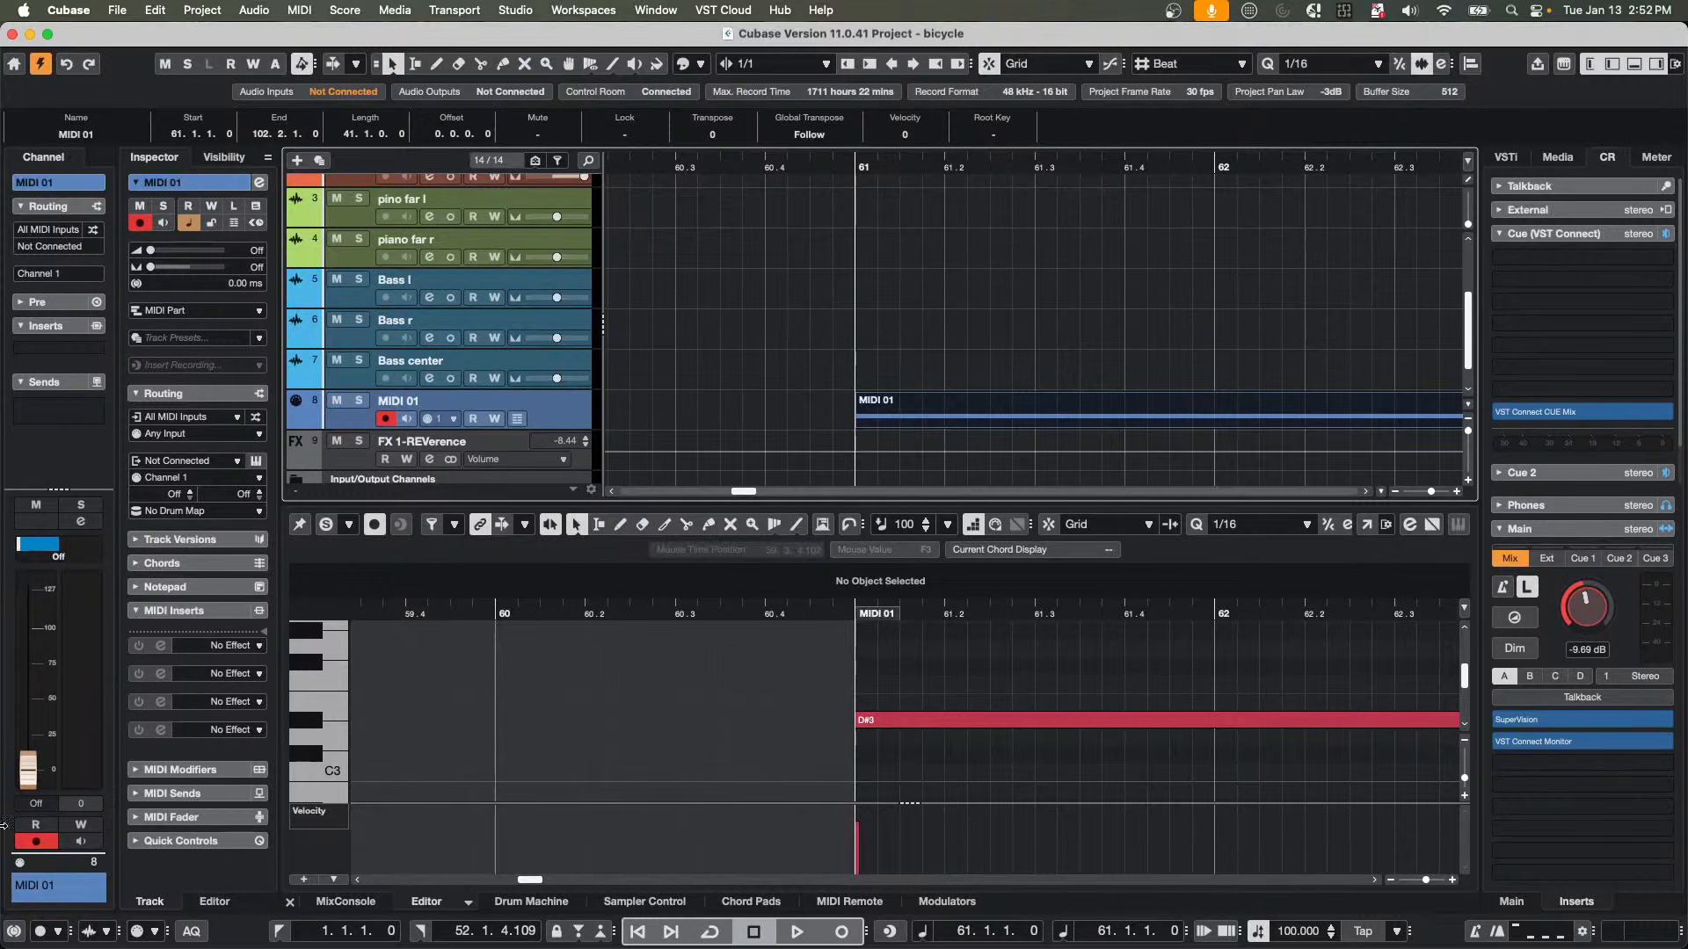
# Open the Hub and set its Templates section to list all templates instead of only factory ones.
pyautogui.click(60, 9)
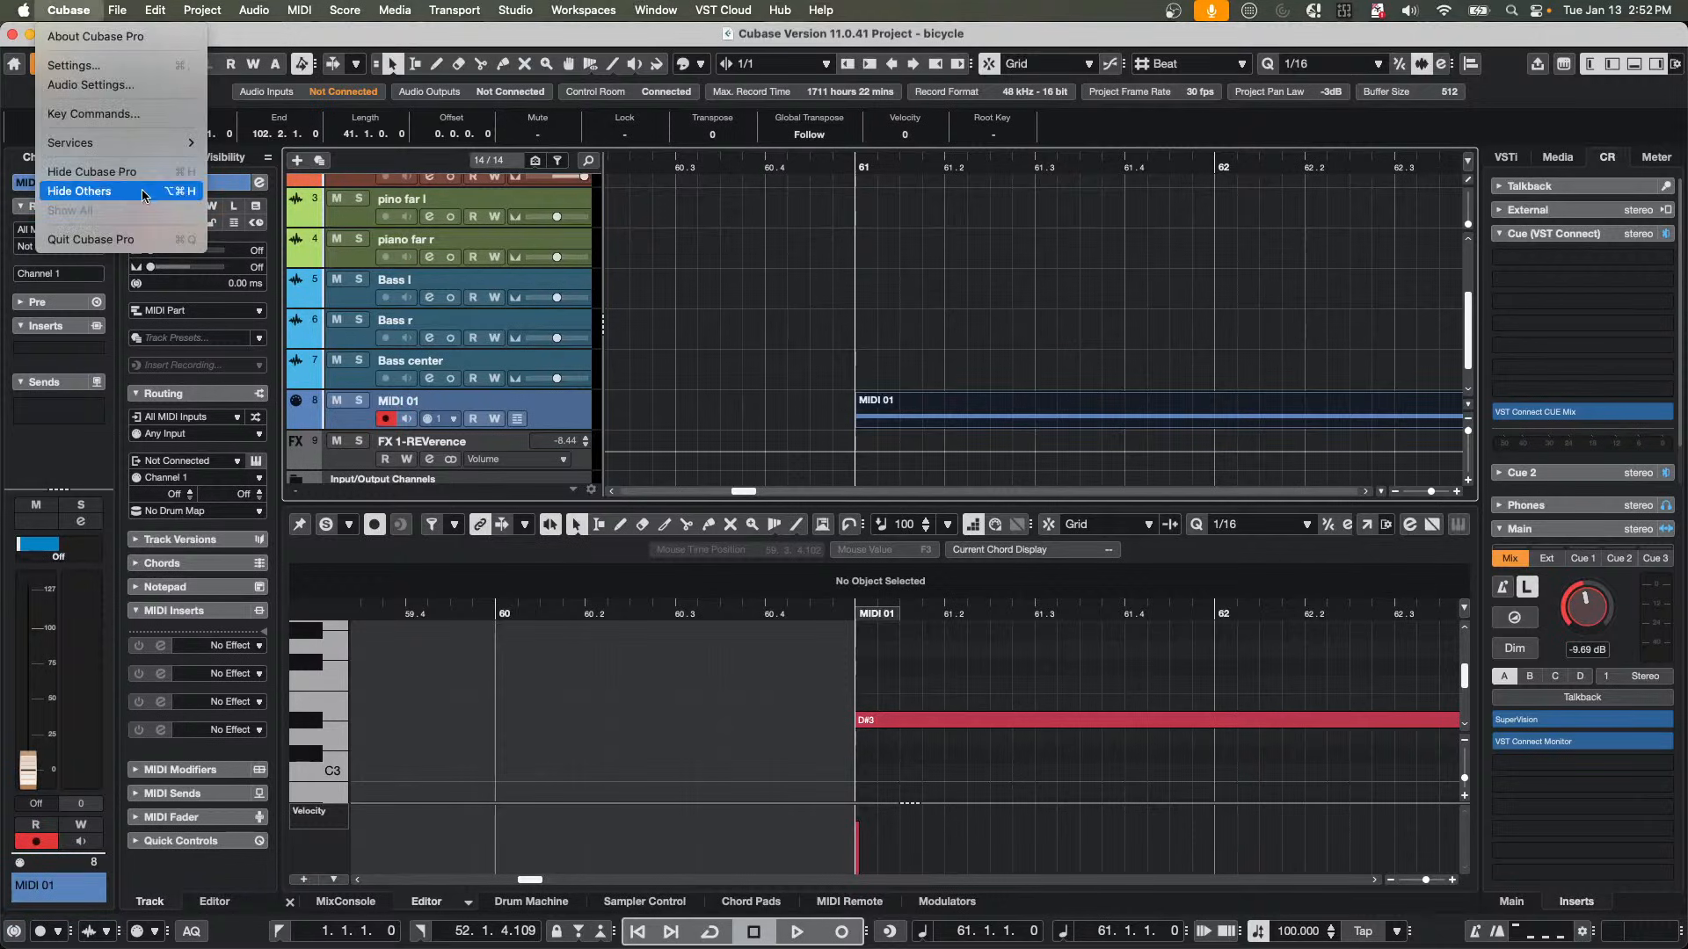
pyautogui.click(12, 69)
pyautogui.click(20, 70)
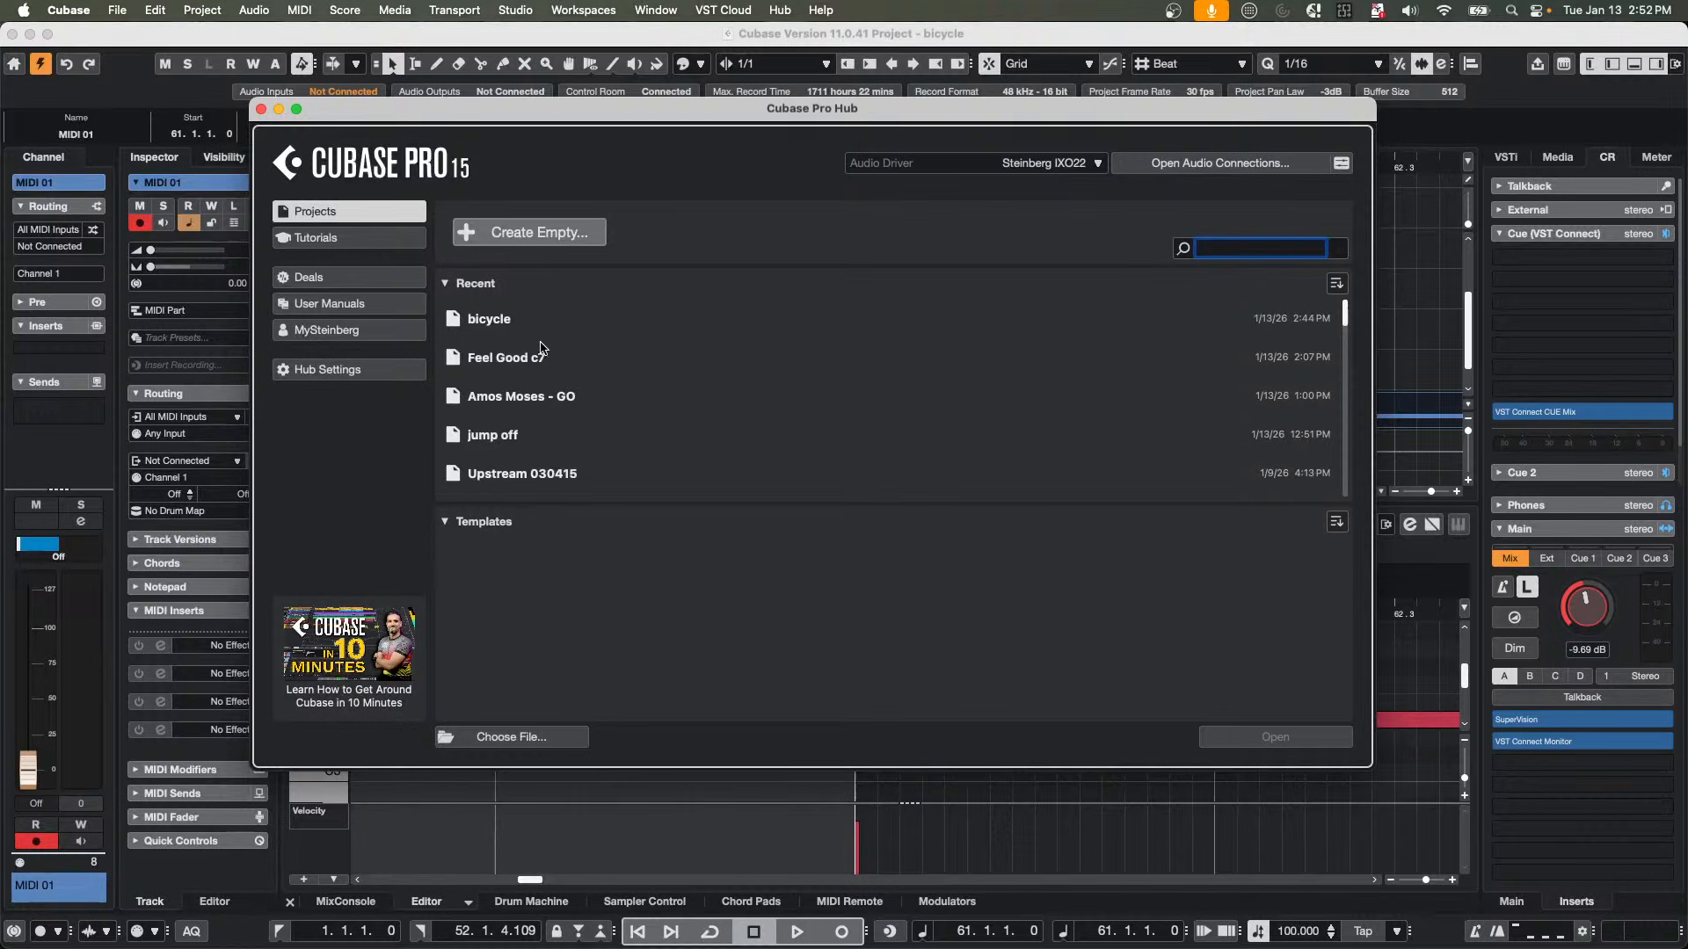
pyautogui.click(445, 527)
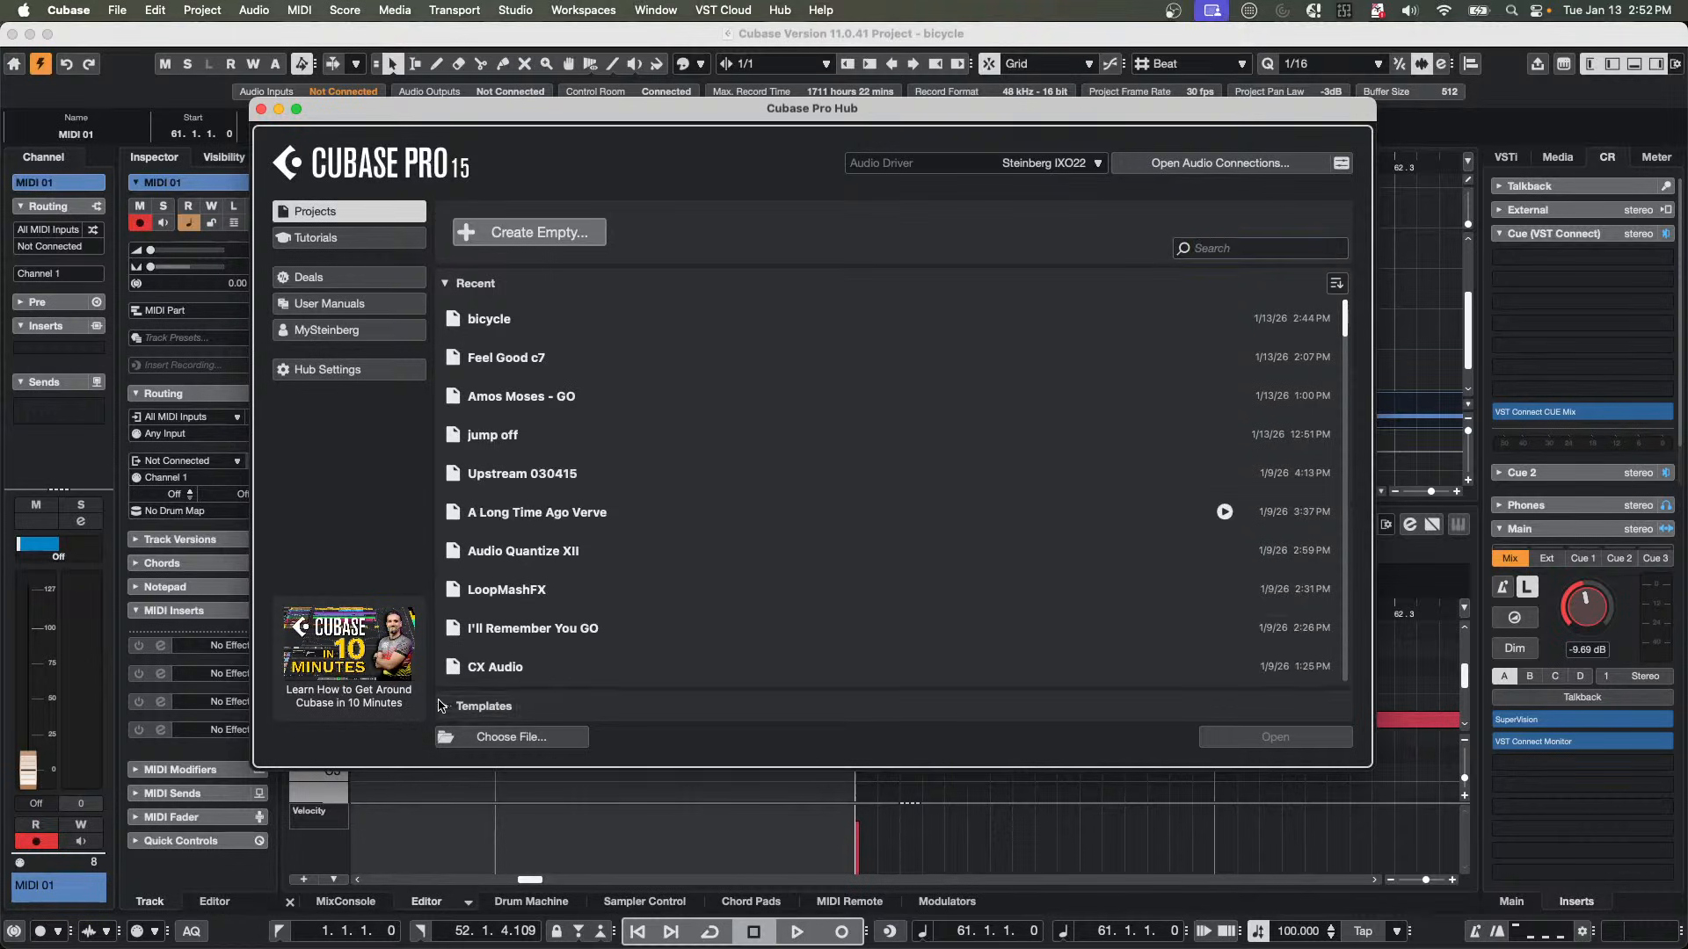
pyautogui.click(475, 707)
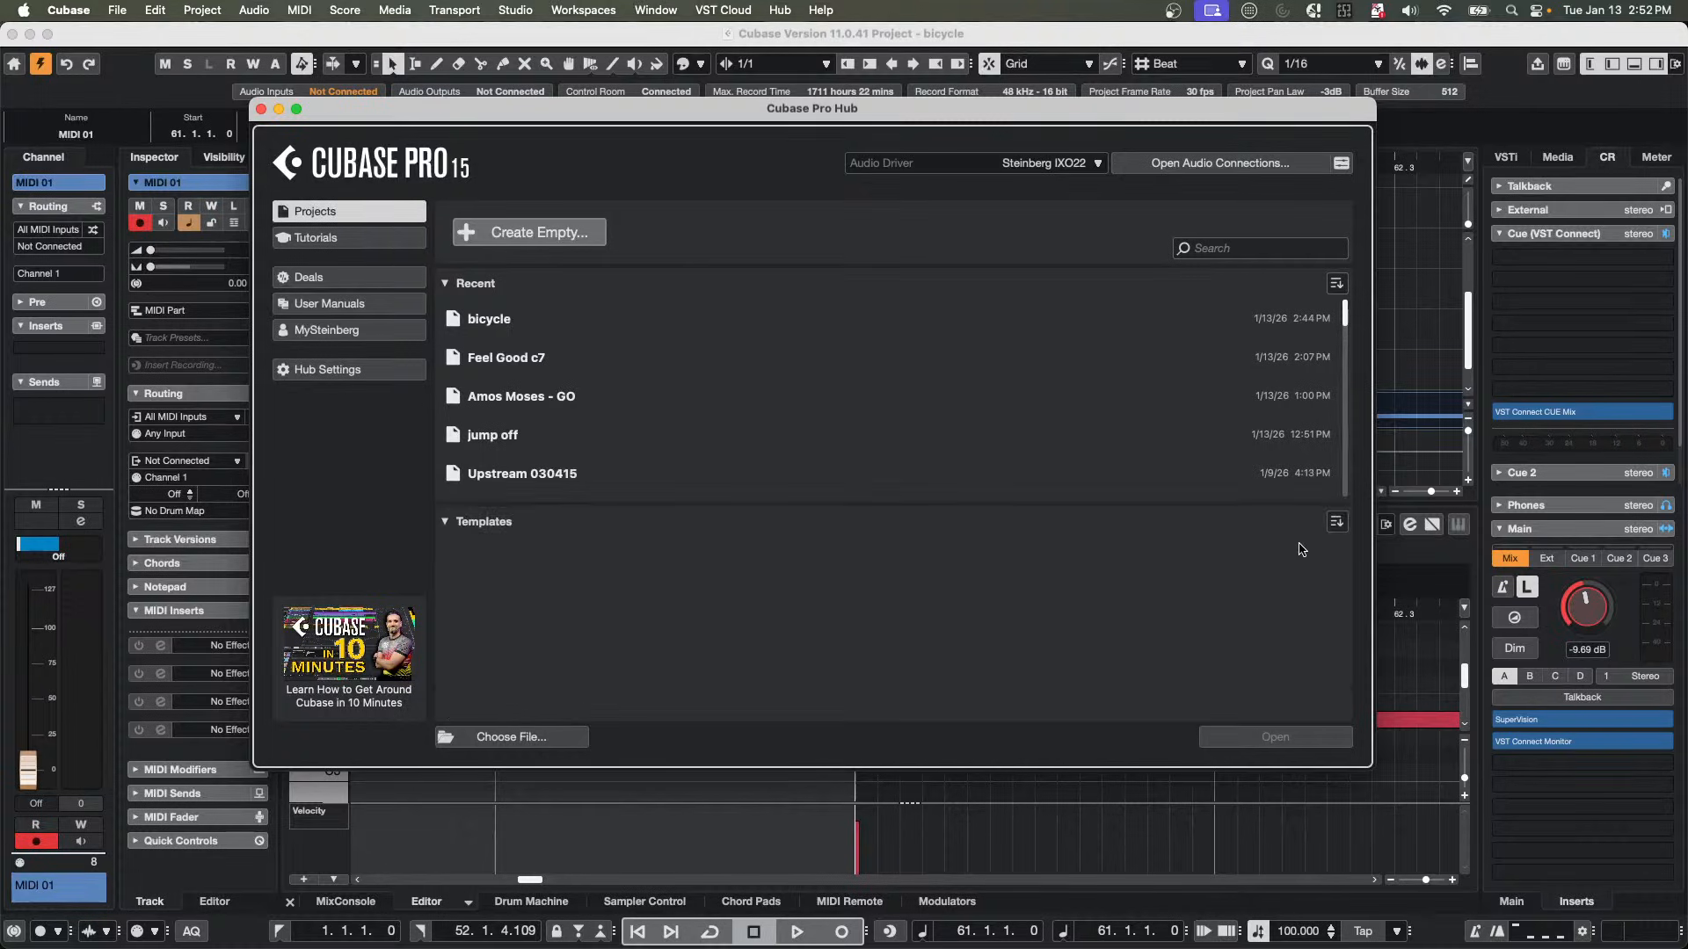
pyautogui.click(1336, 521)
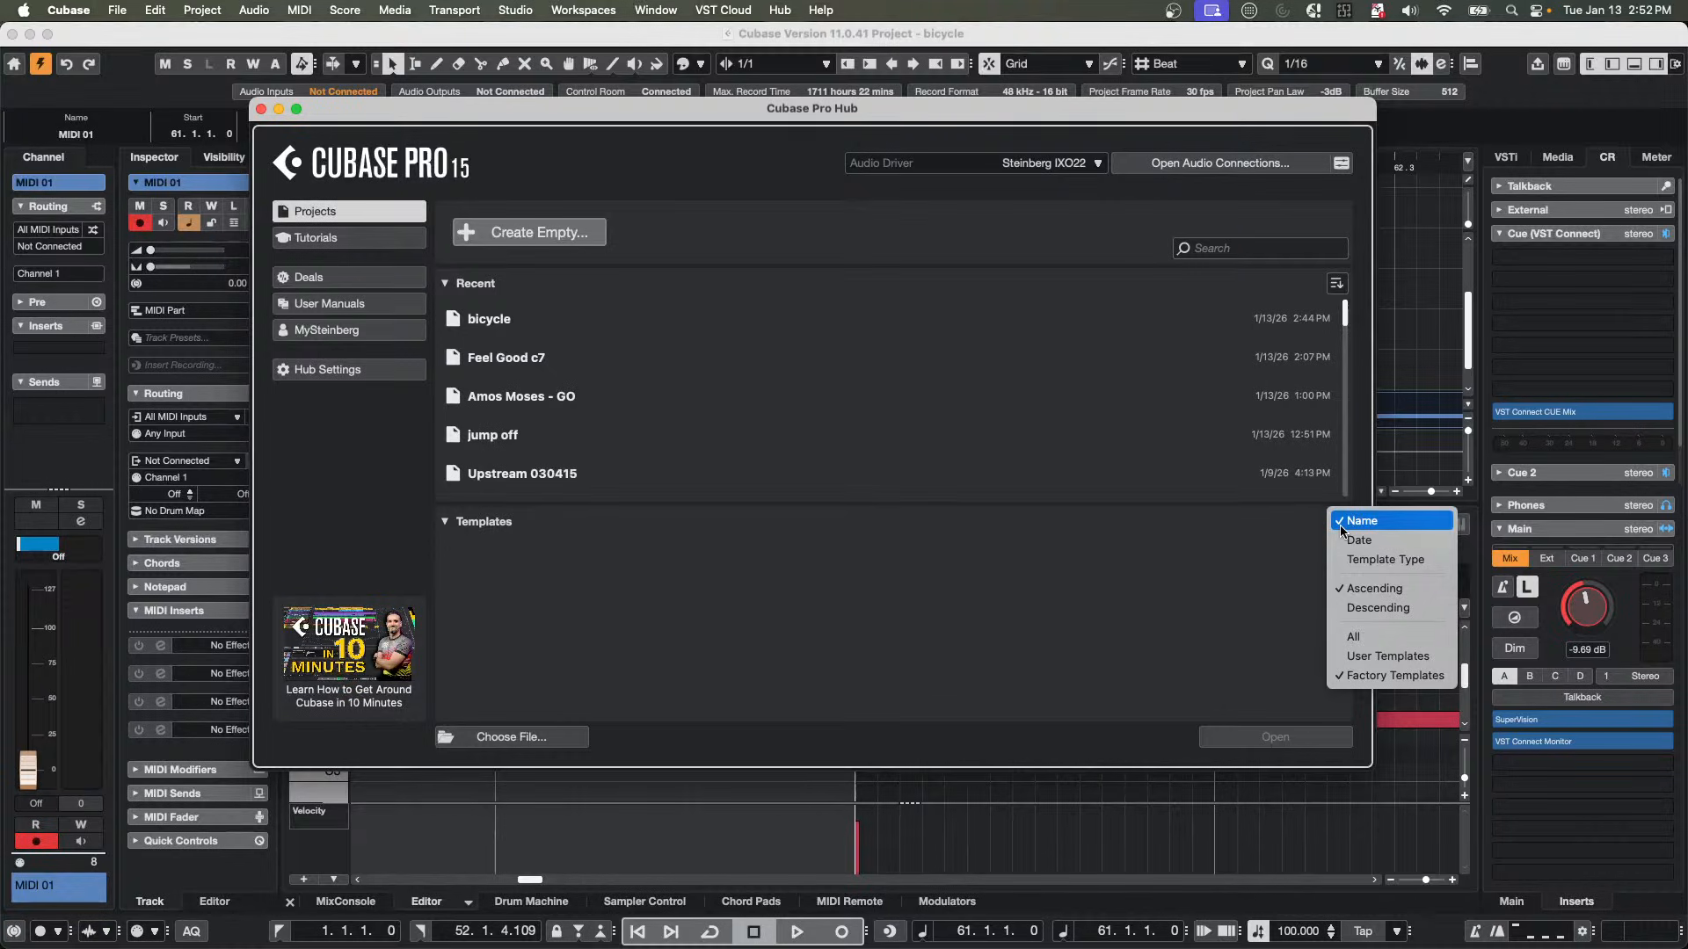
pyautogui.click(1405, 638)
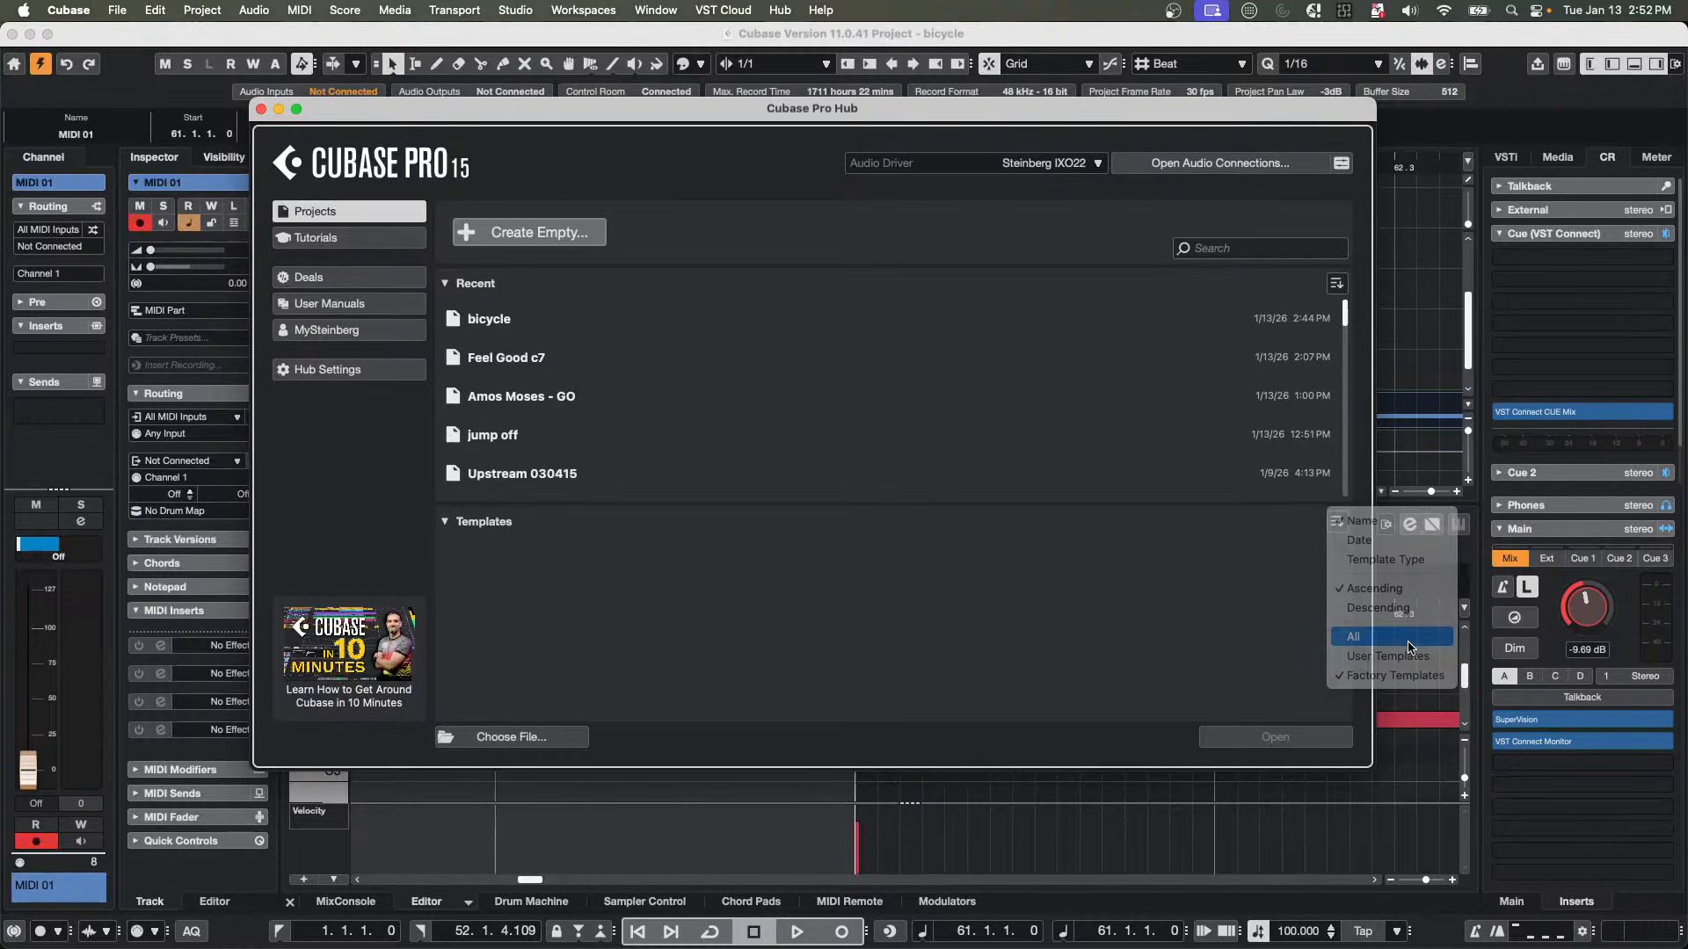
# Look through the full template list in the Hub, covering both the user templates and the Steinberg recording templates.
pyautogui.scroll(-3, 848, 617)
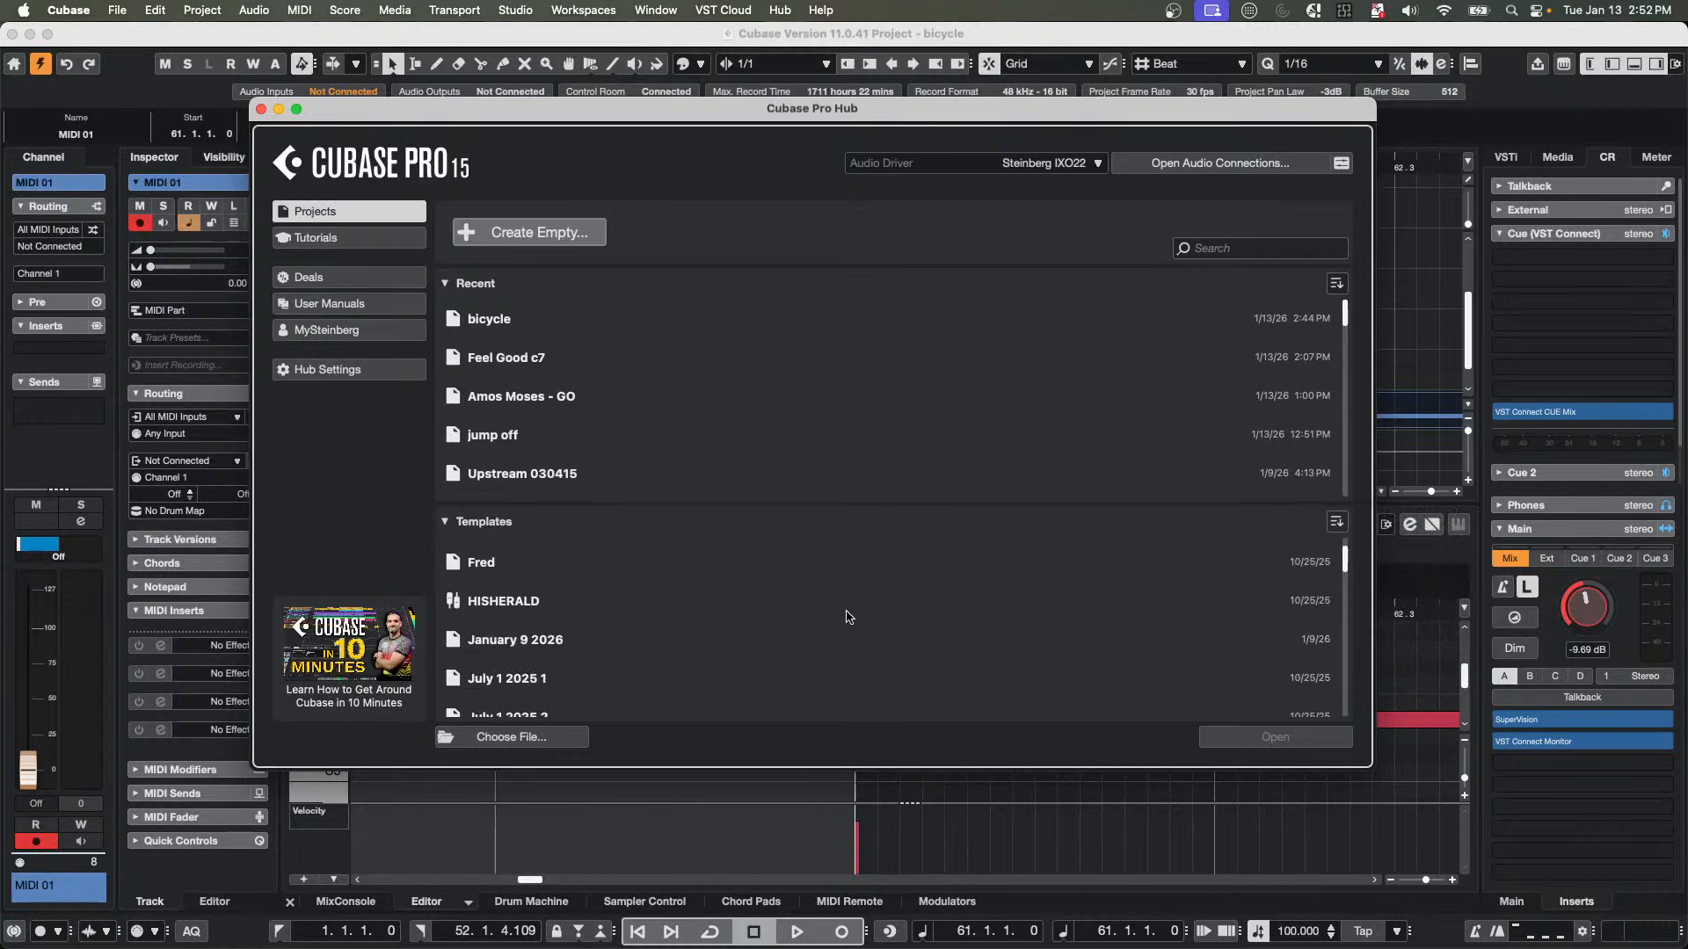
pyautogui.scroll(-10, 848, 617)
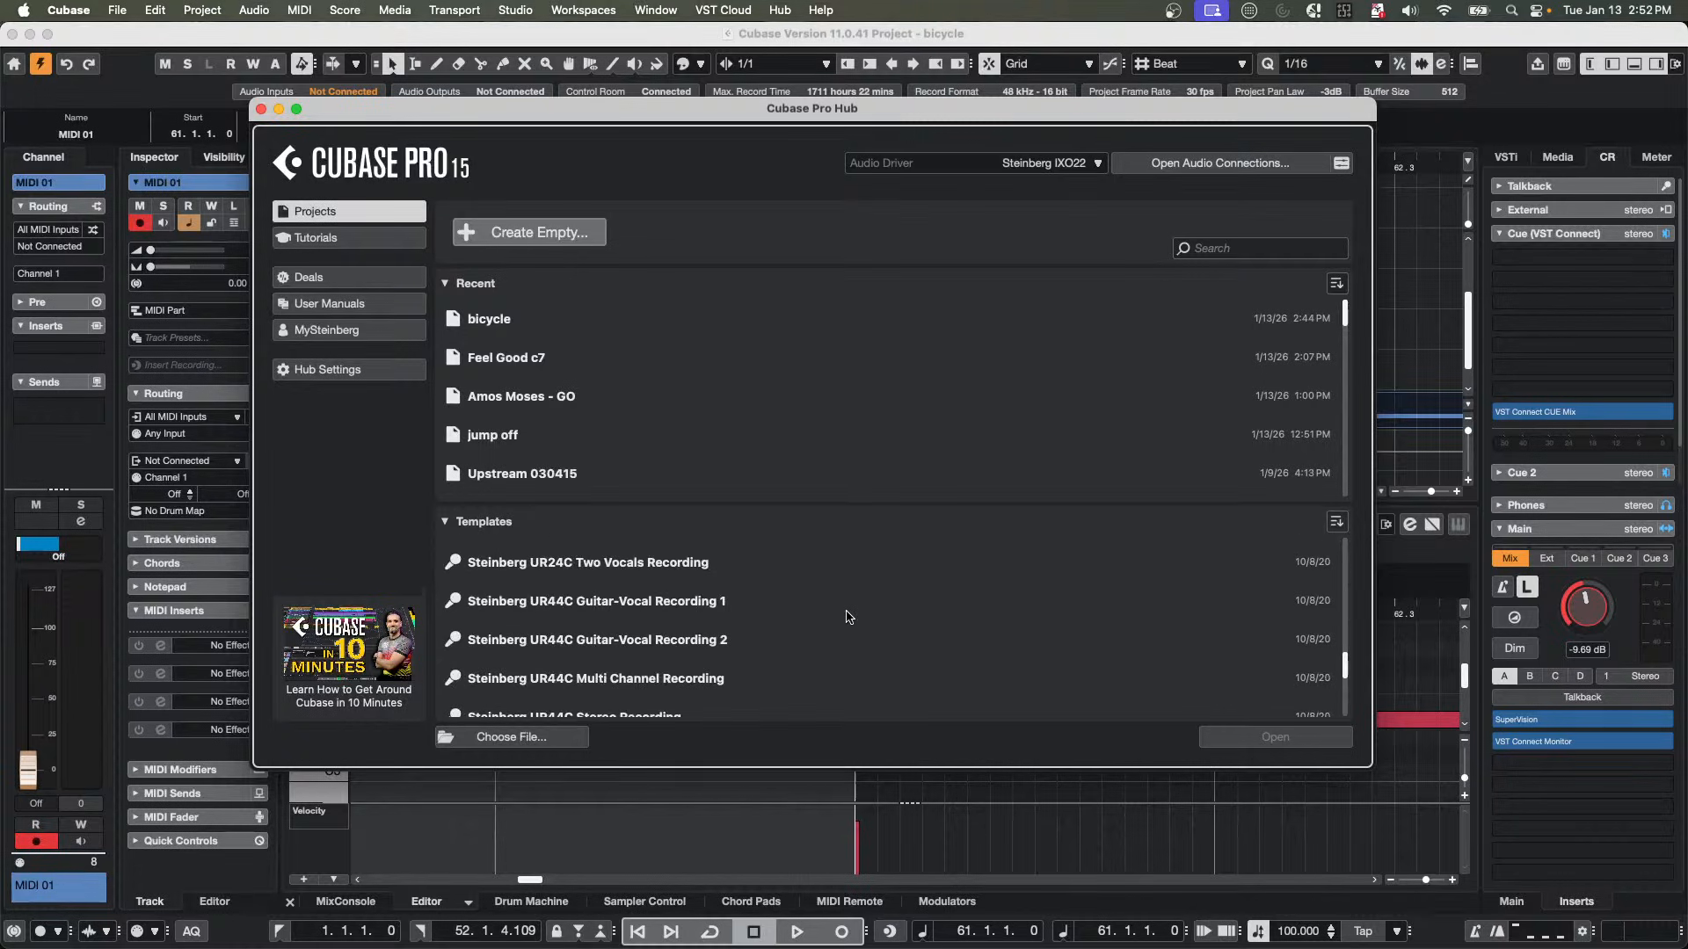
pyautogui.scroll(-8, 848, 617)
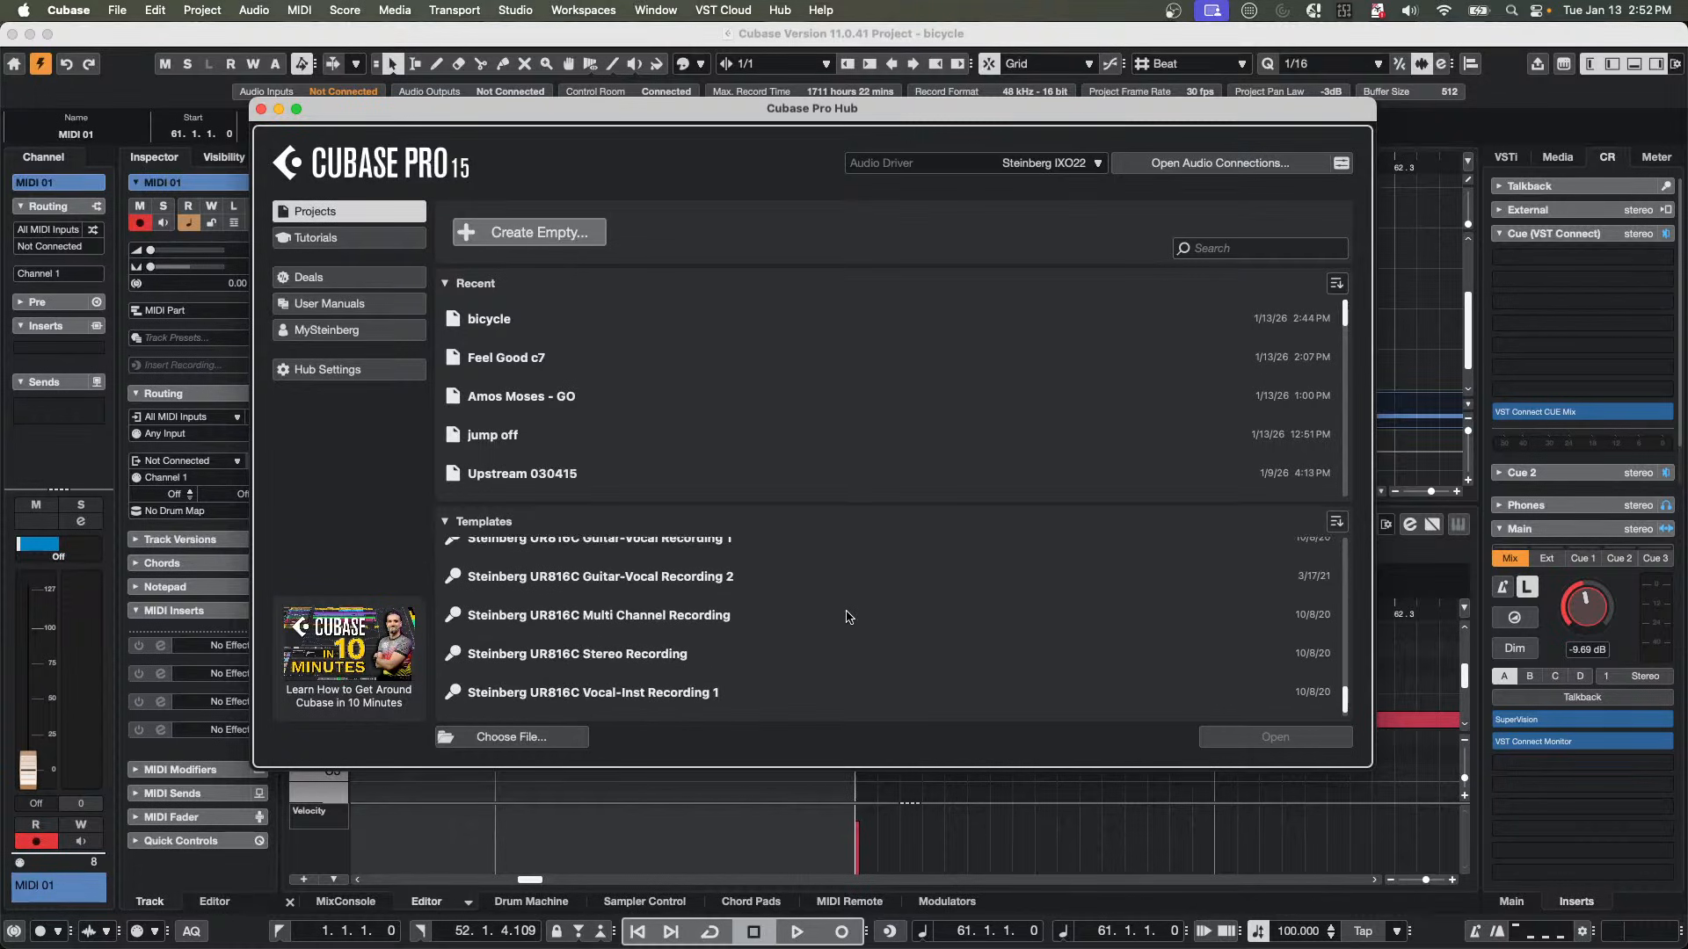
pyautogui.scroll(5, 849, 617)
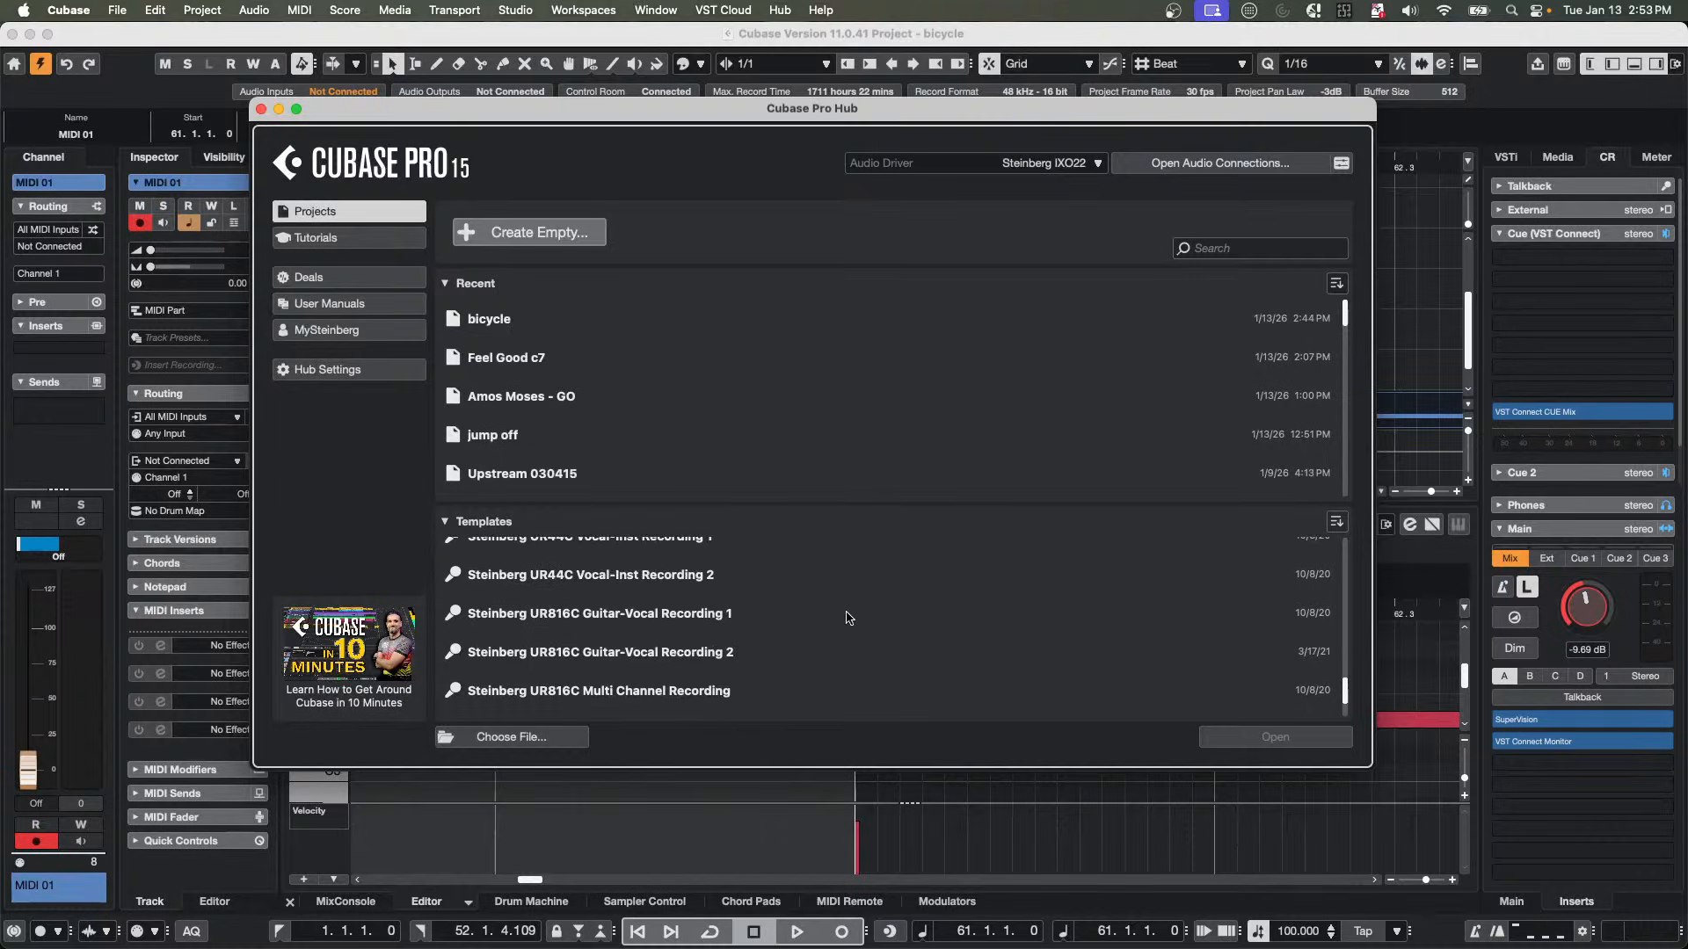
pyautogui.scroll(3, 848, 617)
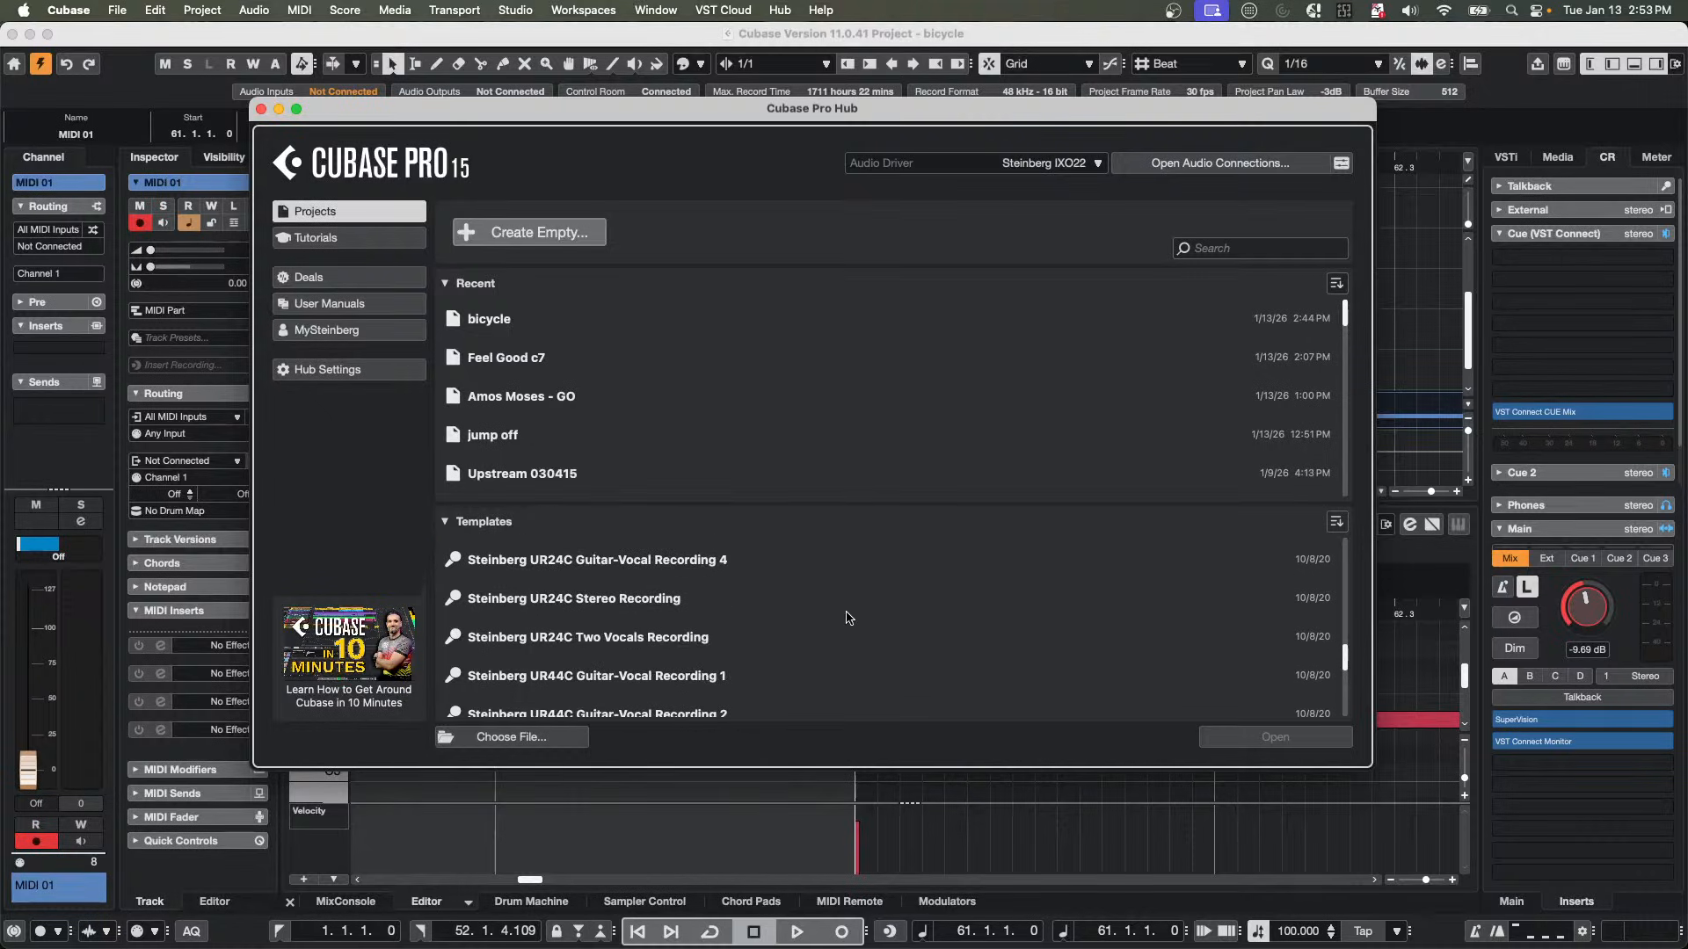
pyautogui.scroll(3, 849, 617)
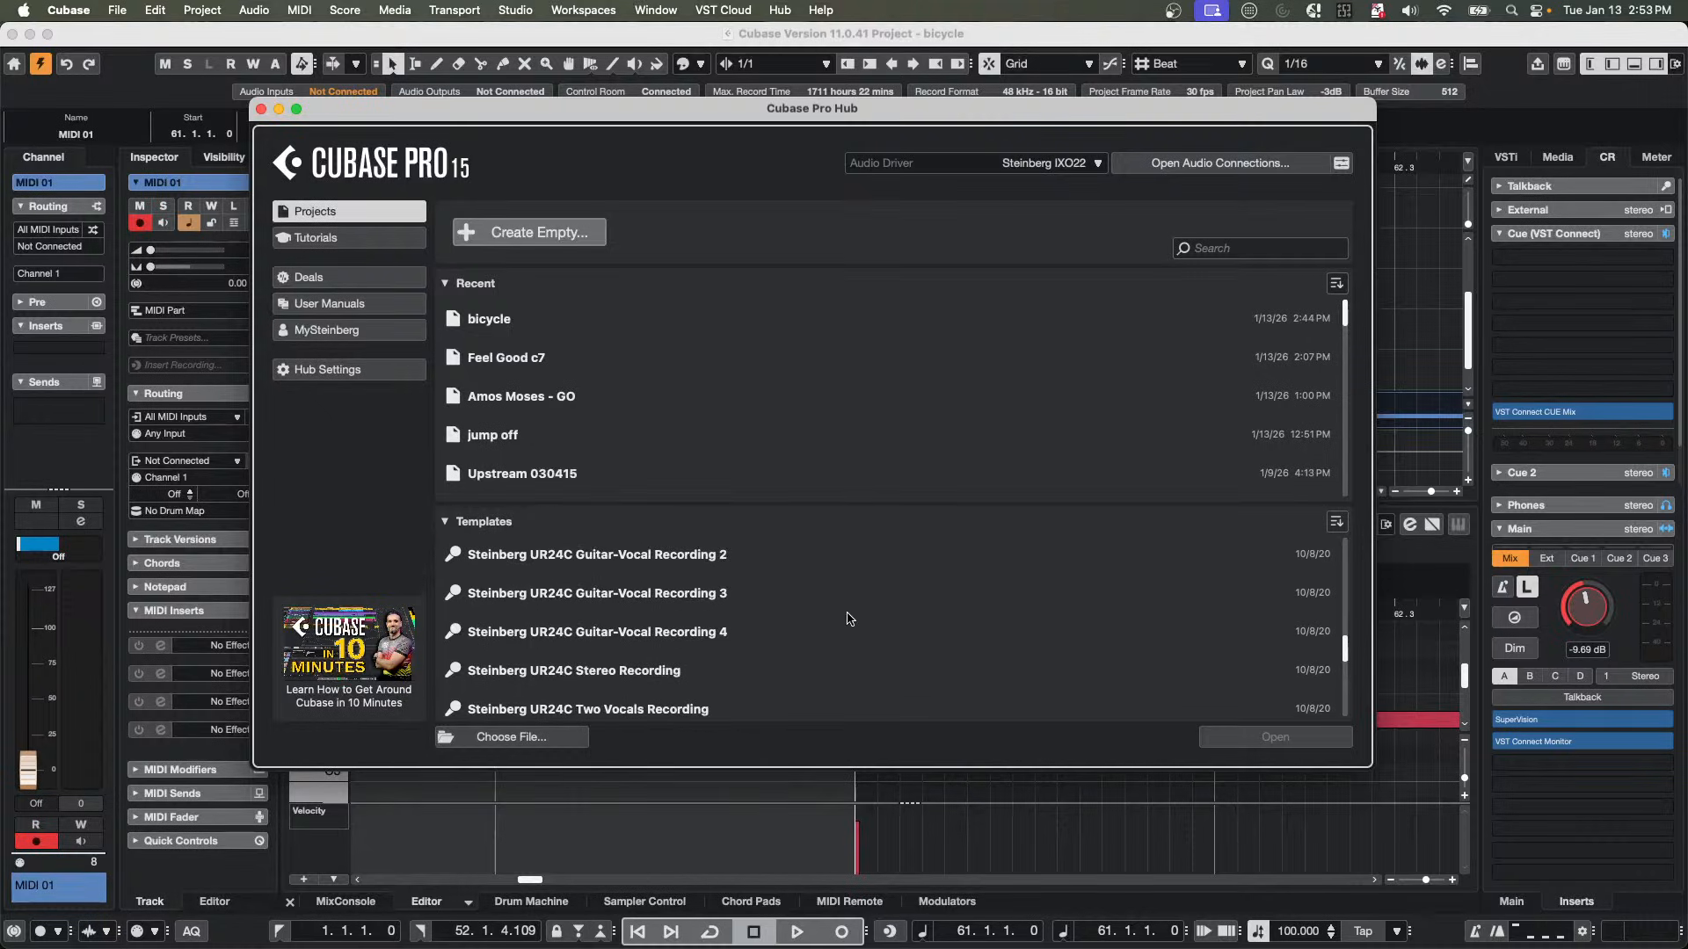
pyautogui.scroll(1, 848, 617)
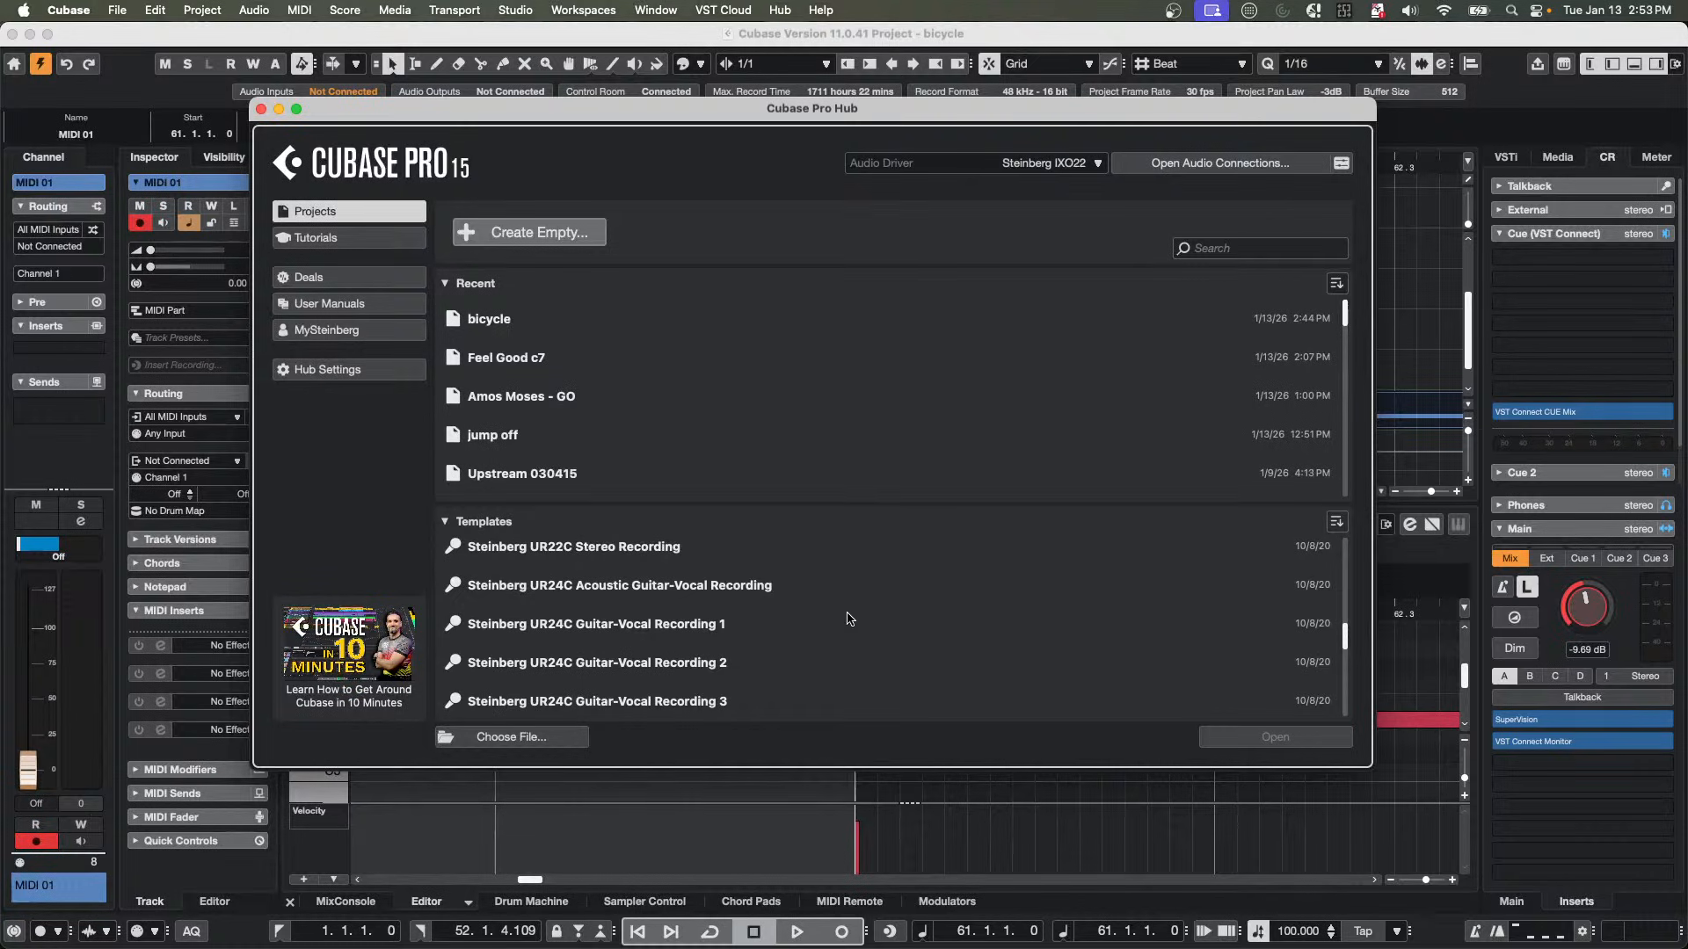
pyautogui.scroll(2, 848, 618)
pyautogui.scroll(2, 850, 619)
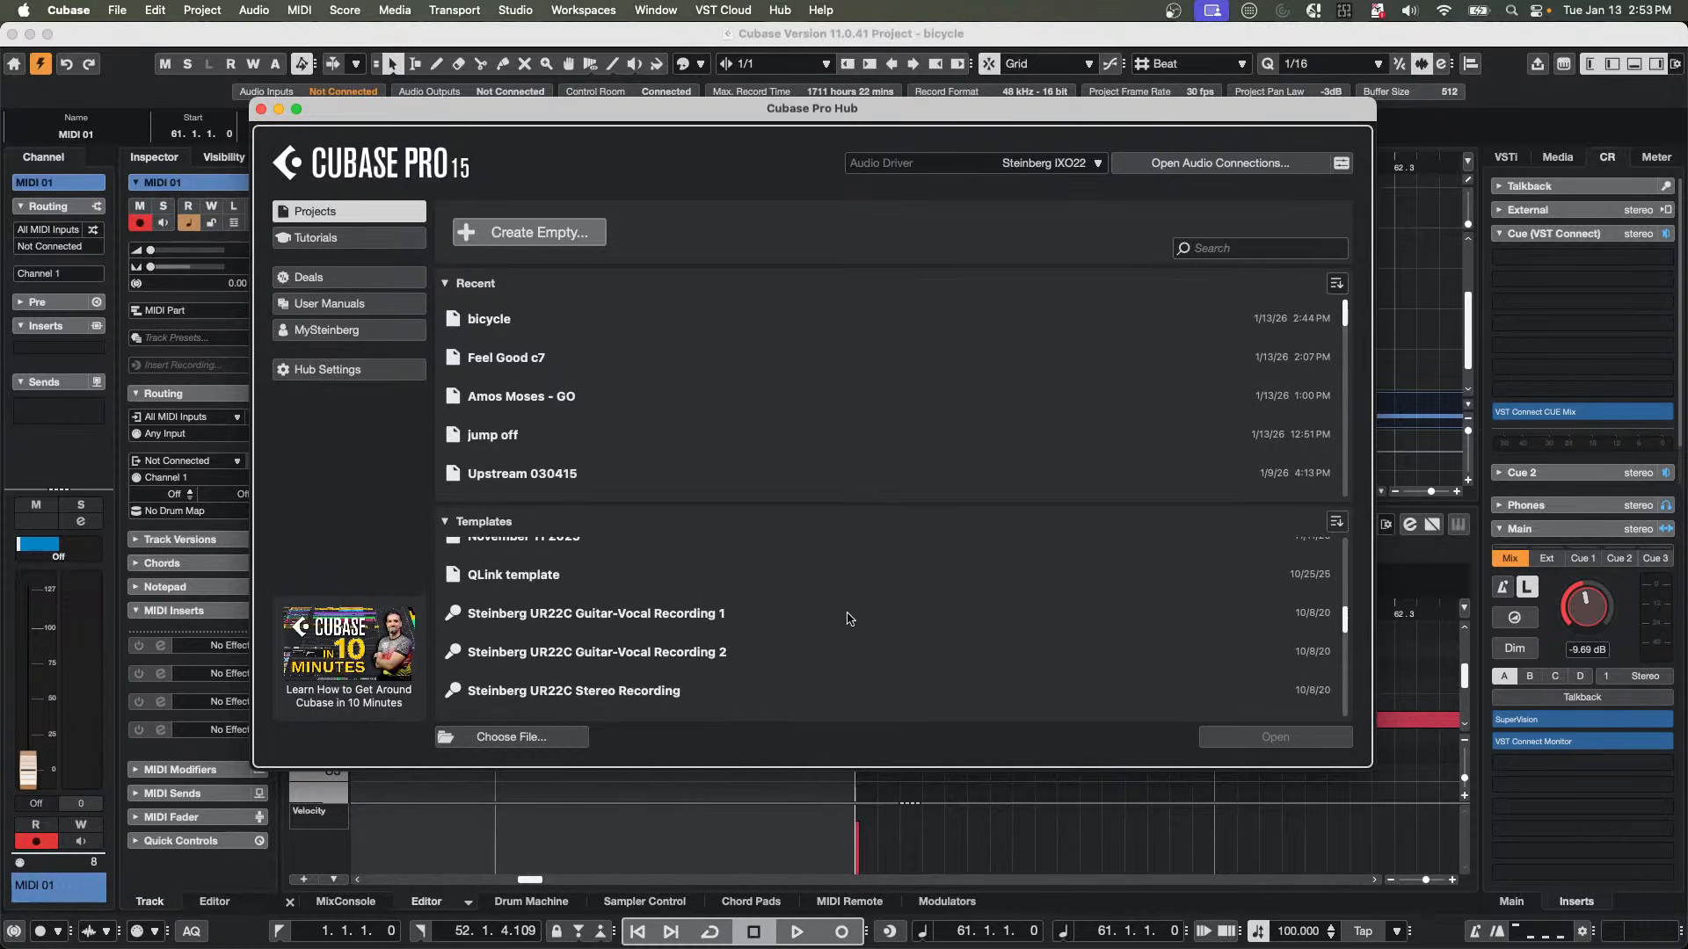
pyautogui.scroll(2, 849, 619)
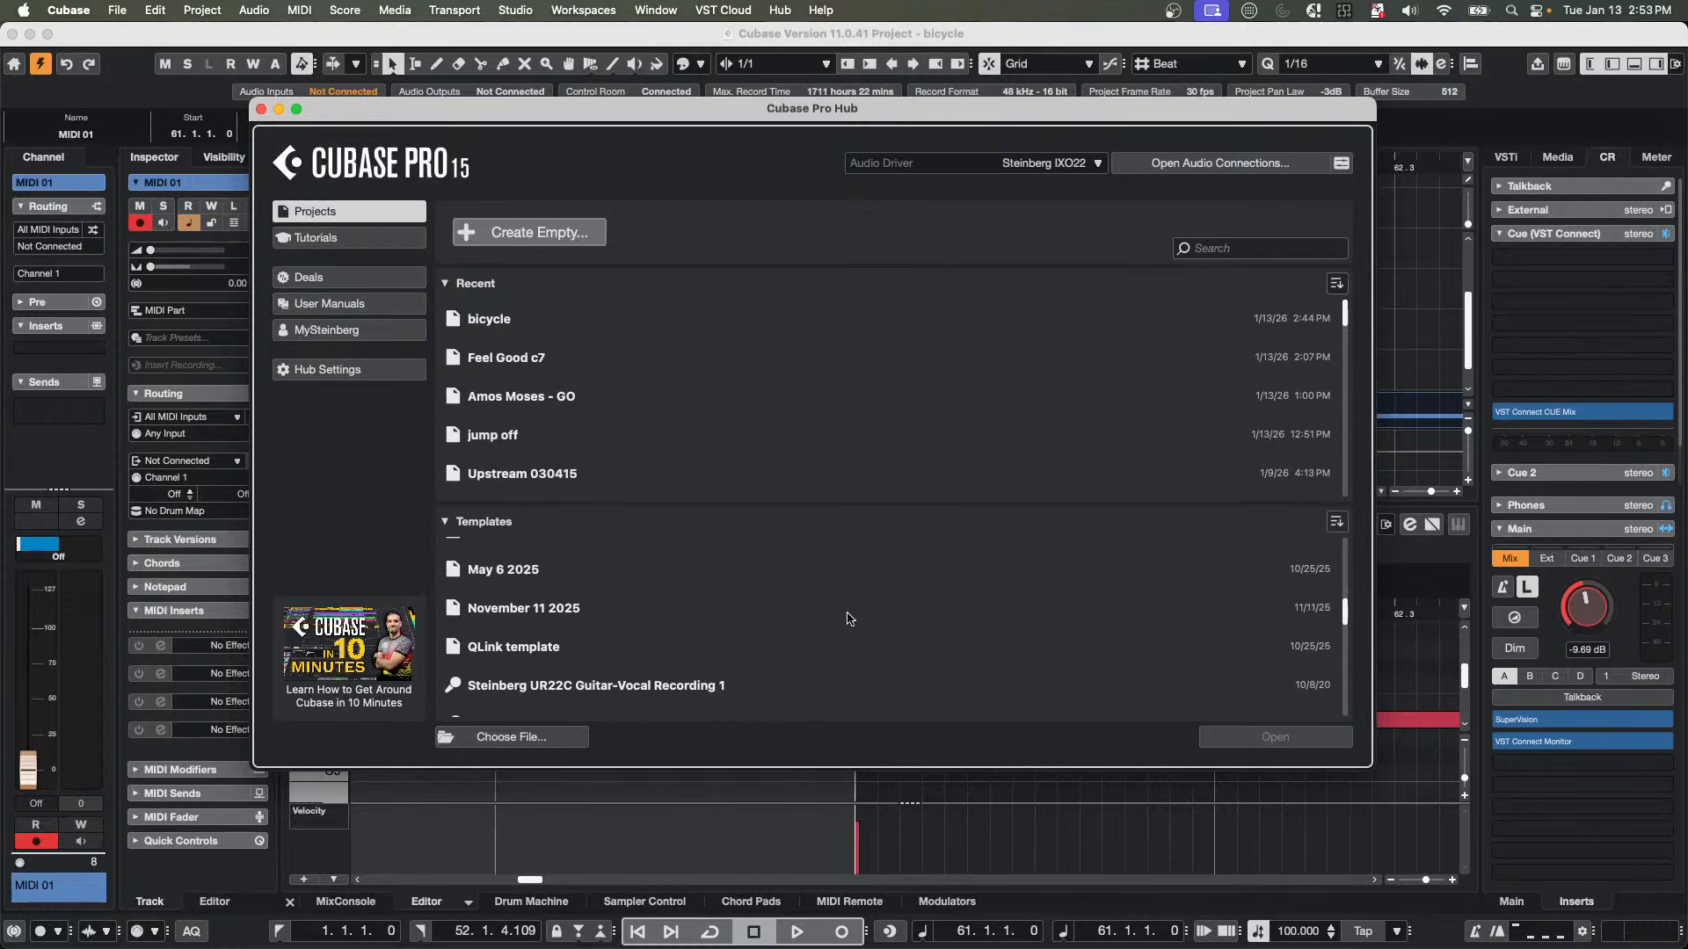
pyautogui.scroll(1, 850, 619)
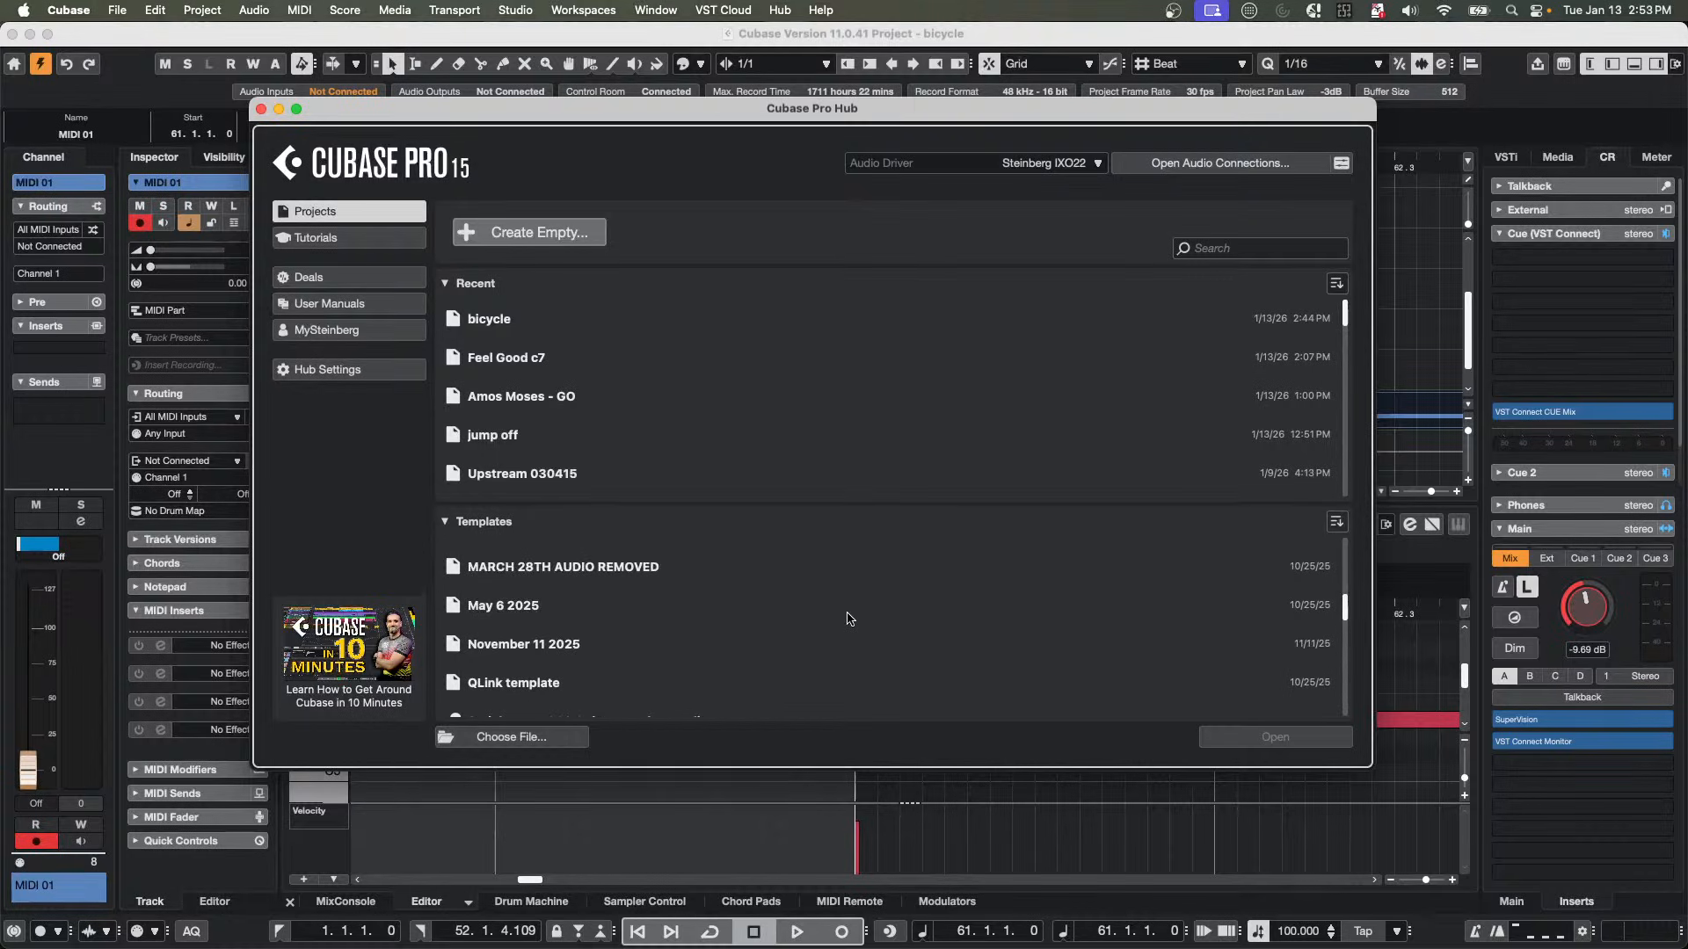
pyautogui.scroll(1, 850, 618)
pyautogui.scroll(1, 850, 619)
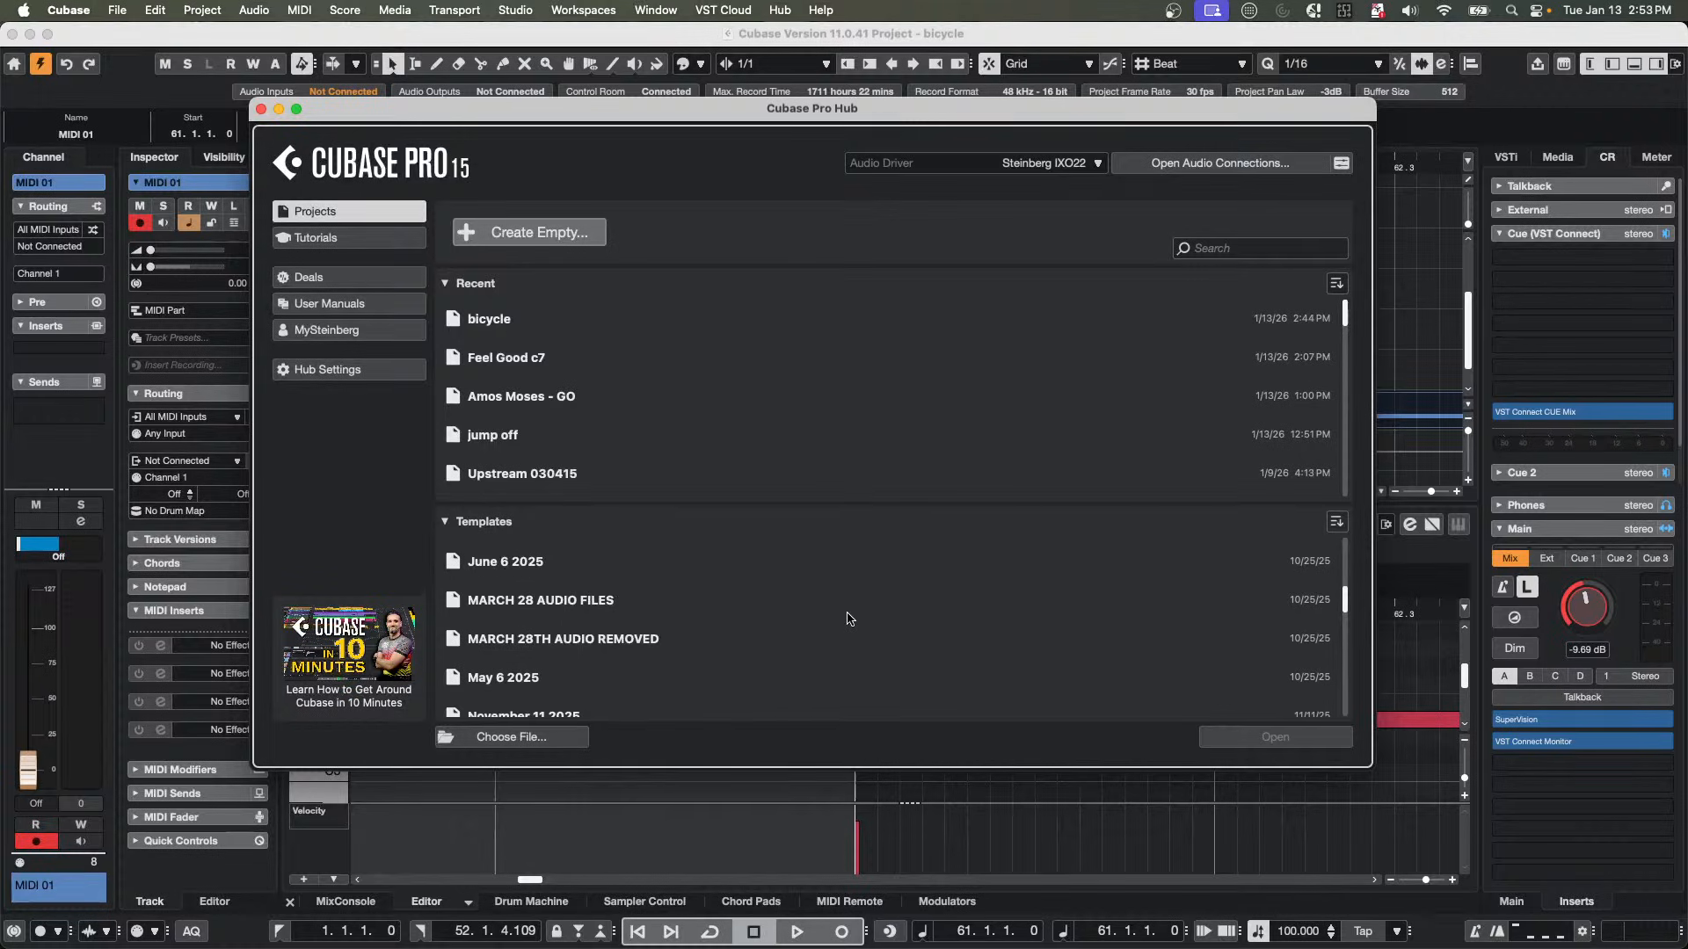
pyautogui.scroll(2, 850, 618)
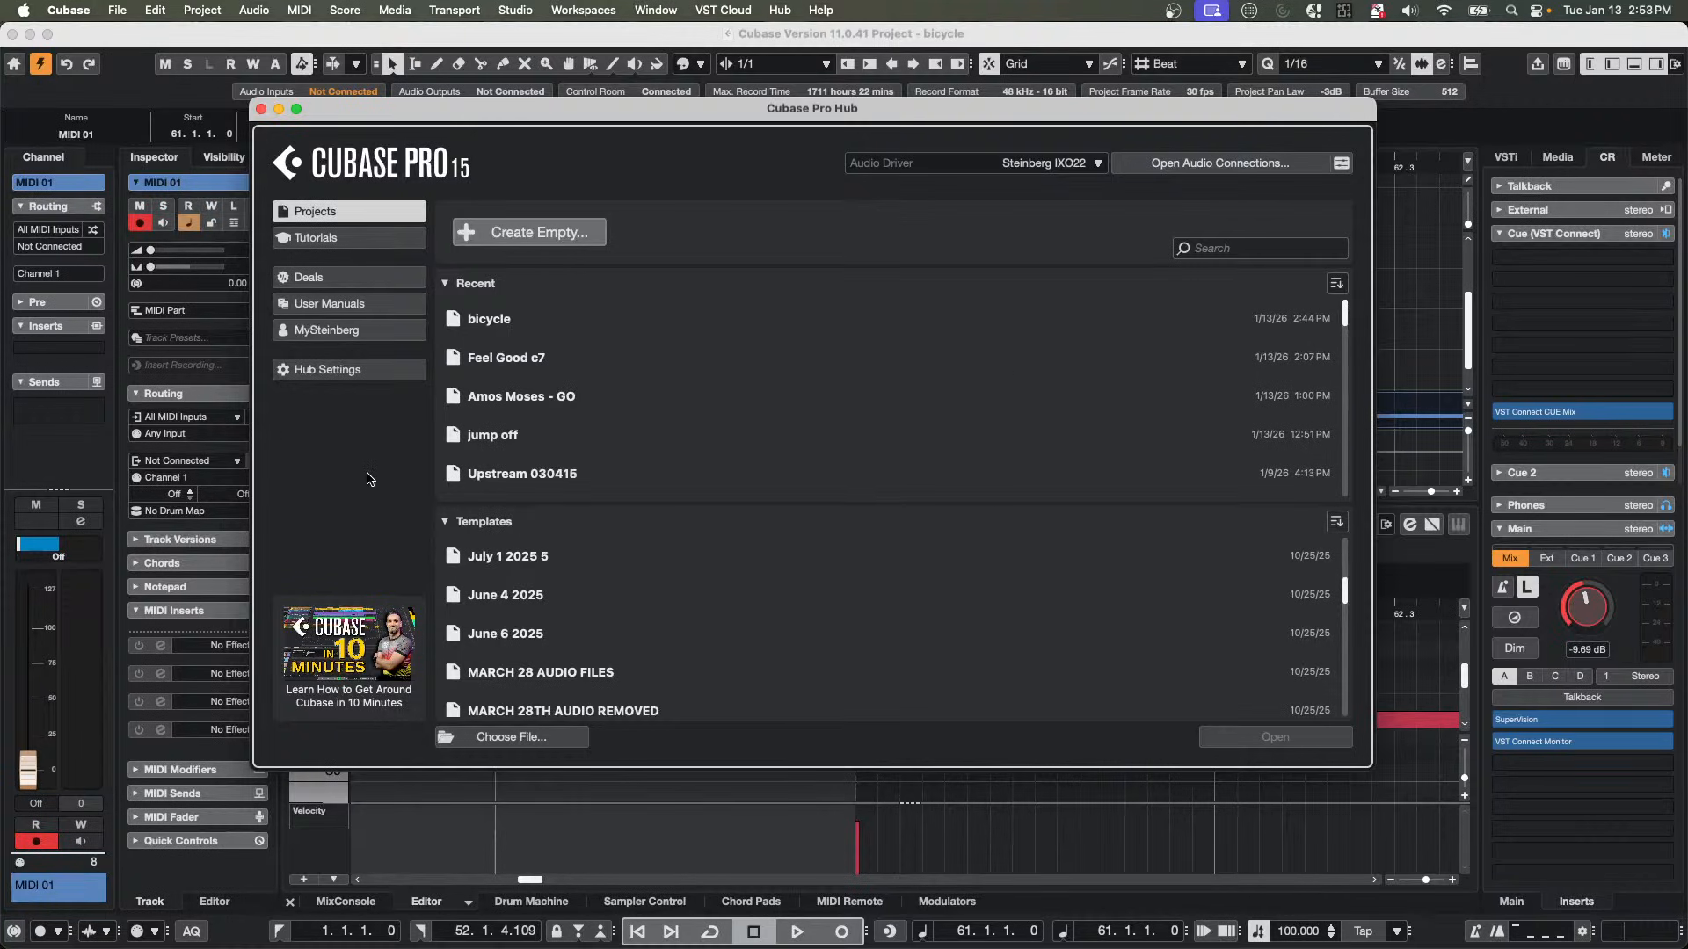
# Collapse and re-expand the Templates section and browse the Steinberg UR recording templates to the end of the list.
pyautogui.click(447, 521)
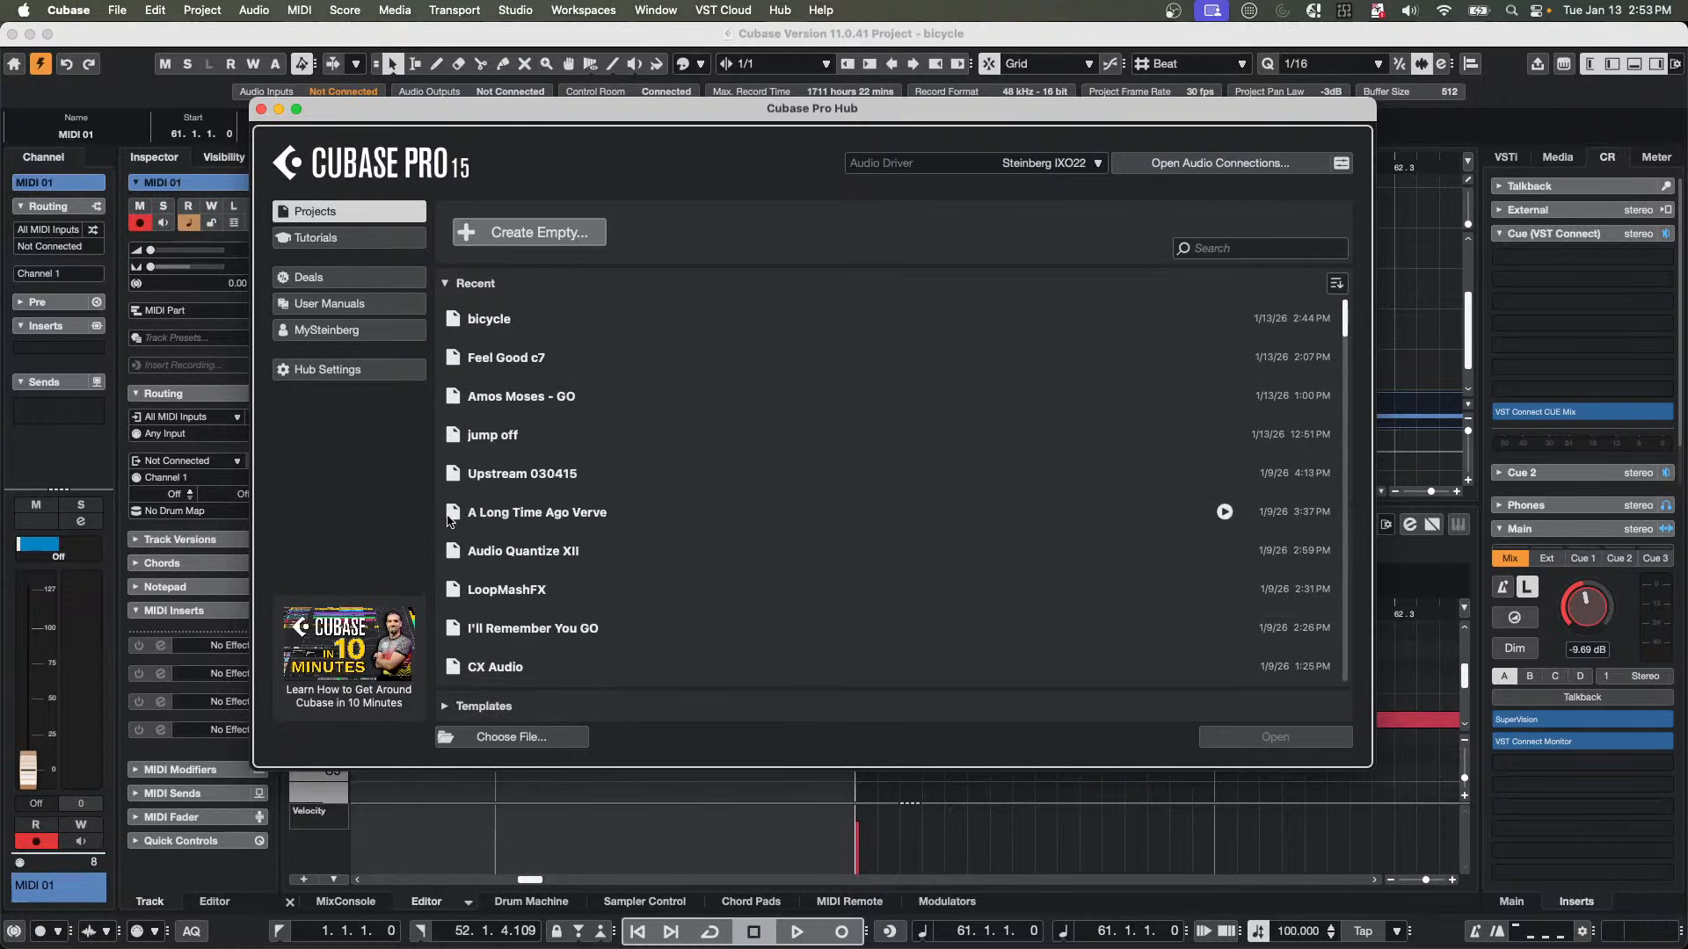
pyautogui.click(432, 705)
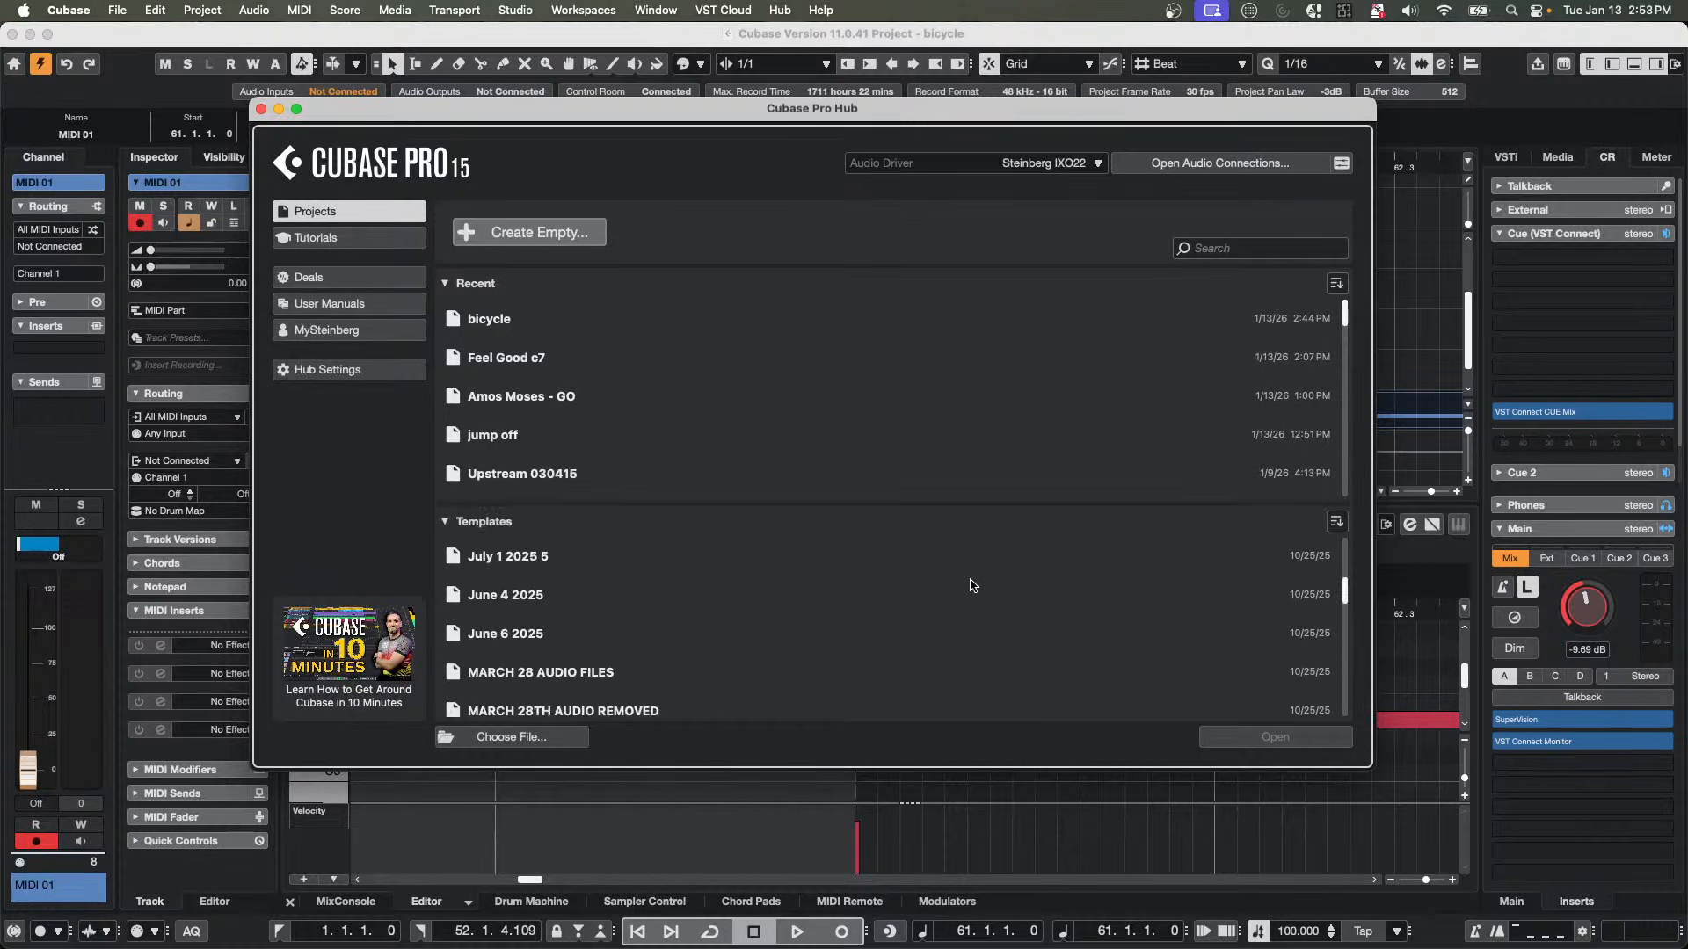
pyautogui.scroll(-3, 958, 613)
pyautogui.scroll(-3, 958, 613)
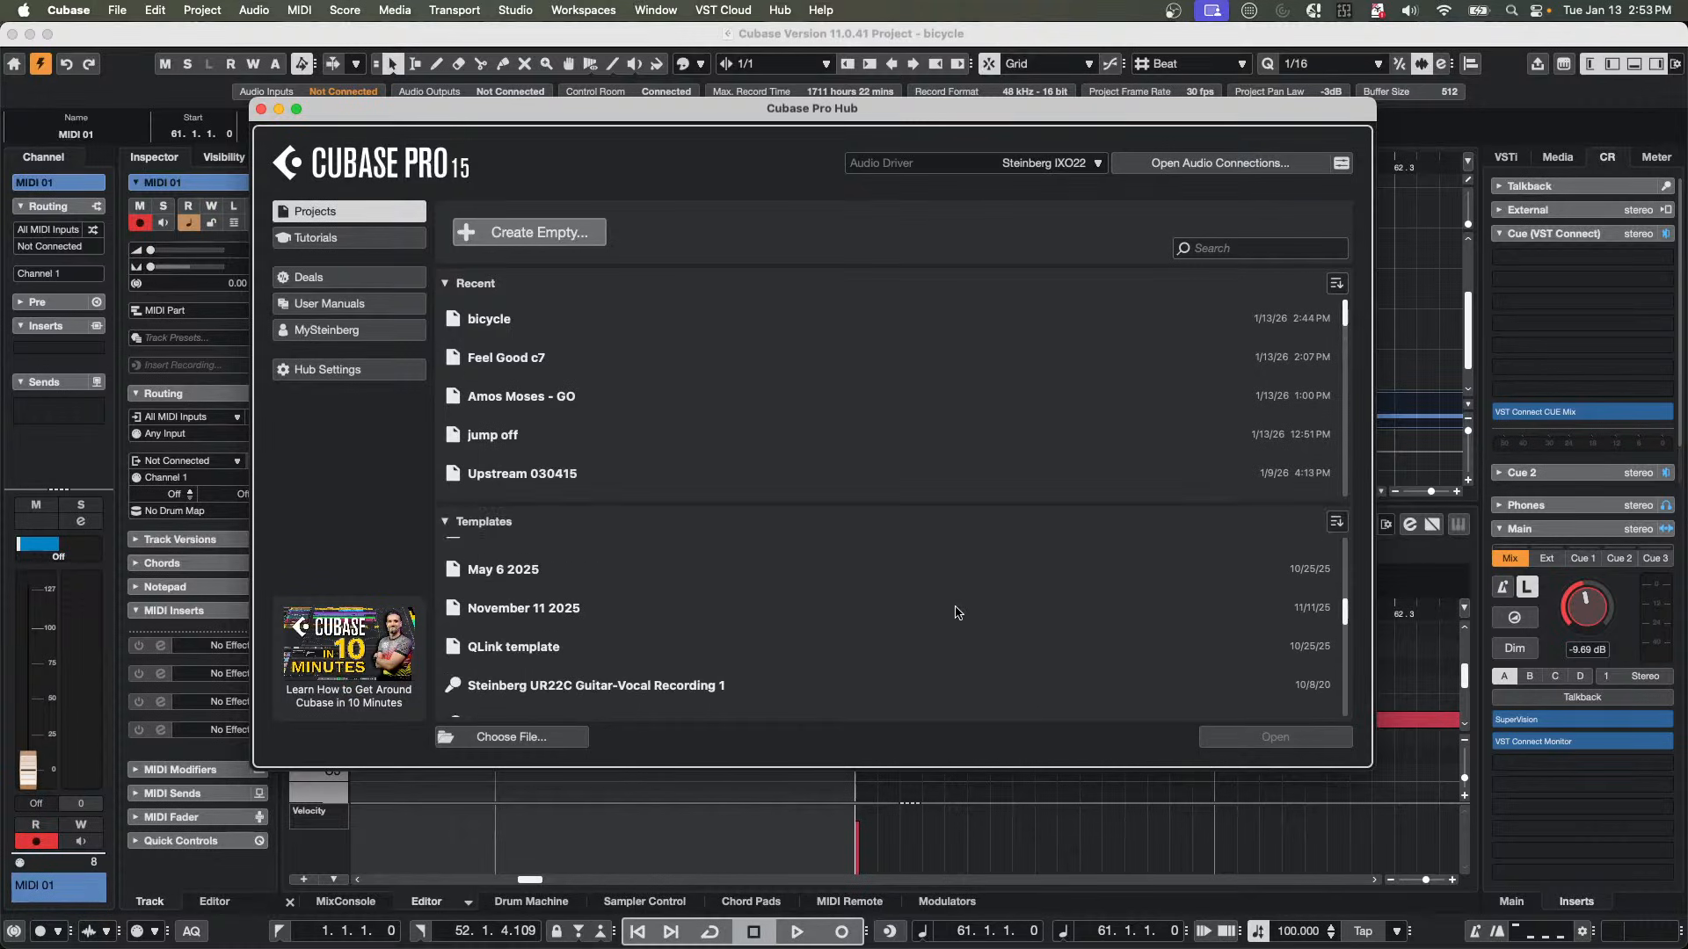
pyautogui.scroll(-3, 959, 613)
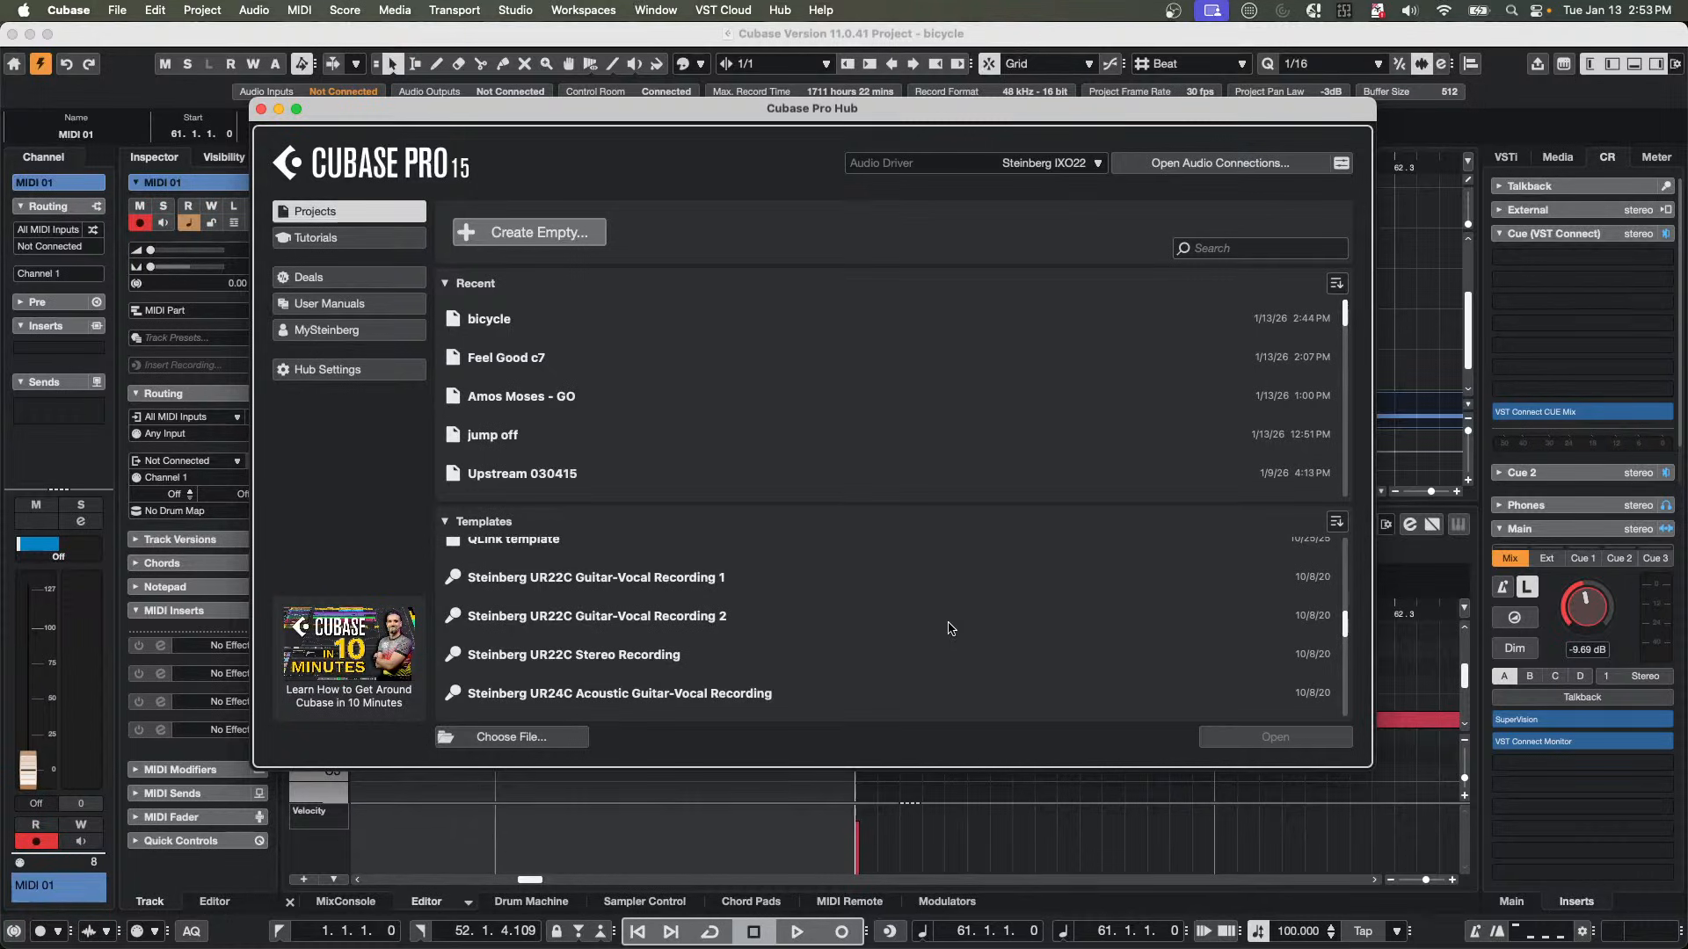
pyautogui.scroll(-2, 864, 606)
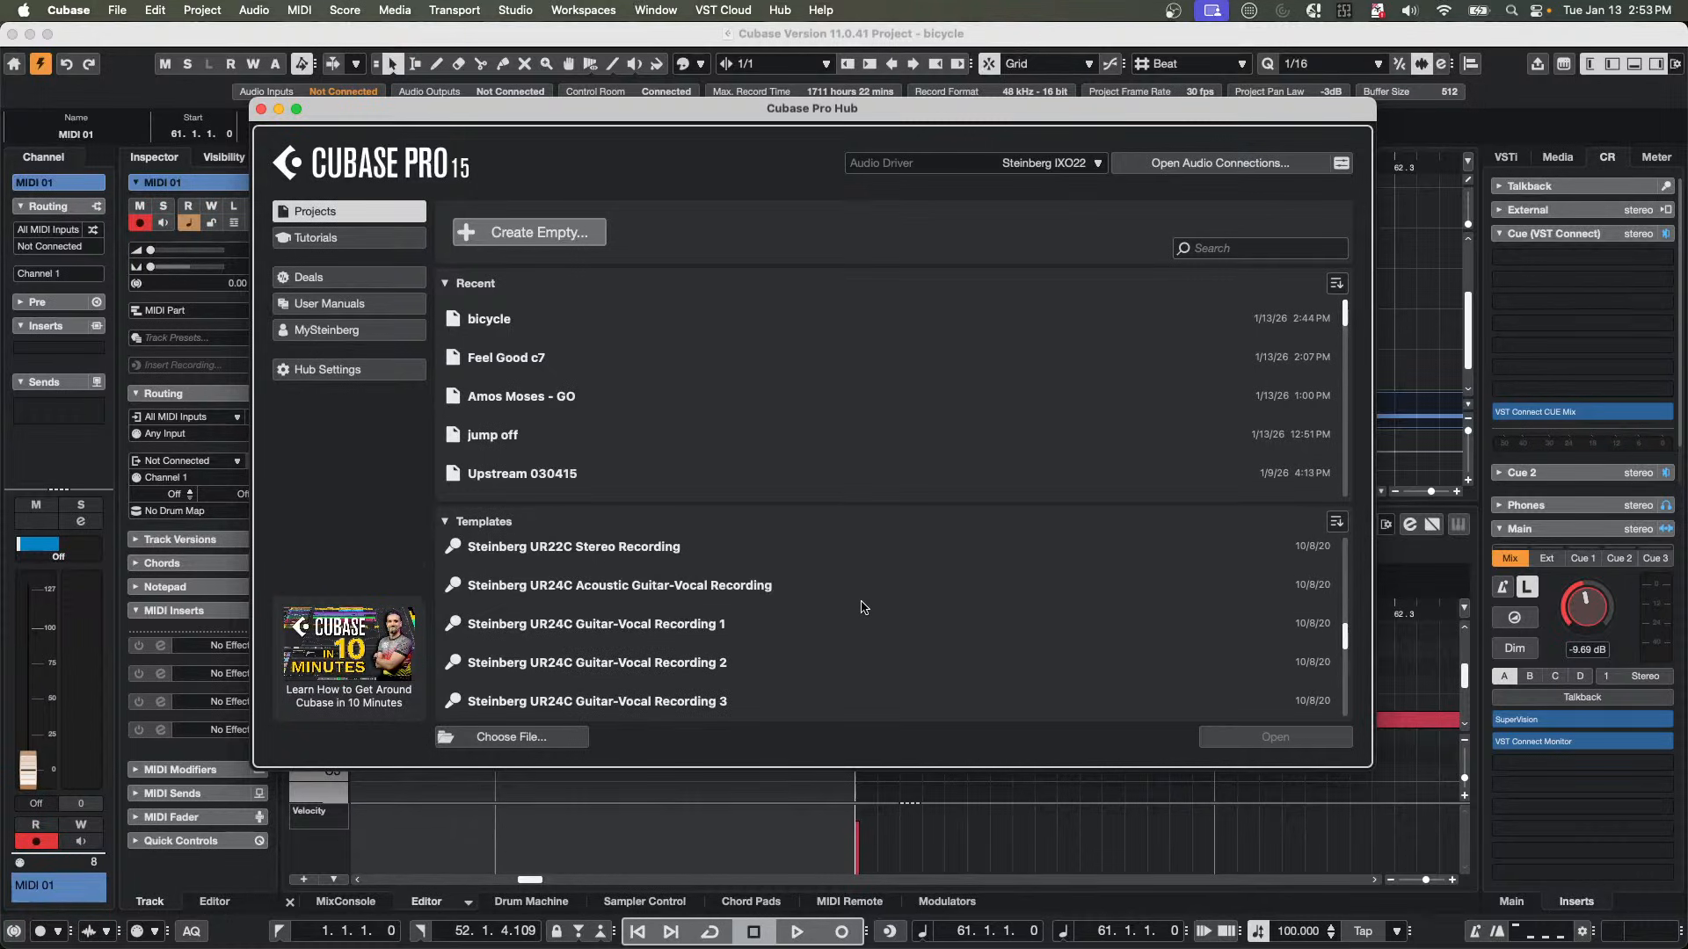
pyautogui.scroll(-2, 864, 607)
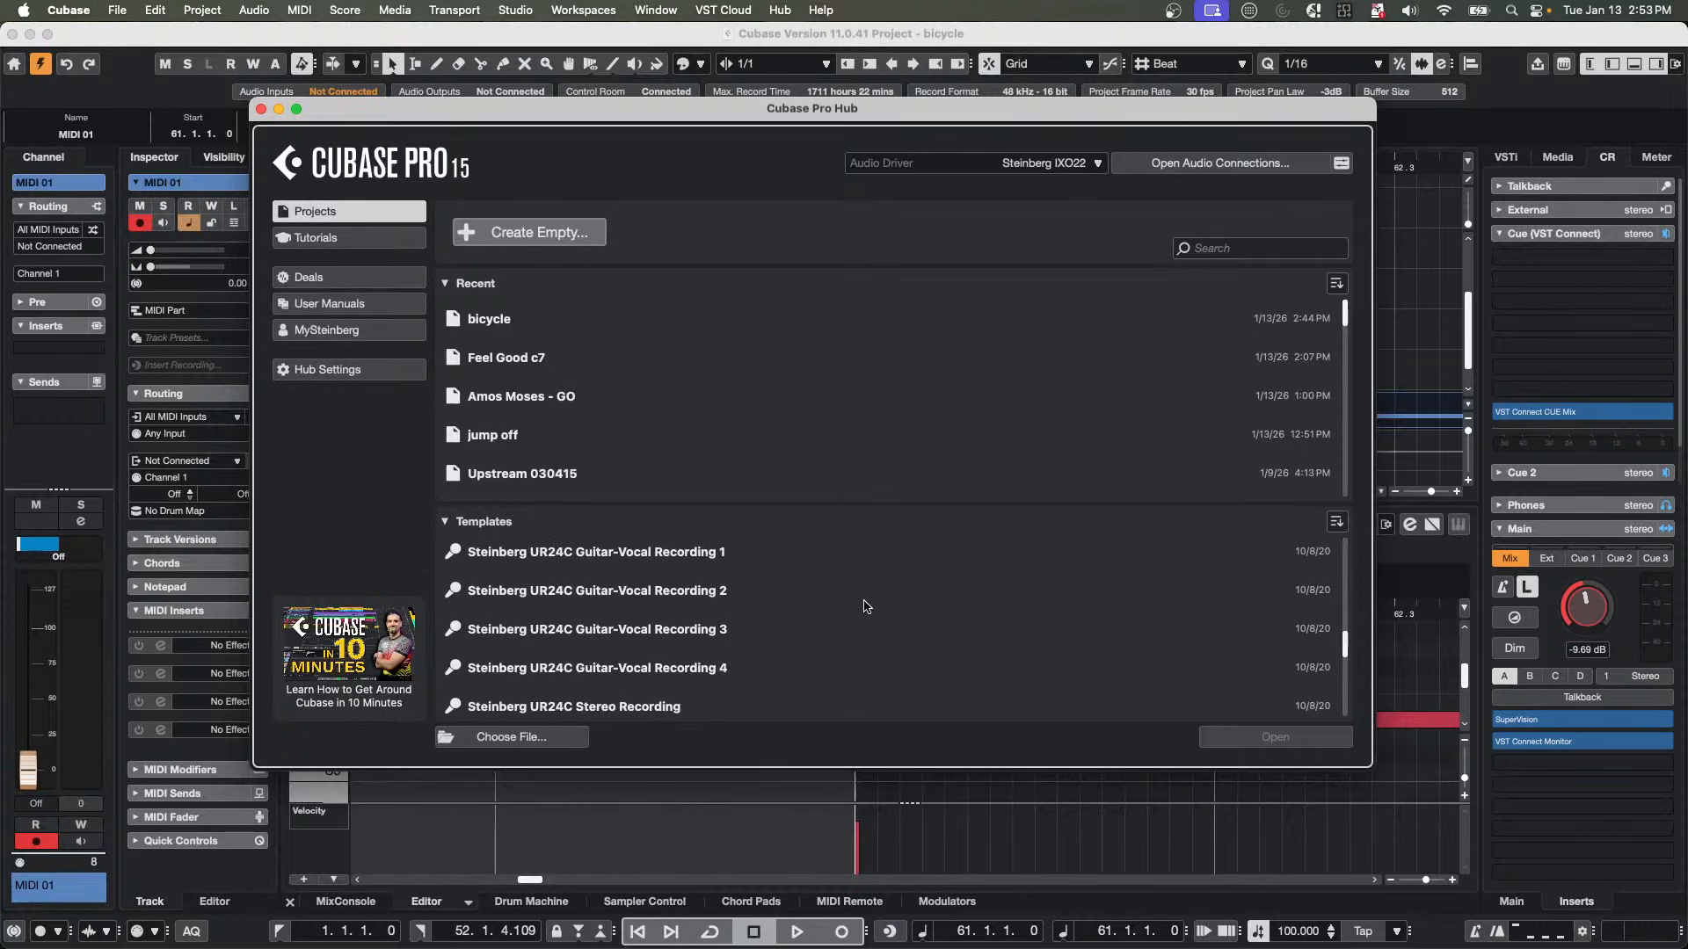
pyautogui.scroll(-8, 864, 607)
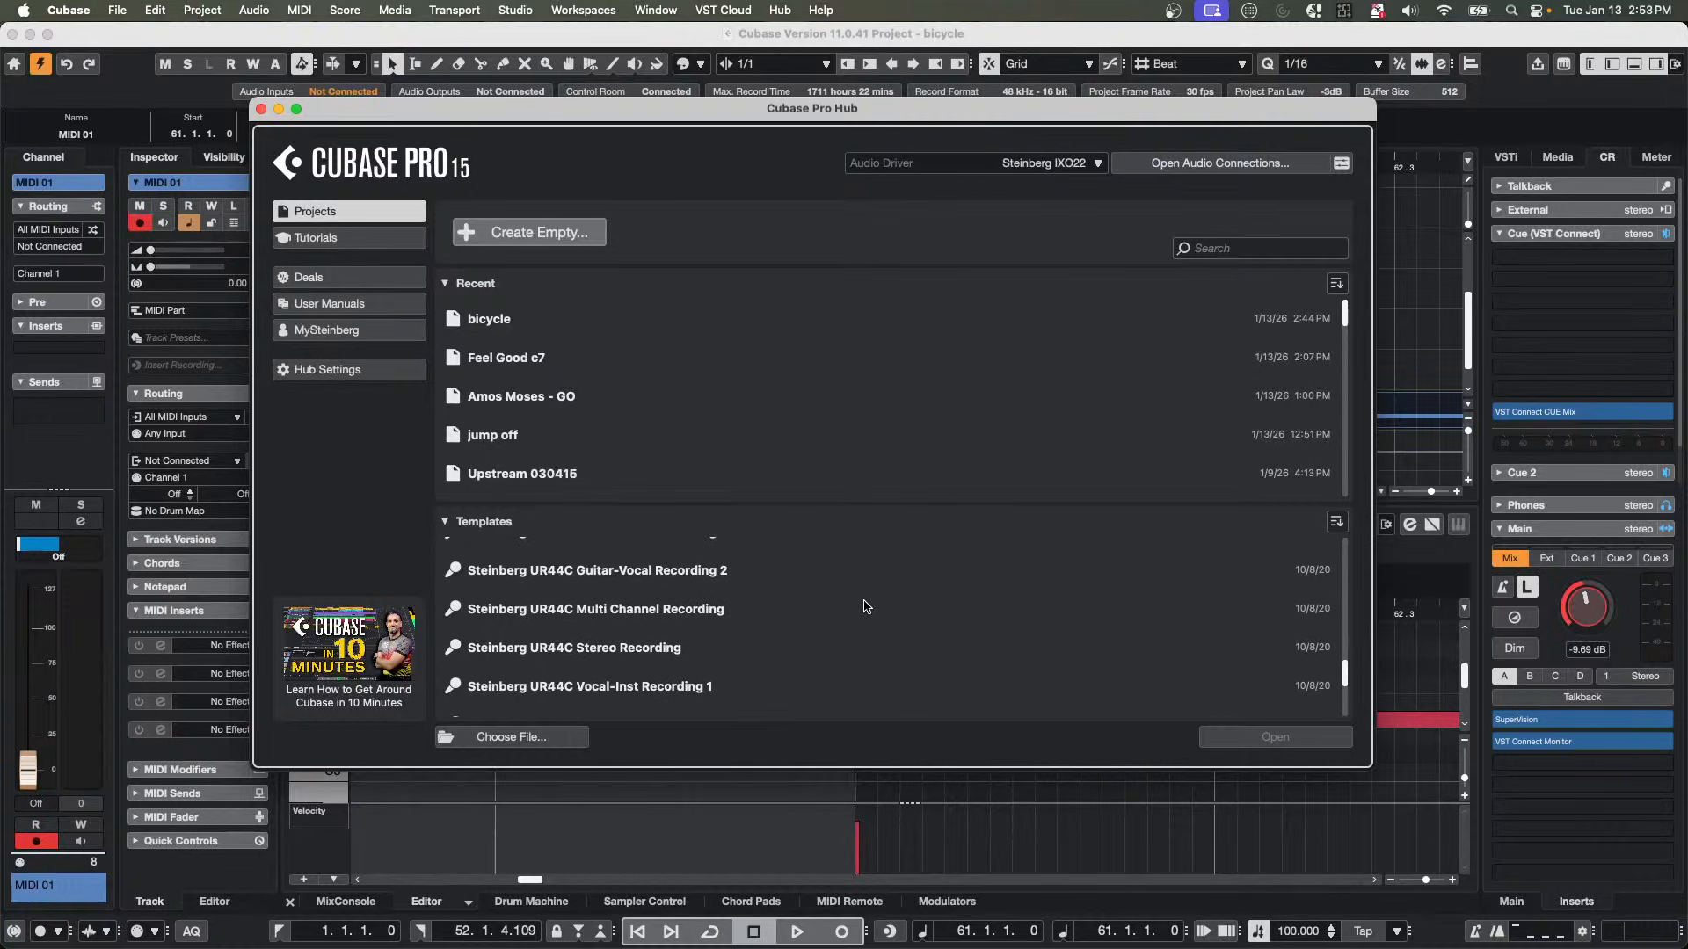
pyautogui.scroll(-4, 866, 607)
pyautogui.scroll(-3, 867, 606)
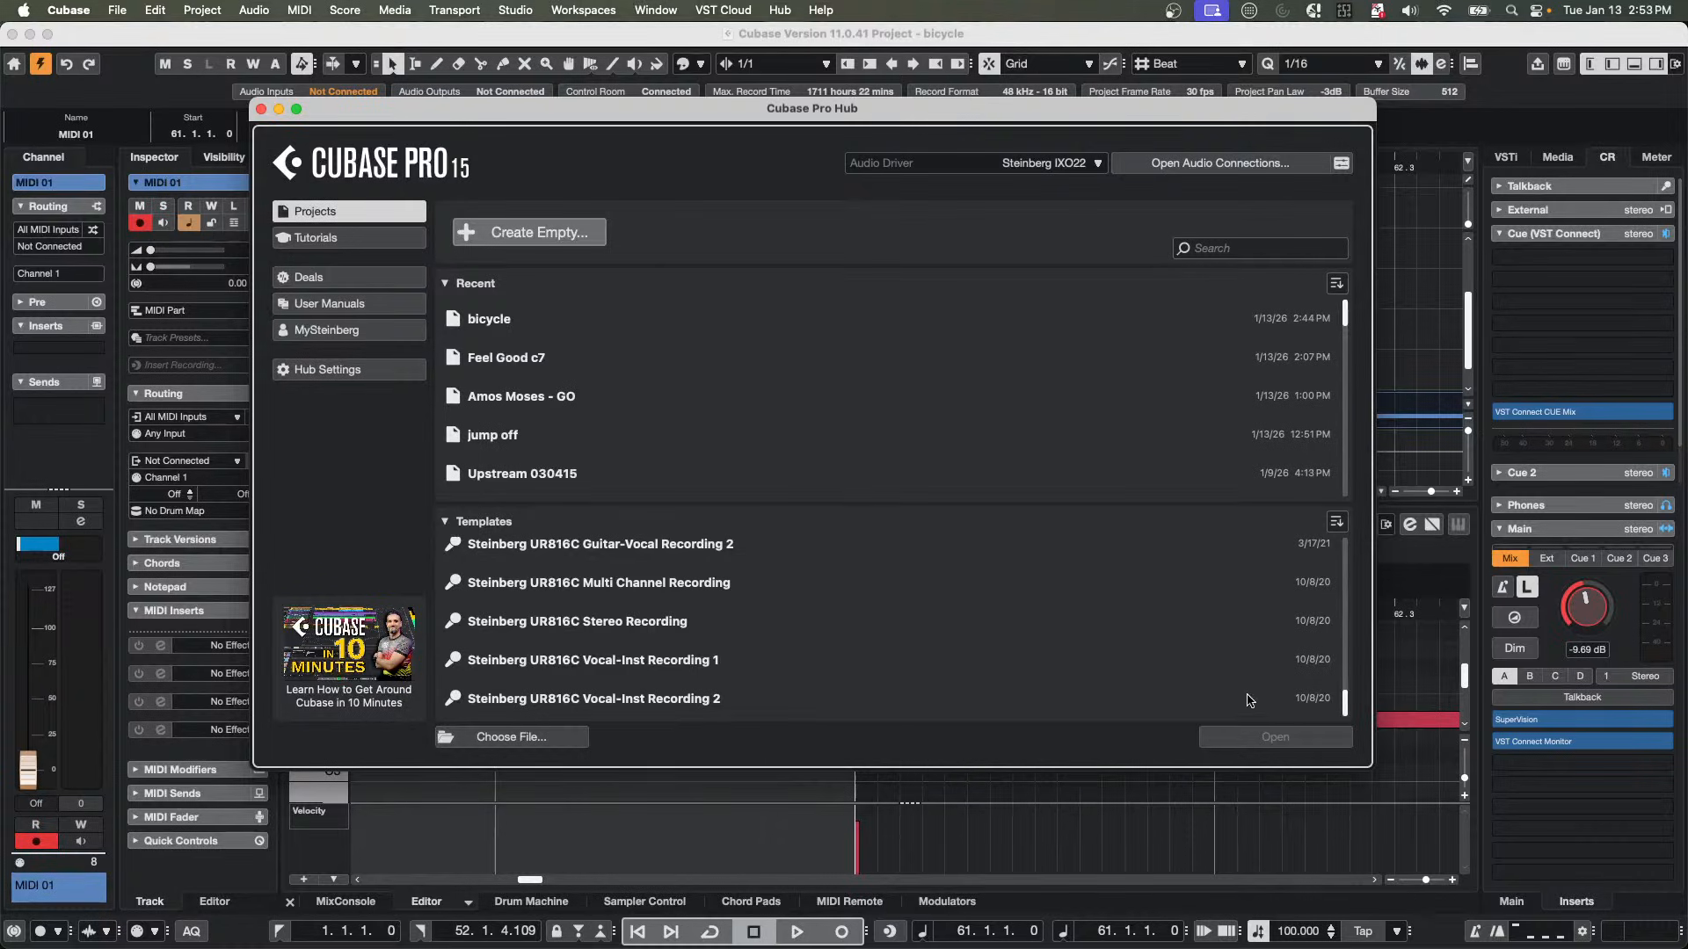
# Review the sorting and filtering options for the templates and close the Hub.
pyautogui.click(1338, 522)
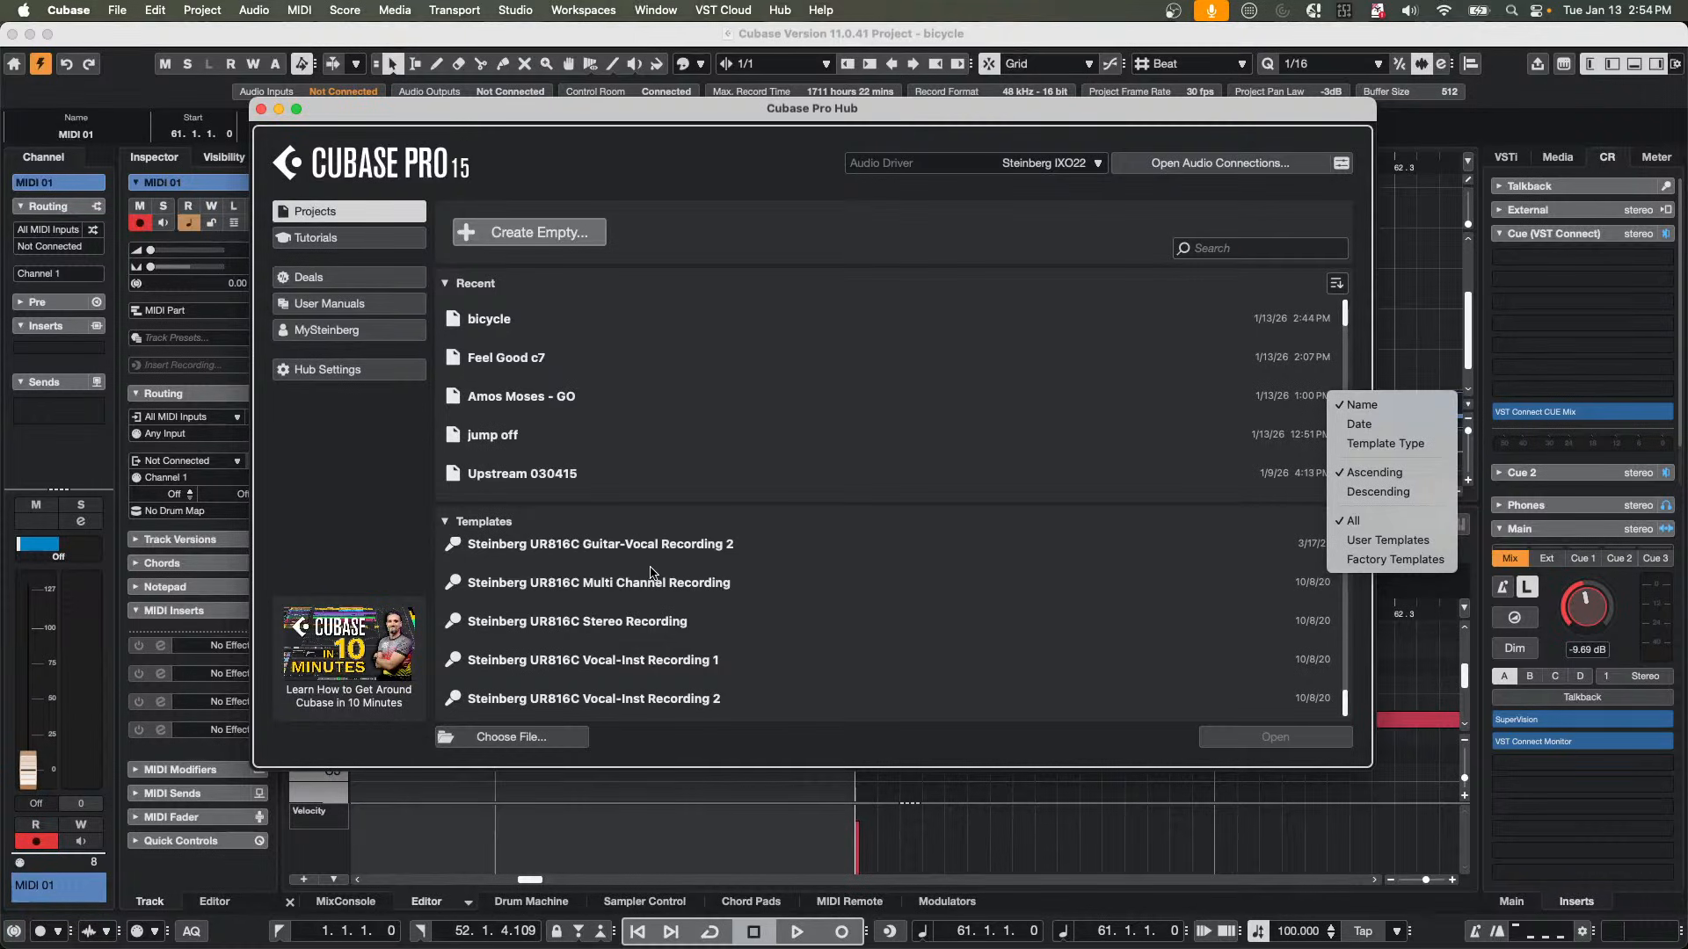
pyautogui.click(261, 109)
pyautogui.click(260, 109)
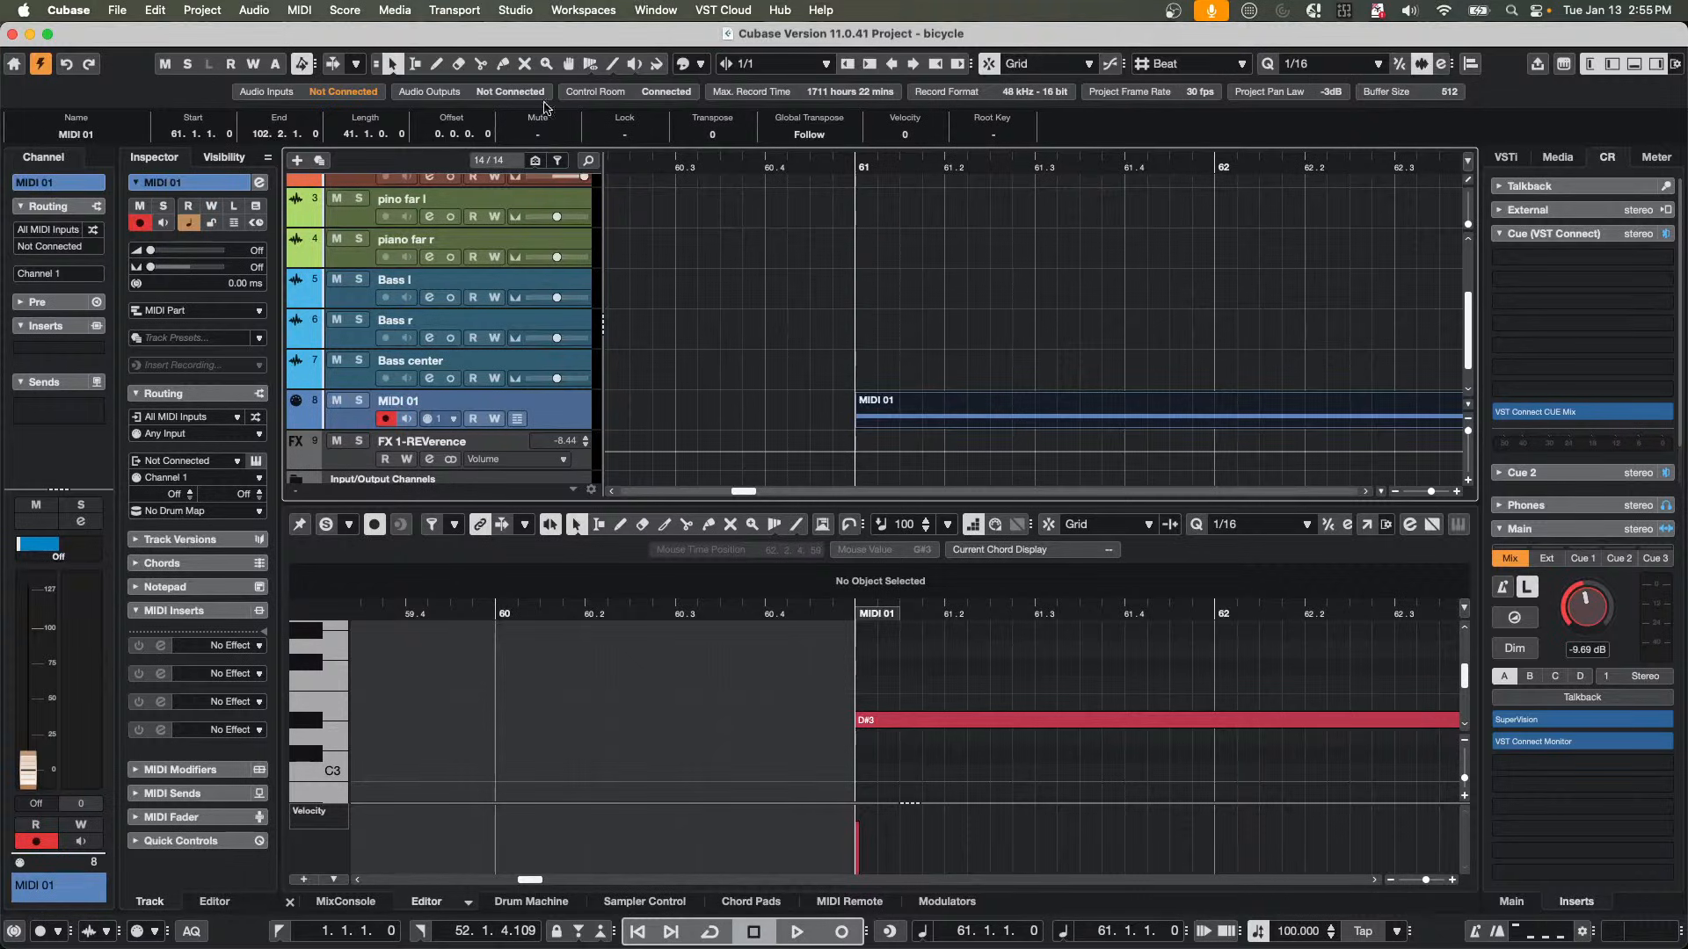
# Create a new empty project in the phonzeito folder.
pyautogui.click(118, 13)
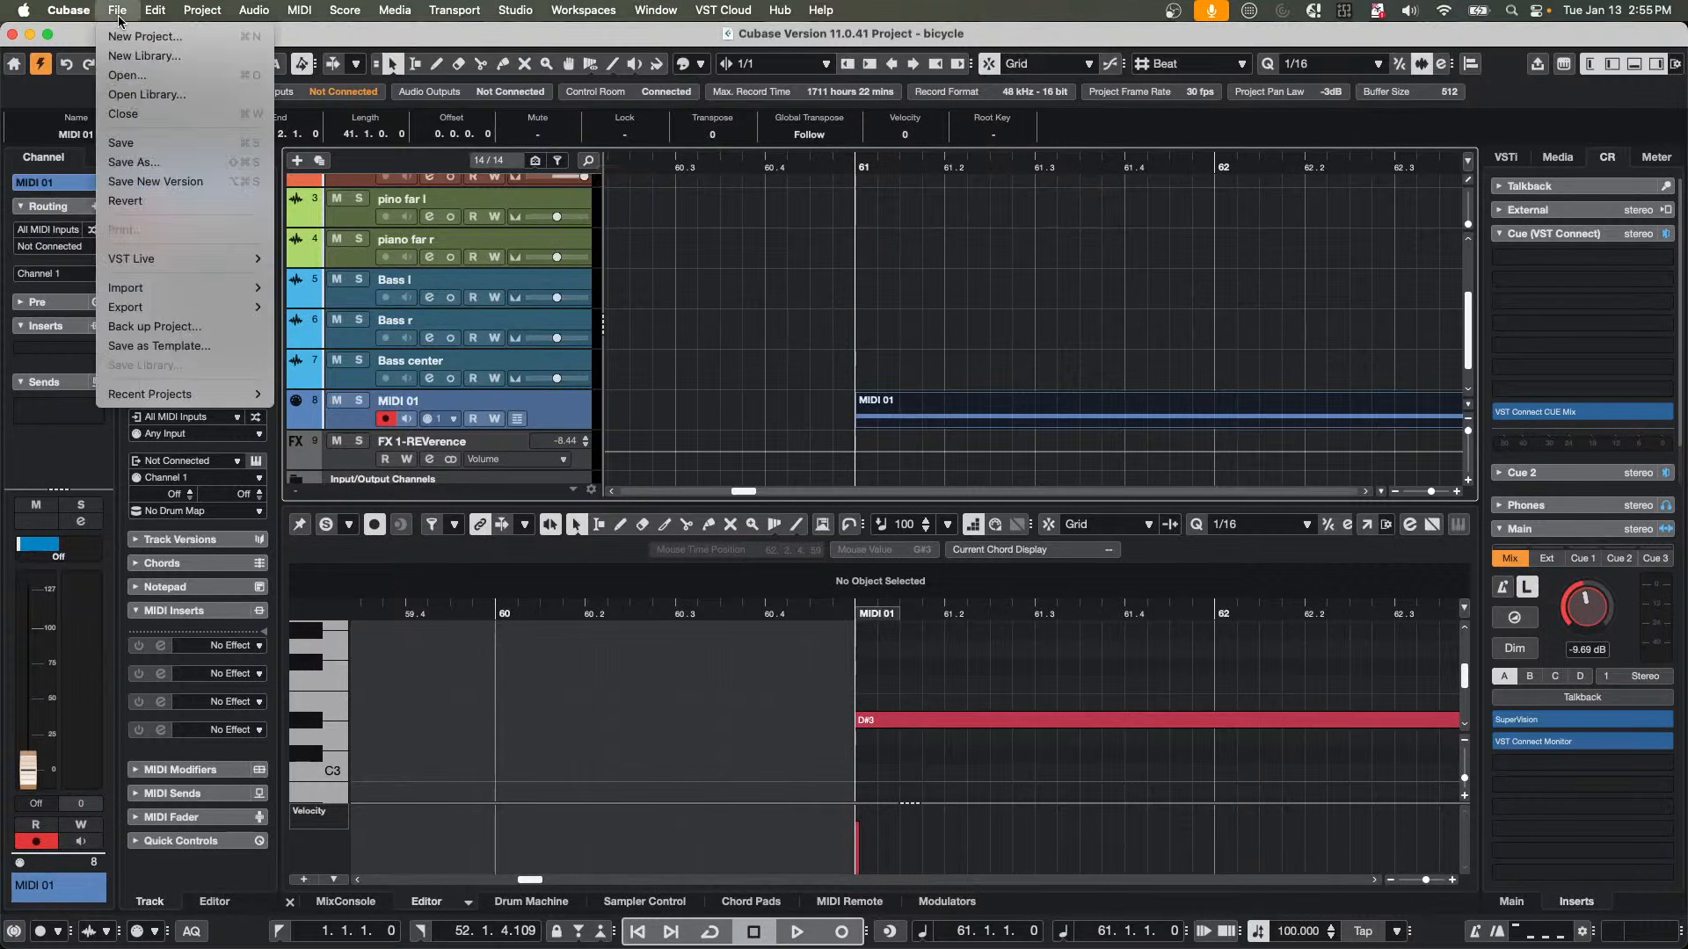
pyautogui.click(165, 37)
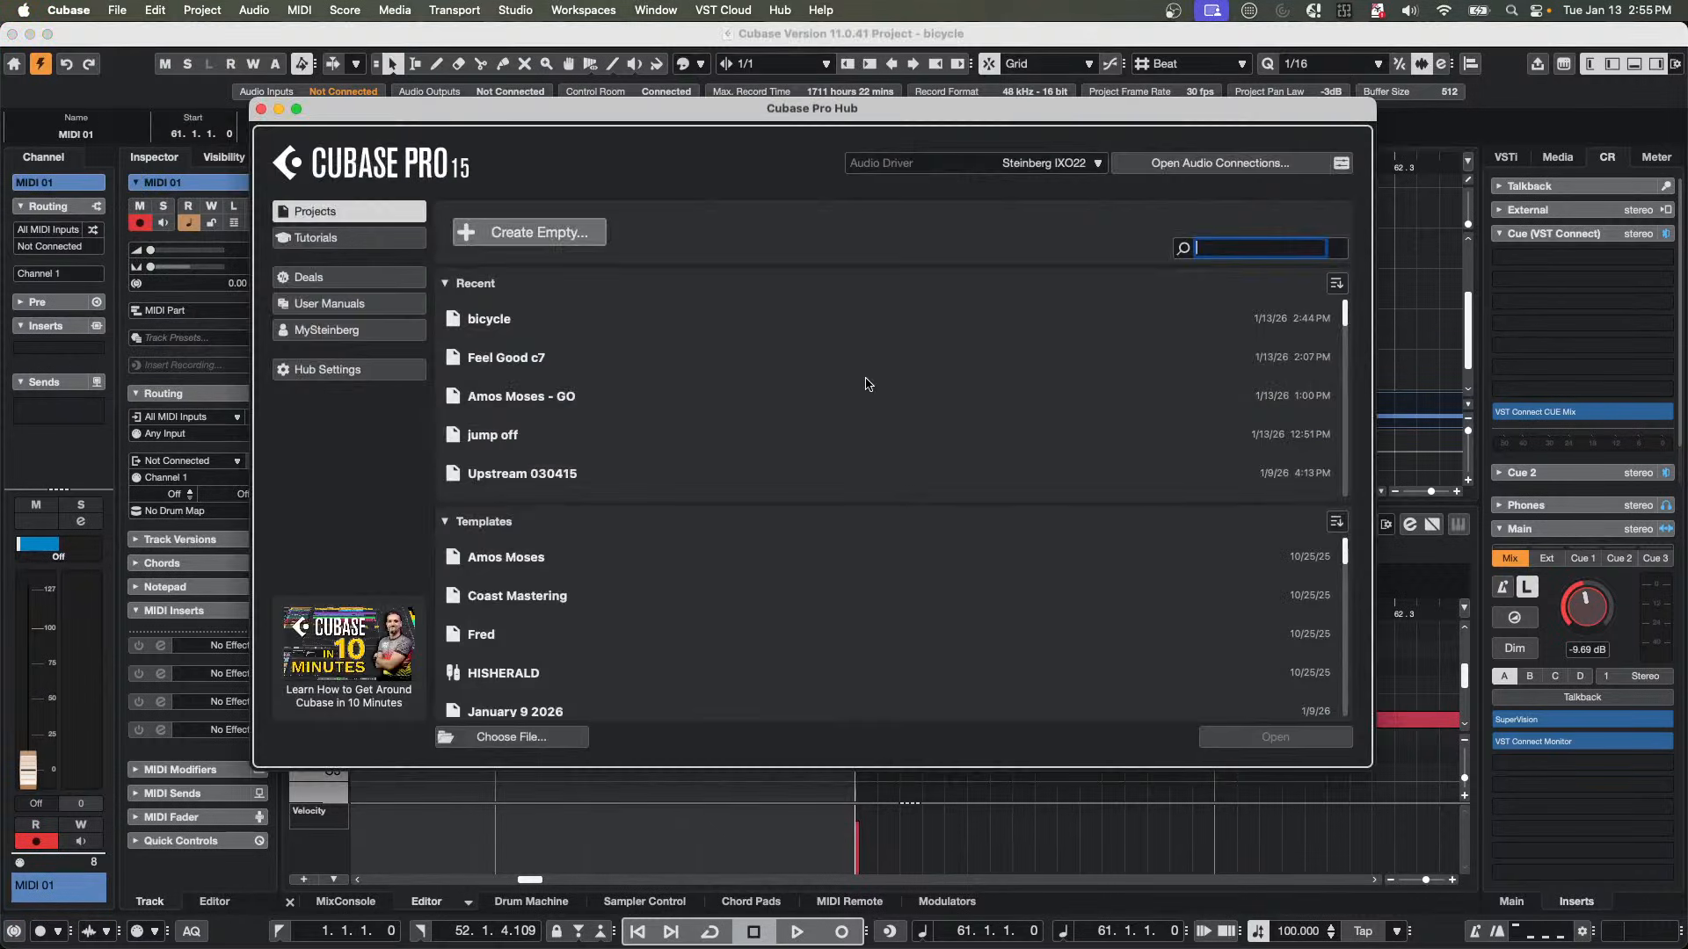
pyautogui.click(554, 233)
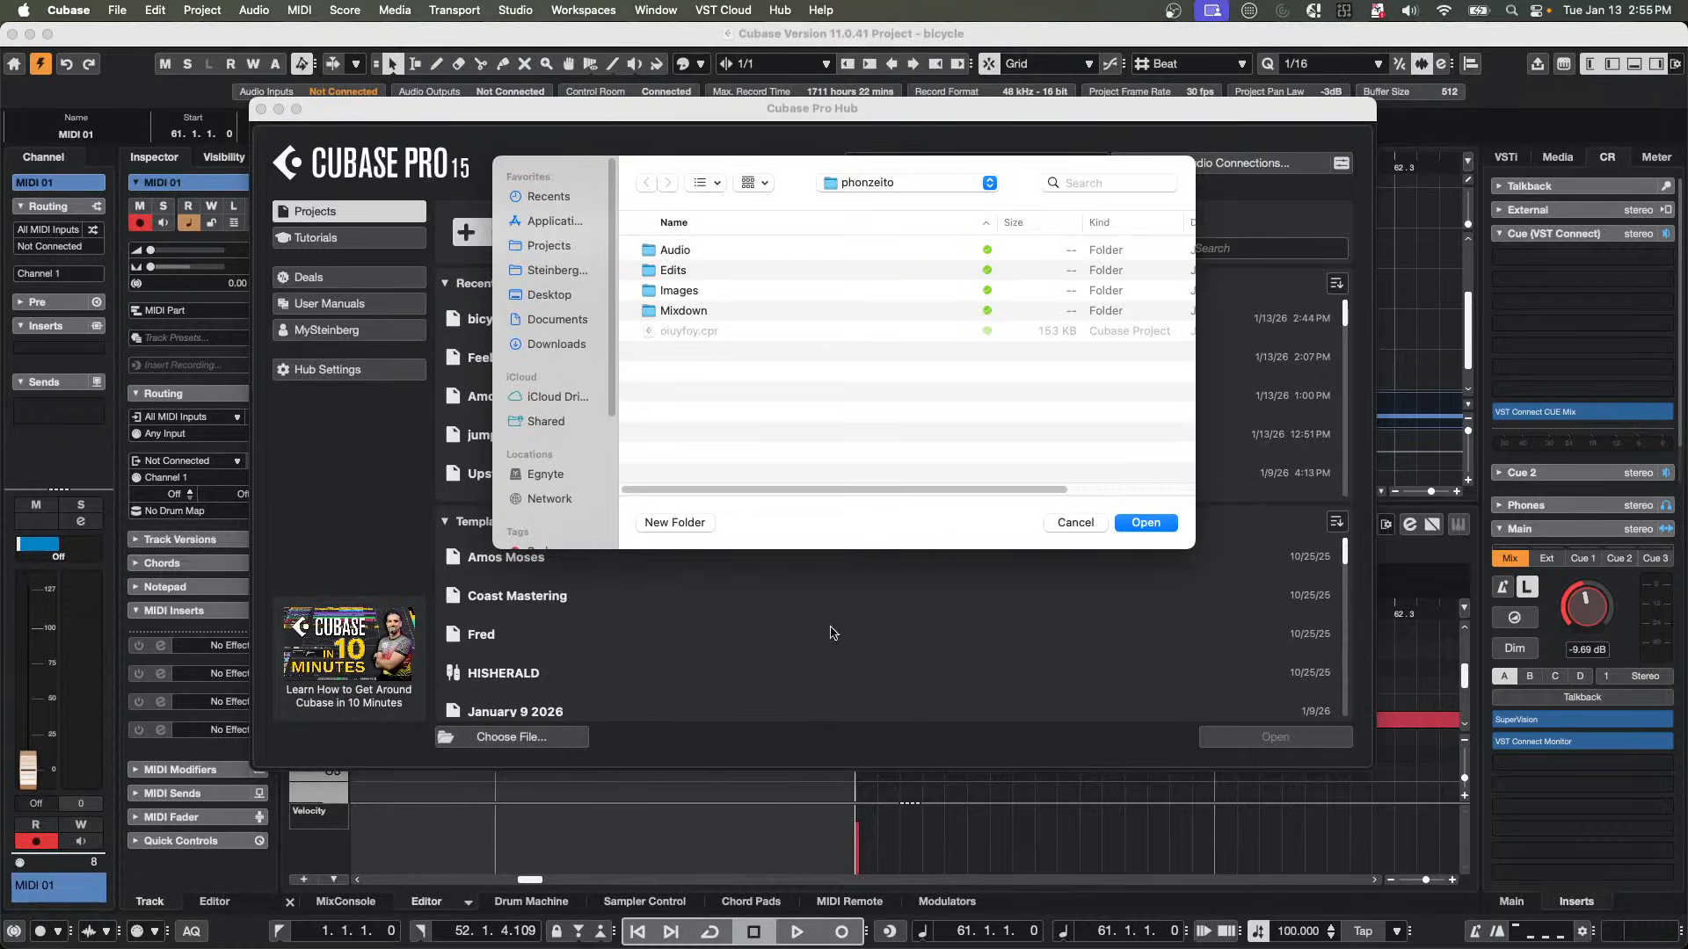
pyautogui.click(1144, 523)
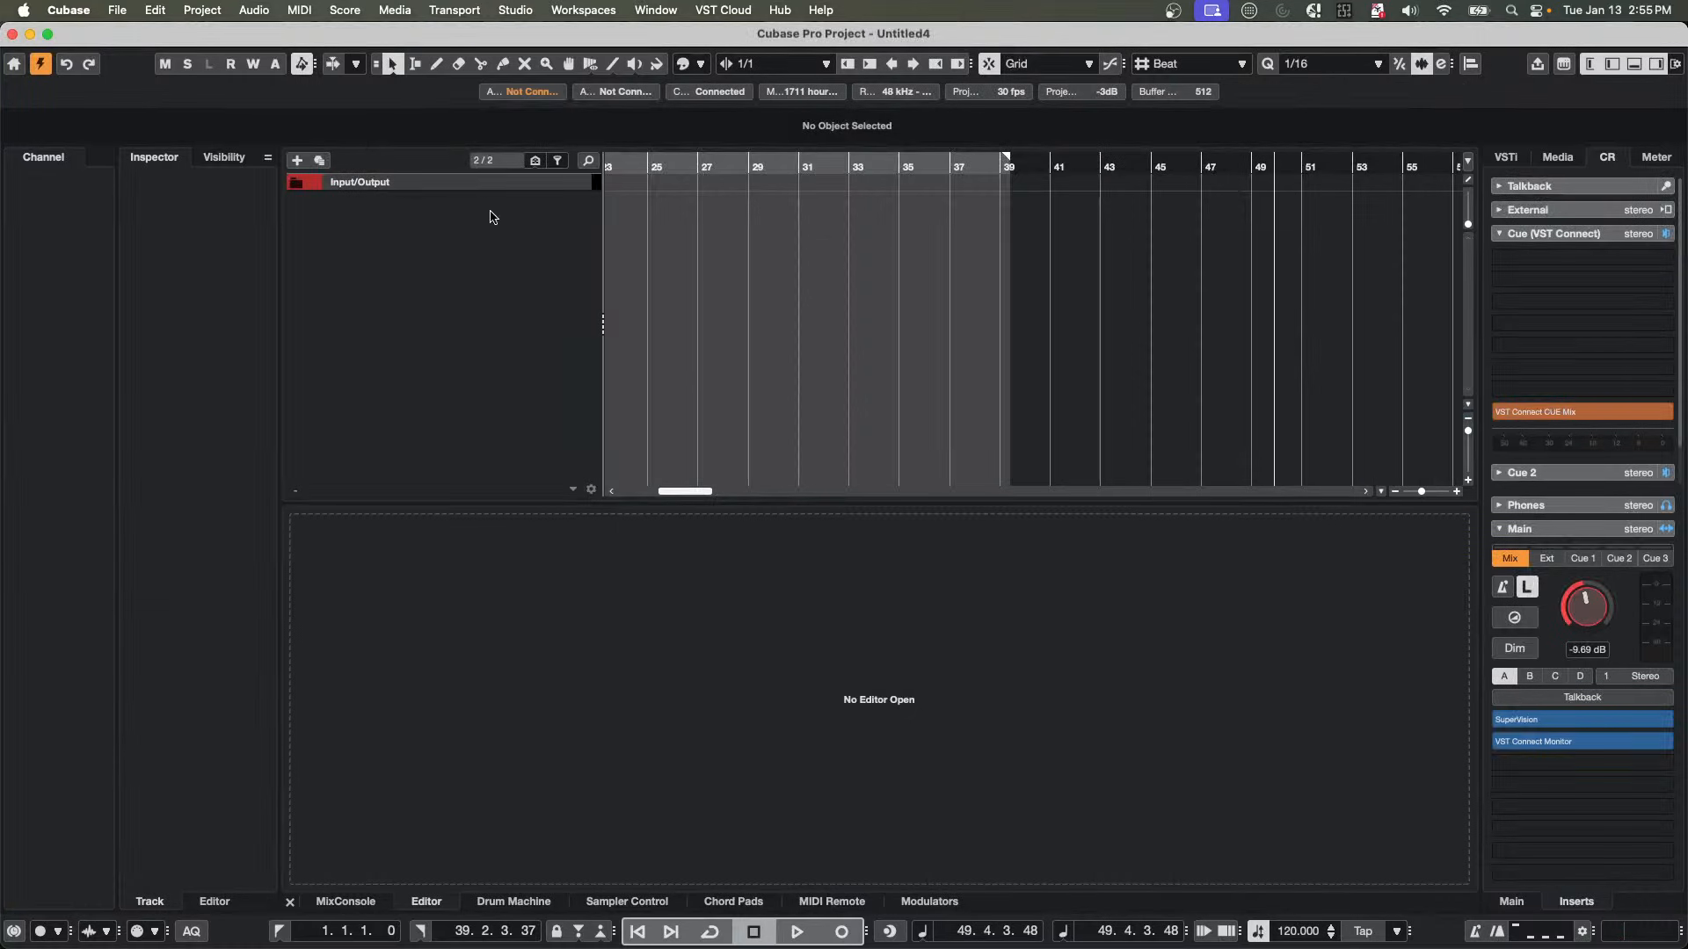
# Add an instrument track with HALion 7 as its instrument to the empty project.
pyautogui.rightClick(491, 218)
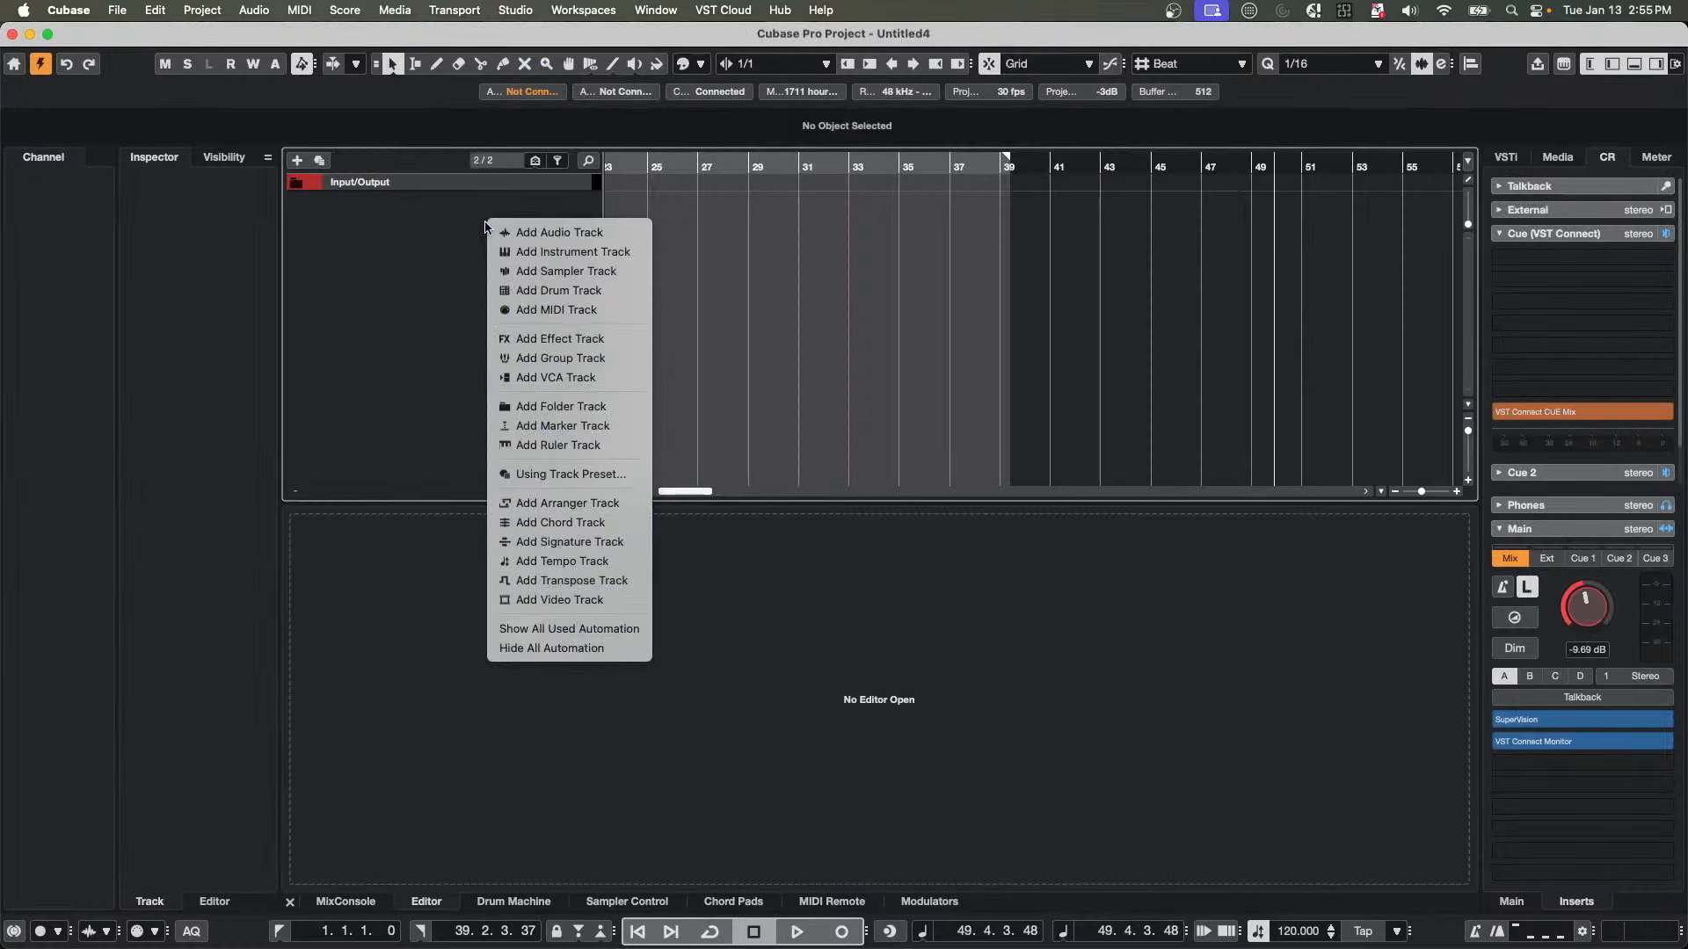
pyautogui.click(602, 257)
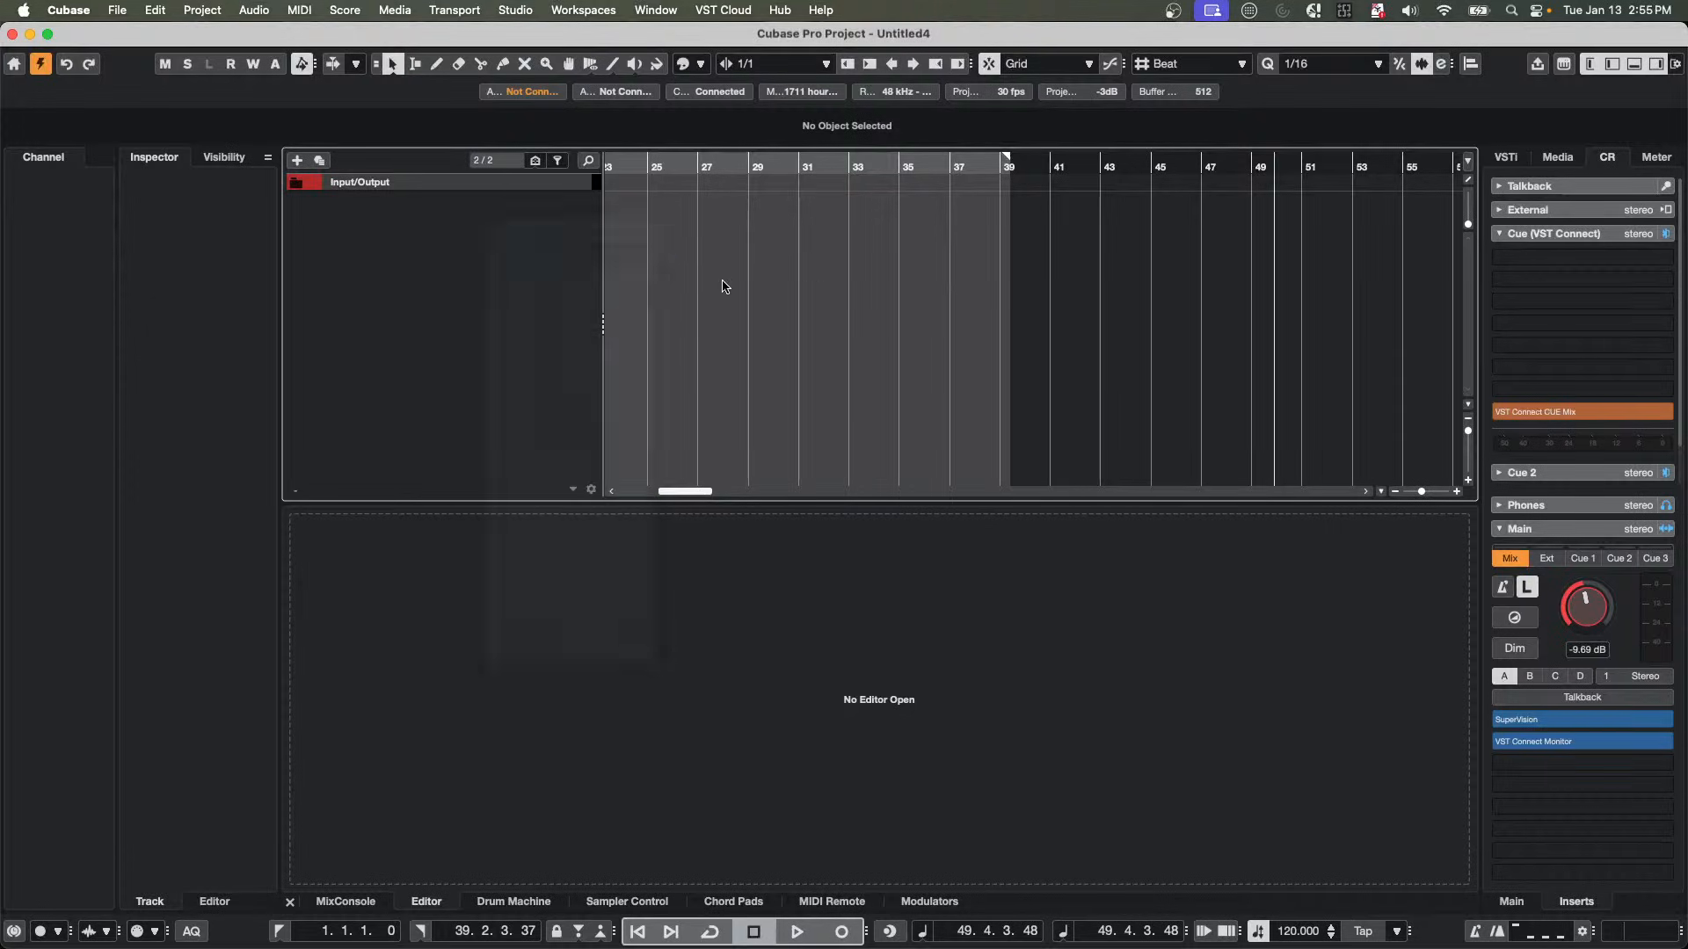
pyautogui.click(703, 280)
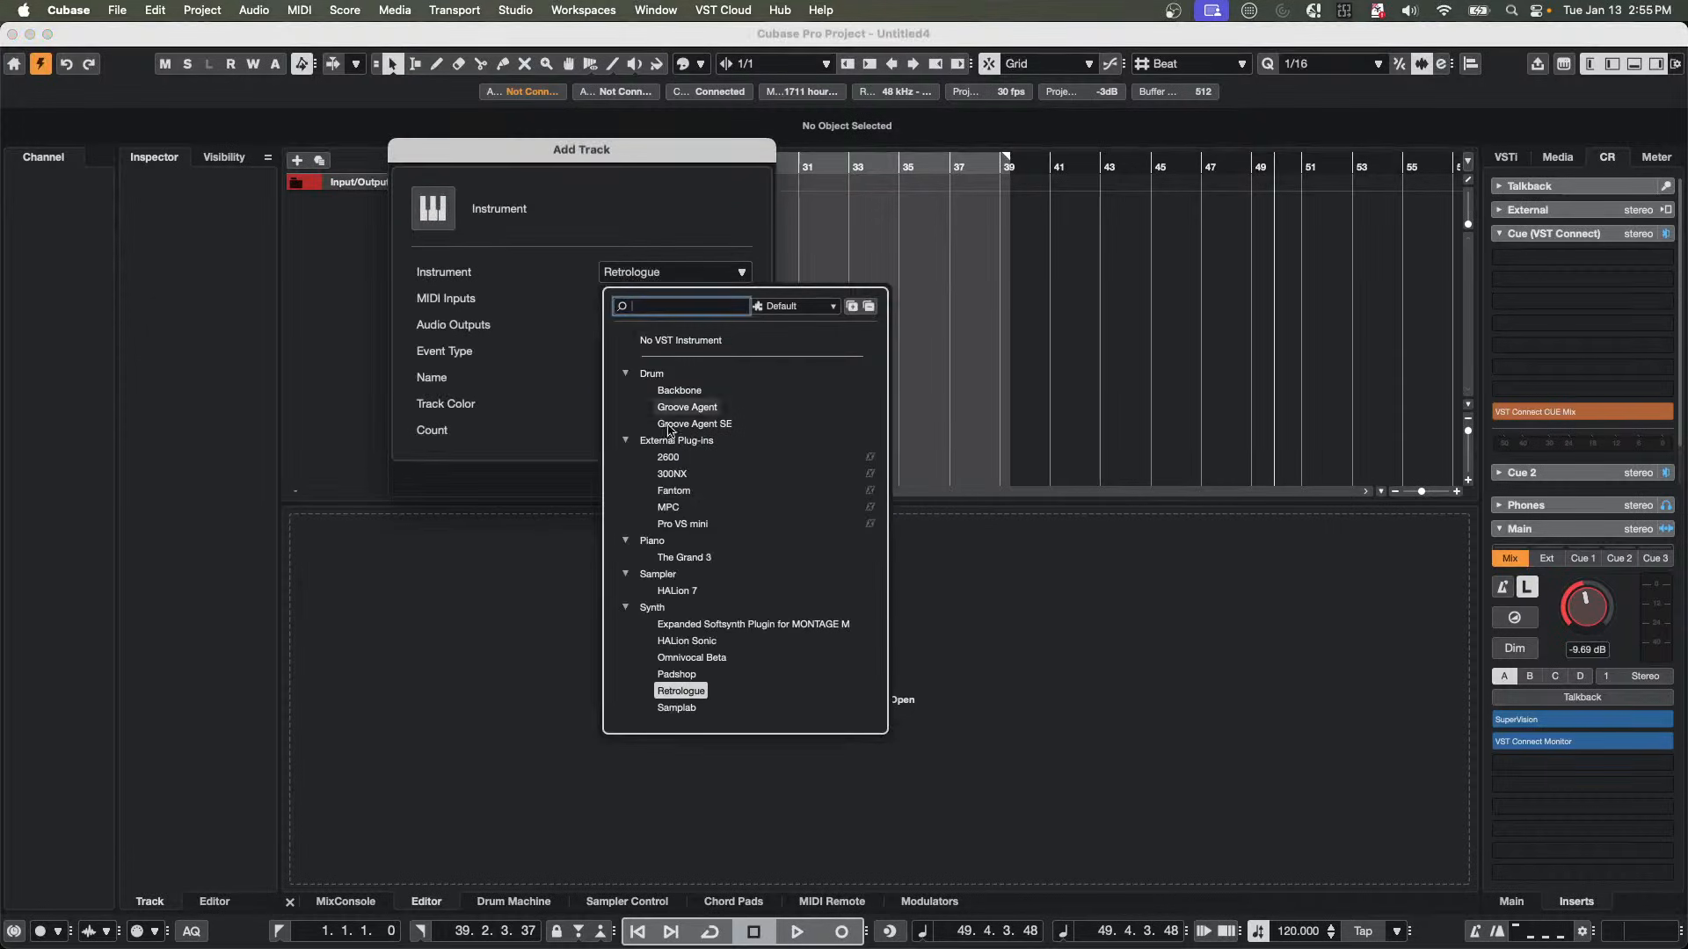
pyautogui.click(679, 594)
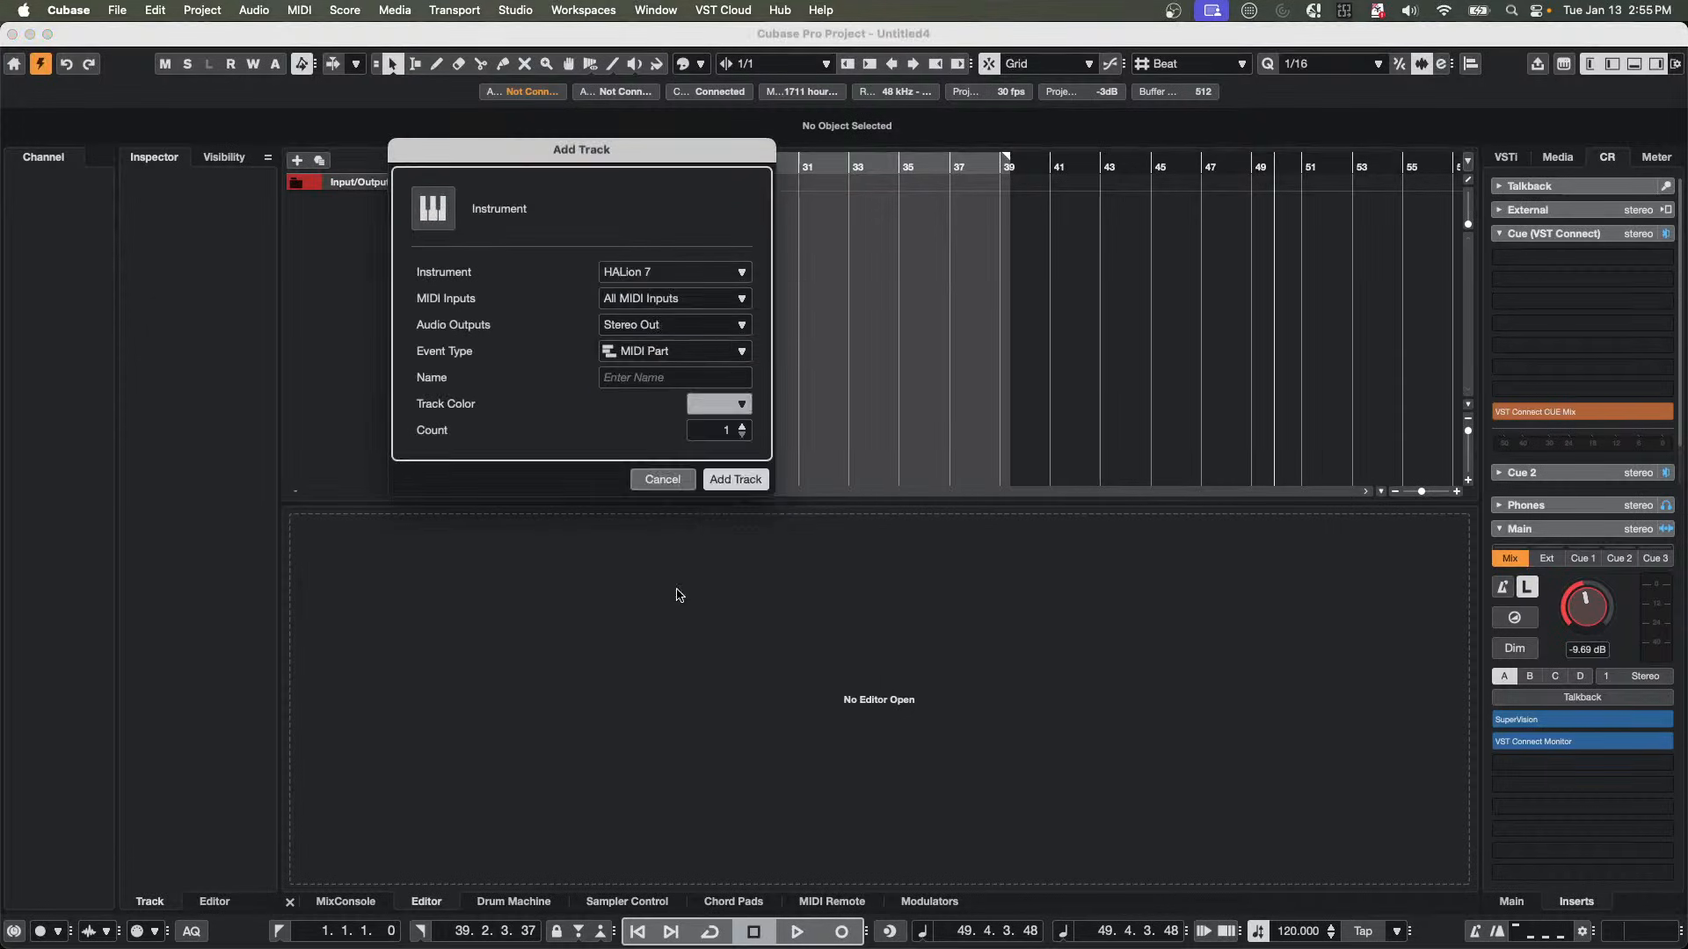
pyautogui.click(741, 481)
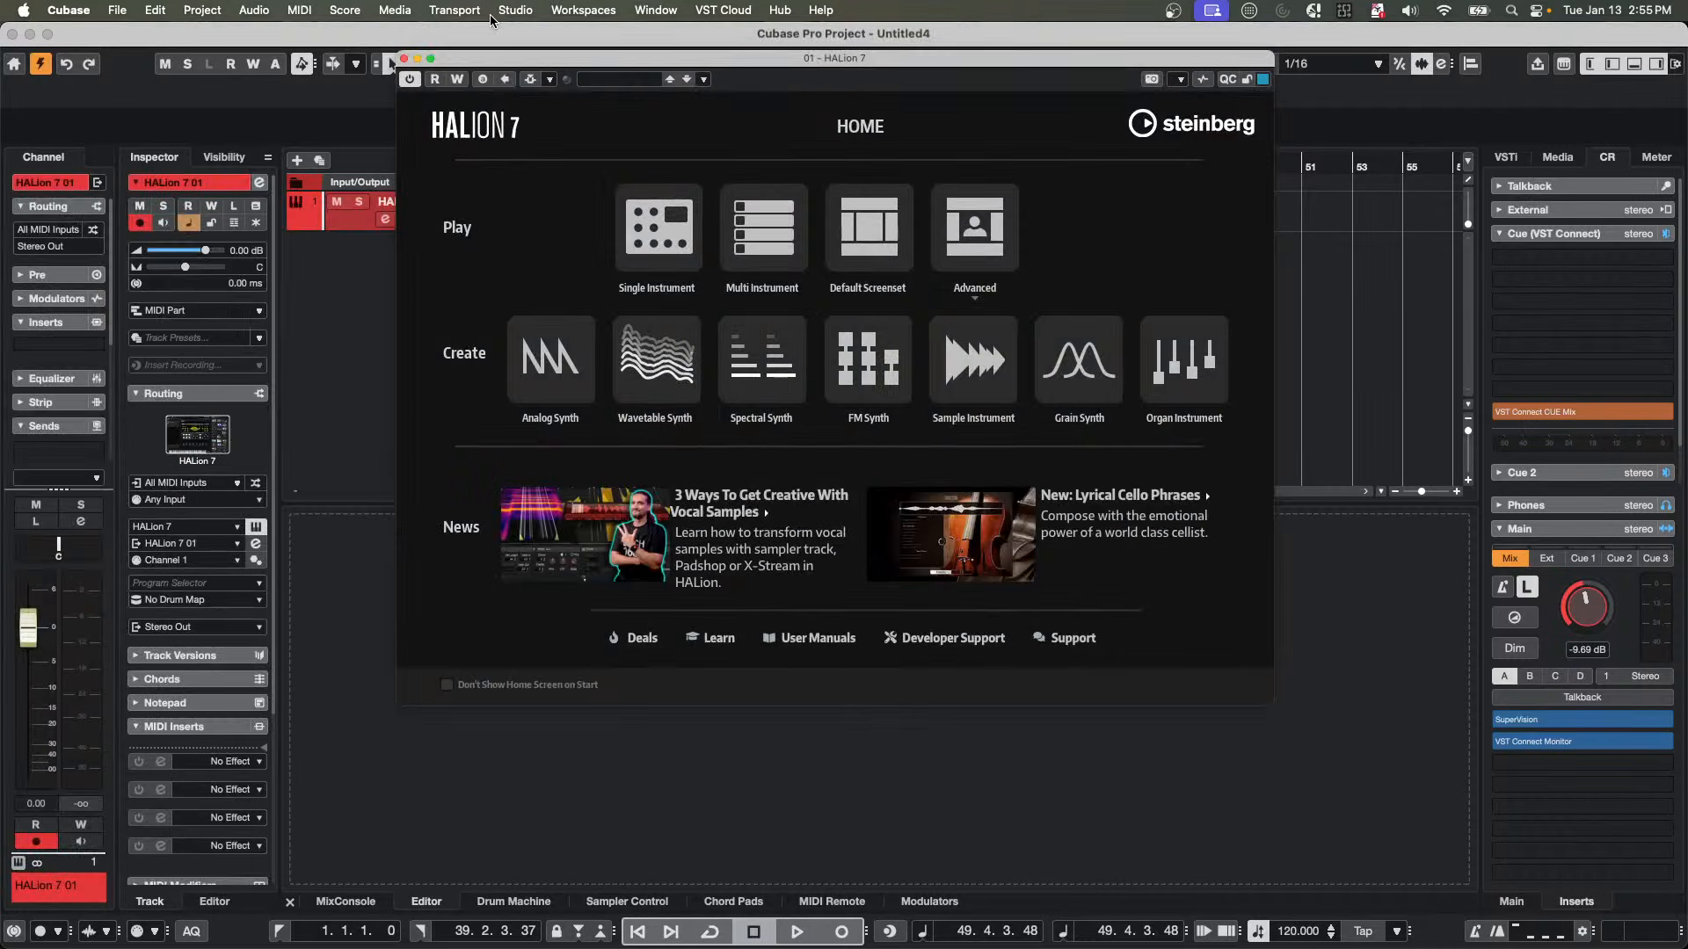
# Go from HALion 7's home screen to its full view and load the Etude program Intimate Atmosphere.
pyautogui.moveTo(493, 63); pyautogui.dragTo(745, 210)
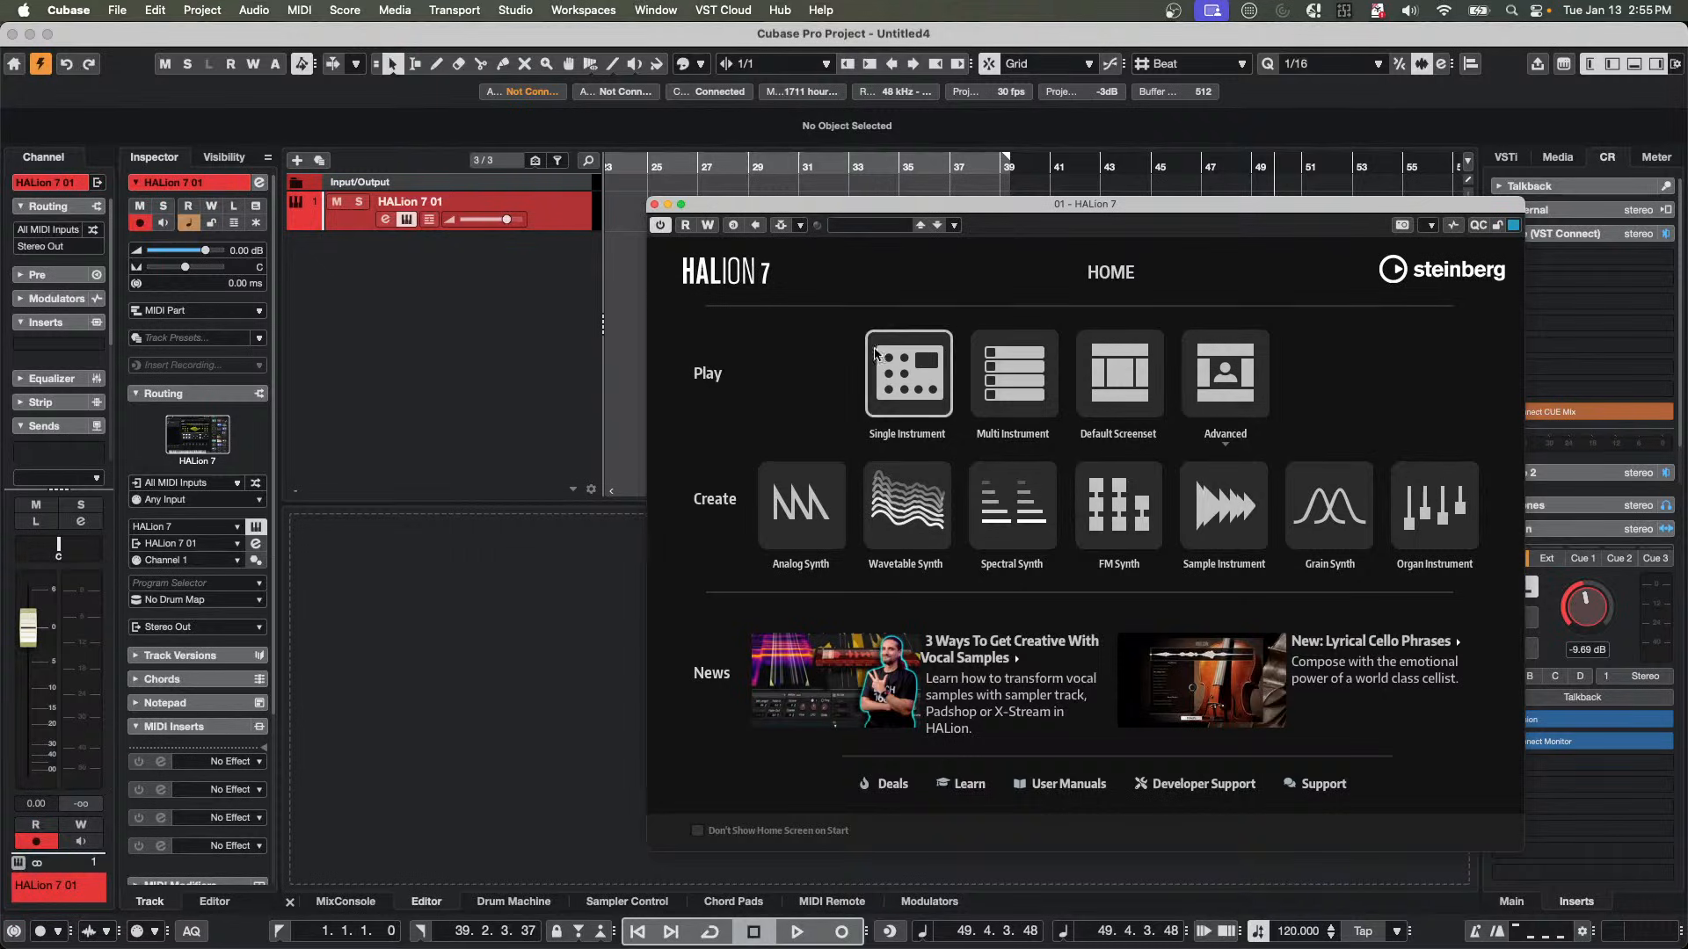
pyautogui.click(1225, 374)
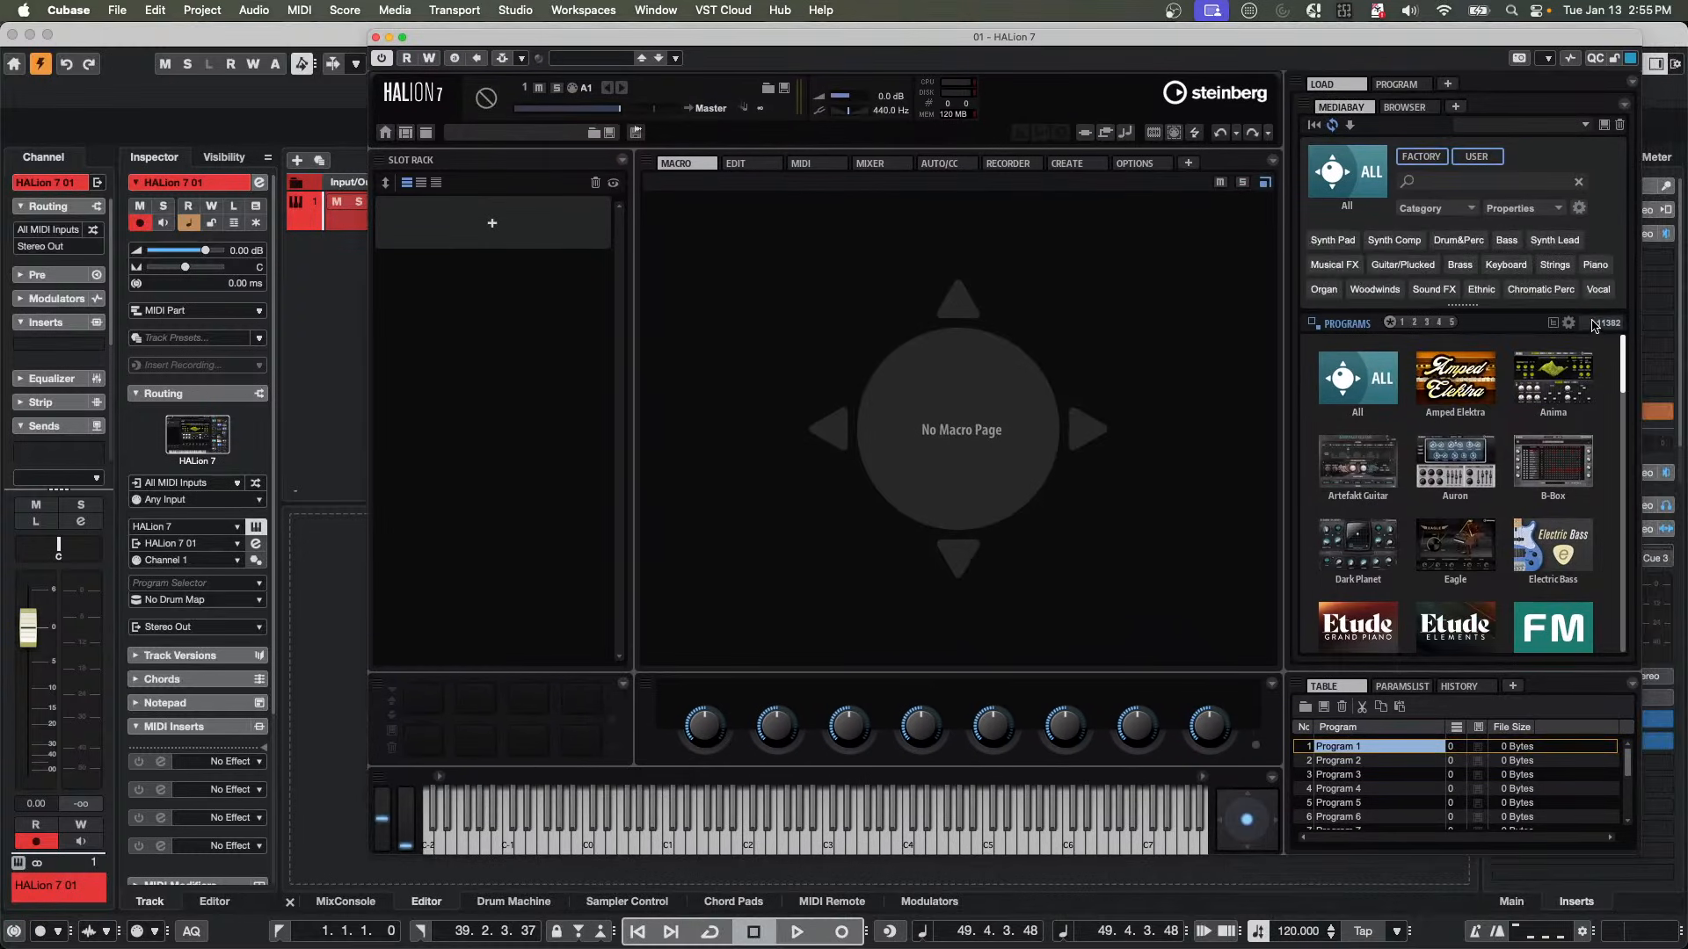
pyautogui.scroll(-3, 1513, 493)
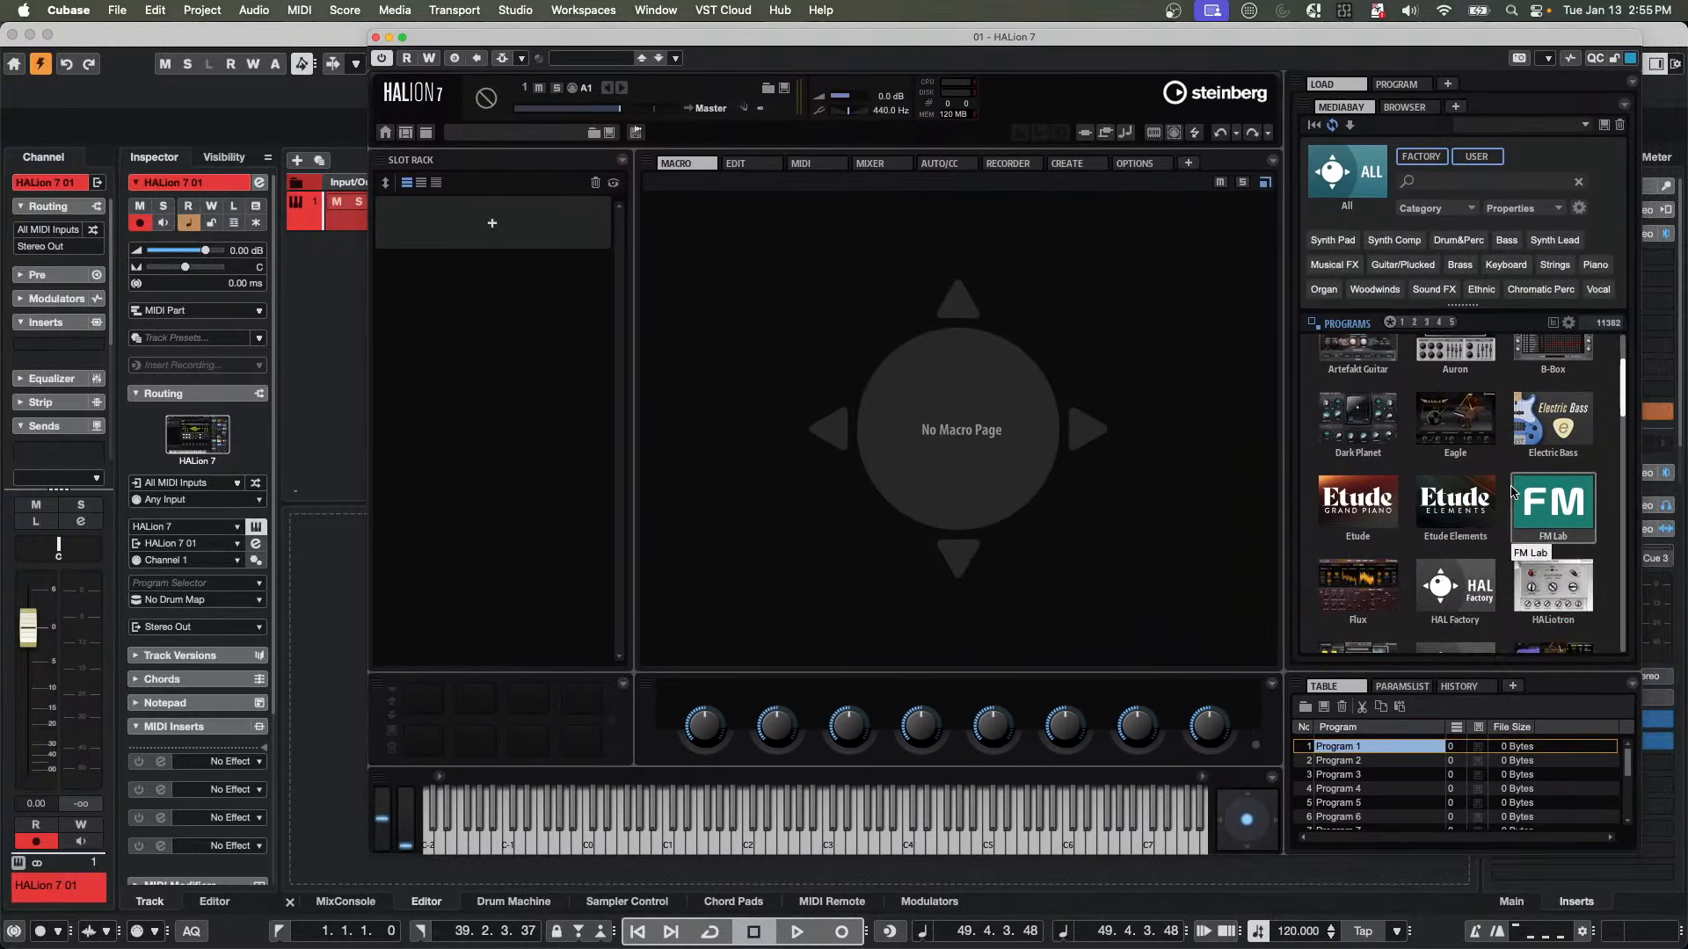
pyautogui.click(1452, 497)
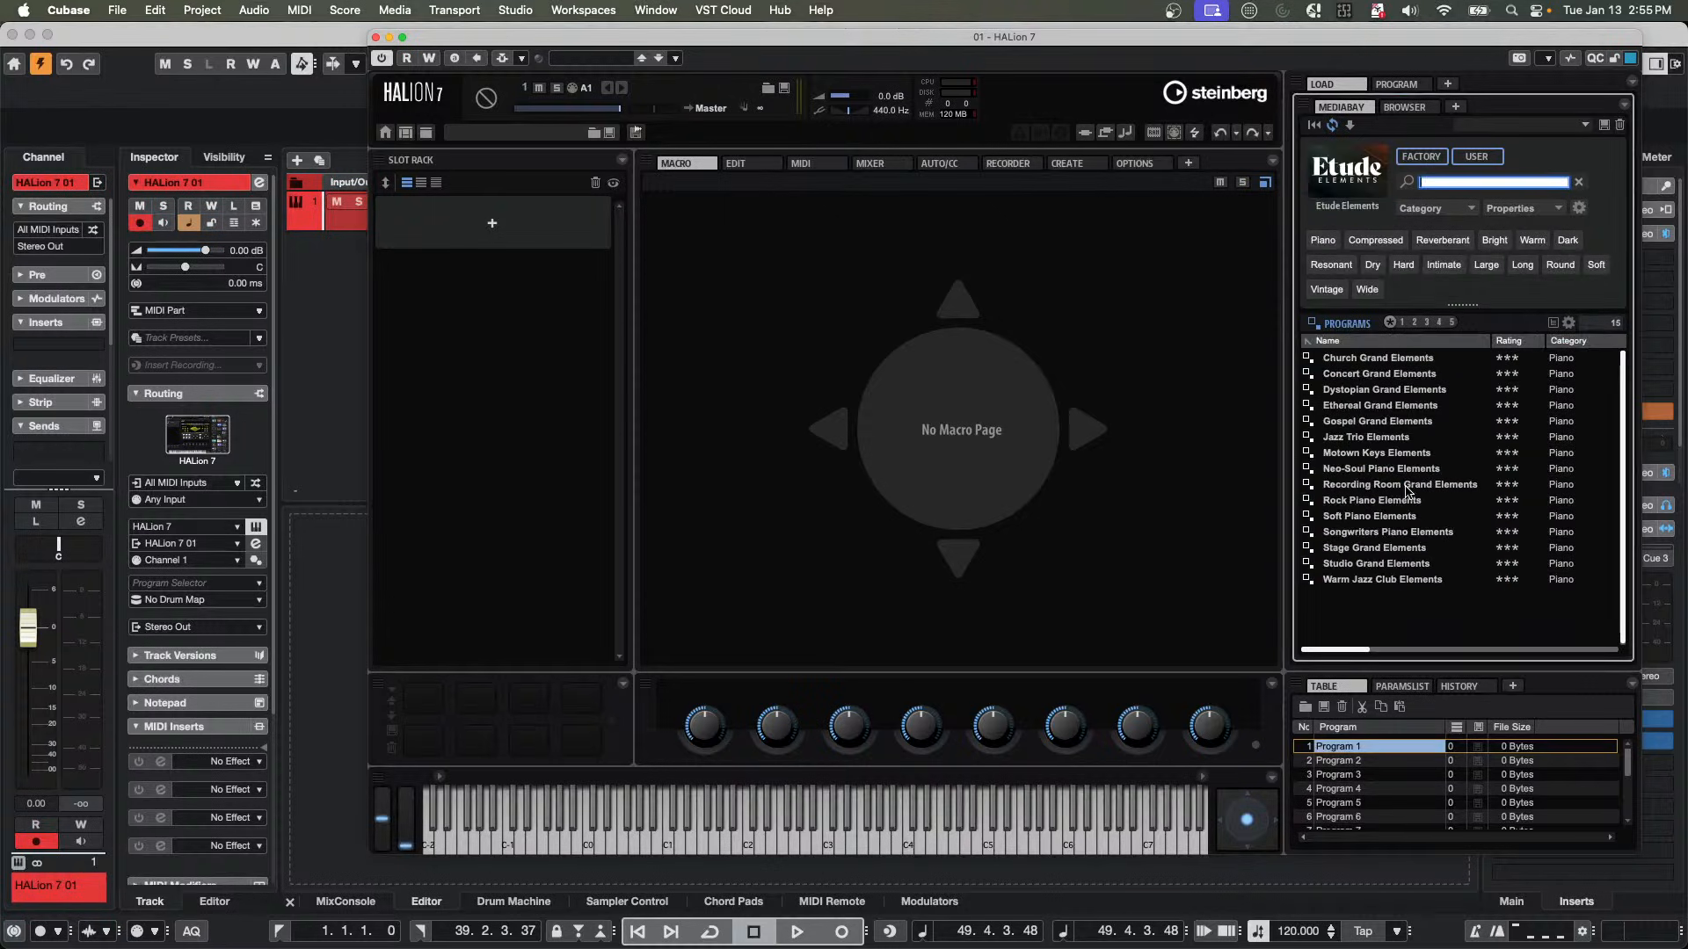
pyautogui.click(1359, 167)
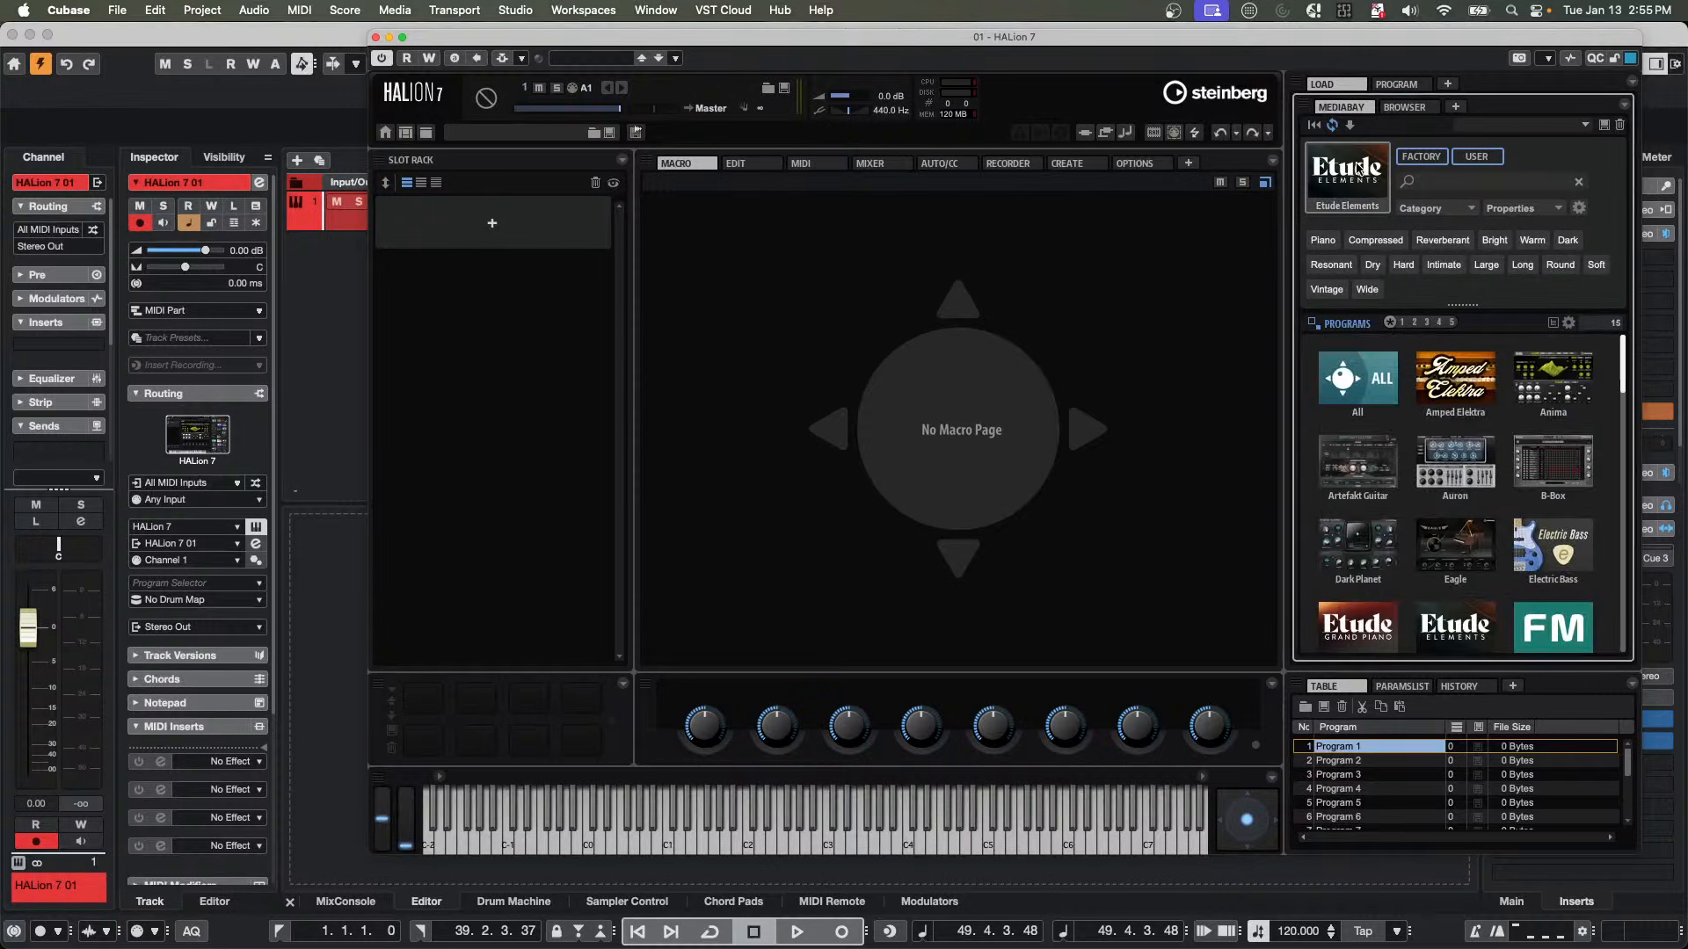
pyautogui.scroll(-2, 1347, 575)
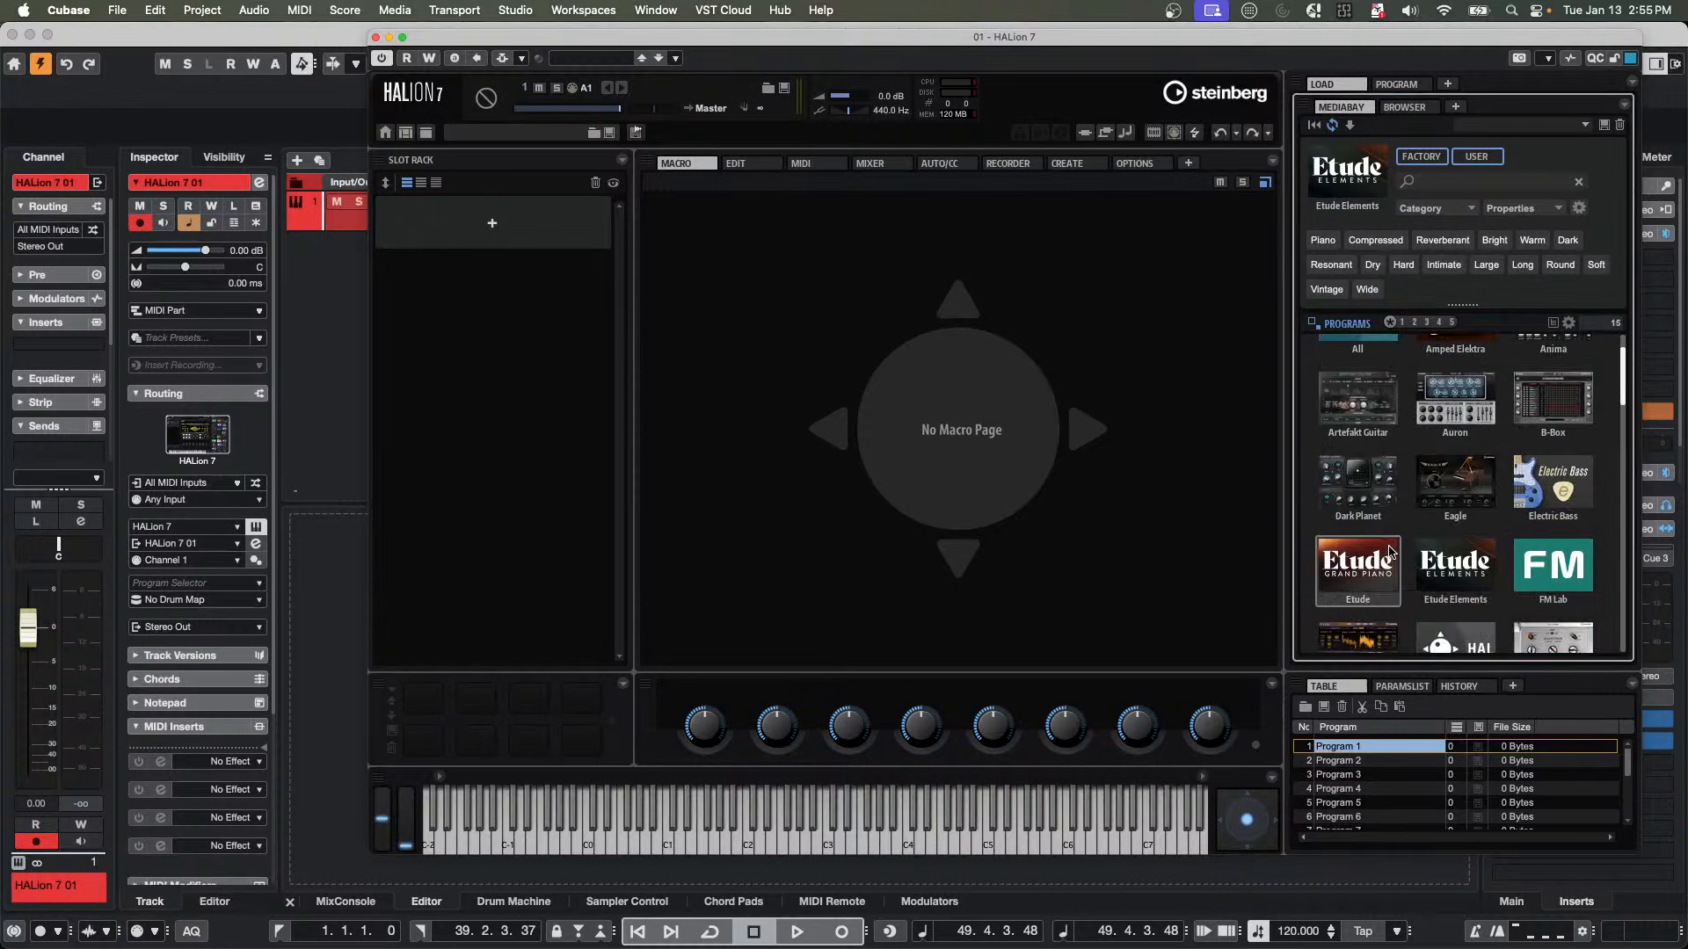
pyautogui.click(1348, 575)
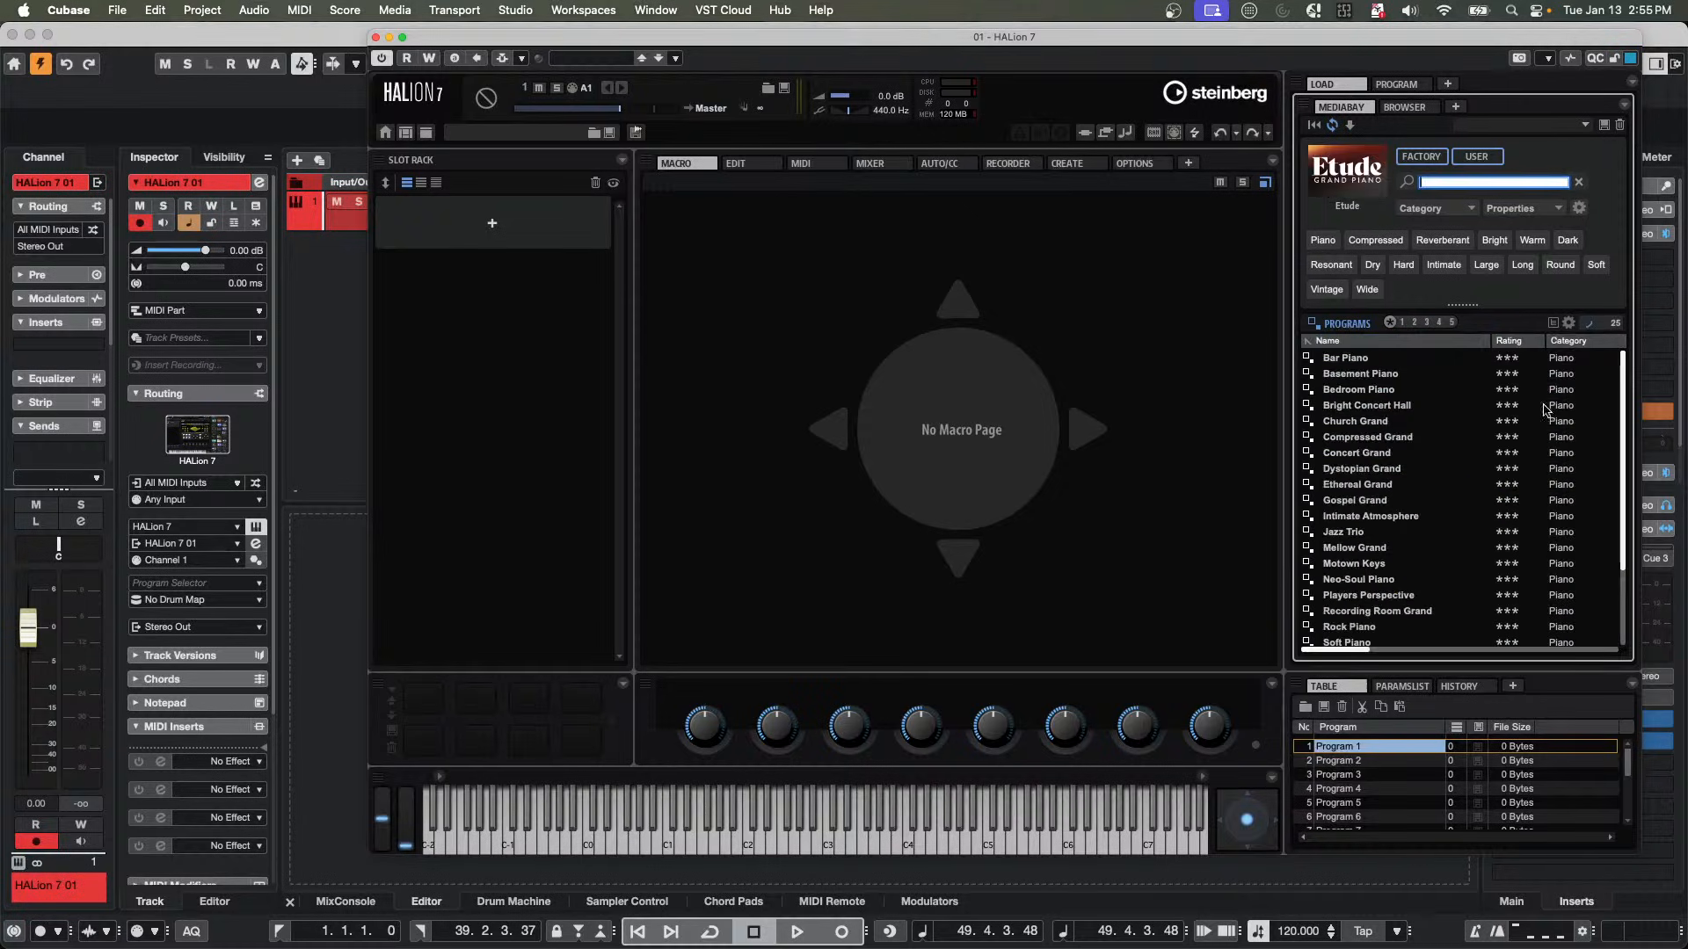
pyautogui.doubleClick(1386, 521)
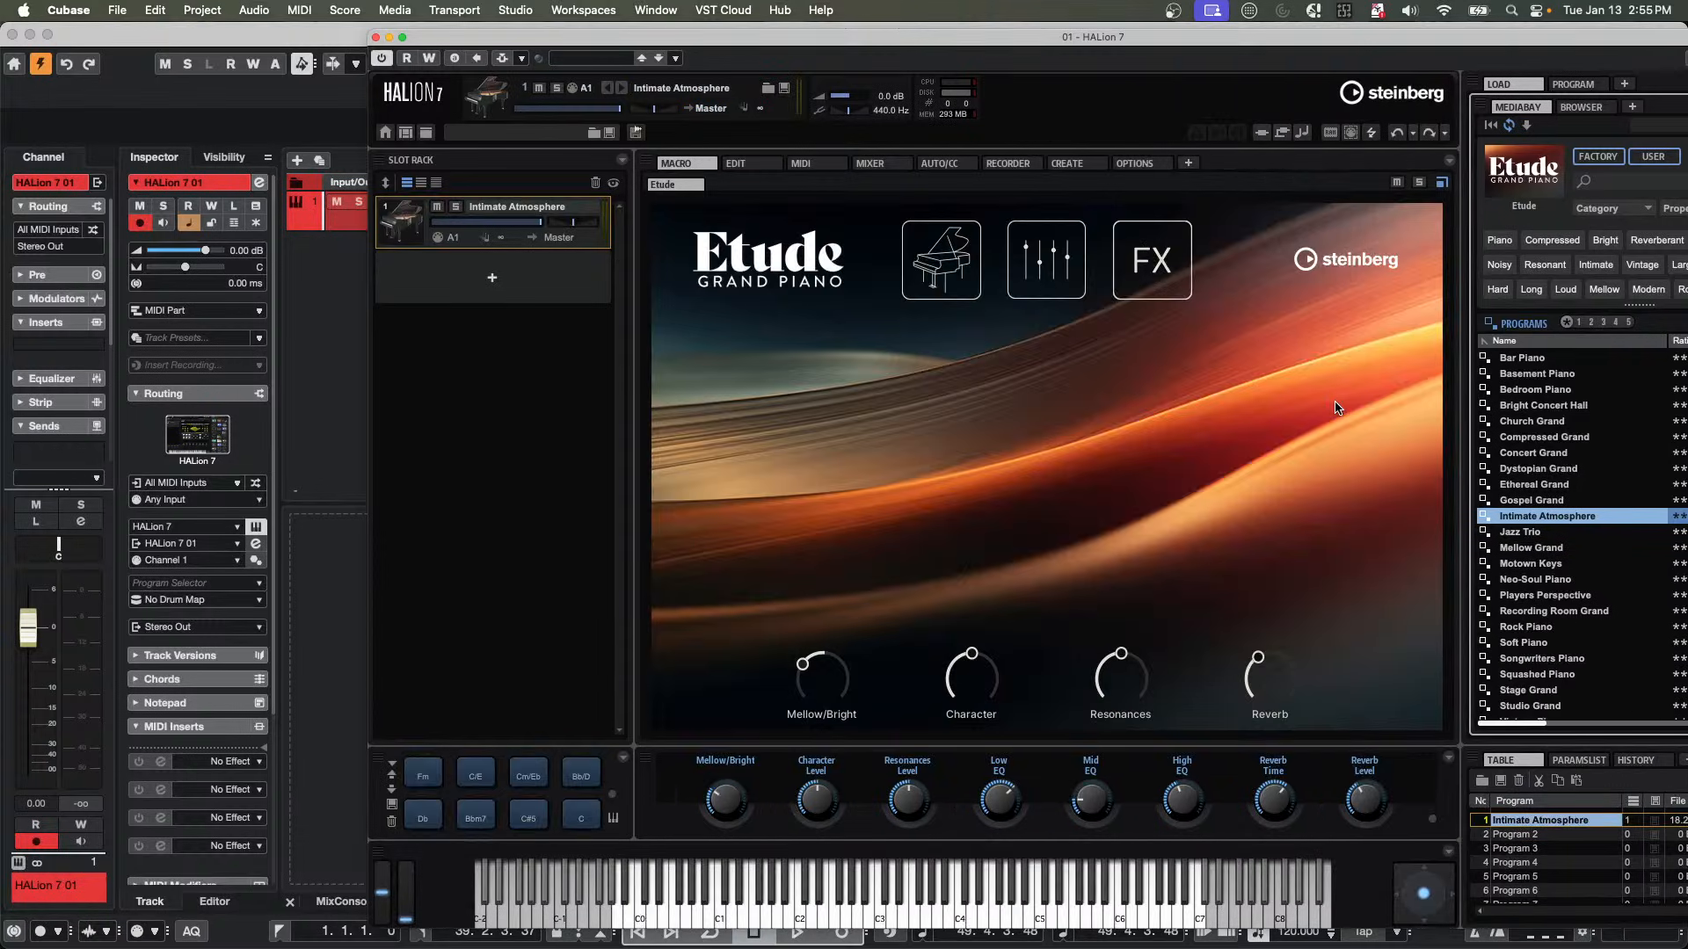
# Audition the piano program with several chord pads, including Fm, Bbm7, Db, C and Bb/D.
pyautogui.click(423, 776)
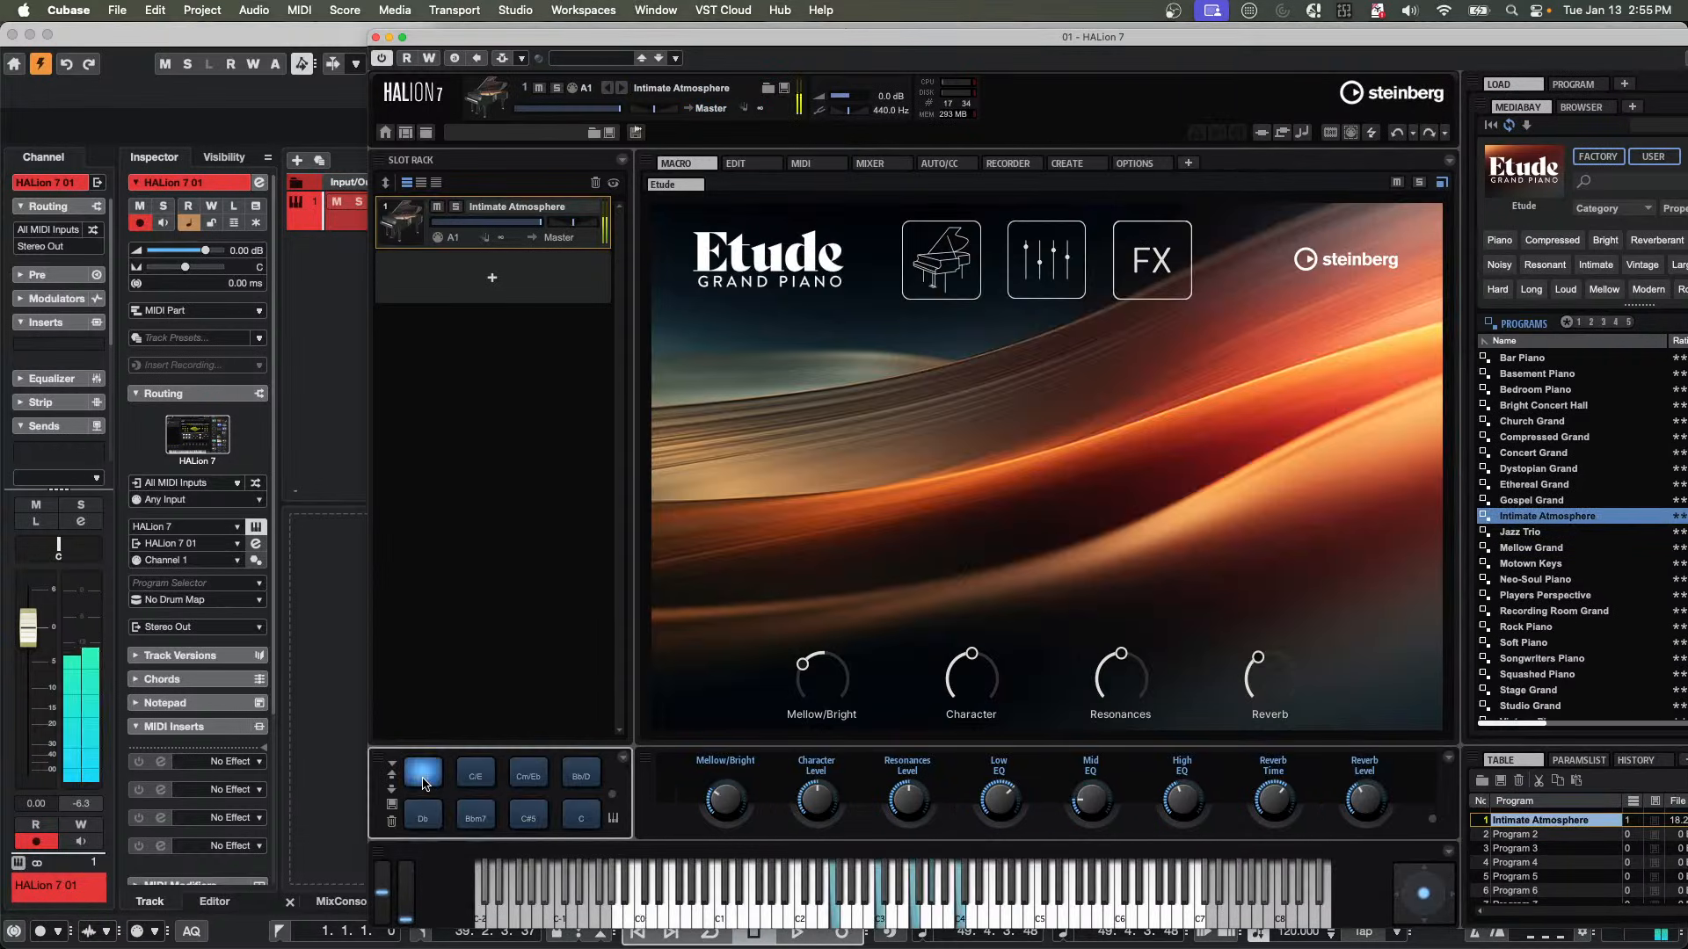
pyautogui.click(488, 827)
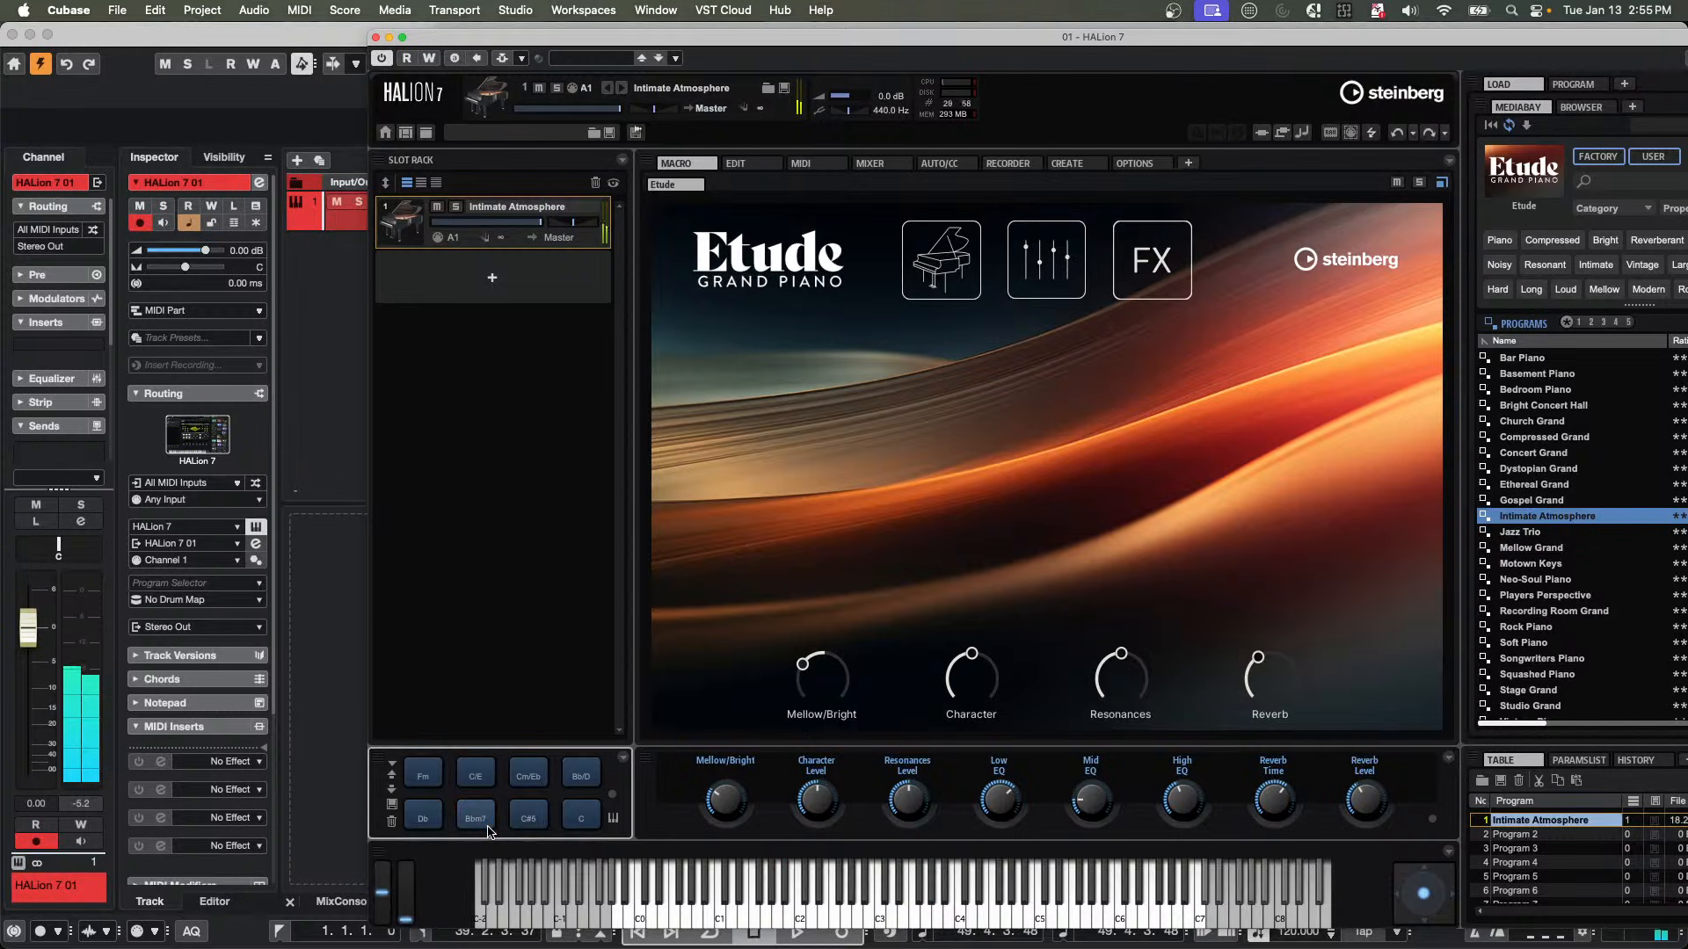
pyautogui.click(422, 778)
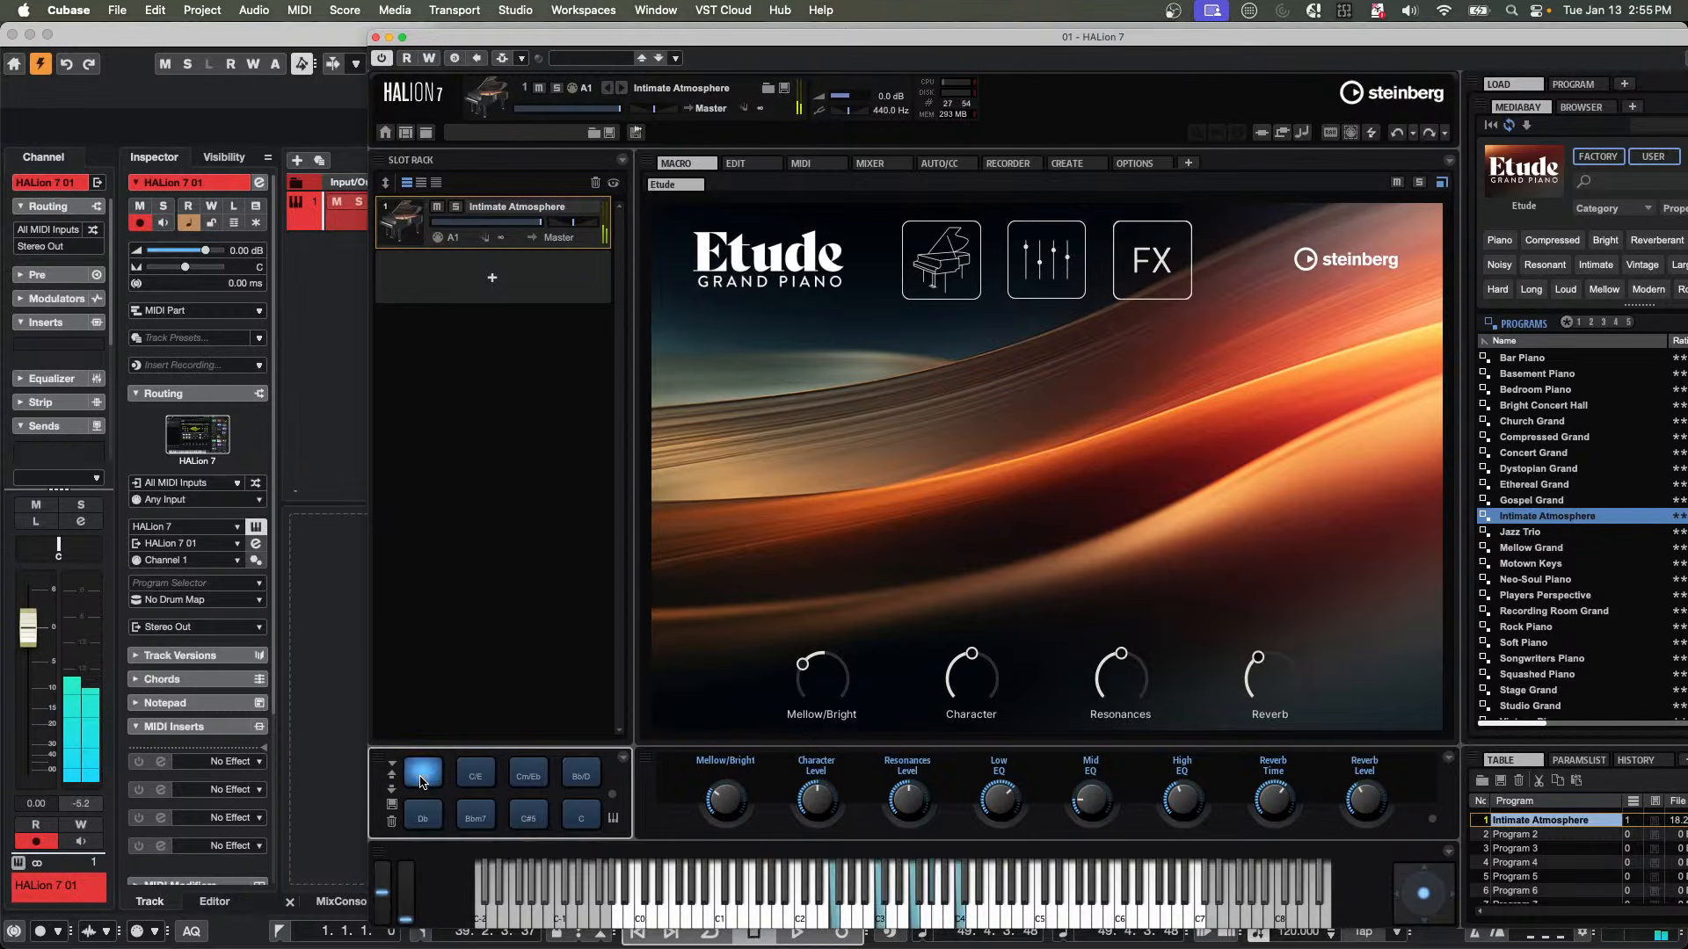
pyautogui.click(423, 818)
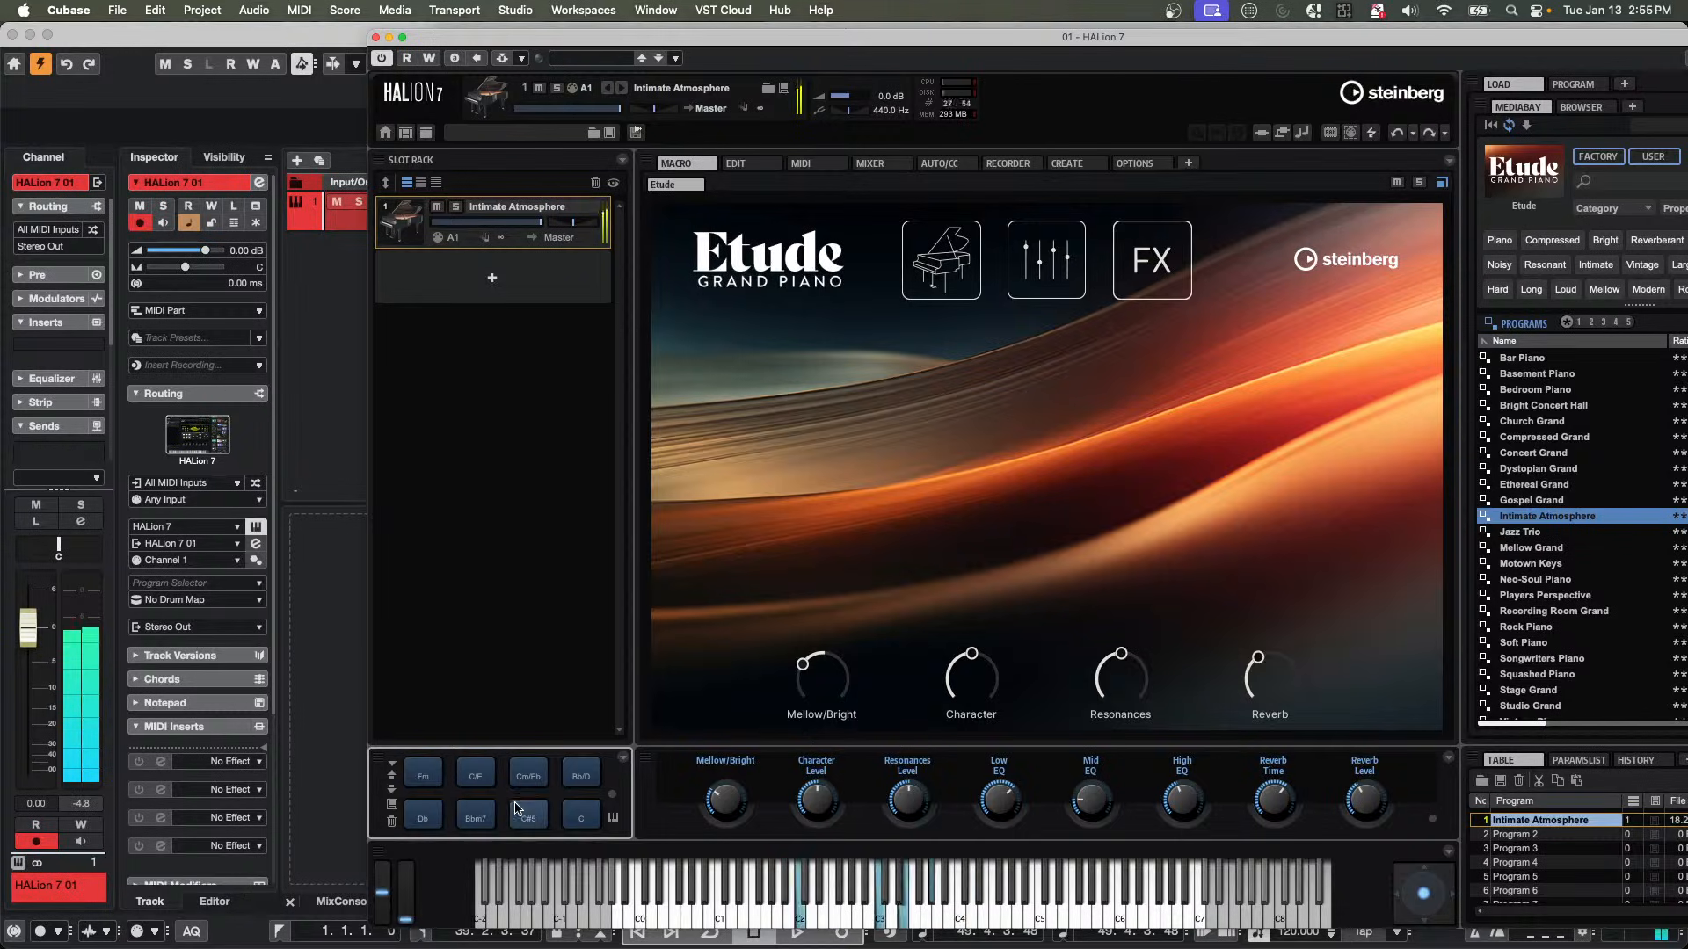
pyautogui.click(599, 822)
pyautogui.click(593, 788)
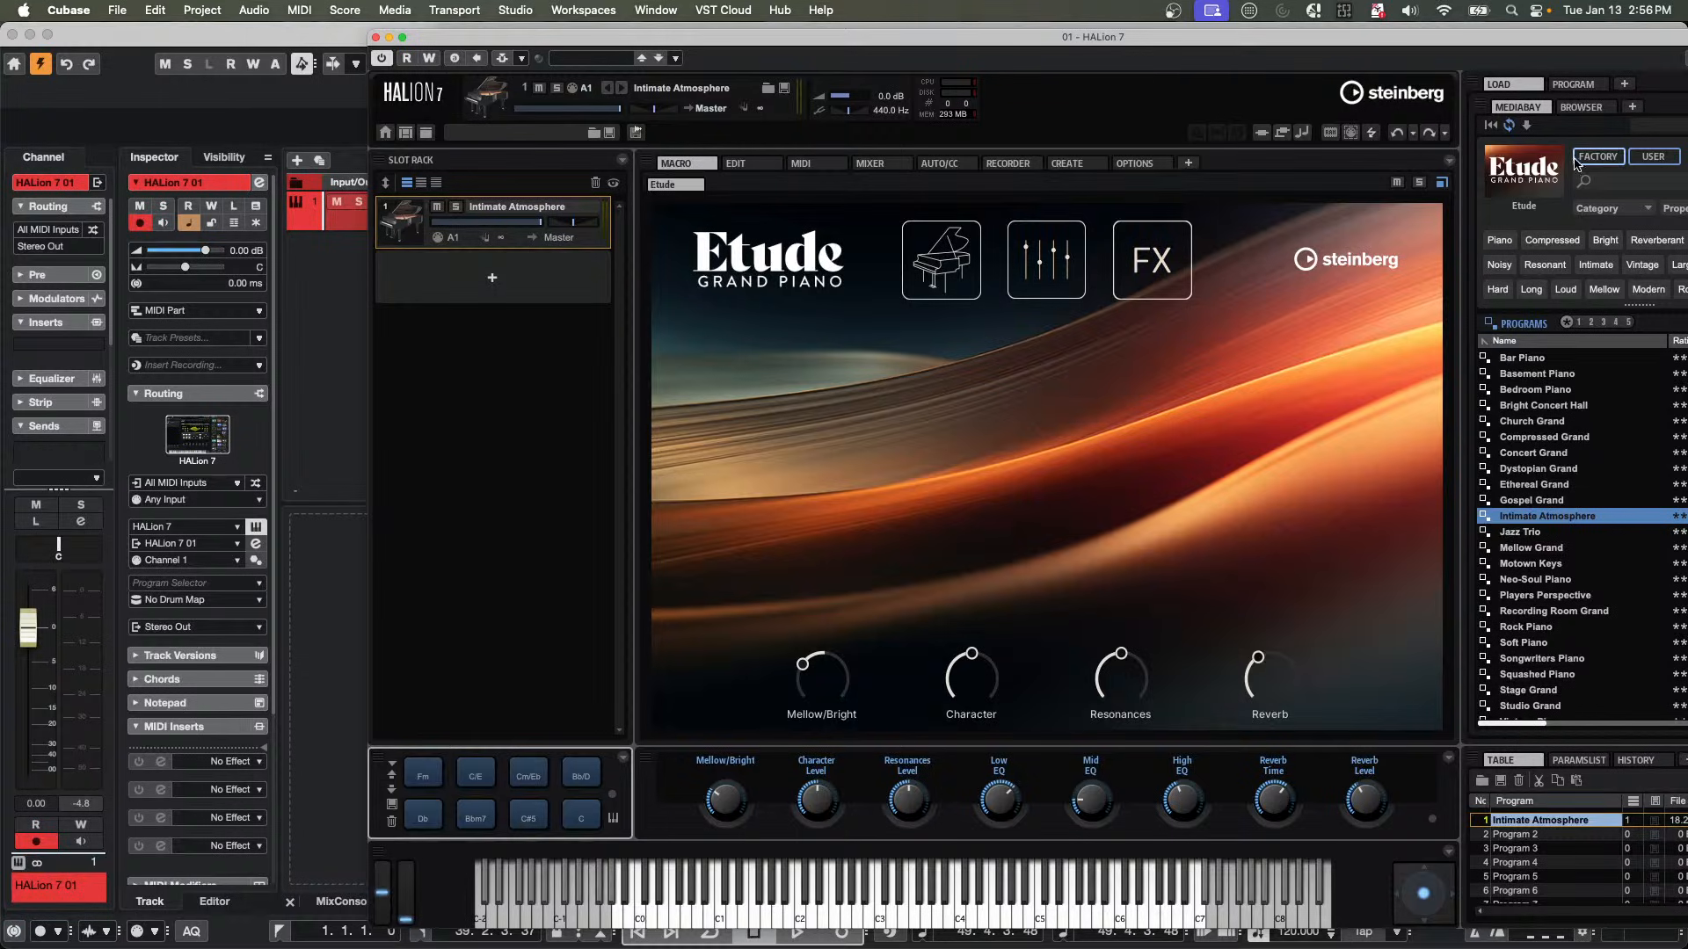
# Load the Lively Solo program from Studio Strings into the first slot and audition it on the keyboard.
pyautogui.click(1526, 176)
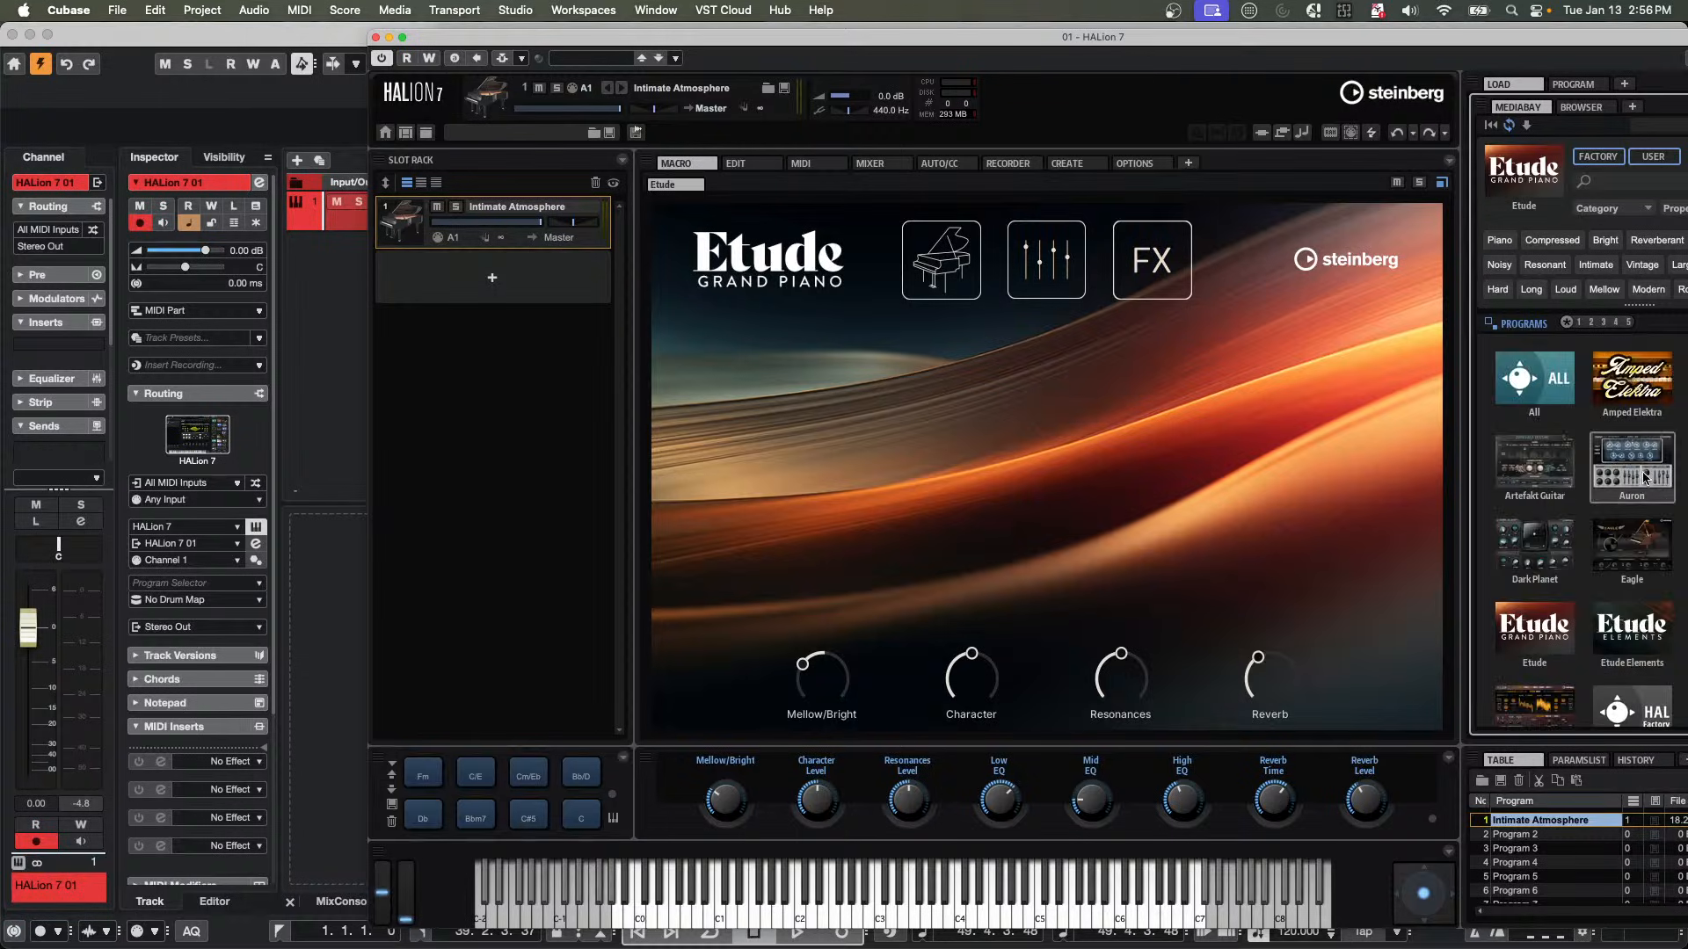
pyautogui.scroll(-2, 1548, 618)
pyautogui.scroll(-4, 1549, 618)
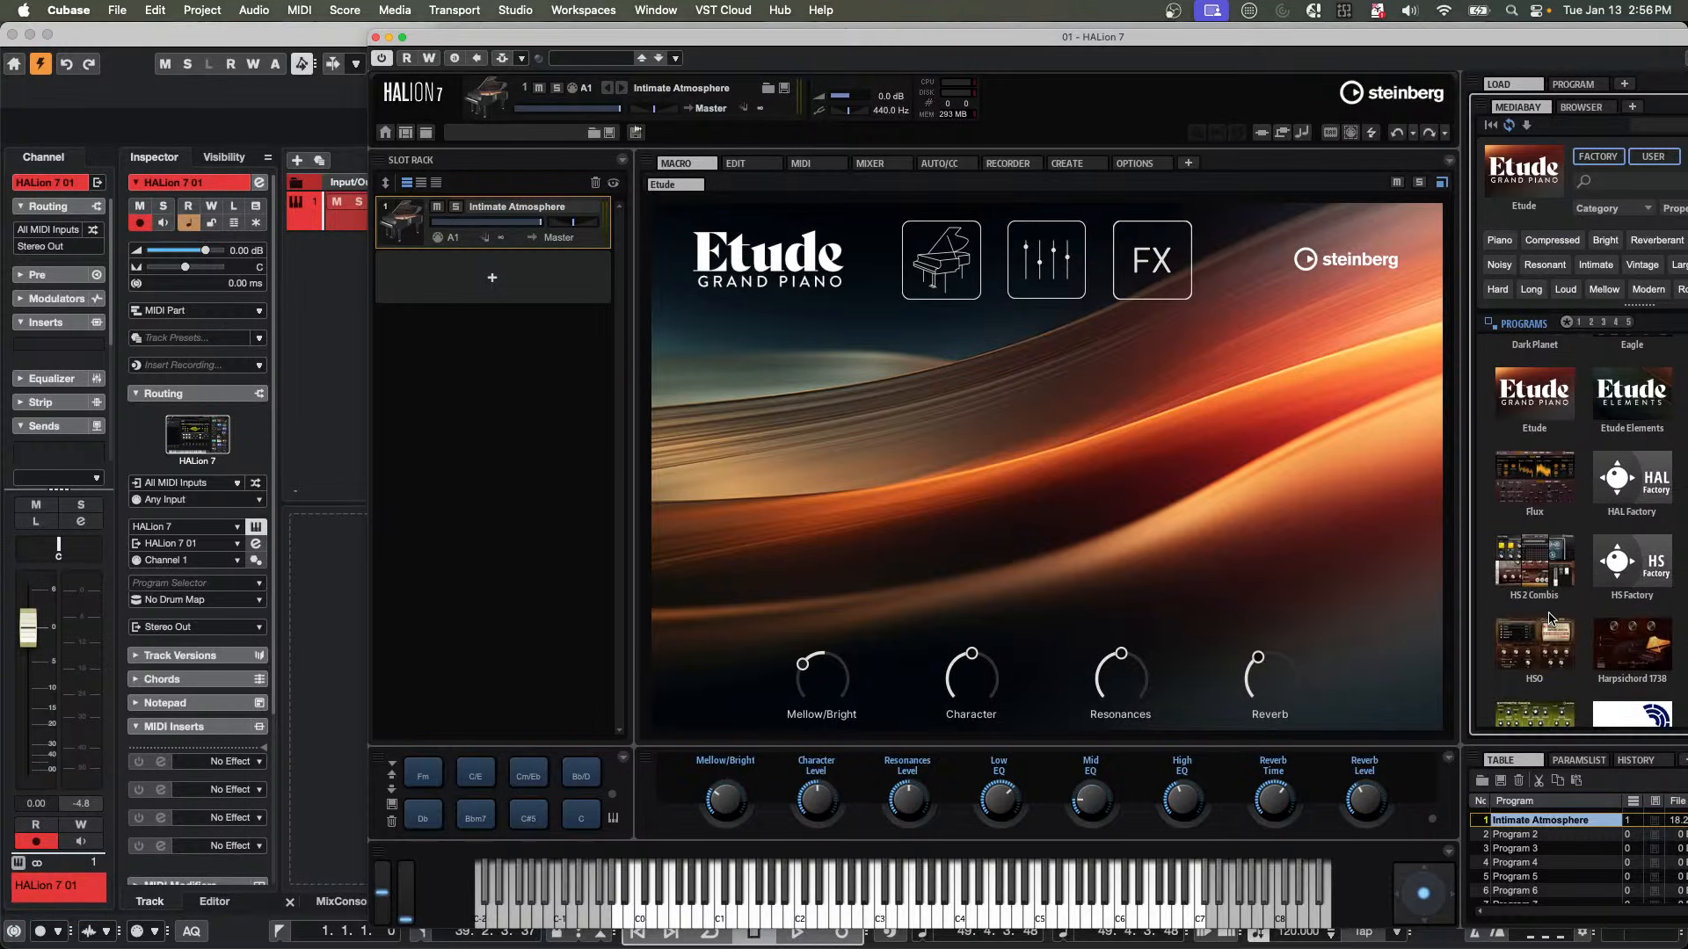
pyautogui.scroll(-10, 1549, 618)
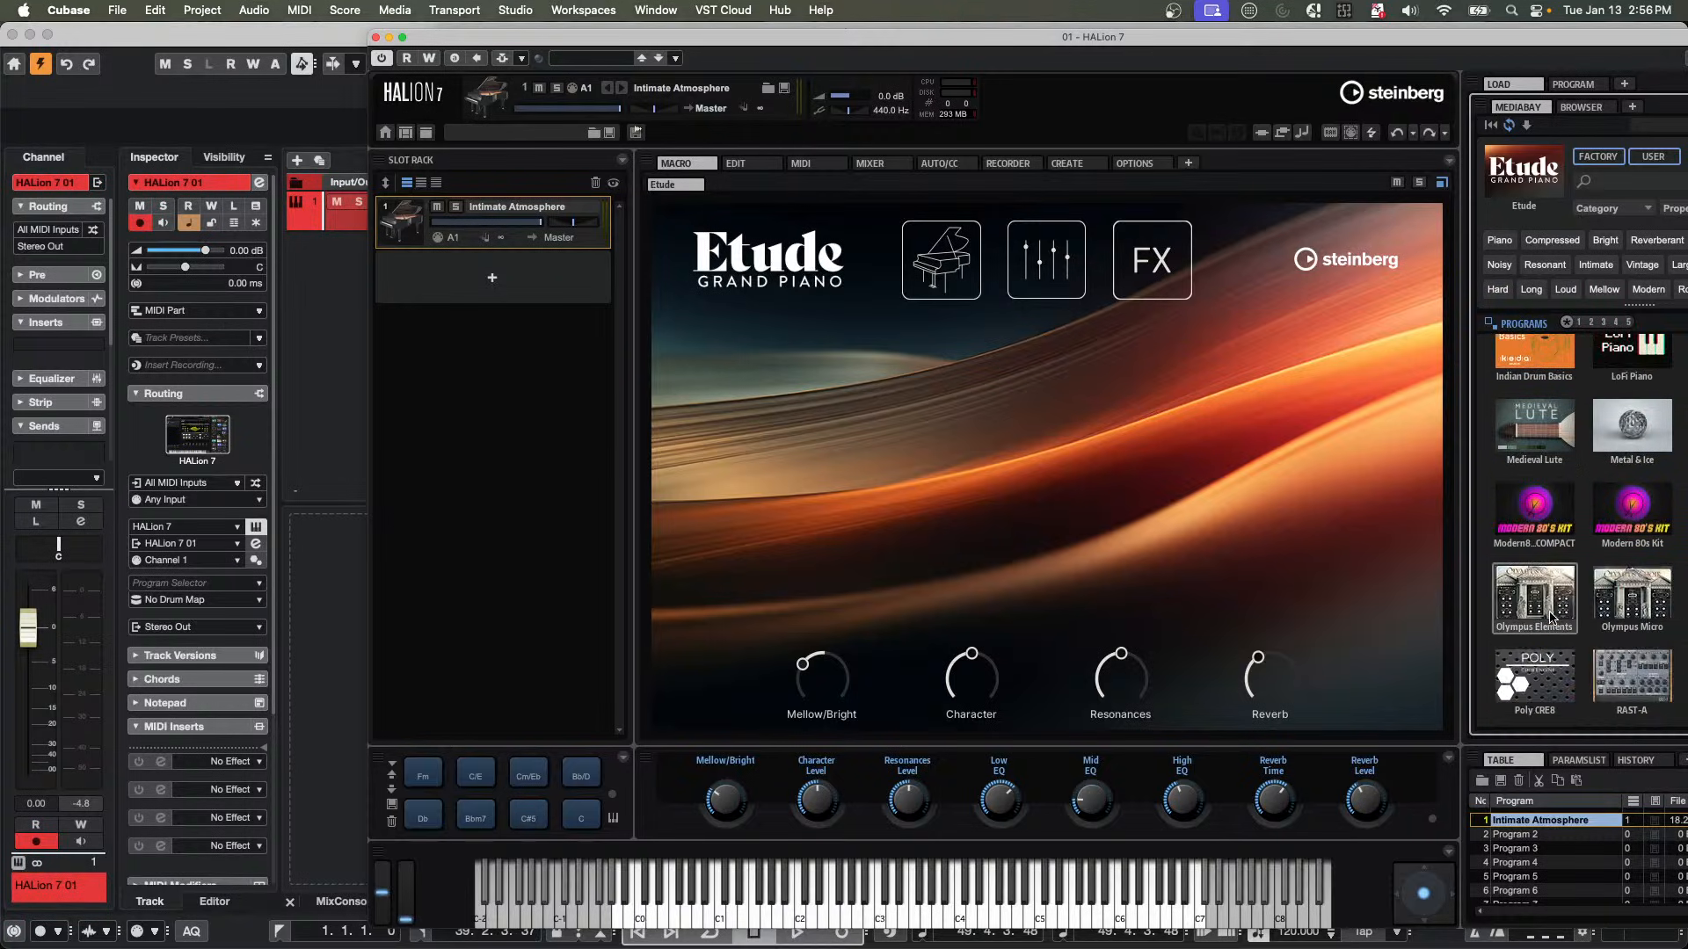
pyautogui.scroll(-8, 1551, 618)
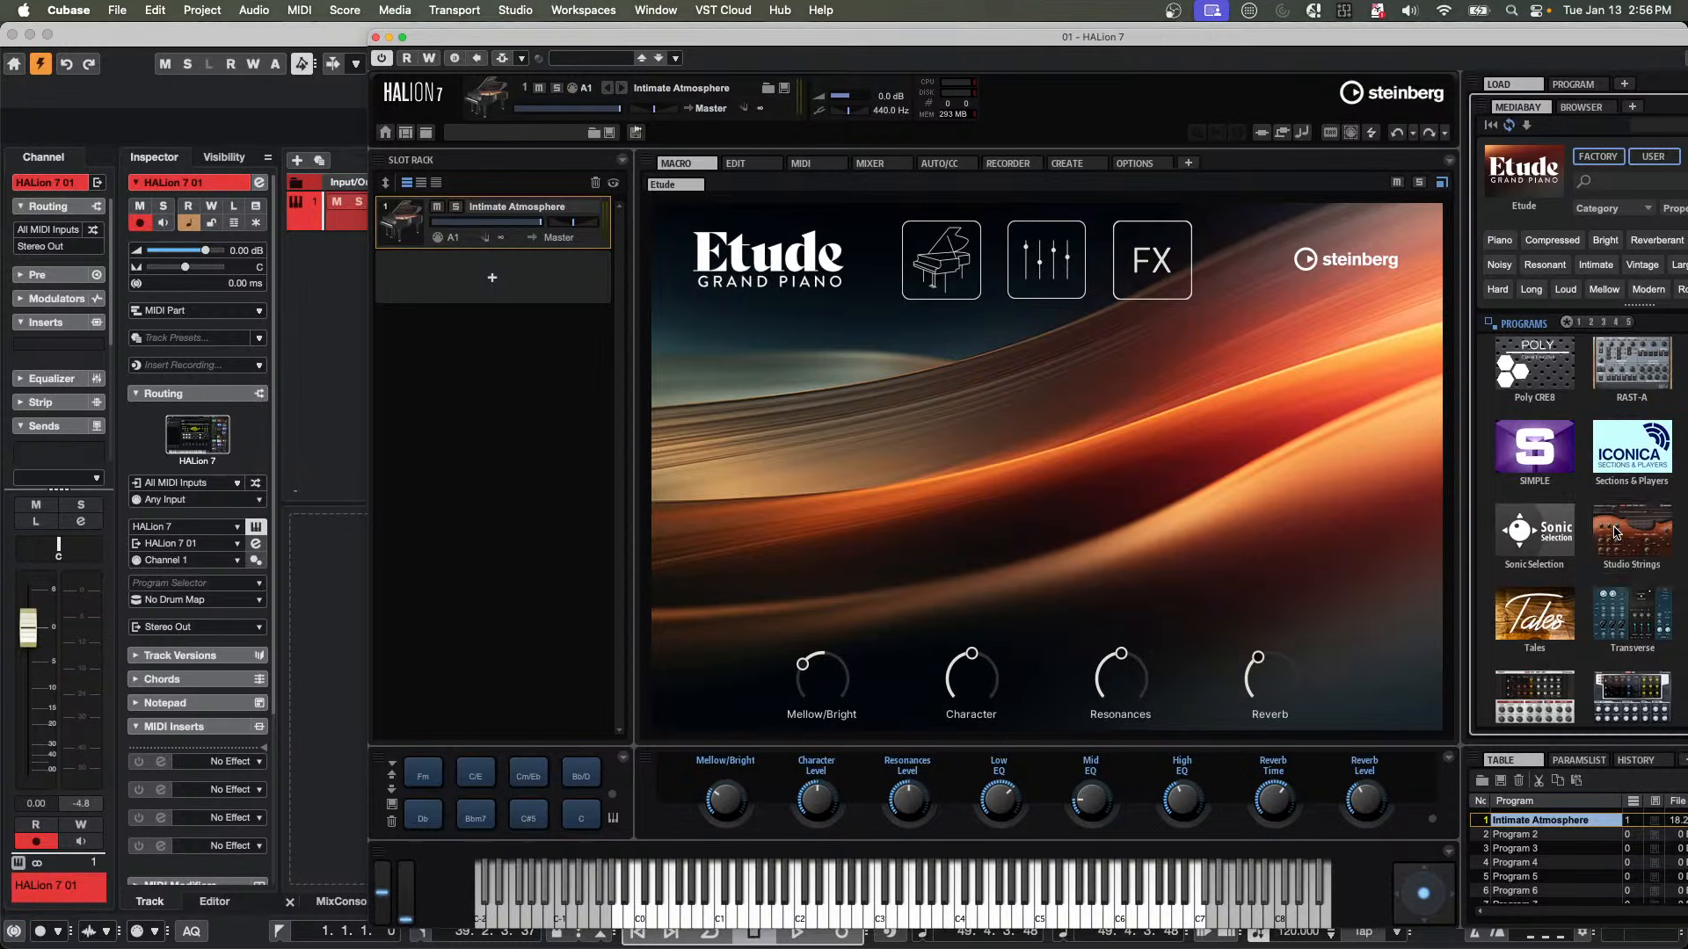
pyautogui.click(1614, 533)
pyautogui.doubleClick(1531, 550)
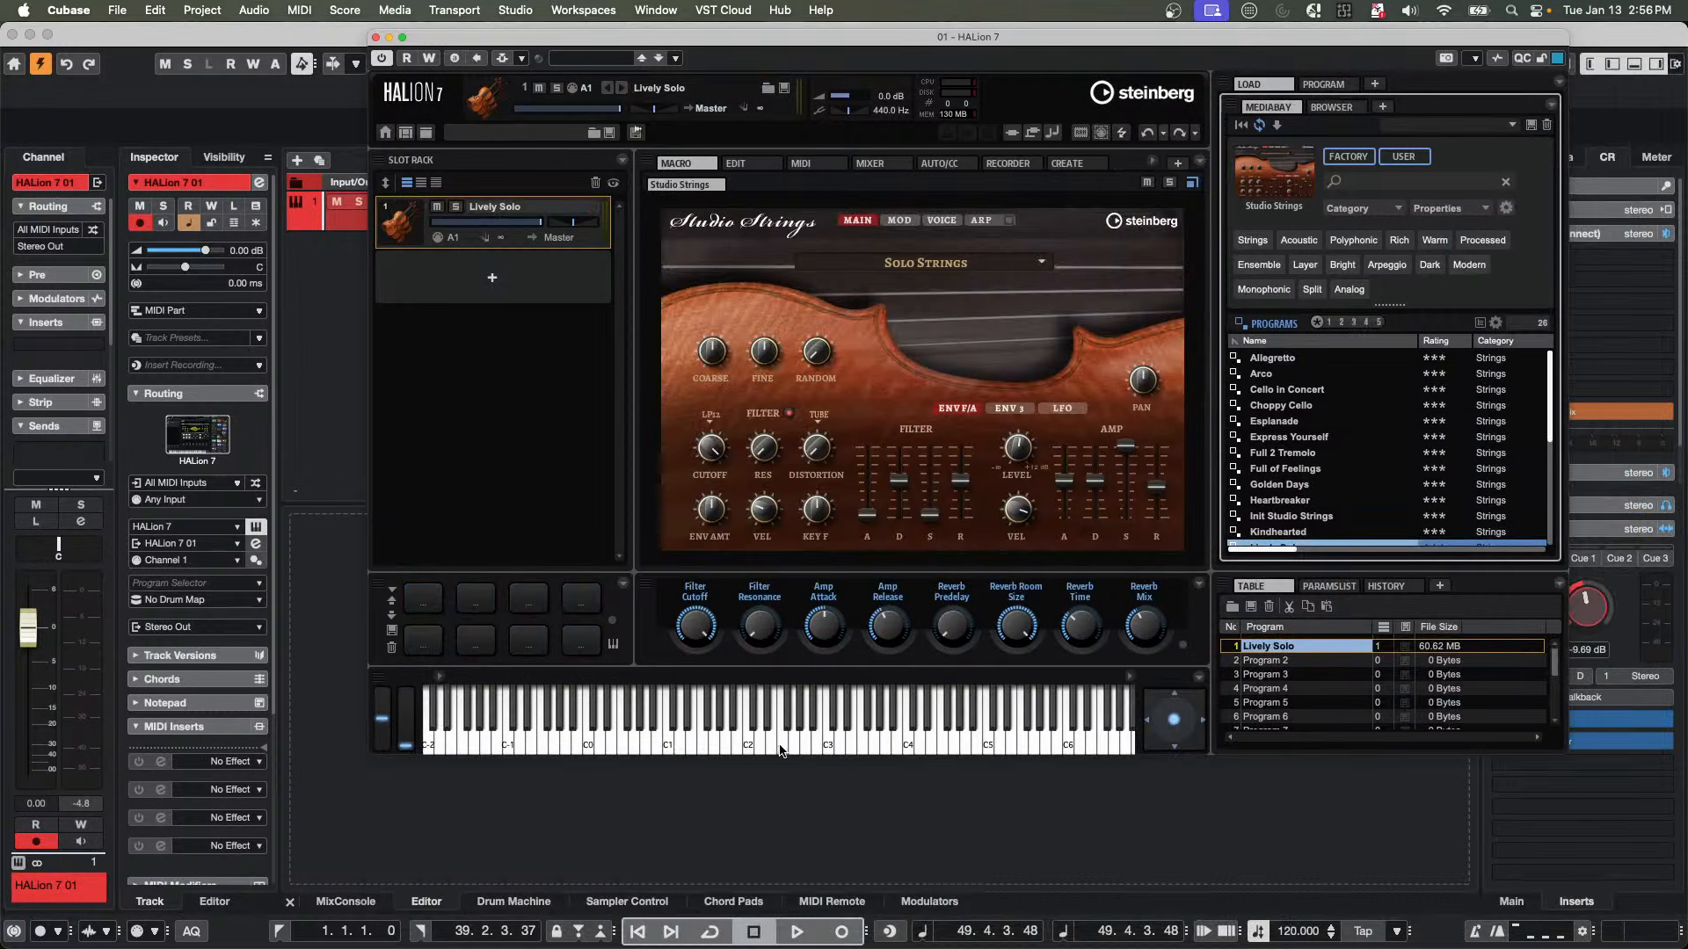
pyautogui.click(780, 750)
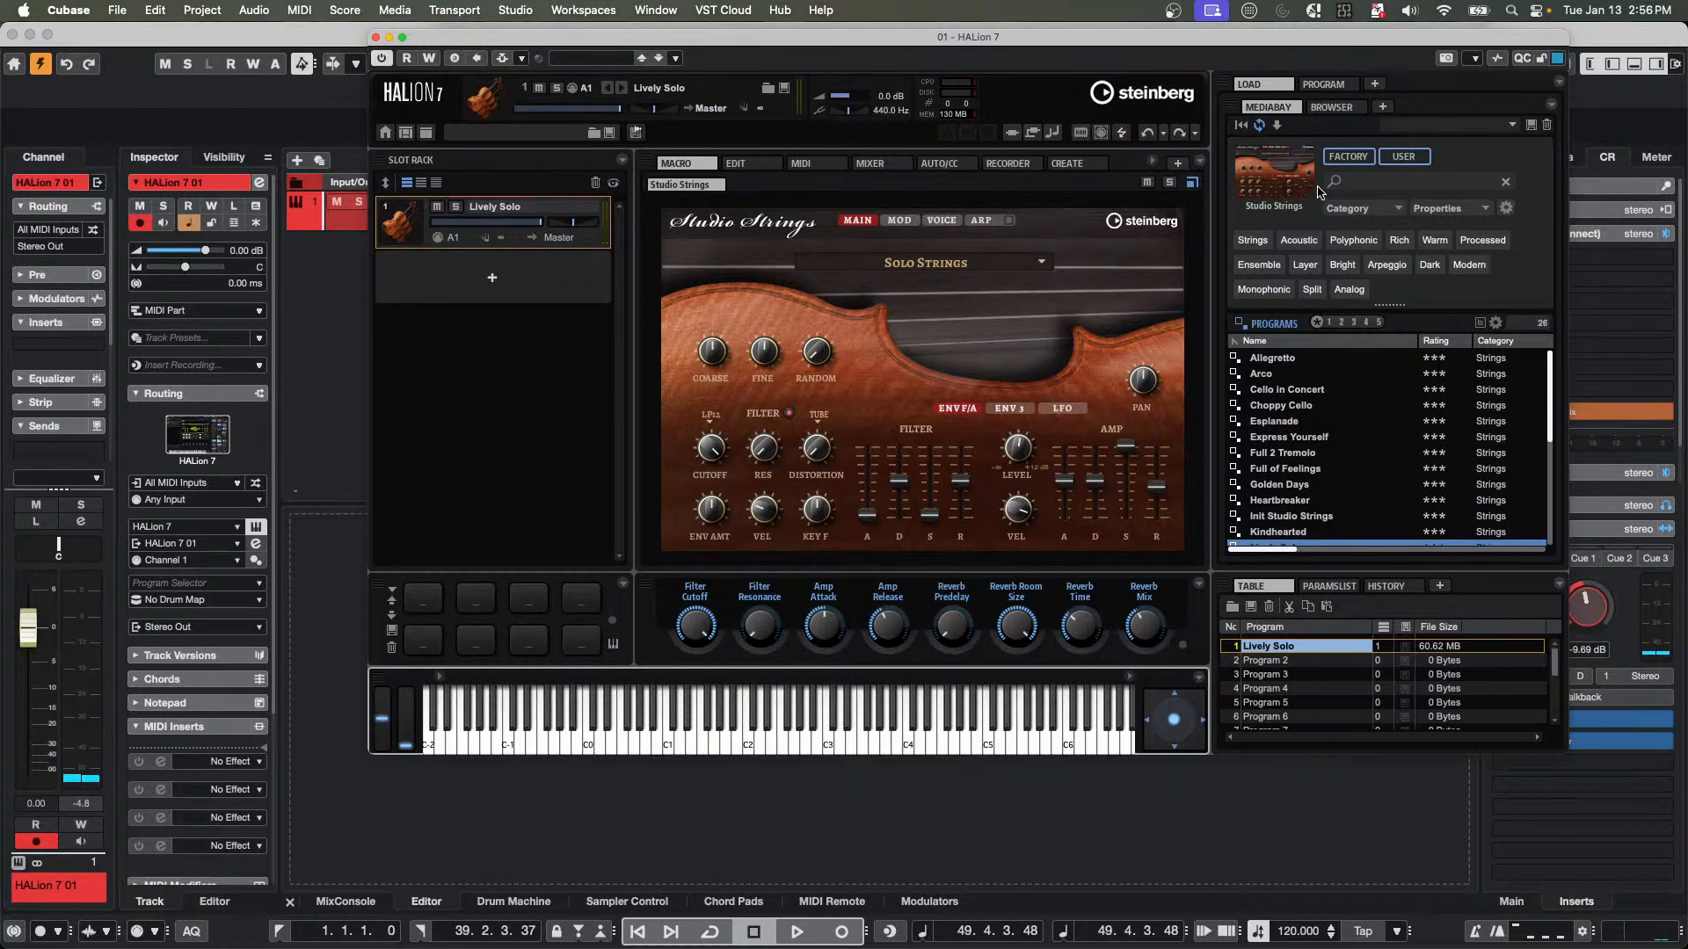
# Undo the last program load, add Lively Solo to the second slot below the piano, and audition the keyboard.
pyautogui.click(1150, 135)
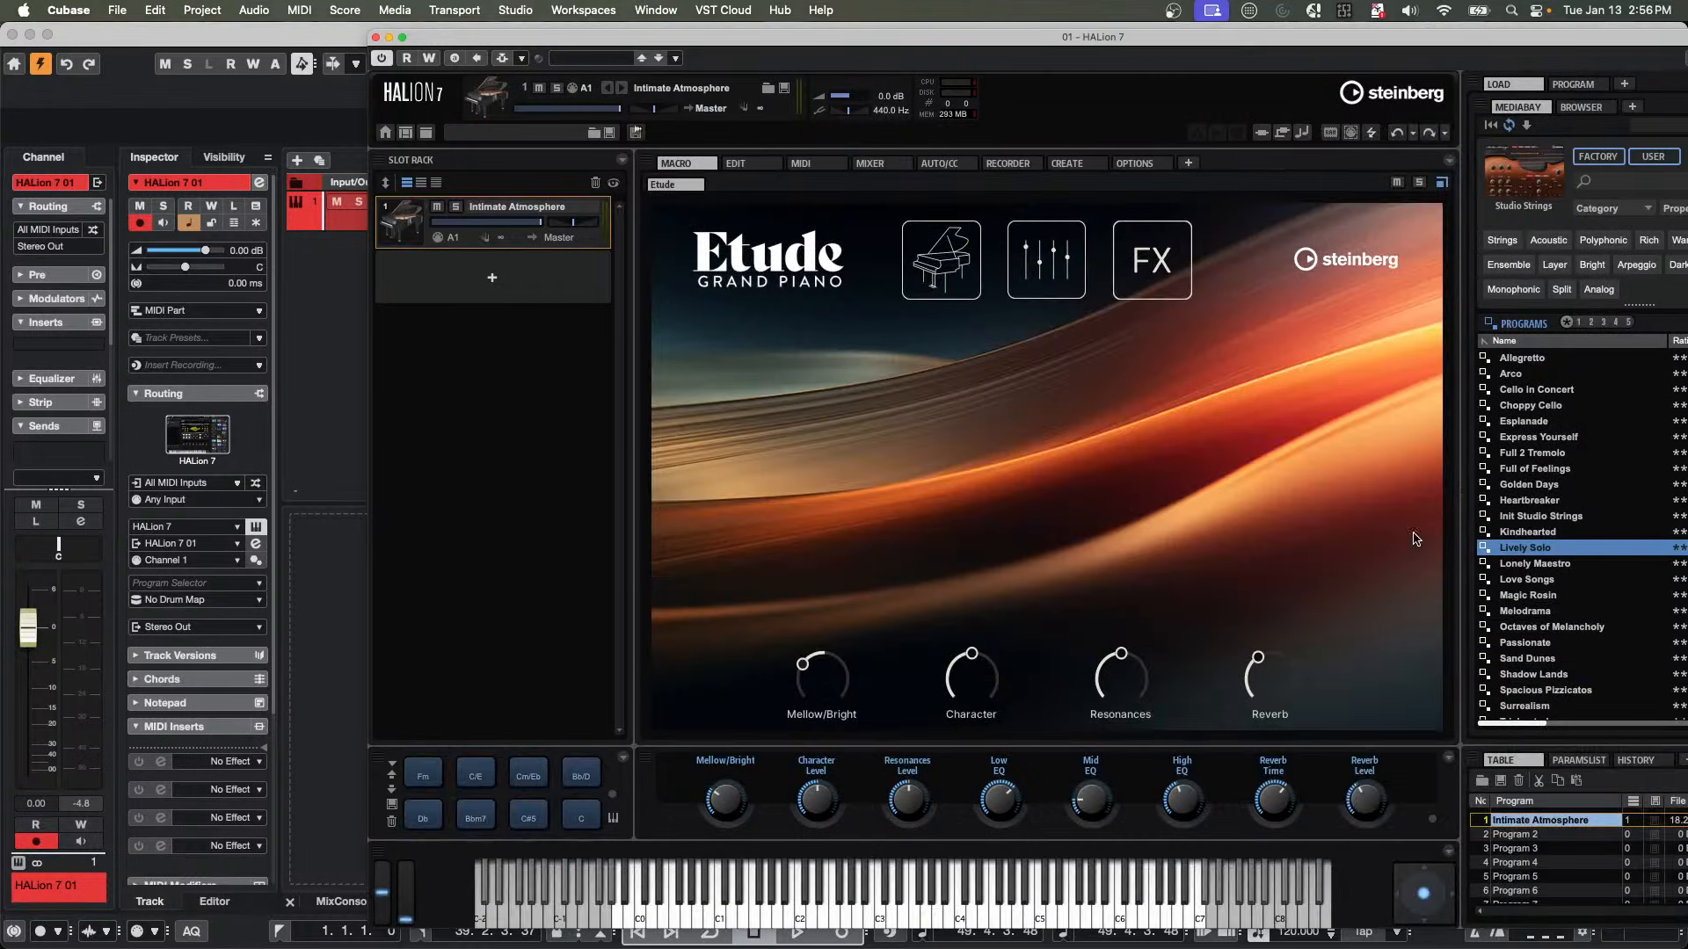
pyautogui.moveTo(1503, 563); pyautogui.dragTo(447, 292)
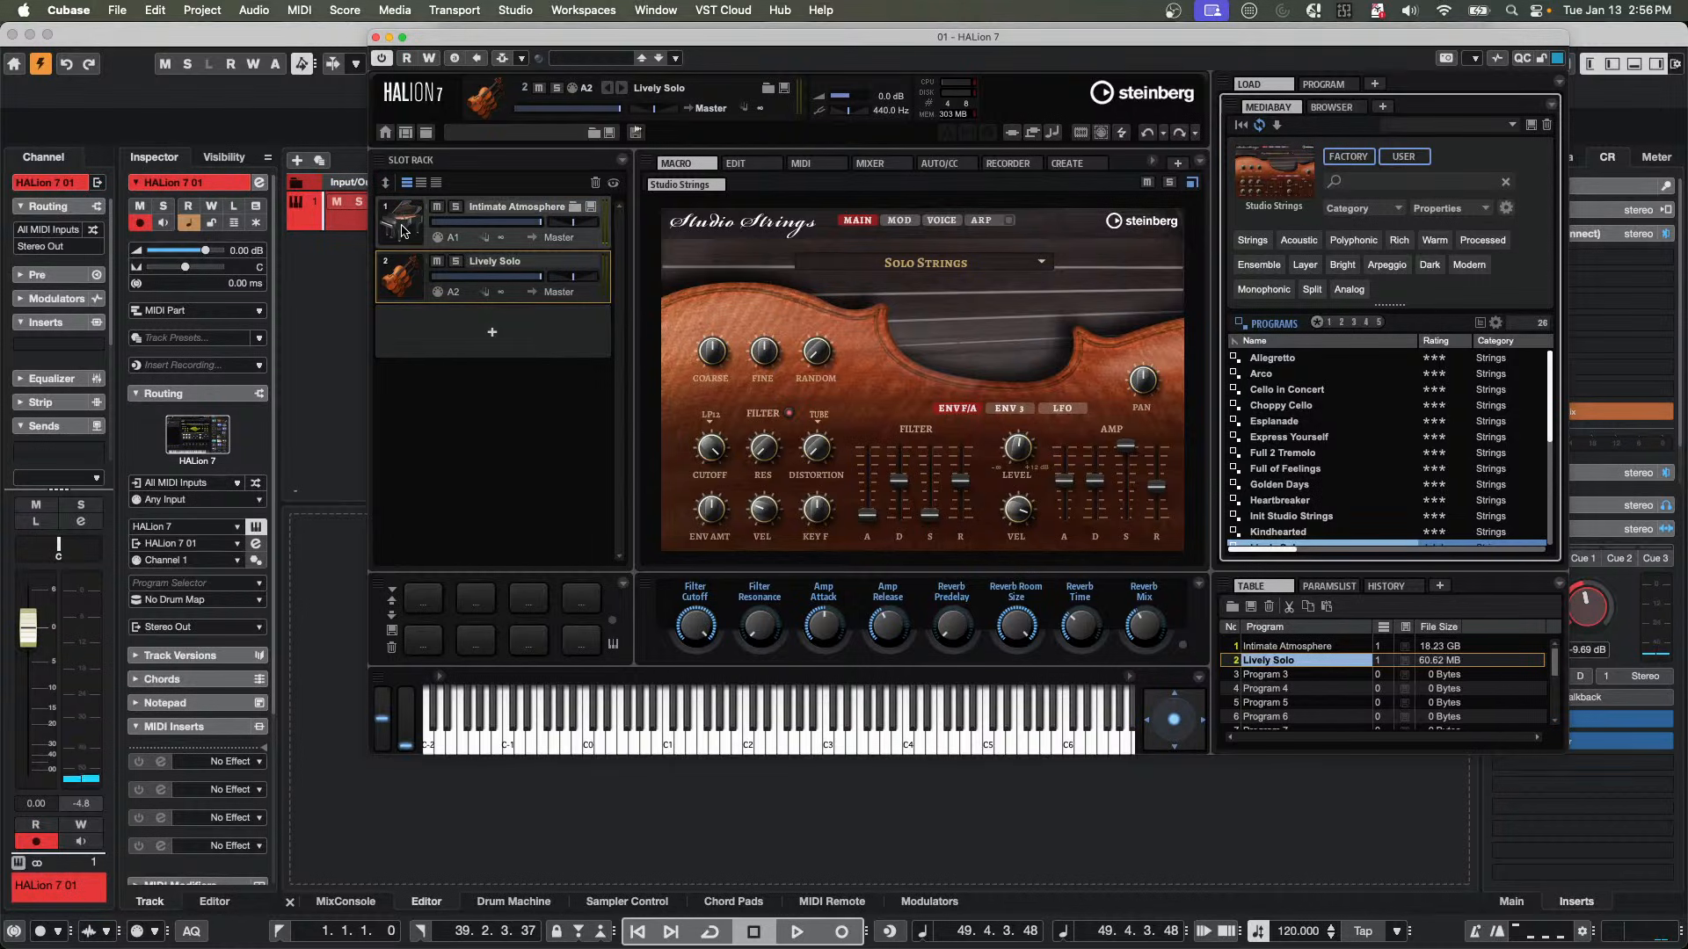
pyautogui.click(833, 754)
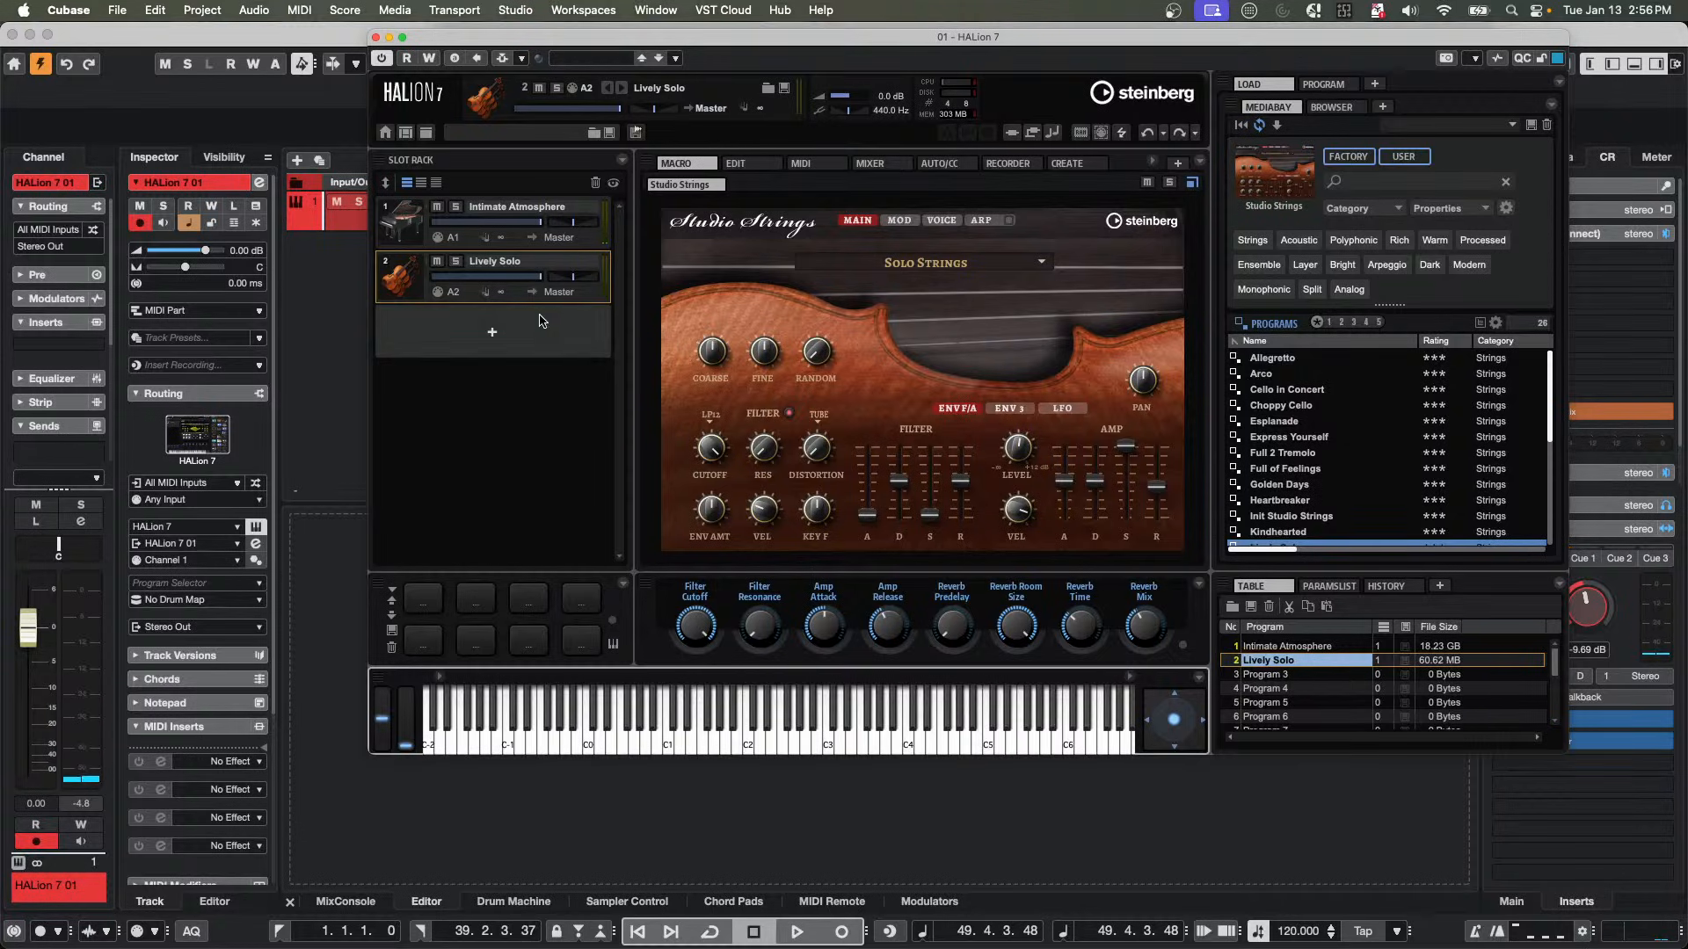
# Set the MIDI channel of the second slot to A1, the same as the first slot.
pyautogui.click(758, 166)
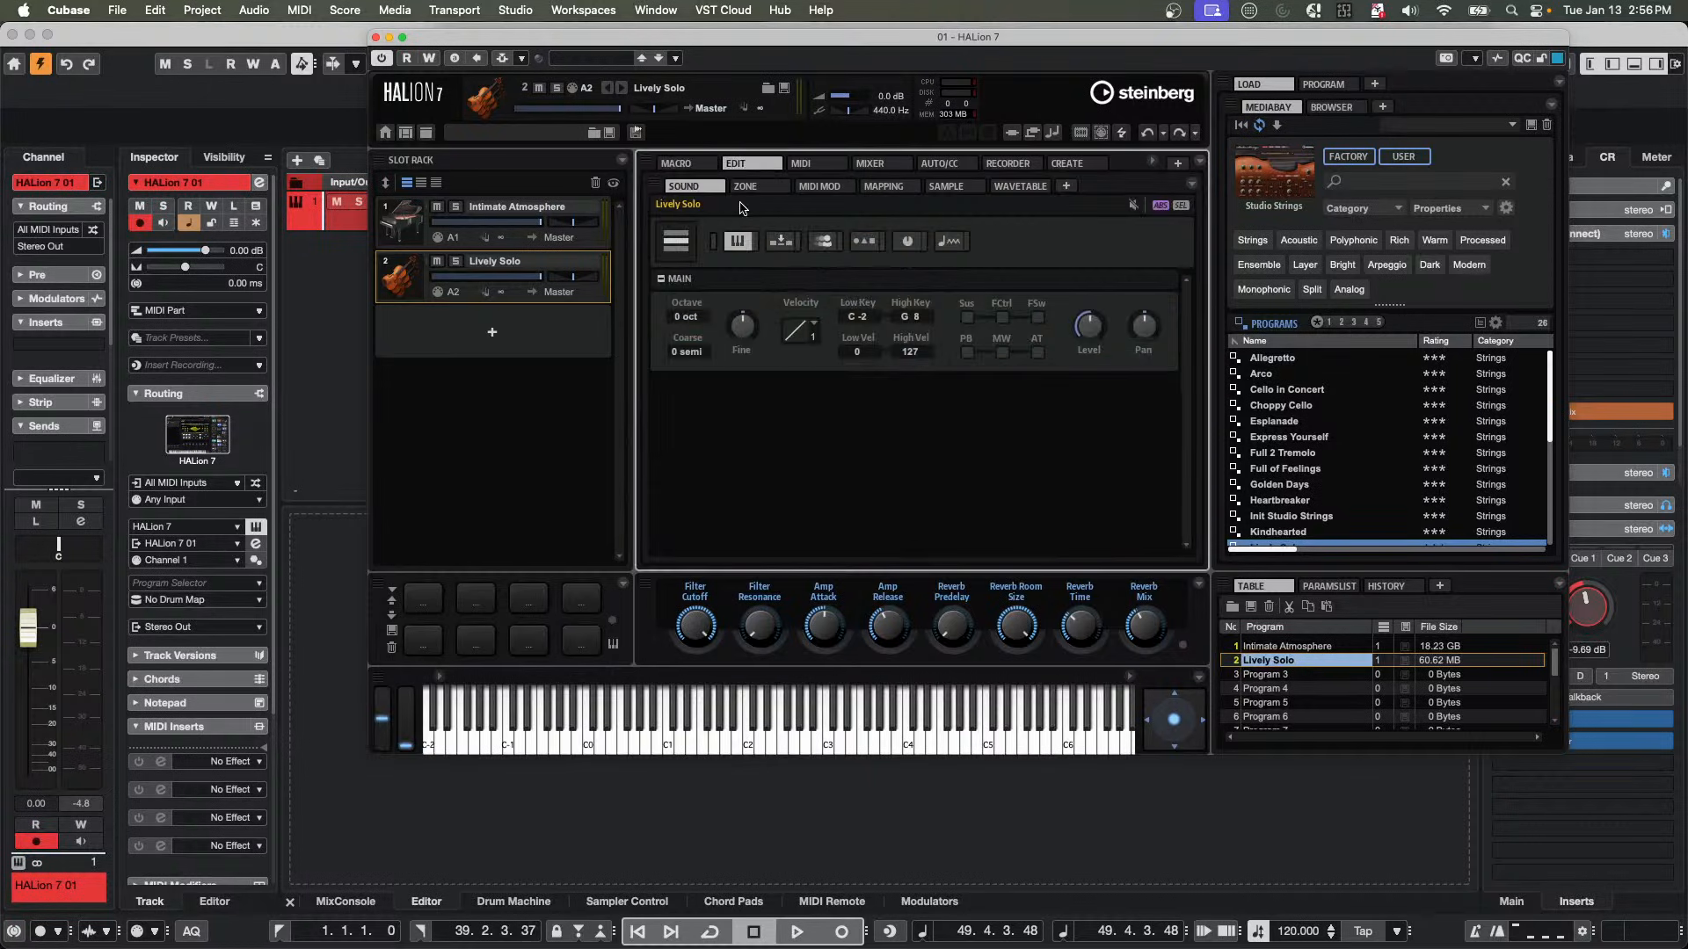
pyautogui.click(802, 165)
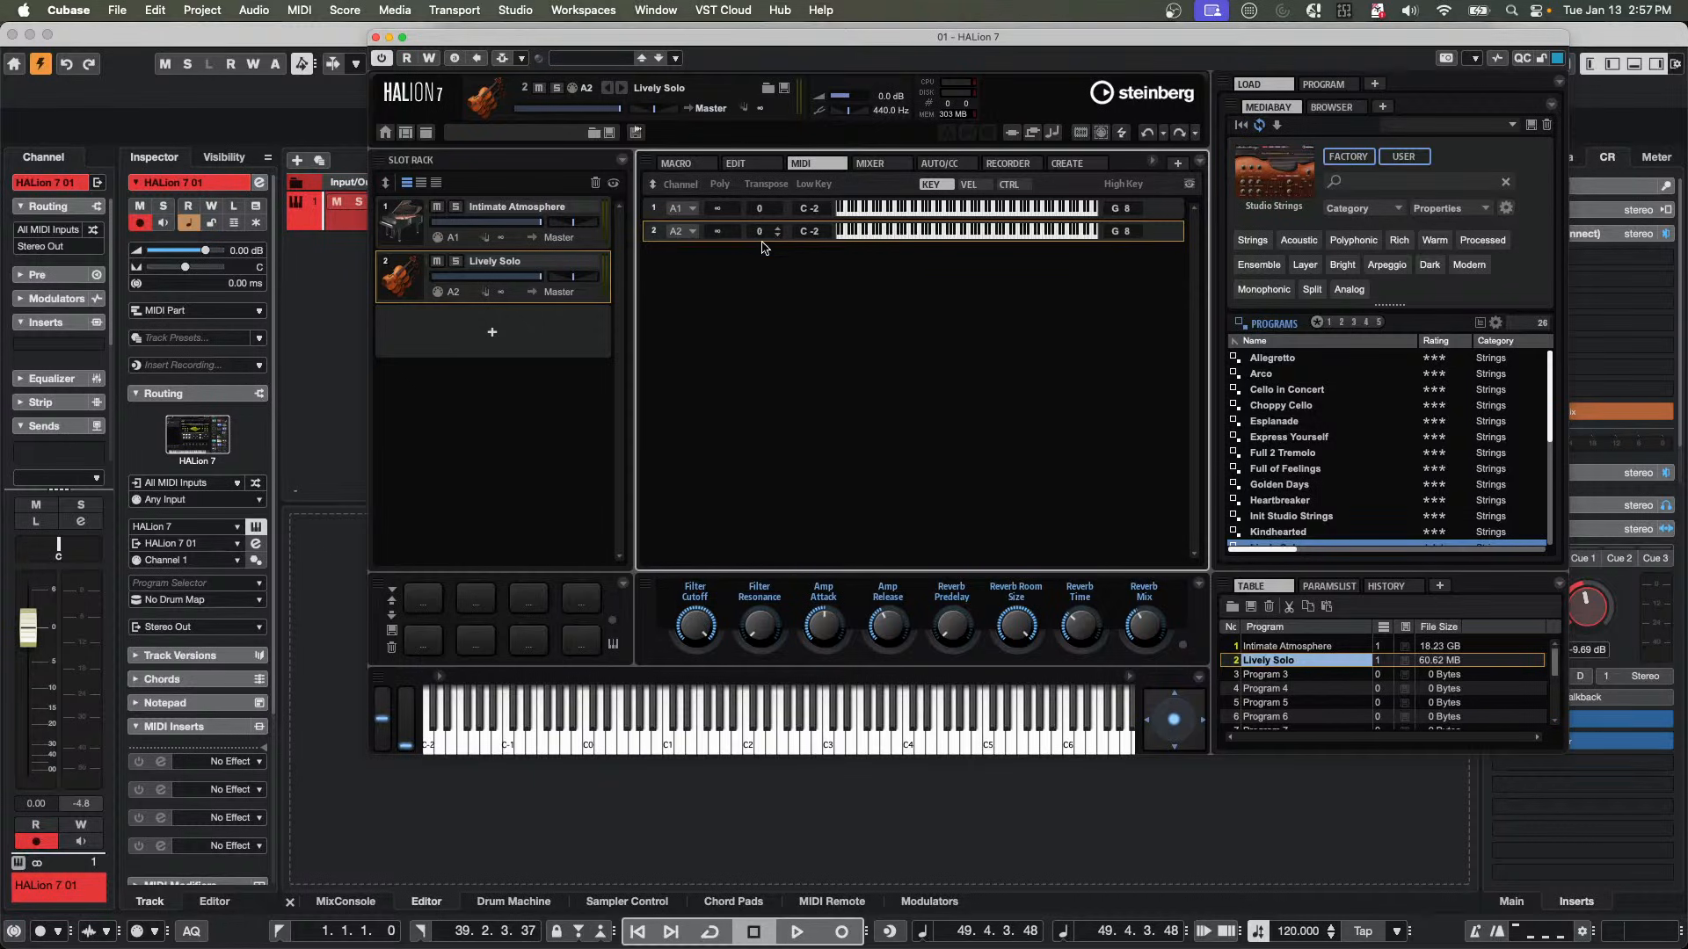
pyautogui.click(691, 238)
pyautogui.moveTo(712, 243)
pyautogui.click(766, 249)
# Replace the second slot's program with Intimate Atmosphere from the Etude instrument.
pyautogui.click(1287, 186)
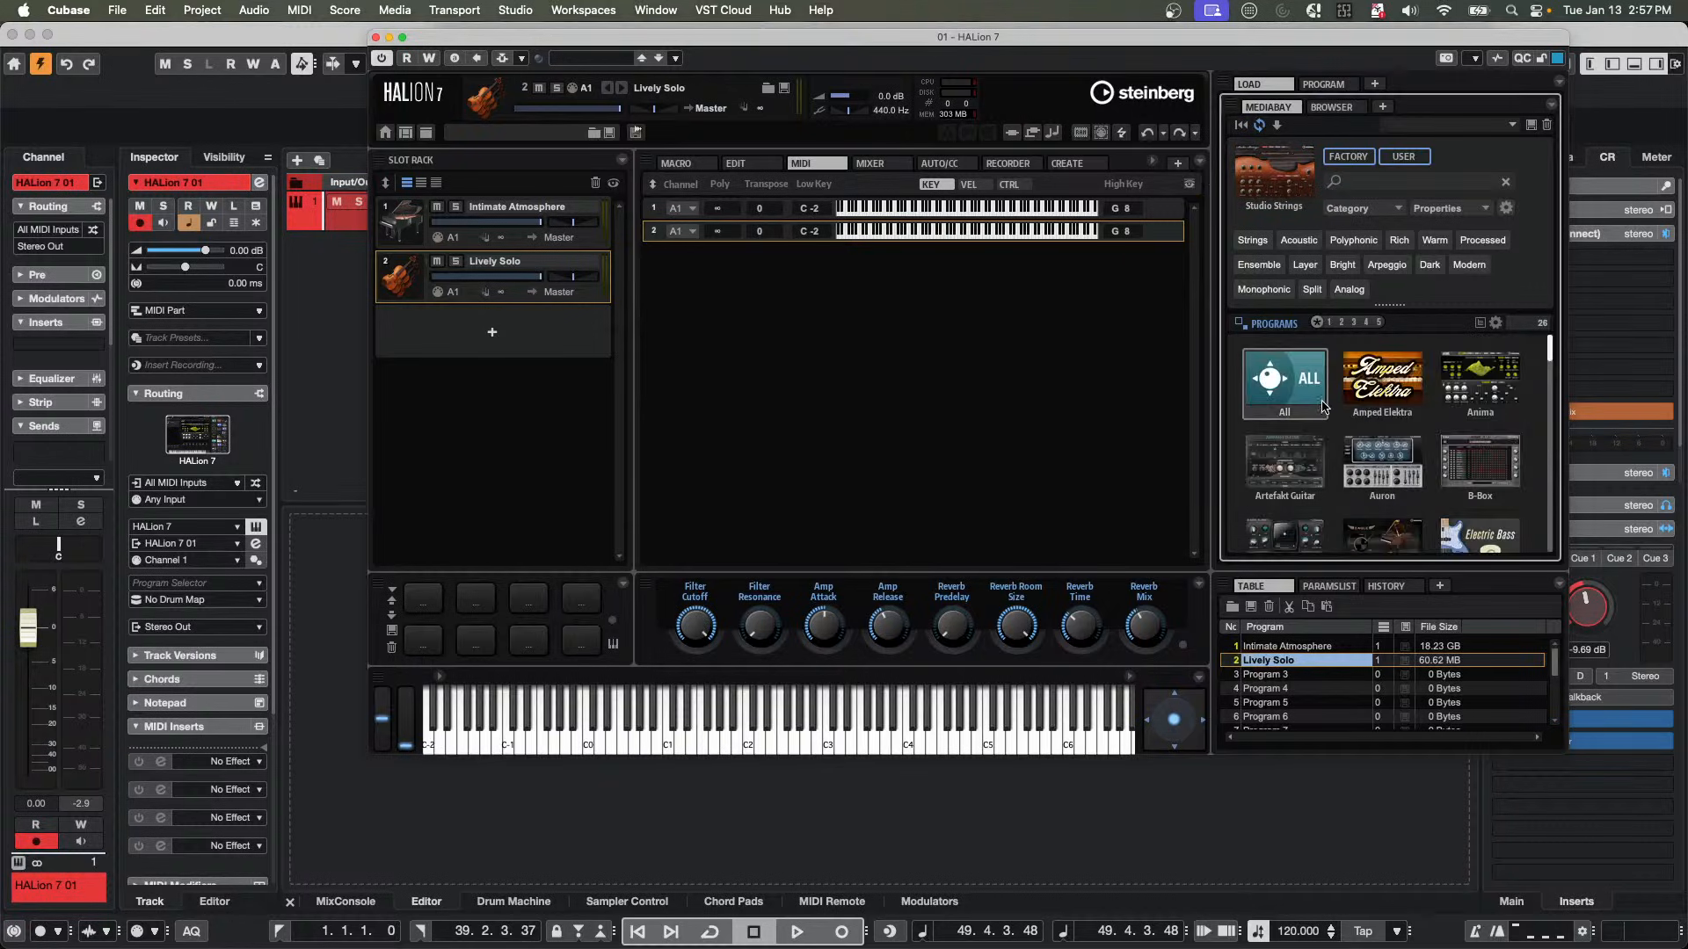
pyautogui.scroll(-1, 1322, 405)
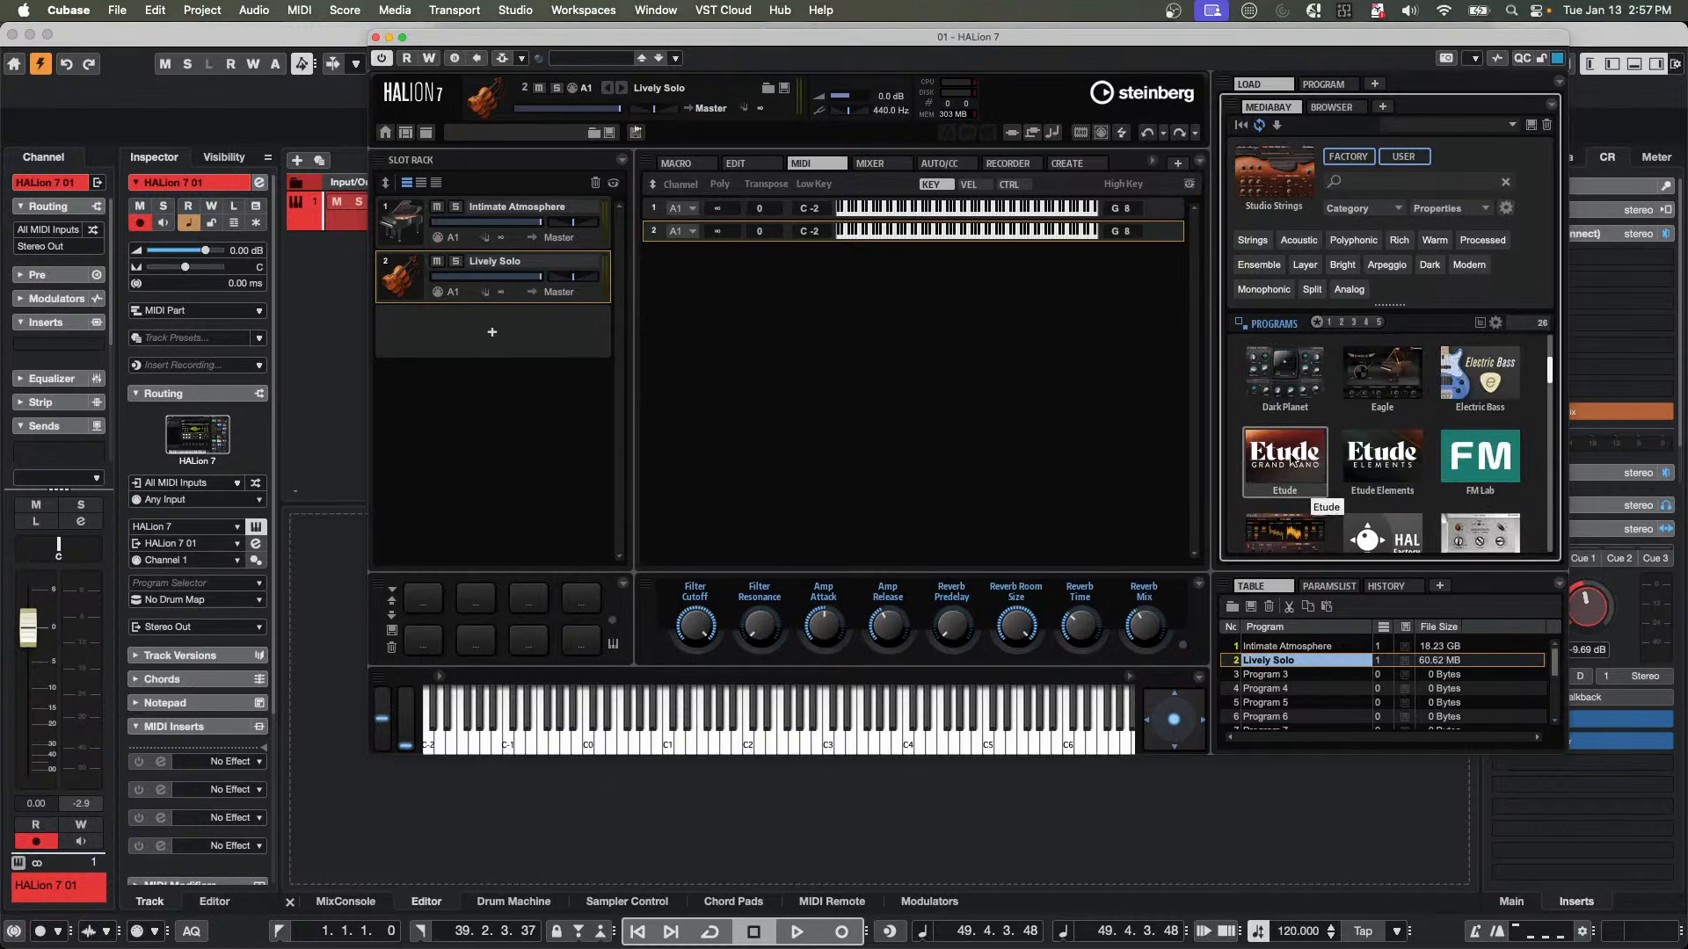
pyautogui.click(1289, 458)
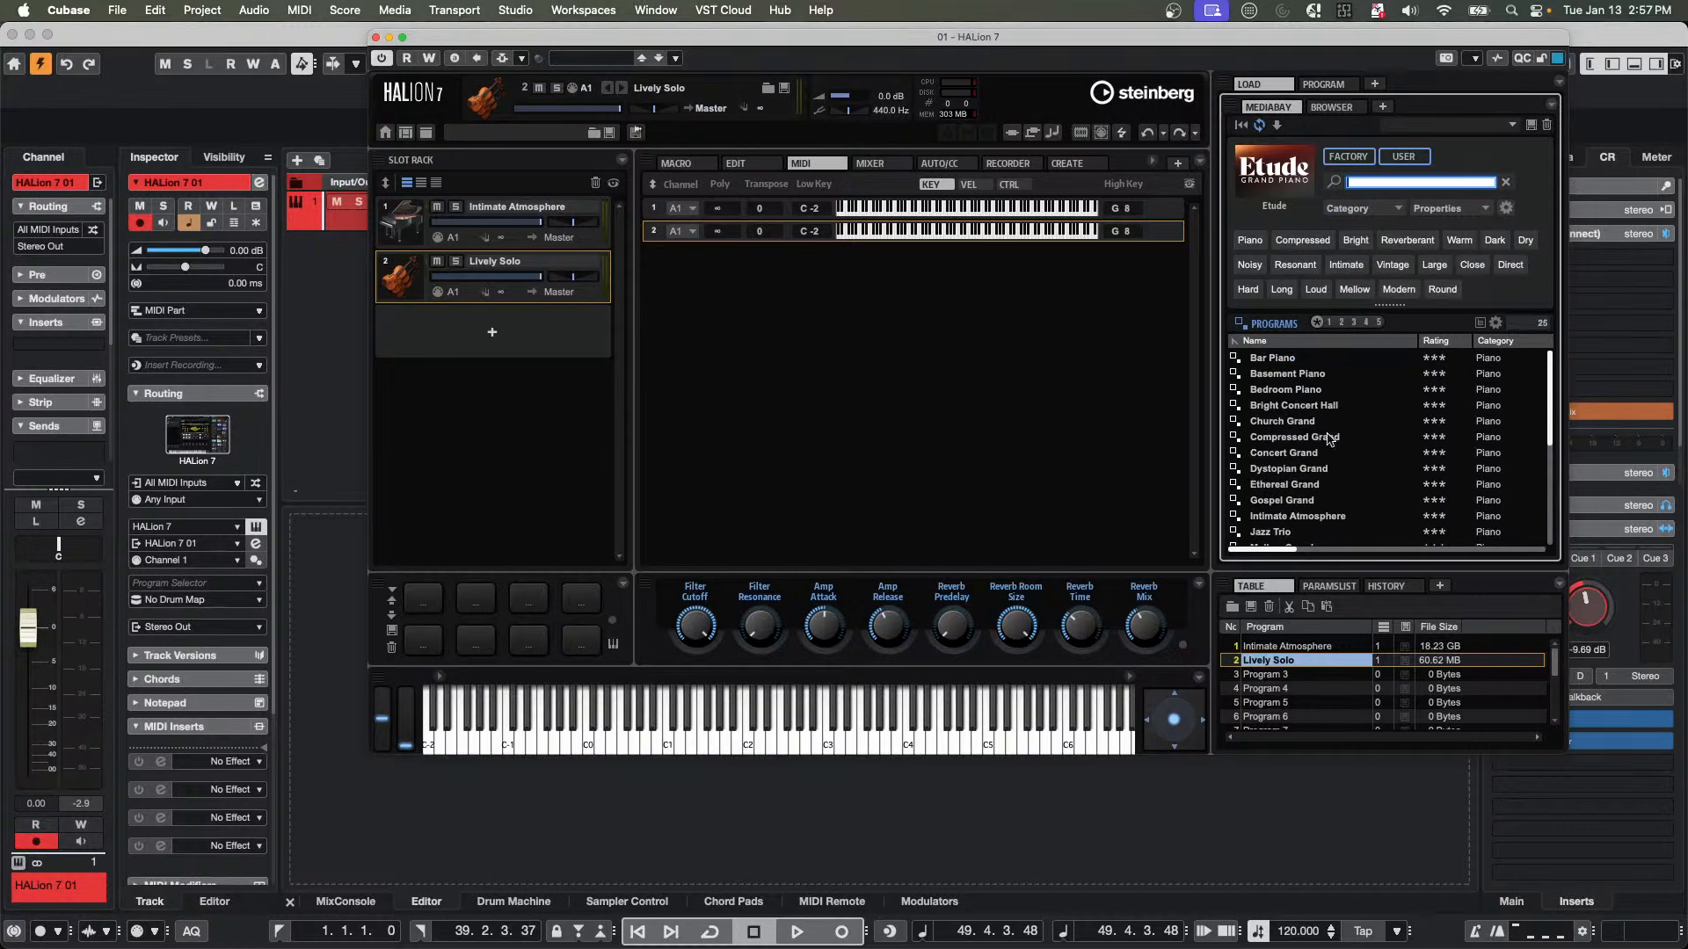
pyautogui.doubleClick(1307, 519)
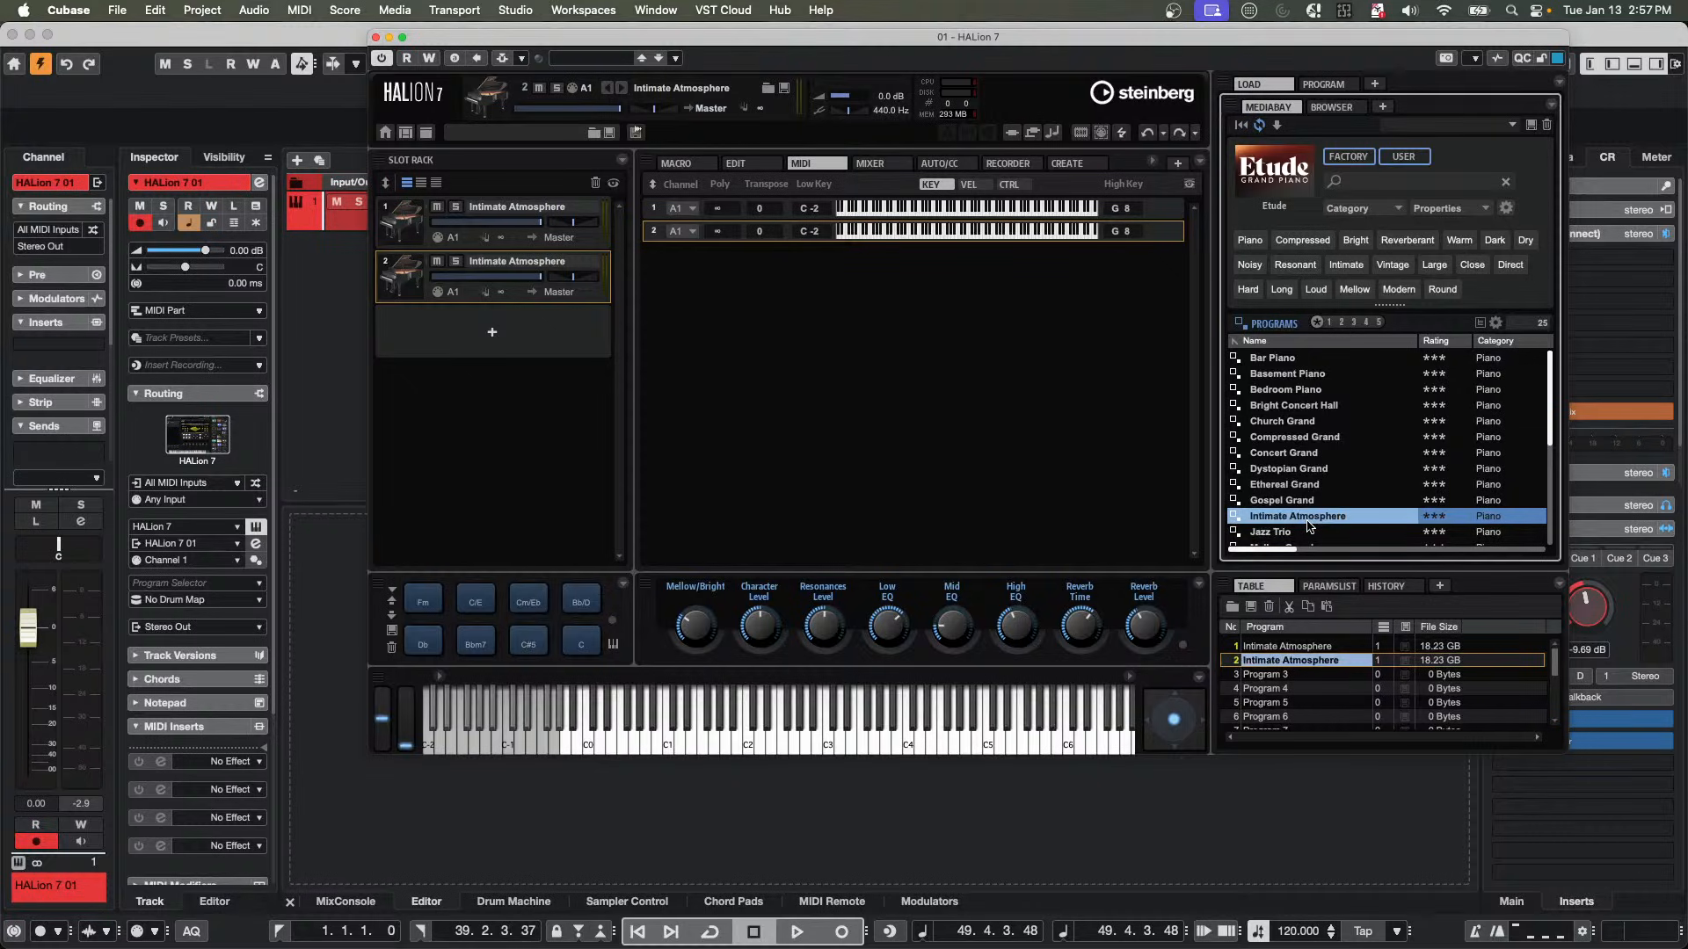
# Limit the first slot's key range by setting its high key to C 3.
pyautogui.click(694, 235)
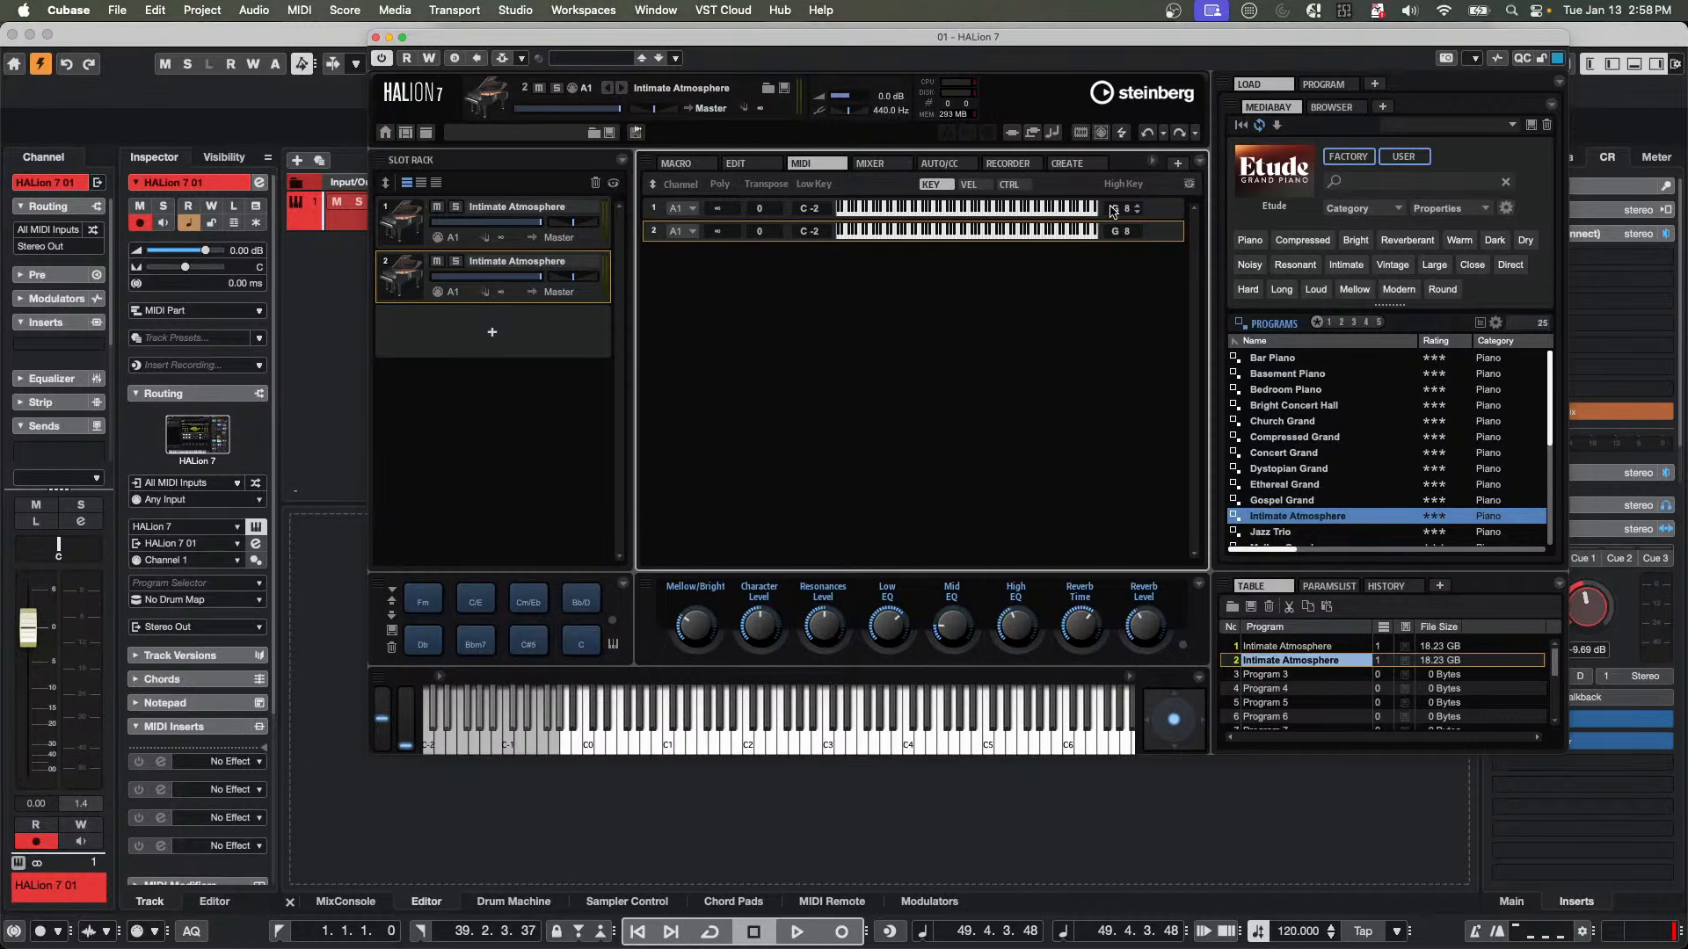
pyautogui.moveTo(1112, 210); pyautogui.dragTo(1100, 385)
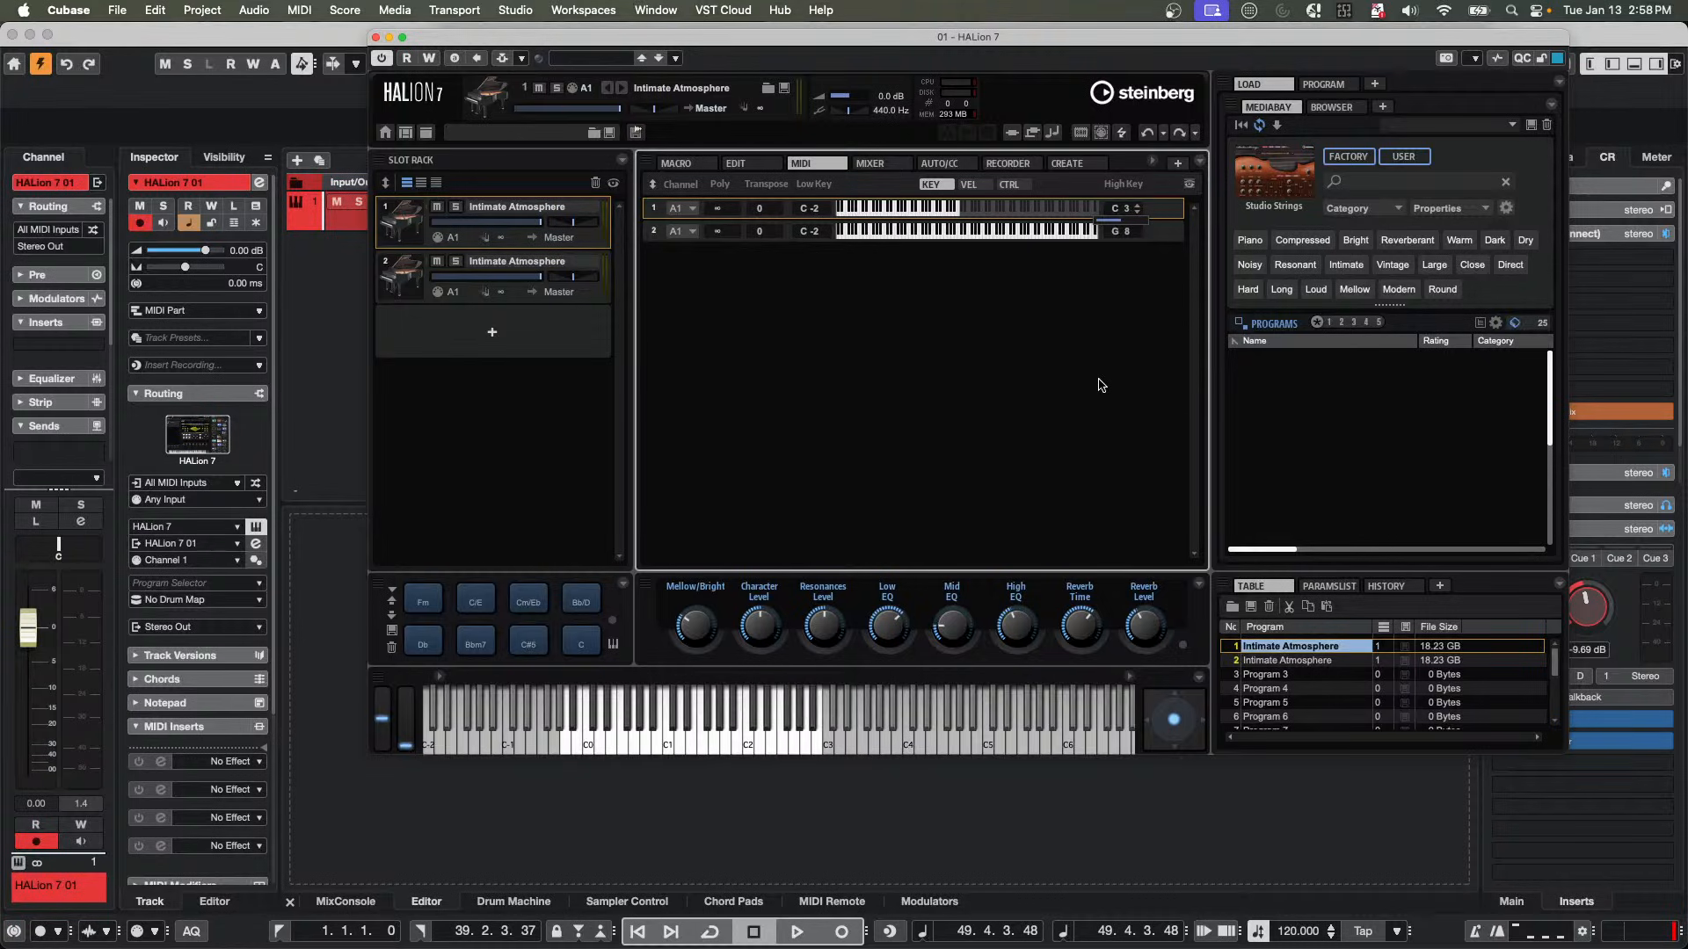
# Limit the second slot's key range by setting its low key to C 3.
pyautogui.click(787, 235)
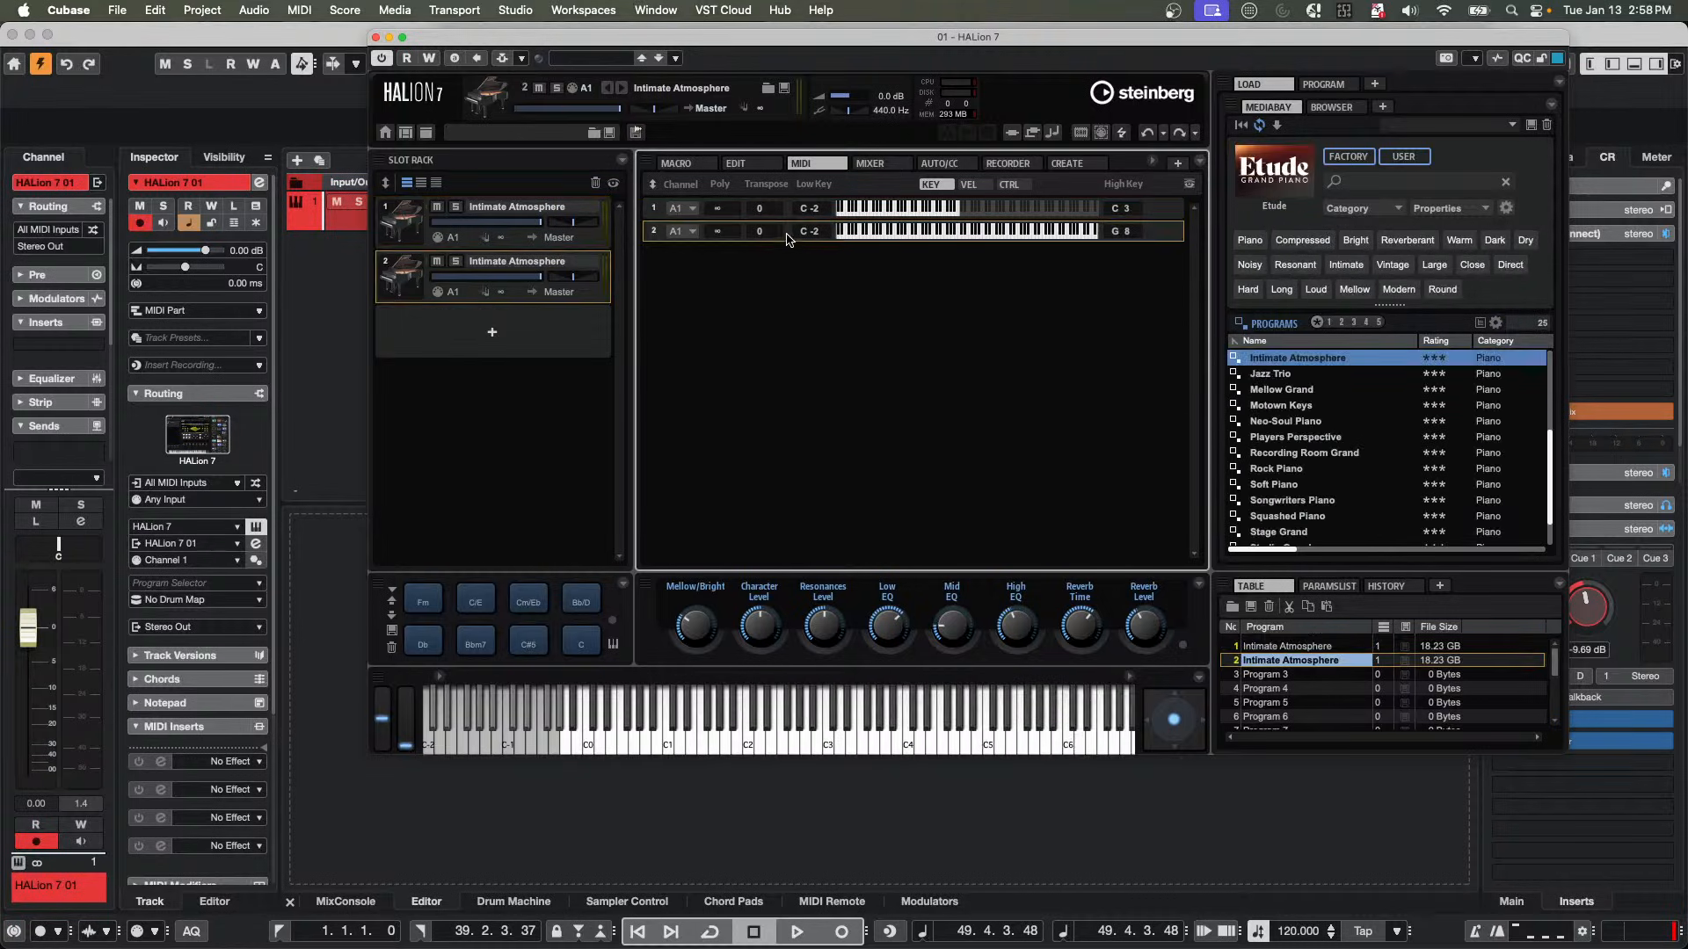
pyautogui.moveTo(804, 231); pyautogui.dragTo(817, 81)
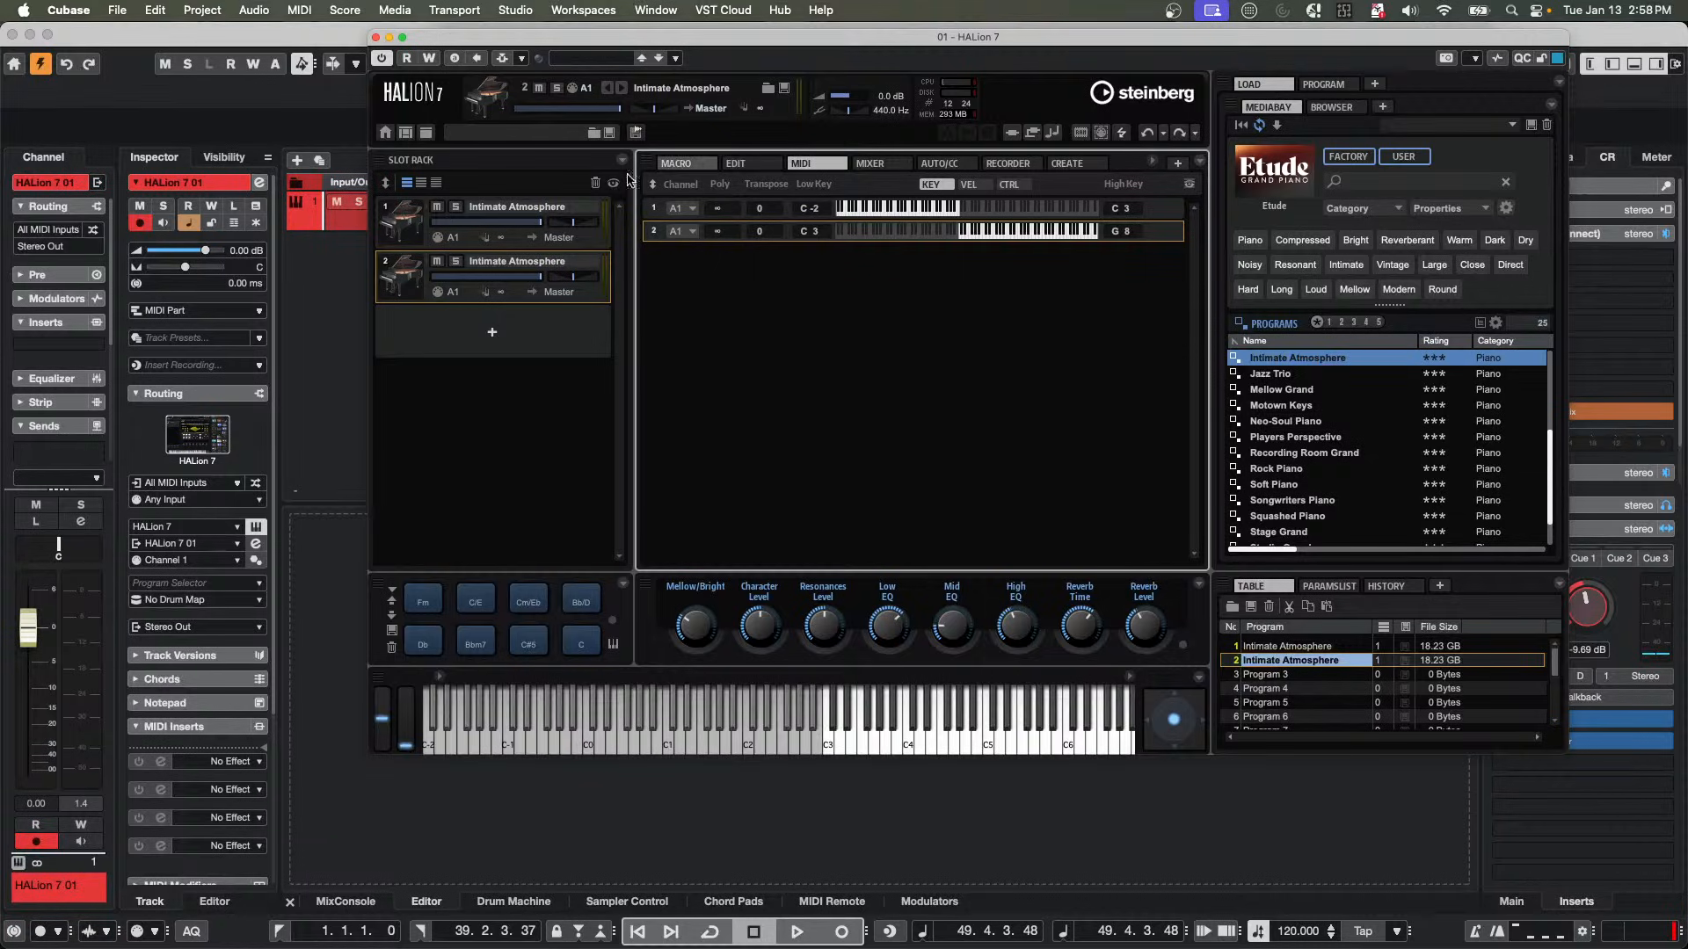
# Activate the second slot's FlexPhraser to load the Alternate 1 phrase from 01 Classic Arp, and deactivate the FlexPhraser again.
pyautogui.click(737, 163)
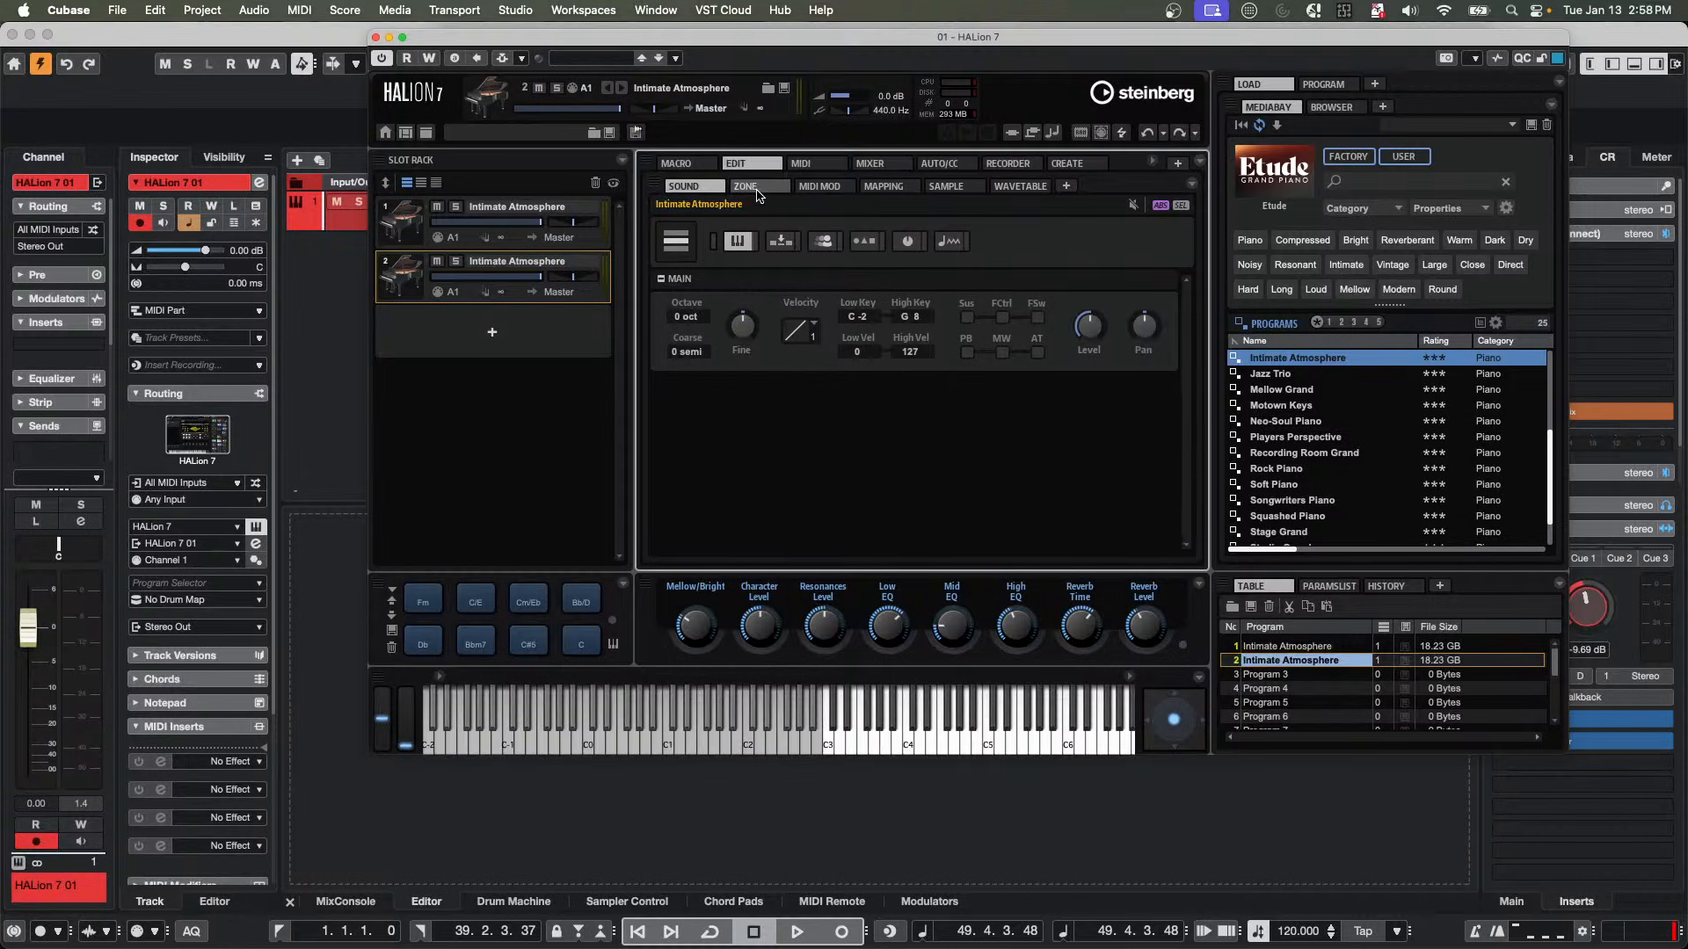
pyautogui.click(818, 186)
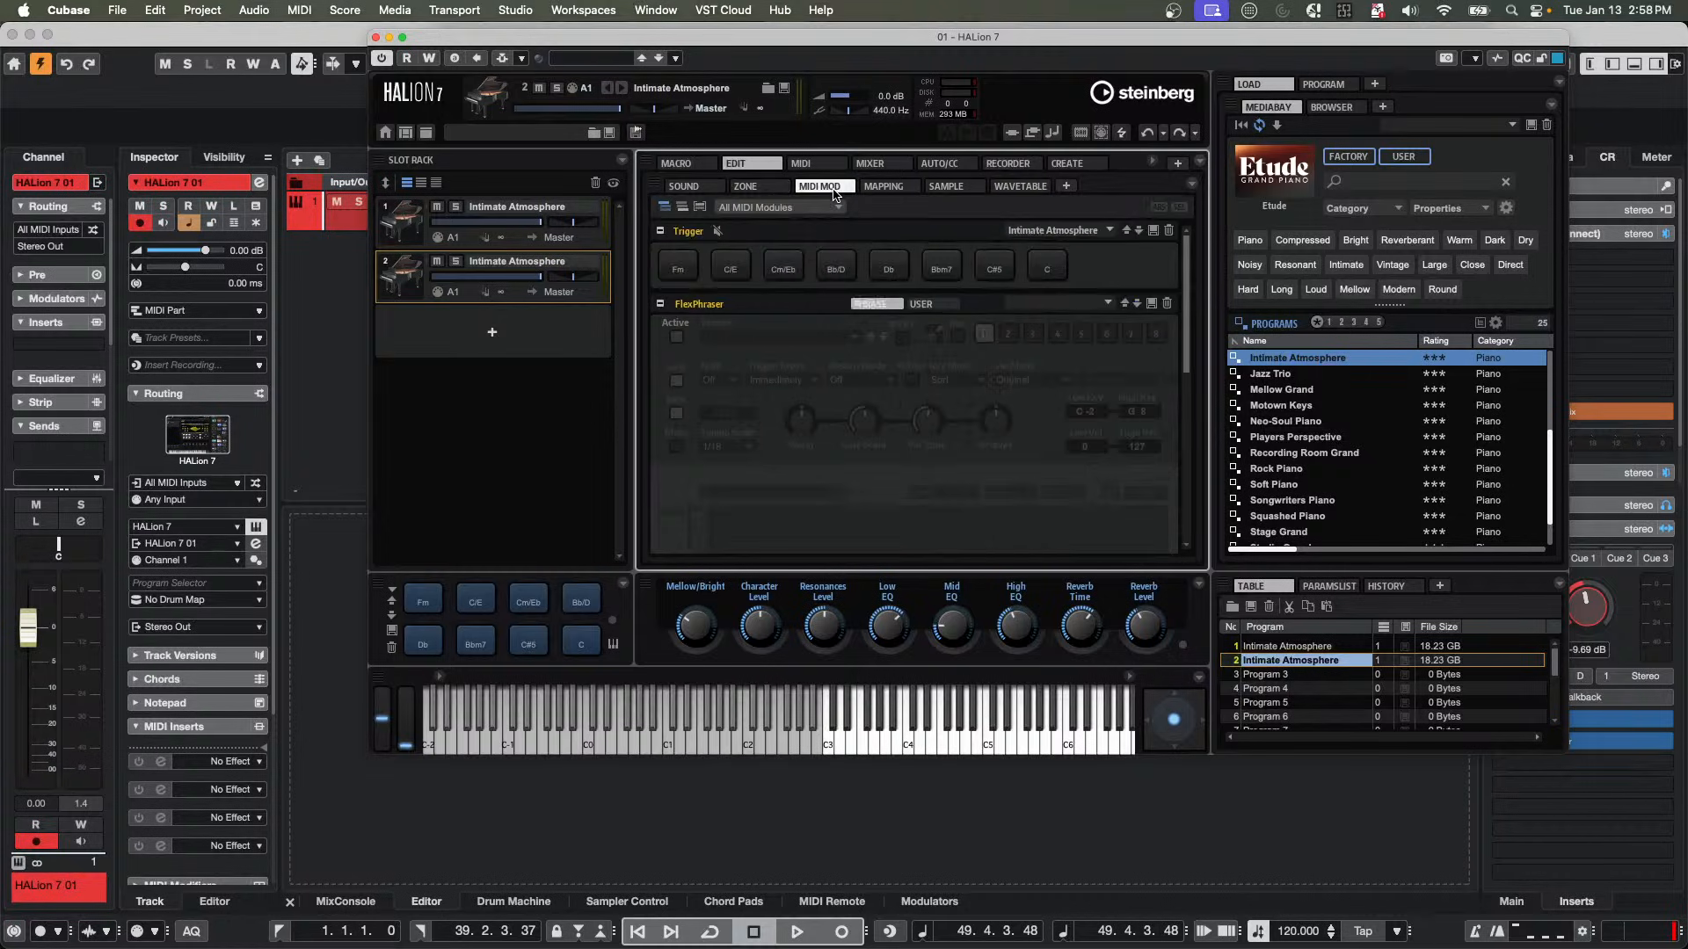
pyautogui.click(676, 337)
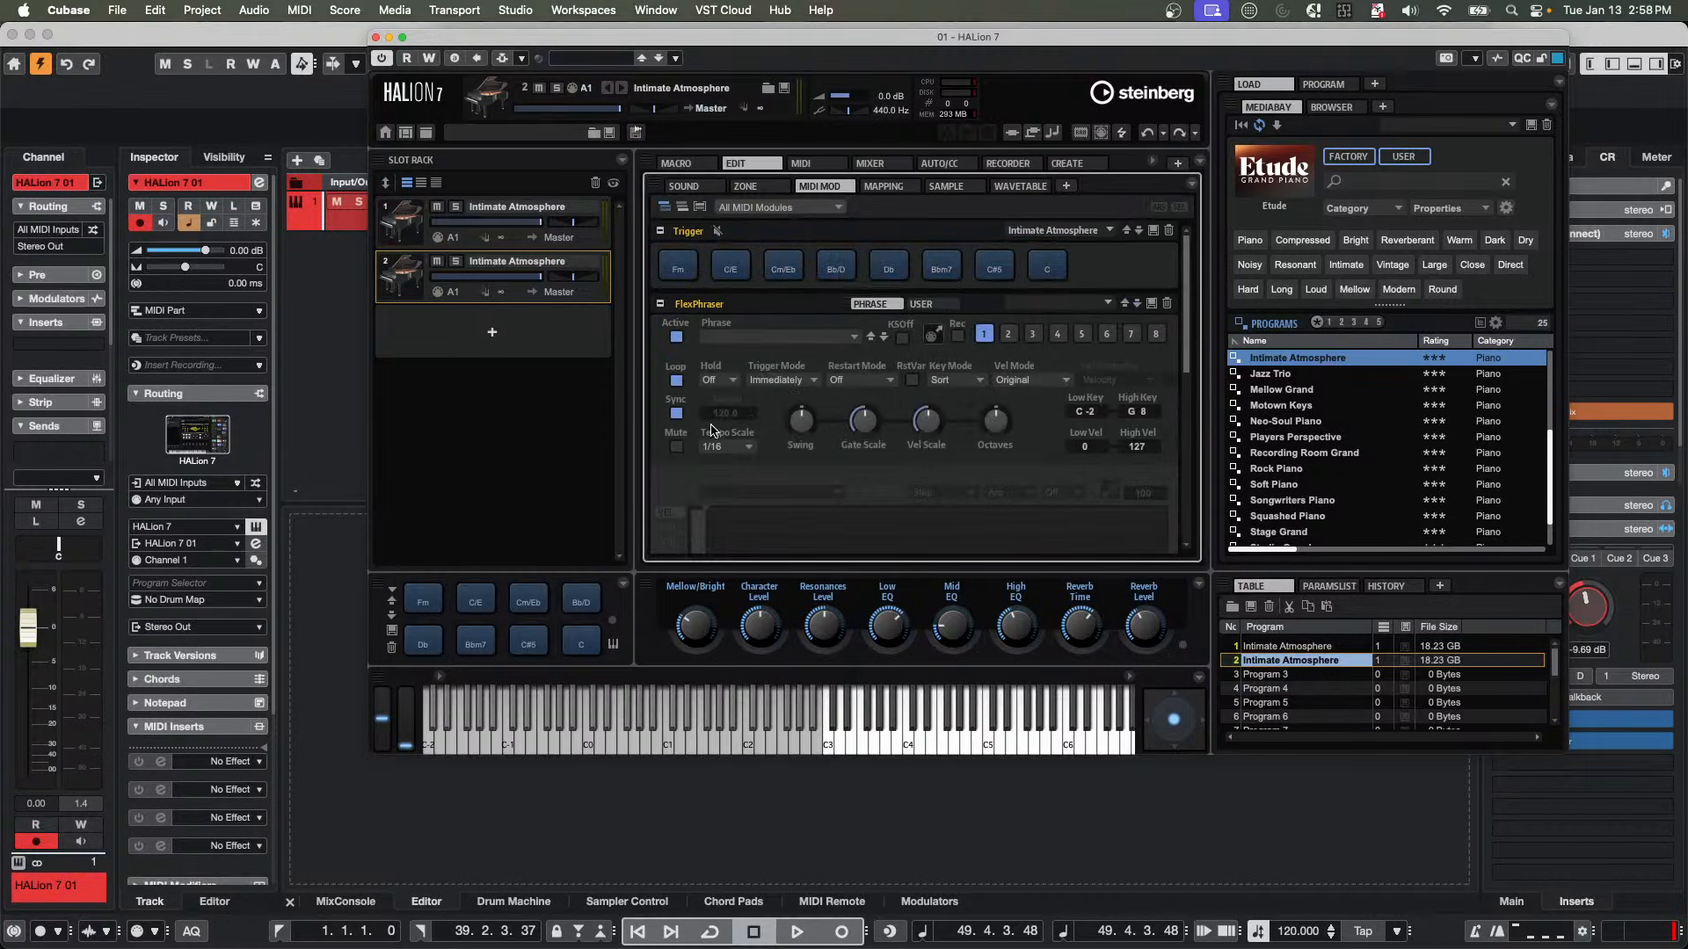
pyautogui.click(875, 386)
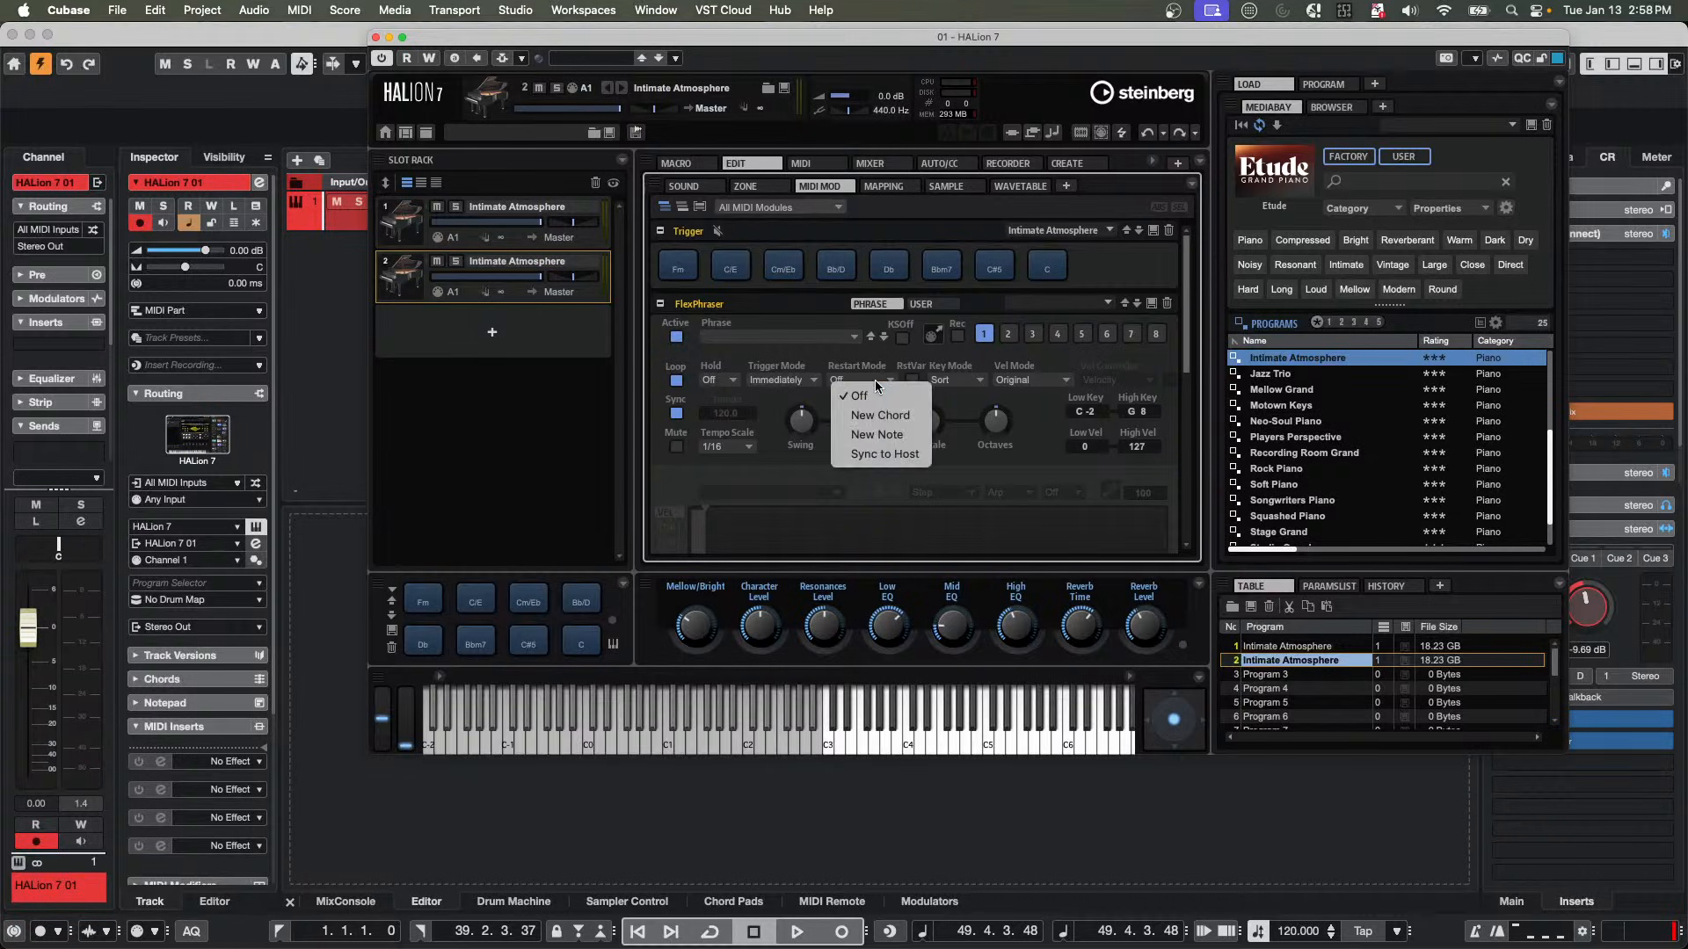
pyautogui.click(793, 387)
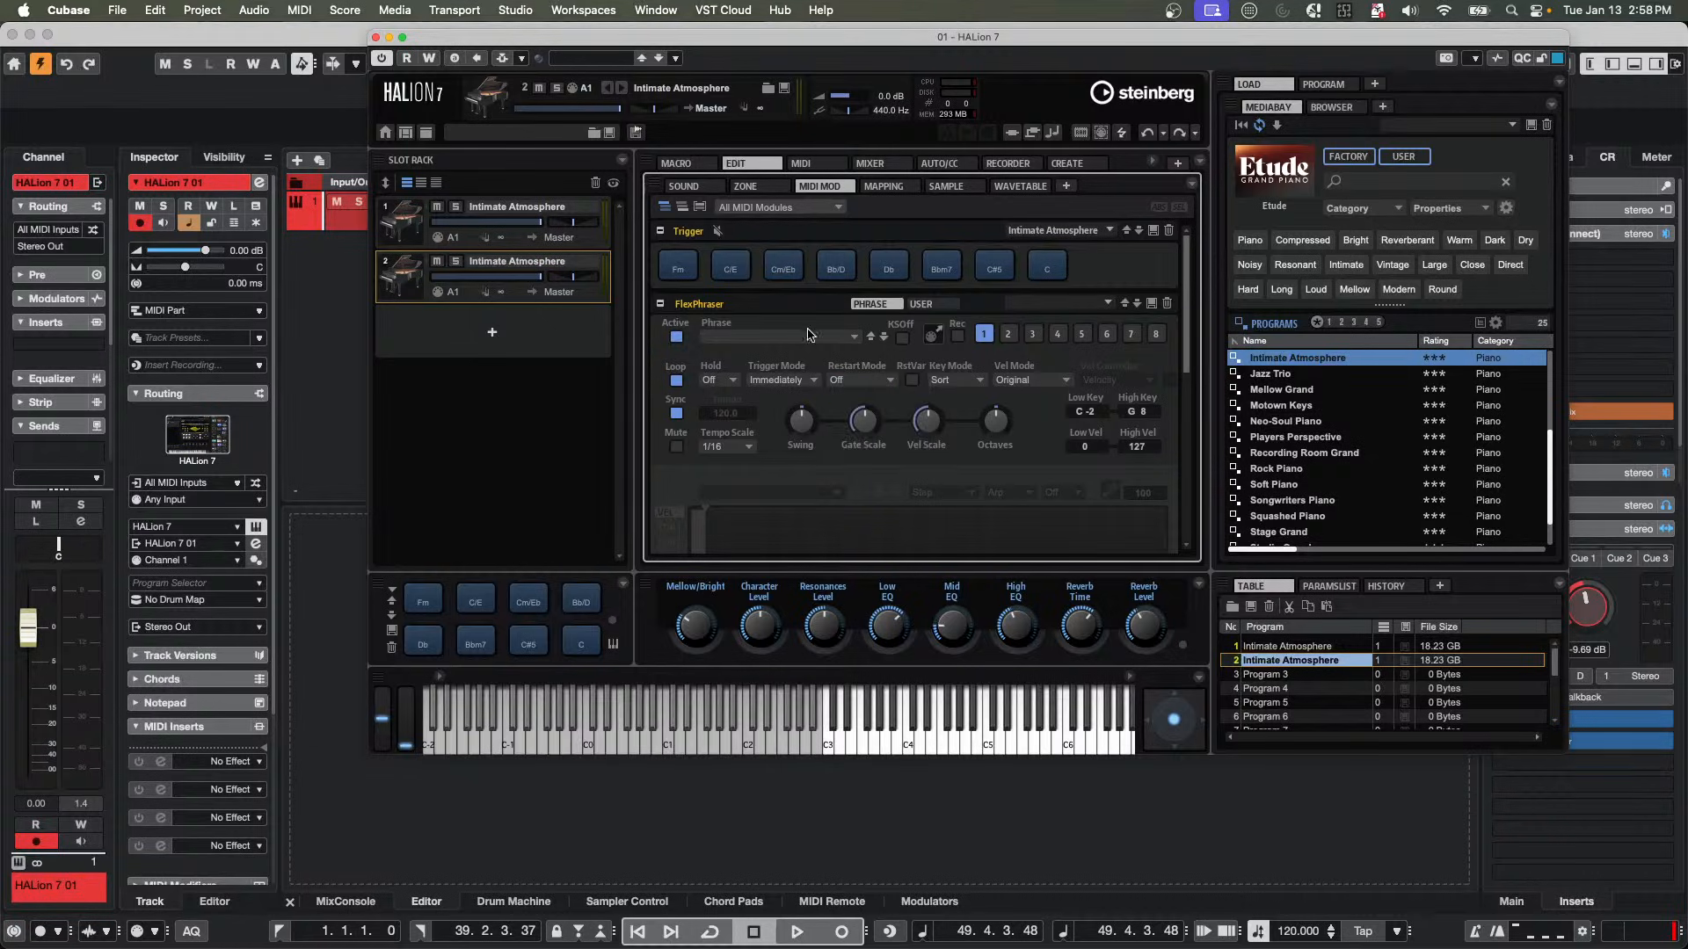
pyautogui.click(852, 339)
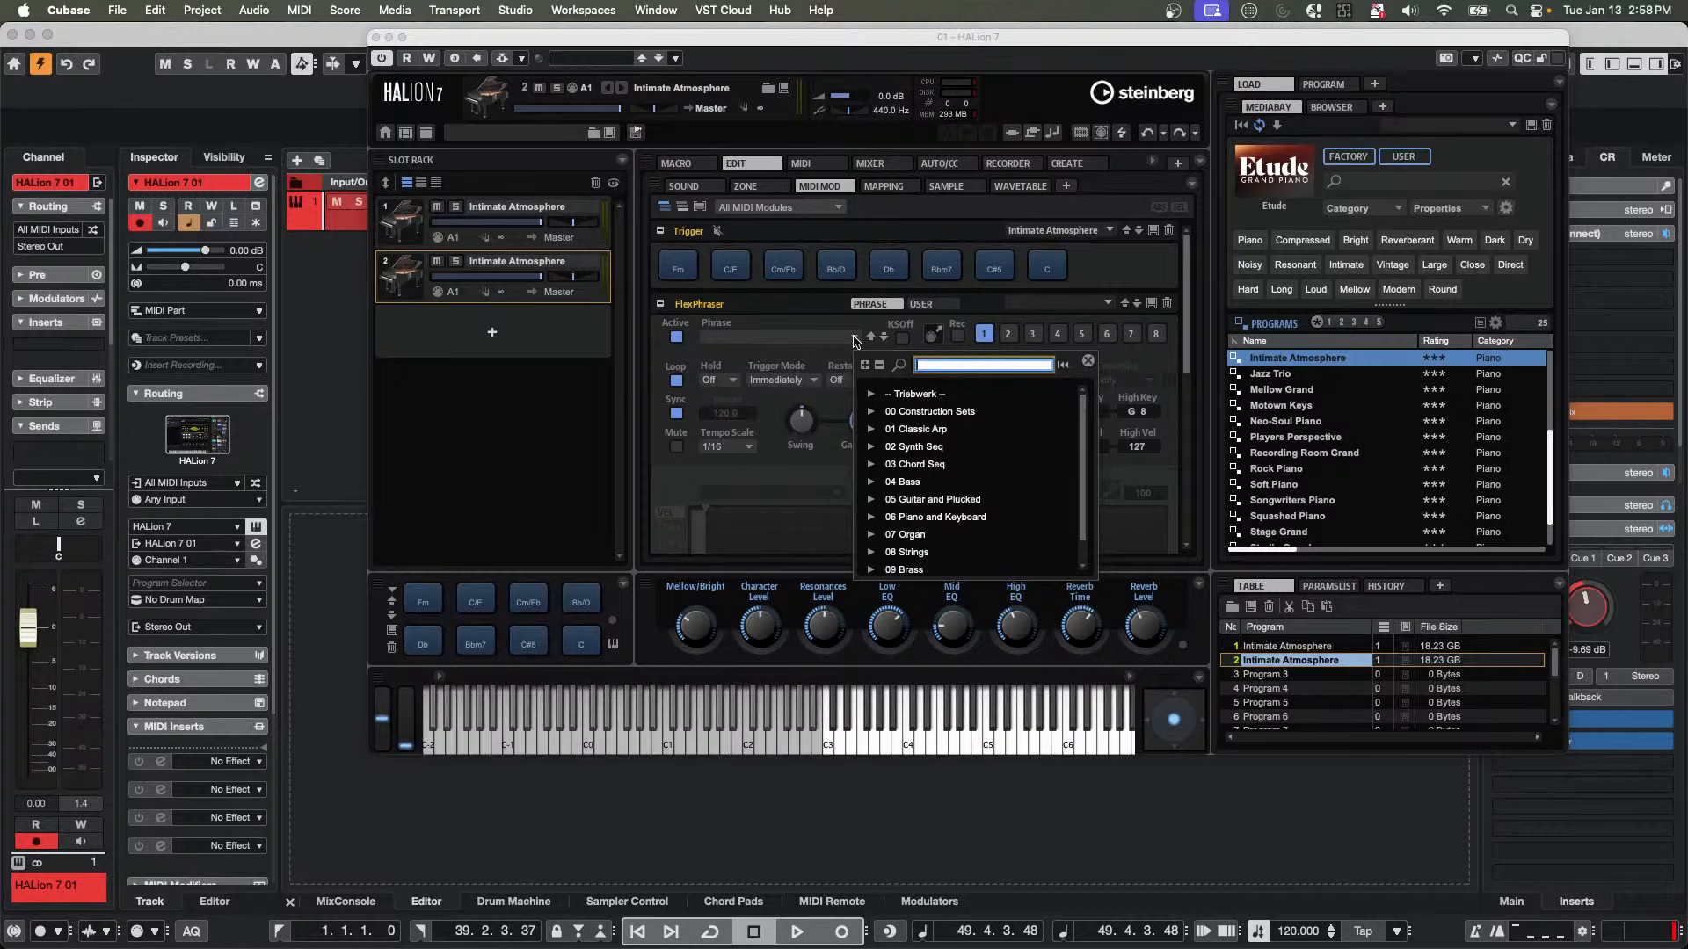
pyautogui.click(873, 430)
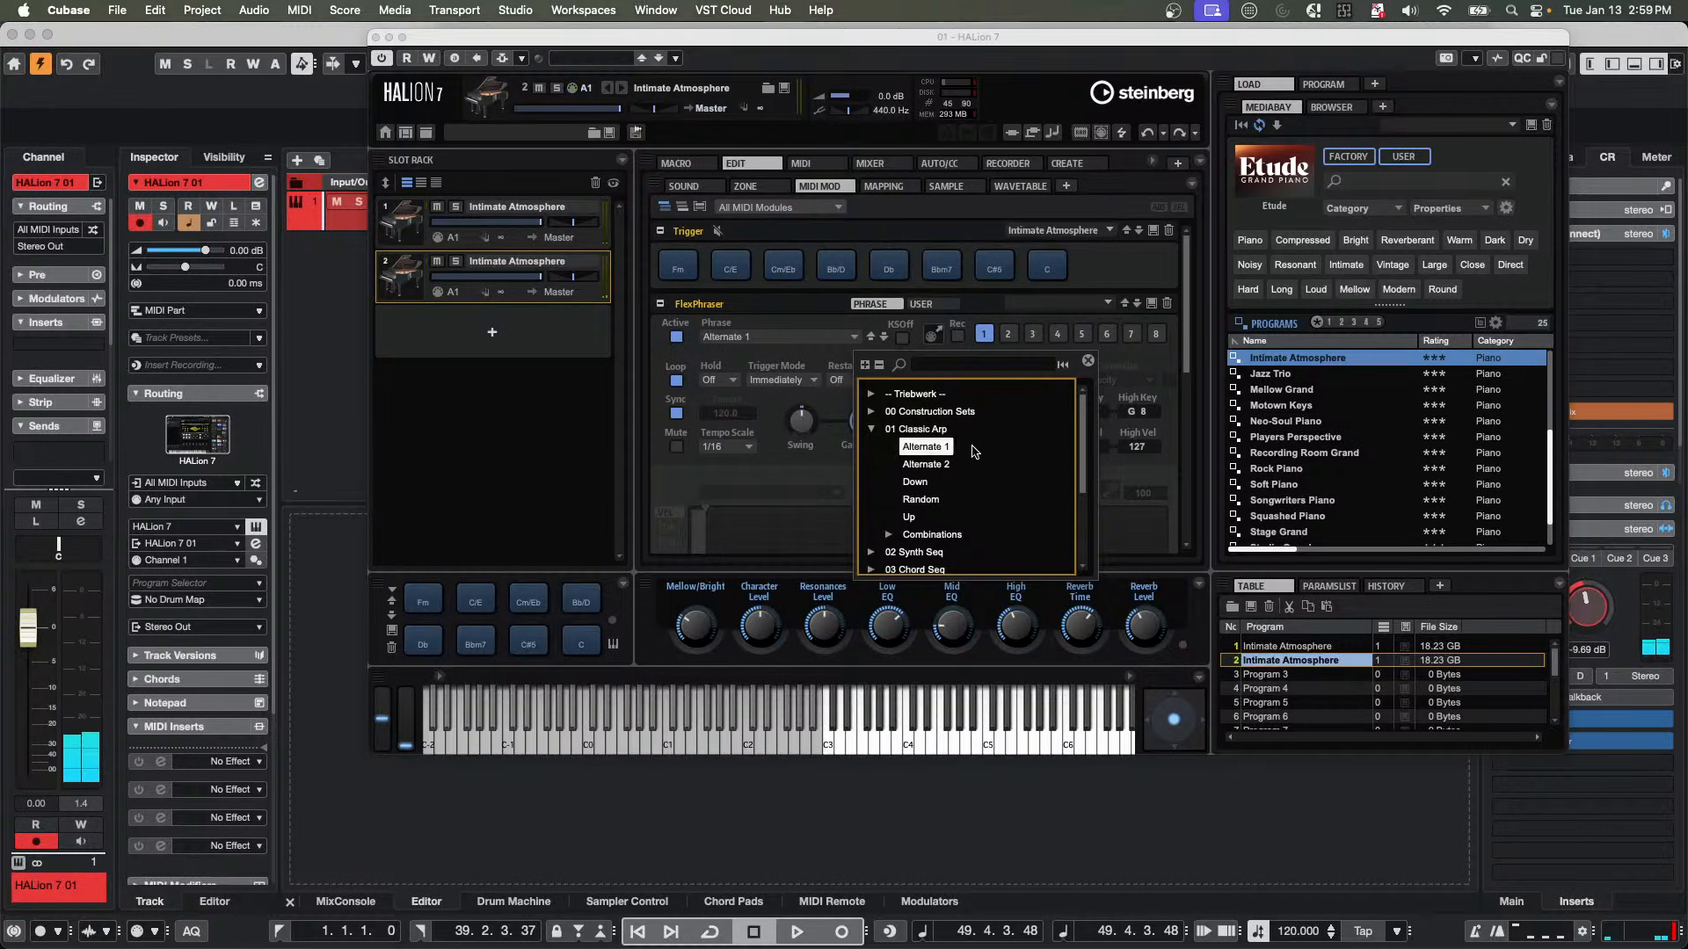
pyautogui.click(682, 345)
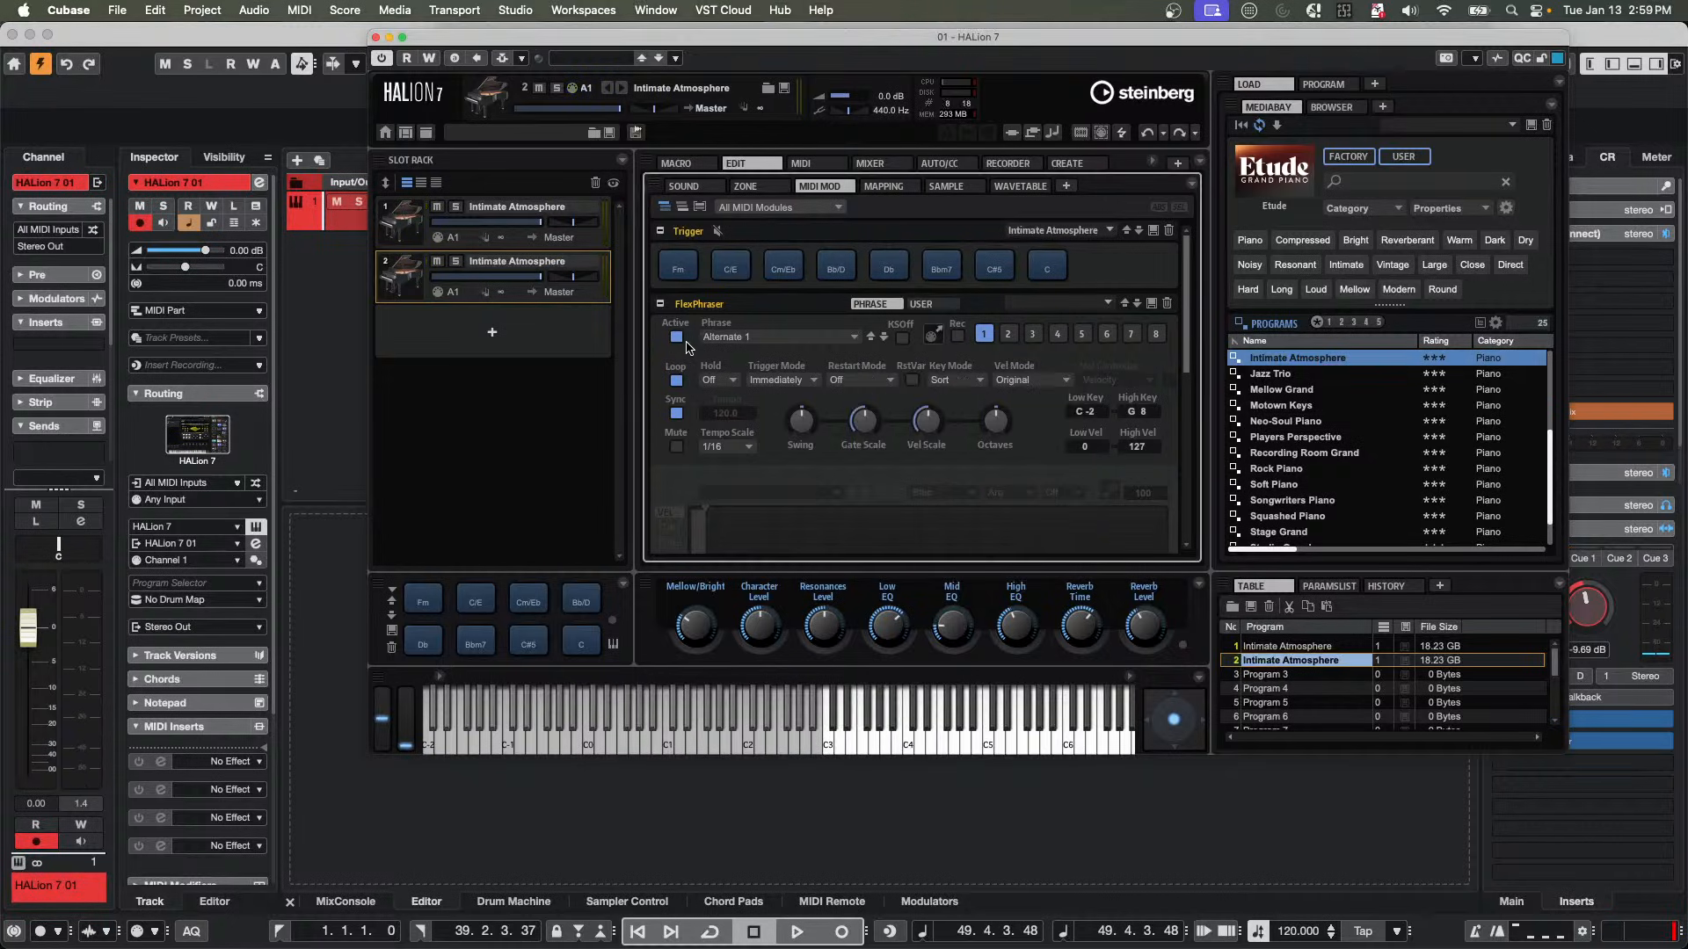
pyautogui.click(677, 338)
# Look for FlexPhraser modules in the first slot's MIDI module settings and compare them with the second slot's modules.
pyautogui.click(487, 232)
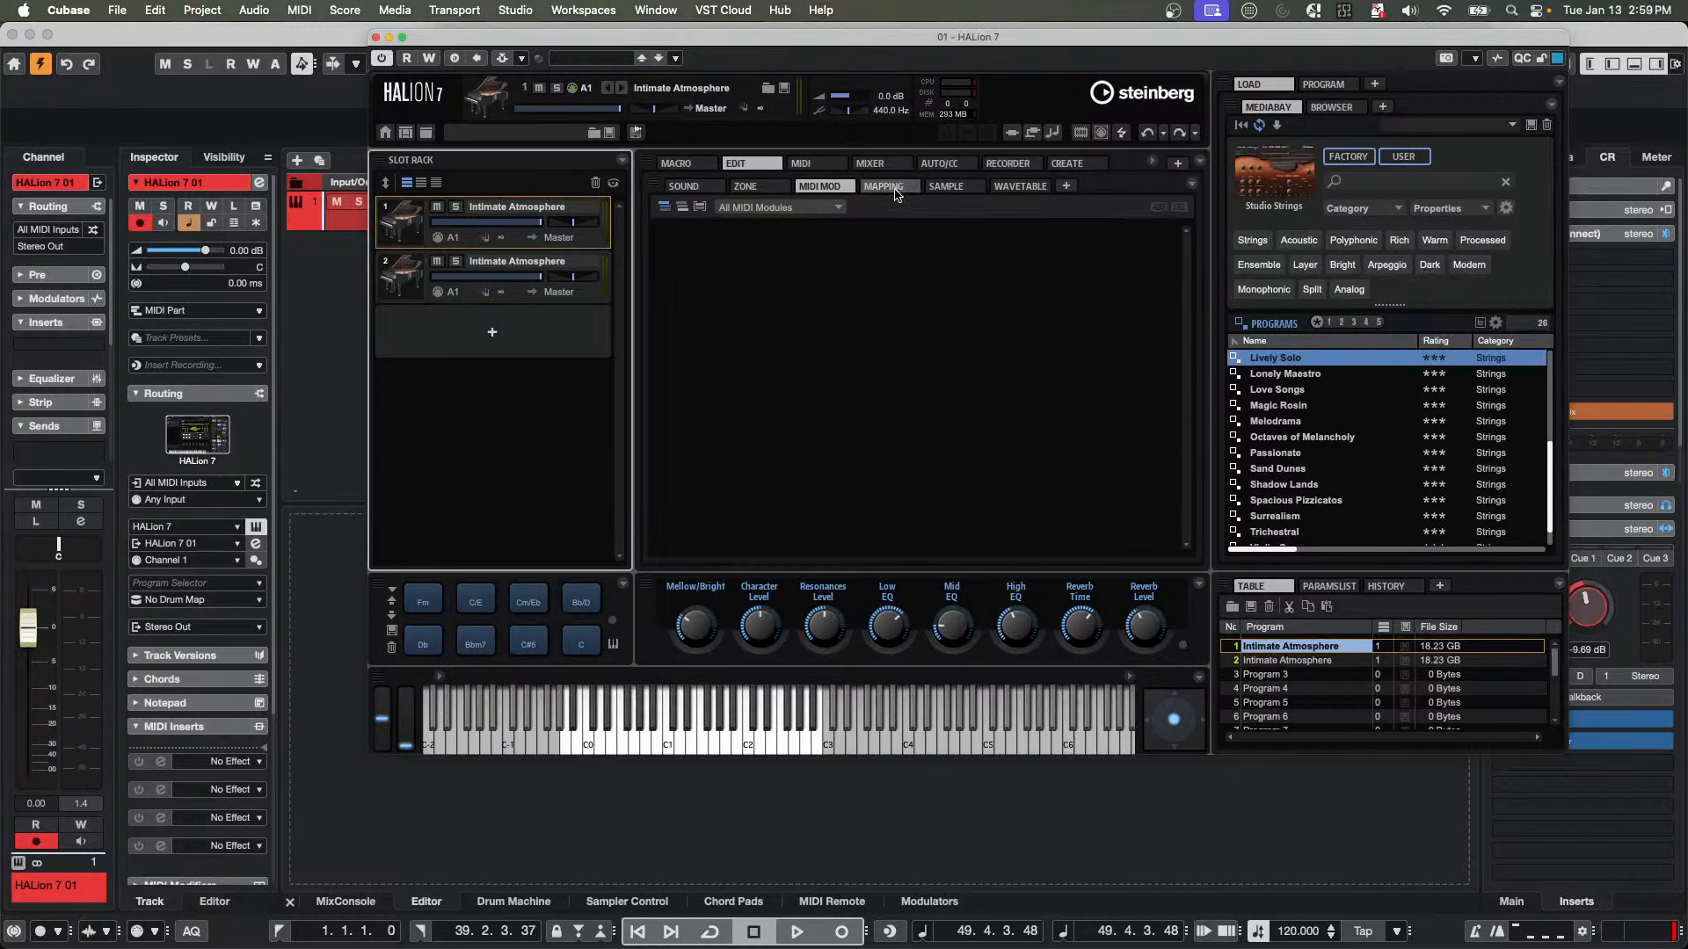
pyautogui.click(833, 191)
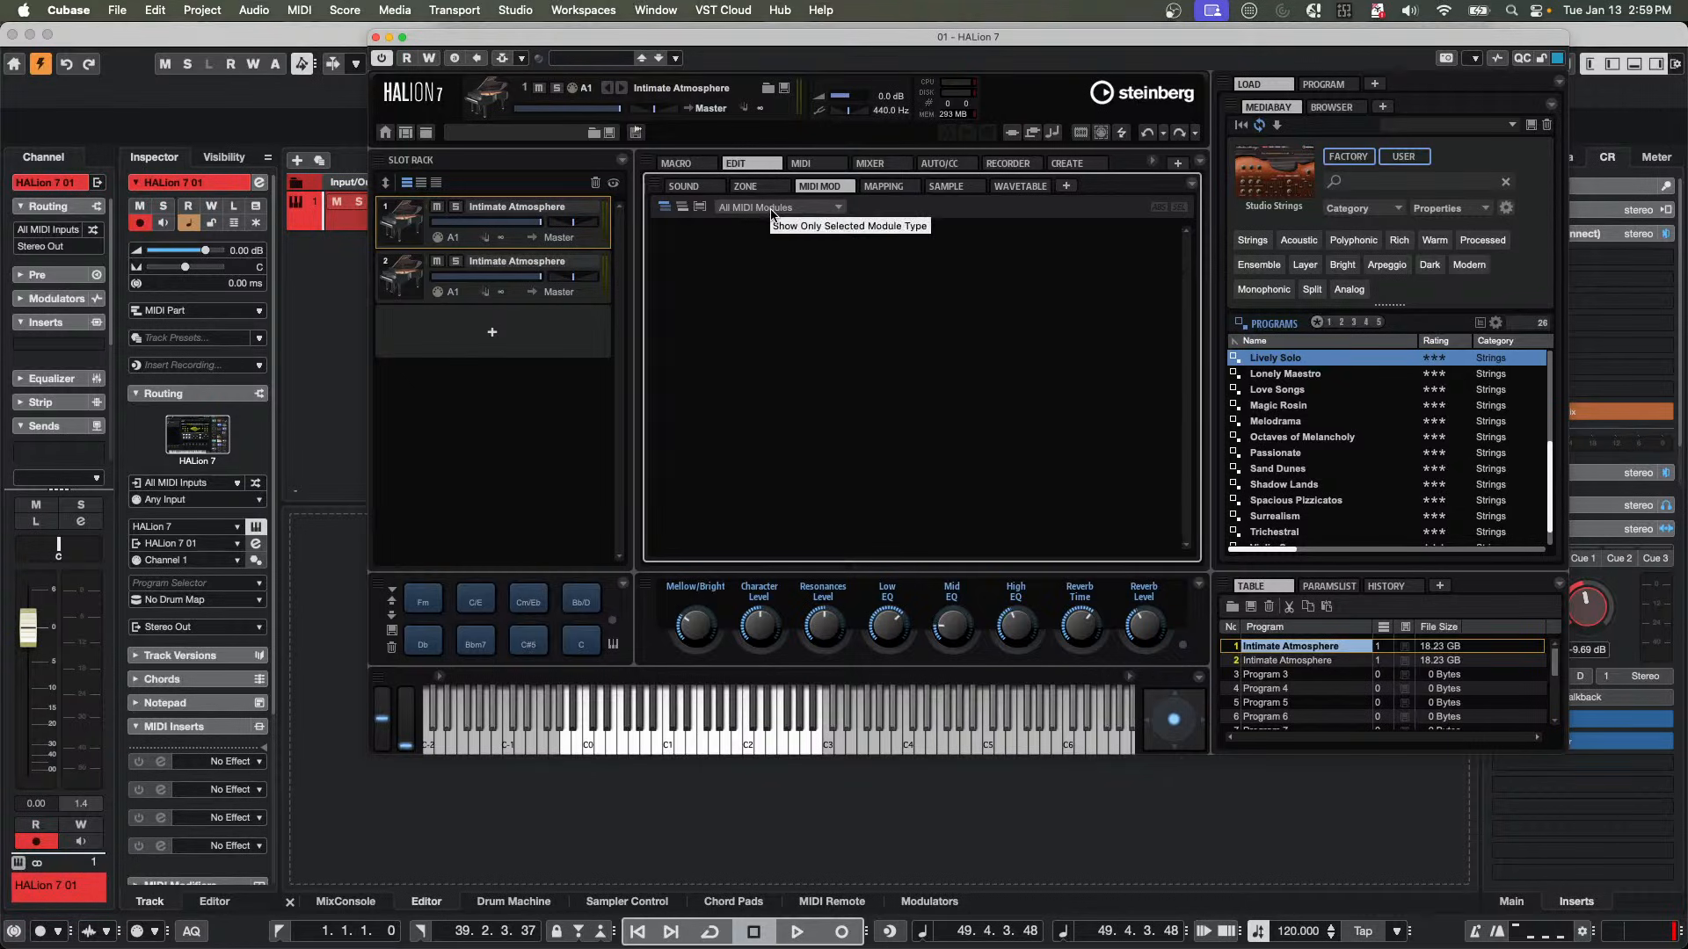
pyautogui.click(412, 259)
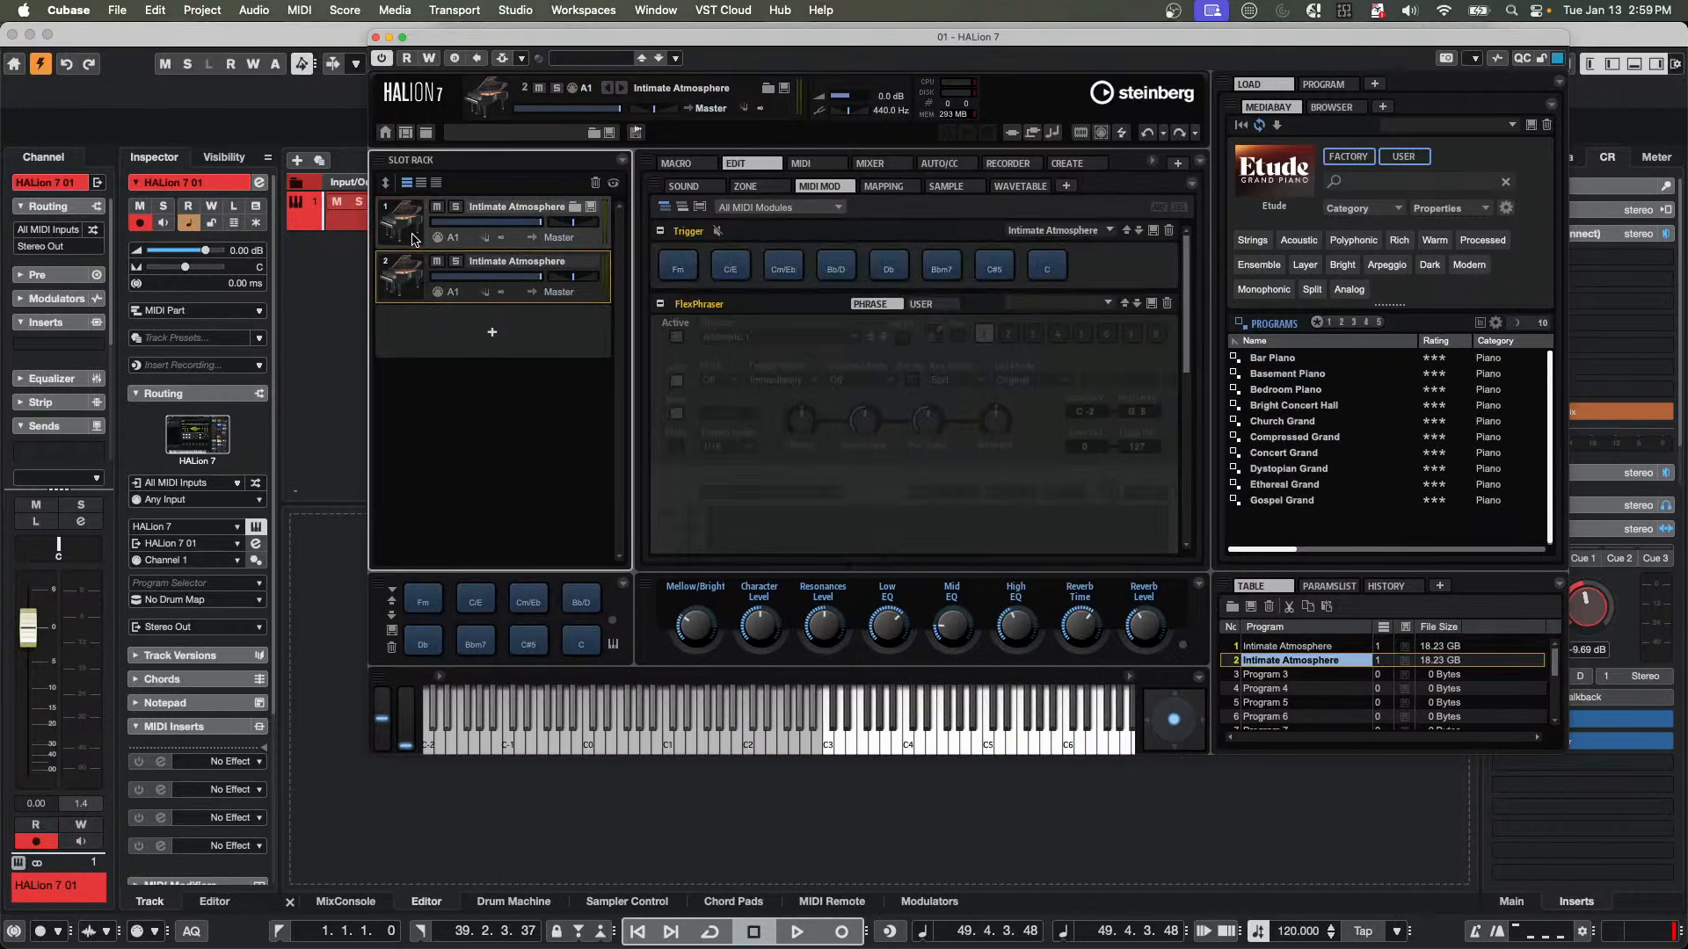
pyautogui.click(410, 228)
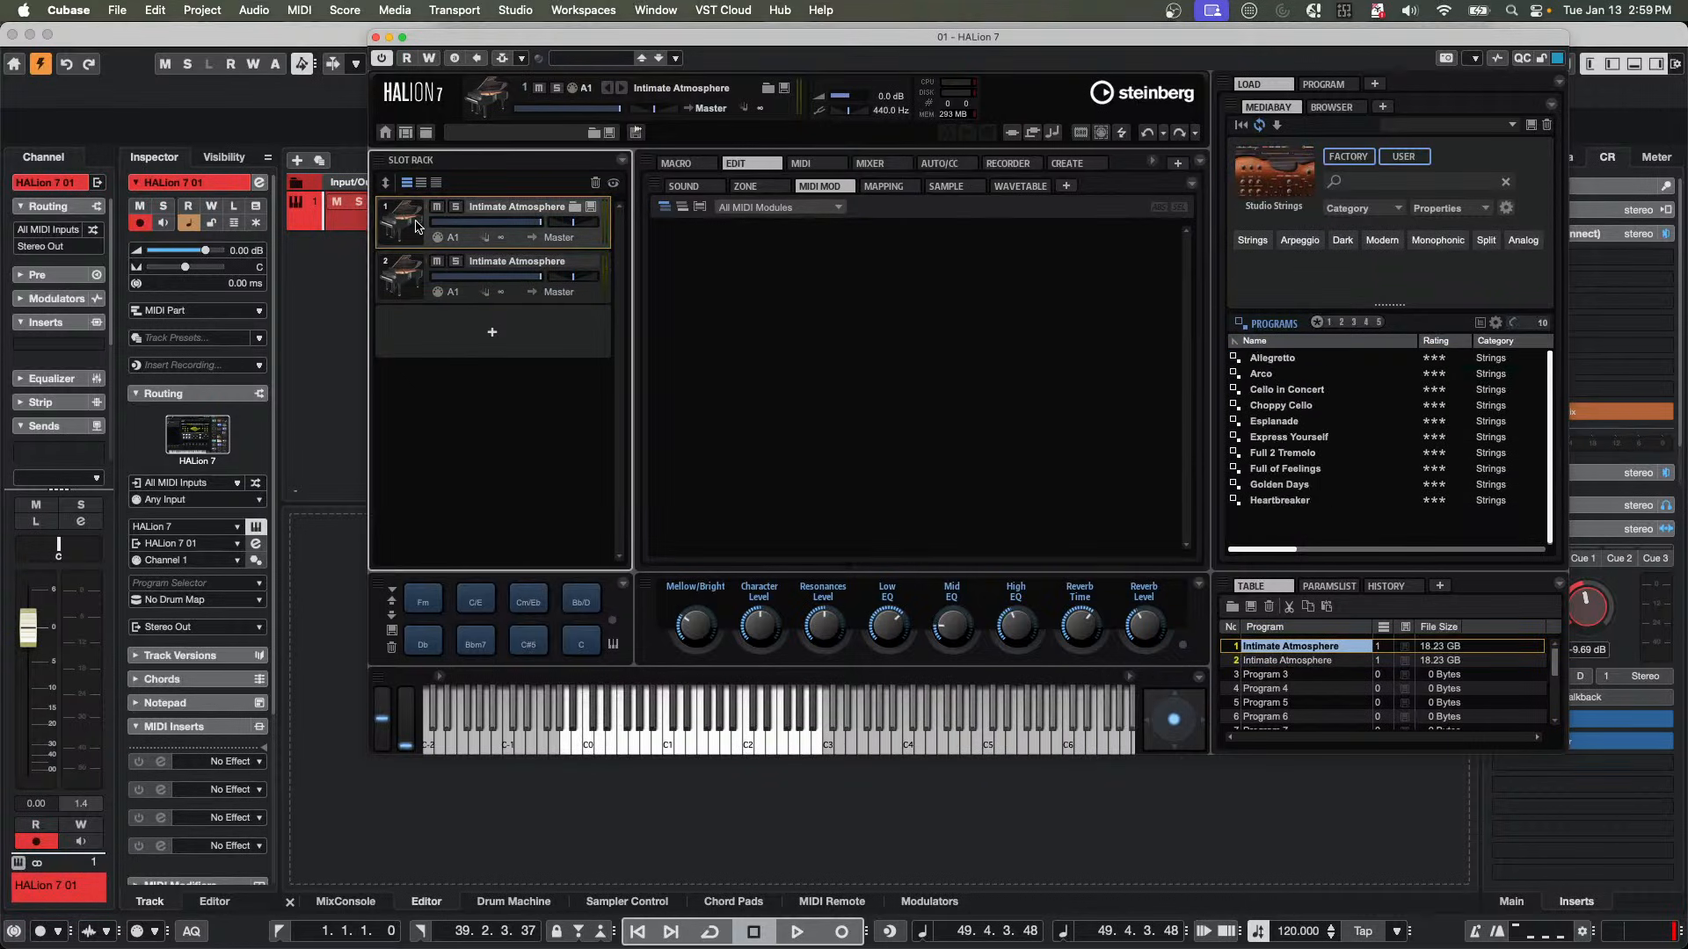
pyautogui.click(793, 219)
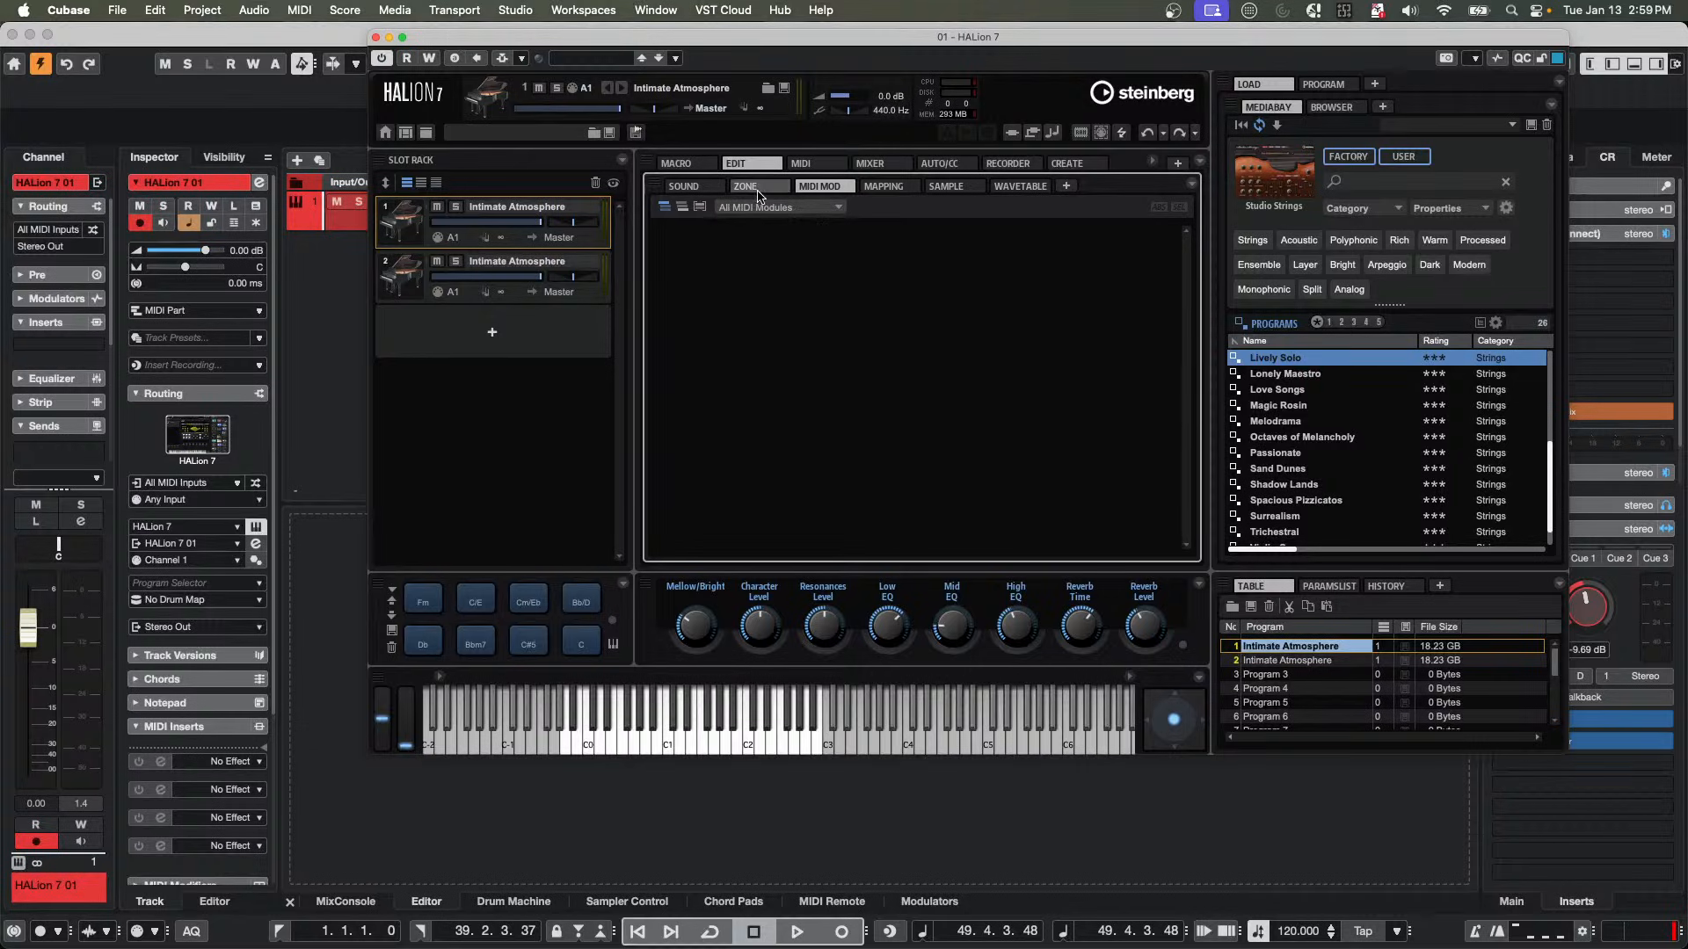
pyautogui.click(690, 165)
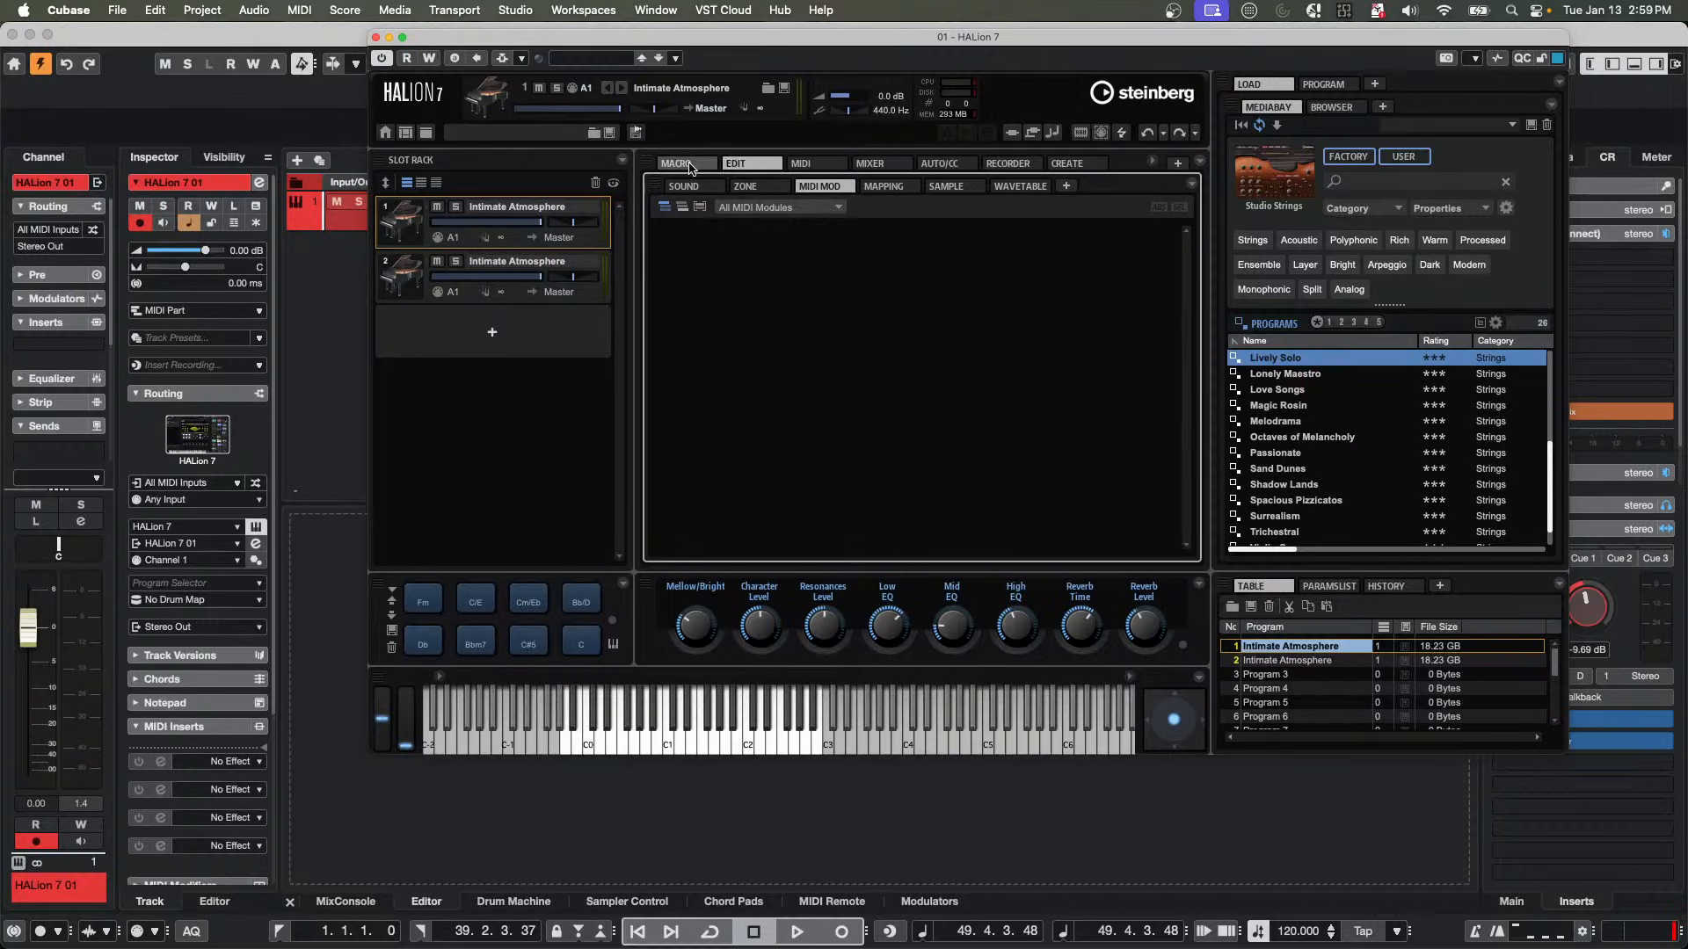
pyautogui.click(738, 163)
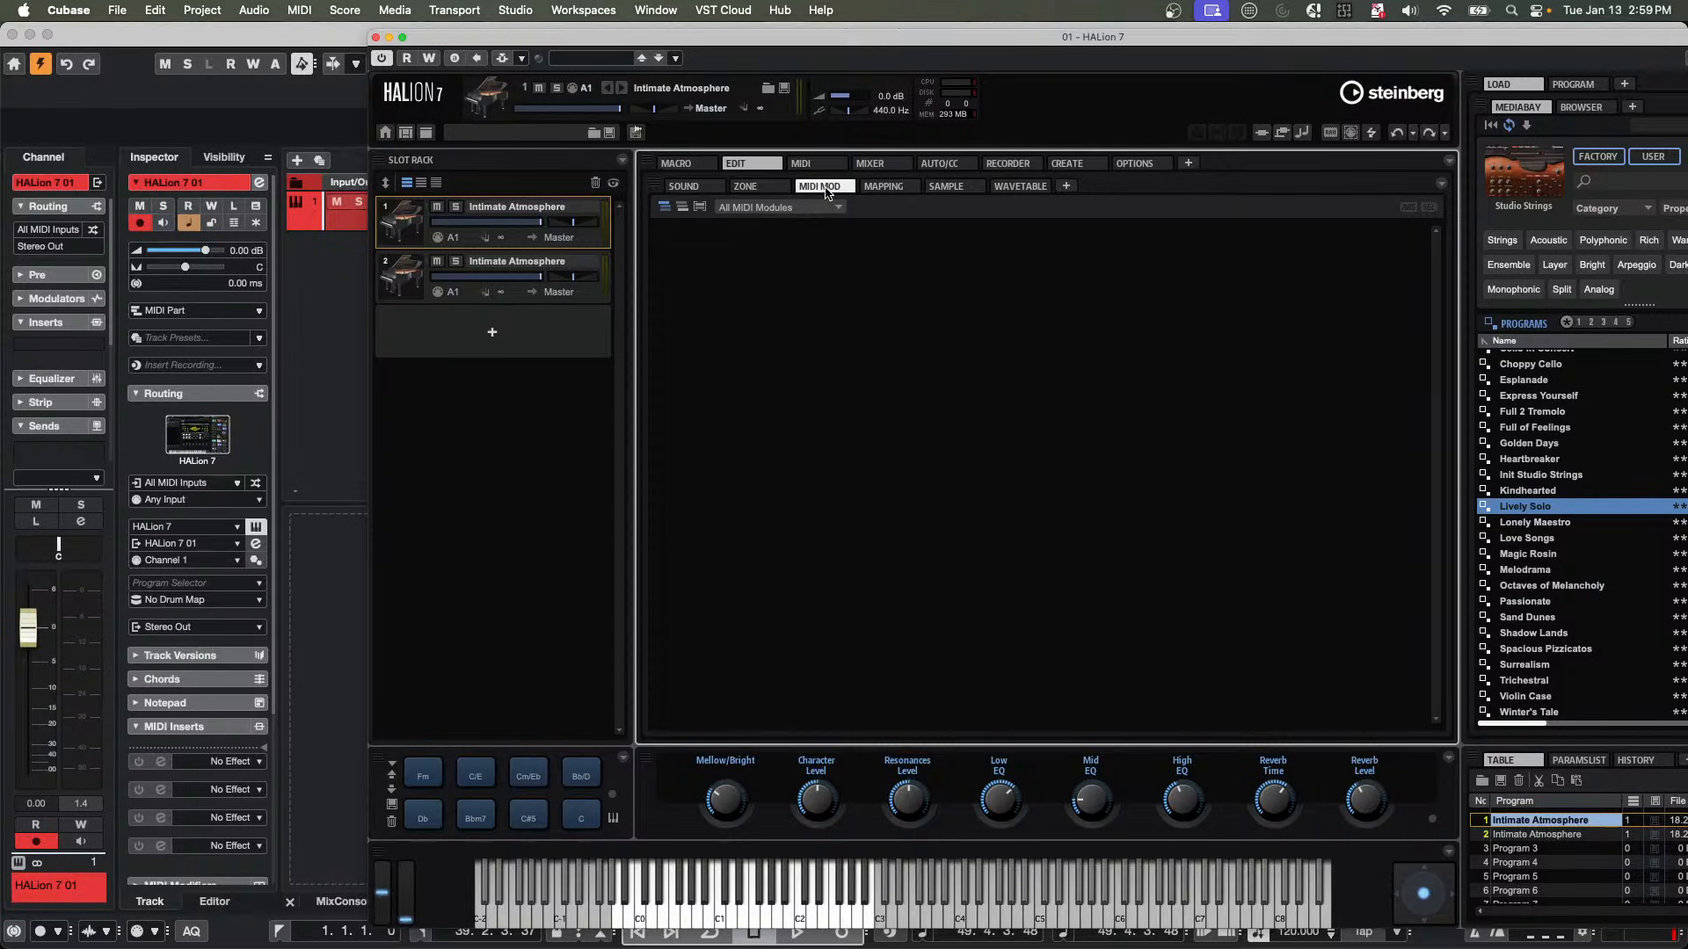
pyautogui.click(827, 195)
pyautogui.click(837, 209)
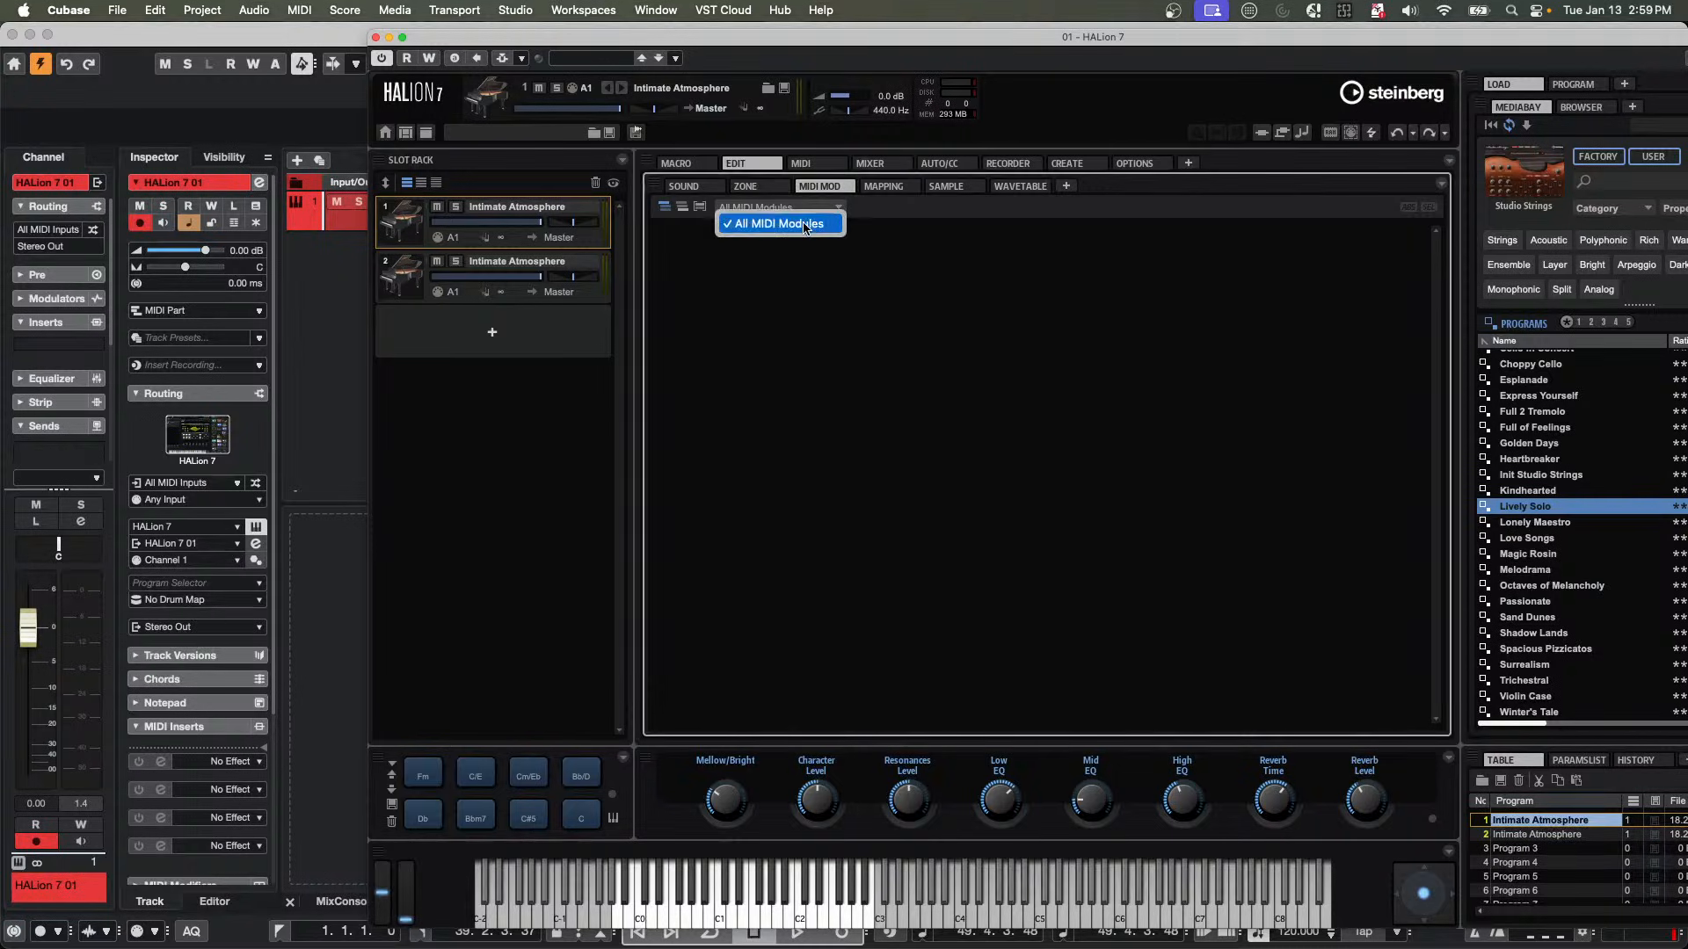
pyautogui.click(804, 227)
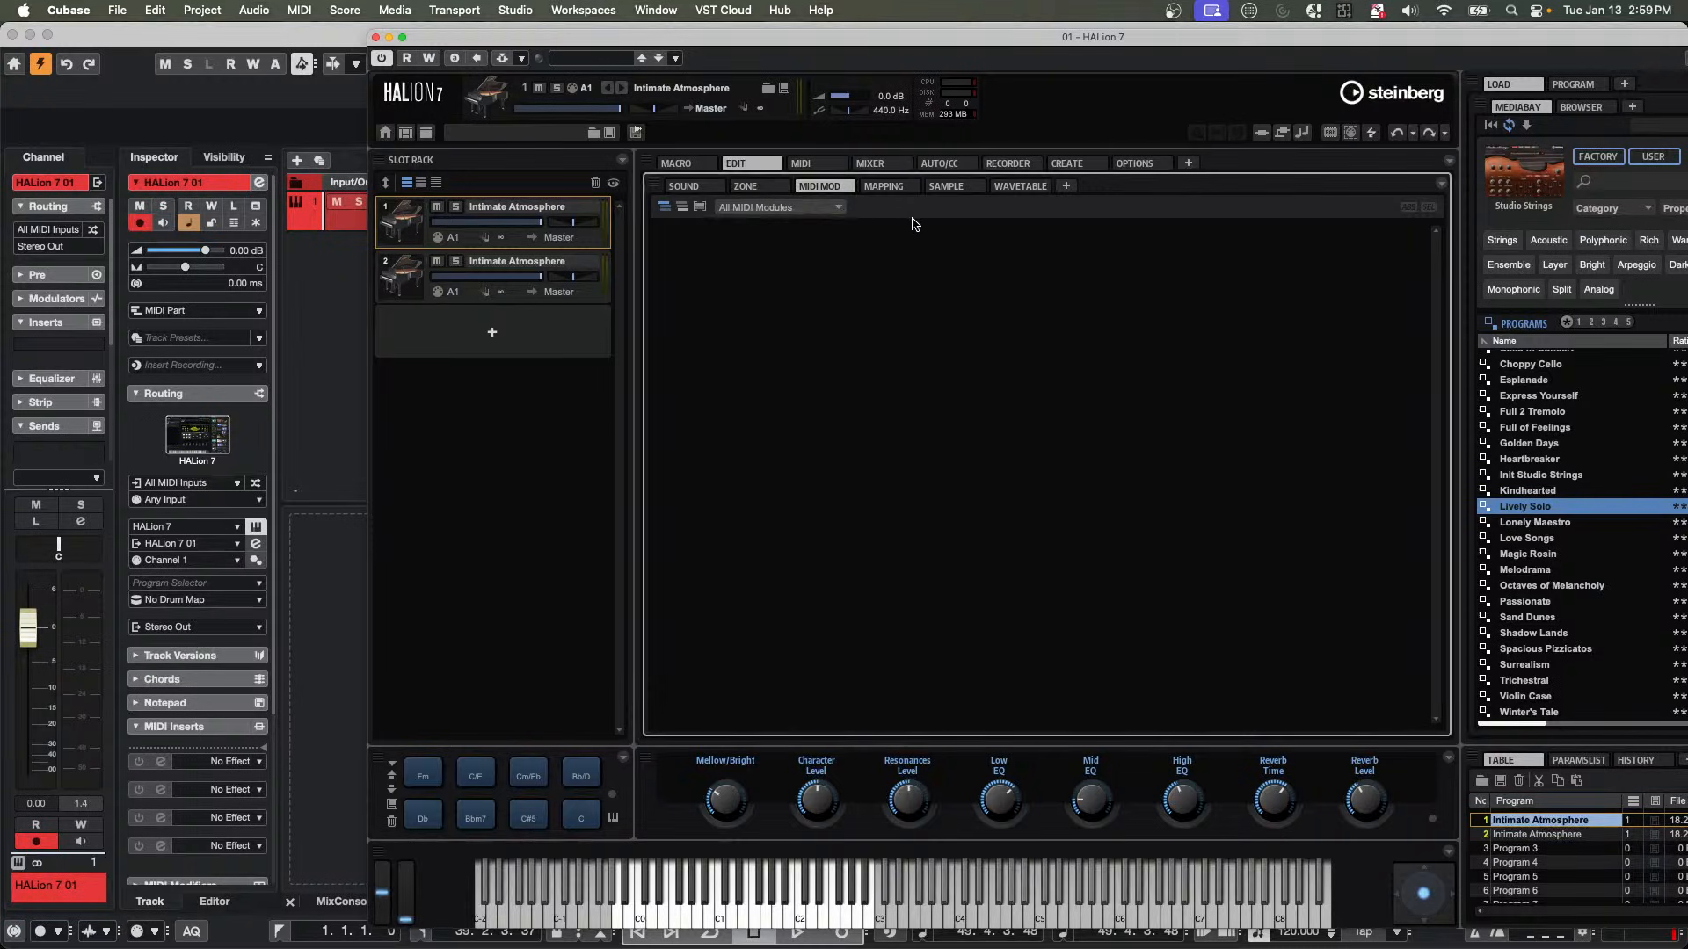
pyautogui.click(684, 188)
pyautogui.click(826, 188)
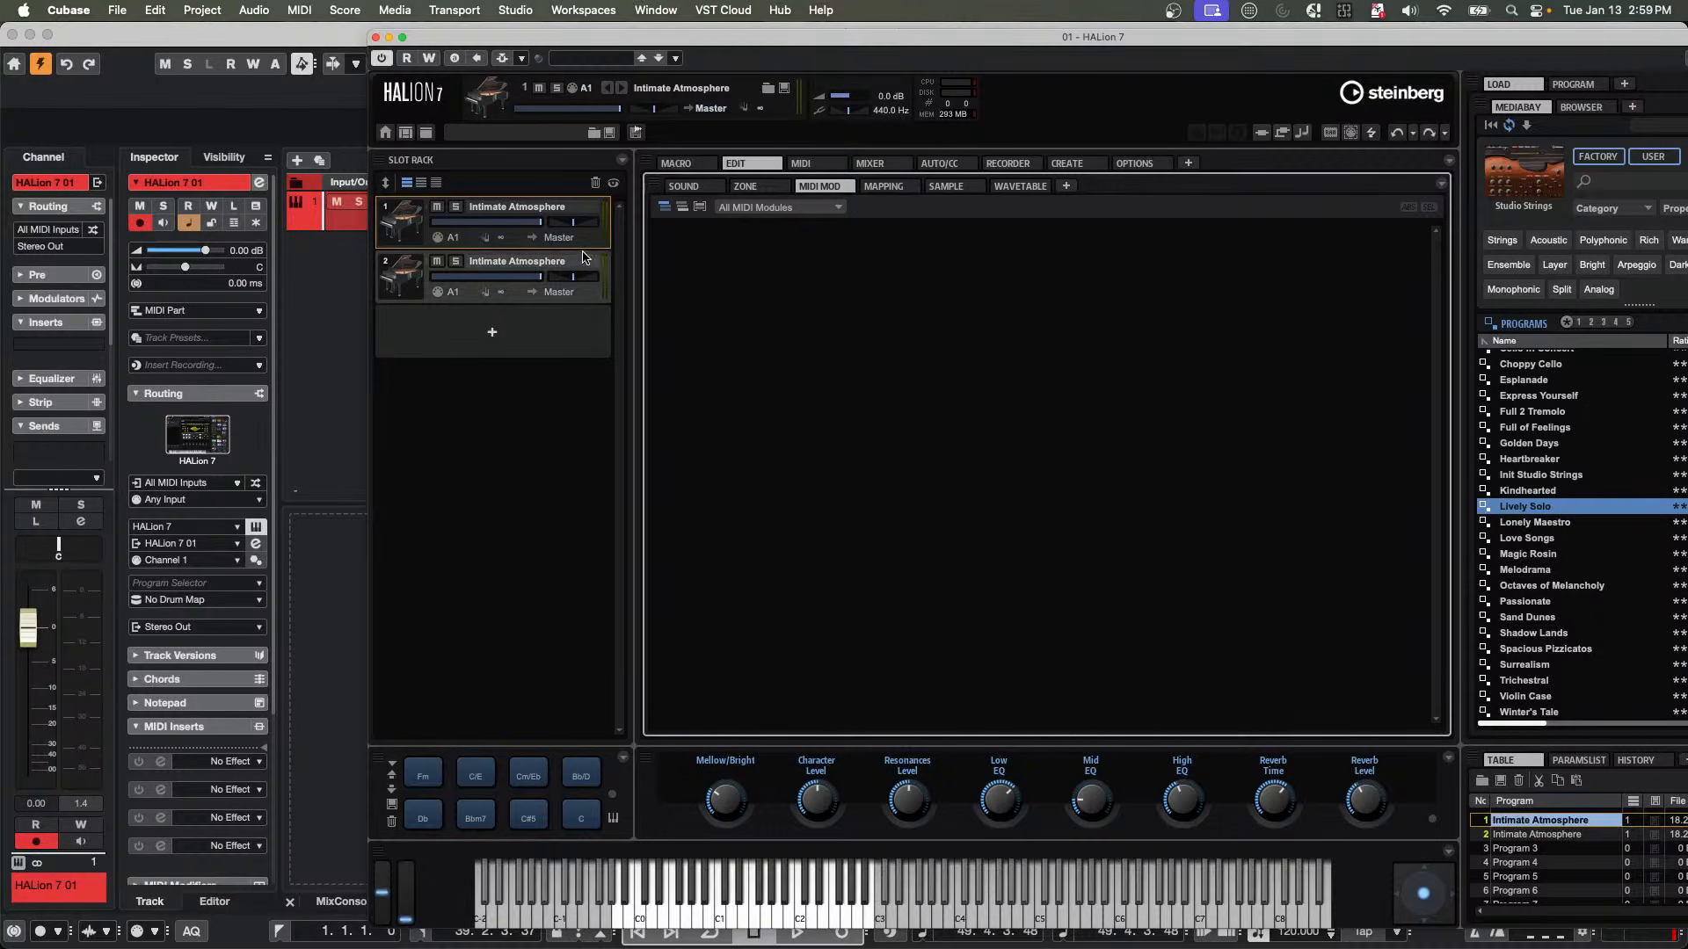
pyautogui.click(412, 278)
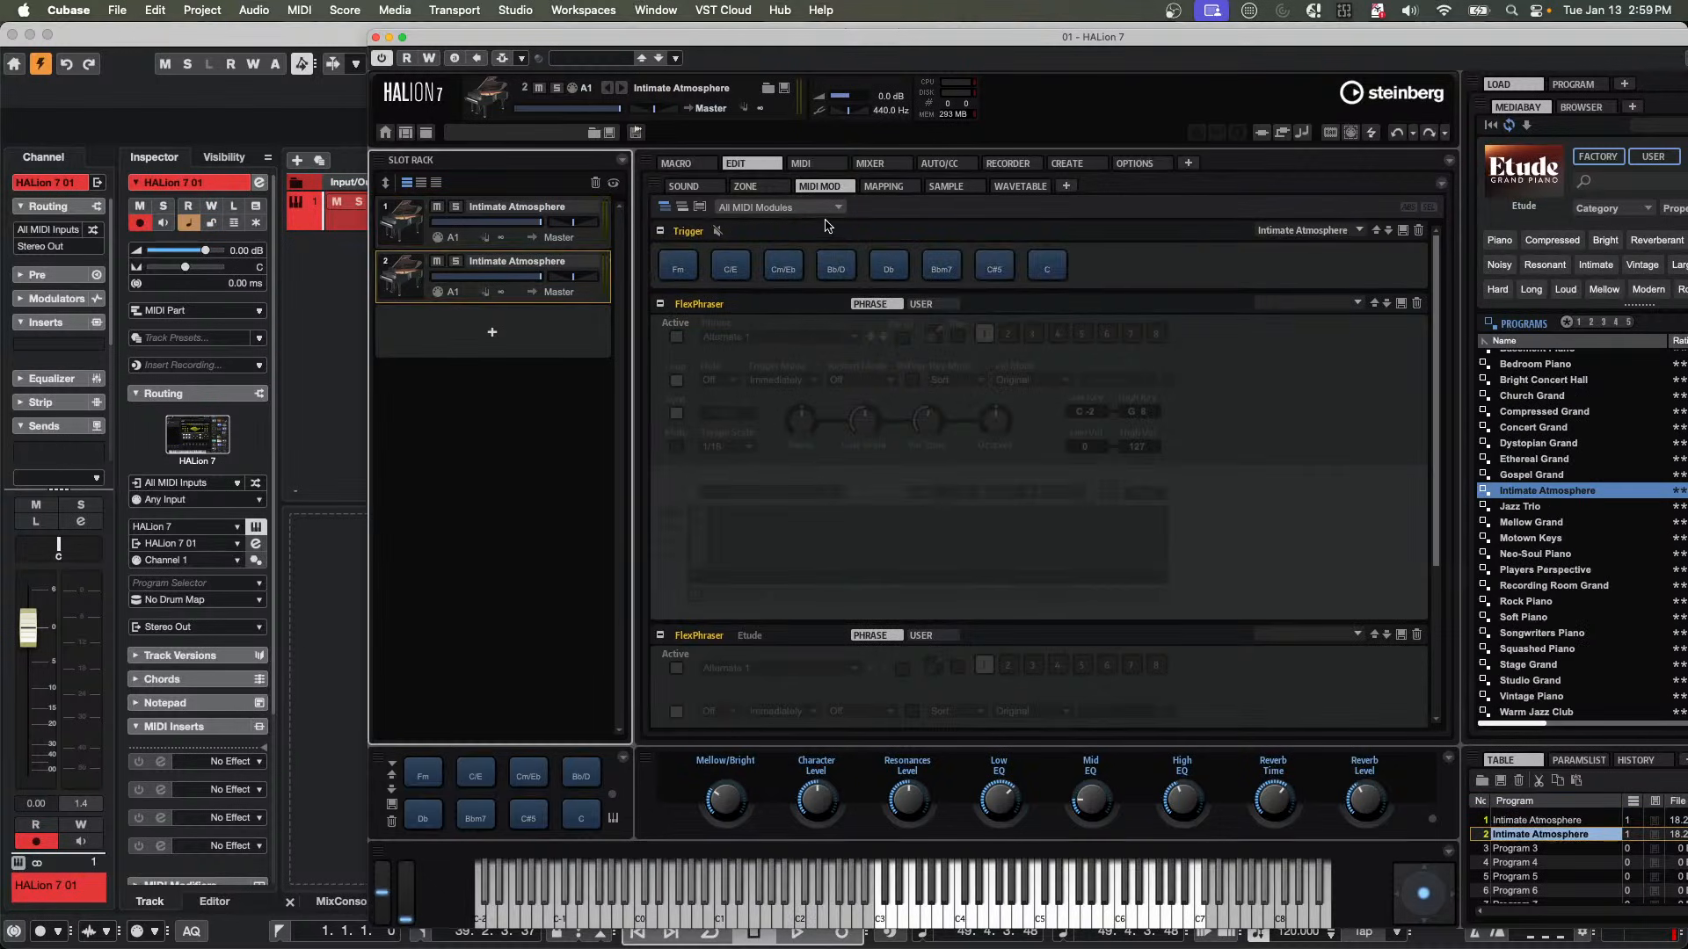
pyautogui.click(428, 221)
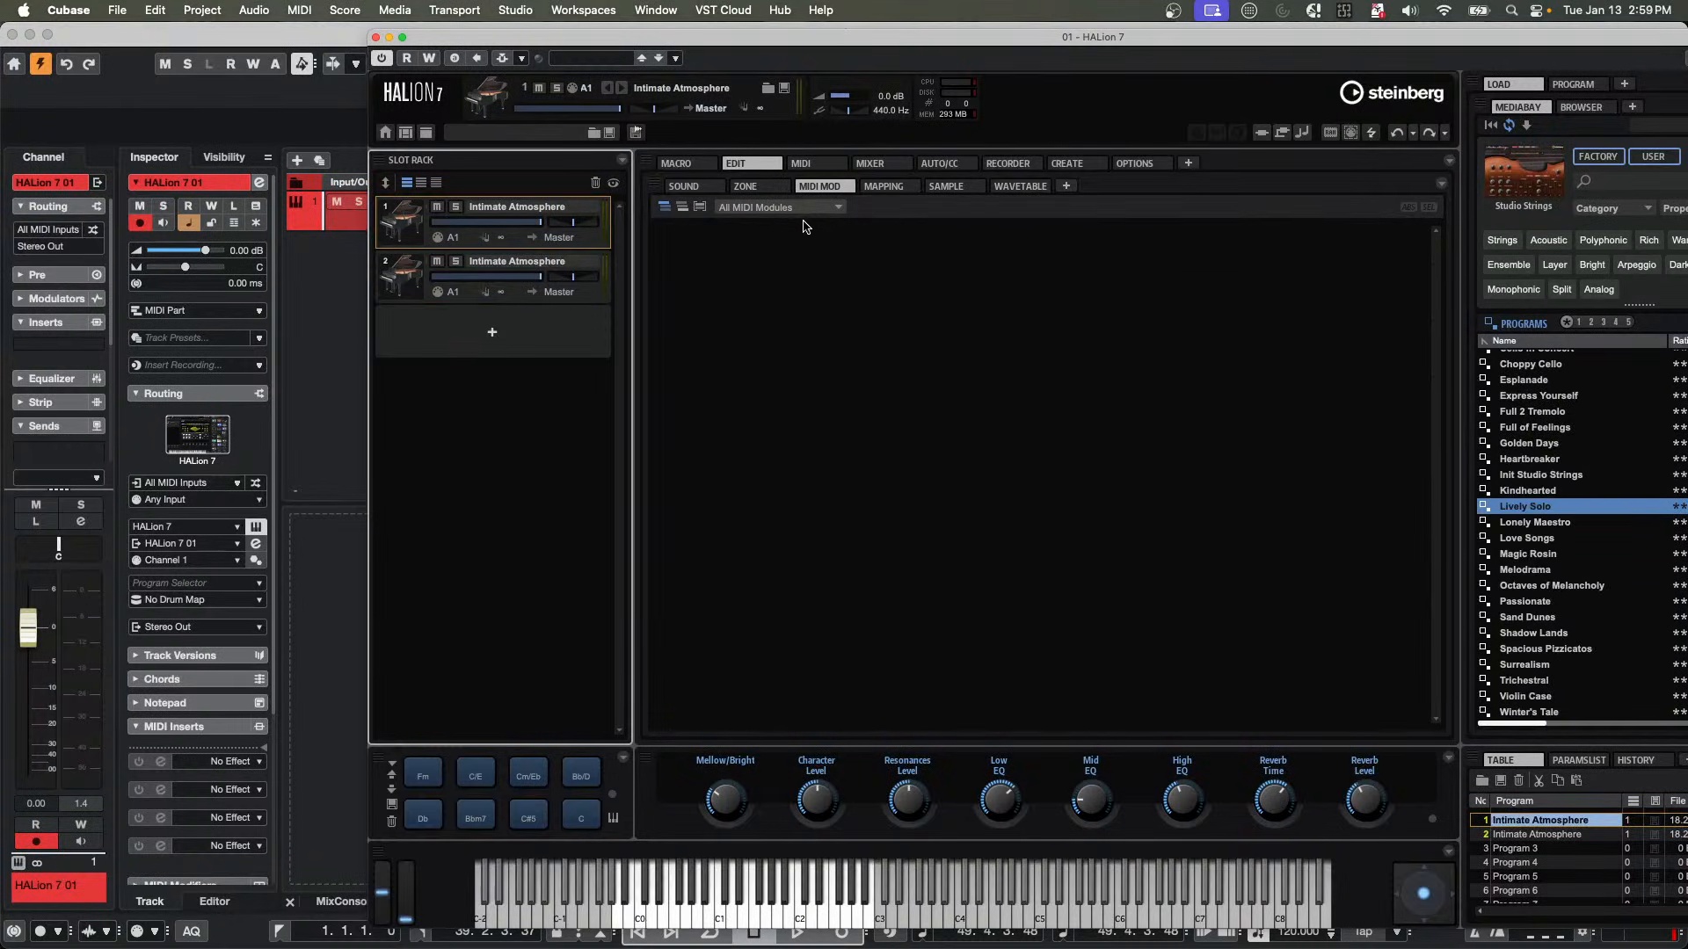
# Change the MIDI module view so the second slot's two FlexPhrasers are combined into one shared editing section.
pyautogui.click(703, 212)
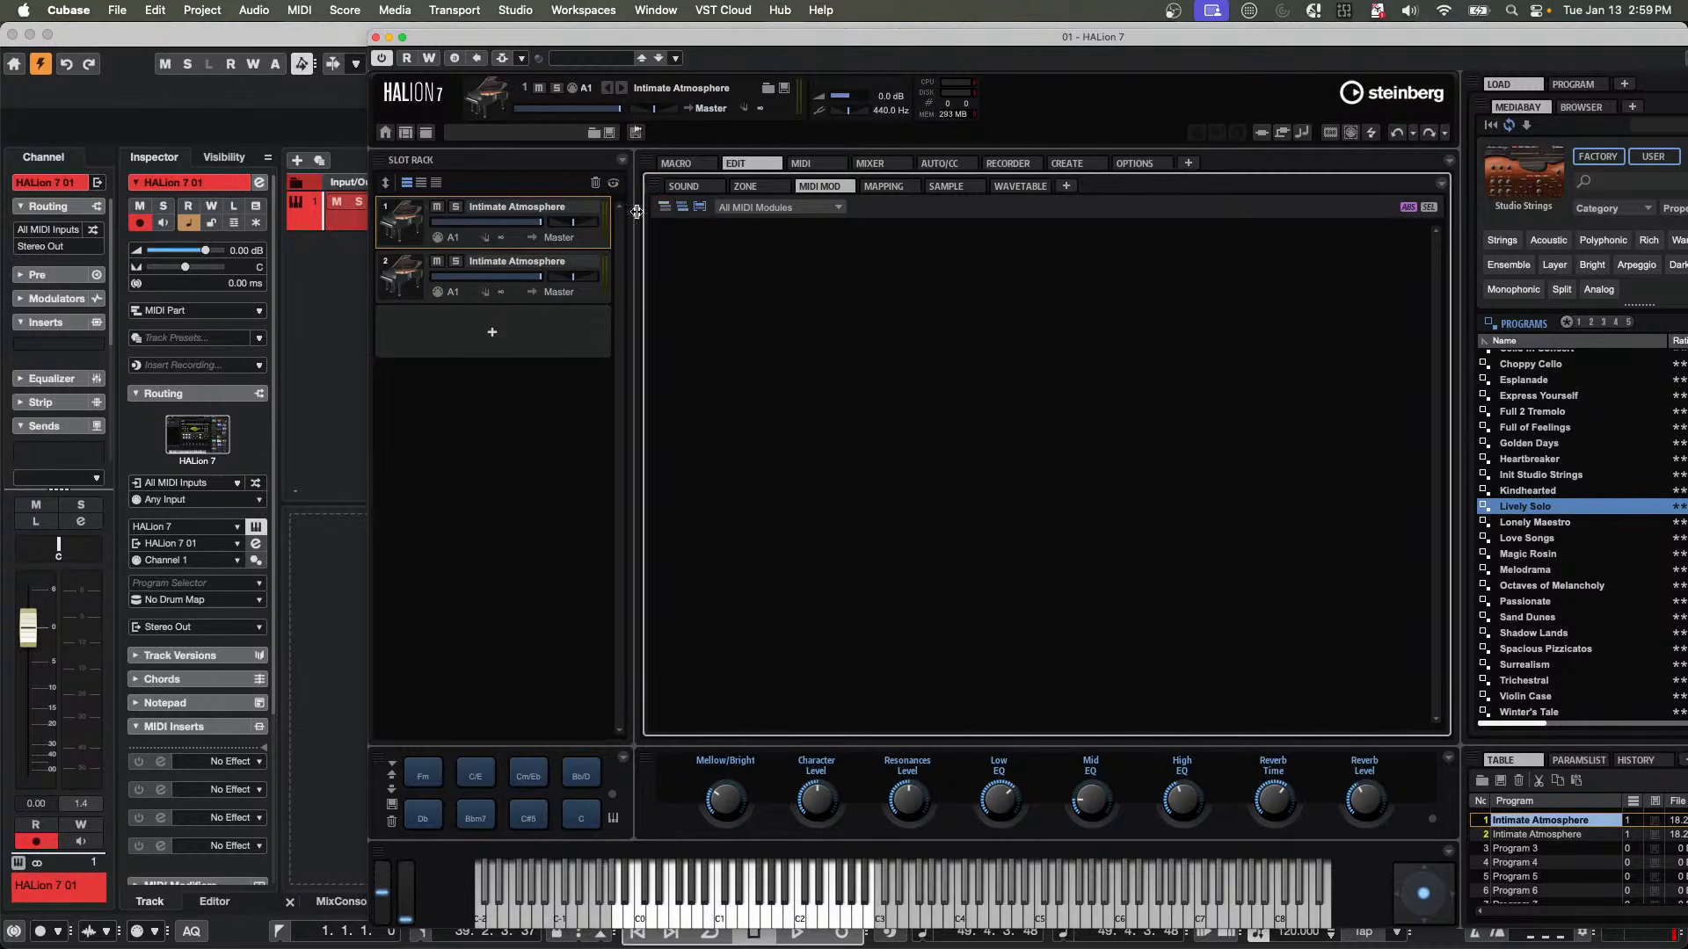
pyautogui.click(411, 264)
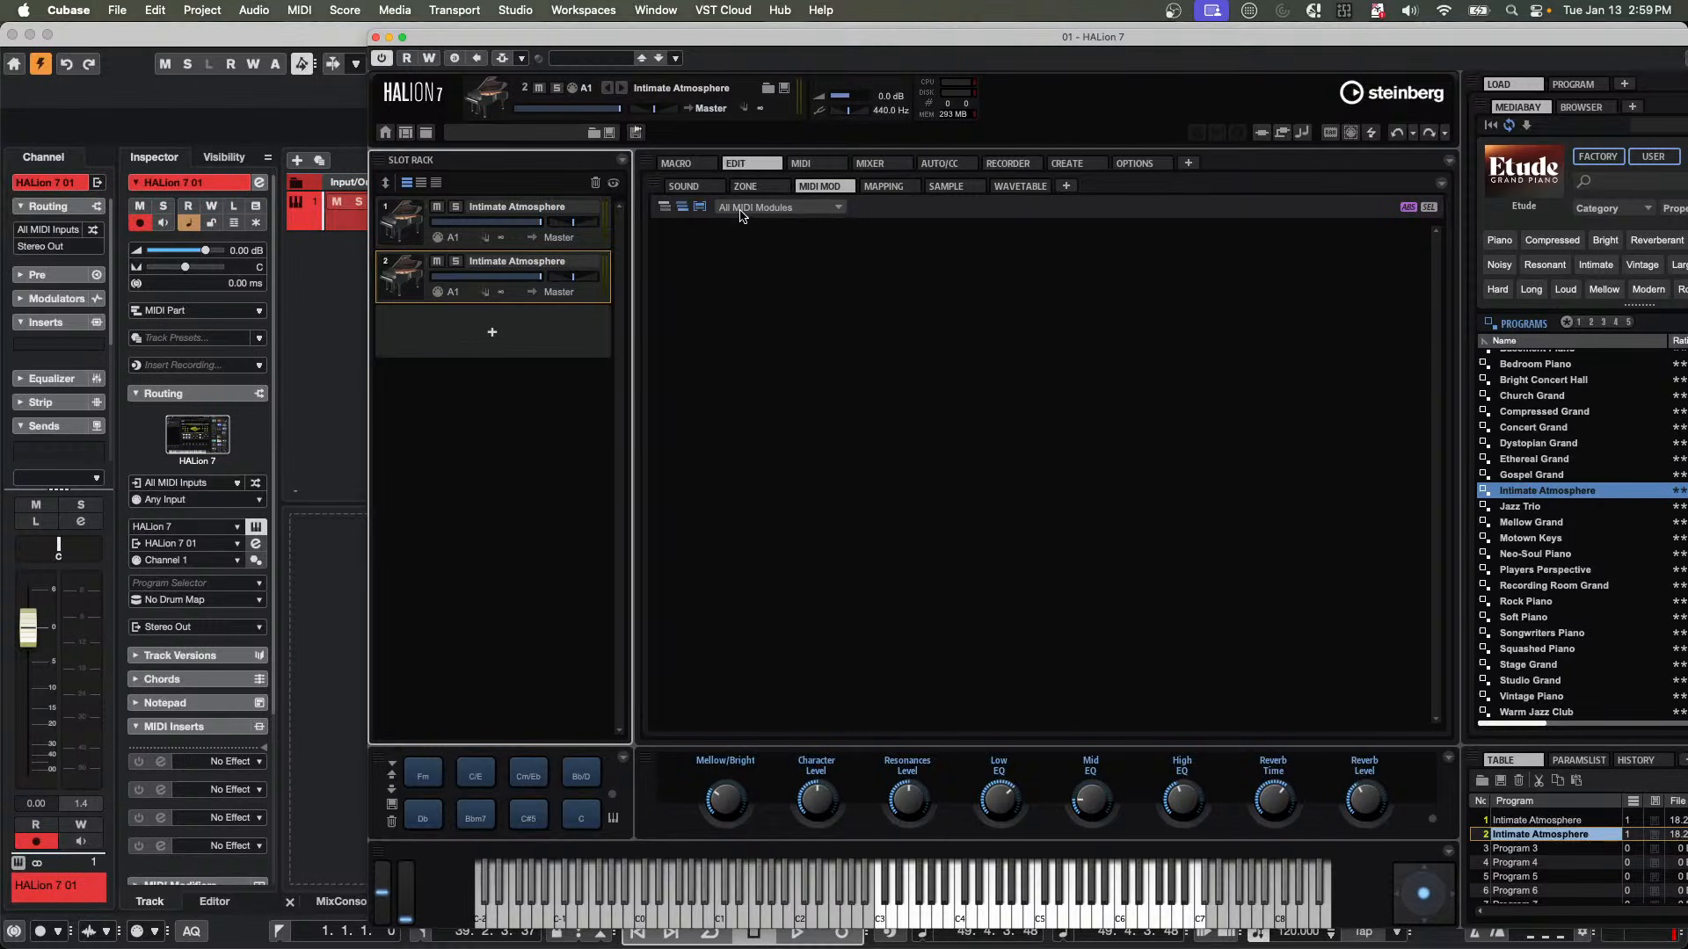
pyautogui.click(791, 207)
pyautogui.click(677, 231)
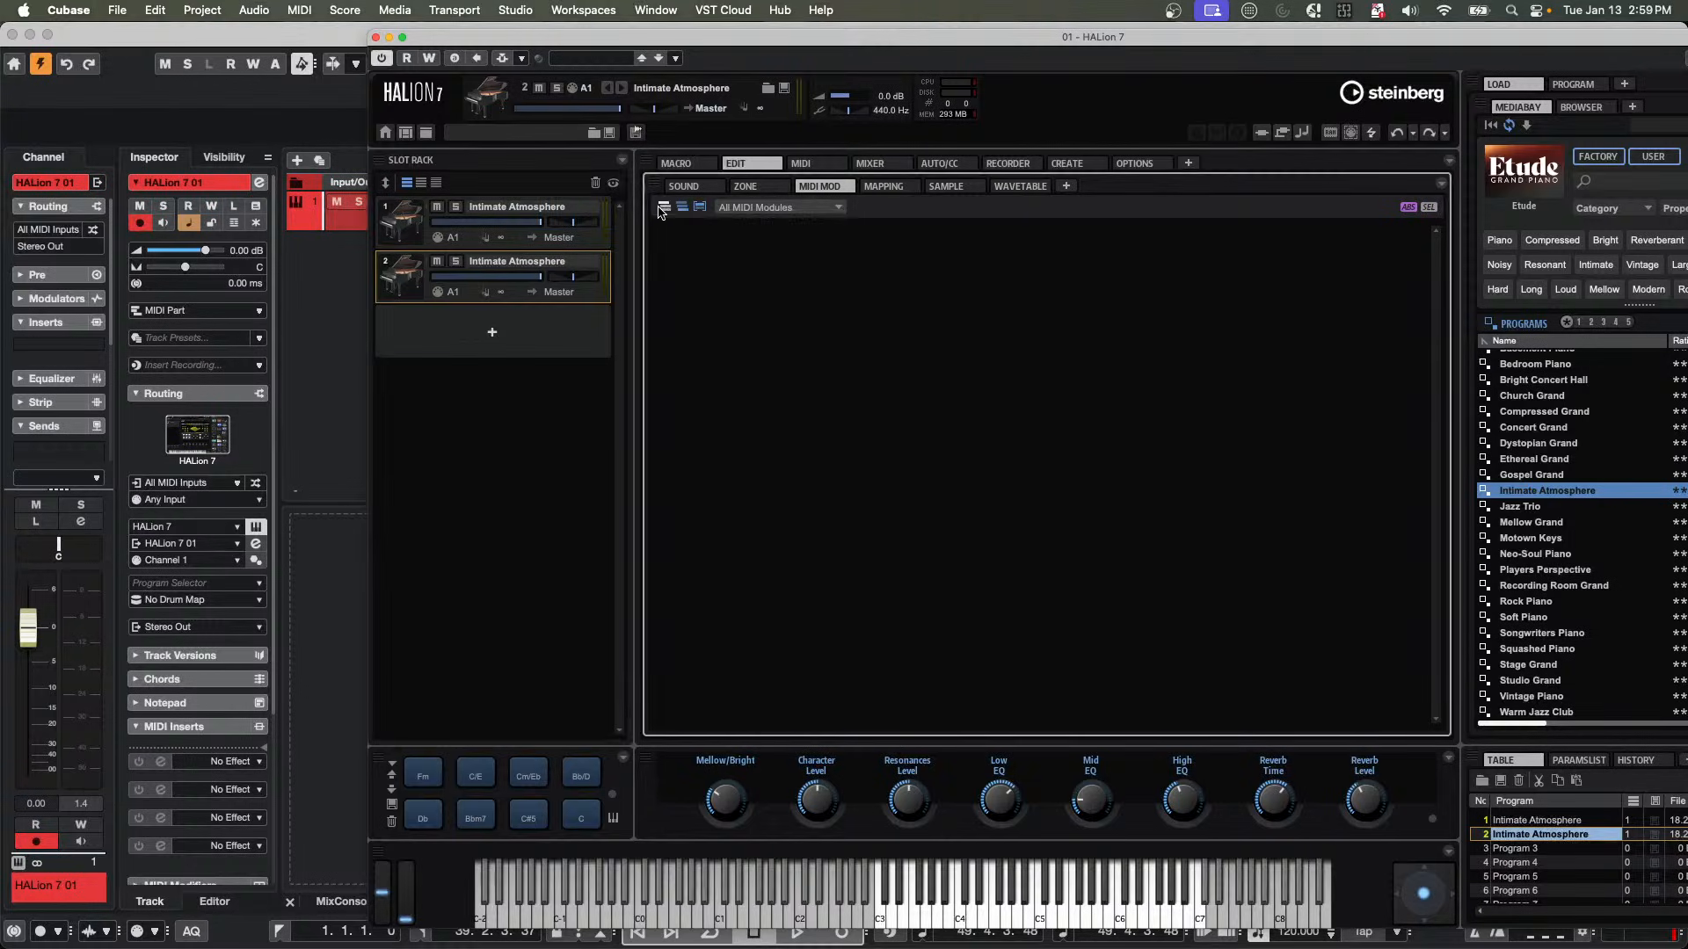
pyautogui.click(663, 209)
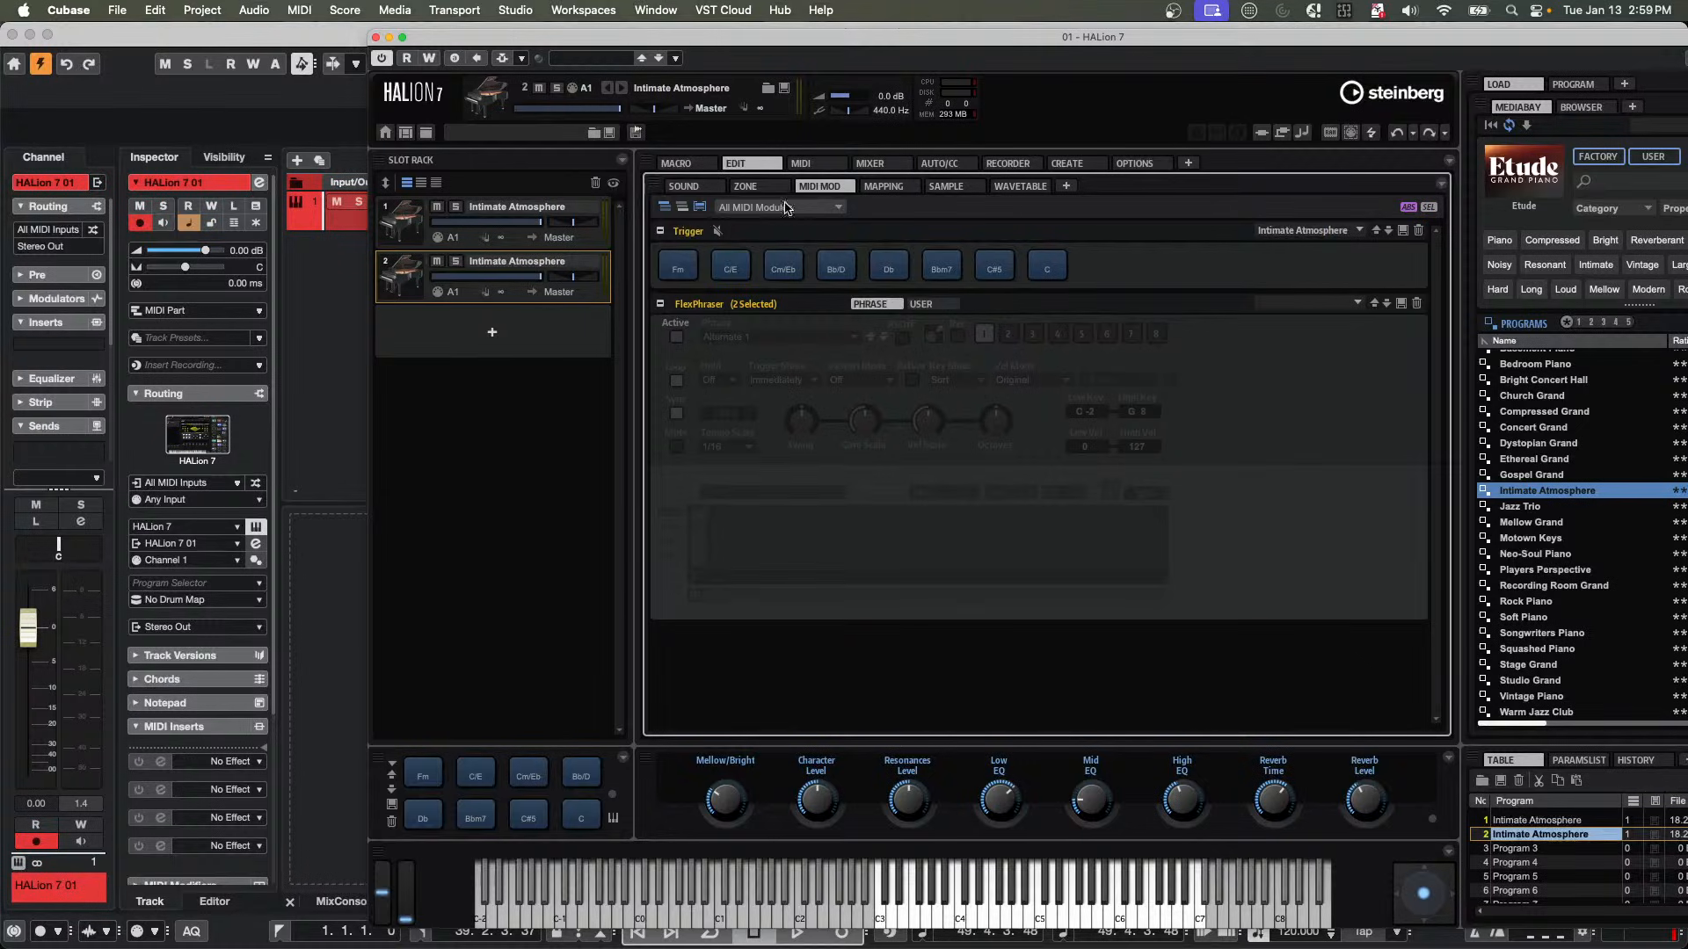
# Recheck the first slot's MIDI modules and activate the combined FlexPhrasers of the second slot.
pyautogui.click(460, 219)
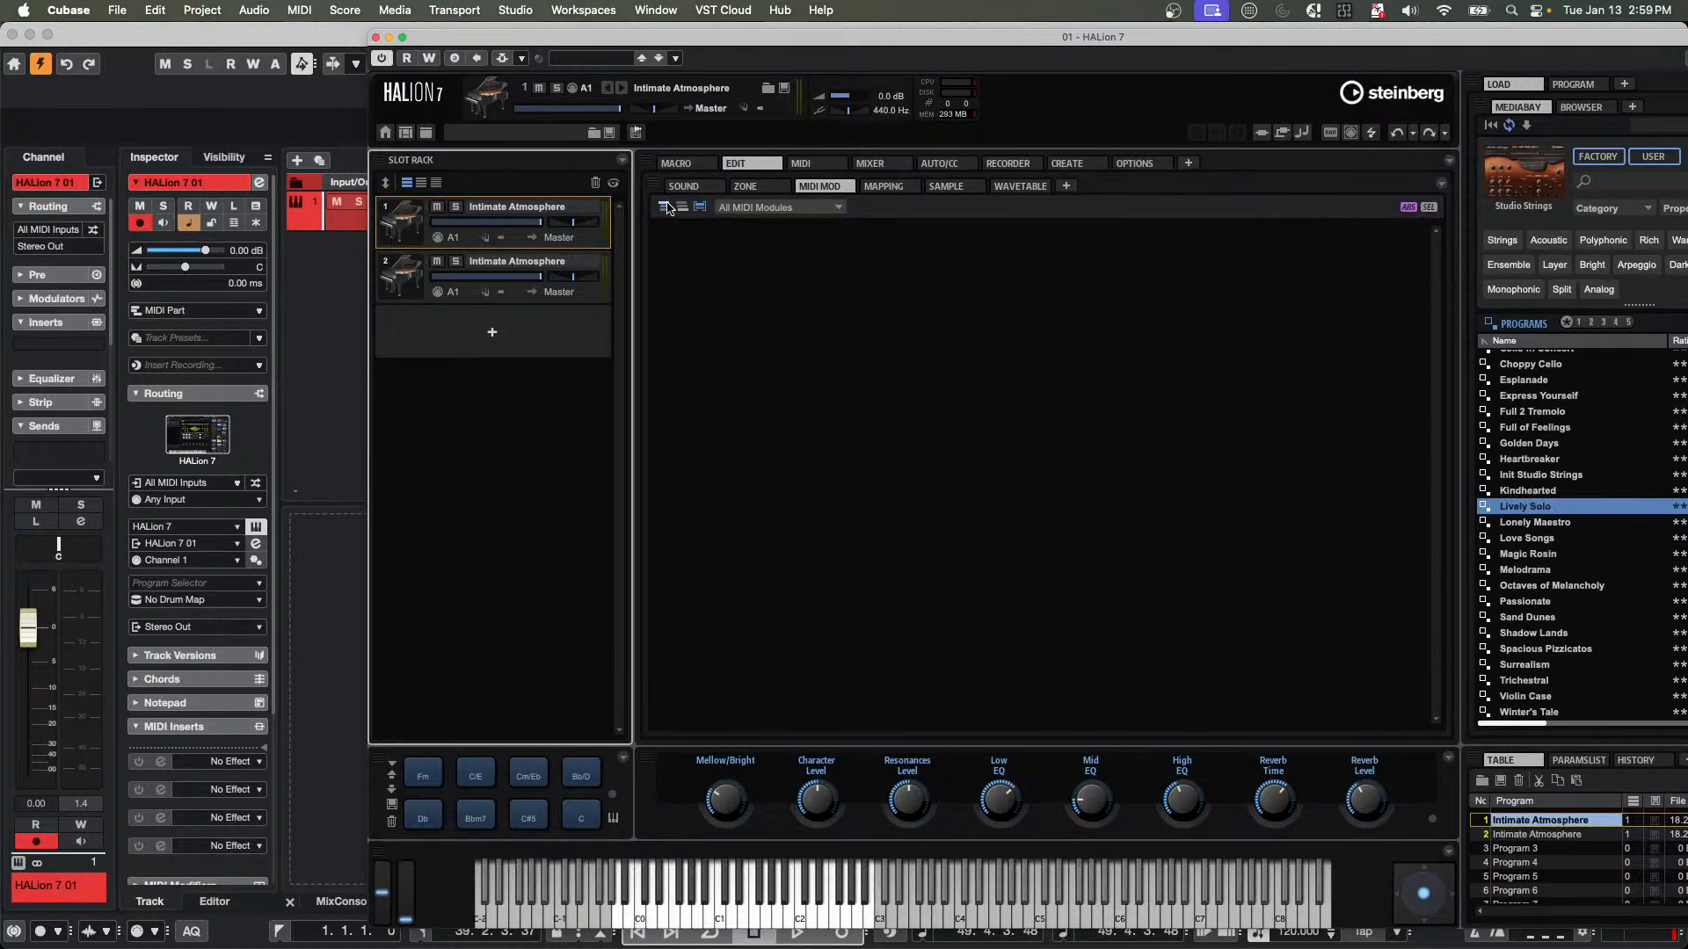
pyautogui.click(666, 207)
pyautogui.click(401, 272)
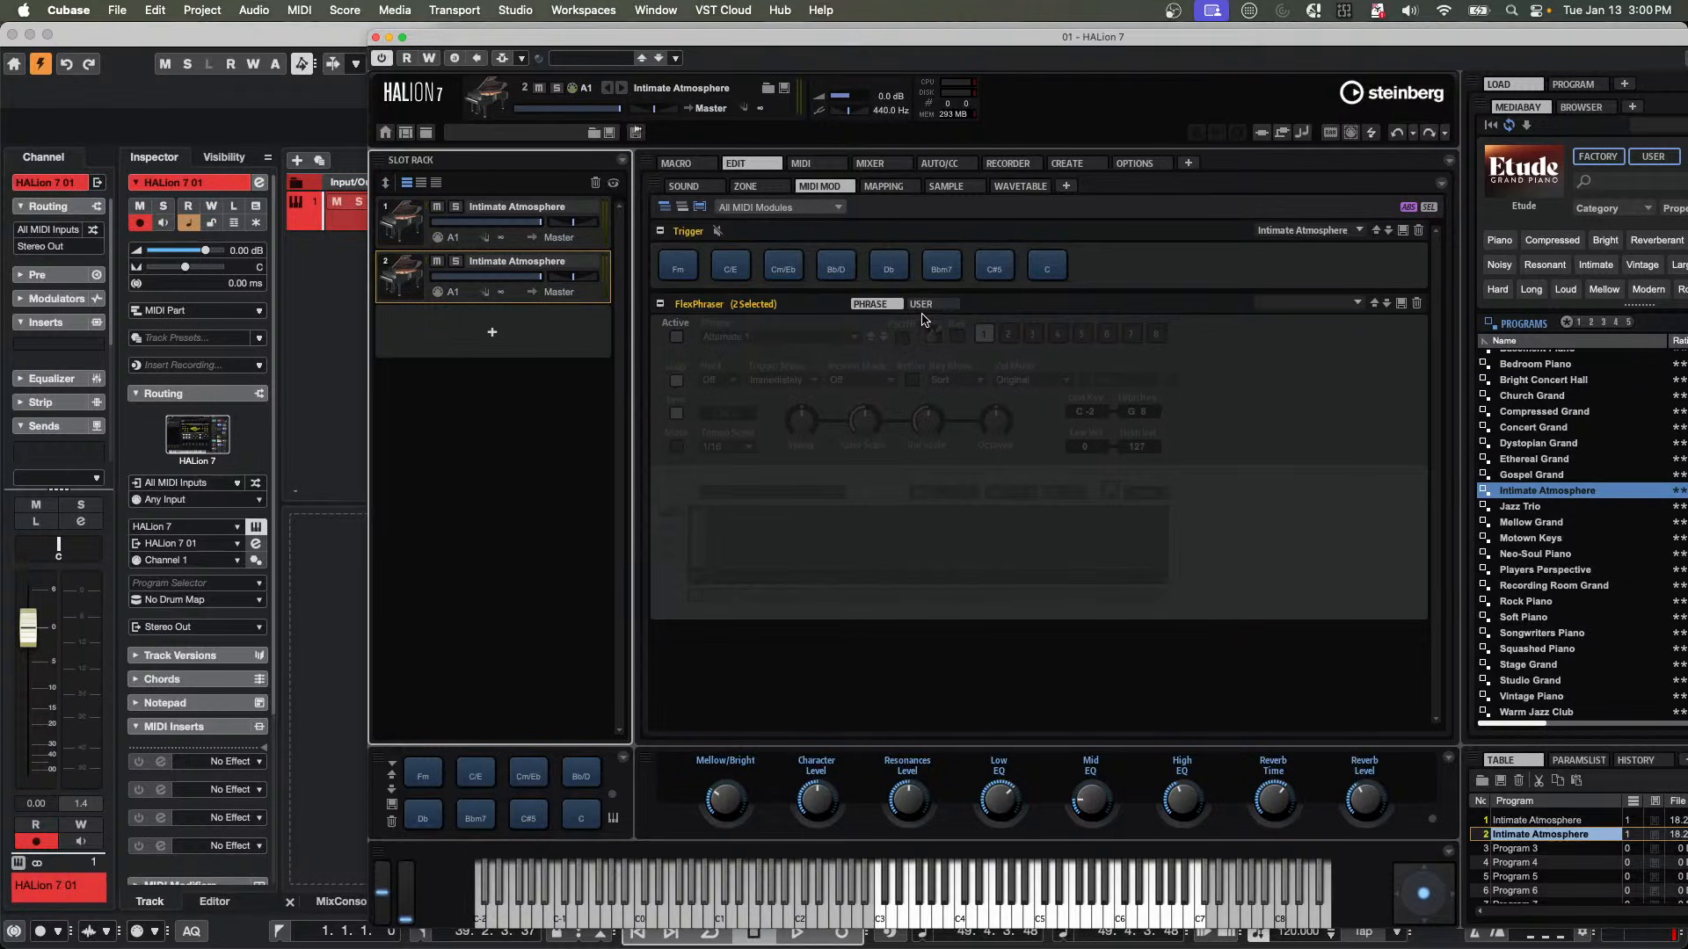
pyautogui.click(678, 339)
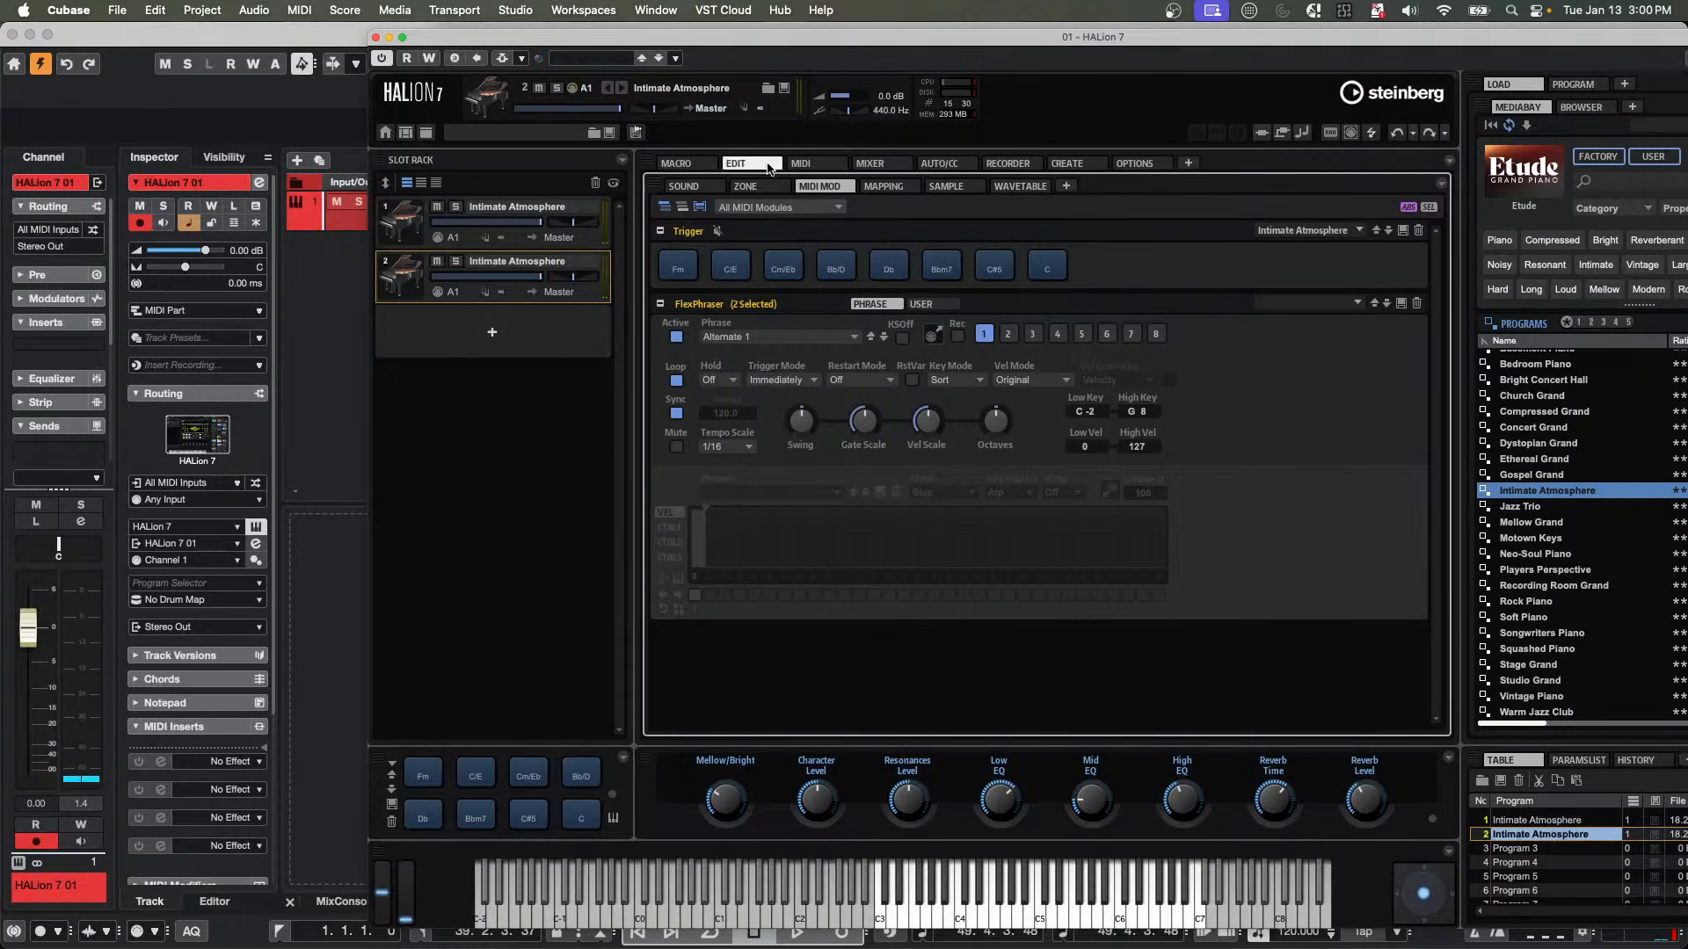
# Swap the keyboard split, setting the first slot's range to G 3–G 8 and the second slot's to C -2–G 3.
pyautogui.click(802, 163)
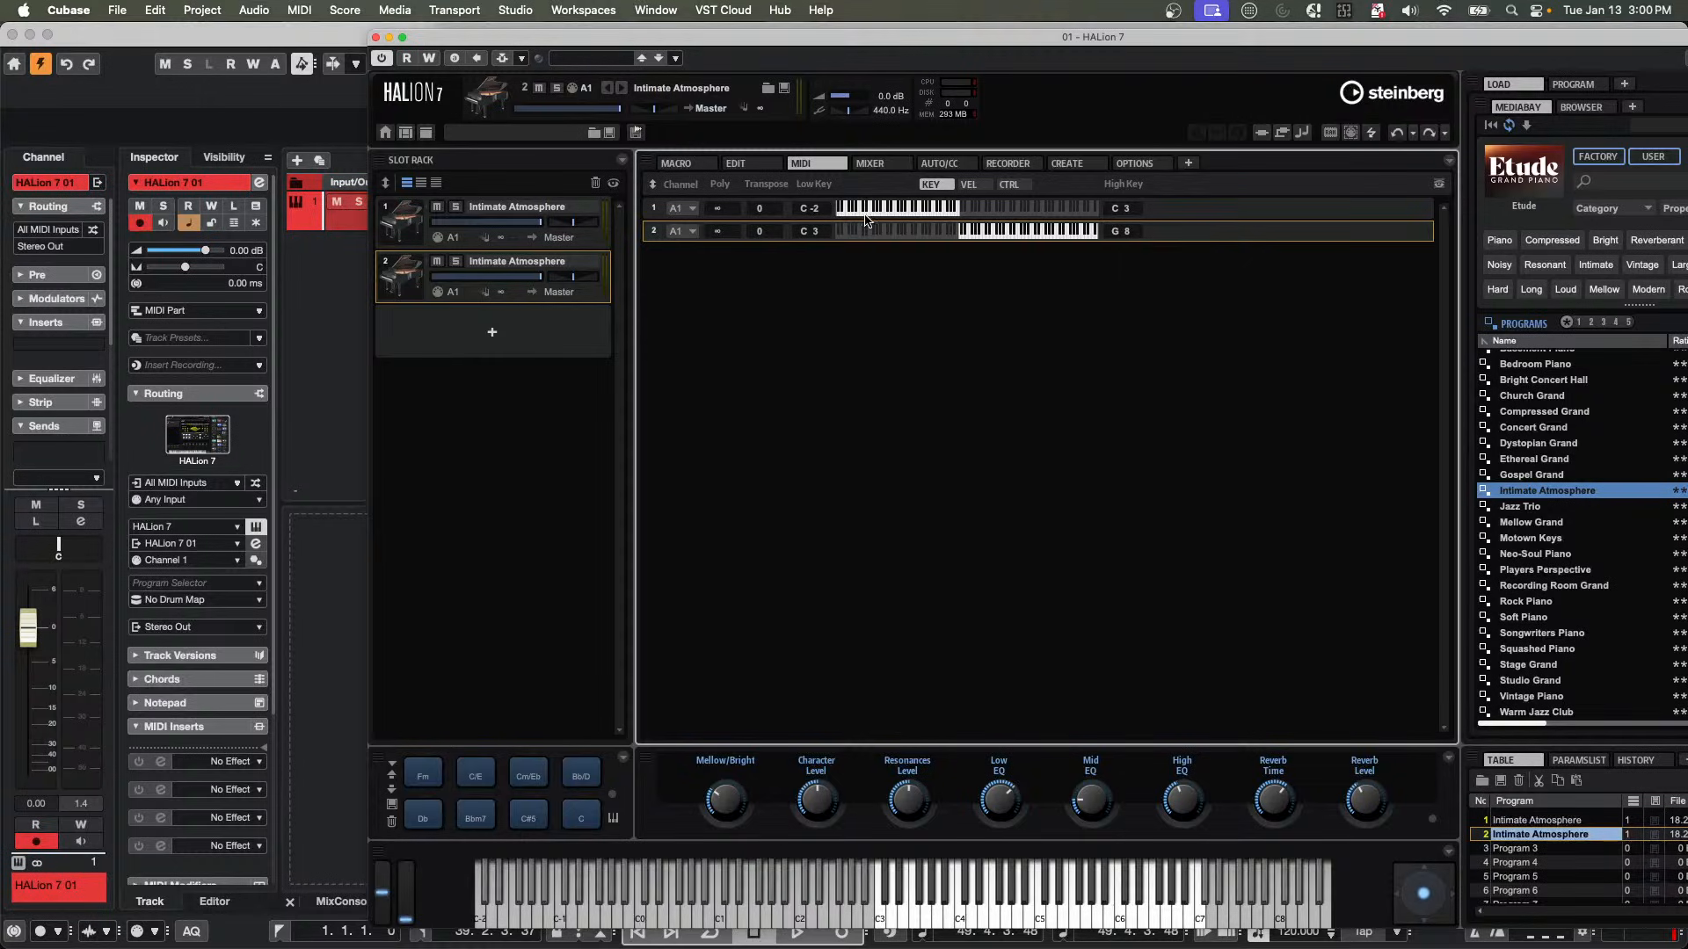
pyautogui.click(808, 214)
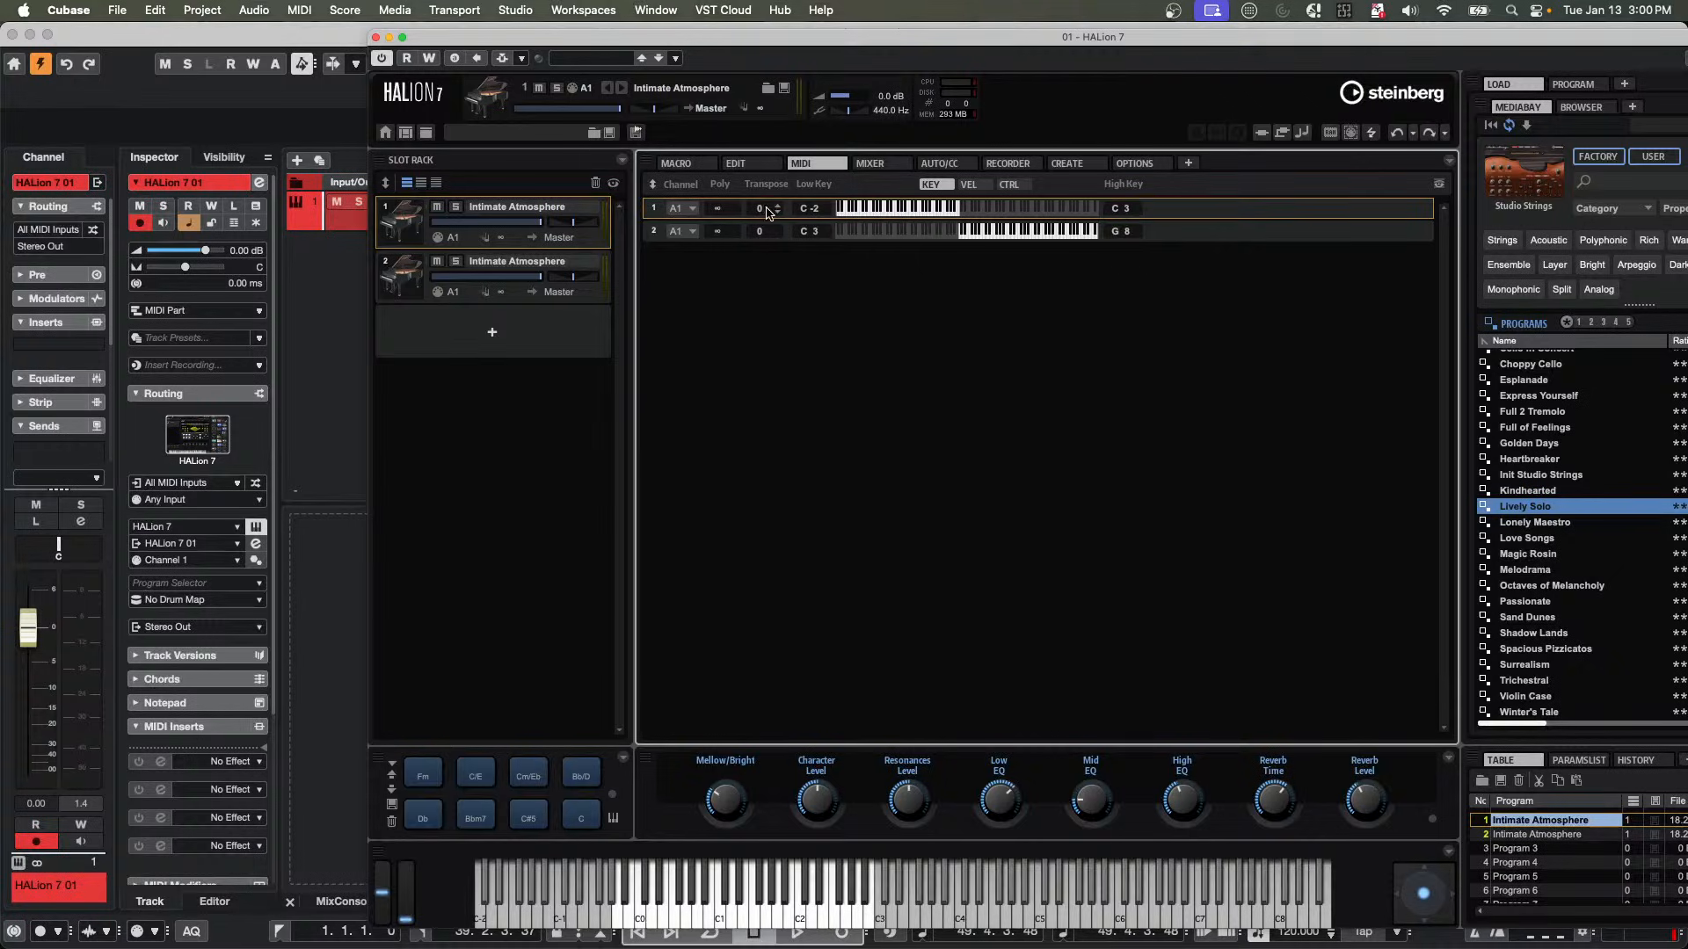
pyautogui.moveTo(846, 215); pyautogui.dragTo(902, 235)
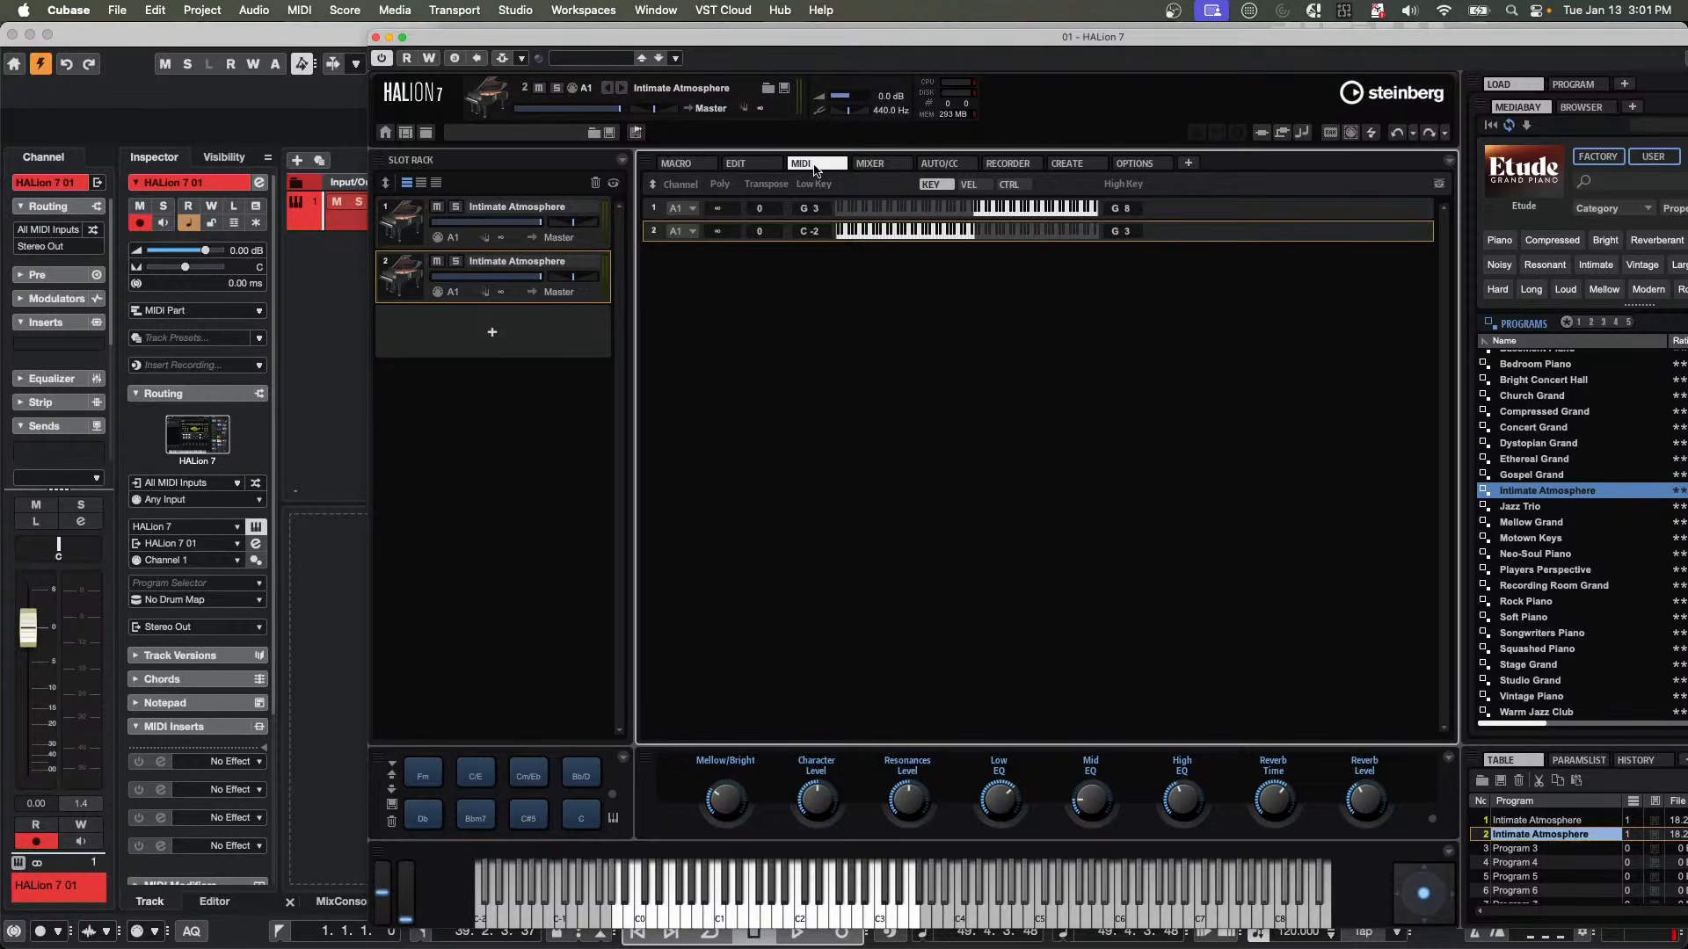
# Review the second slot's FlexPhraser settings and the slots' key ranges, and close the HALion 7 window.
pyautogui.click(761, 170)
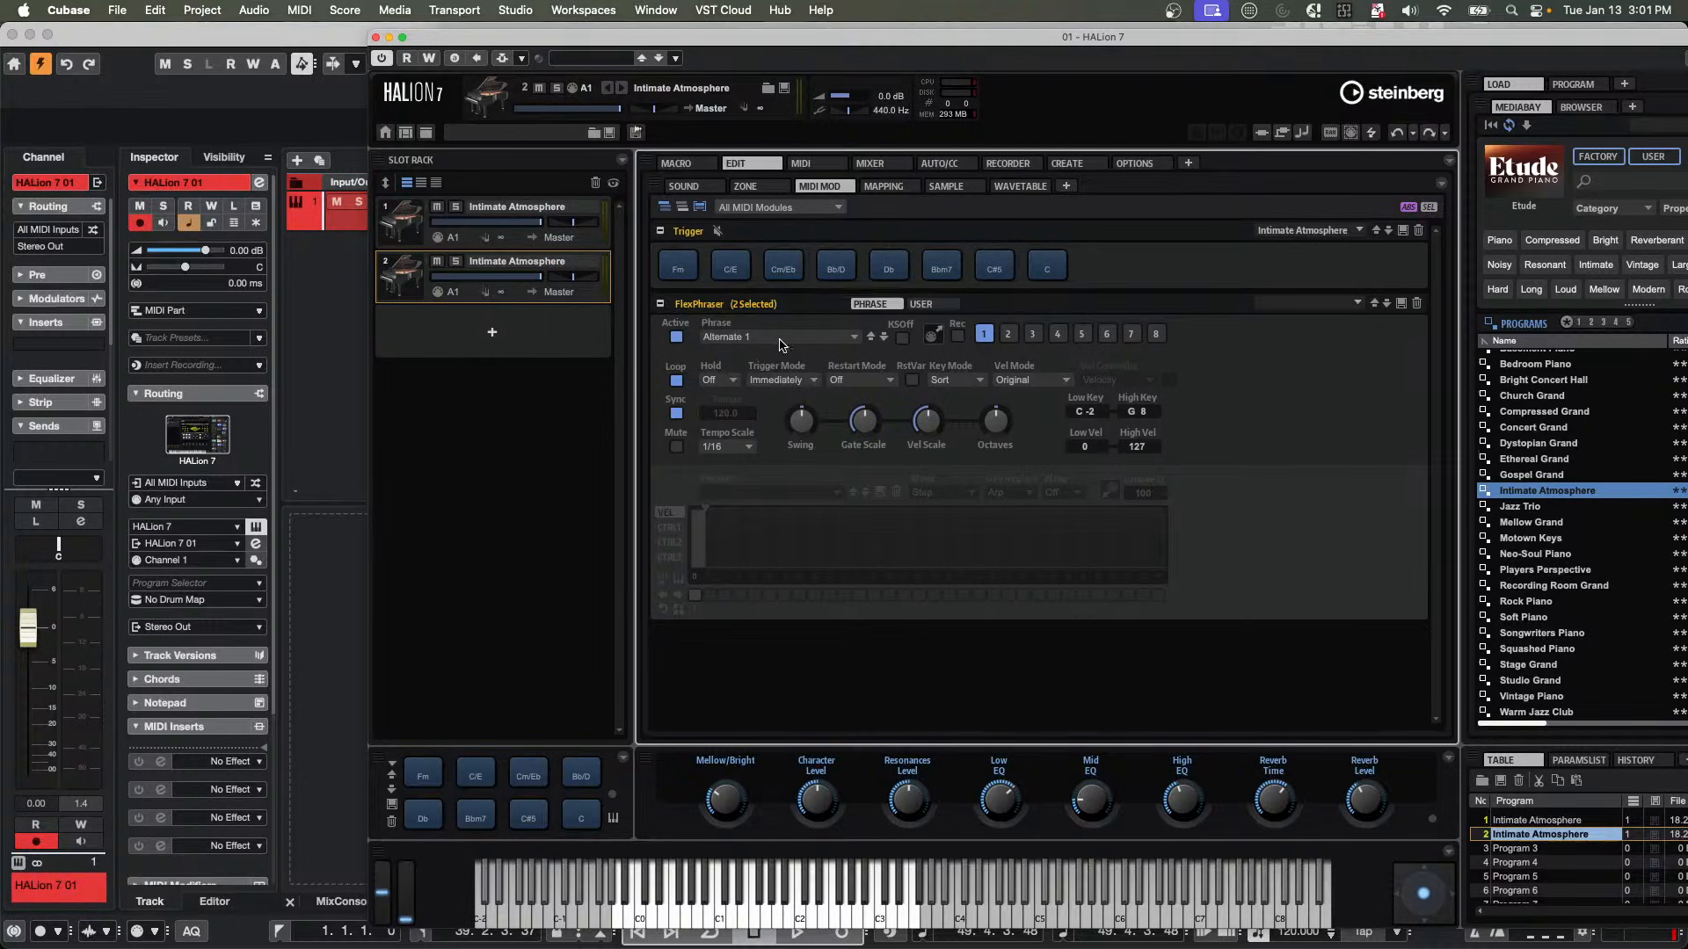
pyautogui.click(801, 163)
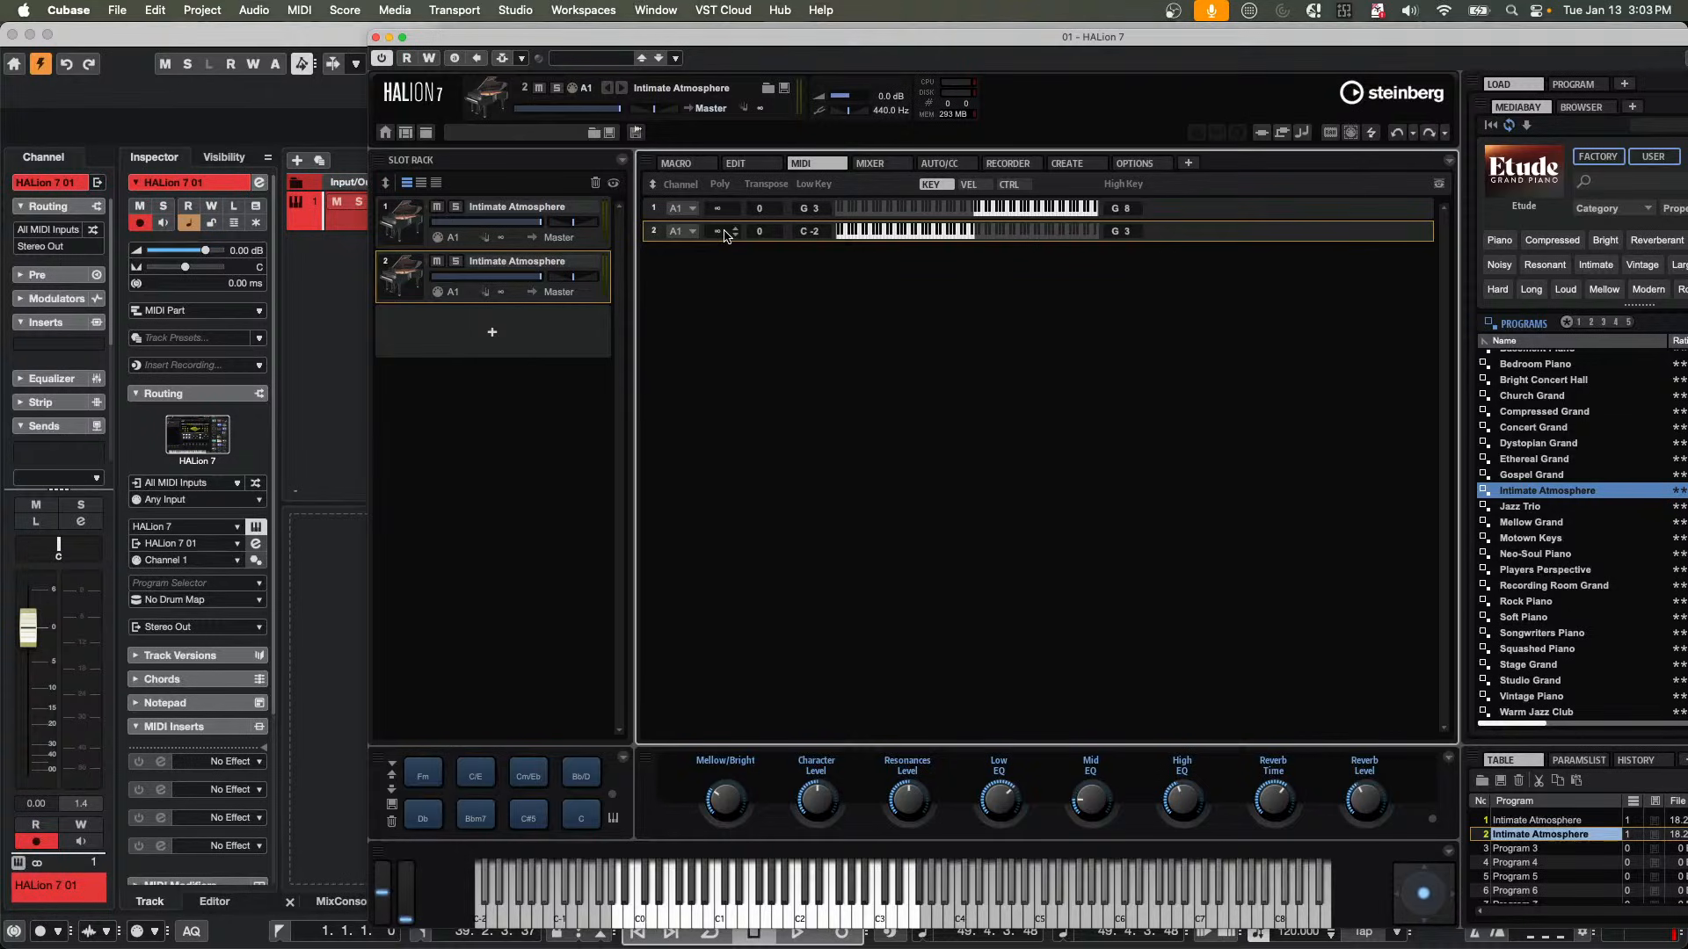
pyautogui.click(376, 37)
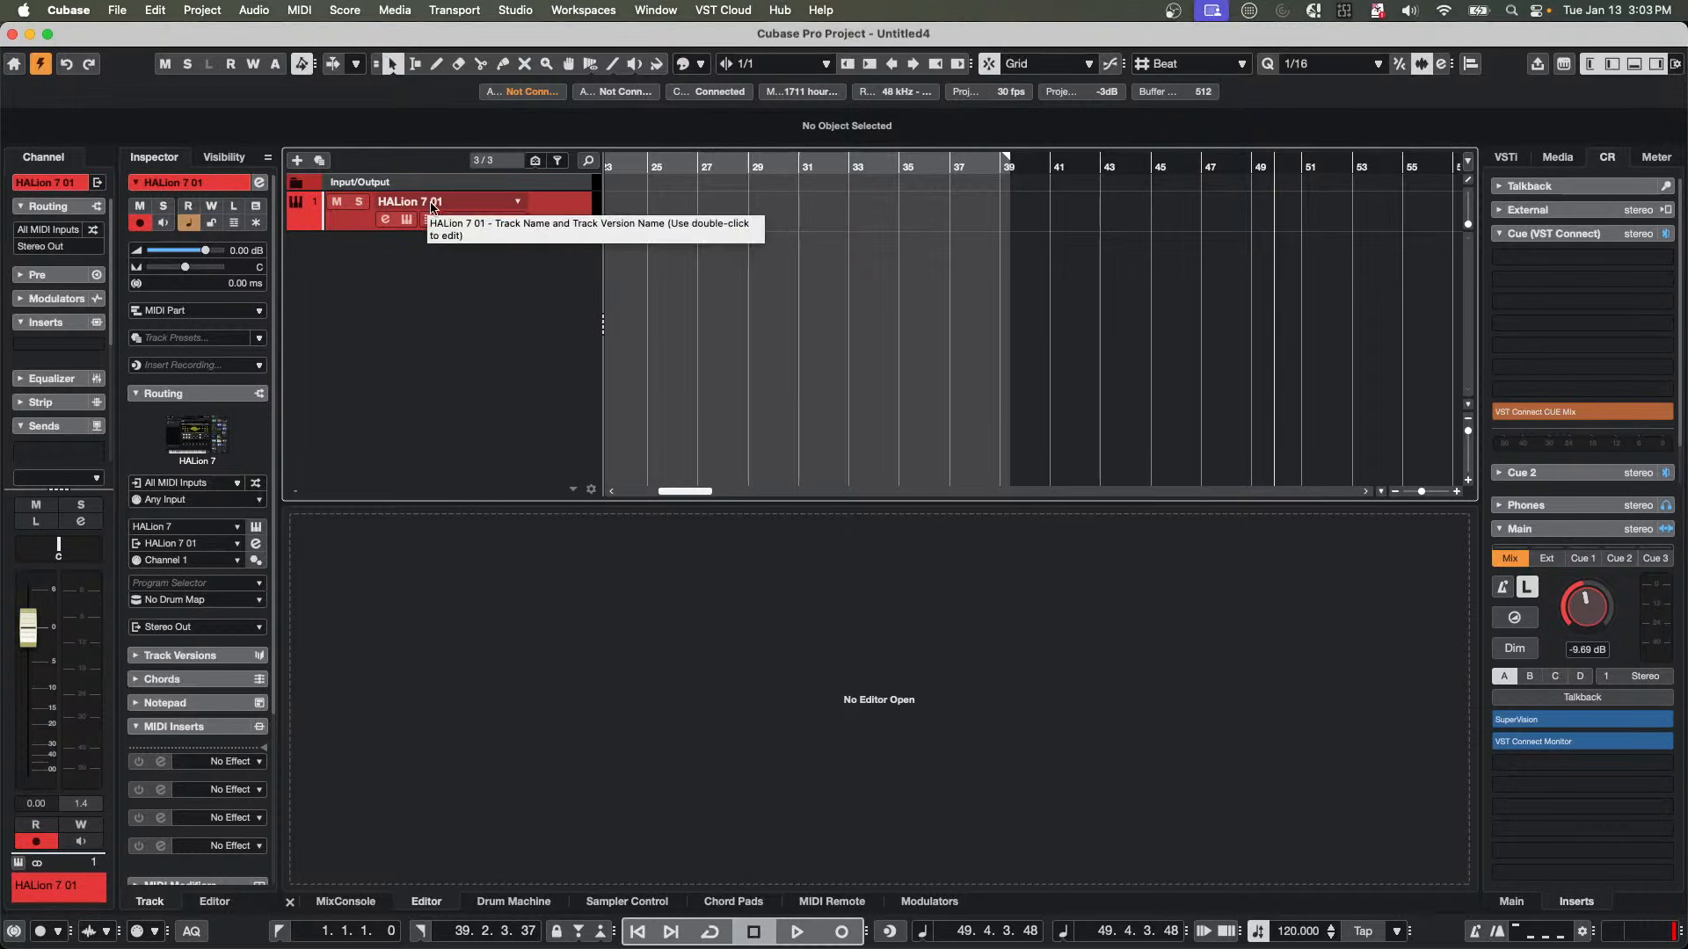
# Open the MIDI Remote overview of connected controllers and start adding a new MIDI controller surface.
pyautogui.rightClick(384, 268)
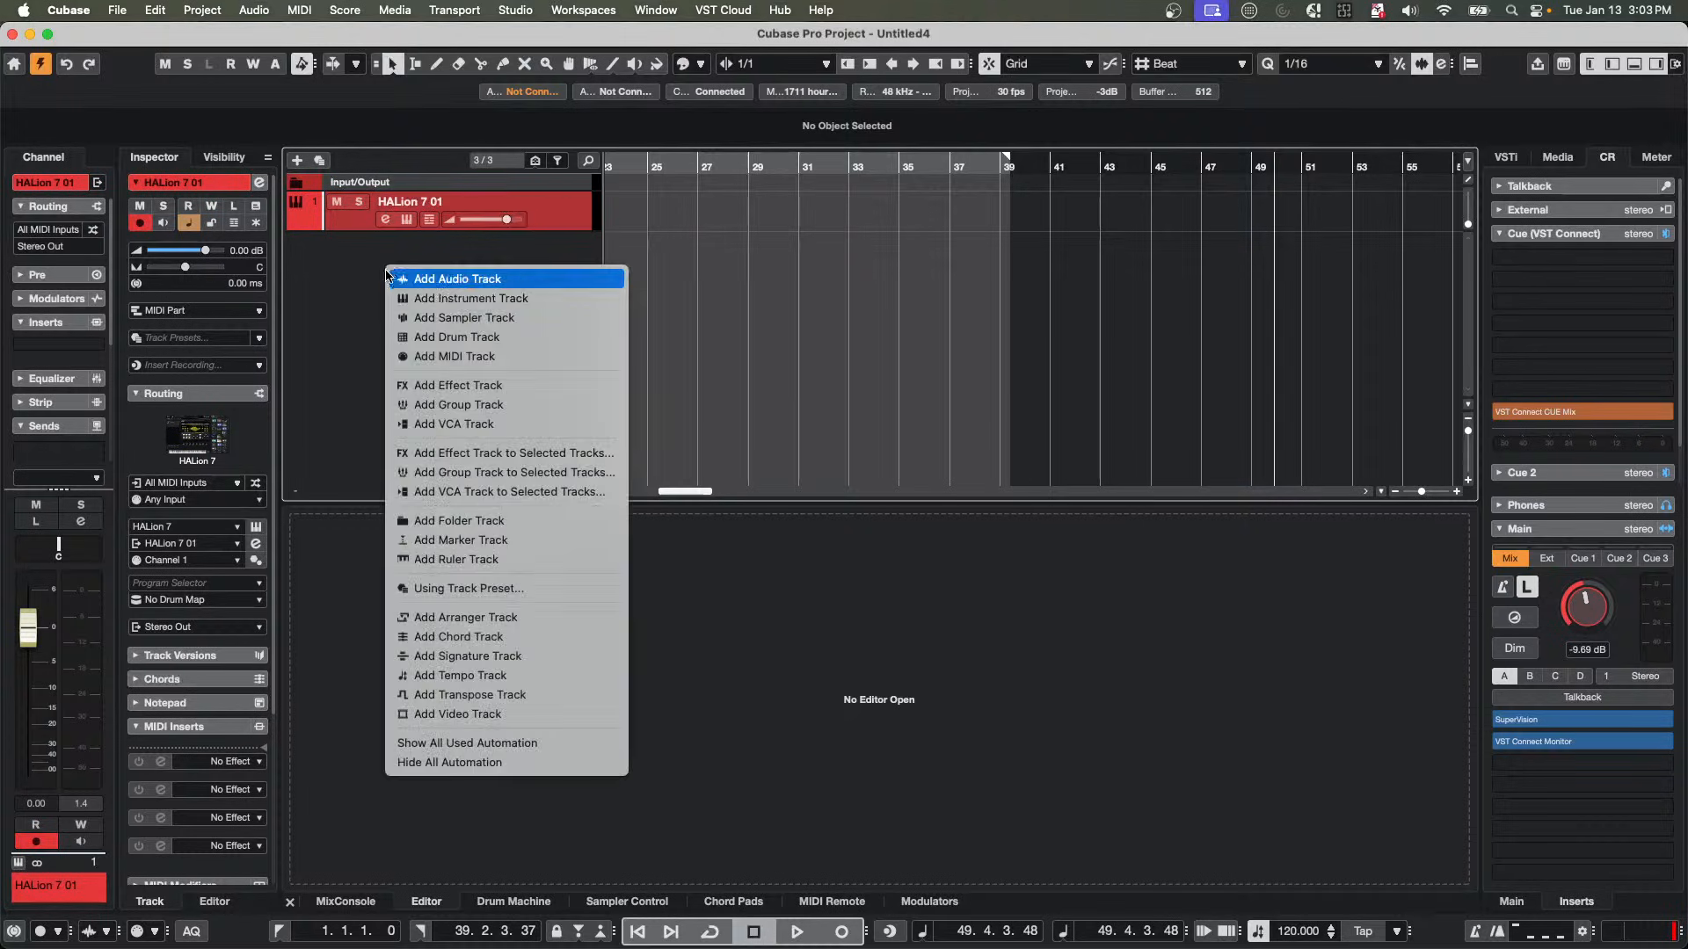
pyautogui.click(362, 278)
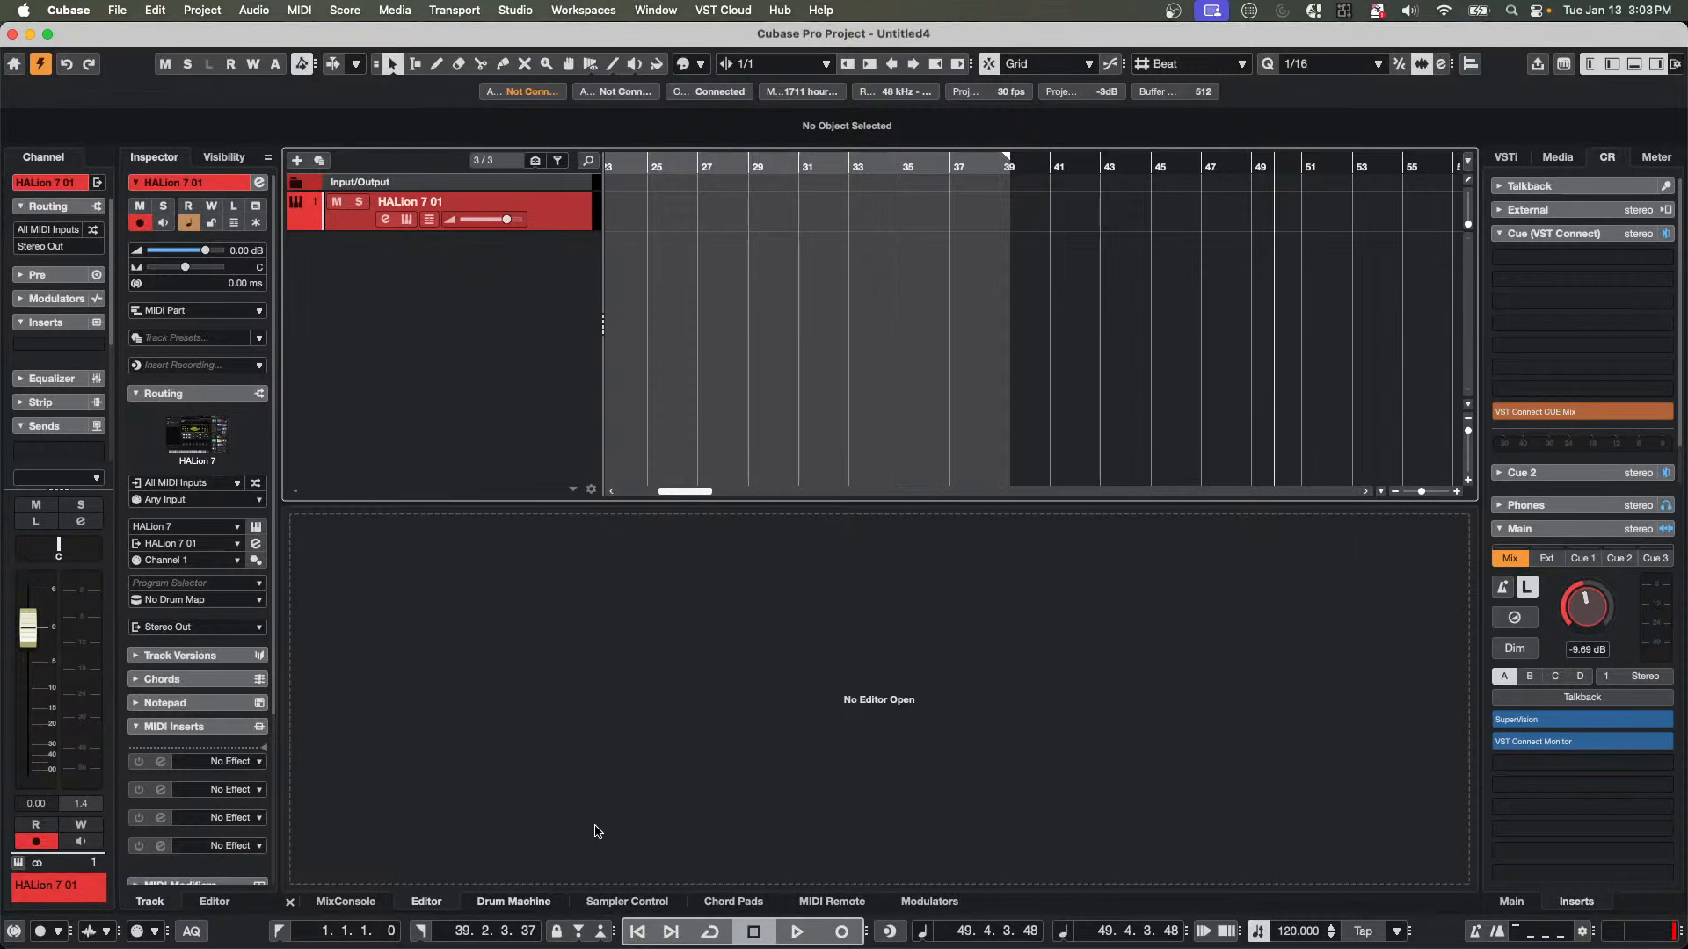
pyautogui.click(842, 902)
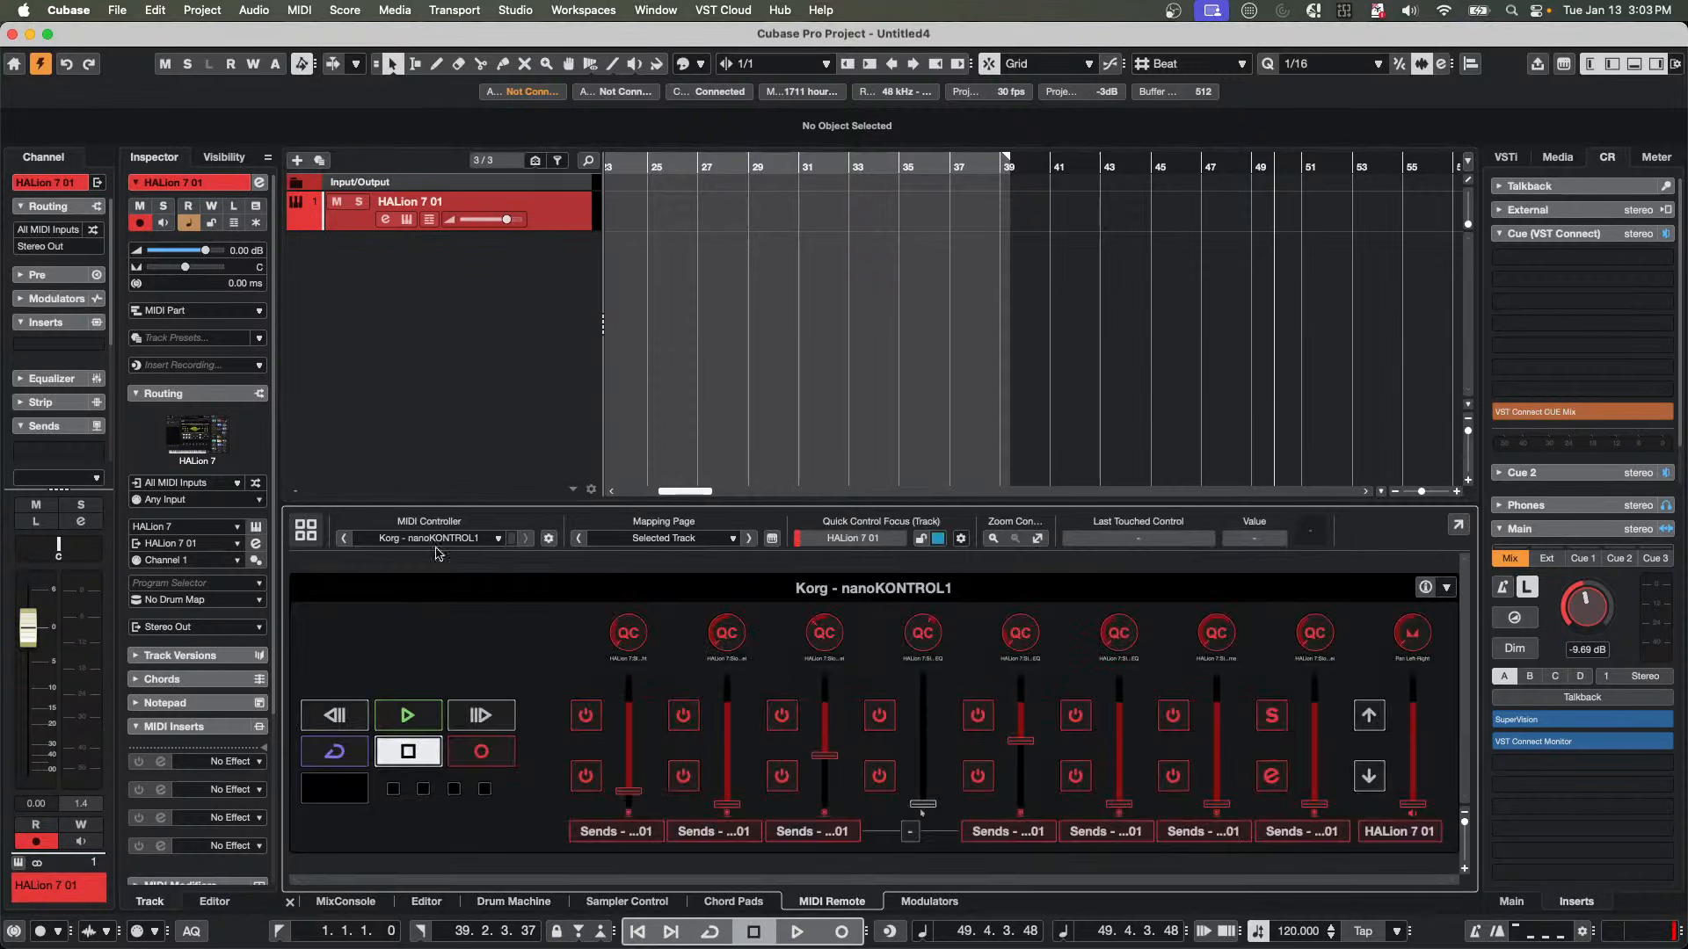
pyautogui.click(306, 530)
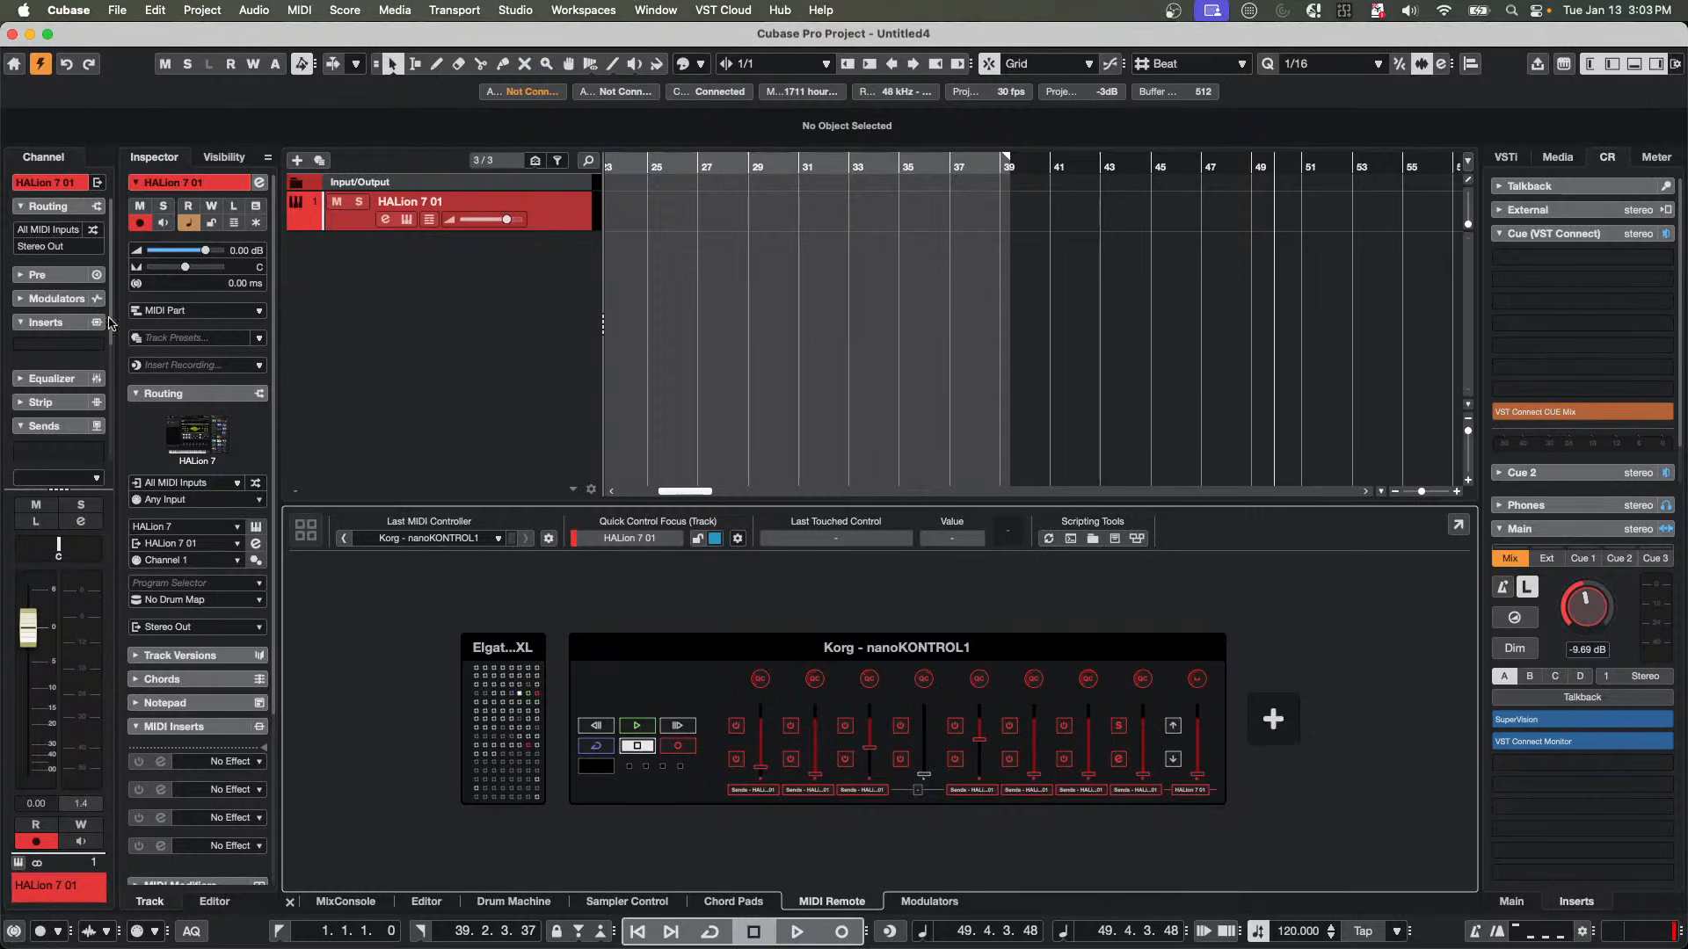
pyautogui.click(1273, 717)
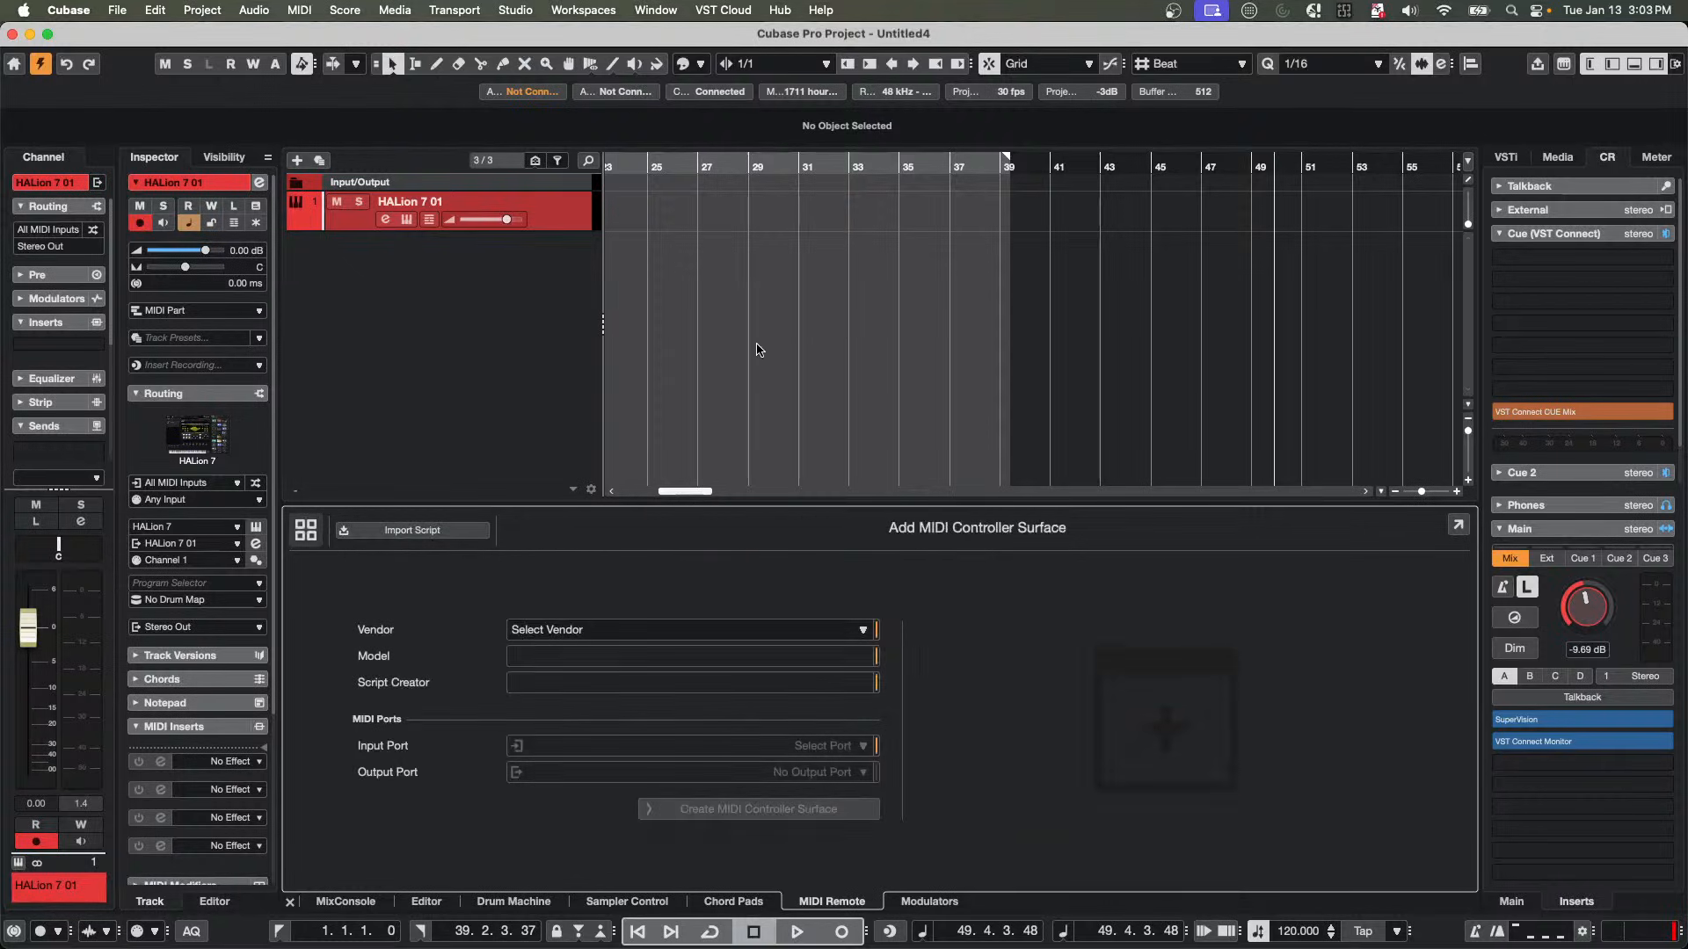
# Look through the vendor choices for the new surface and enter NEKKKtar as a custom vendor.
pyautogui.click(626, 630)
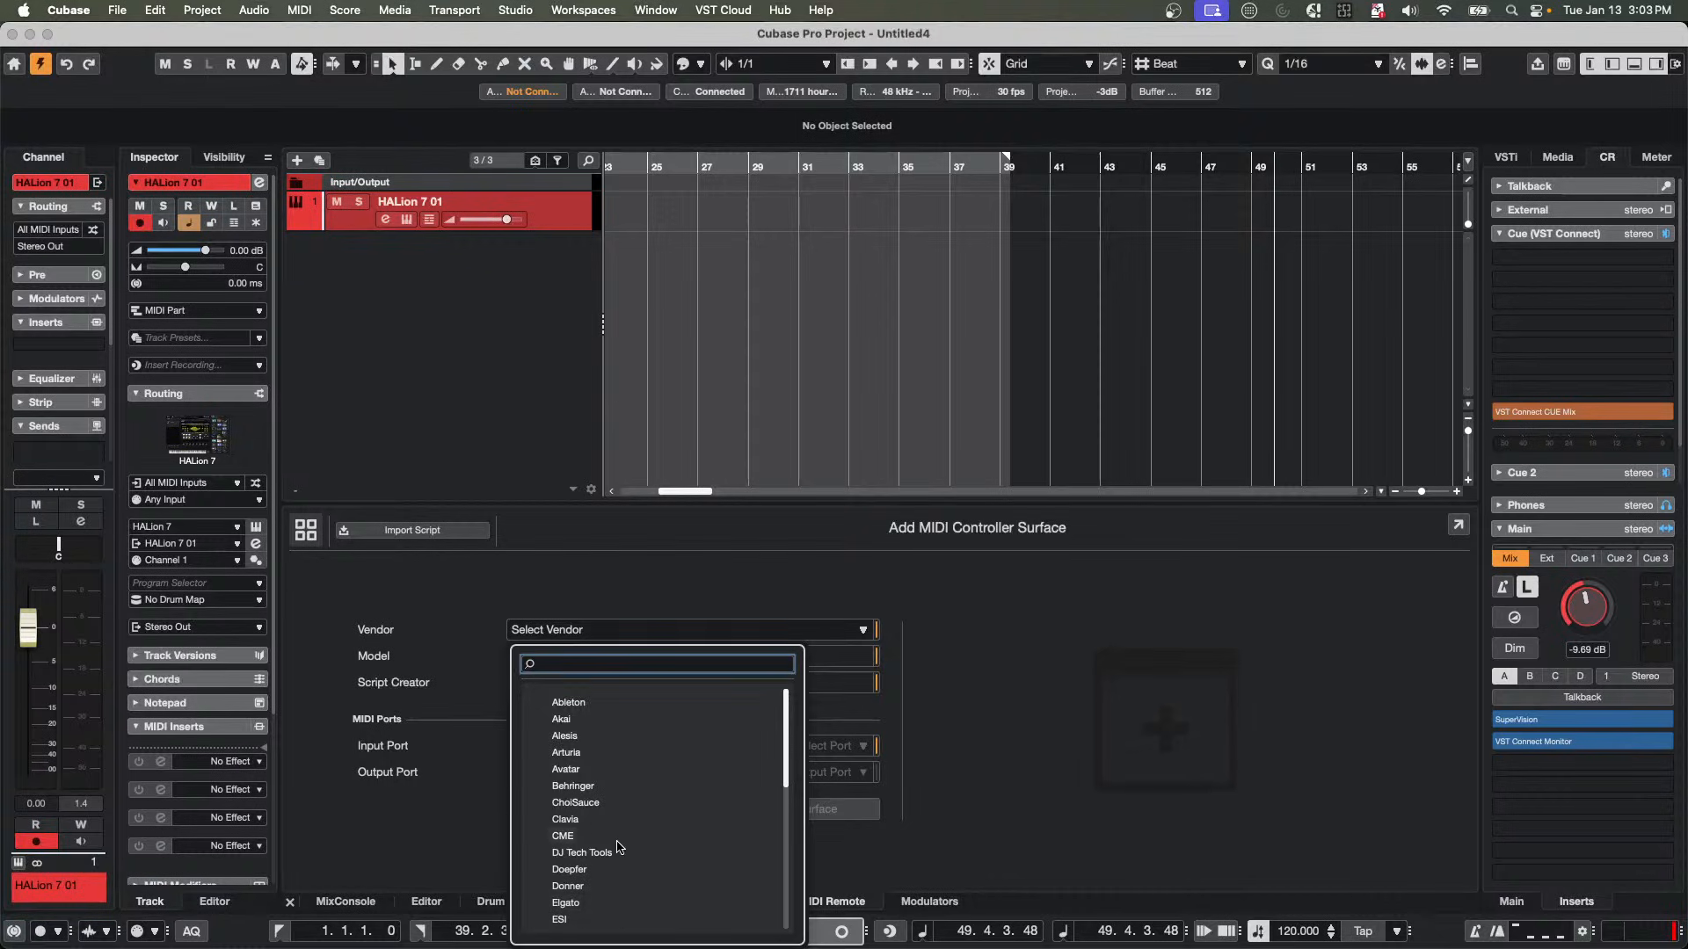
pyautogui.scroll(-3, 620, 846)
pyautogui.scroll(-2, 620, 846)
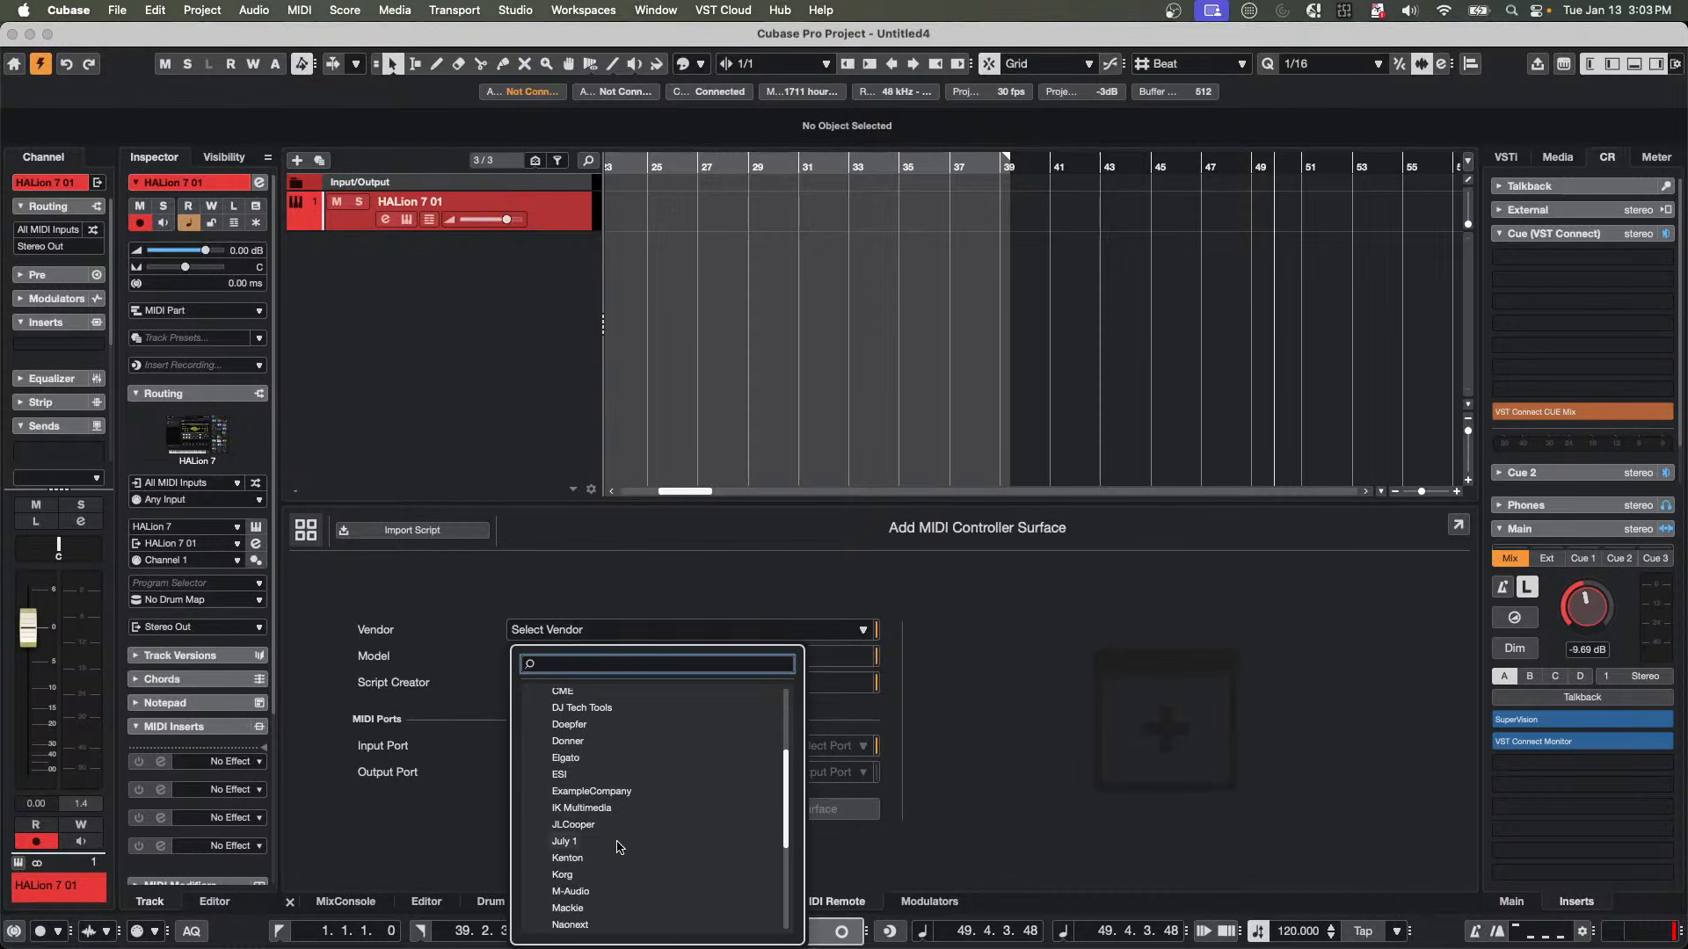
pyautogui.scroll(-5, 584, 844)
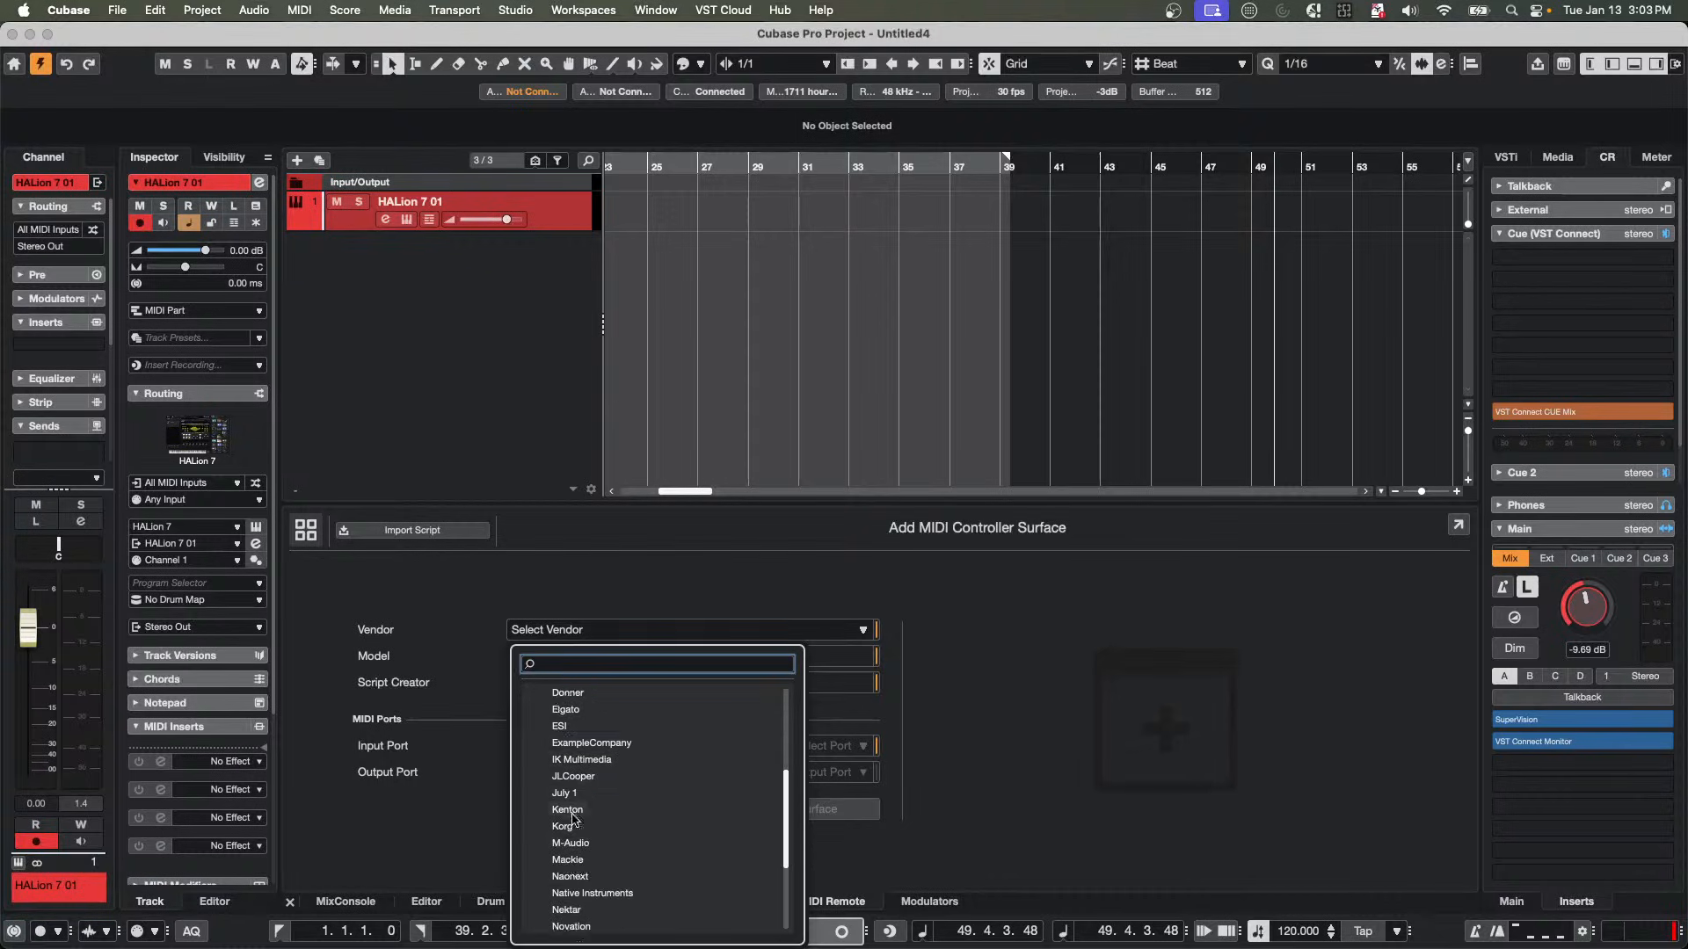
pyautogui.click(584, 916)
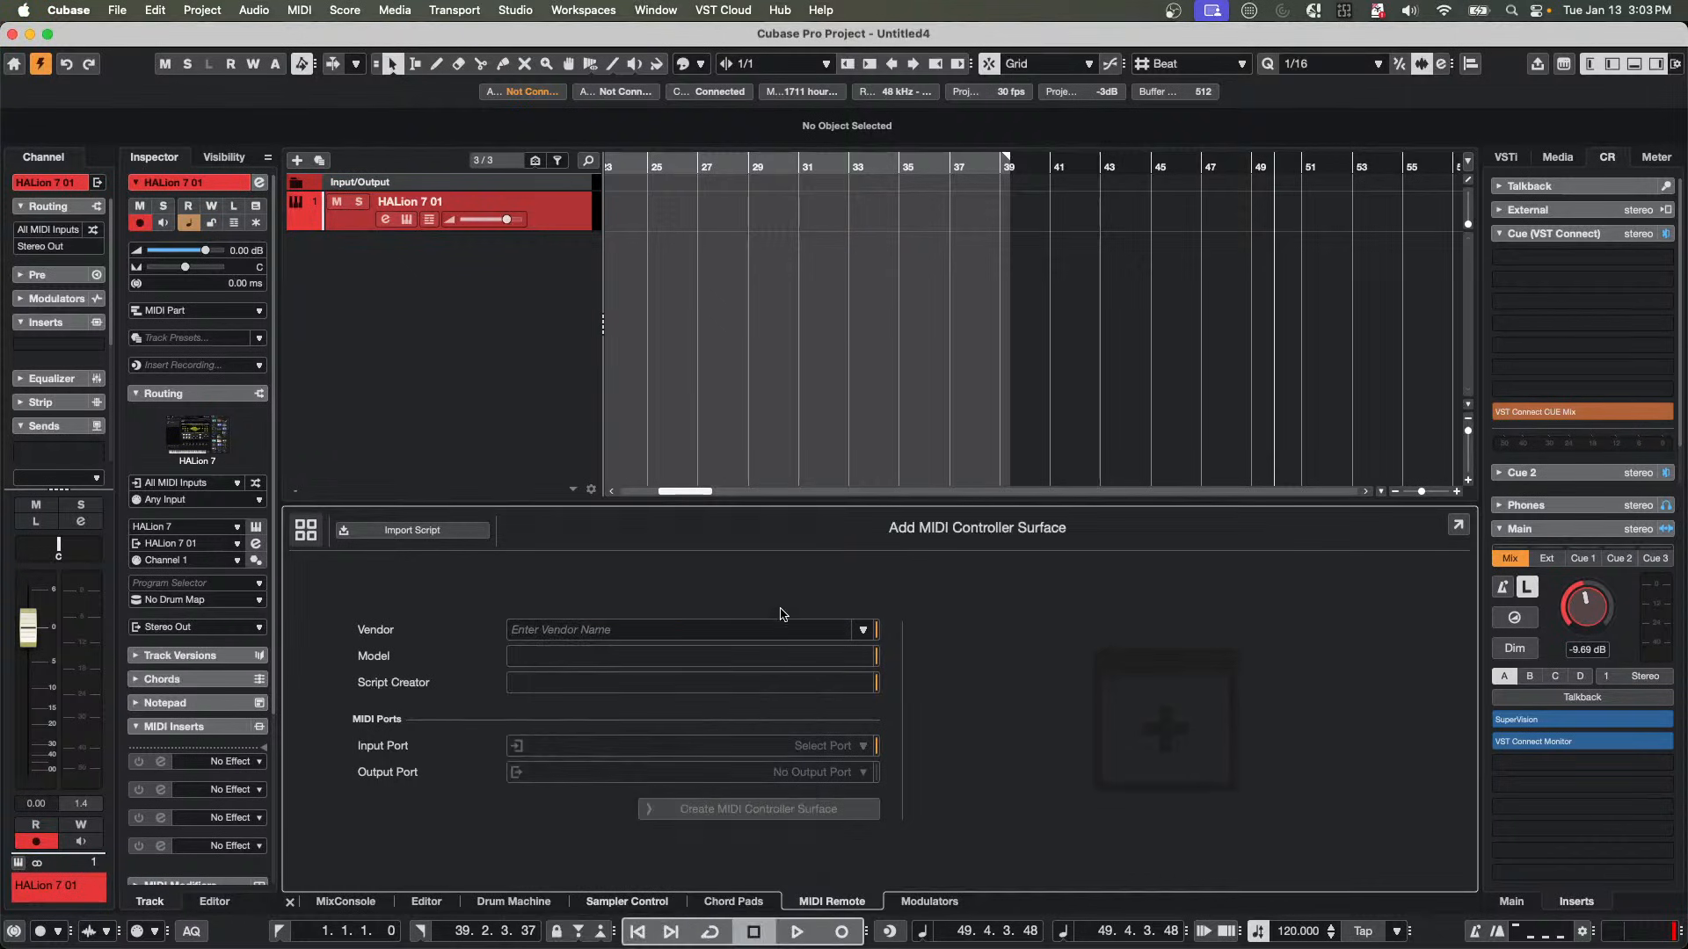
pyautogui.write('N')
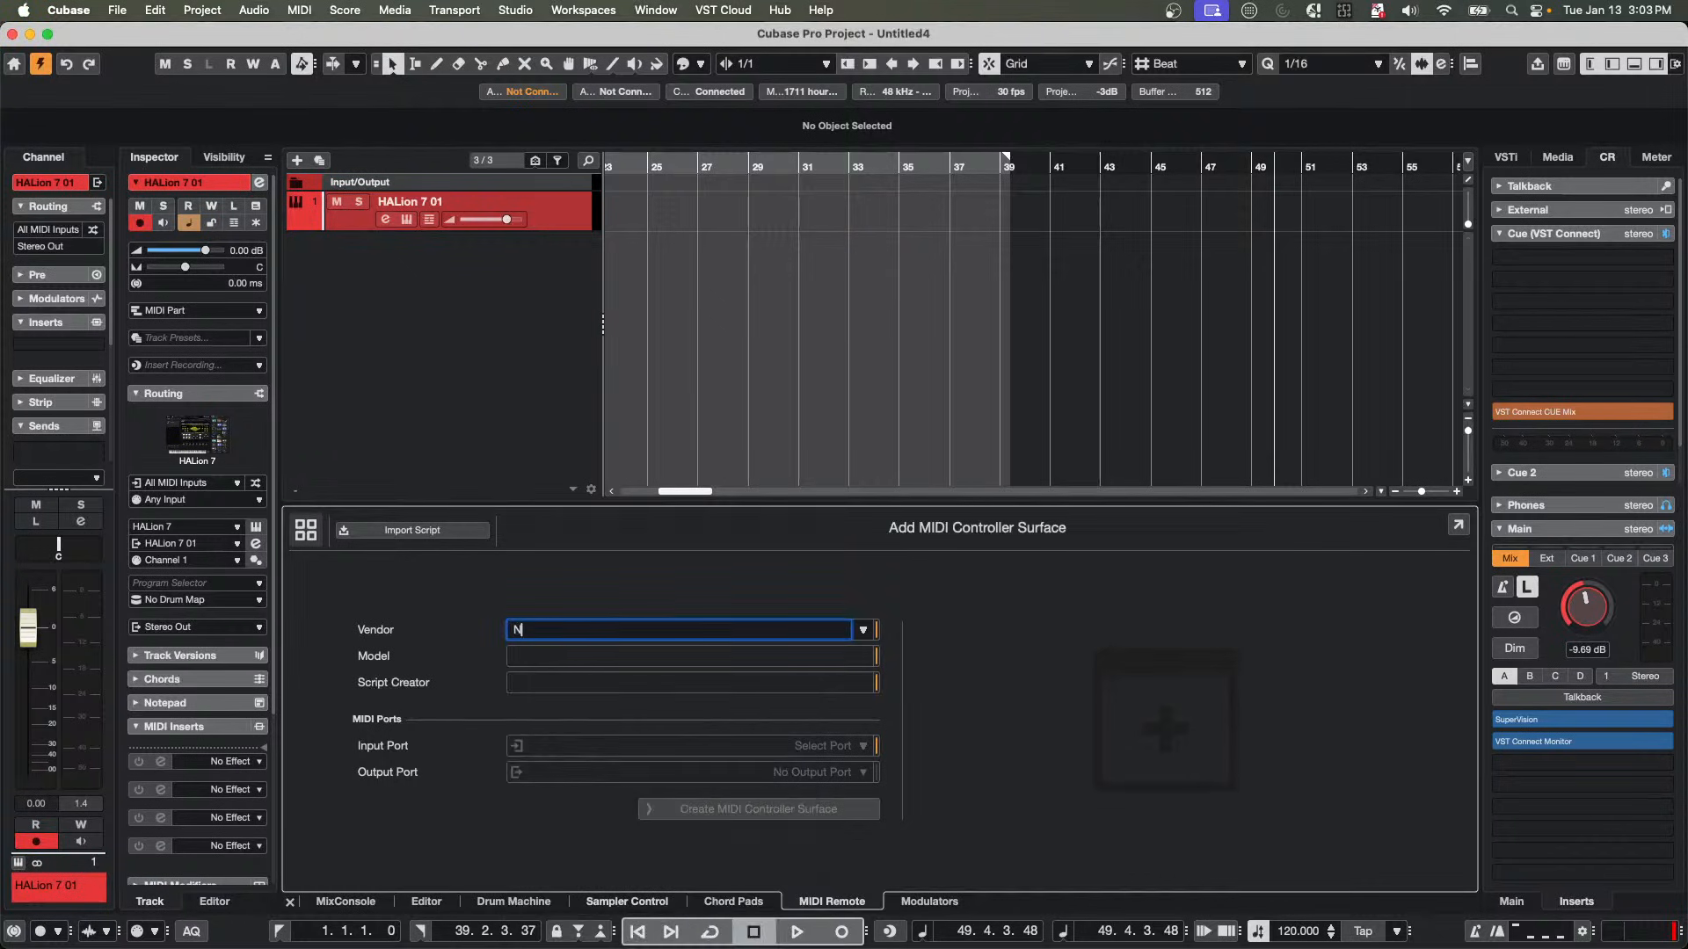
pyautogui.write('EKKKItar')
pyautogui.press('Return')
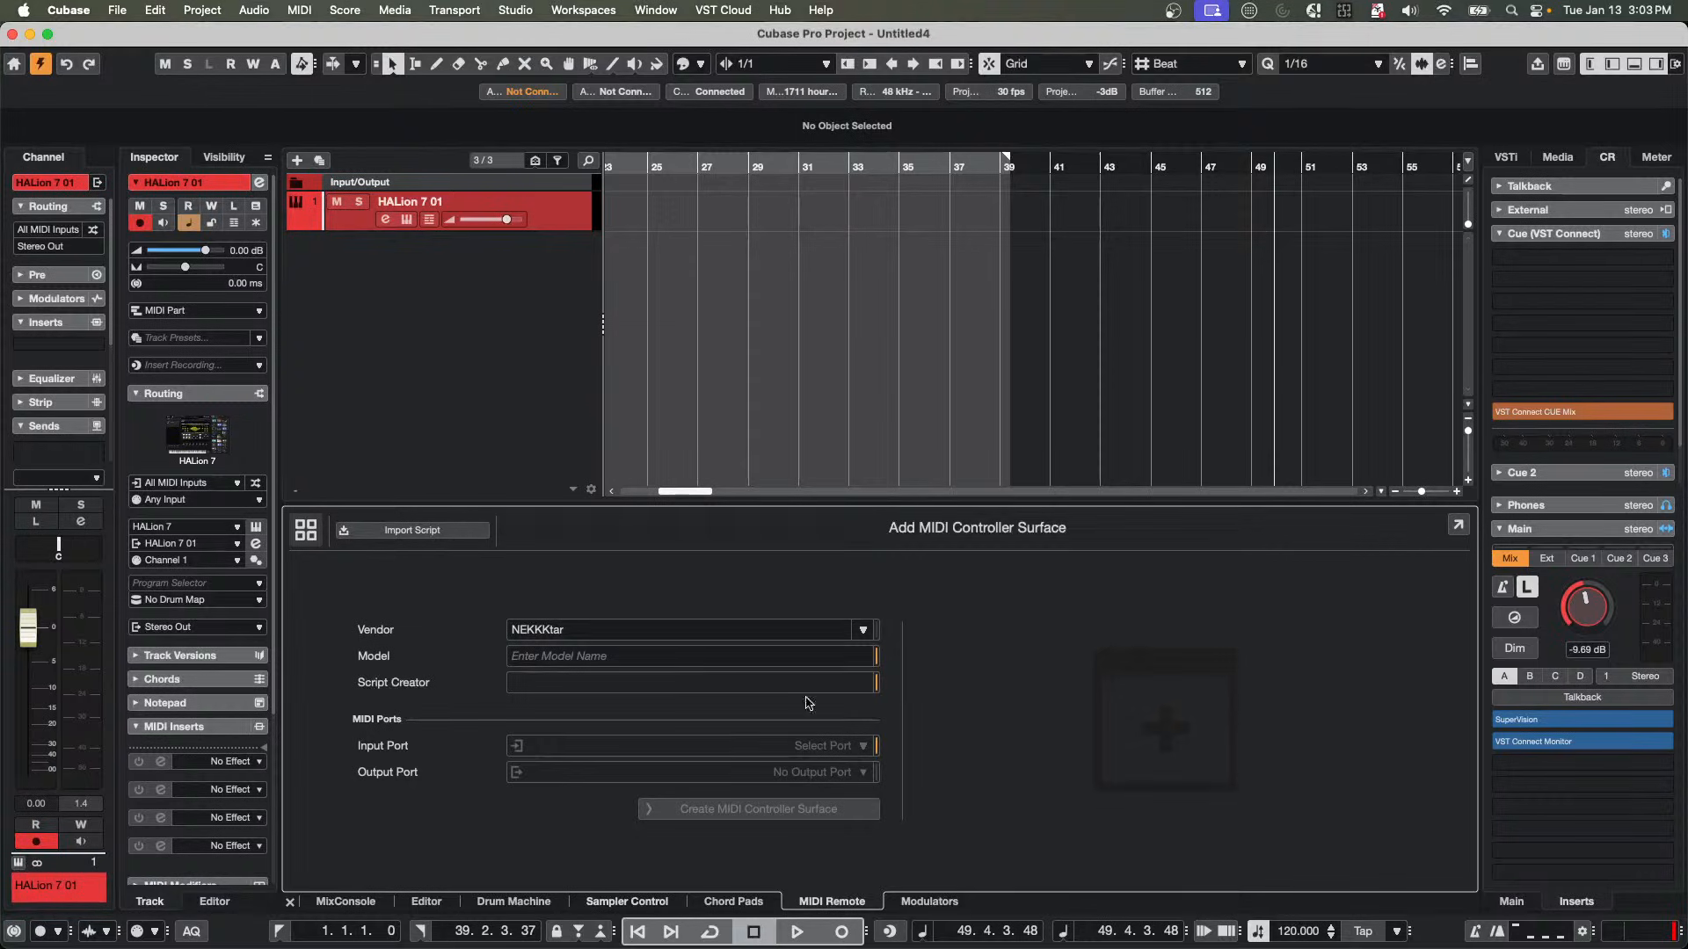
# Name the controller model p44 and fill in the script creator's name.
pyautogui.click(682, 661)
pyautogui.write('p44')
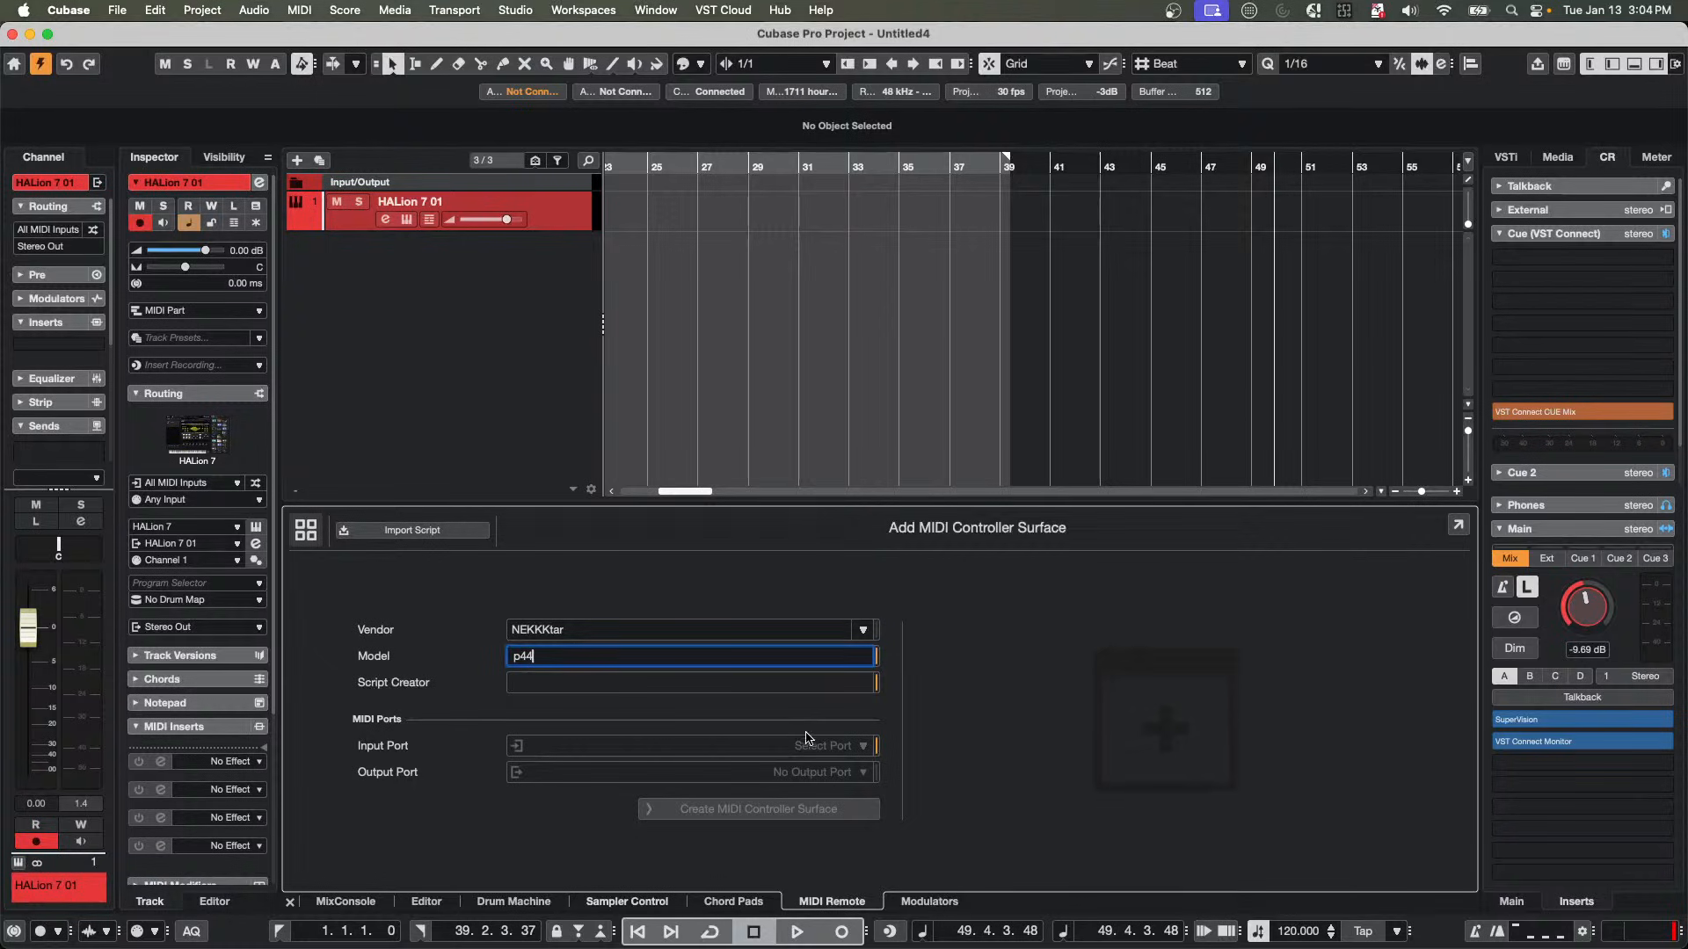
pyautogui.click(651, 683)
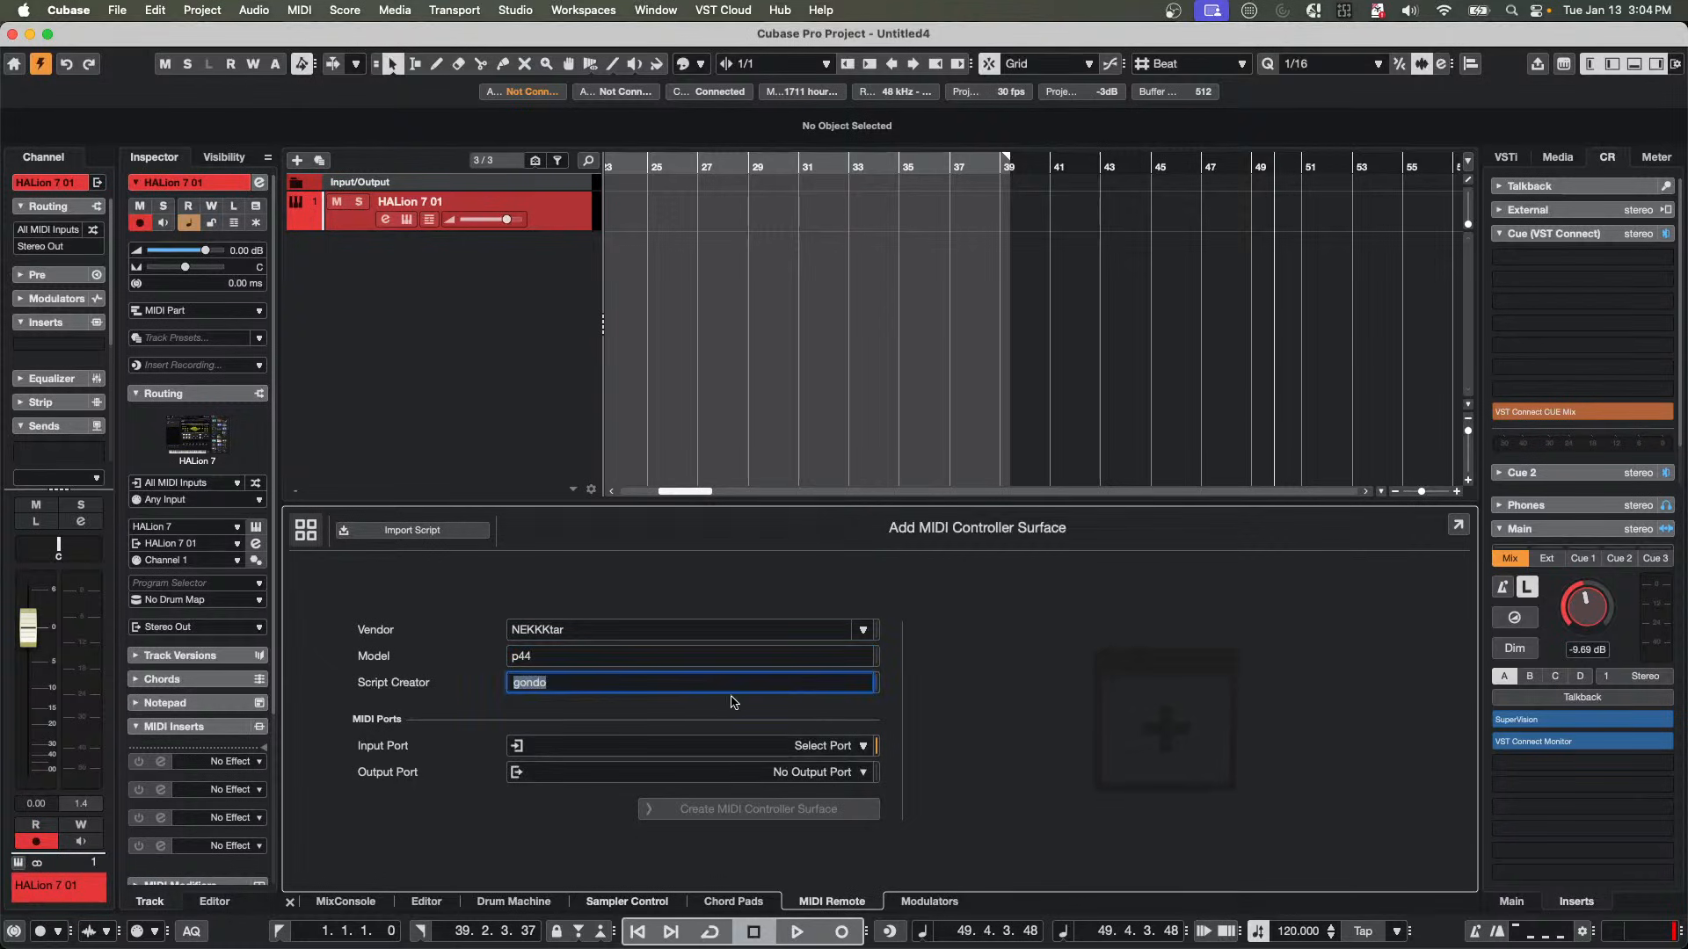
# Assign PANORAMA P4 MIDI in and PANORAMA P4 MIDI out as the ports and create the controller surface.
pyautogui.click(846, 746)
pyautogui.click(652, 555)
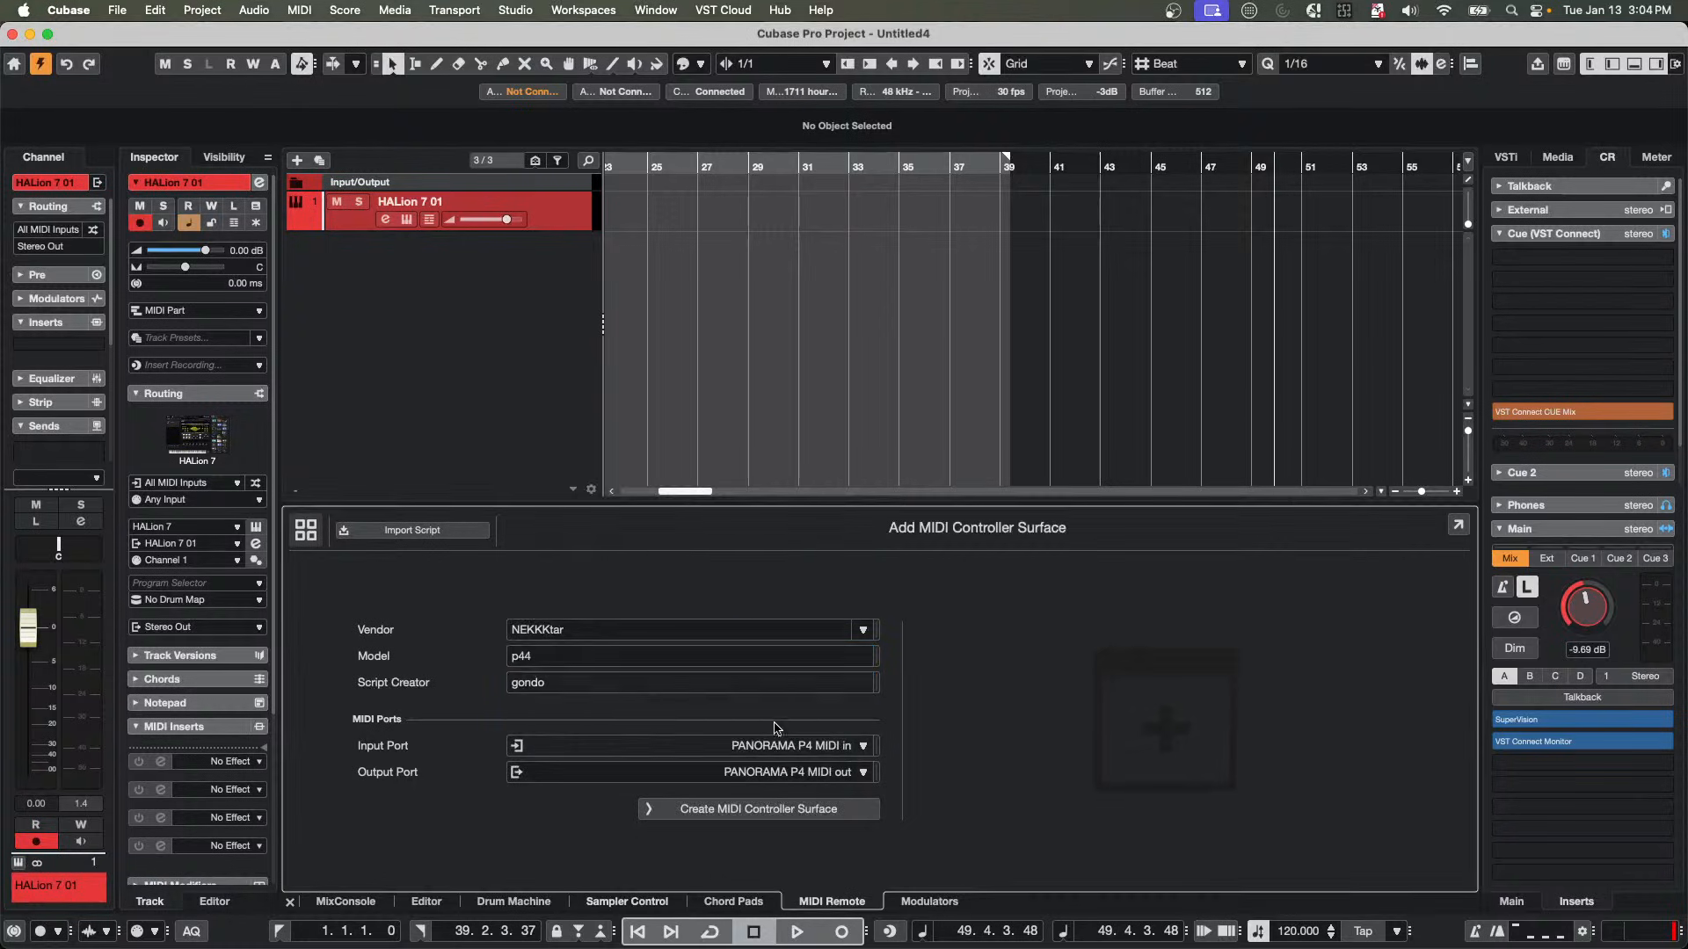
pyautogui.click(849, 772)
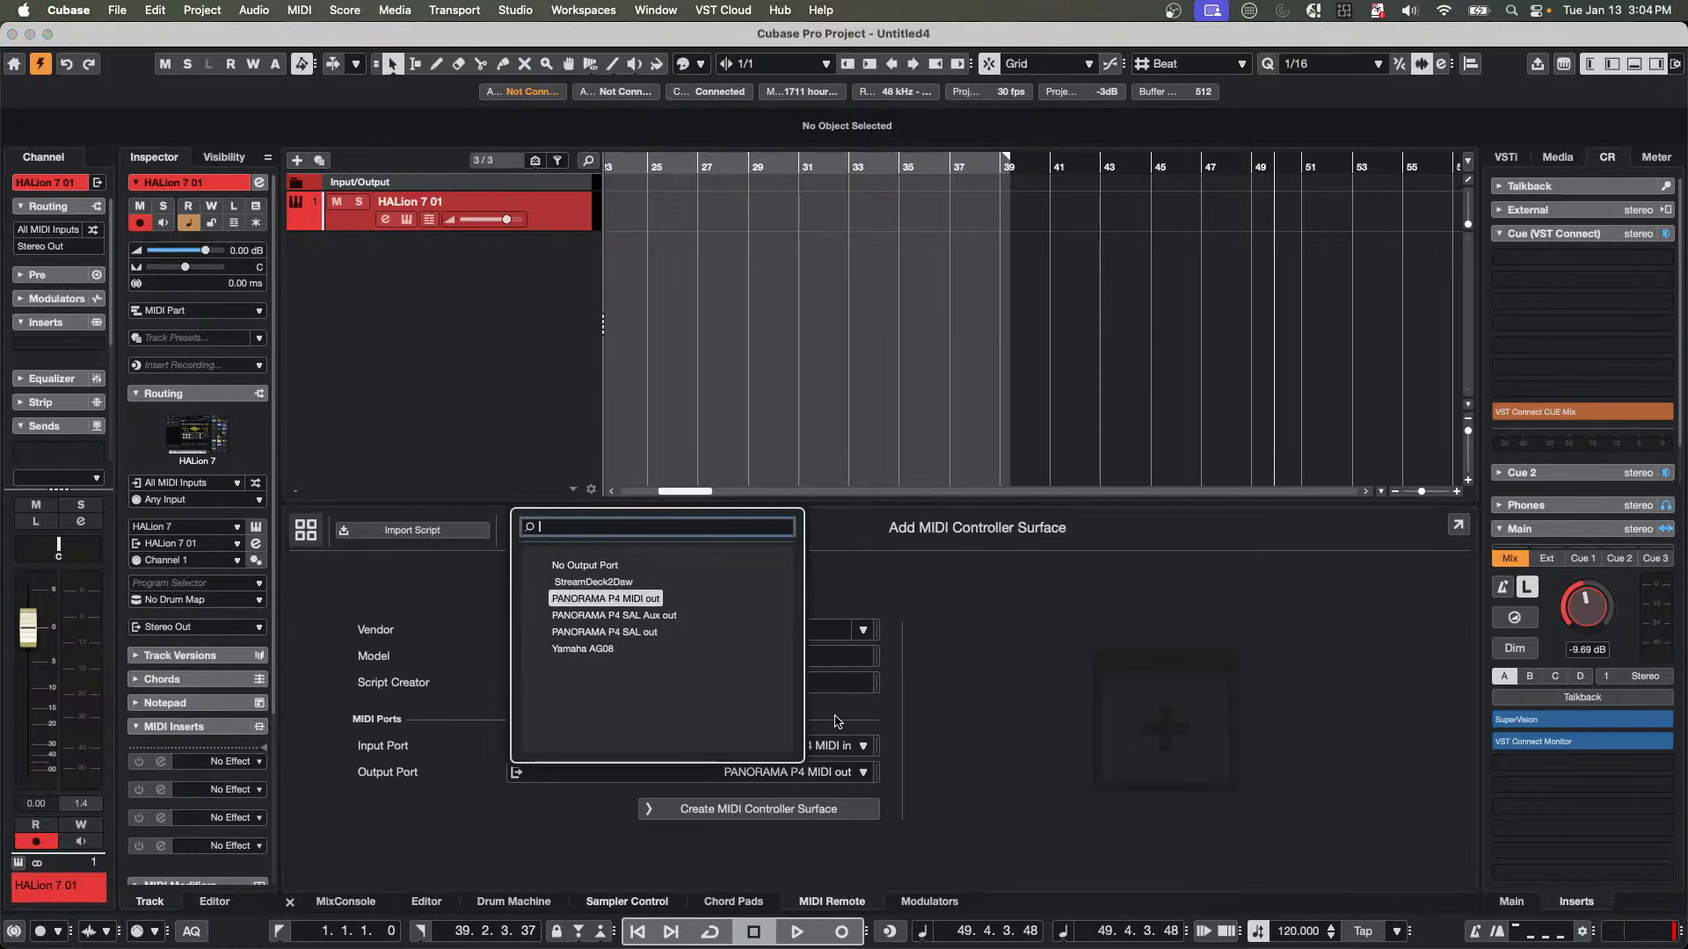
pyautogui.click(640, 598)
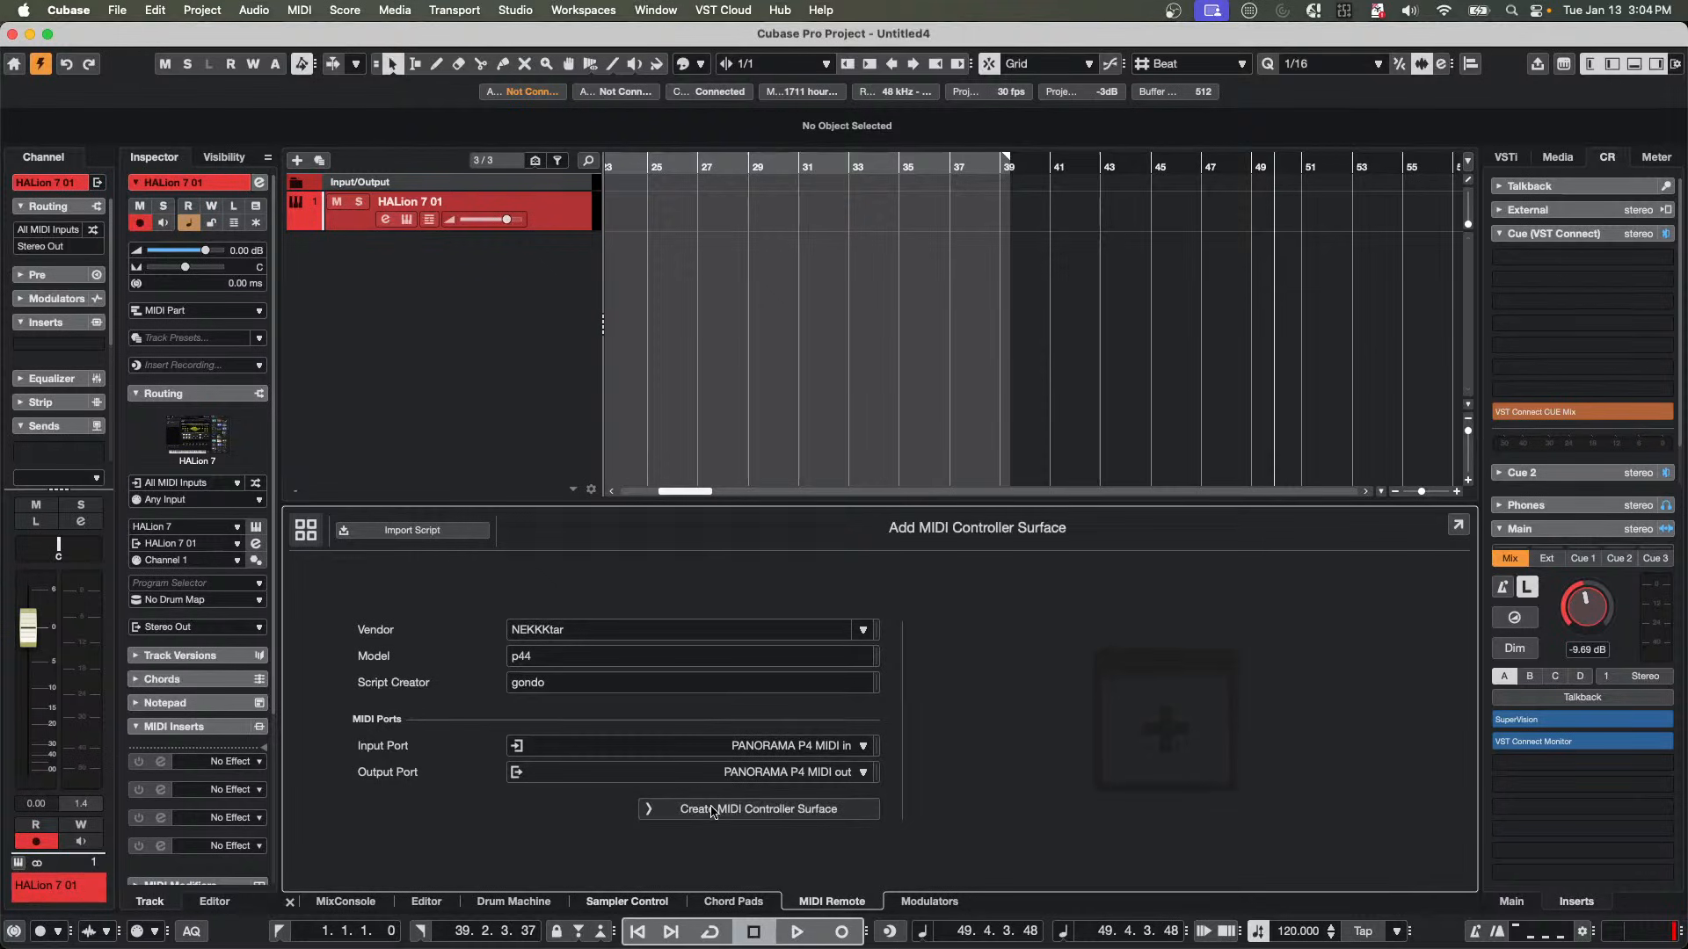
pyautogui.click(746, 810)
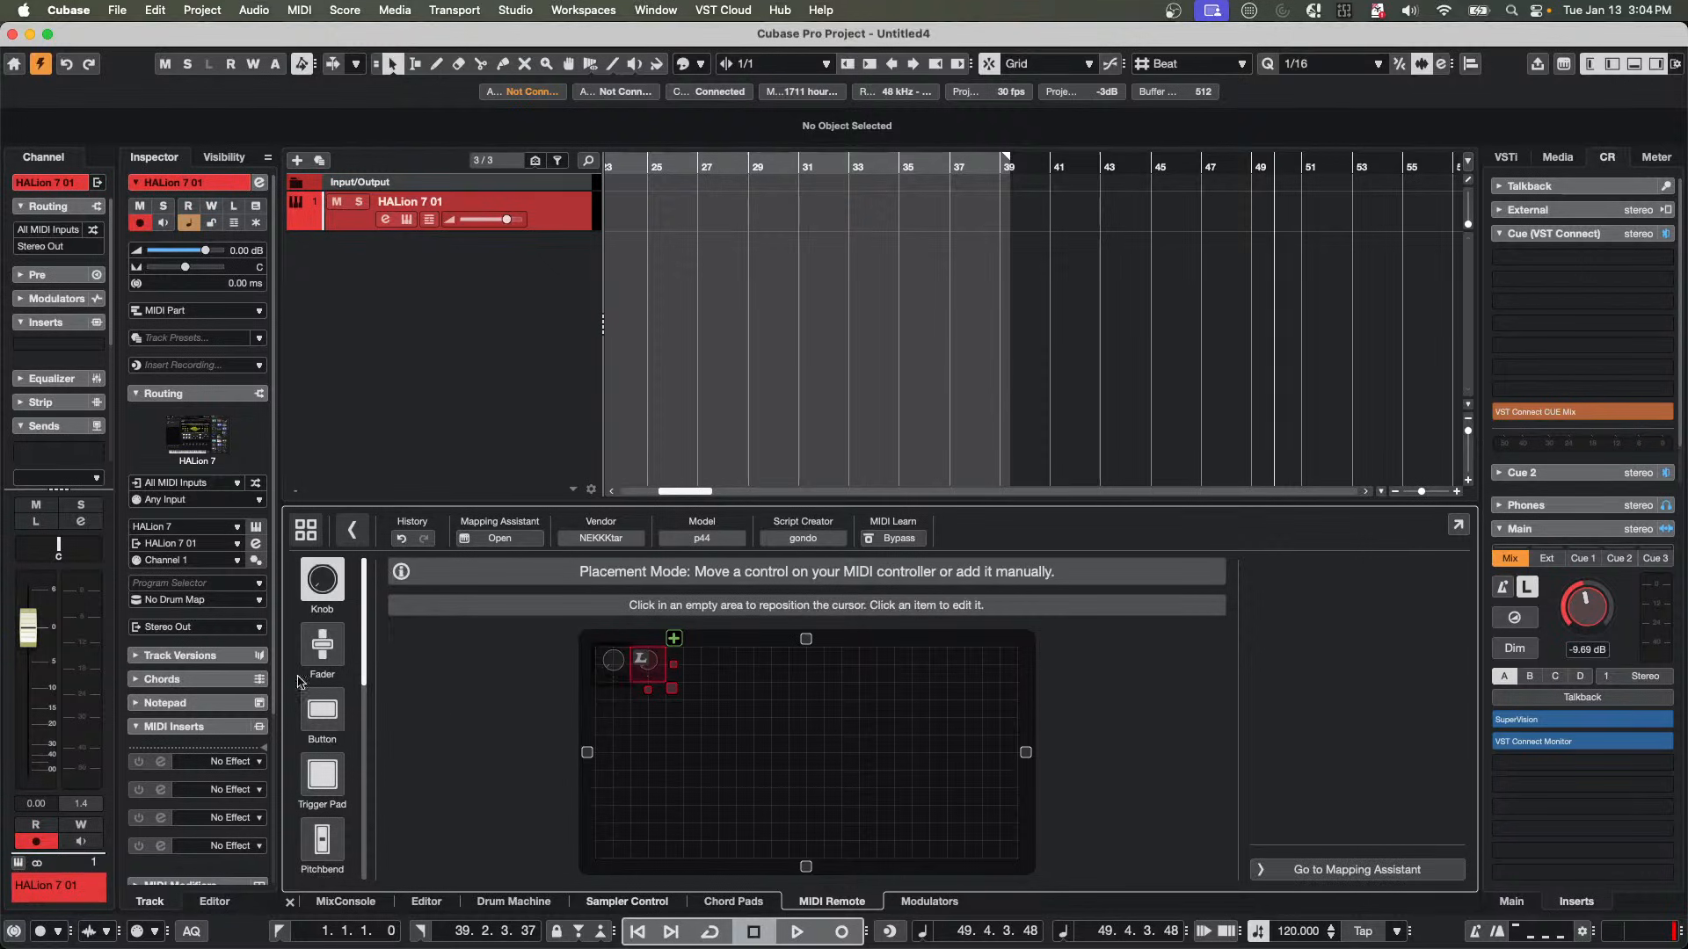
# Undo the last project action and delete the knob placed in the controller surface's first position.
pyautogui.press('super+z')
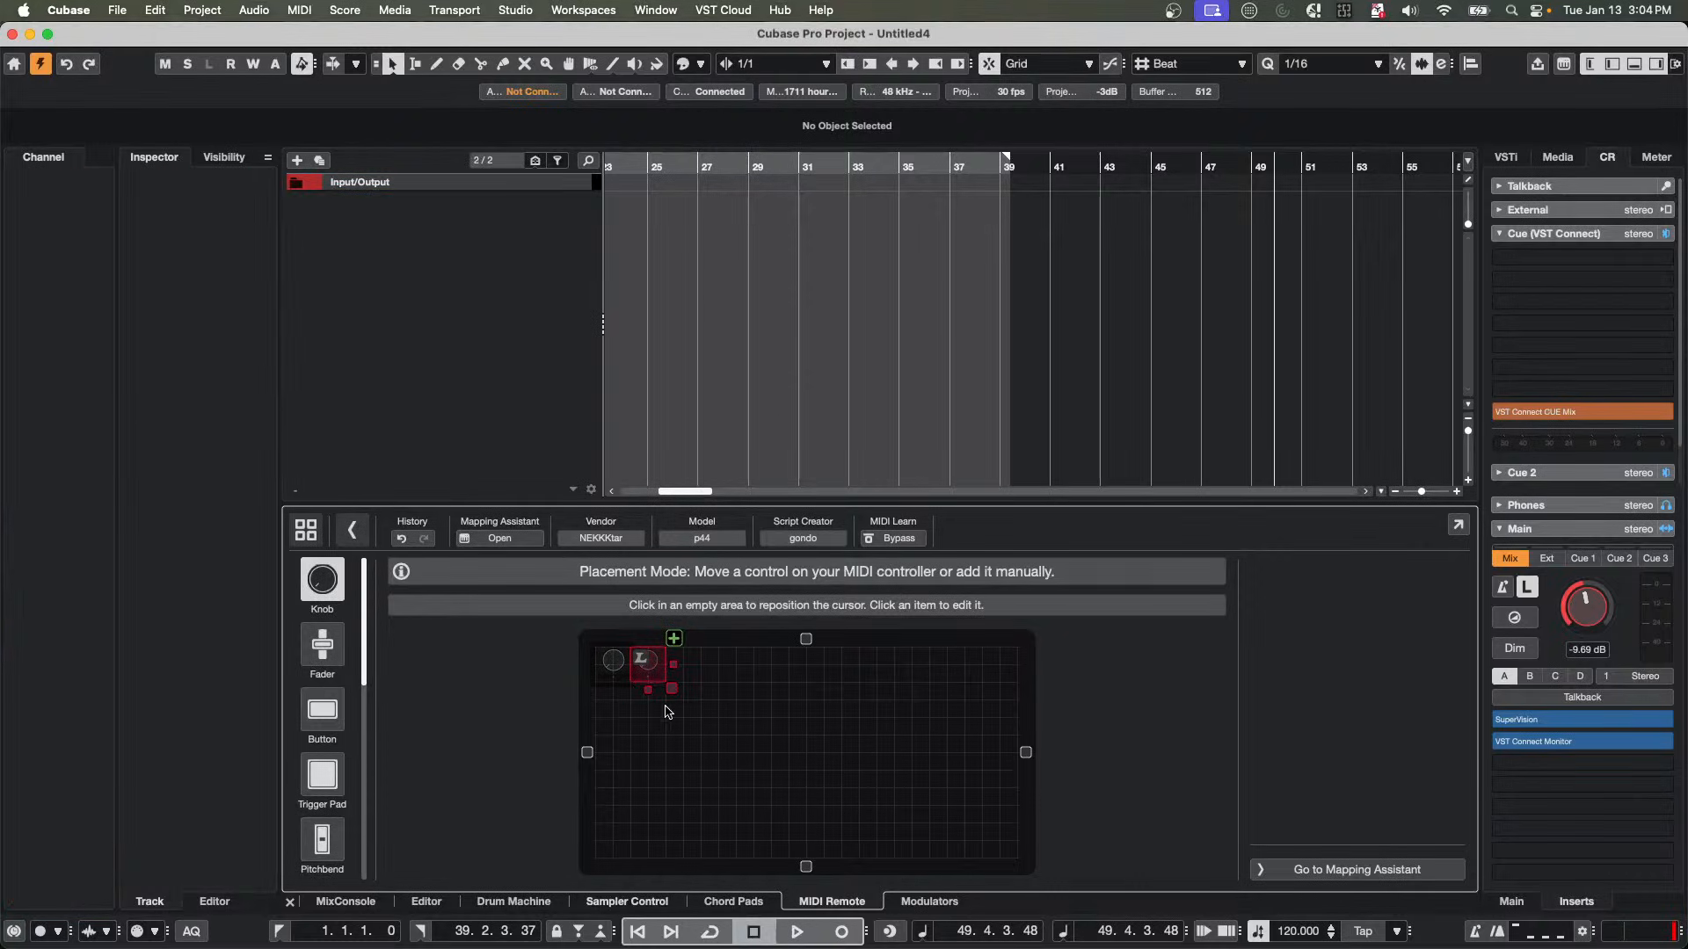
pyautogui.click(611, 669)
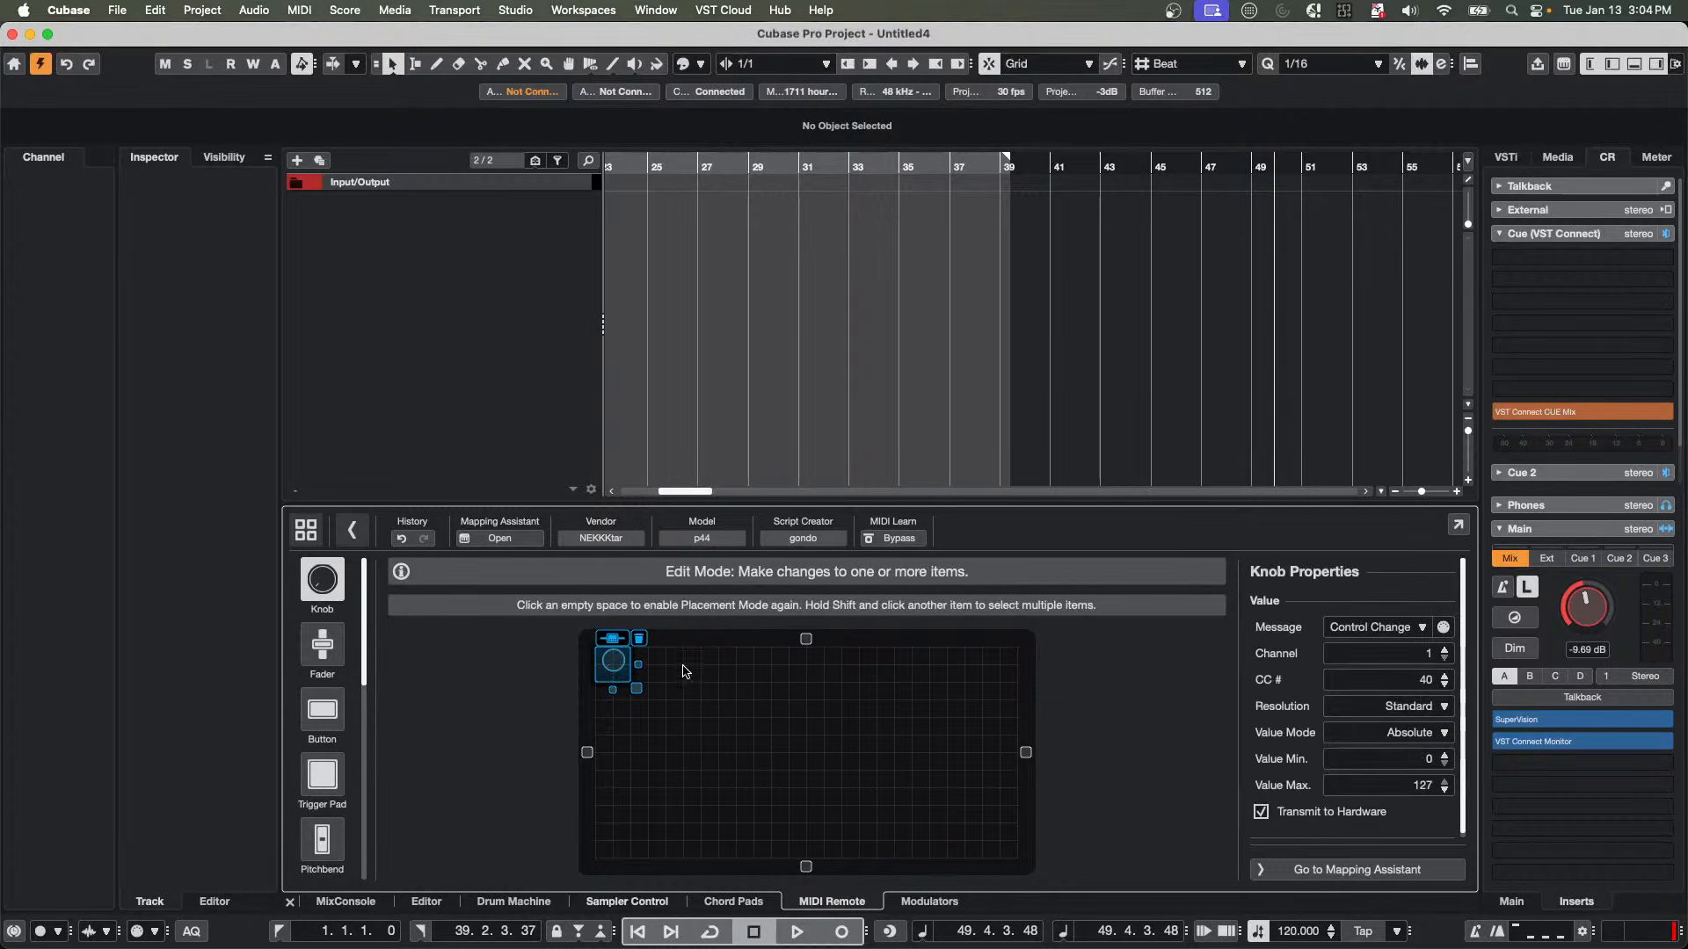
pyautogui.click(643, 655)
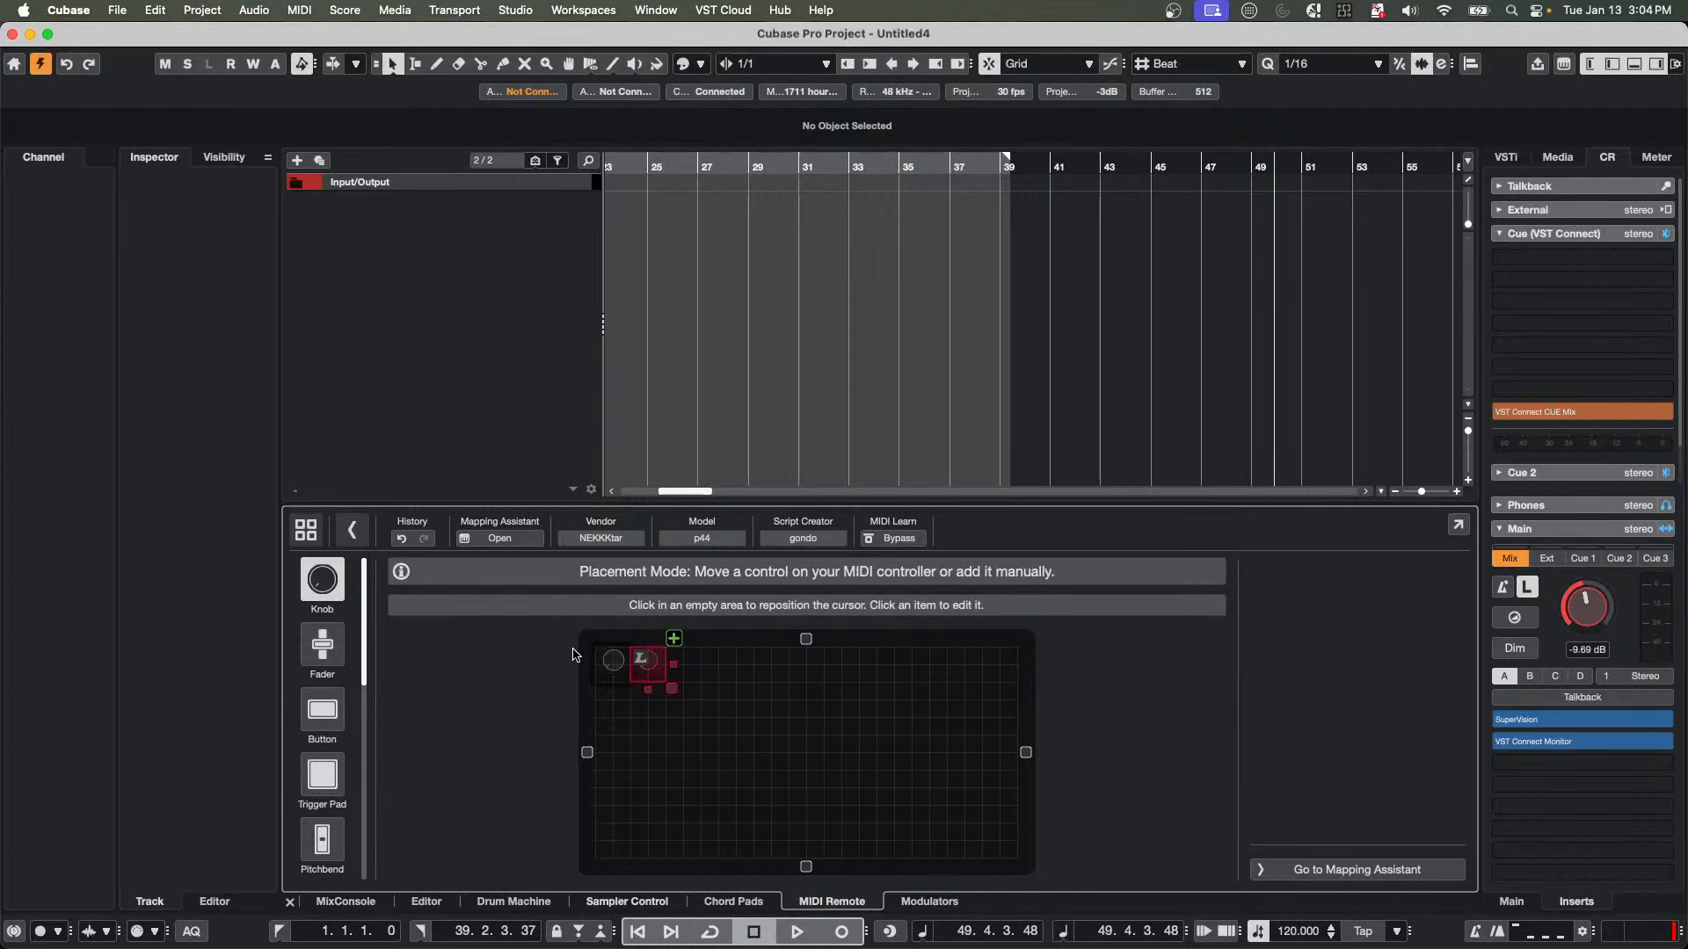
pyautogui.click(615, 668)
pyautogui.click(639, 656)
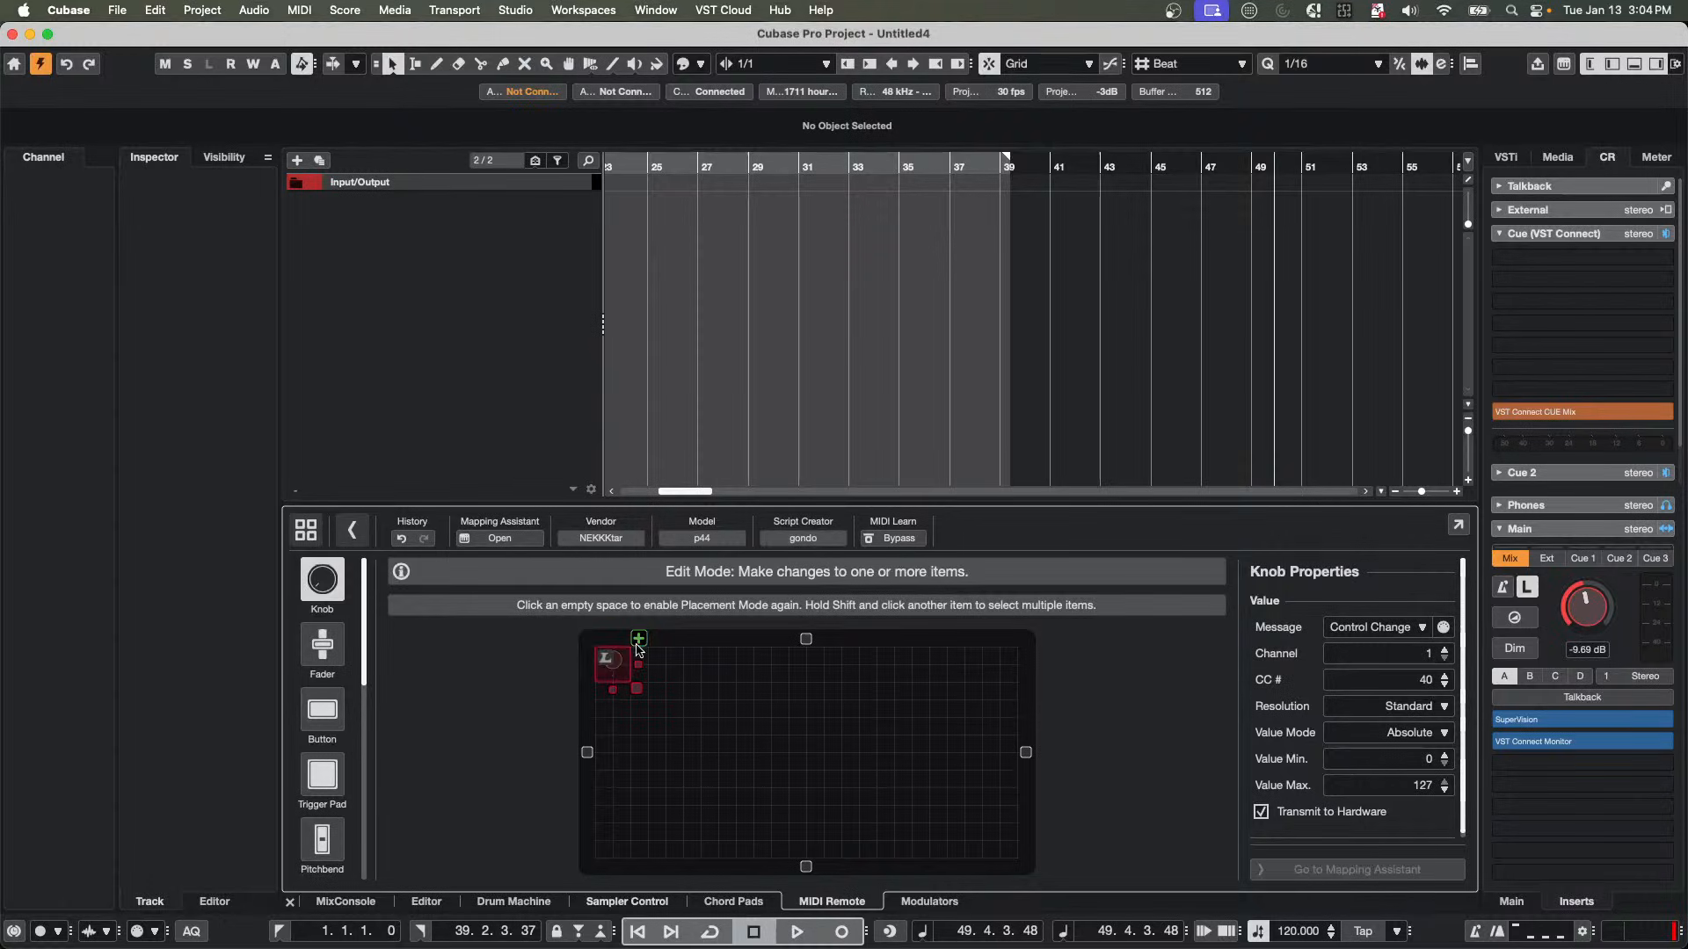
# Place a row of tall faders along the upper part of the controller surface, continuing directly beside the sixth fader.
pyautogui.click(323, 651)
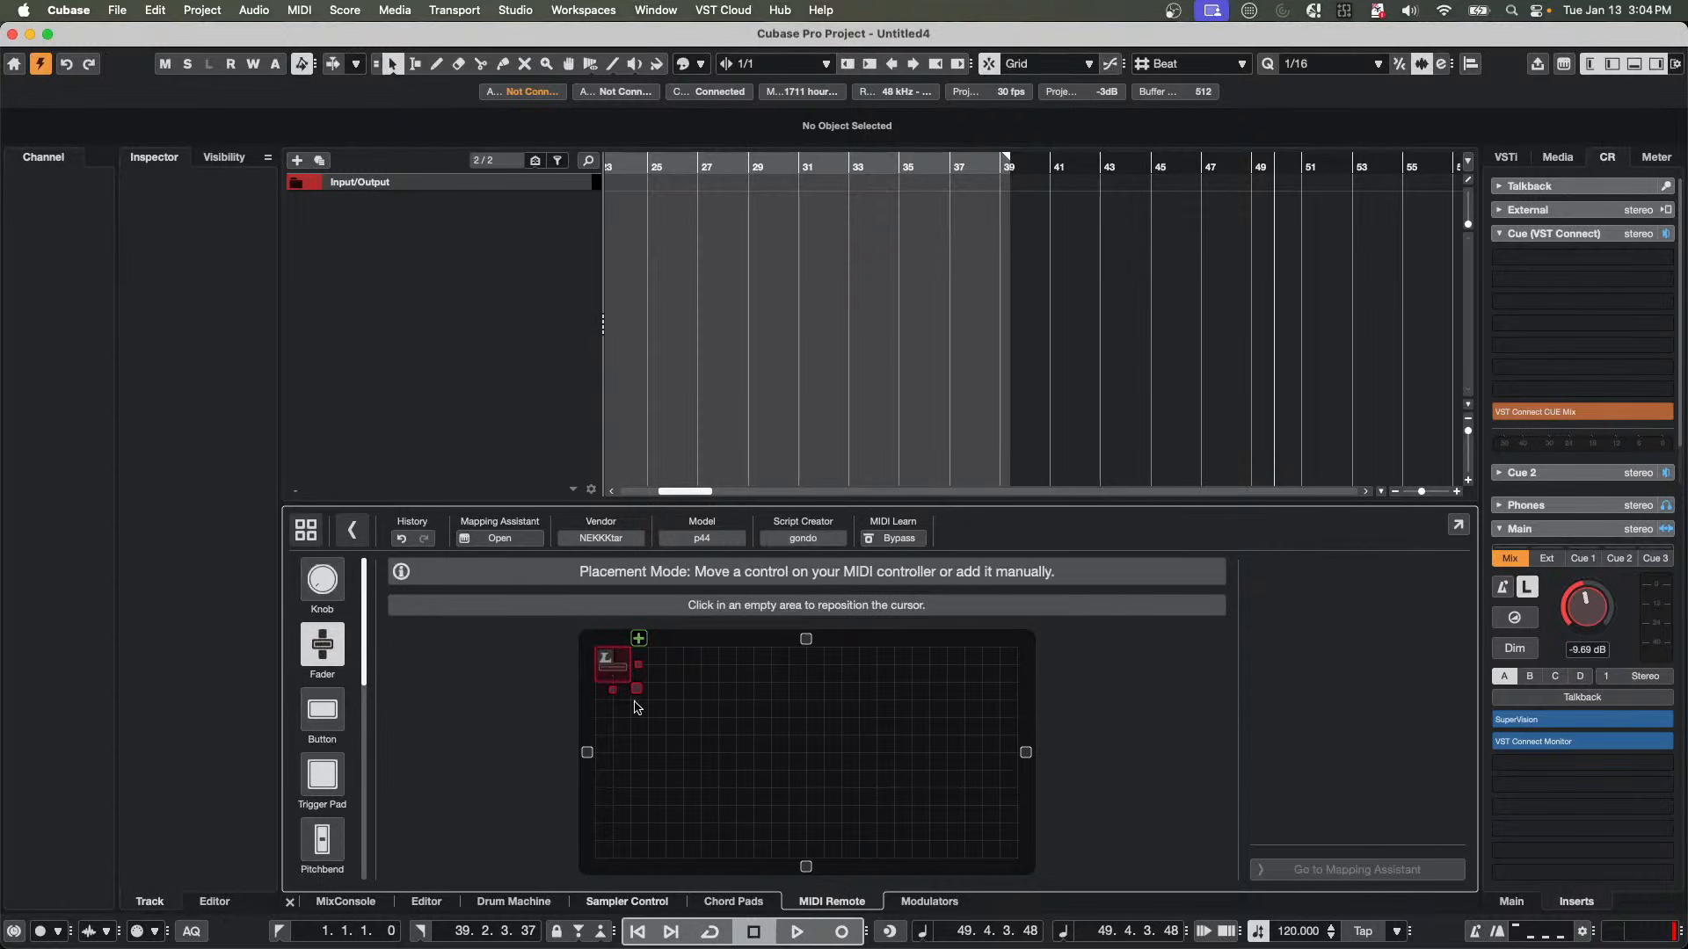
pyautogui.moveTo(636, 690); pyautogui.dragTo(633, 781)
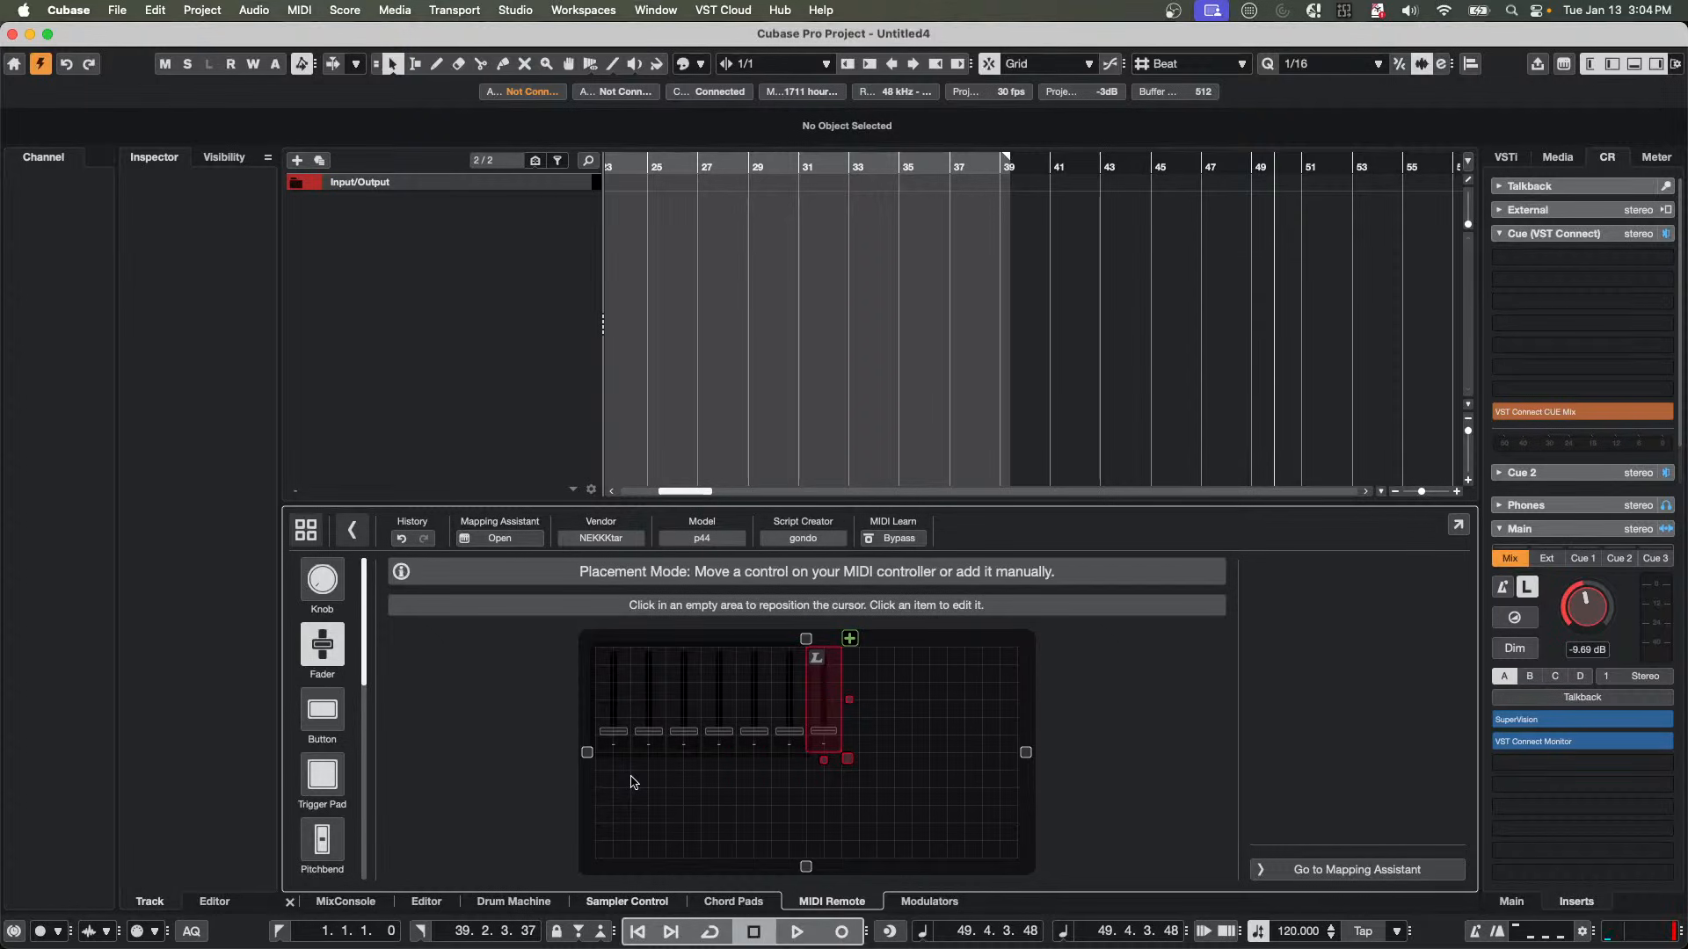
pyautogui.click(795, 731)
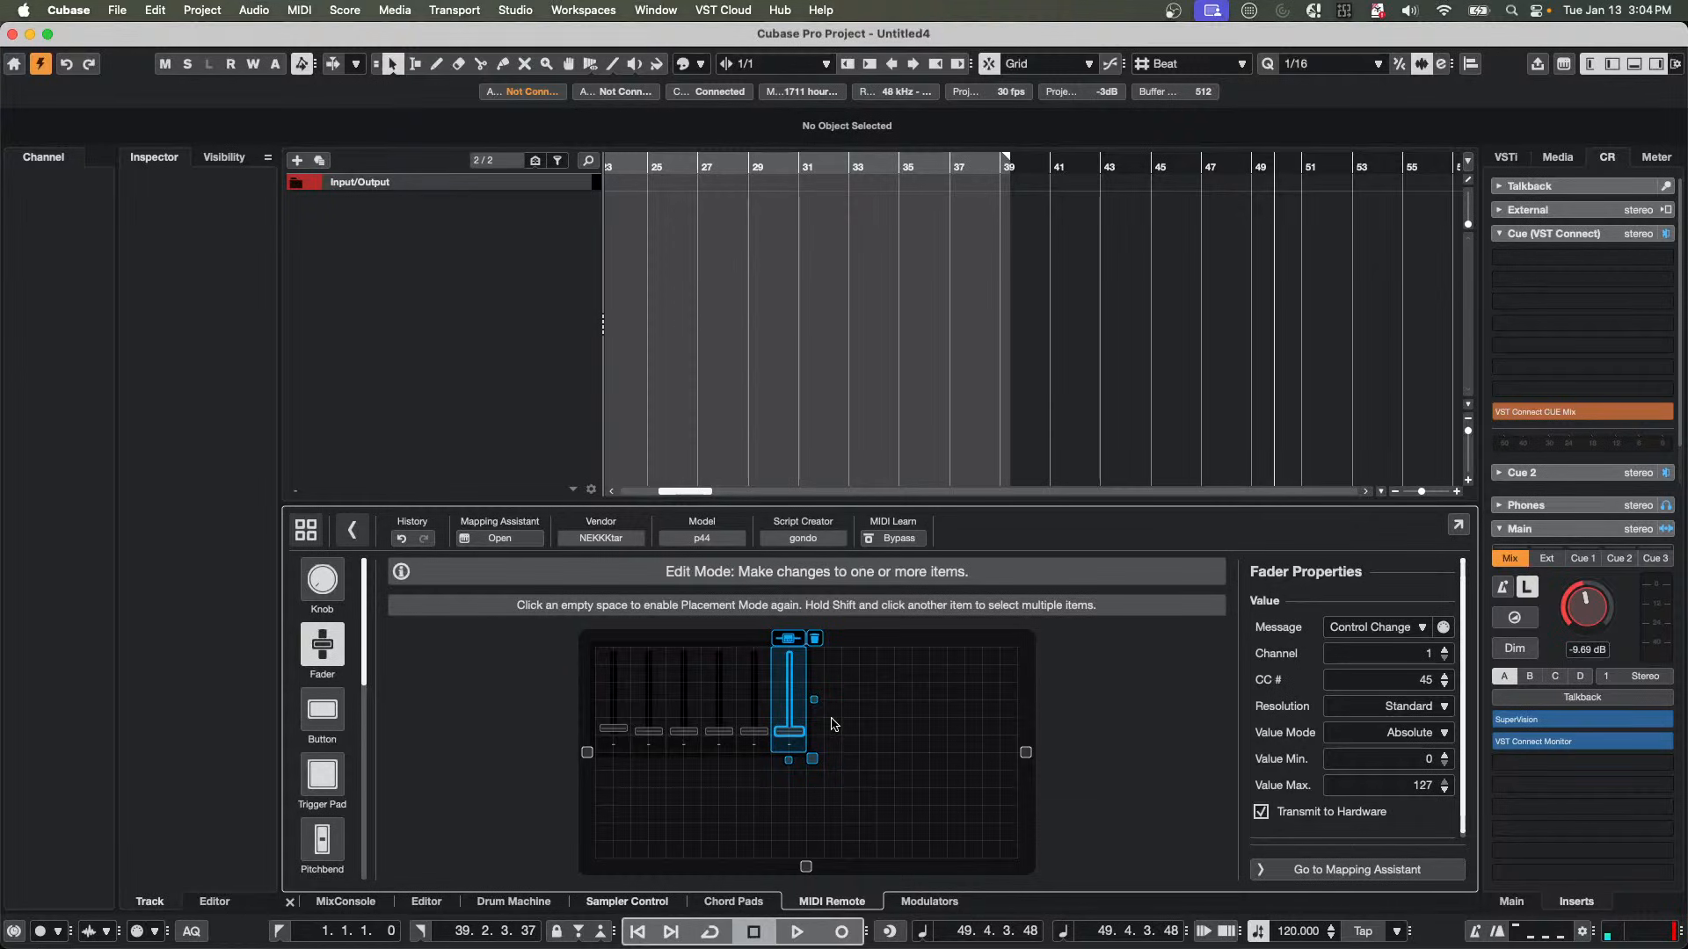
pyautogui.click(833, 724)
pyautogui.click(818, 693)
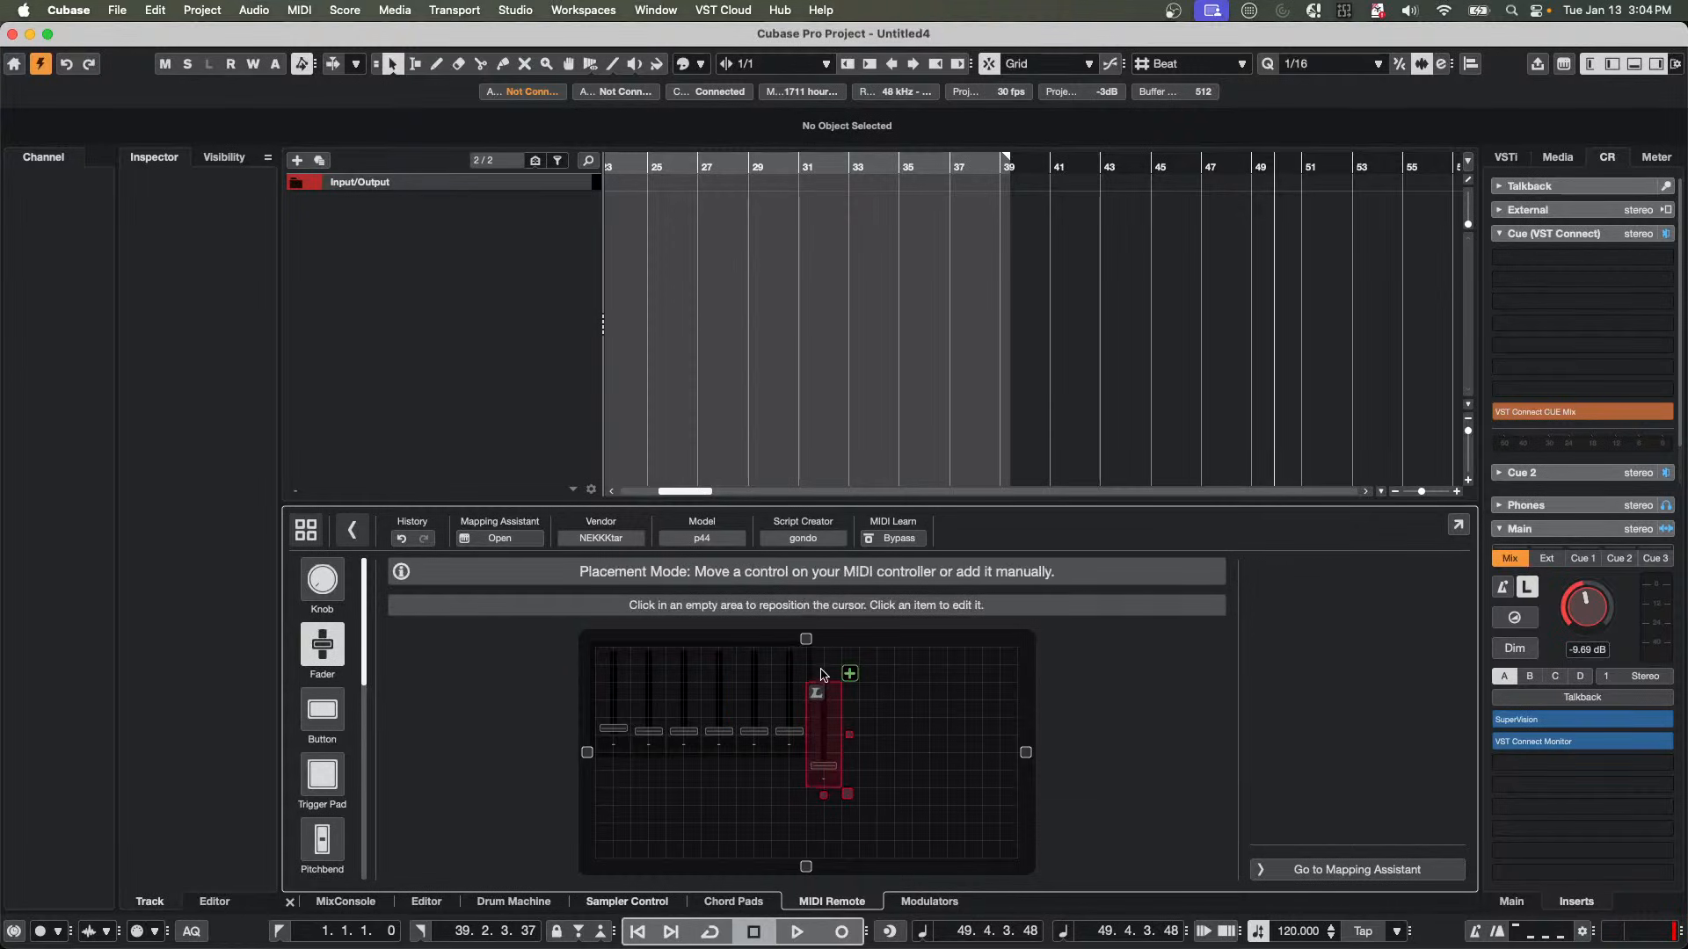
pyautogui.click(824, 675)
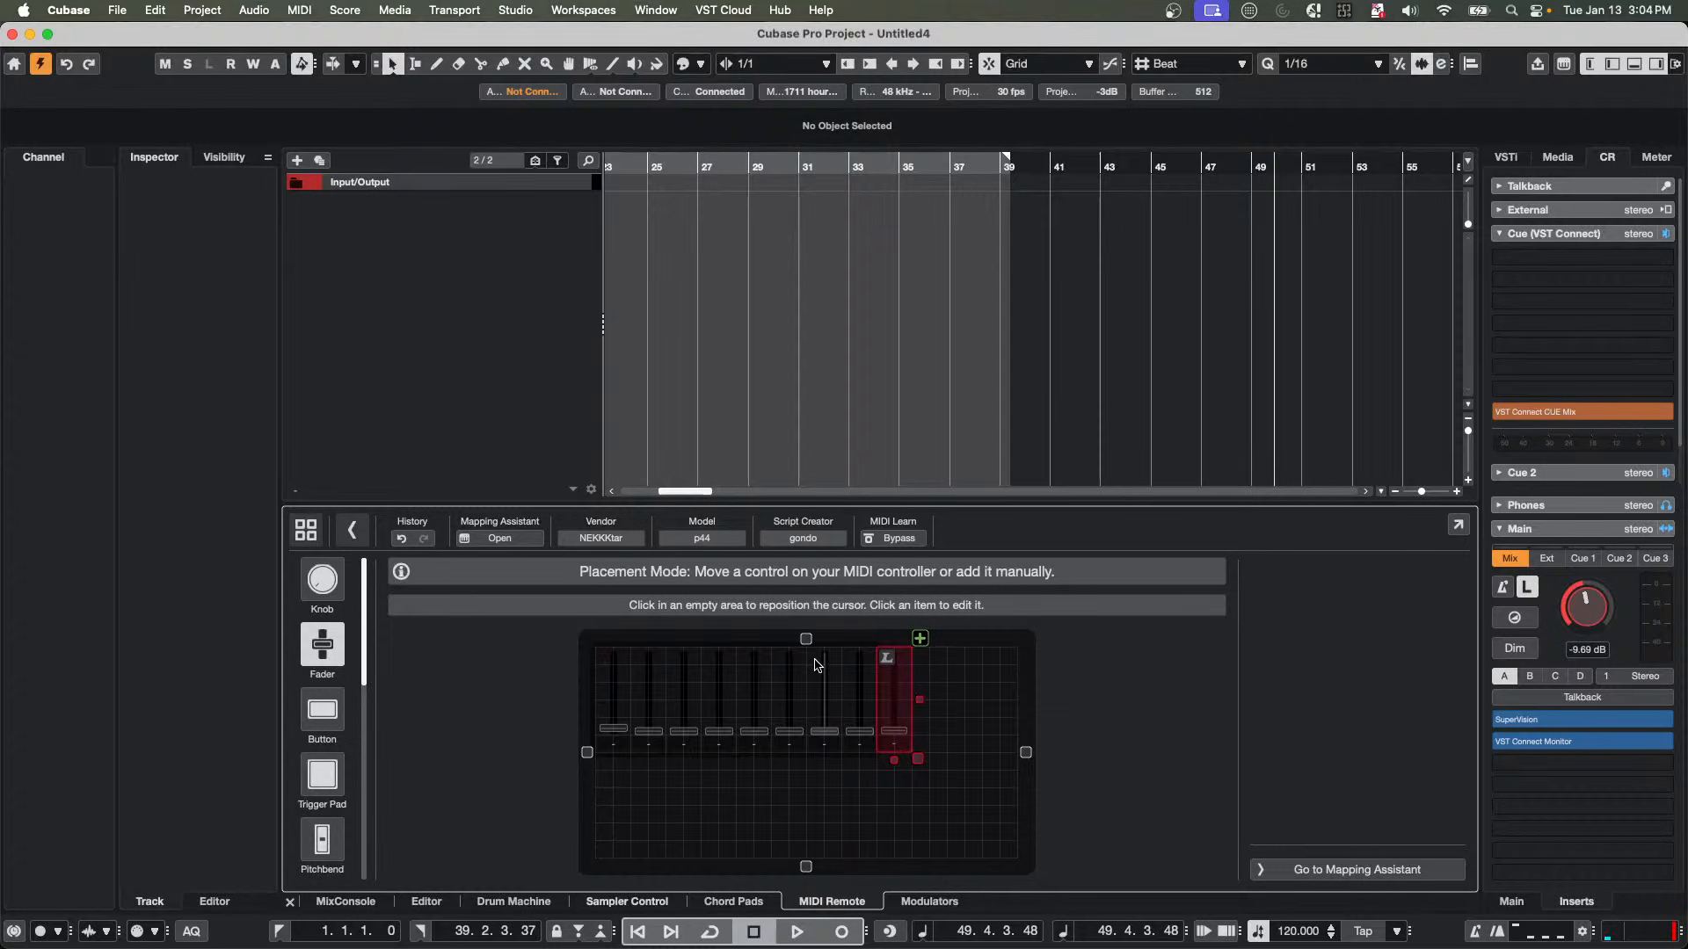
# Change the eighth fader to a button and place a row of six small square buttons below the faders.
pyautogui.click(859, 694)
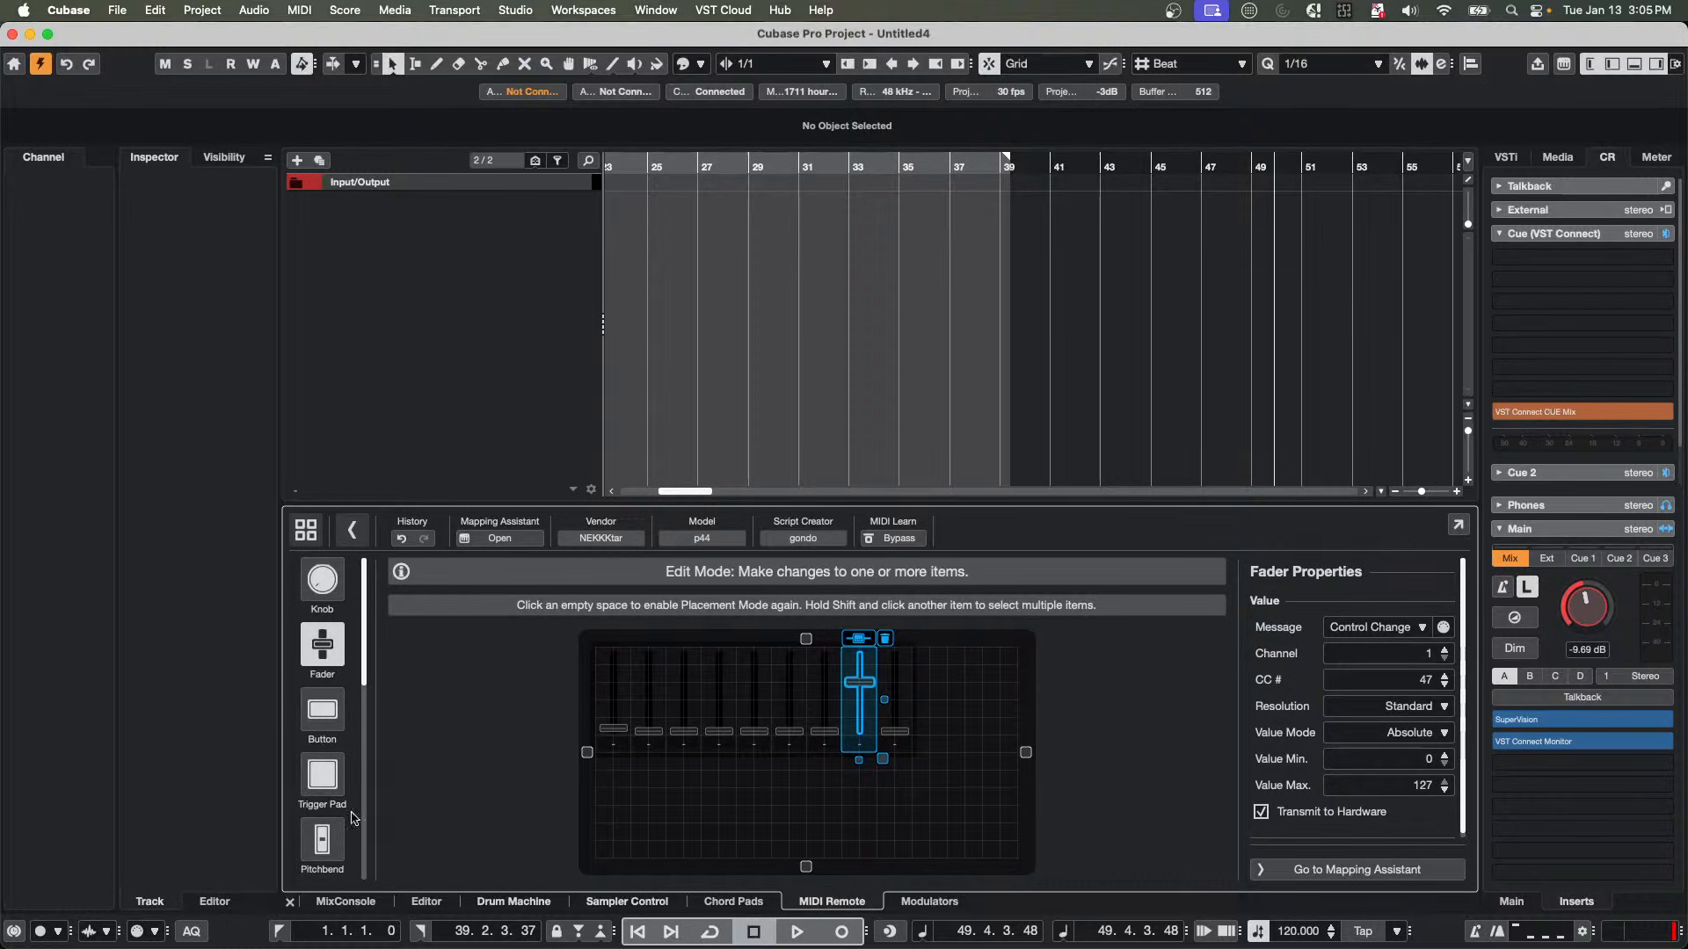
pyautogui.click(334, 716)
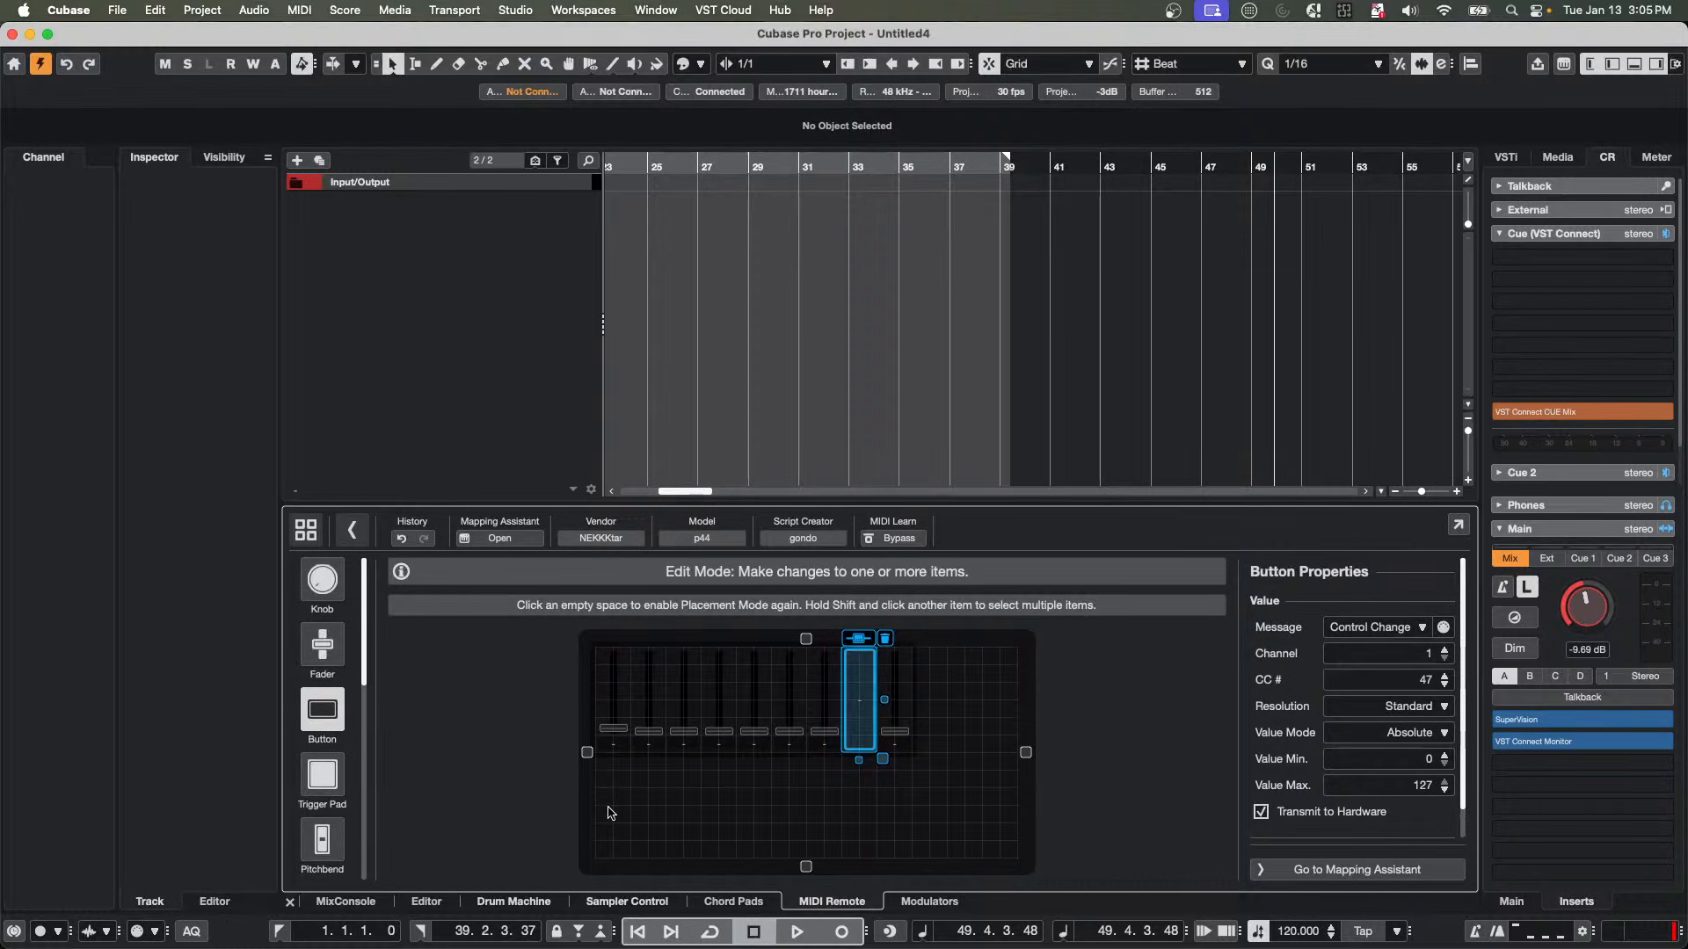
pyautogui.click(624, 837)
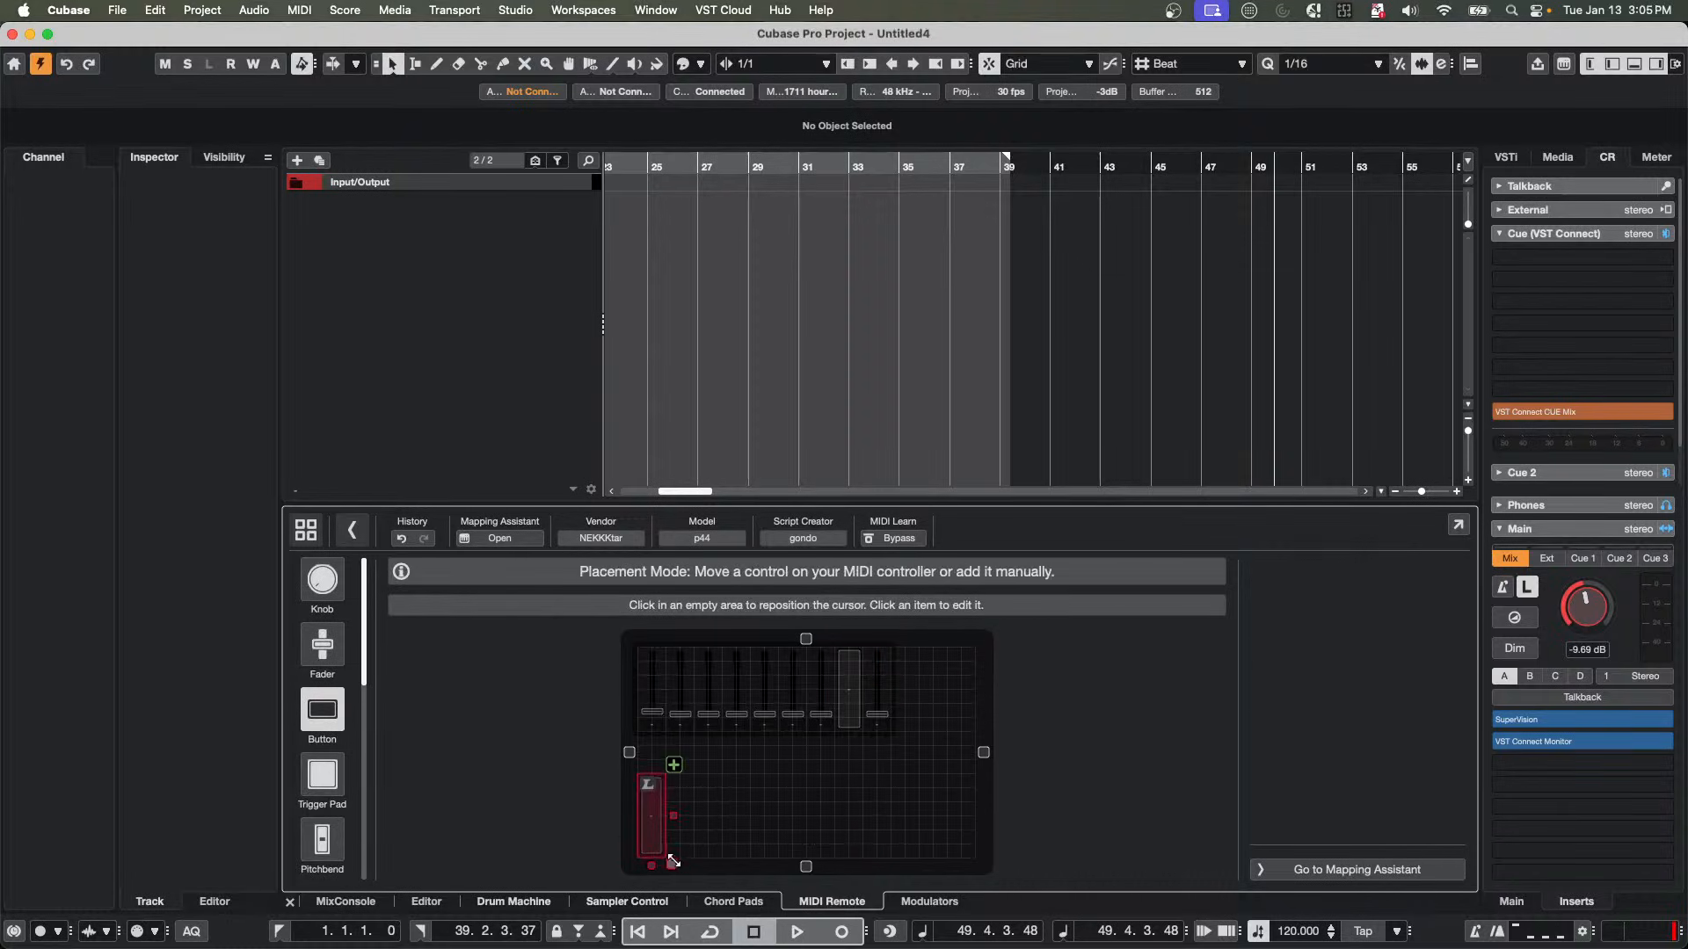
pyautogui.moveTo(673, 865); pyautogui.dragTo(668, 805)
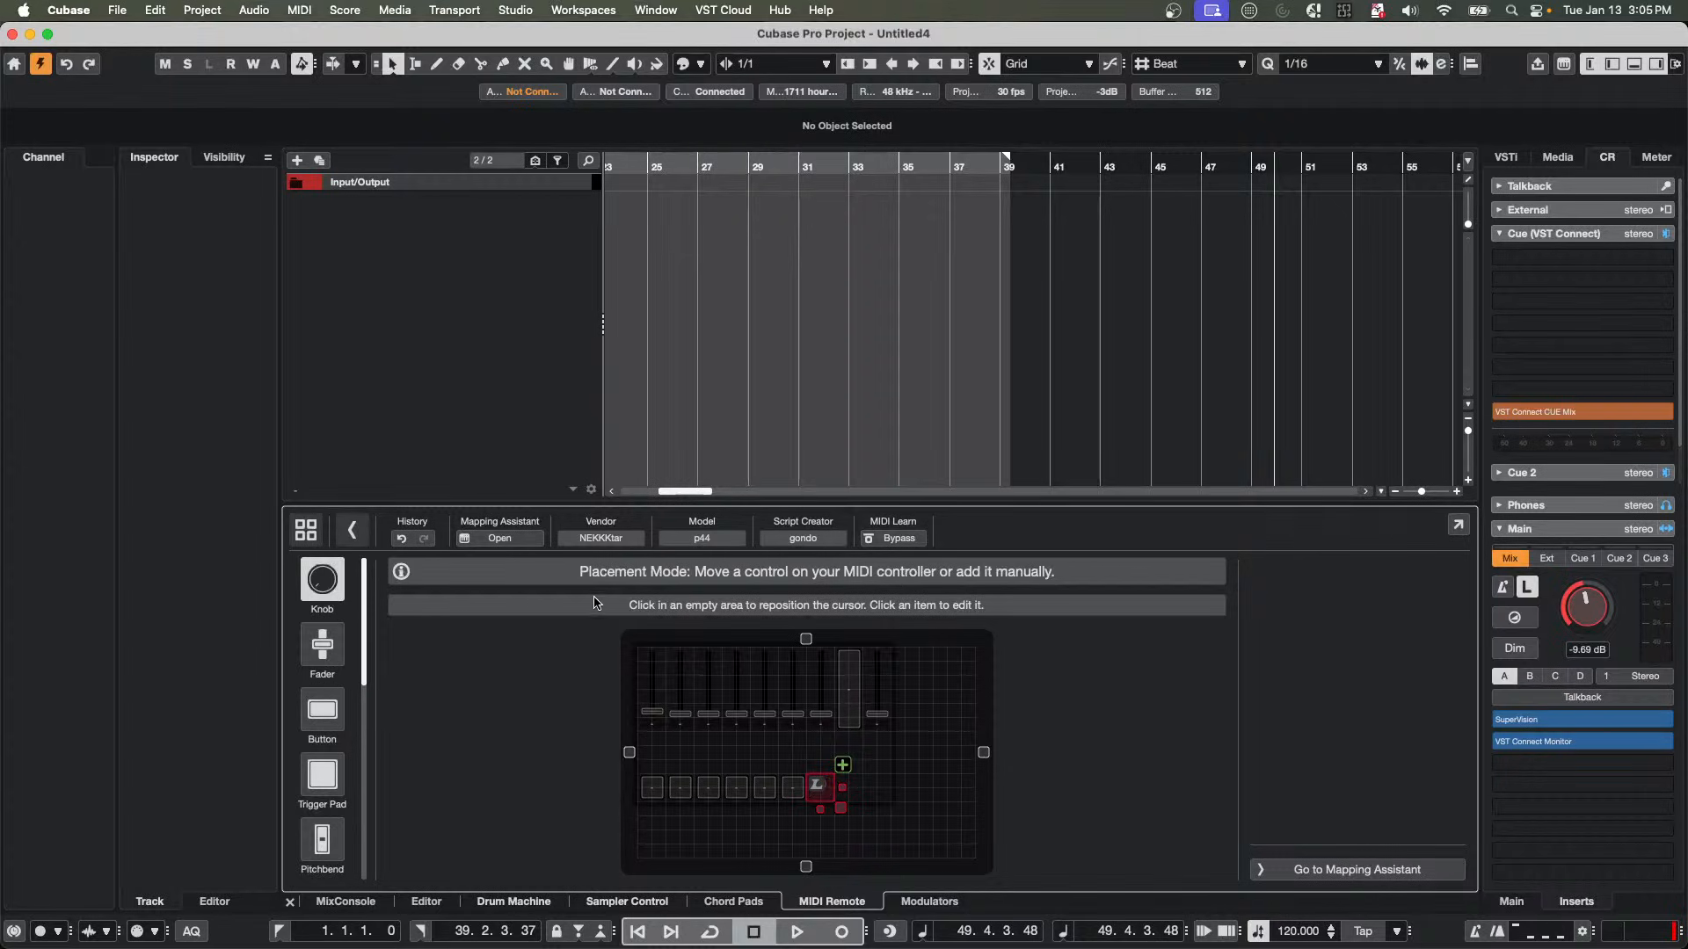
# Place two rows of four knobs beside the faders on the controller surface.
pyautogui.click(947, 662)
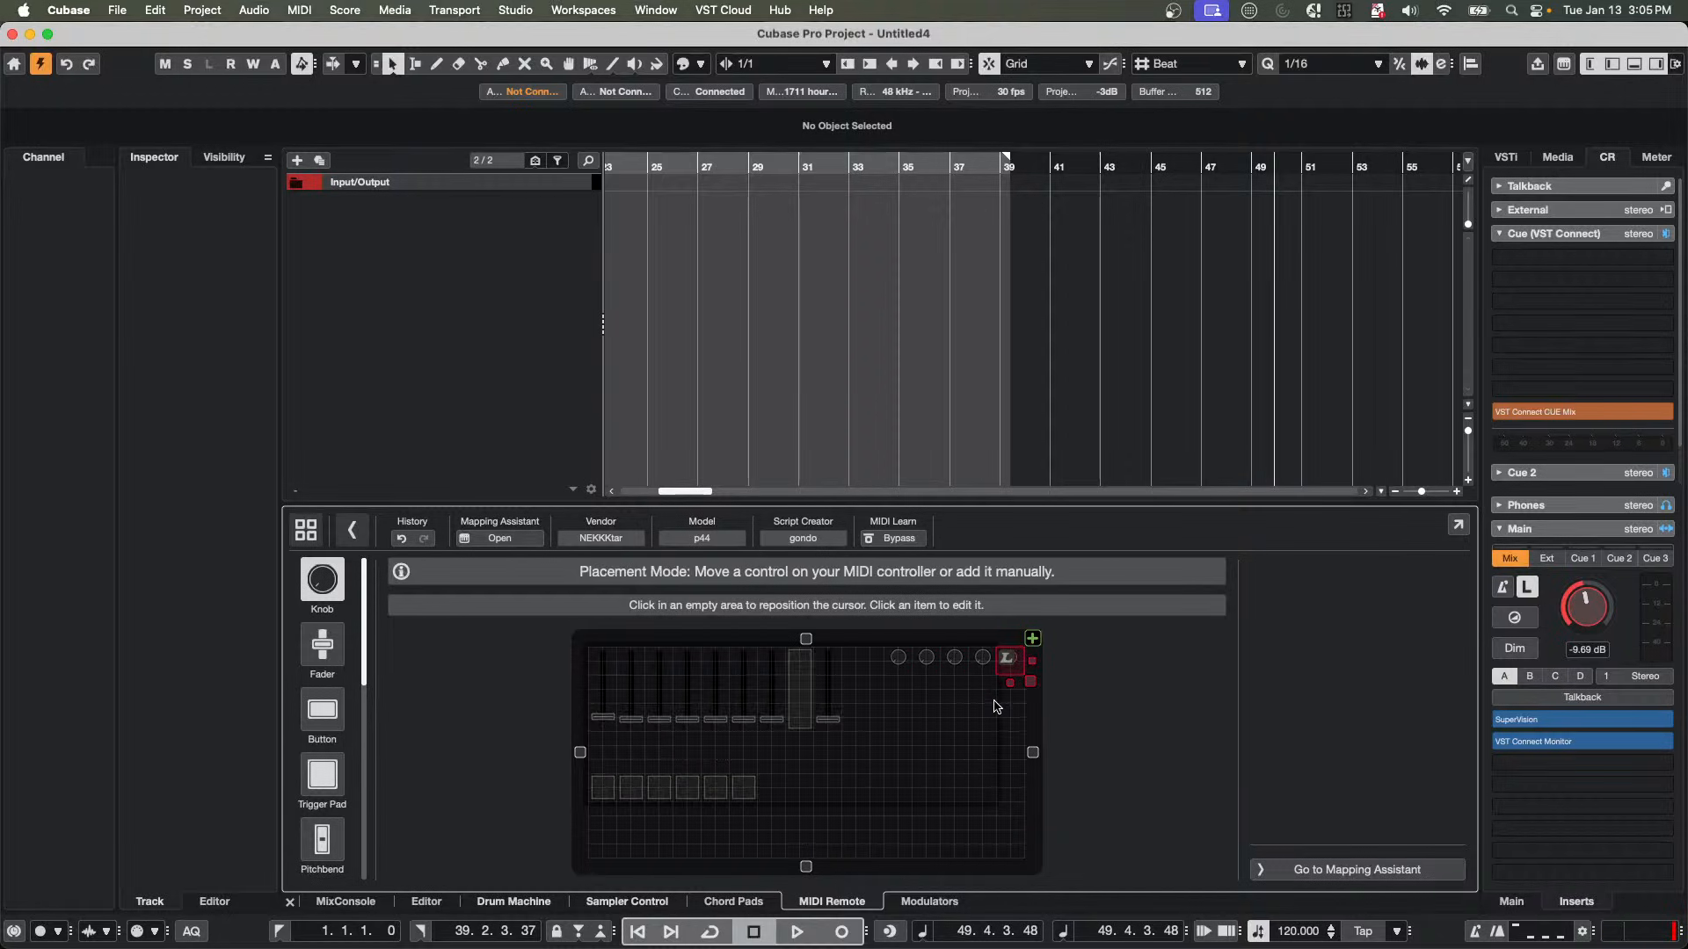
pyautogui.click(918, 699)
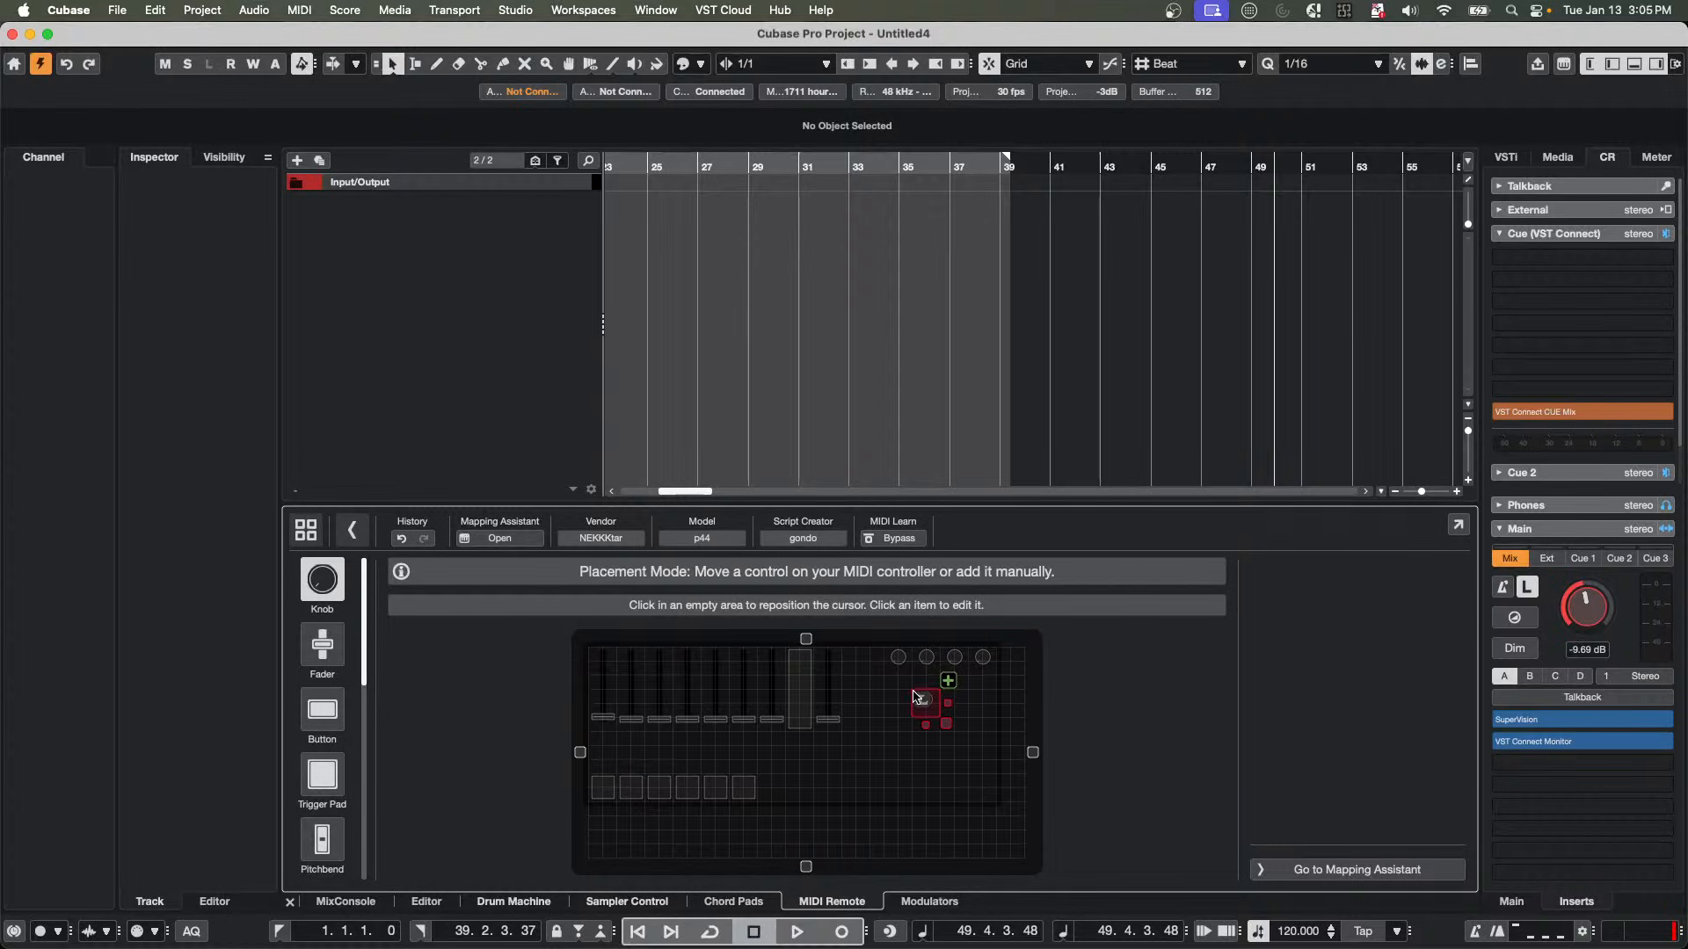
pyautogui.click(911, 701)
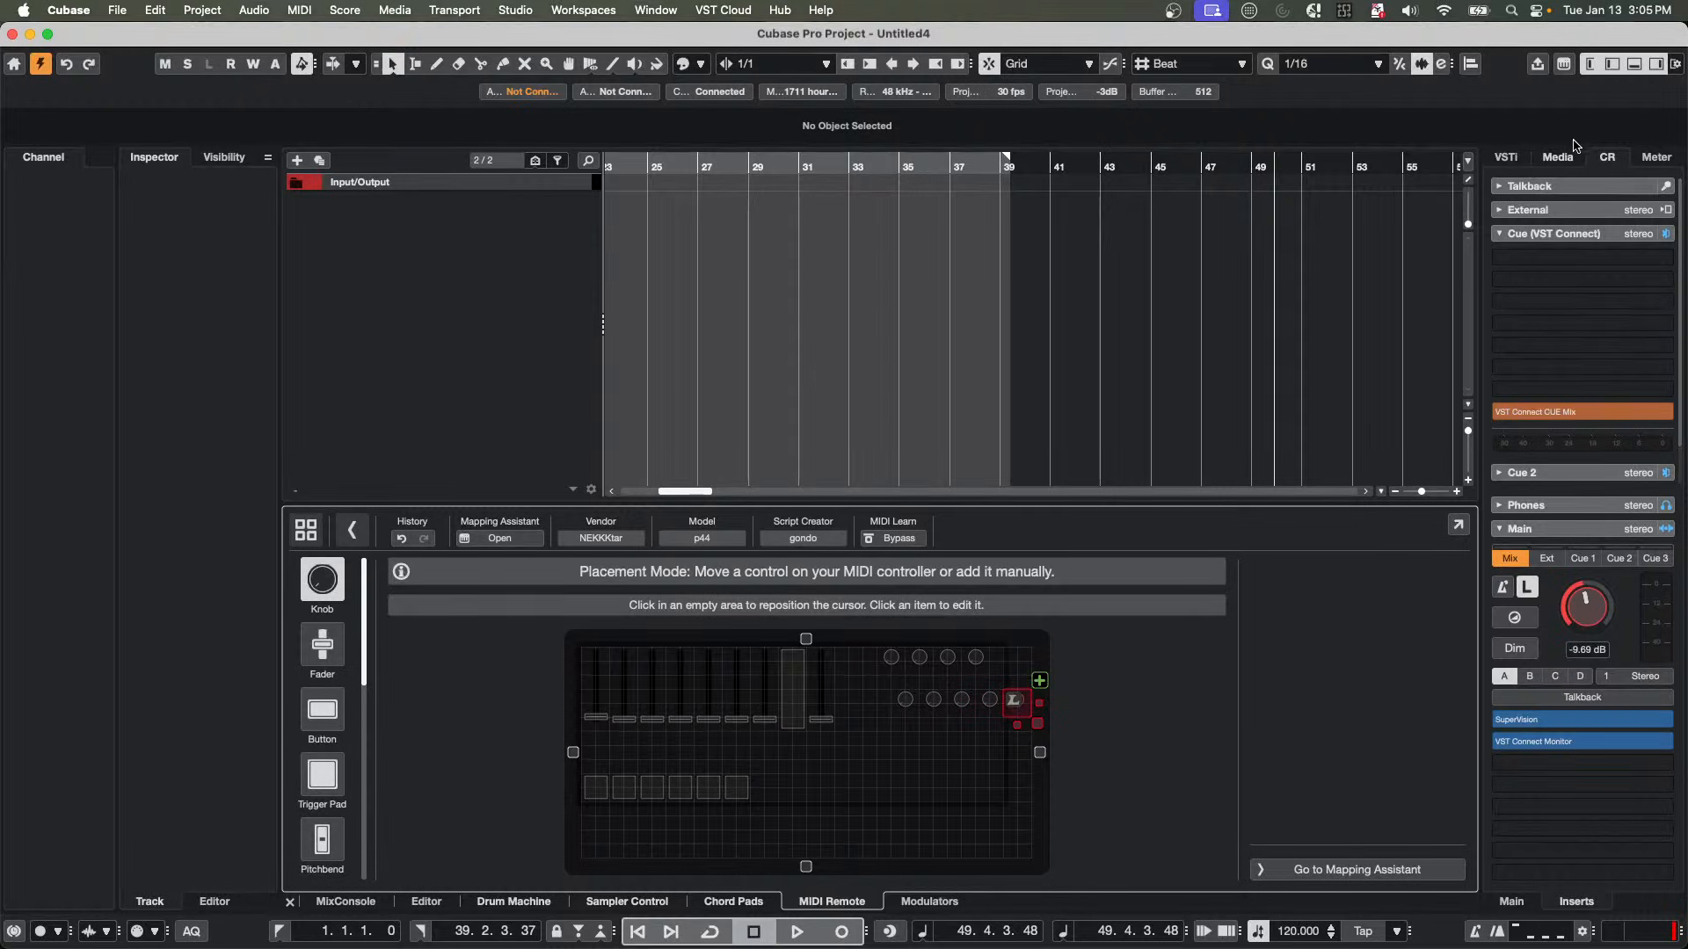
# Open the Mapping Assistant and map the fifth small button below the faders to the Transport Start function.
pyautogui.click(464, 540)
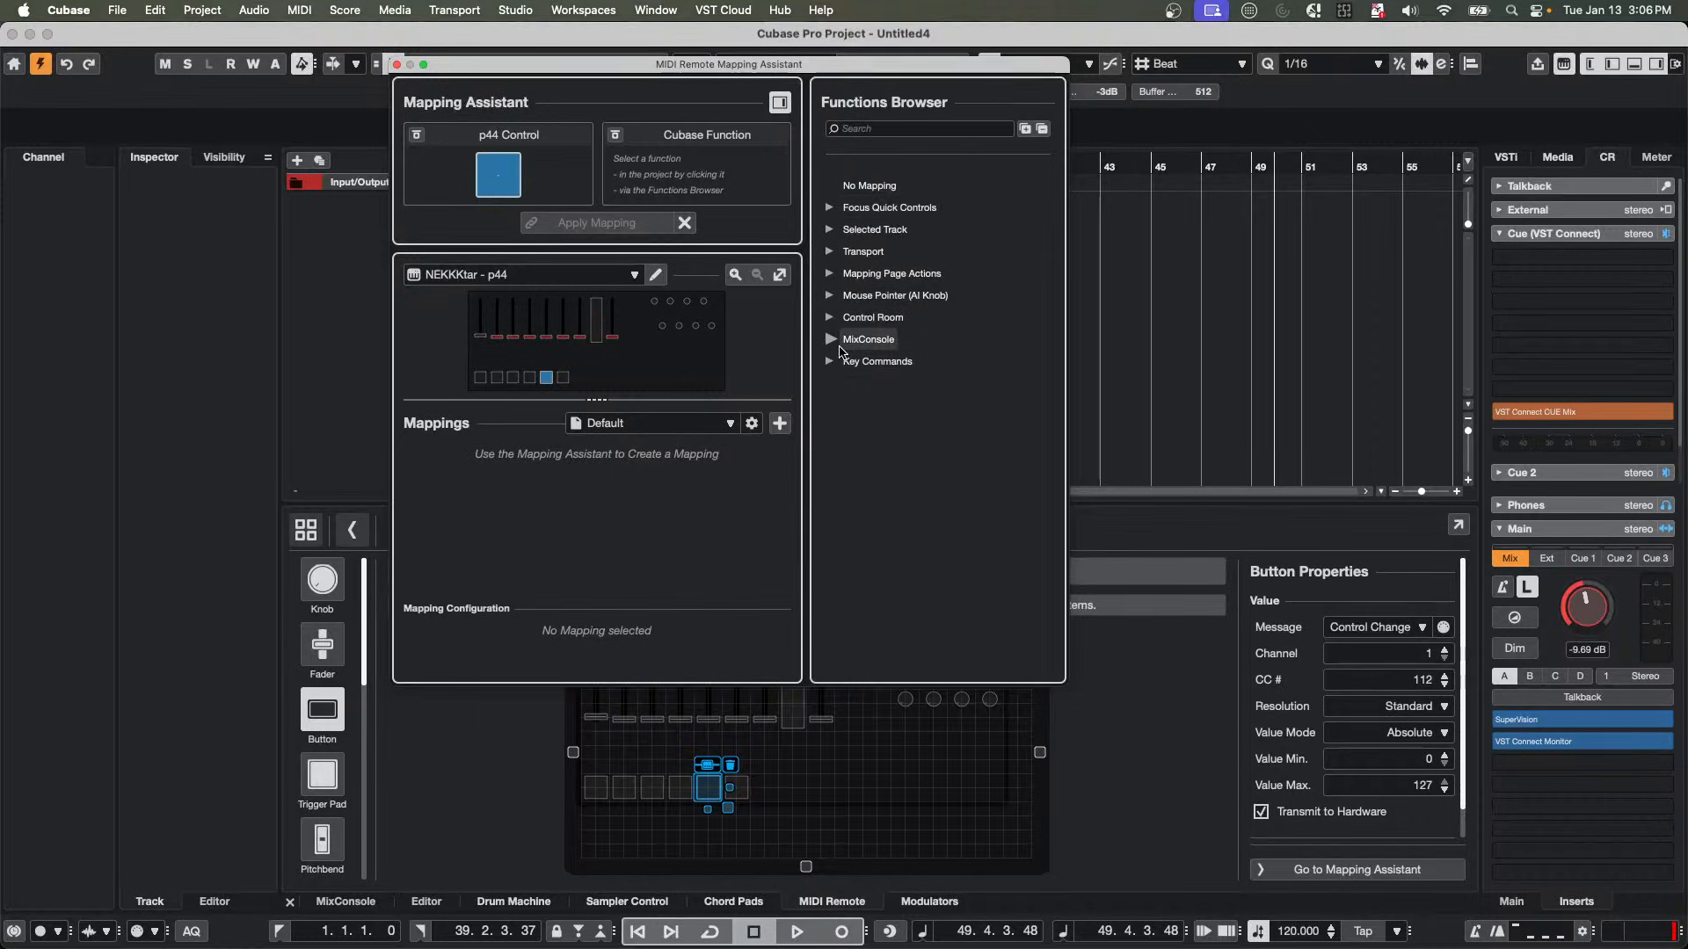
pyautogui.click(831, 253)
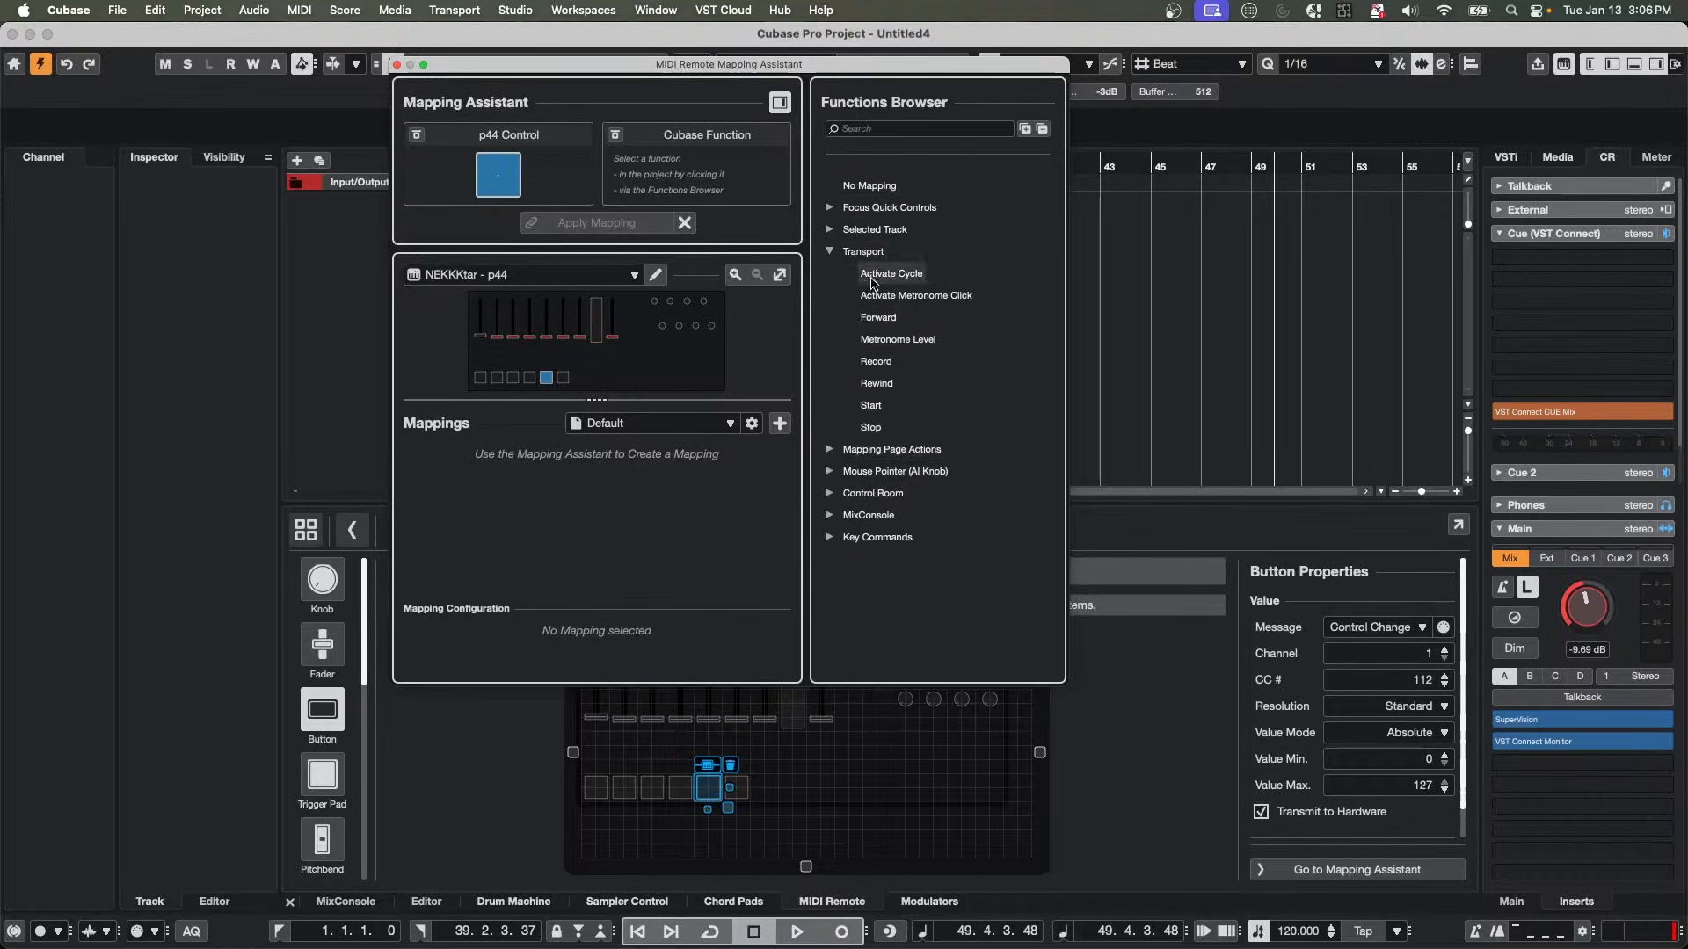
pyautogui.click(871, 407)
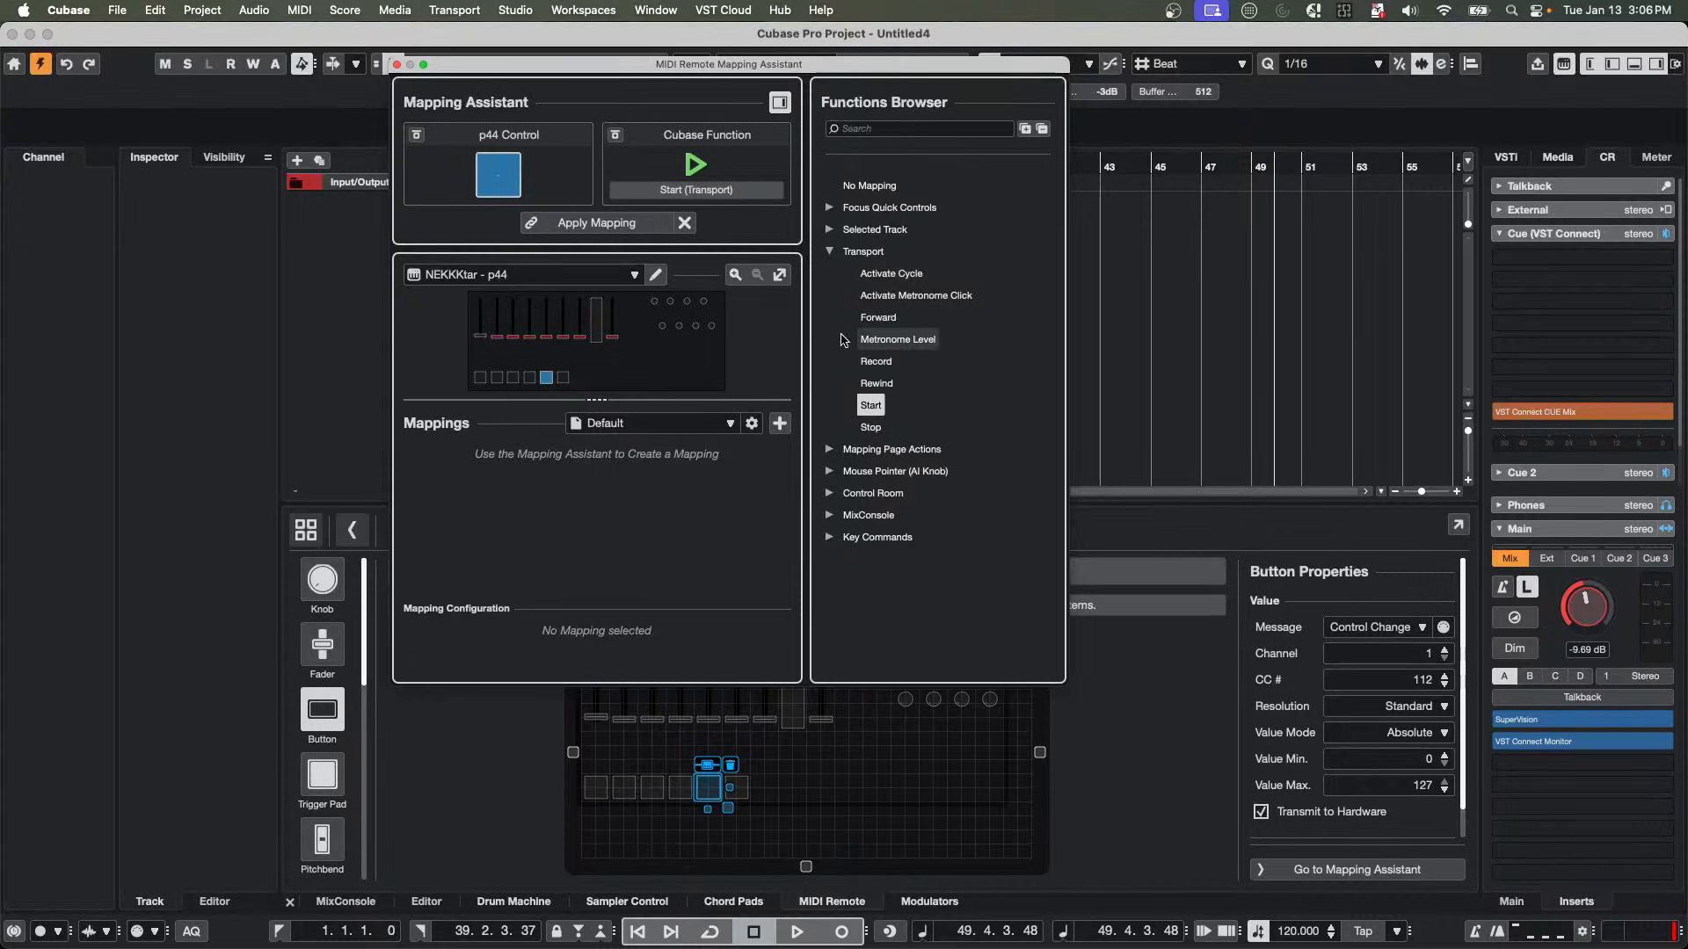
pyautogui.click(596, 222)
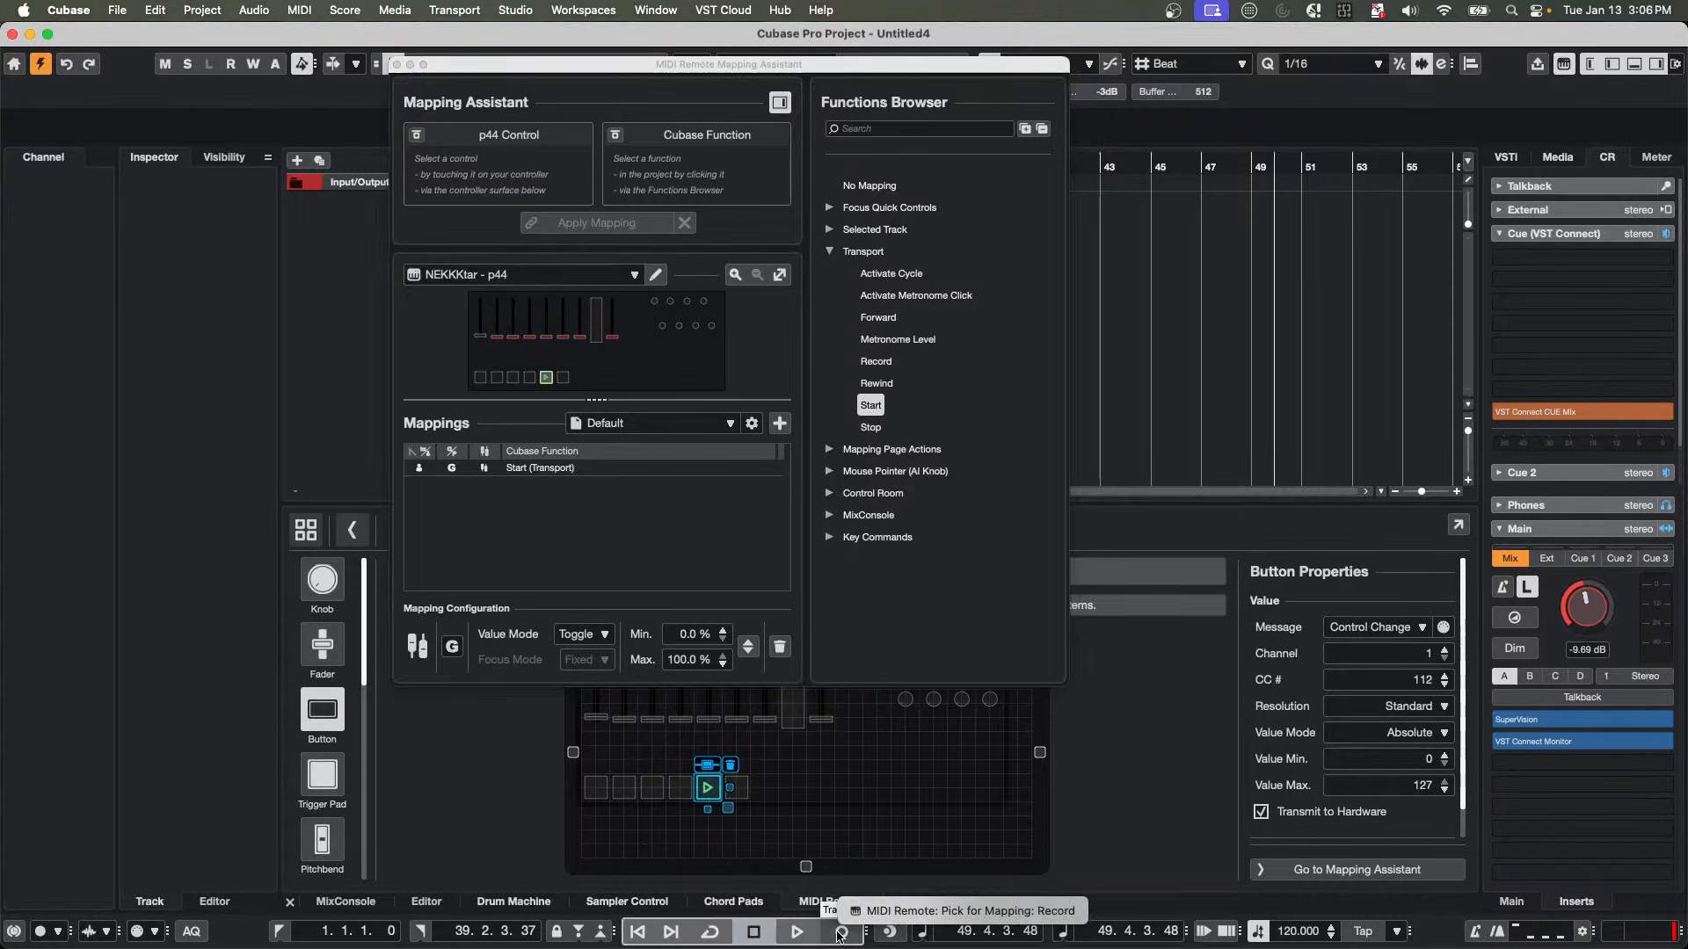
# Map the sixth small button to Transport Record and the fourth small button to Transport Stop.
pyautogui.click(888, 918)
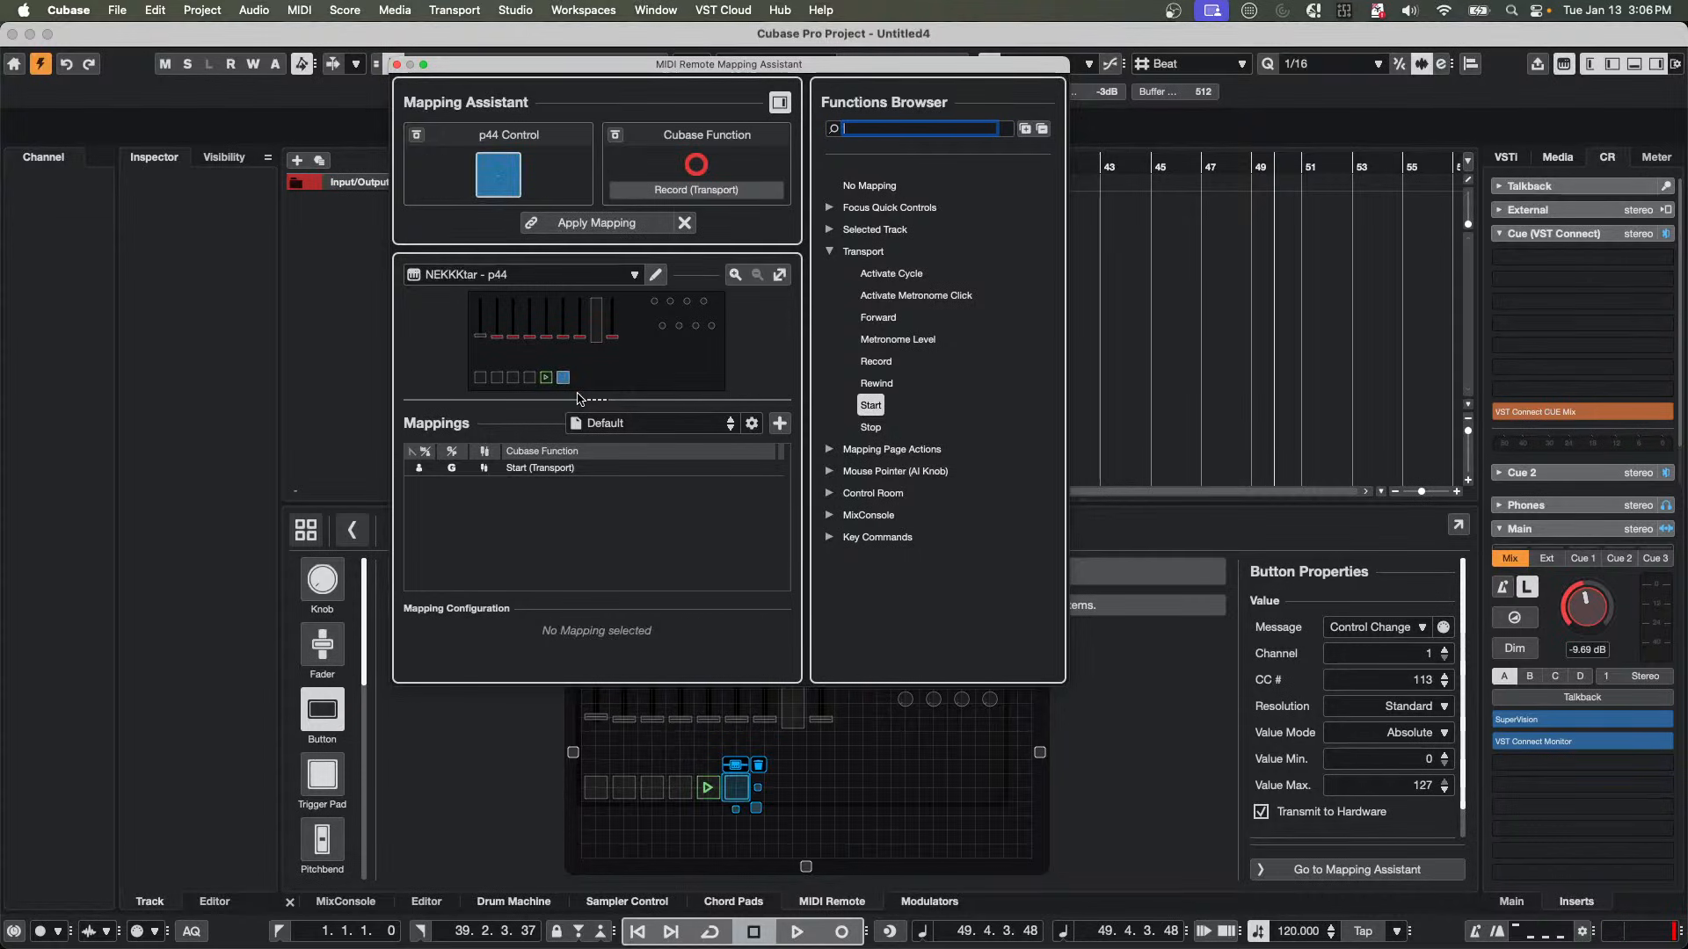
pyautogui.click(599, 225)
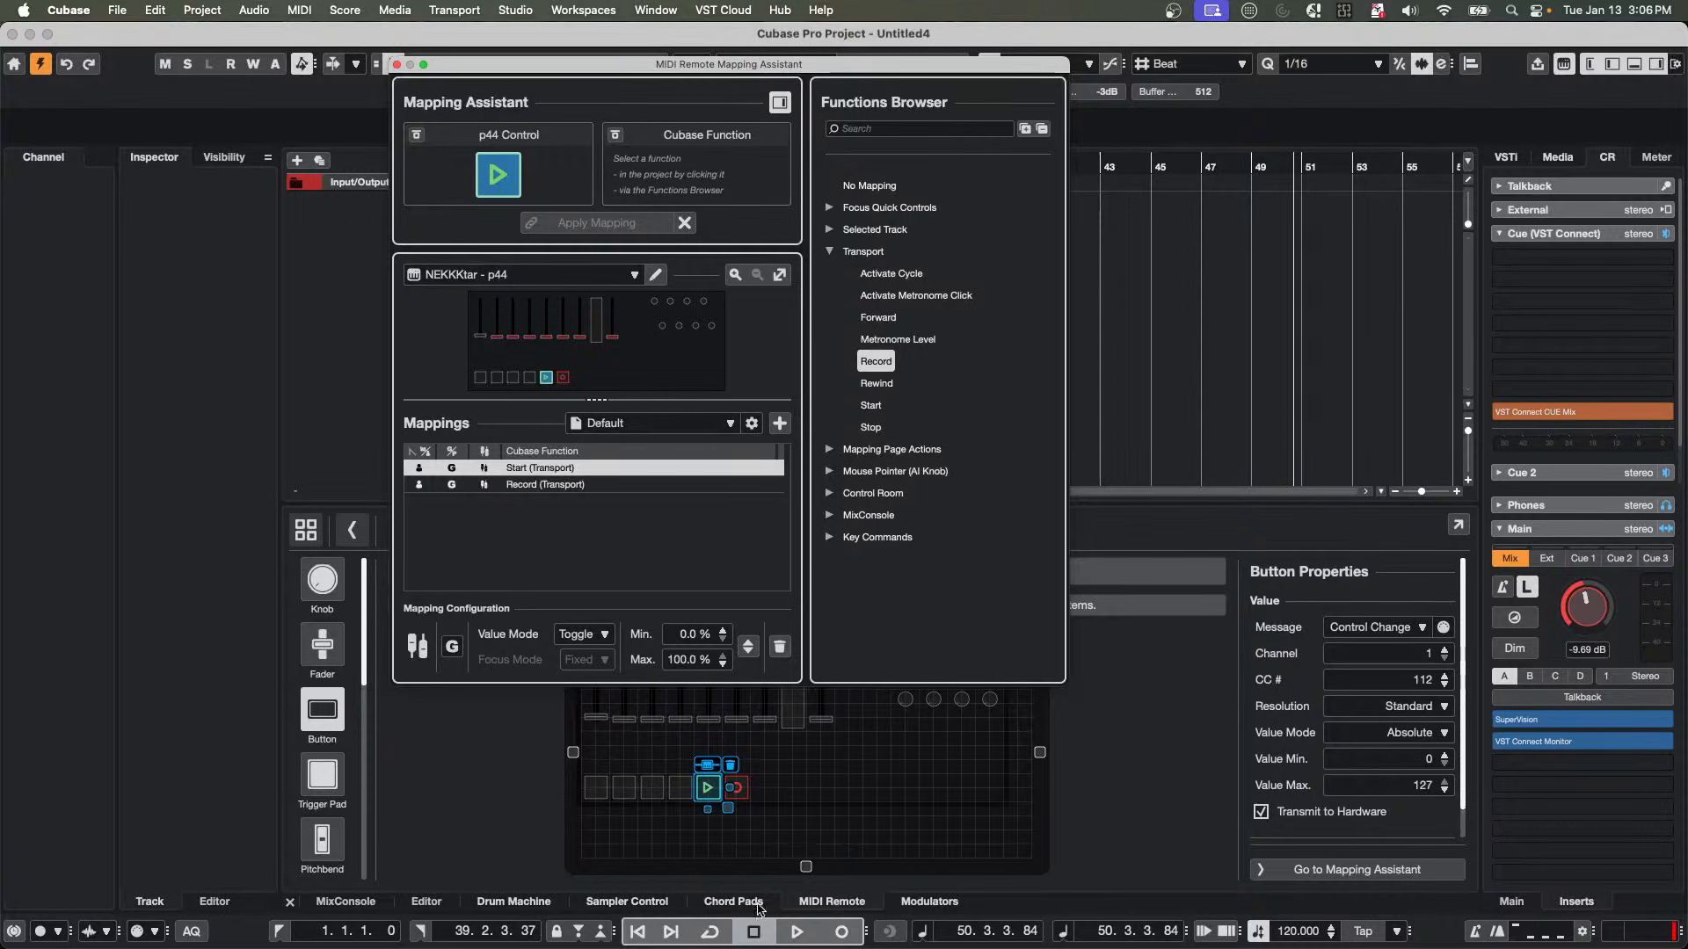
pyautogui.rightClick(751, 931)
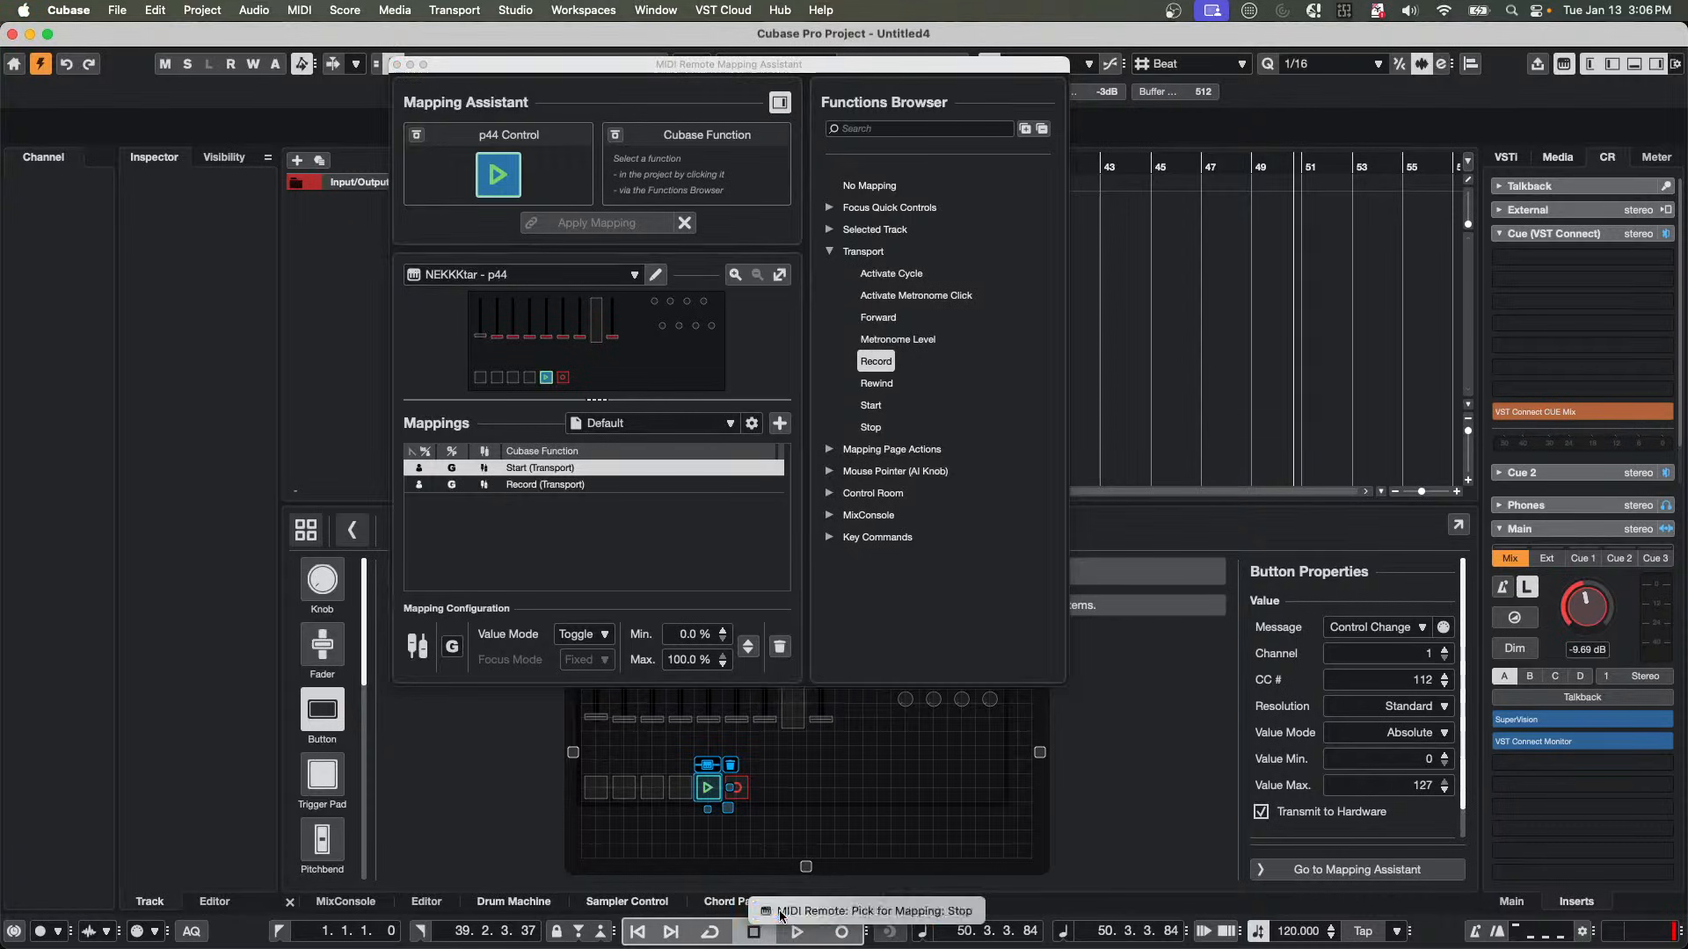
pyautogui.click(780, 913)
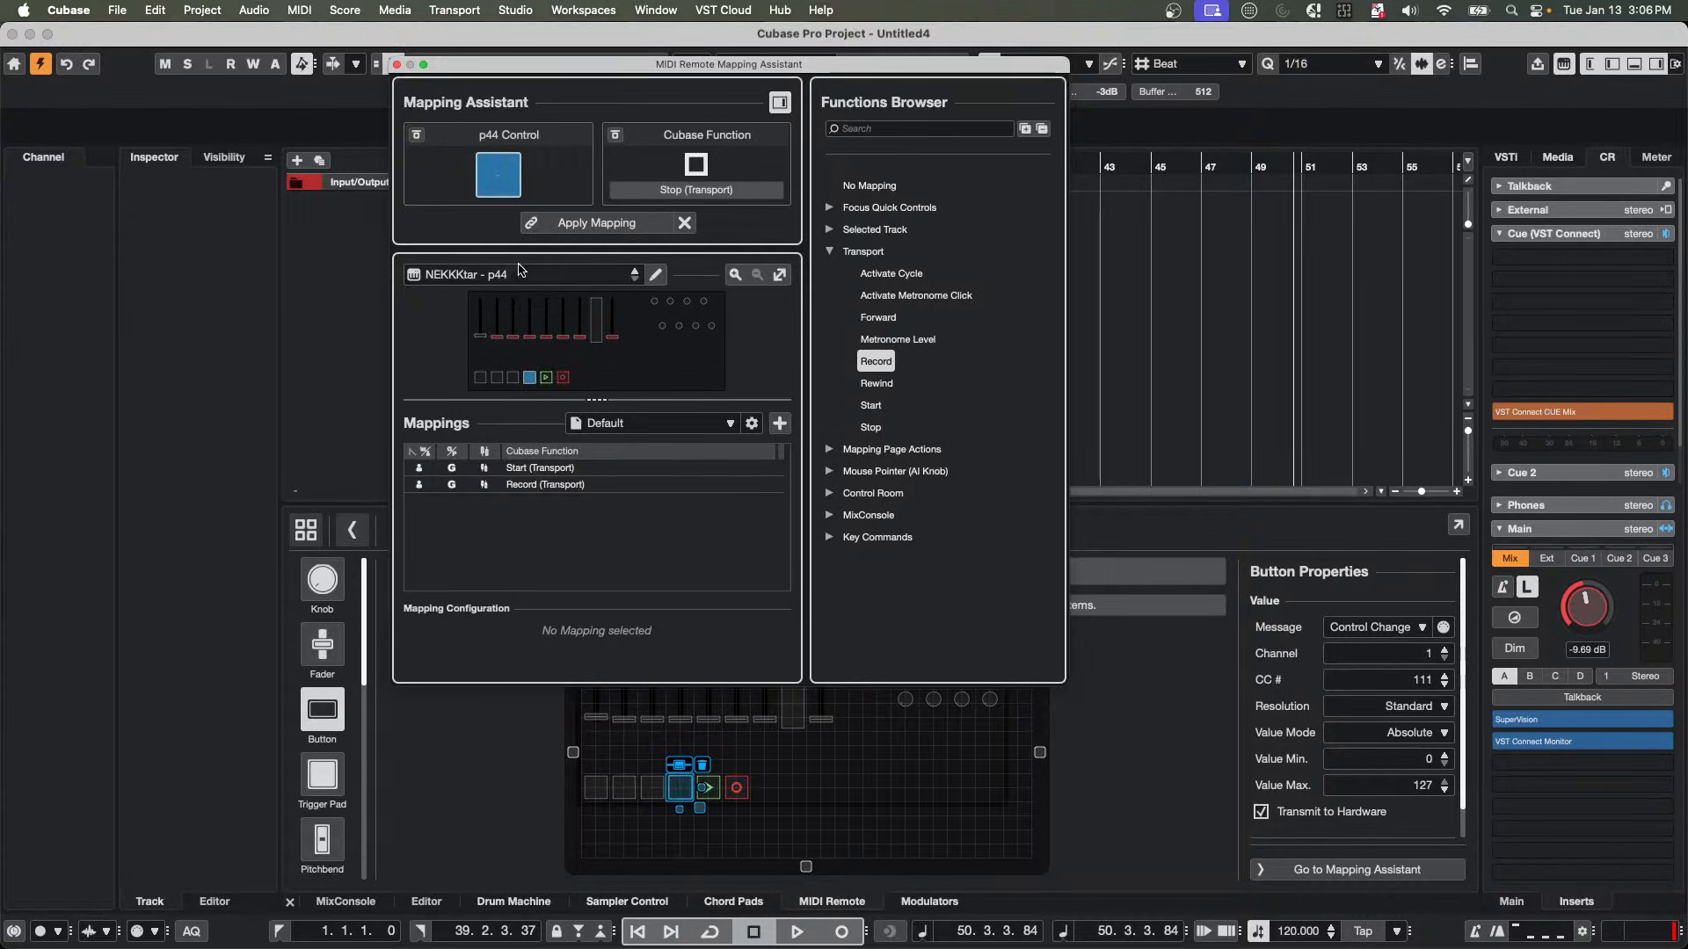
pyautogui.click(573, 227)
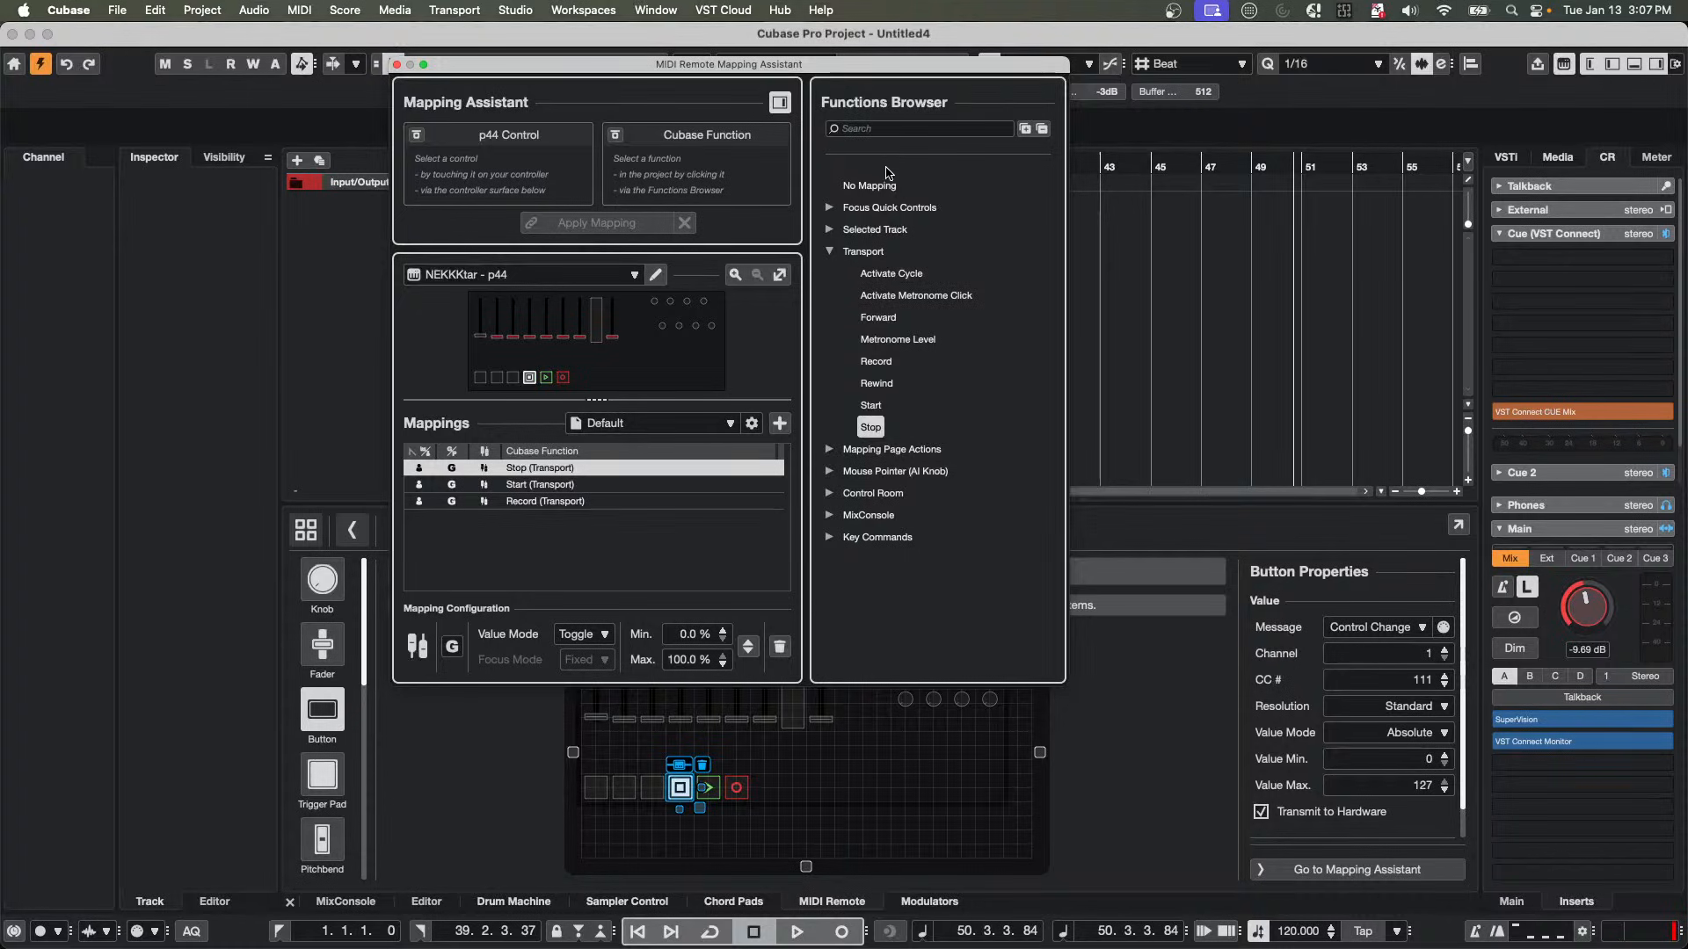
# Map the eight knobs in order to Focus Quick Controls QC 1 through QC 8 and close the Mapping Assistant.
pyautogui.click(832, 252)
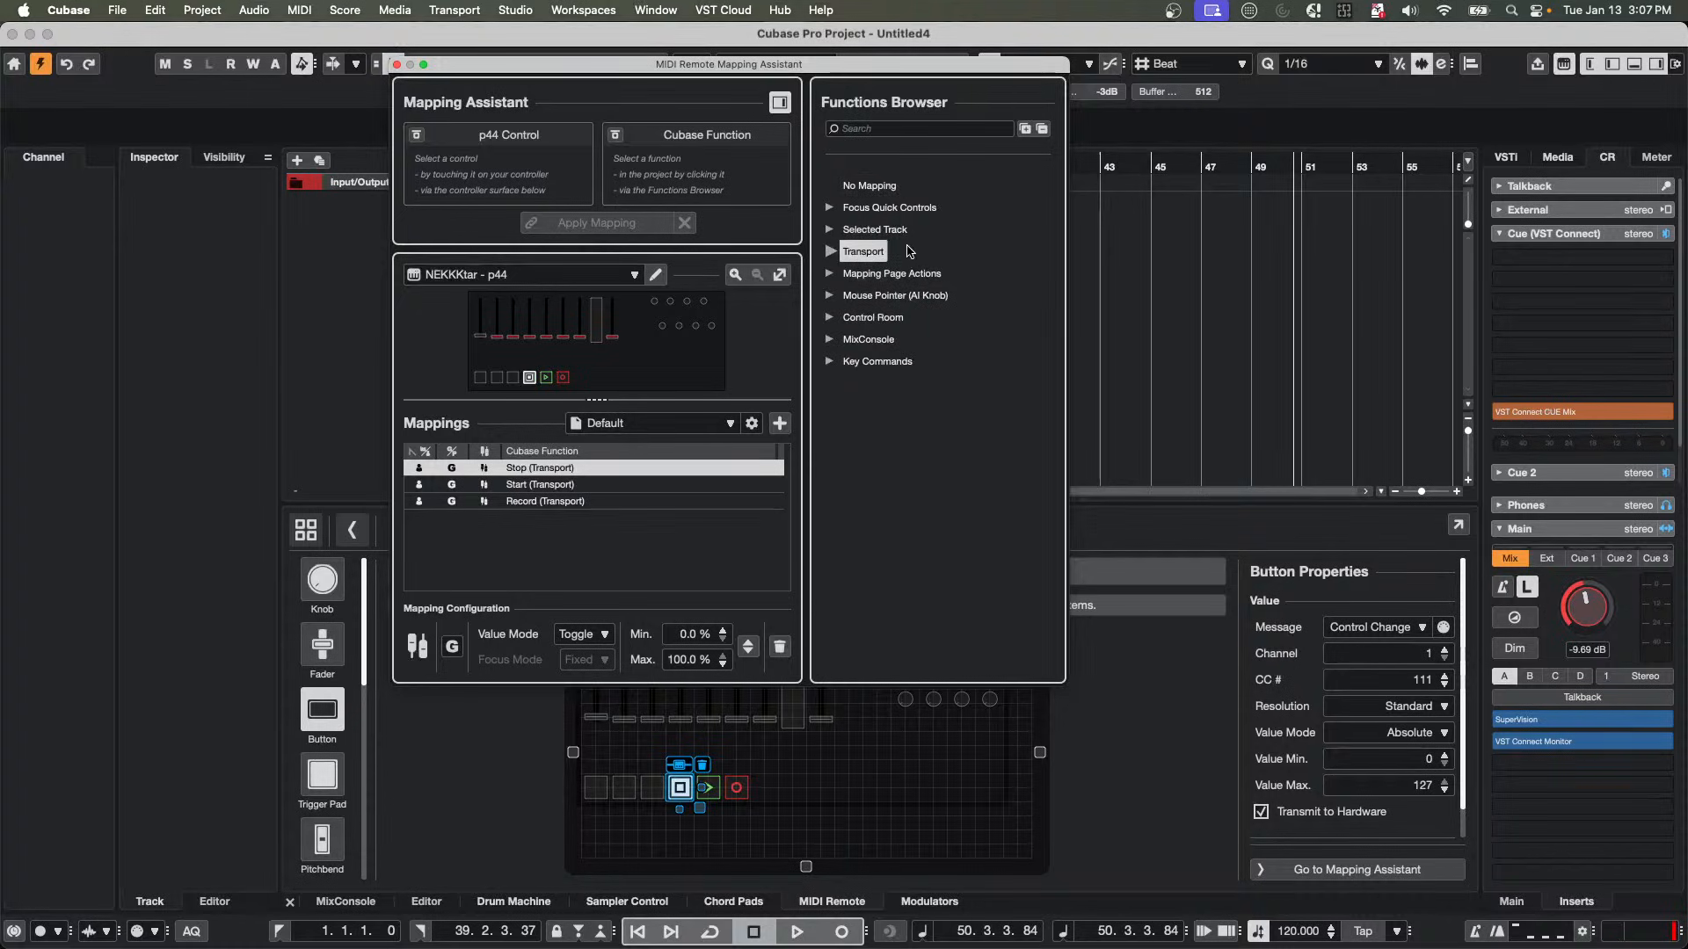
pyautogui.click(831, 208)
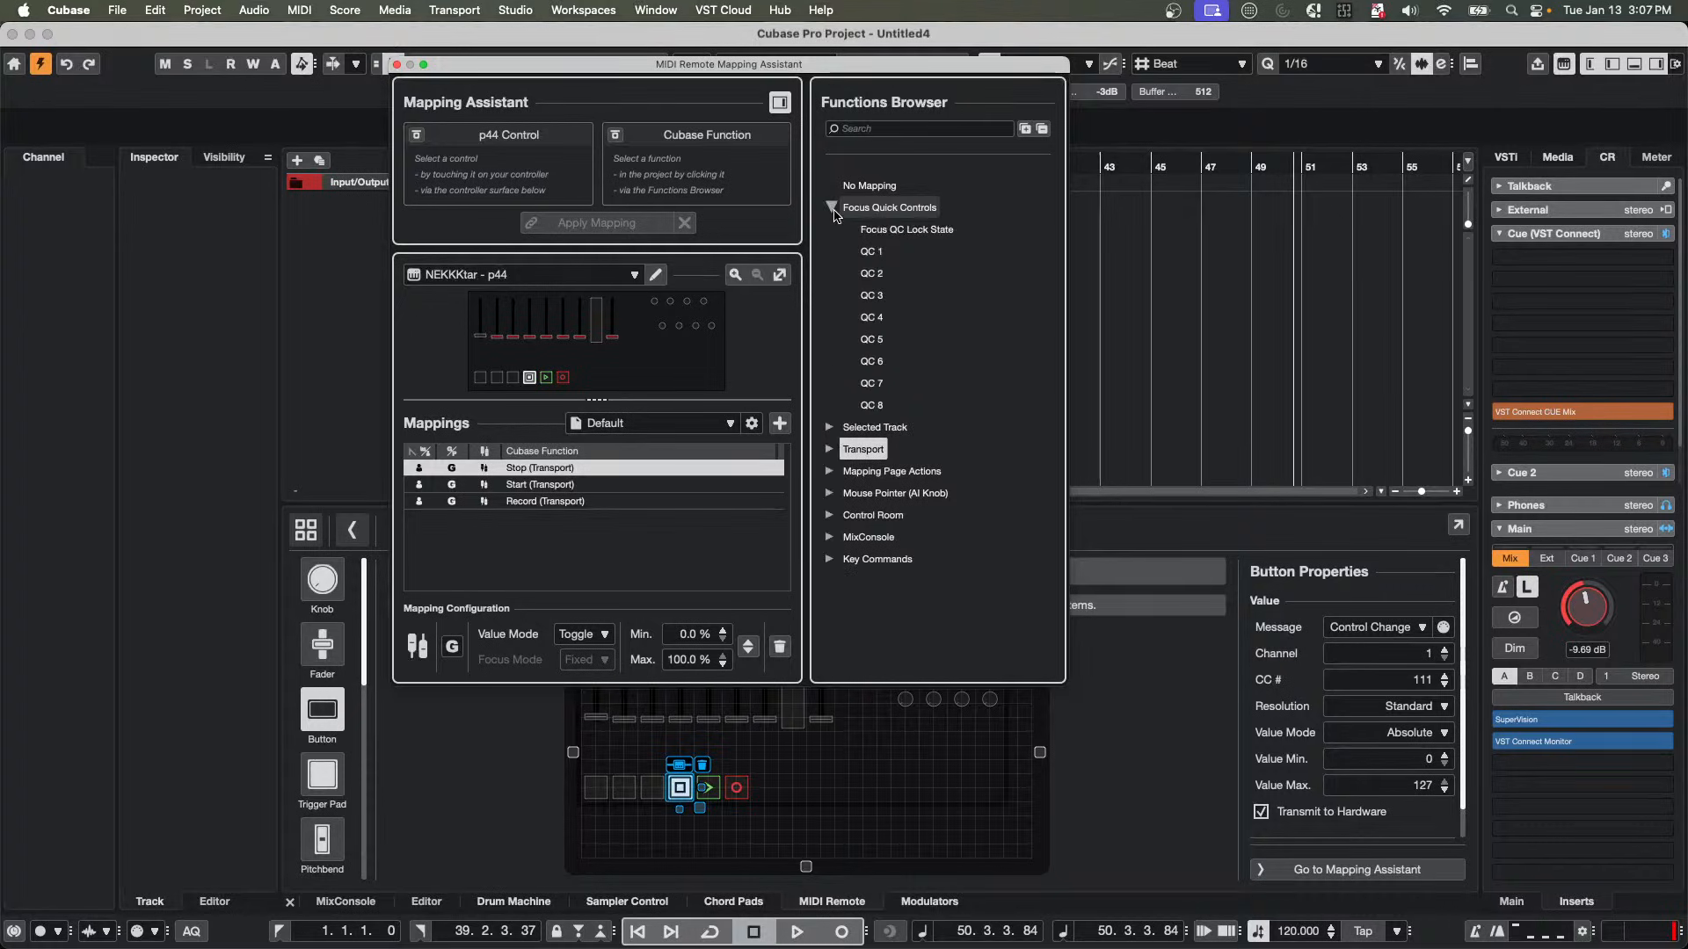
pyautogui.click(872, 252)
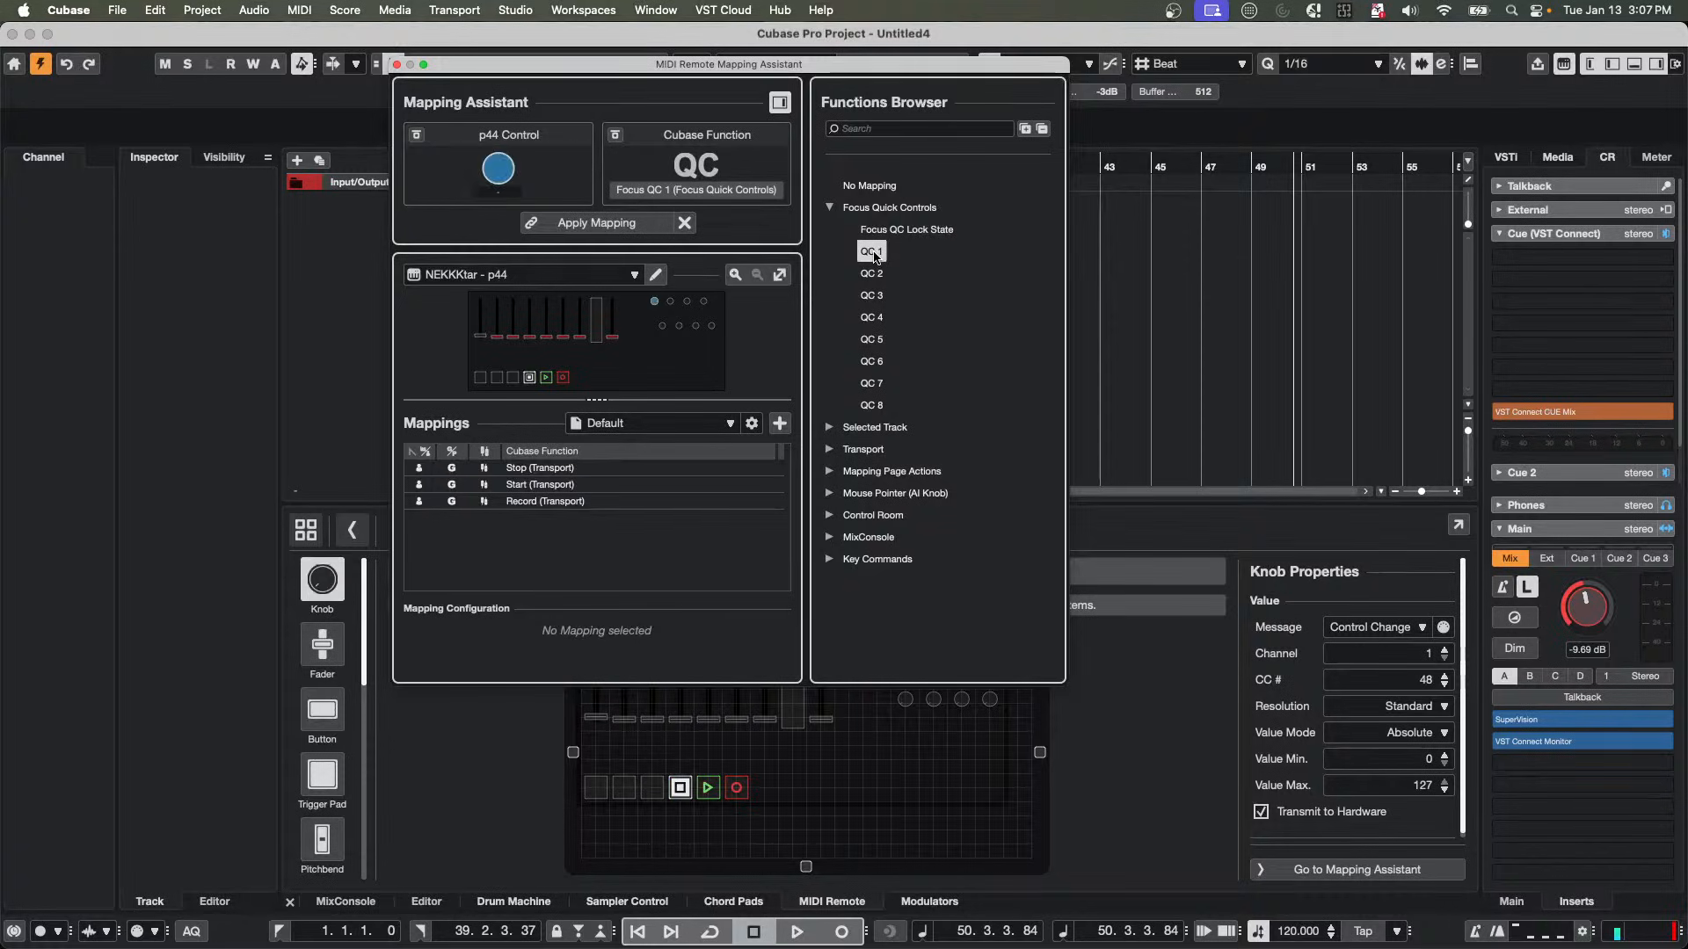
pyautogui.doubleClick(871, 253)
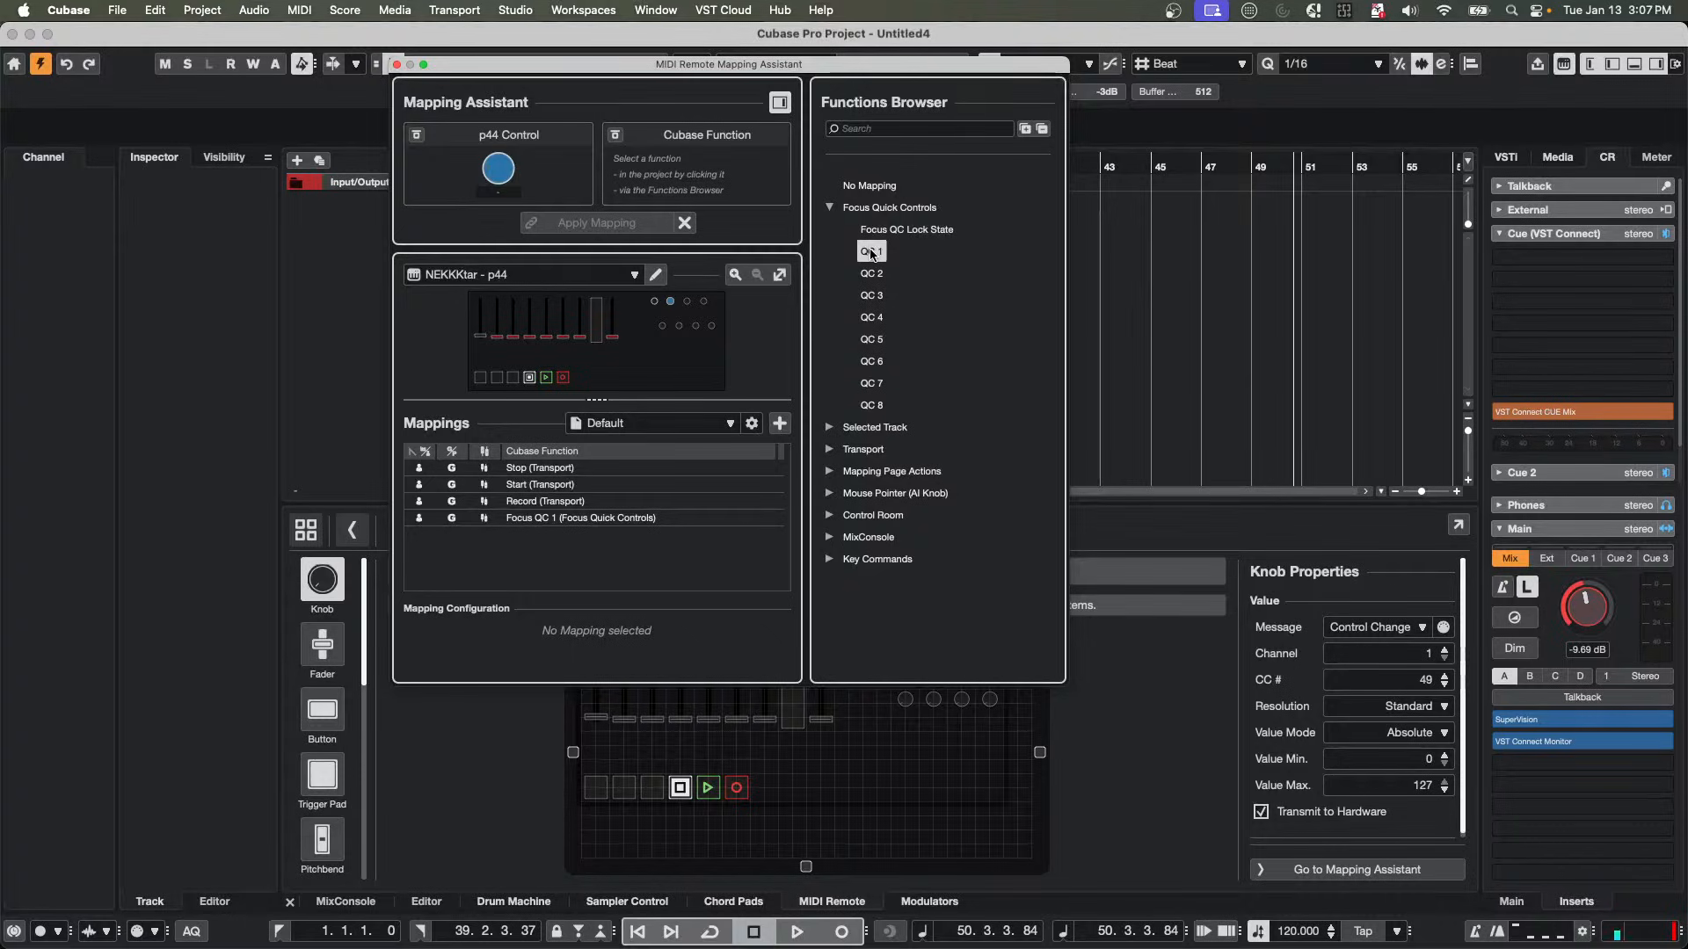
pyautogui.doubleClick(872, 273)
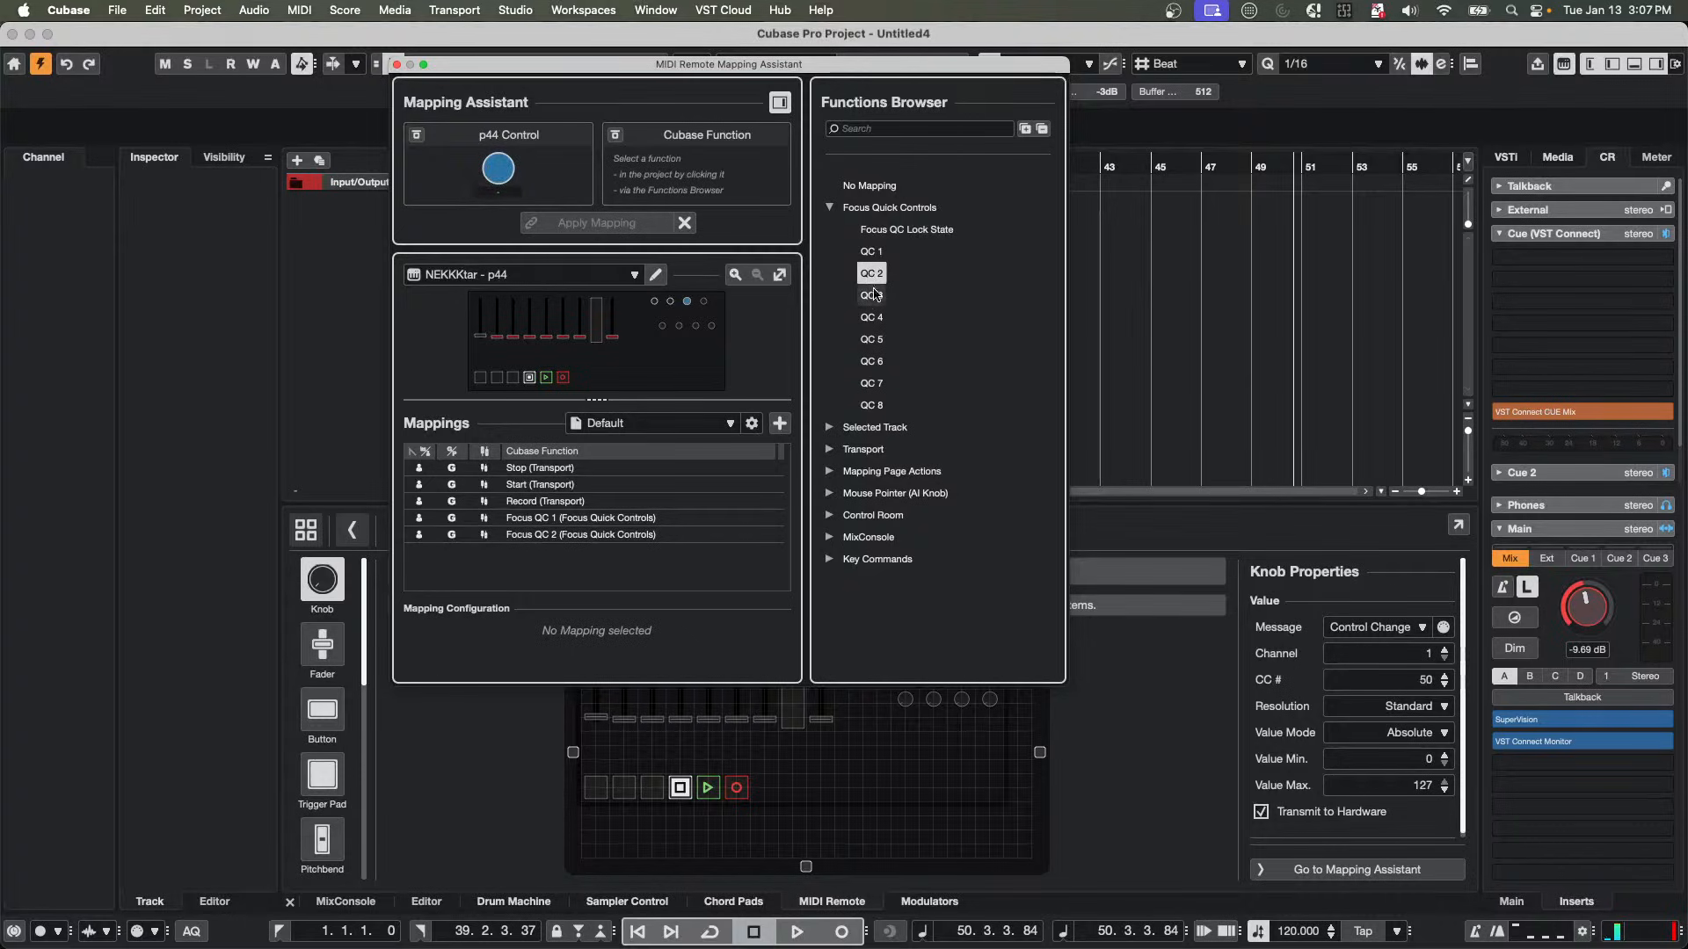
pyautogui.doubleClick(872, 296)
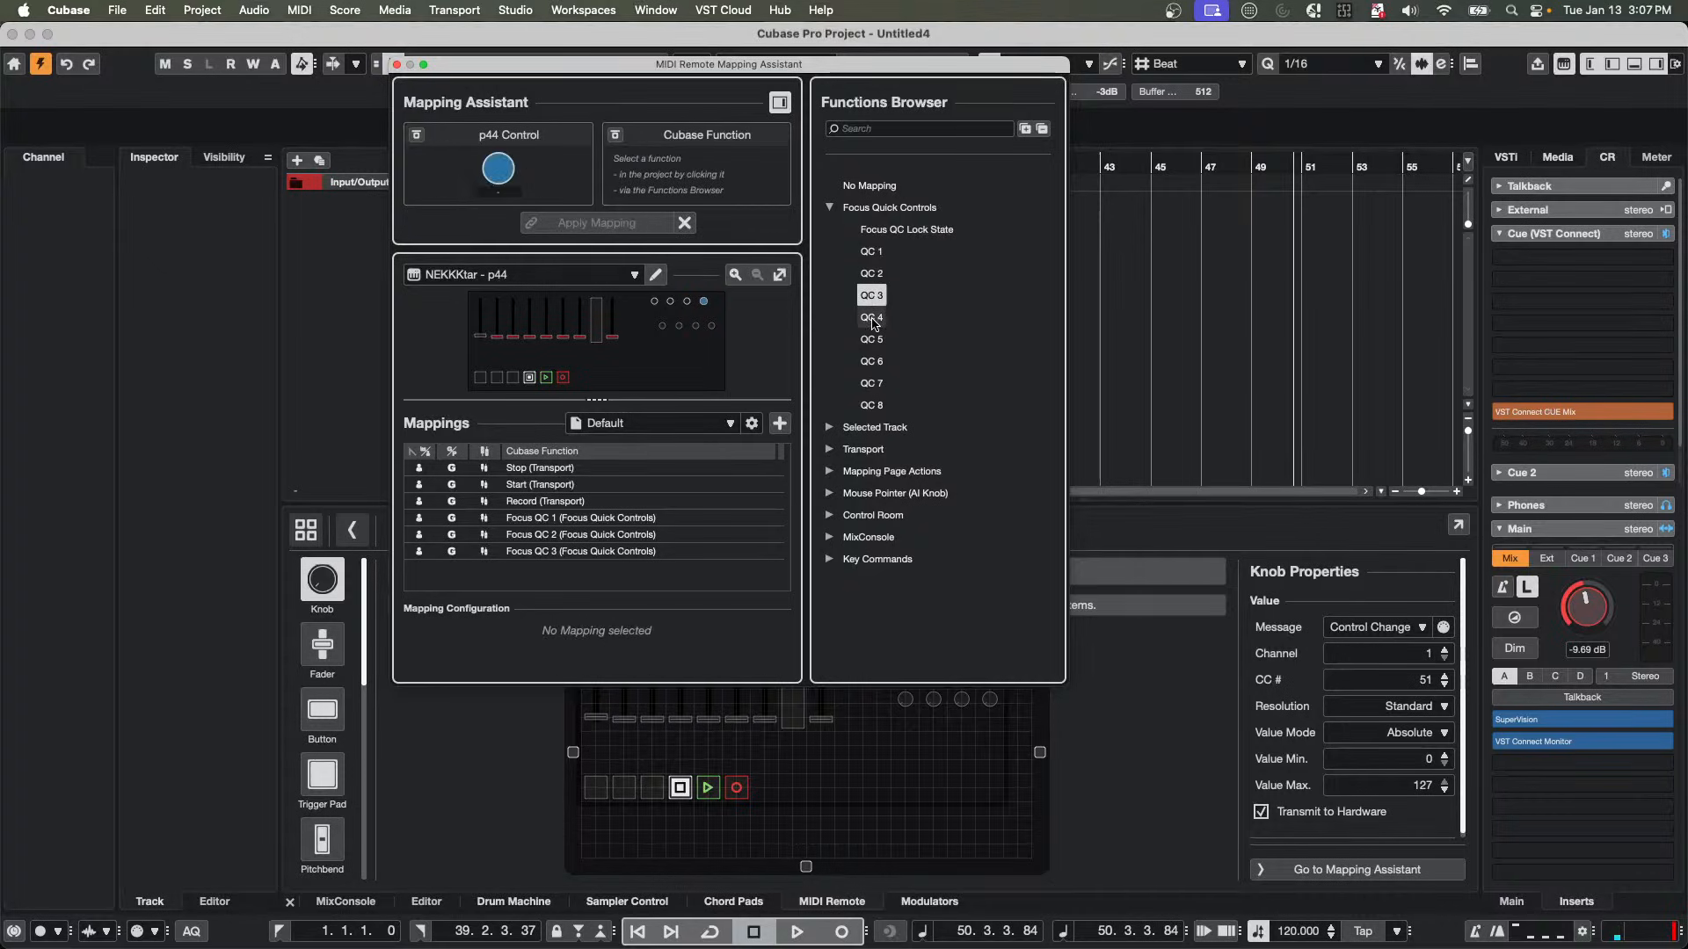
pyautogui.doubleClick(873, 318)
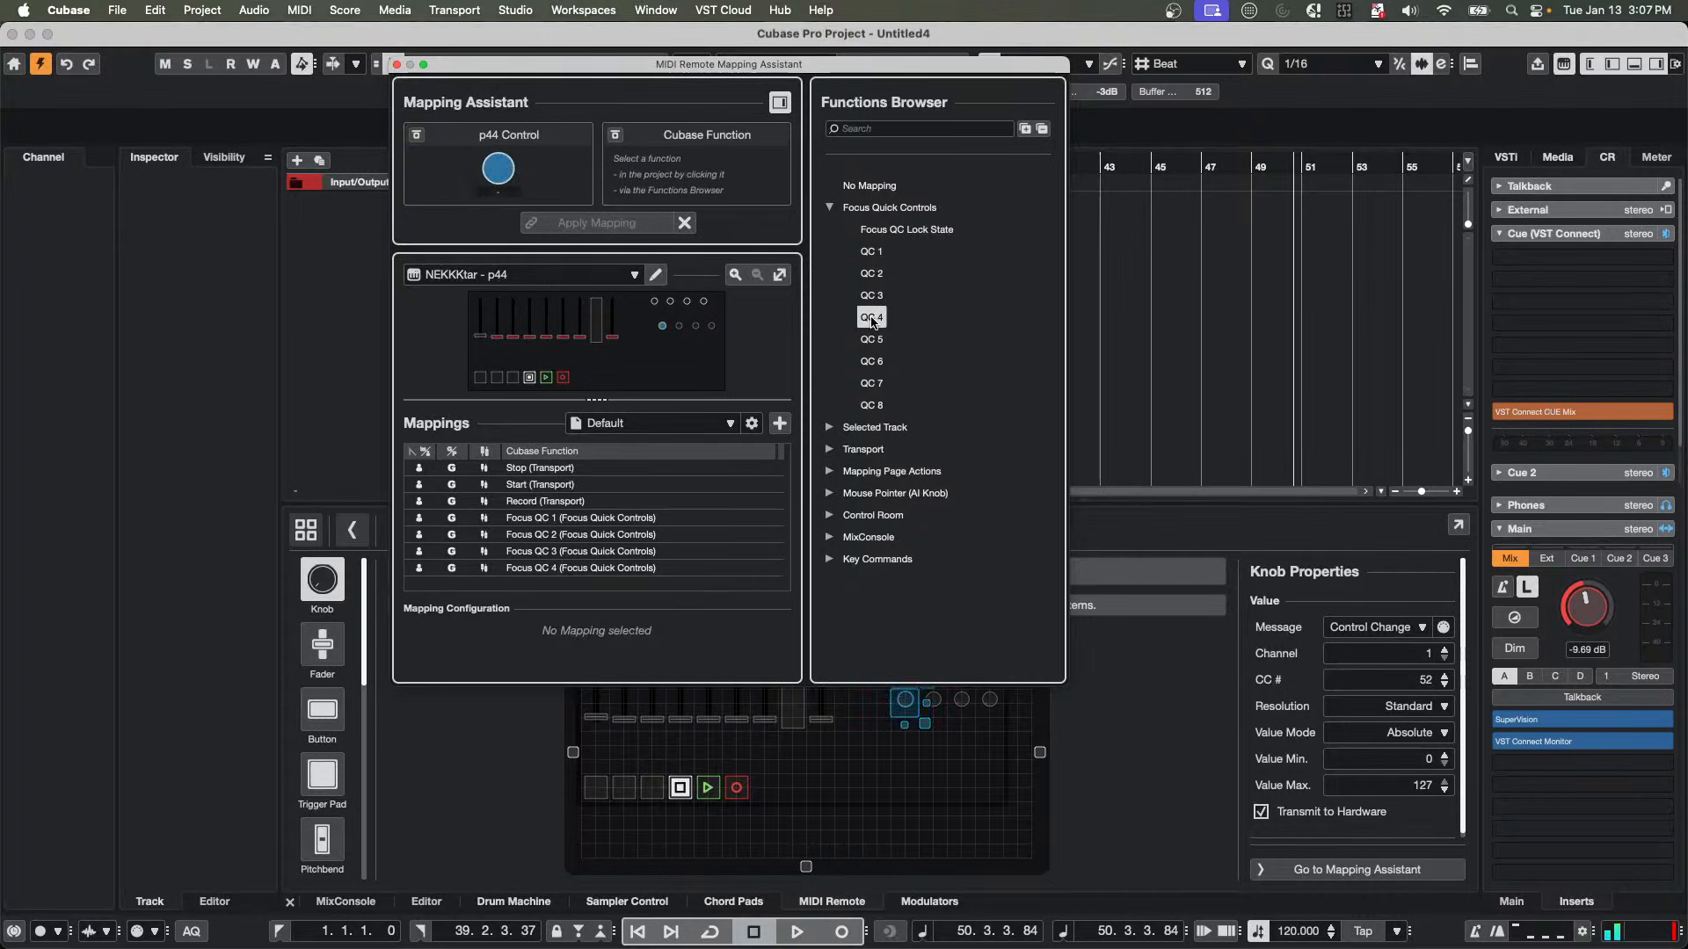
pyautogui.doubleClick(872, 339)
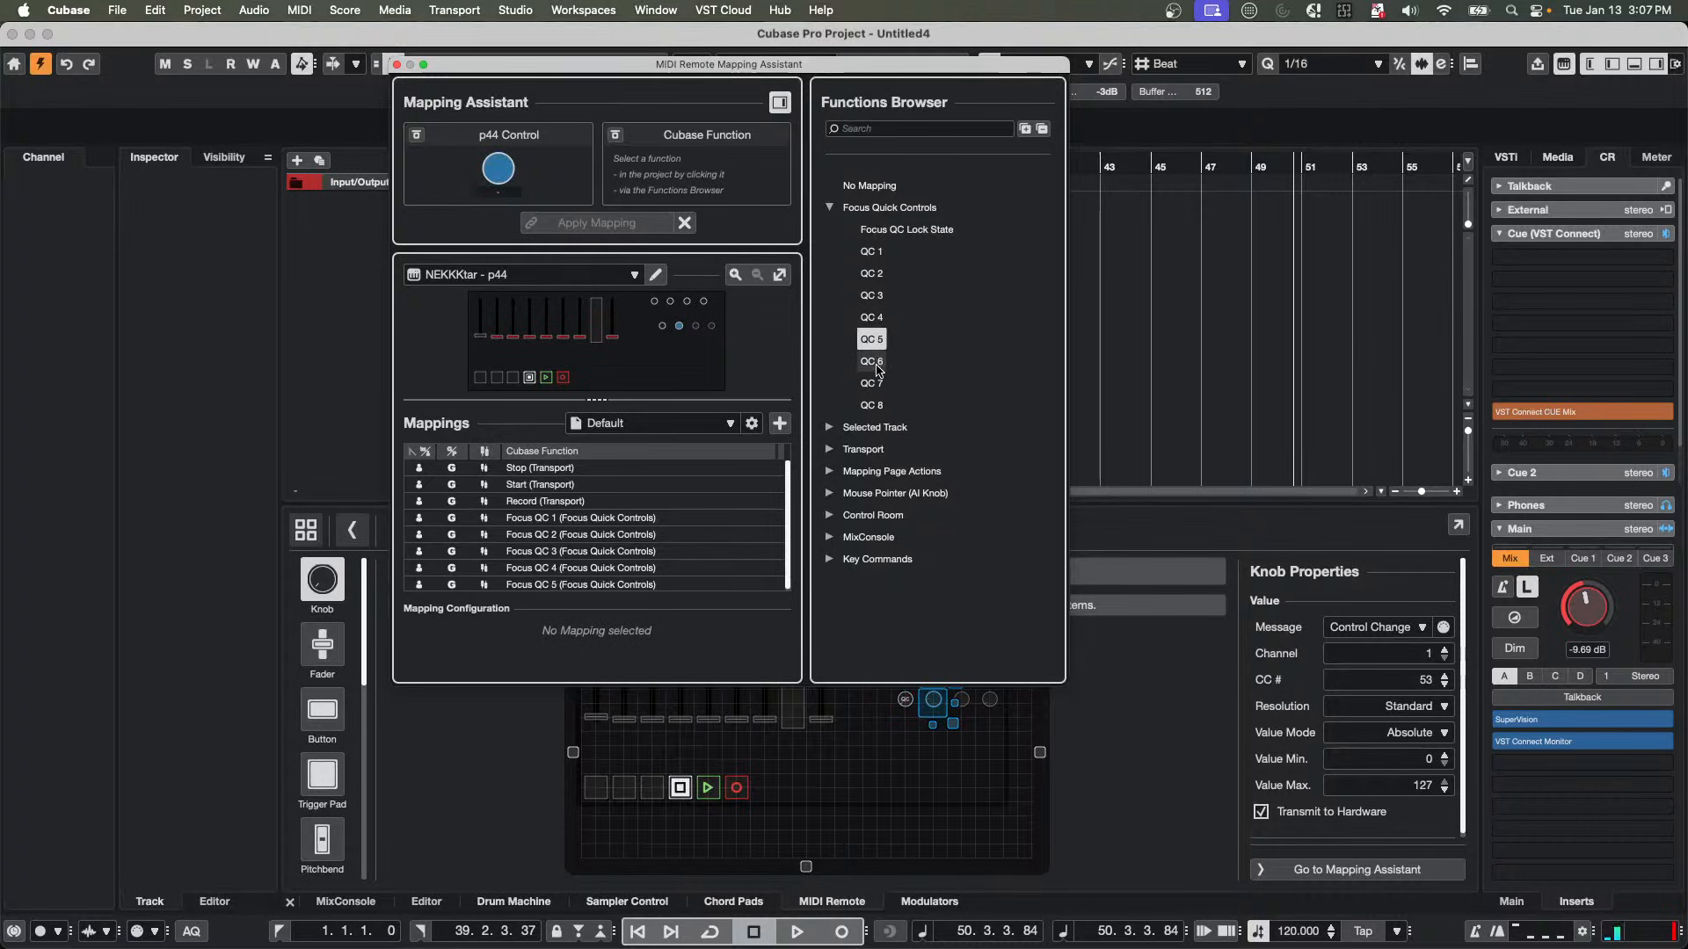
pyautogui.doubleClick(873, 362)
pyautogui.doubleClick(873, 385)
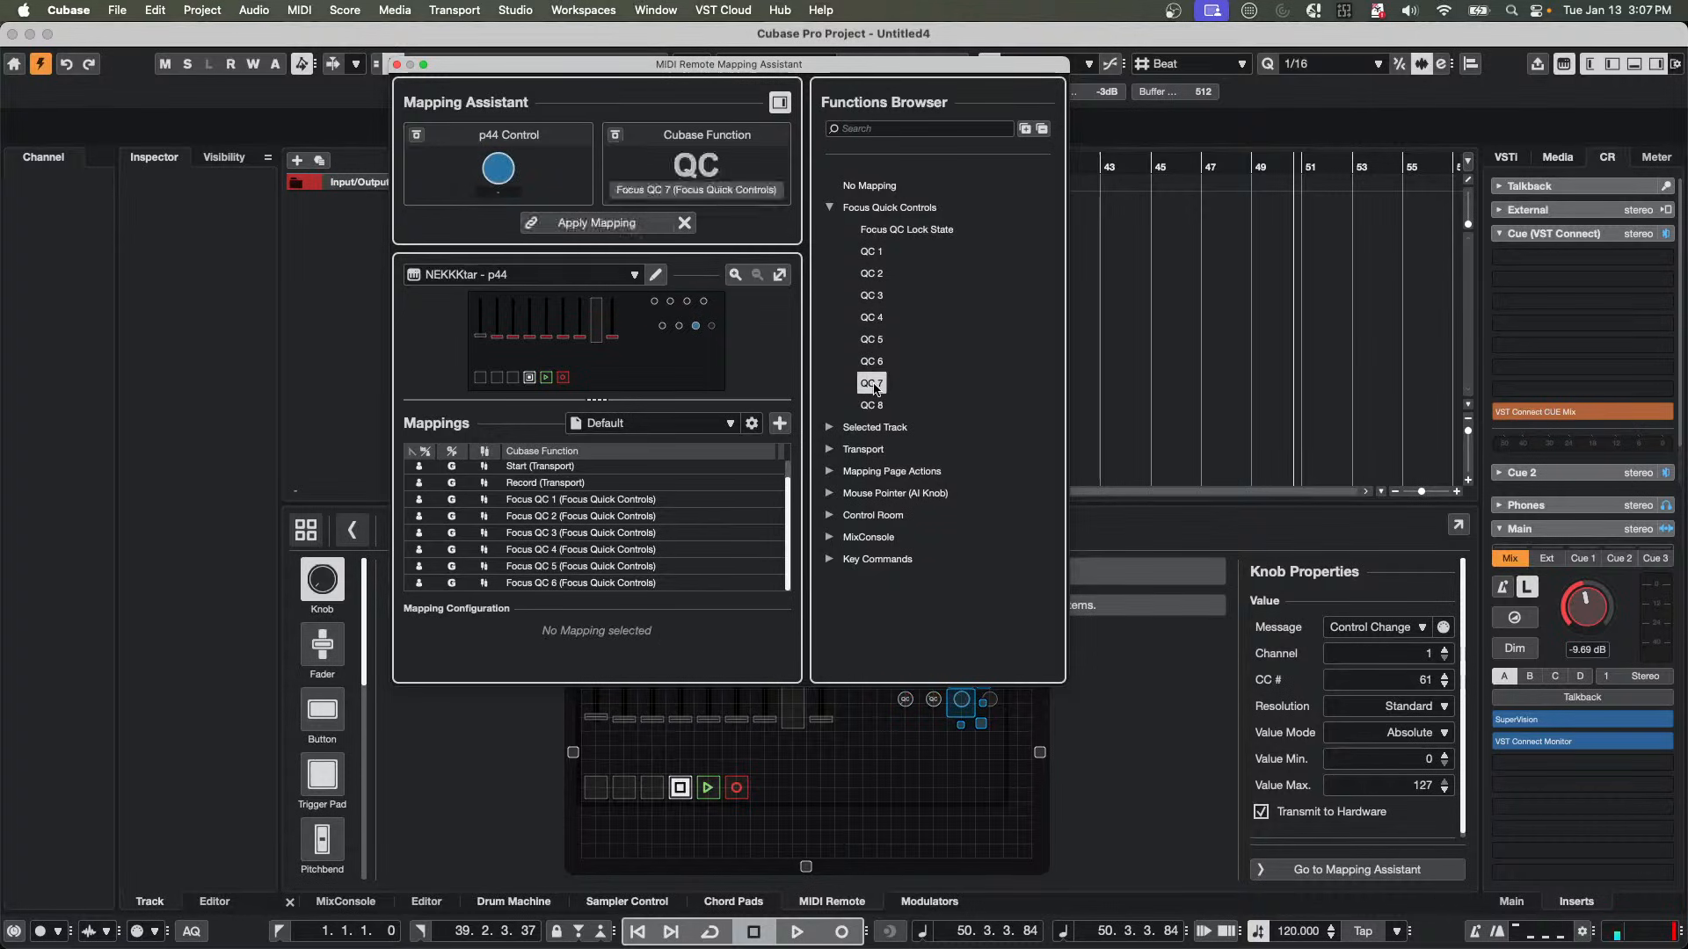
pyautogui.doubleClick(872, 406)
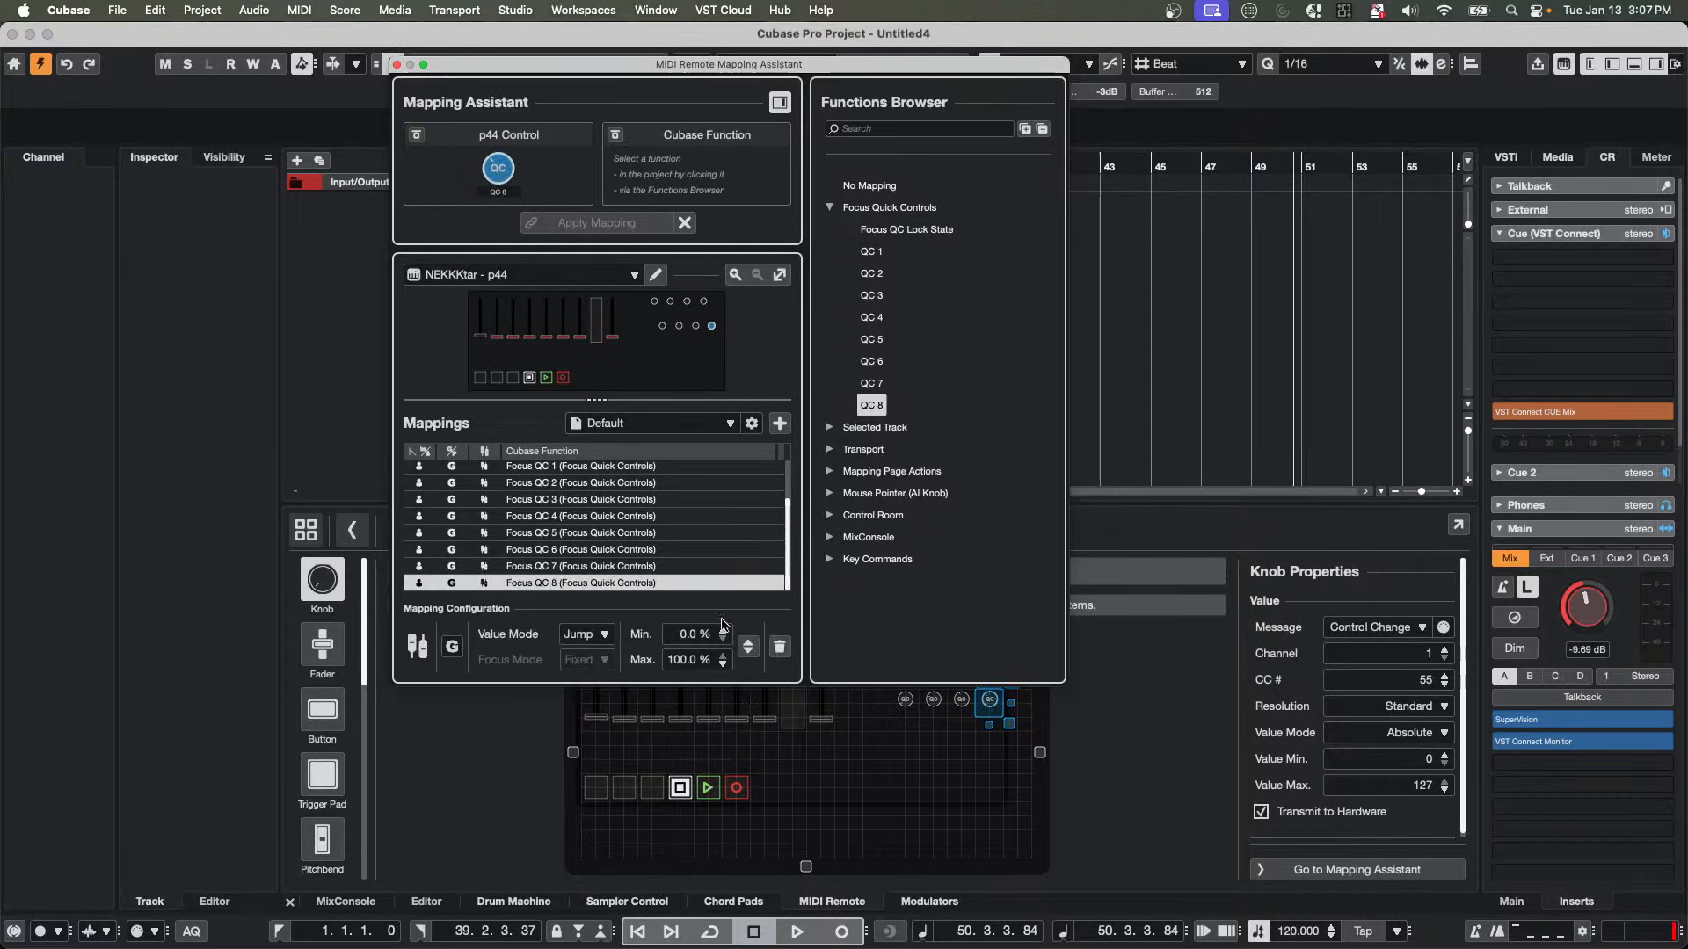
pyautogui.click(396, 64)
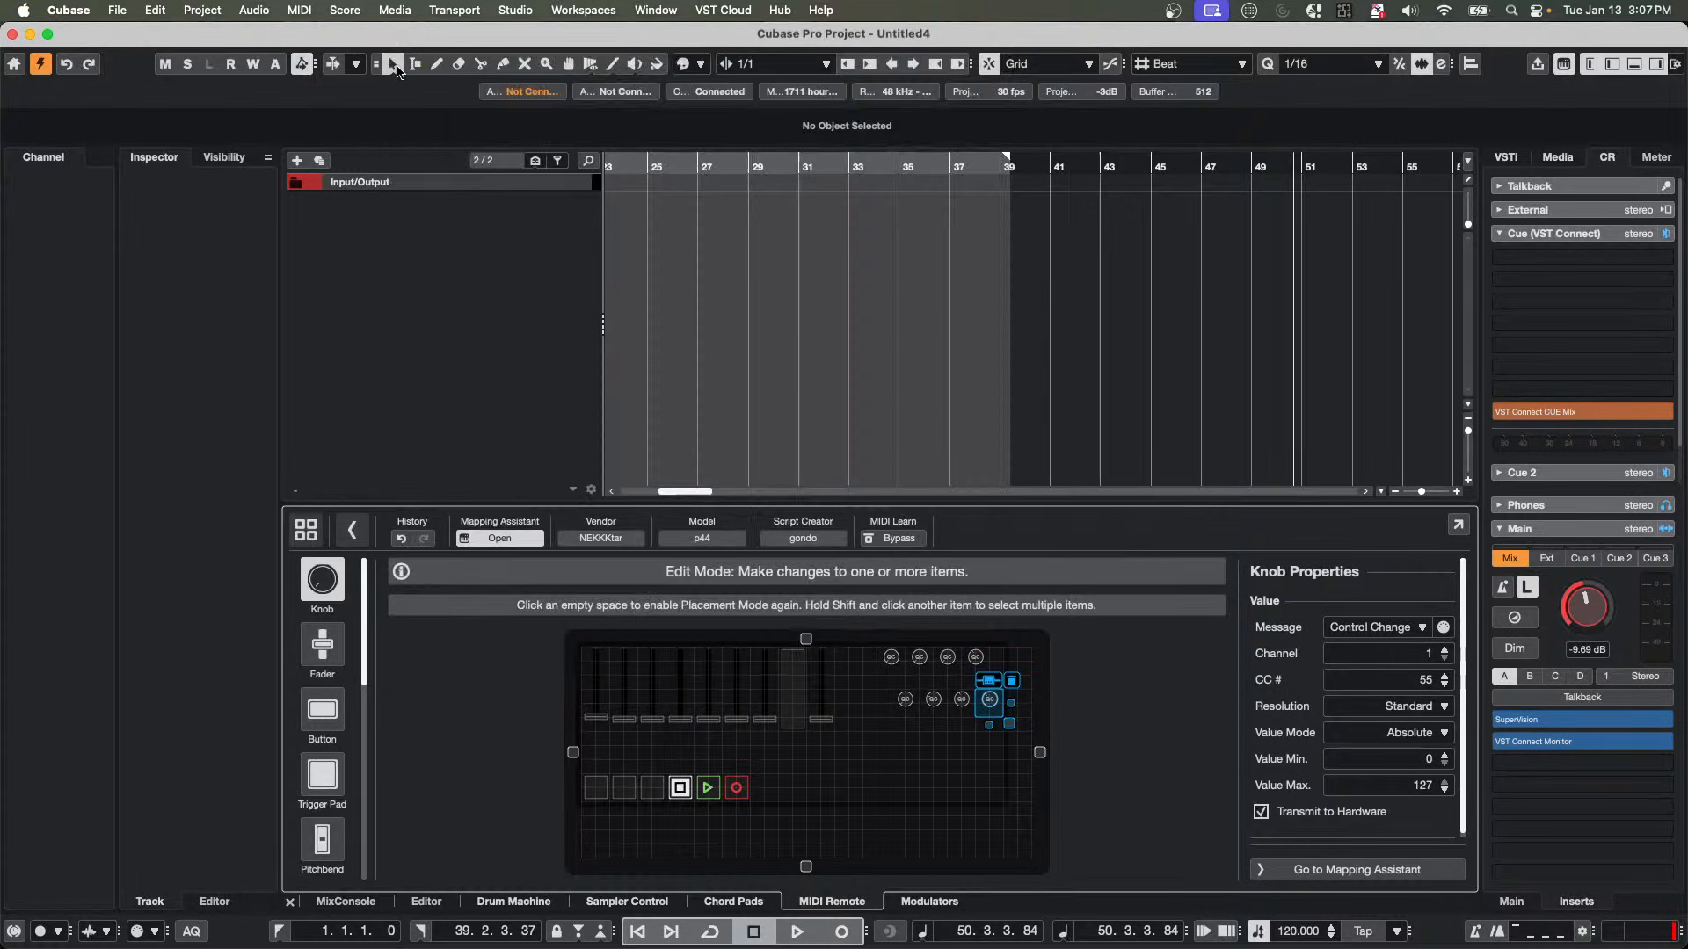
# Add one instrument track with HALion 7, using all MIDI inputs and the Stereo Out output.
pyautogui.rightClick(426, 233)
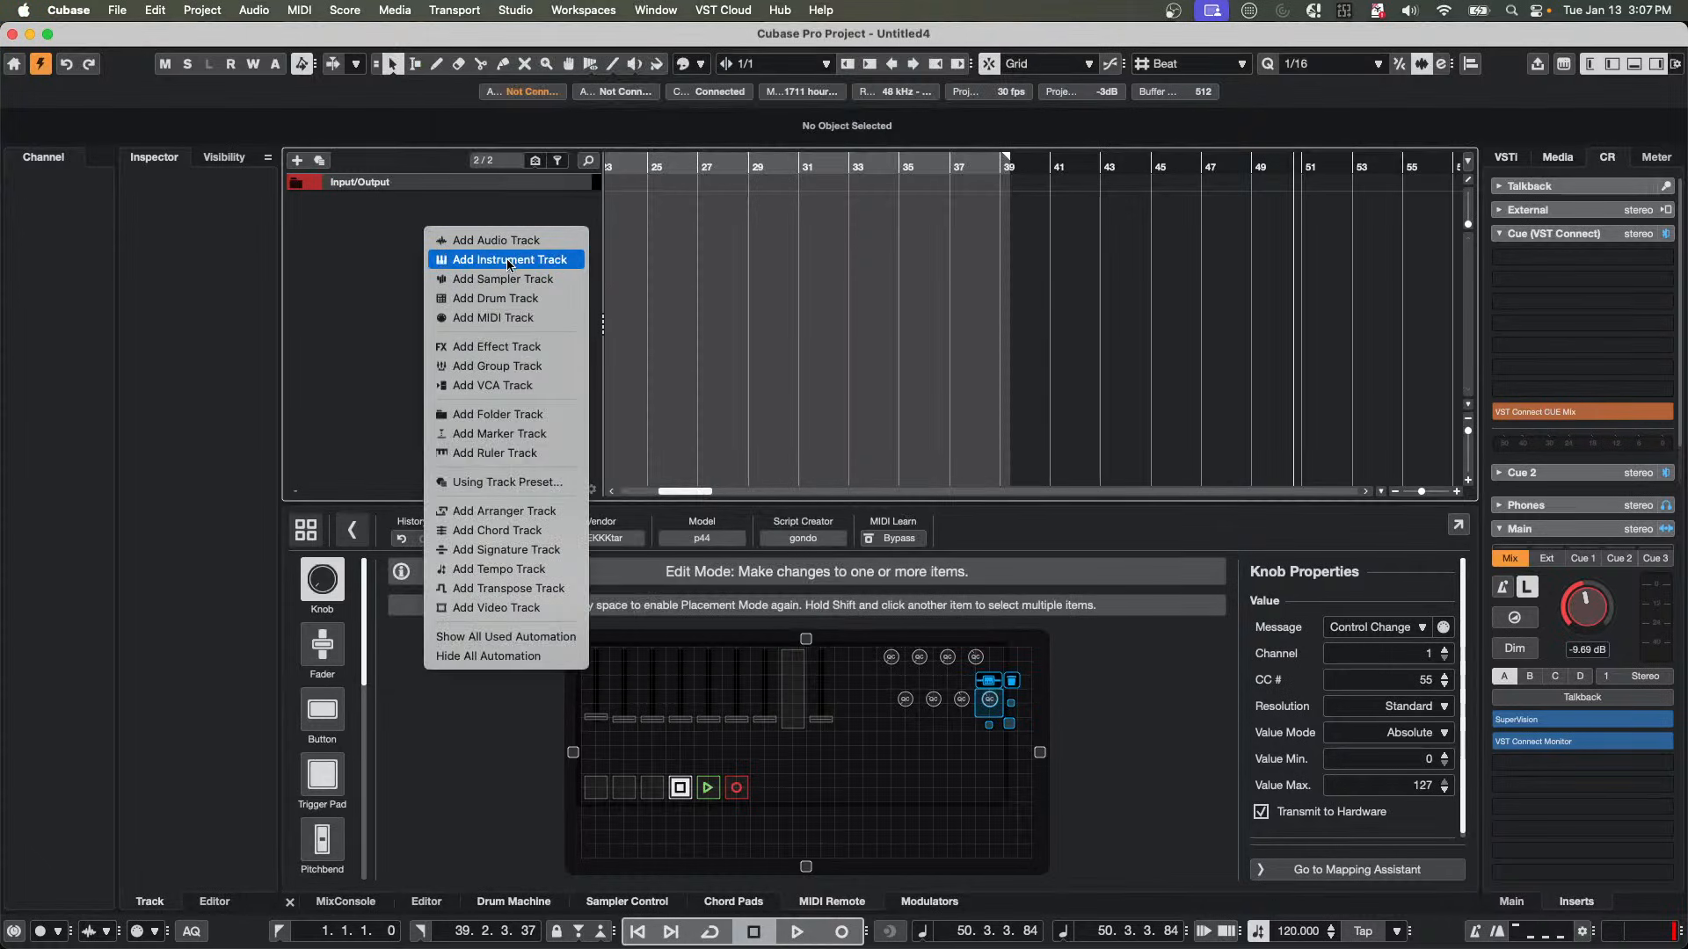
pyautogui.click(509, 260)
pyautogui.click(652, 275)
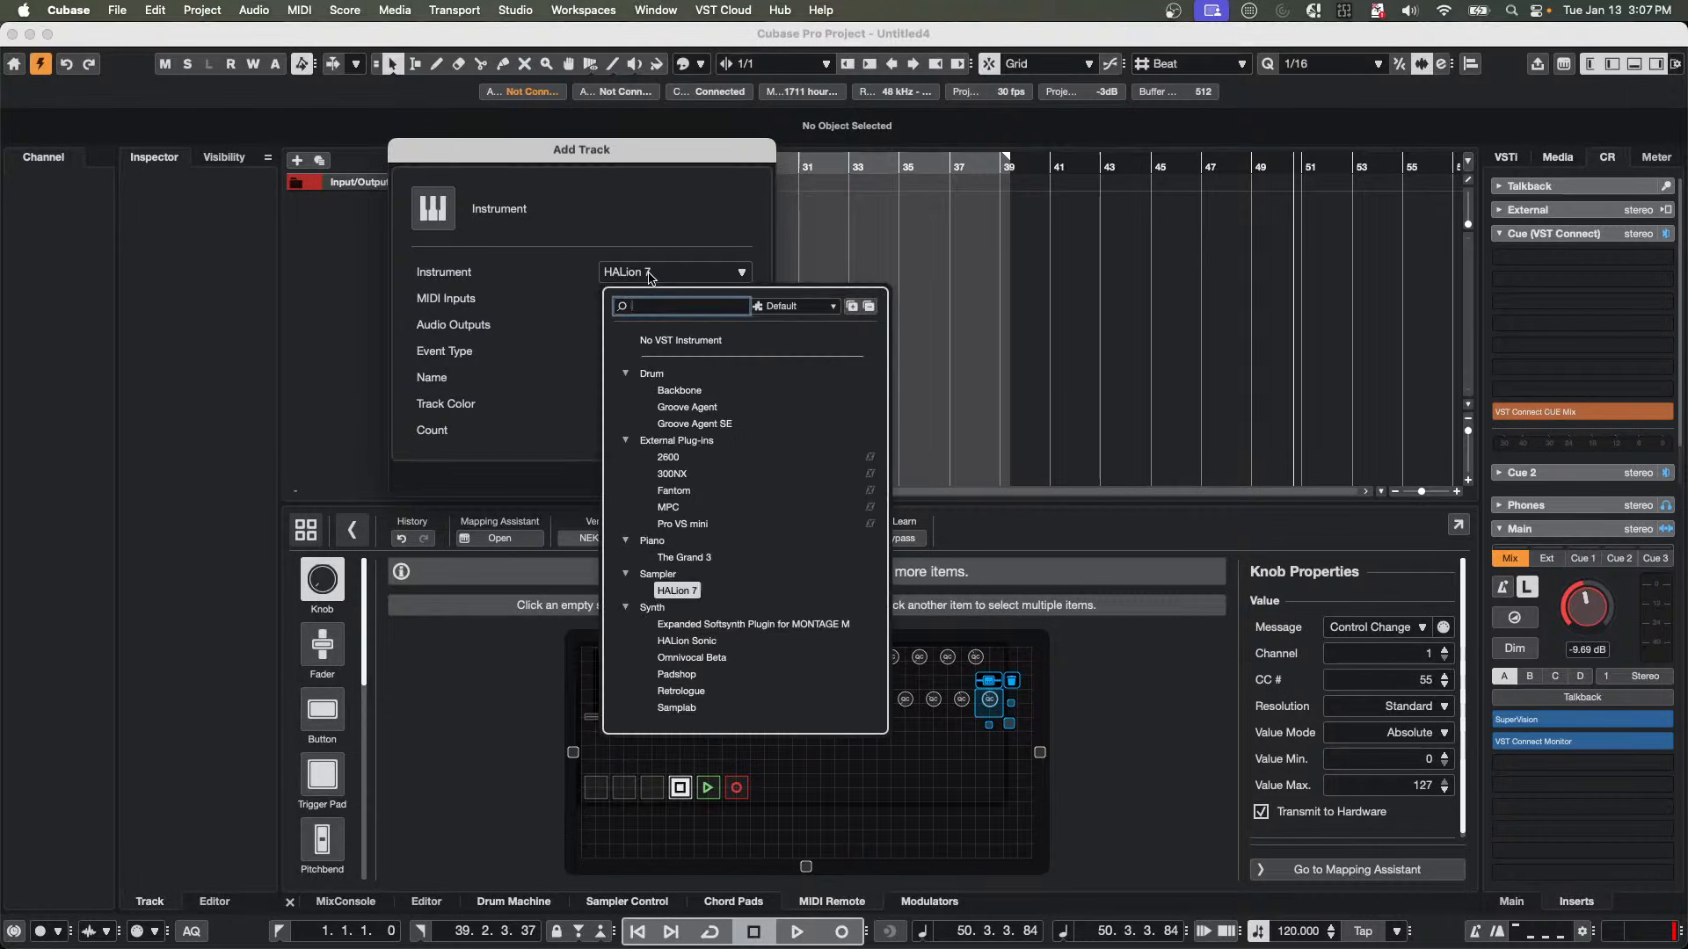
pyautogui.click(552, 408)
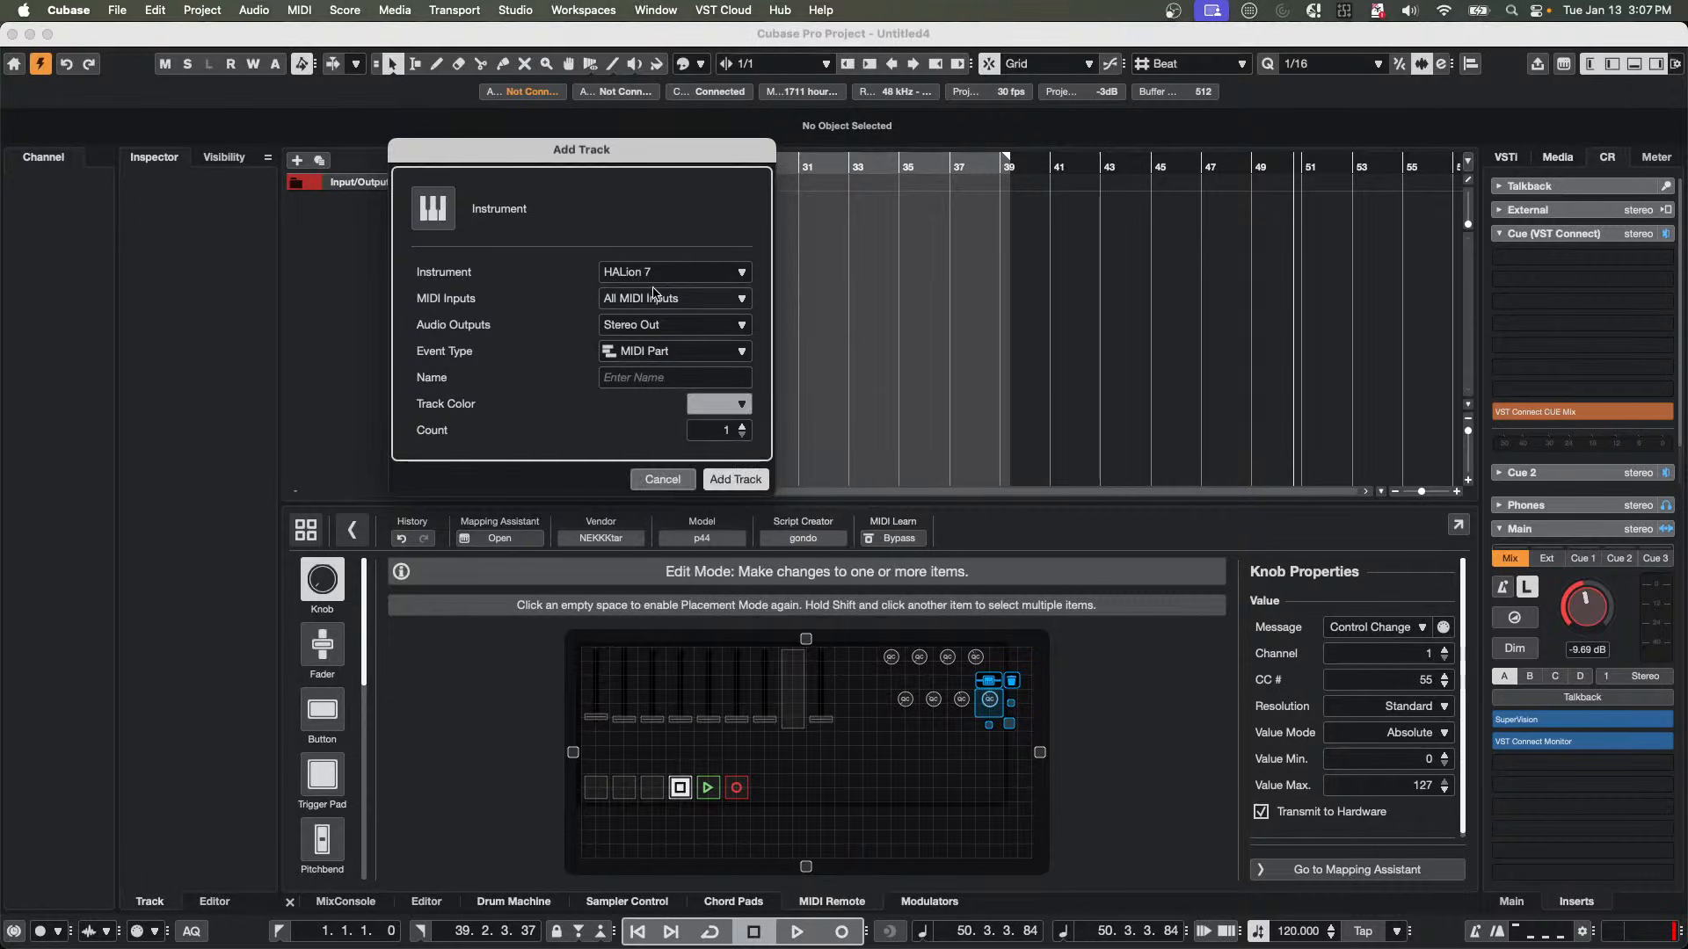
pyautogui.click(735, 479)
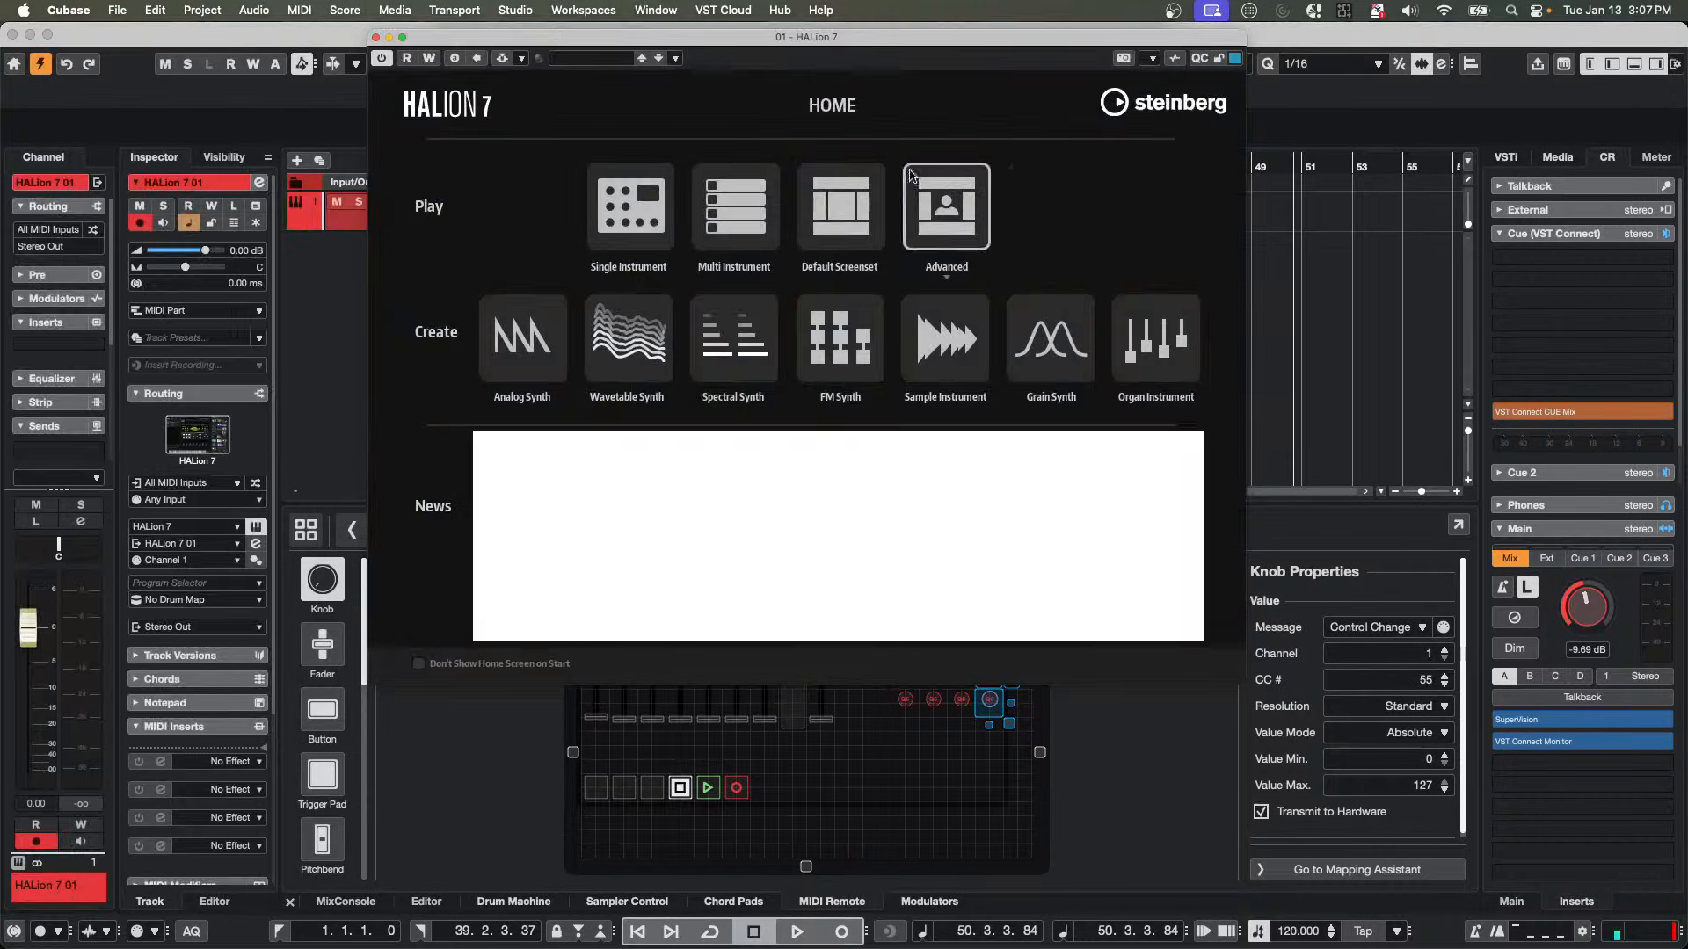
# Open HALion 7's single instrument view and load the Atonal Transform program from the Anima library.
pyautogui.click(609, 204)
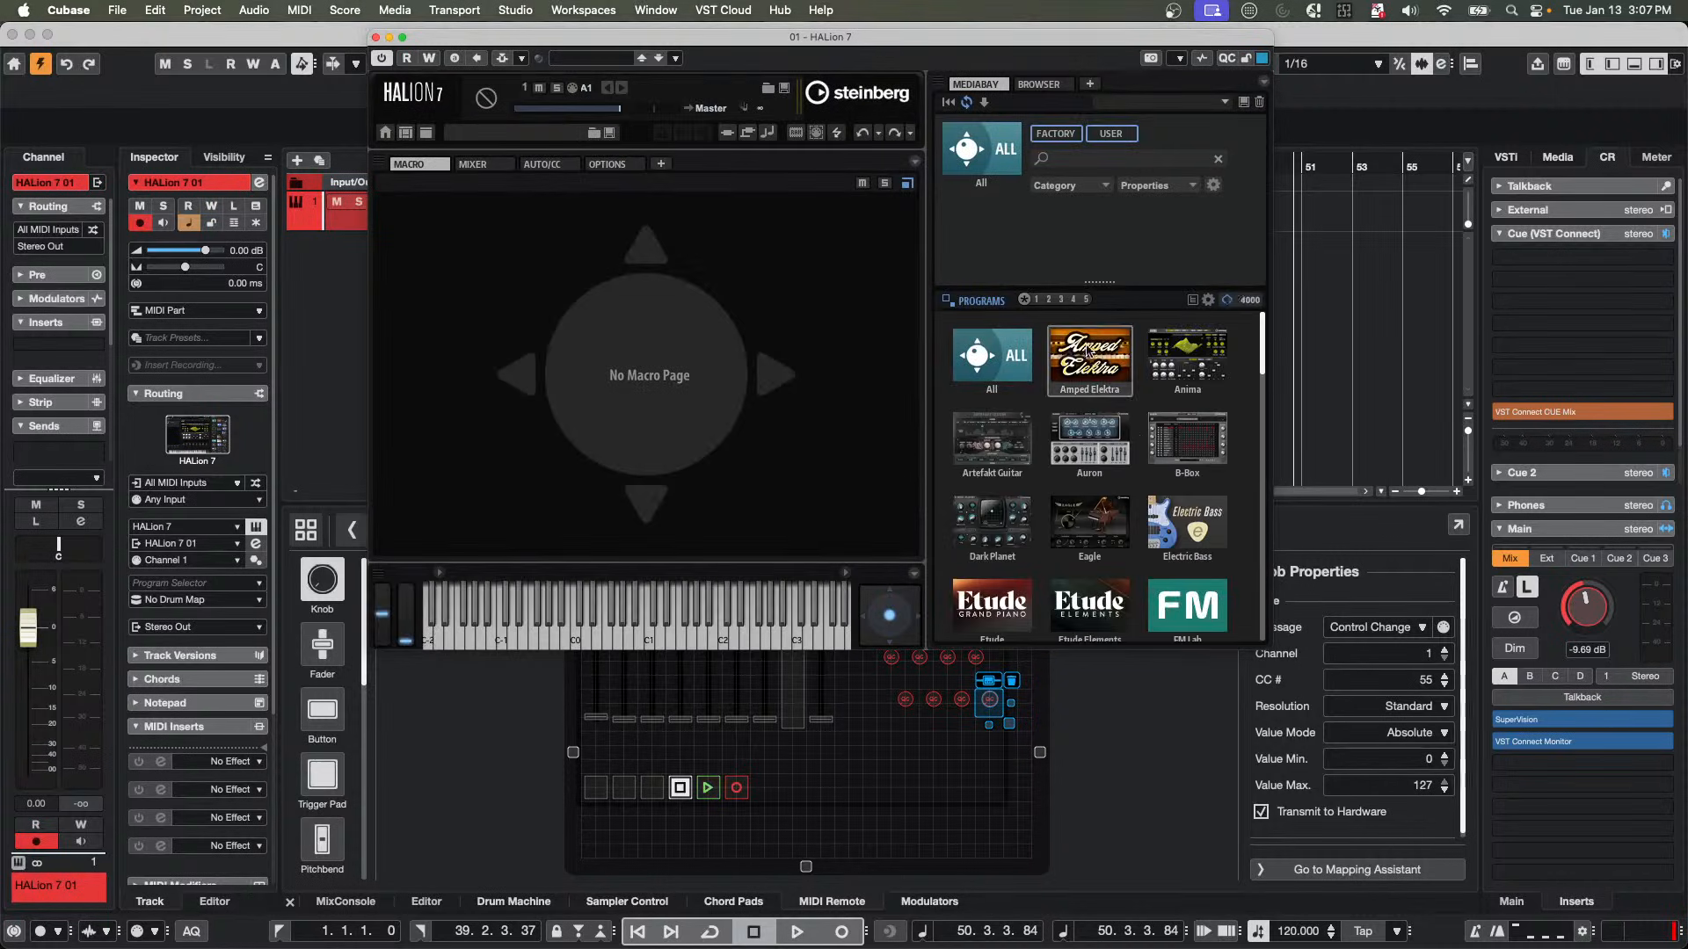
pyautogui.click(1214, 366)
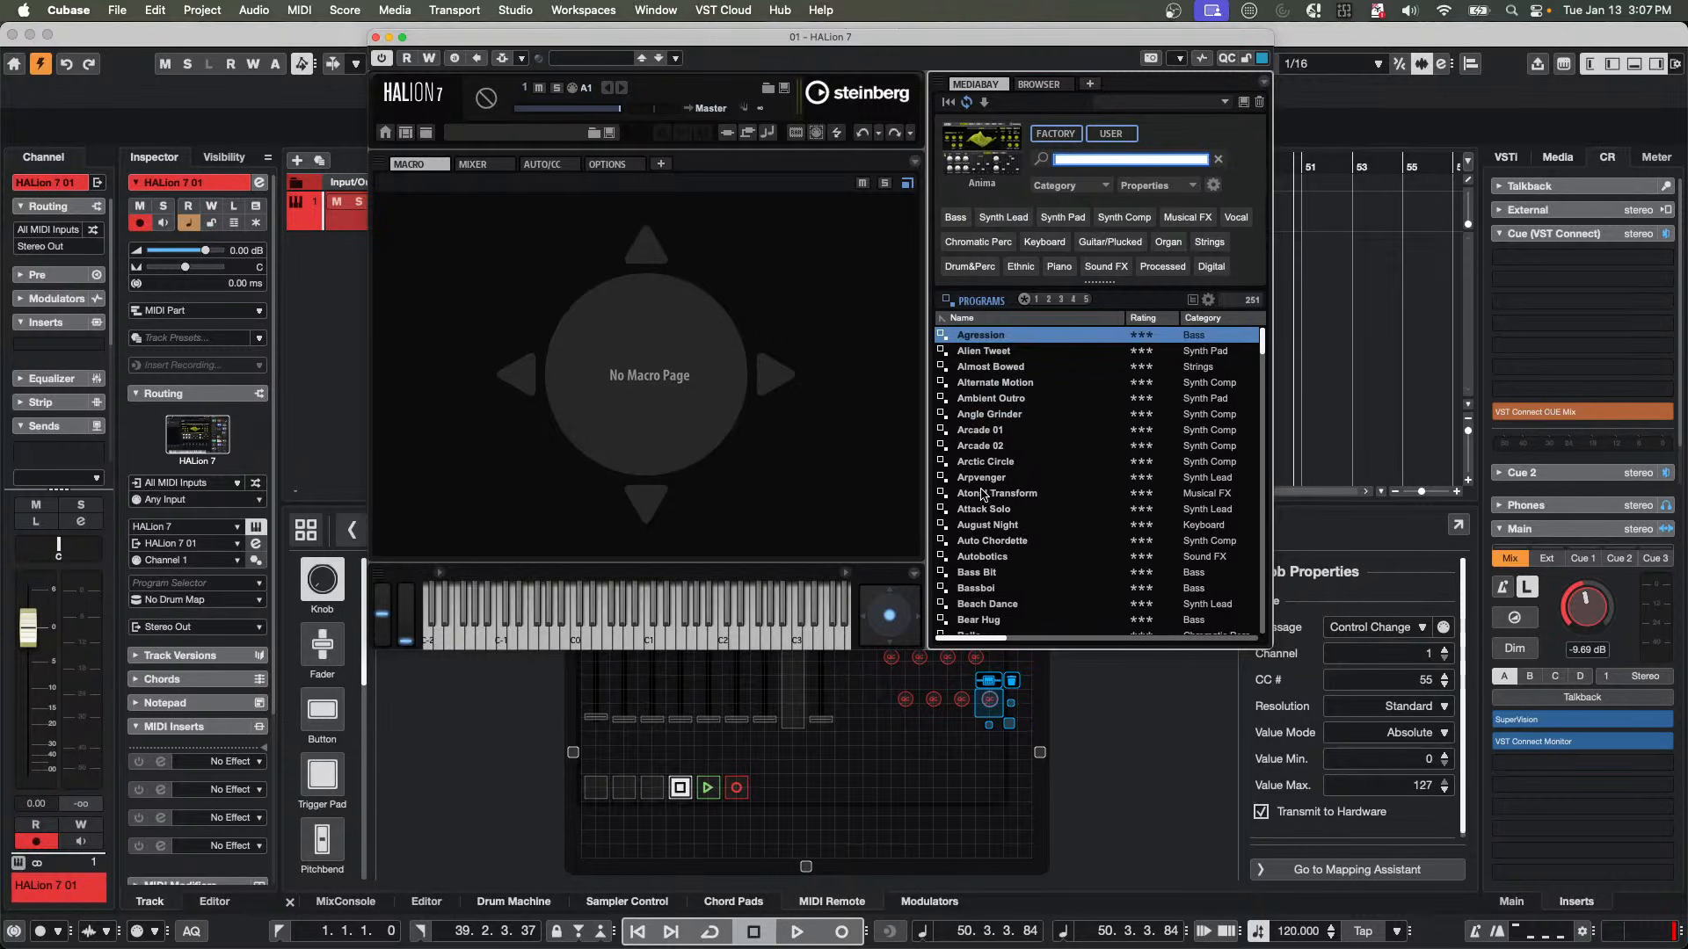
pyautogui.doubleClick(978, 491)
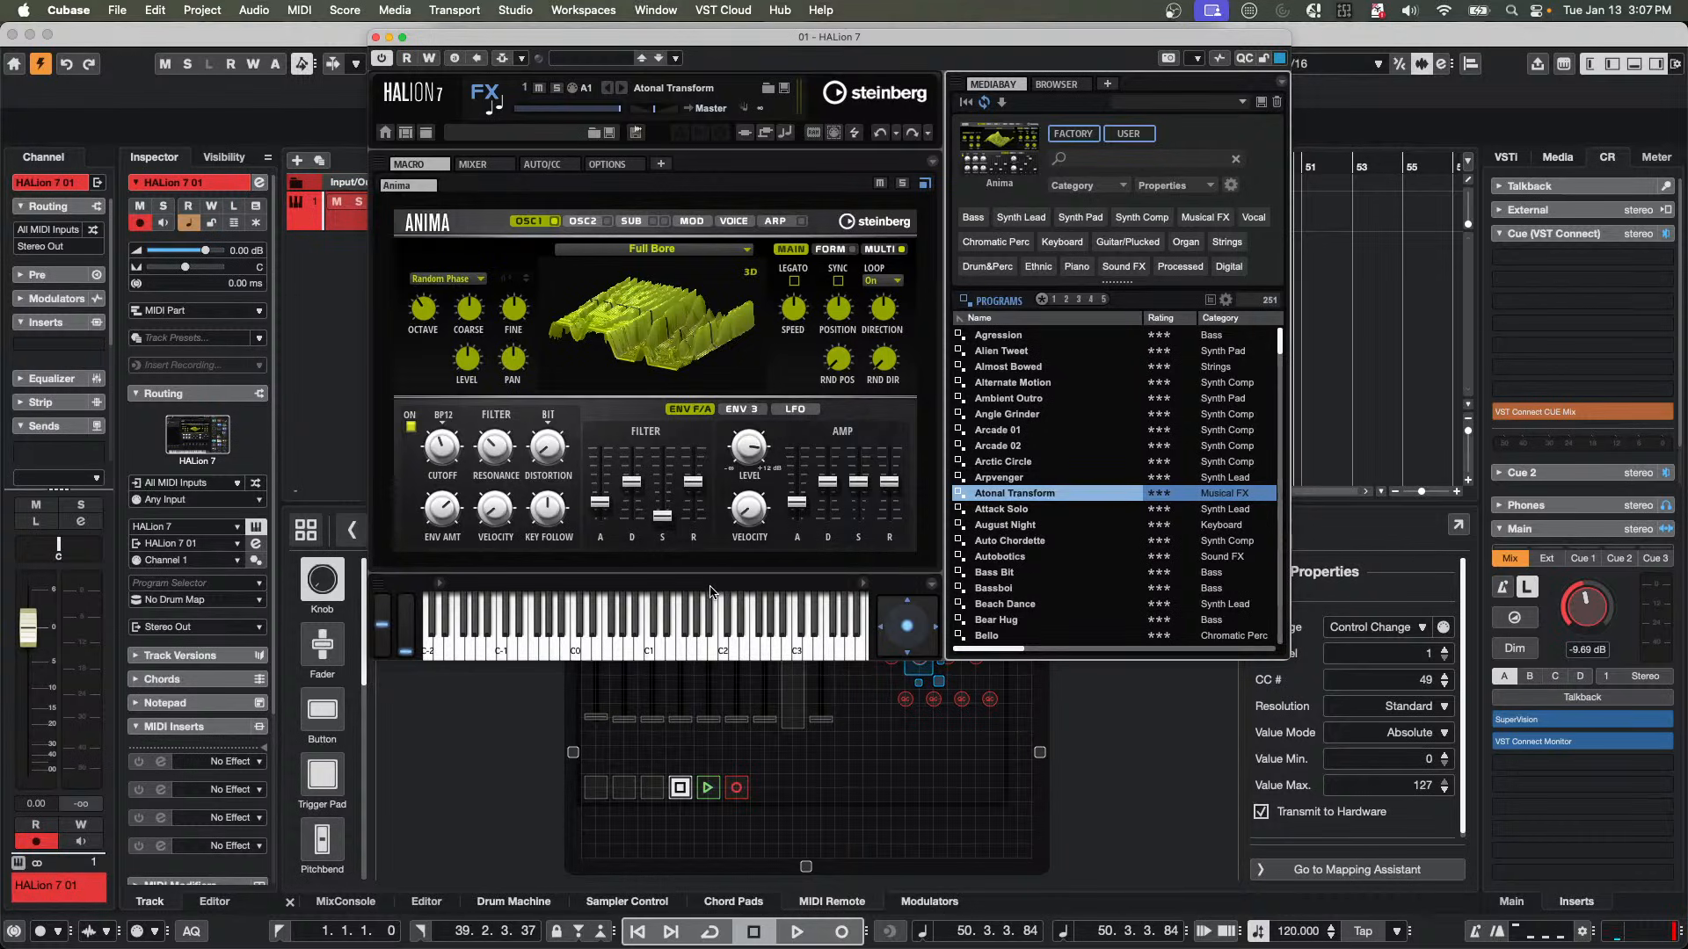
# Load the StereoDelay effect into the HALion track's first insert slot and close the effect's window.
pyautogui.rightClick(316, 266)
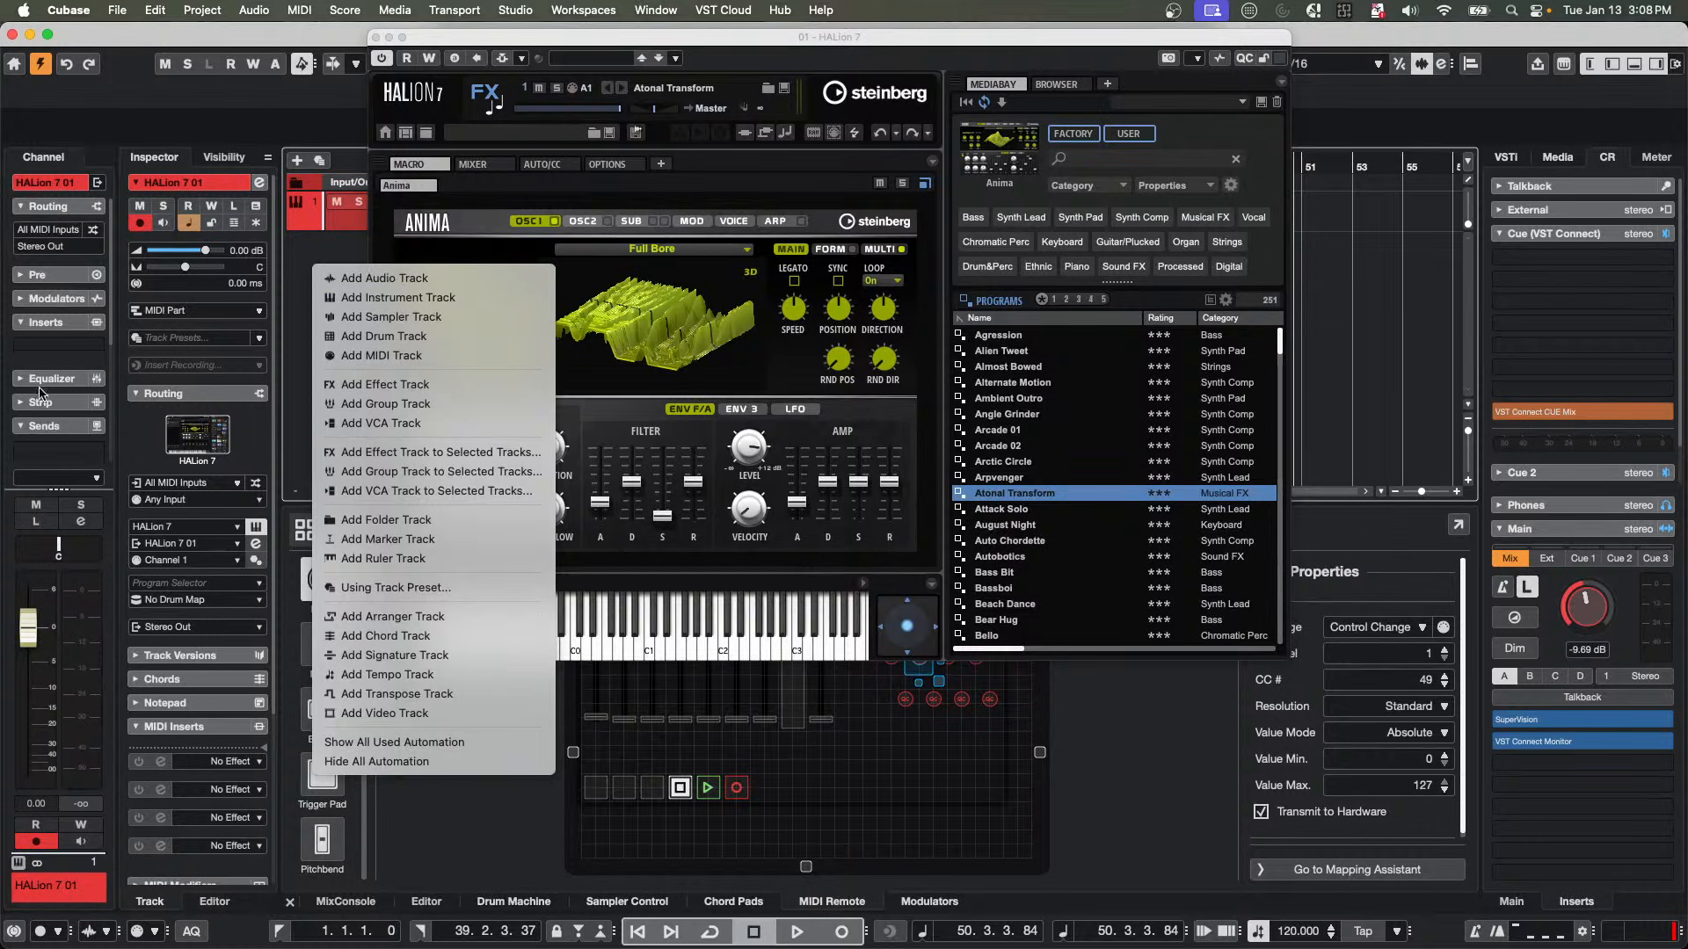
pyautogui.click(88, 349)
pyautogui.click(88, 349)
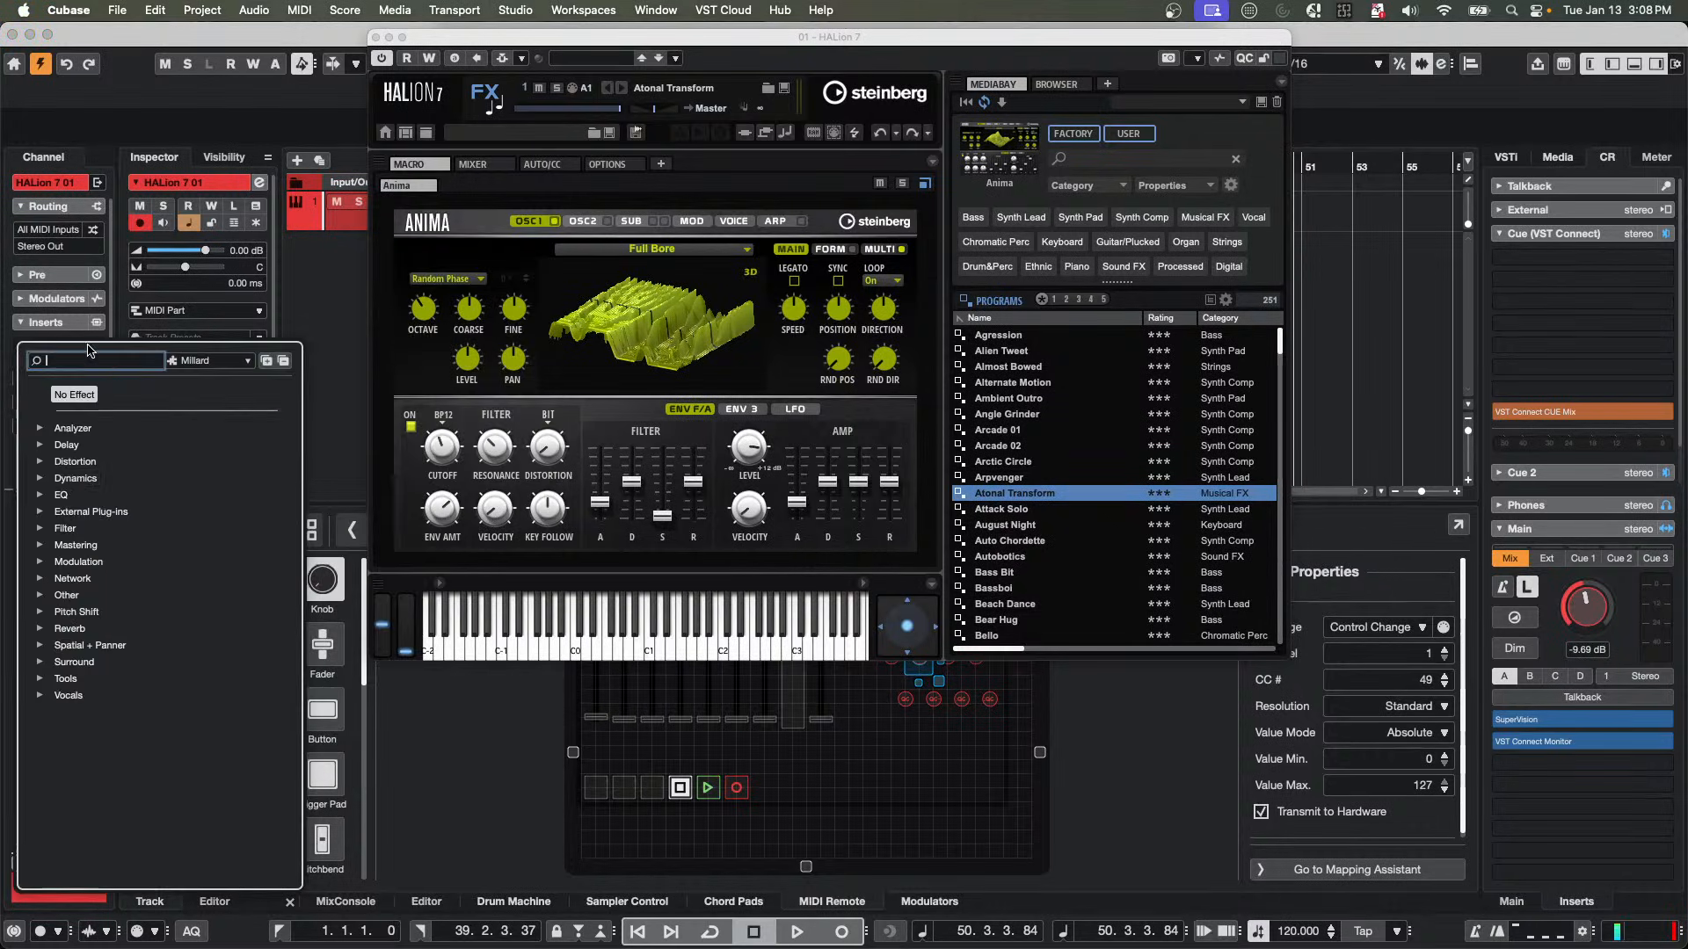
pyautogui.click(39, 446)
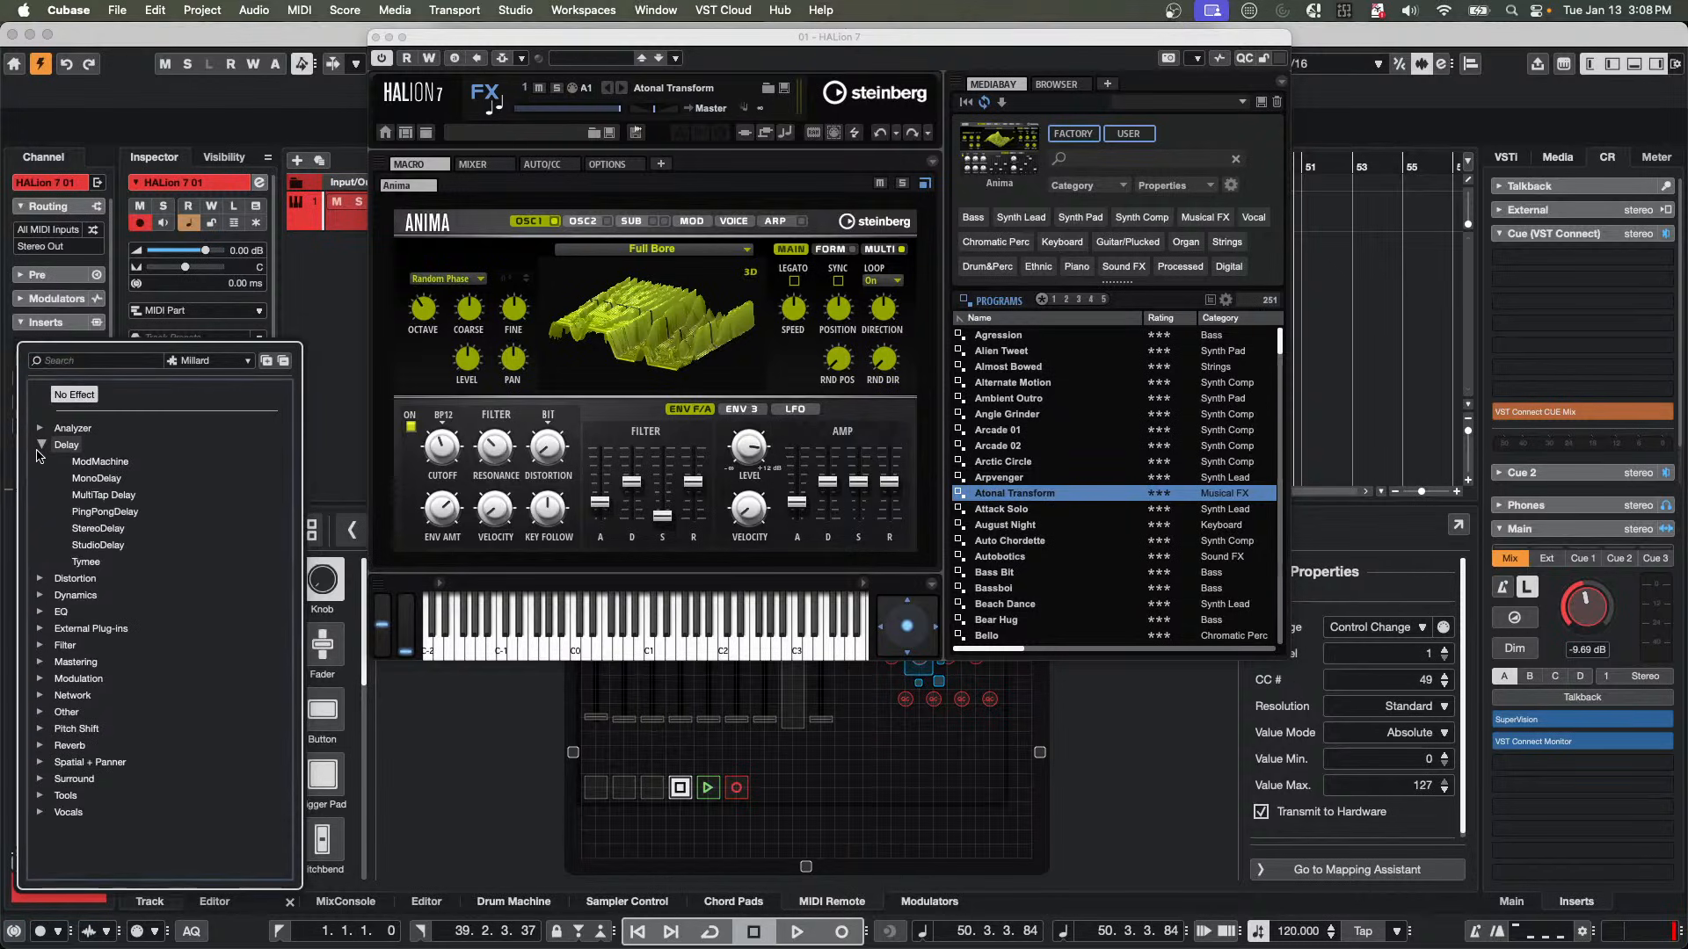
pyautogui.click(98, 528)
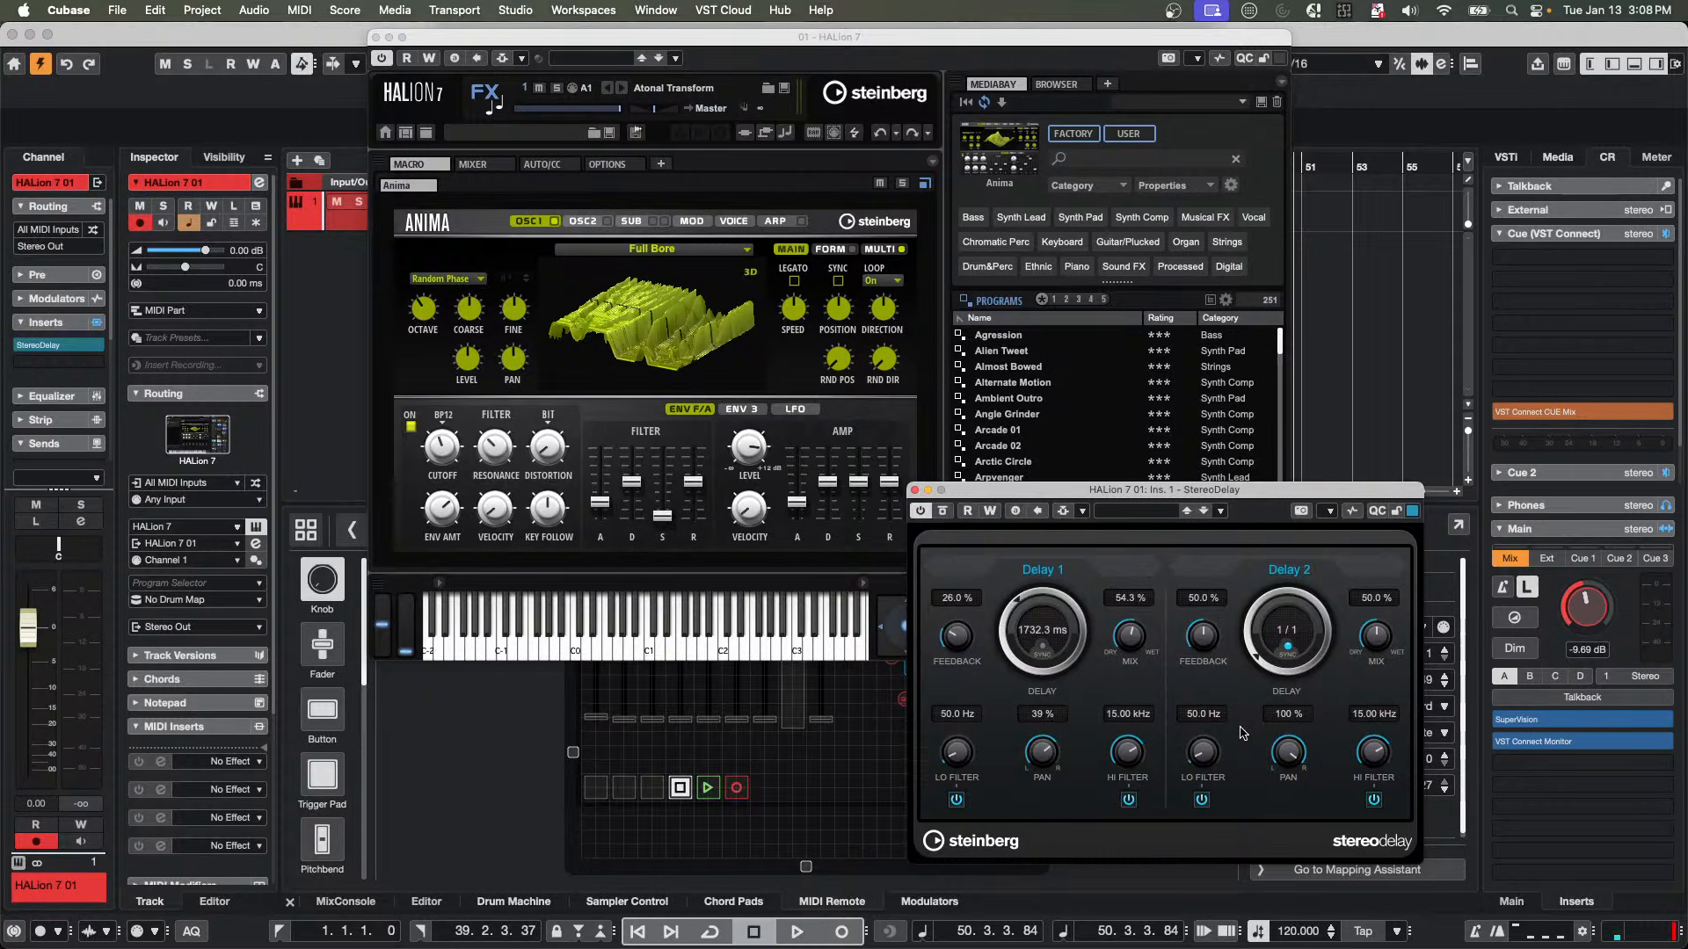
pyautogui.click(559, 767)
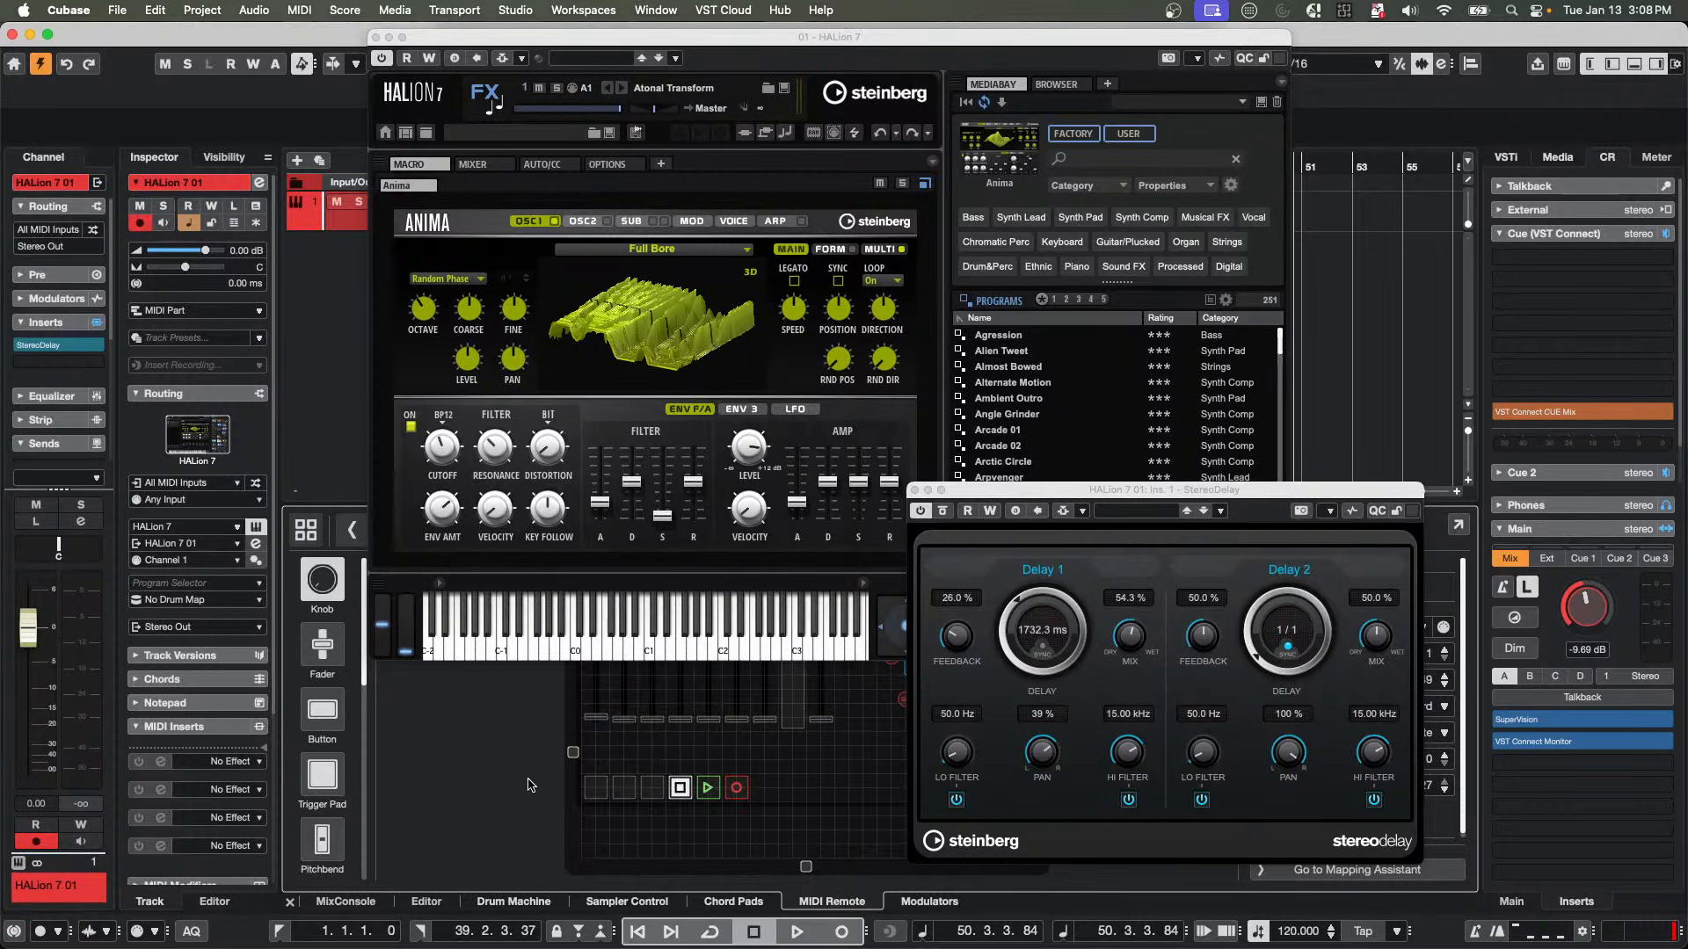
pyautogui.click(914, 490)
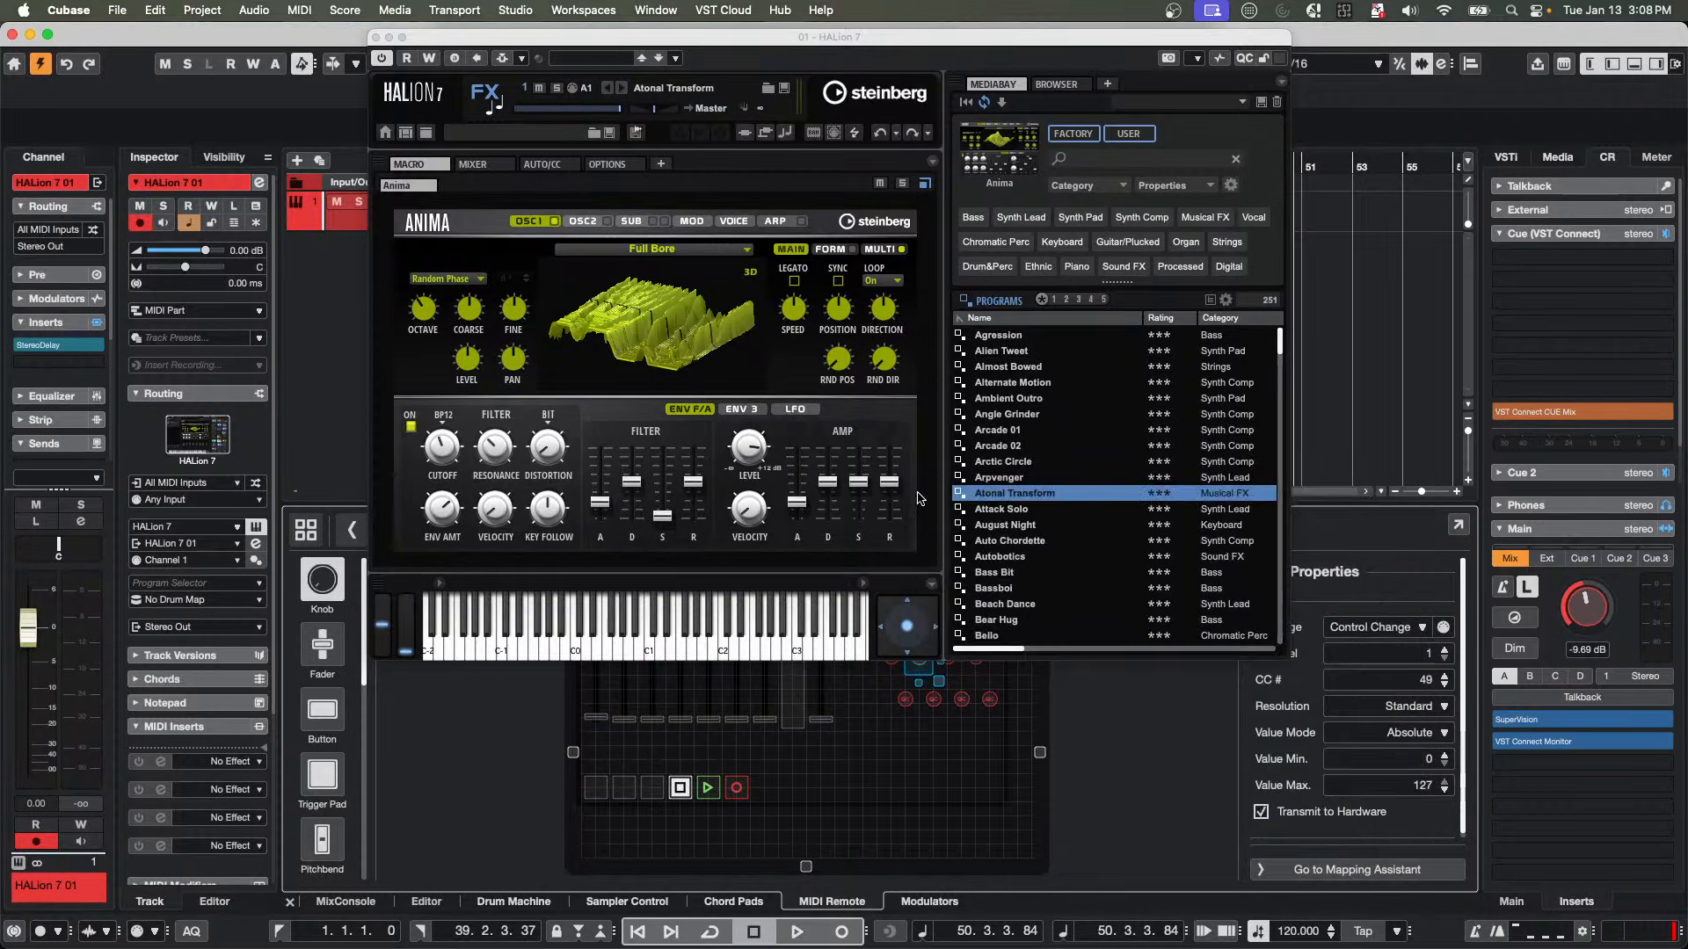
# Close the HALion 7 window, map the first fader to the Control Room volume and close the Mapping Assistant.
pyautogui.click(377, 37)
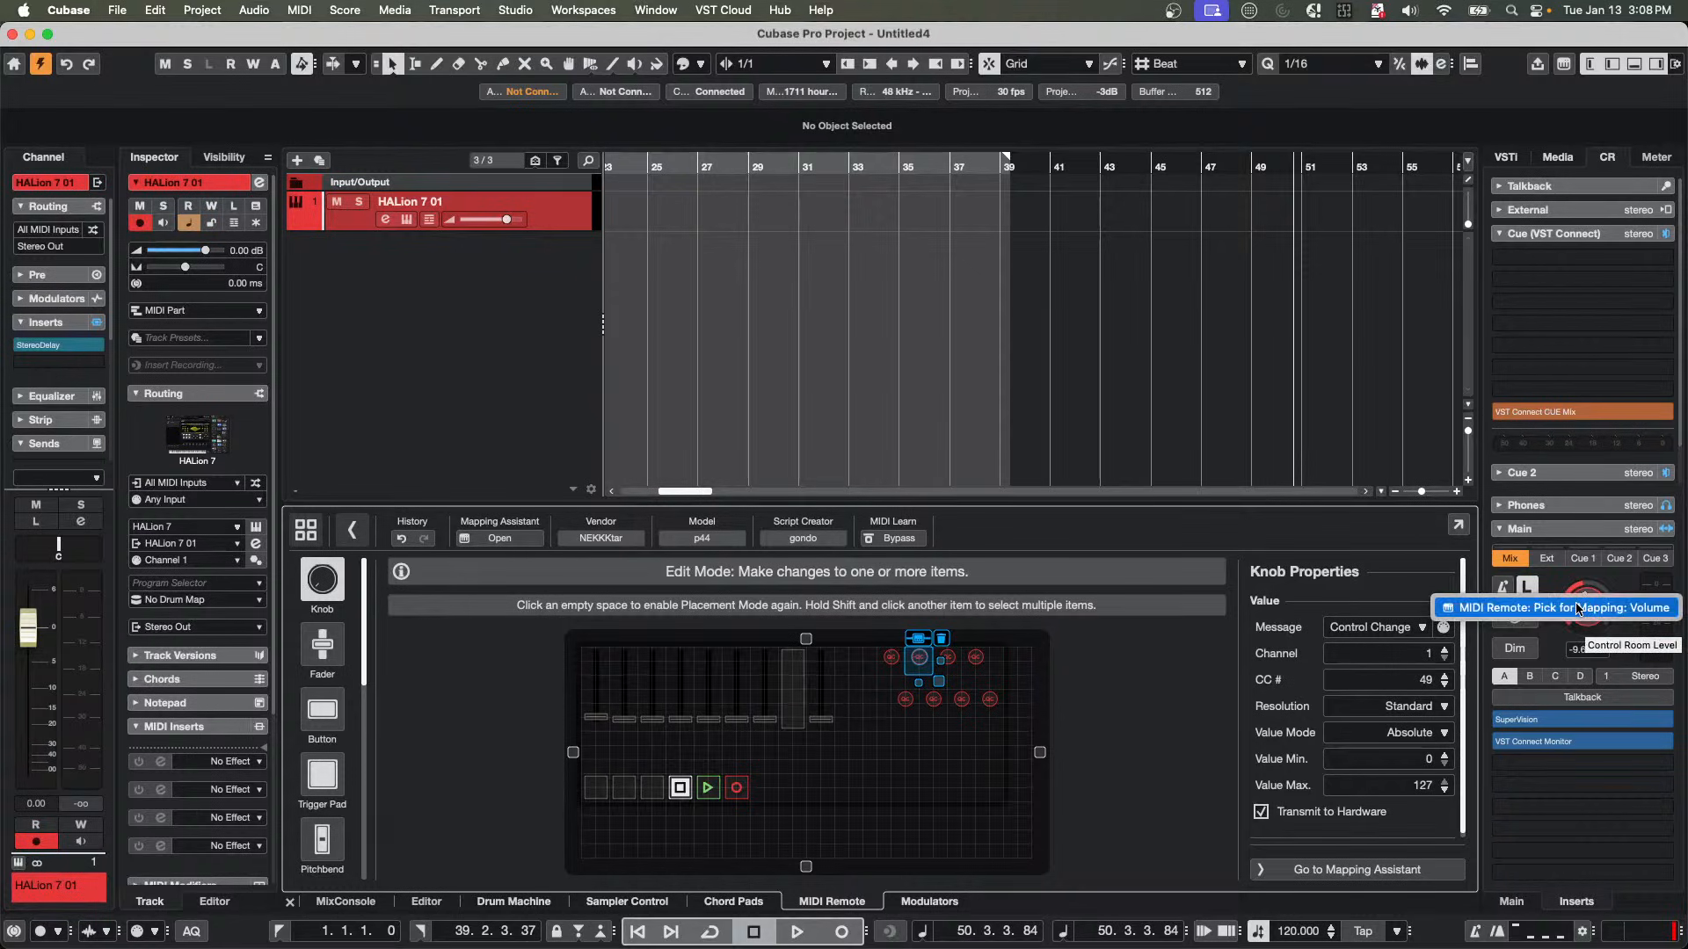
pyautogui.click(1578, 609)
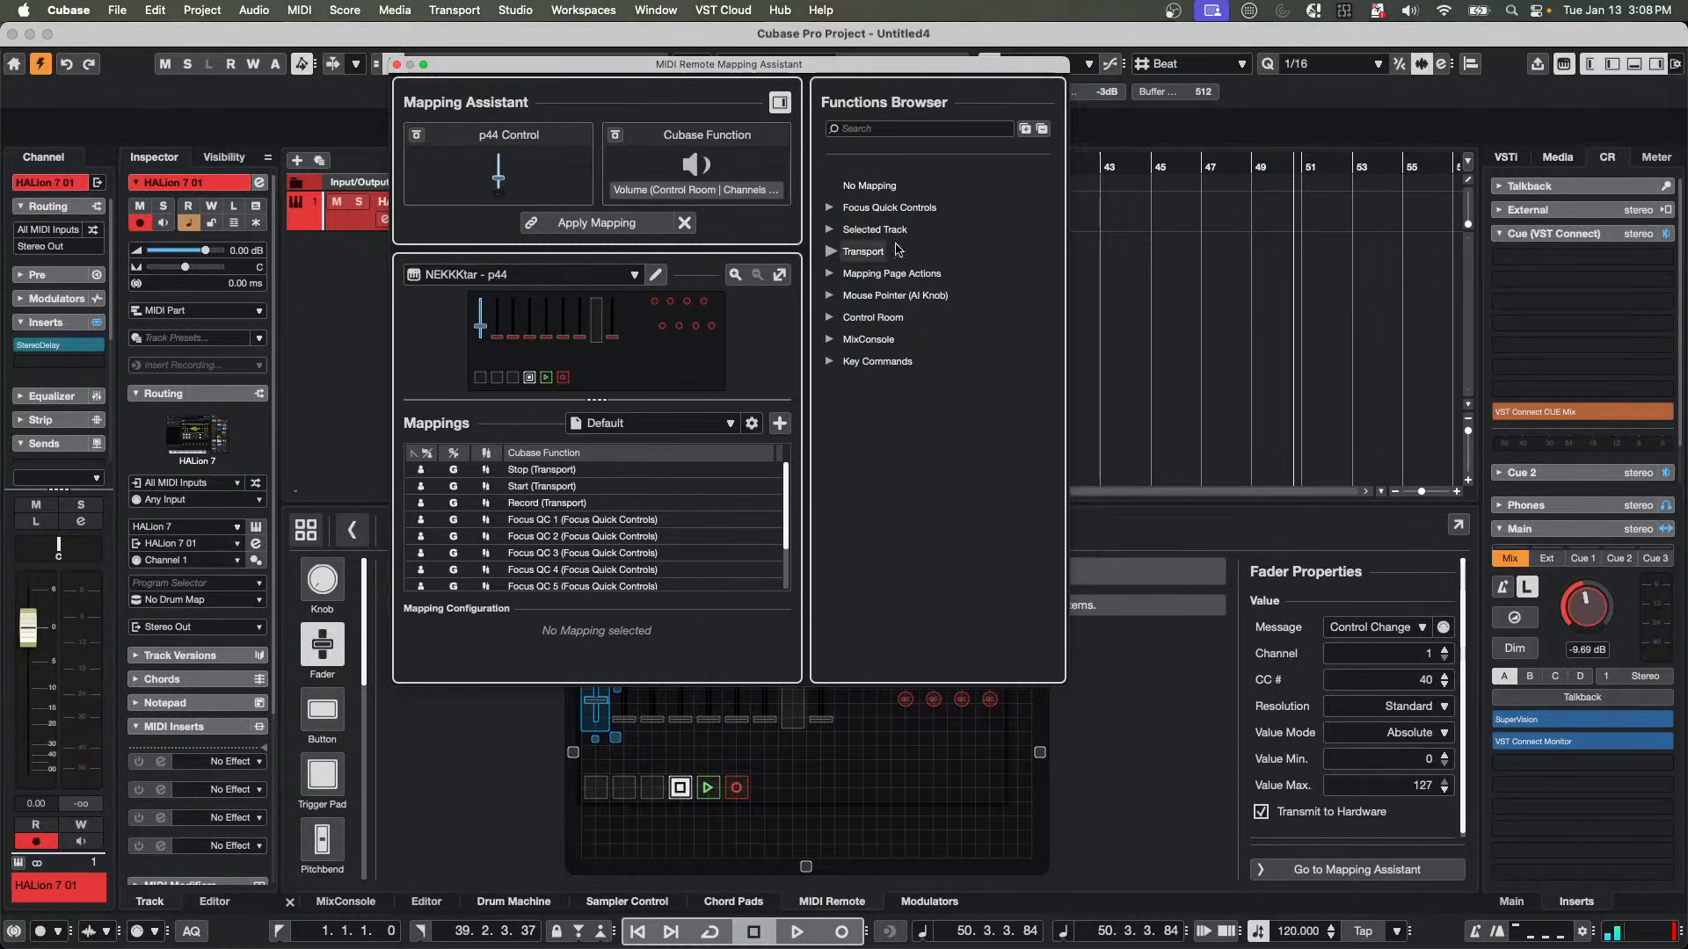
pyautogui.click(603, 225)
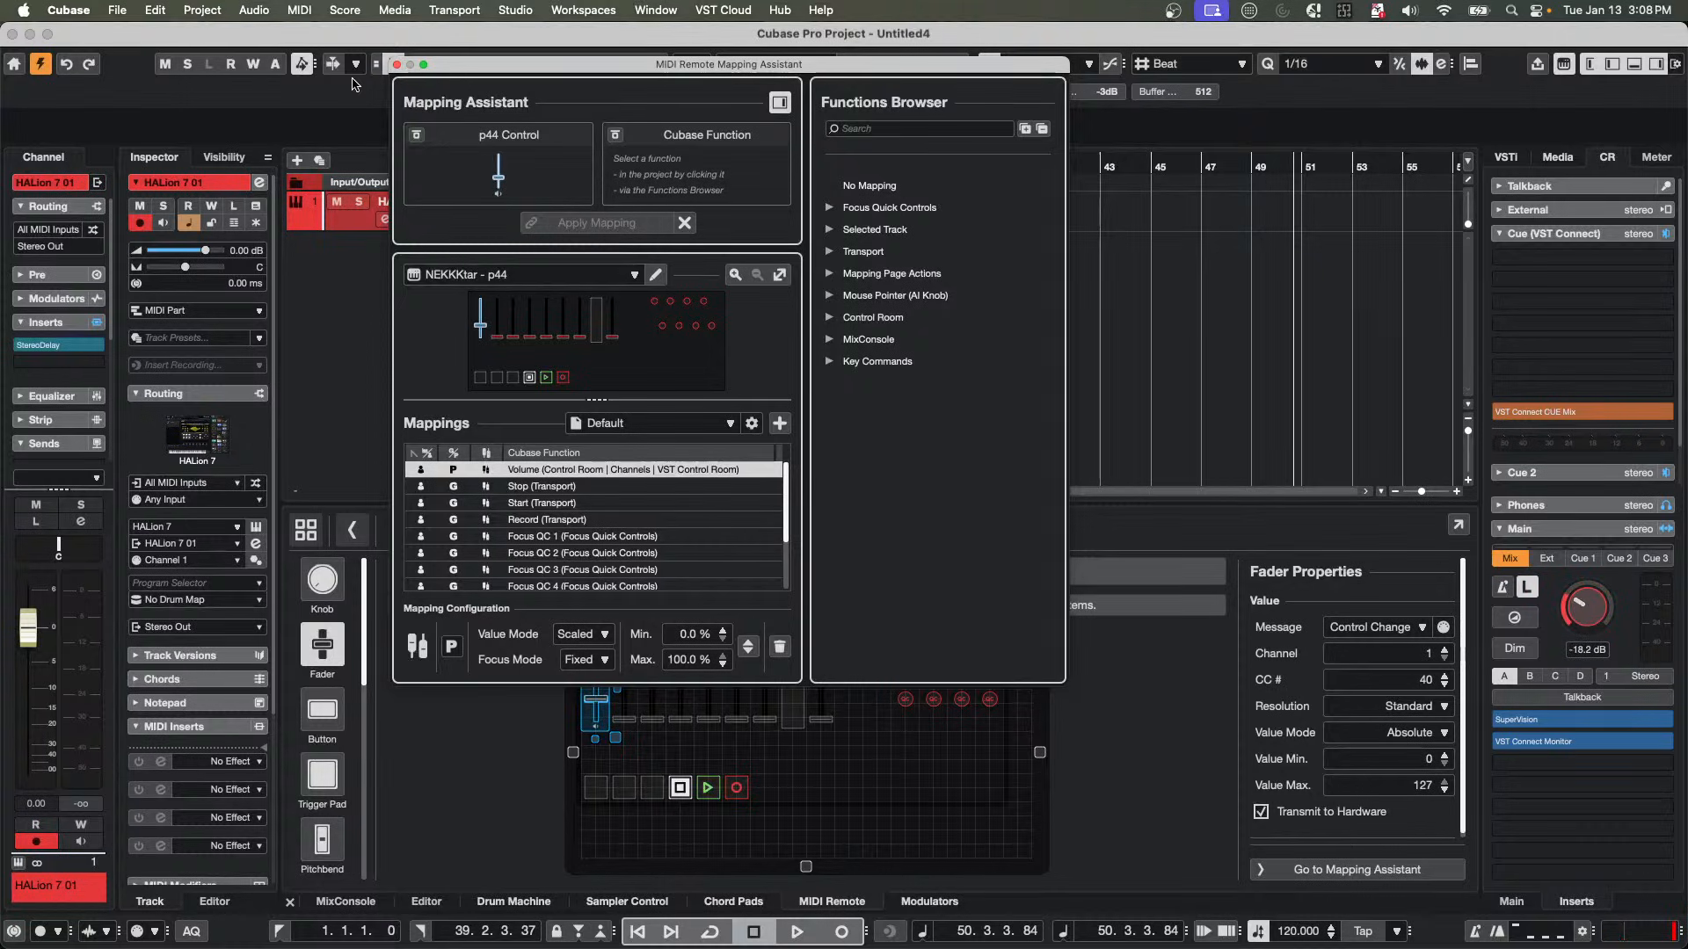
pyautogui.click(398, 65)
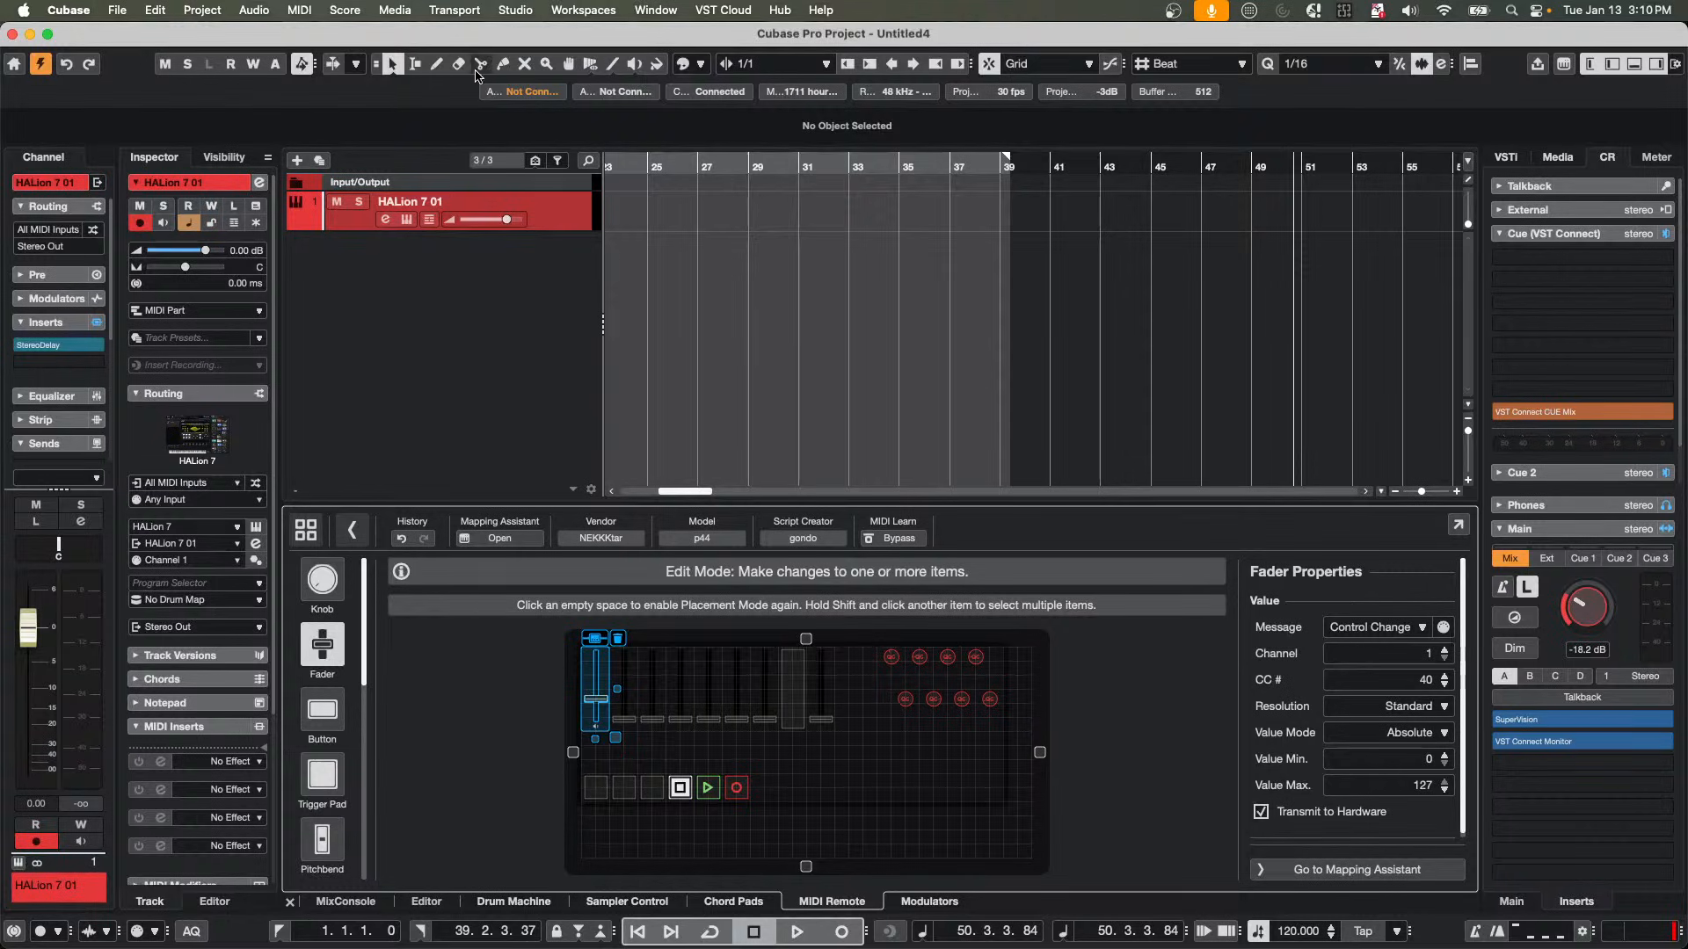
# Browse Loops & Samples to the Drum Loops library, preview the 01 95bpm loop and raise the preview volume.
pyautogui.click(119, 10)
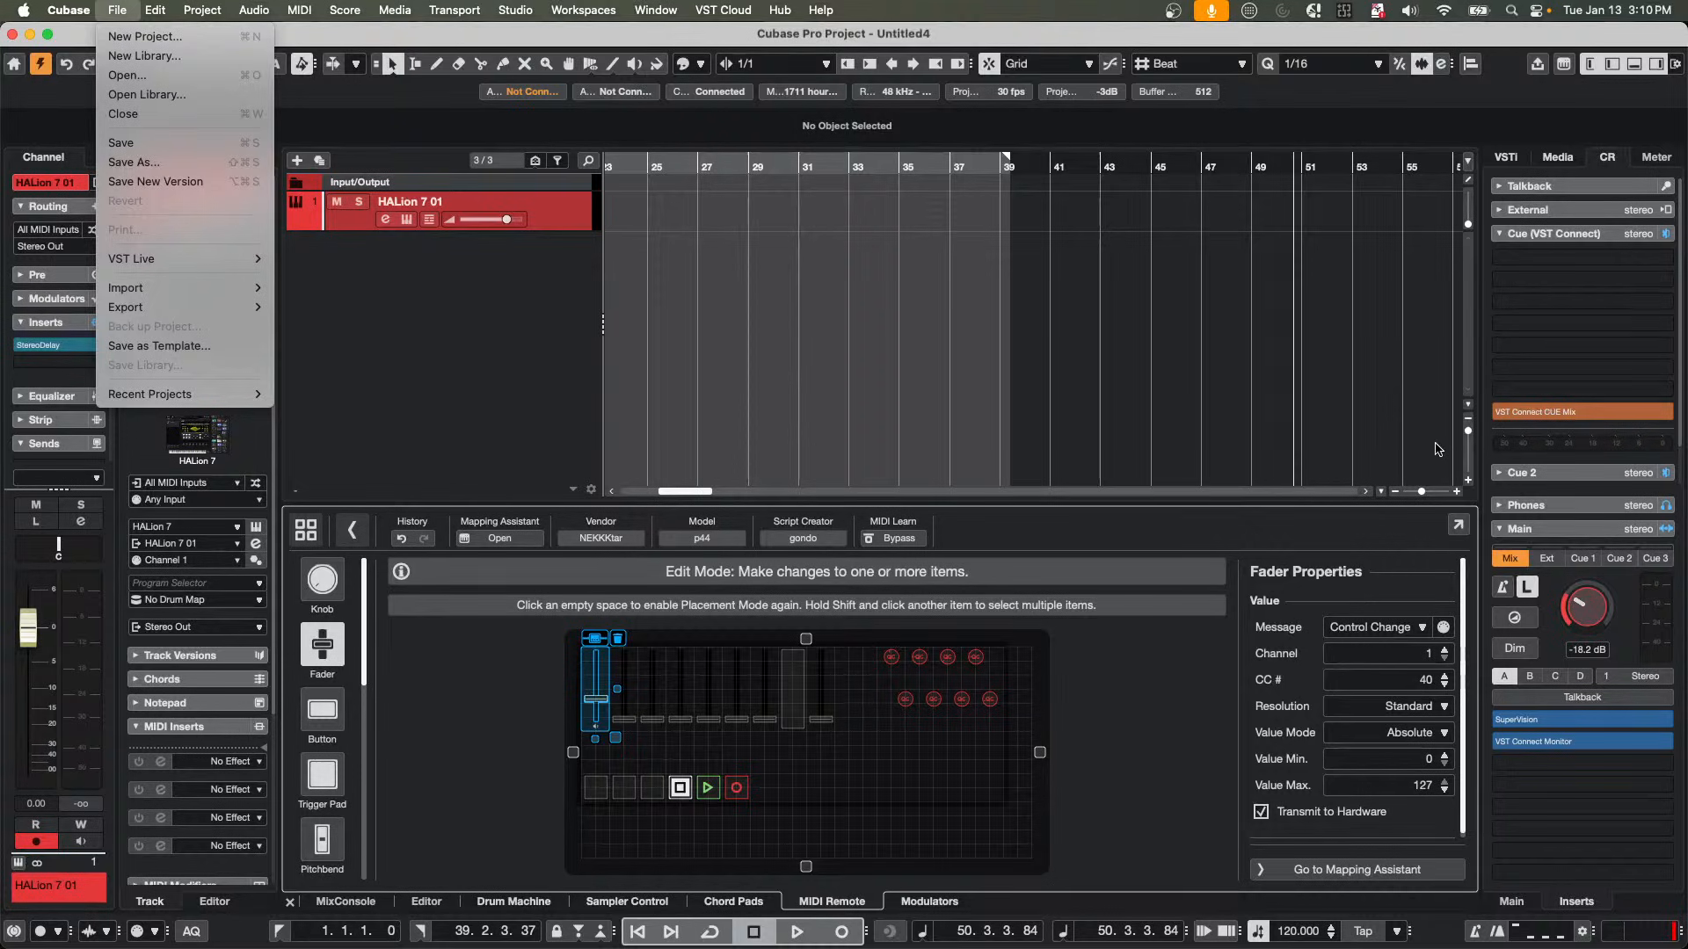
pyautogui.click(1530, 146)
pyautogui.click(1567, 162)
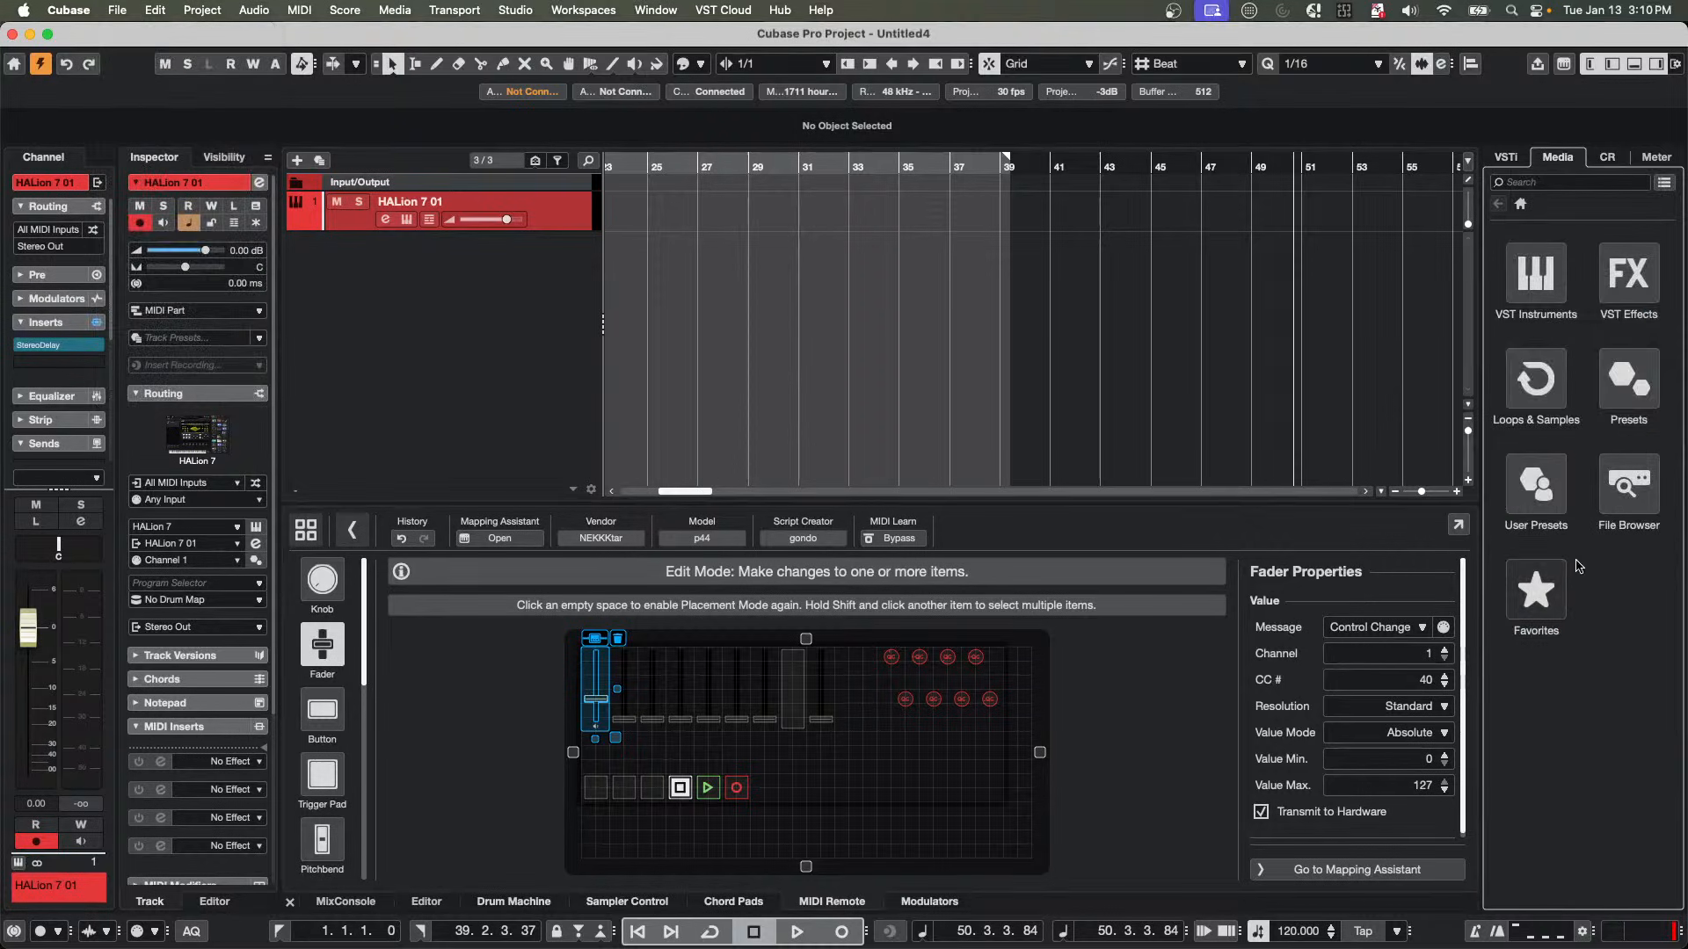
pyautogui.click(1535, 378)
pyautogui.scroll(-5, 1566, 589)
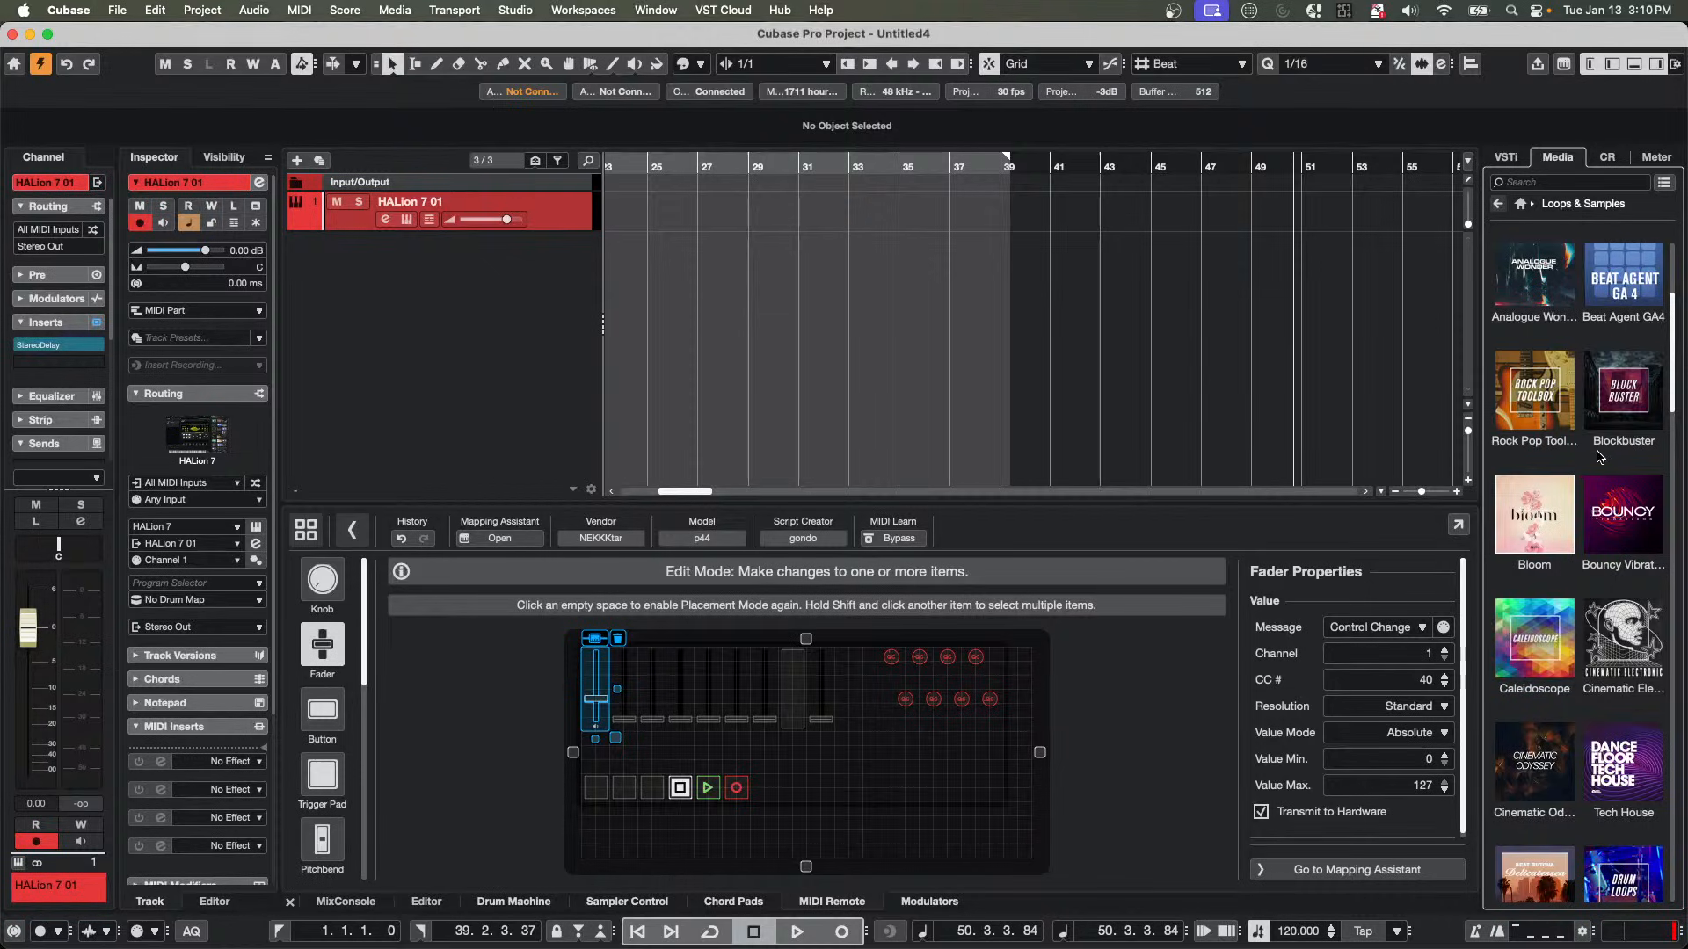
pyautogui.scroll(-2, 1563, 540)
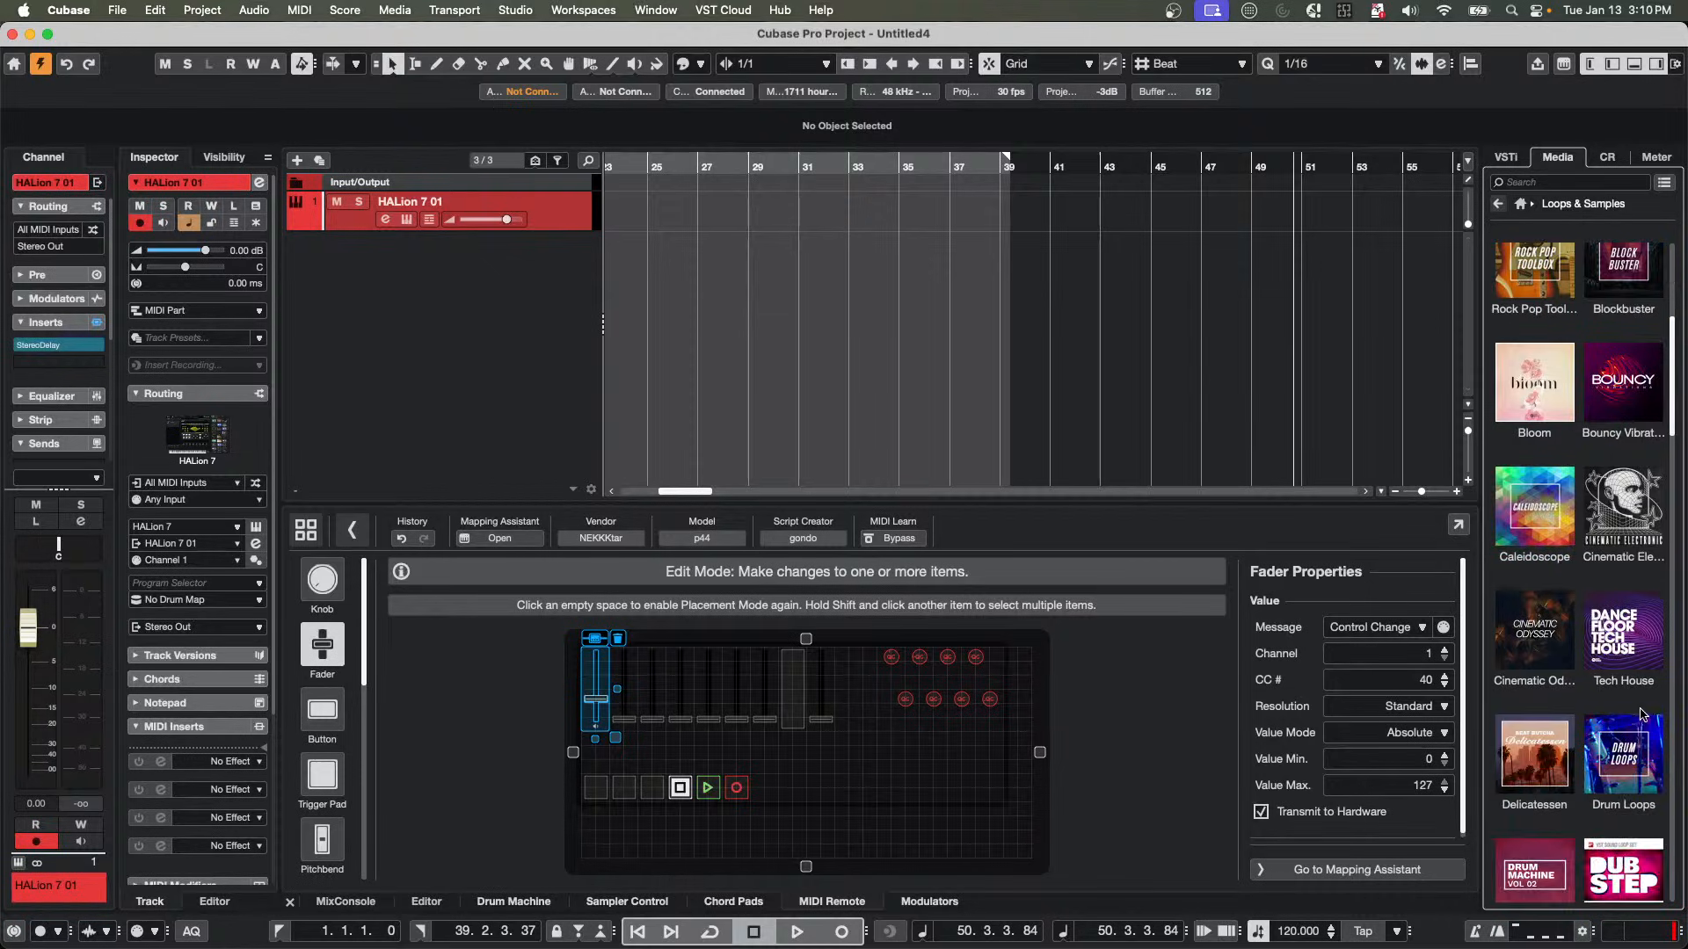
pyautogui.click(1624, 754)
pyautogui.click(1543, 515)
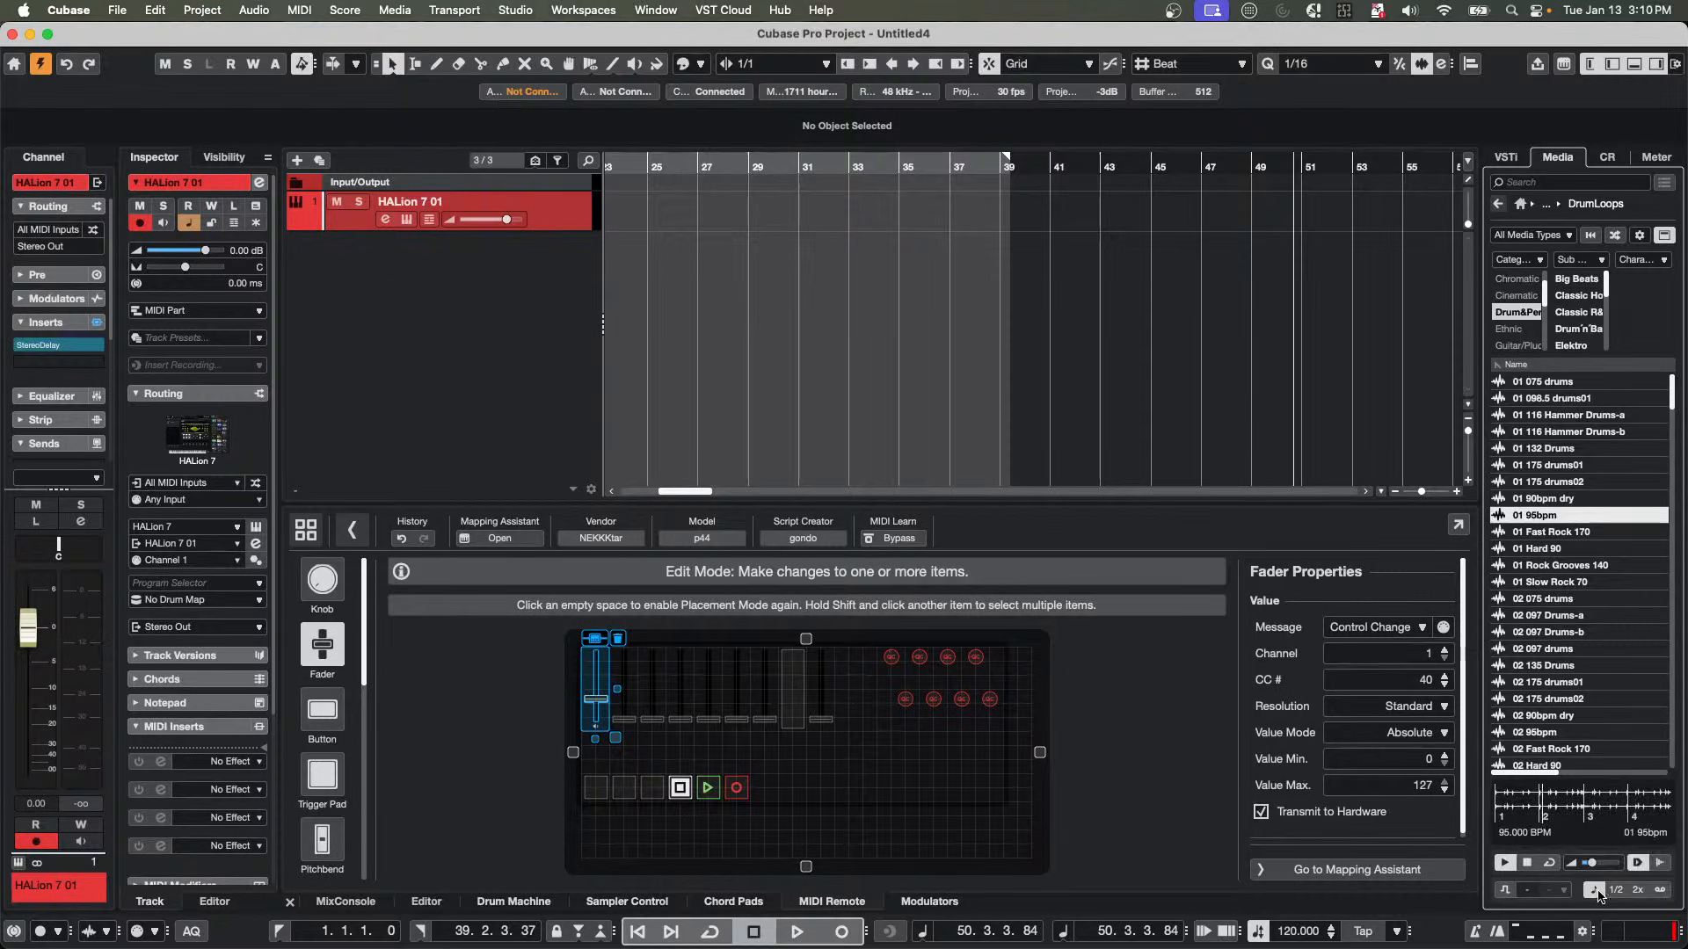
pyautogui.moveTo(1591, 863); pyautogui.dragTo(1614, 863)
# Add the 01 Fast Rock 170 loop on a new audio track, move it to bar 1 and repeat it up to bar 23.
pyautogui.moveTo(1547, 532); pyautogui.dragTo(532, 257)
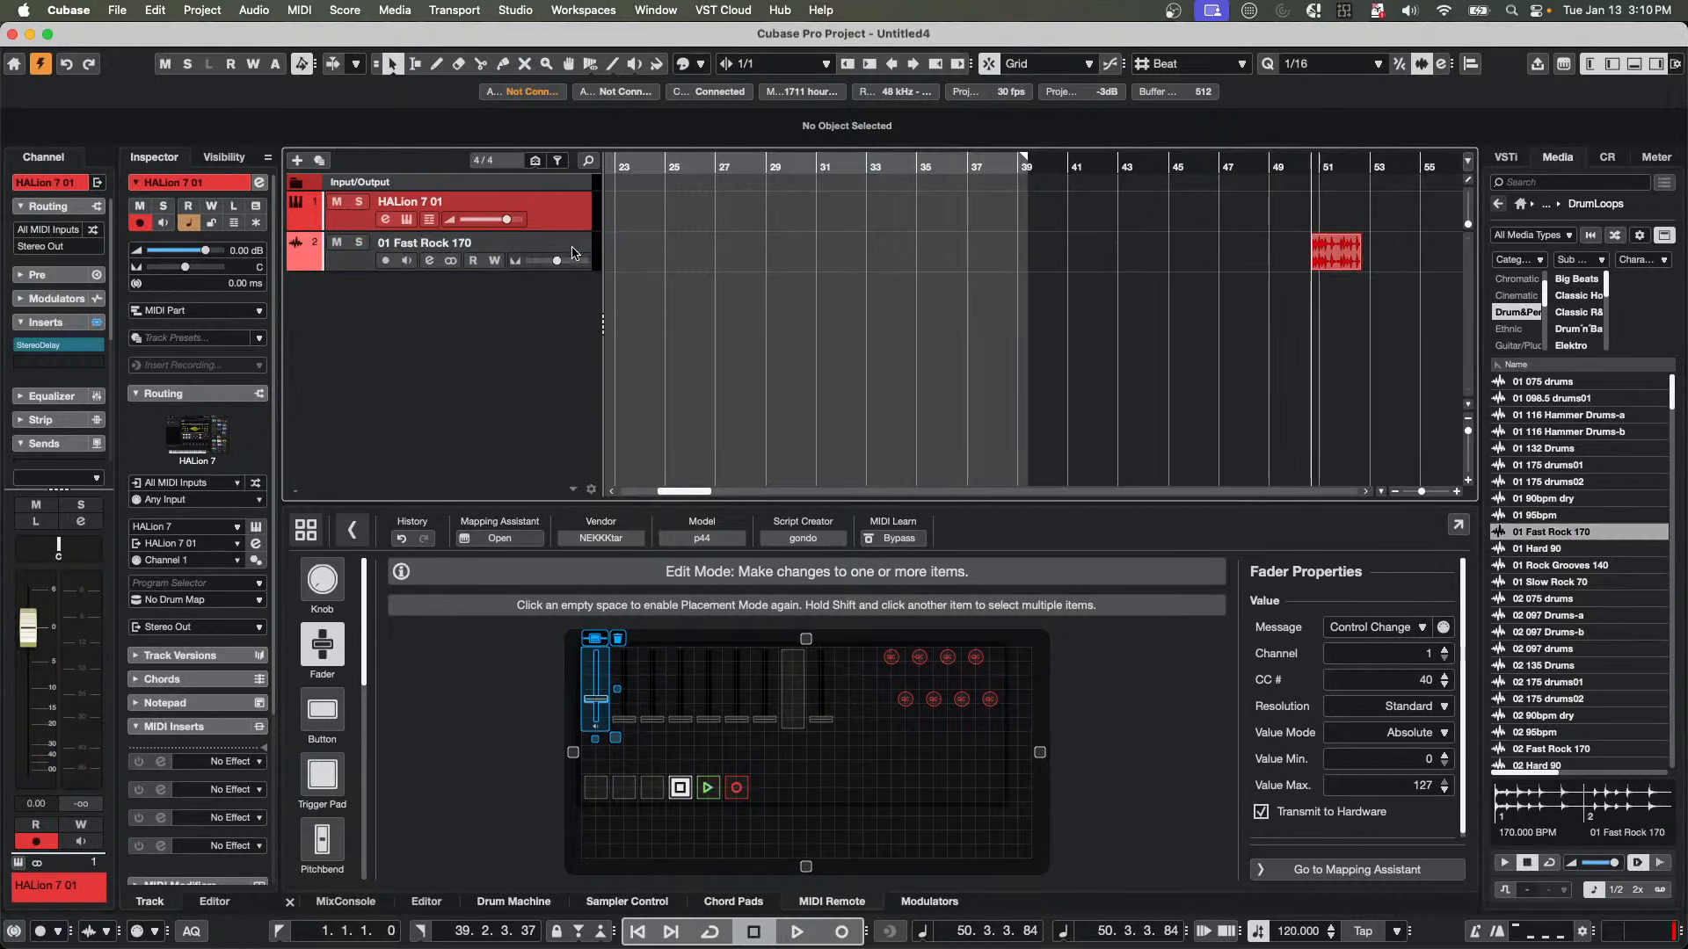
pyautogui.moveTo(1342, 261); pyautogui.dragTo(1151, 255)
pyautogui.click(1040, 255)
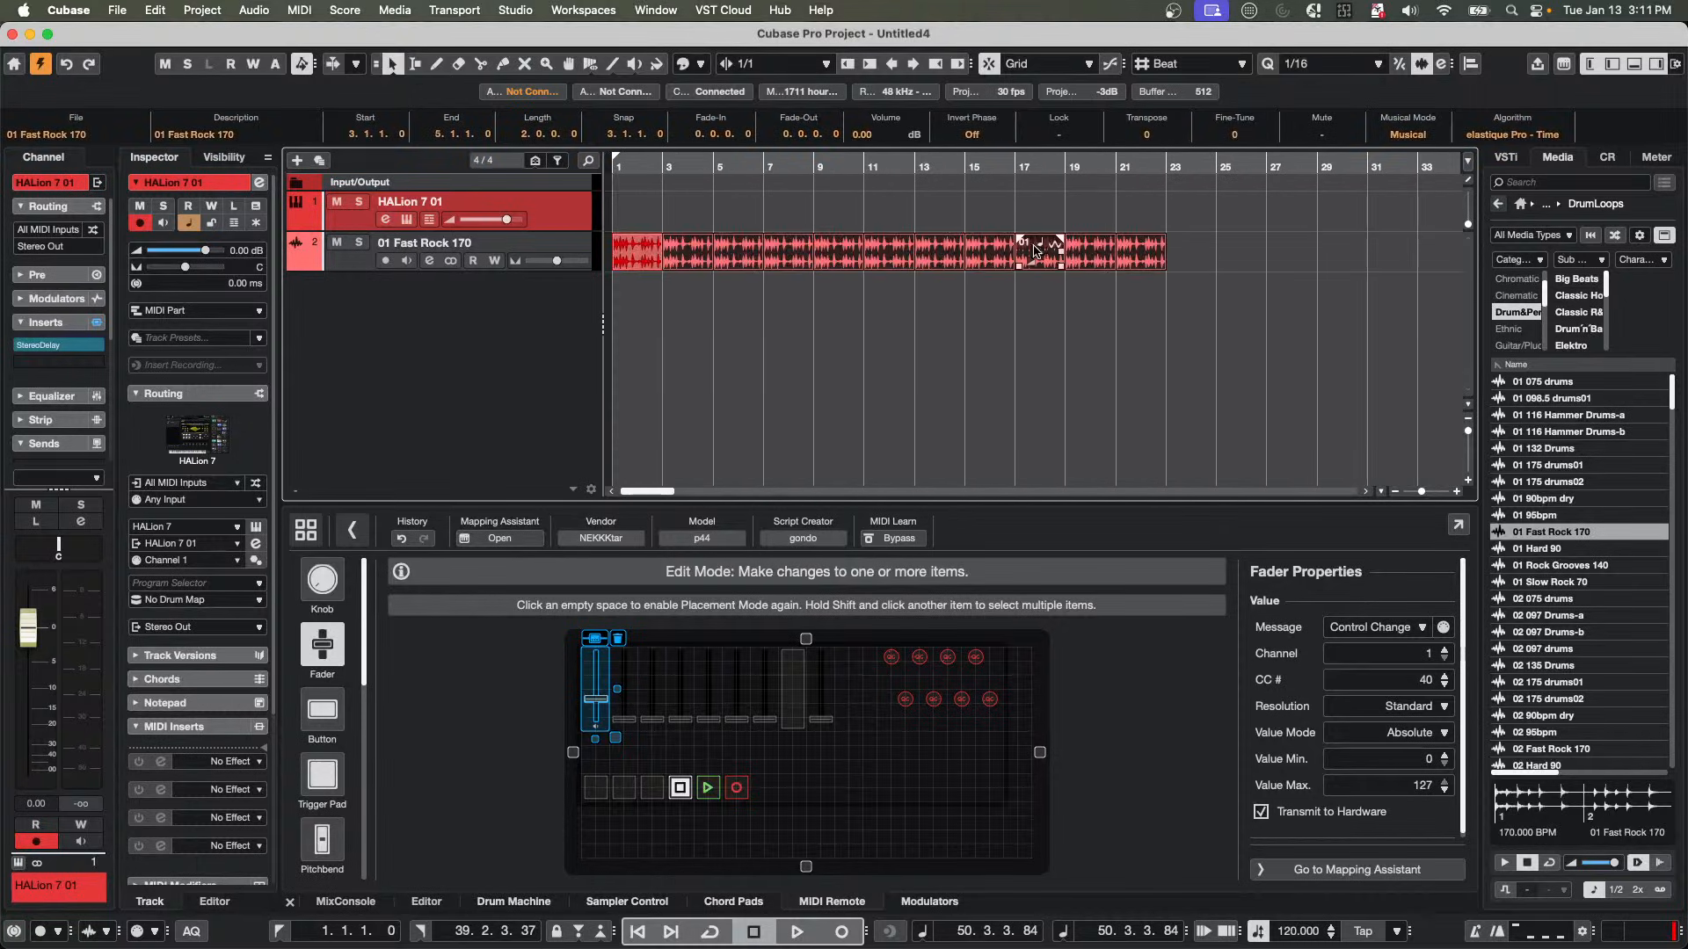
# Play the selected loop copies in cycle from bar 3 to 23, lower the Control Room's Listen level and stop playback.
pyautogui.hotkey('shift', 'g')
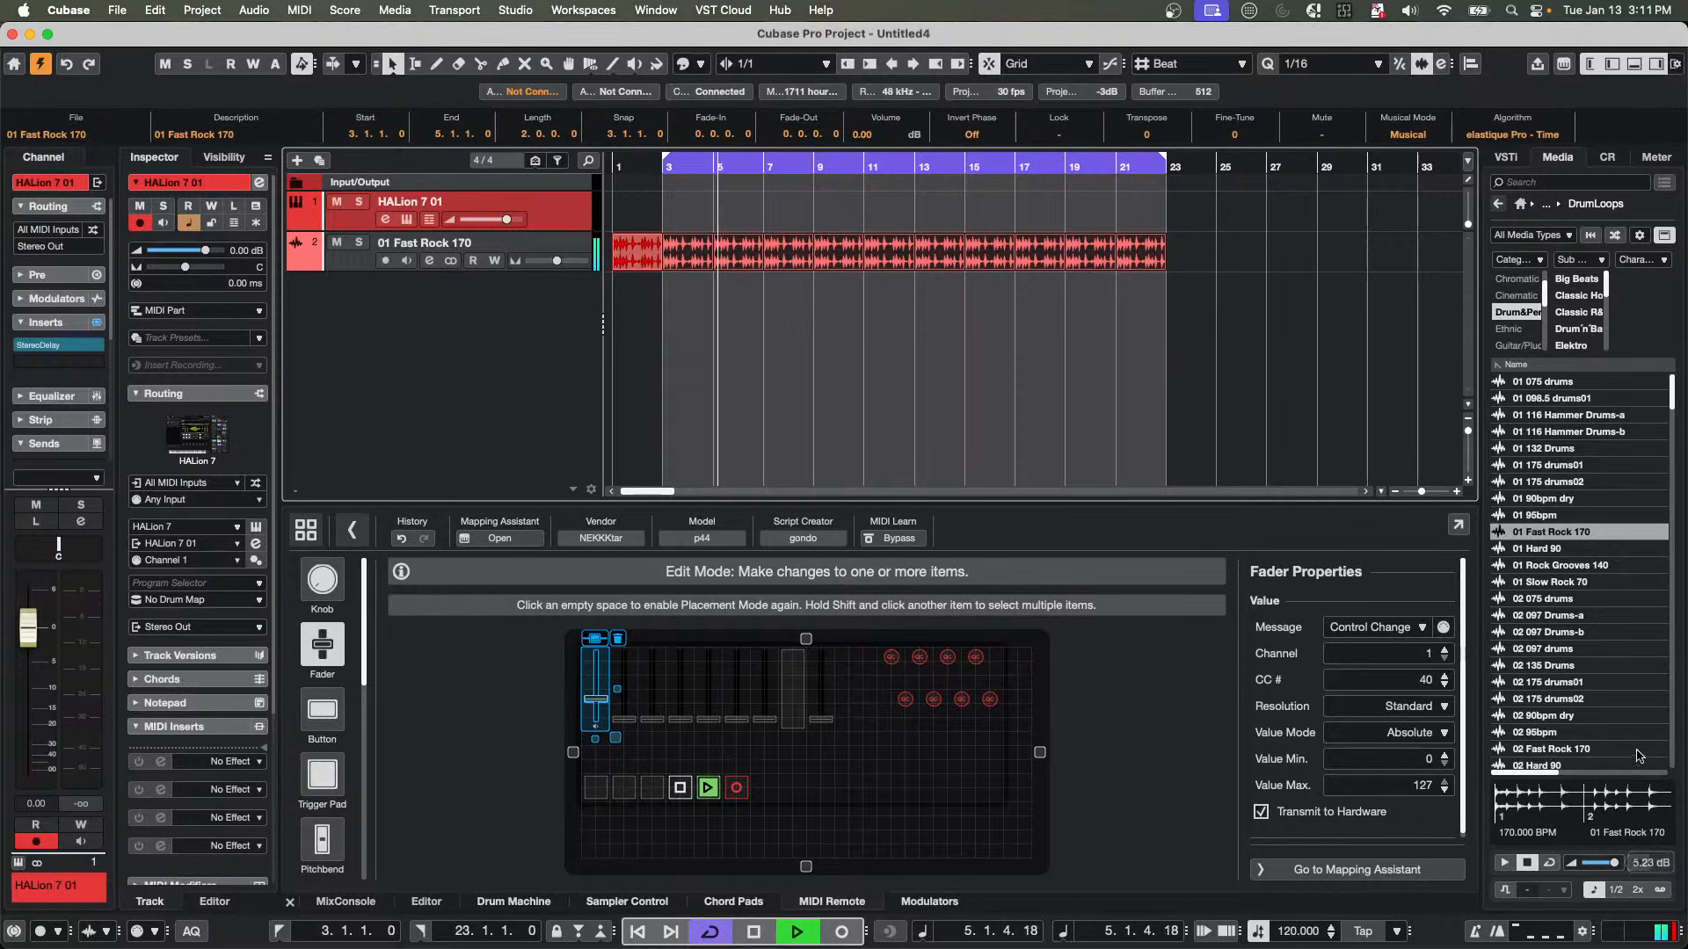
pyautogui.click(1608, 157)
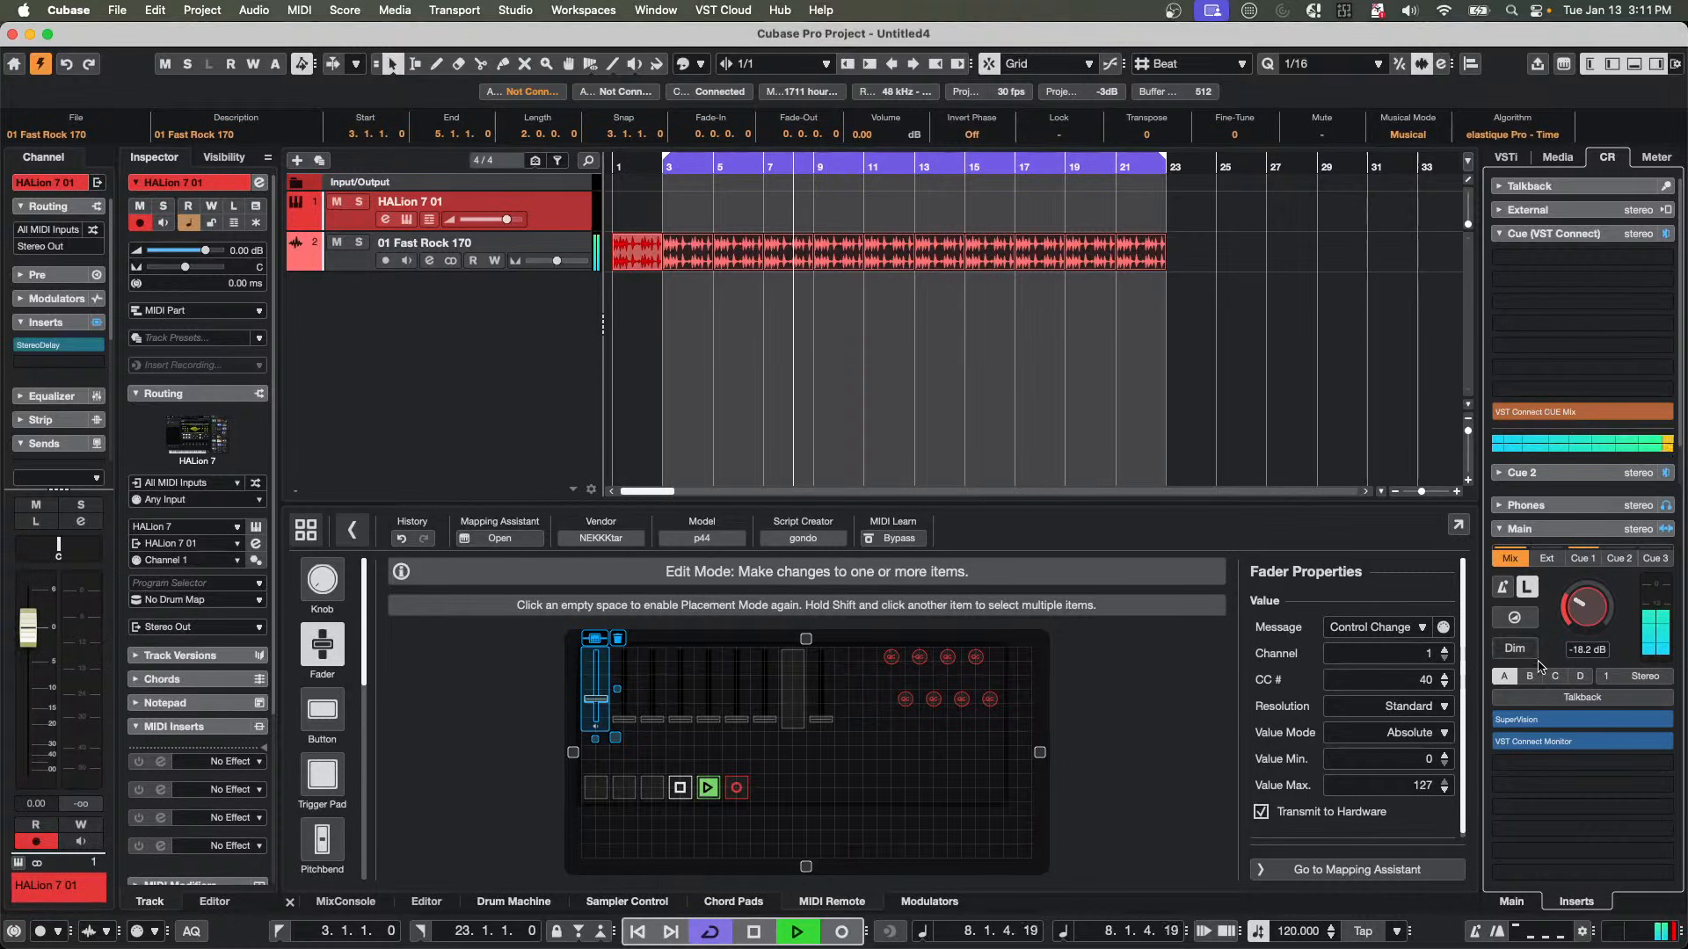
pyautogui.click(1512, 904)
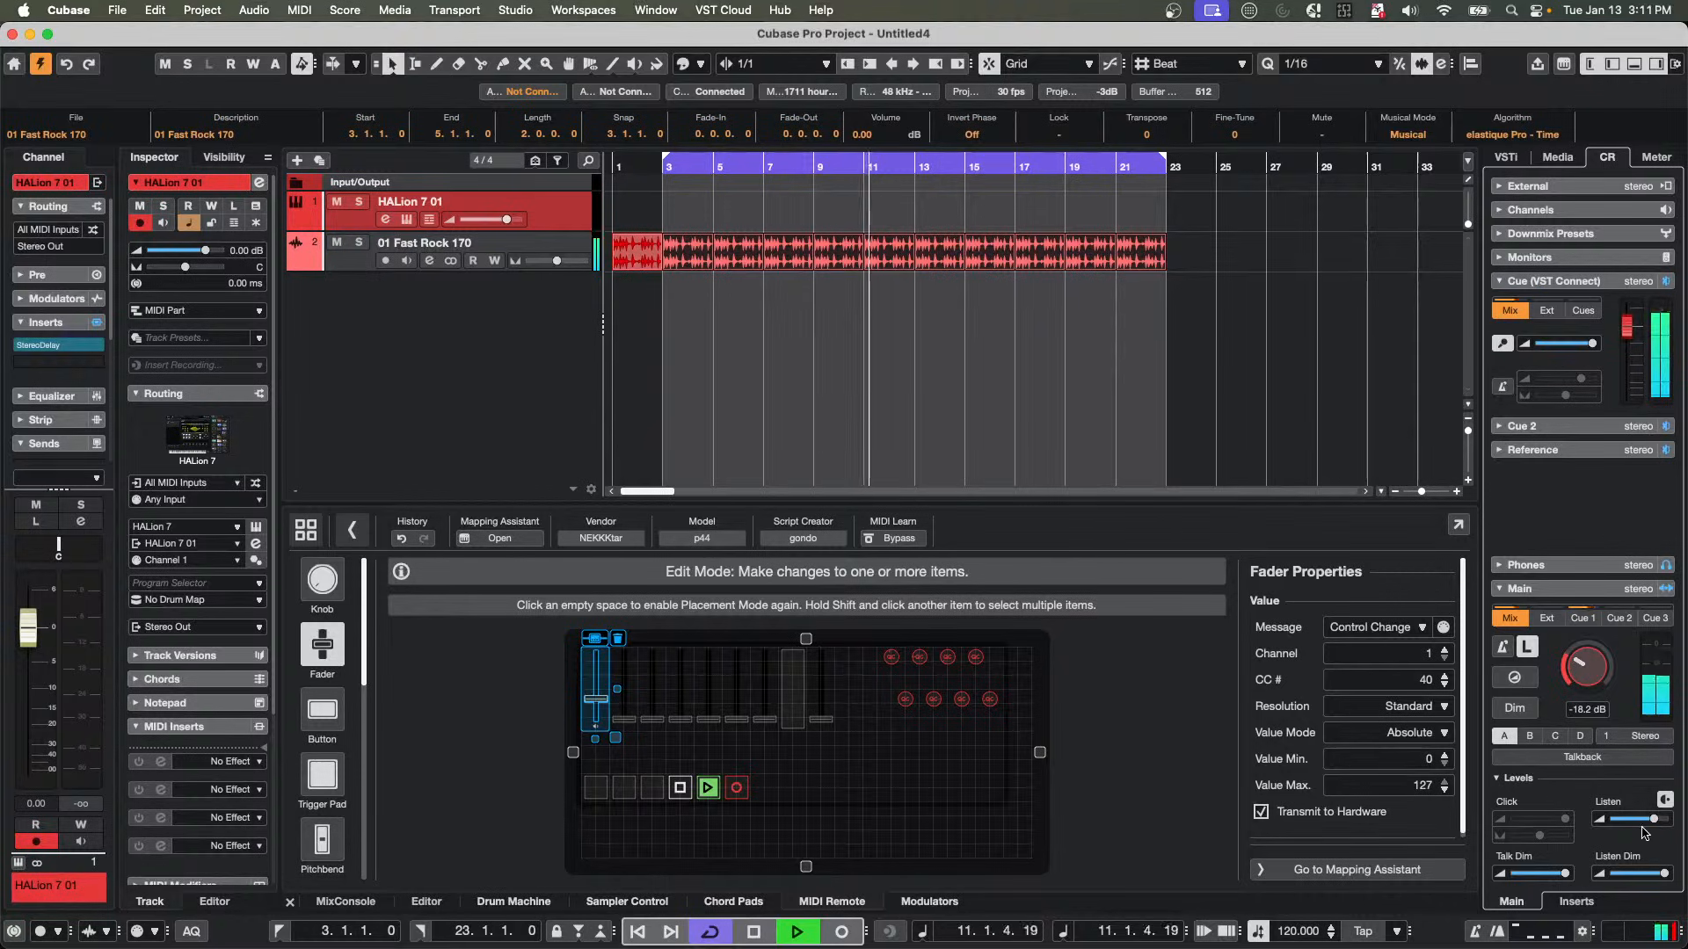
pyautogui.moveTo(1650, 823)
pyautogui.moveTo(1652, 819); pyautogui.dragTo(1632, 820)
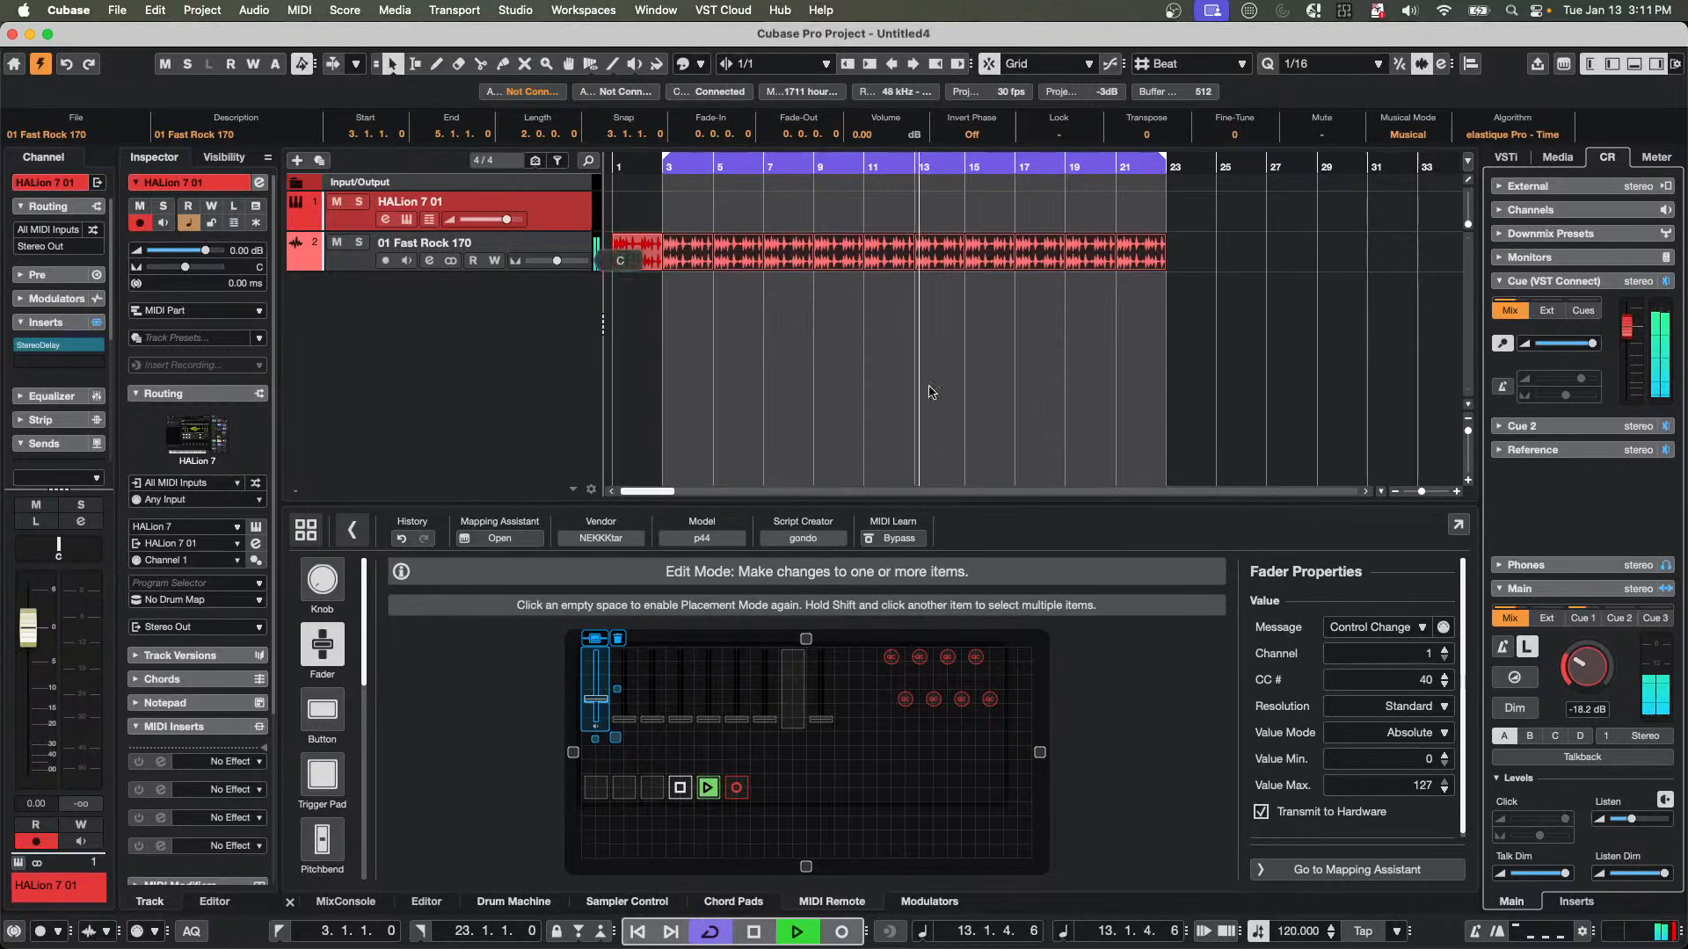
pyautogui.press('space')
# Open the recent project Amos Moses - GO.cpr and activate it.
pyautogui.click(1505, 156)
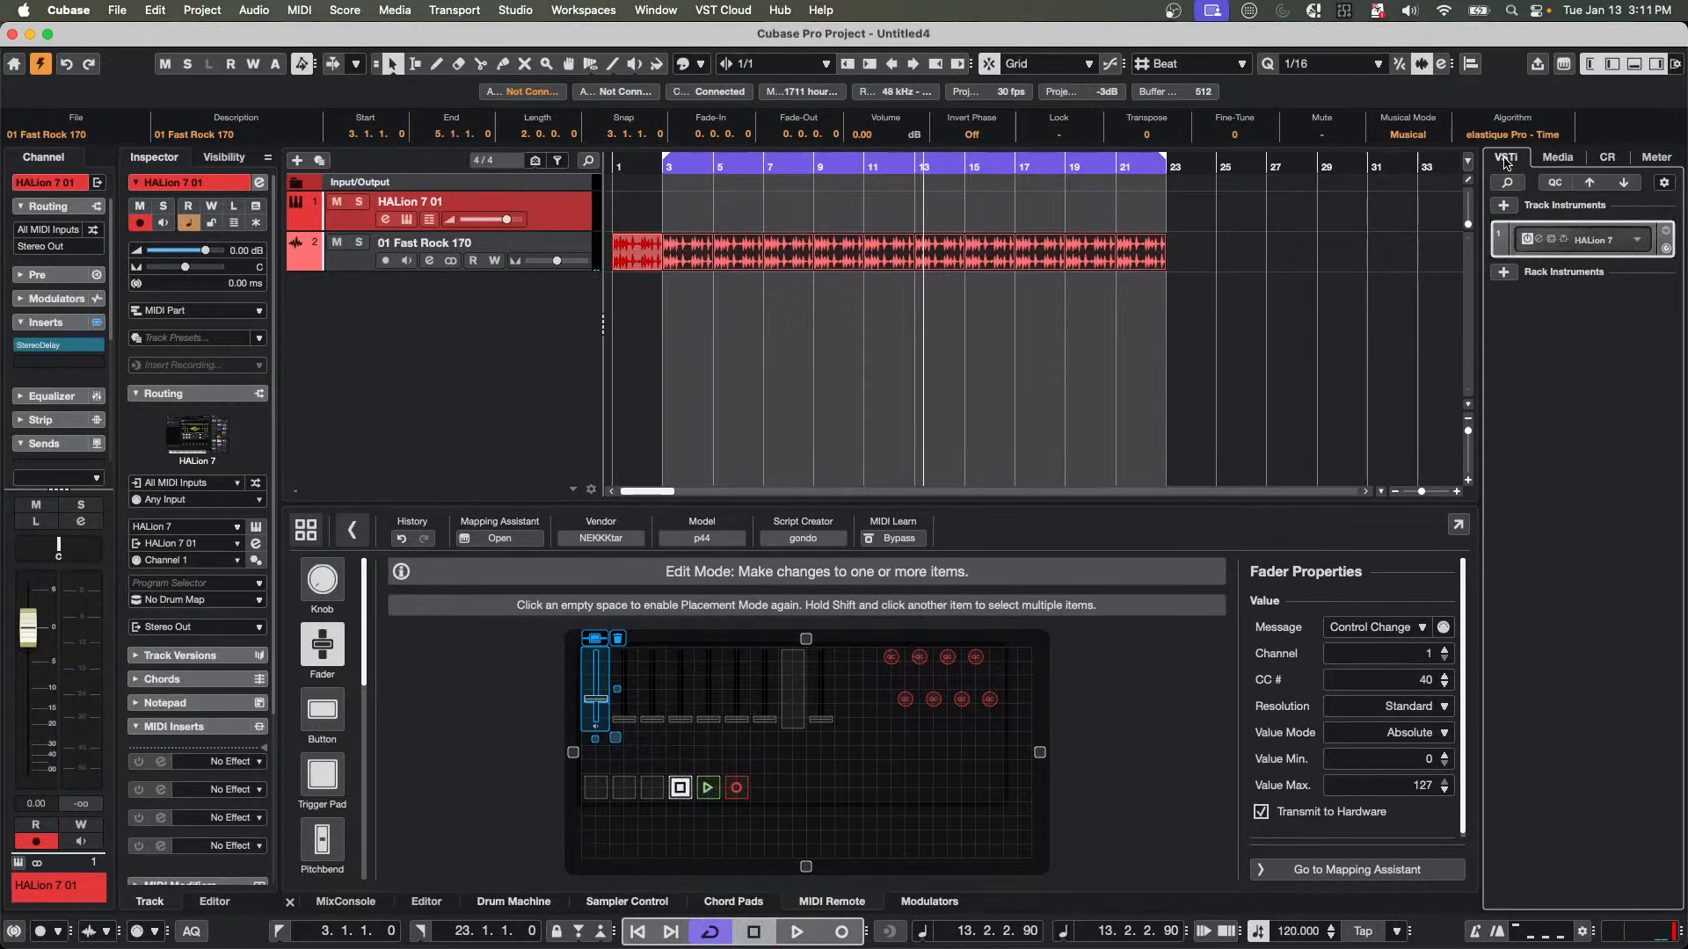
pyautogui.click(122, 9)
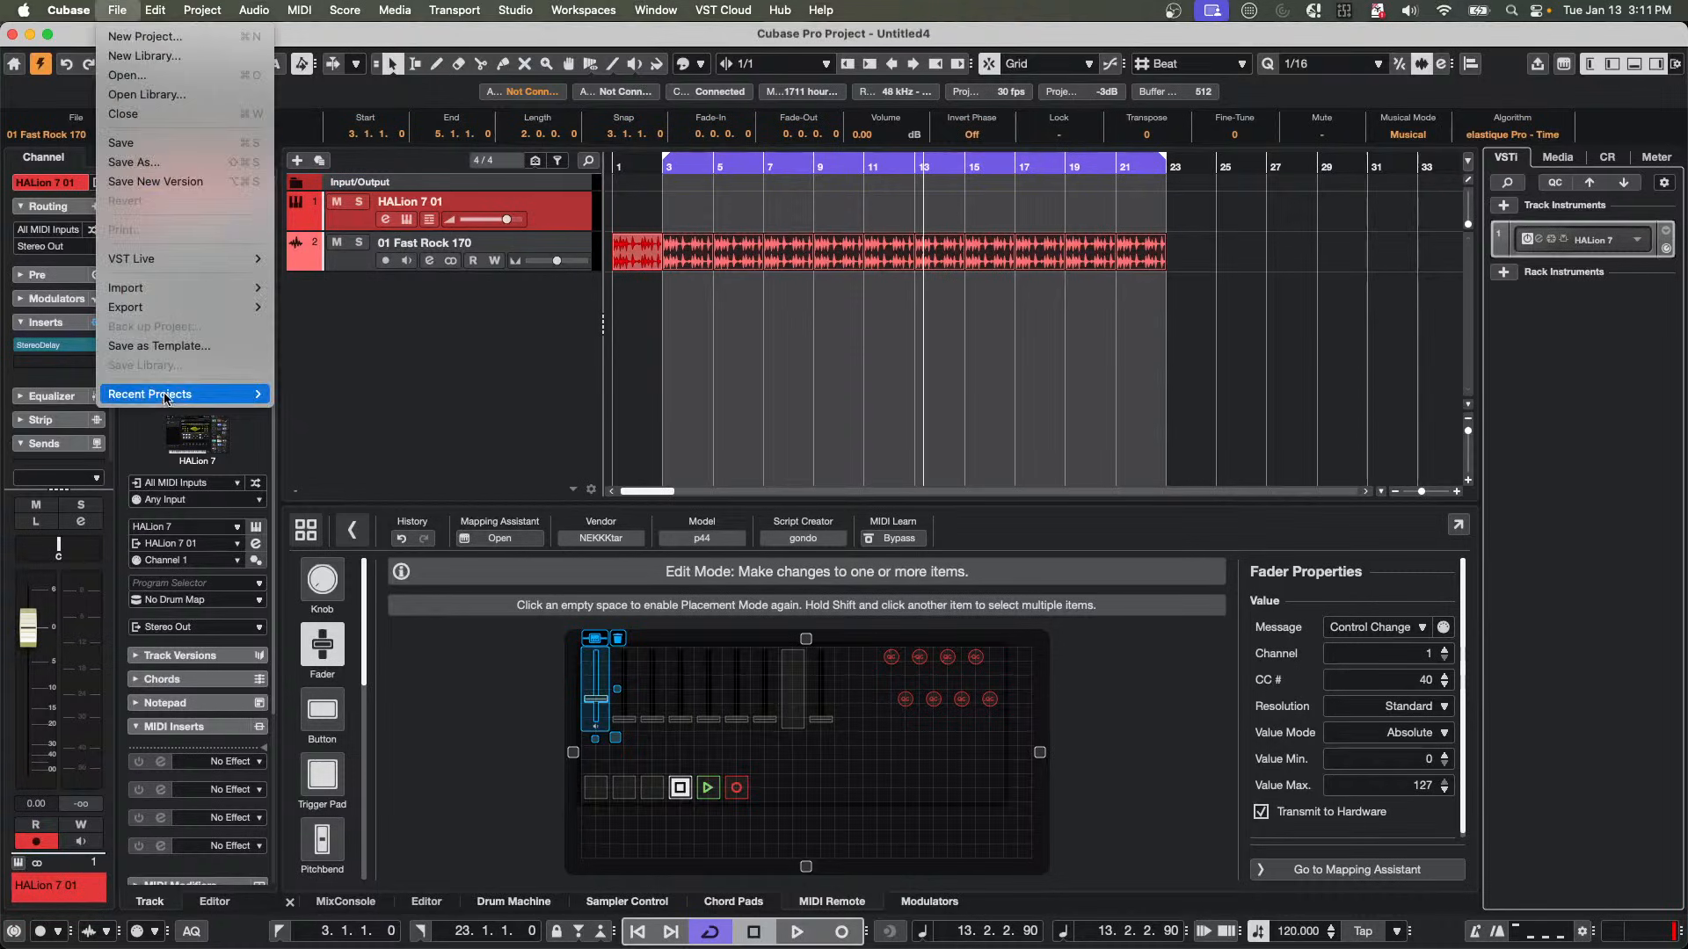
pyautogui.moveTo(158, 395)
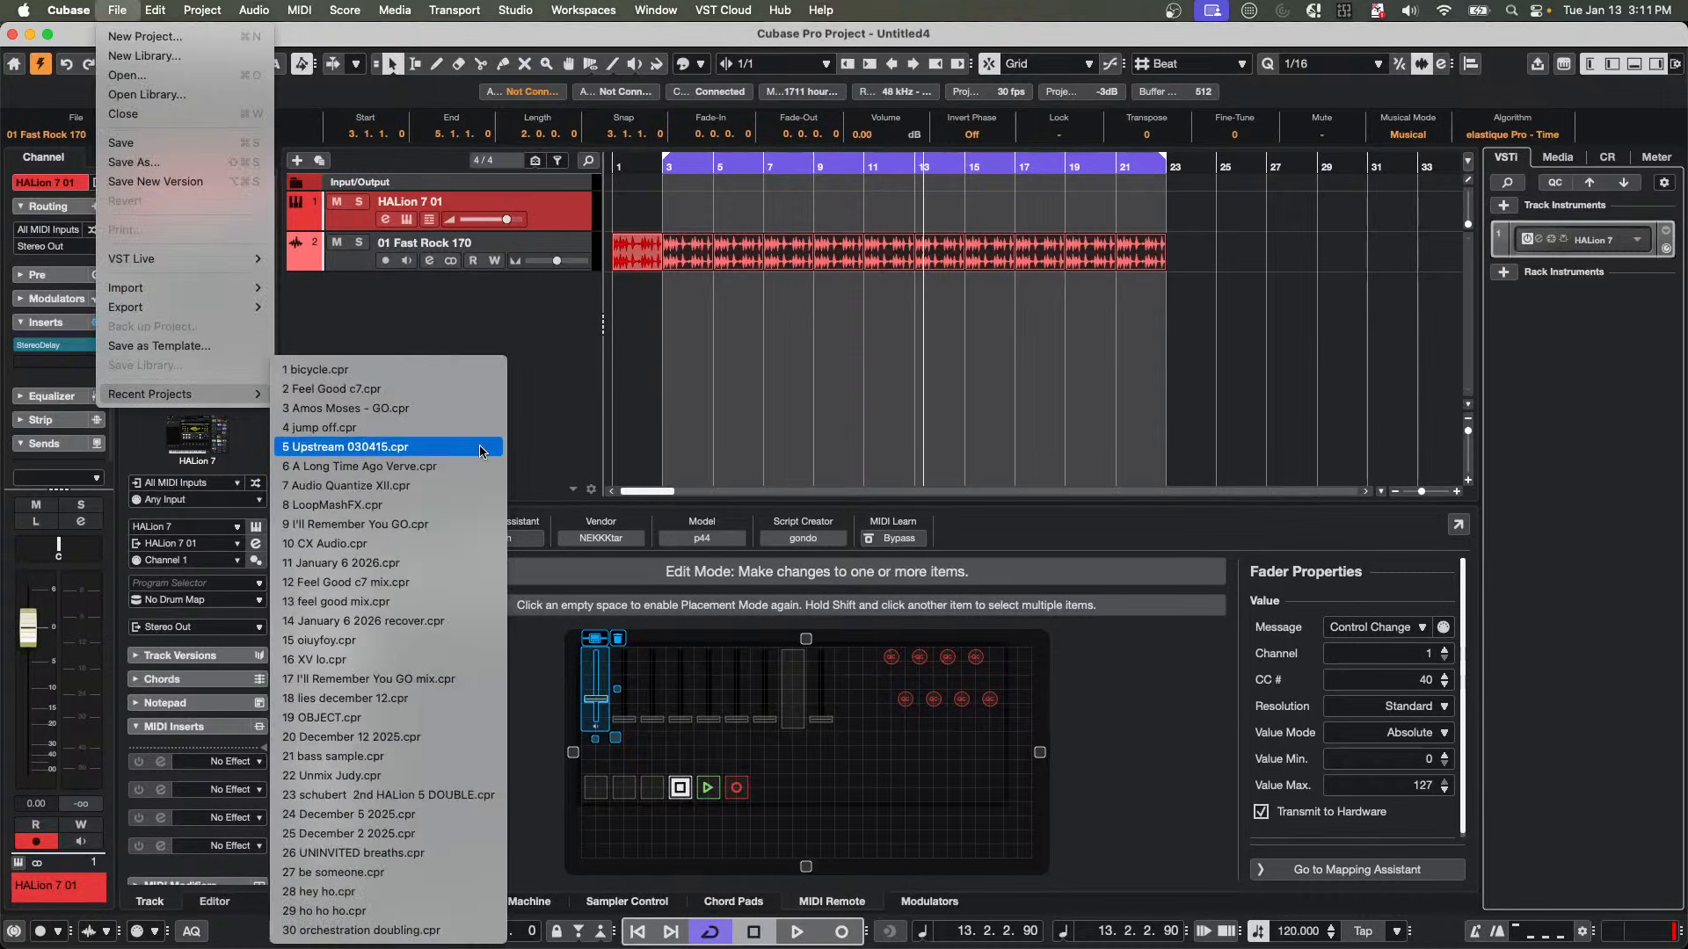
pyautogui.click(476, 408)
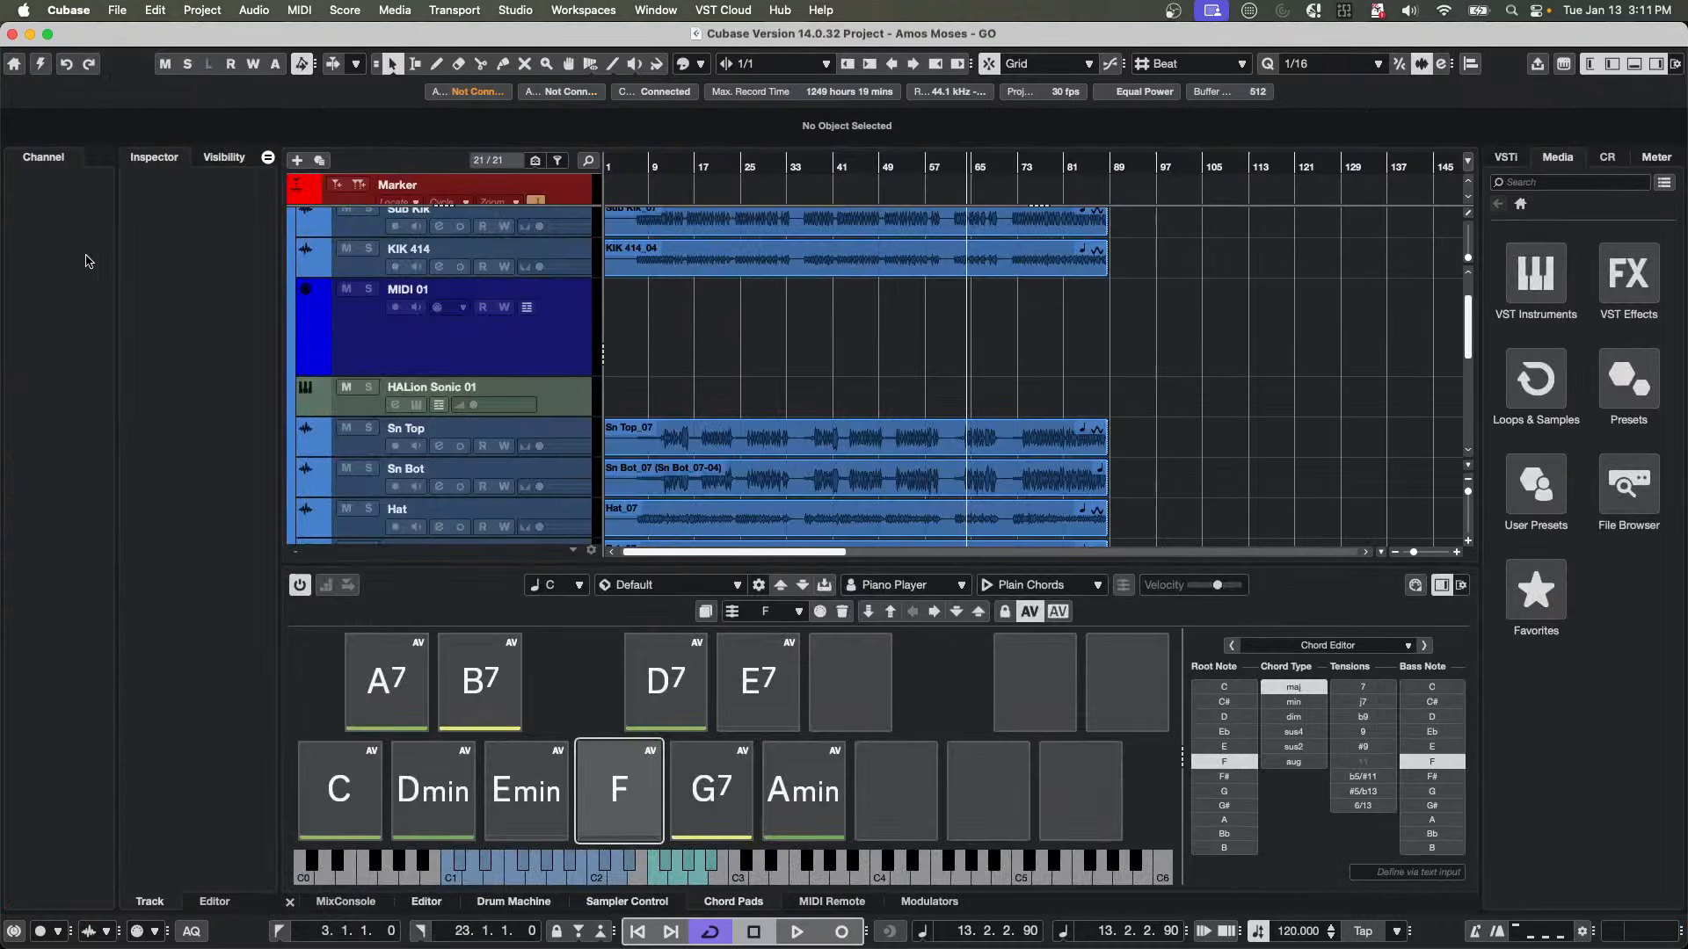
pyautogui.click(46, 67)
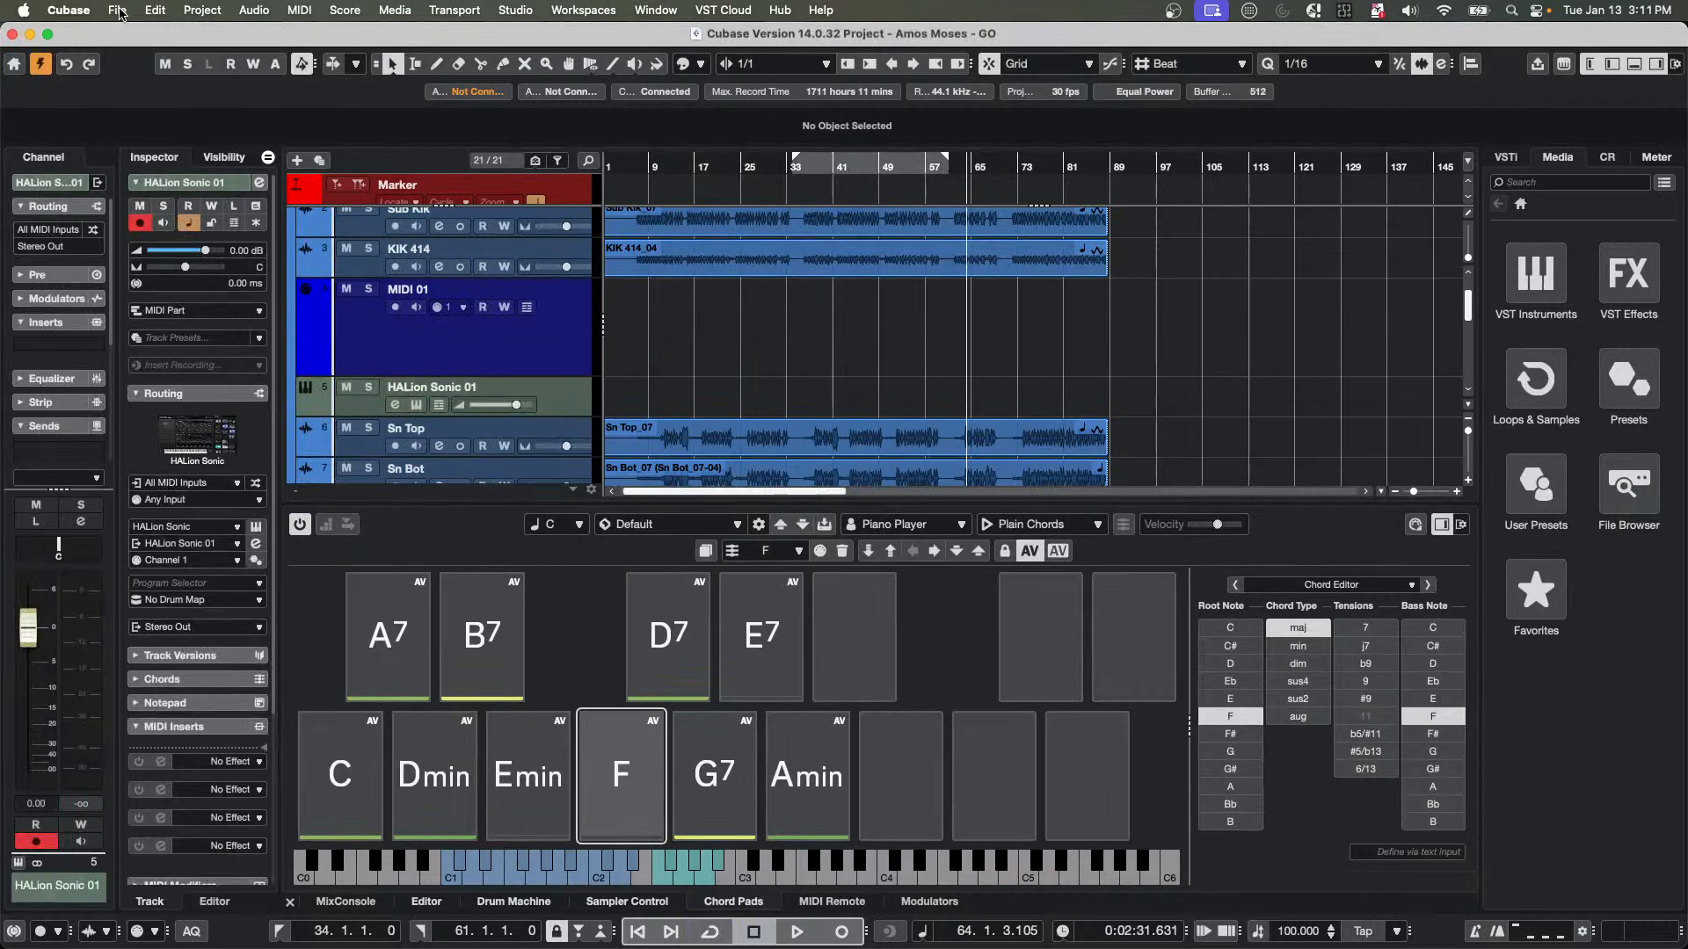
# Revert the Amos Moses - GO project to its last saved version and accept the missing ports as unmapped.
pyautogui.click(70, 9)
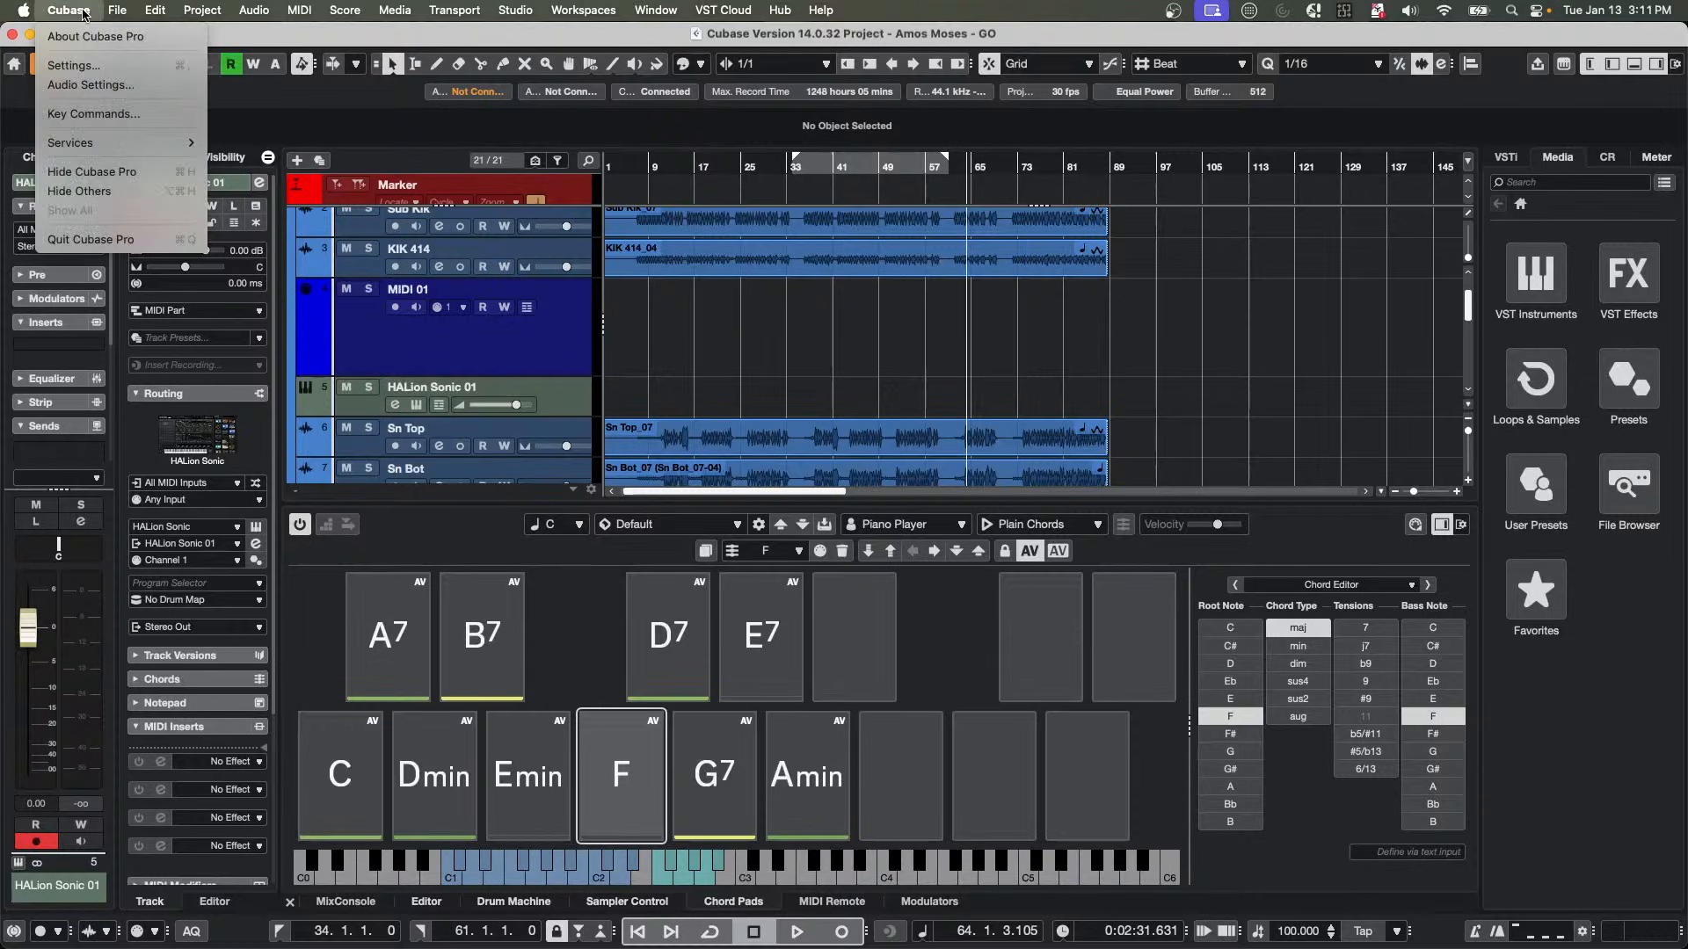
pyautogui.click(71, 10)
pyautogui.click(69, 10)
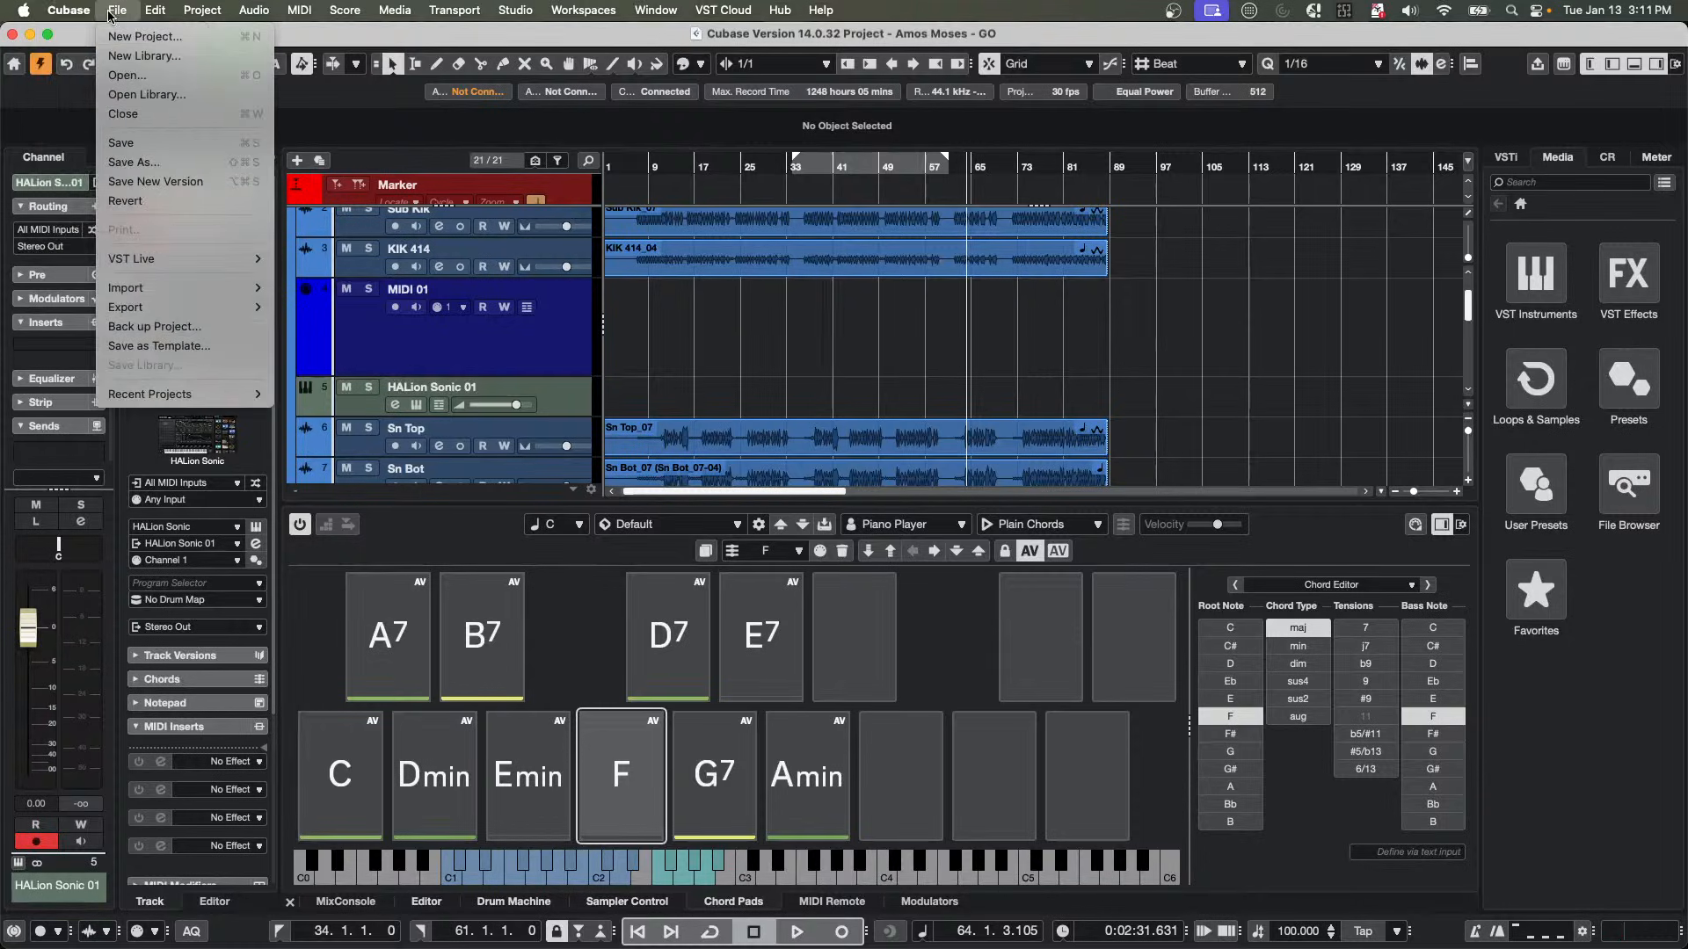
pyautogui.click(125, 201)
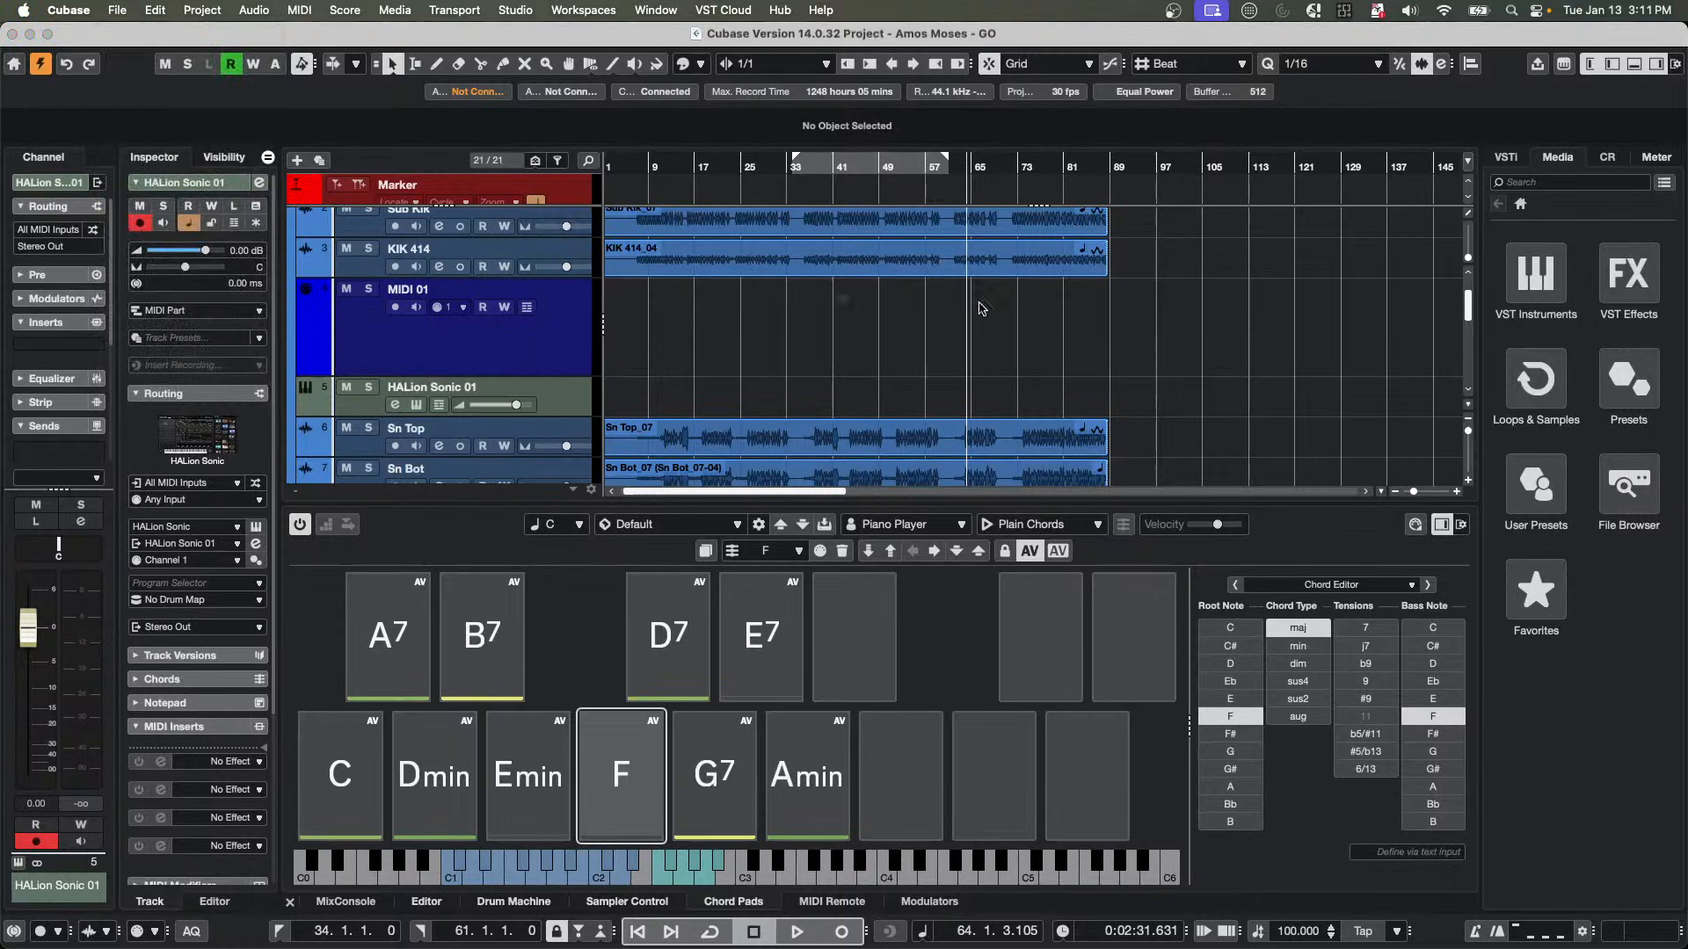
pyautogui.click(916, 370)
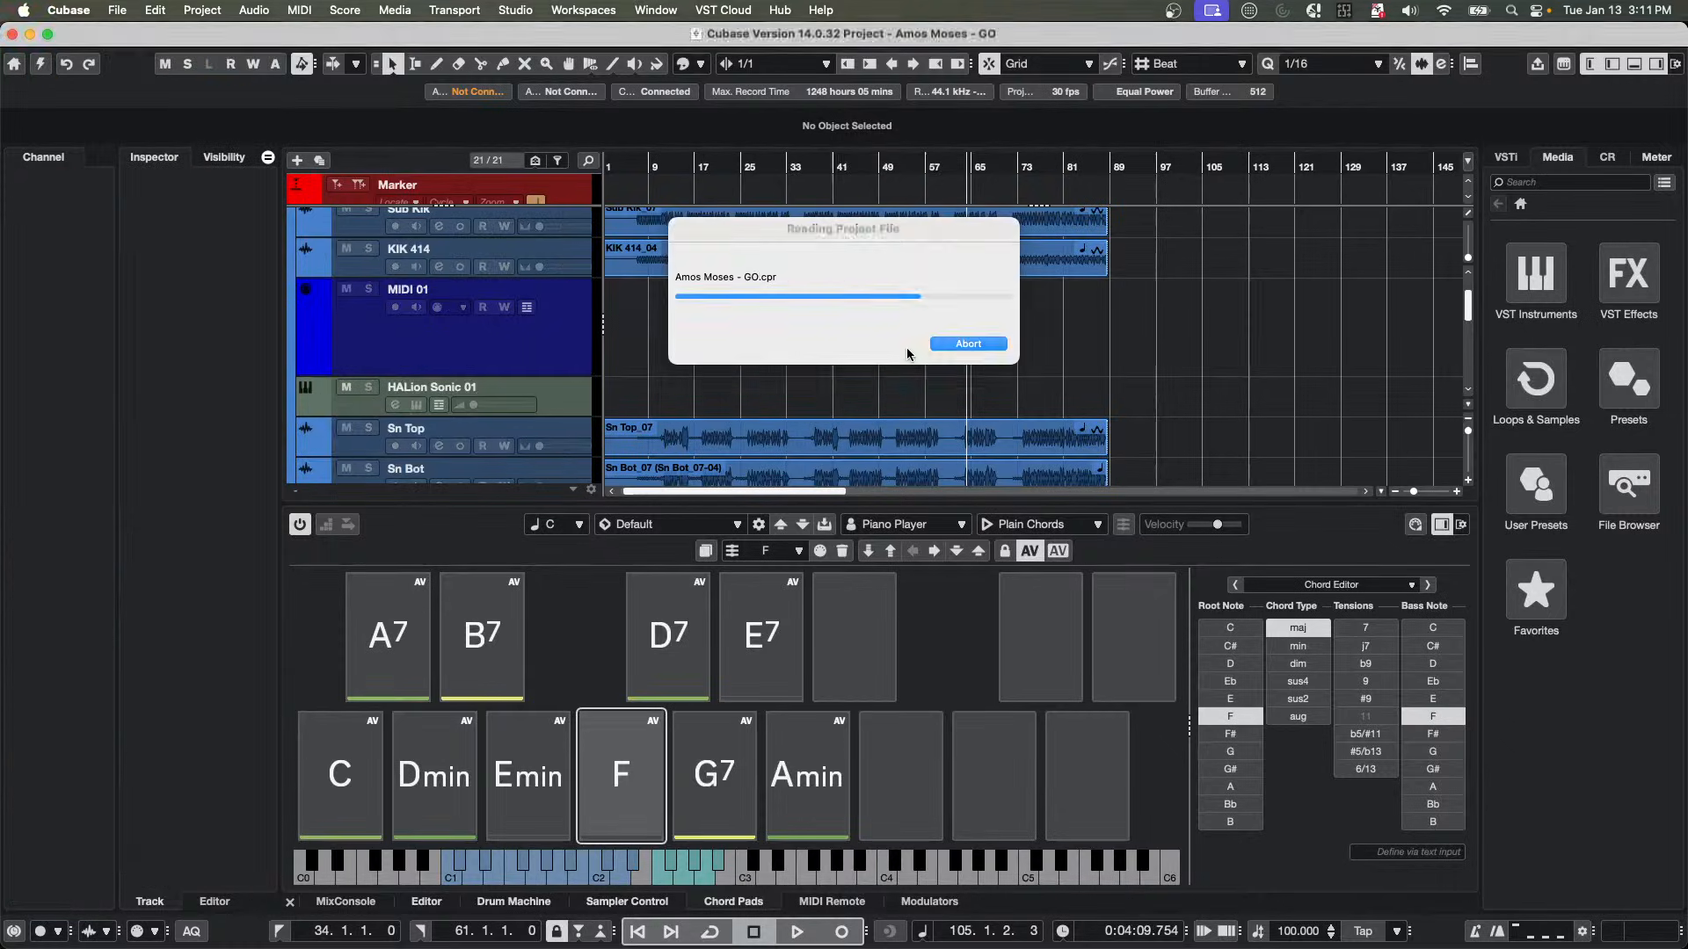
pyautogui.click(1076, 491)
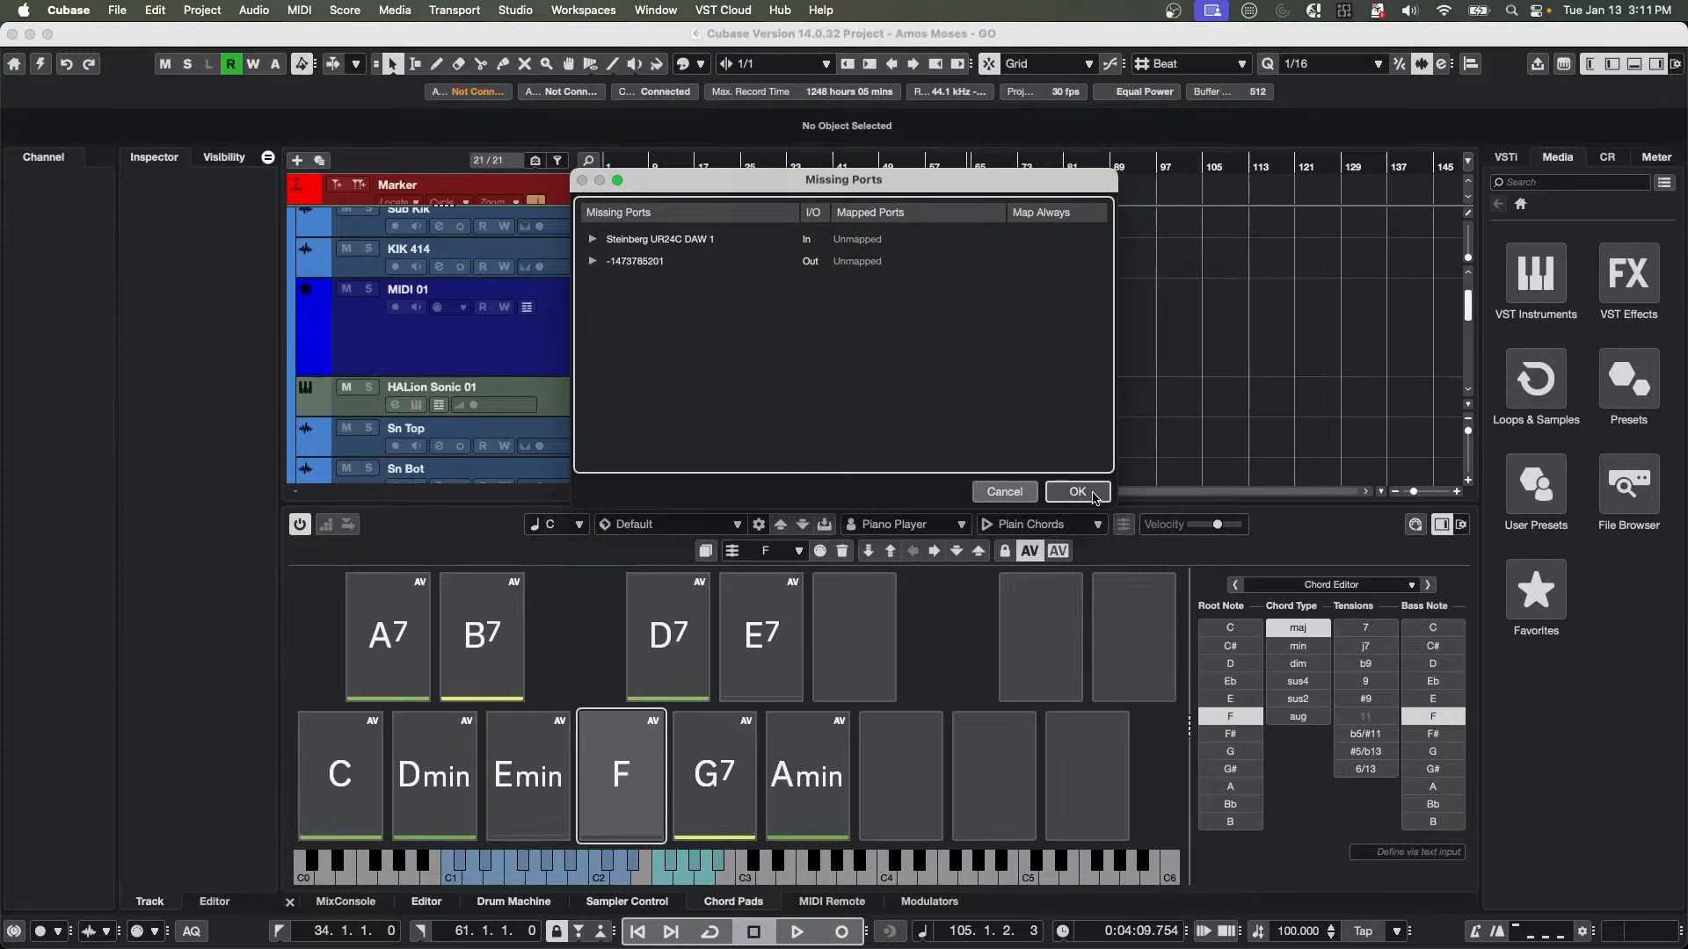
# Play the song from its opening bars and set the Control Room's main level to about -9.65 dB.
pyautogui.moveTo(627, 167); pyautogui.dragTo(803, 139)
pyautogui.press('space')
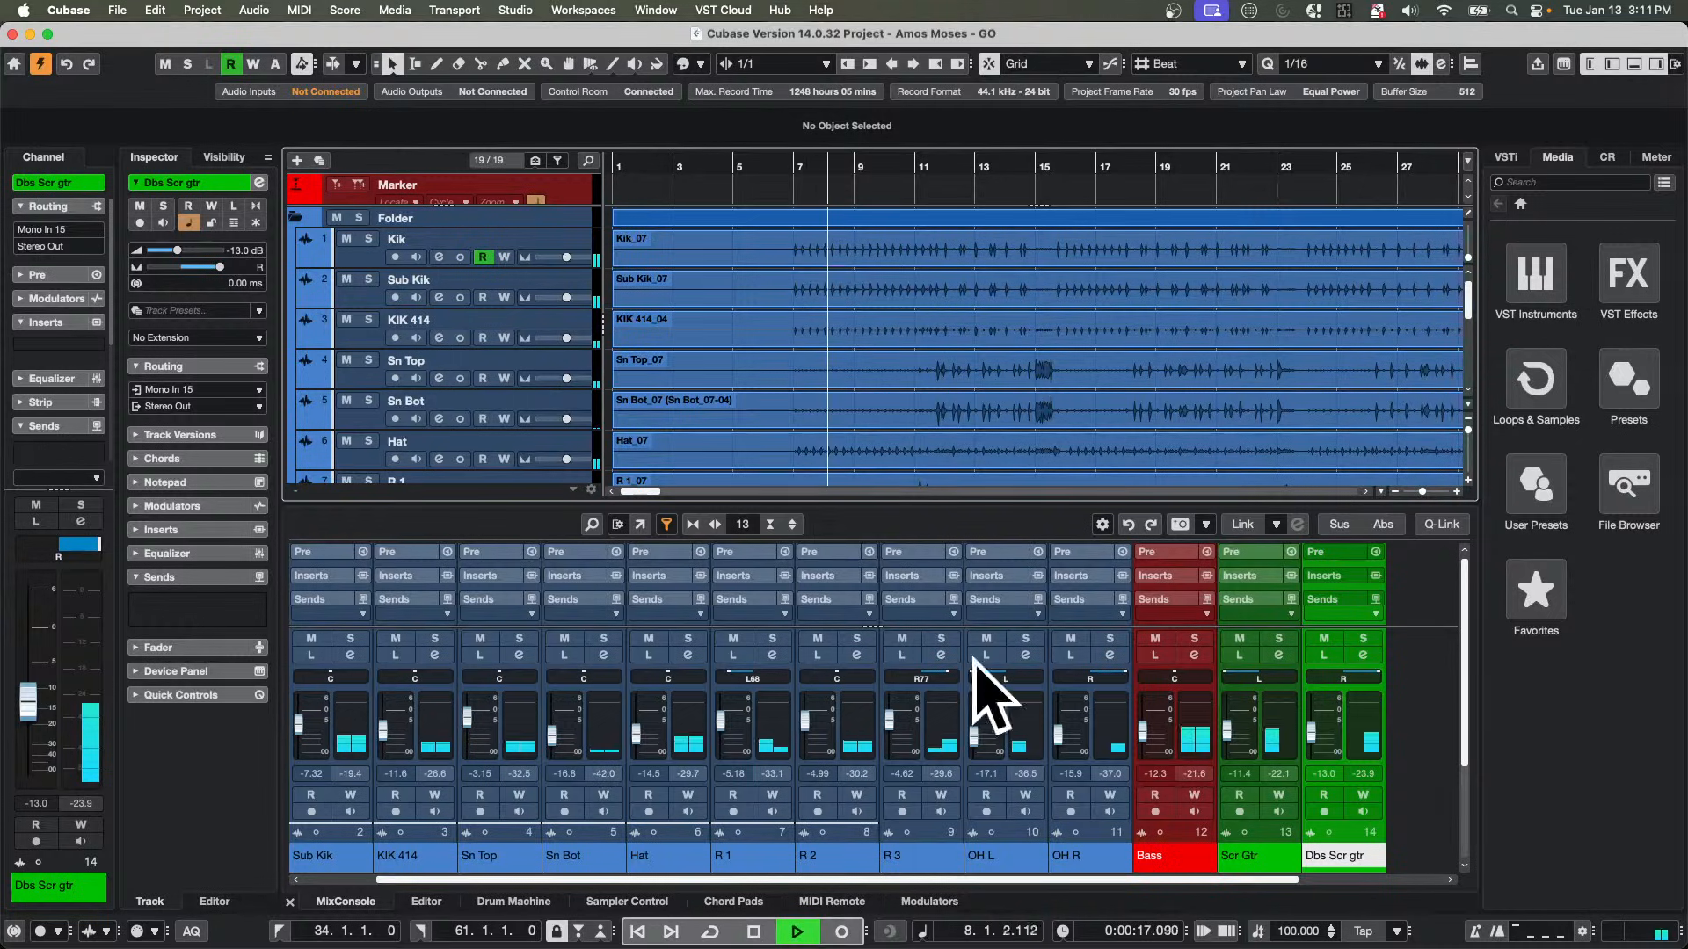
pyautogui.click(1607, 156)
pyautogui.moveTo(1604, 663); pyautogui.dragTo(1604, 655)
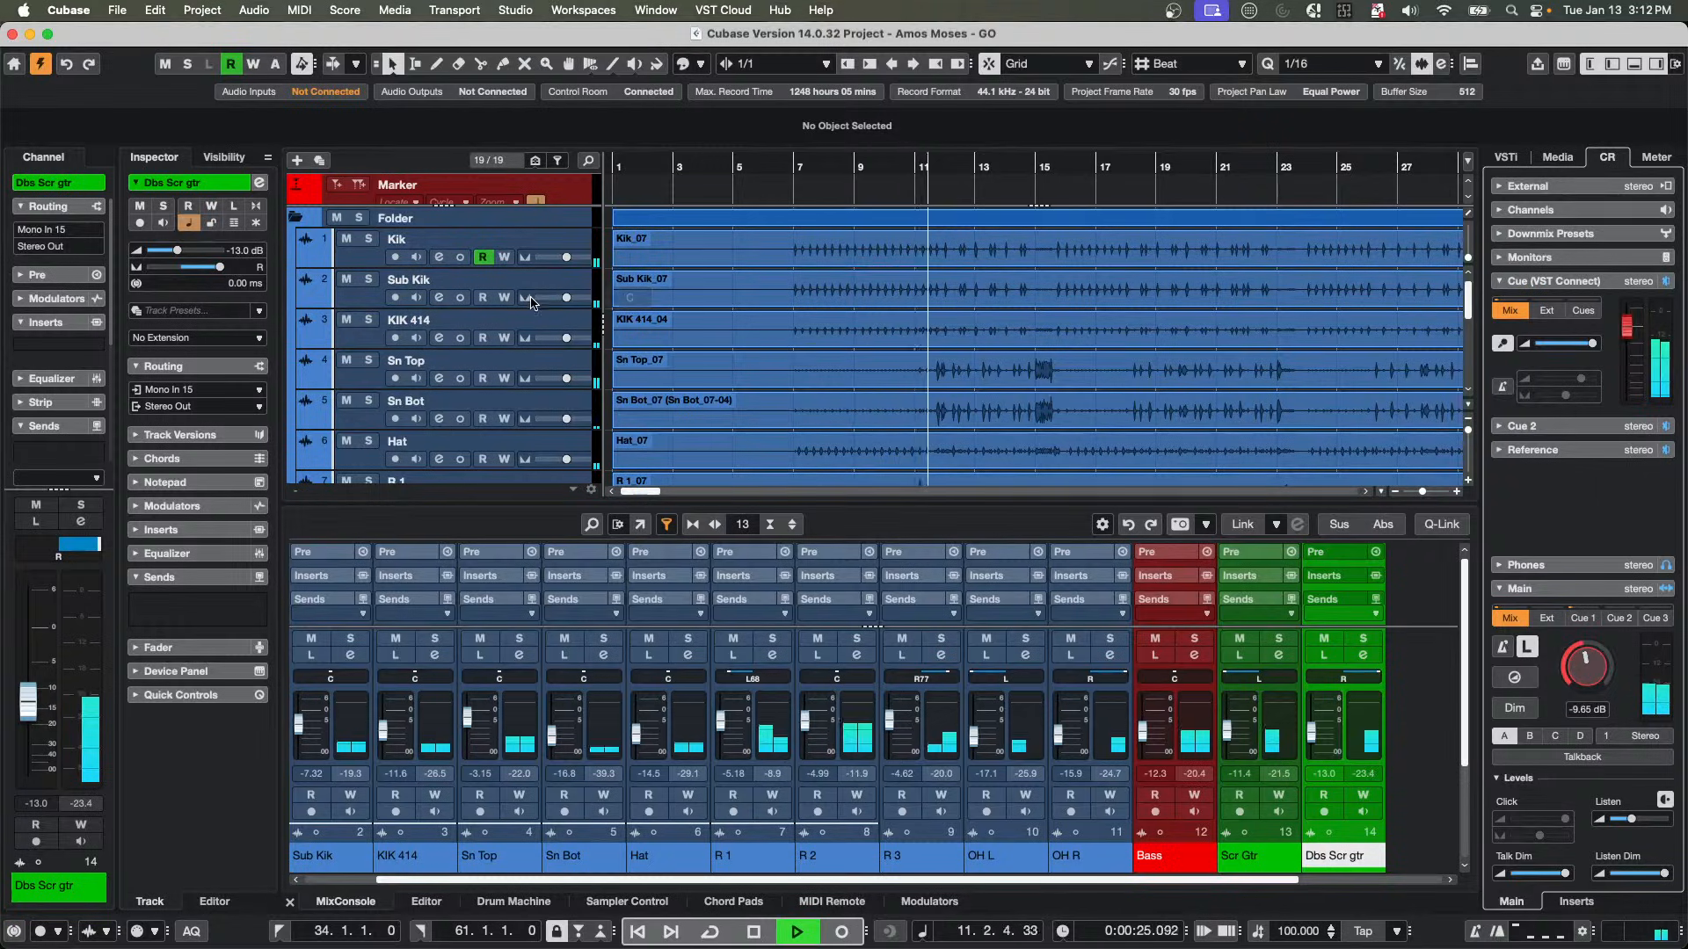
# Solo the Bass track during playback to hear it alone, and unsolo it.
pyautogui.scroll(-6, 454, 296)
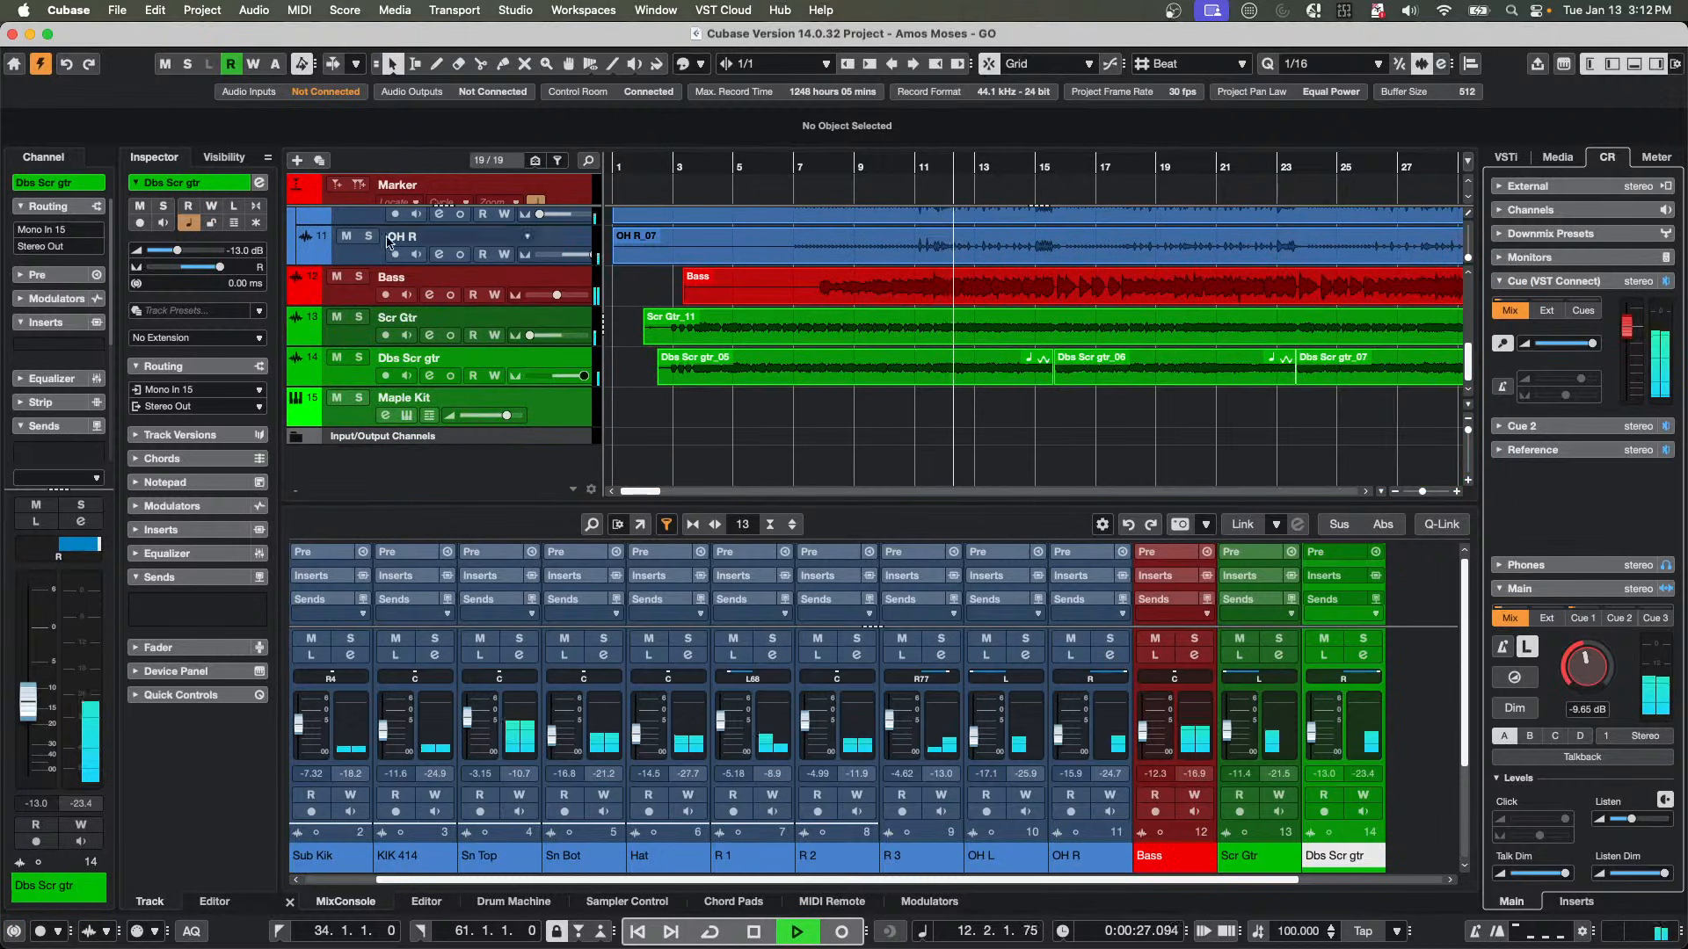
pyautogui.click(359, 276)
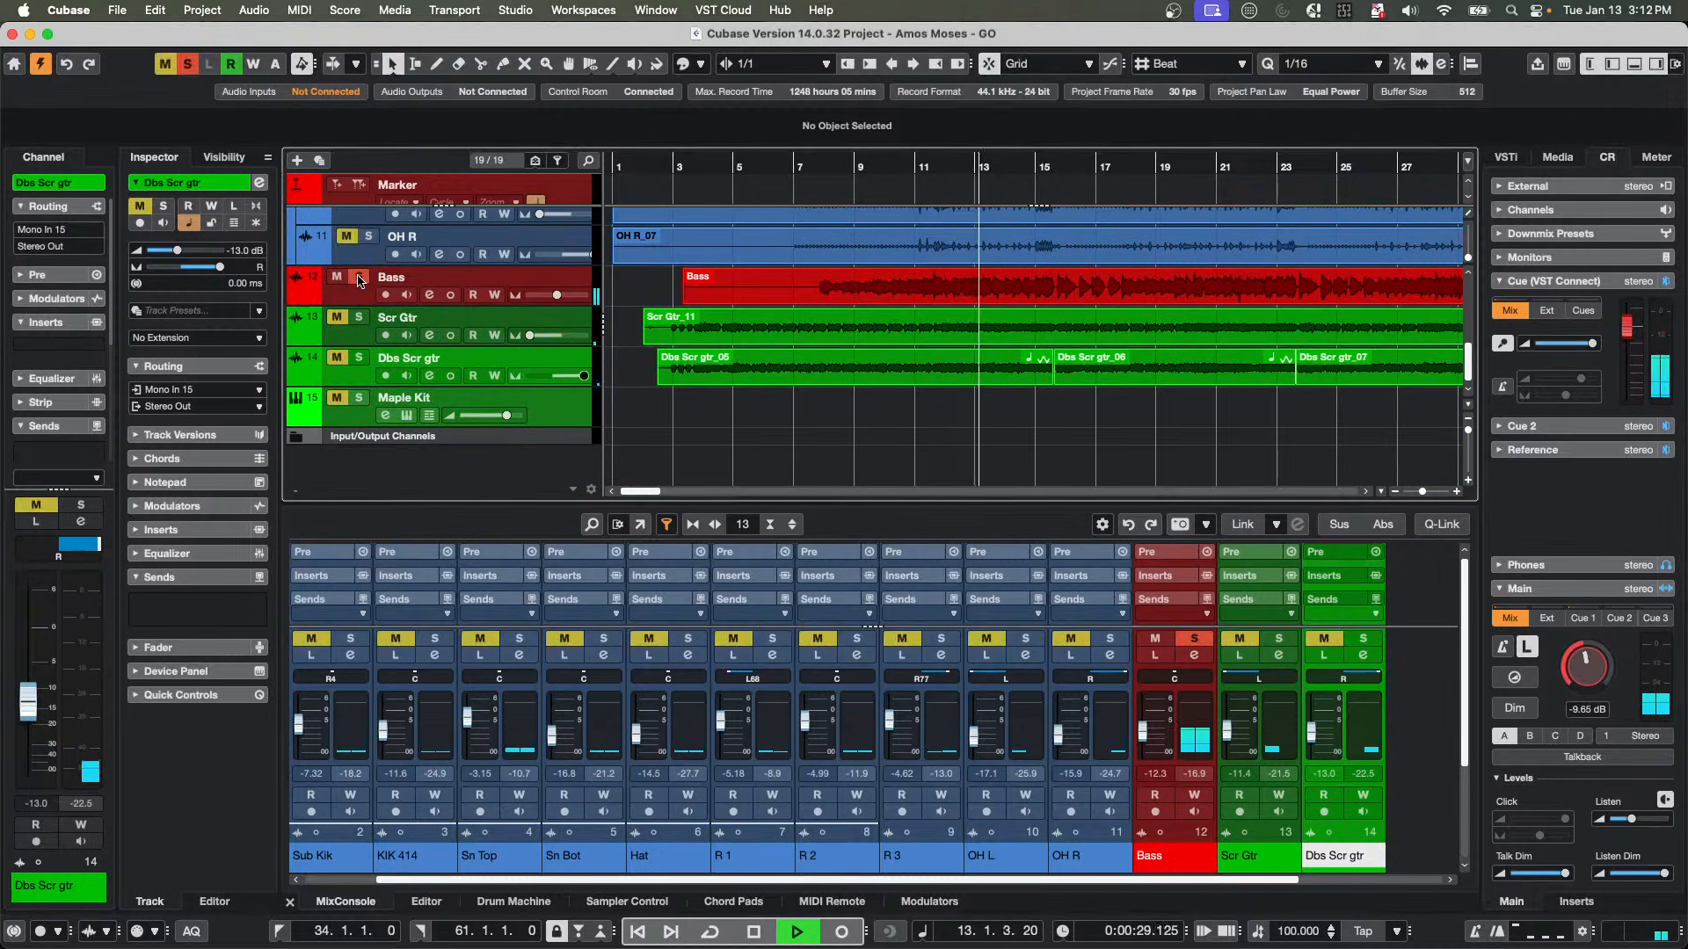
pyautogui.click(359, 276)
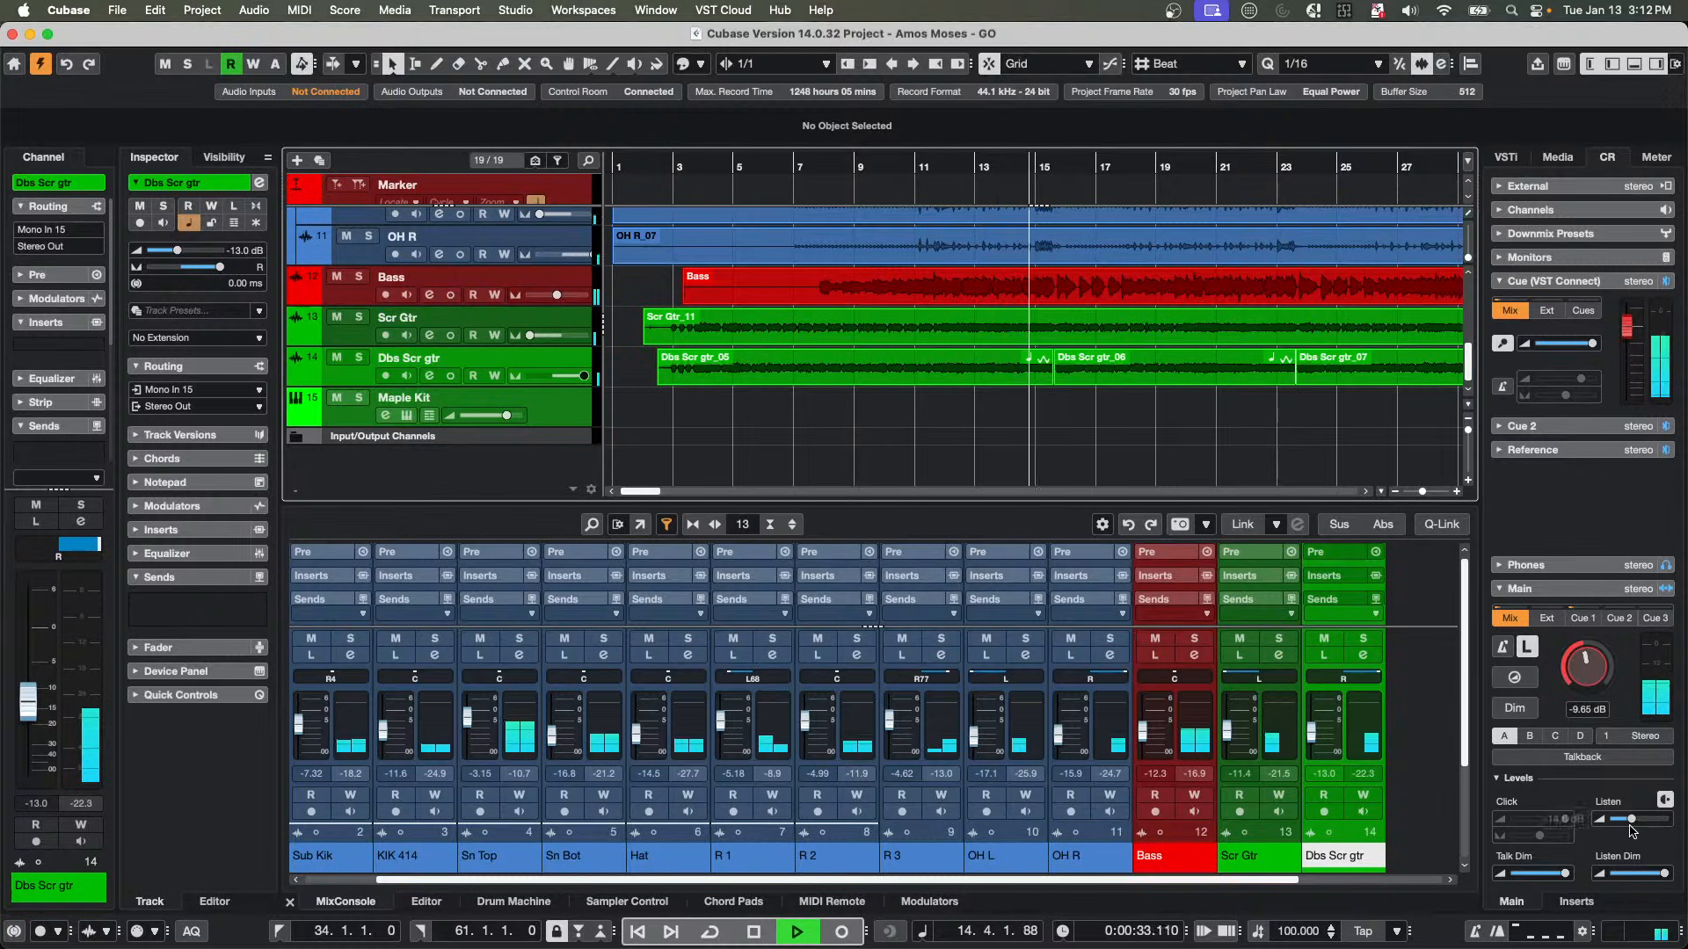
# Set the Control Room's Listen level to about -8.8 dB and switch Listen on and off for the Dbs Scr gtr track.
pyautogui.moveTo(1630, 820); pyautogui.dragTo(1638, 819)
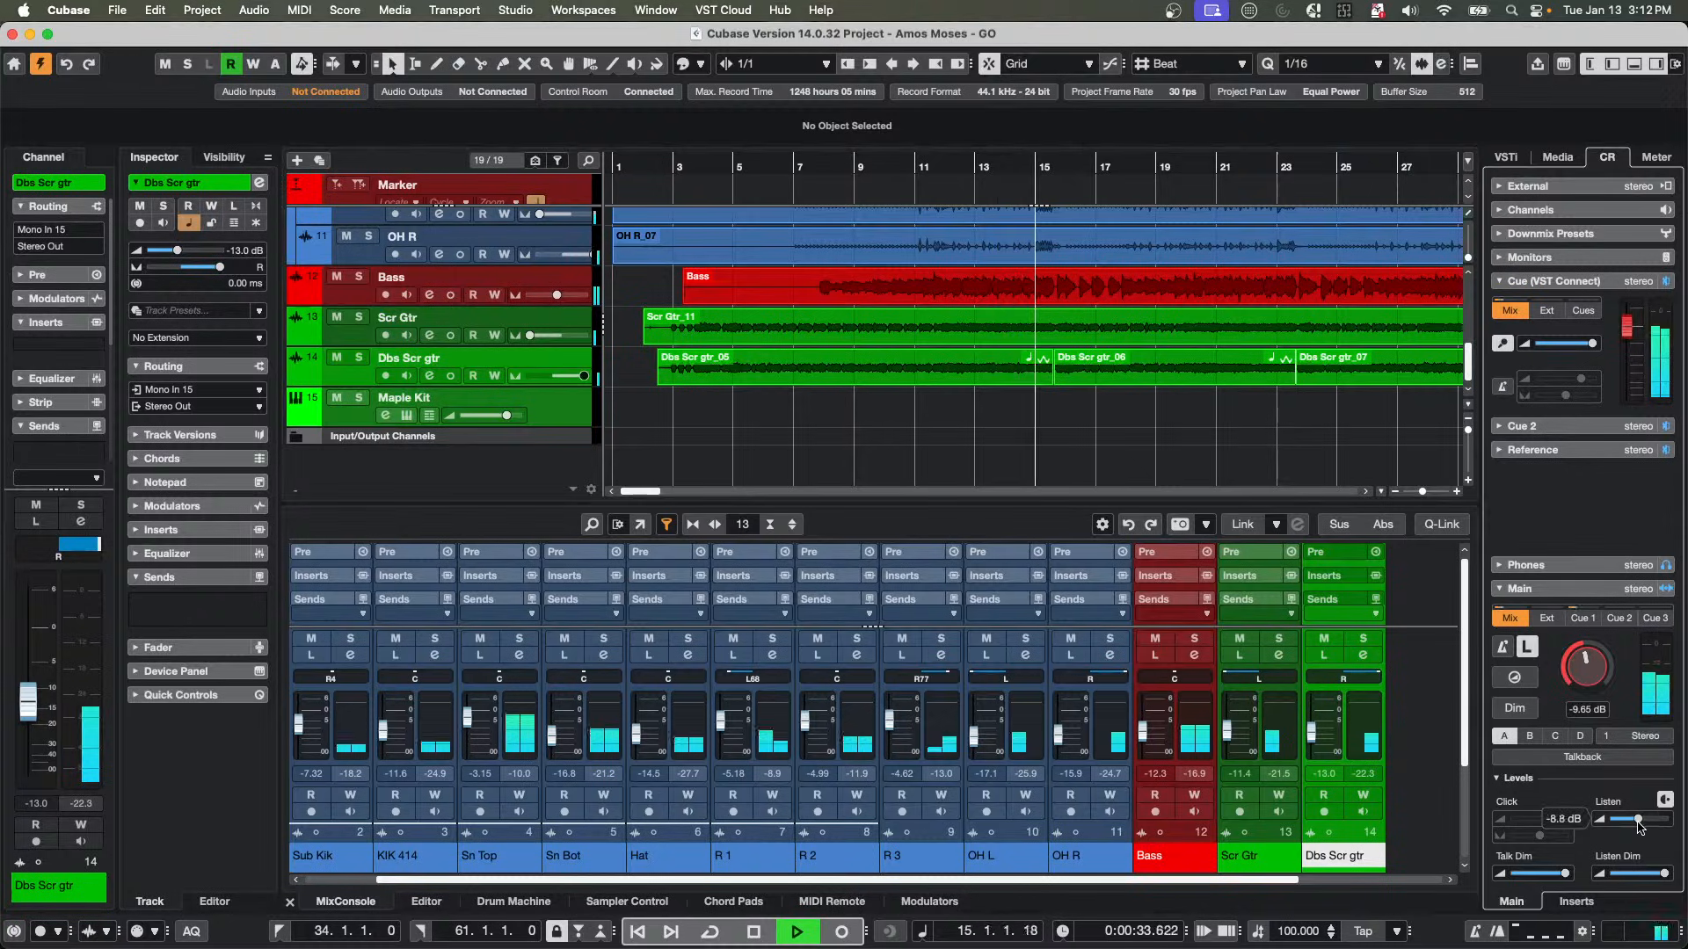
pyautogui.click(234, 208)
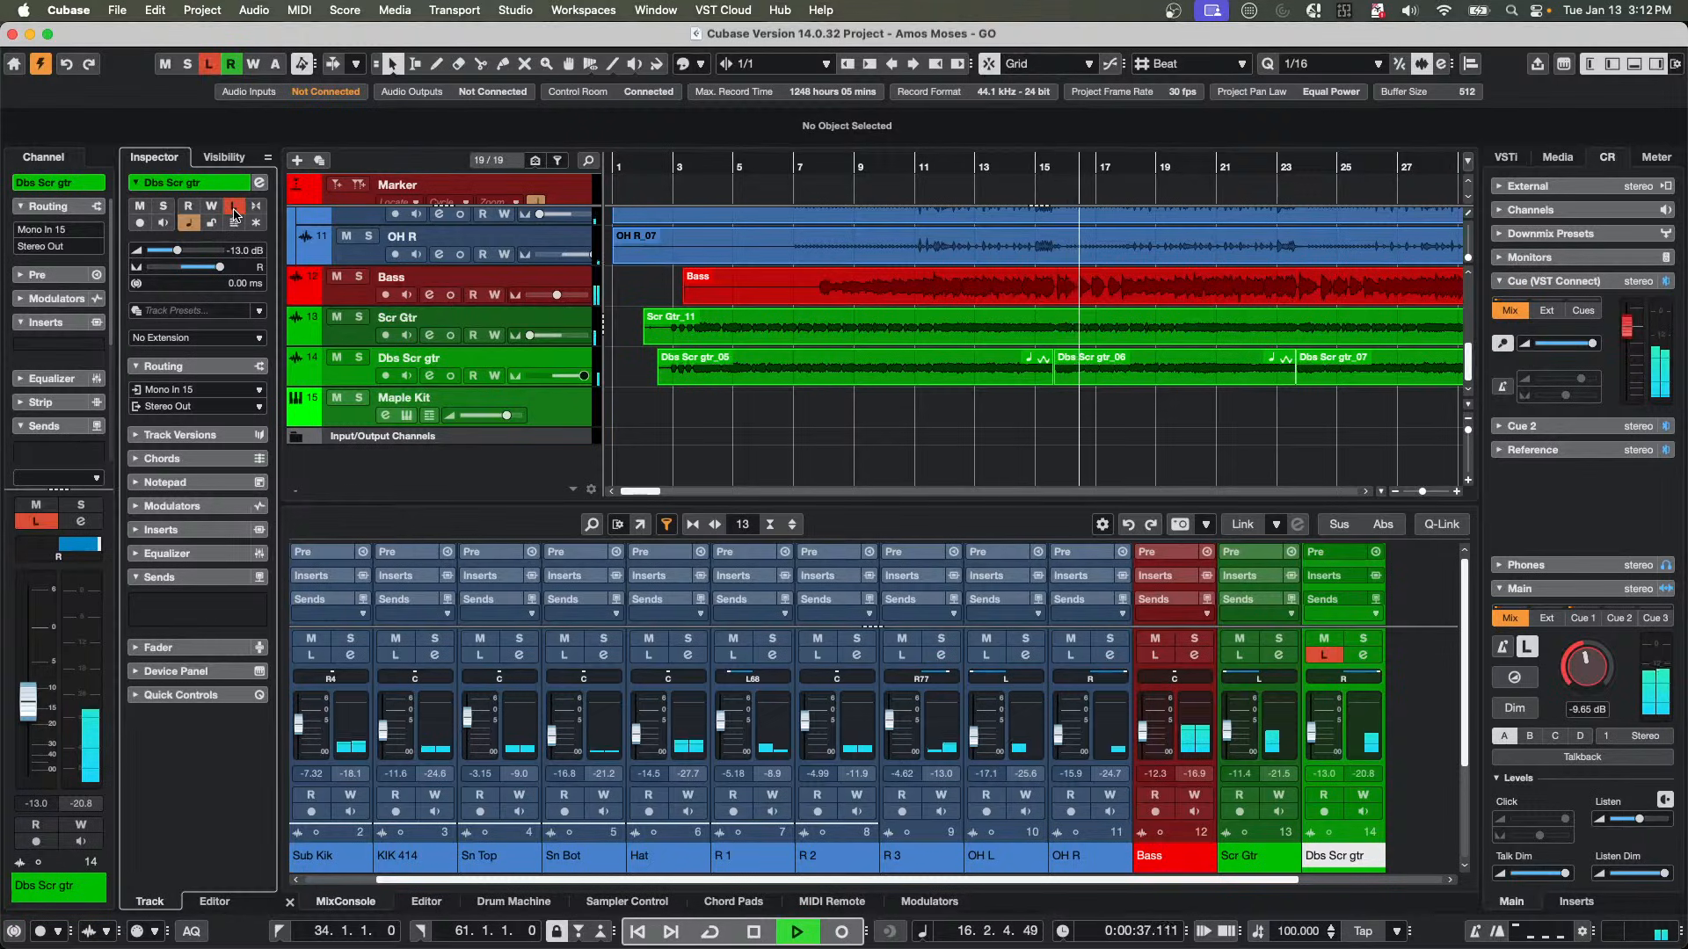
pyautogui.click(234, 207)
# Toggle the Control Room's Listen pre/post-fader mode, set Listen Dim to about -10.7 dB and raise the Listen level.
pyautogui.click(1665, 801)
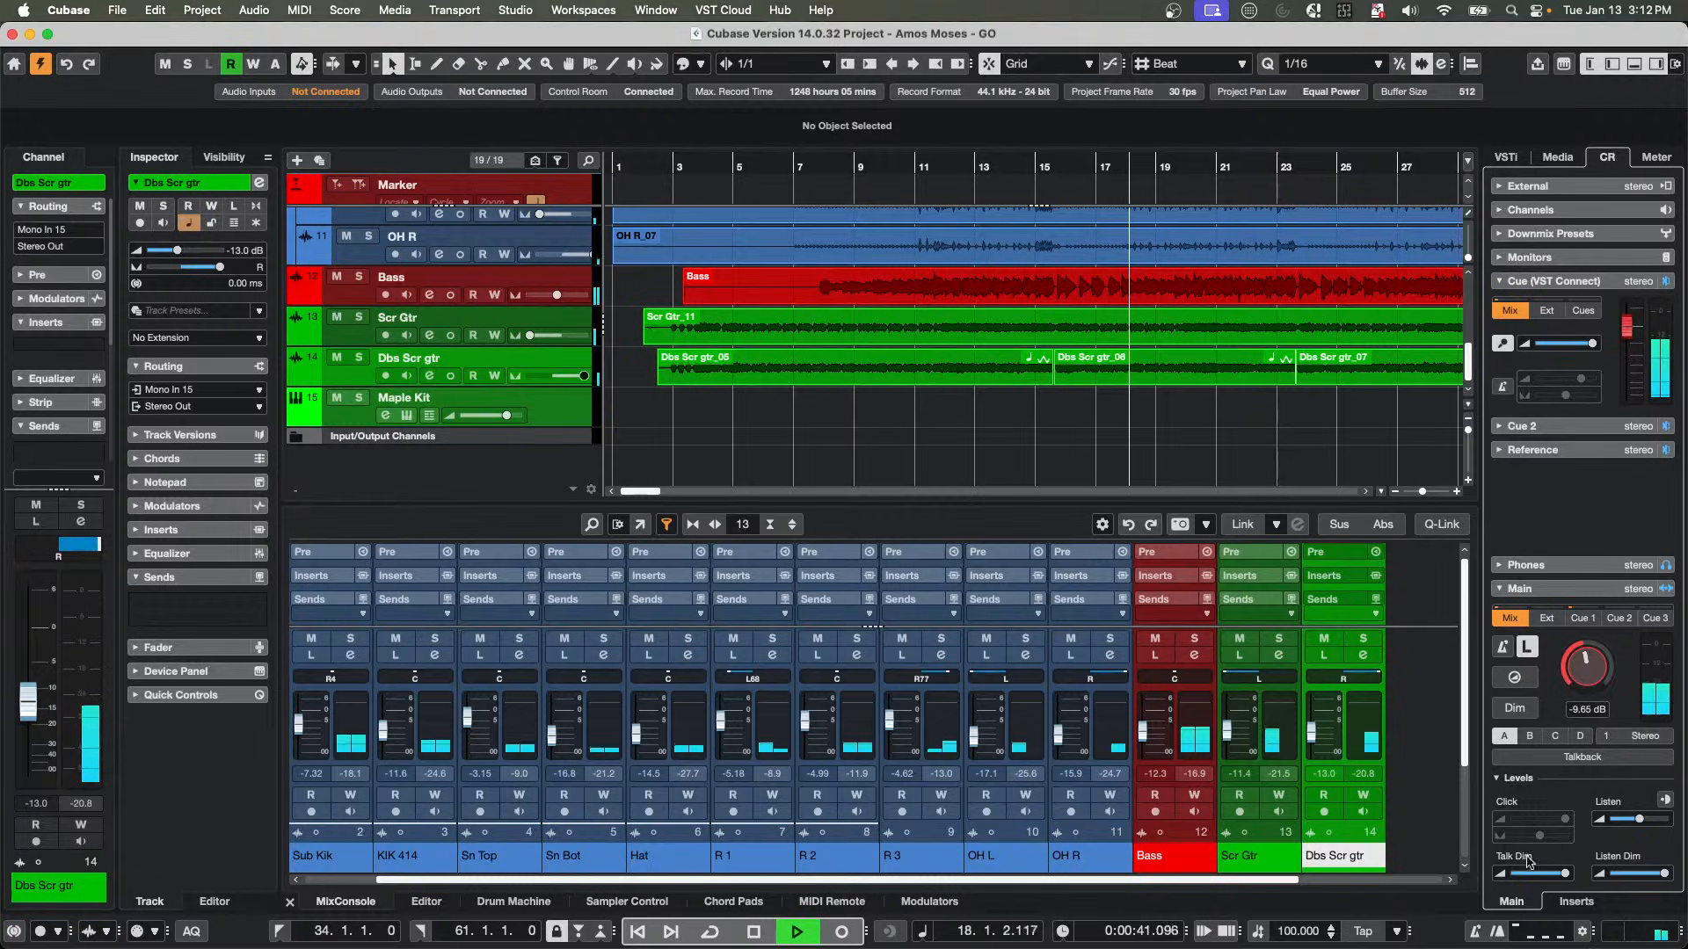
pyautogui.moveTo(1664, 873); pyautogui.dragTo(1640, 881)
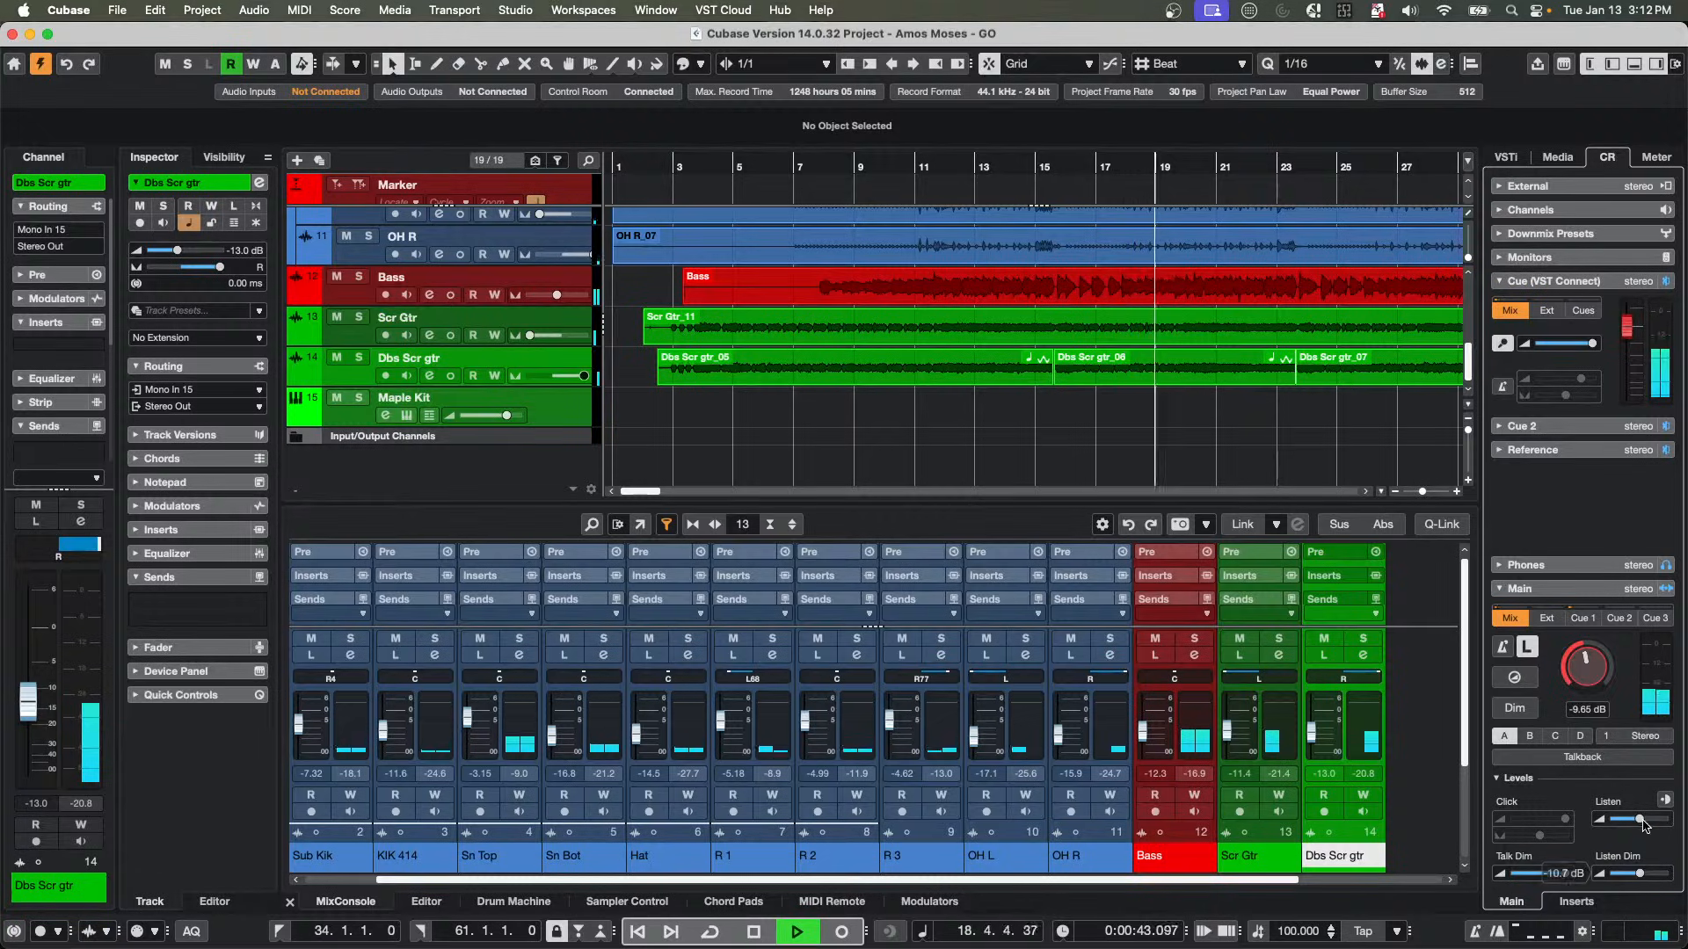
pyautogui.moveTo(1639, 819); pyautogui.dragTo(1648, 821)
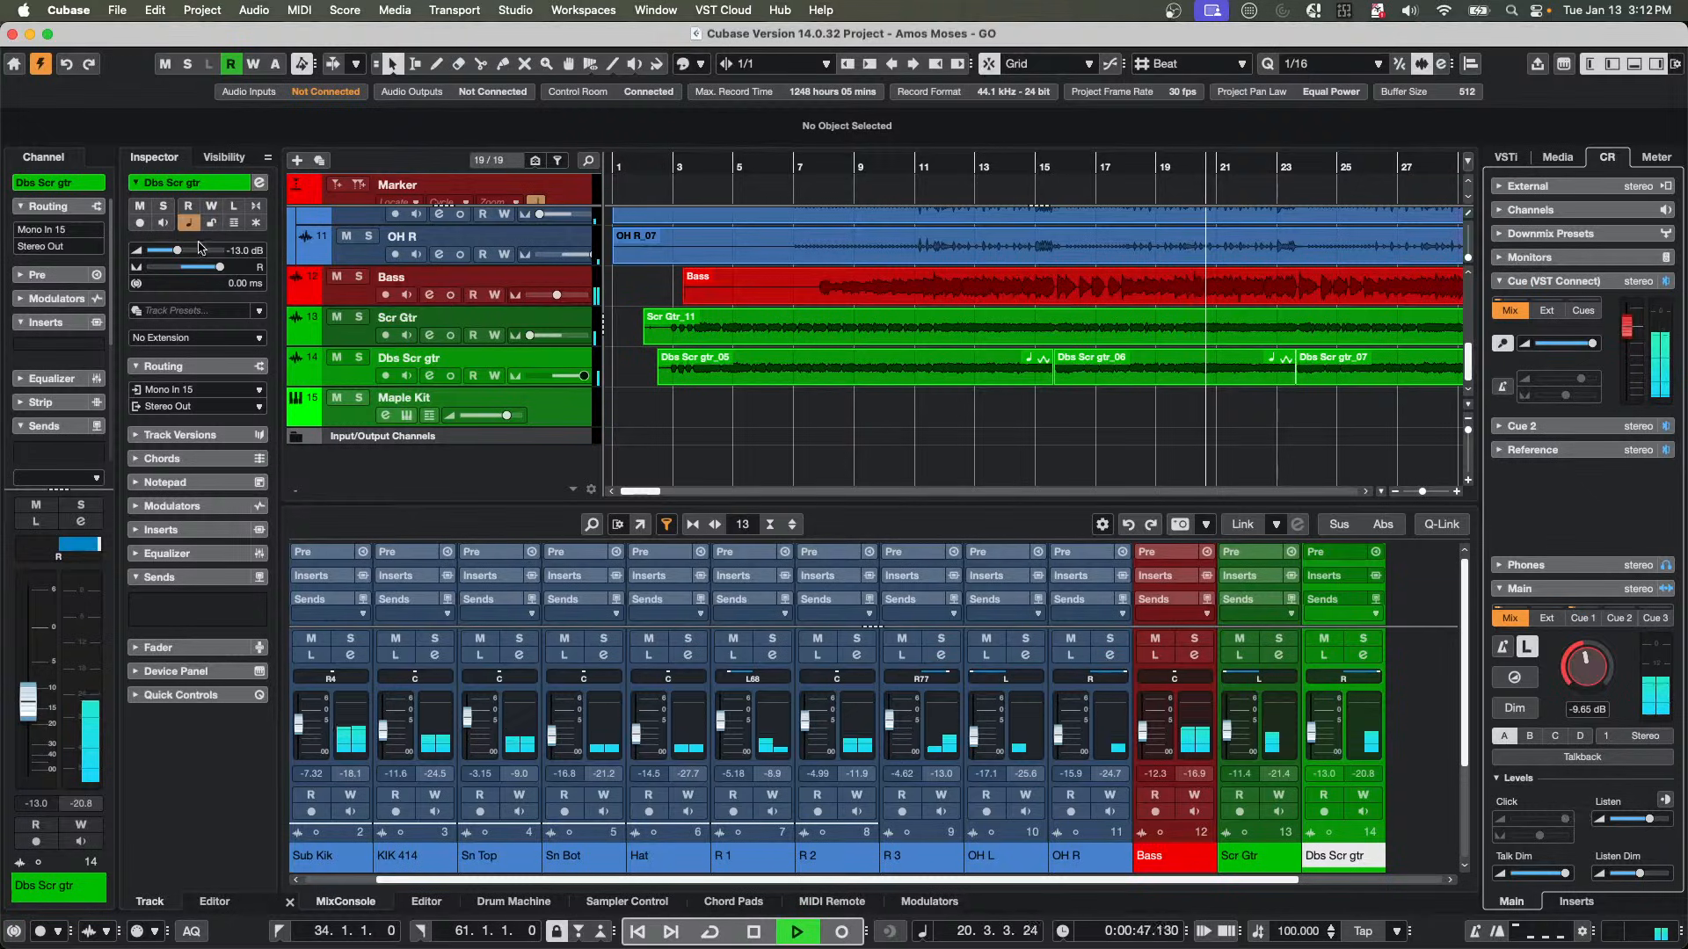
# Switch Listen on and off for the Dbs Scr gtr track, and turn Listen on for the Bass track.
pyautogui.click(234, 207)
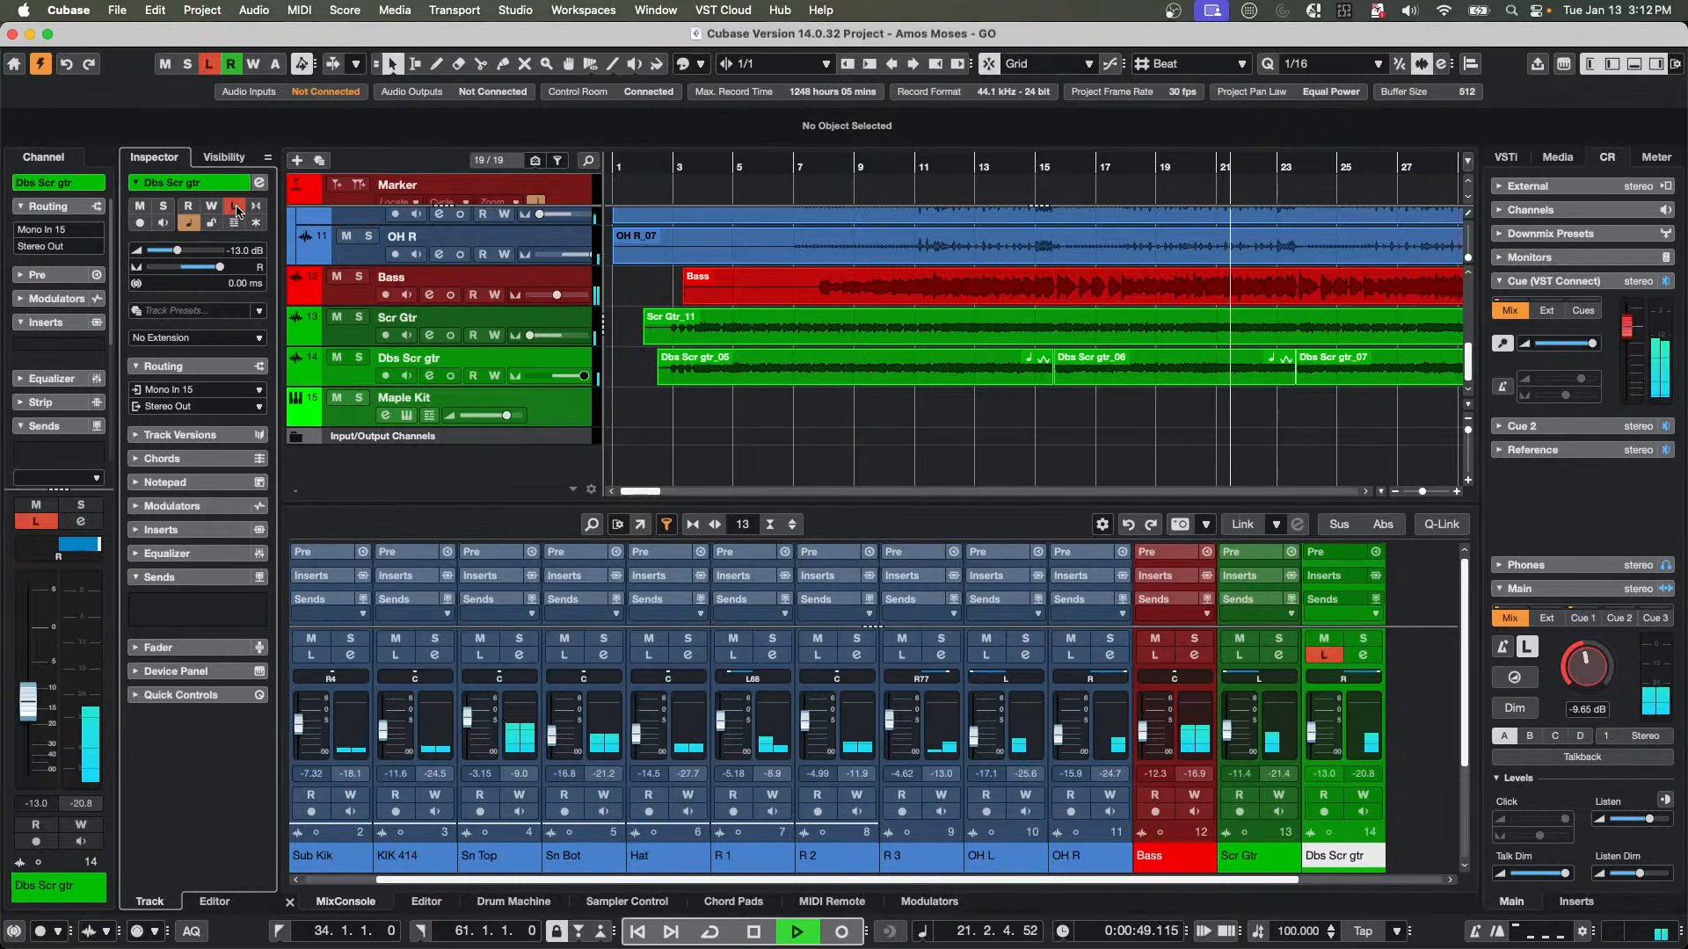
pyautogui.click(235, 207)
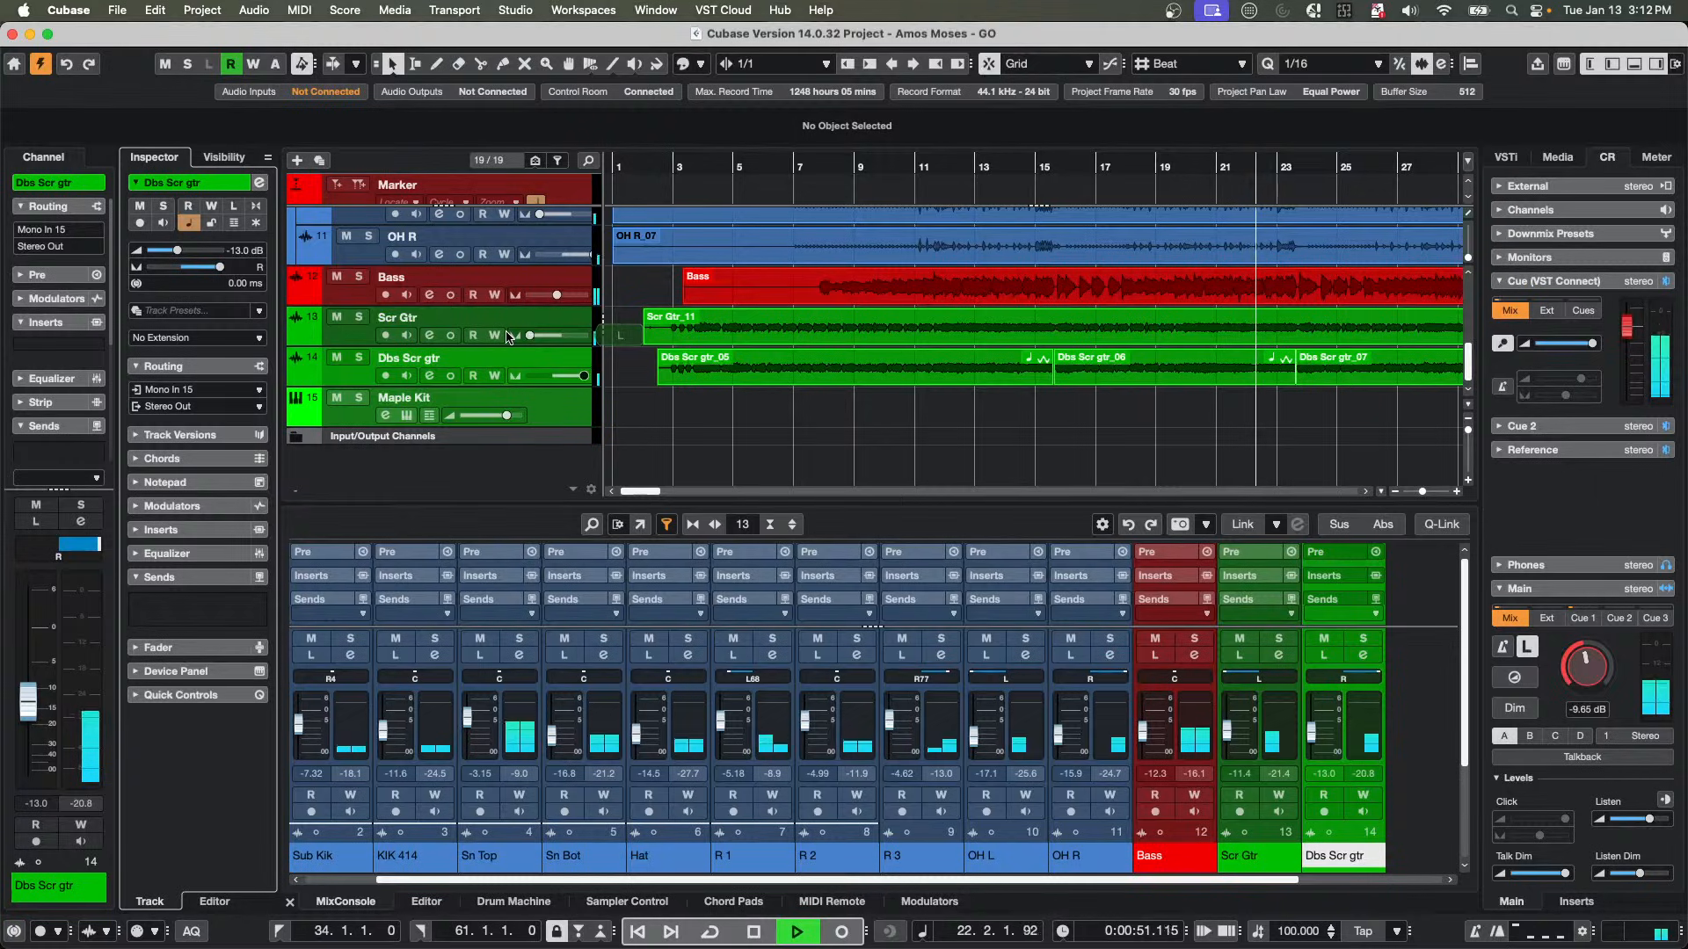
pyautogui.click(540, 279)
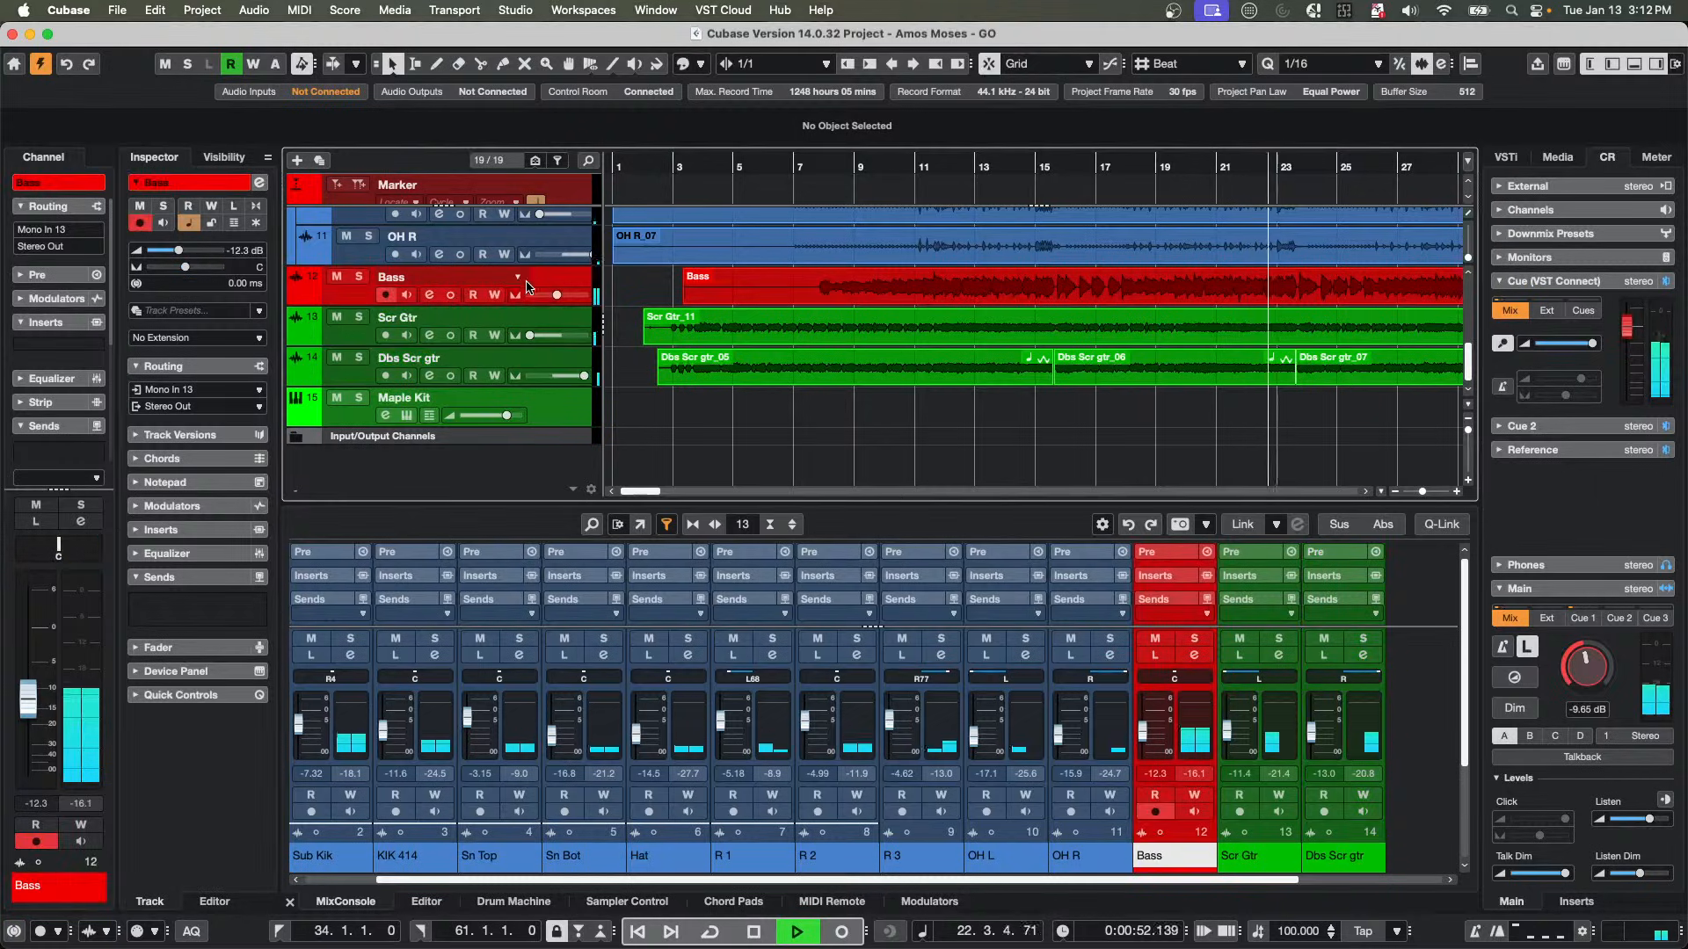
pyautogui.click(234, 207)
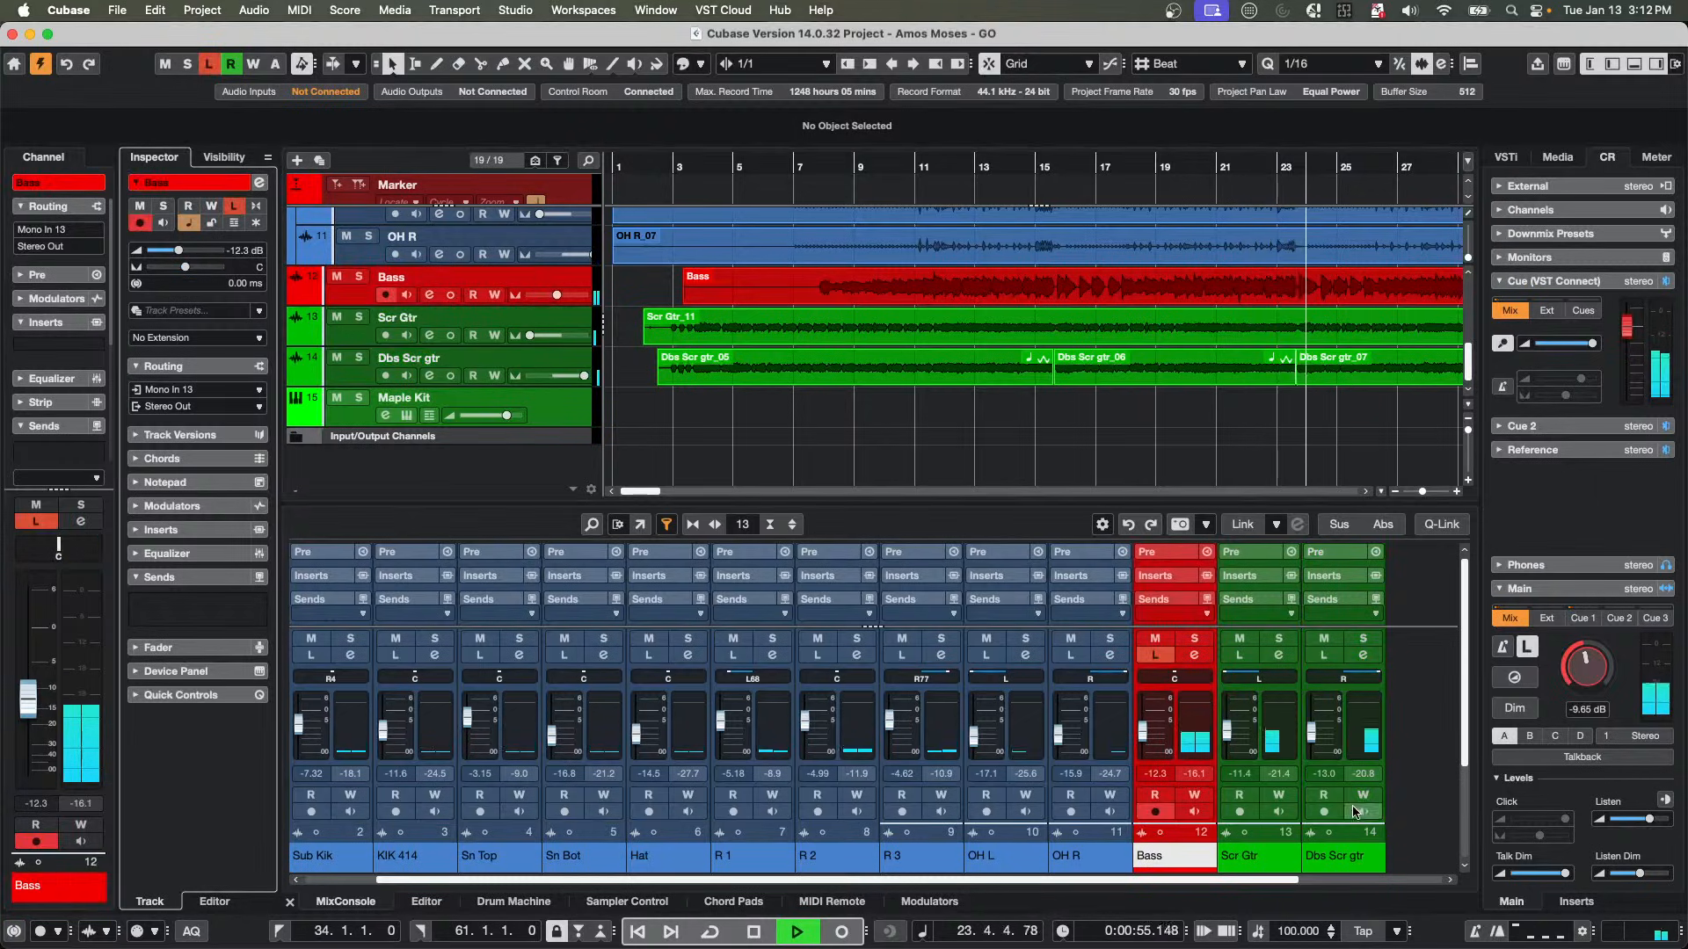
# Set Listen Dim to about -8.0 dB, toggle Listen on the Bass track to compare, leave it off and stop playback.
pyautogui.moveTo(1646, 873)
pyautogui.mouseDown()
pyautogui.moveTo(1605, 876)
pyautogui.moveTo(1645, 871)
pyautogui.mouseUp()
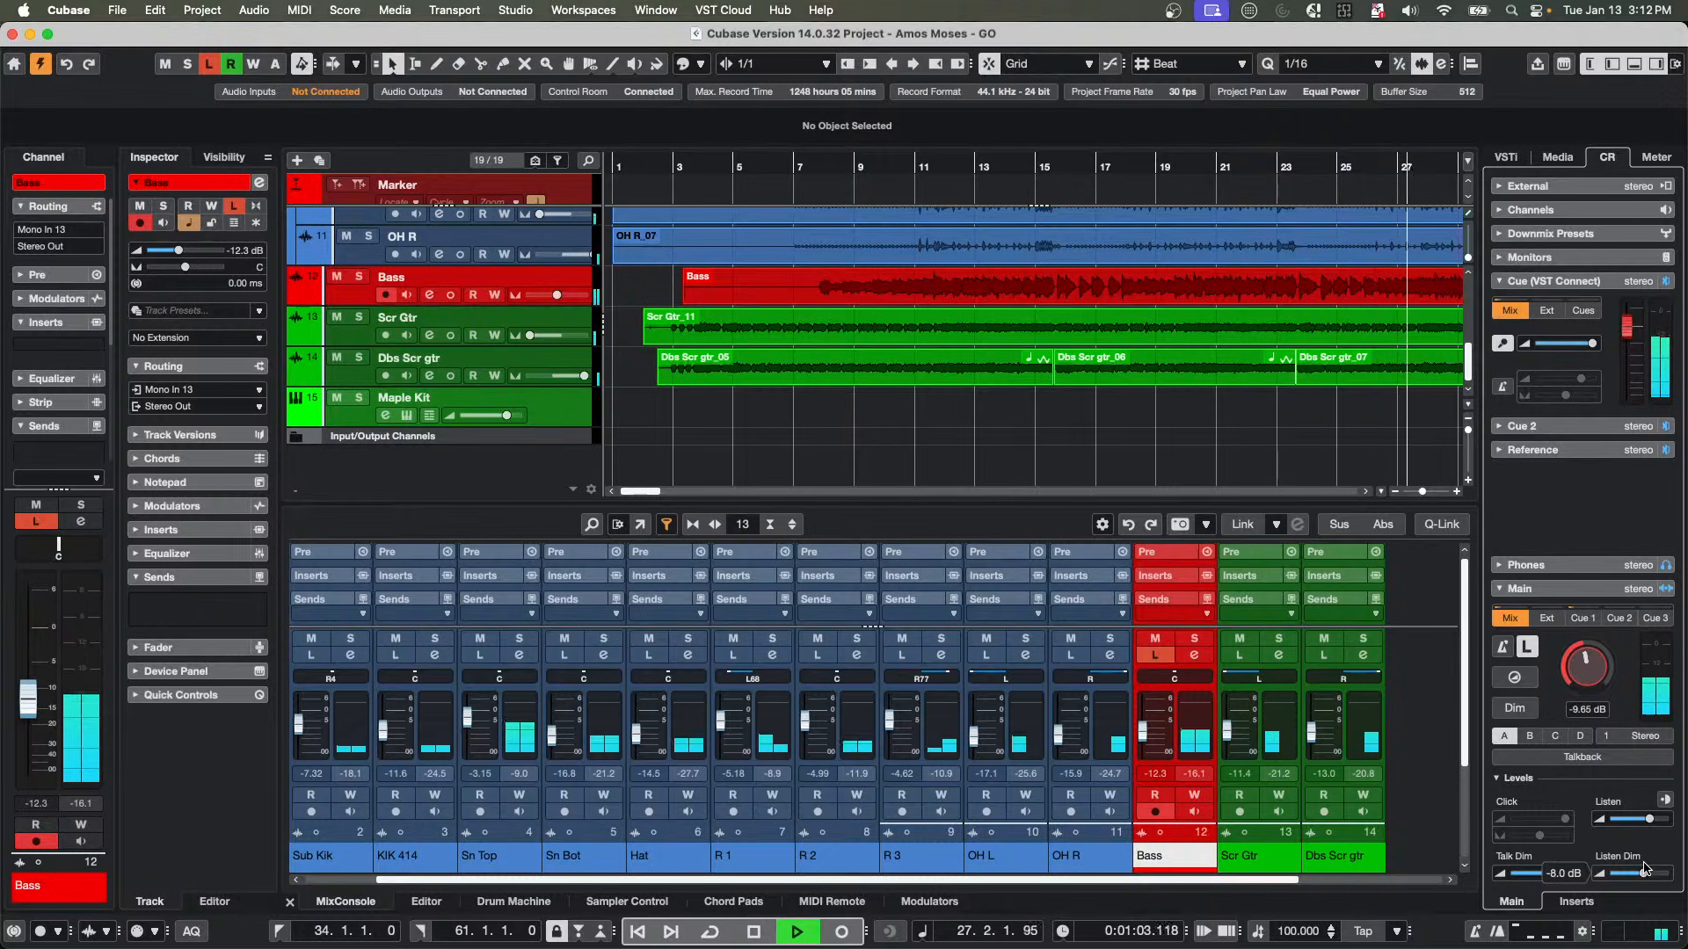
pyautogui.click(233, 207)
pyautogui.click(233, 207)
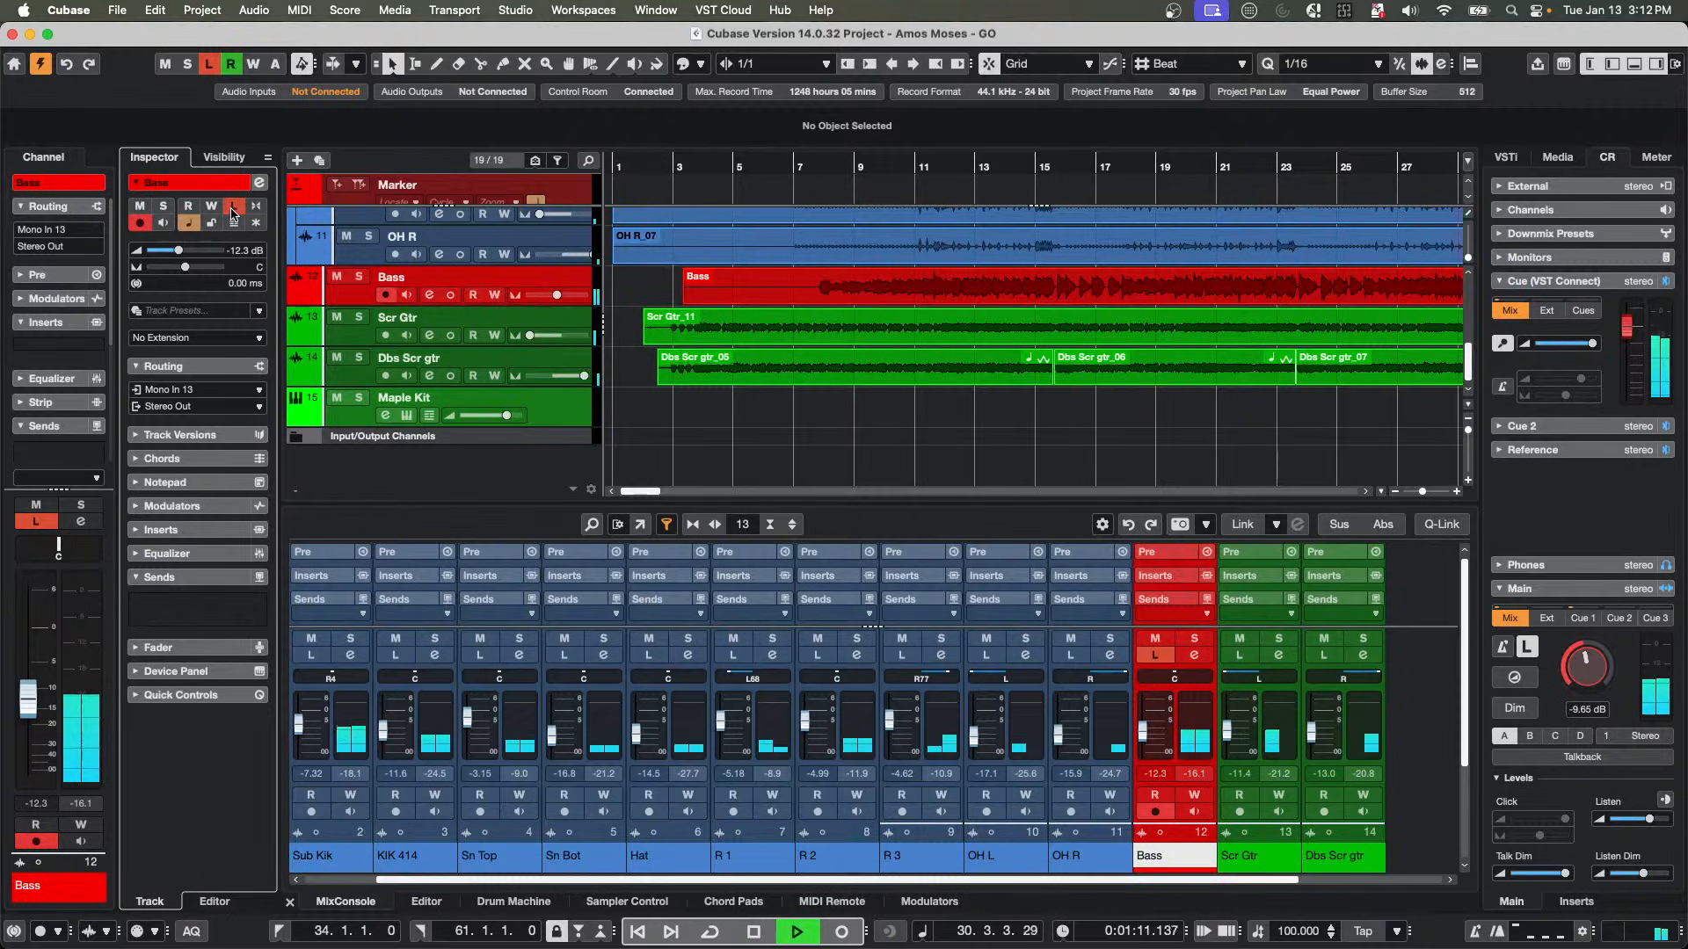
pyautogui.click(233, 209)
pyautogui.press('space')
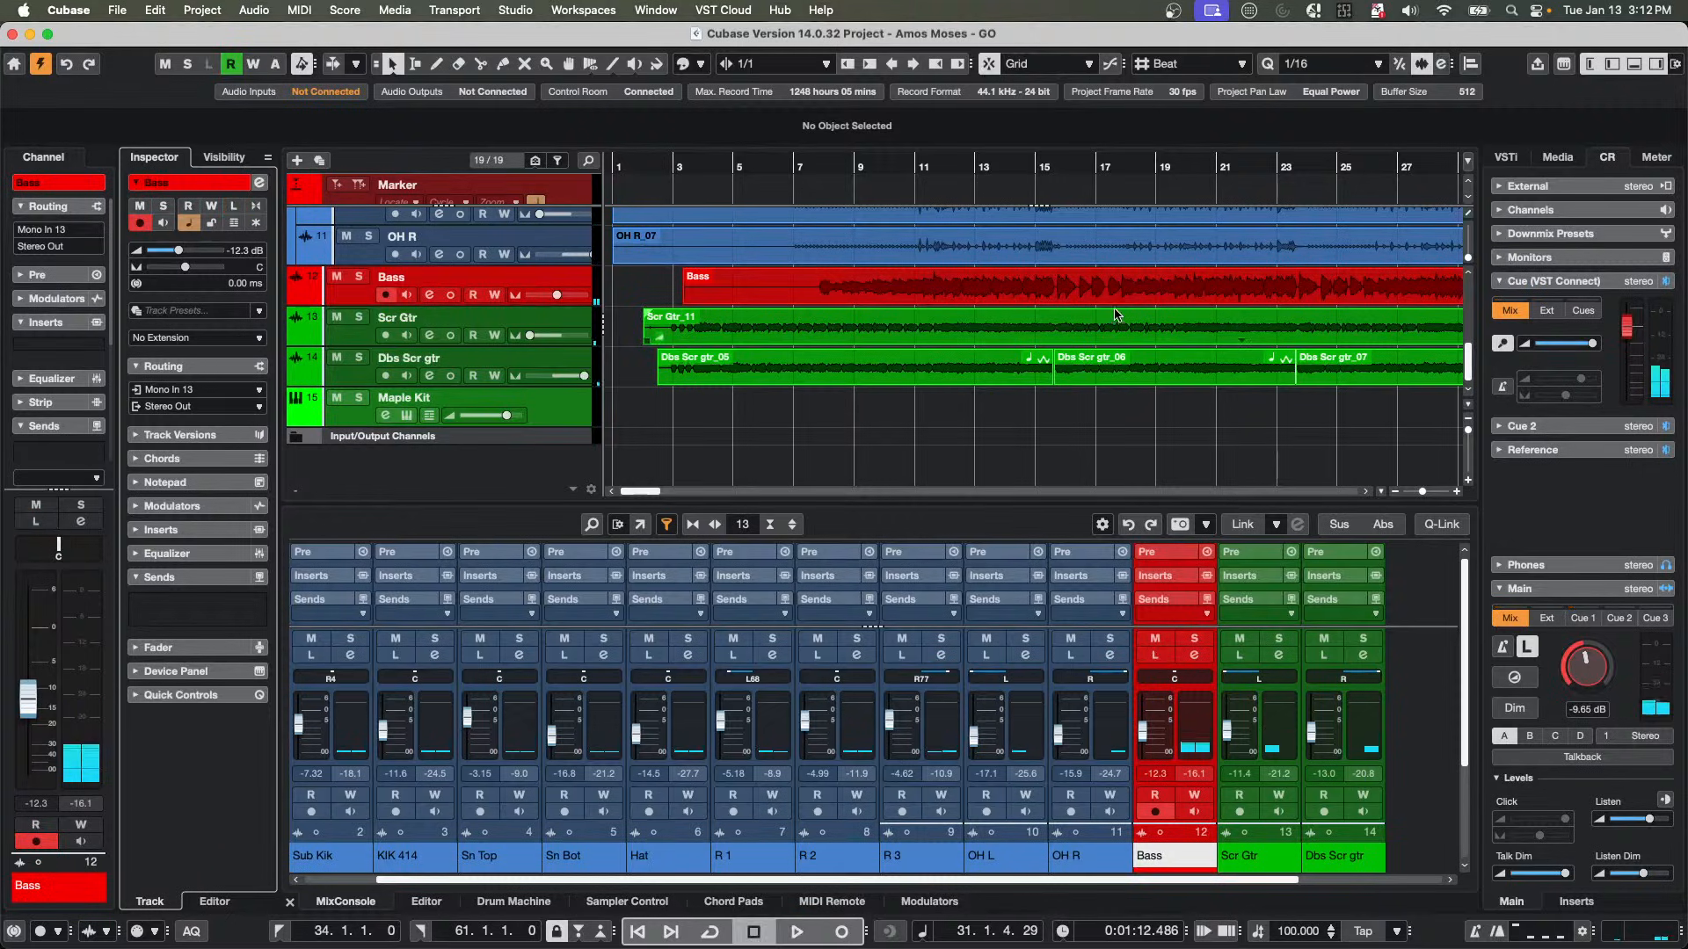
# Show the Control Room's Phones controls and set the HS 7 monitor's audio device to Not Connected in Audio Connections.
pyautogui.click(1574, 567)
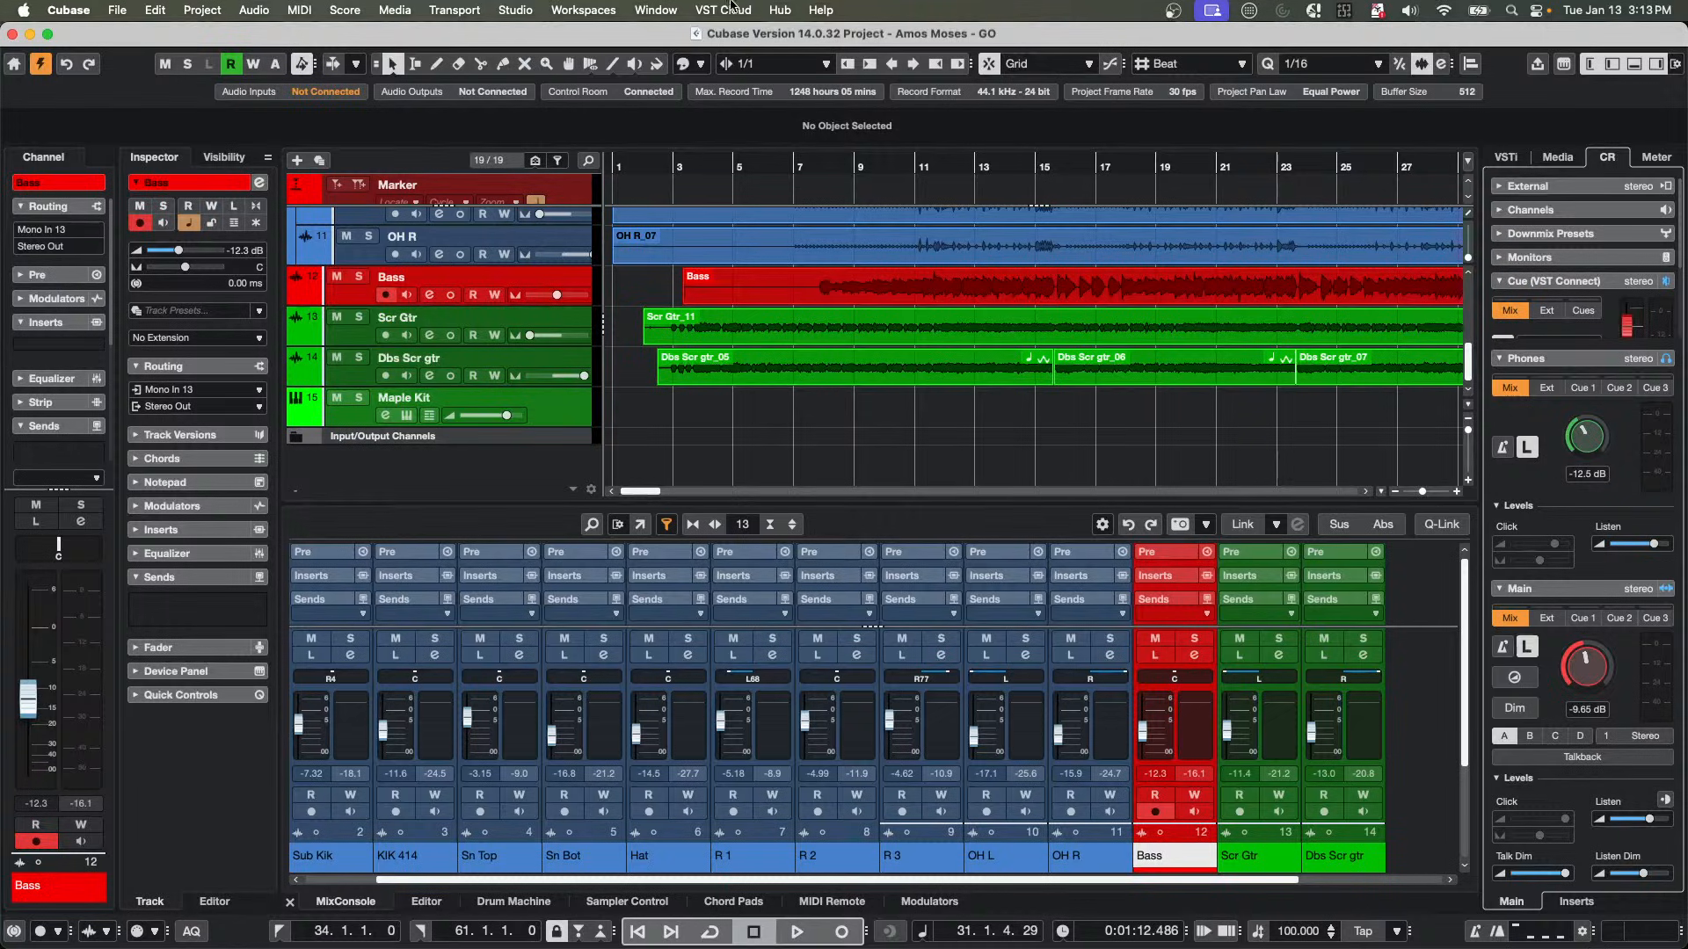
pyautogui.click(533, 10)
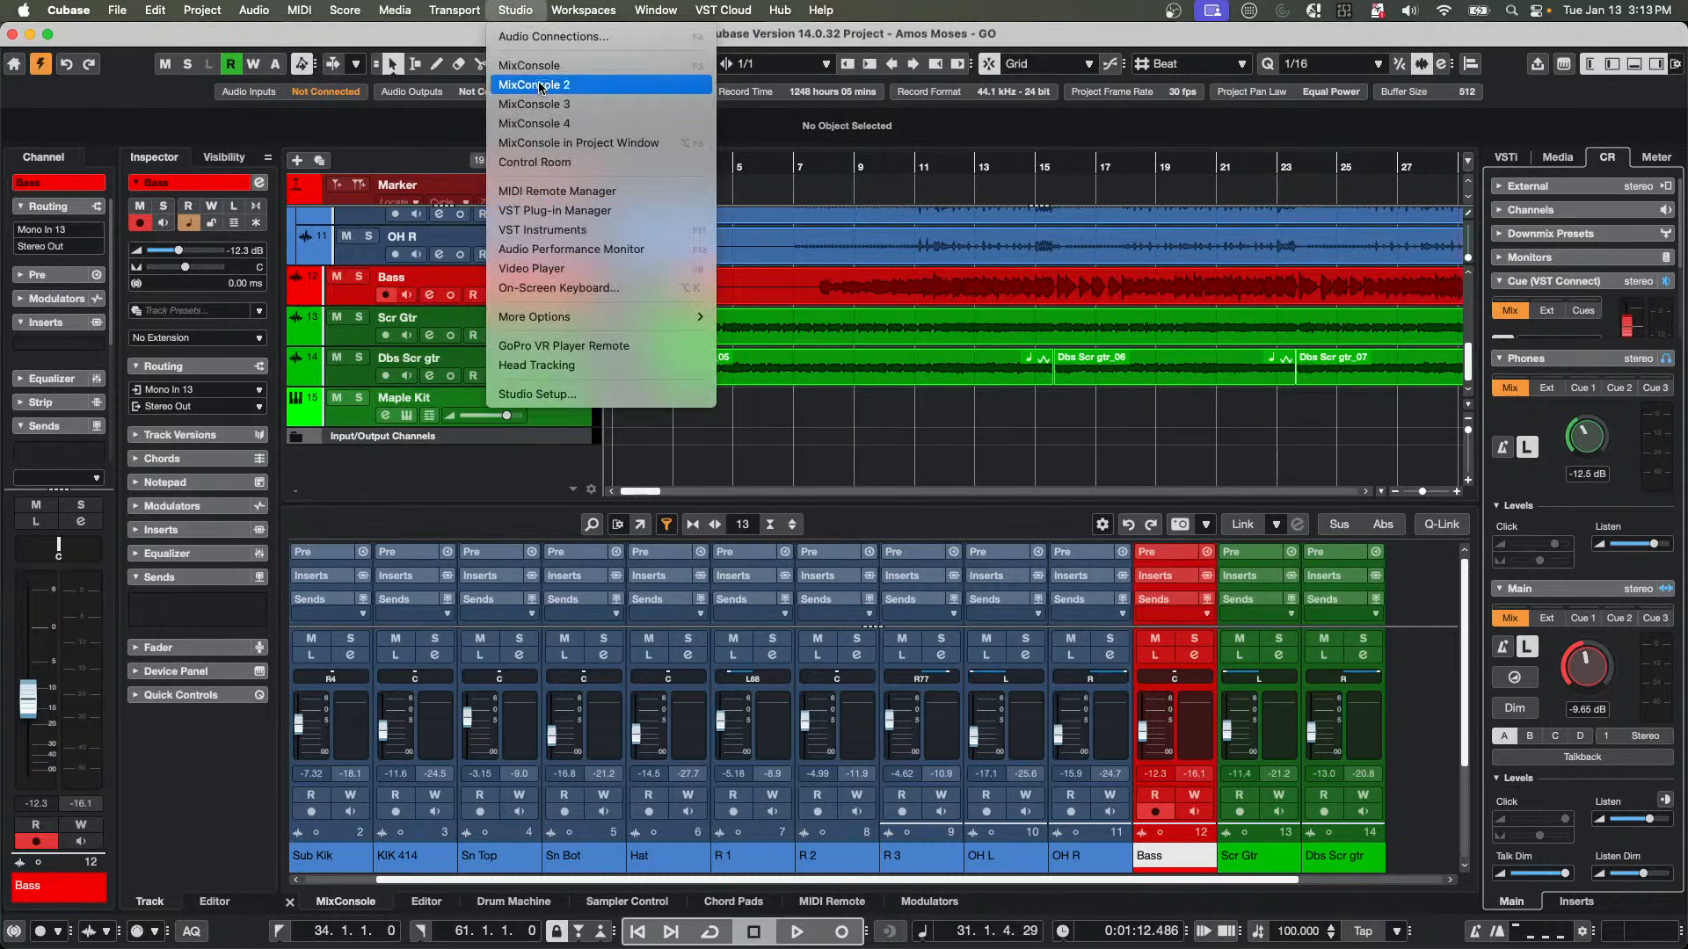
pyautogui.click(510, 39)
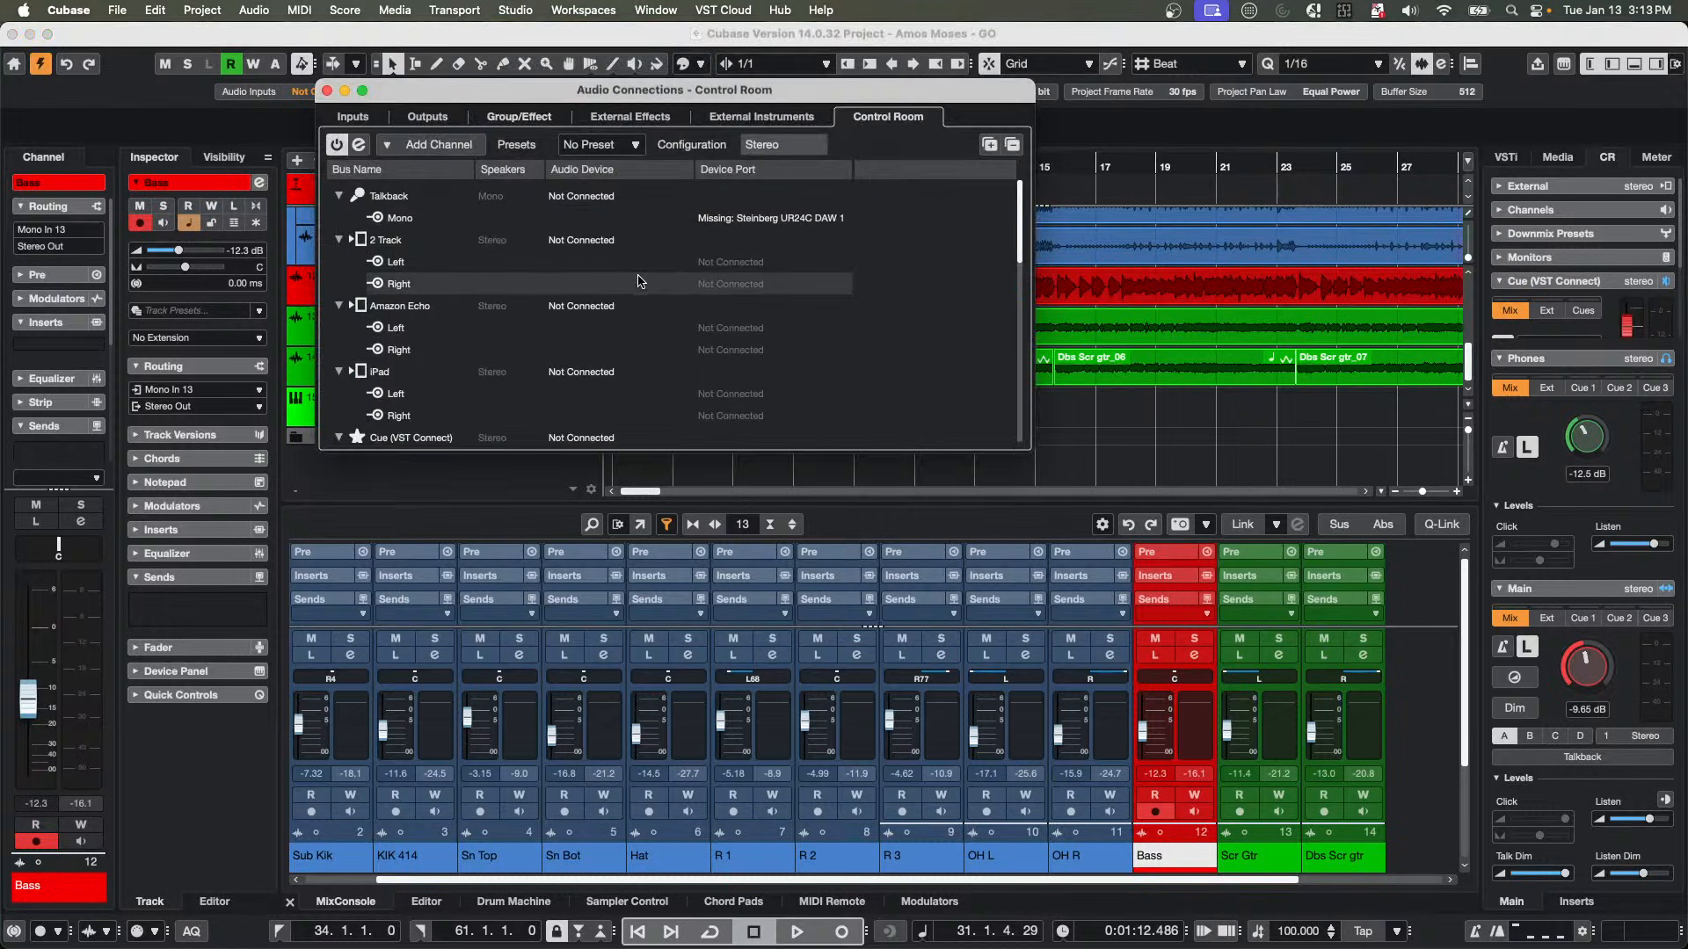
pyautogui.scroll(-5, 557, 303)
pyautogui.scroll(-3, 562, 298)
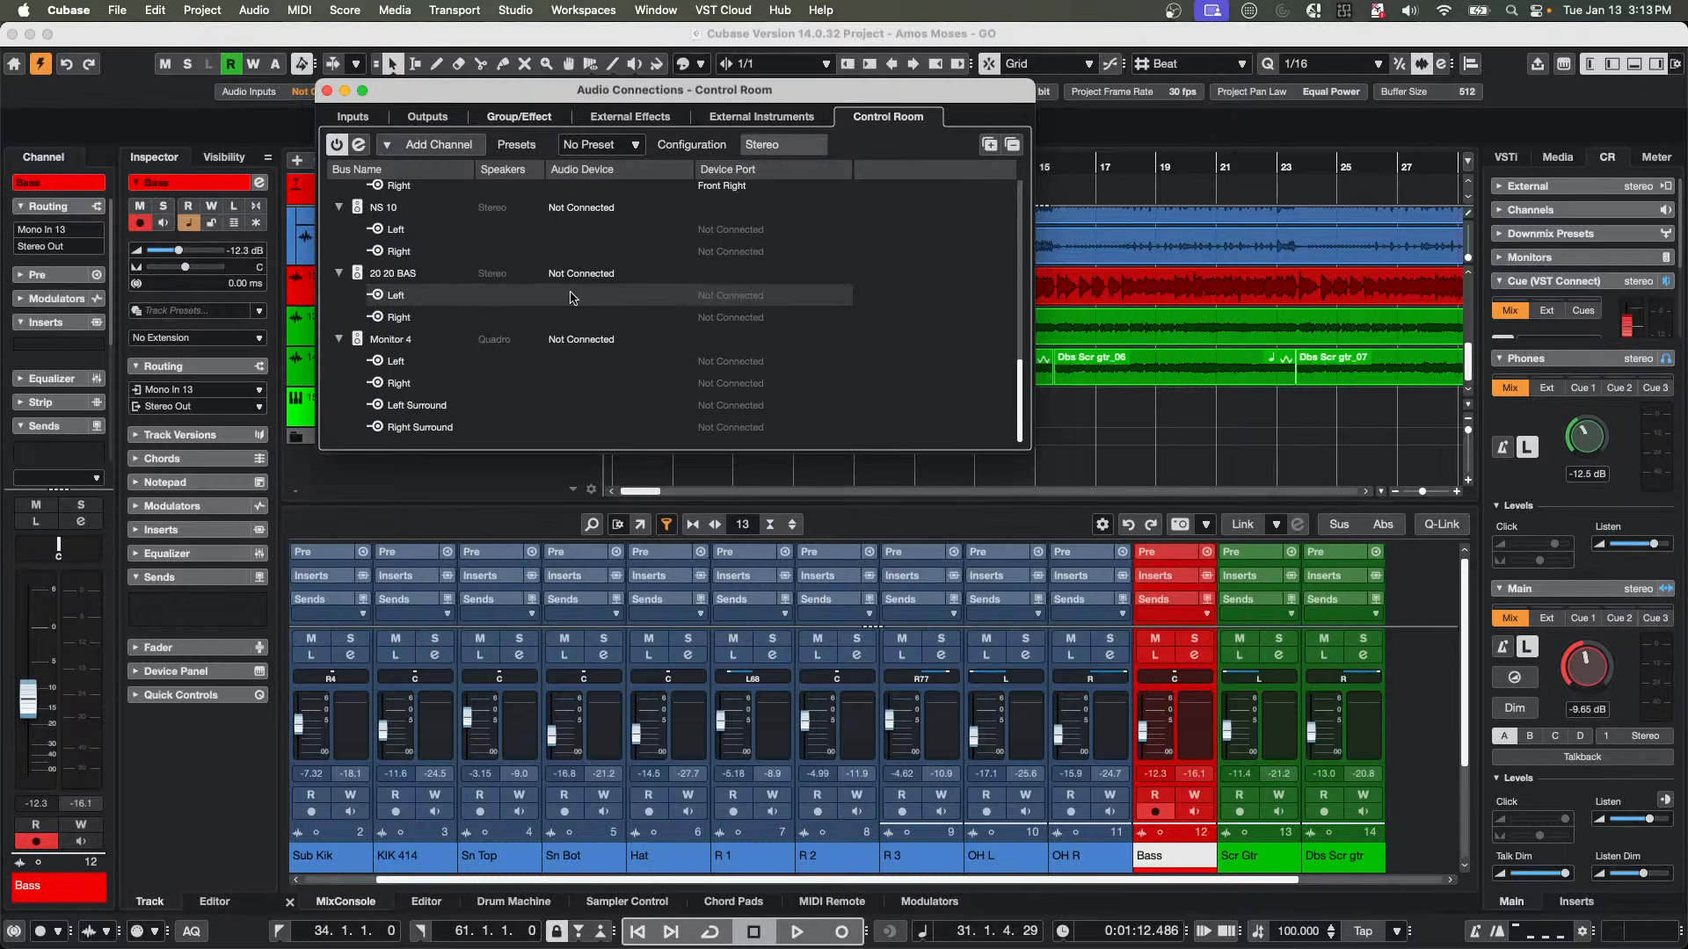
pyautogui.scroll(5, 567, 305)
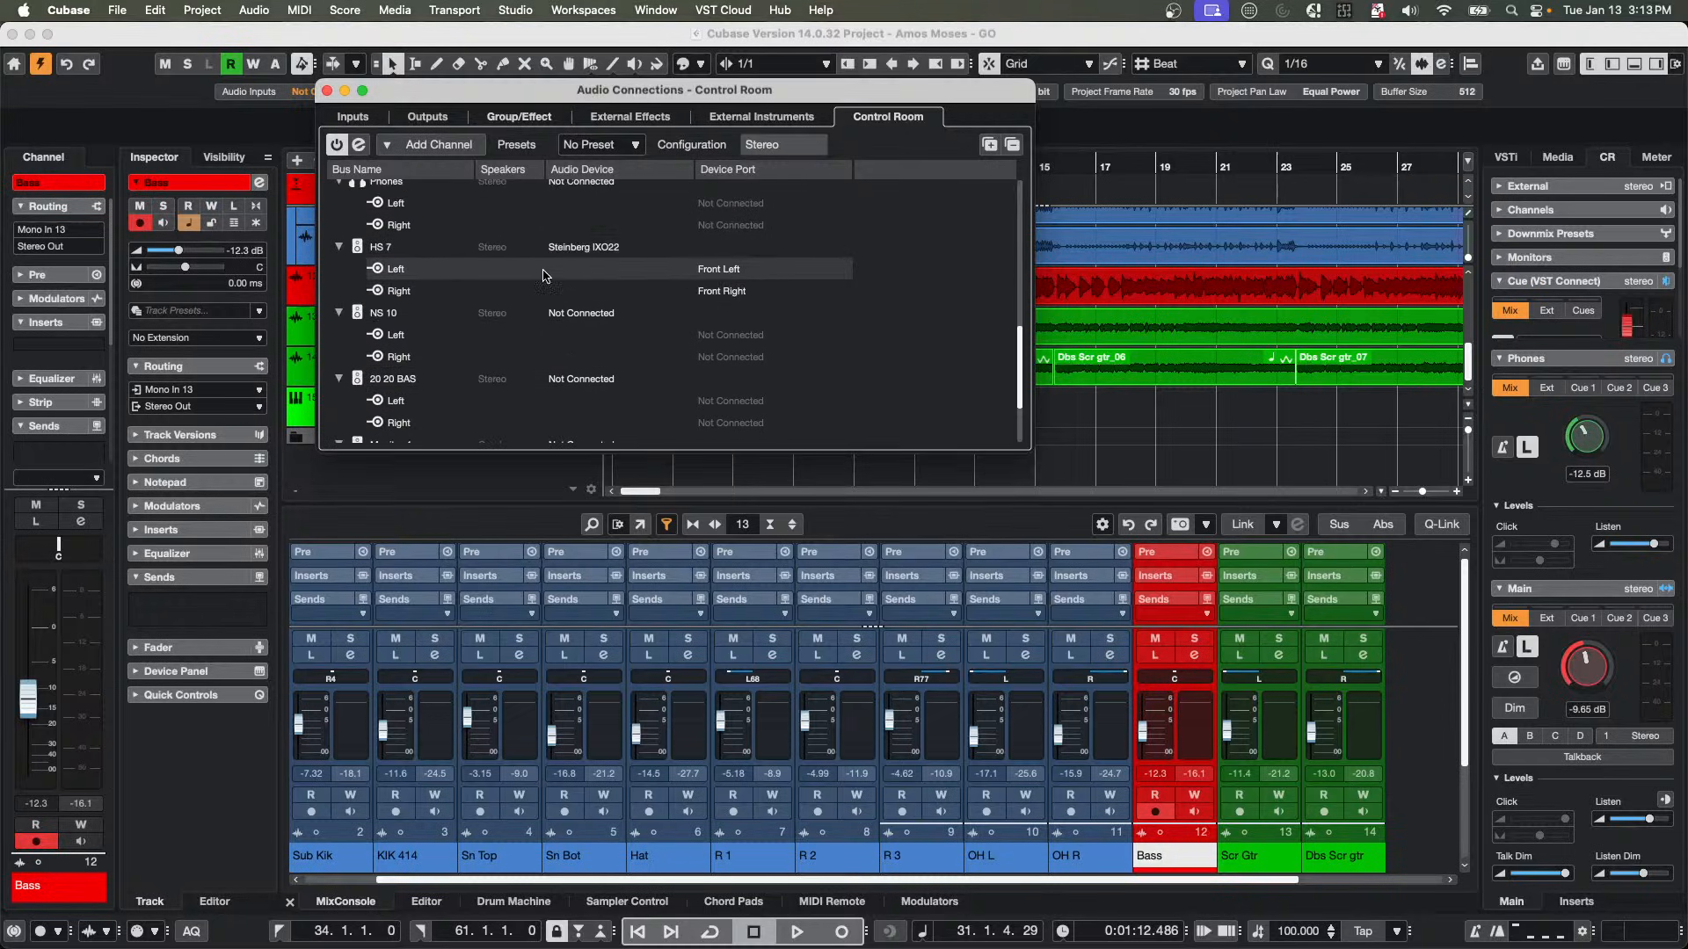
pyautogui.click(569, 248)
pyautogui.click(589, 266)
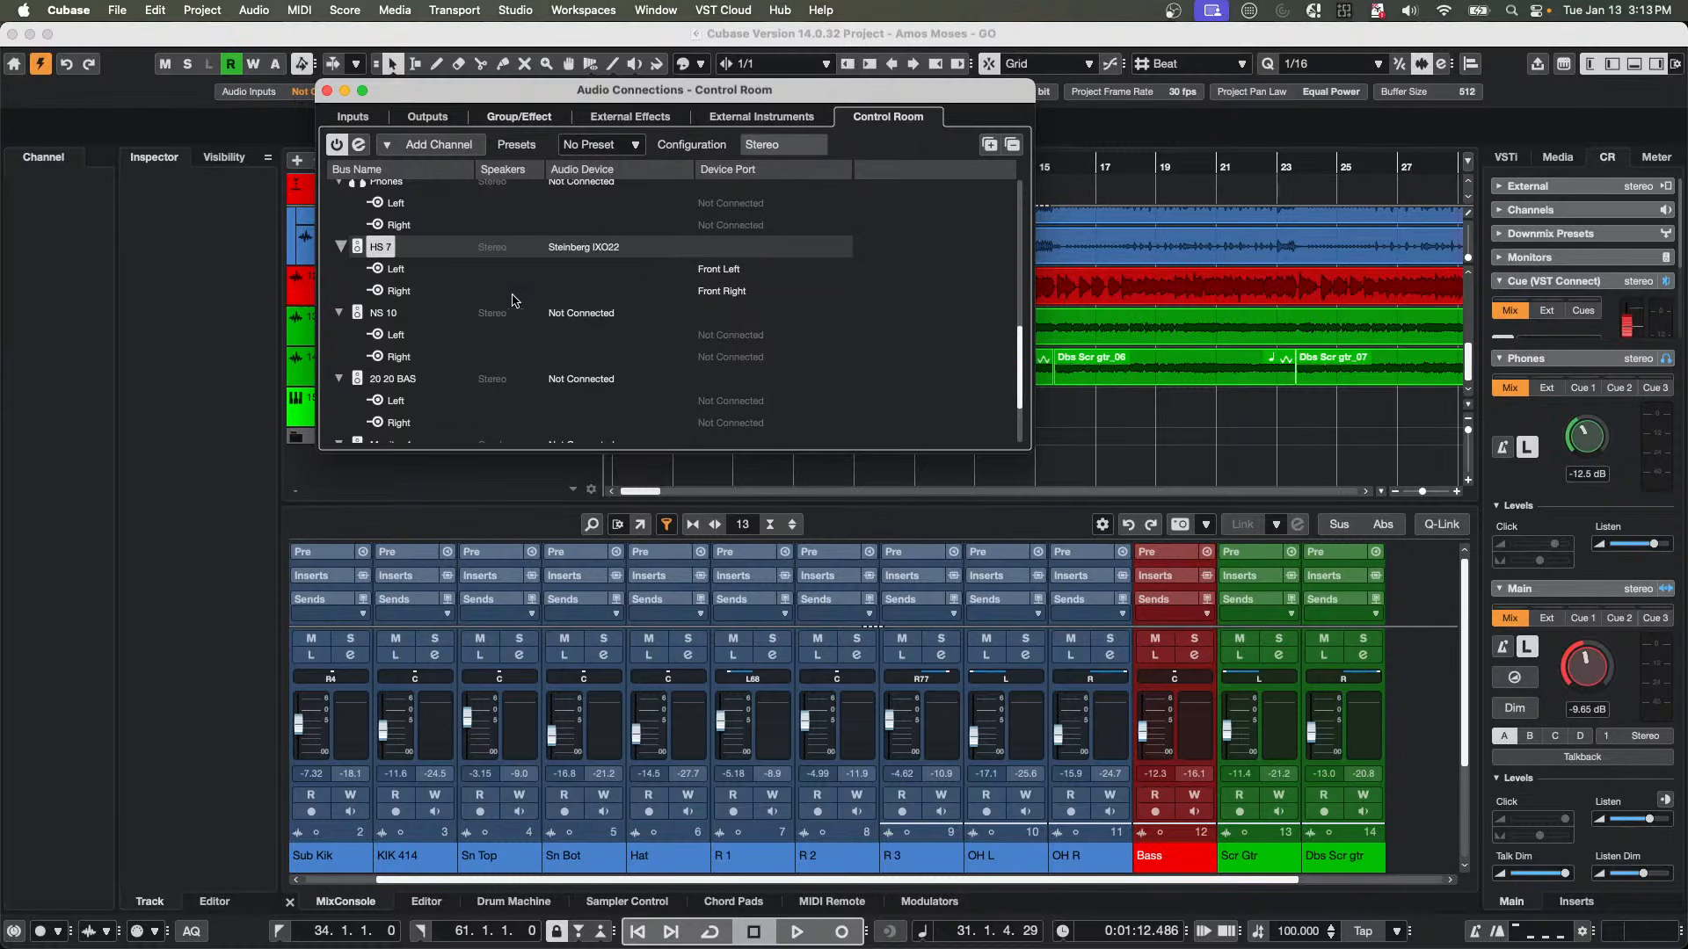
# Assign the Steinberg IXO22 as the audio device of the Phones channel and close Audio Connections.
pyautogui.scroll(2, 489, 304)
pyautogui.click(587, 235)
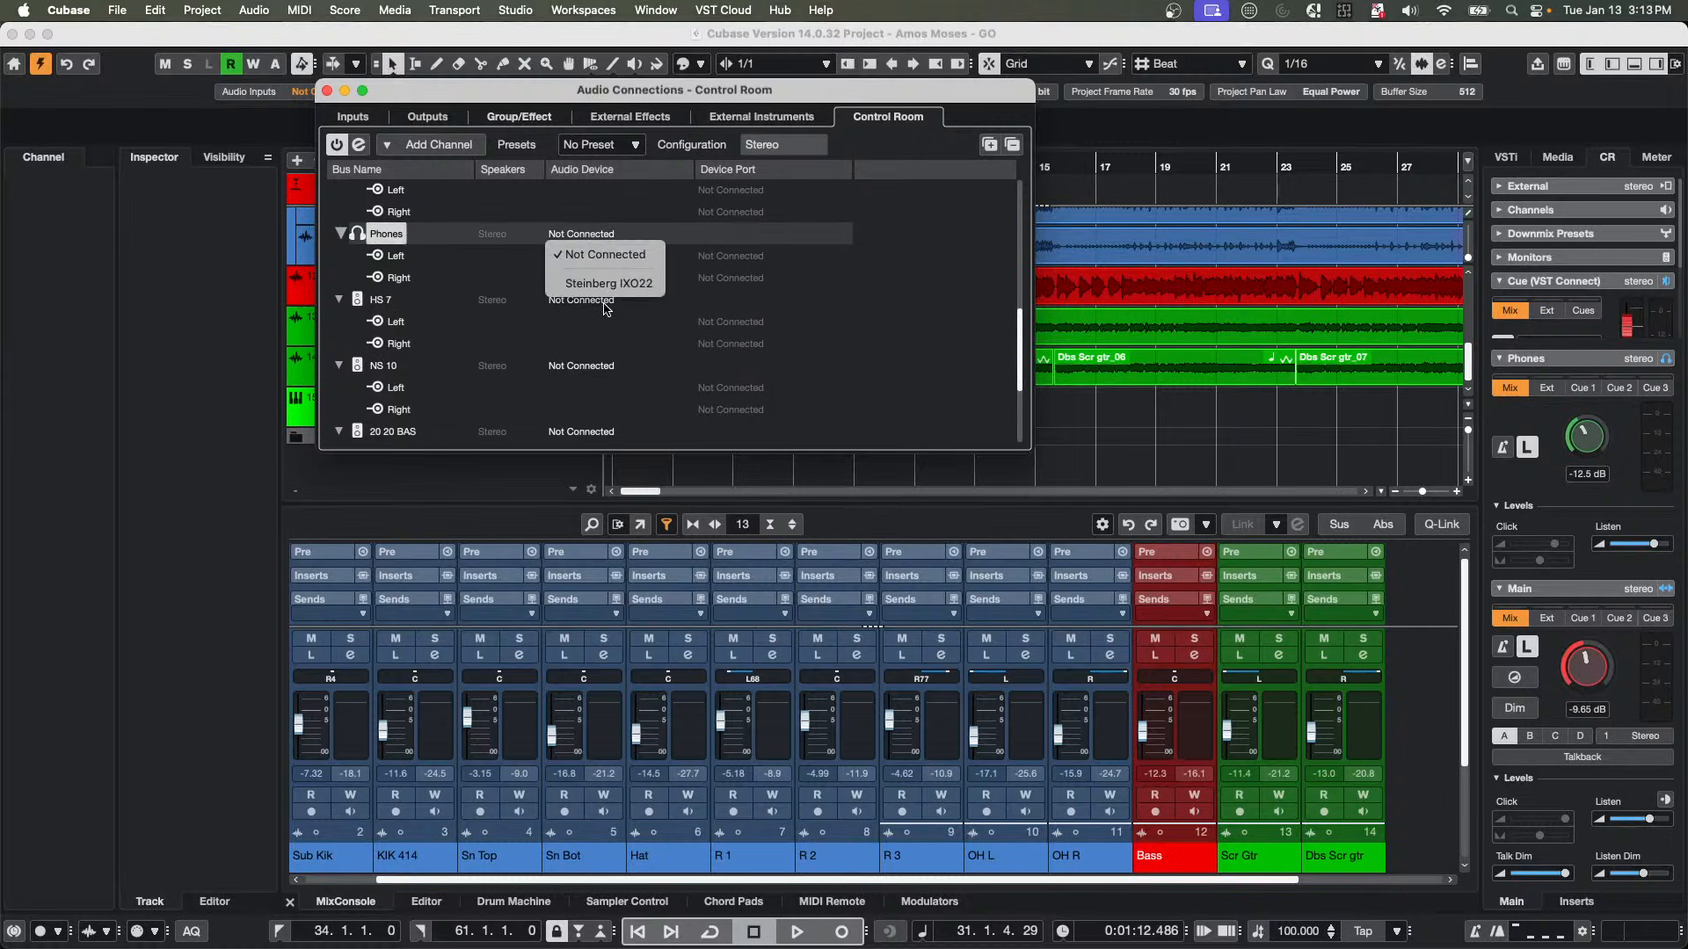
pyautogui.click(608, 283)
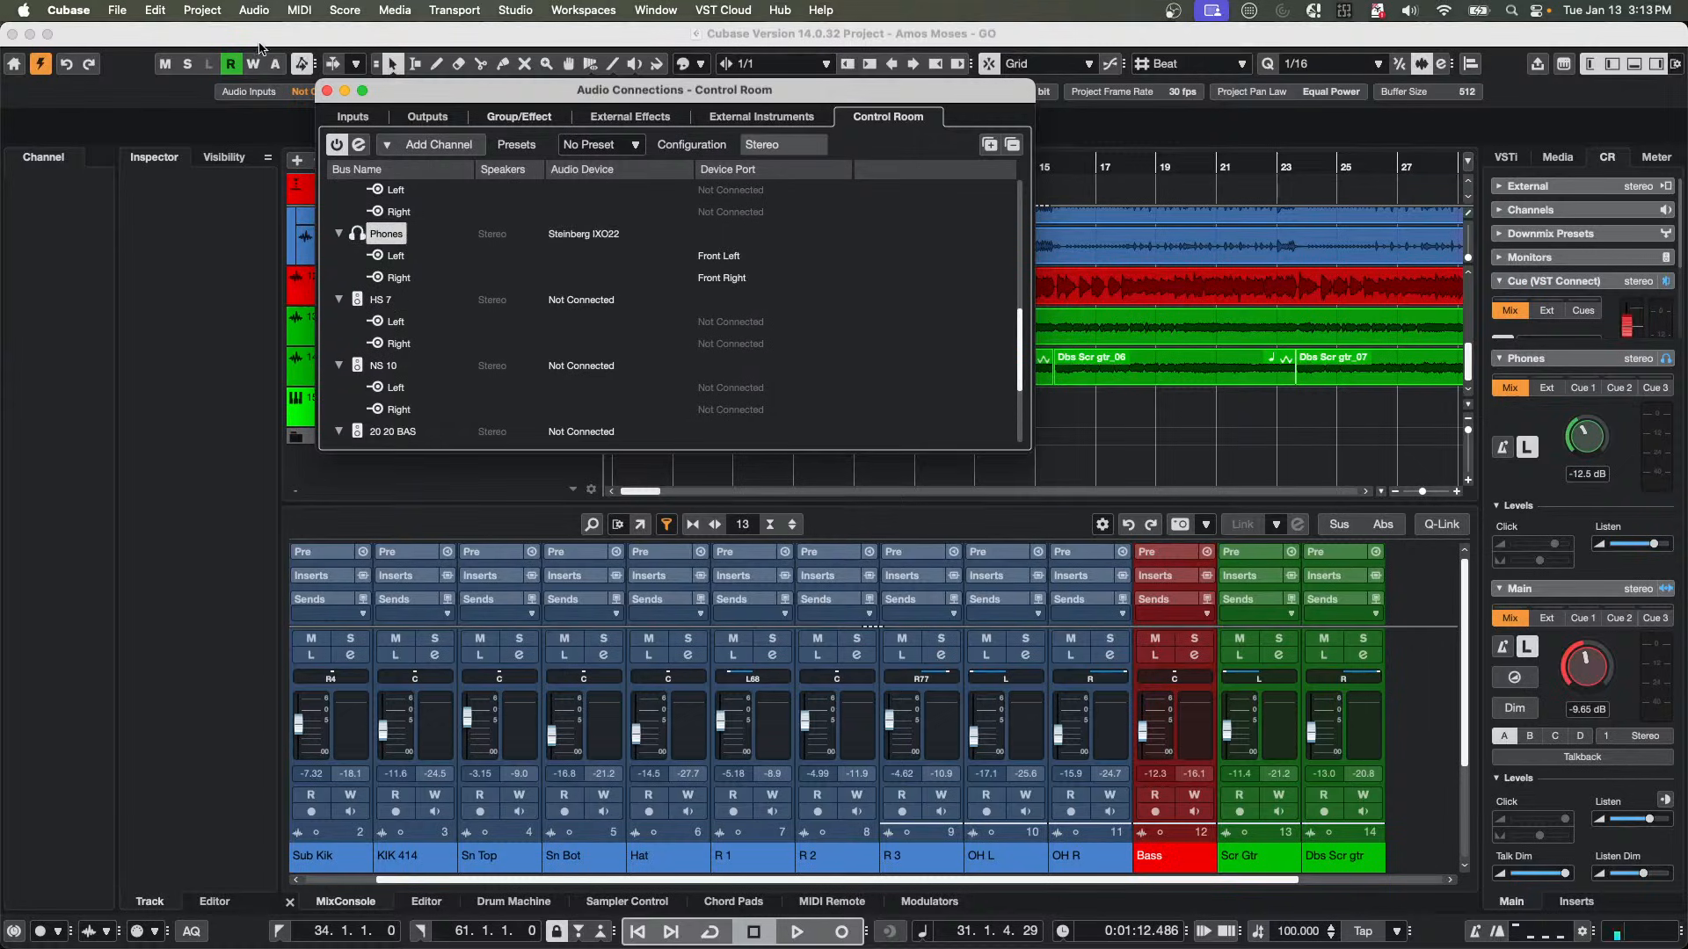
pyautogui.click(326, 92)
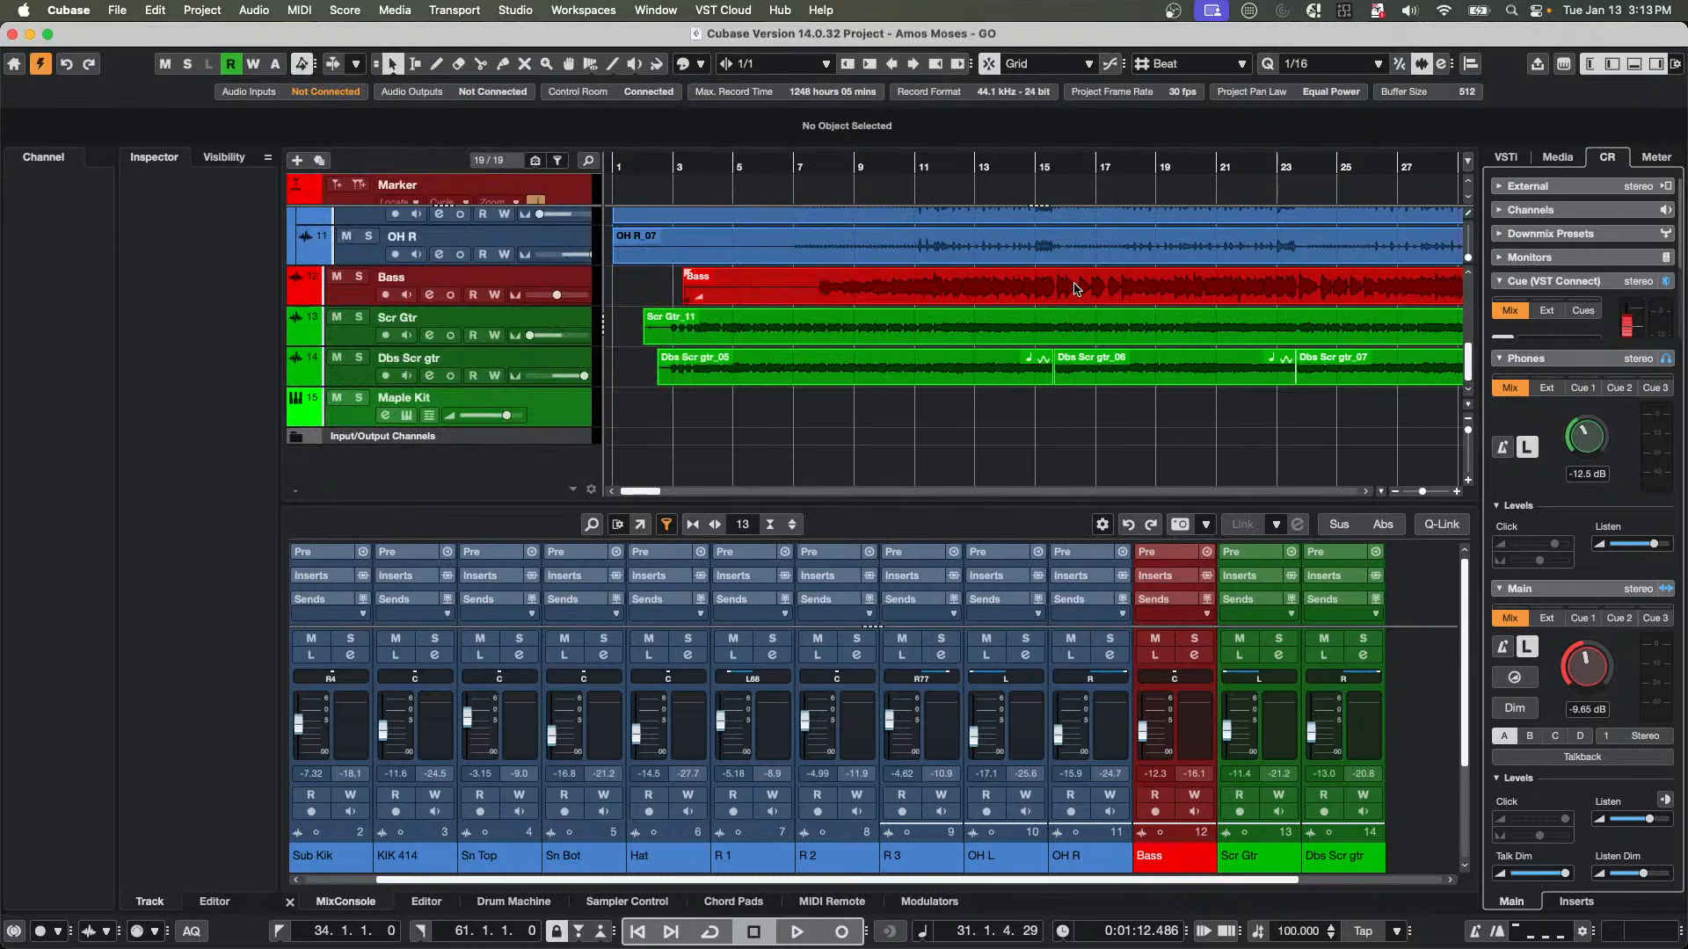
# Resume playback, lower the Phones channel's Listen level and turn Listen on for the Bass track.
pyautogui.press('space')
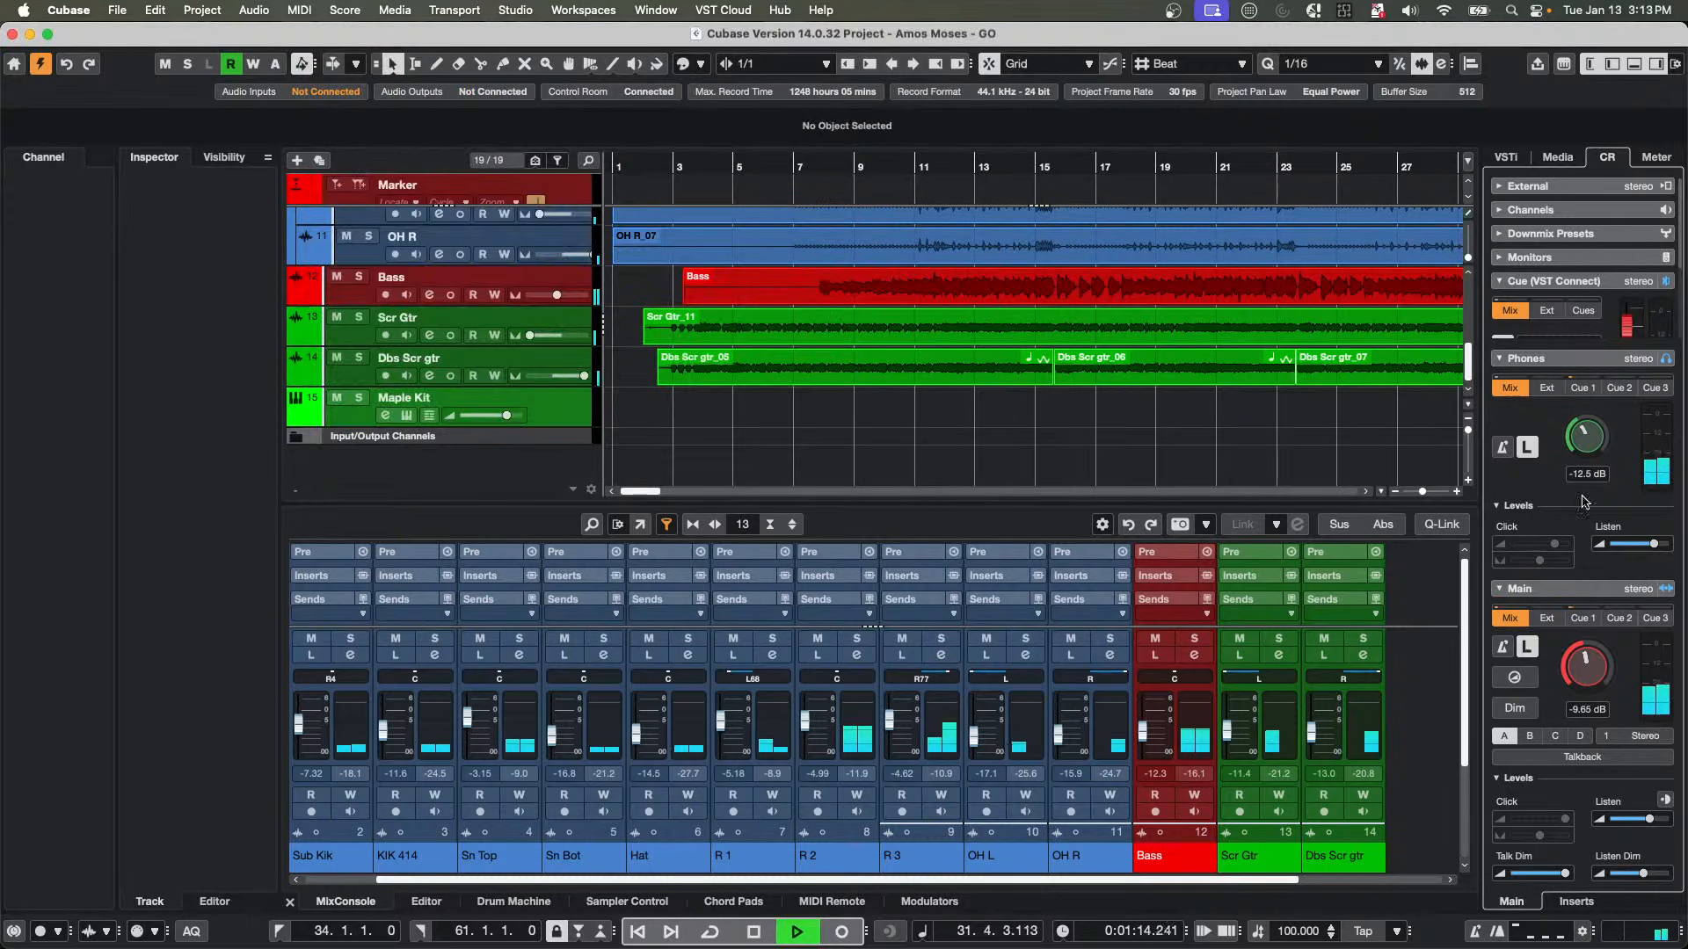
pyautogui.moveTo(1653, 544); pyautogui.dragTo(1627, 545)
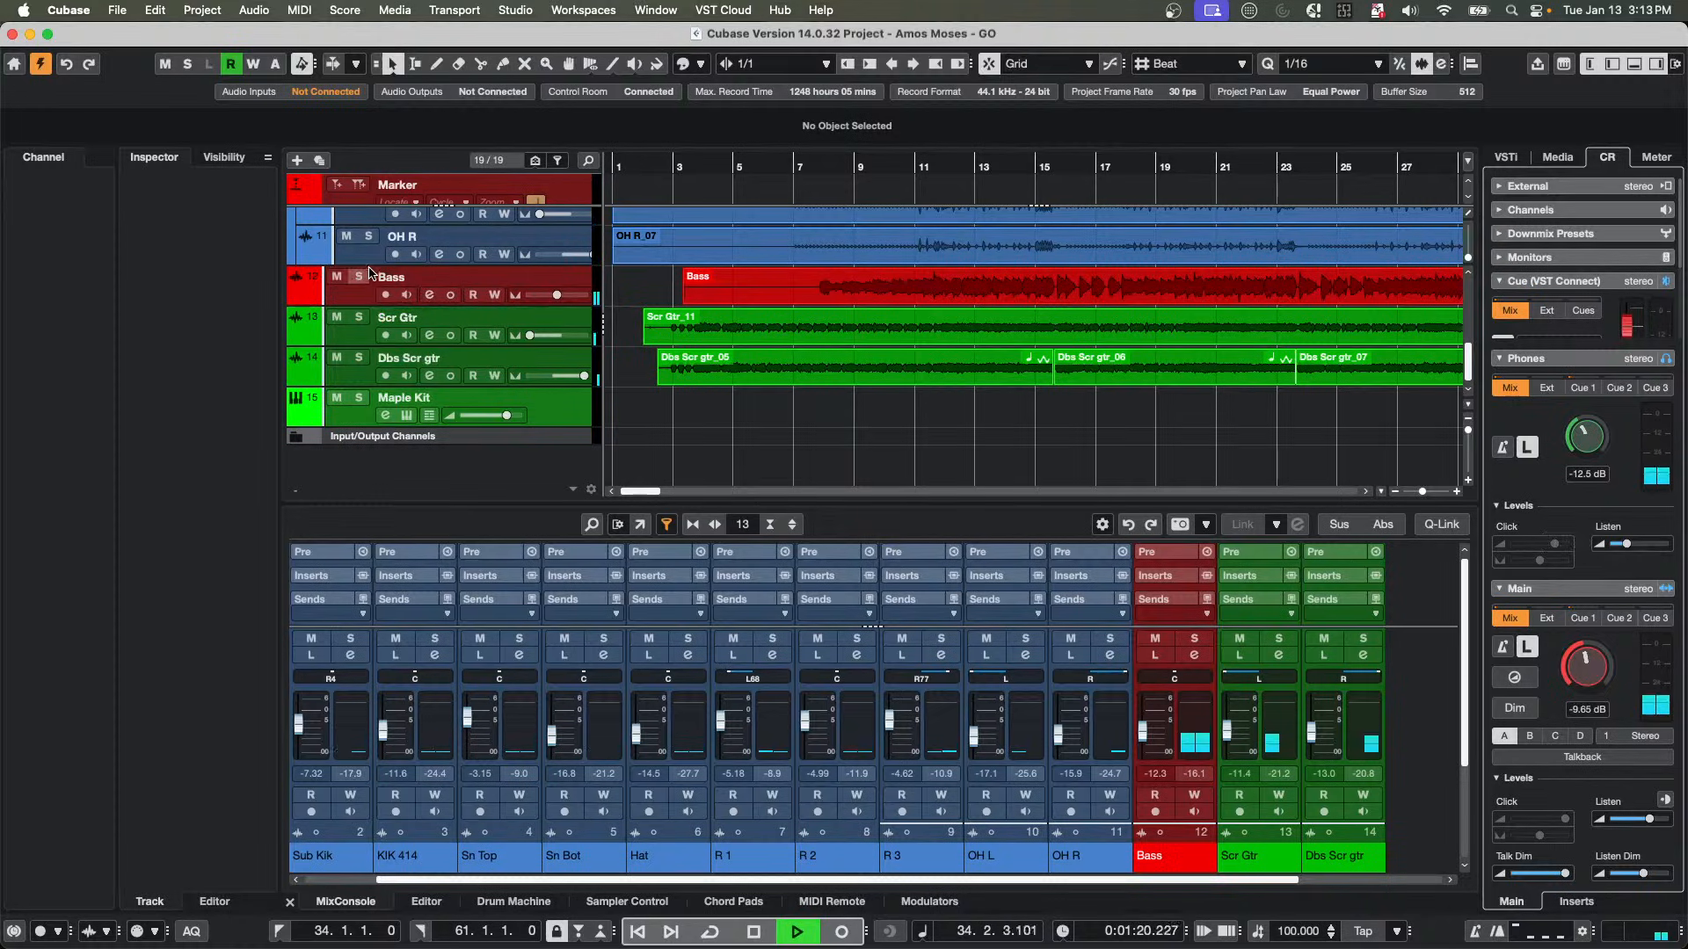
pyautogui.click(360, 305)
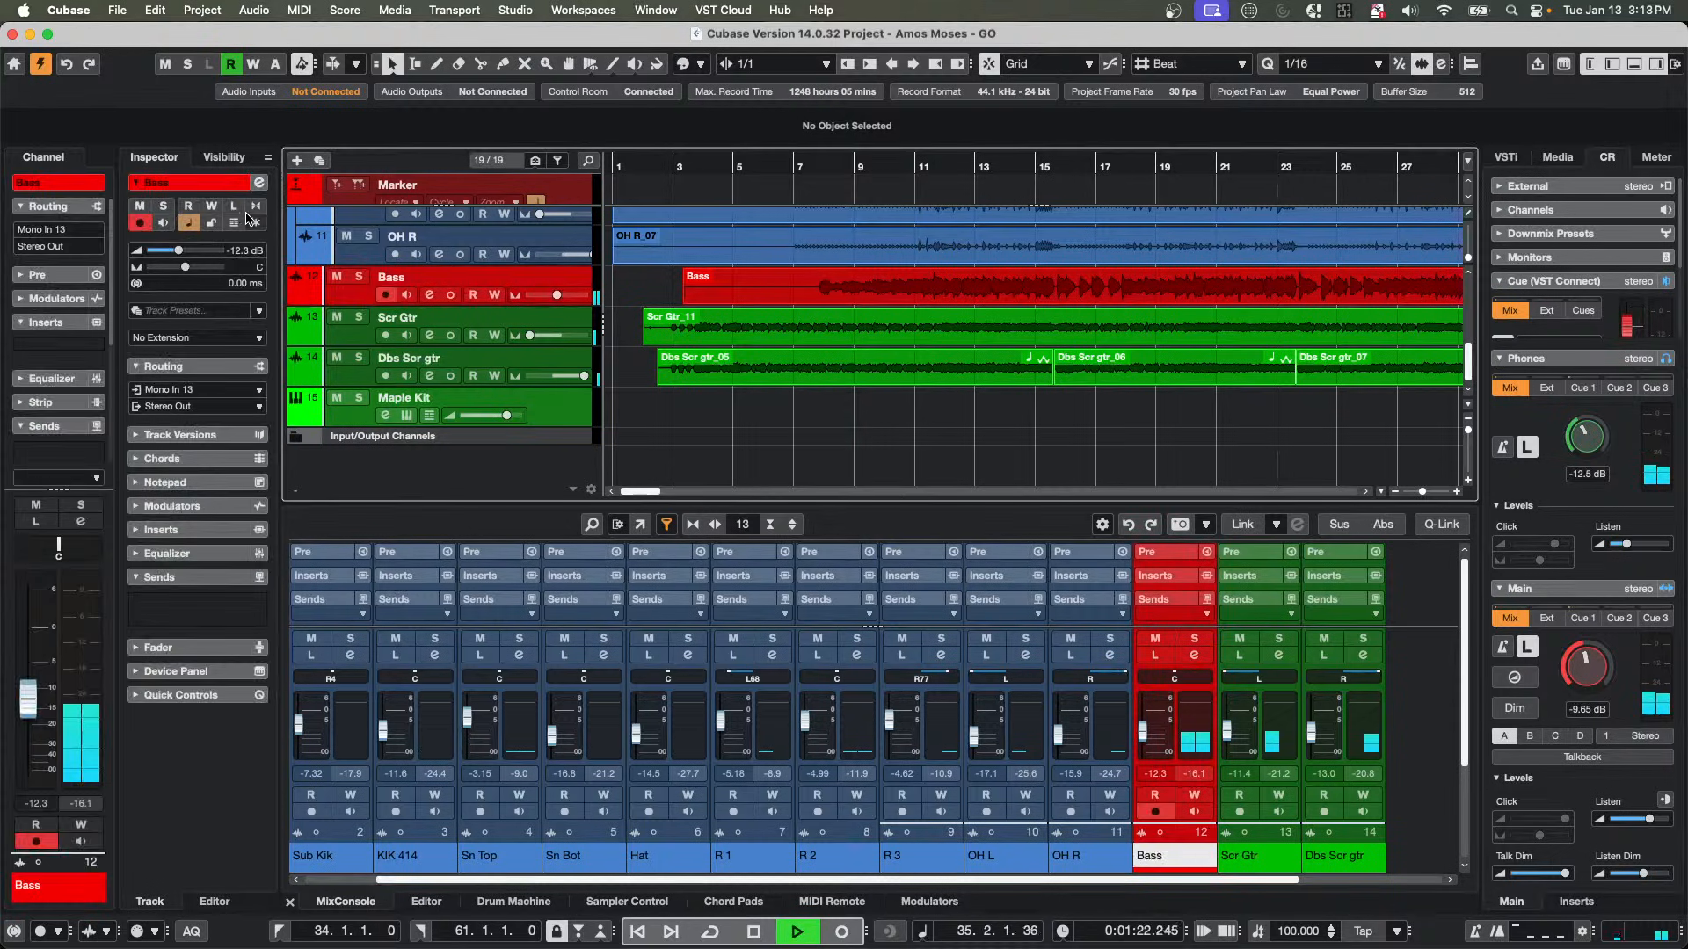
pyautogui.click(233, 208)
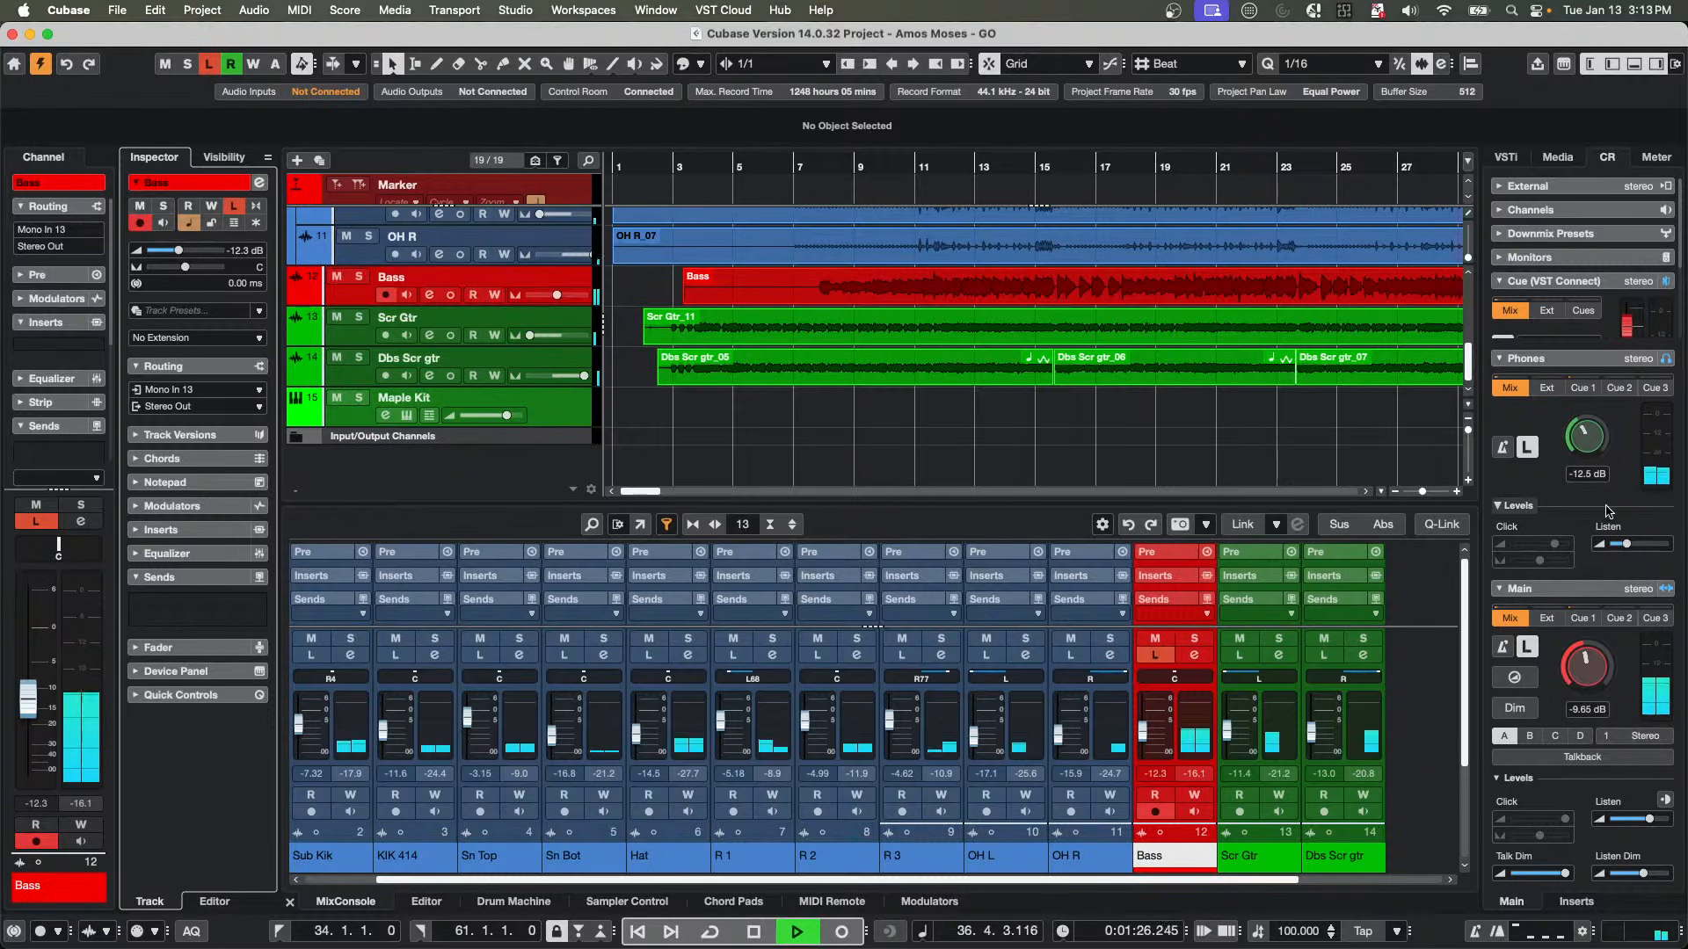
# Set the Phones channel's Listen level to about -35.5 dB and switch the Bass track's Listen off and on again.
pyautogui.moveTo(1627, 545); pyautogui.dragTo(1618, 546)
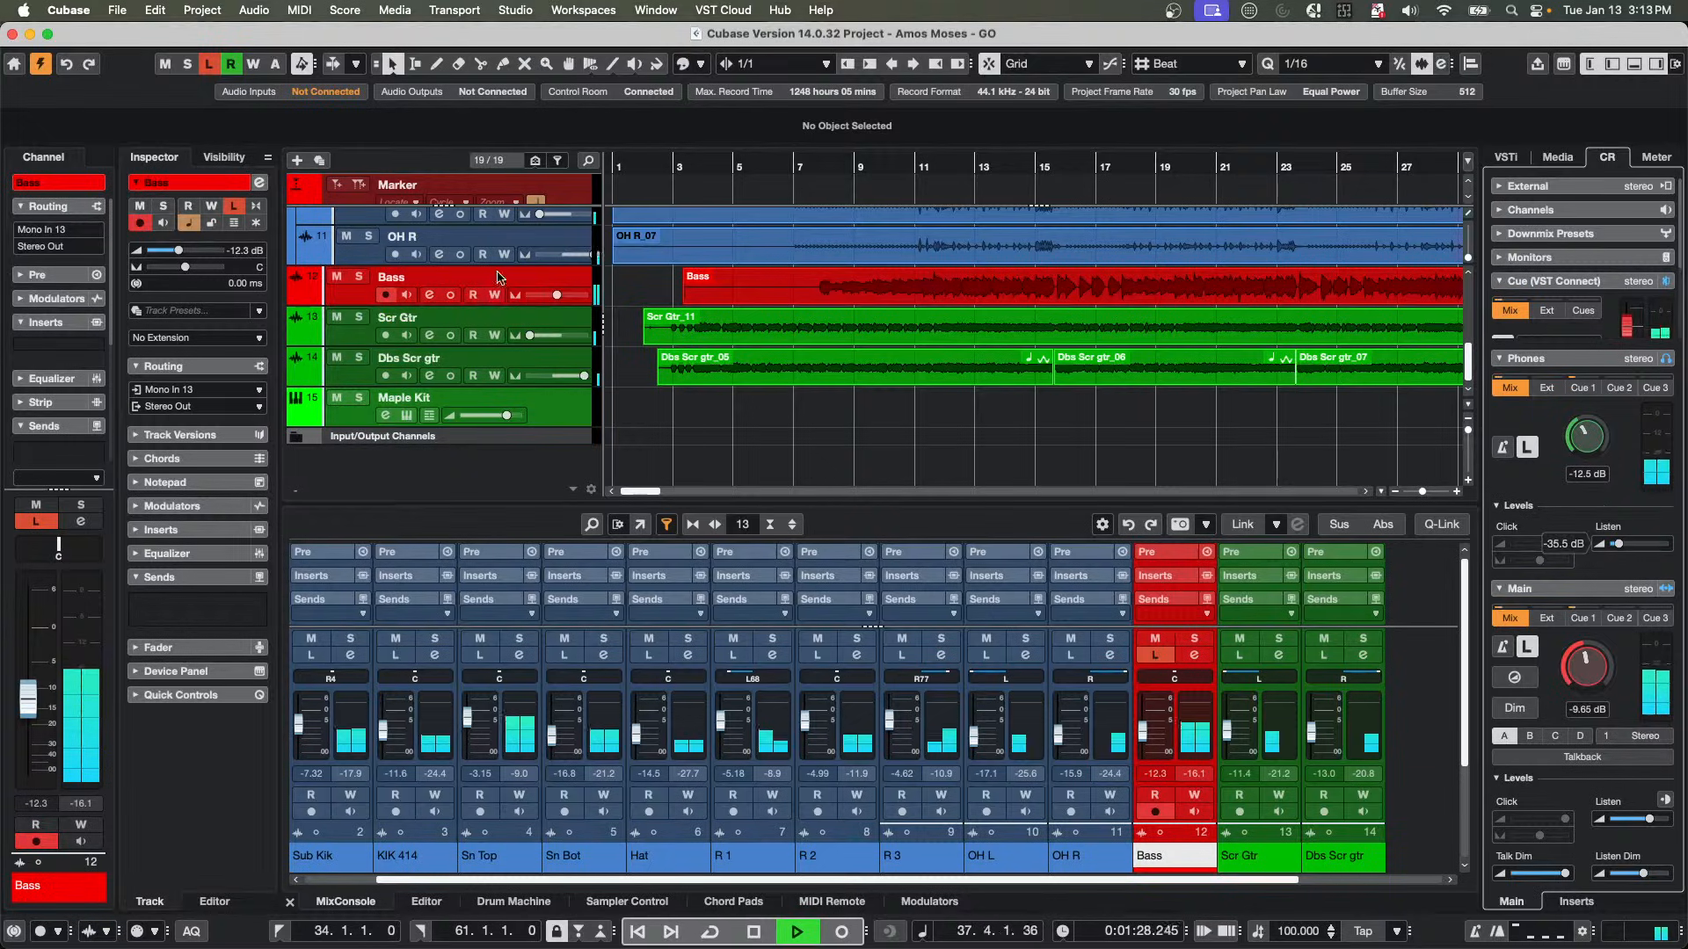
pyautogui.click(233, 209)
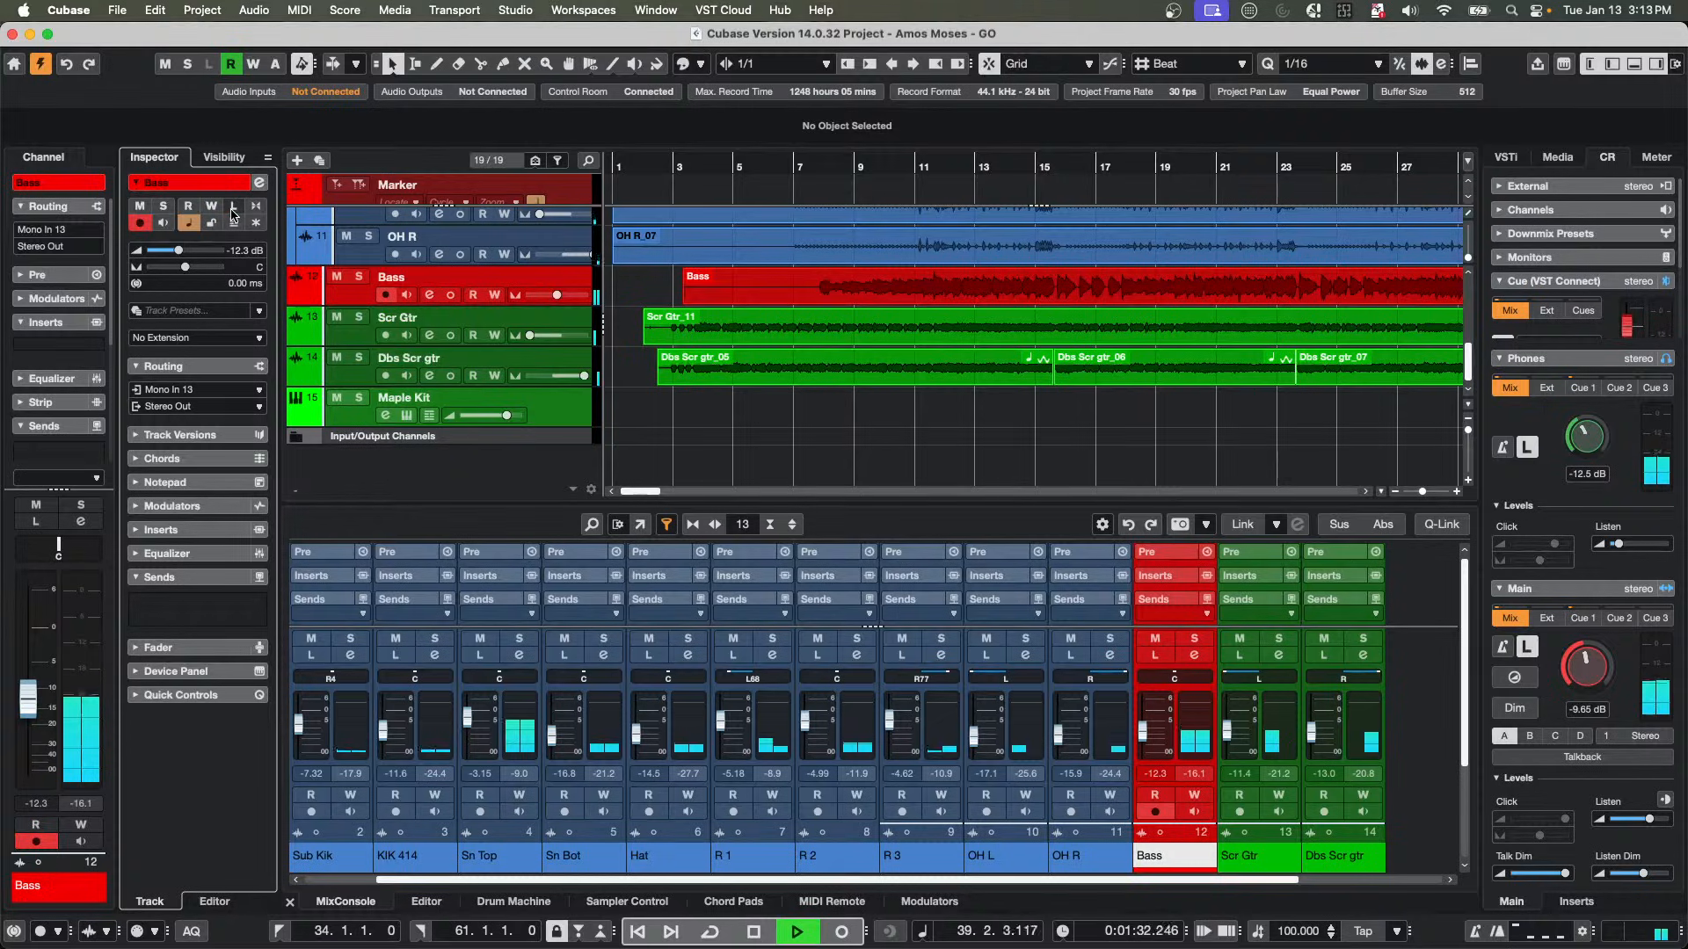
pyautogui.click(233, 209)
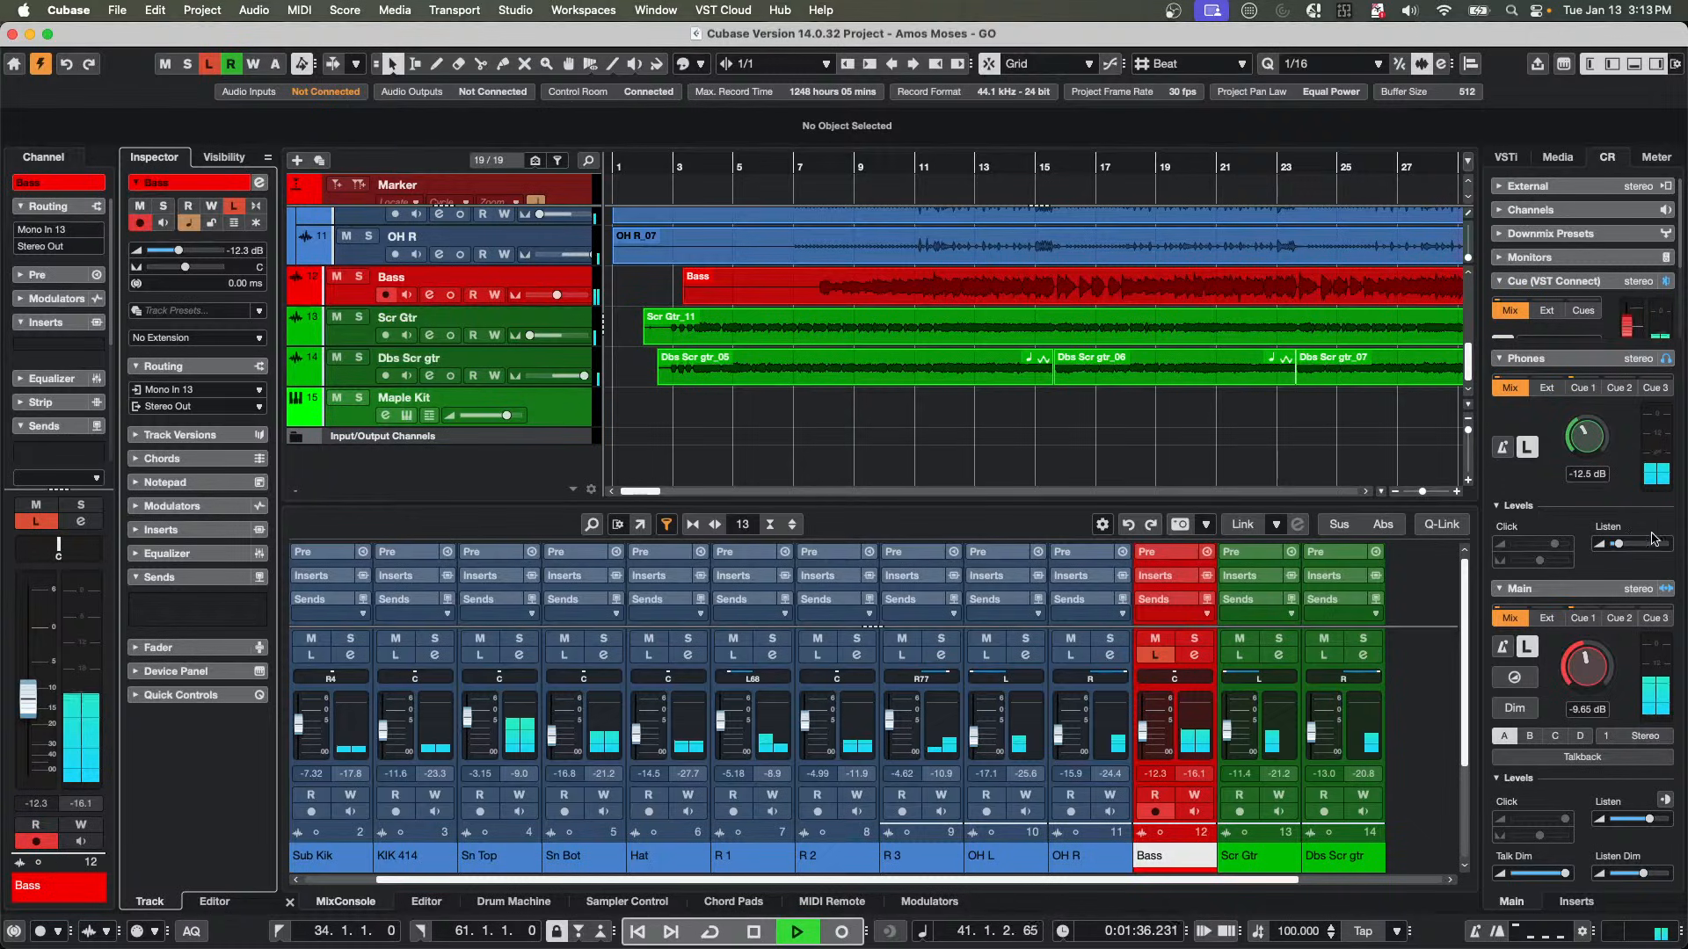
# Raise the Listen level of the Control Room's Phones channel to about -5.4 dB during playback, and stop playback.
pyautogui.moveTo(1617, 544); pyautogui.dragTo(1638, 545)
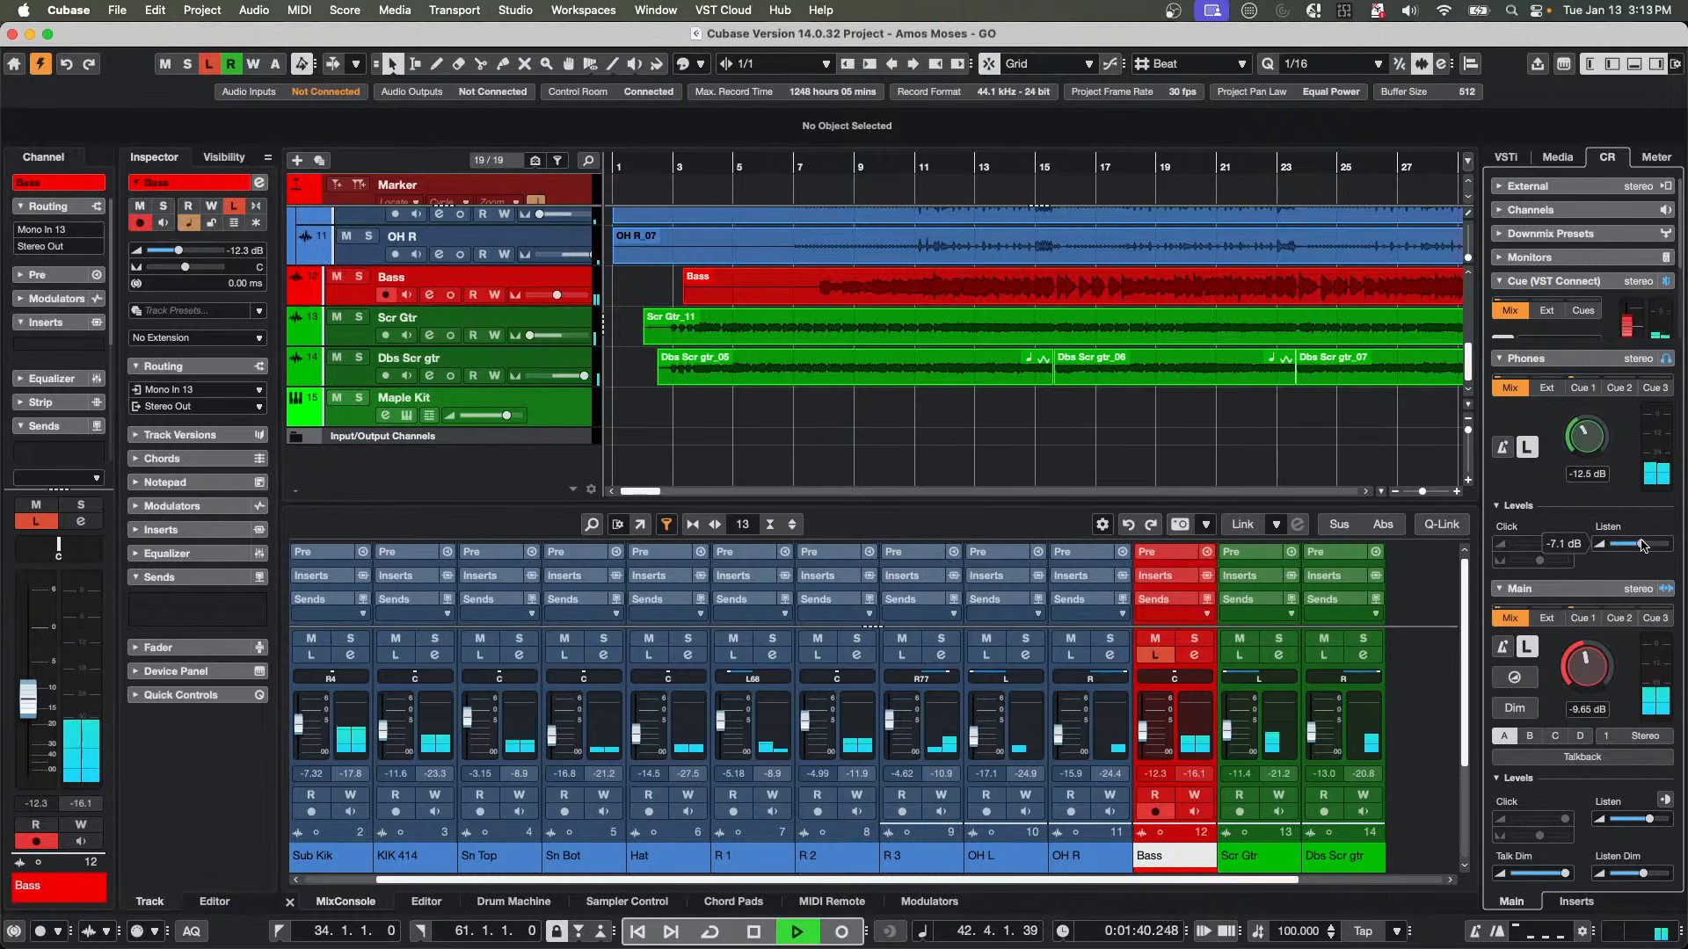
pyautogui.moveTo(1641, 544); pyautogui.dragTo(1680, 545)
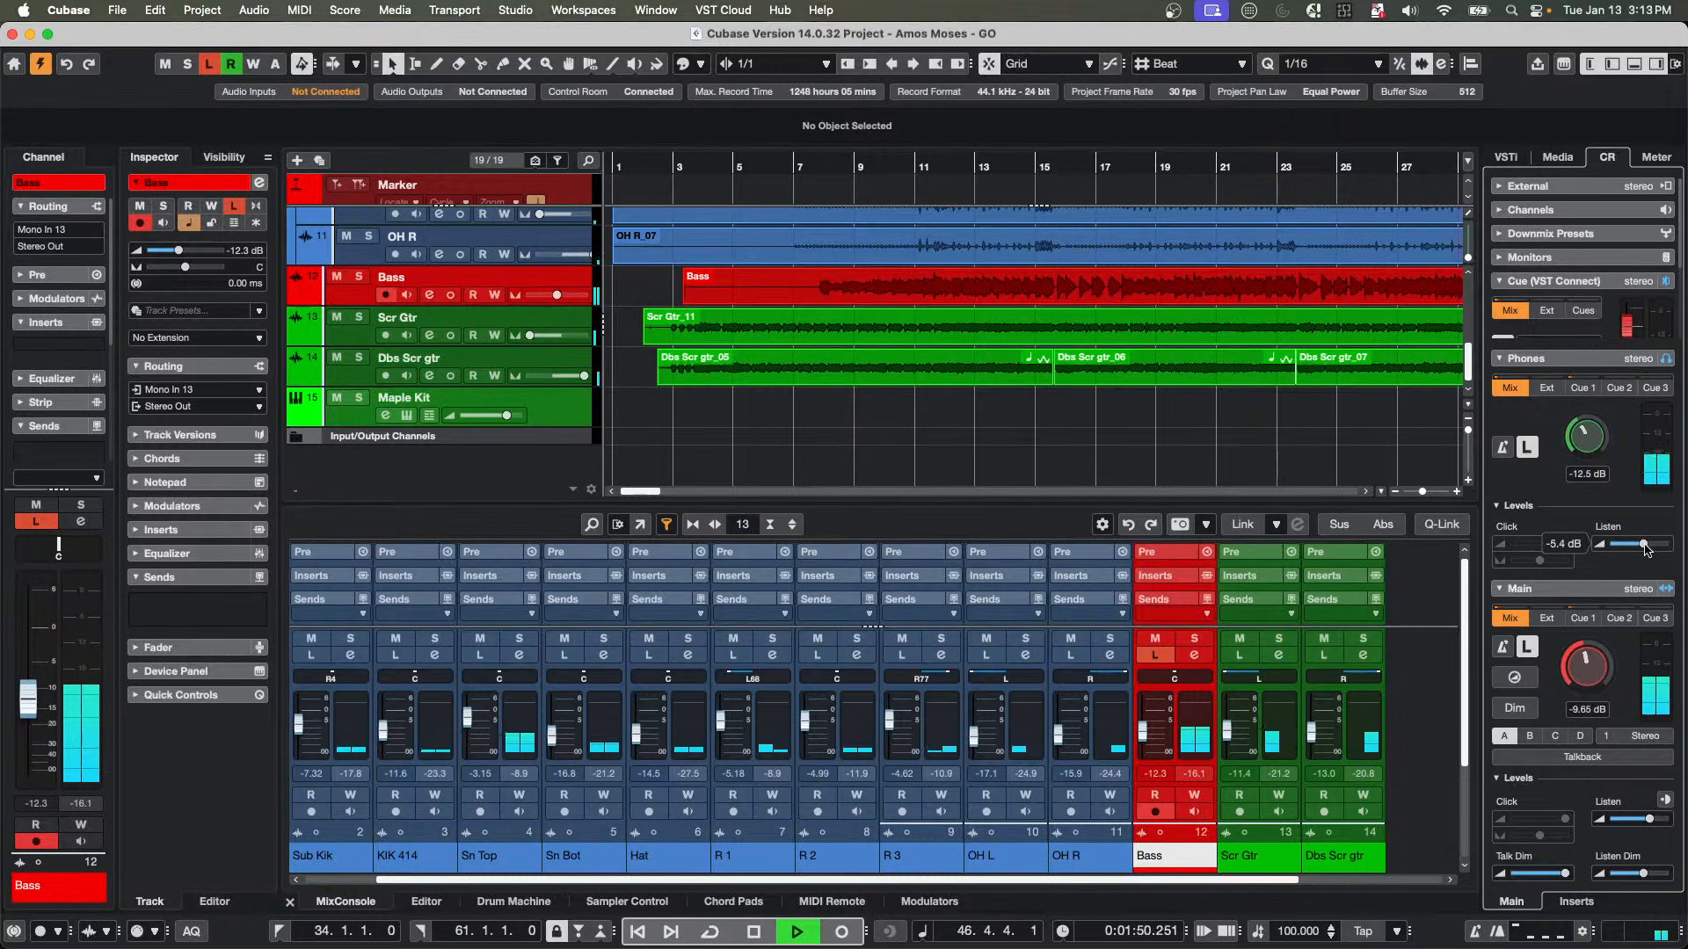
pyautogui.press('space')
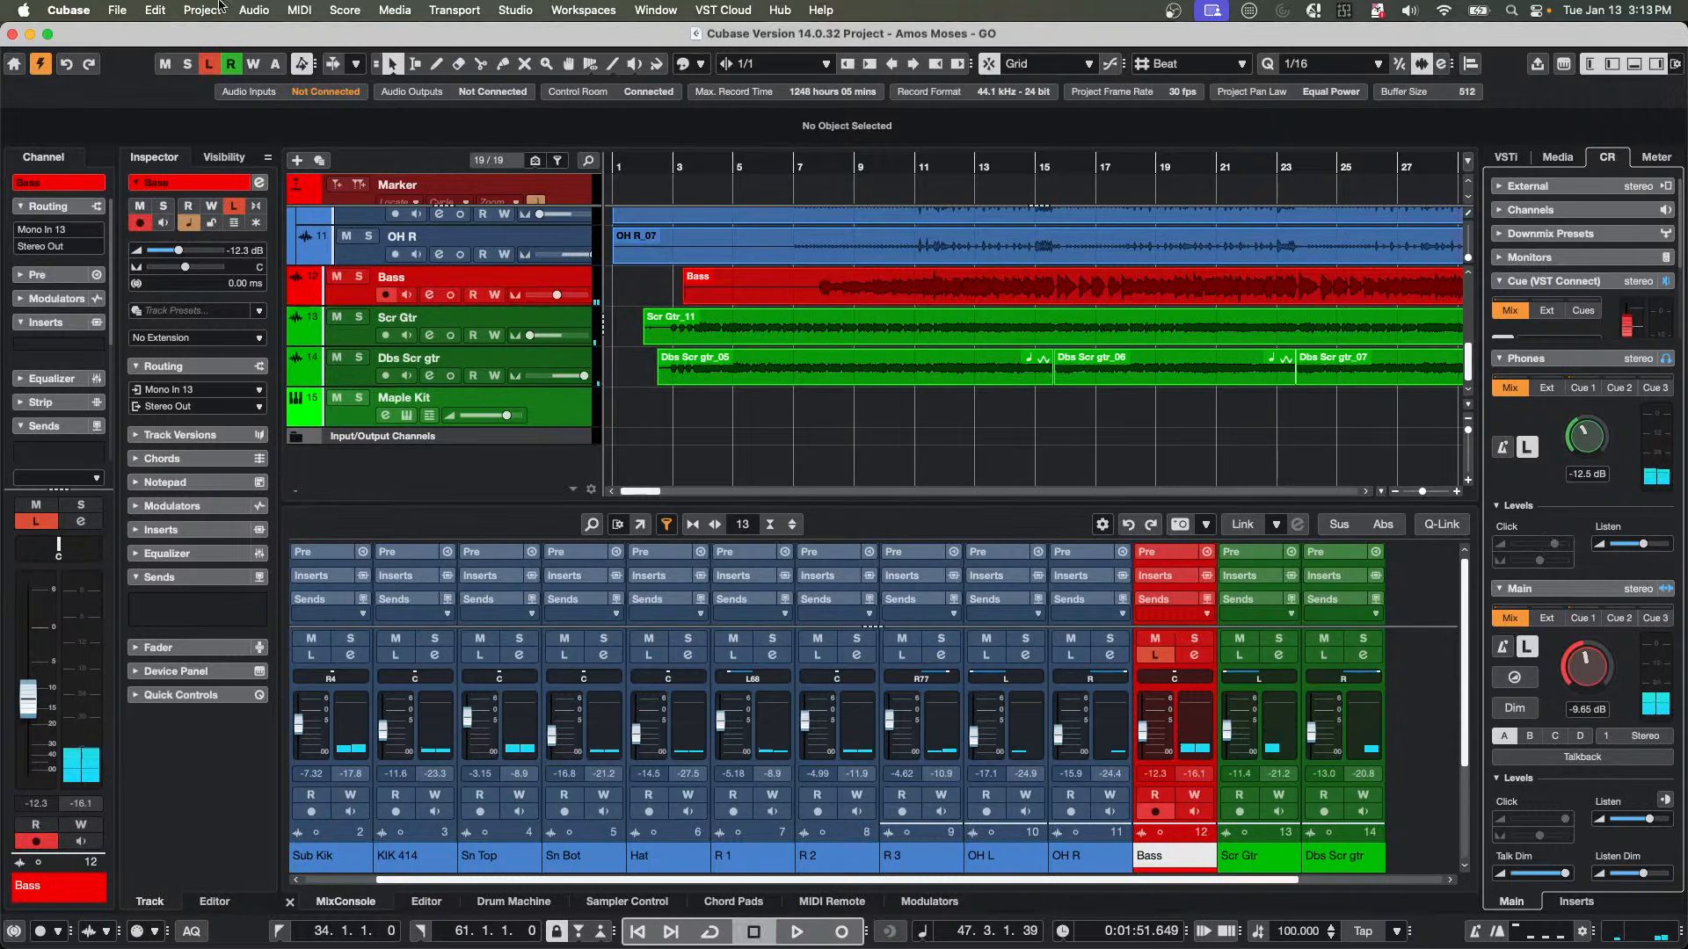
# Enable Use Phones Channel as Preview Channel in the VST Control Room preferences and apply the change.
pyautogui.click(127, 10)
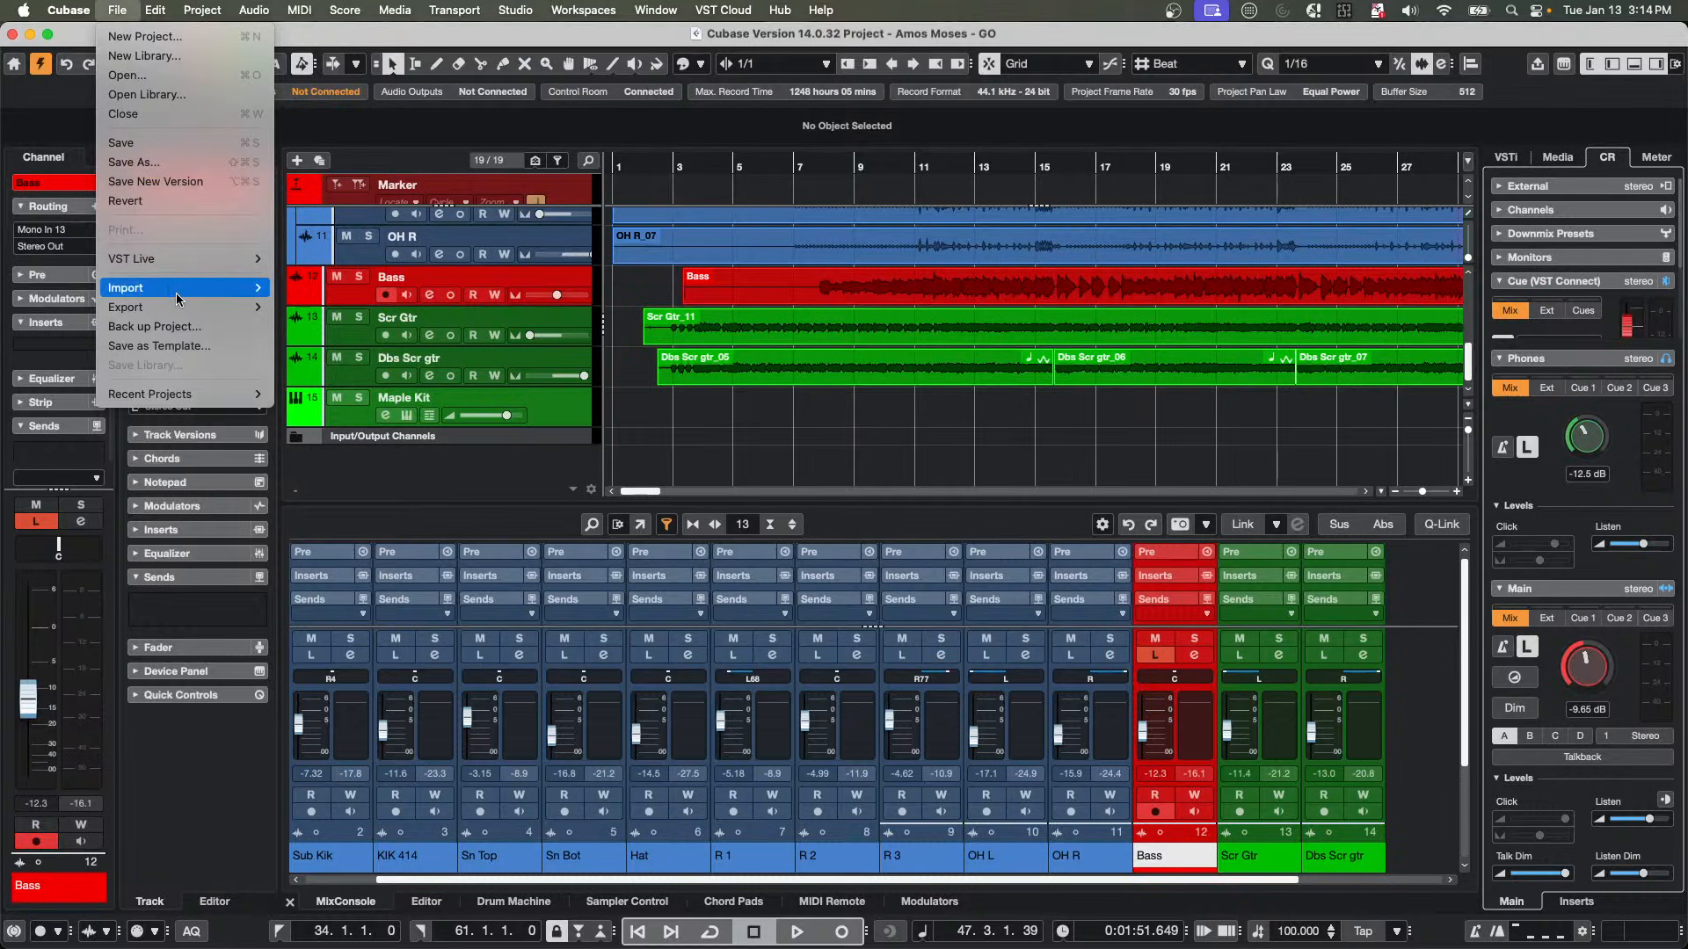
pyautogui.moveTo(177, 297)
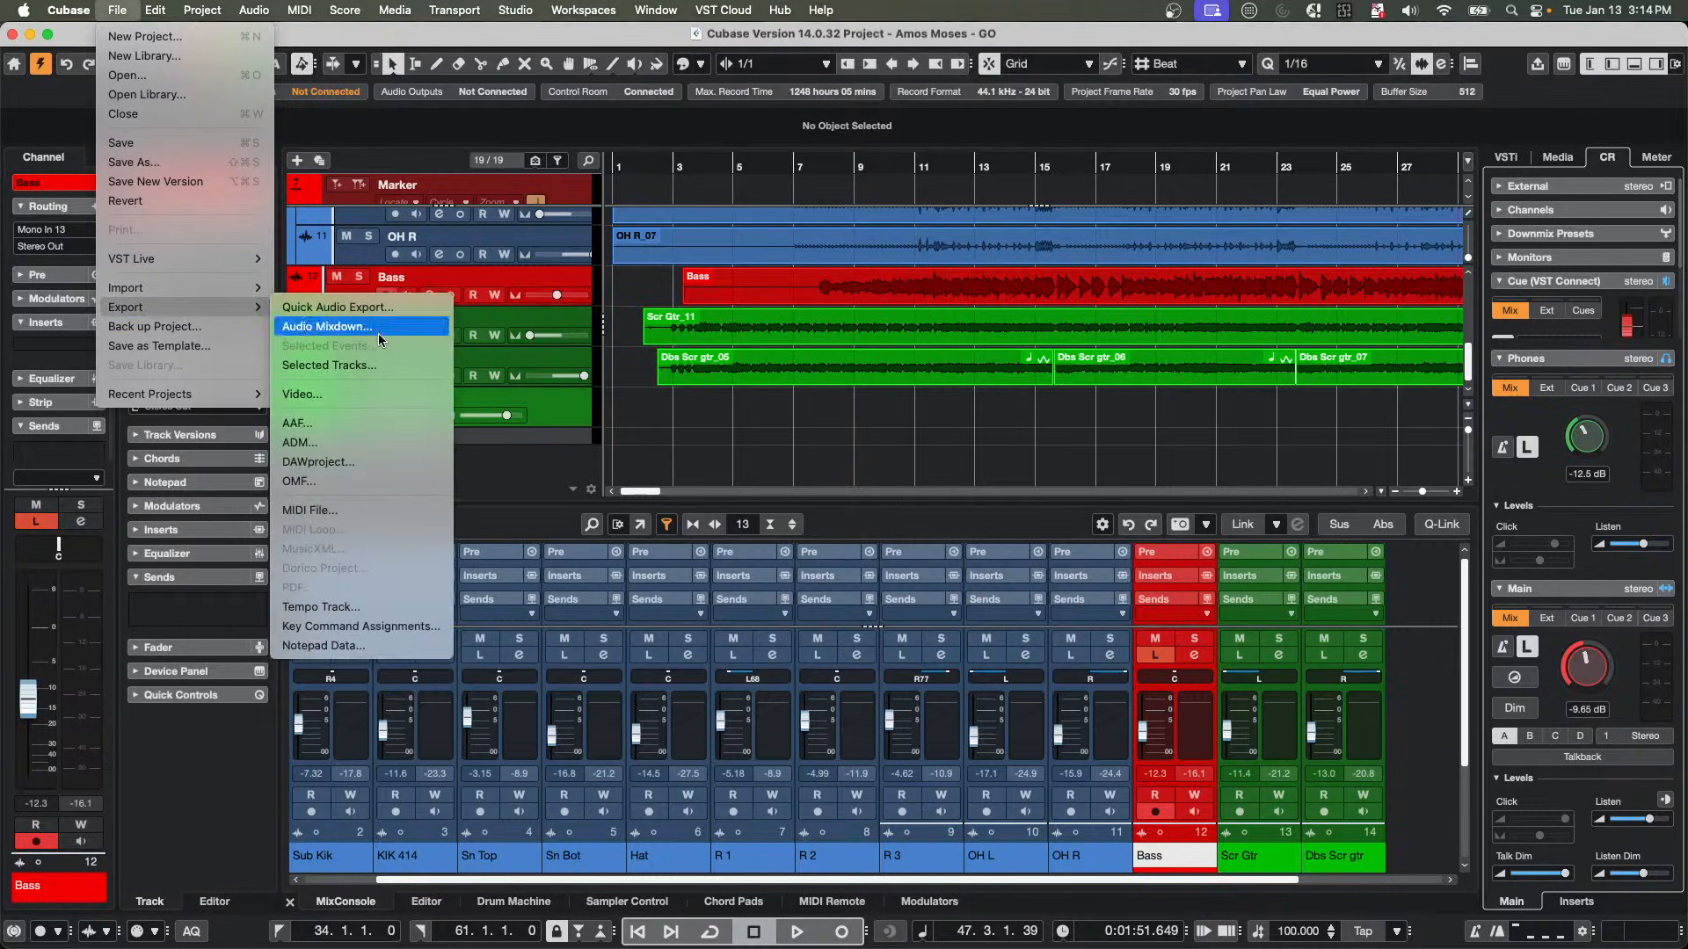
pyautogui.moveTo(69, 10)
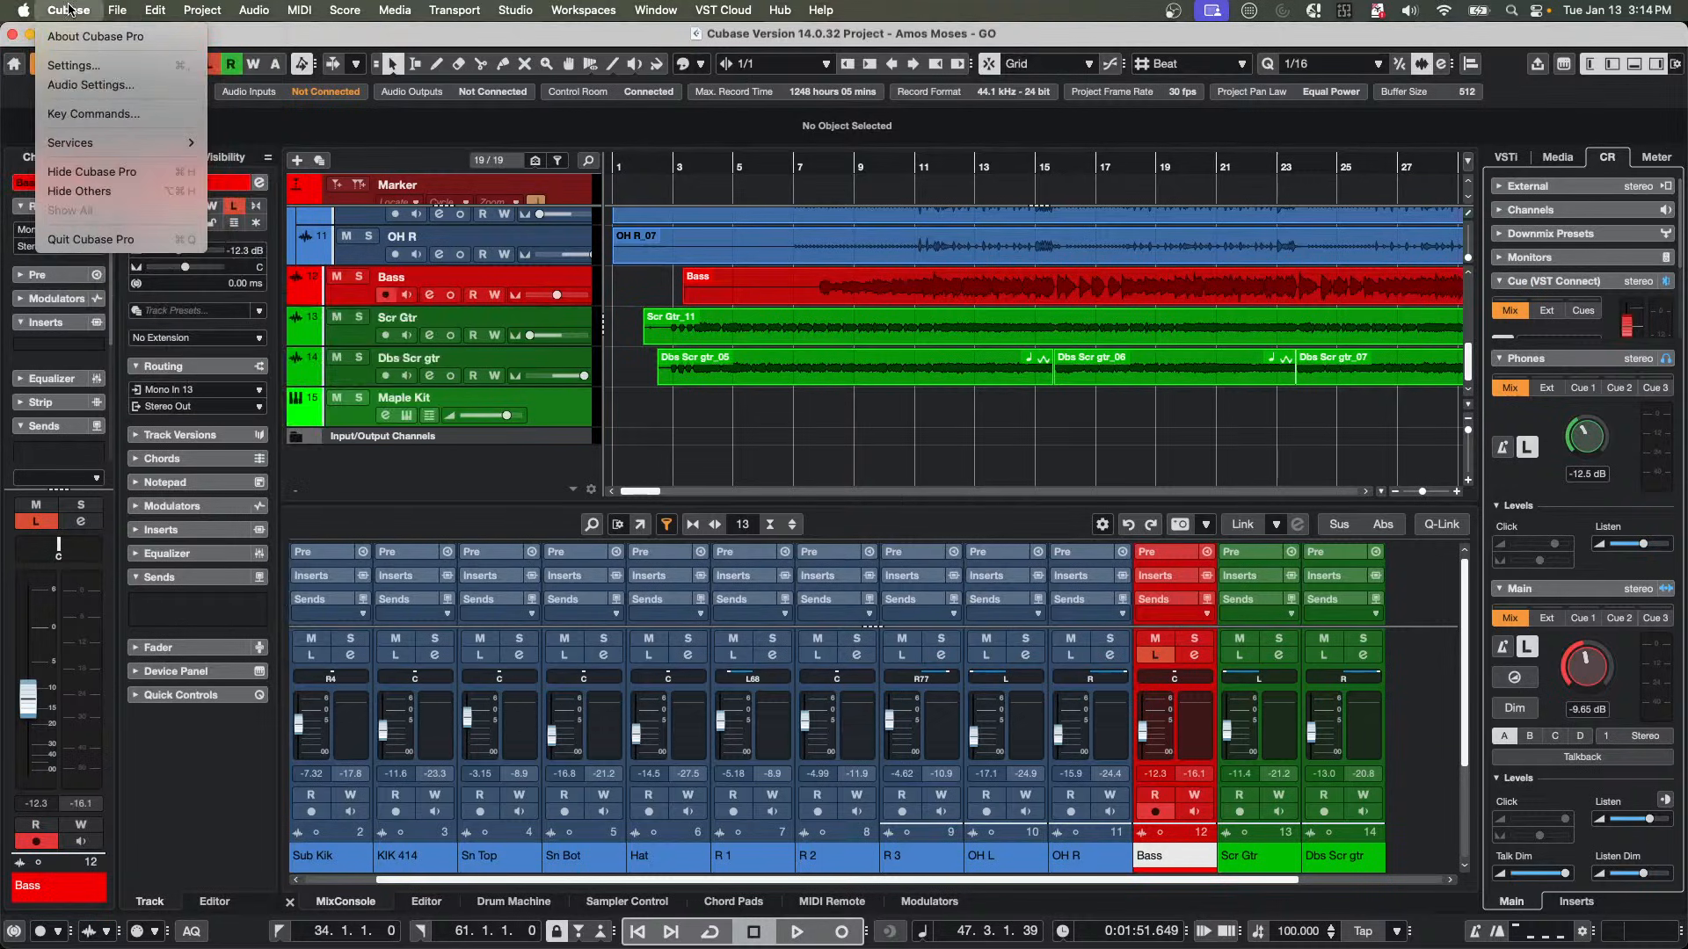
pyautogui.click(74, 65)
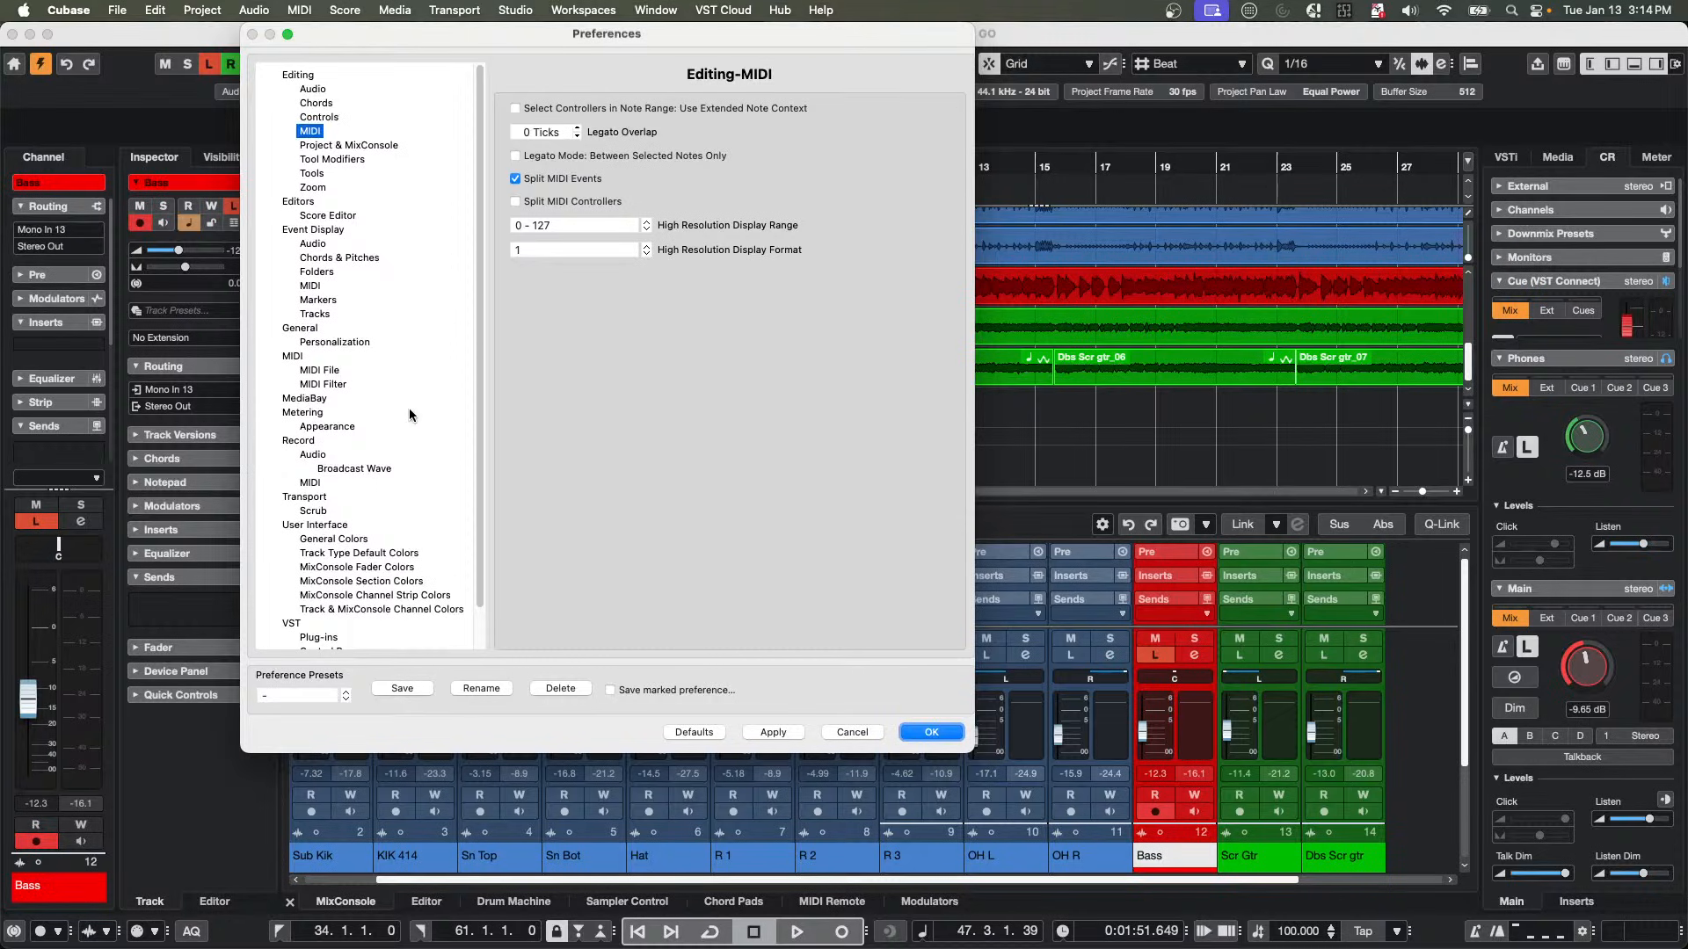
pyautogui.scroll(-2, 396, 429)
pyautogui.click(330, 610)
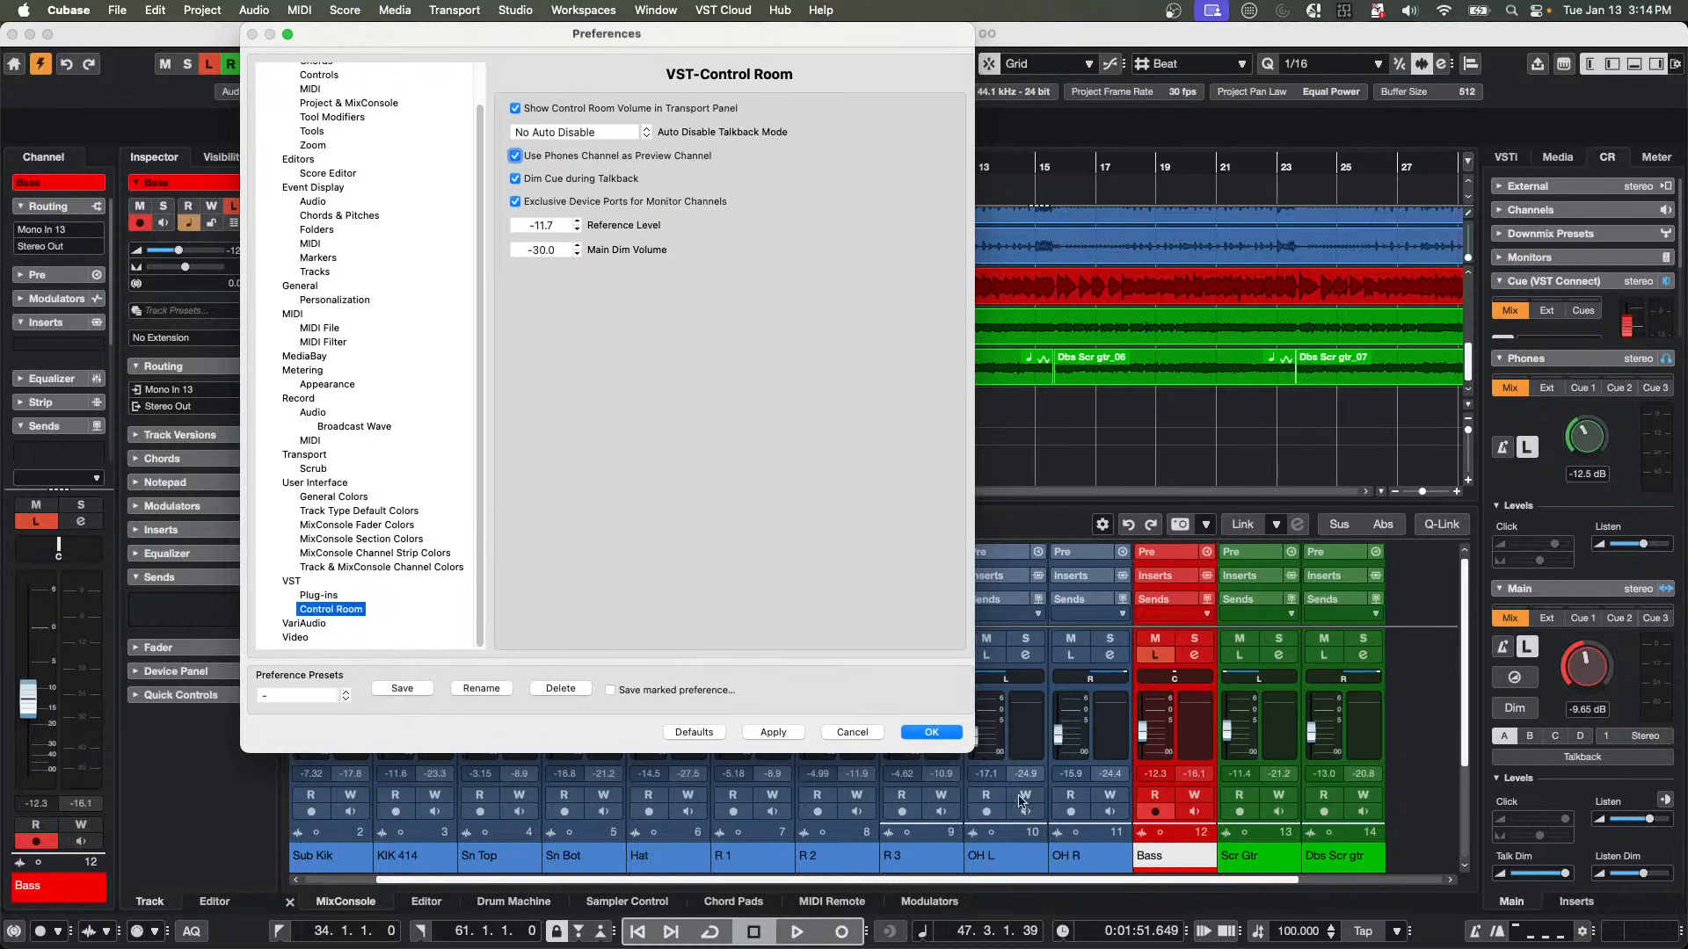
pyautogui.click(783, 733)
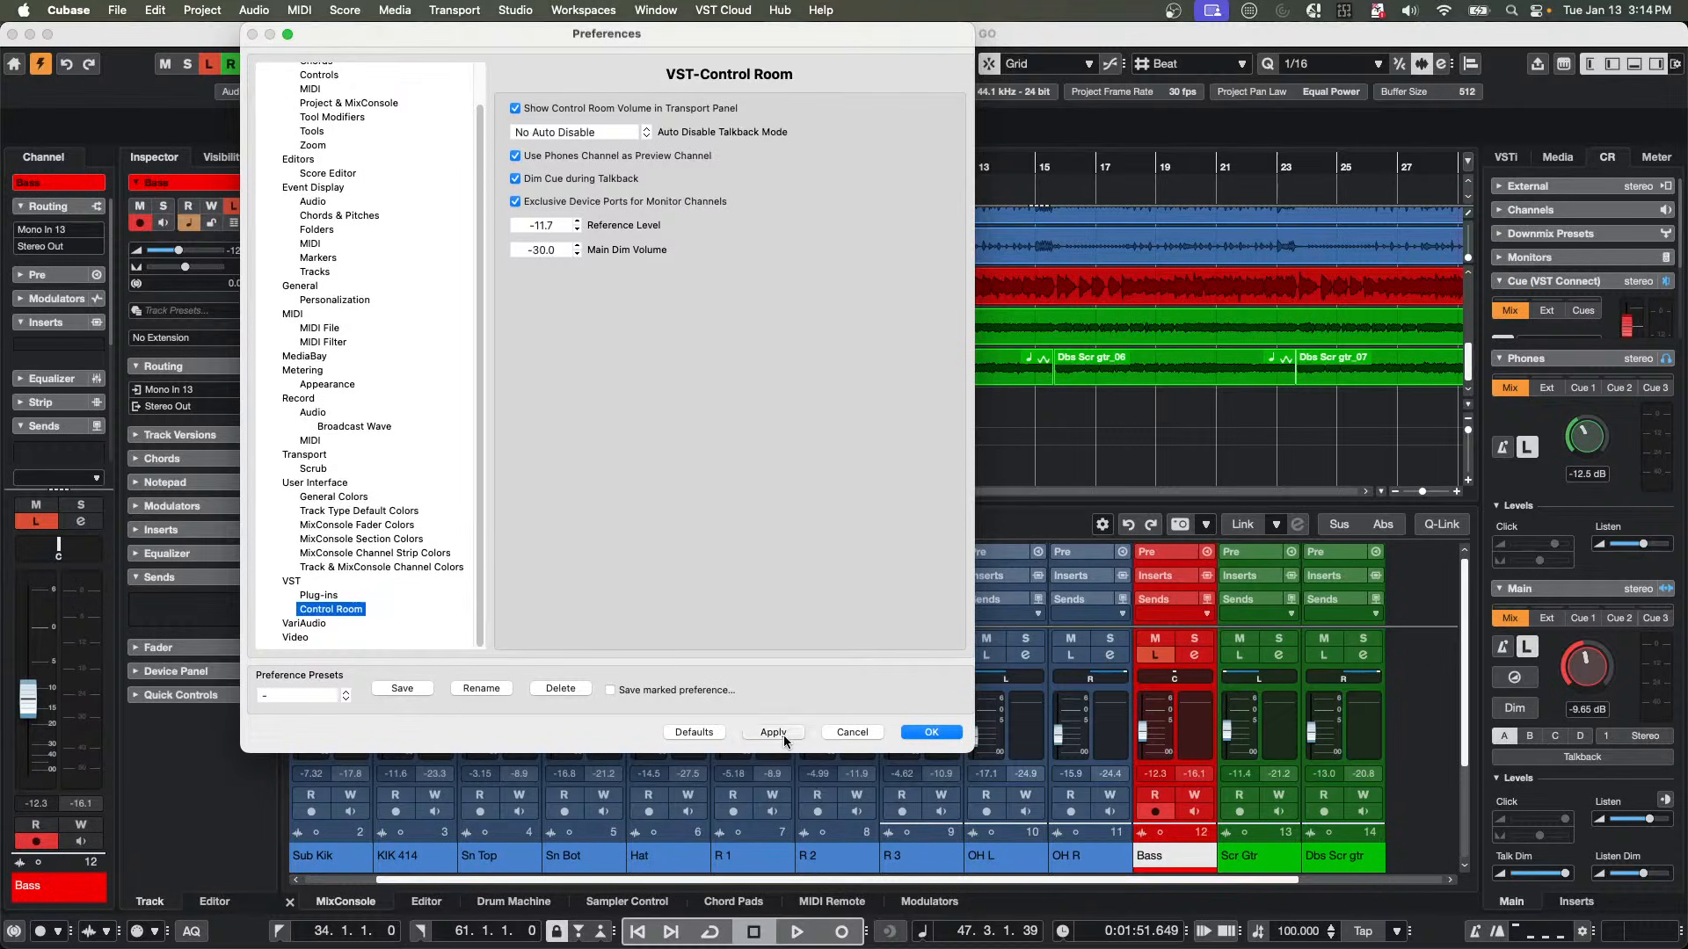
pyautogui.click(914, 733)
# During playback, set the Phones channel's volume to -2.18 dB and its Listen level to about -15.1 dB.
pyautogui.press('space')
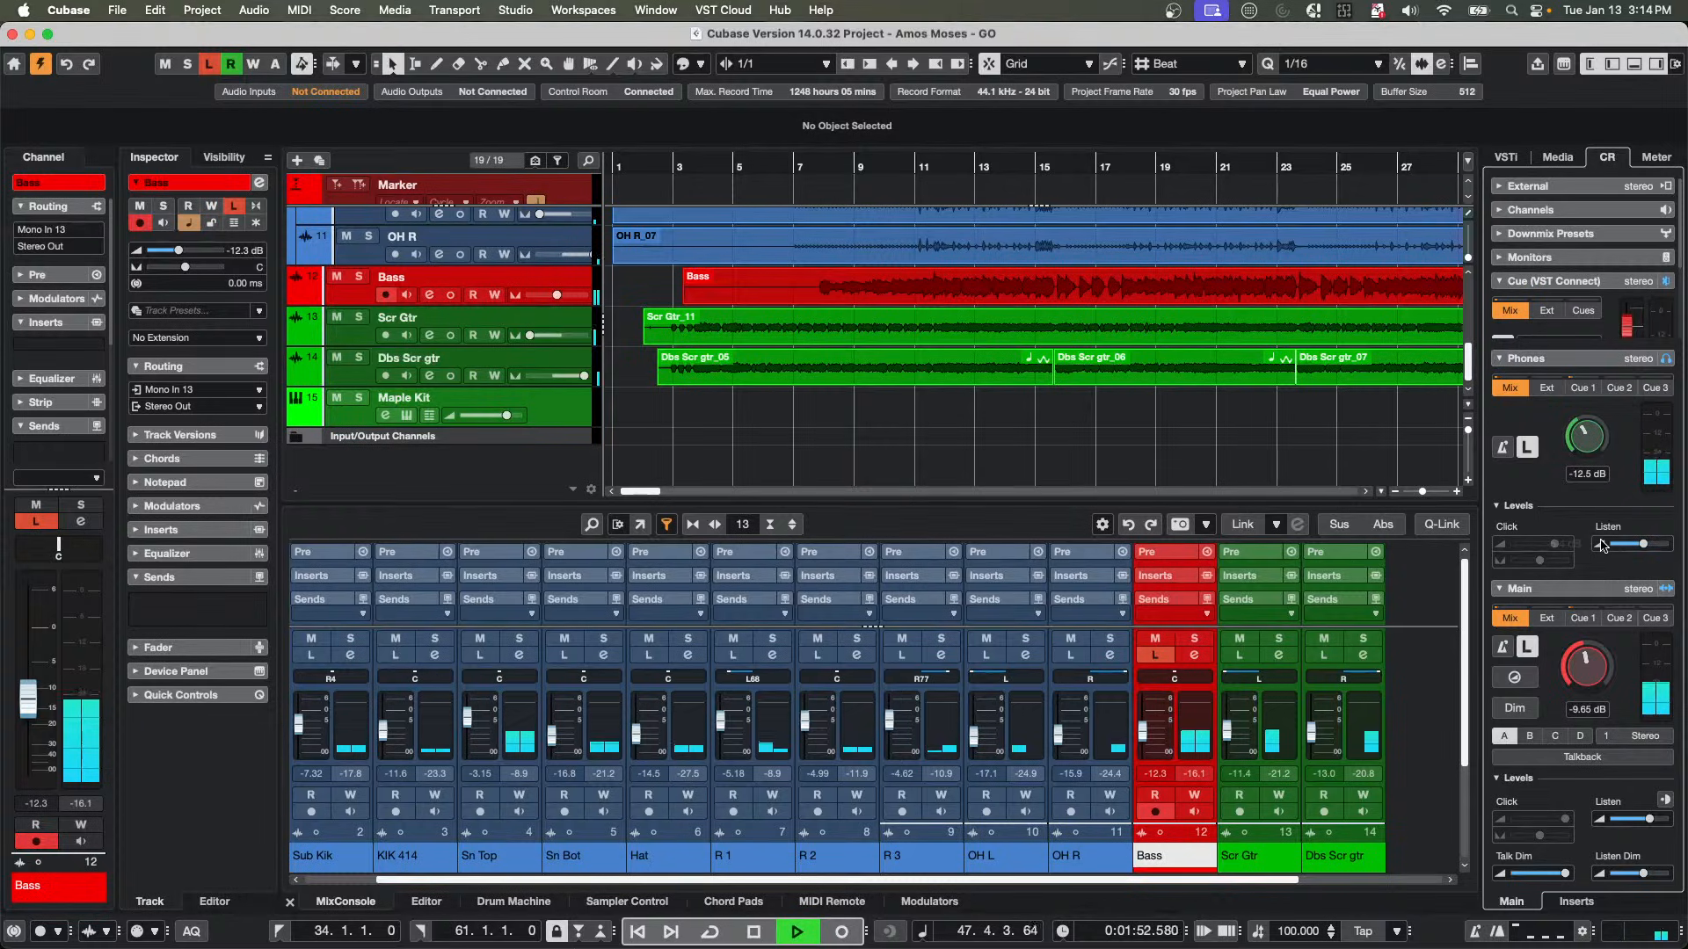
pyautogui.moveTo(1601, 545); pyautogui.dragTo(1656, 549)
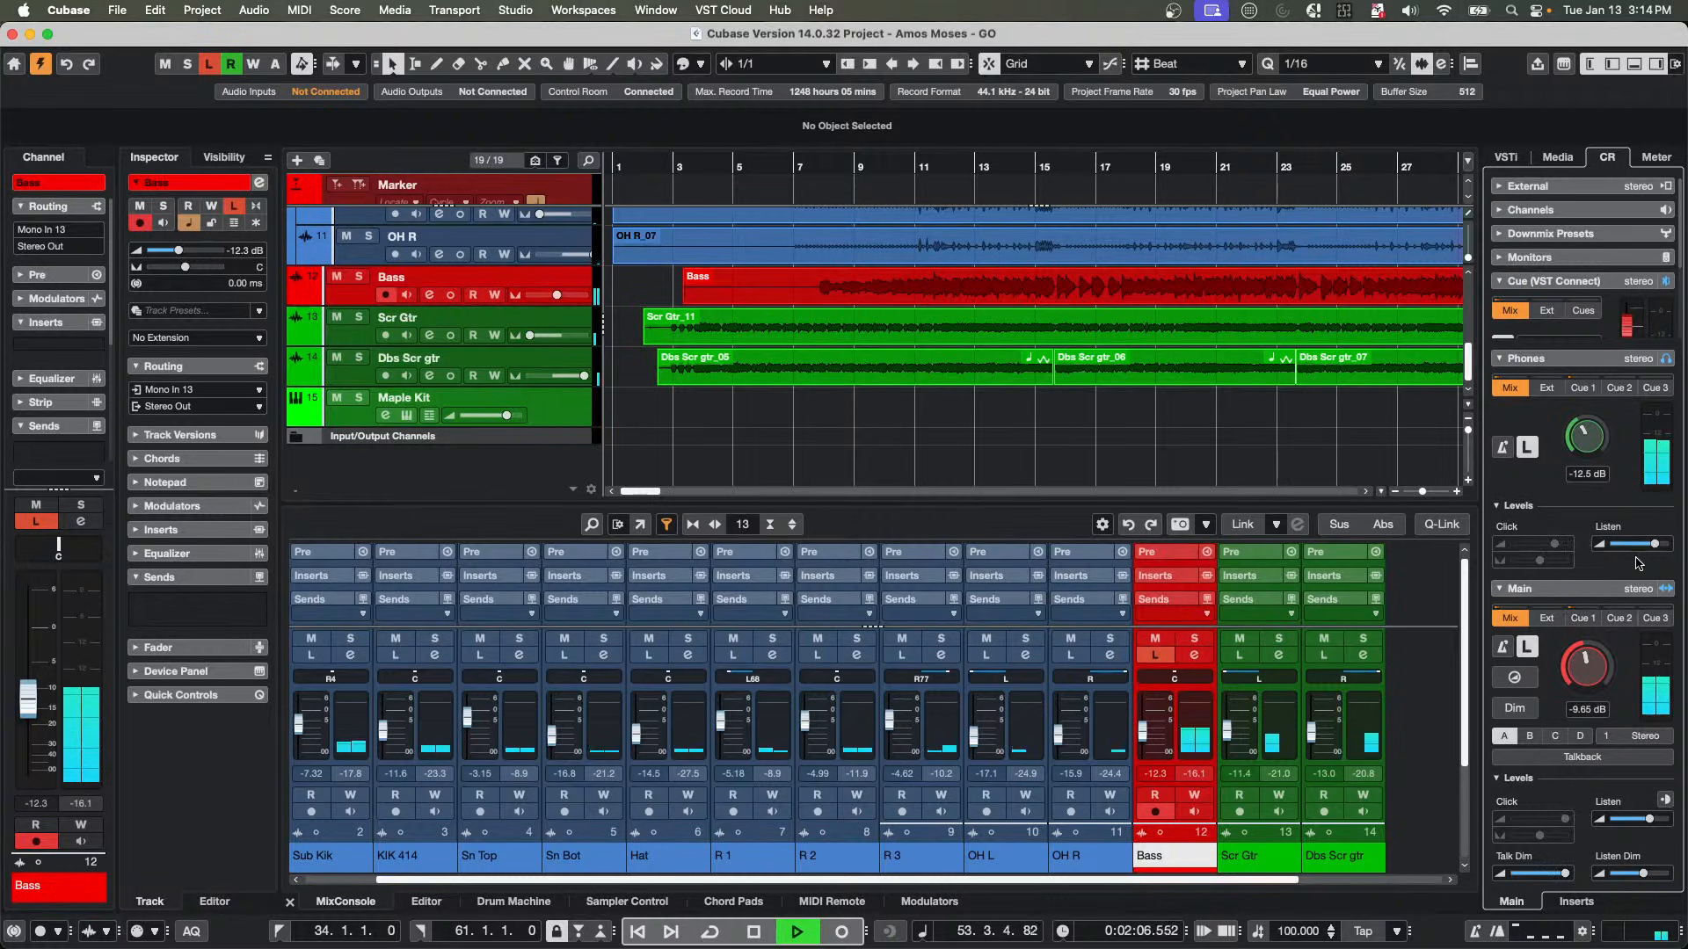
pyautogui.moveTo(1652, 546)
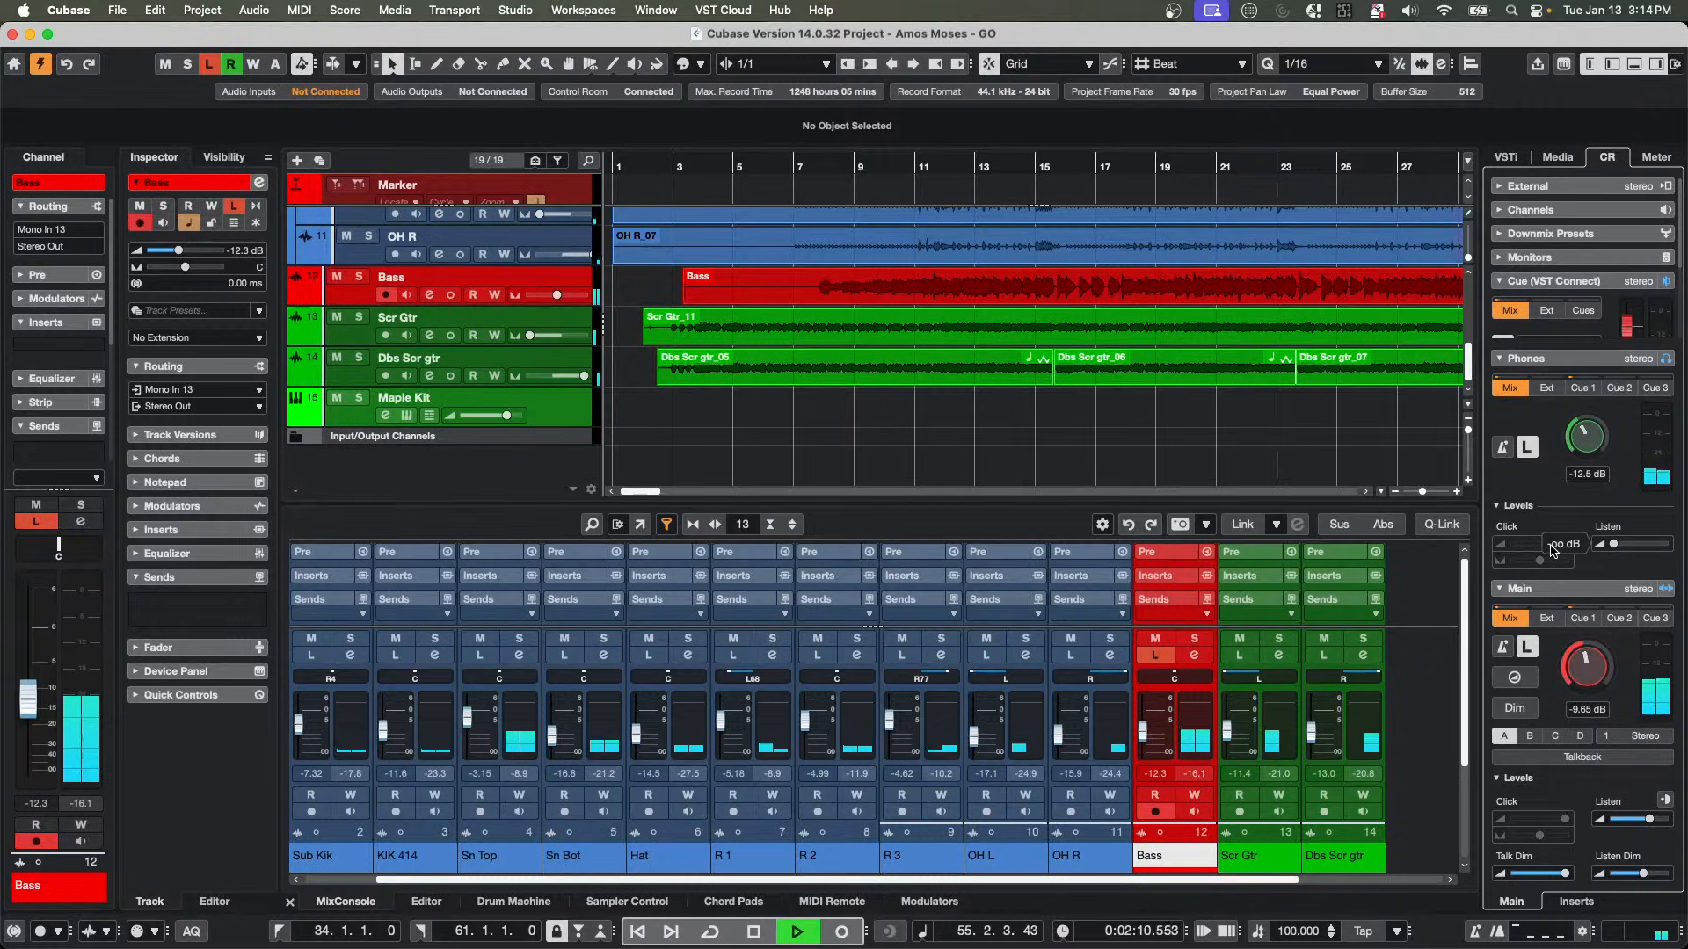
pyautogui.scroll(4, 1593, 436)
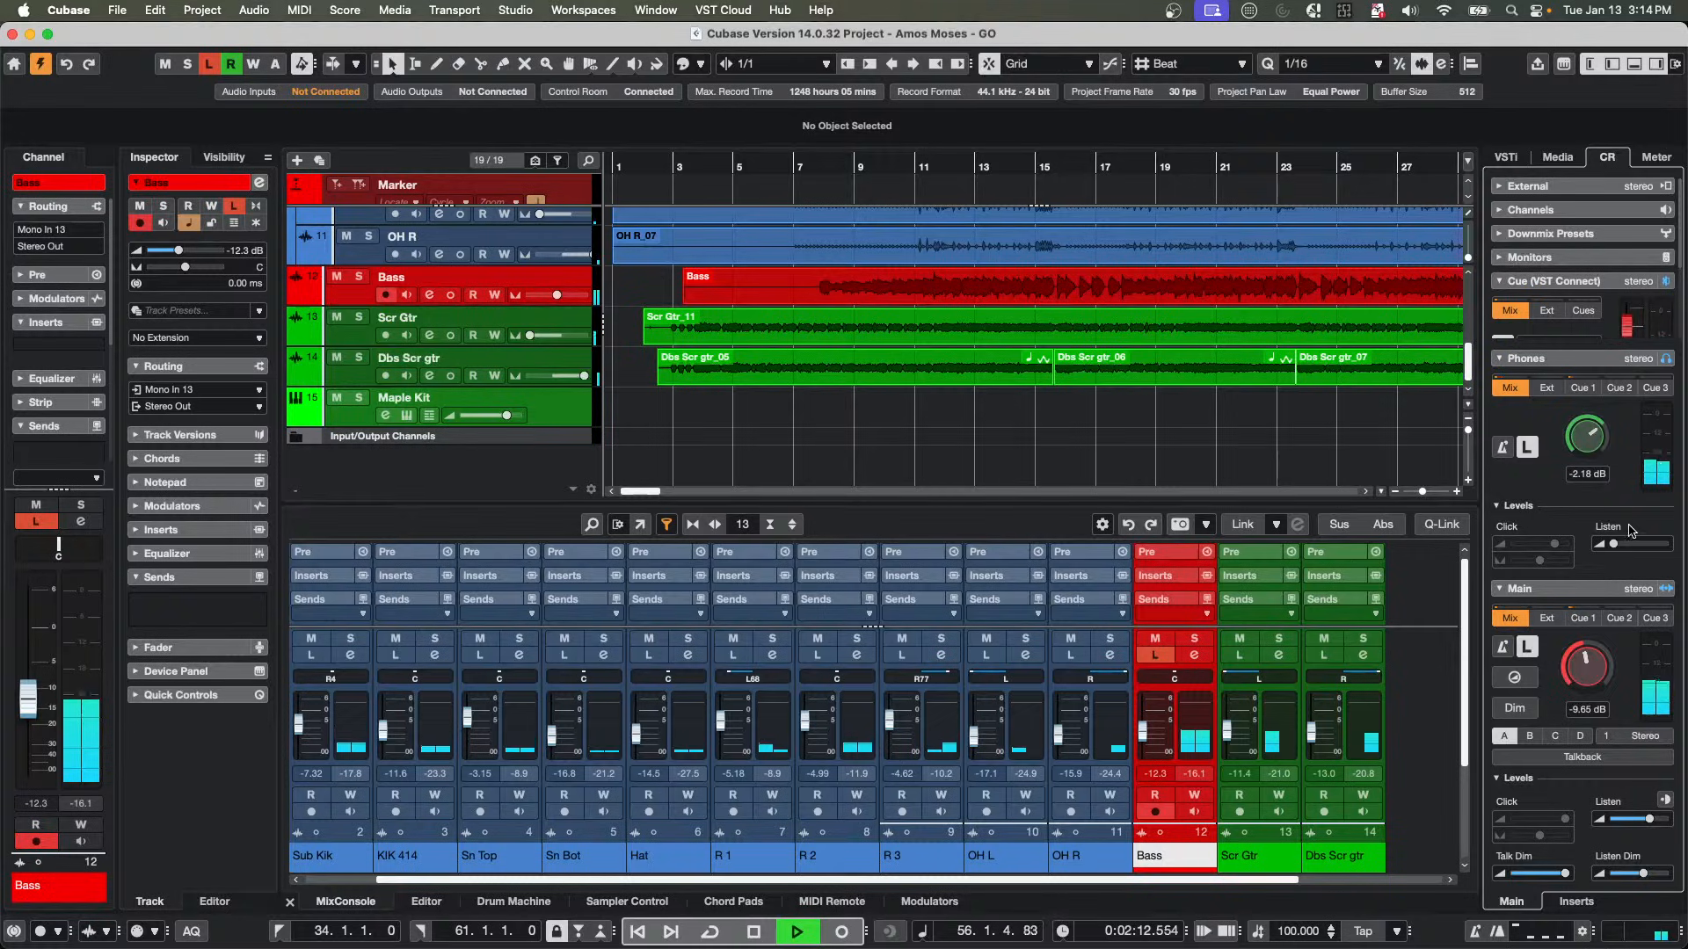
pyautogui.moveTo(1615, 545); pyautogui.dragTo(1636, 545)
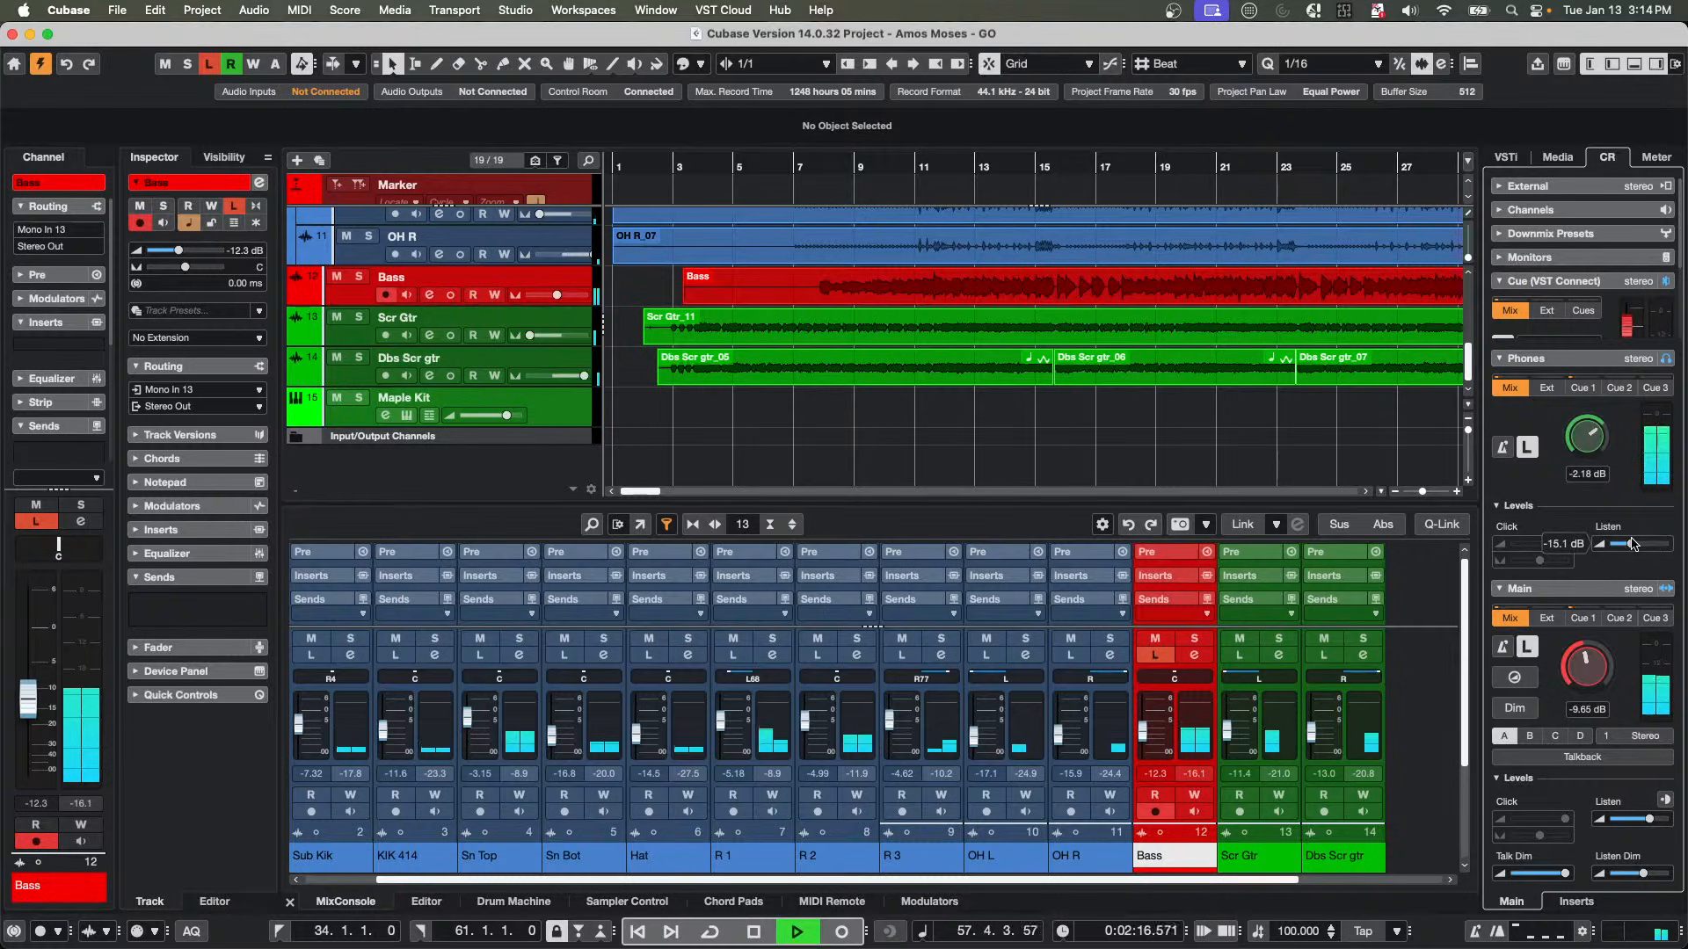
pyautogui.press('space')
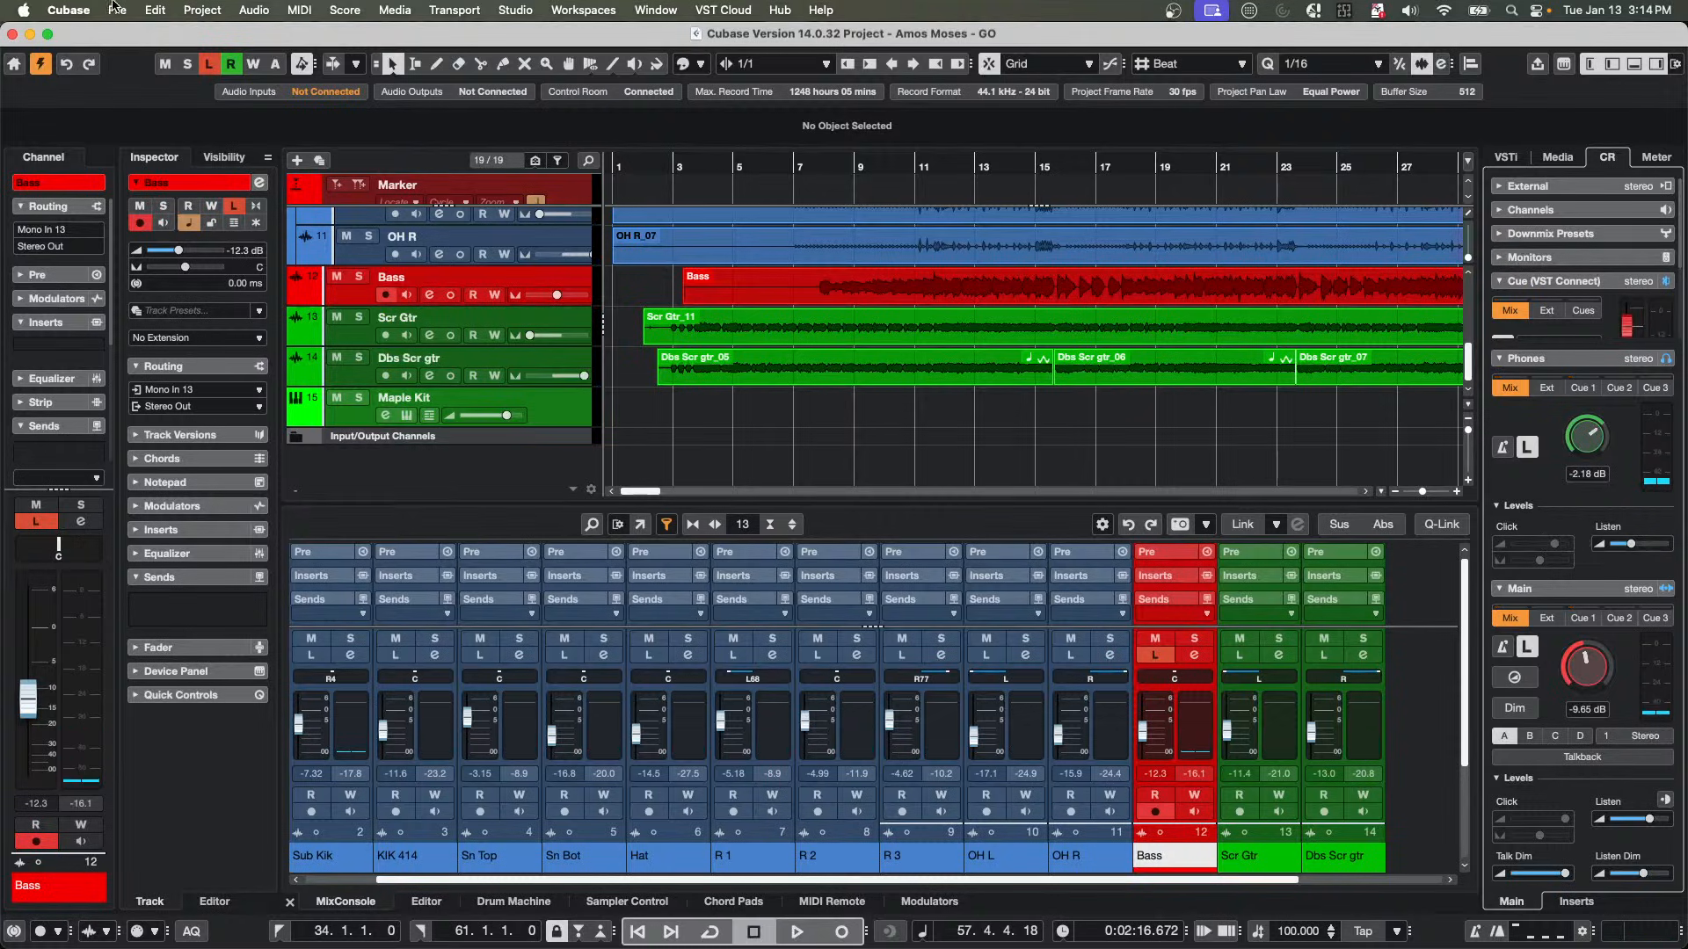
# Turn off Use Phones Channel as Preview Channel in the VST Control Room preferences and apply the change.
pyautogui.click(347, 10)
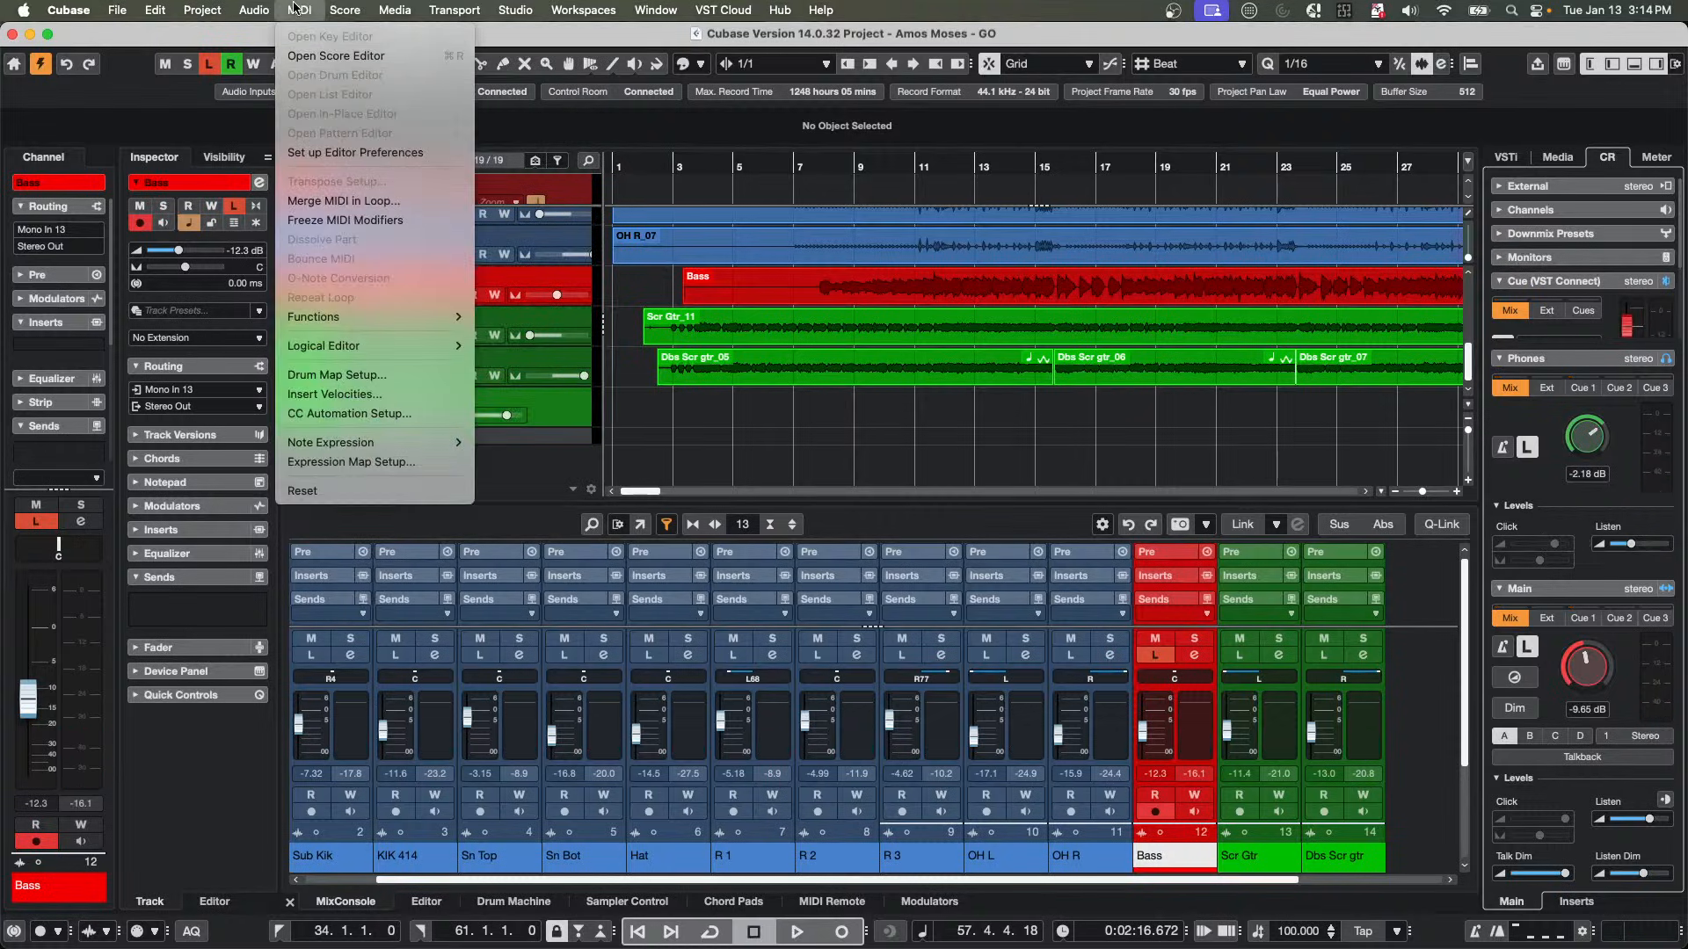
pyautogui.moveTo(532, 13)
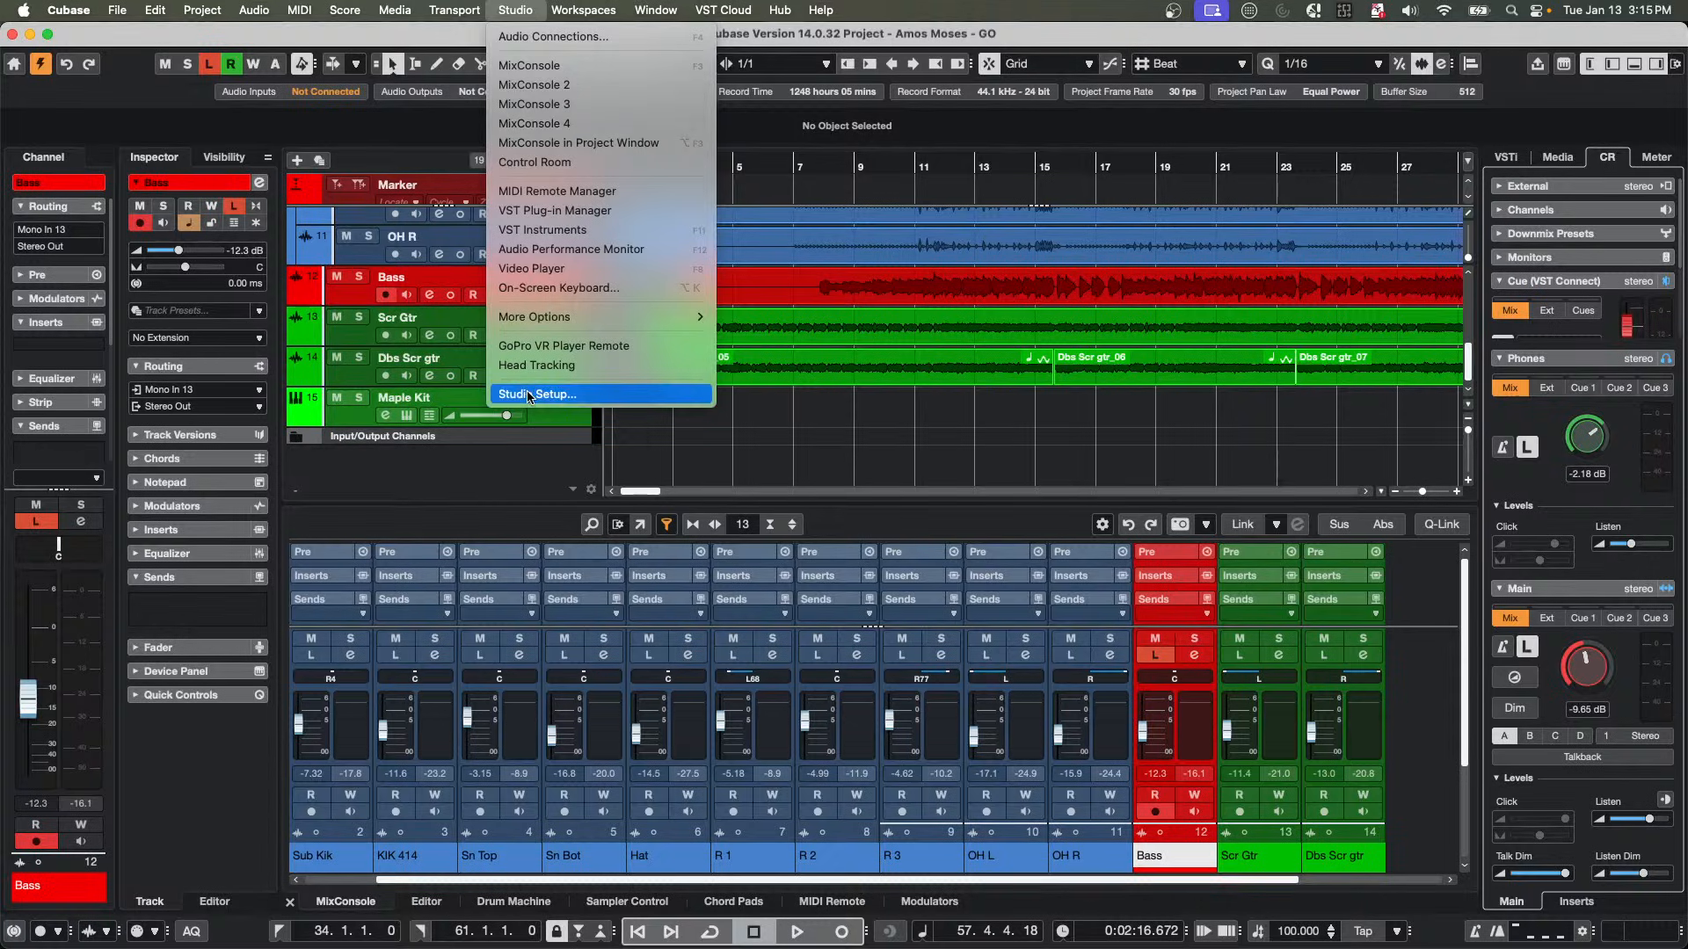
pyautogui.moveTo(3, 4)
pyautogui.moveTo(117, 10)
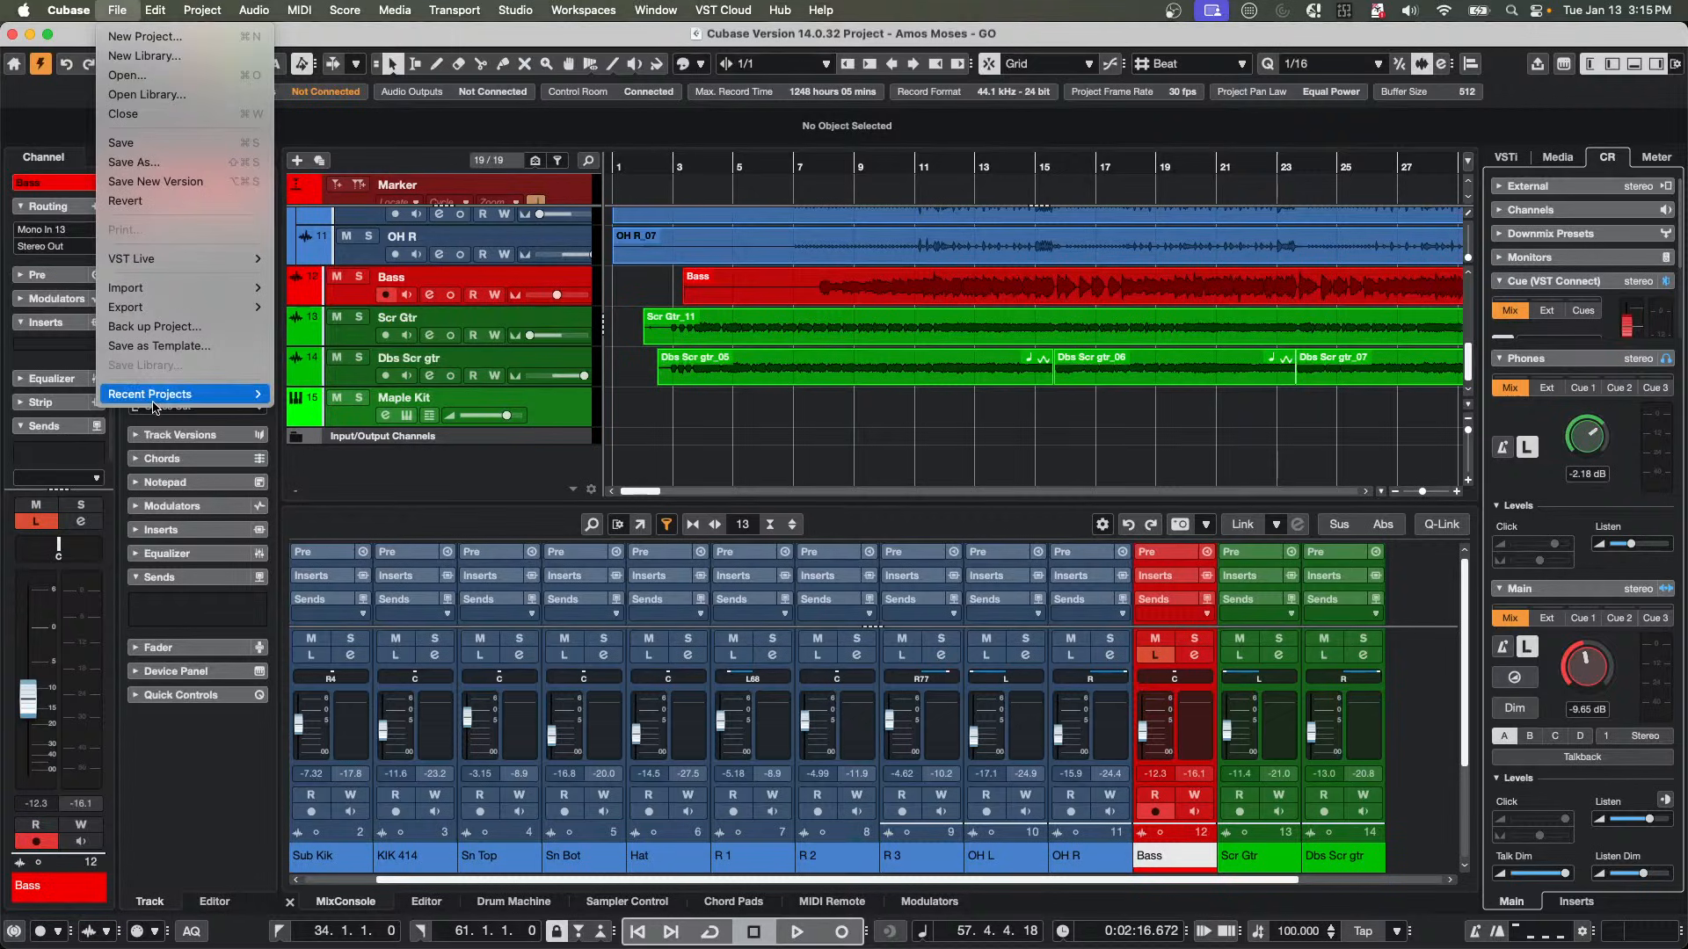
pyautogui.moveTo(153, 408)
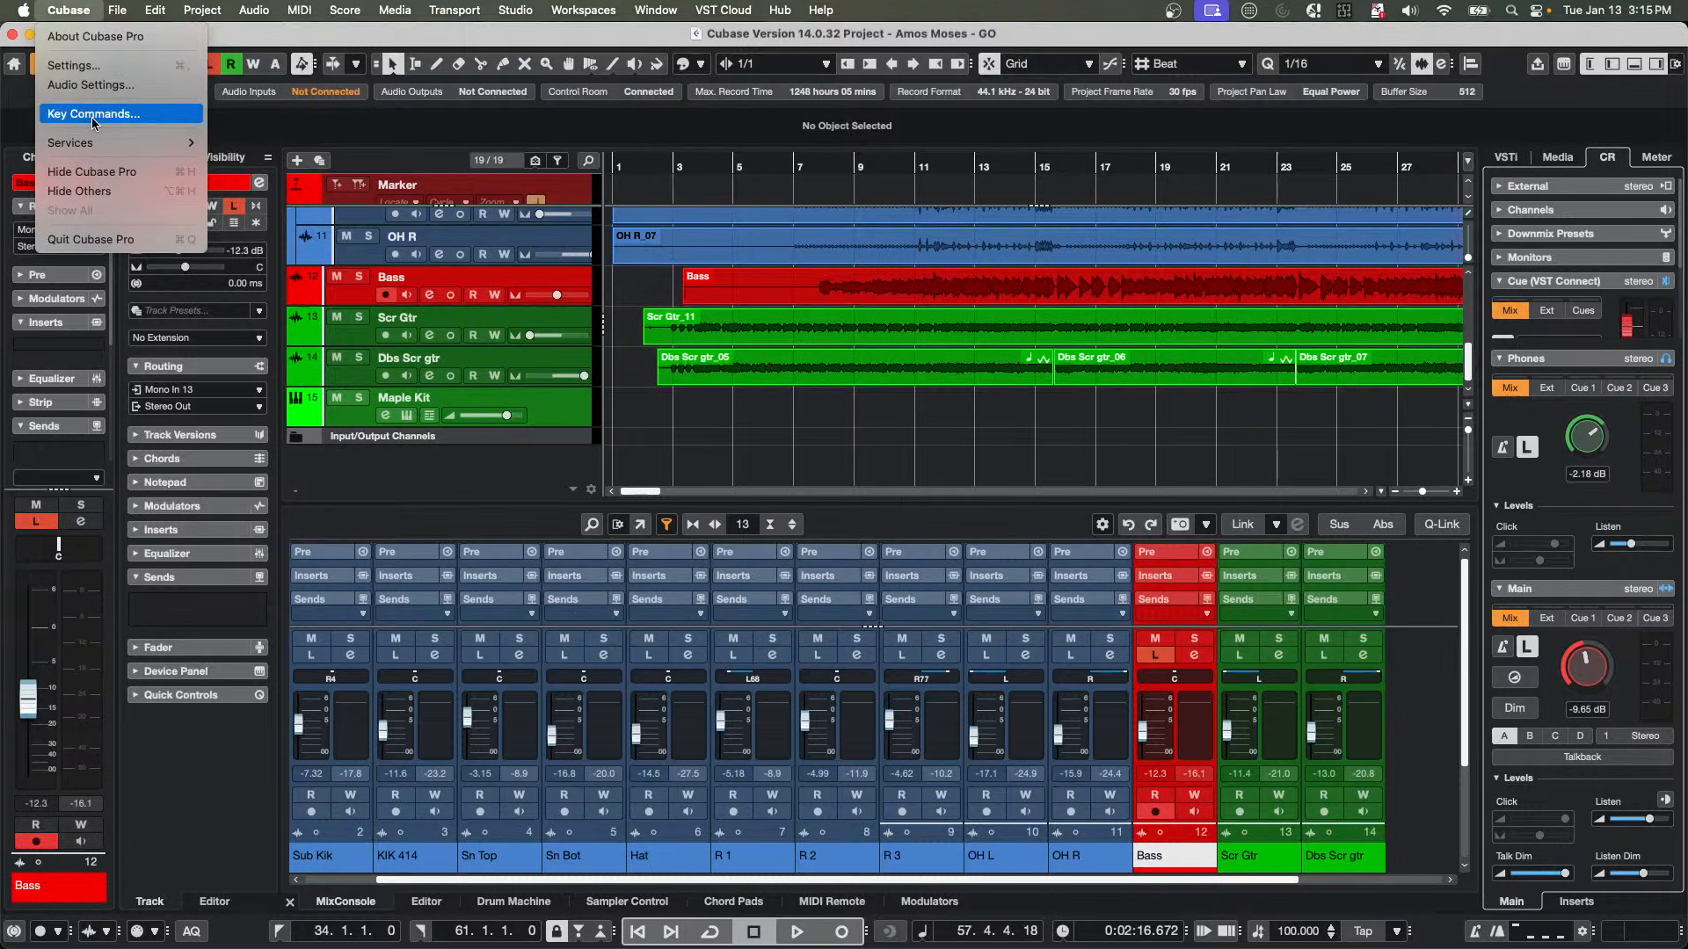
pyautogui.click(141, 78)
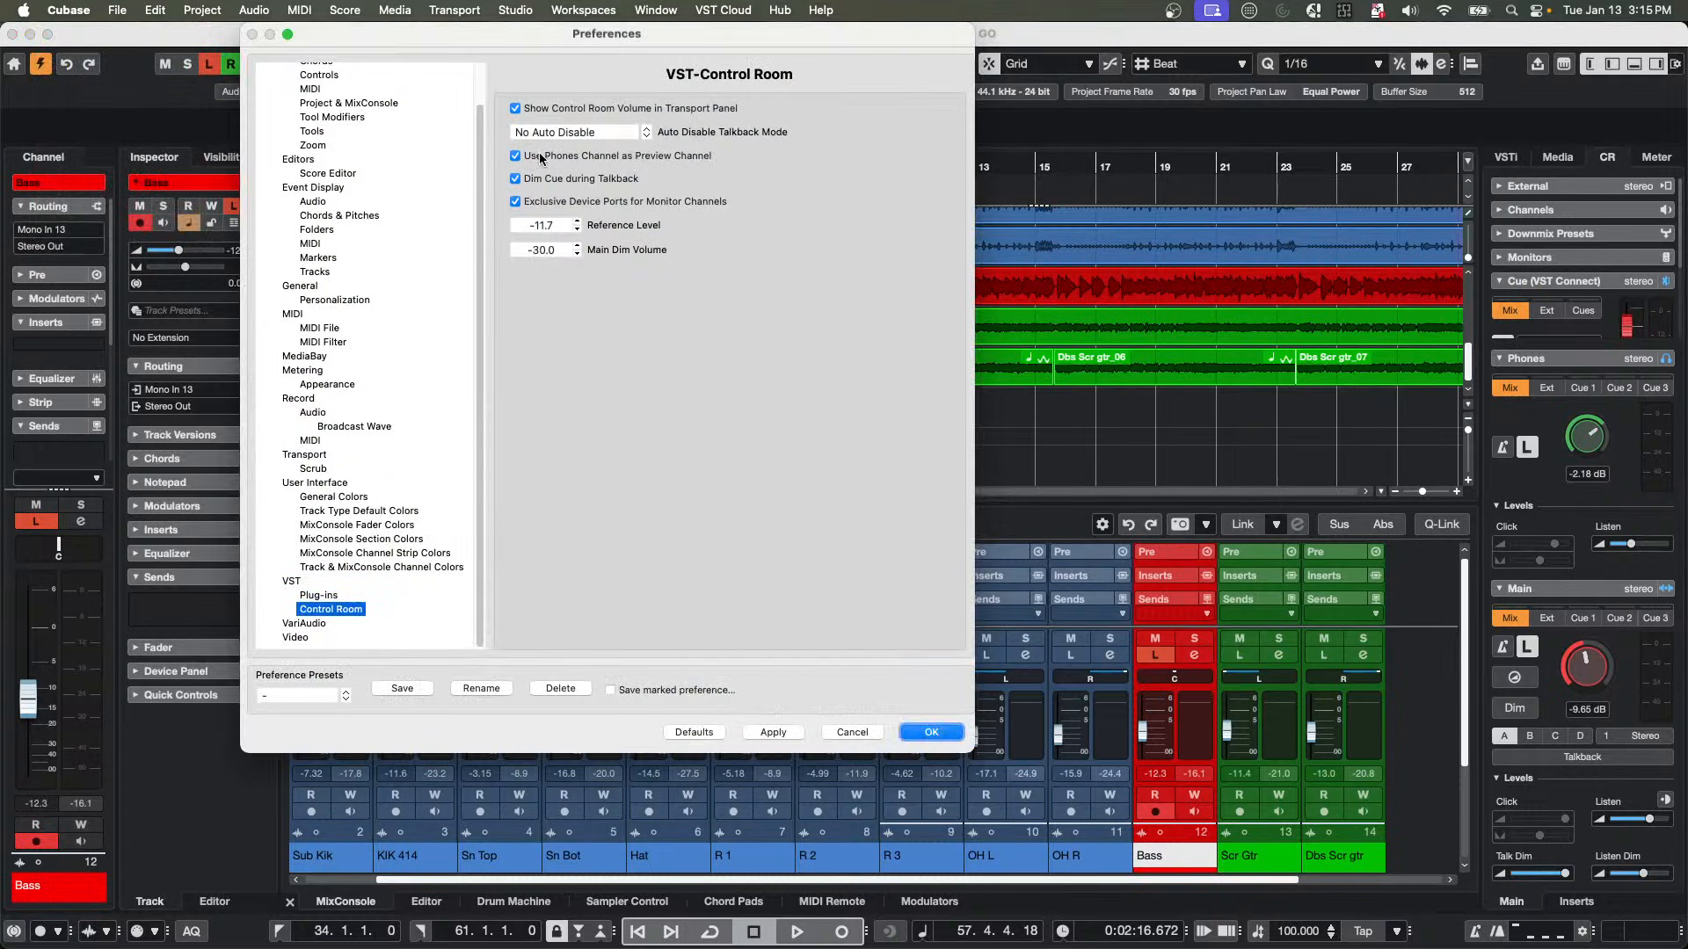
pyautogui.click(516, 157)
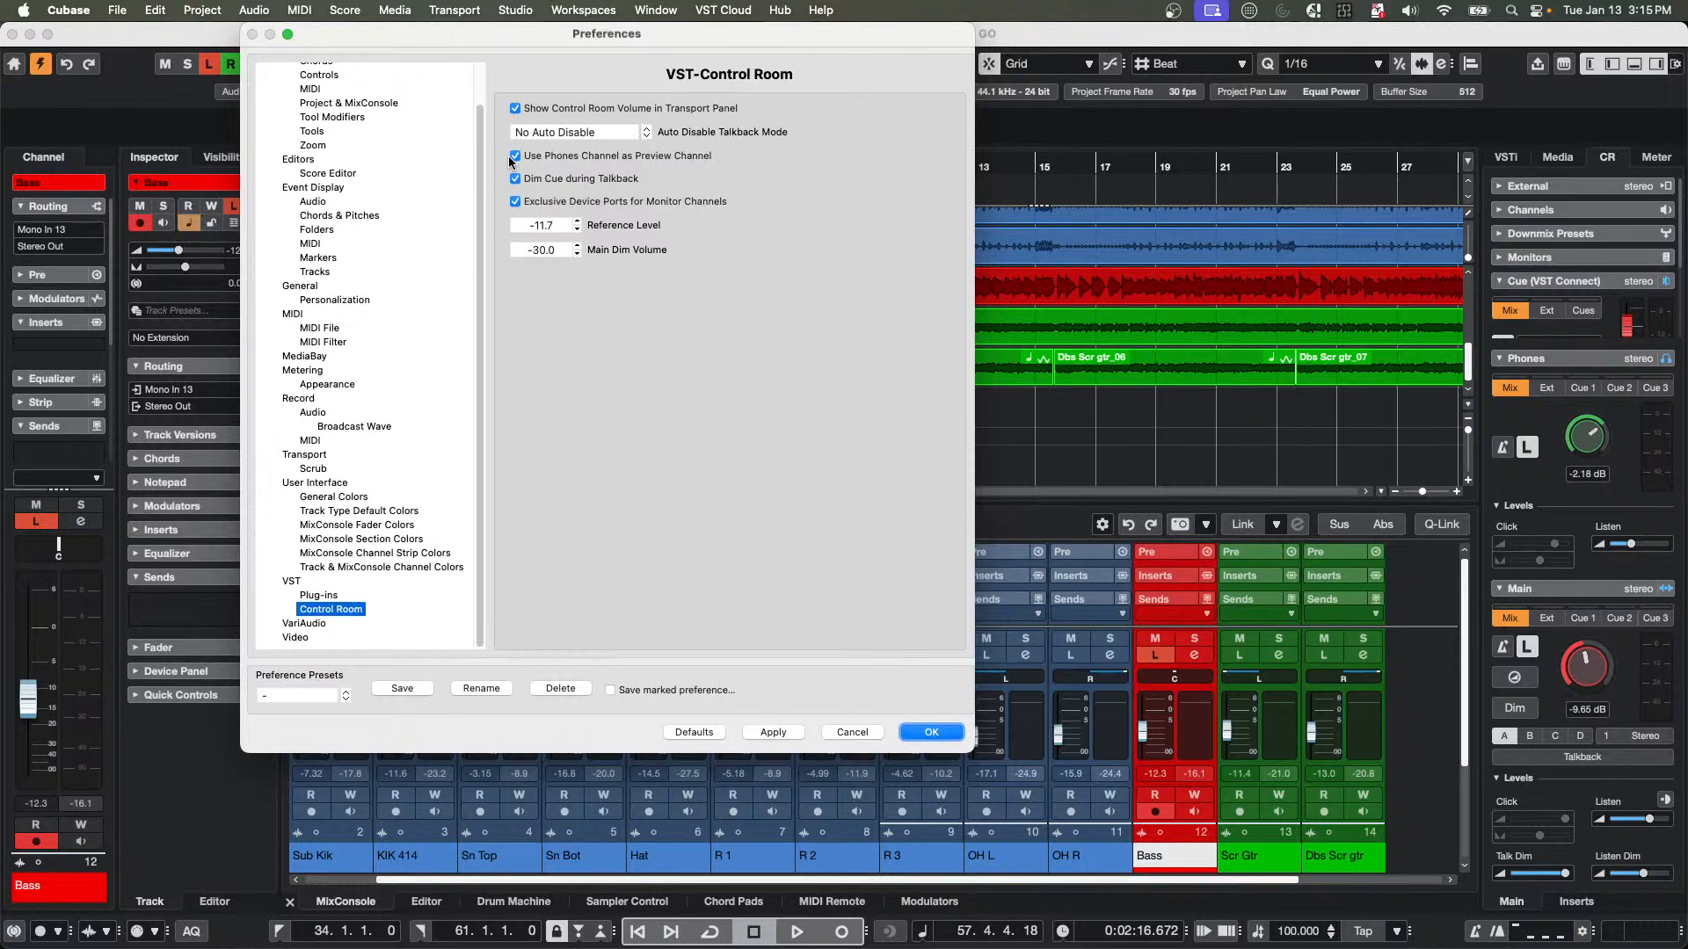
pyautogui.click(774, 730)
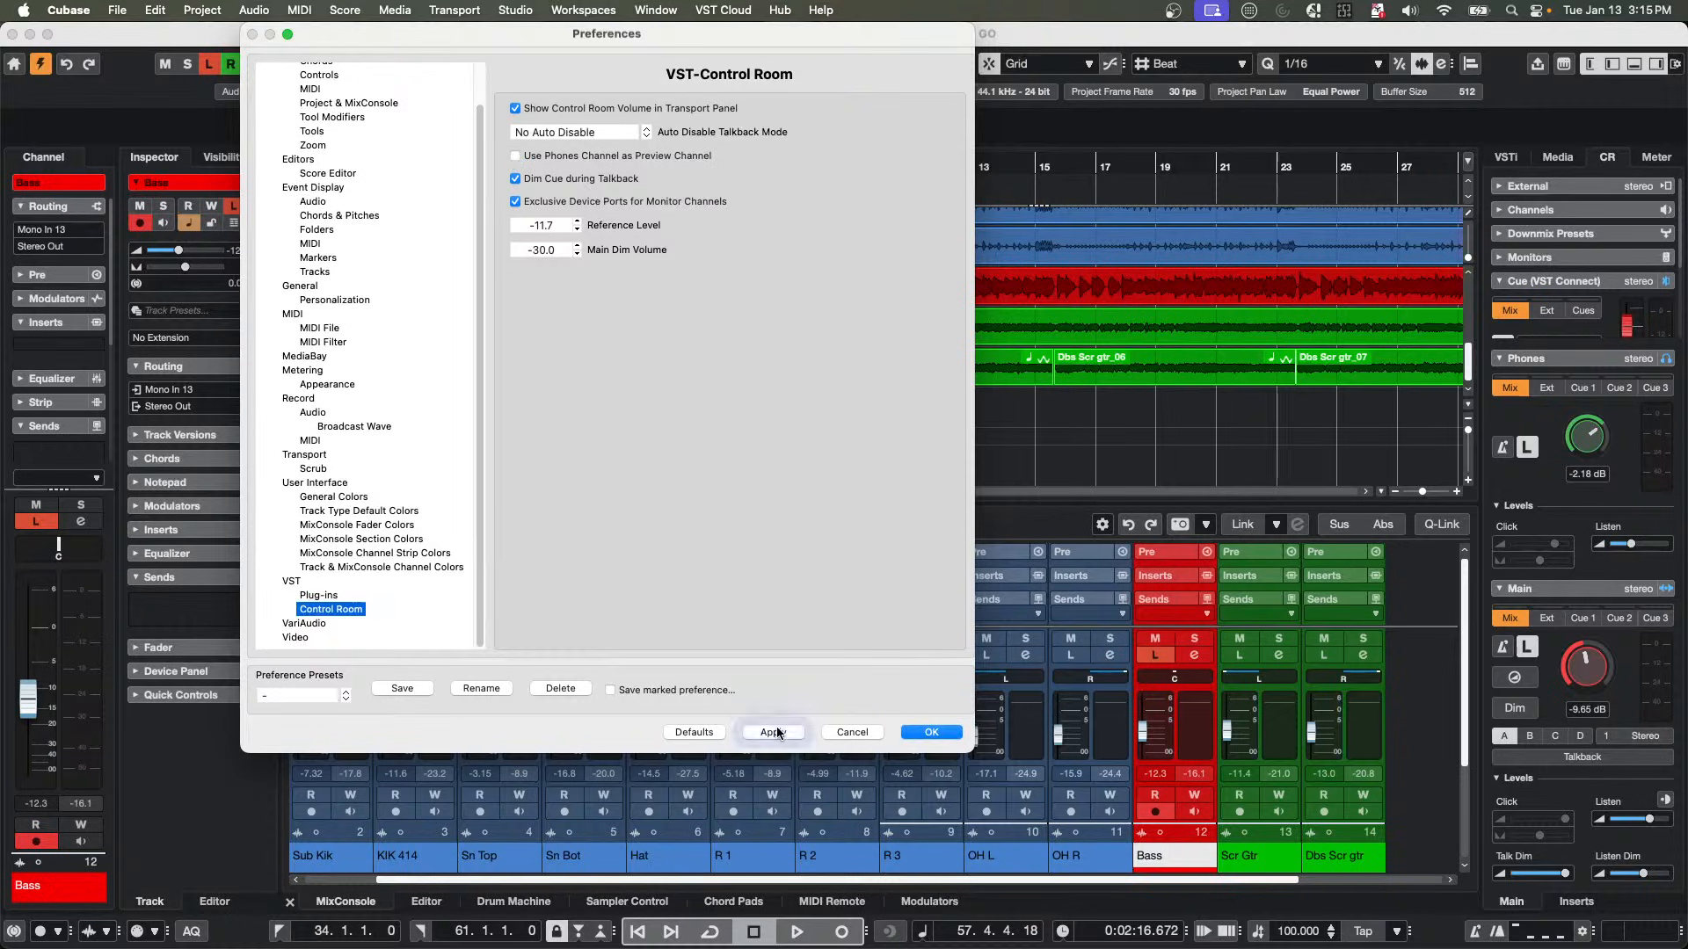
pyautogui.click(934, 737)
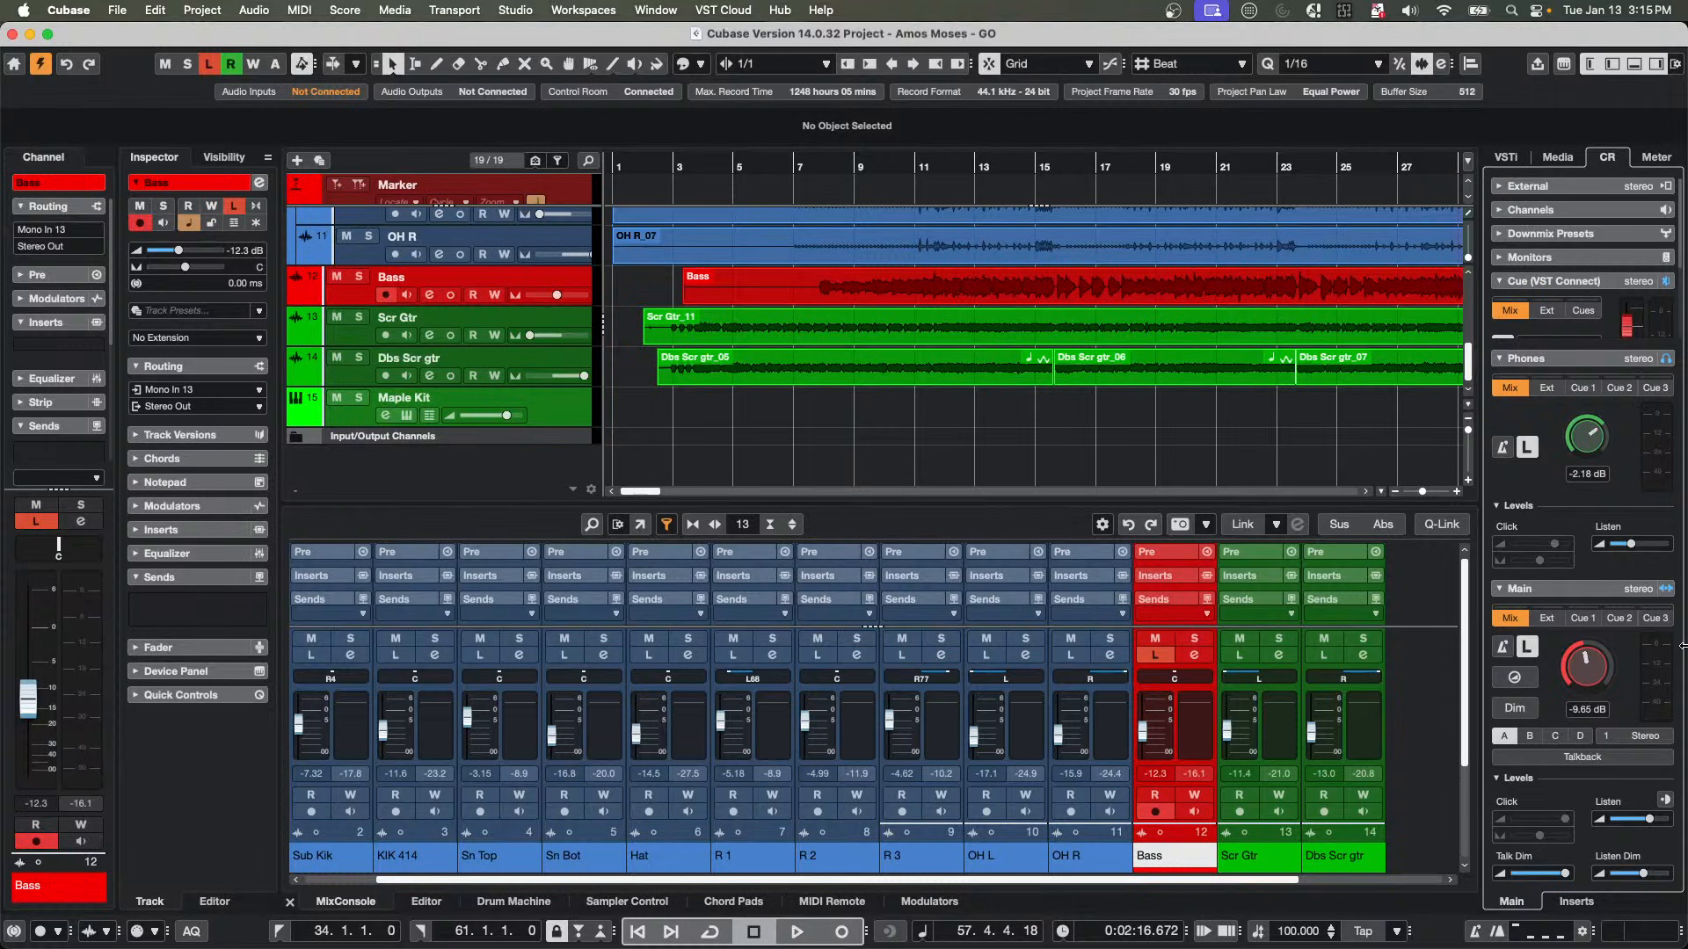
# Adjust the Phones channel's volume and collapse the Phones section of the Control Room.
pyautogui.moveTo(1592, 432); pyautogui.dragTo(1586, 449)
pyautogui.click(1551, 359)
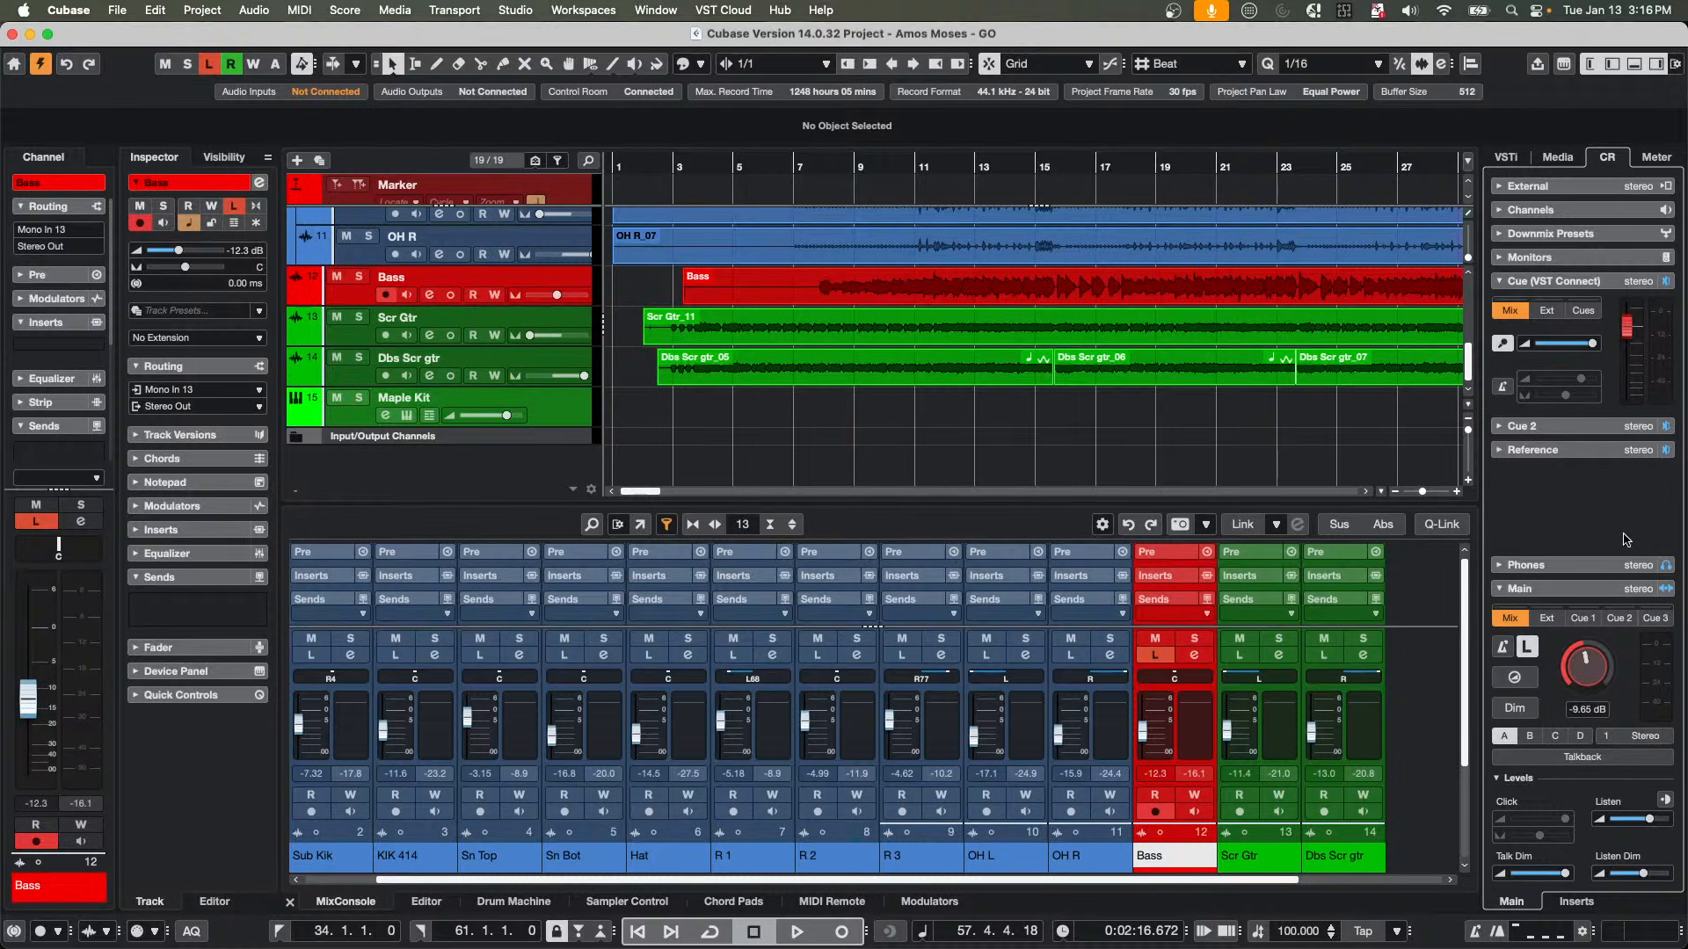
# Draw a MIDI part on the Maple Kit track from 7.2.1.0 to 12.4.1.0 and open it for note editing.
pyautogui.click(795, 169)
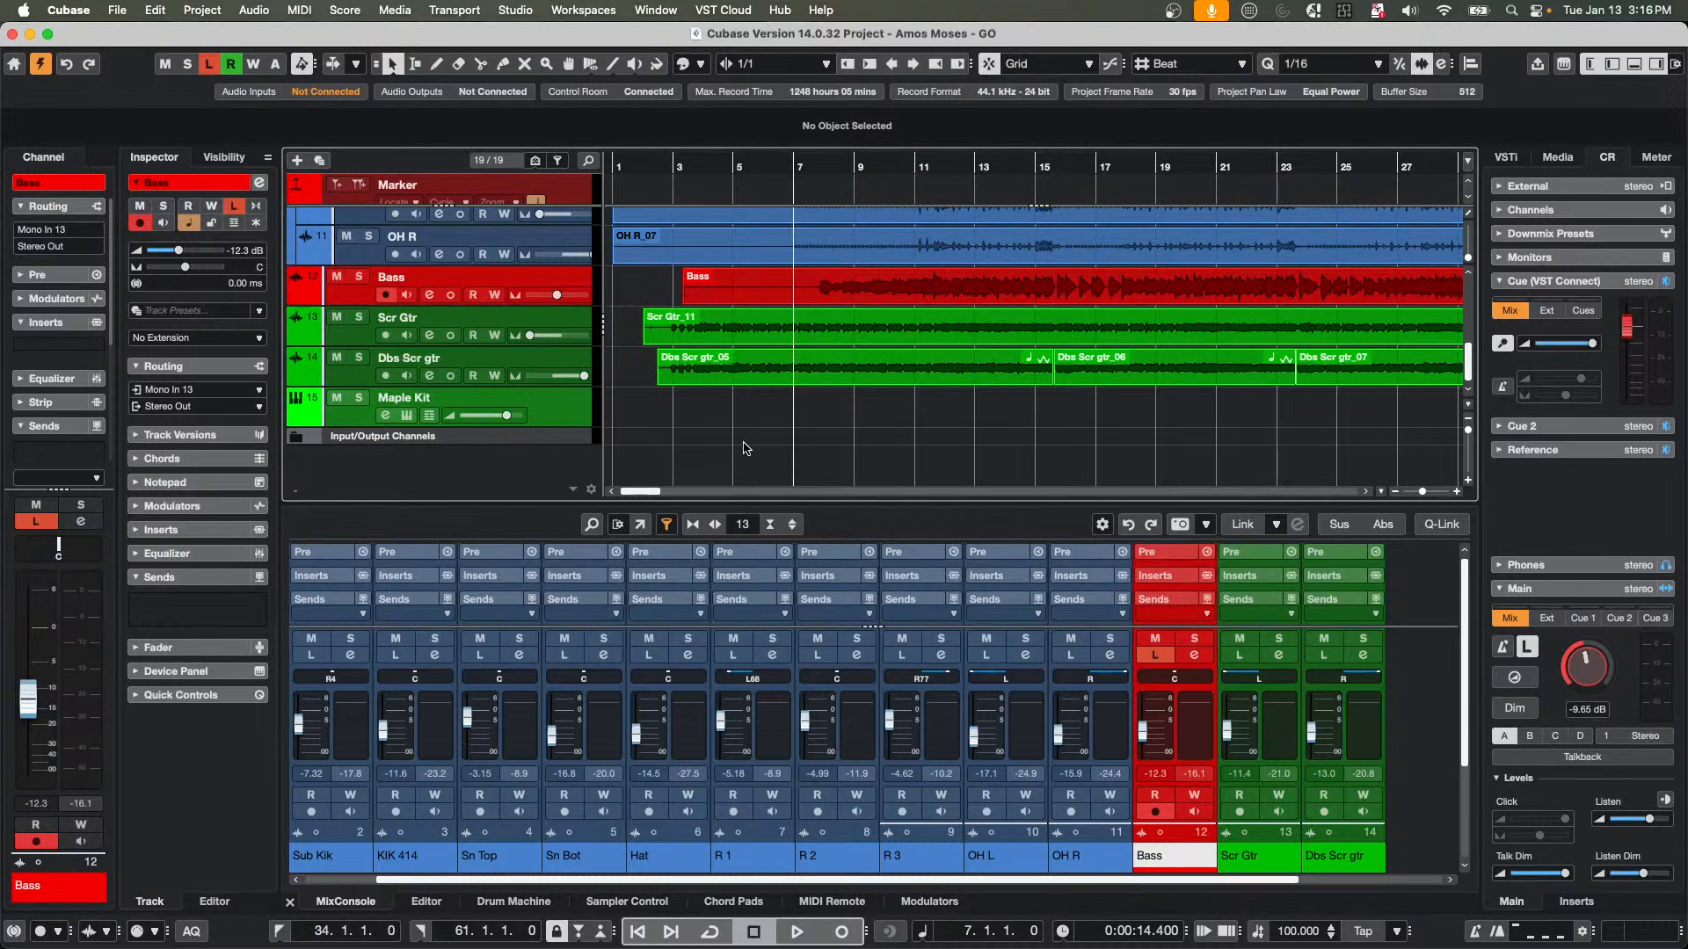
pyautogui.rightClick(814, 421)
pyautogui.click(861, 425)
pyautogui.moveTo(802, 416); pyautogui.dragTo(971, 431)
pyautogui.press('1')
pyautogui.click(836, 433)
pyautogui.doubleClick(842, 420)
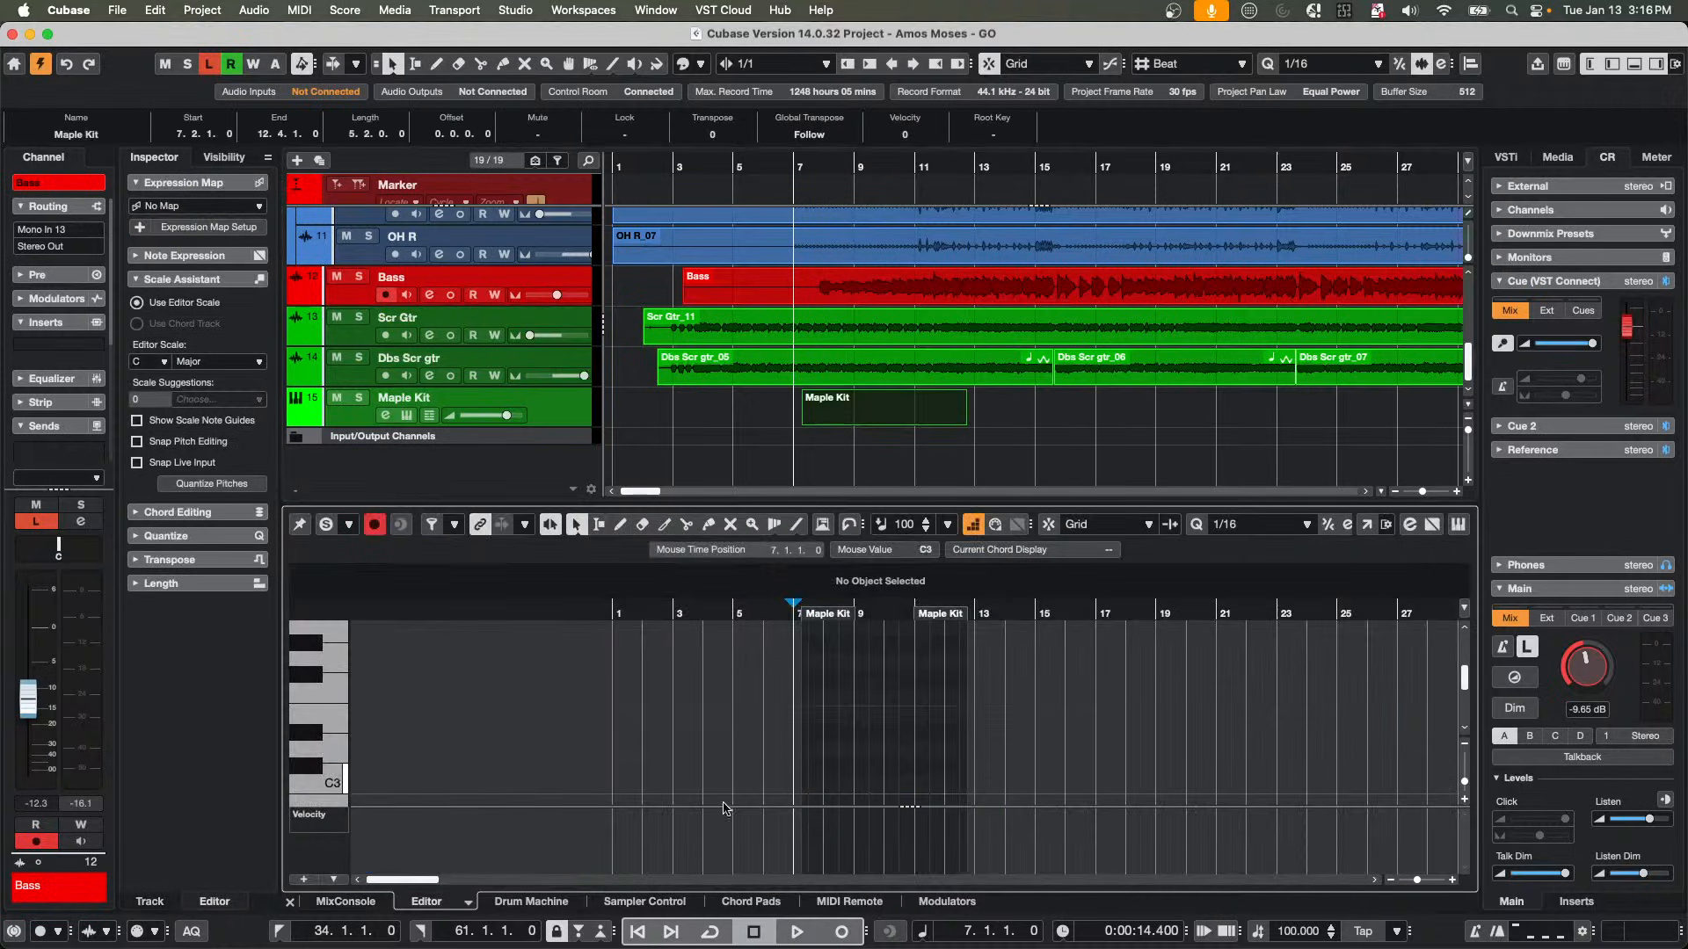
# Draw an E3 note about 0.1.2.45 long at the start of the Maple Kit part.
pyautogui.moveTo(791, 613); pyautogui.dragTo(882, 644)
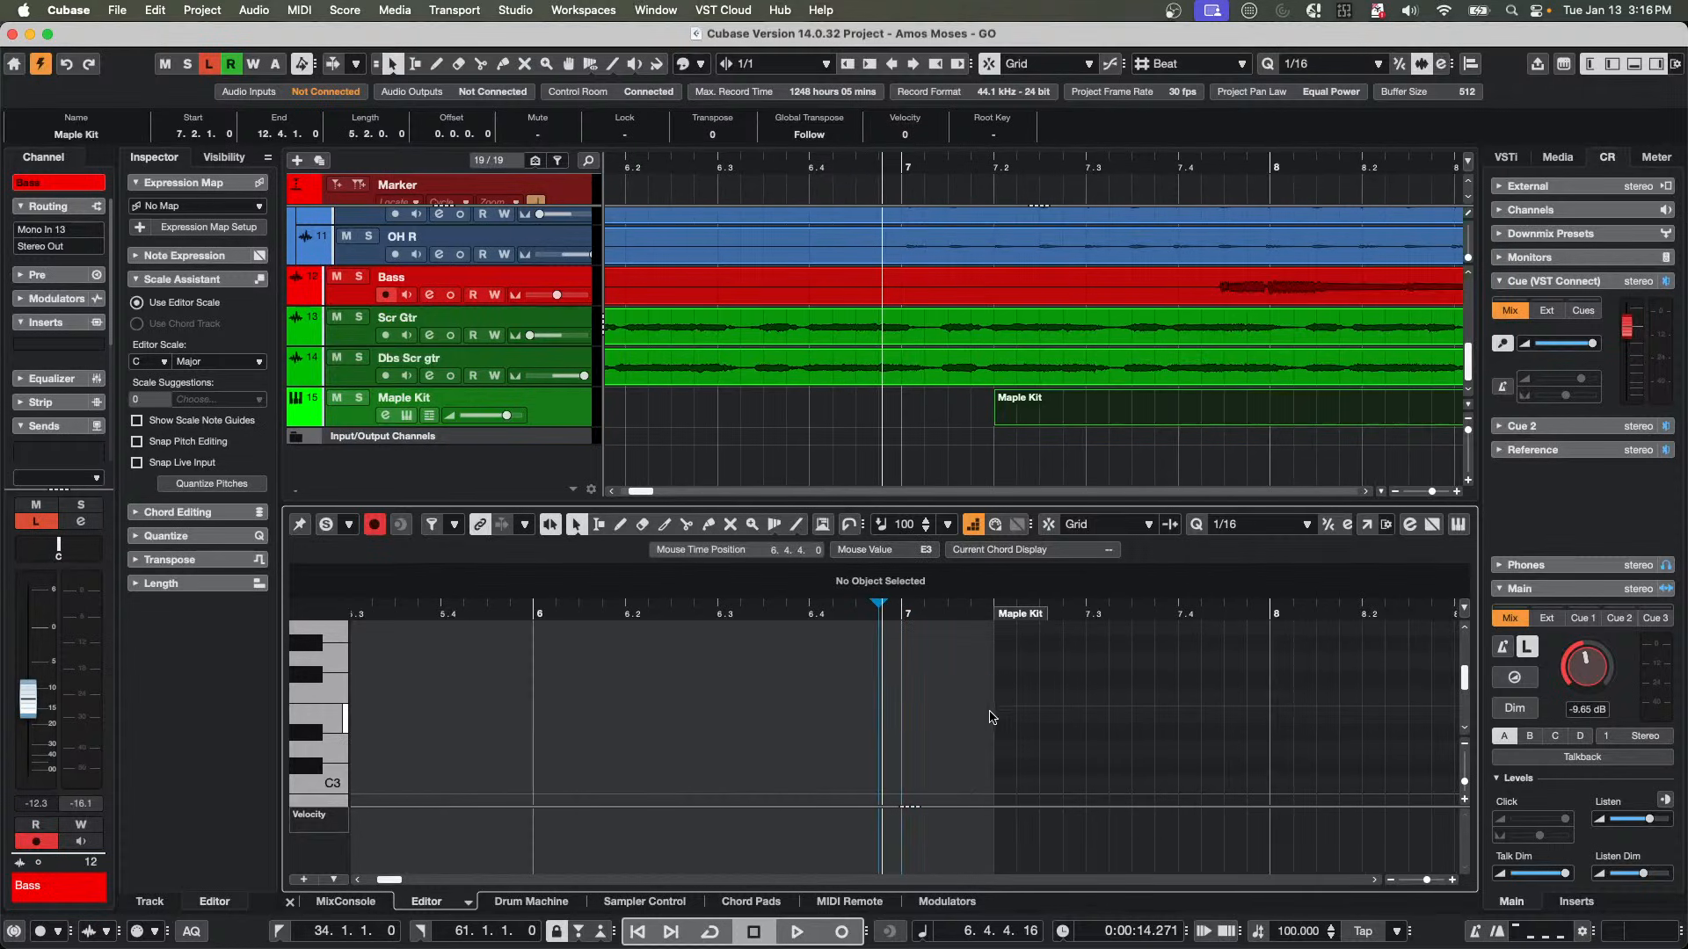
pyautogui.rightClick(991, 717)
pyautogui.click(1061, 725)
pyautogui.moveTo(994, 715); pyautogui.dragTo(1143, 715)
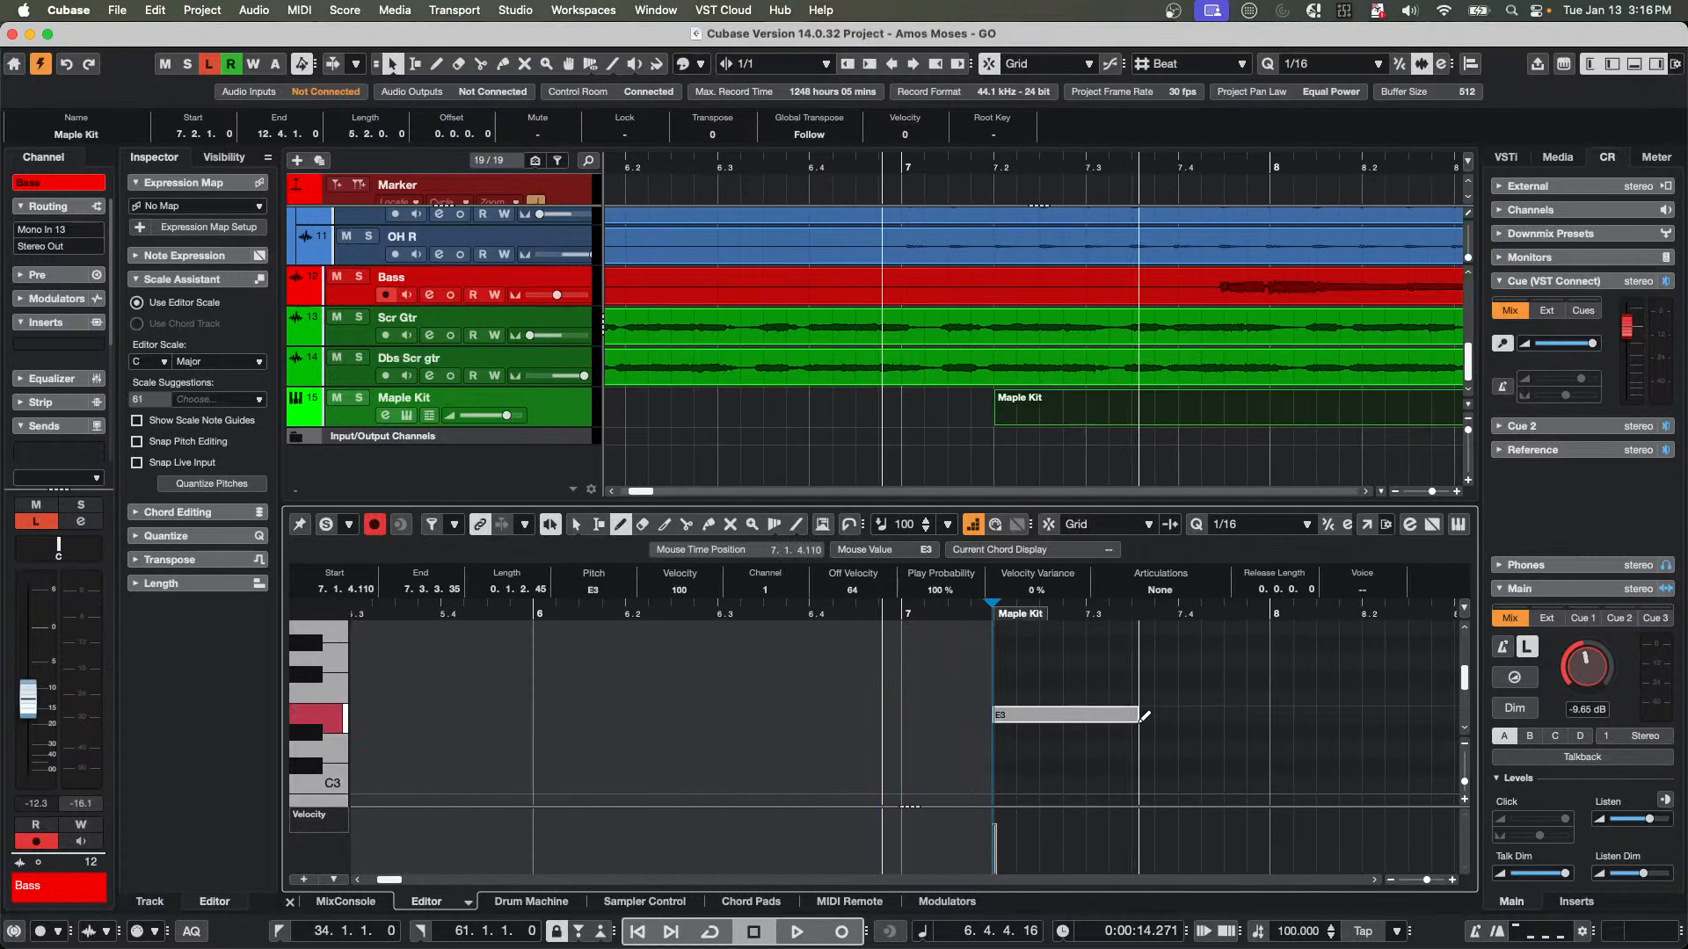
pyautogui.moveTo(996, 613)
pyautogui.mouseDown()
pyautogui.moveTo(1000, 678)
pyautogui.moveTo(998, 644)
pyautogui.mouseUp()
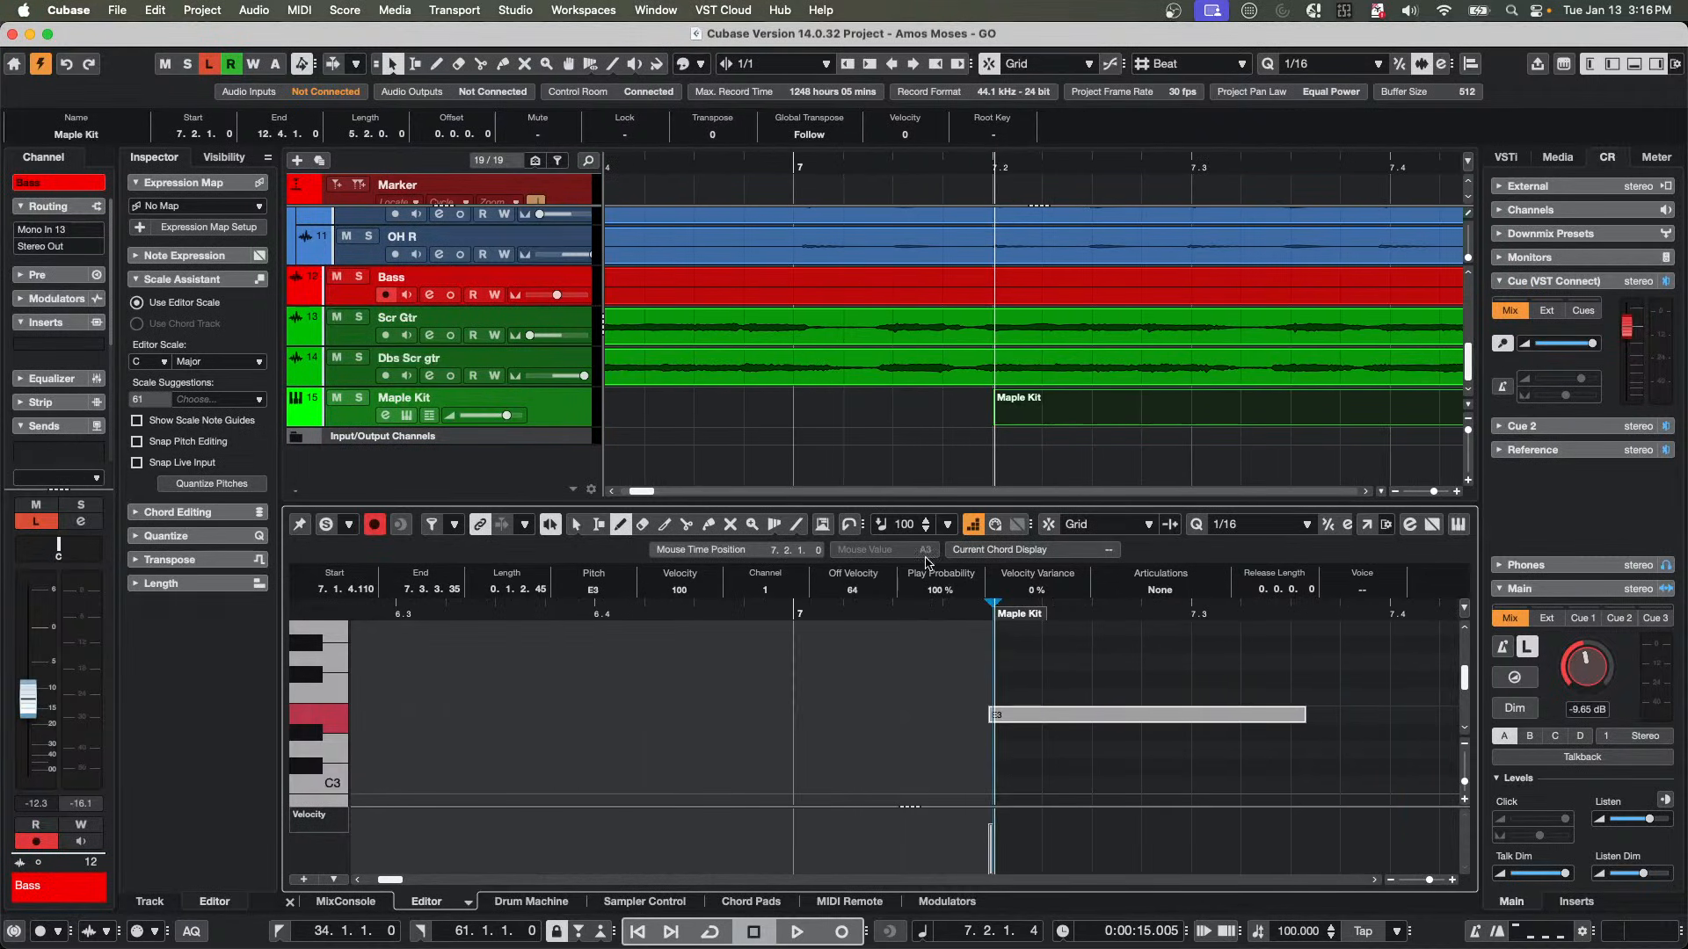
# Quantize the E3 note with Soft Quantize enabled and the grid type set to 1/8.
pyautogui.click(1441, 64)
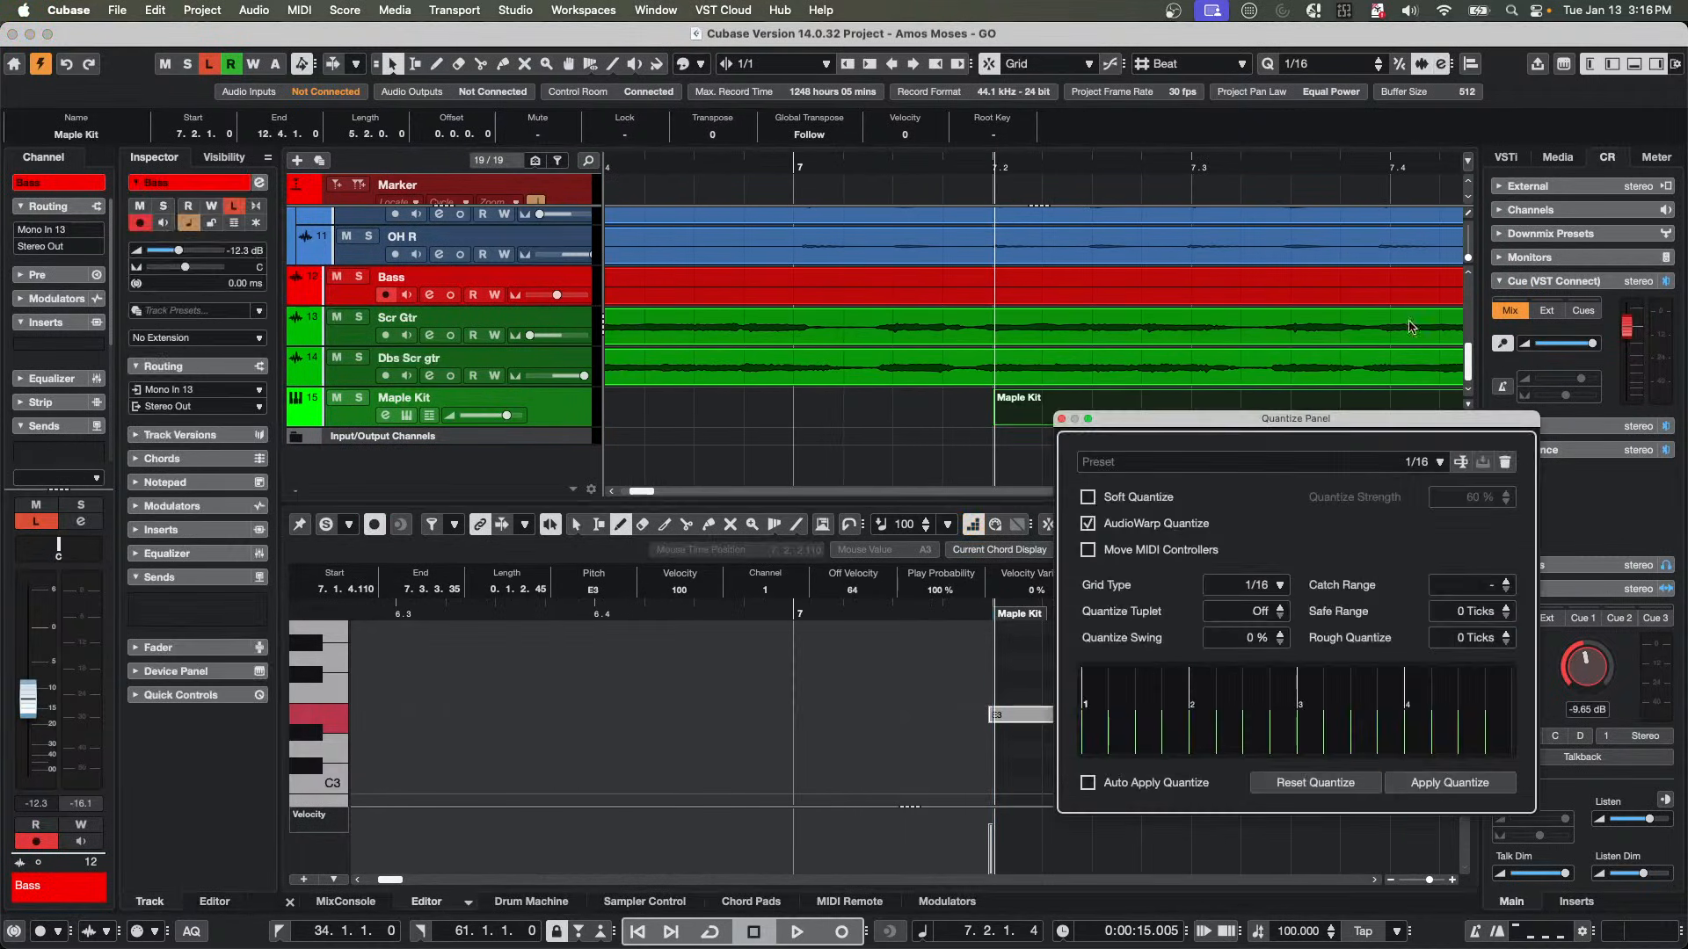
pyautogui.moveTo(1213, 427); pyautogui.dragTo(672, 251)
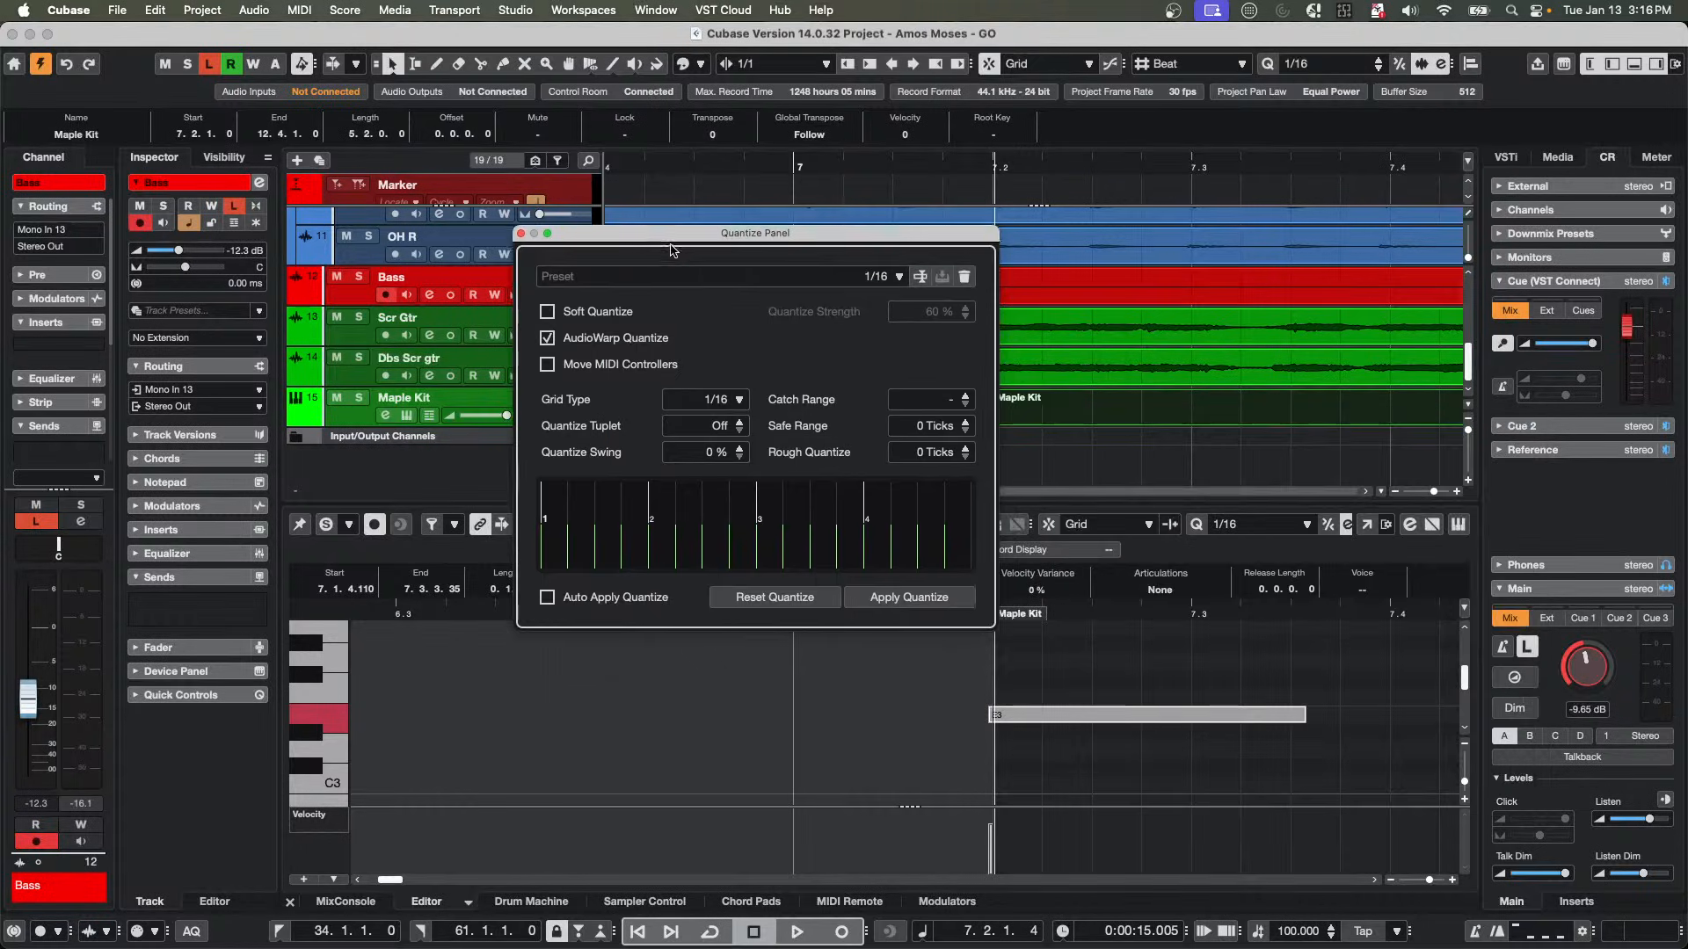
pyautogui.click(547, 311)
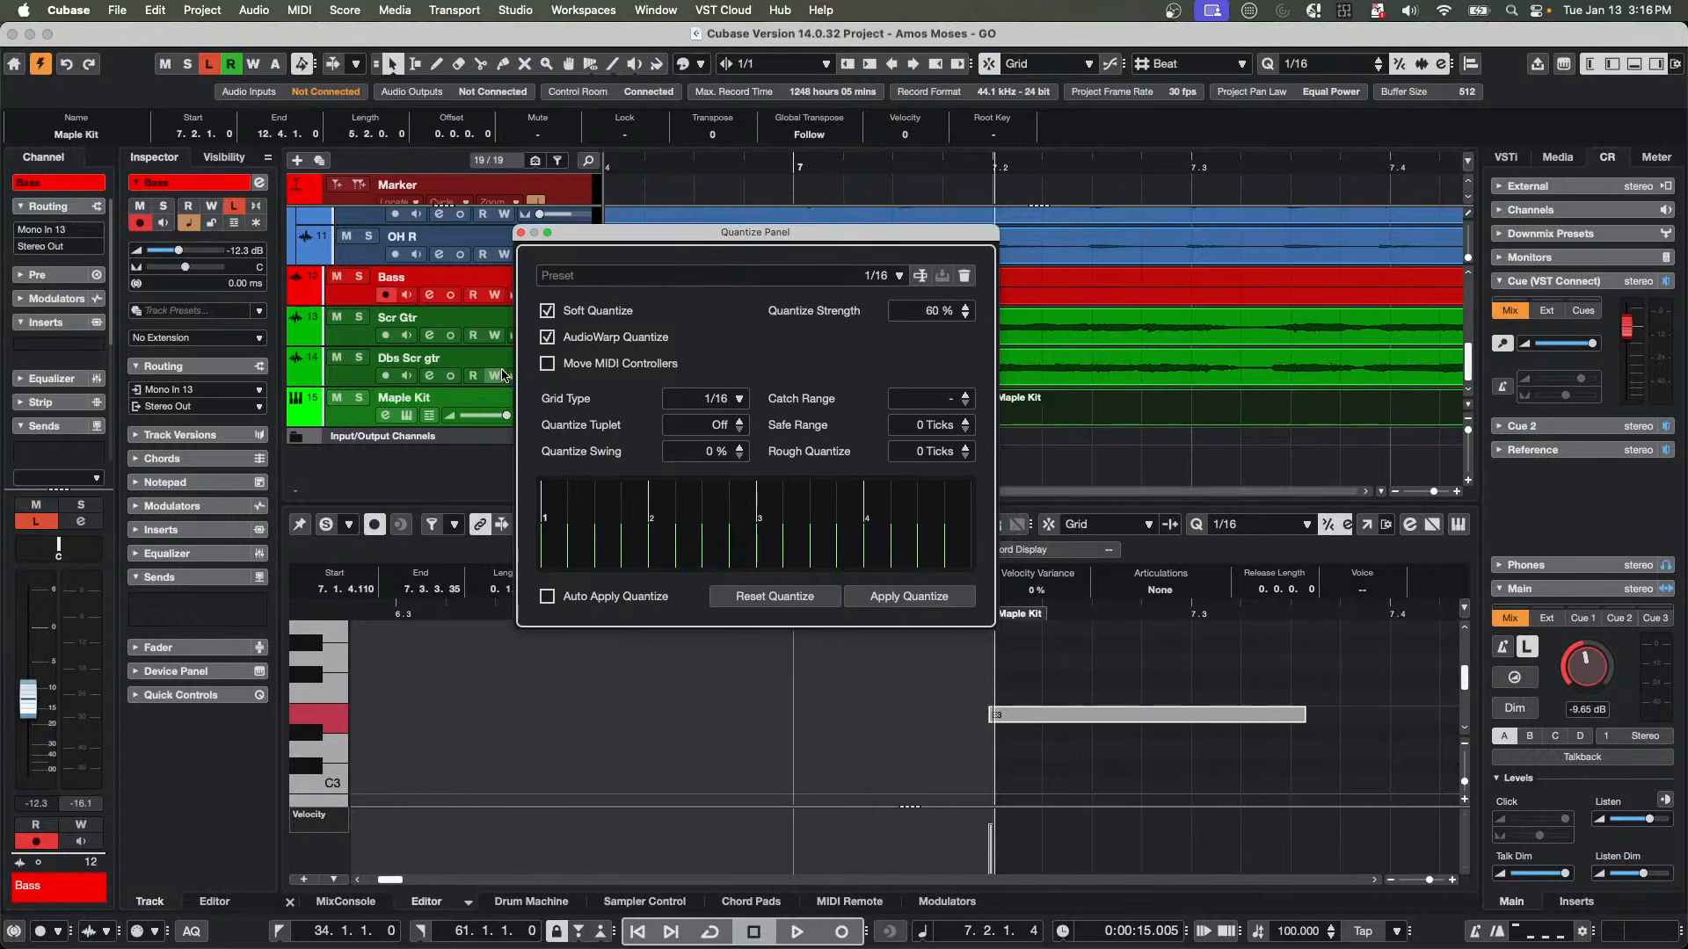
pyautogui.click(727, 400)
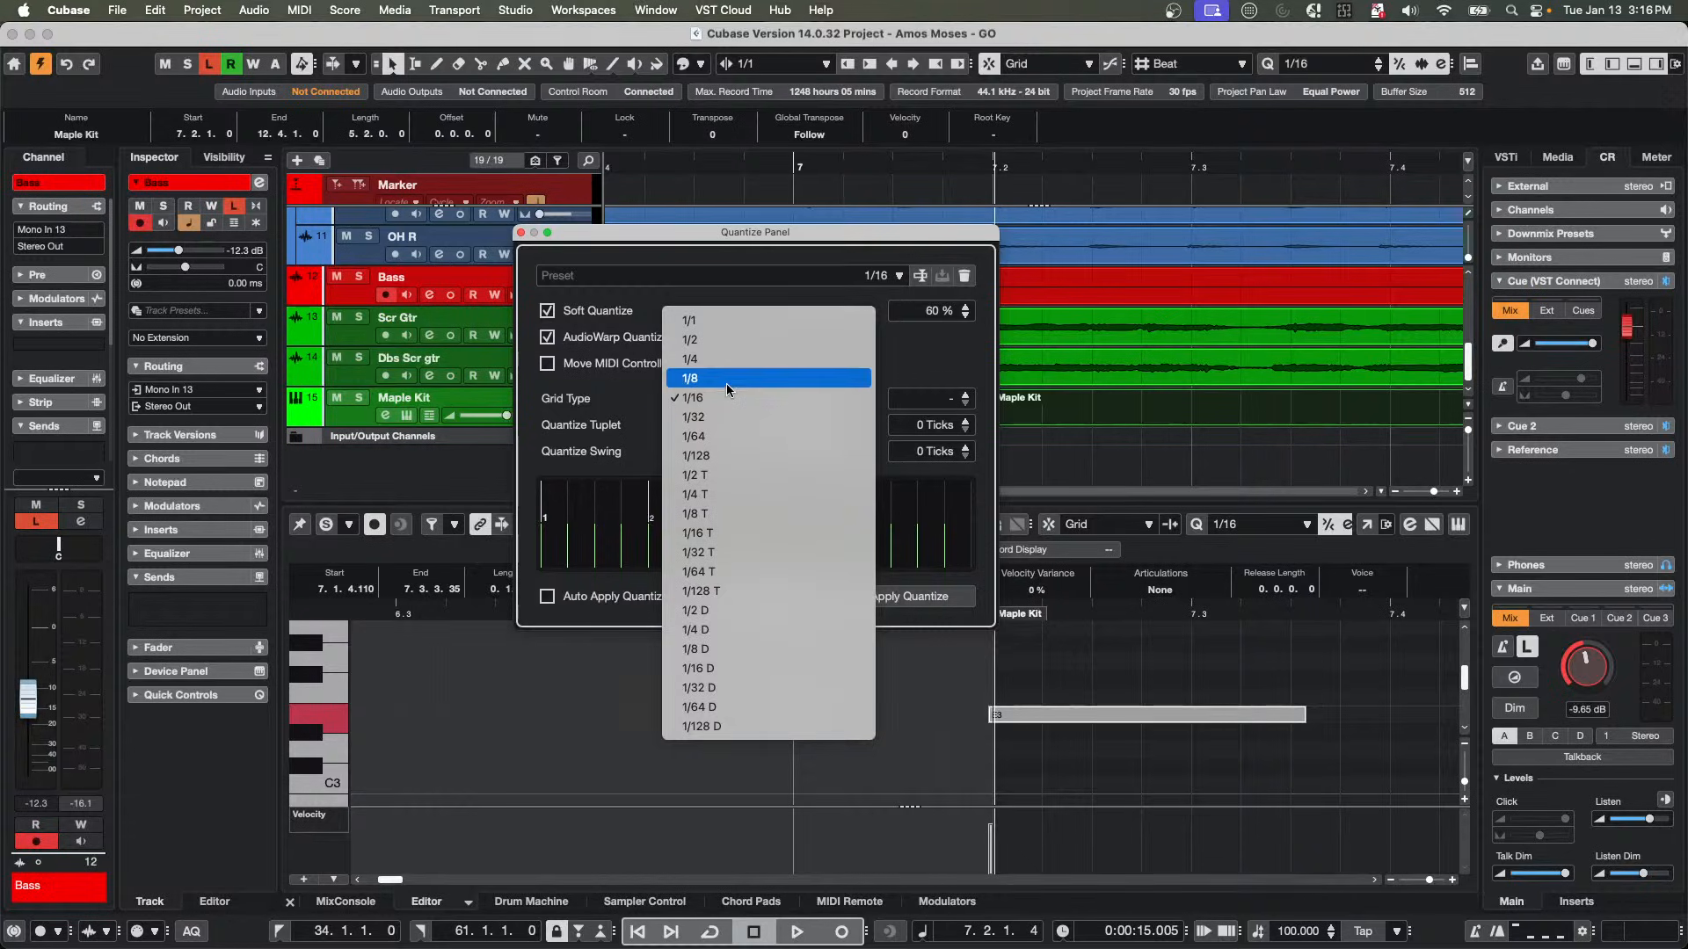
pyautogui.click(726, 380)
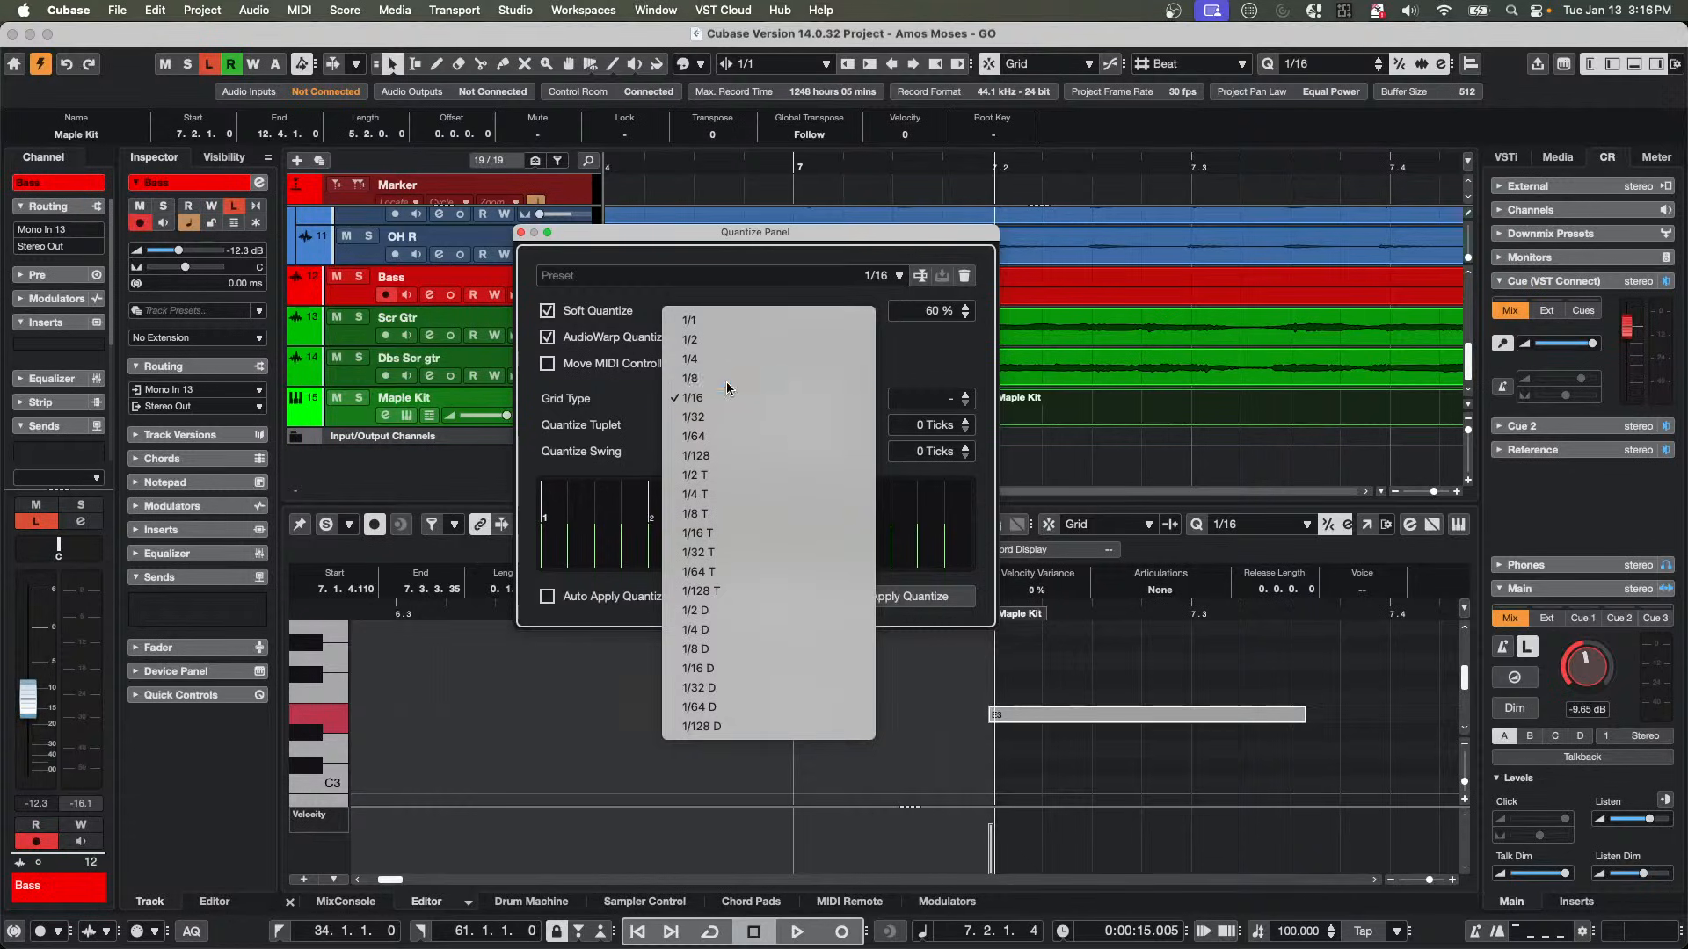
pyautogui.click(925, 598)
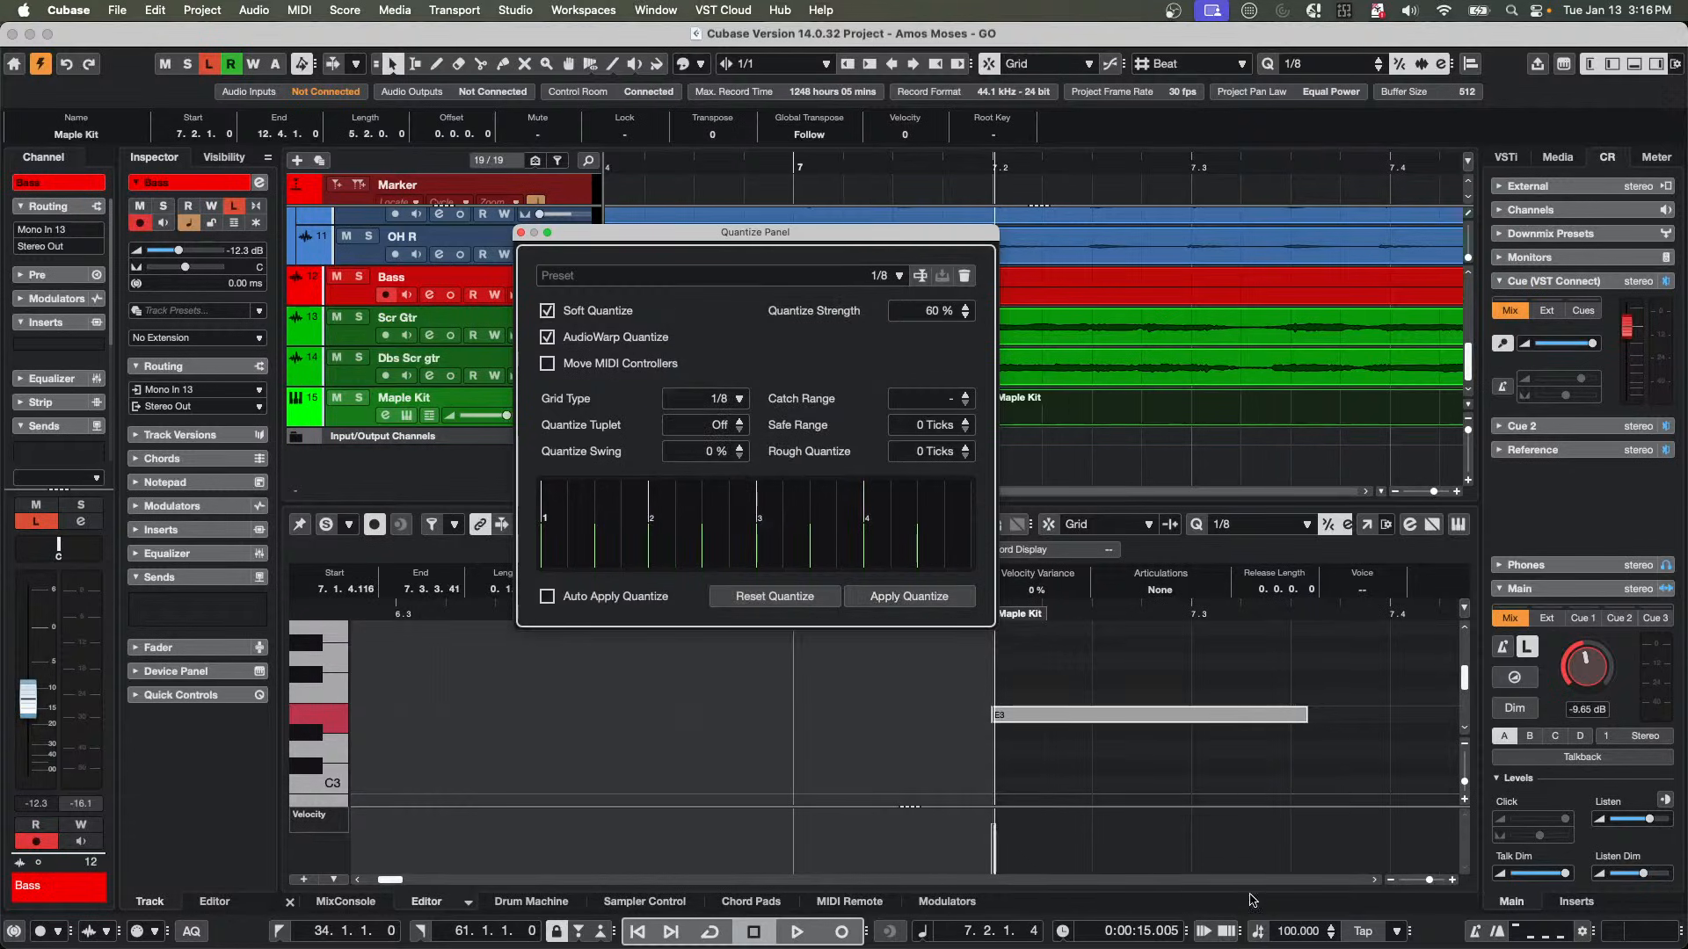
# Quantize the E3 note with Soft Quantize disabled, and undo the last two quantize operations.
pyautogui.moveTo(1065, 617); pyautogui.dragTo(988, 689)
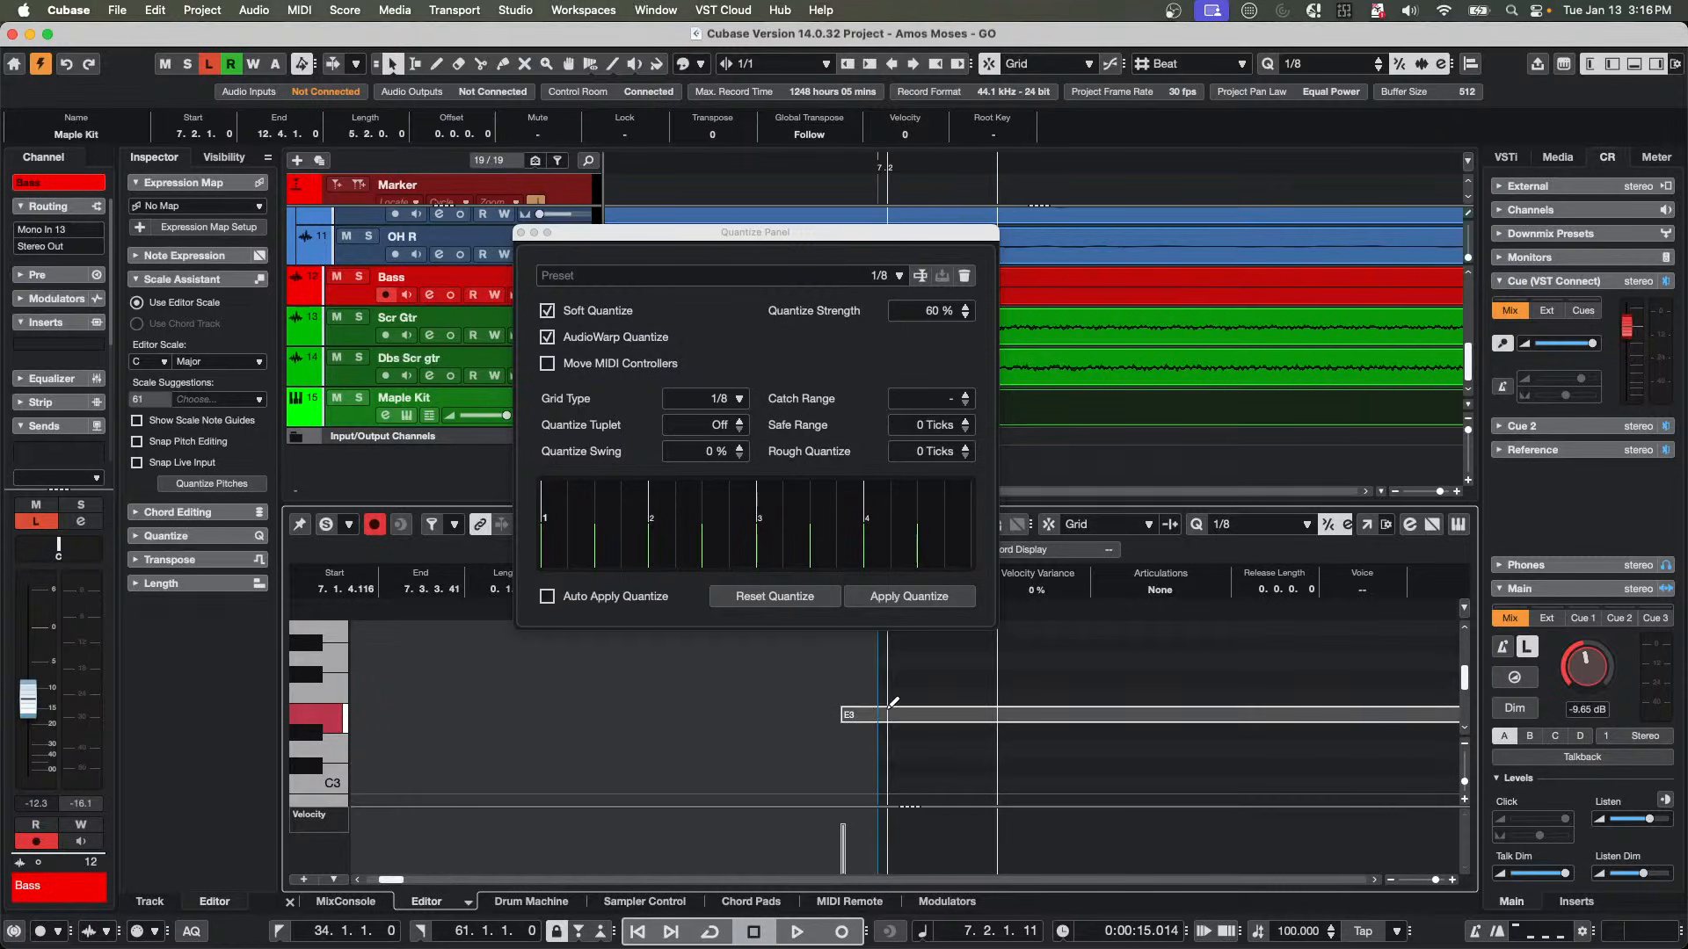
pyautogui.click(576, 311)
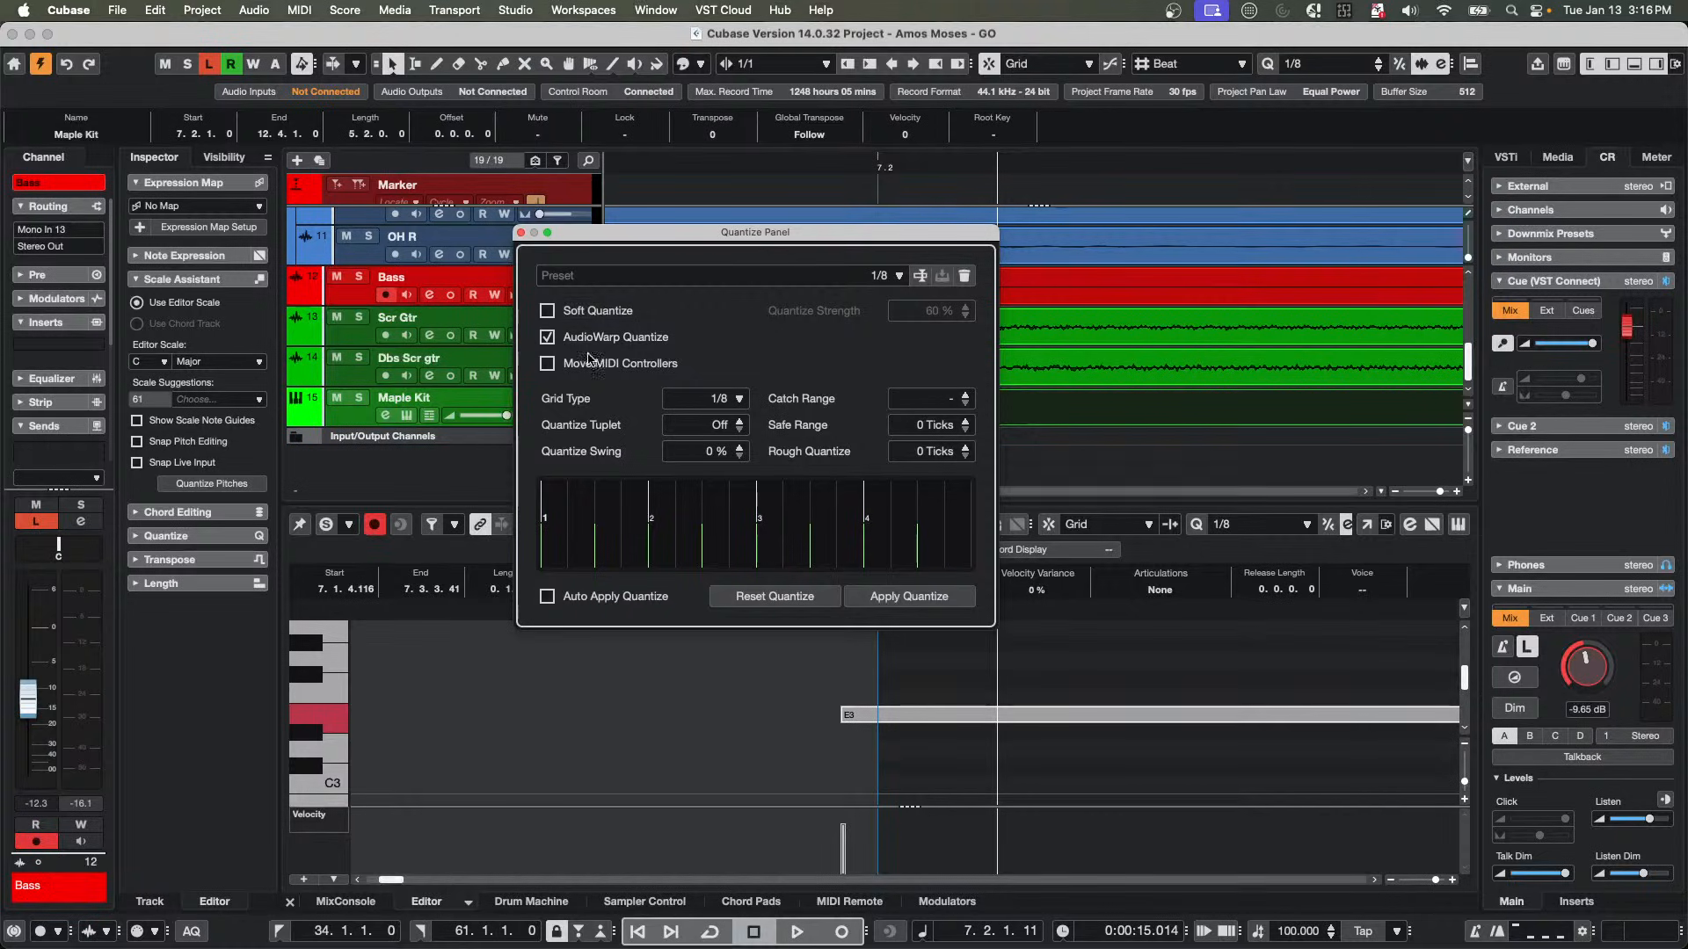
pyautogui.click(931, 606)
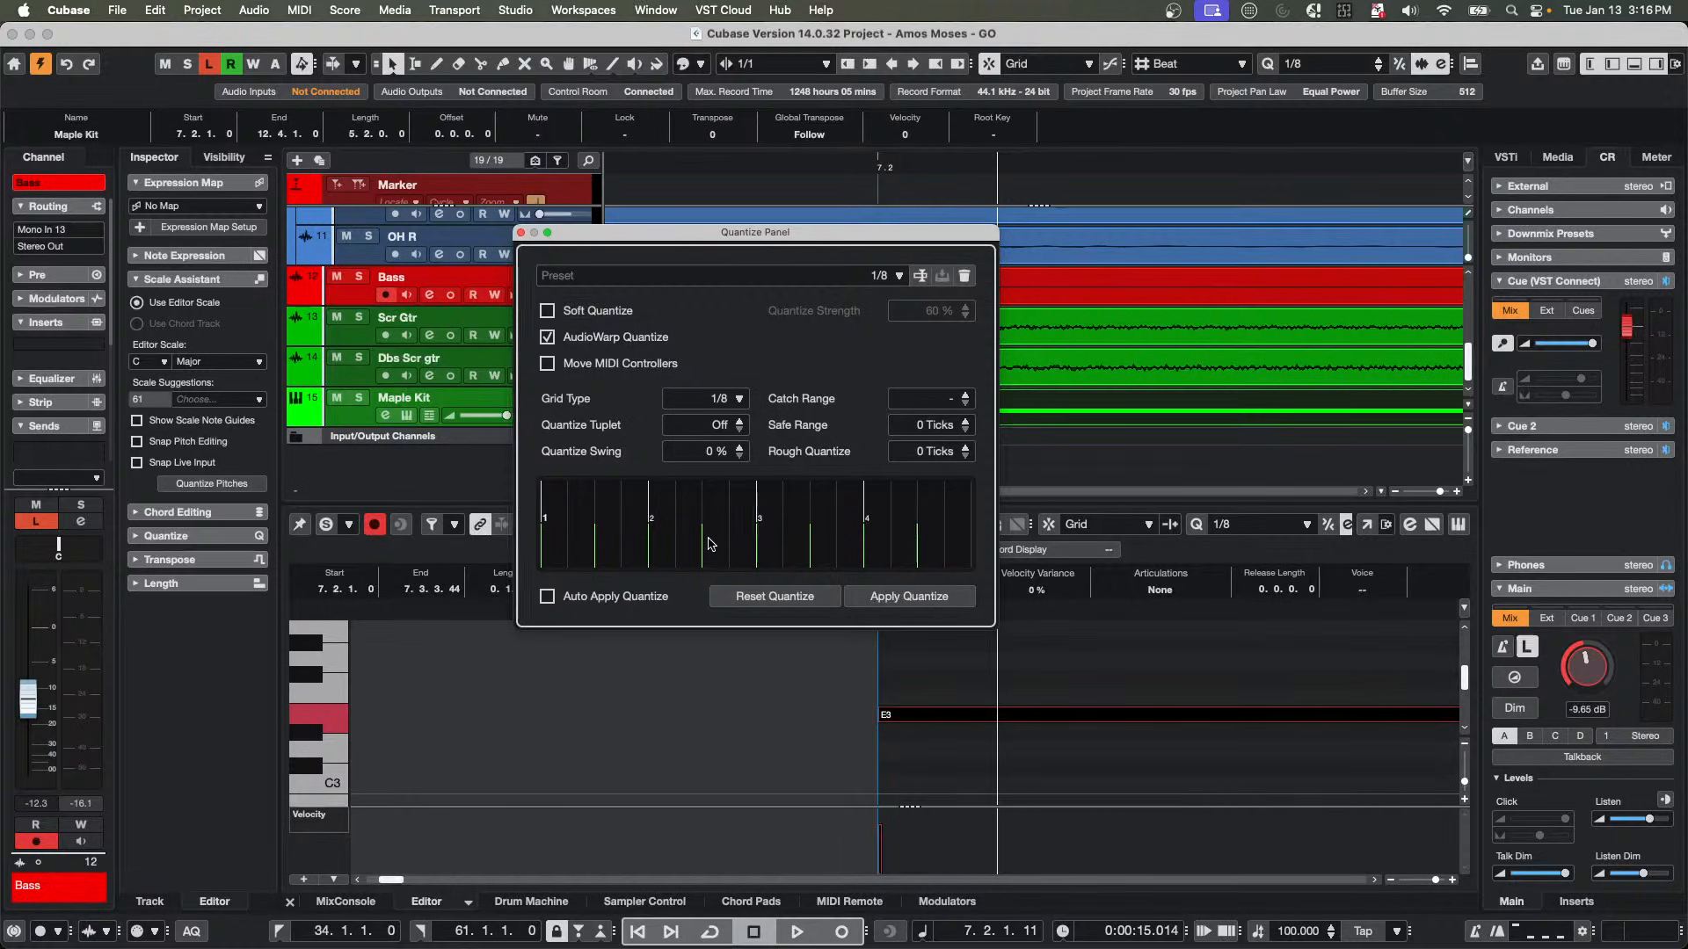
pyautogui.press('super+z')
pyautogui.press('super+z')
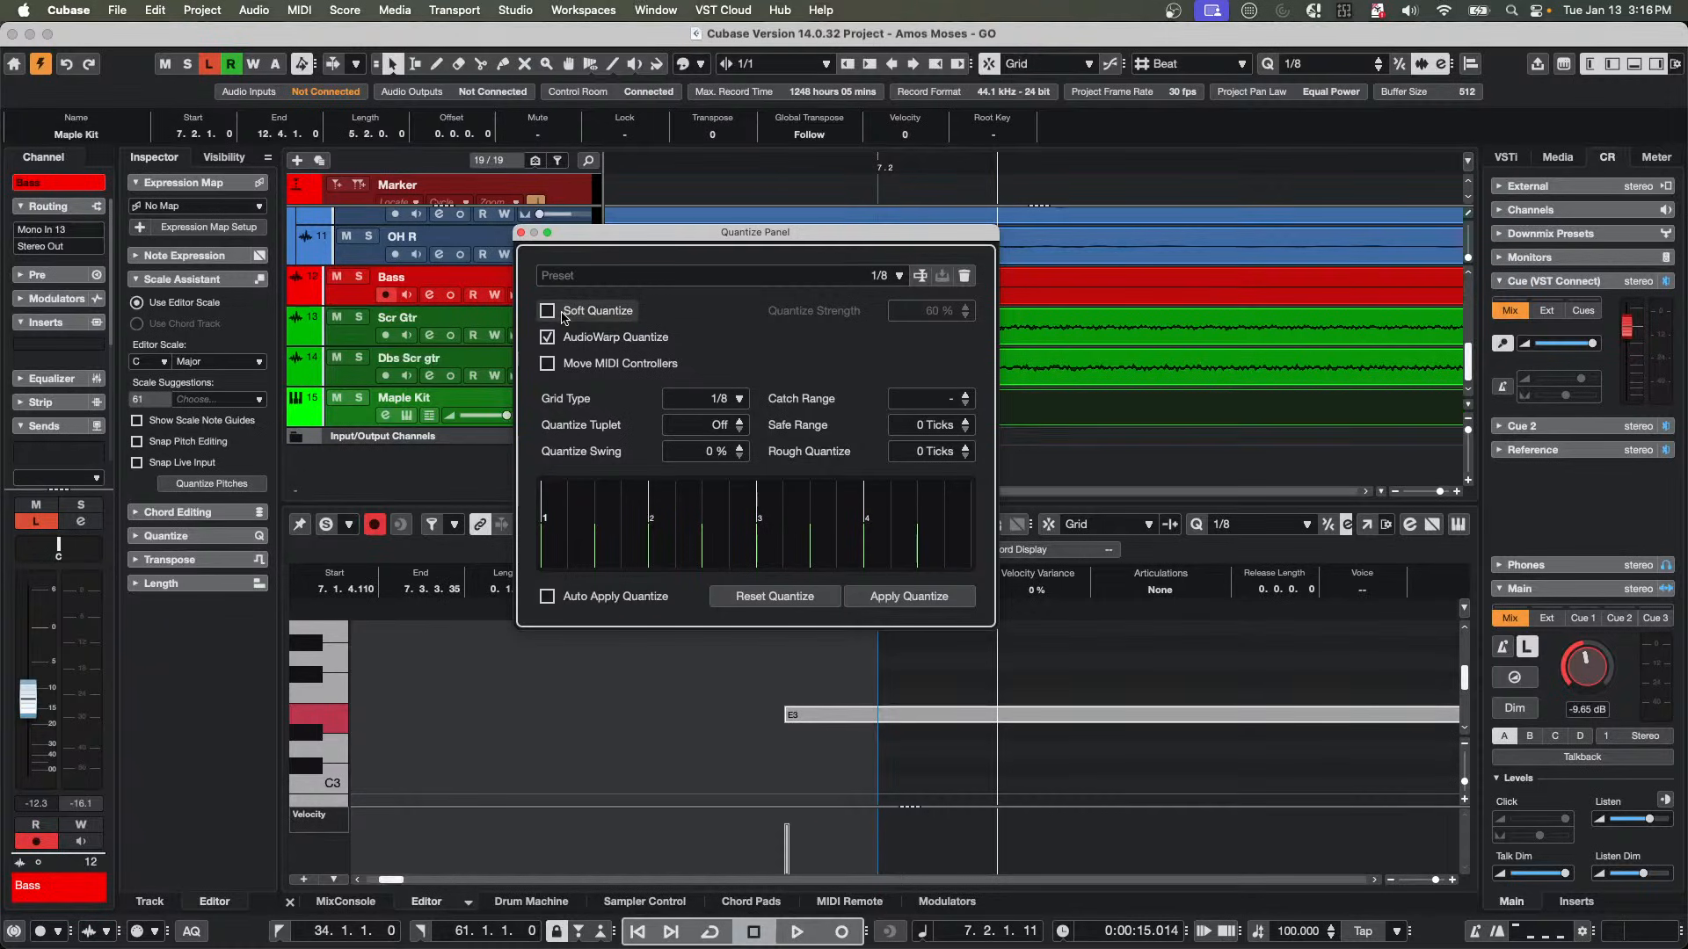
# Re-enable Soft Quantize and apply the 1/8 quantize at 60% strength repeatedly to pull the E3 note toward the grid.
pyautogui.click(548, 311)
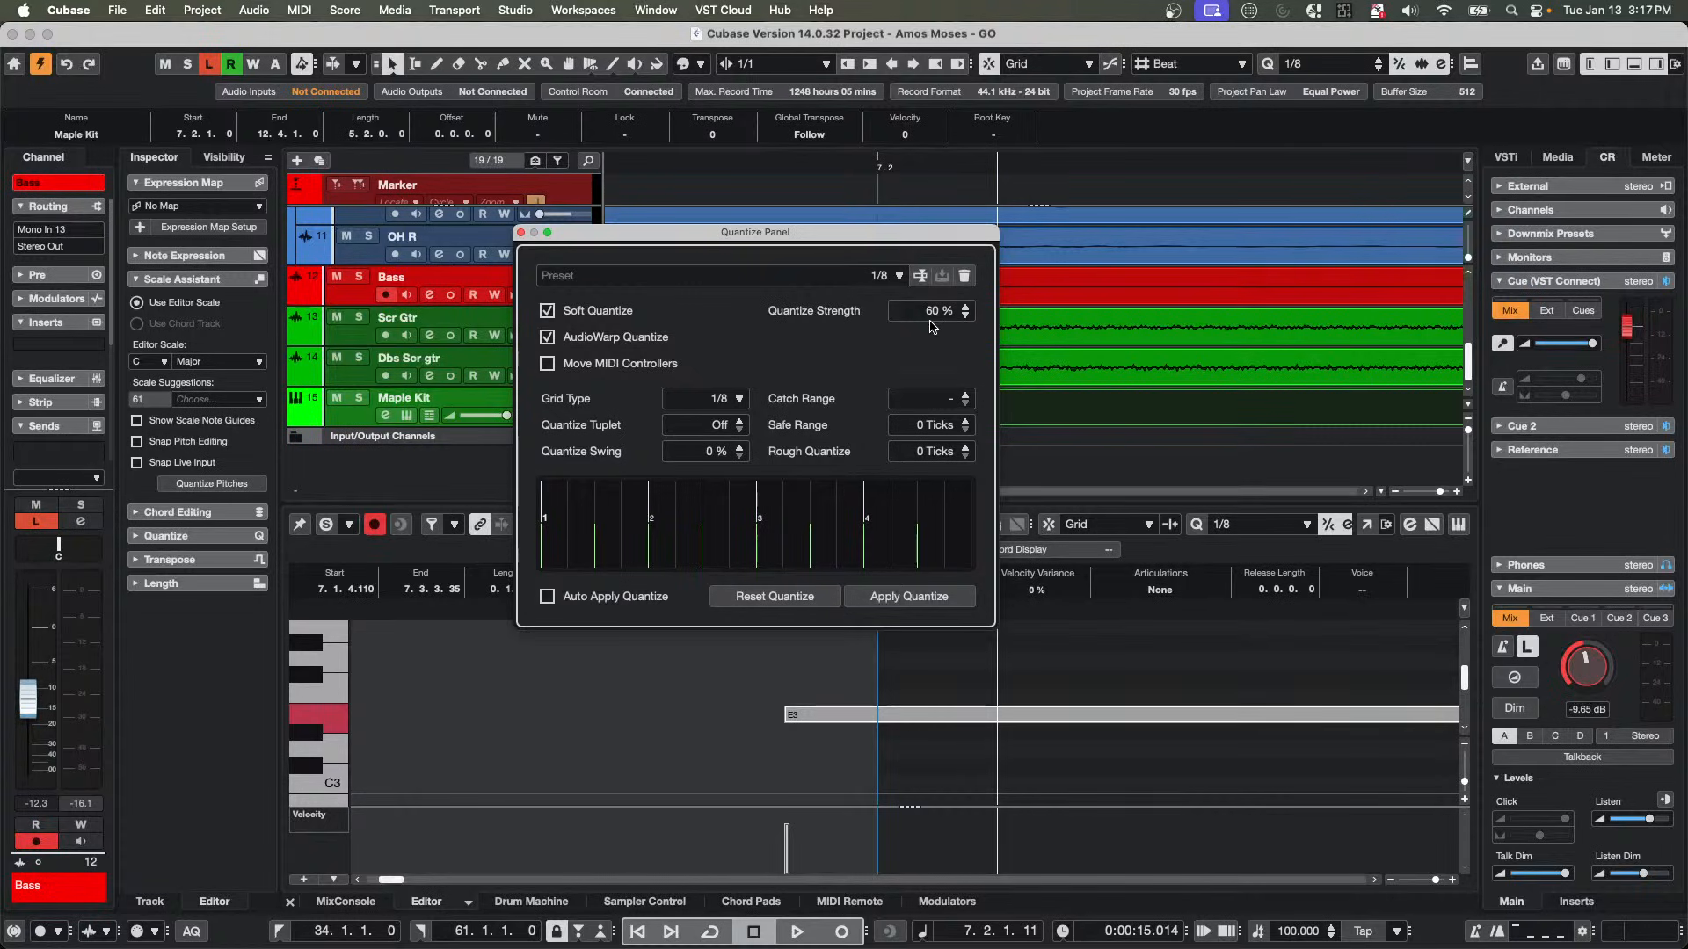
pyautogui.click(914, 597)
pyautogui.click(917, 602)
pyautogui.click(917, 605)
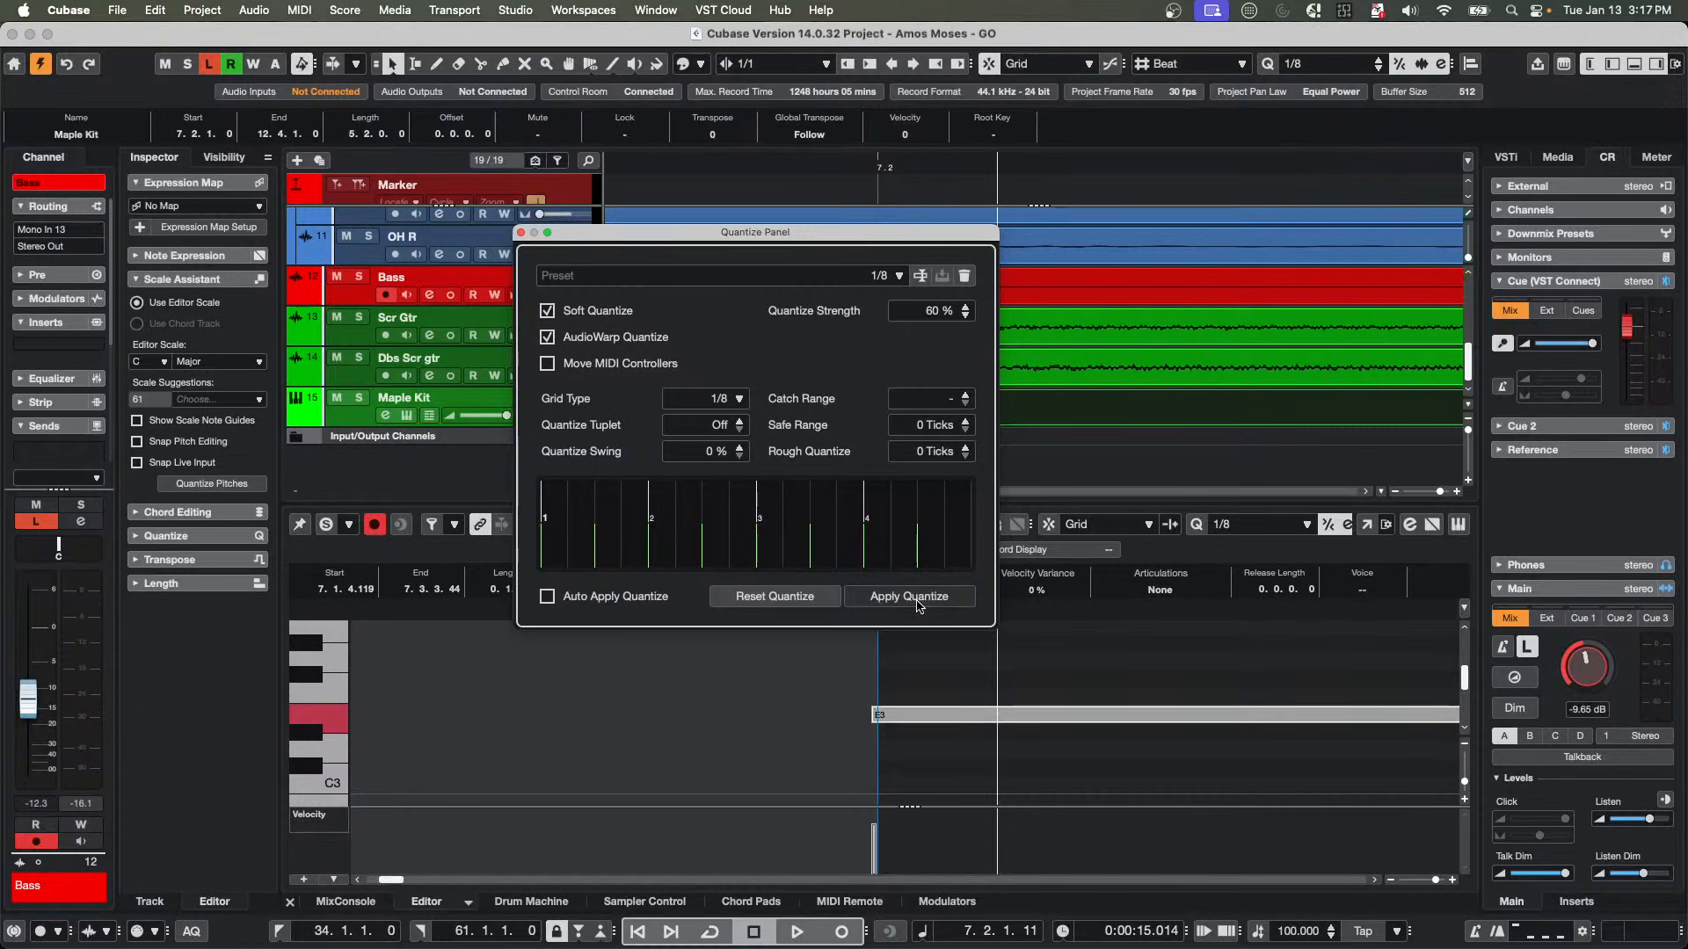
pyautogui.click(917, 605)
pyautogui.click(916, 605)
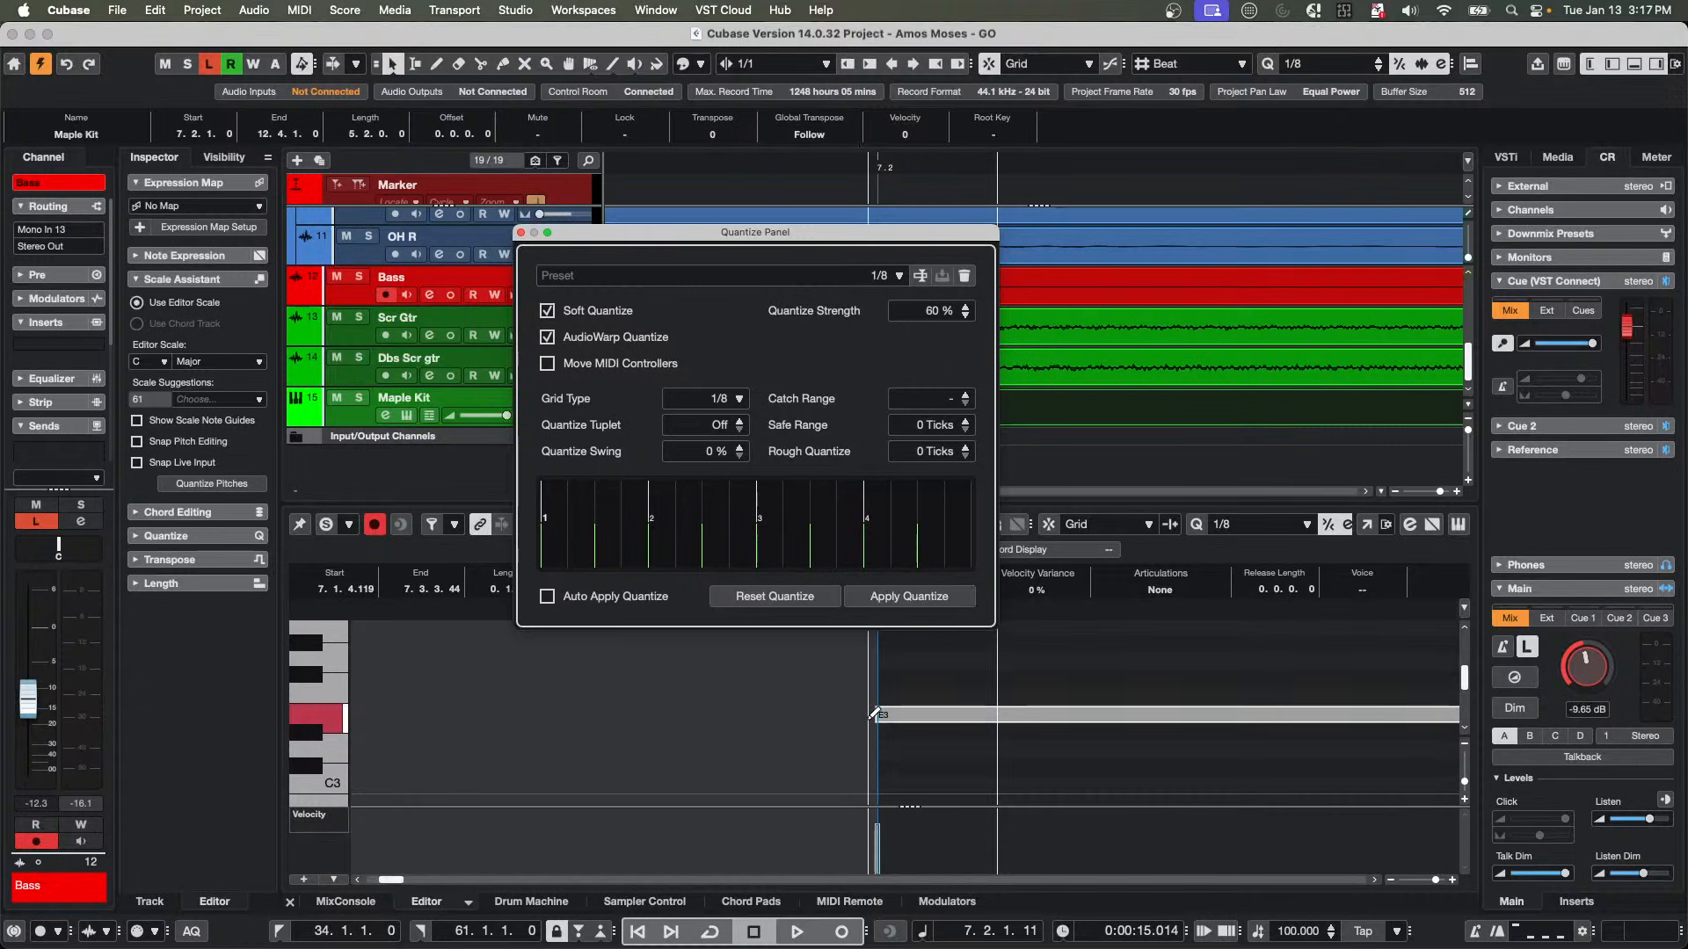
# Disable Soft Quantize and close the Quantize Panel.
pyautogui.click(547, 314)
pyautogui.click(547, 313)
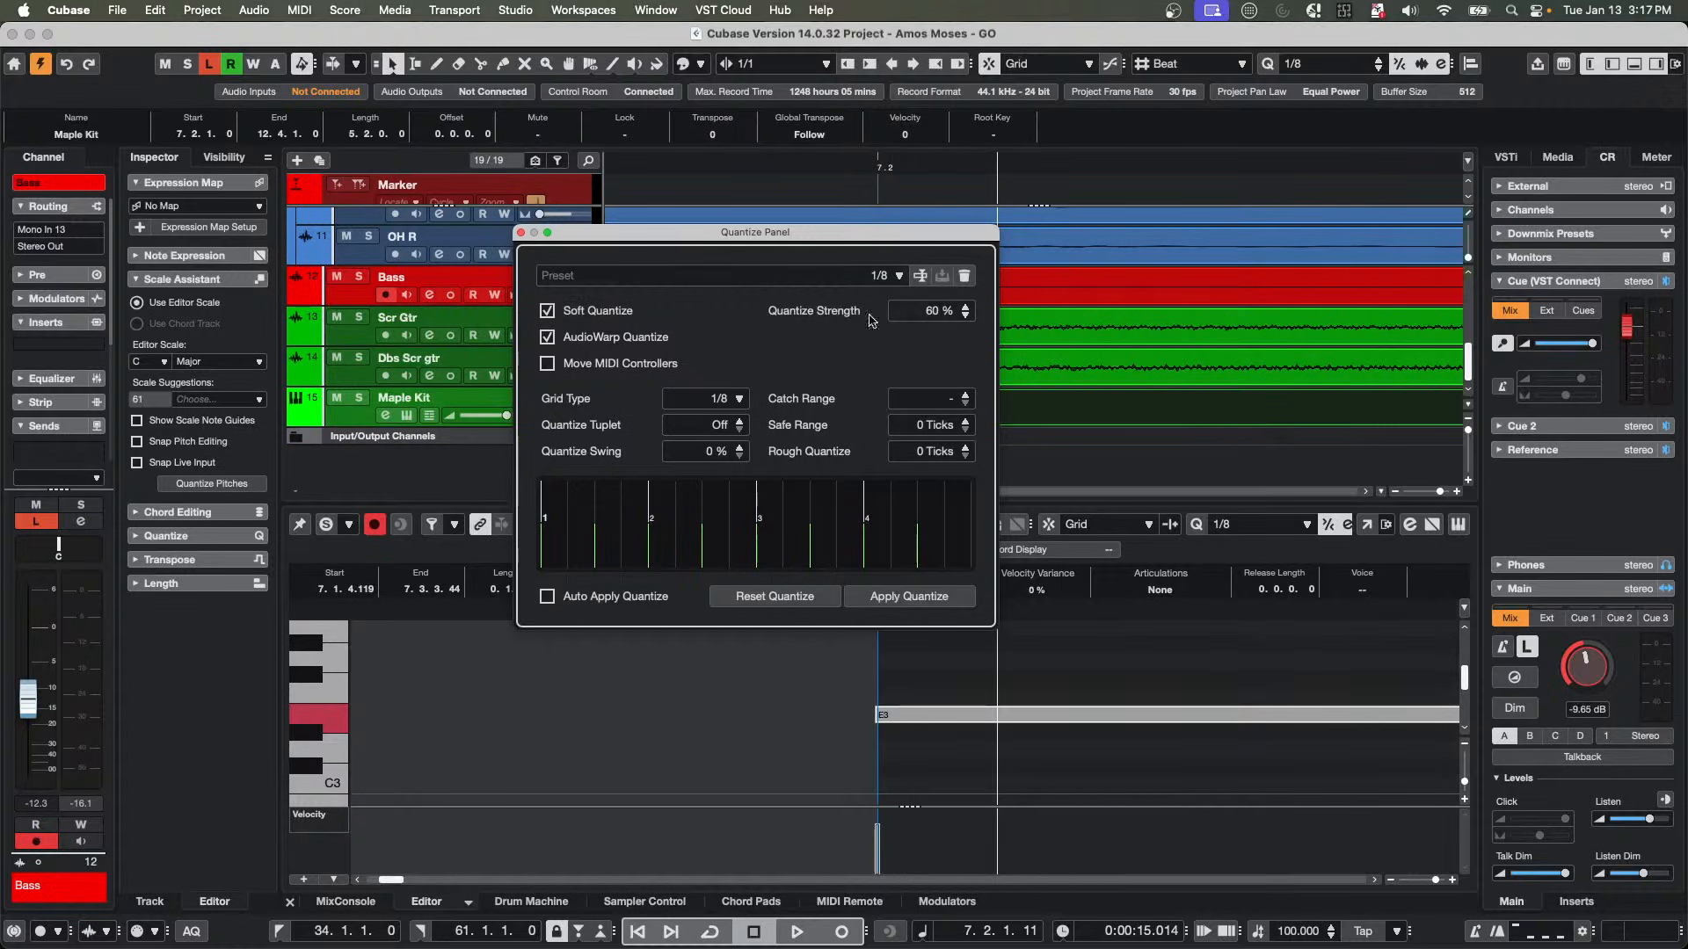
pyautogui.click(547, 312)
pyautogui.click(522, 232)
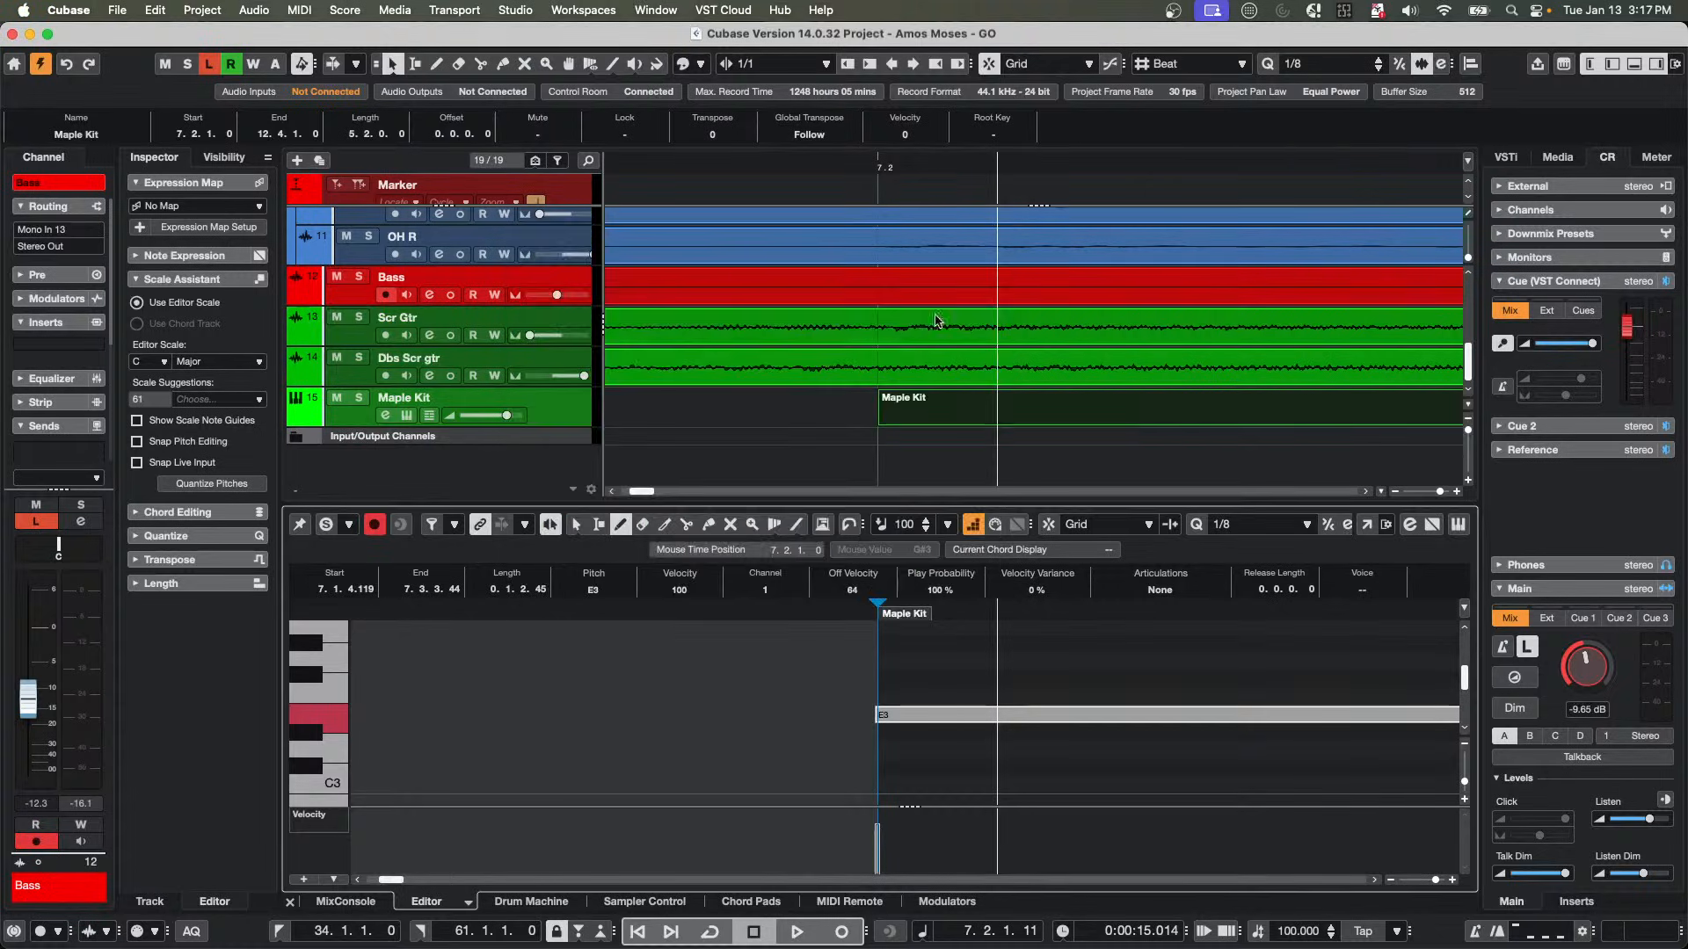
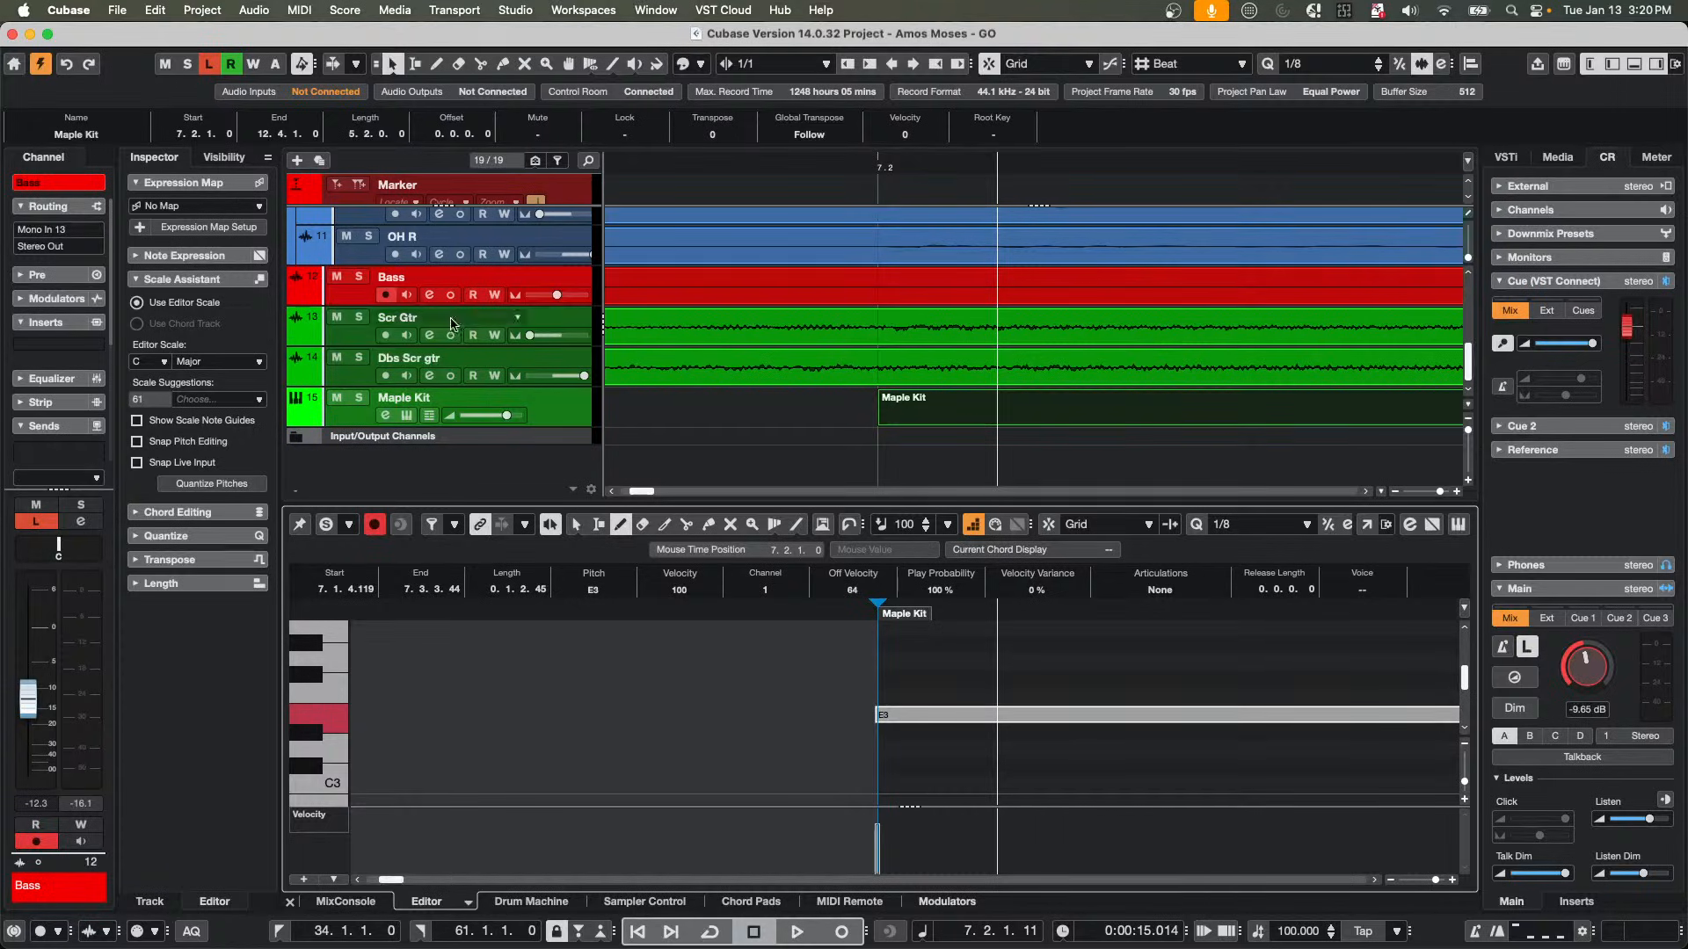
# Add an instrument track with HALion 7 after the Maple Kit track and open HALion's Advanced view.
pyautogui.rightClick(562, 401)
pyautogui.moveTo(668, 409)
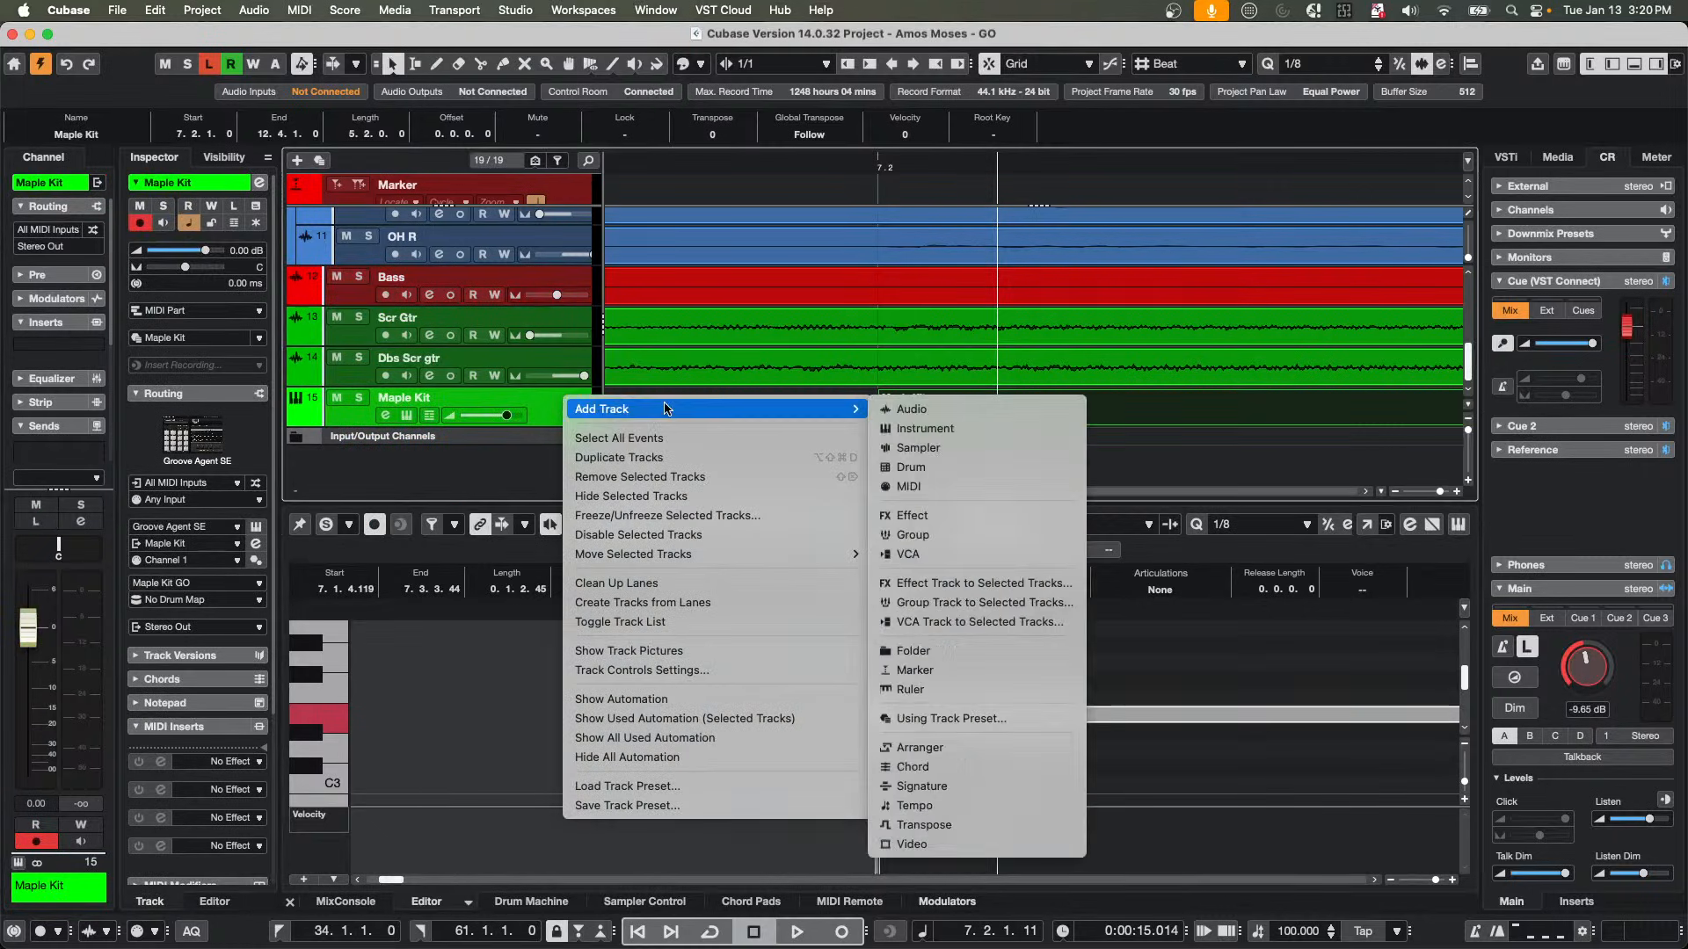
pyautogui.click(981, 428)
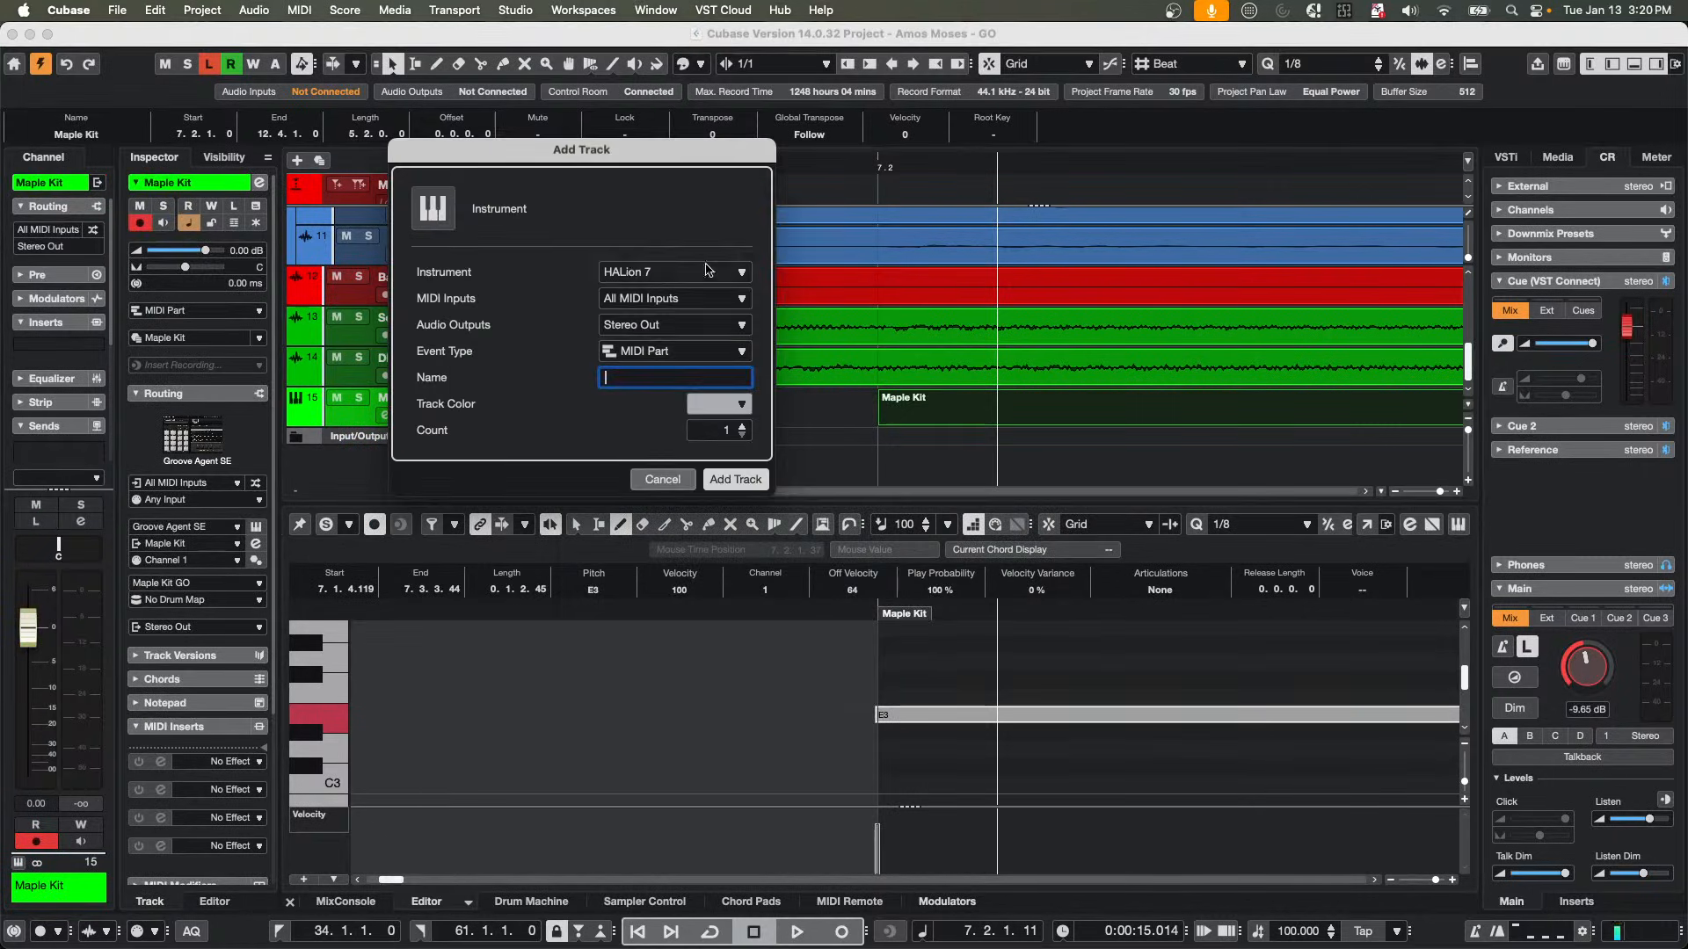
pyautogui.click(736, 480)
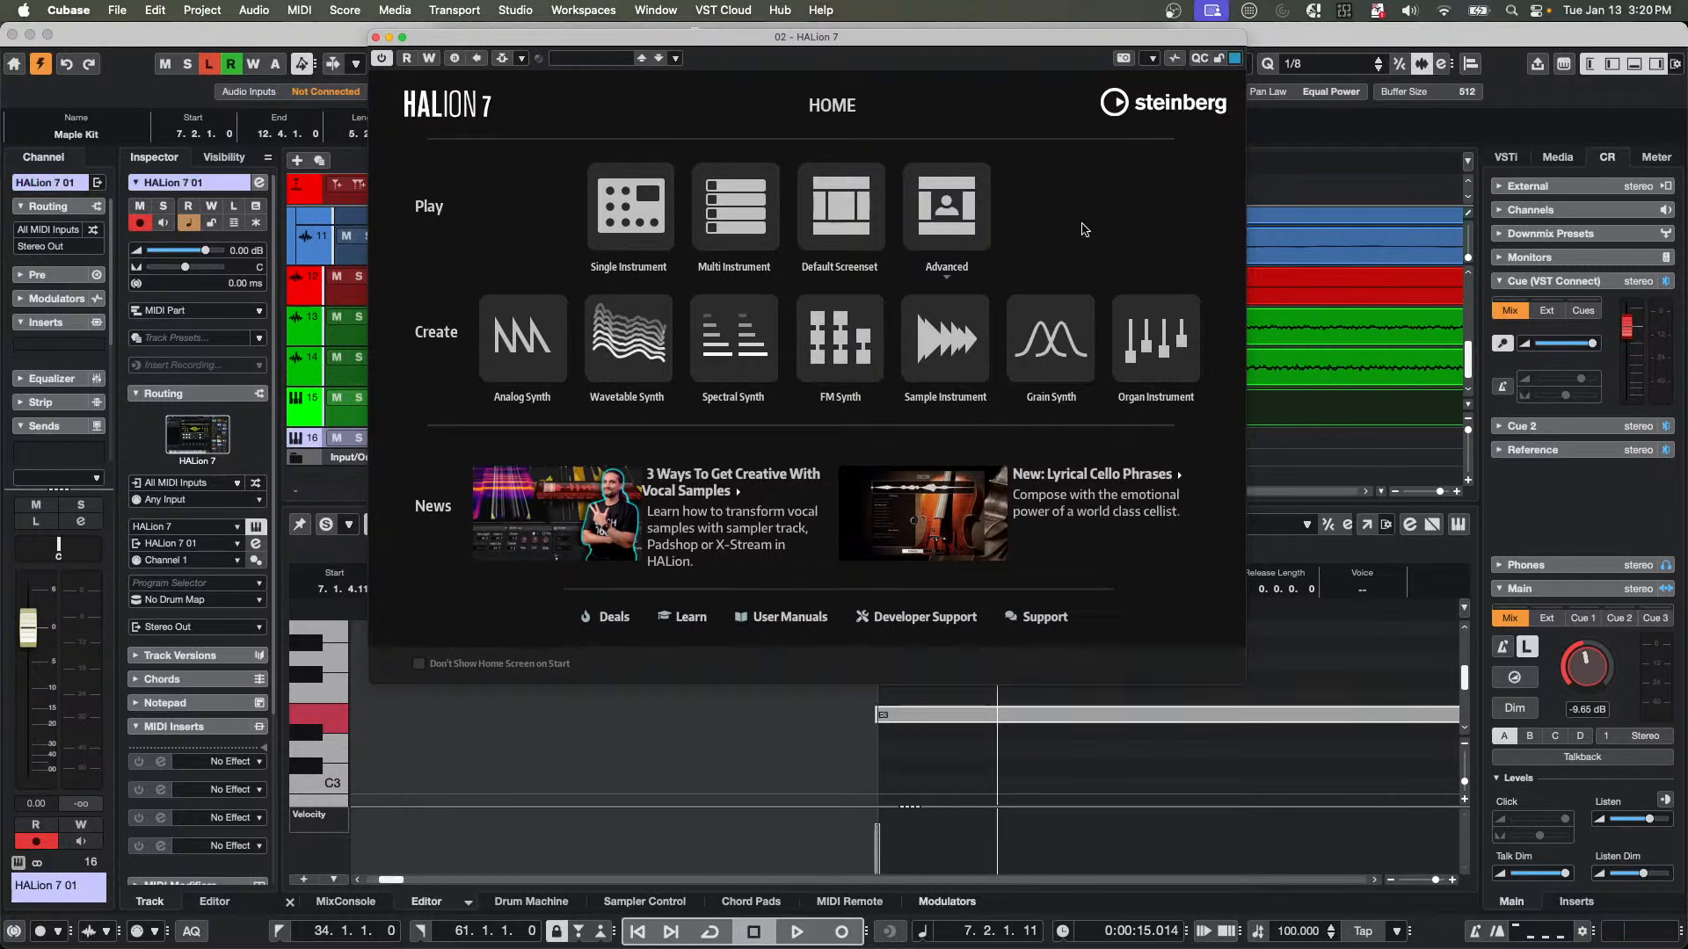
pyautogui.click(945, 208)
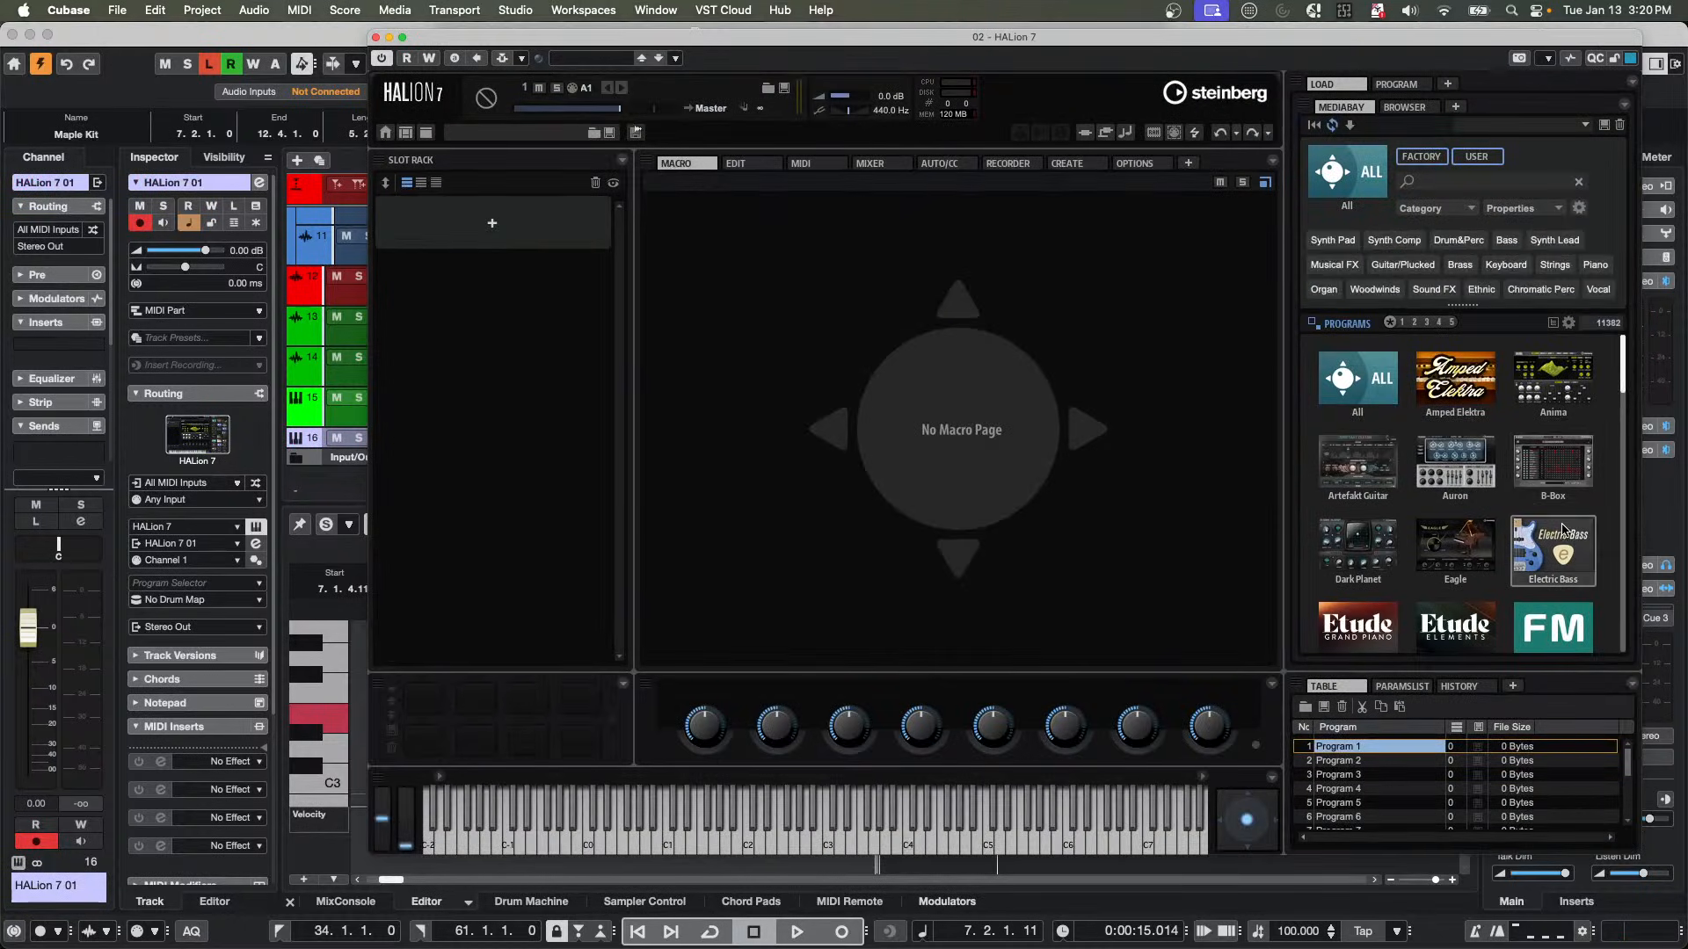
# Browse HALion's content libraries, including the Etude, Harpsichord 1738 and LoFi Piano programs.
pyautogui.click(1360, 626)
pyautogui.click(1347, 156)
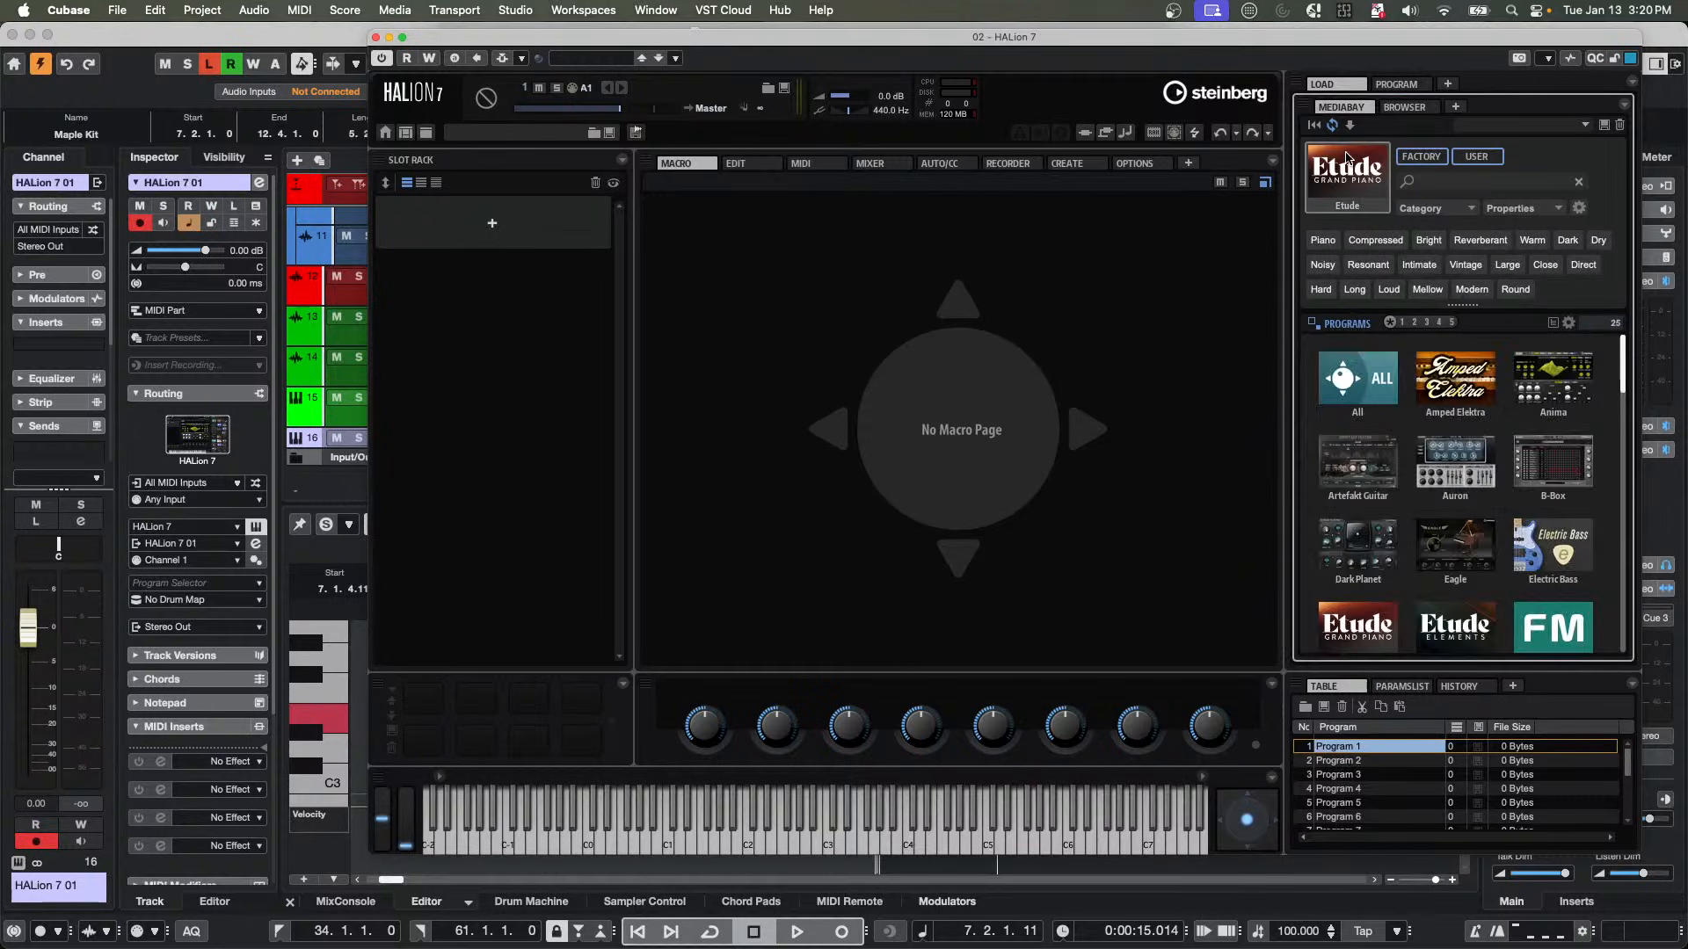
pyautogui.scroll(-3, 1456, 463)
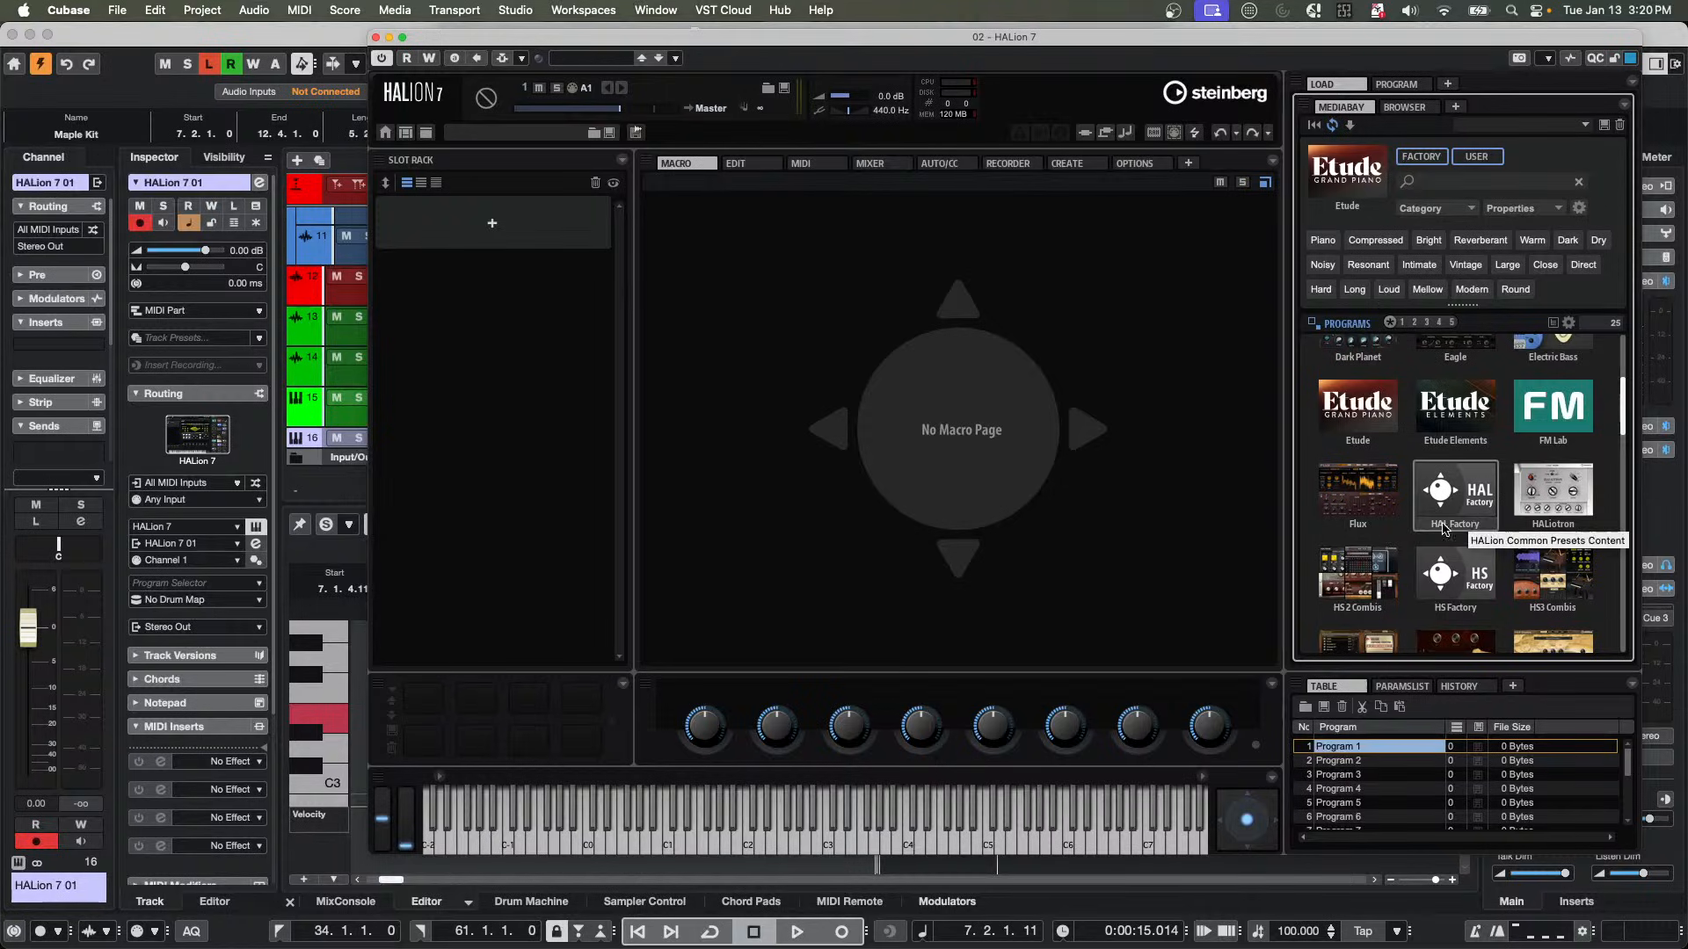
pyautogui.scroll(-2, 1387, 572)
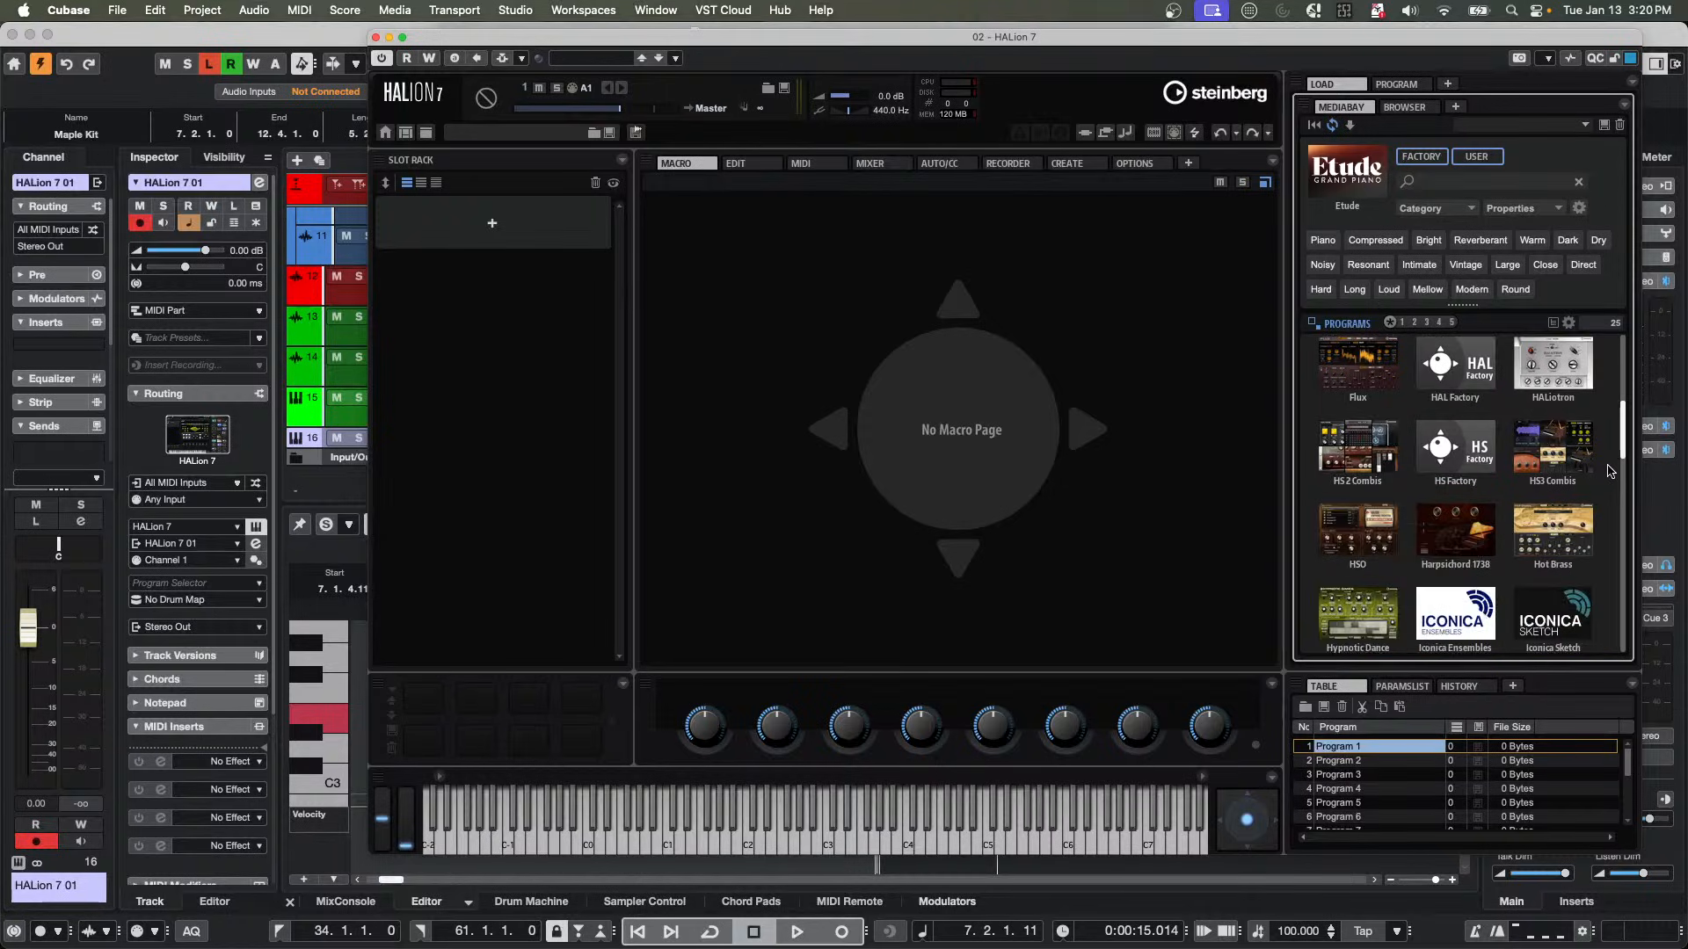
pyautogui.click(1480, 542)
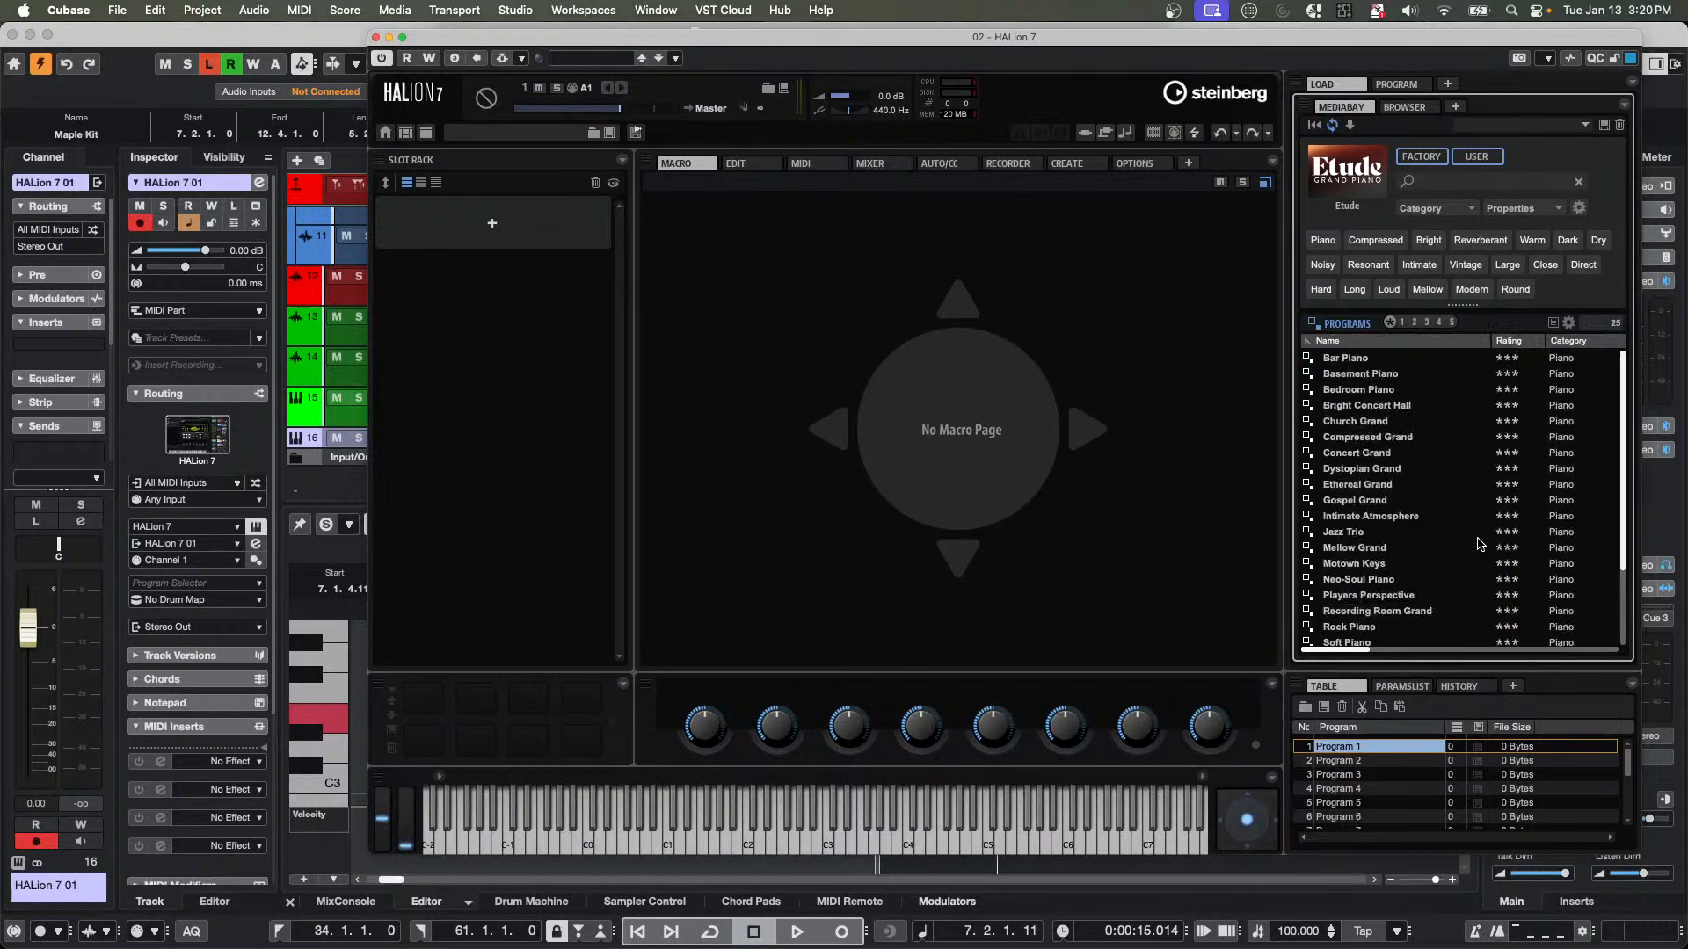
pyautogui.click(1360, 167)
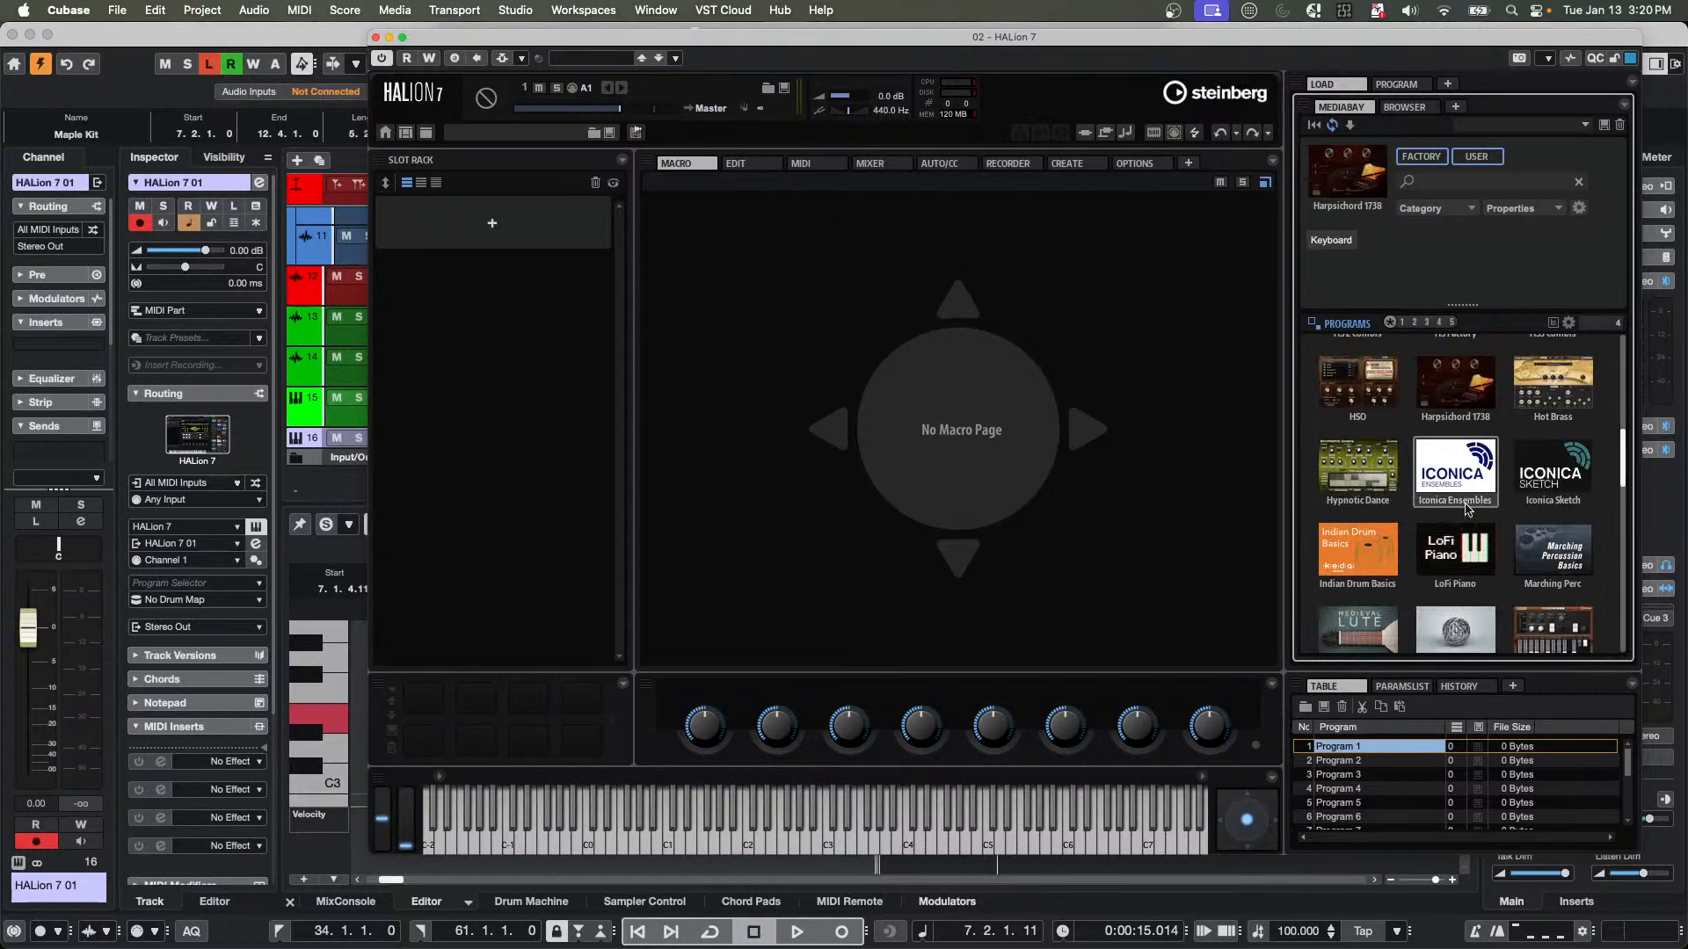
pyautogui.click(1477, 560)
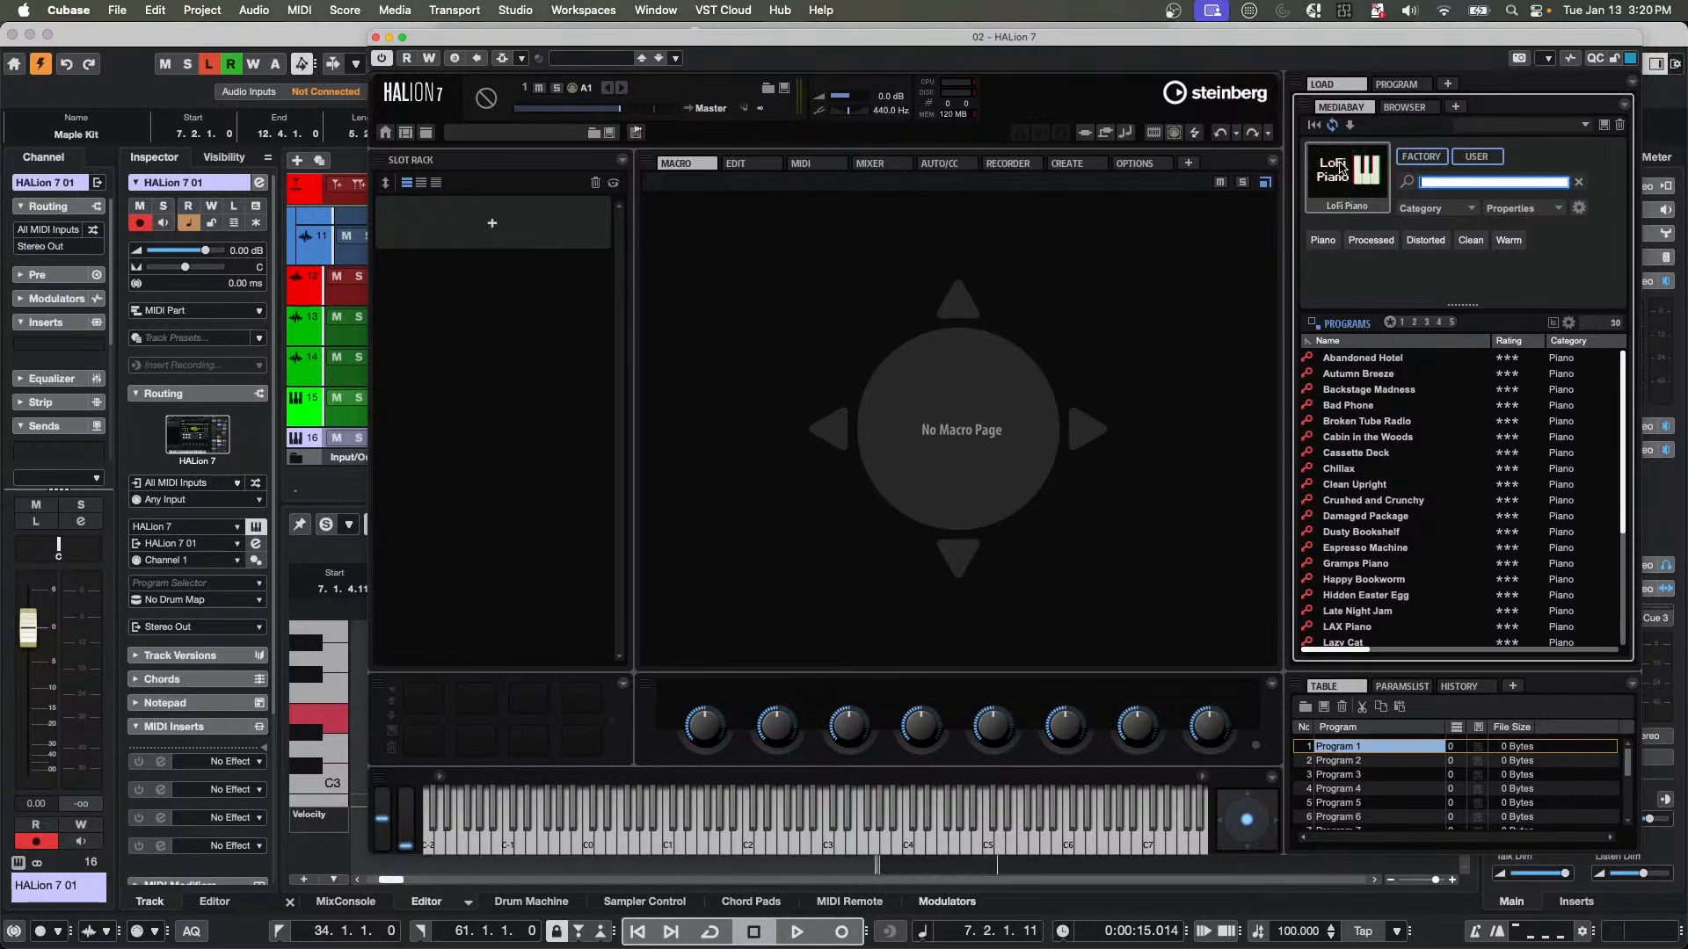
pyautogui.click(1348, 176)
pyautogui.scroll(-10, 1450, 536)
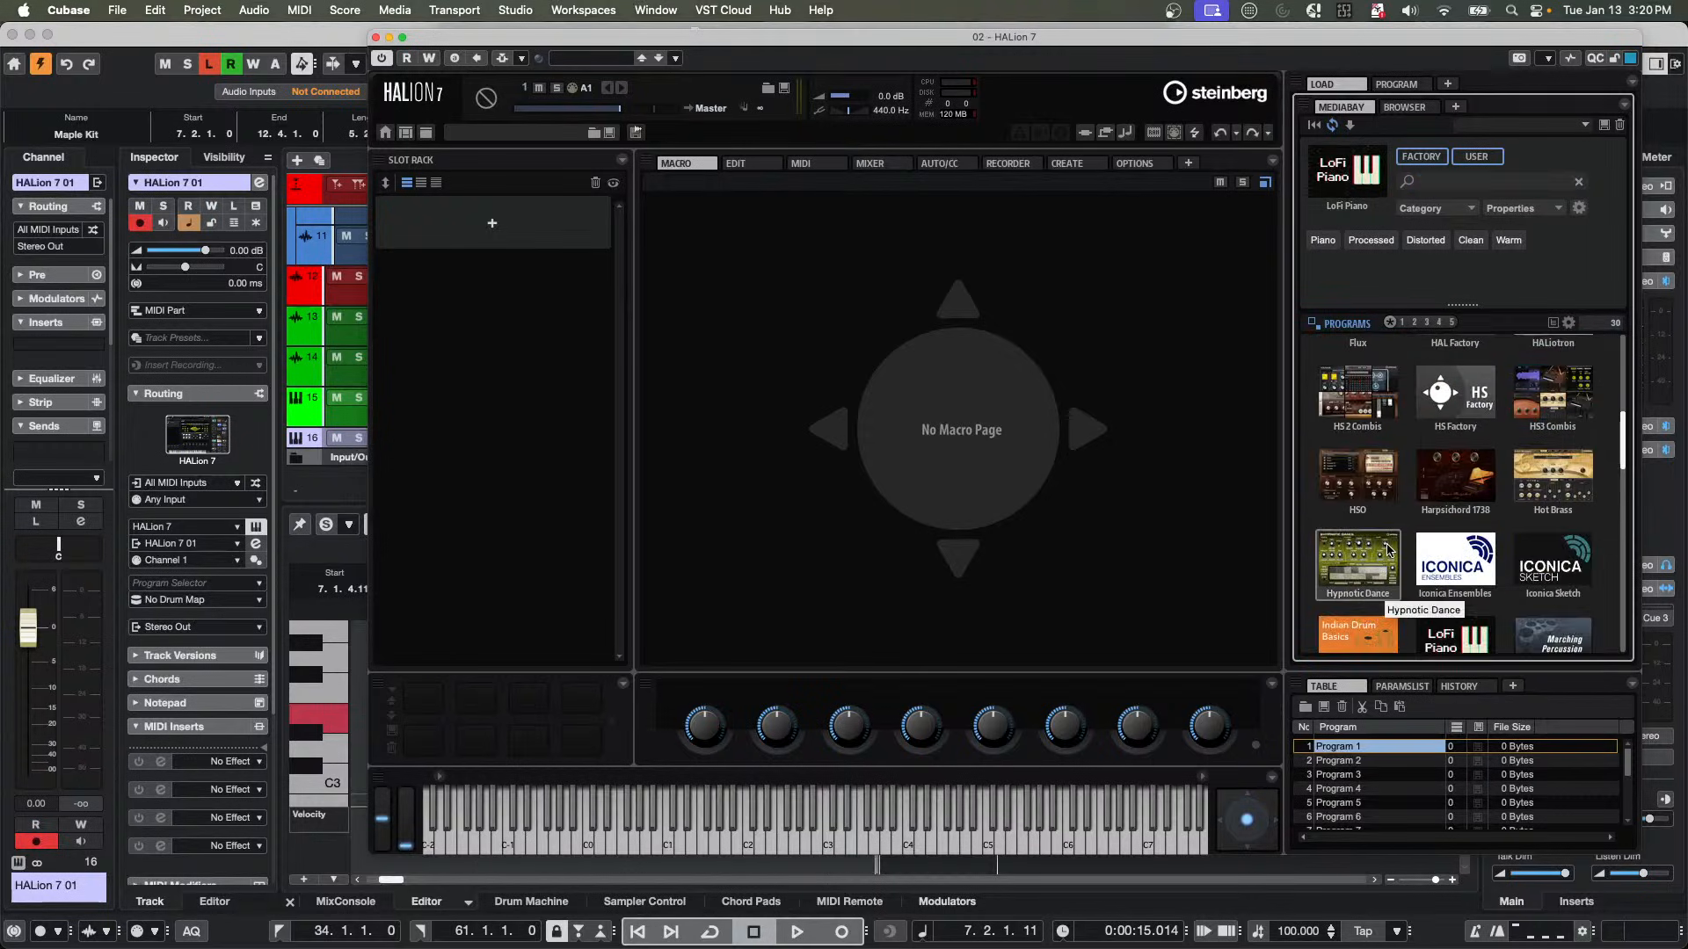
# Load the Bit Red Blaster program from the Hypnotic Dance library and audition a few notes on HALion's keyboard.
pyautogui.click(1349, 564)
pyautogui.doubleClick(1377, 535)
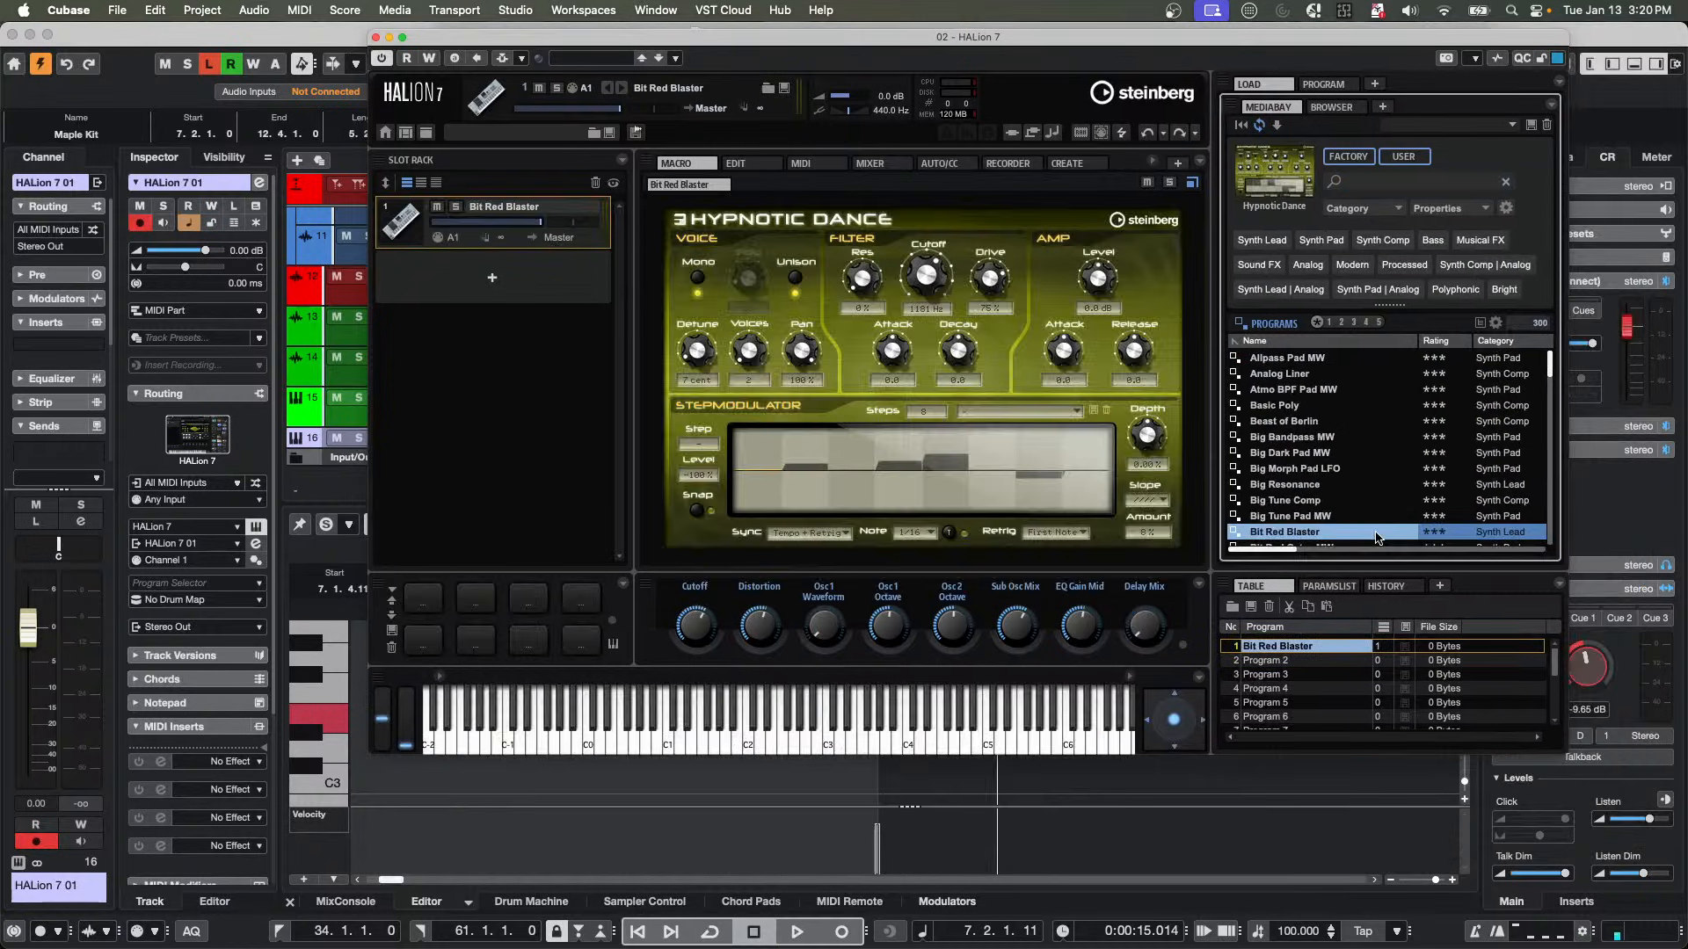
pyautogui.click(947, 738)
pyautogui.click(853, 737)
pyautogui.click(720, 731)
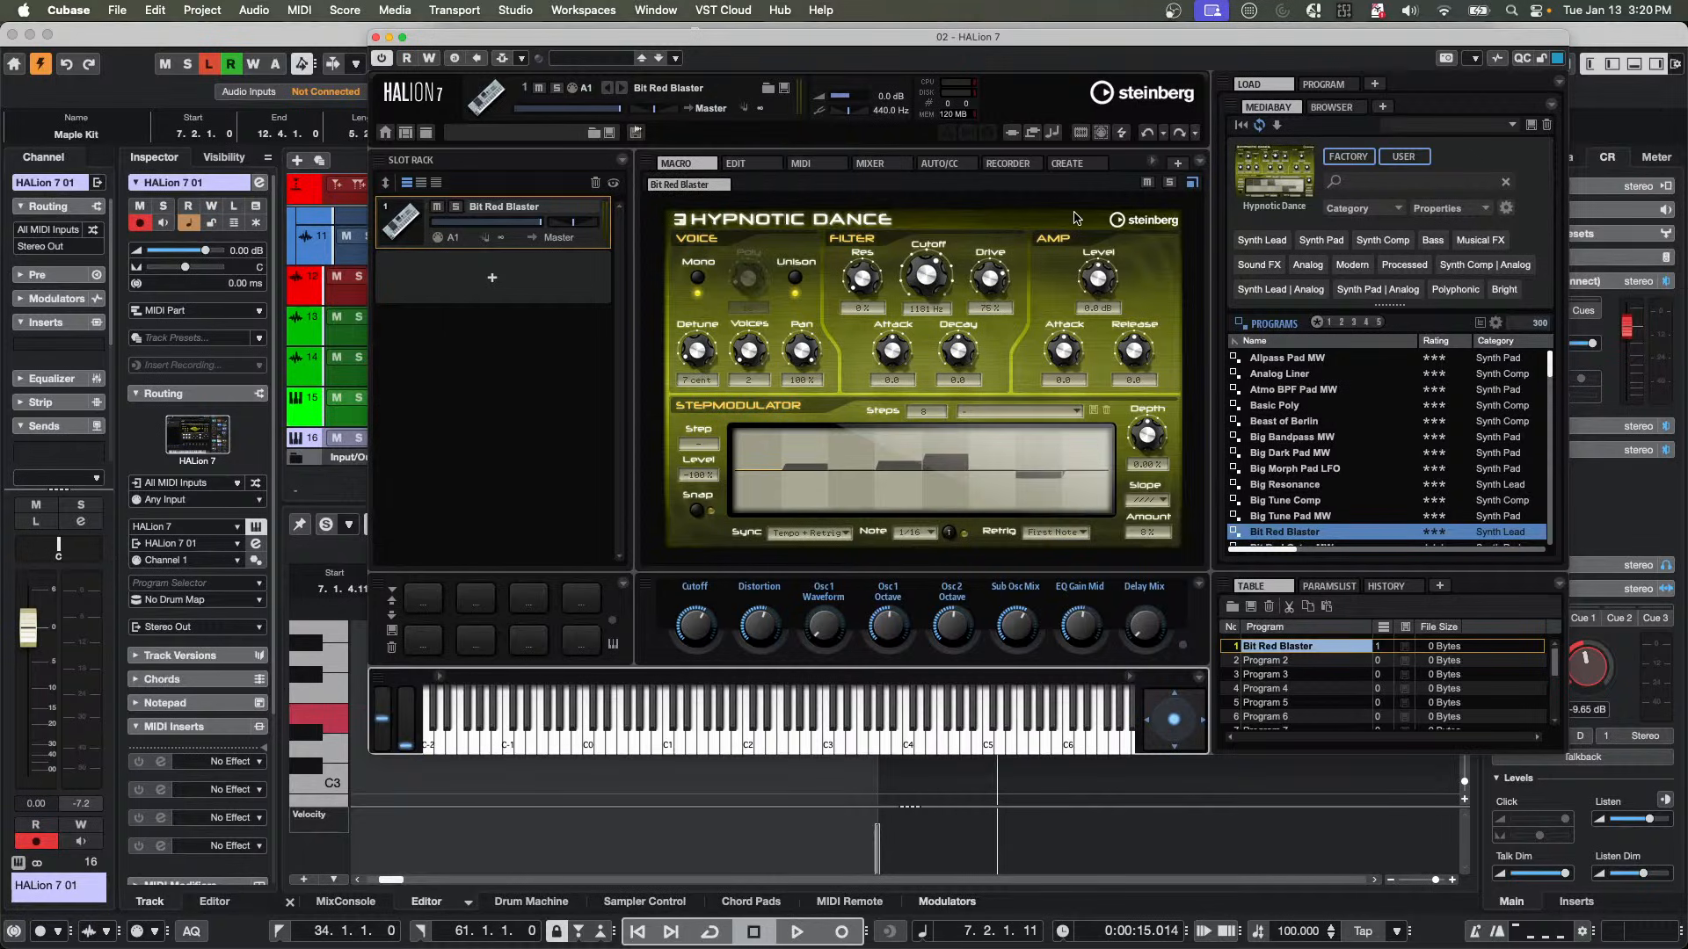
# Examine HALion's available editors and the Edit page for Bit Red Blaster, and show the Keyboard editor in the main area.
pyautogui.click(1178, 165)
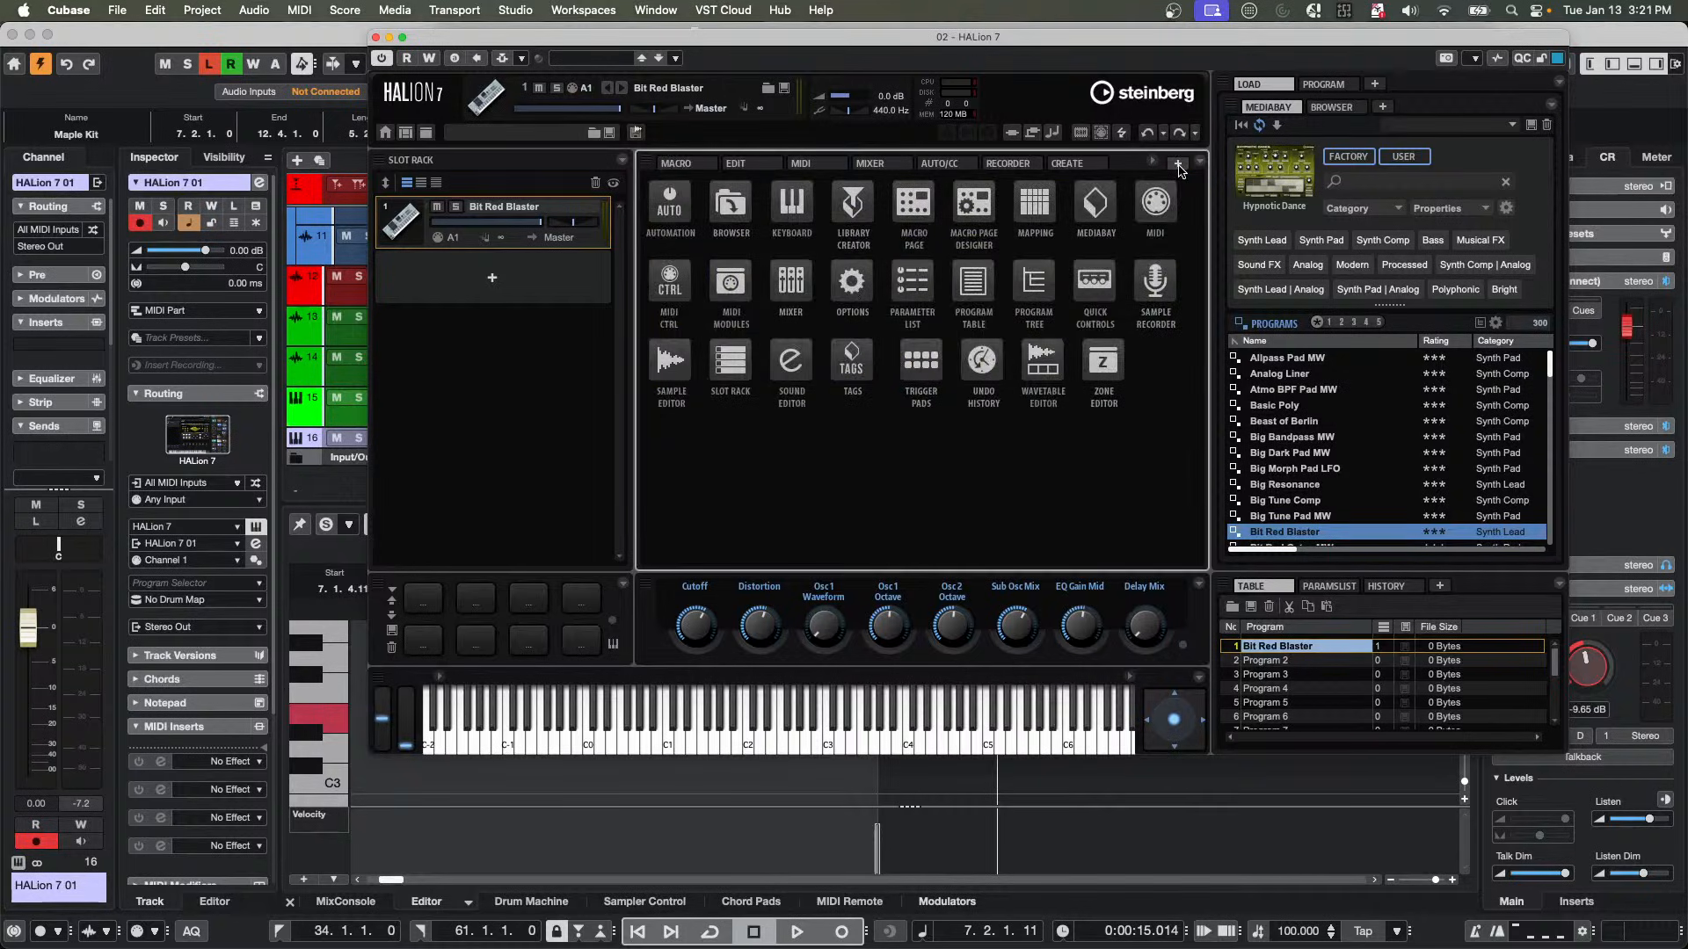
pyautogui.click(736, 165)
pyautogui.click(893, 396)
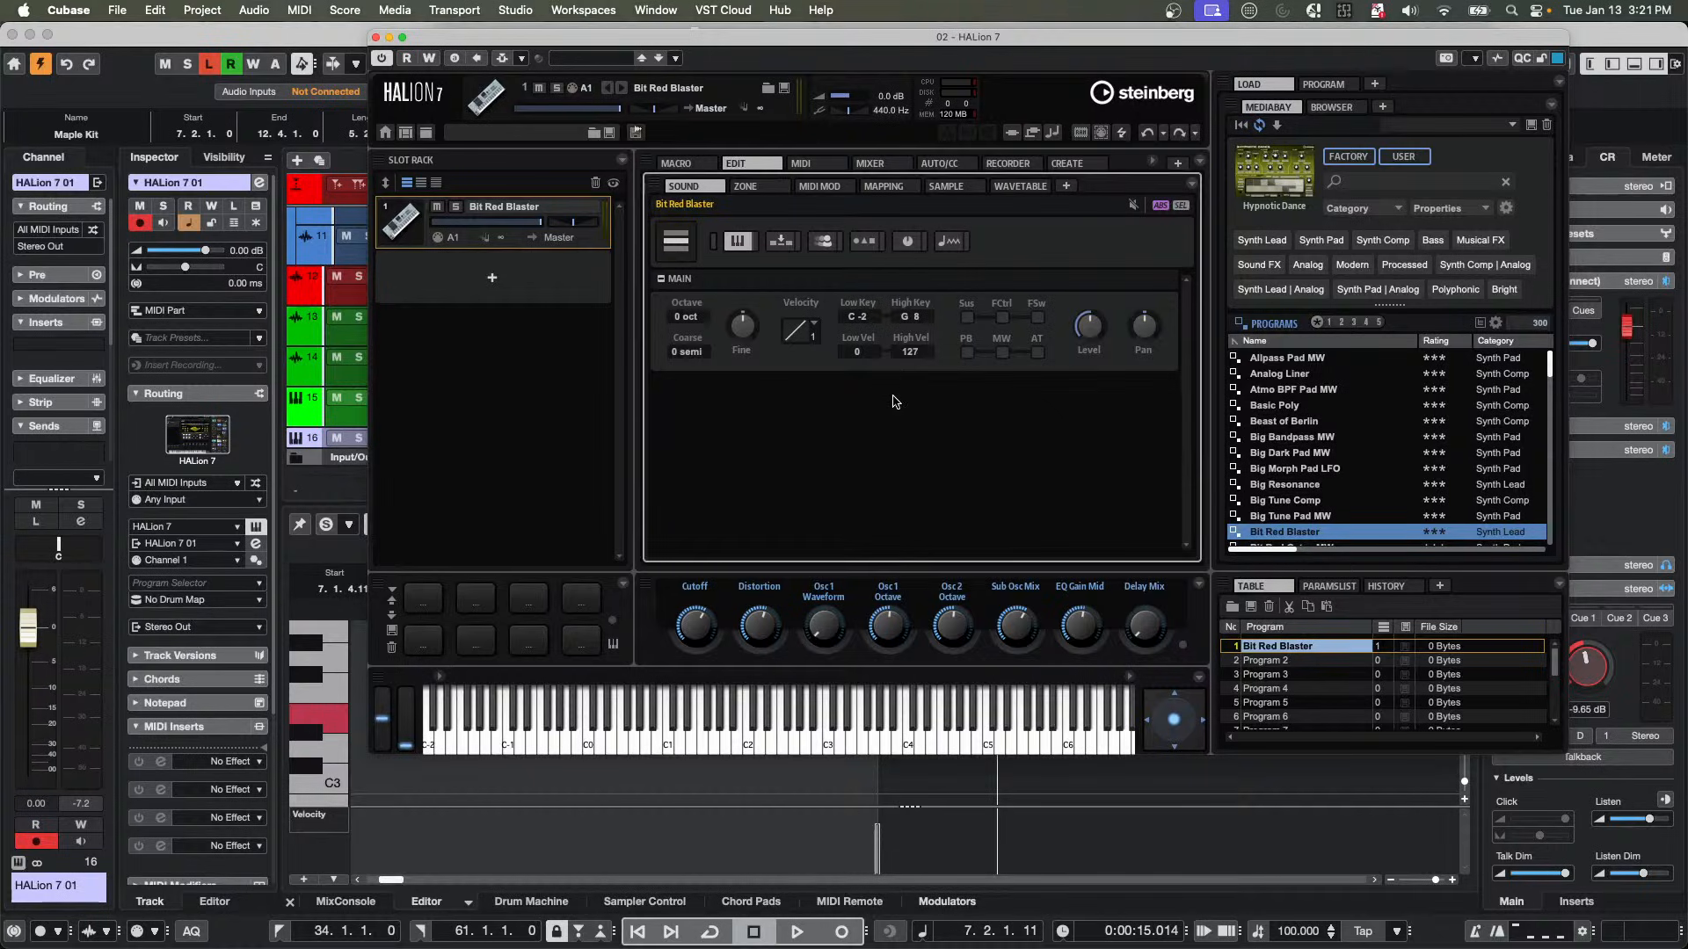
pyautogui.click(1177, 163)
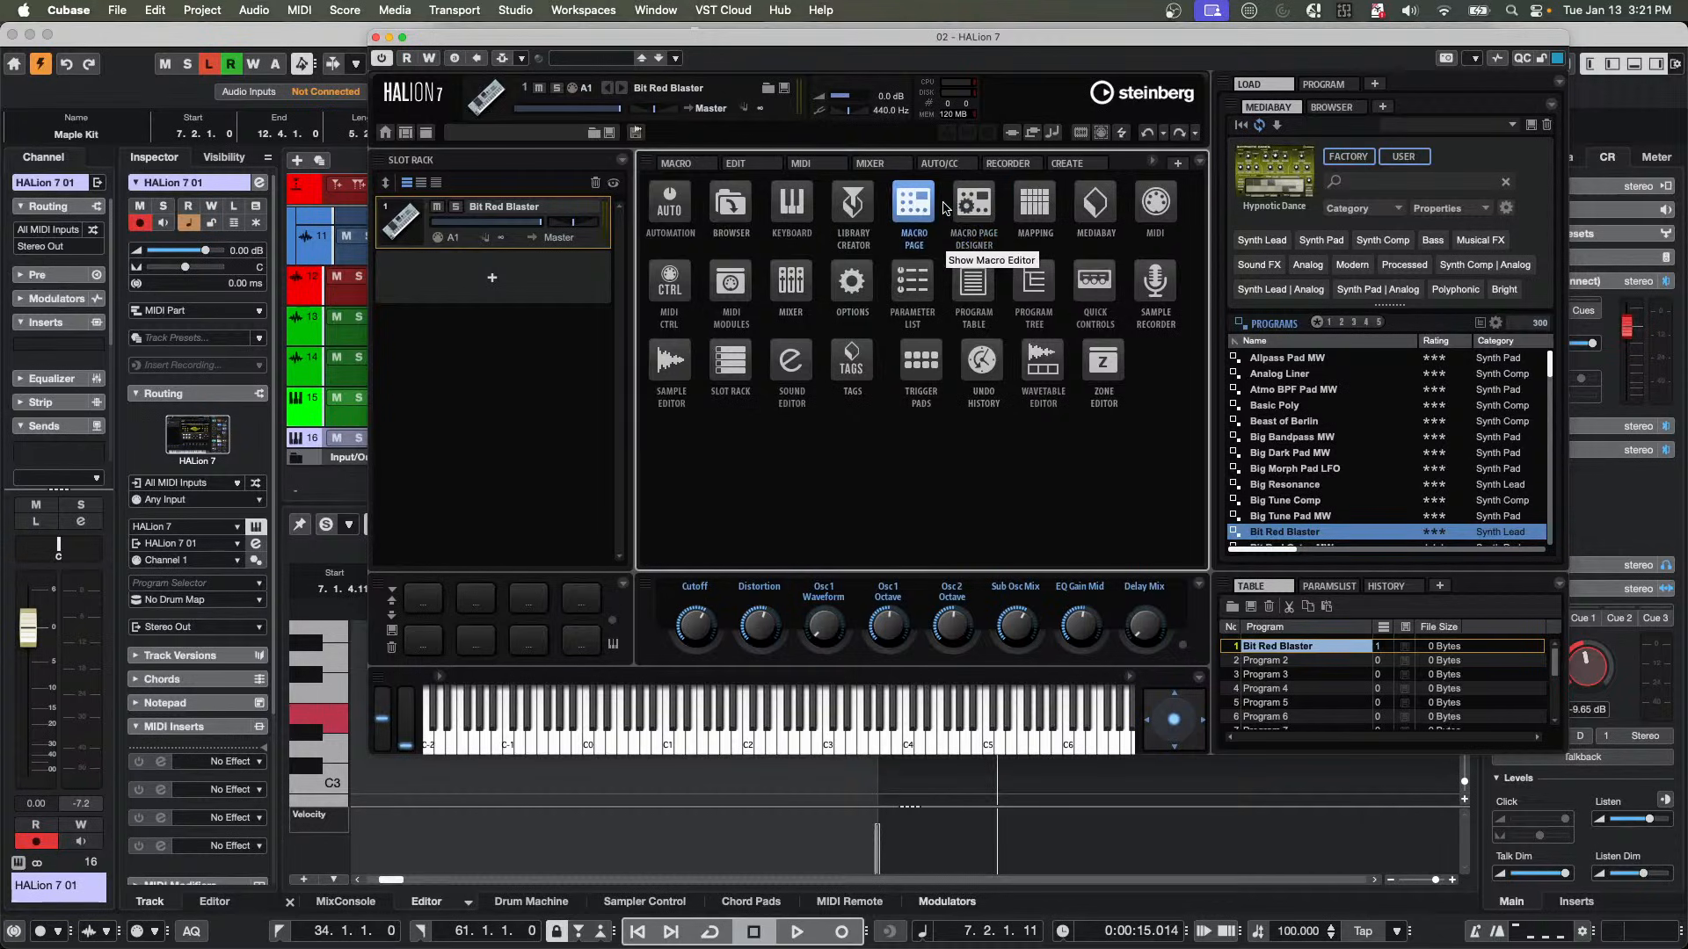
pyautogui.click(807, 207)
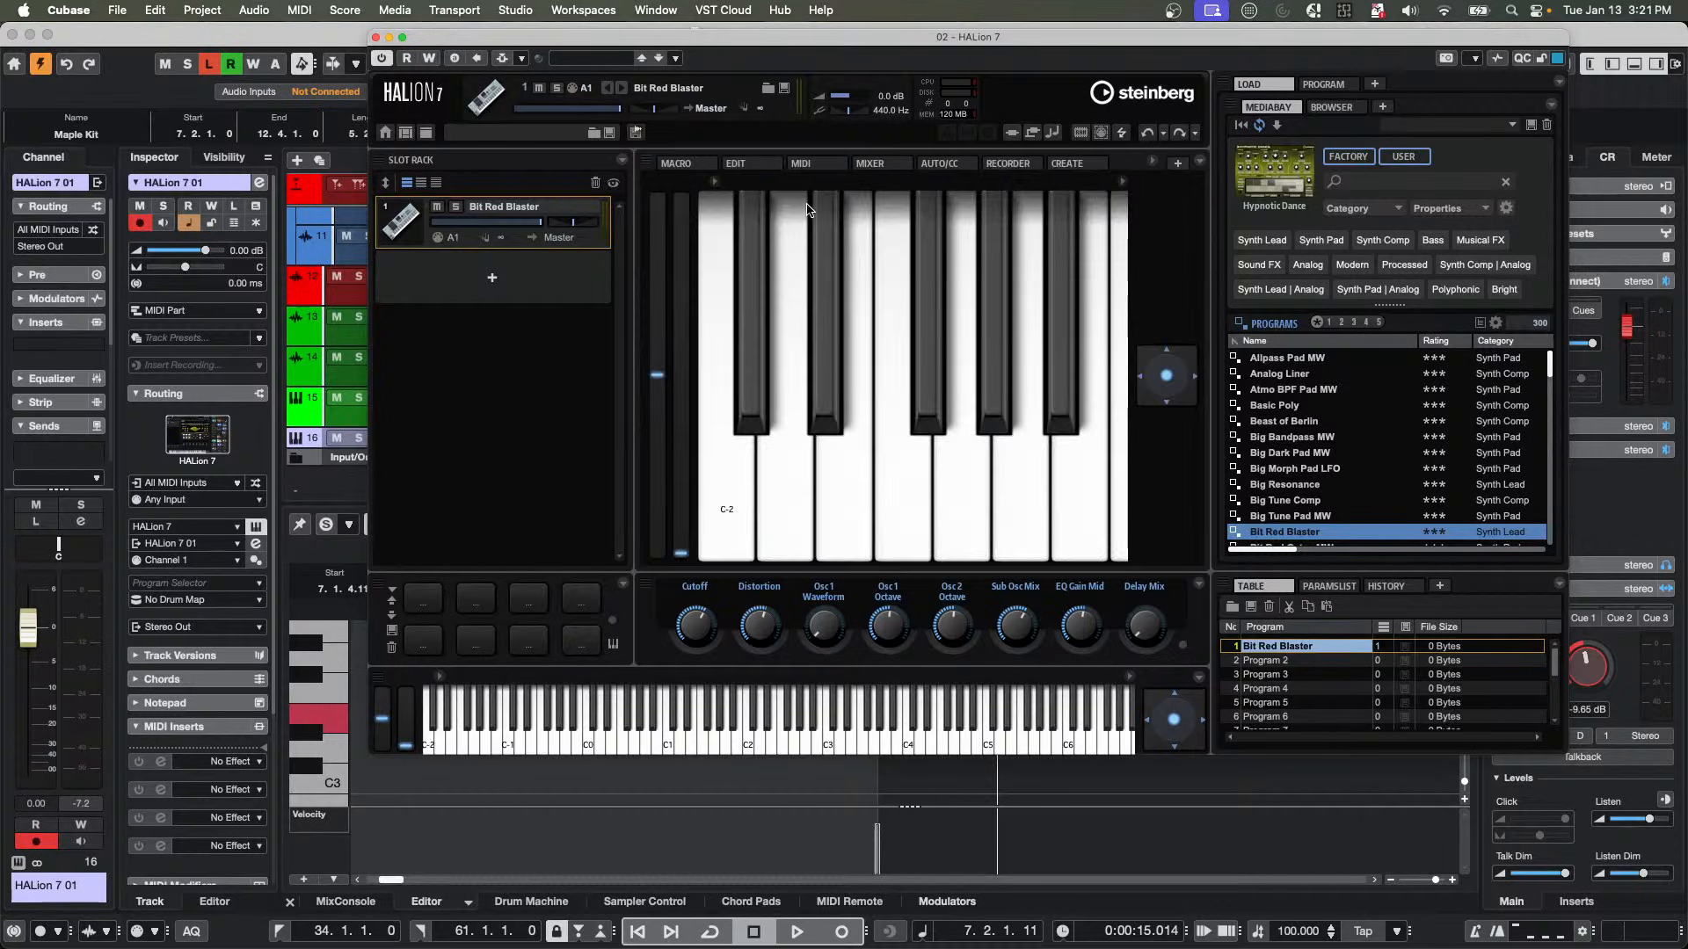
# Undo loading Bit Red Blaster and load Big Tune Comp instead, showing its Macro page.
pyautogui.click(1148, 136)
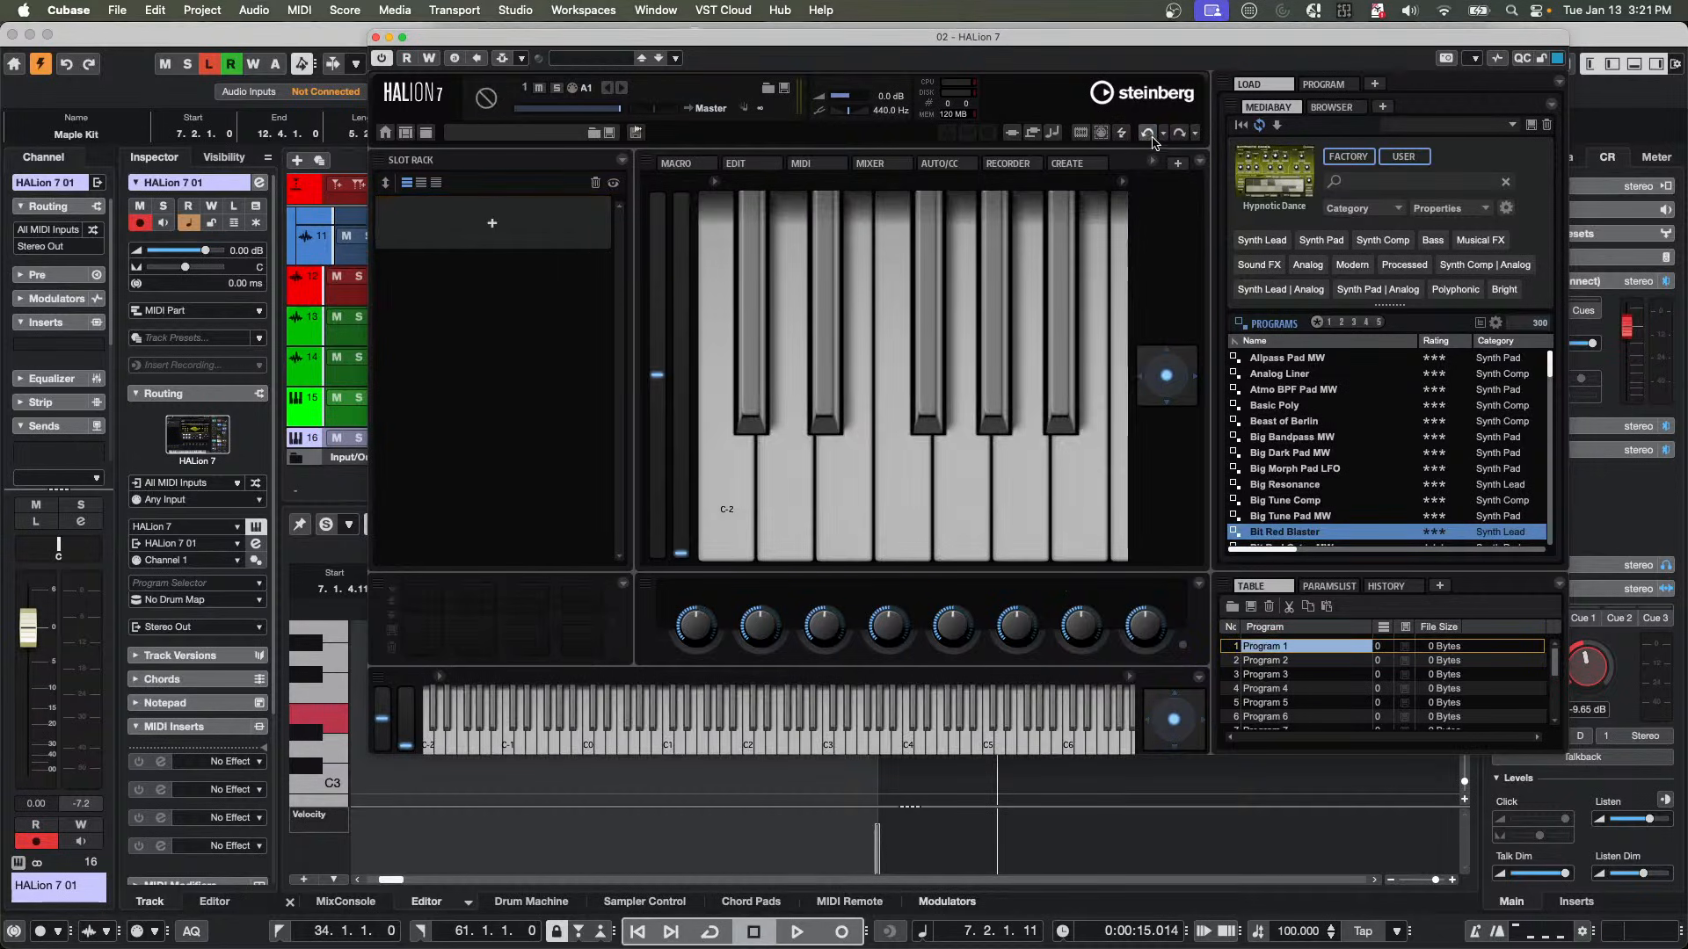
pyautogui.doubleClick(1298, 502)
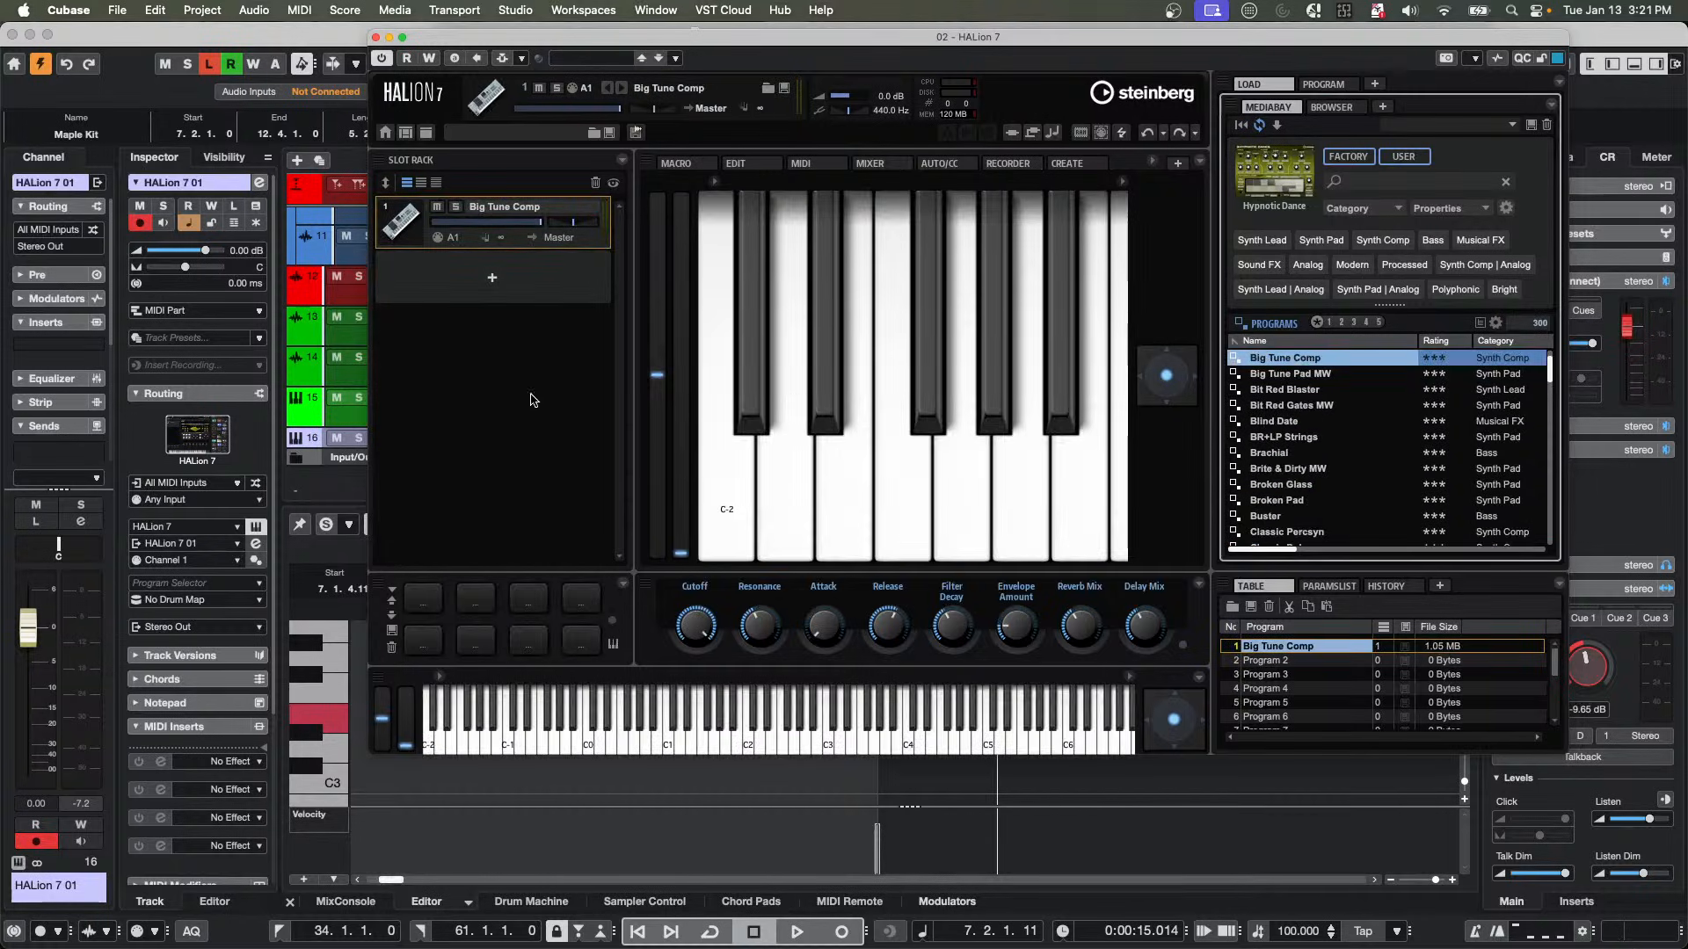
pyautogui.click(734, 167)
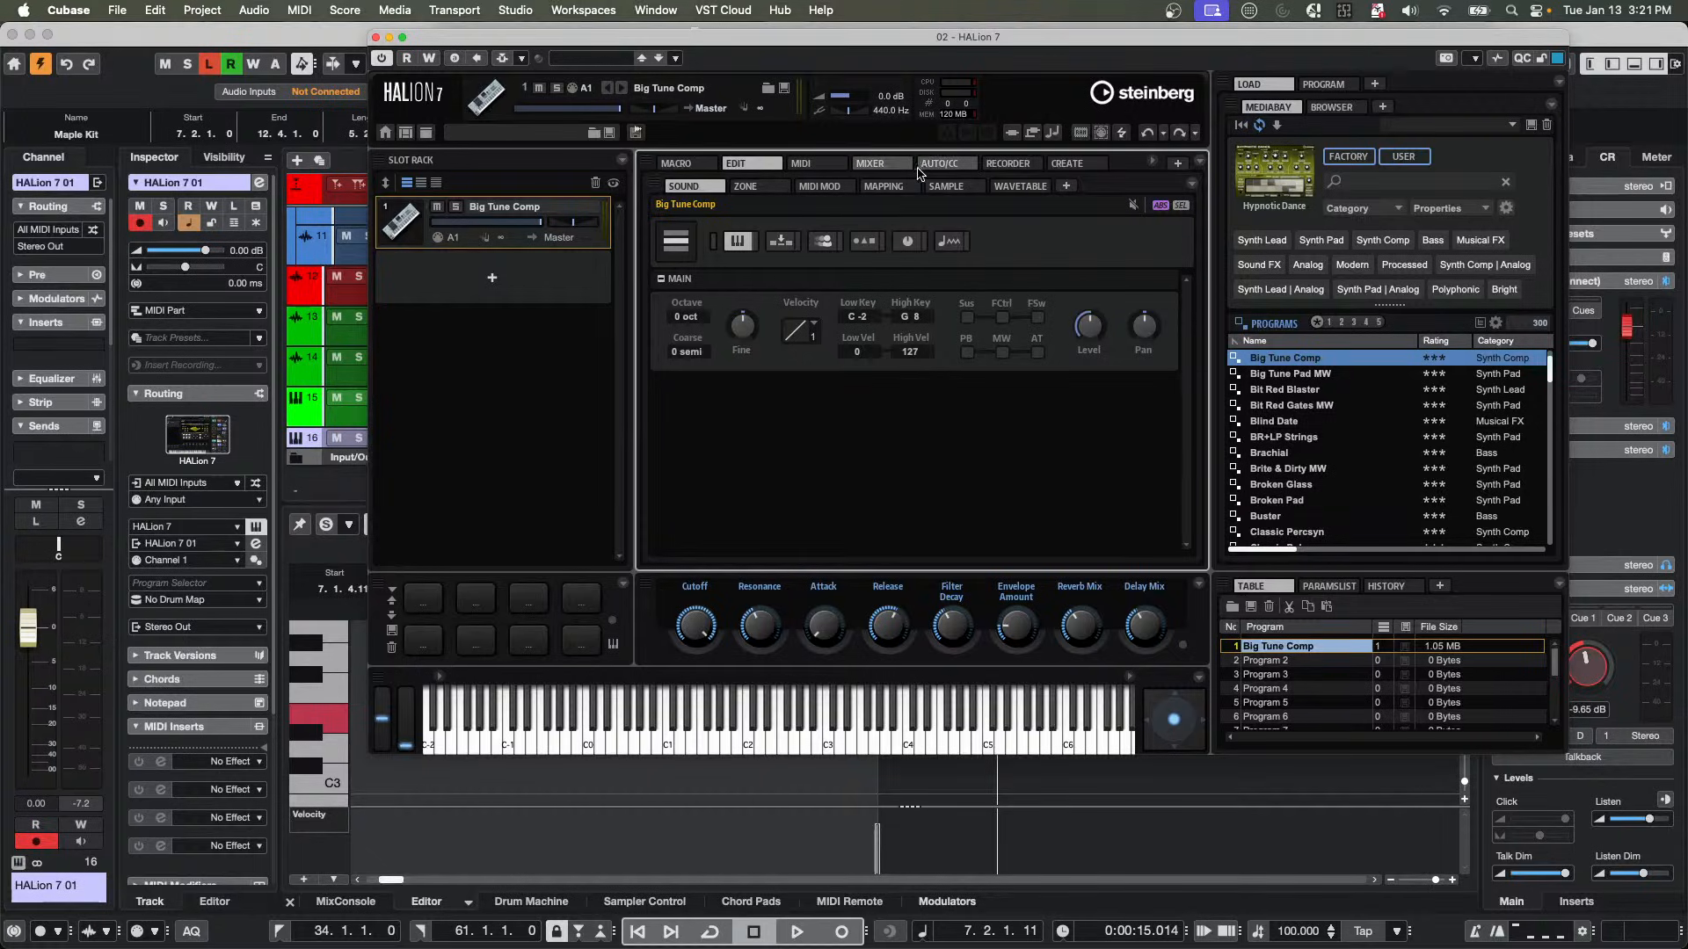
pyautogui.click(677, 164)
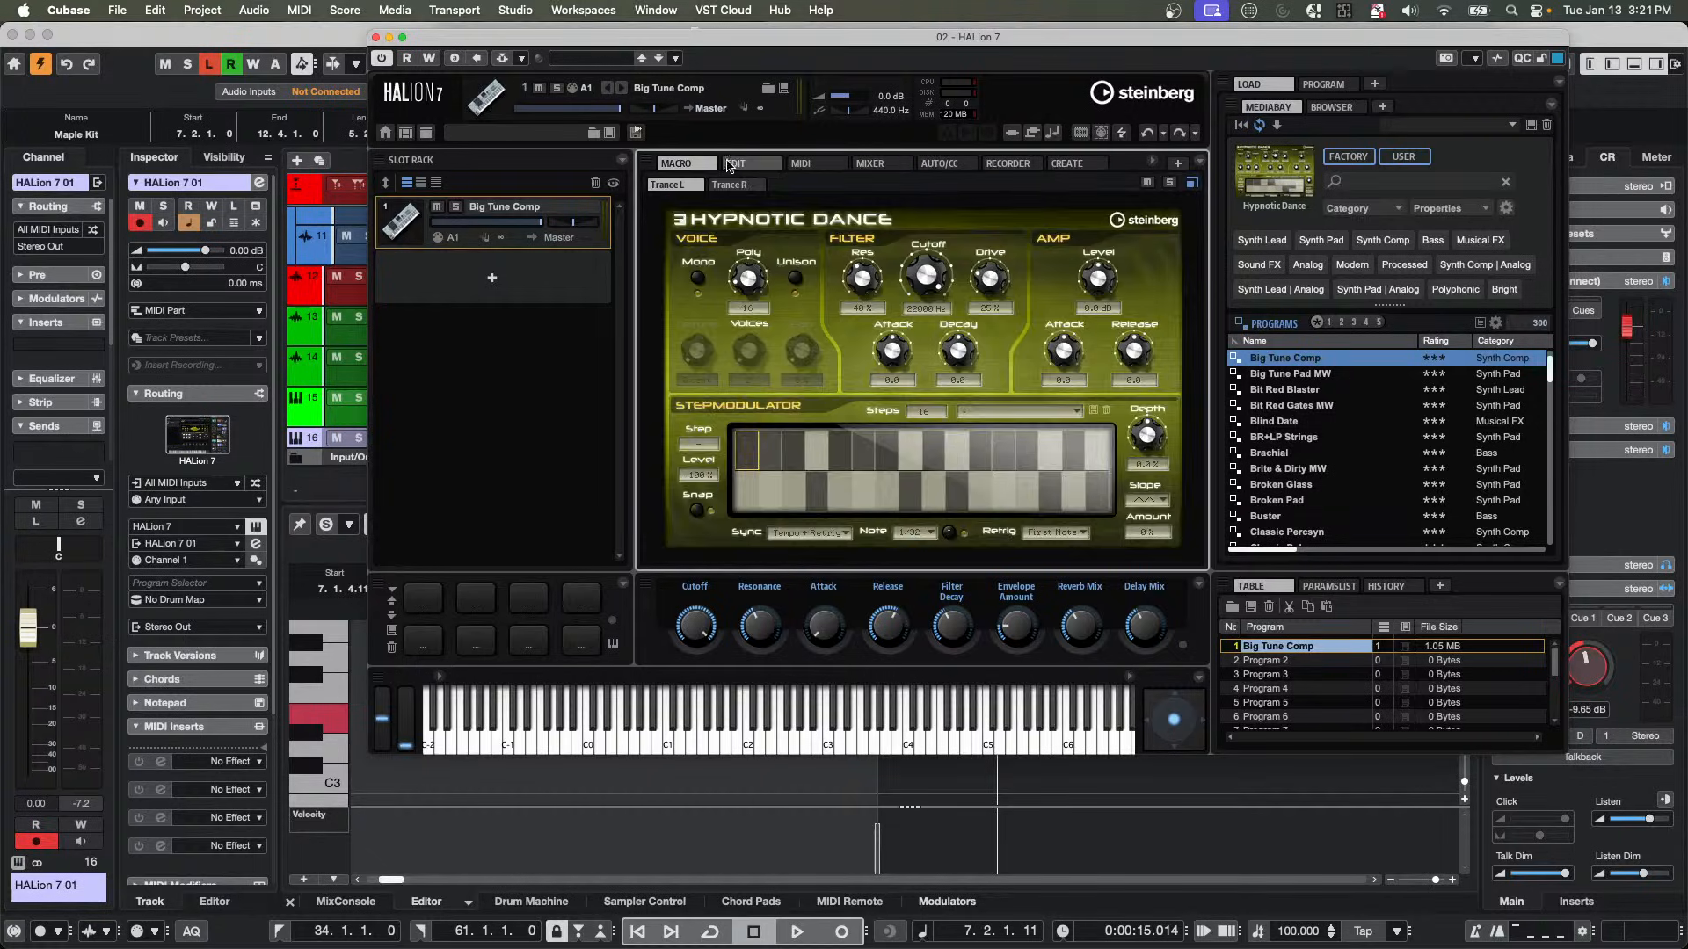
pyautogui.click(747, 164)
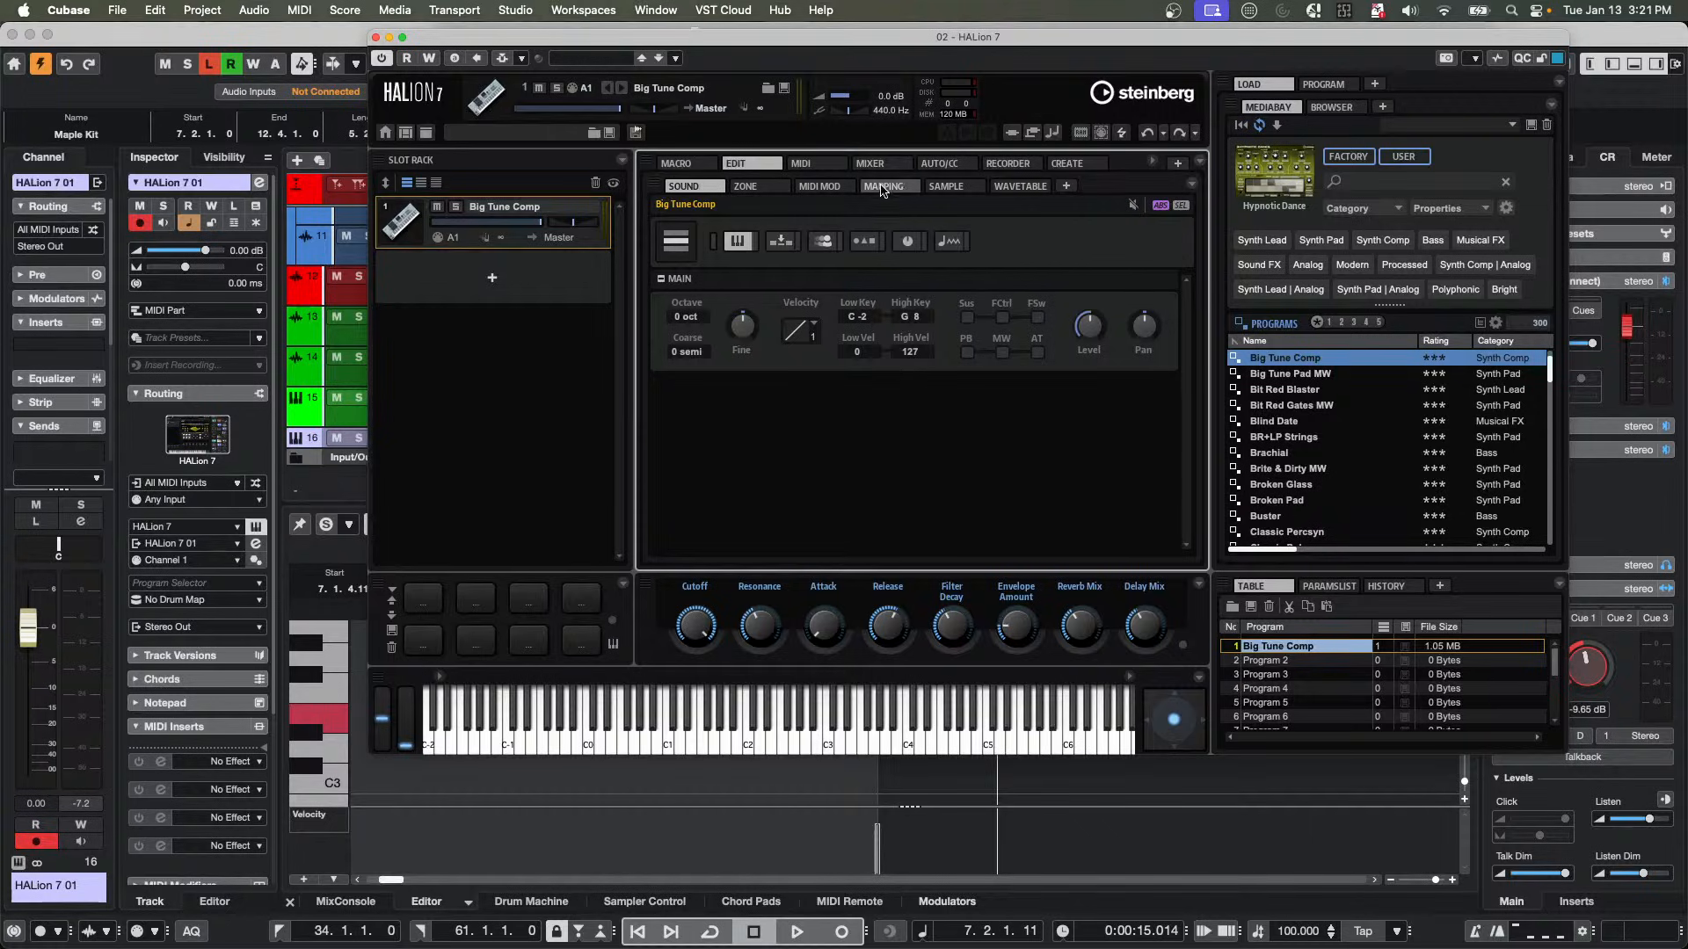
pyautogui.click(676, 164)
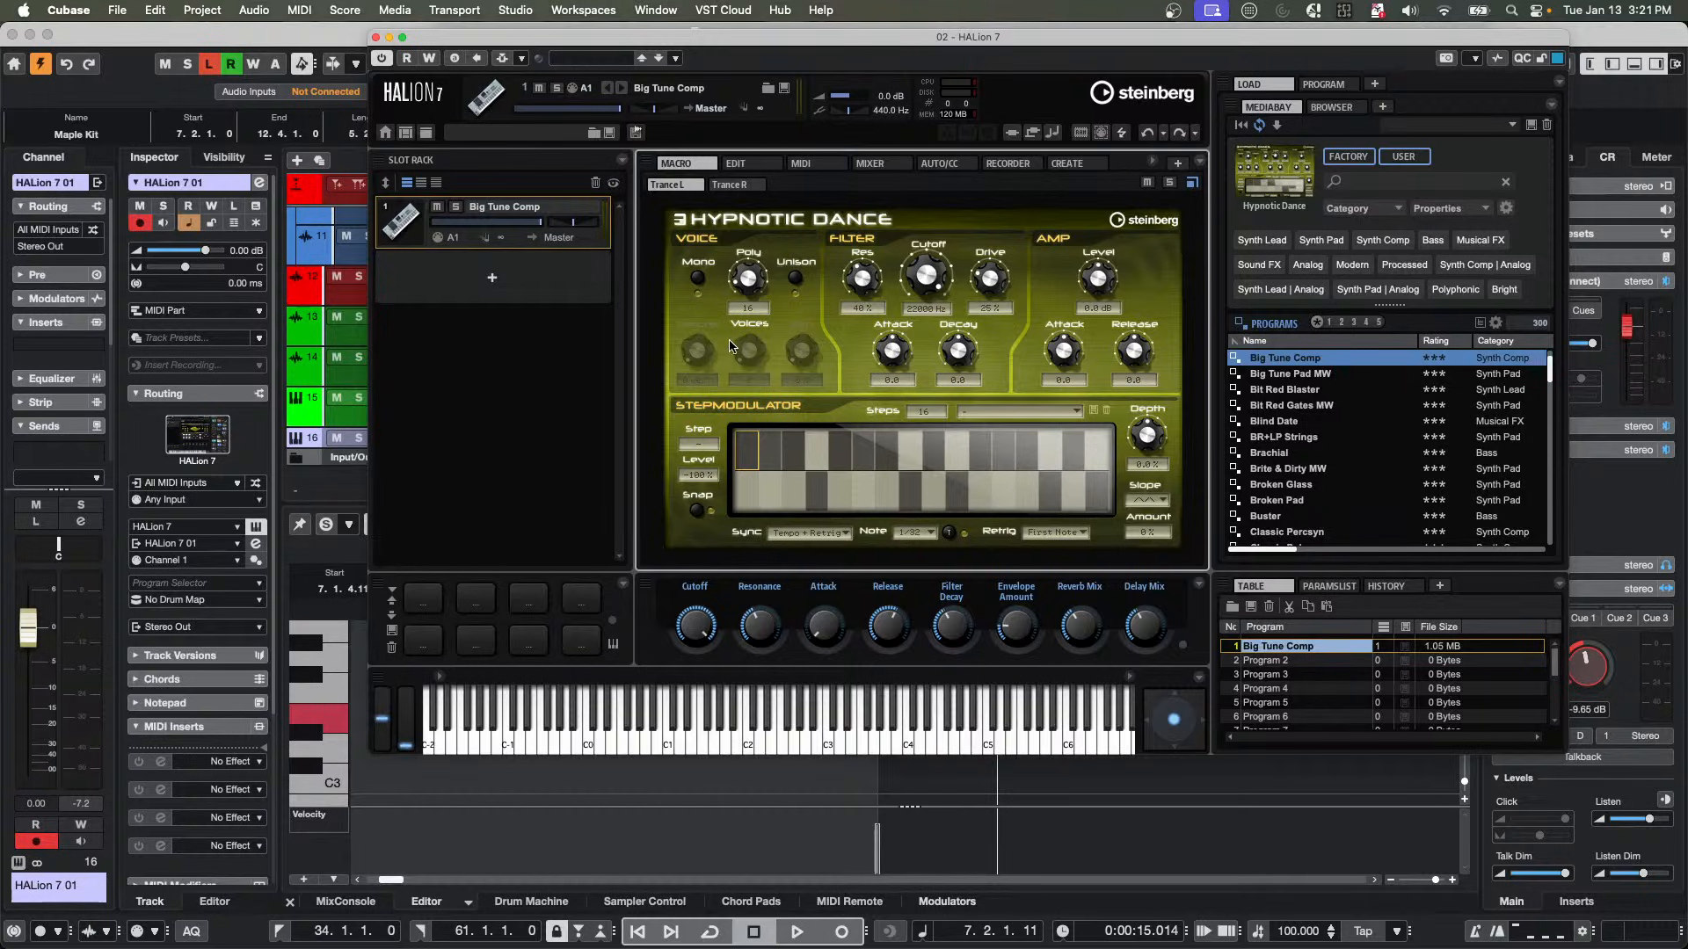
# Audition Big Tune Comp with a few descending notes on HALion's keyboard.
pyautogui.click(912, 749)
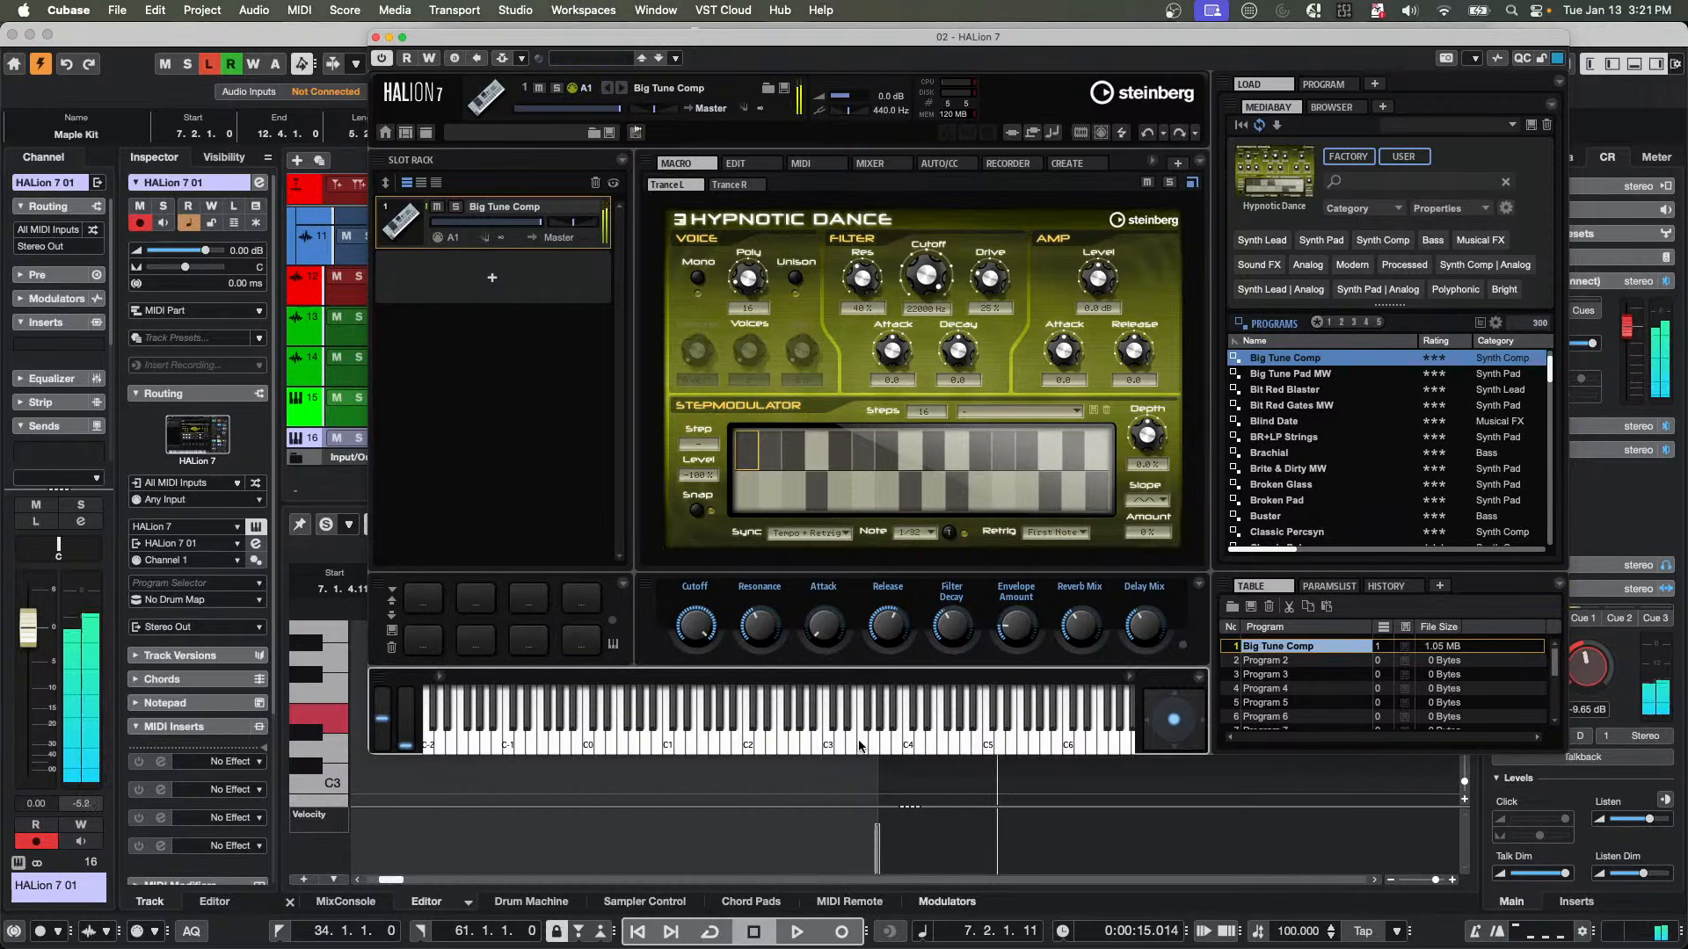
pyautogui.click(739, 738)
pyautogui.click(648, 747)
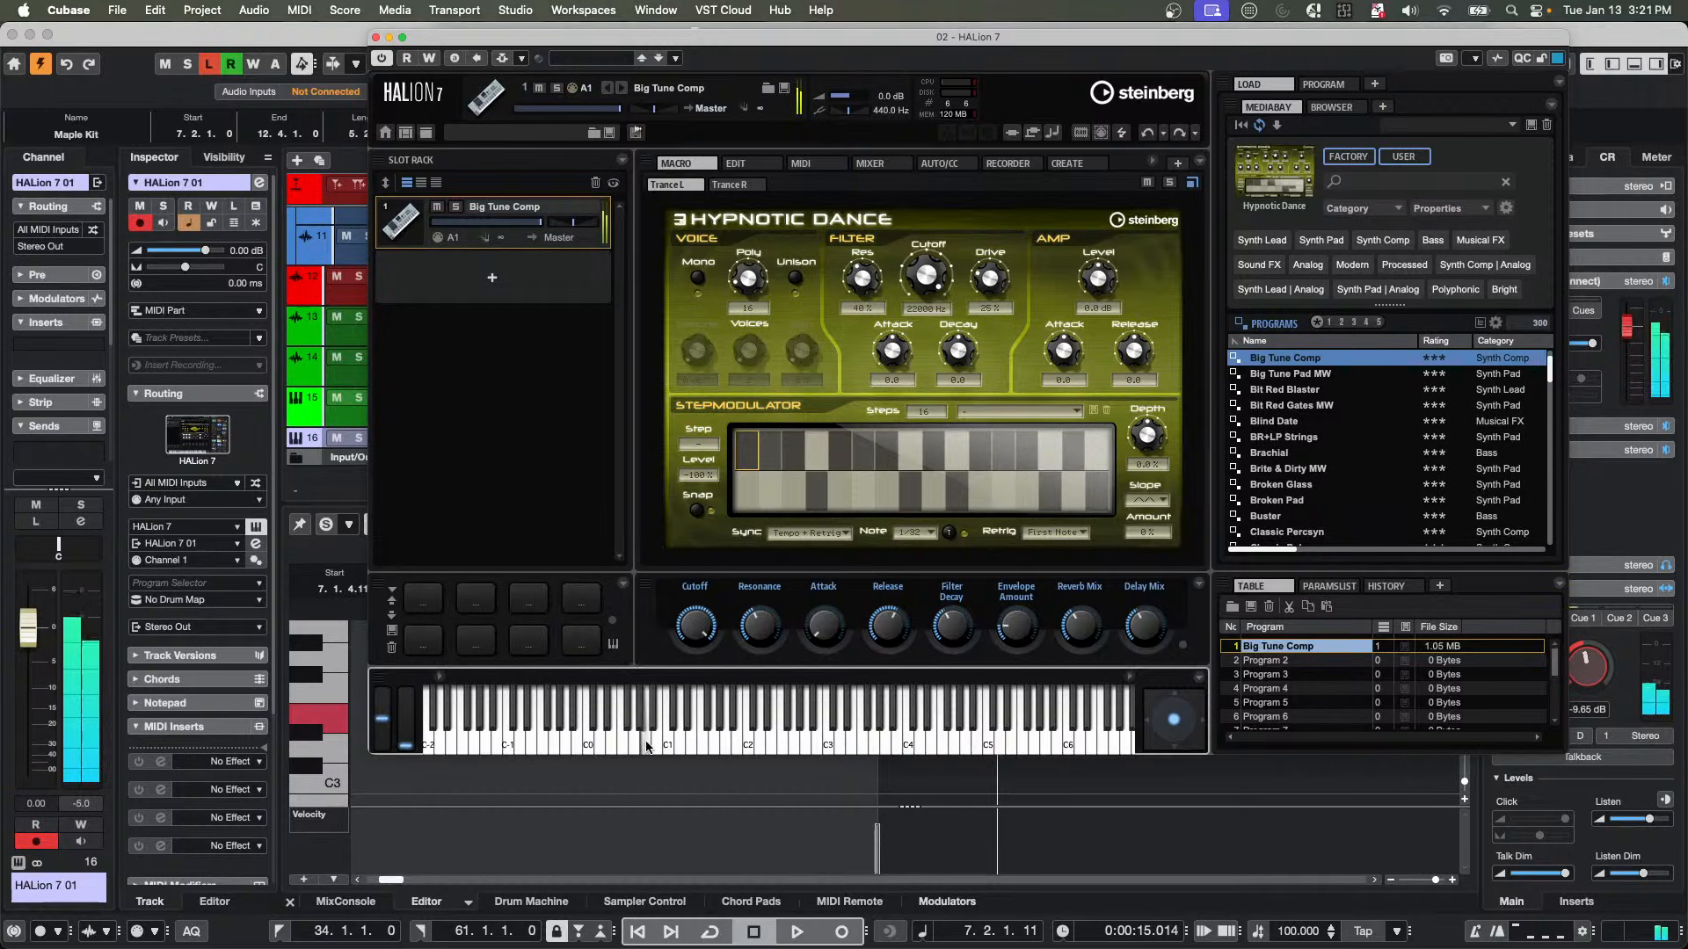
# Activate the FlexPhraser among Big Tune Comp's MIDI modules on the Edit page and check the available module types.
pyautogui.click(729, 164)
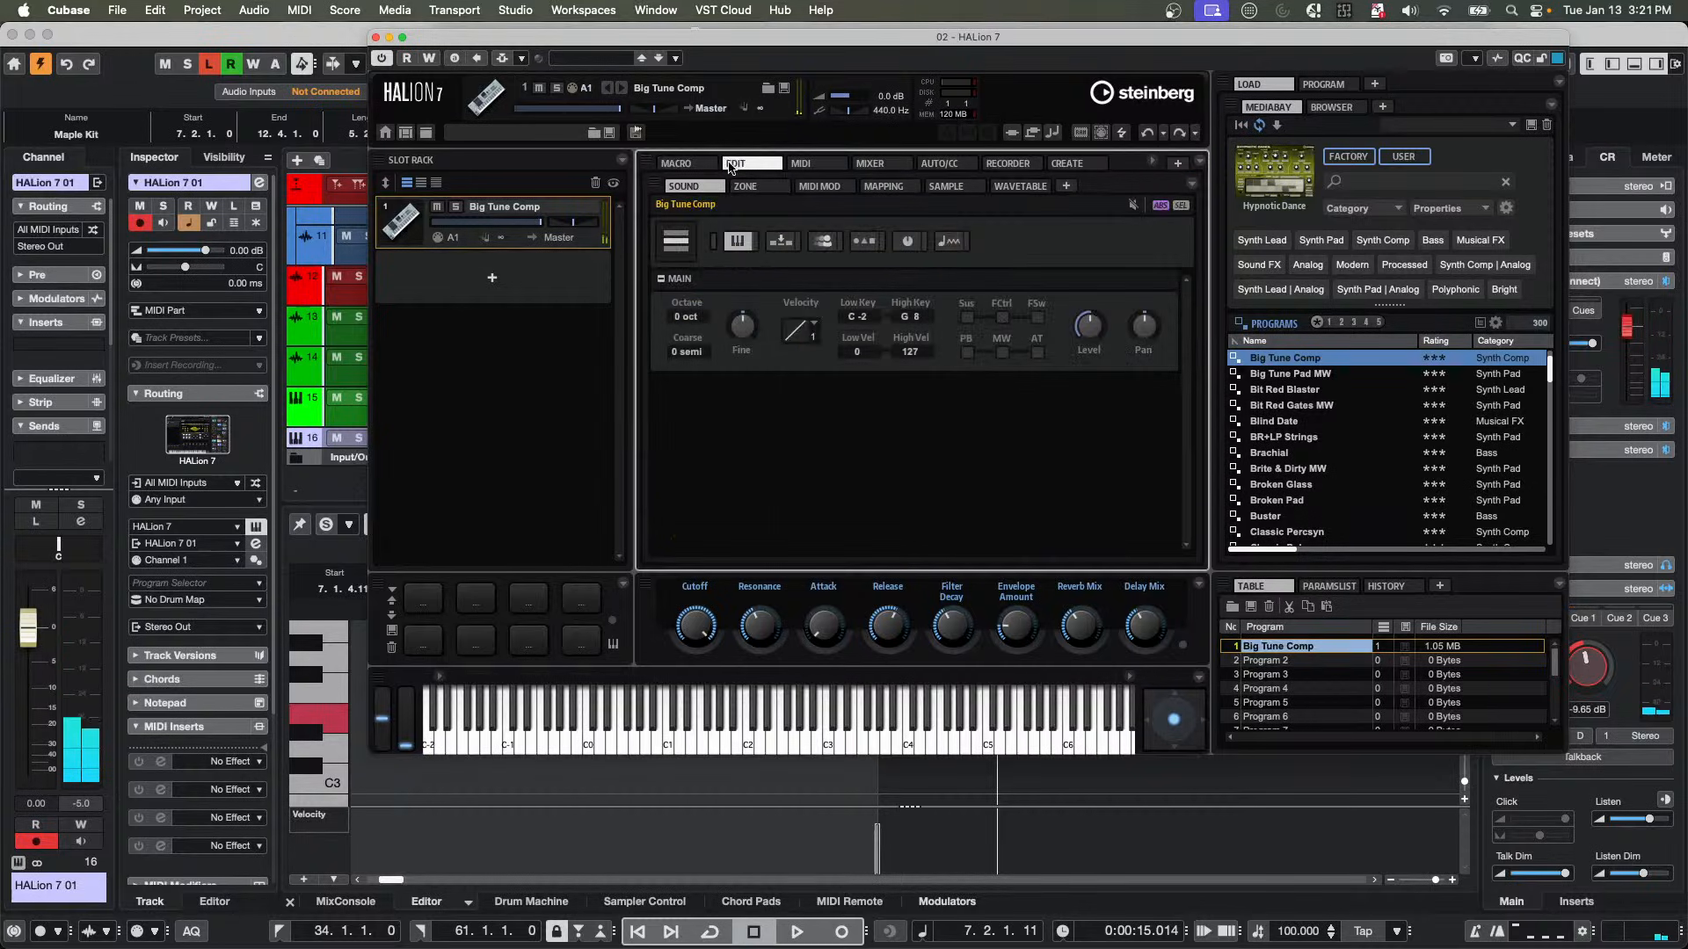
pyautogui.click(846, 190)
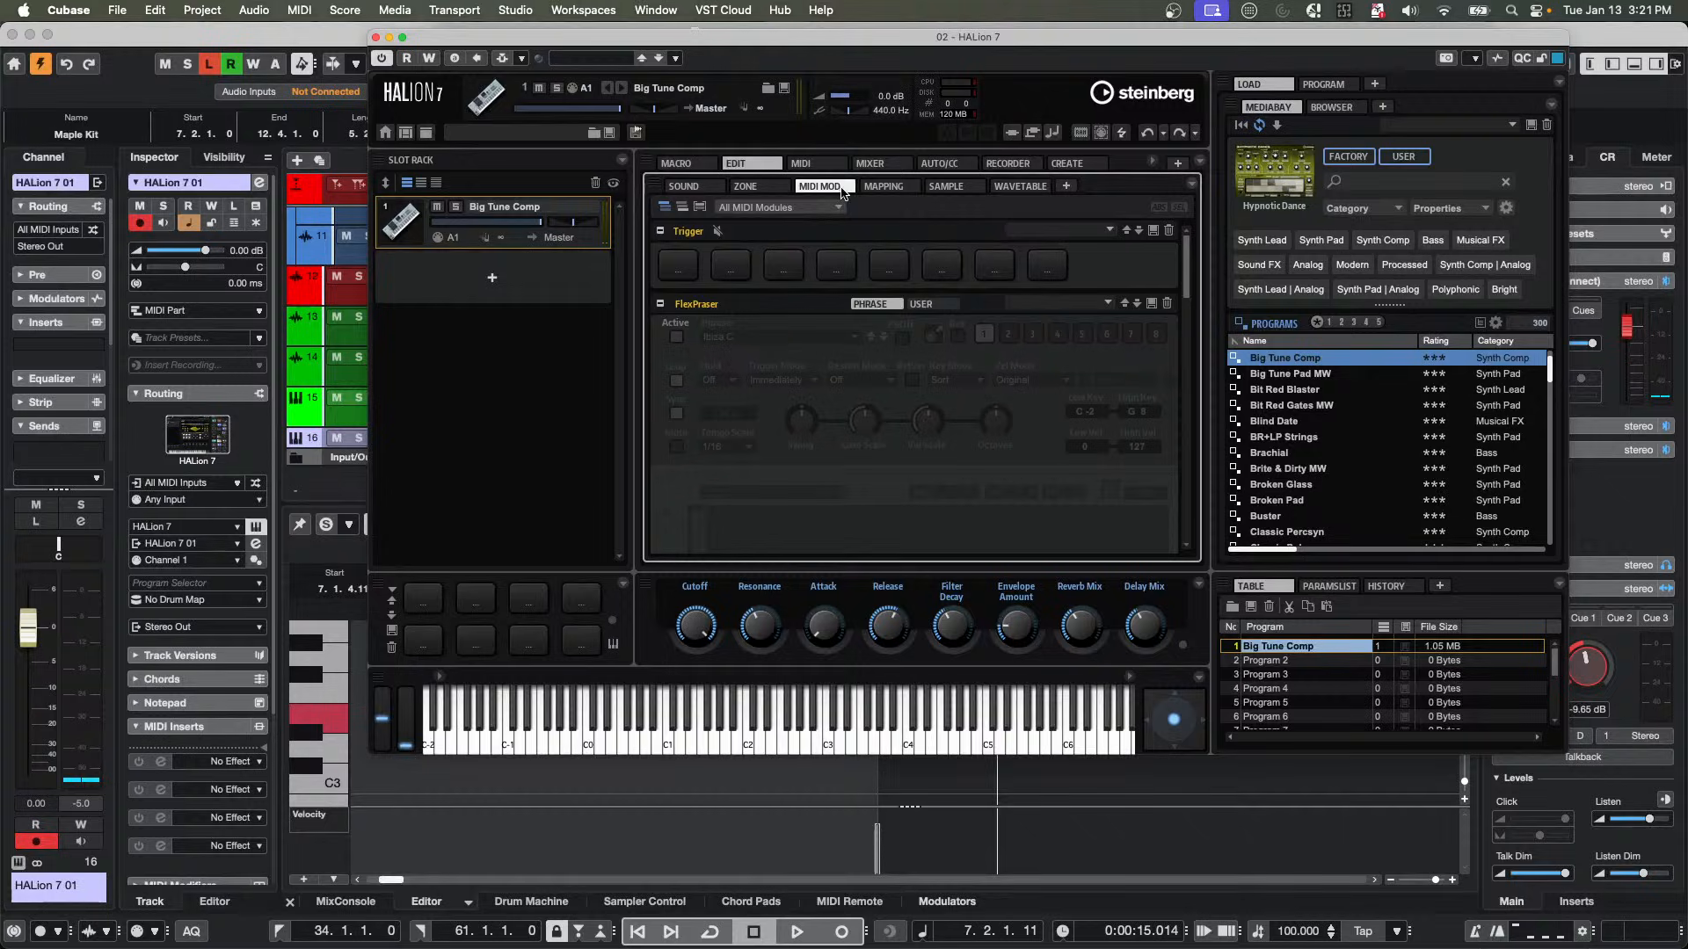
pyautogui.click(678, 340)
pyautogui.click(681, 340)
pyautogui.click(676, 338)
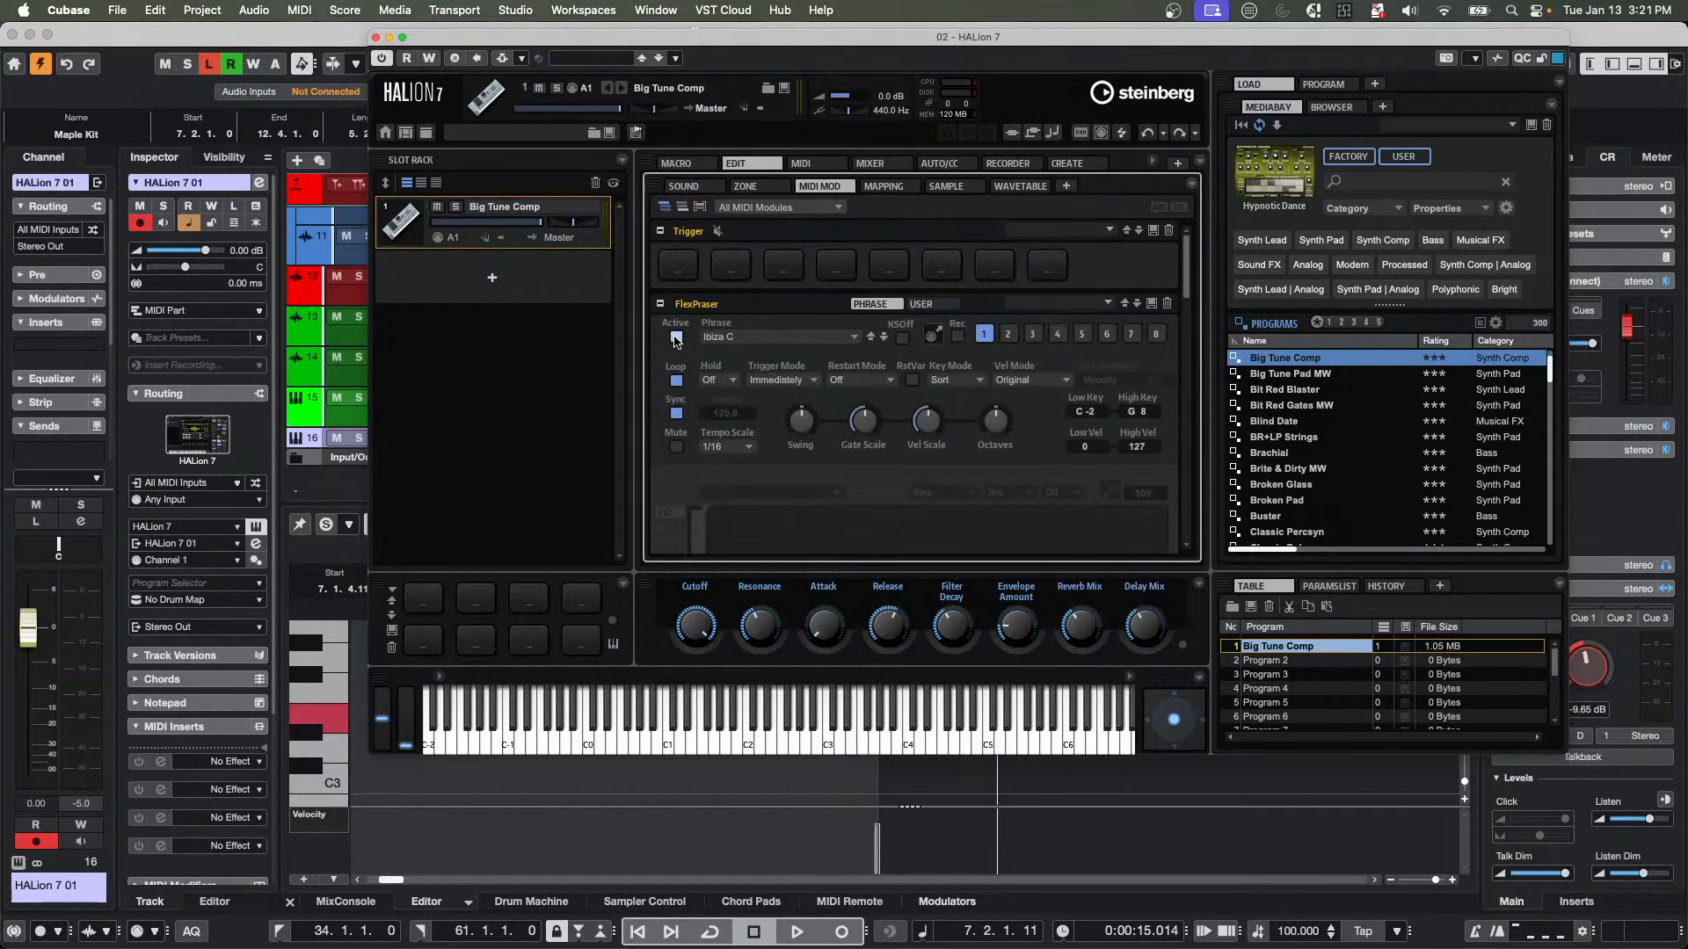
pyautogui.click(676, 337)
pyautogui.click(676, 338)
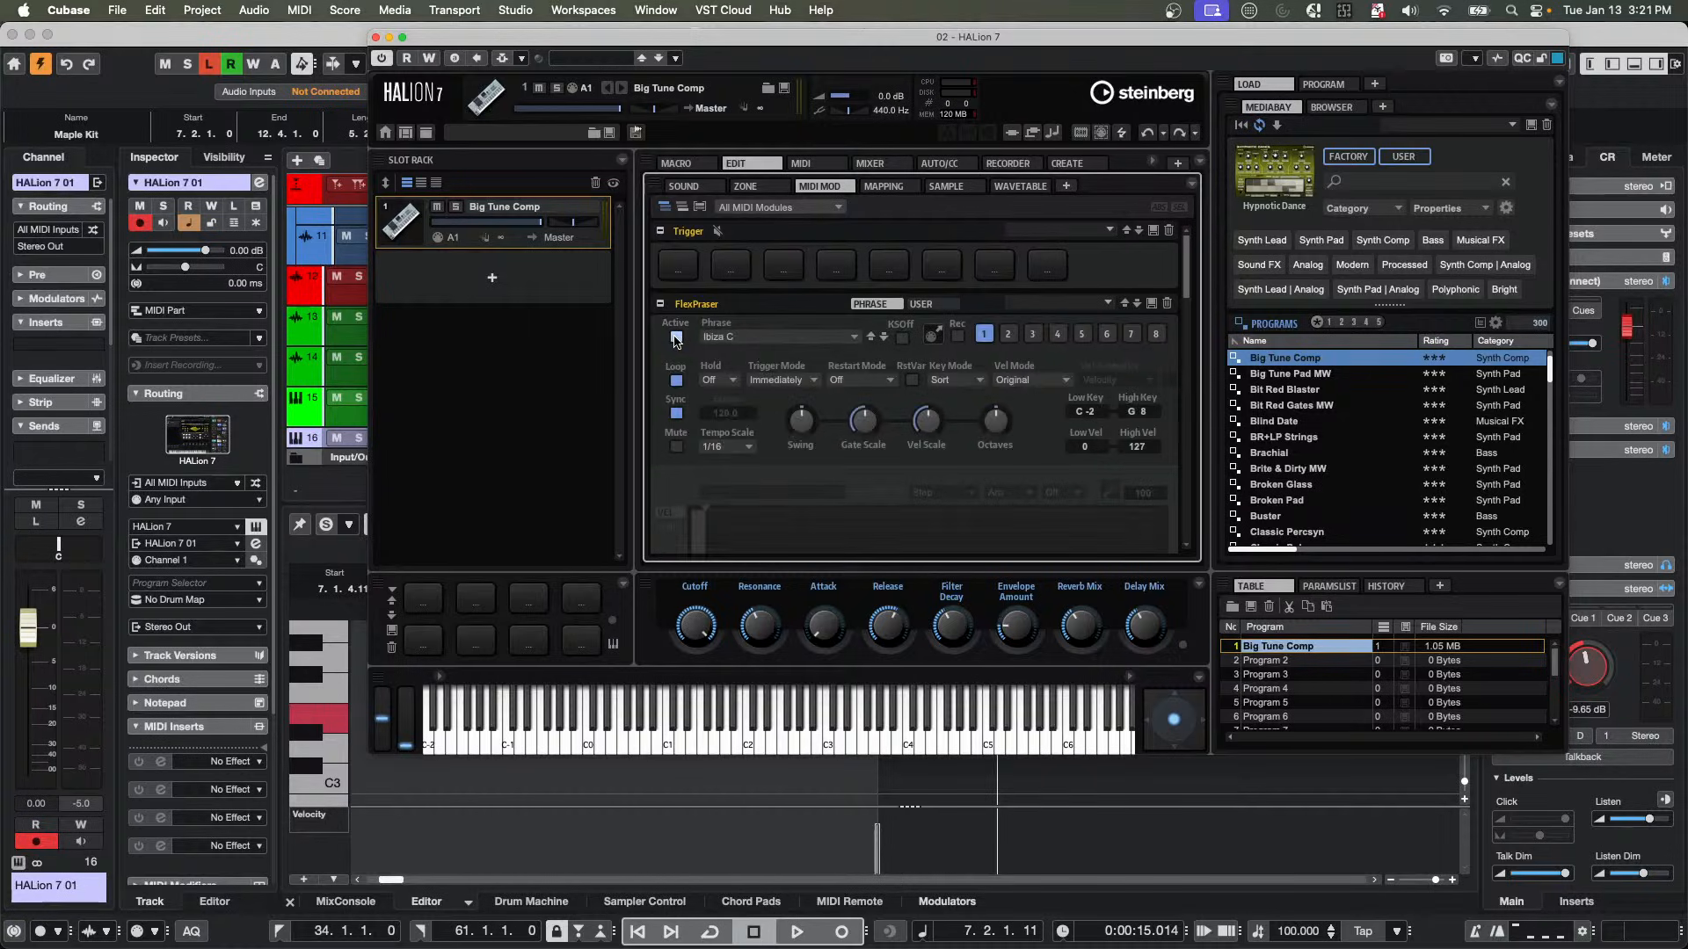
pyautogui.click(761, 208)
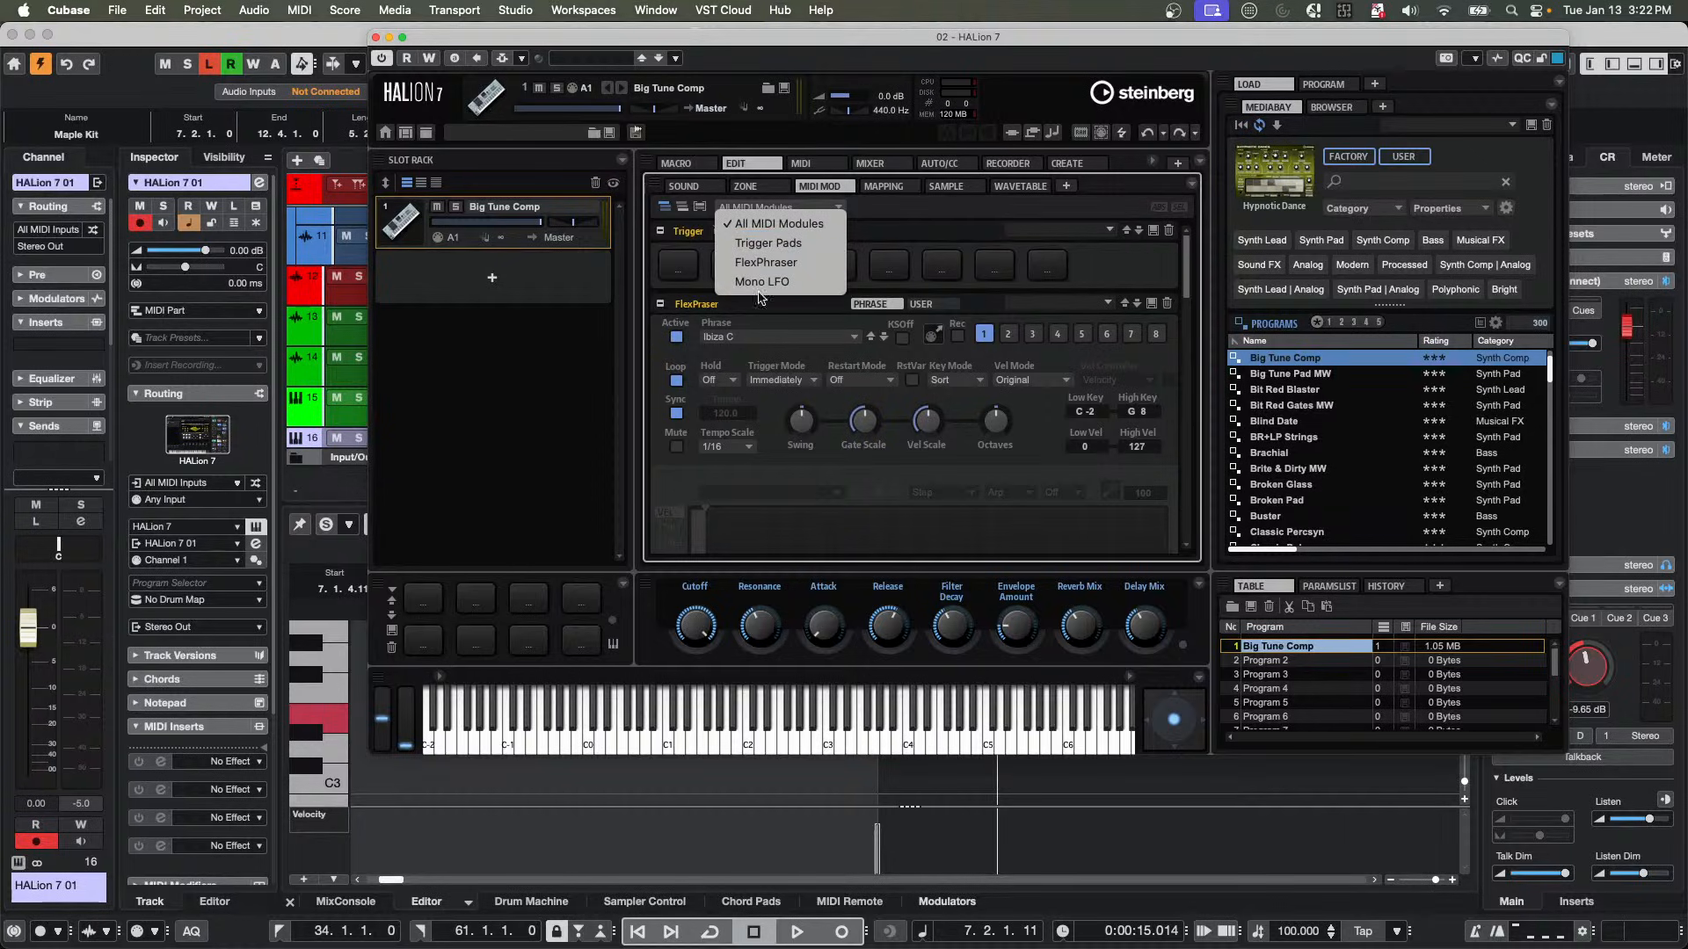
pyautogui.click(656, 329)
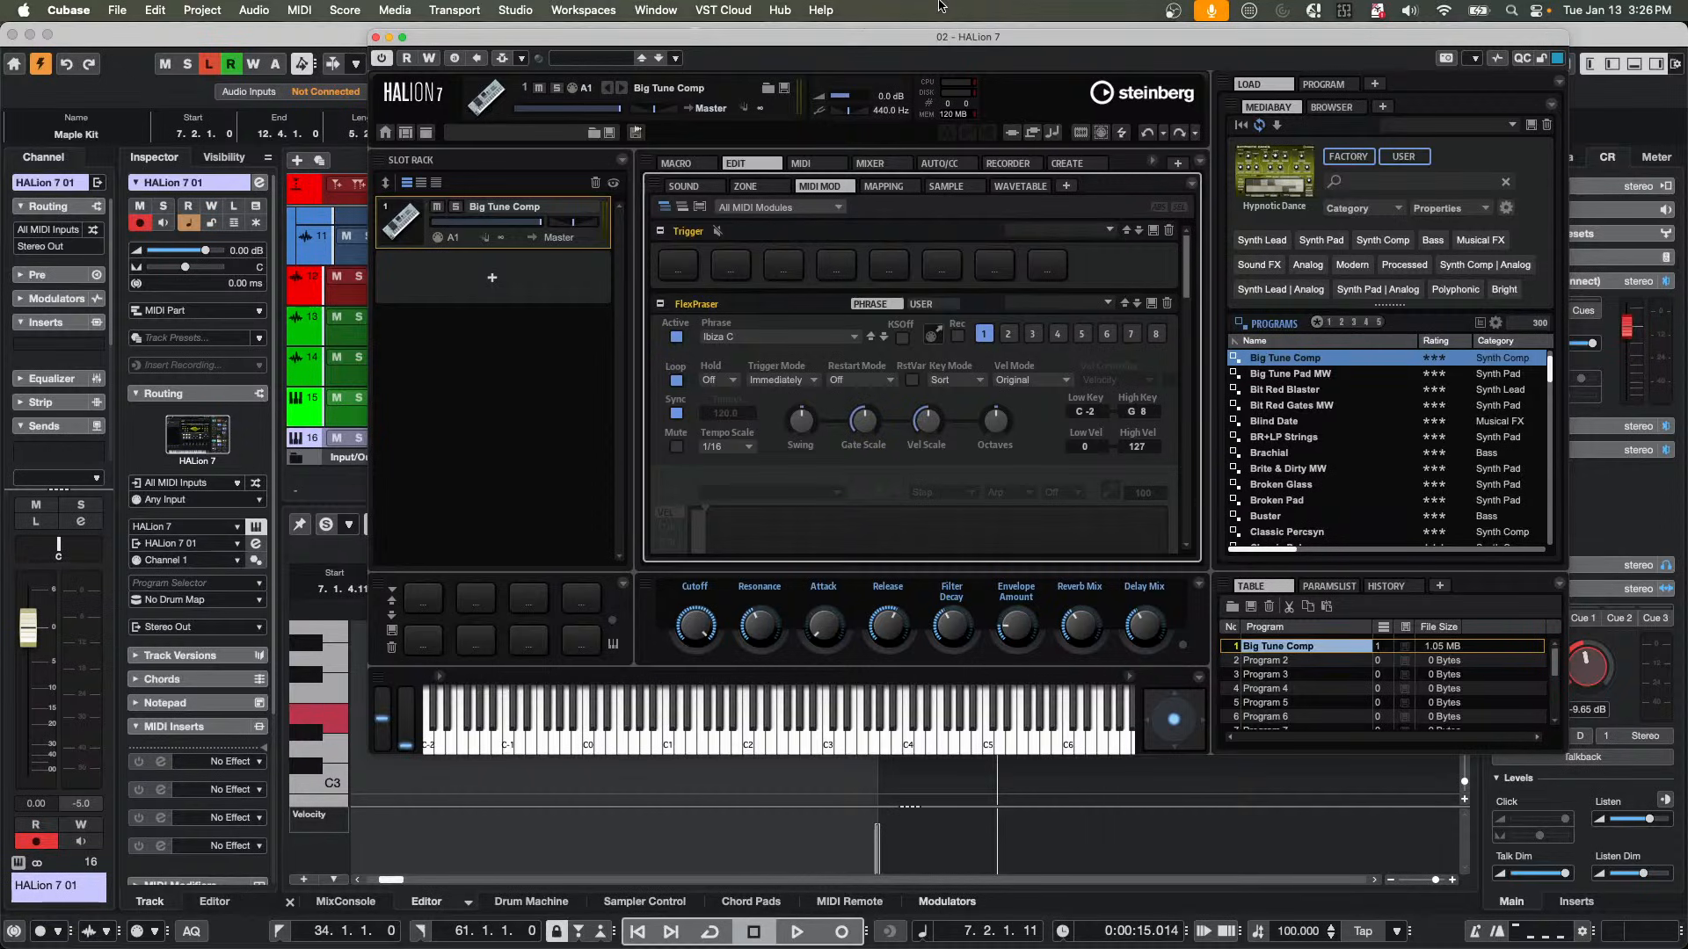
# Close the HALion 7 window and create a VST Connect PRO setup in the project, dismissing its notices.
pyautogui.click(375, 38)
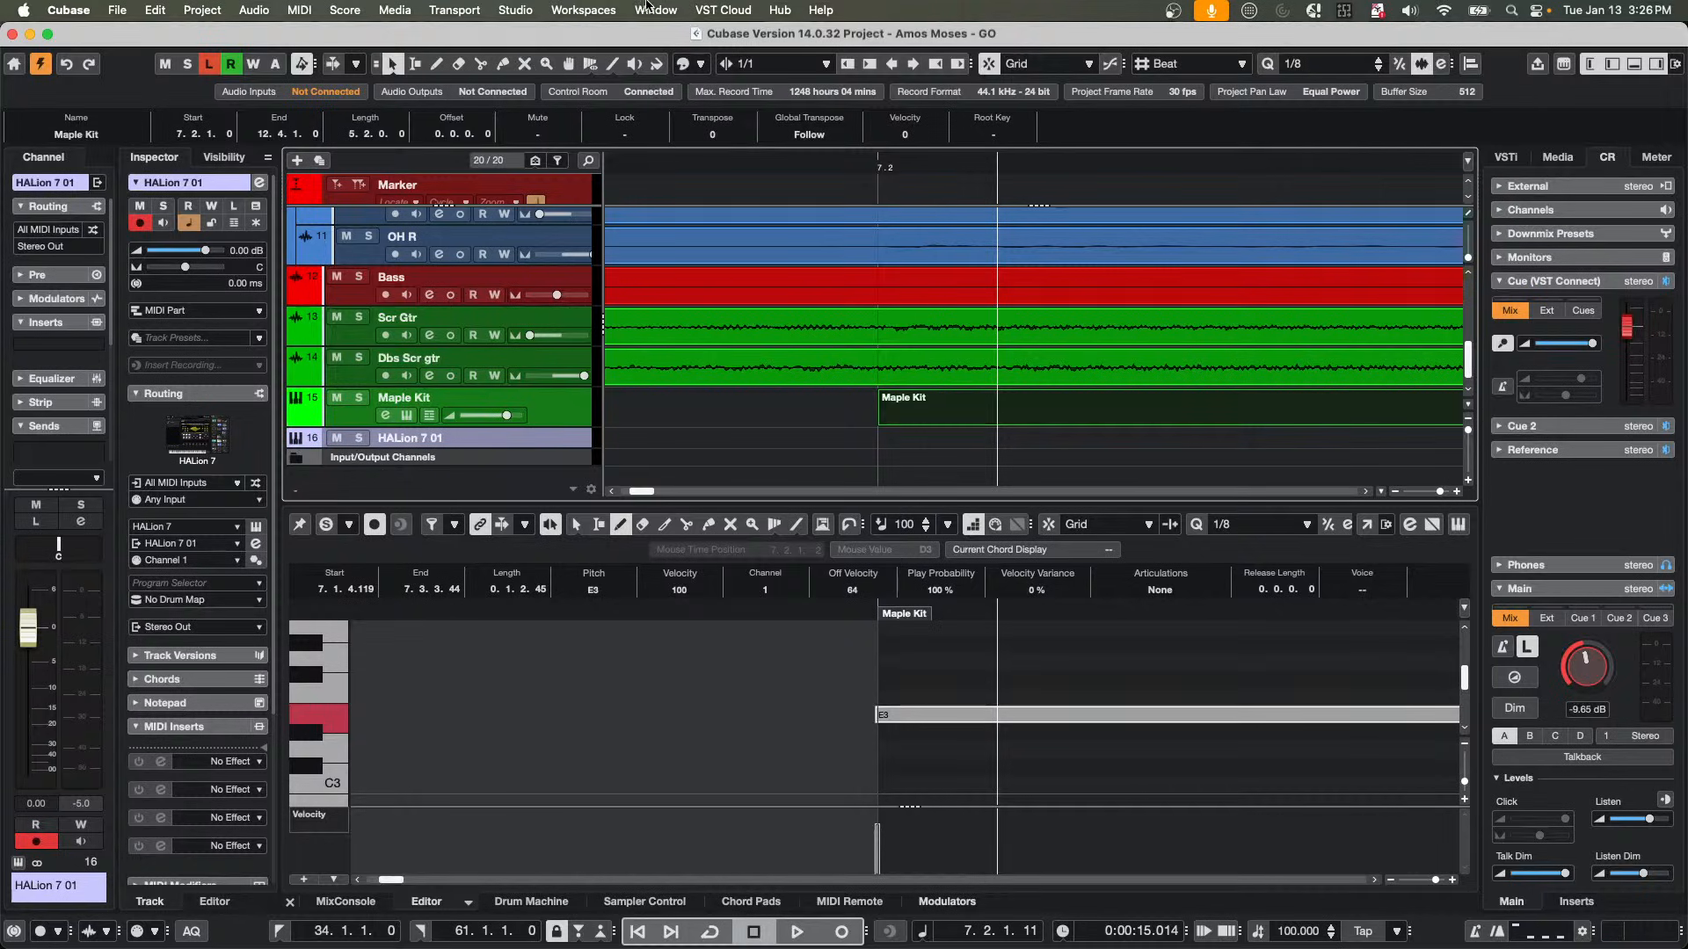
pyautogui.click(725, 9)
pyautogui.moveTo(774, 36)
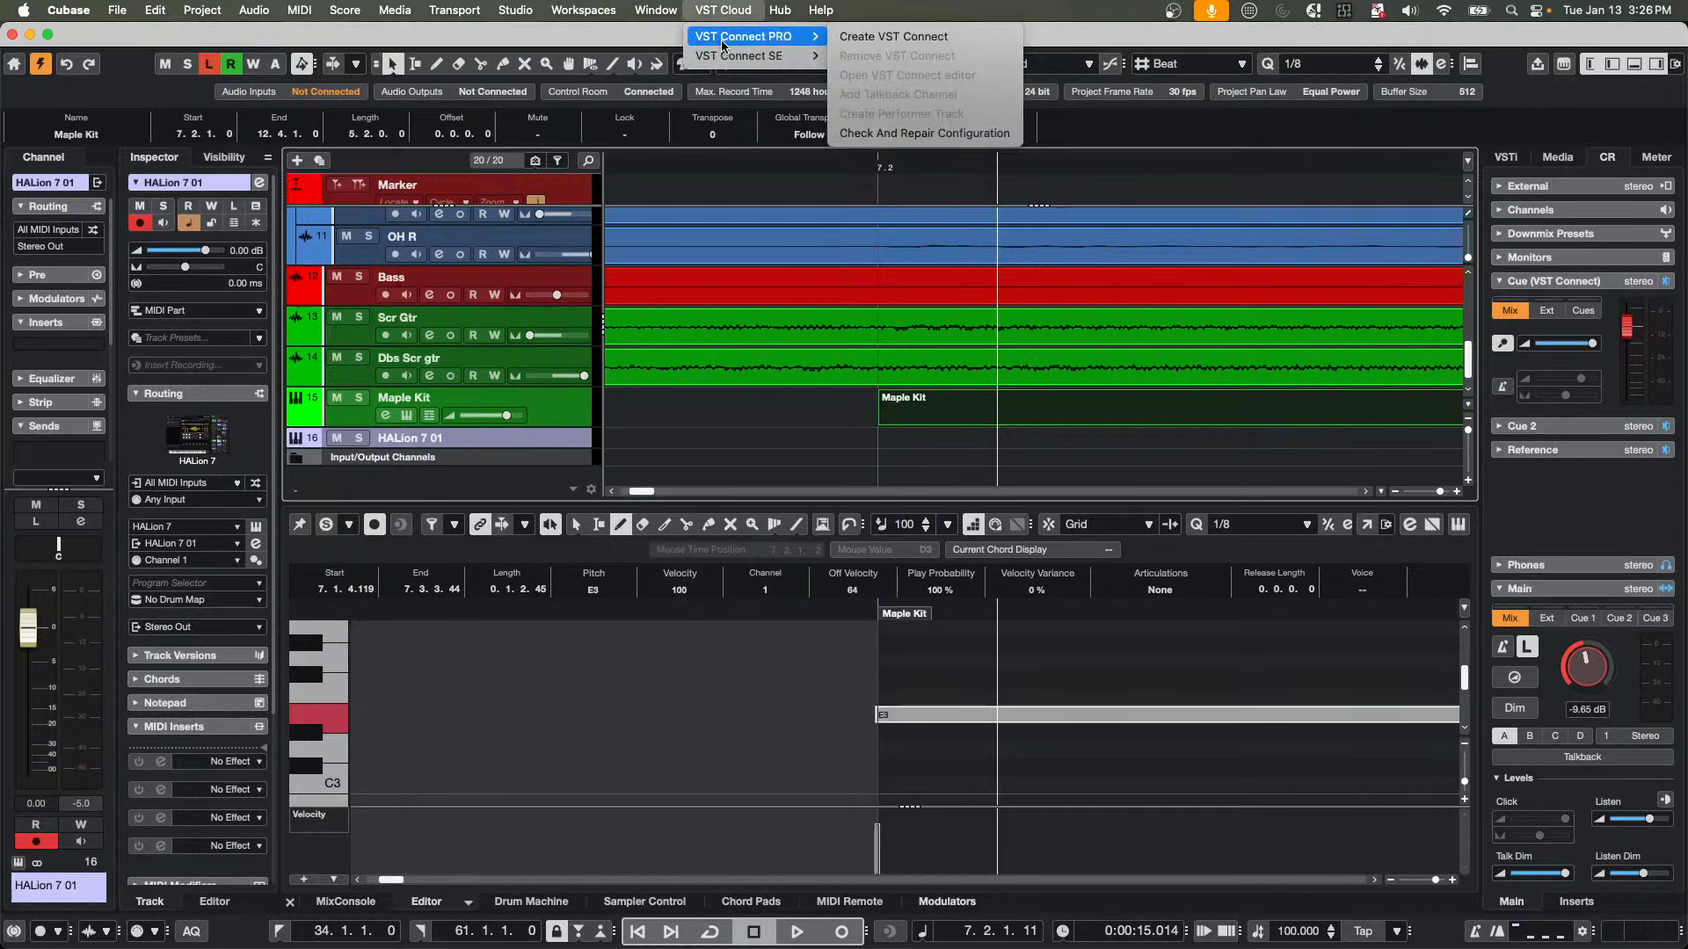
pyautogui.click(912, 39)
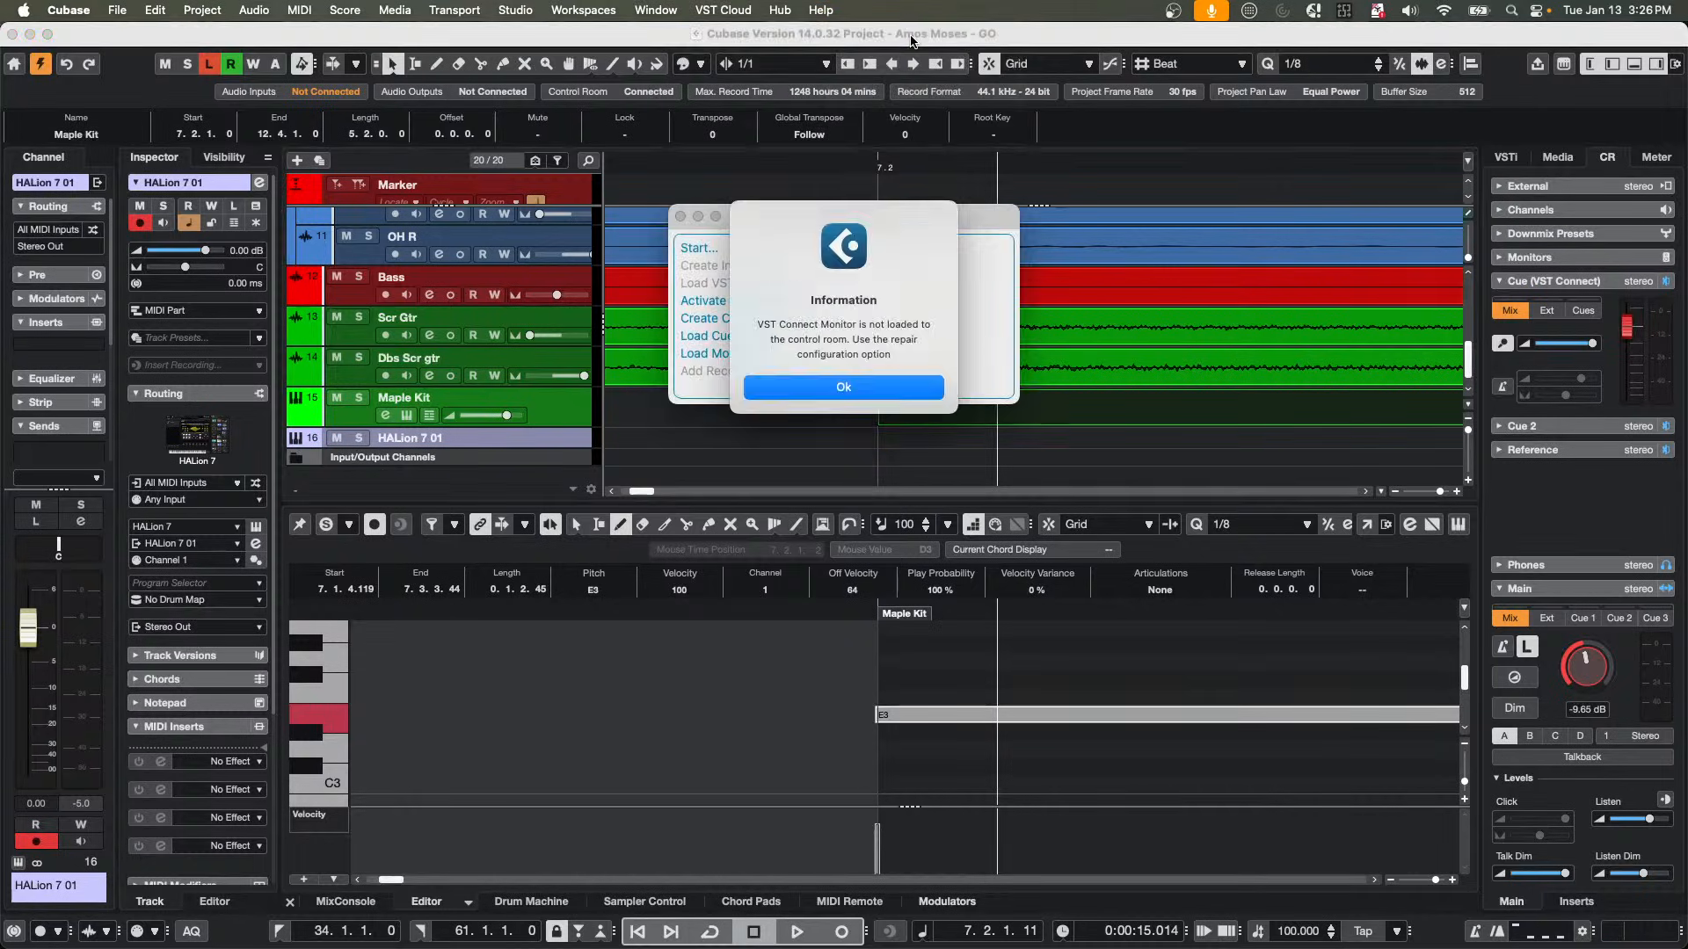
pyautogui.click(840, 389)
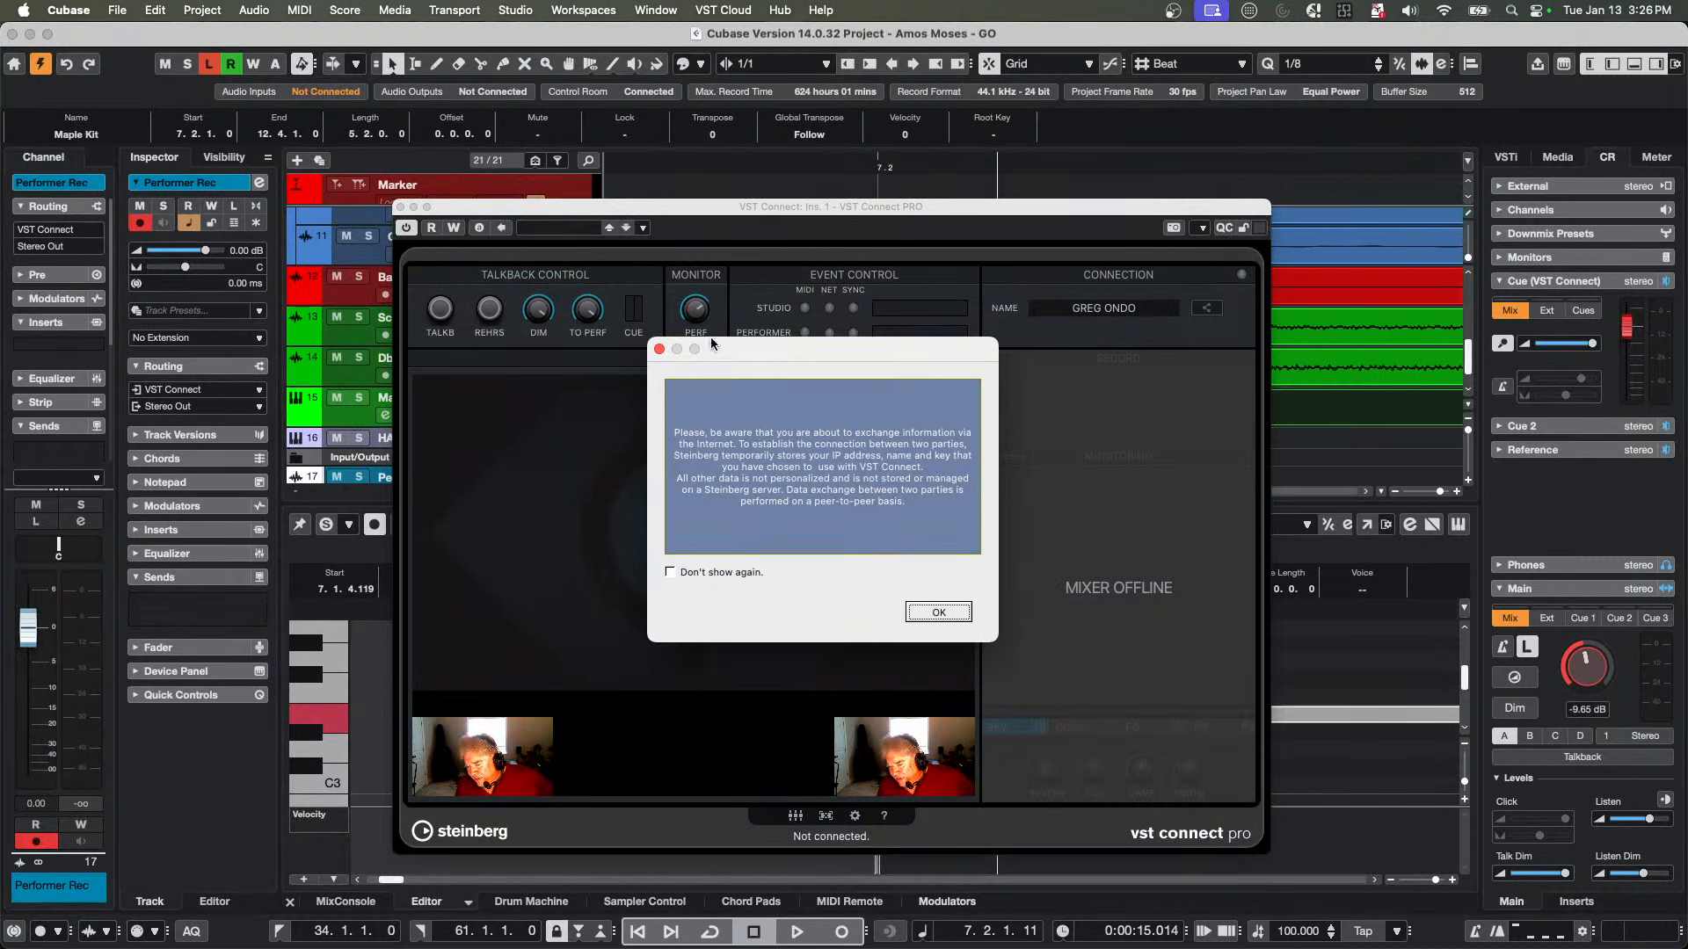
pyautogui.click(660, 349)
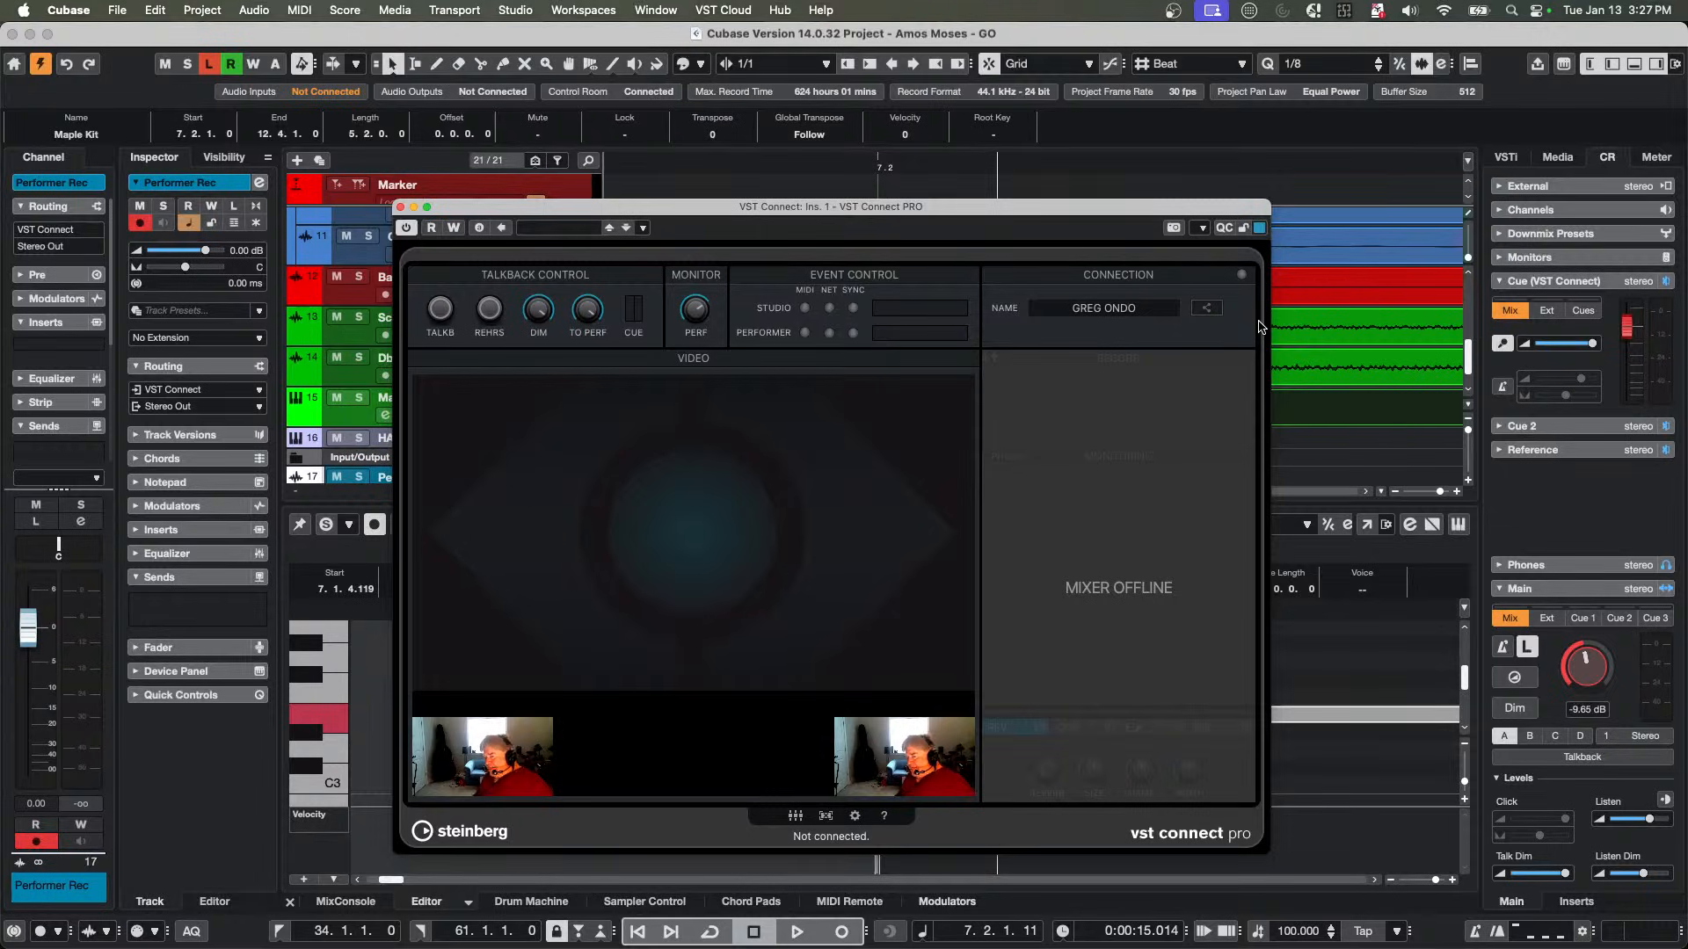
# Turn the VST Connect connection on, off and on again to generate a fresh session key, and close the plug-in window.
pyautogui.click(1206, 309)
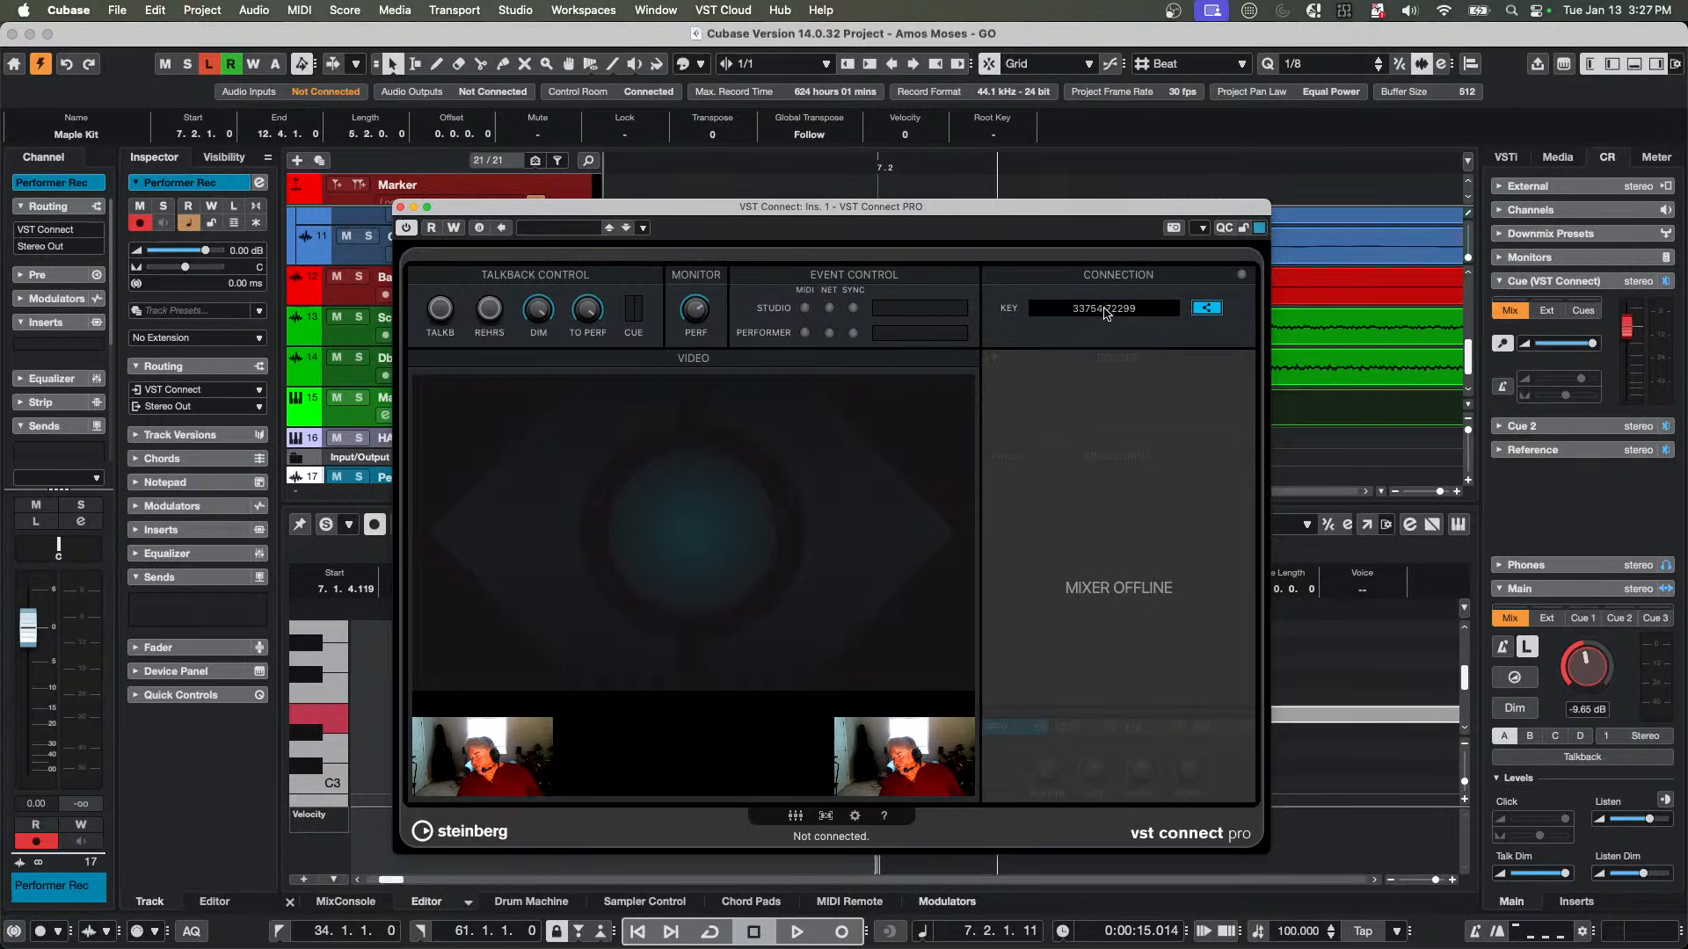
pyautogui.click(1207, 308)
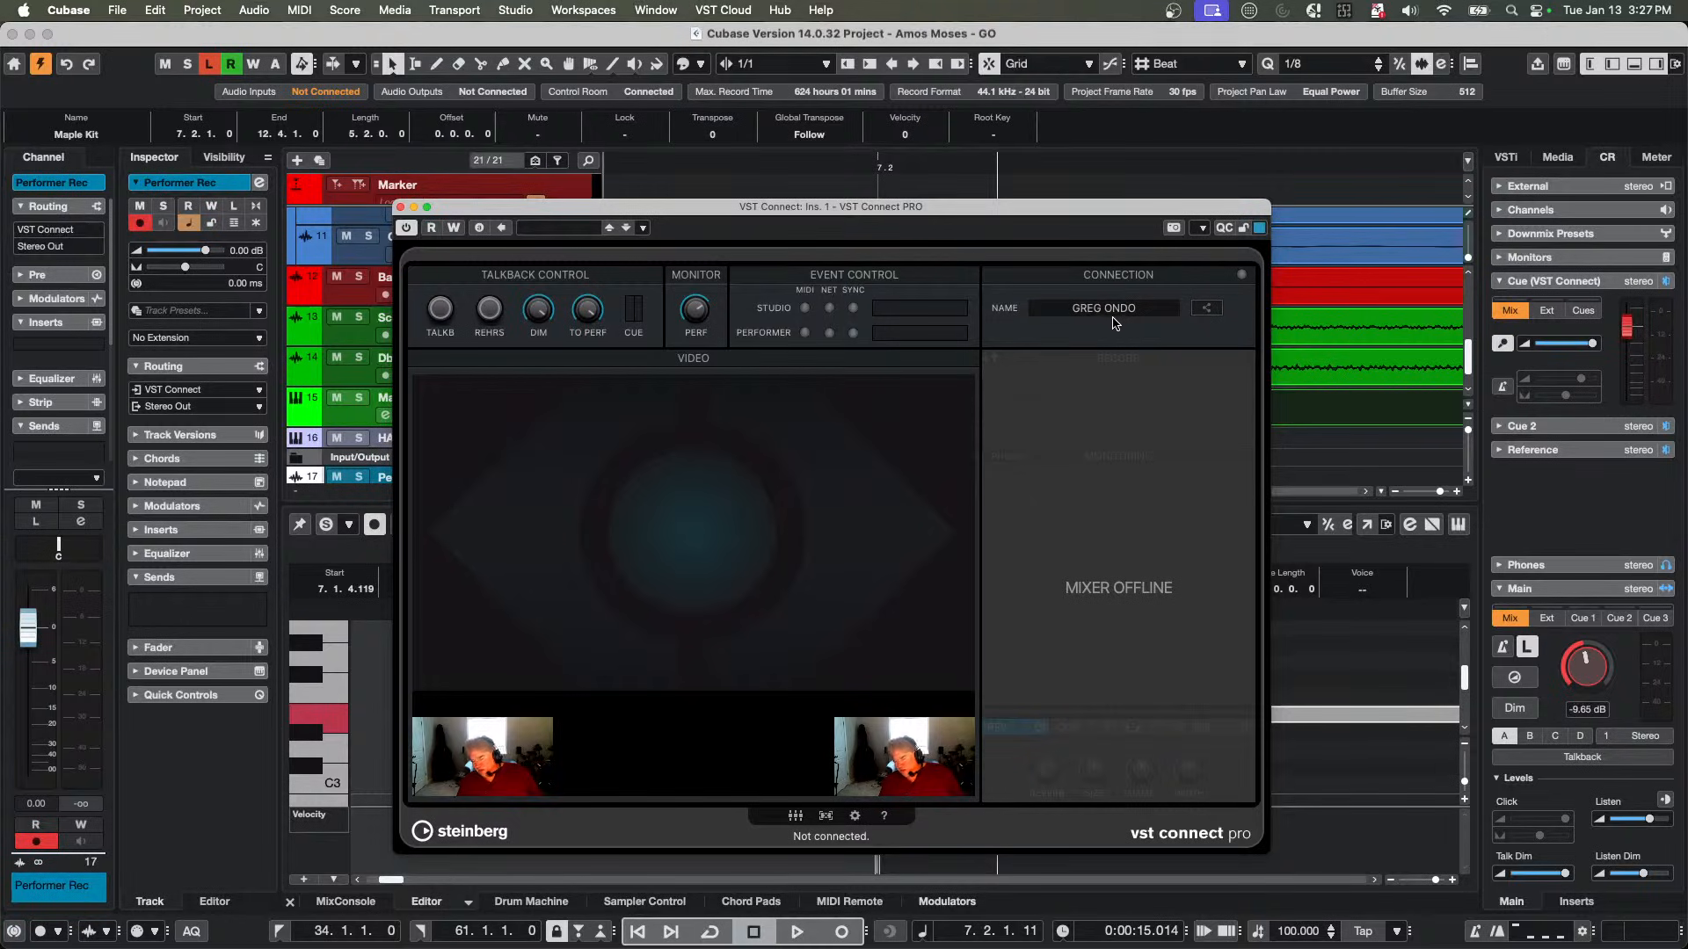
pyautogui.click(1209, 309)
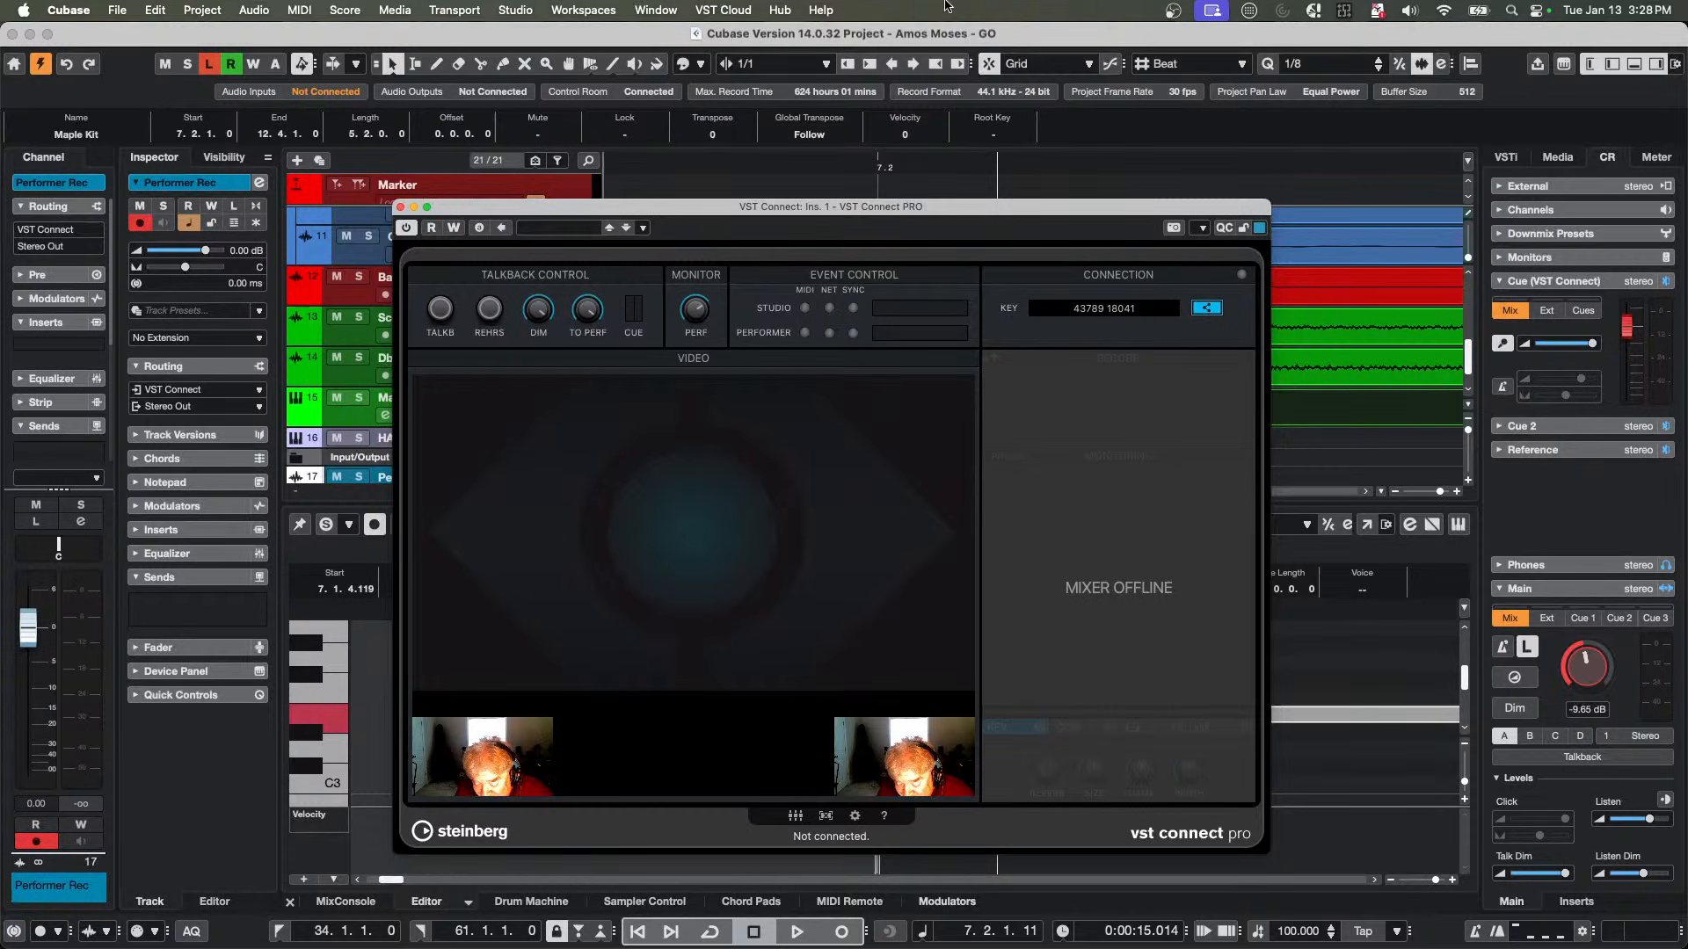
pyautogui.click(400, 207)
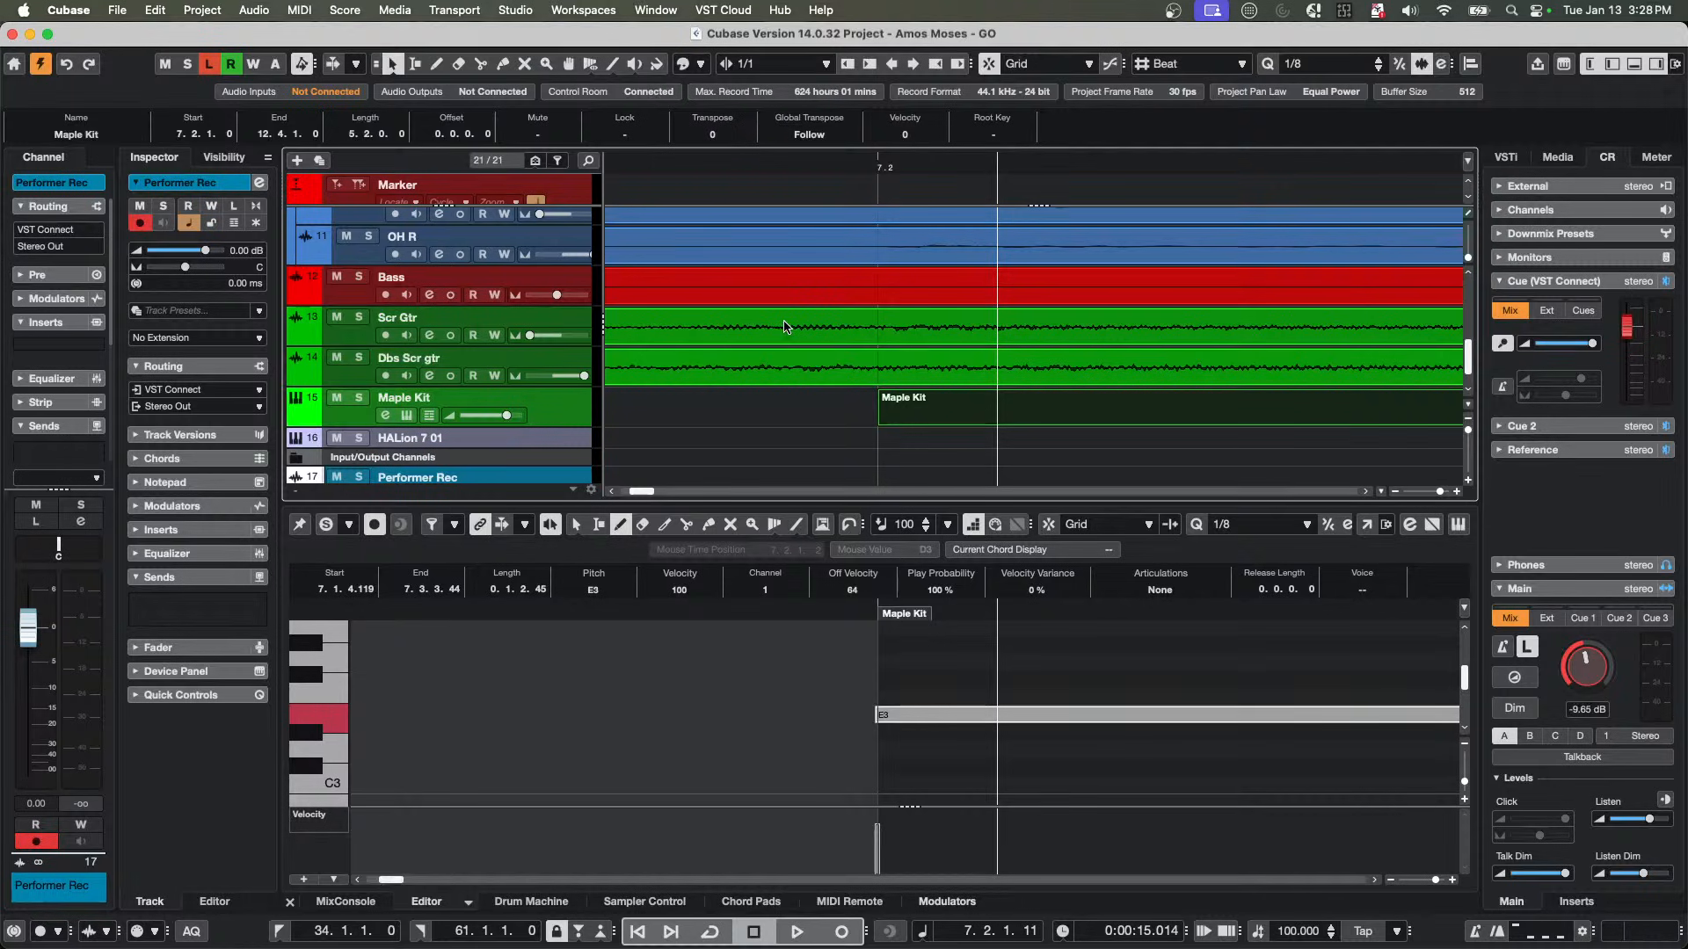
# Open the recent project A Long Time Ago Verve and accept its missing ports as unmapped.
pyautogui.scroll(2, 786, 328)
pyautogui.moveTo(693, 167); pyautogui.dragTo(603, 69)
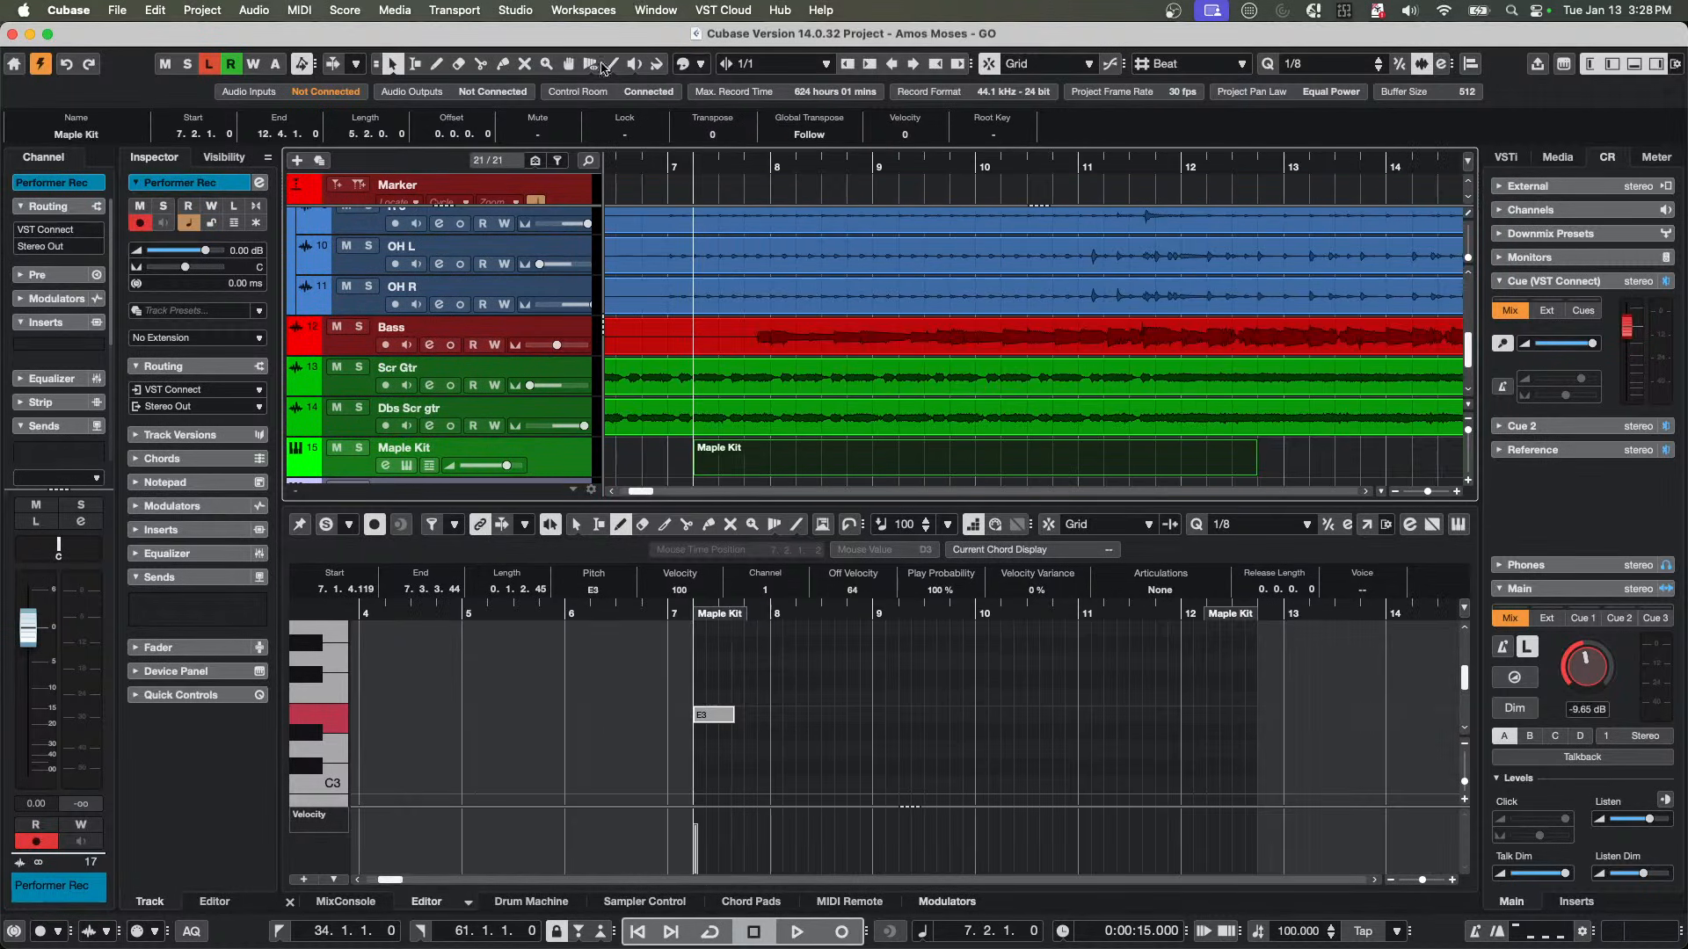
pyautogui.click(118, 10)
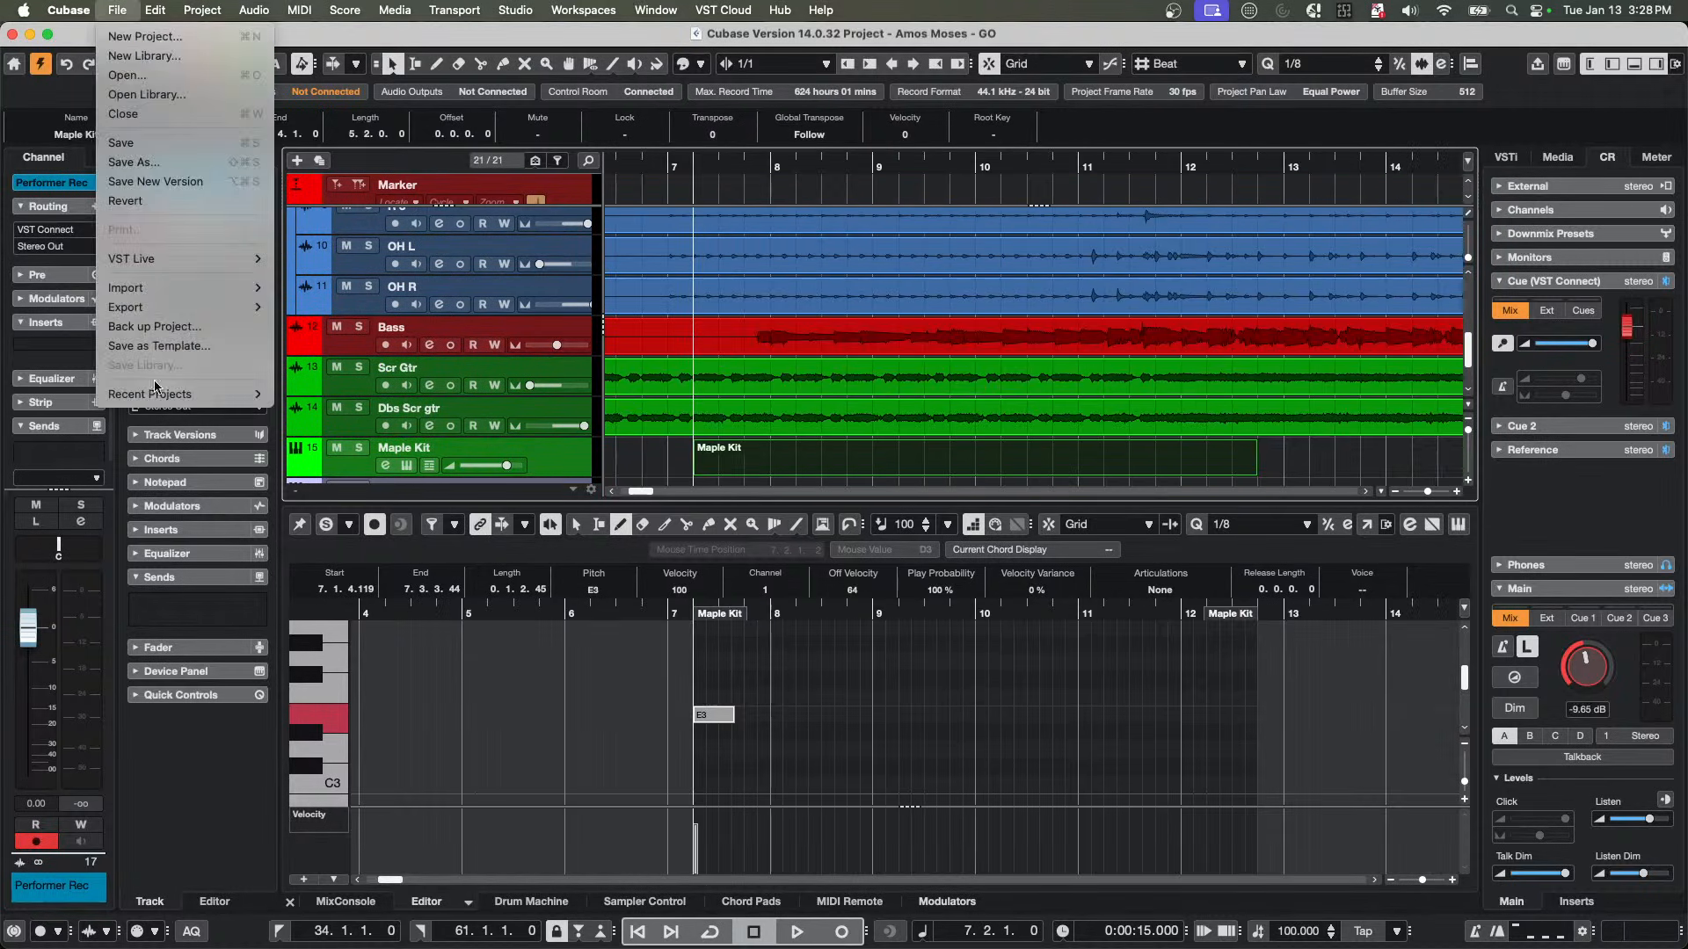
pyautogui.moveTo(154, 392)
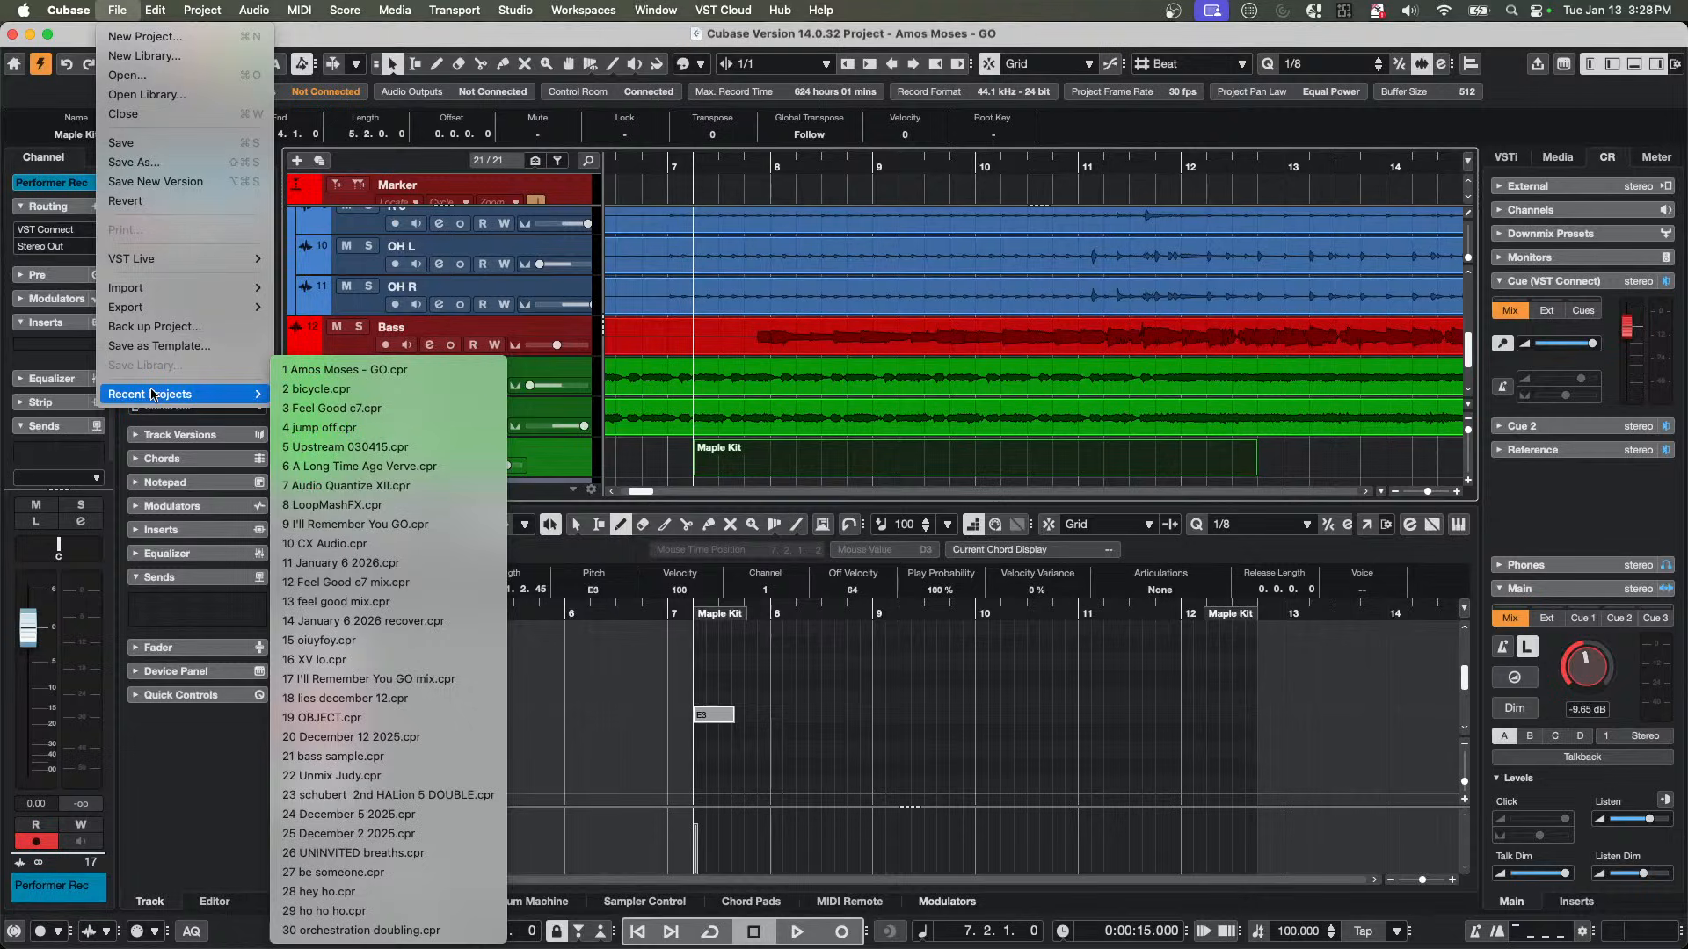
pyautogui.click(437, 448)
pyautogui.click(912, 367)
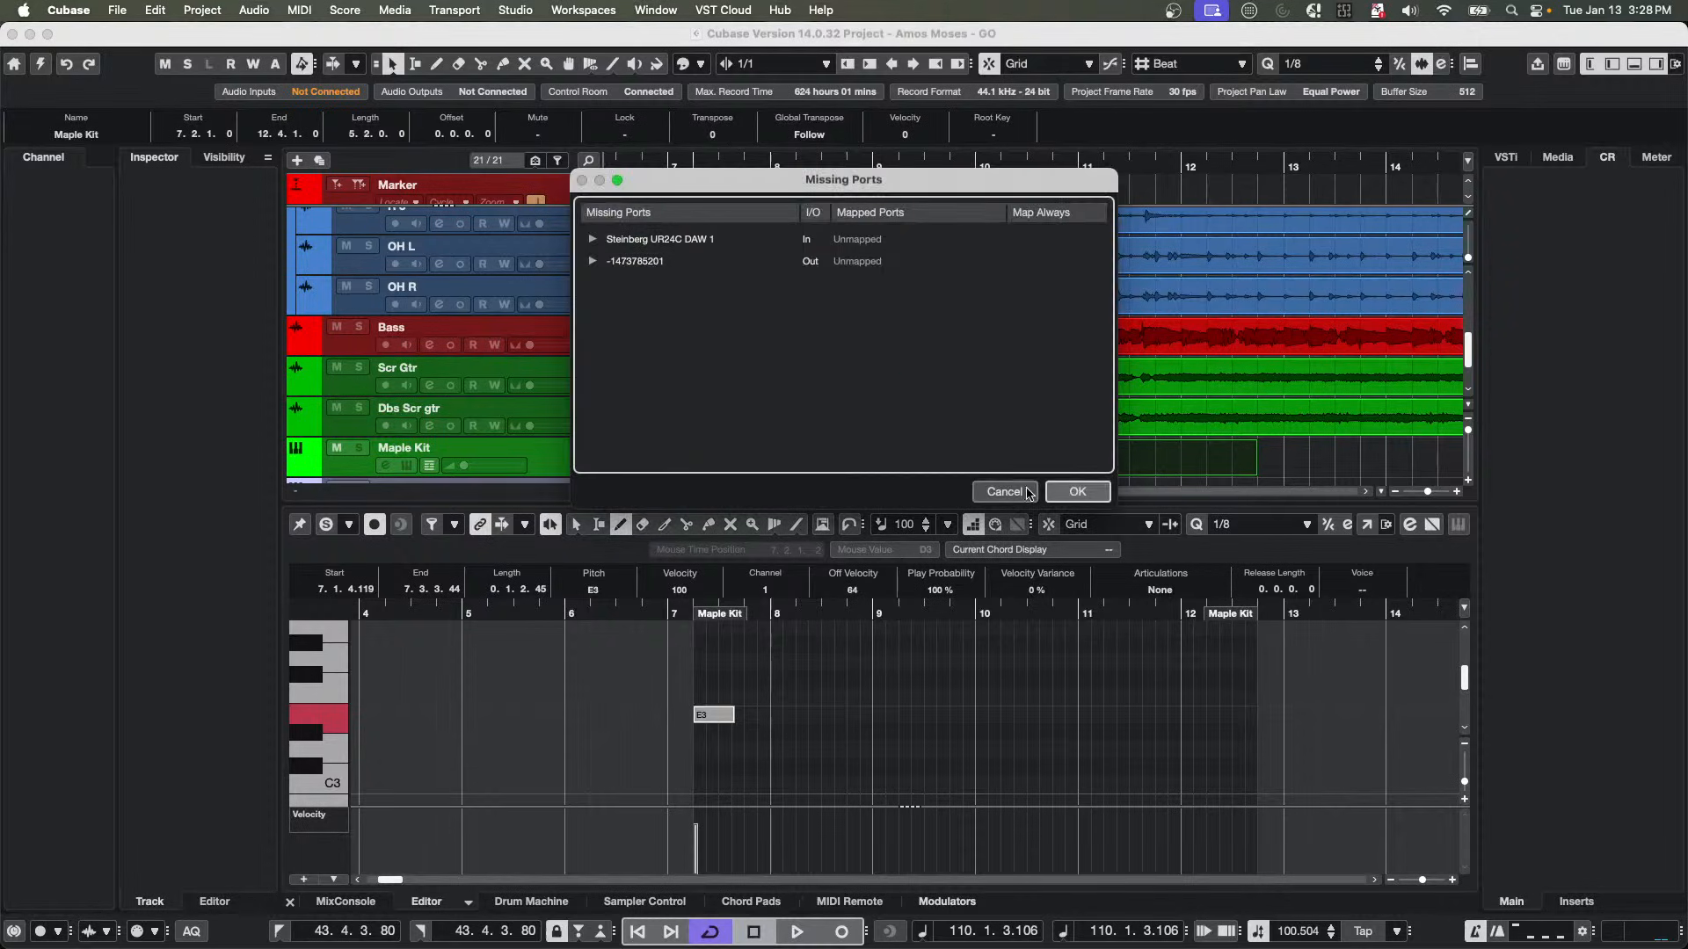
pyautogui.click(1078, 491)
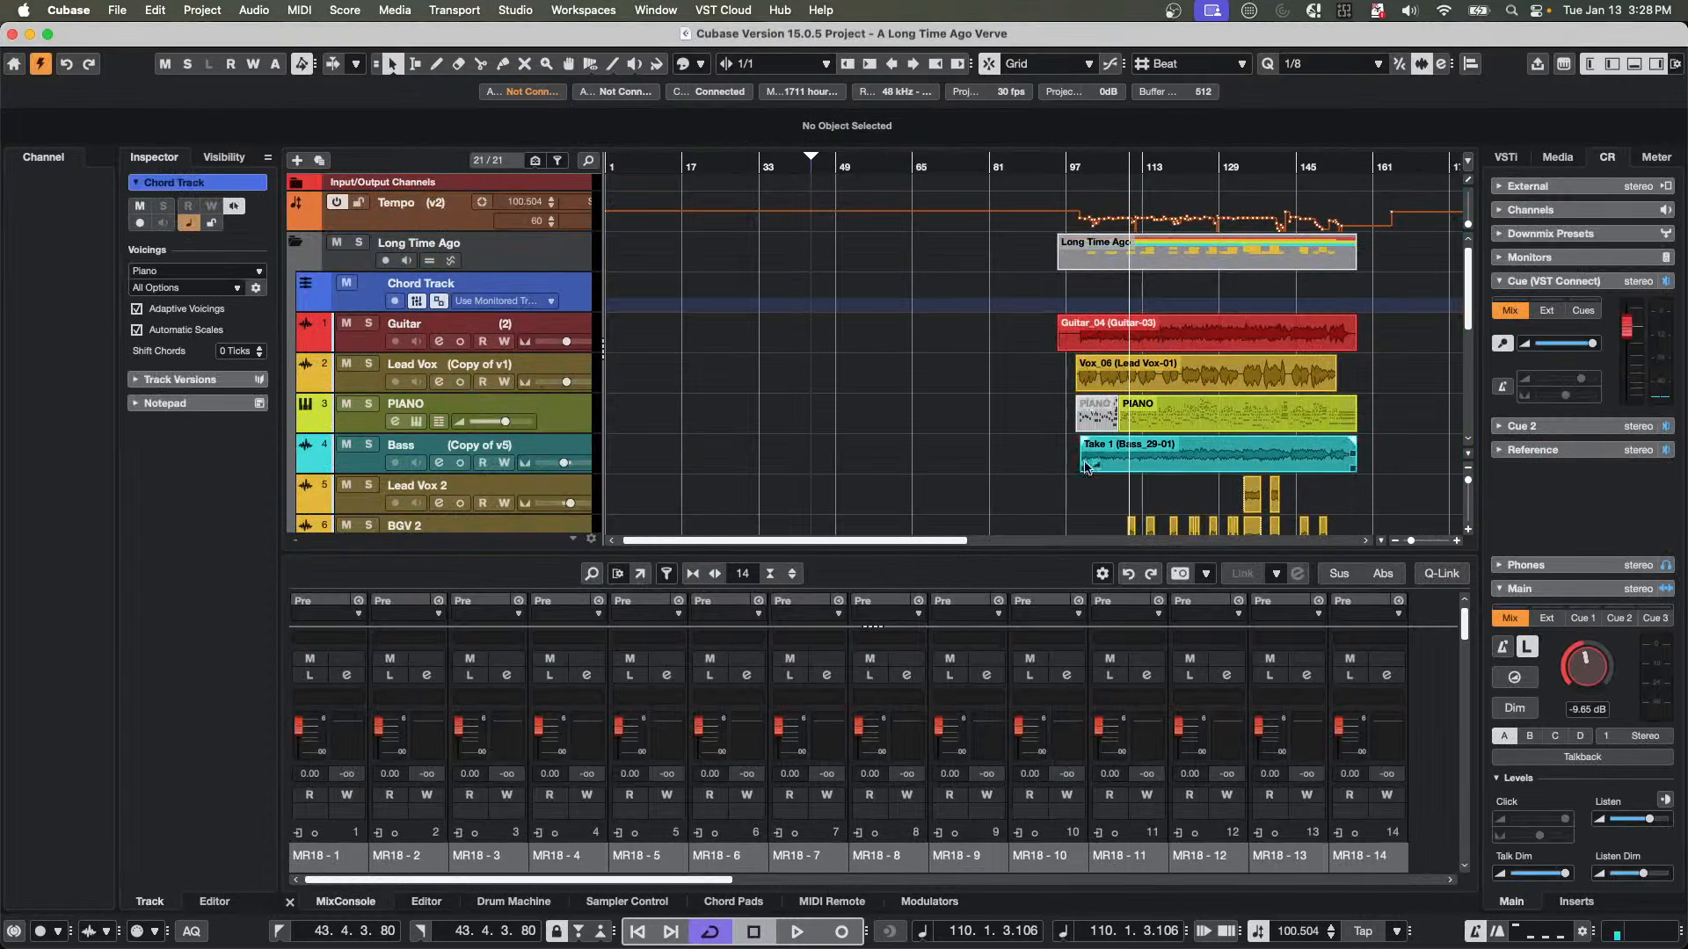
# Generate chord events from the Guitar_04 audio event on the Chord Track and place the project cursor at bar 103.
pyautogui.moveTo(1178, 341); pyautogui.dragTo(1179, 305)
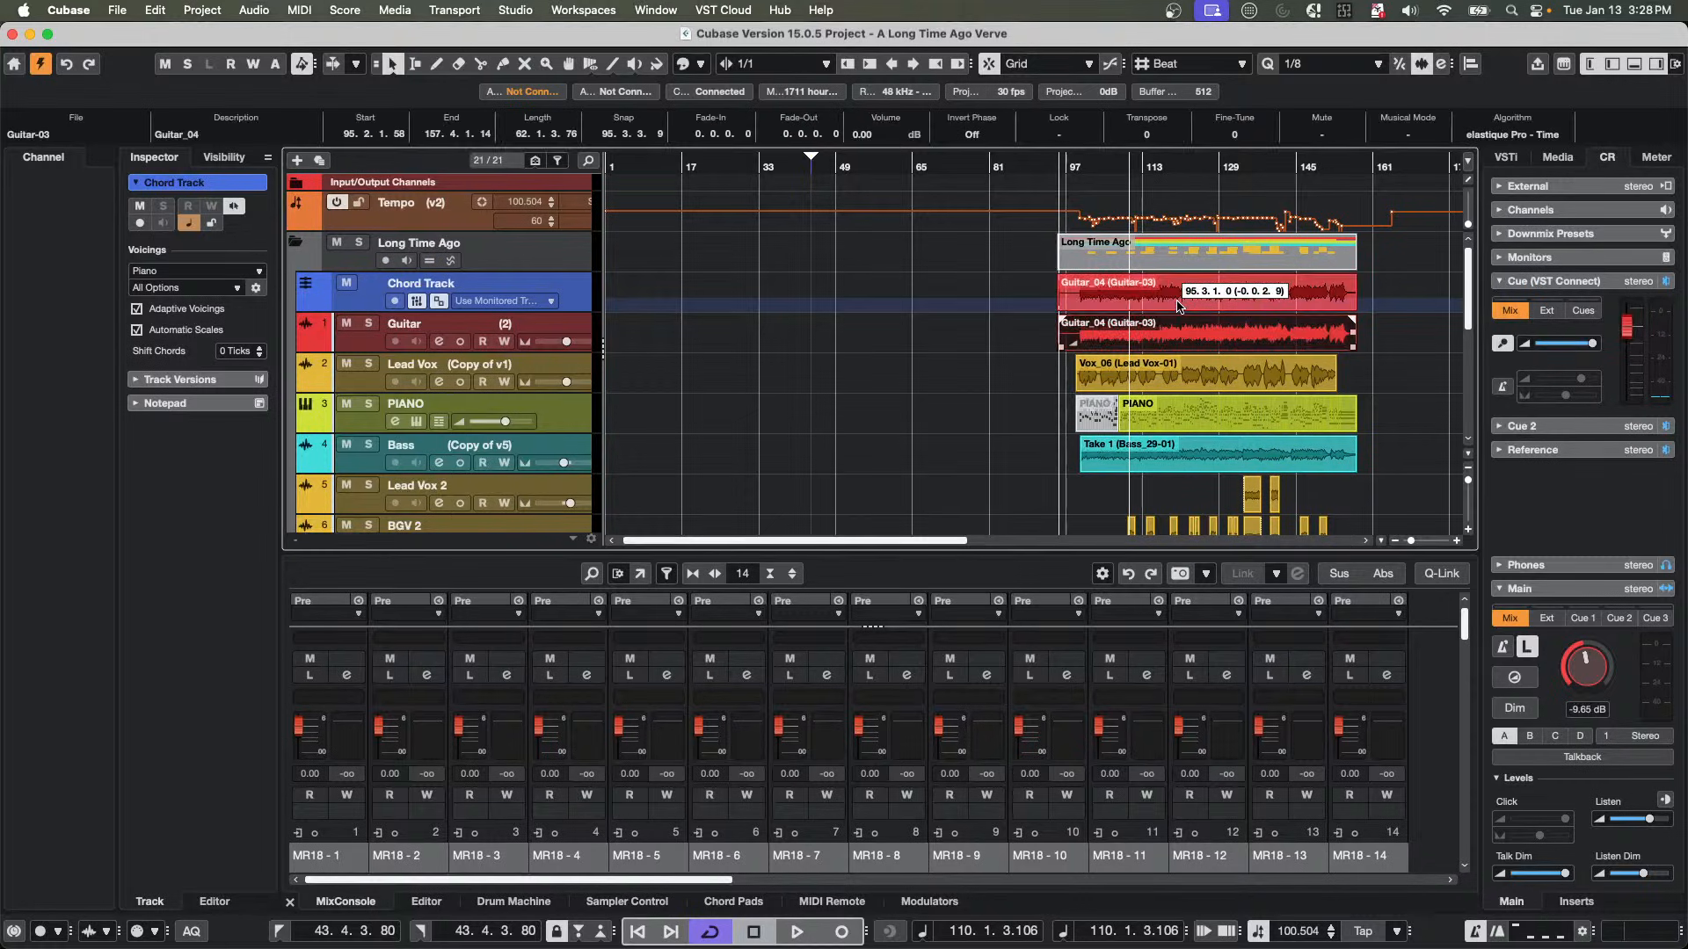
pyautogui.moveTo(1179, 305); pyautogui.dragTo(1179, 305)
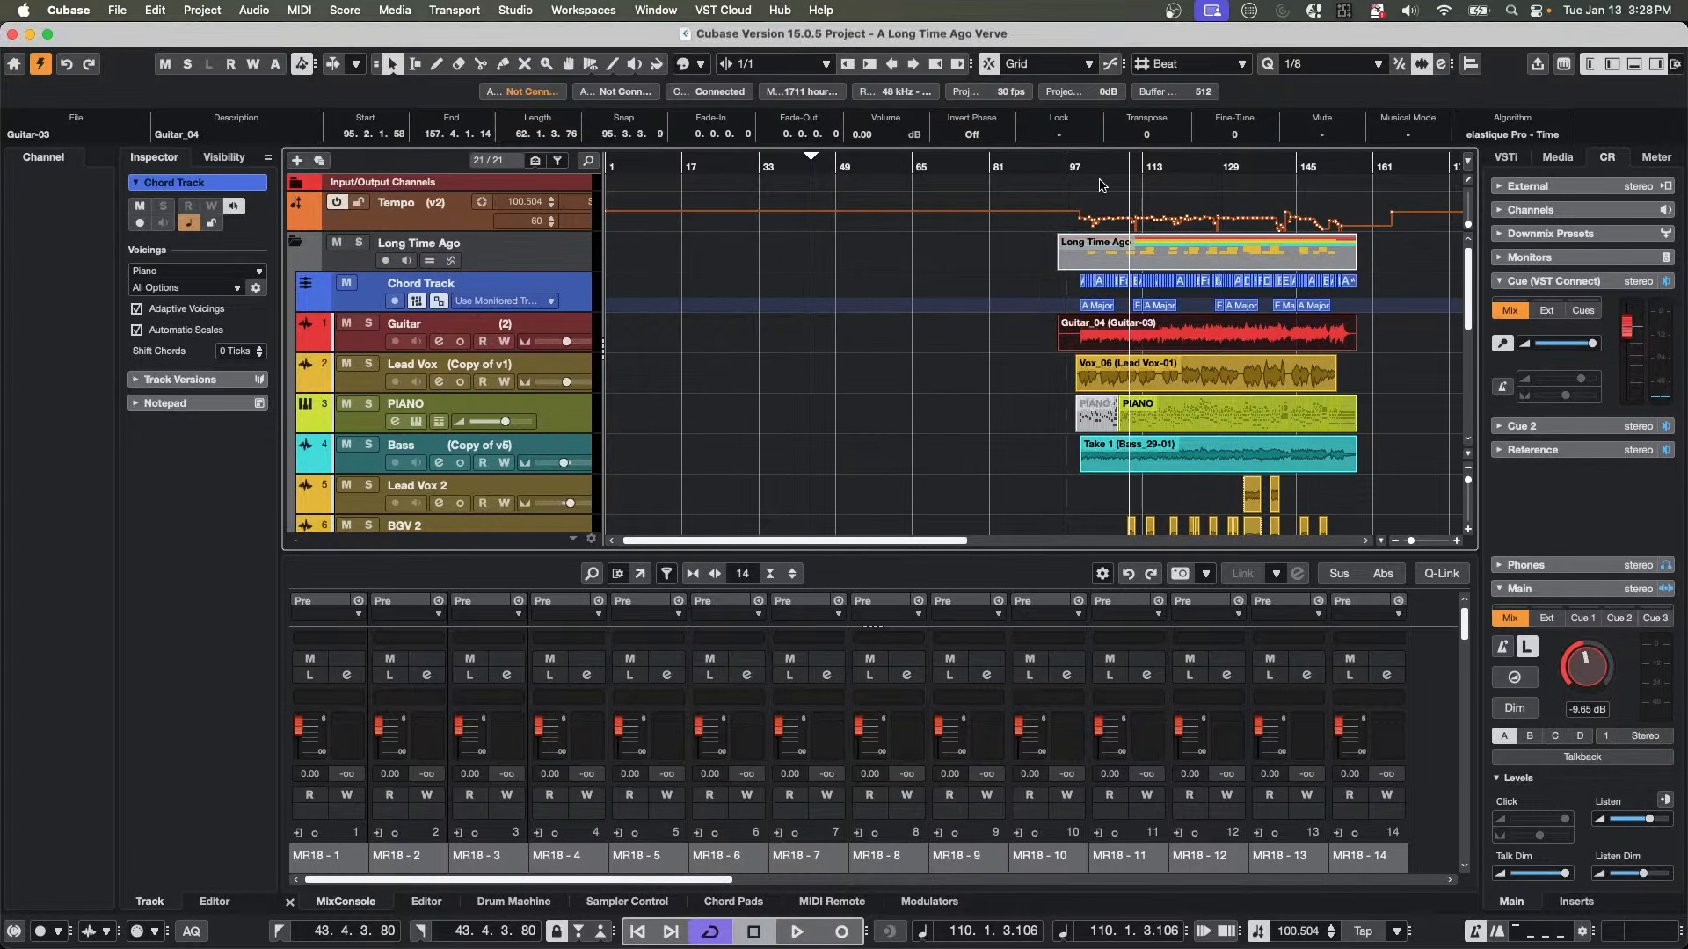
pyautogui.moveTo(1097, 170); pyautogui.dragTo(1097, 255)
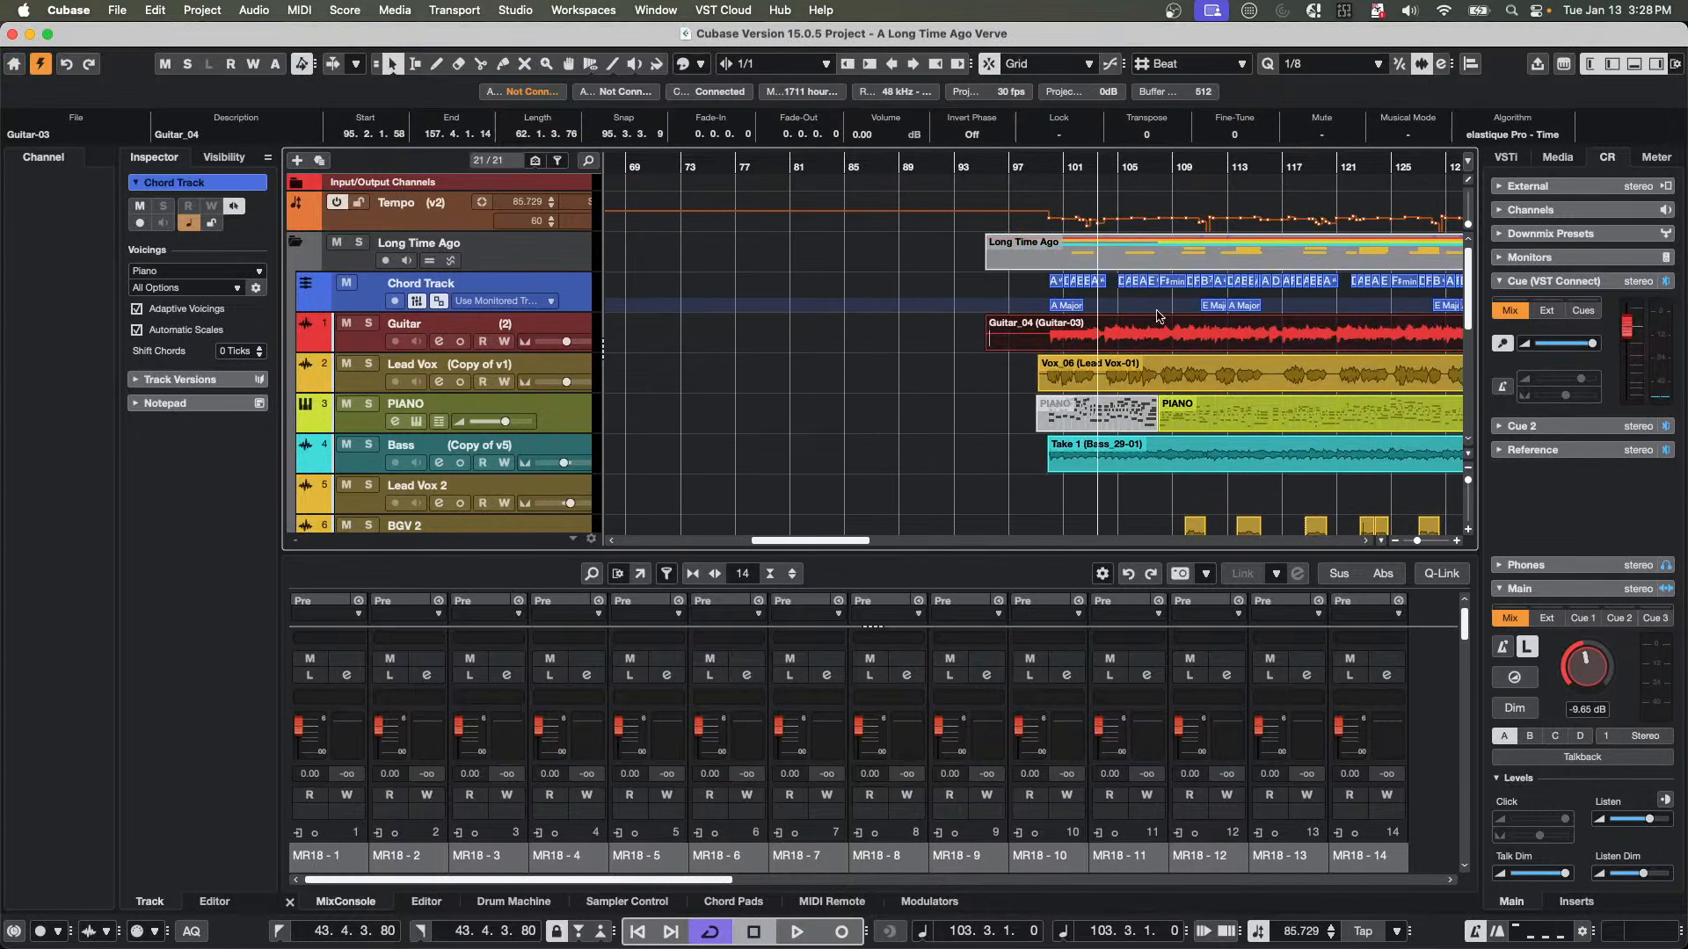
# Create a new, empty track version on the PIANO track.
pyautogui.doubleClick(1254, 422)
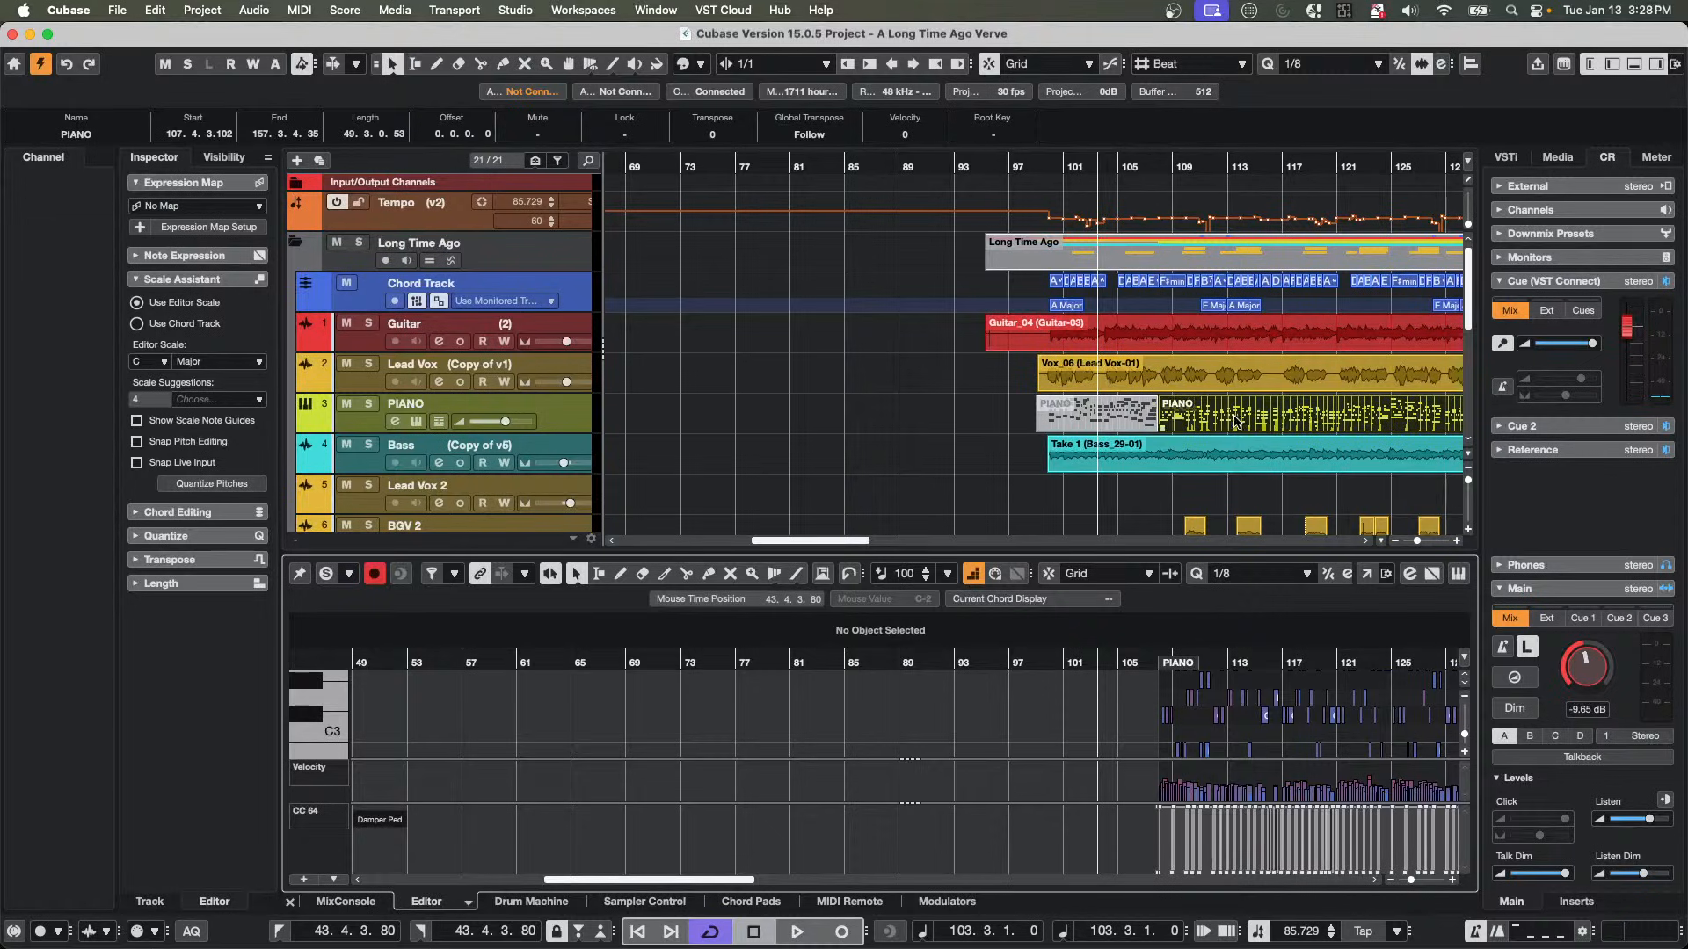
pyautogui.click(528, 408)
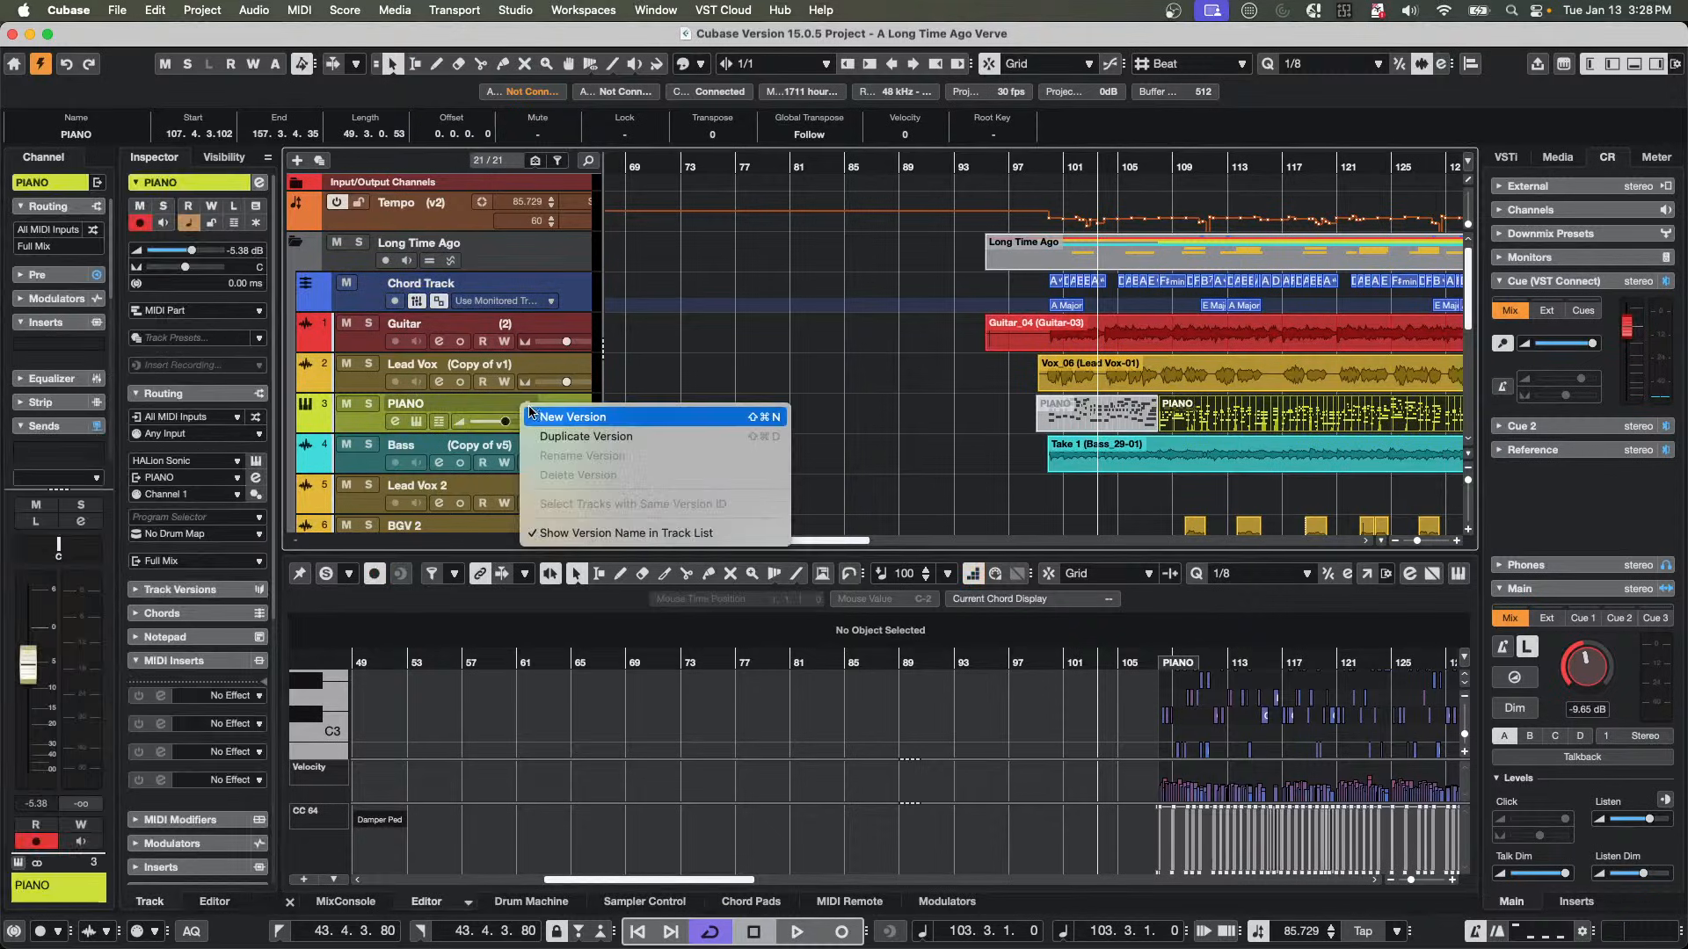
pyautogui.click(774, 417)
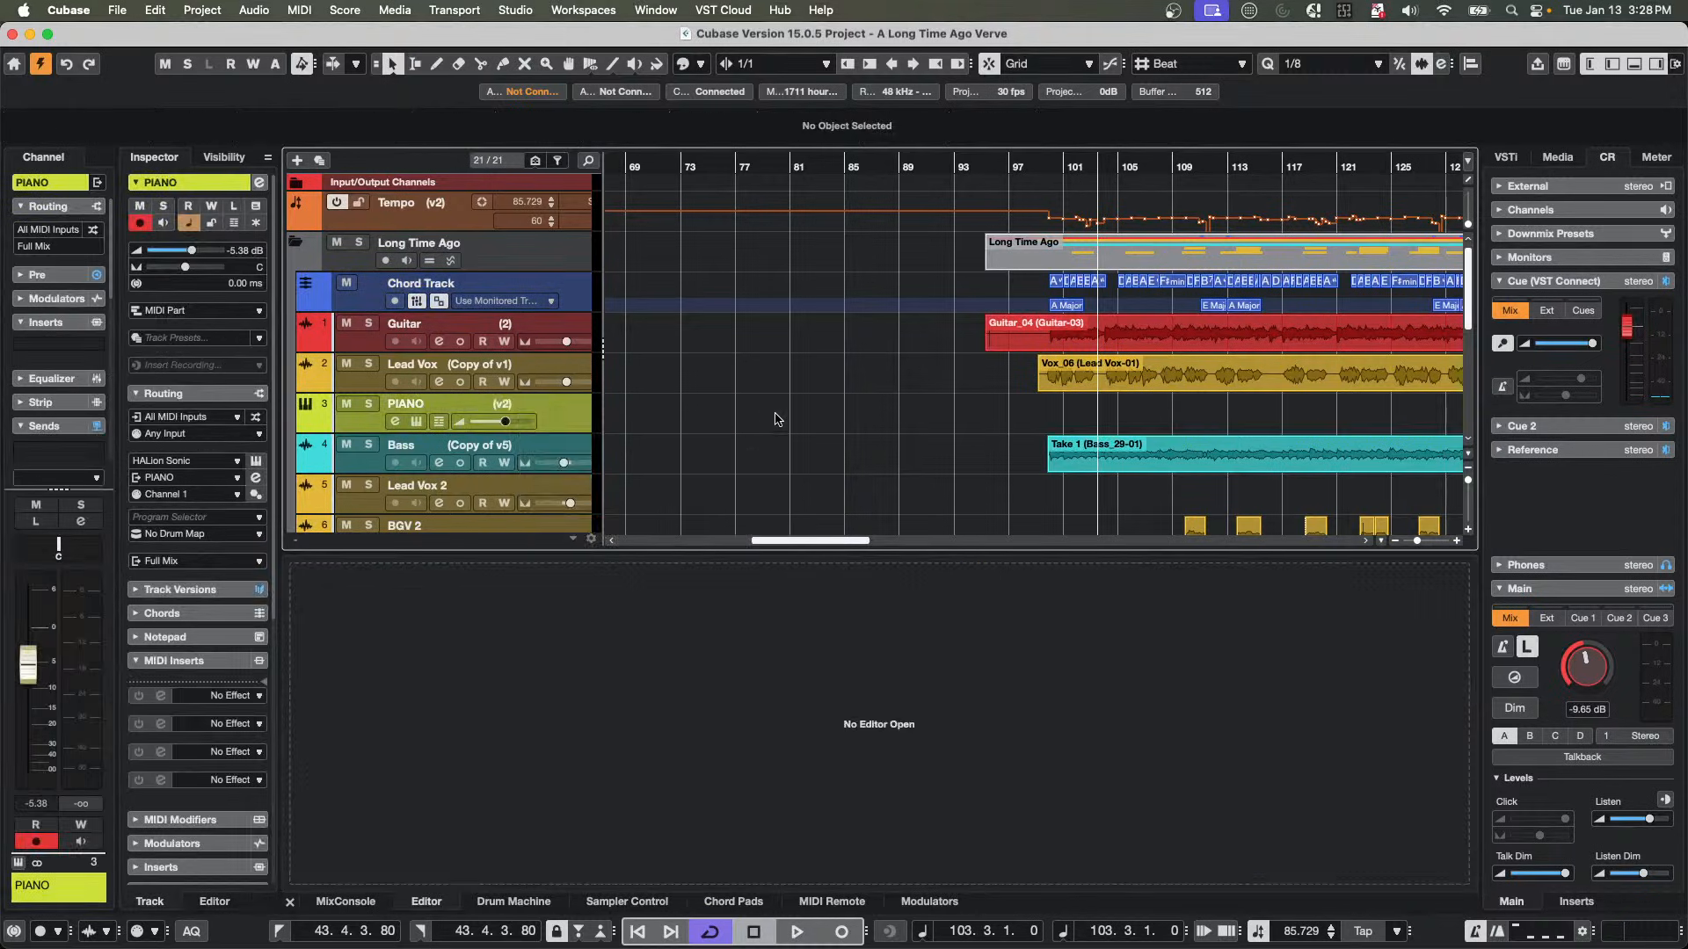
# Create an empty MIDI part on the PIANO track and extend it from 99.4.1.0 to 122.3.1.0.
pyautogui.doubleClick(1157, 416)
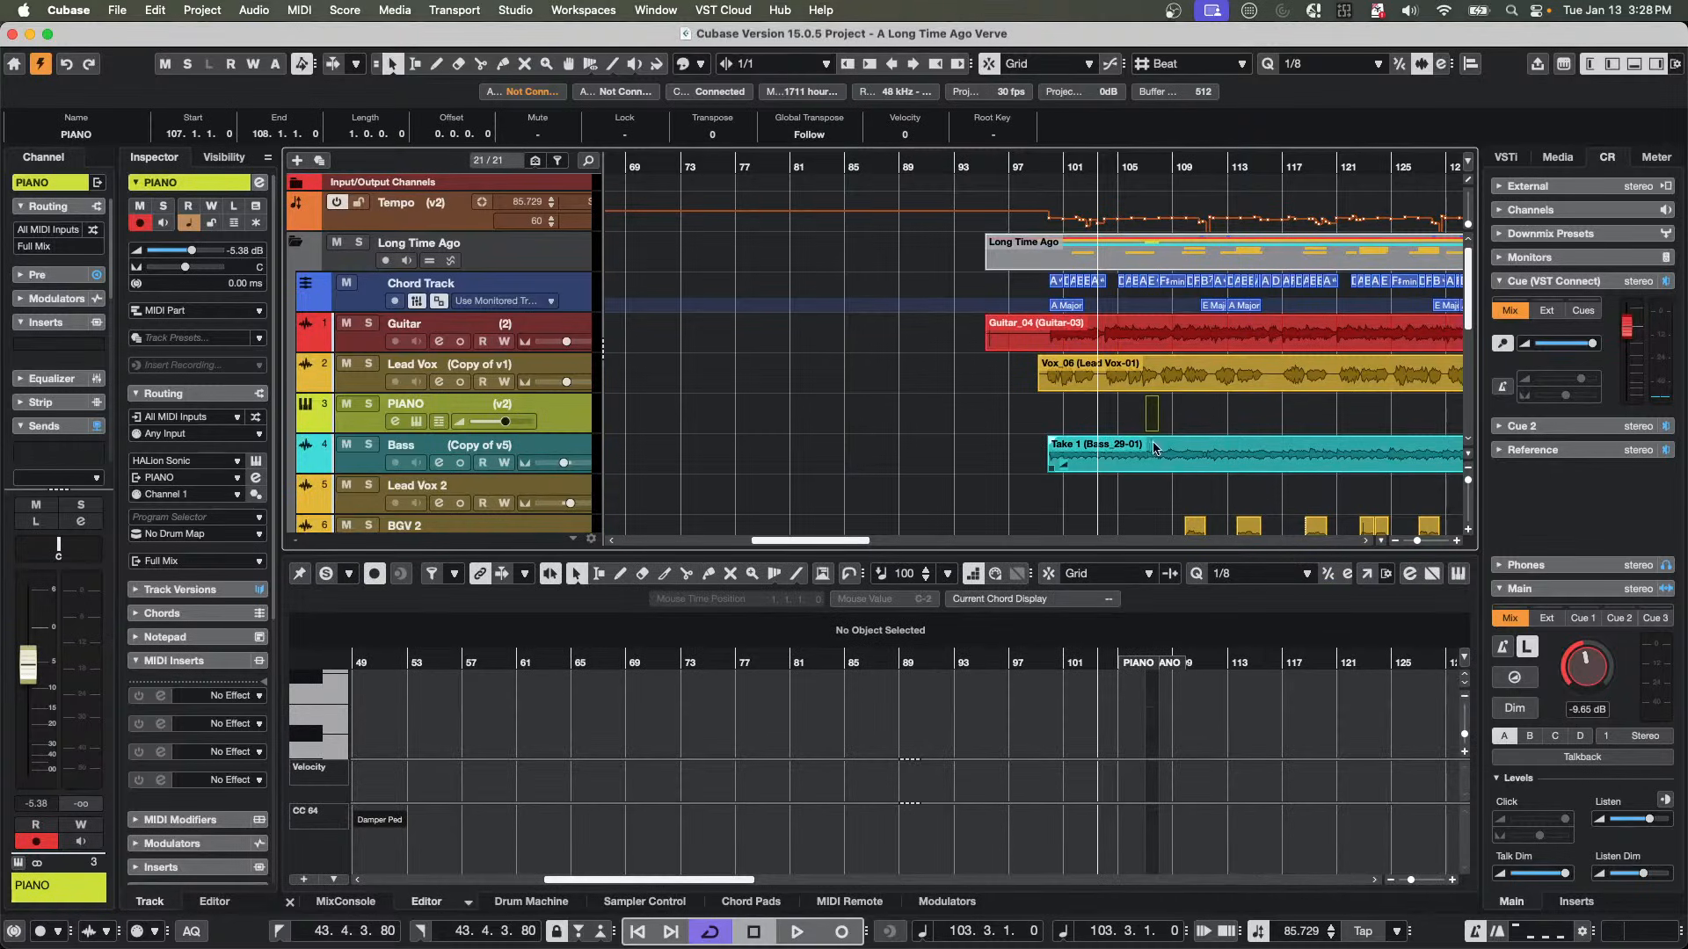
pyautogui.moveTo(1157, 428); pyautogui.dragTo(1355, 427)
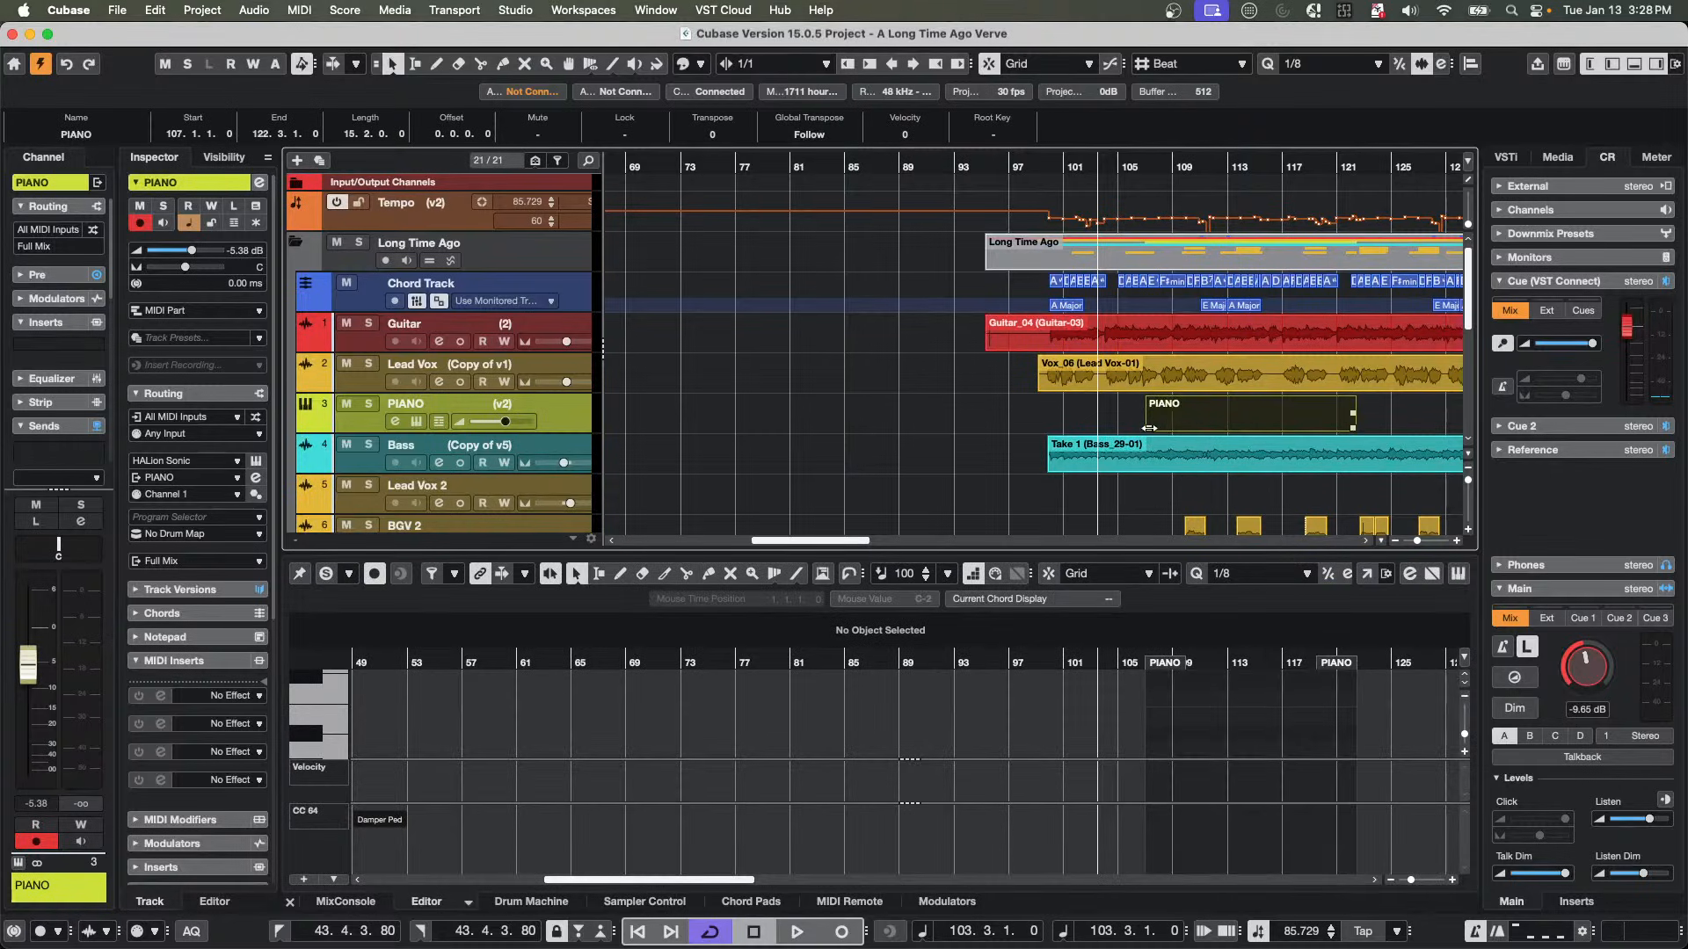
pyautogui.moveTo(1149, 428); pyautogui.dragTo(1050, 428)
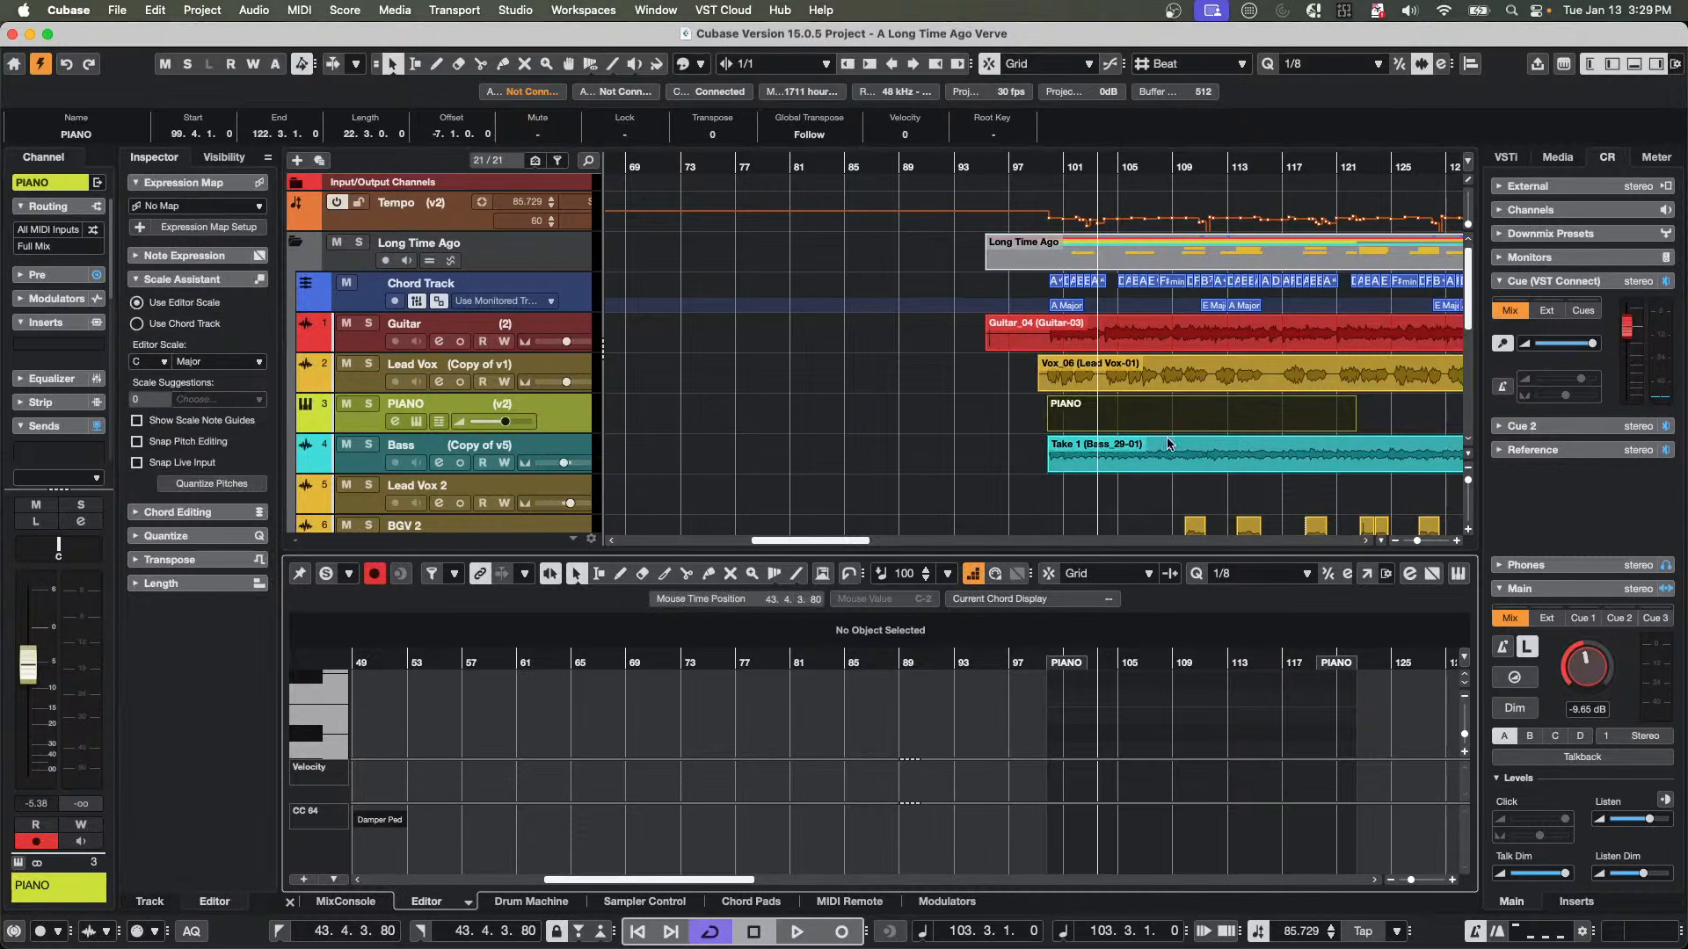
# Show the new PIANO part in a separate Key Editor window and set the note colours to Scale/Chords.
pyautogui.click(1367, 575)
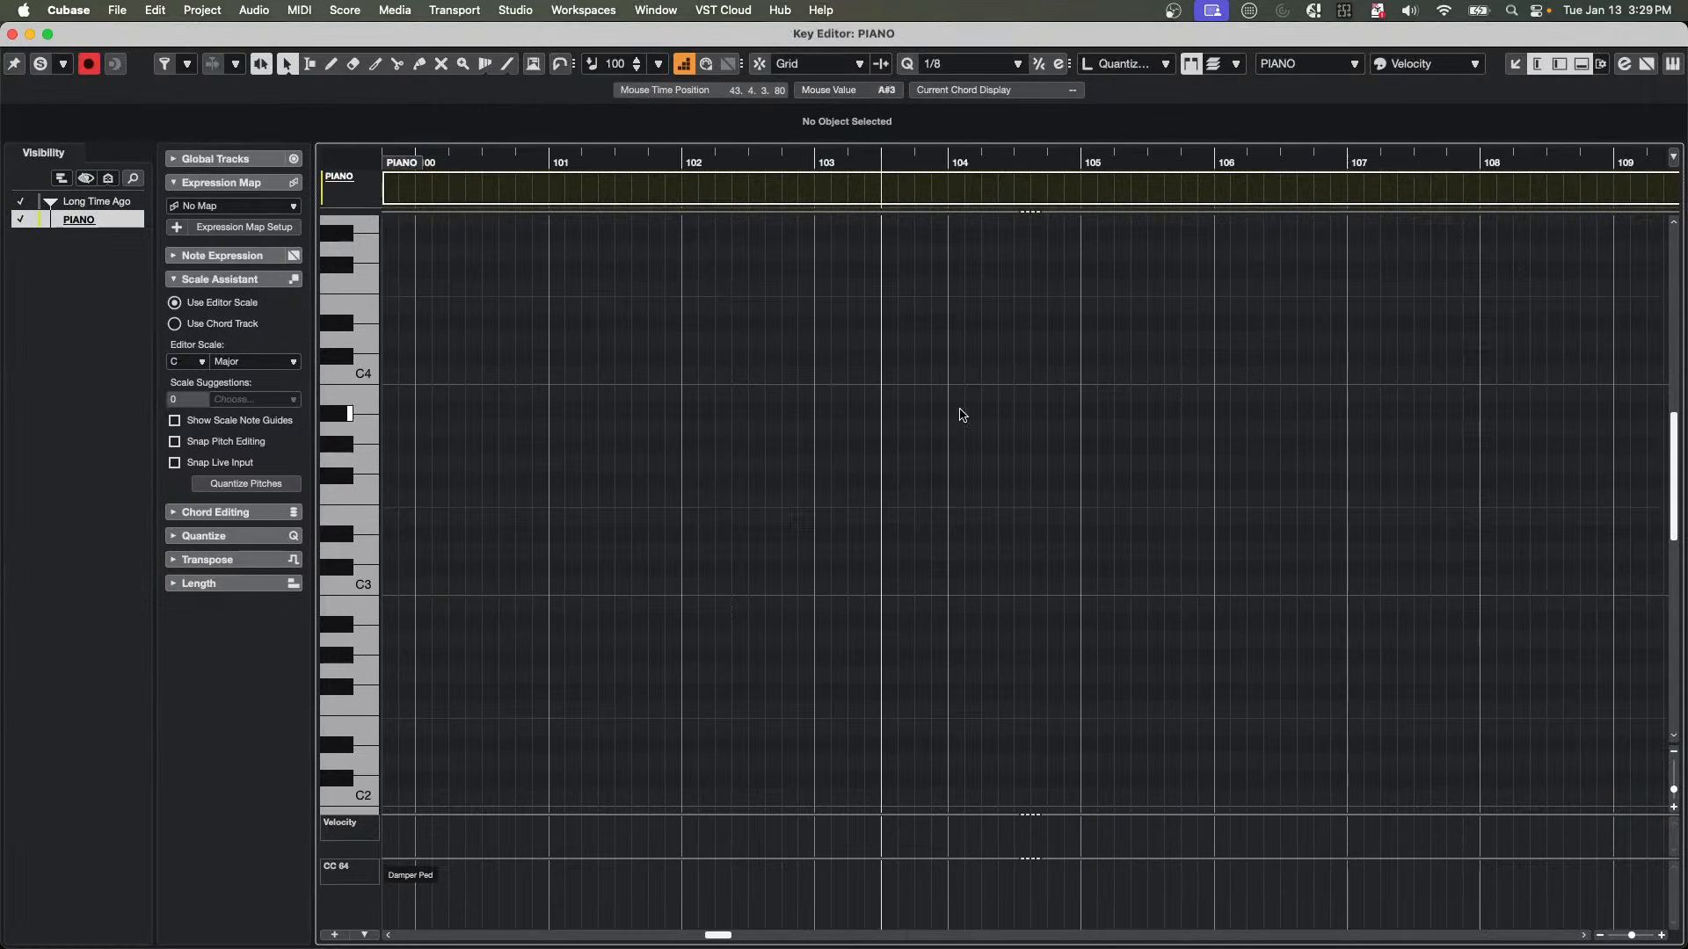
pyautogui.click(1438, 68)
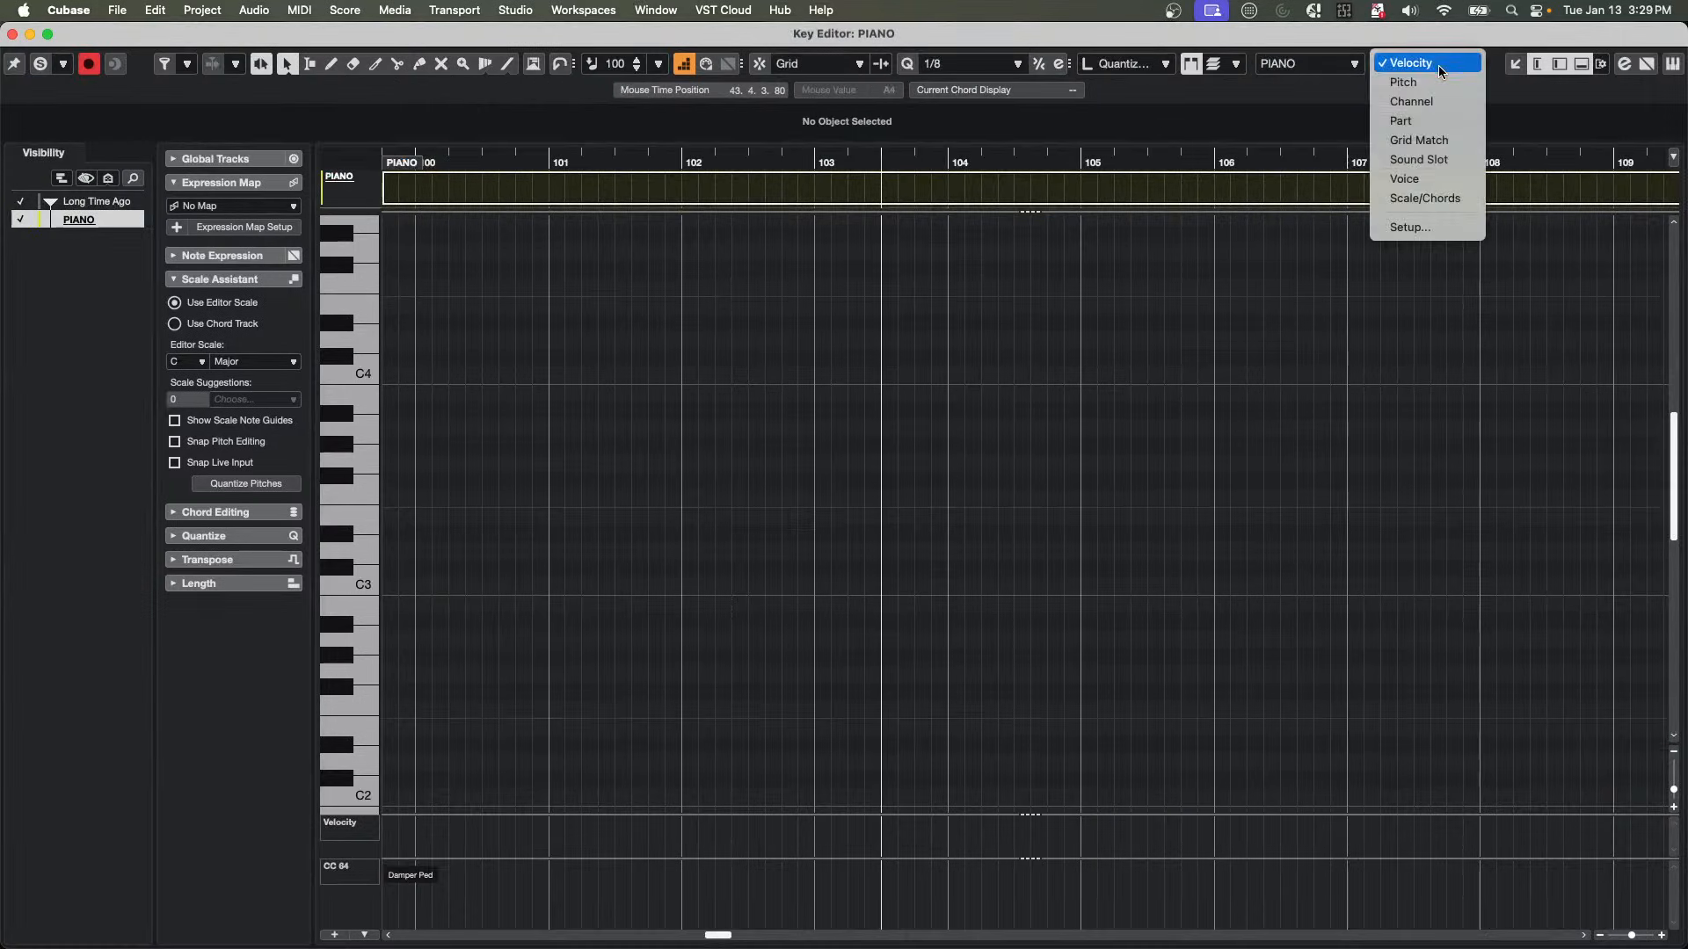
pyautogui.click(1455, 197)
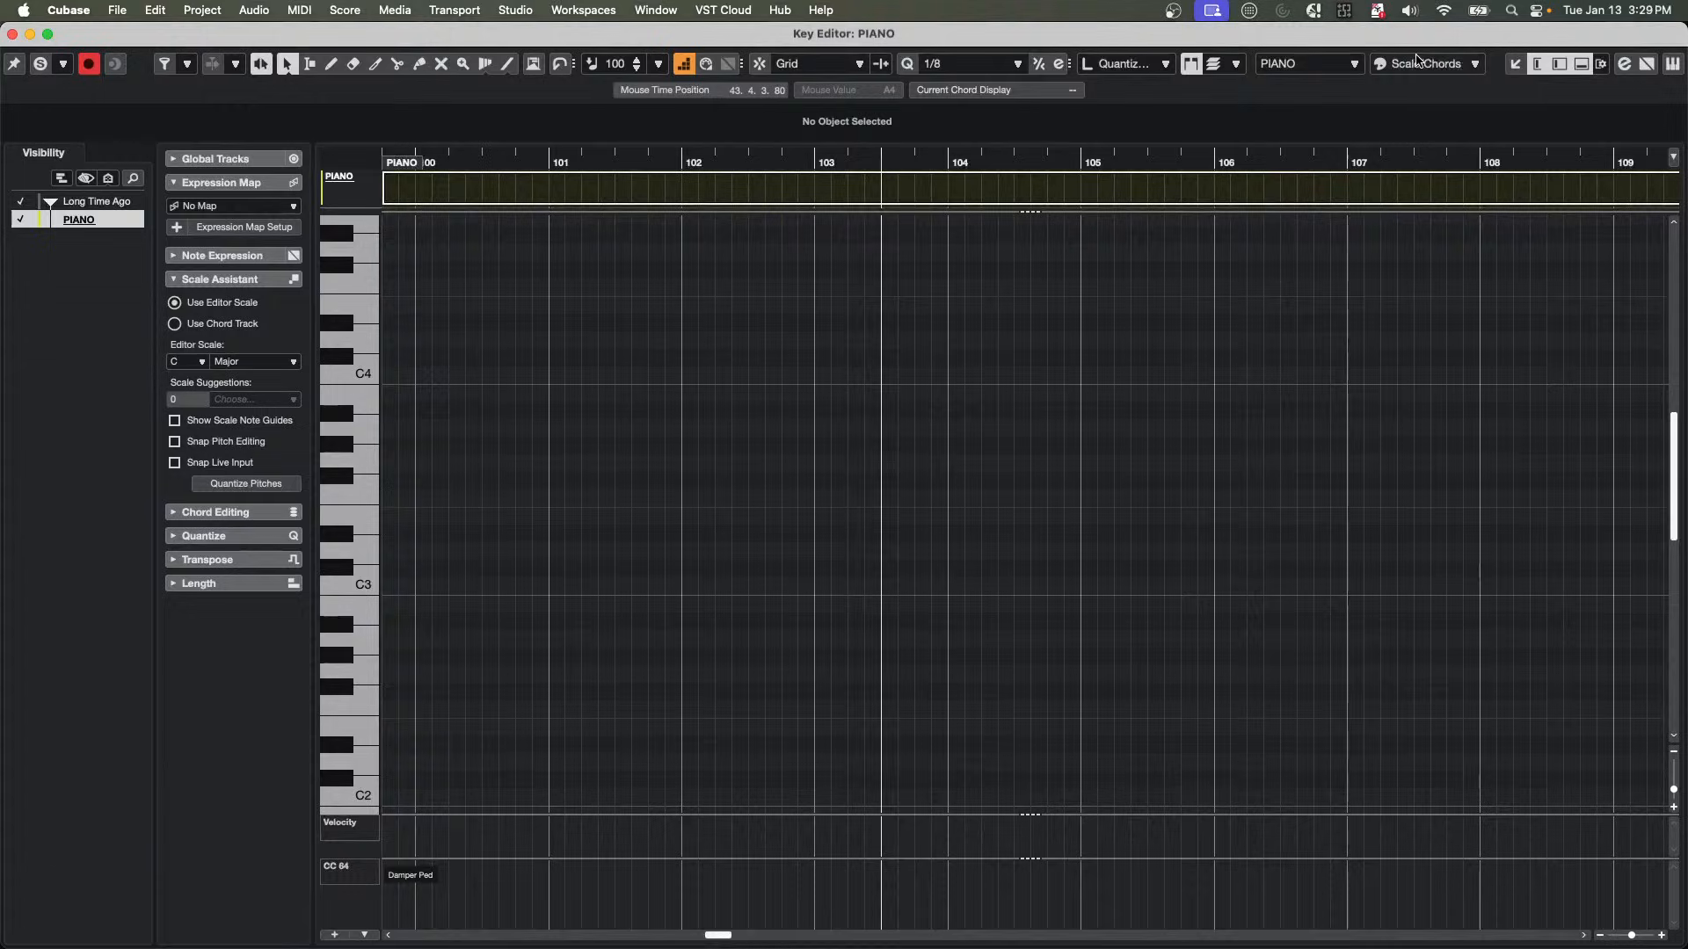
# Set the Scale Assistant to use the Chord Track and show an enlarged Chord Track lane above the piano notes.
pyautogui.click(174, 323)
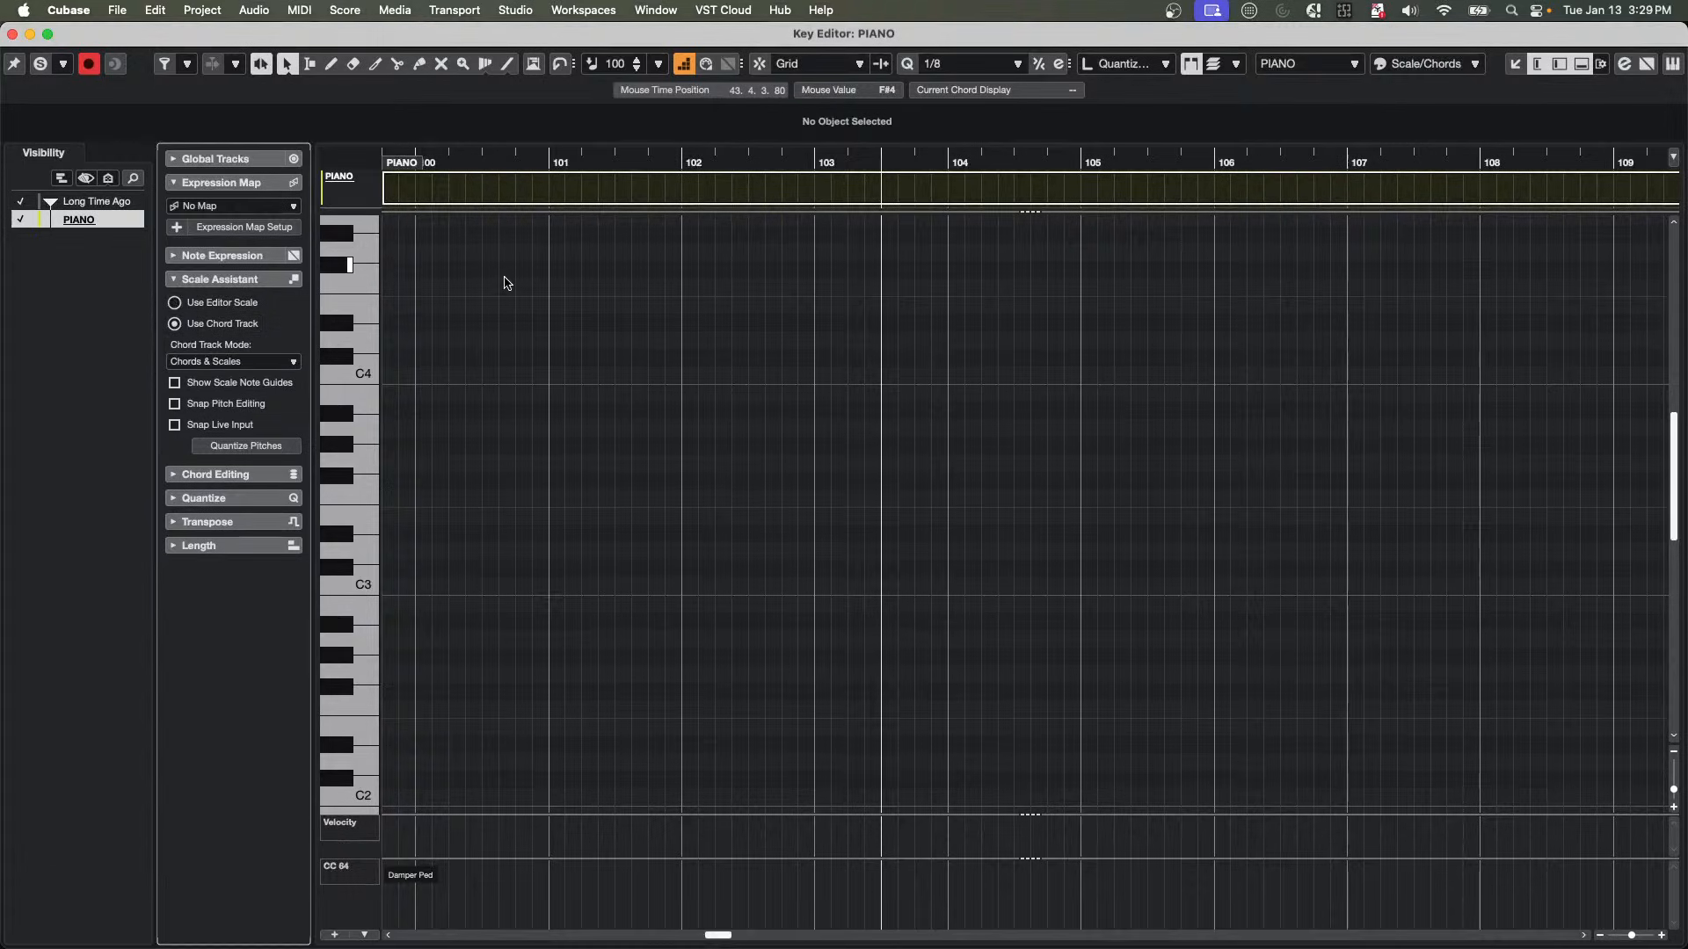
pyautogui.scroll(1, 351, 285)
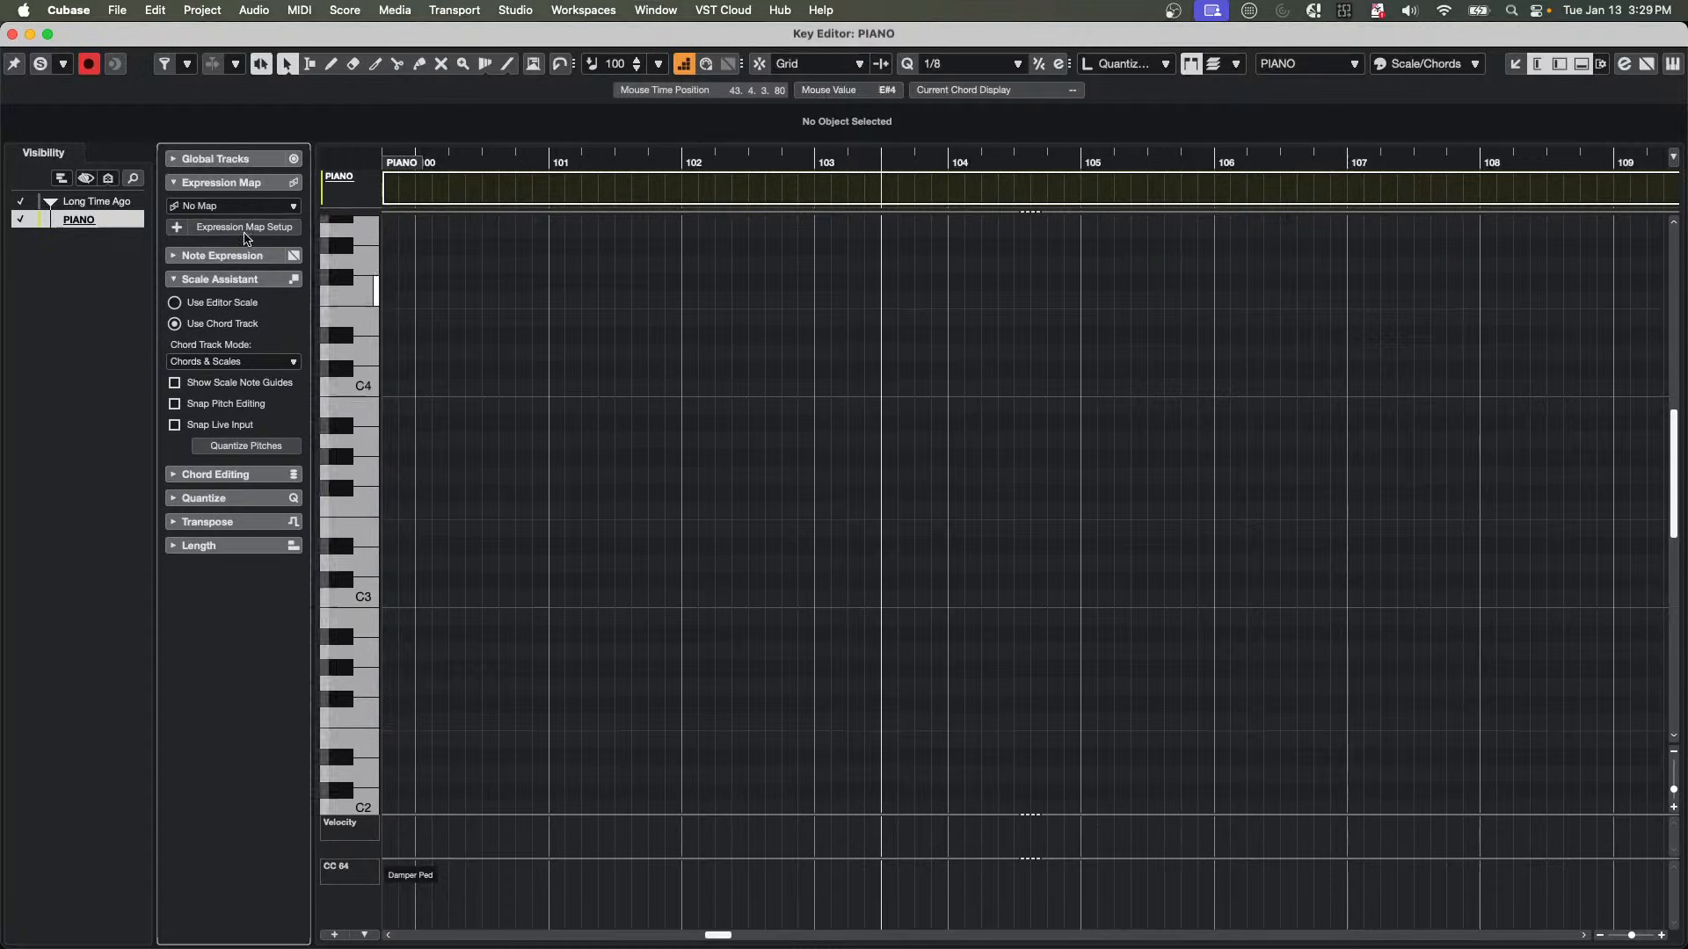
pyautogui.click(206, 160)
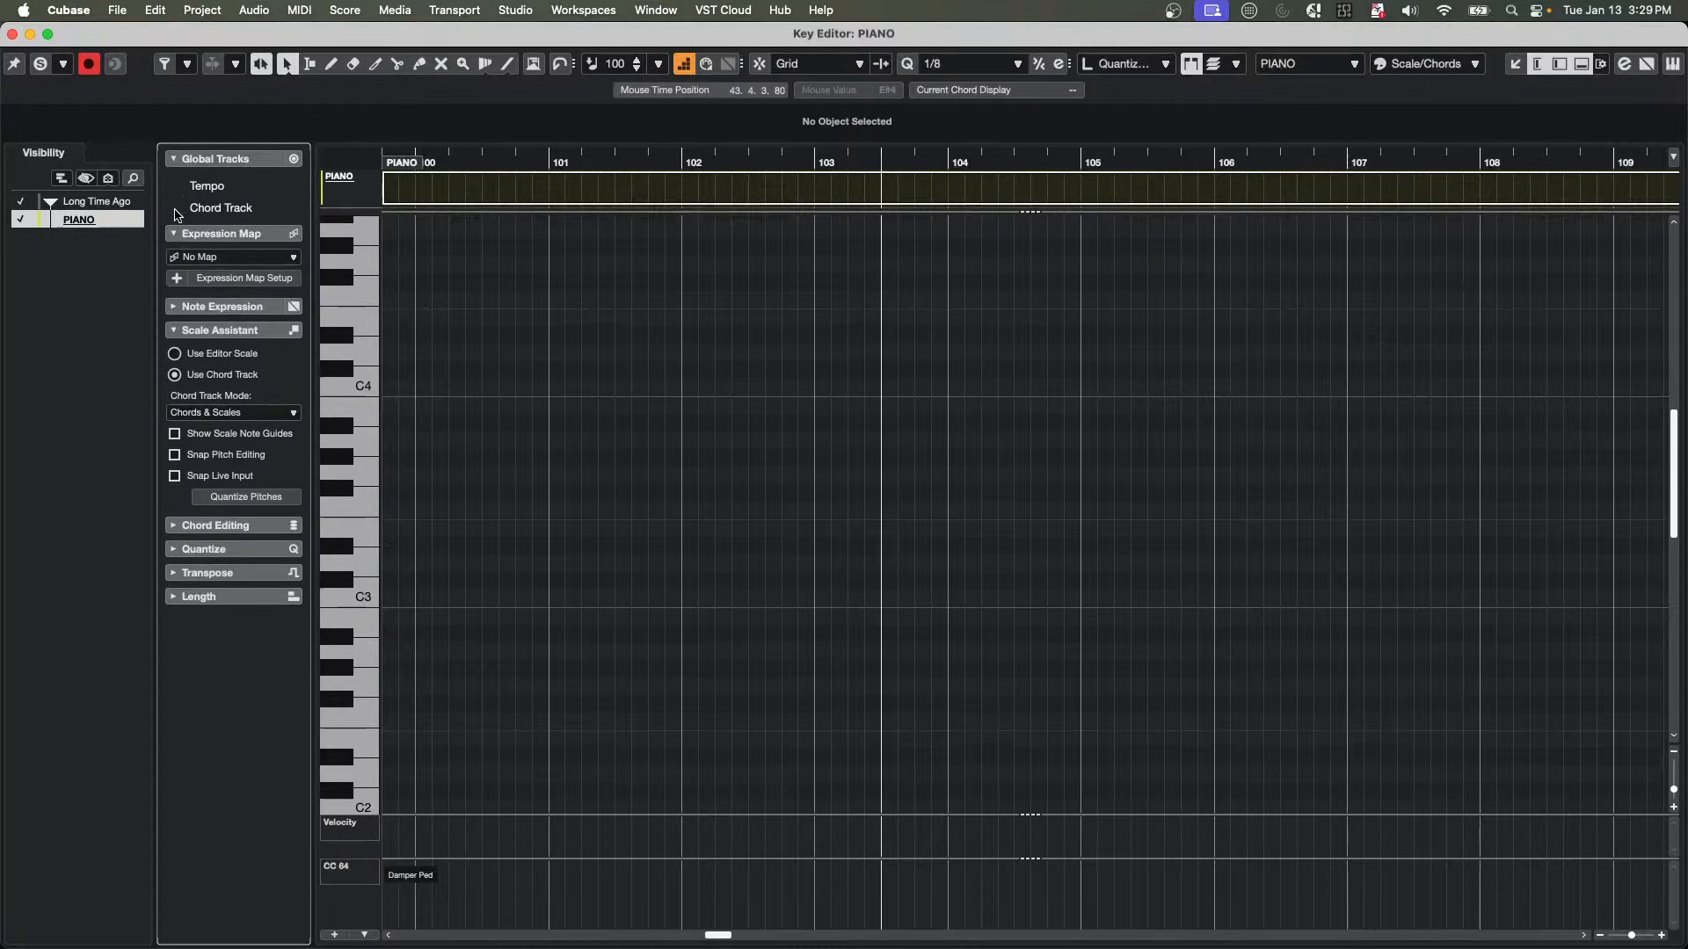
pyautogui.click(175, 209)
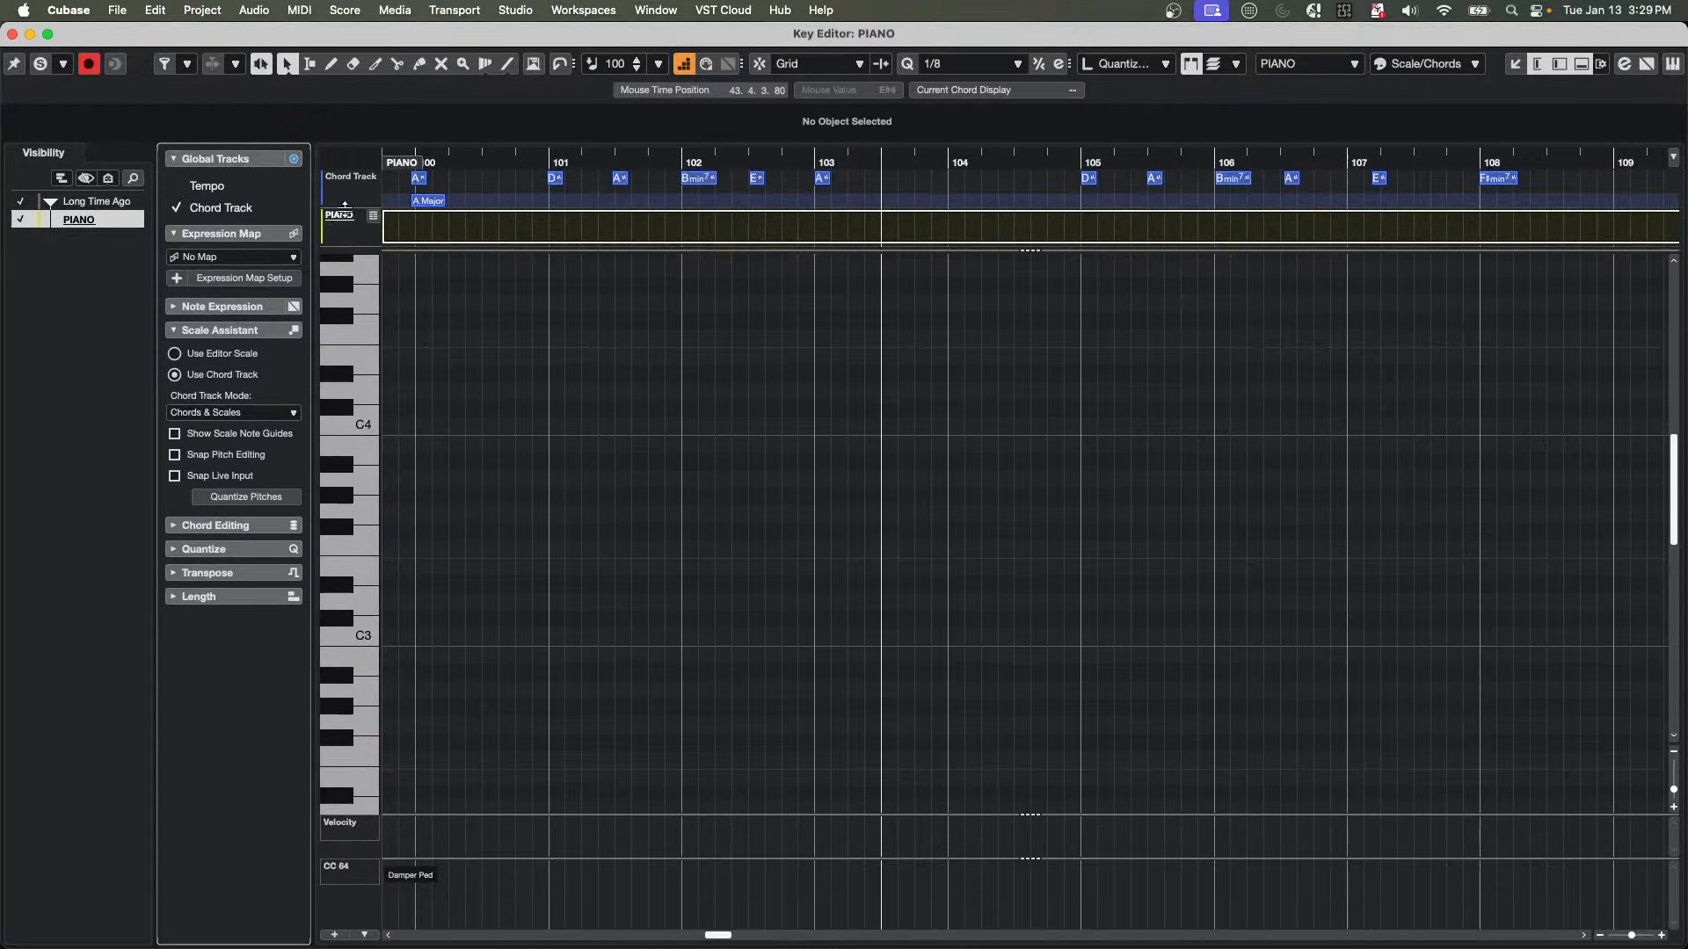
pyautogui.moveTo(345, 211); pyautogui.dragTo(346, 246)
pyautogui.moveTo(459, 161); pyautogui.dragTo(445, 219)
# Draw a C4 note about three beats long under the D chord at bar 101.
pyautogui.rightClick(681, 479)
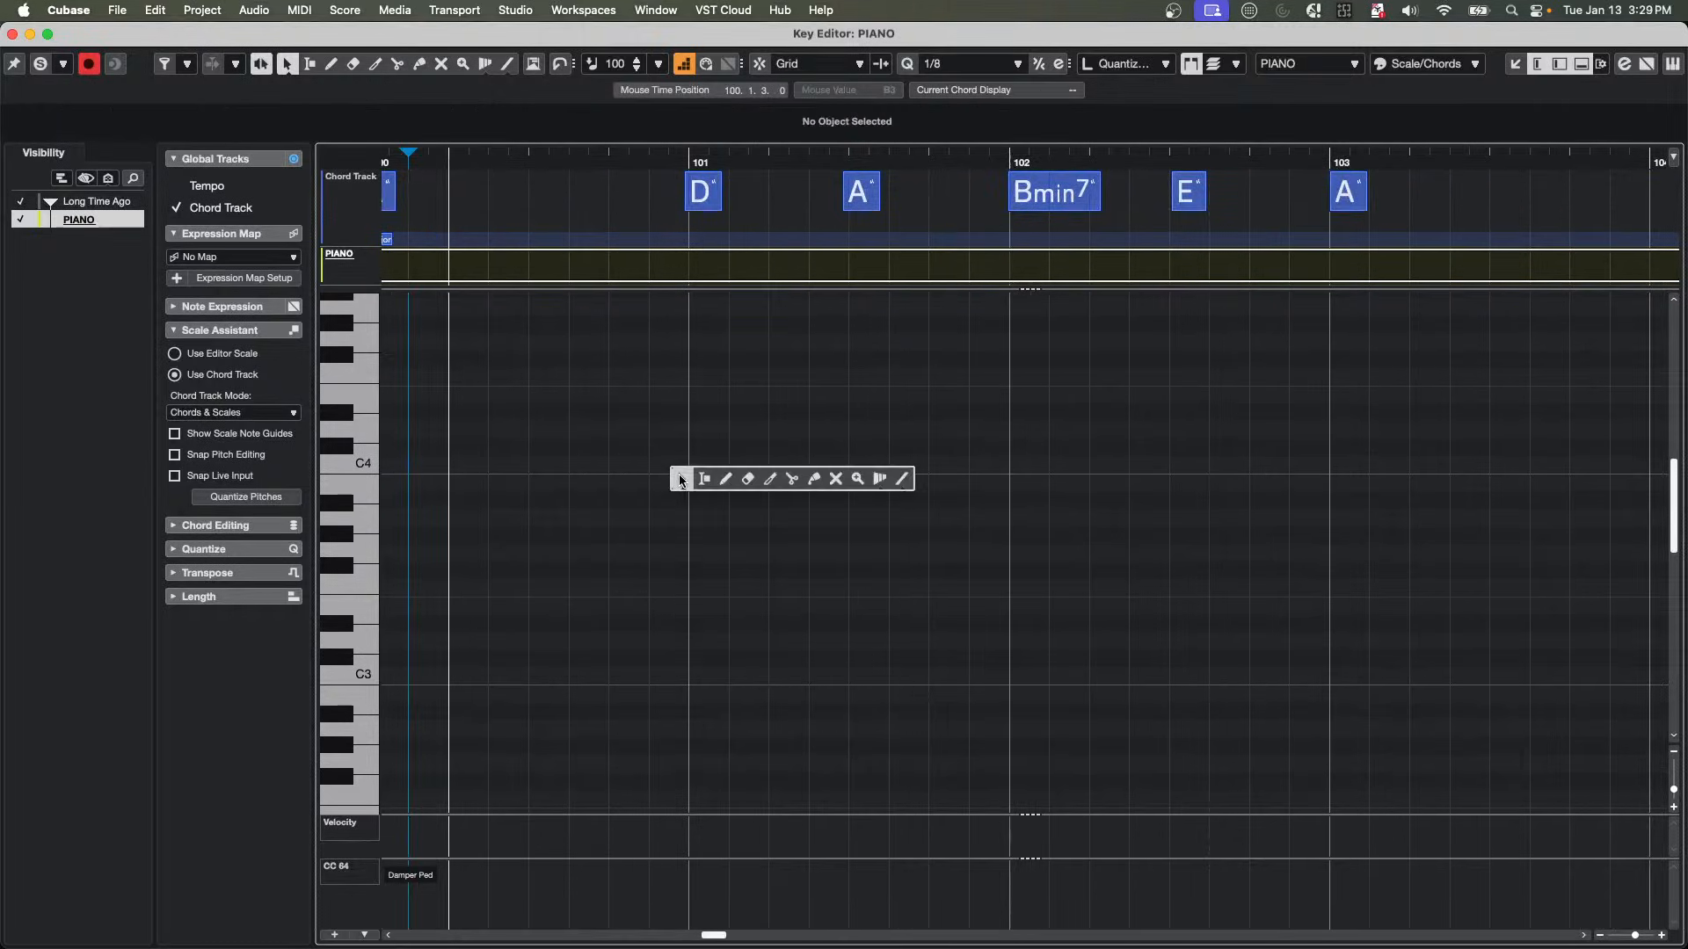
pyautogui.click(725, 478)
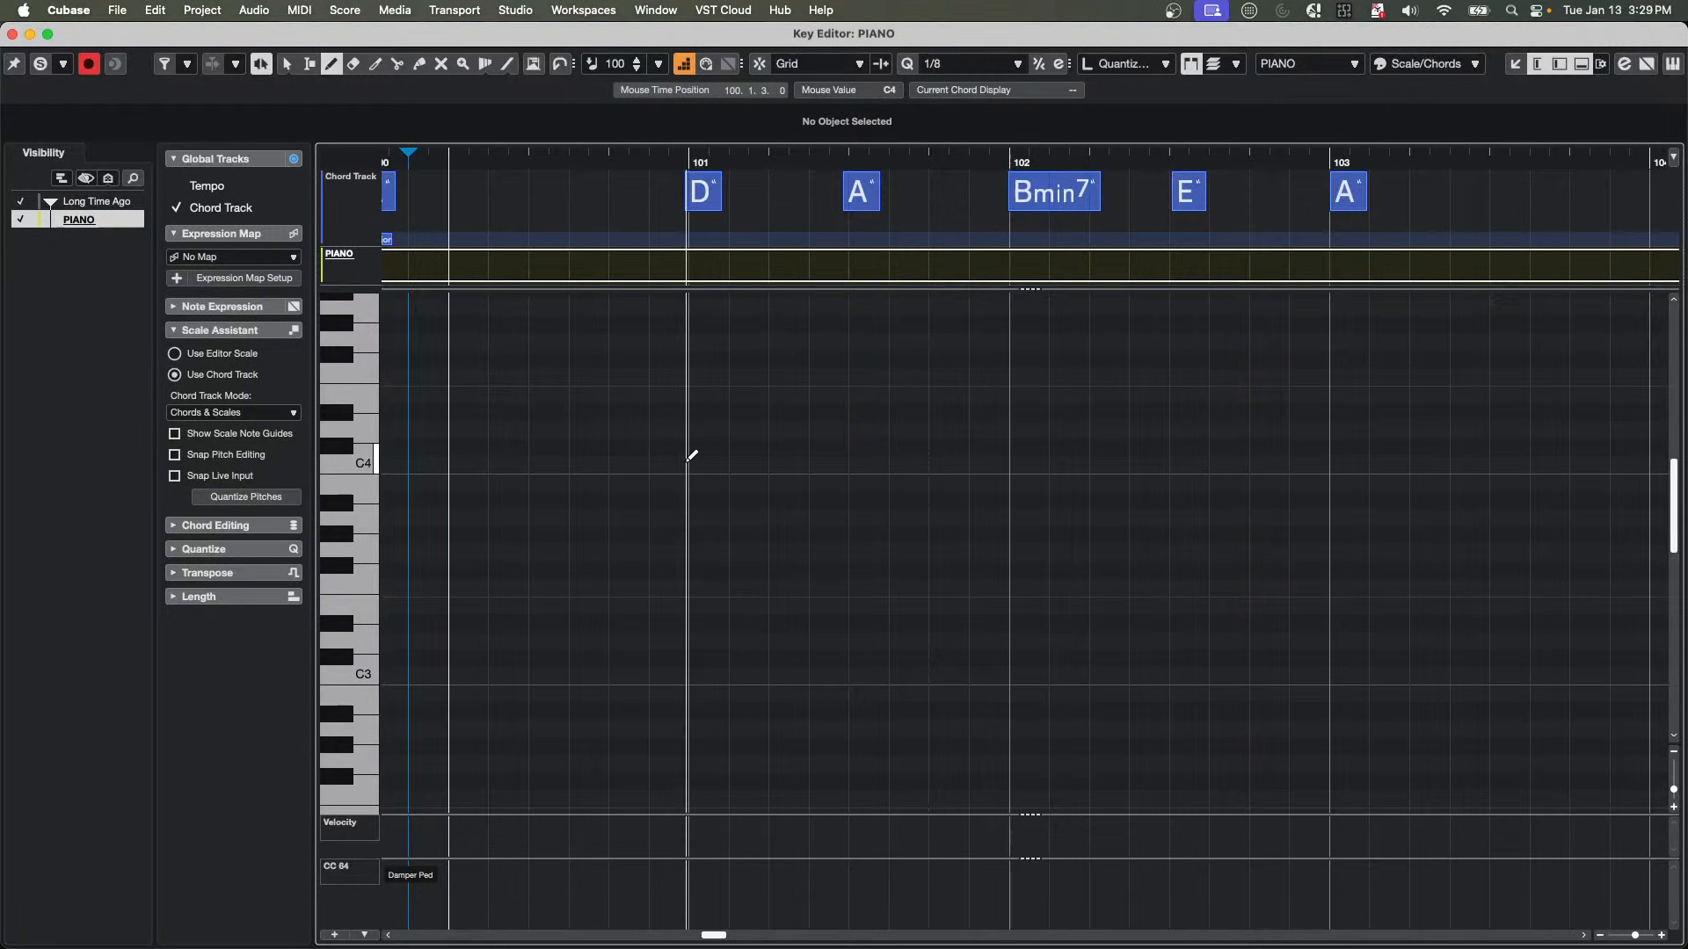
pyautogui.moveTo(689, 456); pyautogui.dragTo(929, 461)
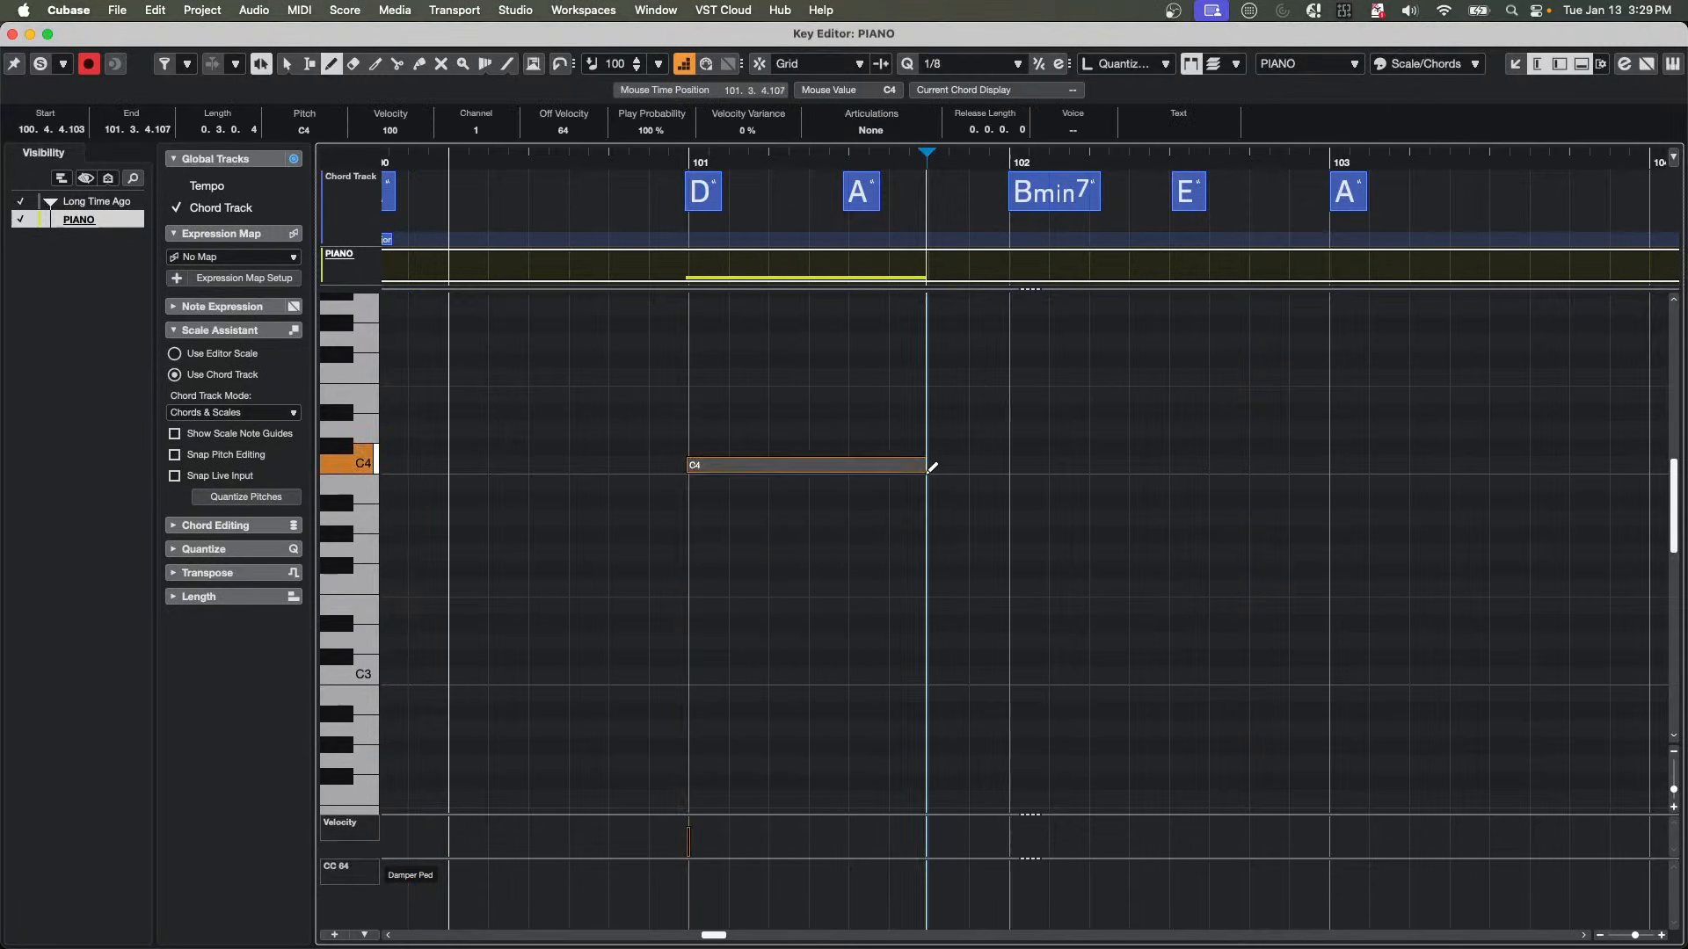
pyautogui.press('1')
pyautogui.click(744, 508)
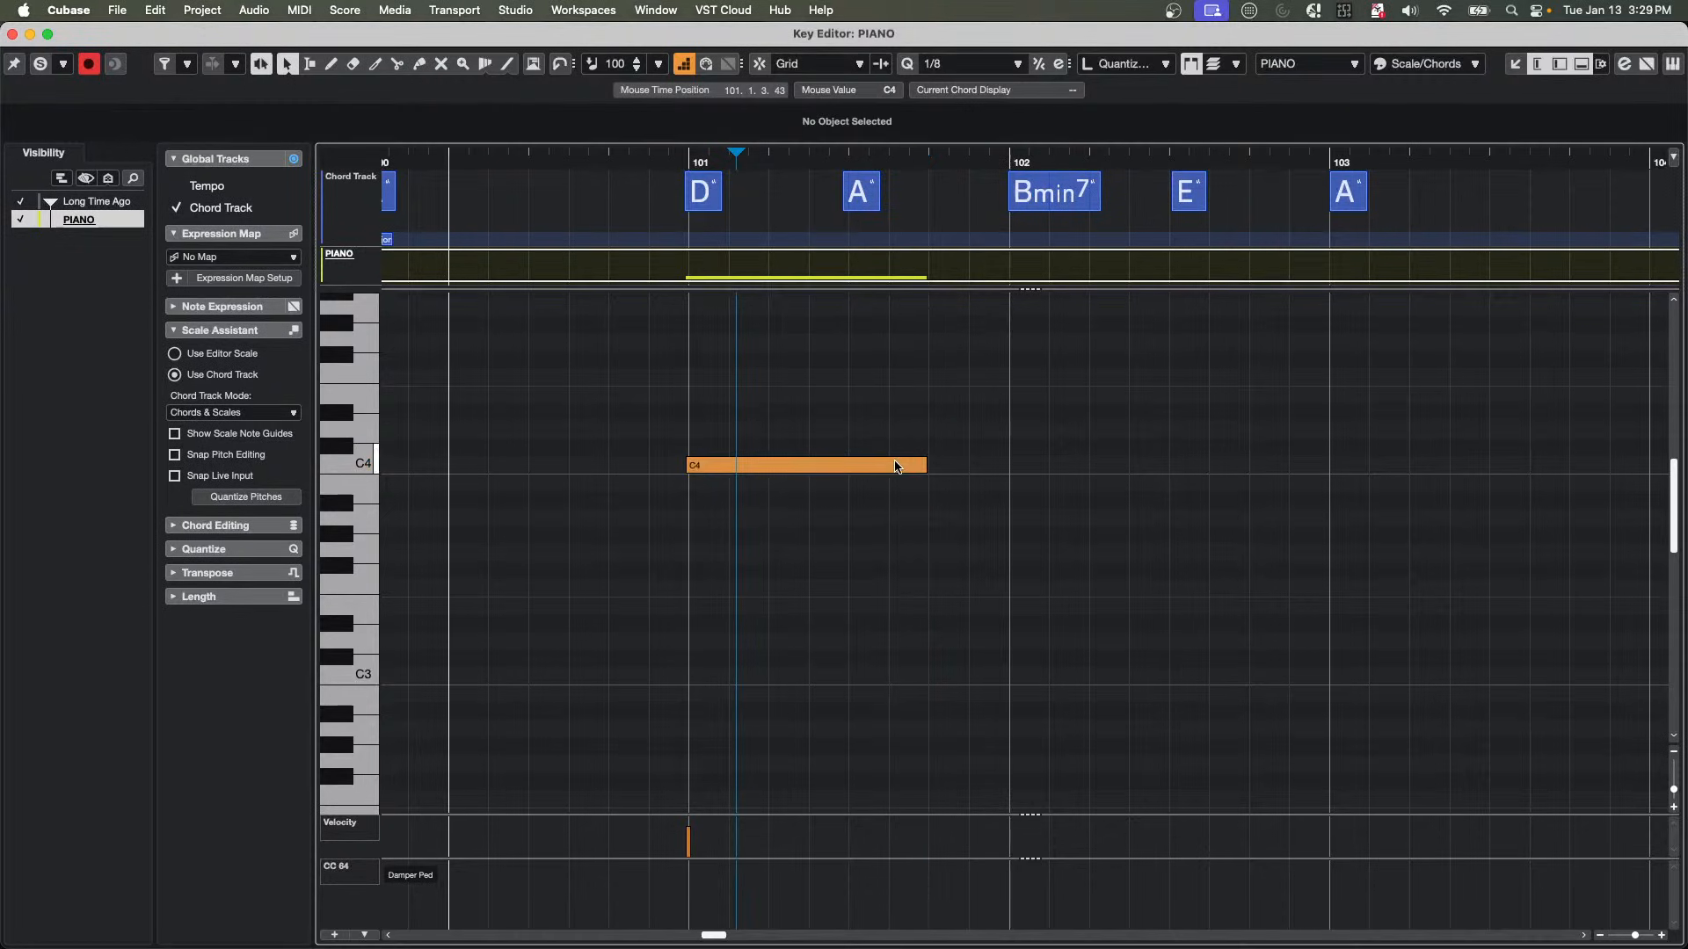
# Draw an A3 note about three beats long below the C4 note, starting at bar 101.
pyautogui.rightClick(679, 522)
pyautogui.click(722, 518)
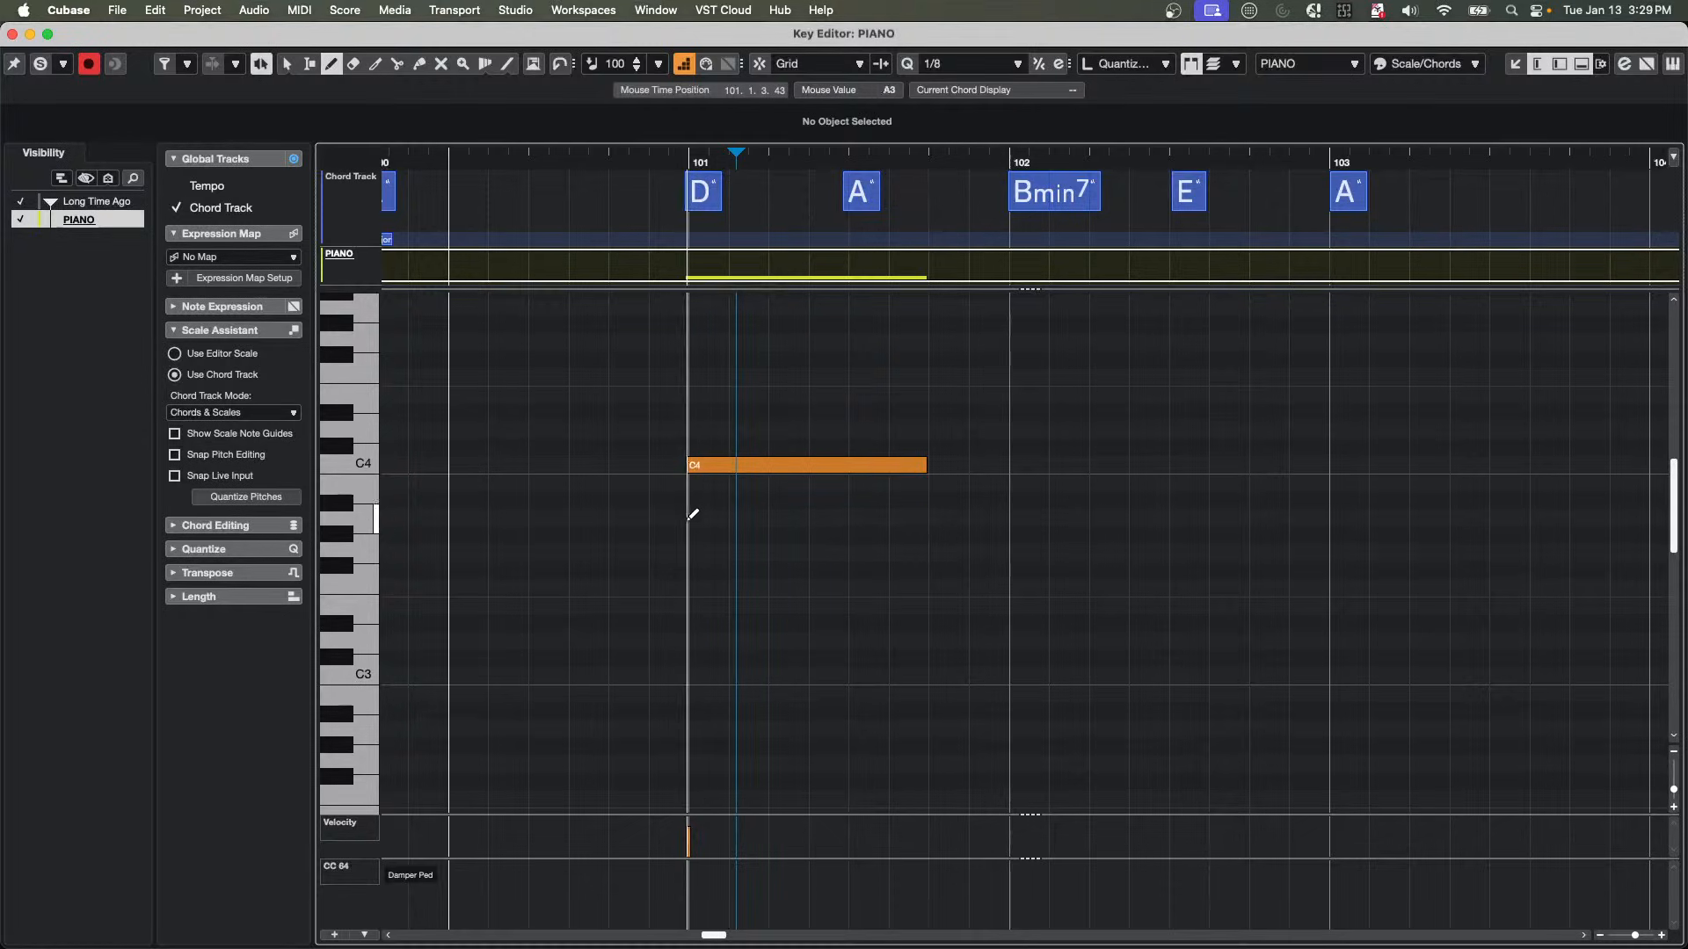
pyautogui.moveTo(691, 520)
pyautogui.mouseDown()
pyautogui.moveTo(942, 546)
pyautogui.moveTo(919, 543)
pyautogui.mouseUp()
pyautogui.press('1')
pyautogui.click(777, 555)
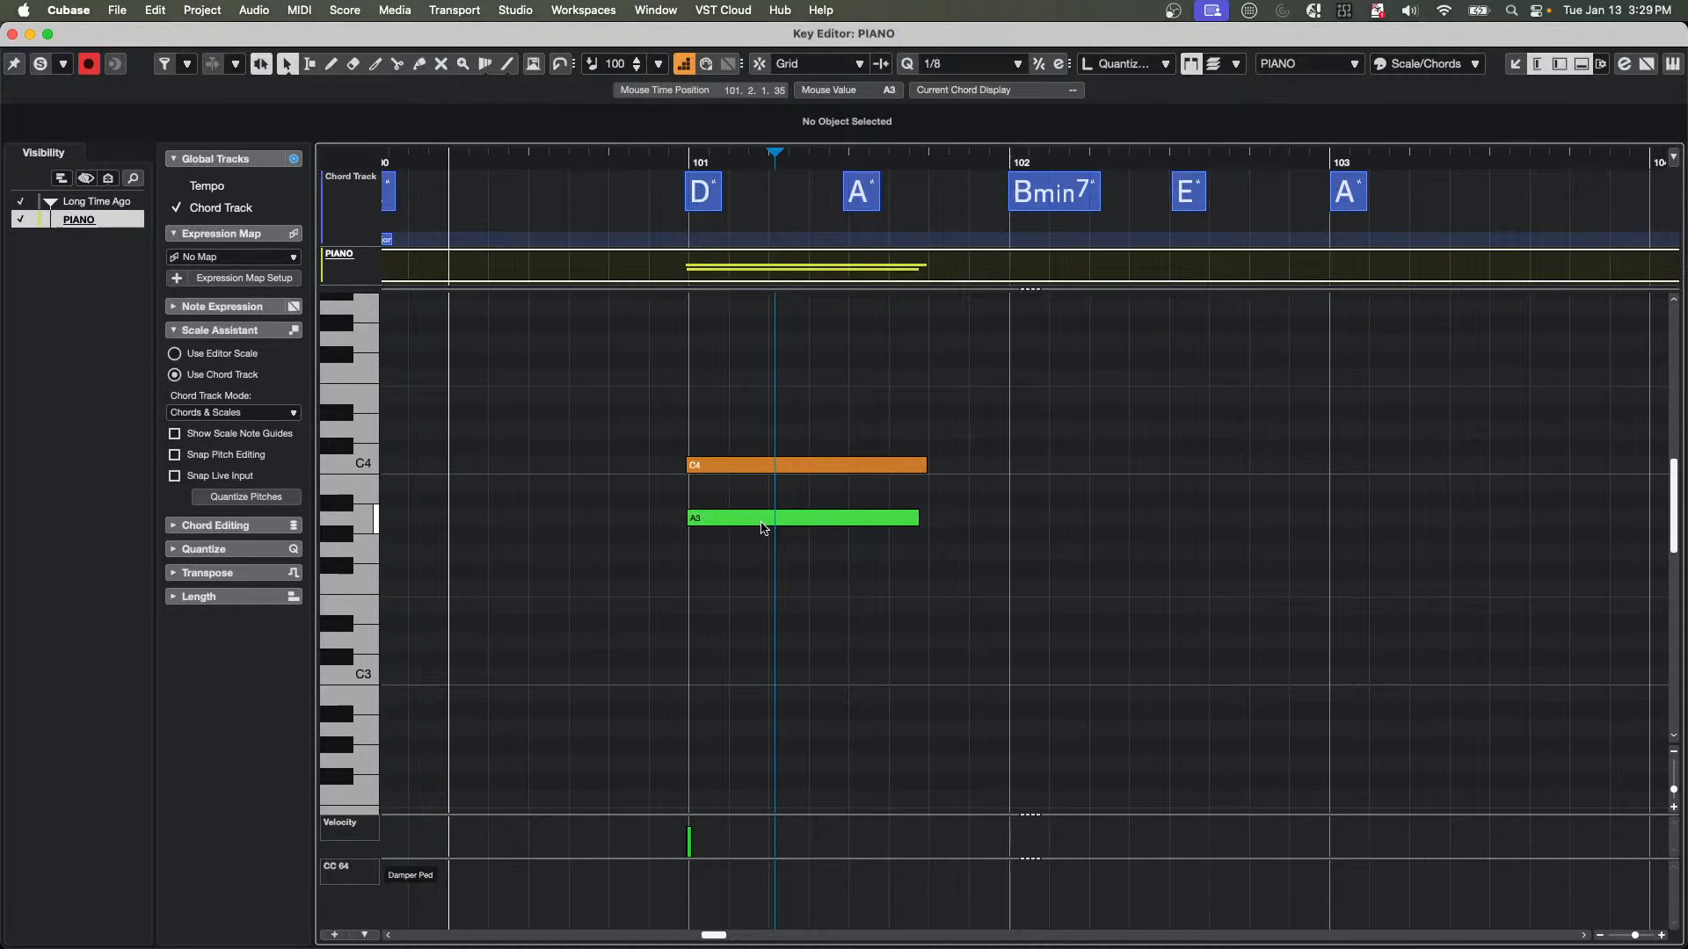
# Draw a G2 note about four beats long, starting shortly after bar 101.
pyautogui.rightClick(714, 577)
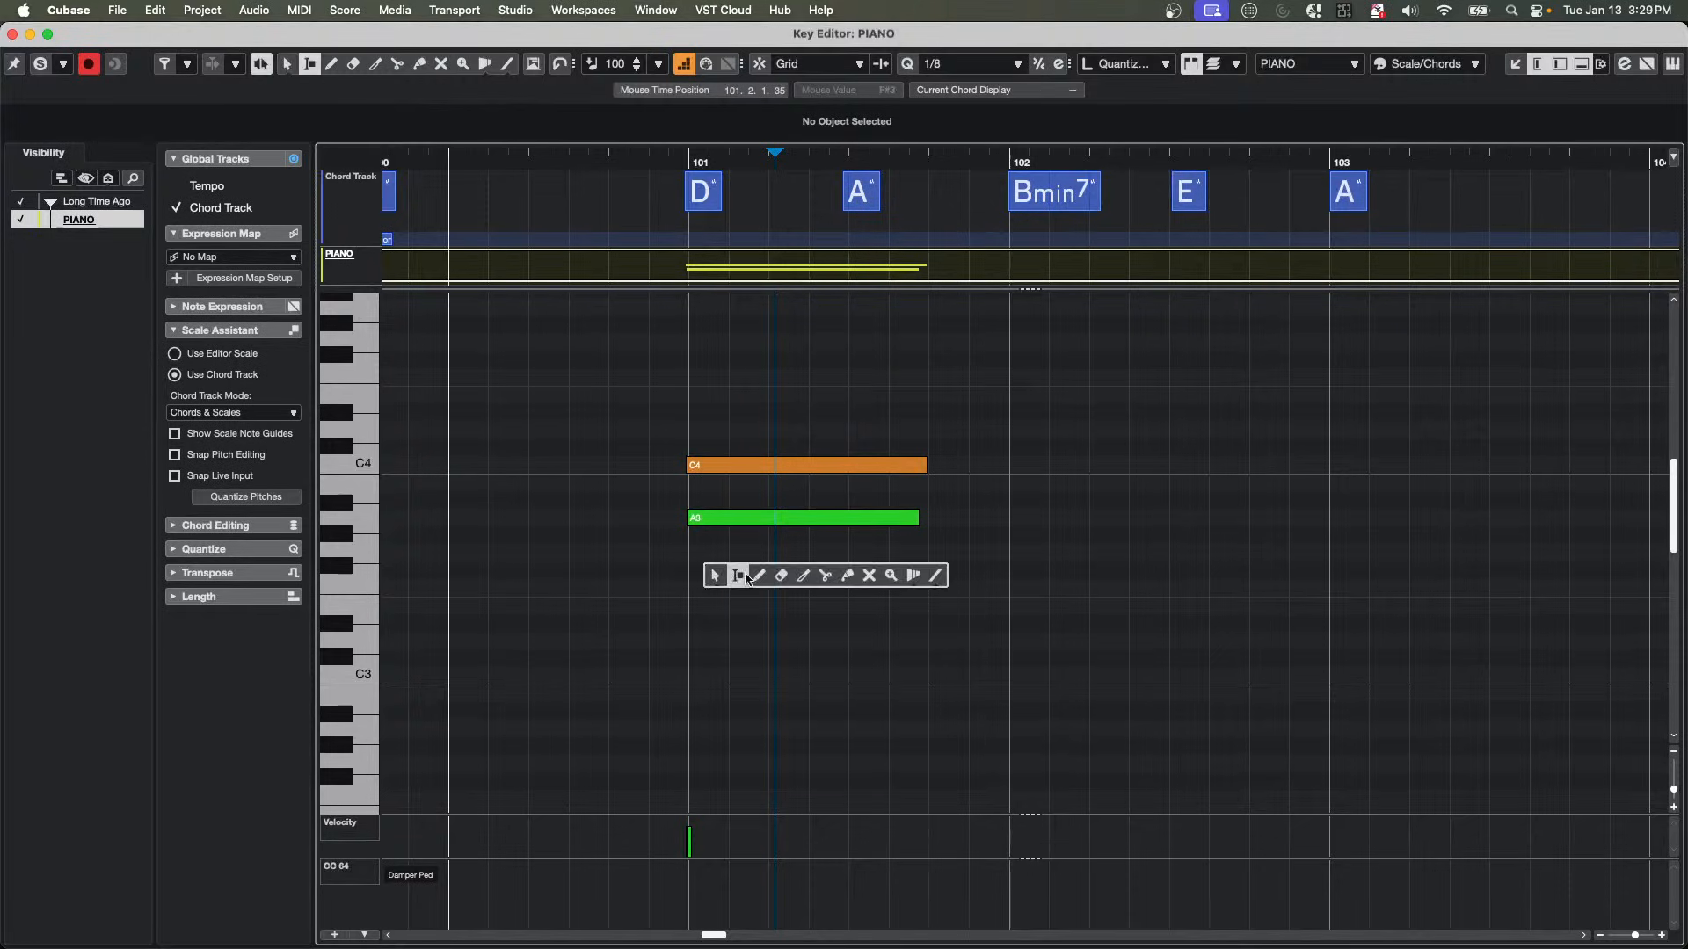
pyautogui.click(754, 576)
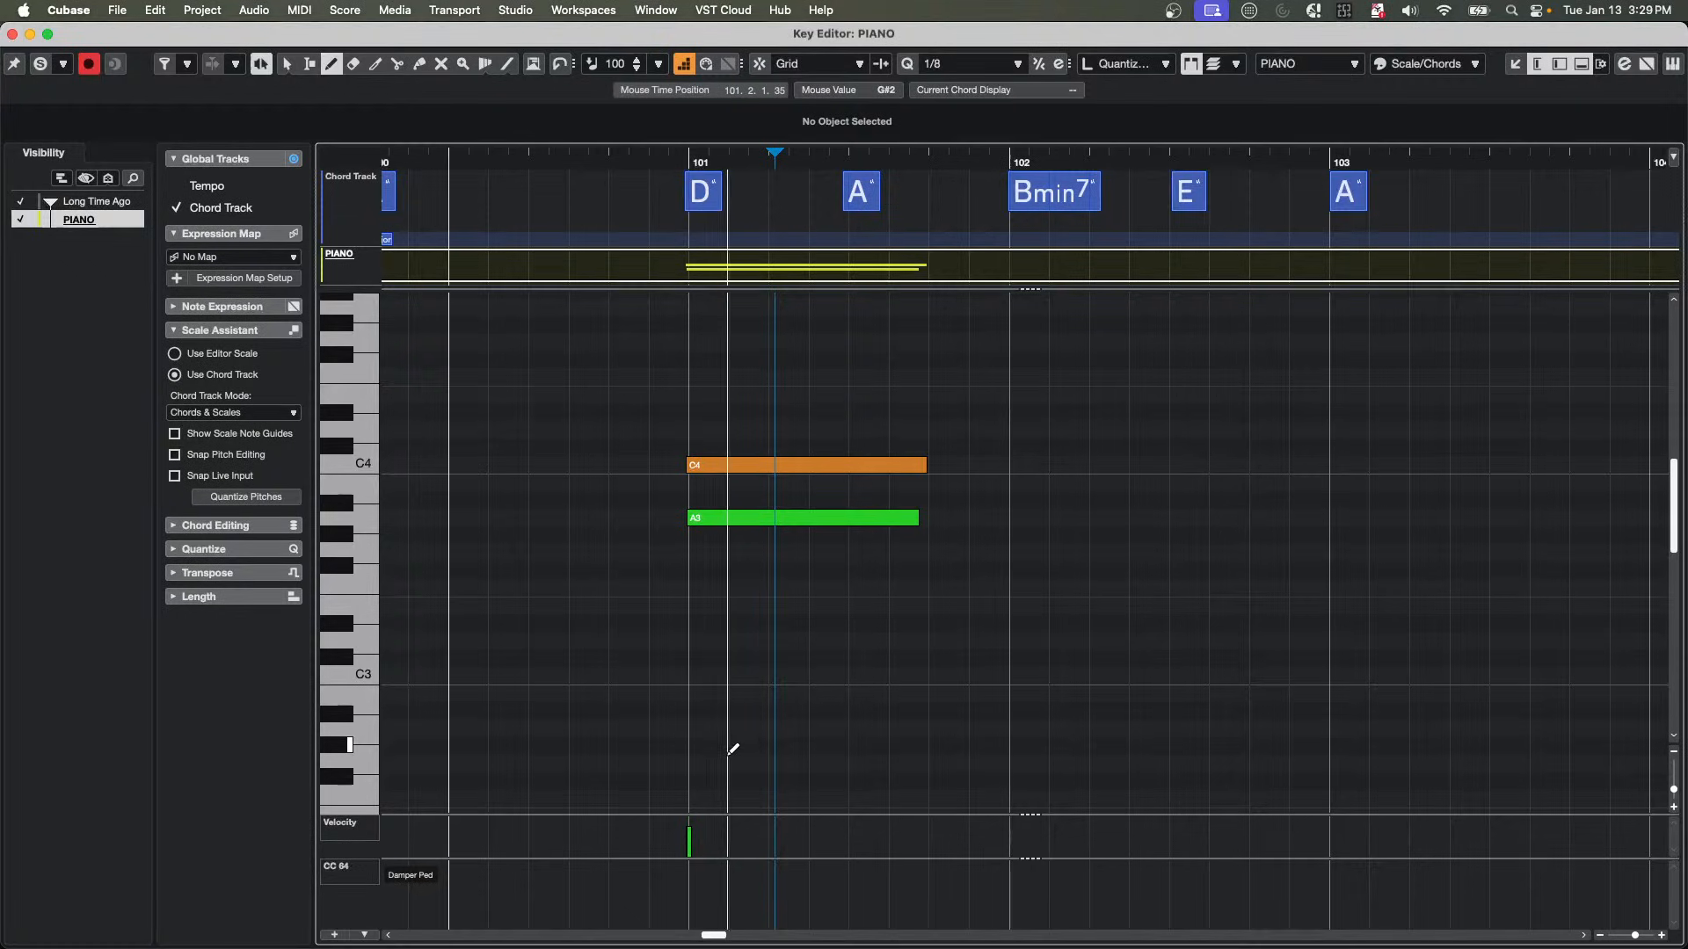
pyautogui.moveTo(731, 760); pyautogui.dragTo(1022, 756)
pyautogui.rightClick(1026, 750)
pyautogui.click(888, 714)
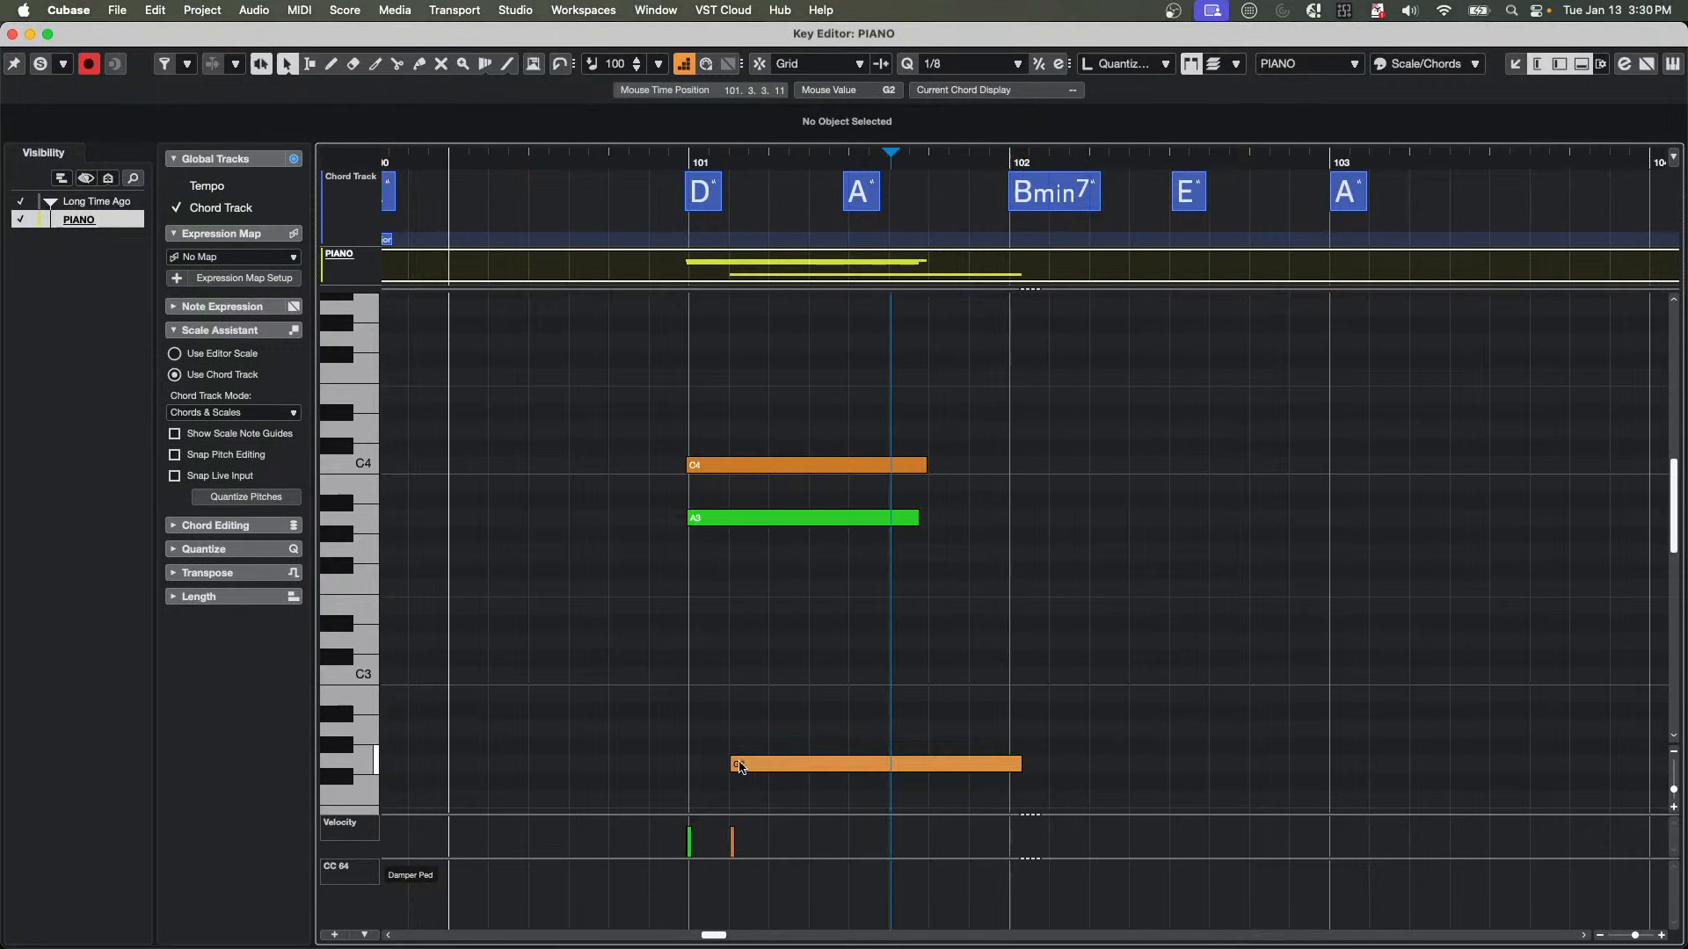
# Extend the start of the G2 note back to bar 101 and raise the note to E3.
pyautogui.click(734, 763)
pyautogui.moveTo(734, 763); pyautogui.dragTo(687, 763)
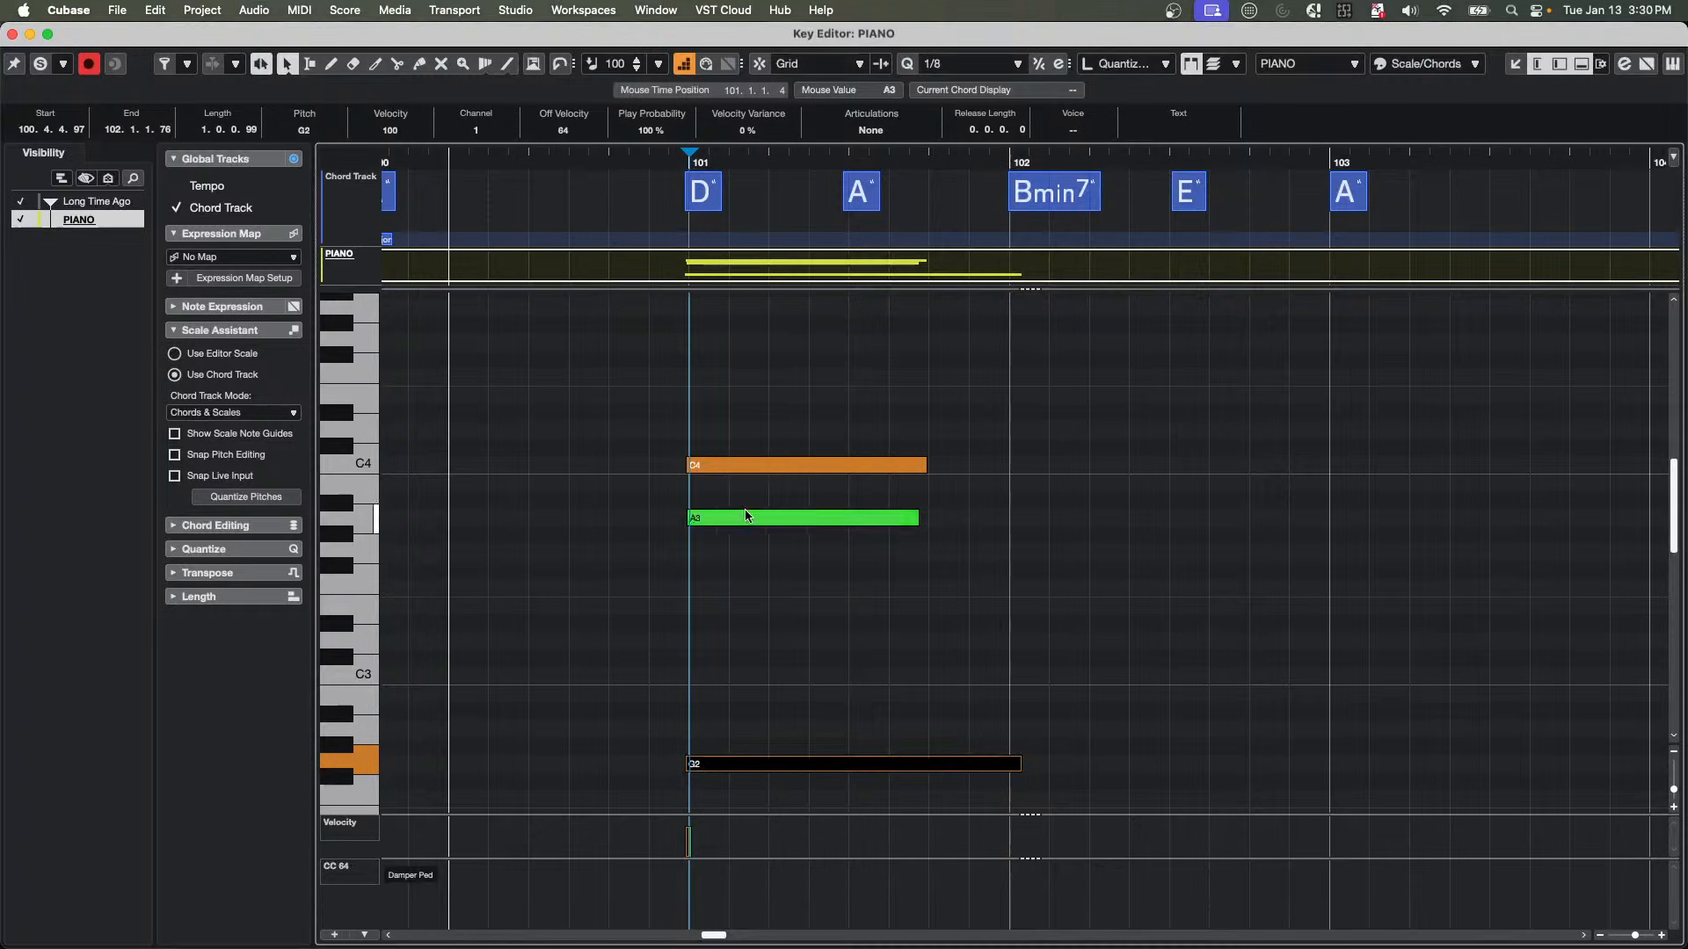
pyautogui.click(755, 661)
pyautogui.moveTo(756, 763); pyautogui.dragTo(758, 606)
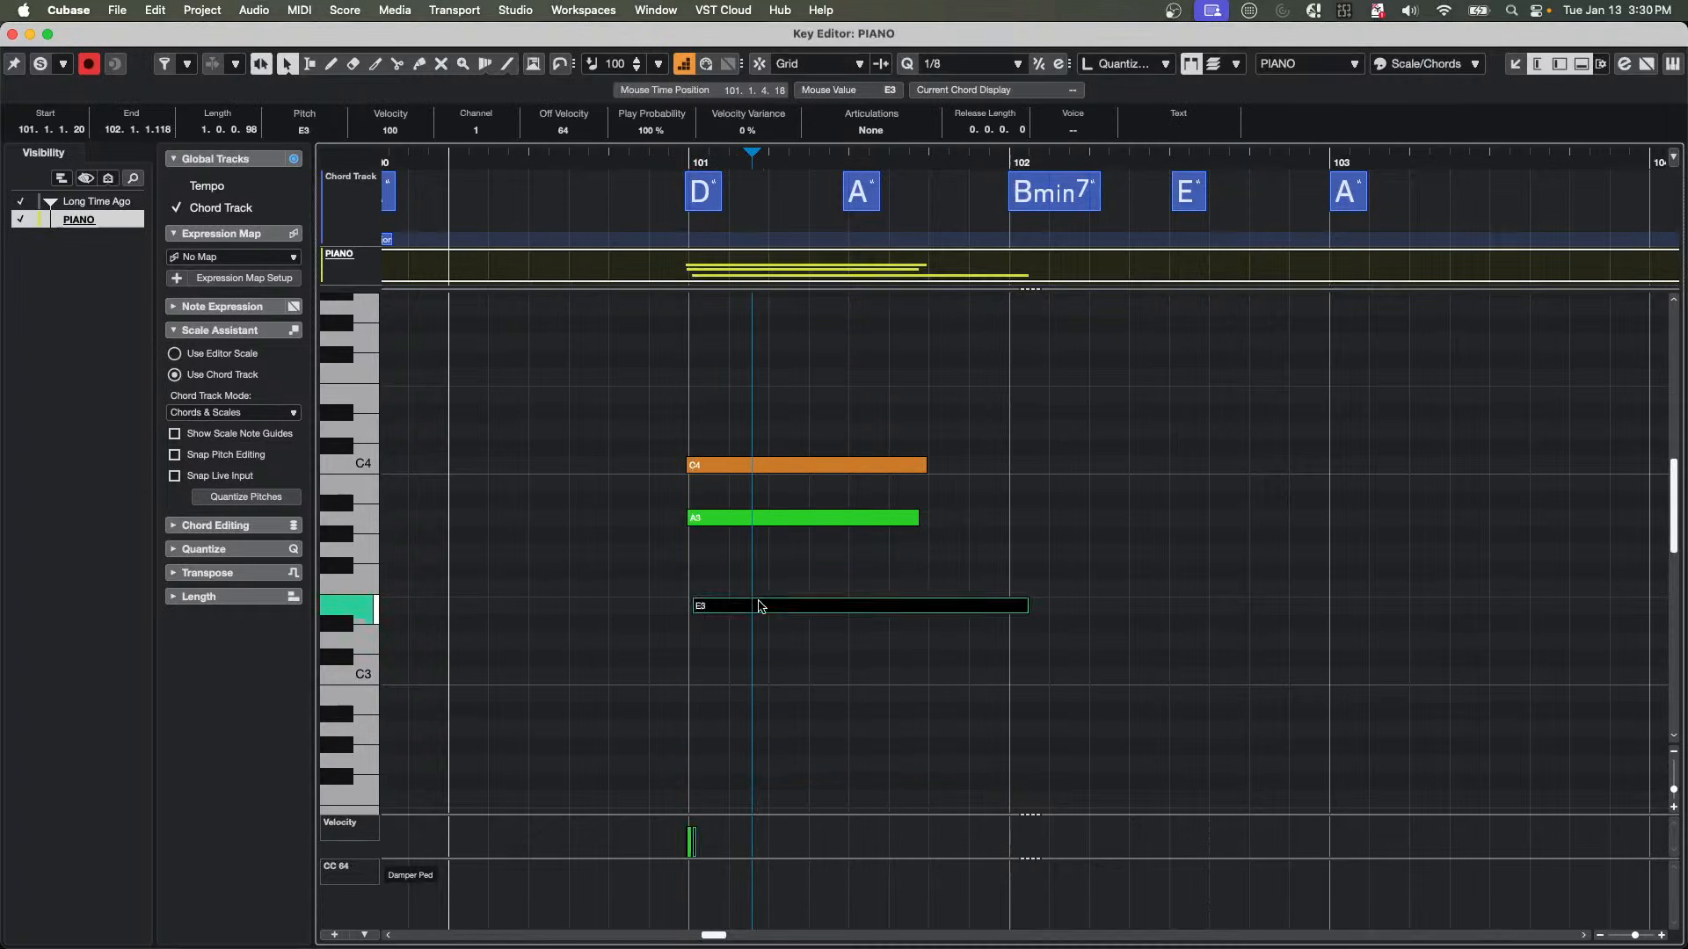
pyautogui.click(894, 577)
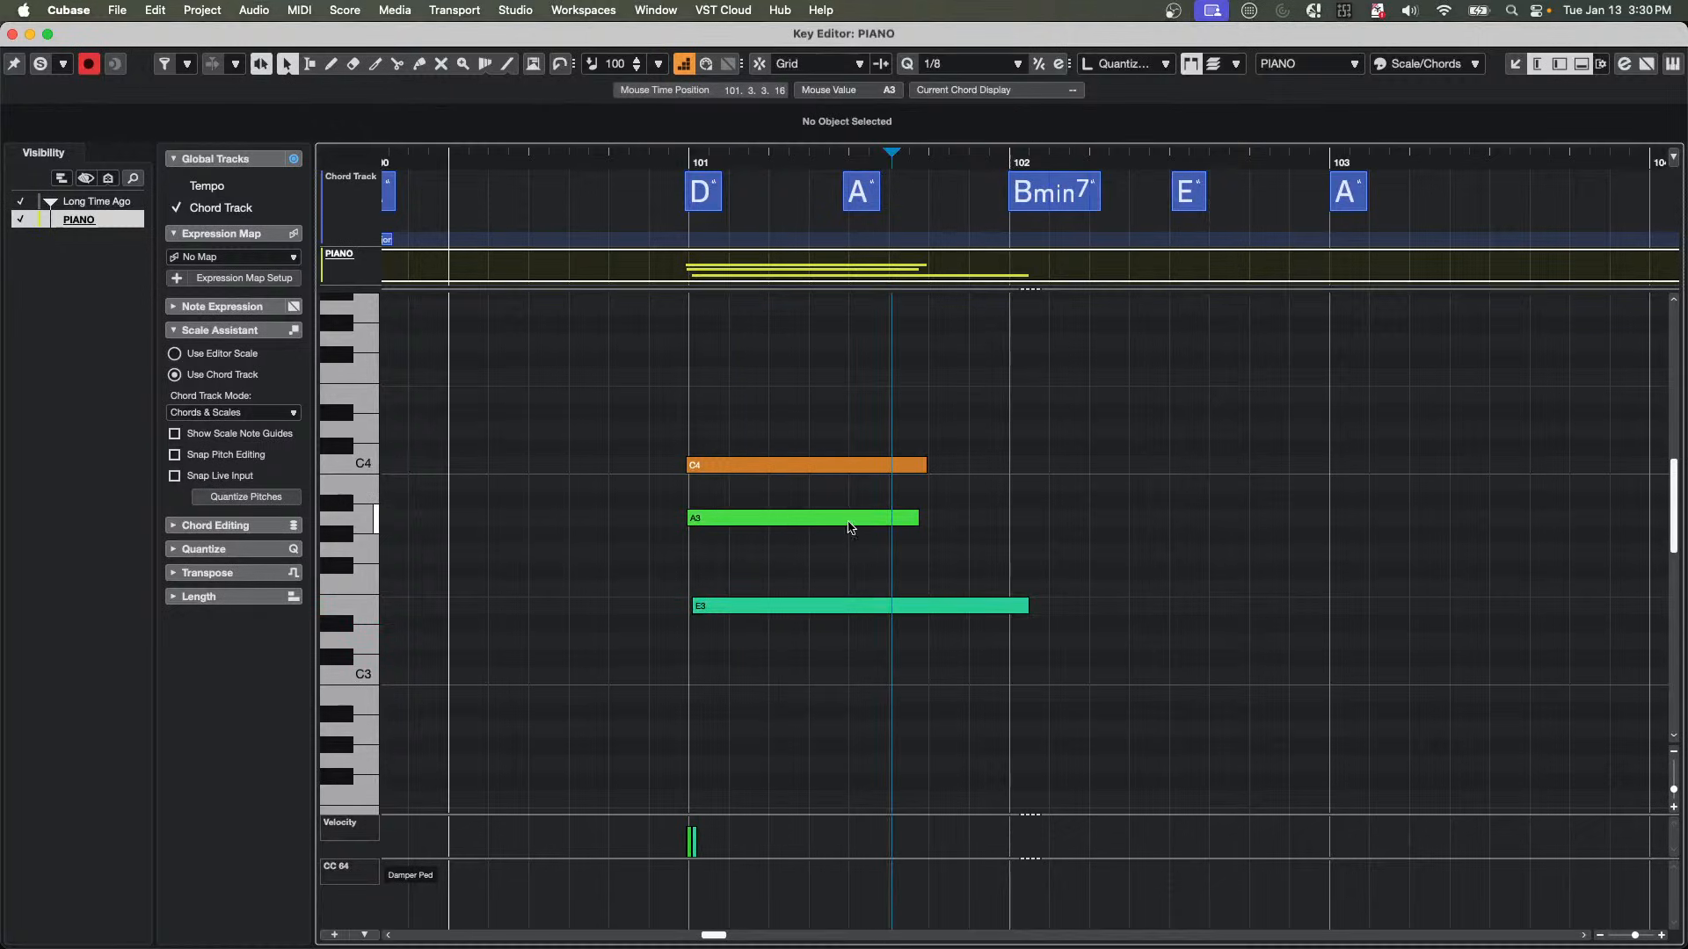
# Duplicate the A3 note one semitone lower as G#3.
pyautogui.moveTo(848, 527); pyautogui.dragTo(785, 538)
pyautogui.click(783, 570)
pyautogui.click(749, 567)
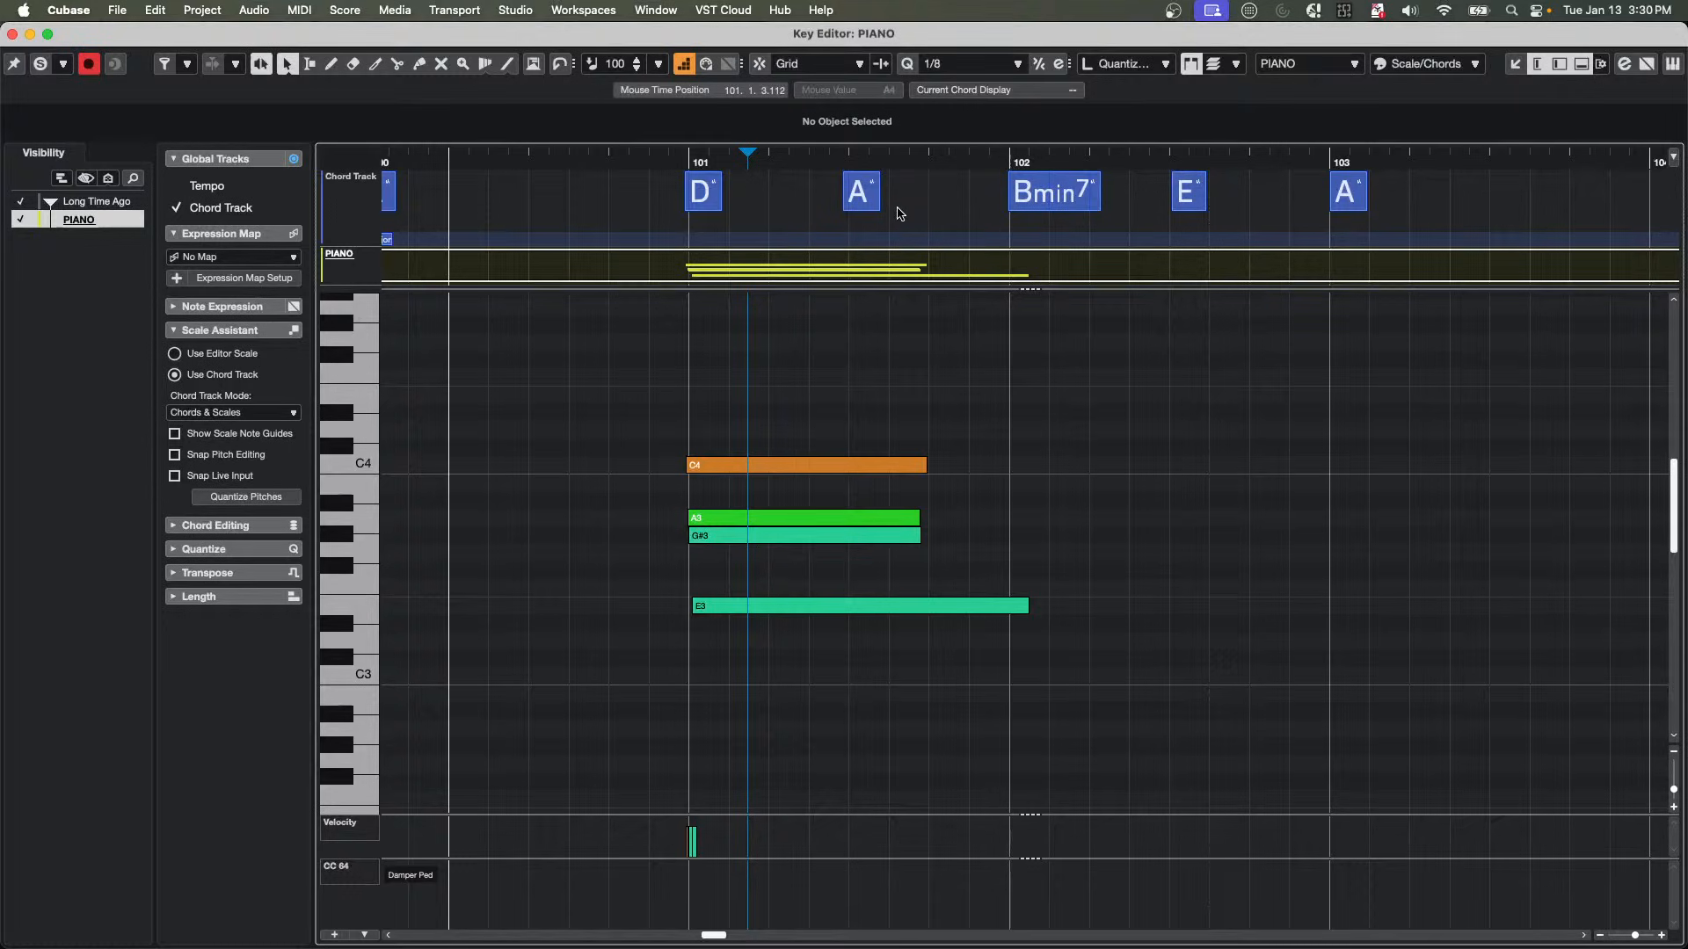
# Add a short E4 note above the C4 note, starting at 101.1.1.60.
pyautogui.moveTo(776, 160); pyautogui.dragTo(807, 99)
pyautogui.moveTo(728, 163); pyautogui.dragTo(740, 352)
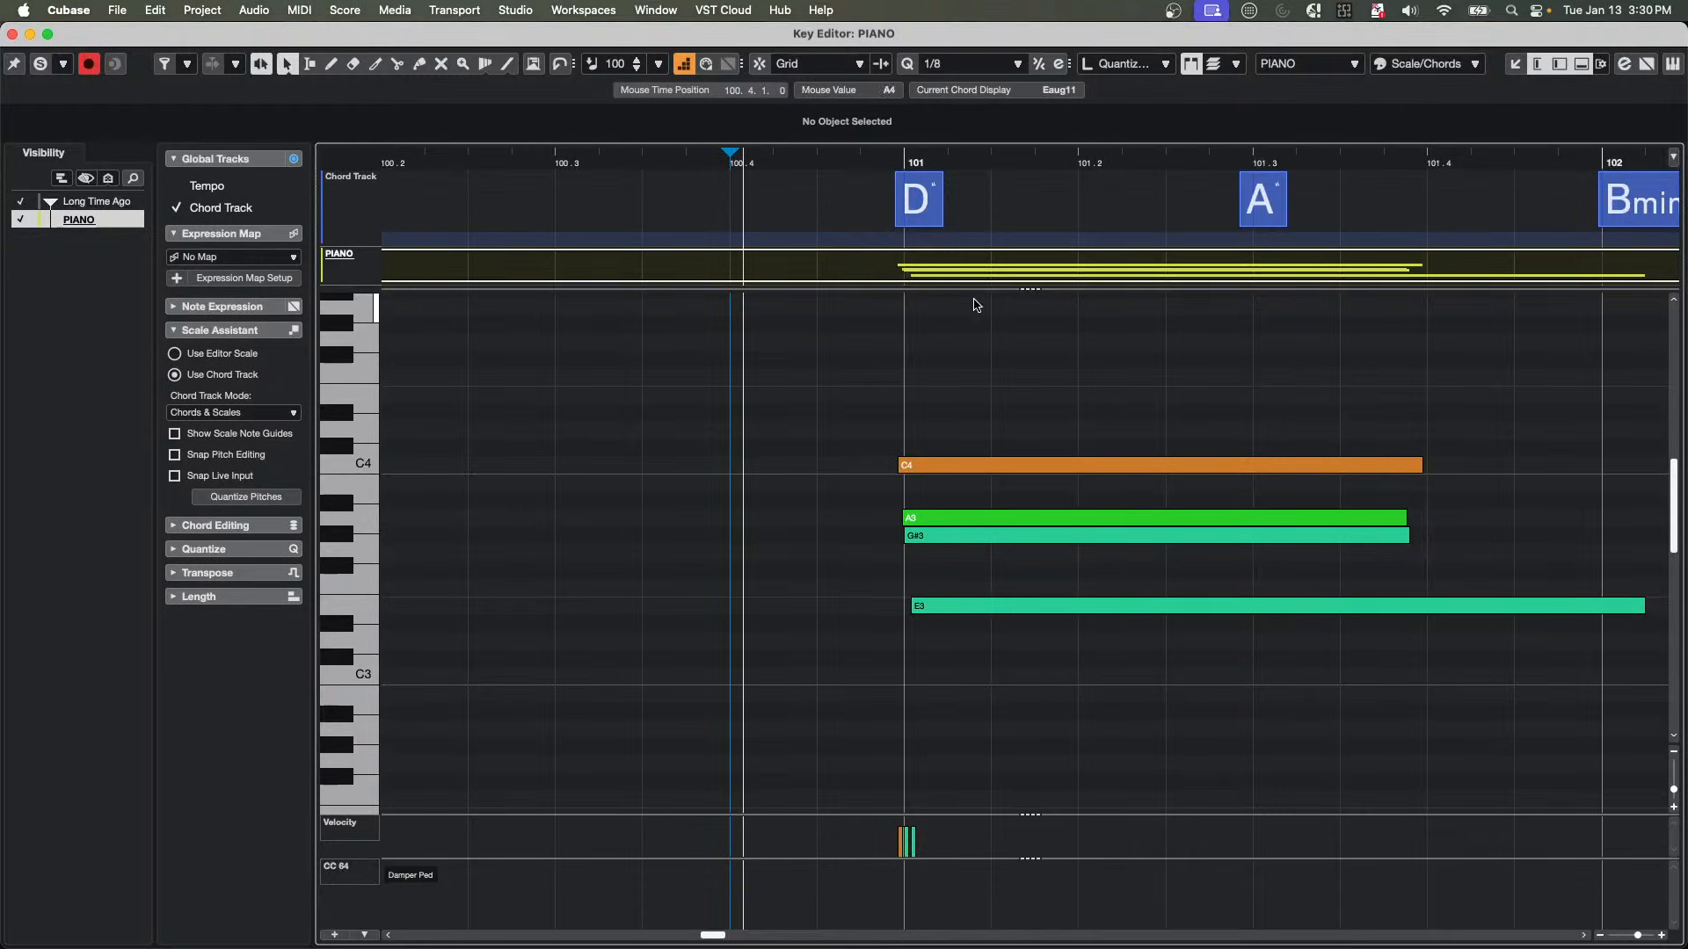
pyautogui.rightClick(976, 384)
pyautogui.click(1058, 387)
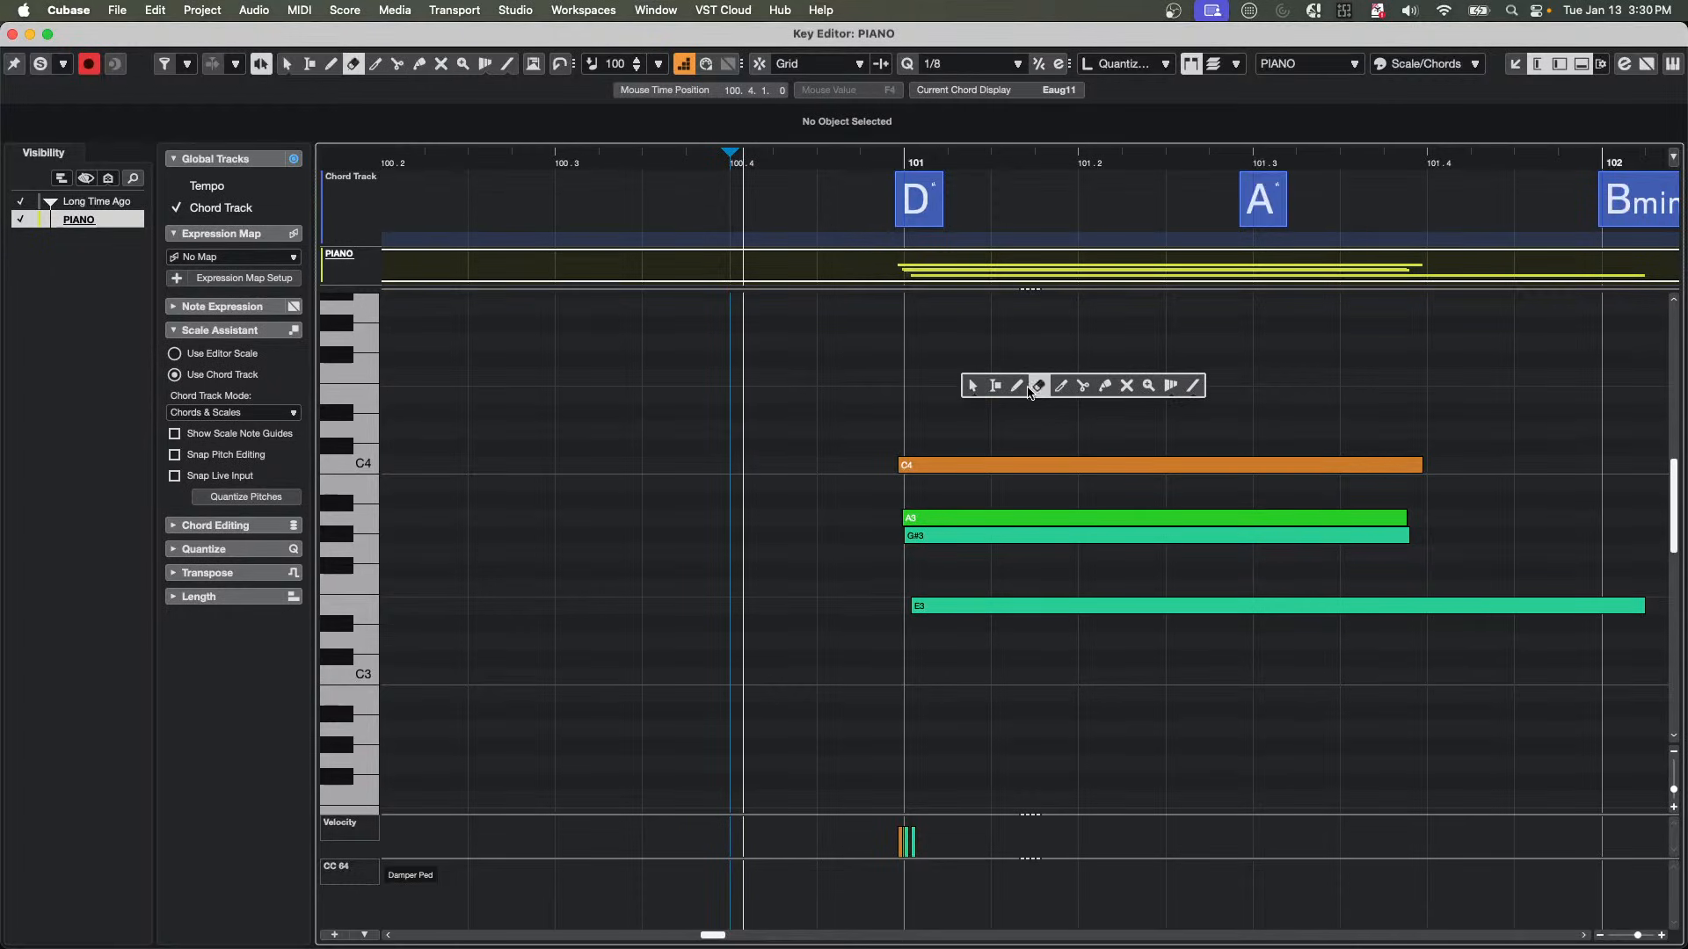
pyautogui.click(1011, 386)
pyautogui.moveTo(930, 376)
pyautogui.mouseDown()
pyautogui.moveTo(1041, 378)
pyautogui.moveTo(1003, 380)
pyautogui.moveTo(1004, 316)
pyautogui.moveTo(1004, 437)
pyautogui.mouseUp()
pyautogui.click(1034, 397)
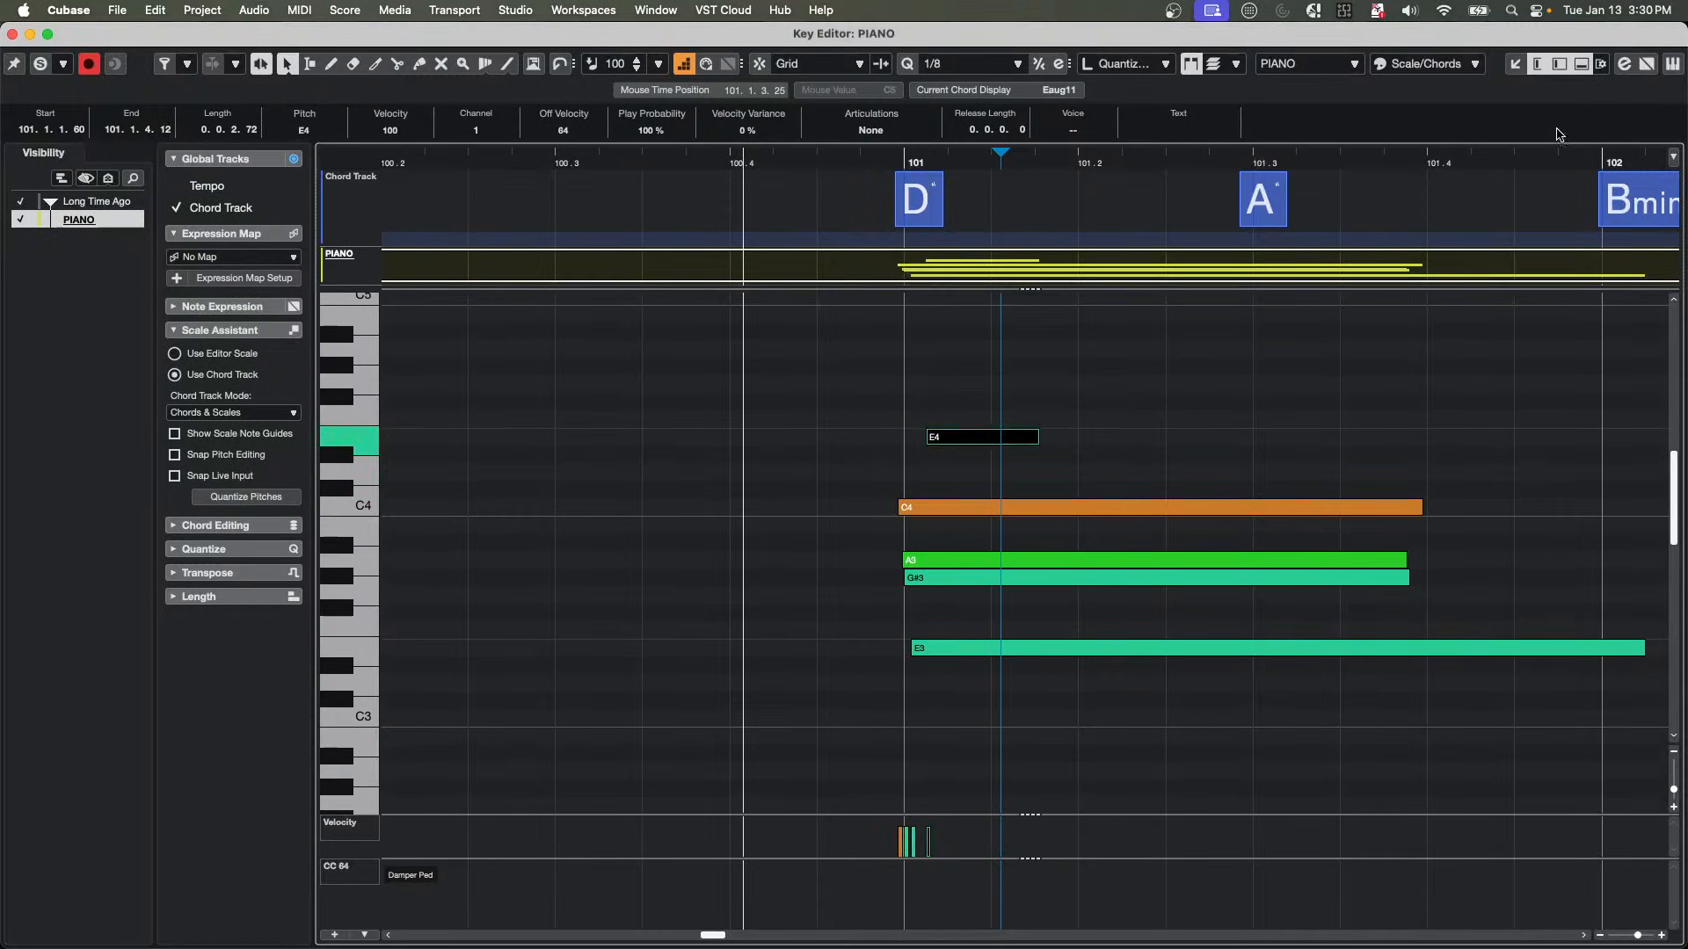
# Change the Scale/Chords colour for pitches outside the chord and scale to red with H 0, S 81, V 90.
pyautogui.click(1449, 67)
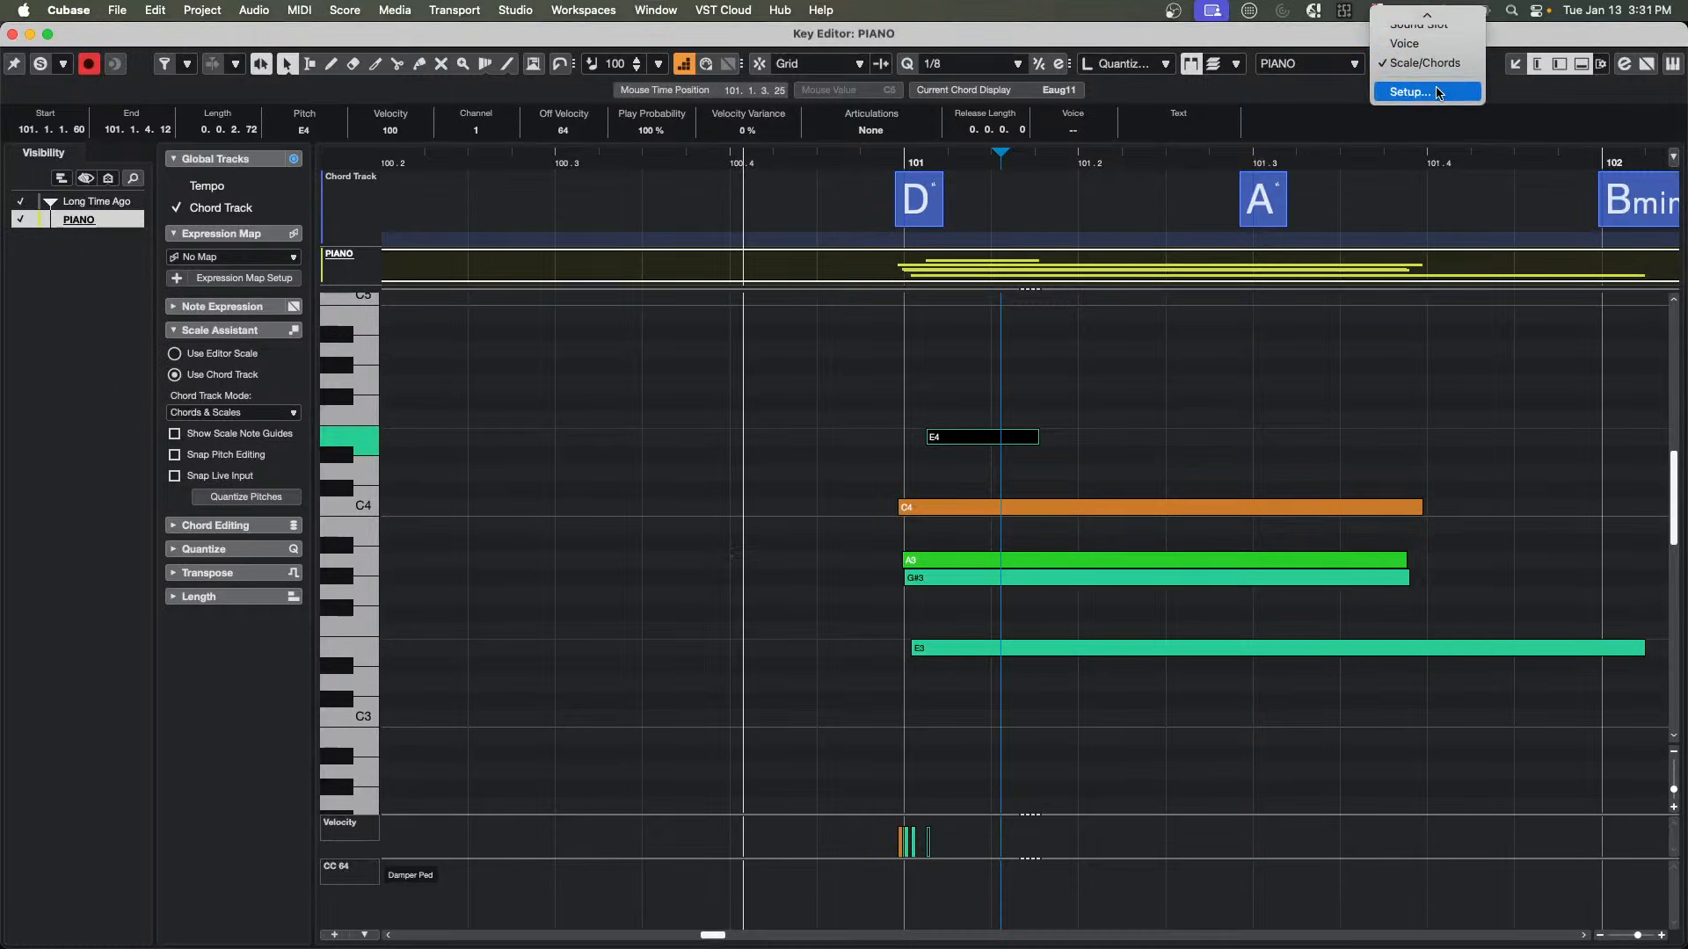
pyautogui.click(1438, 92)
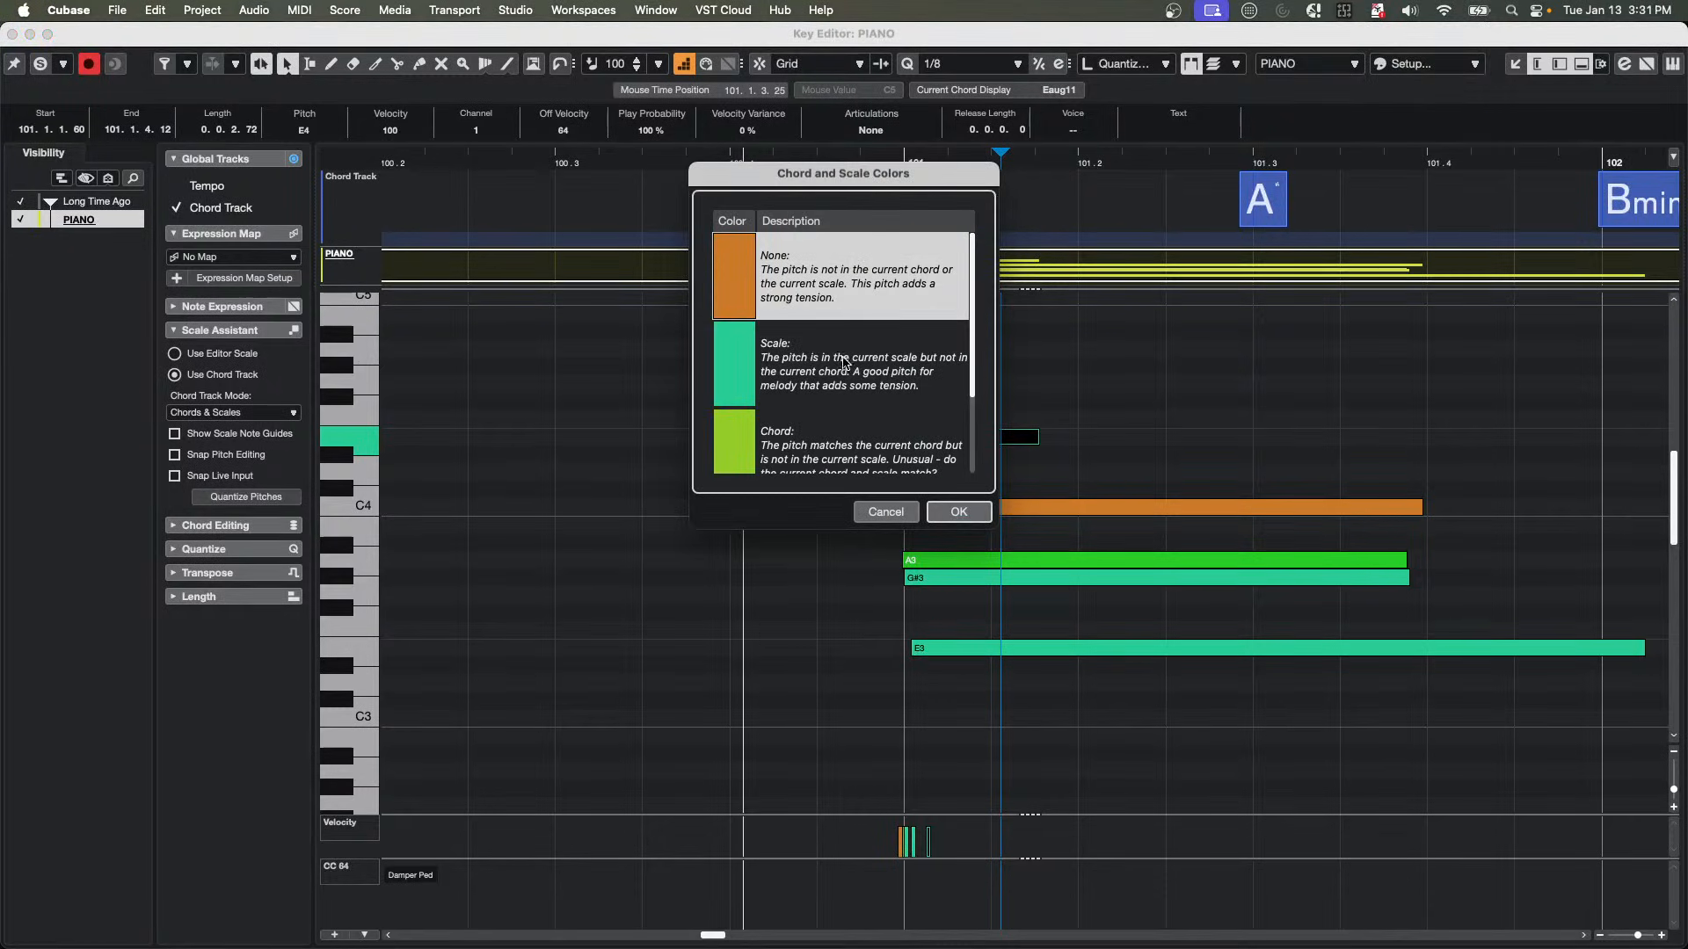
pyautogui.click(742, 307)
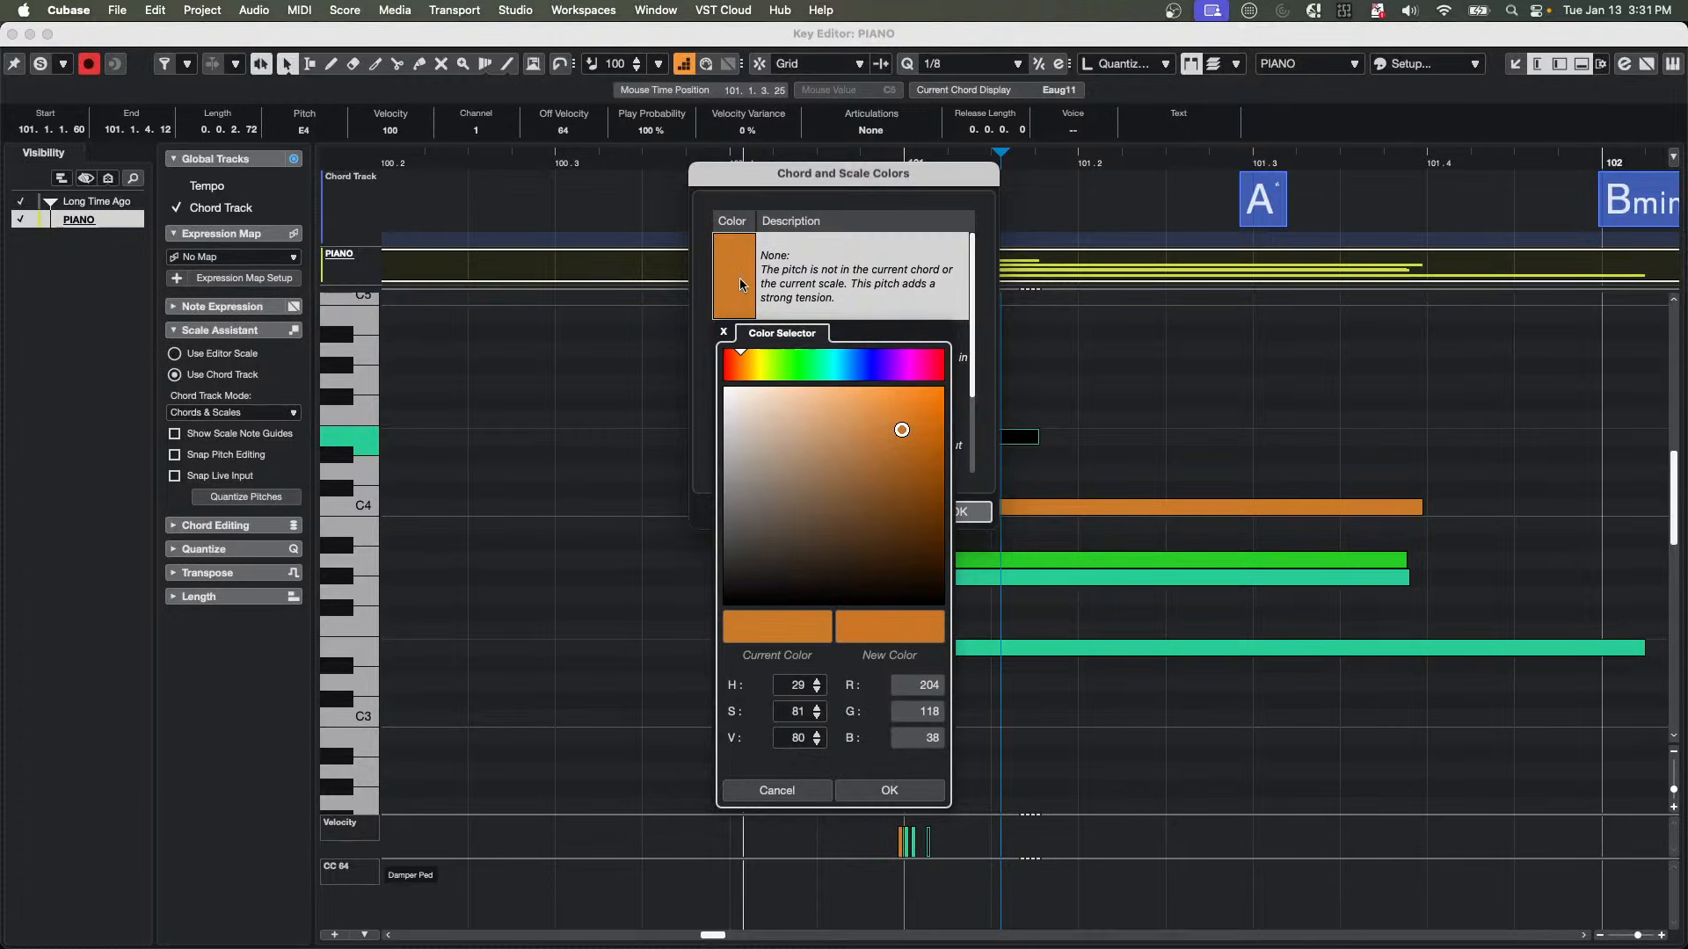
pyautogui.moveTo(913, 433); pyautogui.dragTo(804, 410)
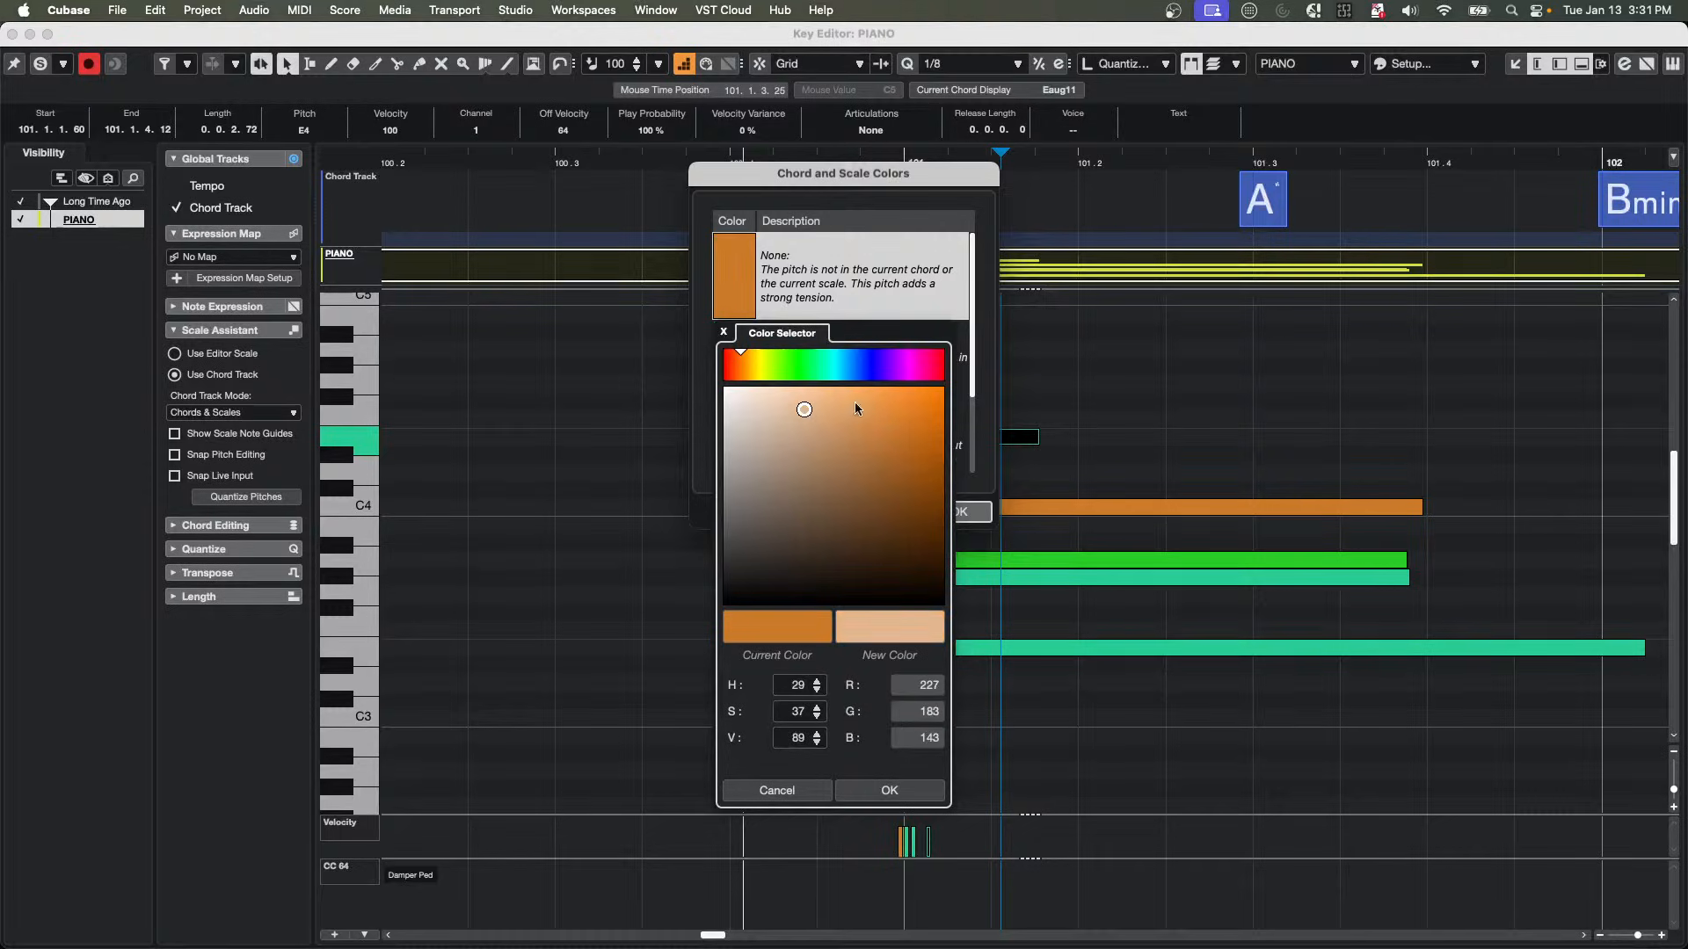
pyautogui.moveTo(741, 361); pyautogui.dragTo(706, 361)
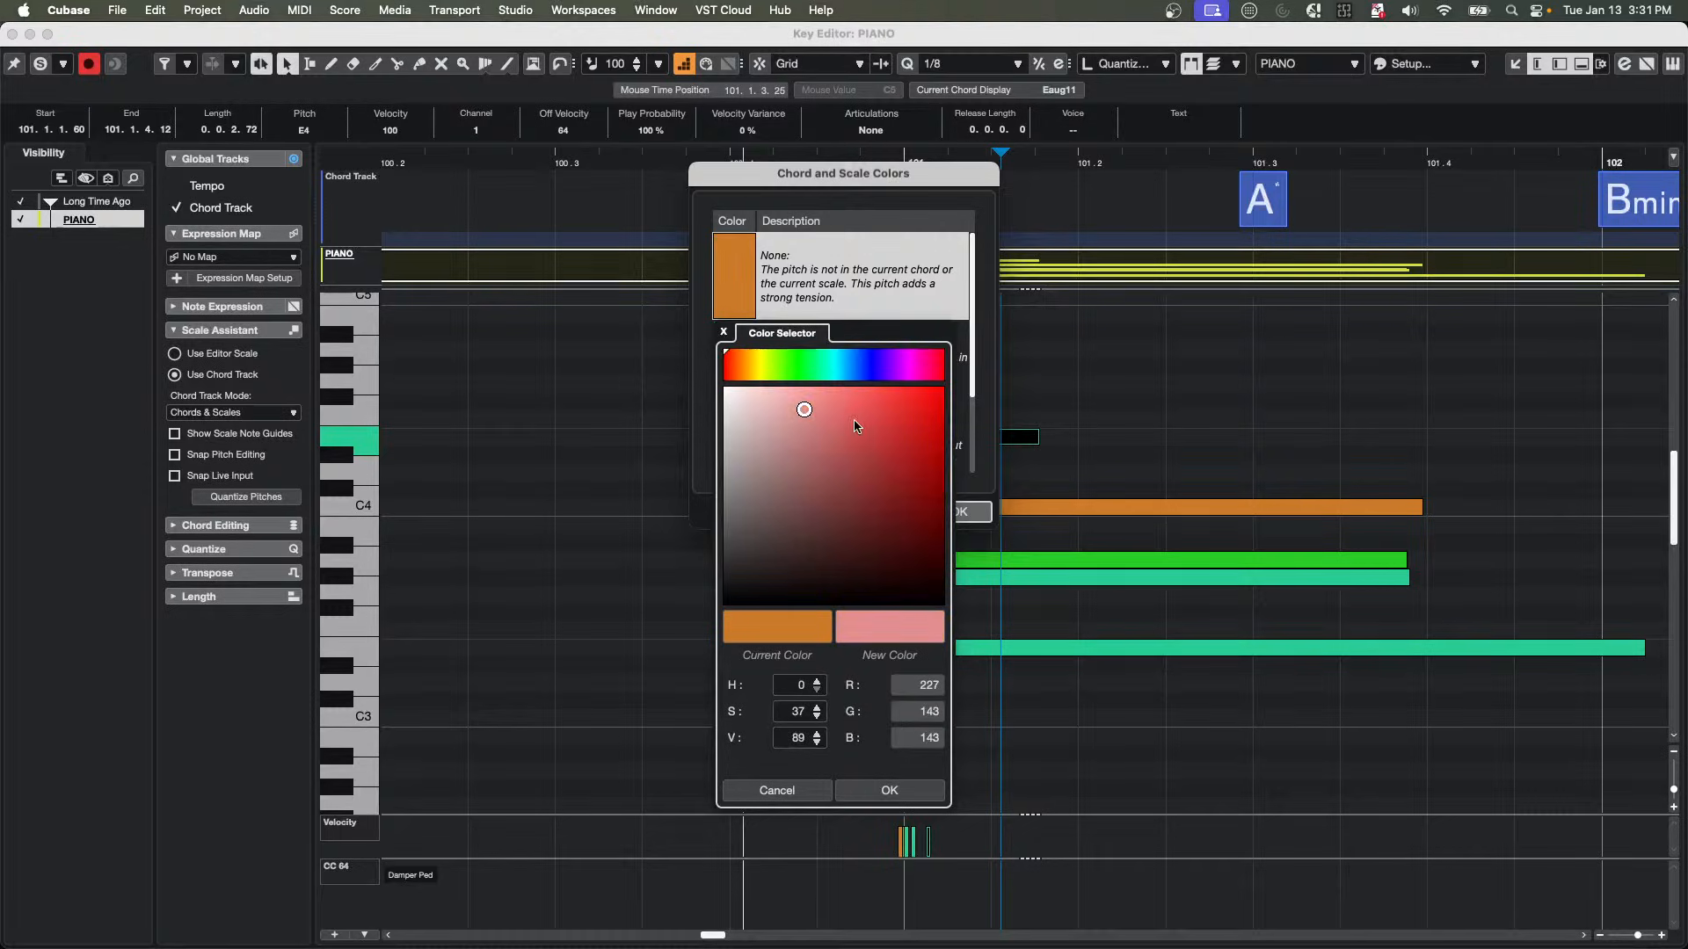
pyautogui.moveTo(805, 411); pyautogui.dragTo(903, 408)
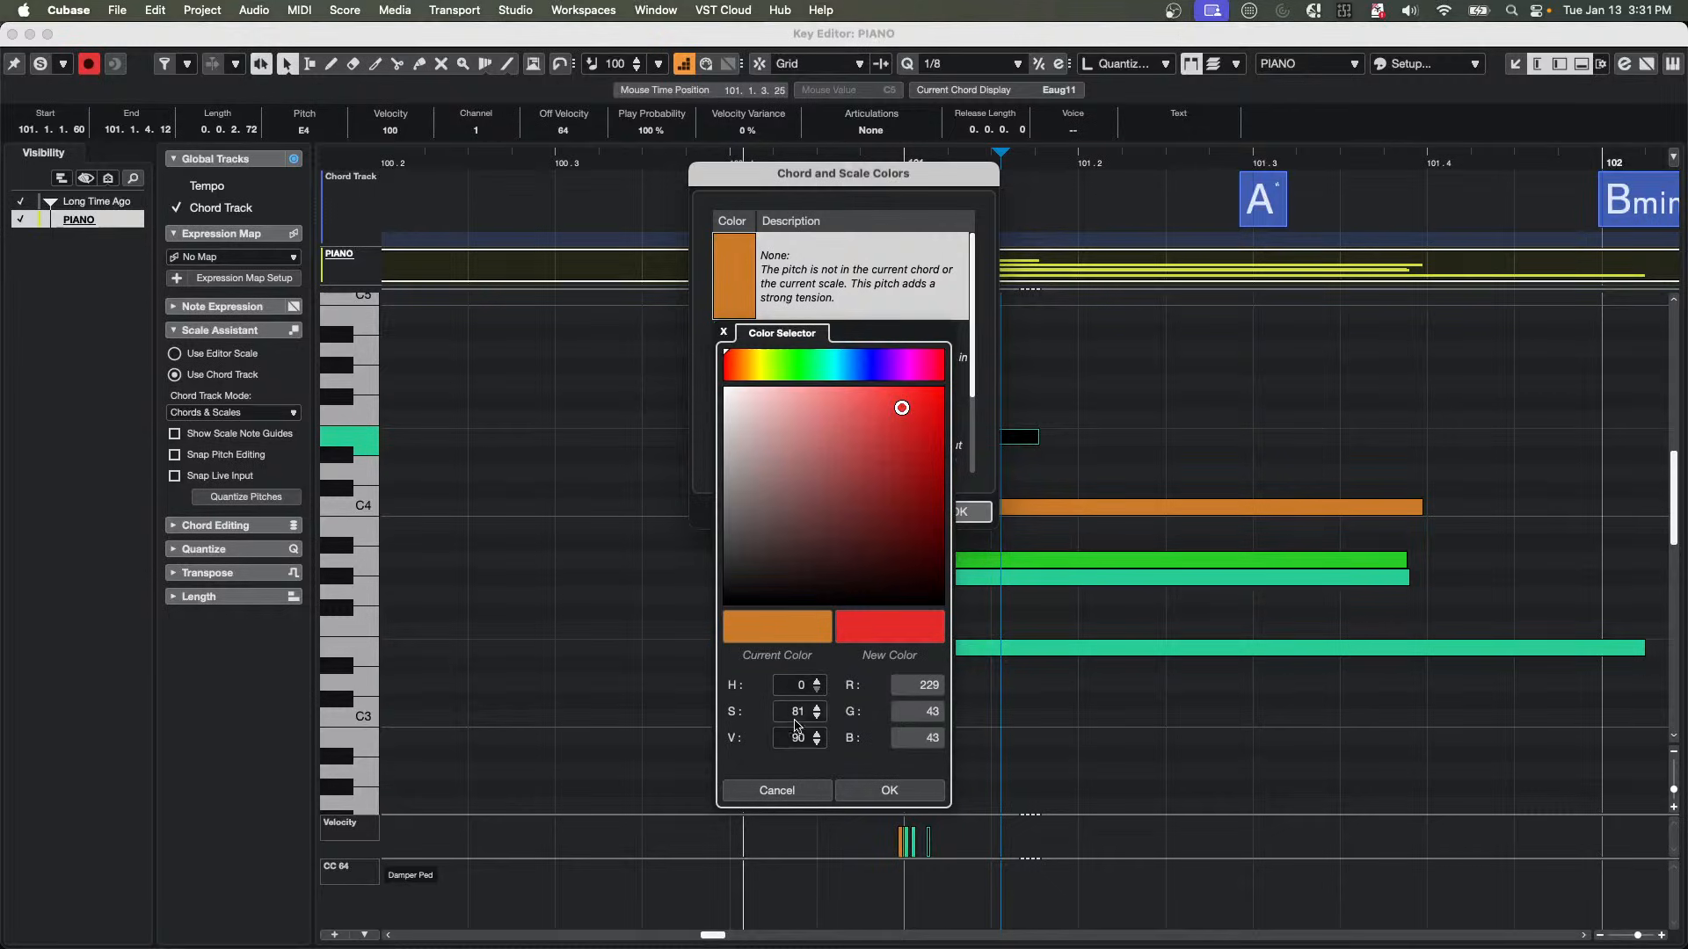
pyautogui.click(877, 790)
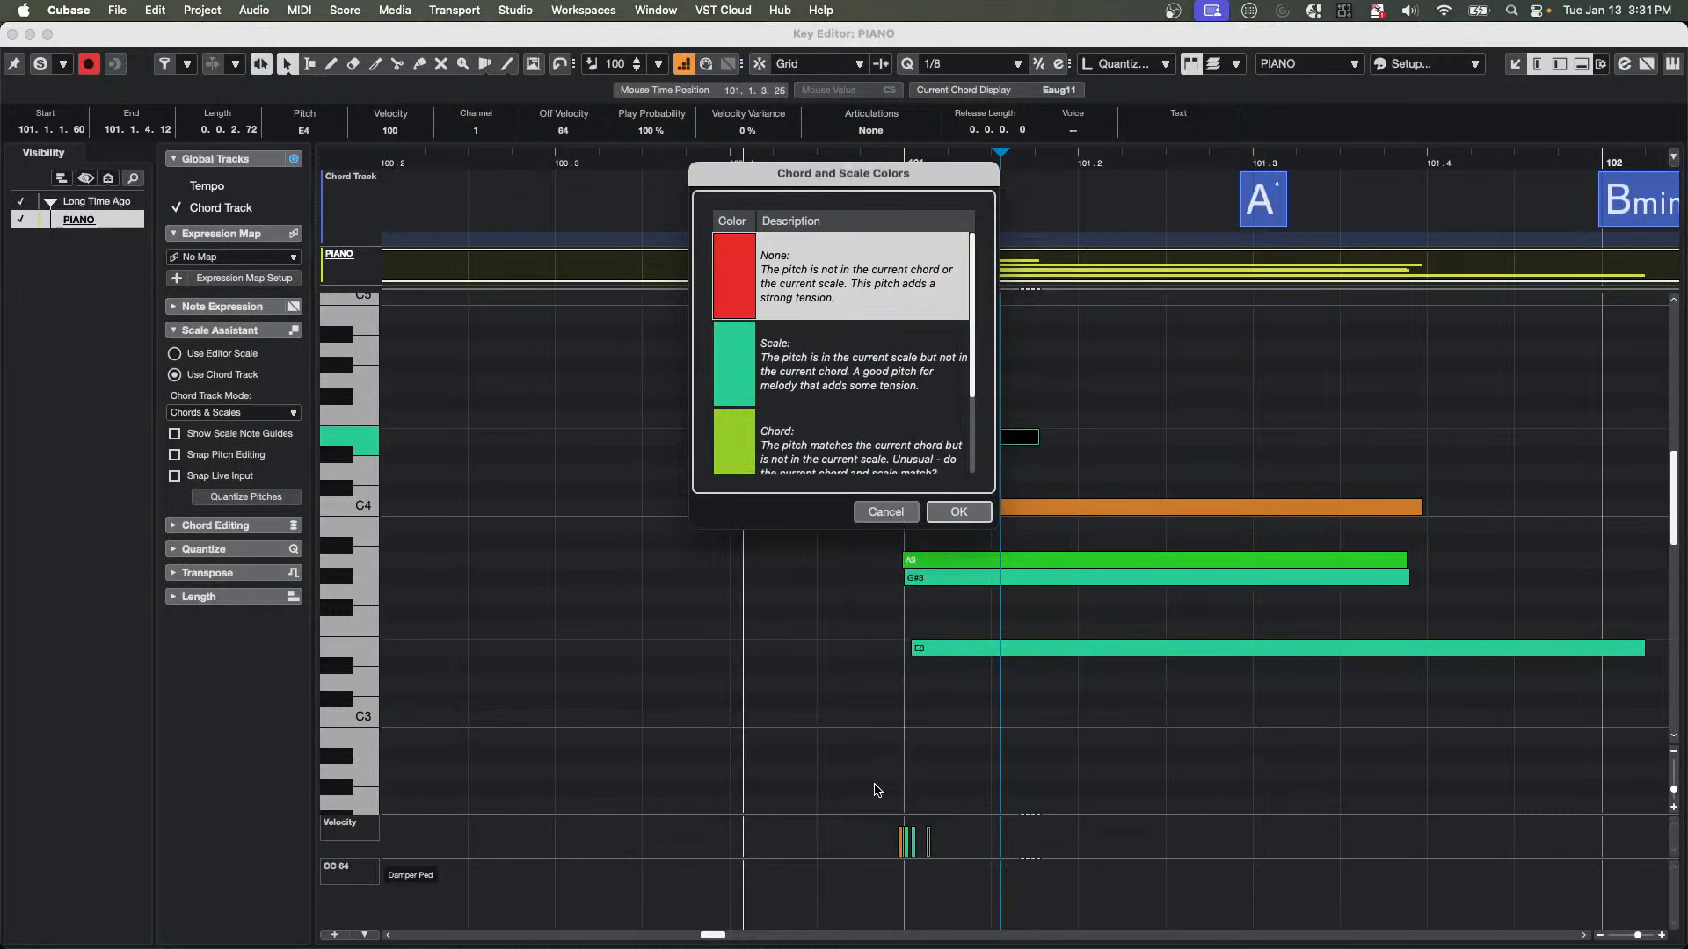
pyautogui.click(954, 513)
pyautogui.click(1011, 524)
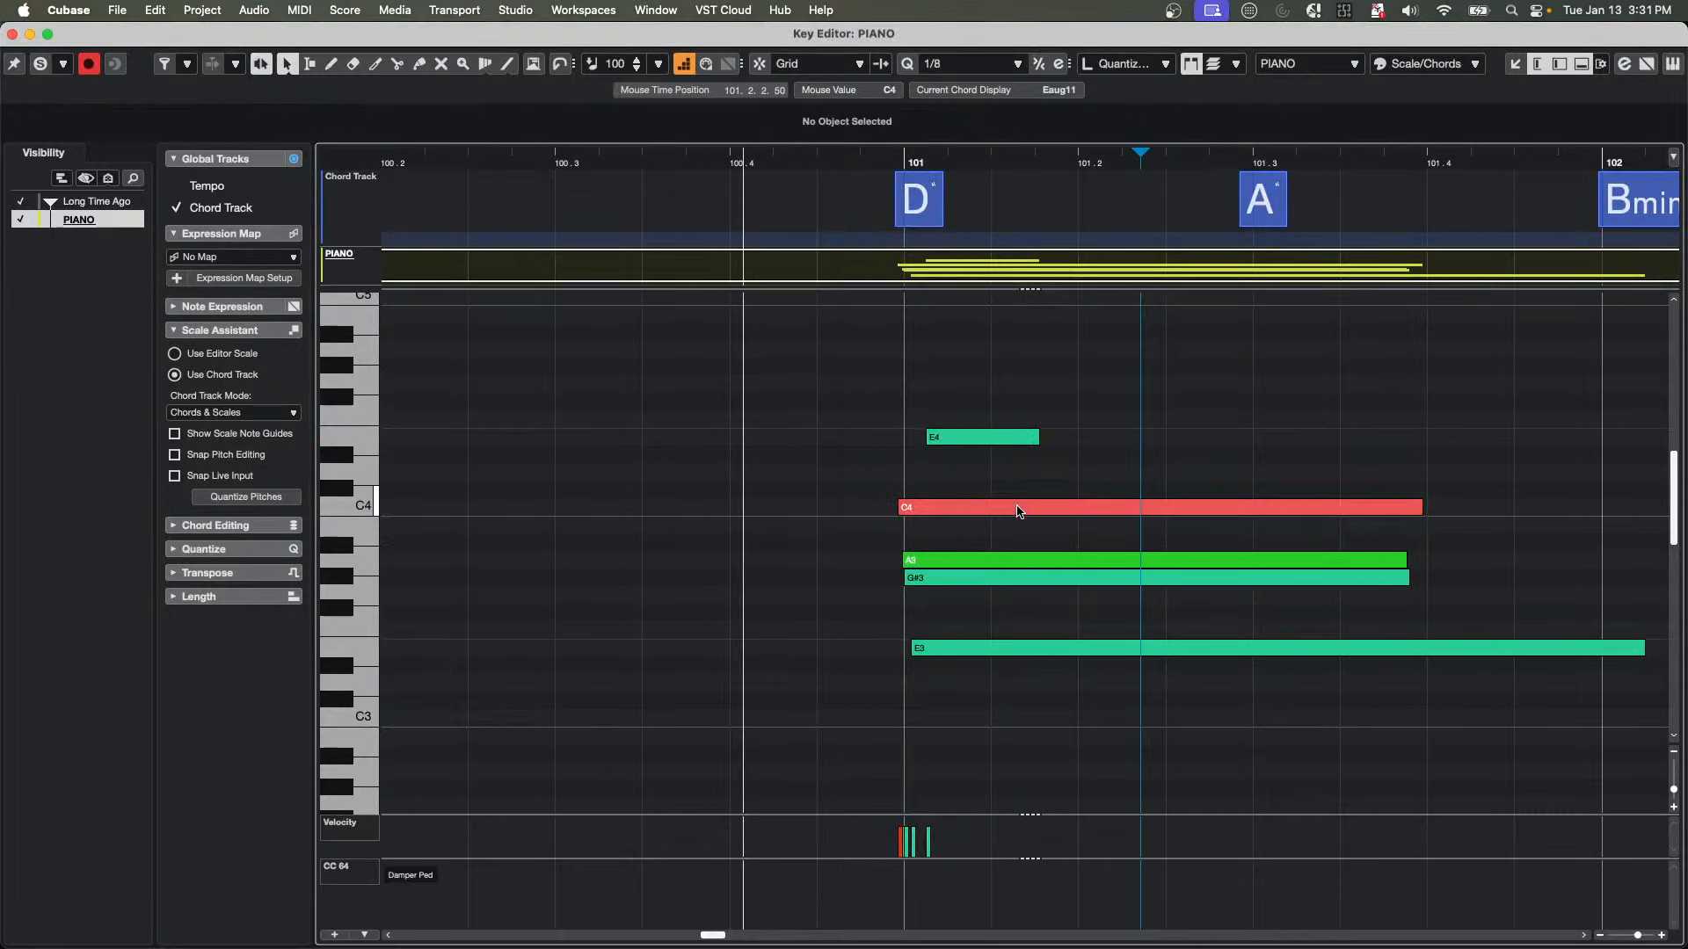
# Raise the C4 note to E#4 and lower the short E4 note to D4.
pyautogui.moveTo(1017, 508); pyautogui.dragTo(1005, 426)
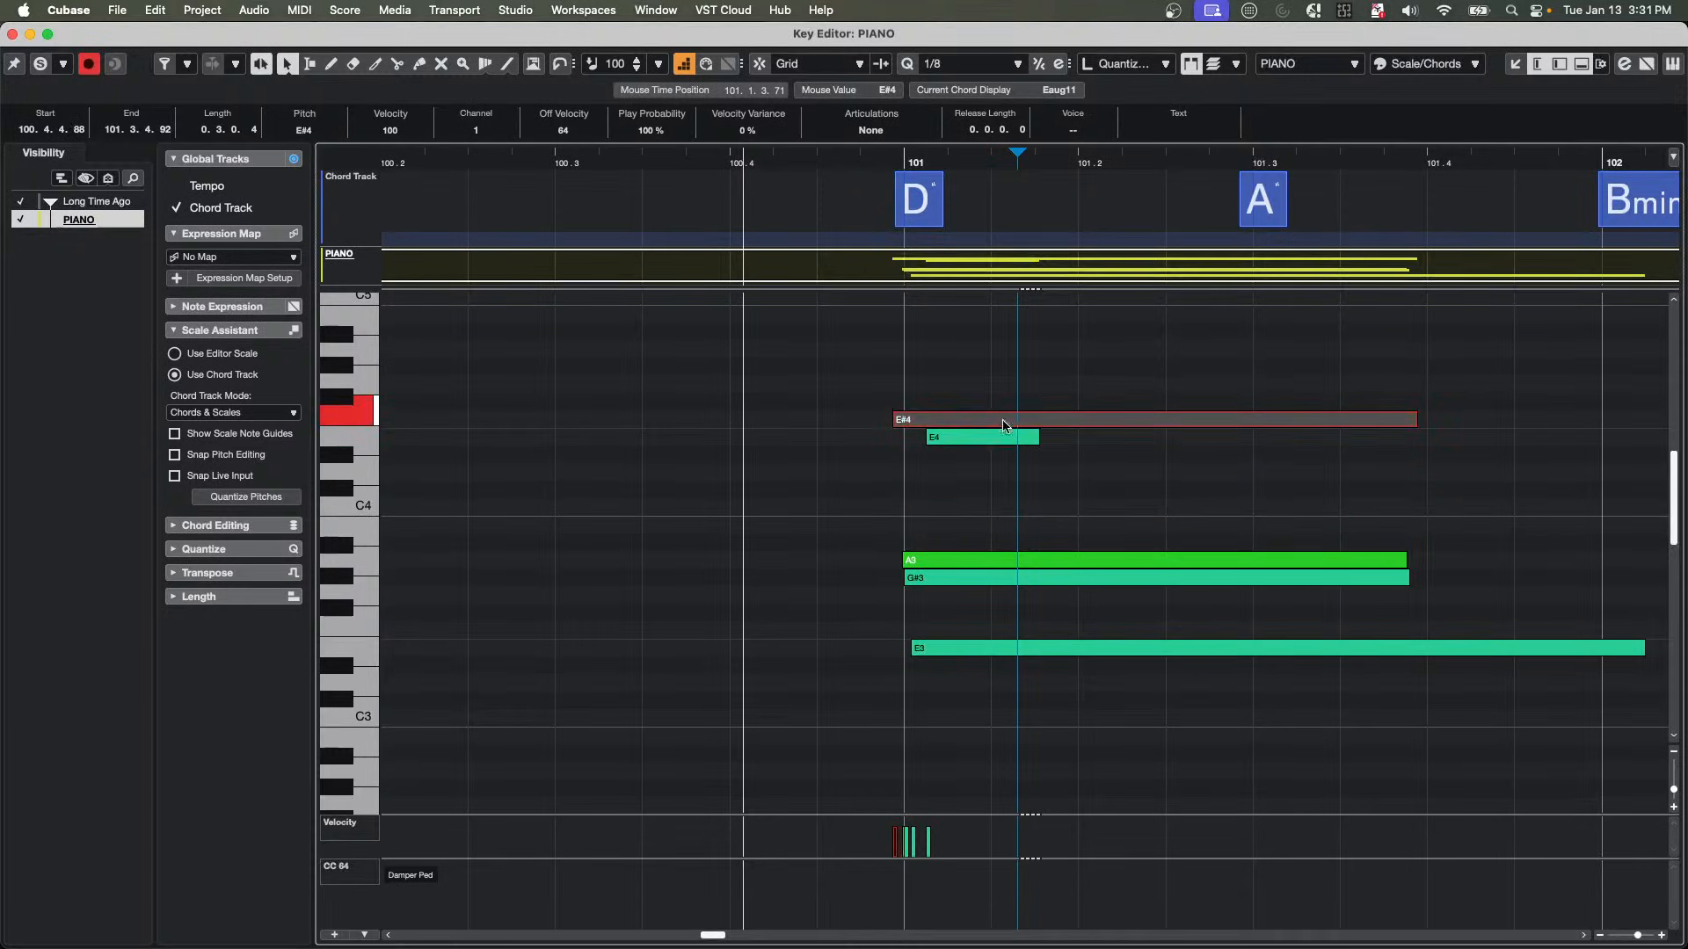
pyautogui.click(1148, 339)
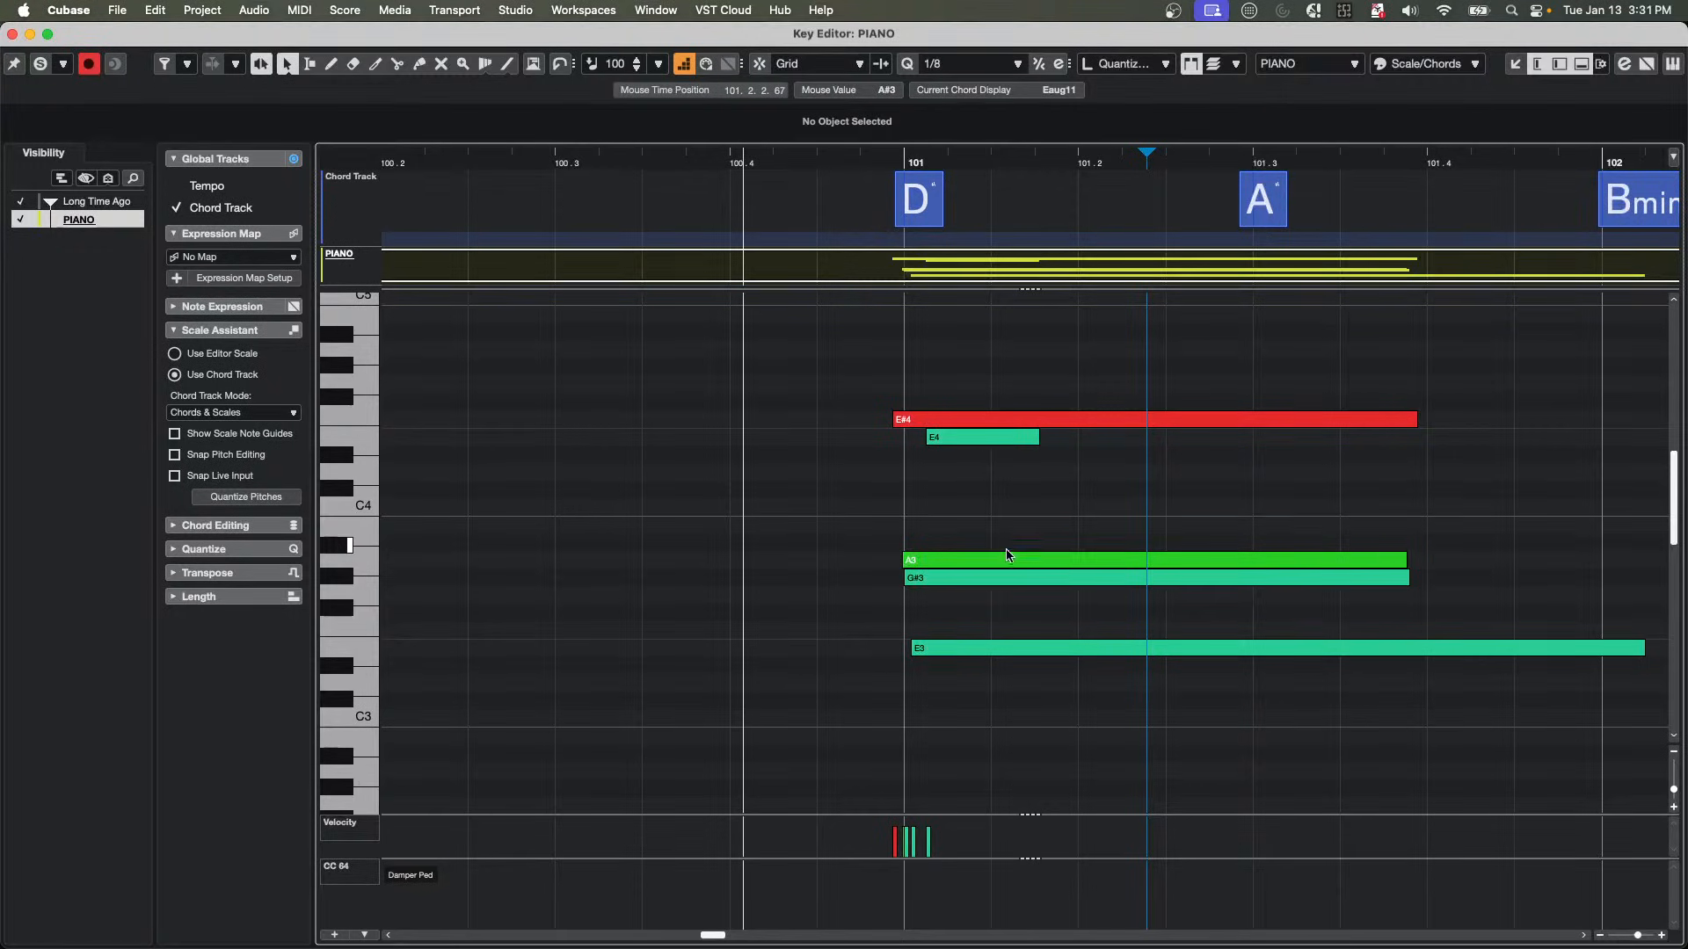
pyautogui.moveTo(983, 438); pyautogui.dragTo(984, 478)
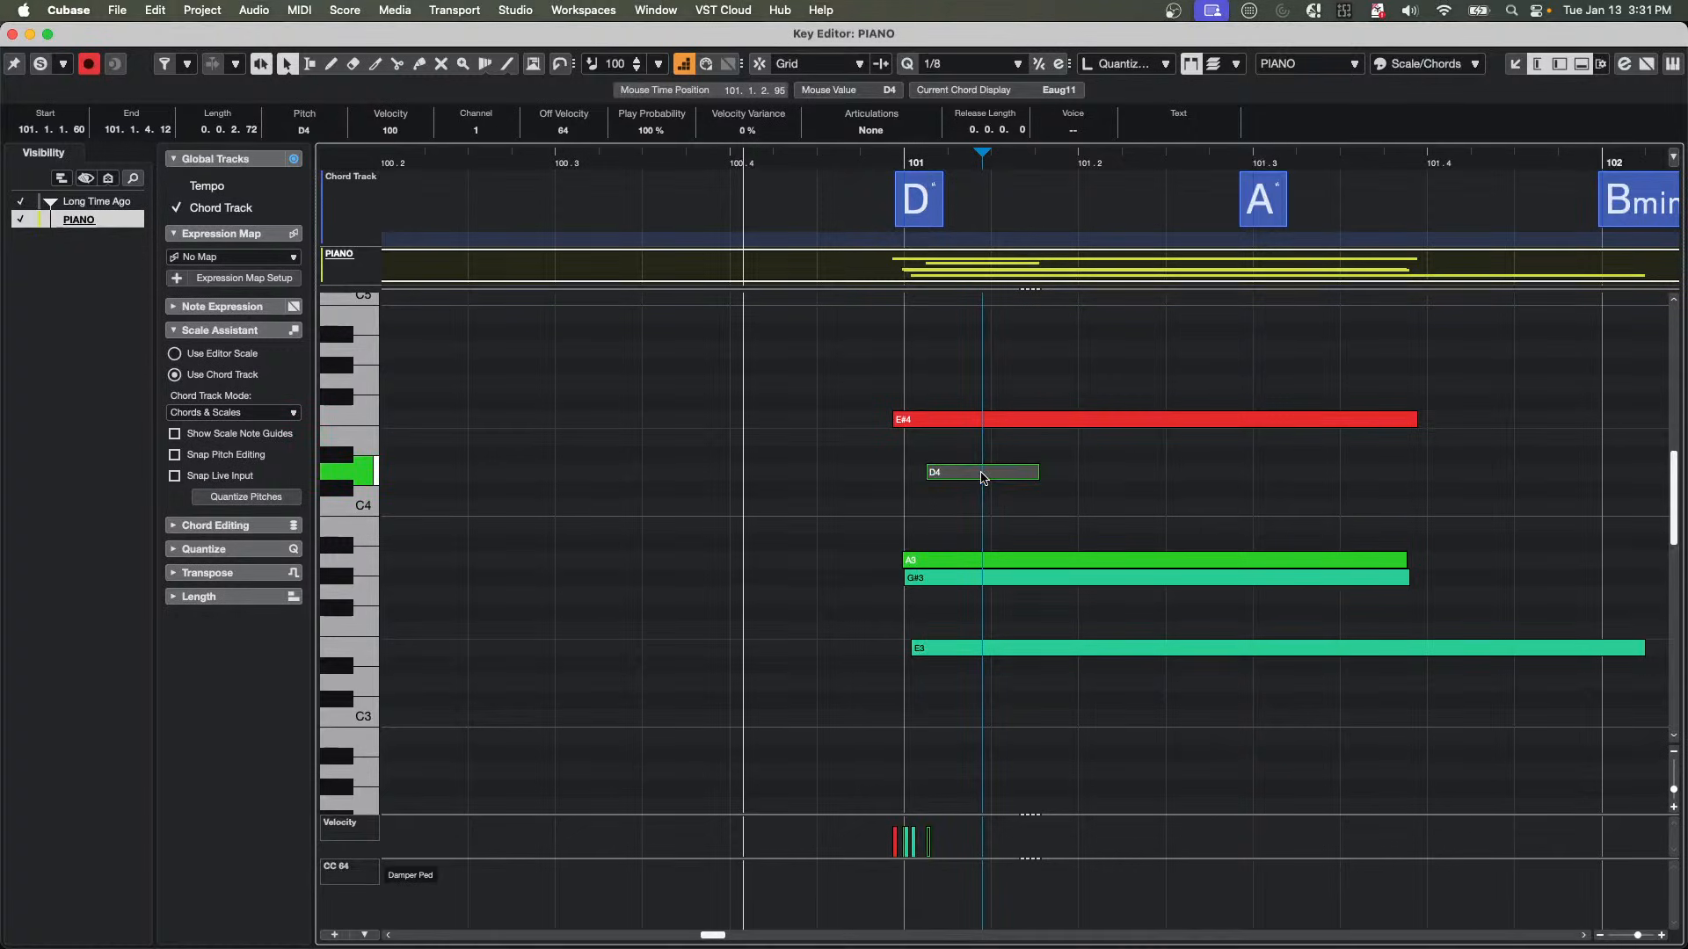
pyautogui.click(1102, 471)
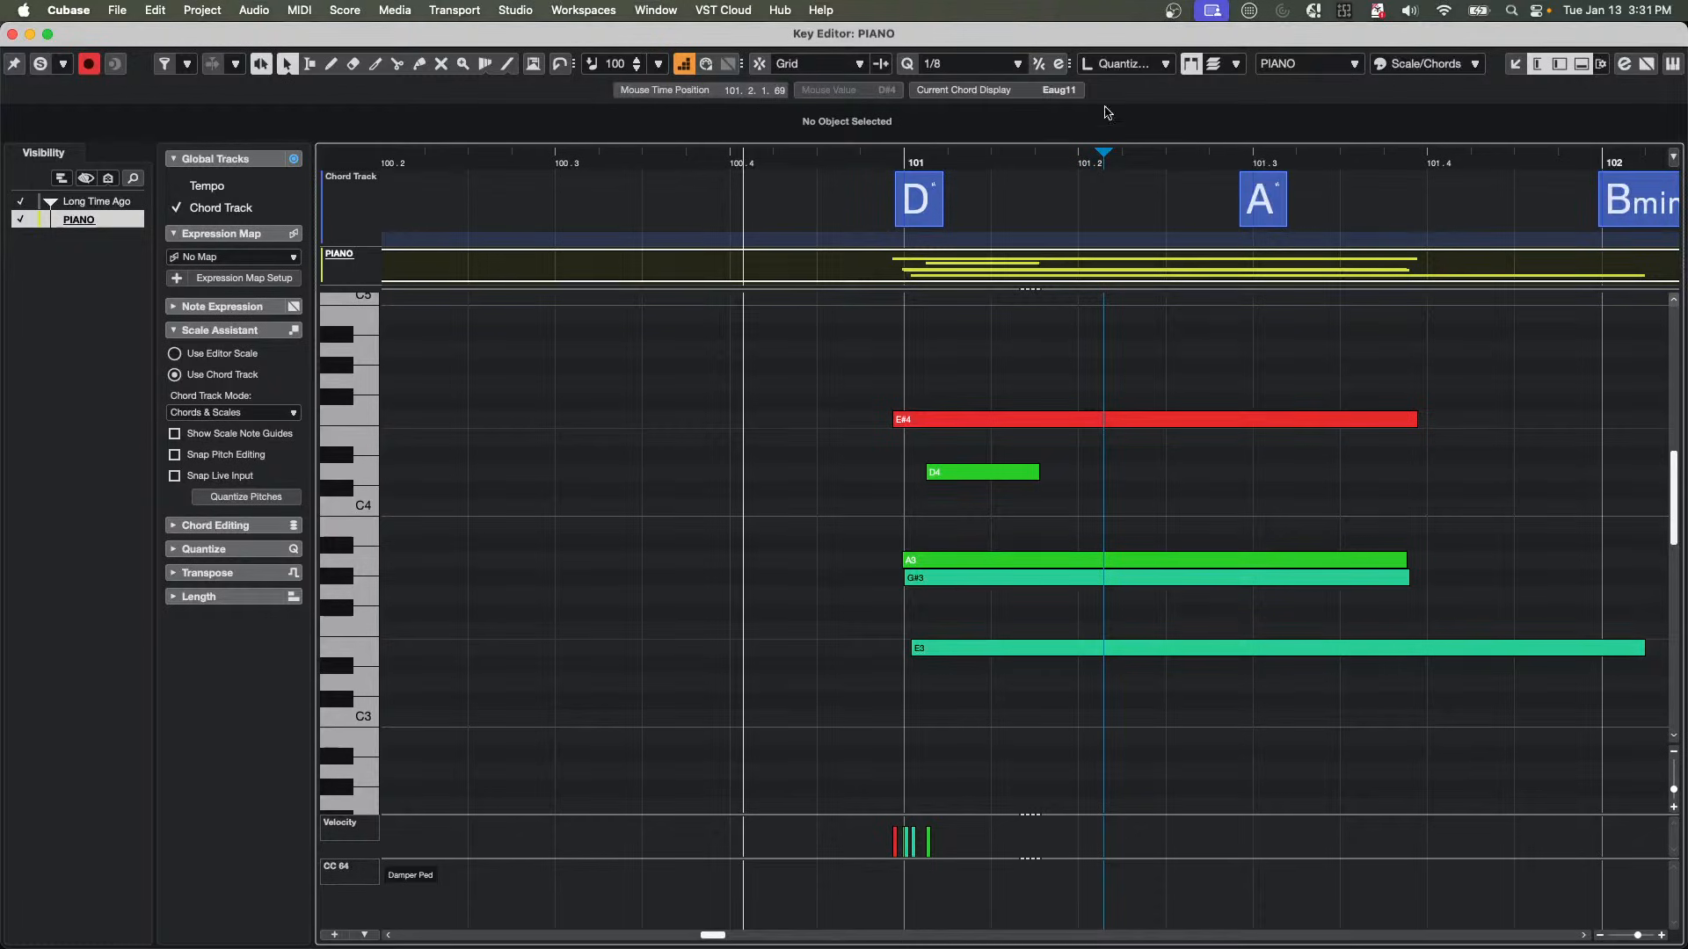
# Check the available note colour schemes, keep Scale/Chords, and close the separate Key Editor window.
pyautogui.click(1414, 68)
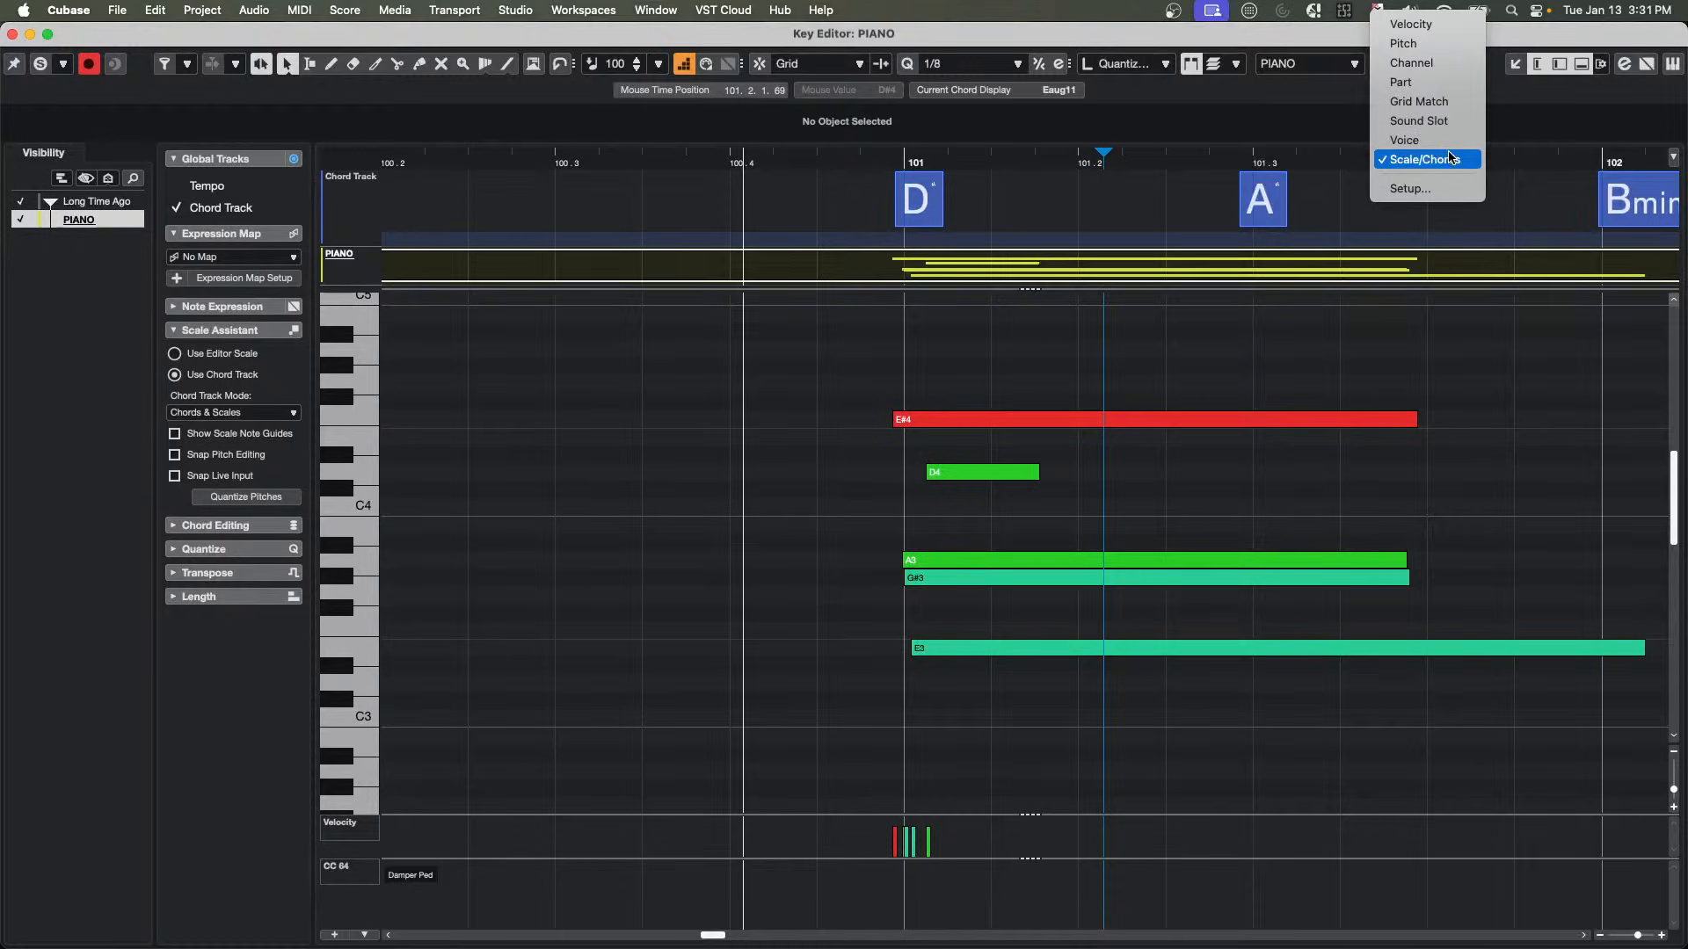
pyautogui.click(1081, 331)
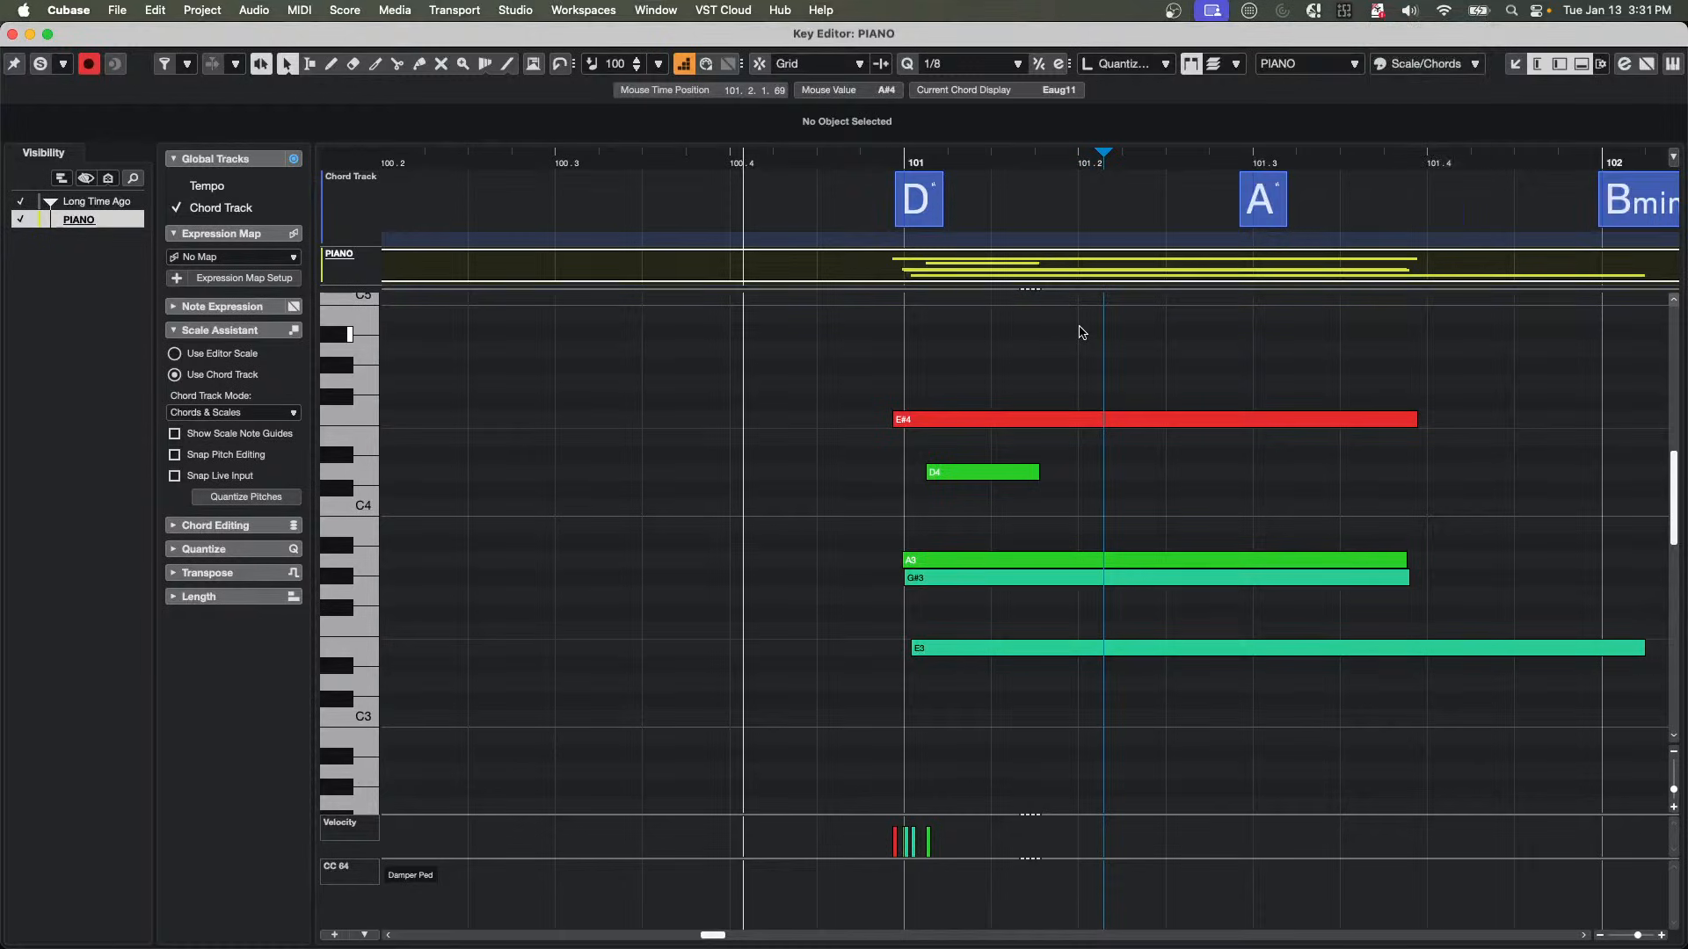
pyautogui.click(12, 34)
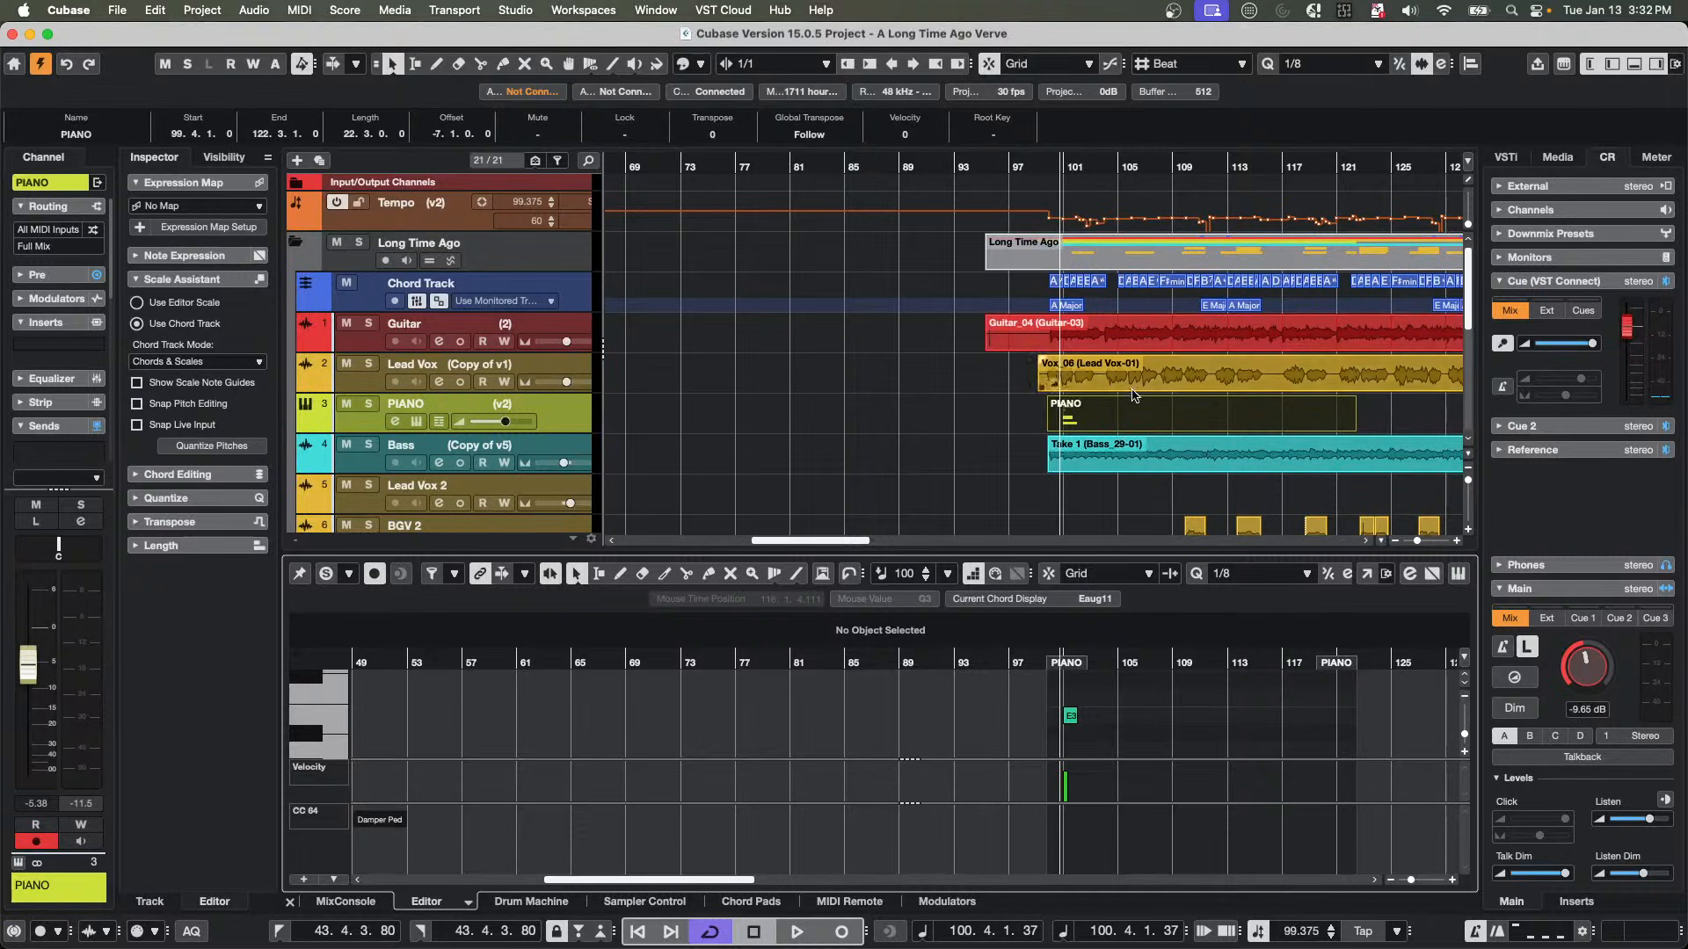
pyautogui.doubleClick(1132, 415)
pyautogui.doubleClick(1132, 417)
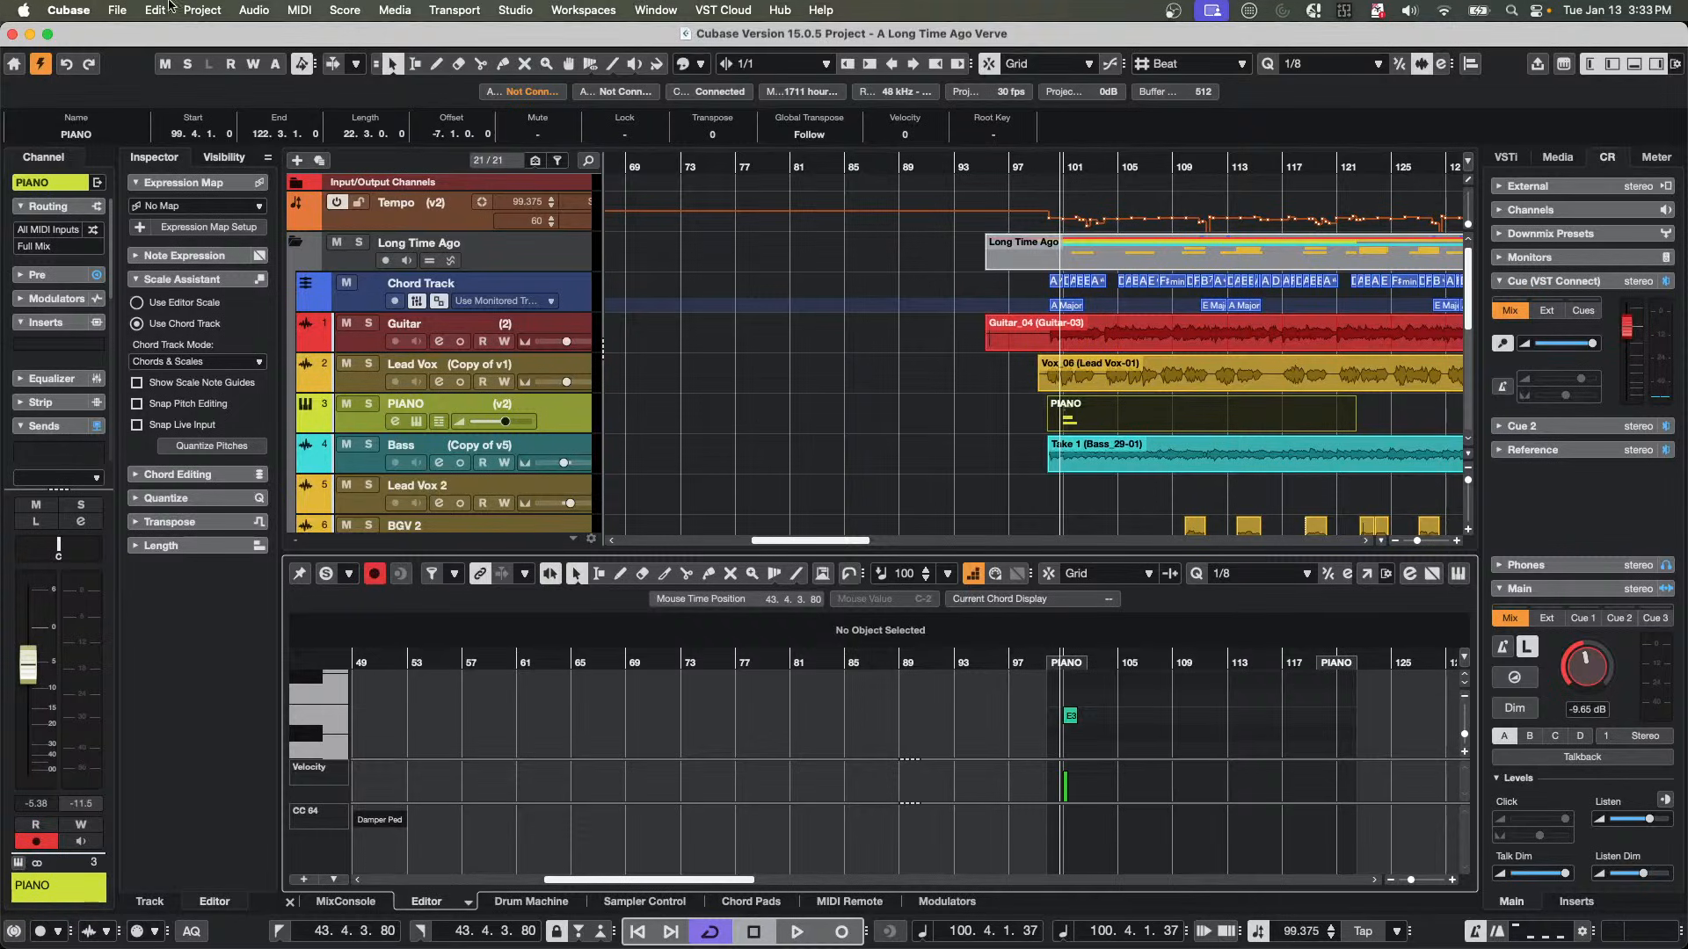
# Create a new empty project in the suggested project location.
pyautogui.click(118, 12)
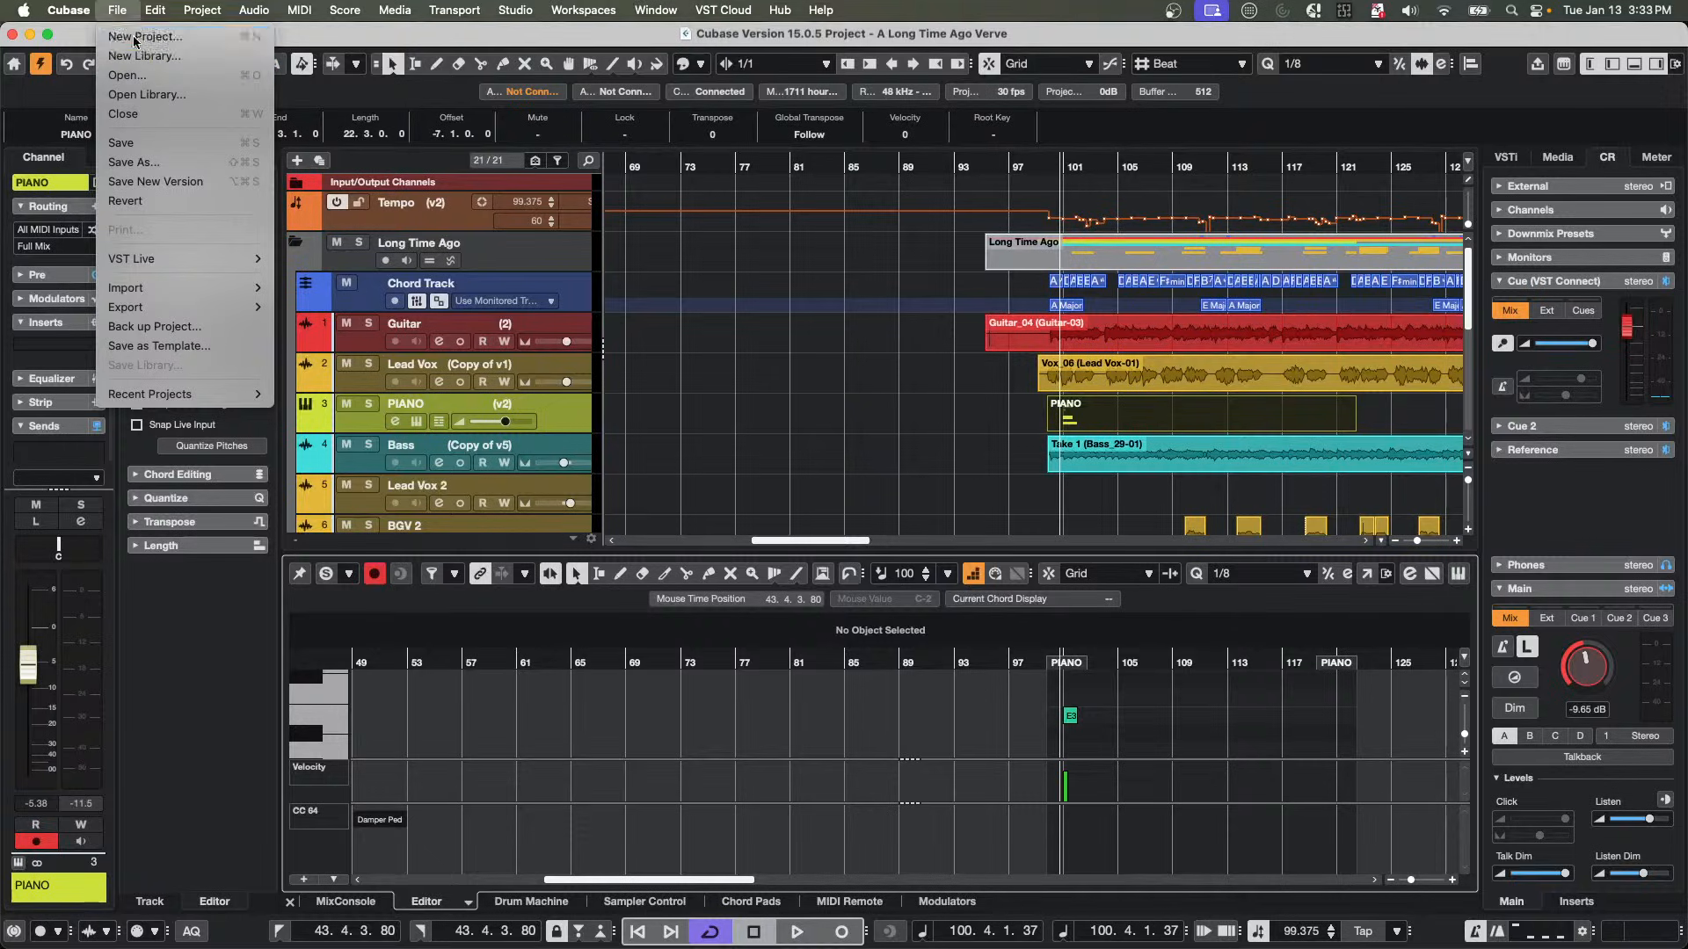
pyautogui.click(126, 16)
pyautogui.press('super+n')
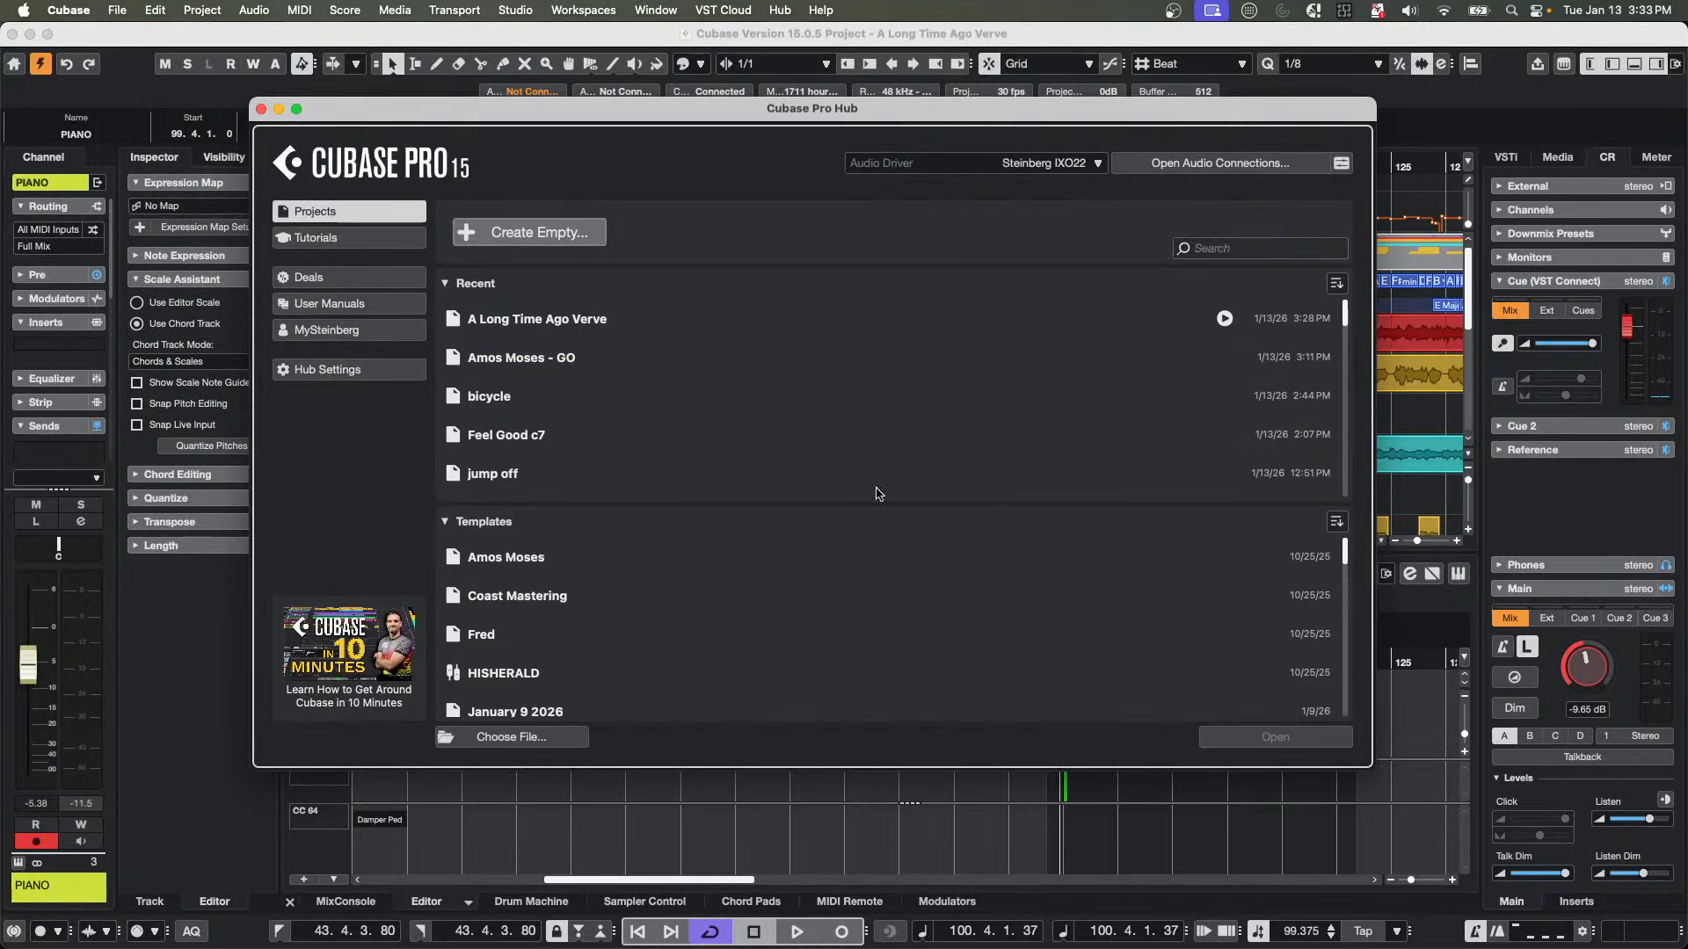
pyautogui.click(524, 234)
pyautogui.click(1149, 525)
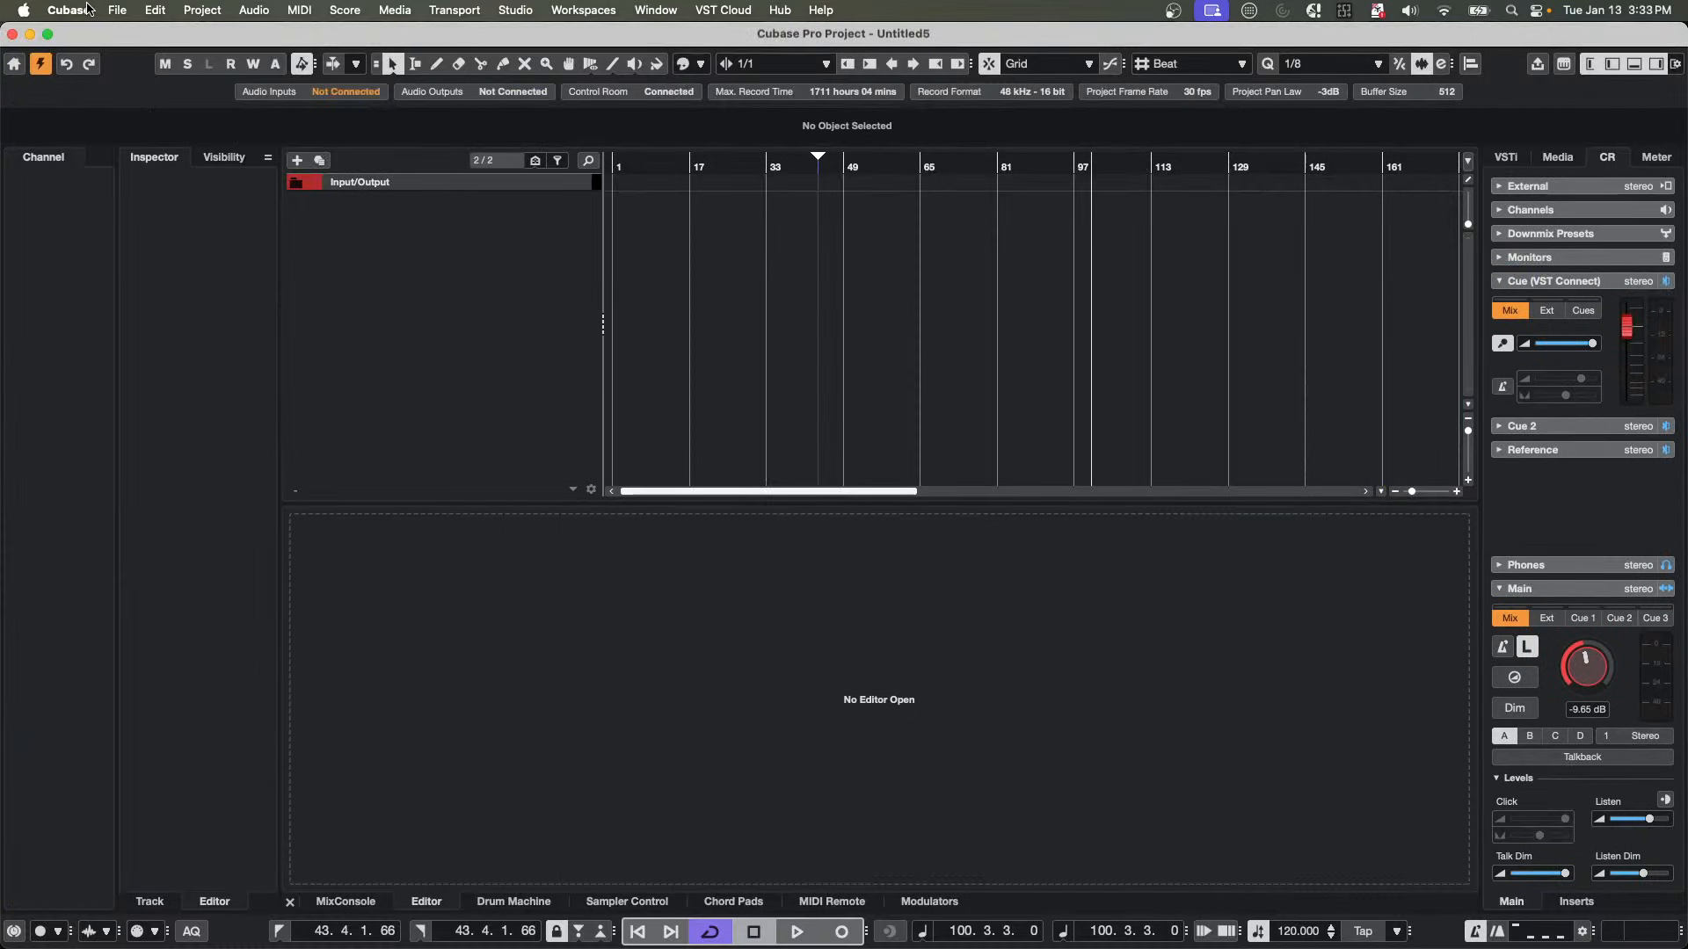
# Import the "We Are Steinberg" MP4 video file from the Export Video folder, together with its audio.
pyautogui.click(141, 10)
pyautogui.moveTo(120, 11)
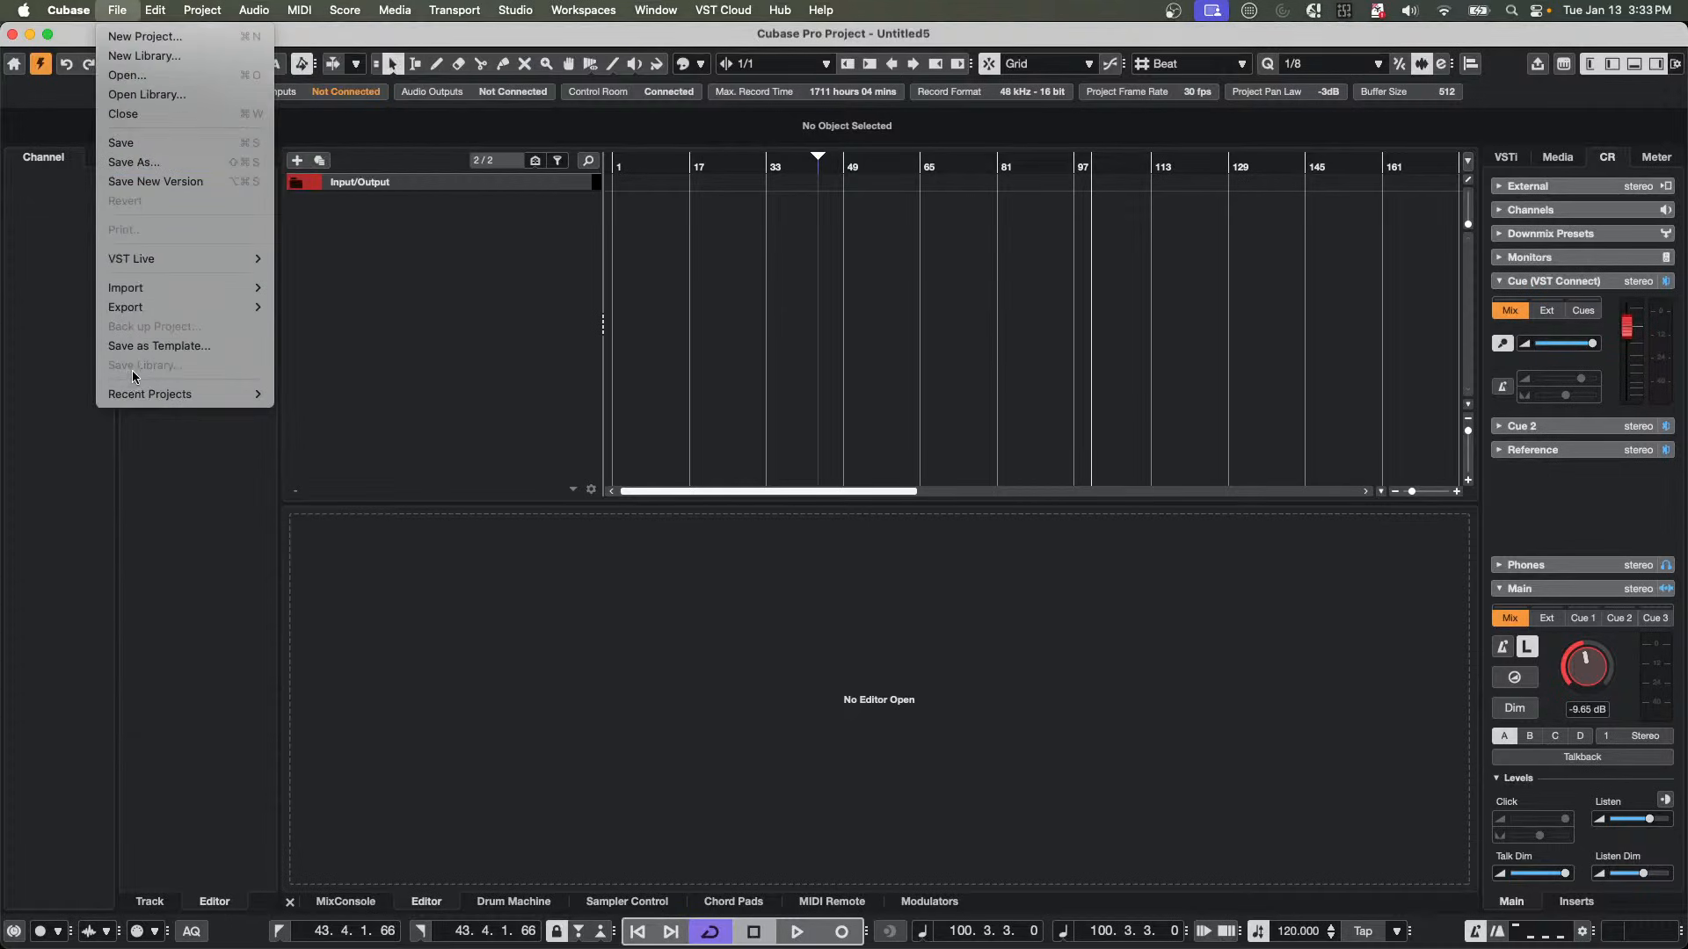
pyautogui.moveTo(148, 287)
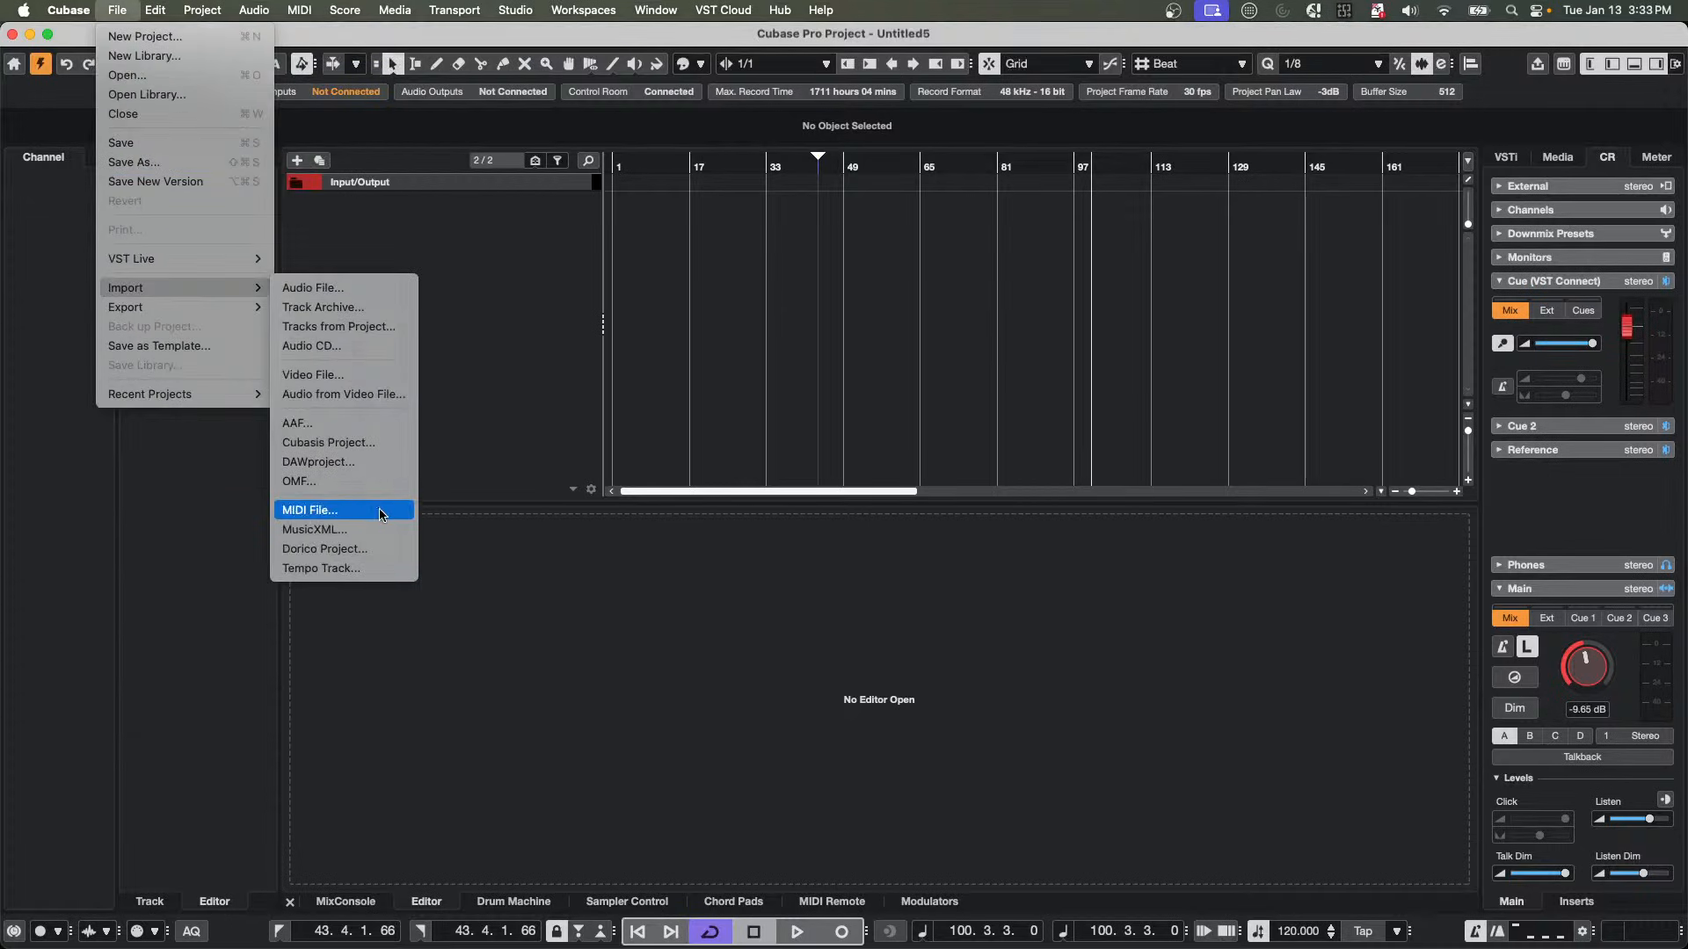
pyautogui.click(350, 375)
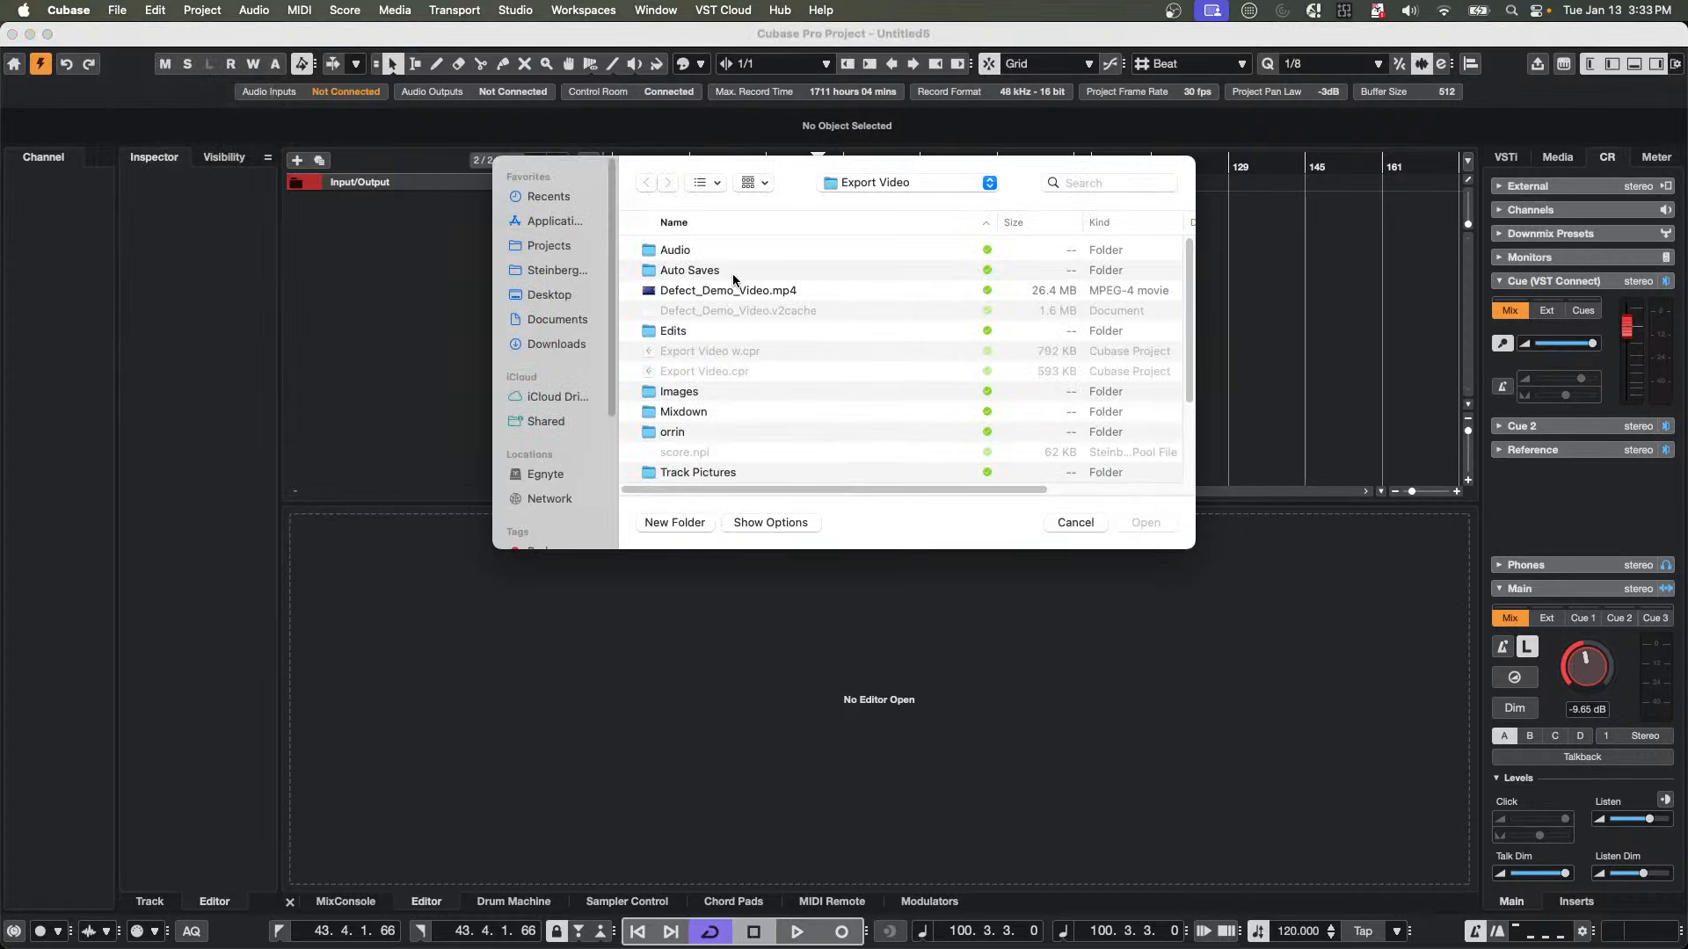
pyautogui.scroll(-5, 709, 429)
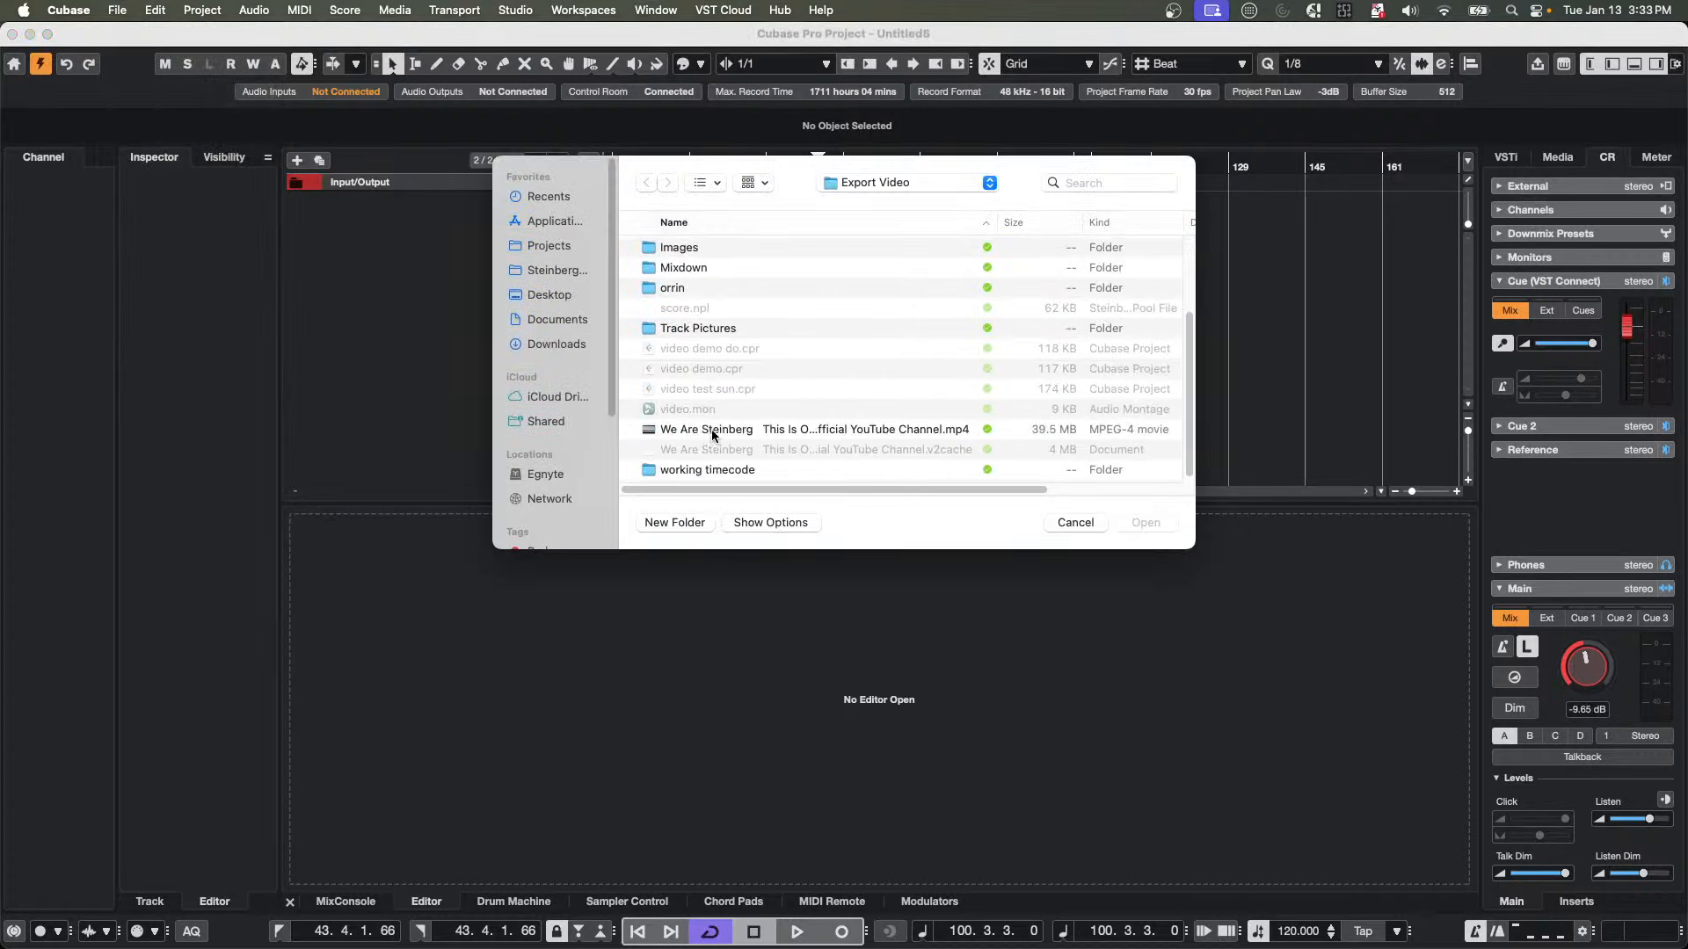
pyautogui.click(714, 431)
pyautogui.doubleClick(714, 431)
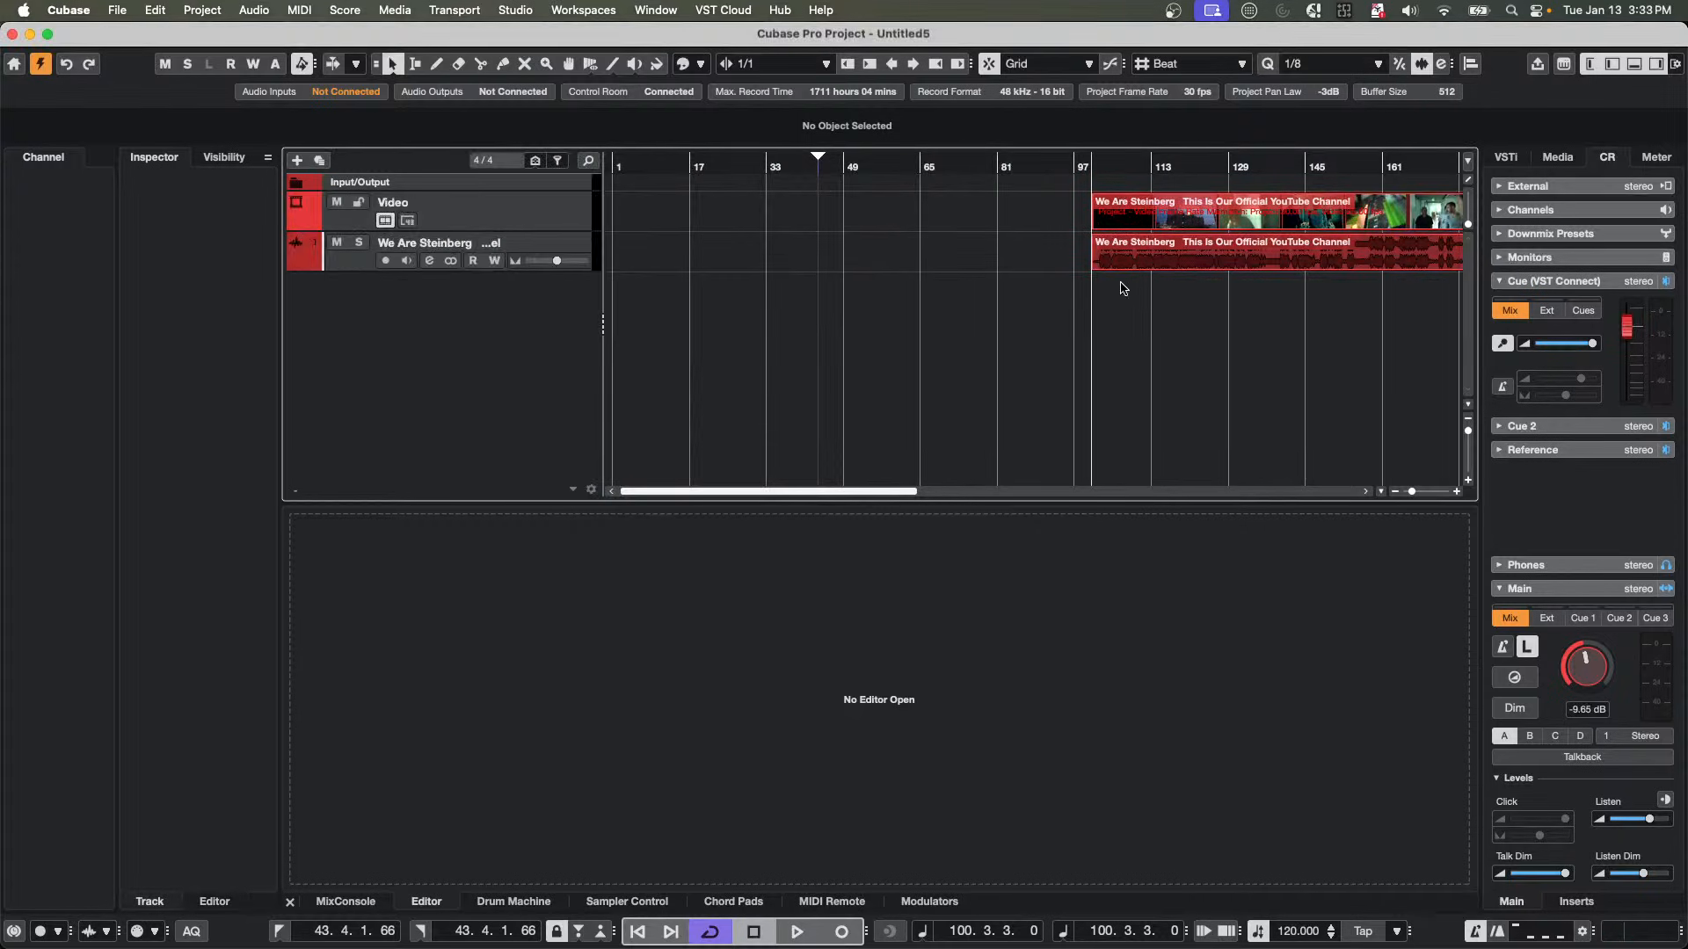
# Open the audio event of the imported video in the Sample Editor and select the video event.
pyautogui.doubleClick(1146, 257)
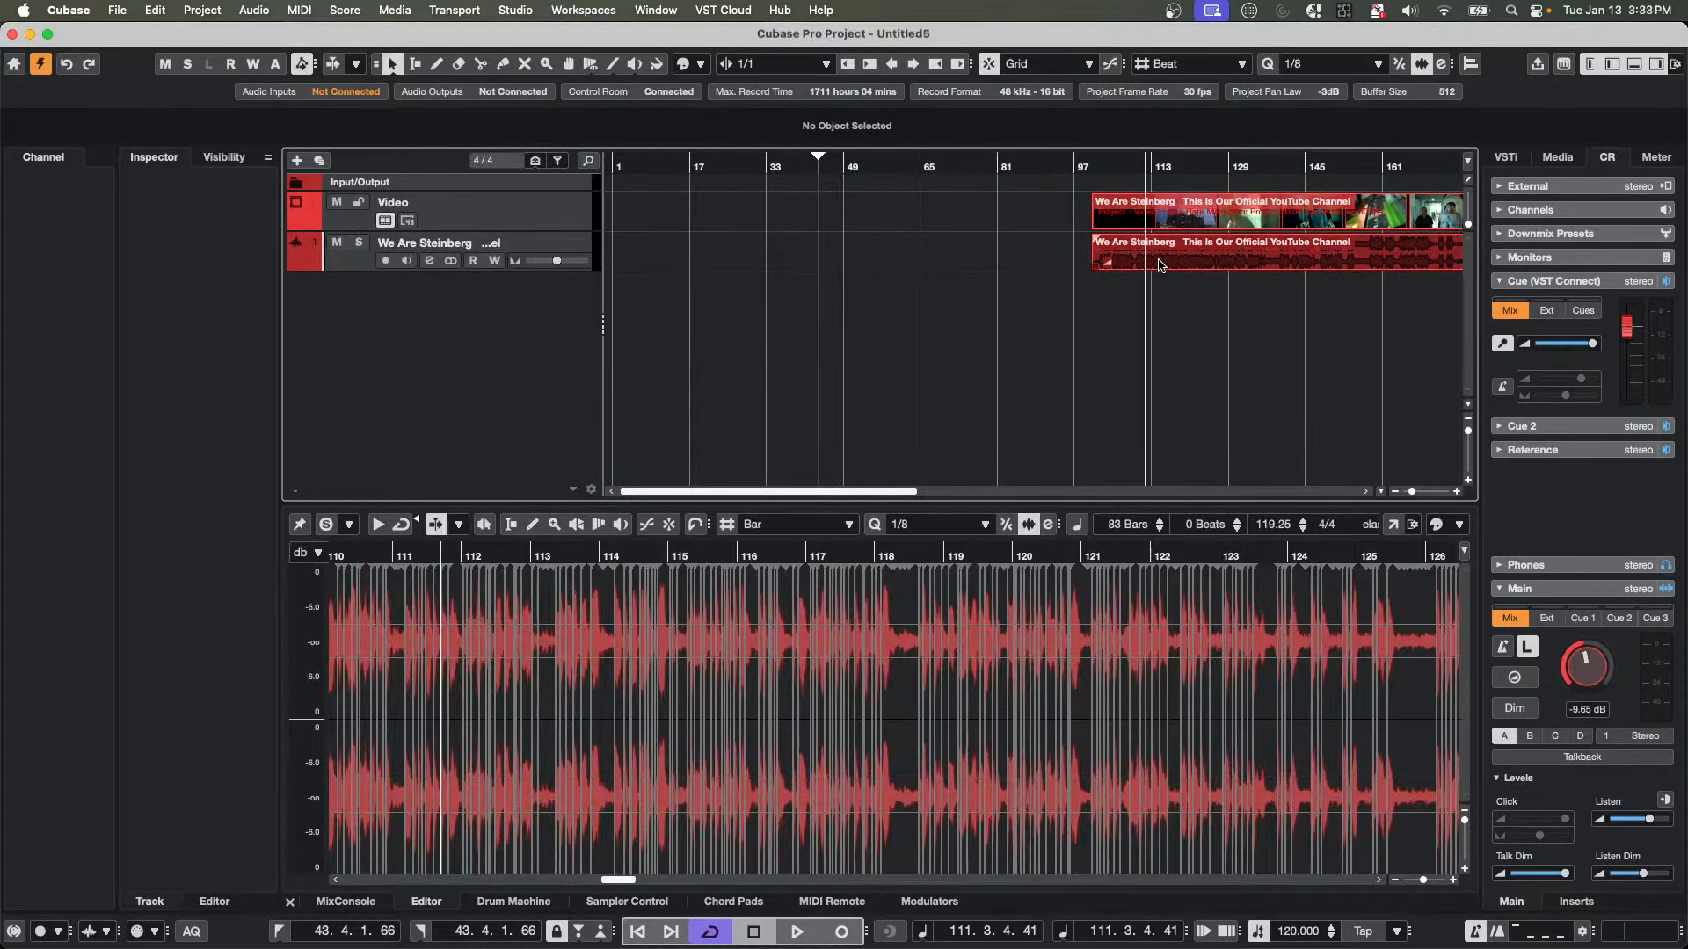
pyautogui.click(1131, 216)
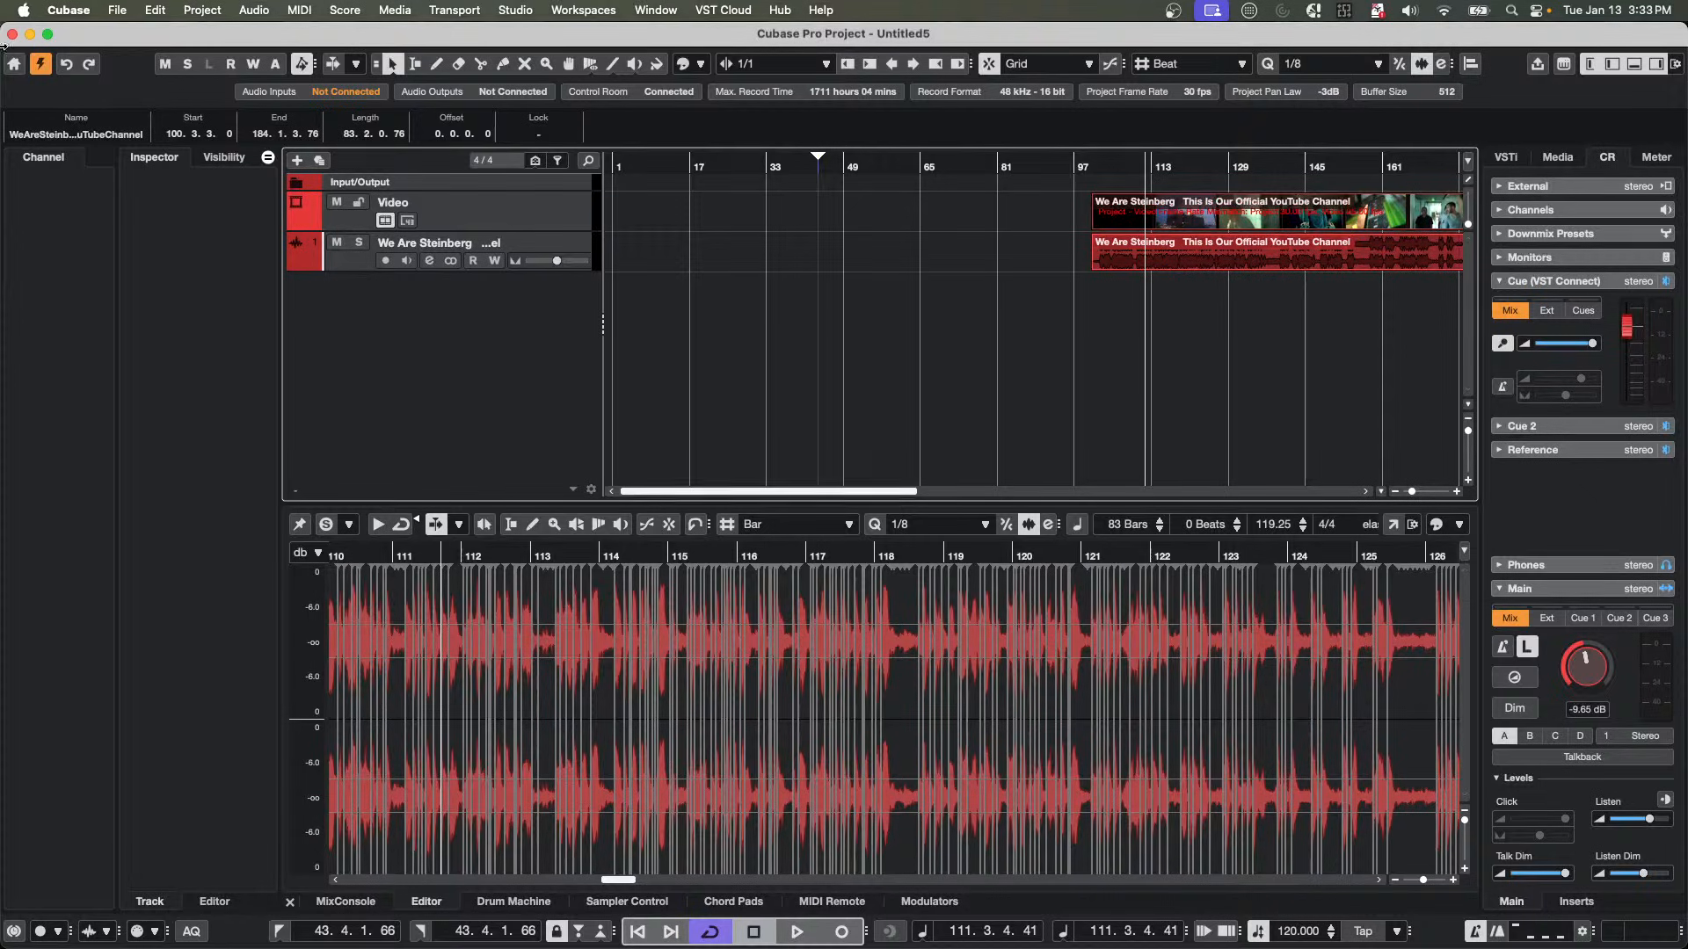
pyautogui.click(156, 9)
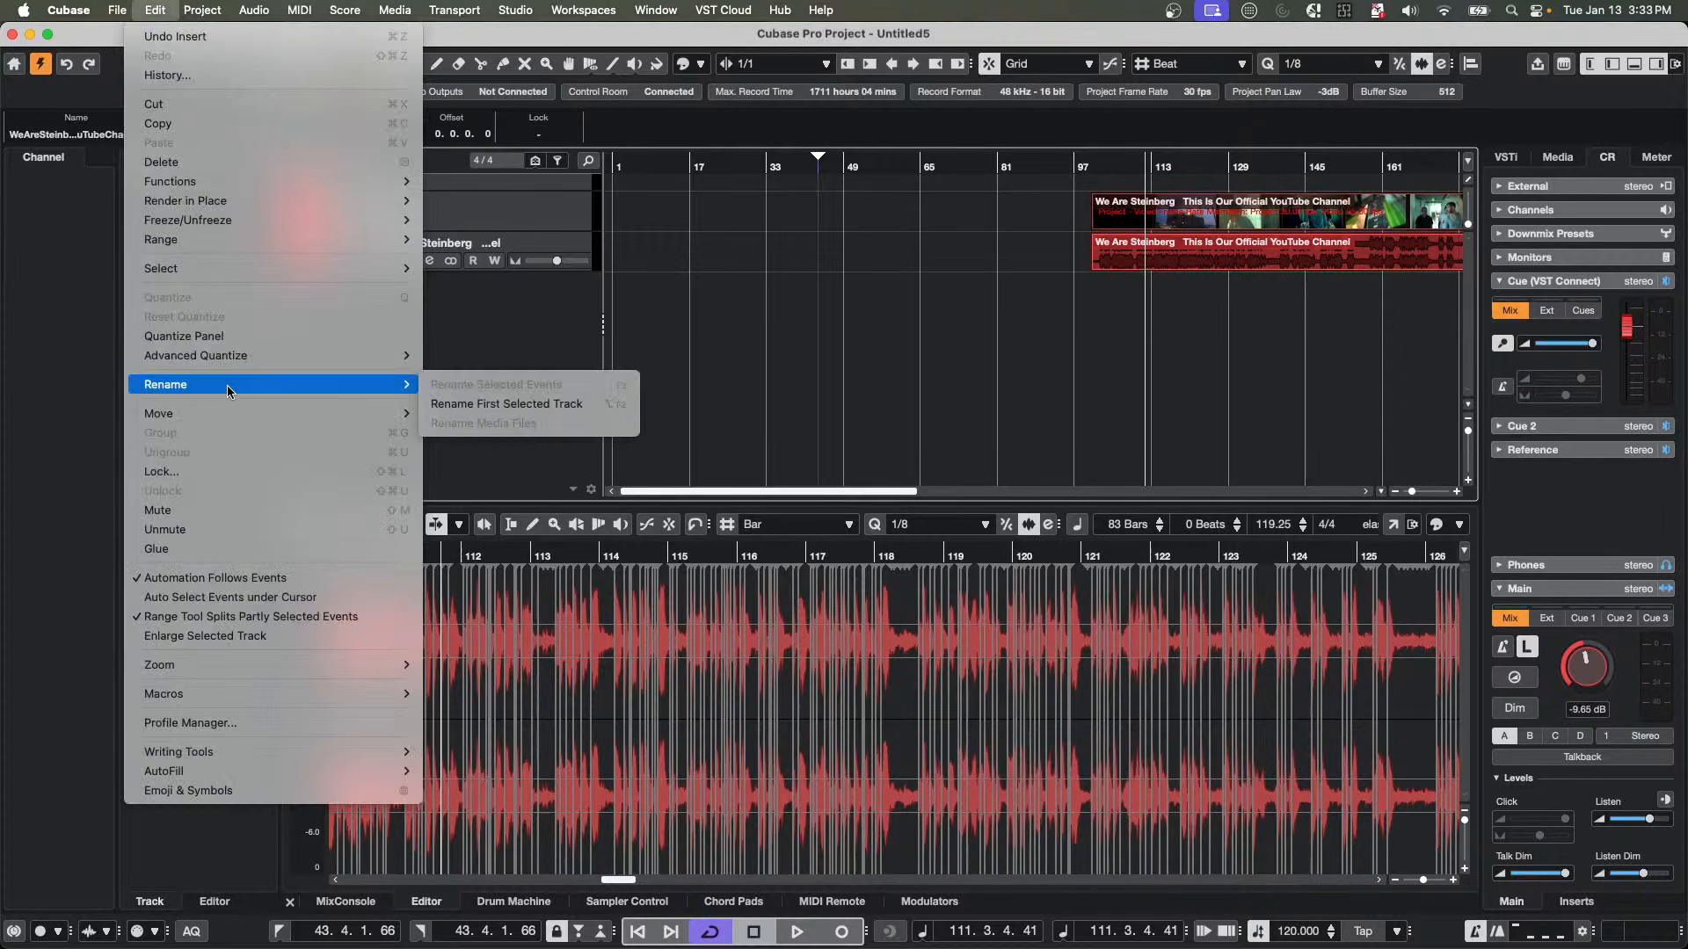
pyautogui.click(810, 253)
# Import only the audio from Defect_Demo_Video.mp4 and move its event to start at 29.2.1.0.
pyautogui.click(118, 9)
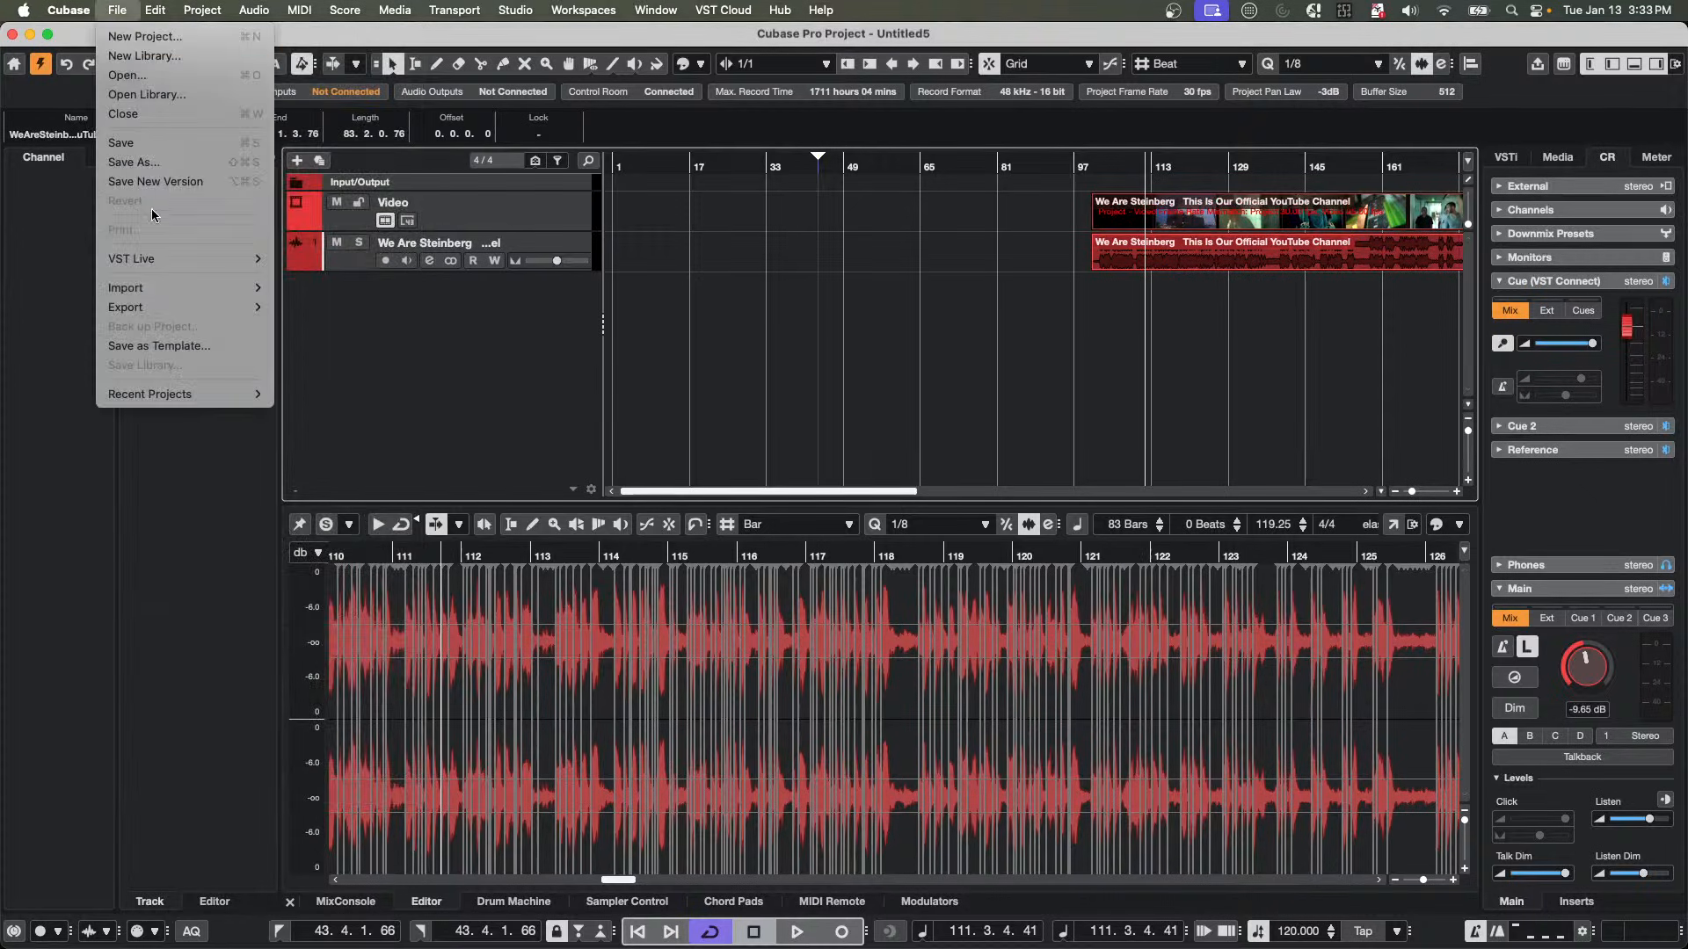
pyautogui.moveTo(176, 288)
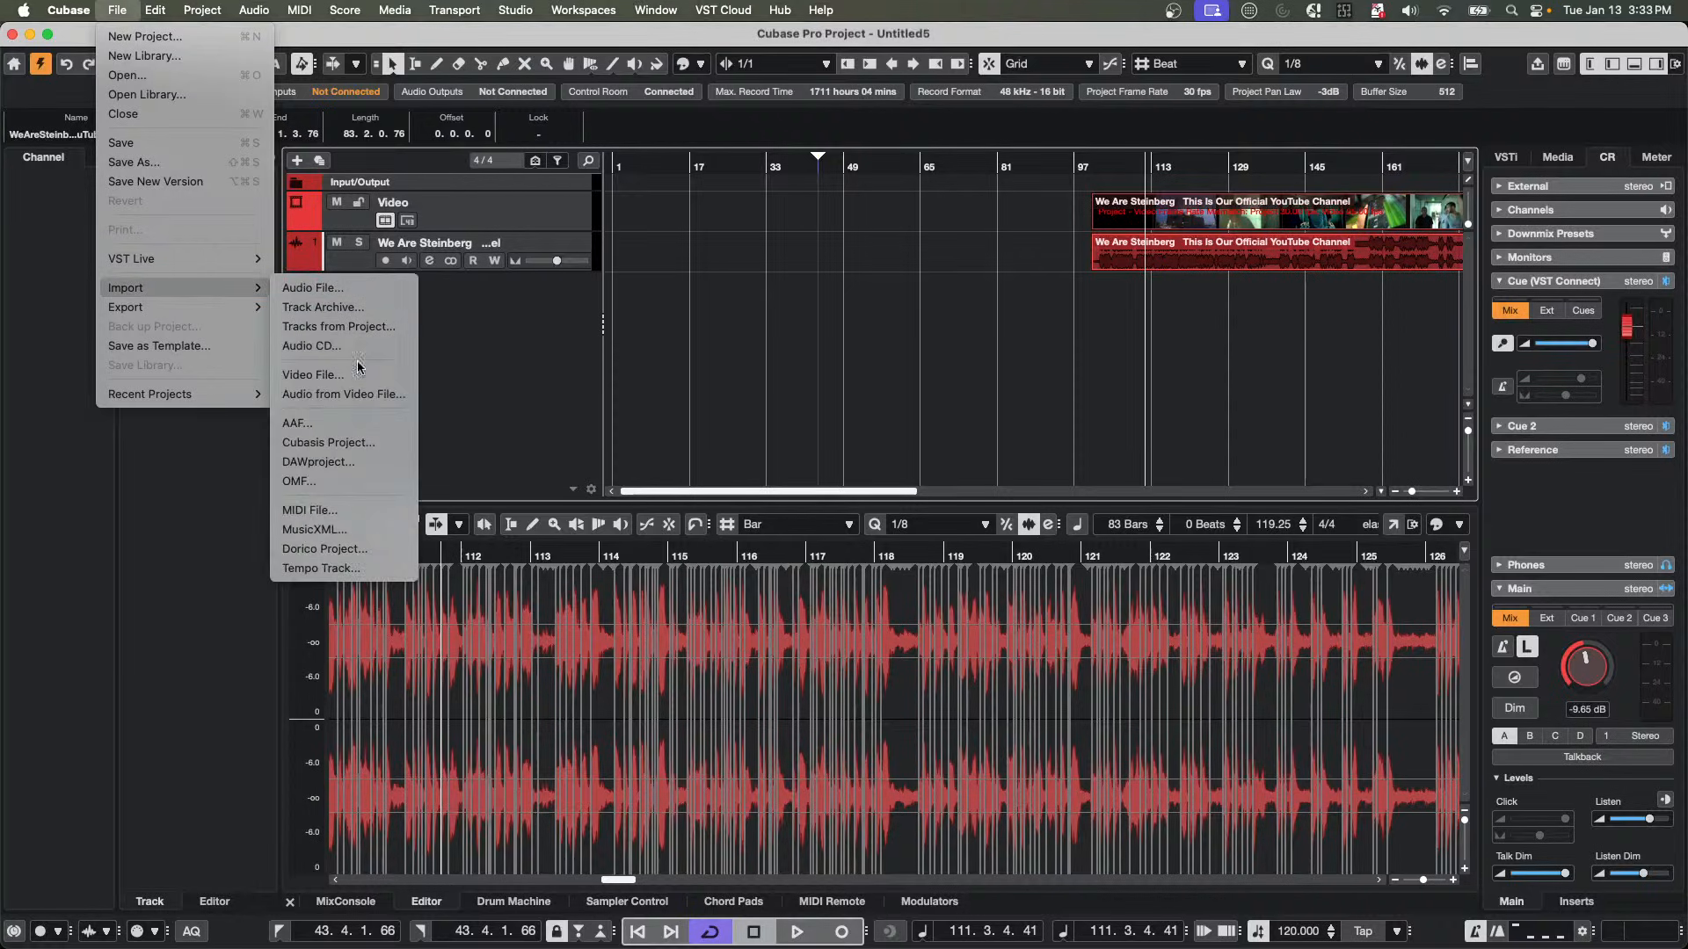
pyautogui.click(381, 395)
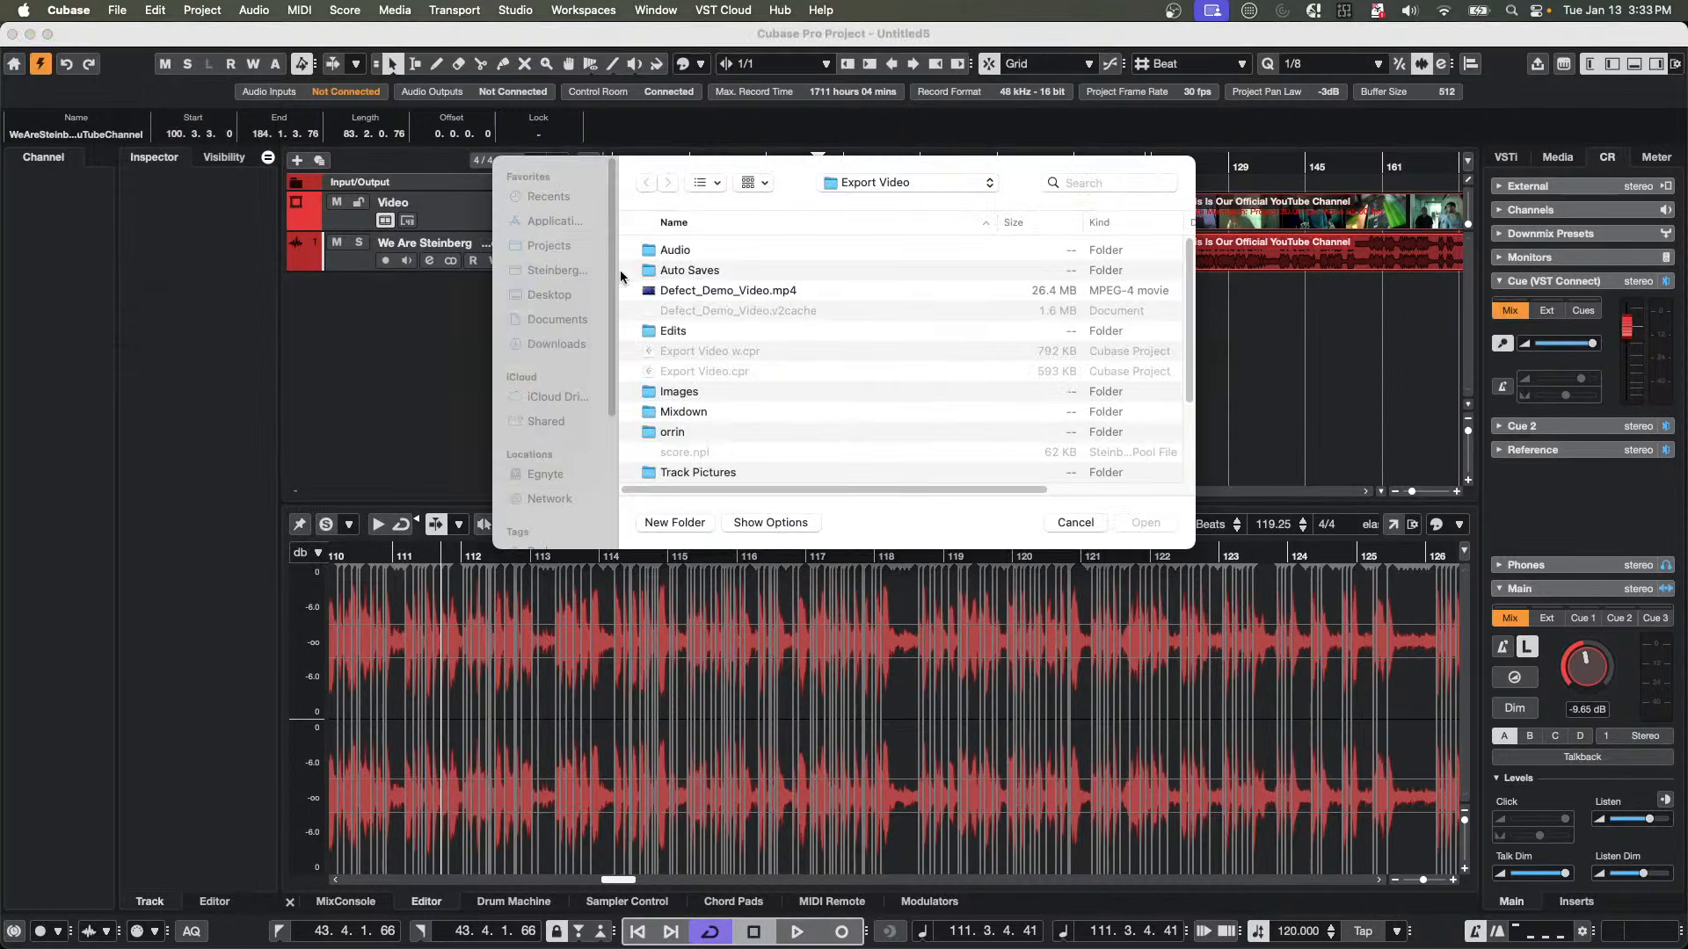
pyautogui.click(707, 291)
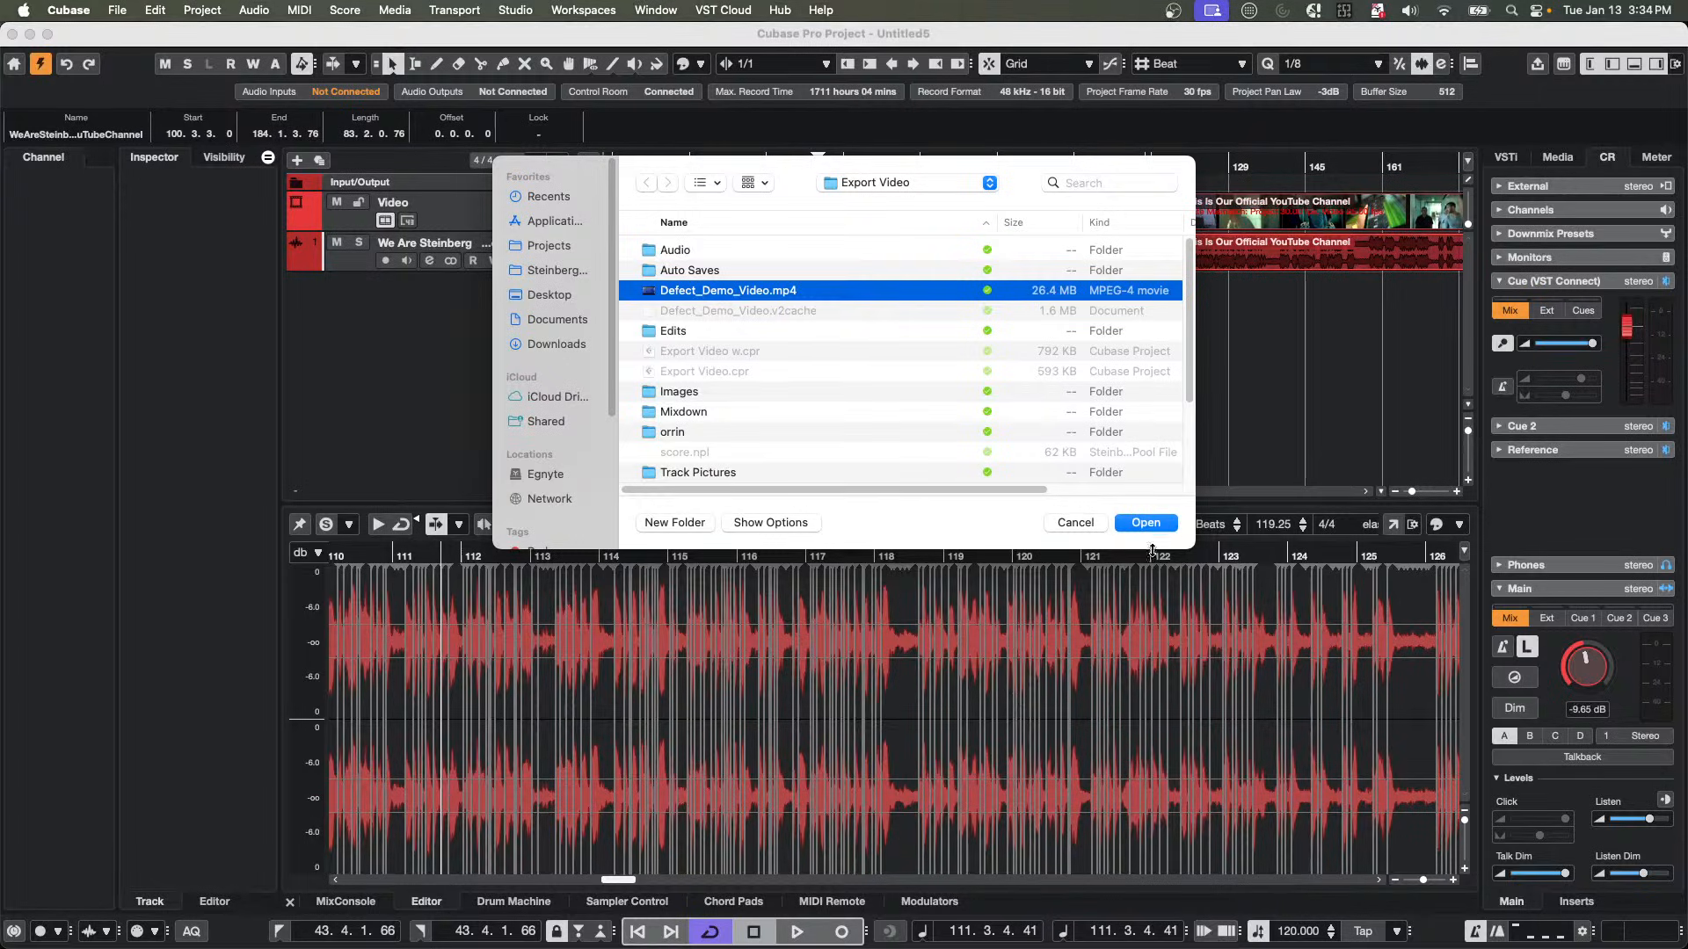
pyautogui.click(1147, 524)
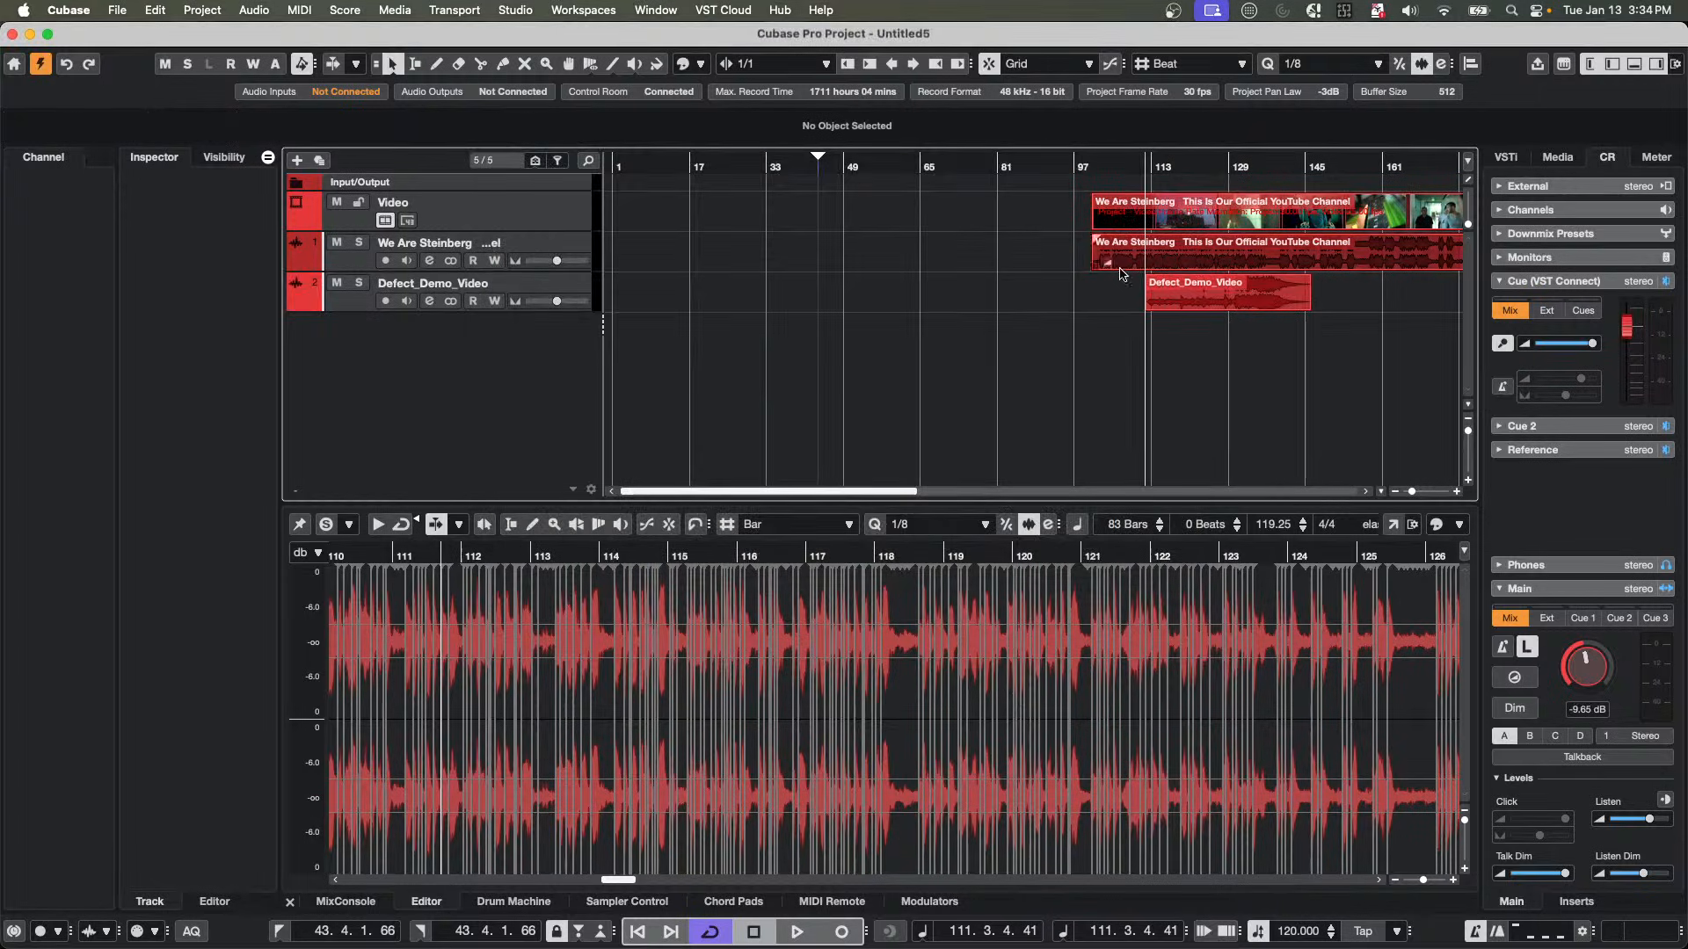
pyautogui.moveTo(1285, 299); pyautogui.dragTo(888, 299)
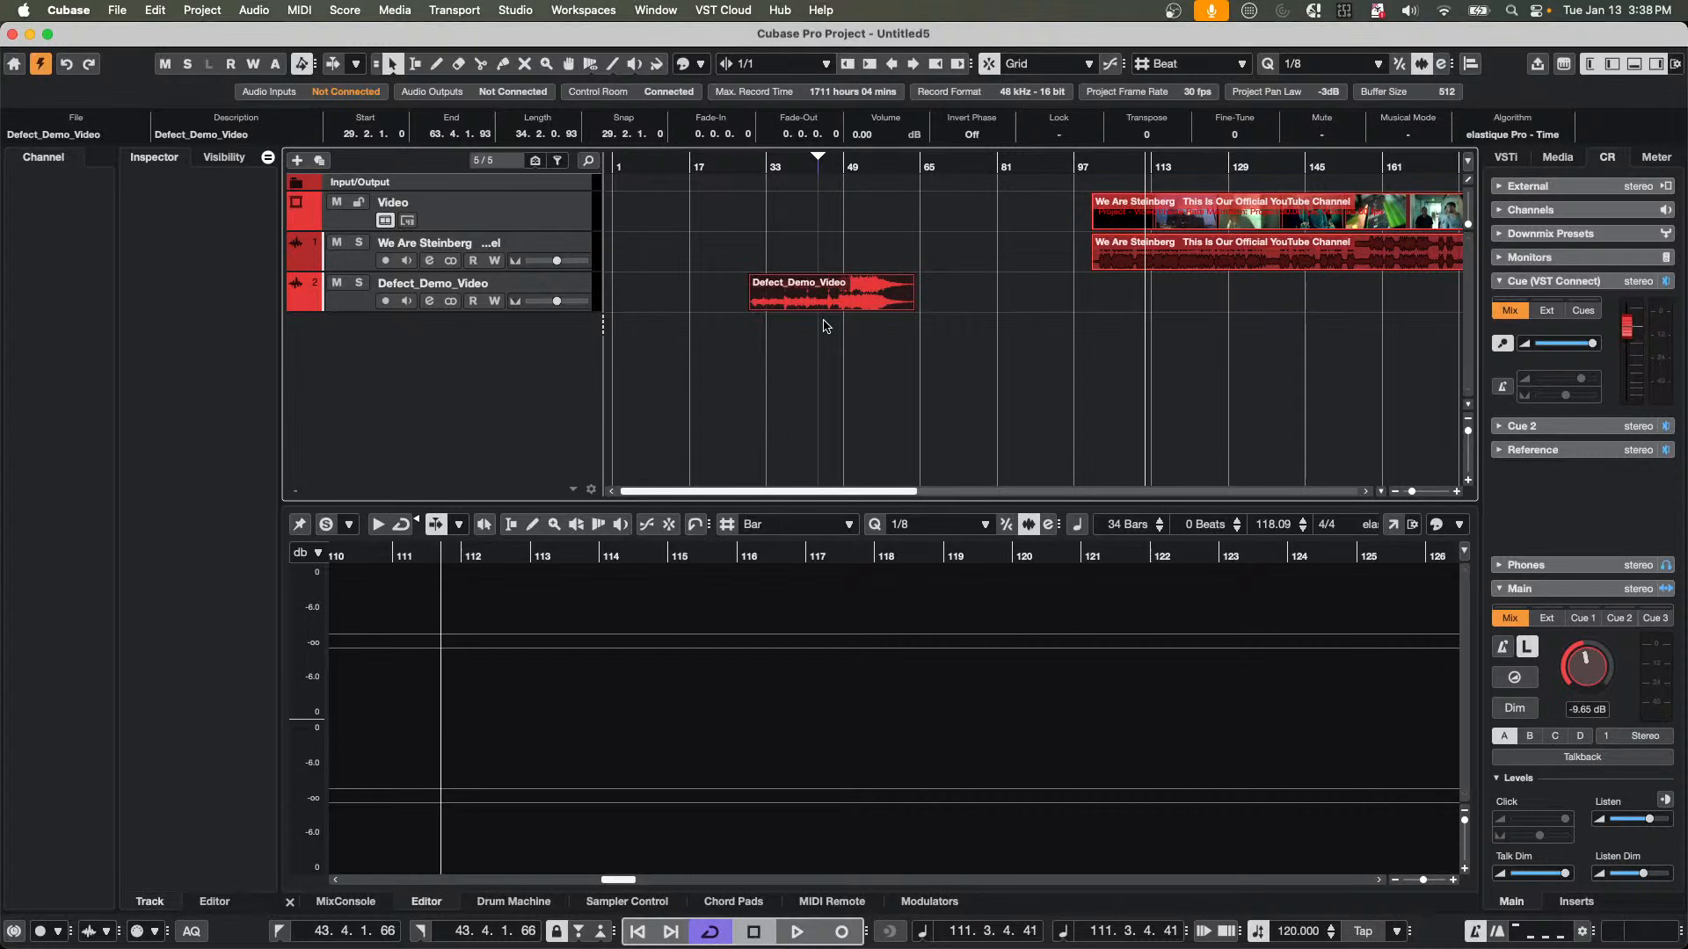
# Add an instrument track that uses HALion Sonic.
pyautogui.rightClick(449, 324)
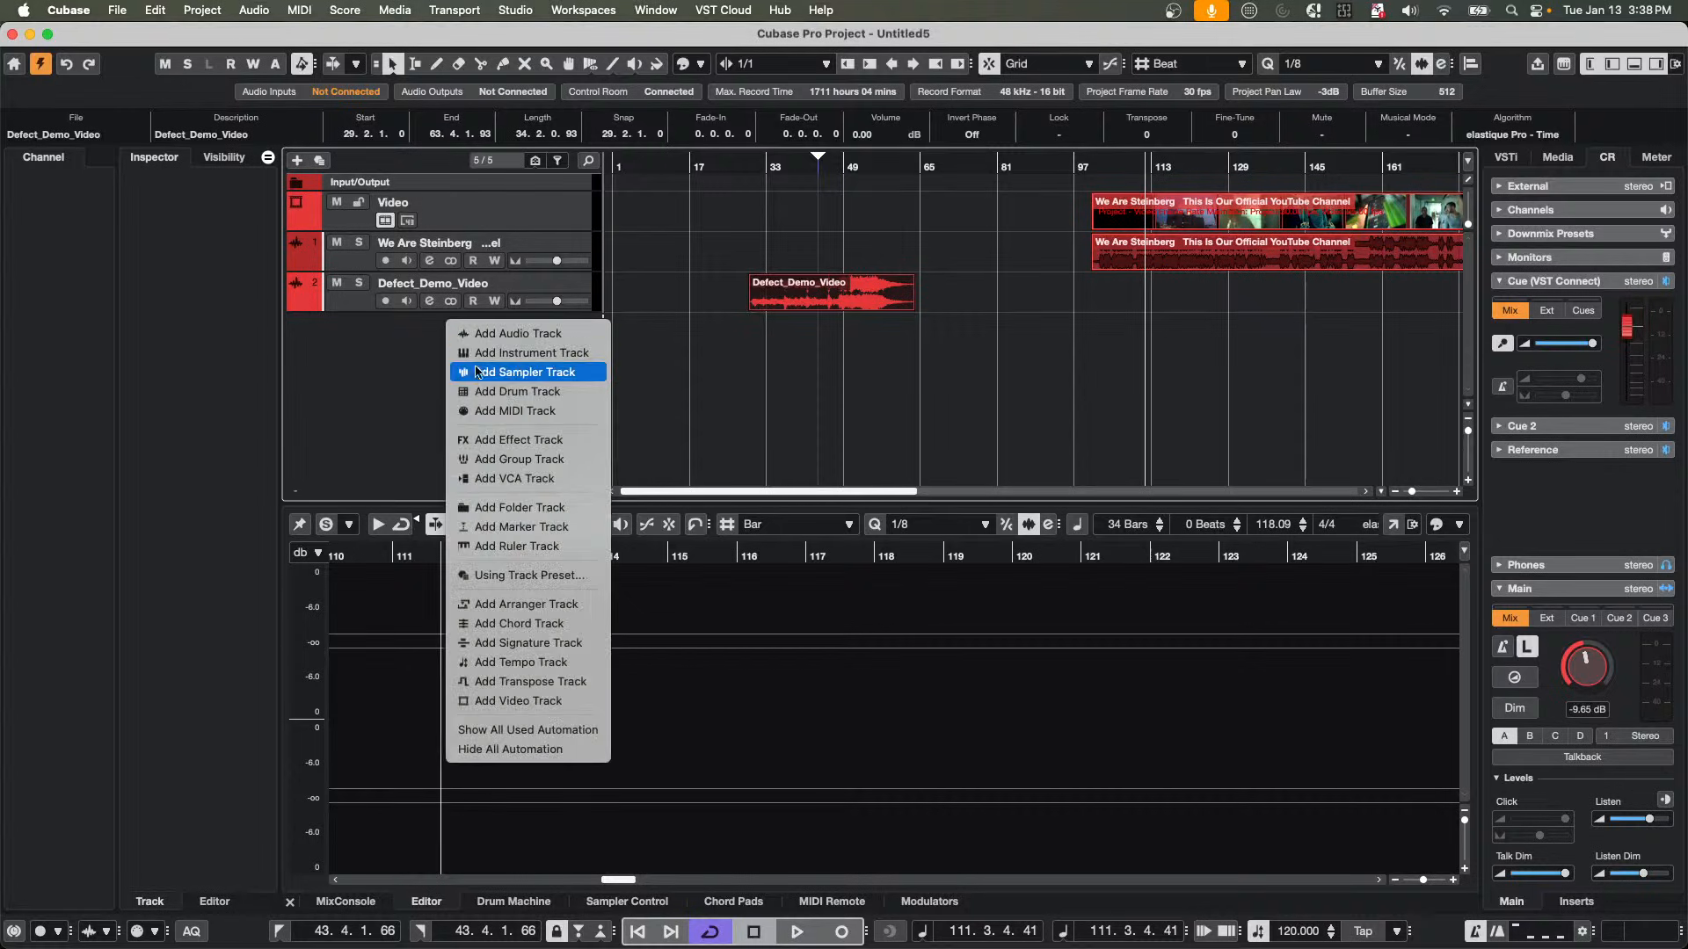
pyautogui.click(482, 352)
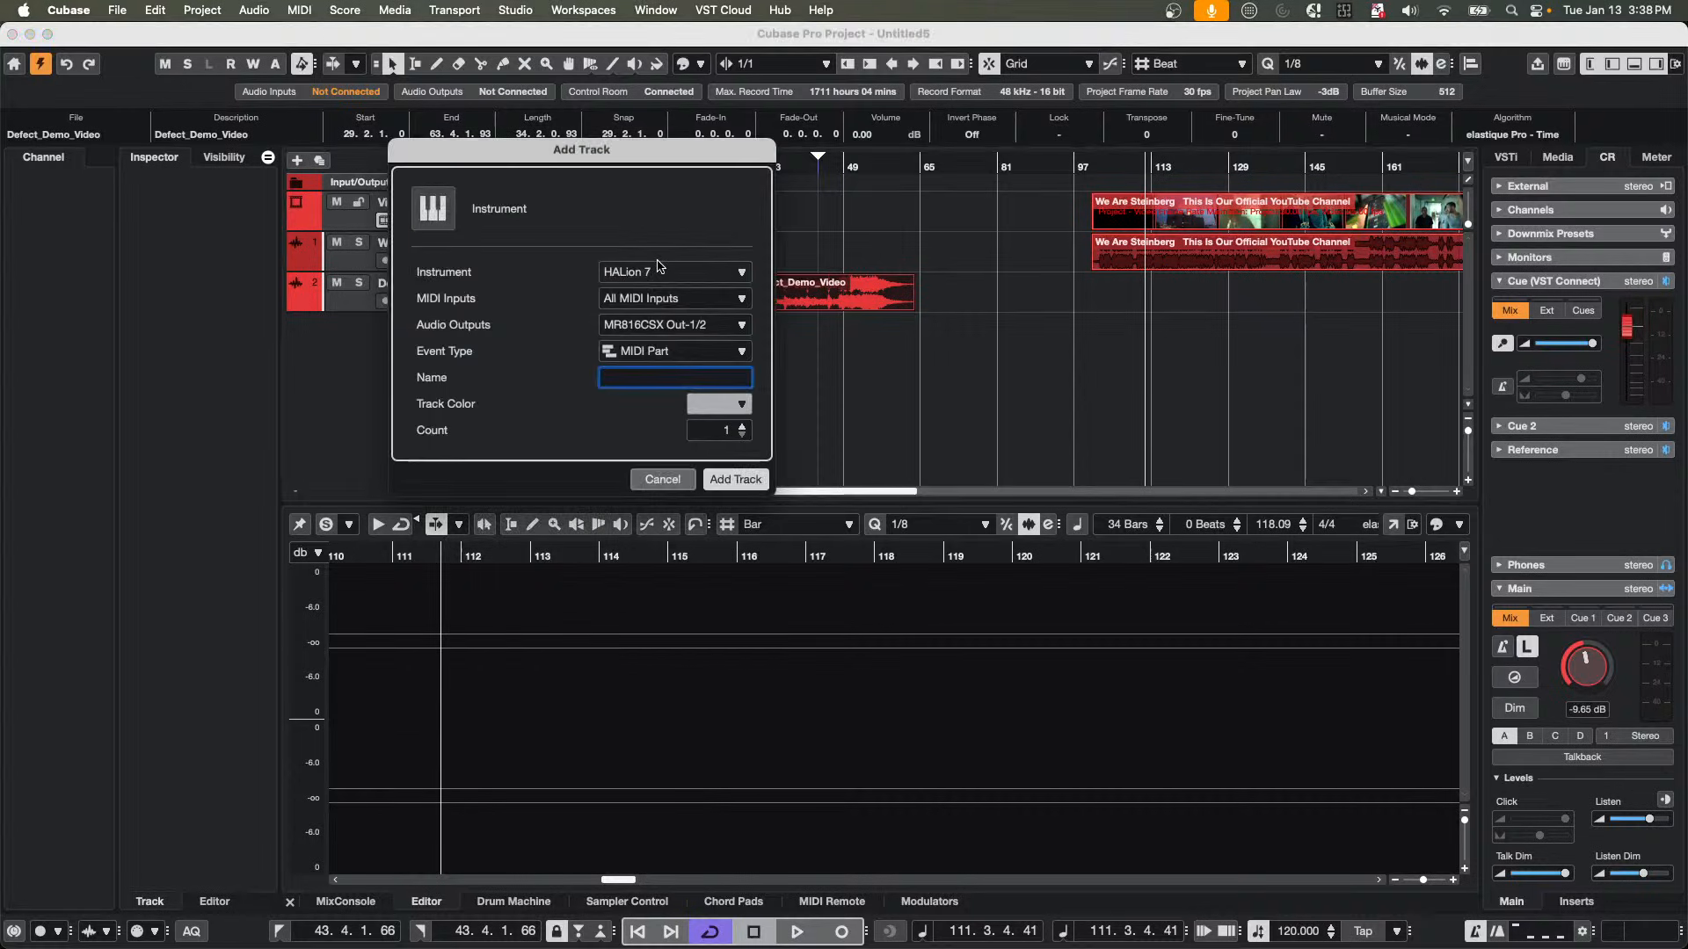
pyautogui.click(659, 269)
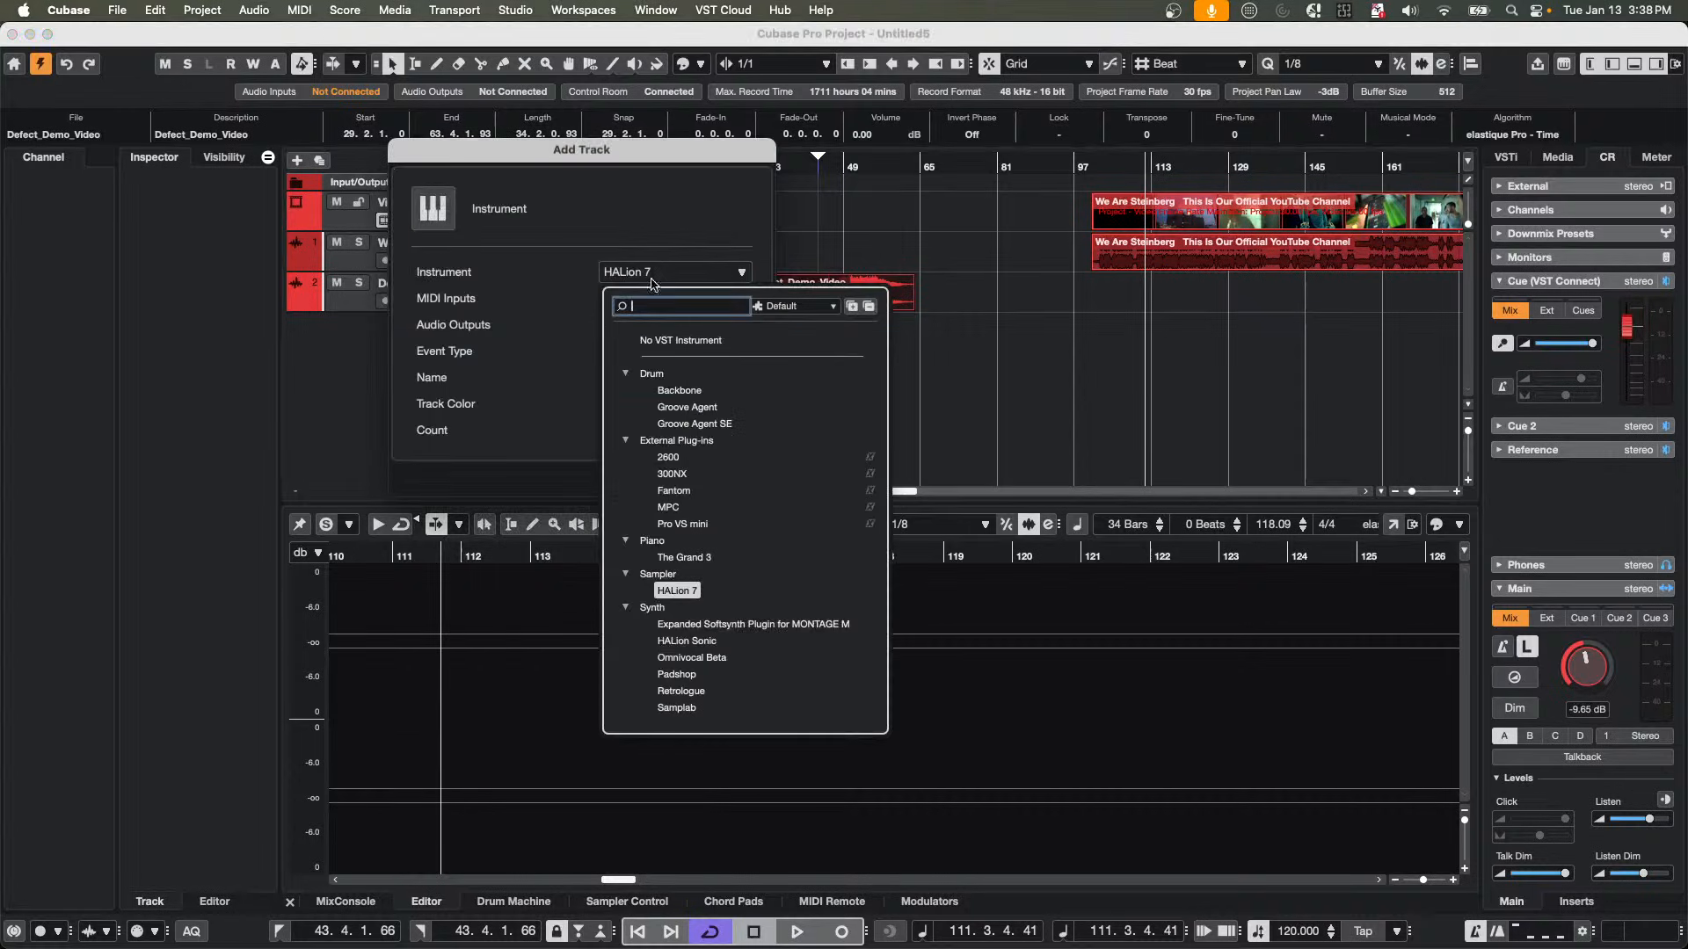
pyautogui.click(687, 641)
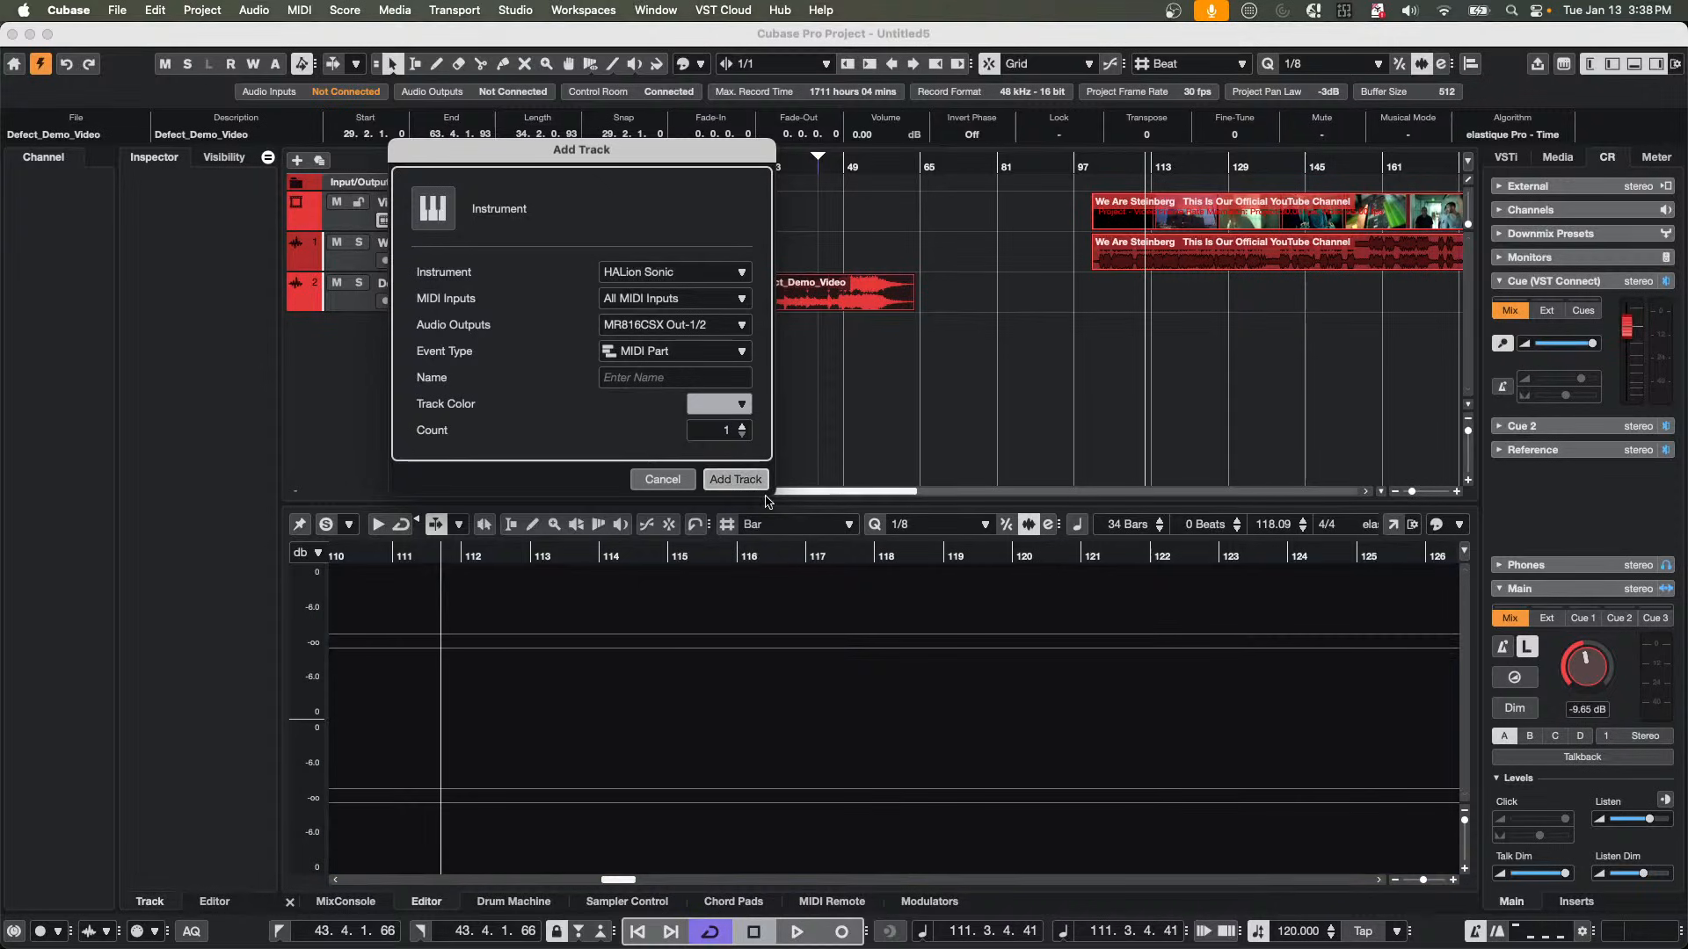
pyautogui.click(758, 482)
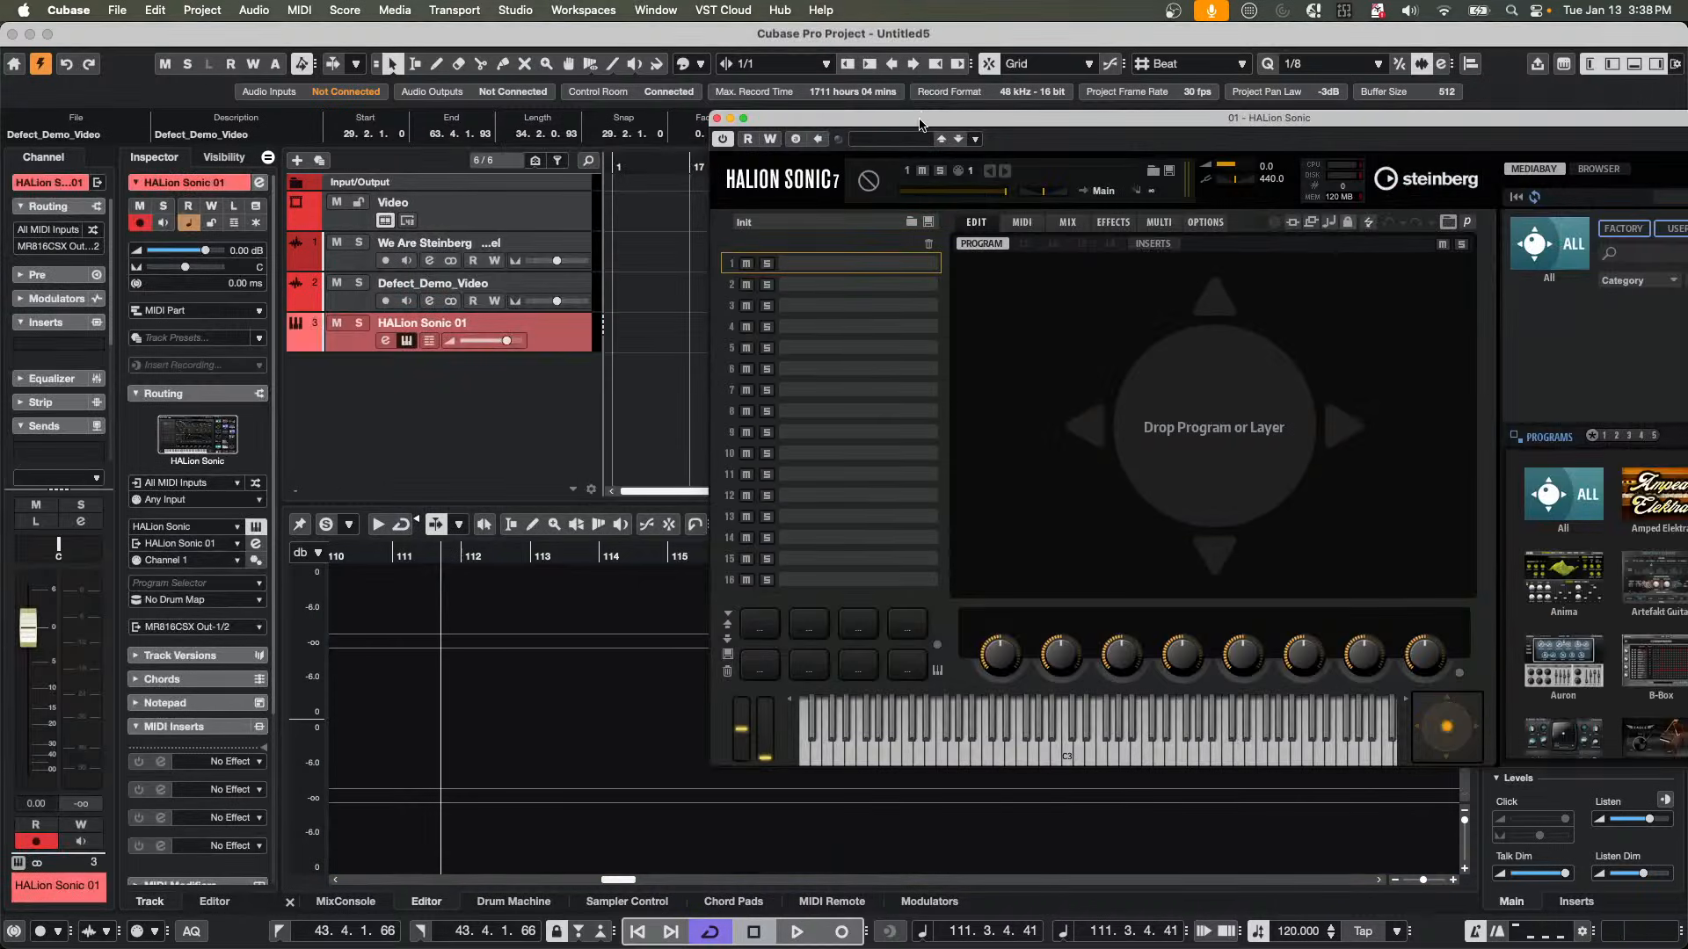
# Choose the Flux instrument in the HALion Sonic program browser and load its Andromeda program.
pyautogui.moveTo(919, 124); pyautogui.dragTo(491, 42)
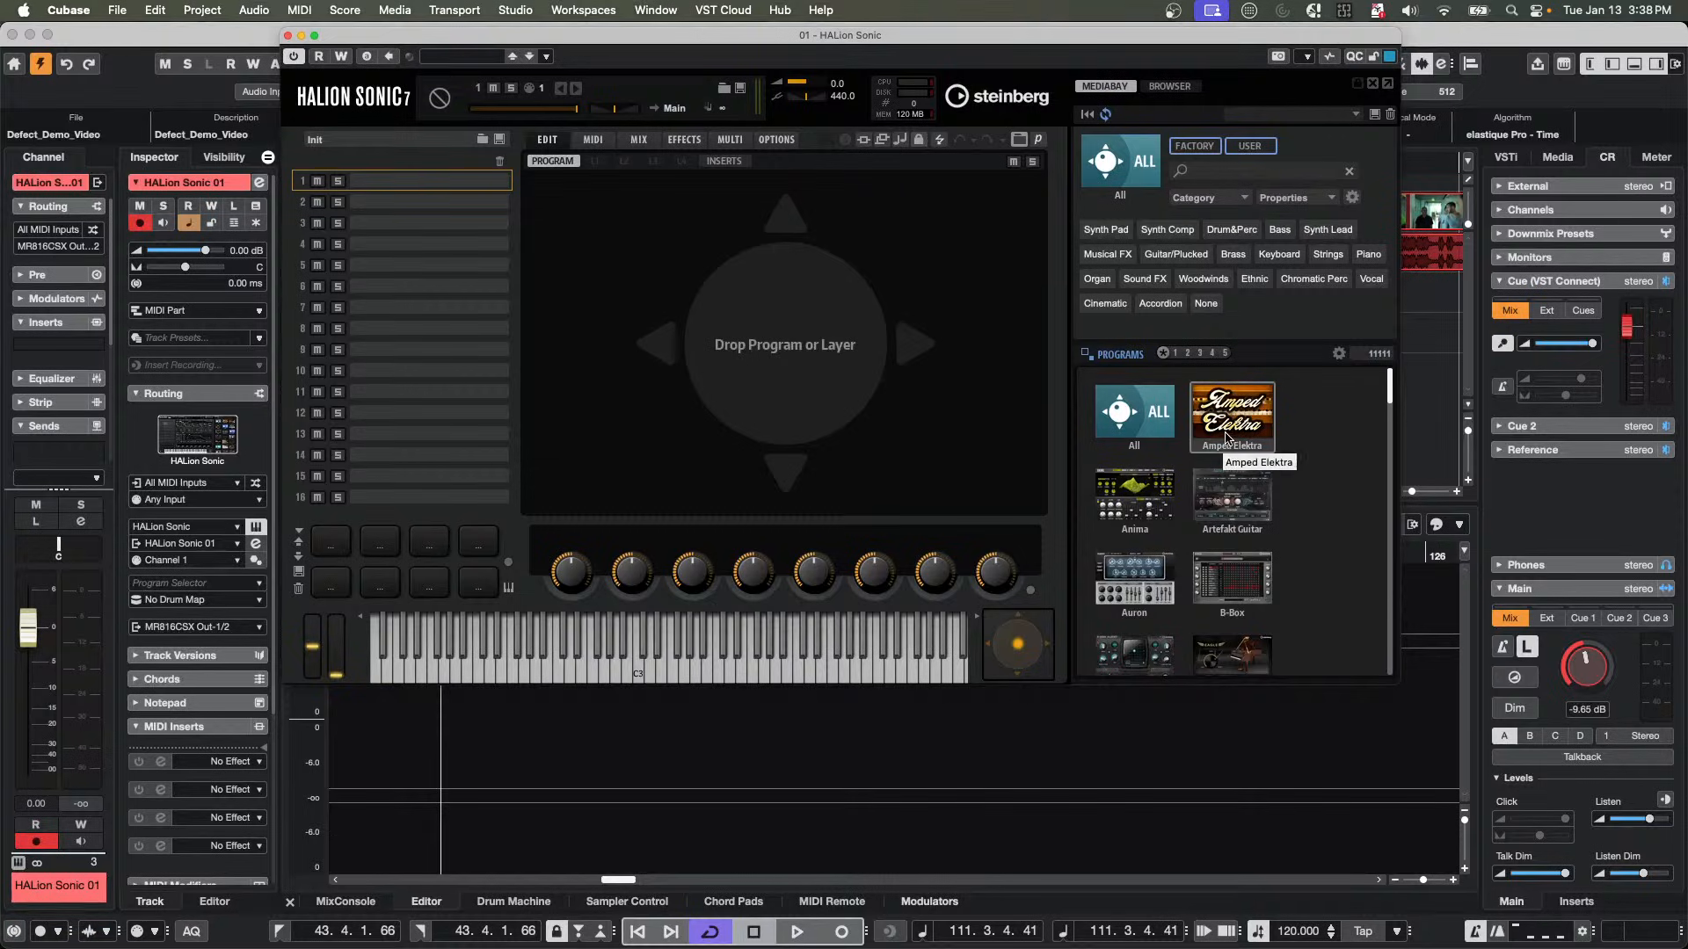
pyautogui.scroll(-3, 1228, 439)
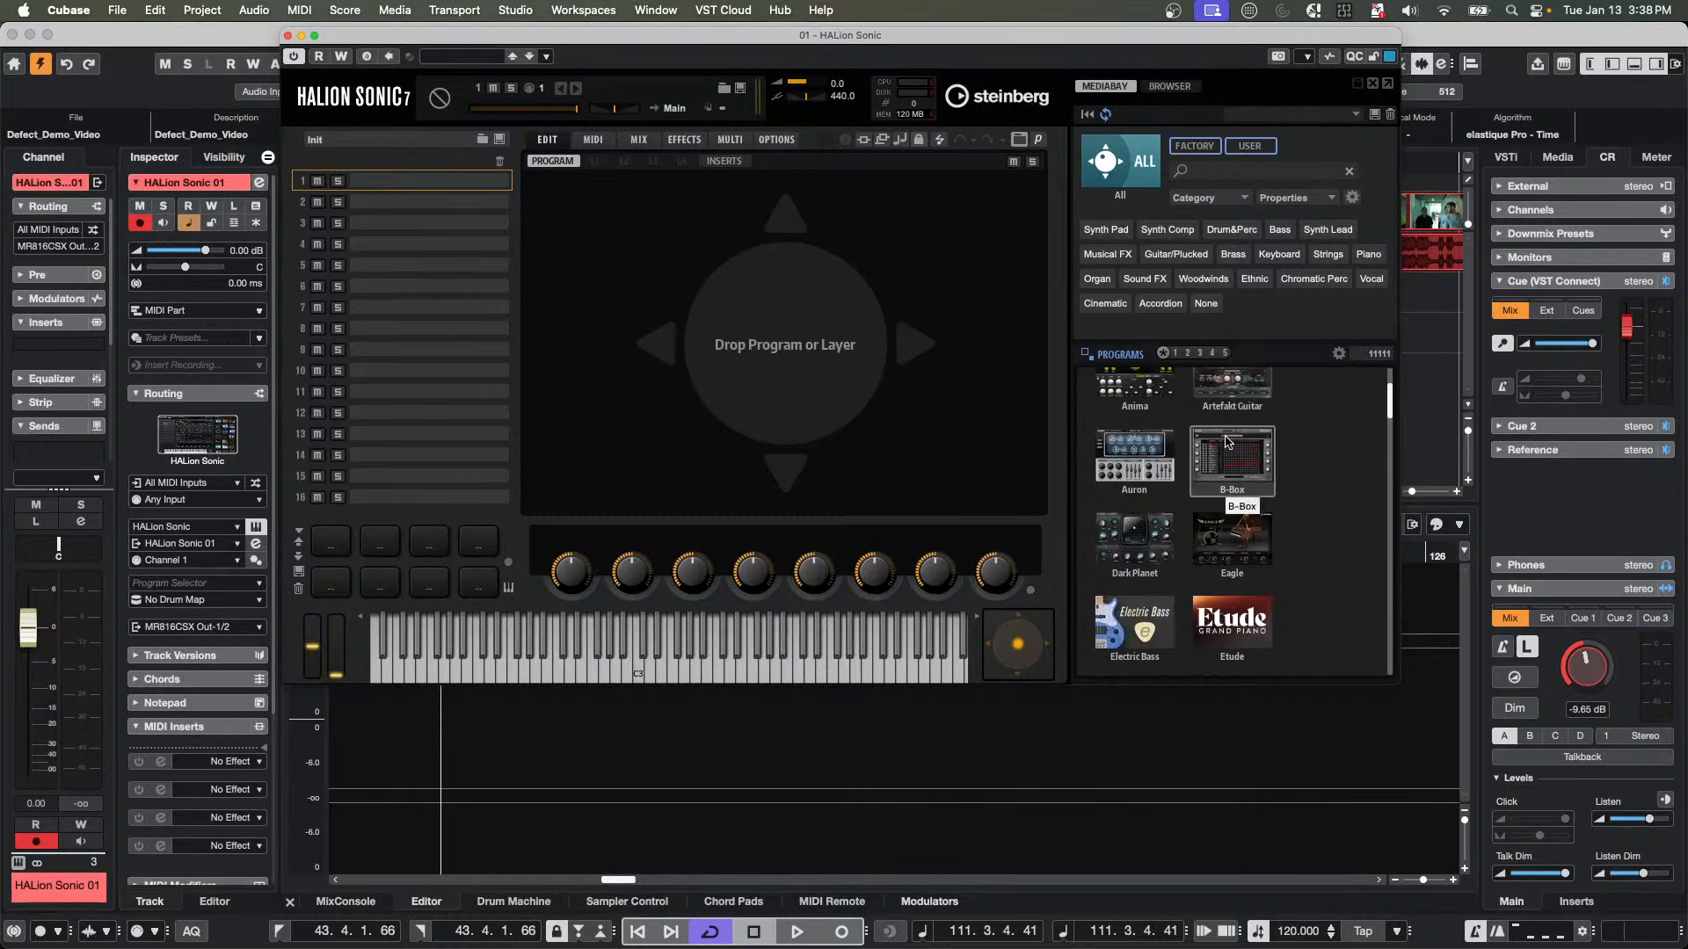
pyautogui.scroll(-3, 1228, 441)
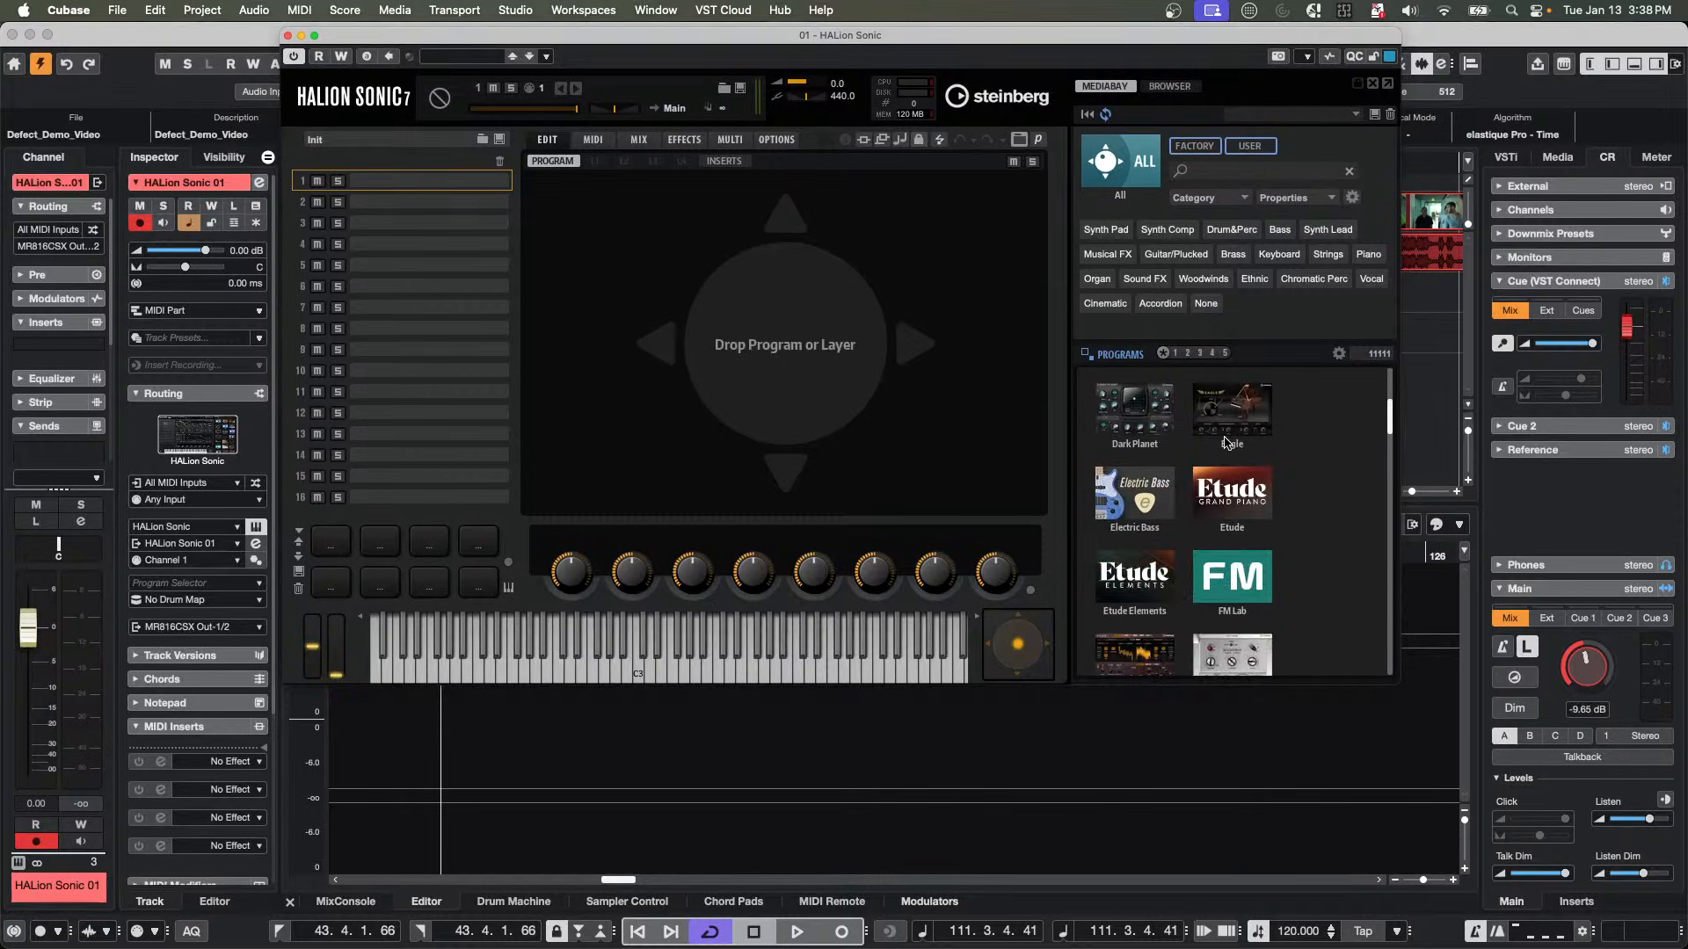
pyautogui.click(1134, 655)
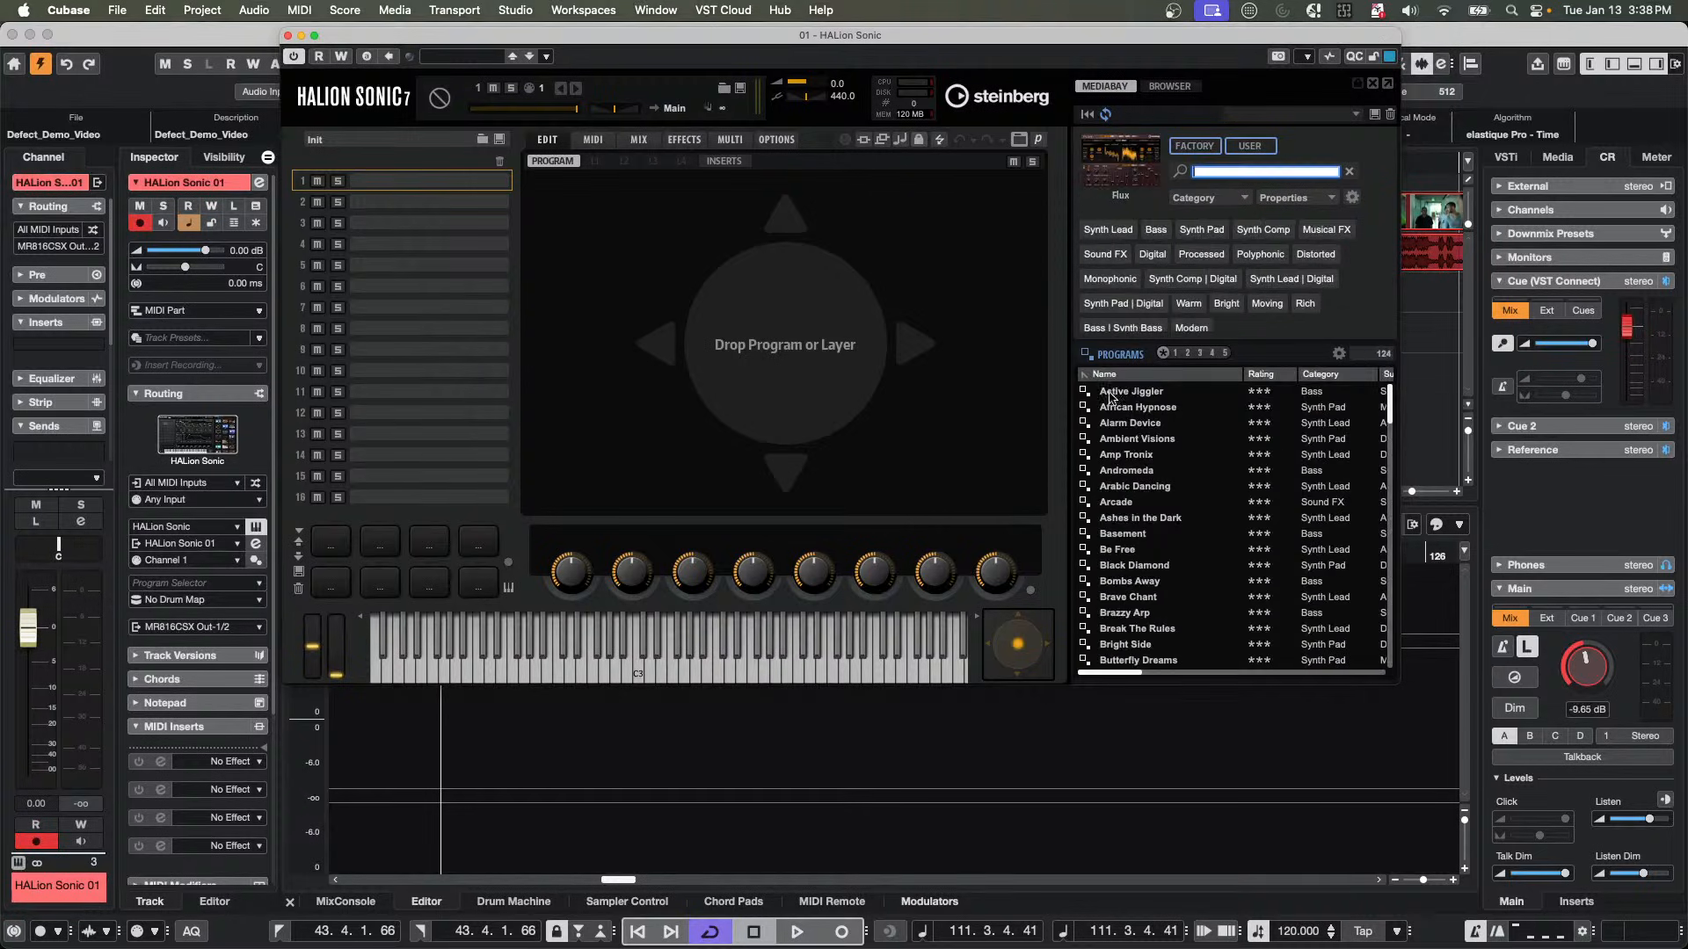
pyautogui.doubleClick(1144, 477)
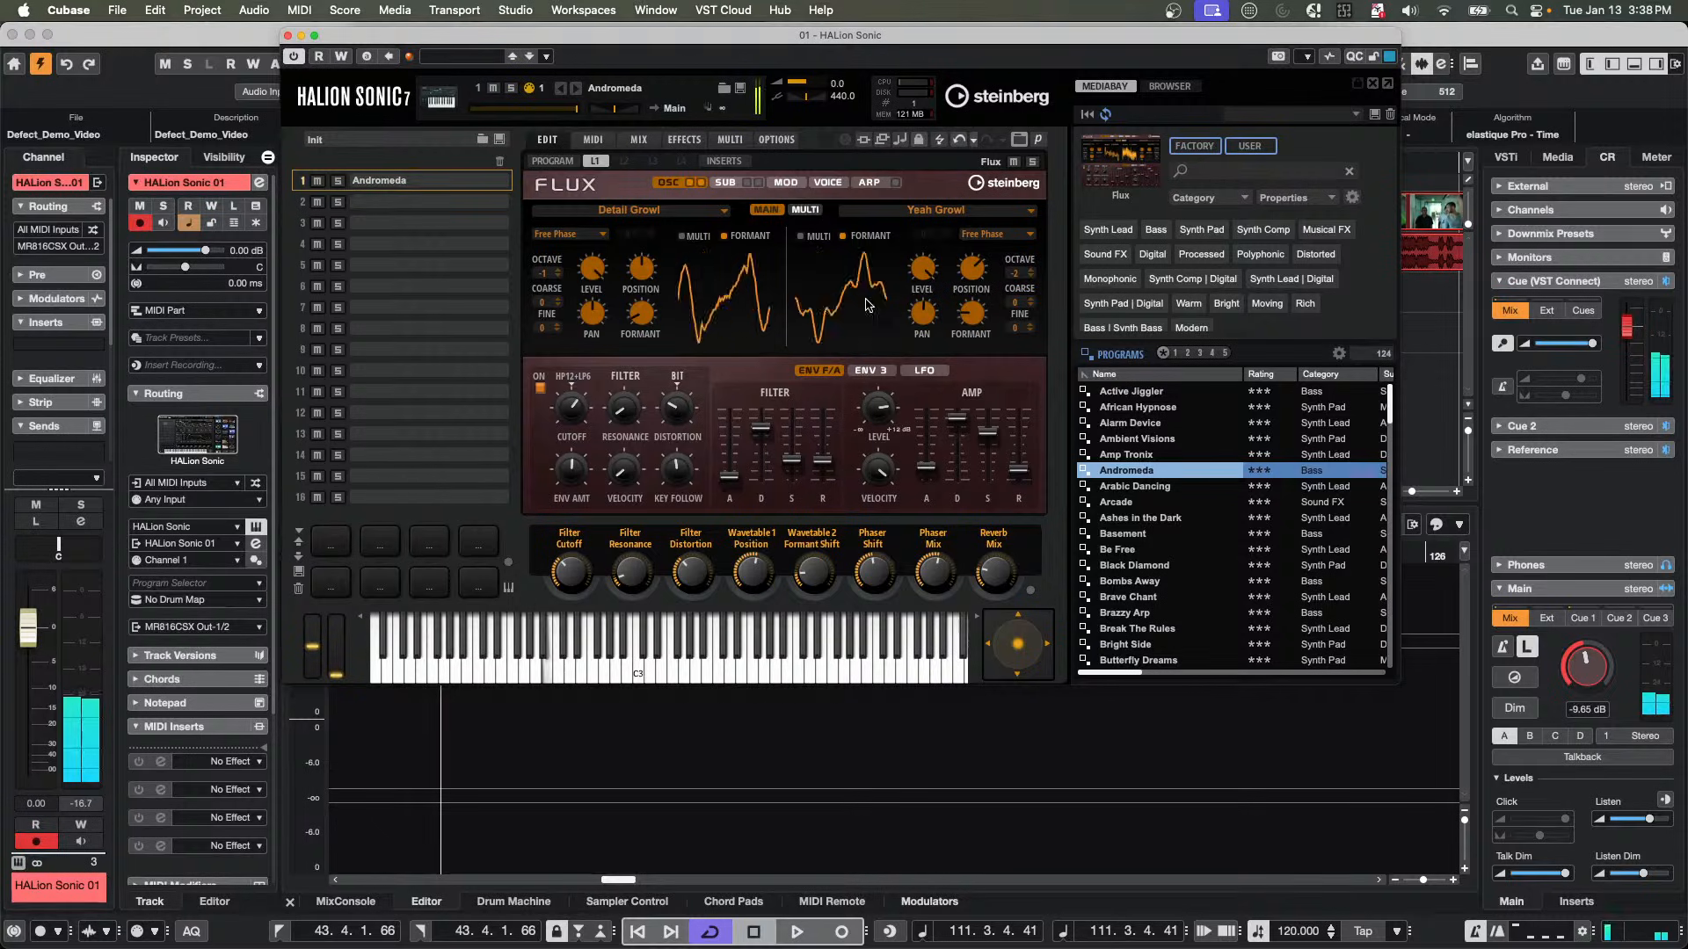
# For the first Flux oscillator, turn Formant off, turn Multi on and choose the Agressive Growl wavetable from the Complex group.
pyautogui.click(735, 243)
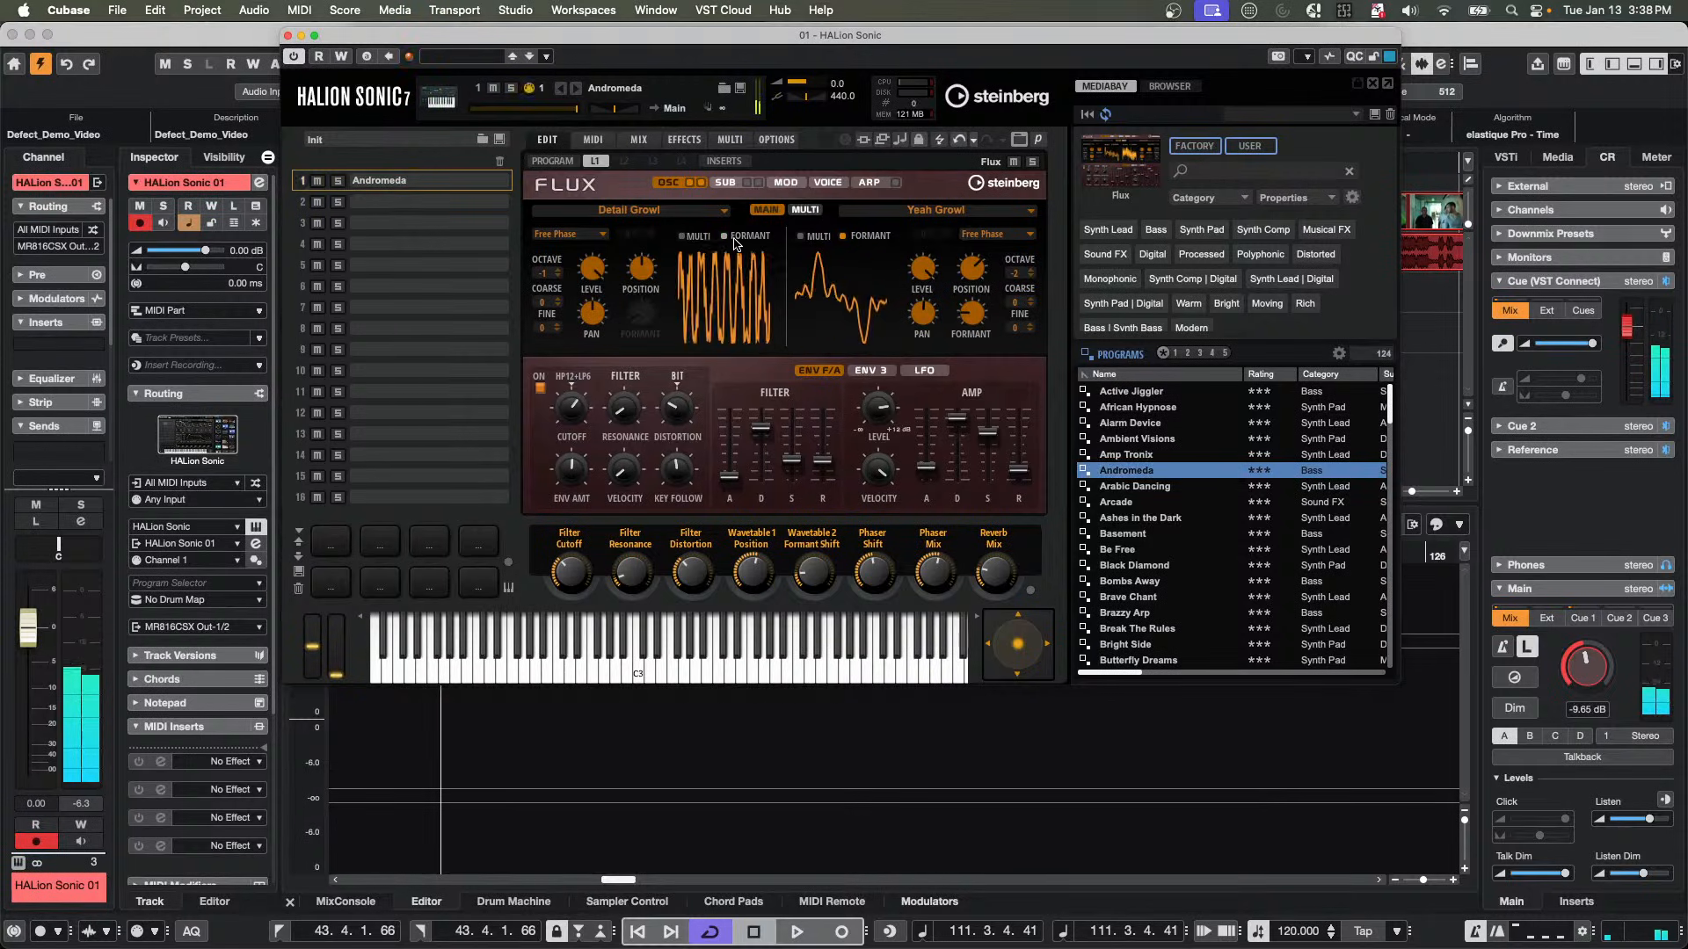
pyautogui.click(682, 235)
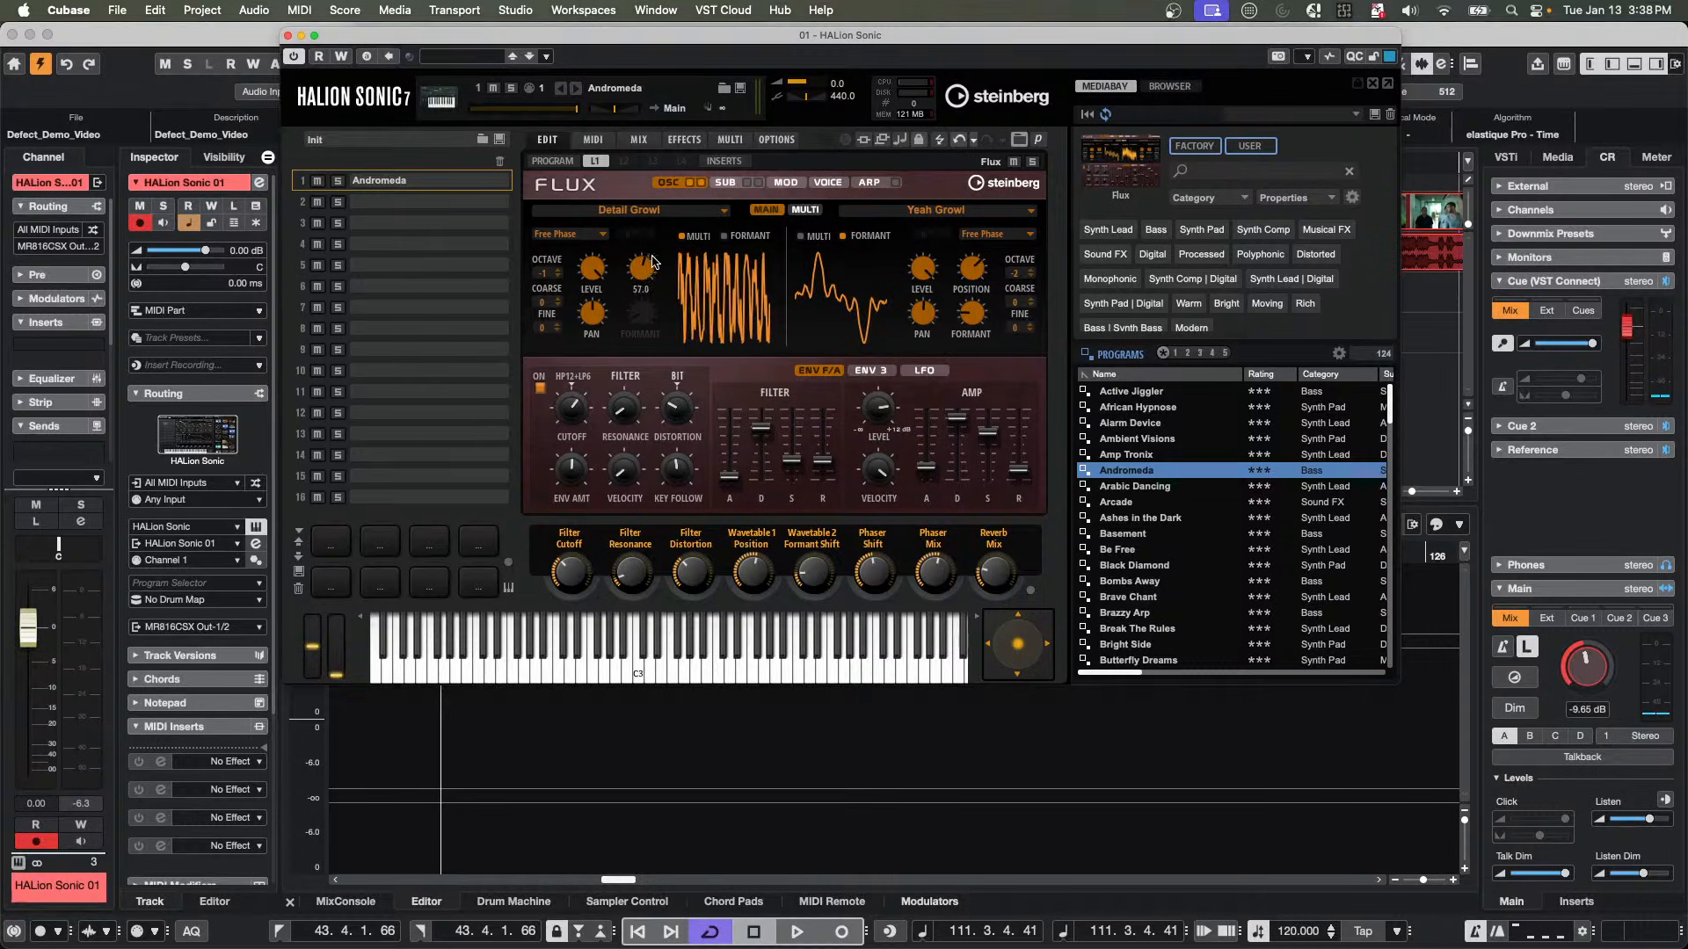
pyautogui.click(696, 212)
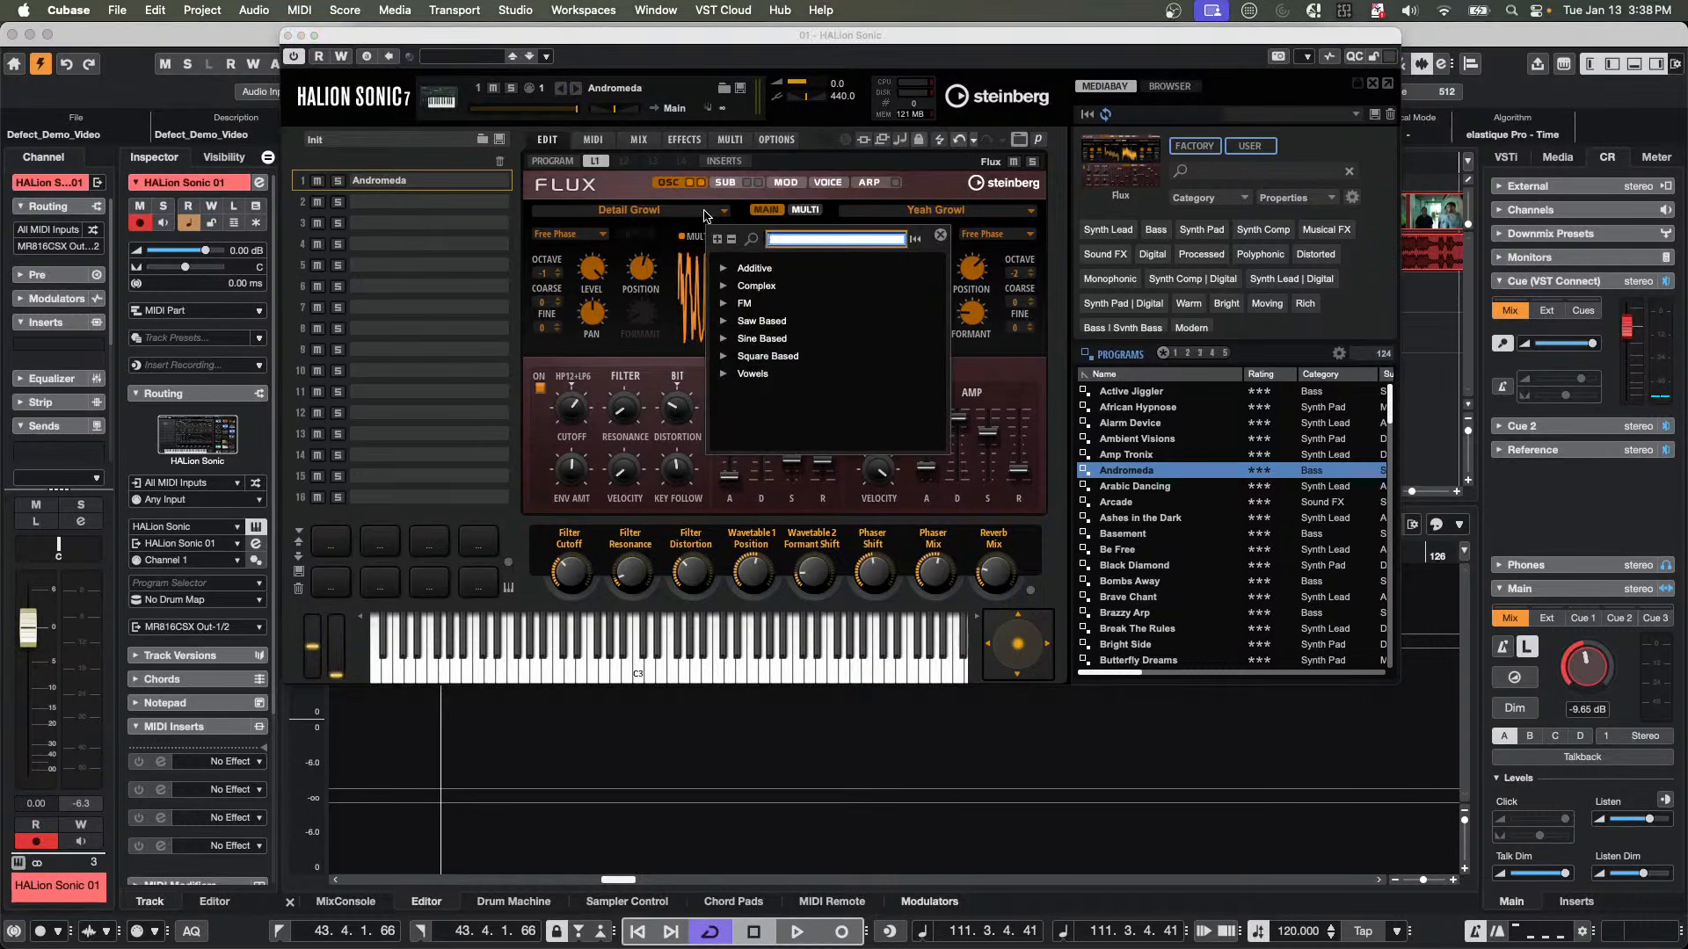
pyautogui.click(729, 289)
pyautogui.click(795, 305)
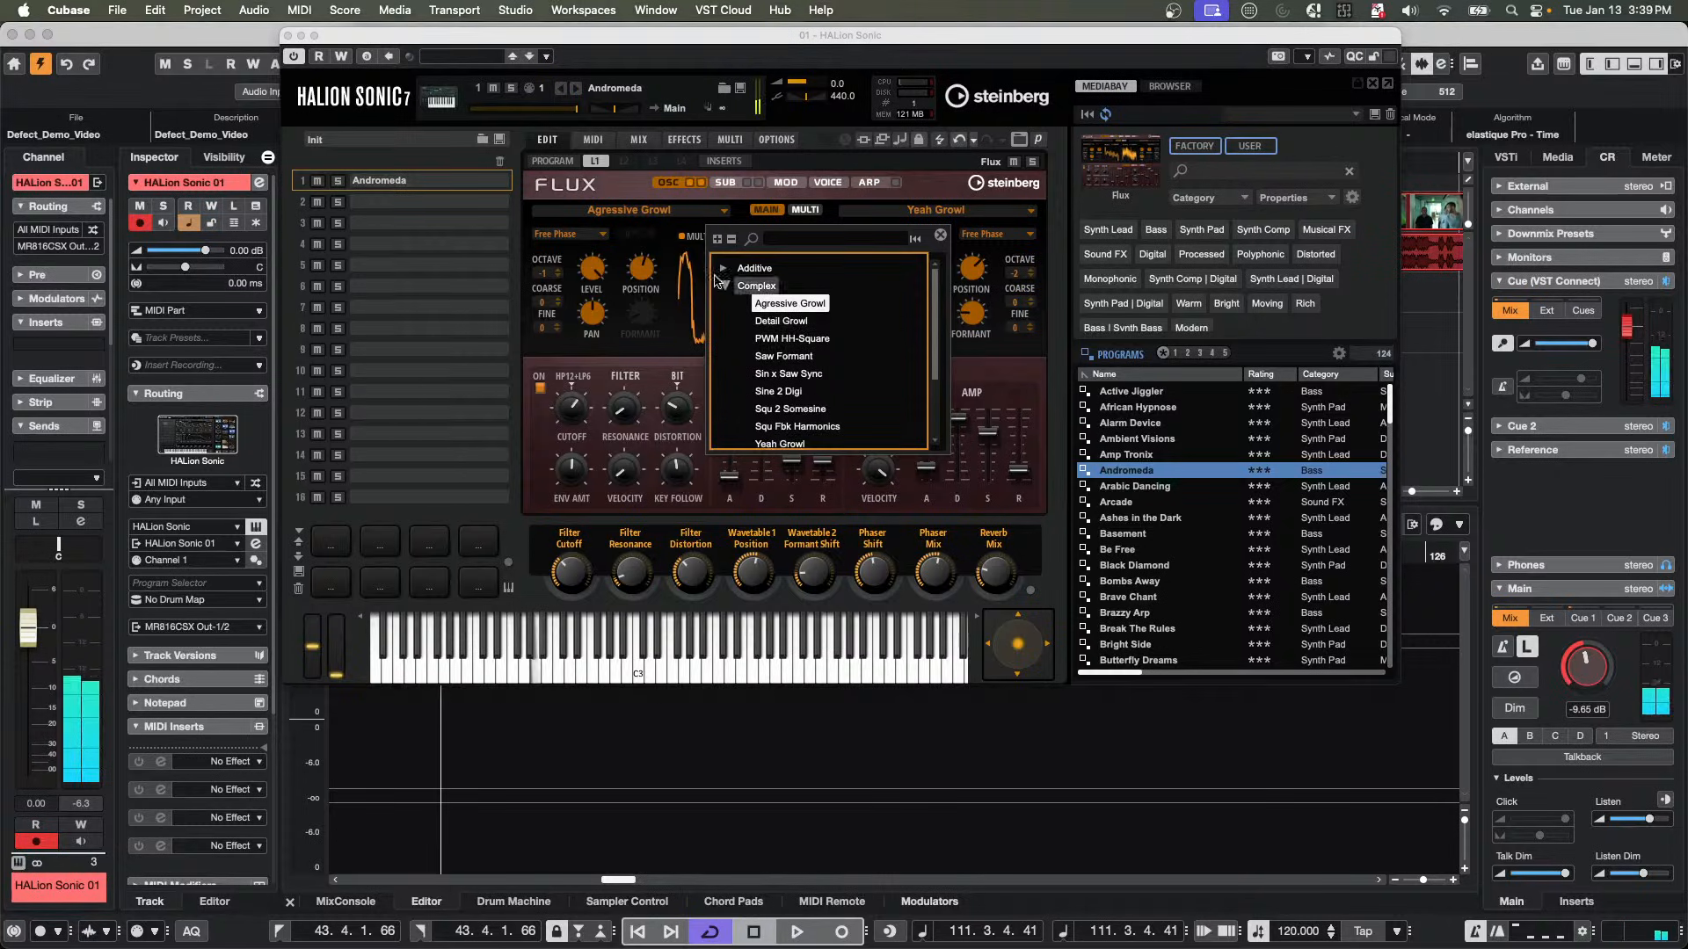
pyautogui.click(924, 172)
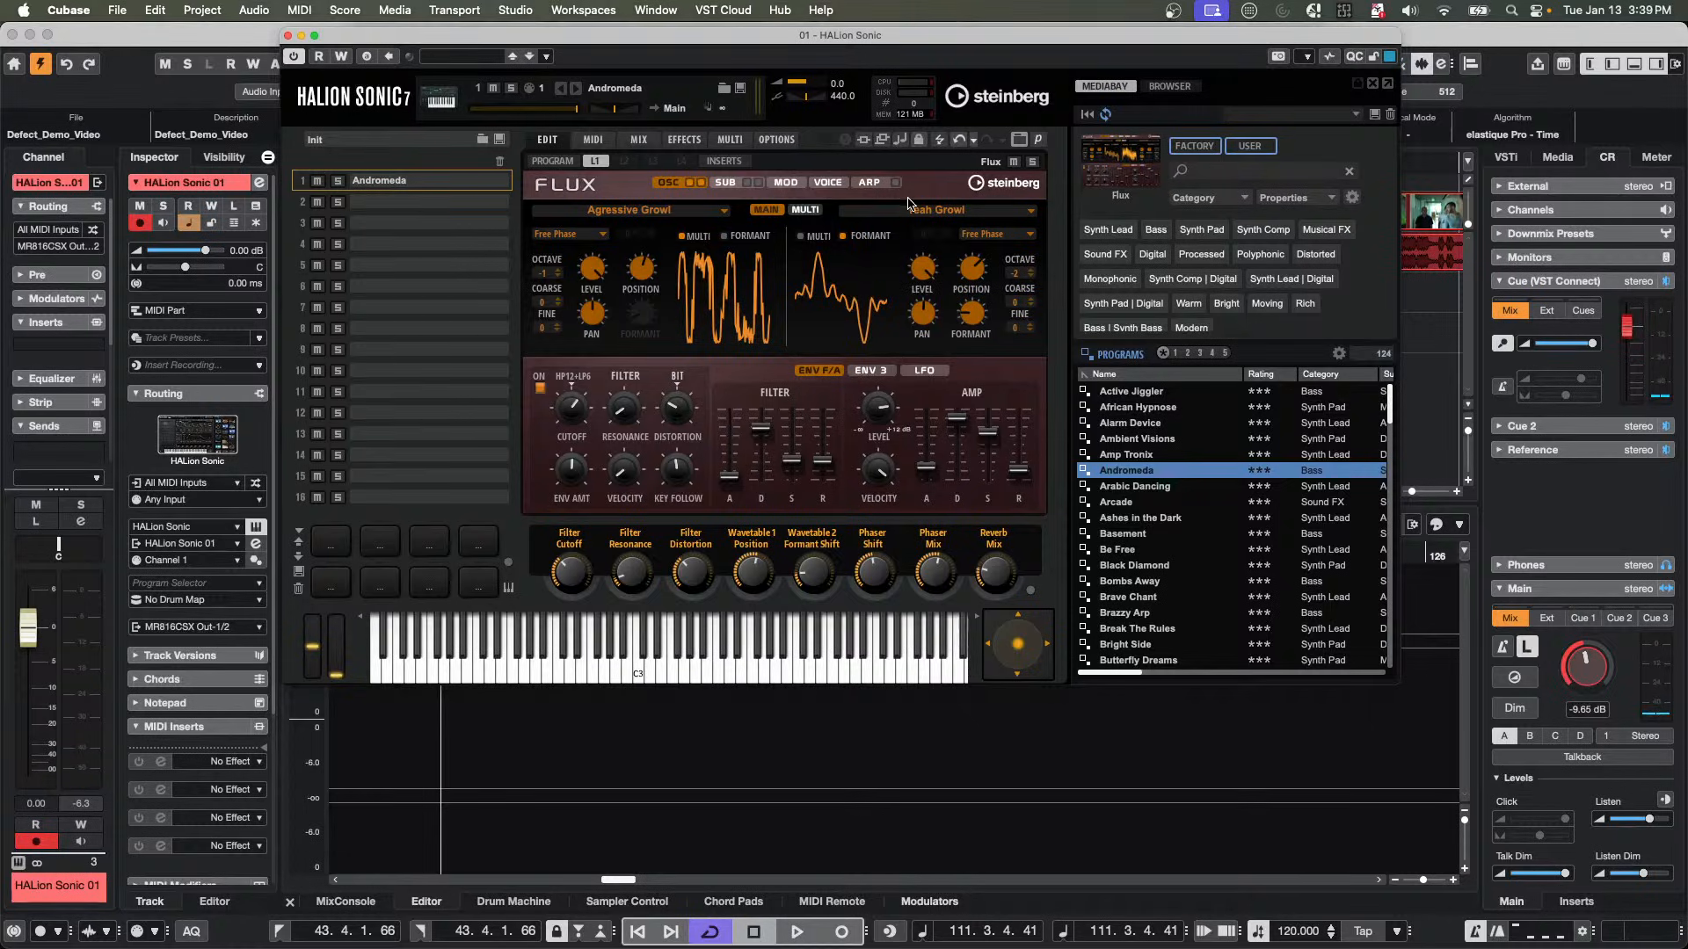
# Show the Multi settings of the Flux oscillators and load the Black Diamond program in place of Andromeda.
pyautogui.click(803, 211)
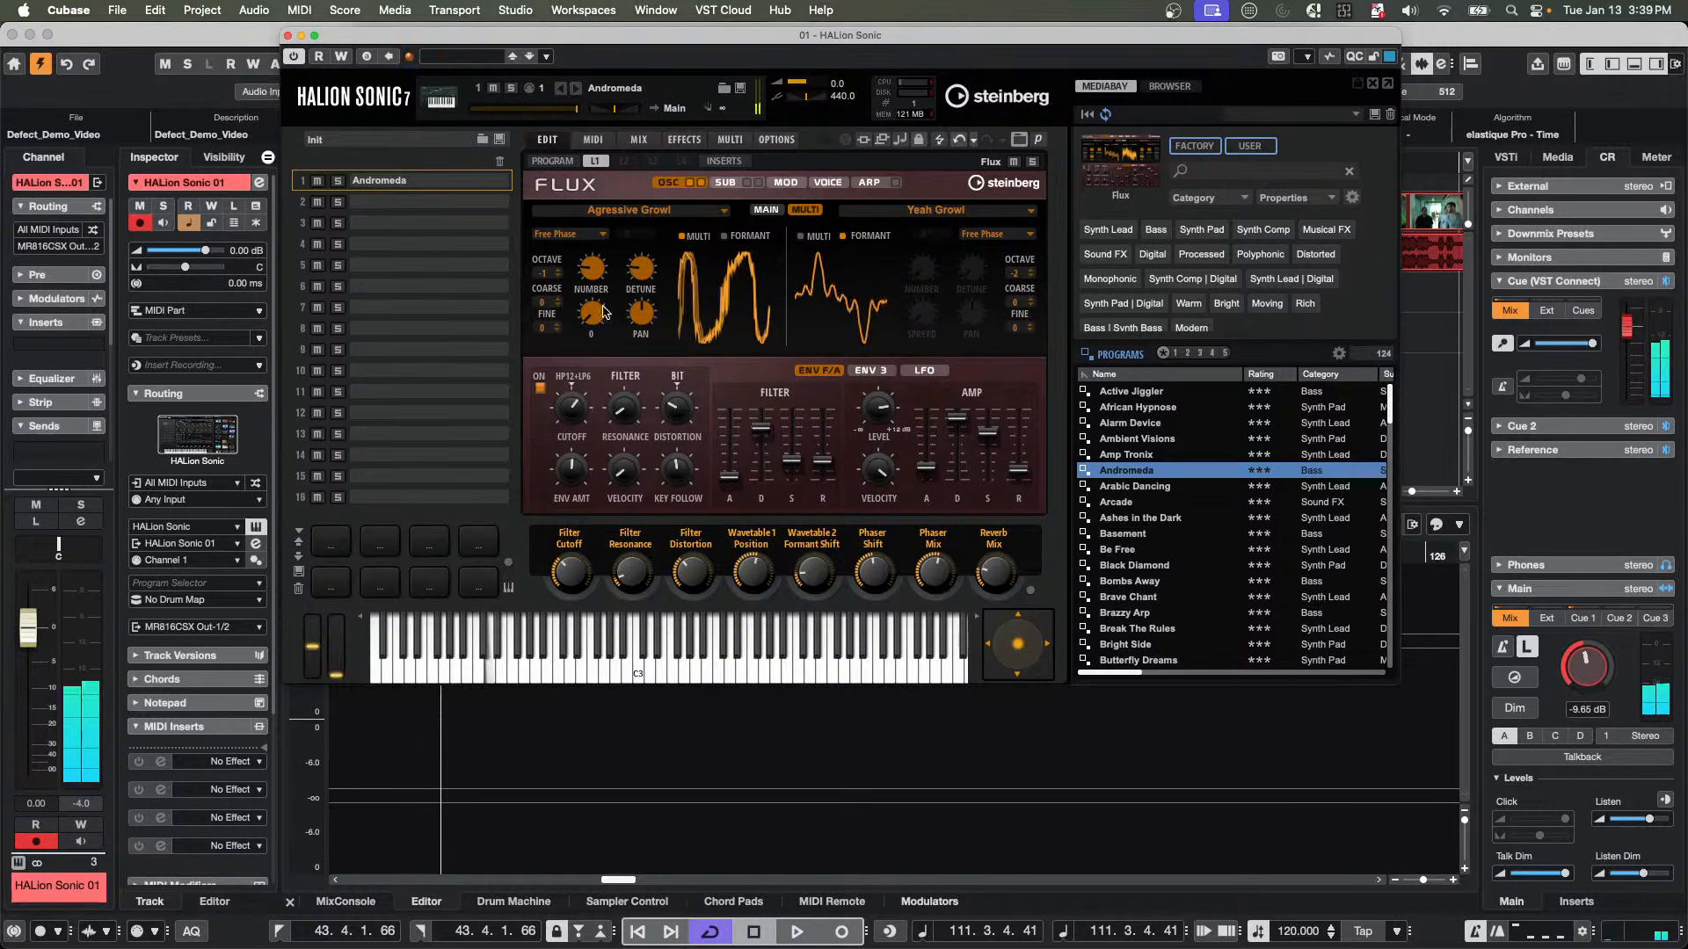
pyautogui.doubleClick(1163, 564)
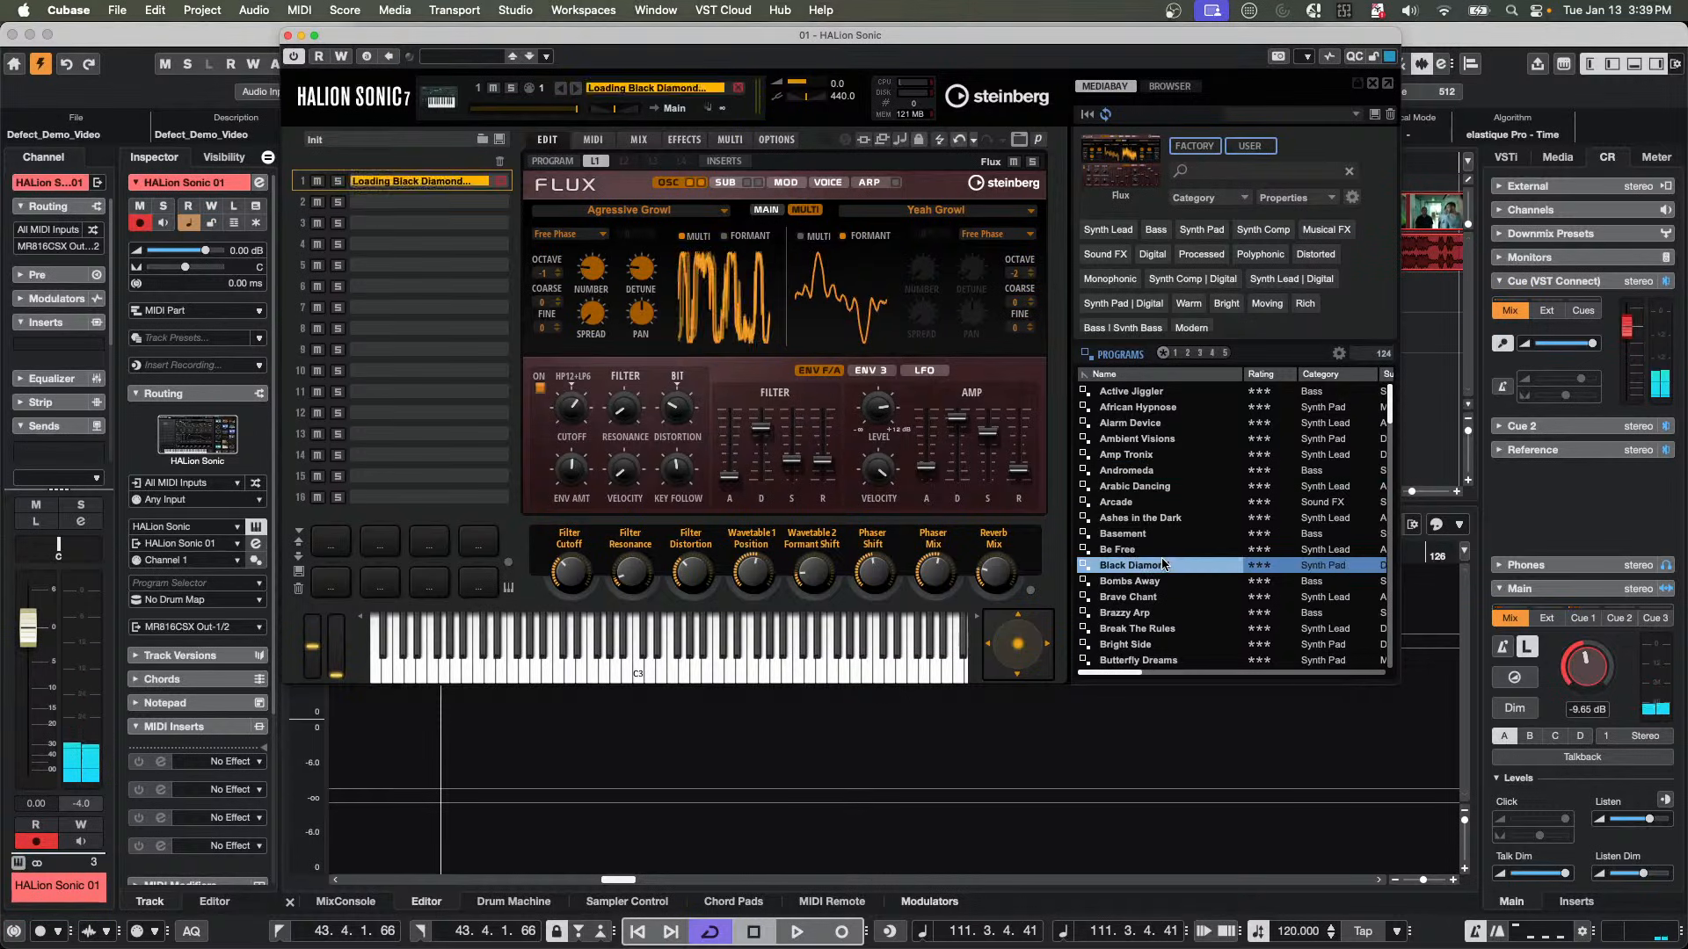
# Audition the Flux programs Bombs Away, Crystal Structures and Dazzling Chroma by loading them one after another.
pyautogui.click(1121, 583)
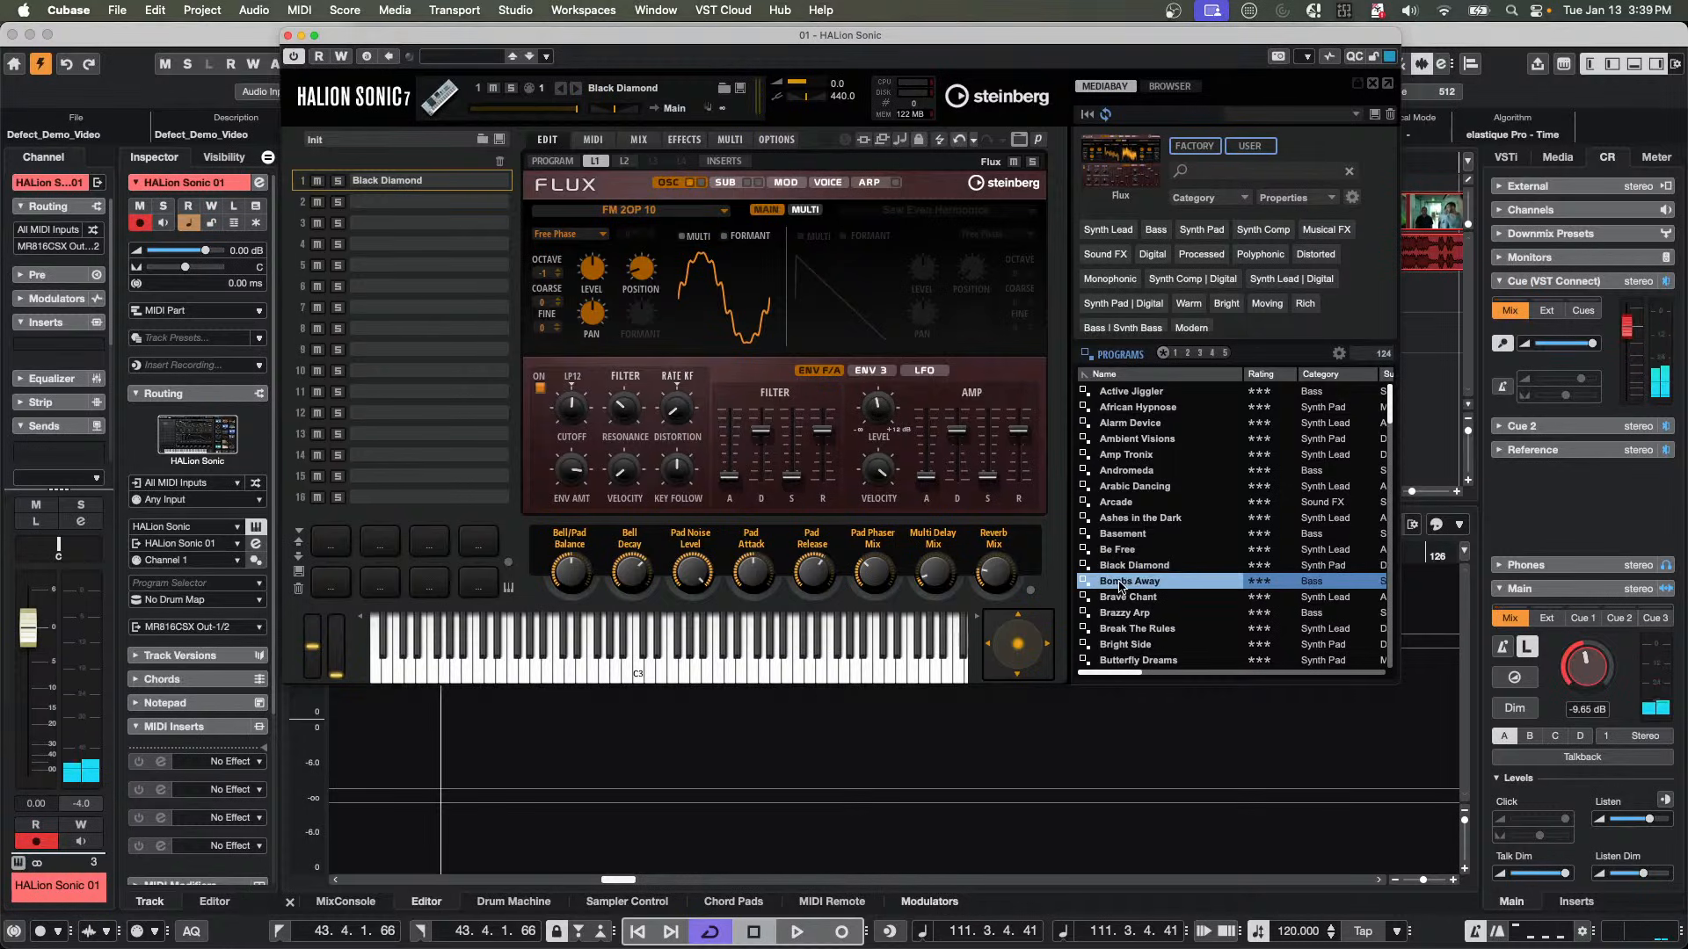
pyautogui.doubleClick(1121, 584)
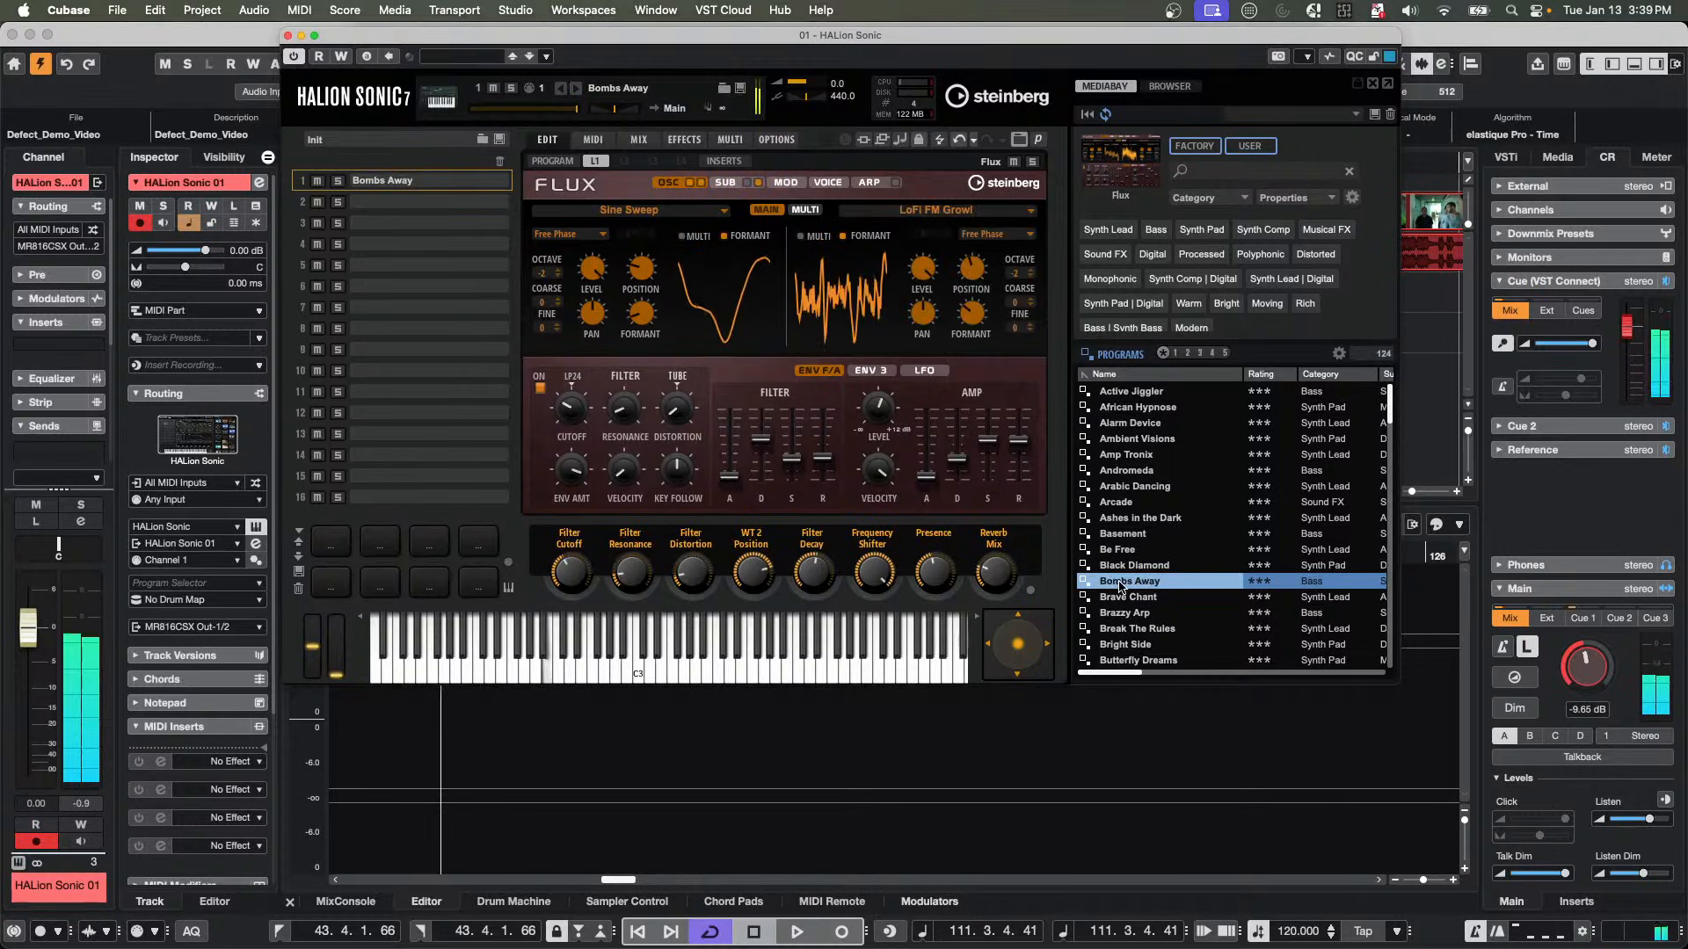
pyautogui.scroll(-4, 1119, 589)
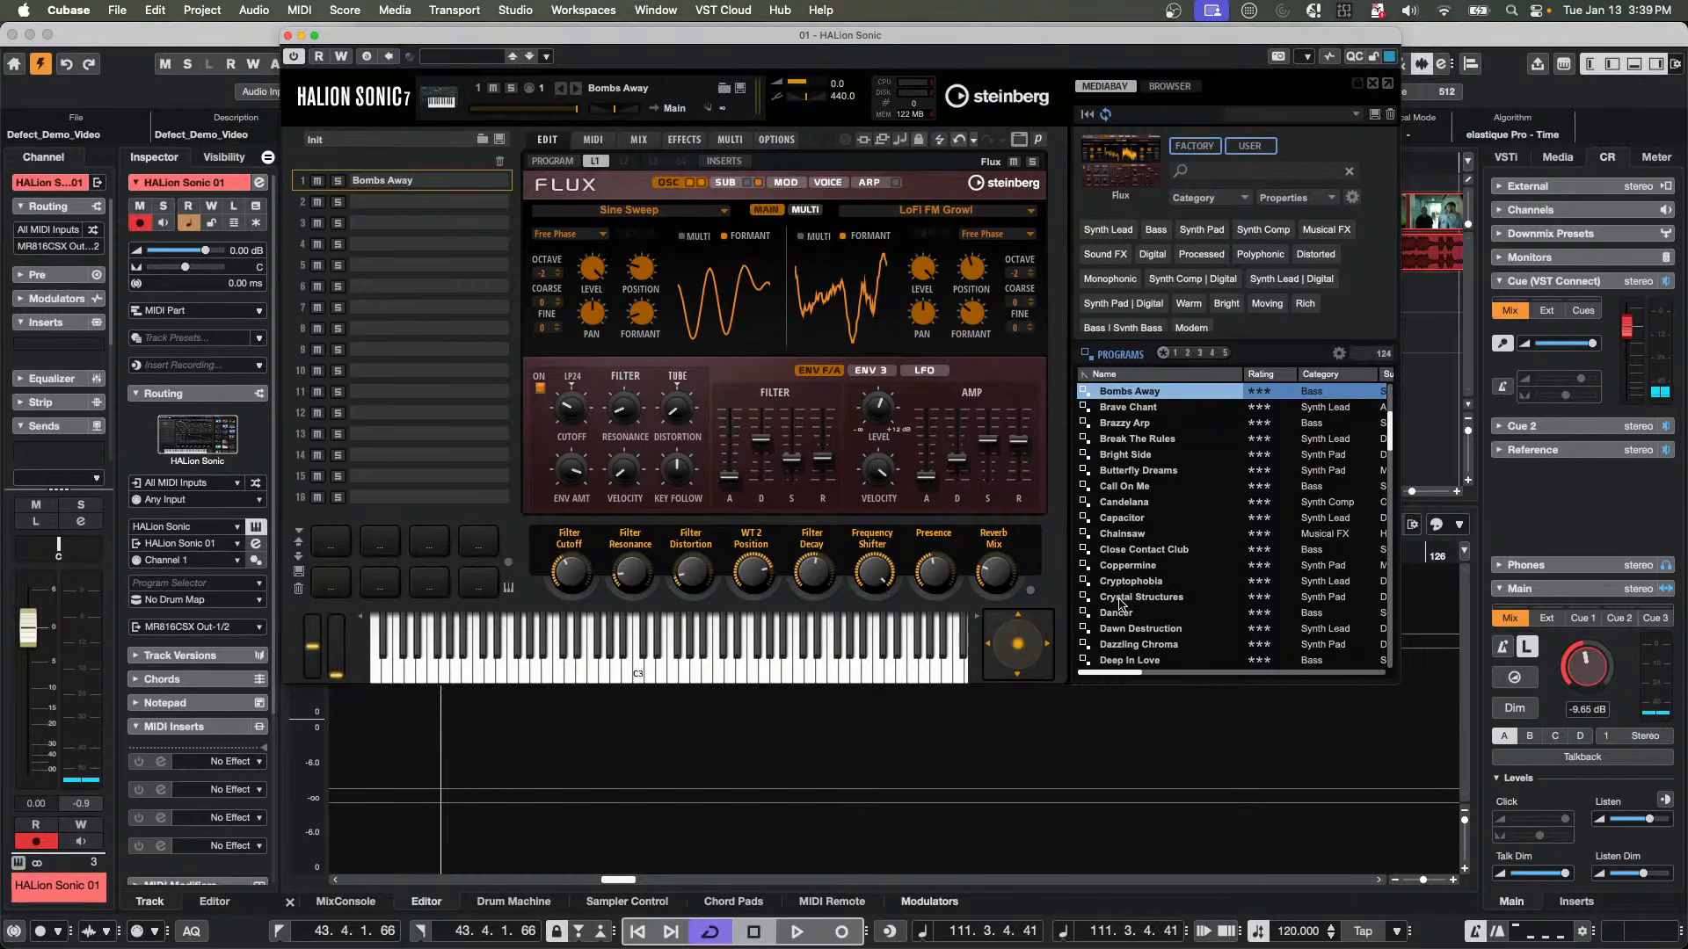
pyautogui.doubleClick(1119, 598)
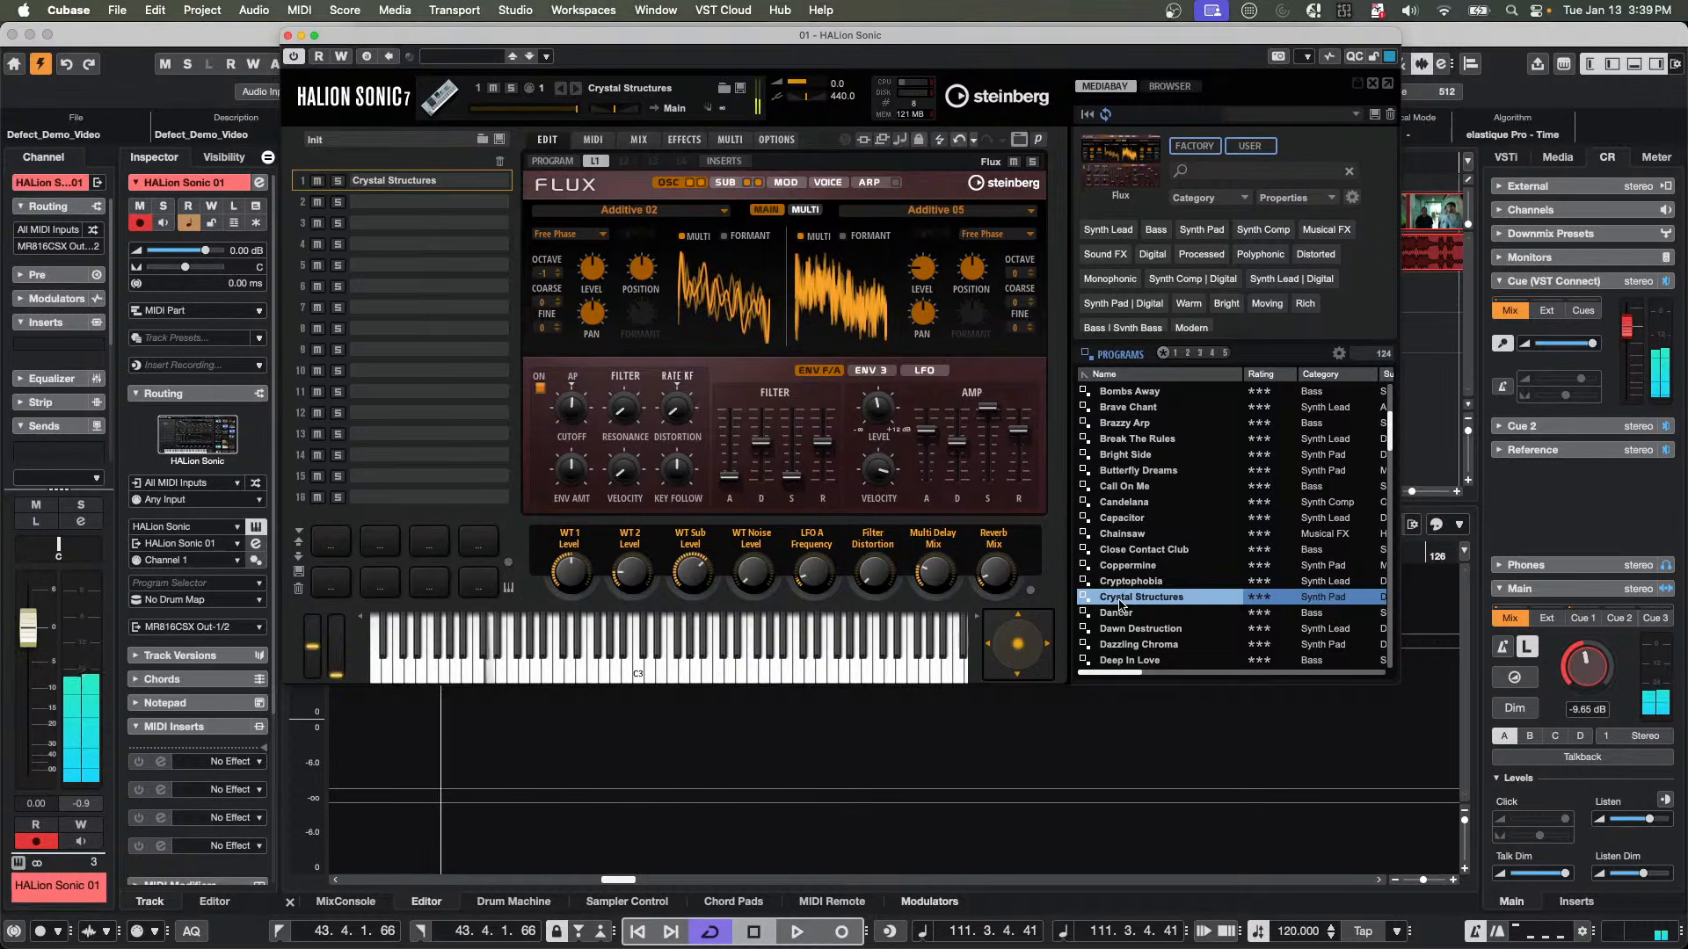
pyautogui.click(1128, 647)
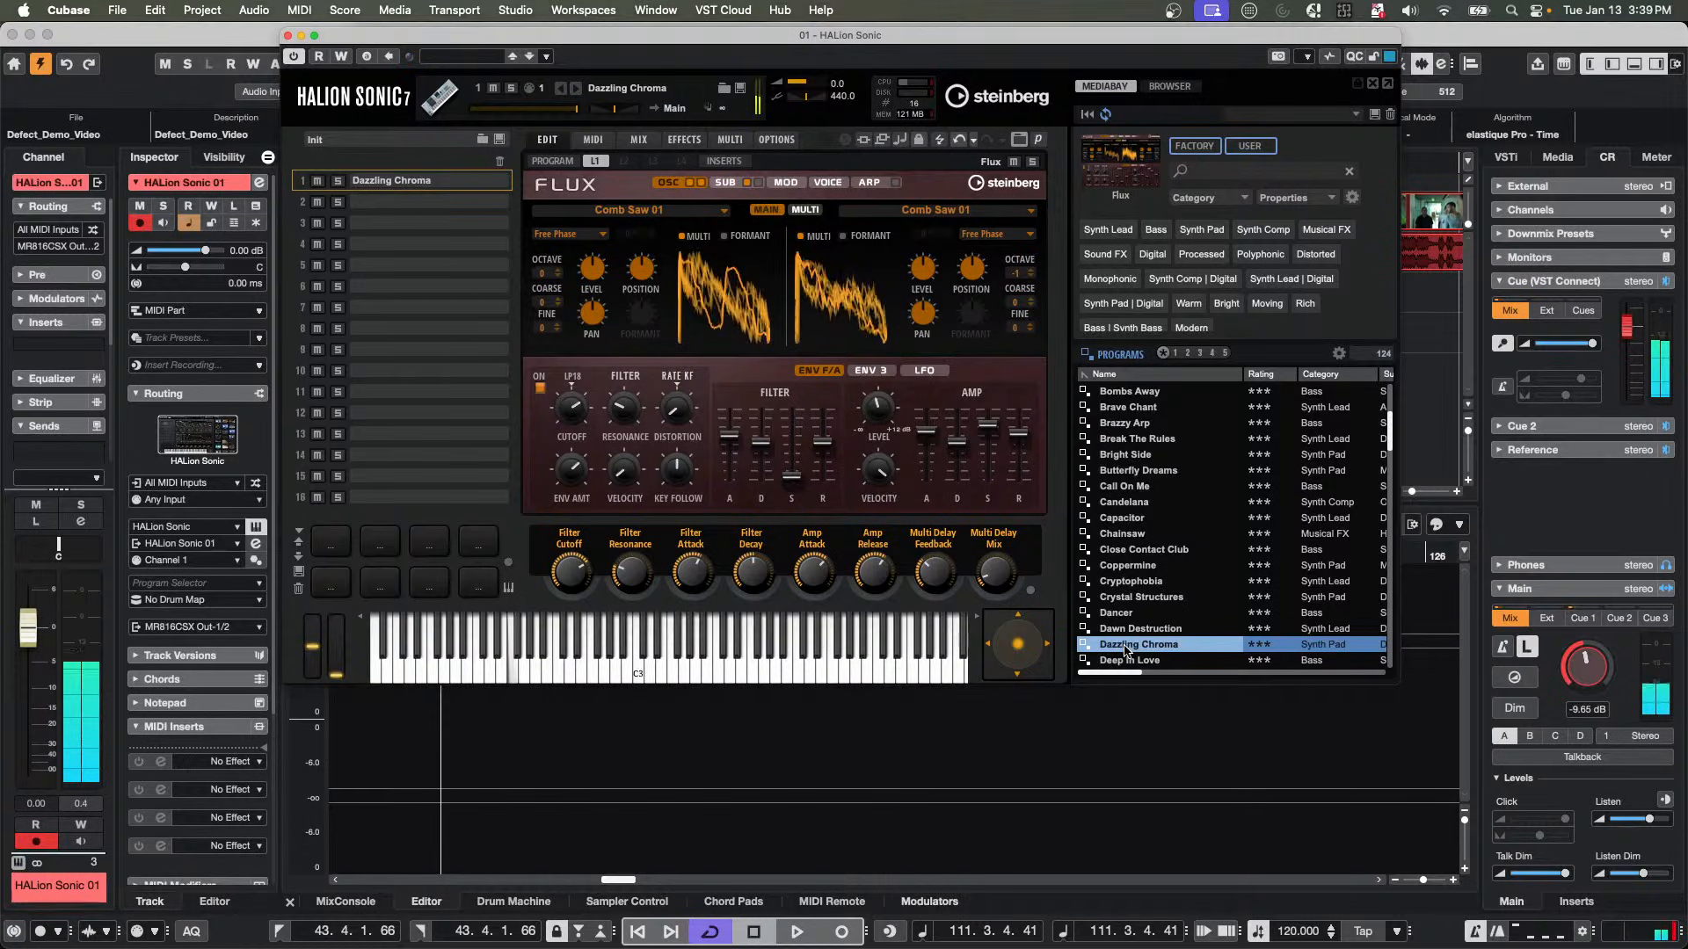
# Load the Flux programs Grounder, Harmonic Wheel and Moverpad in turn to compare their sounds.
pyautogui.scroll(-5, 1178, 563)
pyautogui.click(1182, 582)
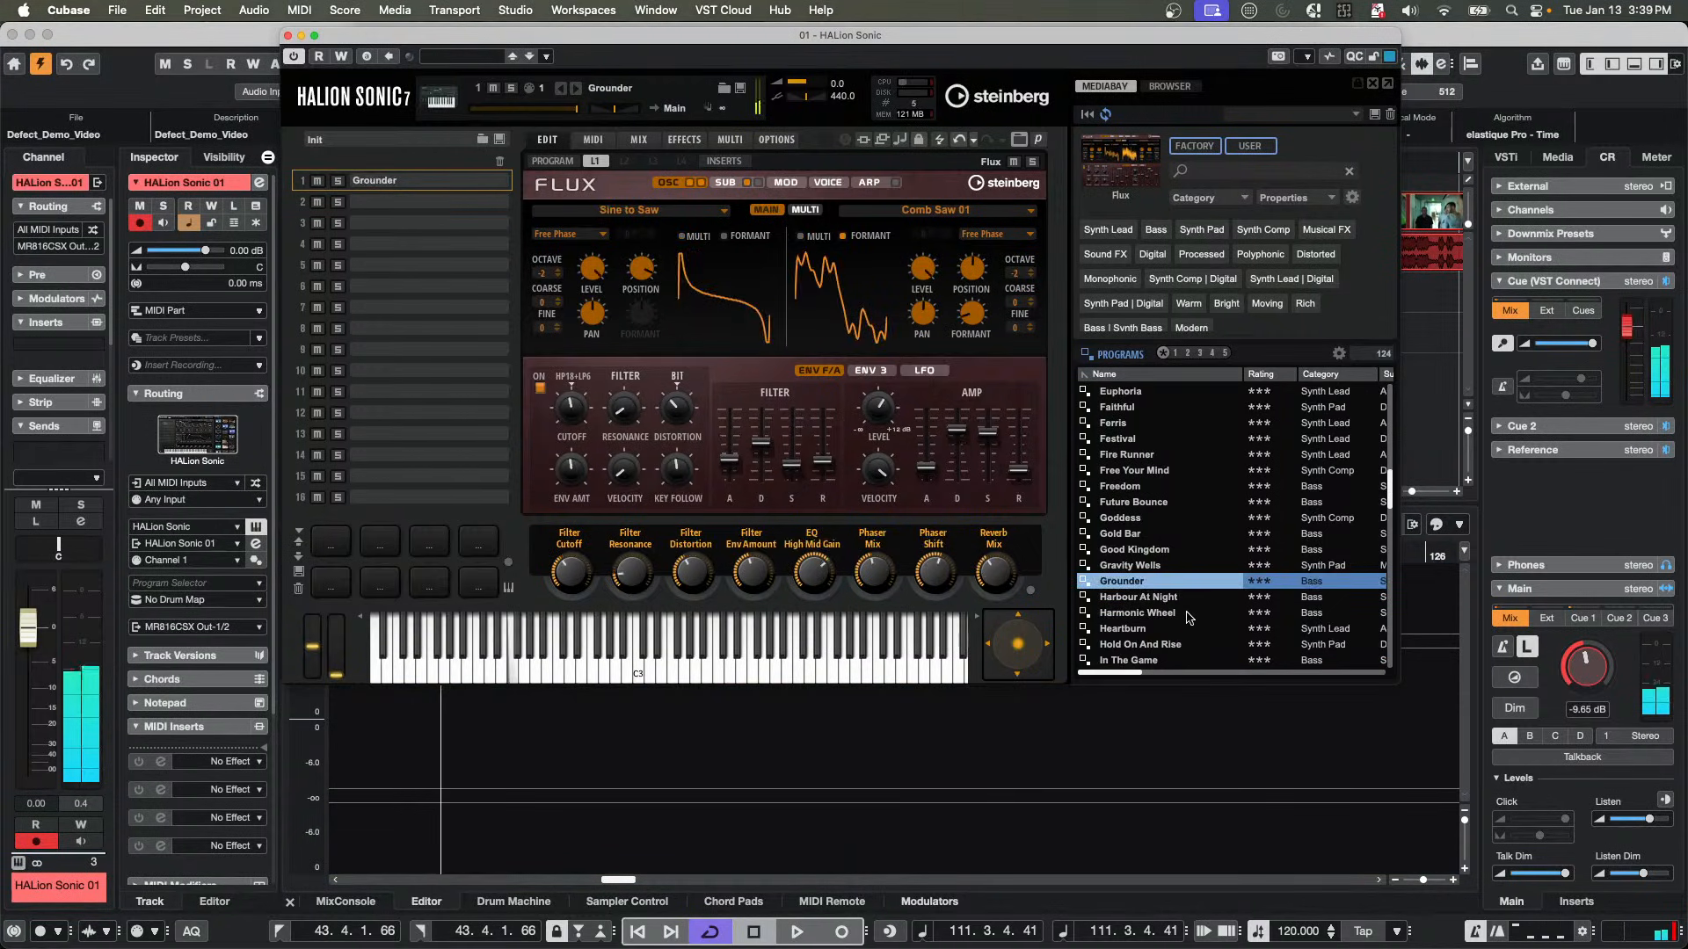
pyautogui.click(1187, 616)
pyautogui.scroll(-3, 1165, 622)
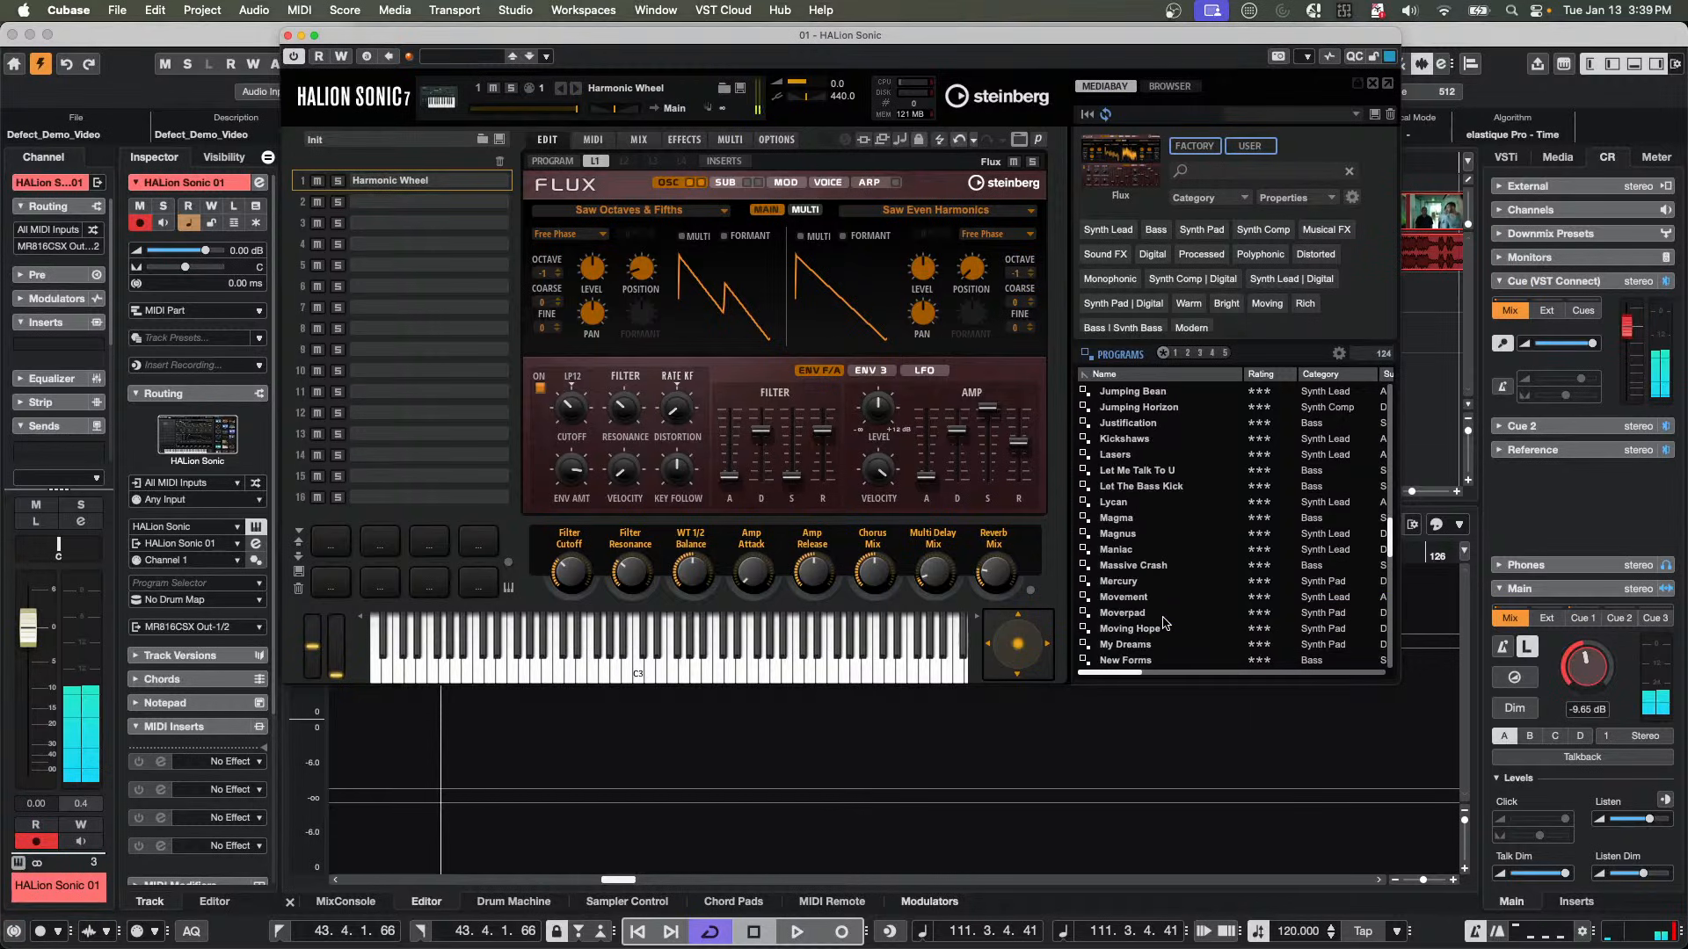
pyautogui.click(1165, 614)
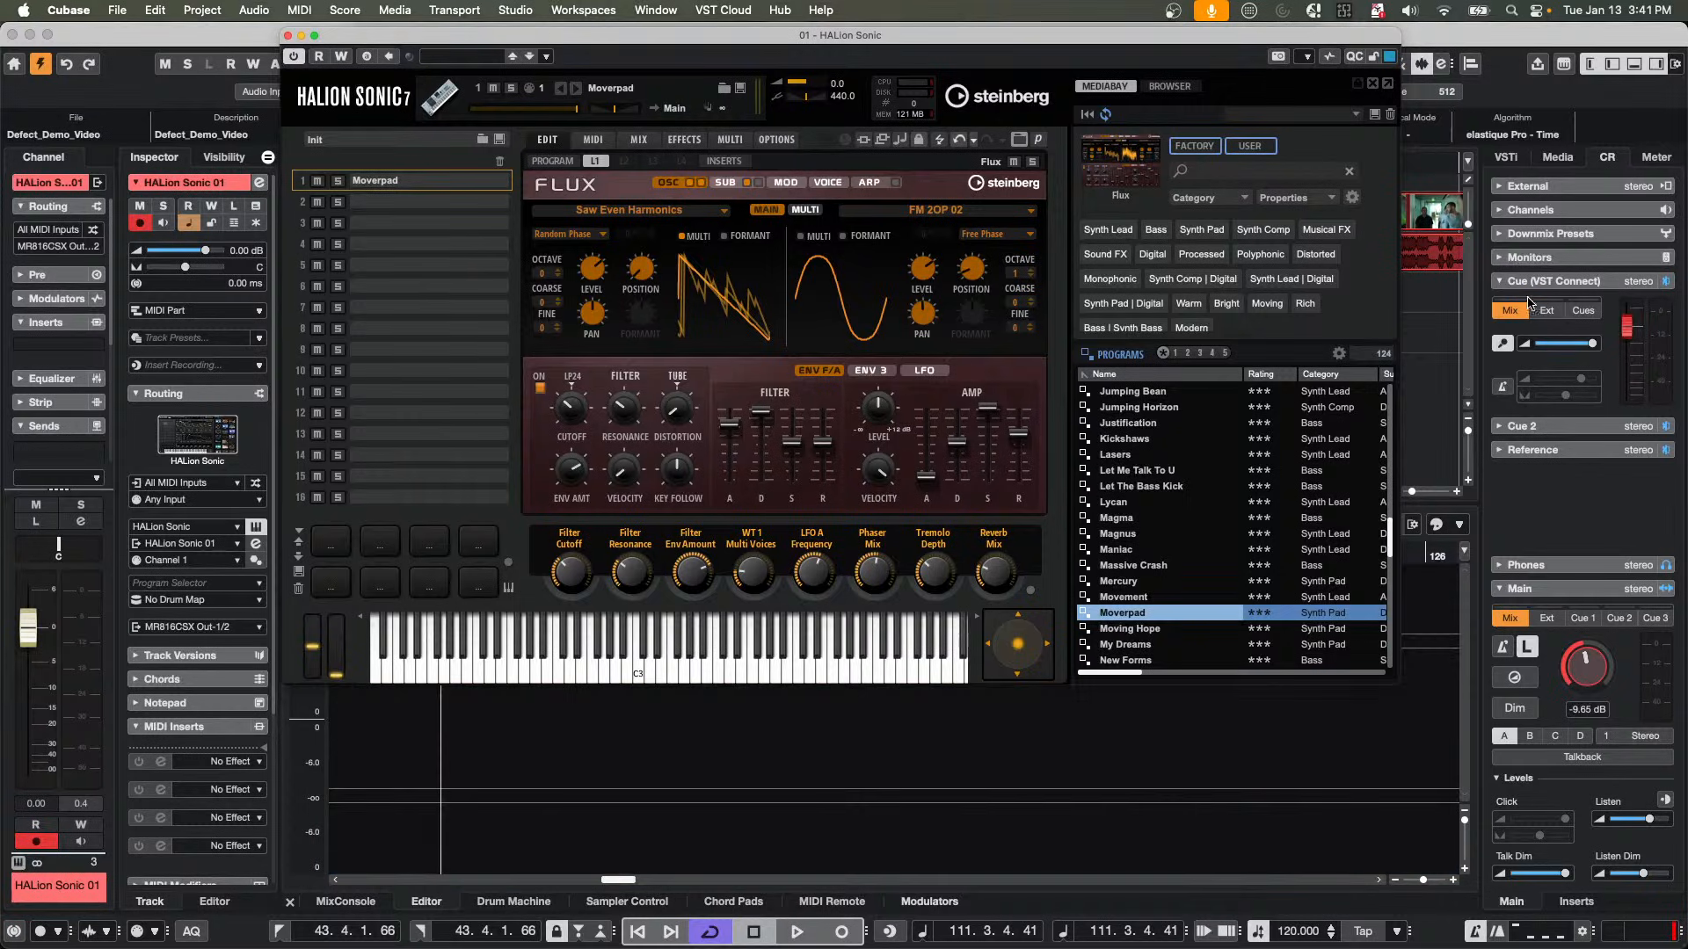
# Change the program browser from Flux to the Eagle piano and load its Concert Evening program.
pyautogui.click(1145, 196)
pyautogui.scroll(-5, 1211, 469)
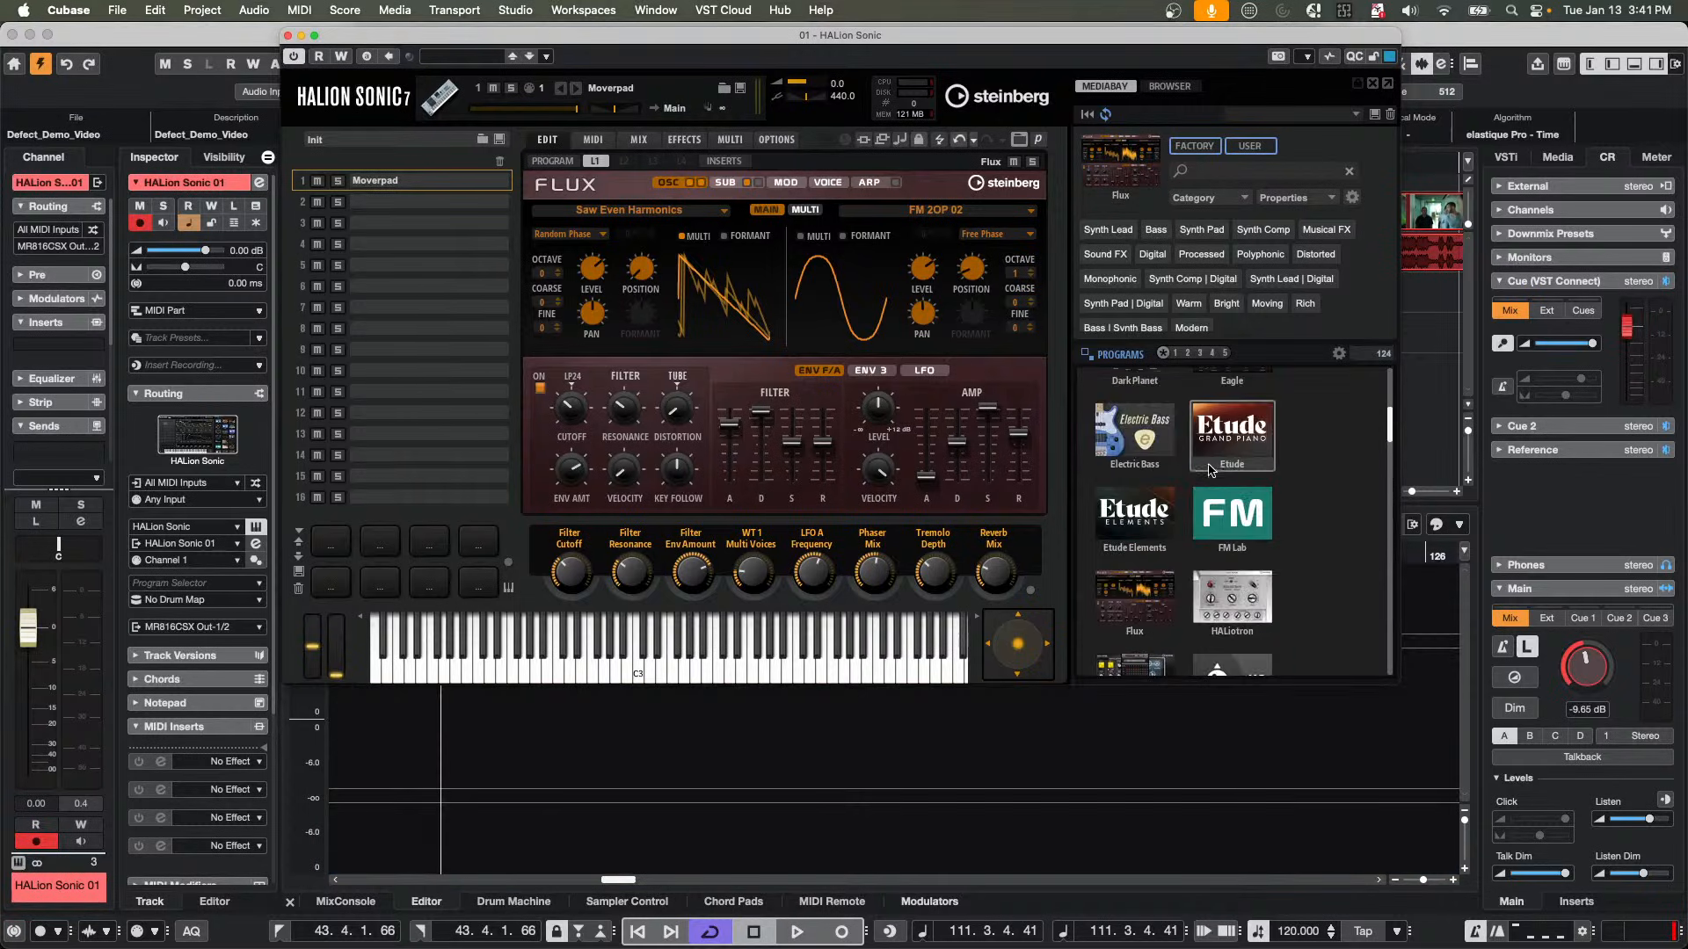
pyautogui.scroll(-2, 1210, 470)
pyautogui.scroll(4, 1210, 470)
pyautogui.click(1235, 478)
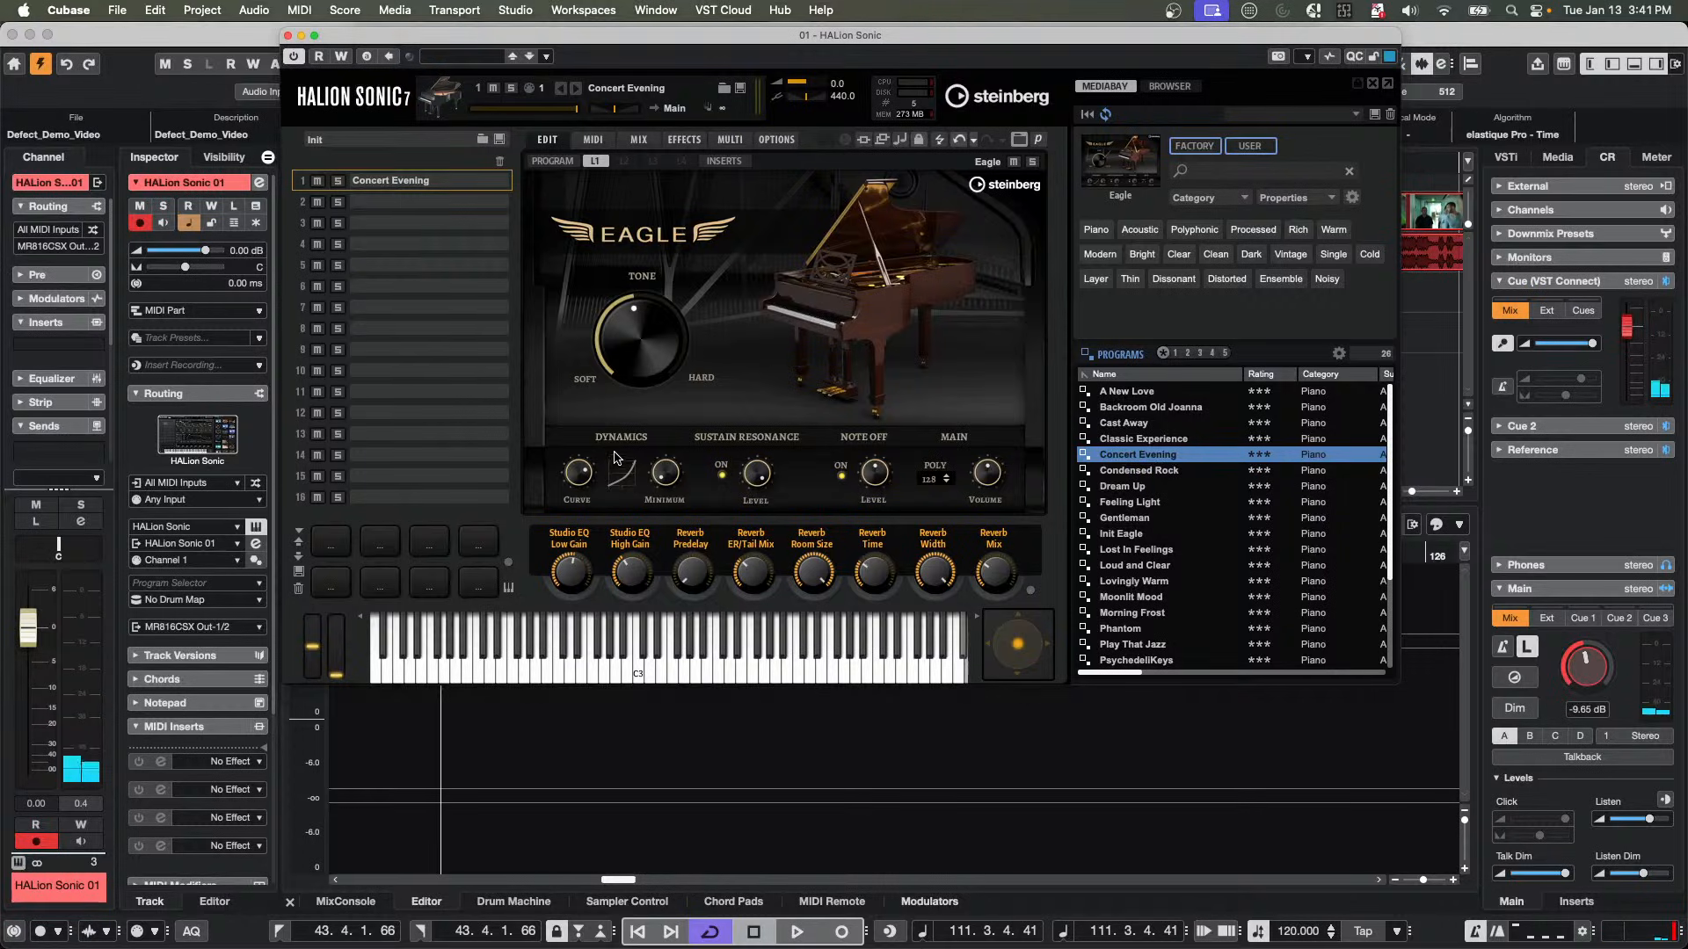
# Adjust the Dynamics curve of the Eagle piano to try different velocity responses.
pyautogui.moveTo(576, 473); pyautogui.dragTo(585, 608)
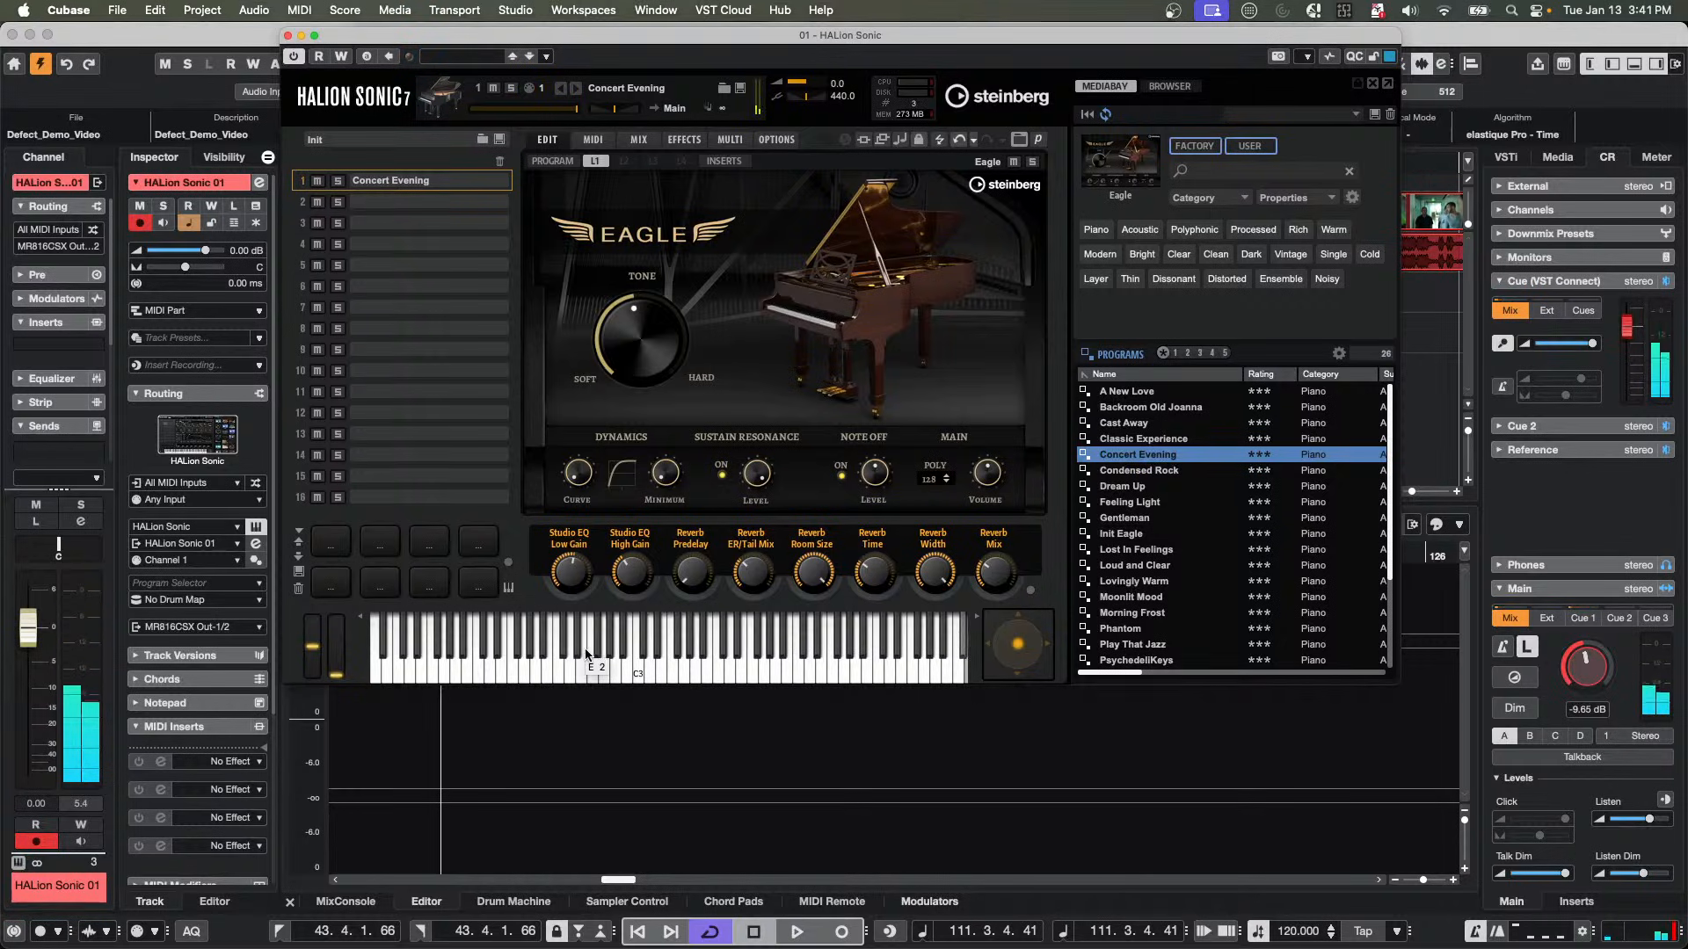
pyautogui.moveTo(674, 470)
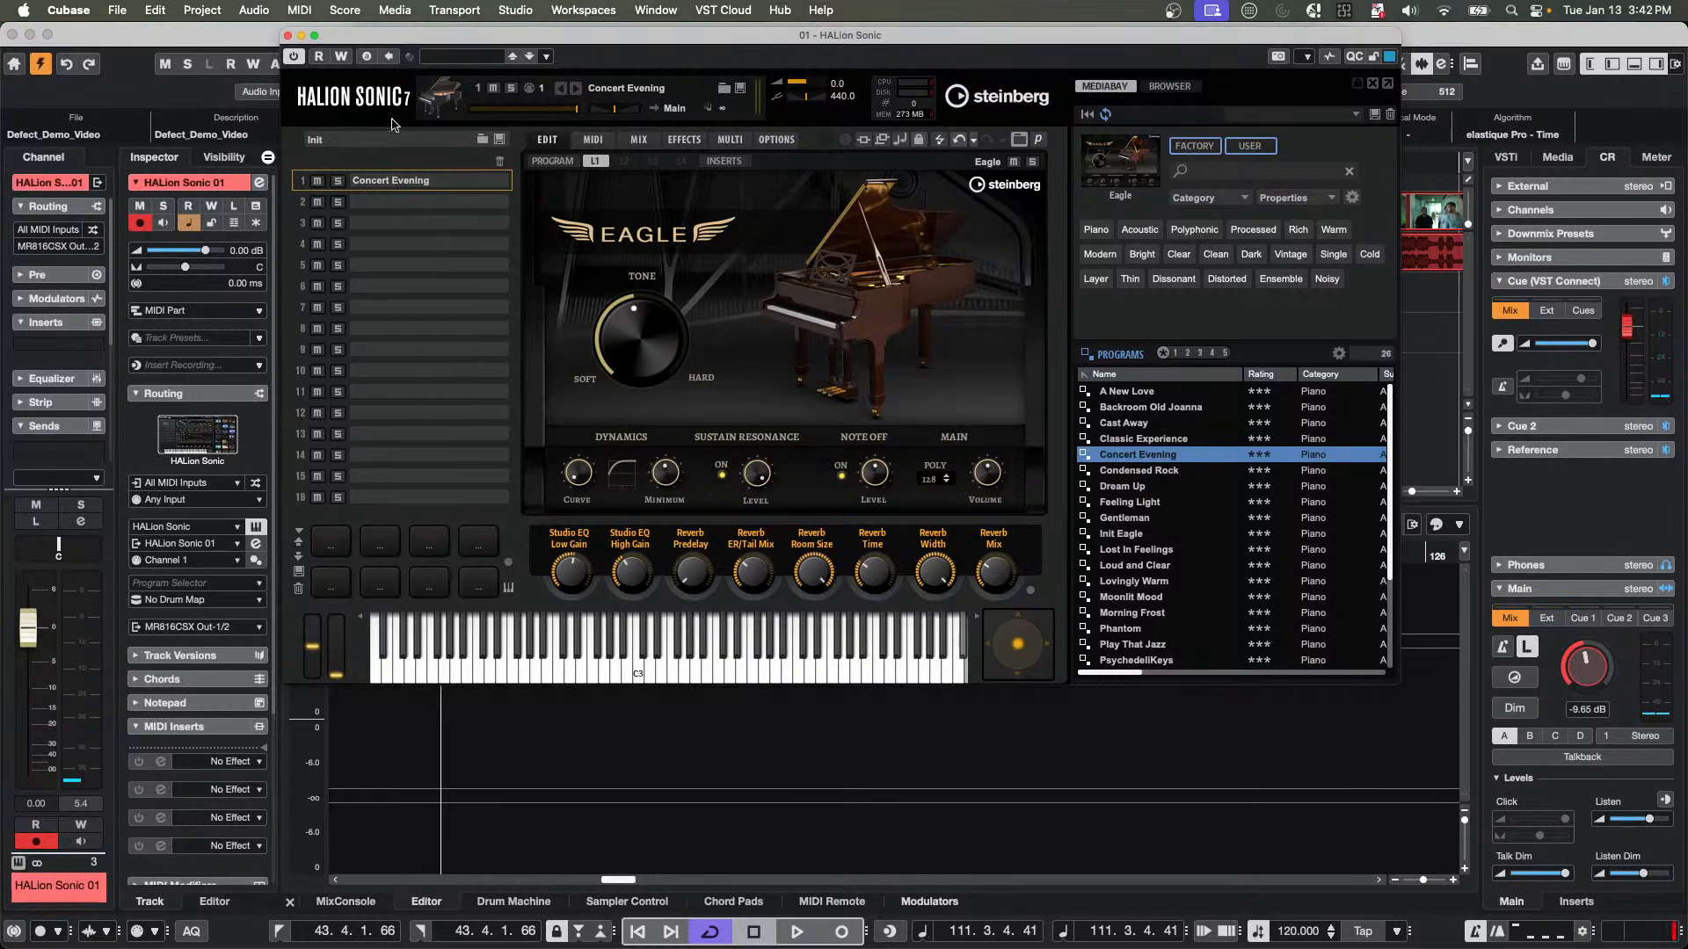
pyautogui.moveTo(587, 470)
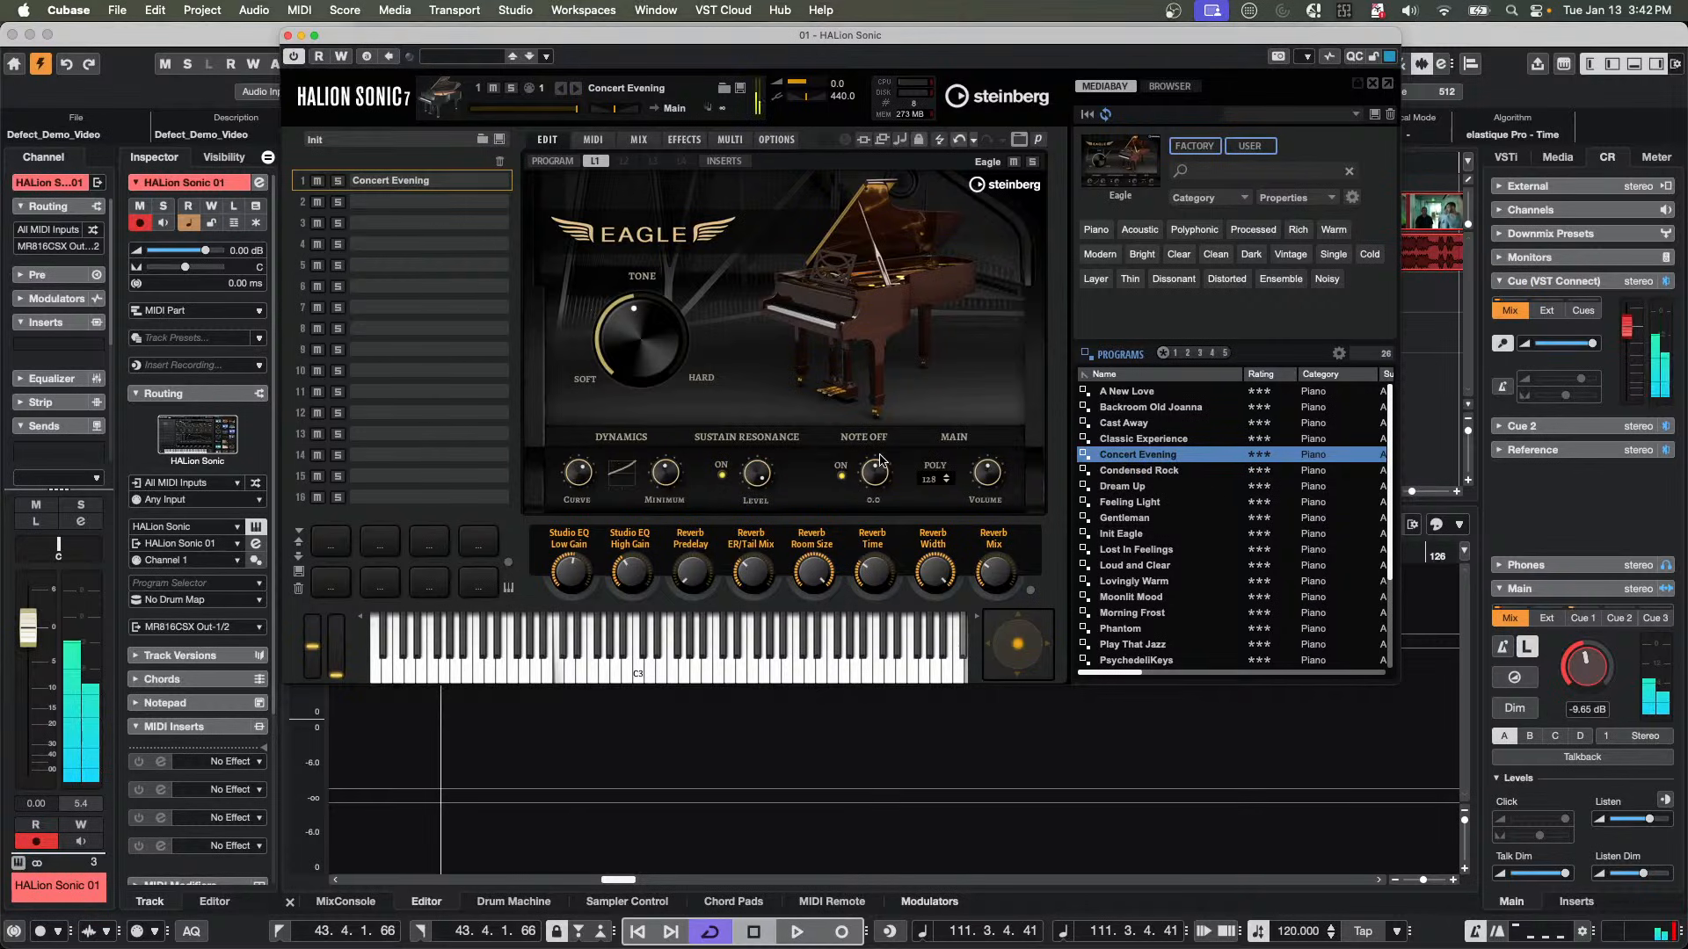
pyautogui.moveTo(967, 497)
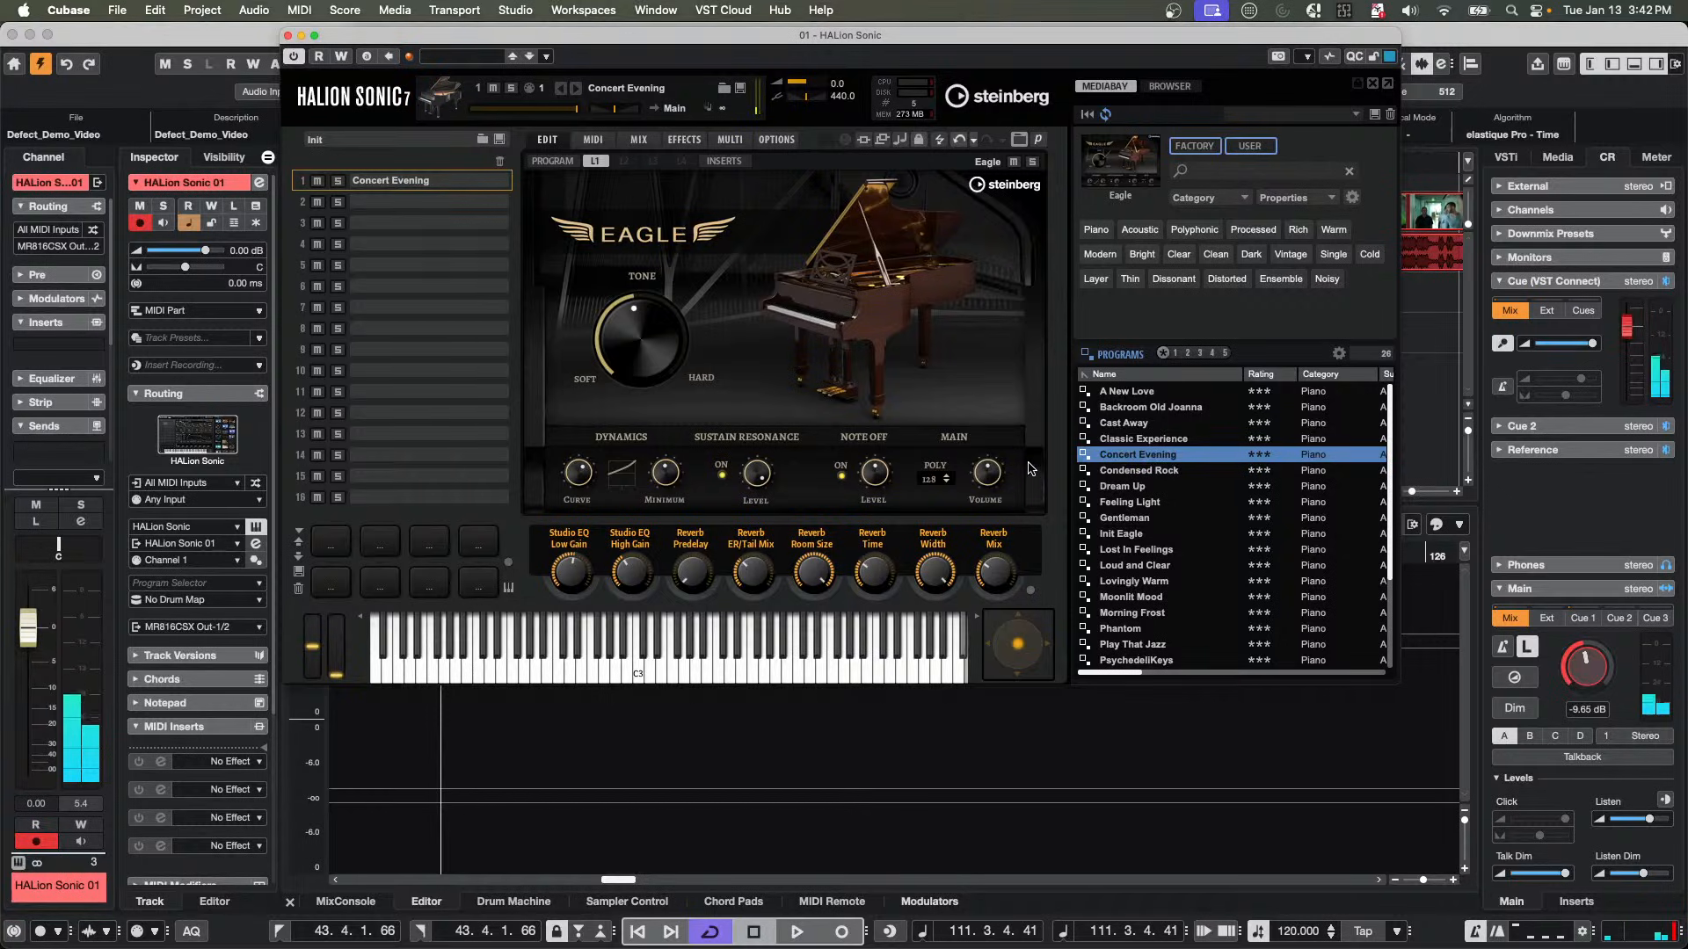
# Load the Eagle program Loud and Clear and view its program layers, key ranges and insert effects.
pyautogui.doubleClick(1141, 566)
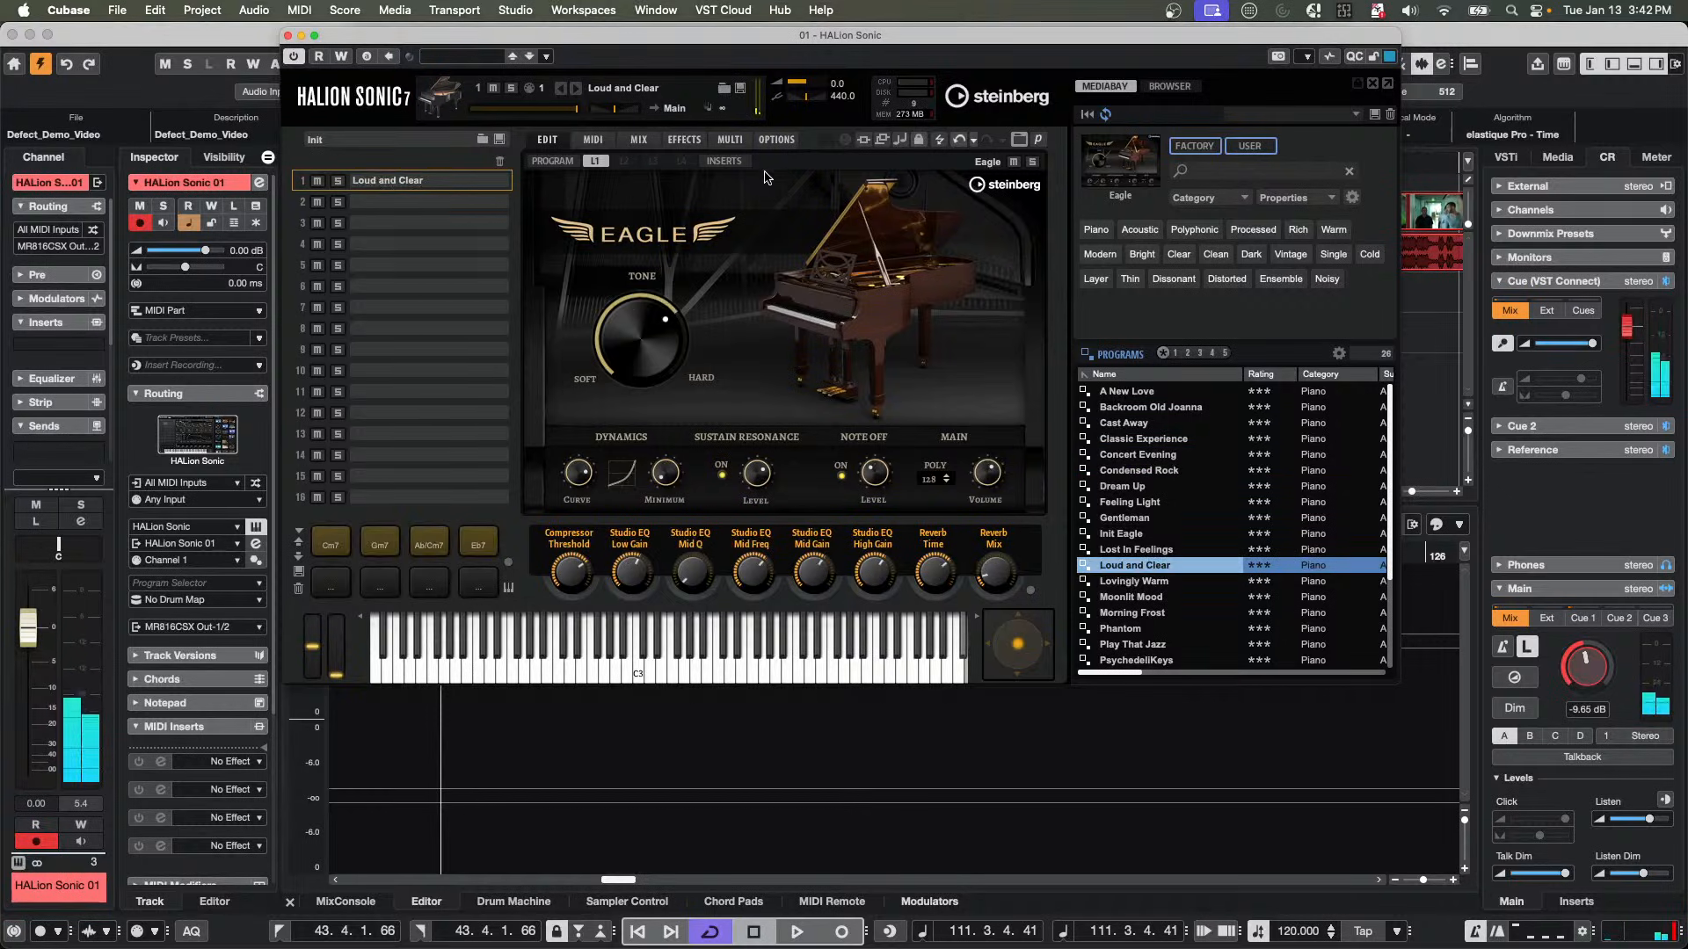
pyautogui.click(540, 162)
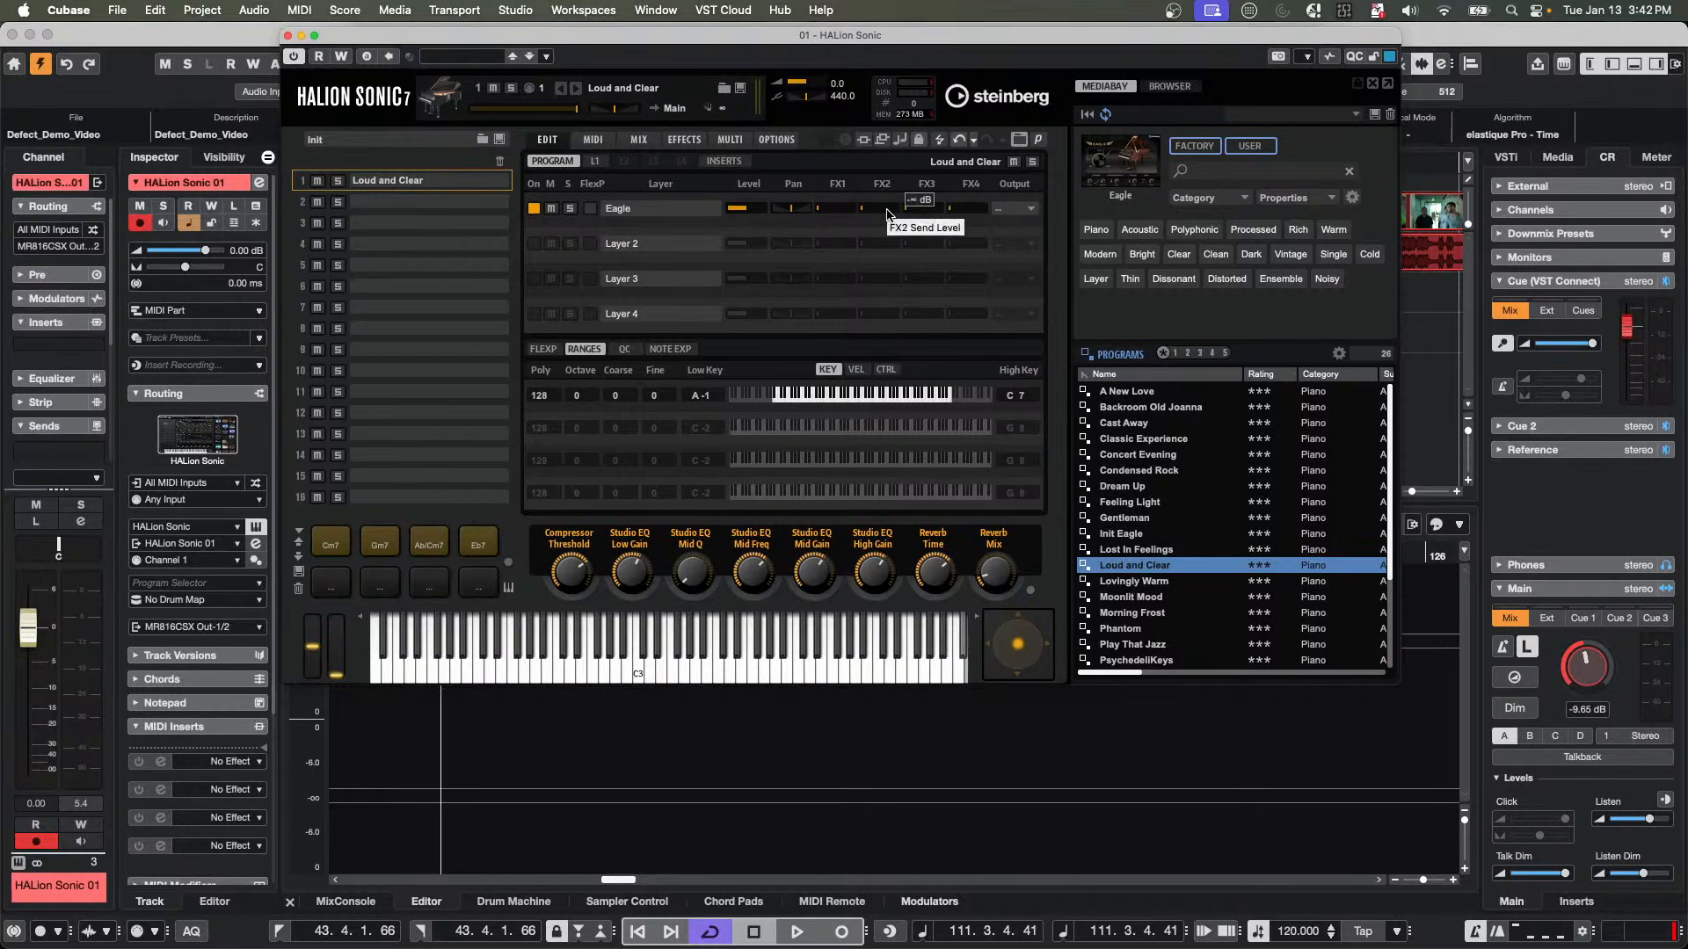
pyautogui.click(596, 162)
pyautogui.click(549, 161)
pyautogui.click(723, 161)
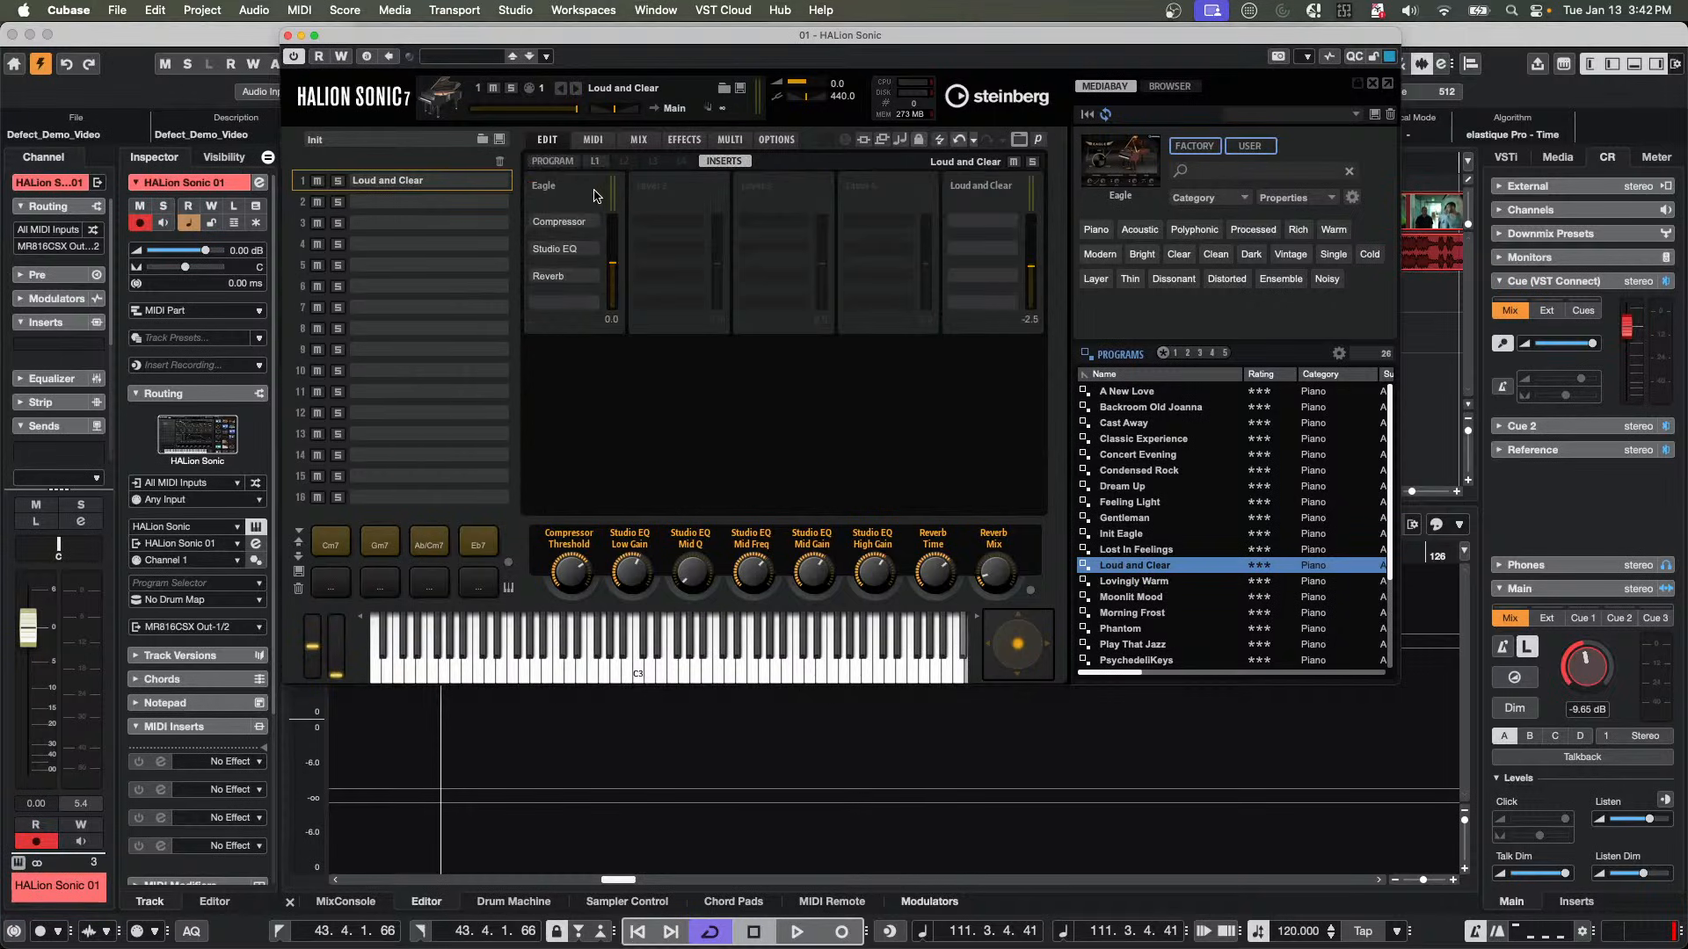
pyautogui.click(554, 162)
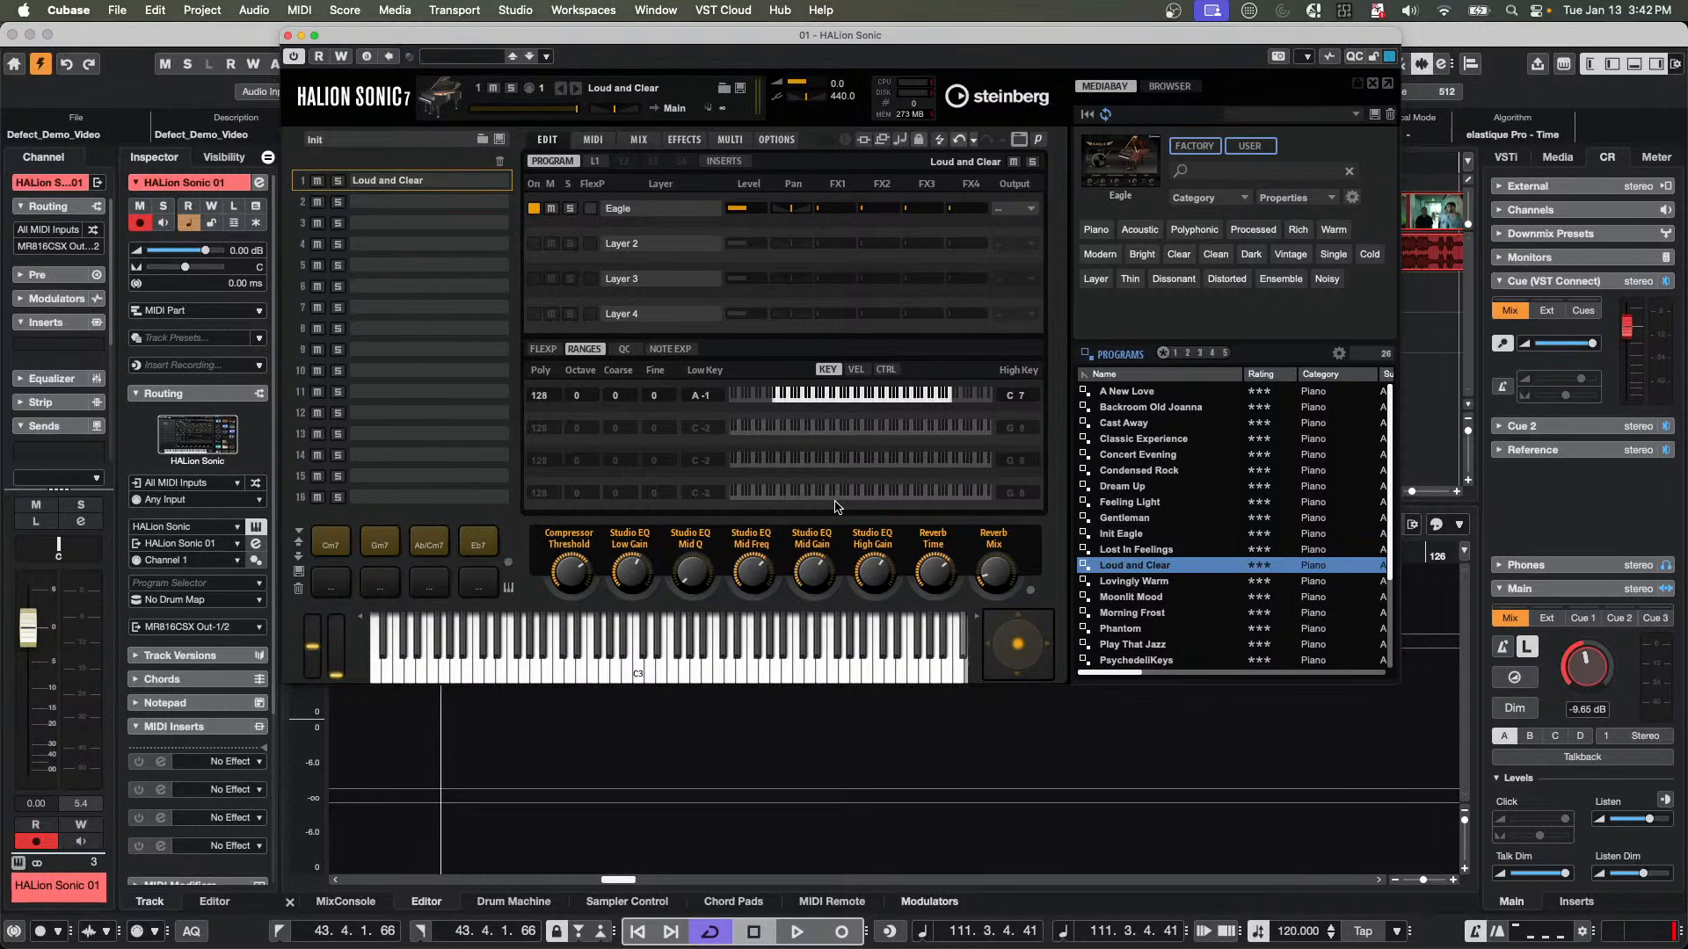
# Load the Eagle program Morning Frost and show the program list of the Pandrum instrument.
pyautogui.doubleClick(1121, 613)
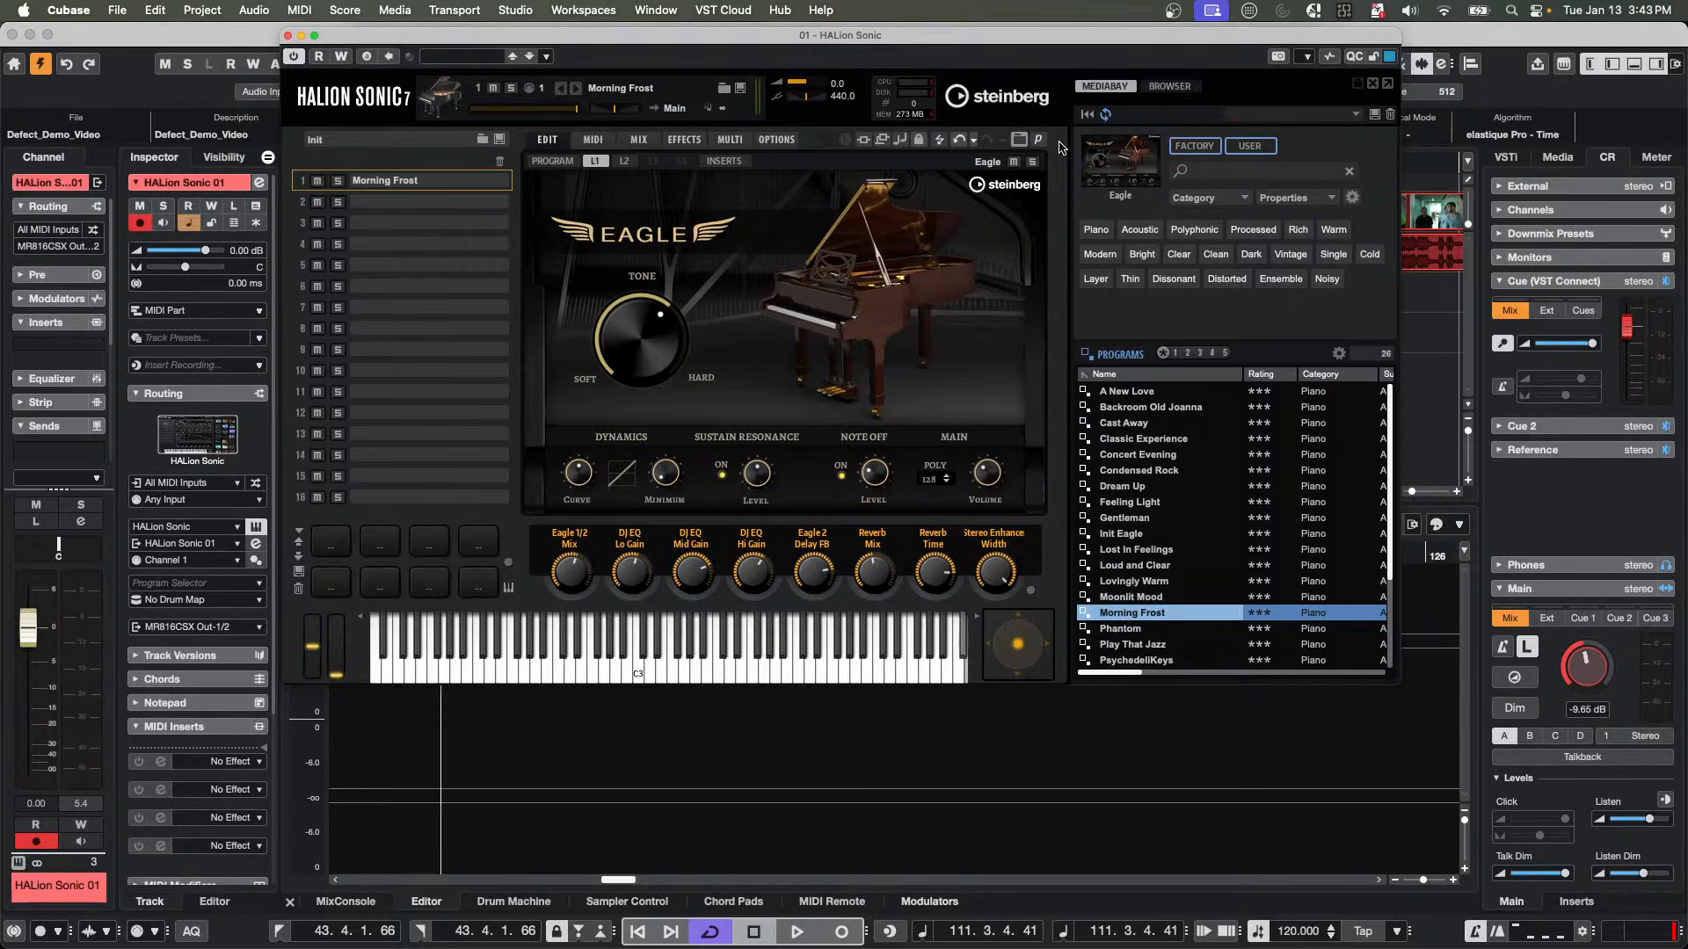
pyautogui.click(1133, 165)
pyautogui.scroll(-6, 1270, 530)
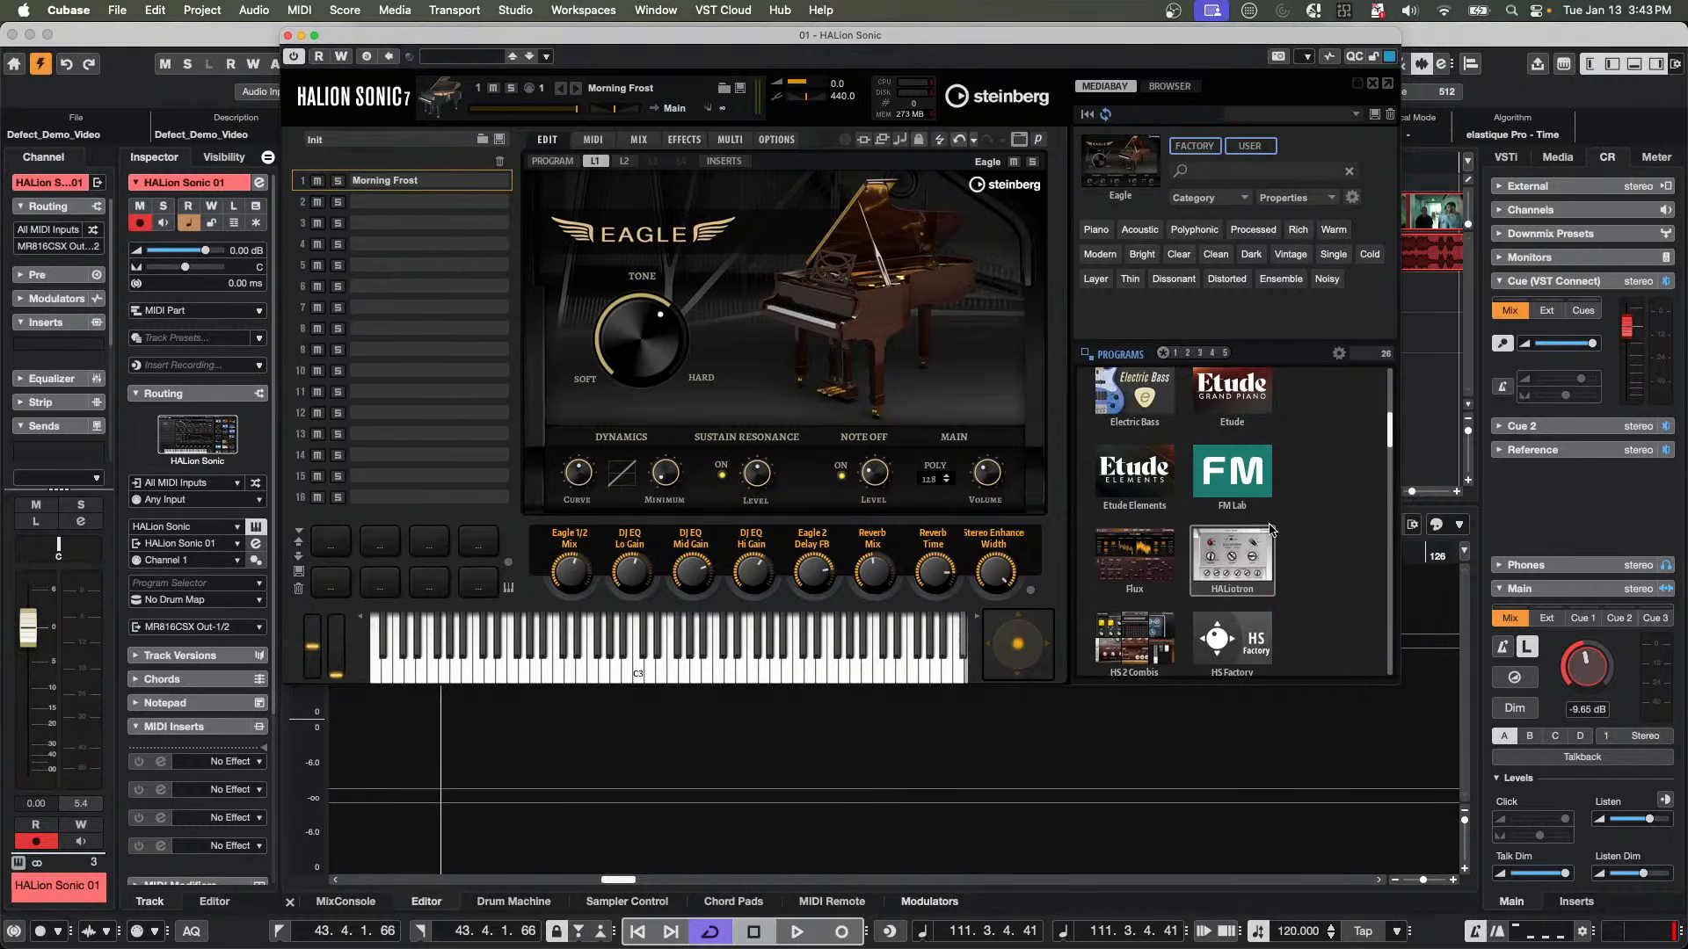
pyautogui.scroll(-8, 1269, 530)
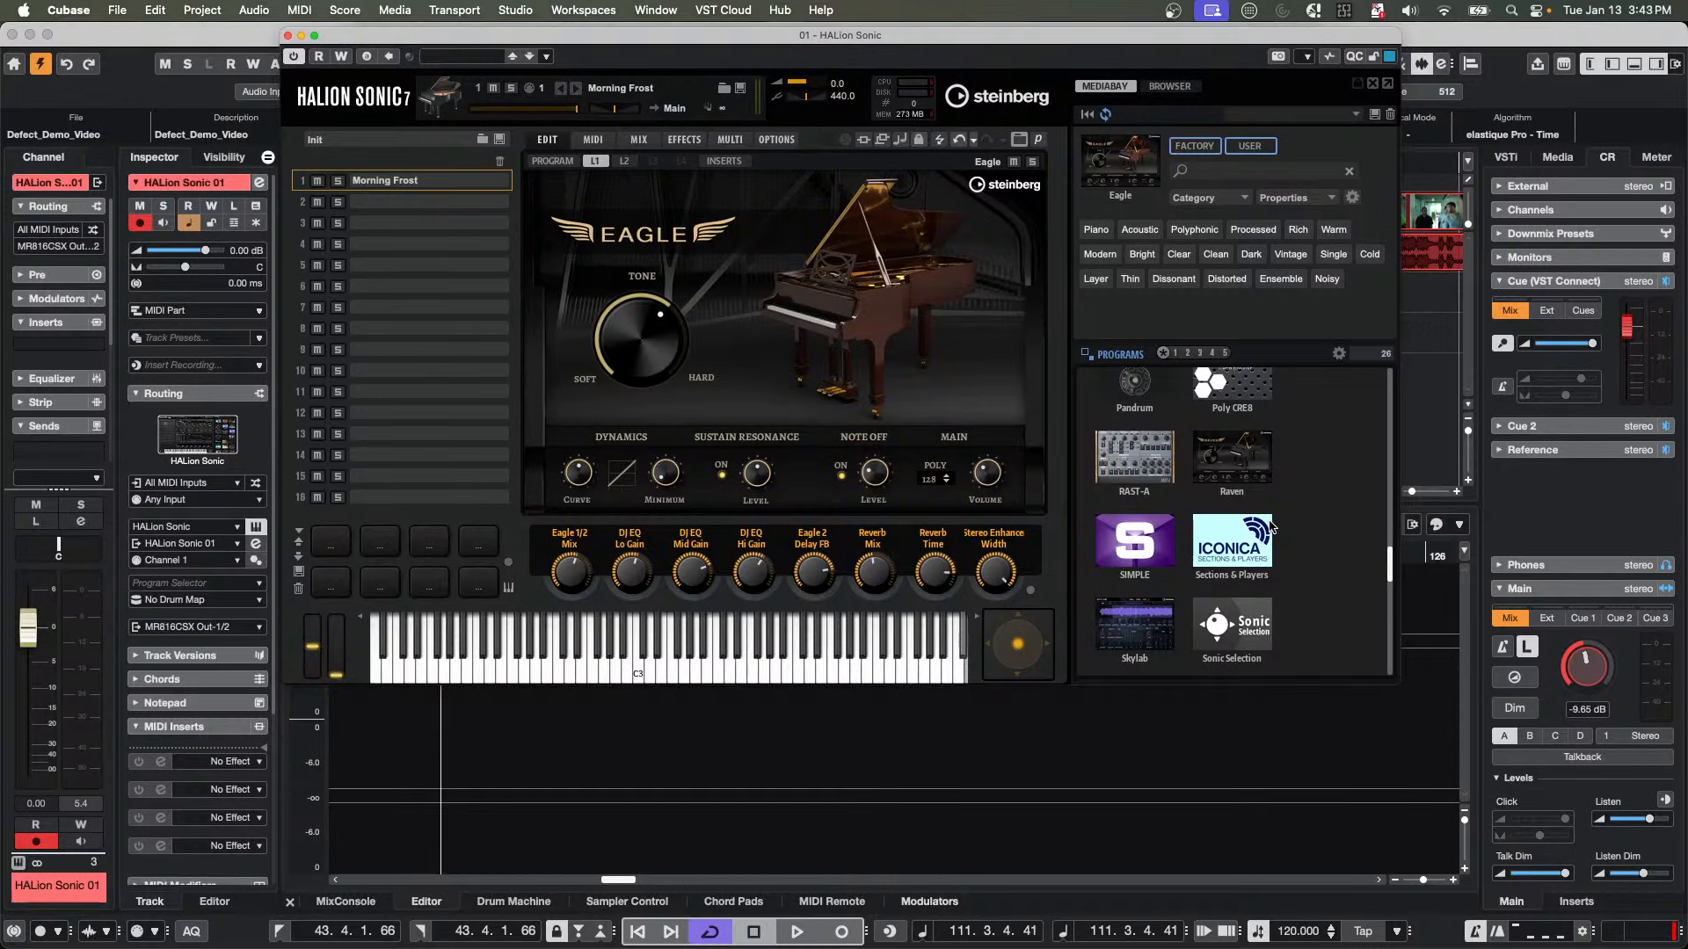
pyautogui.scroll(1, 1270, 527)
pyautogui.click(1128, 476)
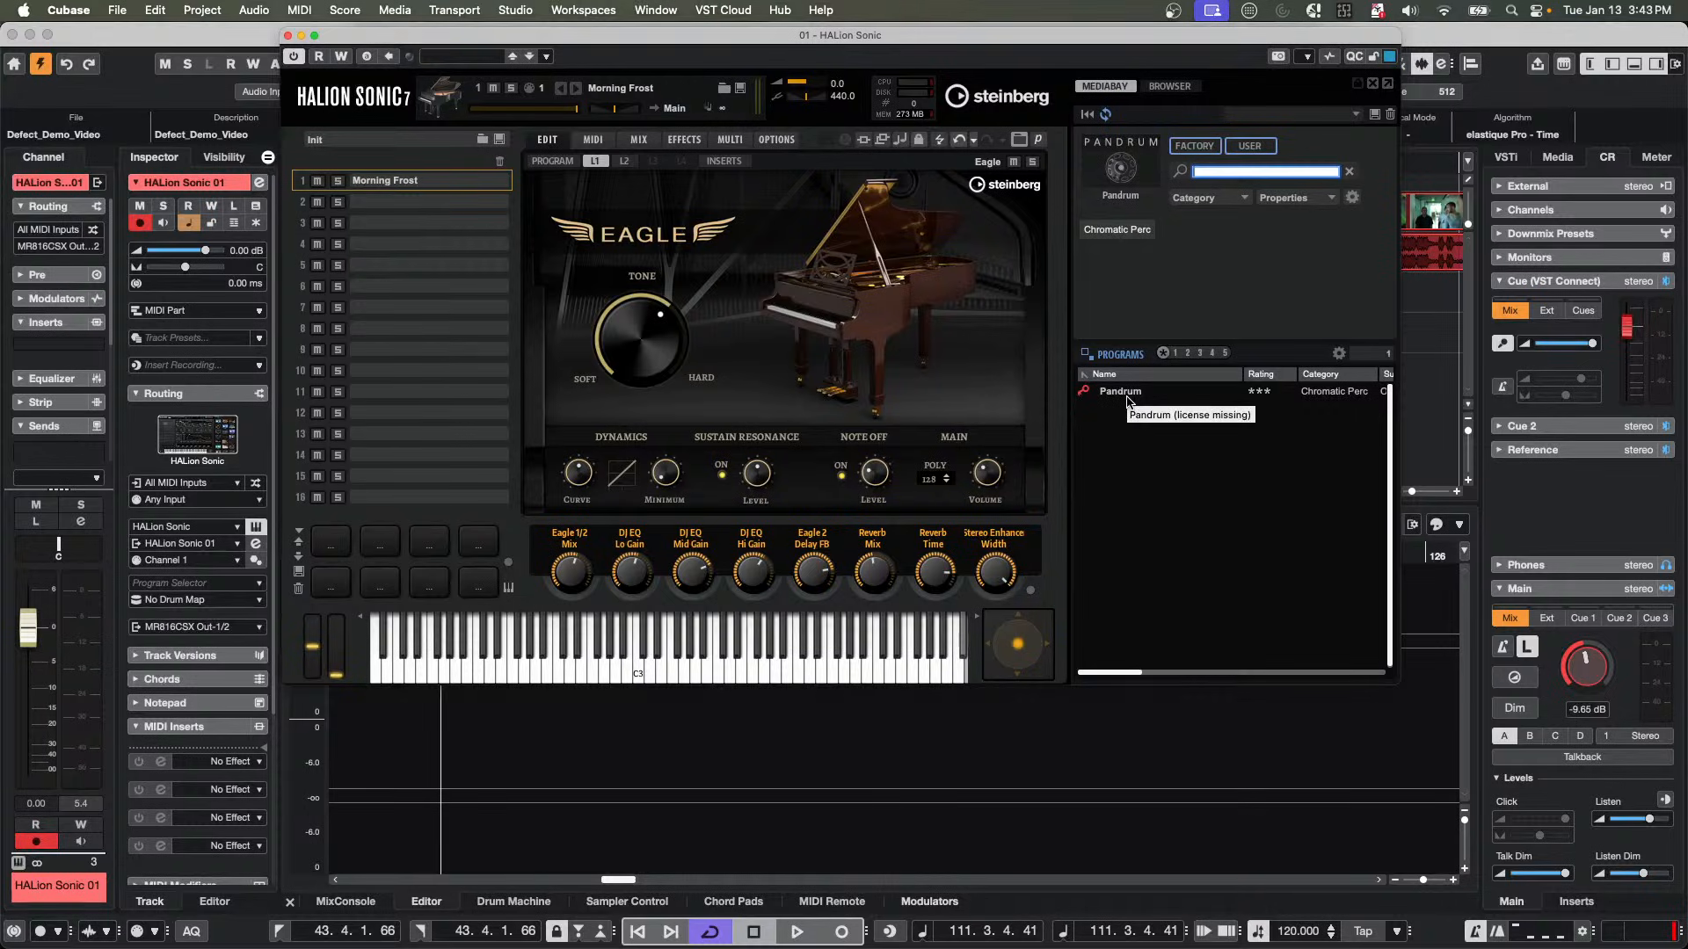
# Choose the Amped Elektra instrument in the program browser and load its Clean The Twins program.
pyautogui.click(1121, 167)
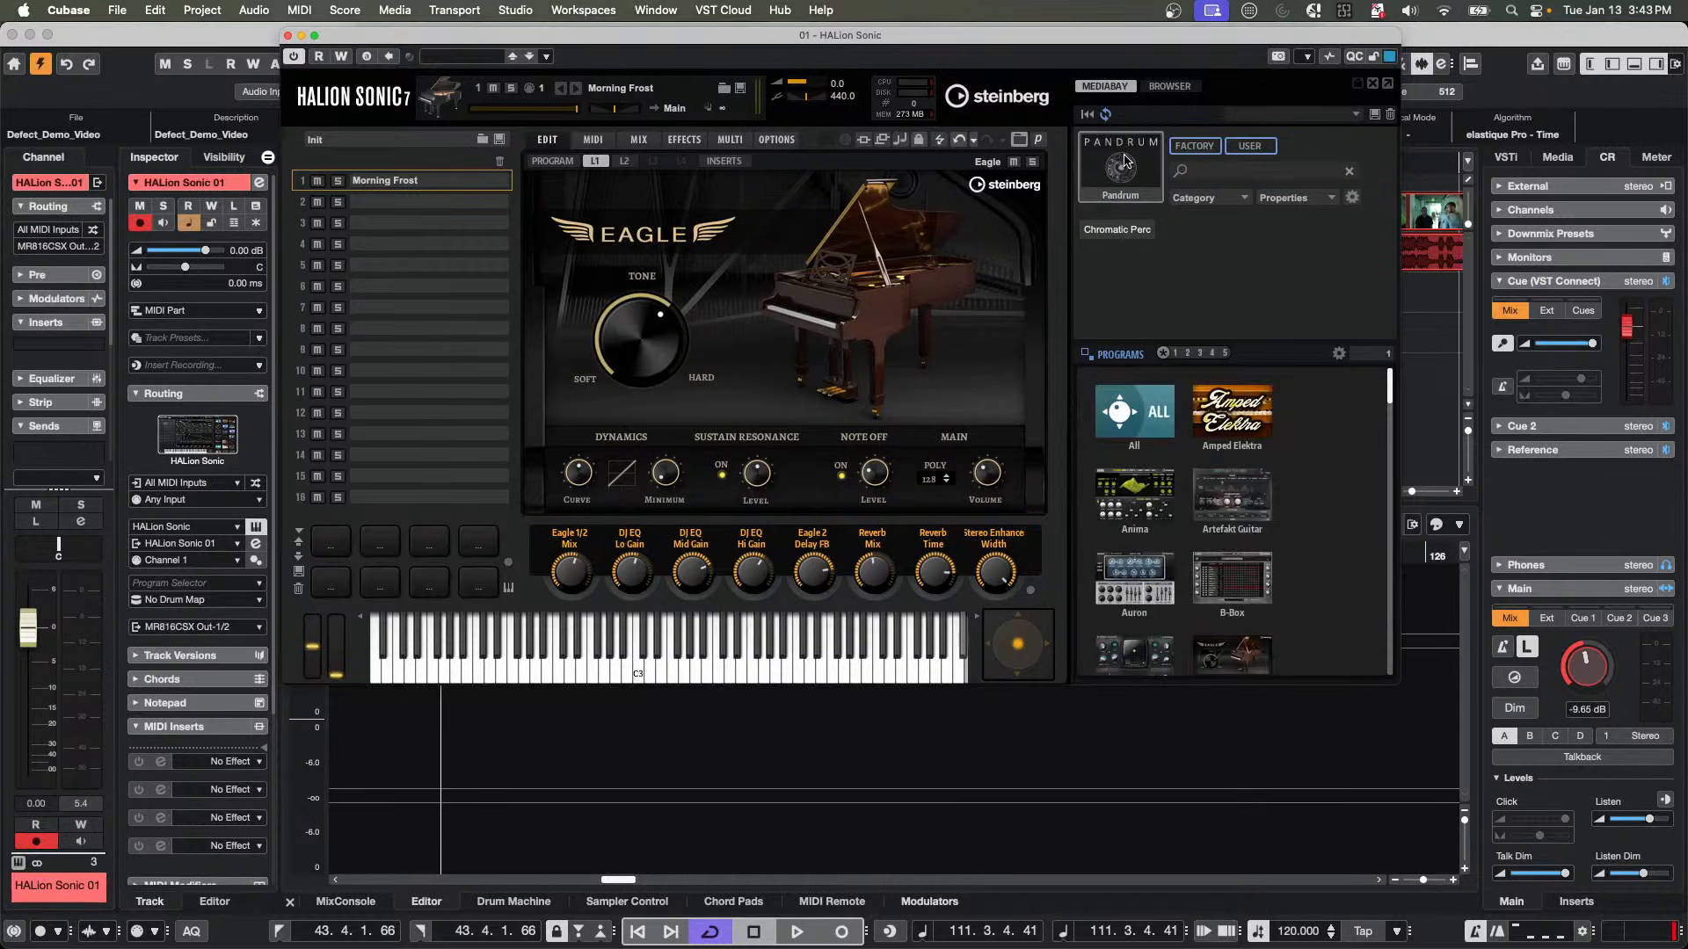
pyautogui.click(1233, 431)
pyautogui.doubleClick(1140, 502)
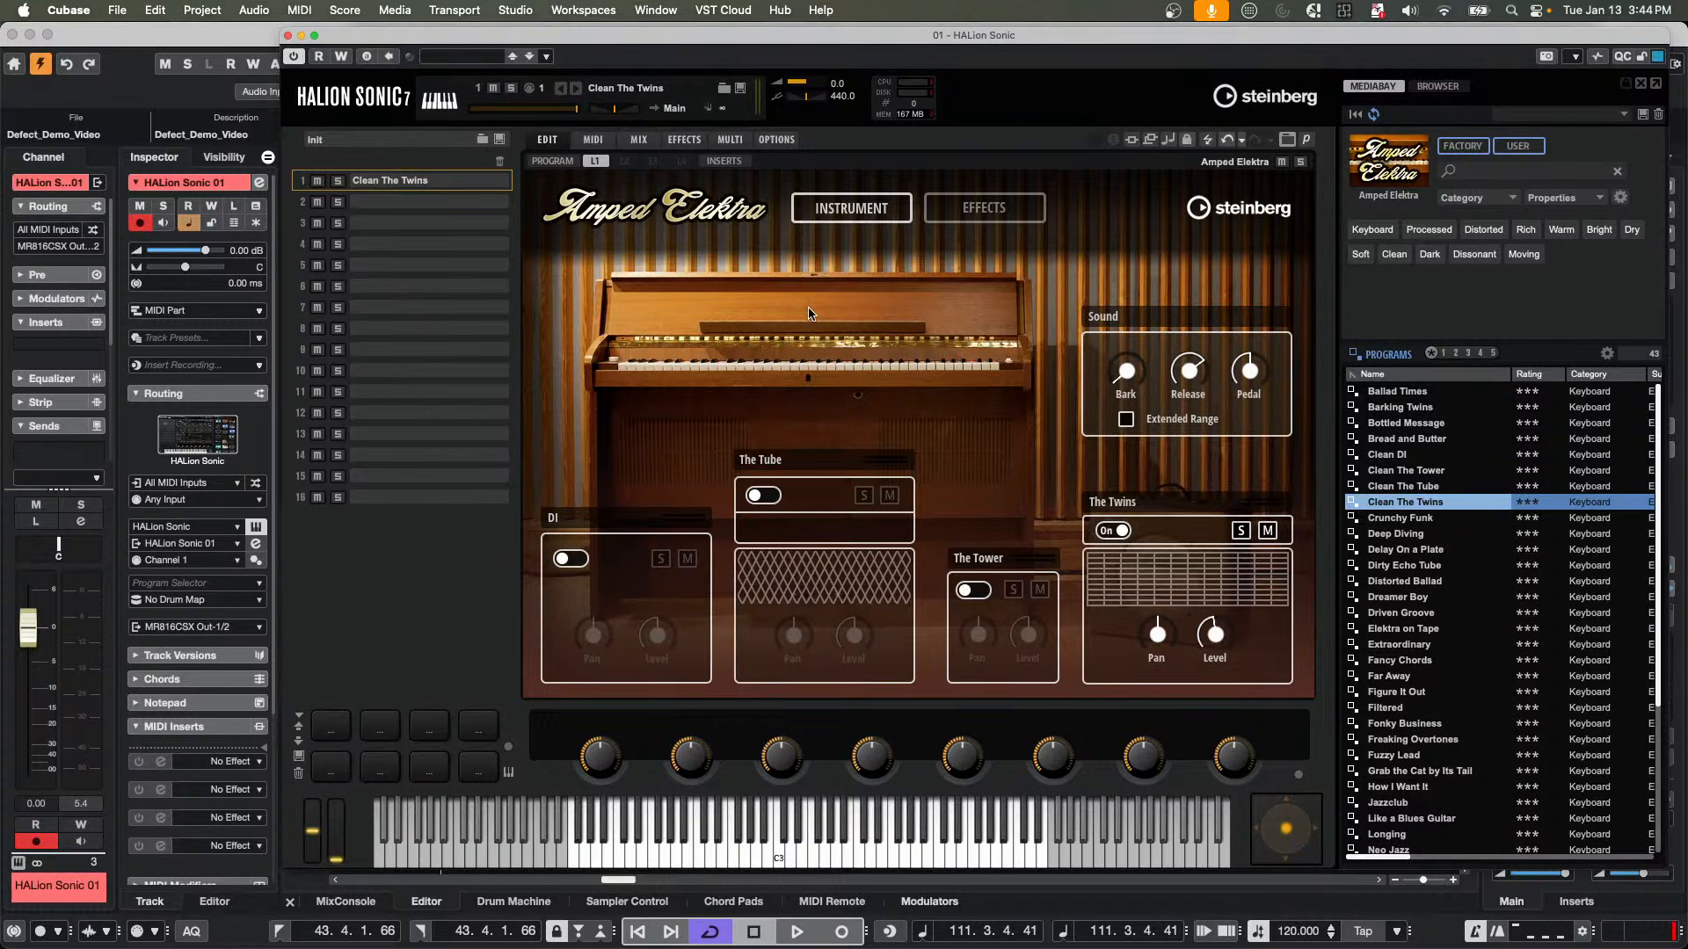
# Switch to Finder and open the hidden user Library folder.
pyautogui.moveTo(785, 947)
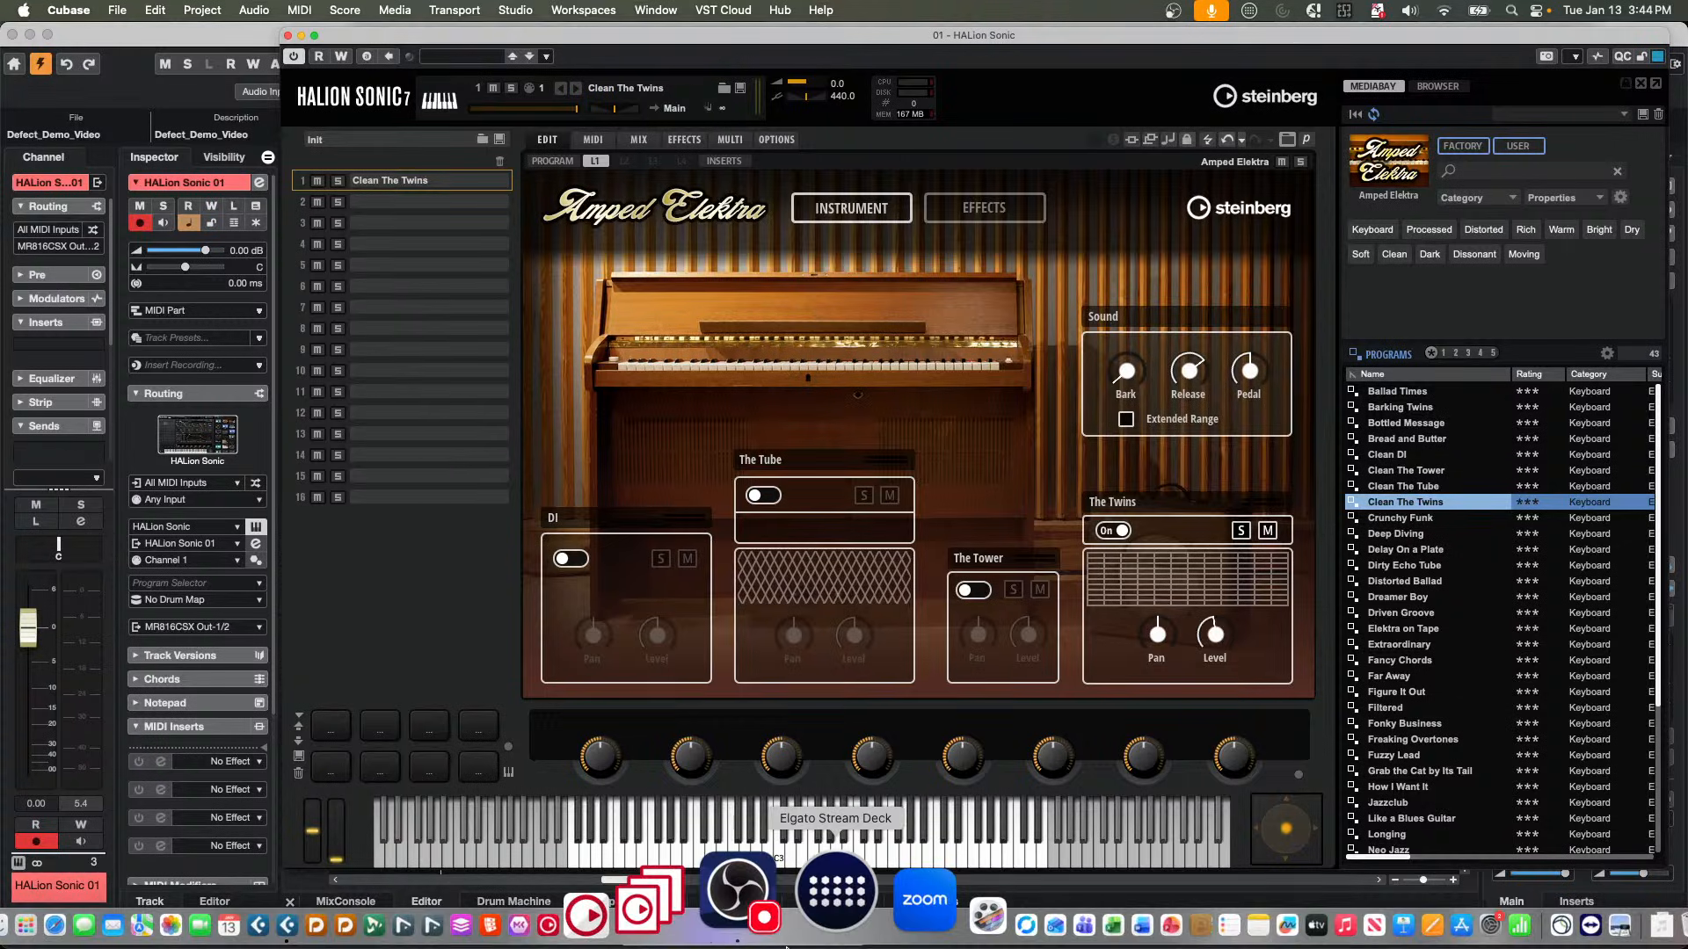
pyautogui.press('super+Tab')
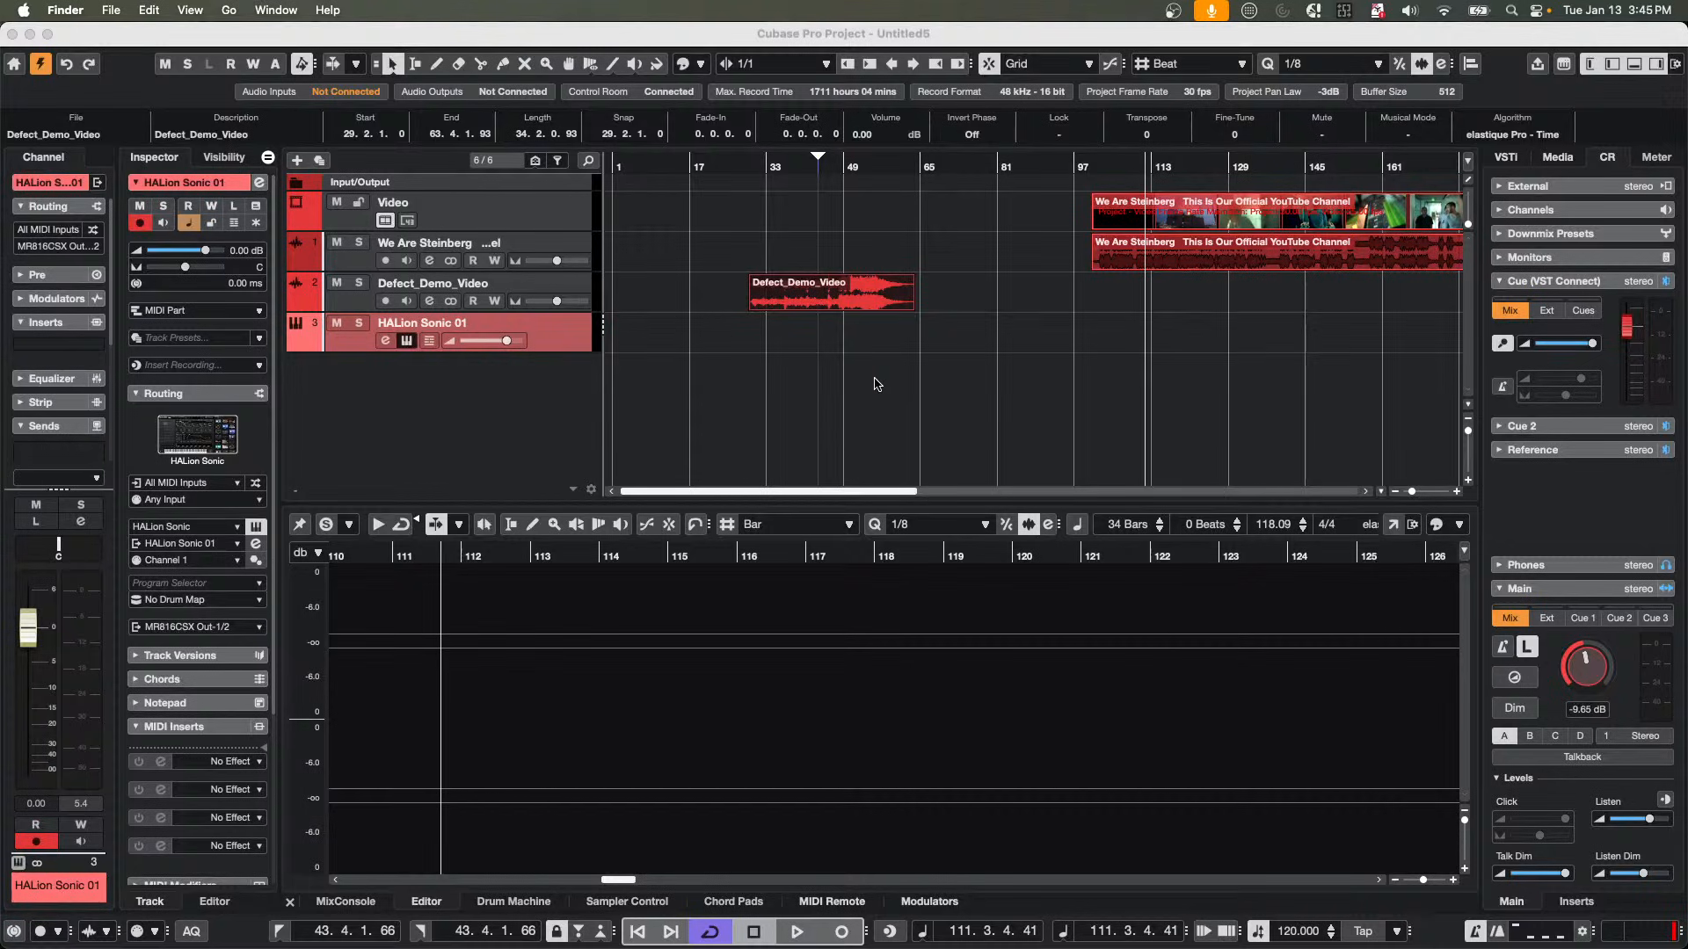
pyautogui.press('cmd+Tab')
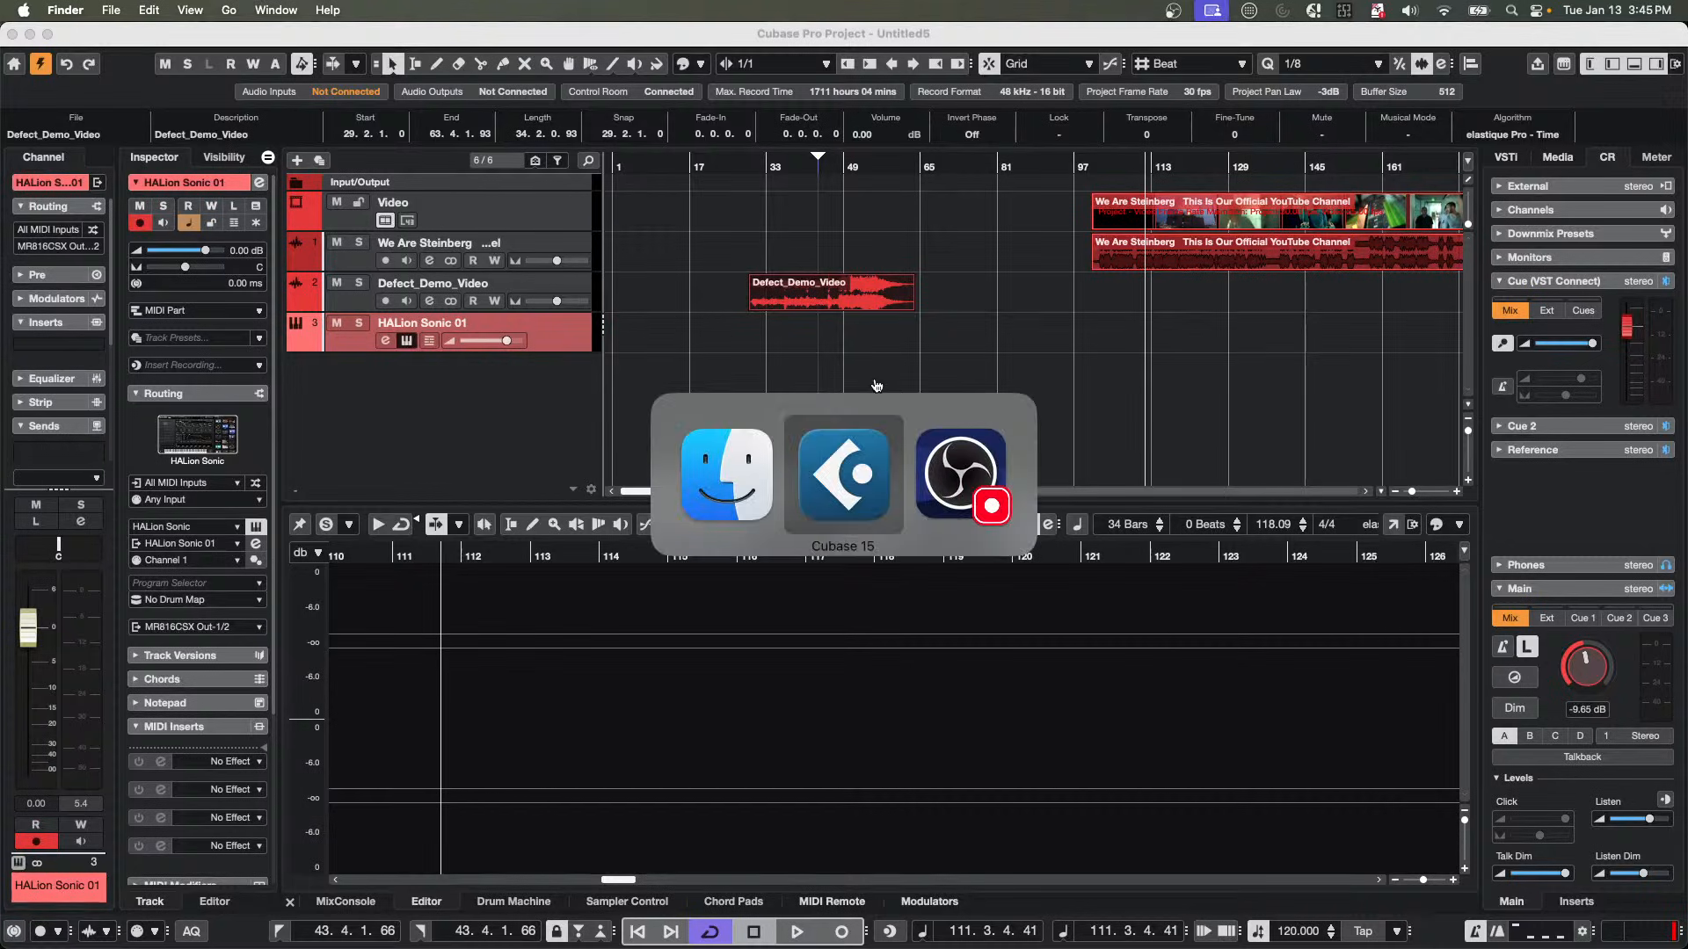
pyautogui.press('cmd+shift+Tab')
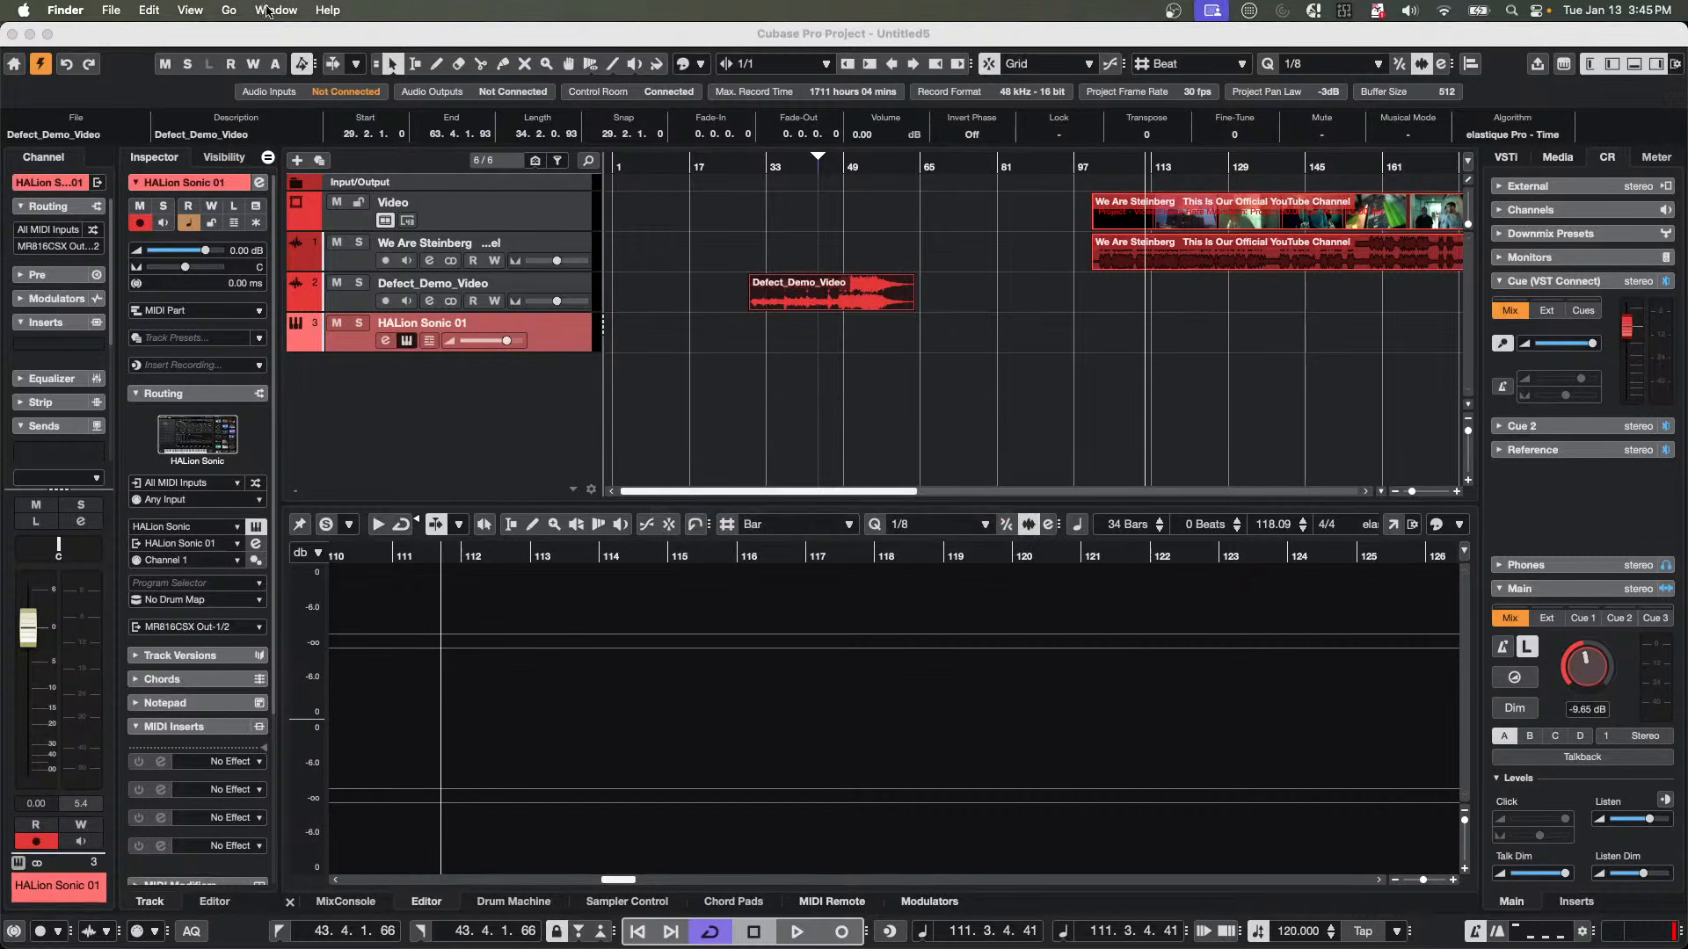
pyautogui.click(229, 10)
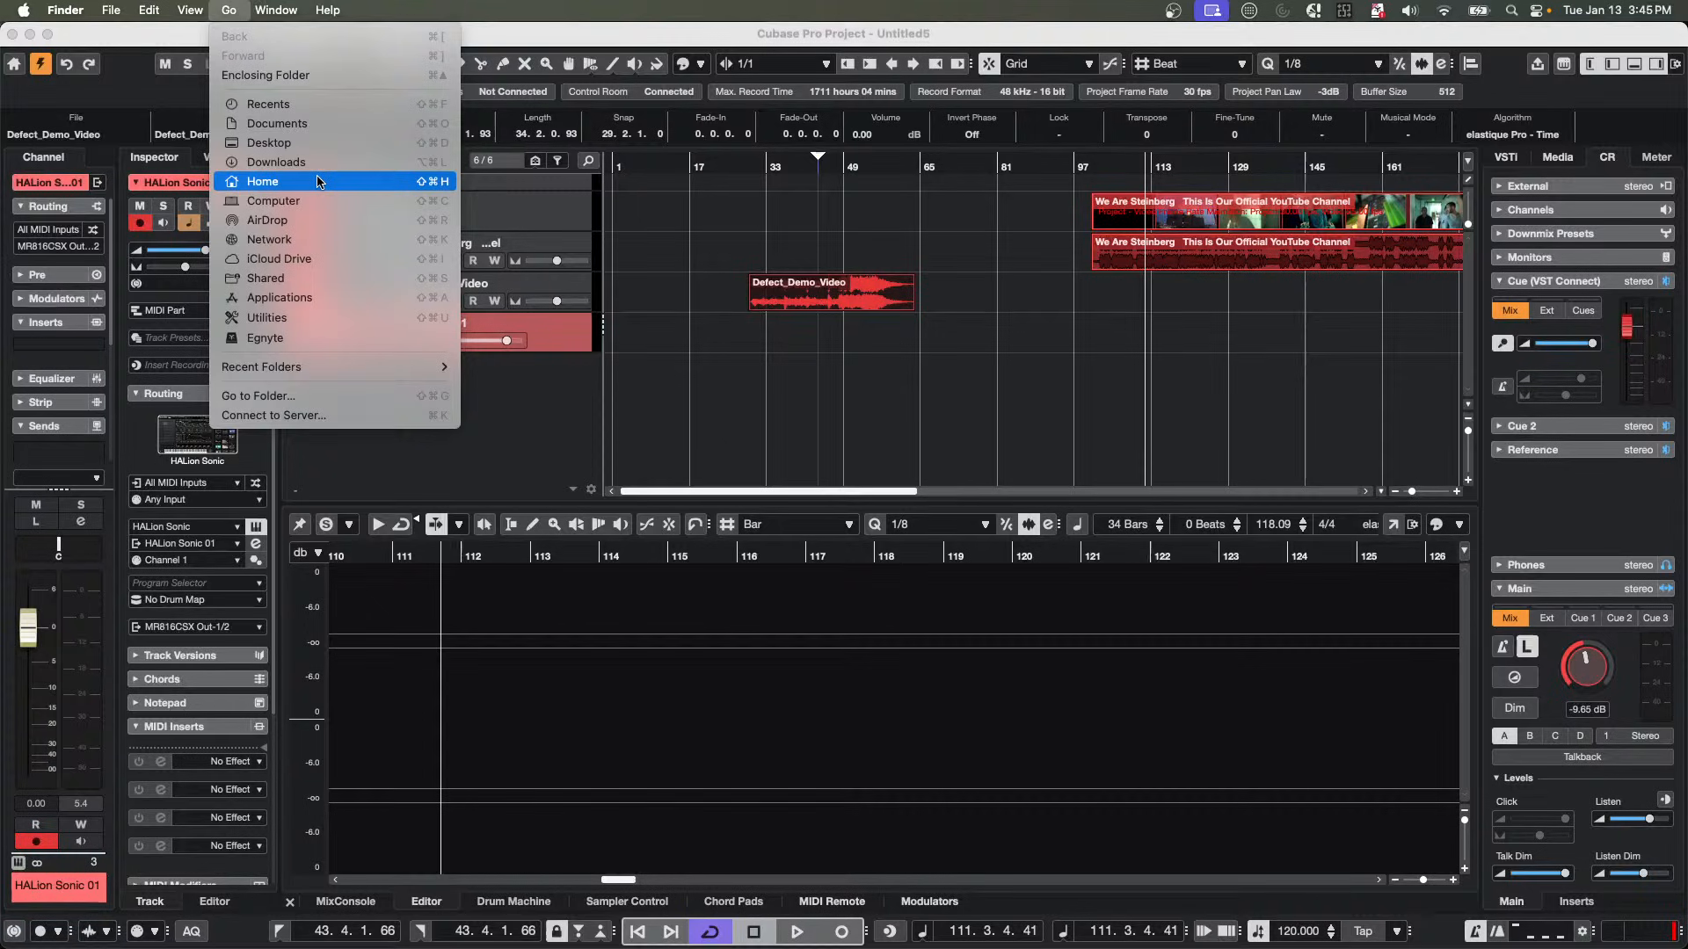
pyautogui.press('alt')
pyautogui.press('alt')
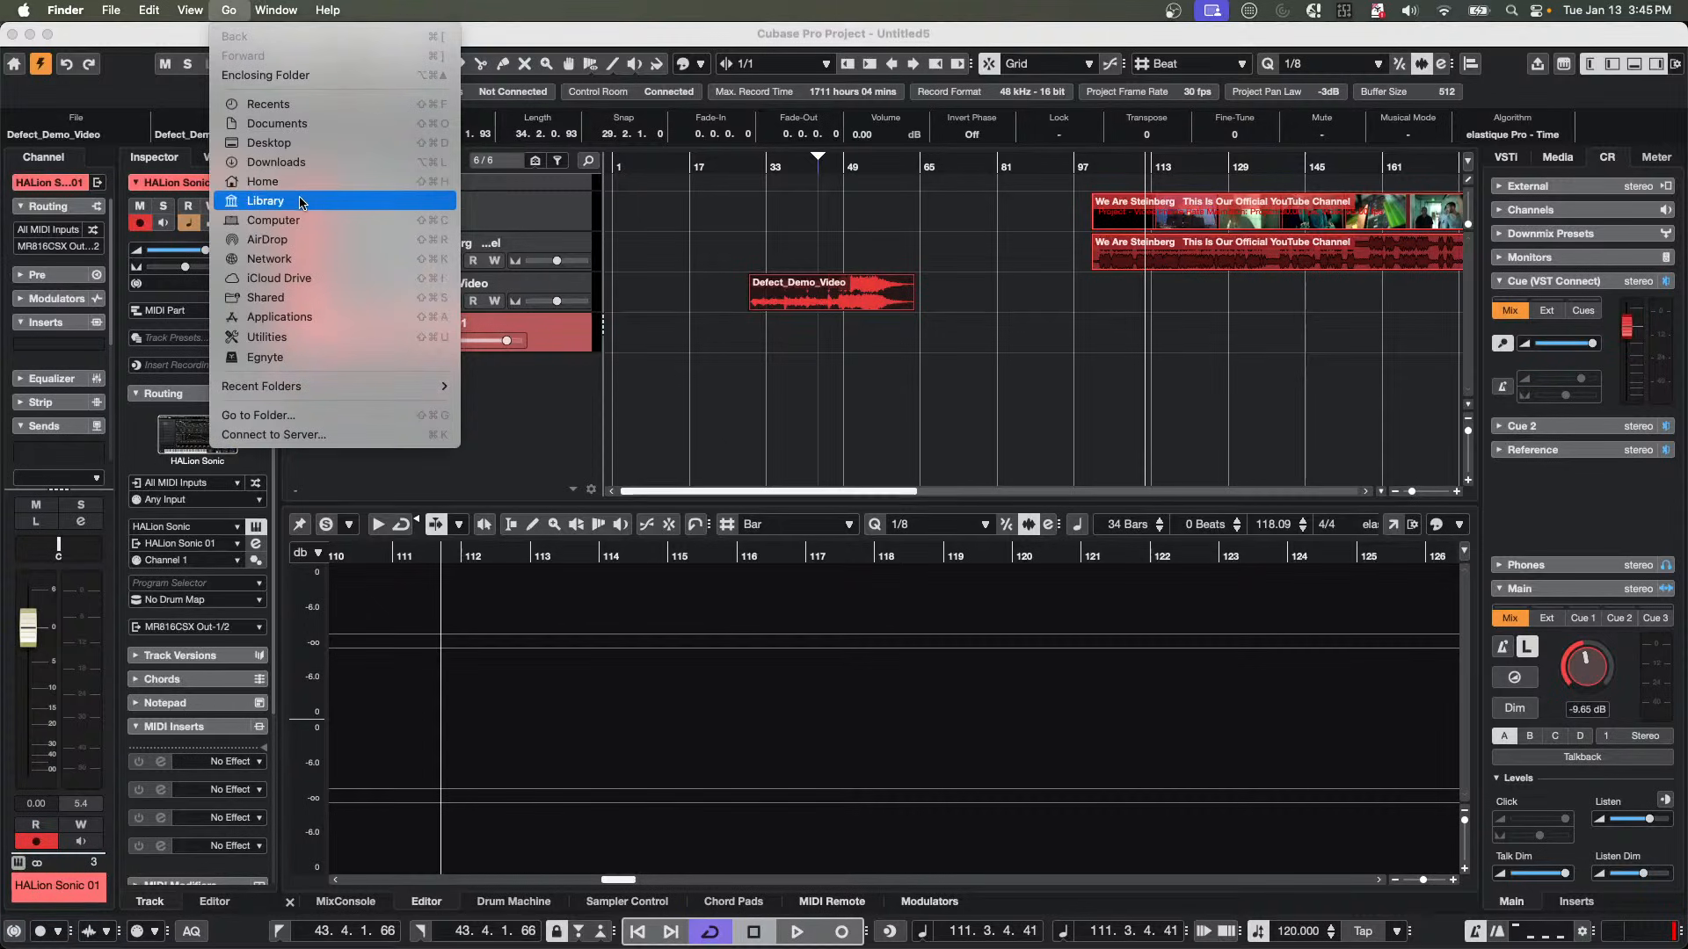
pyautogui.click(299, 201)
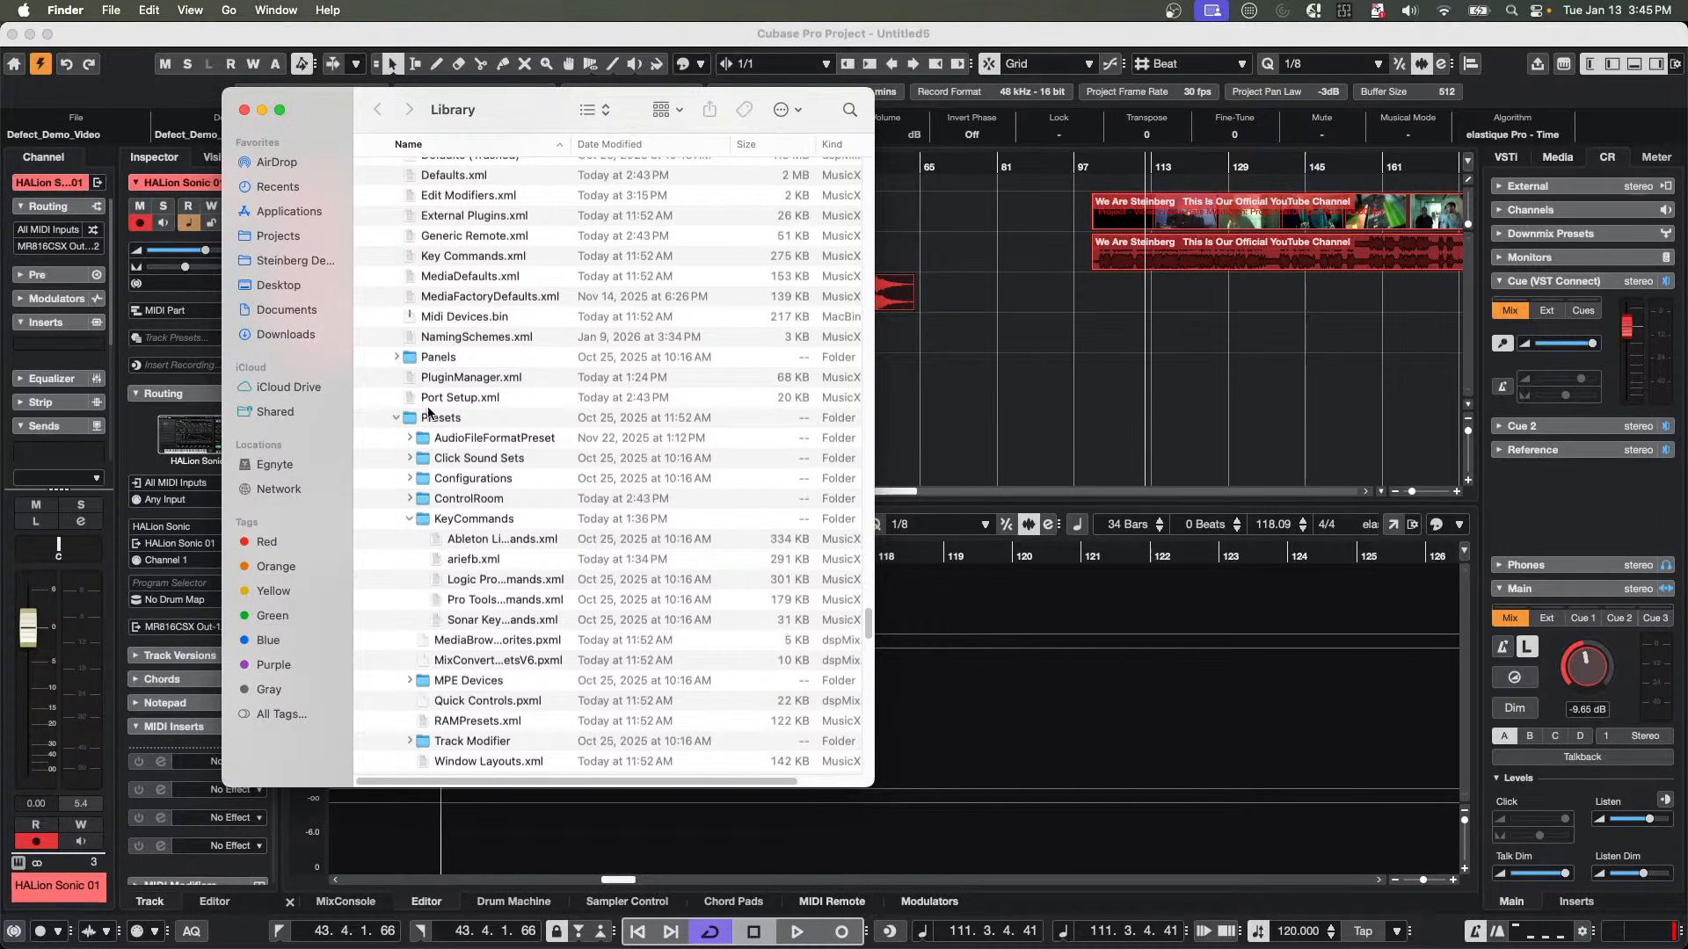
# Look through the Cubase 15 preferences folder and collapse the KeyCommands folder inside its Presets folder.
pyautogui.scroll(10, 453, 403)
pyautogui.scroll(8, 451, 404)
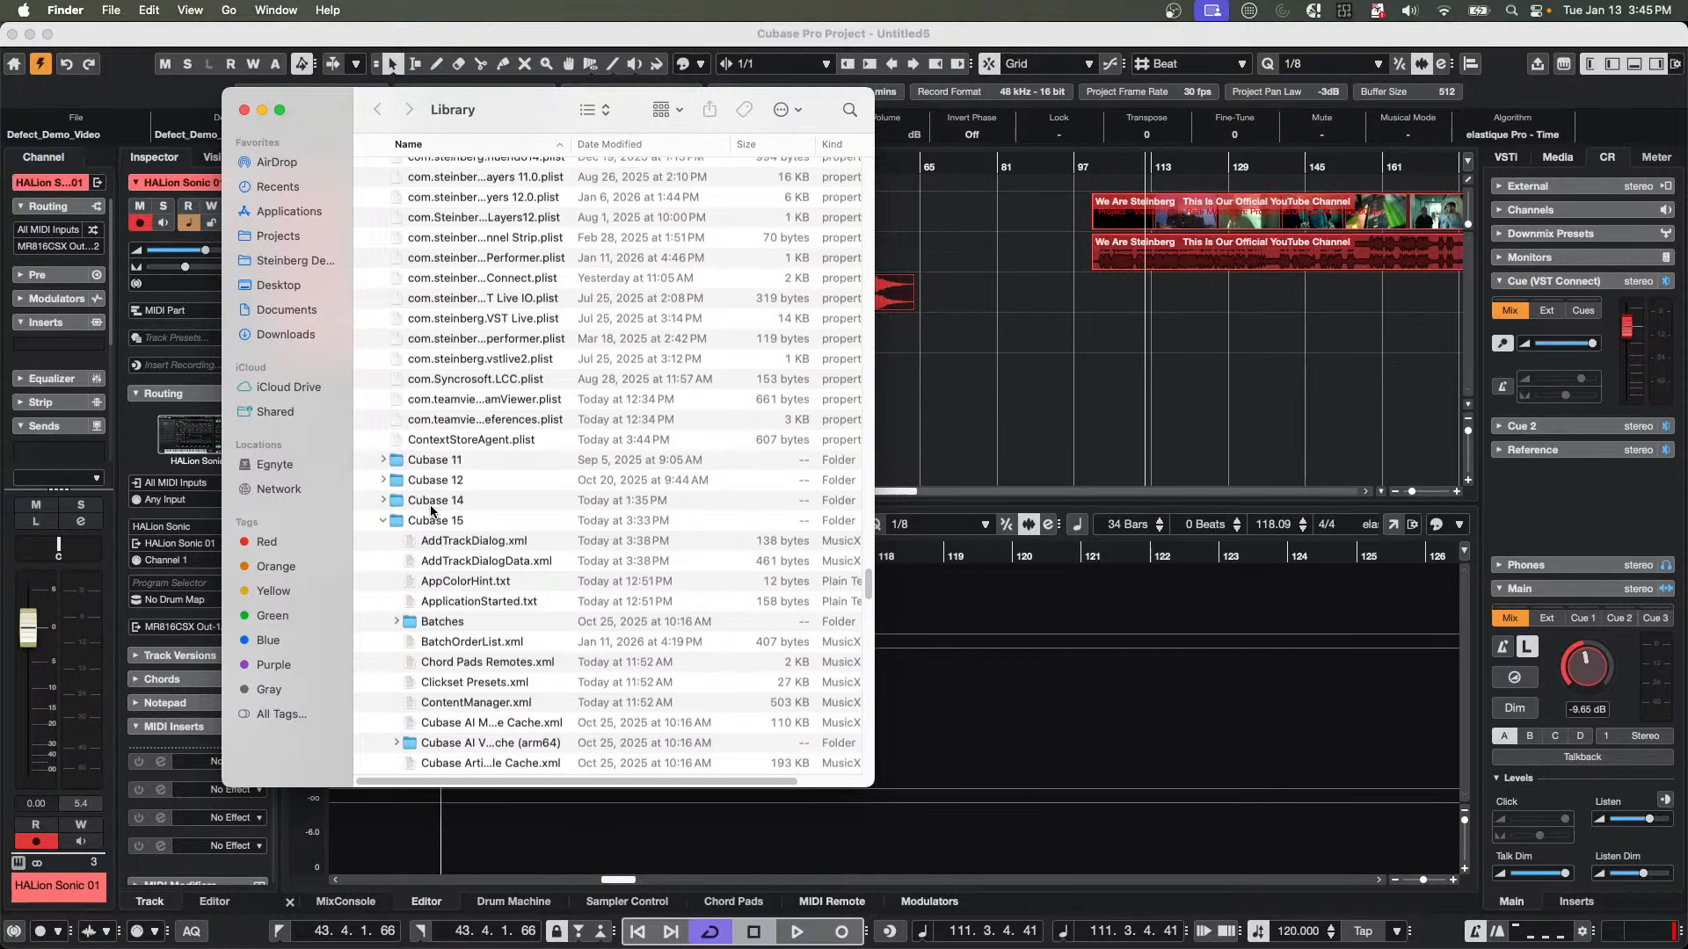
pyautogui.scroll(-6, 434, 513)
pyautogui.scroll(-7, 434, 511)
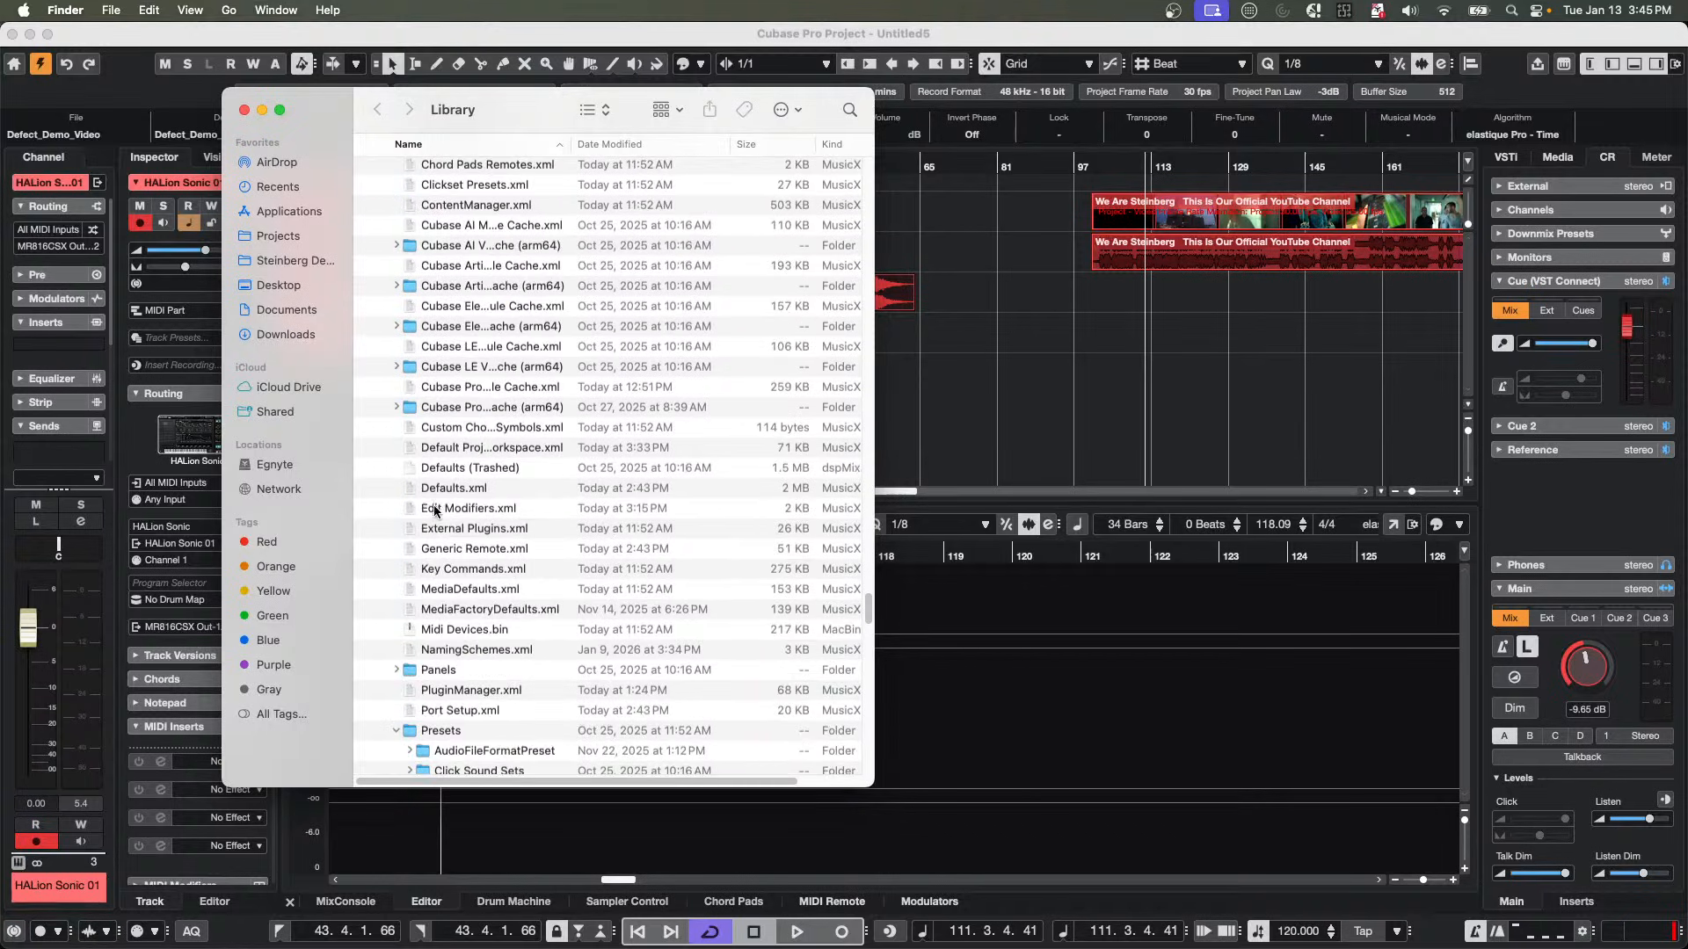
pyautogui.scroll(-3, 435, 494)
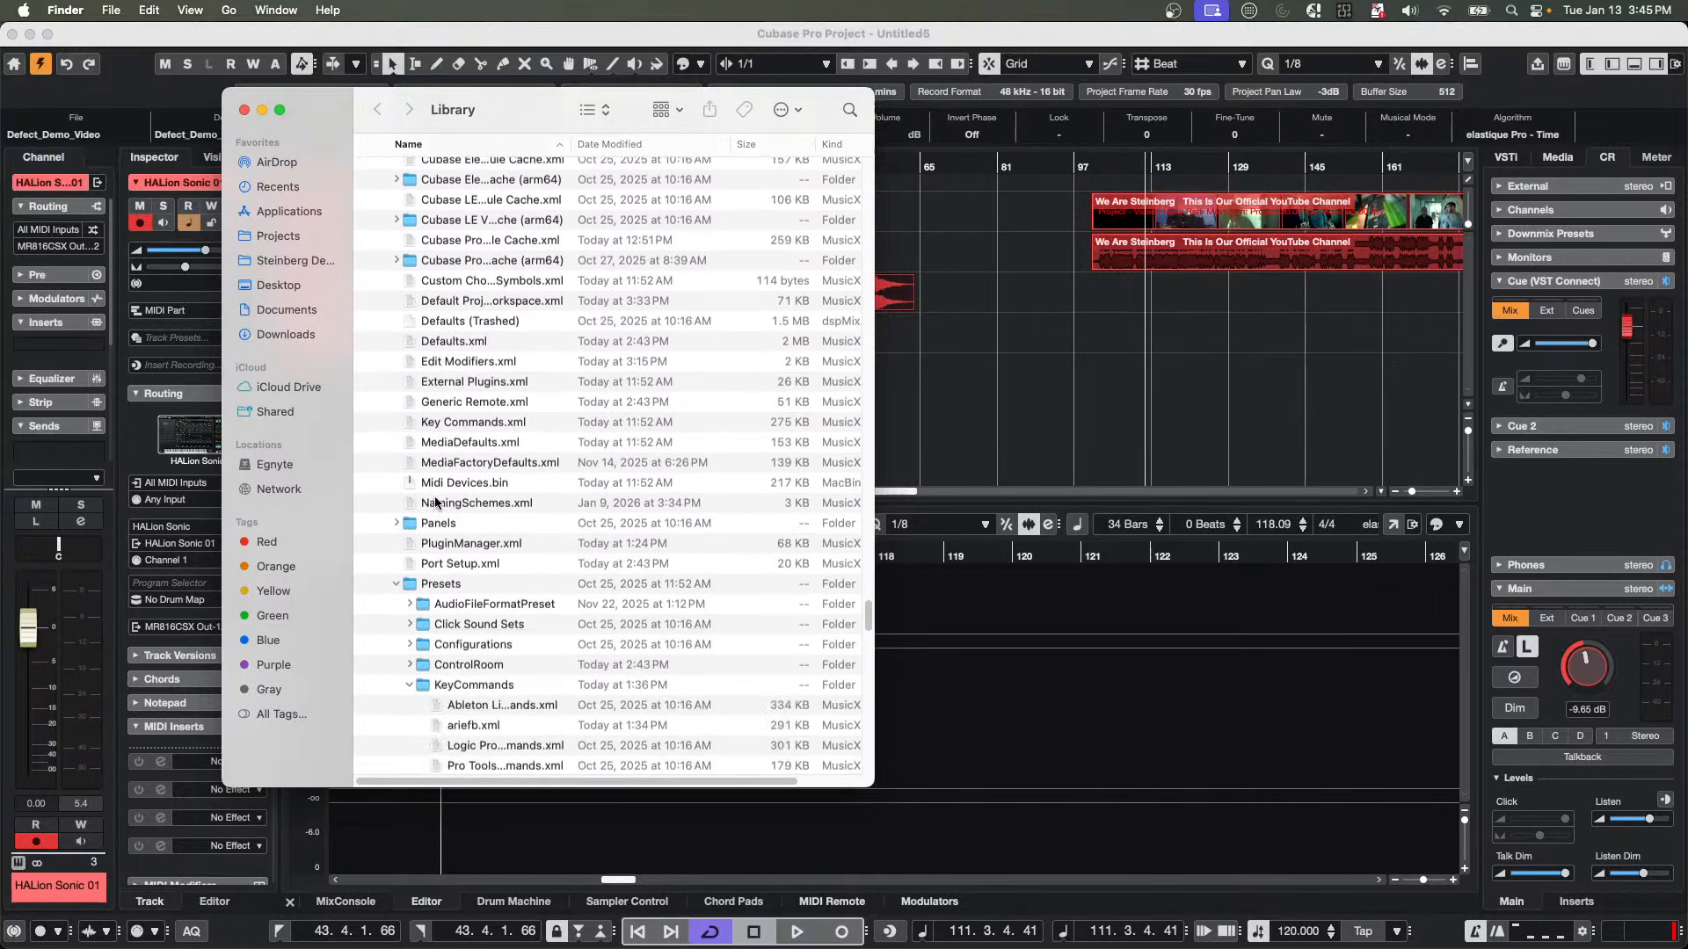
pyautogui.click(410, 665)
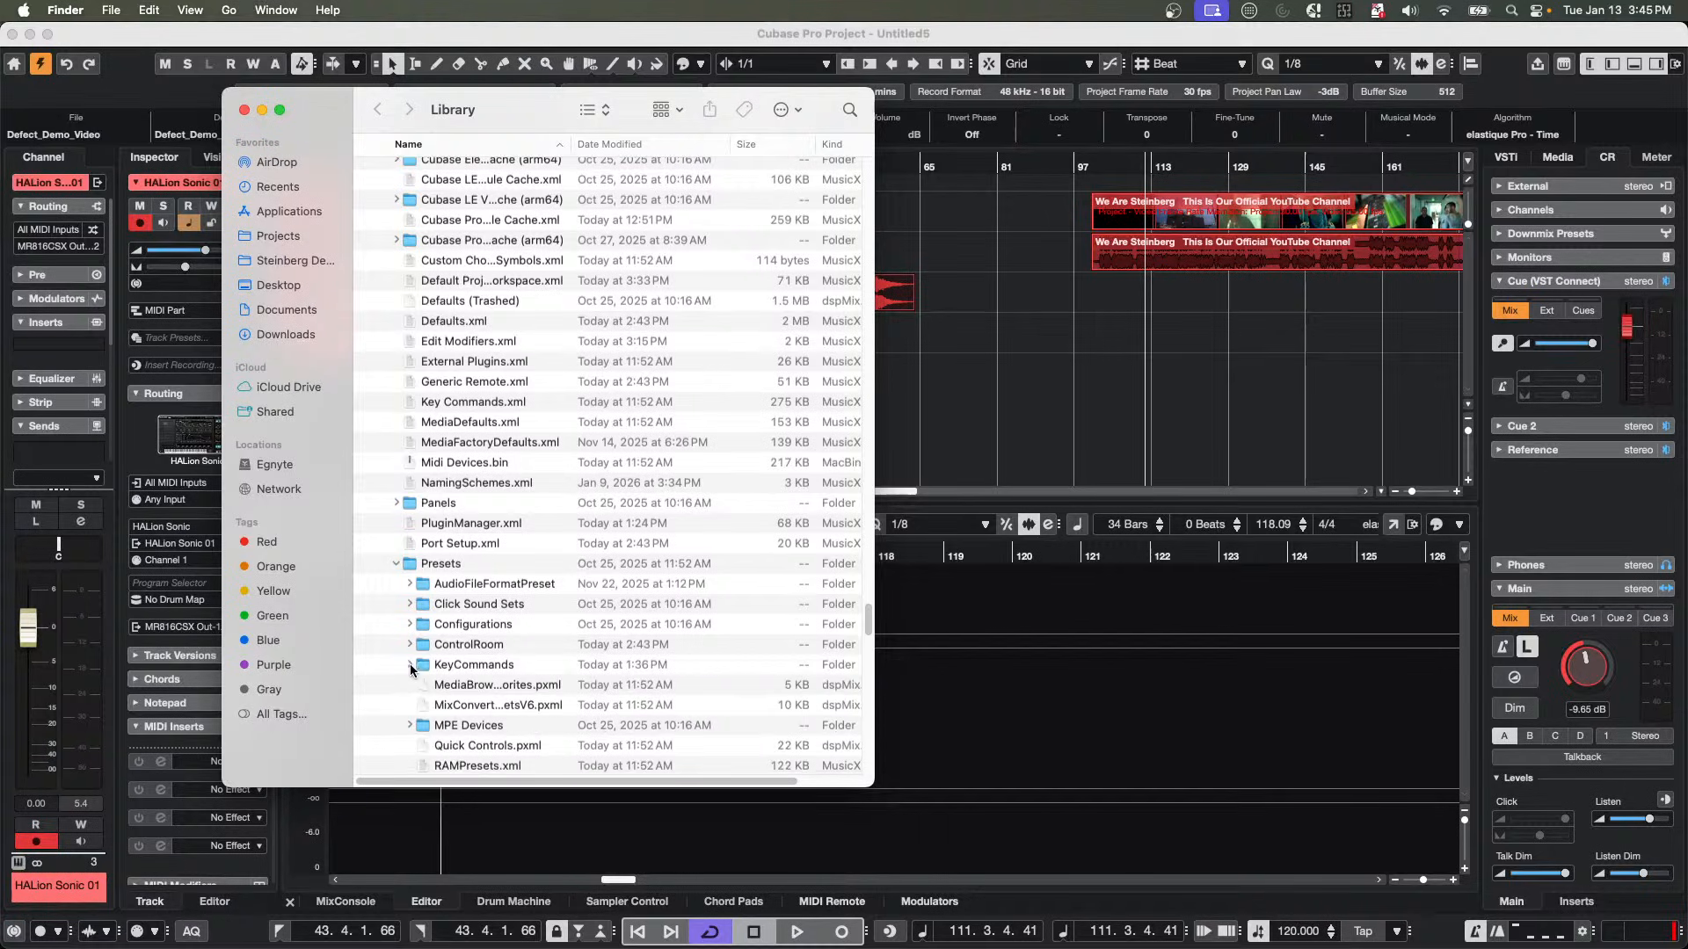
# Examine the contents of the Presets folder in the Cubase 15 preferences and collapse the folder.
pyautogui.scroll(-3, 466, 584)
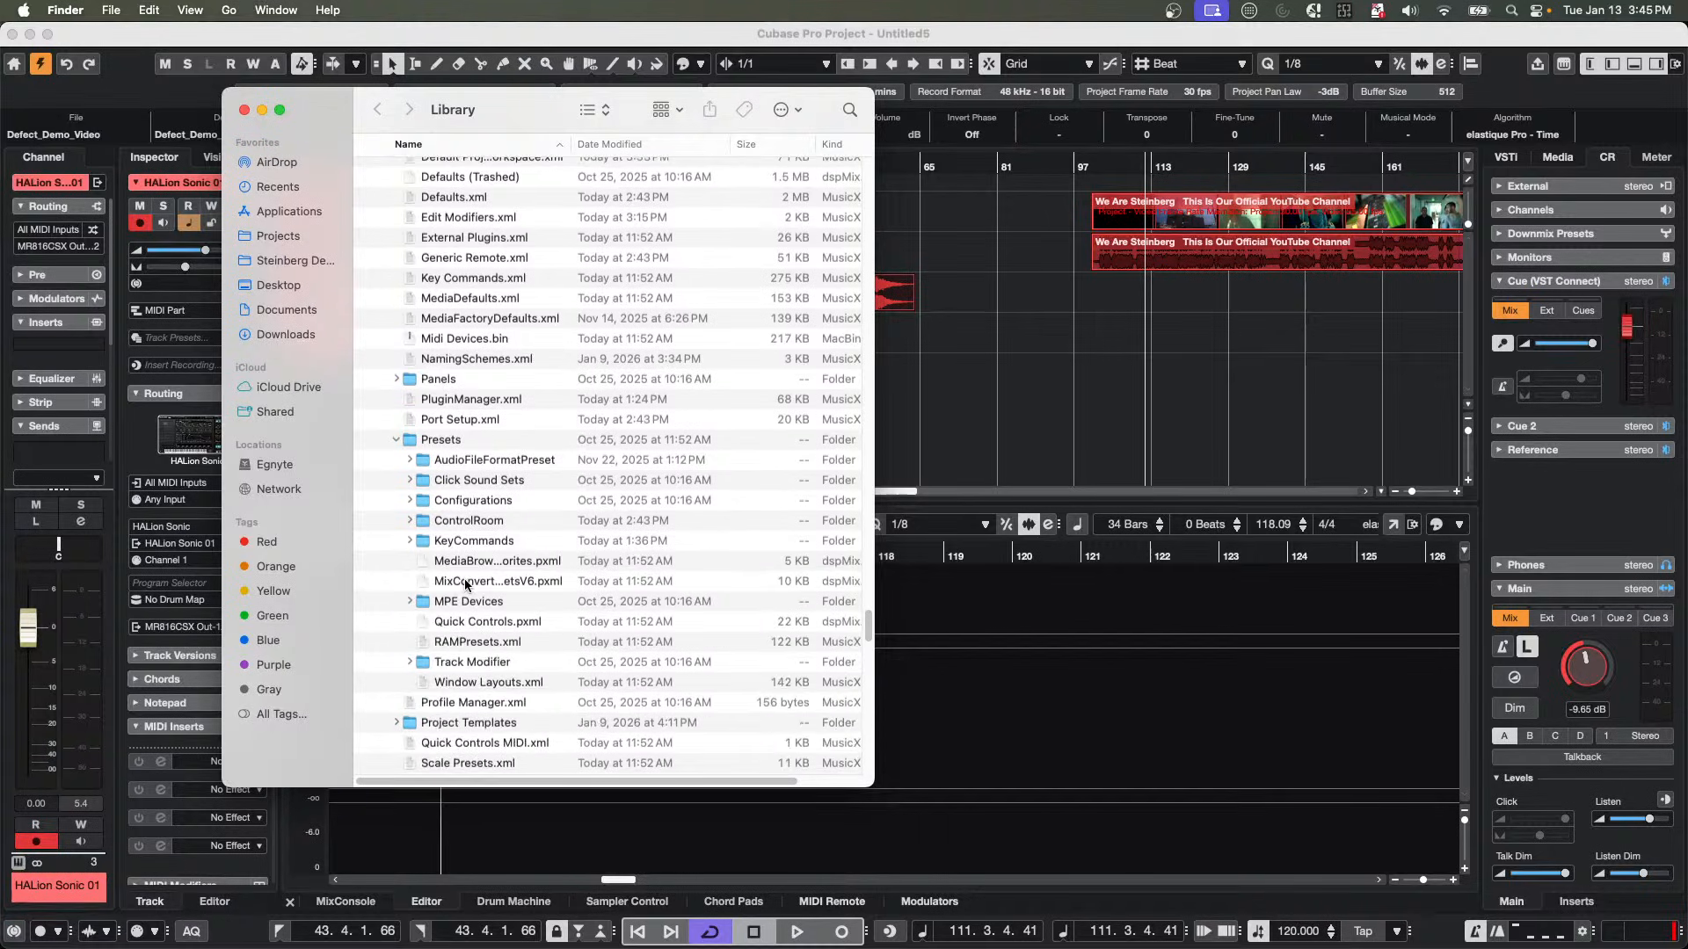
pyautogui.scroll(-8, 498, 548)
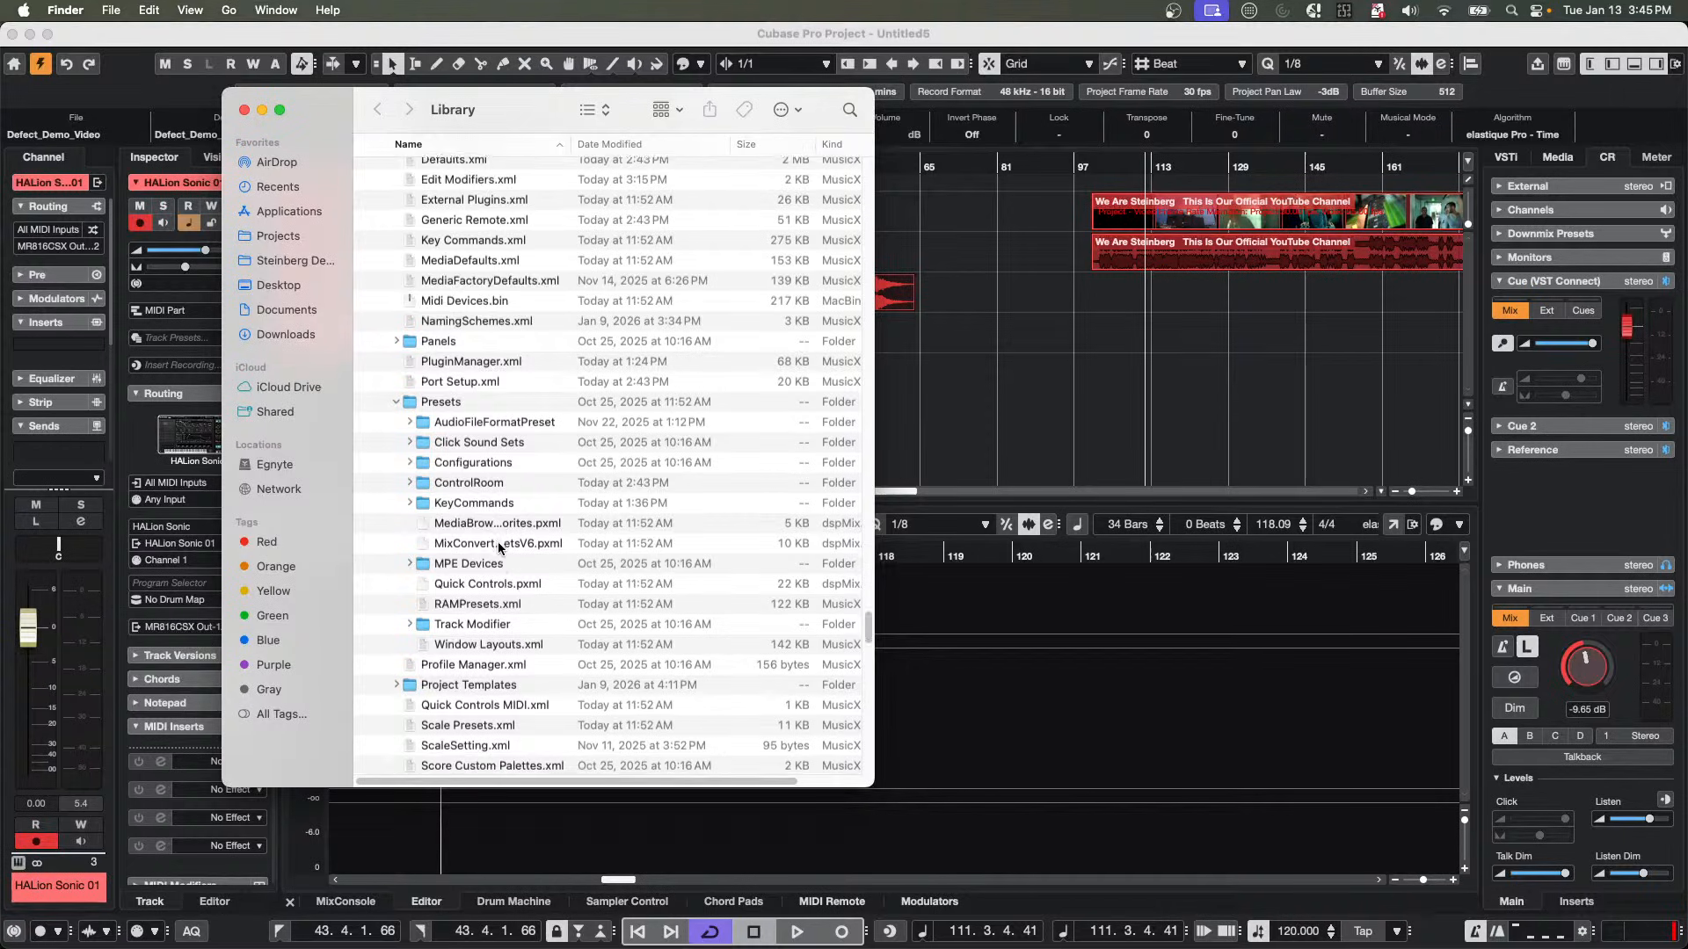
pyautogui.scroll(3, 498, 550)
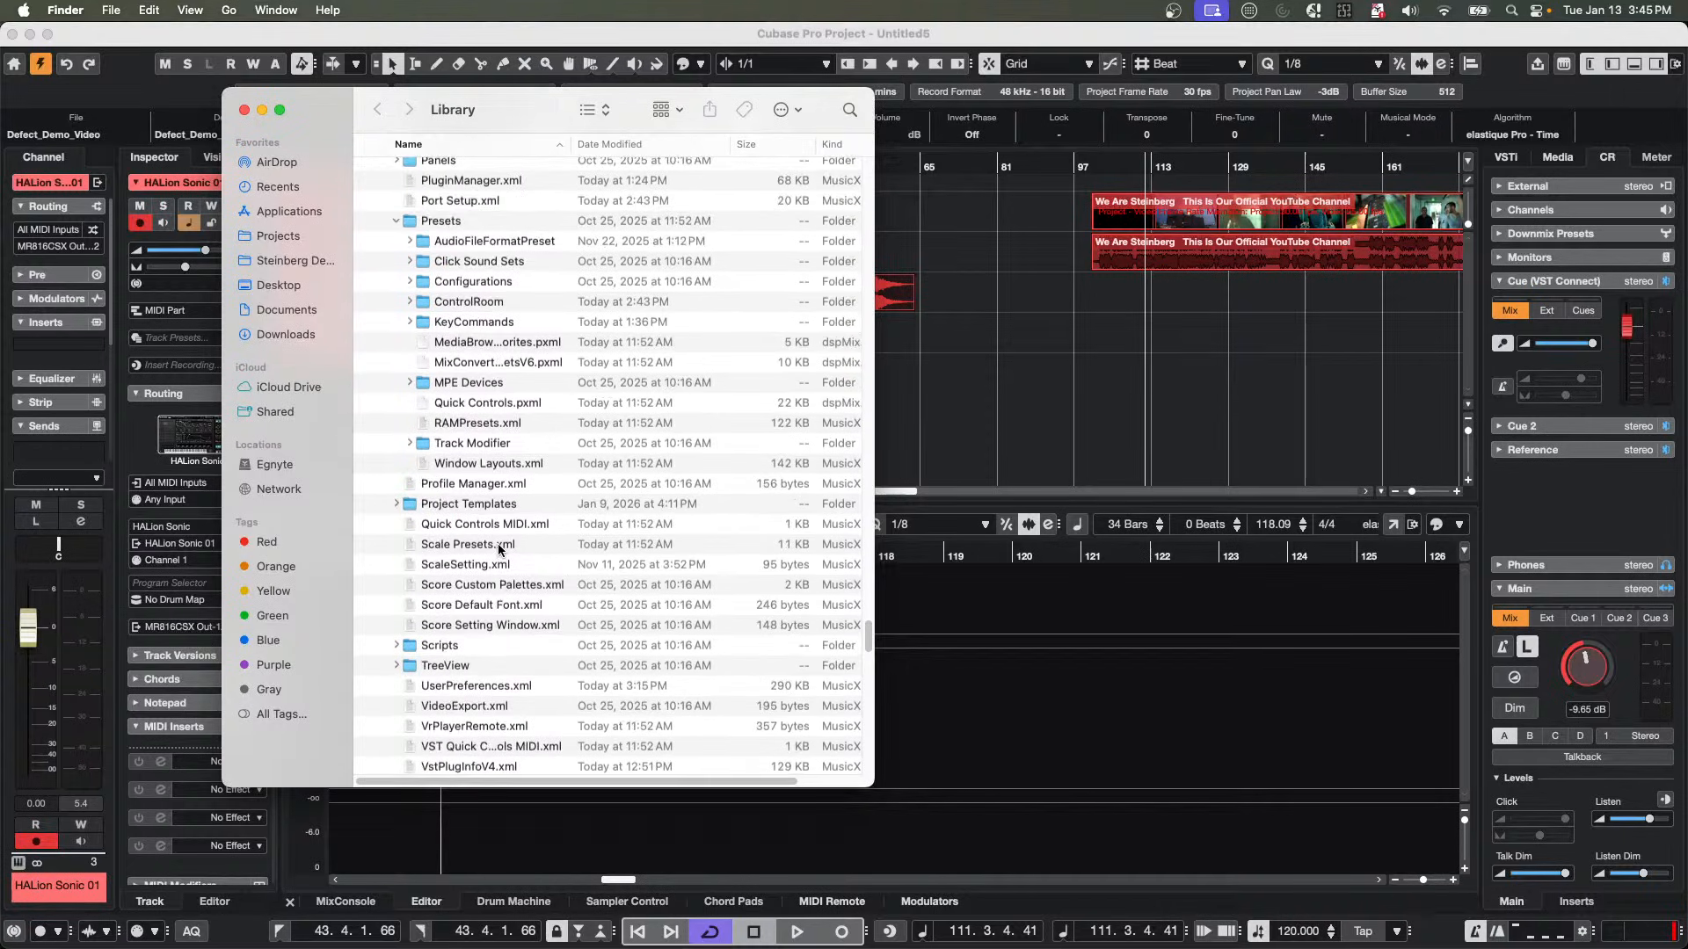
pyautogui.scroll(1, 499, 549)
pyautogui.scroll(2, 499, 549)
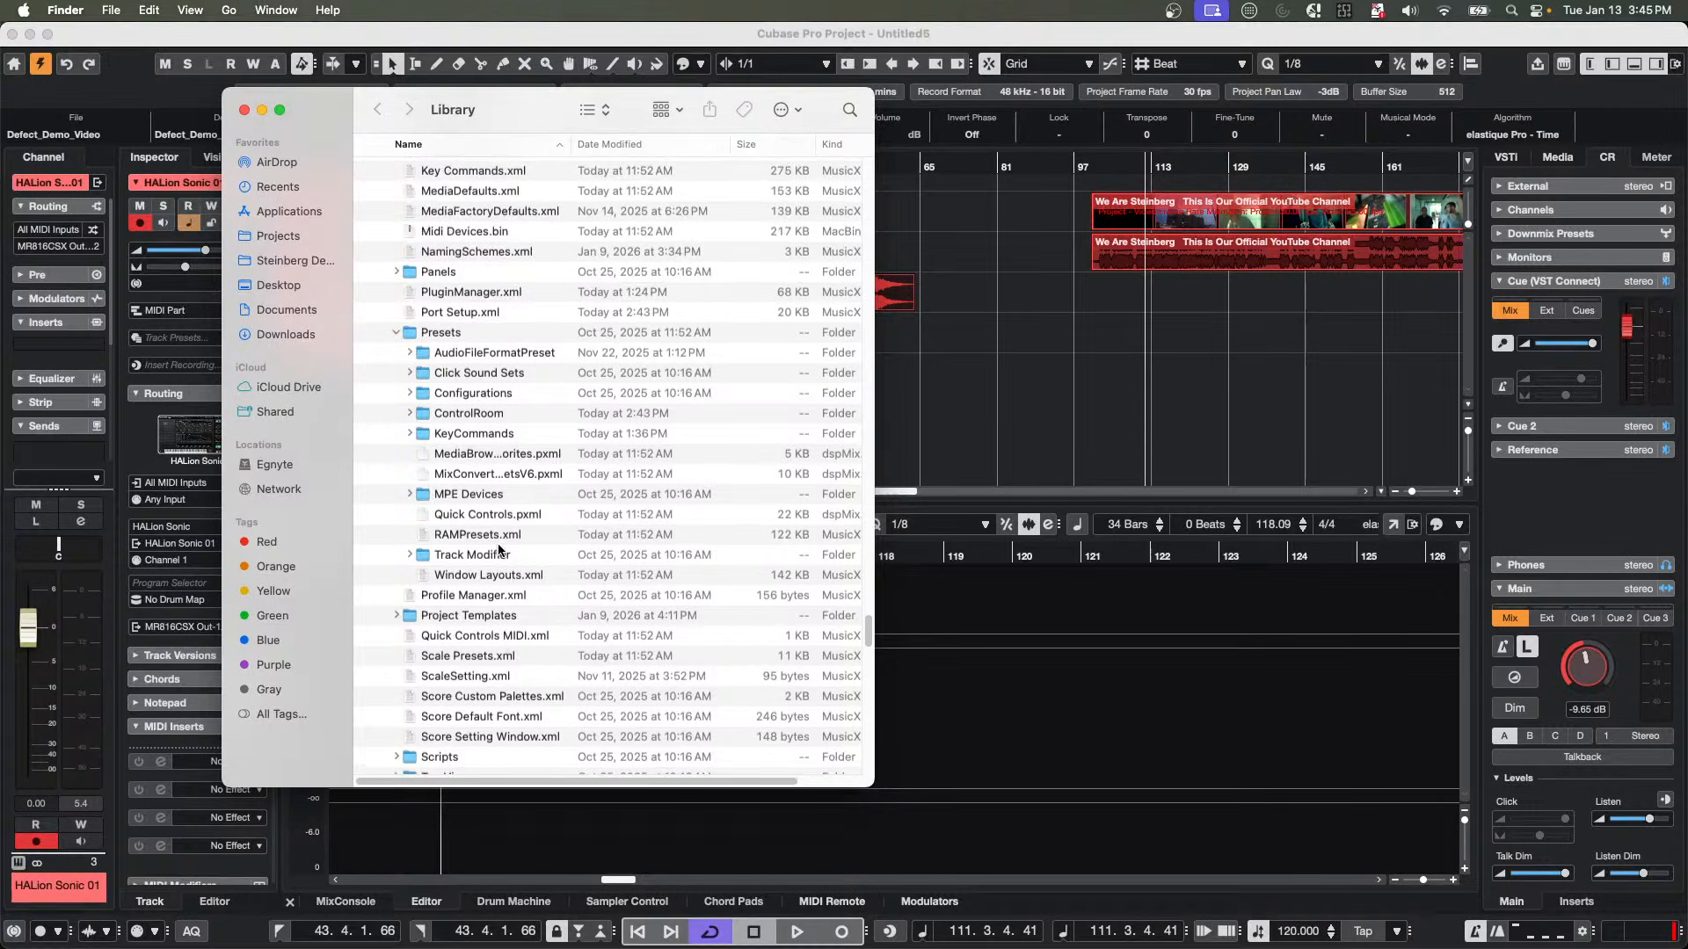
pyautogui.scroll(1, 499, 550)
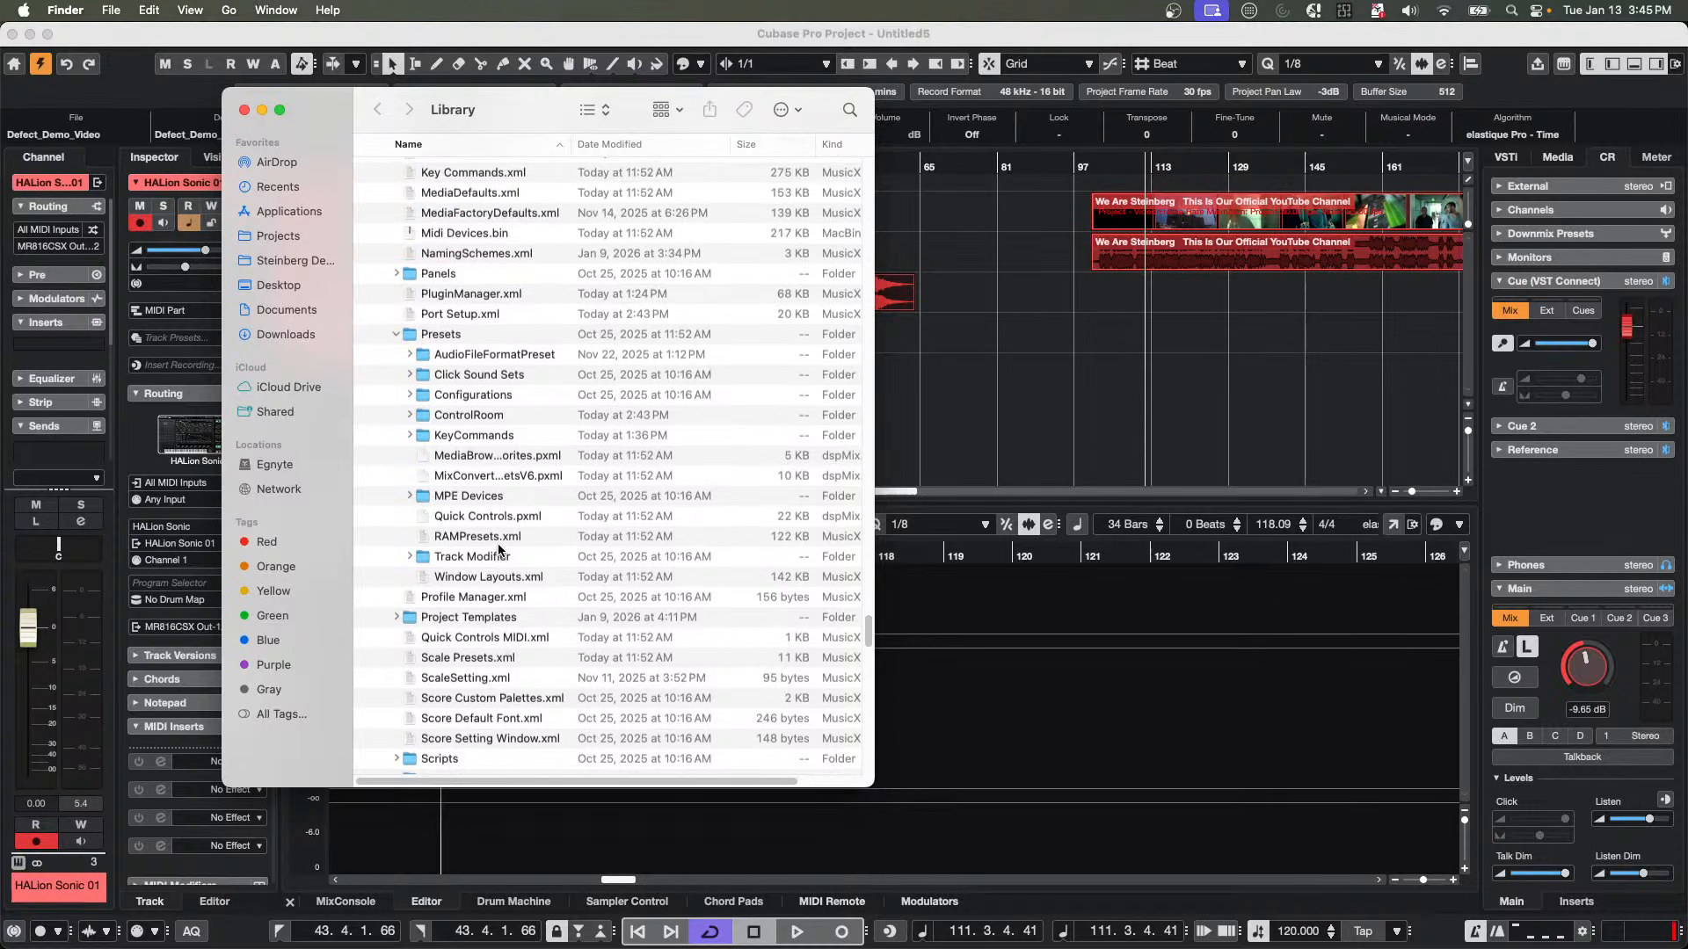
pyautogui.scroll(2, 498, 550)
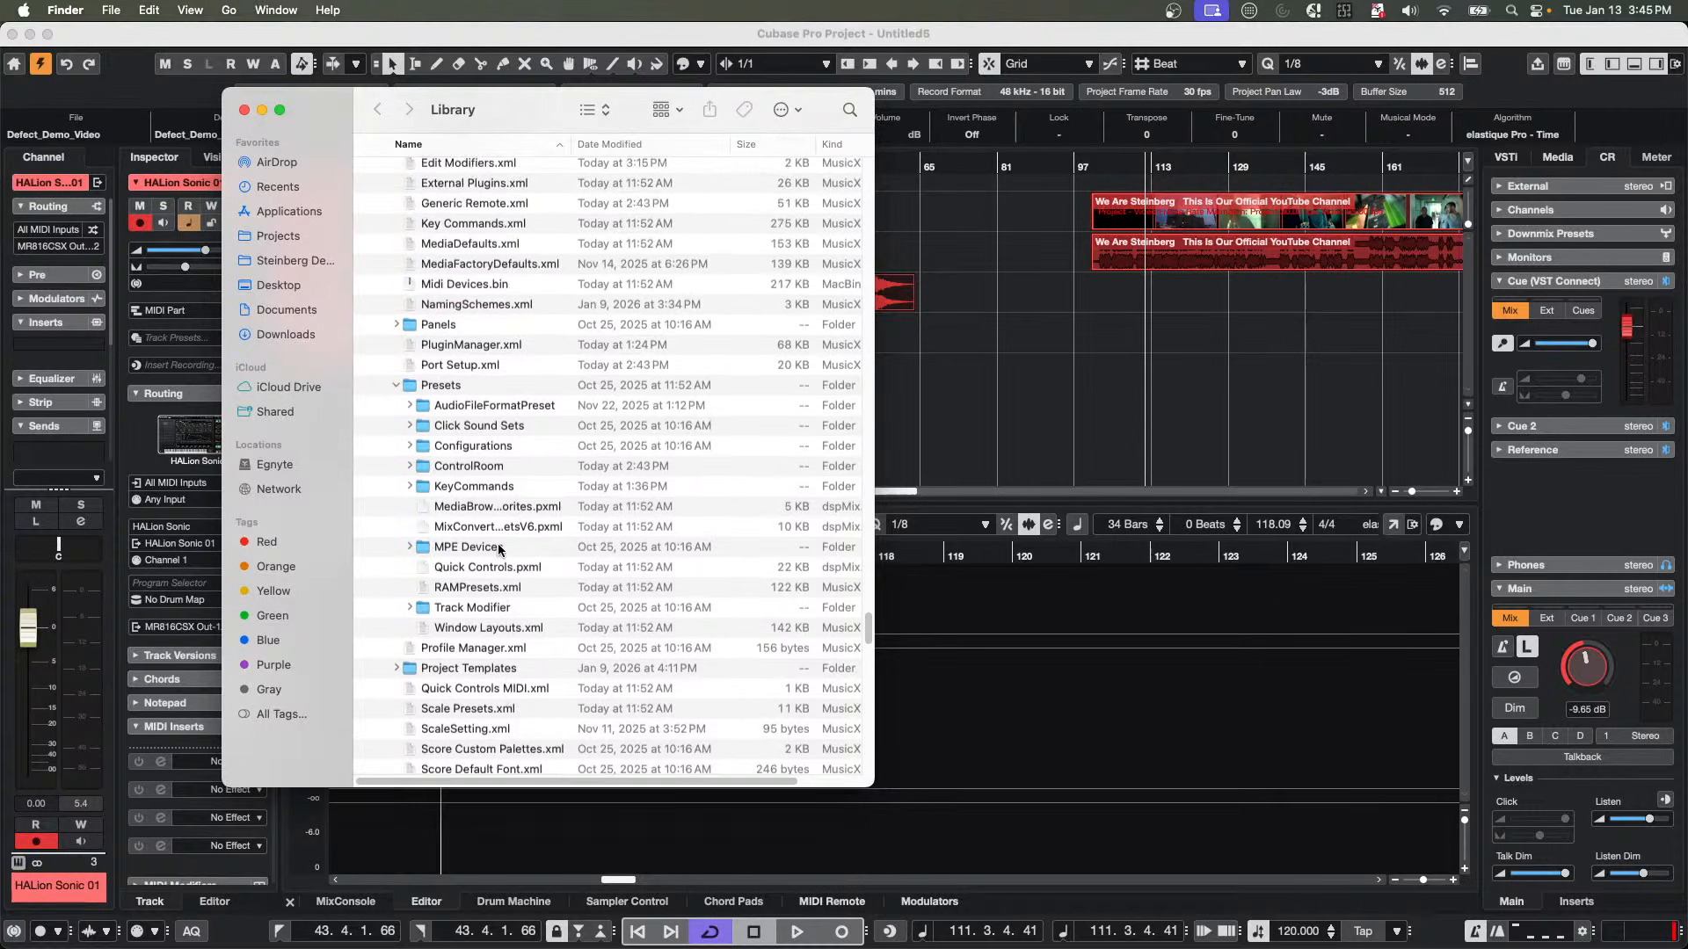
pyautogui.click(394, 385)
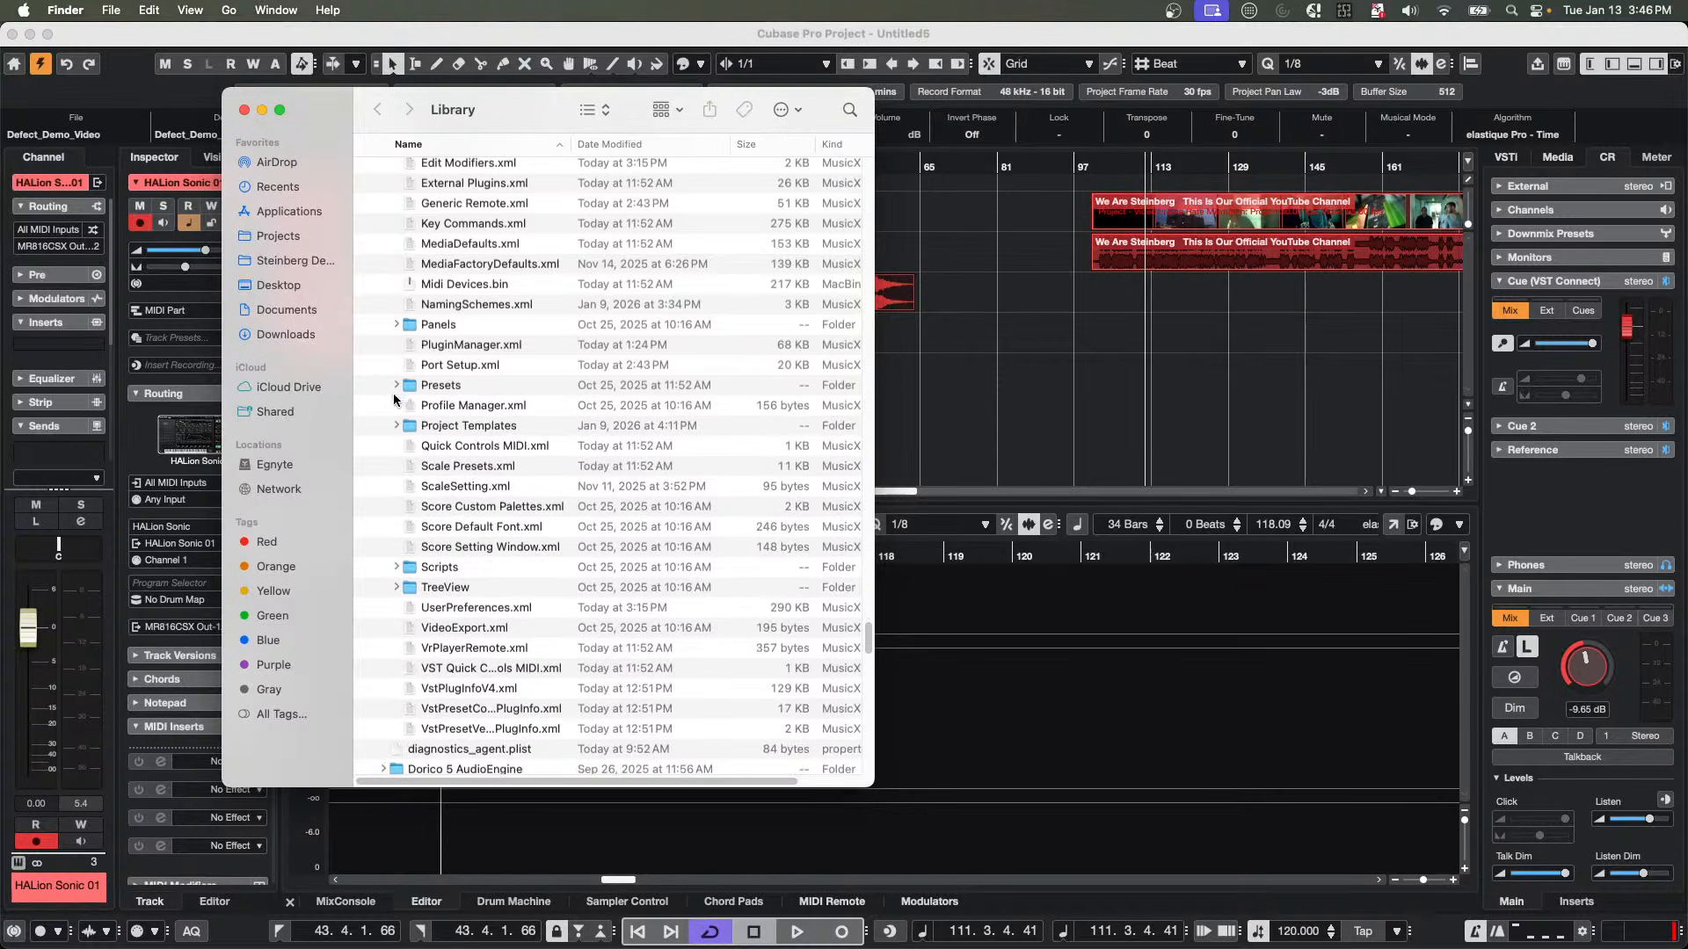
# Expand the Scripts folder, its Patchnames subfolder and the inactive folder inside to view the device scripts.
pyautogui.click(397, 567)
pyautogui.click(409, 589)
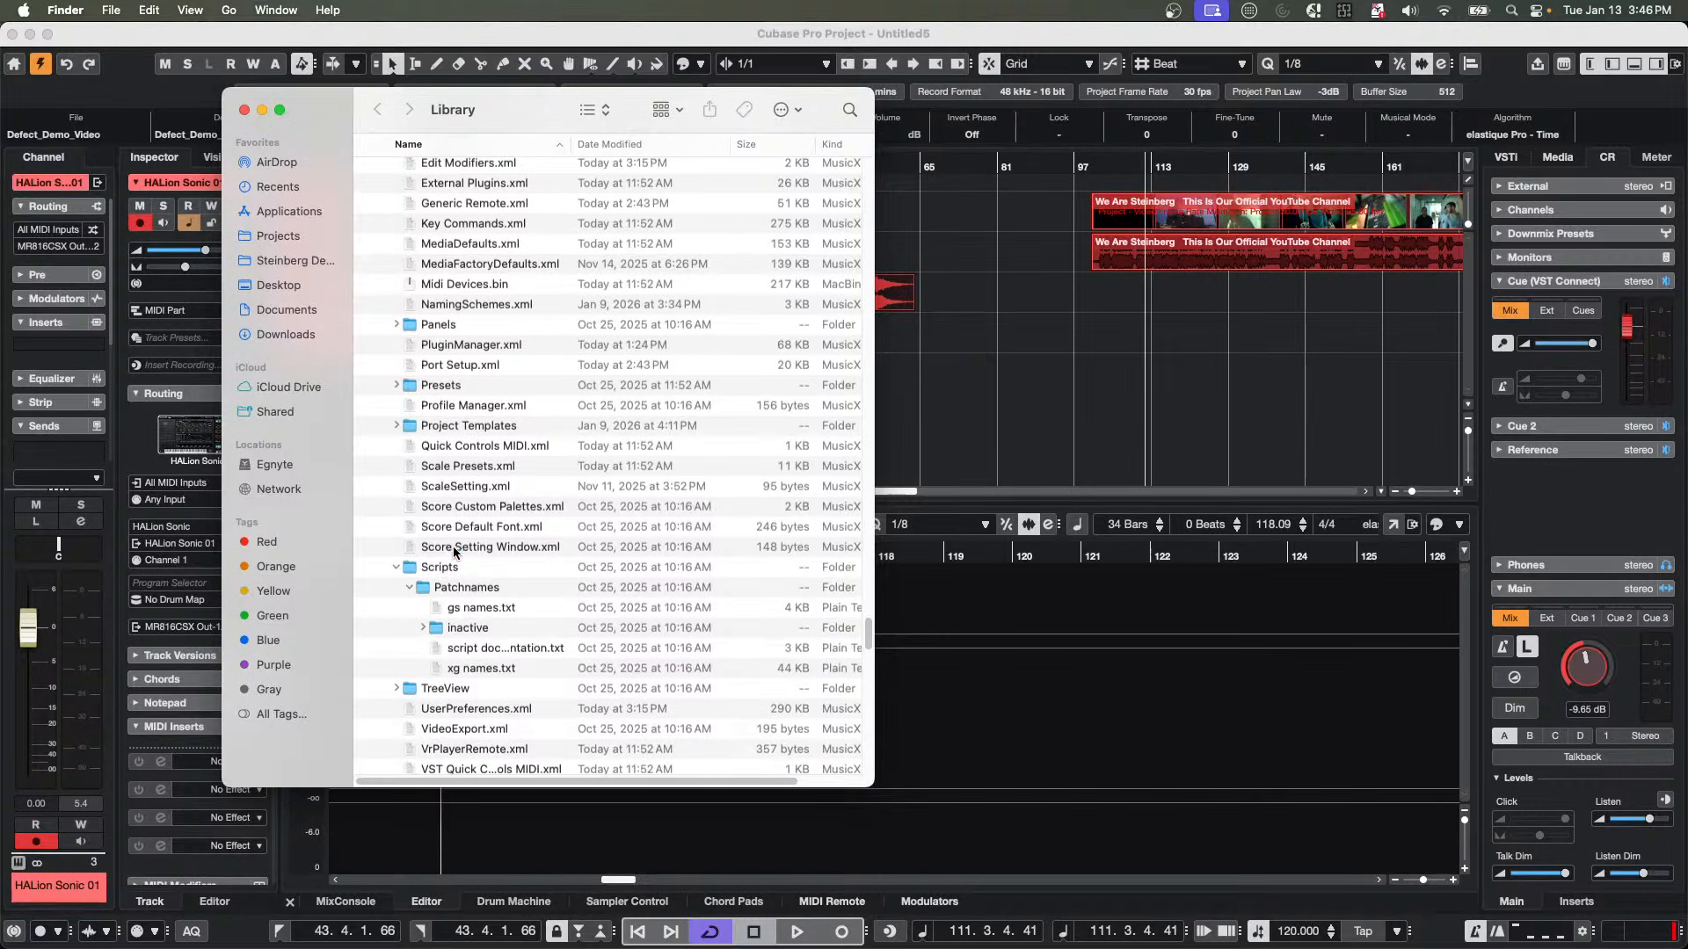
pyautogui.click(423, 628)
pyautogui.scroll(-3, 518, 689)
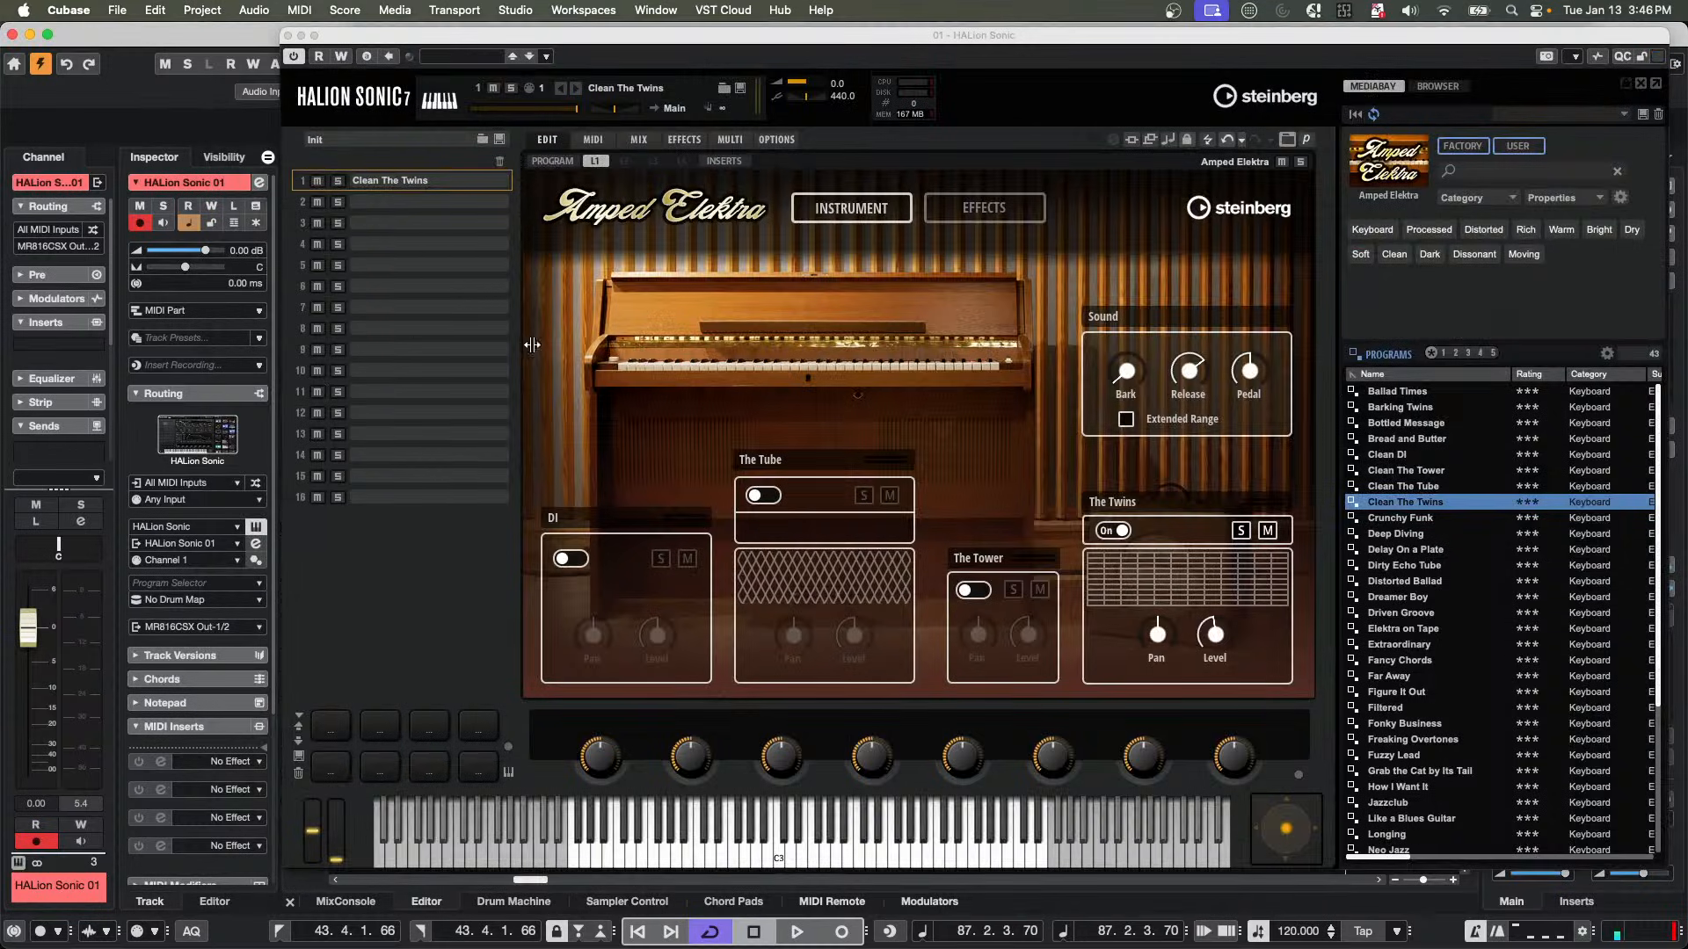
# Switch back to Cubase and close the HALion Sonic instrument window.
pyautogui.click(290, 43)
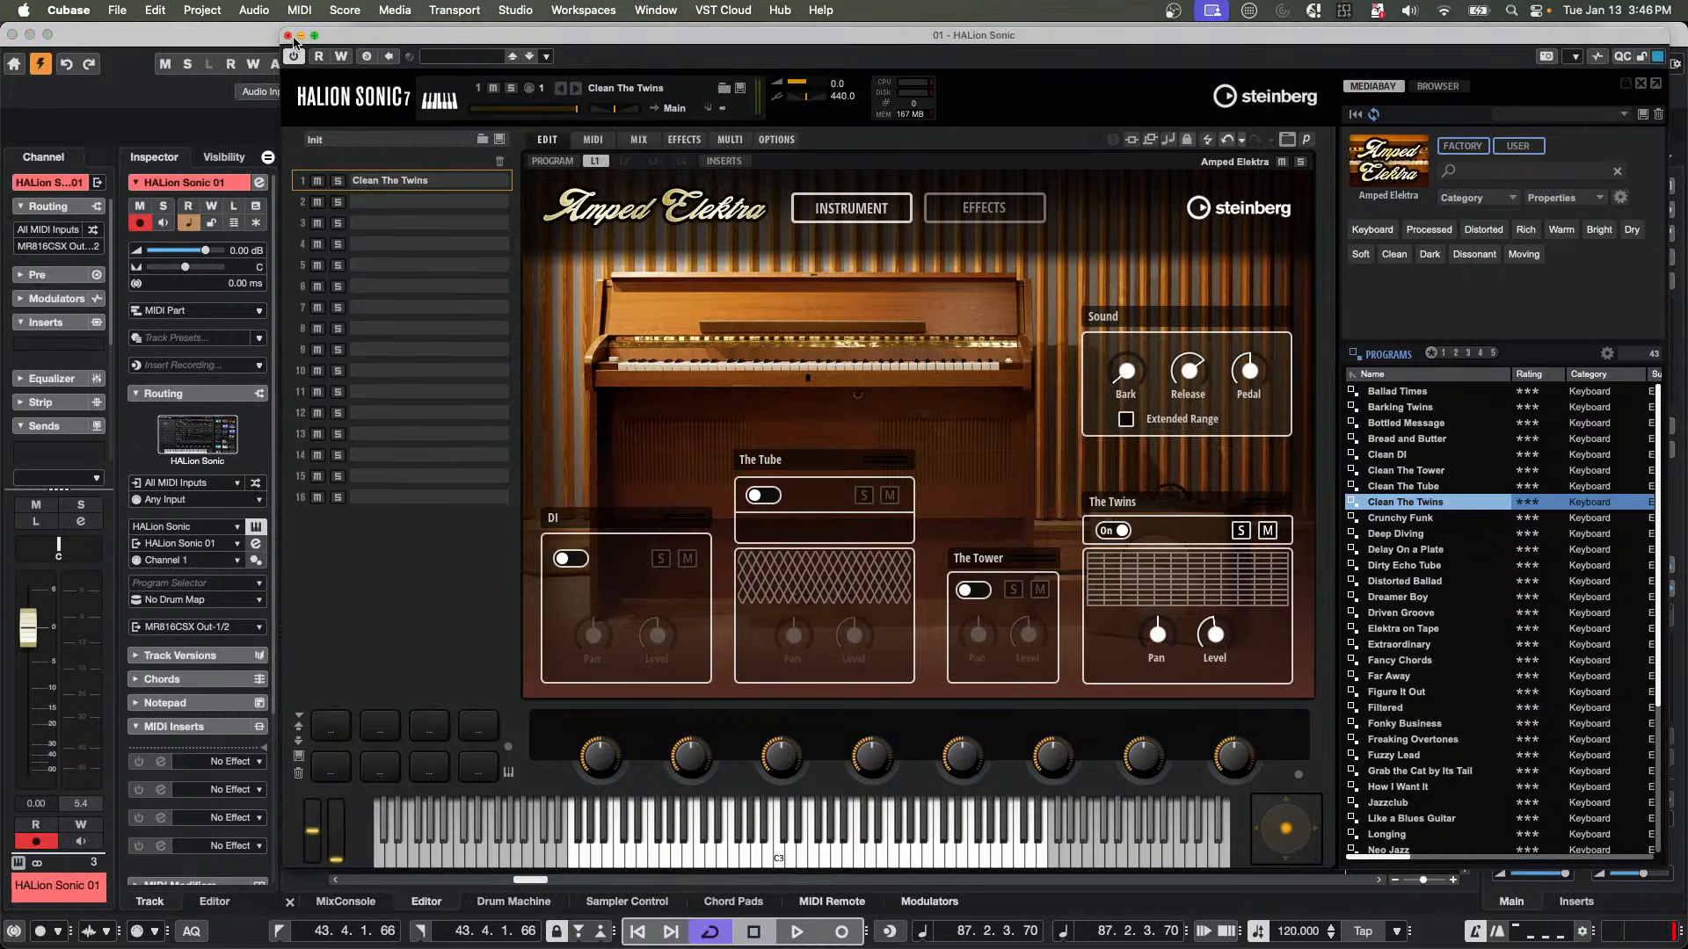
pyautogui.click(289, 36)
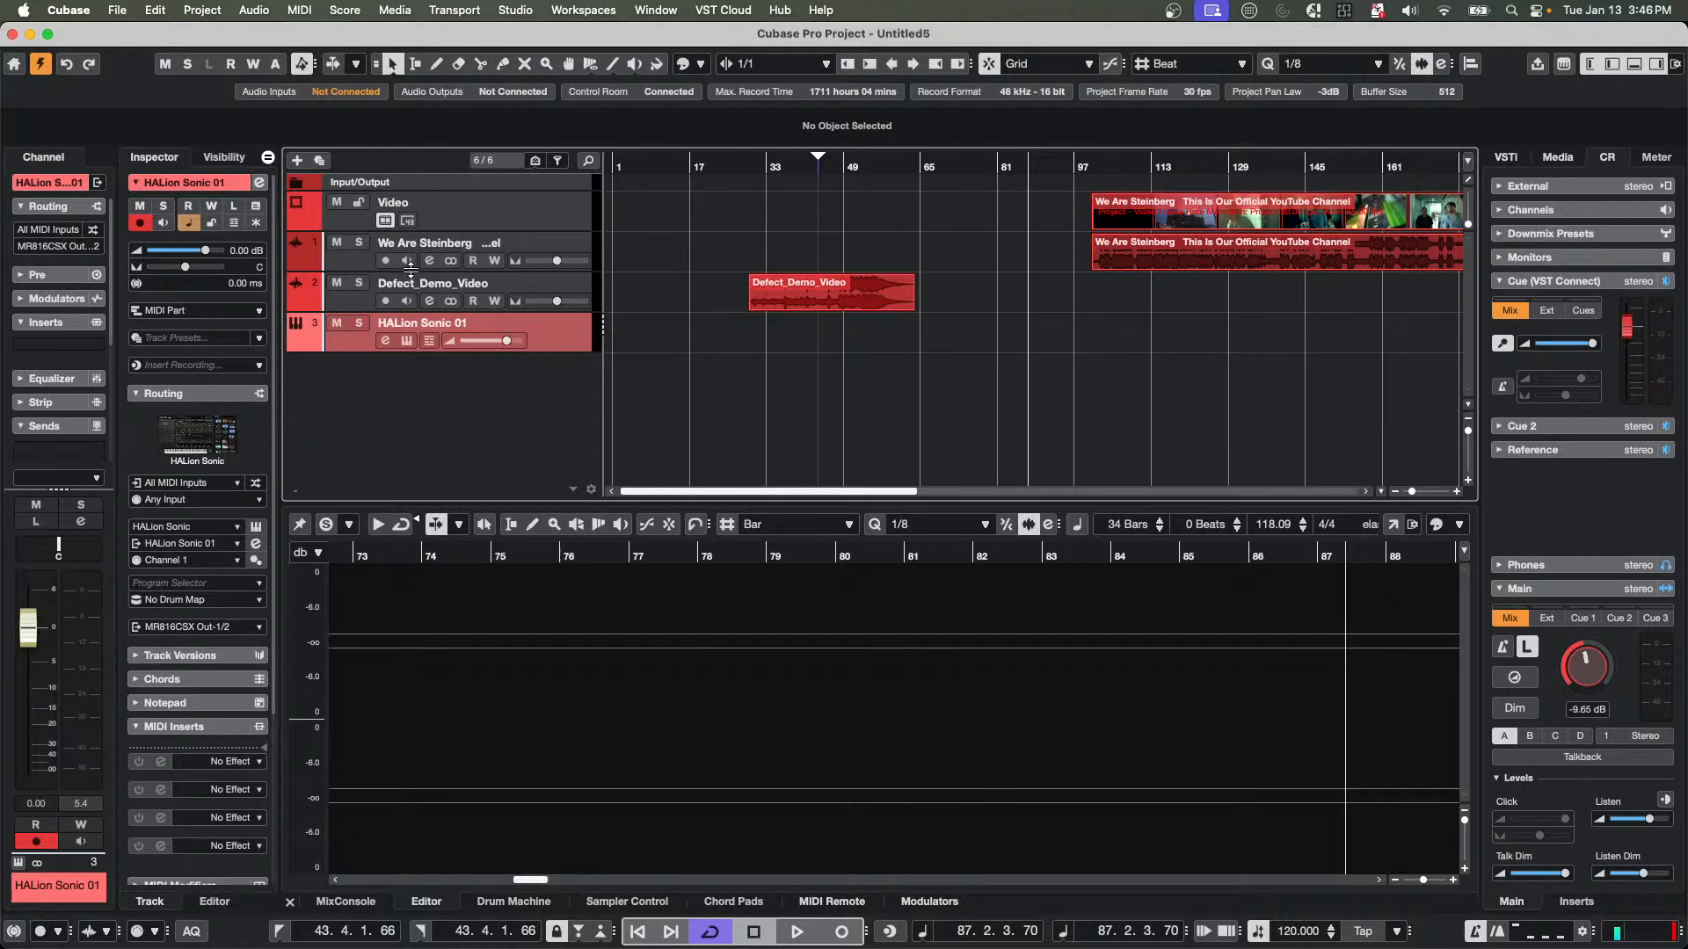
pyautogui.rightClick(394, 397)
pyautogui.click(572, 105)
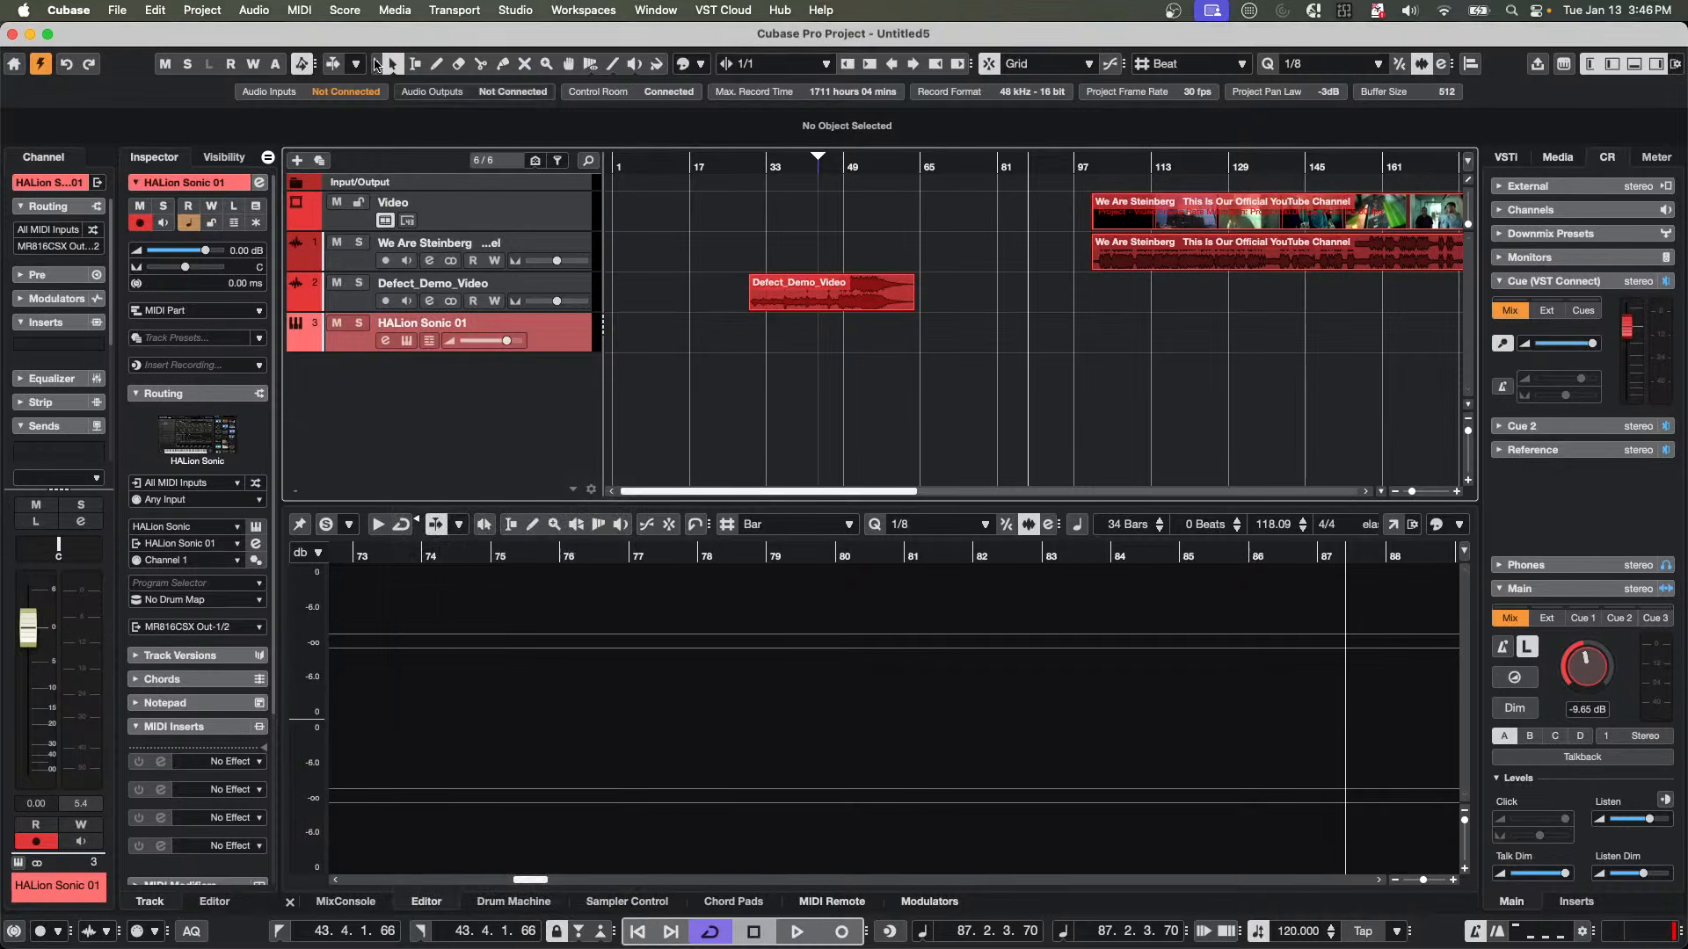
pyautogui.click(406, 8)
pyautogui.moveTo(528, 9)
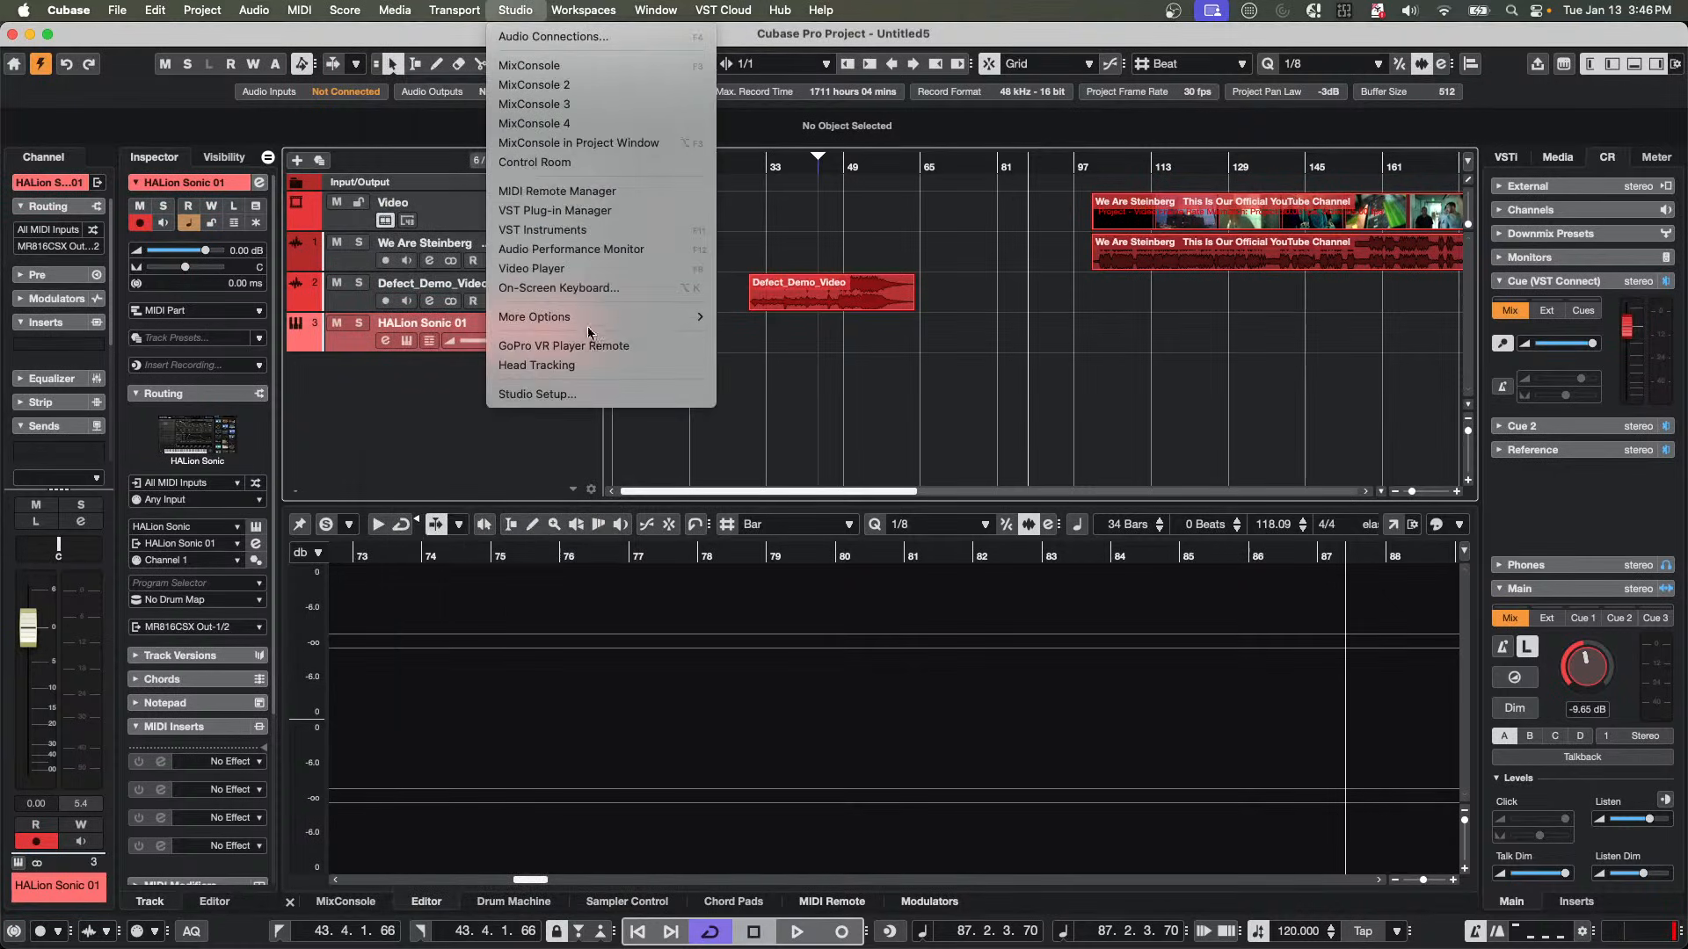
pyautogui.click(563, 394)
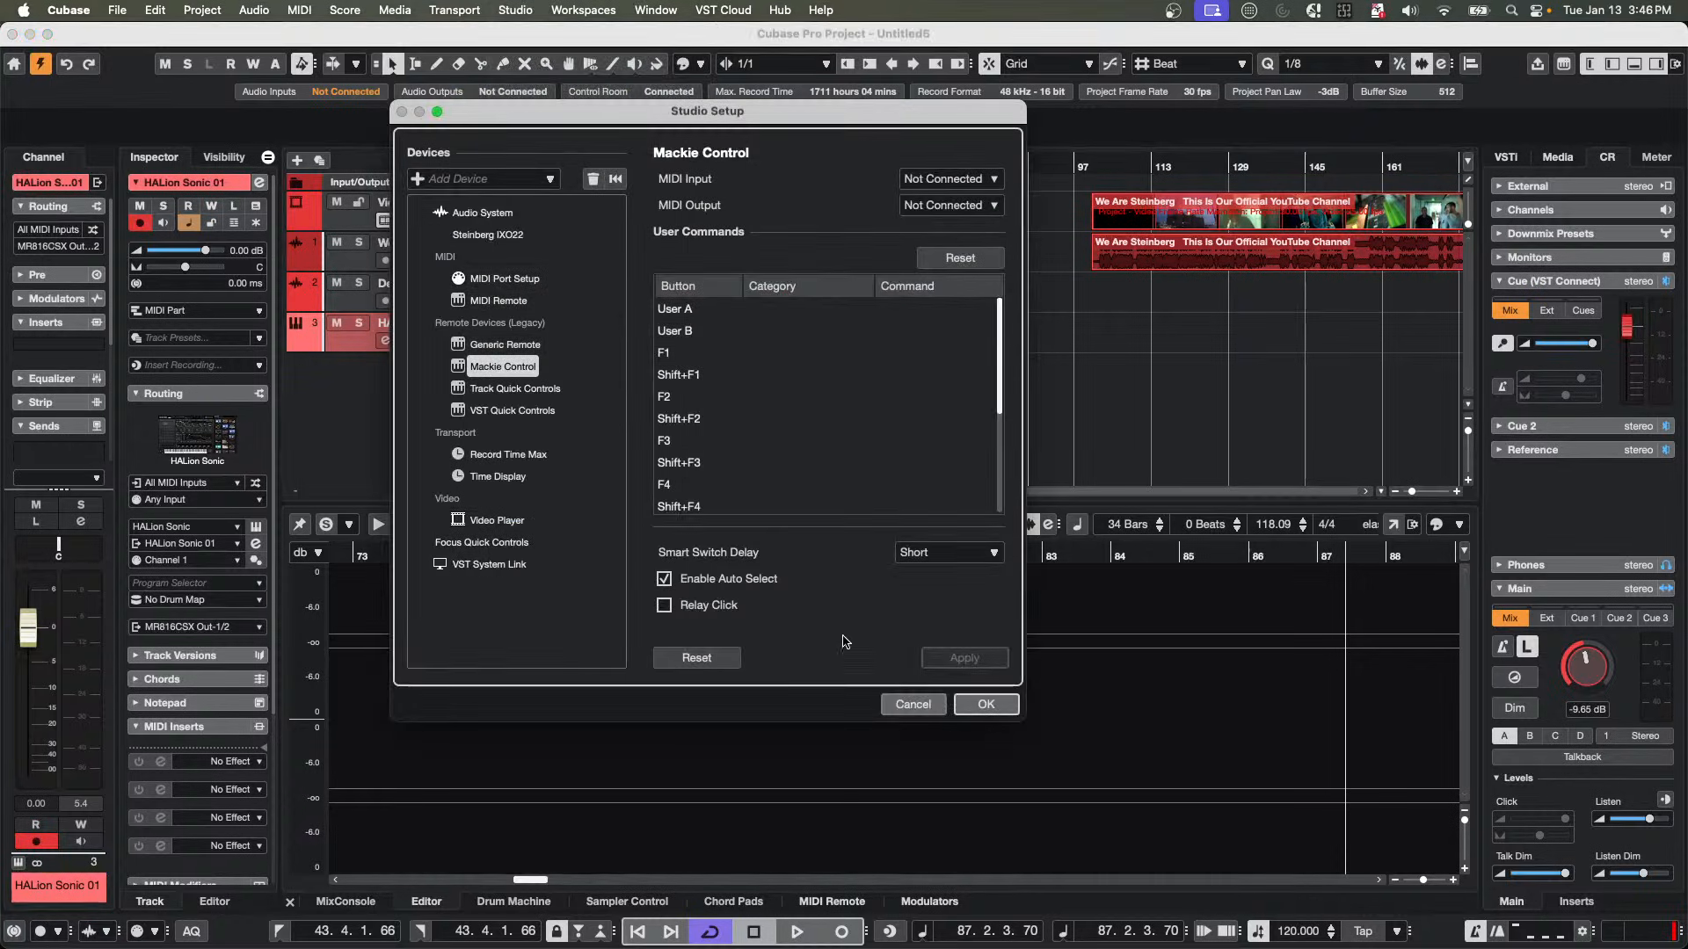
pyautogui.click(984, 704)
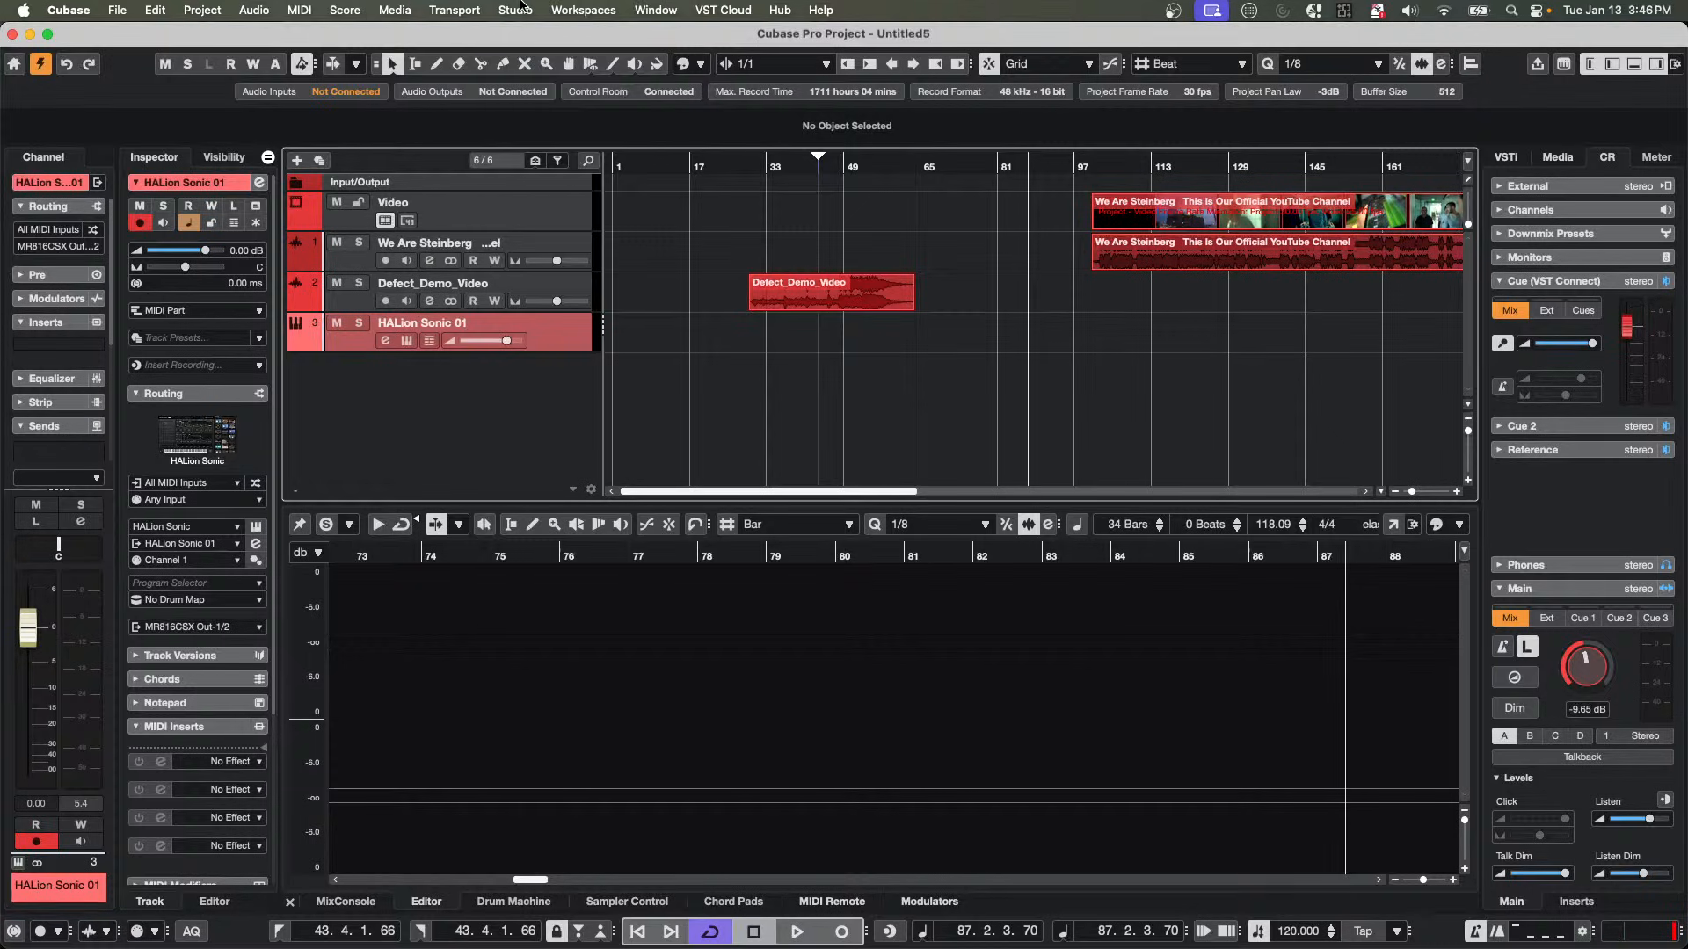
# Open the MIDI Device Manager and install the first Triton (KORG) script as a new device.
pyautogui.click(515, 10)
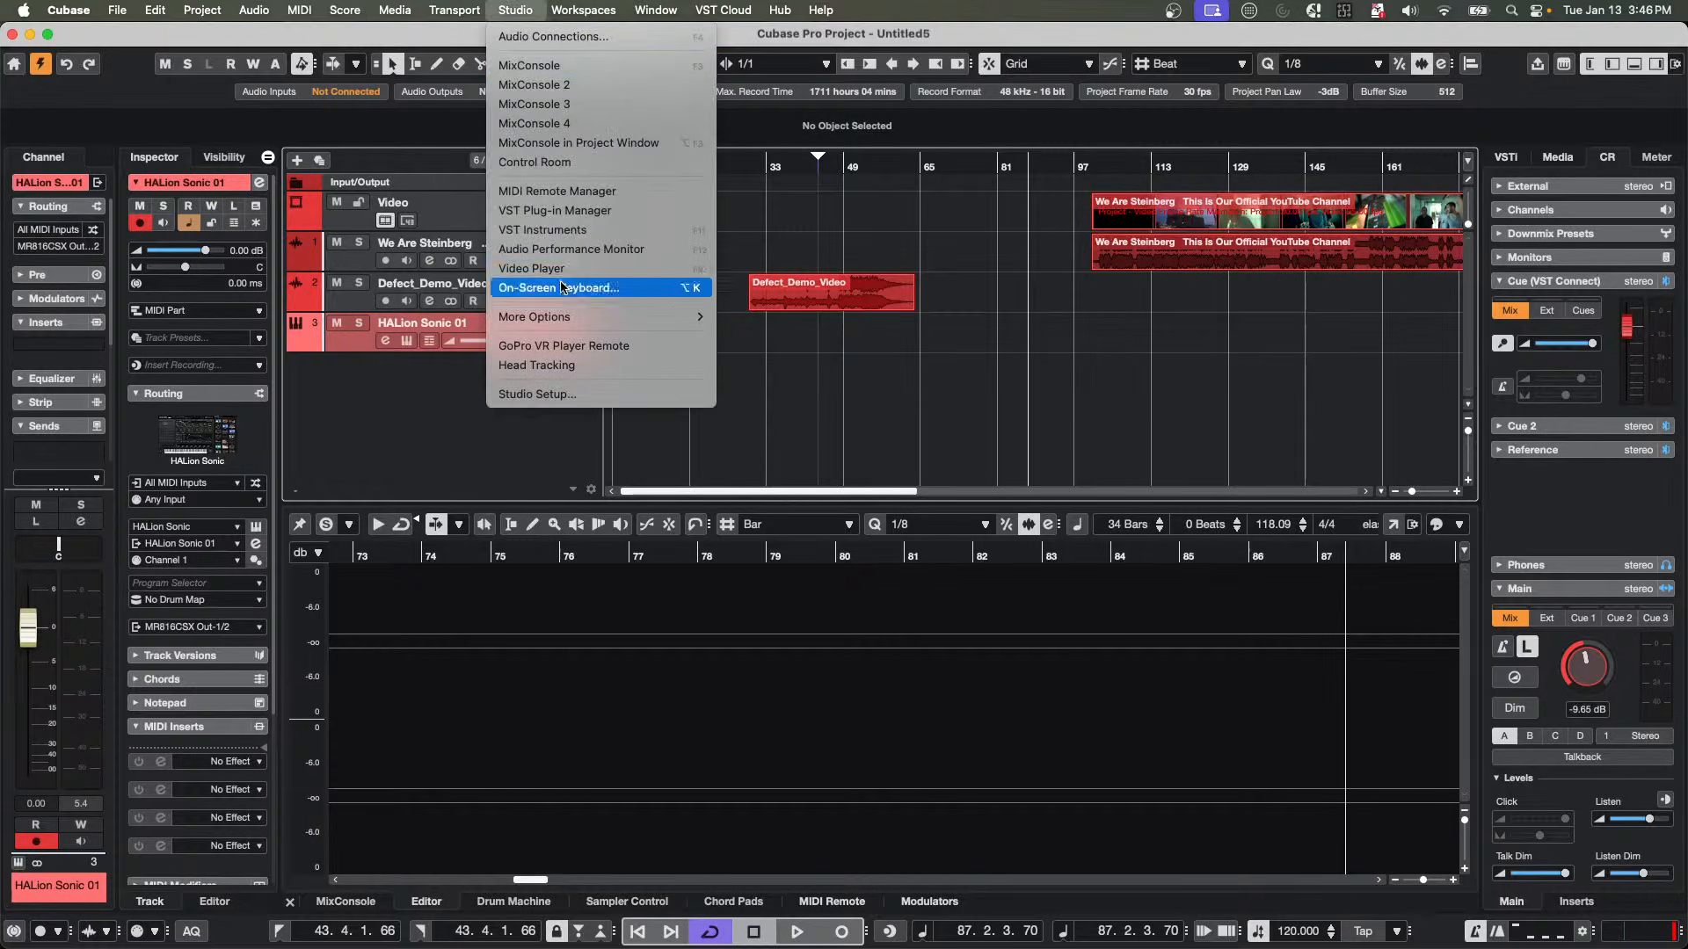
pyautogui.moveTo(557, 322)
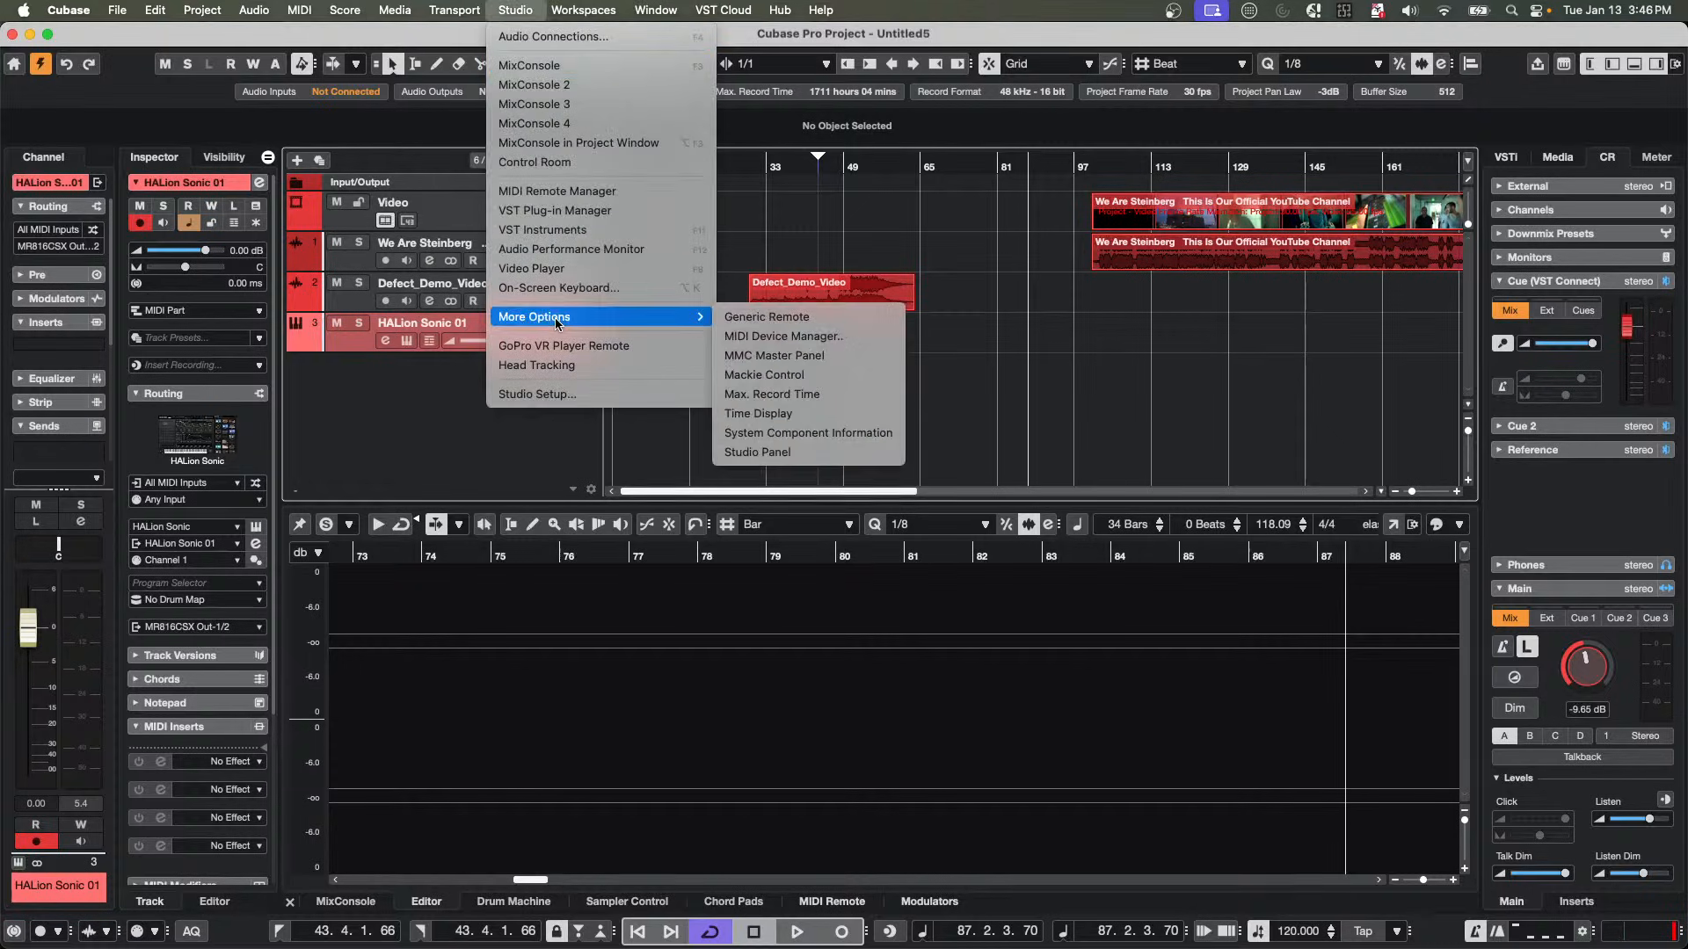
pyautogui.click(857, 337)
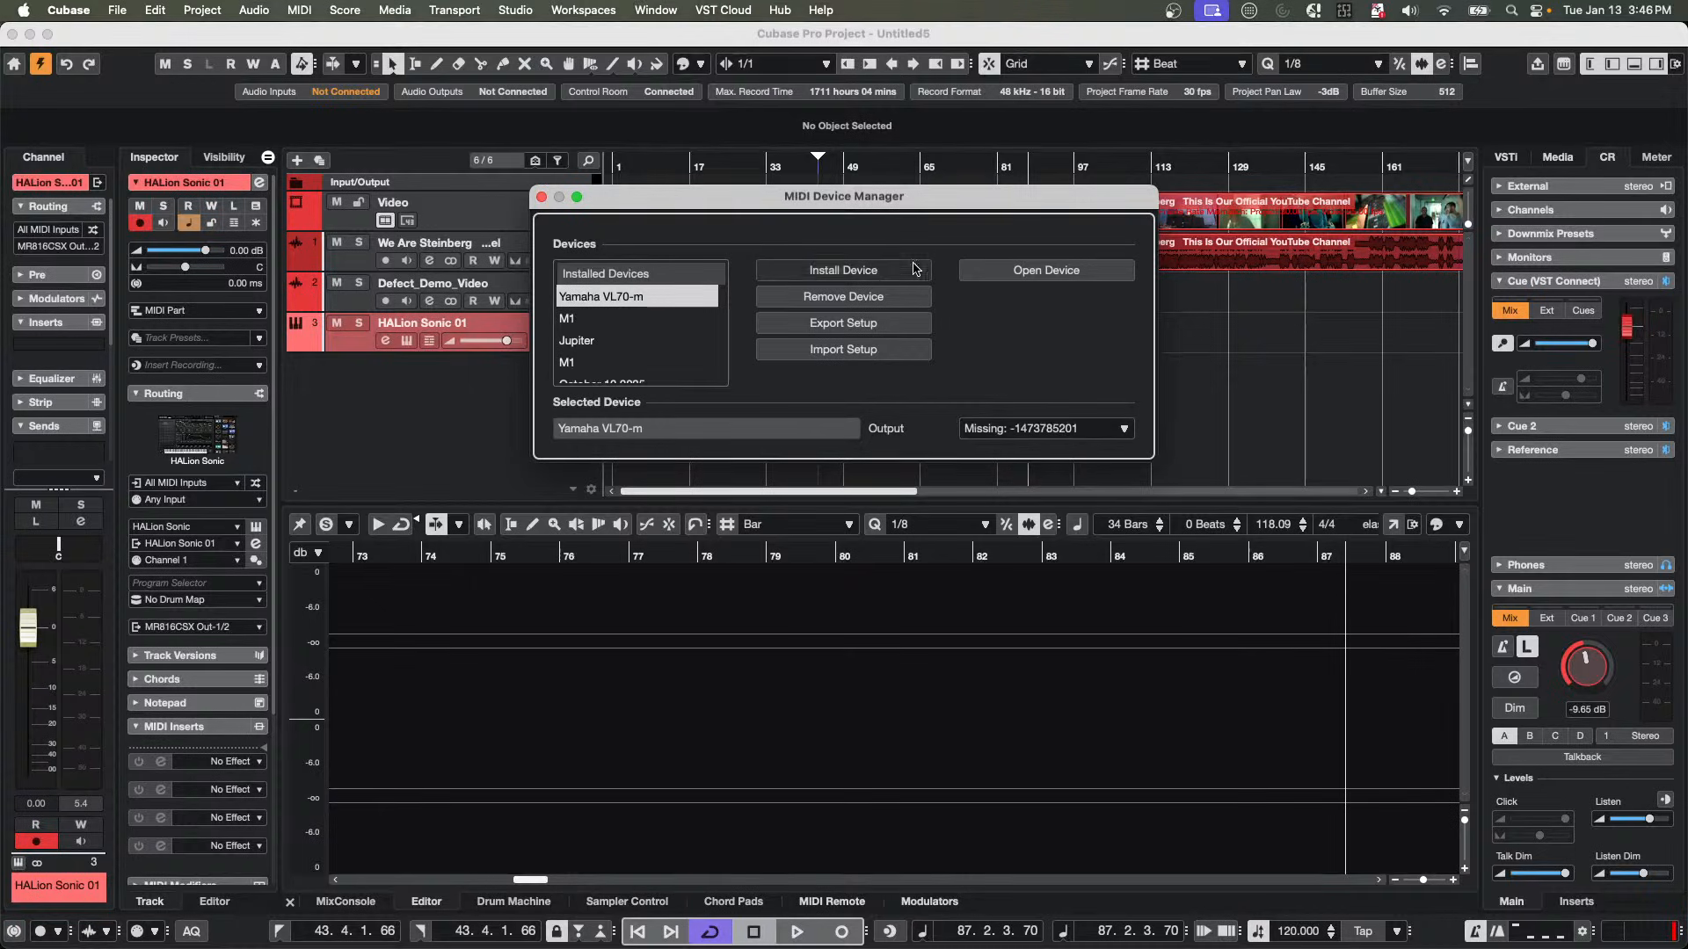
pyautogui.click(848, 269)
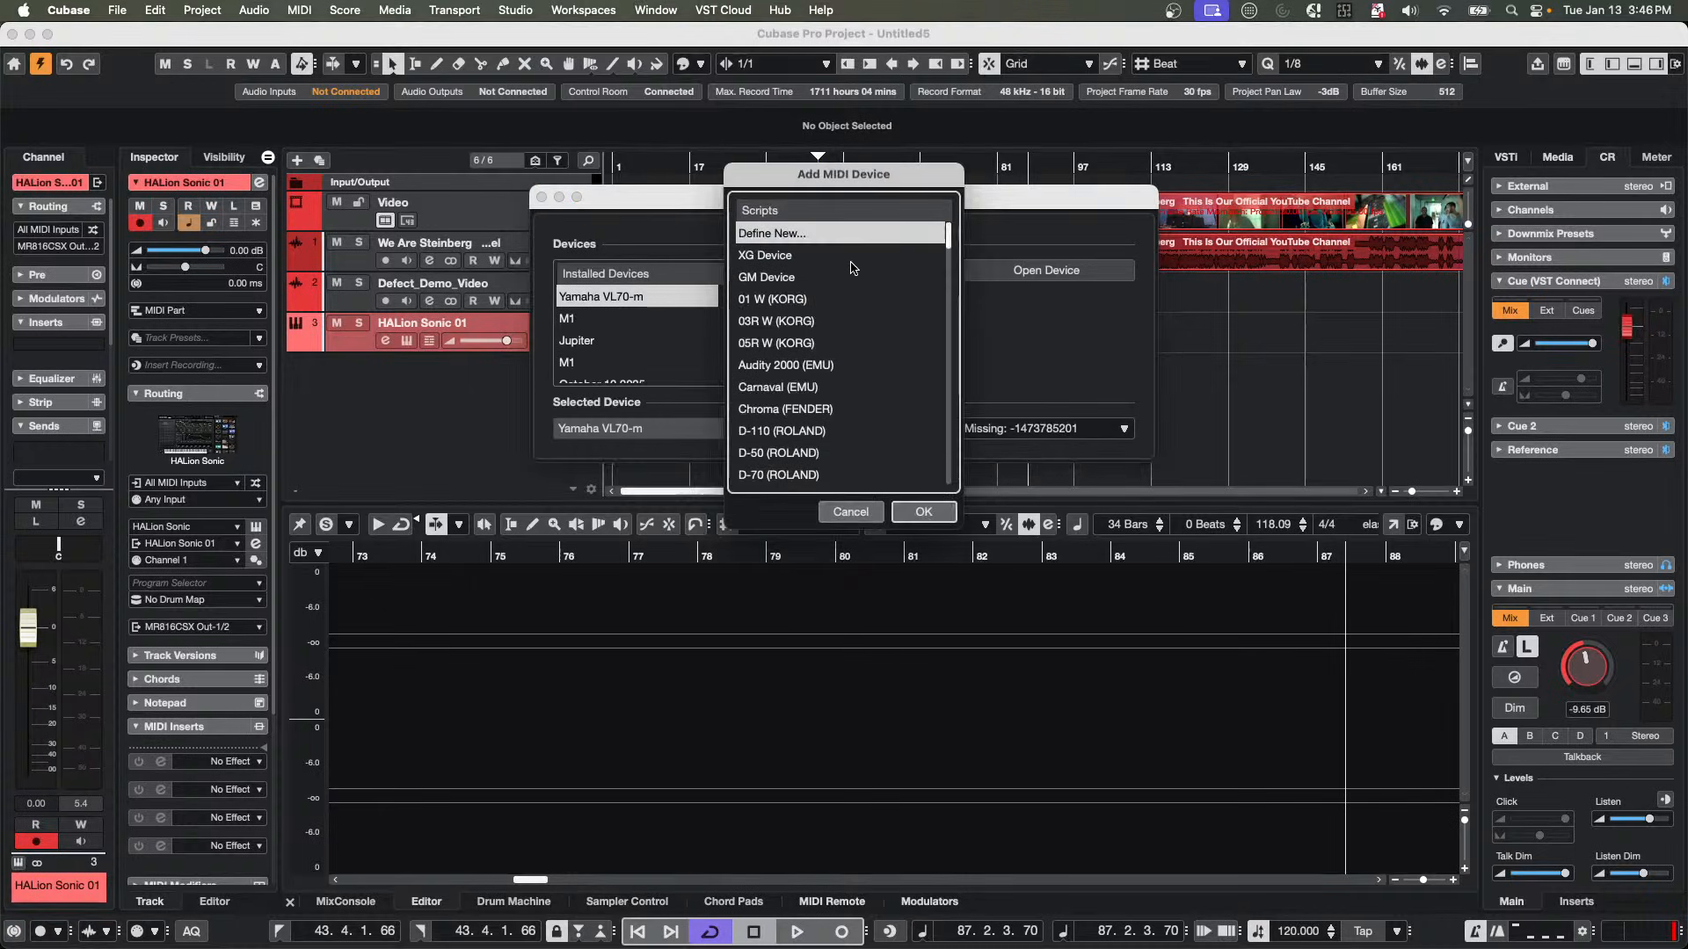
pyautogui.scroll(-20, 809, 277)
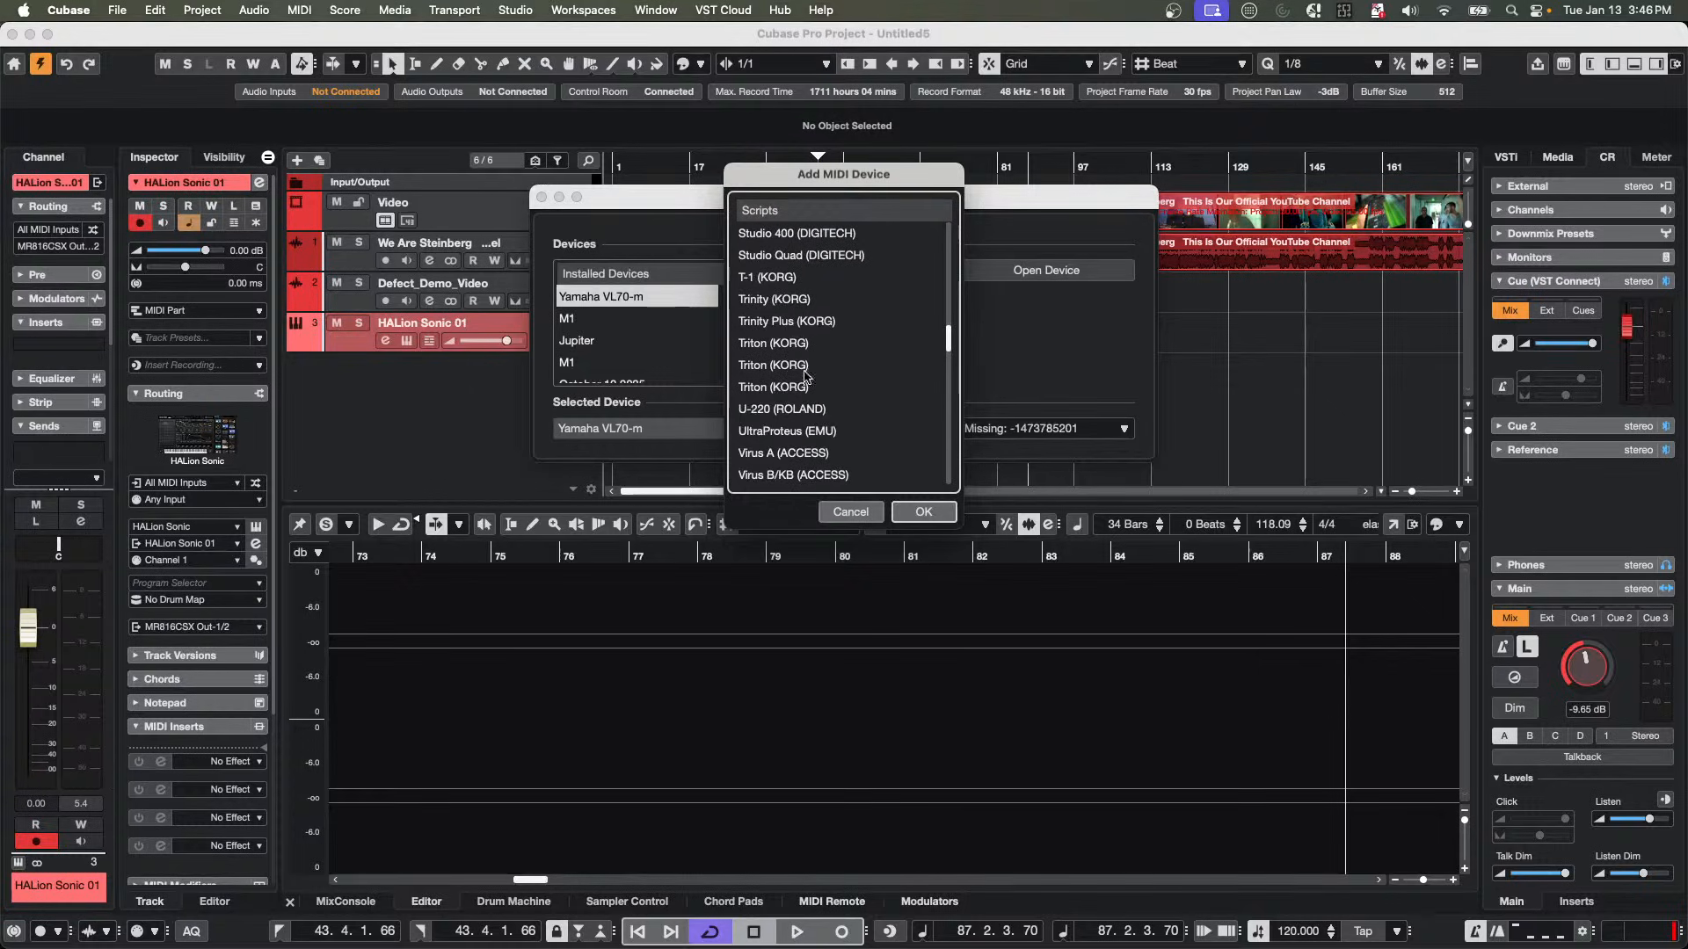
pyautogui.click(781, 349)
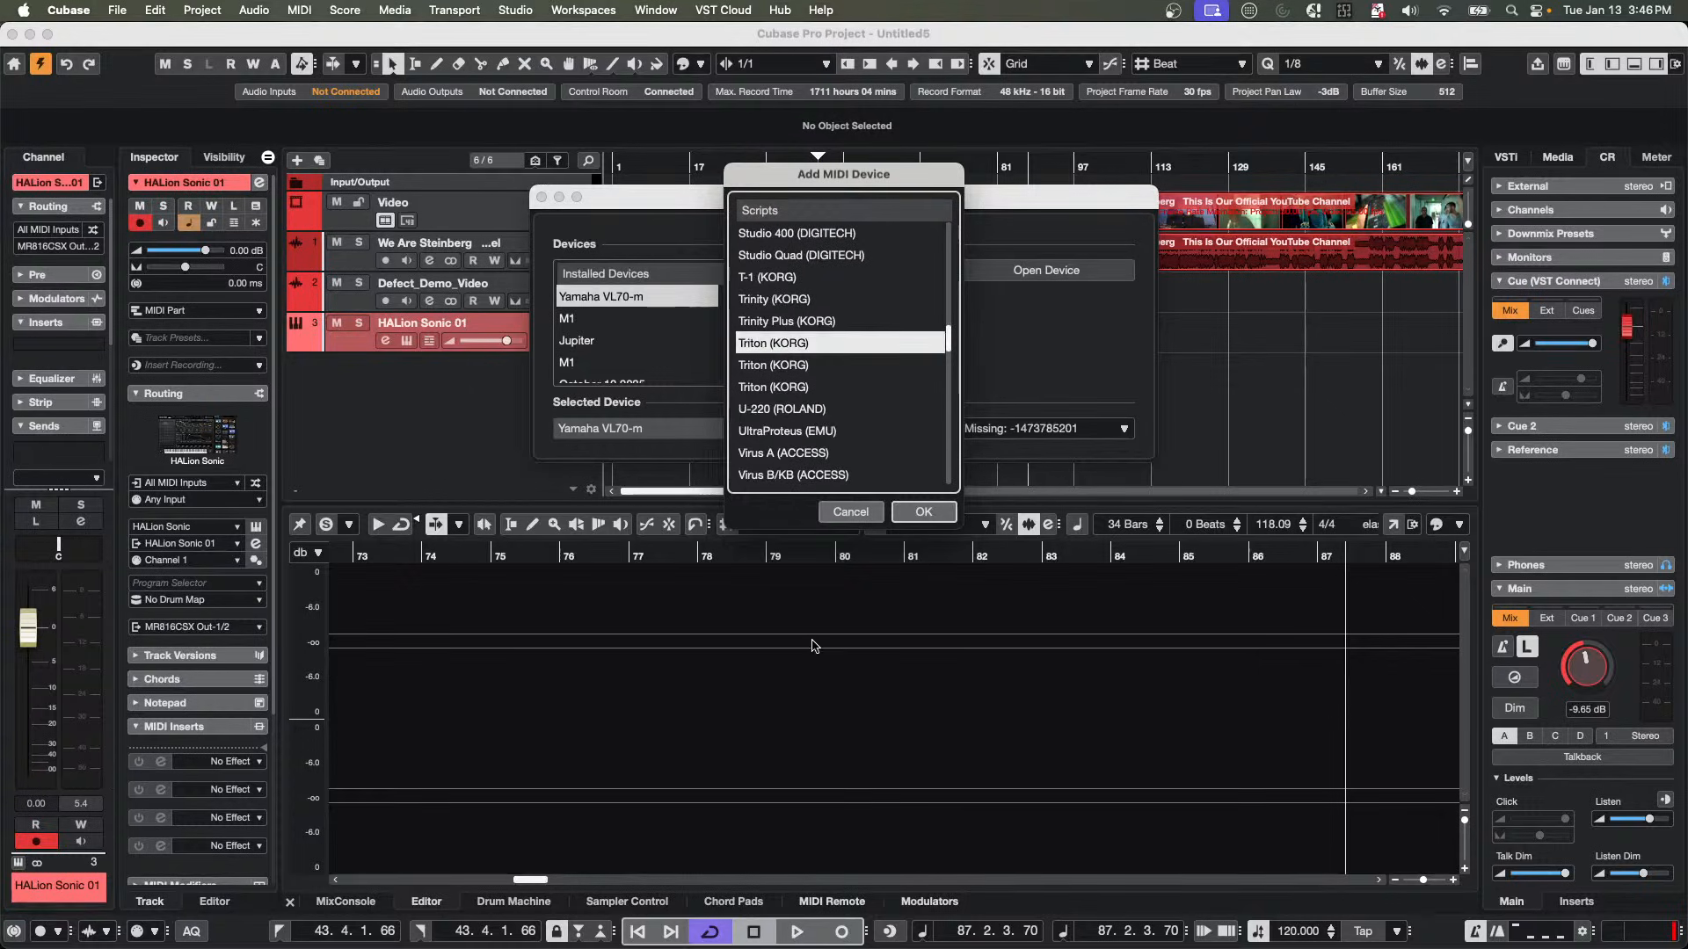
pyautogui.click(910, 515)
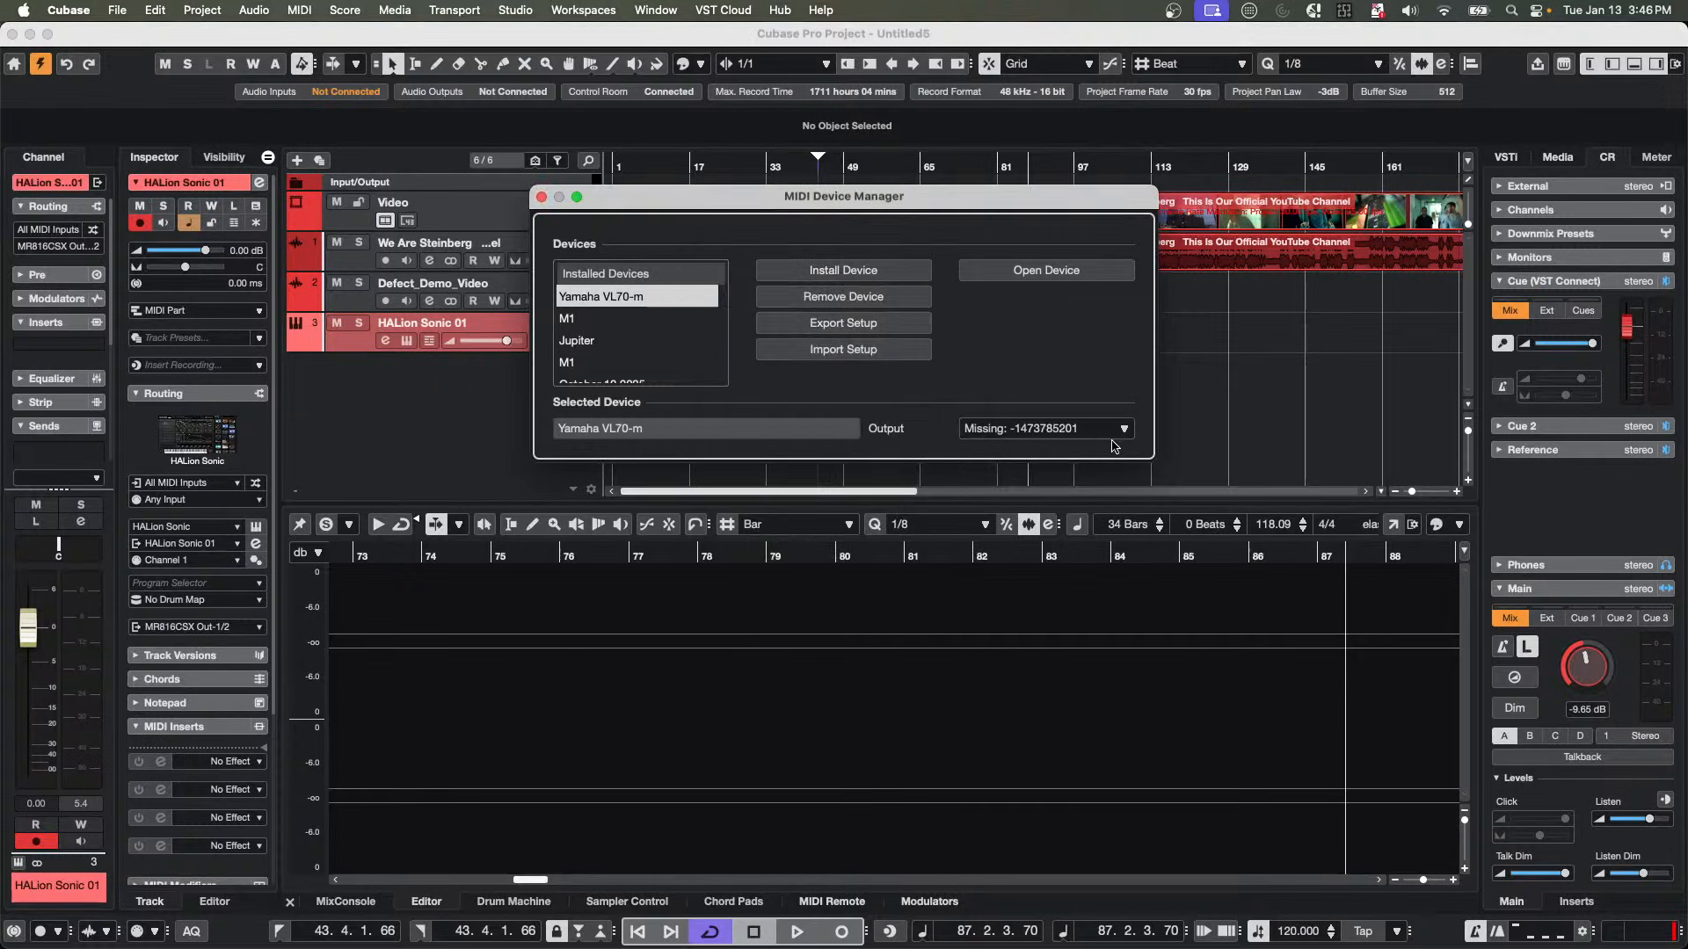
# Set the output of the Yamaha VL70-m MIDI device to nanoKONTROL2 CTRL.
pyautogui.click(1066, 431)
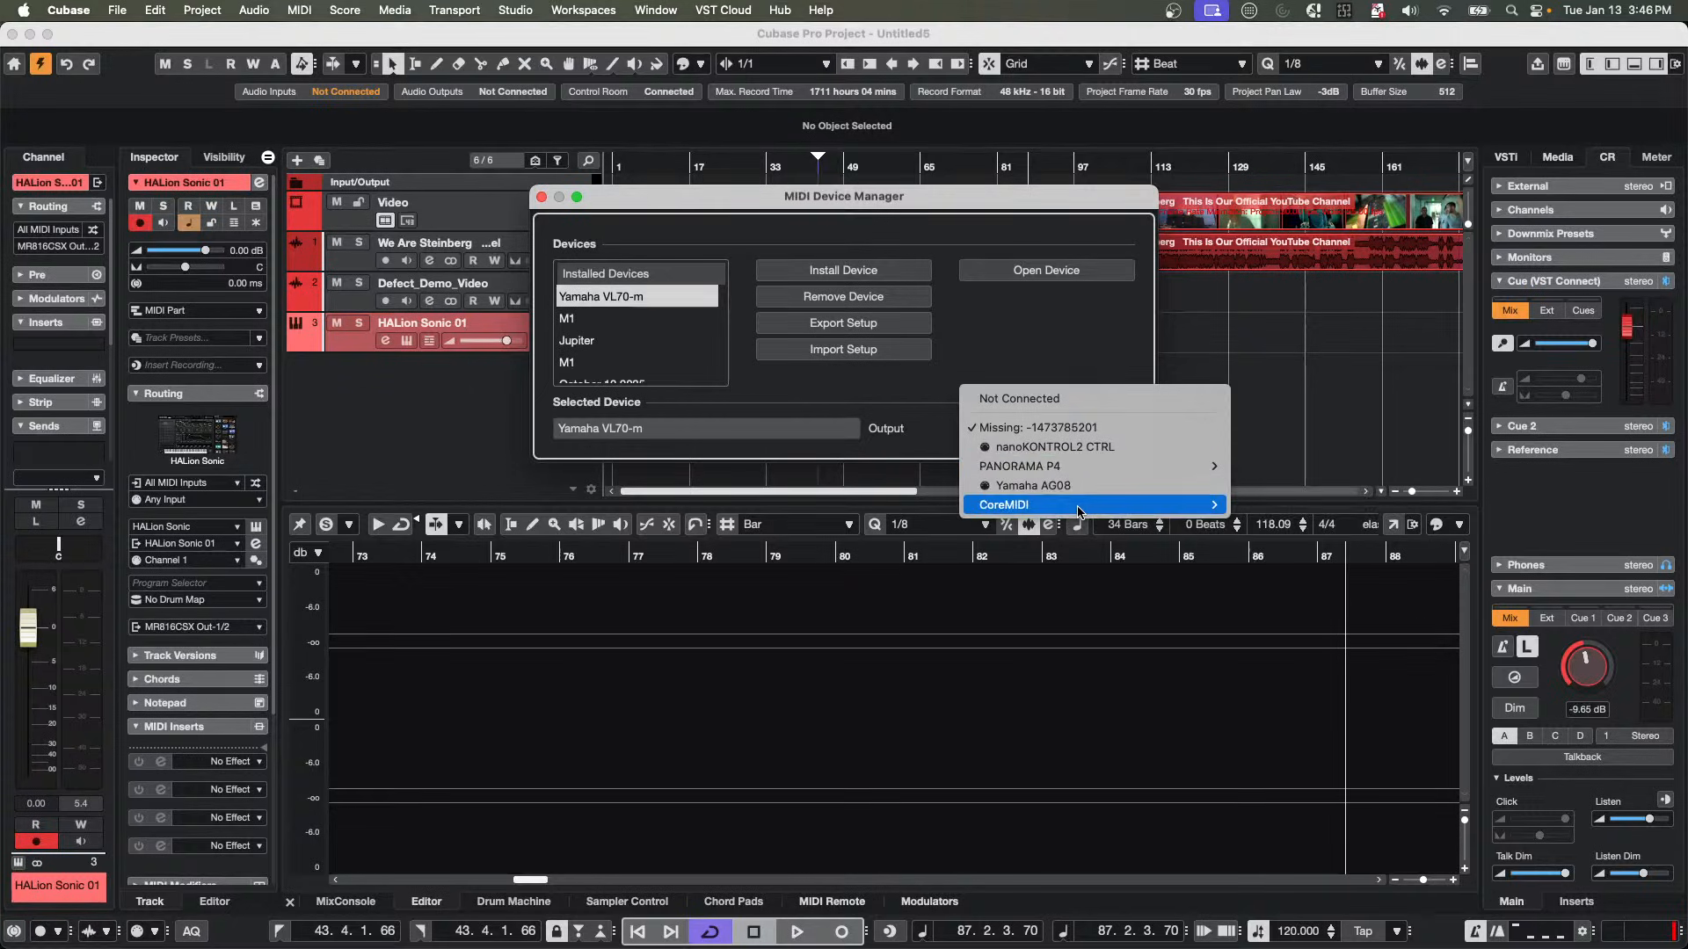
pyautogui.moveTo(1075, 505)
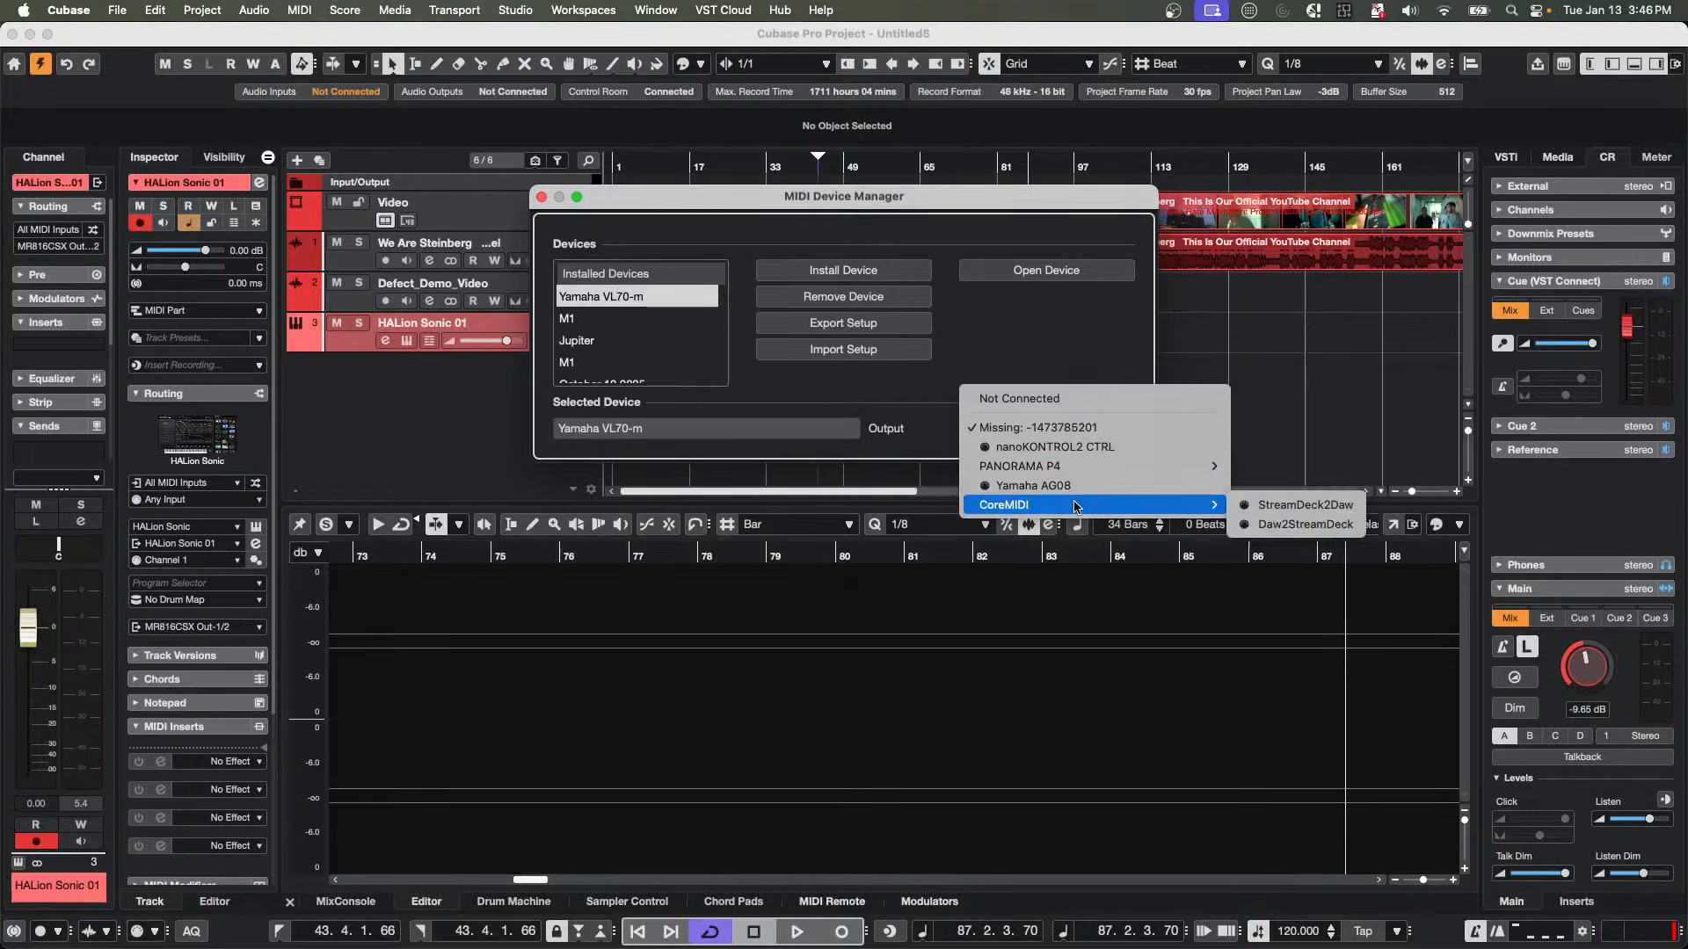
pyautogui.click(1083, 447)
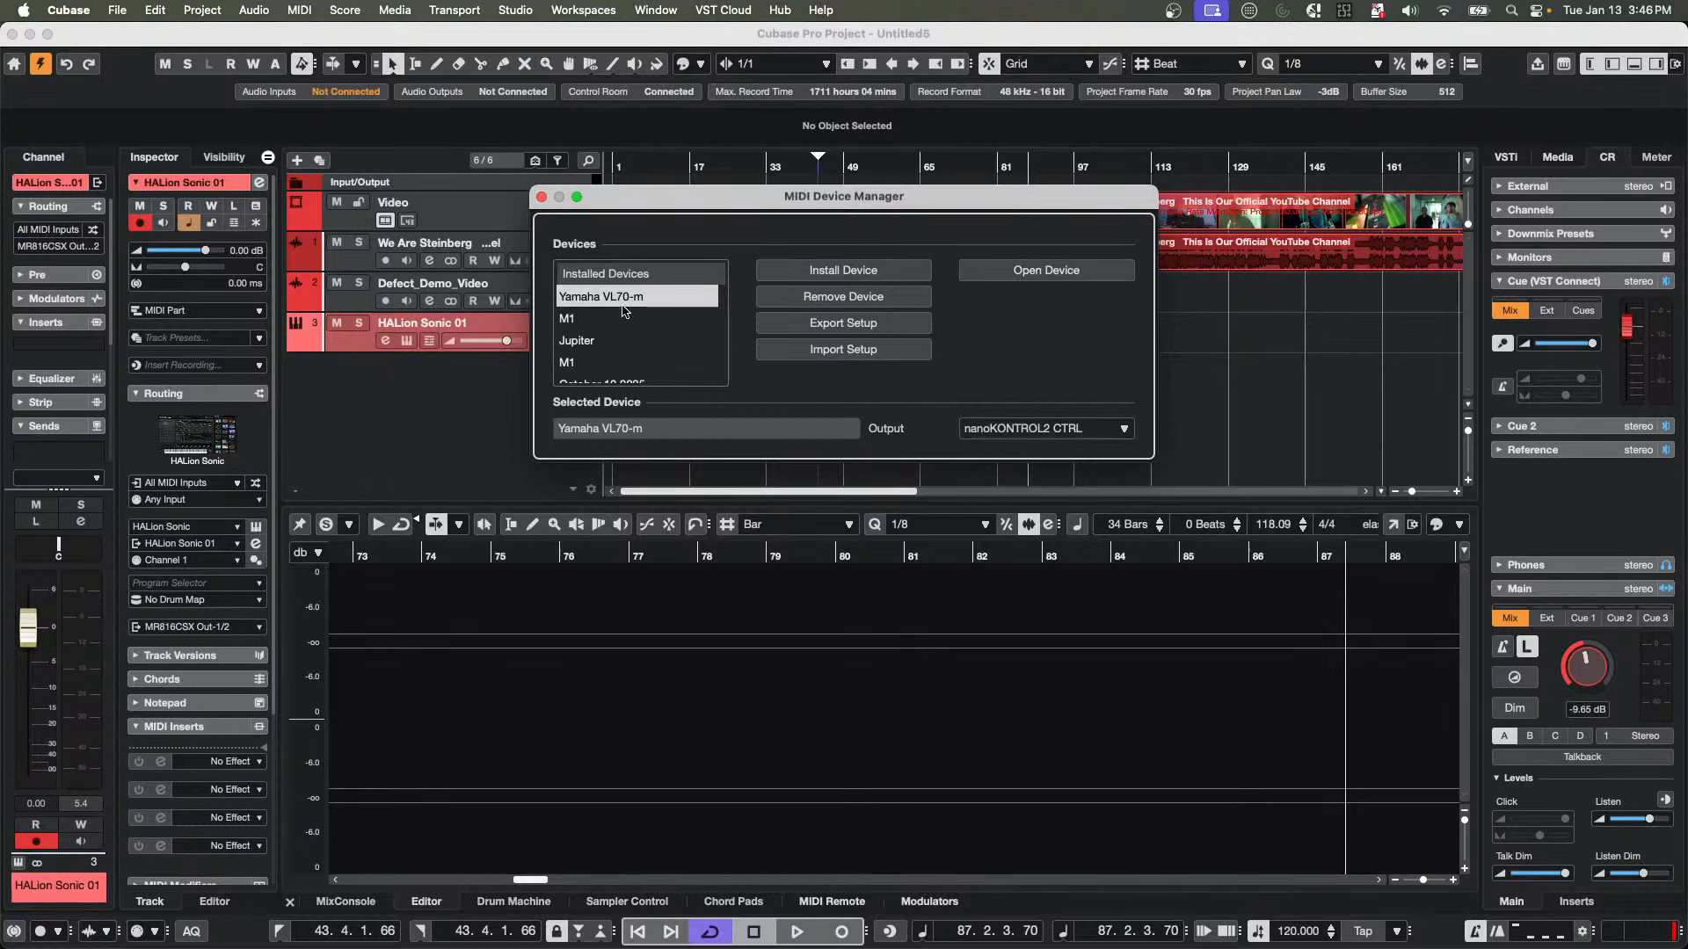
# Set the Triton device's output to nanoKONTROL2 CTRL, and open its device window to view the channels before closing it.
pyautogui.scroll(-3, 640, 327)
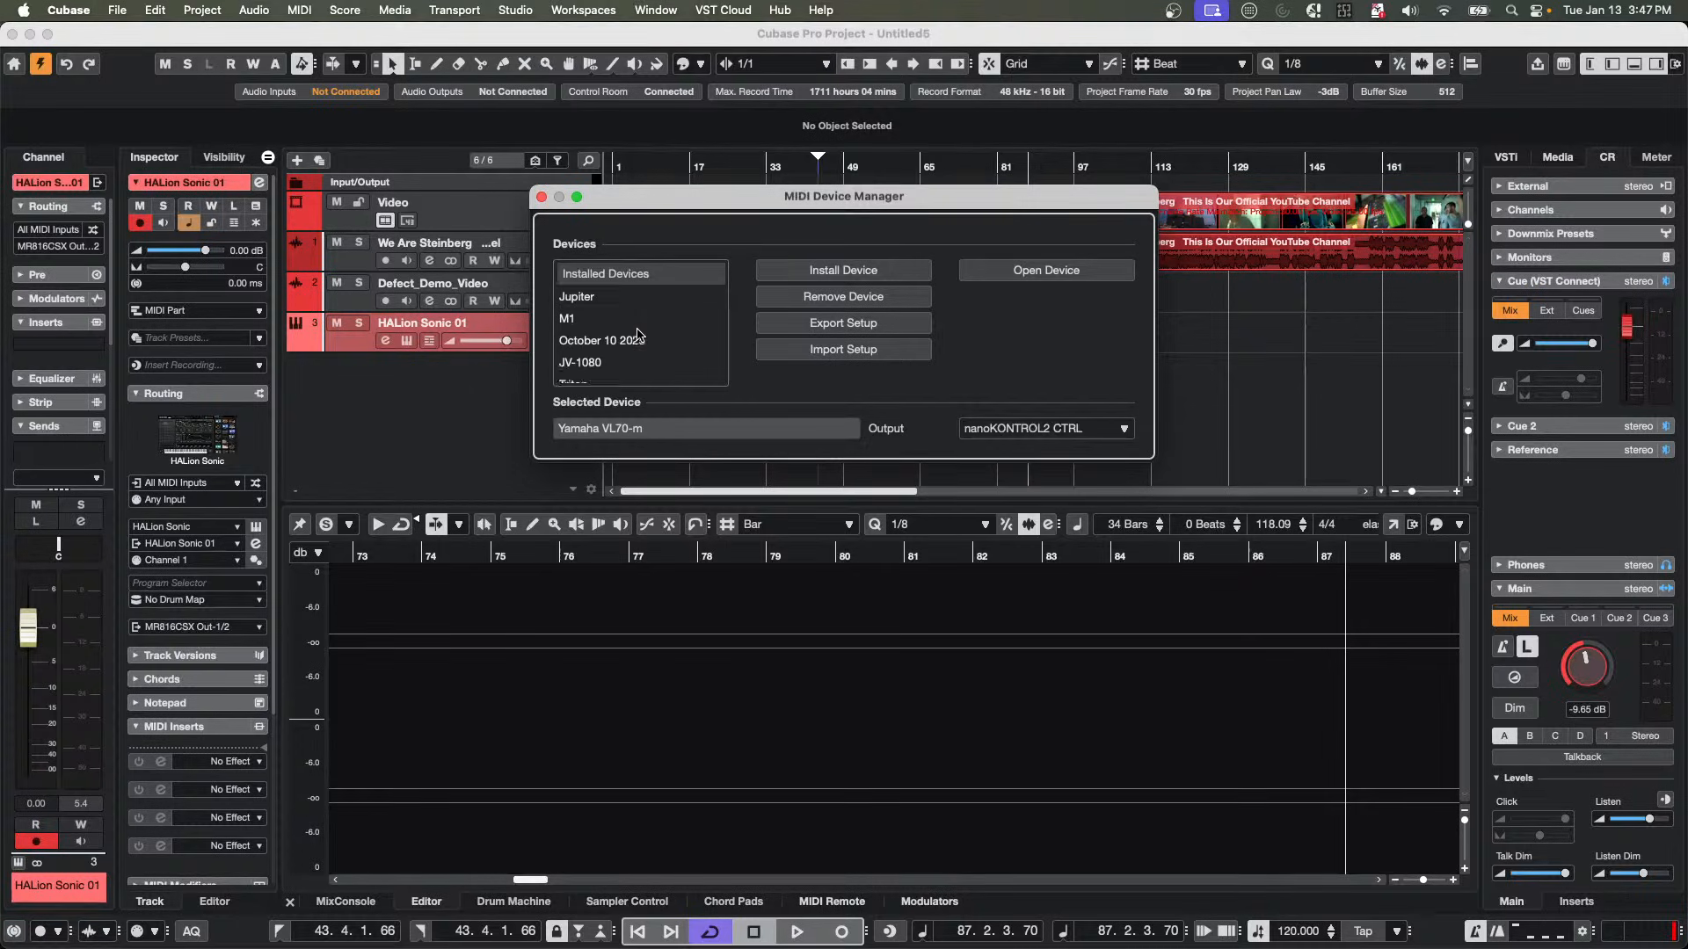
pyautogui.click(613, 363)
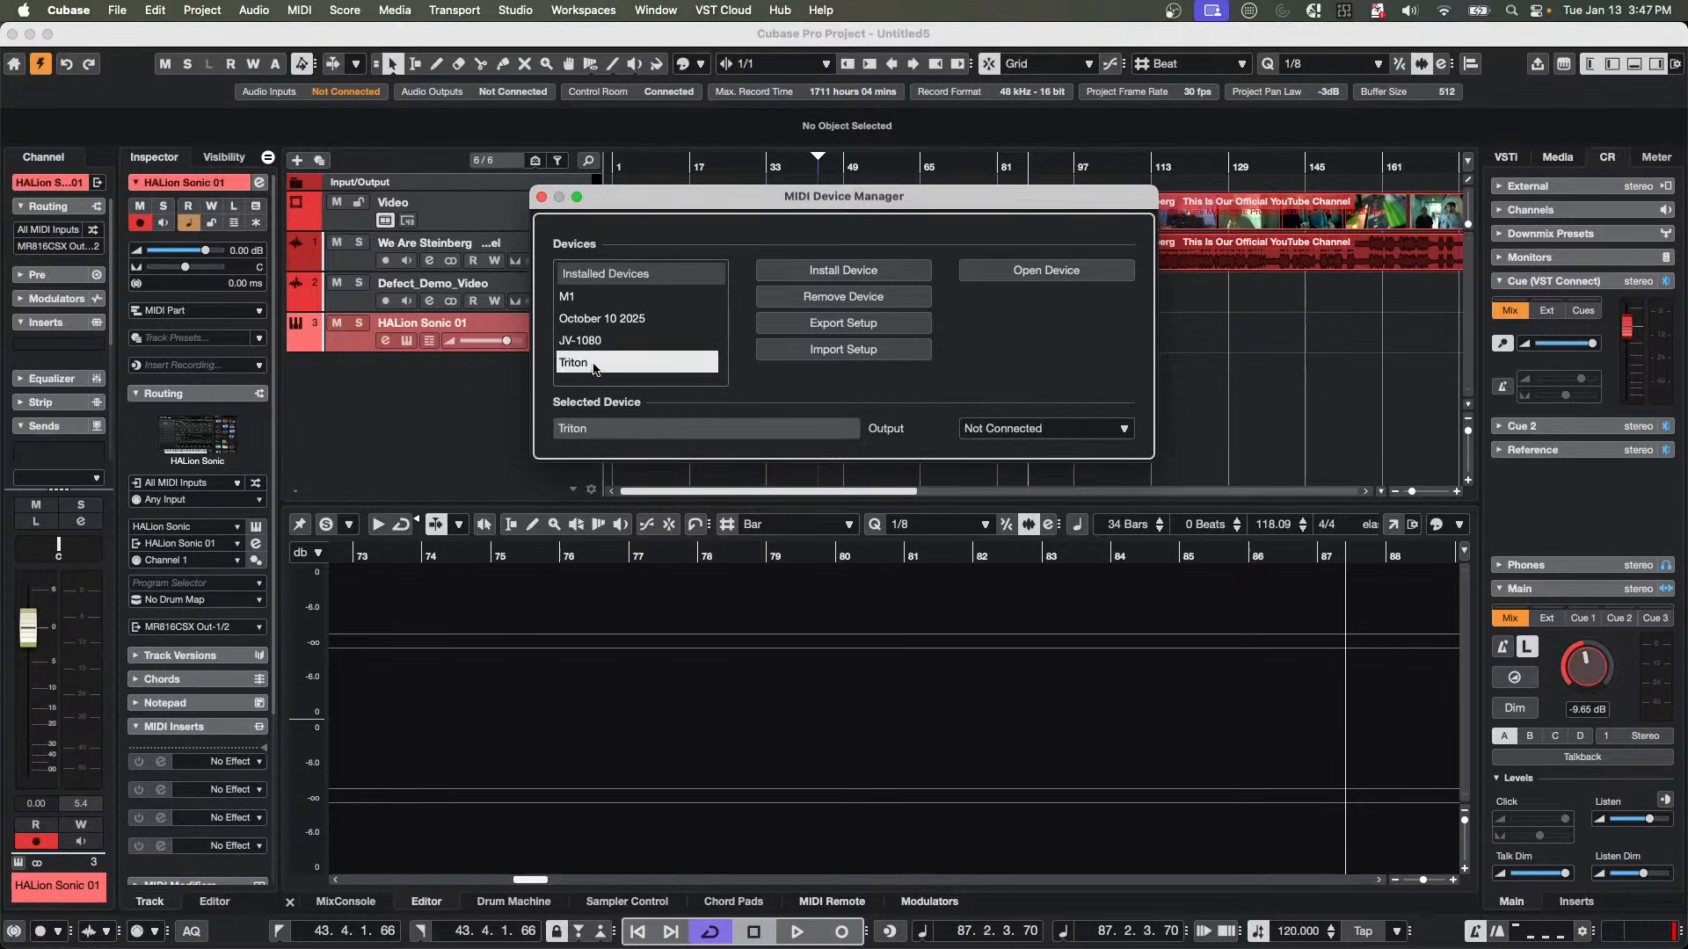
pyautogui.click(1025, 433)
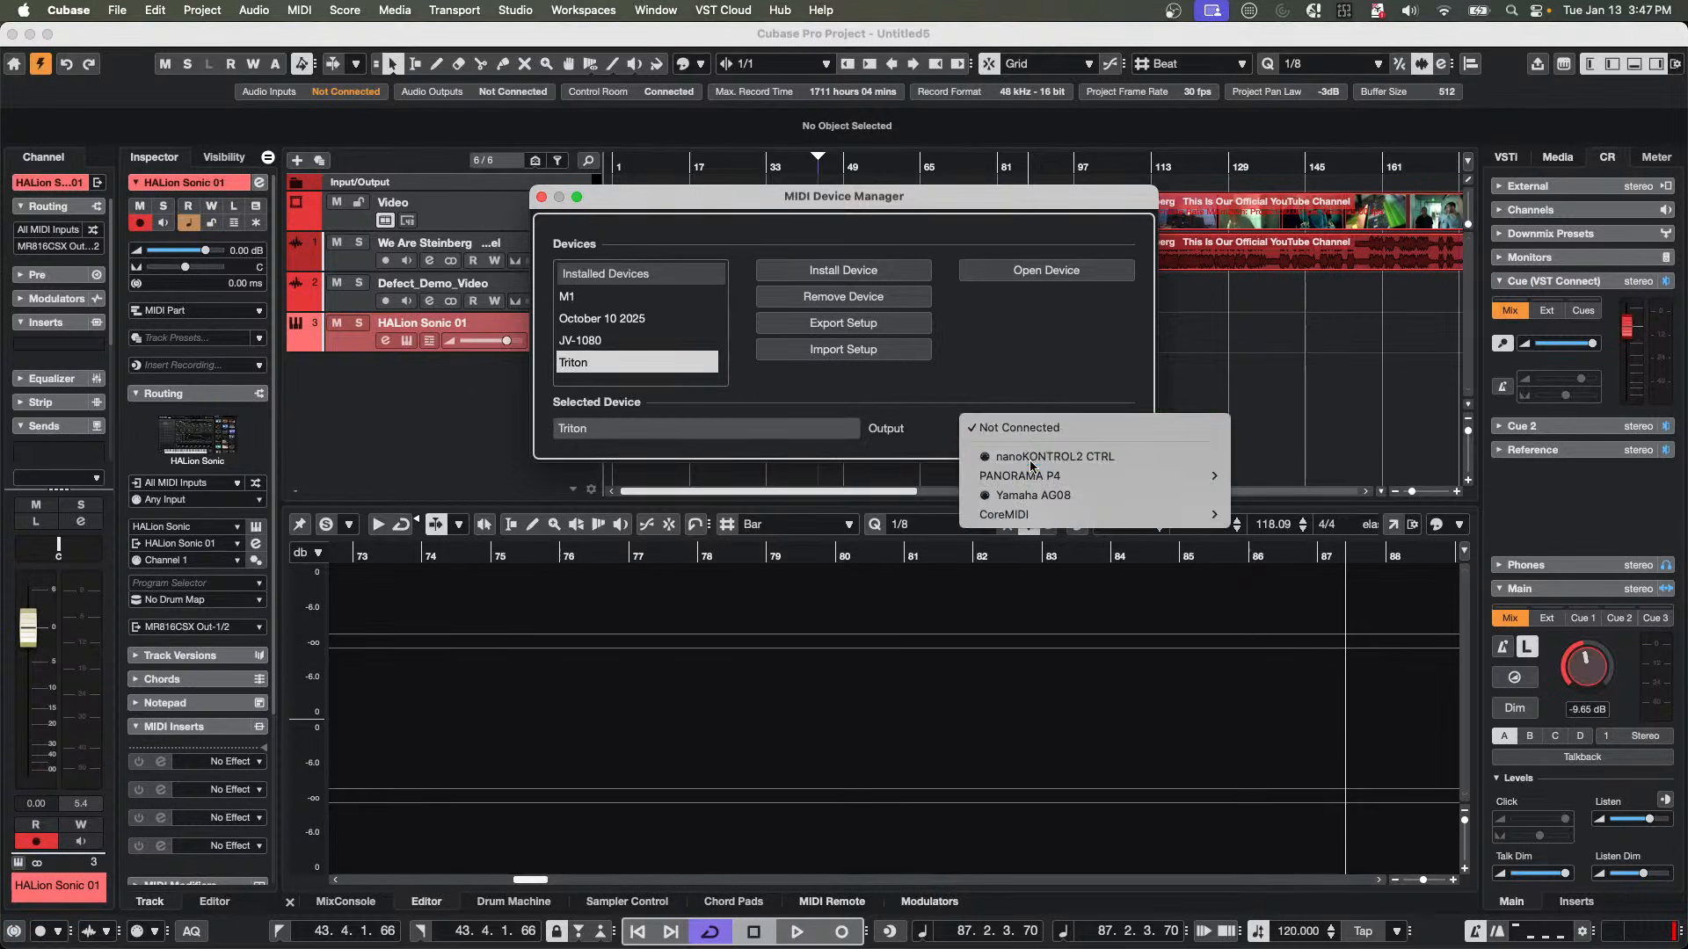
pyautogui.click(1031, 456)
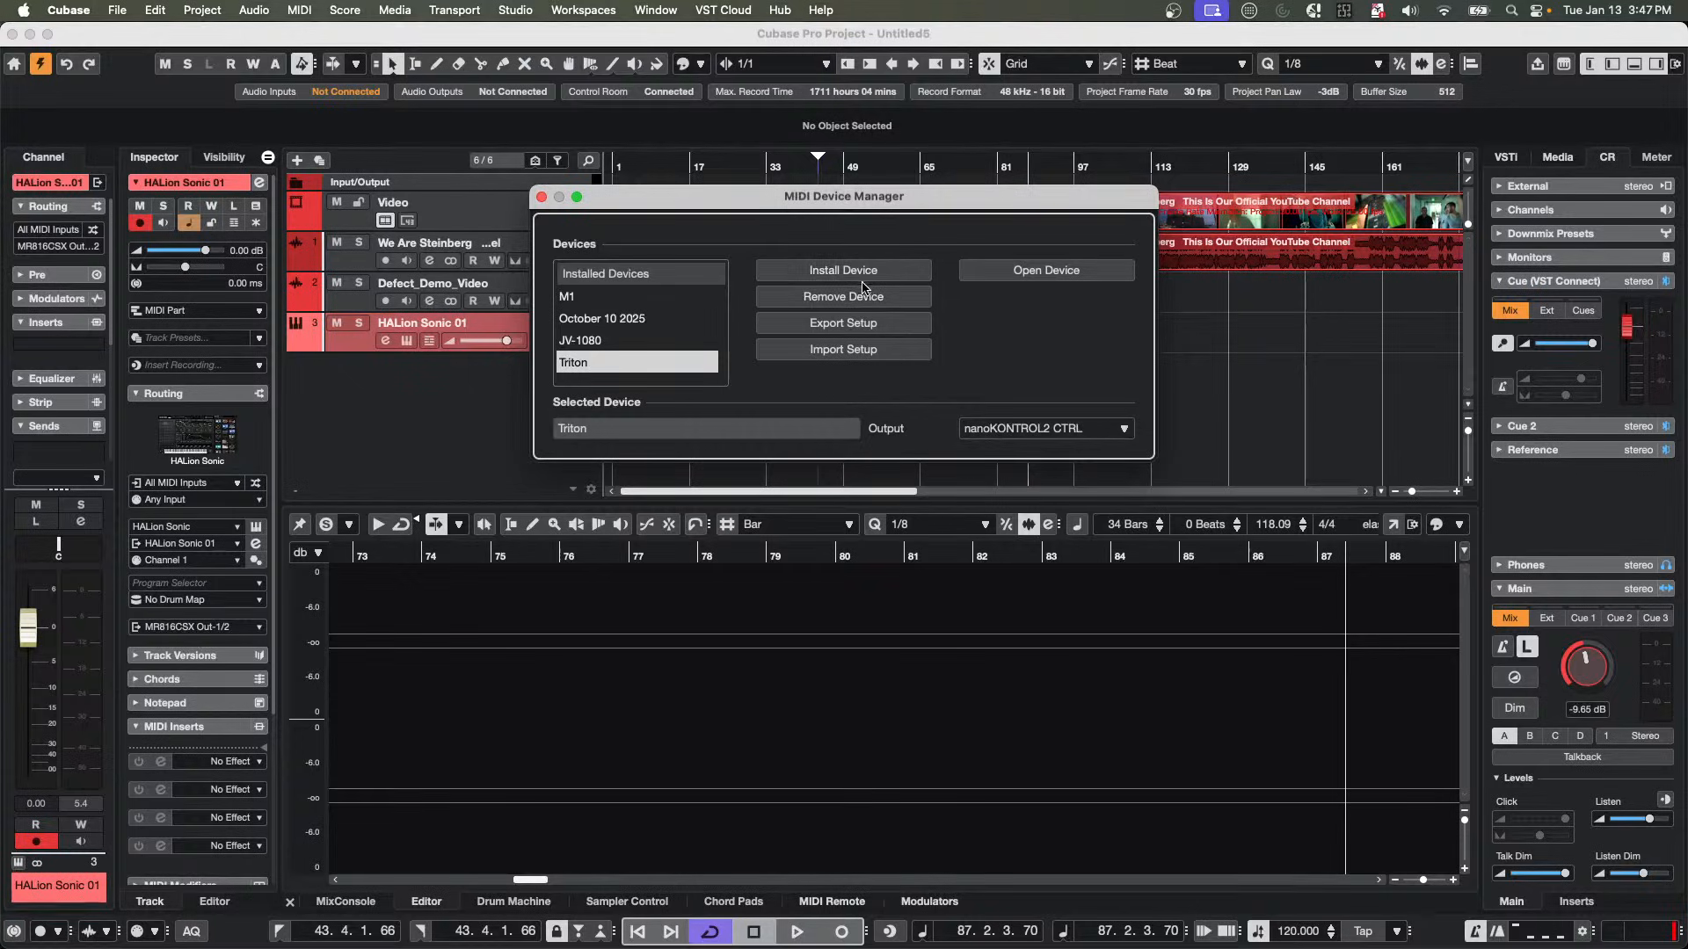
pyautogui.click(1036, 273)
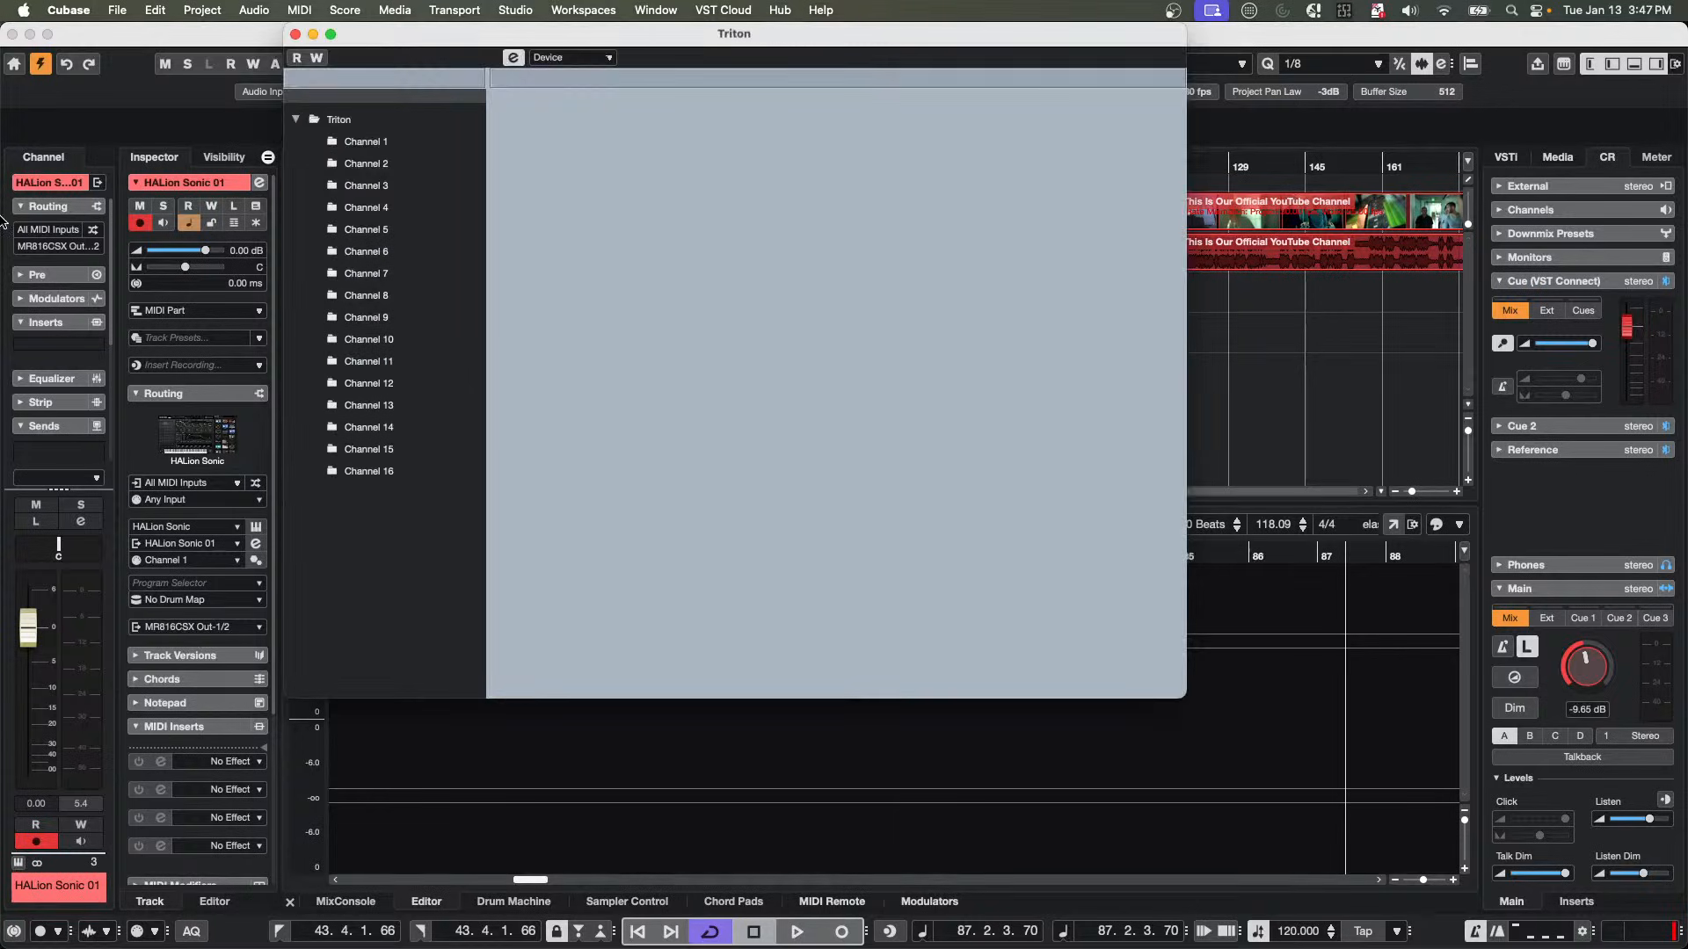
pyautogui.click(295, 35)
# Add a MIDI track with All MIDI Inputs as its input and the Triton device as its output.
pyautogui.rightClick(345, 358)
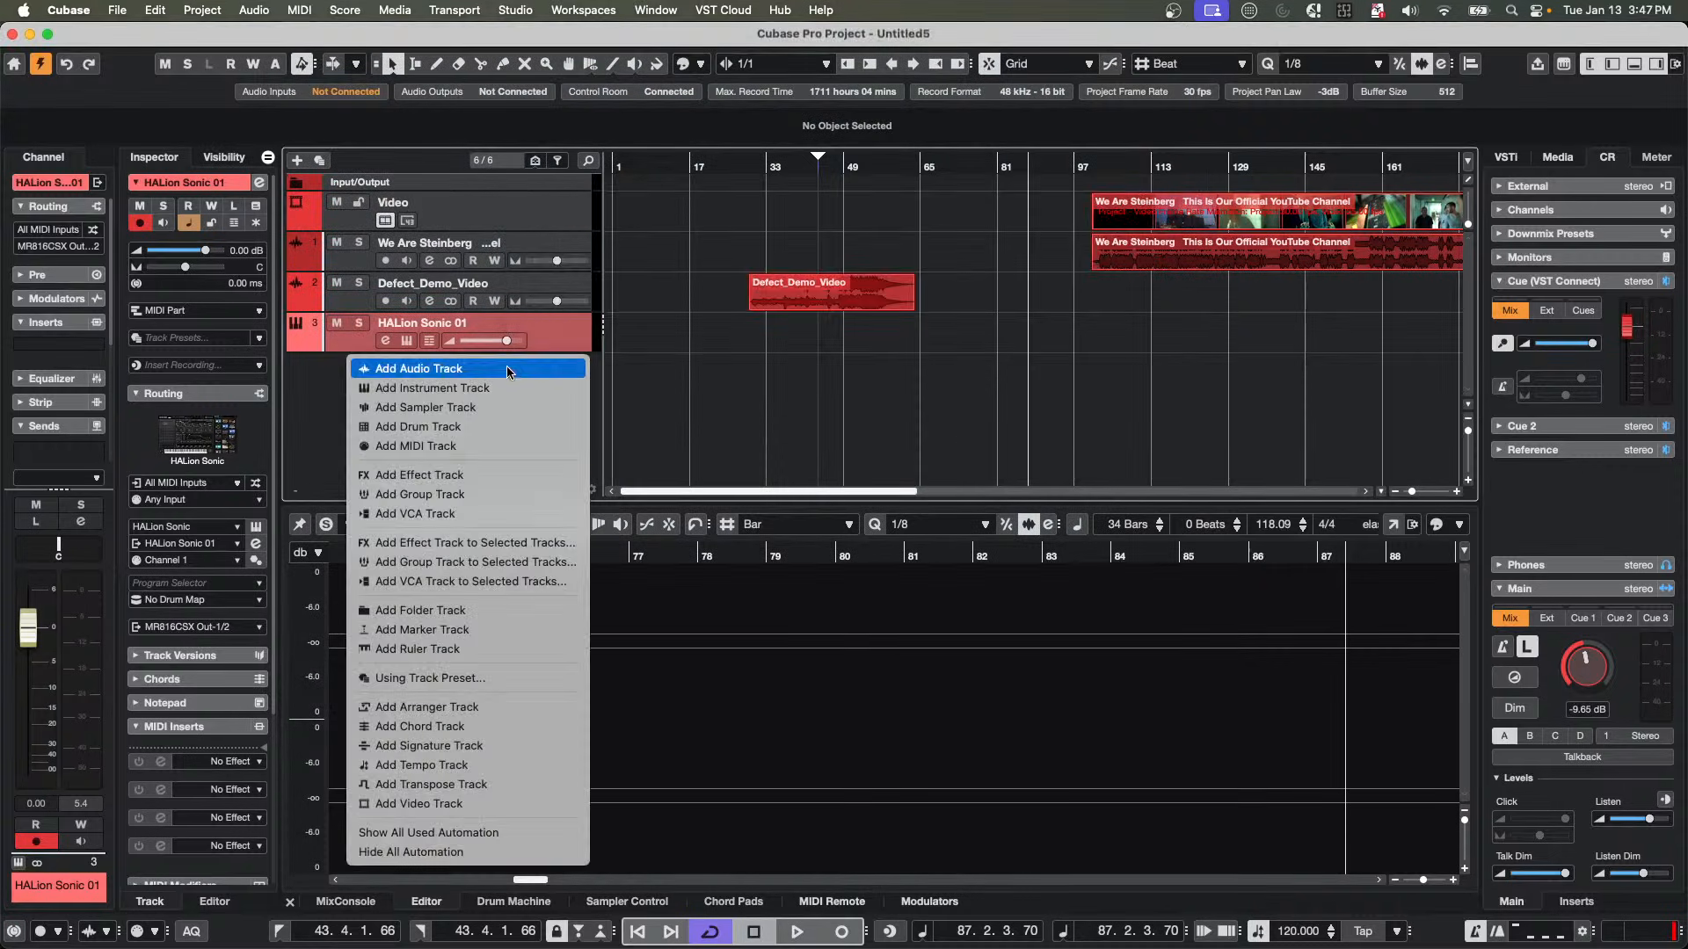
pyautogui.click(468, 447)
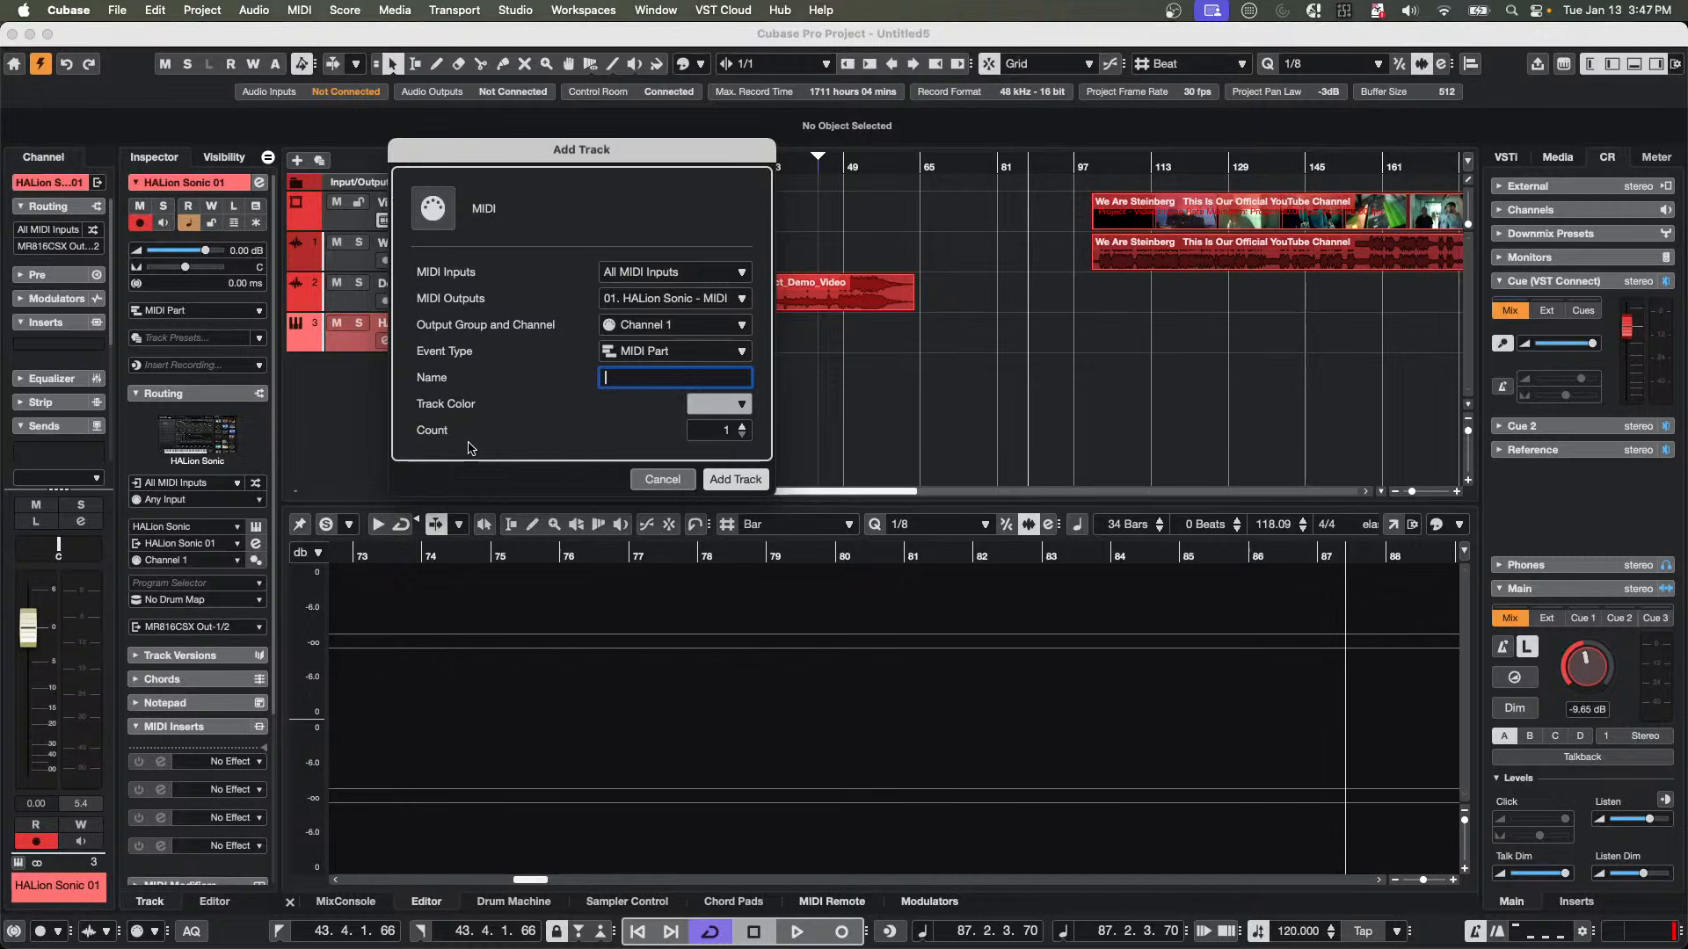
pyautogui.click(628, 274)
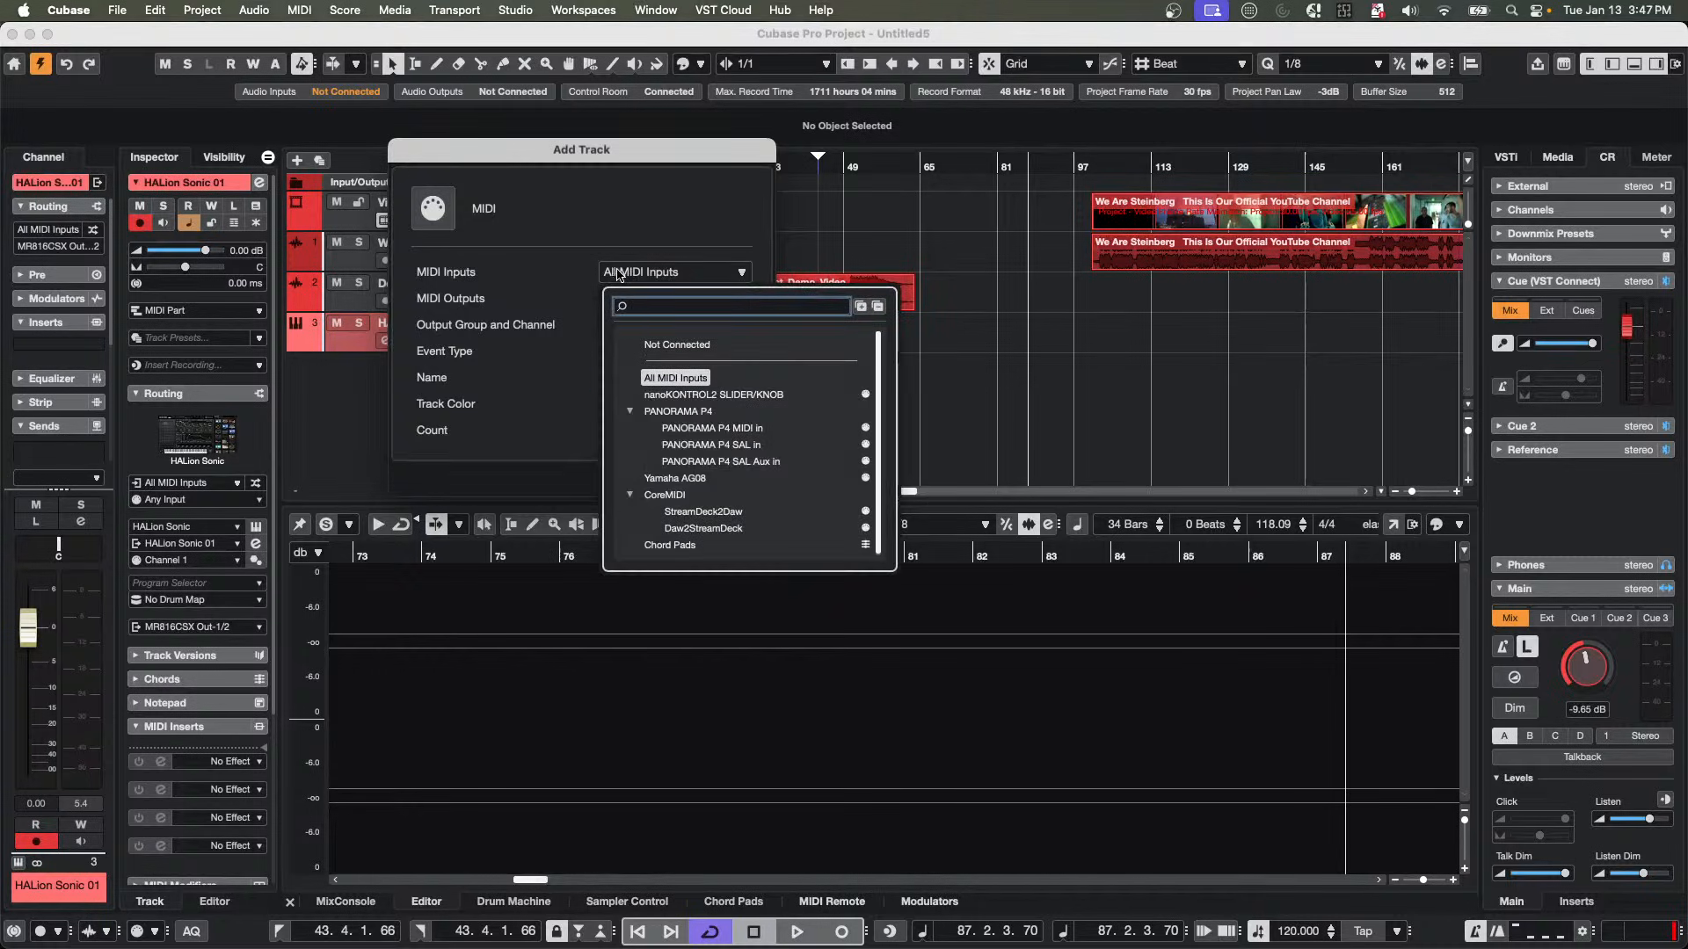
pyautogui.click(519, 415)
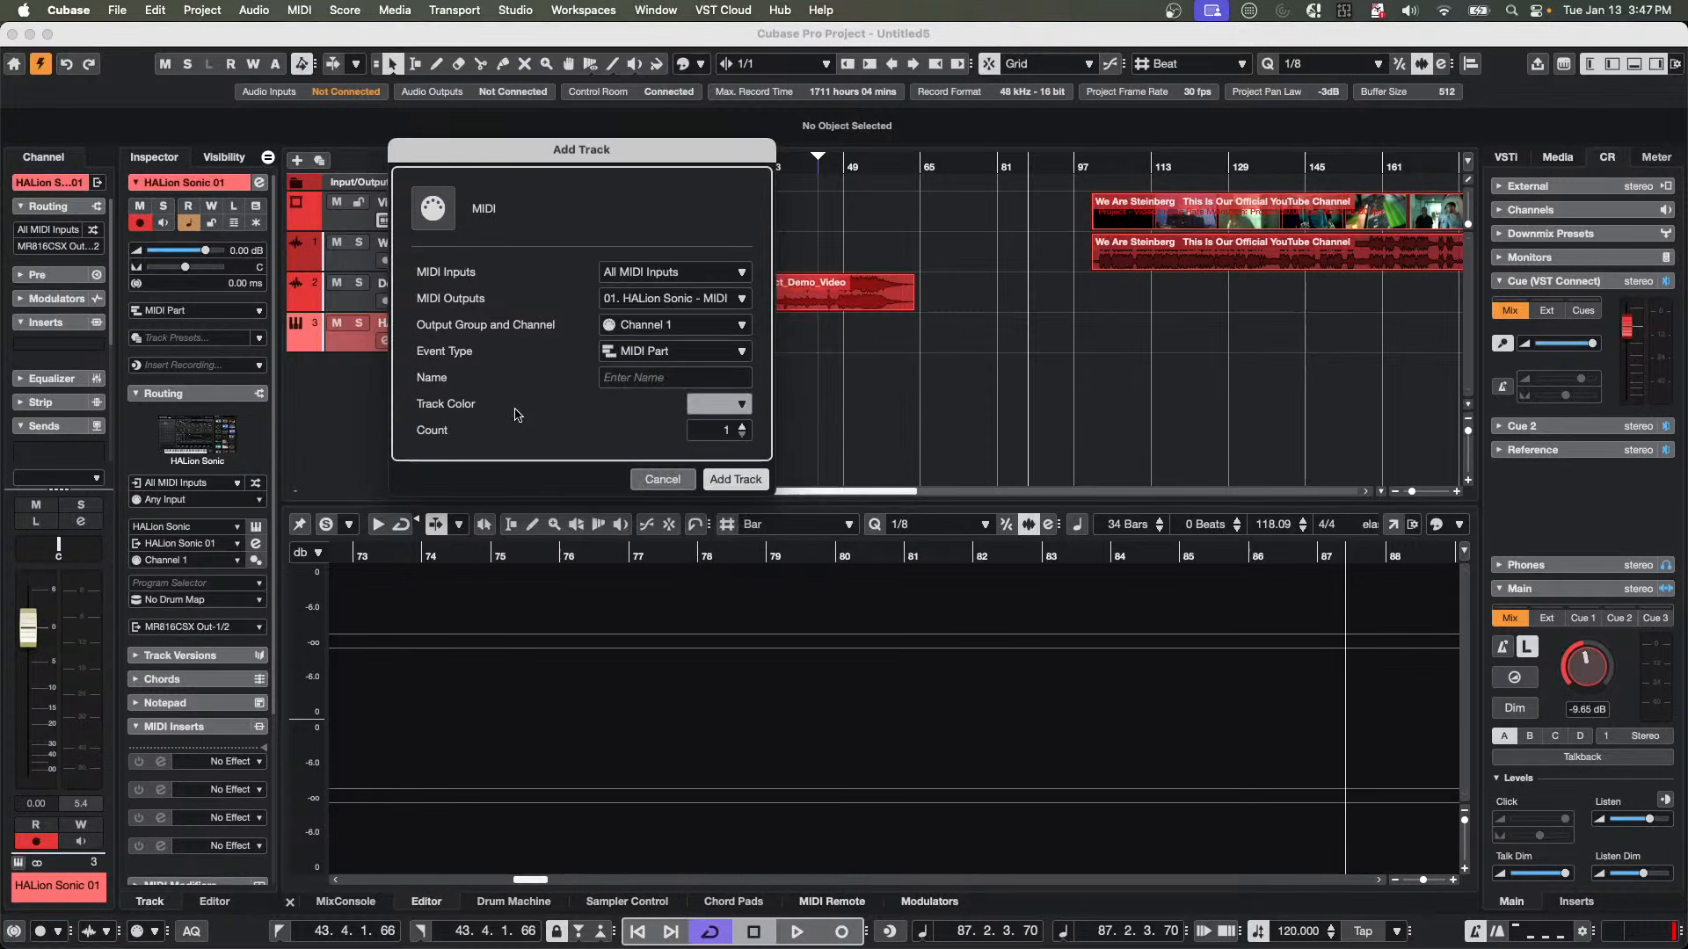
pyautogui.click(682, 301)
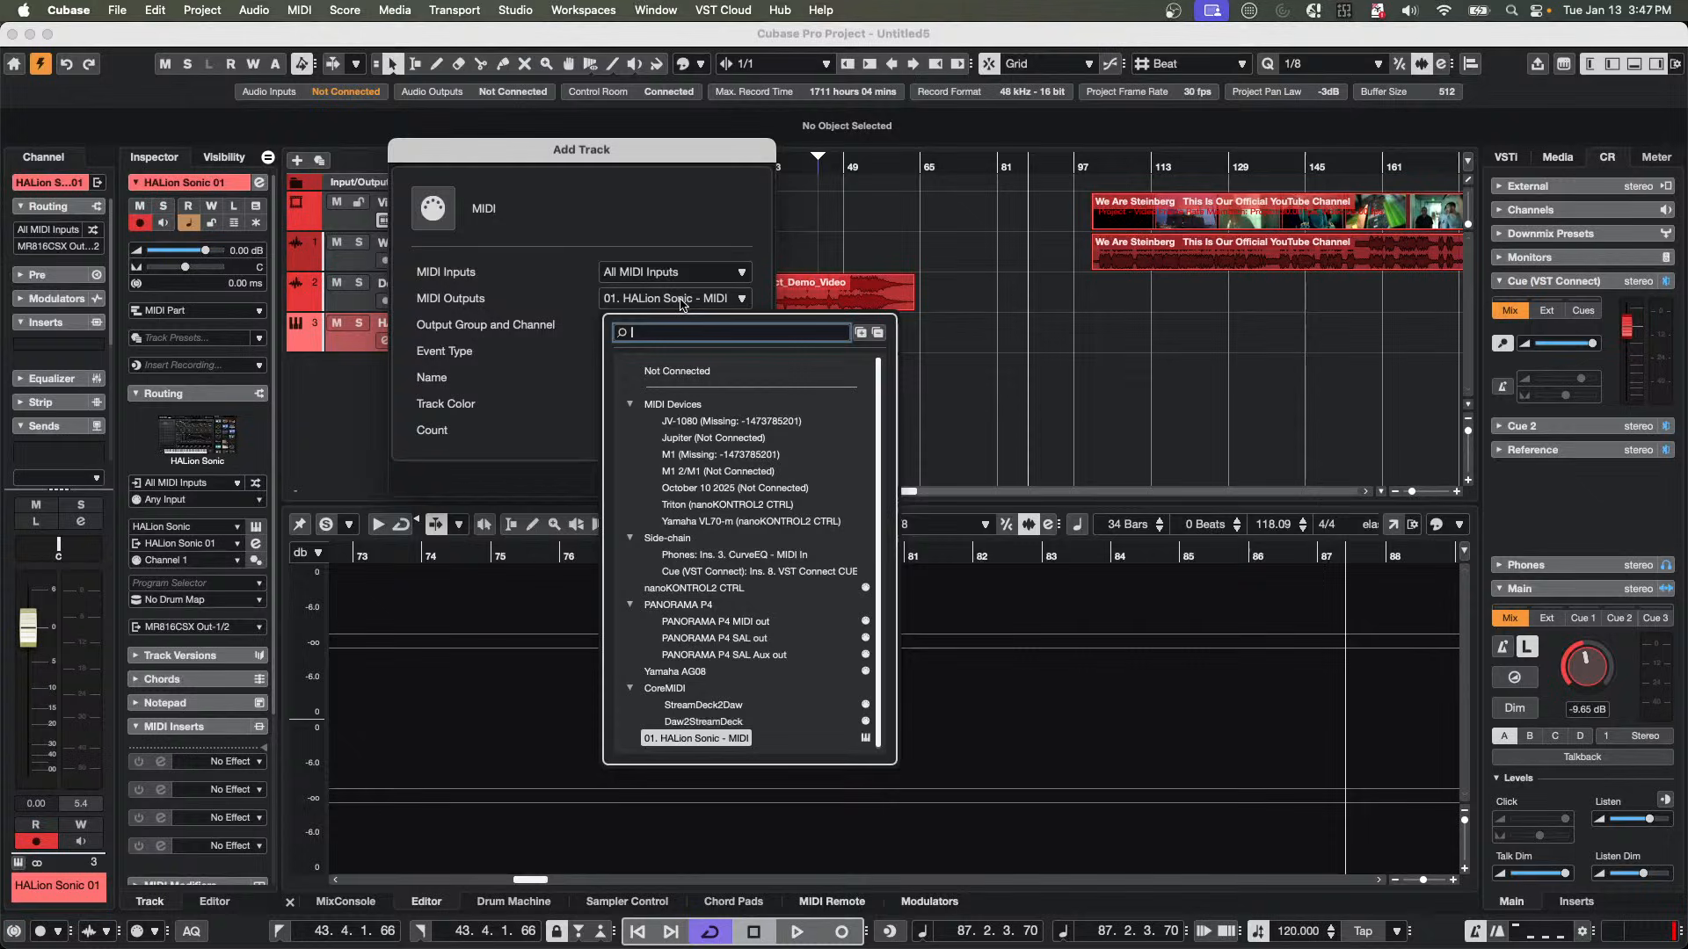
pyautogui.click(722, 505)
pyautogui.click(722, 480)
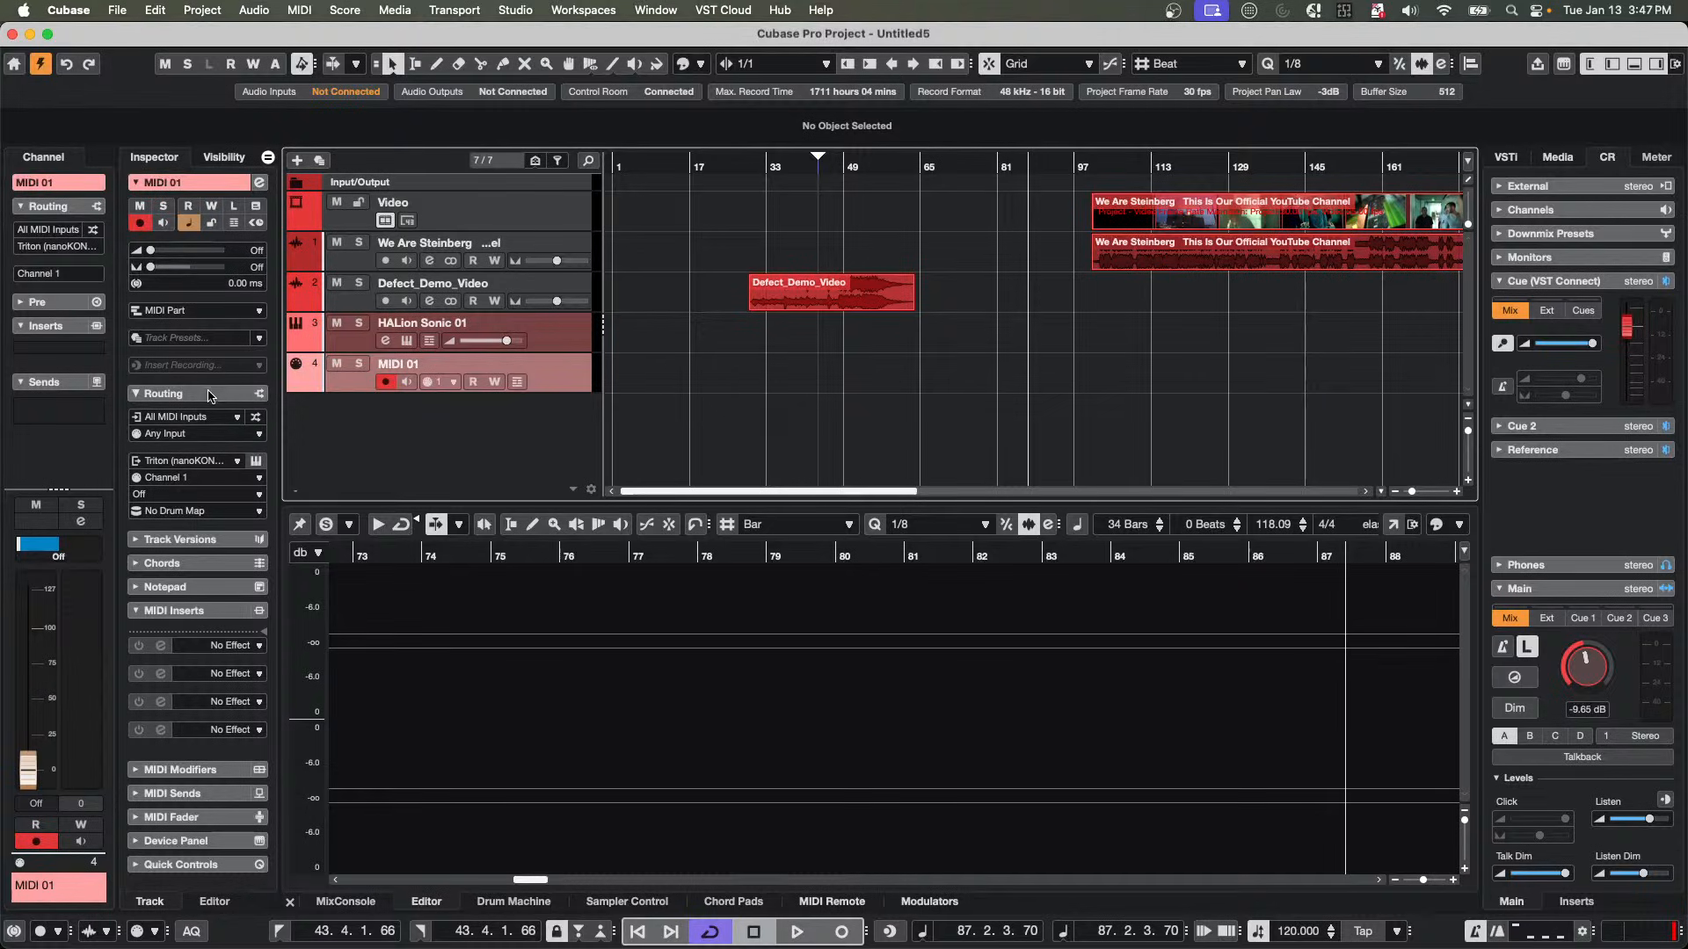
pyautogui.click(181, 342)
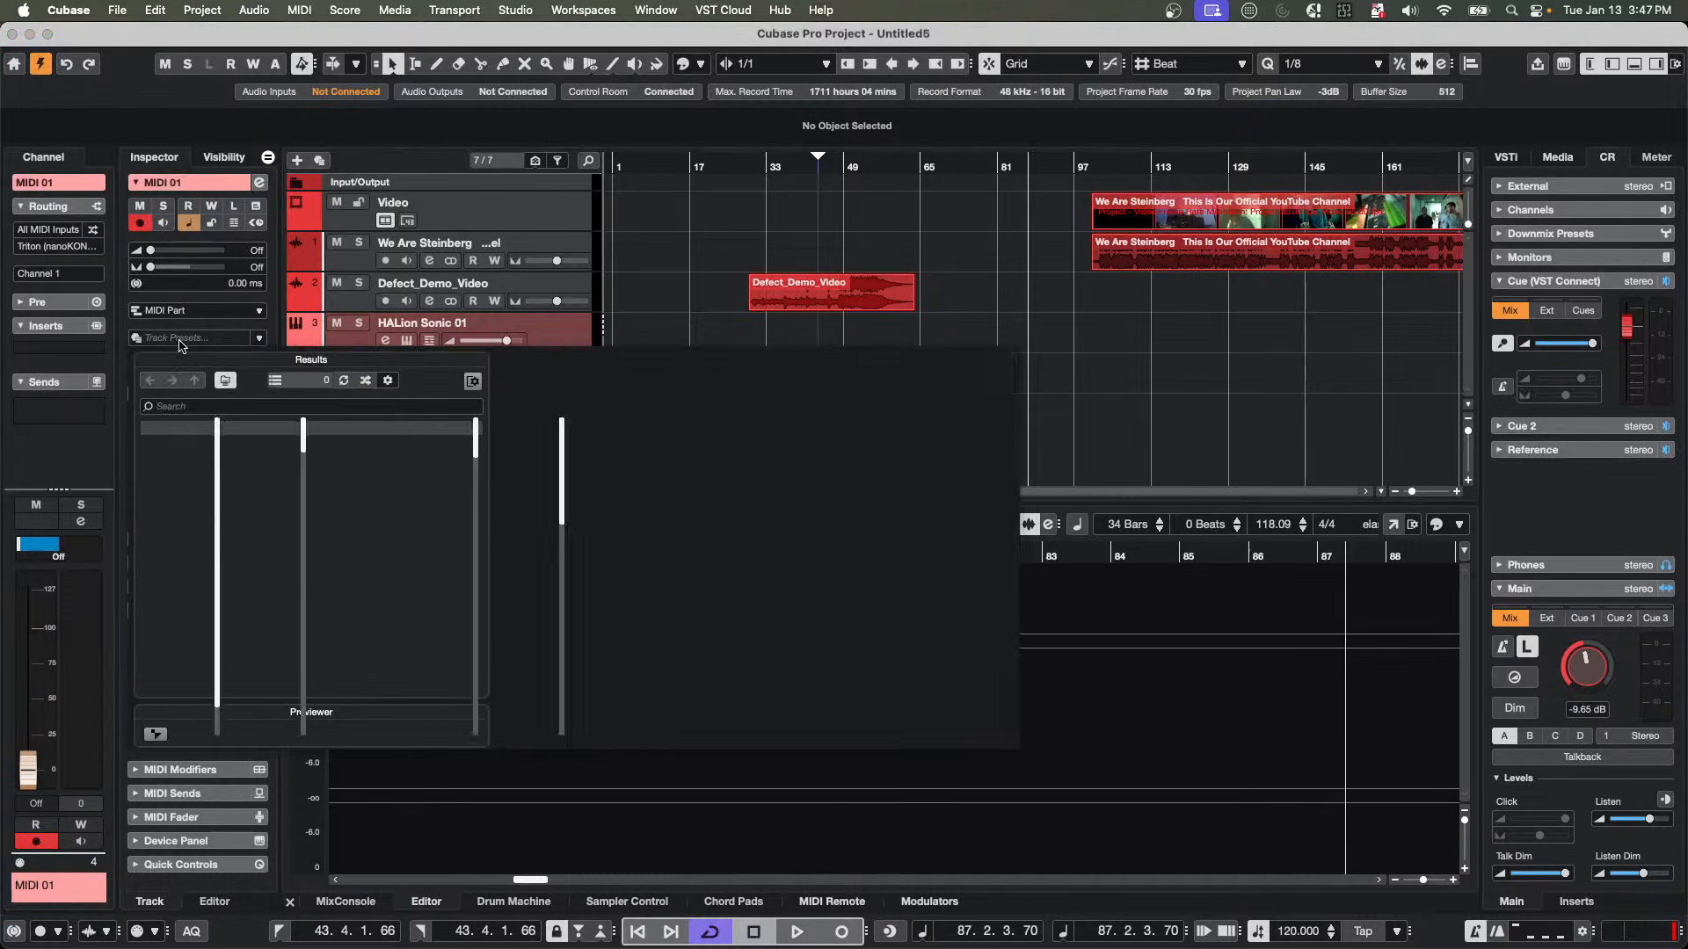
pyautogui.click(181, 313)
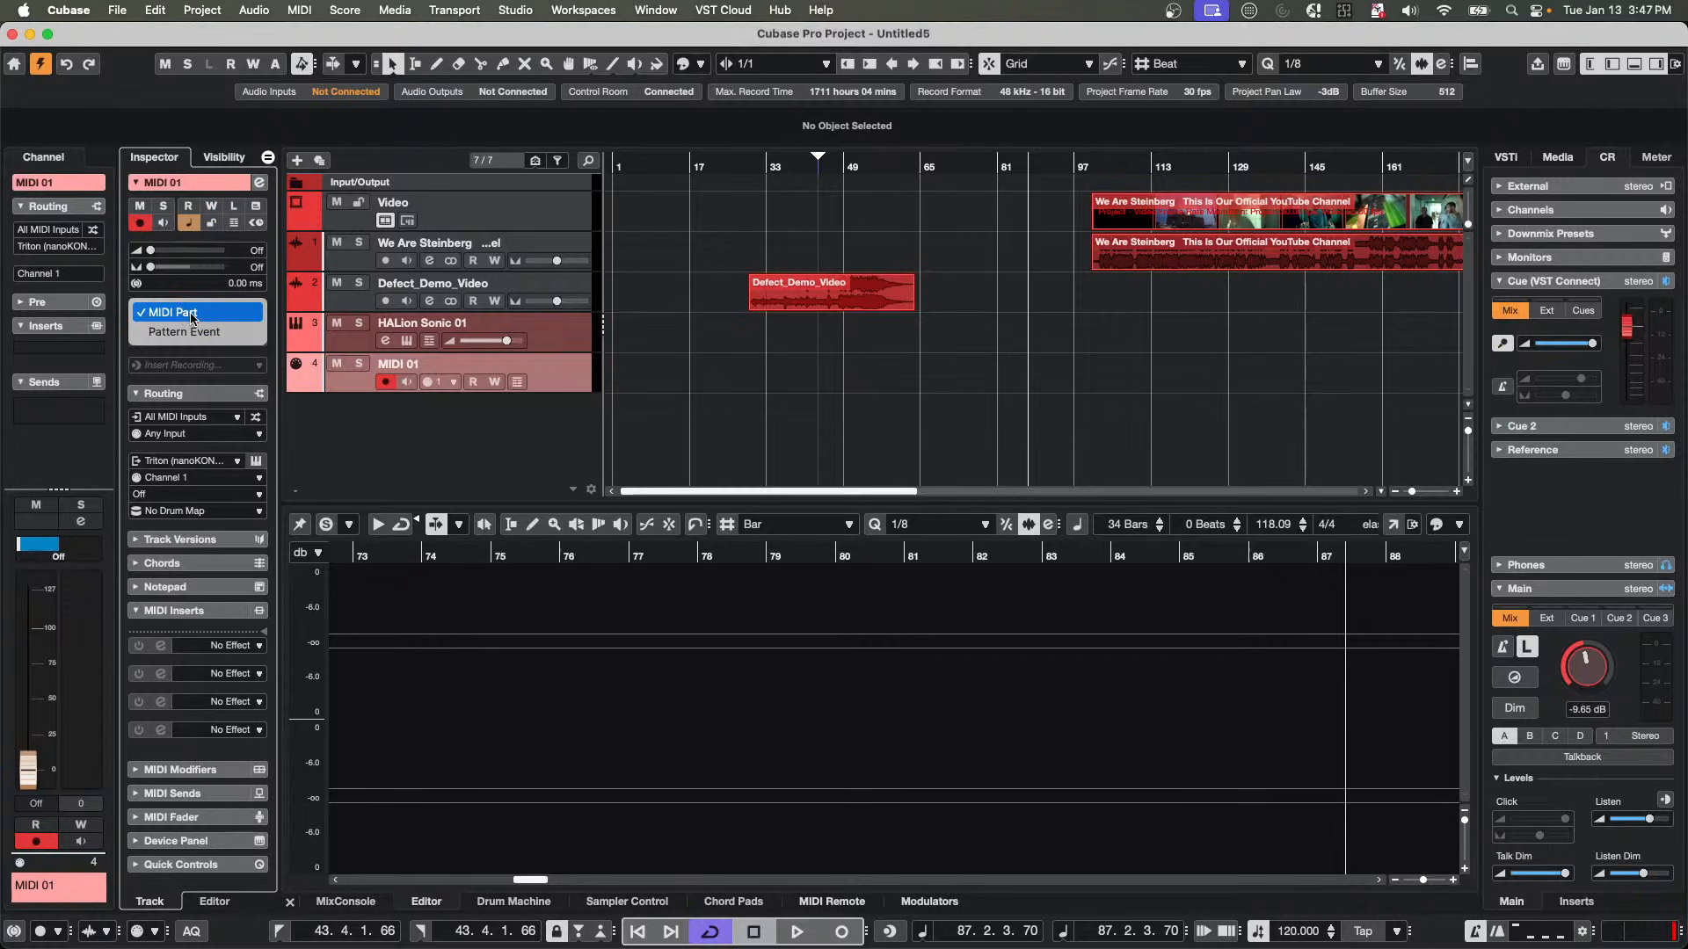
pyautogui.click(193, 318)
pyautogui.click(186, 397)
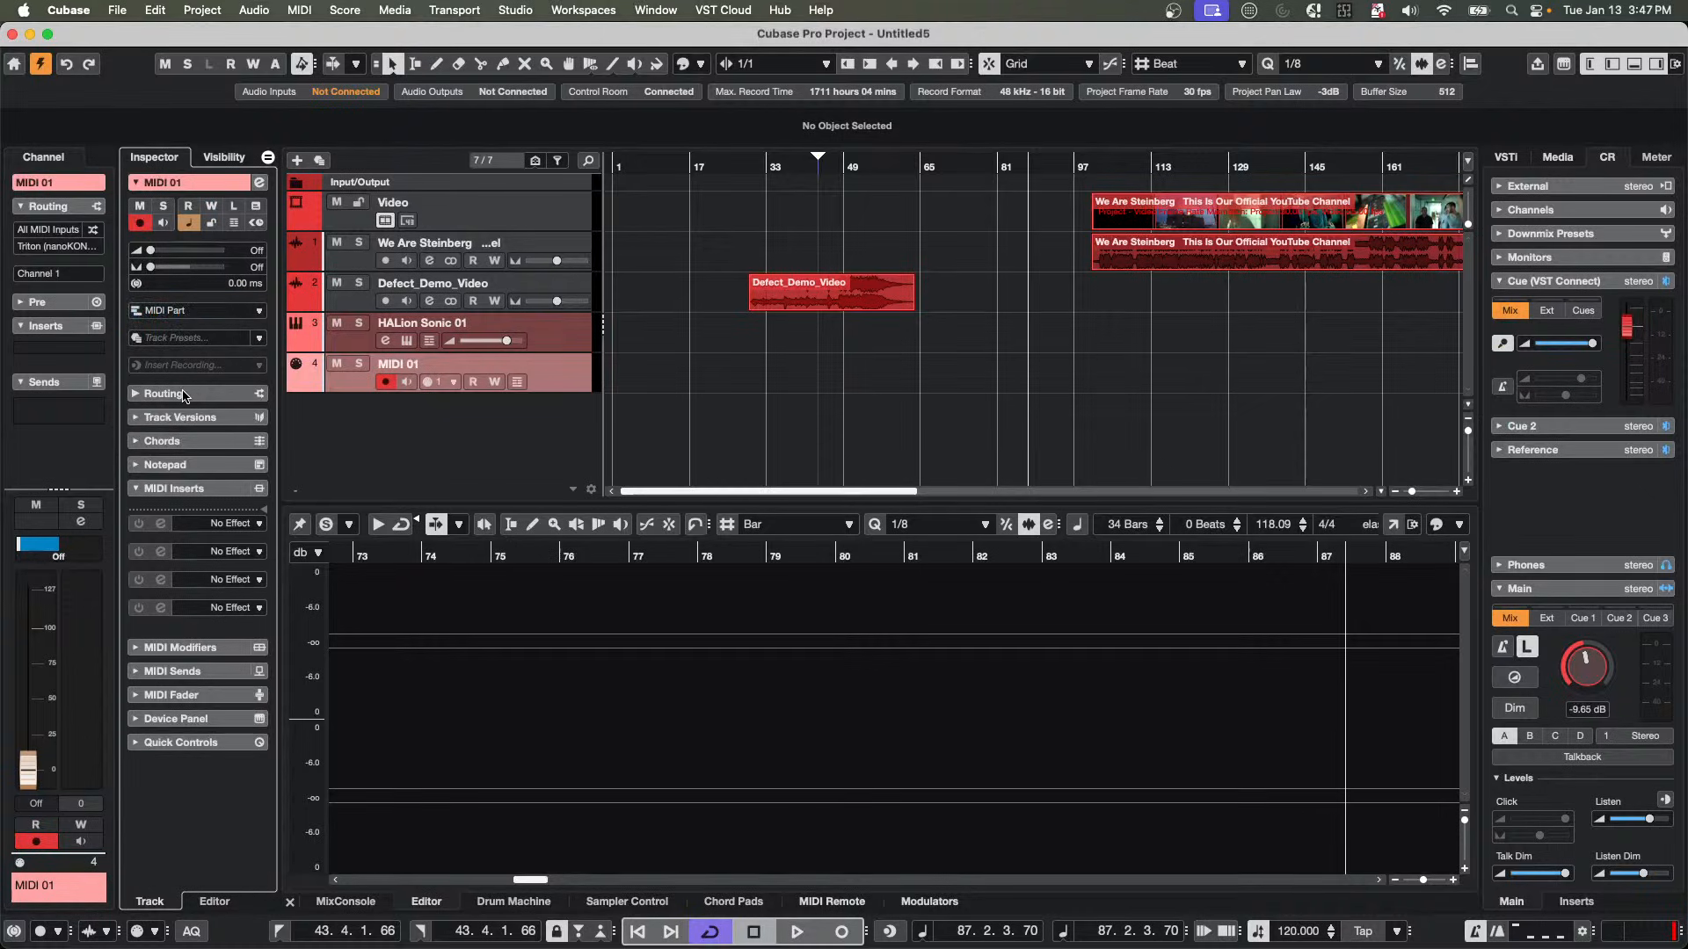
pyautogui.click(180, 396)
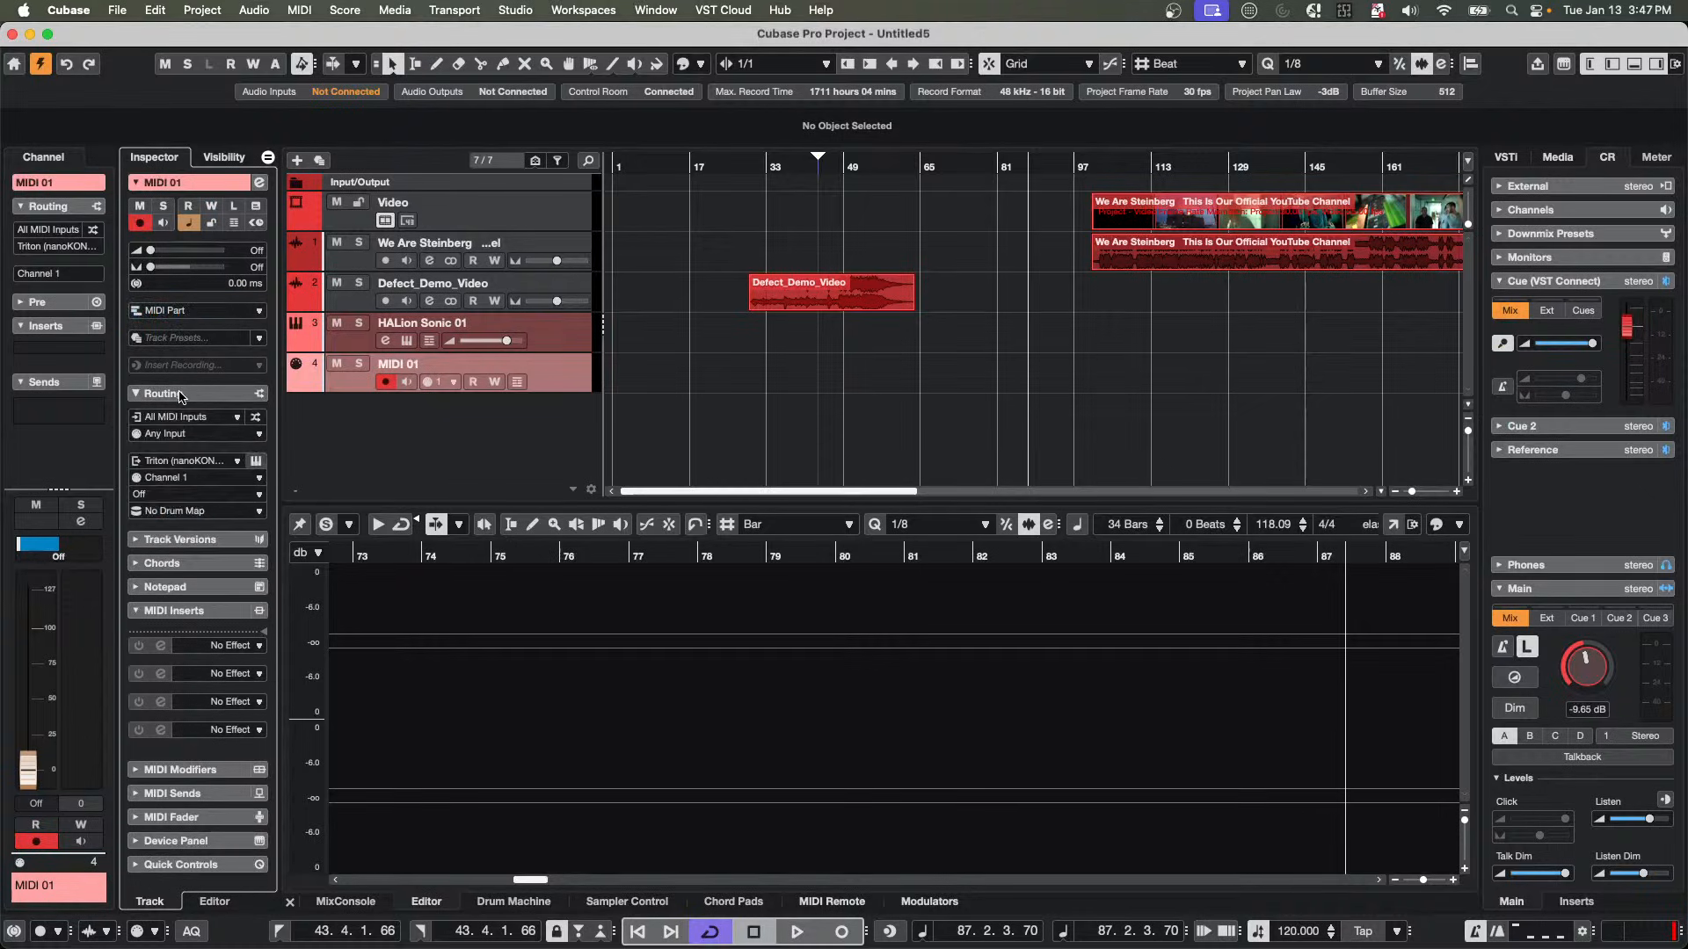
pyautogui.click(167, 511)
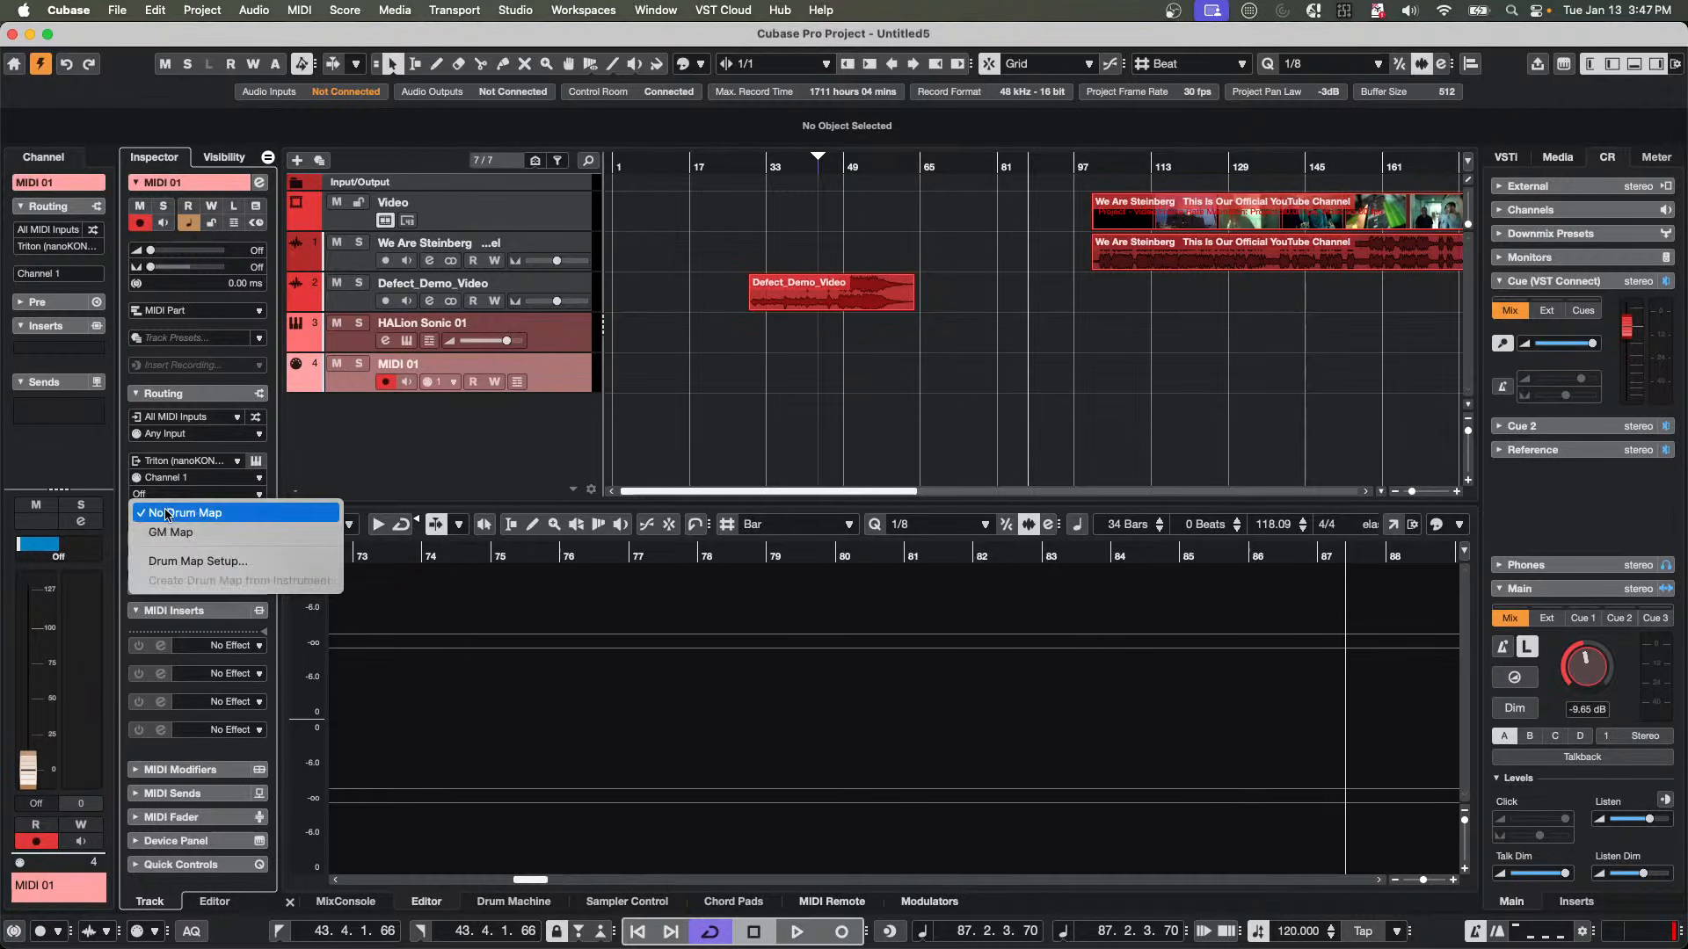
pyautogui.click(167, 512)
# Assign the Triton patch A055 Jazz Organ I from the Programs A bank to the MIDI track.
pyautogui.click(167, 495)
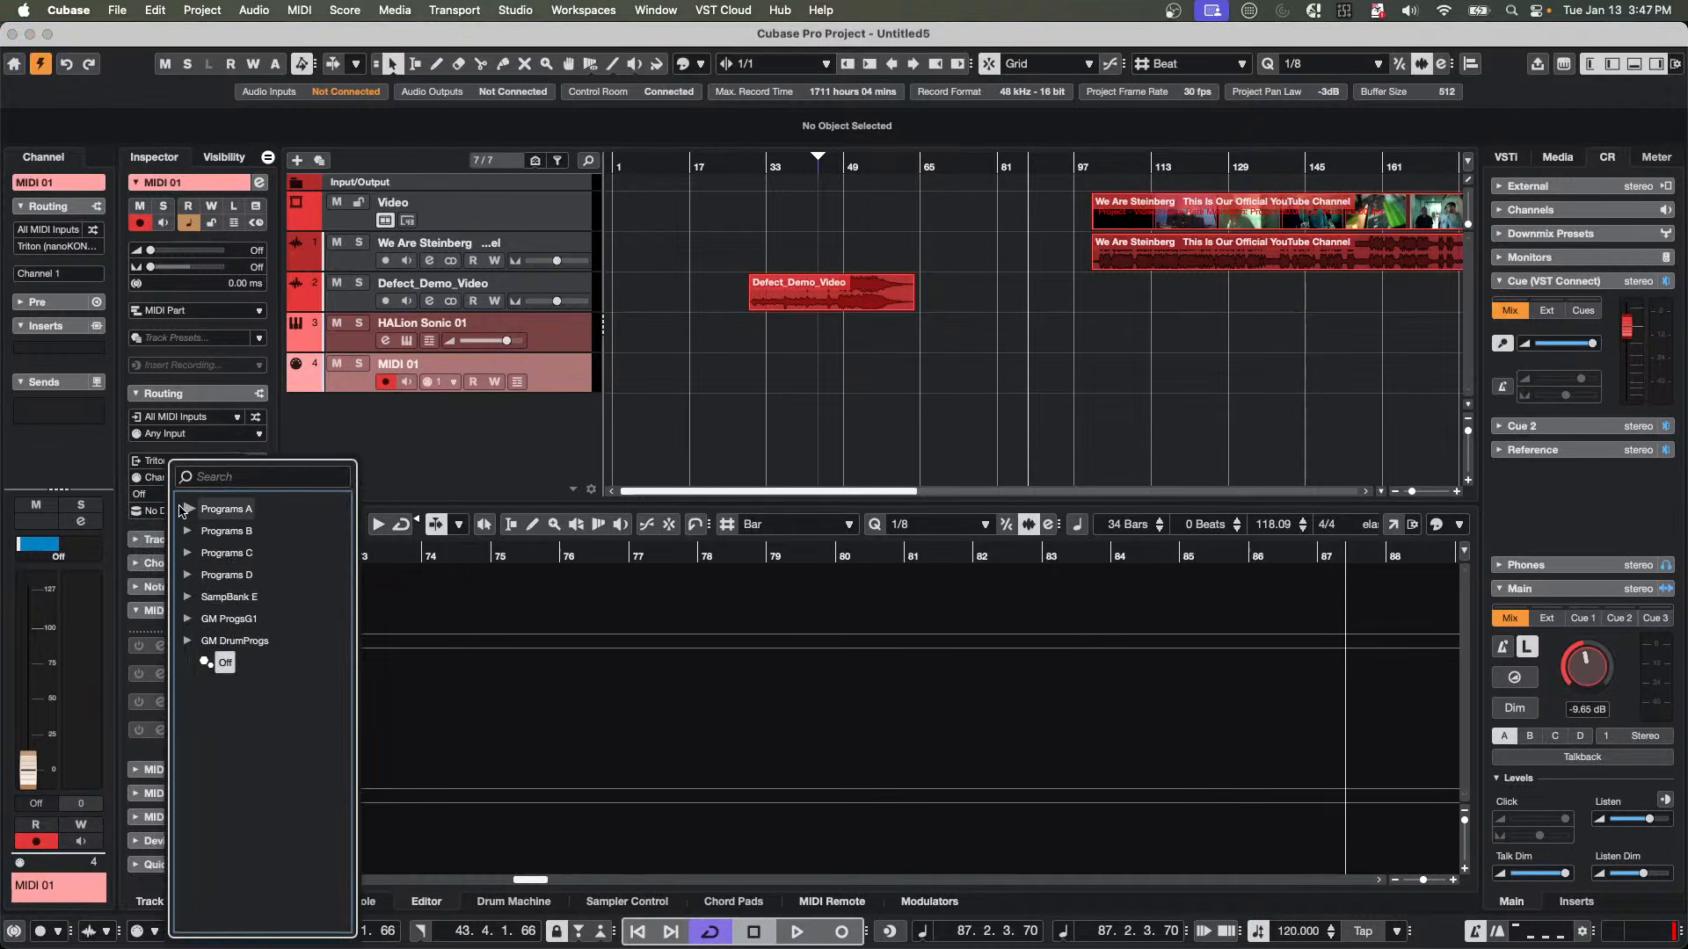
pyautogui.click(184, 509)
pyautogui.click(268, 729)
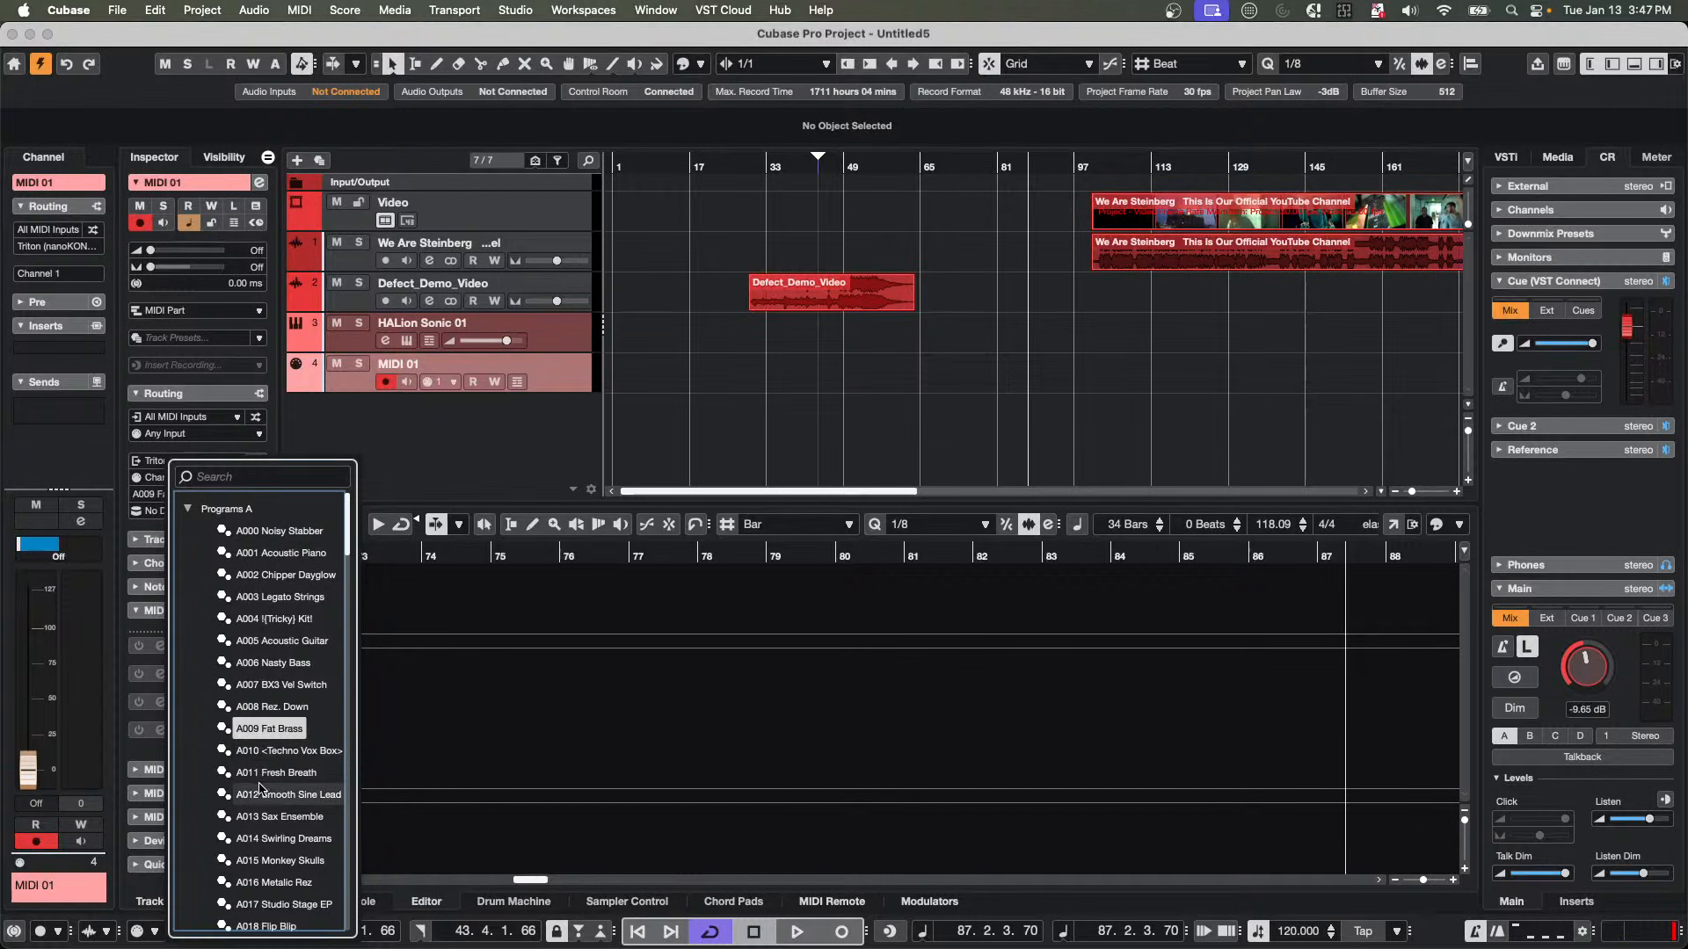
pyautogui.scroll(-11, 261, 790)
pyautogui.click(261, 789)
pyautogui.doubleClick(284, 746)
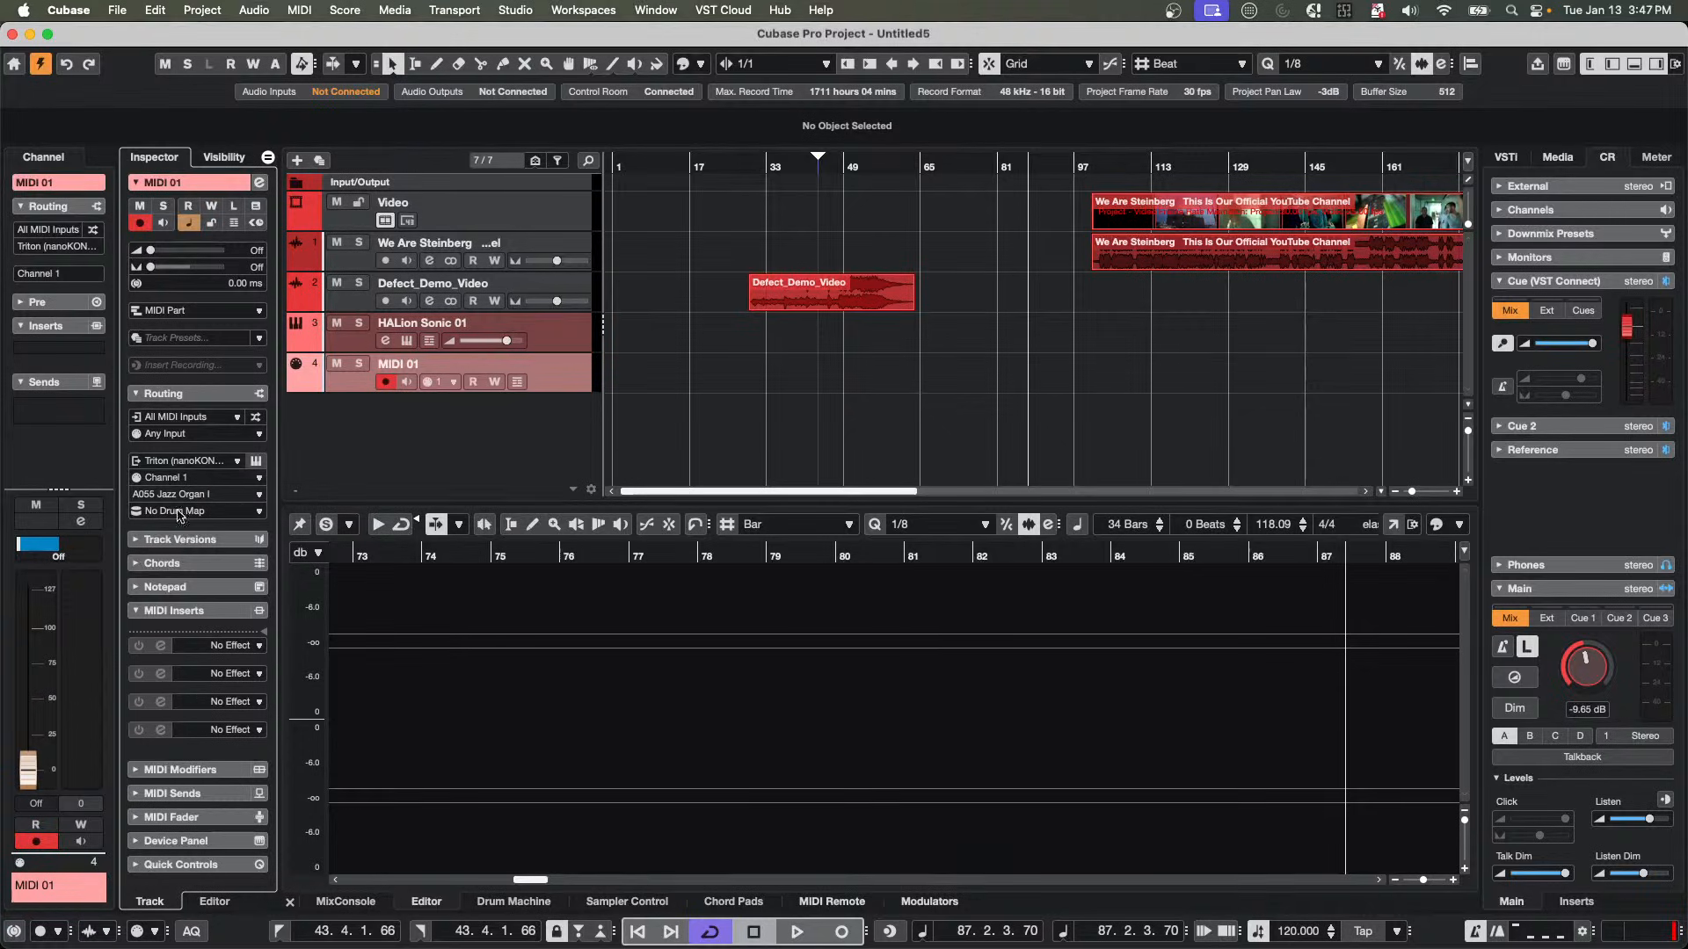
# Set the MIDI track's Triton patch to A124 Espress Lead and close the patch list.
pyautogui.click(213, 494)
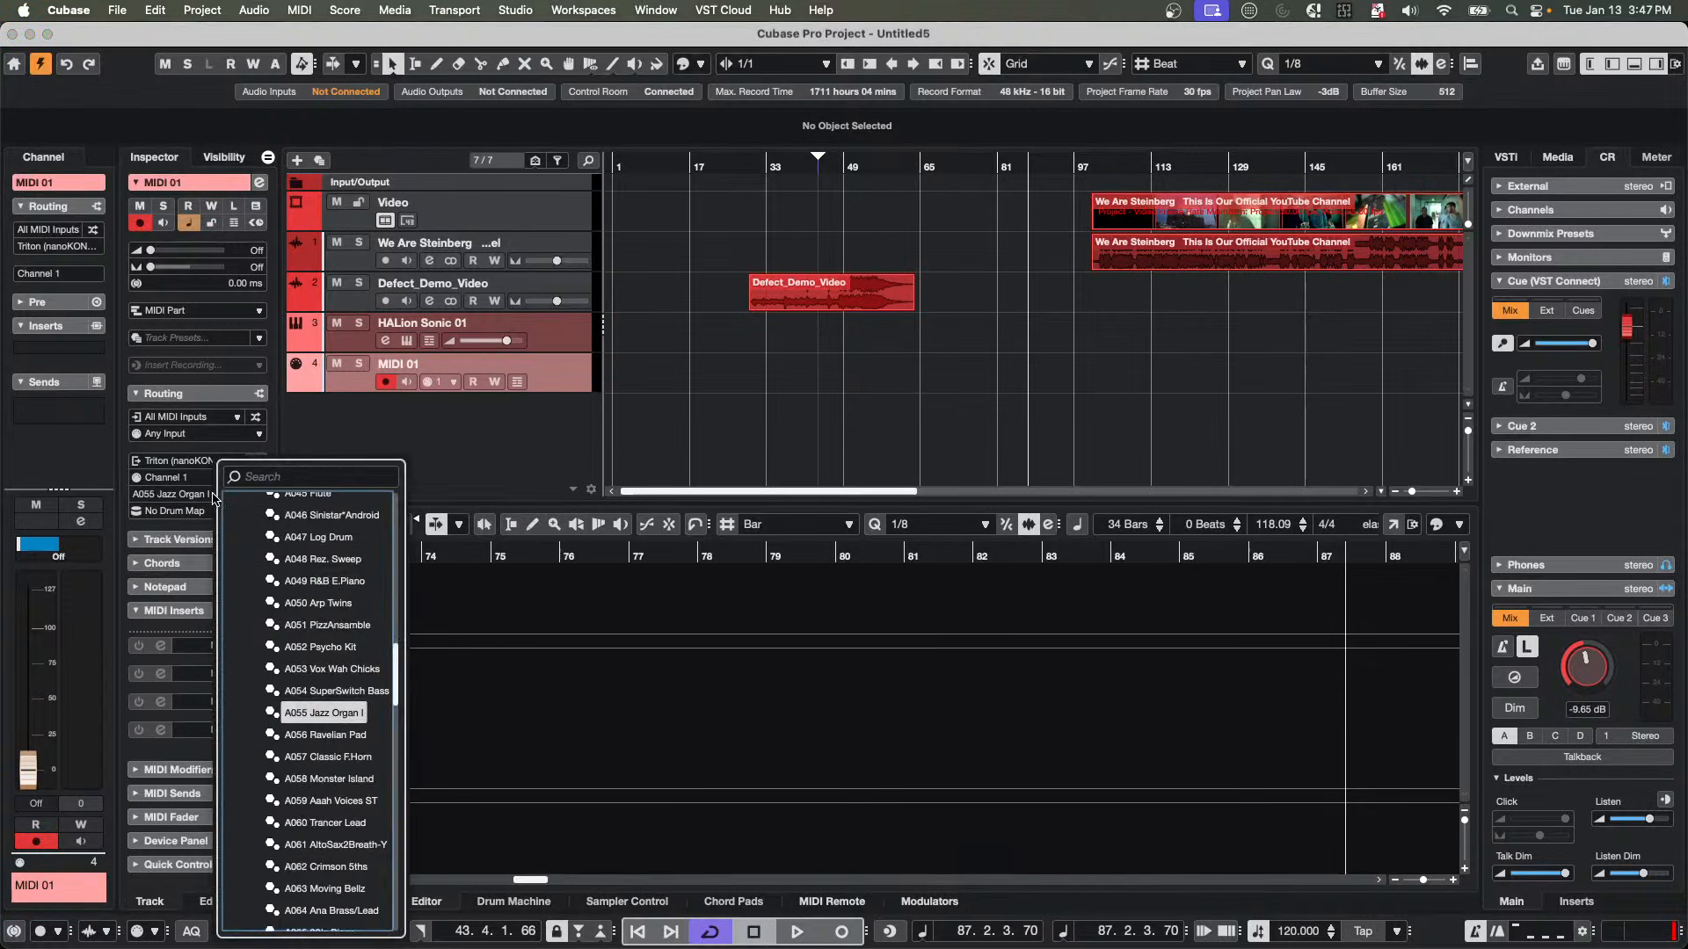
pyautogui.scroll(-15, 286, 696)
pyautogui.click(287, 700)
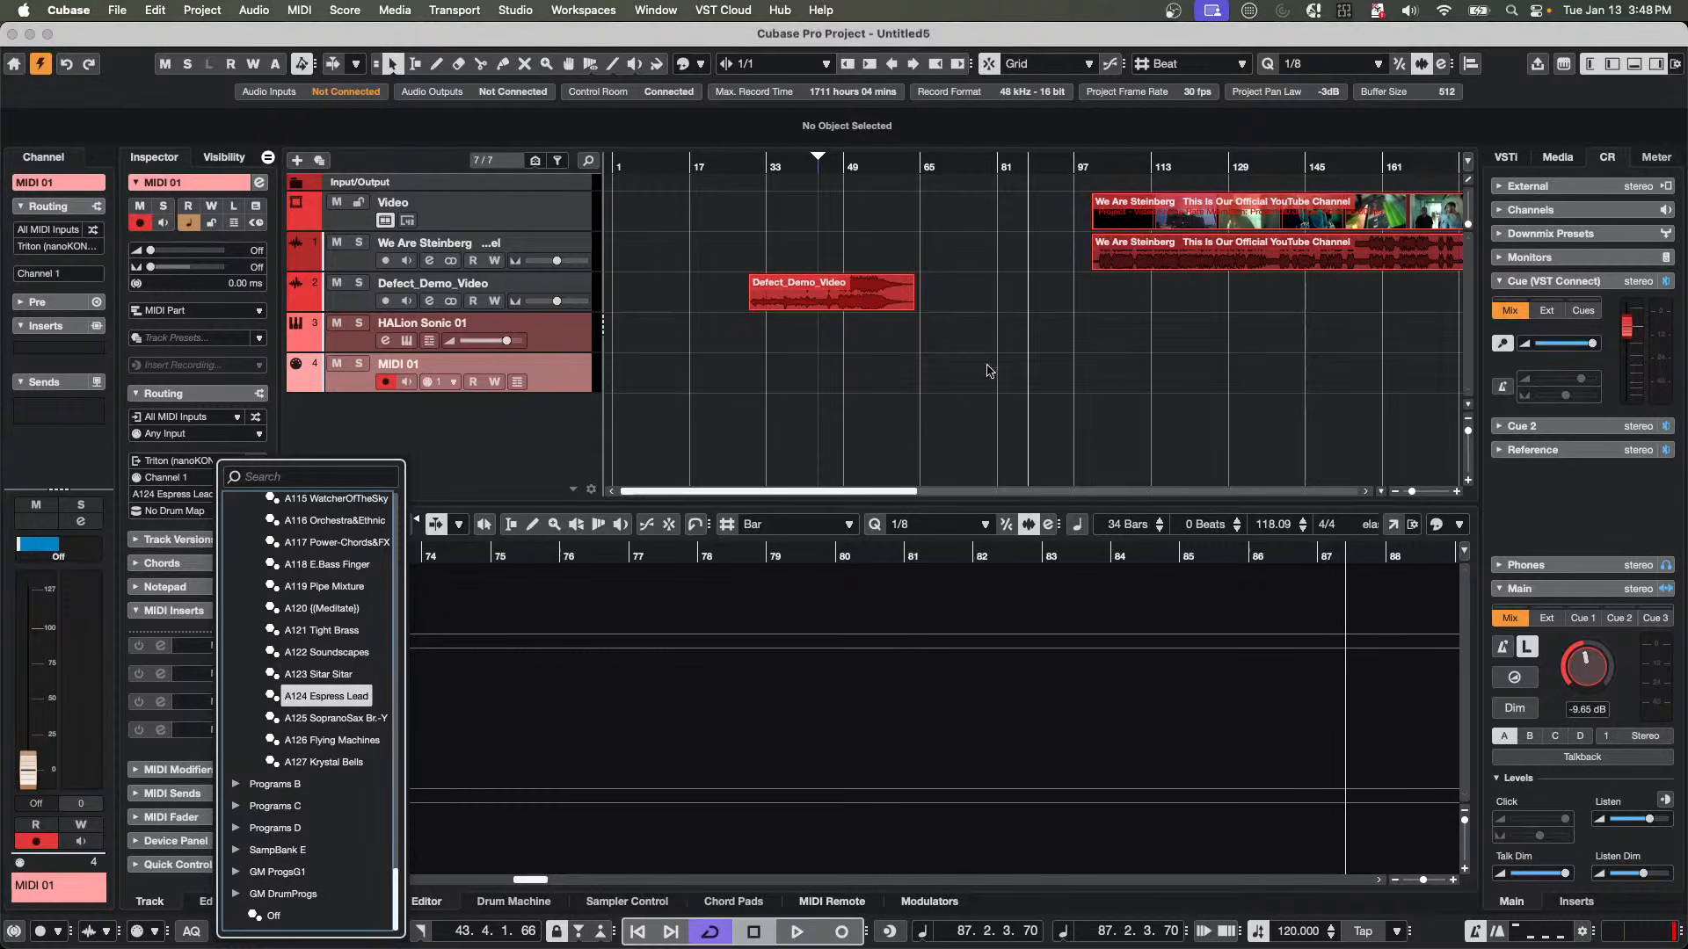
pyautogui.click(678, 327)
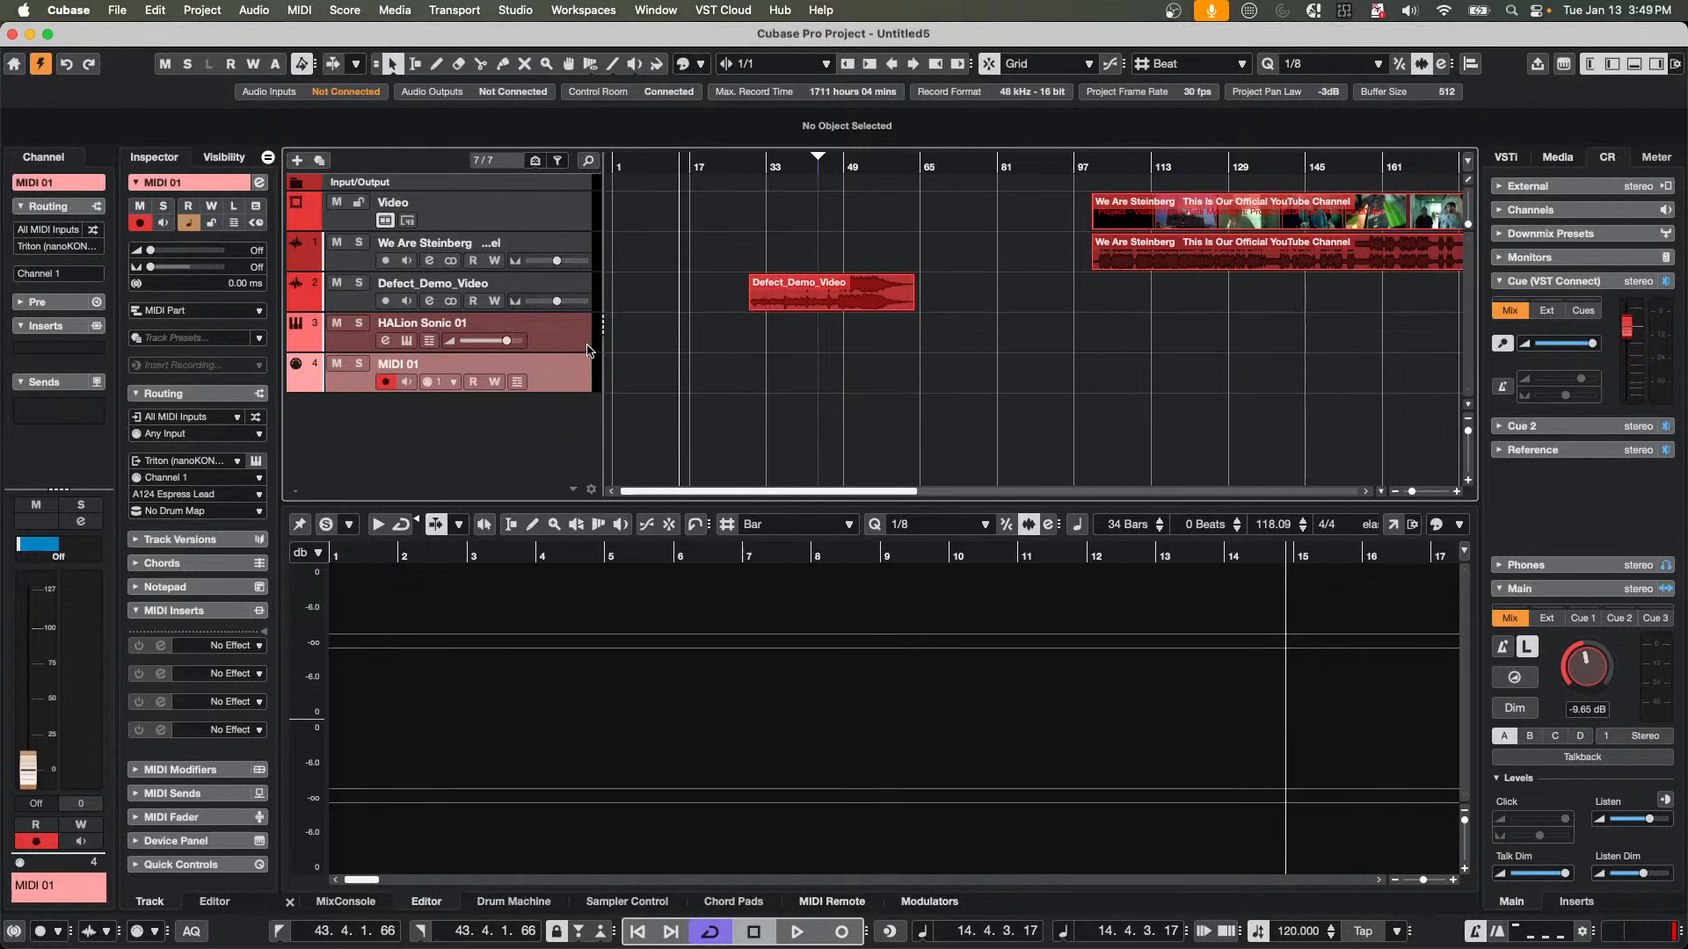
# Add an instrument track that uses HALion 7.
pyautogui.scroll(-4, 574, 298)
pyautogui.rightClick(574, 370)
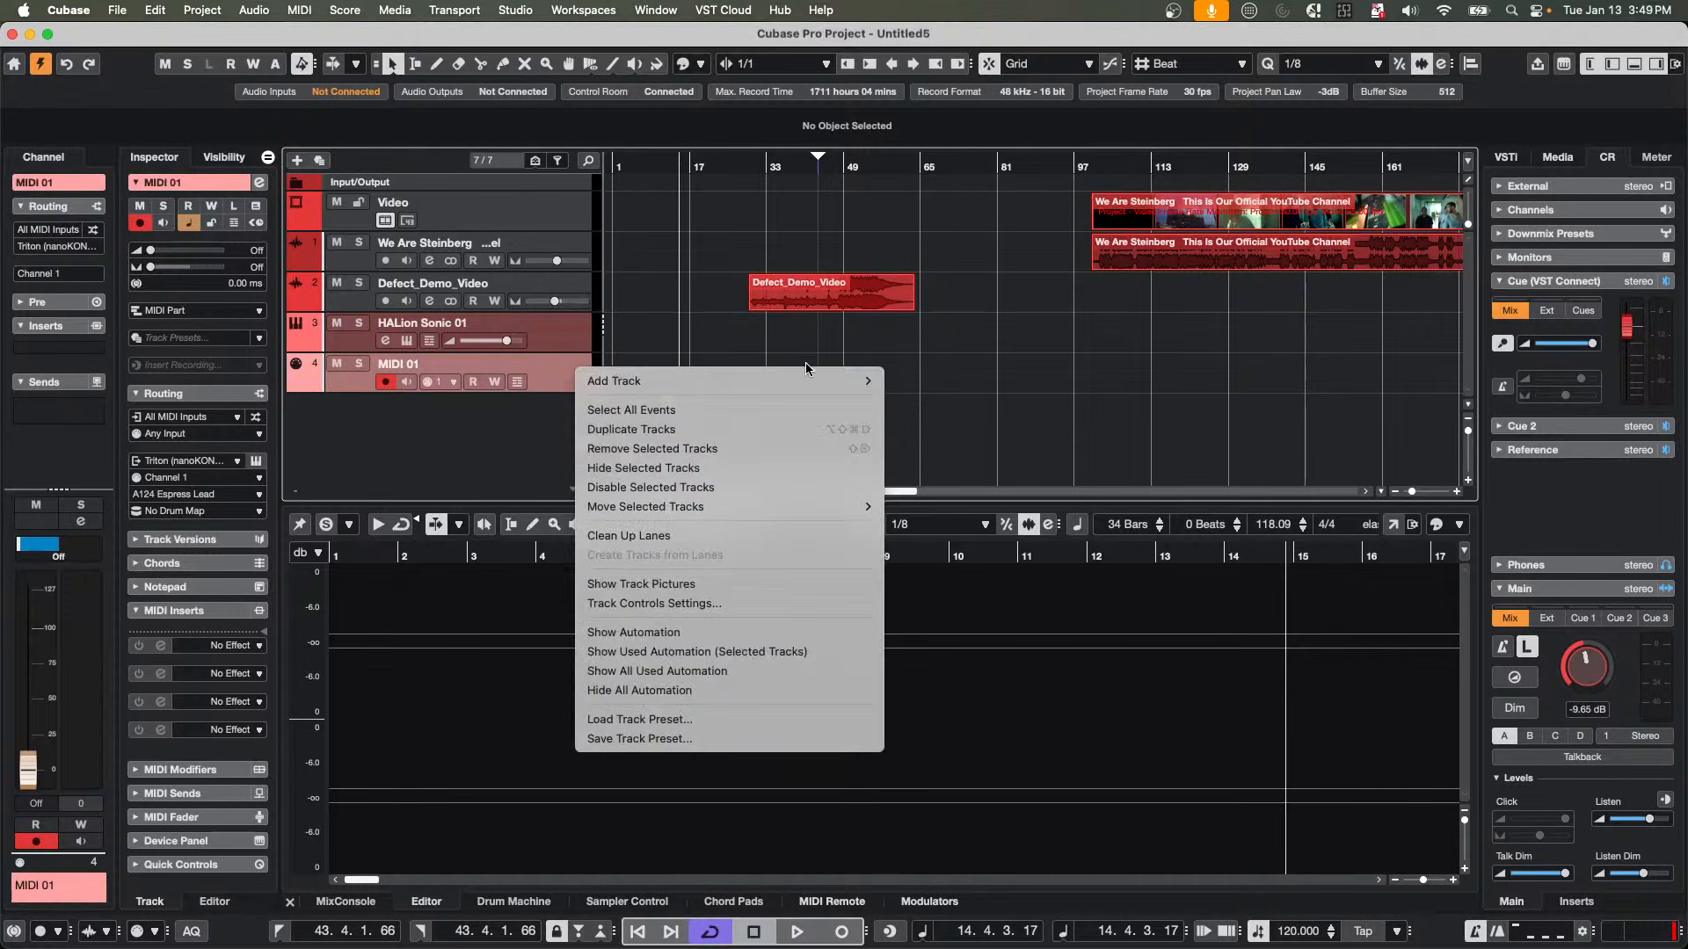
pyautogui.click(683, 295)
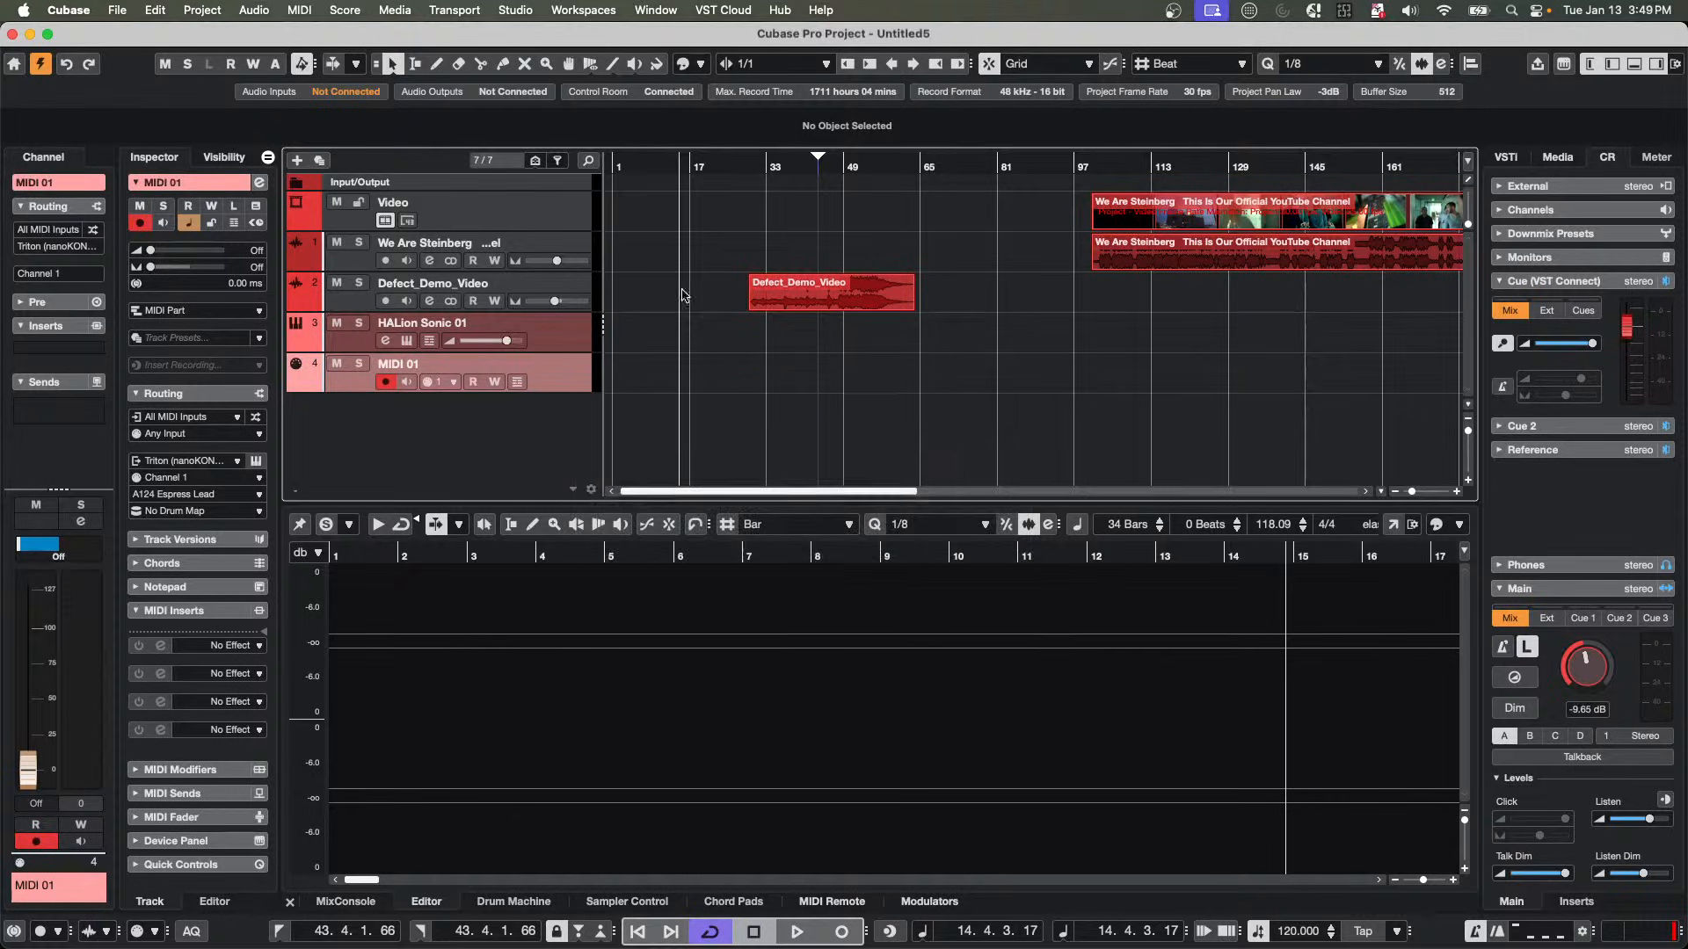
pyautogui.click(691, 274)
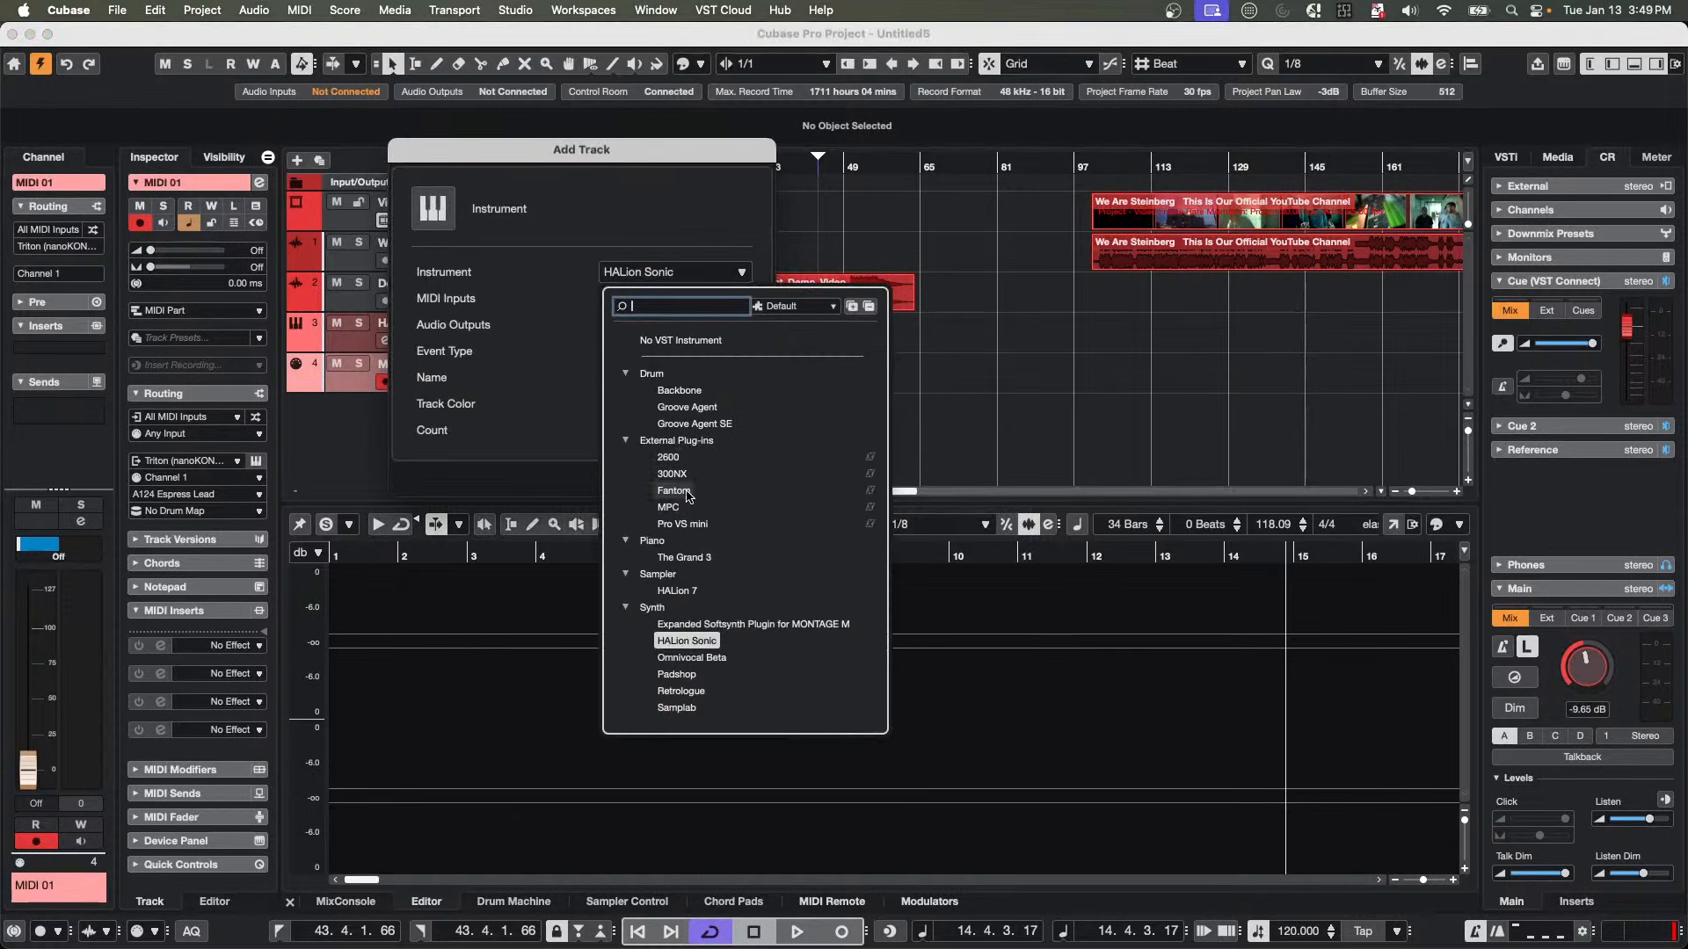
pyautogui.click(682, 602)
pyautogui.click(747, 480)
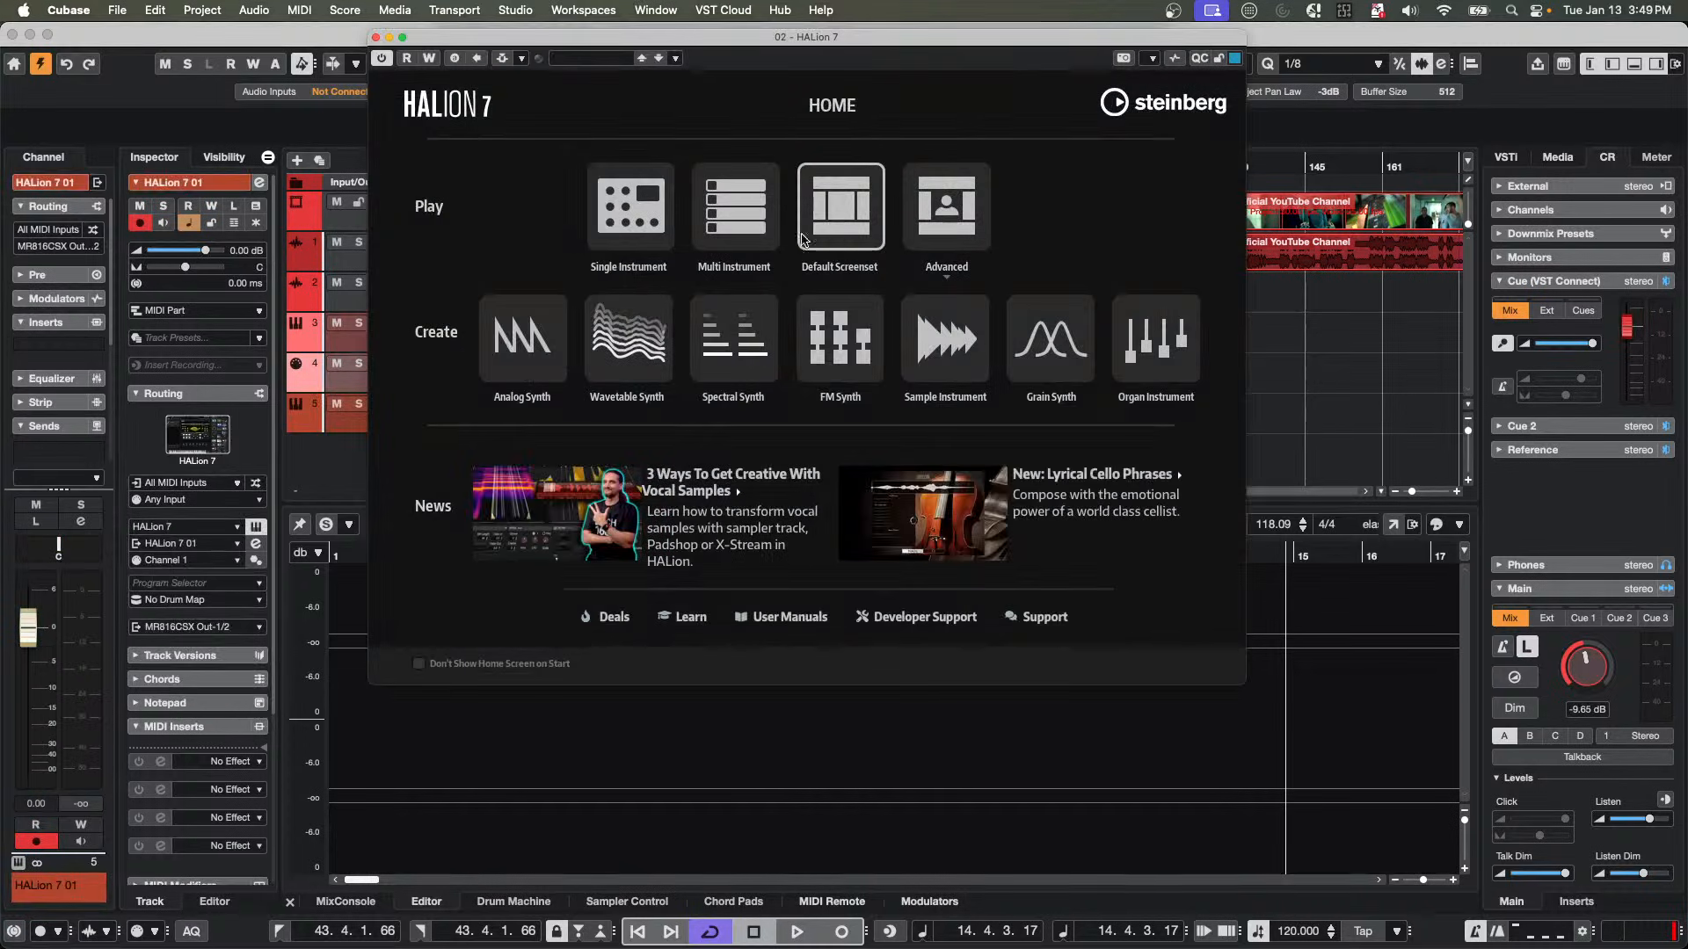
# Open HALion 7's Advanced view and load the Classic Experience program from the Eagle piano library.
pyautogui.click(946, 221)
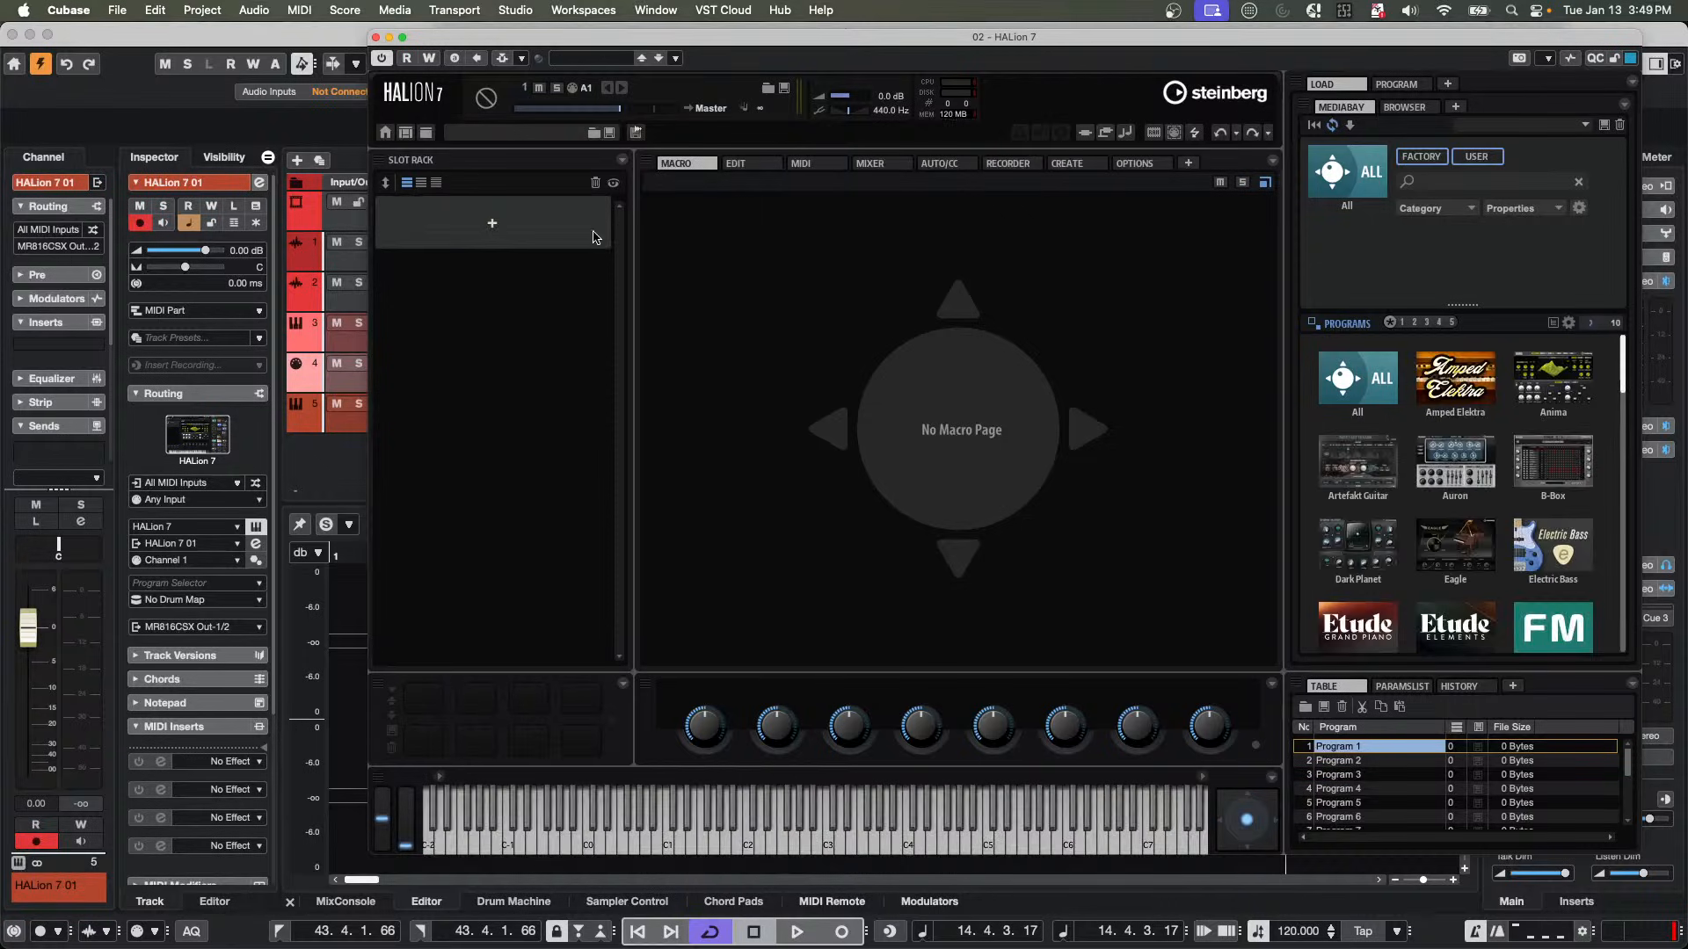
pyautogui.scroll(-3, 1567, 496)
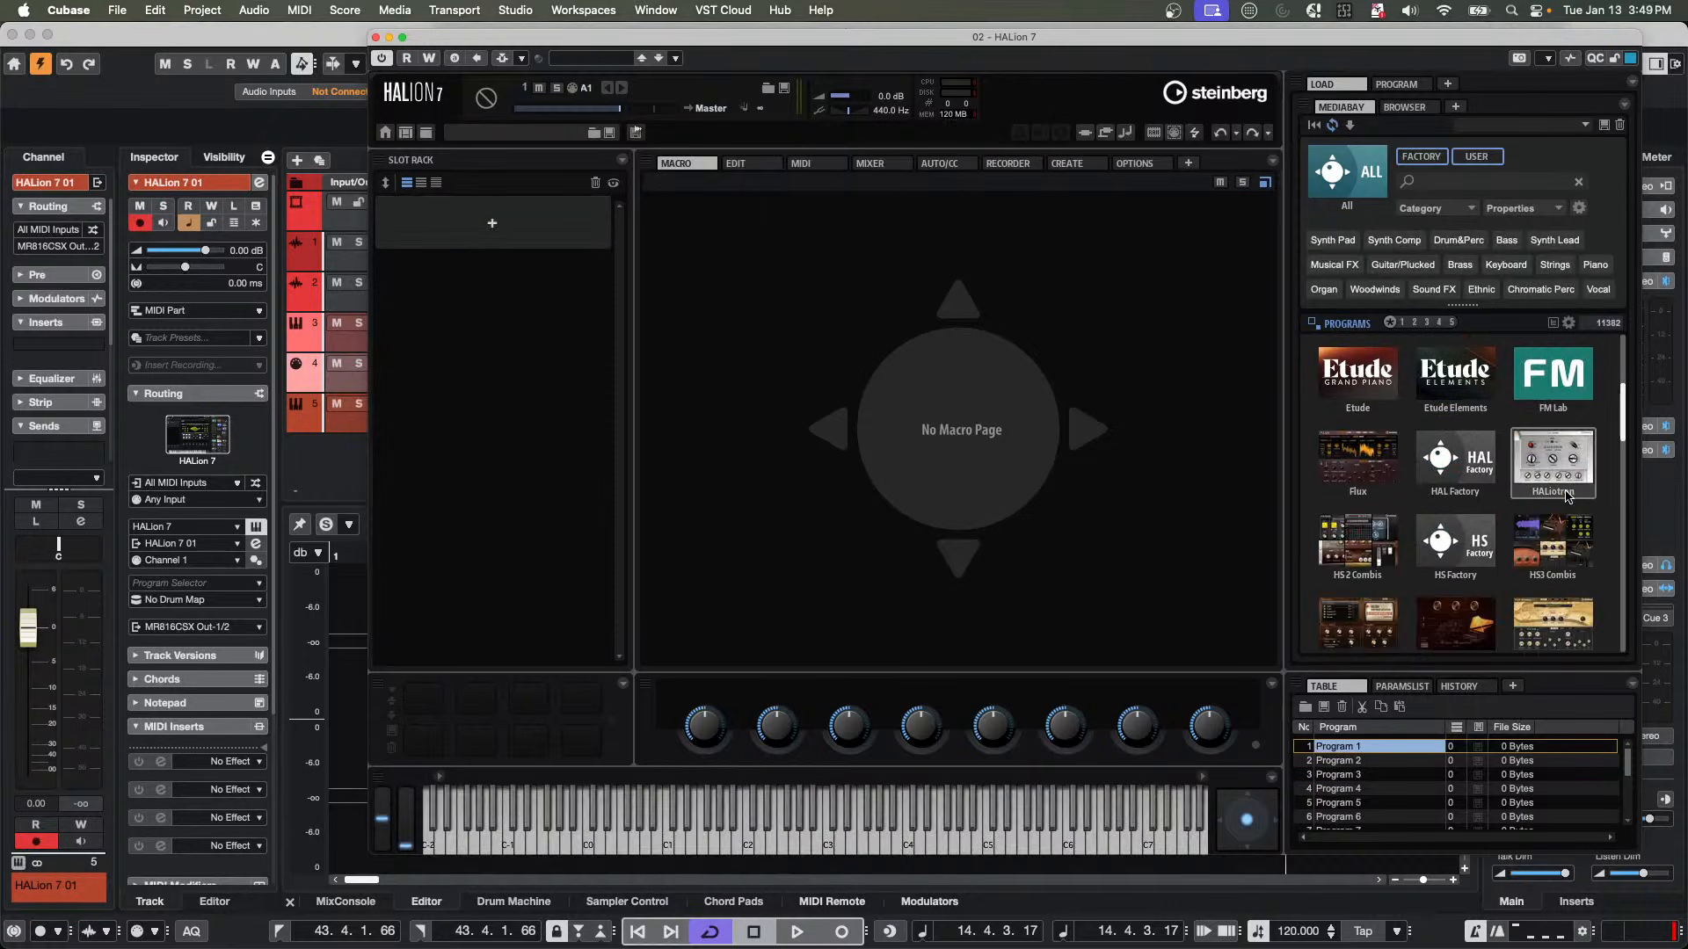
pyautogui.scroll(-3, 1567, 497)
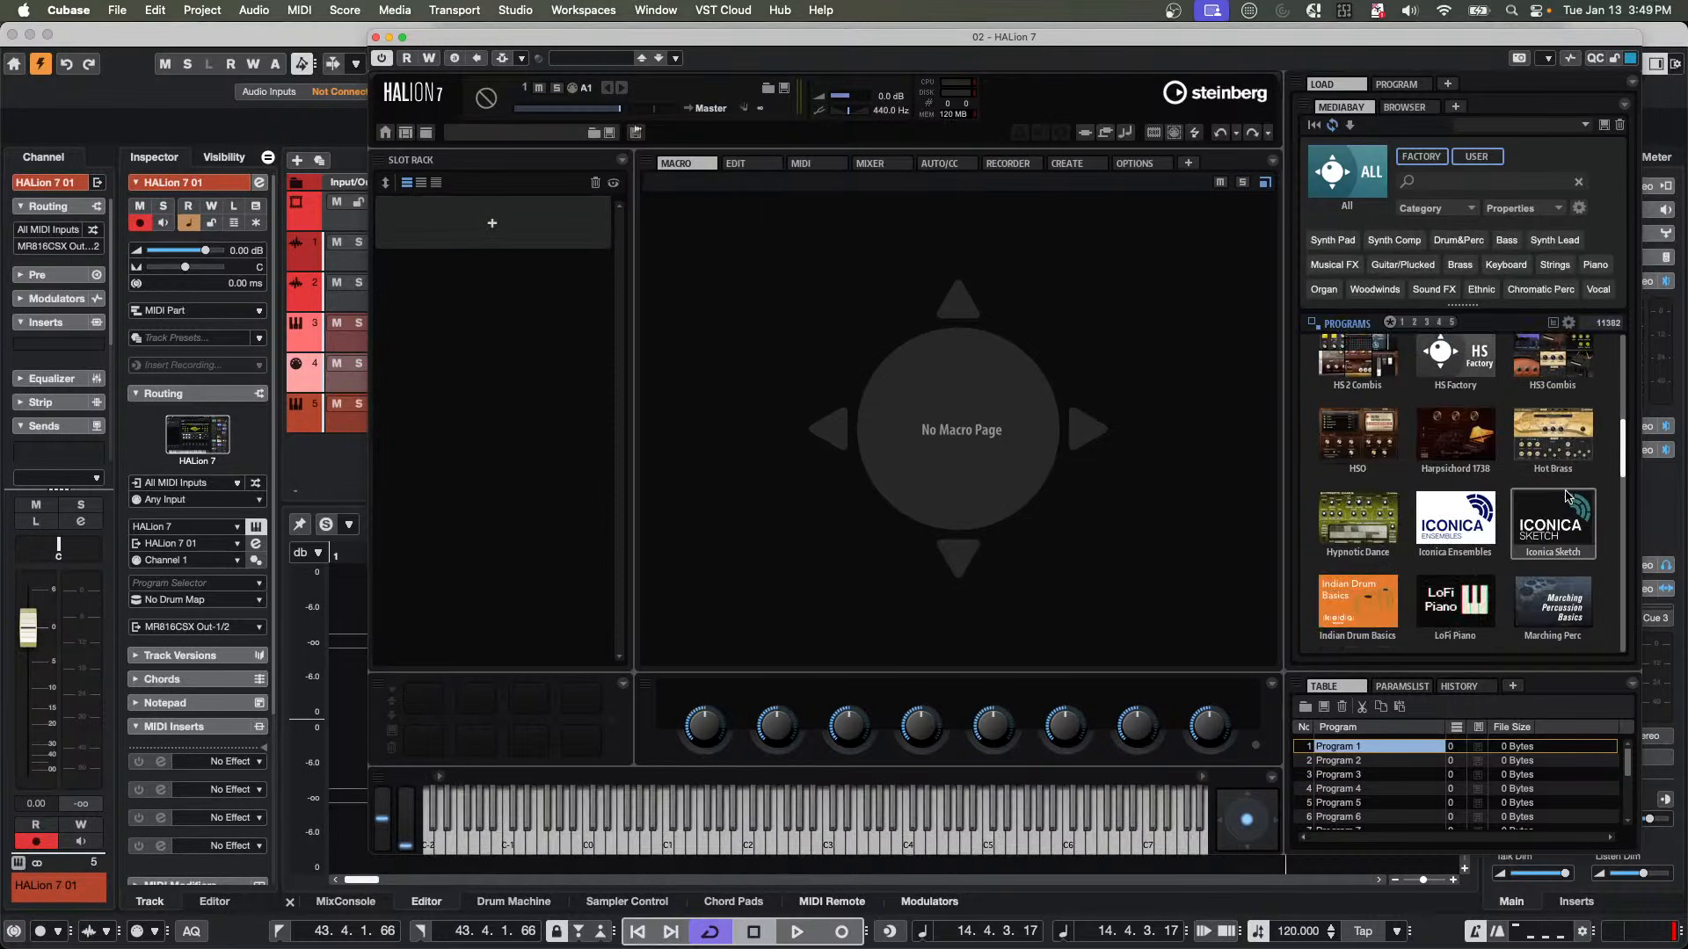
pyautogui.scroll(-2, 1568, 494)
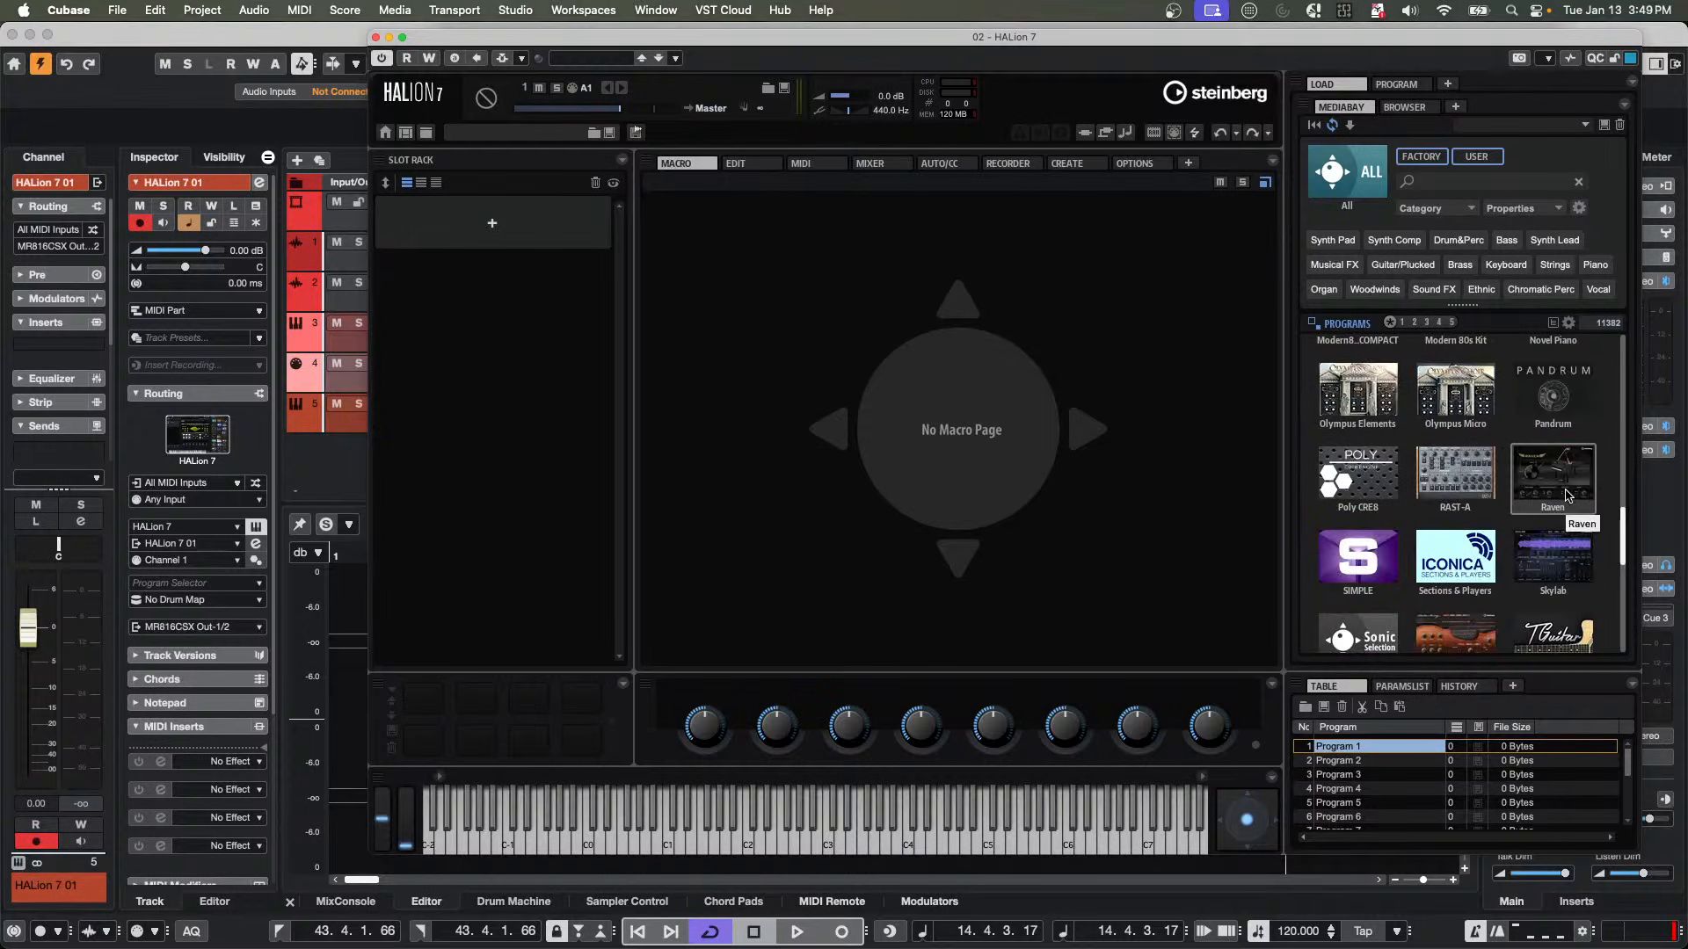
pyautogui.scroll(3, 1567, 495)
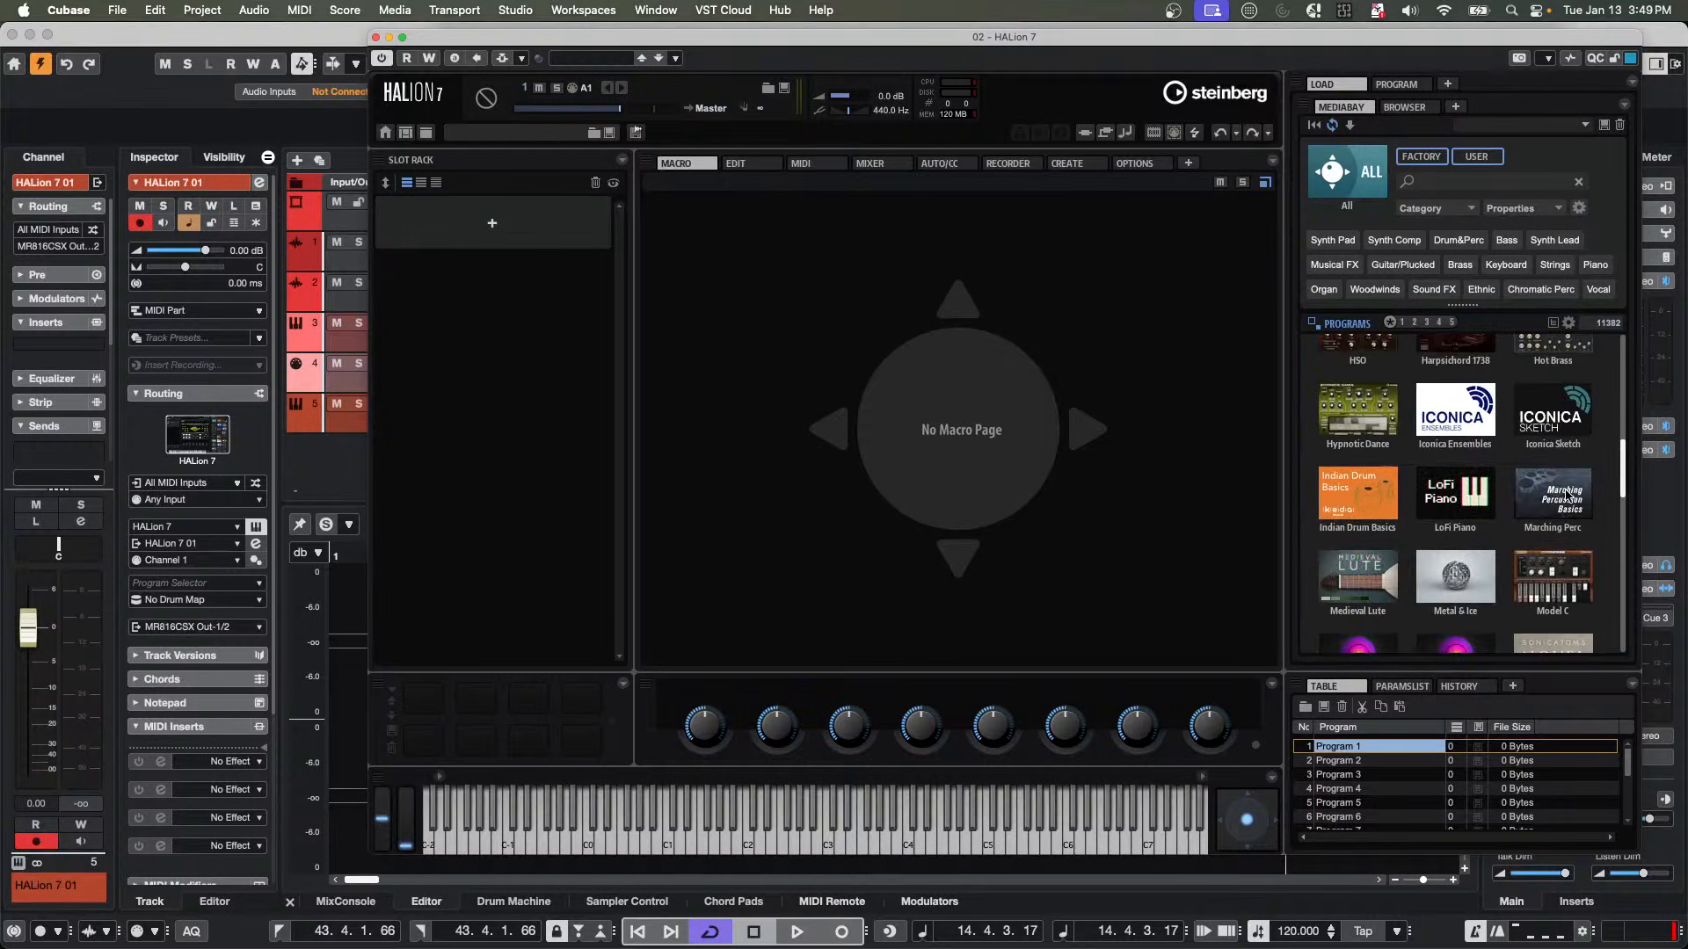
pyautogui.scroll(3, 1568, 495)
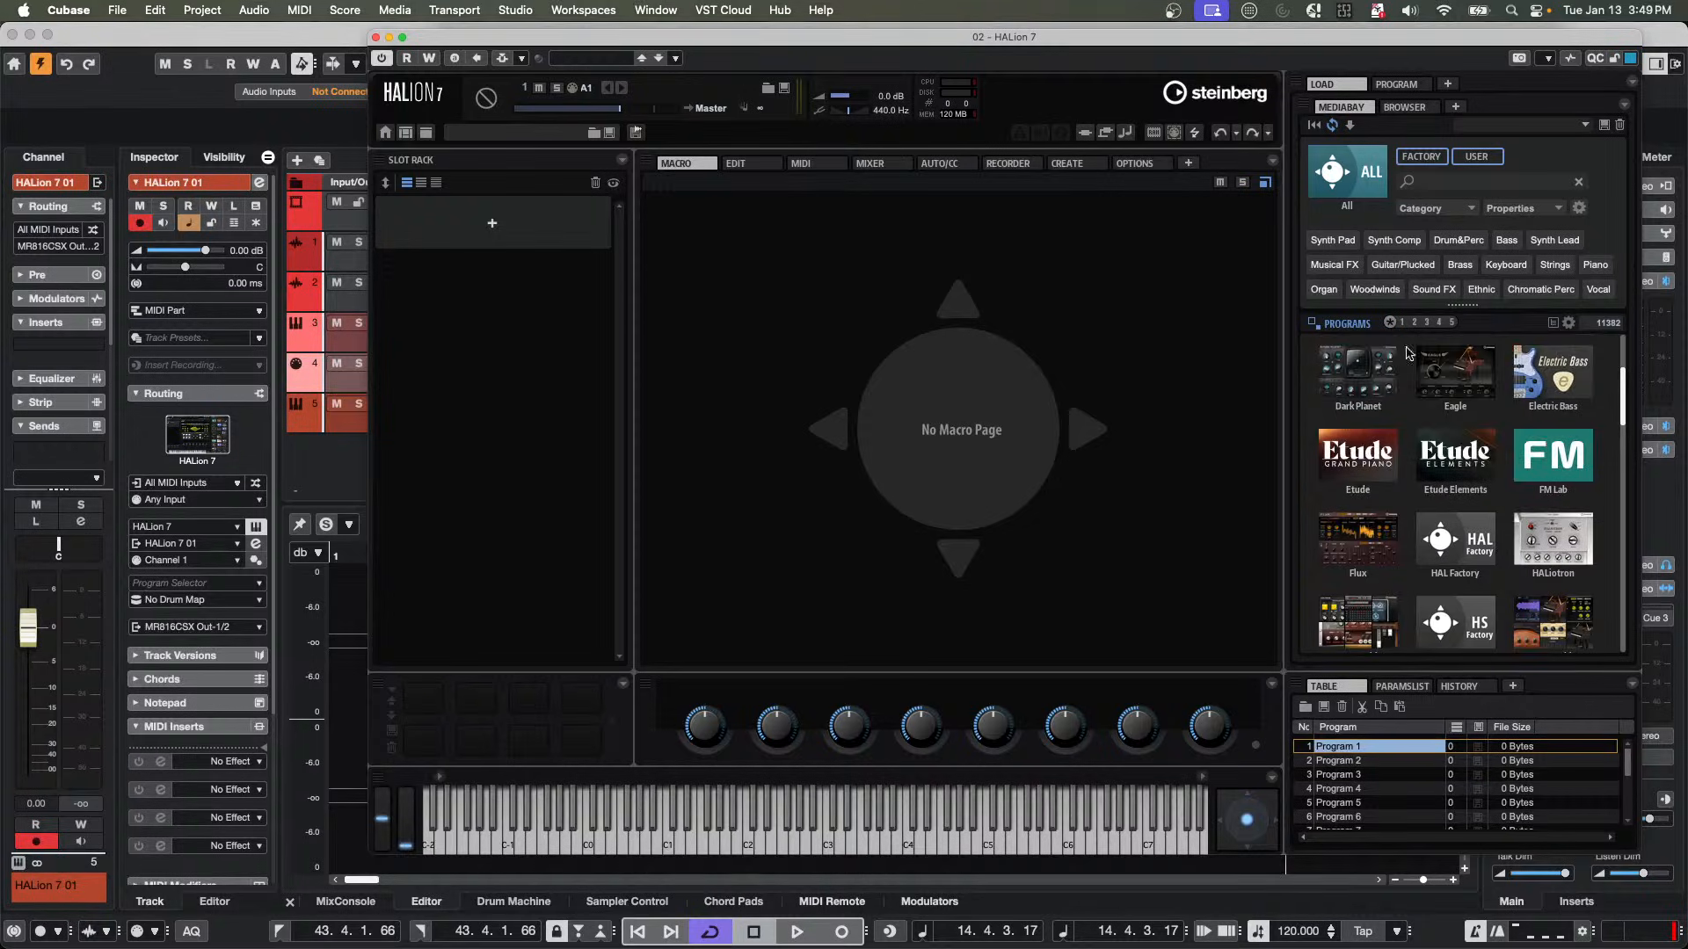
pyautogui.click(1479, 368)
pyautogui.doubleClick(1357, 406)
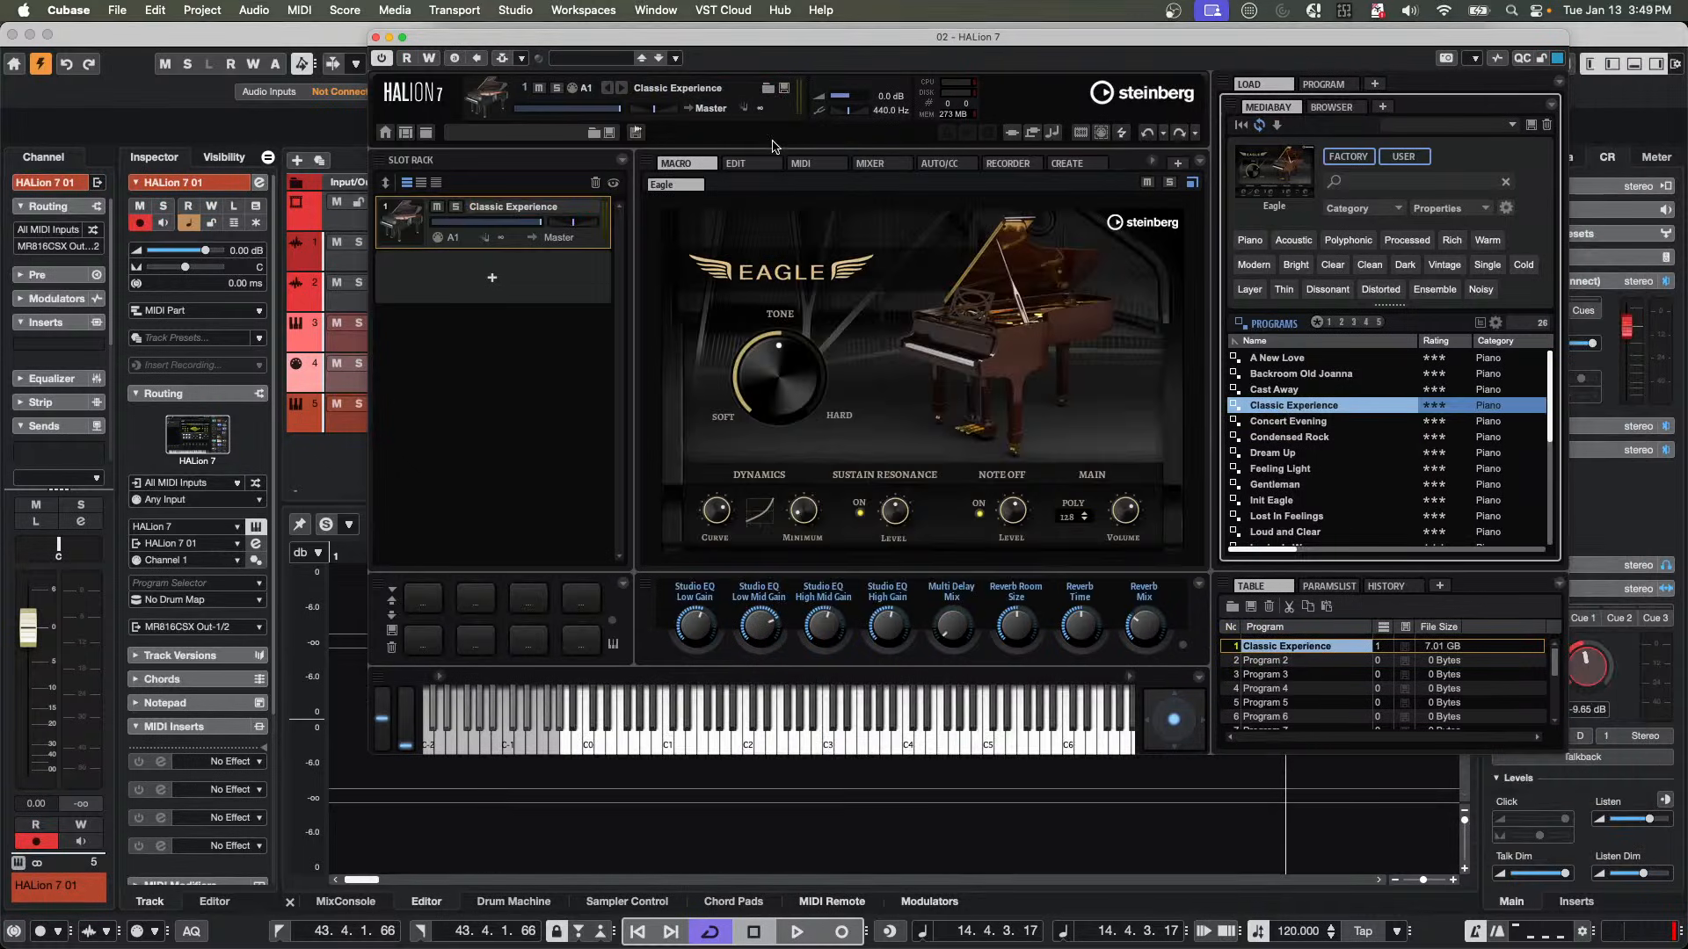
# Activate the FlexPhraser MIDI module for the Eagle piano and assign the phrase Chill Out C from 04 Bass.
pyautogui.click(750, 171)
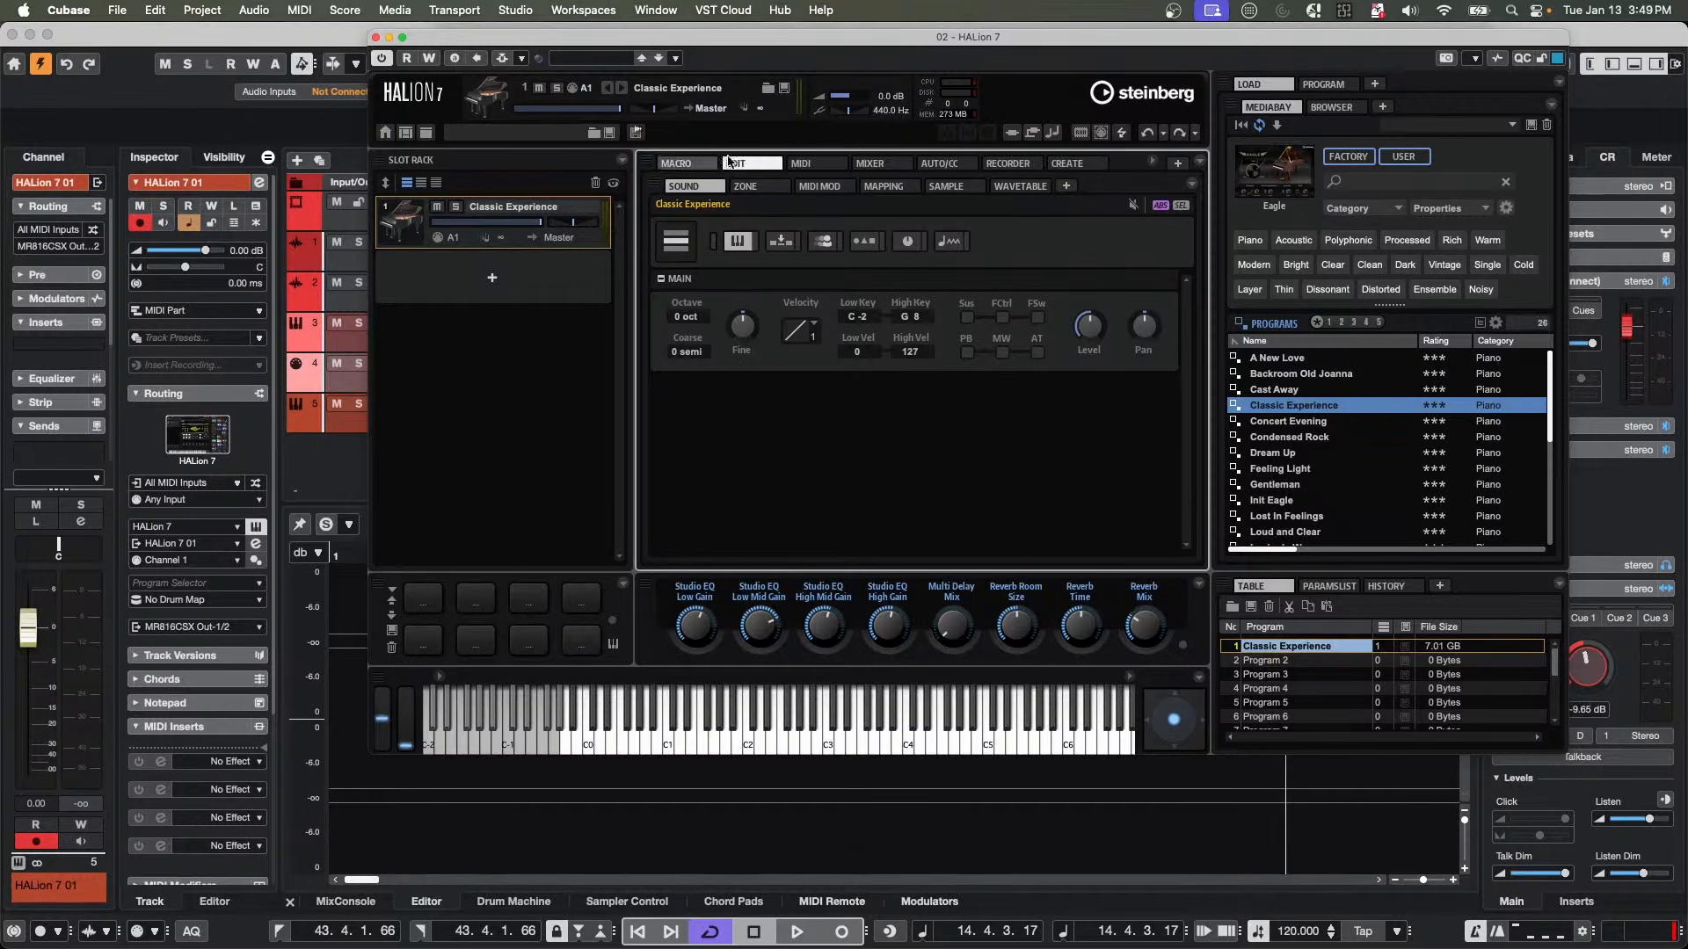
pyautogui.click(828, 189)
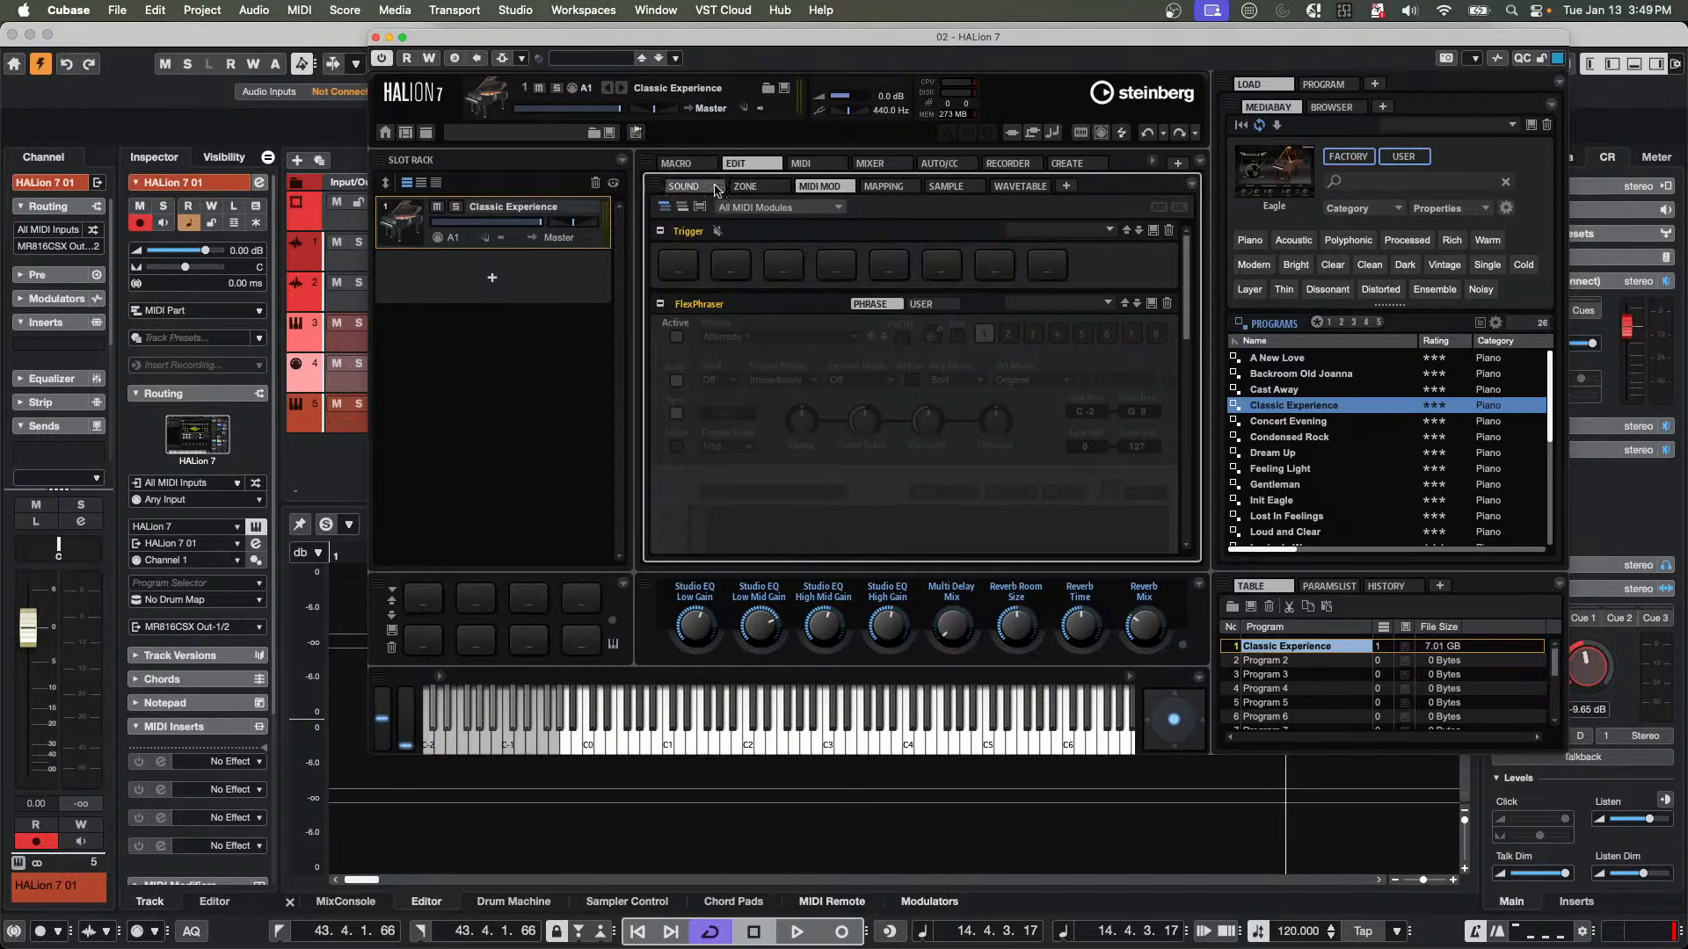
pyautogui.click(676, 338)
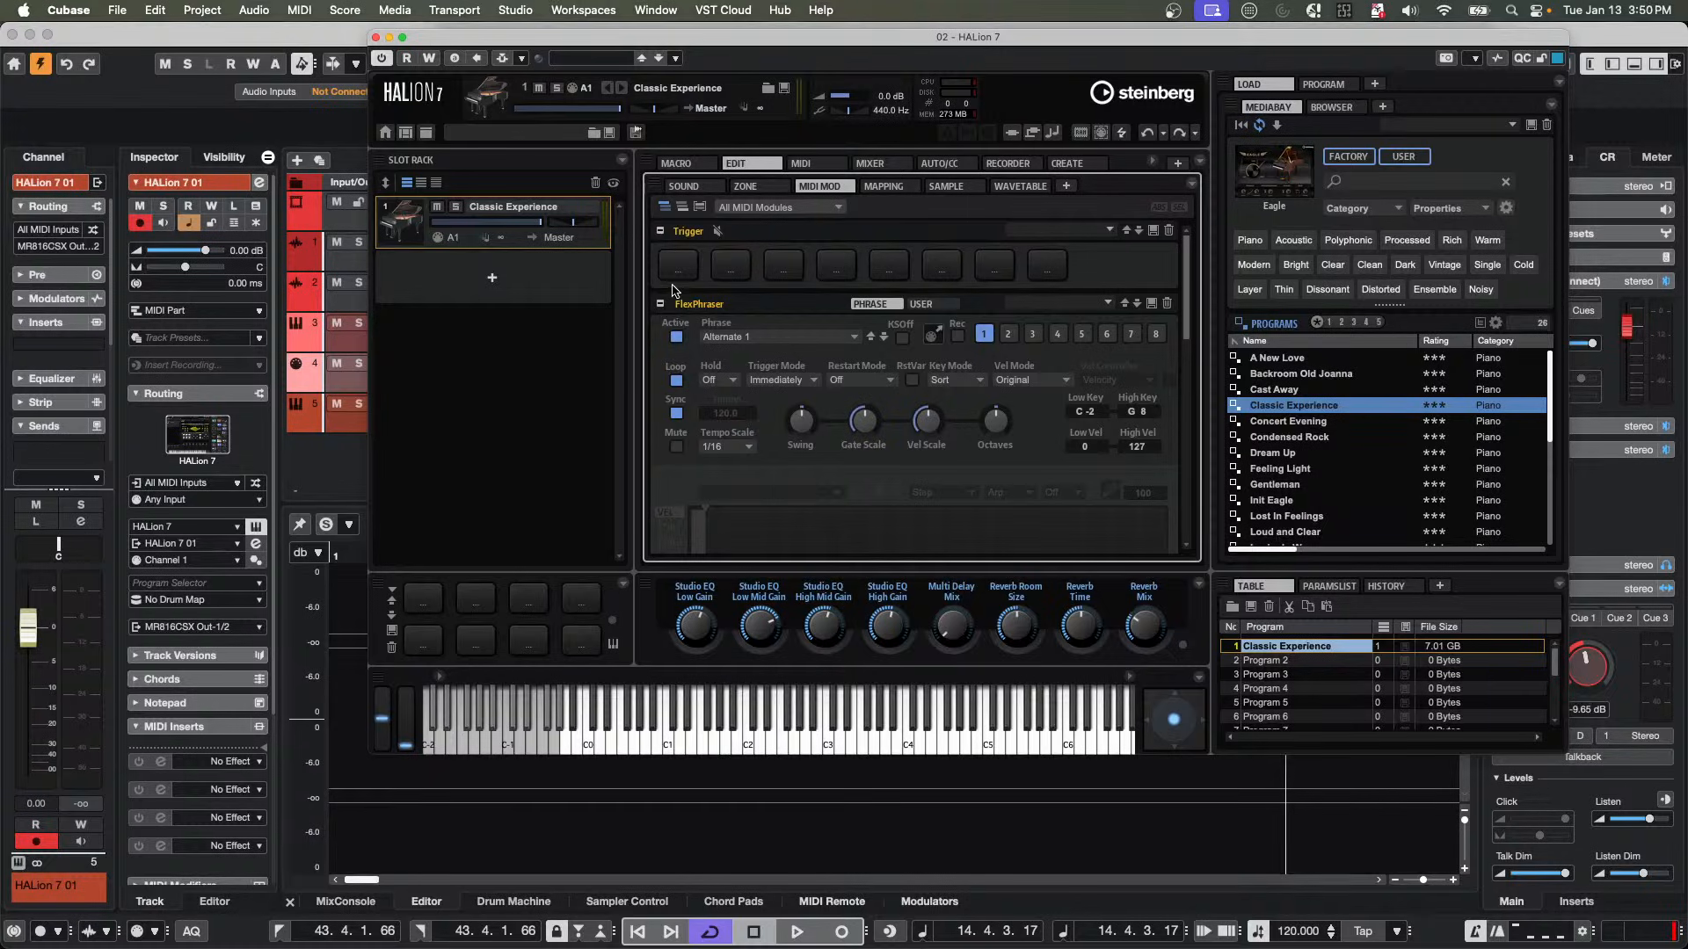
pyautogui.click(819, 346)
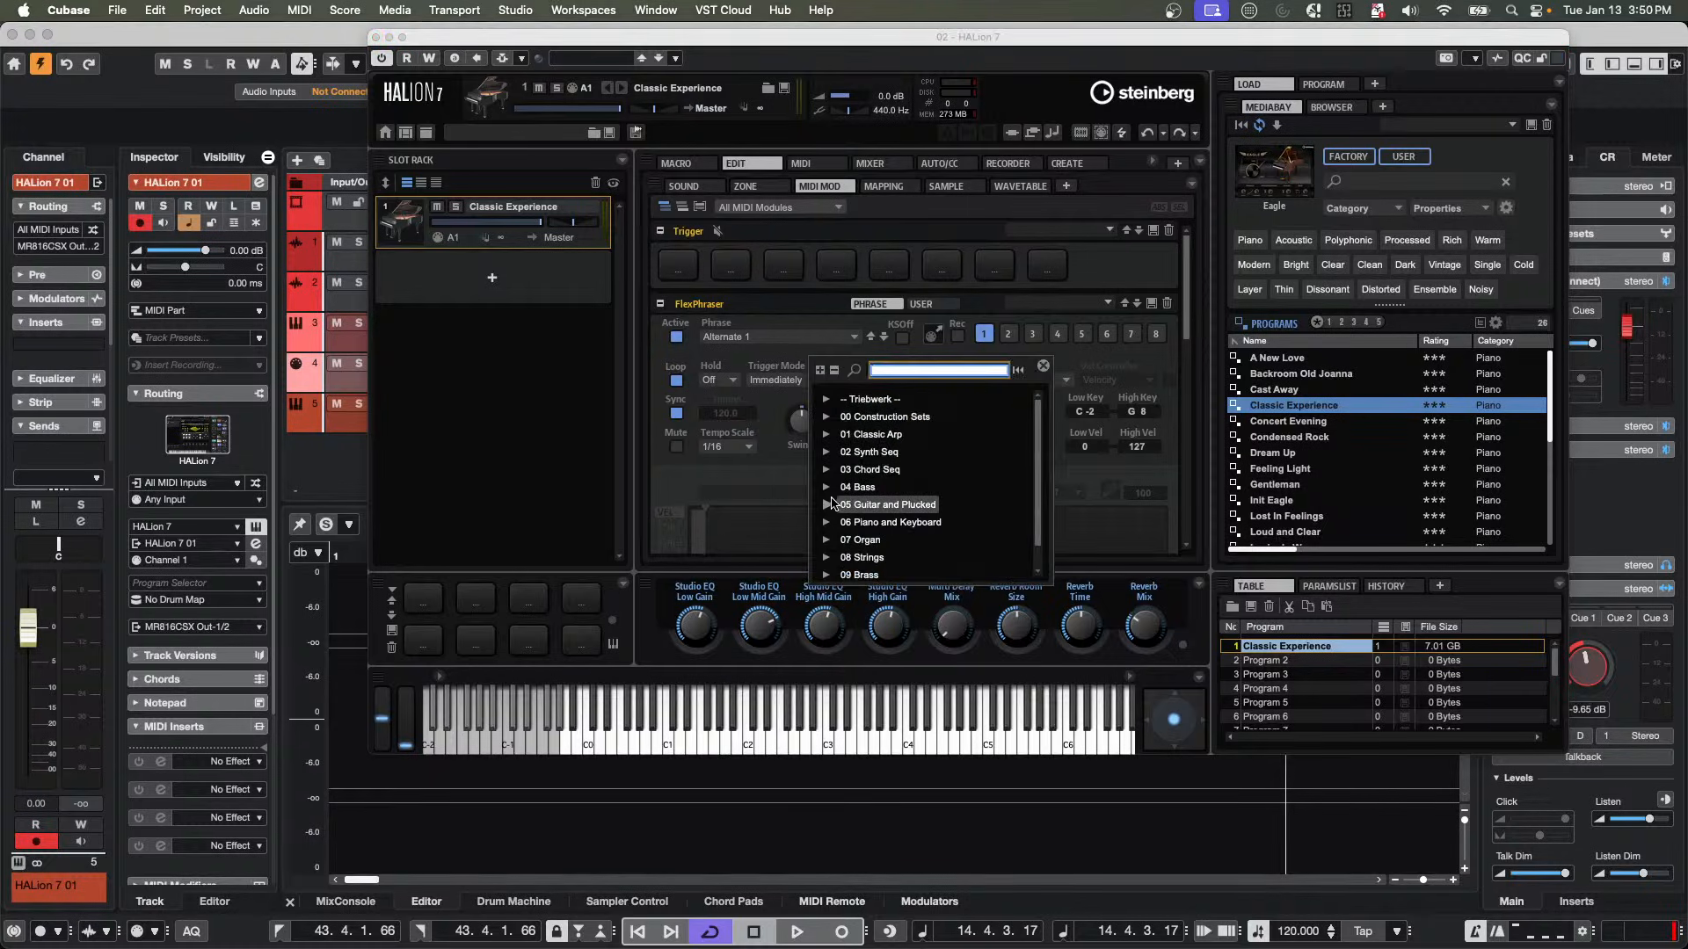
pyautogui.click(826, 487)
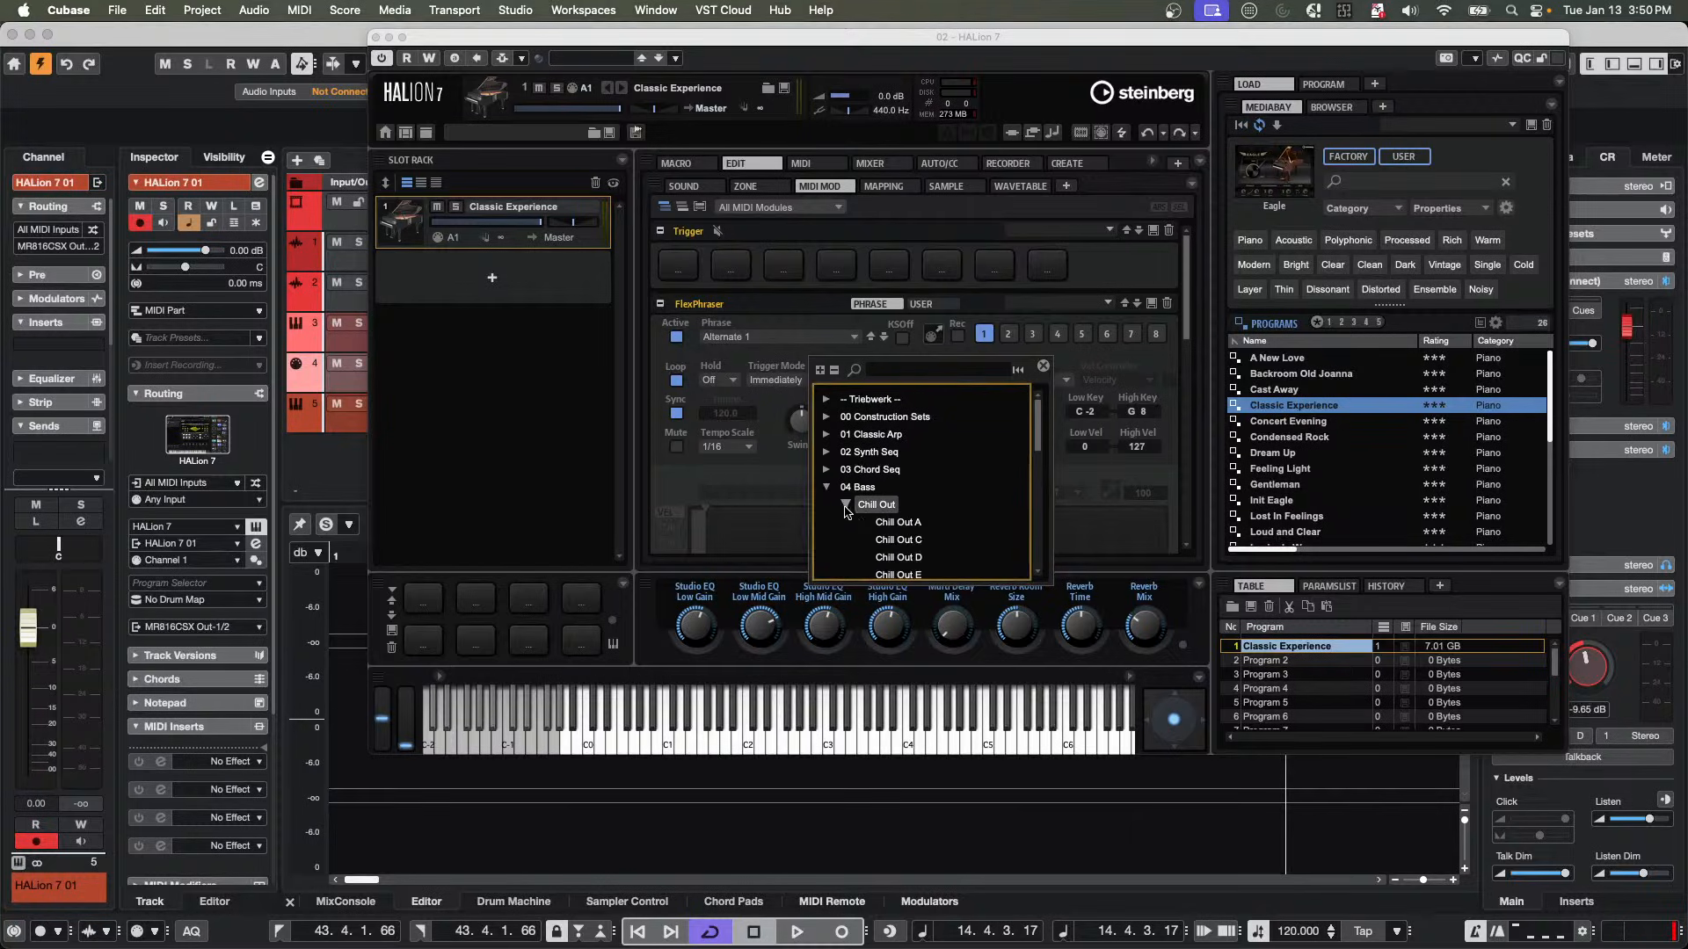
pyautogui.click(894, 538)
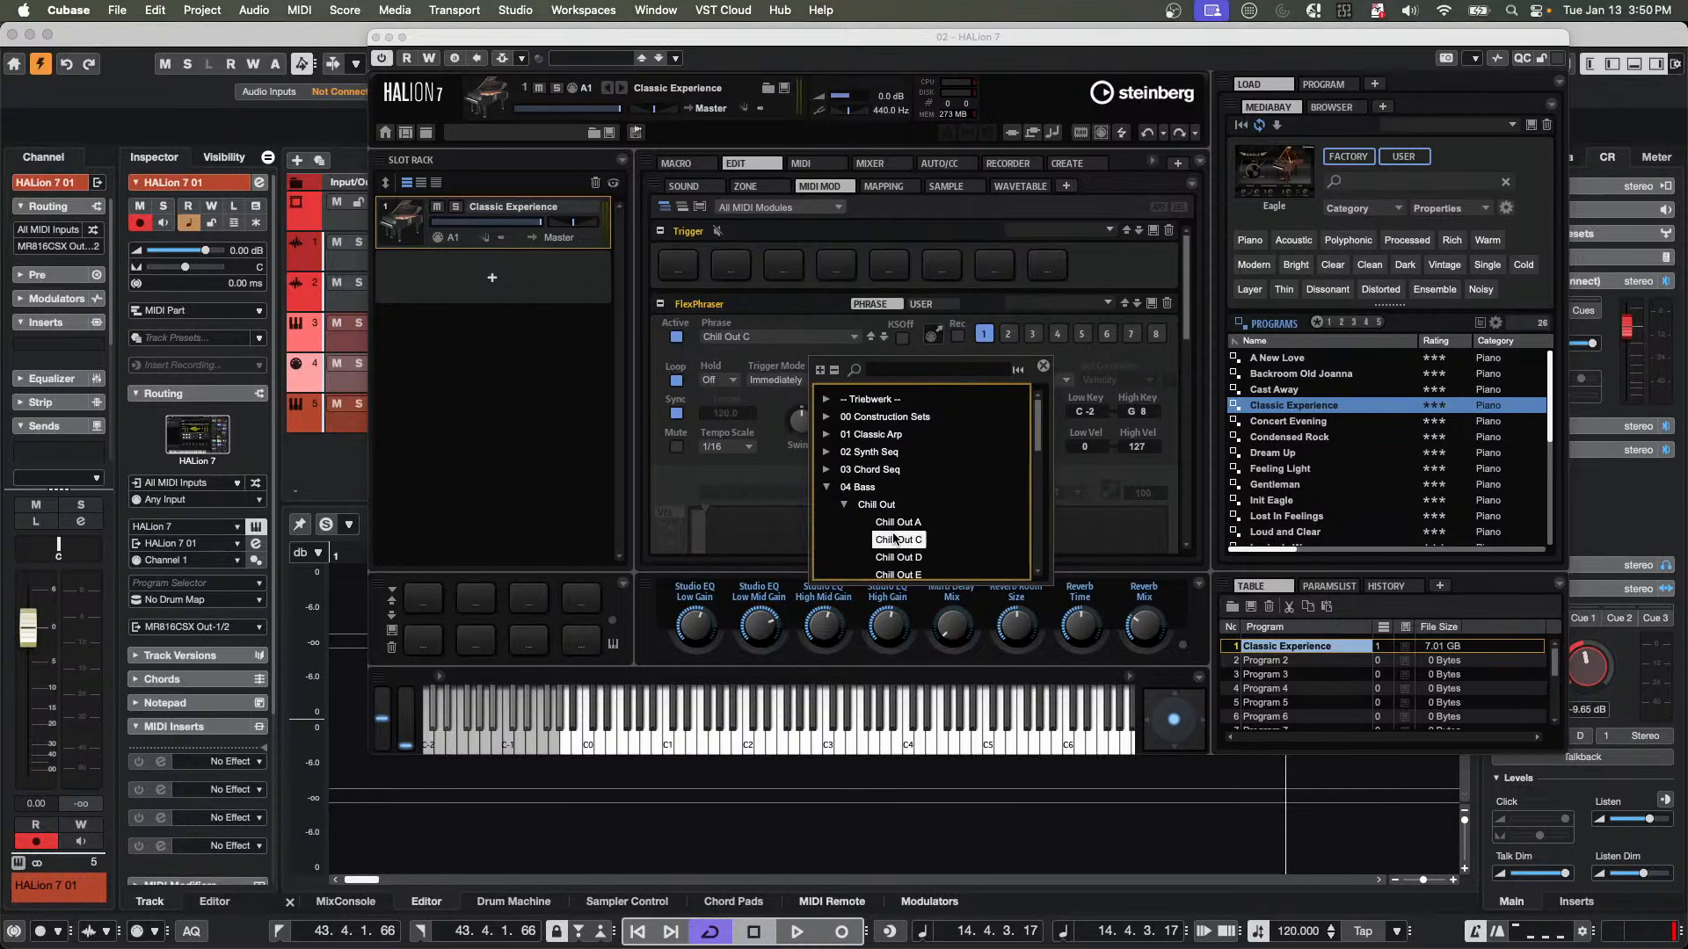
pyautogui.click(895, 538)
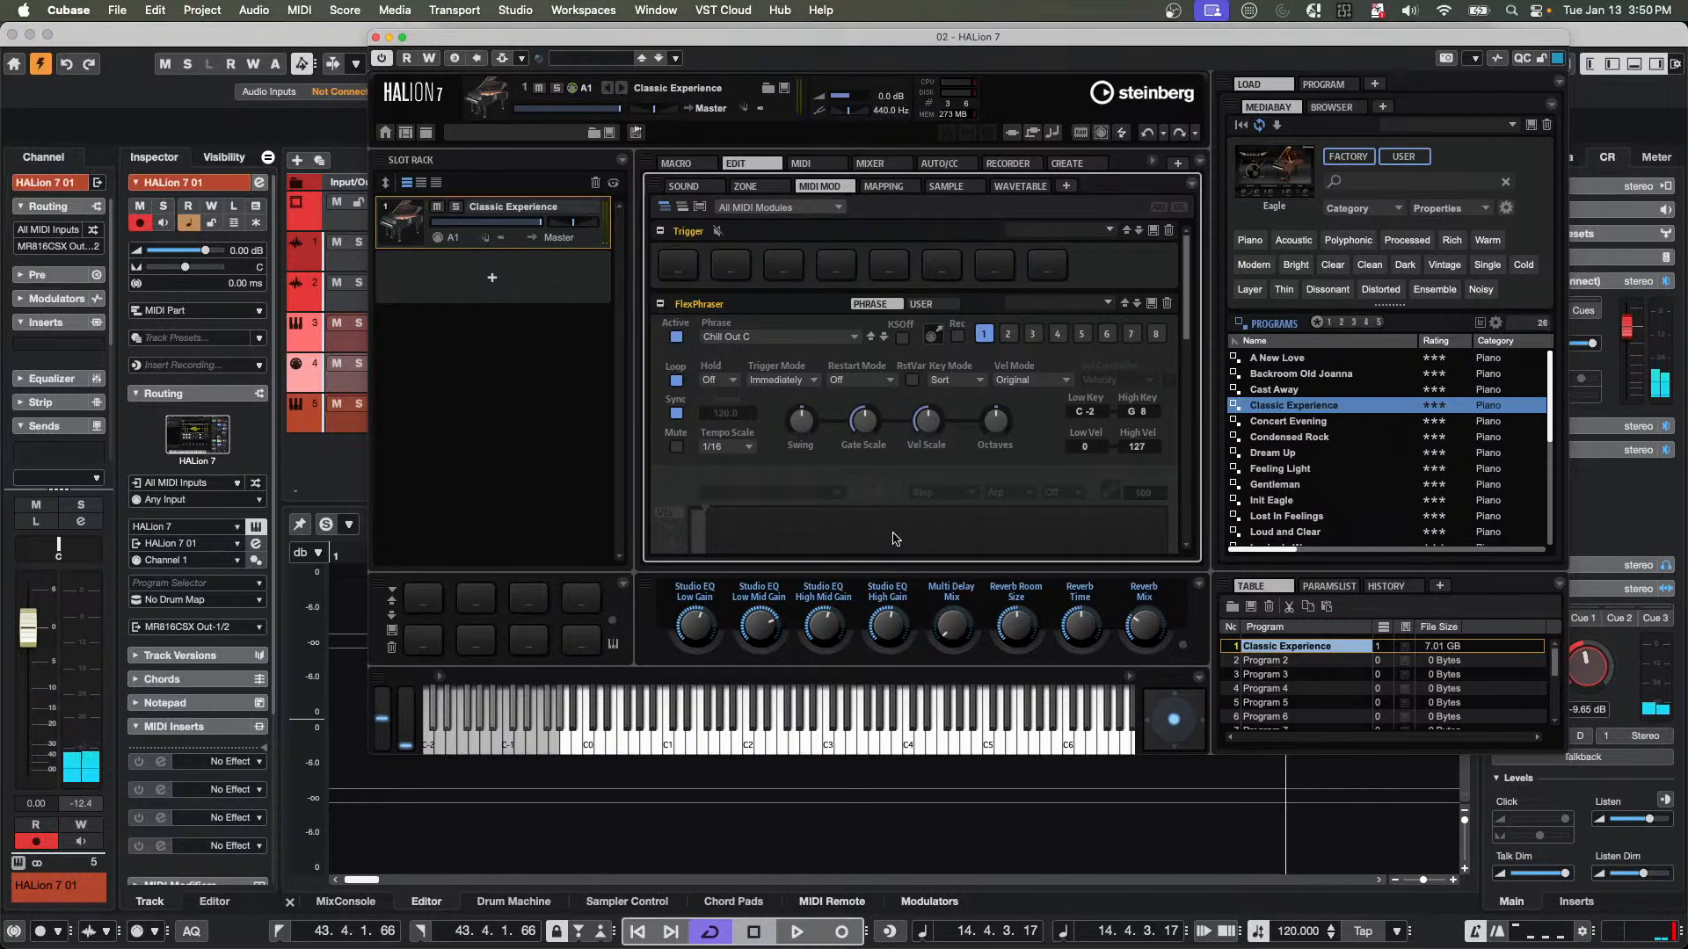
# Change the FlexPhraser phrase to Piano Club A3 from the Piano Club folder of 06 Piano and Keyboard.
pyautogui.moveTo(883, 442)
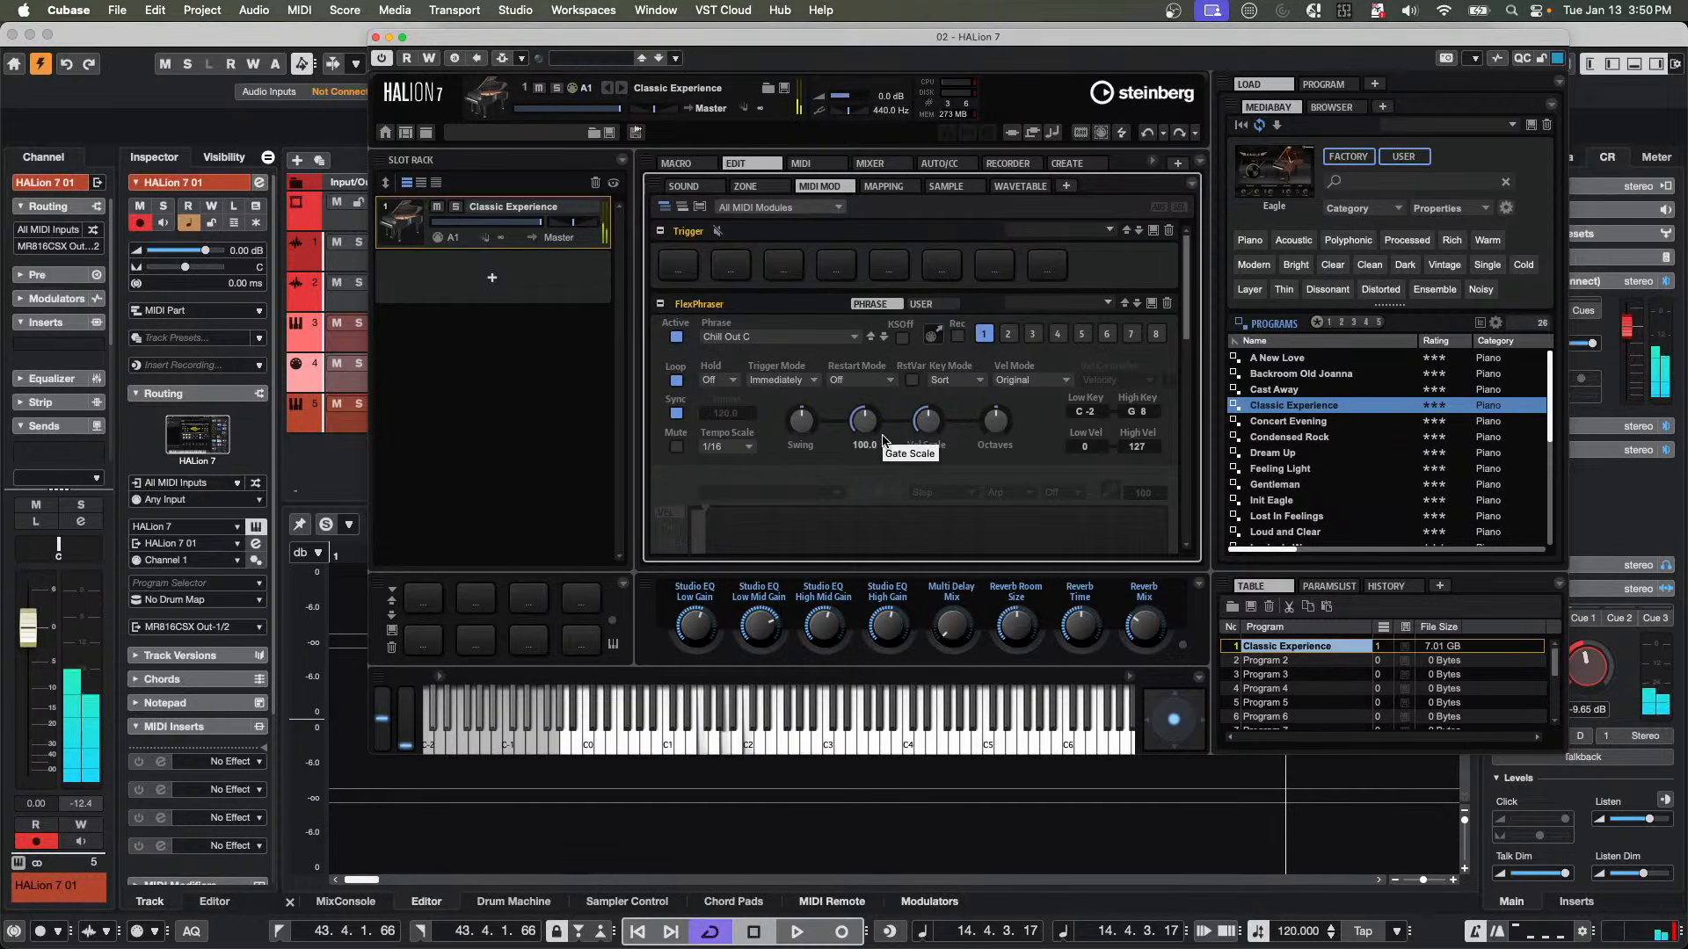
pyautogui.click(778, 338)
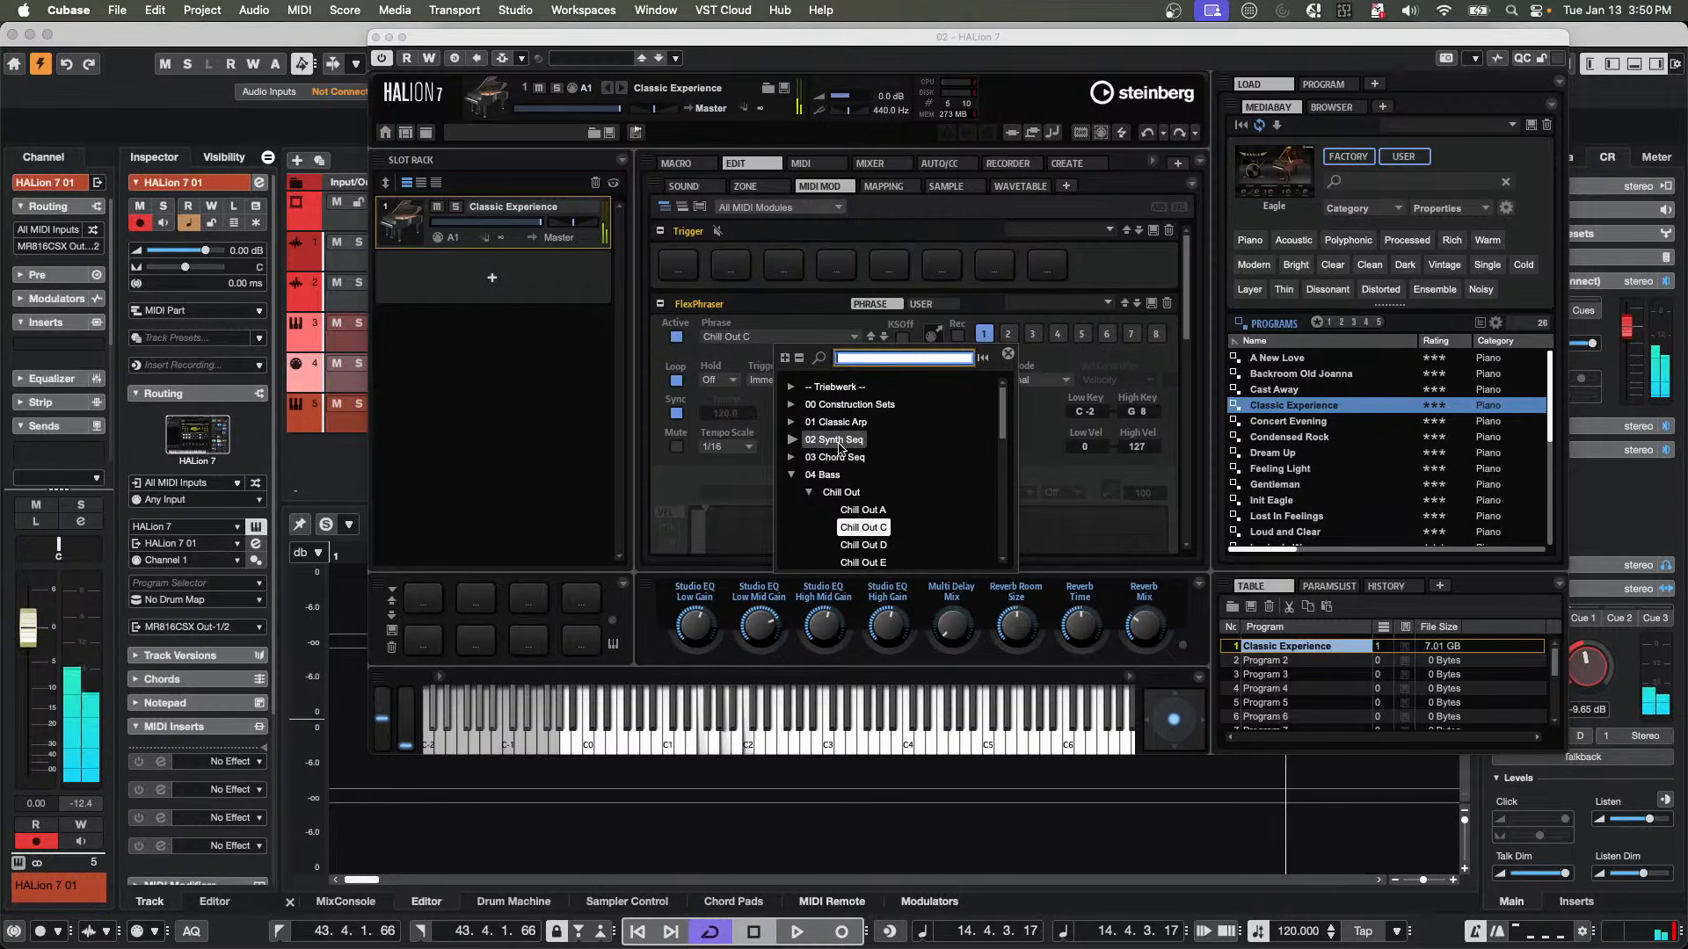
pyautogui.scroll(-5, 839, 449)
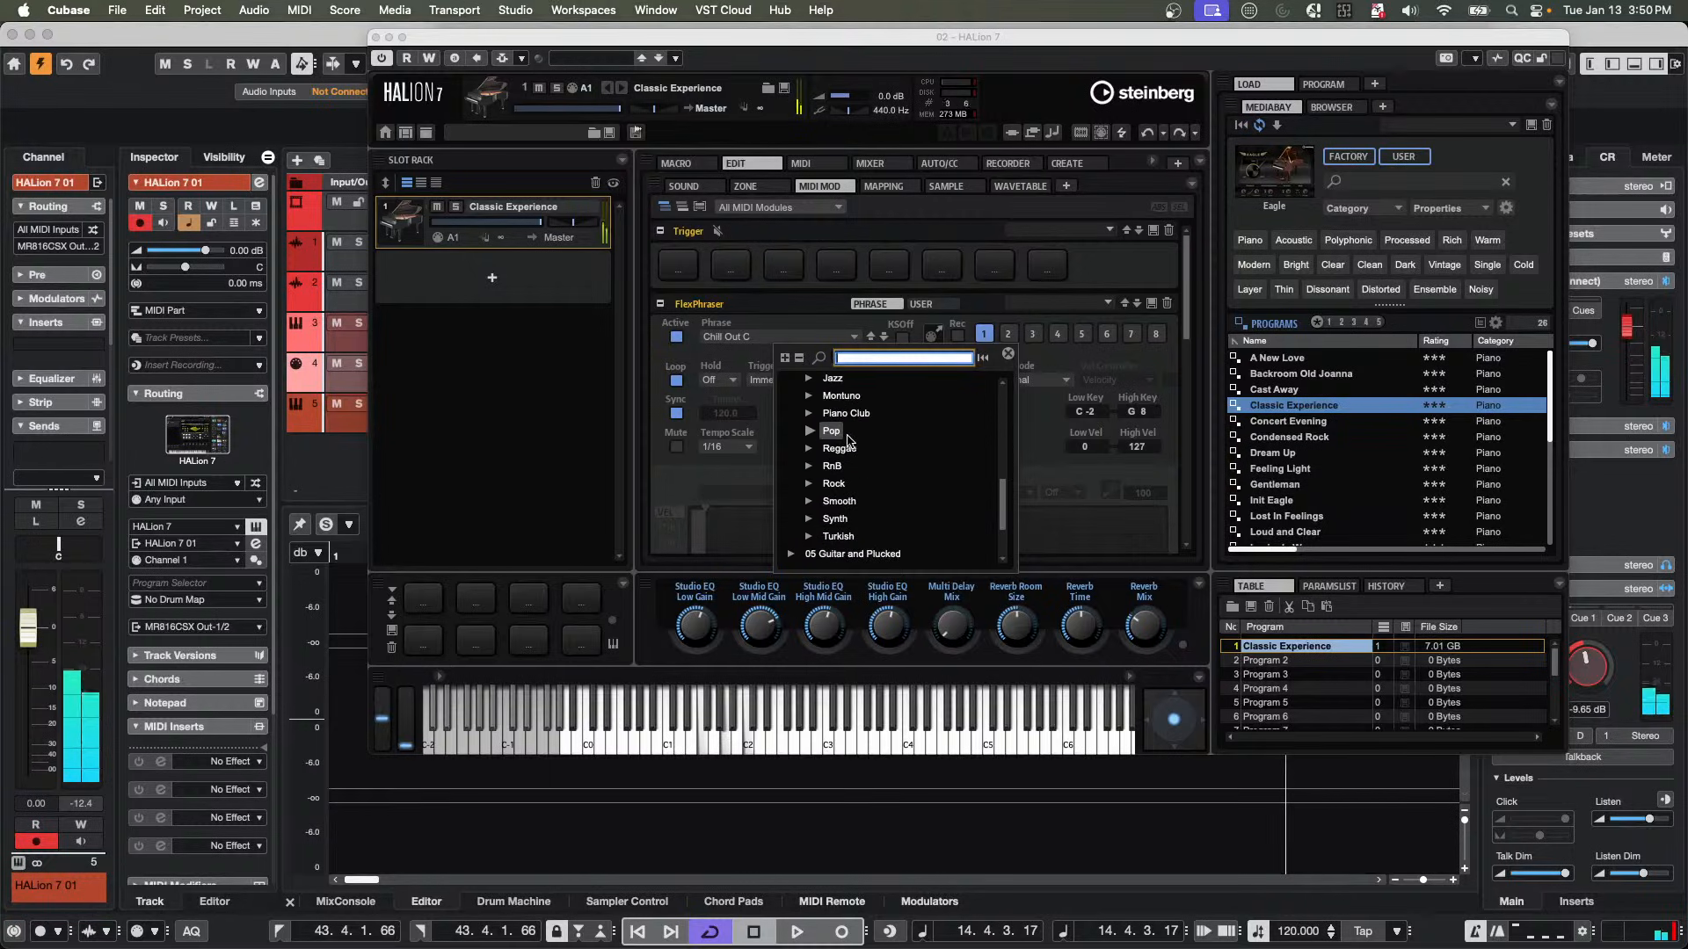
pyautogui.scroll(-3, 846, 443)
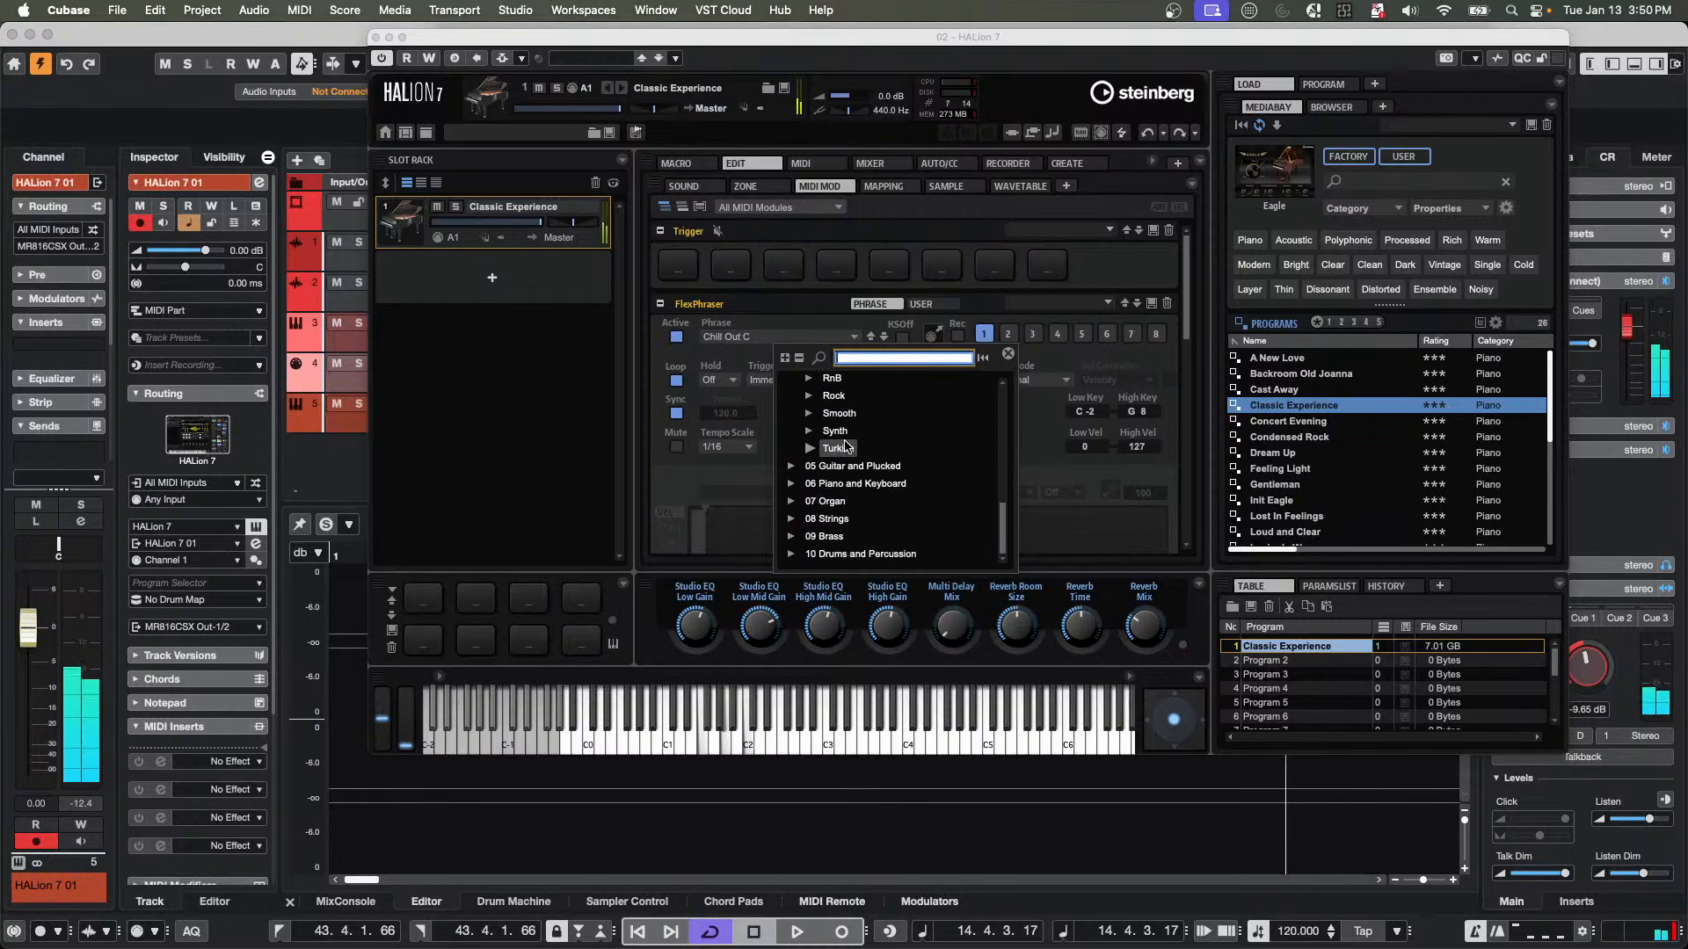
pyautogui.click(791, 484)
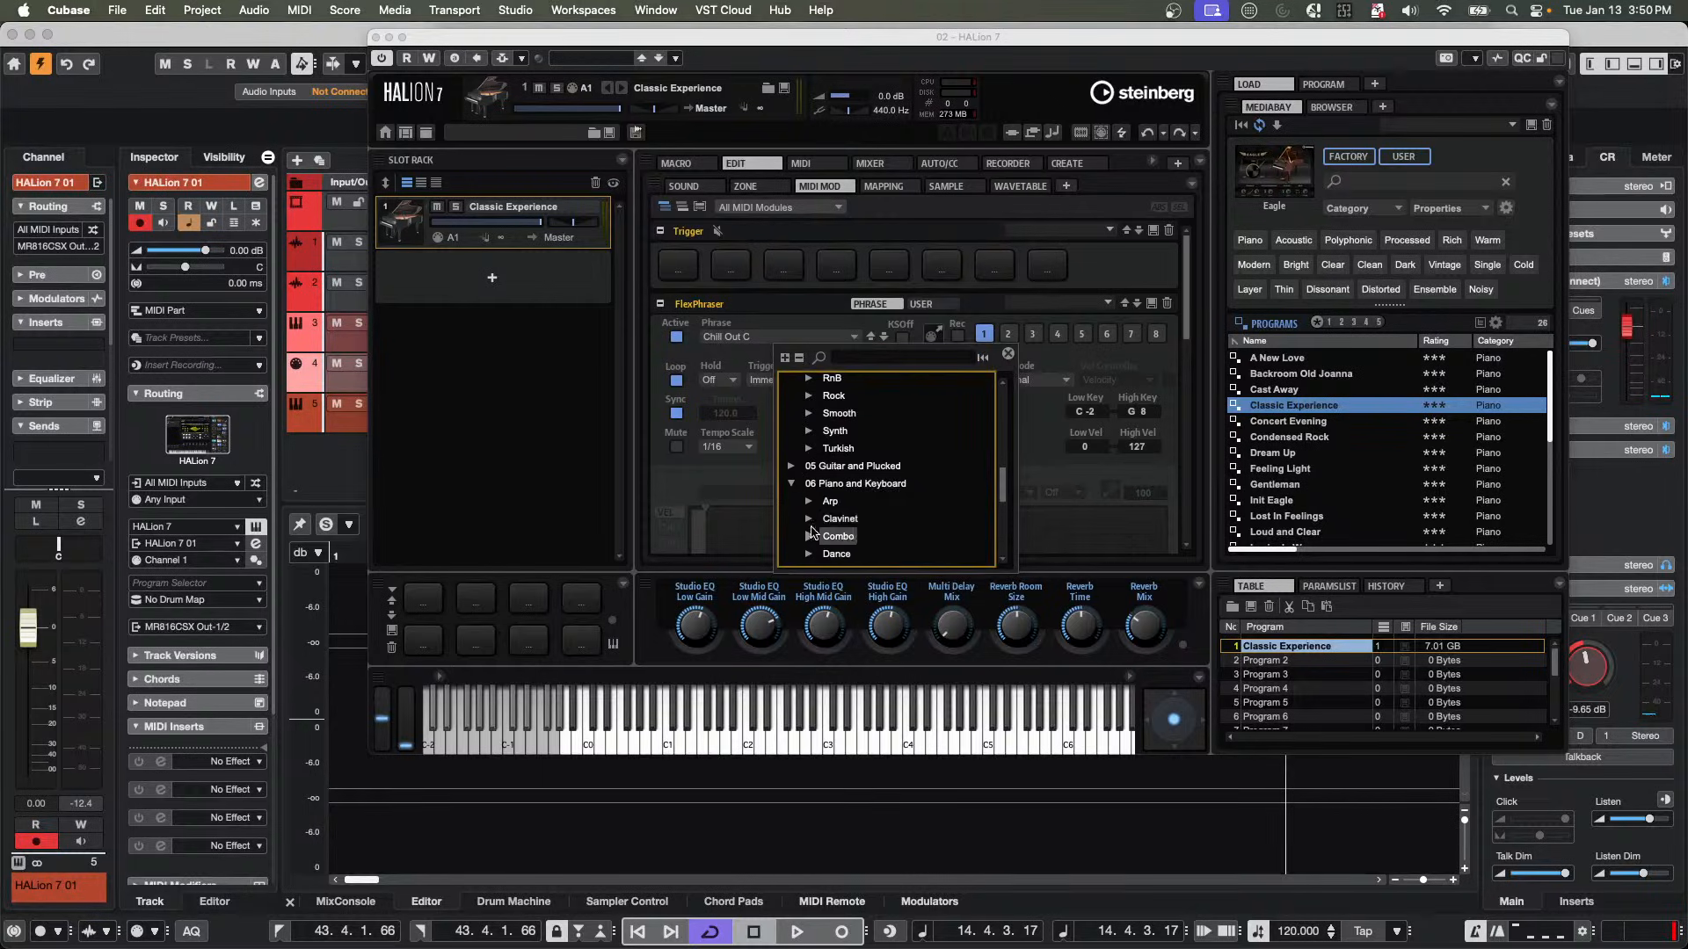
pyautogui.scroll(-5, 879, 497)
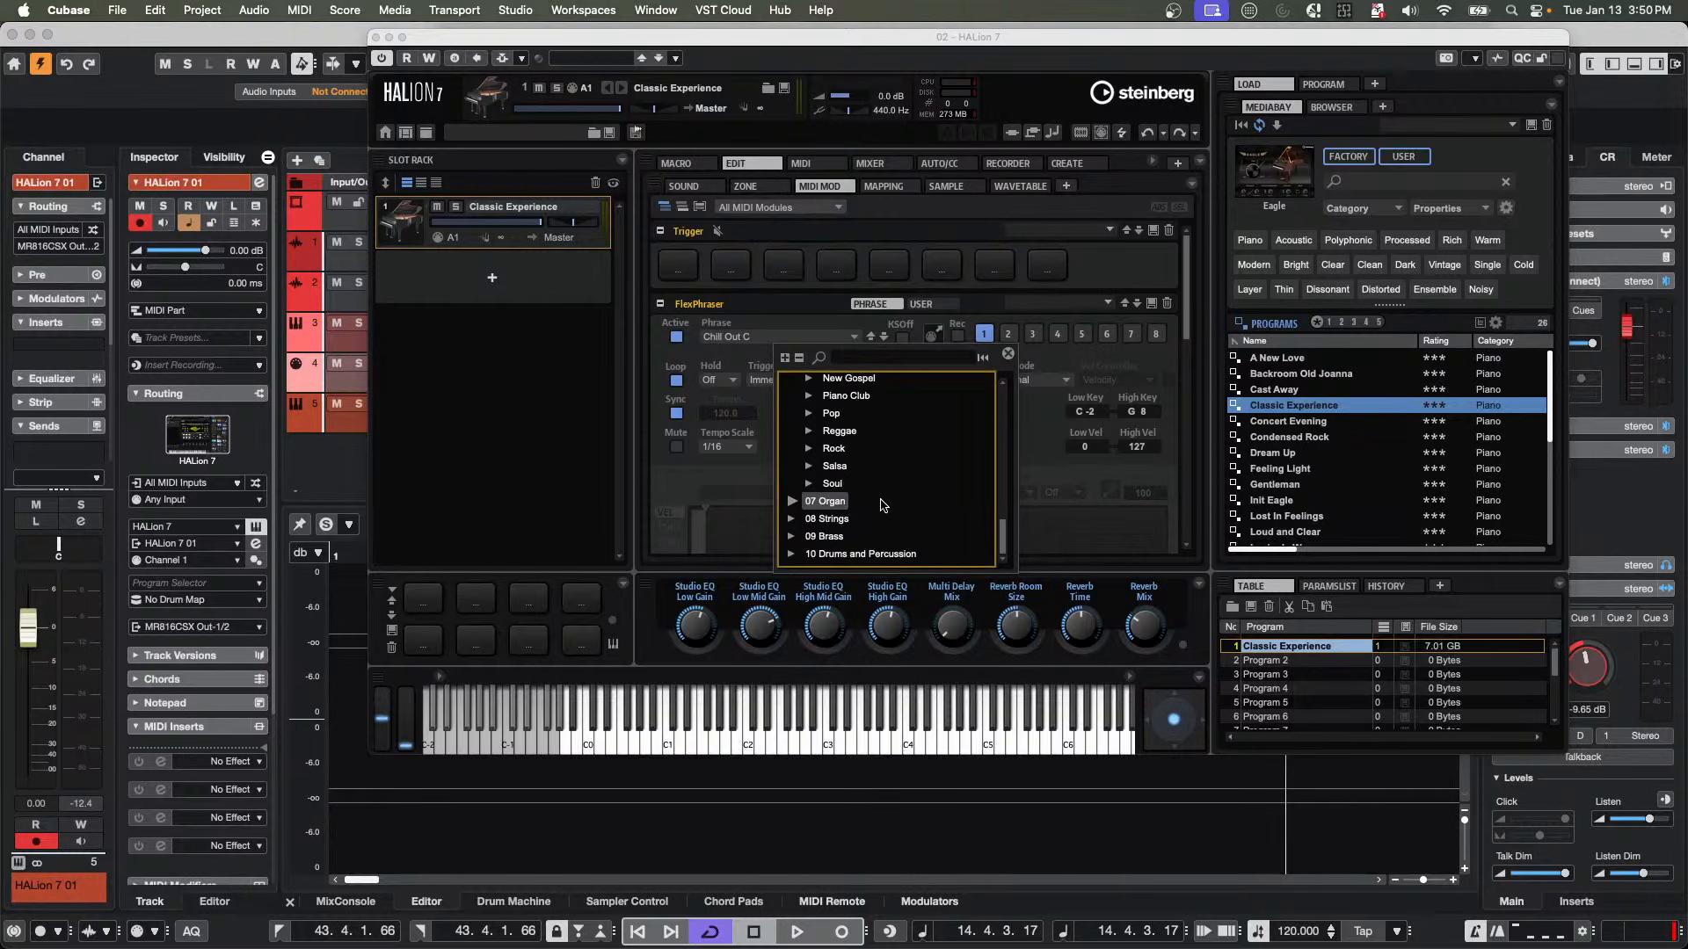
pyautogui.click(810, 397)
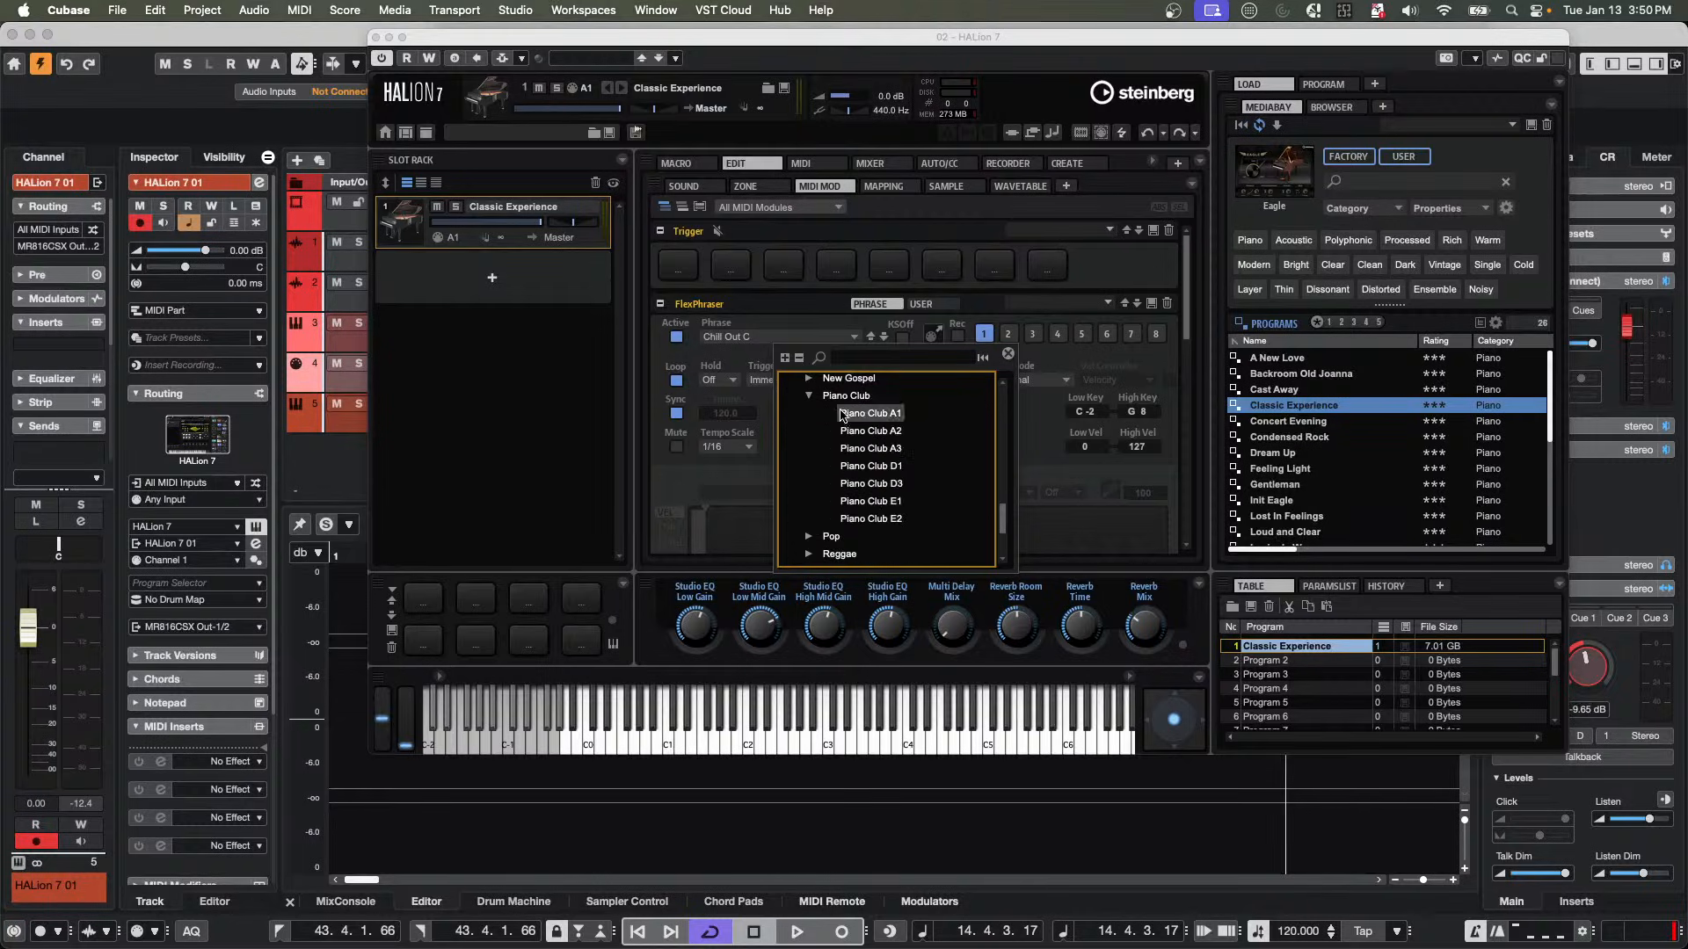
pyautogui.doubleClick(857, 449)
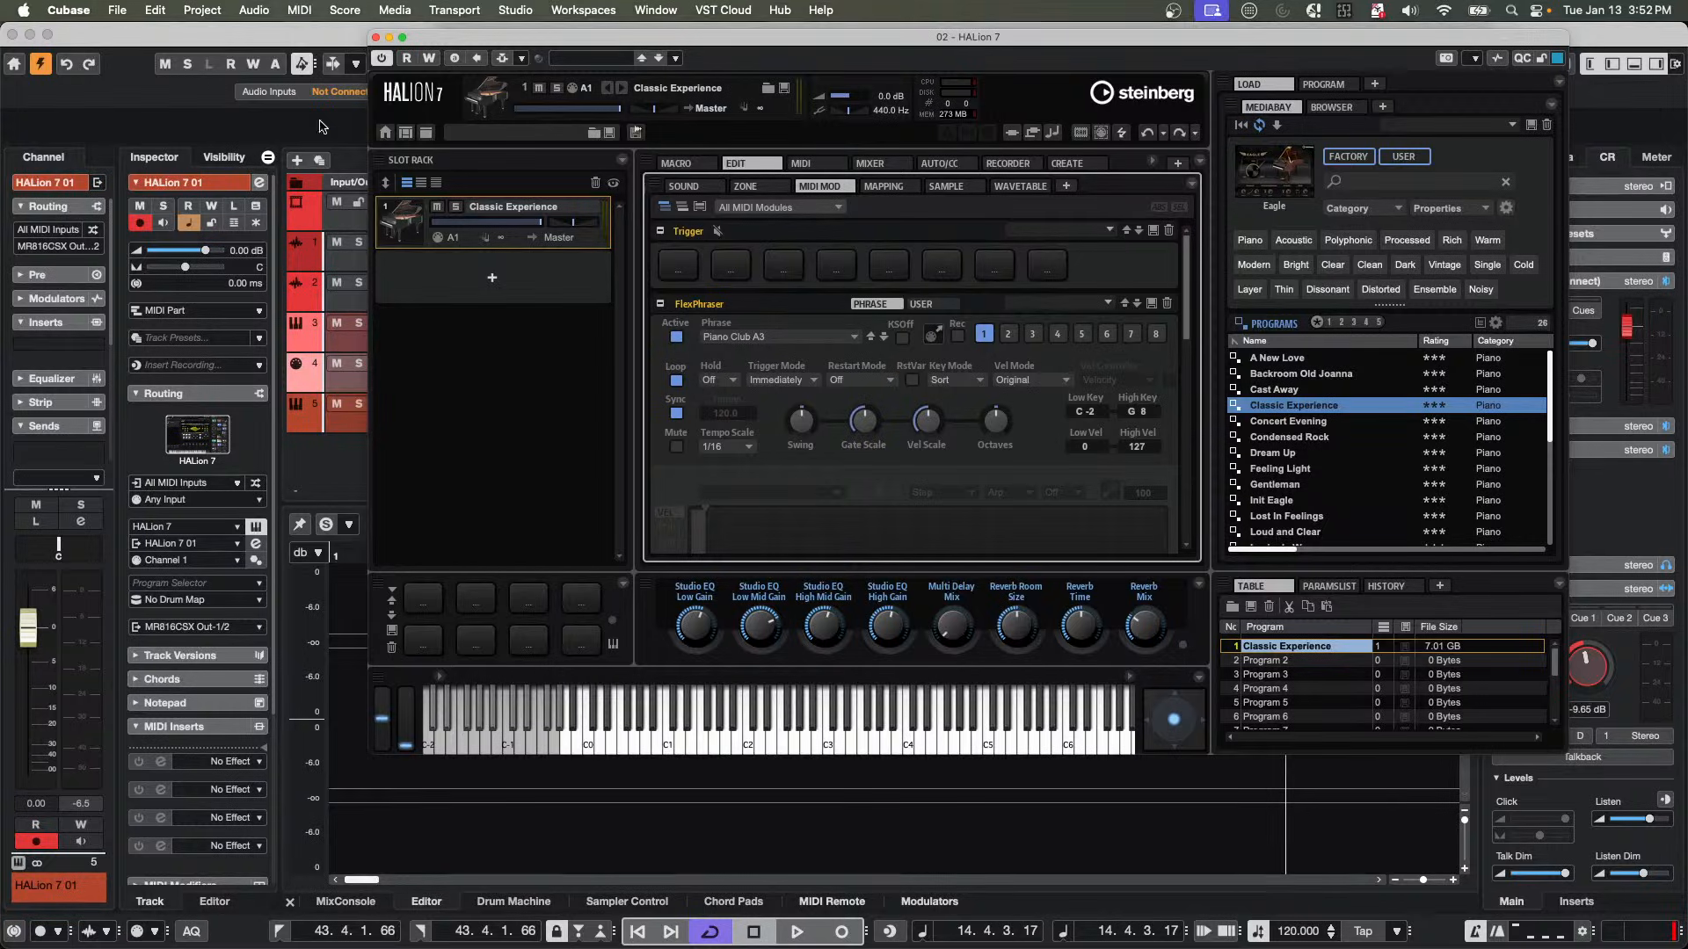
# Close the HALion 7 window and open the recent project Amos Moses - GO.cpr.
pyautogui.click(375, 37)
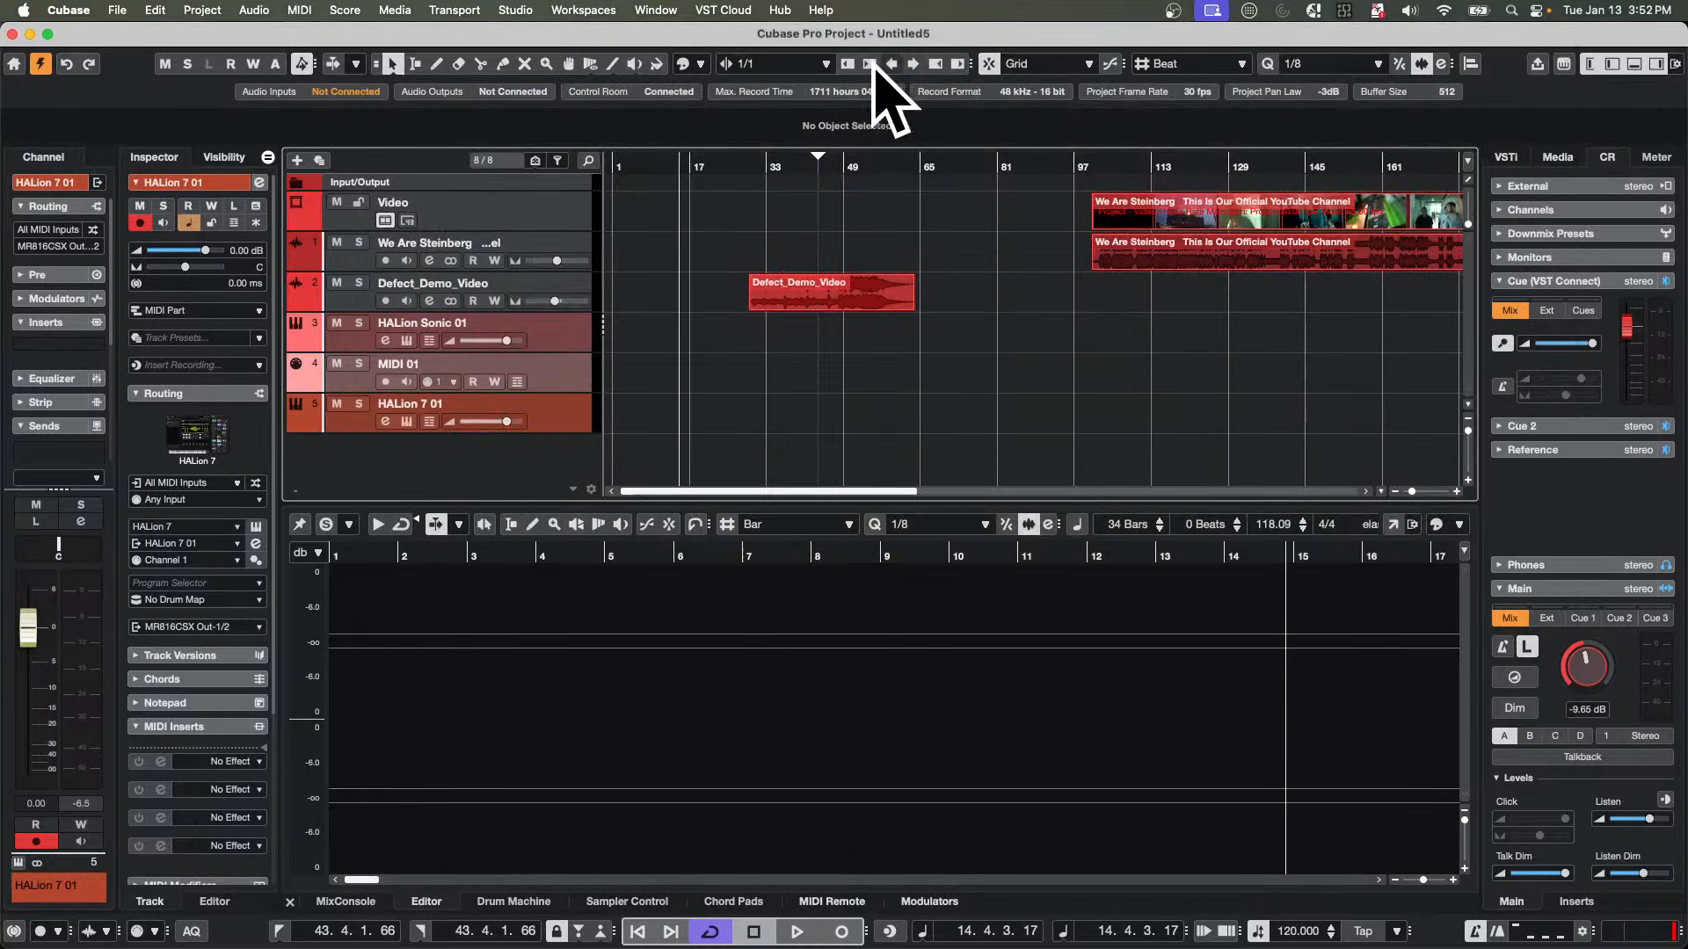
pyautogui.moveTo(782, 161); pyautogui.dragTo(780, 127)
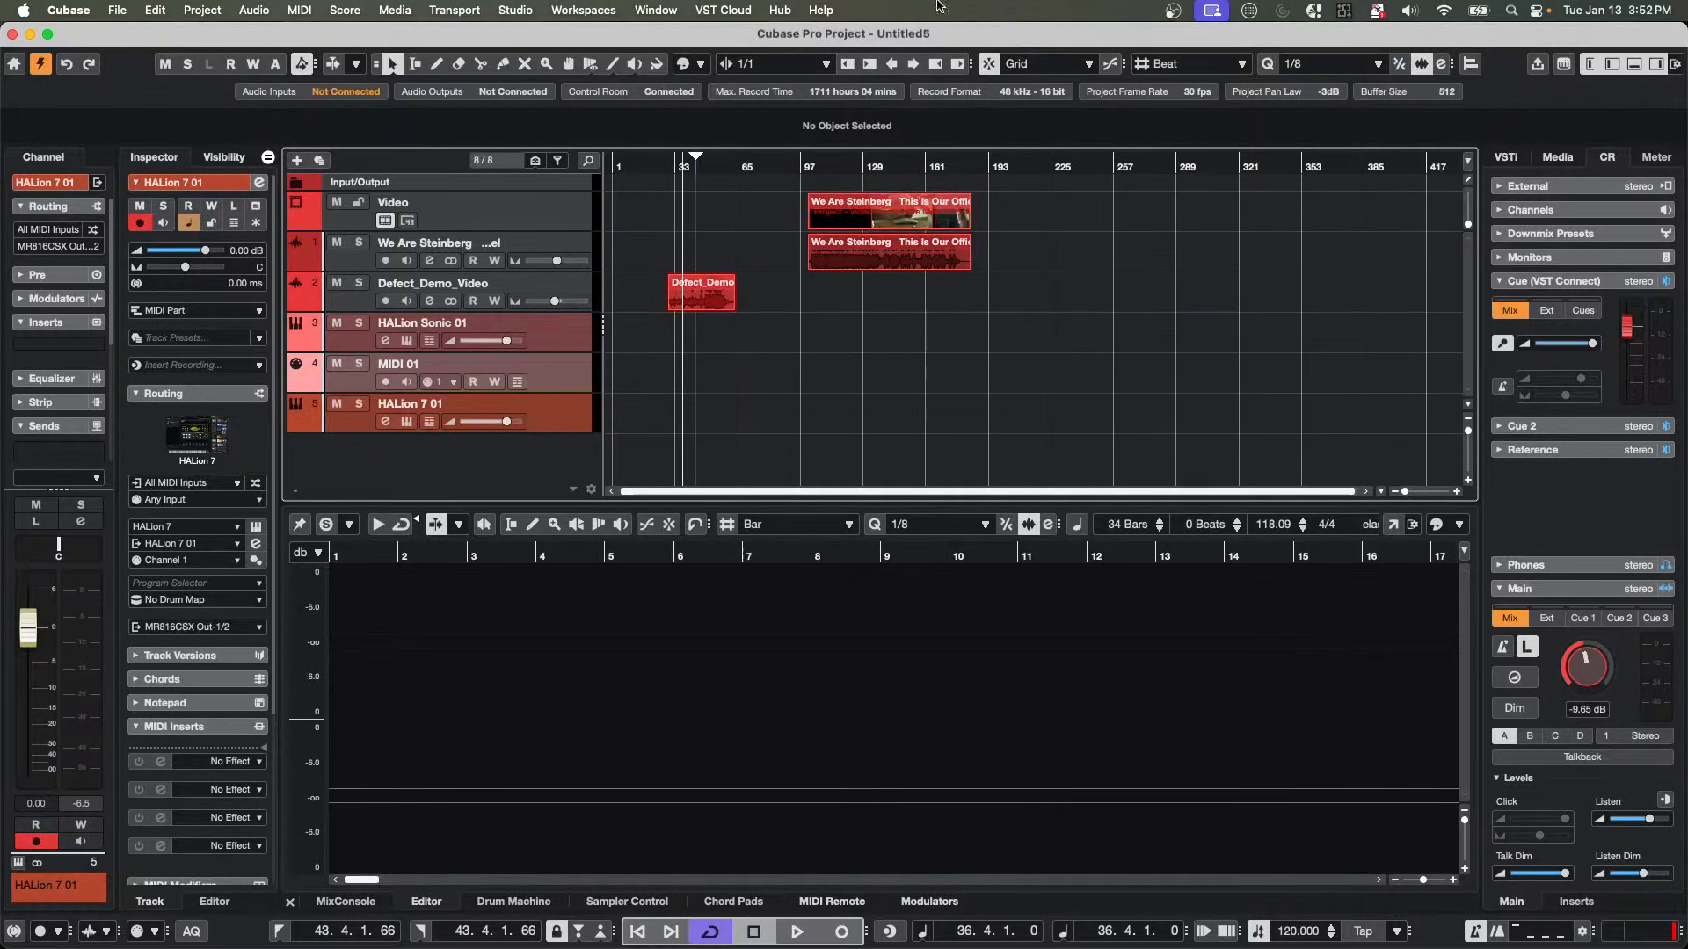
pyautogui.click(115, 11)
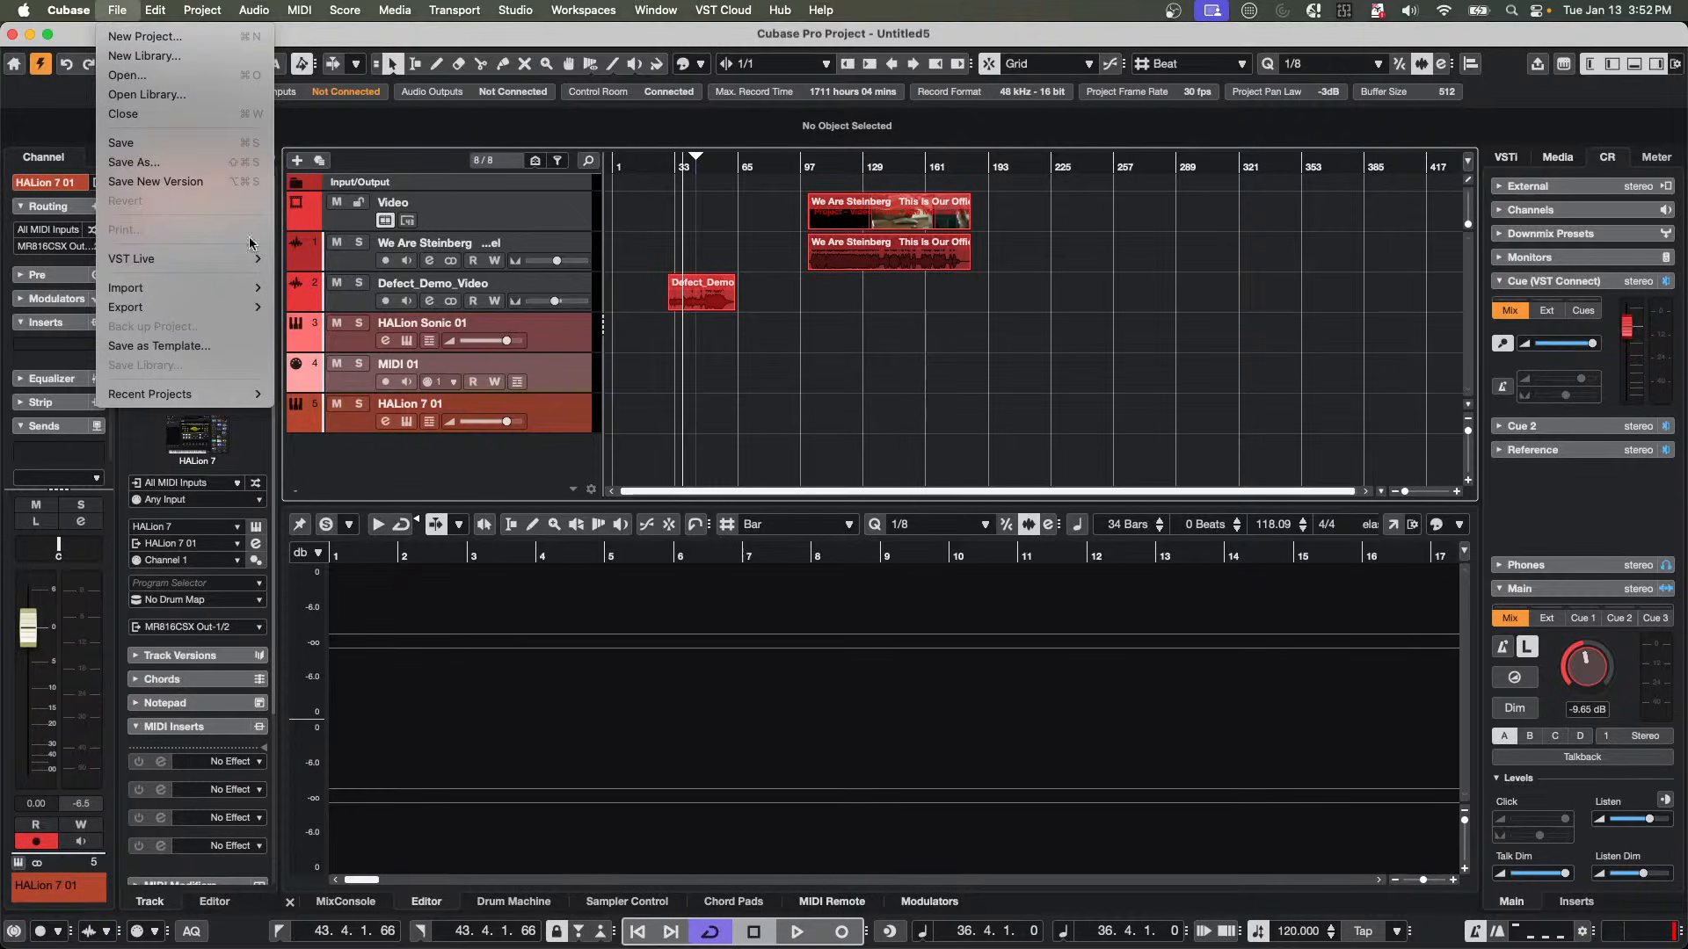
pyautogui.moveTo(225, 307)
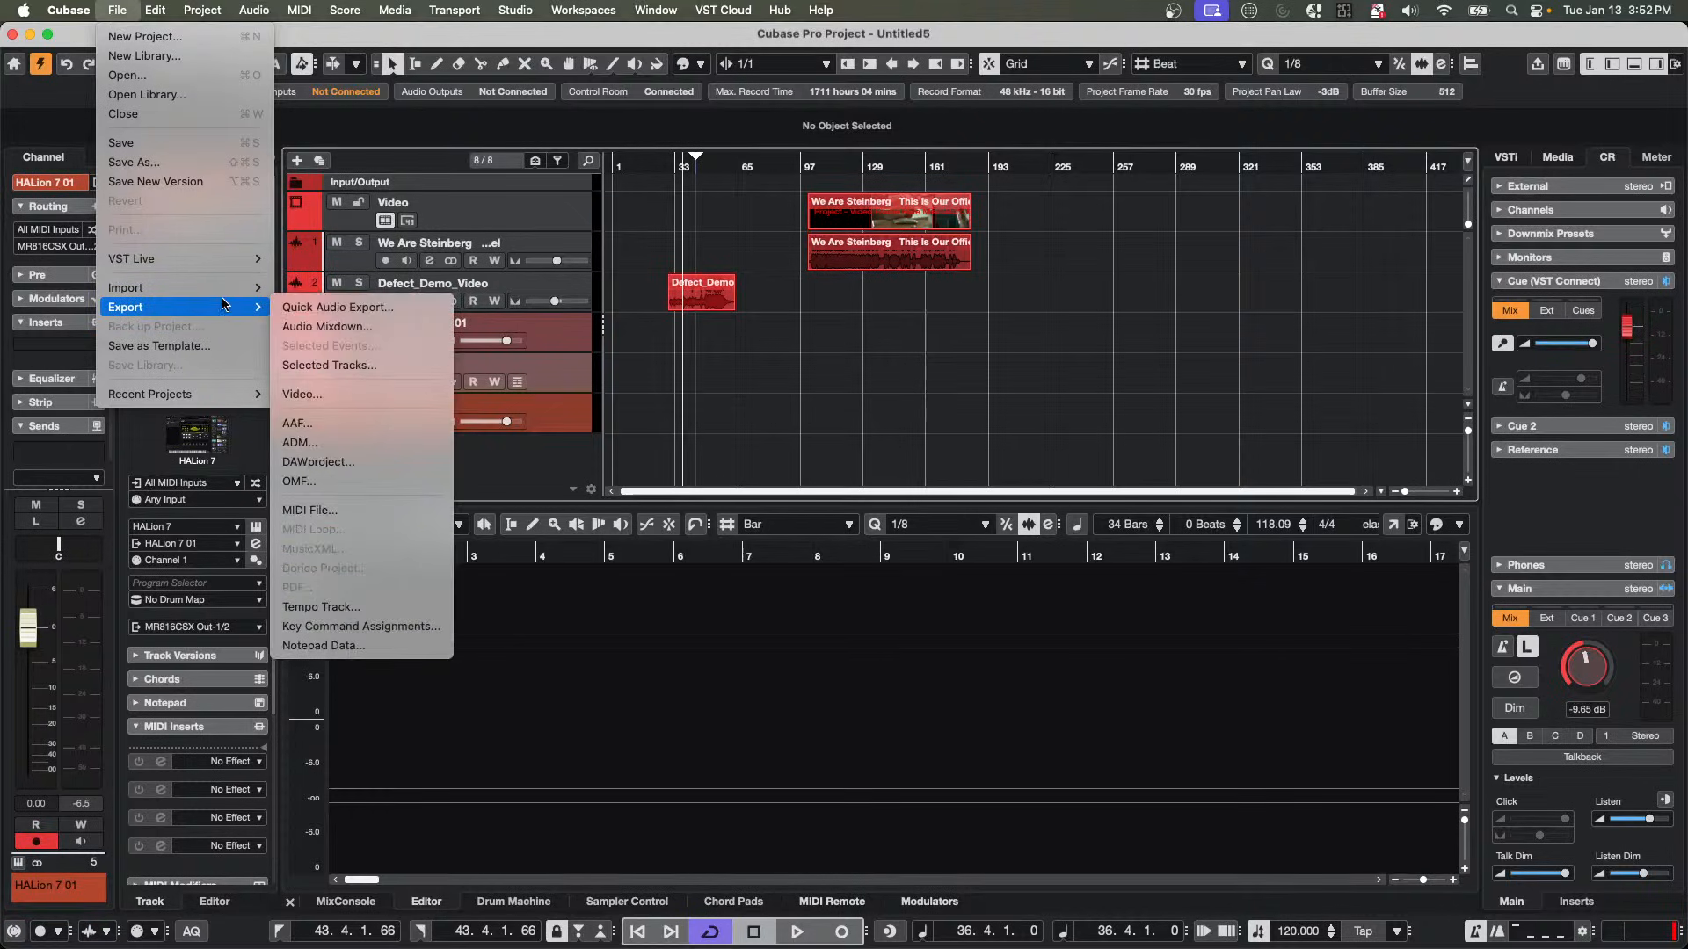
pyautogui.moveTo(225, 393)
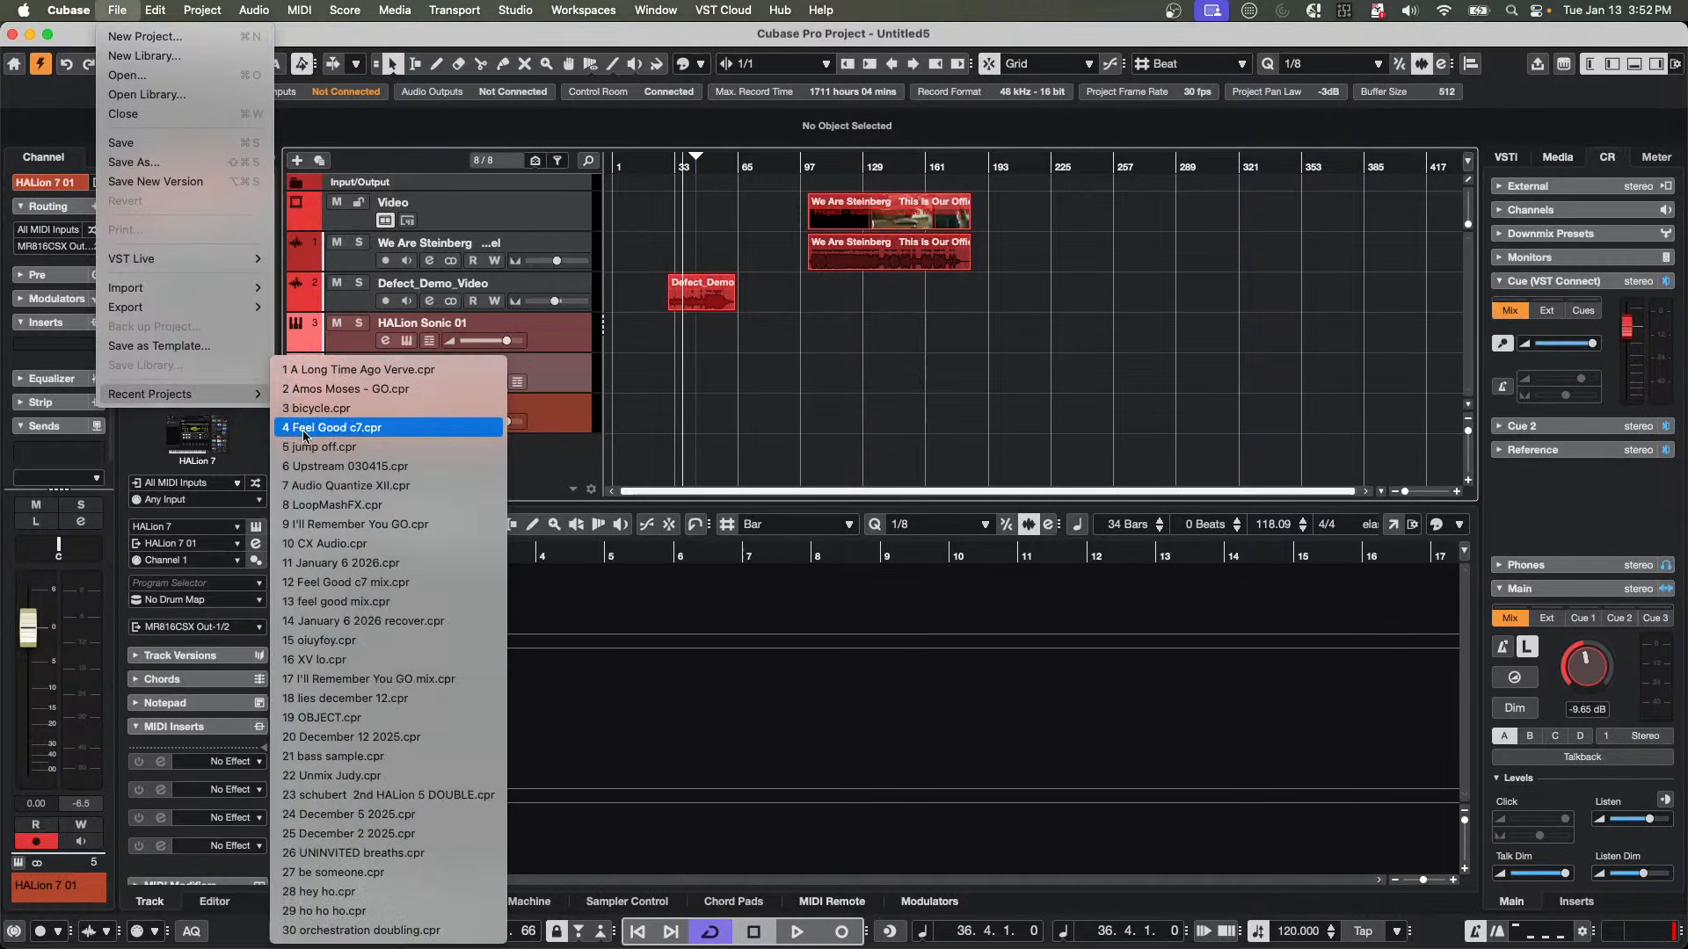
pyautogui.click(387, 388)
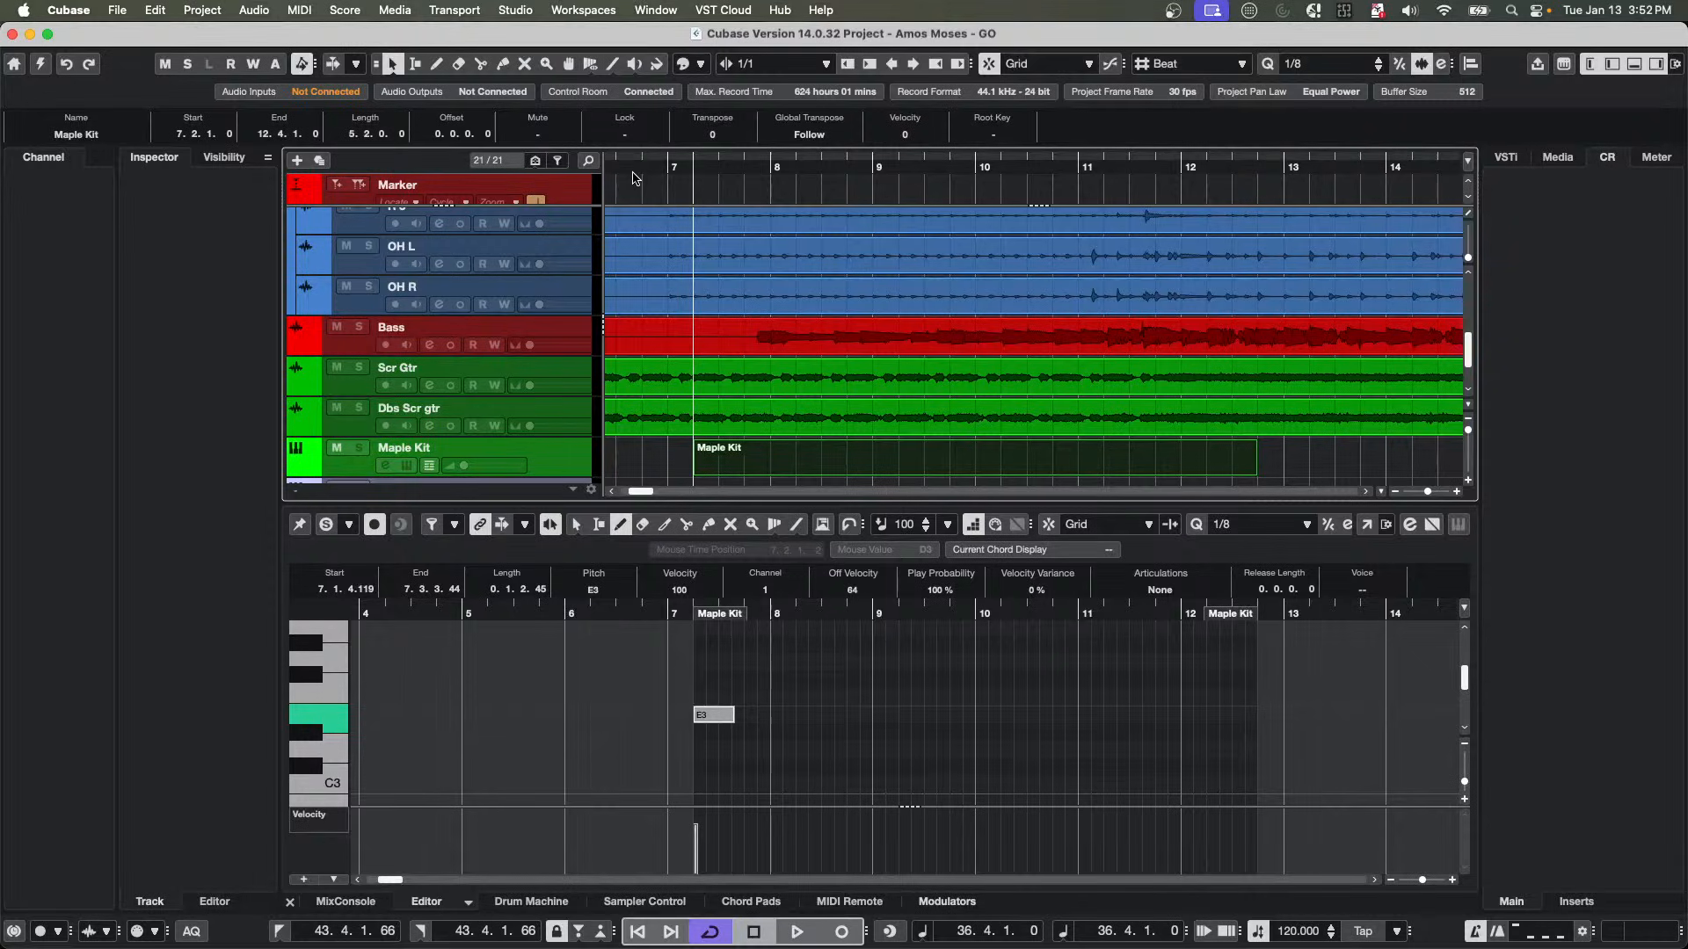
# Activate the Amos Moses - GO project and look over its full arrangement and track list.
pyautogui.moveTo(633, 167); pyautogui.dragTo(630, 86)
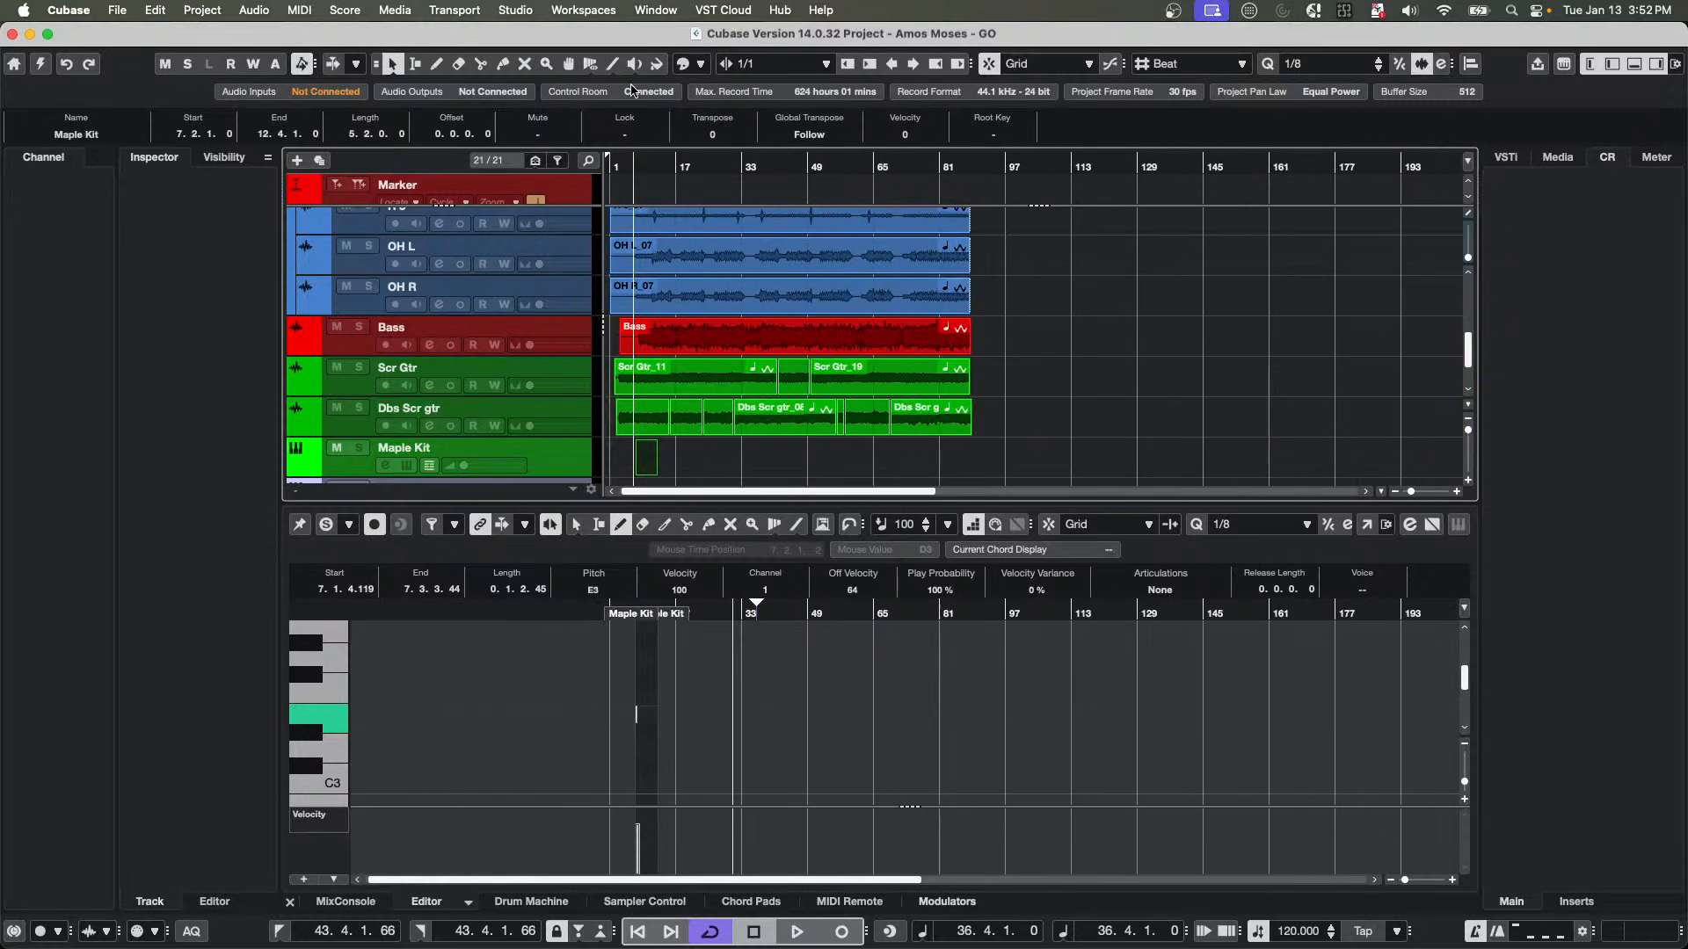
pyautogui.click(652, 169)
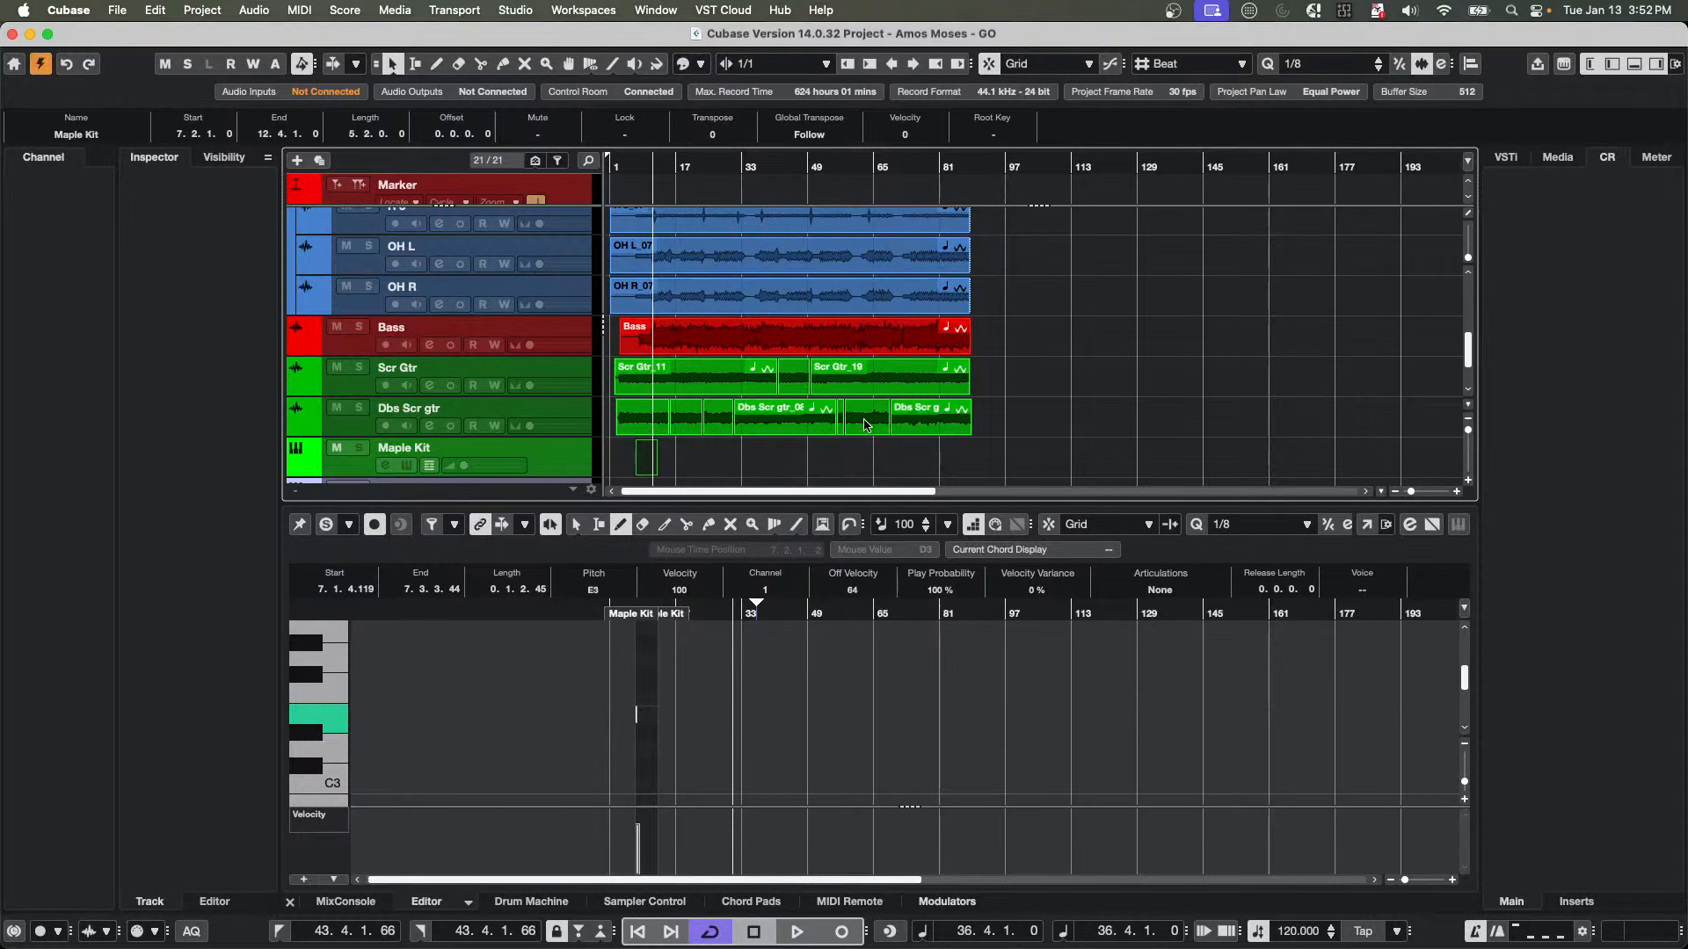
pyautogui.scroll(6, 743, 390)
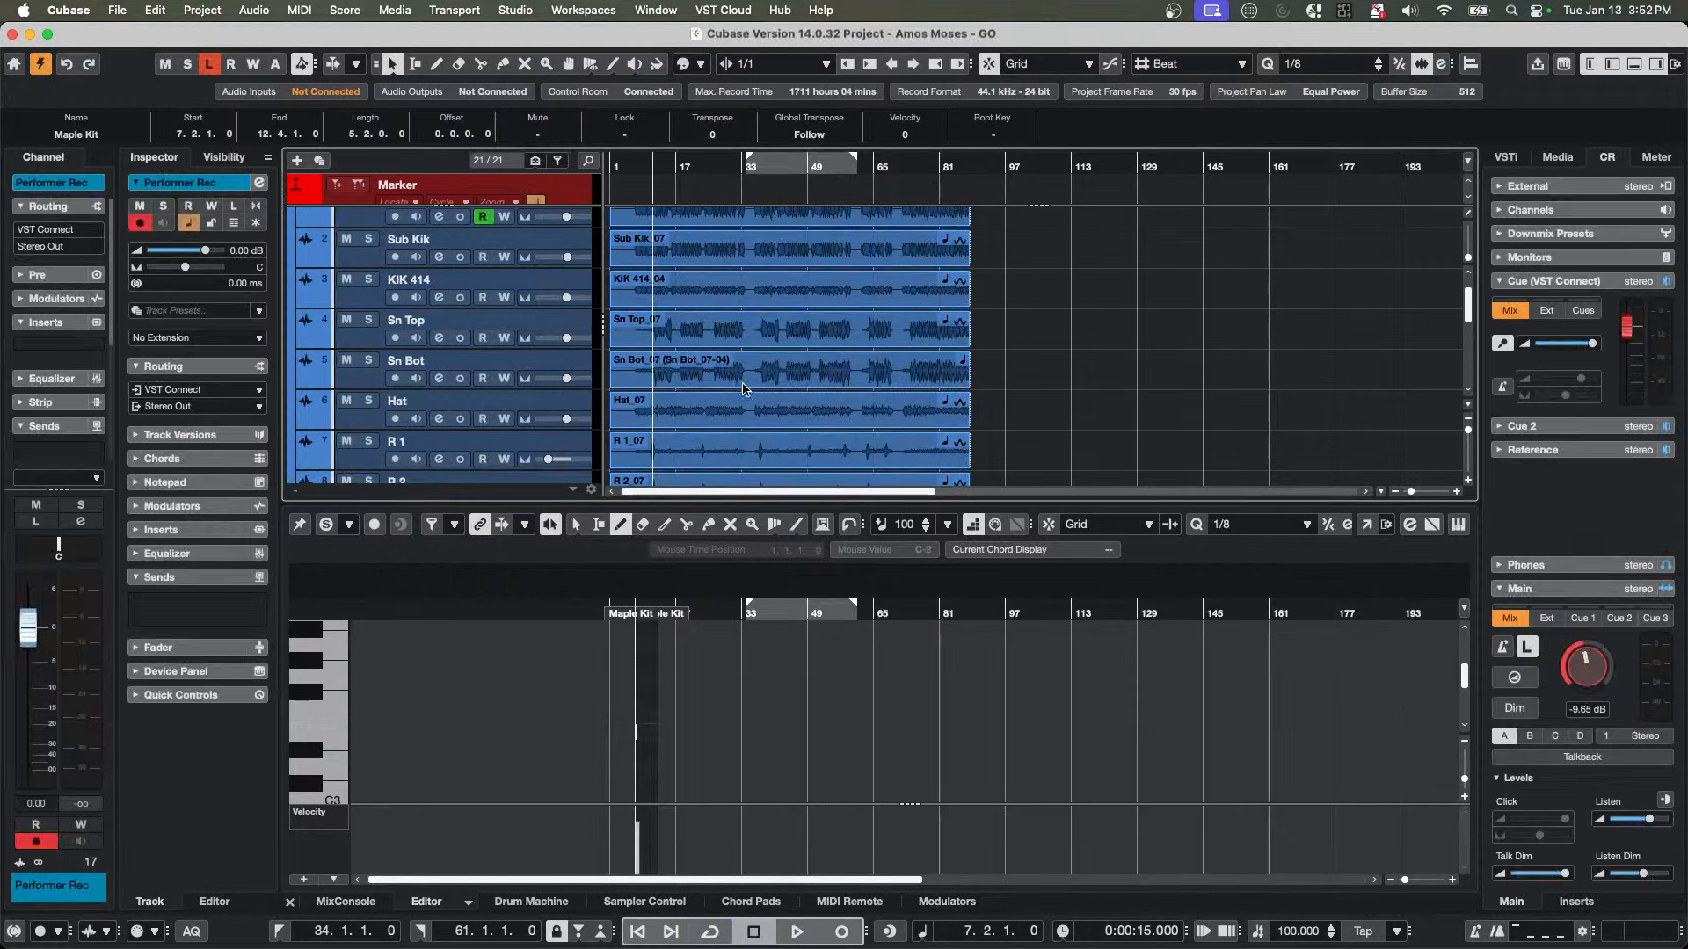
pyautogui.scroll(-5, 739, 360)
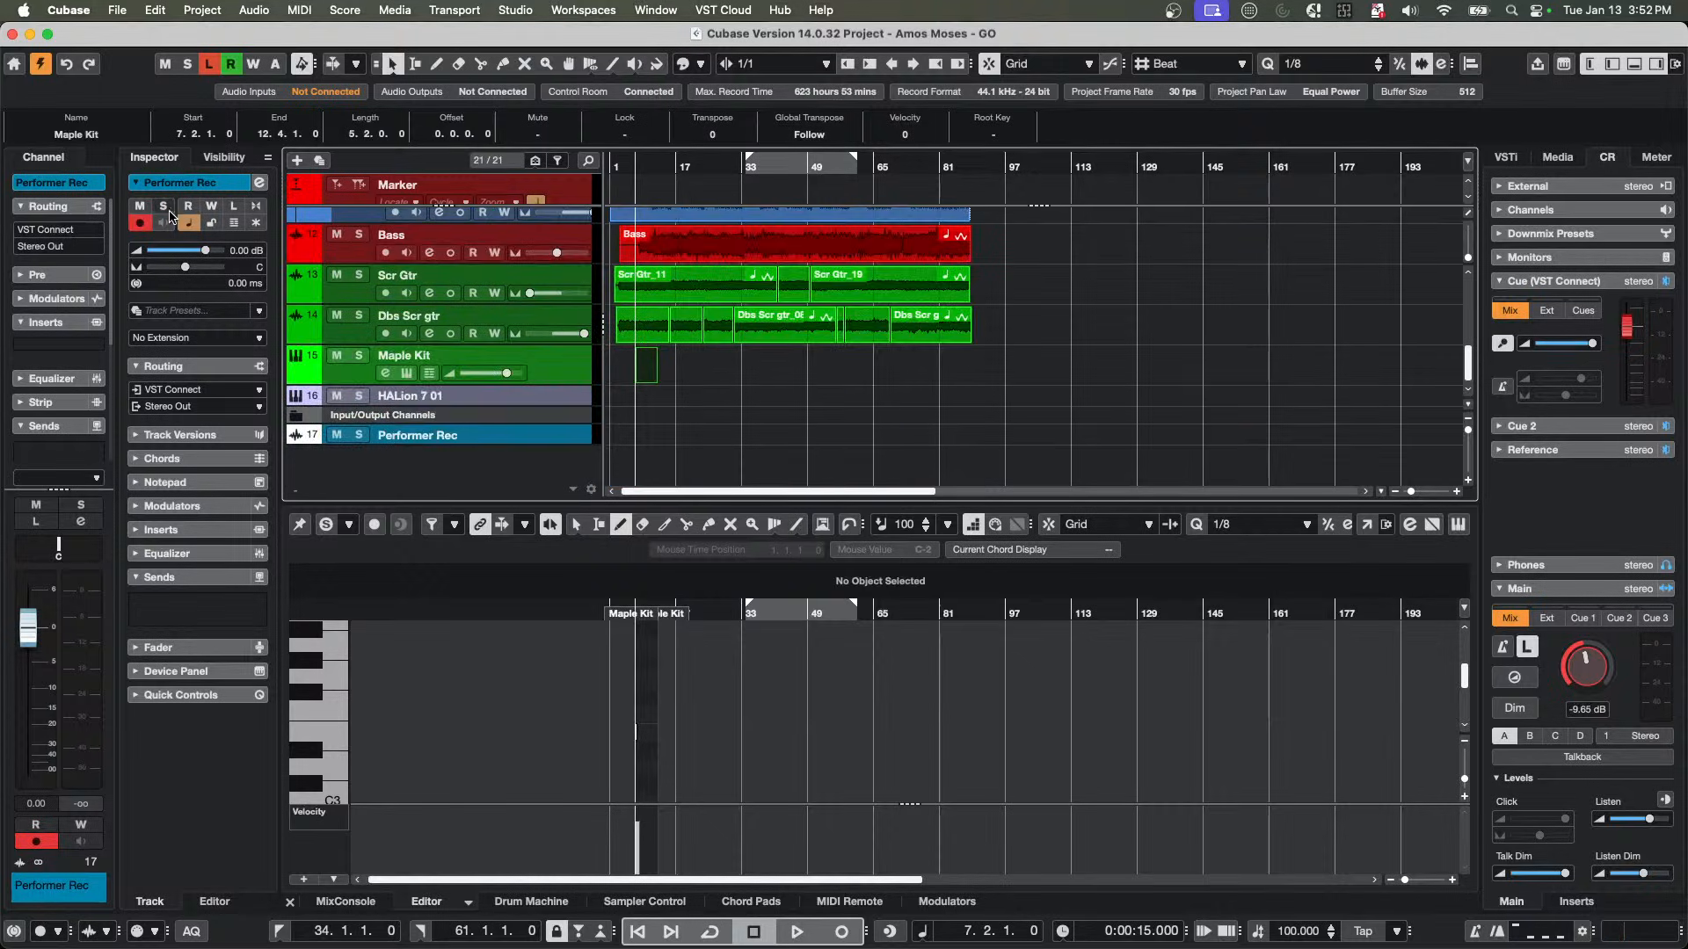
# Enable automation read and write on the Performer Rec track and play the song from about bar 13.
pyautogui.click(211, 206)
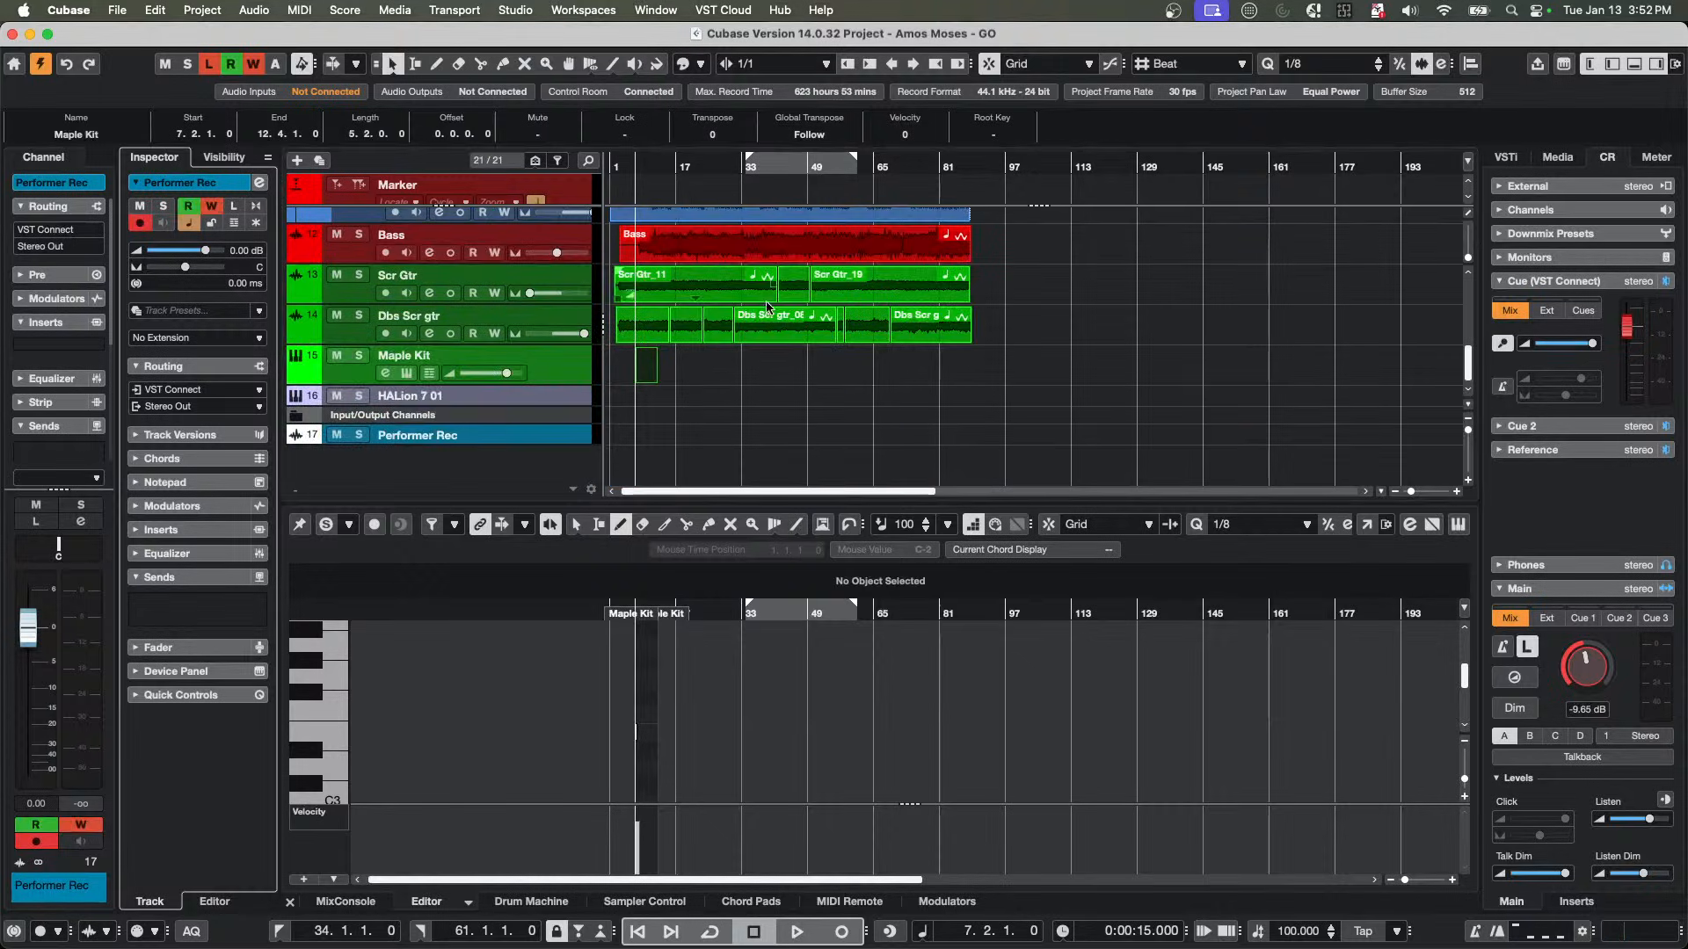
pyautogui.press('space')
pyautogui.click(665, 168)
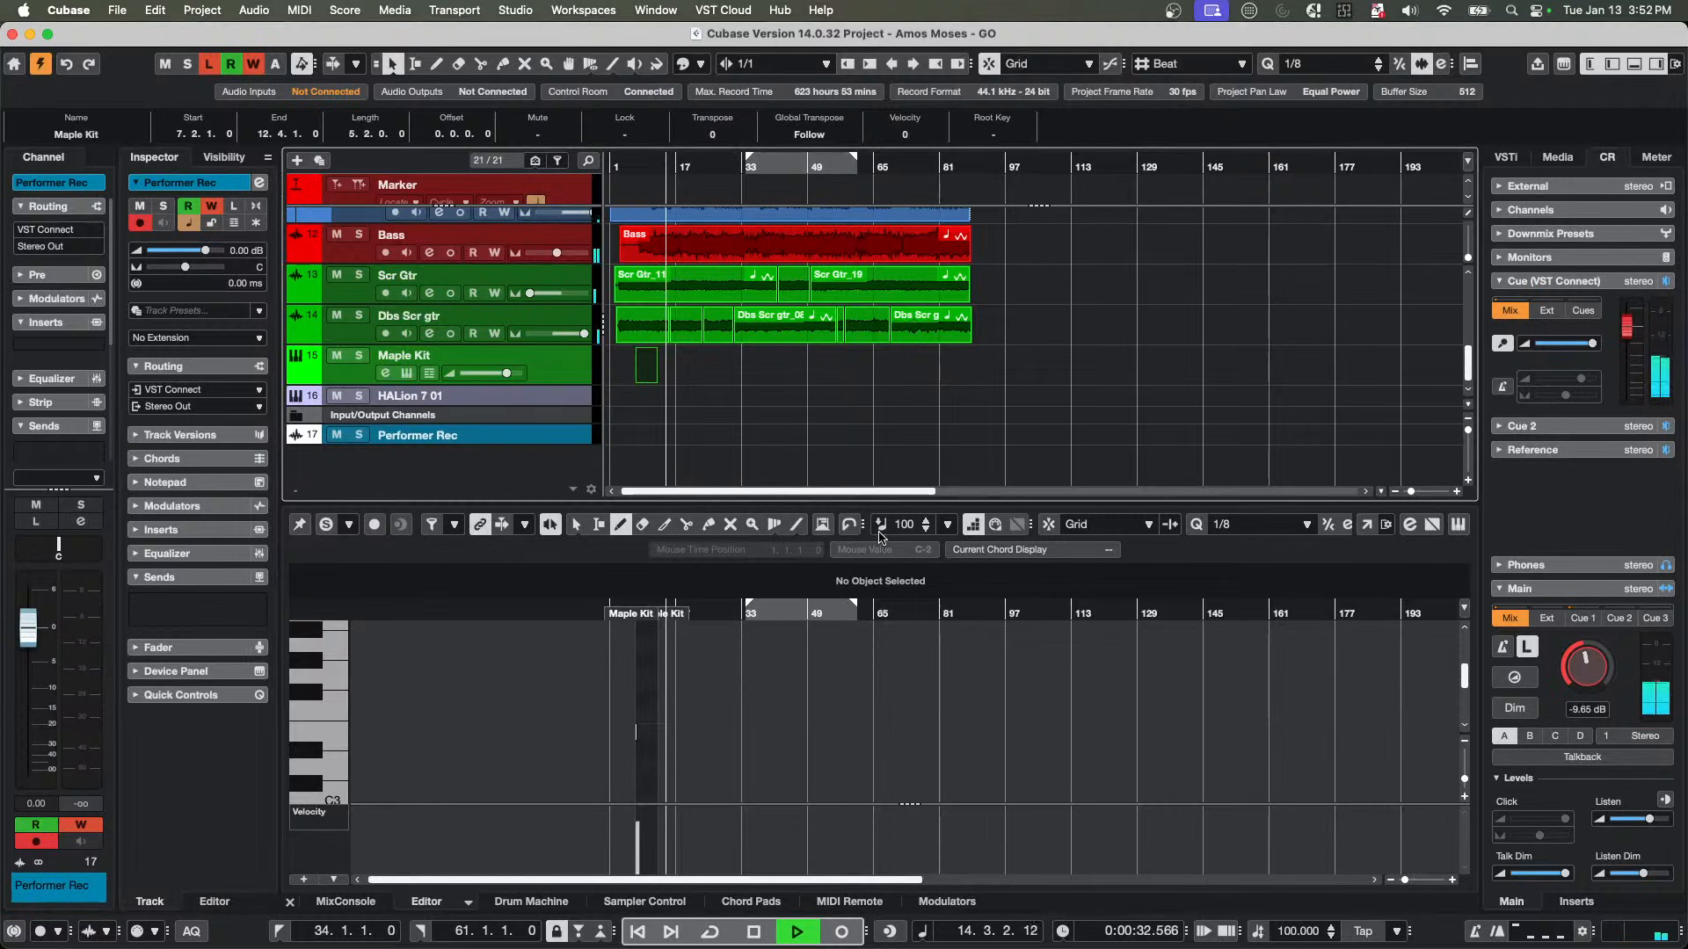
# Inspect the Bass channel's settings and sends during playback, briefly muting and unmuting the channel, and close the window.
pyautogui.click(366, 263)
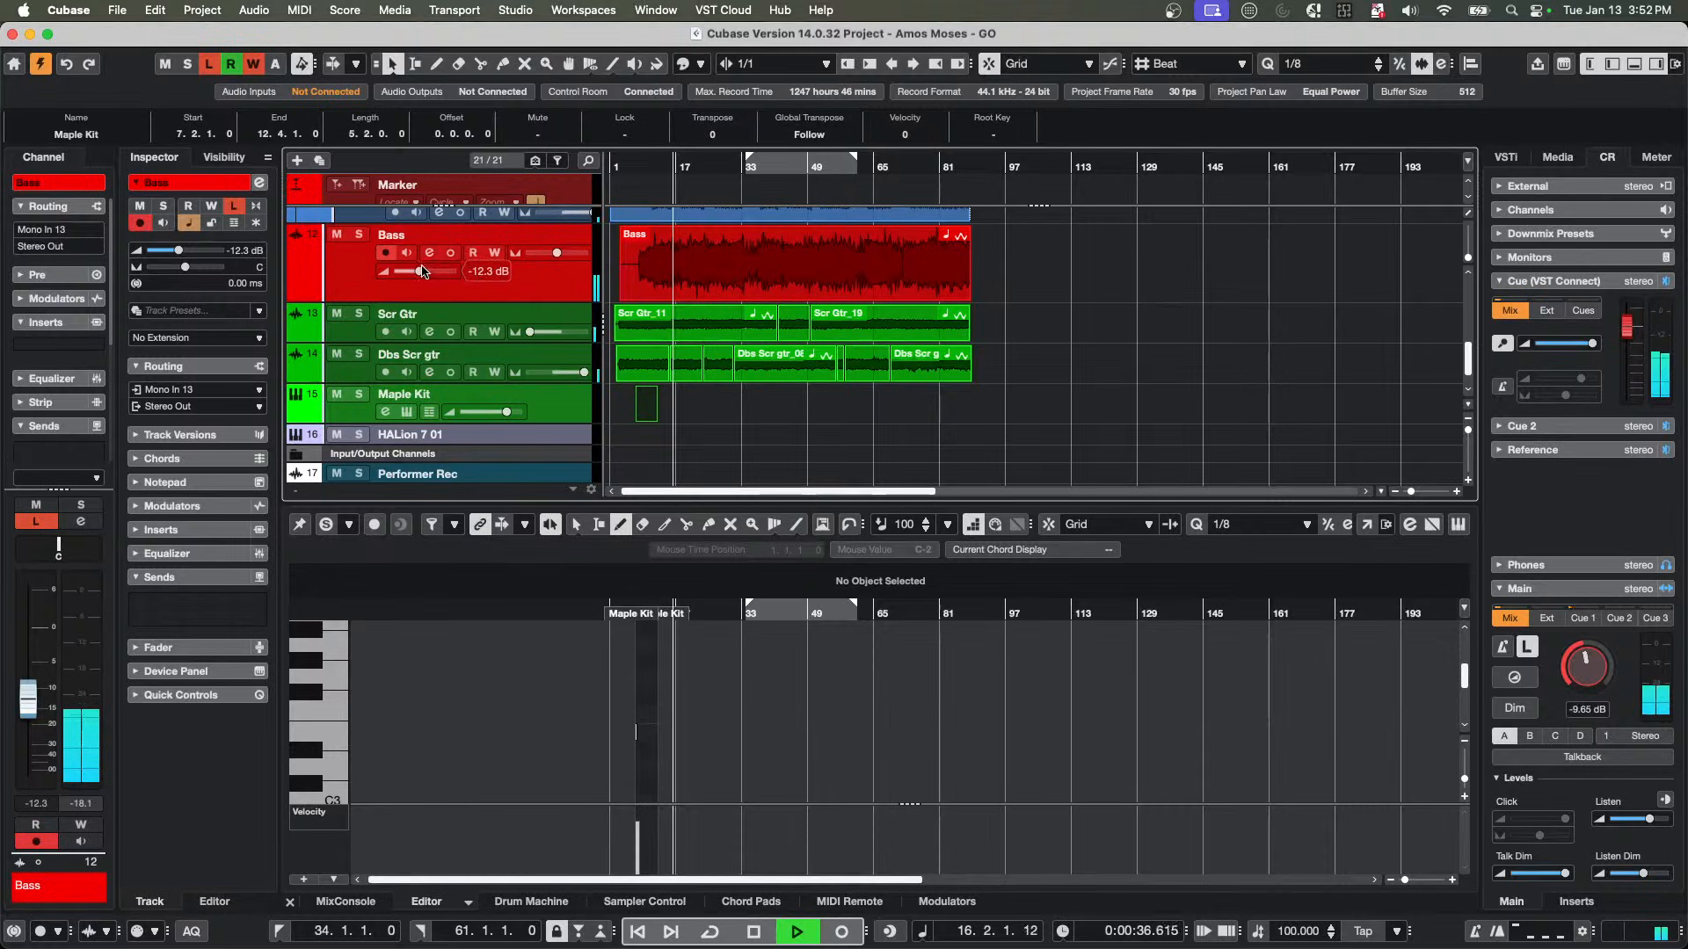
pyautogui.click(475, 272)
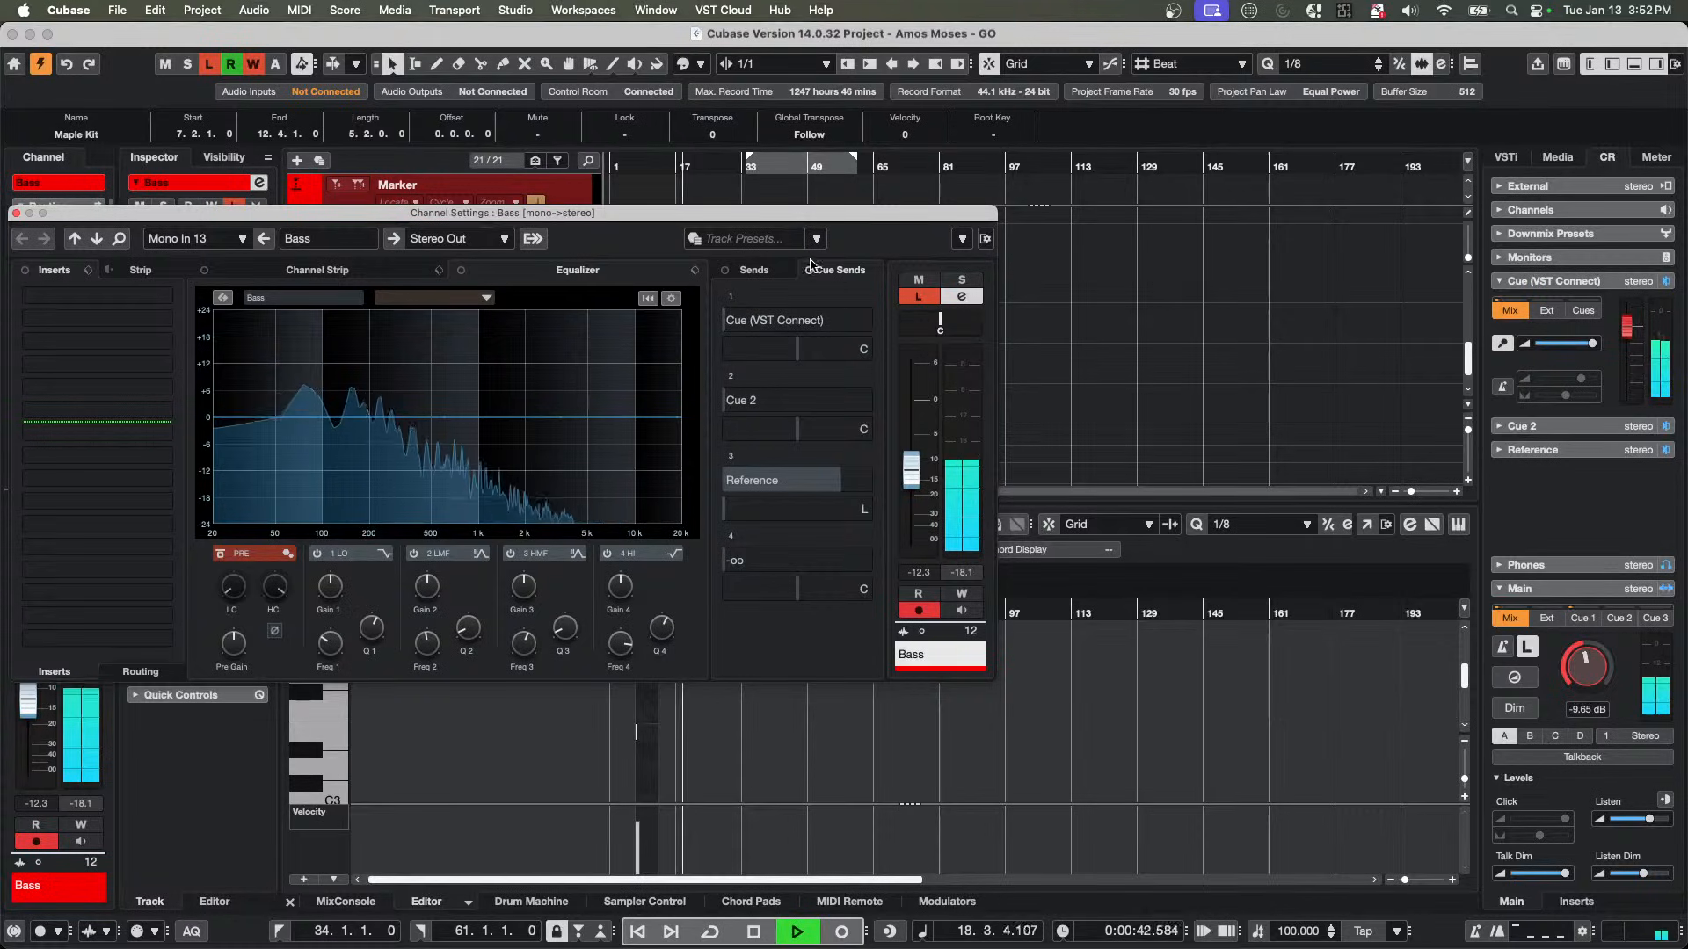
pyautogui.click(753, 270)
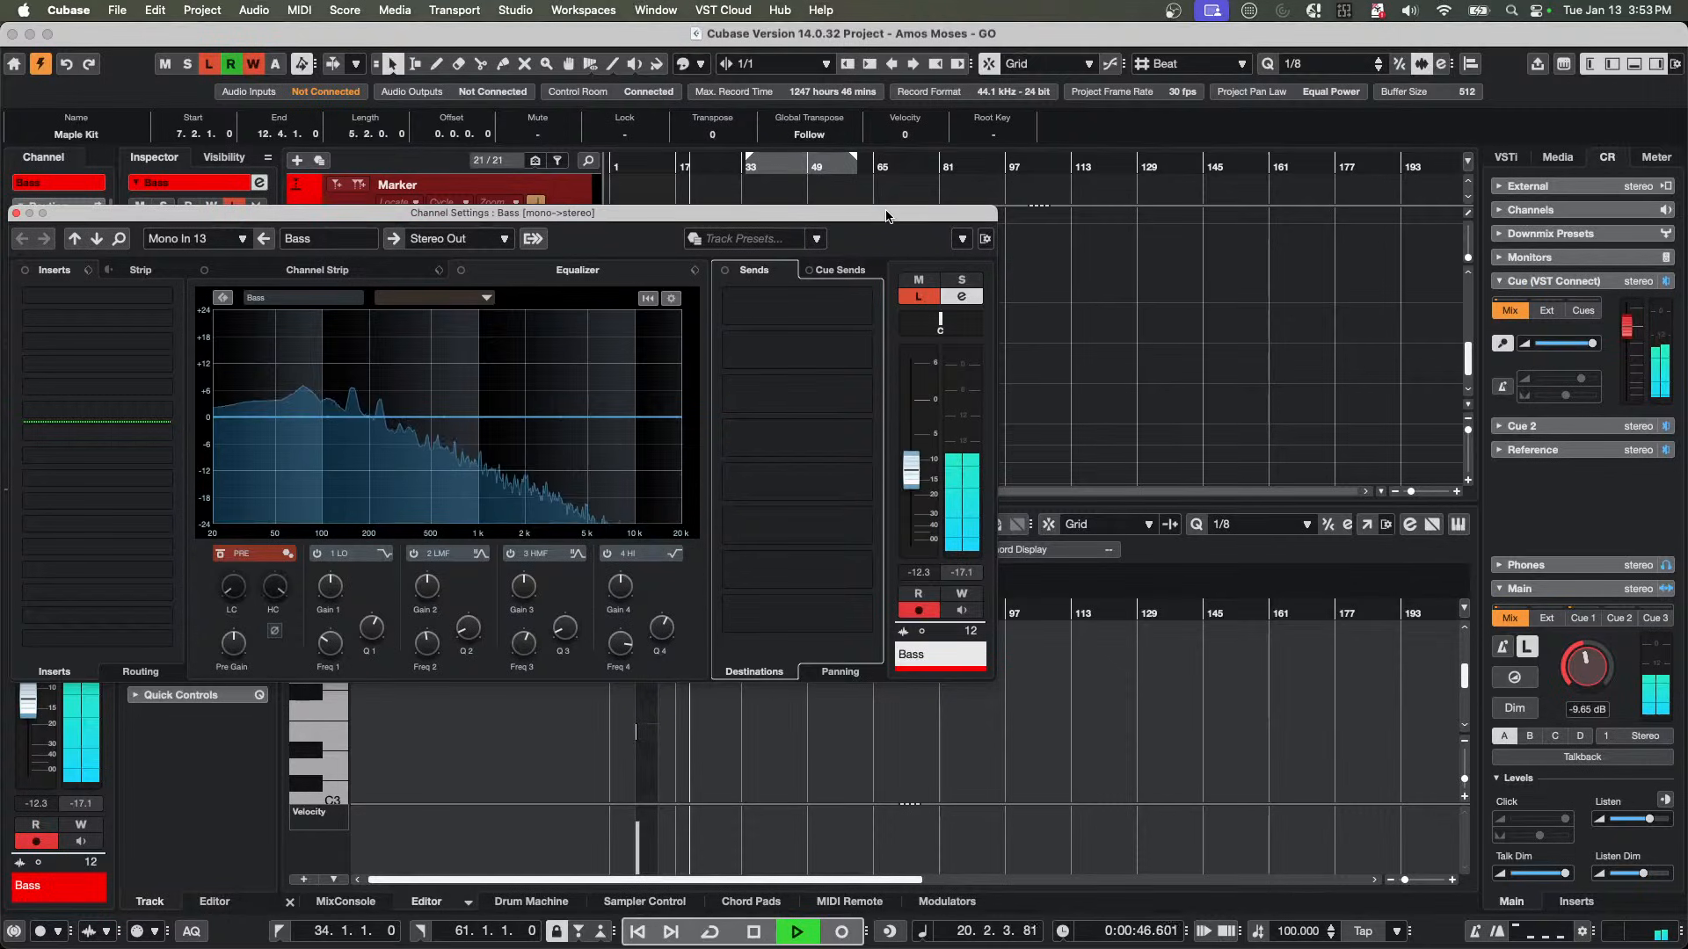
pyautogui.moveTo(892, 214); pyautogui.dragTo(1063, 207)
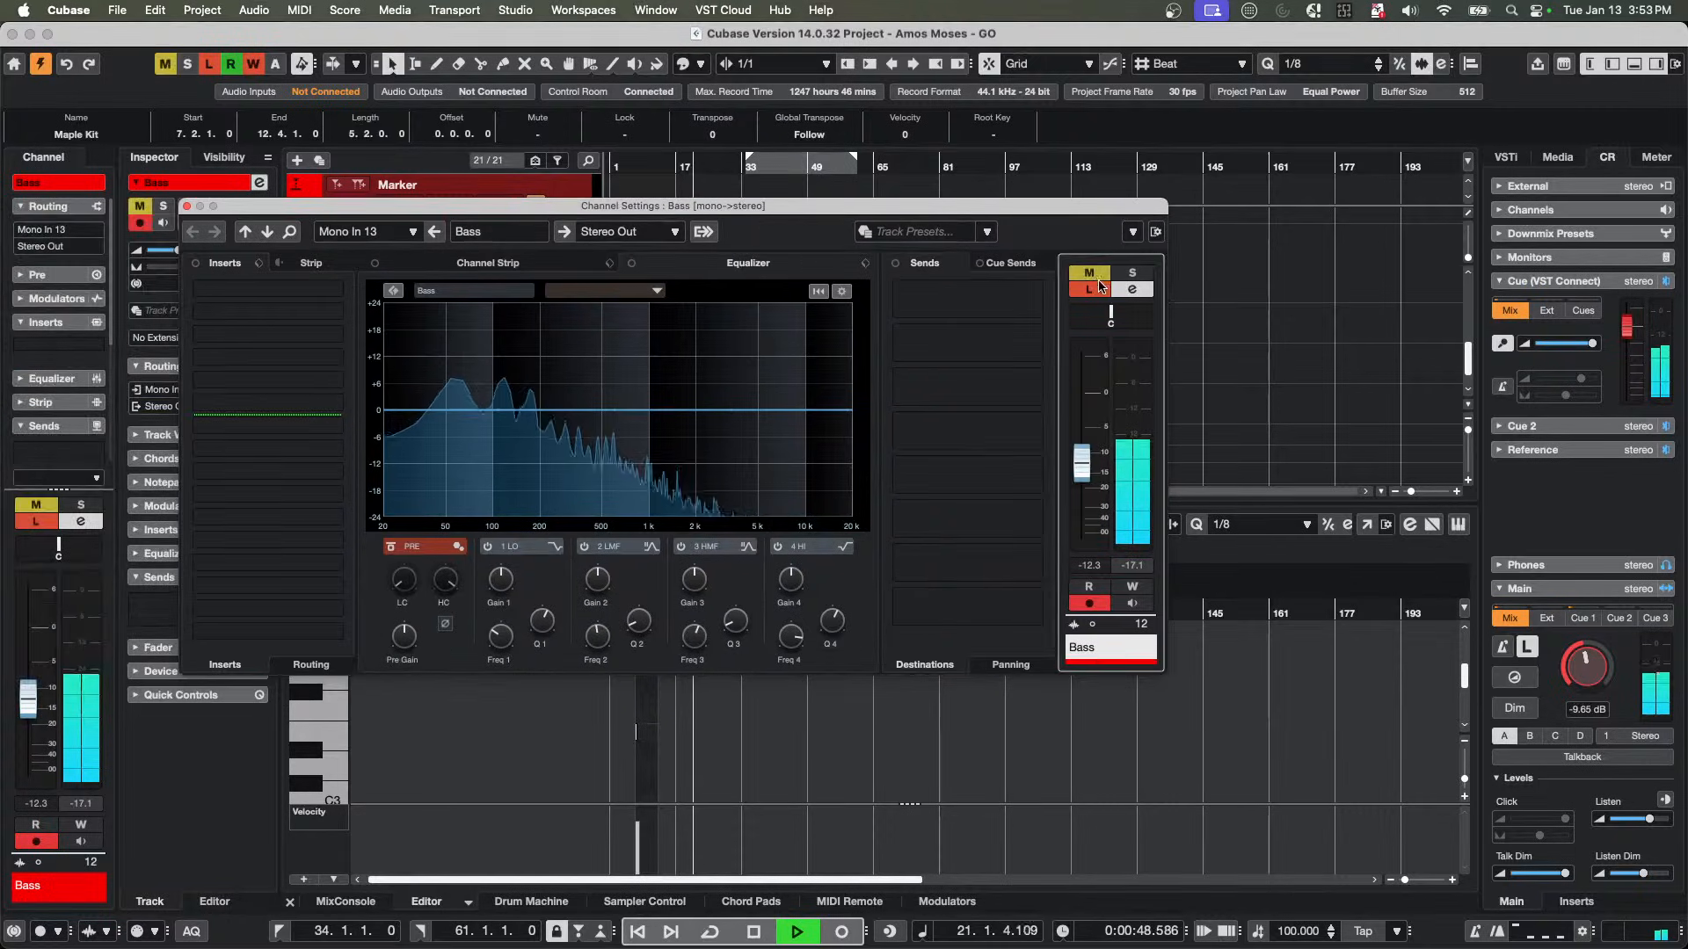
pyautogui.click(1087, 275)
pyautogui.click(1087, 275)
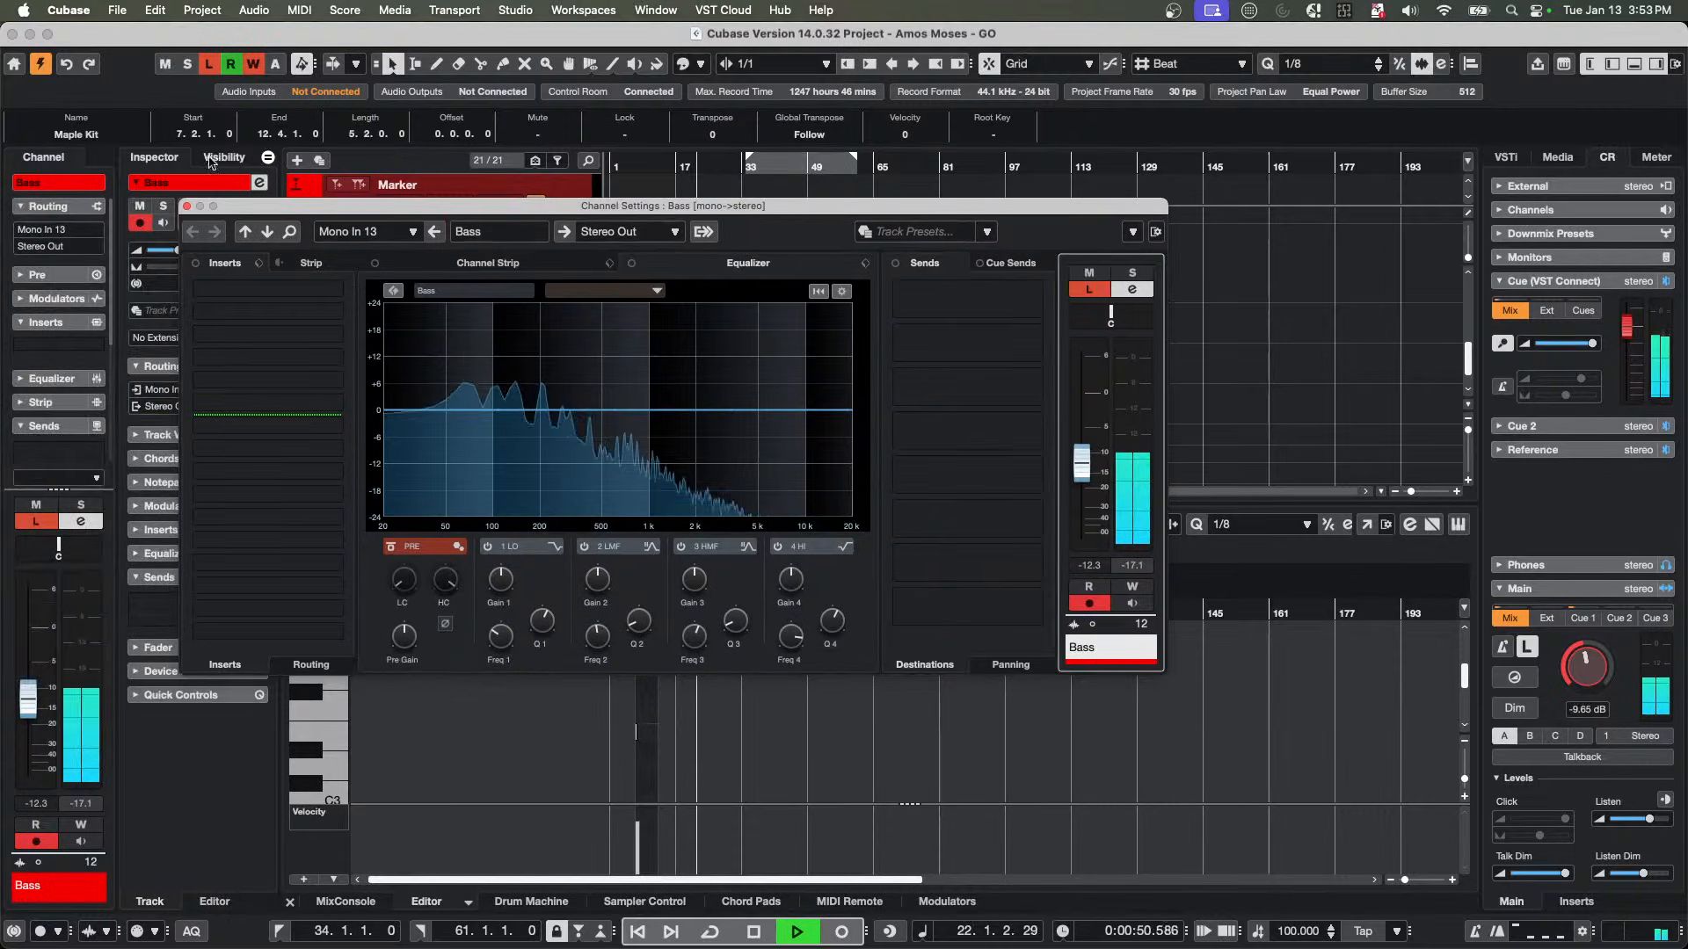
pyautogui.click(186, 206)
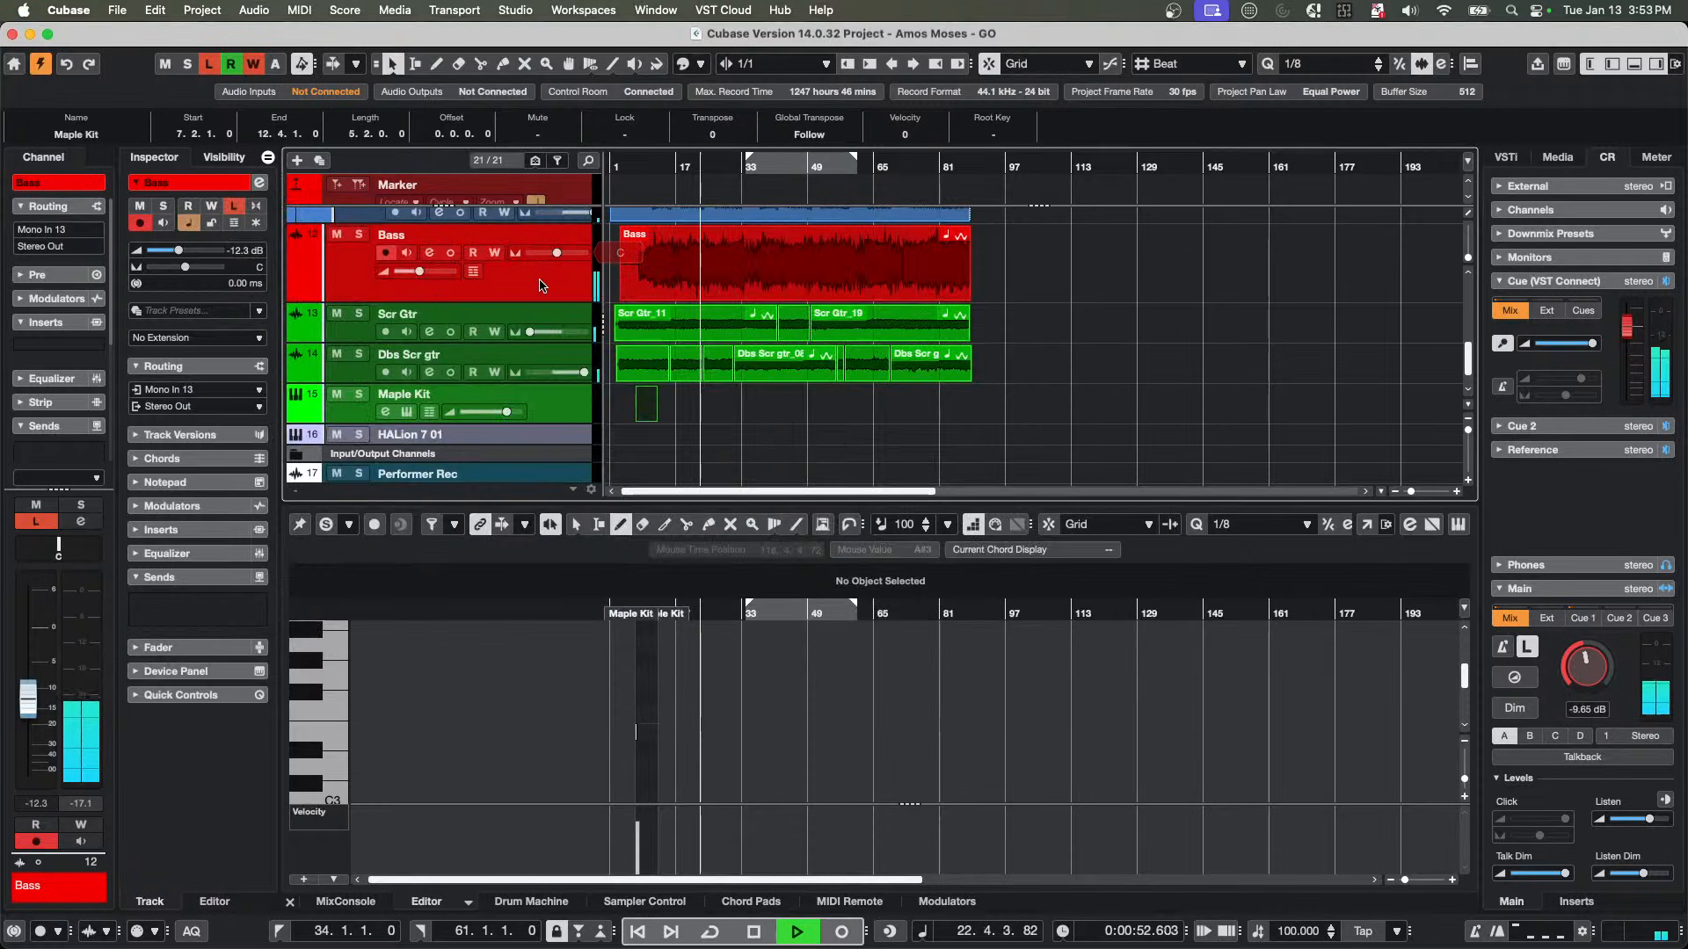
# Reopen the Bass channel settings, compare with mute on and off, and boost EQ band 3 around 600 Hz by about 3 dB.
pyautogui.click(745, 275)
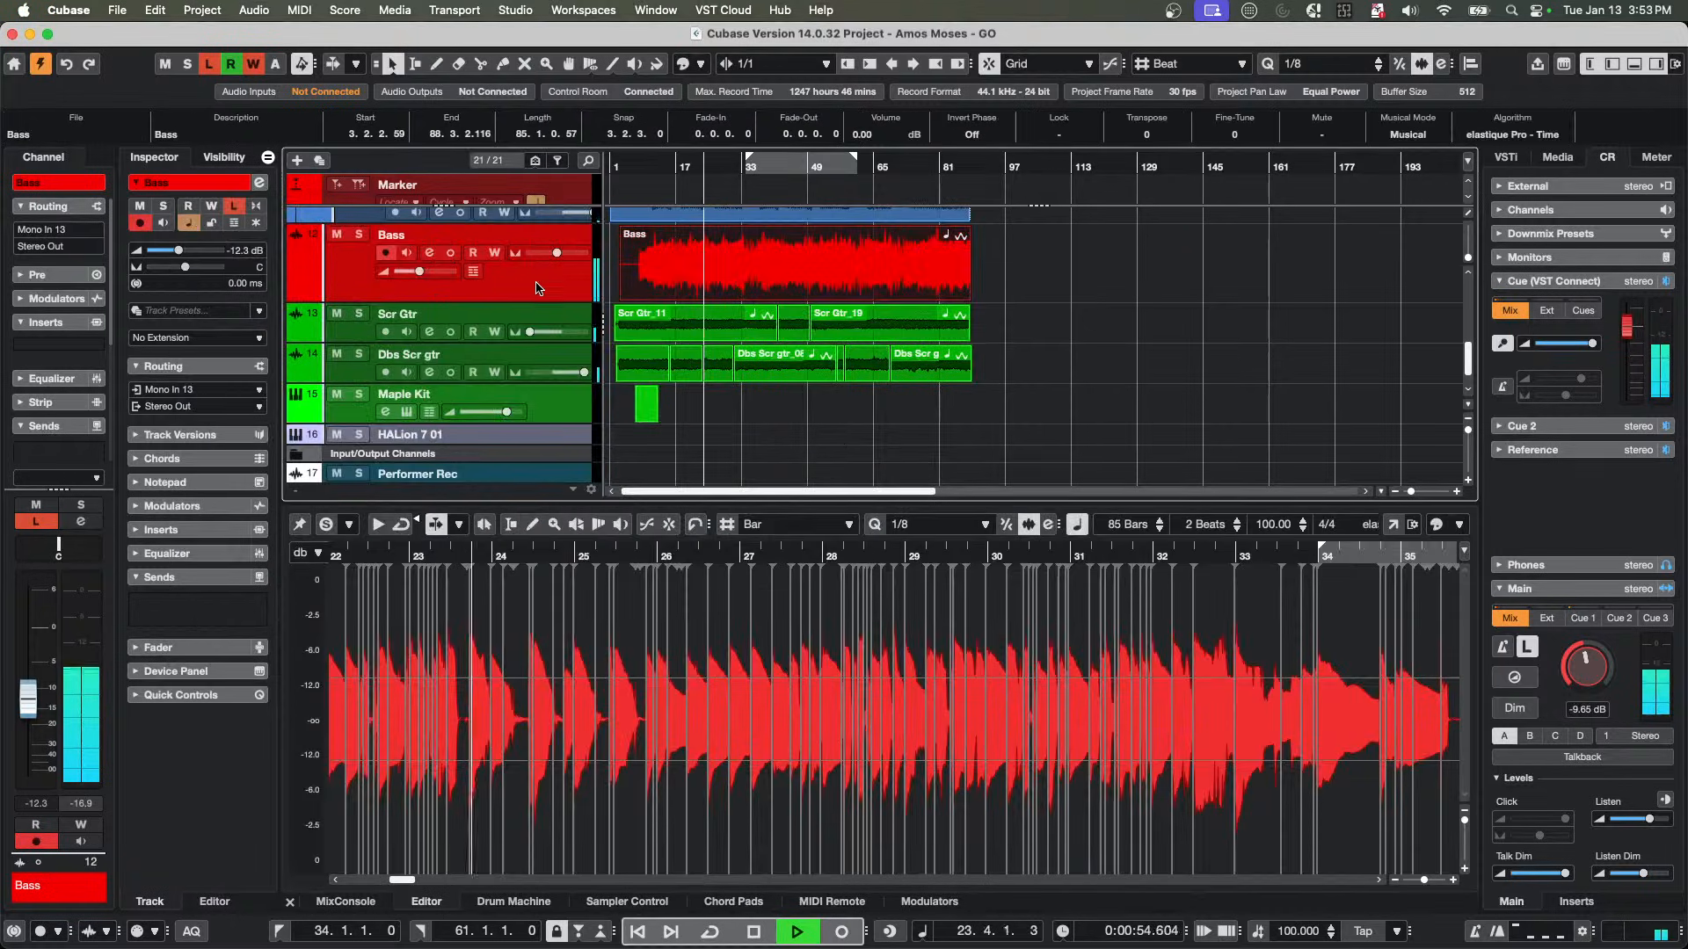
pyautogui.click(260, 182)
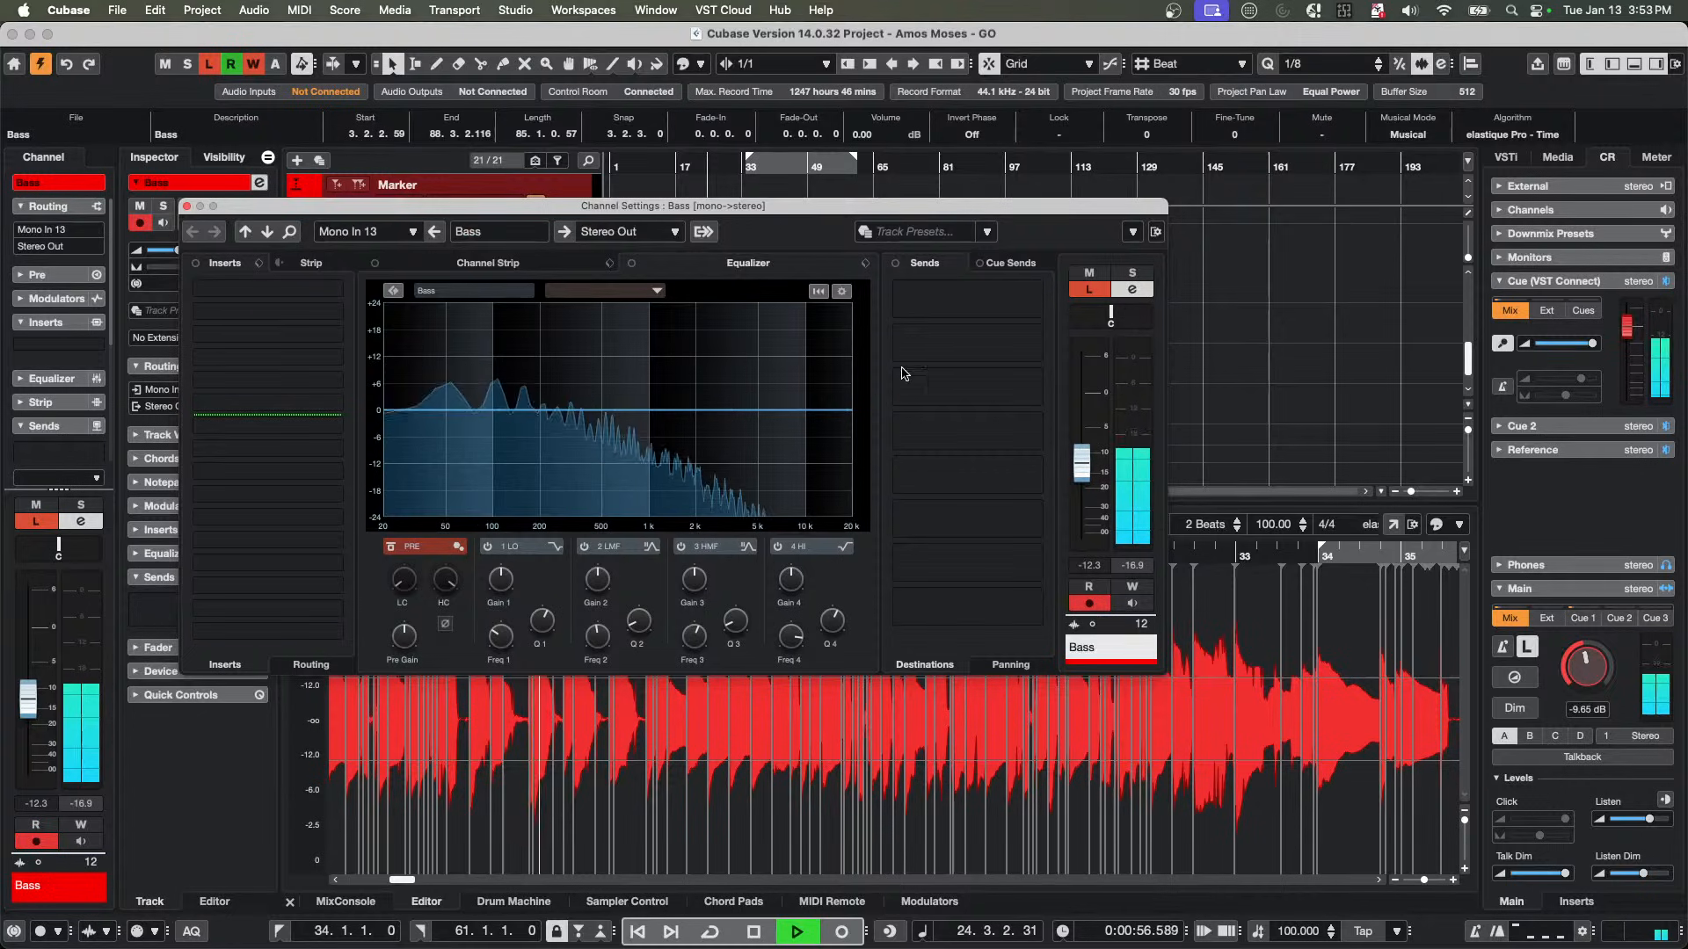
pyautogui.click(1093, 274)
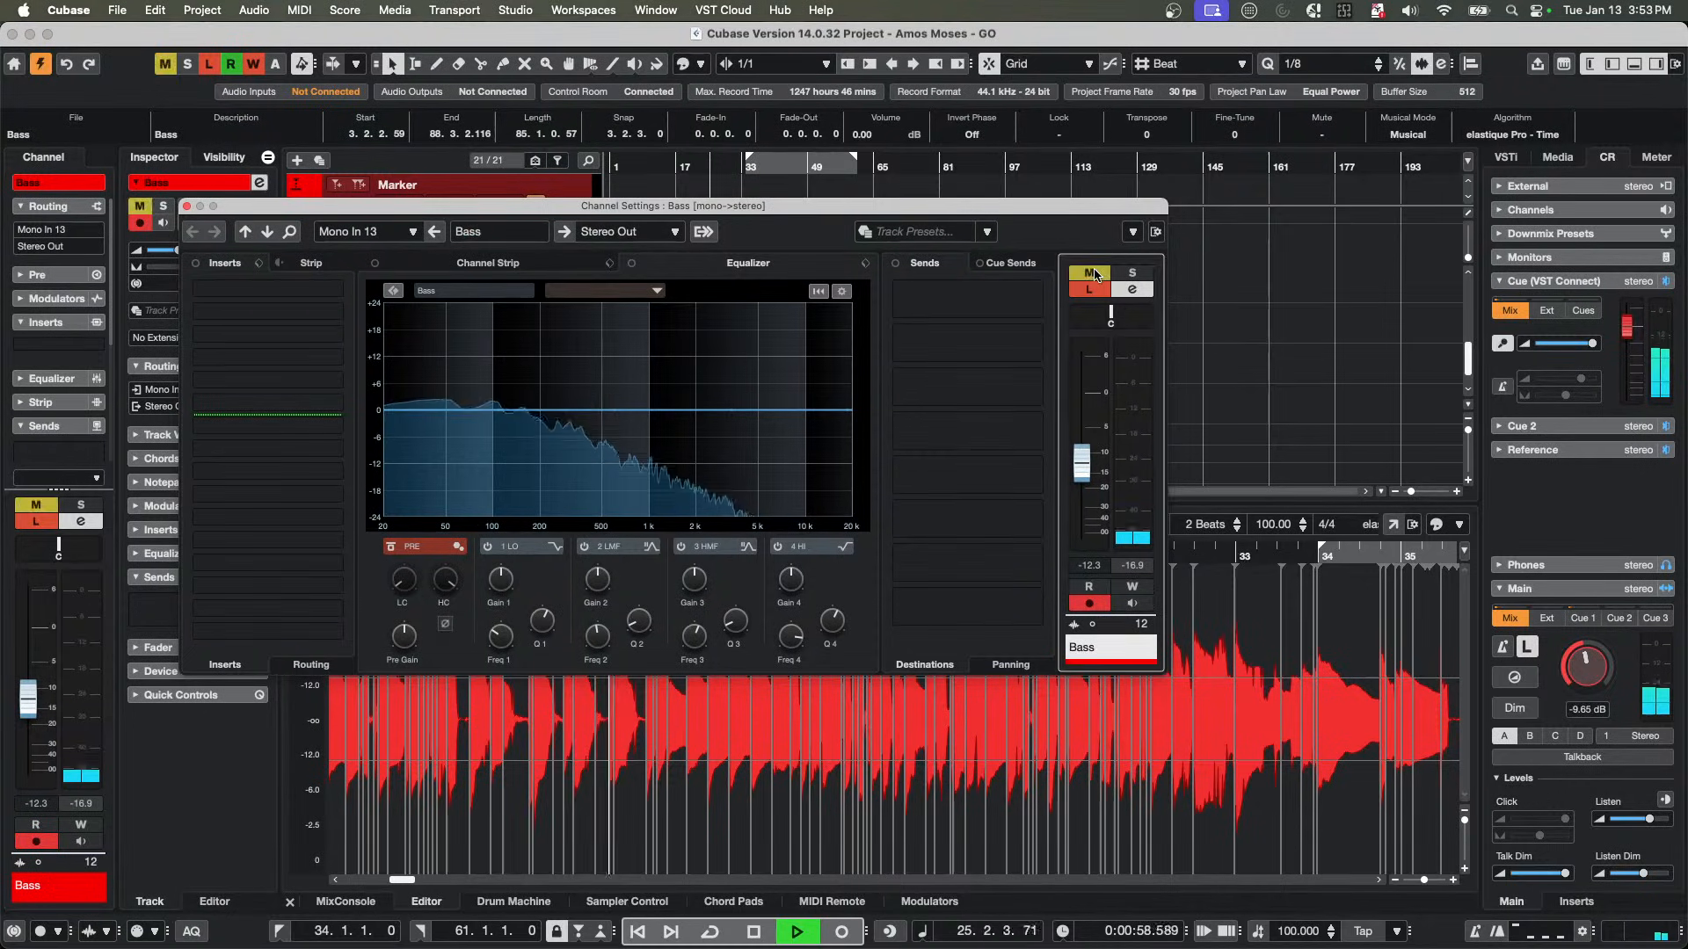
pyautogui.click(1094, 275)
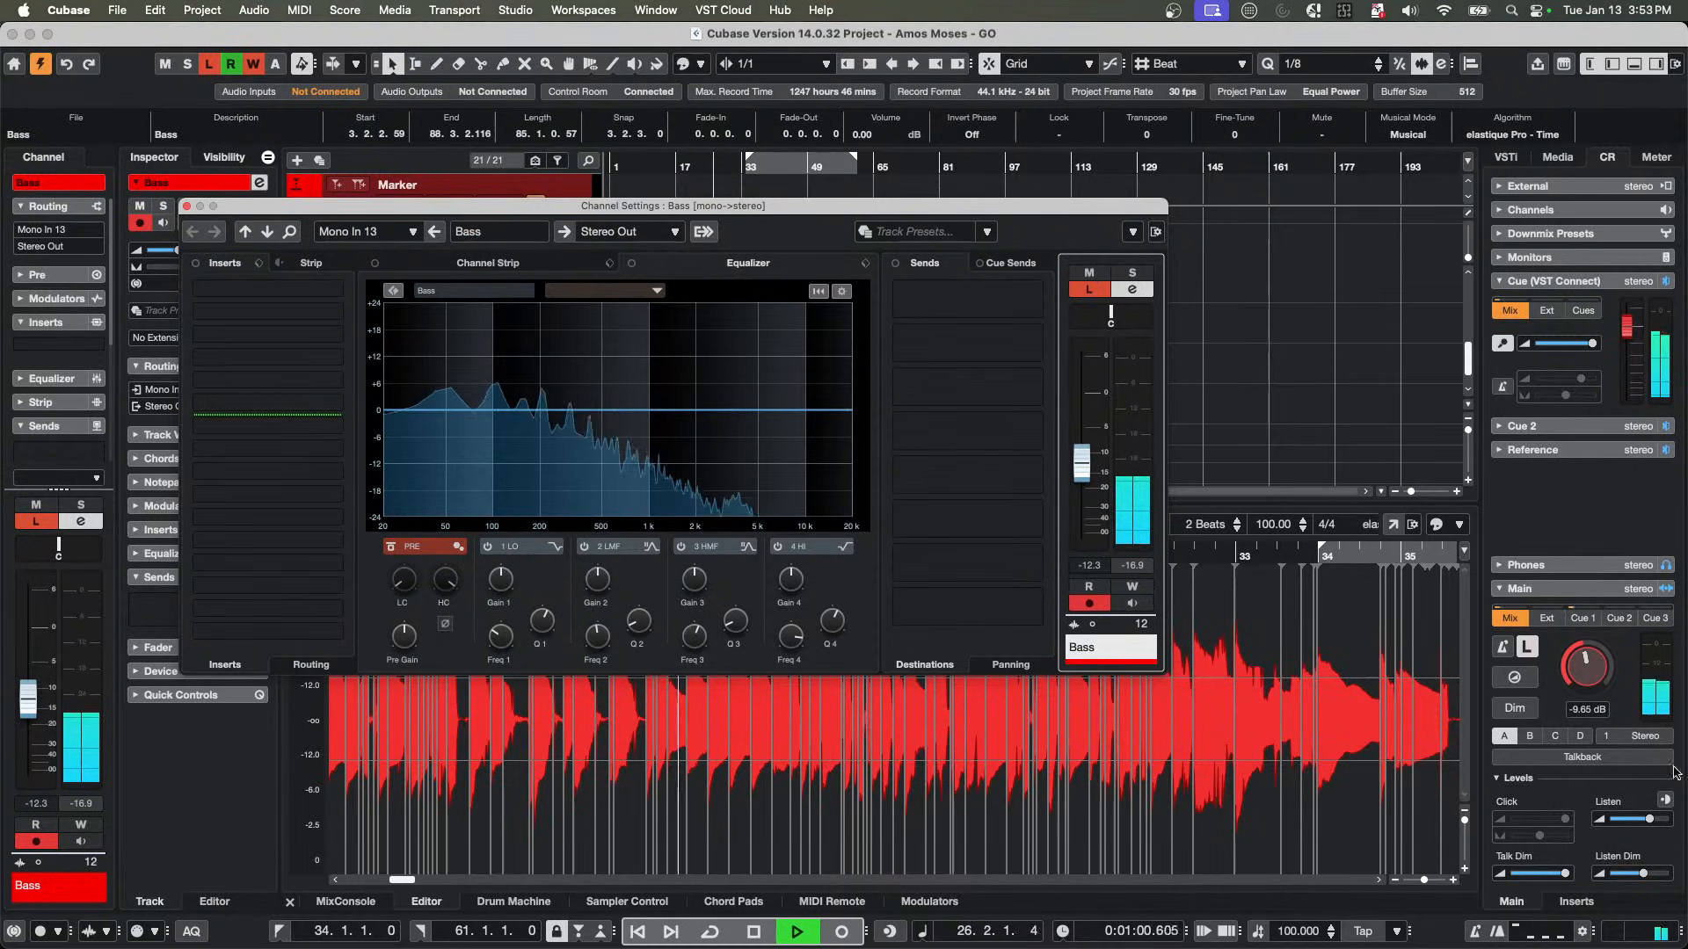
pyautogui.moveTo(678, 392); pyautogui.dragTo(612, 376)
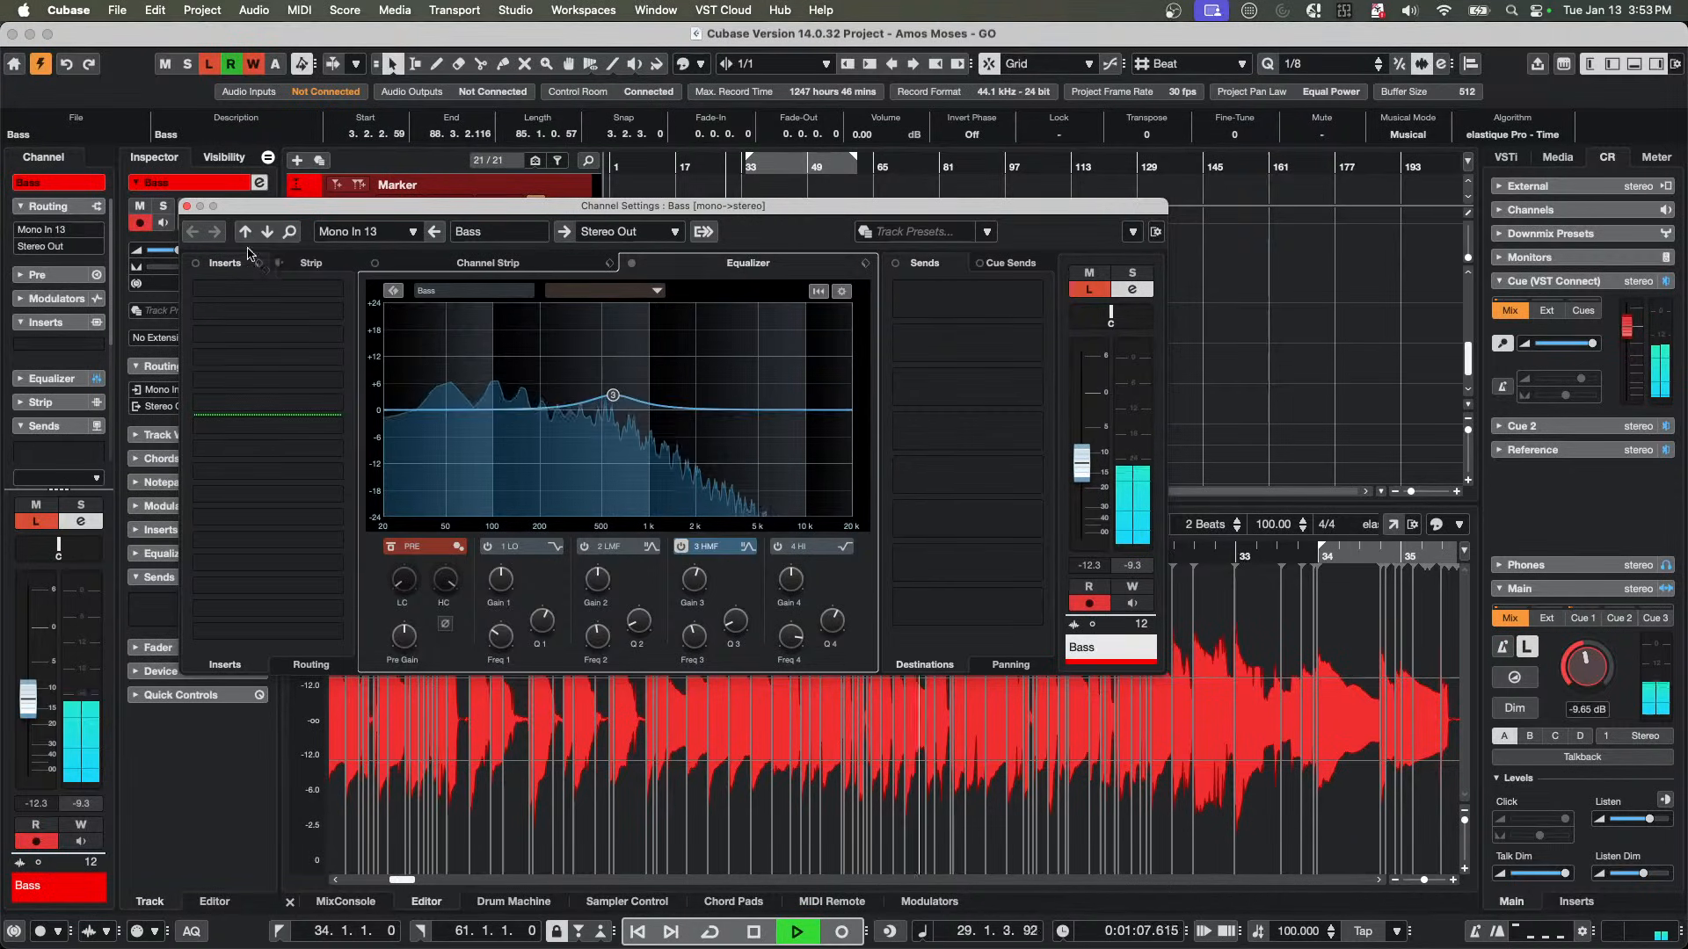
pyautogui.click(186, 206)
# Play near the song's end, move the Bass EQ band 3 boost to about 300 Hz and +6 dB, and mute the channel.
pyautogui.click(922, 440)
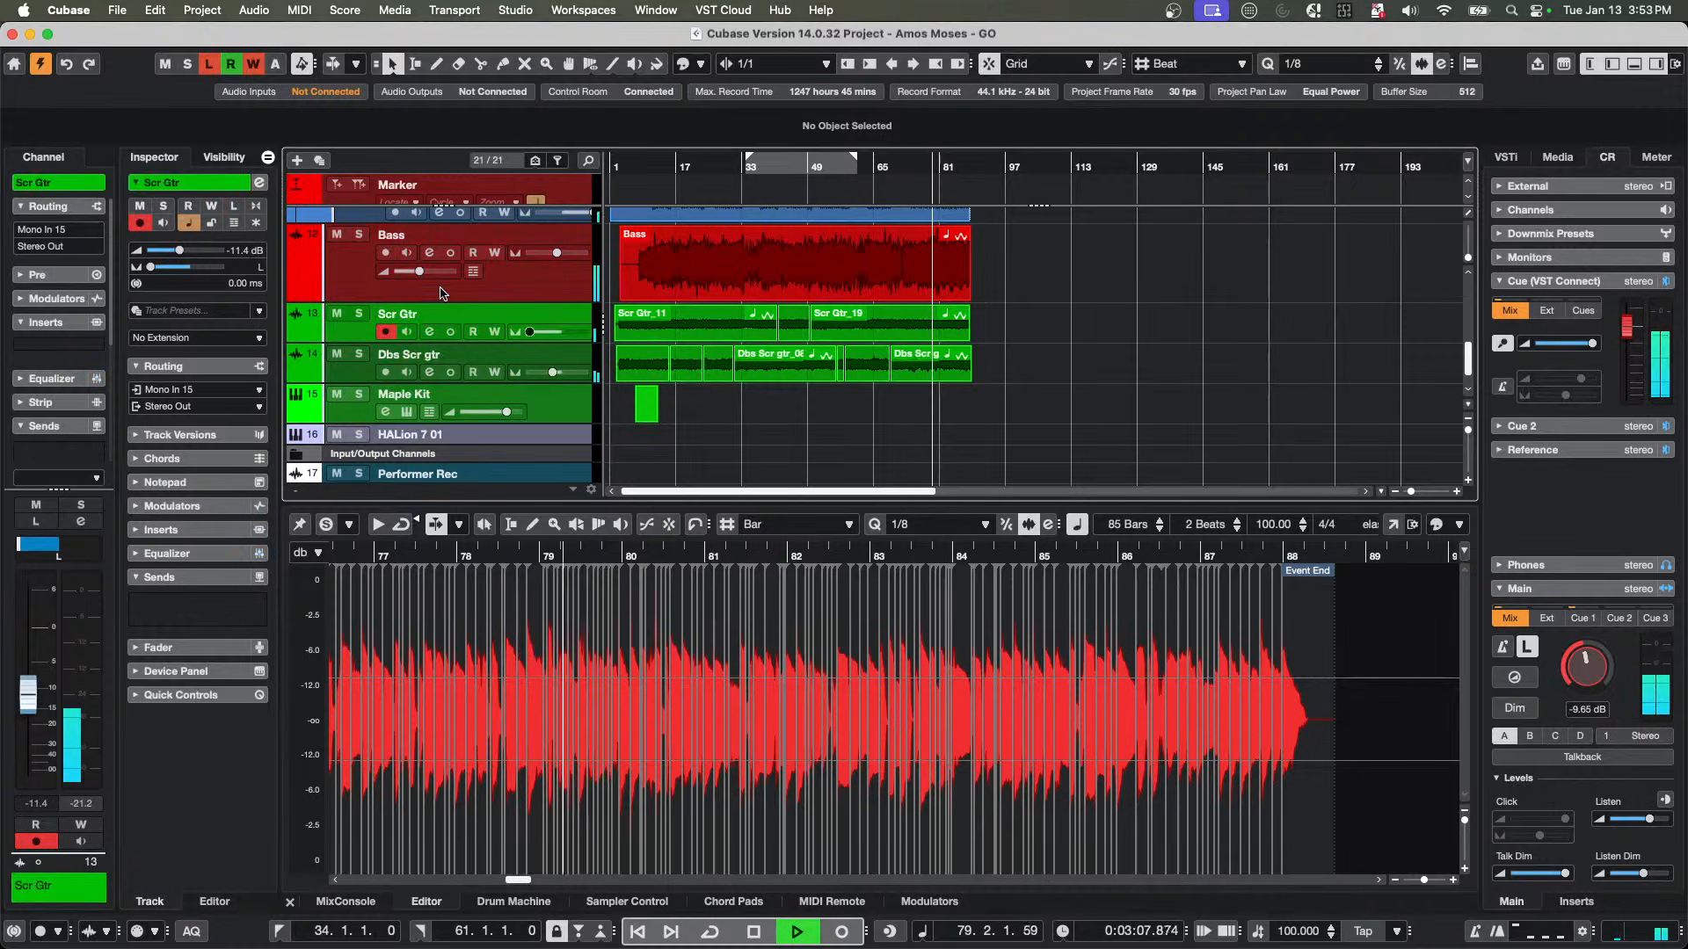
pyautogui.click(429, 252)
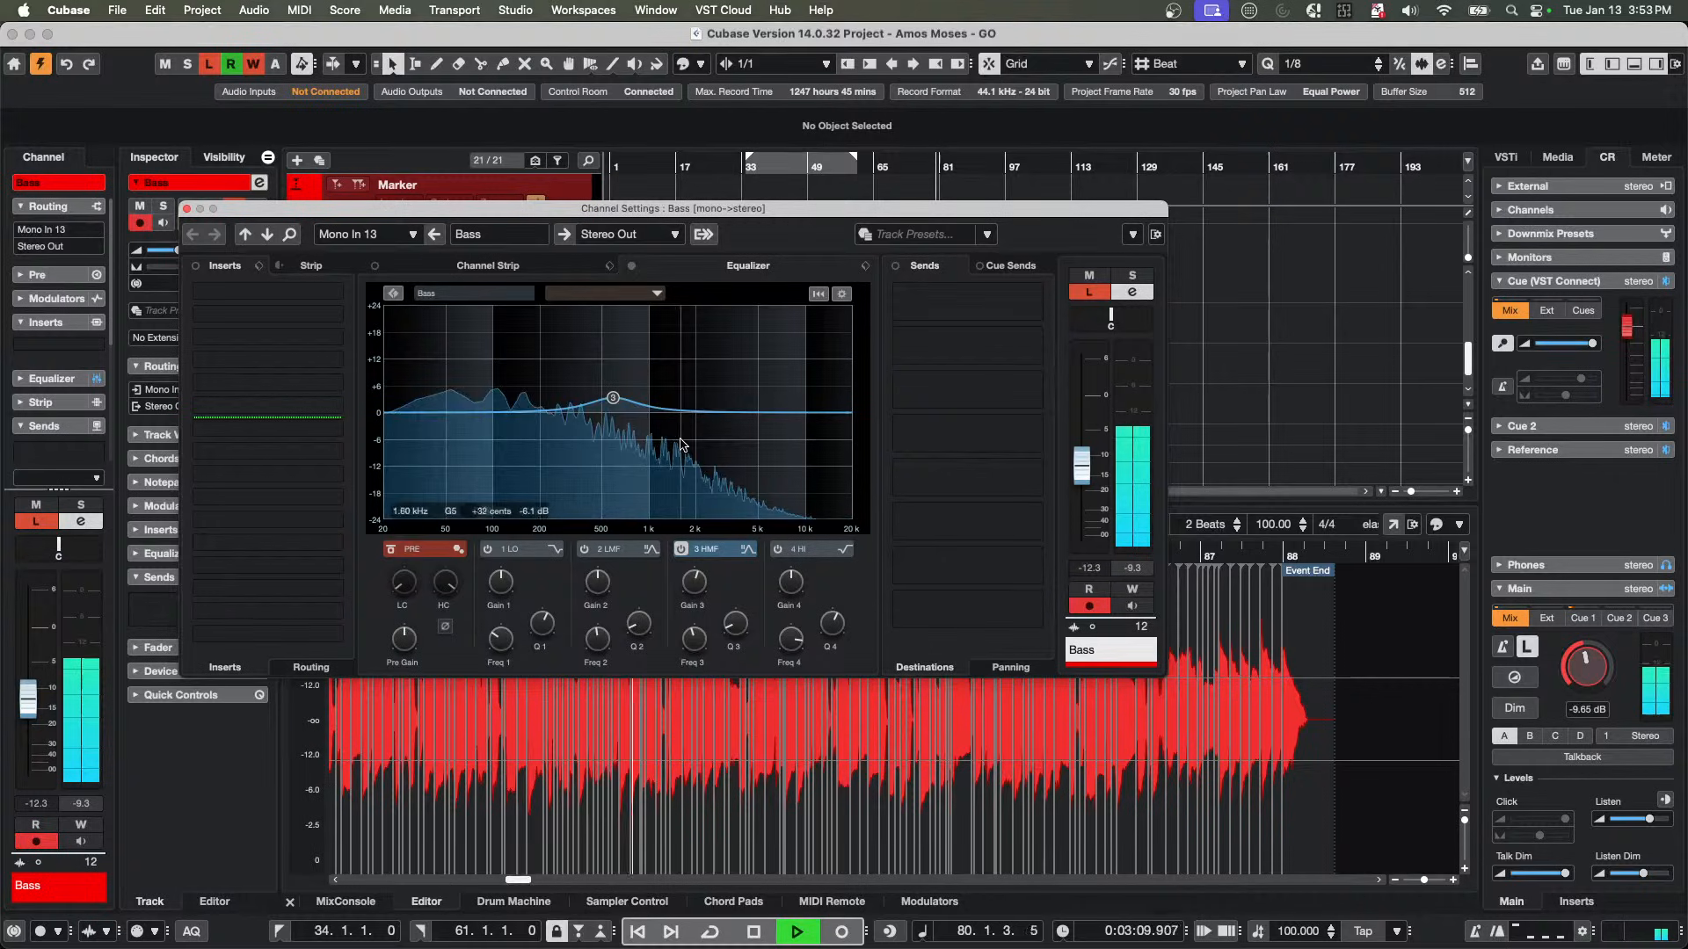
pyautogui.moveTo(603, 400); pyautogui.dragTo(564, 386)
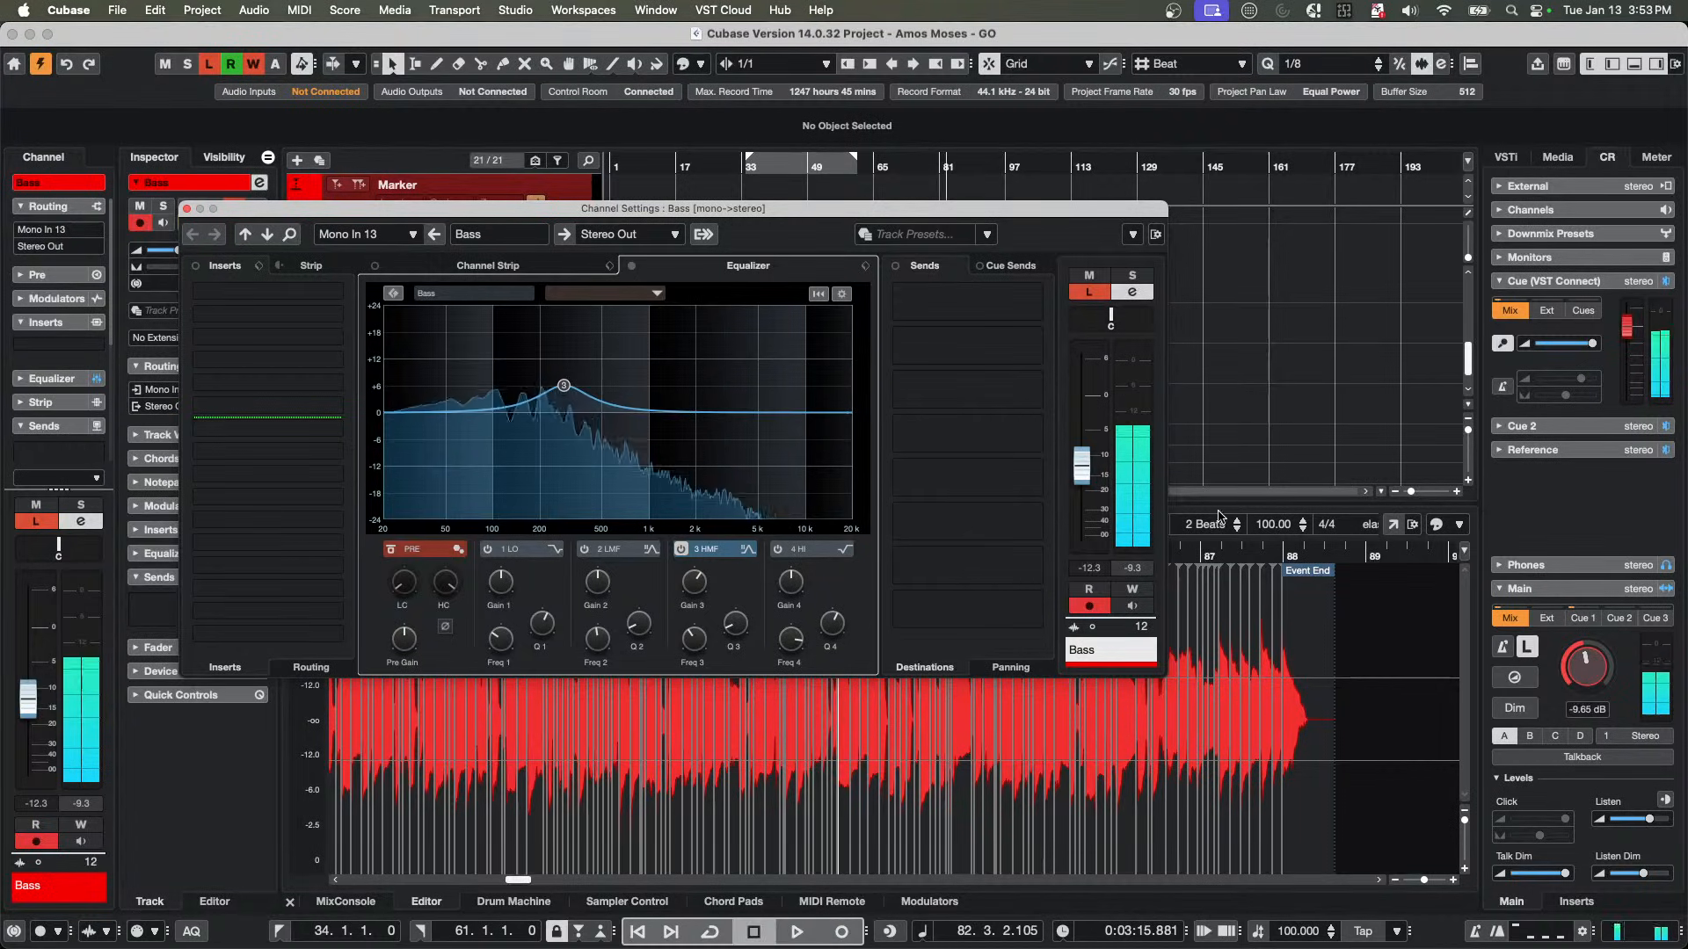
pyautogui.click(1088, 276)
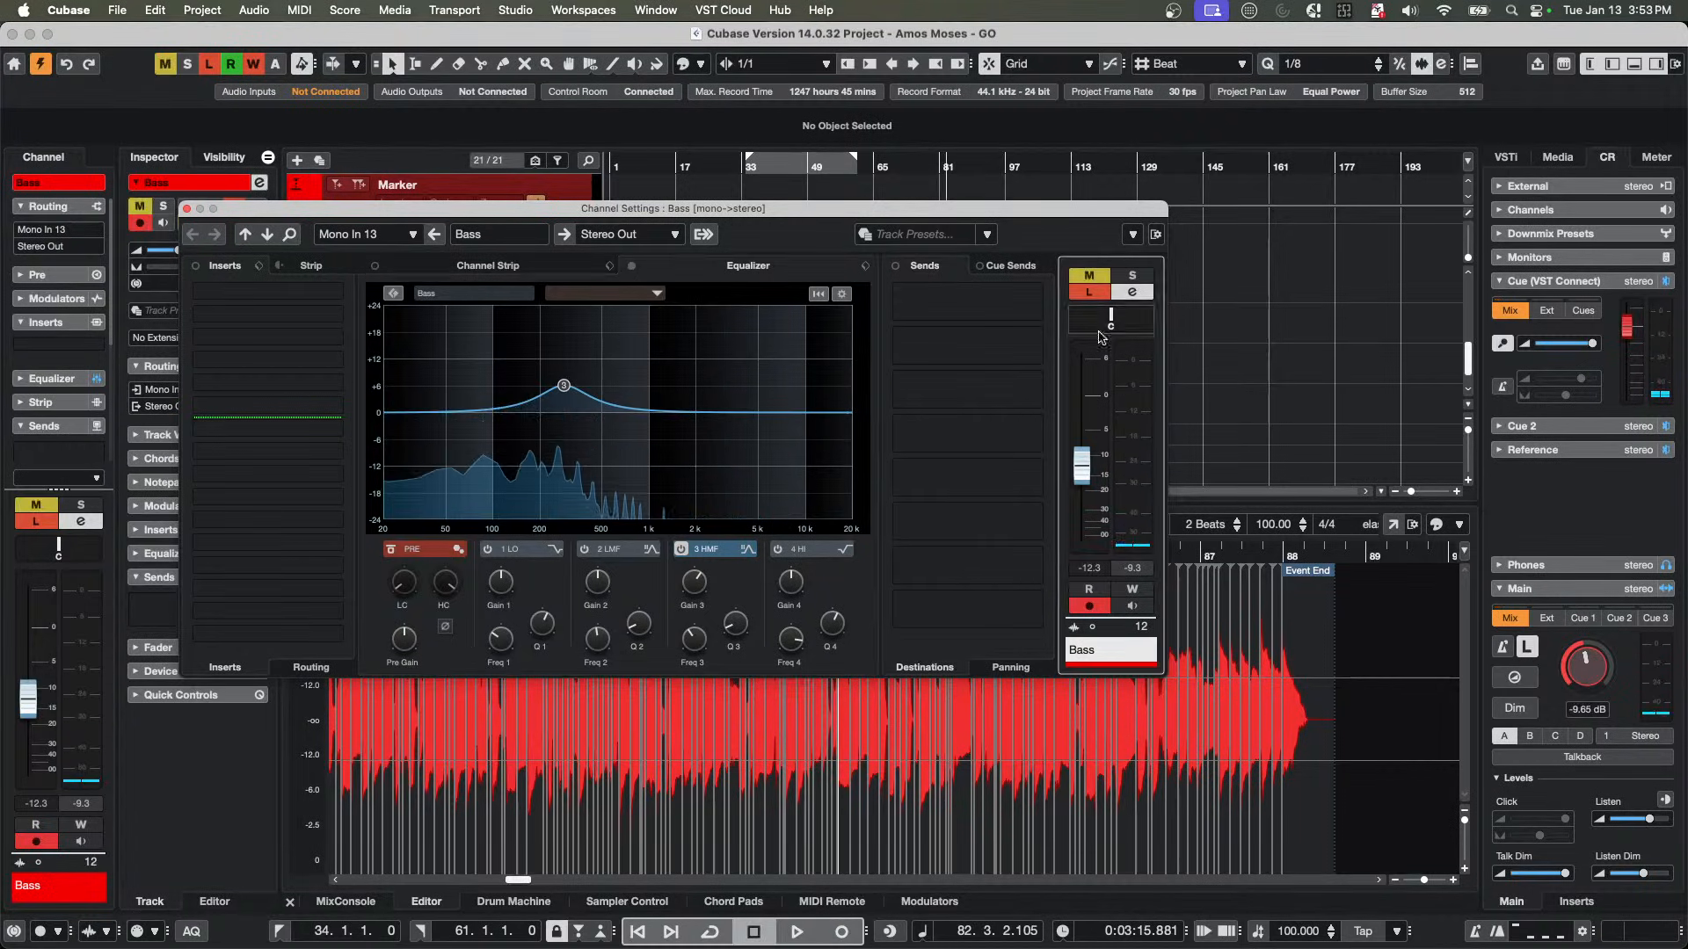
# Unmute the Bass channel with its fader raised to about 3.53 dB, and add a 12 dB EQ band 2 boost near 3.13 kHz.
pyautogui.moveTo(1087, 528); pyautogui.dragTo(1087, 495)
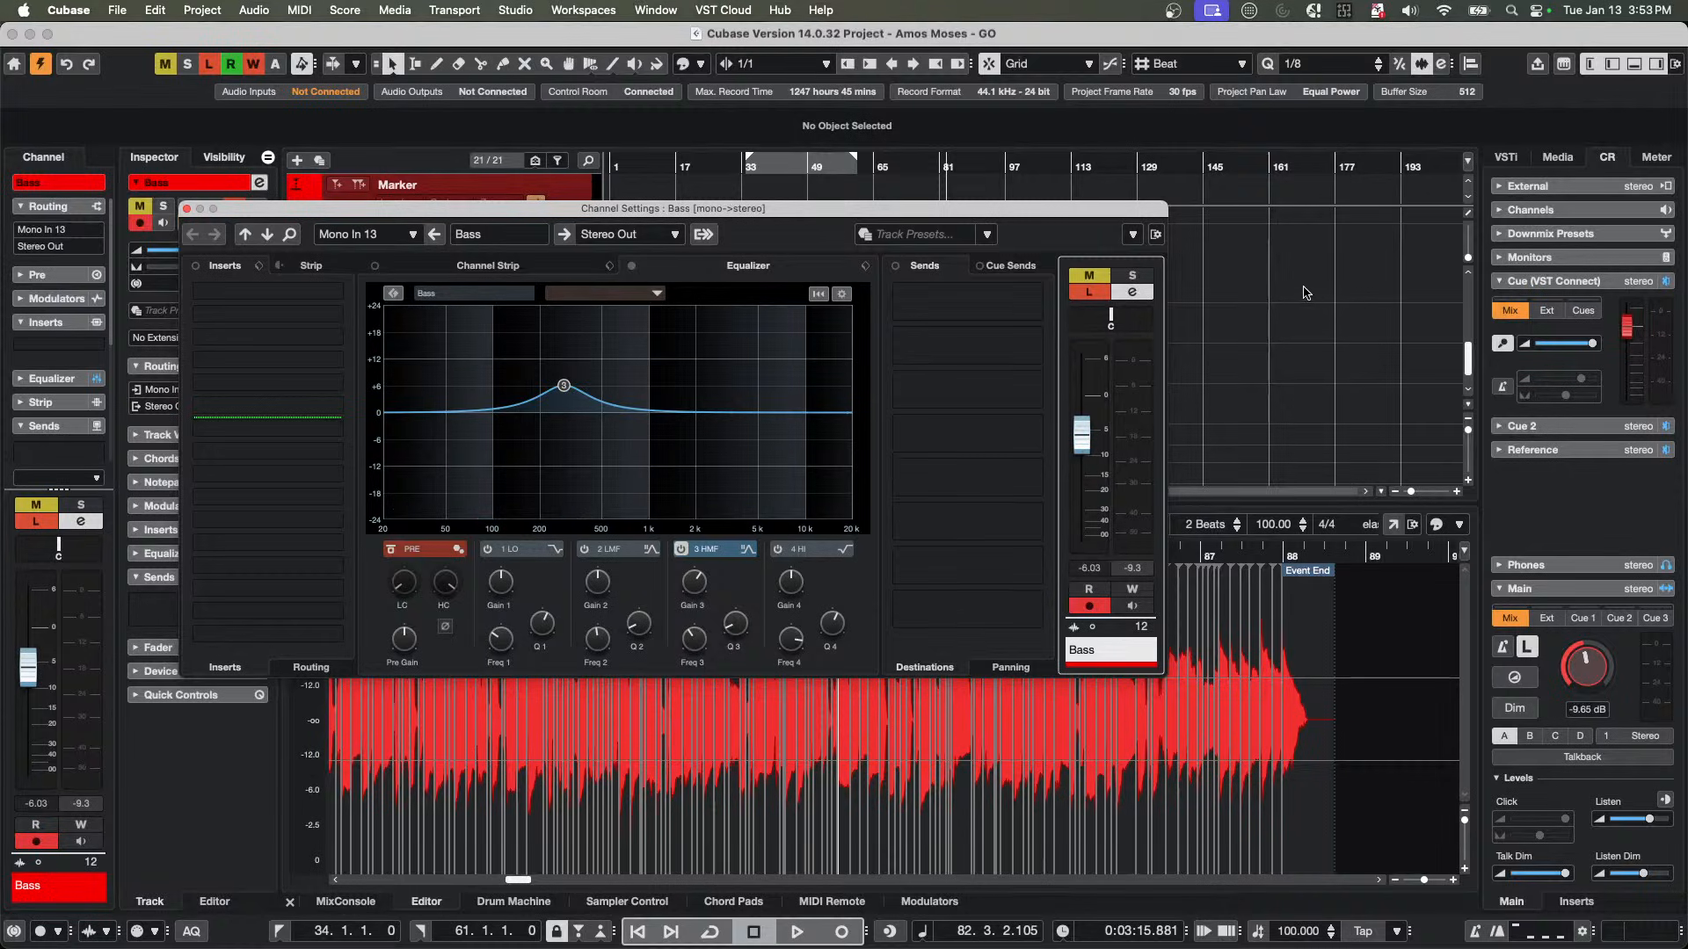
pyautogui.click(1088, 275)
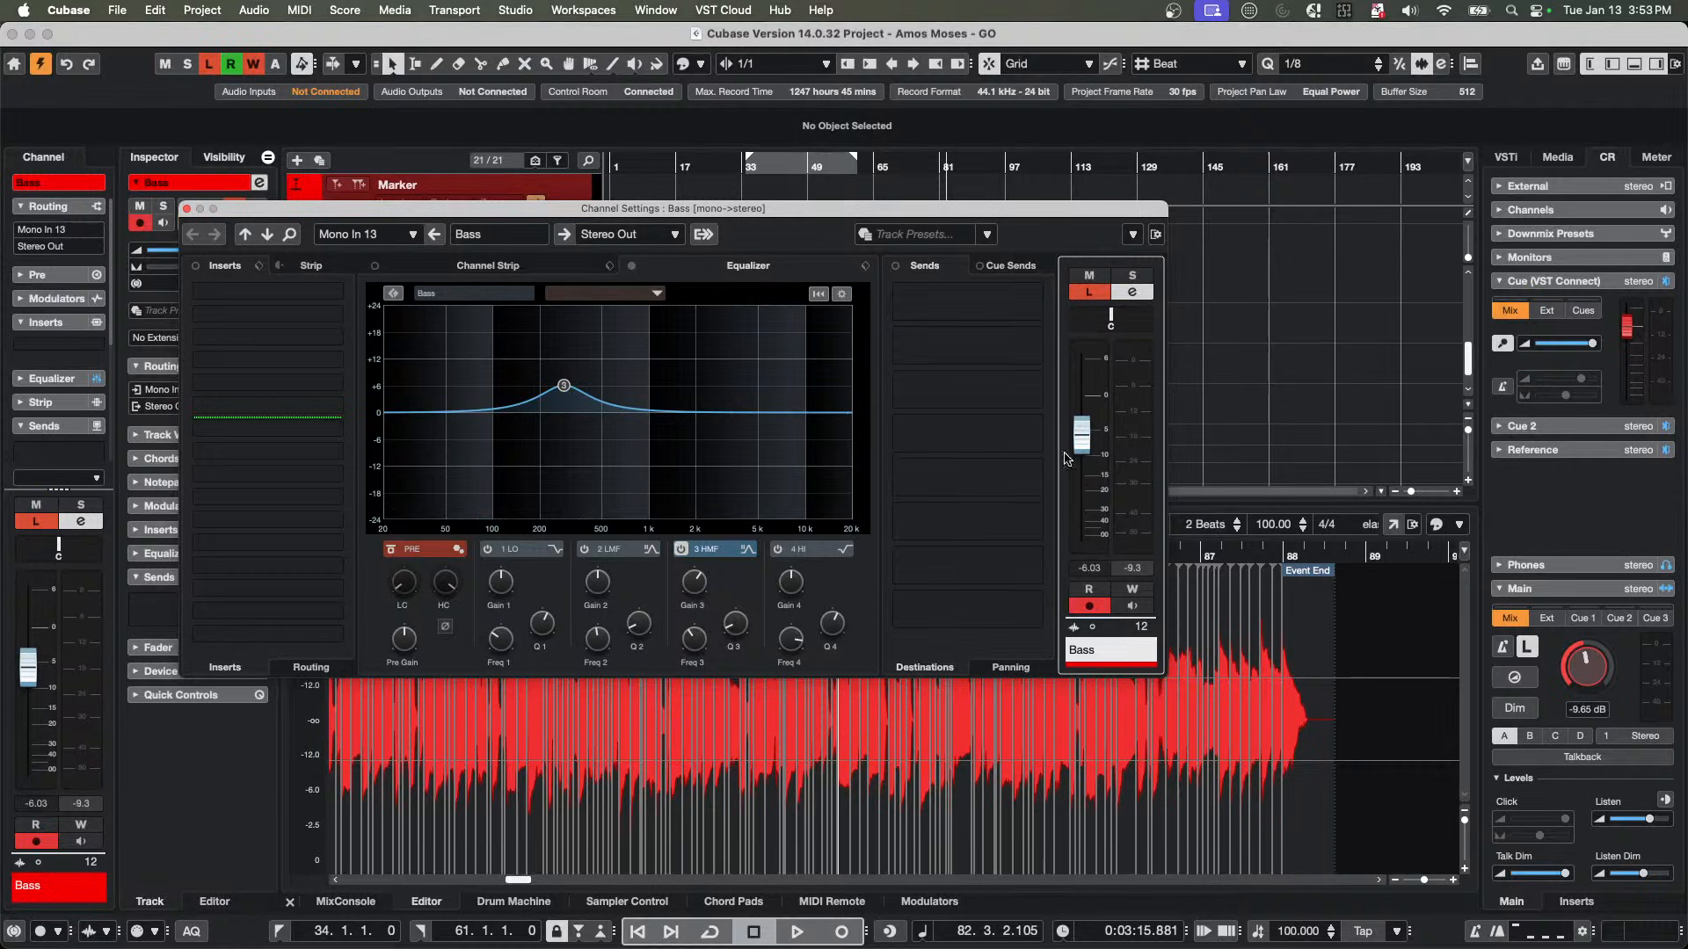
pyautogui.moveTo(1082, 441); pyautogui.dragTo(1088, 384)
pyautogui.moveTo(641, 386); pyautogui.dragTo(713, 360)
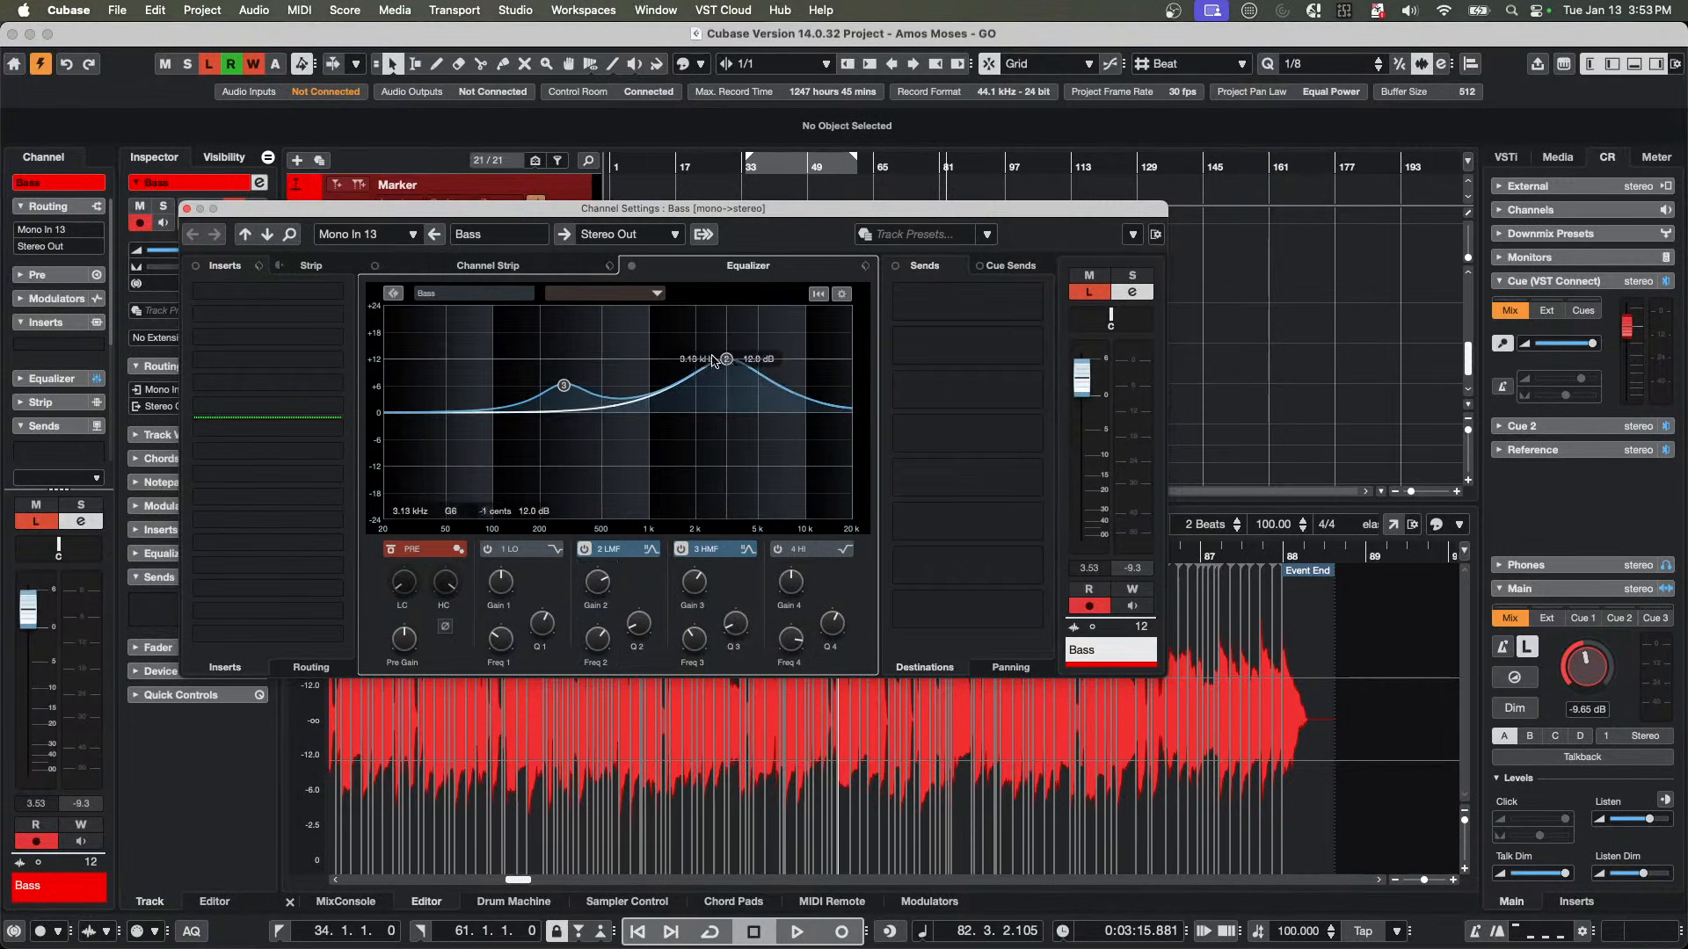
pyautogui.click(186, 209)
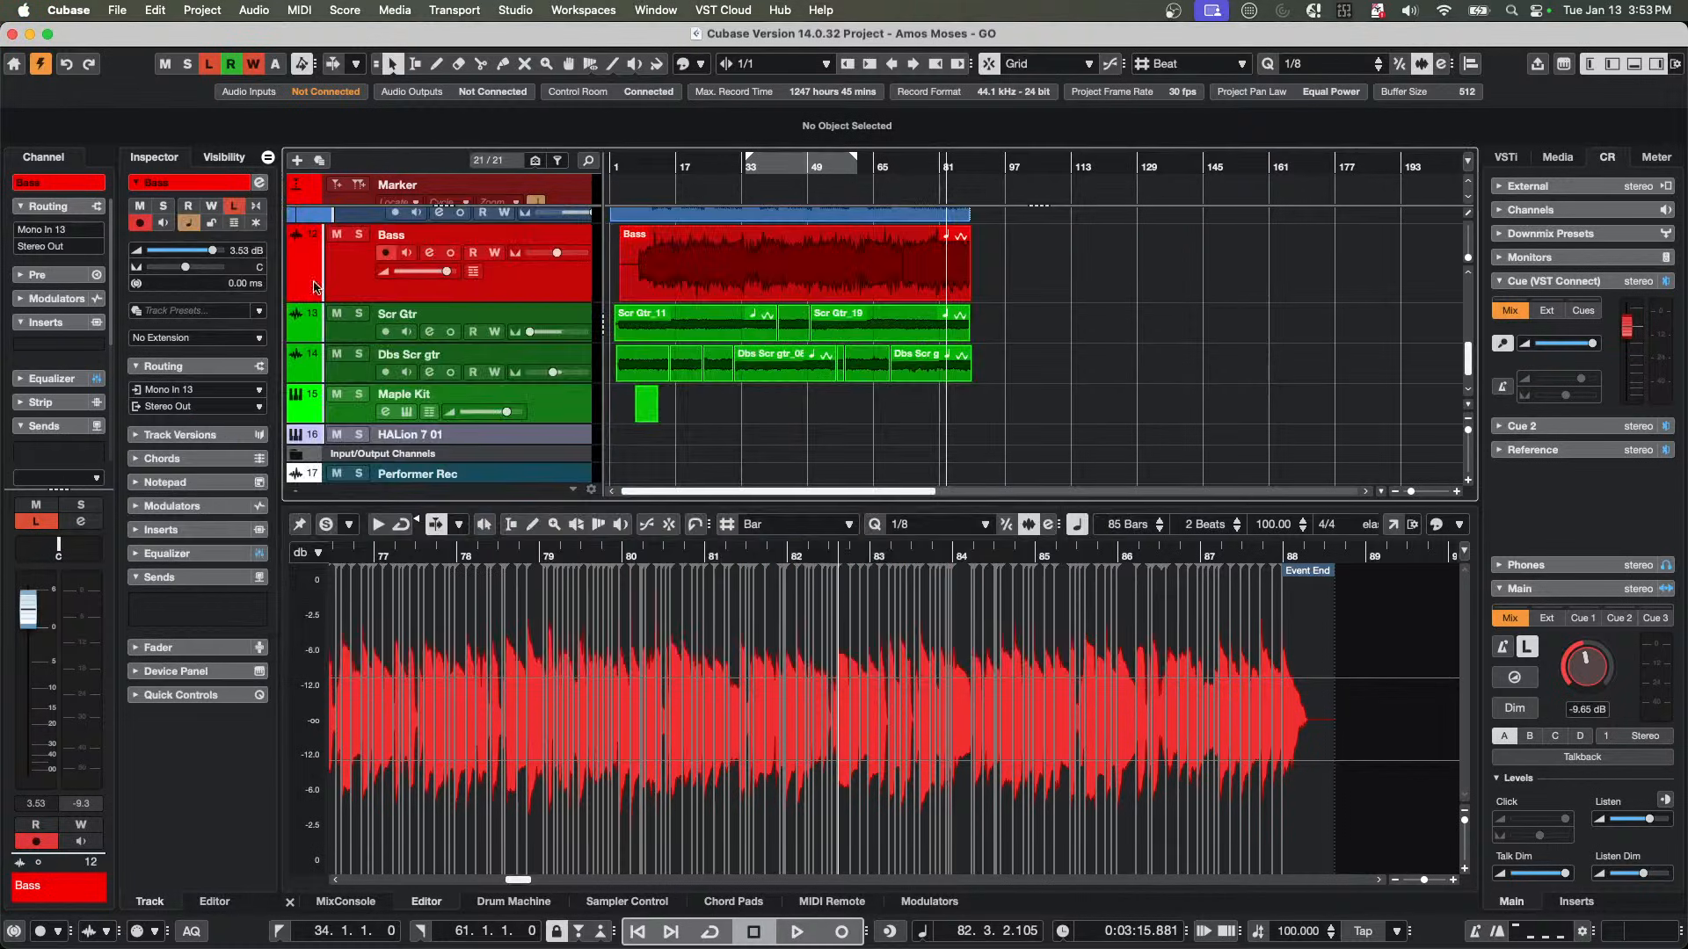
# Reveal the Bass track's EQ 2 frequency automation lane, make it taller, and place the cursor around bar 21.
pyautogui.click(295, 294)
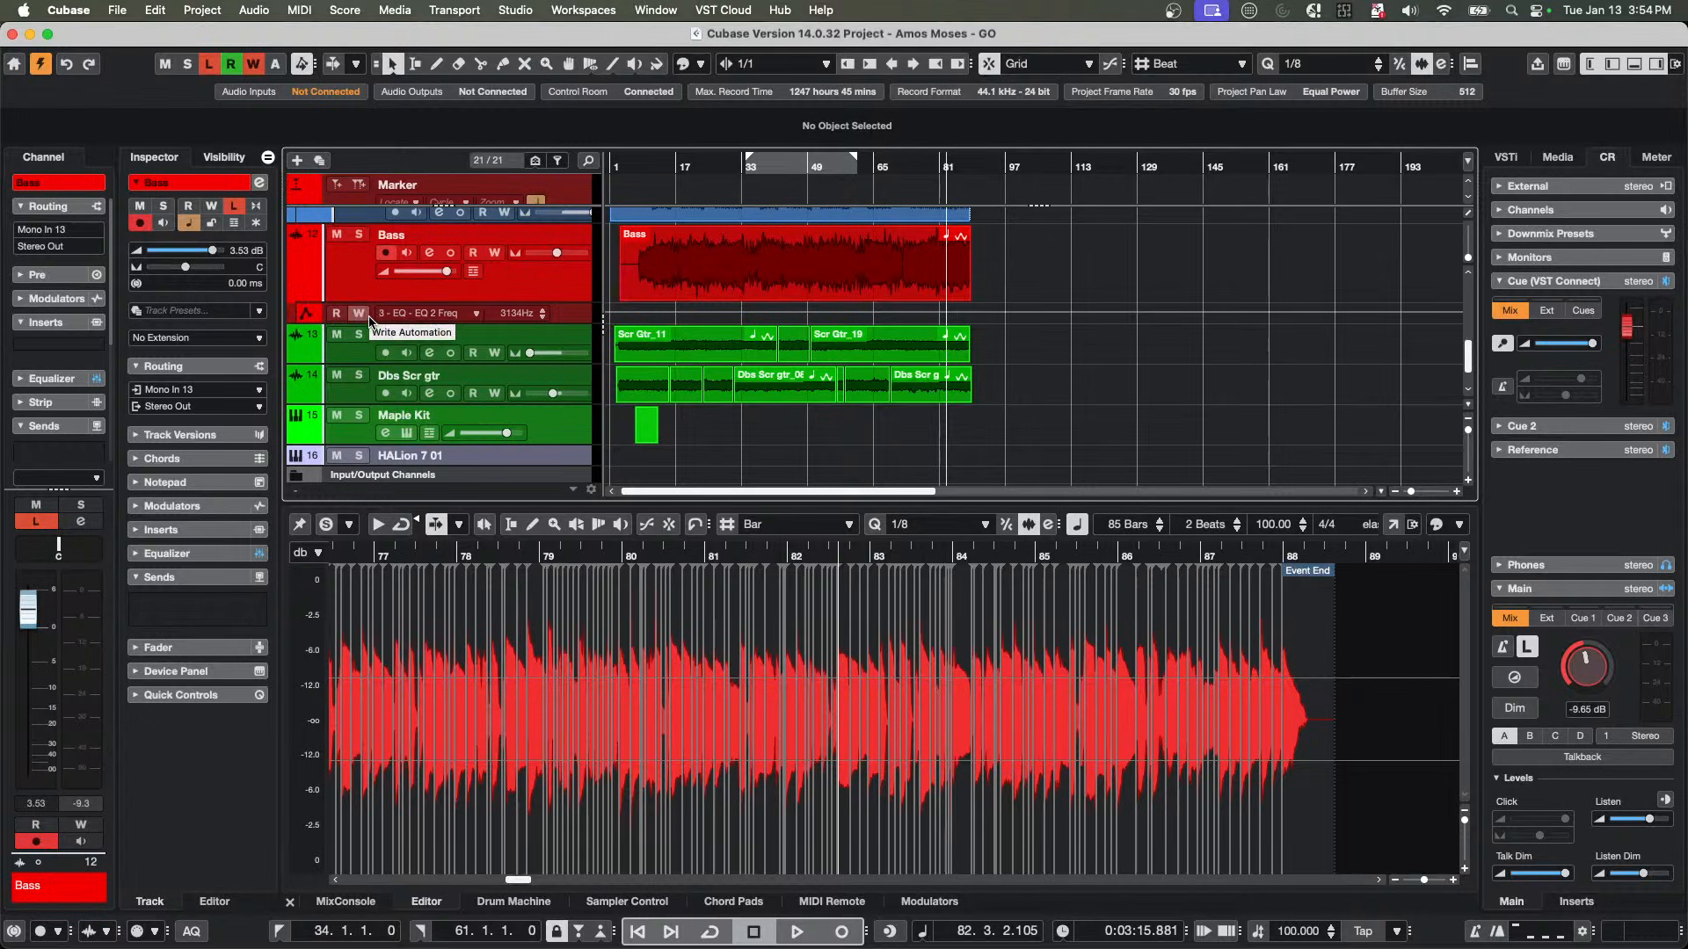
pyautogui.moveTo(369, 324); pyautogui.dragTo(372, 355)
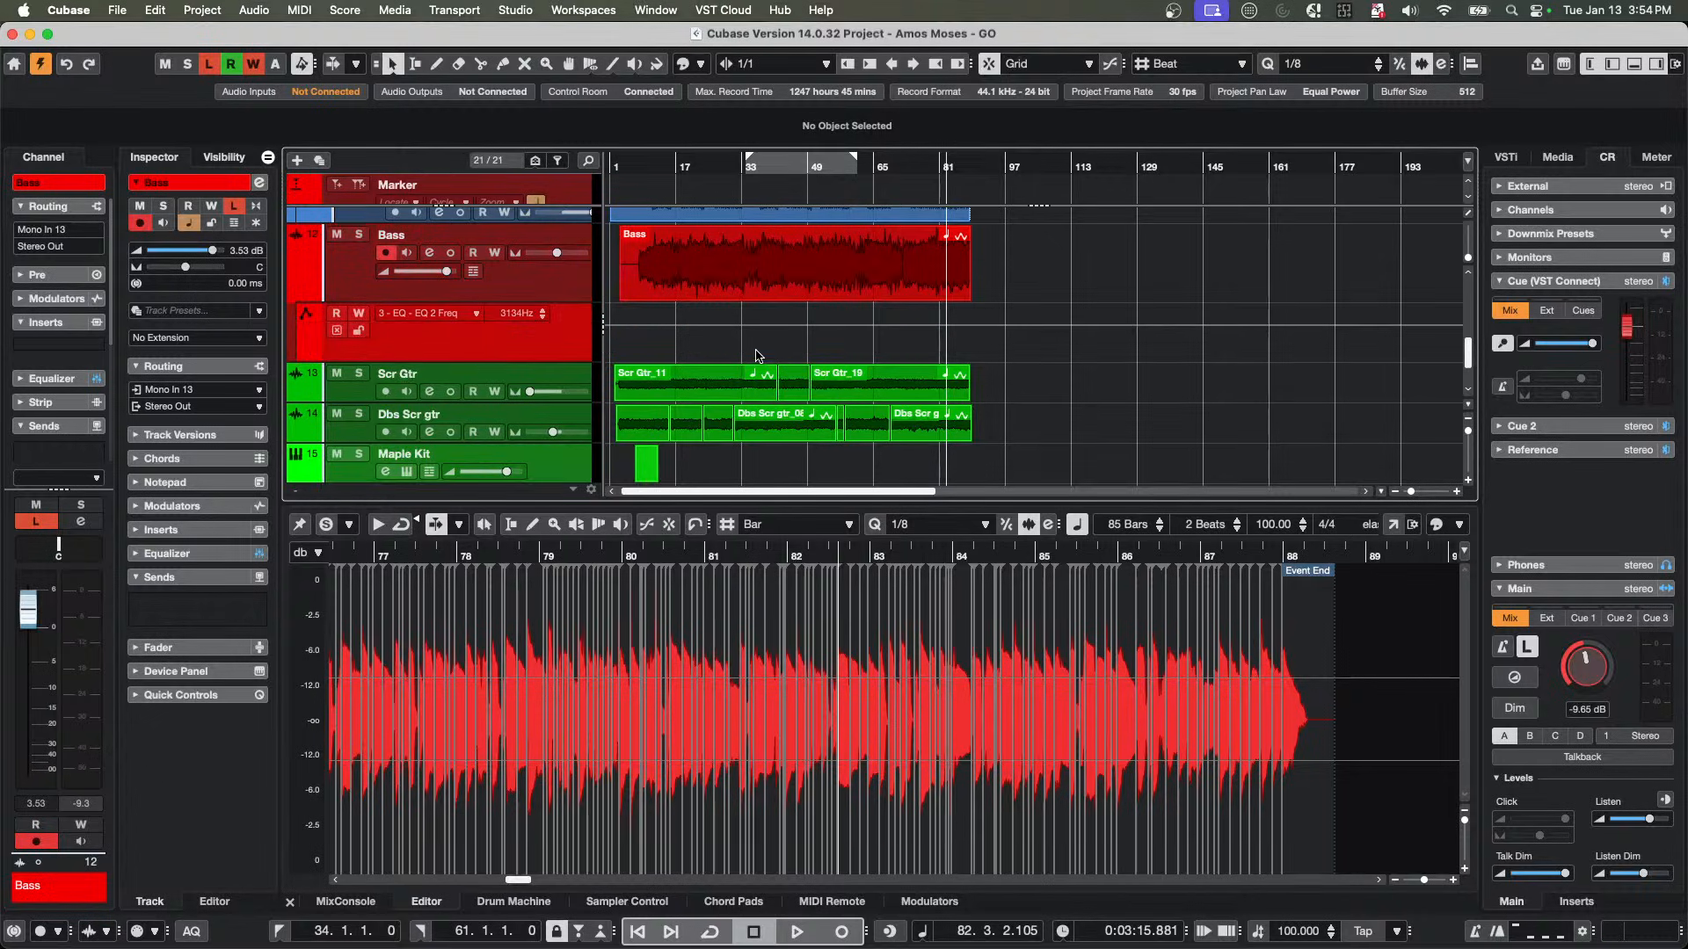
pyautogui.click(697, 356)
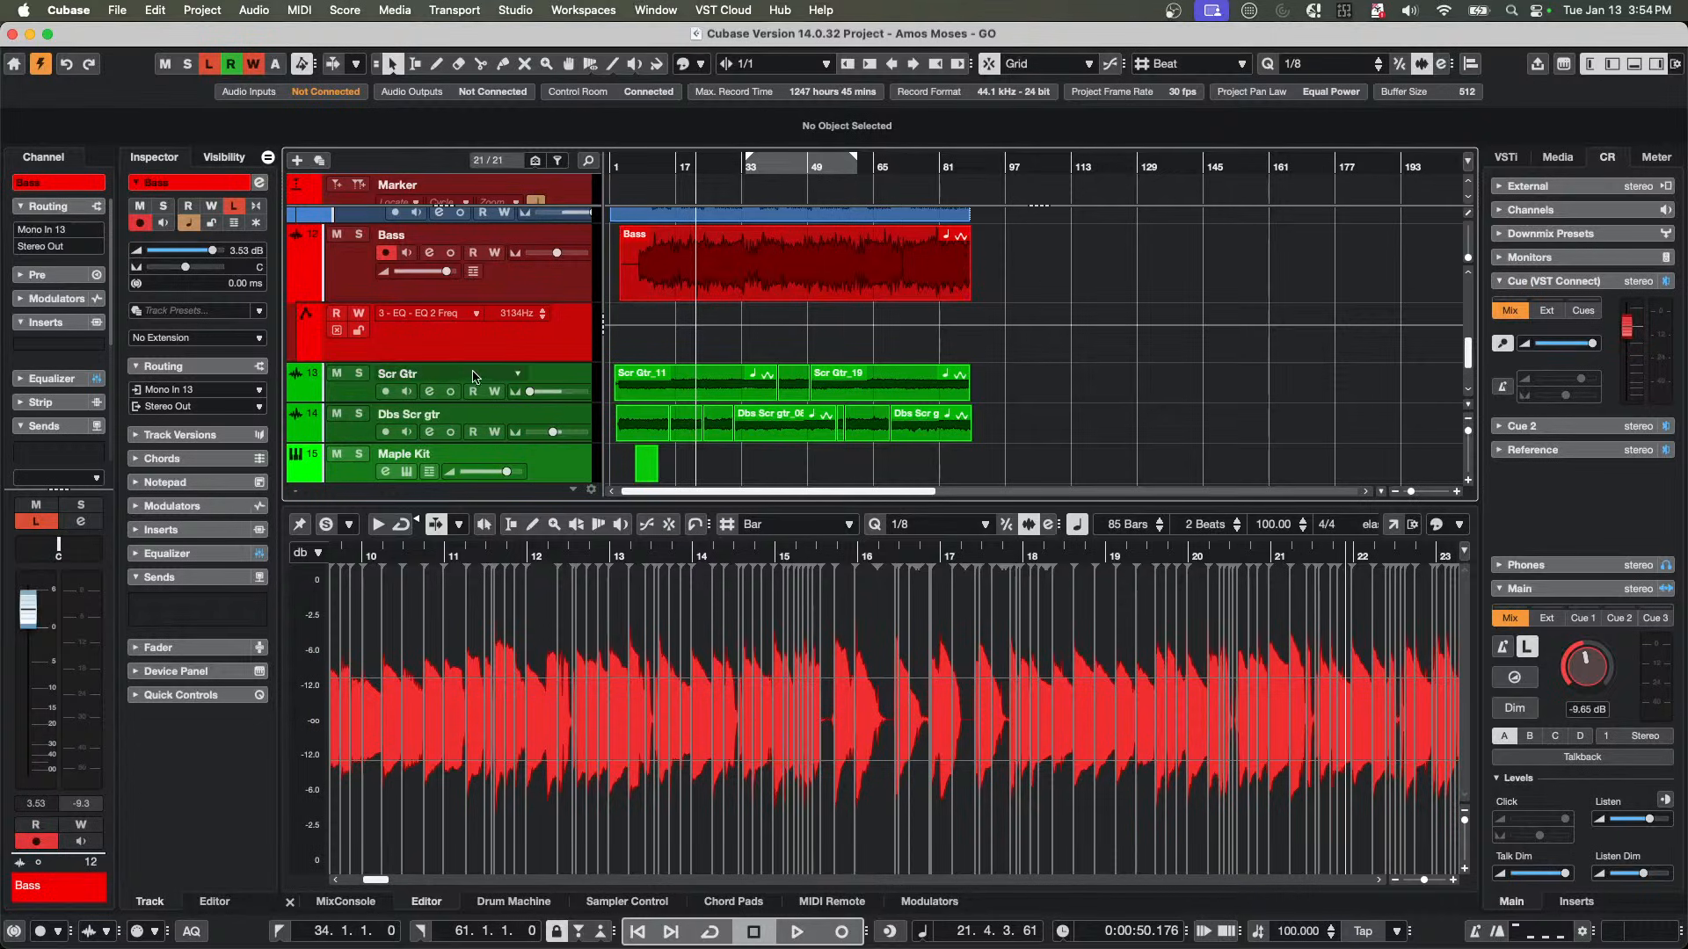
# Enable automation writing on the Bass track and, during playback, record moving EQ band 2 down to about 240 Hz at 12.2 dB.
pyautogui.click(211, 211)
pyautogui.press('space')
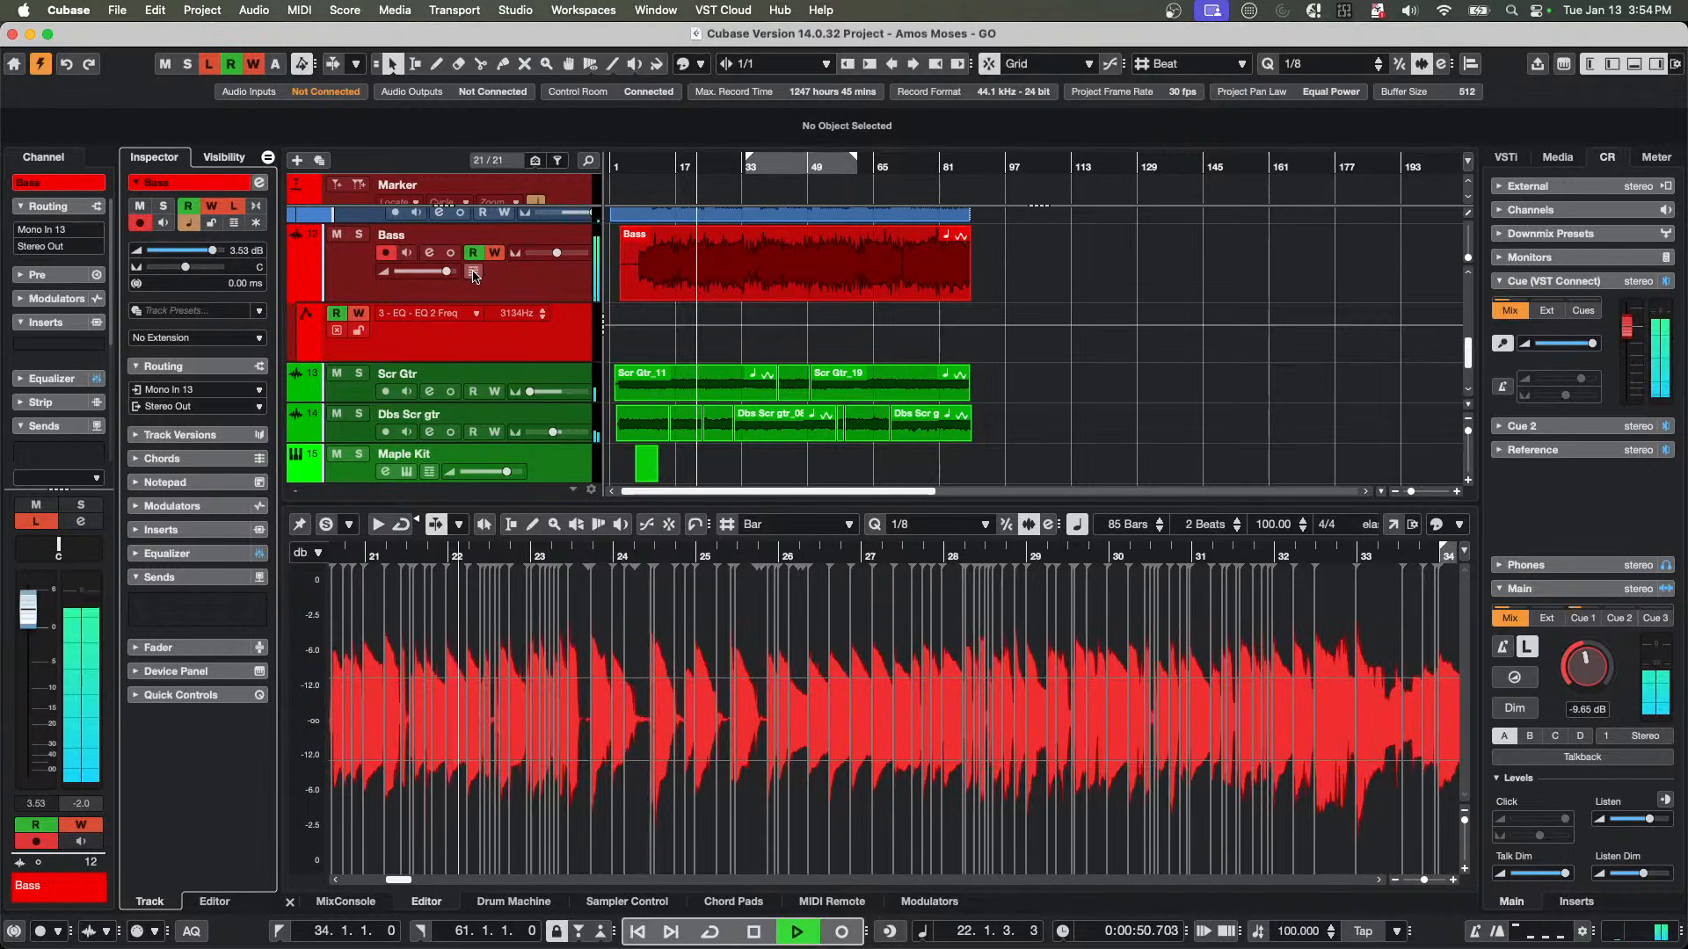
pyautogui.click(429, 252)
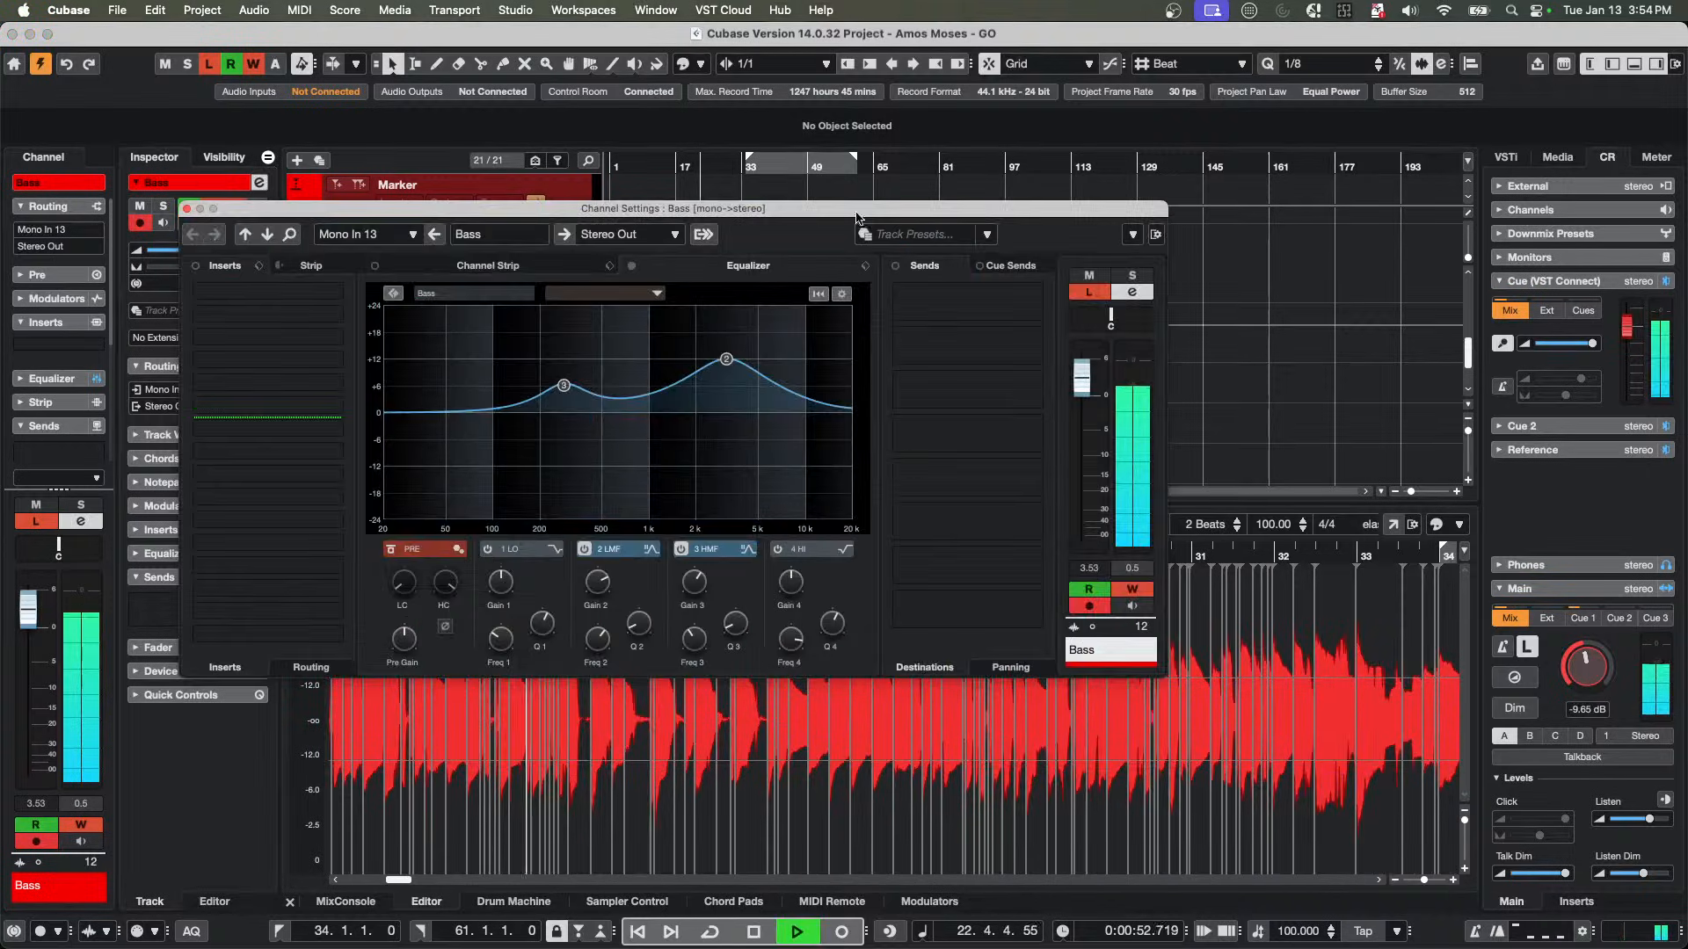
pyautogui.moveTo(725, 373); pyautogui.dragTo(552, 358)
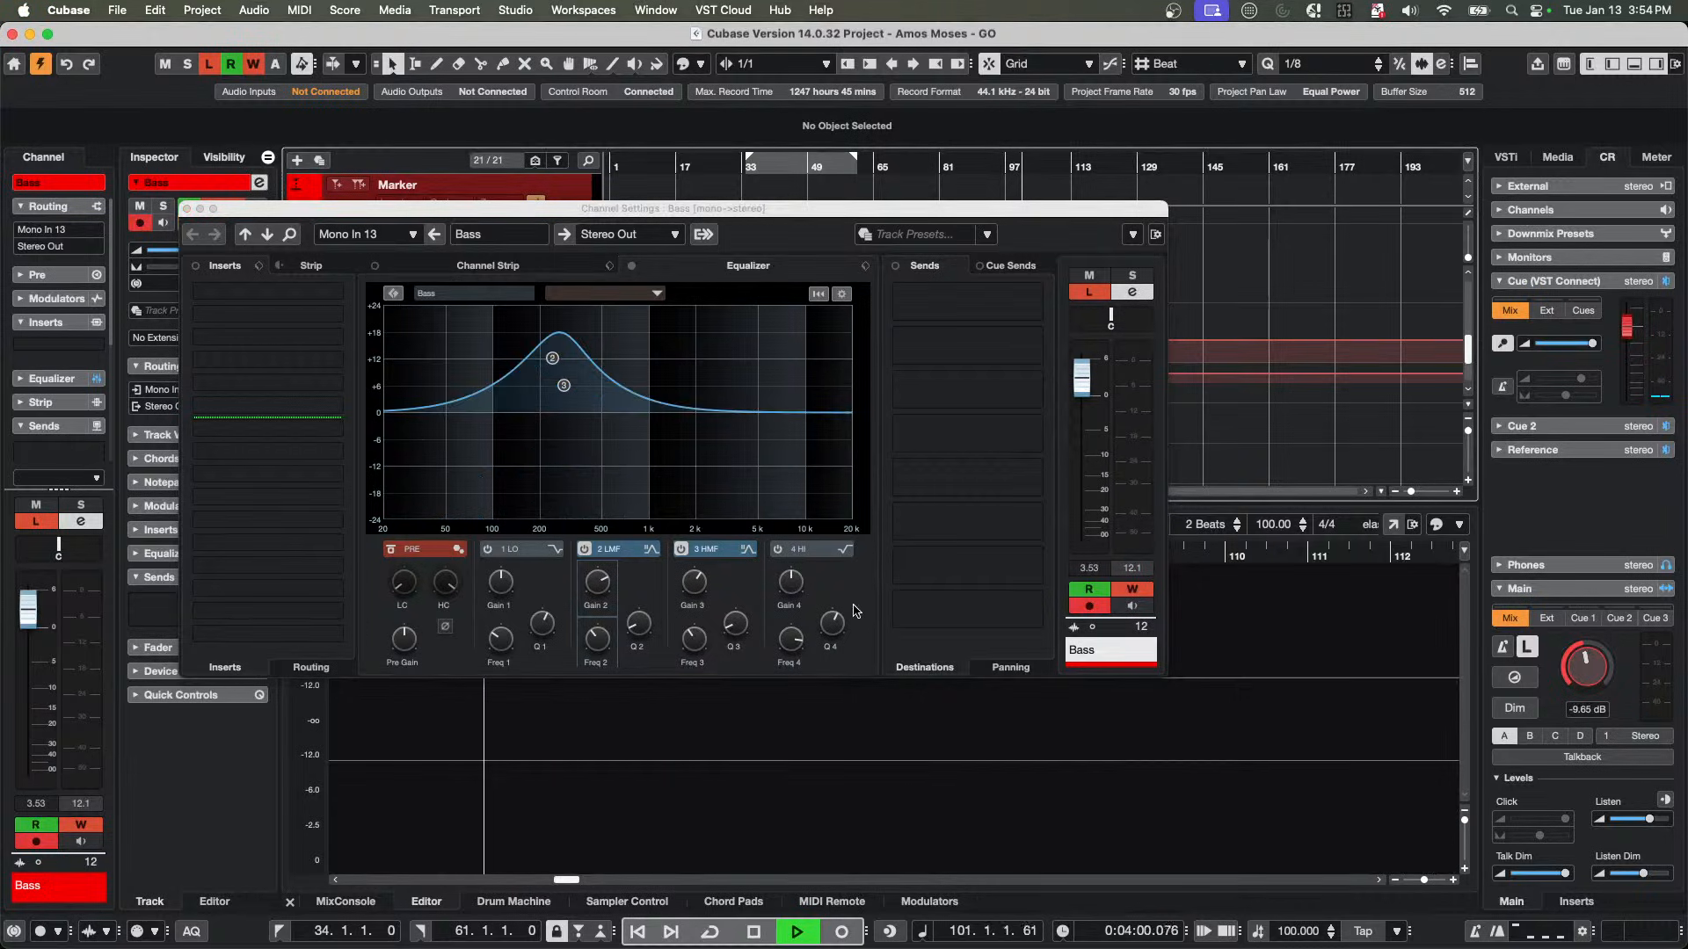
pyautogui.press('space')
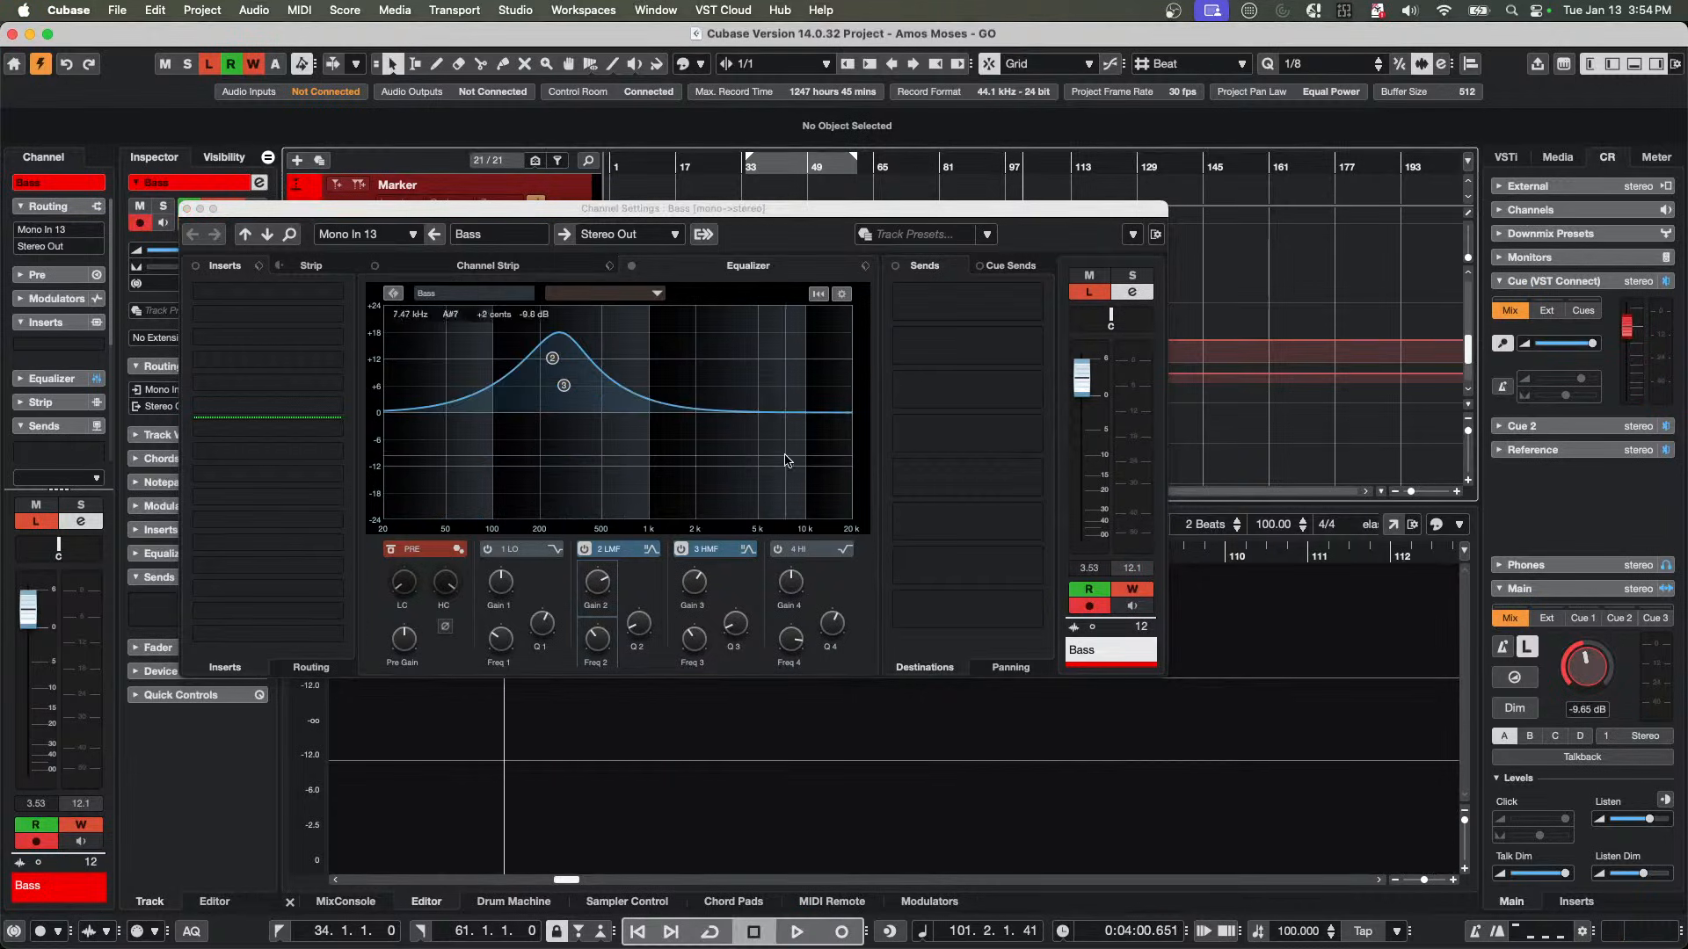
pyautogui.click(188, 209)
# In the Automation Panel, suspend writing for Pan, EQ, Dynamics, Sends, Inserts, Mute and Others, leaving only Volume writable.
pyautogui.click(202, 10)
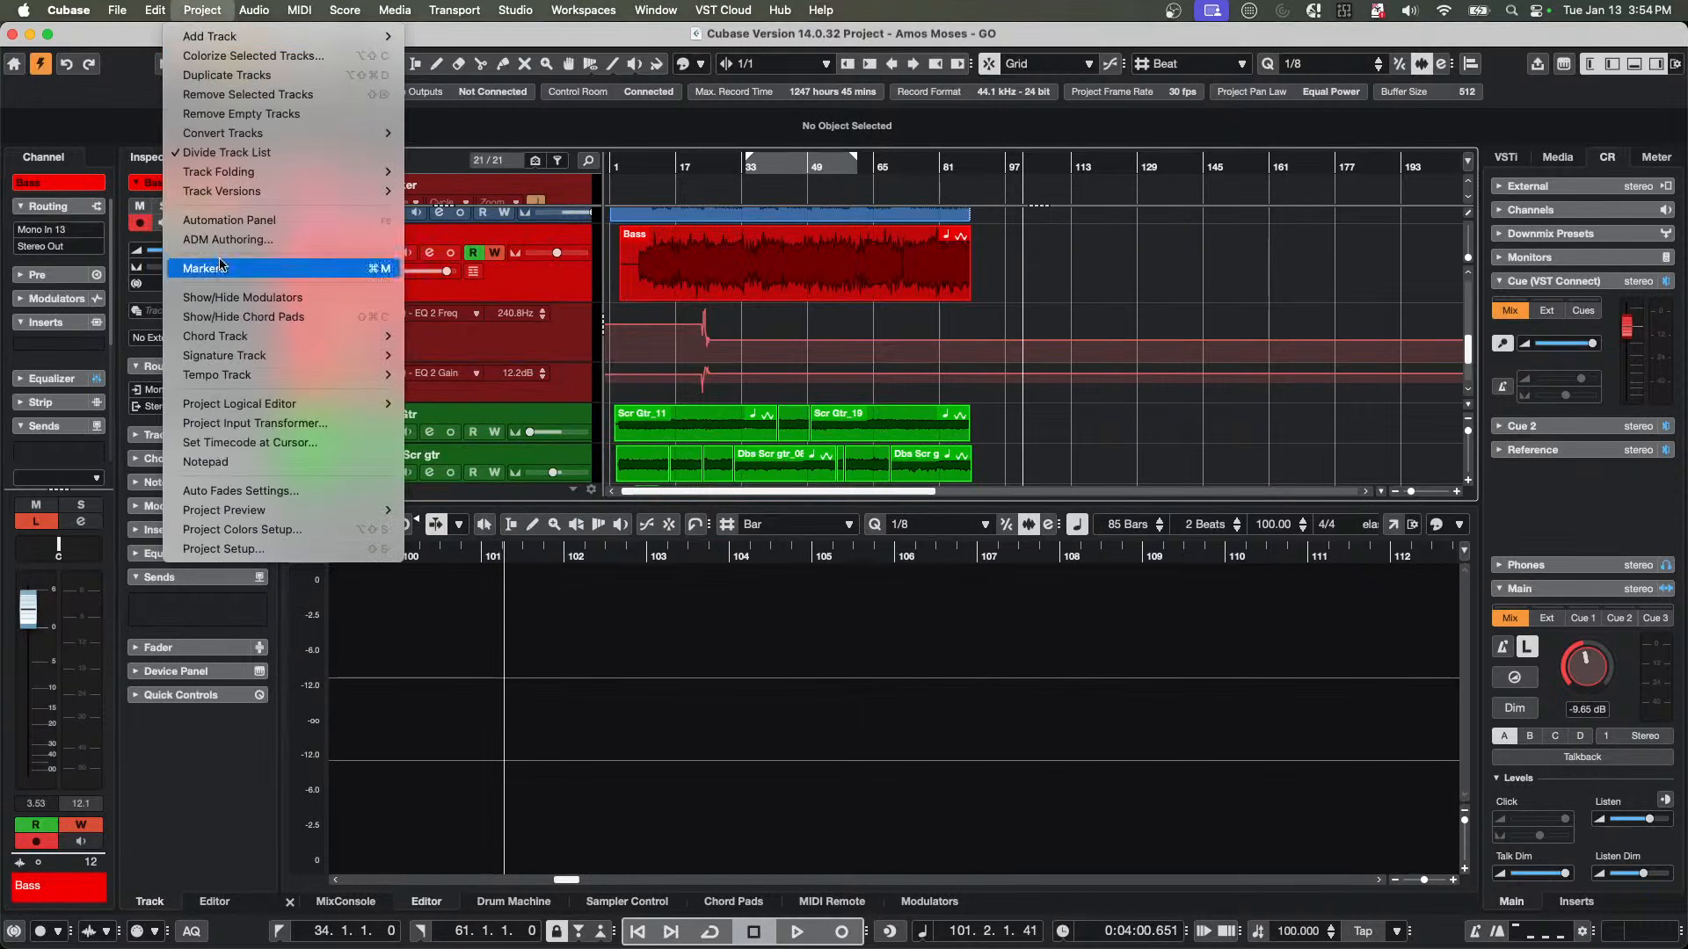
pyautogui.moveTo(260, 139)
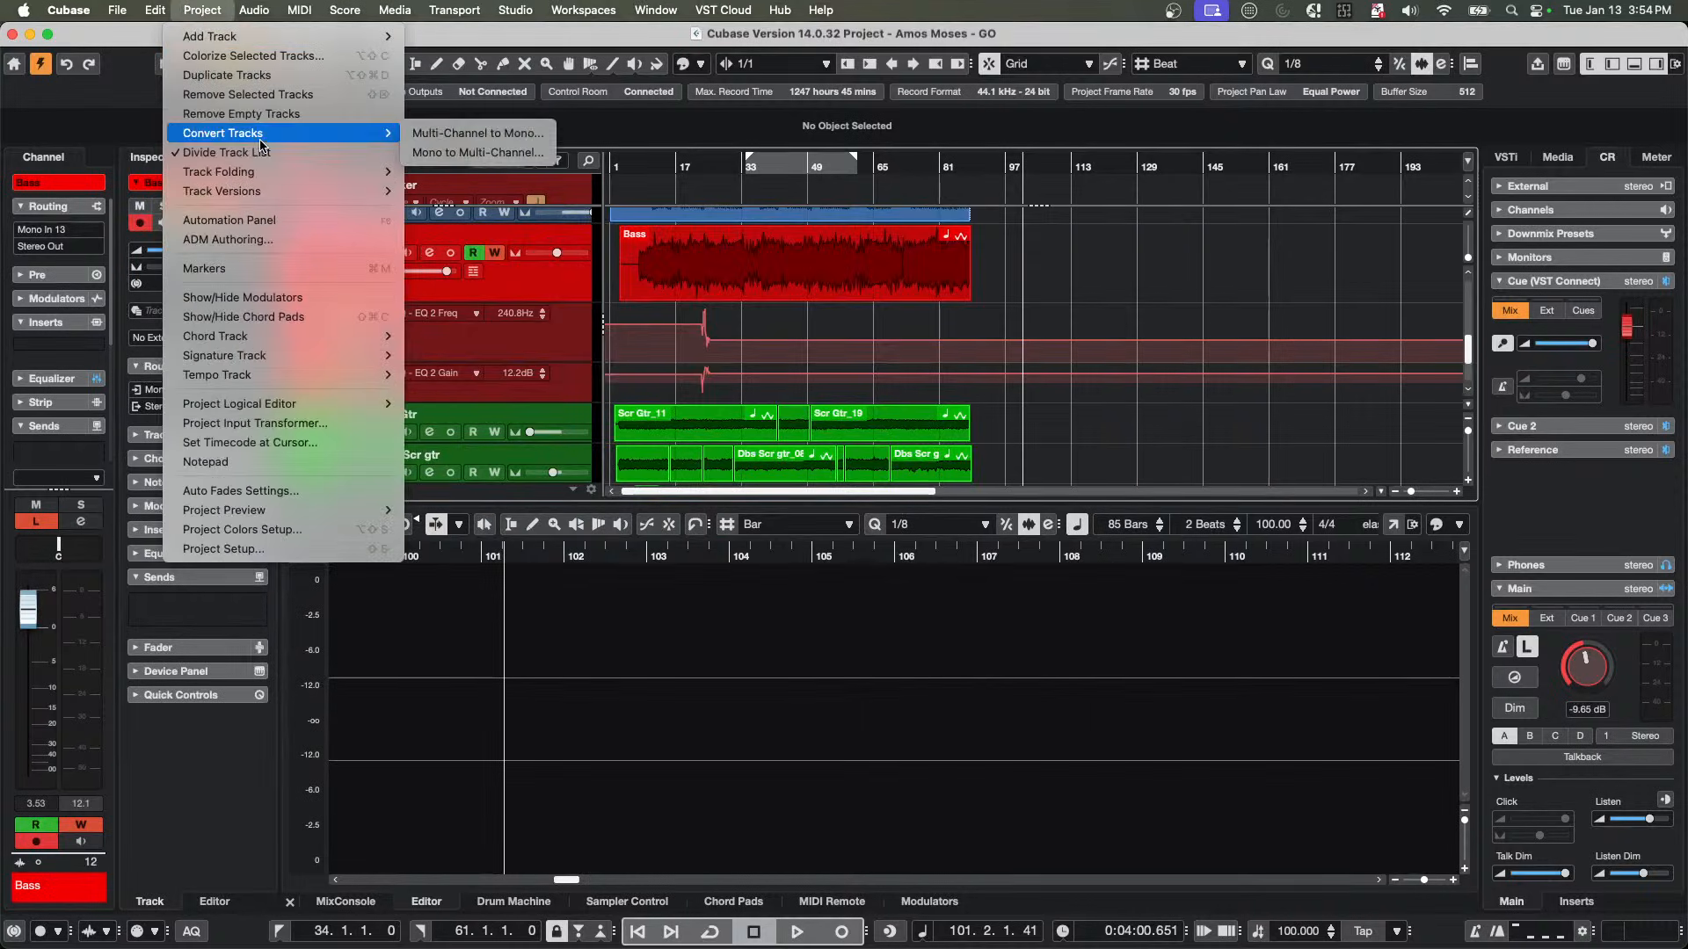
pyautogui.click(291, 222)
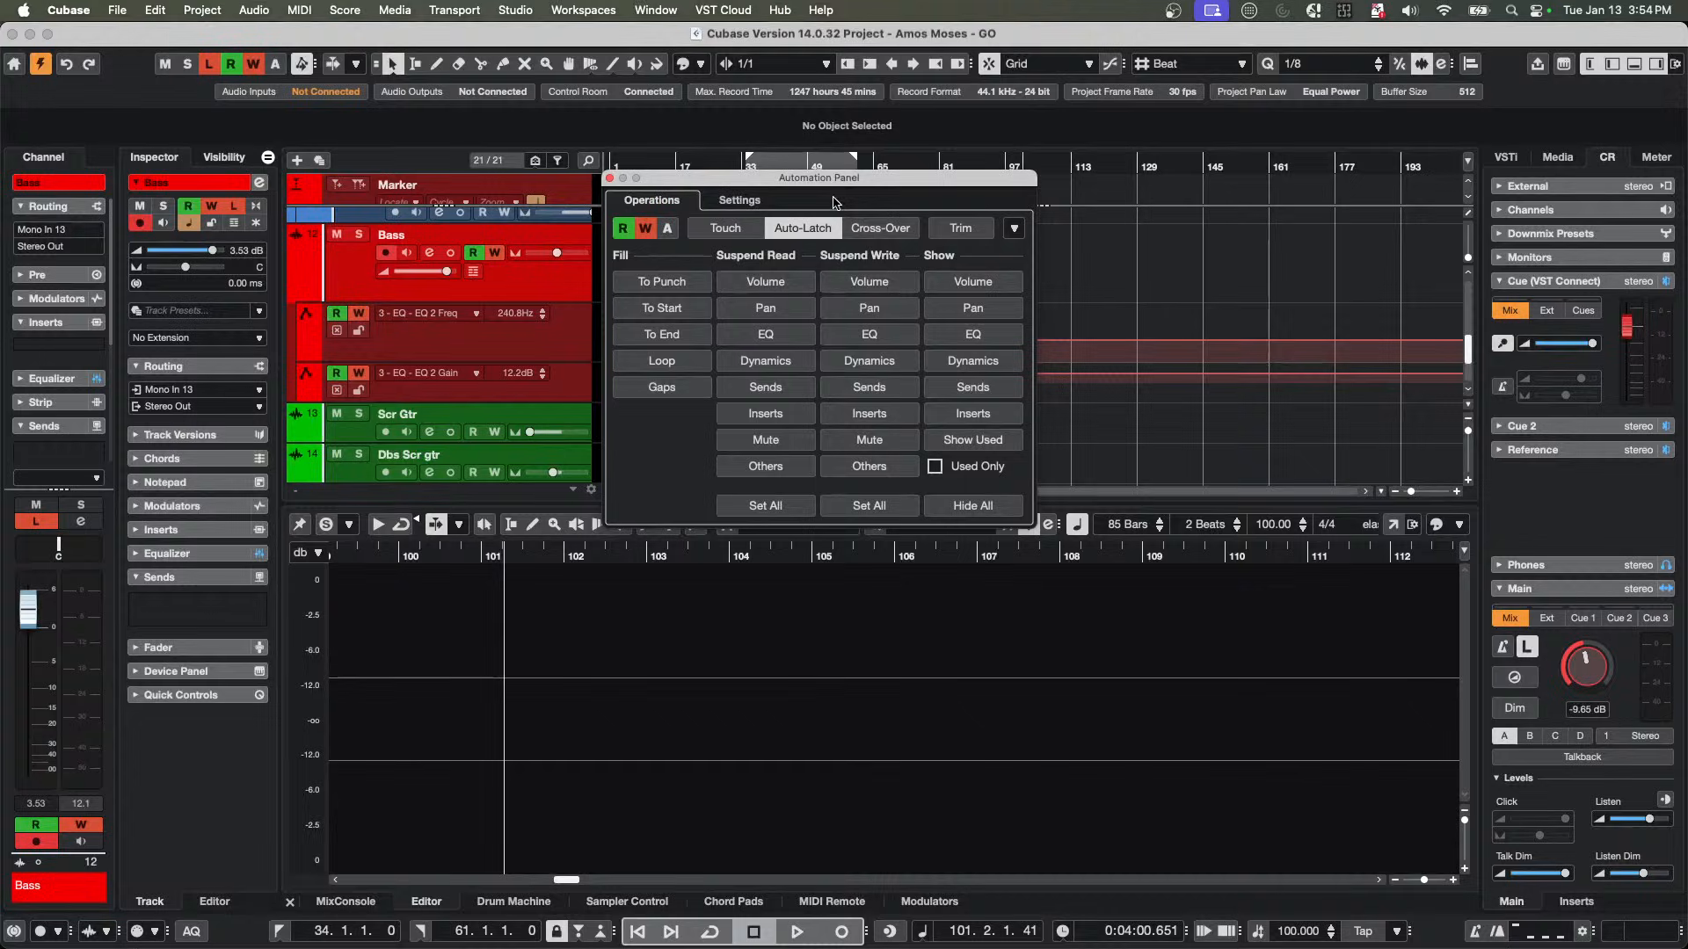
pyautogui.click(869, 308)
pyautogui.click(869, 334)
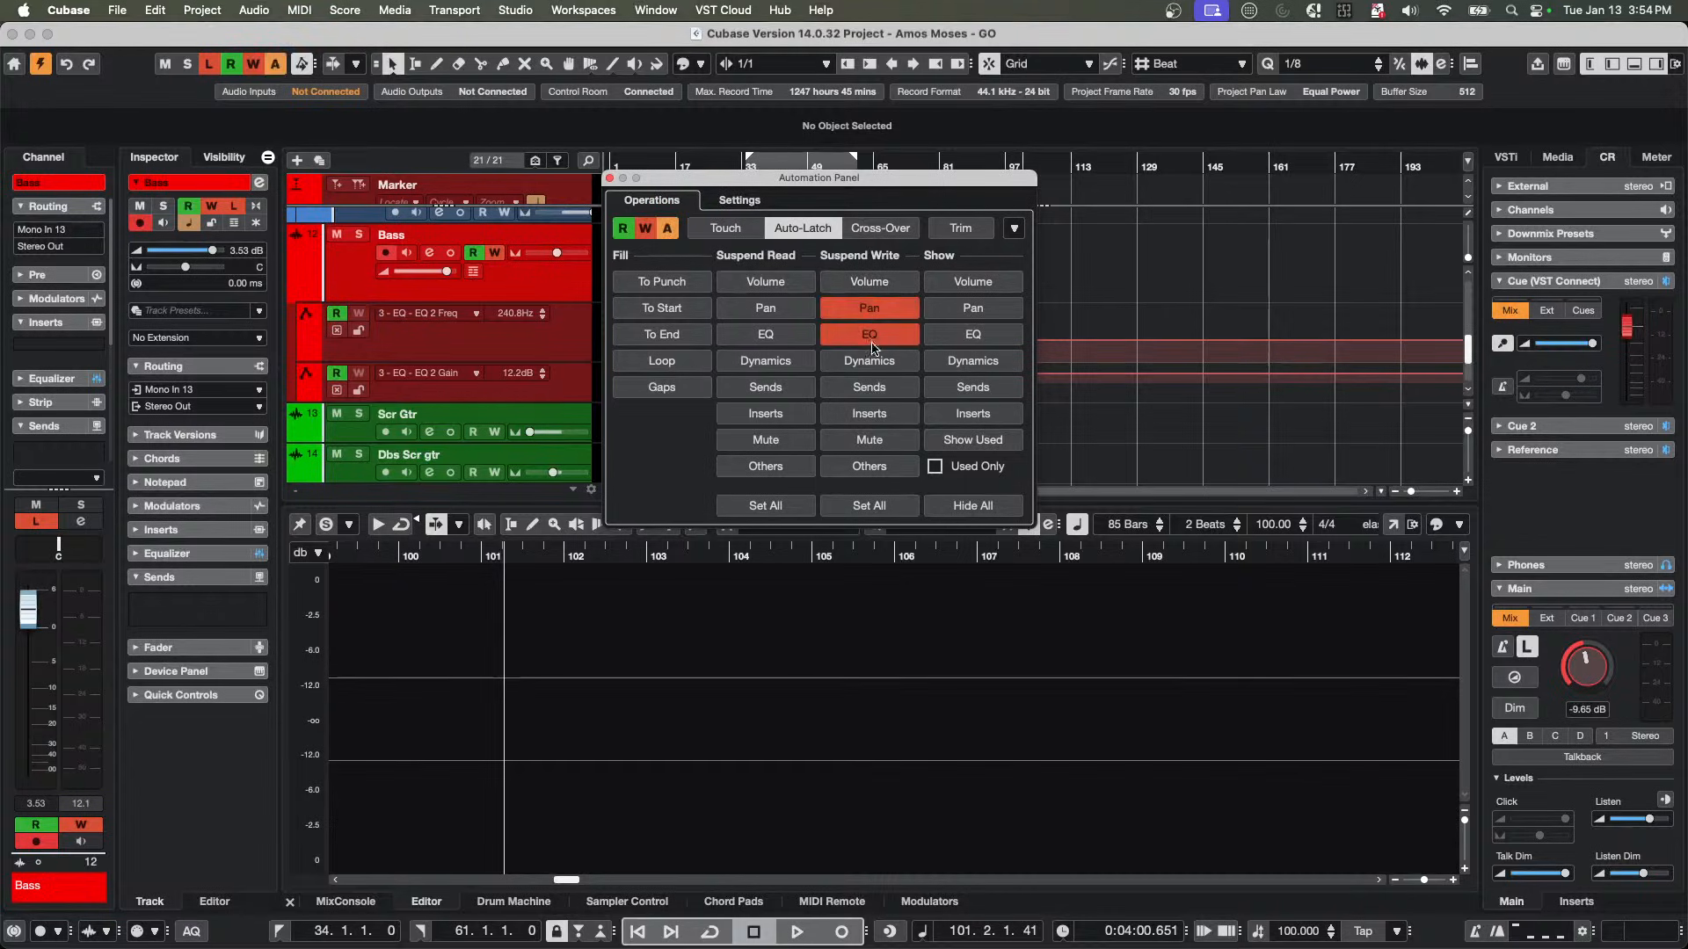
pyautogui.click(870, 360)
pyautogui.click(880, 386)
pyautogui.click(872, 413)
pyautogui.click(871, 439)
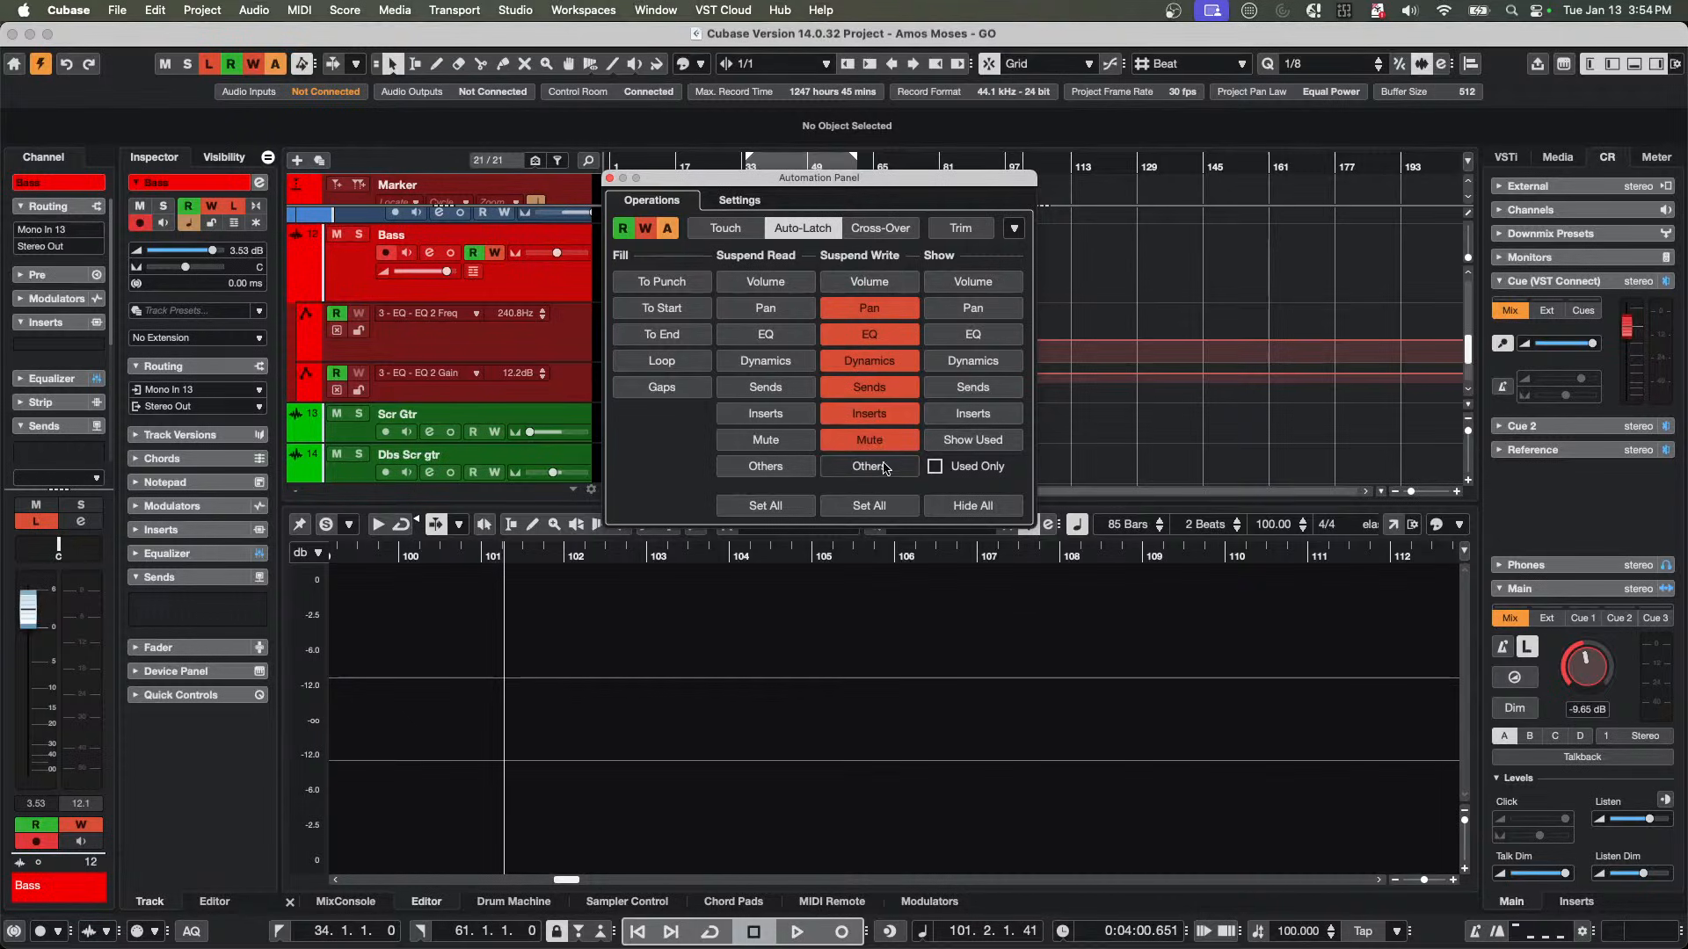
pyautogui.click(869, 466)
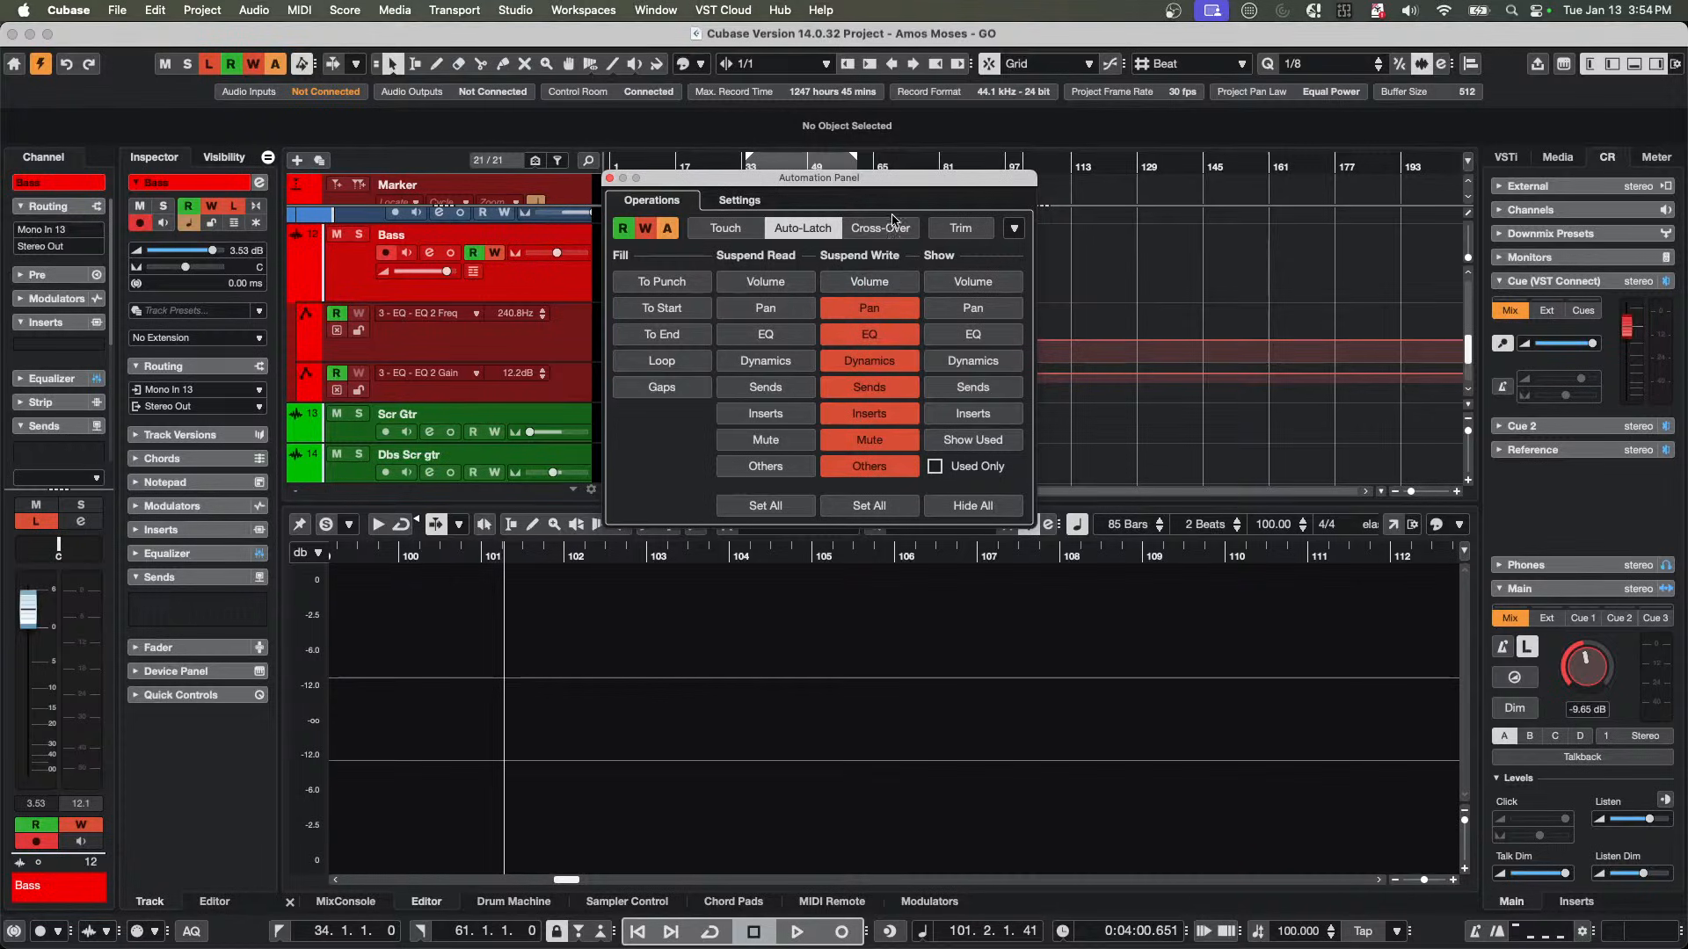
pyautogui.click(610, 180)
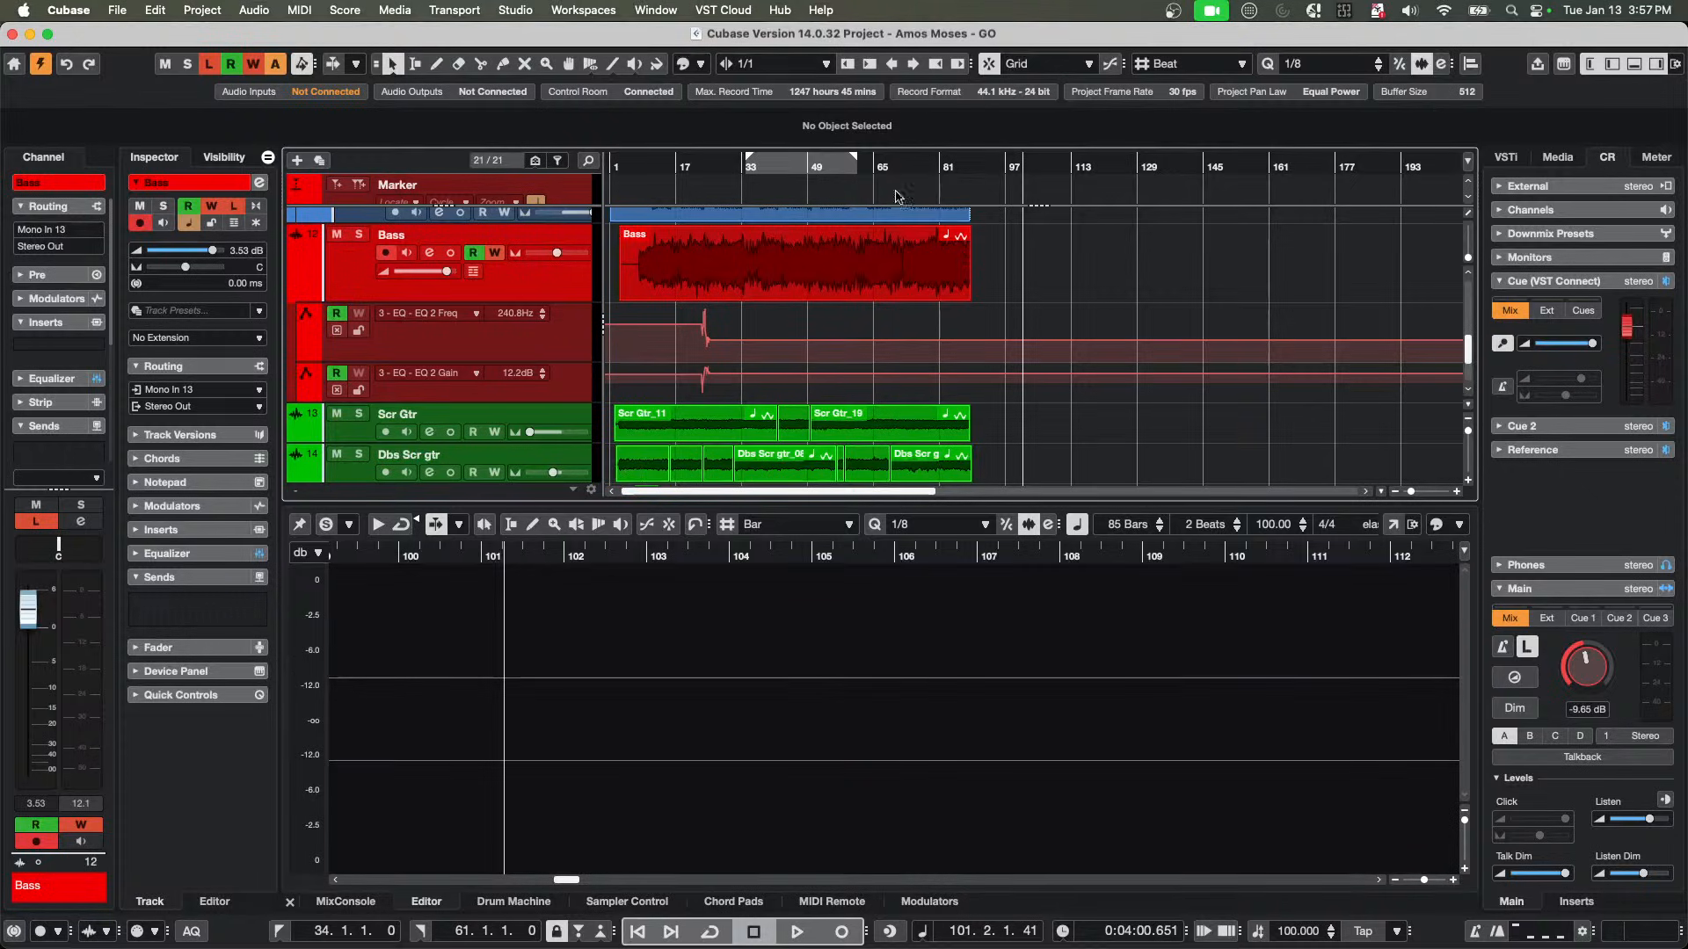
# Export the project's mix as the wave file Amos Moses - GO.wav in the Mixdown folder.
pyautogui.click(774, 165)
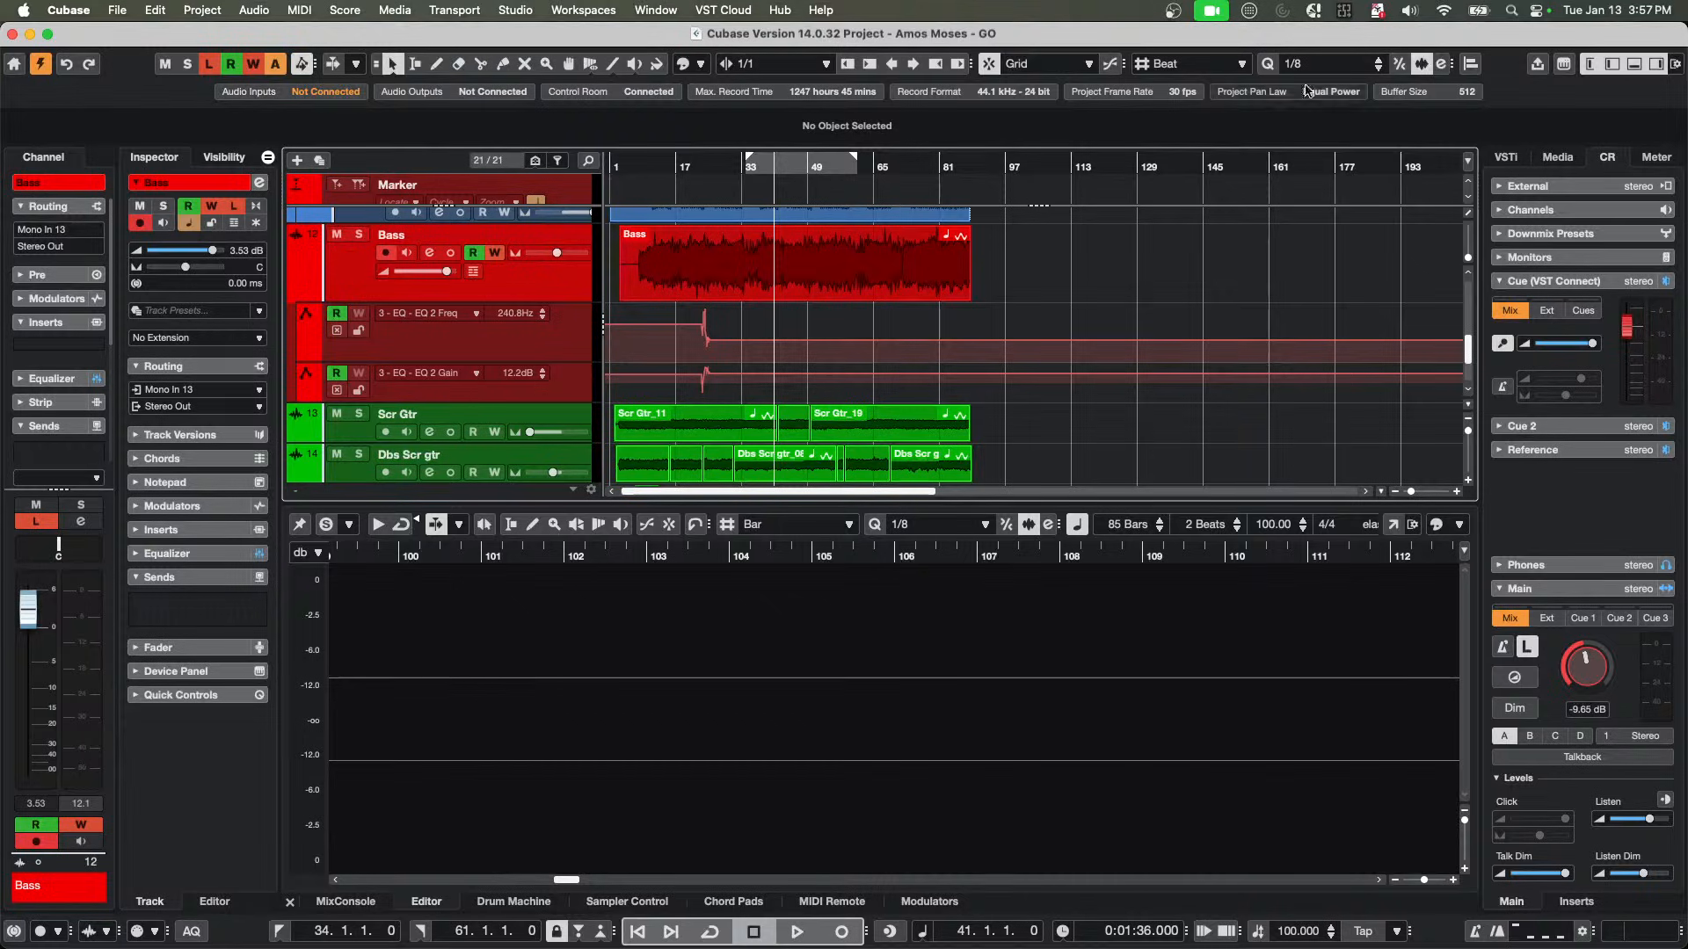
pyautogui.click(1538, 65)
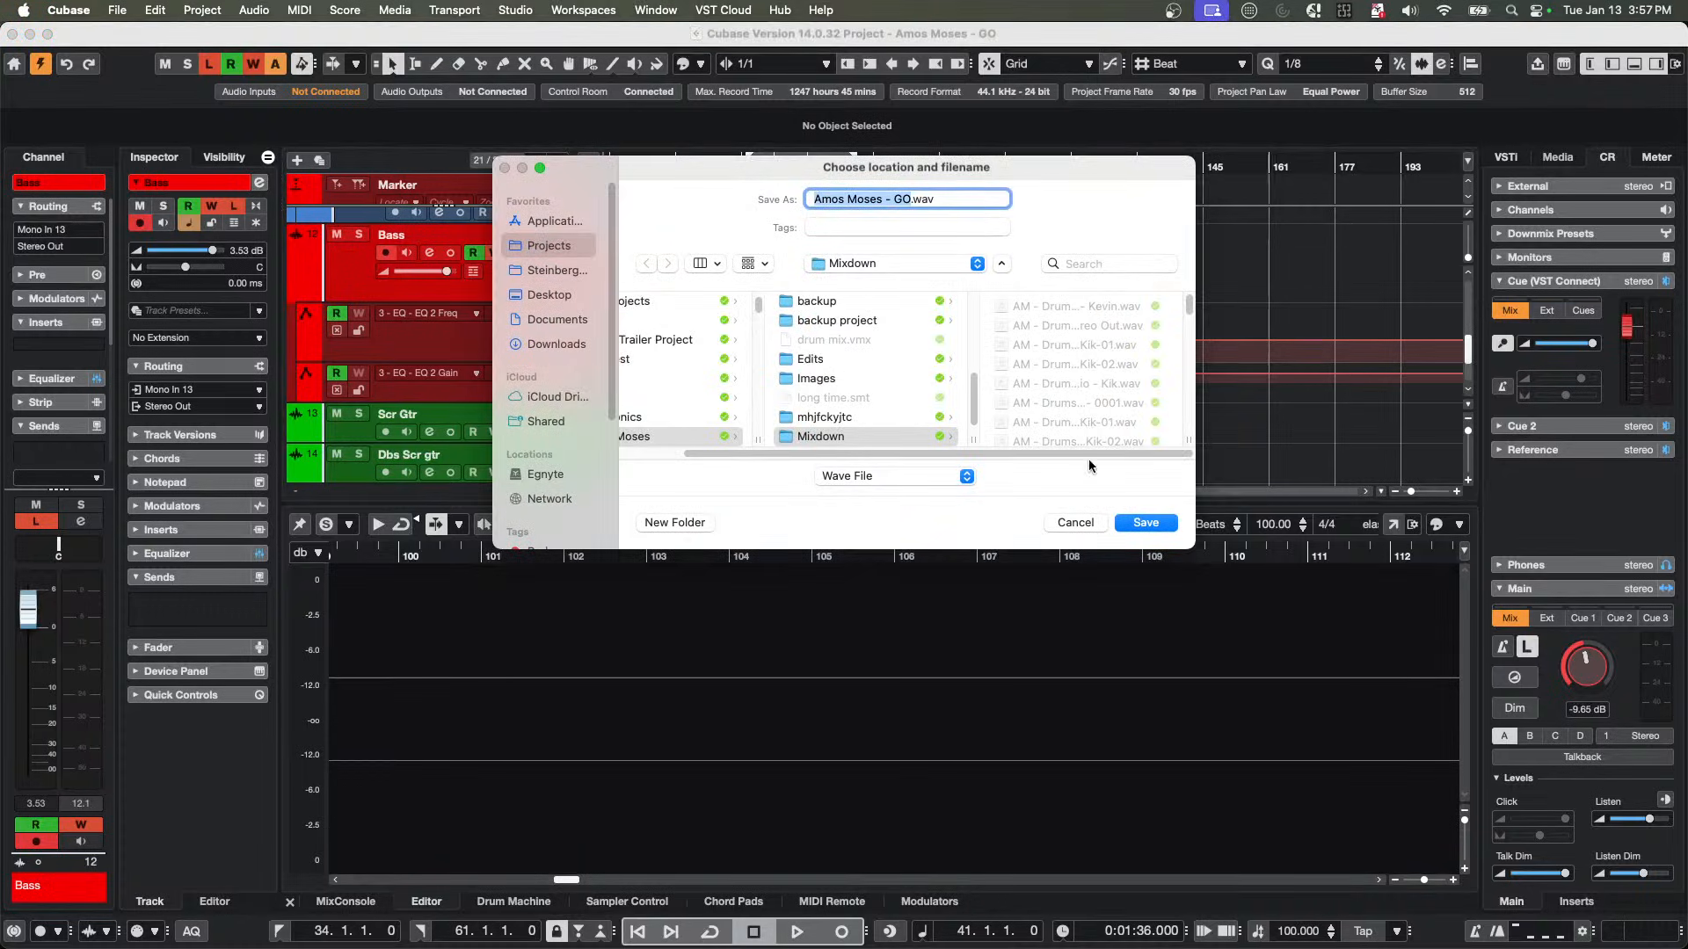
pyautogui.click(1166, 525)
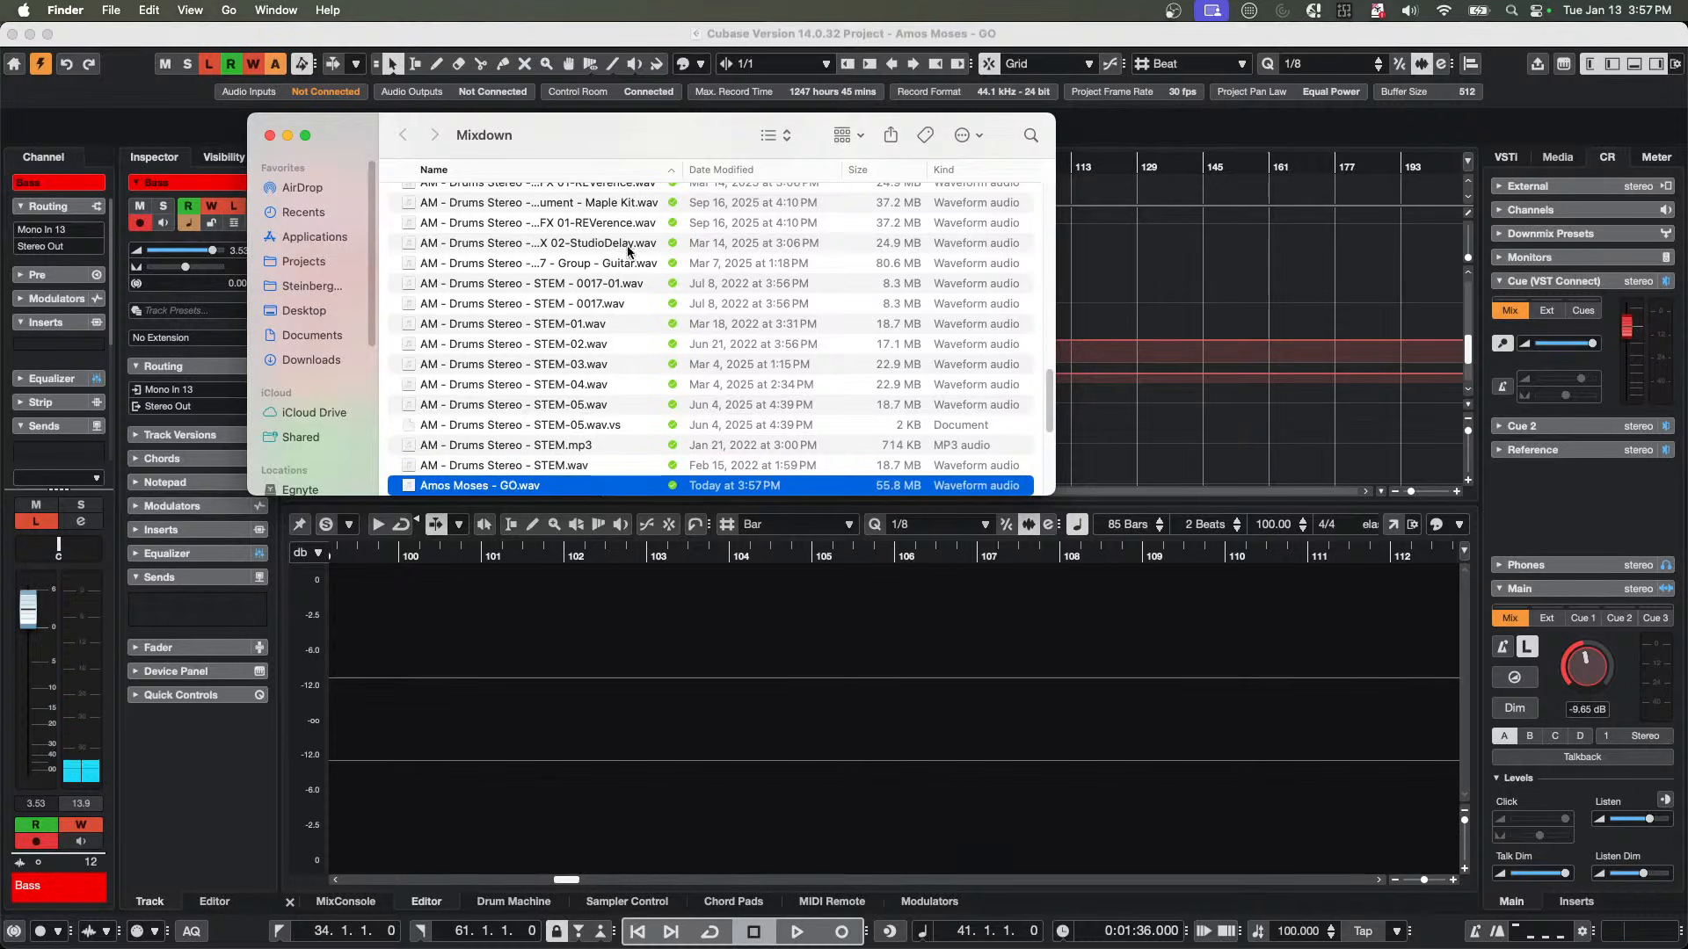
# Import the exported Amos Moses - GO.wav from Finder onto a new audio track below Performer Rec, starting at bar 1.
pyautogui.moveTo(566, 118); pyautogui.dragTo(1326, 223)
pyautogui.scroll(-3, 753, 337)
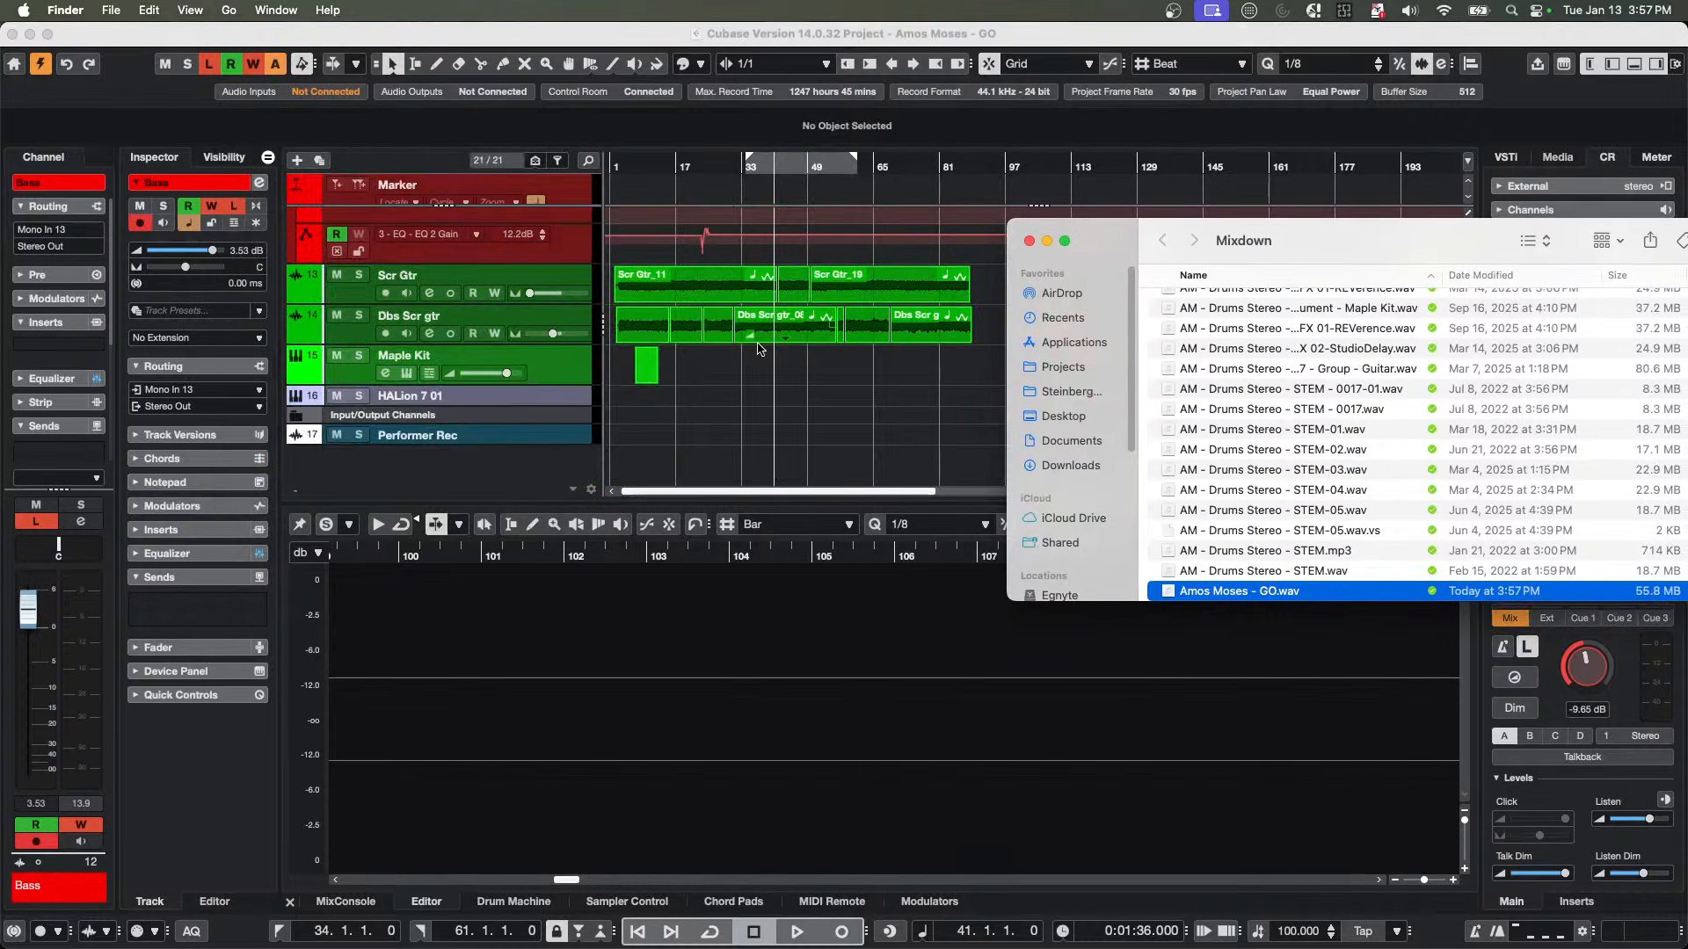
pyautogui.moveTo(1217, 596); pyautogui.dragTo(646, 459)
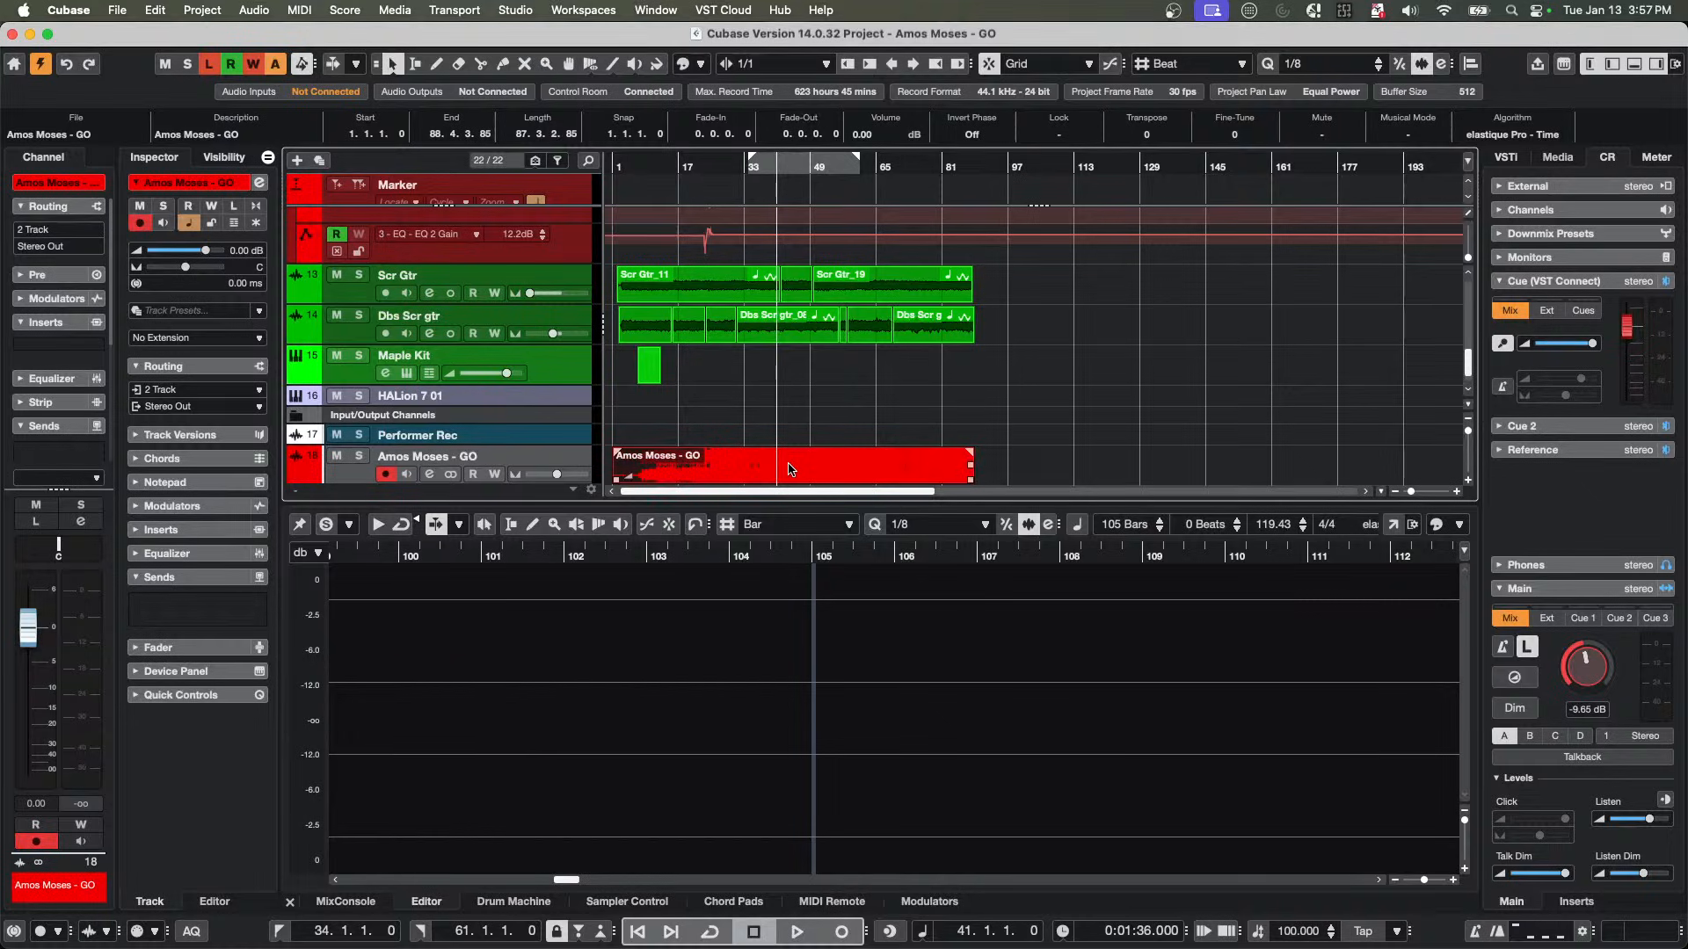
pyautogui.click(1066, 456)
# Apply the Normalize offline process to the Amos Moses - GO event and switch it to Loudness Normalization.
pyautogui.click(923, 455)
pyautogui.click(273, 10)
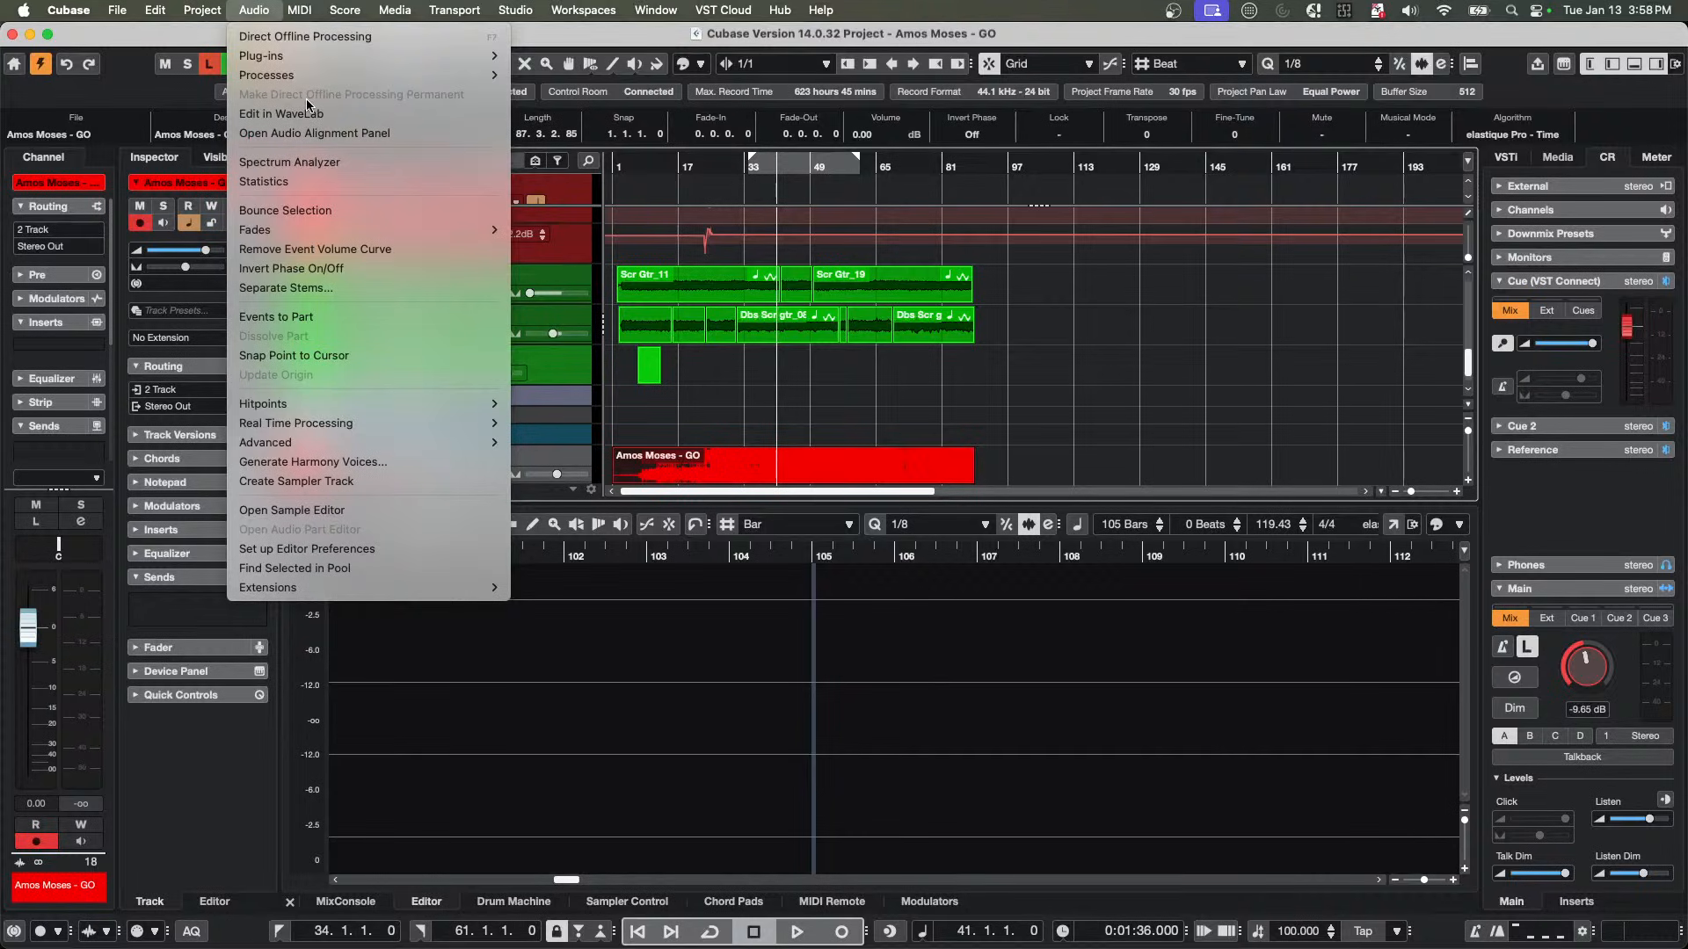
pyautogui.moveTo(332, 78)
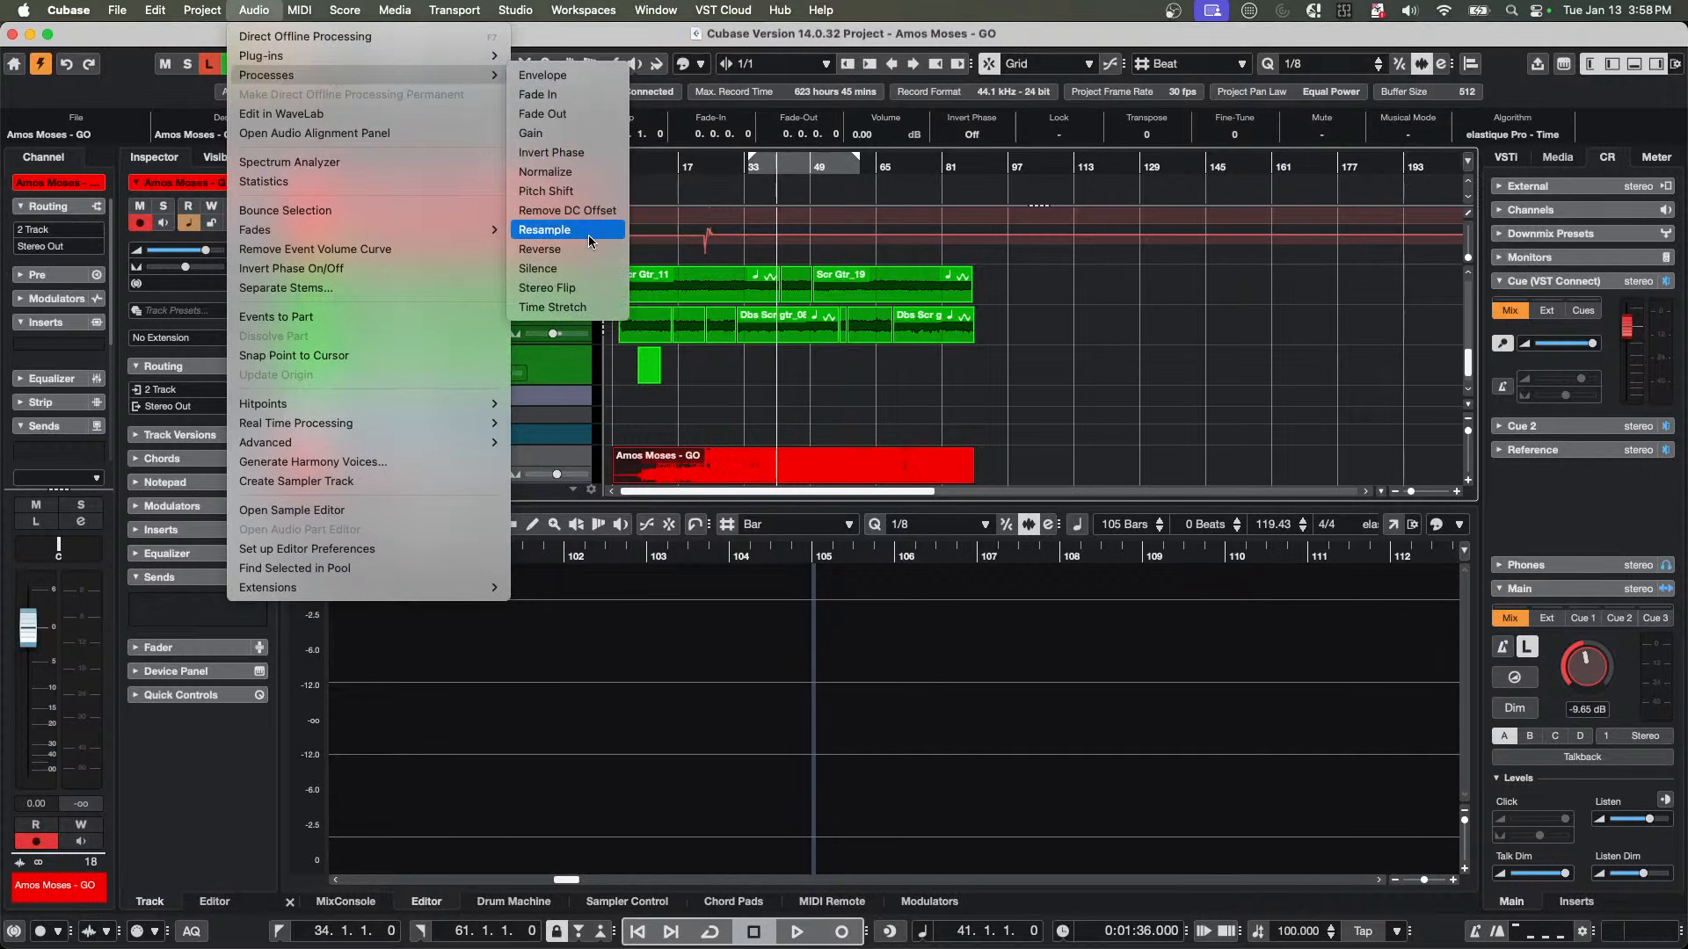
pyautogui.click(588, 172)
pyautogui.moveTo(1240, 265); pyautogui.dragTo(1041, 284)
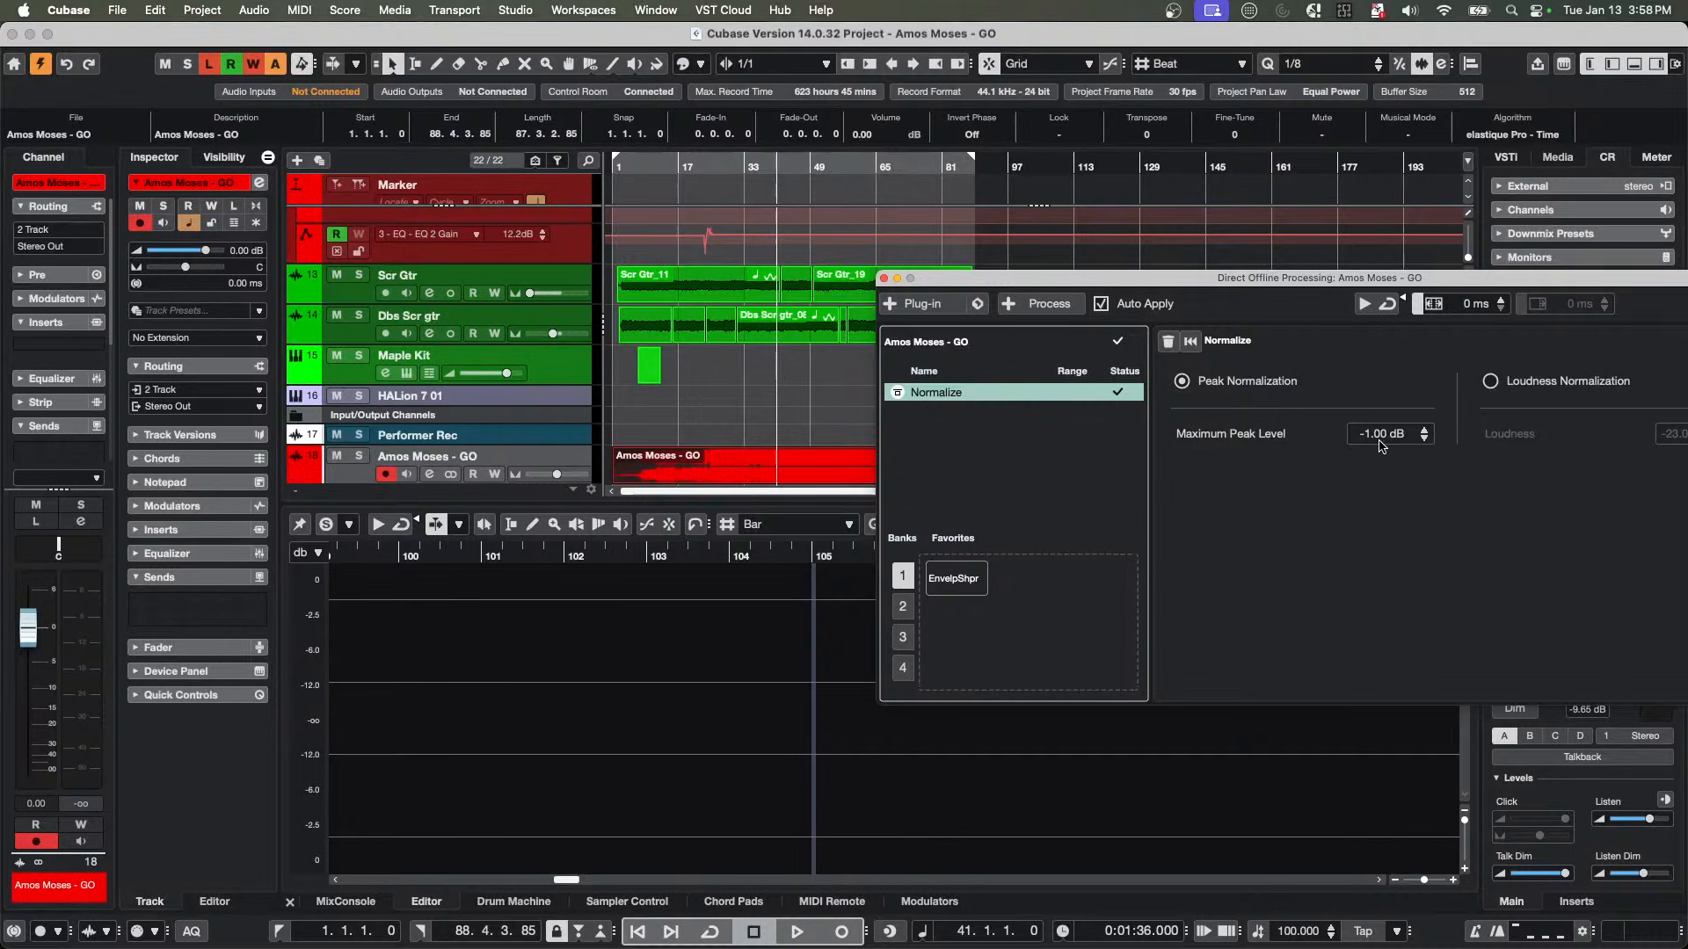
pyautogui.click(1491, 383)
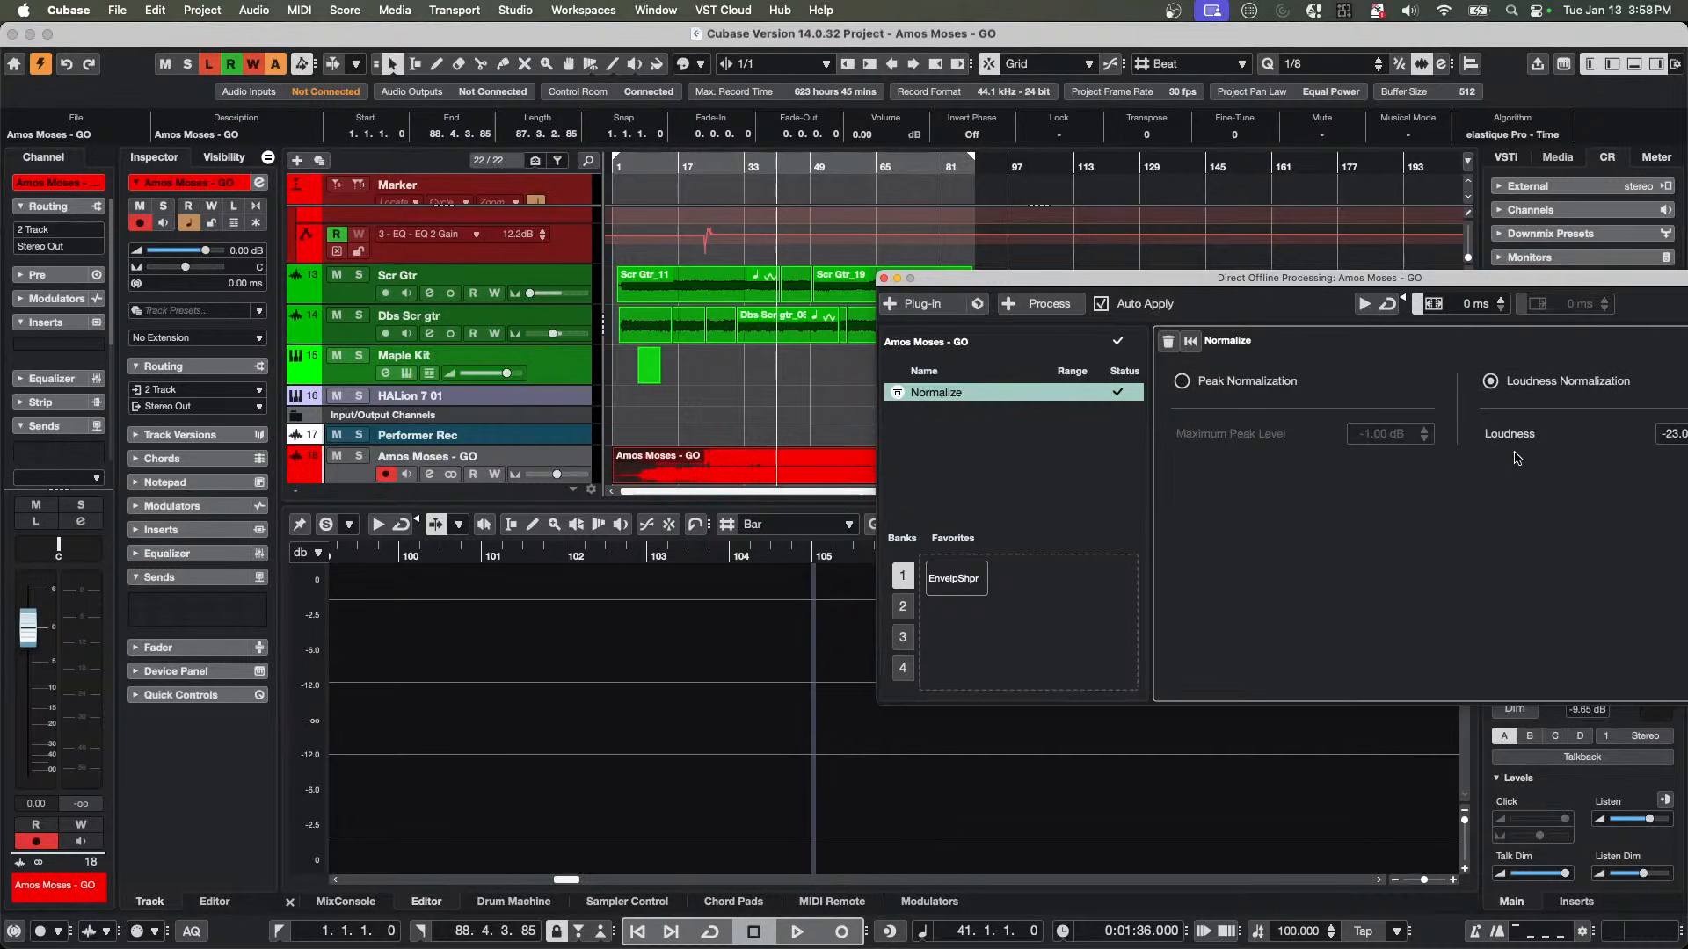
pyautogui.moveTo(1532, 284); pyautogui.dragTo(1194, 479)
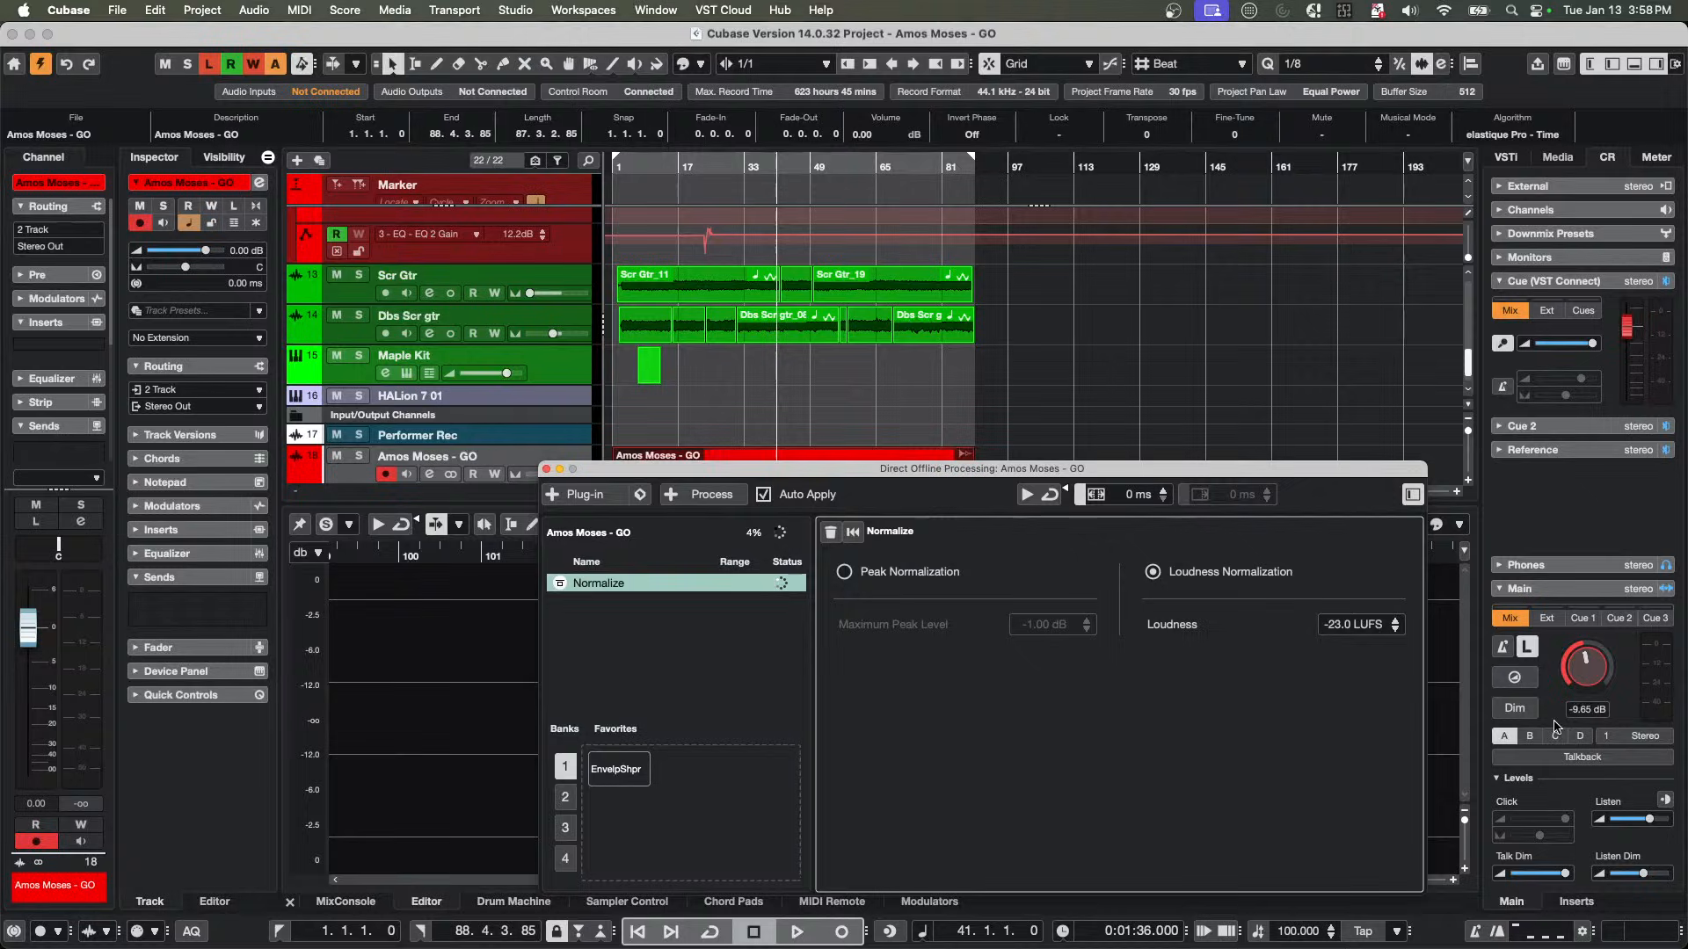
# Set the normalization loudness to -14 LUFS and close the Direct Offline Processing window.
pyautogui.click(1342, 626)
pyautogui.press('BackSpace')
pyautogui.write('-')
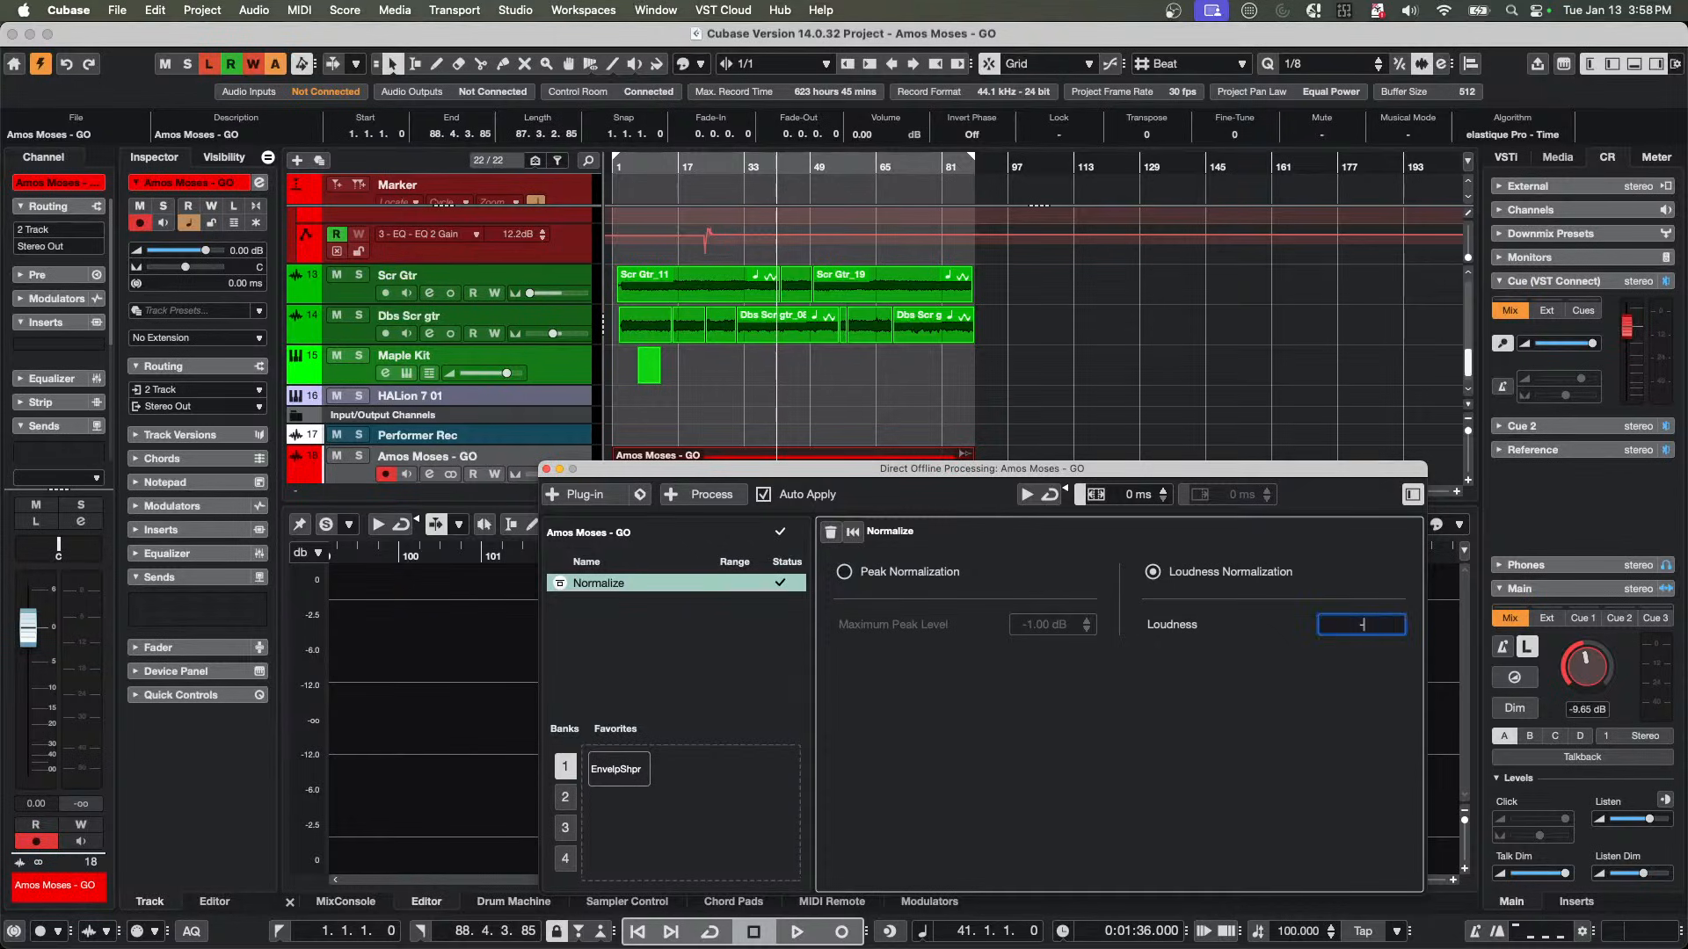
pyautogui.write('14')
pyautogui.press('Return')
pyautogui.scroll(-1, 1017, 390)
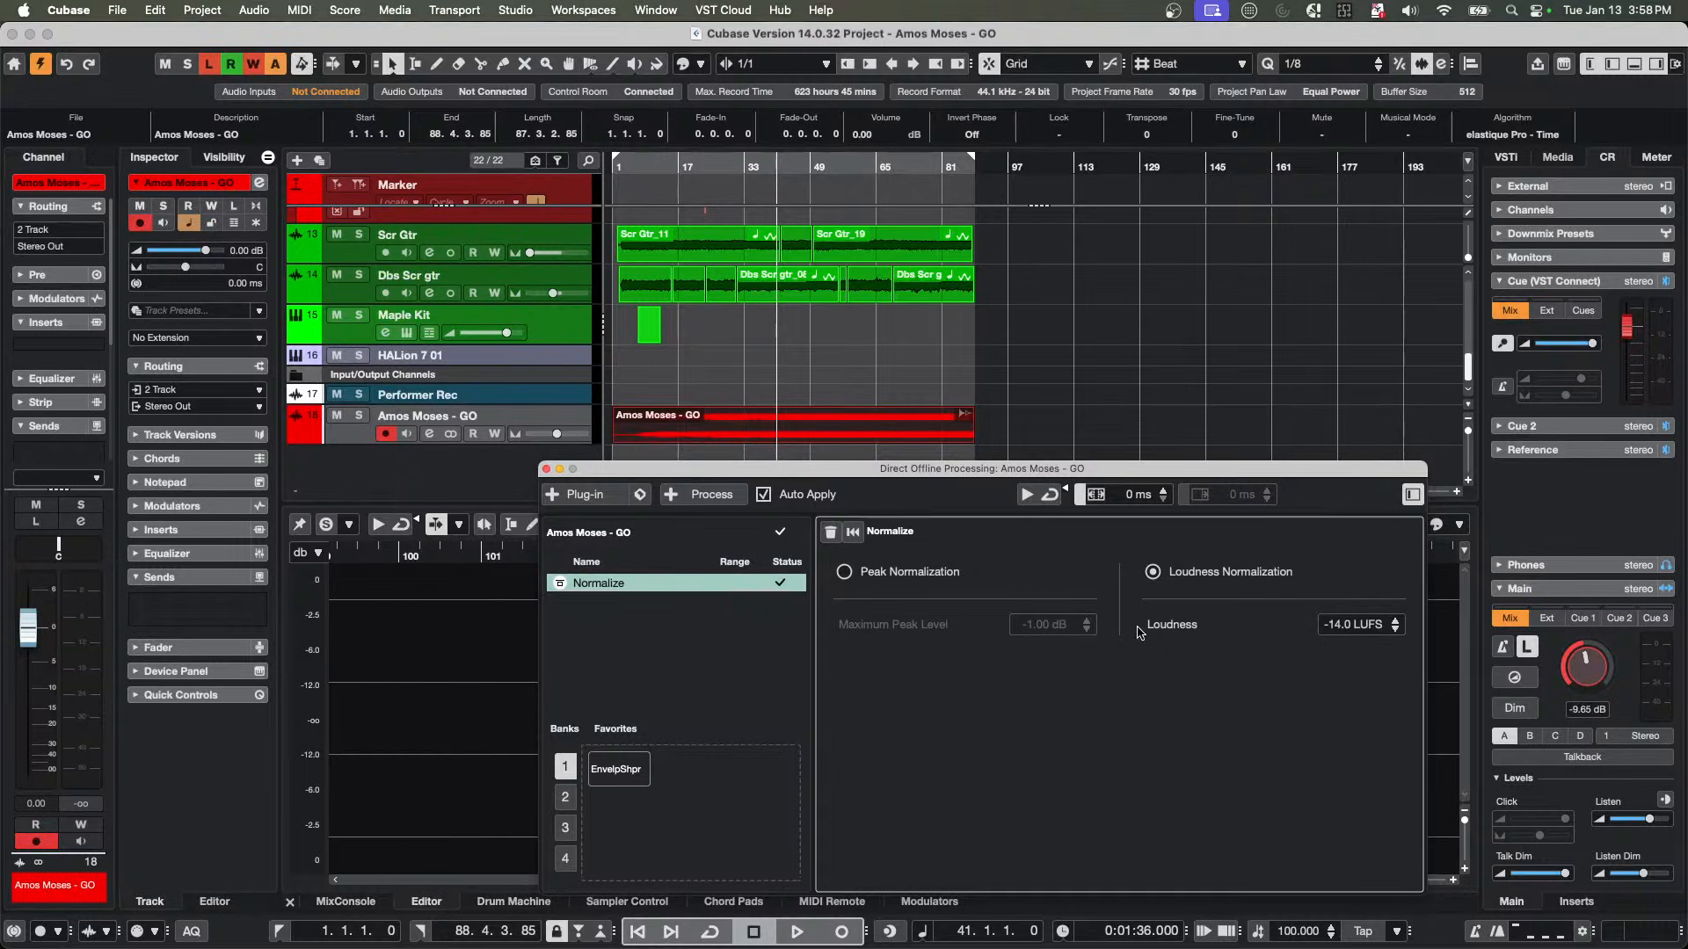
pyautogui.click(546, 470)
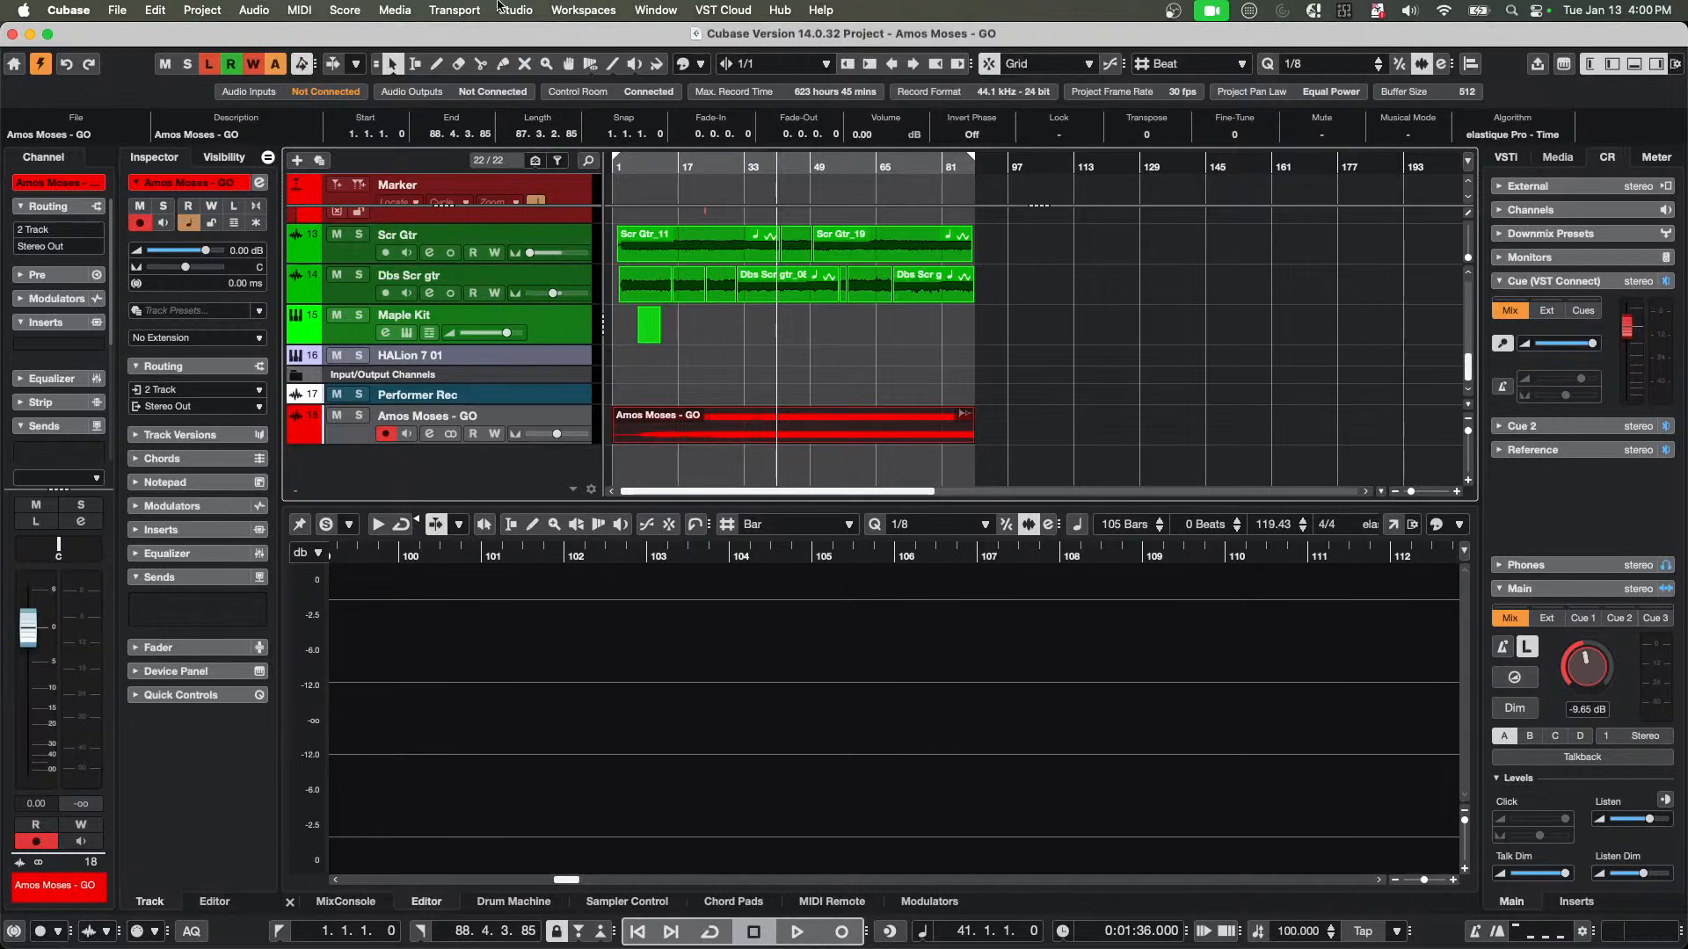
# Undo the normalization and the import of the Amos Moses - GO mixdown track.
pyautogui.click(118, 11)
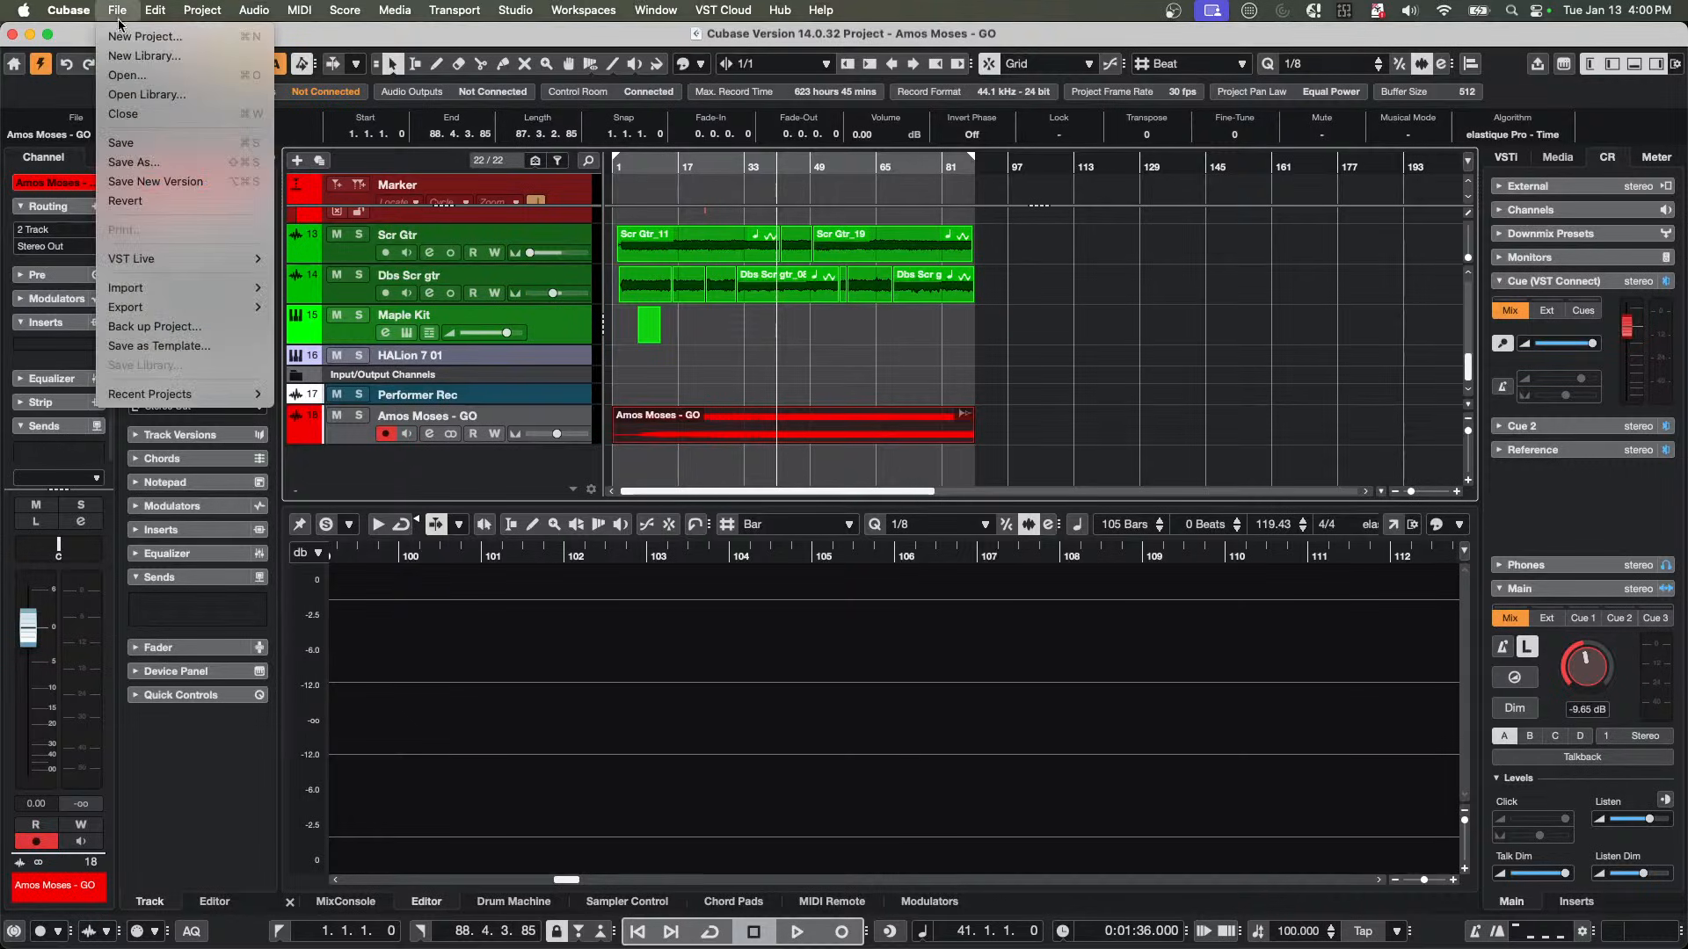
pyautogui.click(911, 318)
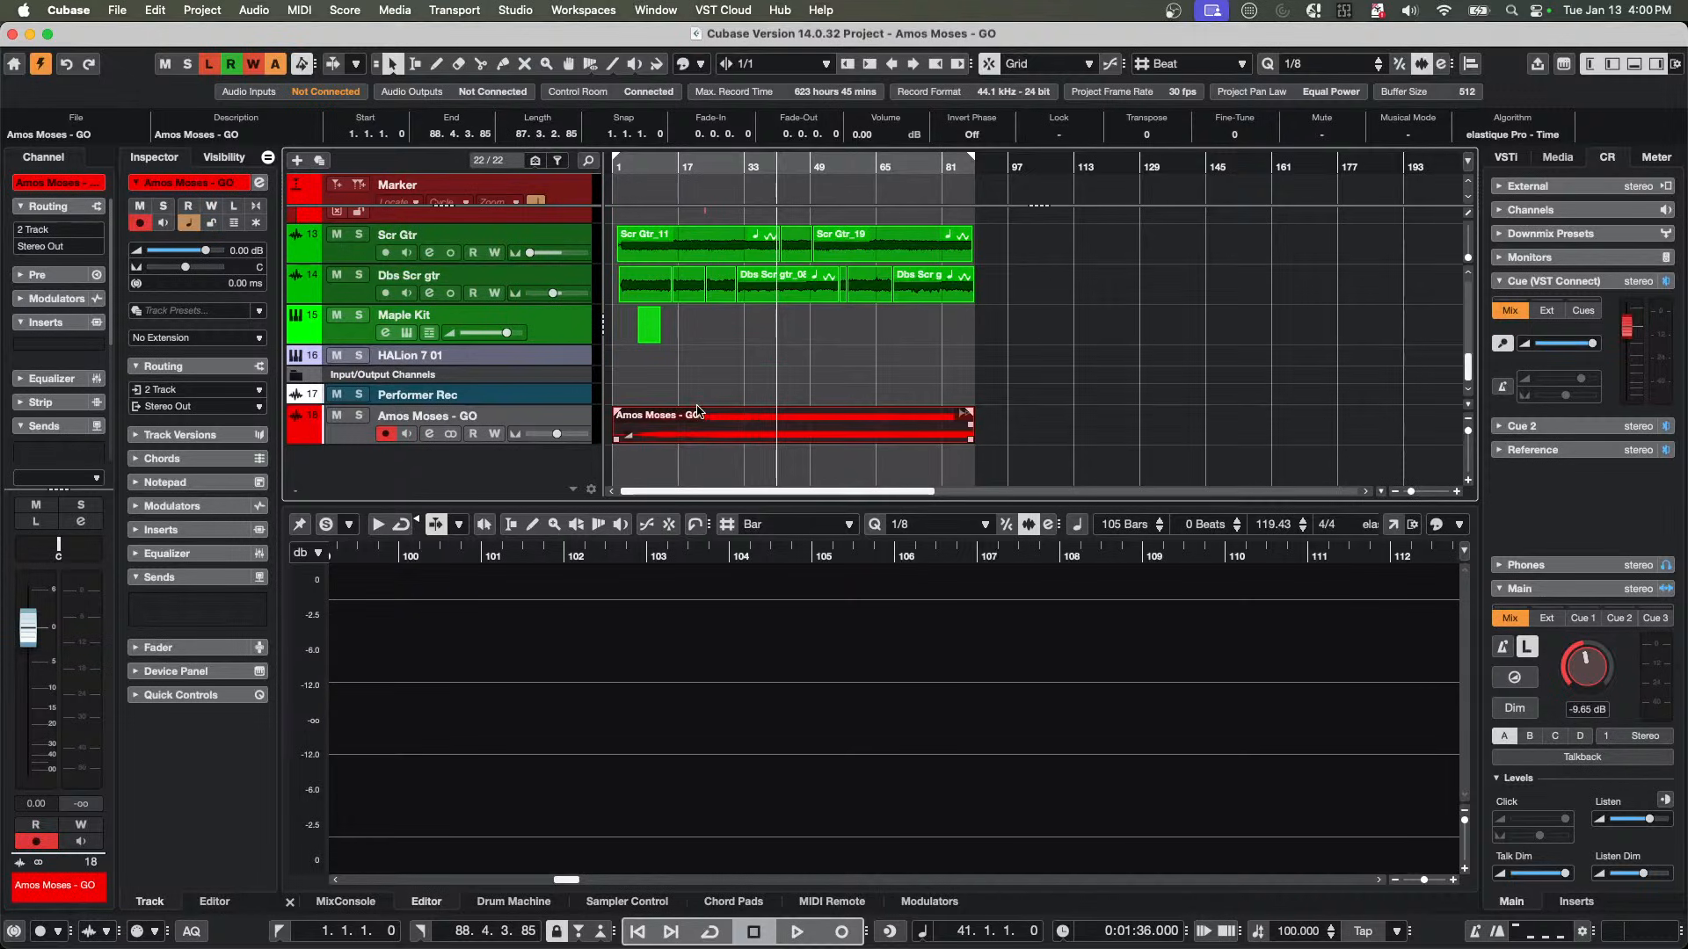
pyautogui.click(848, 415)
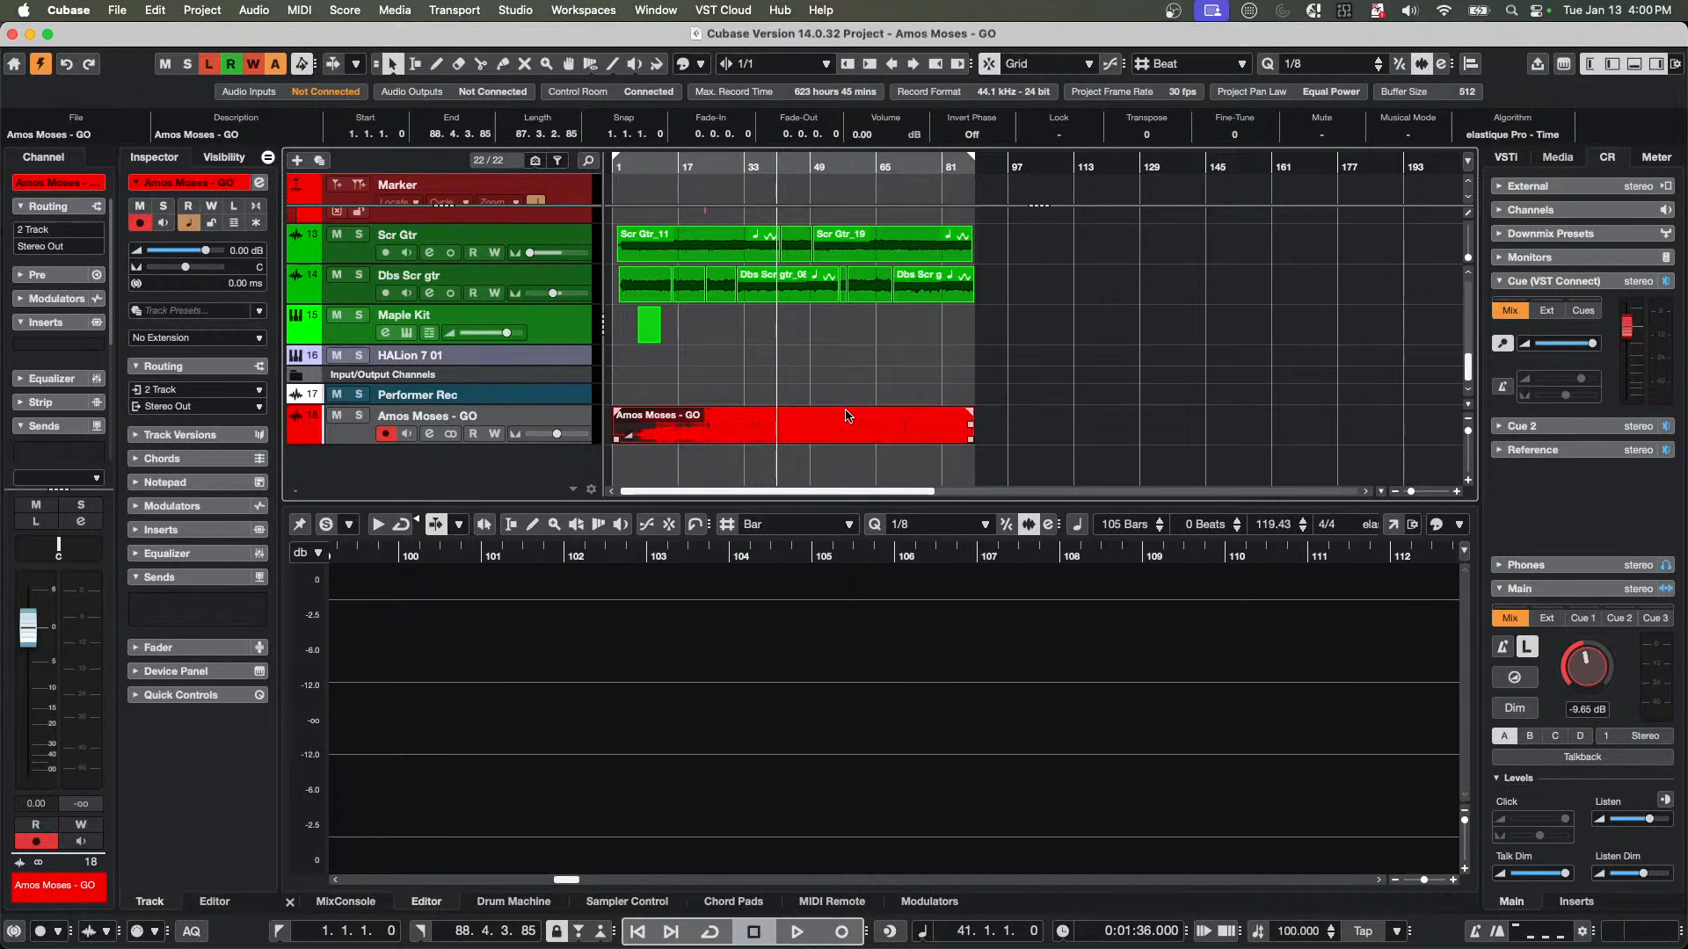
pyautogui.press('super+z')
pyautogui.press('super+z')
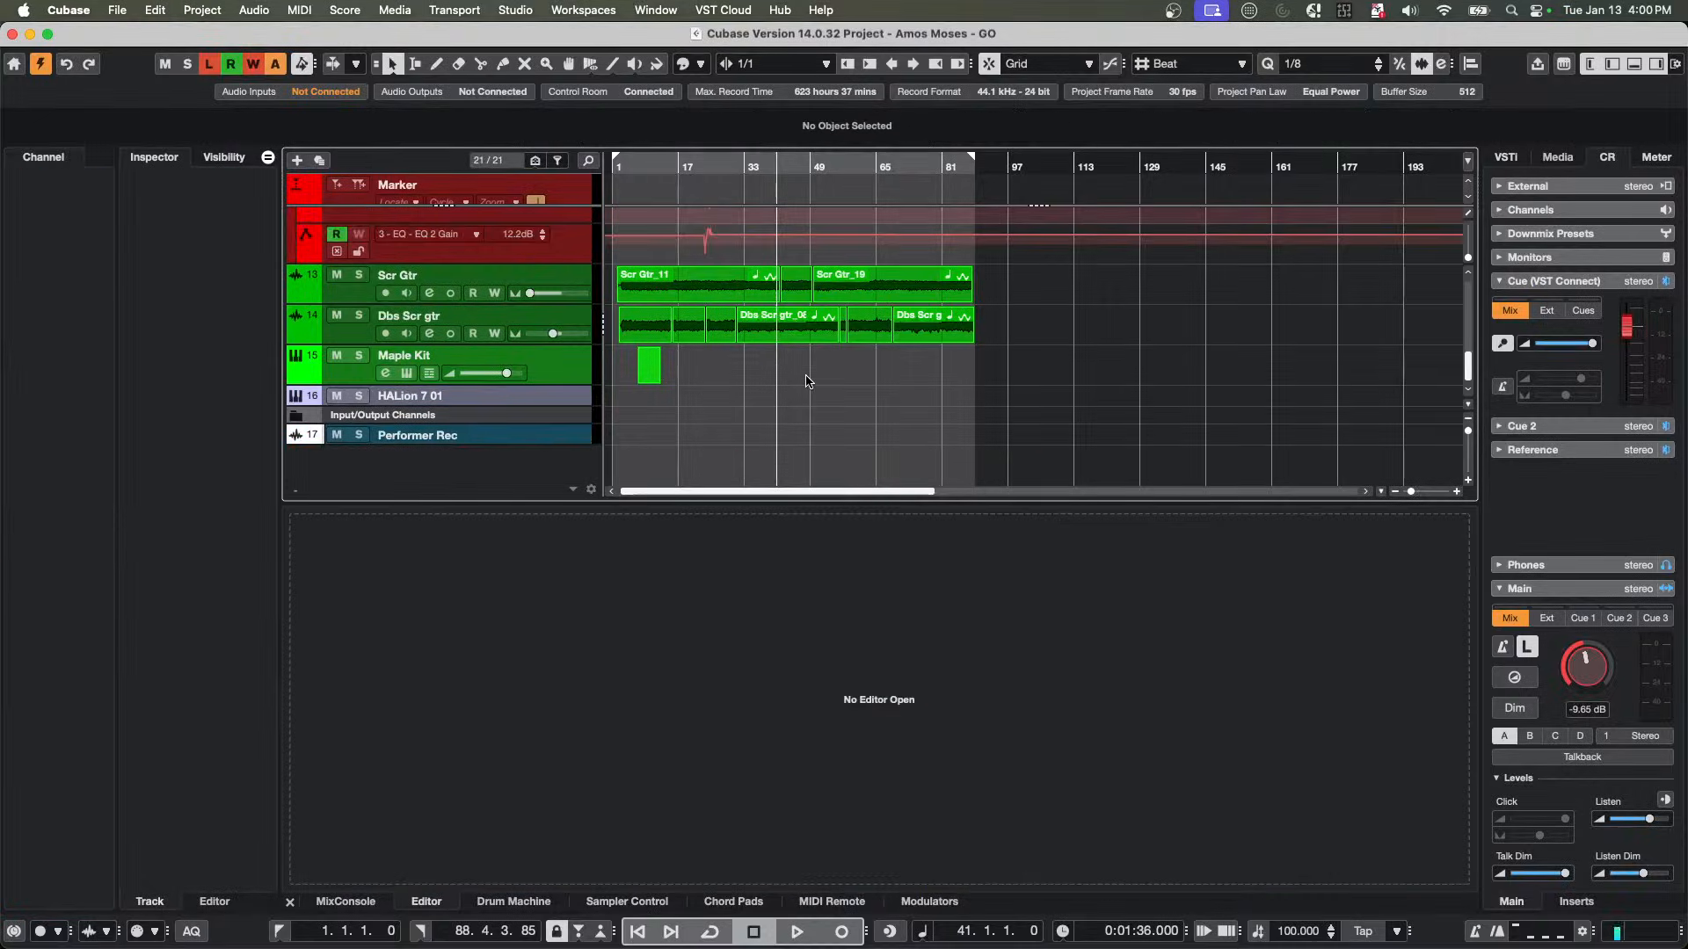
# Play the project briefly from around bar 7 and stop playback.
pyautogui.click(646, 167)
pyautogui.scroll(10, 793, 317)
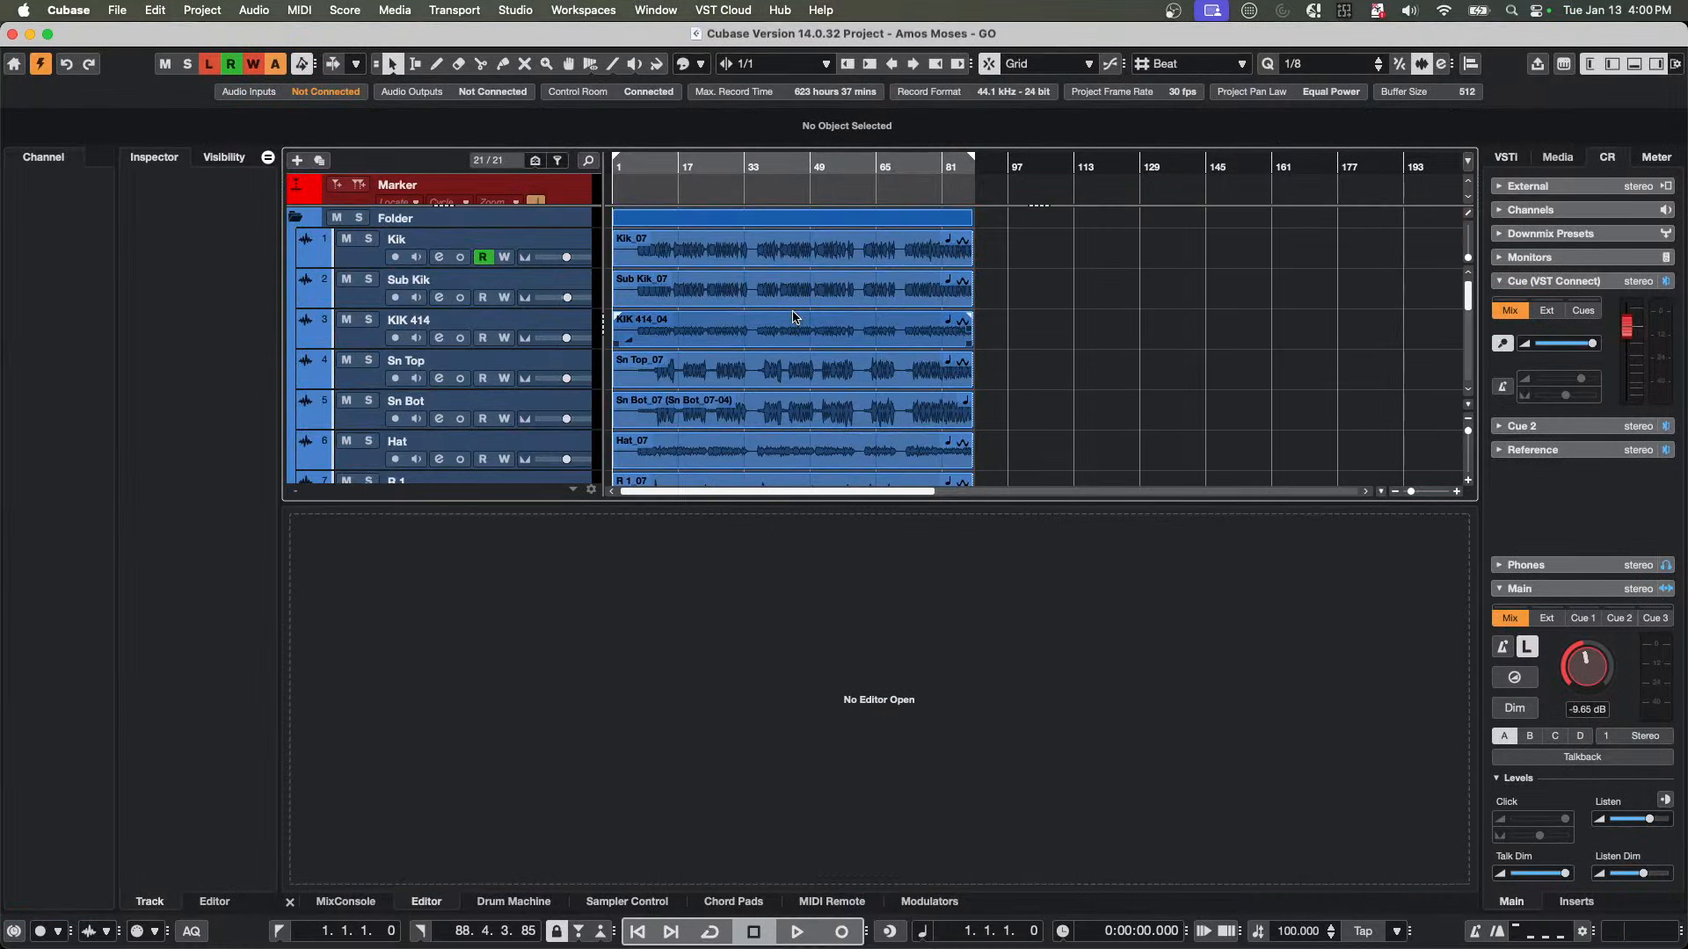
pyautogui.click(639, 166)
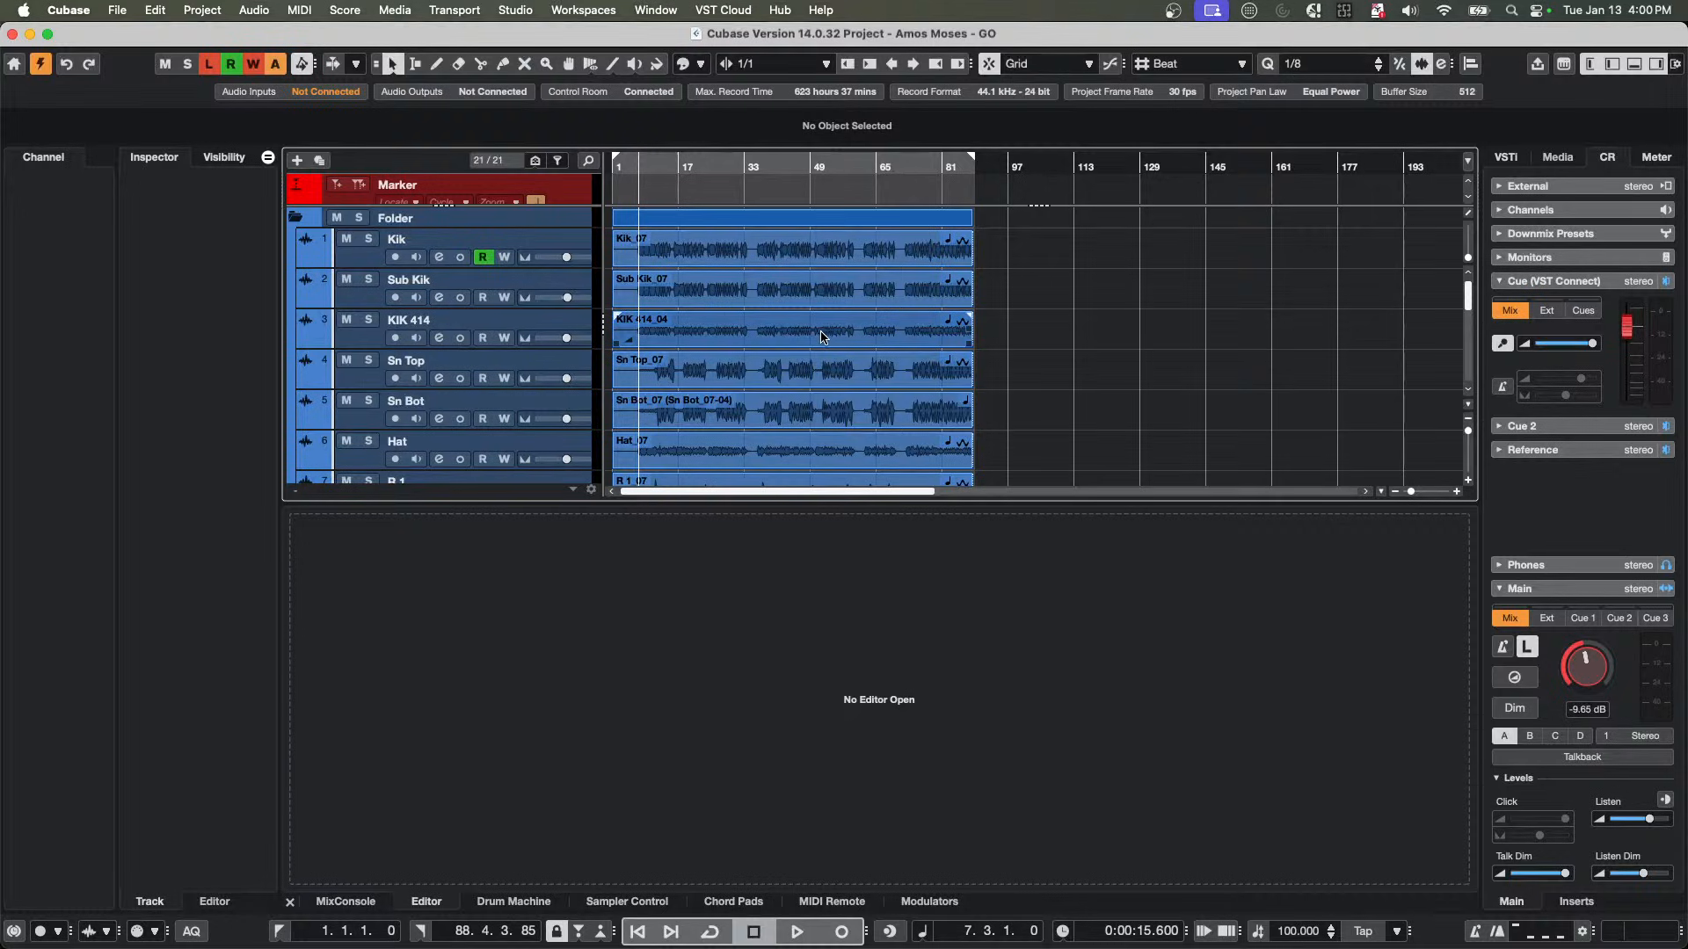
pyautogui.press('space')
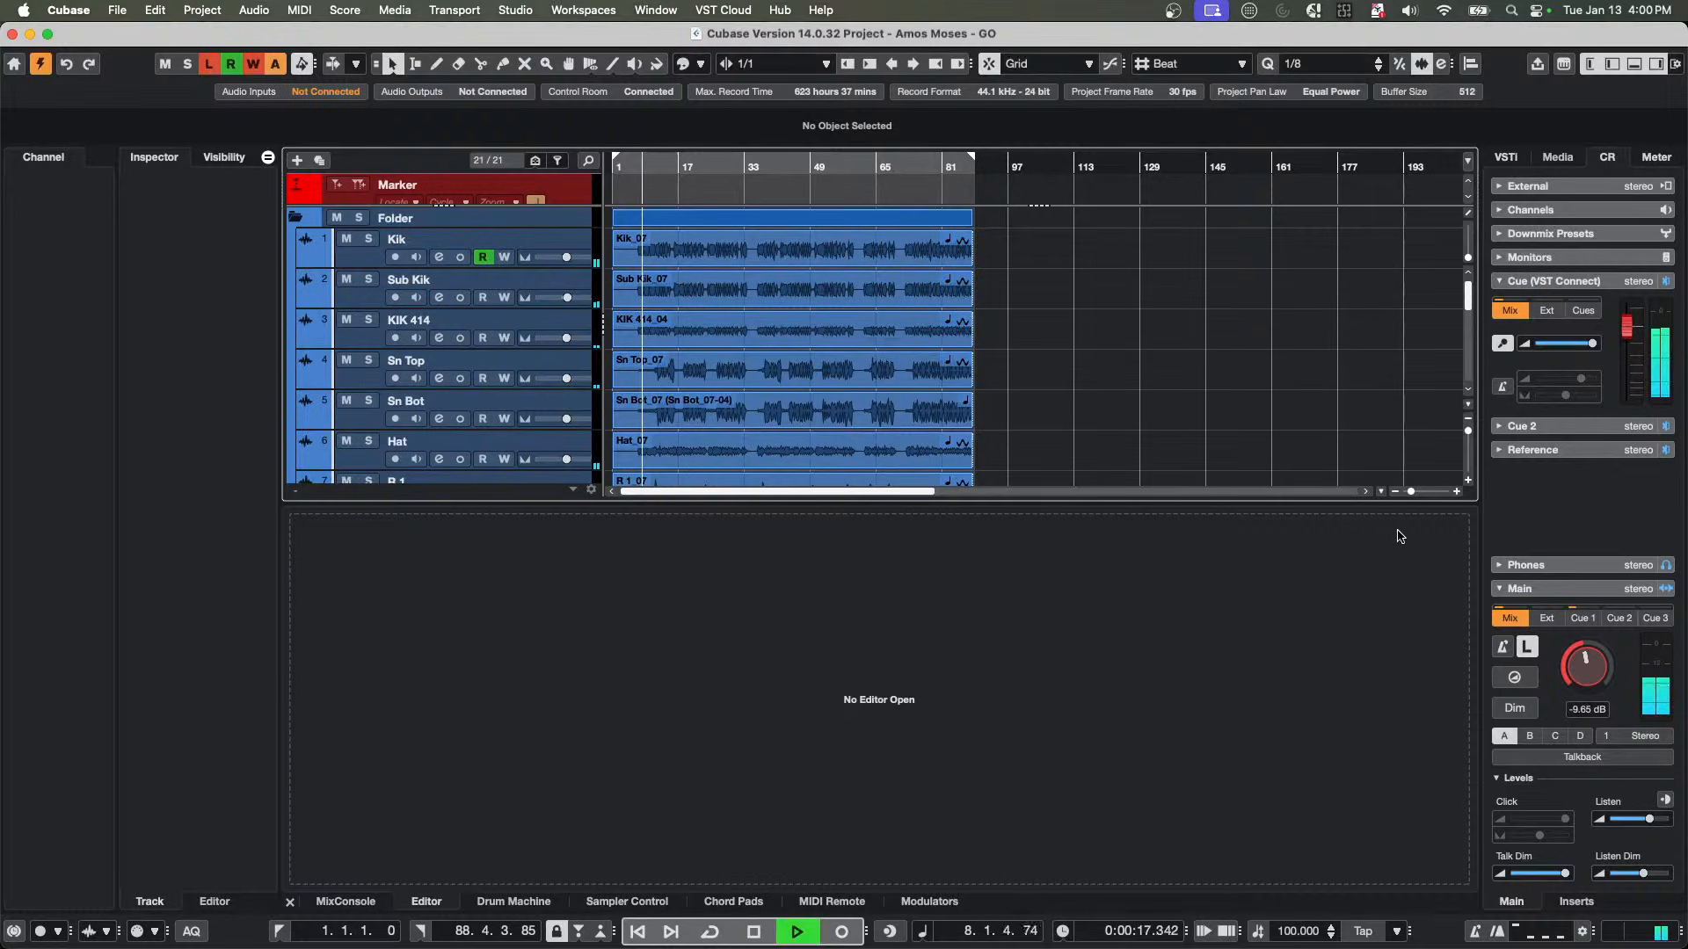
pyautogui.press('space')
# Revert the project to its previously saved version, accept the unmapped missing ports, and delete the newly created files.
pyautogui.click(117, 10)
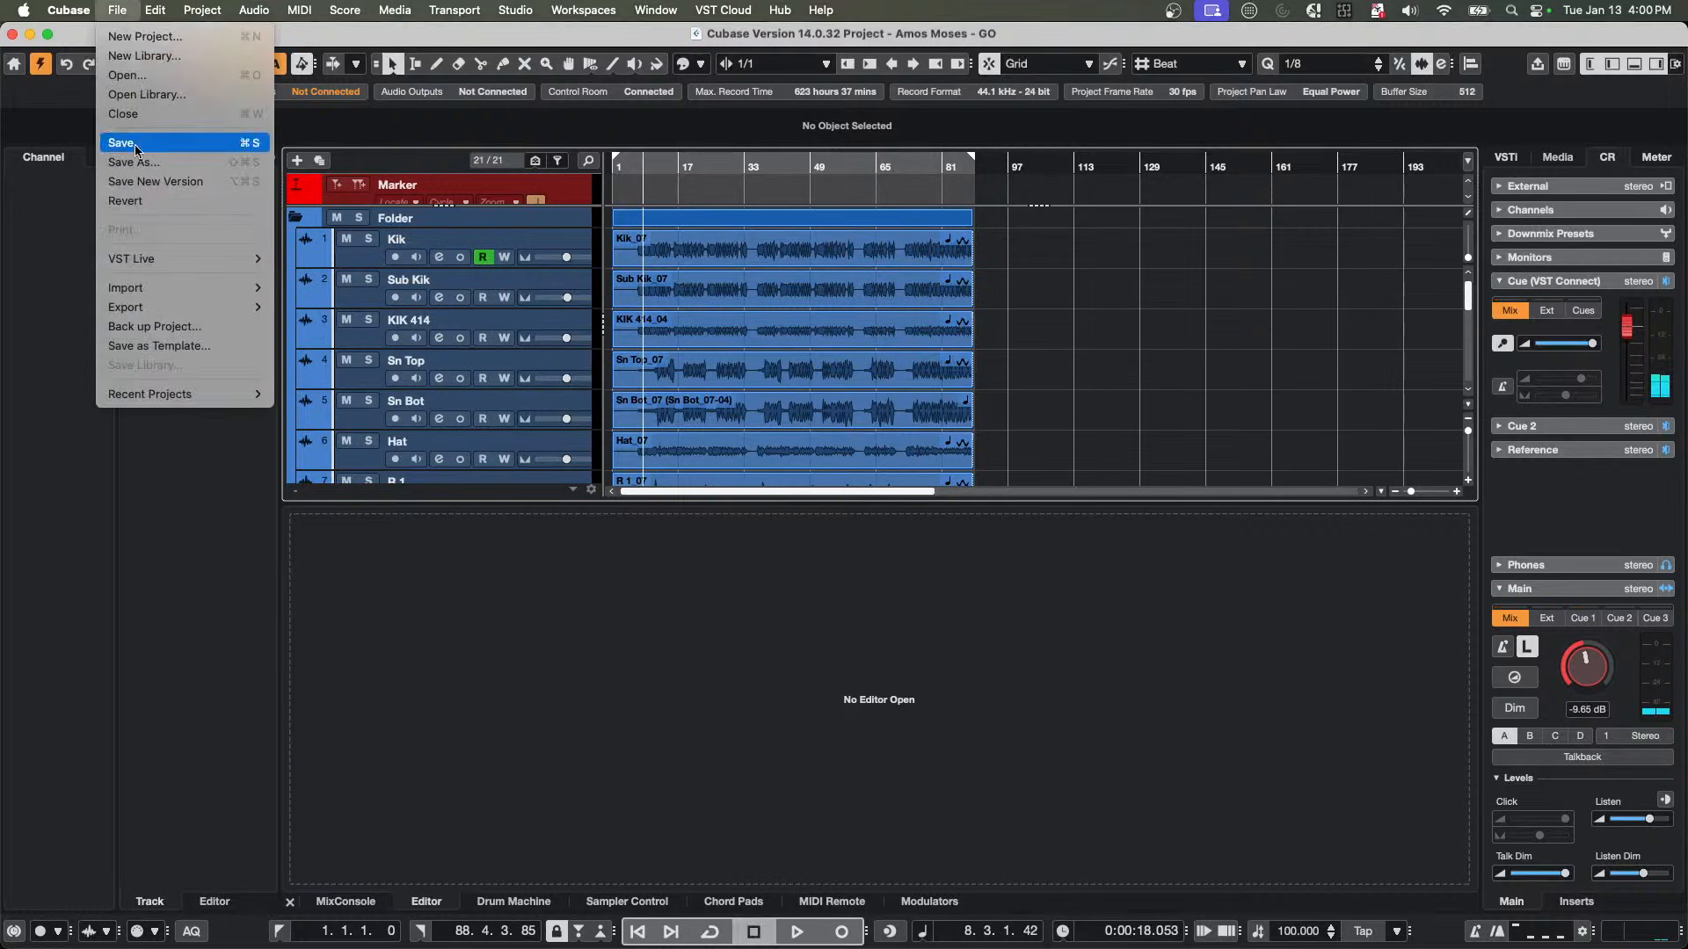
pyautogui.click(167, 202)
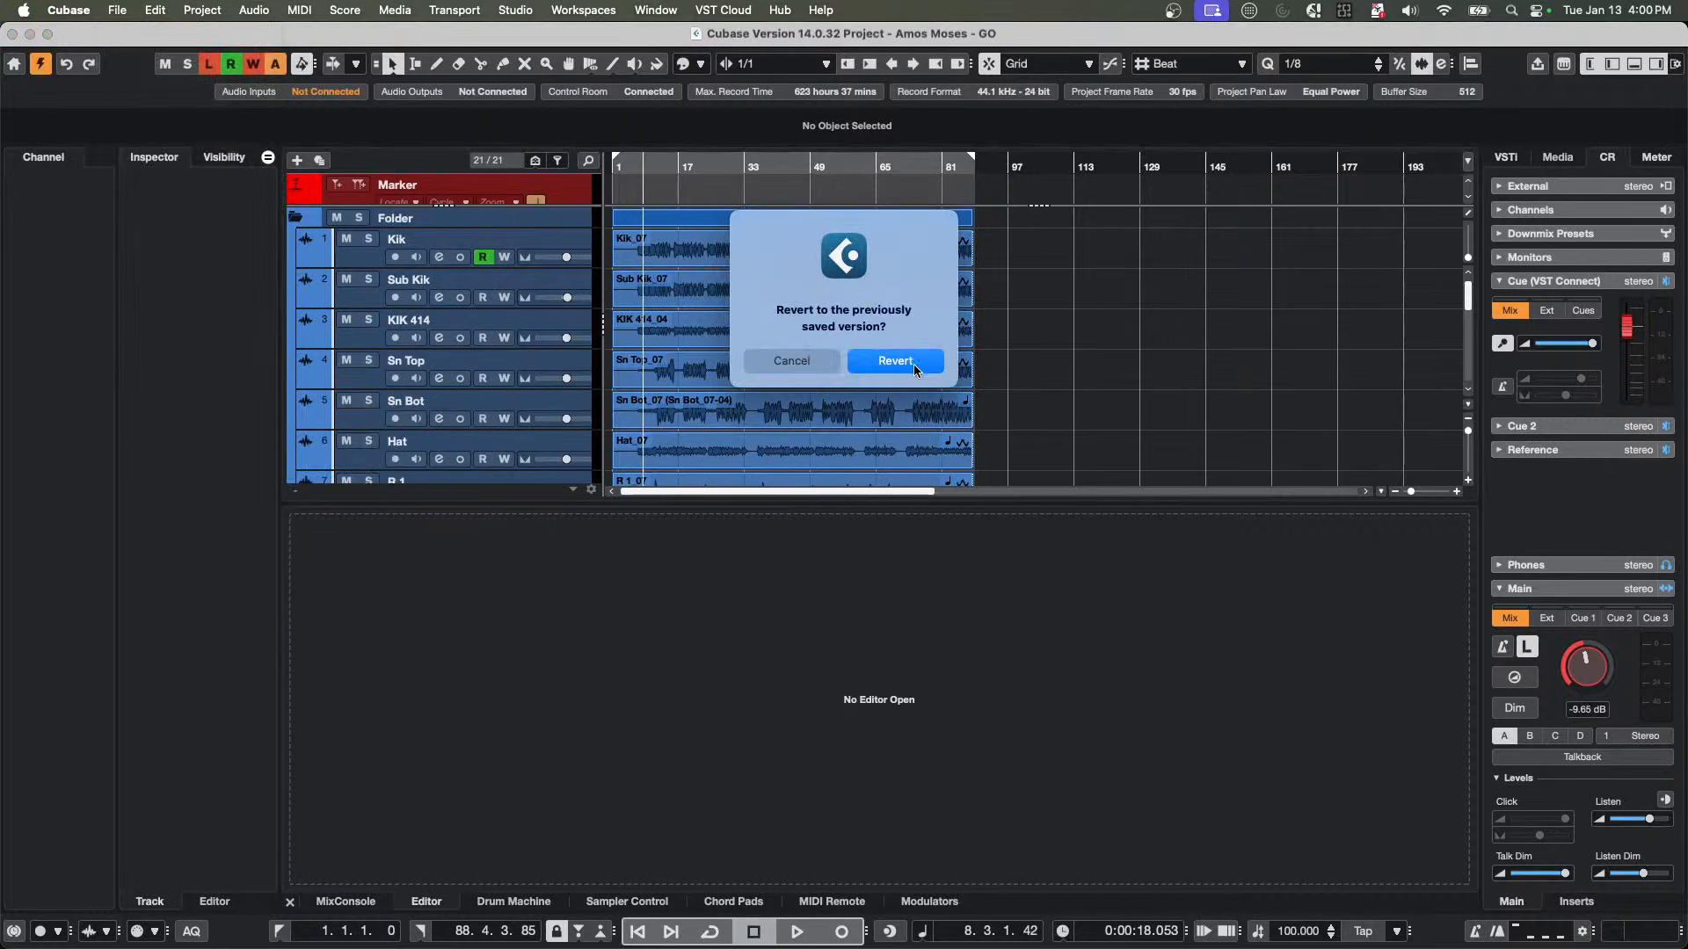
pyautogui.click(915, 370)
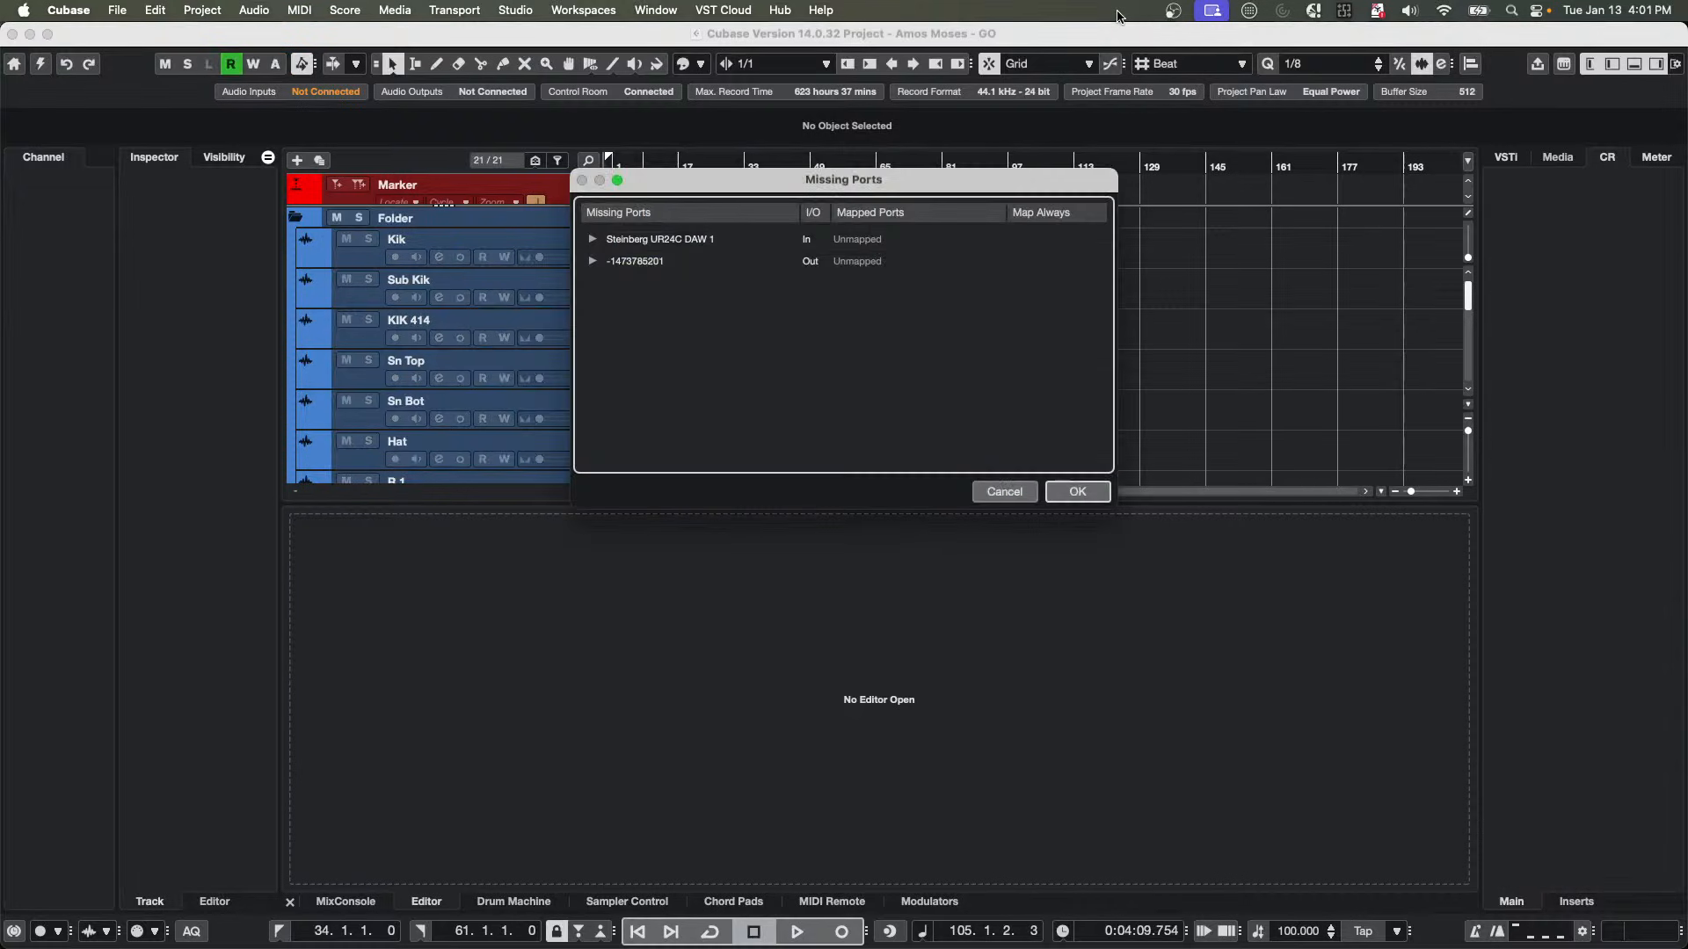
pyautogui.click(1078, 491)
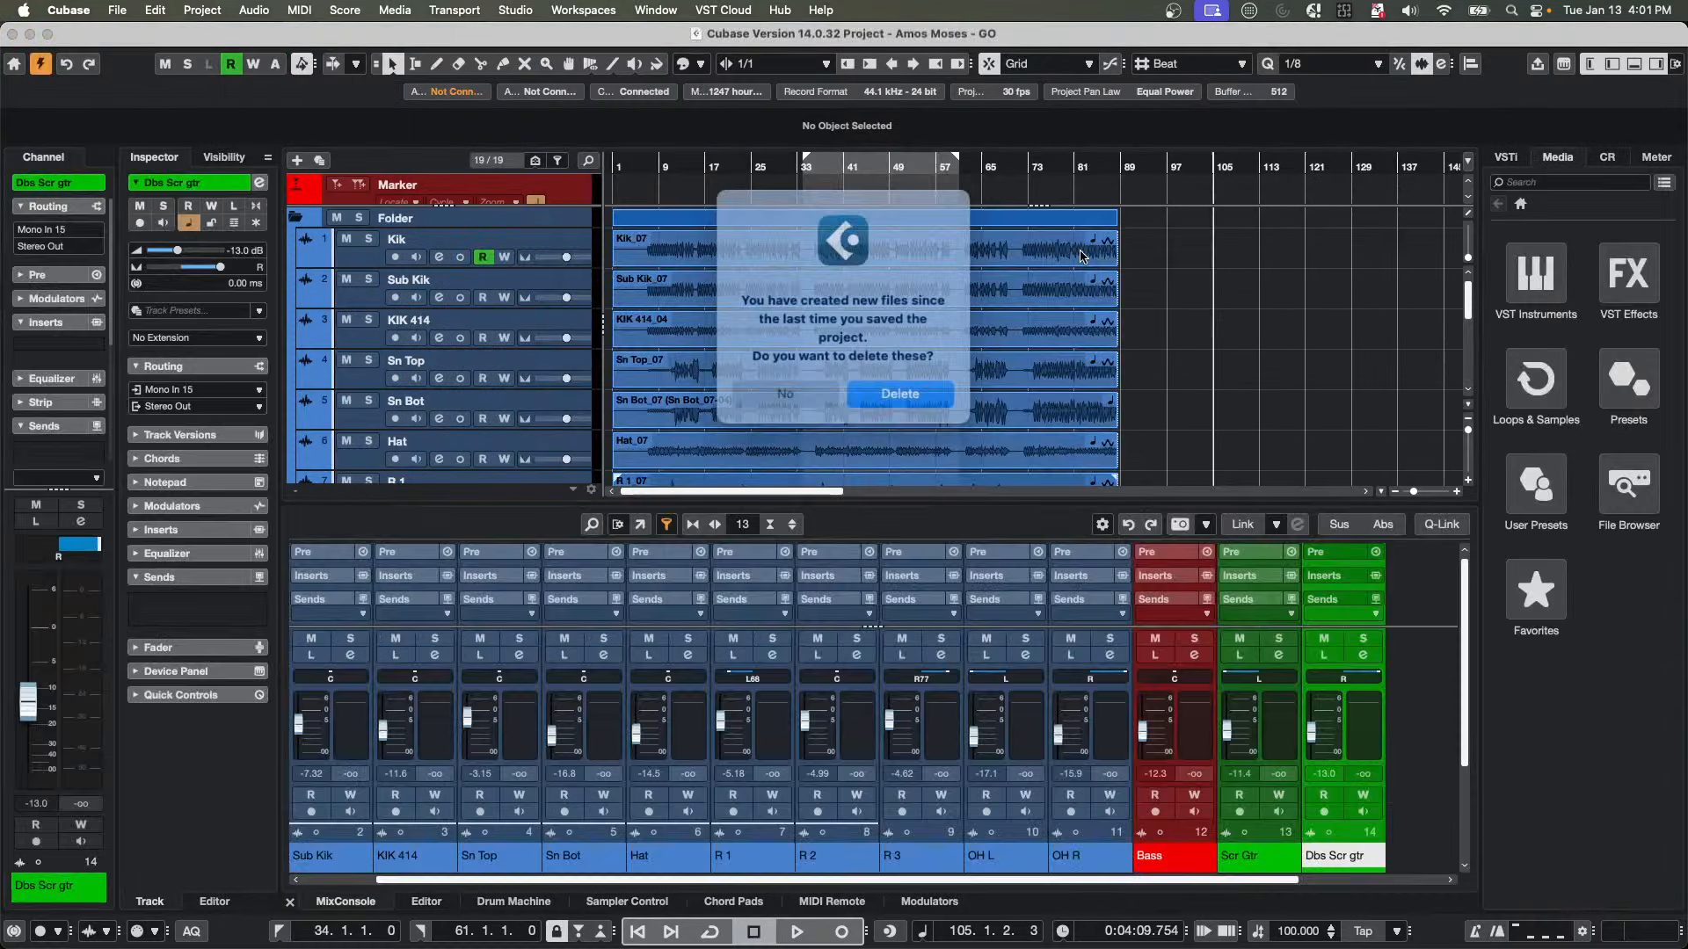
pyautogui.click(924, 395)
# Start playback near the beginning of the song and open the channel settings of Stereo Out.
pyautogui.press('space')
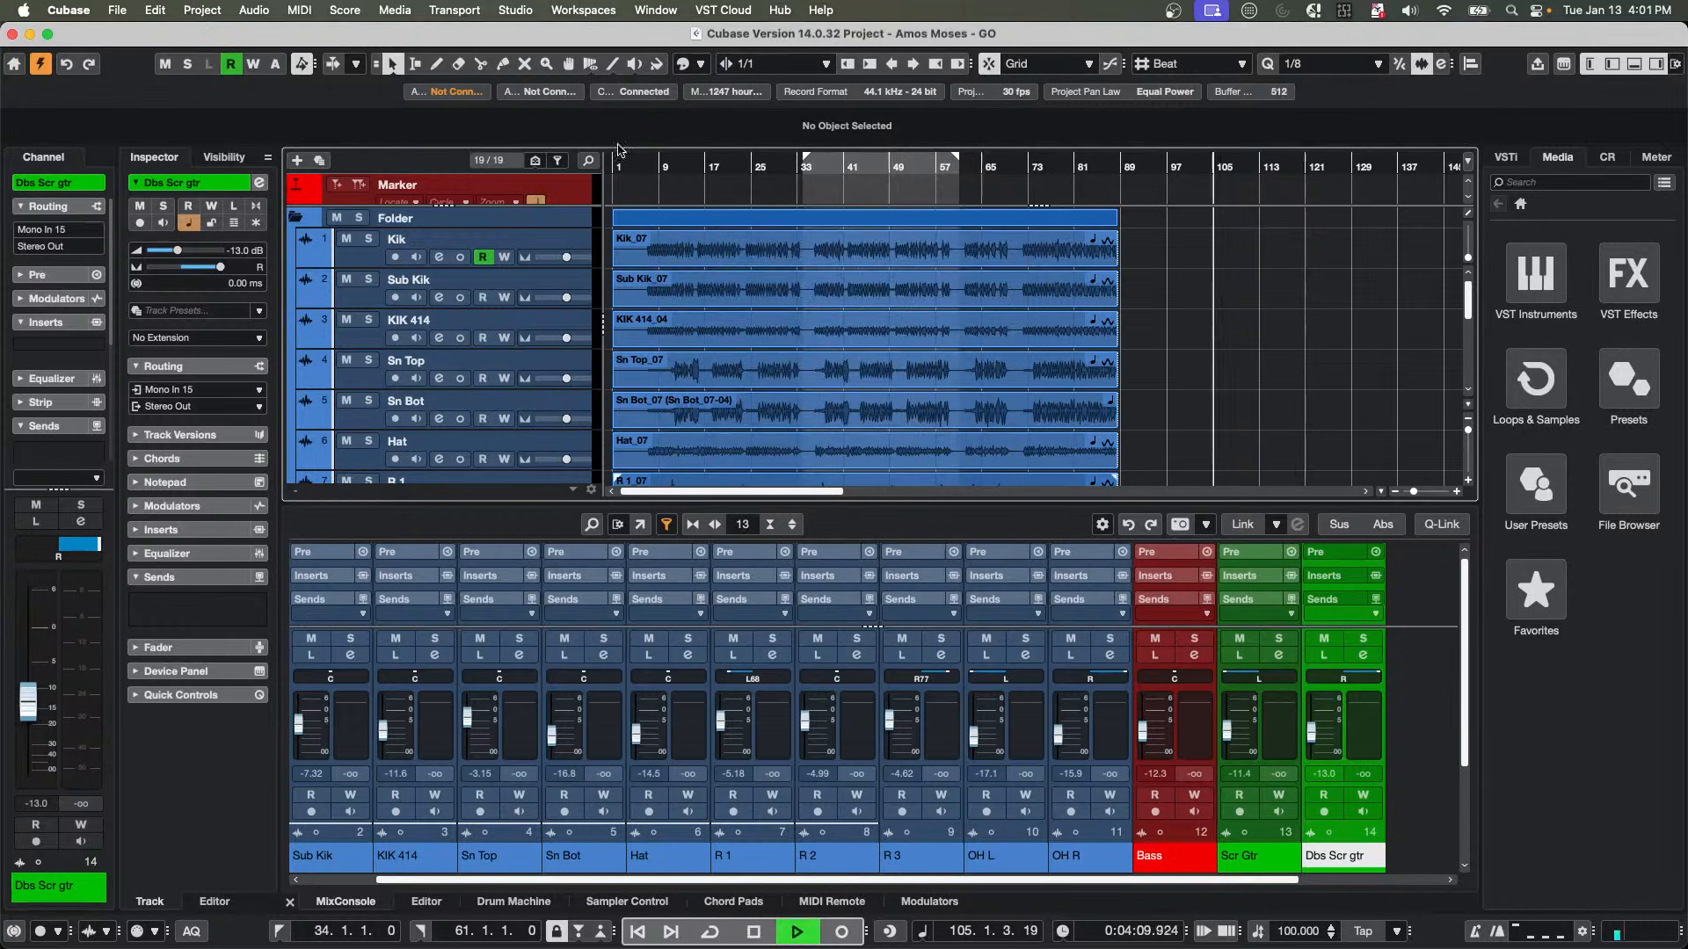
pyautogui.moveTo(636, 165); pyautogui.dragTo(636, 172)
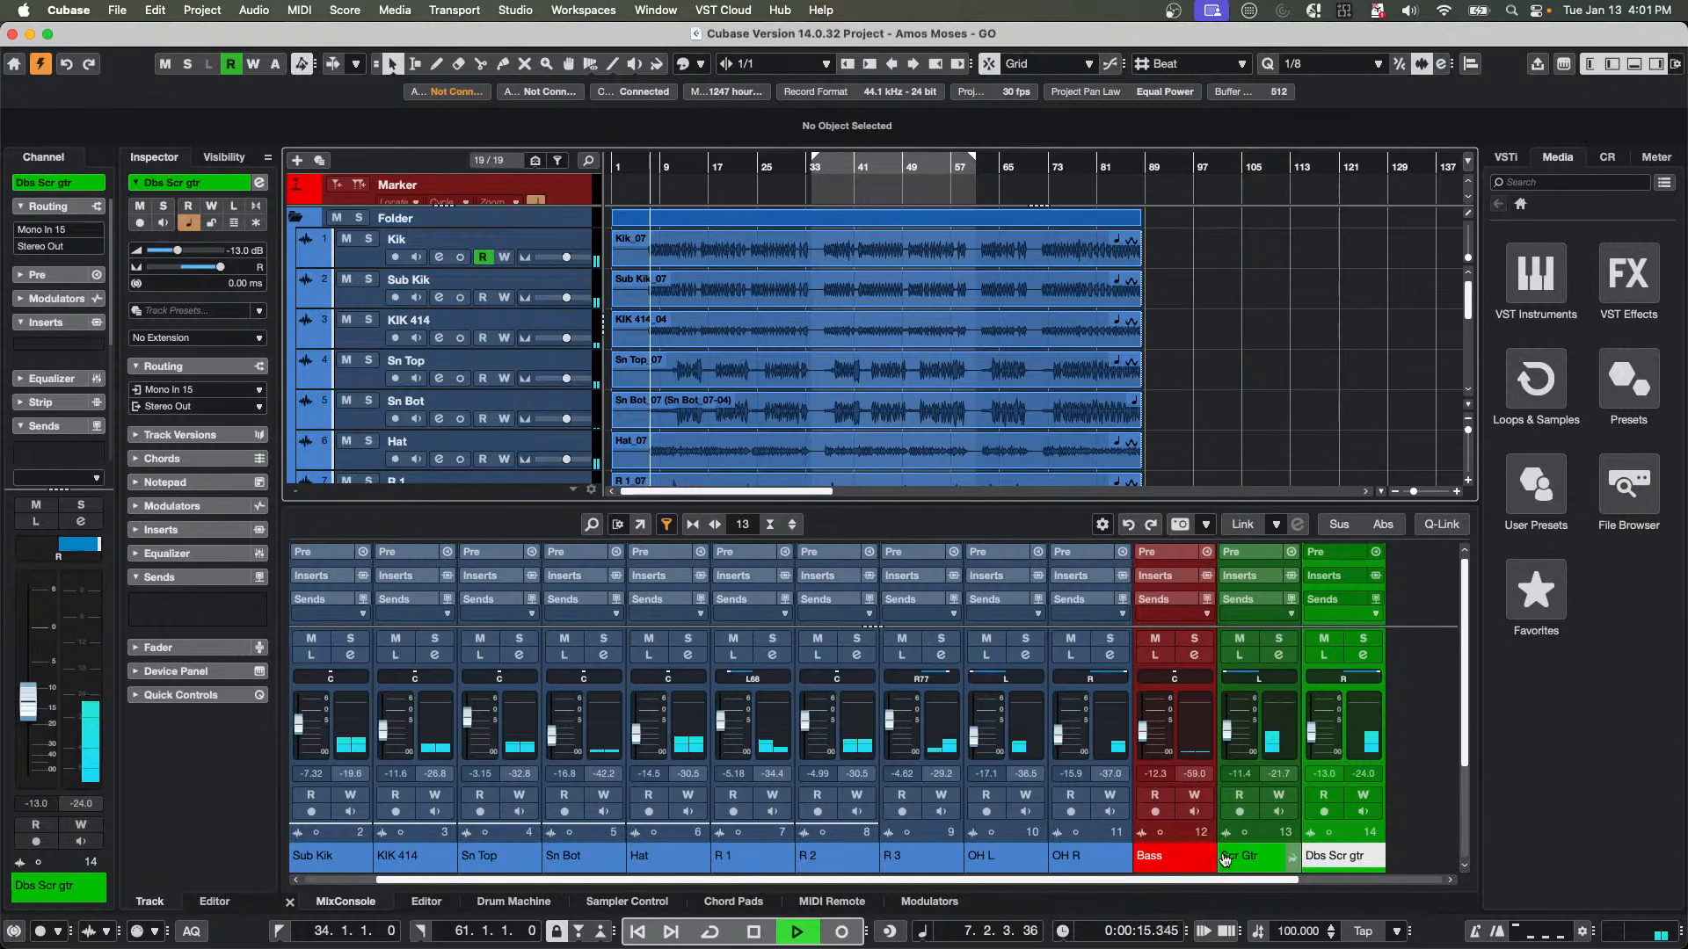
pyautogui.moveTo(1257, 881); pyautogui.dragTo(1550, 898)
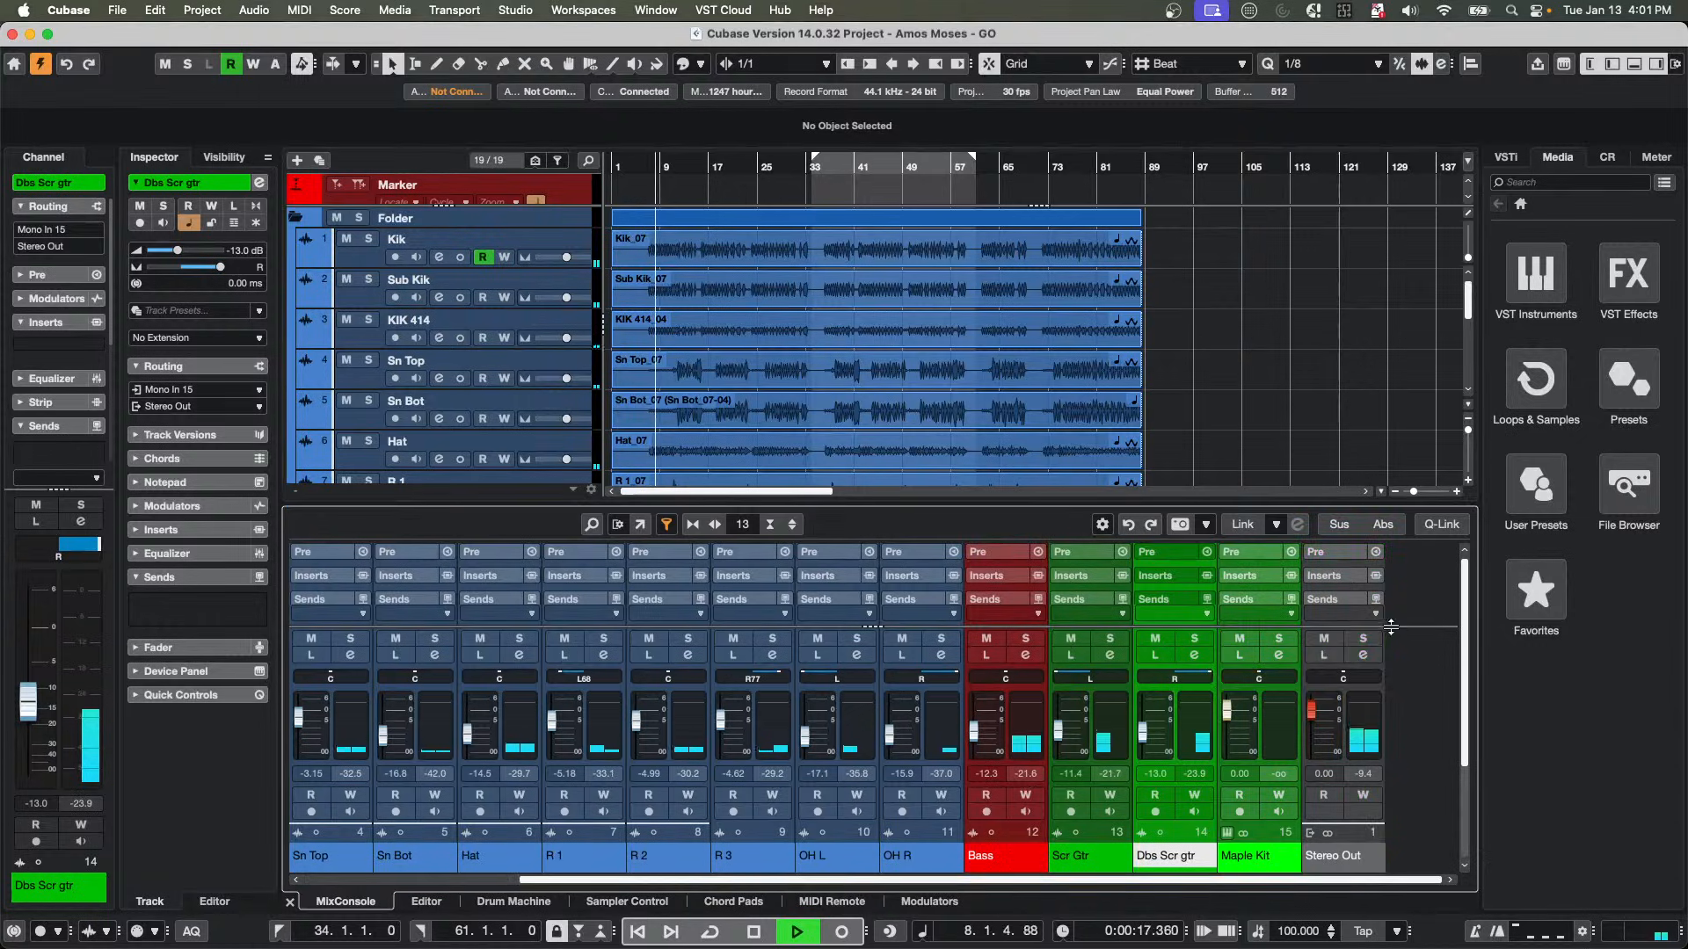
pyautogui.click(1363, 655)
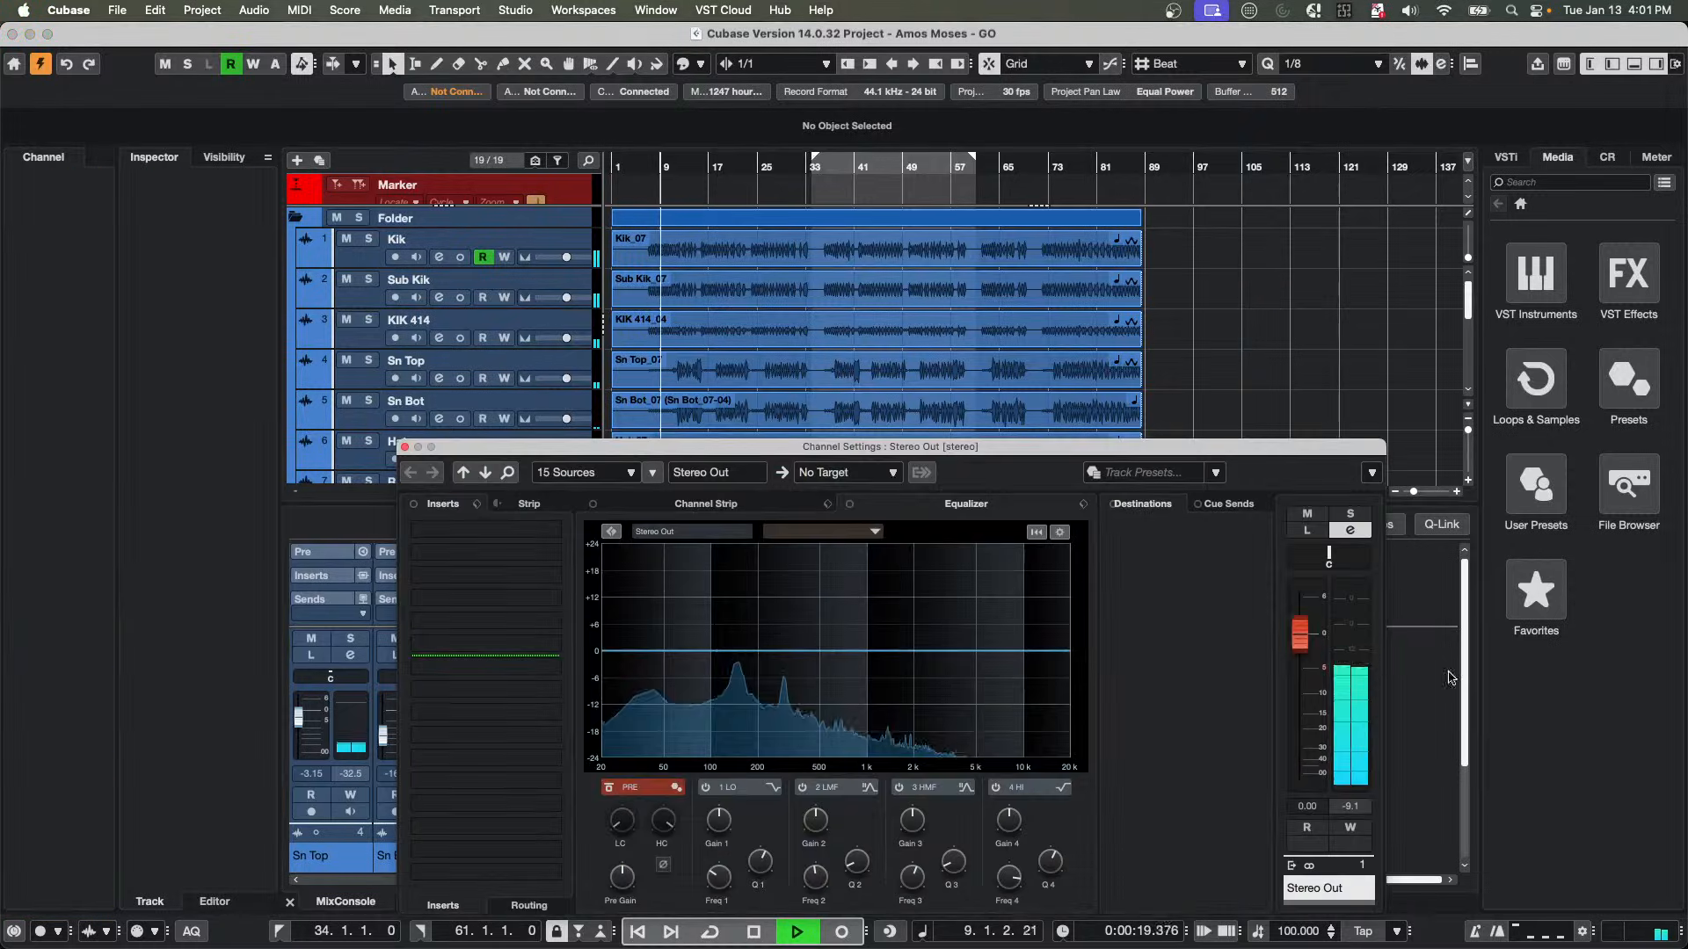
# Load the MultibandCompressor from the Dynamics effects into the first insert slot of Stereo Out.
pyautogui.click(486, 529)
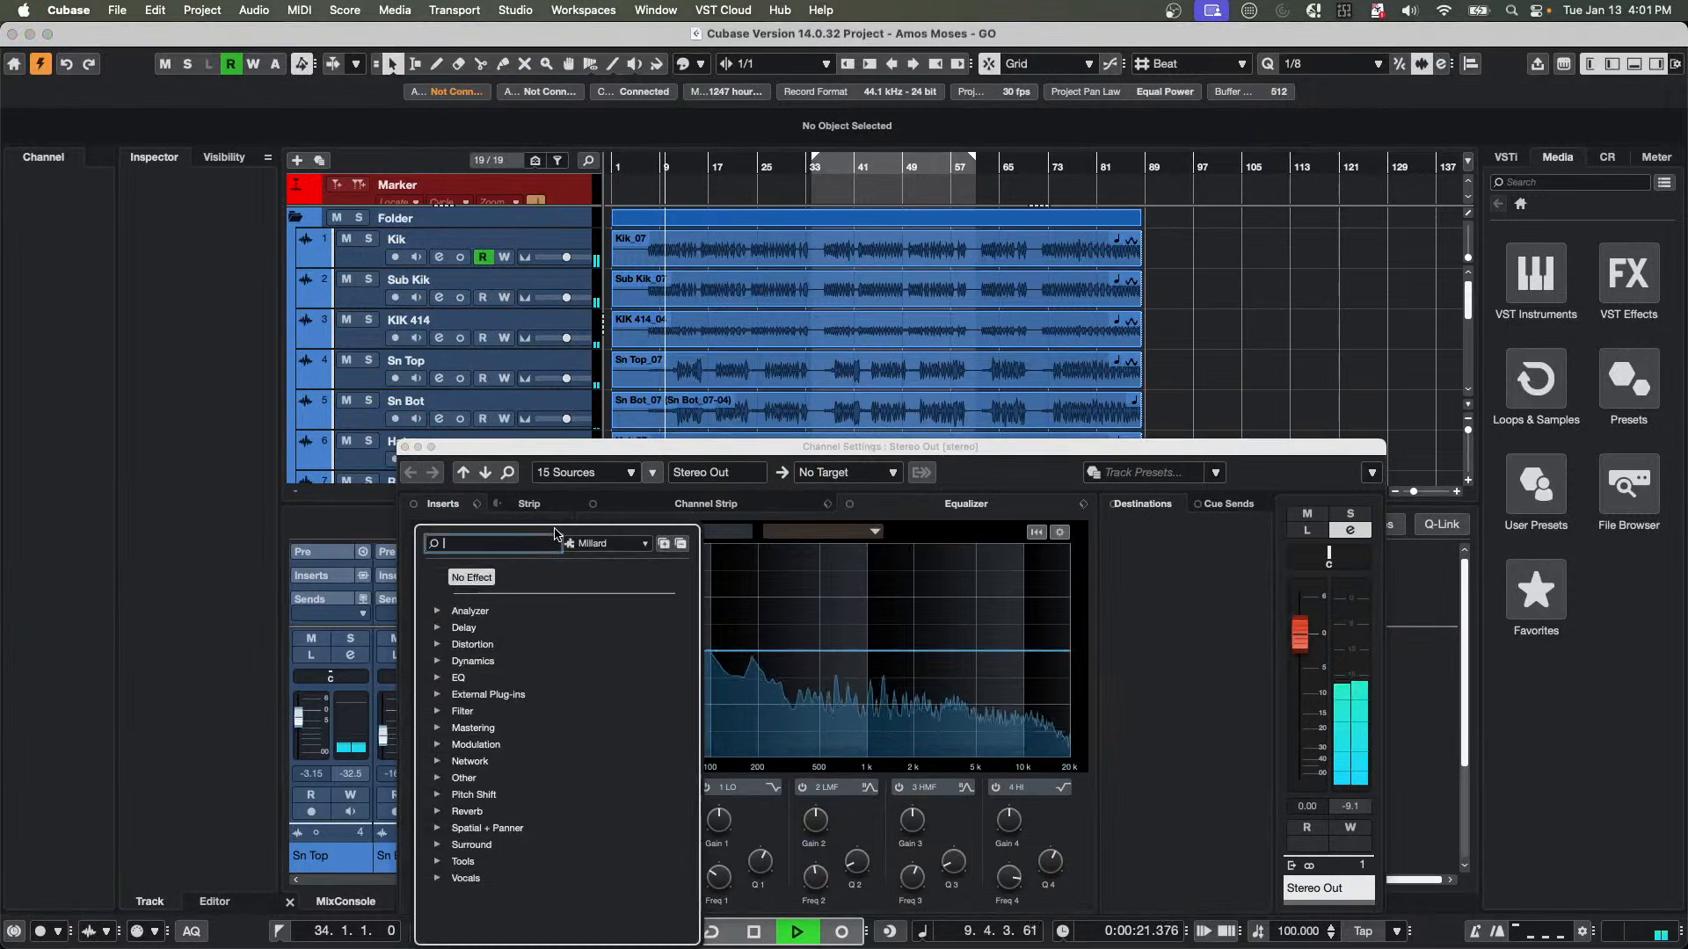
pyautogui.click(439, 662)
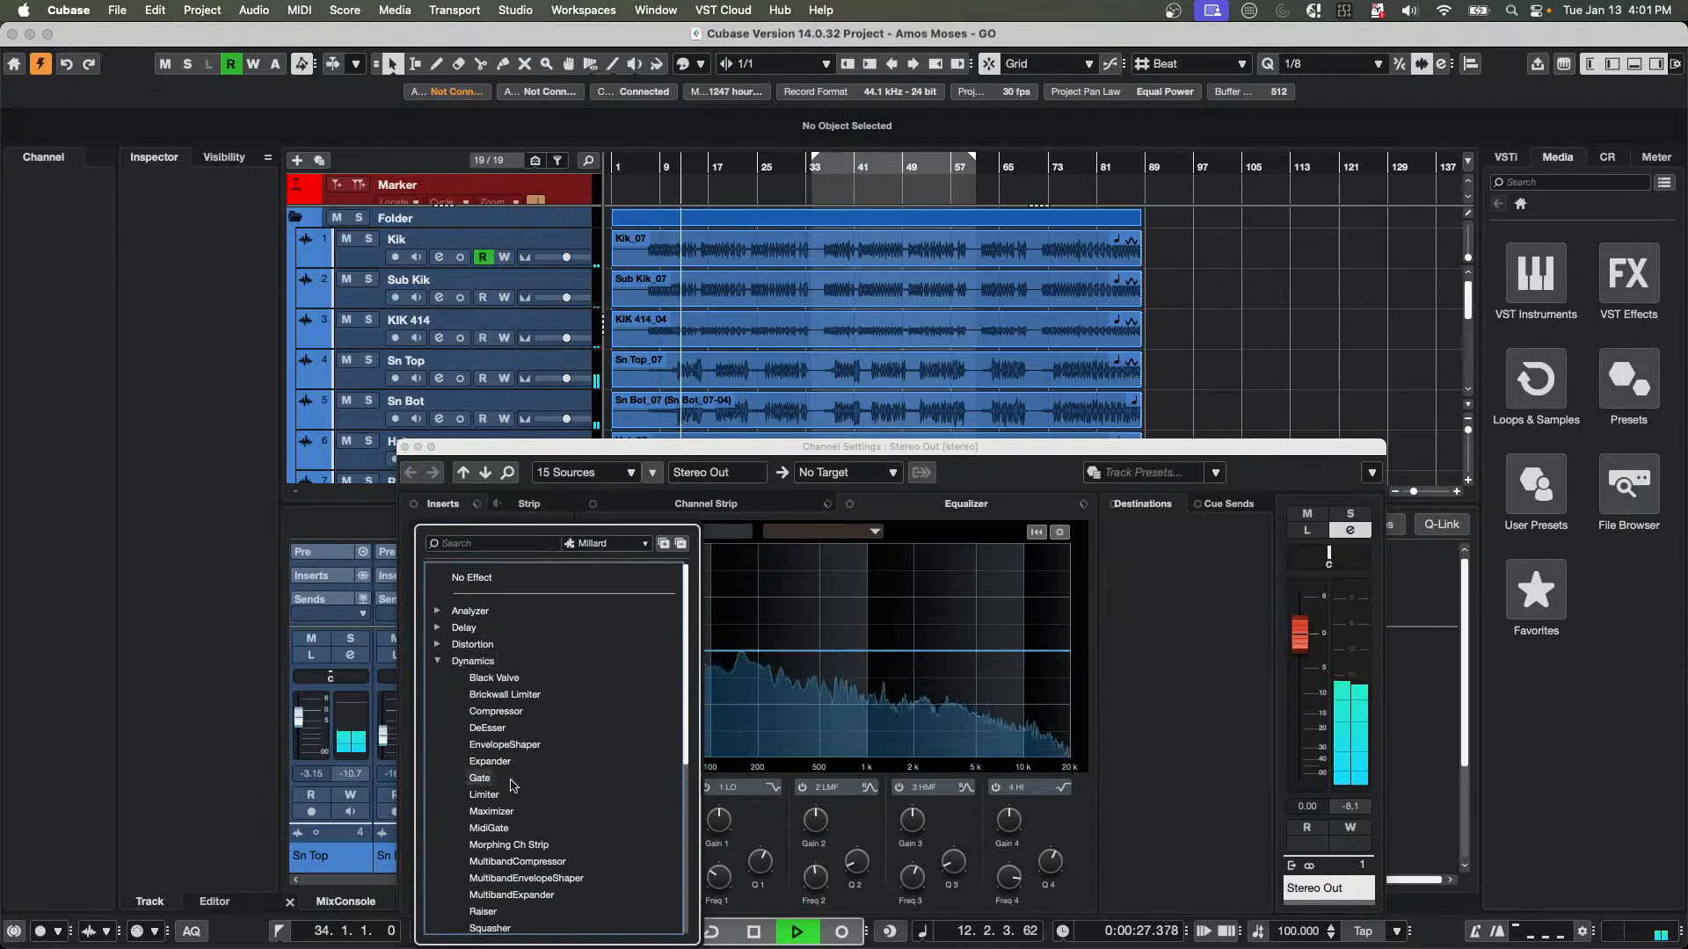
pyautogui.scroll(-5, 512, 785)
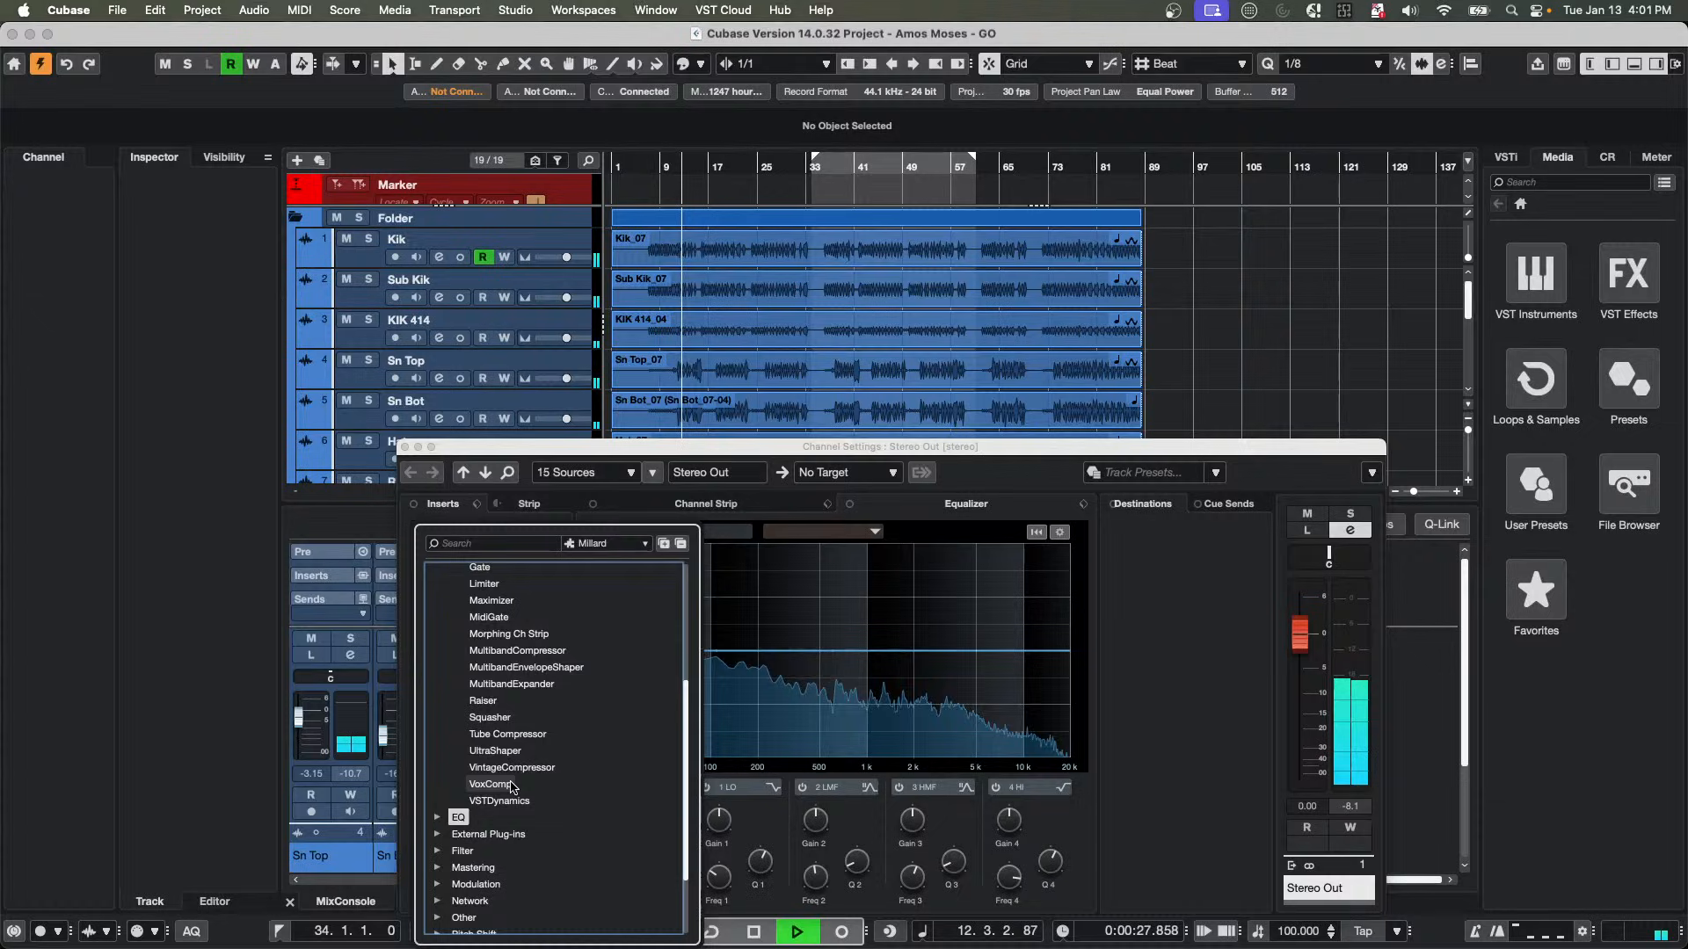
pyautogui.click(517, 650)
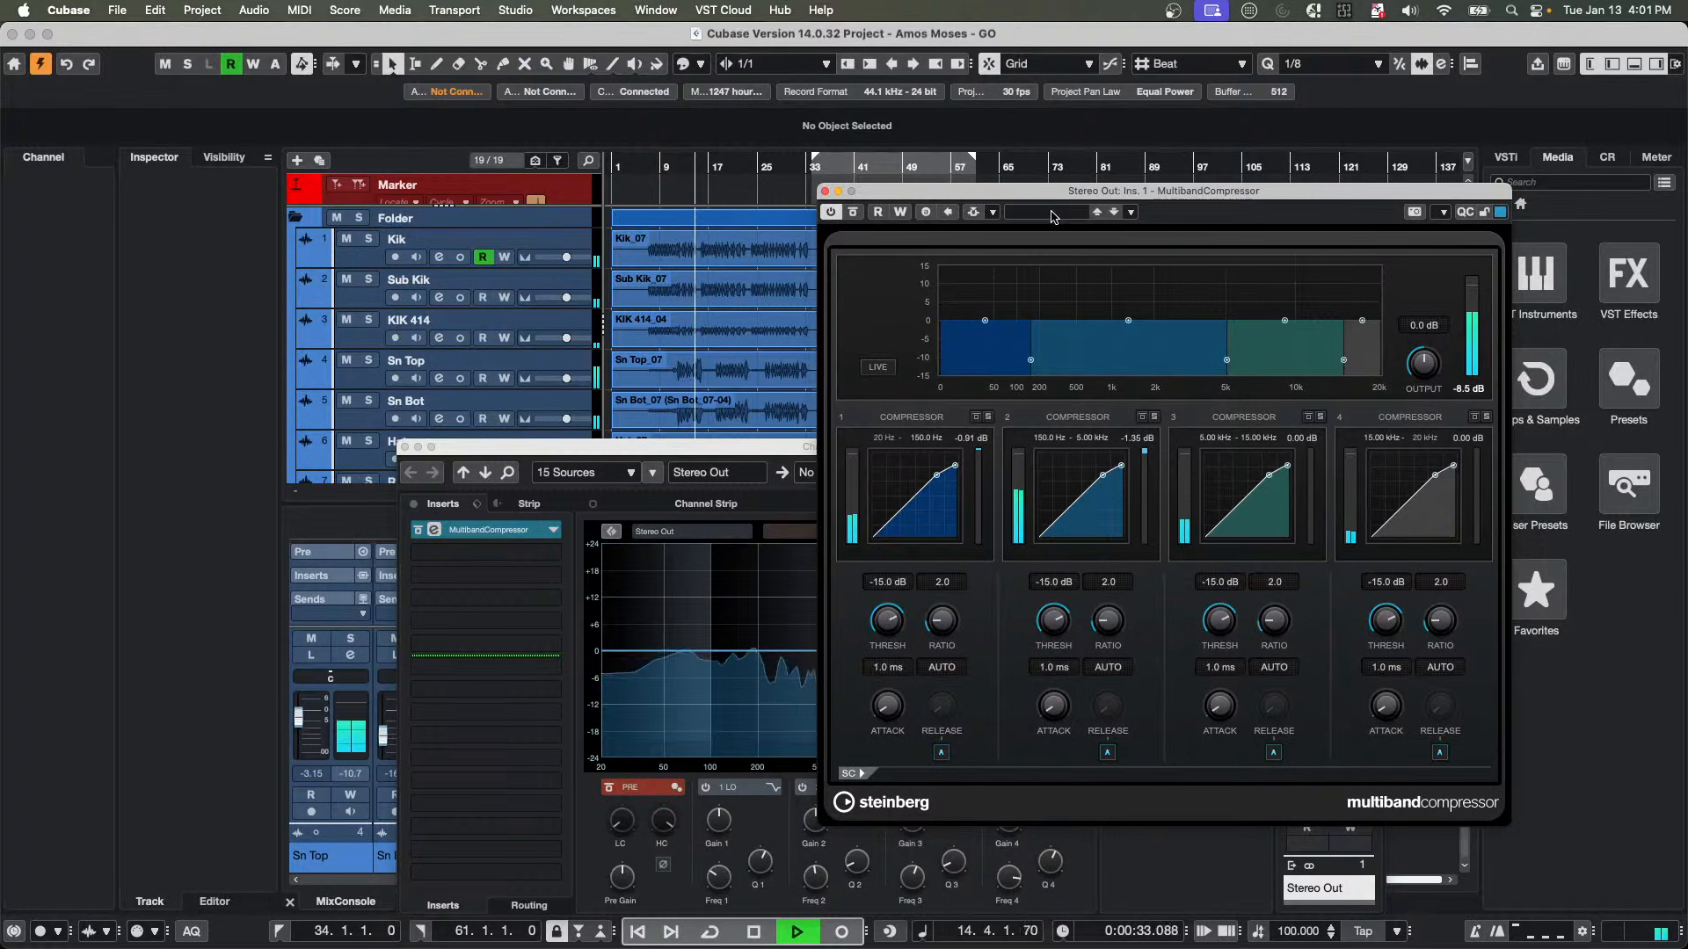
# Load the Rock Master 2 preset in the MultibandCompressor.
pyautogui.click(993, 214)
pyautogui.click(997, 232)
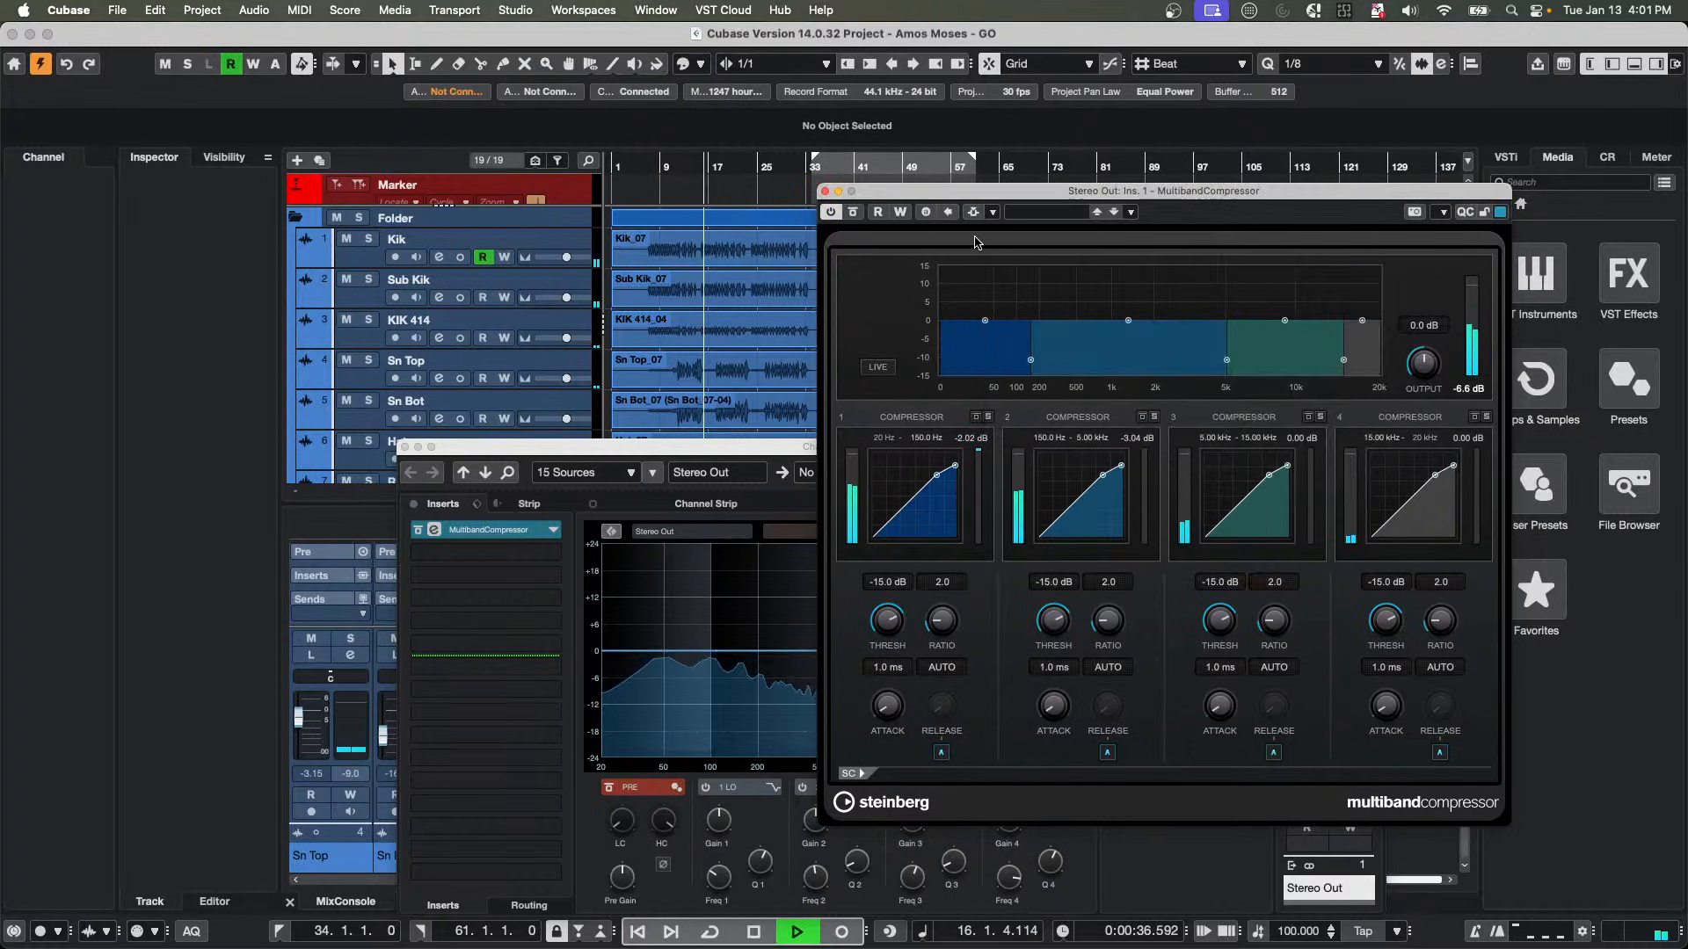
pyautogui.click(1064, 219)
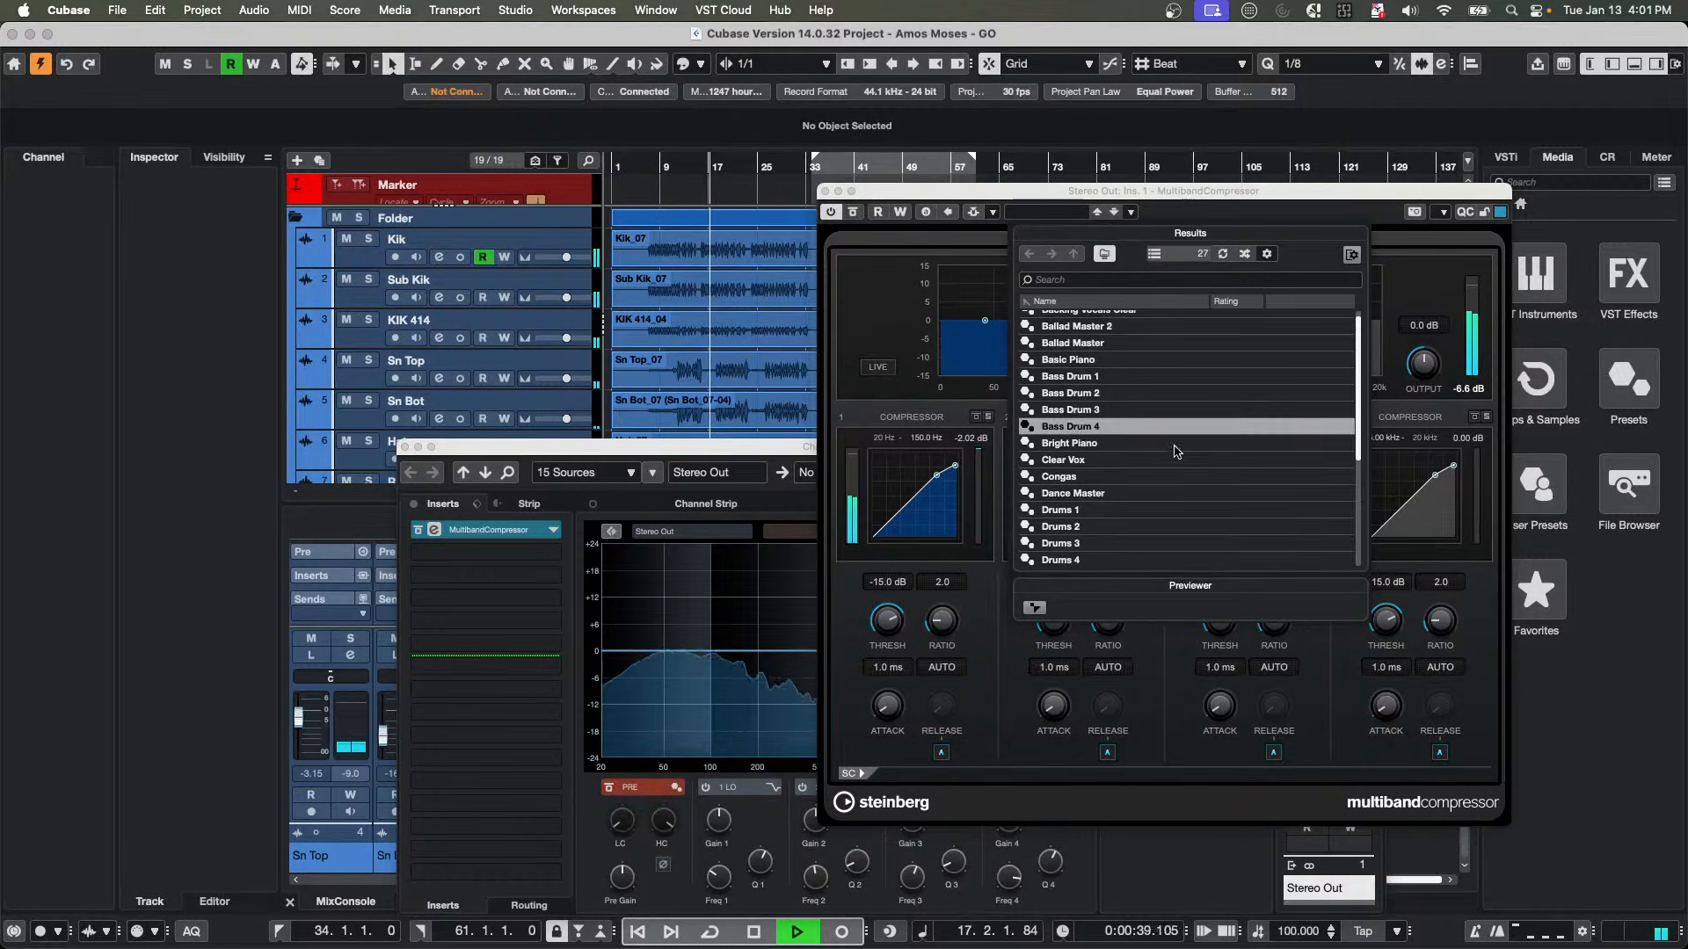
pyautogui.scroll(-5, 1147, 458)
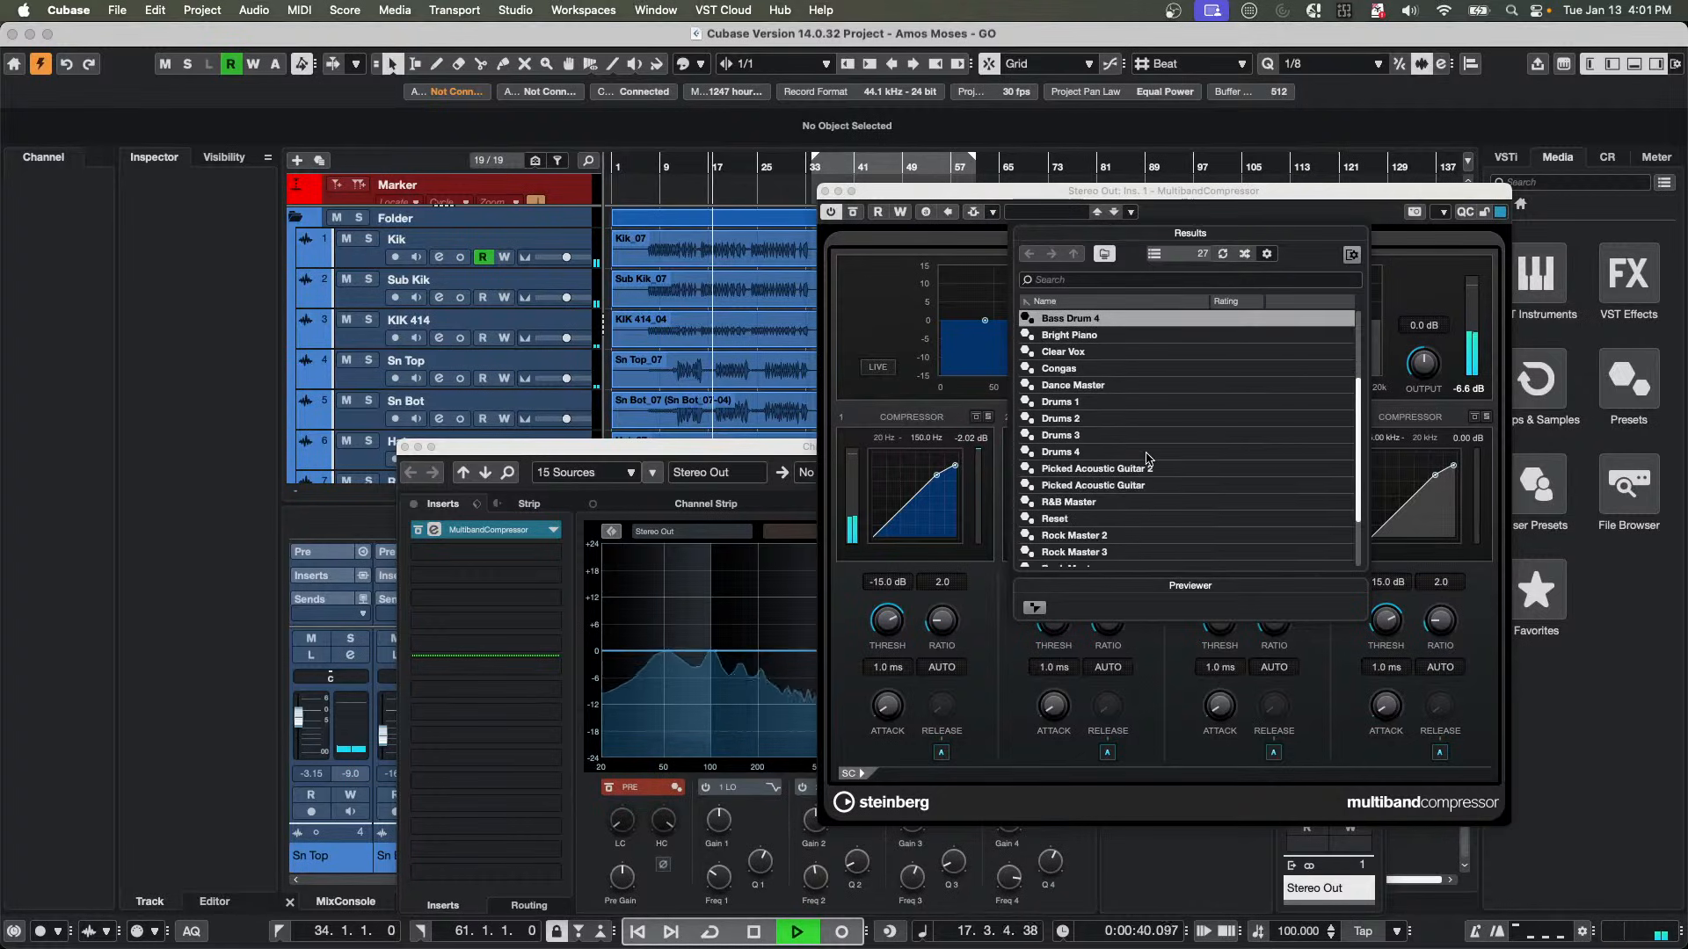
pyautogui.doubleClick(1099, 550)
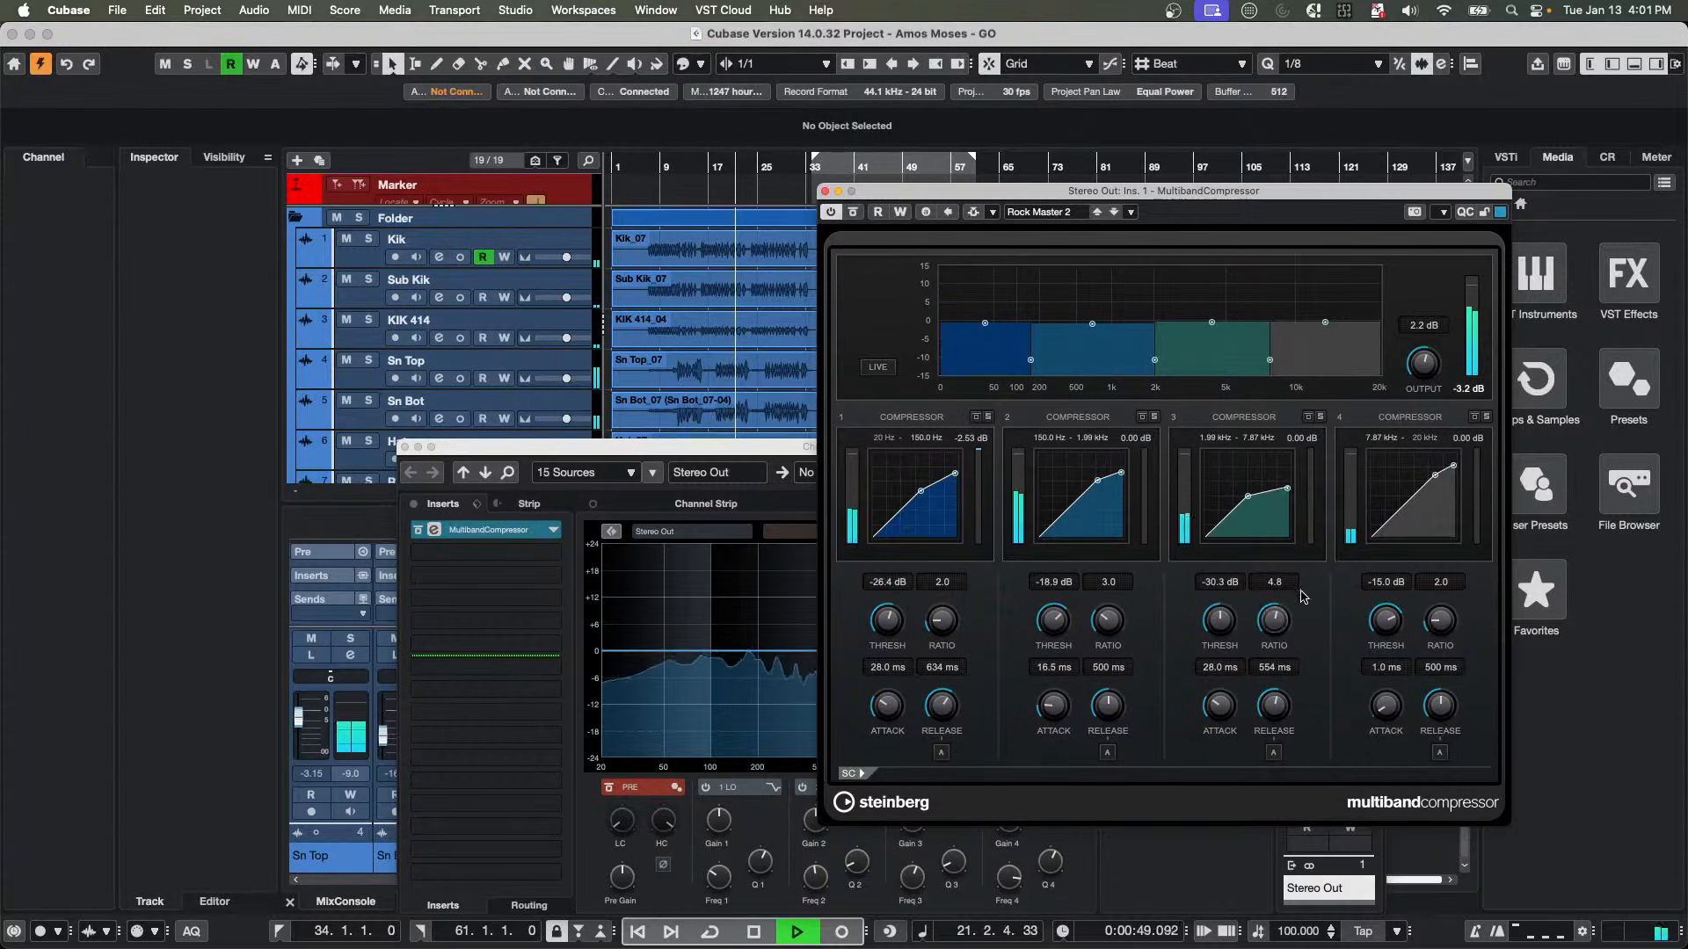
# Solo the MultibandCompressor's third band, lower its threshold to -40.8 dB, and unsolo the band.
pyautogui.click(1320, 418)
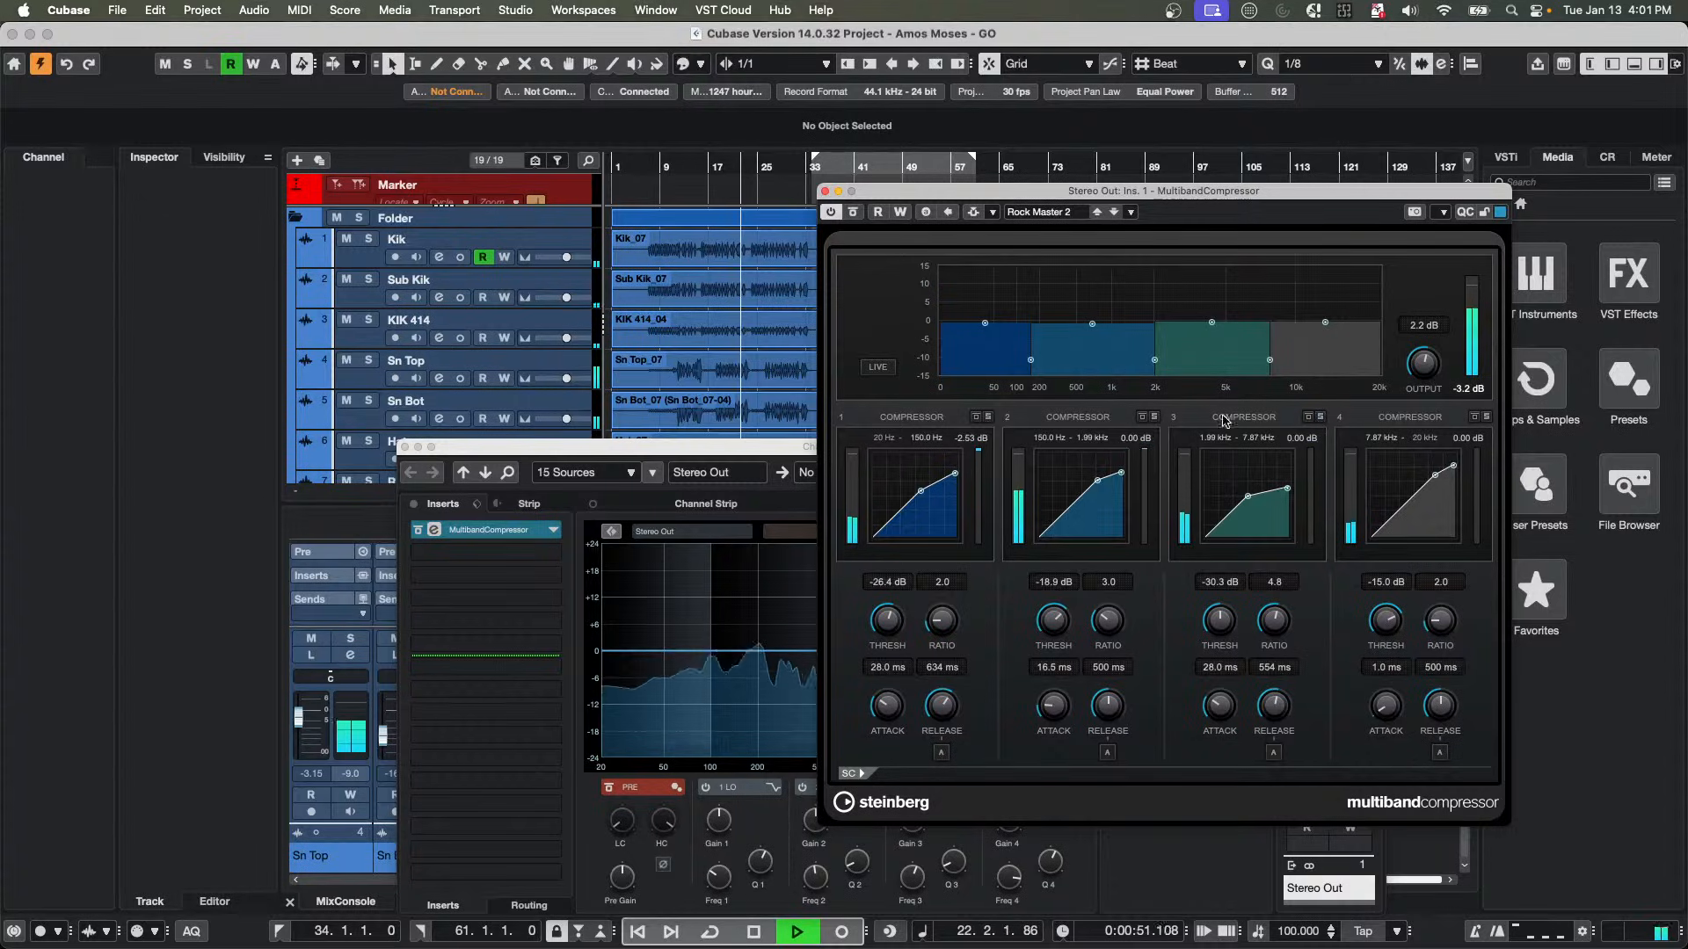
pyautogui.click(1319, 418)
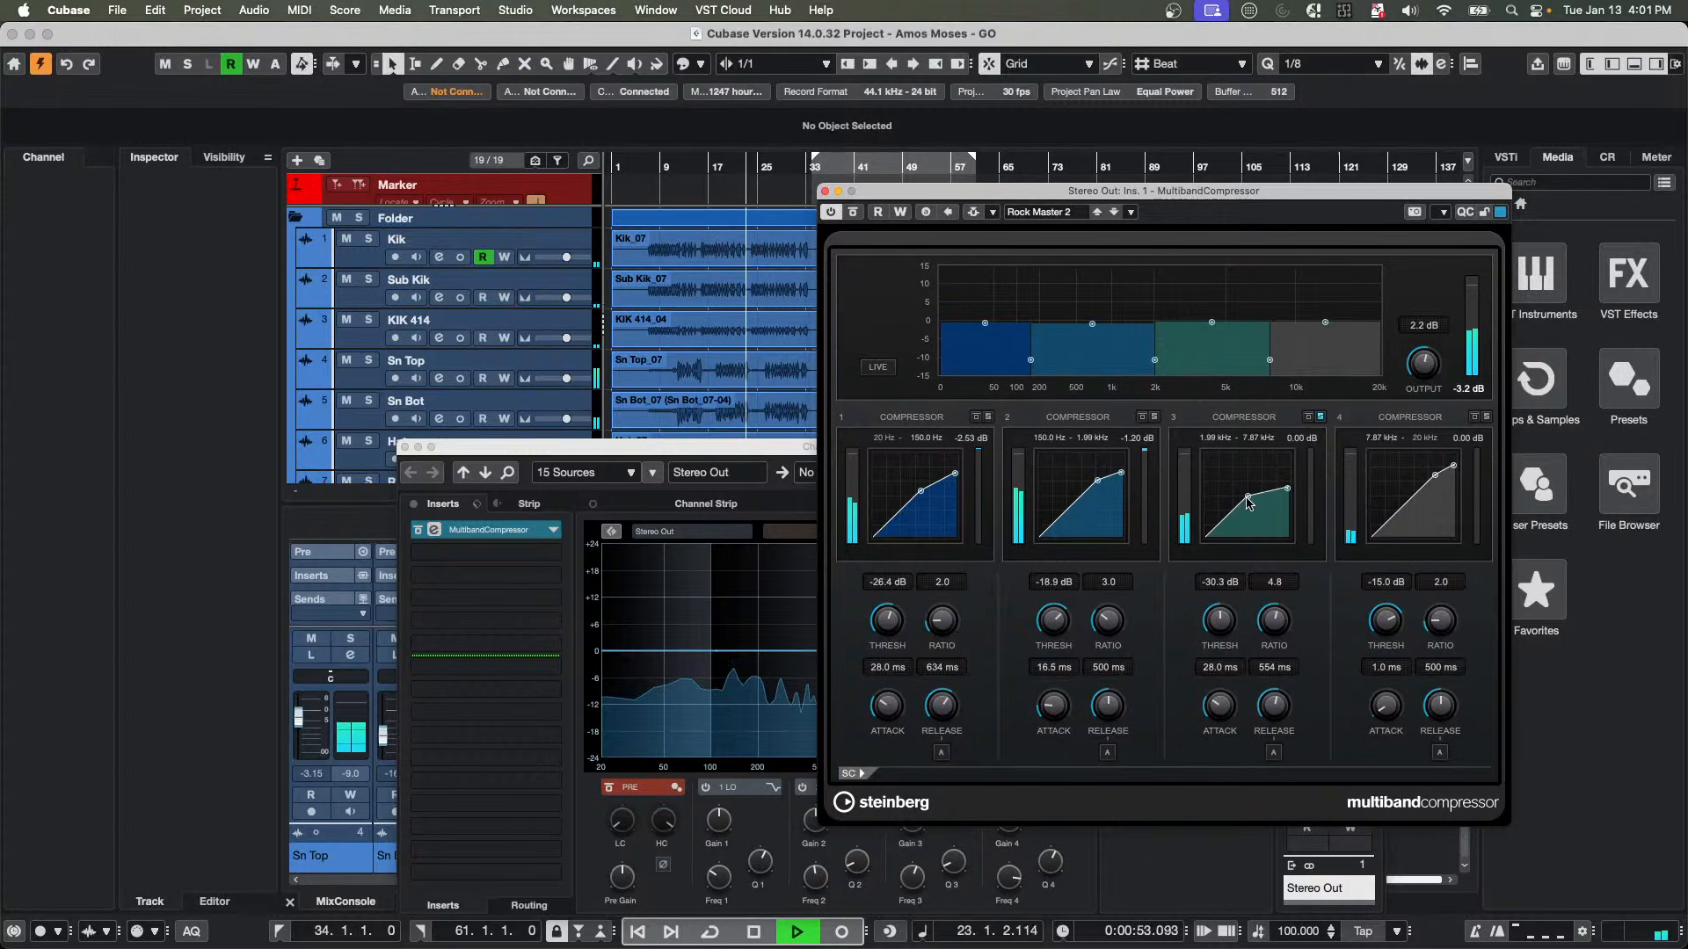
pyautogui.moveTo(1249, 497); pyautogui.dragTo(1233, 510)
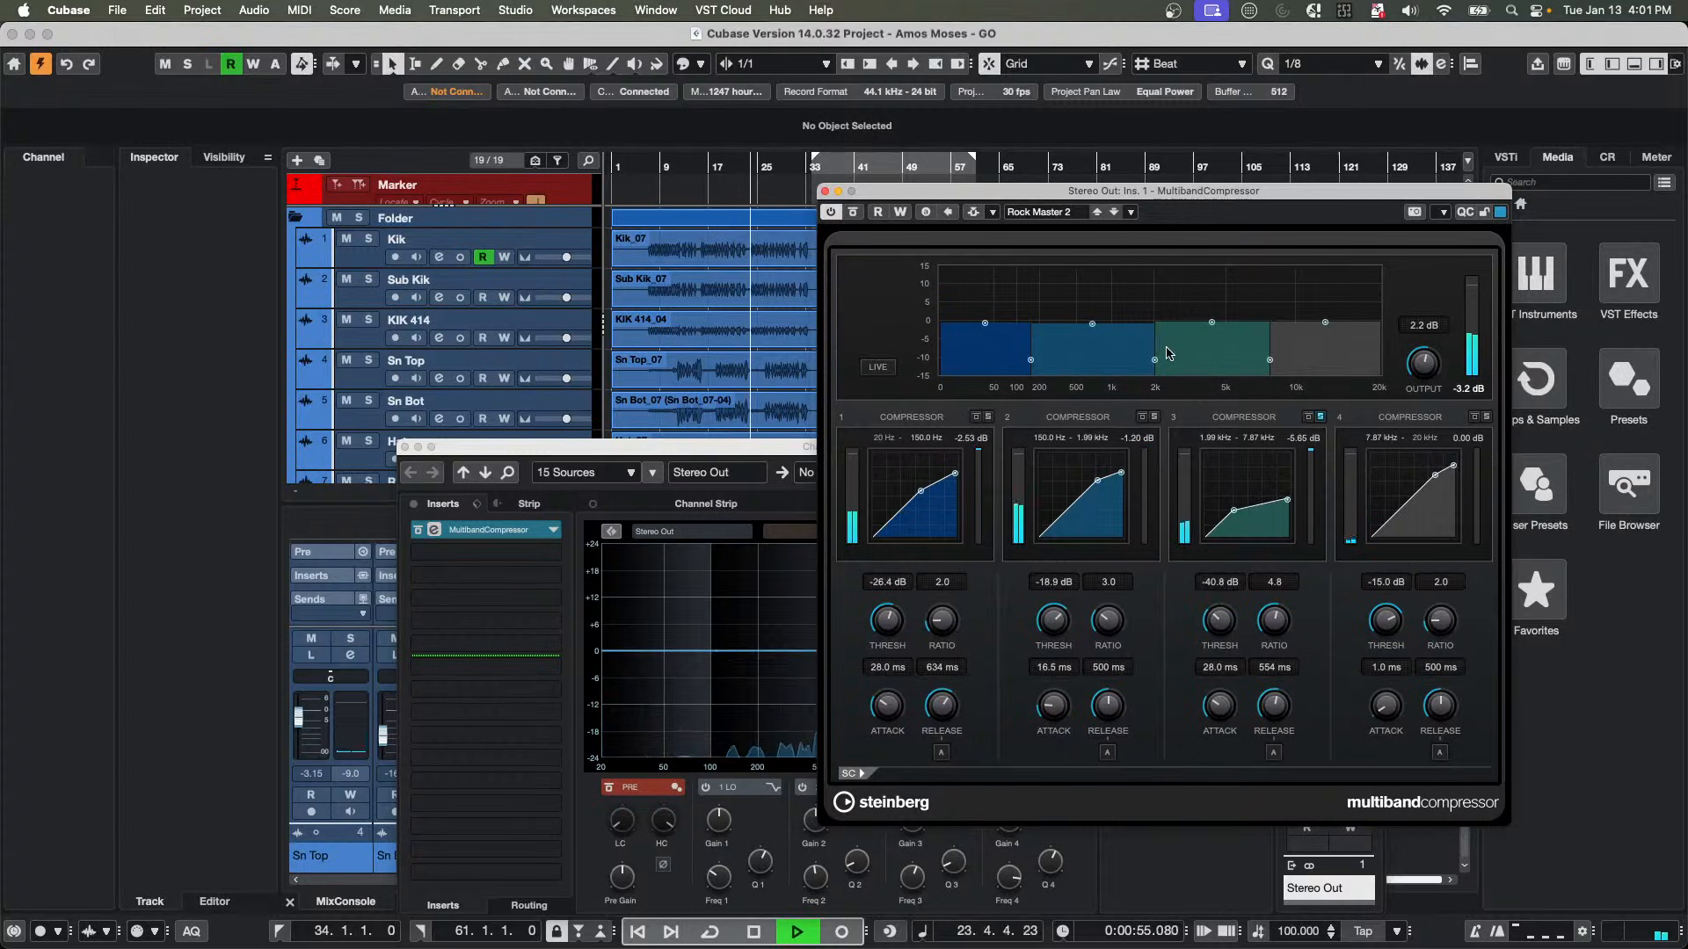
pyautogui.click(1320, 418)
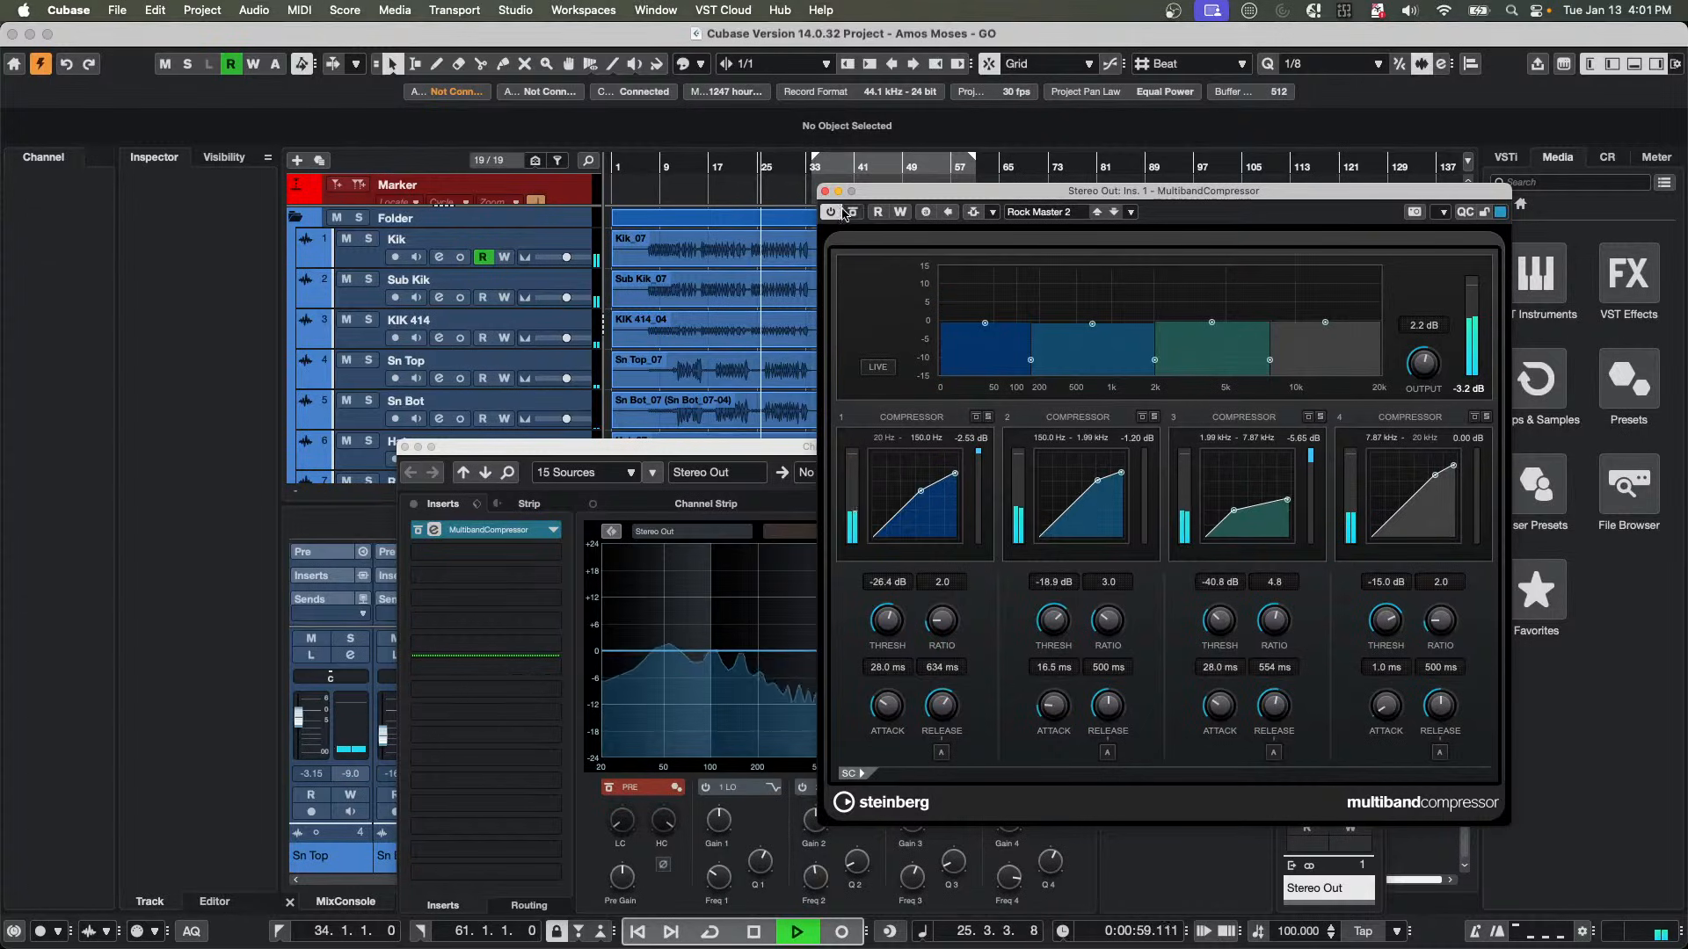
# Bypass the MultibandCompressor and load the Frequency EQ into the second insert slot of Stereo Out.
pyautogui.click(853, 212)
pyautogui.click(551, 557)
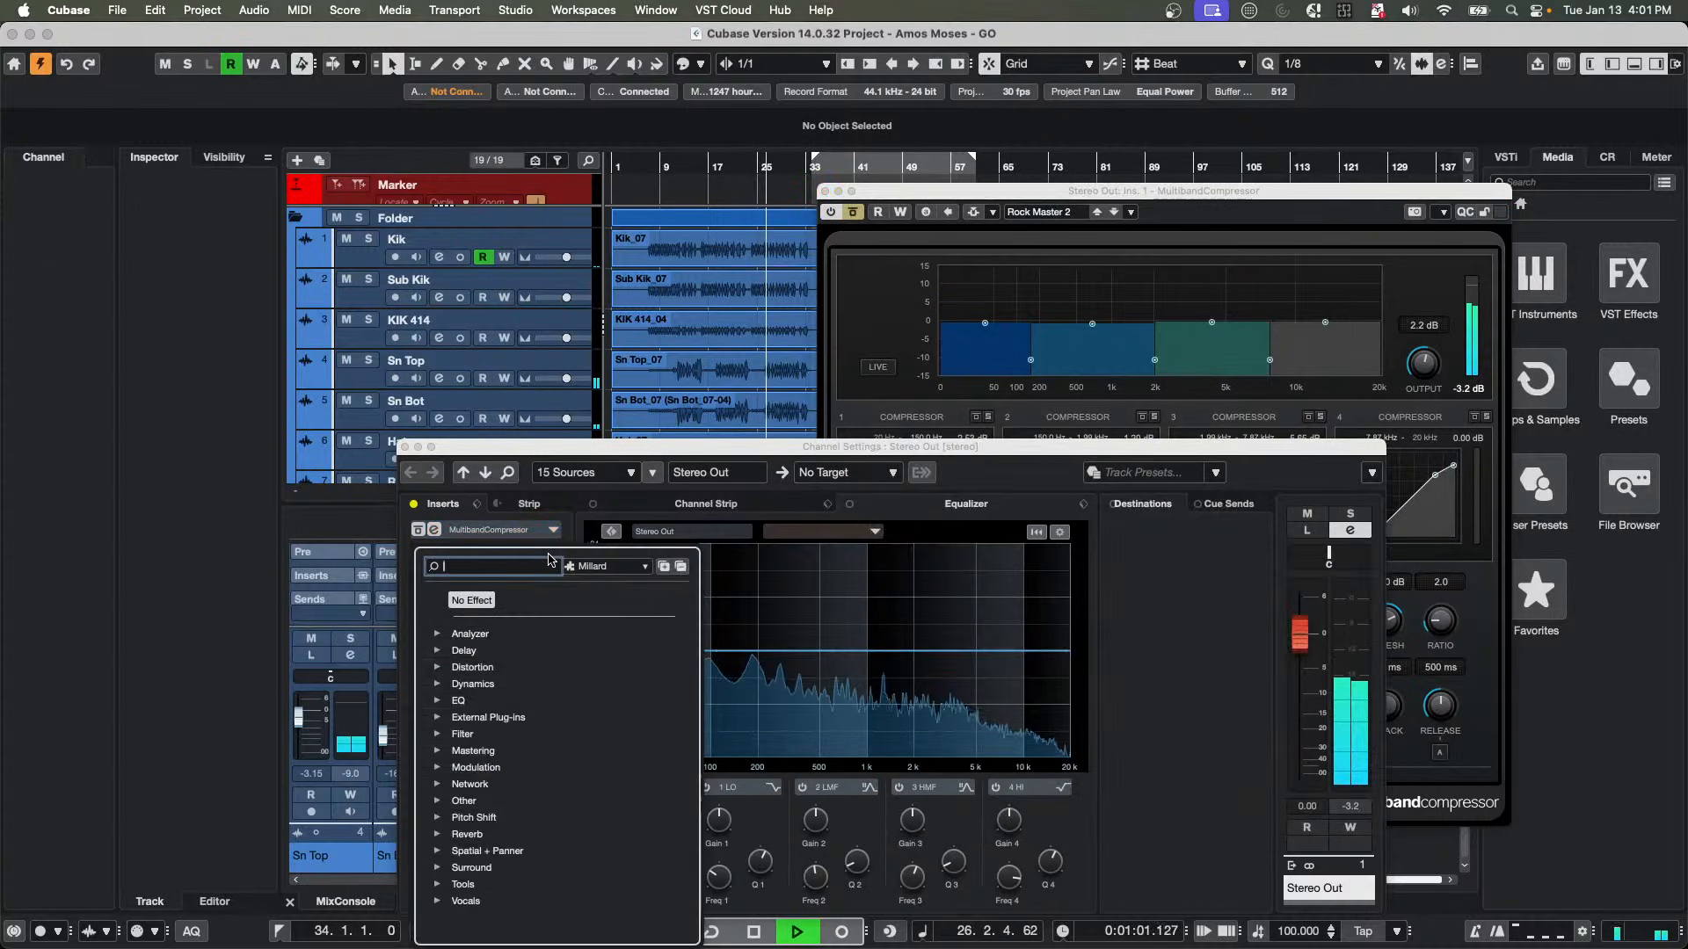
pyautogui.click(439, 704)
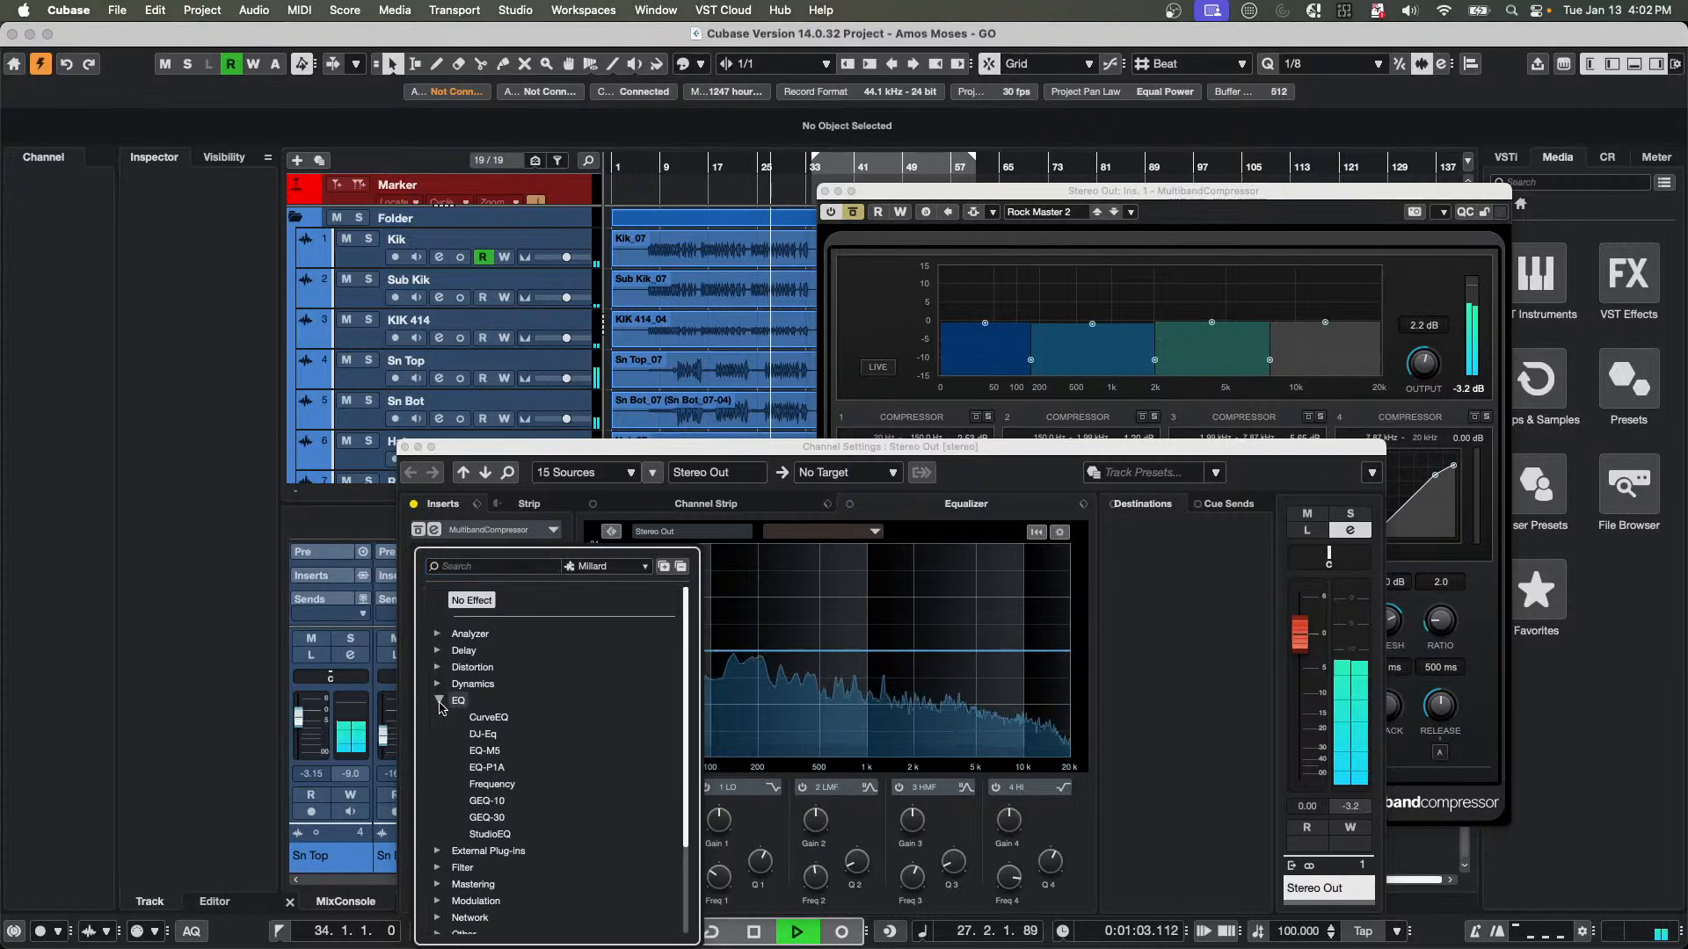
pyautogui.click(493, 785)
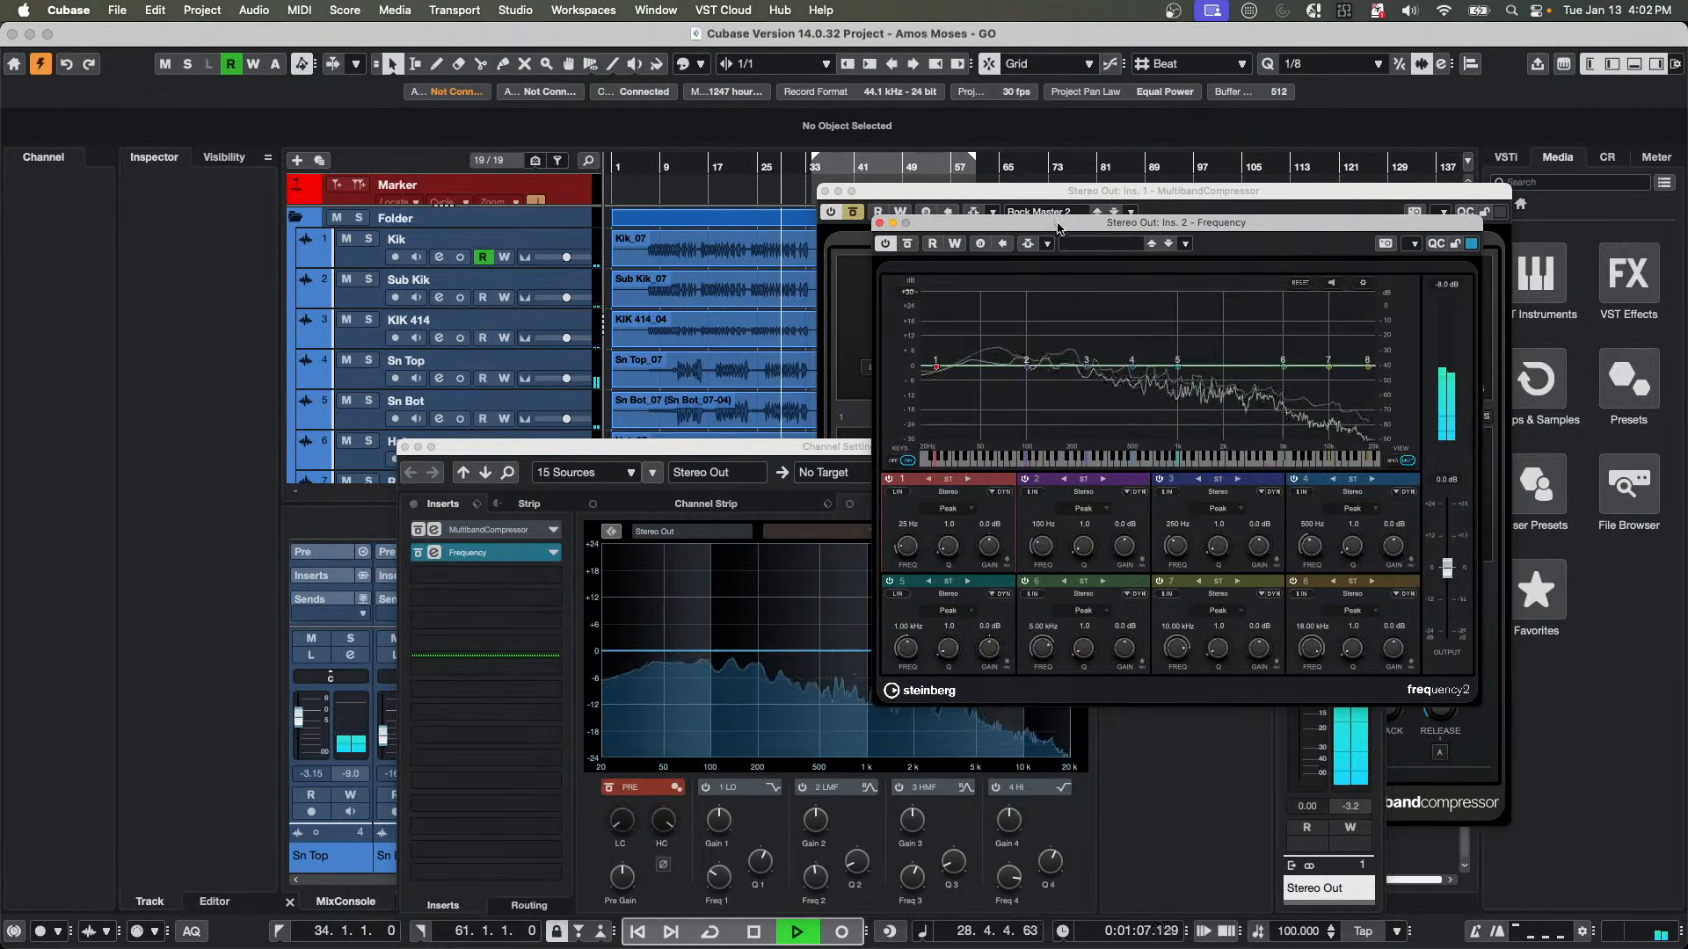
# Set the Frequency plug-in's user interface scaling to +25% and move its window fully into view.
pyautogui.click(1414, 247)
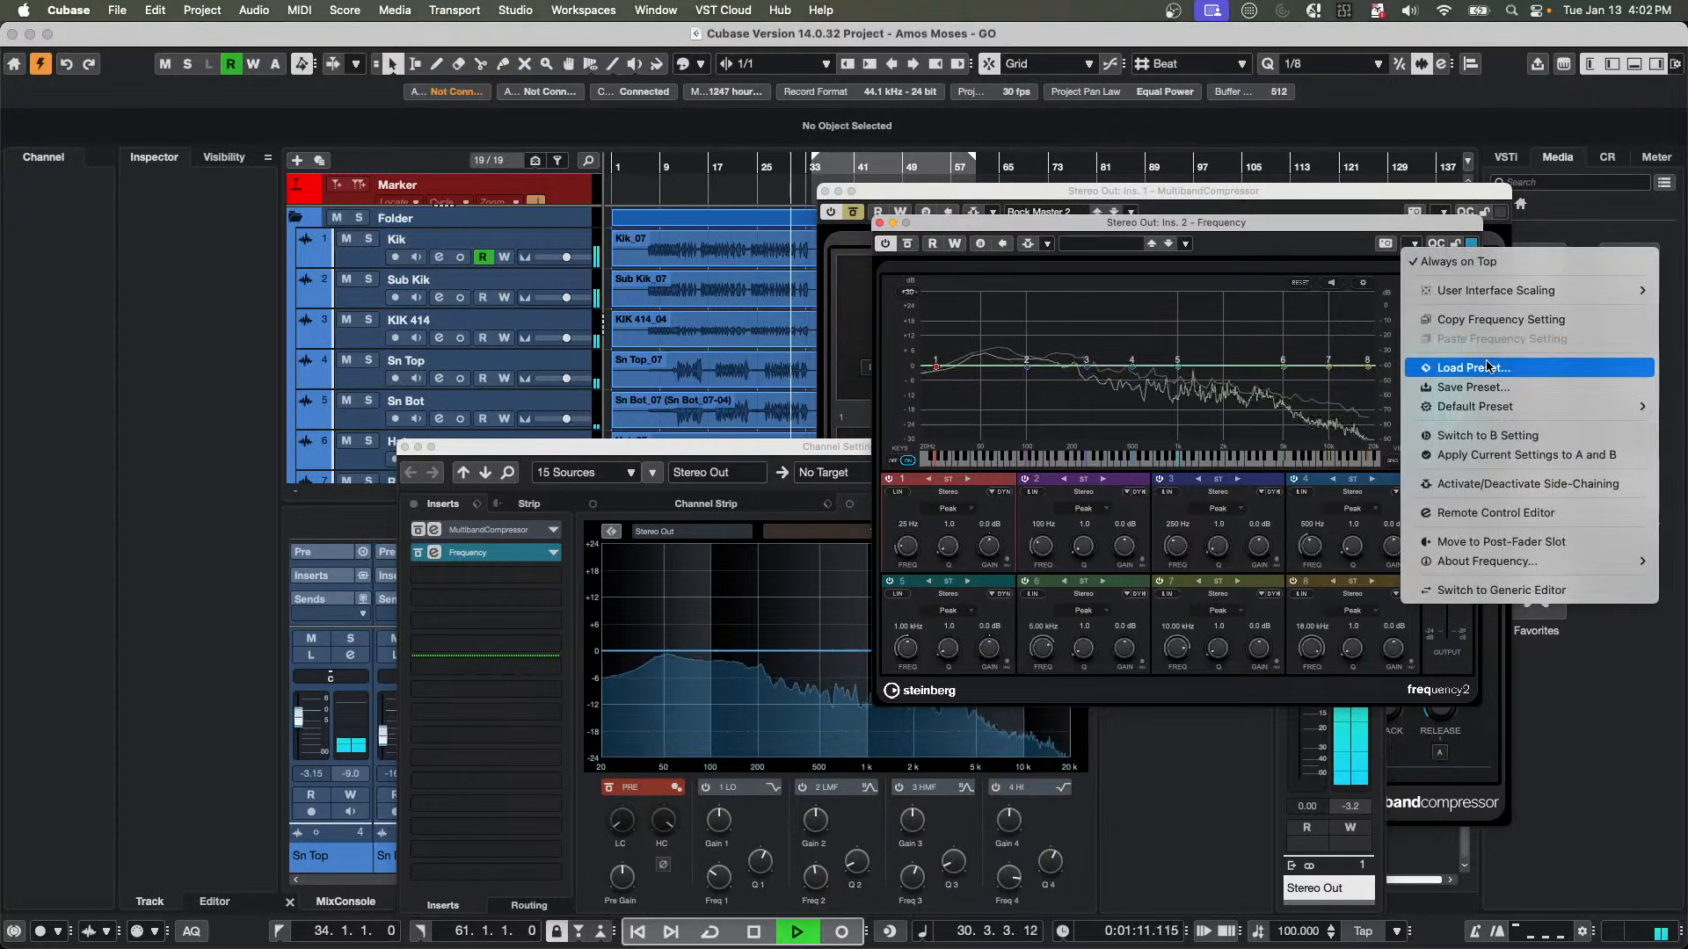
pyautogui.moveTo(1495, 290)
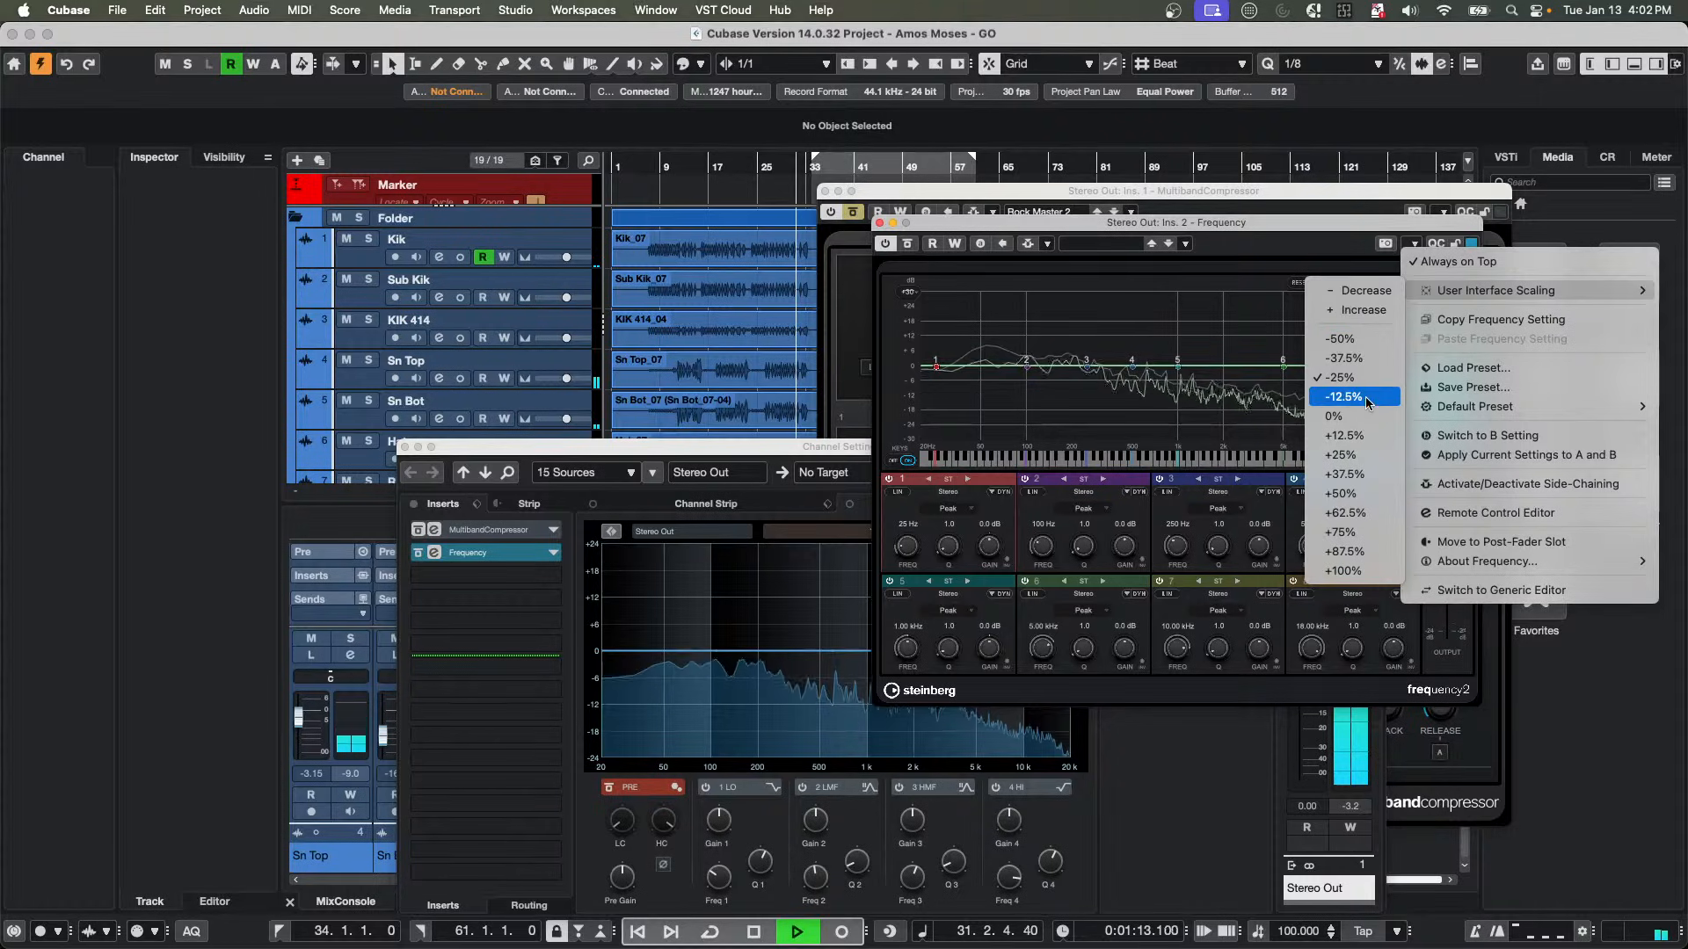
pyautogui.click(1365, 448)
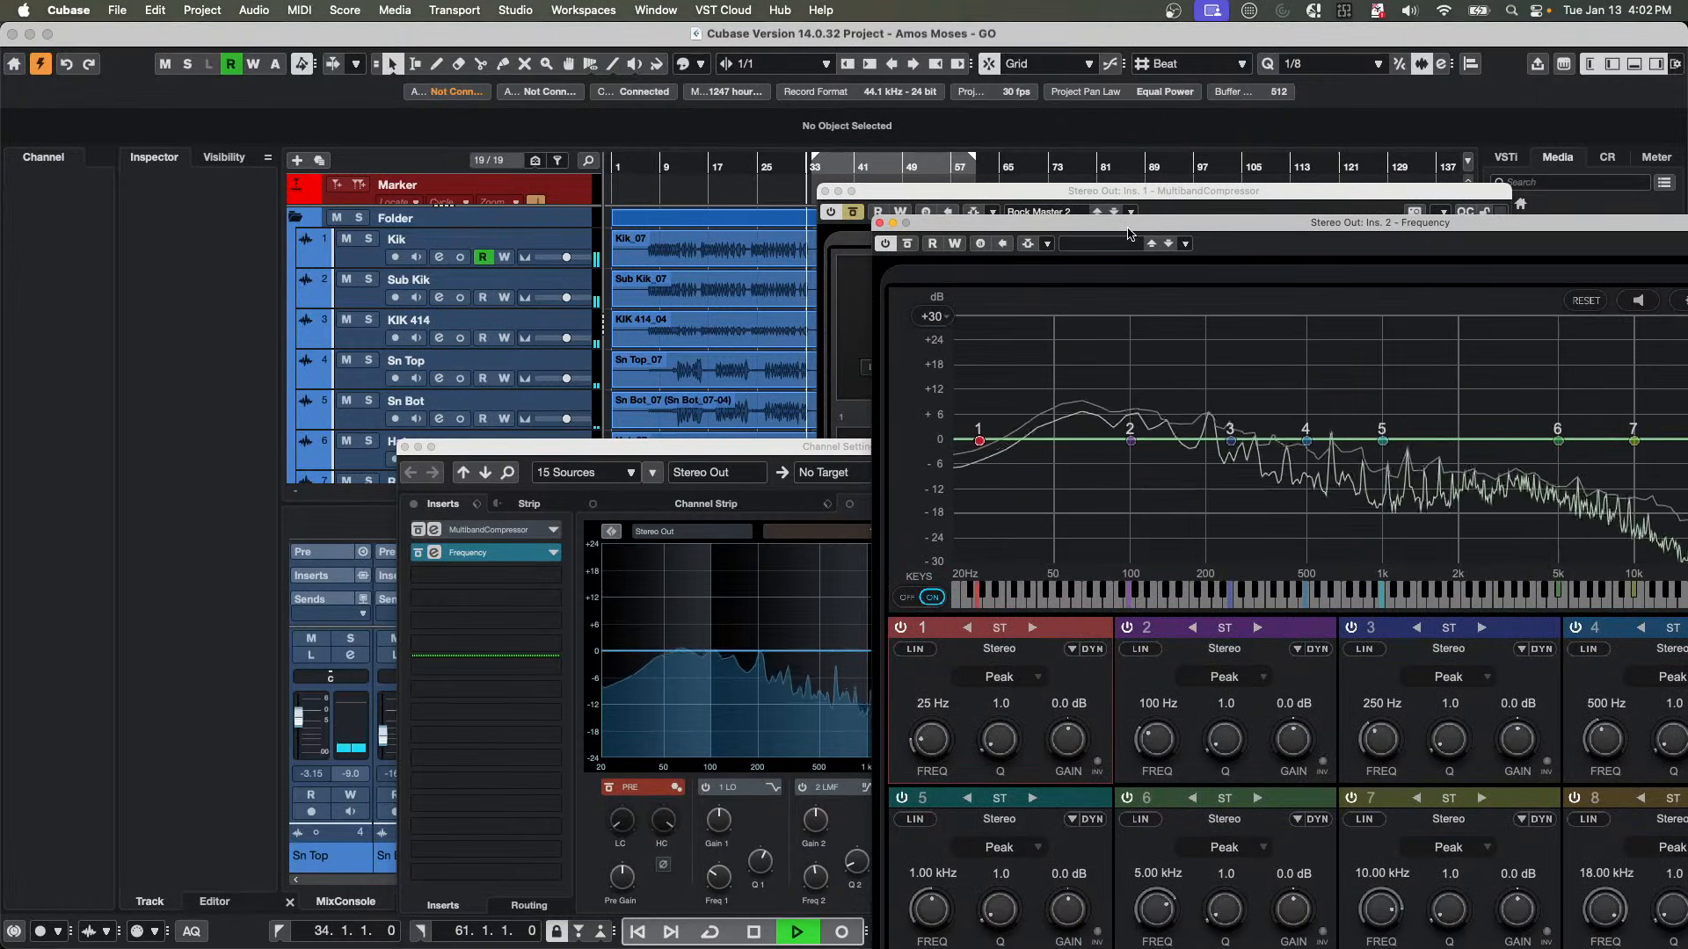
pyautogui.moveTo(1122, 223); pyautogui.dragTo(567, 59)
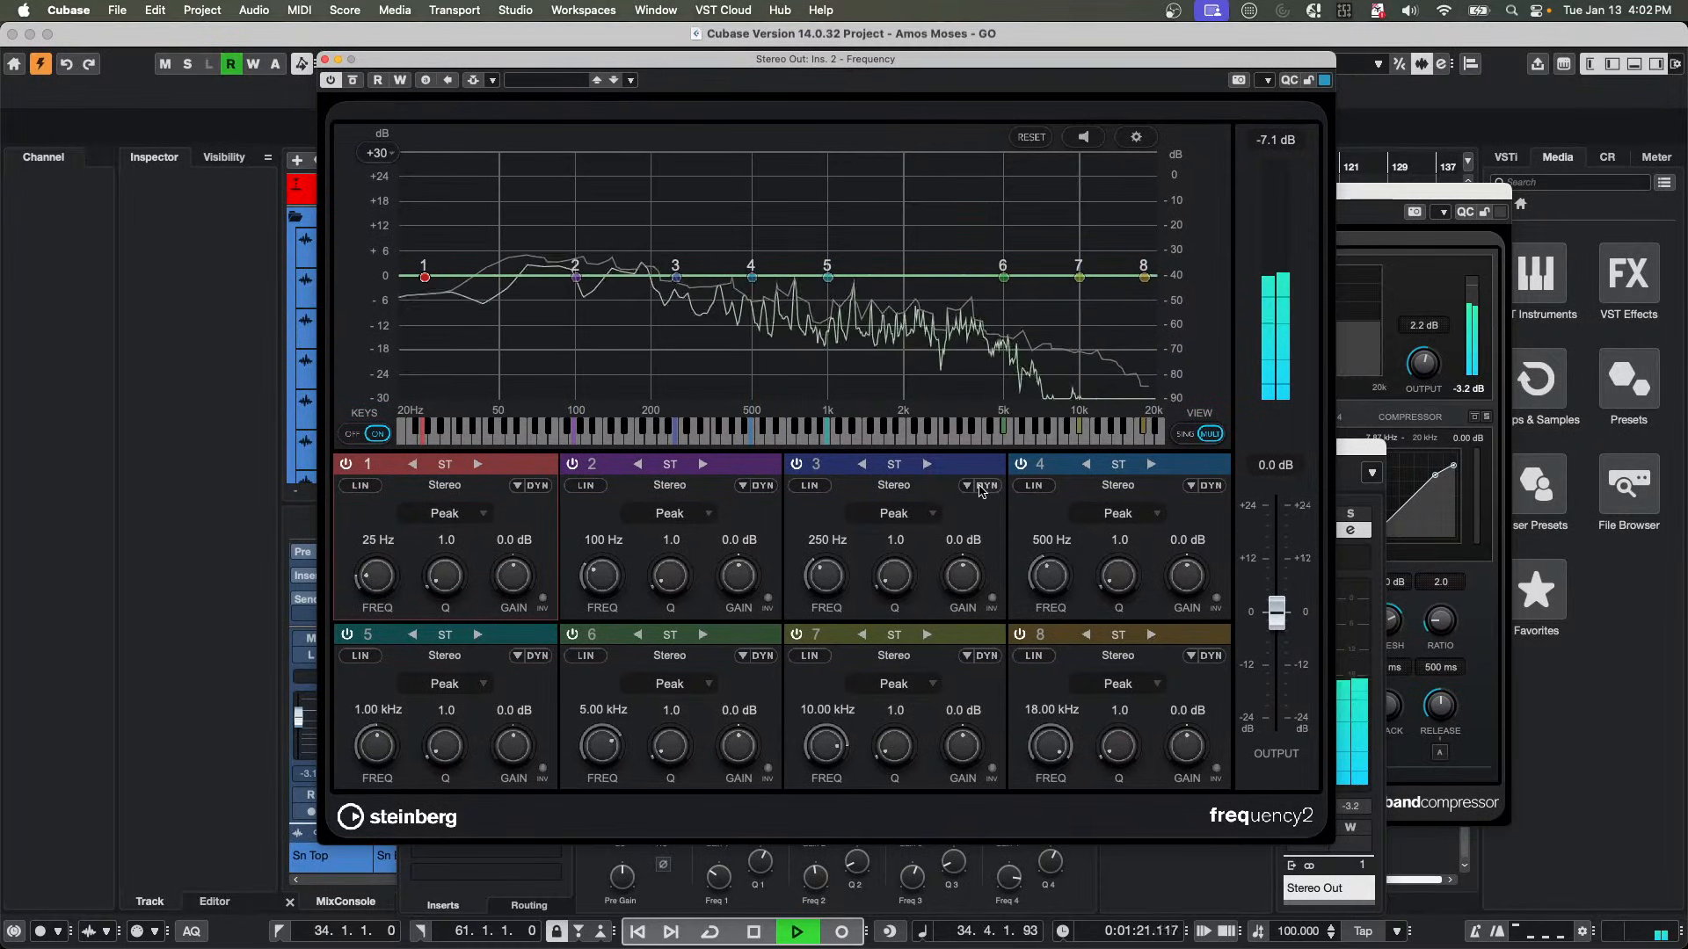
# Move Frequency's band 5 to 205 Hz with -5.0 dB gain and enable dynamic mode on band 3.
pyautogui.moveTo(828, 278); pyautogui.dragTo(656, 299)
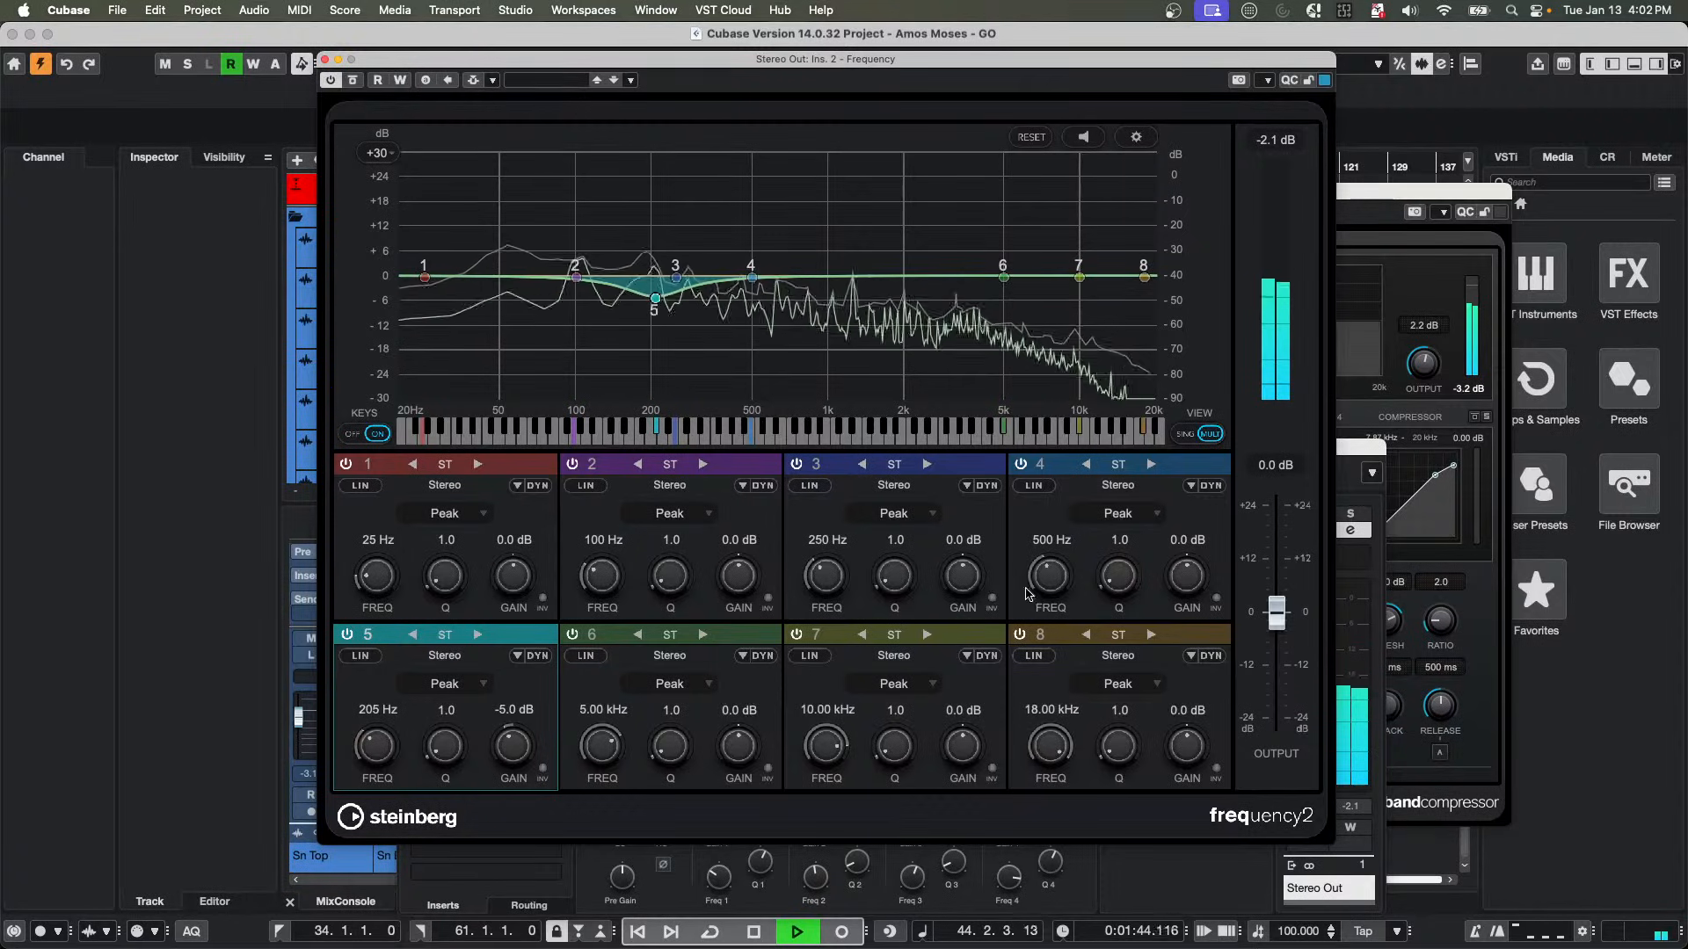
pyautogui.click(988, 486)
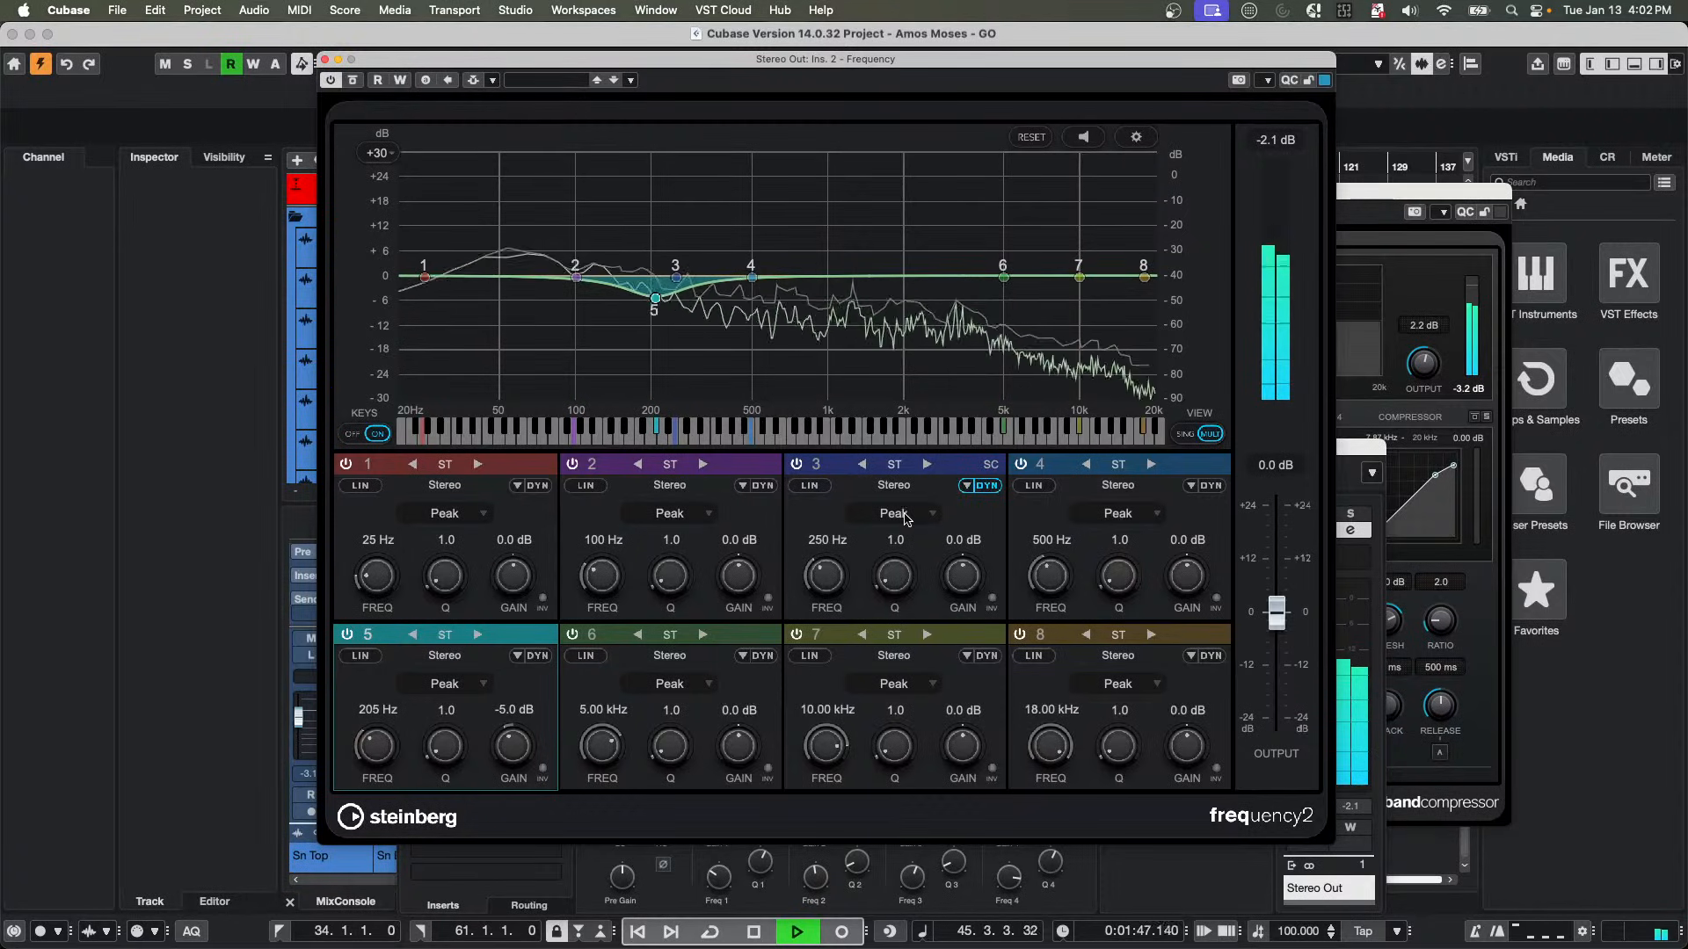
# Switch Frequency to the single-band view, toggle EQ band 5 off and on, and enable its dynamics section.
pyautogui.click(1185, 435)
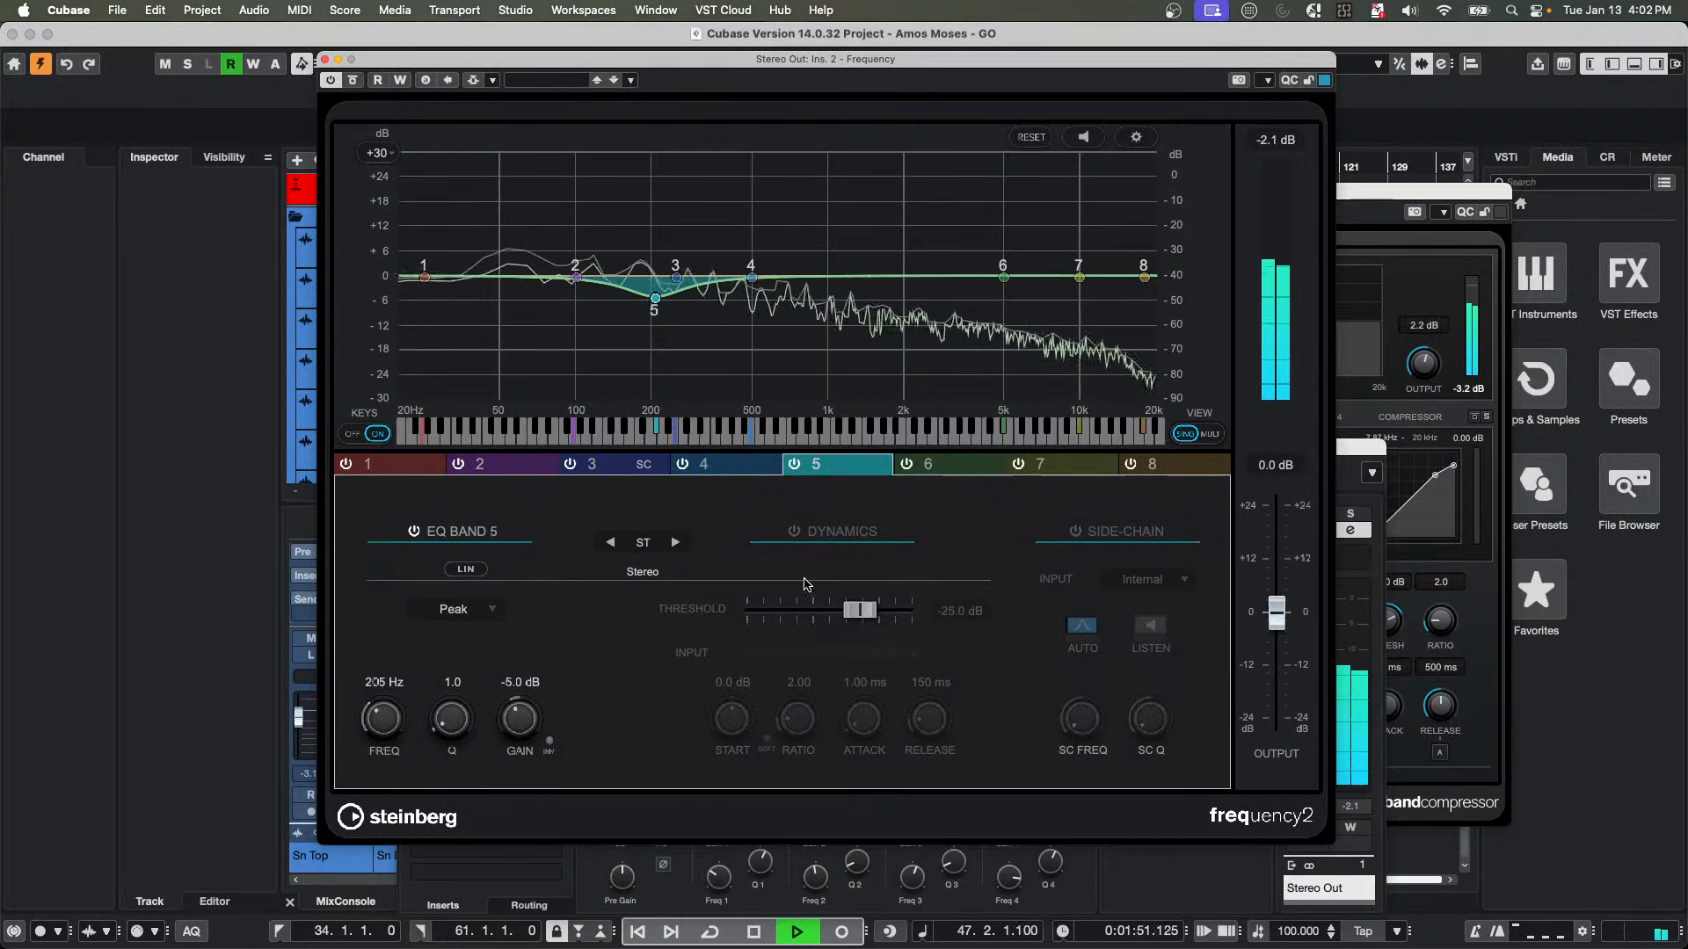
pyautogui.click(414, 532)
pyautogui.click(414, 531)
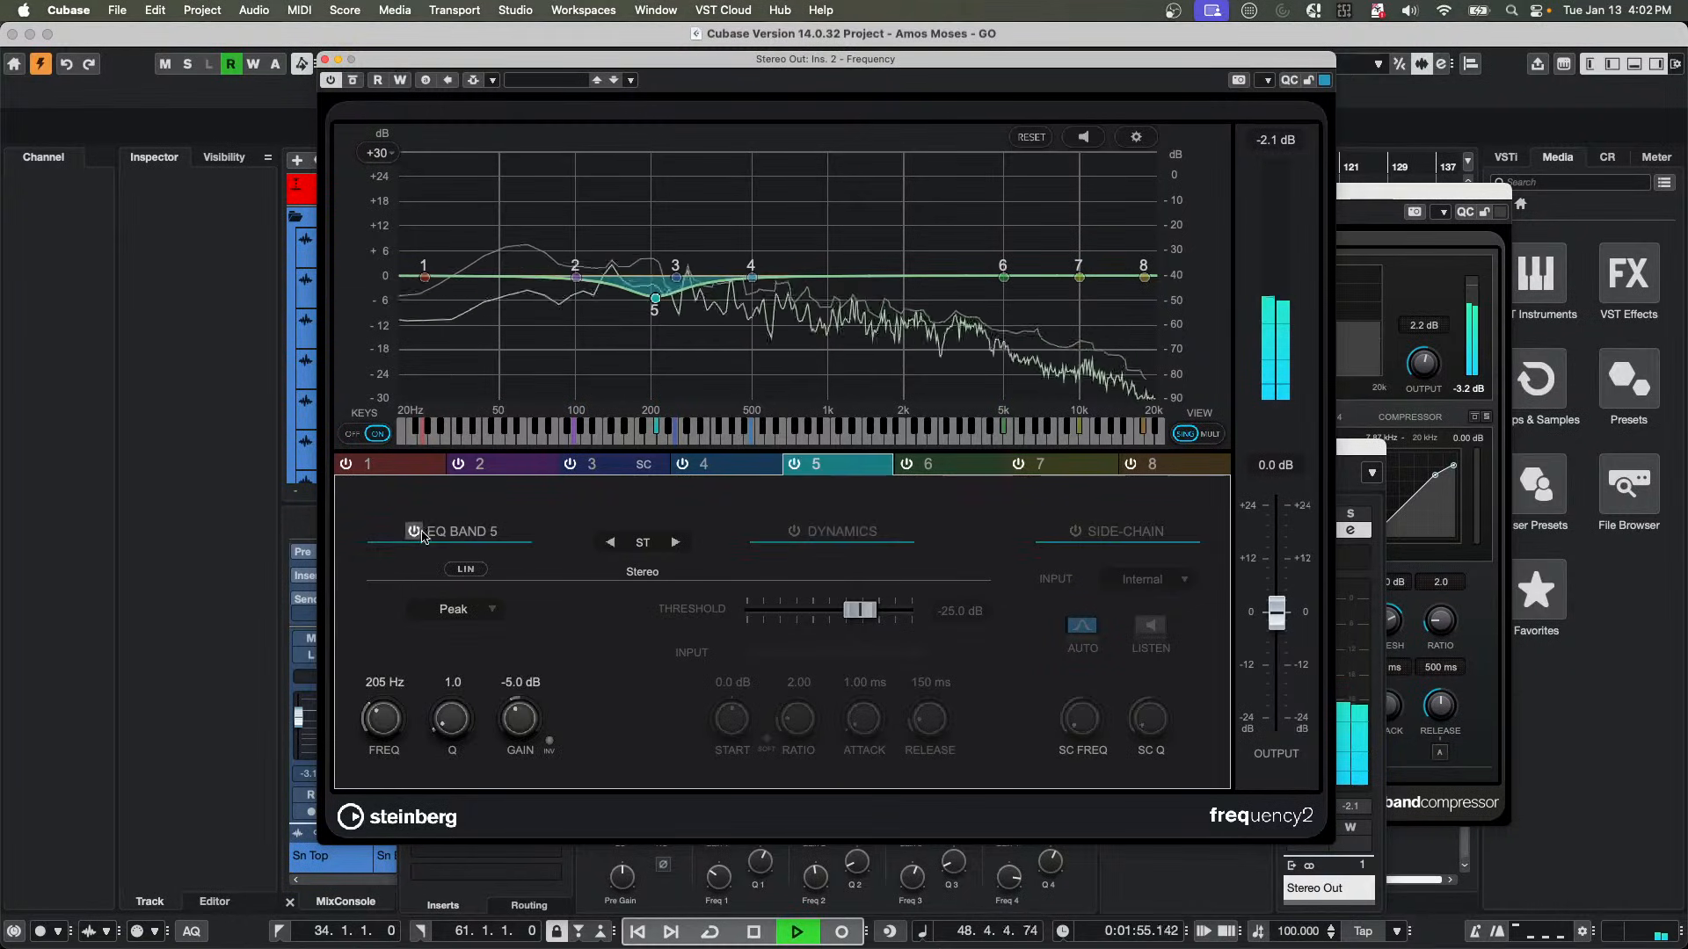
pyautogui.click(794, 531)
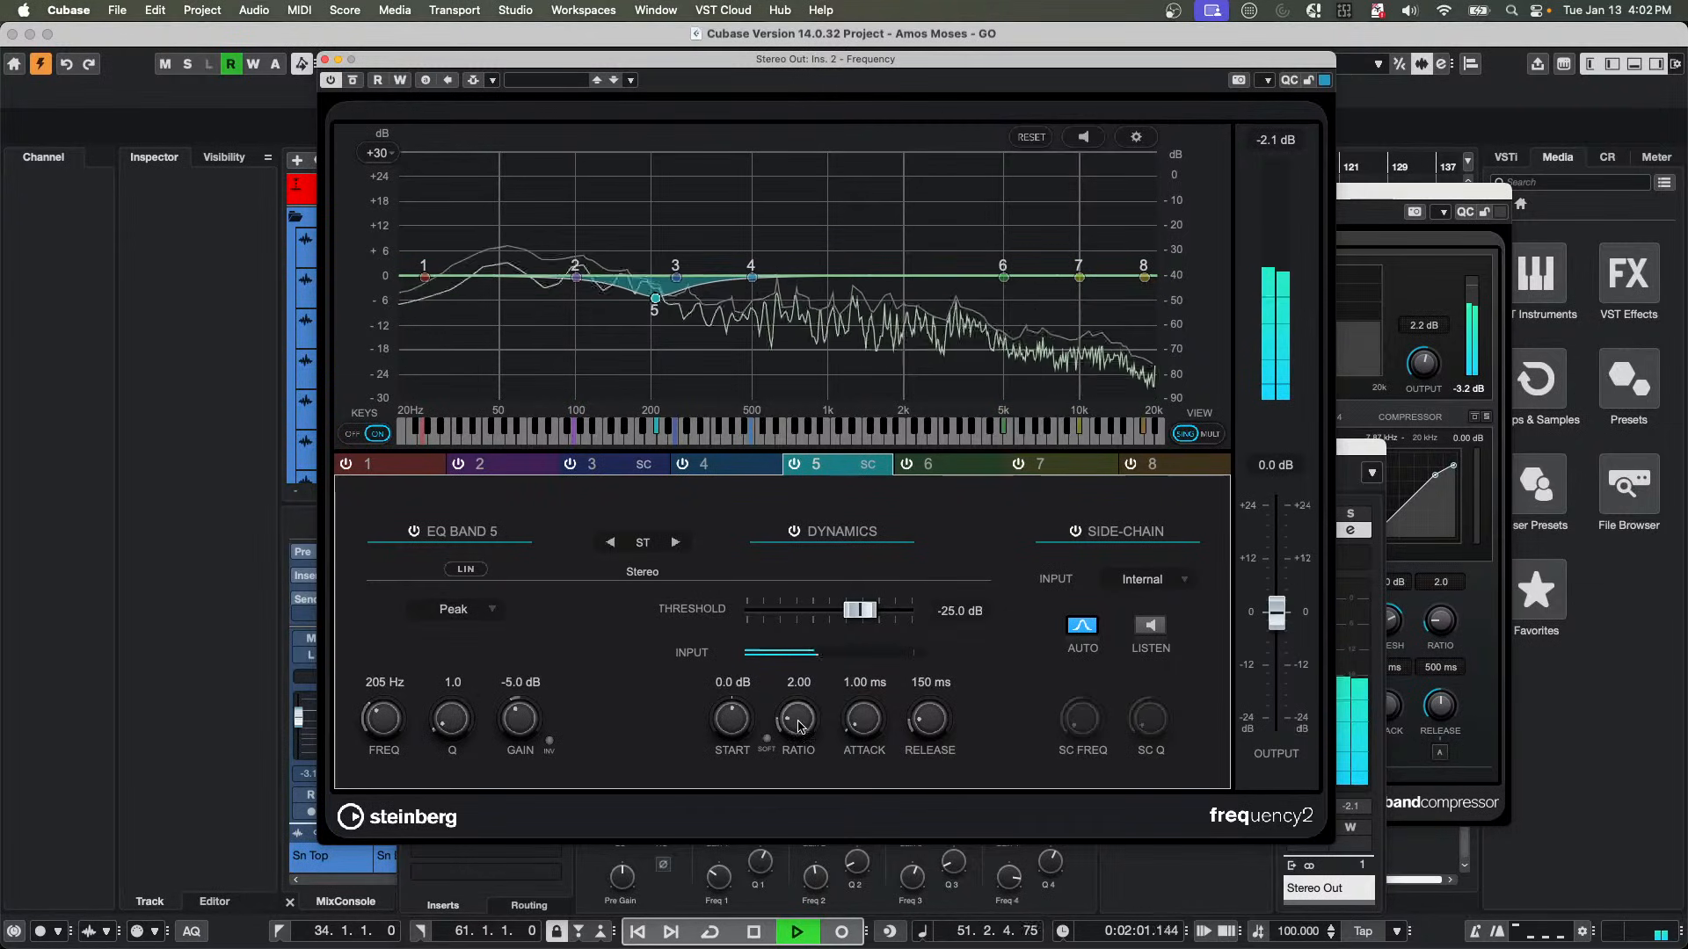
# Set Frequency's band 5 to 199 Hz, -14.1 dB gain, Q 4.2 and dynamics ratio 5.43, and stop playback.
pyautogui.moveTo(799, 724); pyautogui.dragTo(808, 630)
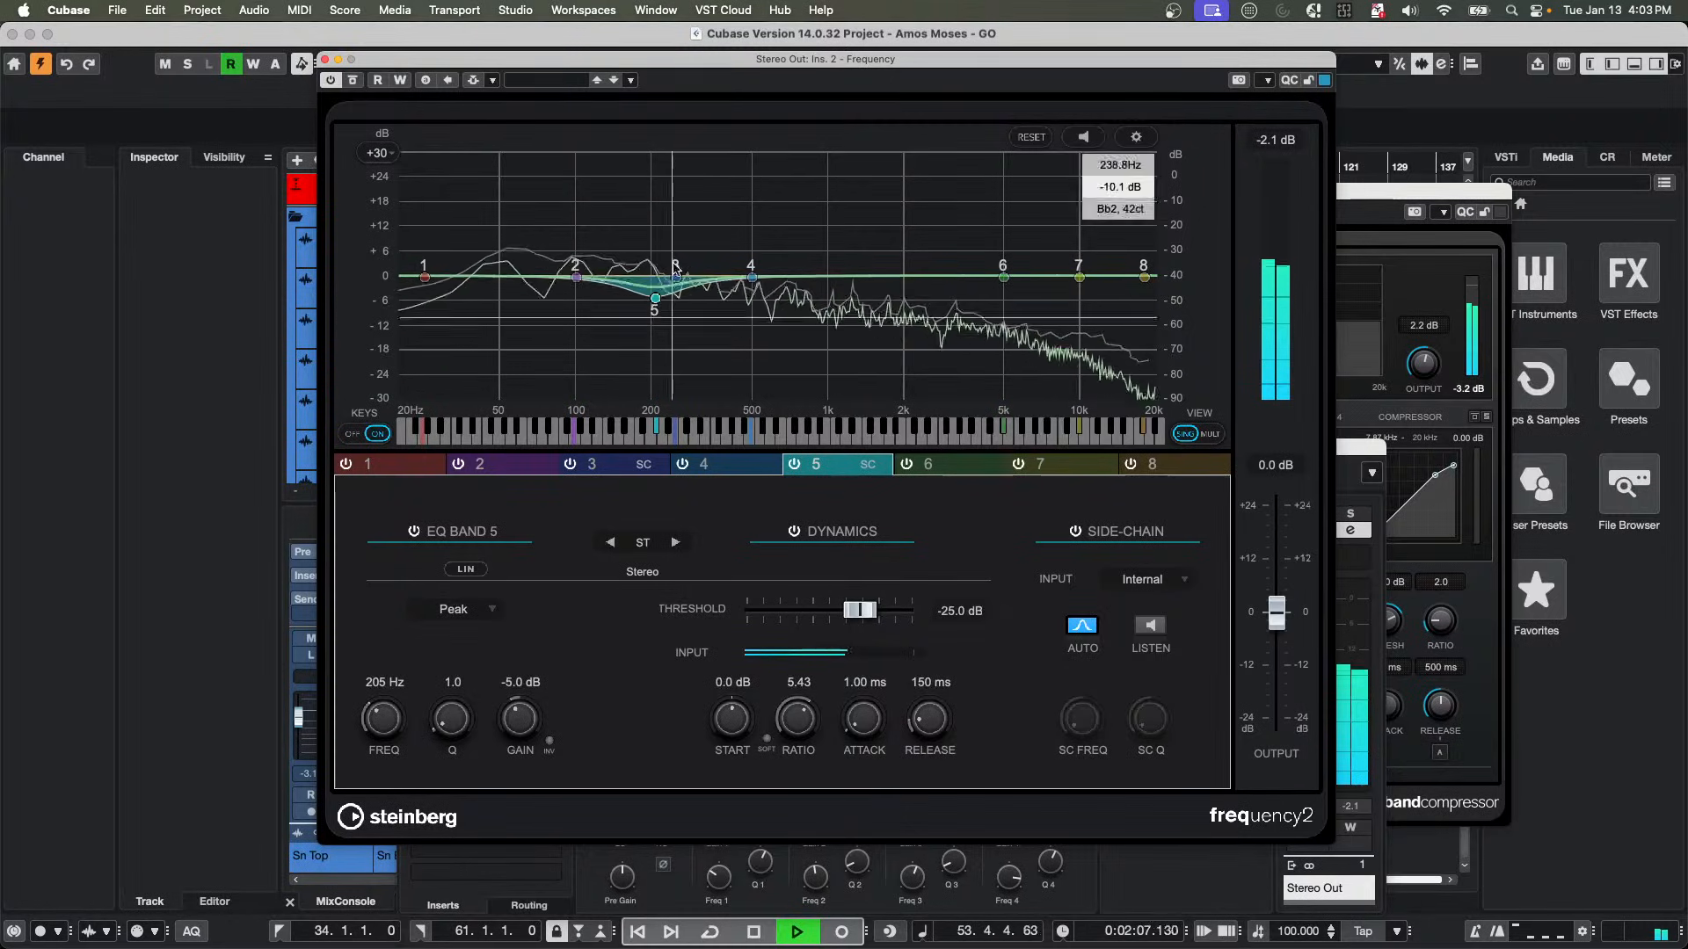
pyautogui.moveTo(654, 298); pyautogui.dragTo(652, 332)
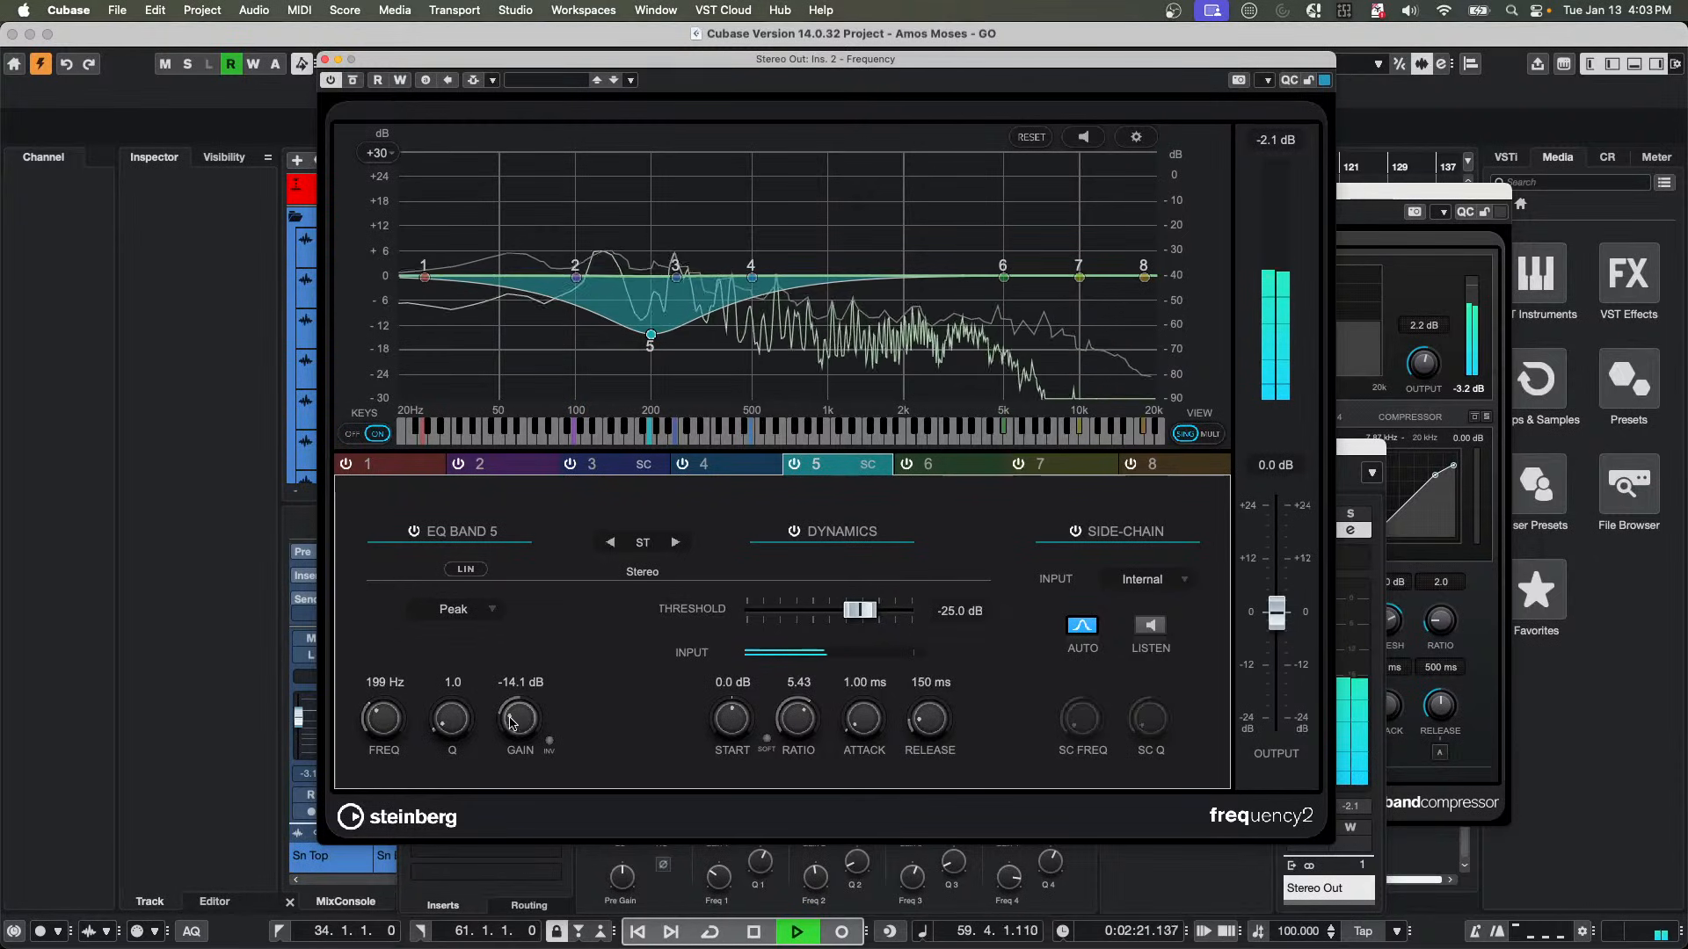
pyautogui.moveTo(454, 727); pyautogui.dragTo(454, 656)
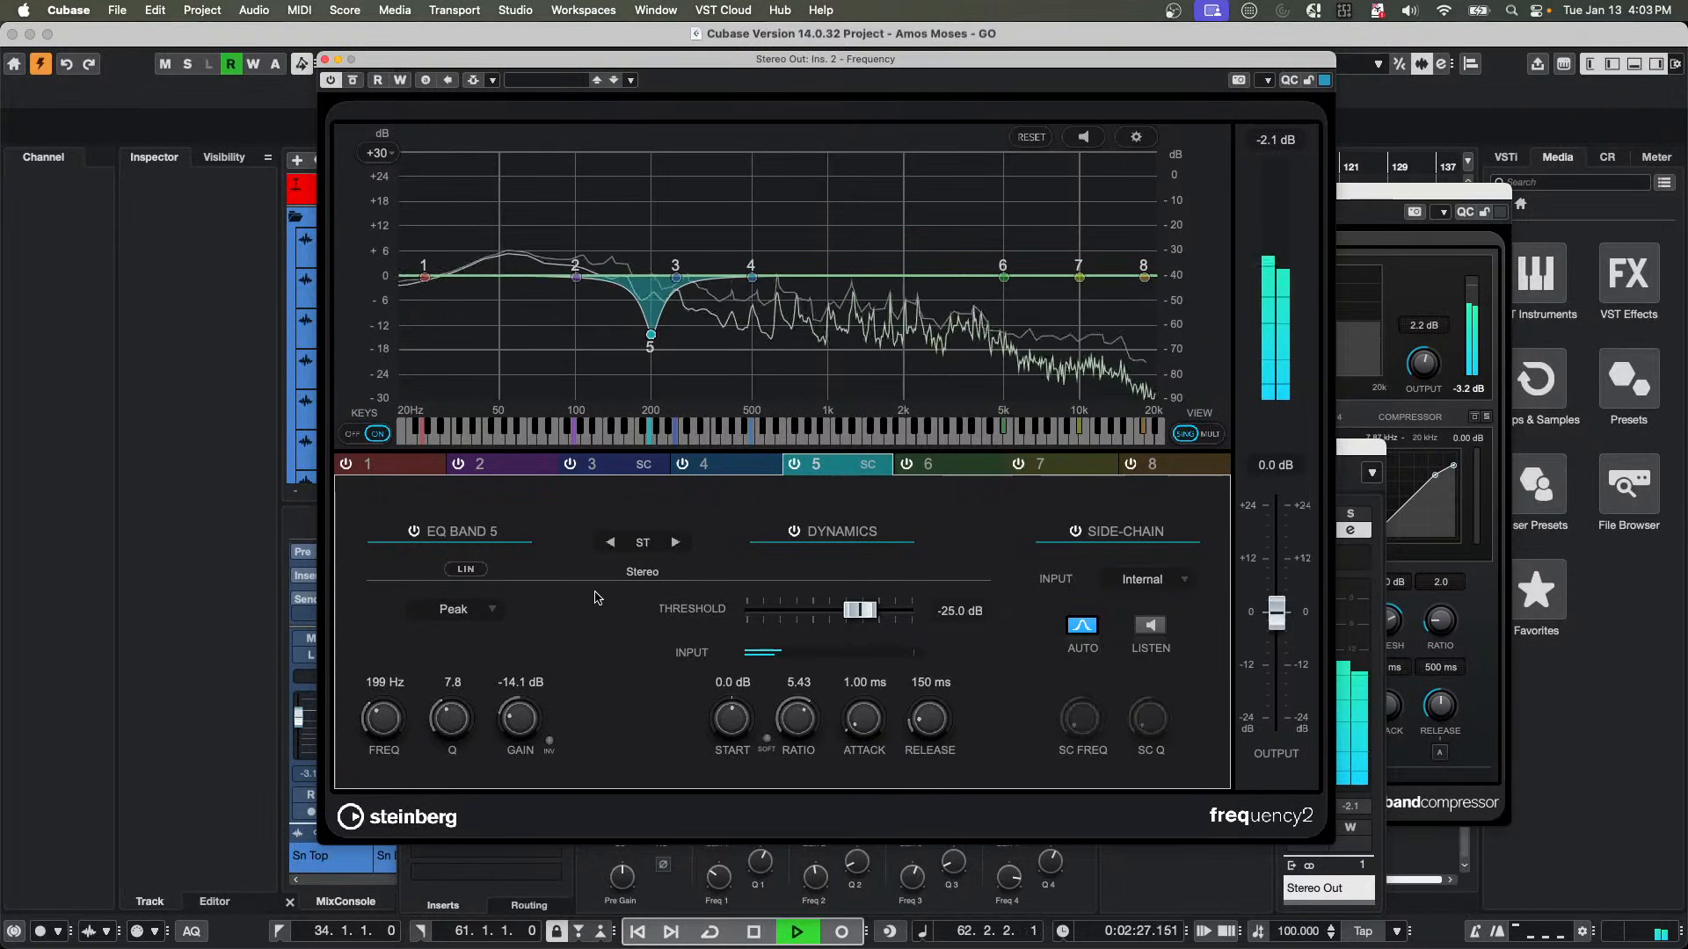
pyautogui.moveTo(452, 719)
pyautogui.mouseDown()
pyautogui.moveTo(446, 749)
pyautogui.moveTo(450, 702)
pyautogui.moveTo(449, 752)
pyautogui.mouseUp()
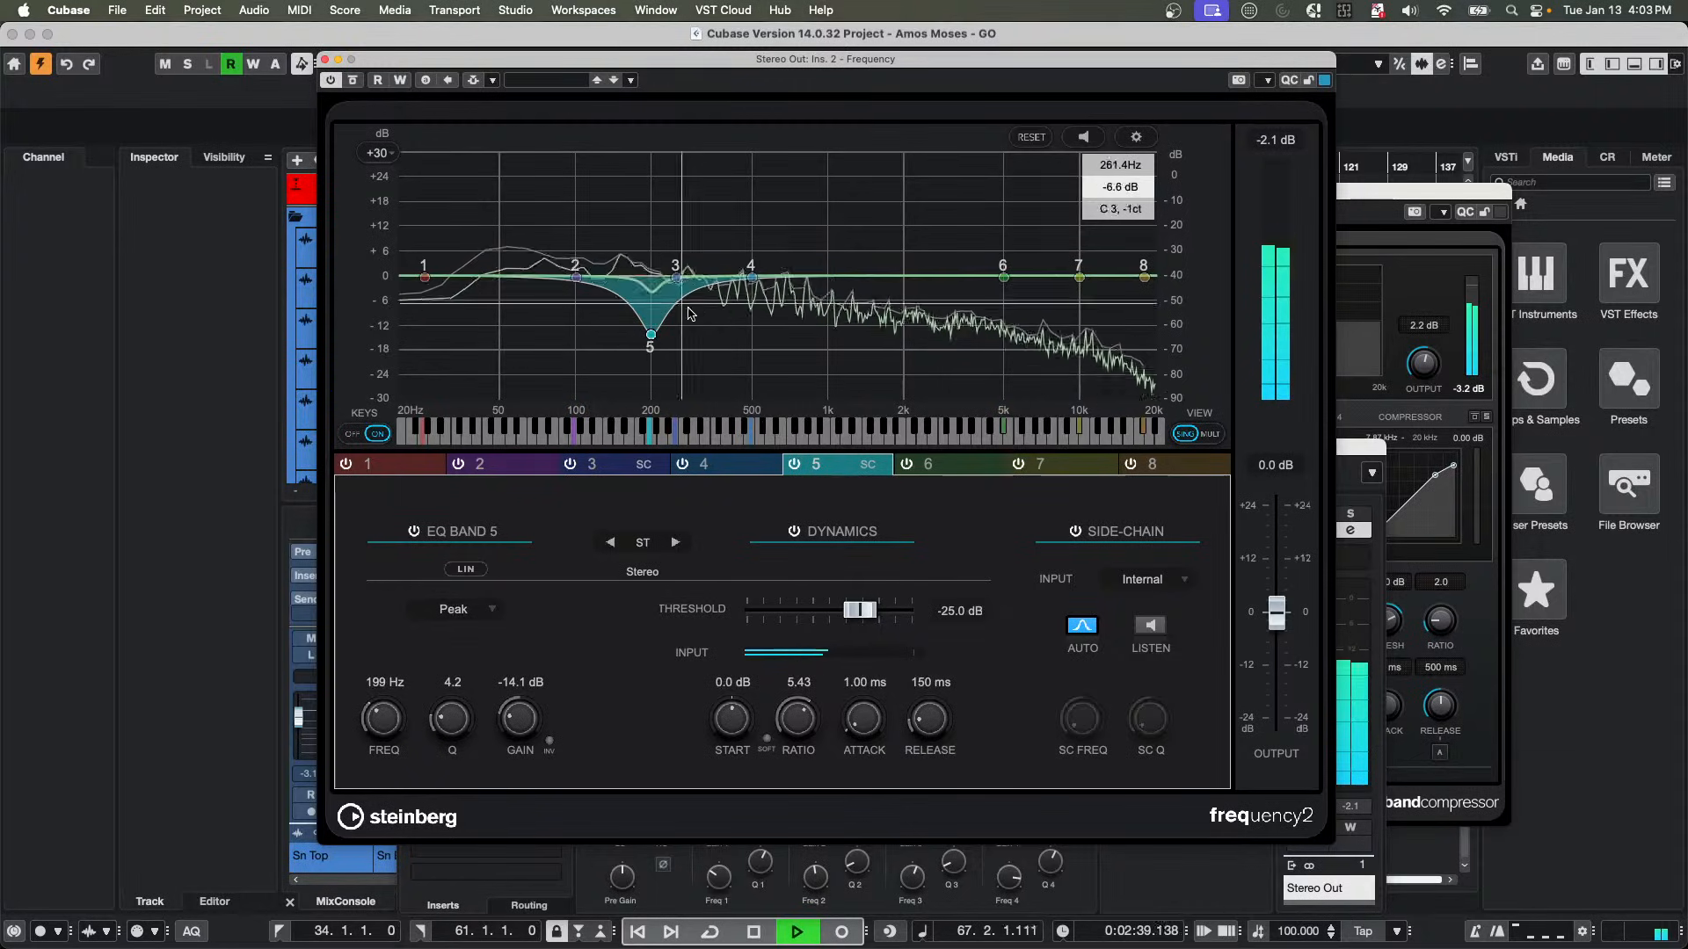
pyautogui.press('space')
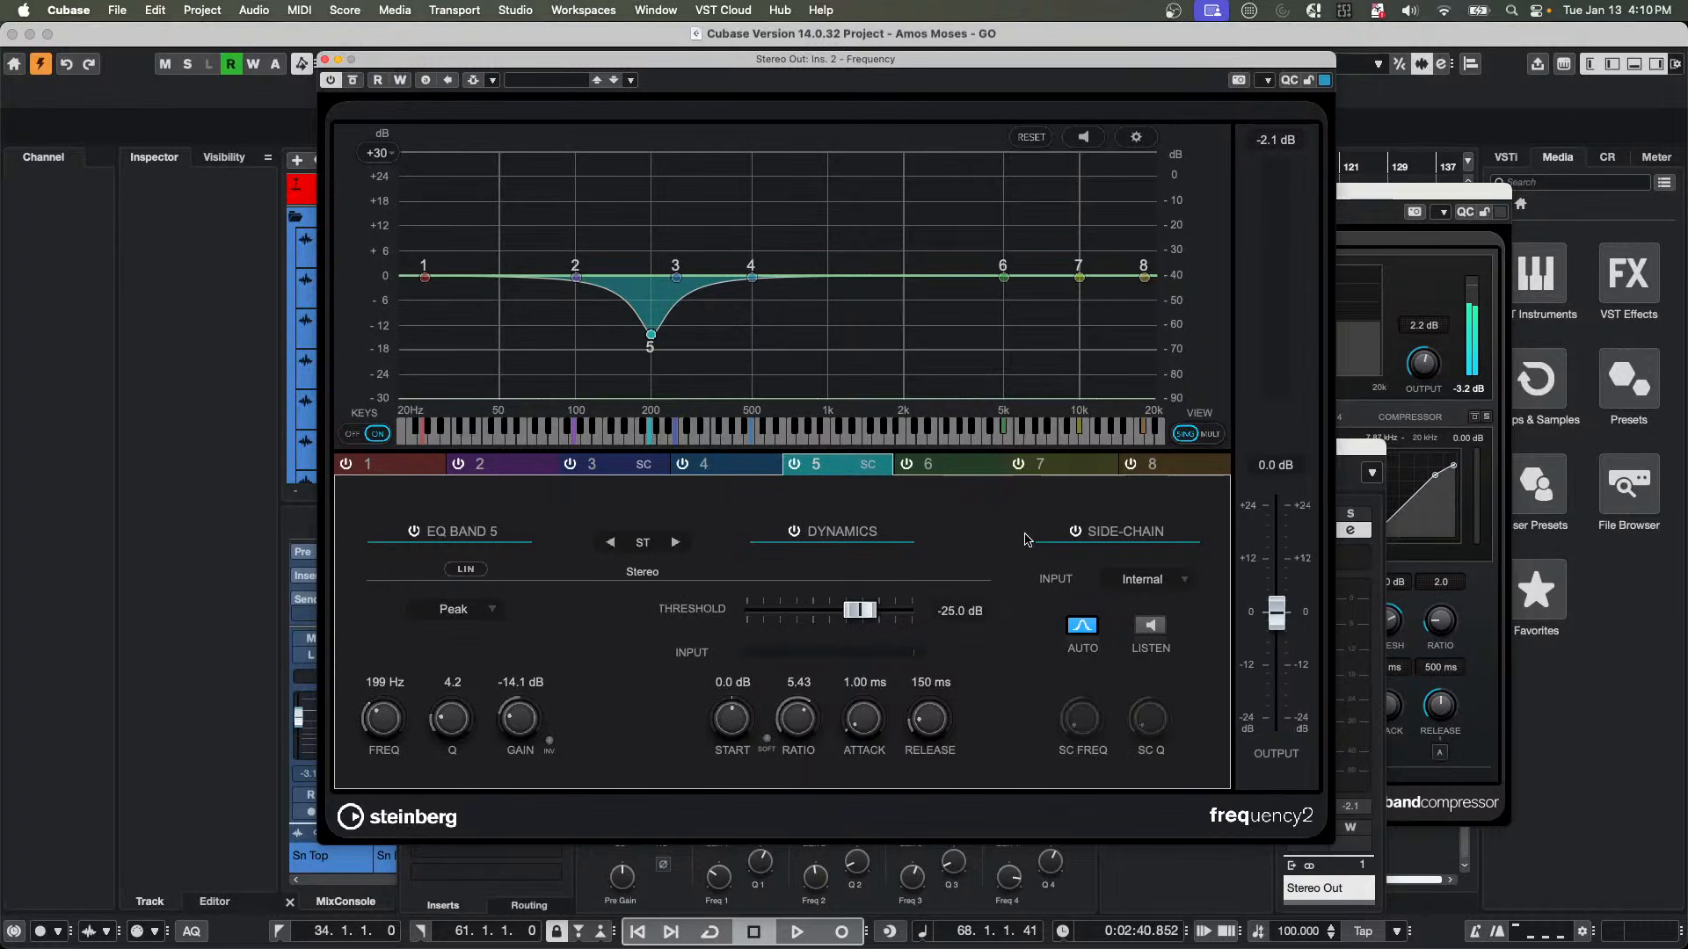
# Close the Frequency and Stereo Out channel settings windows and add a HALion 7 instrument track routed to Stereo Out below Hat.
pyautogui.click(326, 60)
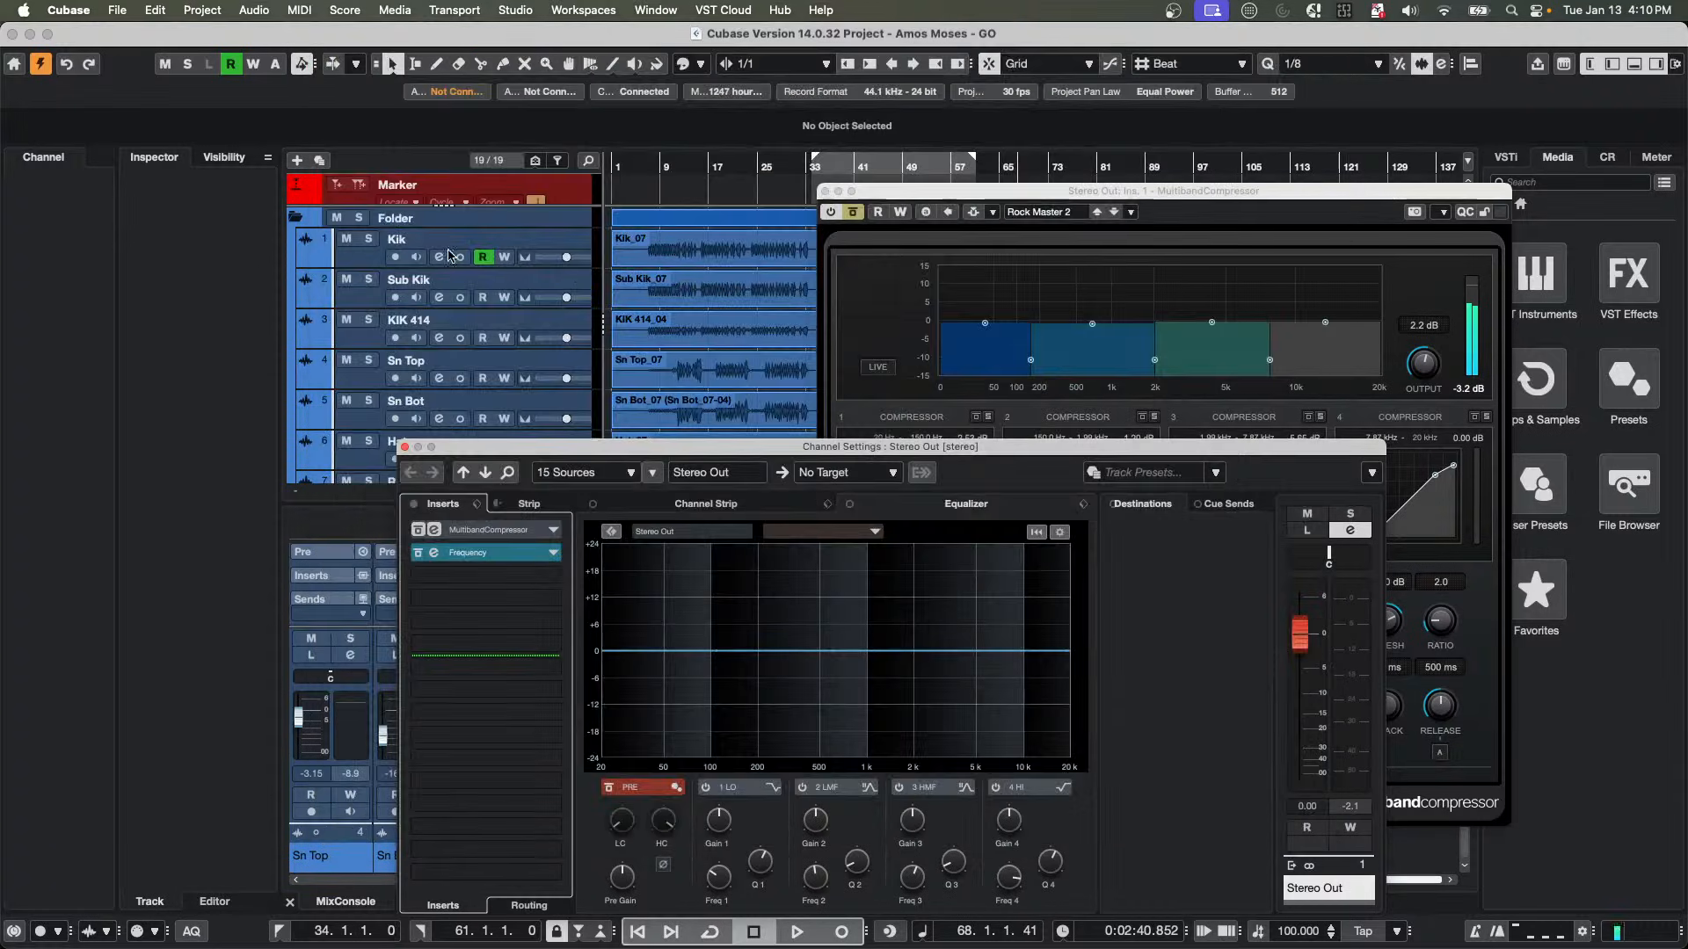
pyautogui.click(405, 449)
pyautogui.rightClick(543, 439)
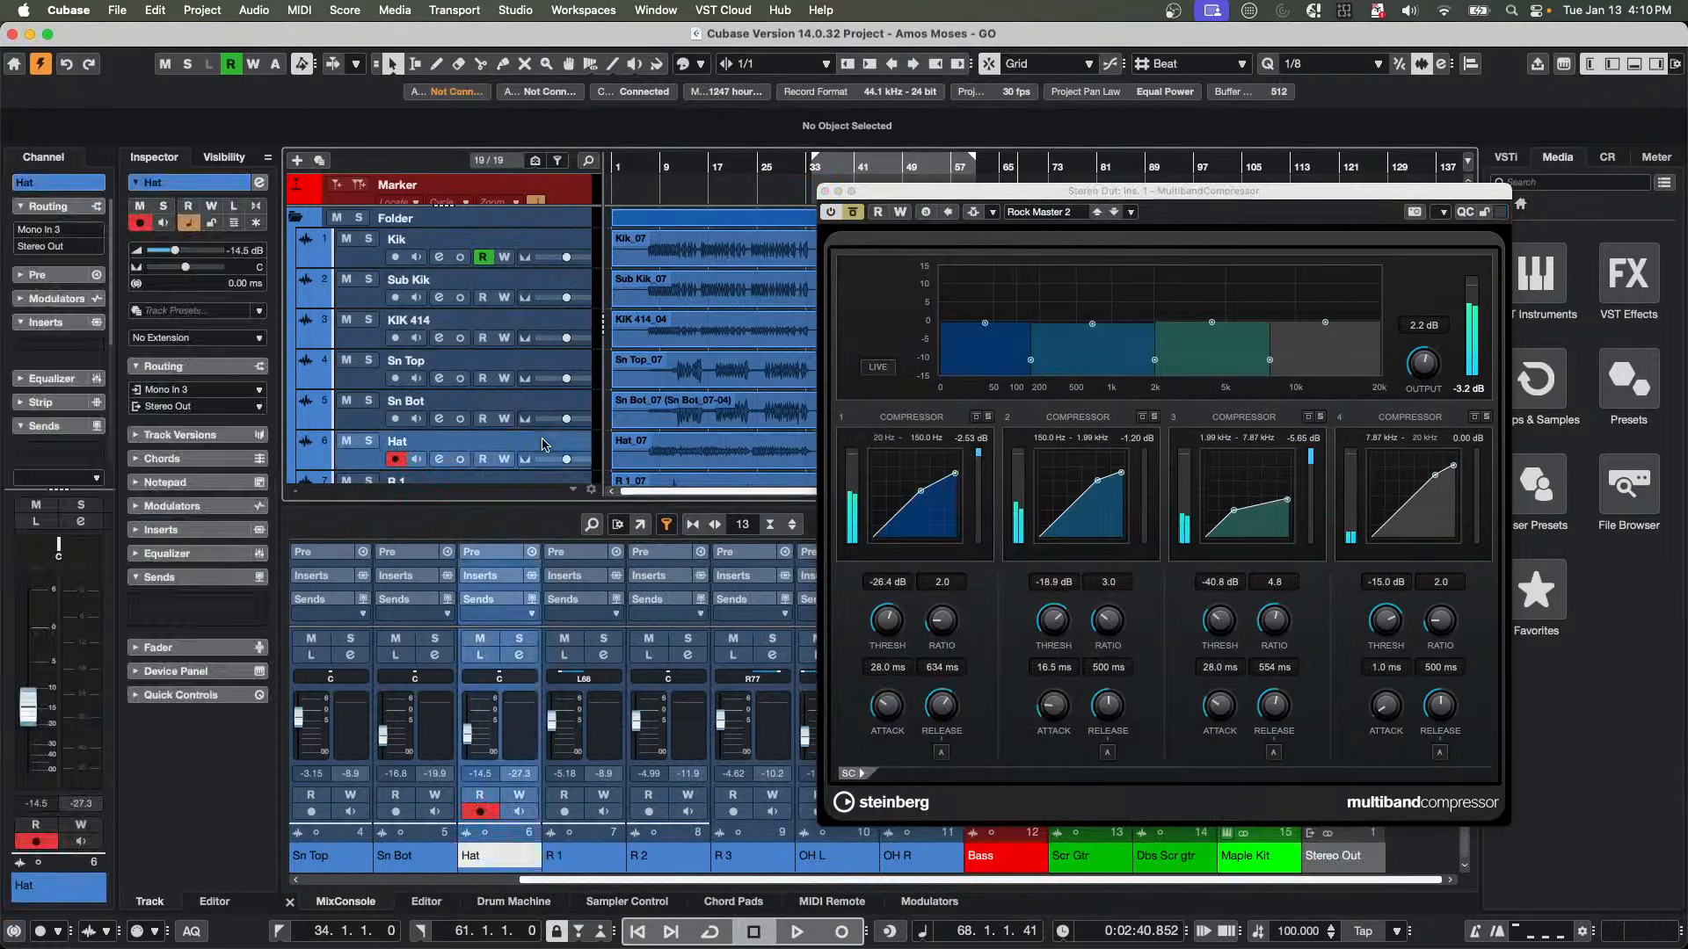
pyautogui.moveTo(747, 453)
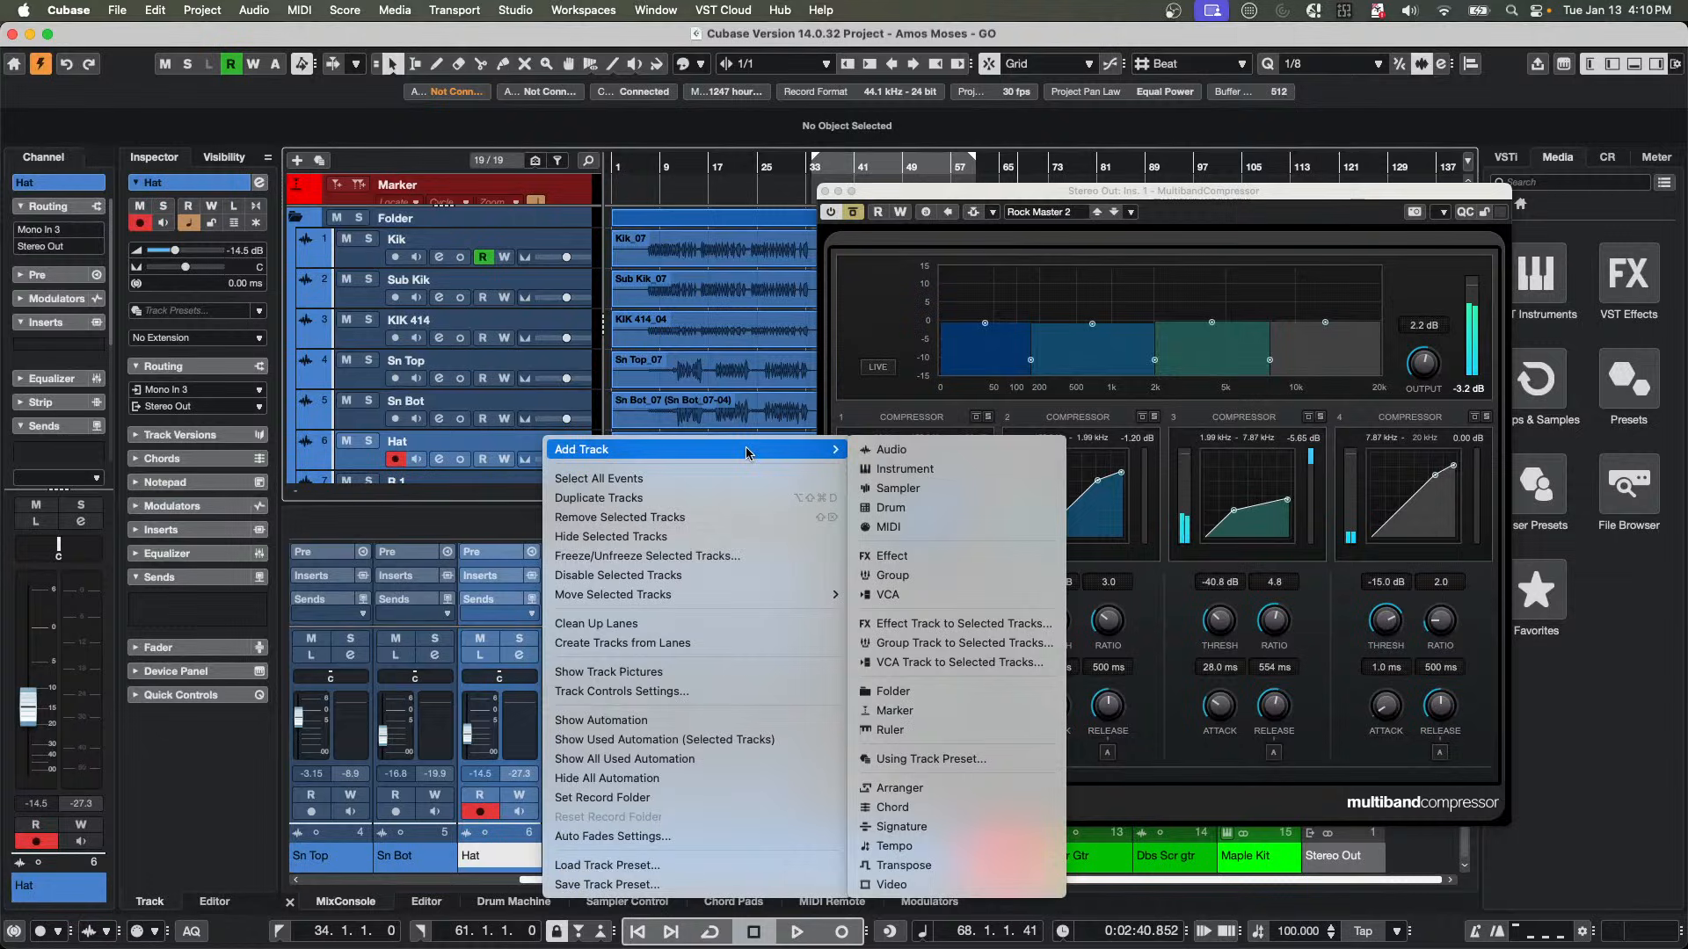
pyautogui.click(930, 471)
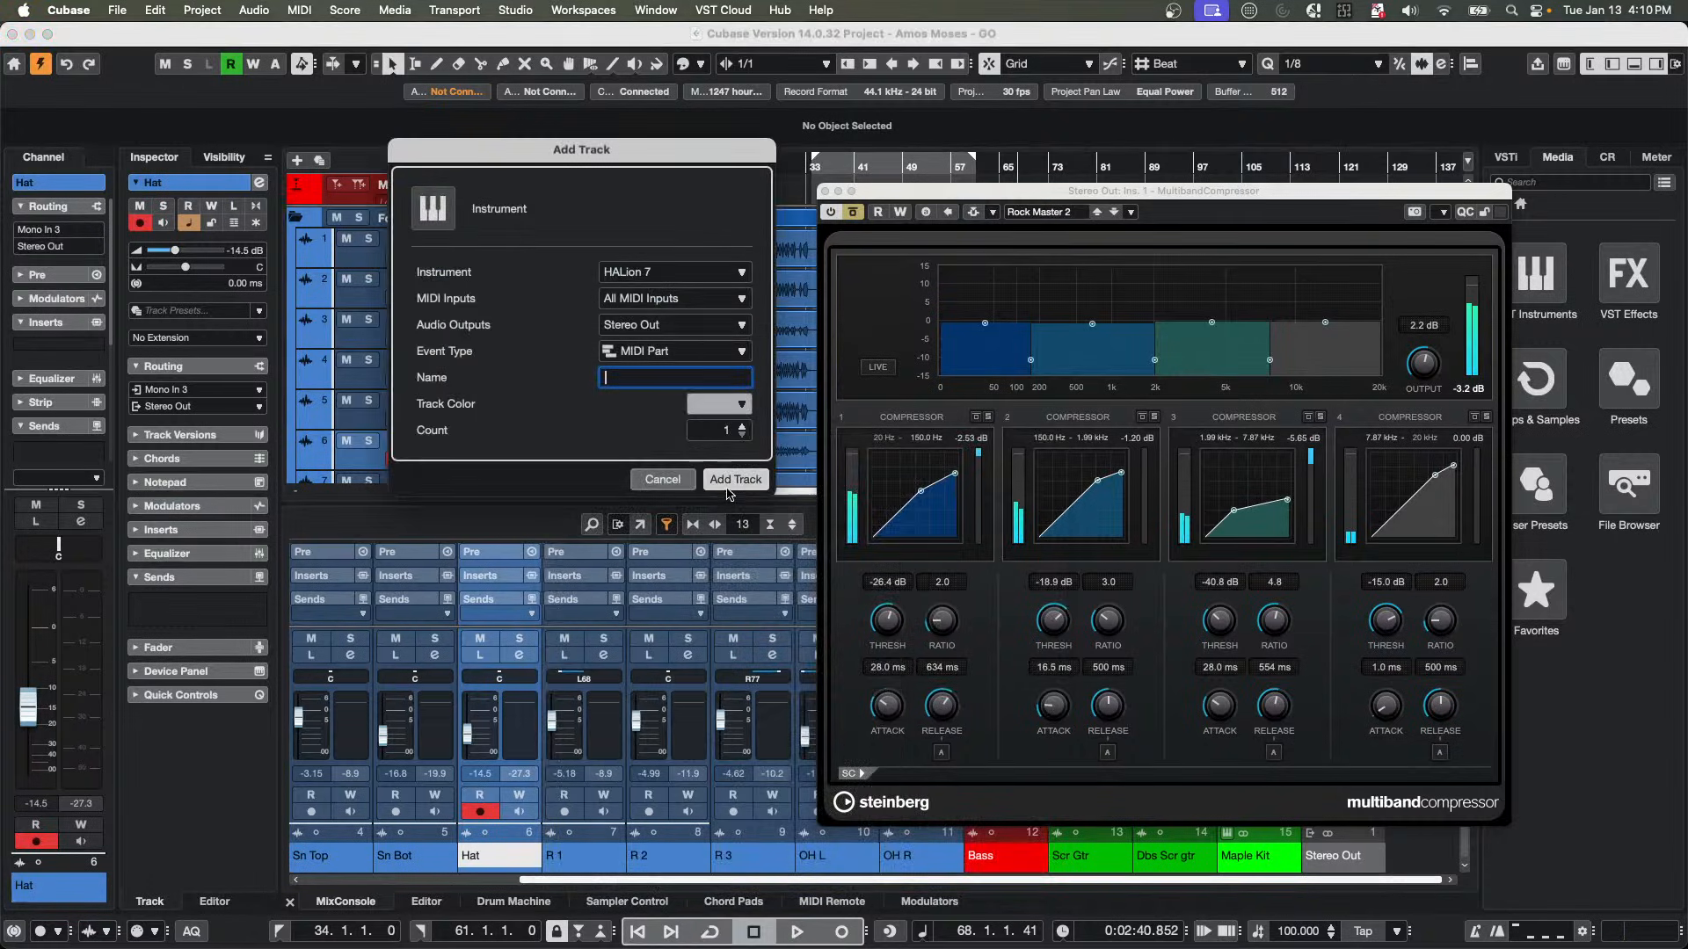
pyautogui.click(728, 481)
# Load the Basic Pop 4 3:4 program from Artefakt Guitar in HALion 7 and show the plug-in's performance options.
pyautogui.click(947, 207)
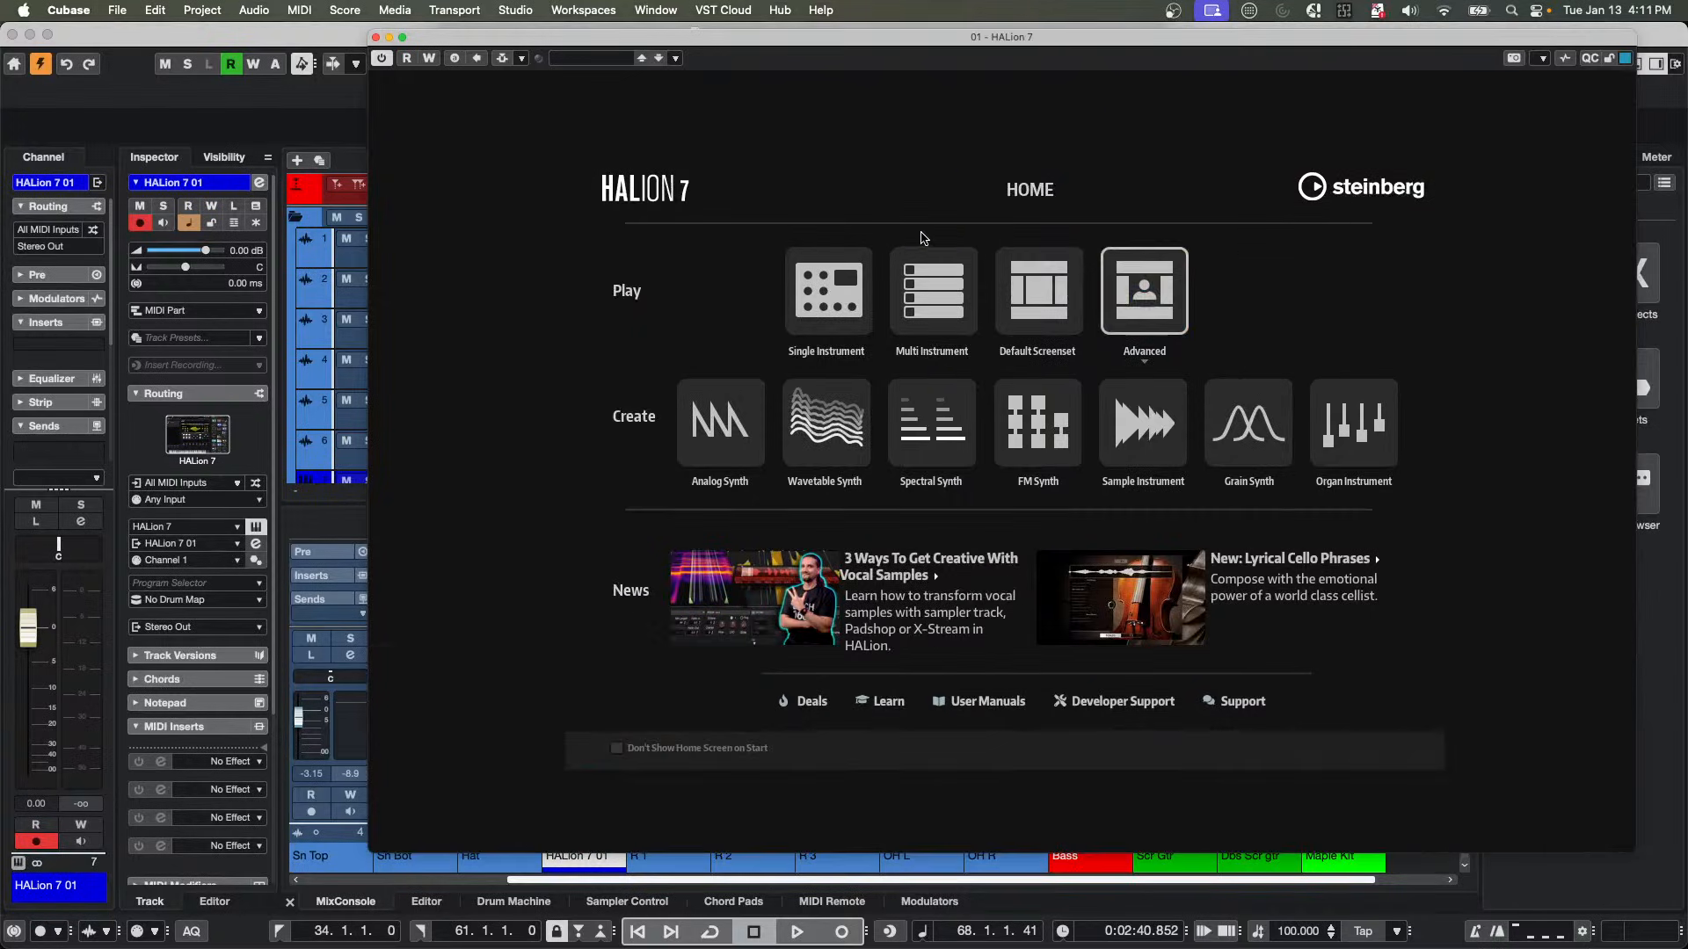
pyautogui.click(1358, 466)
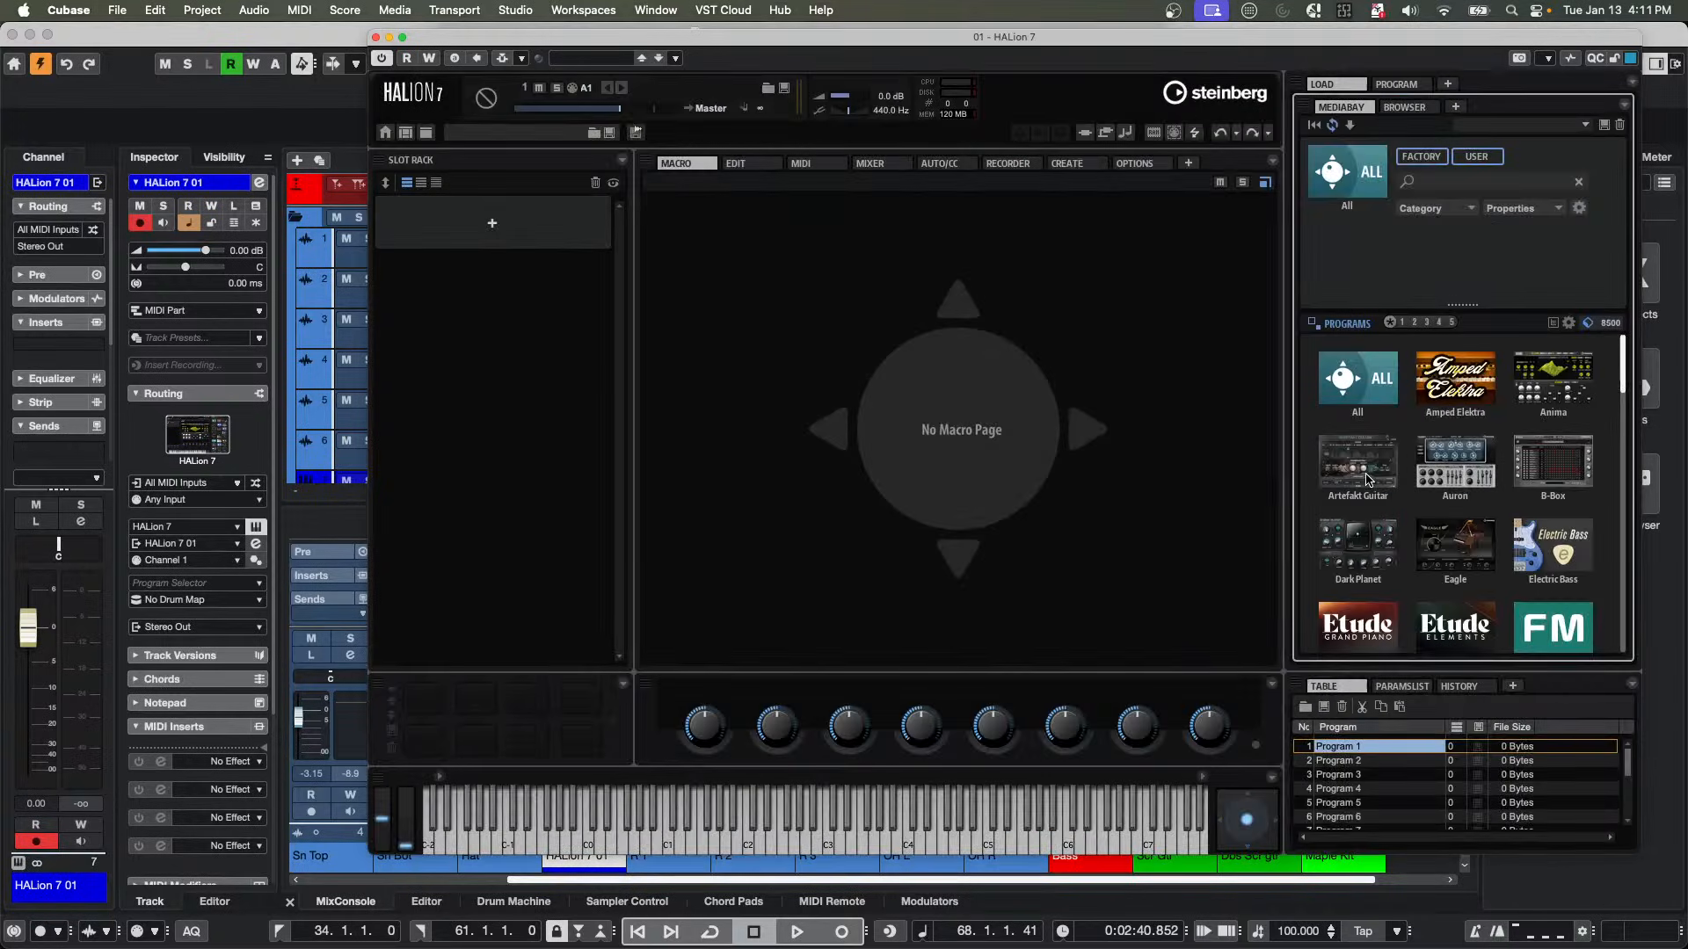
pyautogui.doubleClick(1360, 532)
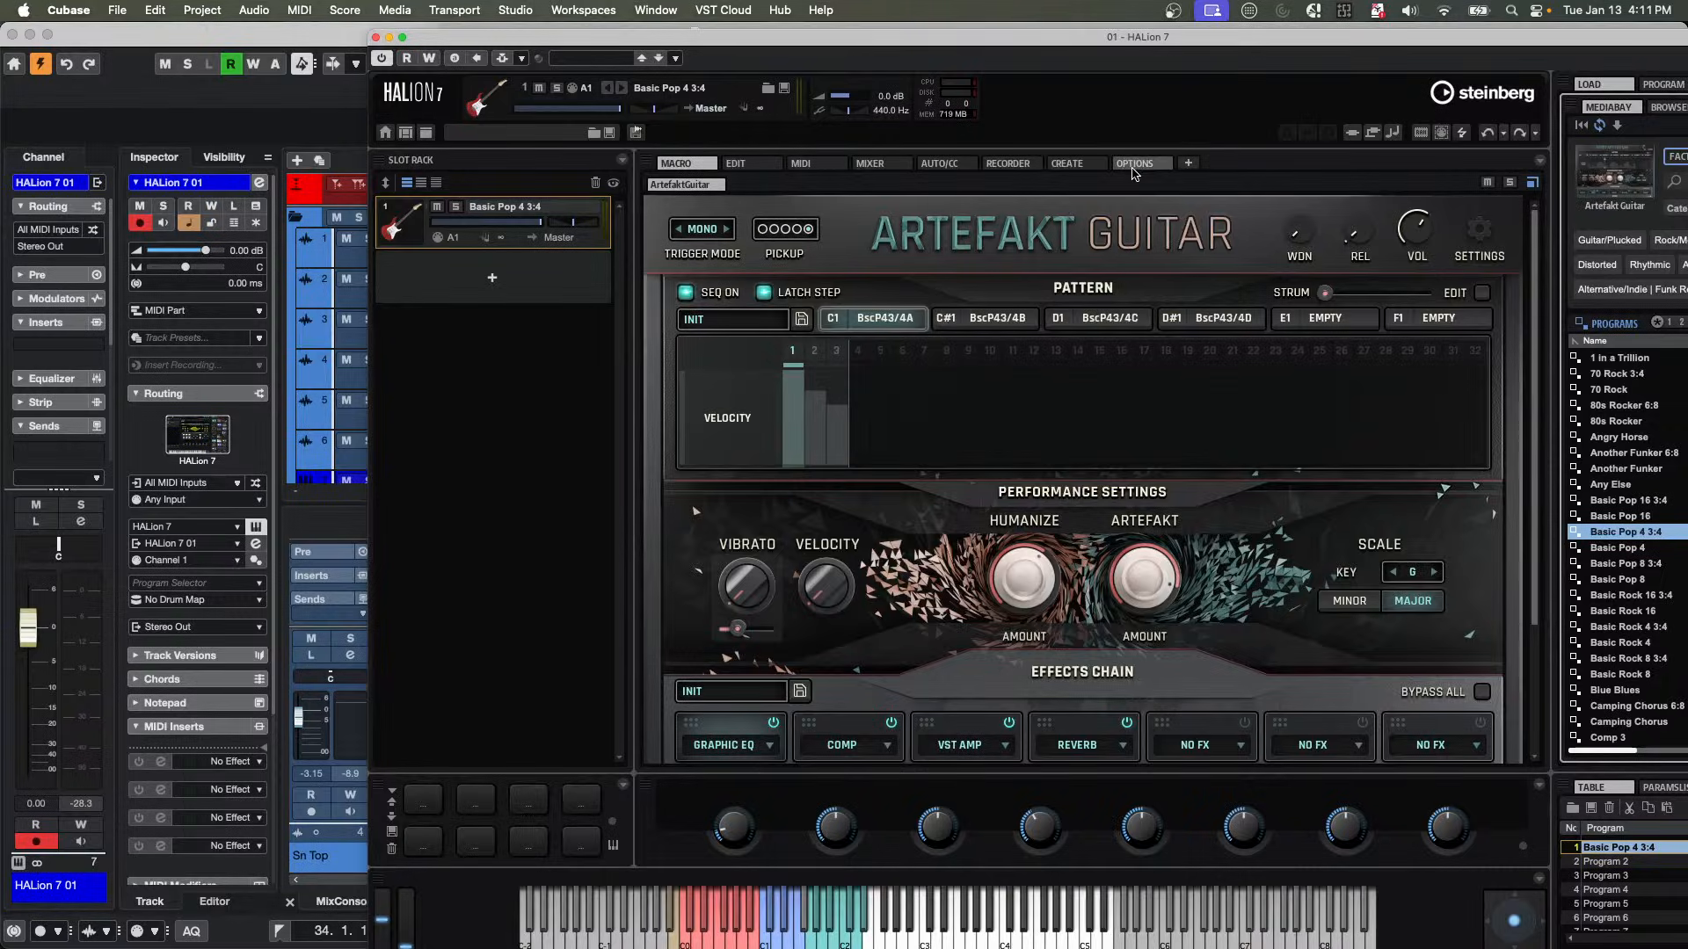
pyautogui.click(1129, 166)
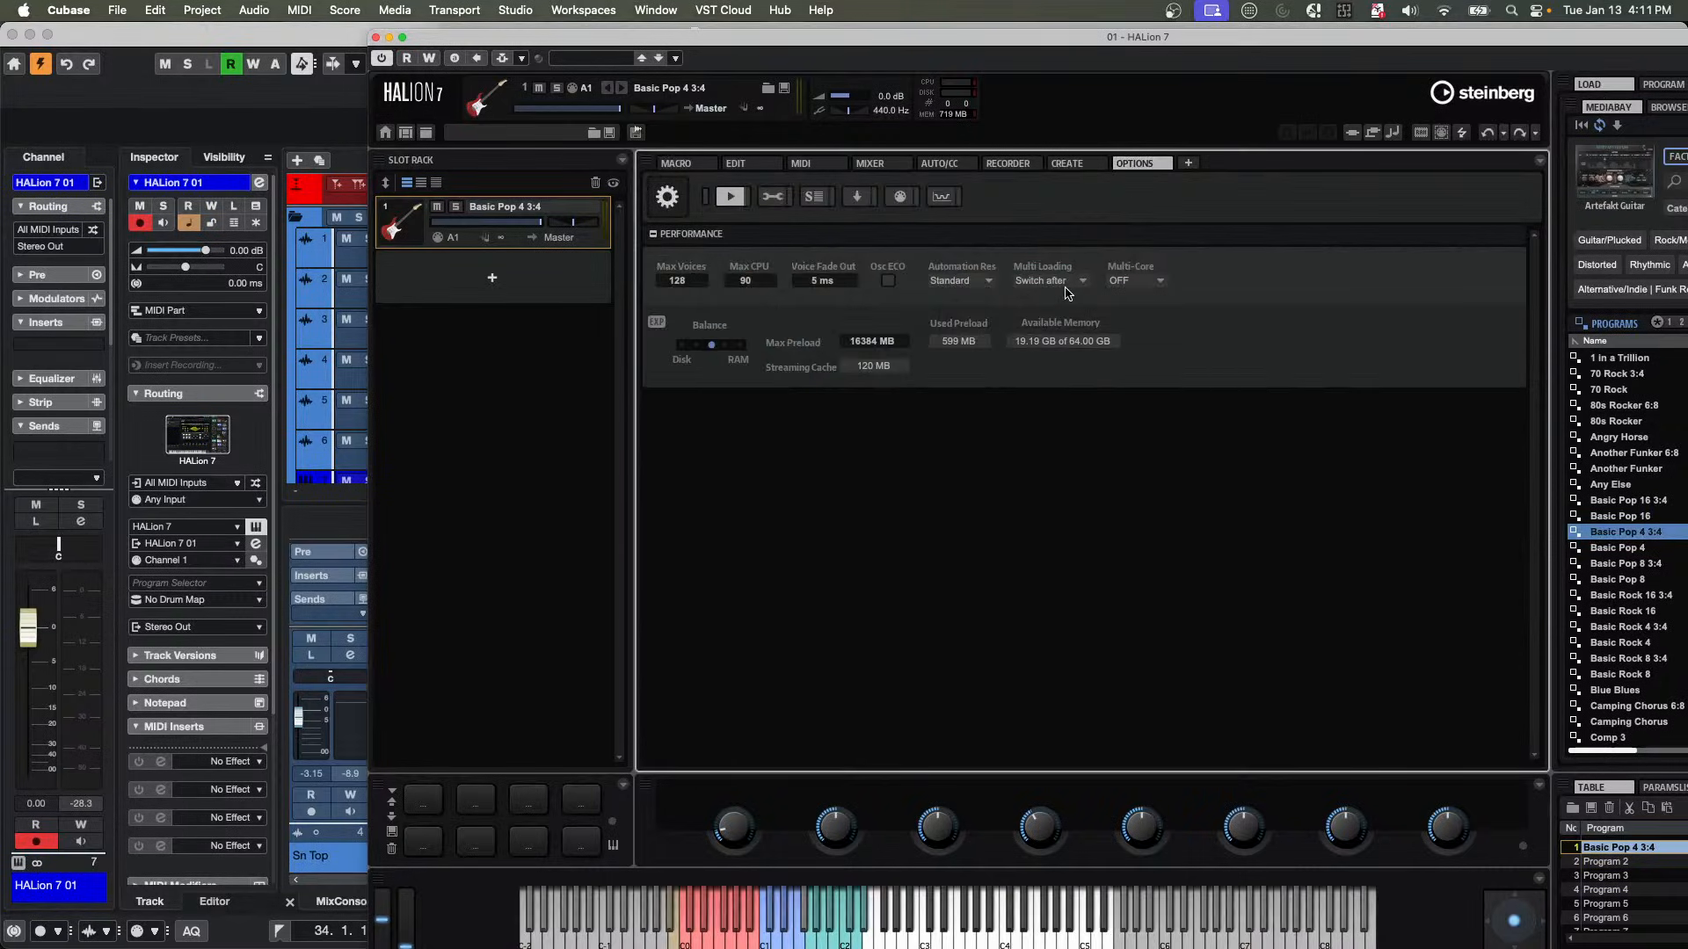